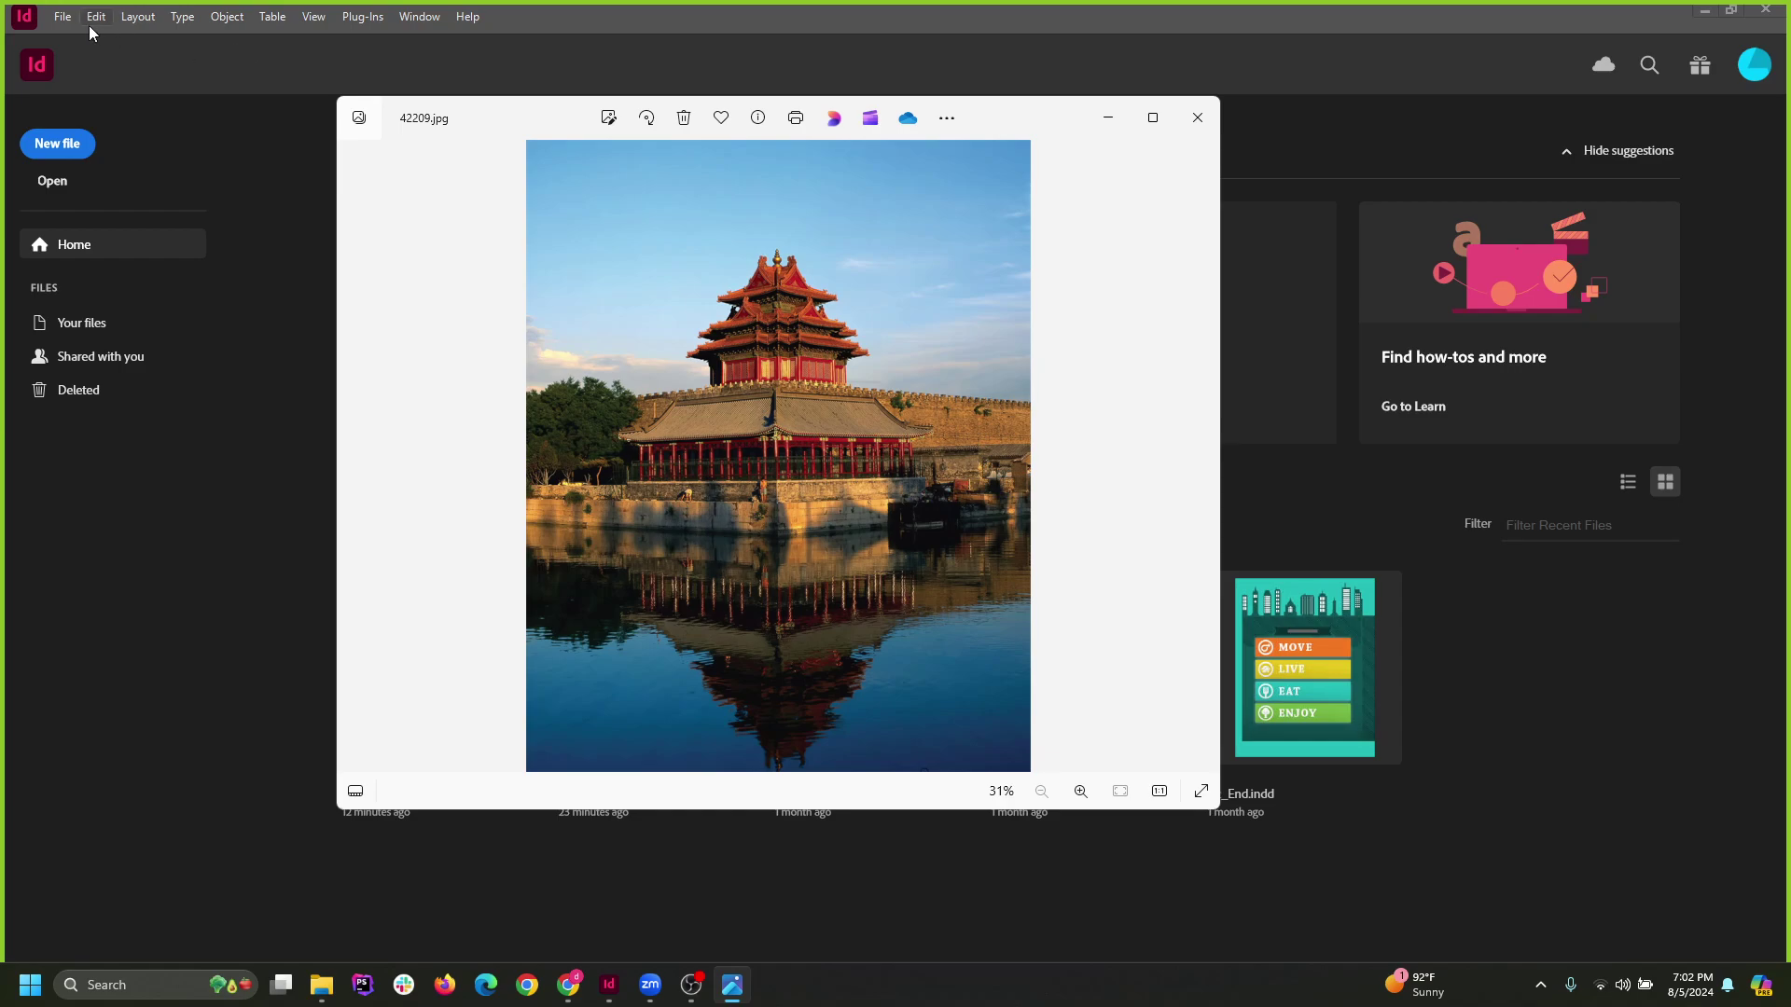
Create a two-page document with facing pages that starts at page number 1.
{"action": "left_click", "coordinate": [62, 16]}
{"action": "mouse_move", "coordinate": [98, 39]}
{"action": "left_click", "coordinate": [393, 39]}
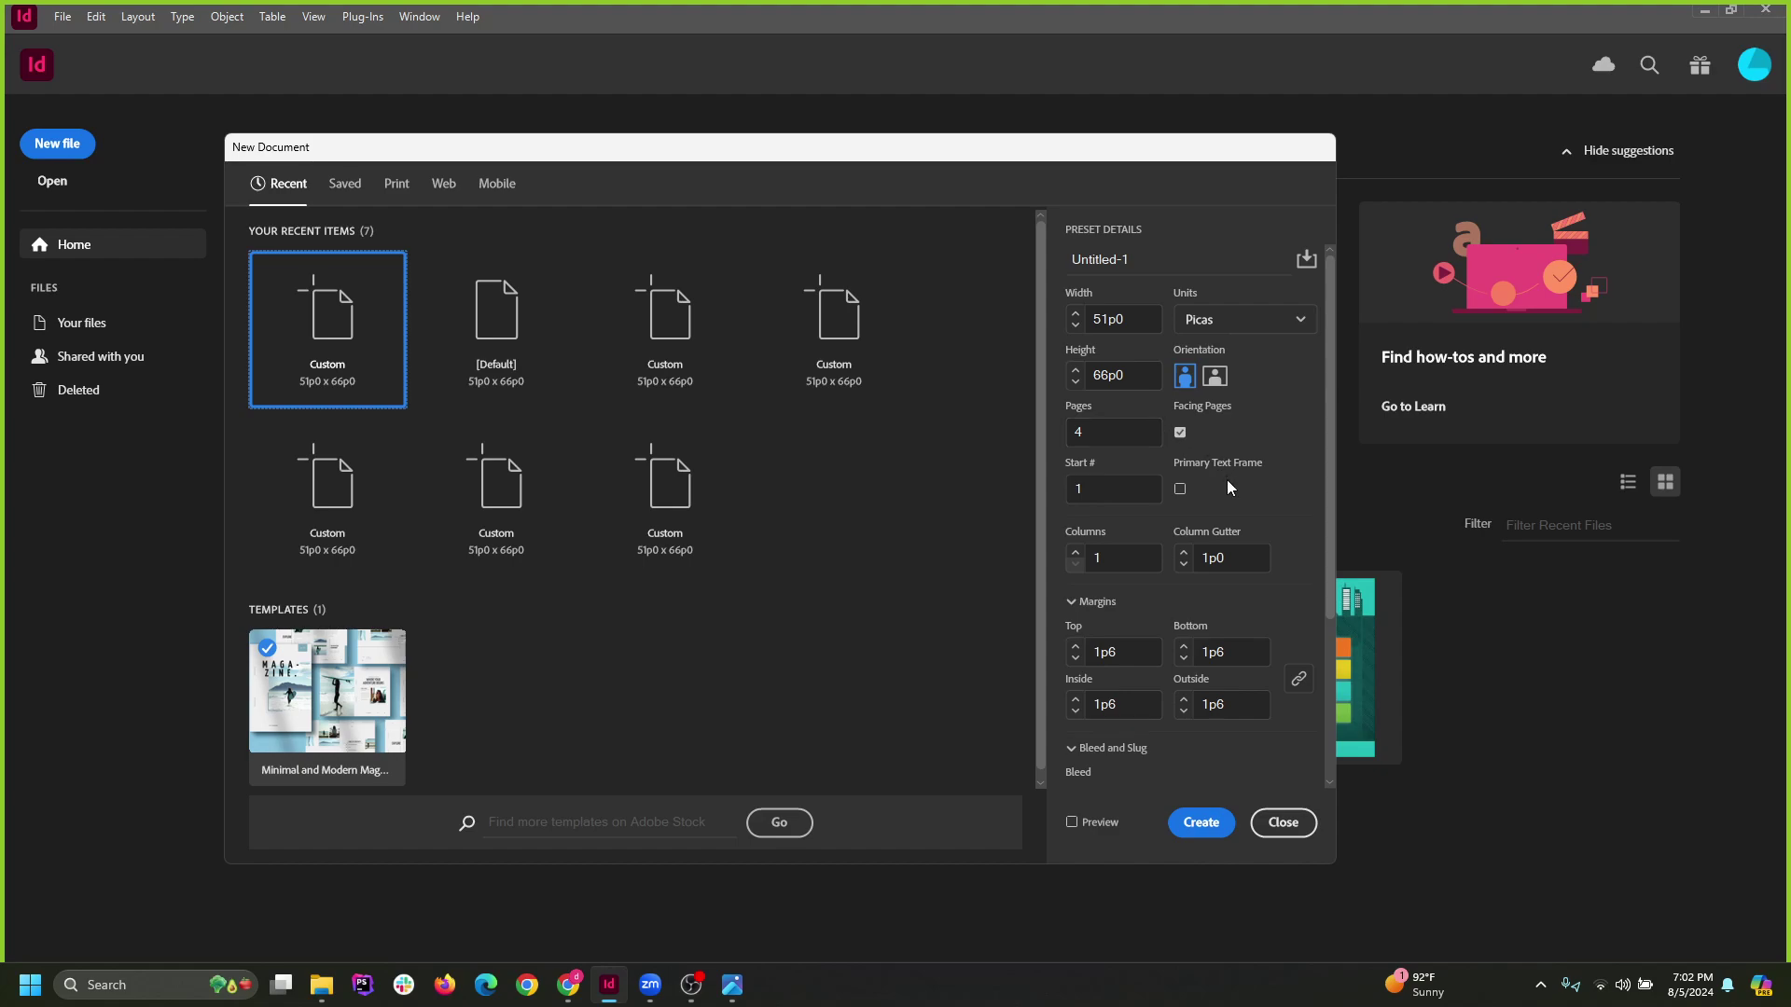
{"action": "left_click", "coordinate": [1106, 444]}
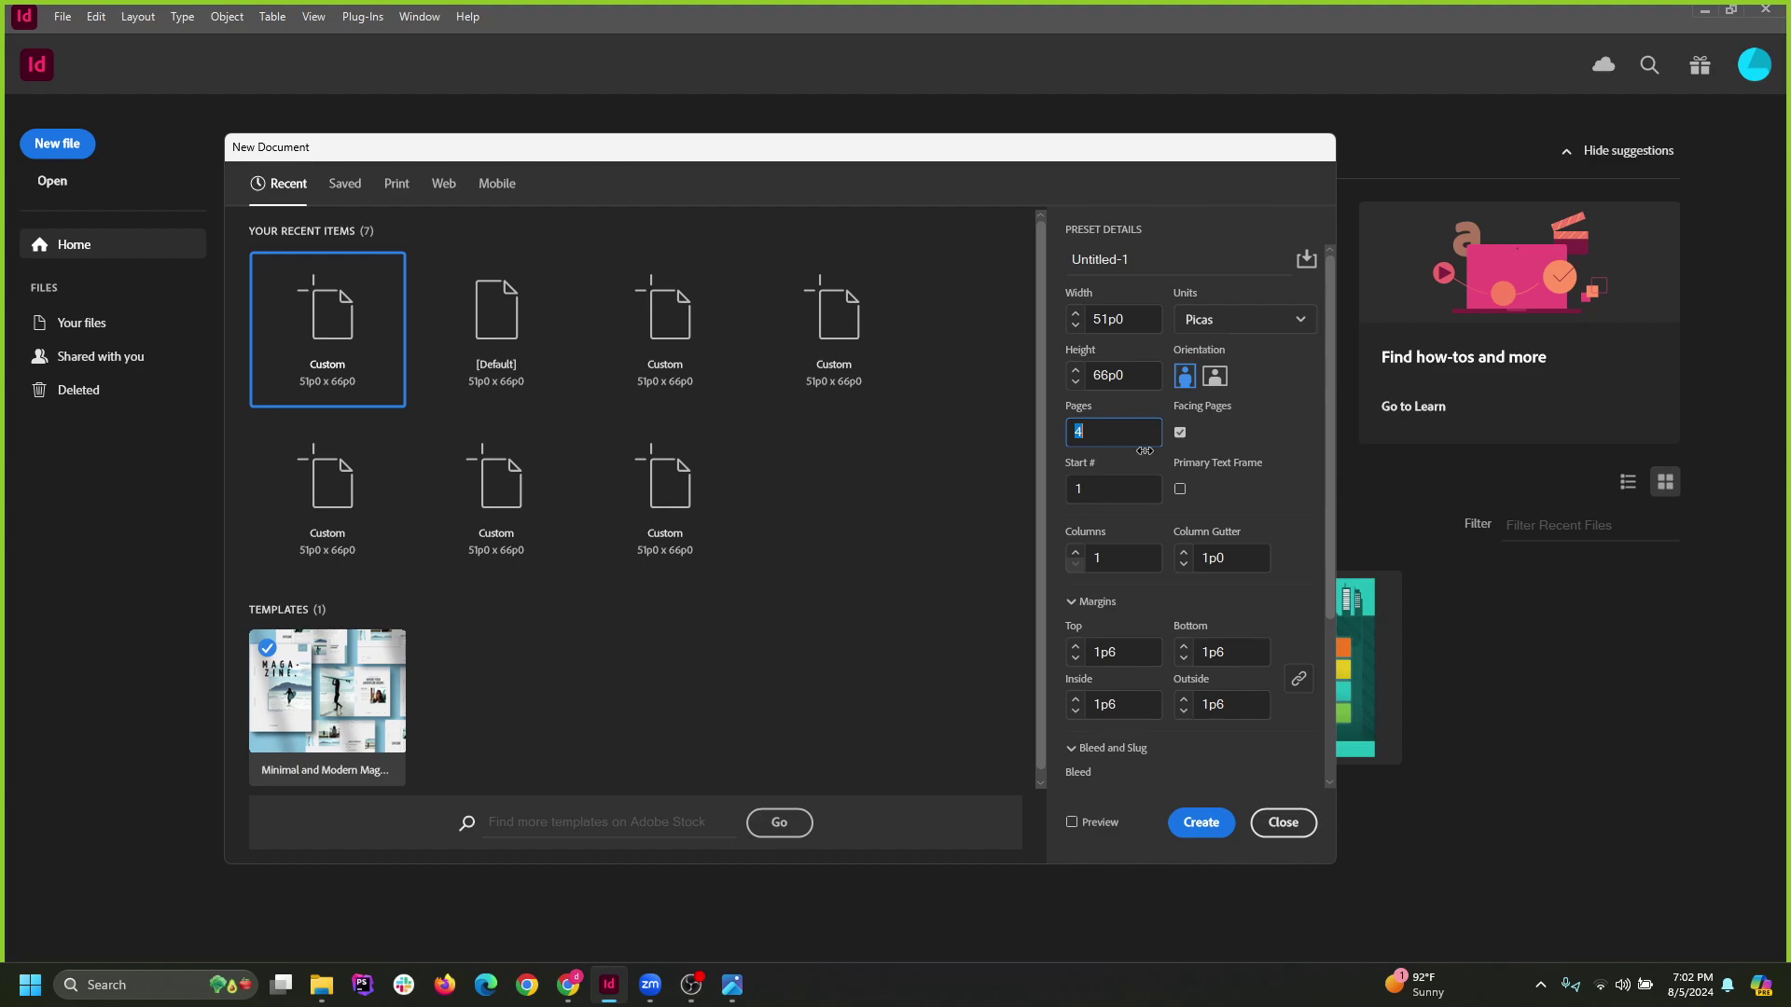
{"action": "left_click", "coordinate": [1105, 441]}
{"action": "left_click", "coordinate": [1114, 497]}
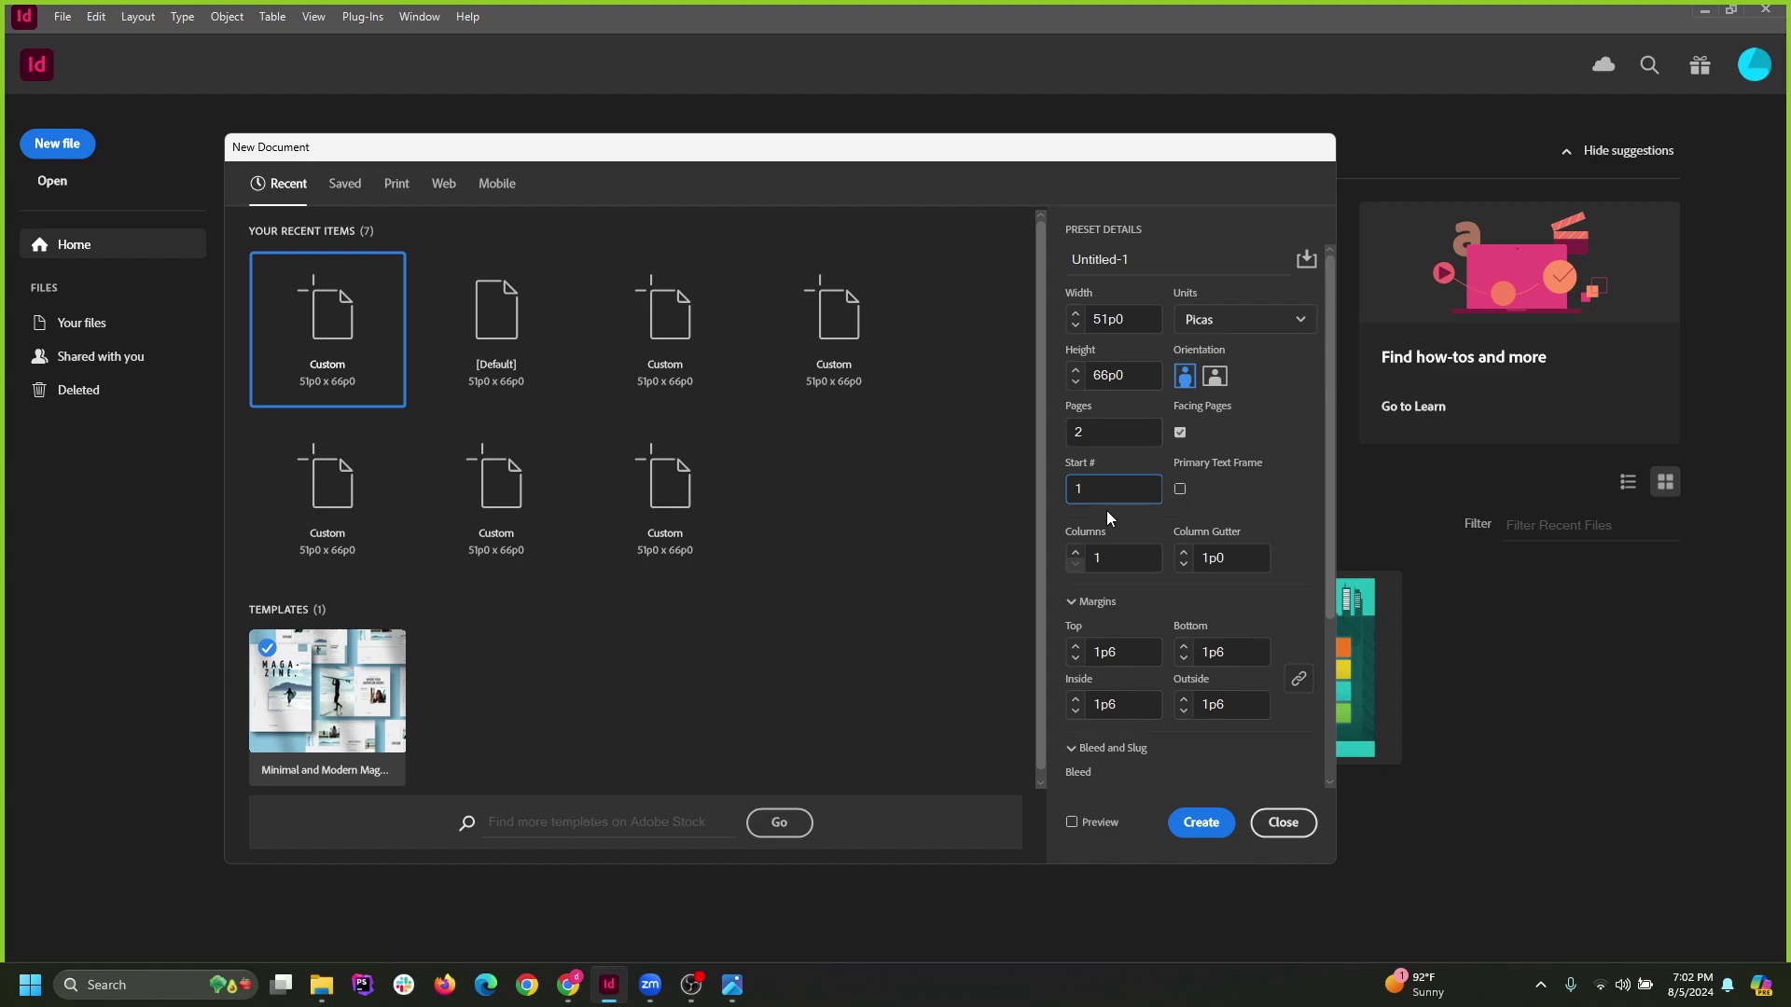
{"action": "left_click", "coordinate": [1097, 435]}
{"action": "left_click", "coordinate": [1085, 490]}
{"action": "left_click", "coordinate": [1200, 823]}
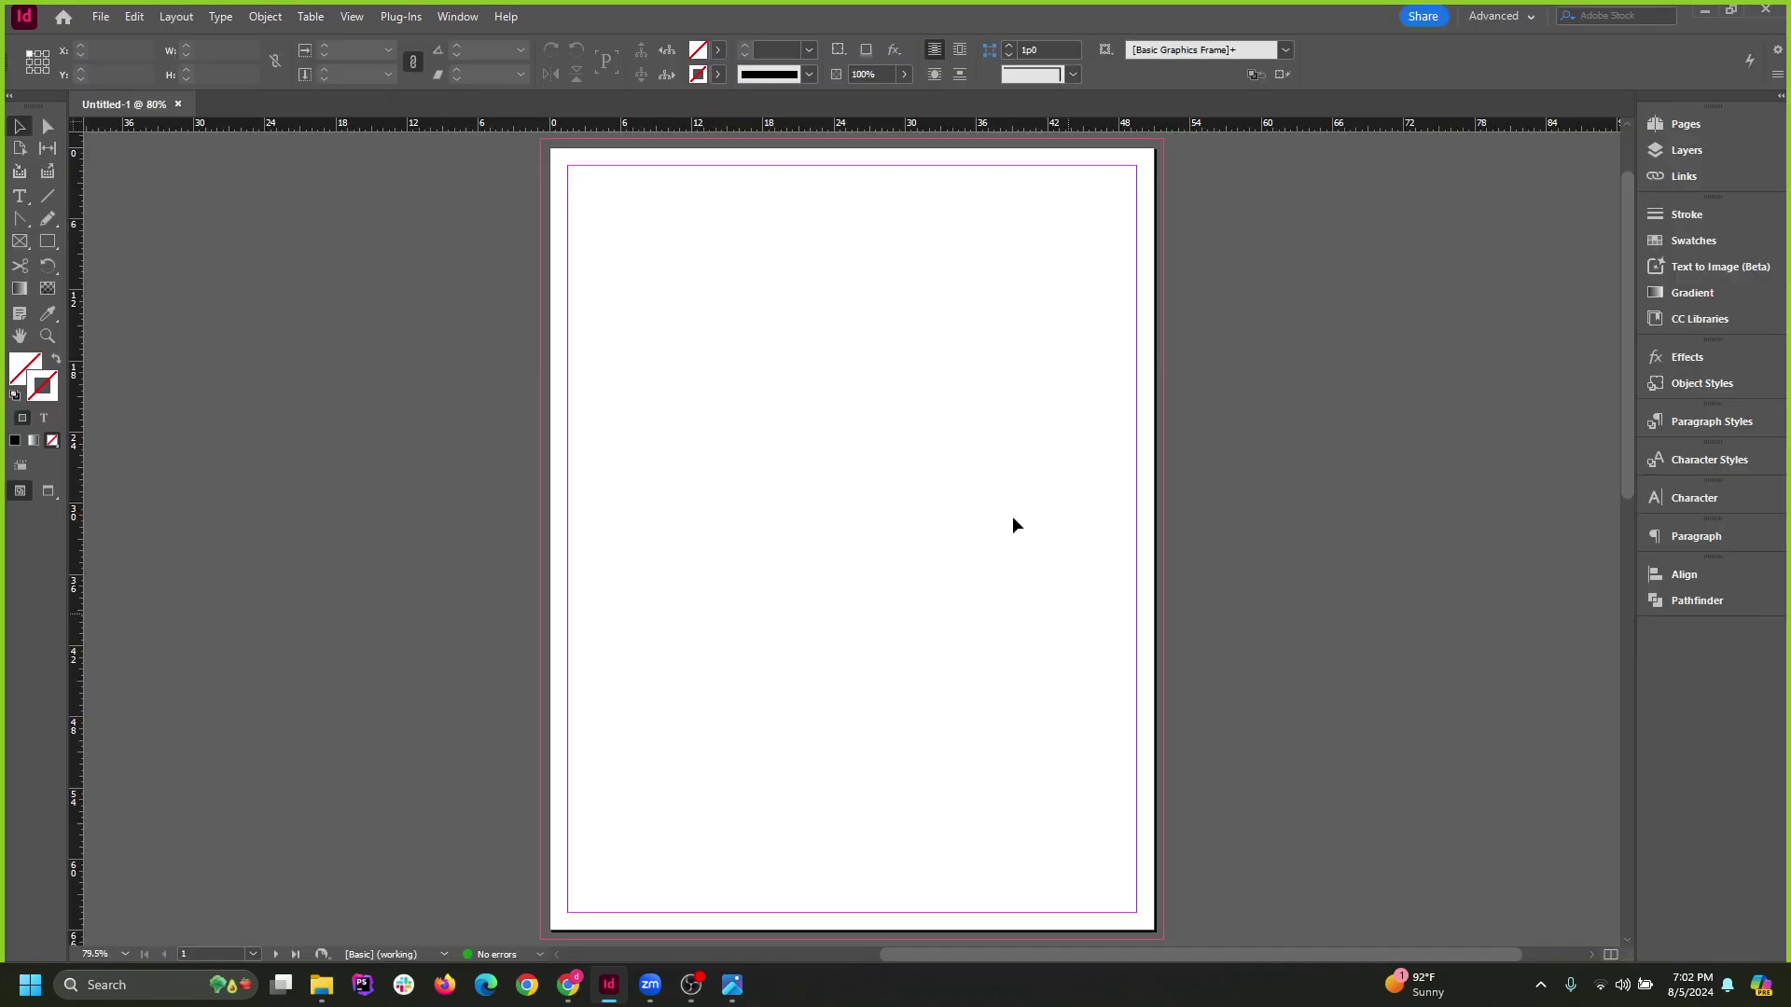
{"action": "scroll", "coordinate": [954, 503], "scroll_direction": "down", "scroll_amount": 3}
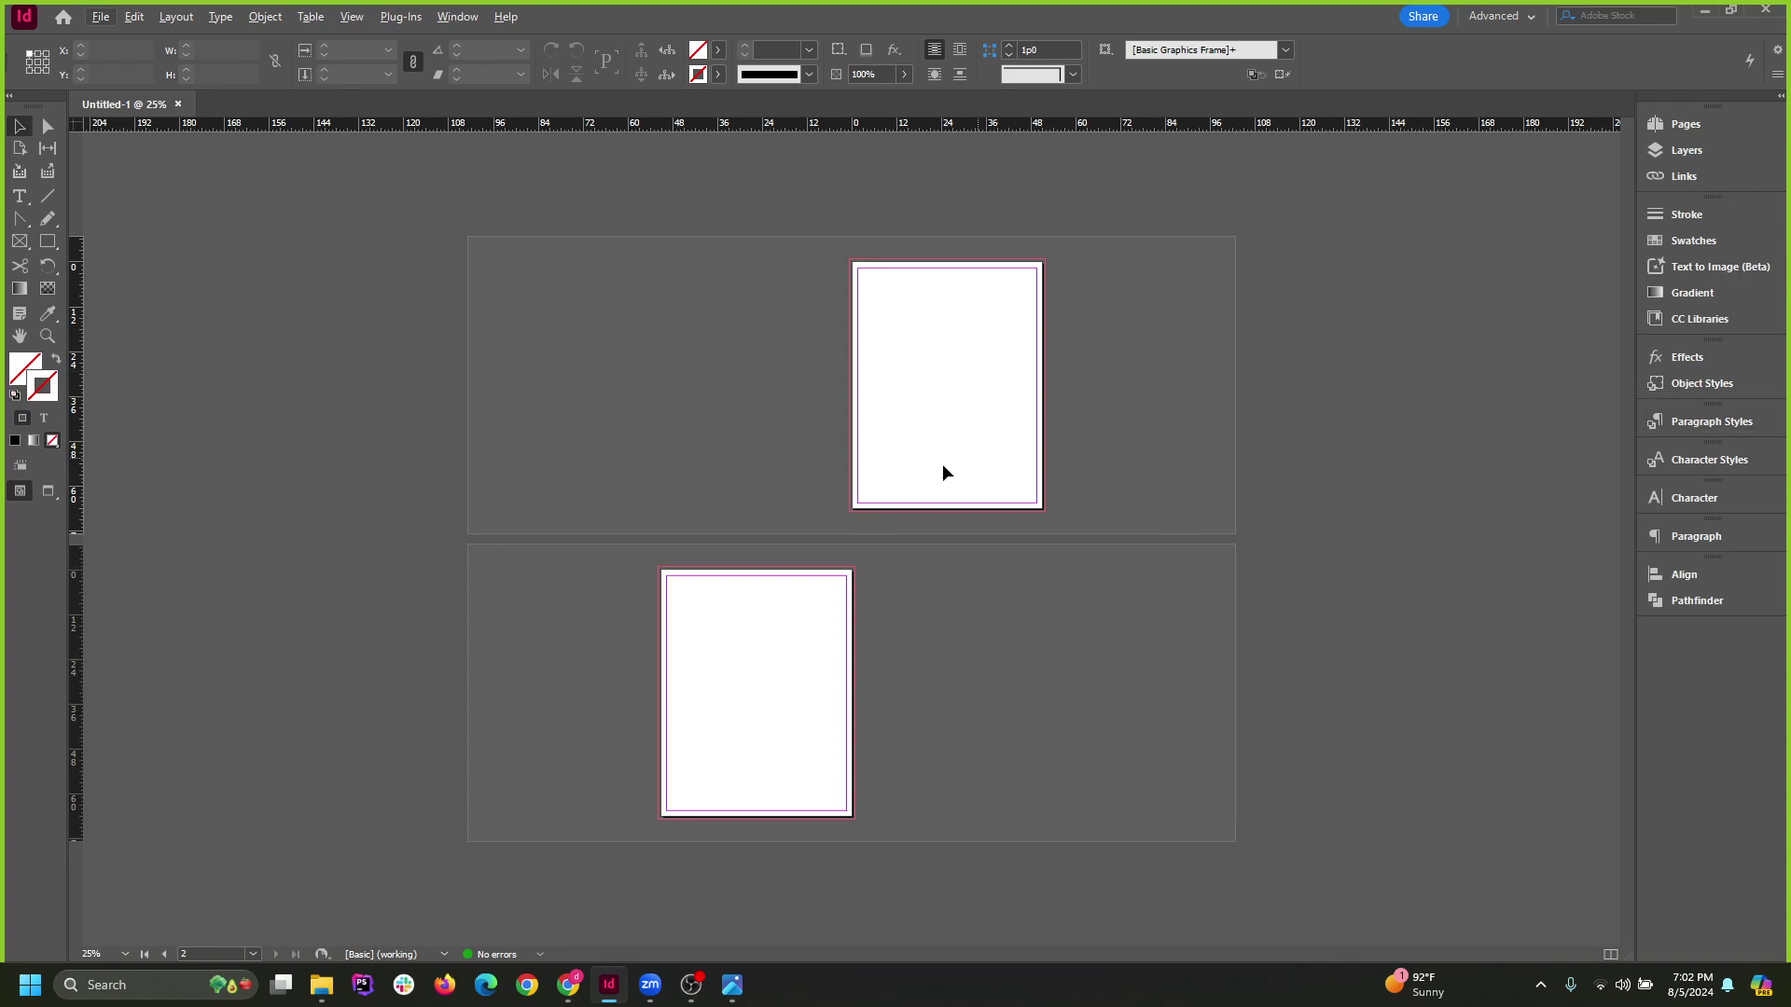
{"action": "key", "text": "ctrl+="}
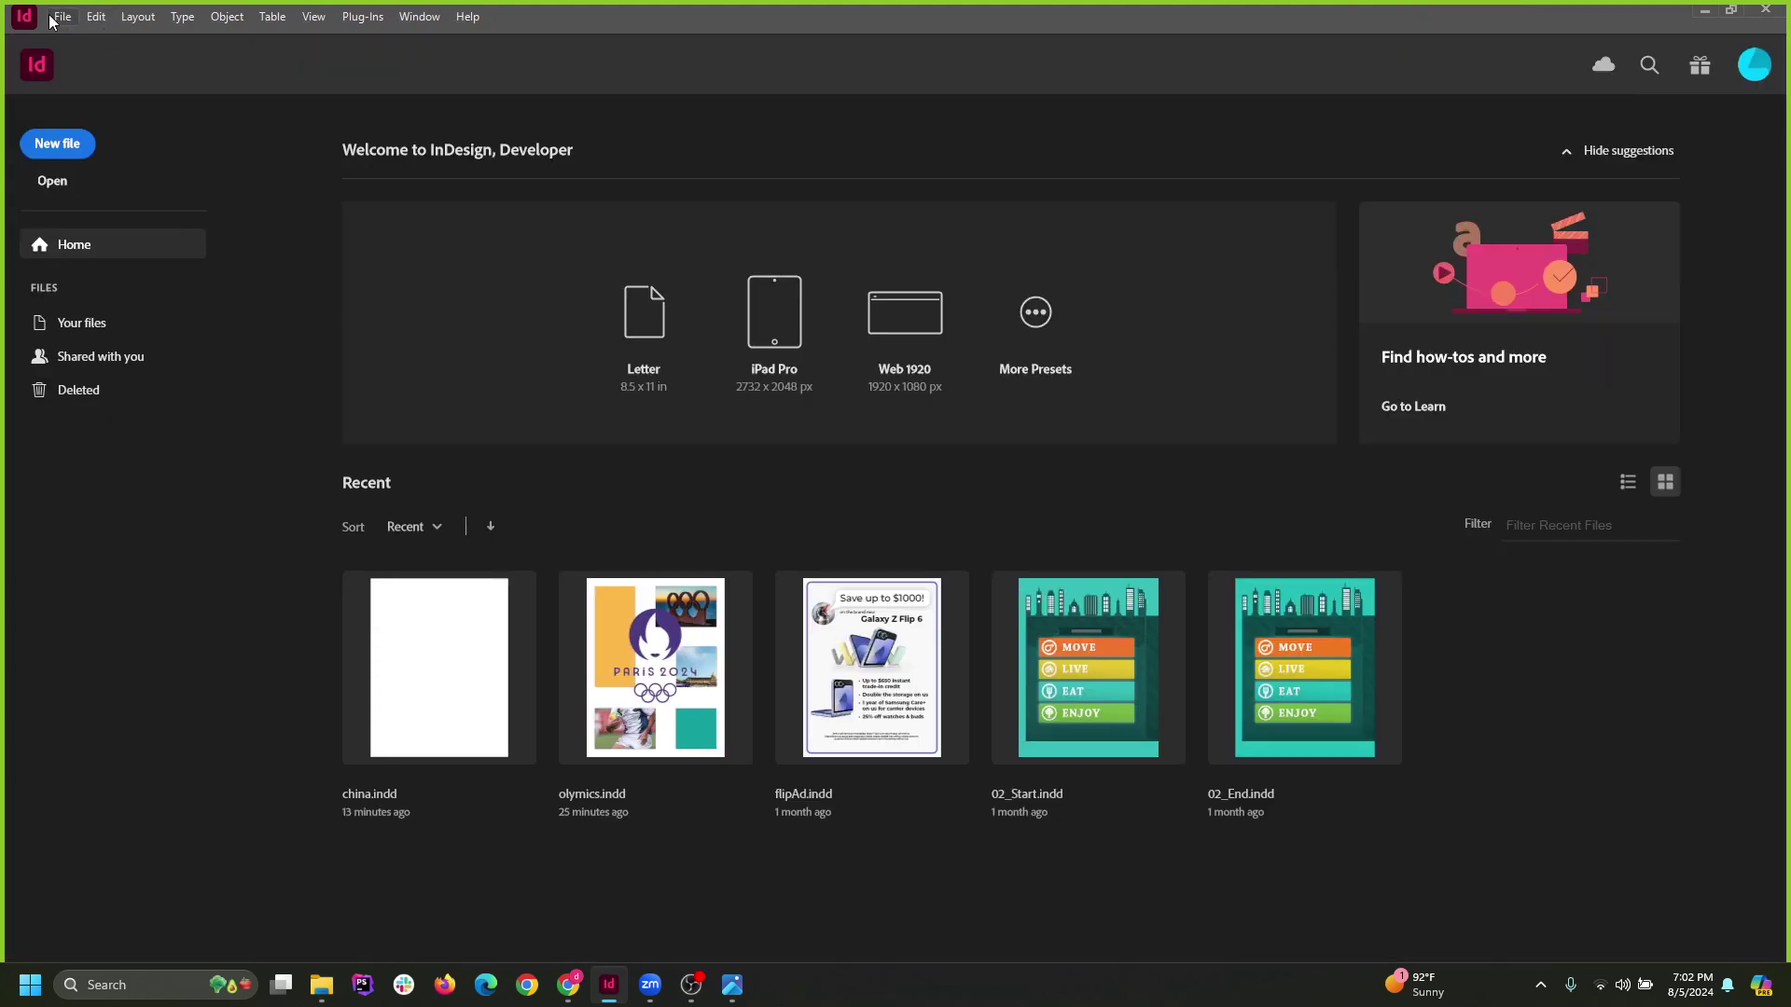
Create another two-page document with facing pages, with the start page number set to 2.
{"action": "left_click", "coordinate": [58, 17]}
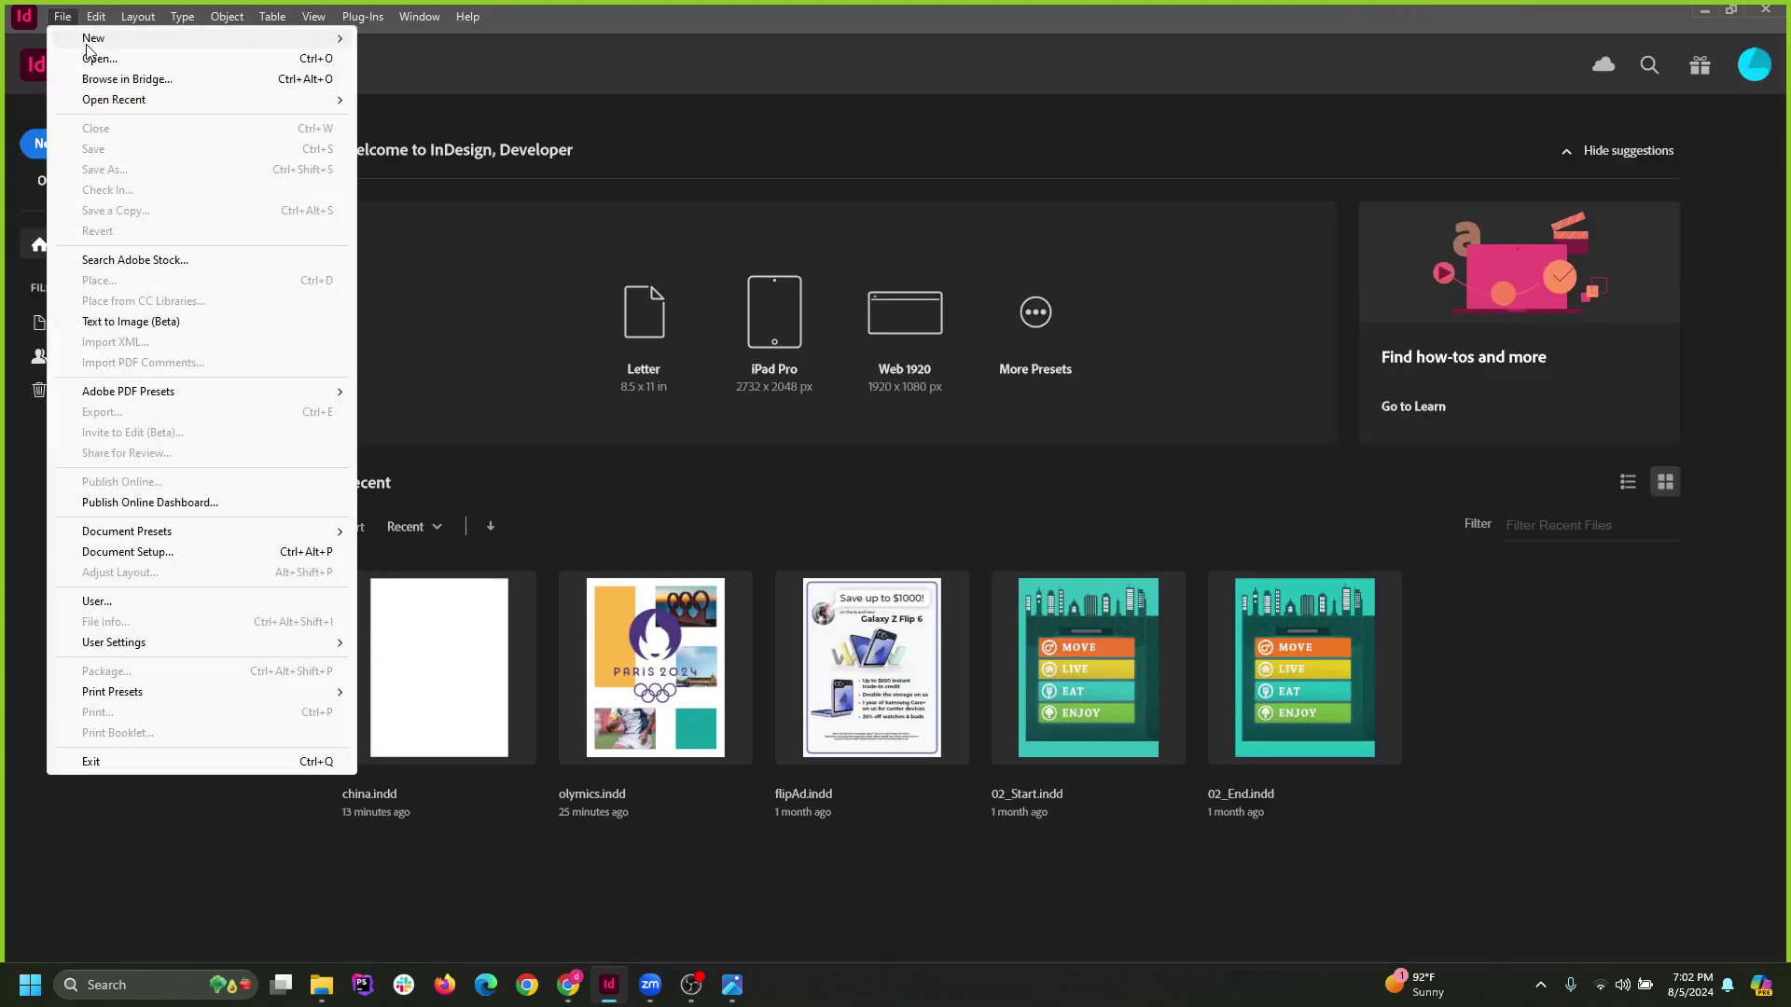
{"action": "mouse_move", "coordinate": [85, 43]}
{"action": "left_click", "coordinate": [401, 39]}
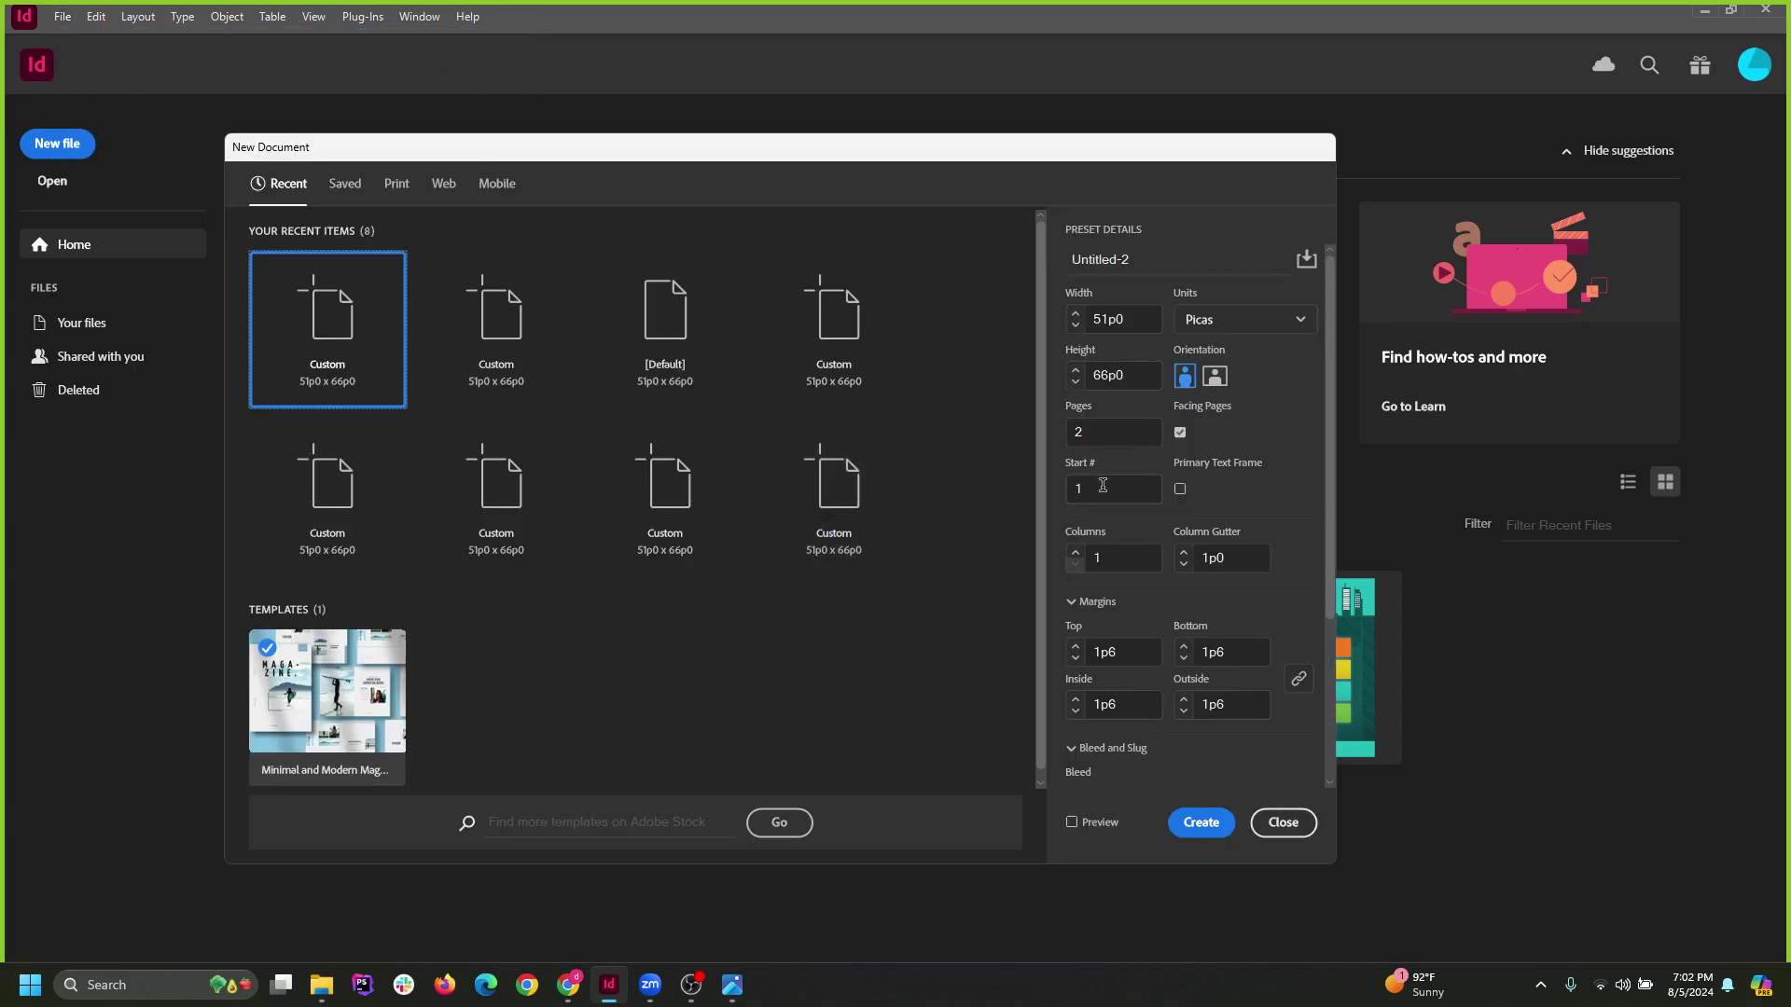
{"action": "left_click_drag", "start_coordinate": [1103, 486], "coordinate": [1061, 488]}
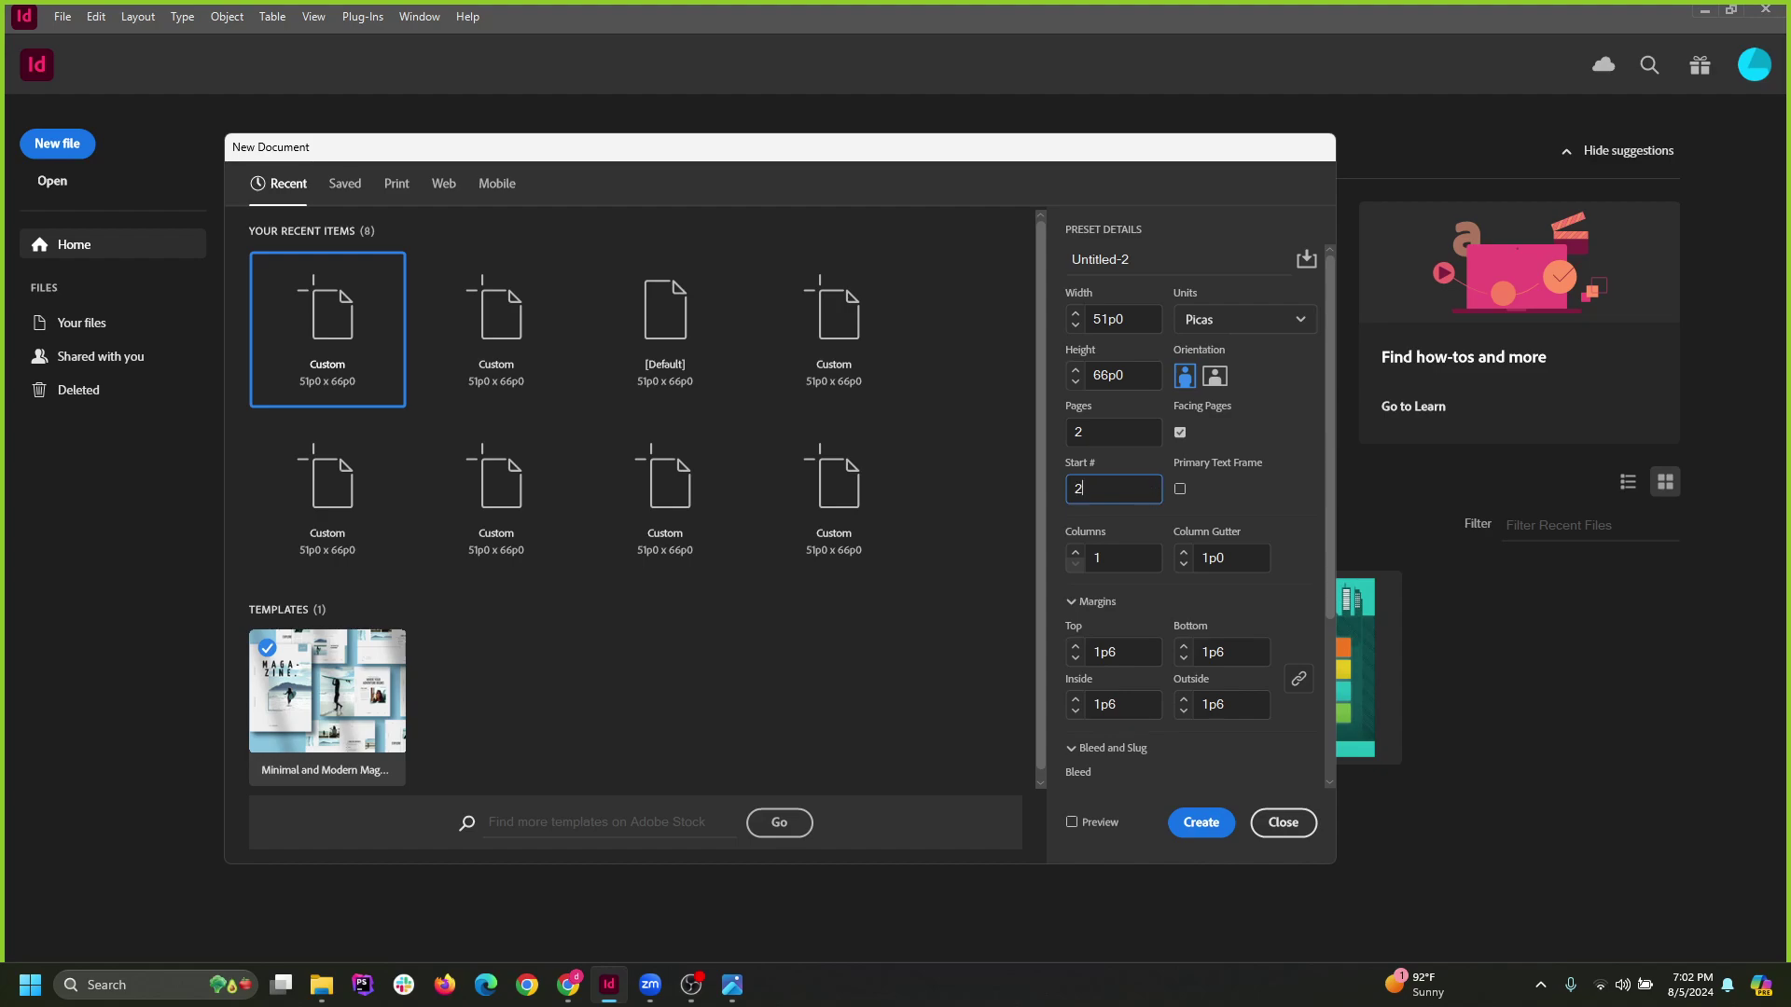
{"action": "left_click", "coordinate": [1203, 825]}
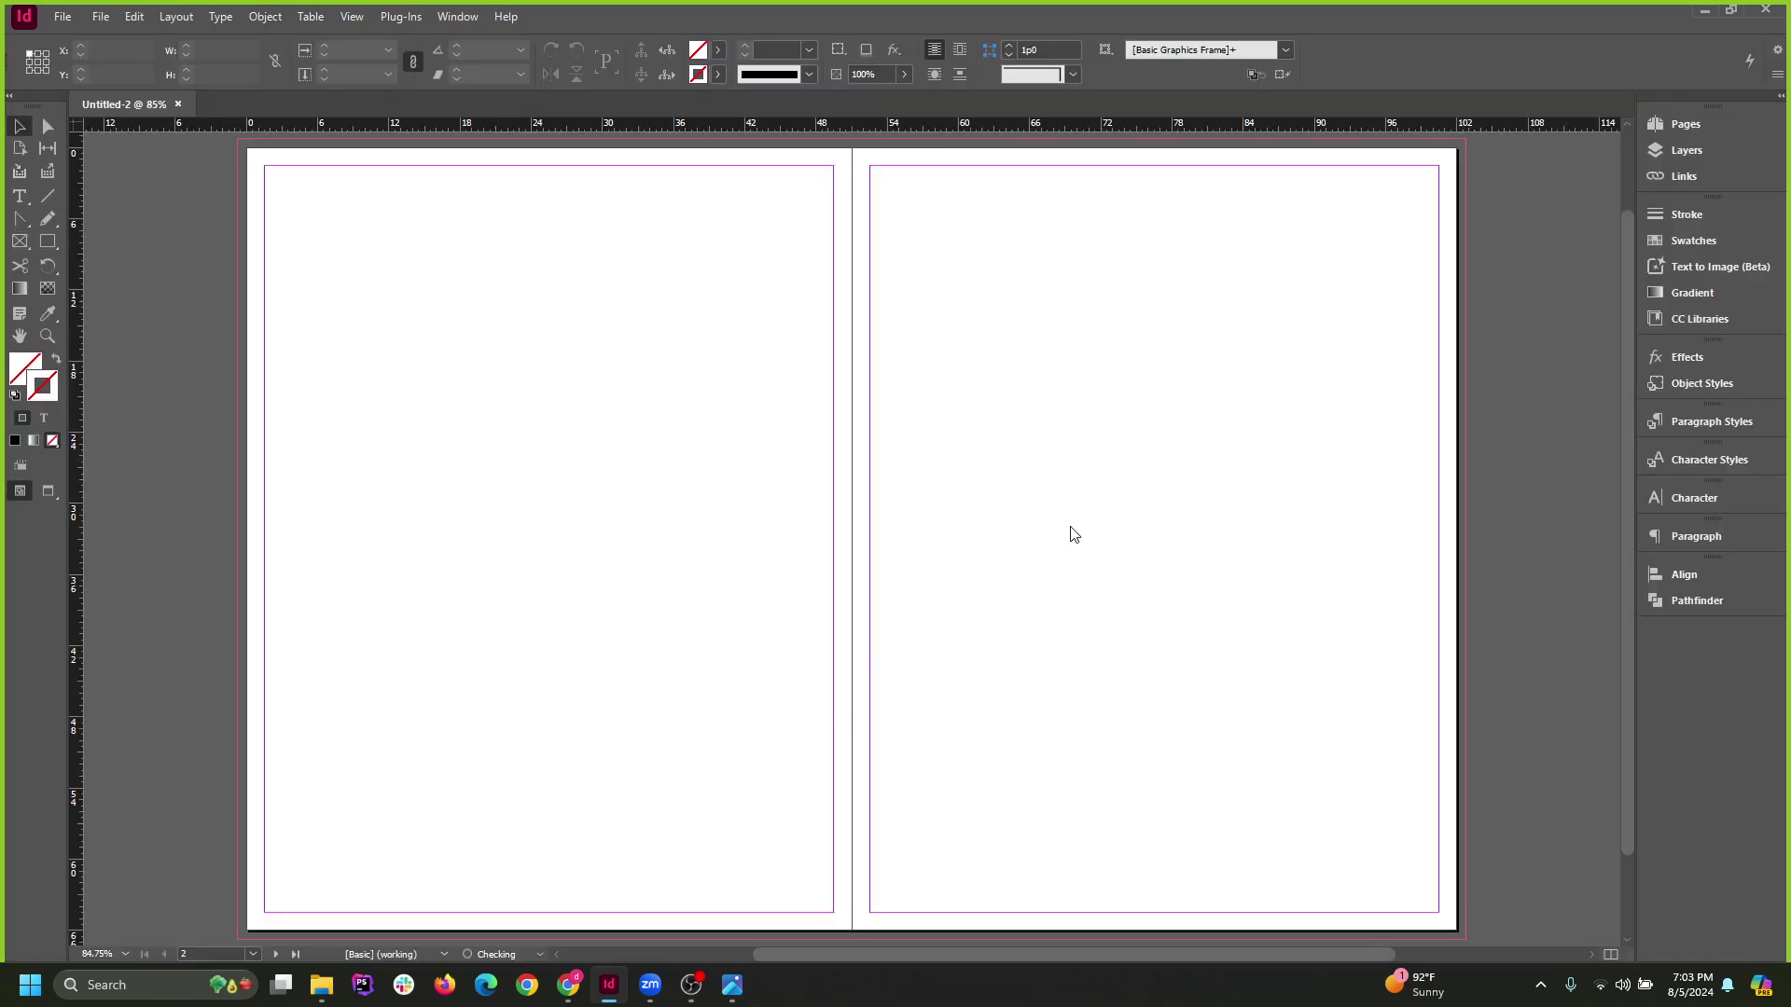
{"action": "scroll", "coordinate": [1027, 565], "scroll_direction": "down", "scroll_amount": 3}
{"action": "key", "text": "ctrl+equal"}
{"action": "key", "text": "ctrl+equal"}
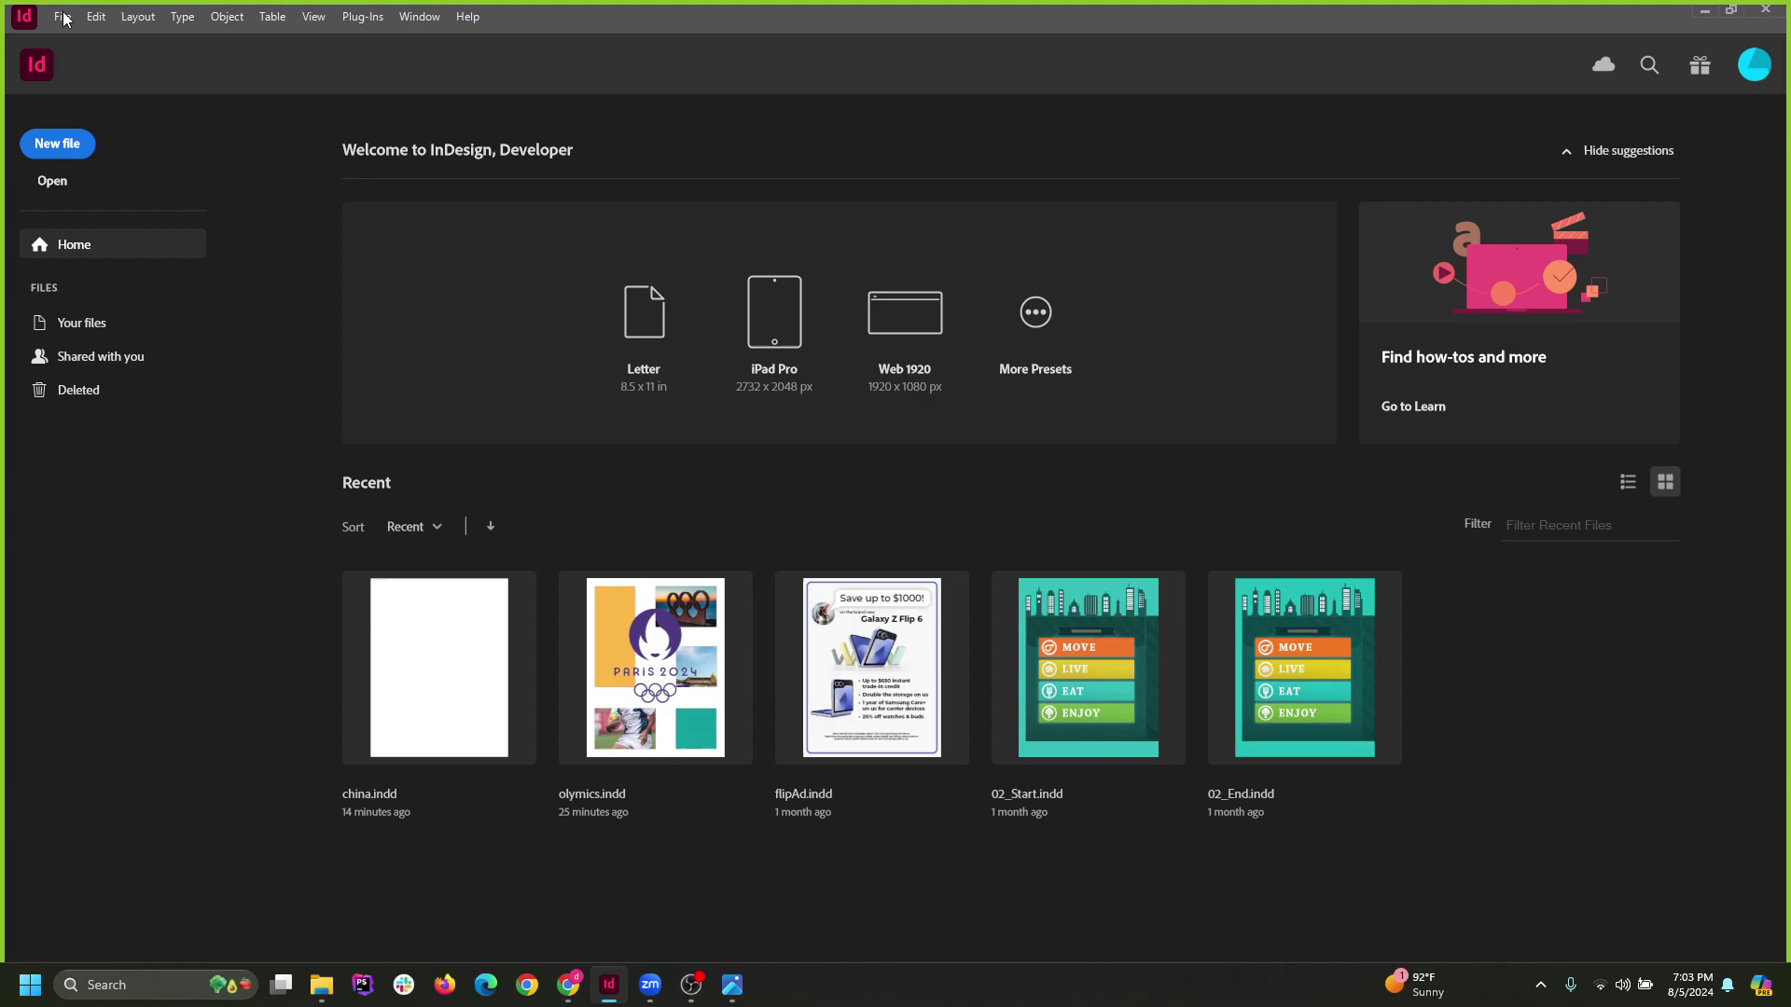
Create a new facing-pages document with 2 pages and start page number 1.
{"action": "left_click", "coordinate": [63, 17]}
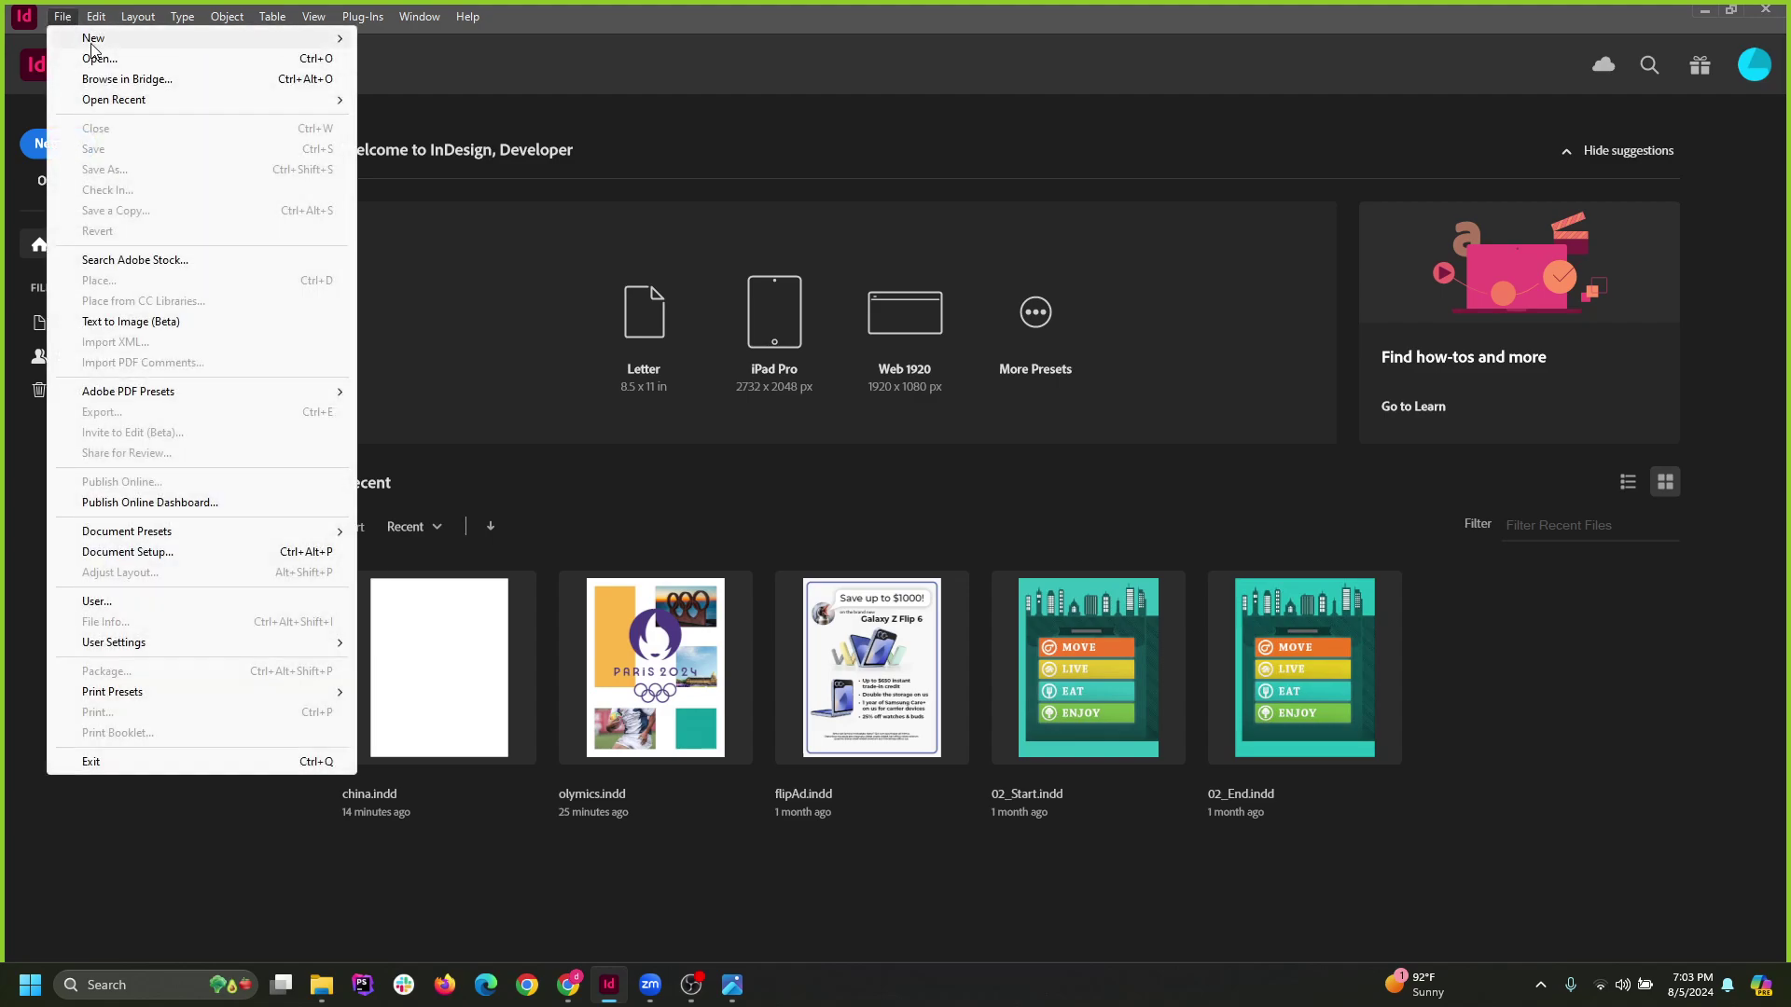
{"action": "left_click", "coordinate": [432, 65]}
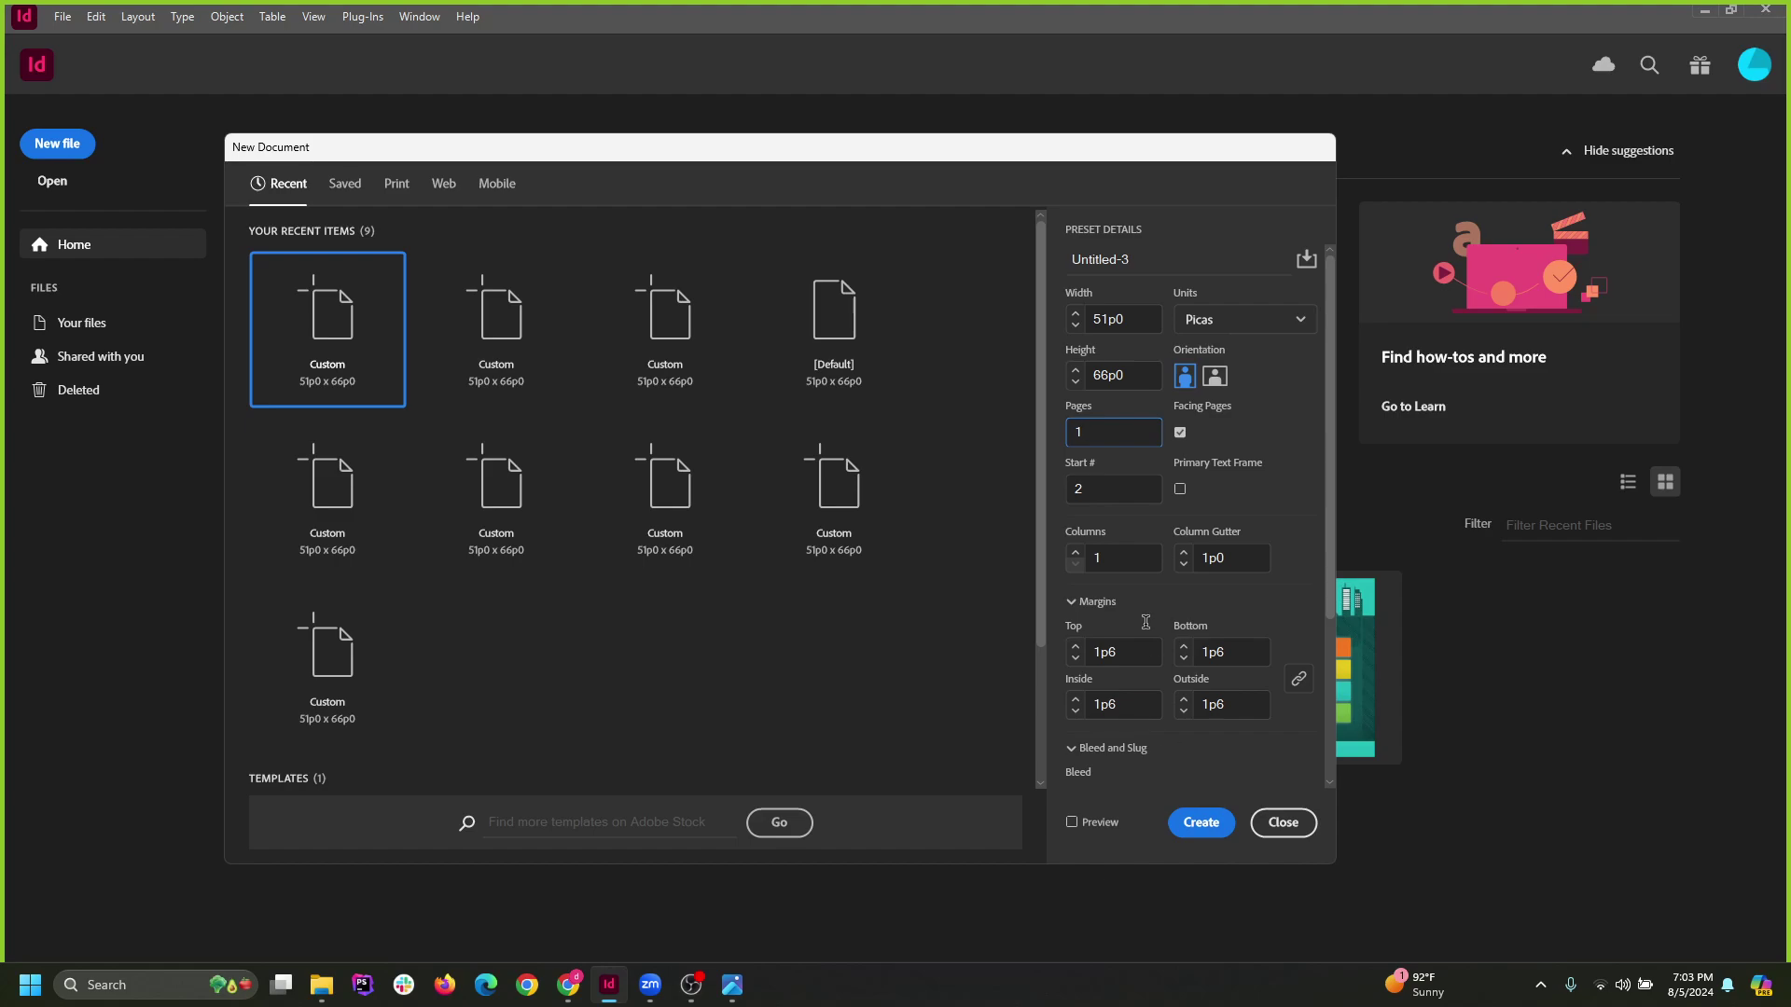
{"action": "type", "text": "2"}
{"action": "double_click", "coordinate": [1099, 441]}
{"action": "type", "text": "2"}
{"action": "key", "text": "Tab"}
{"action": "type", "text": "1"}
{"action": "double_click", "coordinate": [1097, 437]}
{"action": "double_click", "coordinate": [1121, 490]}
{"action": "left_click", "coordinate": [1201, 823]}
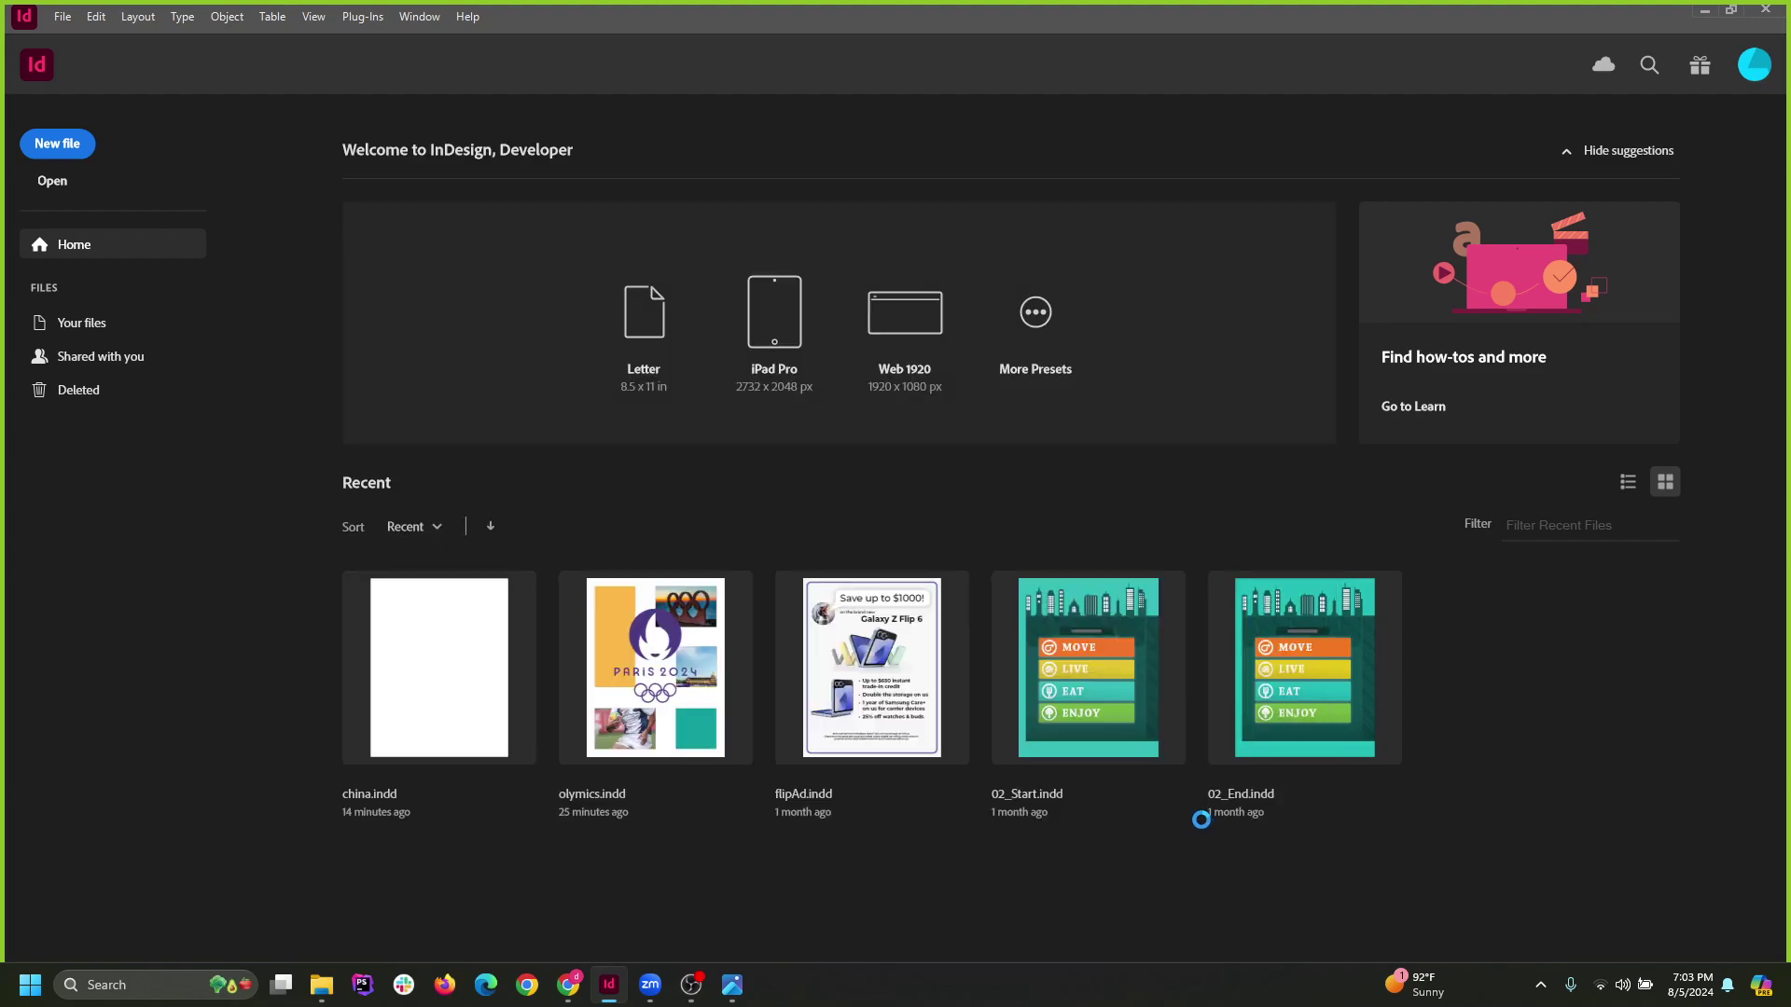
Show the page thumbnails and try to move page 1 beside page 2 to form one spread.
{"action": "scroll", "coordinate": [1002, 524], "scroll_direction": "down", "scroll_amount": 4}
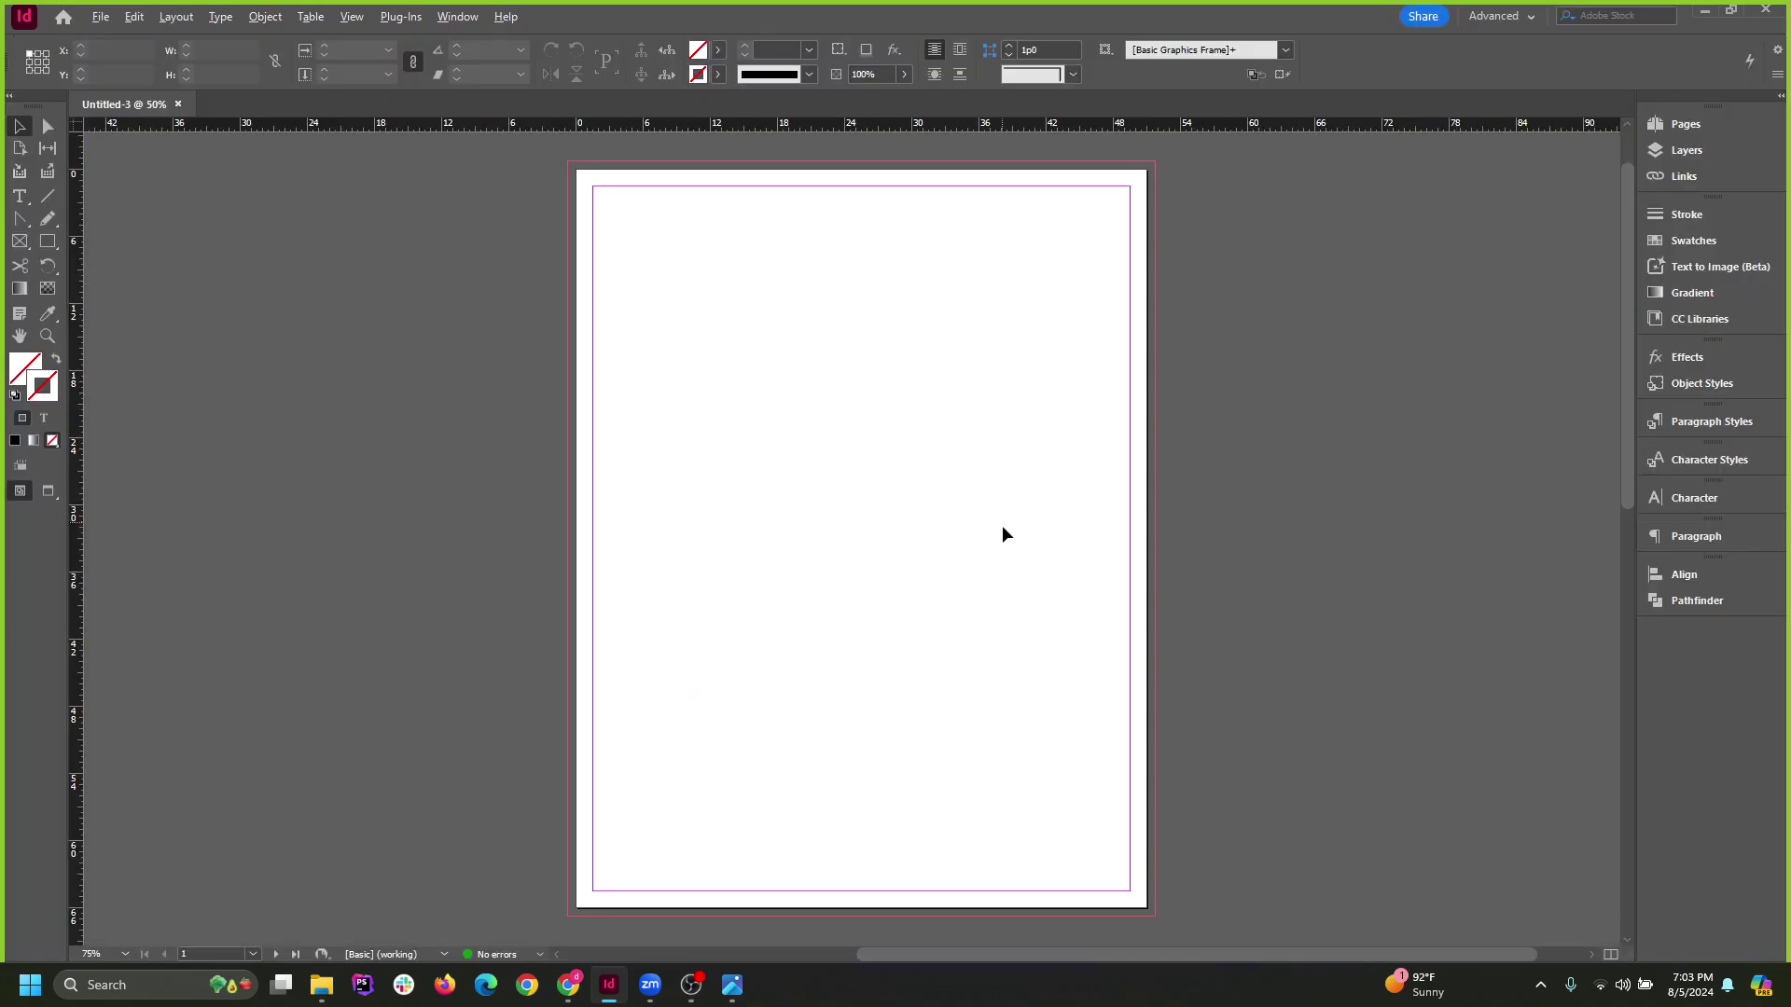
{"action": "scroll", "coordinate": [848, 591], "scroll_direction": "up", "scroll_amount": 2}
{"action": "scroll", "coordinate": [875, 559], "scroll_direction": "down", "scroll_amount": 2}
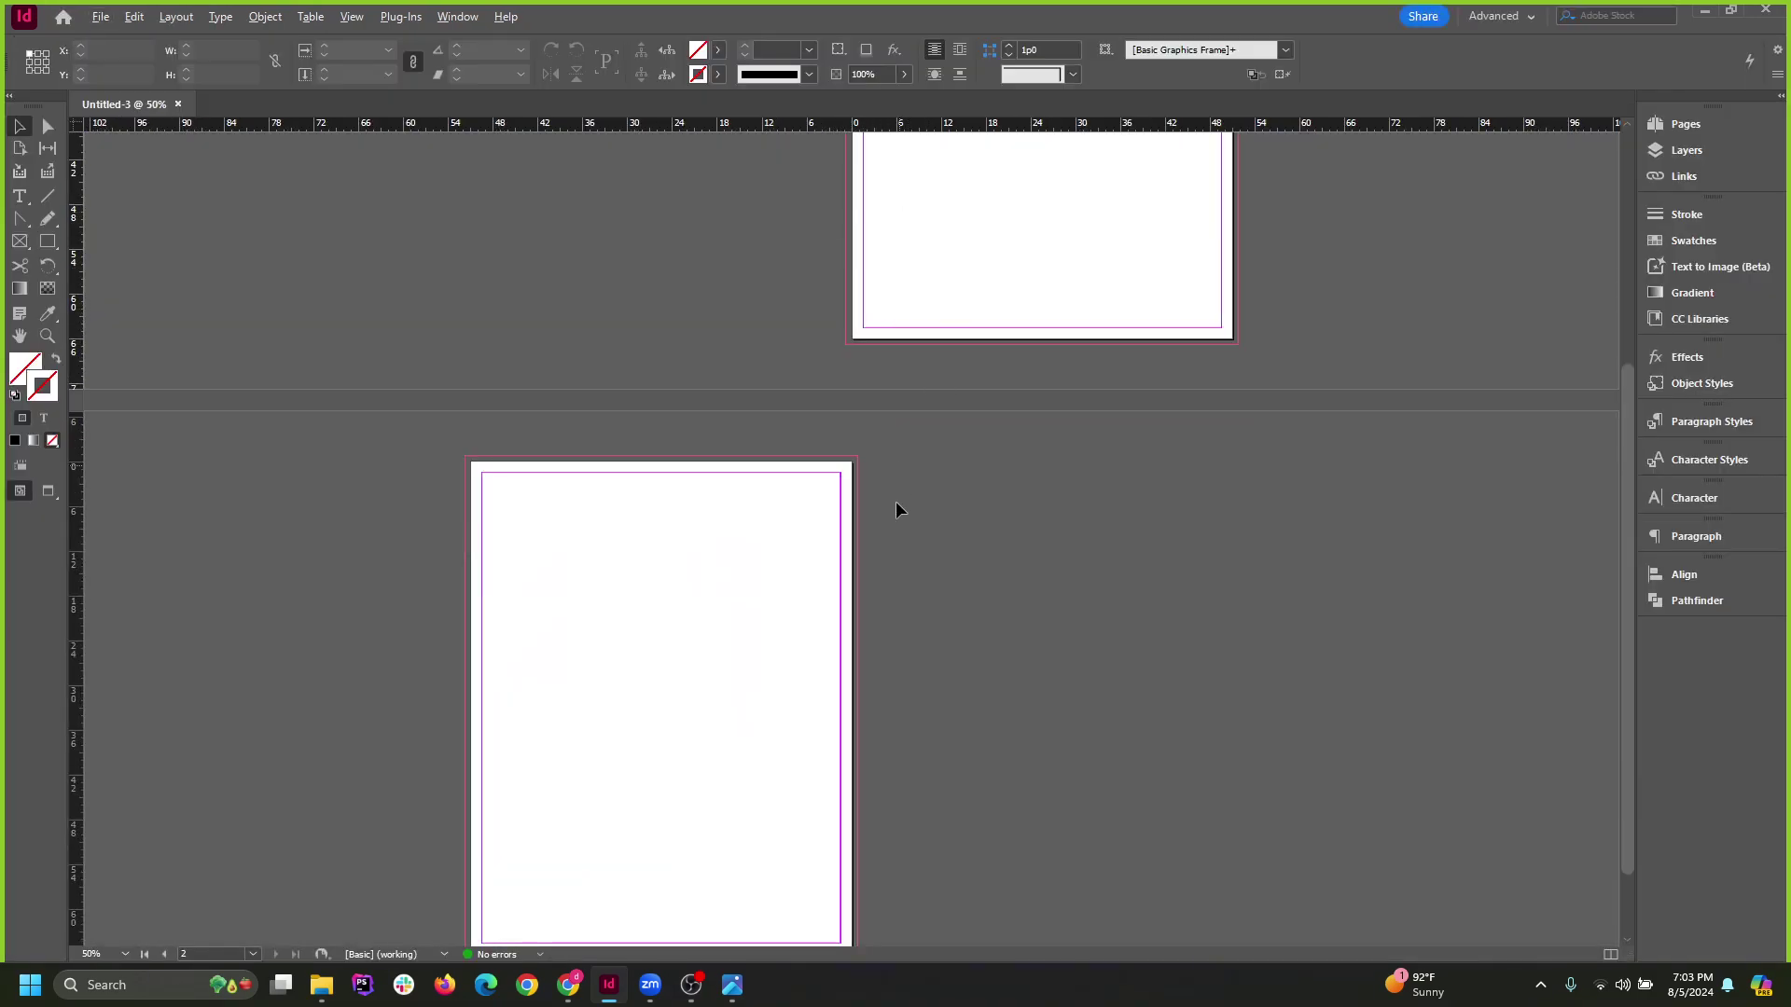
{"action": "scroll", "coordinate": [896, 502], "scroll_direction": "down", "scroll_amount": 2}
{"action": "scroll", "coordinate": [800, 614], "scroll_direction": "up", "scroll_amount": 2}
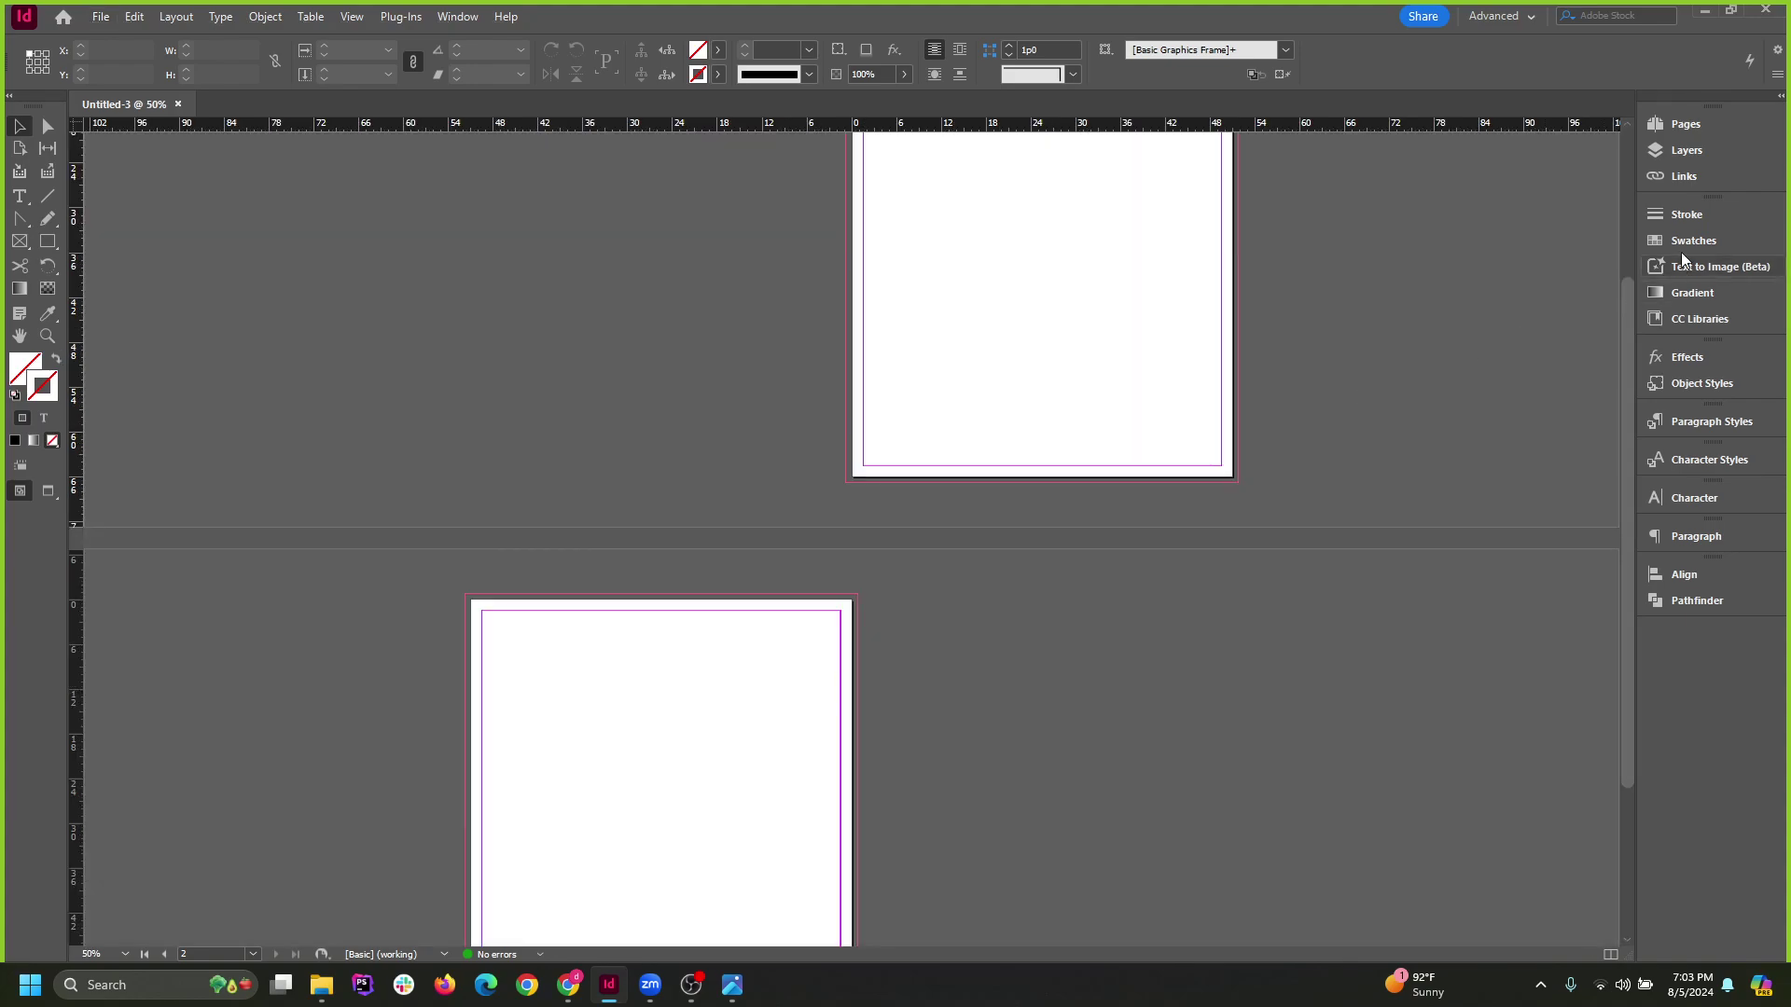
{"action": "left_click", "coordinate": [1693, 129]}
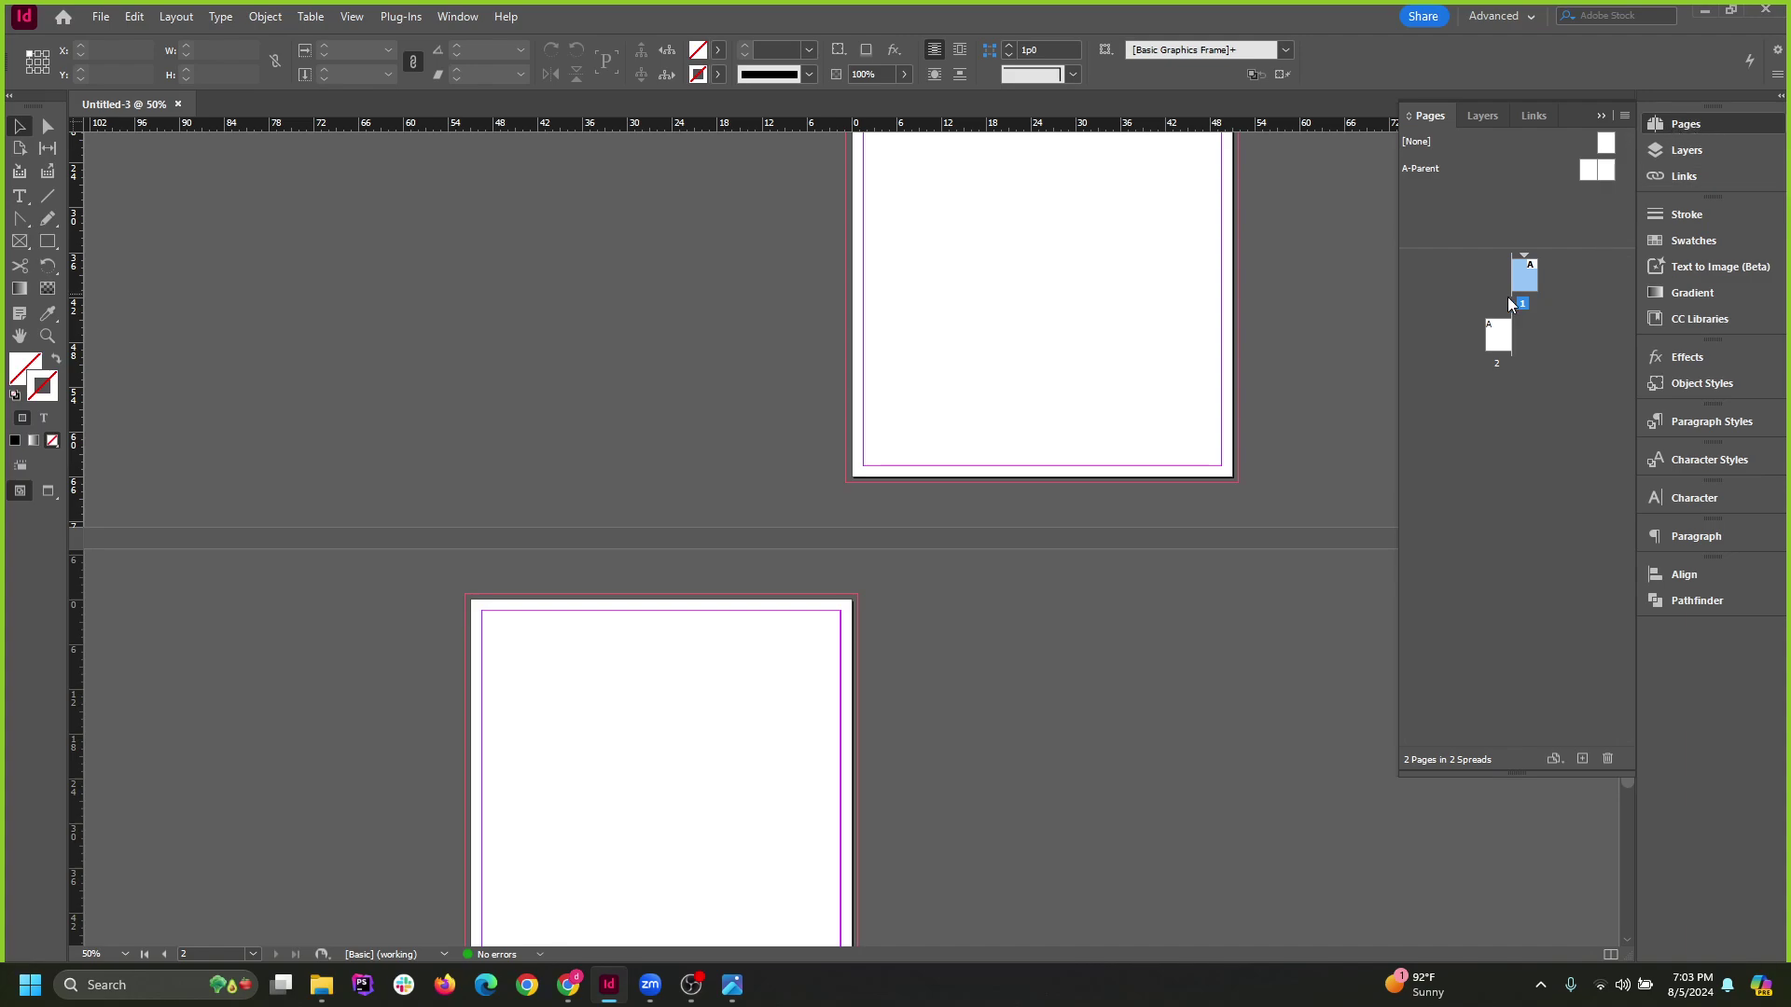
{"action": "left_click_drag", "start_coordinate": [1526, 284], "coordinate": [1526, 334]}
{"action": "scroll", "coordinate": [465, 433], "scroll_direction": "up", "scroll_amount": 3}
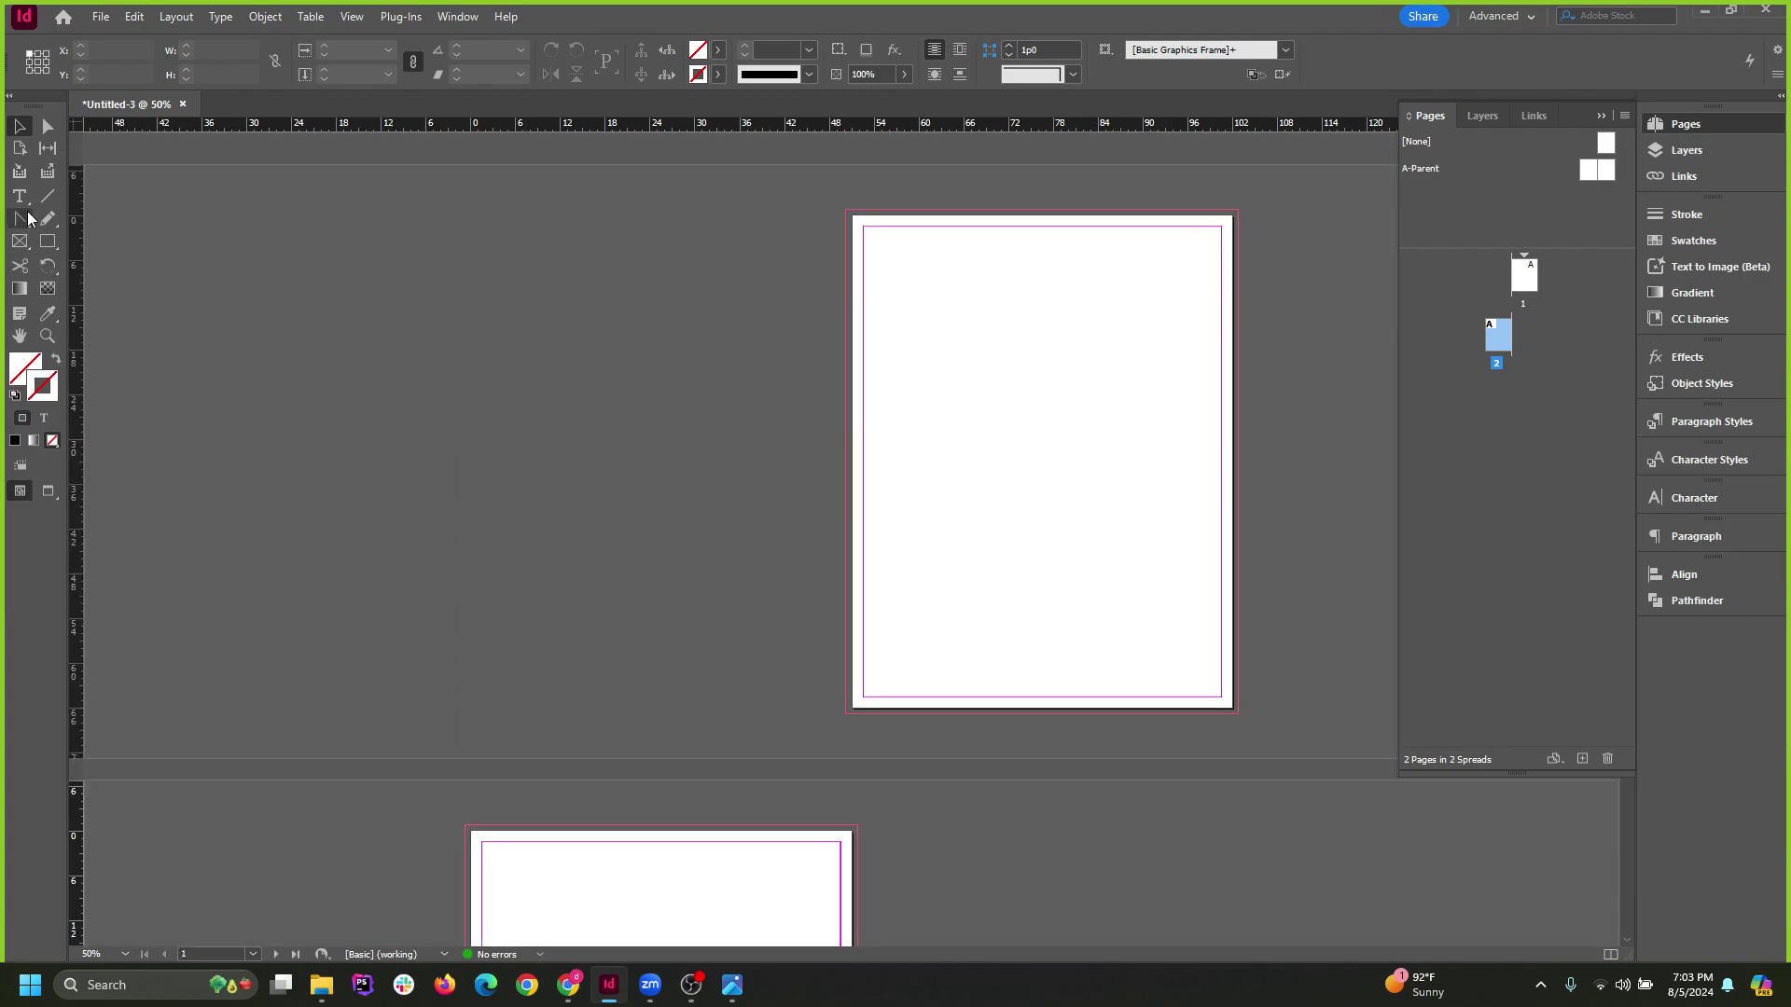
Add a text frame about 21p0 by 24p6 with the numeral 1 at 72 pt on page 1, and fit the frame to its text.
{"action": "key", "text": "t"}
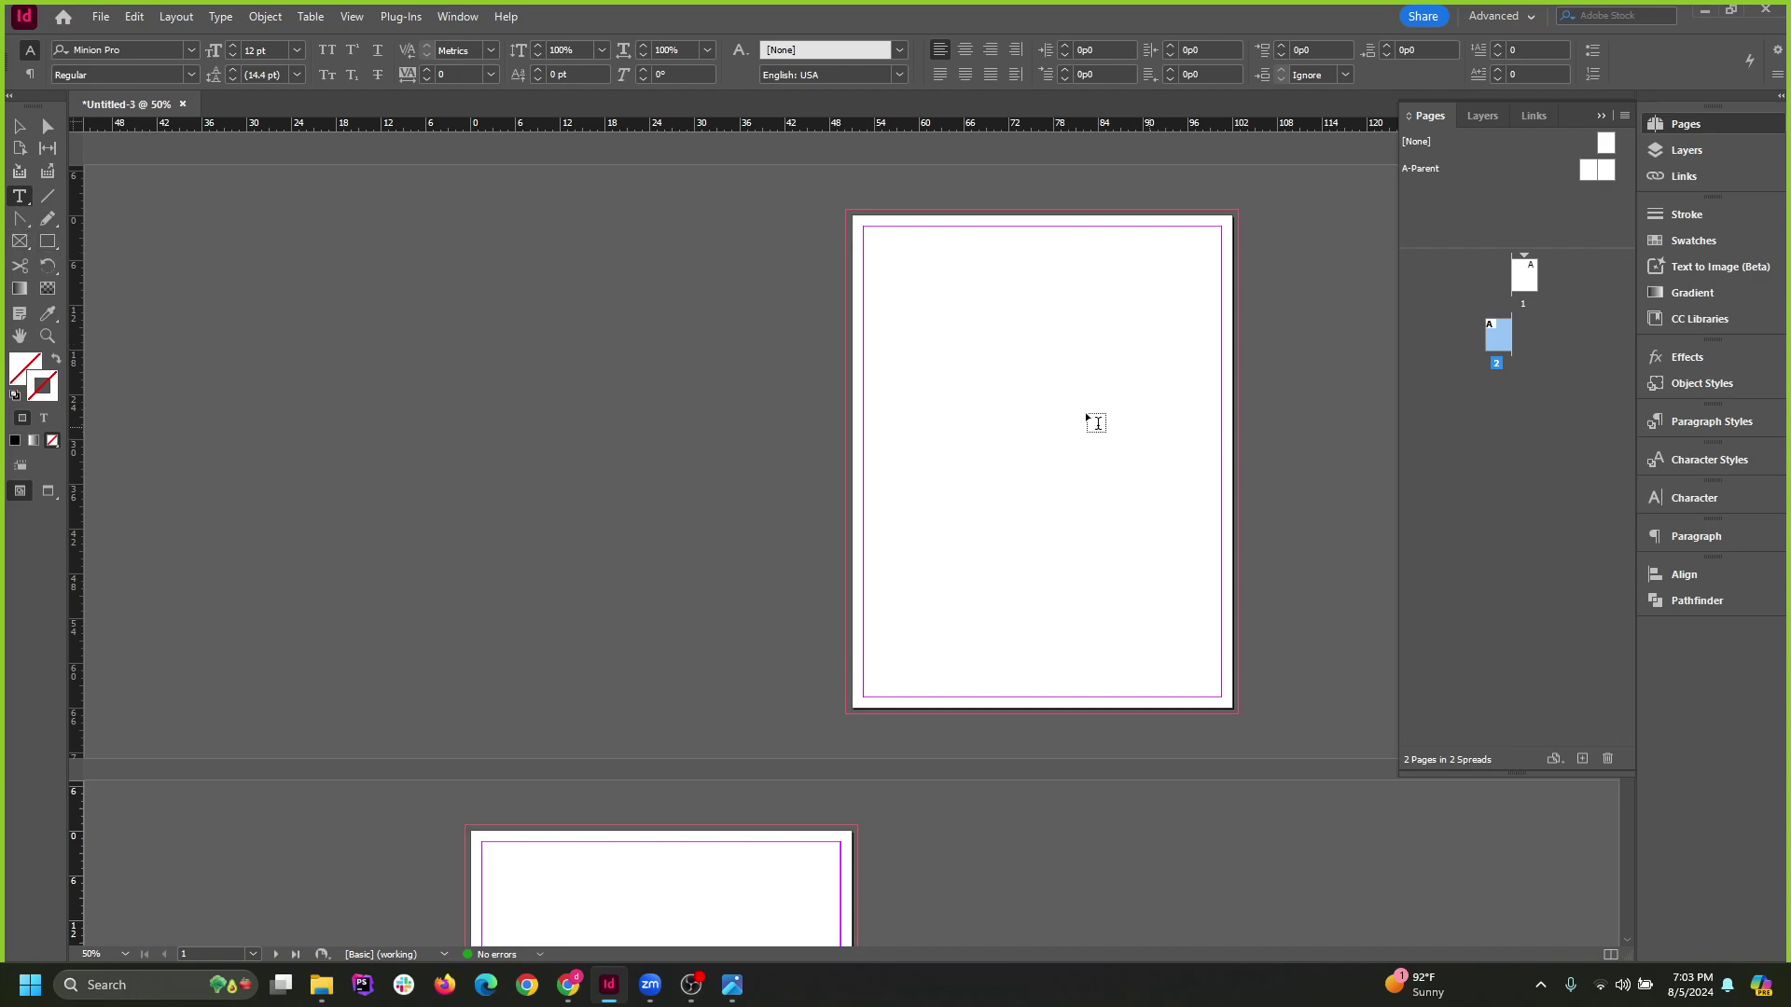
{"action": "left_click", "coordinate": [1069, 455]}
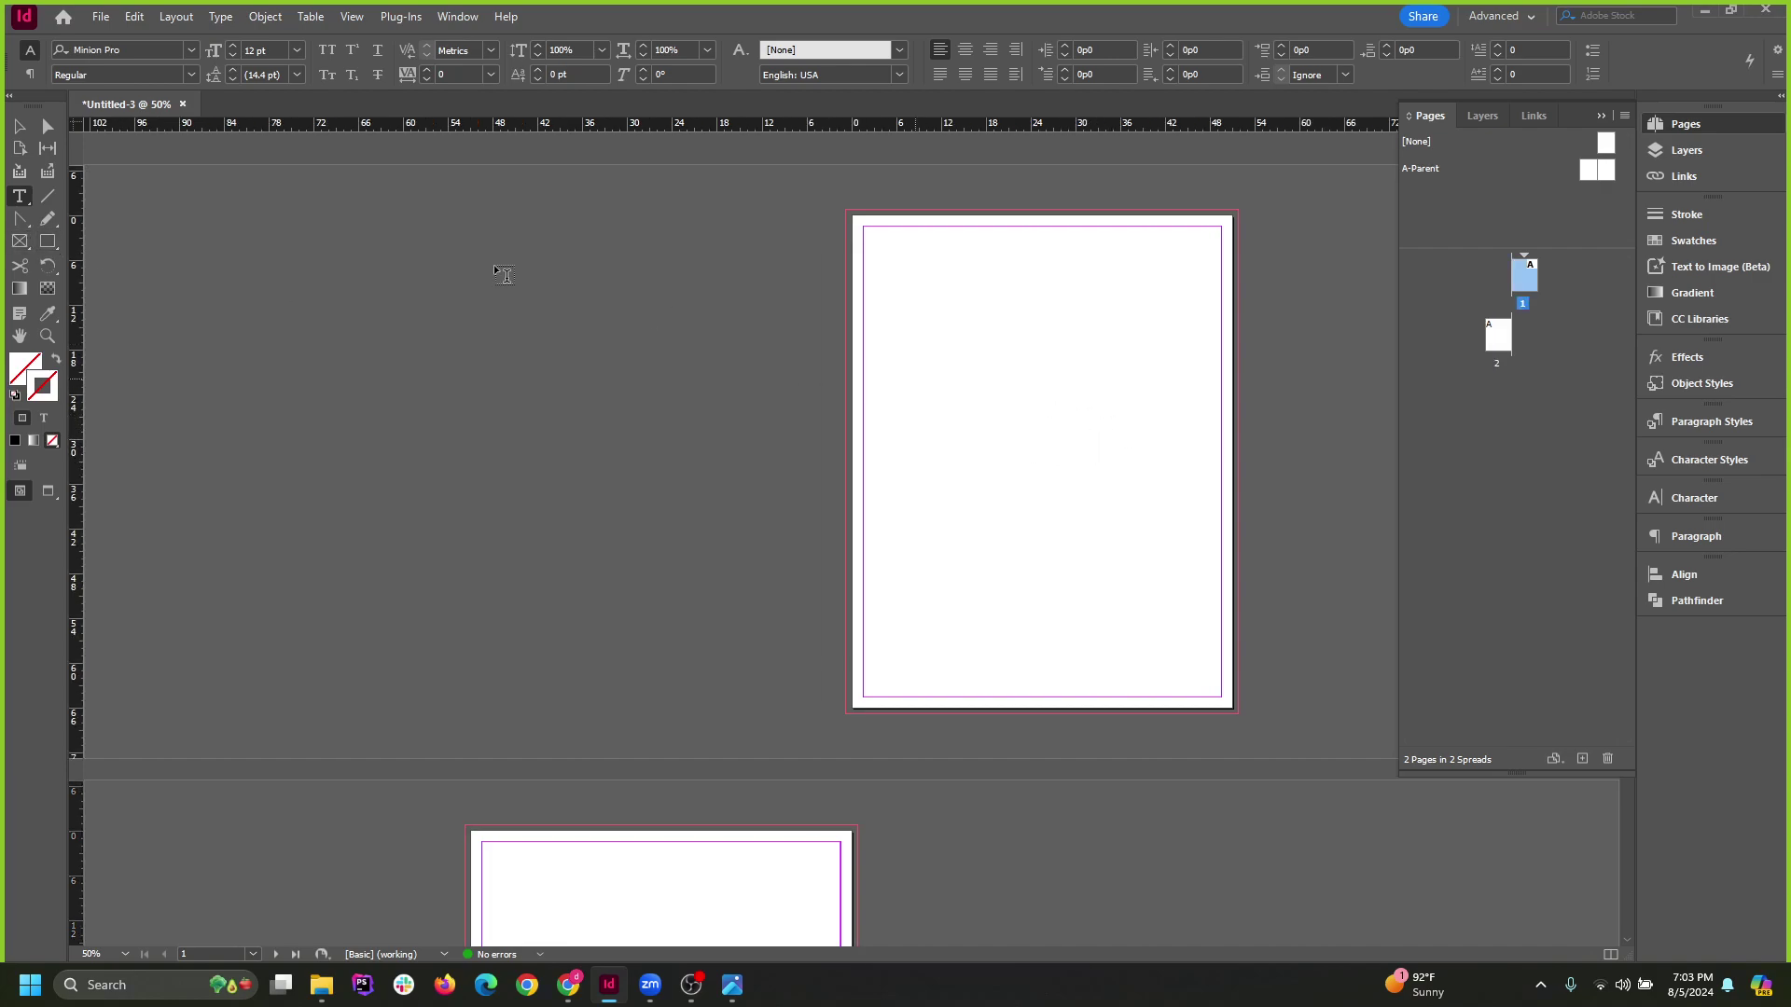
{"action": "left_click_drag", "start_coordinate": [997, 348], "coordinate": [1156, 530]}
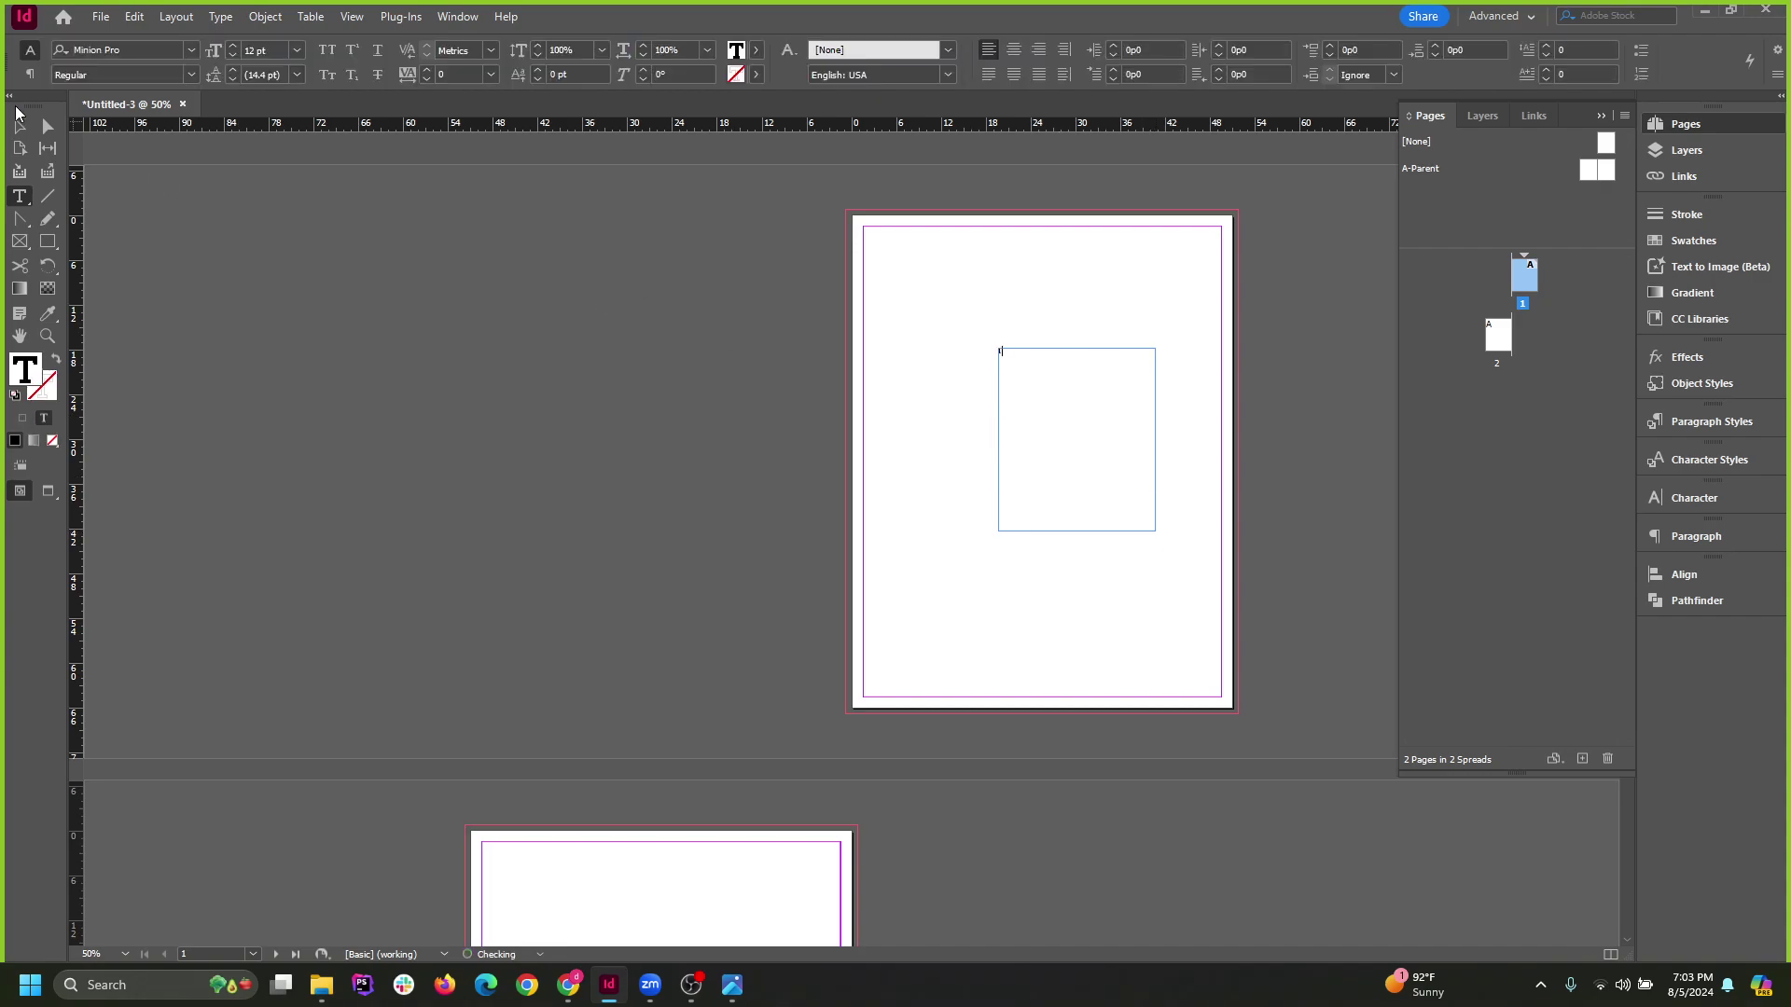
{"action": "key", "text": "Escape"}
{"action": "double_click", "coordinate": [1104, 408]}
{"action": "left_click", "coordinate": [295, 49]}
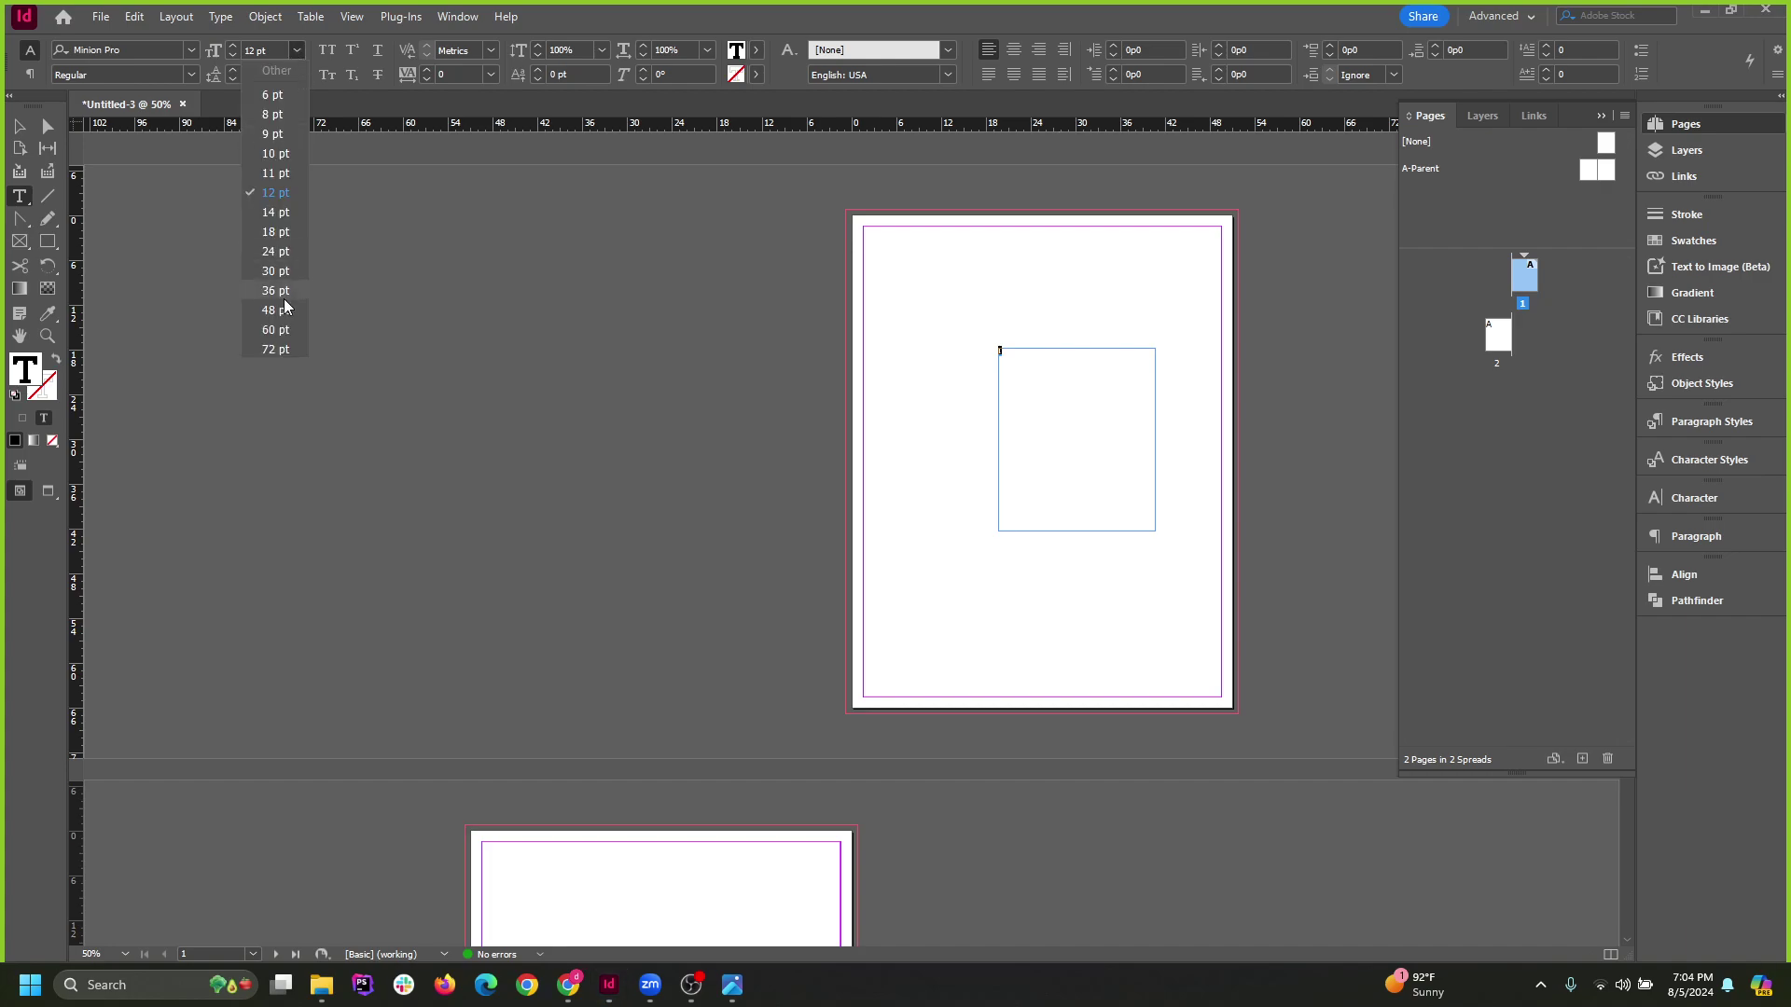
{"action": "left_click", "coordinate": [278, 346]}
{"action": "left_click", "coordinate": [19, 126]}
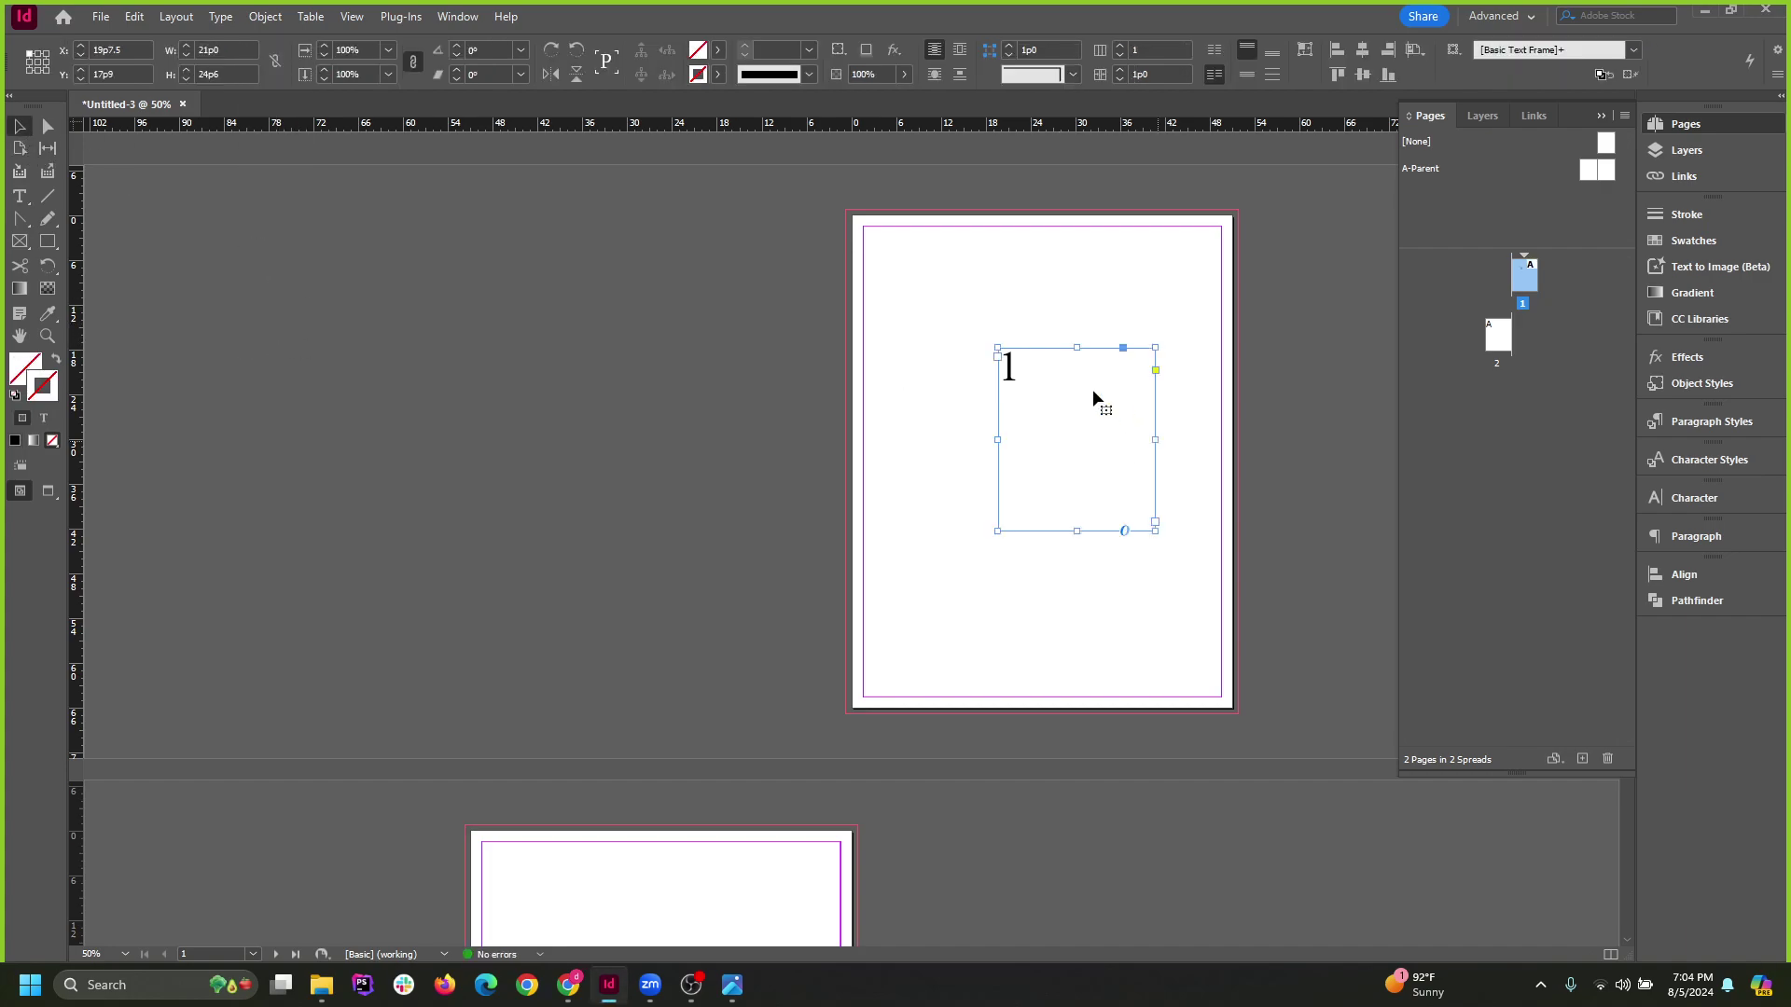
{"action": "double_click", "coordinate": [1153, 531]}
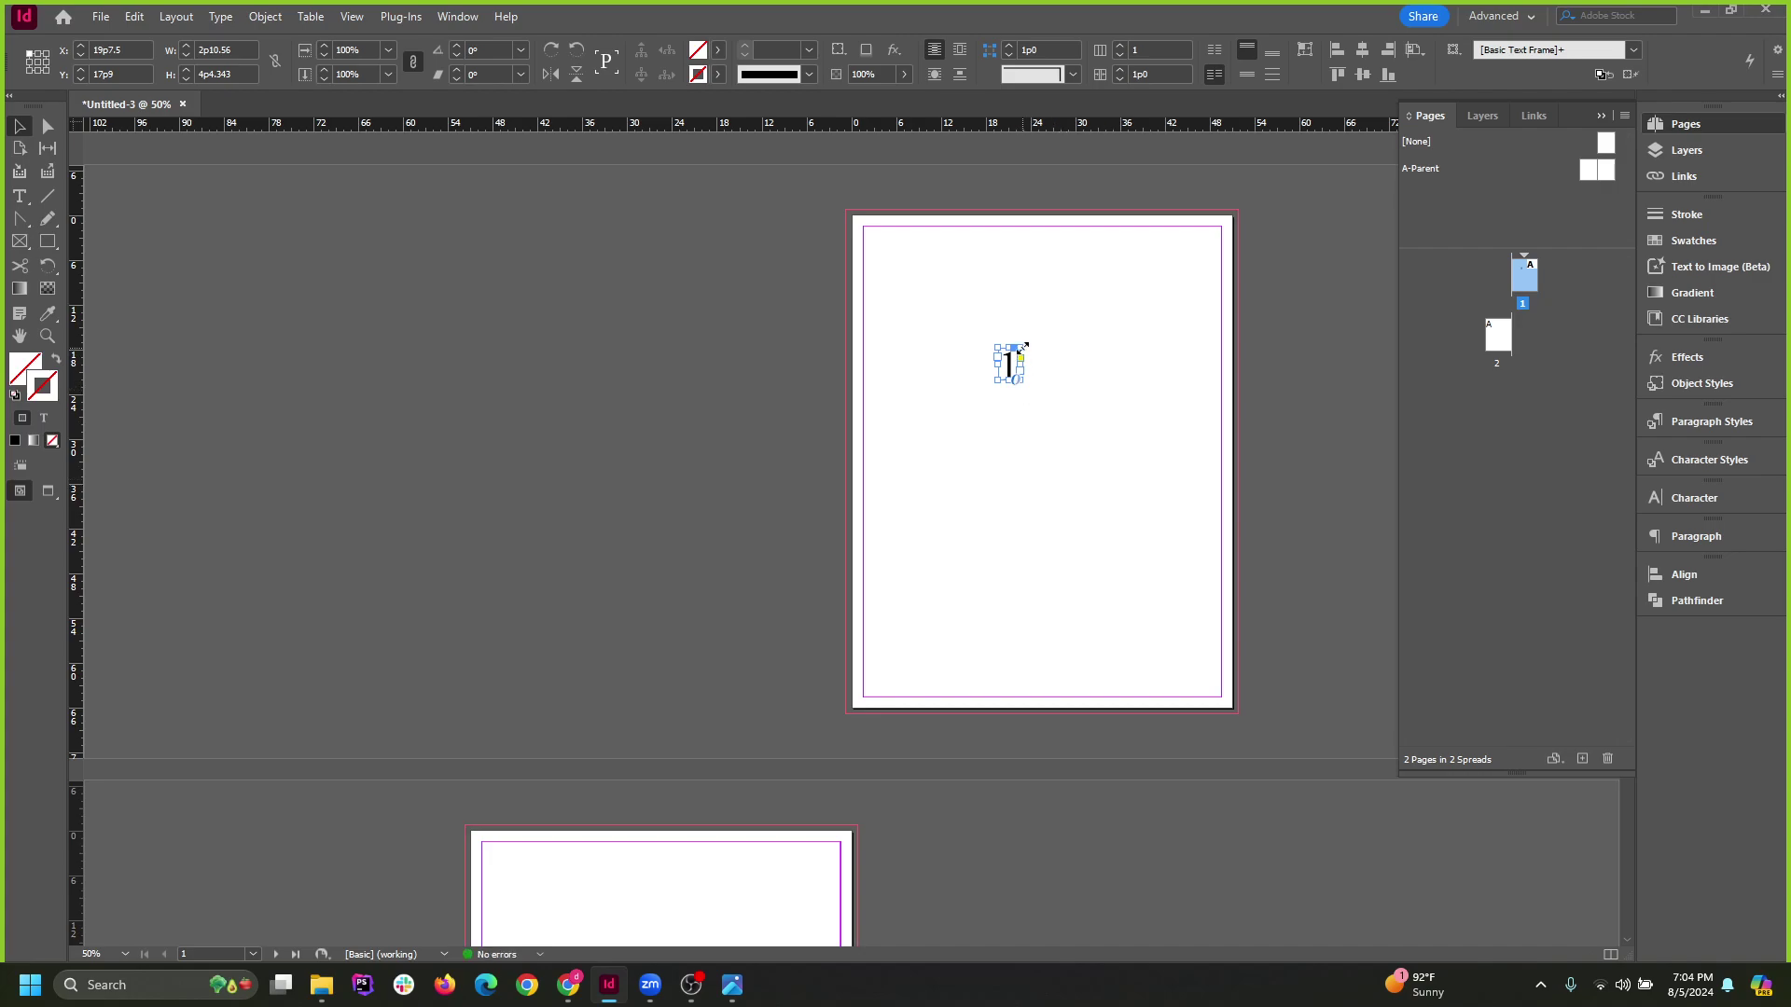
Enlarge the text frame with its numeral 1 to about 328 pt in the middle of page 1.
{"action": "left_click_drag", "start_coordinate": [1021, 348], "coordinate": [1037, 486]}
{"action": "key", "text": "ctrl+z"}
{"action": "scroll", "coordinate": [1282, 440], "scroll_direction": "down", "scroll_amount": 3}
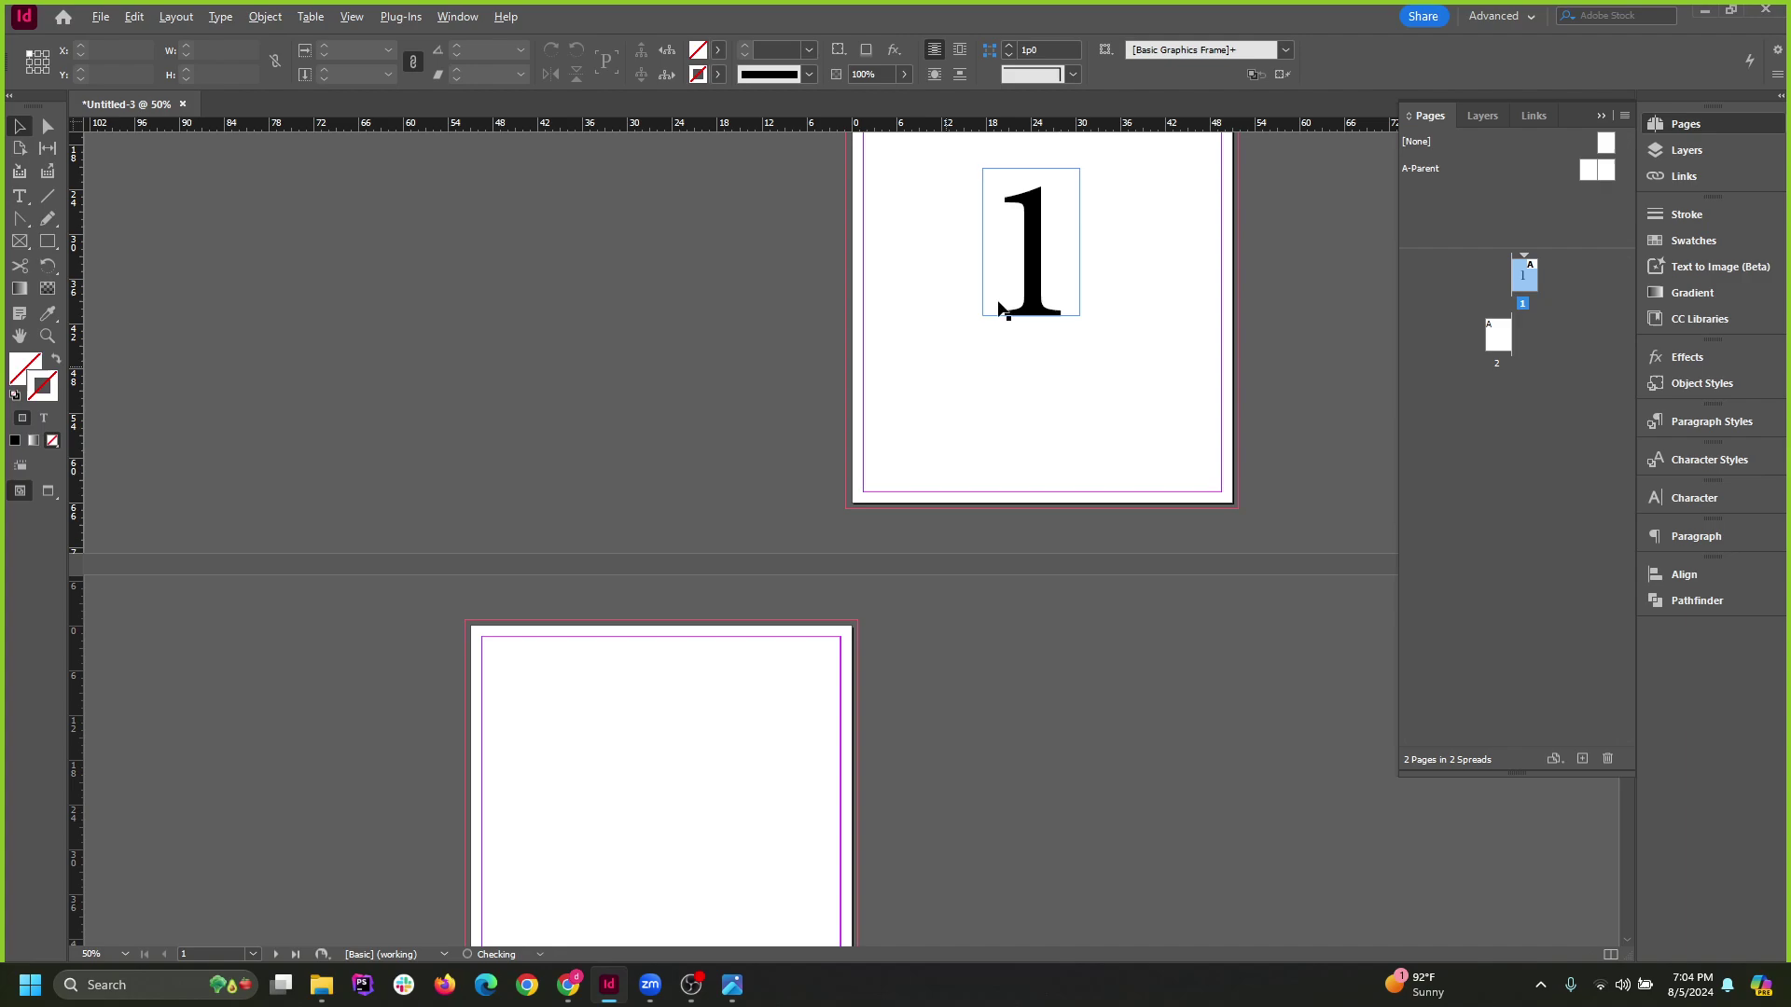
Duplicate the large numeral frame onto page 2 and change the copy's text to 2.
{"action": "left_click_drag", "start_coordinate": [1021, 292], "coordinate": [658, 820]}
{"action": "double_click", "coordinate": [658, 821]}
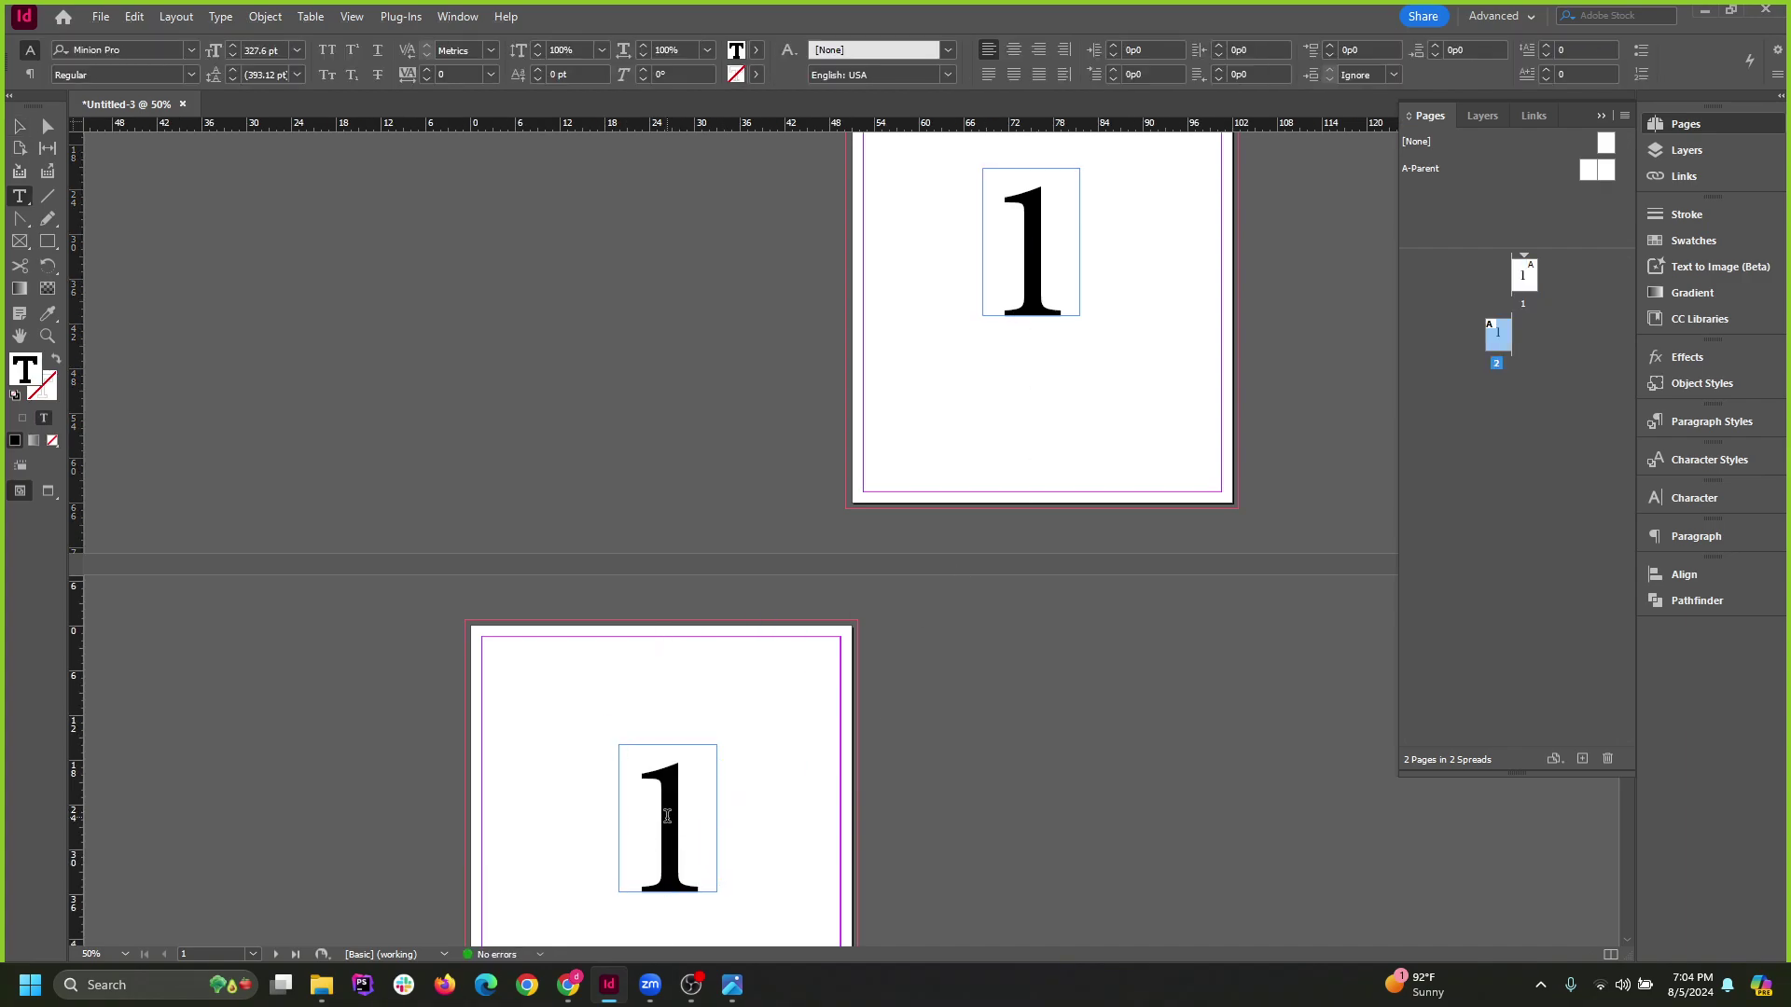
{"action": "key", "text": "ctrl+a"}
{"action": "type", "text": "2"}
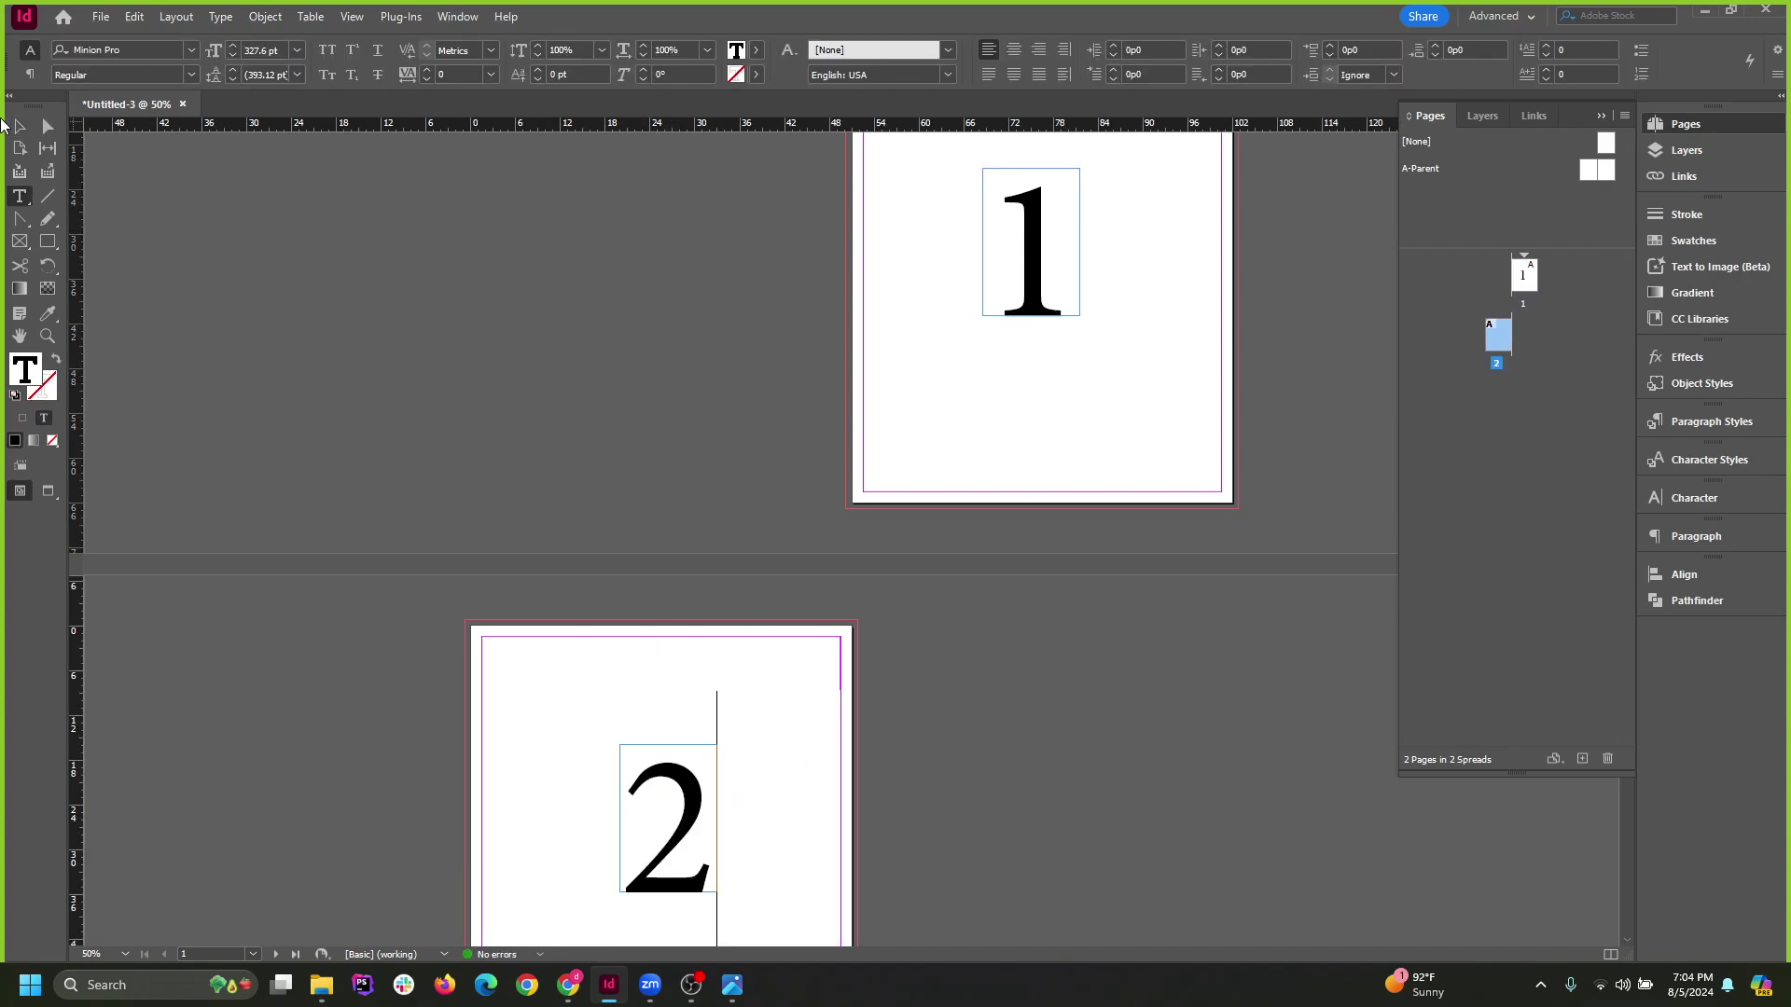
{"action": "left_click", "coordinate": [20, 126]}
{"action": "left_click", "coordinate": [601, 468]}
Try to place page 1 beside page 2 with page shuffling allowed, and undo the page move.
{"action": "key", "text": "ctrl+minus"}
{"action": "key", "text": "ctrl+minus"}
{"action": "key", "text": "ctrl+equal"}
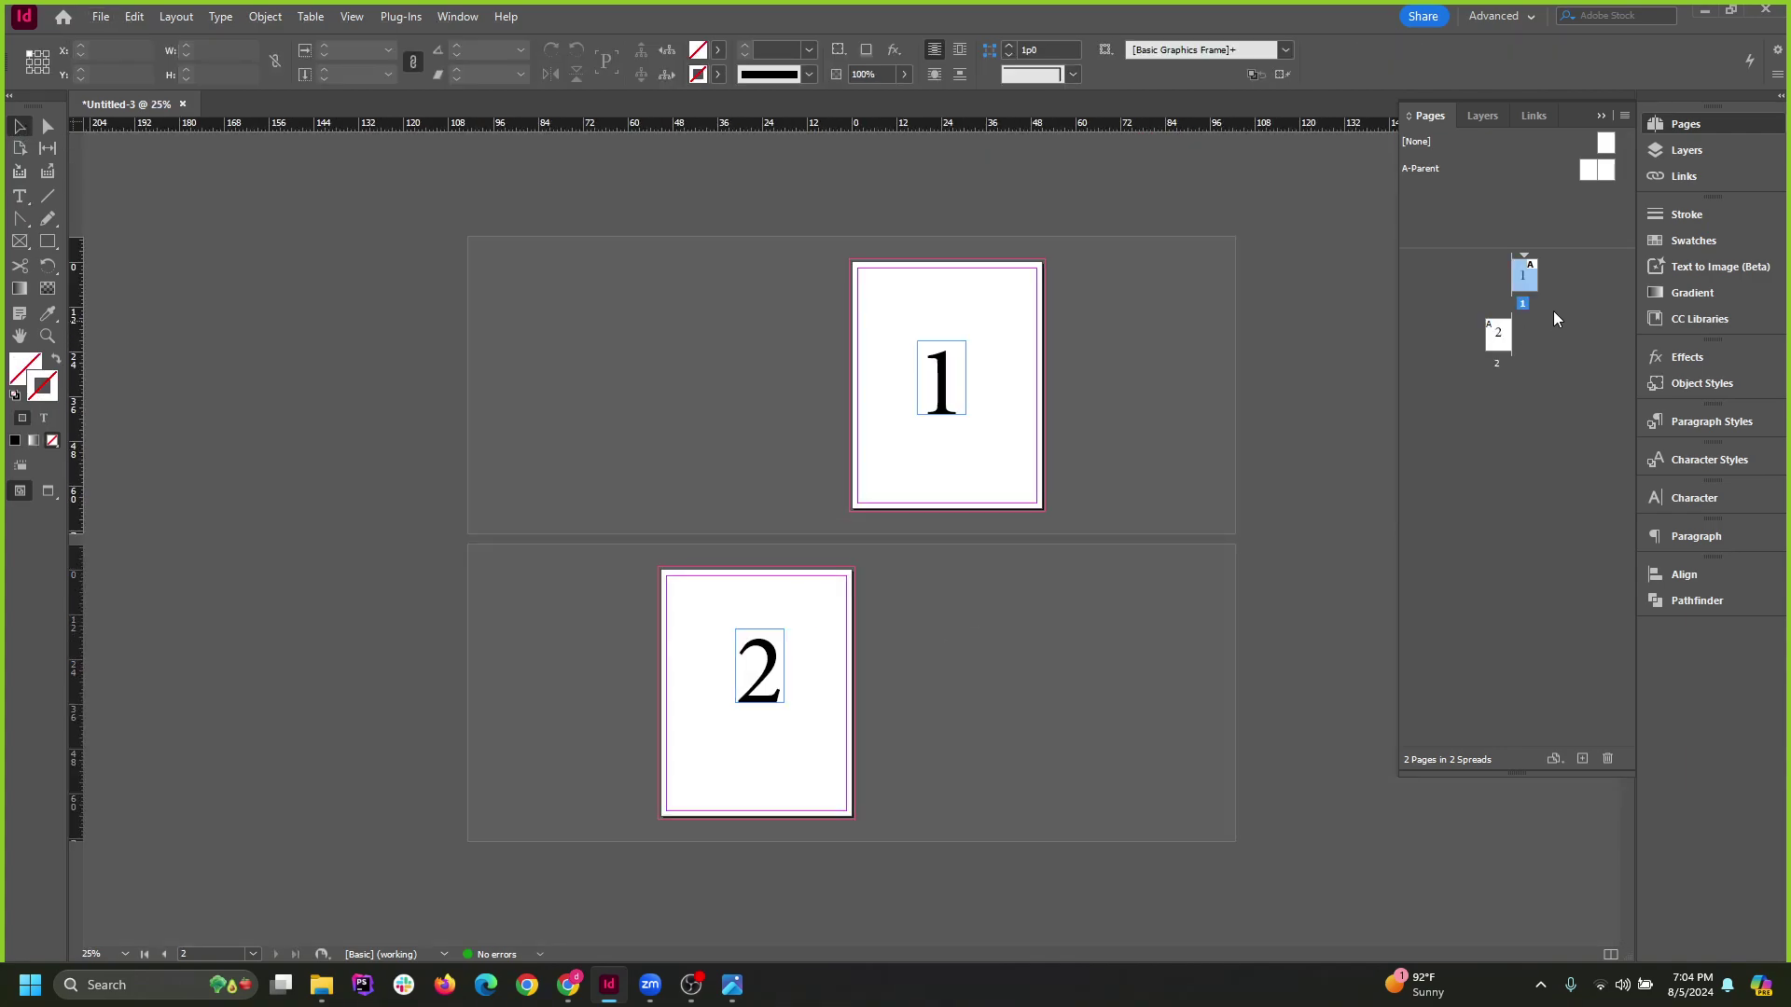
{"action": "mouse_move", "coordinate": [1521, 313]}
{"action": "left_mouse_down"}
{"action": "mouse_move", "coordinate": [1519, 351]}
{"action": "mouse_move", "coordinate": [1512, 338]}
{"action": "left_mouse_up"}
{"action": "left_click_drag", "start_coordinate": [1522, 272], "coordinate": [1520, 330]}
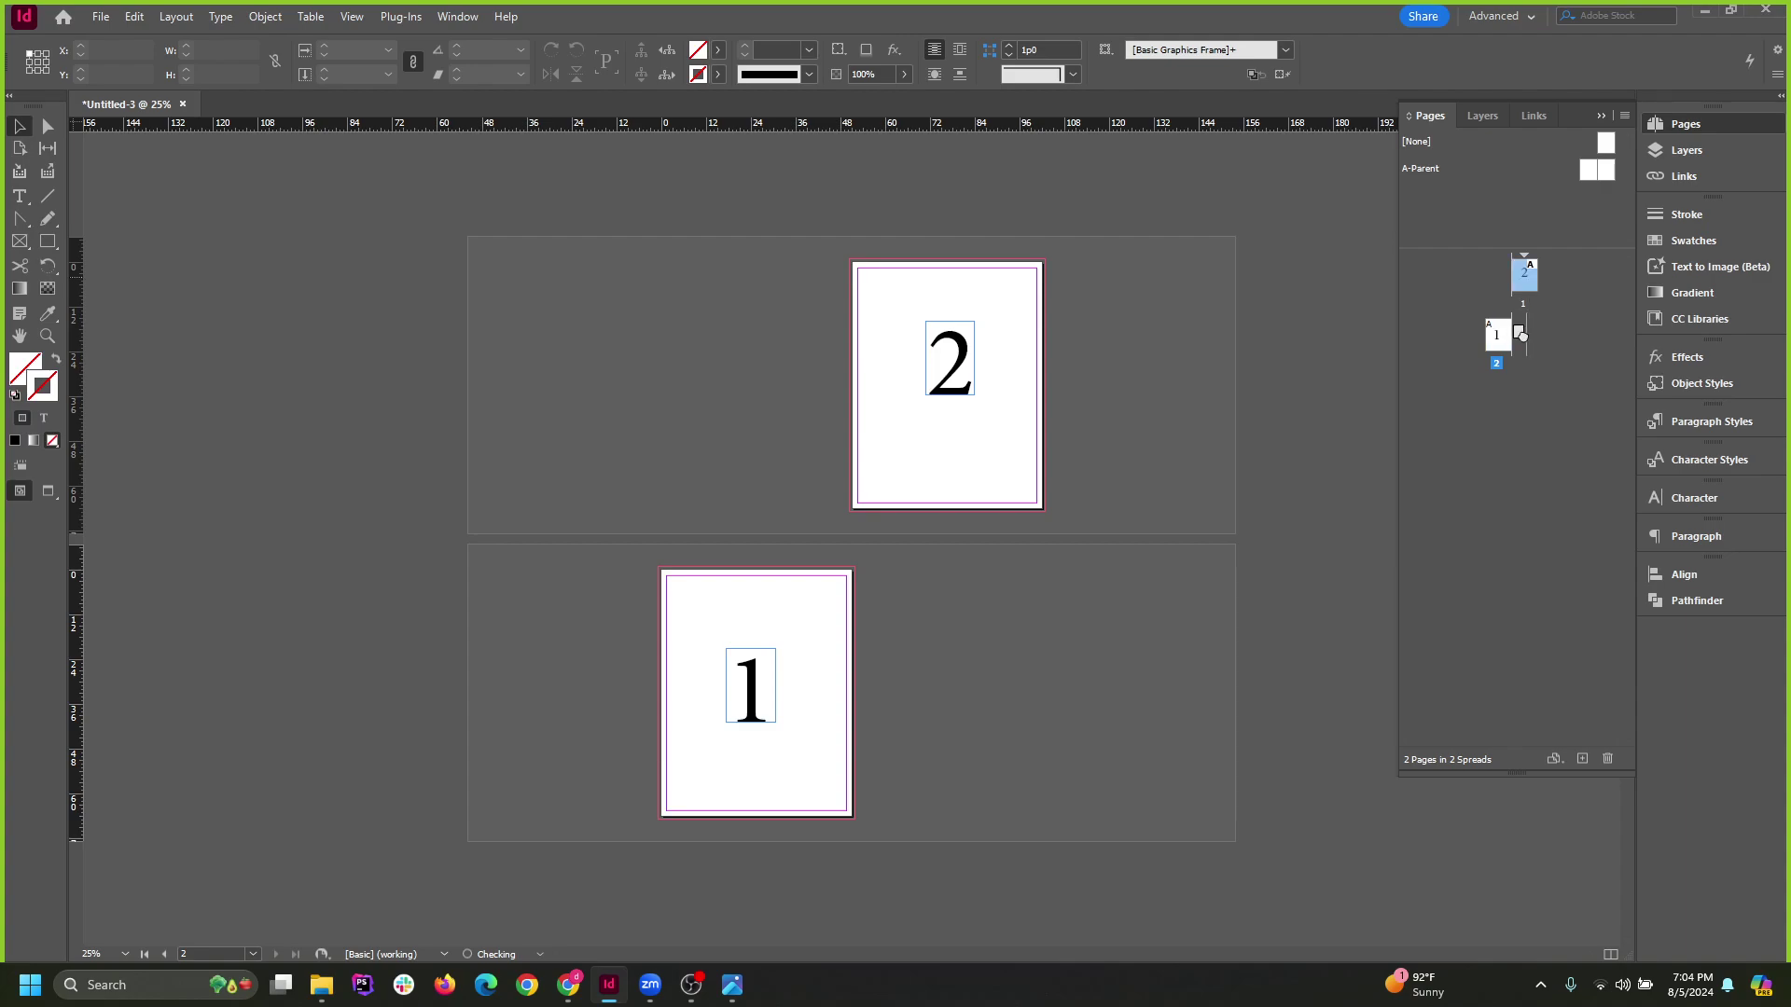
{"action": "key", "text": "ctrl+z"}
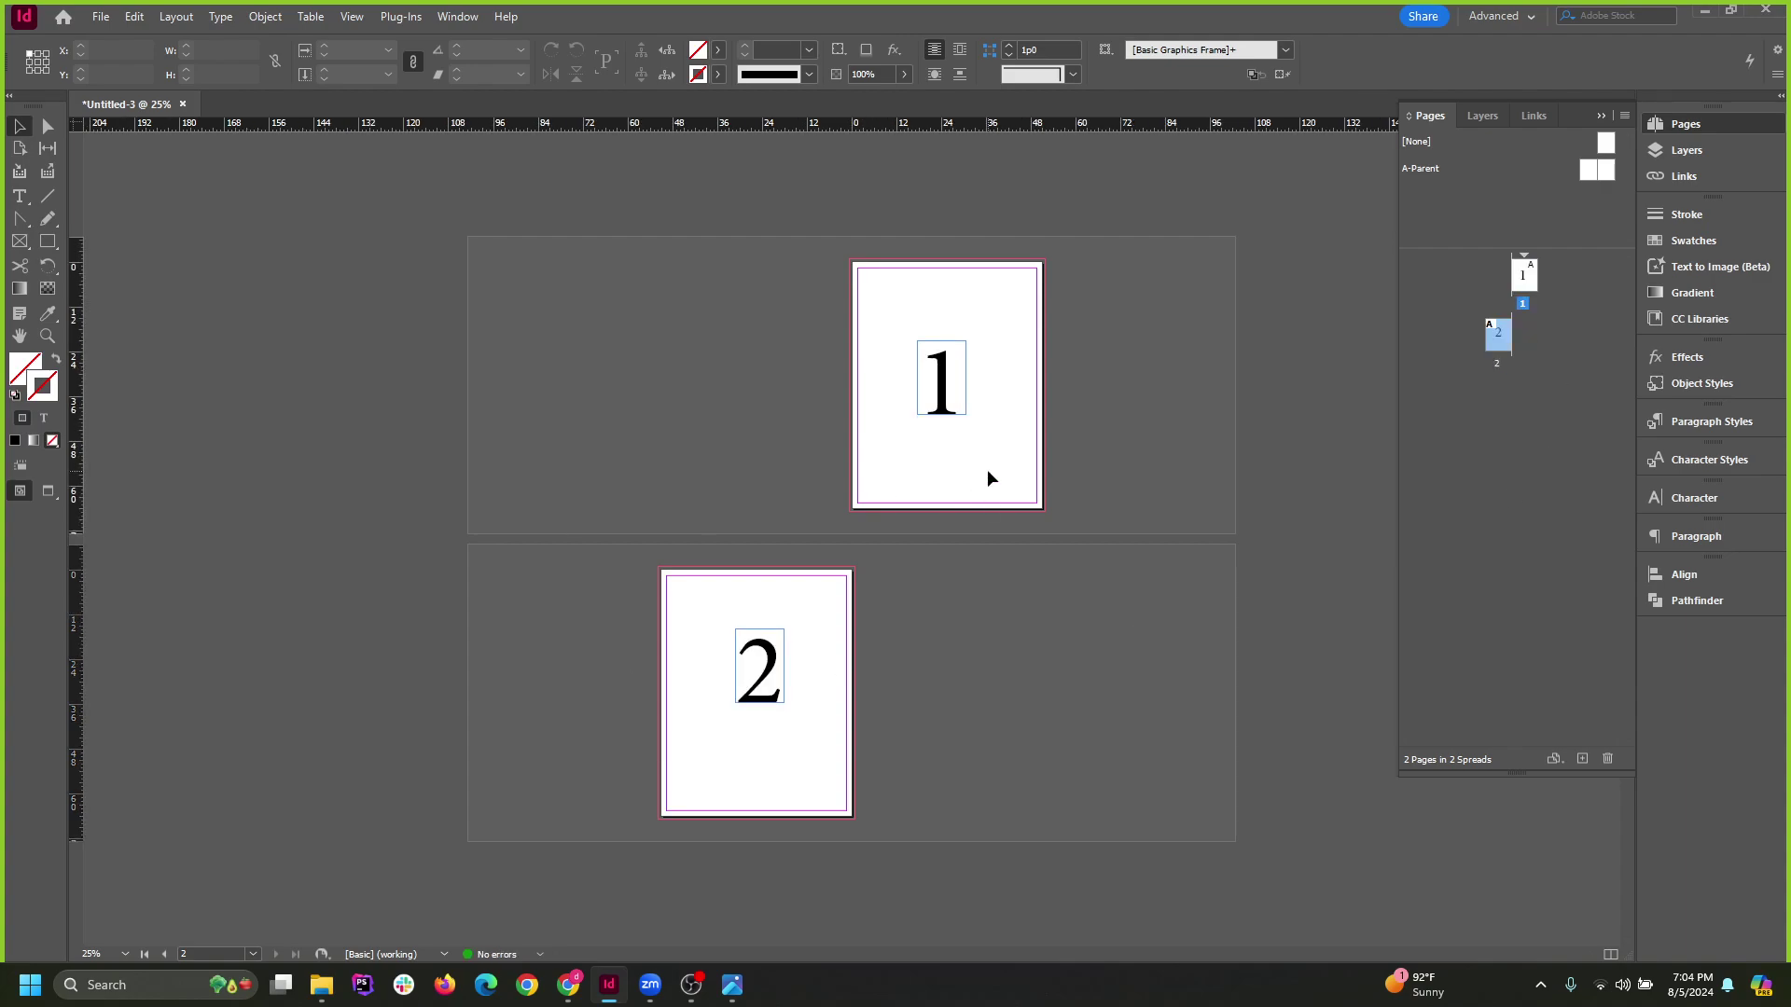
Turn off Allow Document Pages to Shuffle and move page 1 directly beside page 2 to form a single spread.
{"action": "left_click", "coordinate": [1625, 117]}
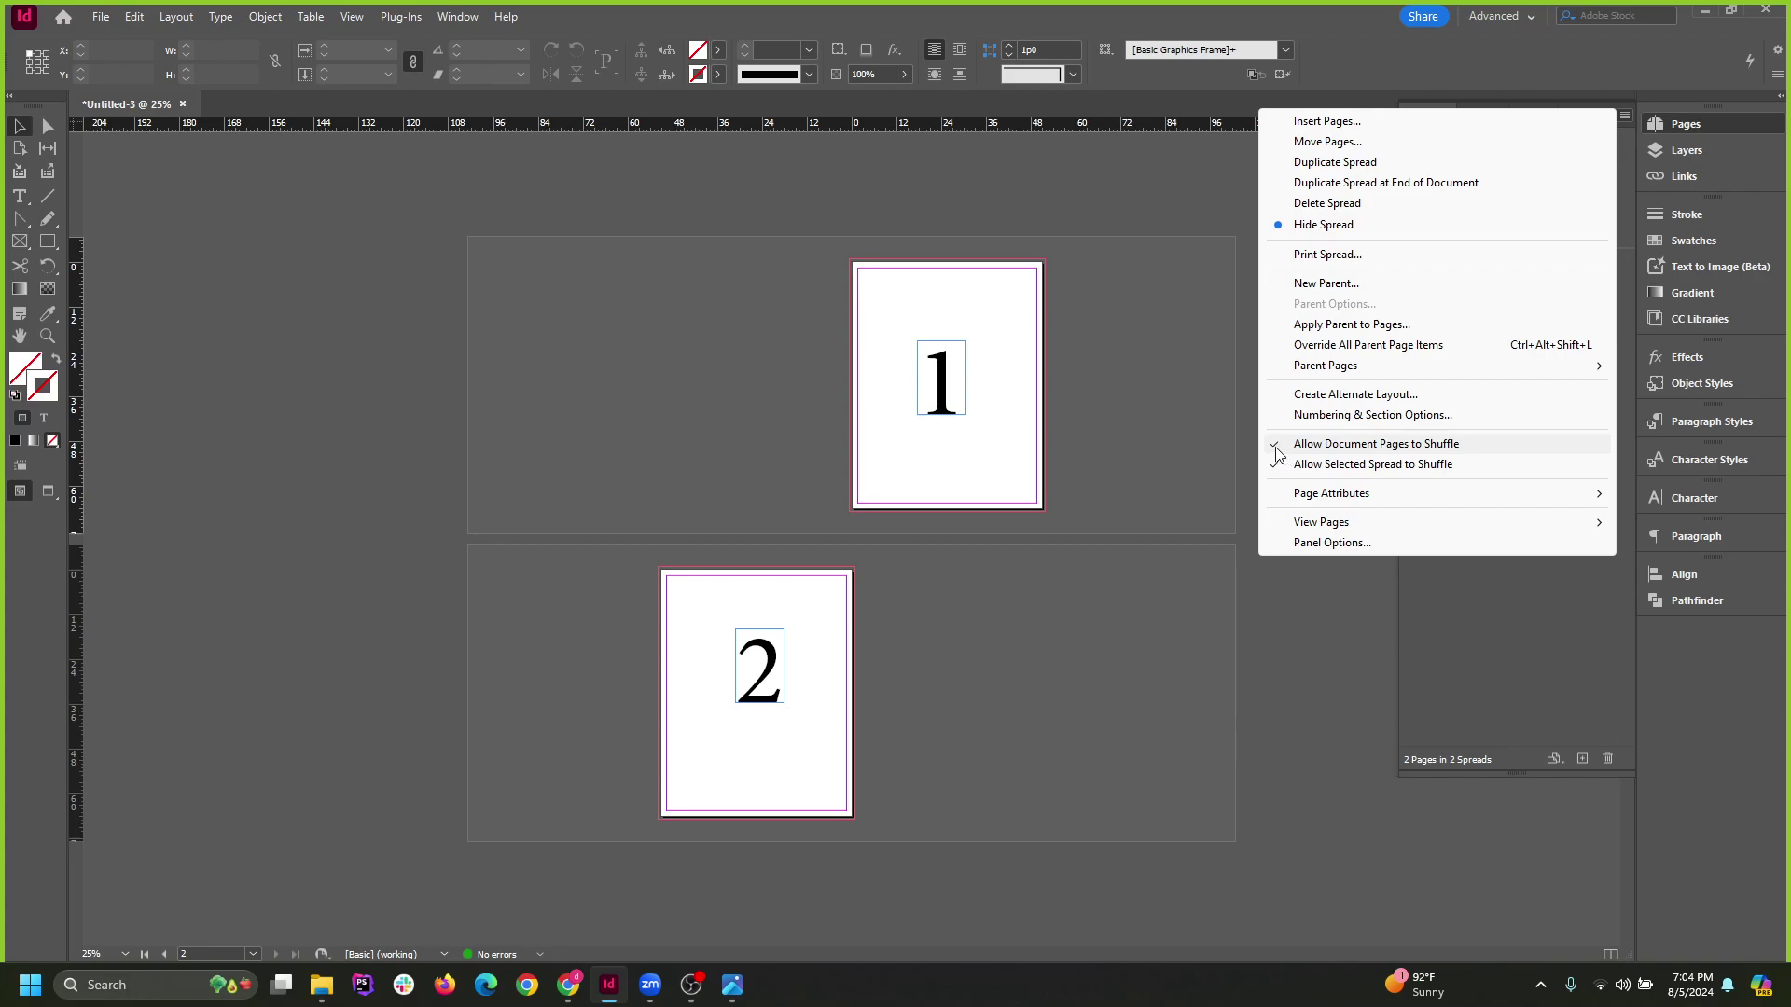
{"action": "left_click", "coordinate": [1307, 451]}
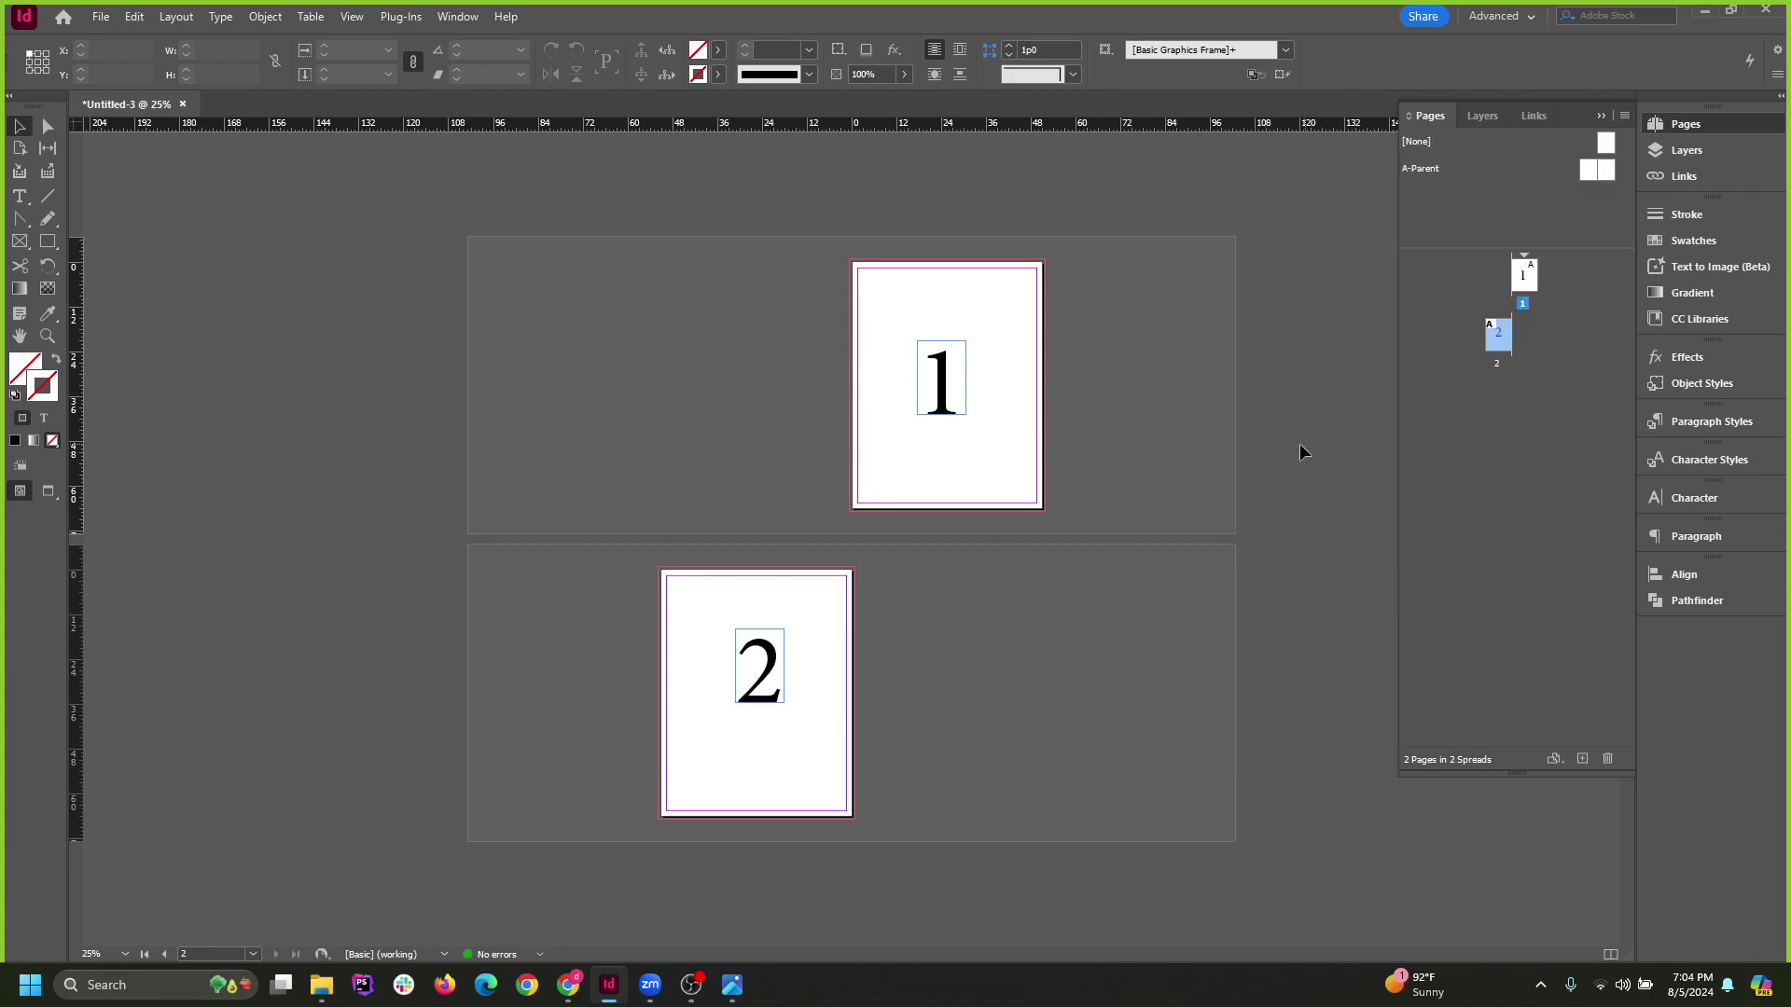
{"action": "left_click_drag", "start_coordinate": [1526, 284], "coordinate": [1513, 334]}
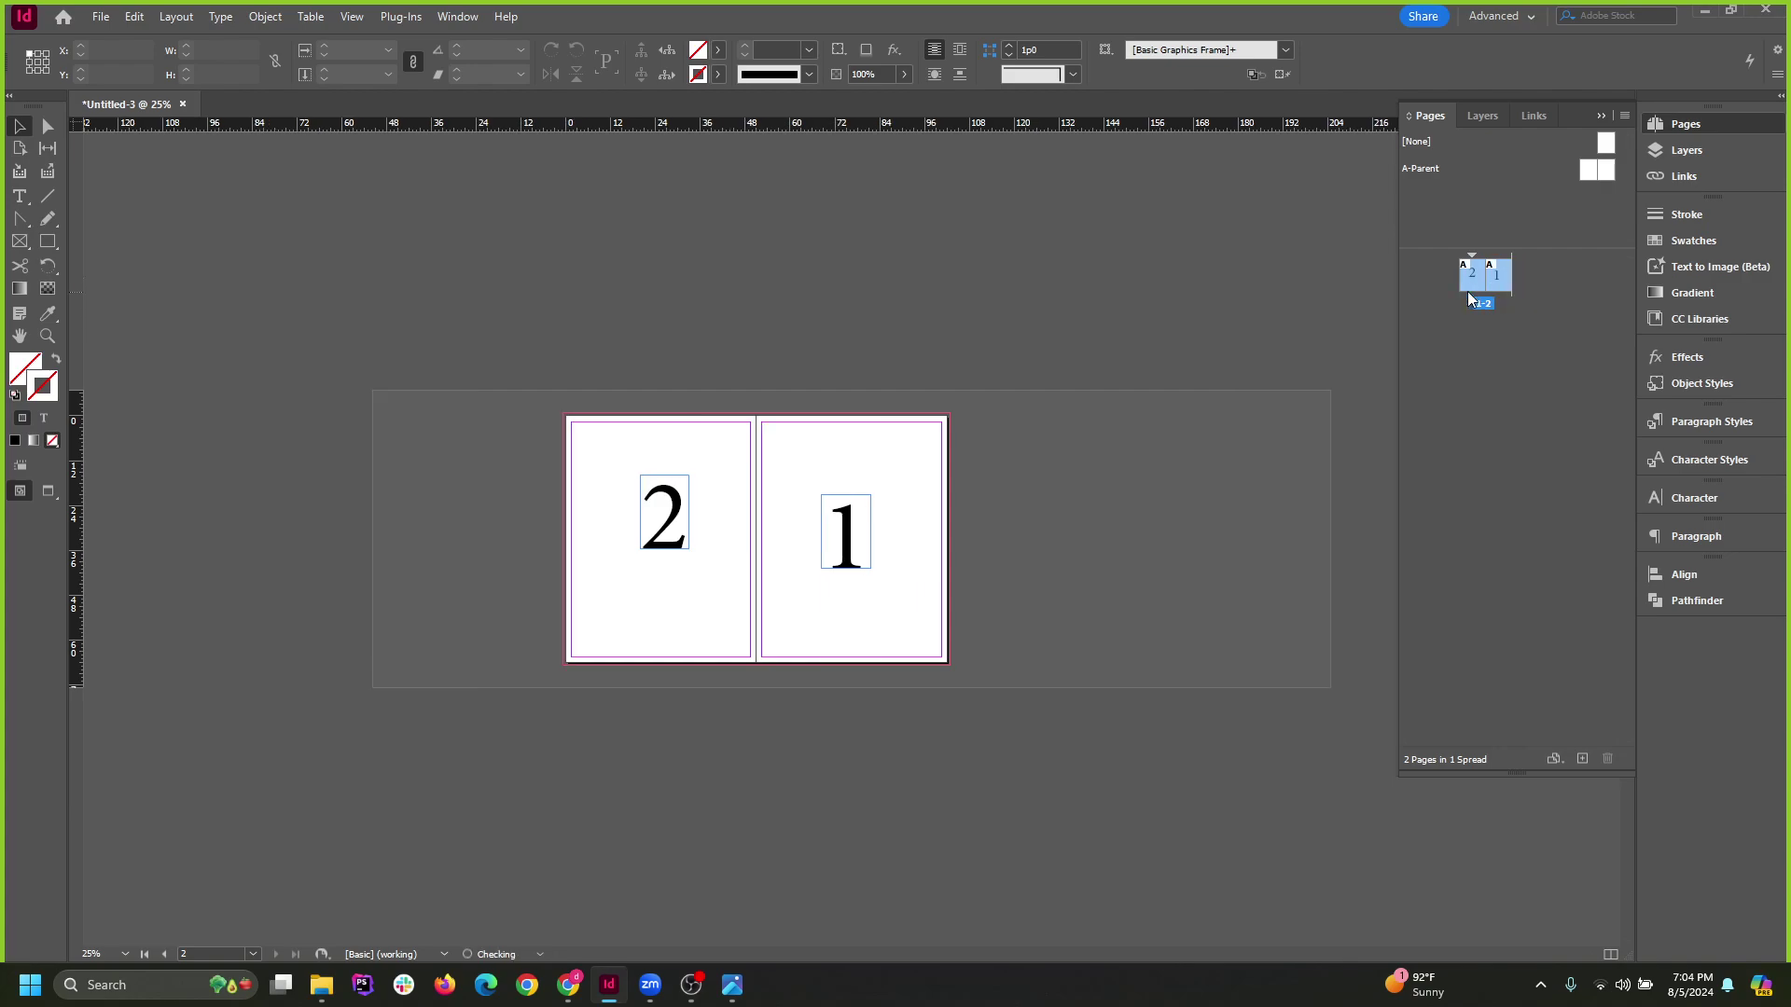
Move the page with the numeral 1 out of the two-page spread into its own spread.
{"action": "mouse_move", "coordinate": [1493, 282]}
{"action": "left_mouse_down"}
{"action": "mouse_move", "coordinate": [1517, 282]}
{"action": "mouse_move", "coordinate": [1482, 271]}
{"action": "mouse_move", "coordinate": [1531, 278]}
{"action": "mouse_move", "coordinate": [1513, 295]}
{"action": "mouse_move", "coordinate": [1532, 276]}
{"action": "mouse_move", "coordinate": [1539, 296]}
{"action": "mouse_move", "coordinate": [1520, 278]}
{"action": "left_mouse_up"}
{"action": "left_click", "coordinate": [1559, 315]}
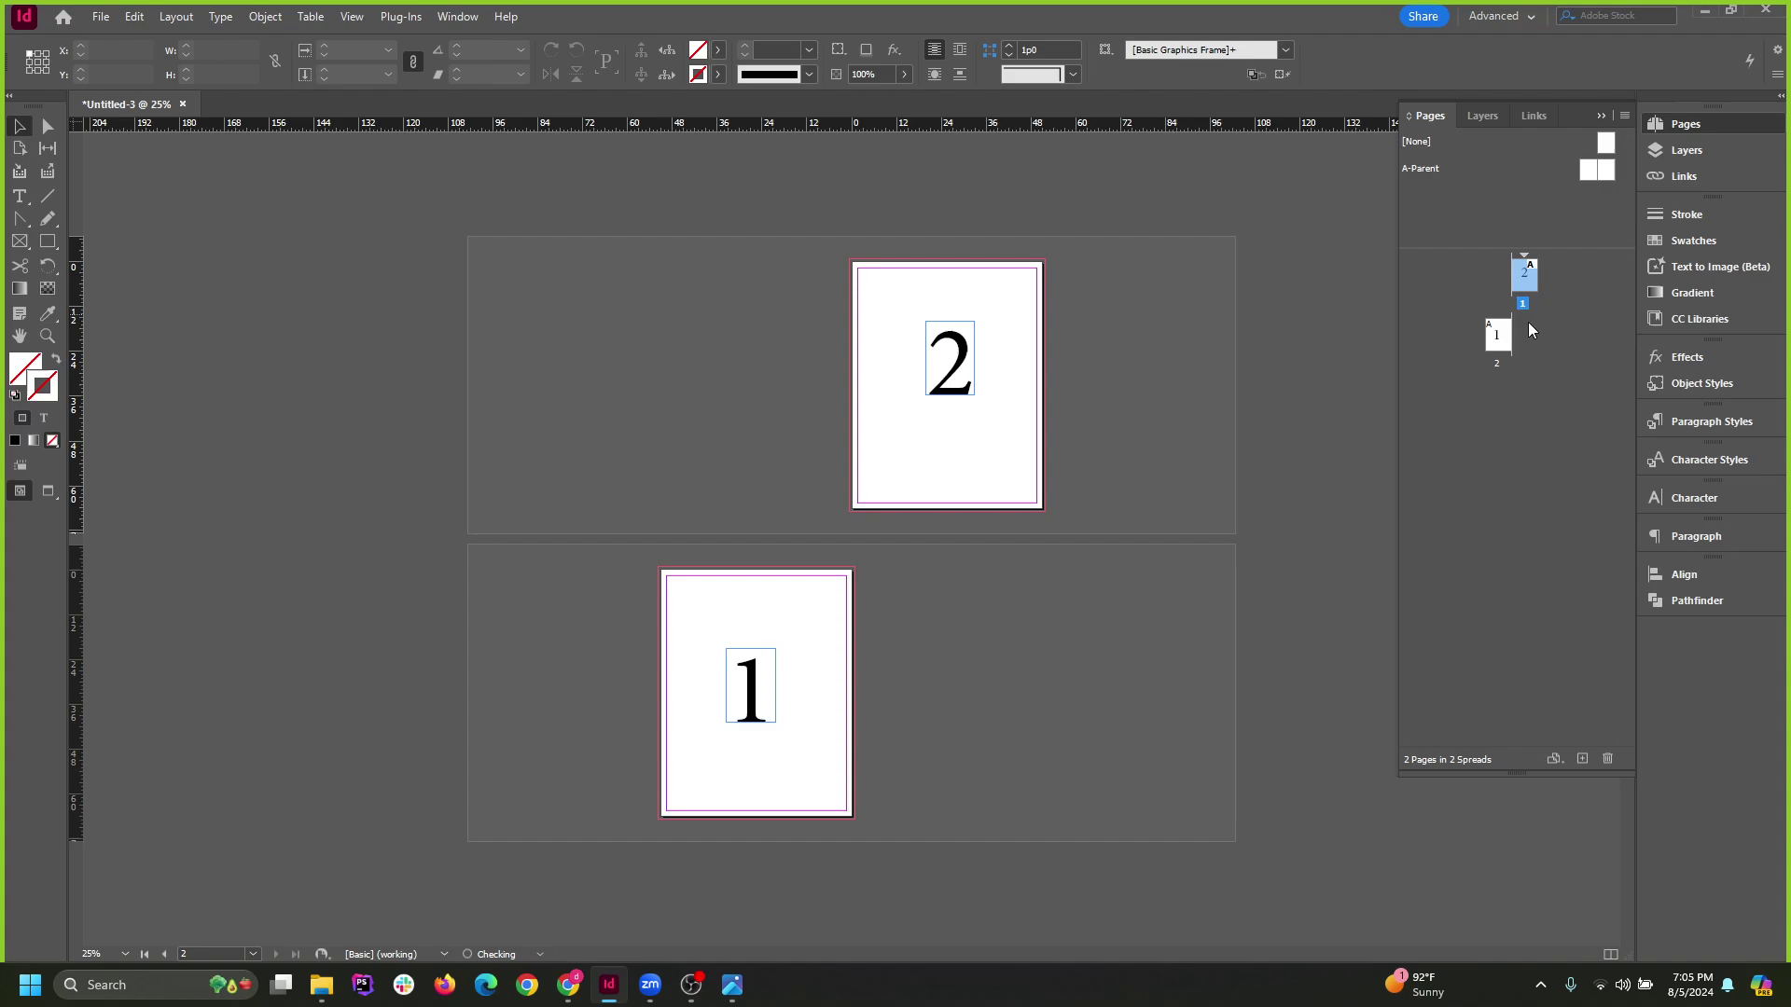
Move the page with the numeral 1 directly beside the page with the numeral 2 to form one spread.
{"action": "left_click_drag", "start_coordinate": [1498, 340], "coordinate": [1498, 276]}
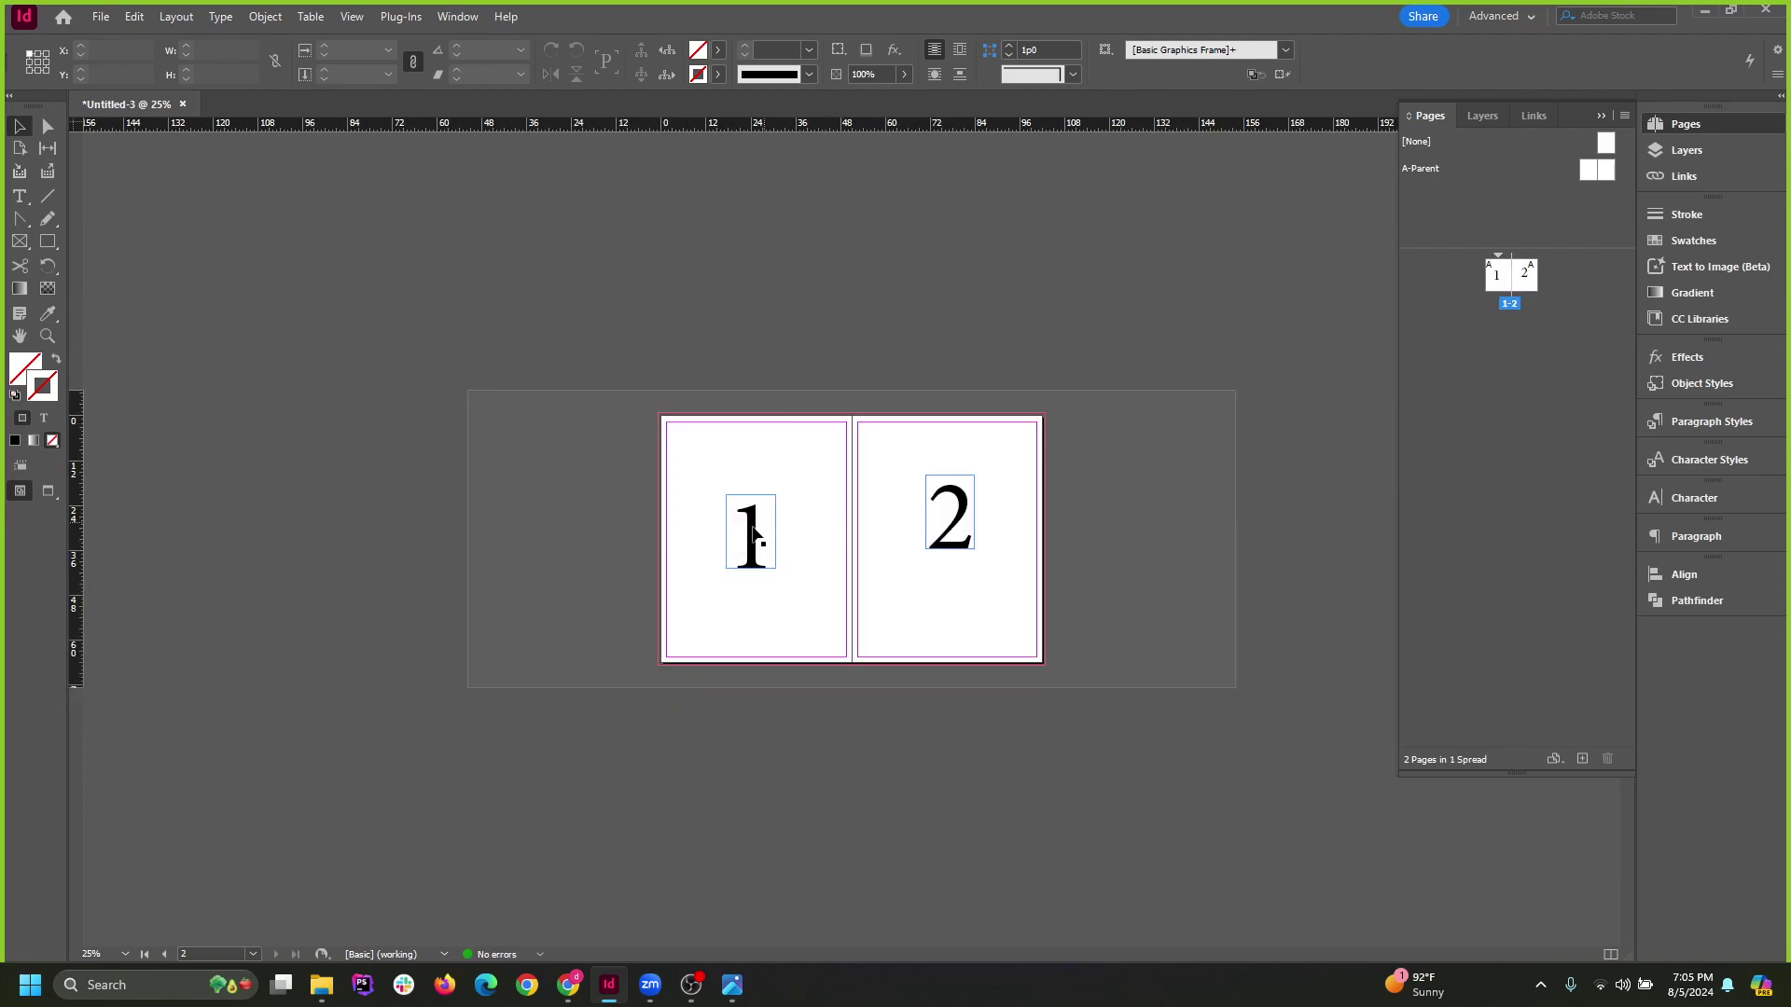
{"action": "key", "text": "ctrl+="}
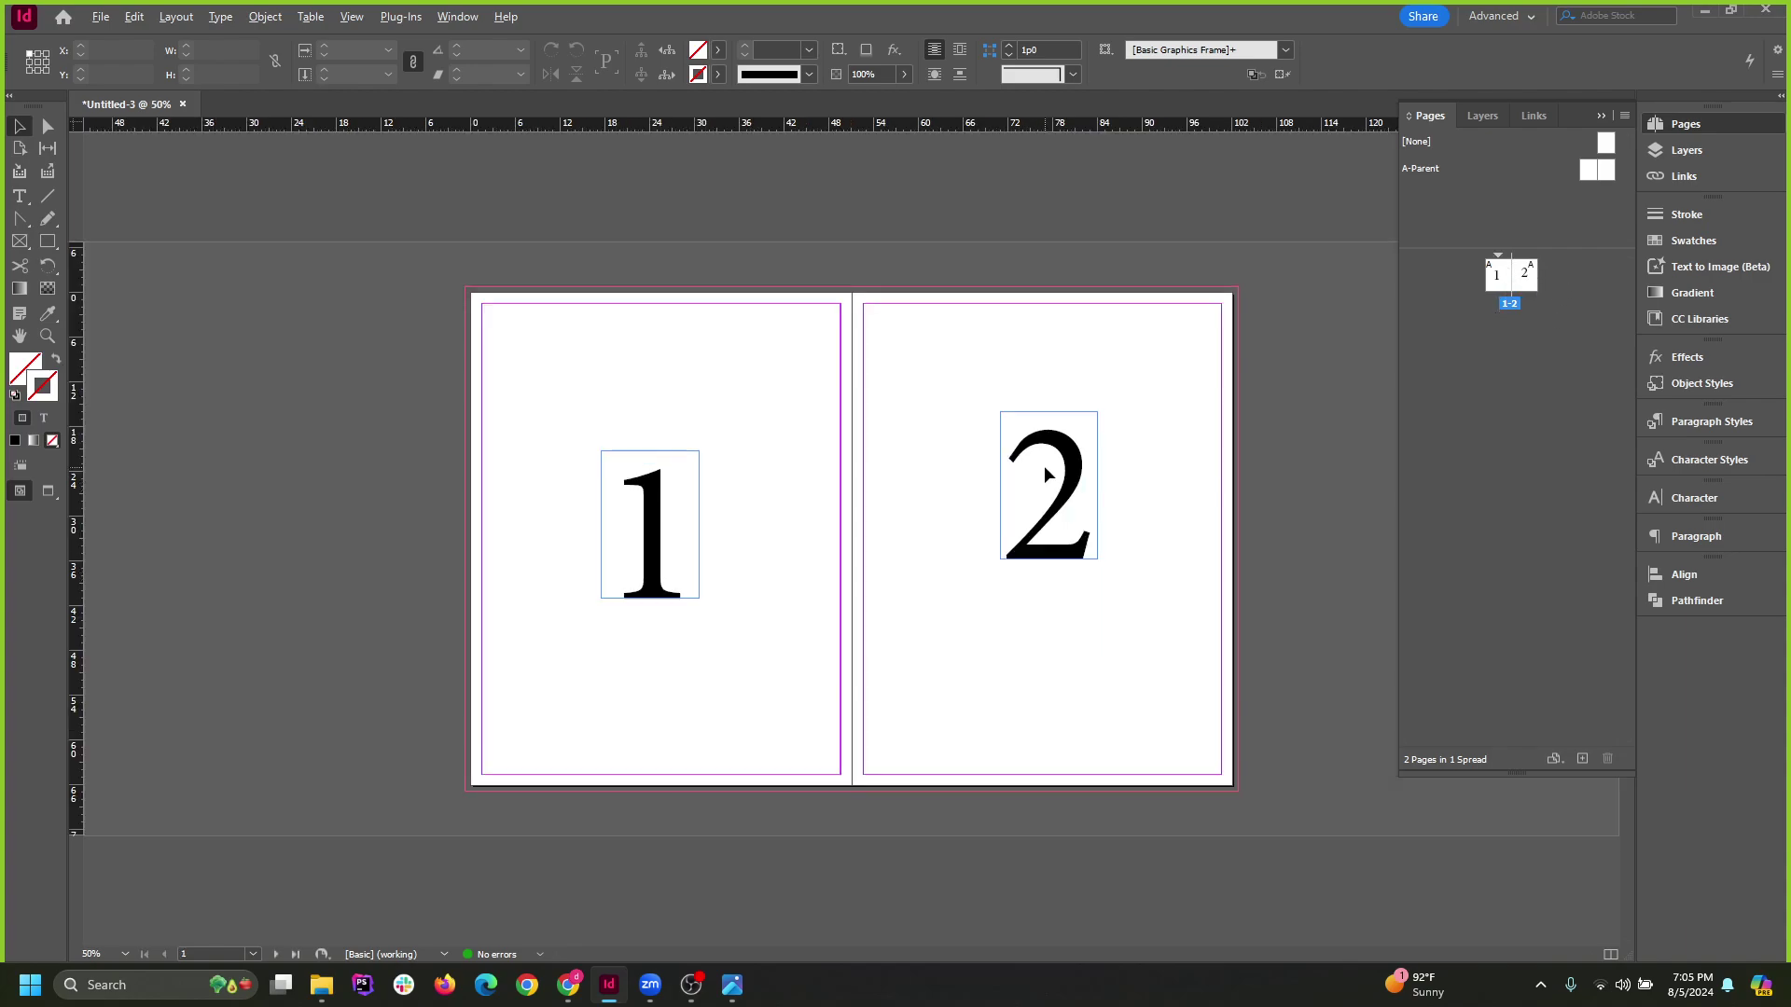
Swap the order of the two pages in the spread and restore the page with the numeral 1 in front.
{"action": "mouse_move", "coordinate": [1524, 276]}
{"action": "left_mouse_down"}
{"action": "mouse_move", "coordinate": [1464, 265]}
{"action": "mouse_move", "coordinate": [1532, 280]}
{"action": "mouse_move", "coordinate": [1513, 343]}
{"action": "mouse_move", "coordinate": [1515, 272]}
{"action": "mouse_move", "coordinate": [1505, 283]}
{"action": "mouse_move", "coordinate": [1538, 275]}
{"action": "mouse_move", "coordinate": [1530, 291]}
{"action": "left_mouse_up"}
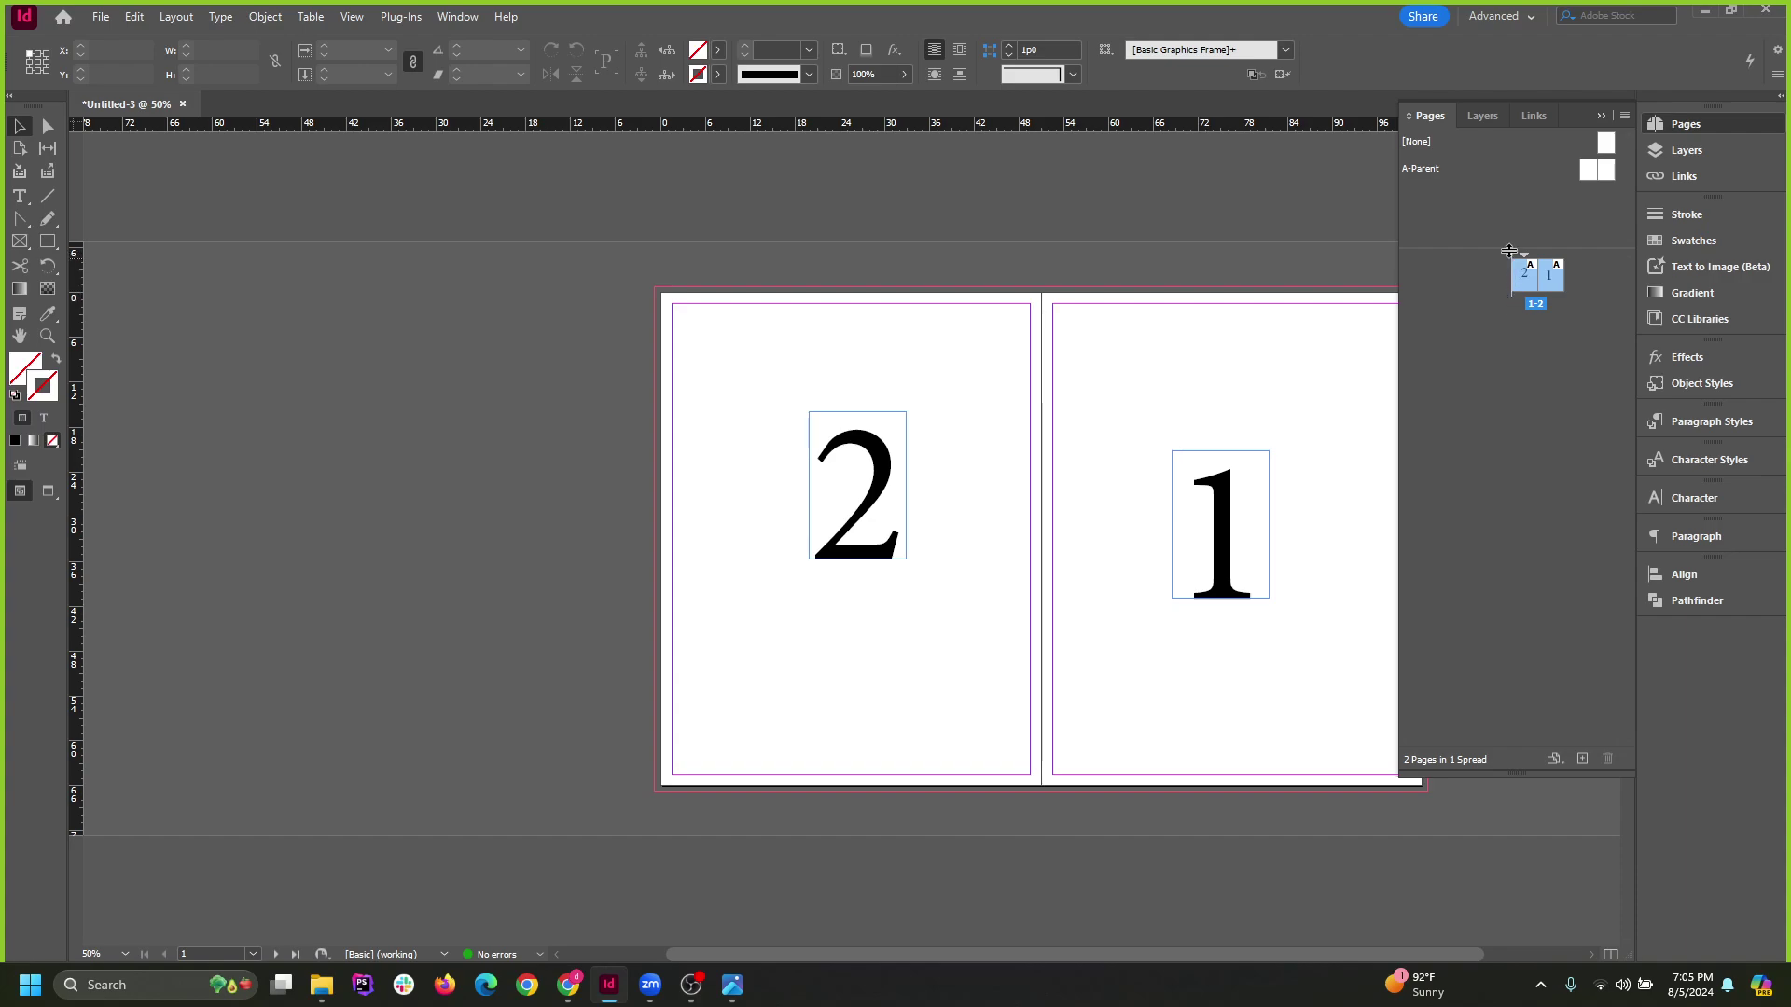
{"action": "mouse_move", "coordinate": [1552, 278]}
{"action": "left_mouse_down"}
{"action": "mouse_move", "coordinate": [1498, 276]}
{"action": "mouse_move", "coordinate": [1569, 294]}
{"action": "mouse_move", "coordinate": [1511, 276]}
{"action": "left_mouse_up"}
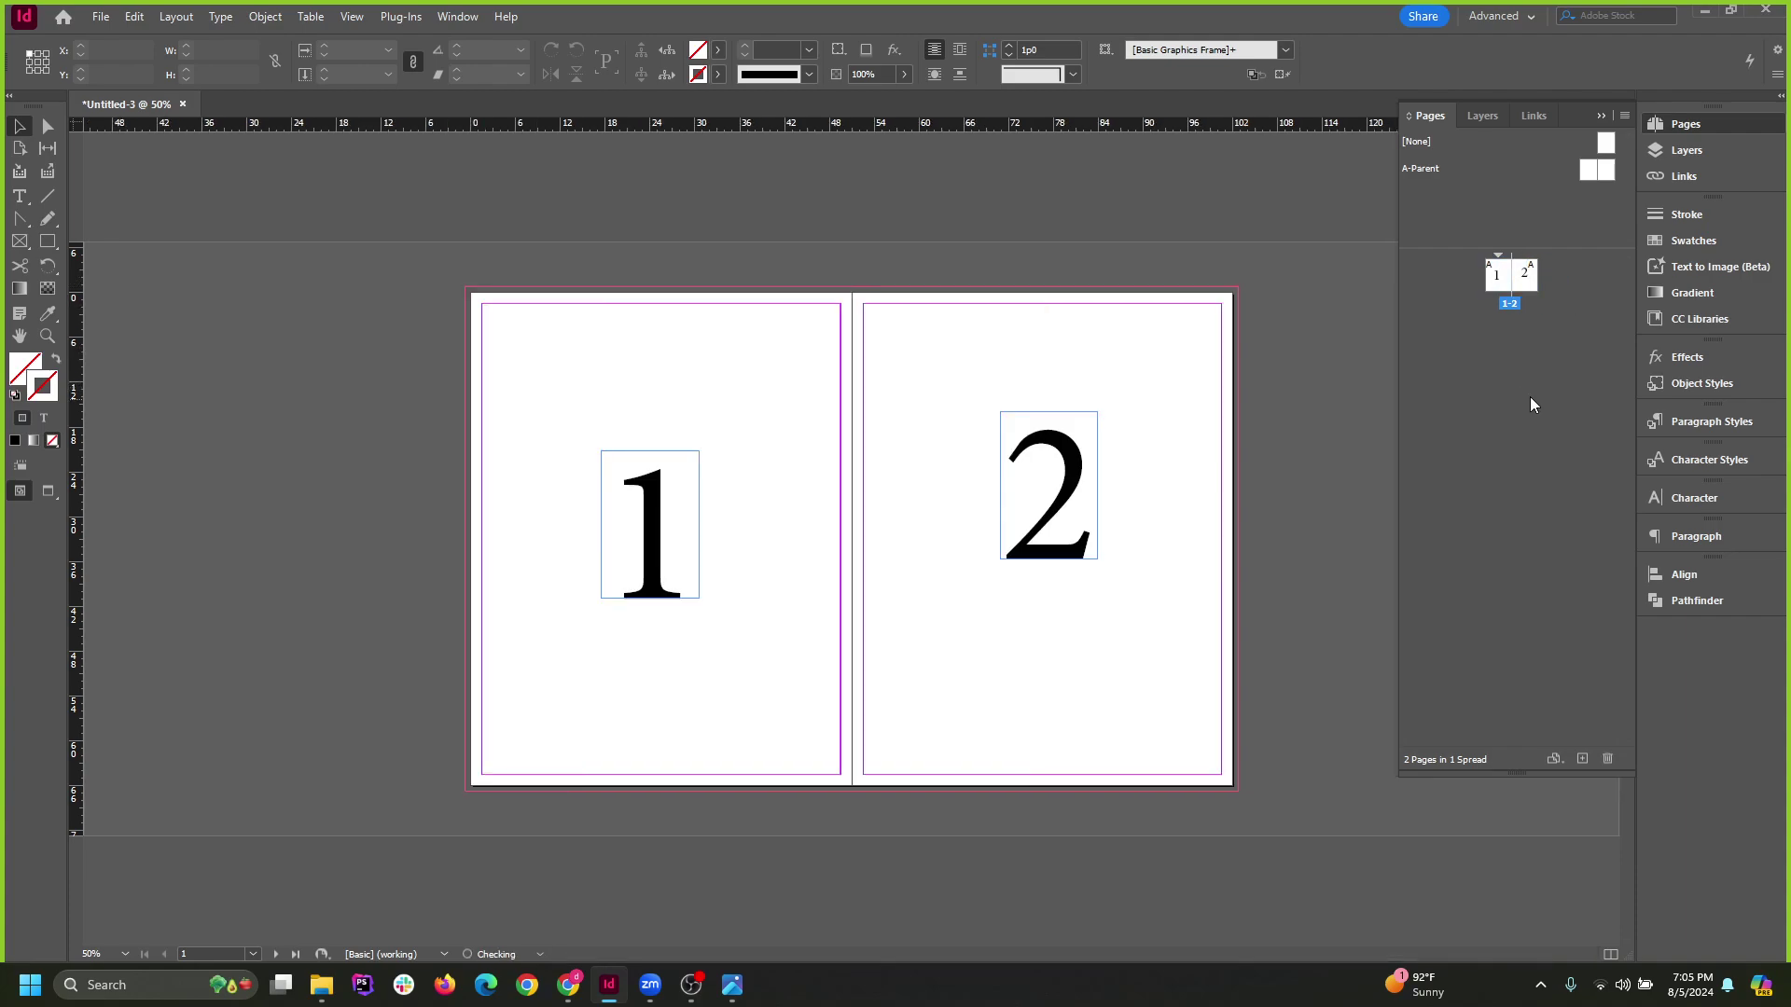
{"action": "key", "text": "ctrl+minus"}
{"action": "key", "text": "ctrl+minus"}
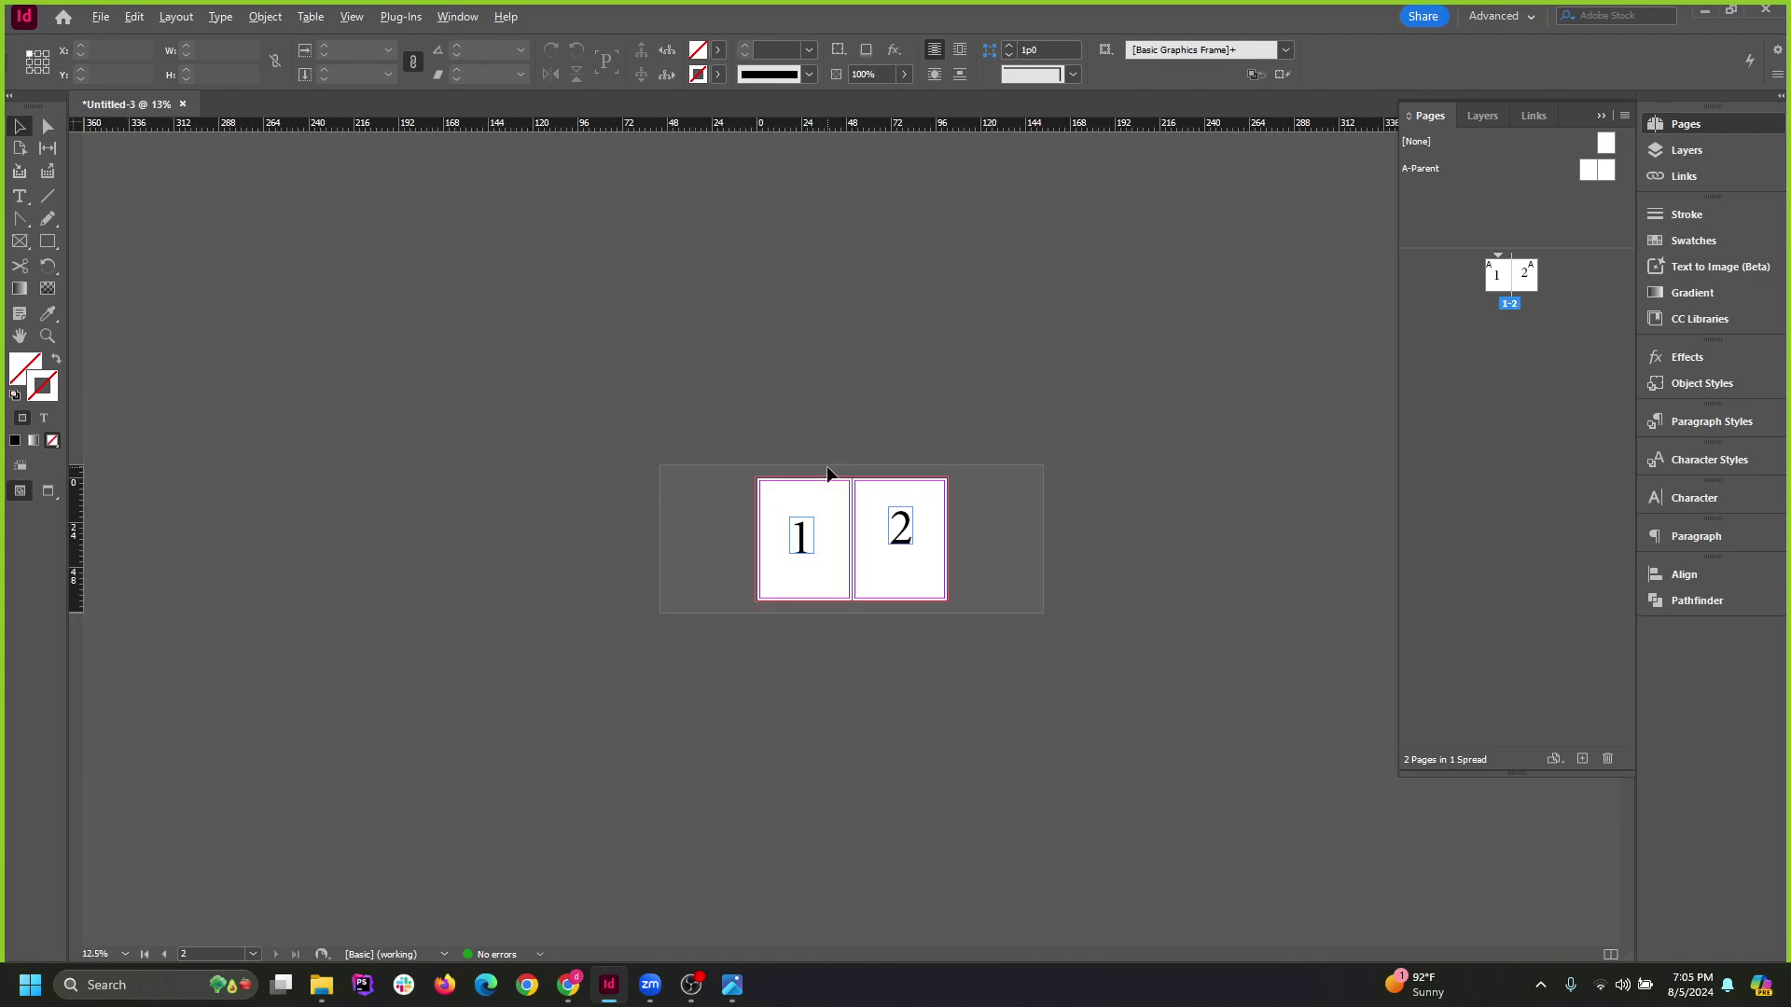
Reposition both numeral frames, moving the 2 slightly down and left and the 1 slightly up and right.
{"action": "key", "text": "ctrl+equal"}
{"action": "key", "text": "ctrl+equal"}
{"action": "left_click_drag", "start_coordinate": [1074, 549], "coordinate": [1049, 578]}
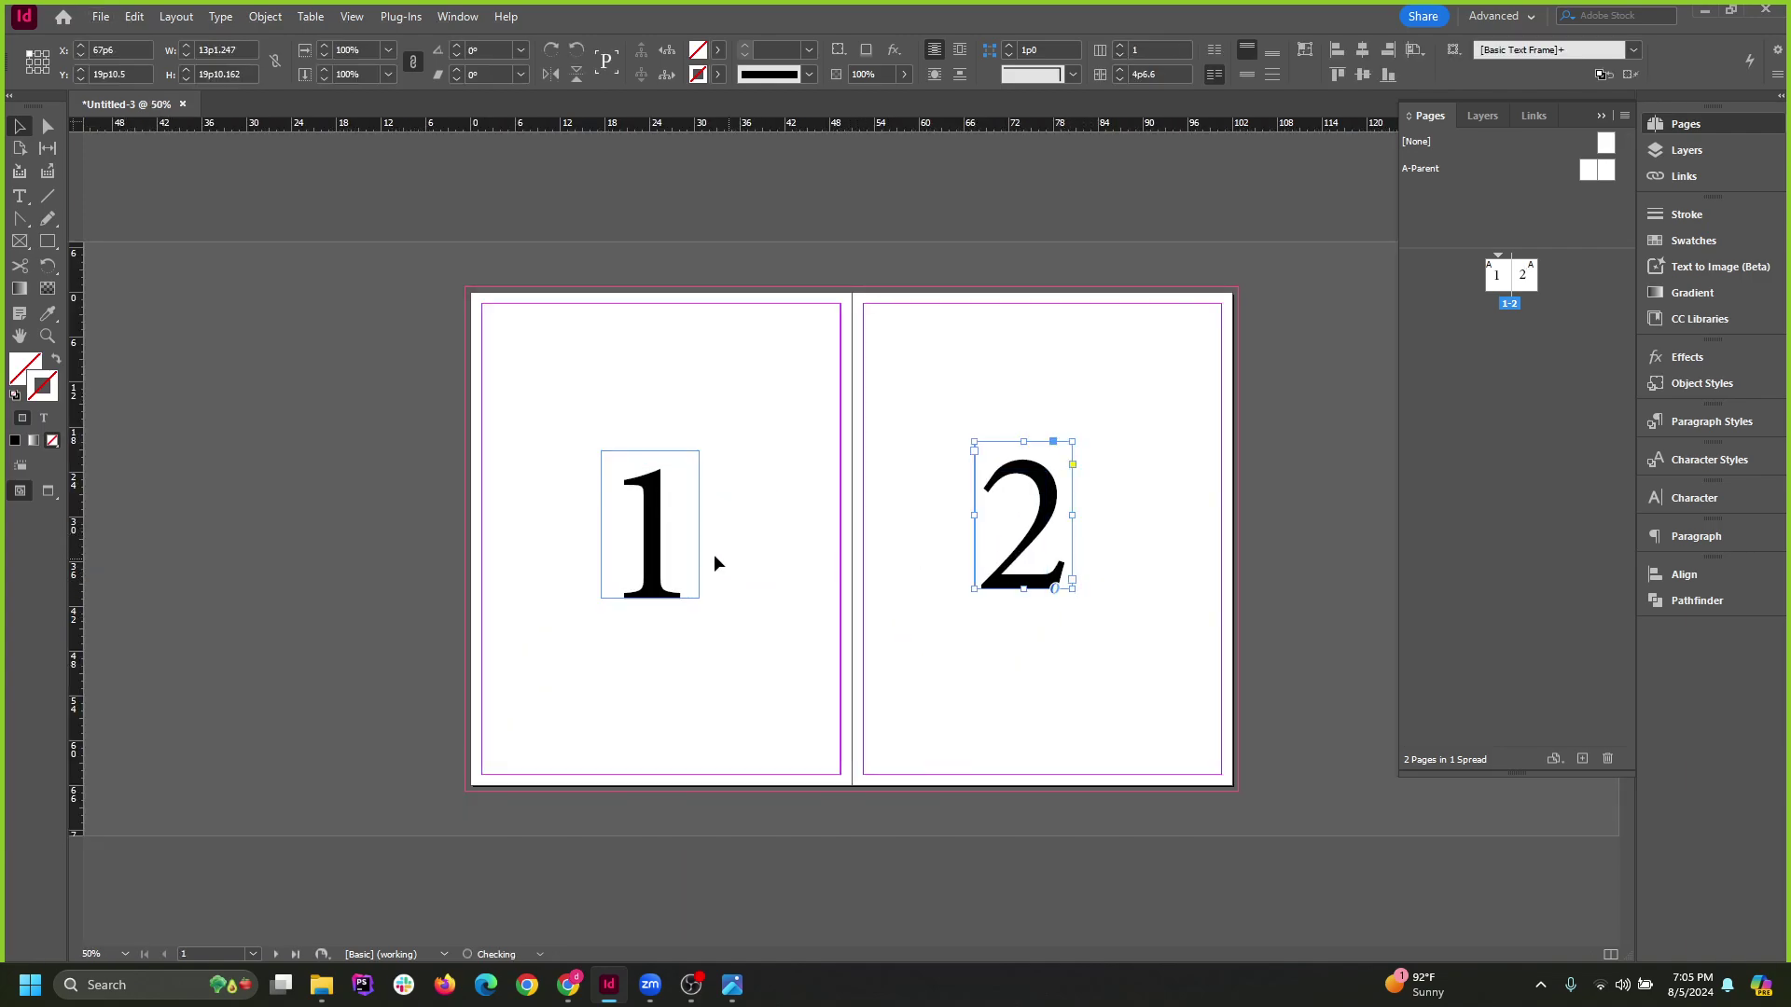
{"action": "left_click_drag", "start_coordinate": [666, 576], "coordinate": [694, 558]}
{"action": "left_click", "coordinate": [1252, 591]}
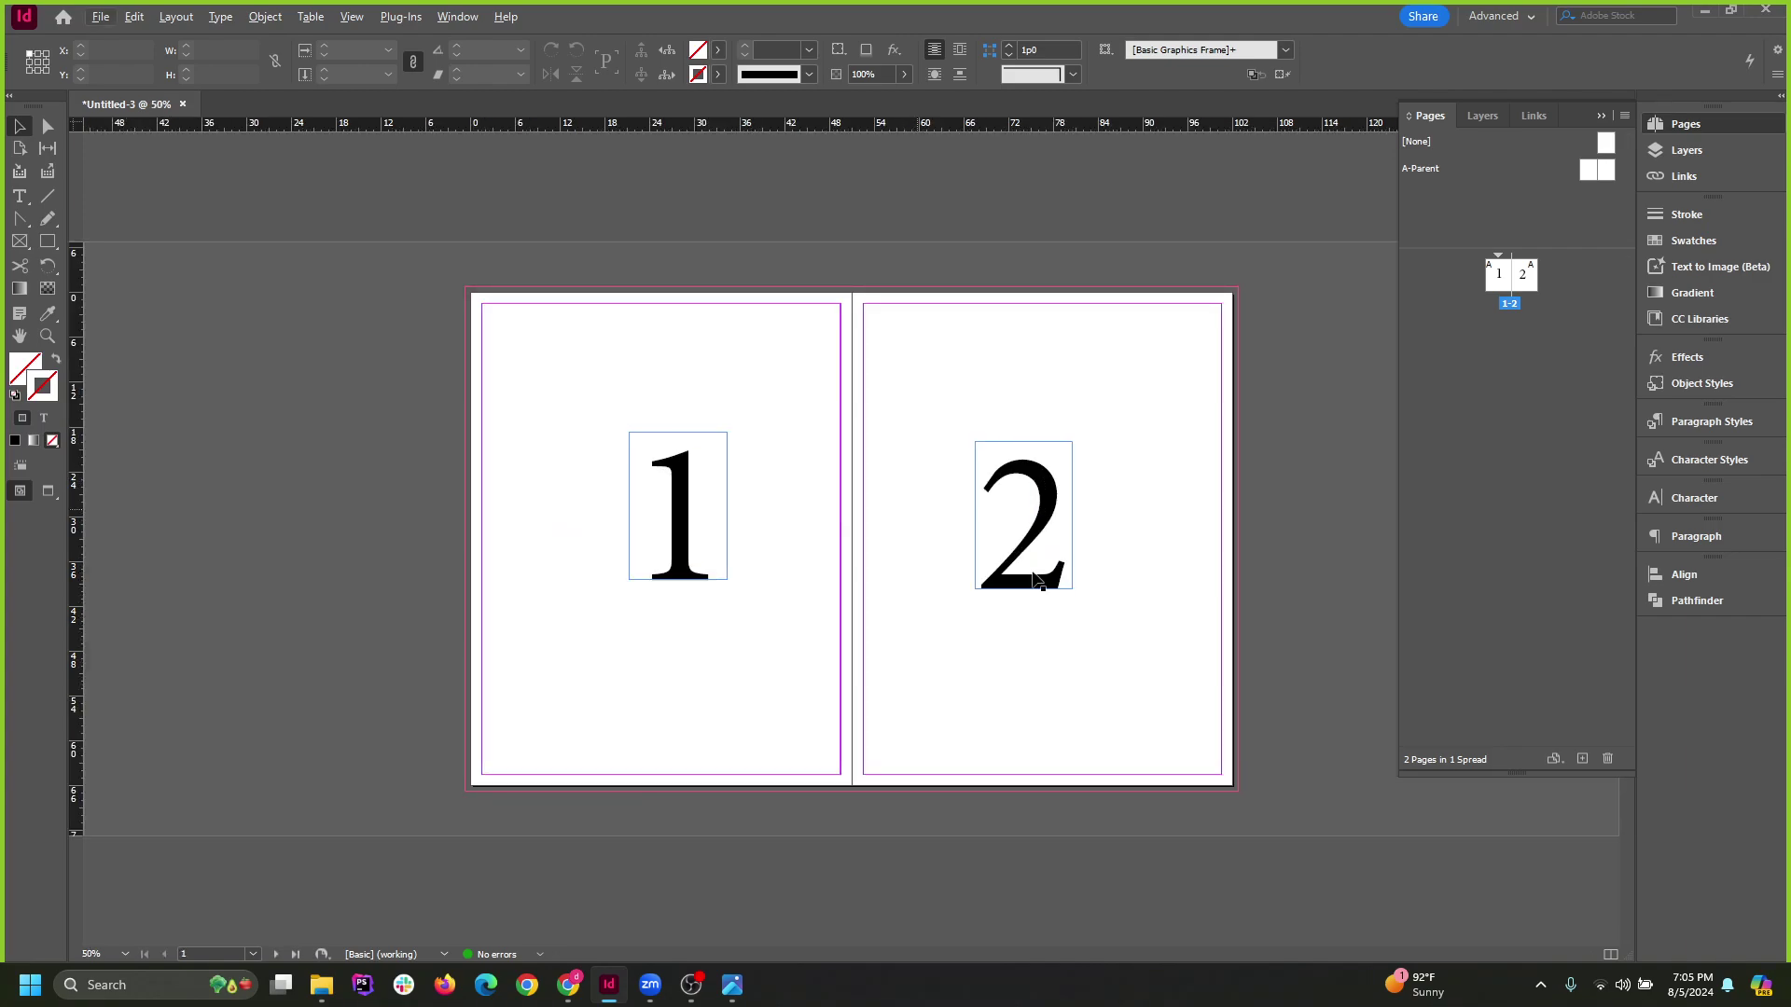
{"action": "left_click", "coordinate": [1624, 116]}
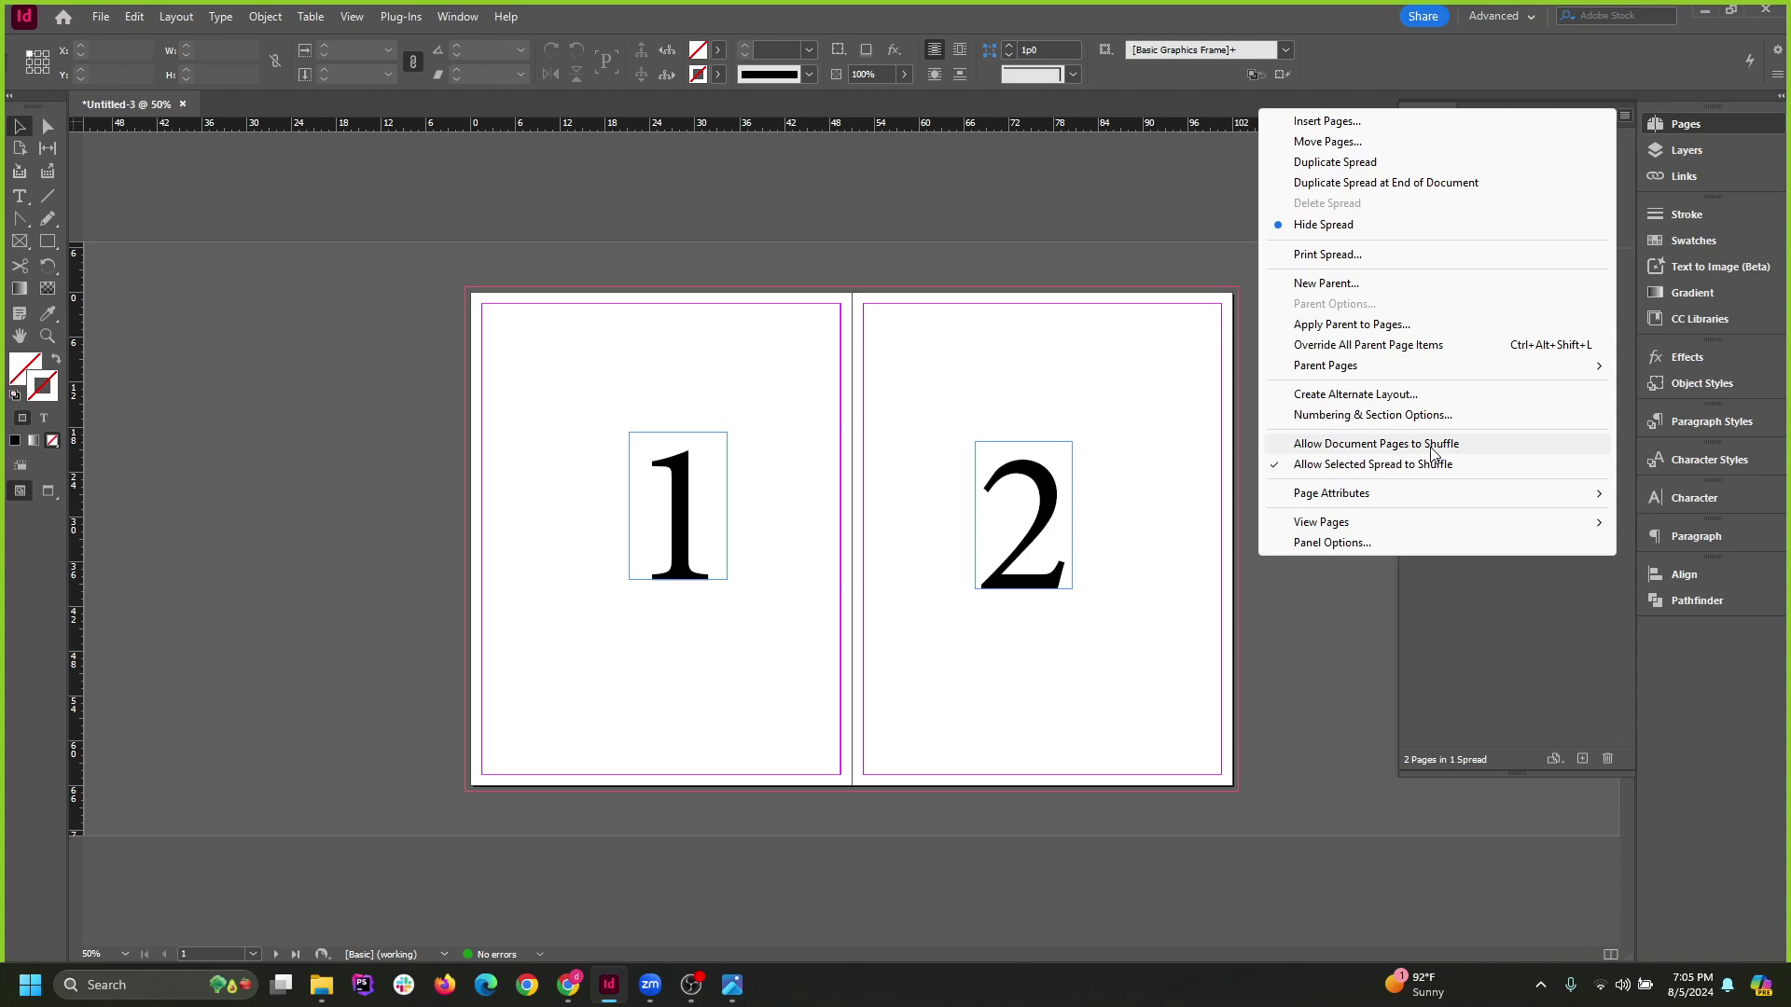
{"action": "left_click", "coordinate": [1154, 304]}
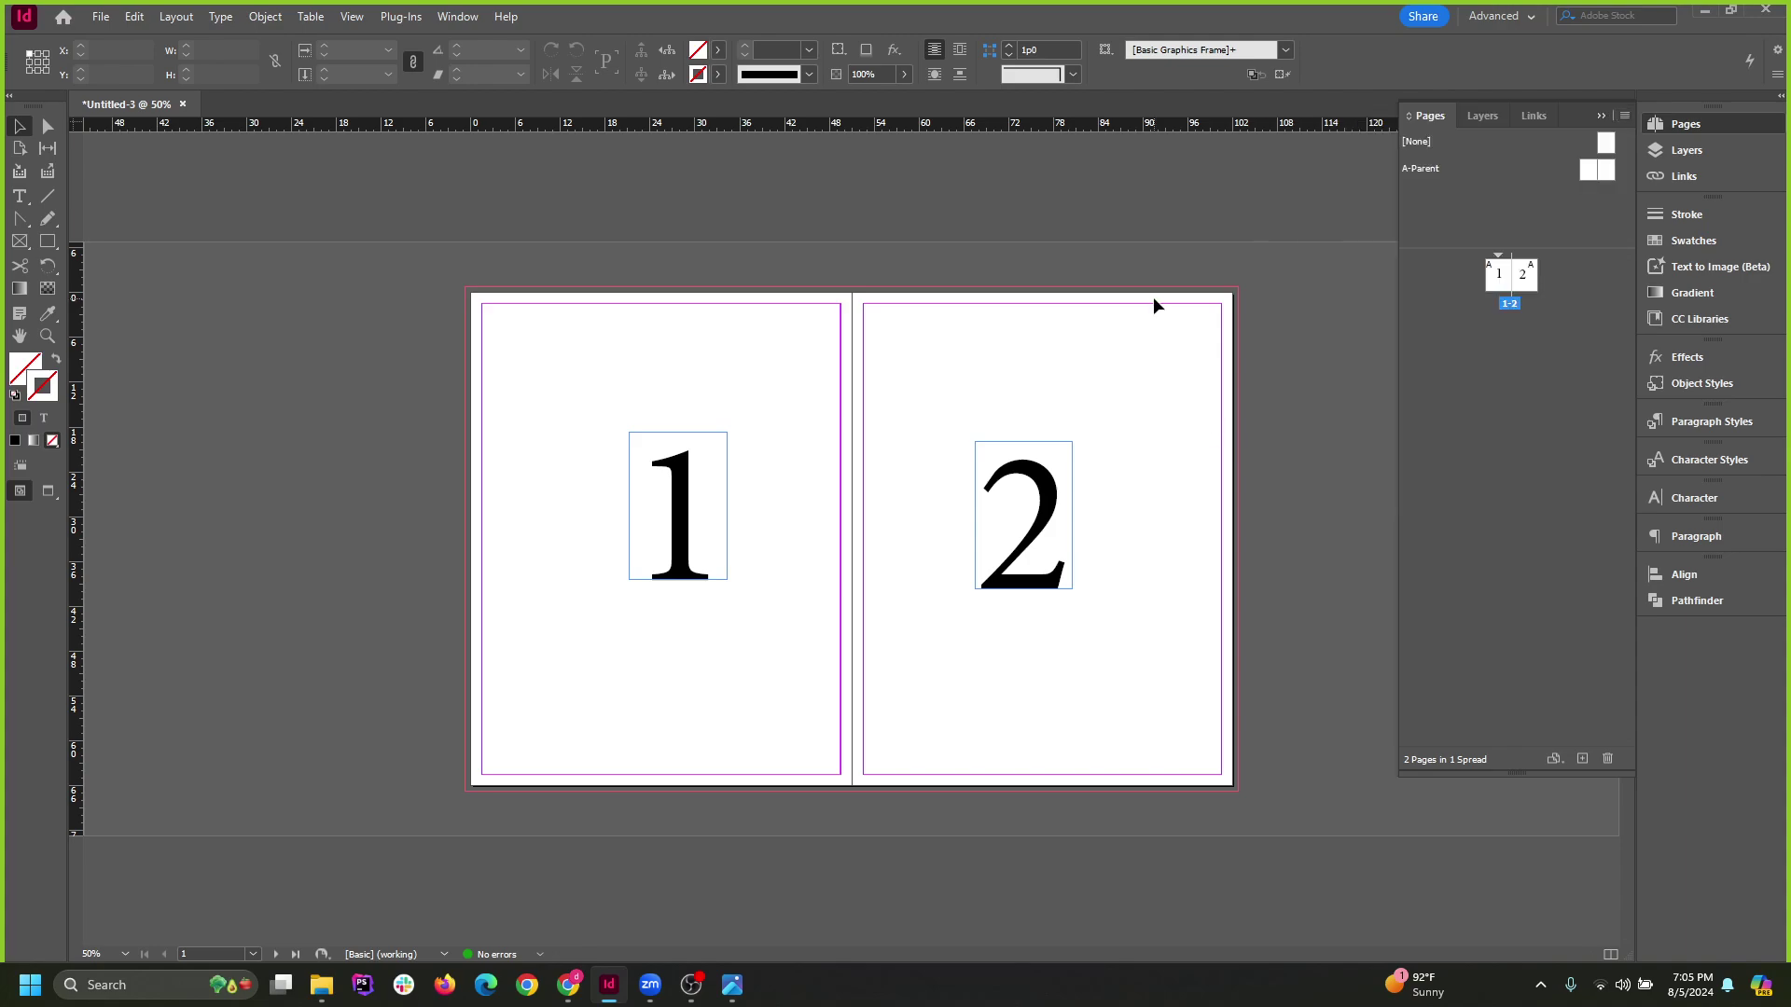
Delete both numeral frames from the two-page spread.
{"action": "left_click_drag", "start_coordinate": [608, 377], "coordinate": [1191, 700]}
{"action": "key", "text": "Delete"}
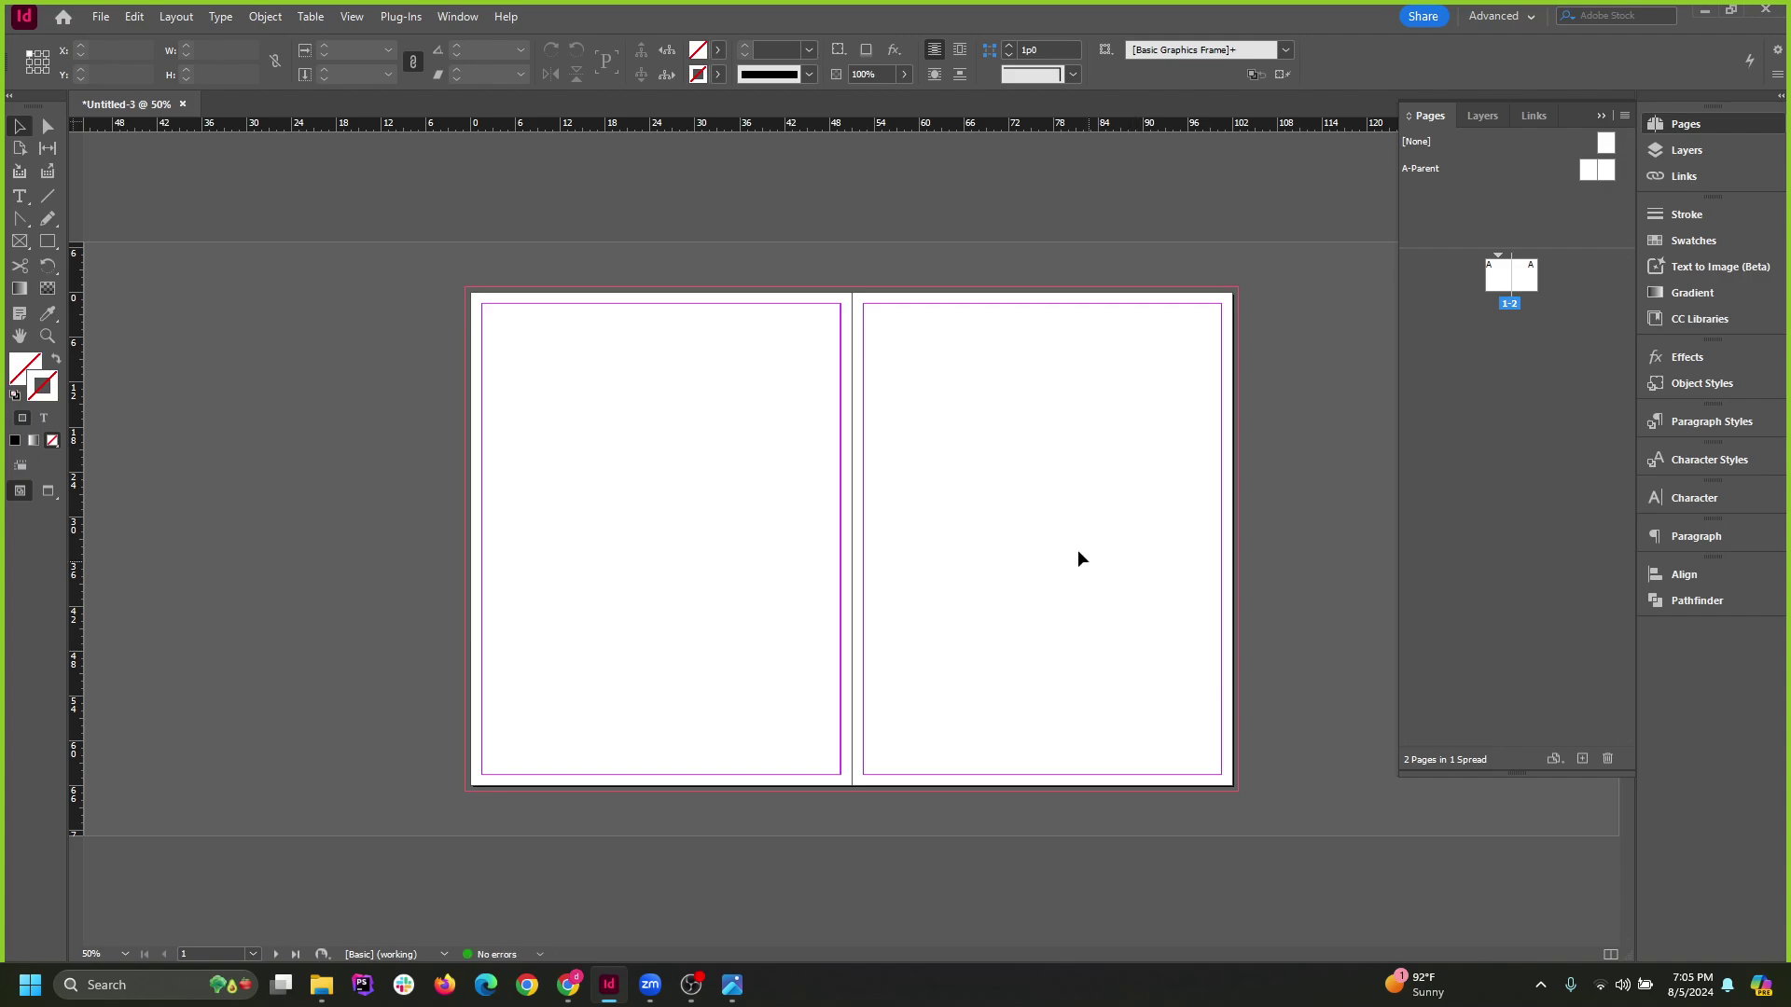
{"action": "scroll", "coordinate": [822, 543], "scroll_direction": "up", "scroll_amount": 1}
{"action": "scroll", "coordinate": [735, 500], "scroll_direction": "down", "scroll_amount": 1}
Switch to File Explorer and examine the images and documents in the china folder.
{"action": "left_click", "coordinate": [321, 985]}
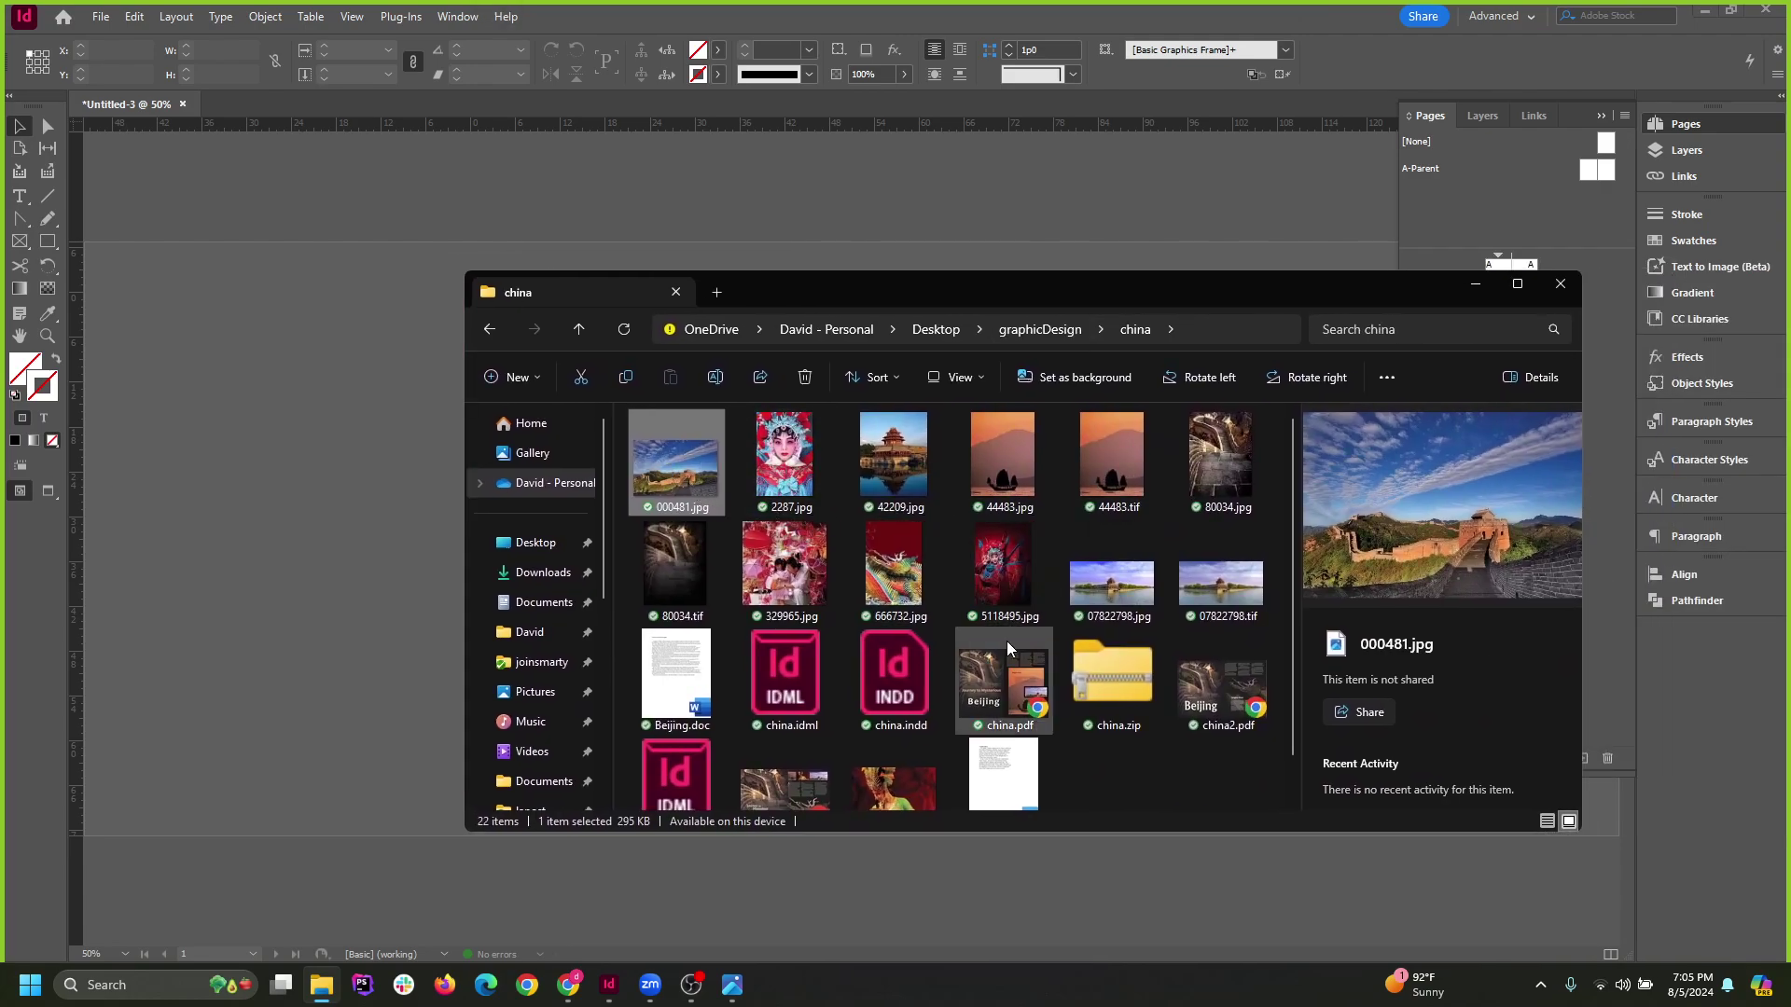
{"action": "scroll", "coordinate": [959, 532], "scroll_direction": "down", "scroll_amount": 1}
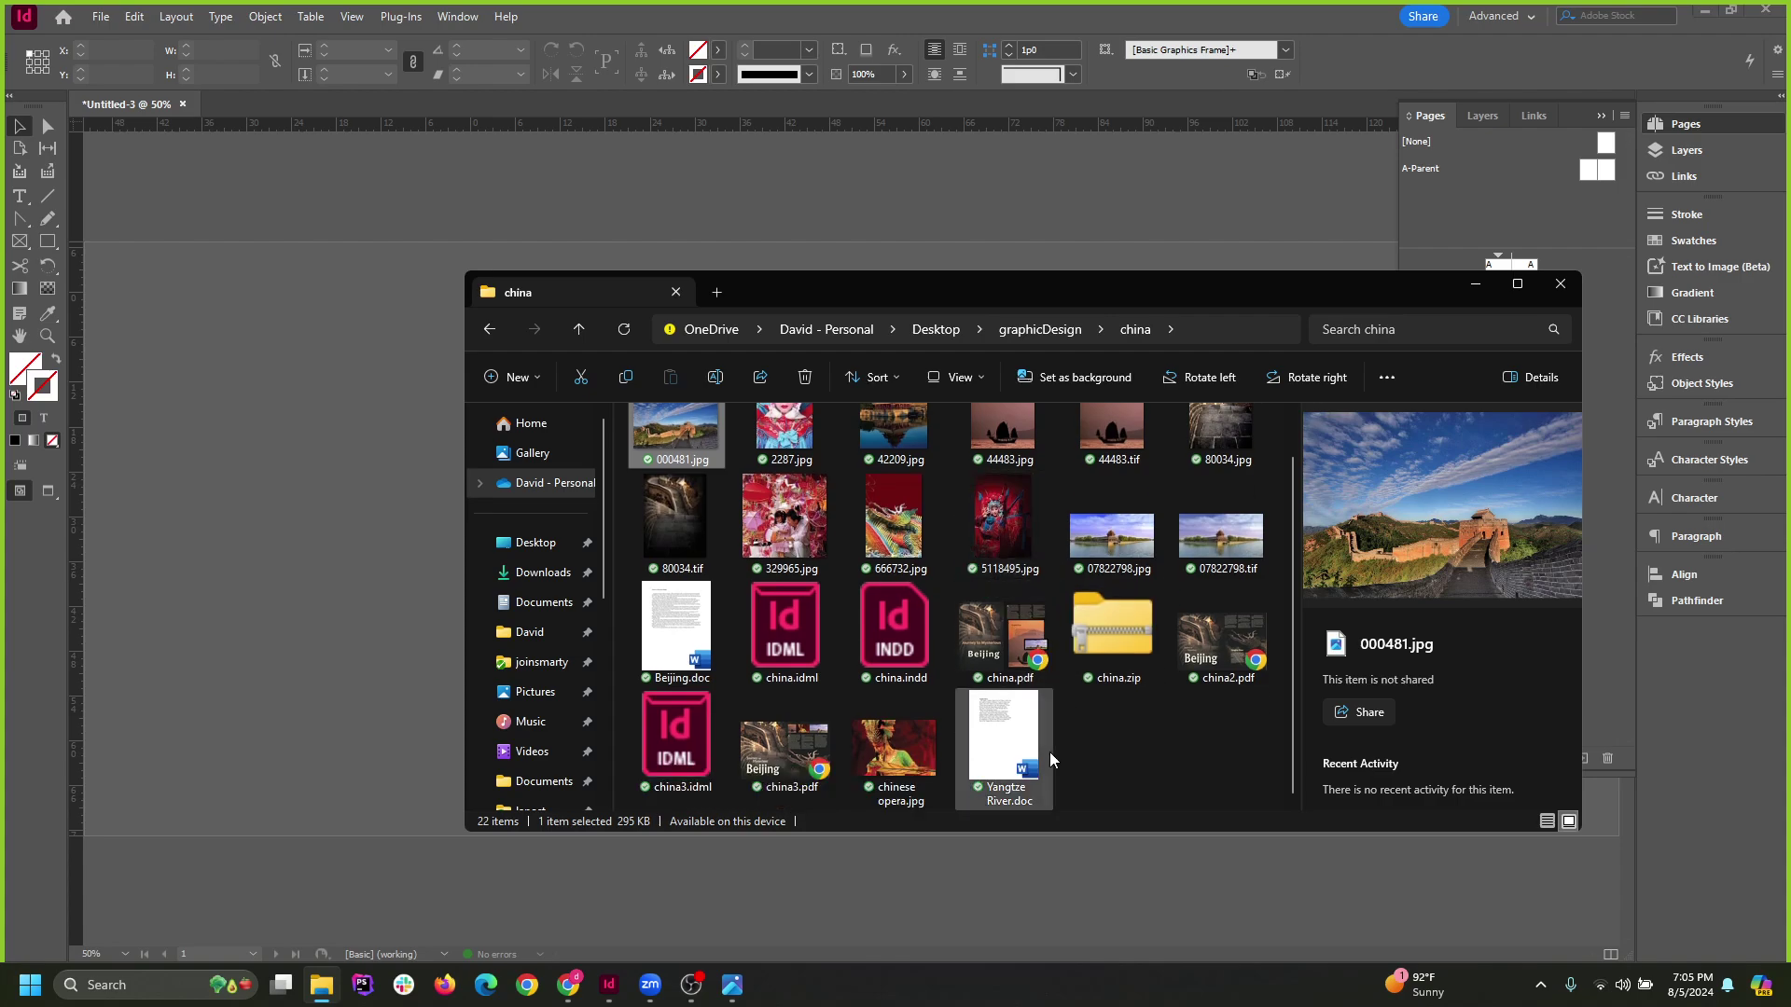
{"action": "scroll", "coordinate": [1126, 659], "scroll_direction": "up", "scroll_amount": 1}
{"action": "scroll", "coordinate": [1088, 605], "scroll_direction": "down", "scroll_amount": 1}
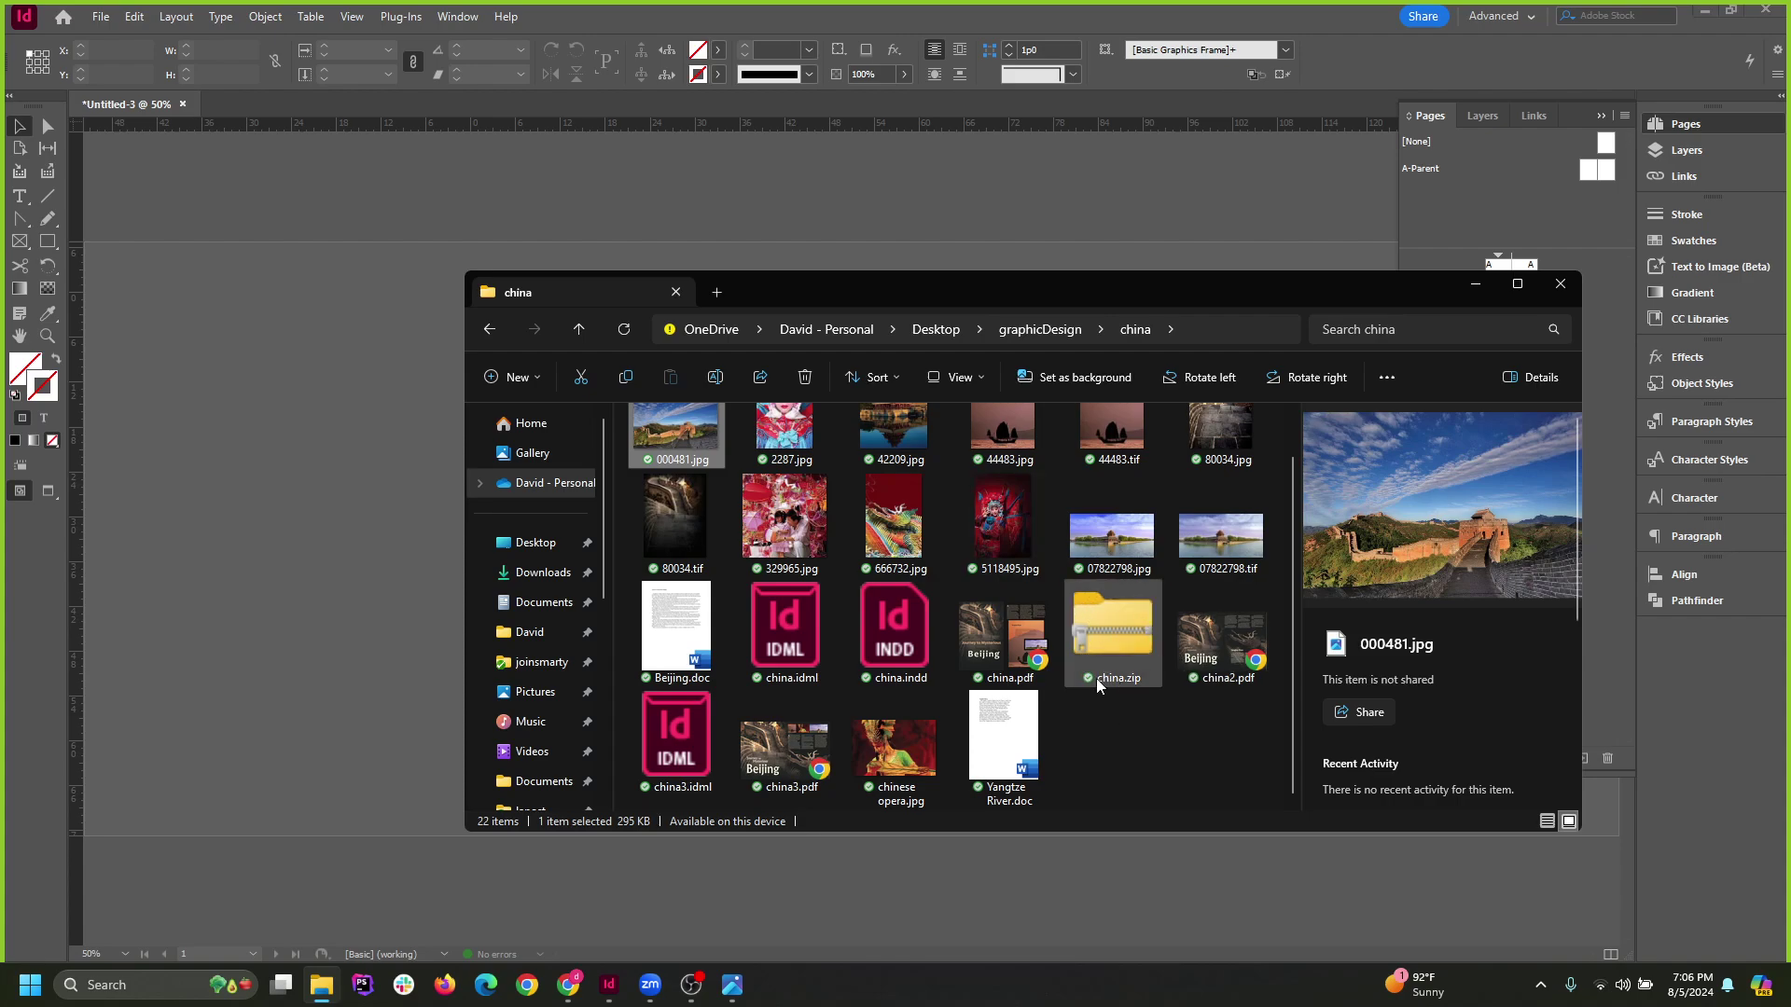
{"action": "scroll", "coordinate": [1095, 679], "scroll_direction": "up", "scroll_amount": 1}
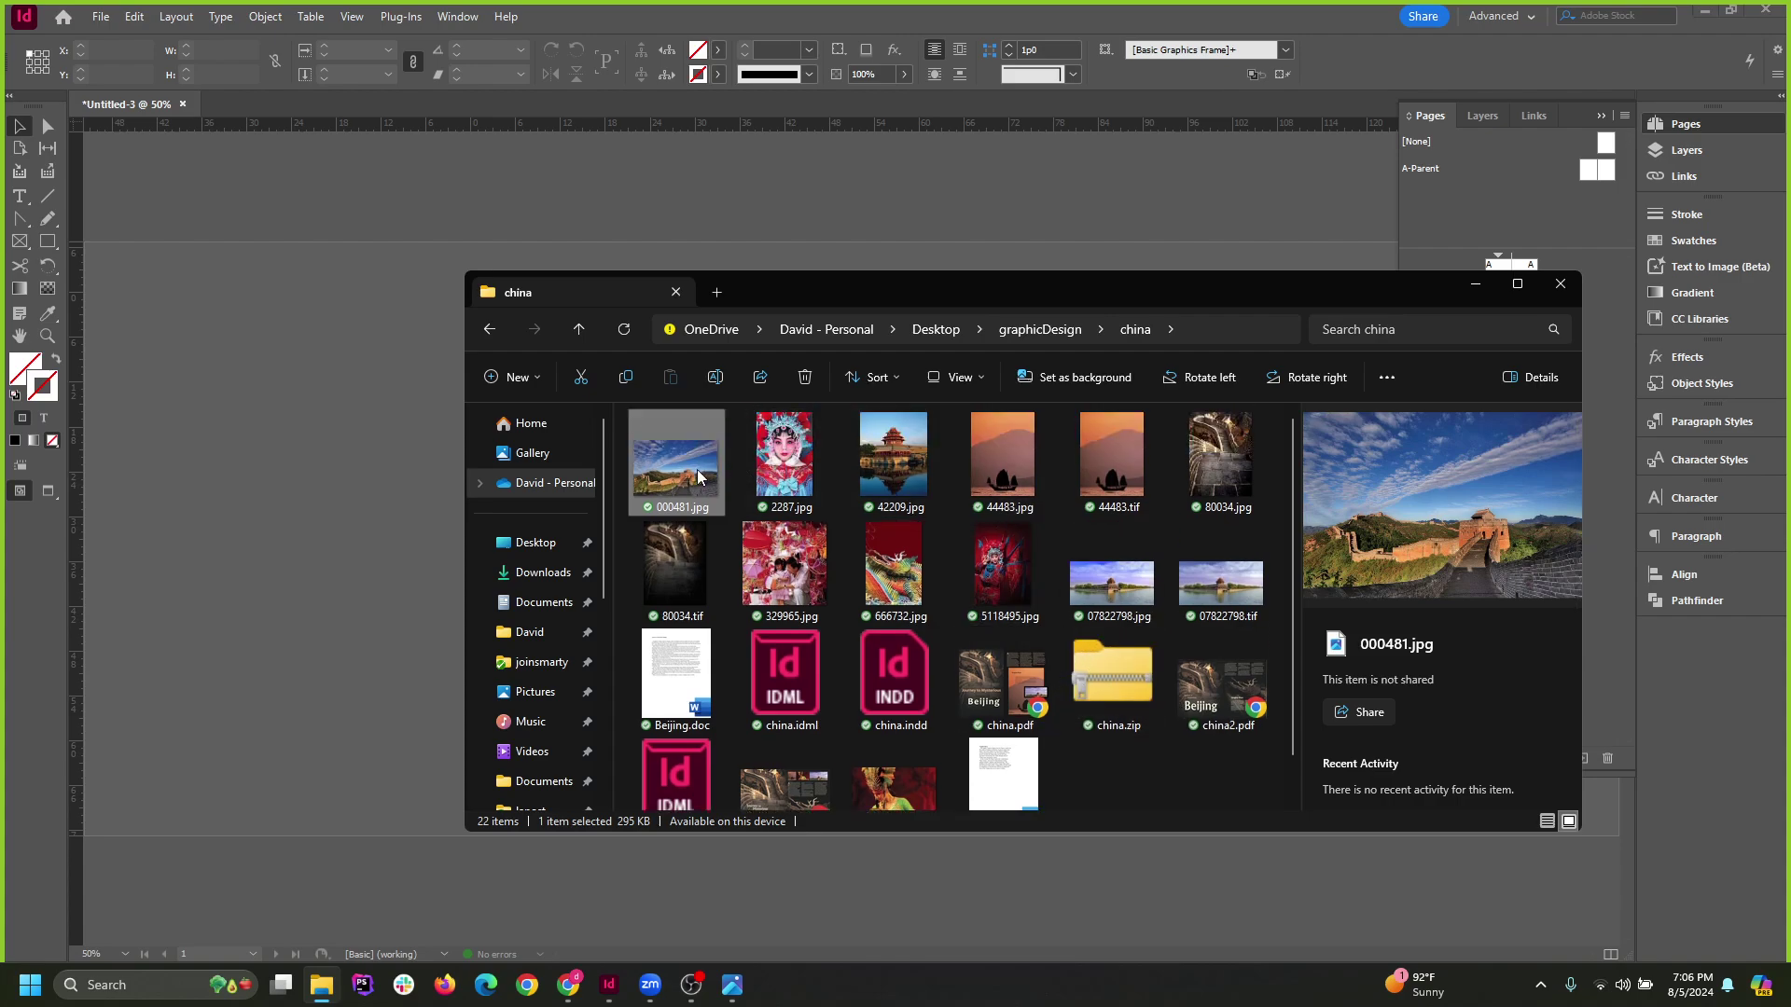
{"action": "left_click", "coordinate": [1241, 436], "text": "shift"}
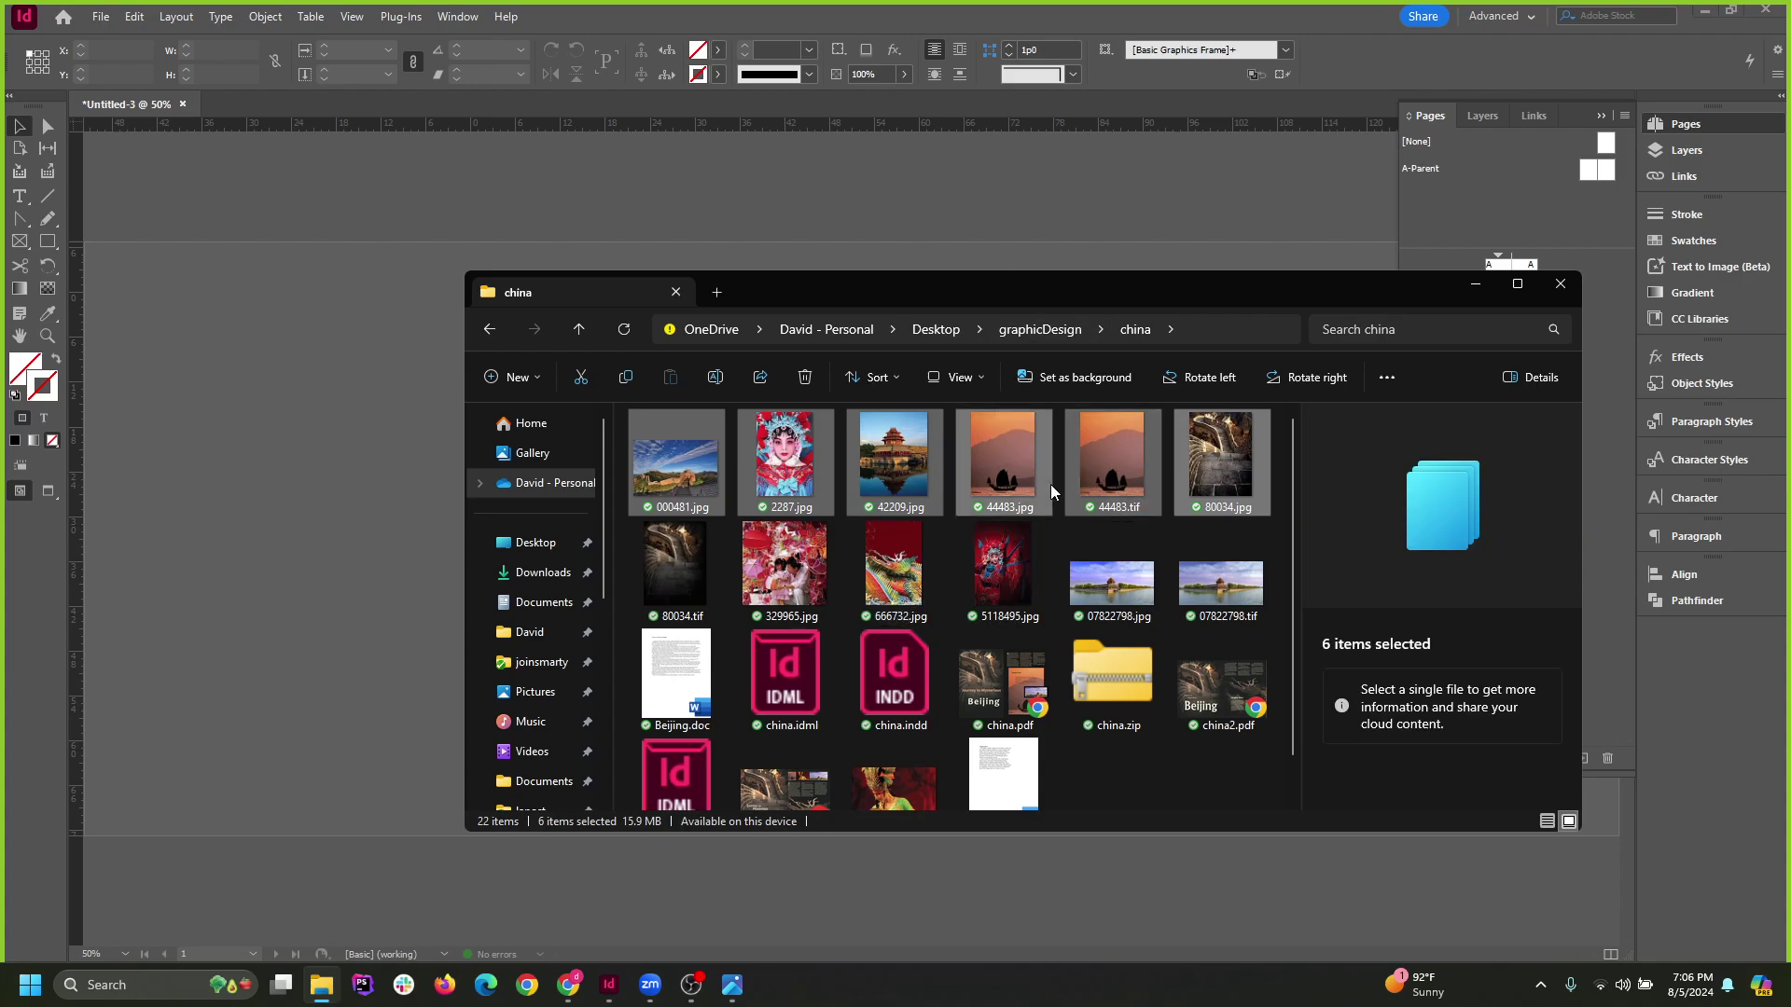
Preview the 44483.tif and 44483.jpg images and inspect 07822798.jpg in the china folder.
{"action": "left_click", "coordinate": [1110, 474]}
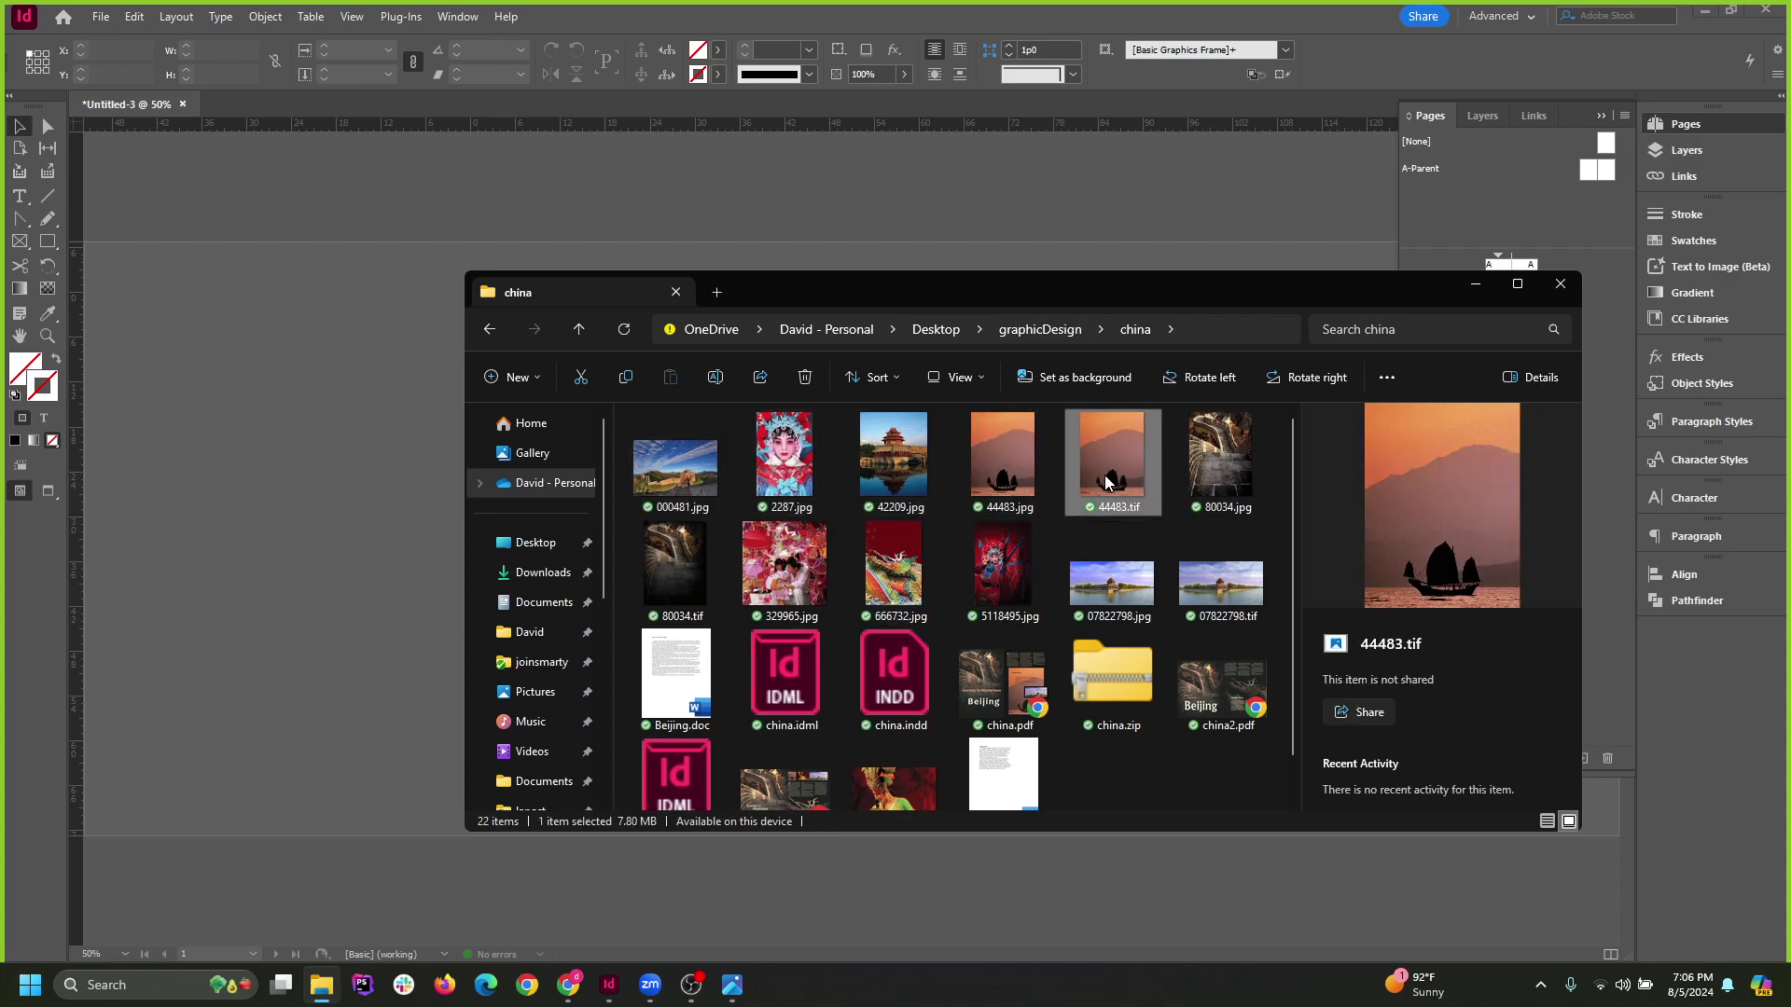
{"action": "double_click", "coordinate": [1107, 482]}
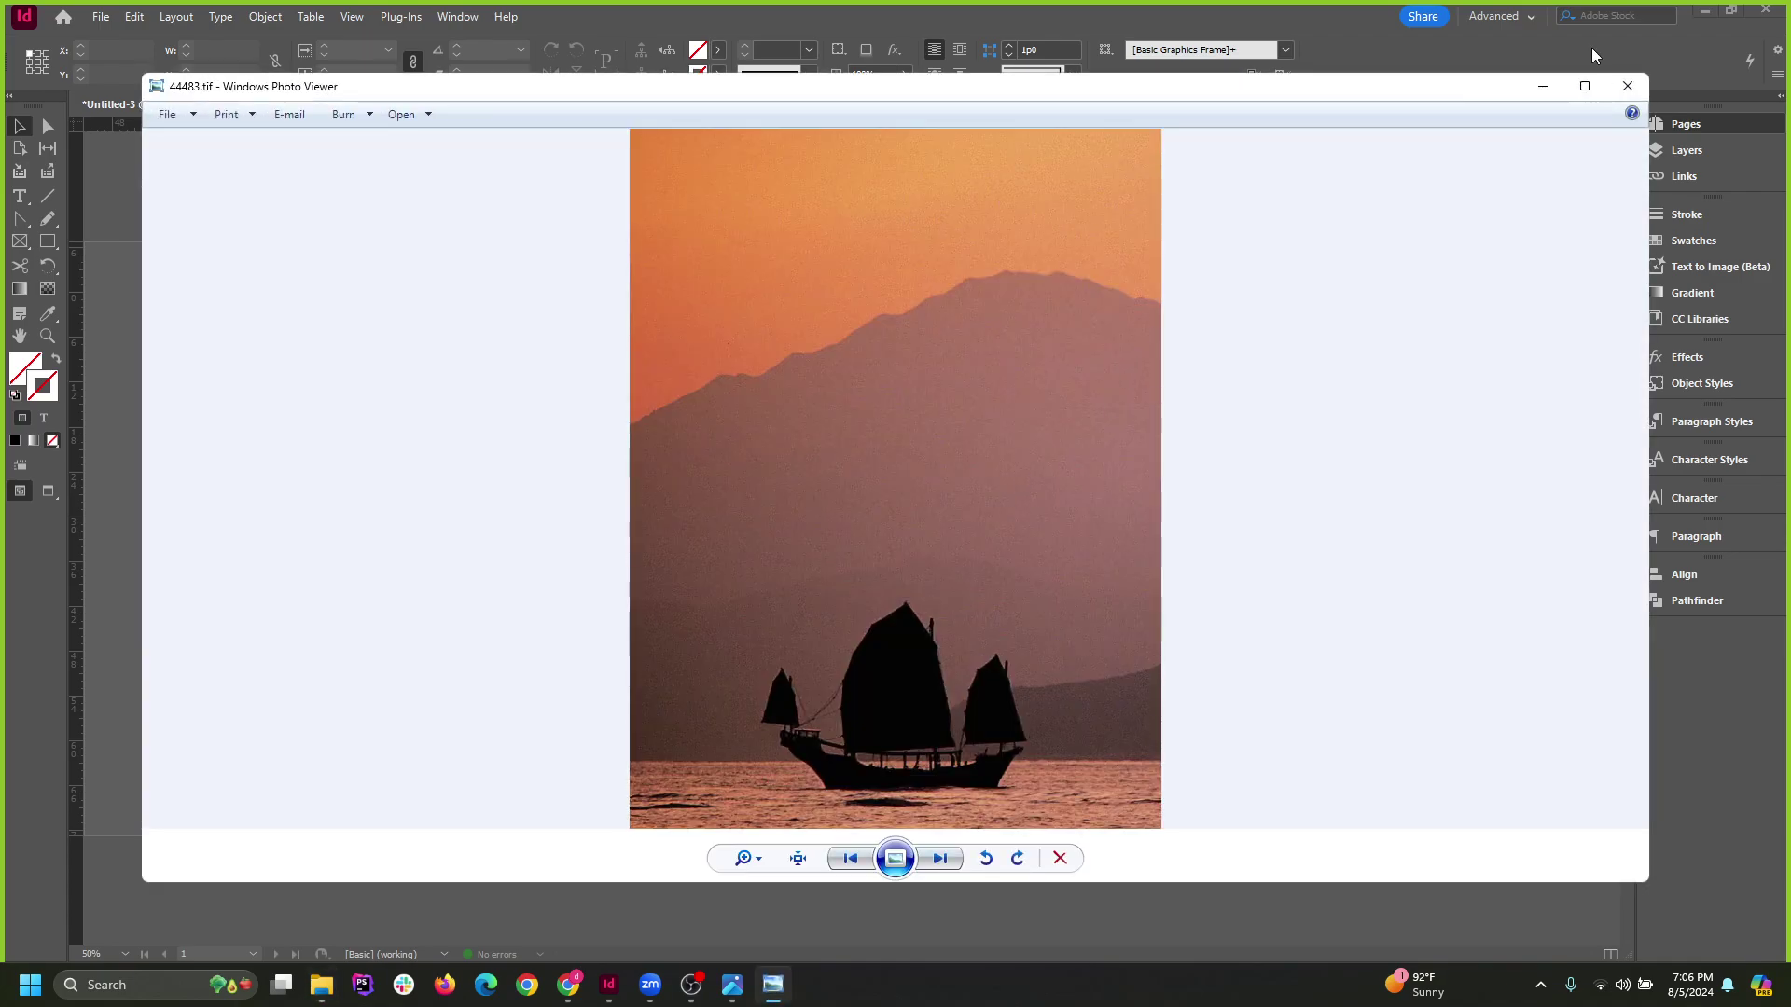
{"action": "left_click", "coordinate": [1639, 94]}
{"action": "left_click", "coordinate": [1001, 509]}
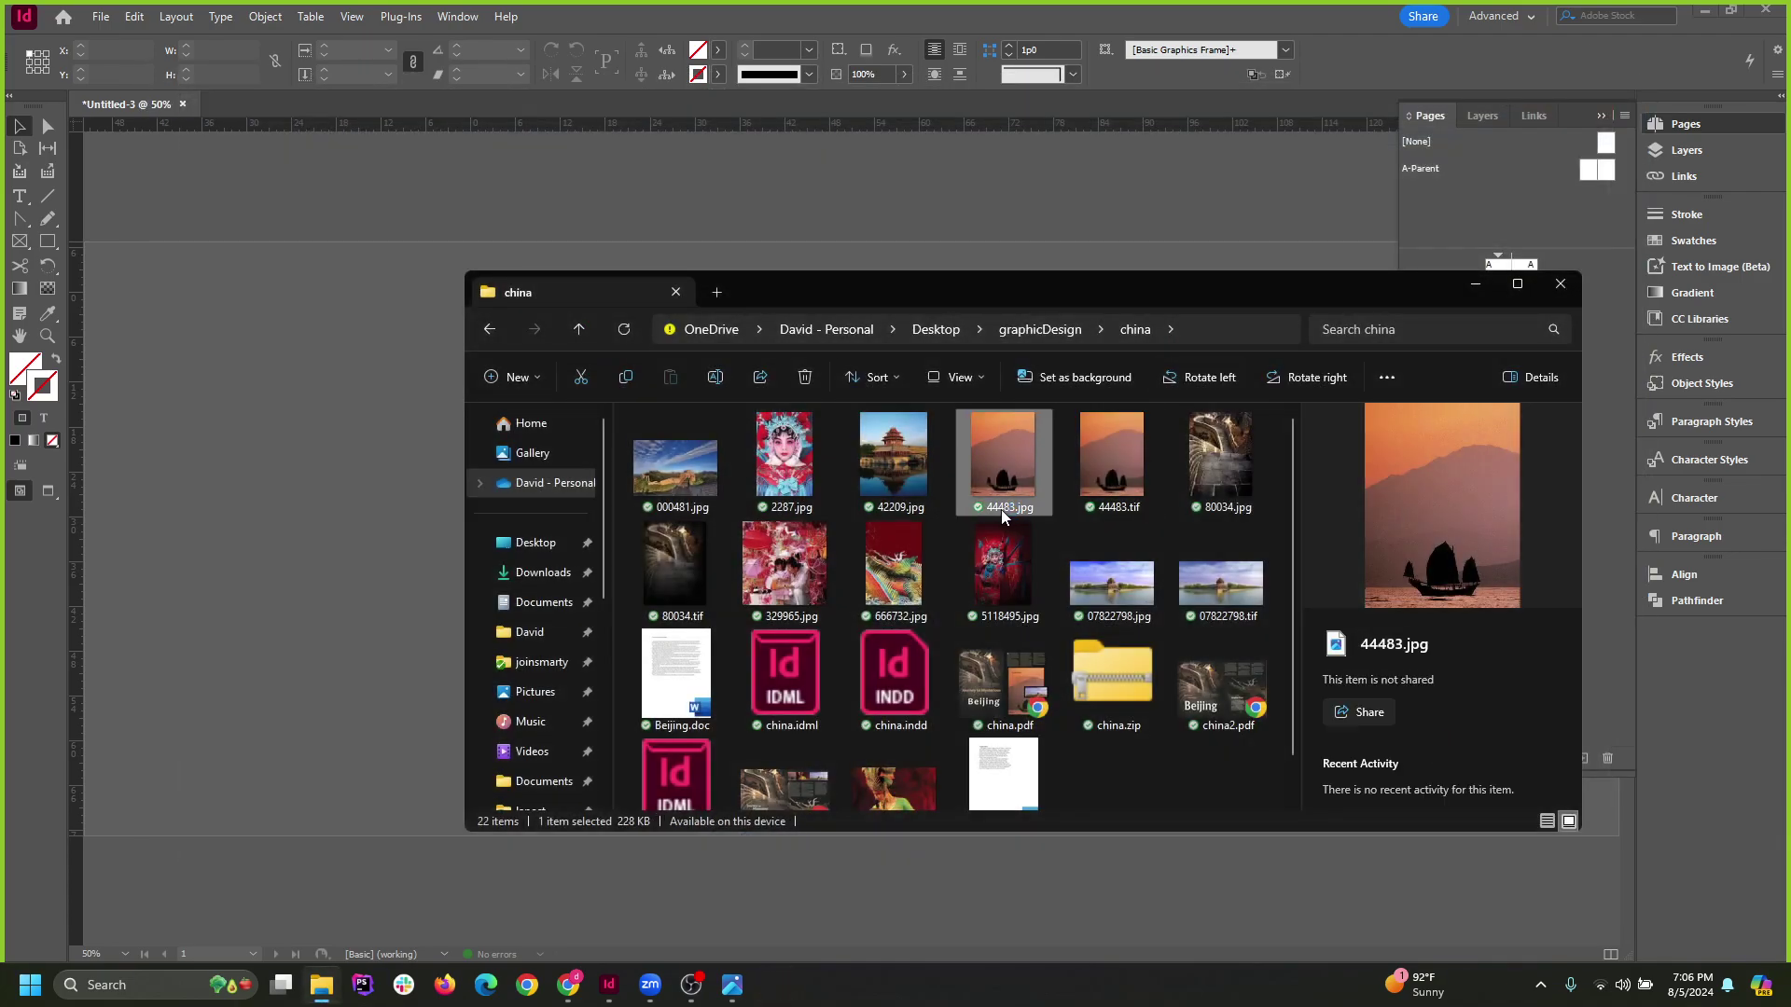
{"action": "double_click", "coordinate": [1000, 509]}
{"action": "left_click", "coordinate": [1224, 142]}
{"action": "left_click_drag", "start_coordinate": [1239, 284], "coordinate": [1322, 204]}
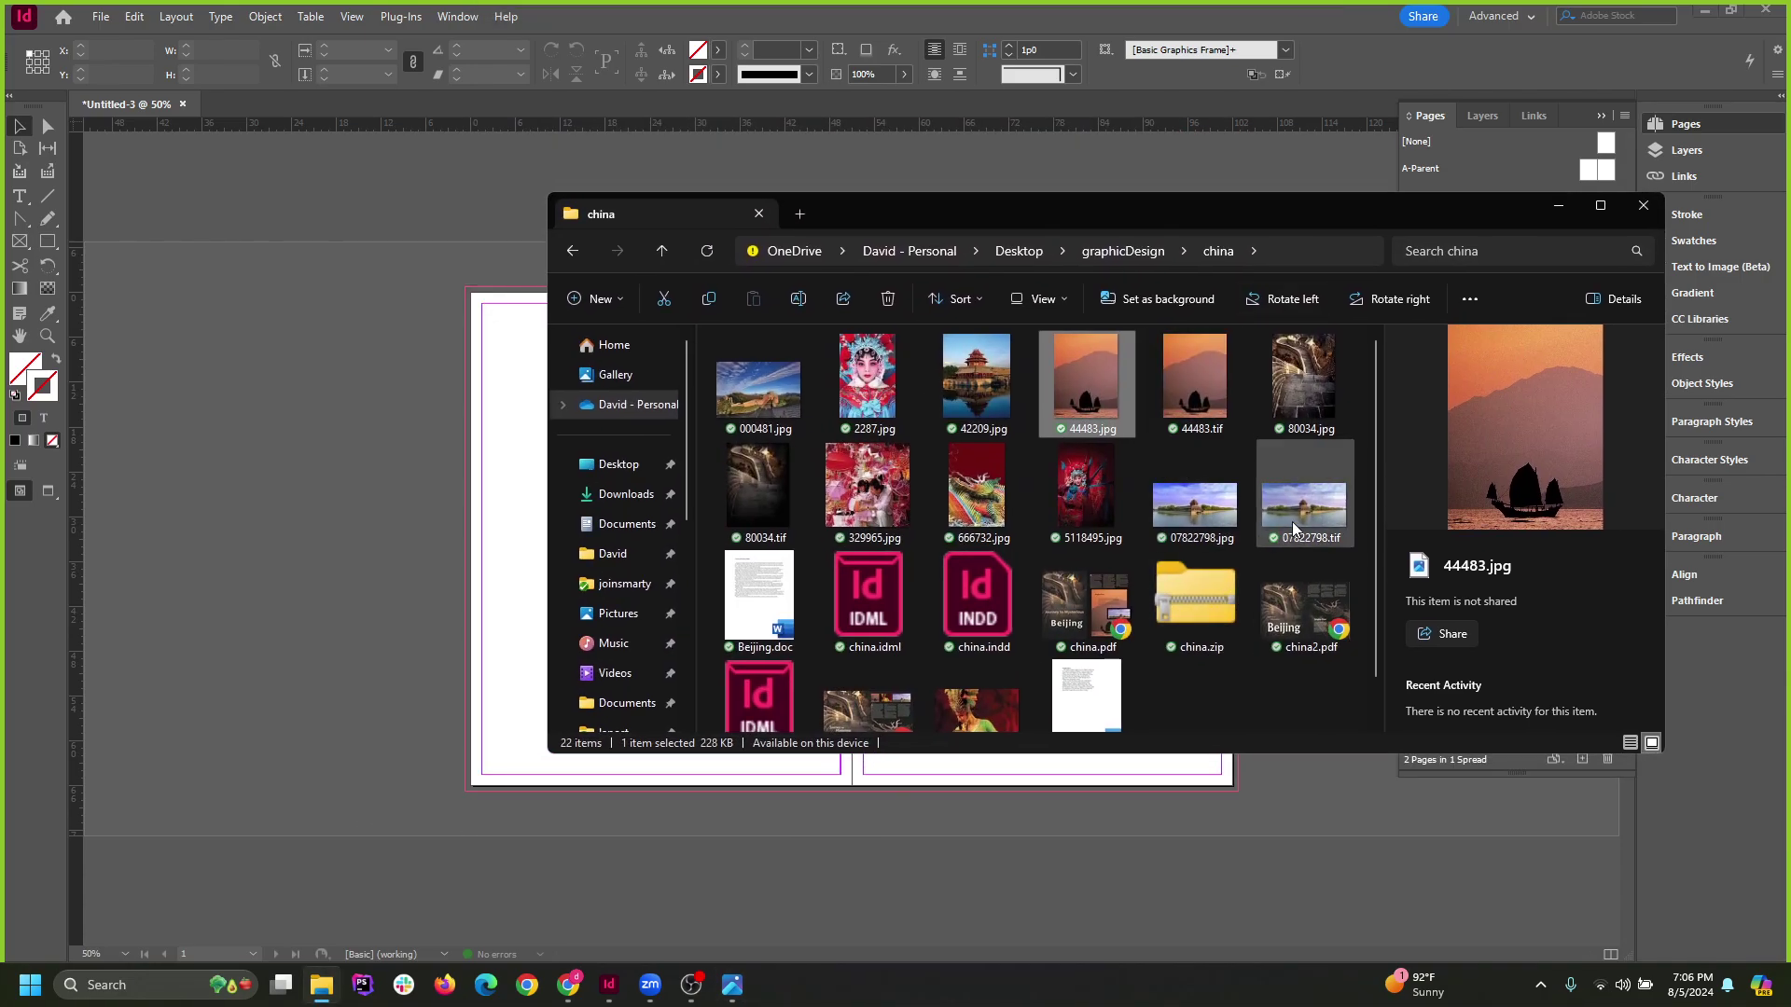
{"action": "left_click", "coordinate": [1194, 506]}
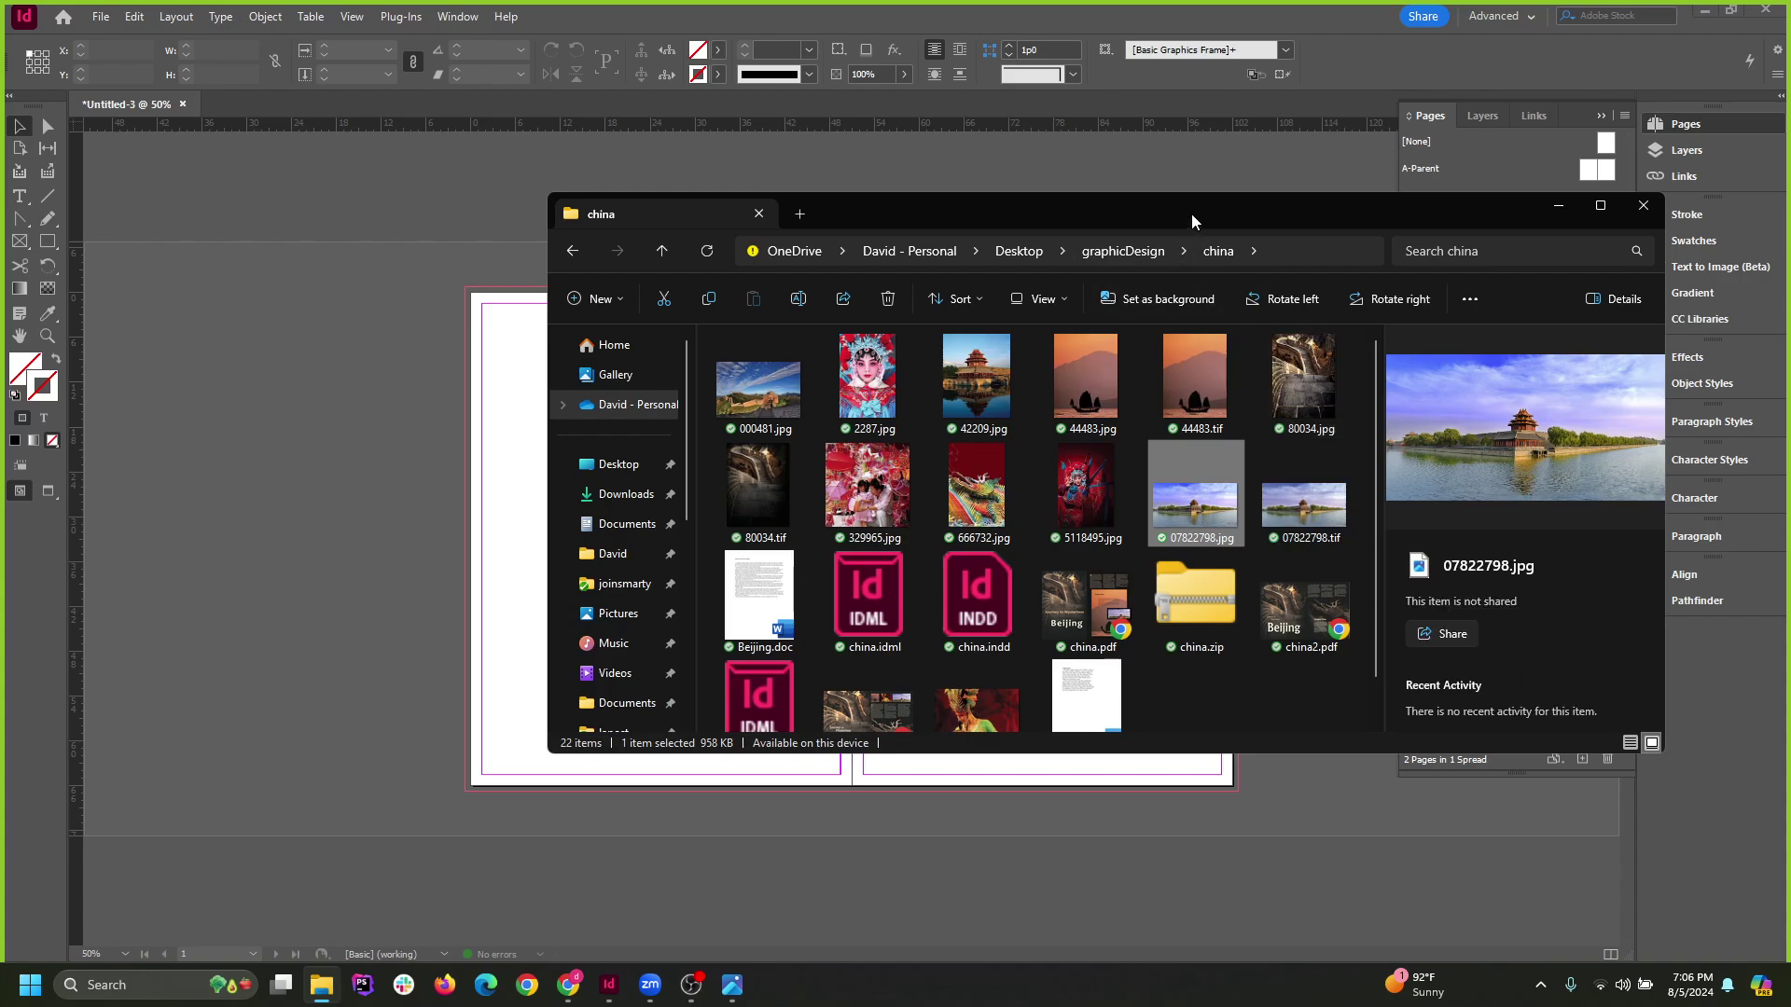
{"action": "left_click_drag", "start_coordinate": [1190, 215], "coordinate": [1129, 220]}
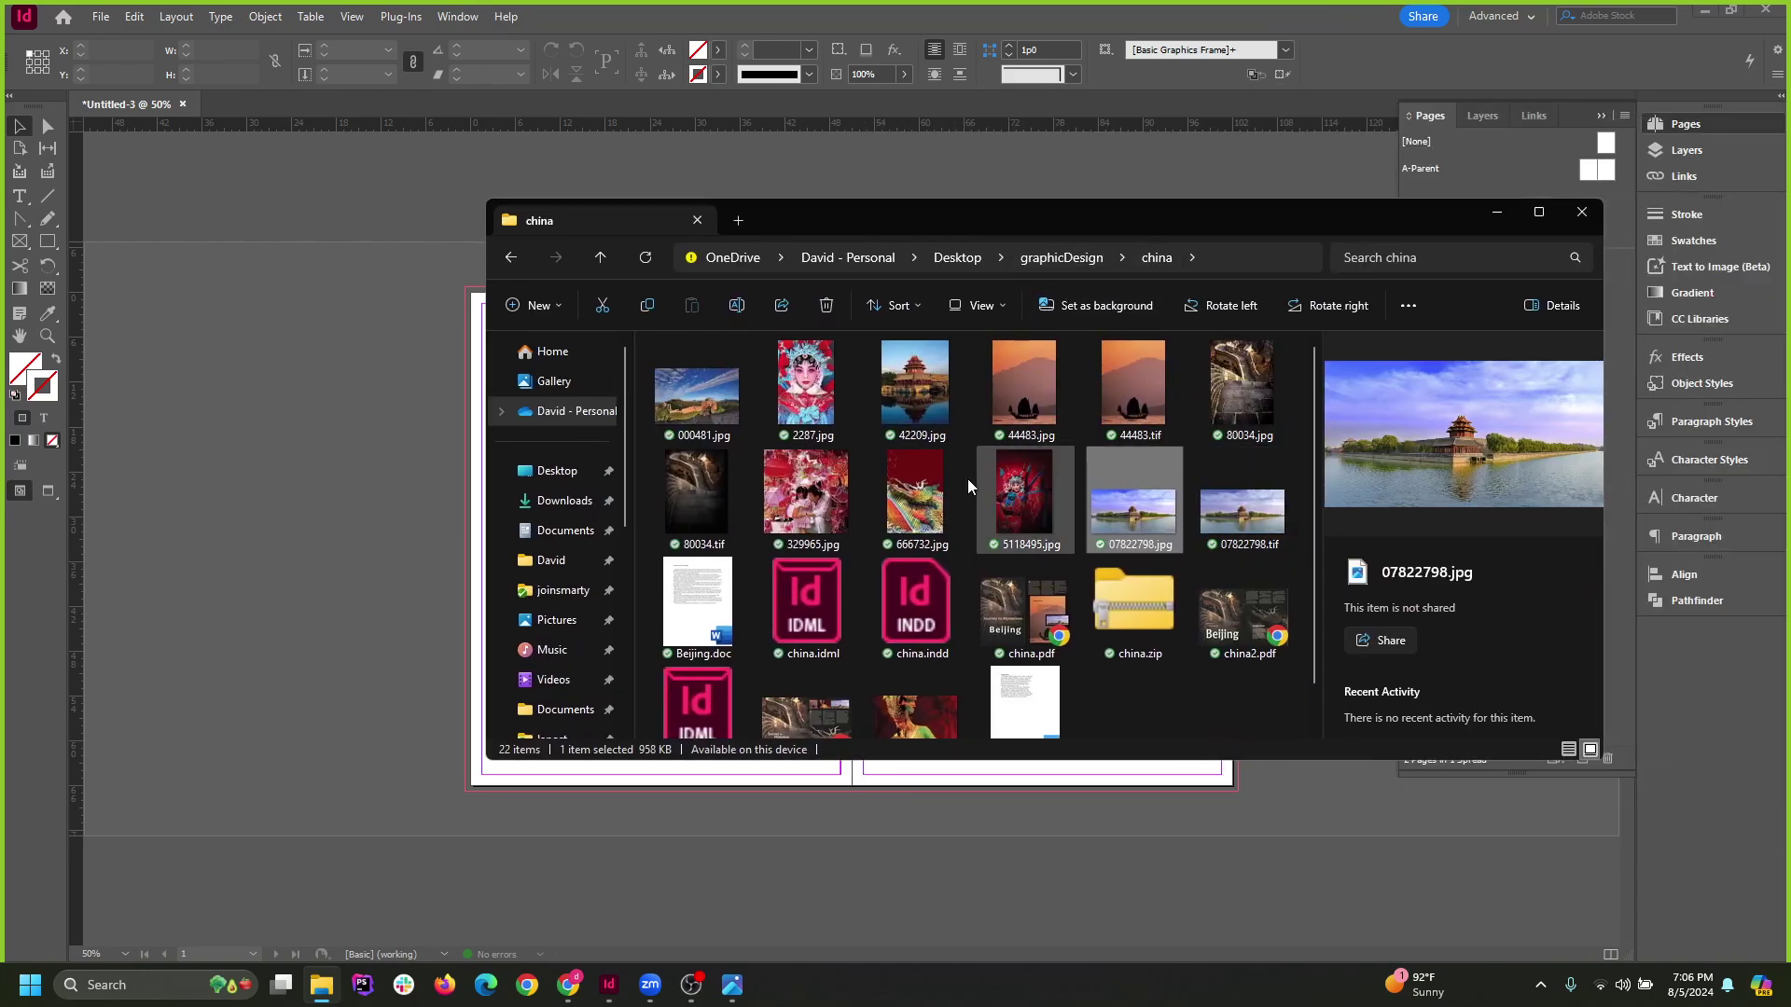
{"action": "left_click_drag", "start_coordinate": [925, 238], "coordinate": [1055, 226]}
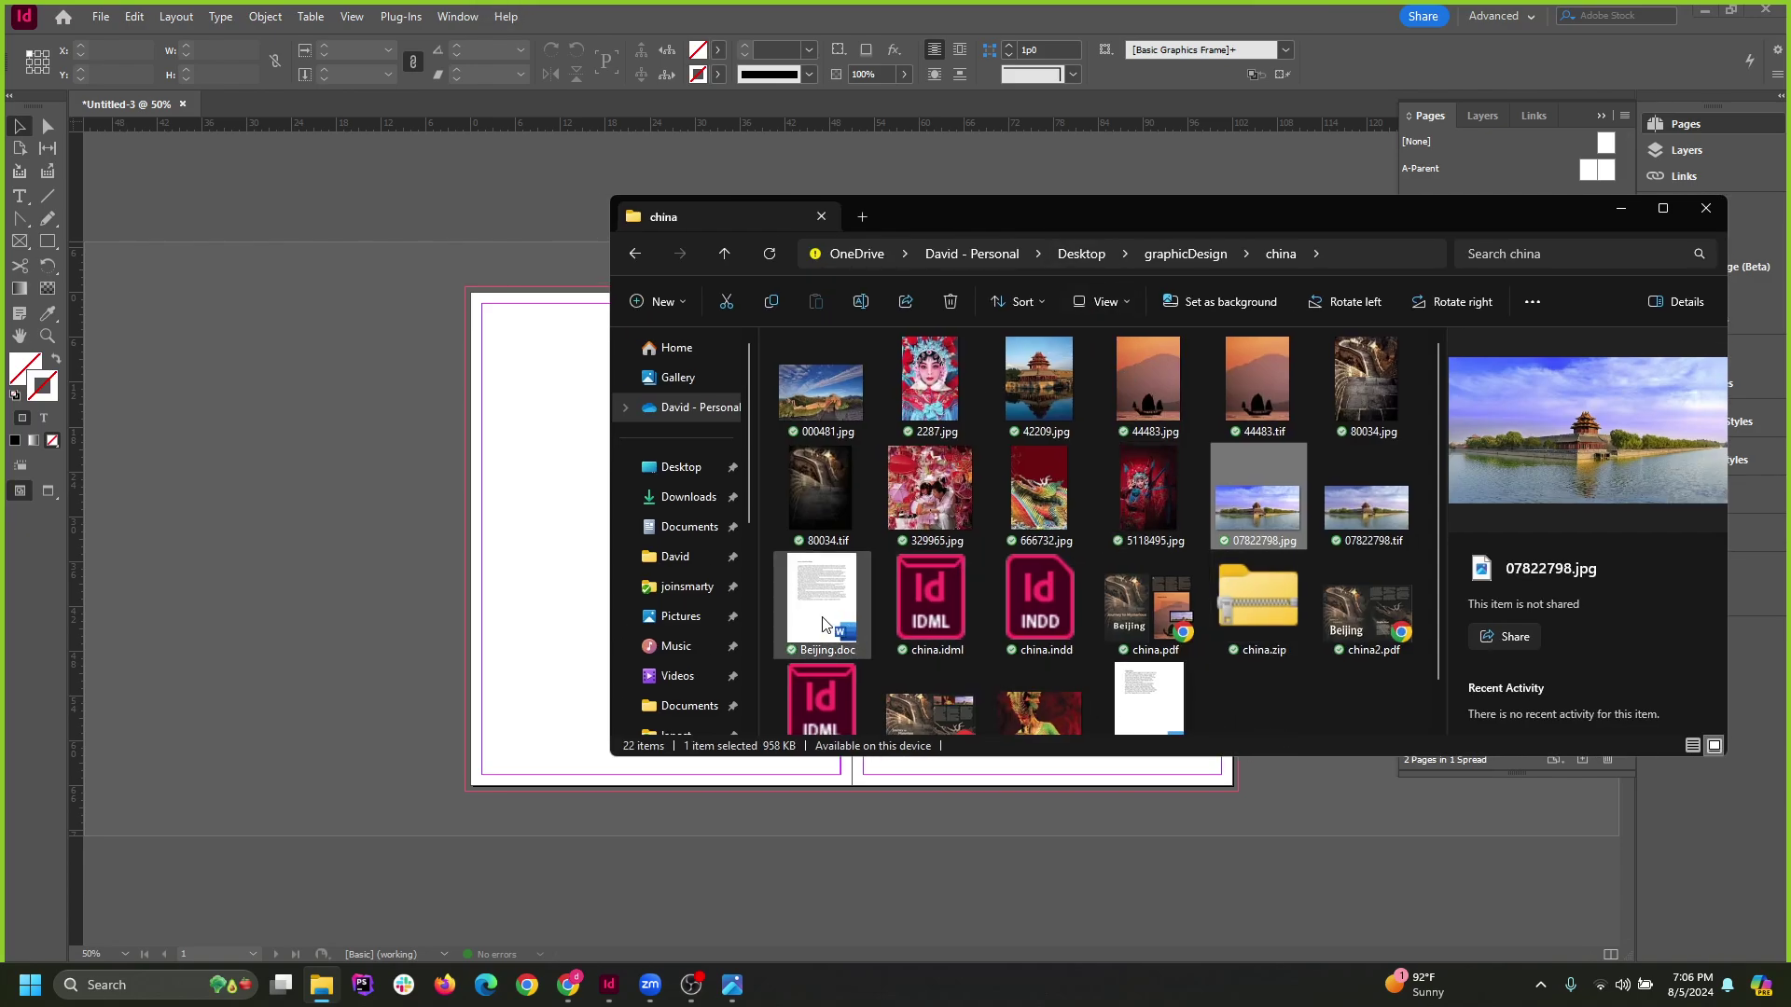
Move the china folder window beside the InDesign spread and bring Beijing.doc into the document from it.
{"action": "left_click_drag", "start_coordinate": [1041, 209], "coordinate": [1786, 233]}
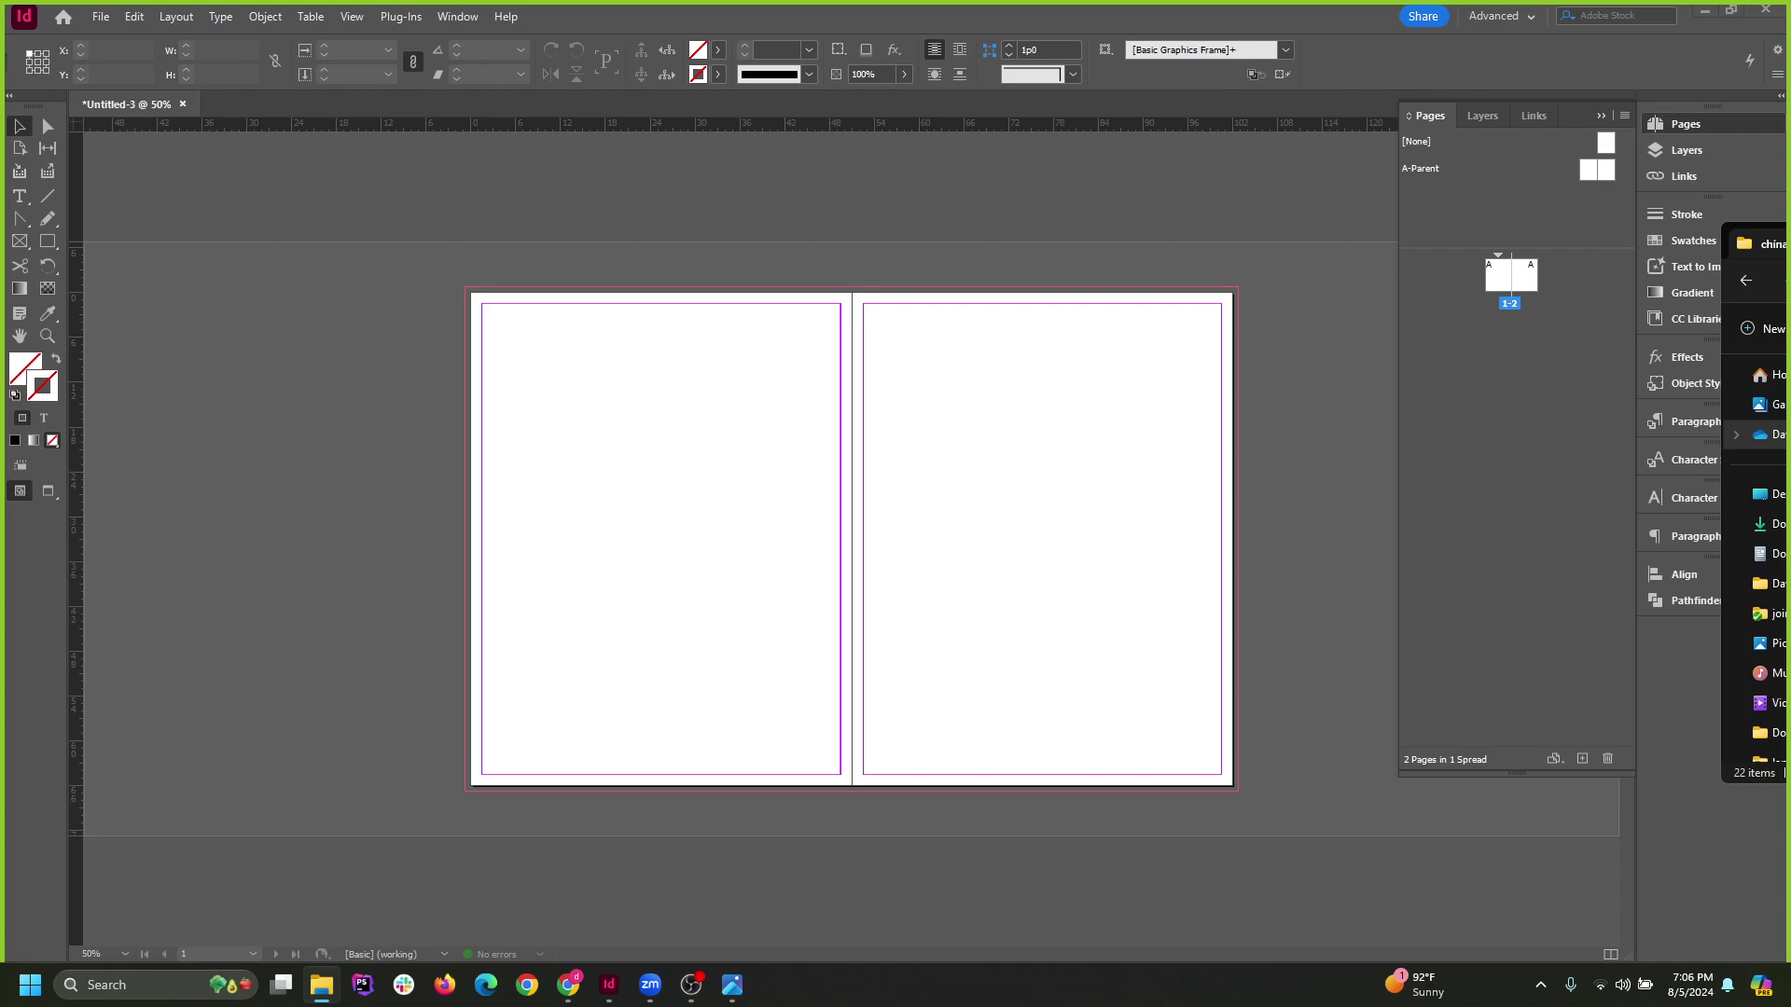
{"action": "left_click_drag", "start_coordinate": [1380, 234], "coordinate": [1604, 350]}
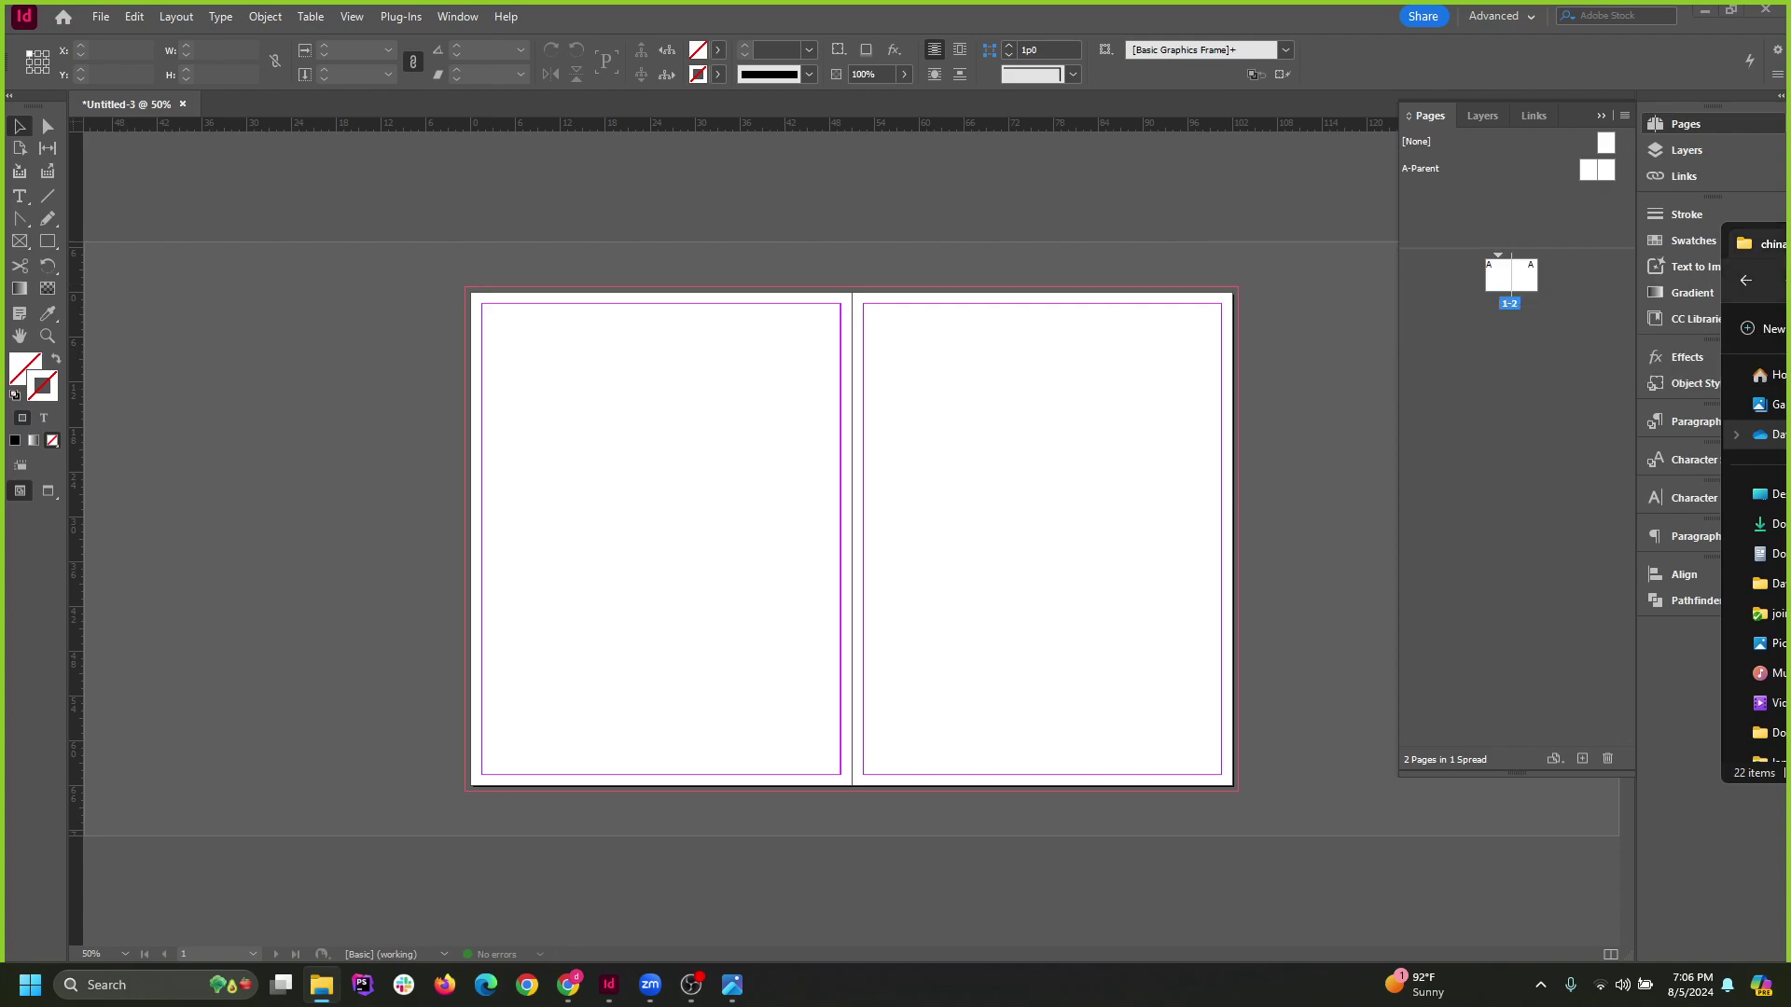
{"action": "left_click_drag", "start_coordinate": [1787, 236], "coordinate": [1500, 250]}
{"action": "left_click_drag", "start_coordinate": [1132, 680], "coordinate": [696, 530]}
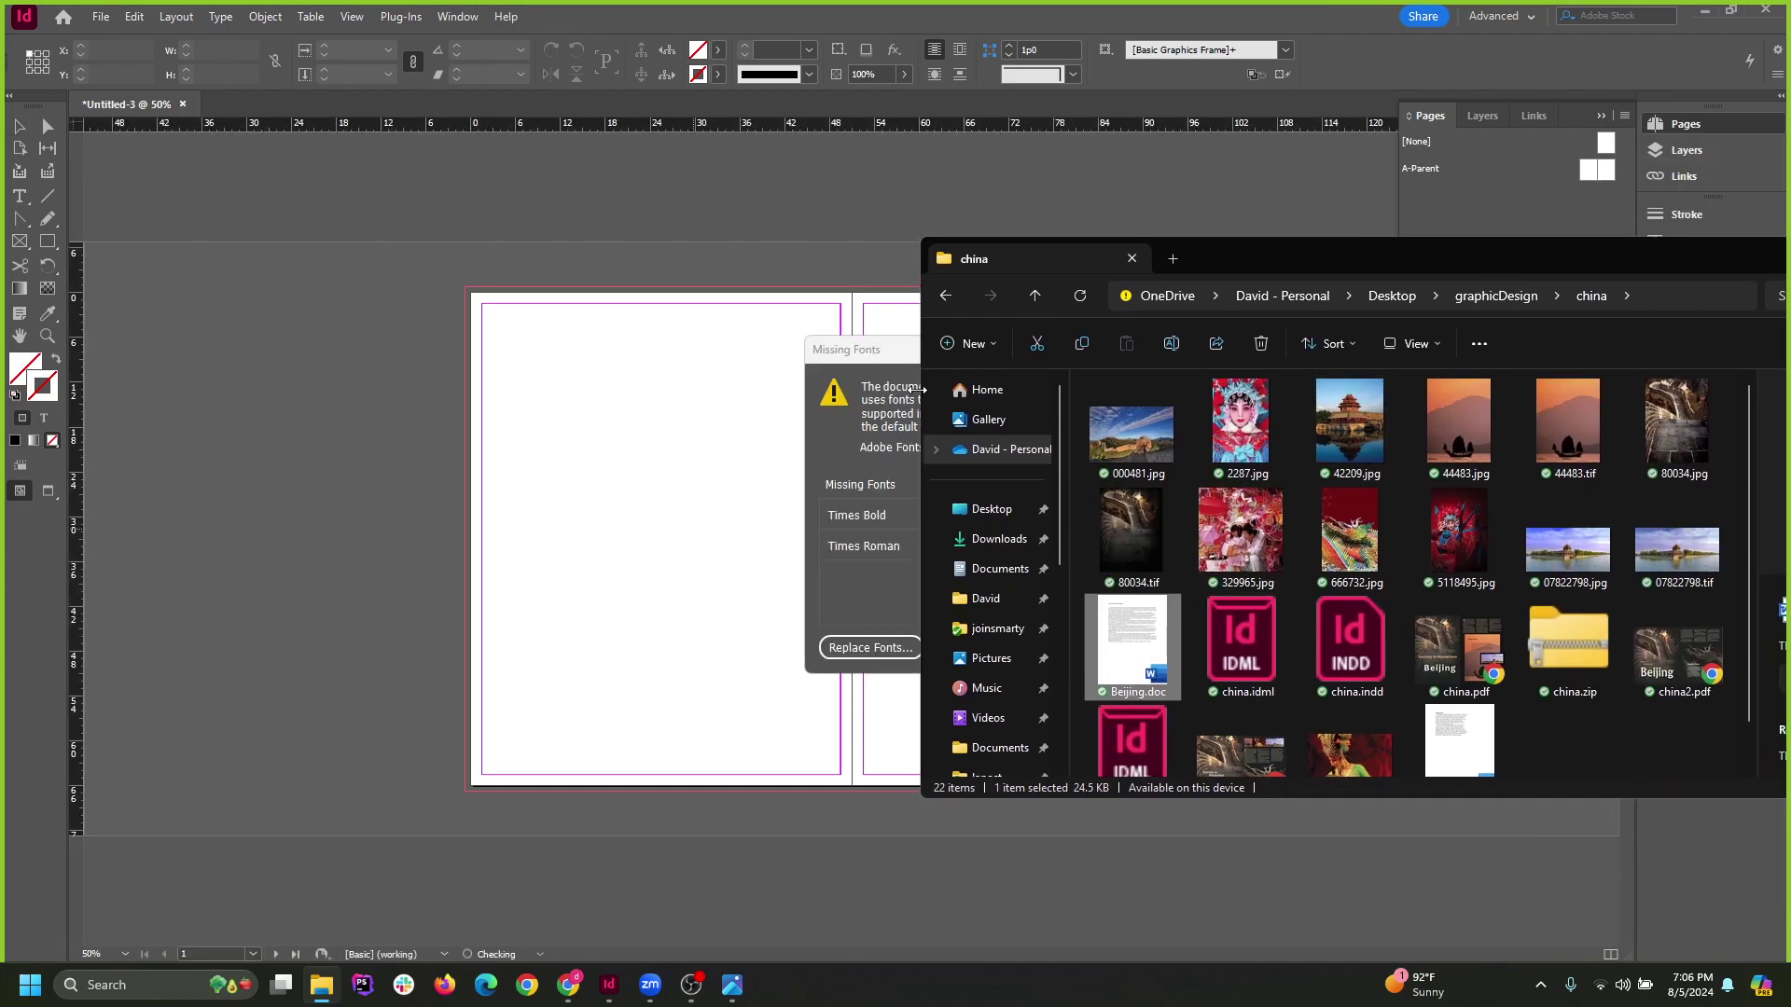
Arrange the Missing Fonts dialog over the spread and minimize the china folder window.
{"action": "left_click", "coordinate": [815, 356]}
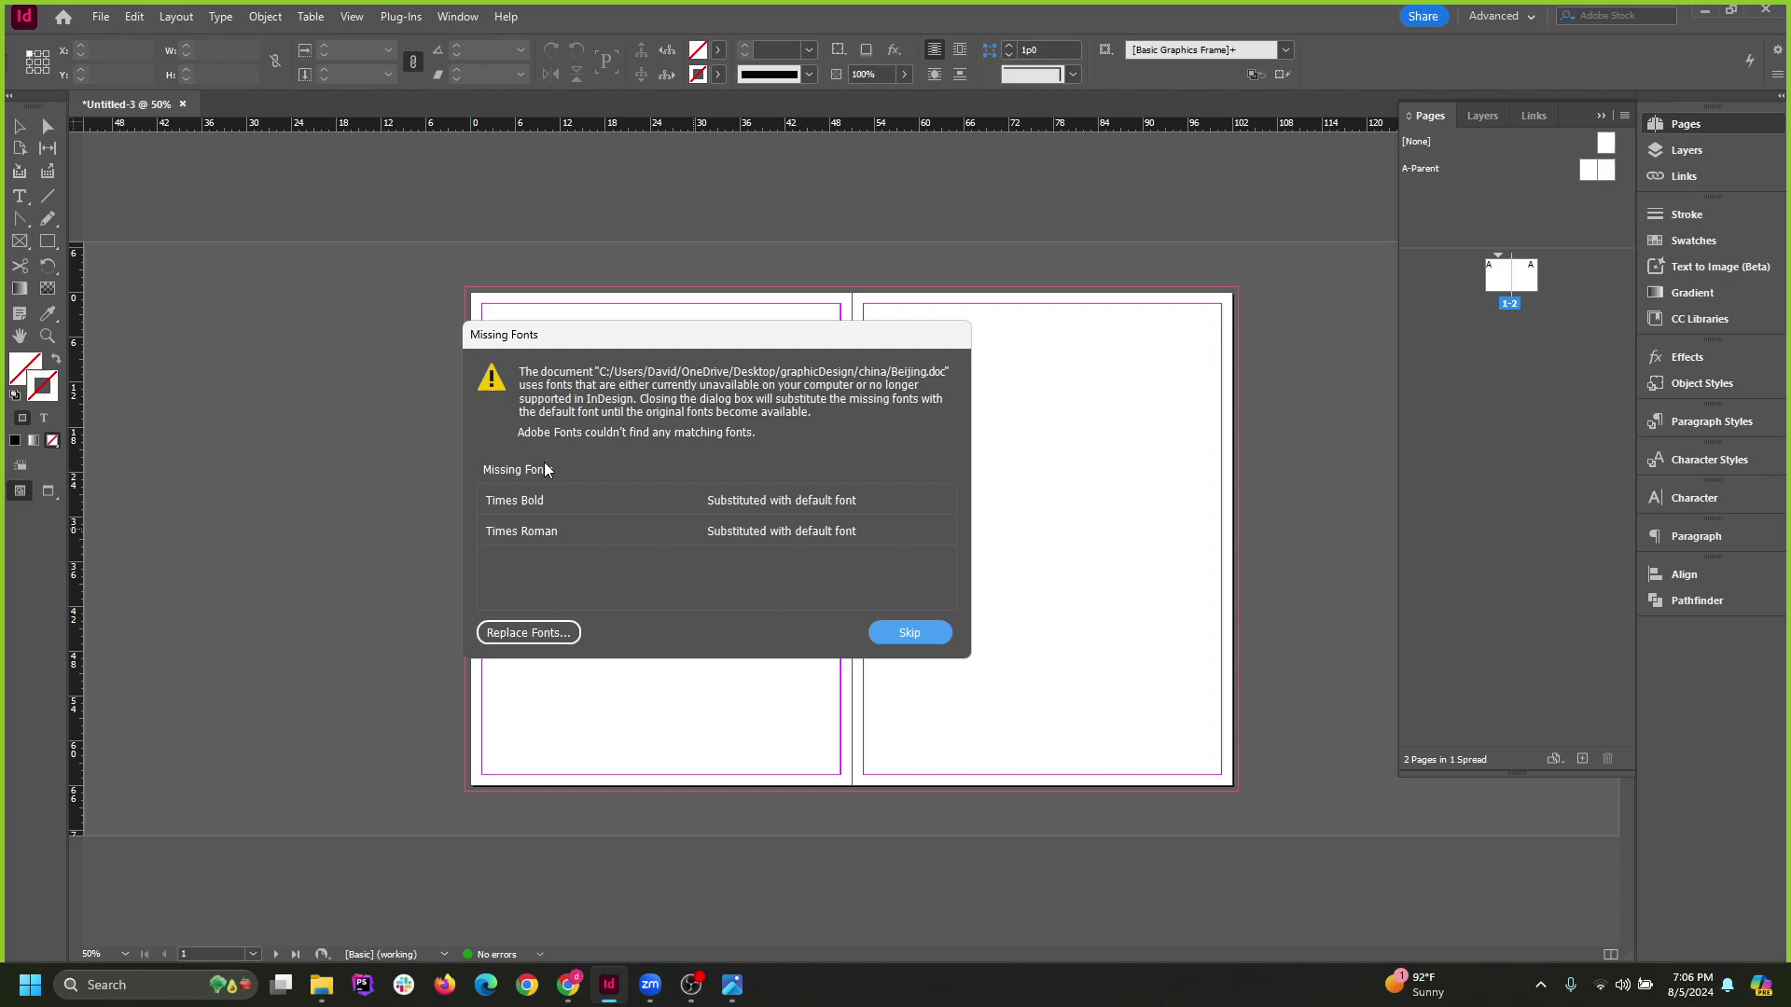
{"action": "left_click_drag", "start_coordinate": [592, 339], "coordinate": [649, 348]}
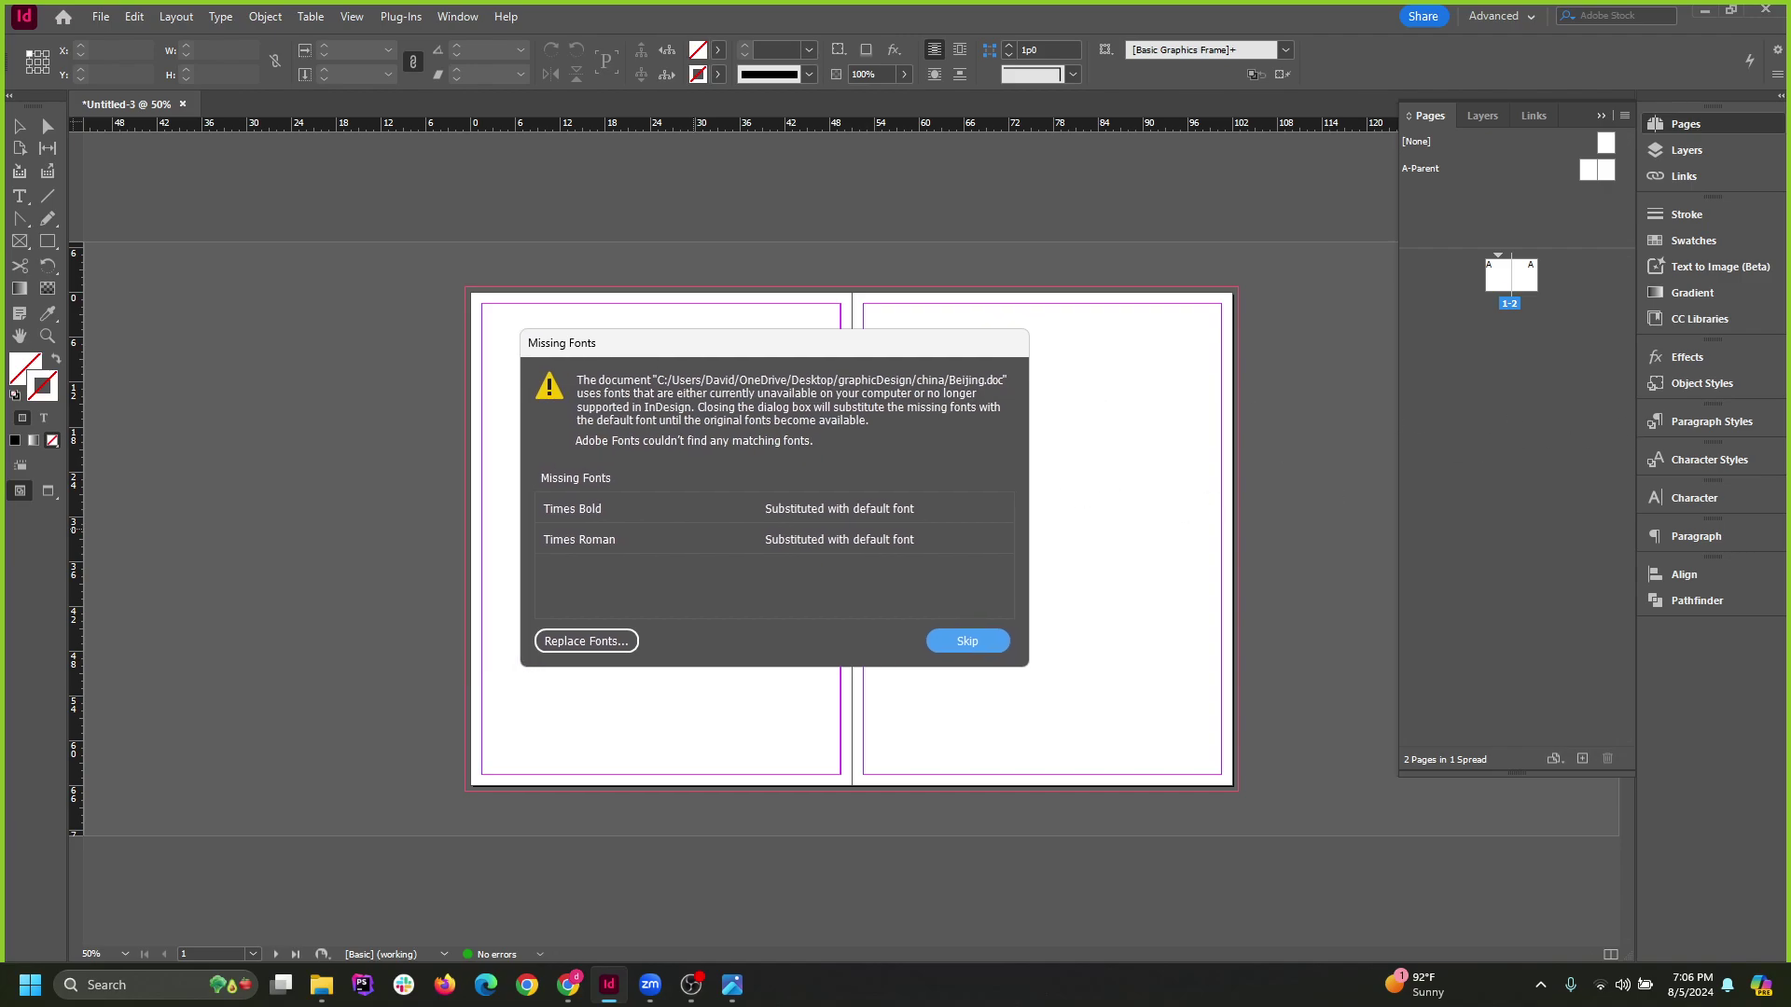
{"action": "left_click", "coordinate": [1755, 269]}
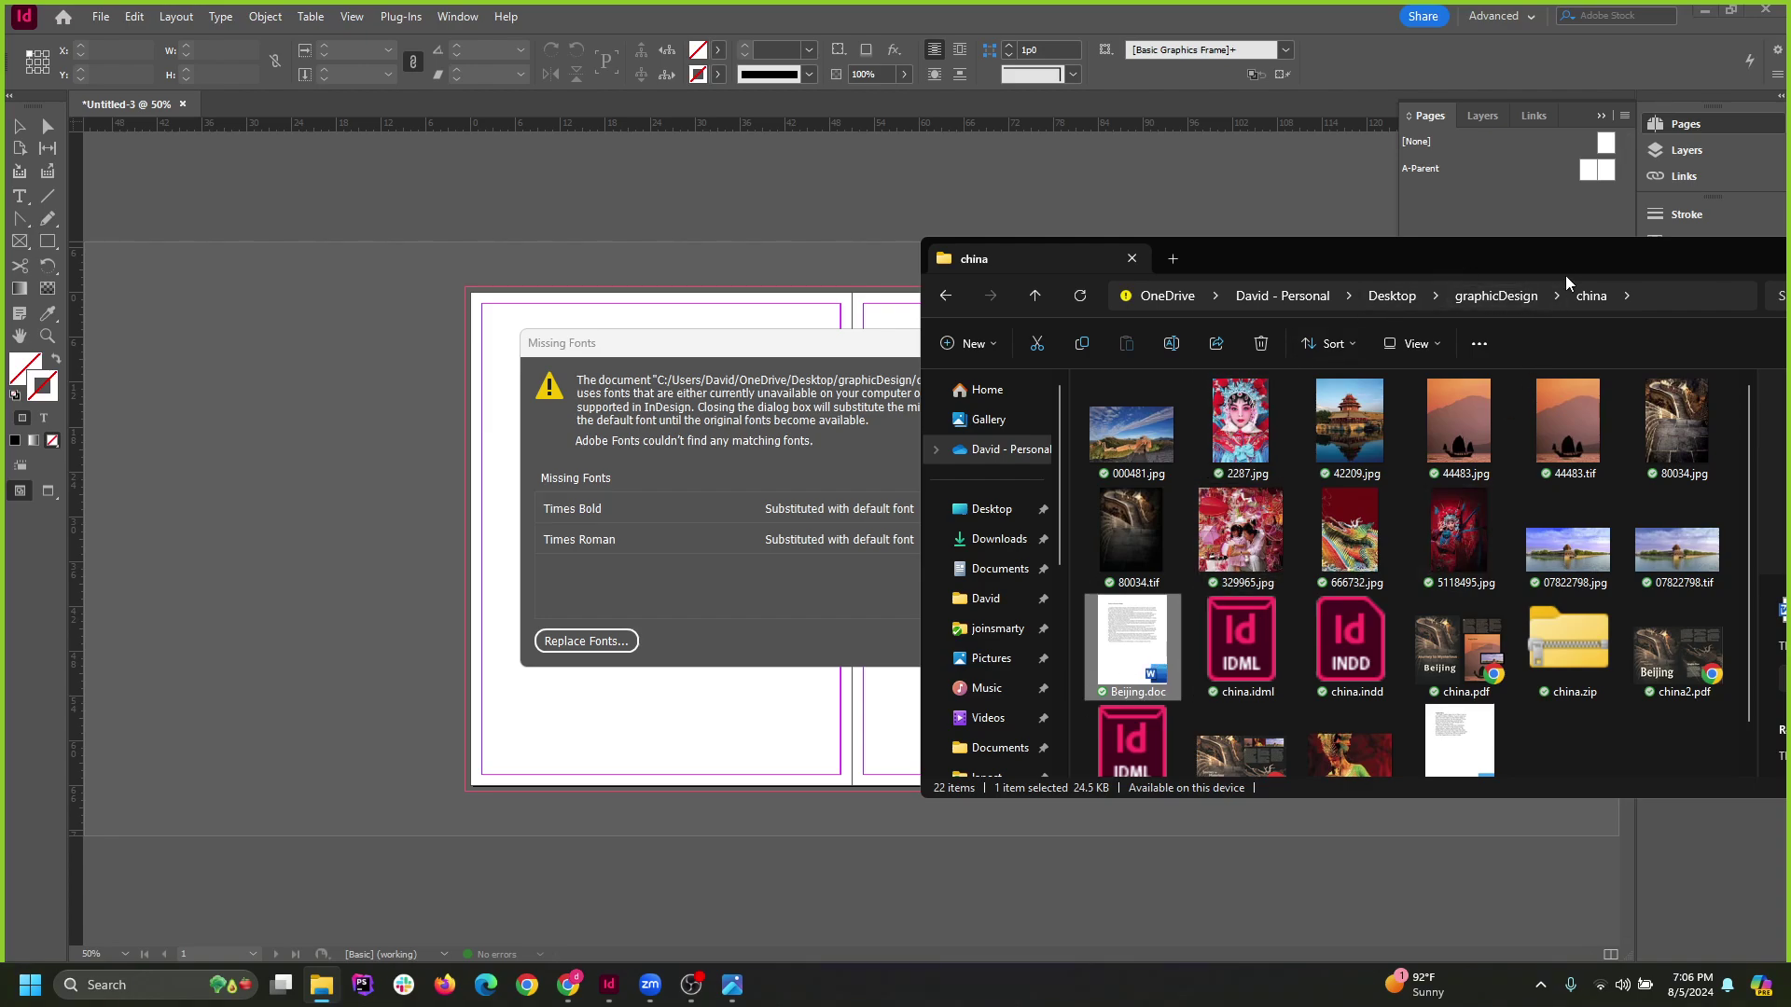
{"action": "left_click_drag", "start_coordinate": [1566, 269], "coordinate": [1417, 266]}
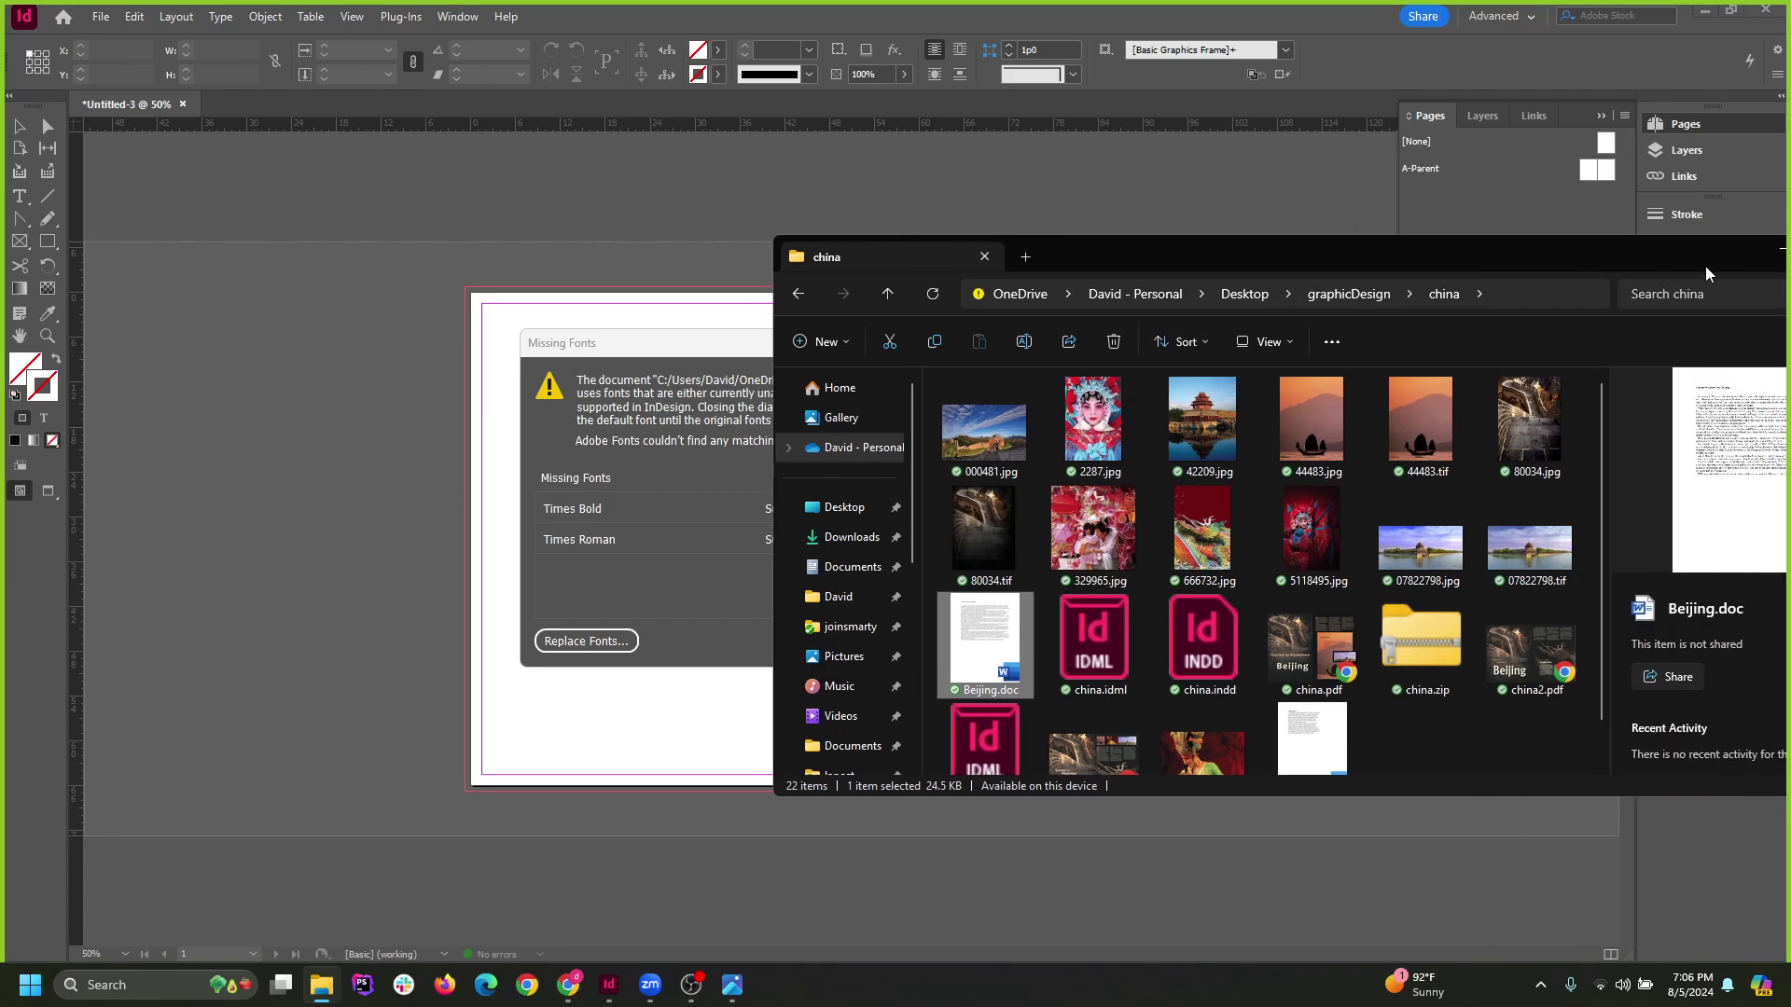
{"action": "left_click", "coordinate": [1782, 254]}
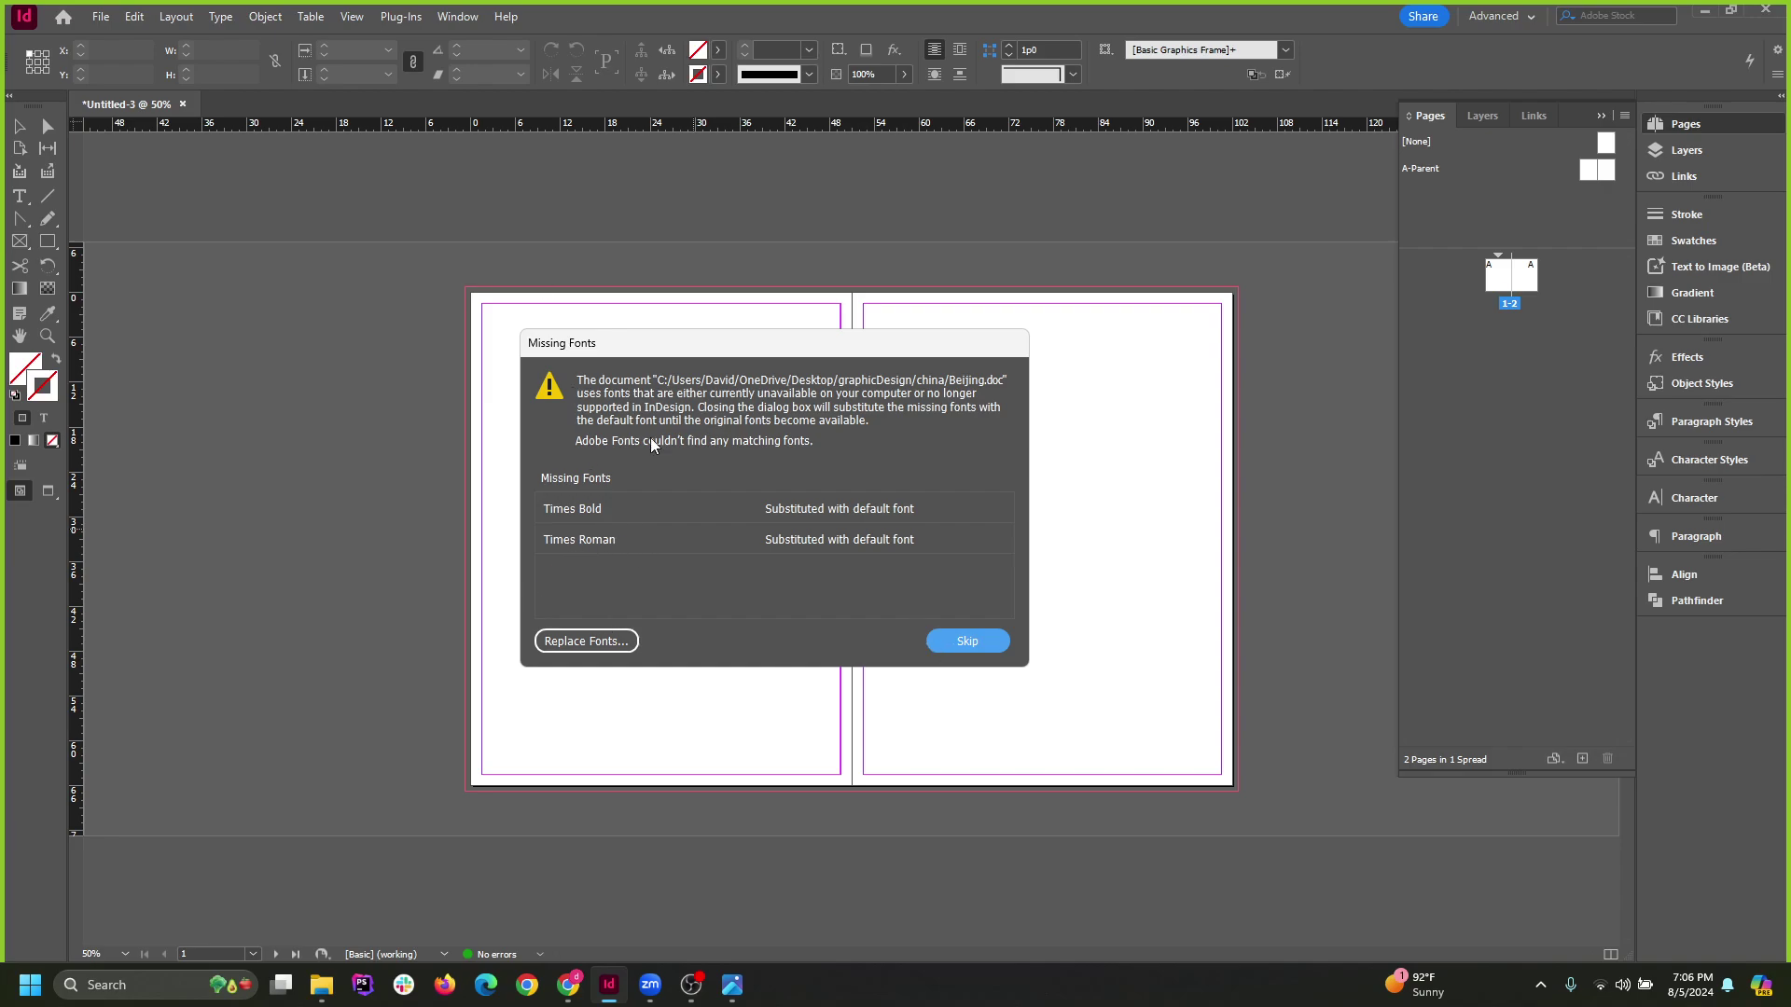
Replace every use of the missing Times Roman font with Times New Roman Regular.
{"action": "left_click", "coordinate": [586, 642]}
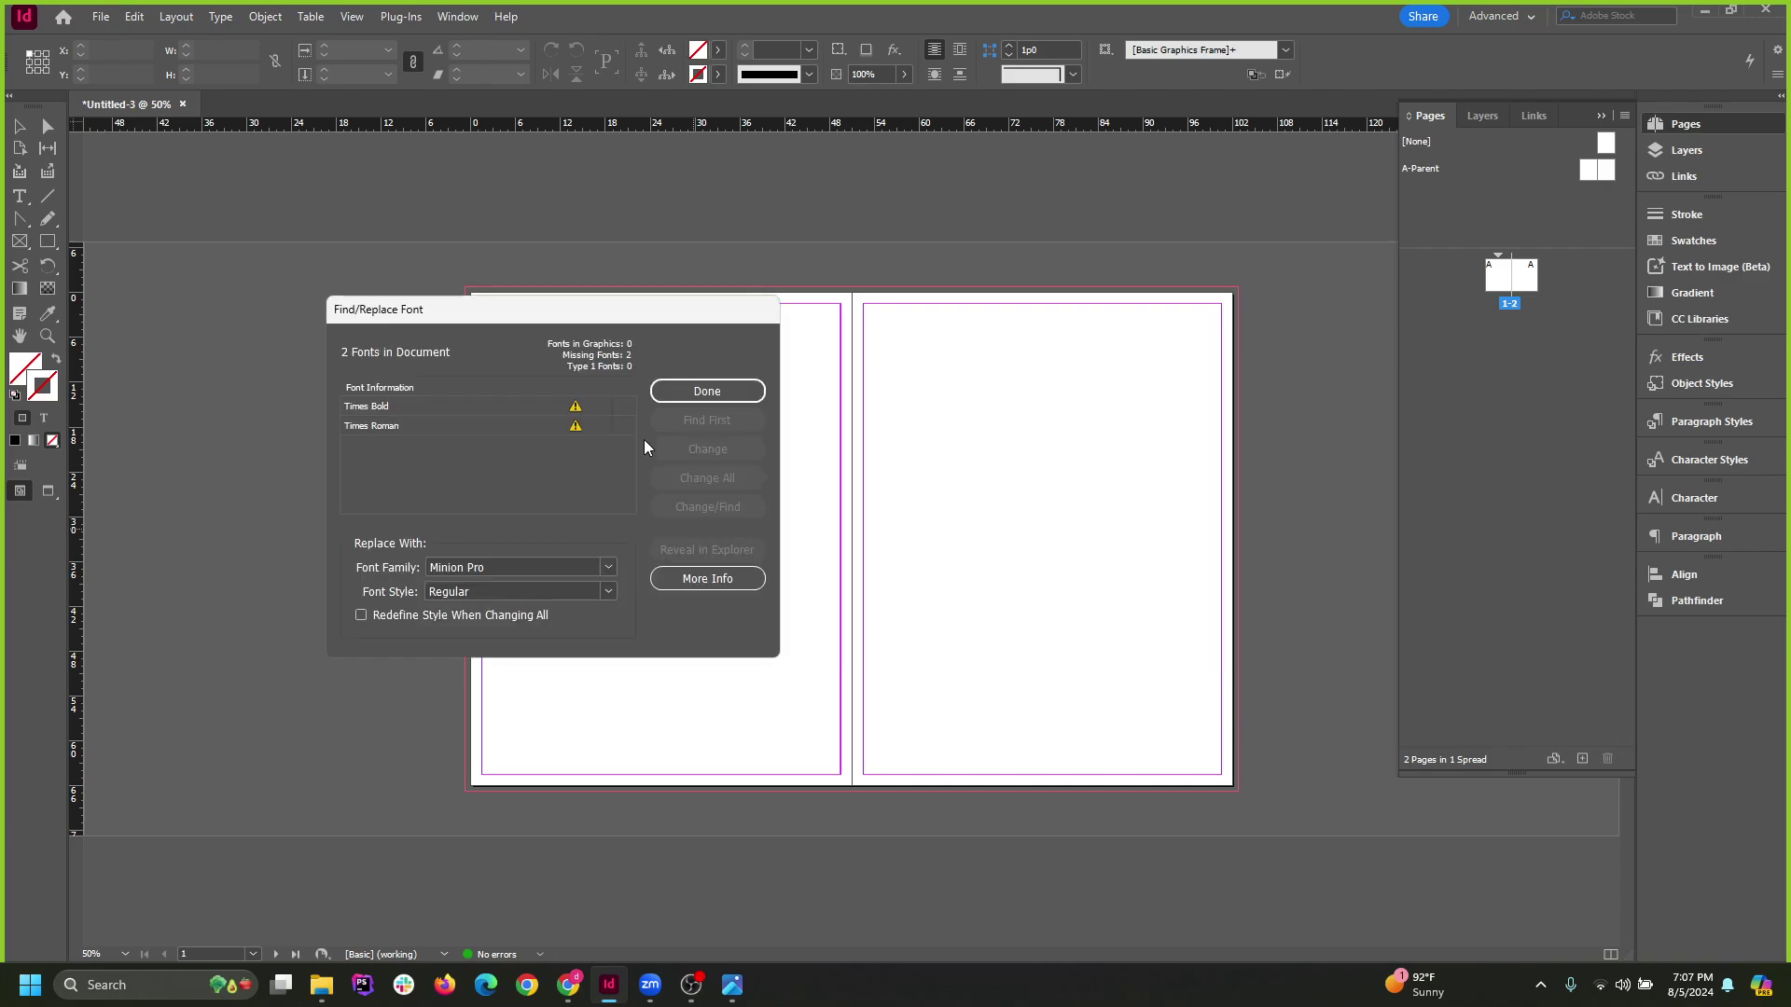
{"action": "left_click", "coordinate": [393, 407]}
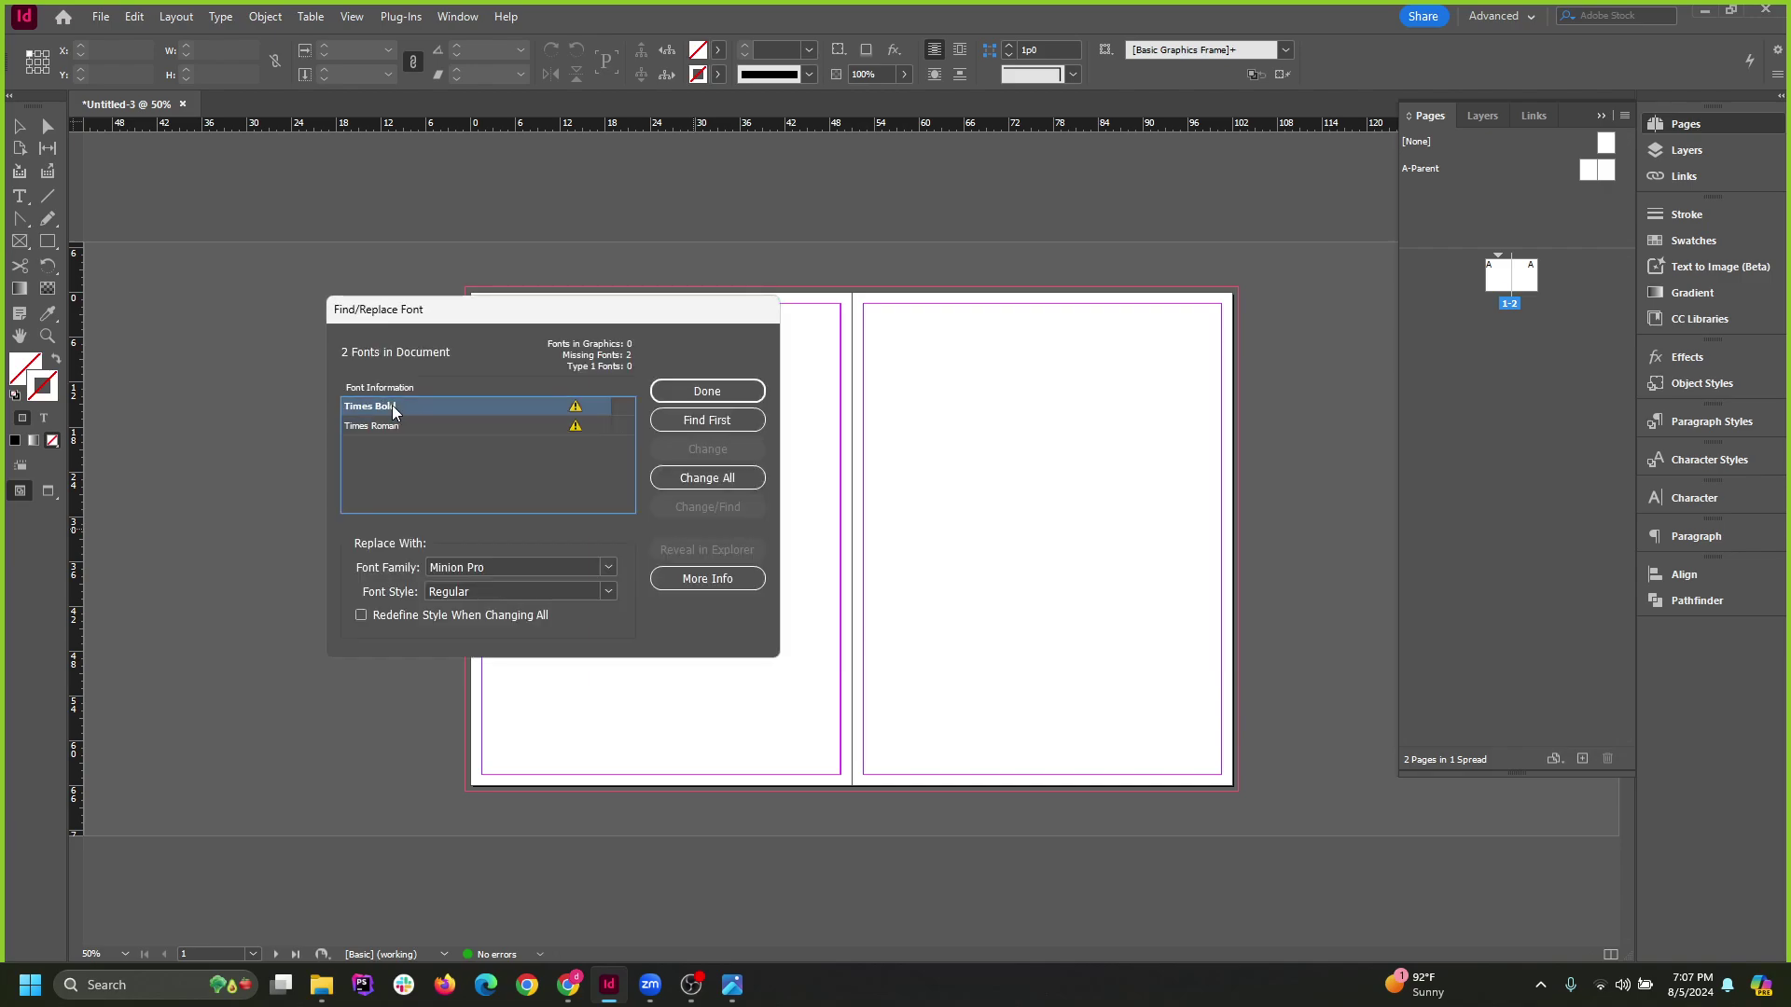
{"action": "left_click", "coordinate": [399, 426]}
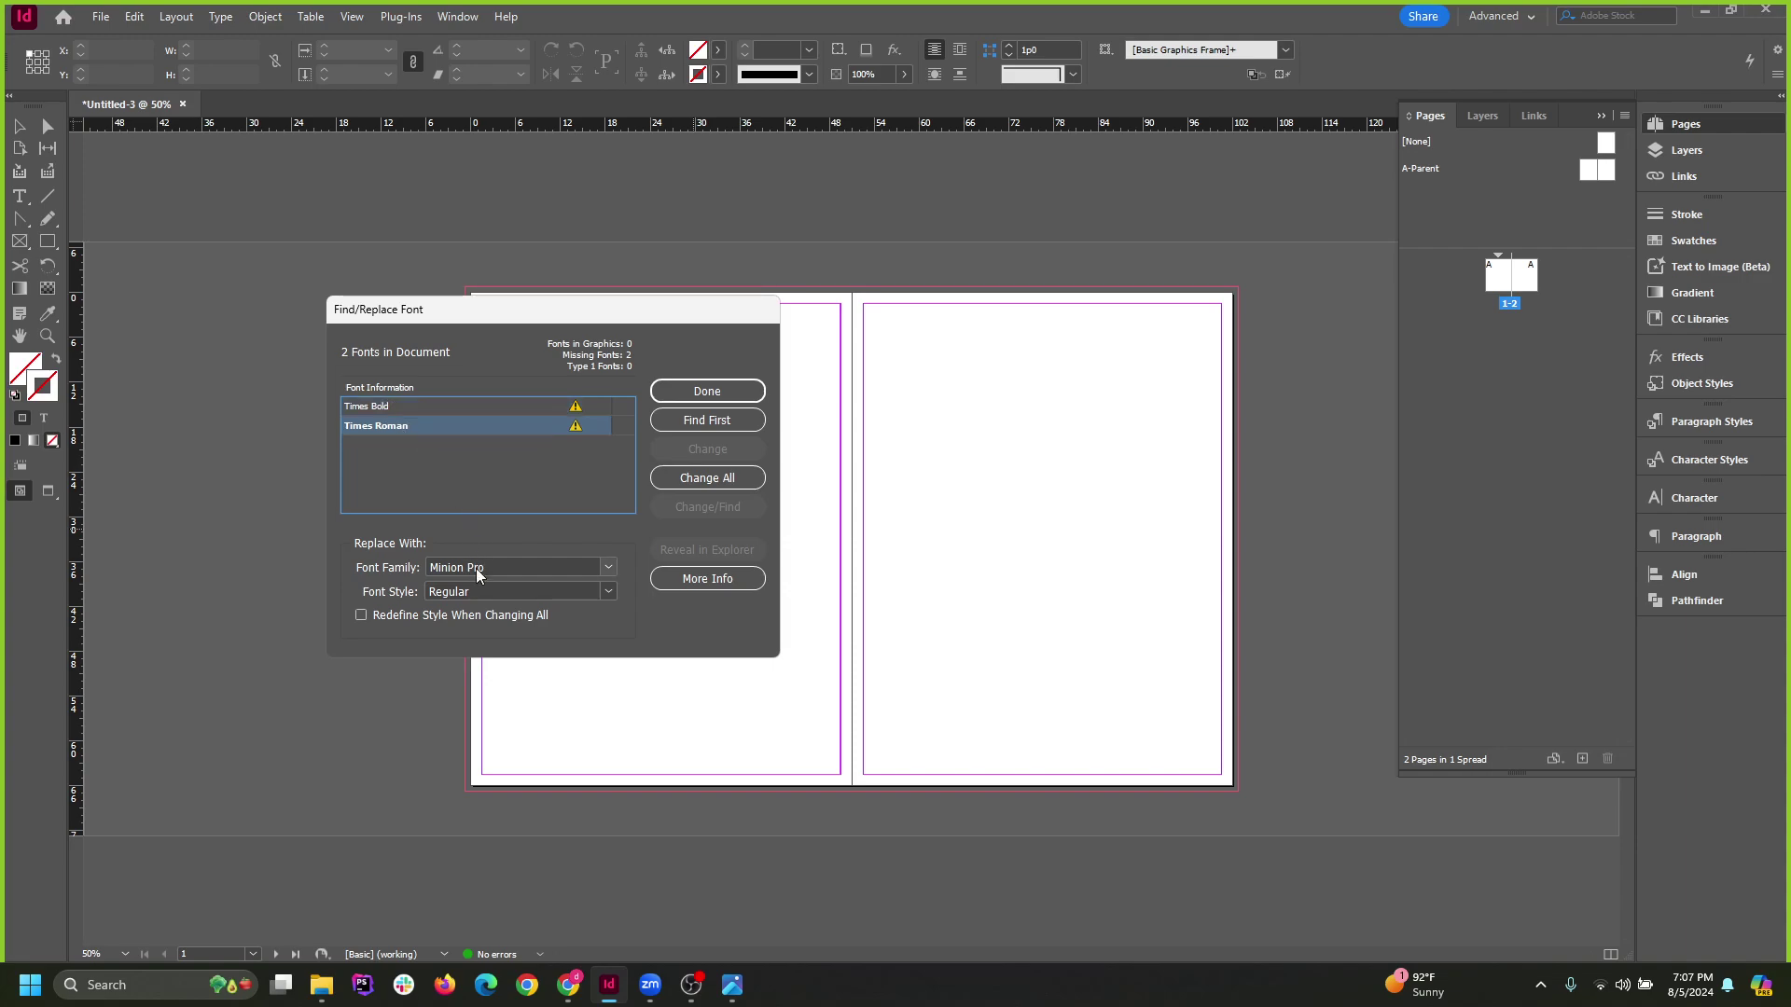
{"action": "left_click", "coordinate": [593, 566]}
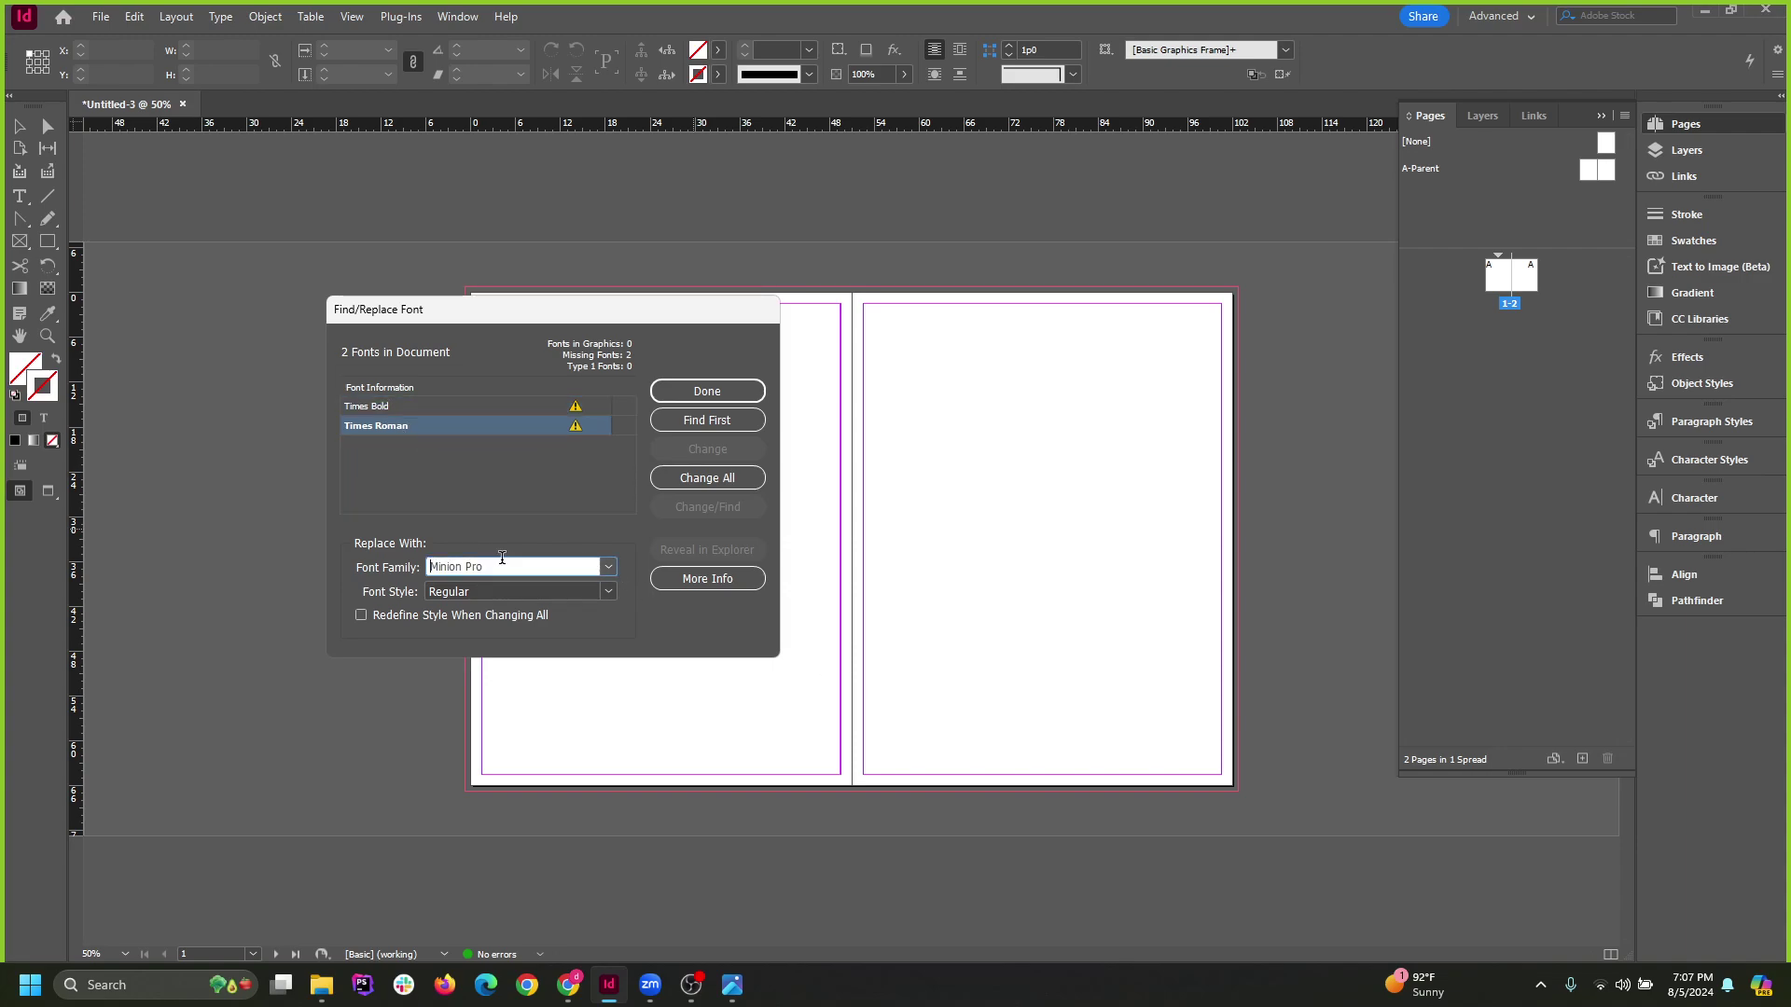
{"action": "left_click_drag", "start_coordinate": [494, 567], "coordinate": [375, 563]}
{"action": "type", "text": "Times New Roman"}
{"action": "left_click", "coordinate": [512, 439]}
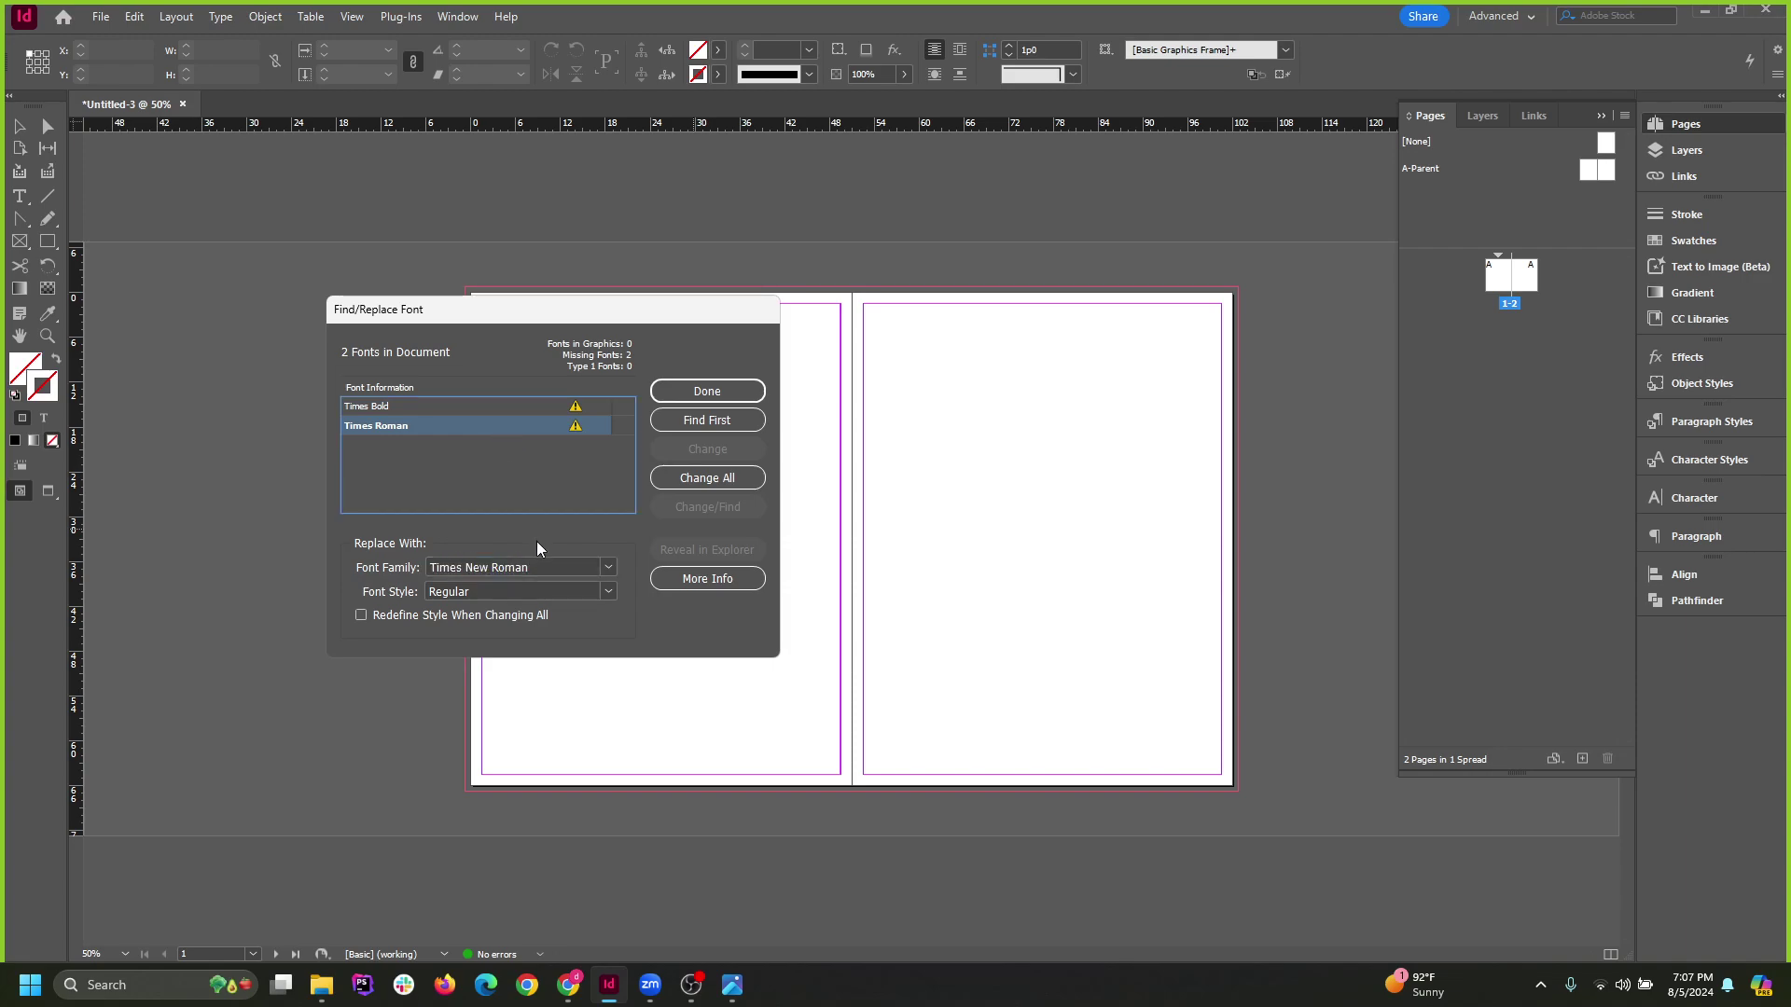
{"action": "left_click", "coordinate": [534, 567]}
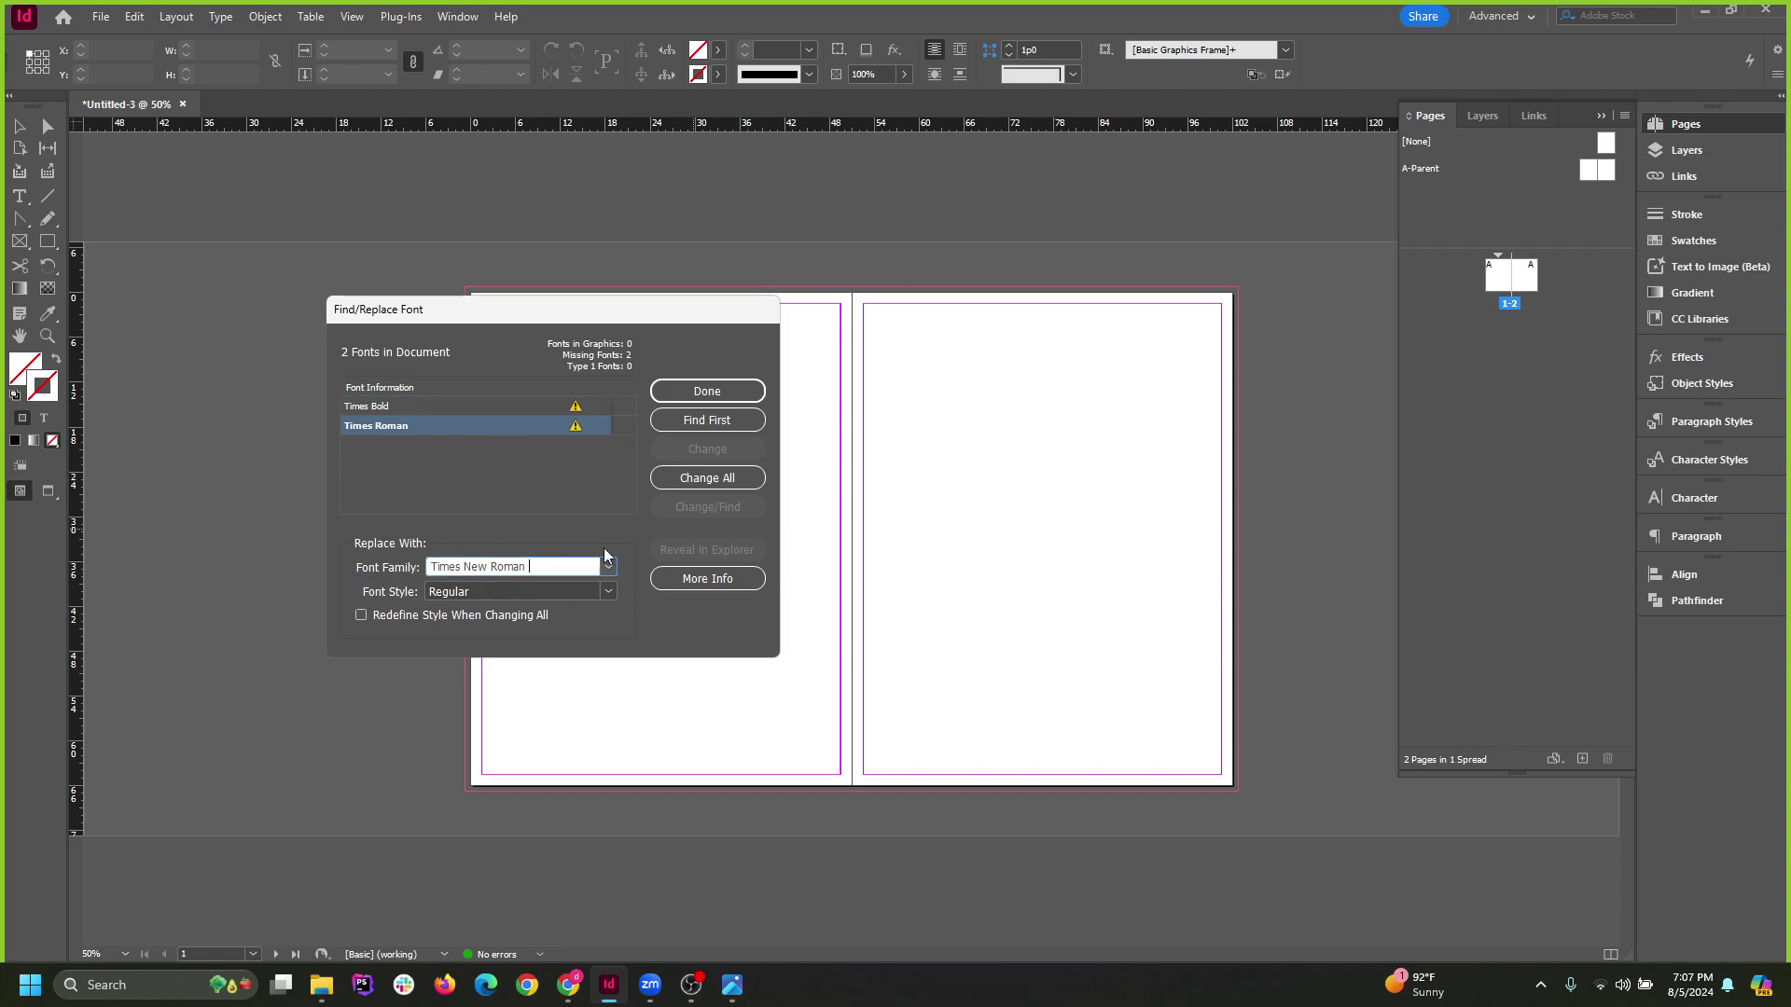
{"action": "left_click", "coordinate": [411, 440]}
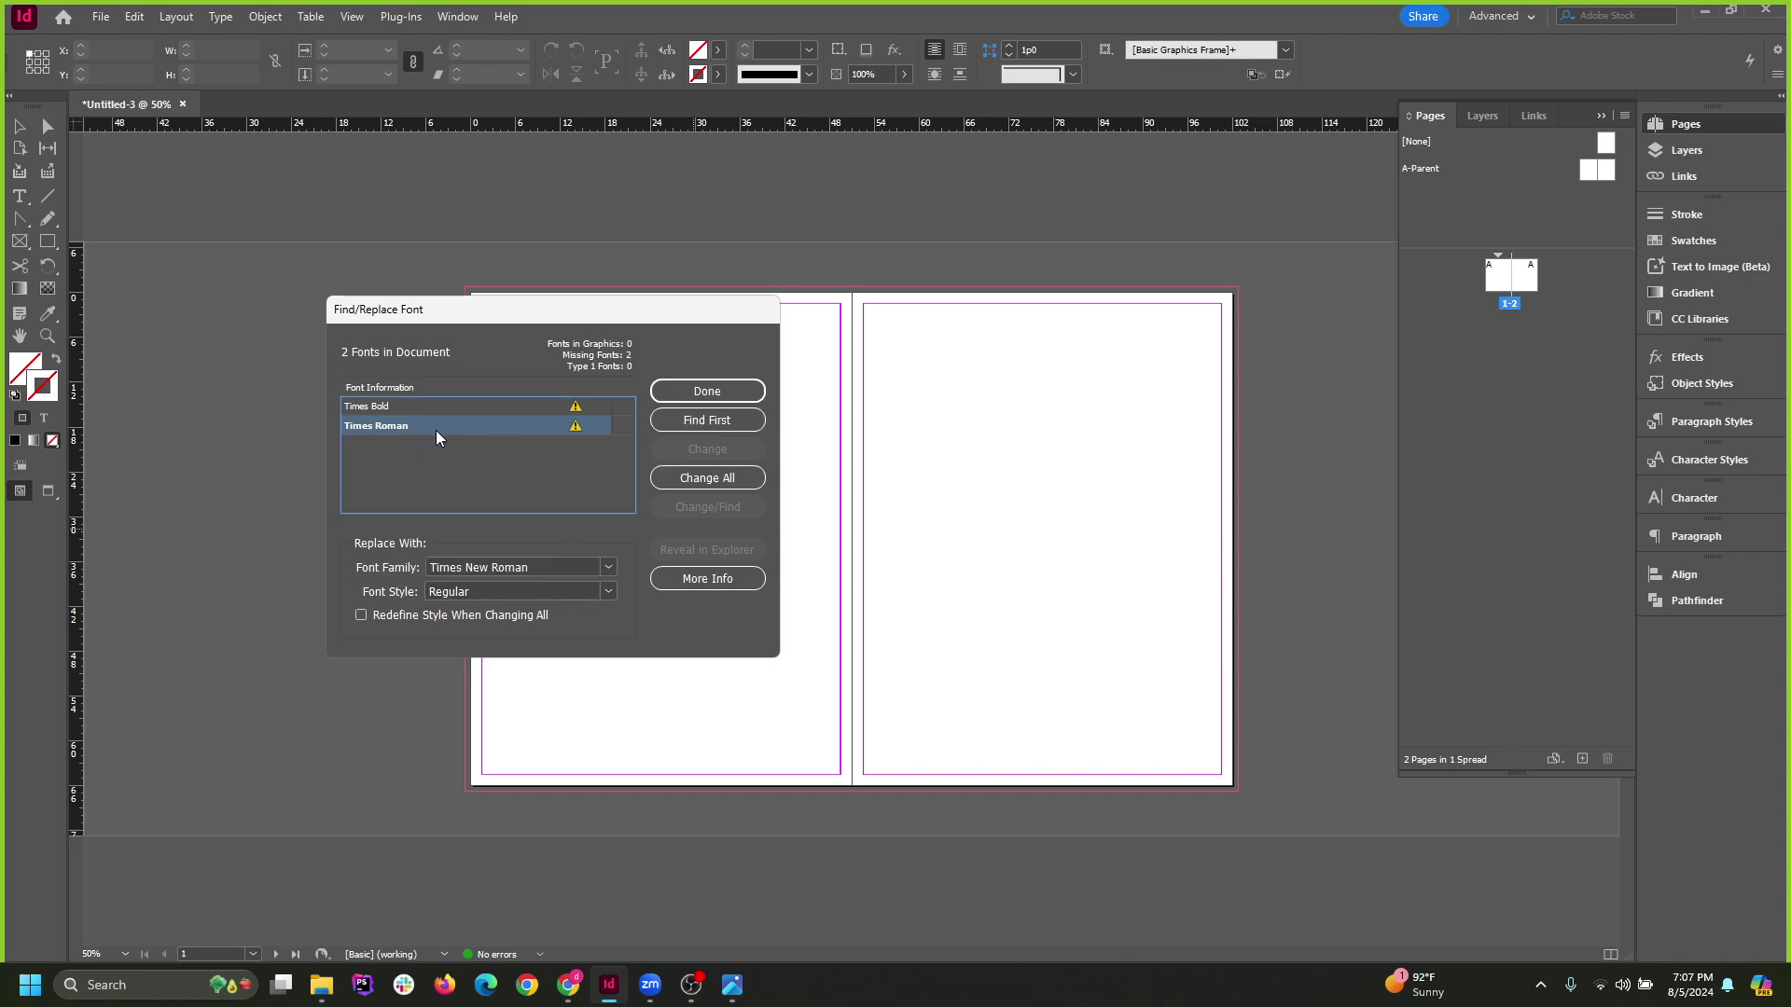
{"action": "left_click", "coordinate": [704, 480]}
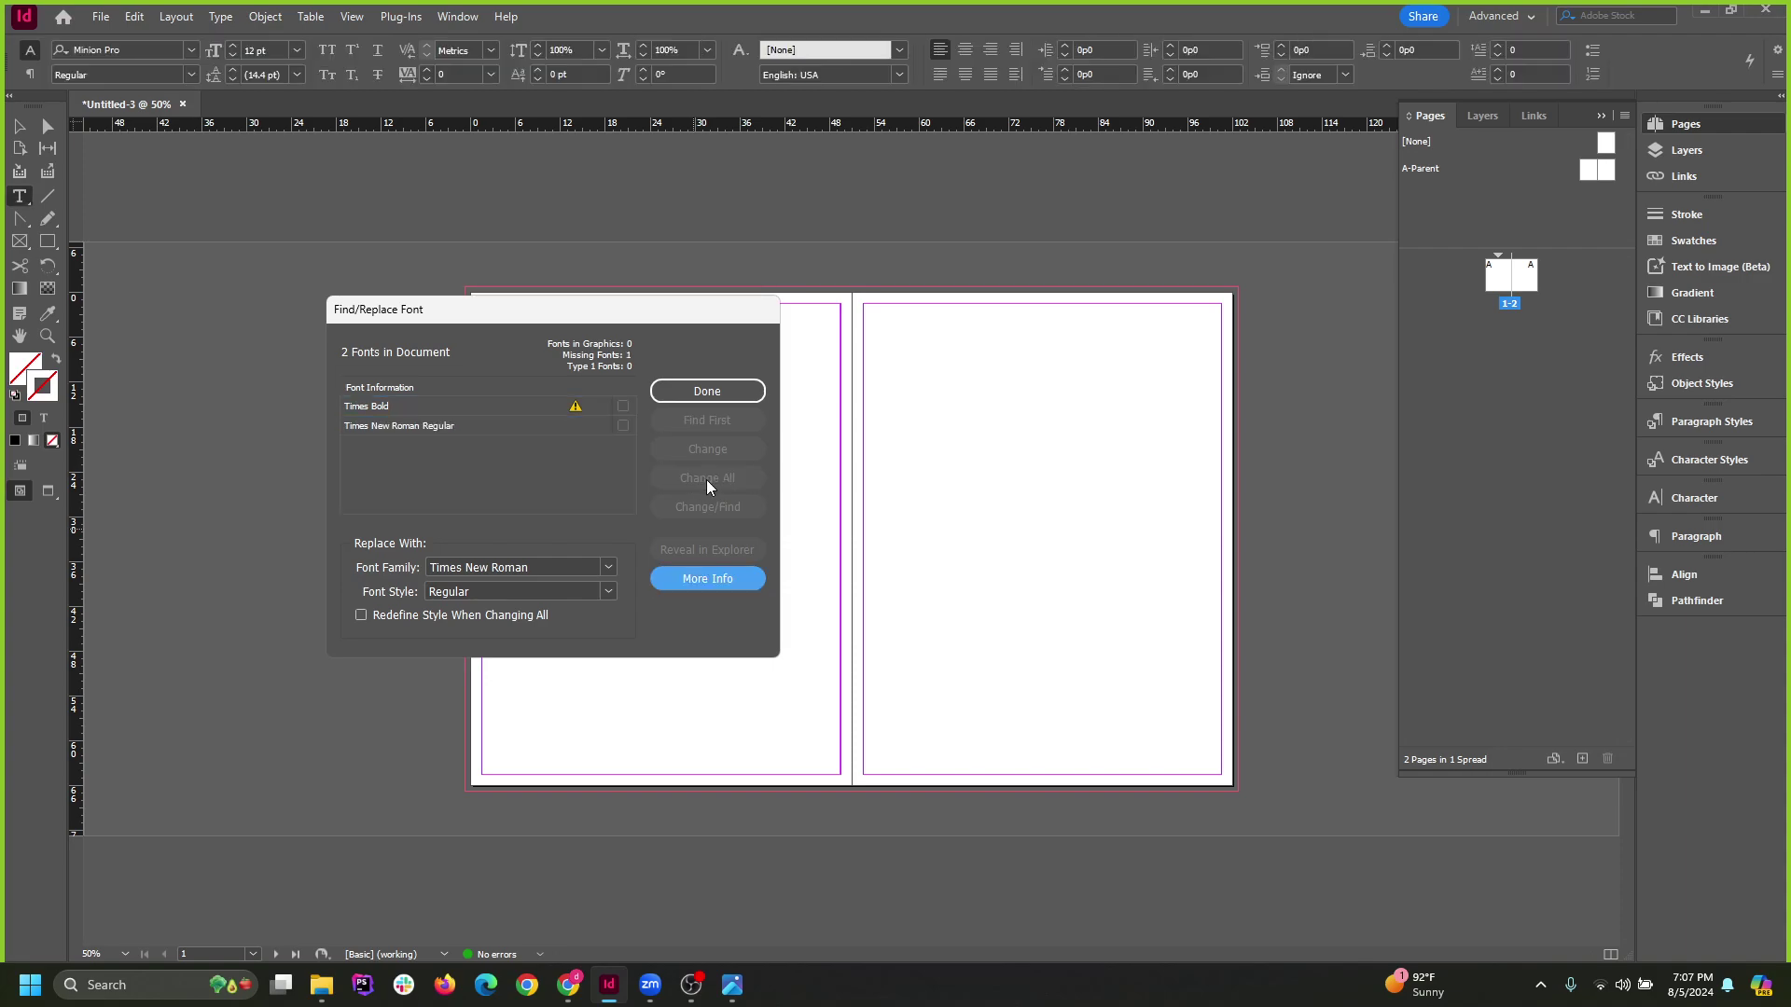
Replace every use of the missing Times Bold font with Times New Roman Bold and finish the font replacement.
{"action": "left_click", "coordinate": [405, 405]}
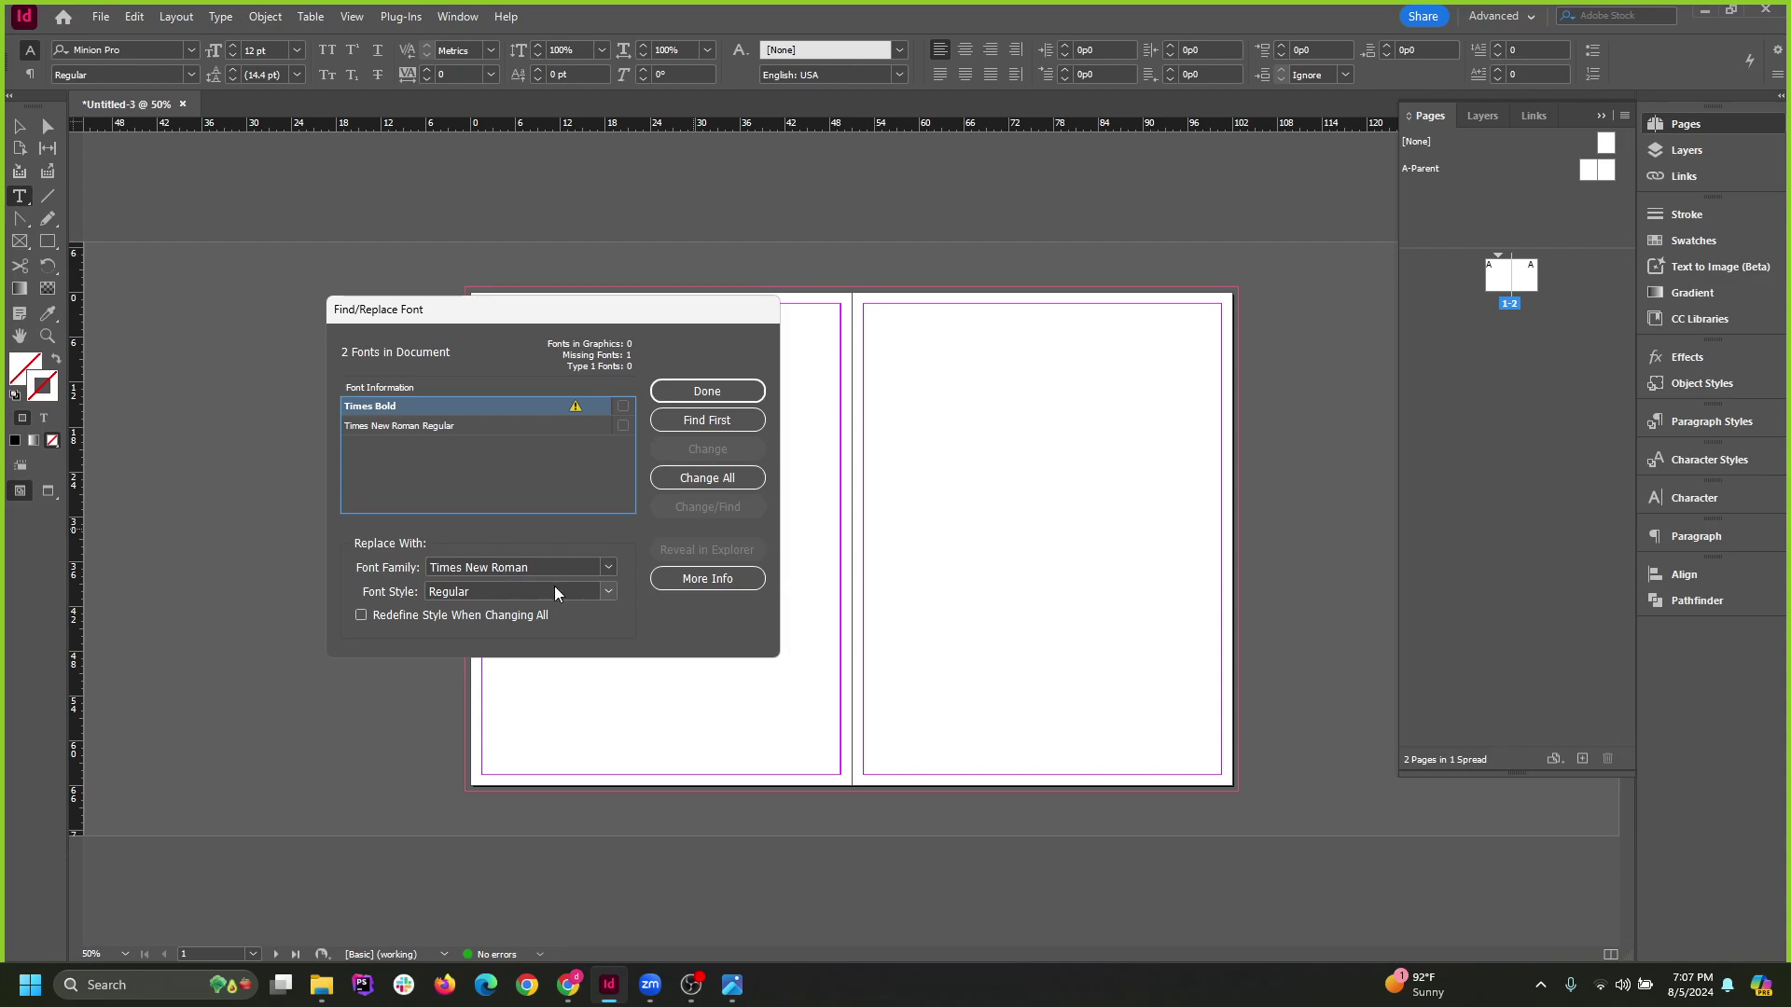
{"action": "left_click", "coordinate": [608, 591]}
{"action": "left_click", "coordinate": [500, 651]}
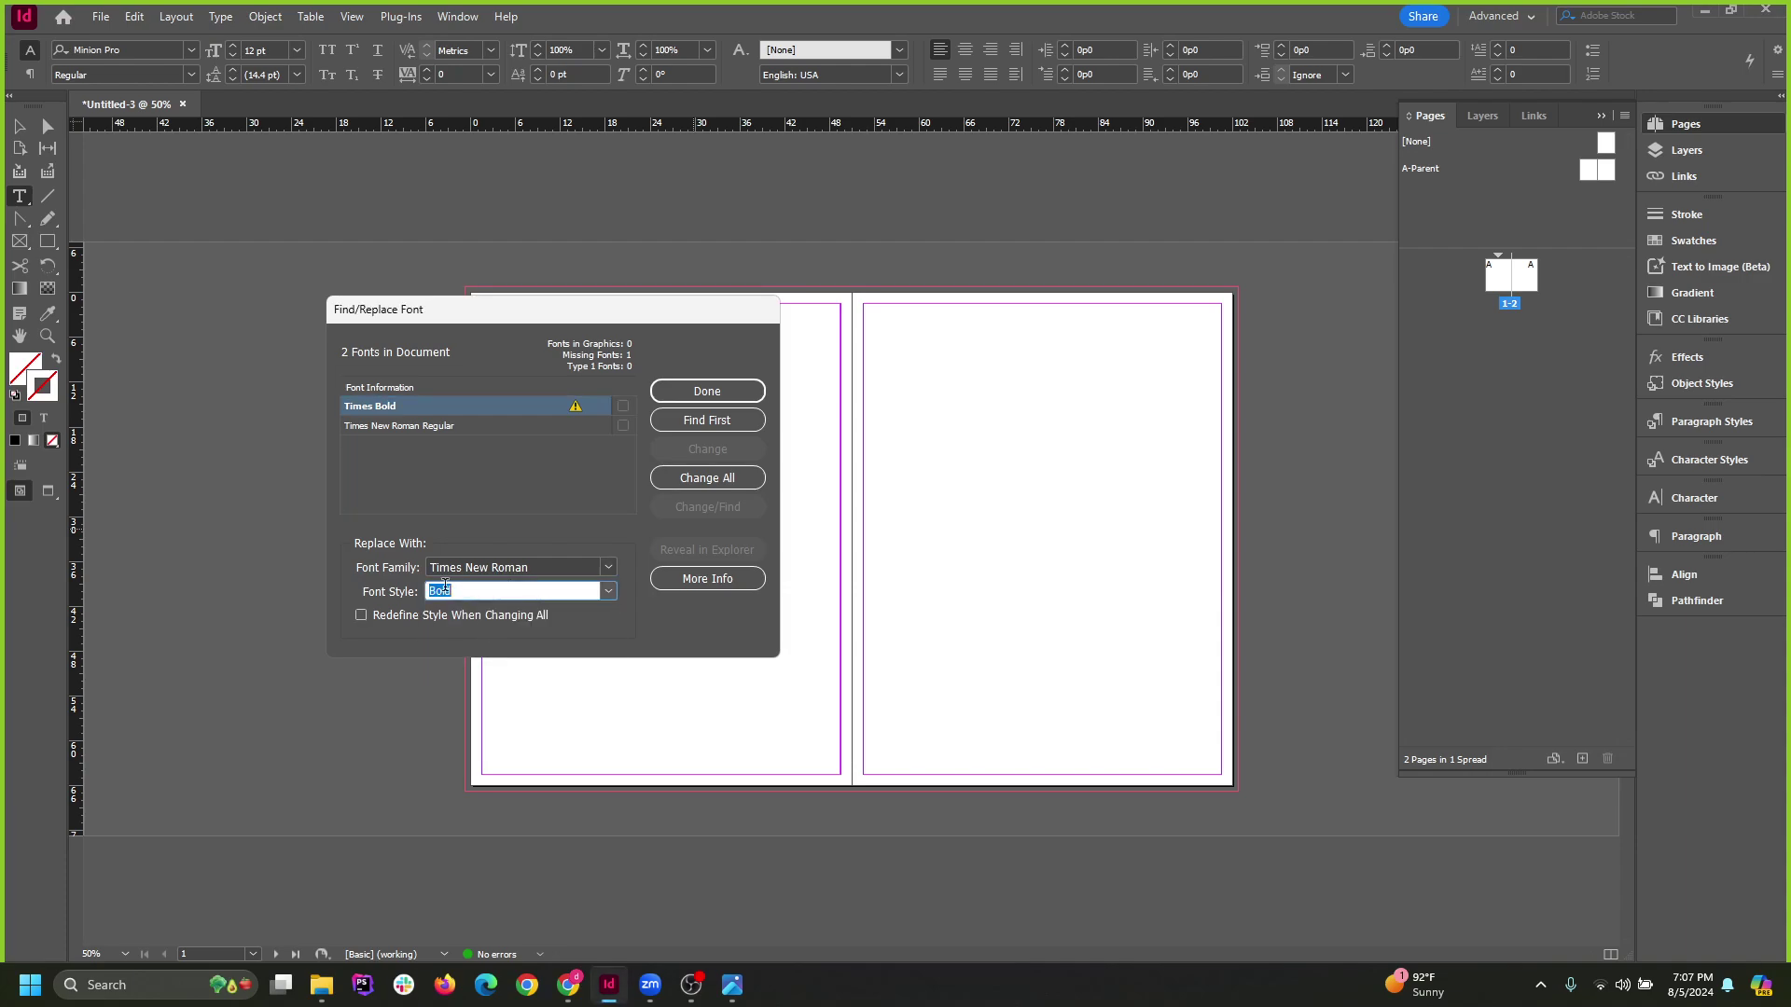
{"action": "left_click", "coordinate": [701, 480]}
{"action": "left_click", "coordinate": [701, 394]}
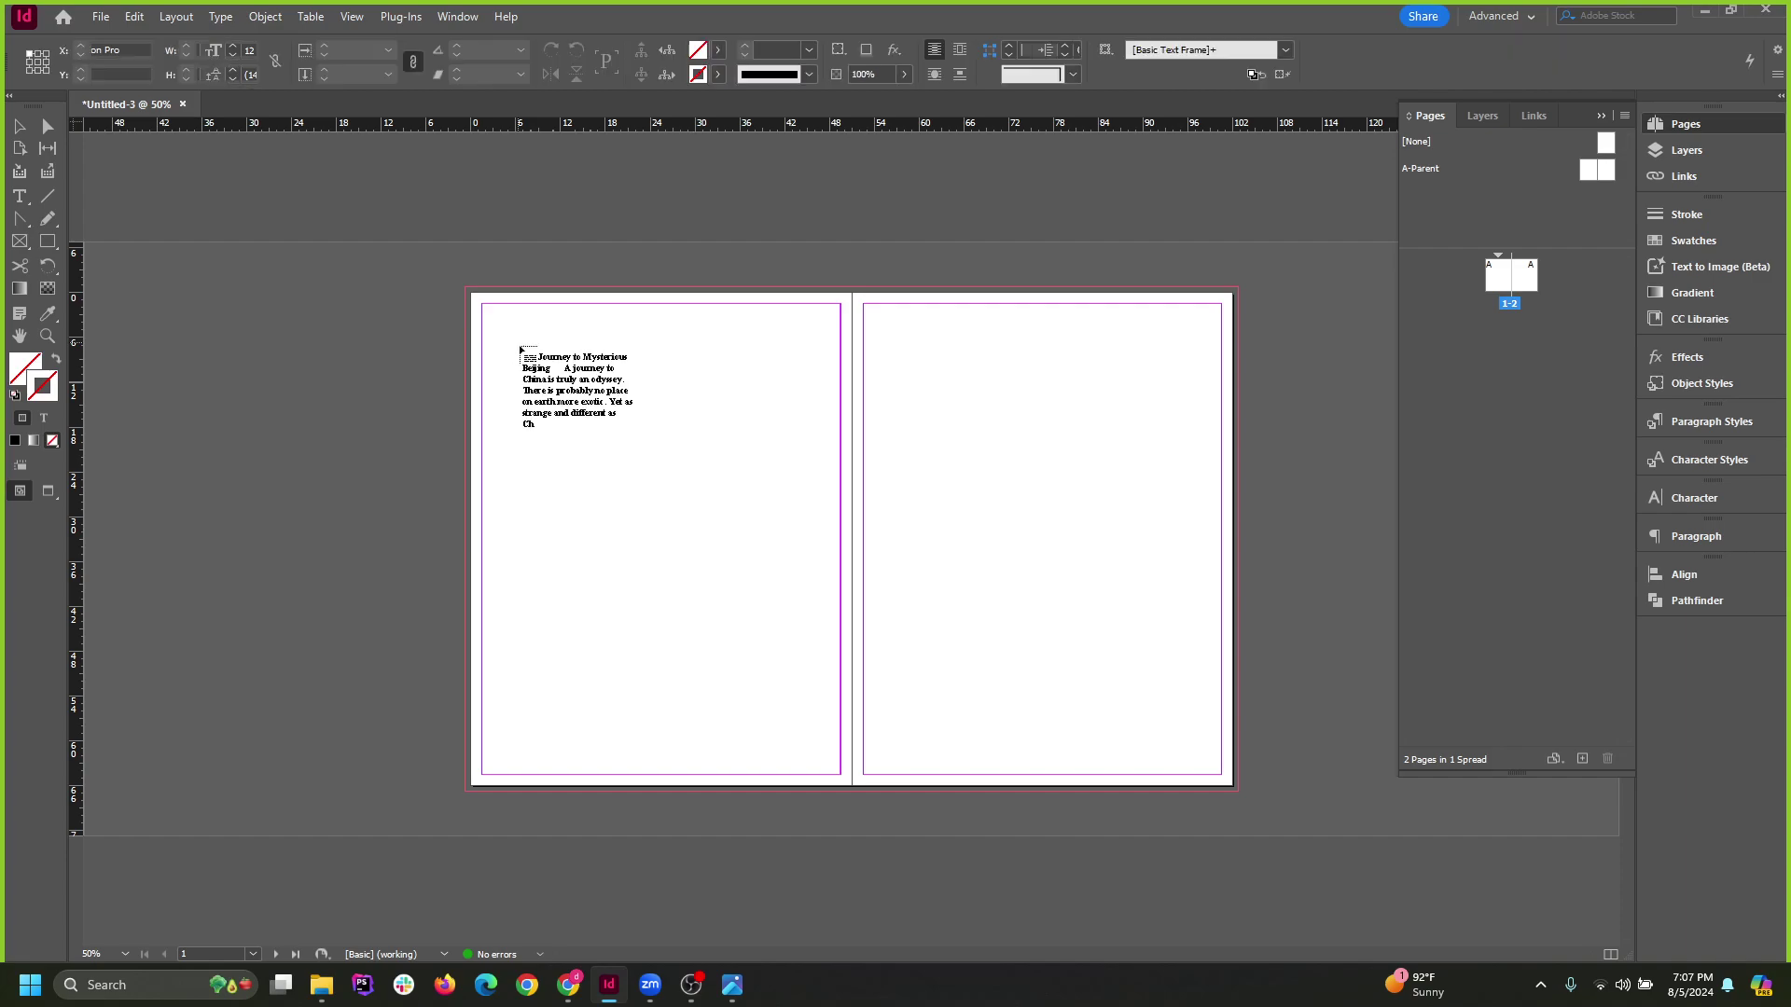
Place the Beijing text on the left page across the full width between the margins and select its frame.
{"action": "left_click", "coordinate": [483, 343]}
{"action": "left_click", "coordinate": [20, 126]}
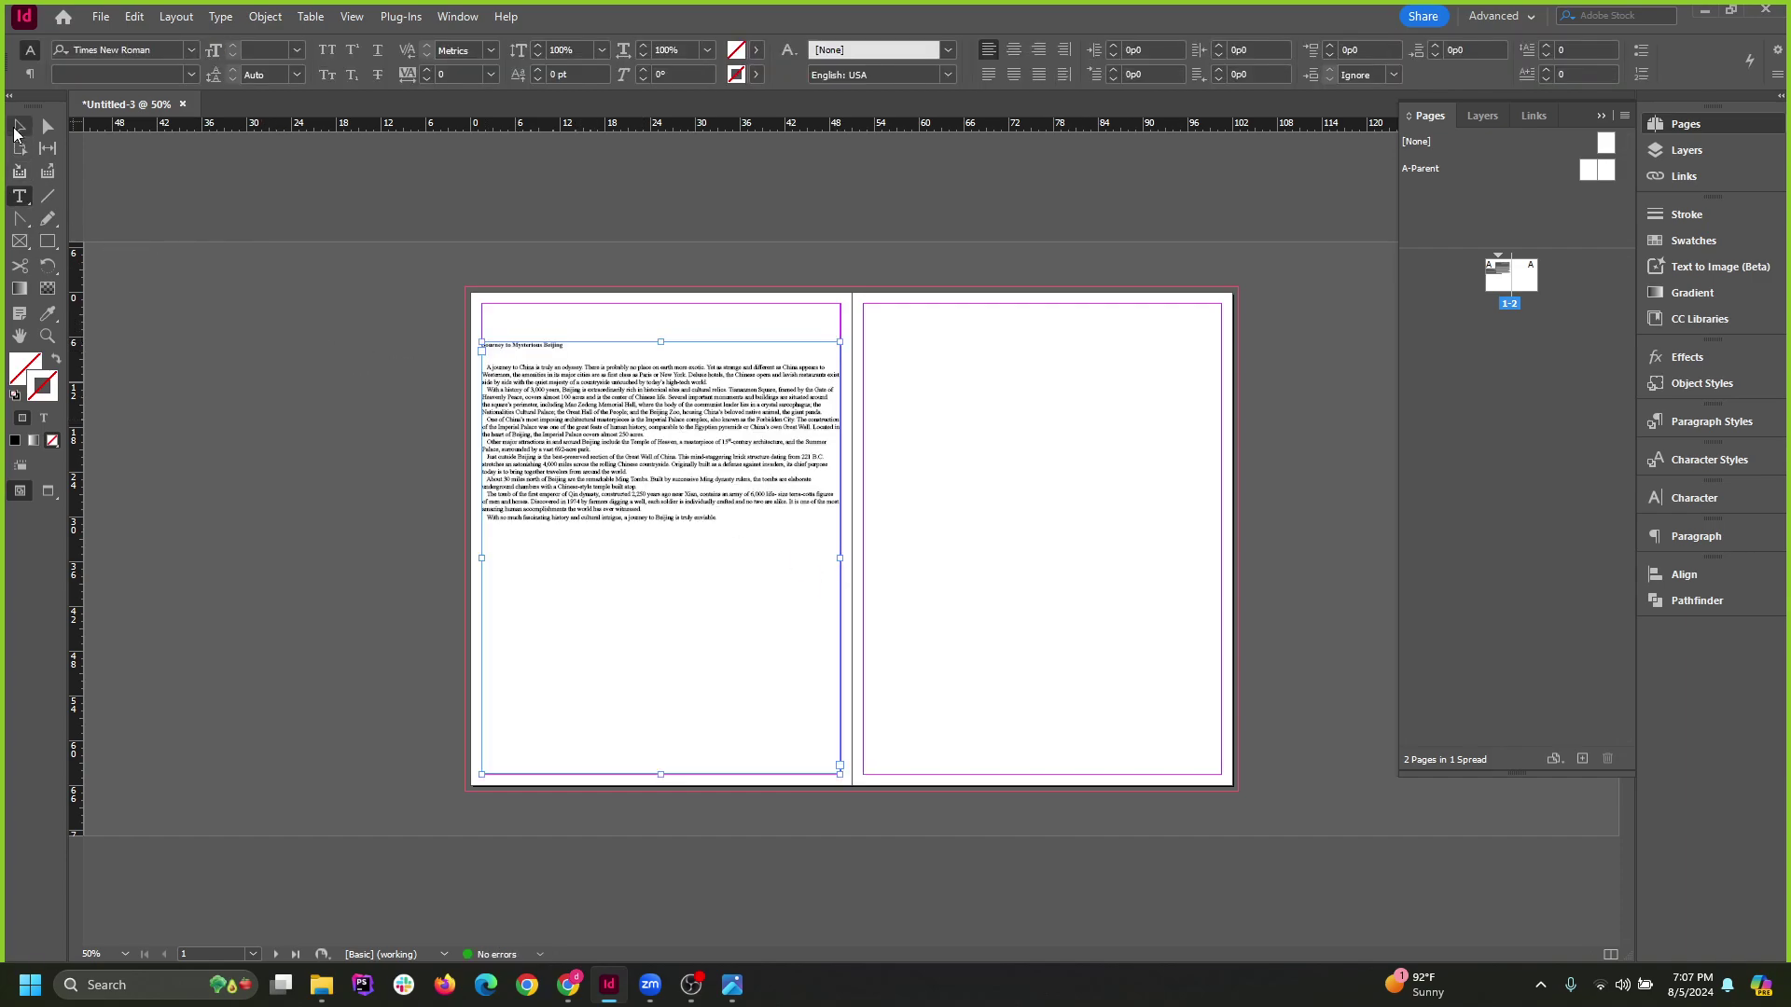
{"action": "left_click", "coordinate": [373, 336]}
{"action": "scroll", "coordinate": [584, 420], "scroll_direction": "up", "scroll_amount": 3}
{"action": "left_click", "coordinate": [588, 443]}
{"action": "key", "text": "ctrl+minus"}
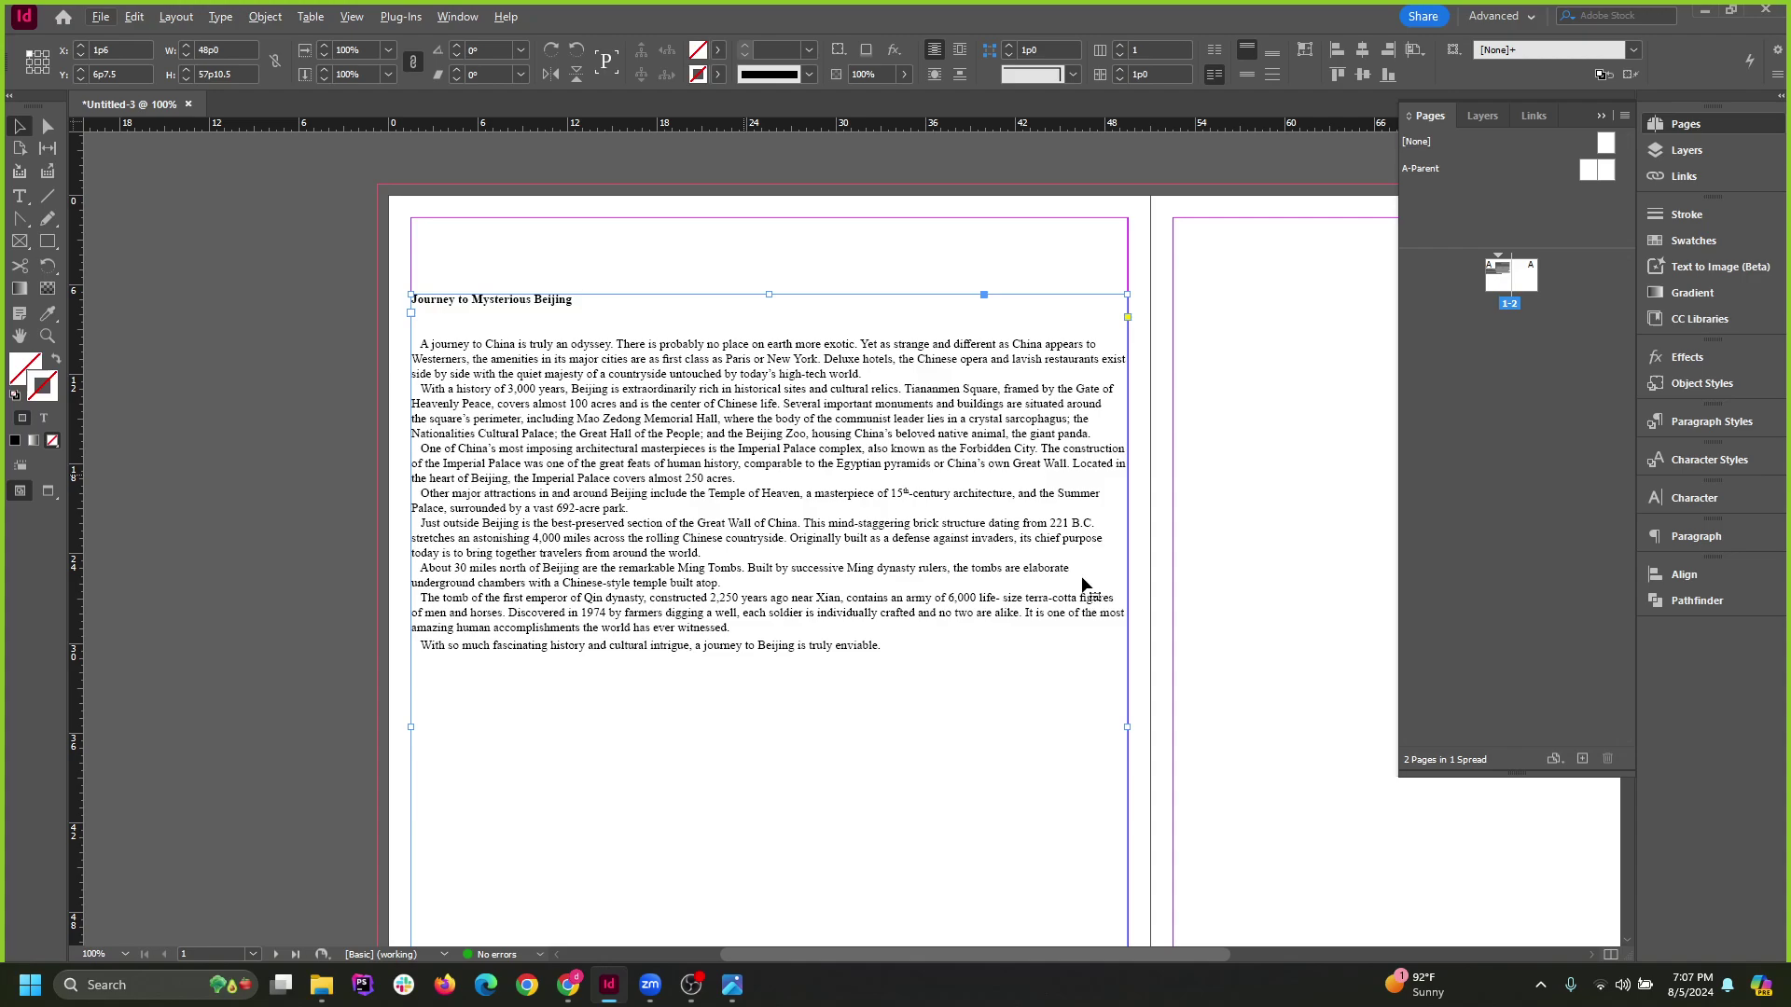
Narrow the Beijing text frame to about 29p7 wide and move it onto the right page.
{"action": "left_click_drag", "start_coordinate": [1125, 728], "coordinate": [854, 728]}
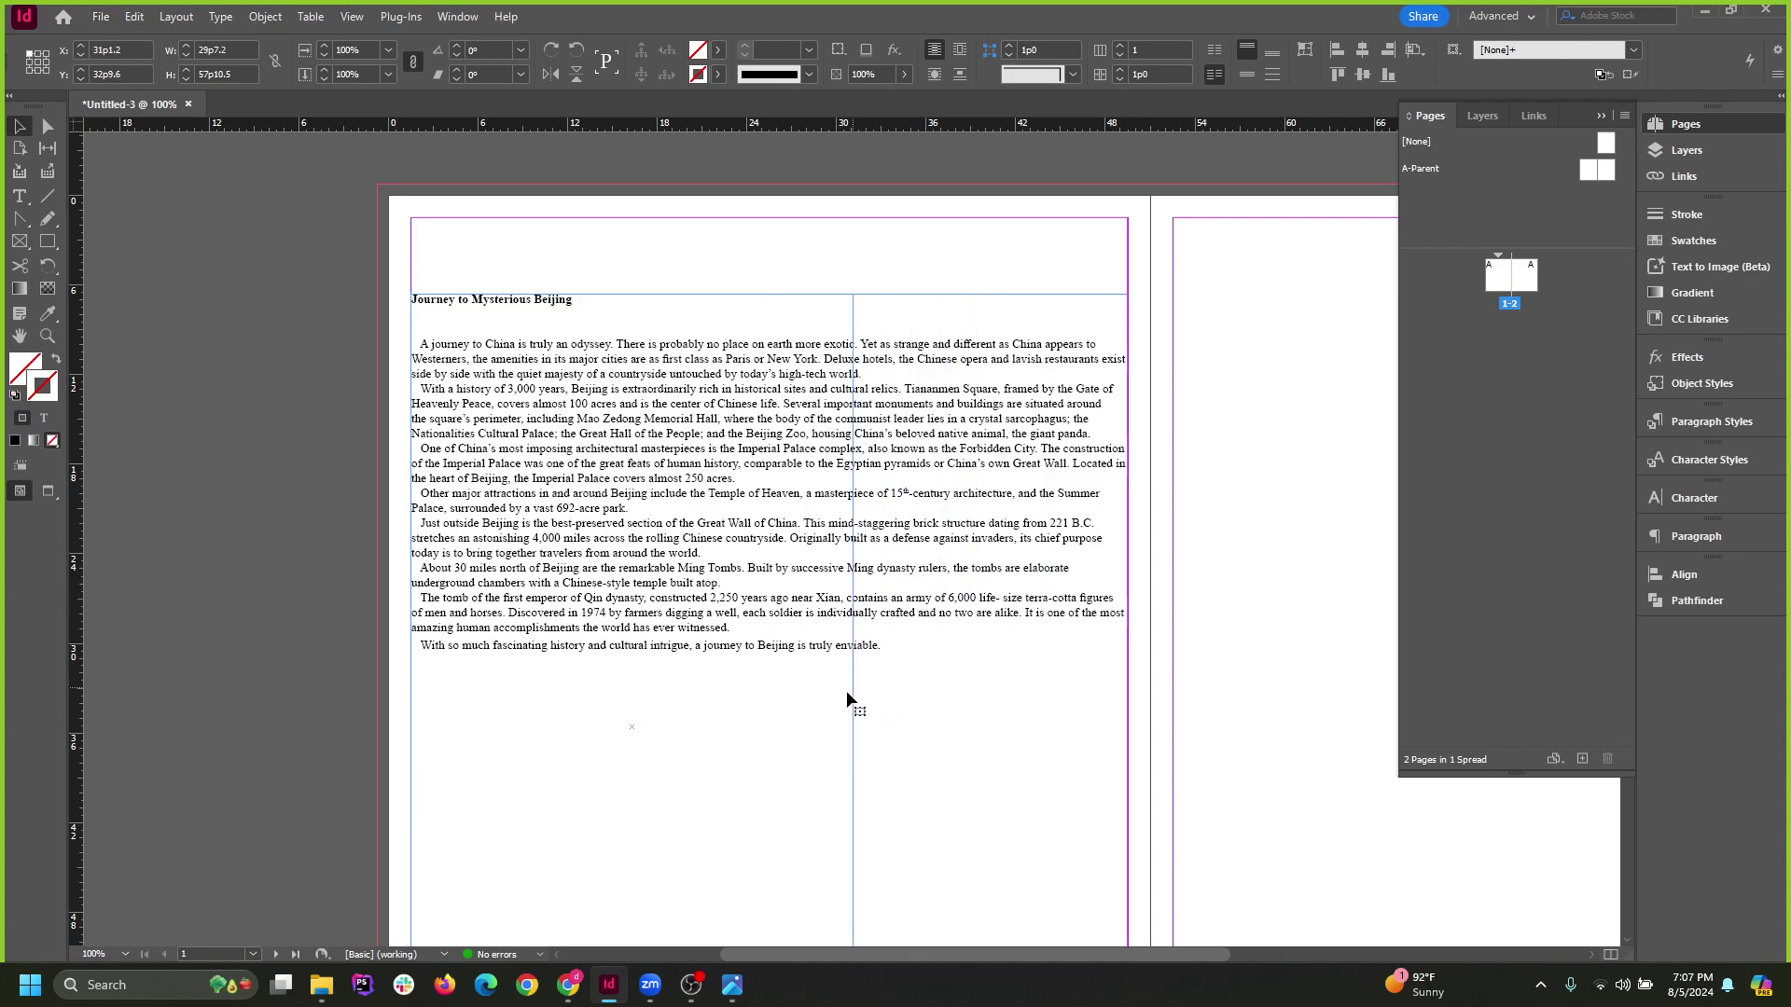
{"action": "key", "text": "ctrl+minus"}
{"action": "left_click_drag", "start_coordinate": [497, 506], "coordinate": [1130, 549]}
{"action": "scroll", "coordinate": [843, 545], "scroll_direction": "down", "scroll_amount": 2}
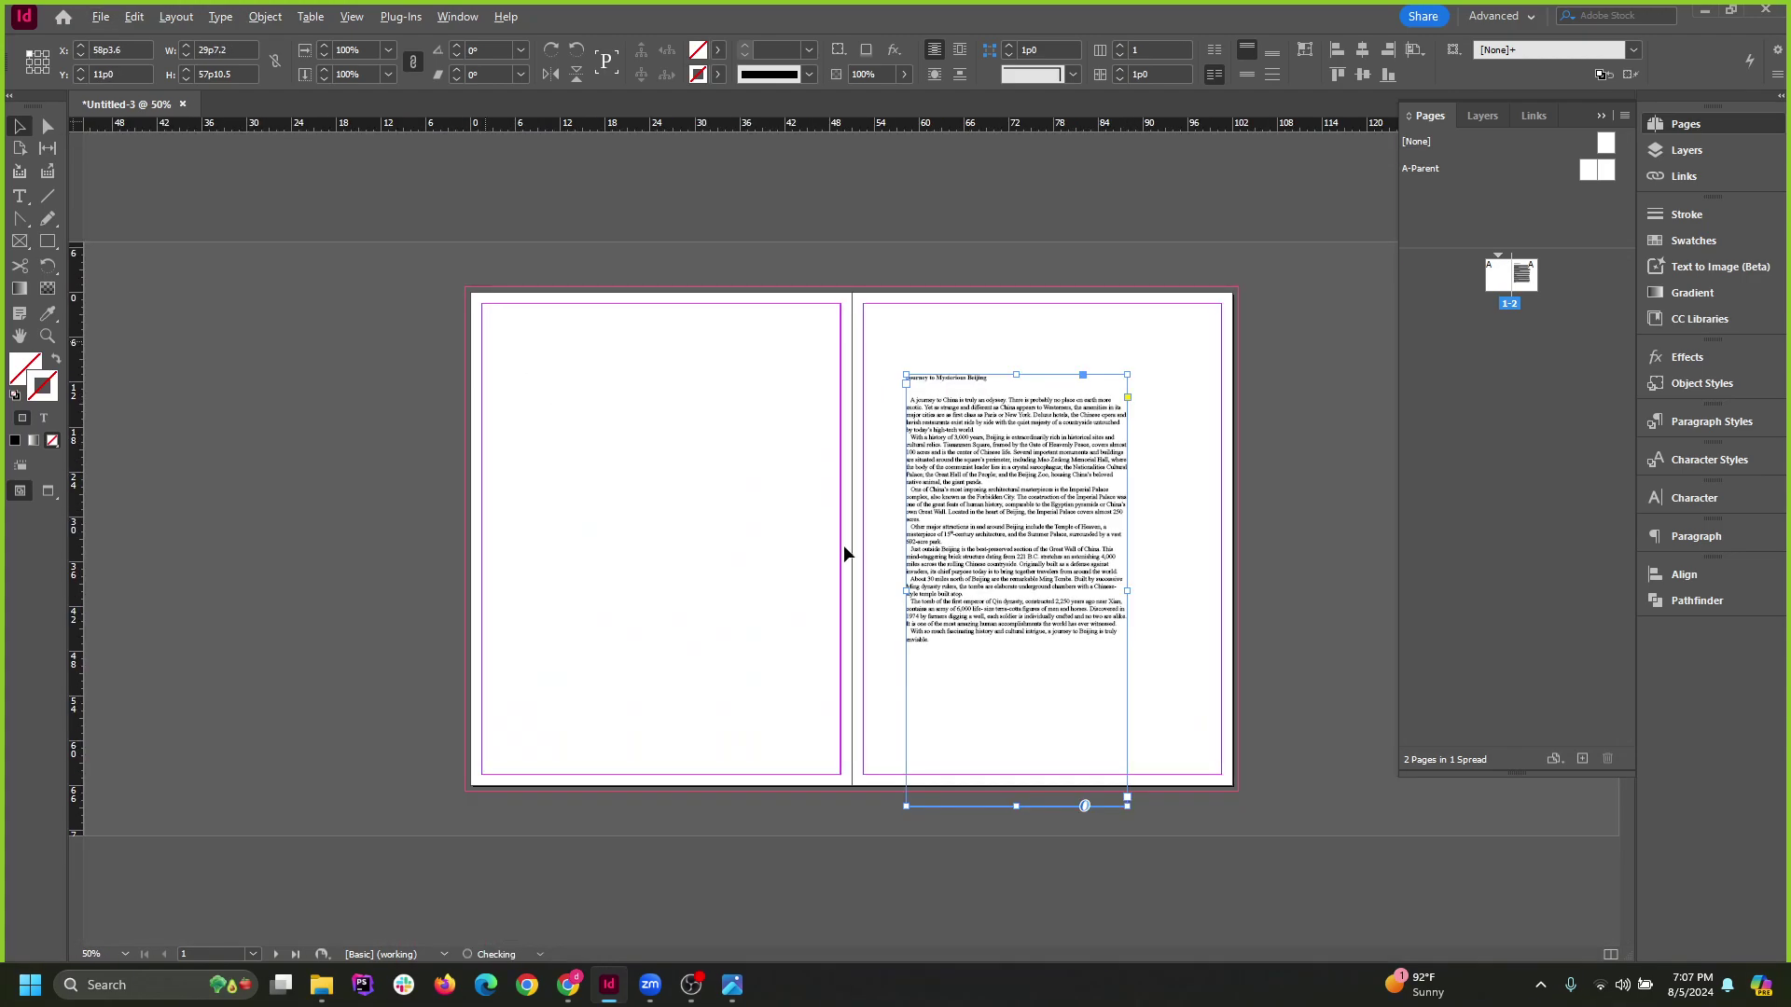
Shorten the Beijing text frame to about 42p7 high, widen it to about 35p6, and leave it deselected inside the right page's margins.
{"action": "scroll", "coordinate": [938, 665], "scroll_direction": "up", "scroll_amount": 2}
{"action": "key", "text": "ctrl+minus"}
{"action": "left_click_drag", "start_coordinate": [1020, 808], "coordinate": [1020, 691]}
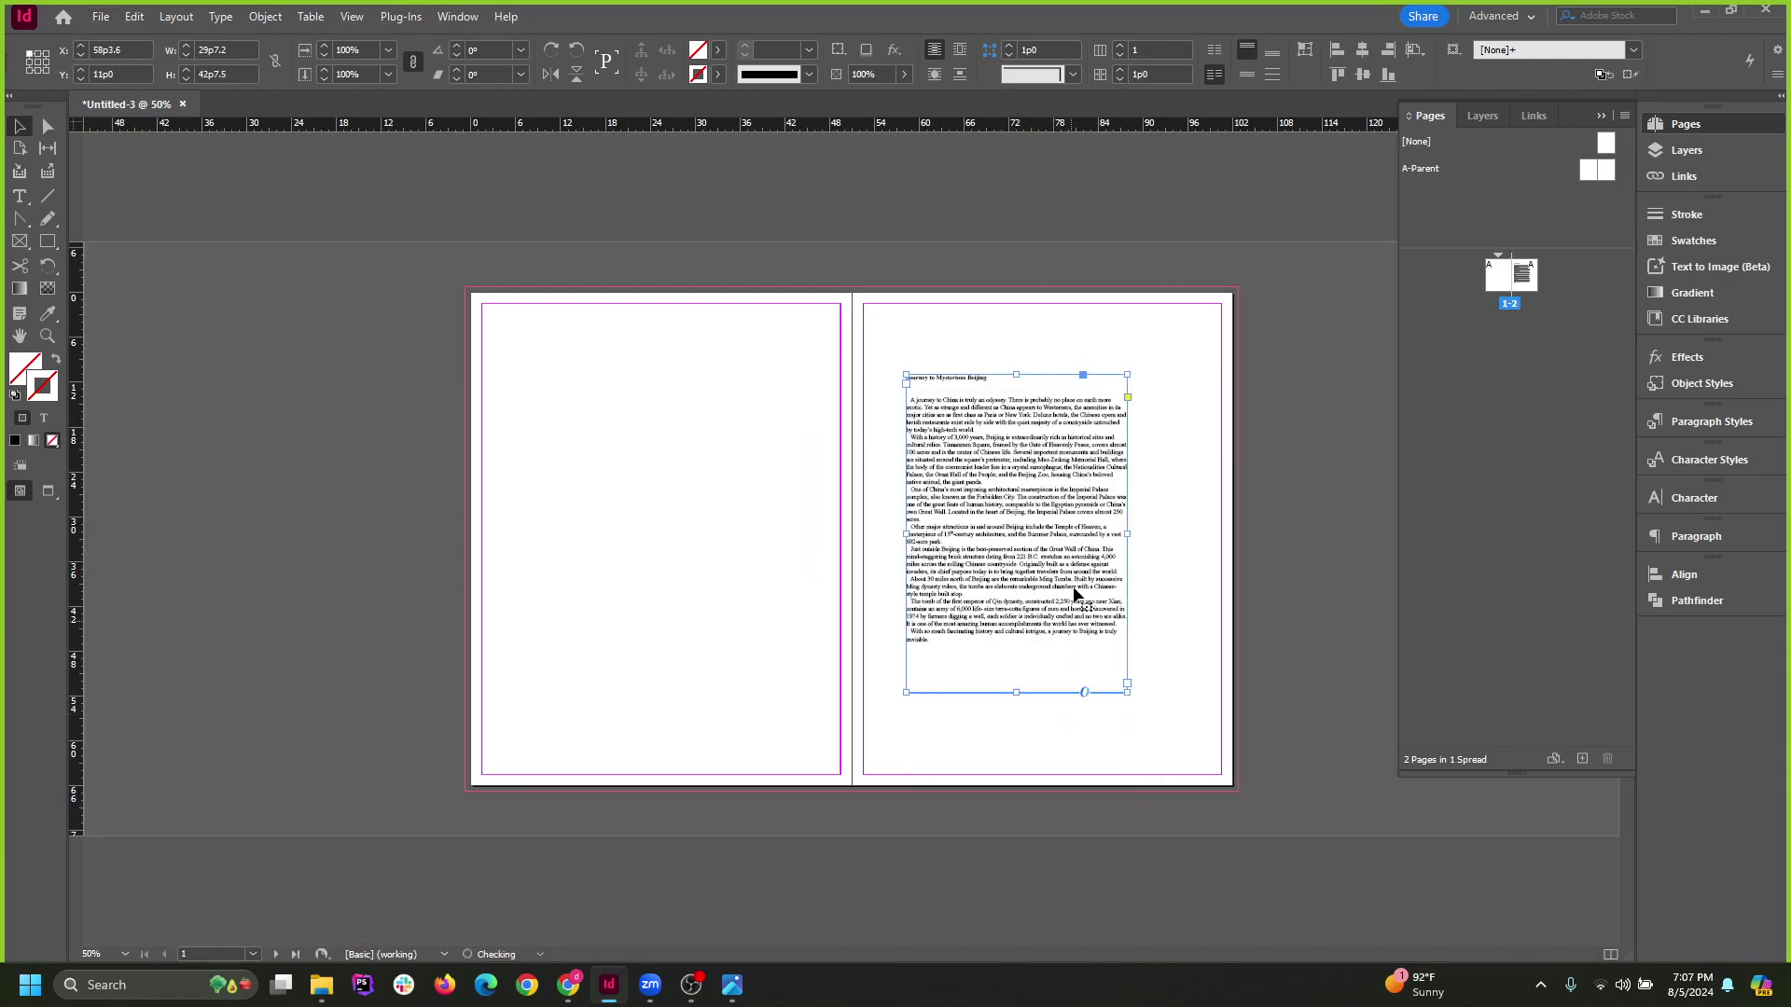
{"action": "left_click_drag", "start_coordinate": [1011, 494], "coordinate": [1203, 529]}
{"action": "left_click_drag", "start_coordinate": [1122, 505], "coordinate": [1071, 503]}
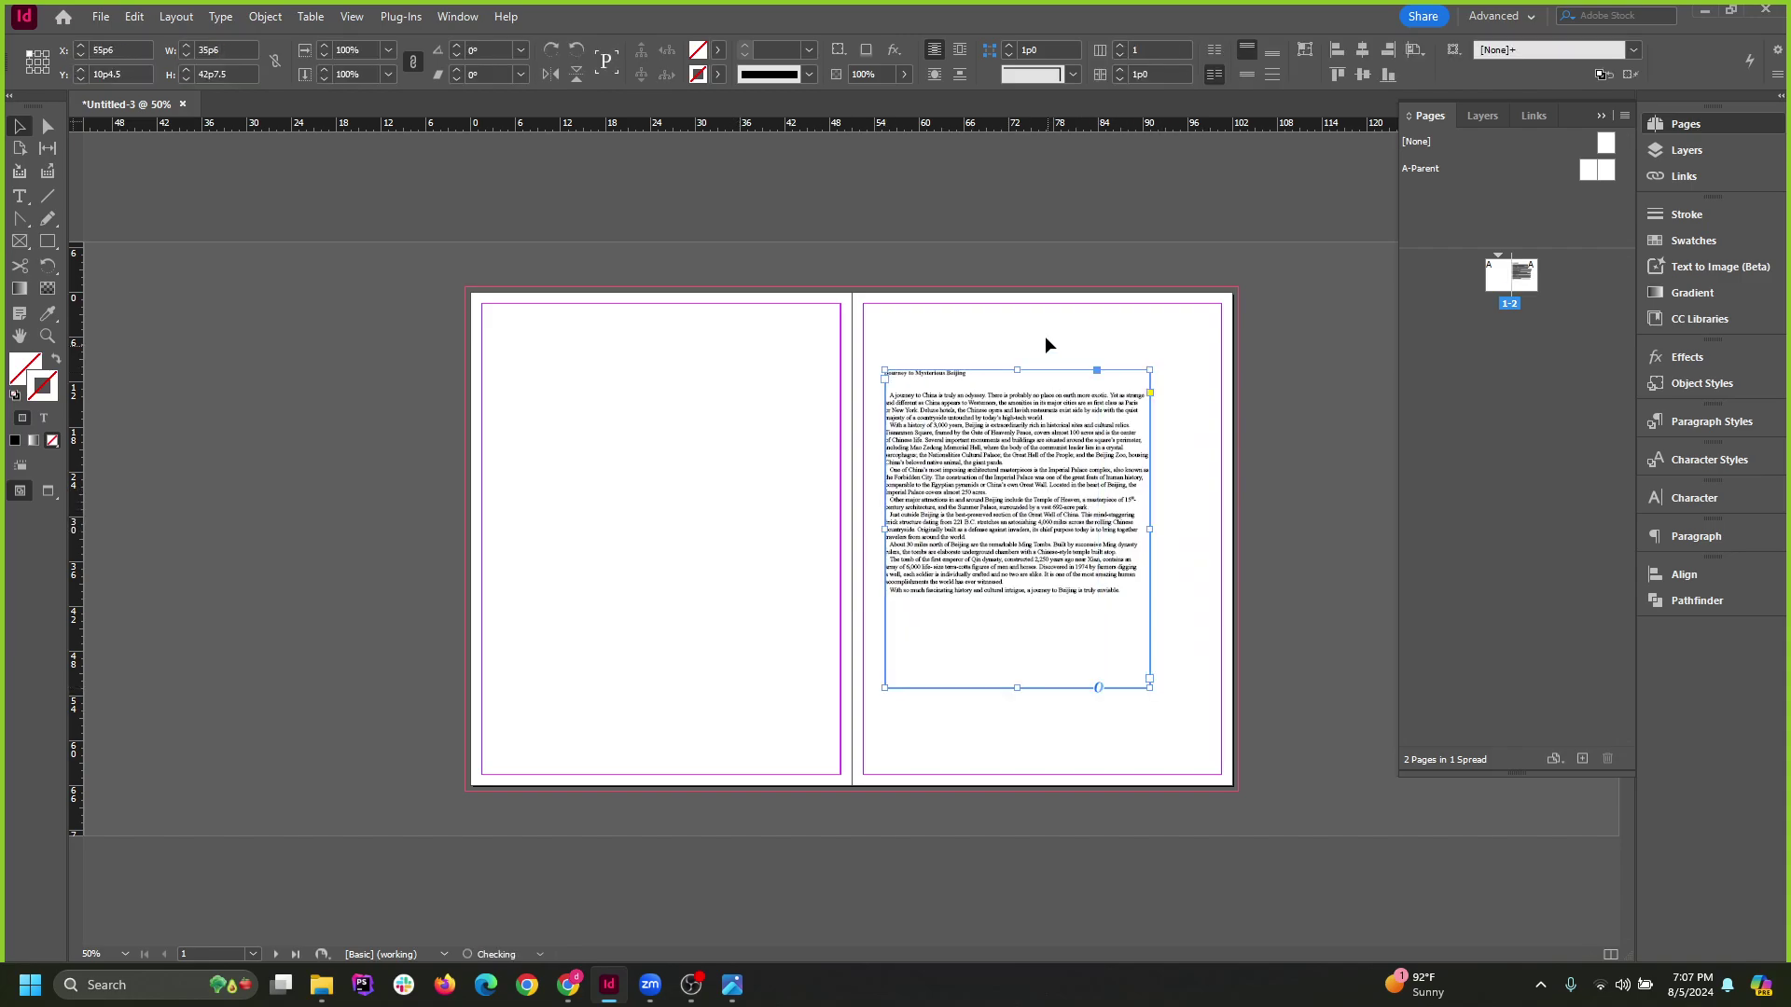
{"action": "left_click", "coordinate": [876, 395]}
{"action": "scroll", "coordinate": [1001, 409], "scroll_direction": "up", "scroll_amount": 2}
{"action": "key", "text": "ctrl+minus"}
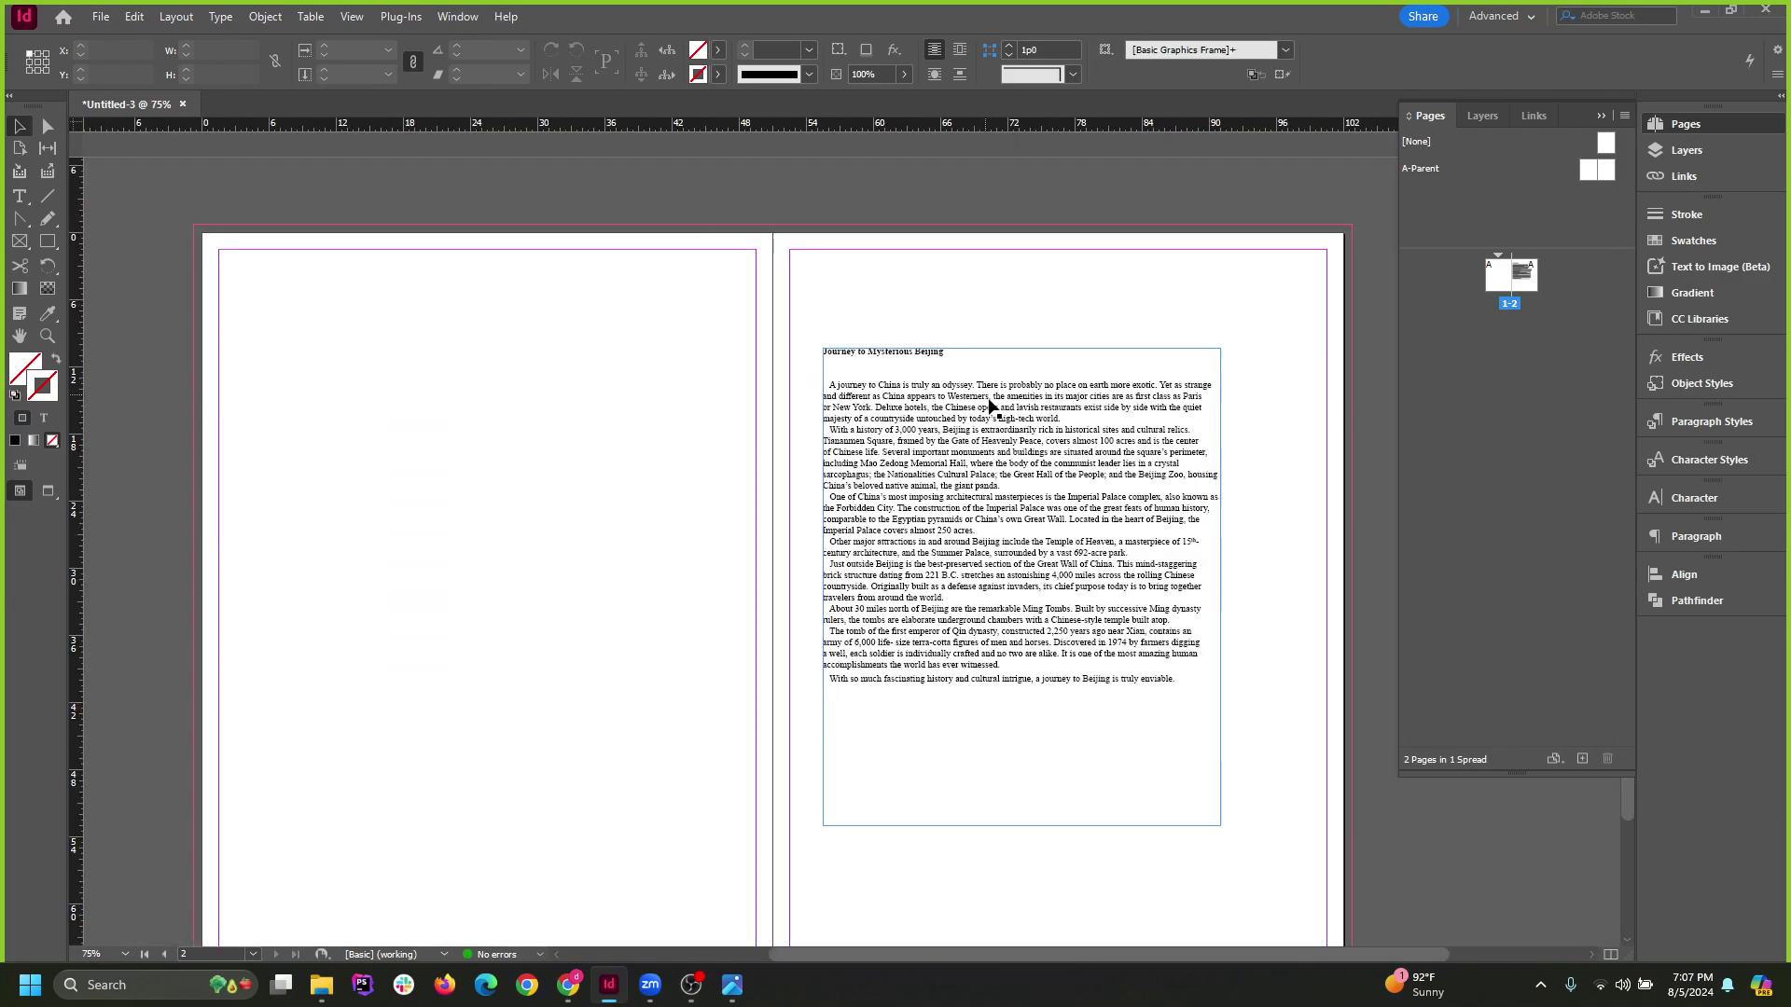
{"action": "left_click", "coordinate": [968, 483]}
{"action": "scroll", "coordinate": [1028, 300], "scroll_direction": "down", "scroll_amount": 1}
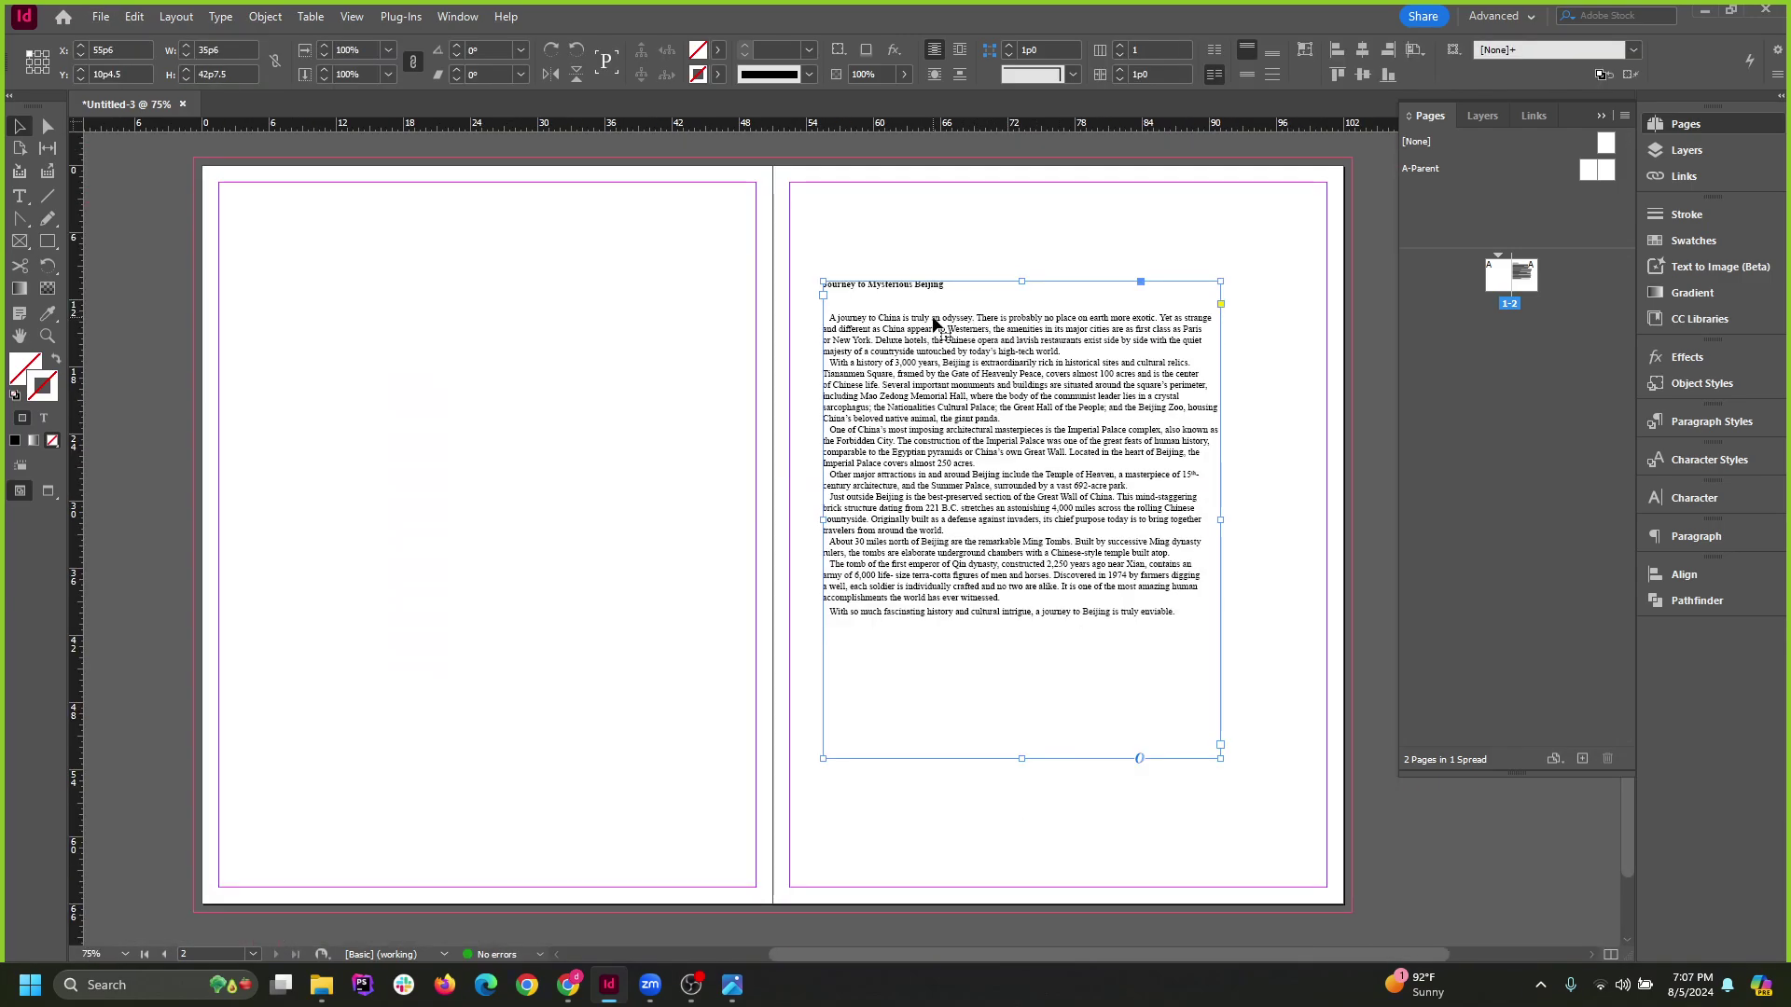
{"action": "left_click", "coordinate": [1299, 568]}
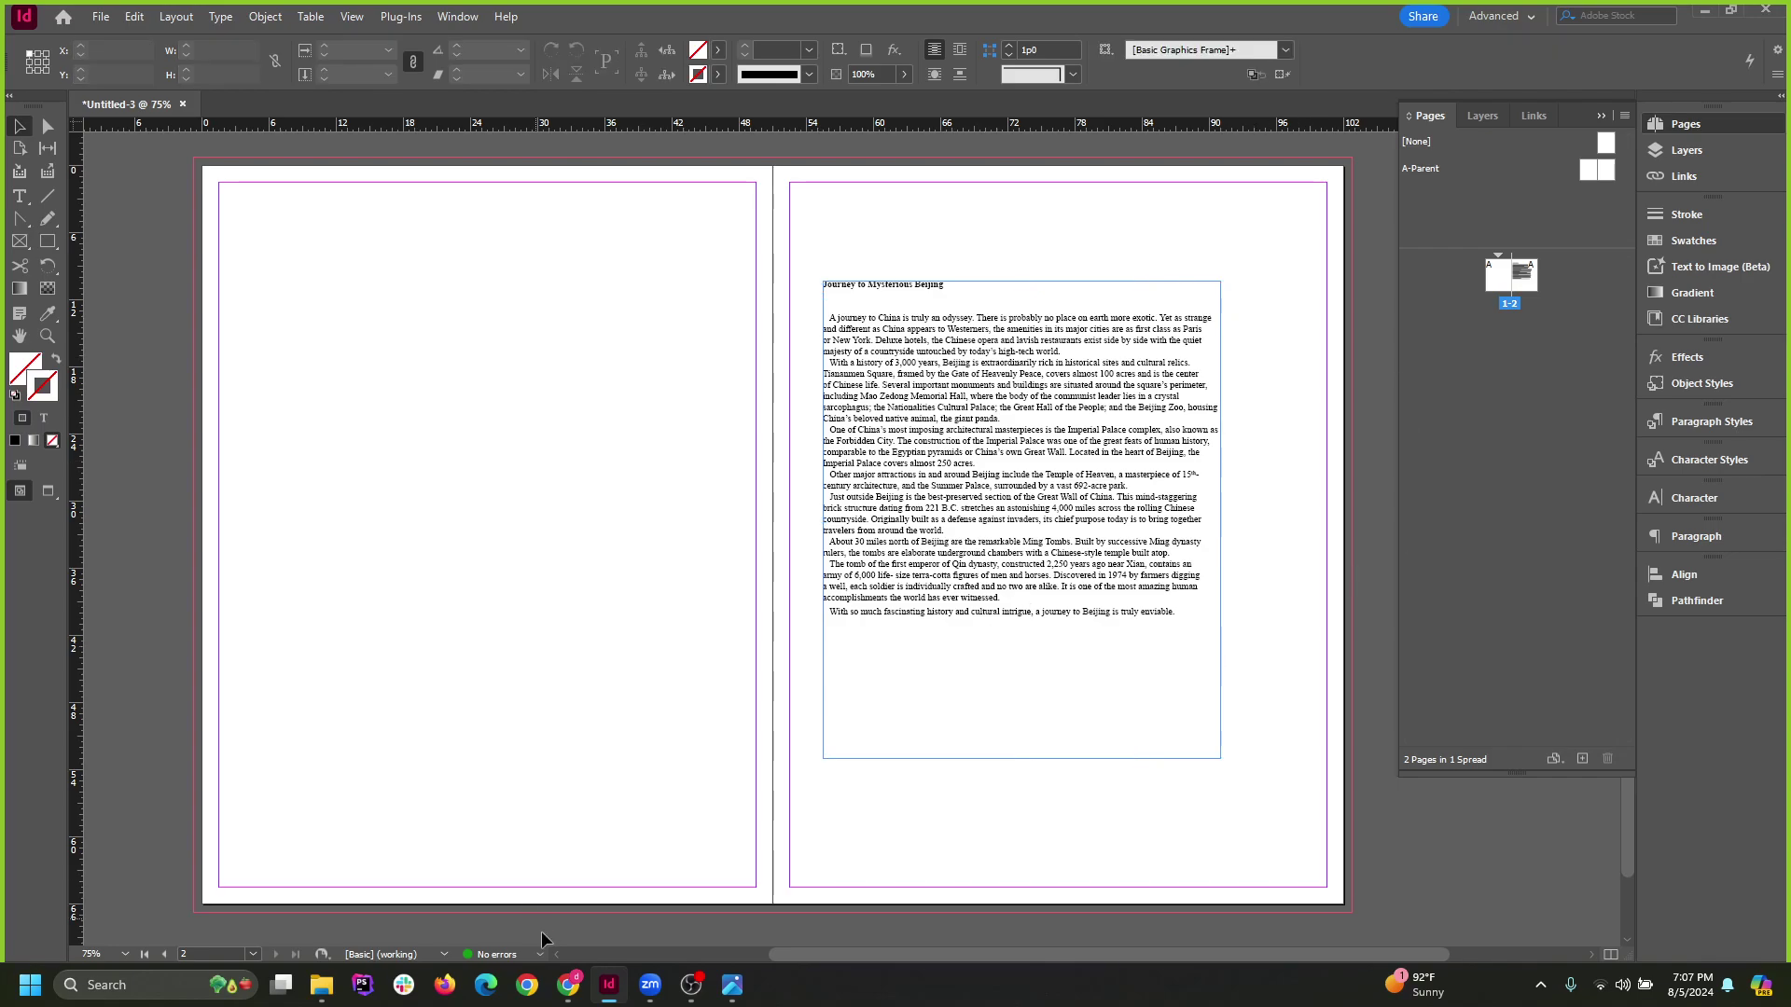
Bring Yangtze River.doc from the china folder in File Explorer into the InDesign document and minimize the folder window.
{"action": "left_click", "coordinate": [321, 985]}
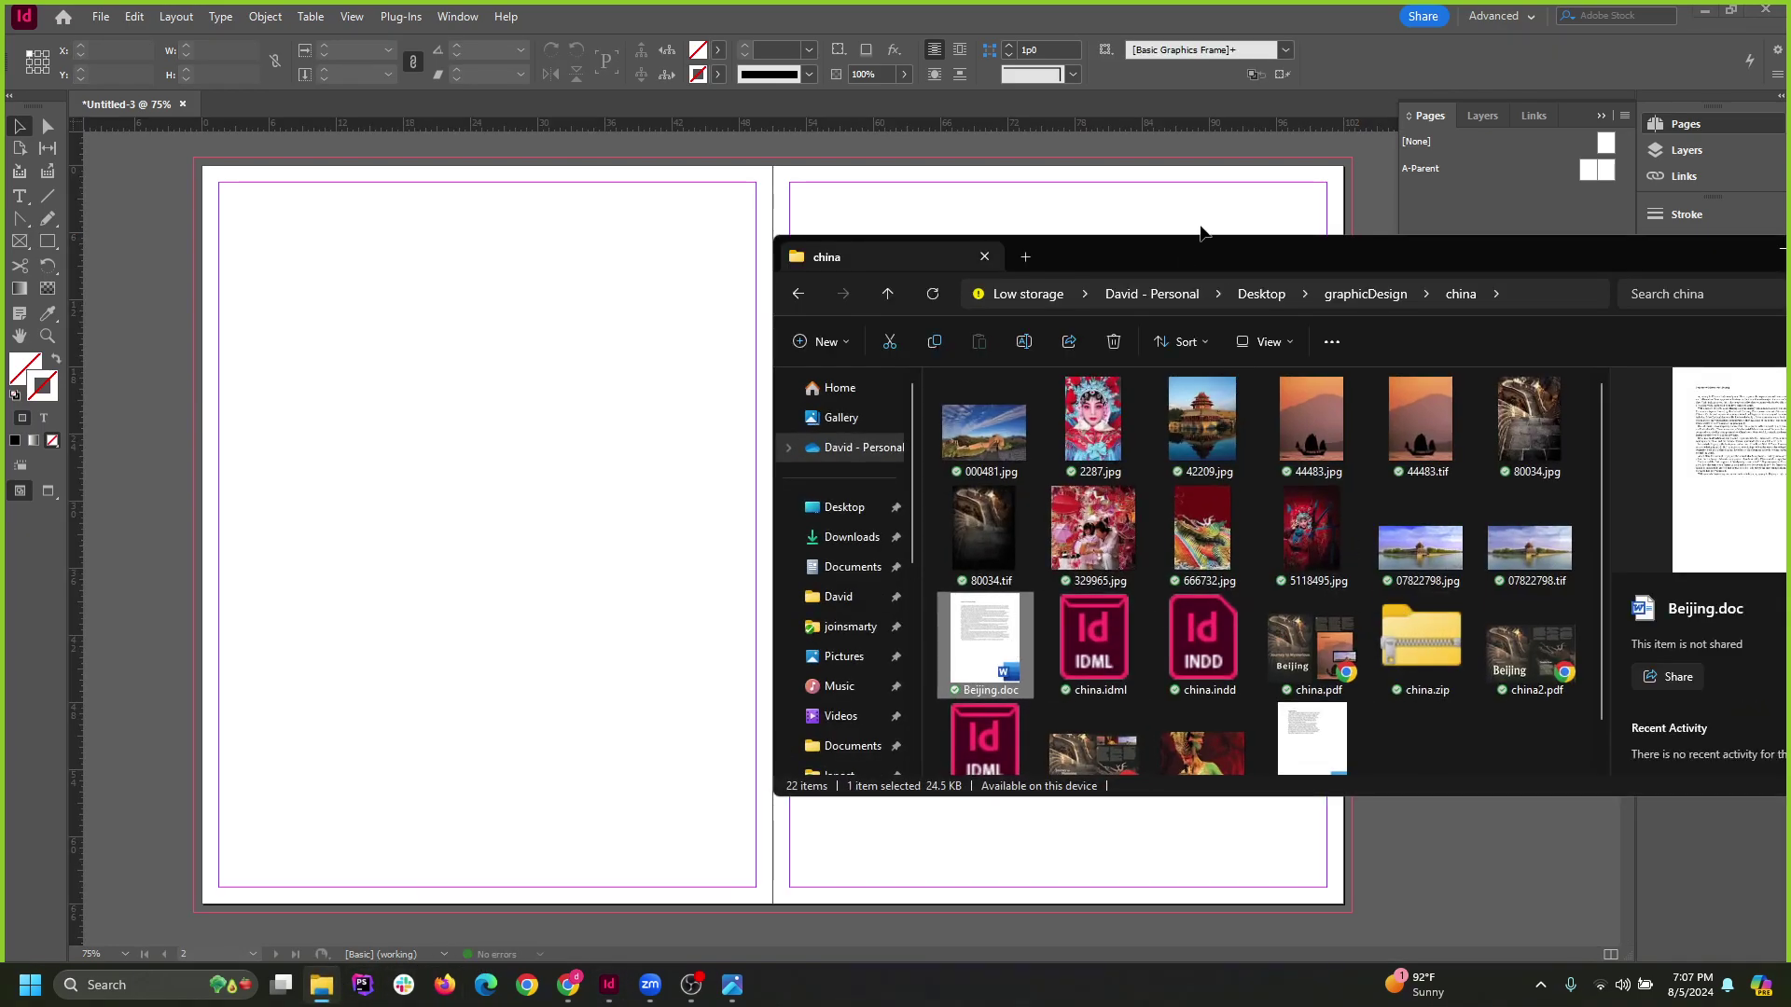
{"action": "left_click_drag", "start_coordinate": [1247, 263], "coordinate": [1031, 220]}
{"action": "left_click", "coordinate": [1200, 729]}
{"action": "scroll", "coordinate": [1190, 697], "scroll_direction": "down", "scroll_amount": 1}
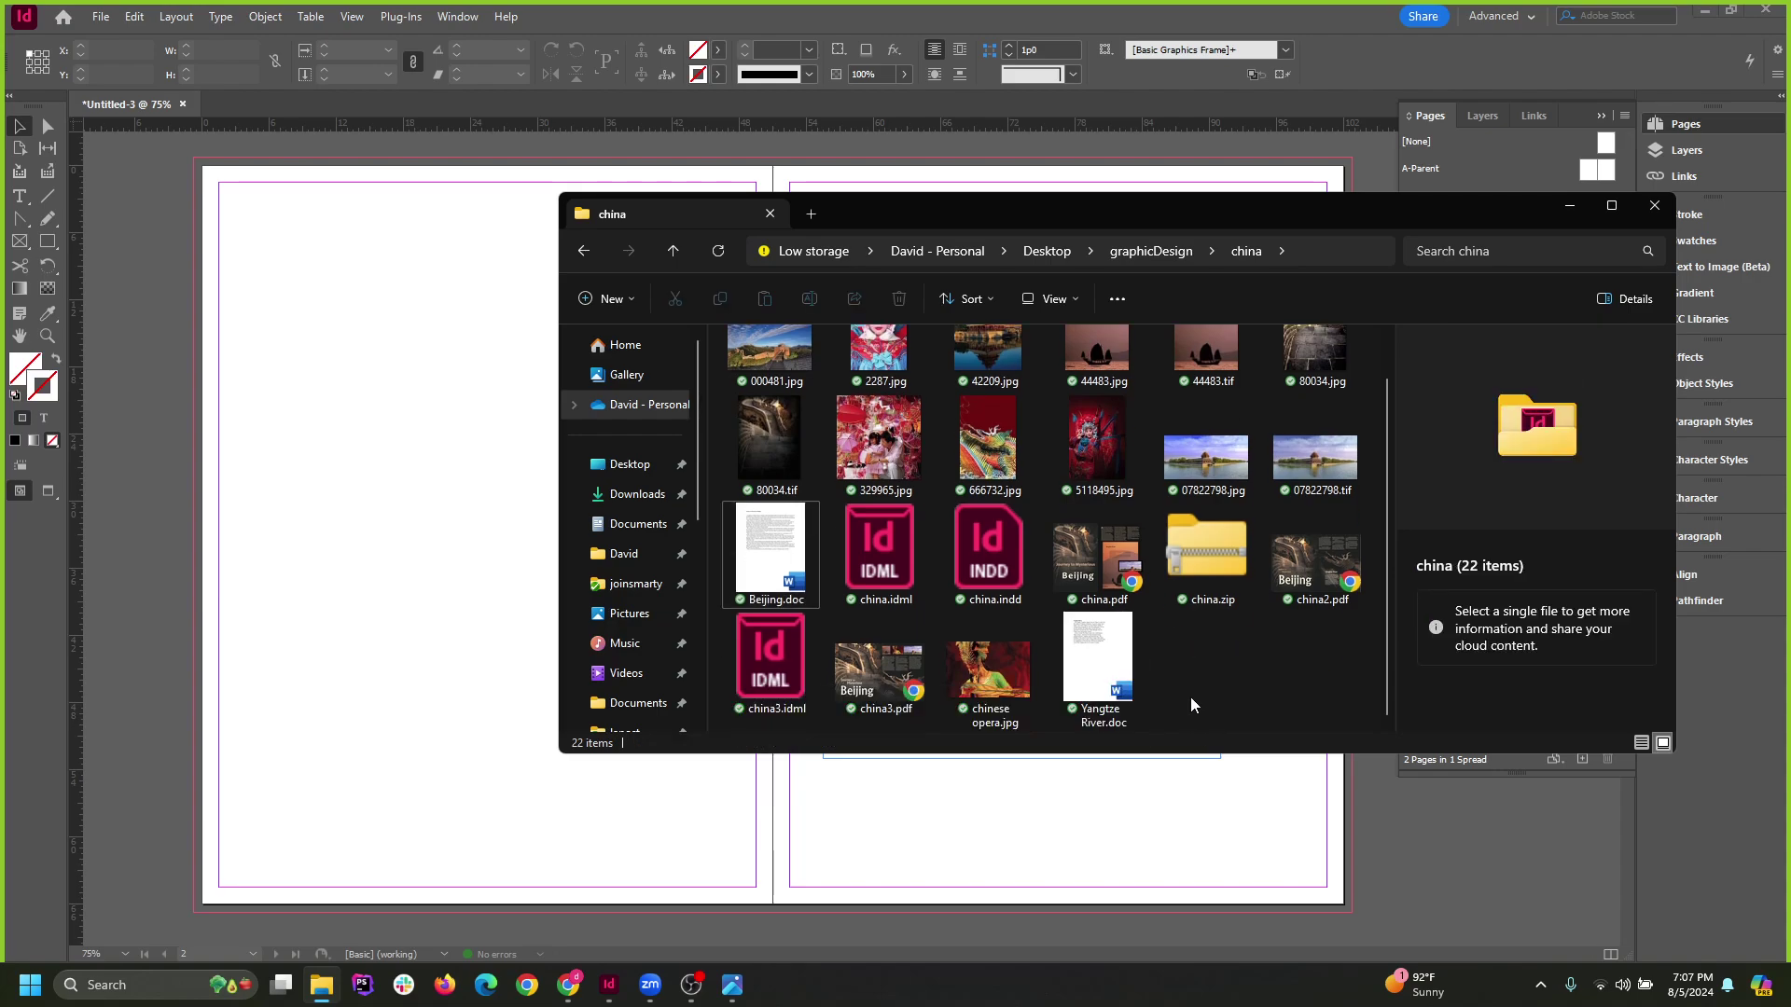
{"action": "left_click", "coordinate": [1103, 695]}
{"action": "left_click_drag", "start_coordinate": [1103, 687], "coordinate": [479, 496]}
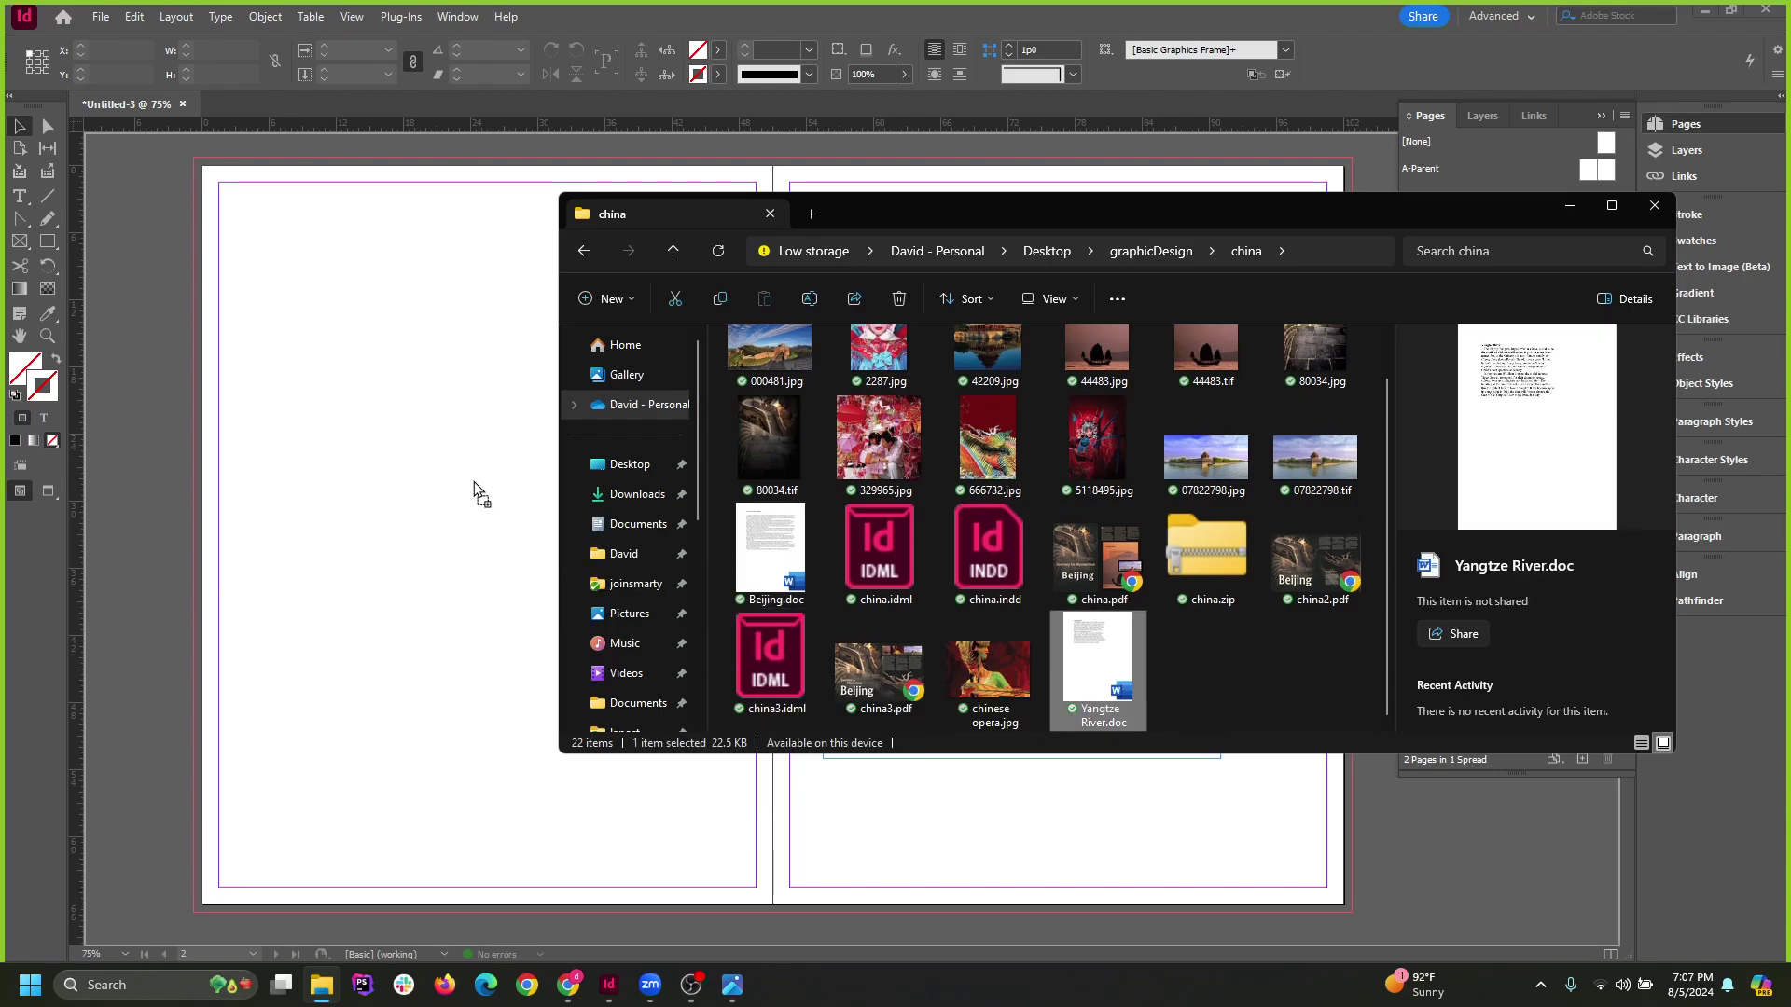
{"action": "left_click", "coordinate": [1569, 205]}
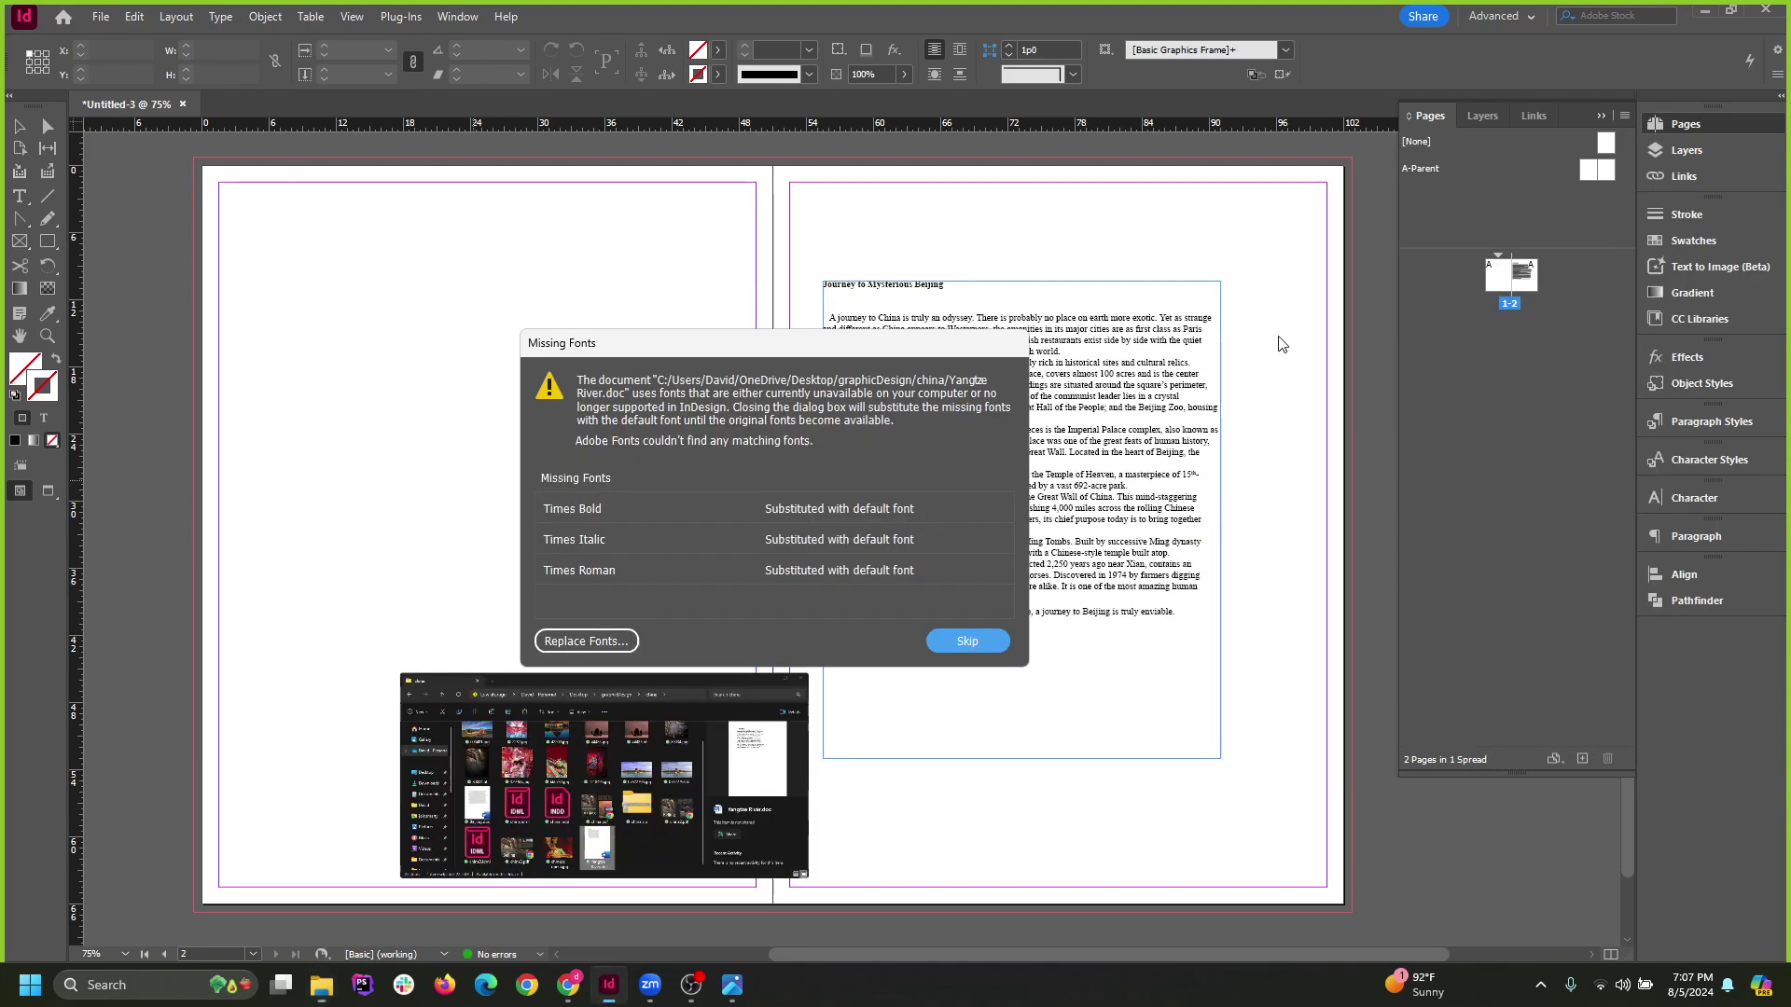
Open font replacement for the Yangtze River text and change all Times Bold to Times New Roman Bold.
{"action": "left_click", "coordinate": [592, 559]}
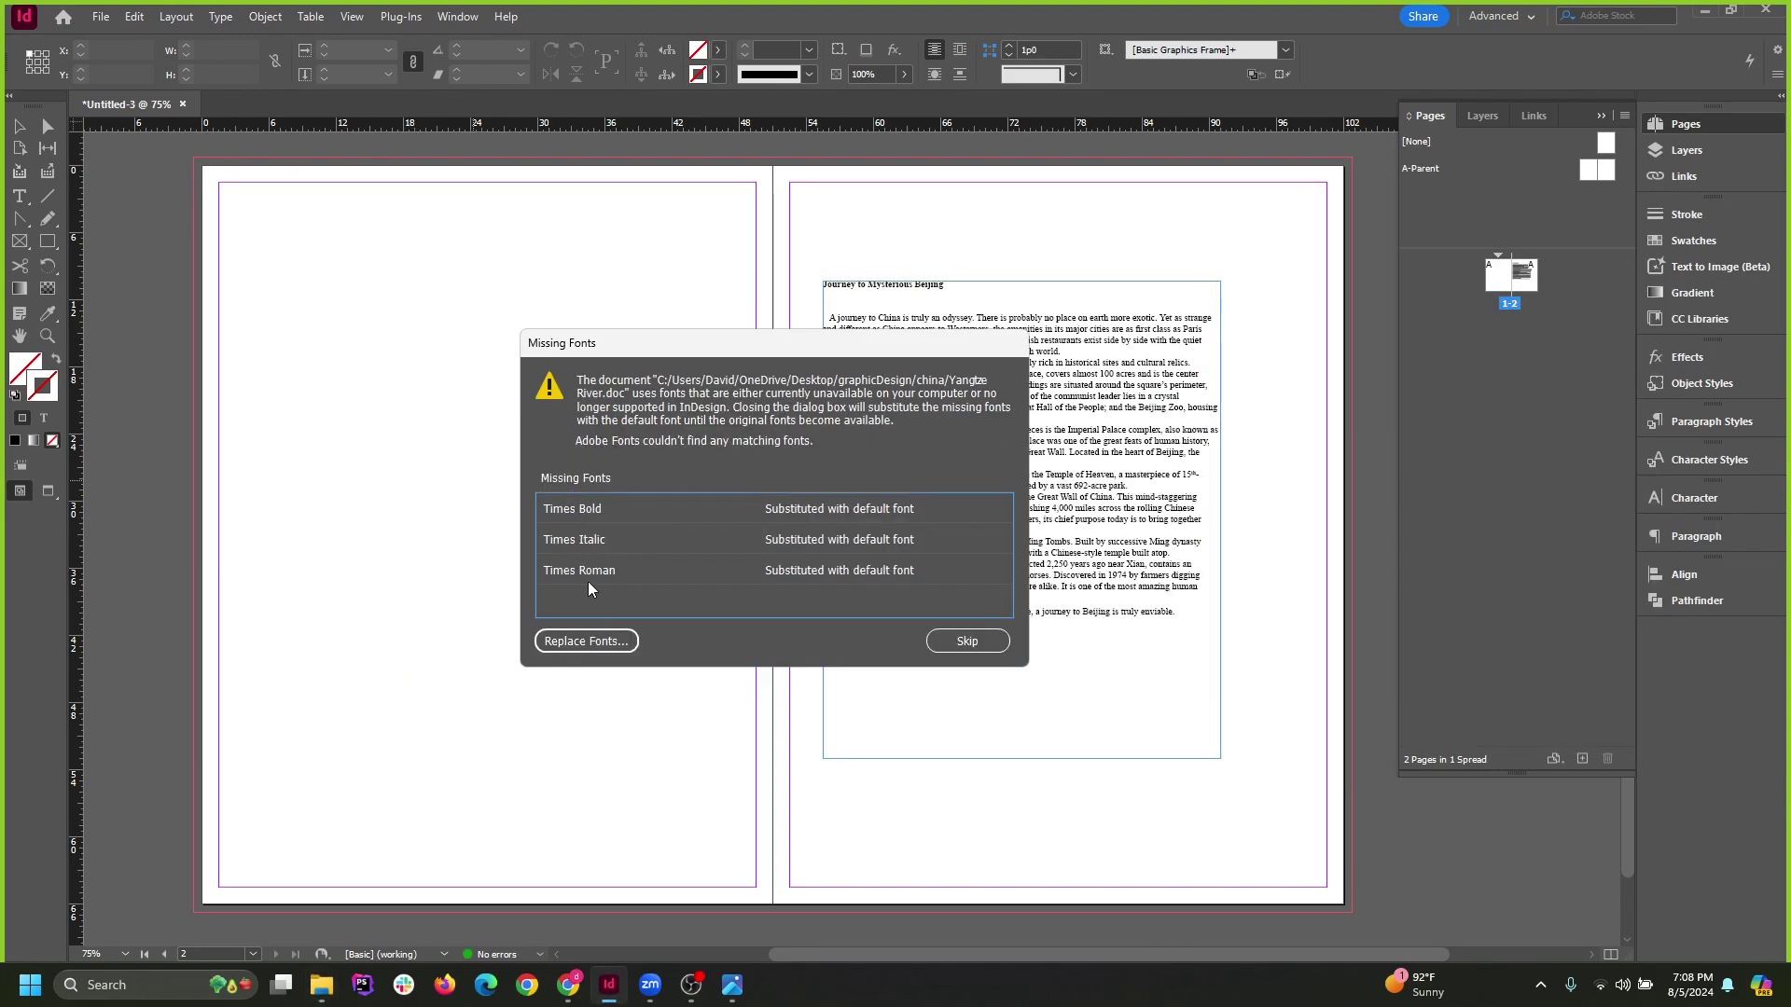
{"action": "left_click", "coordinate": [586, 640]}
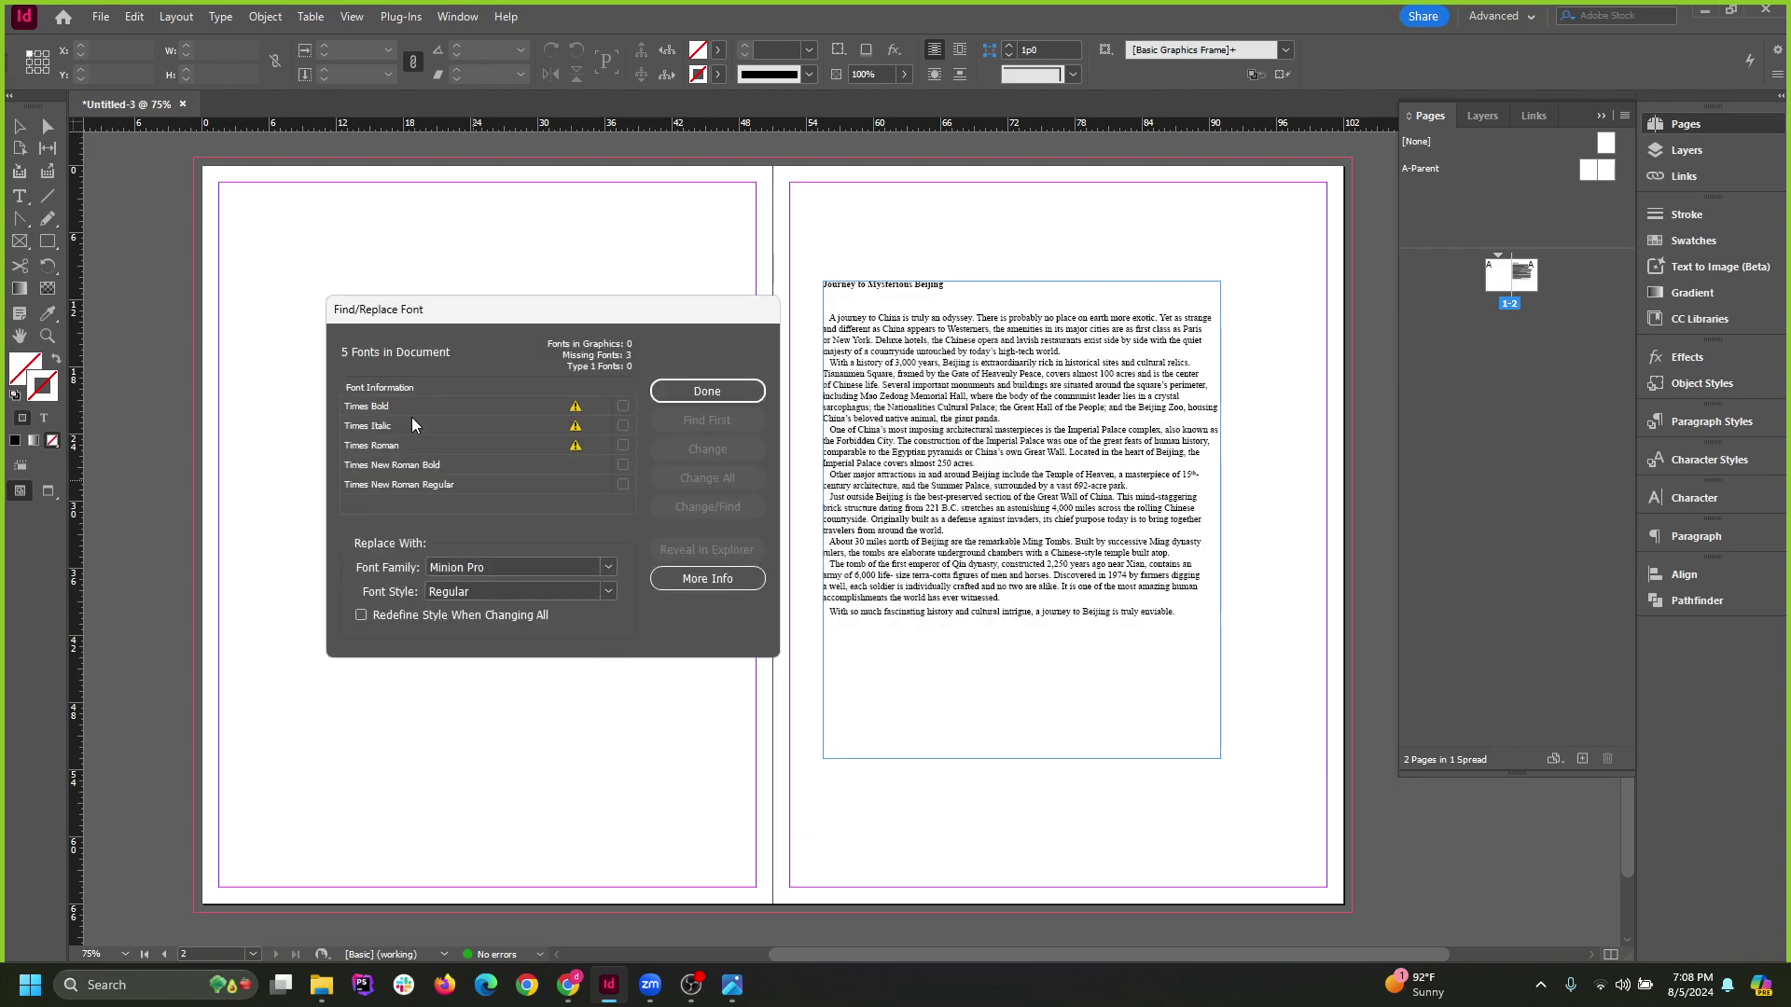
{"action": "left_click", "coordinate": [365, 407]}
{"action": "left_click_drag", "start_coordinate": [509, 567], "coordinate": [413, 565]}
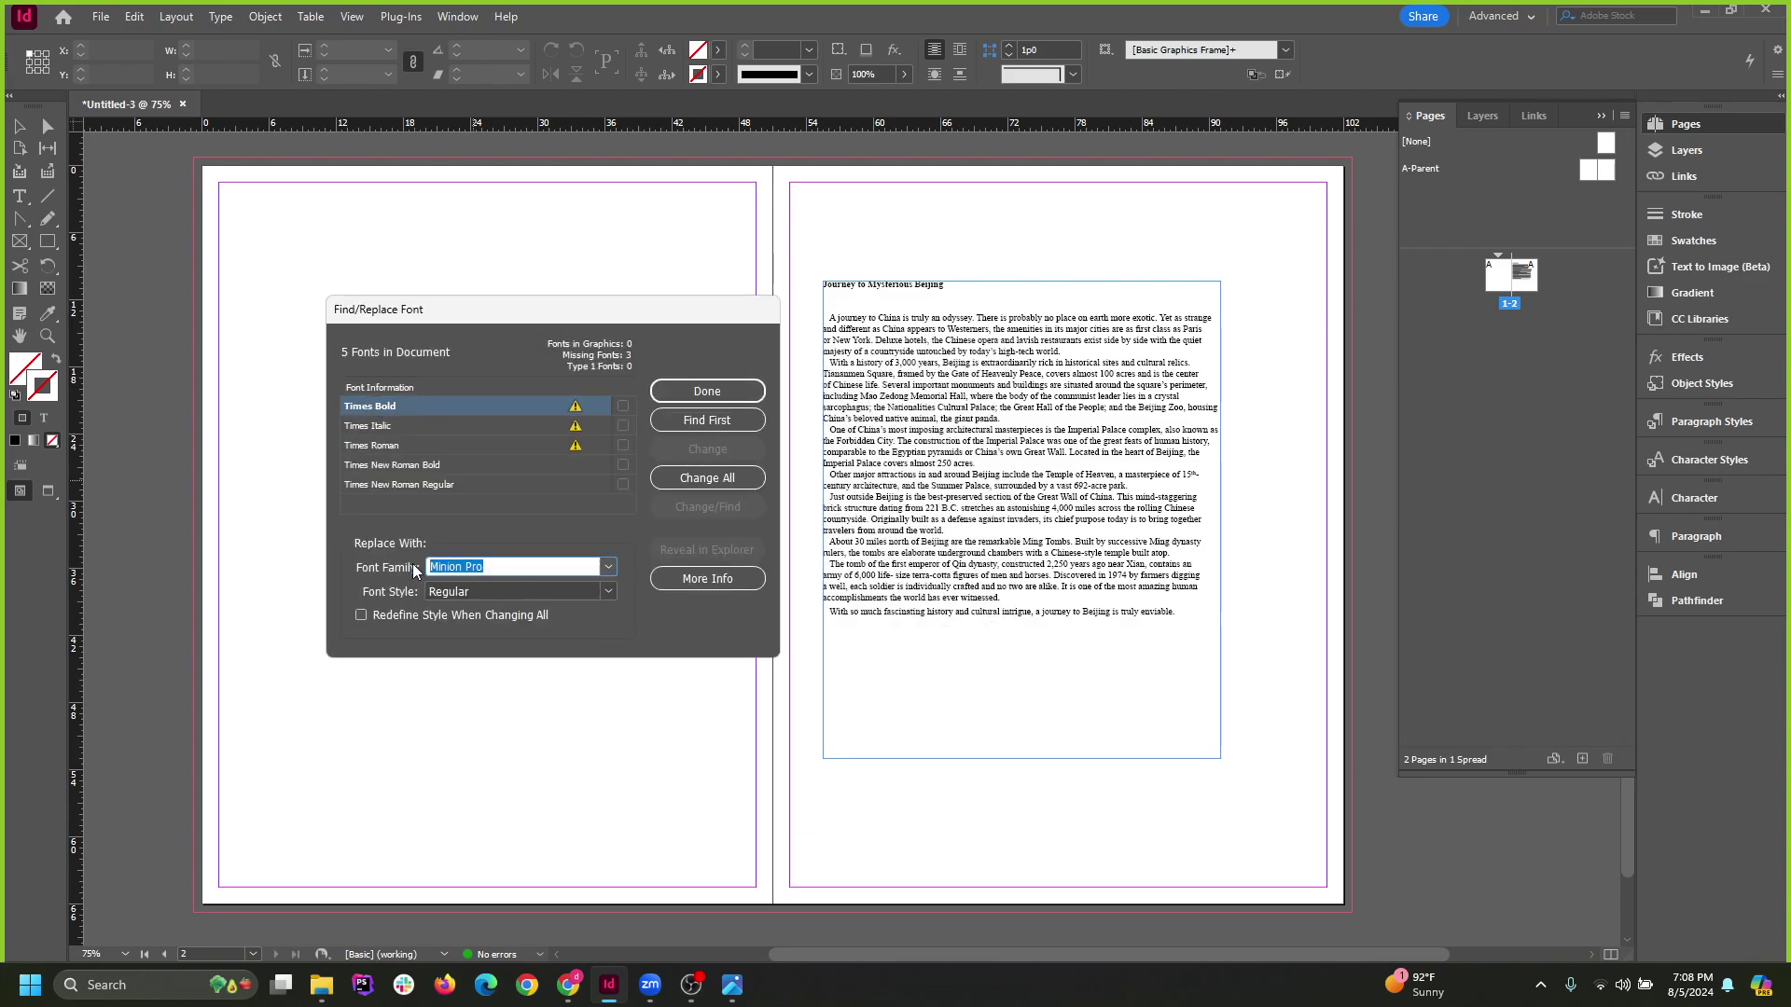
{"action": "type", "text": "Times New Roman"}
{"action": "left_click", "coordinate": [608, 591]}
{"action": "left_click", "coordinate": [472, 646]}
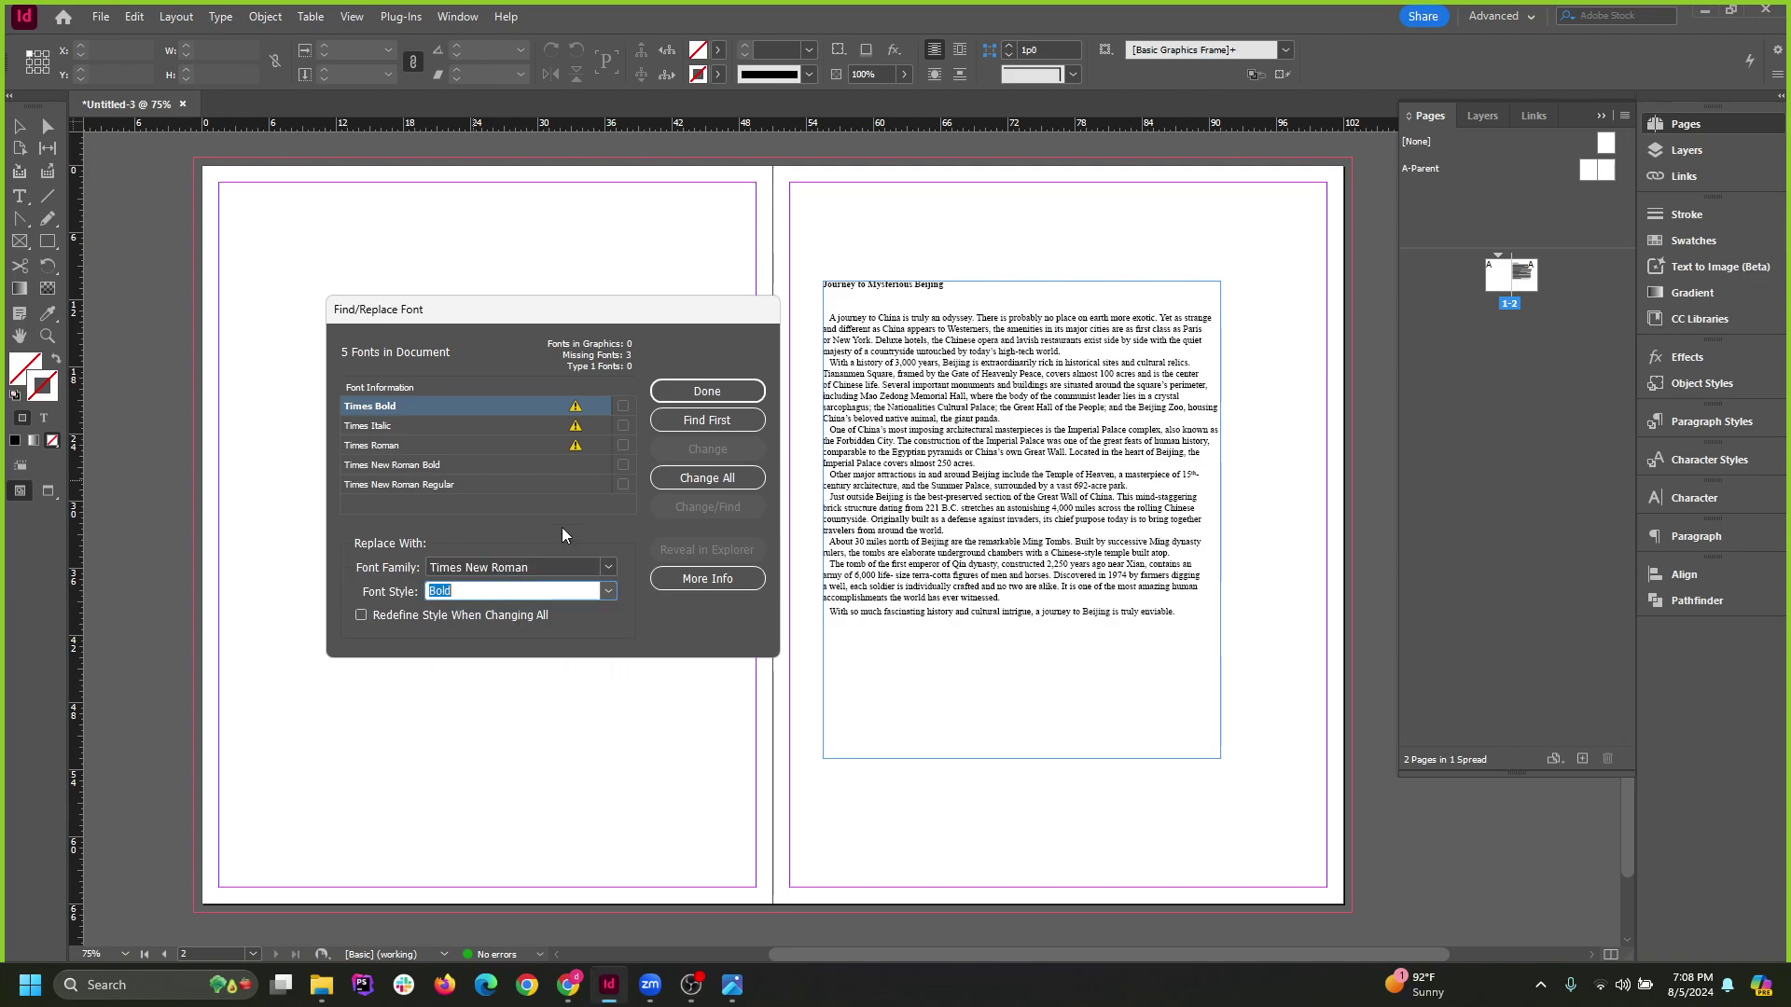
{"action": "left_click", "coordinate": [706, 478]}
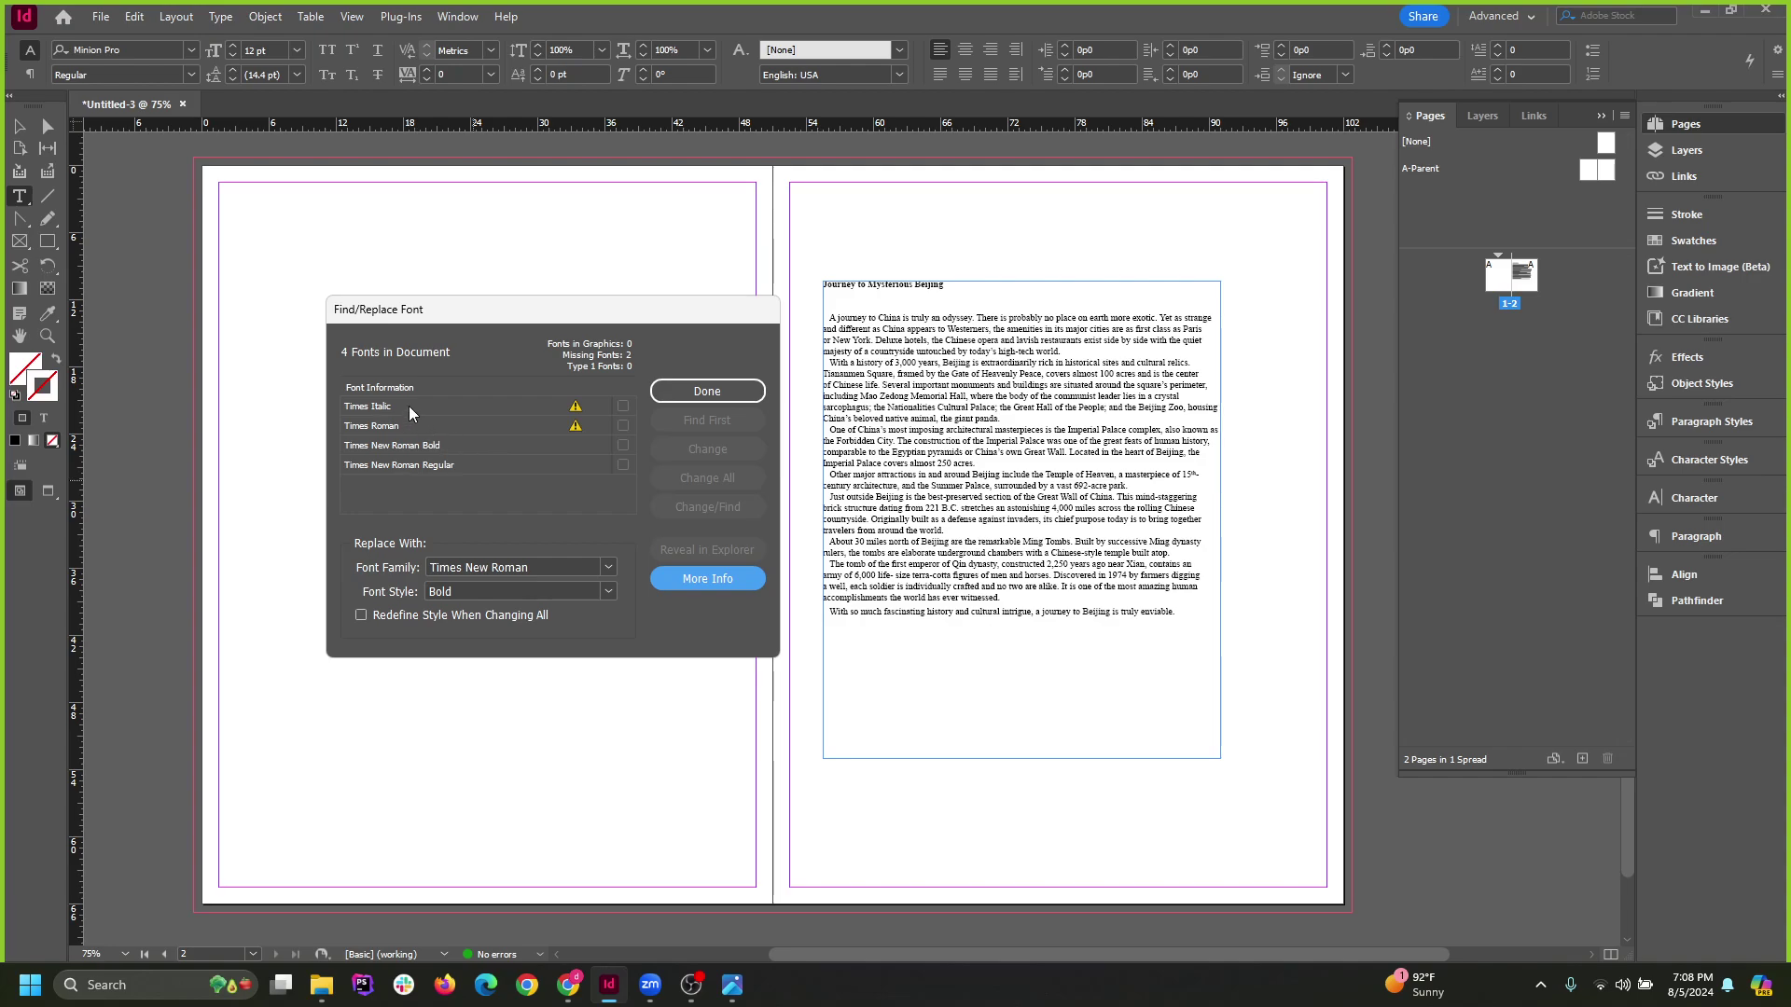
Replace every use of the missing Times Italic font with Times New Roman Italic.
{"action": "left_click", "coordinate": [408, 406]}
{"action": "left_click", "coordinate": [601, 592]}
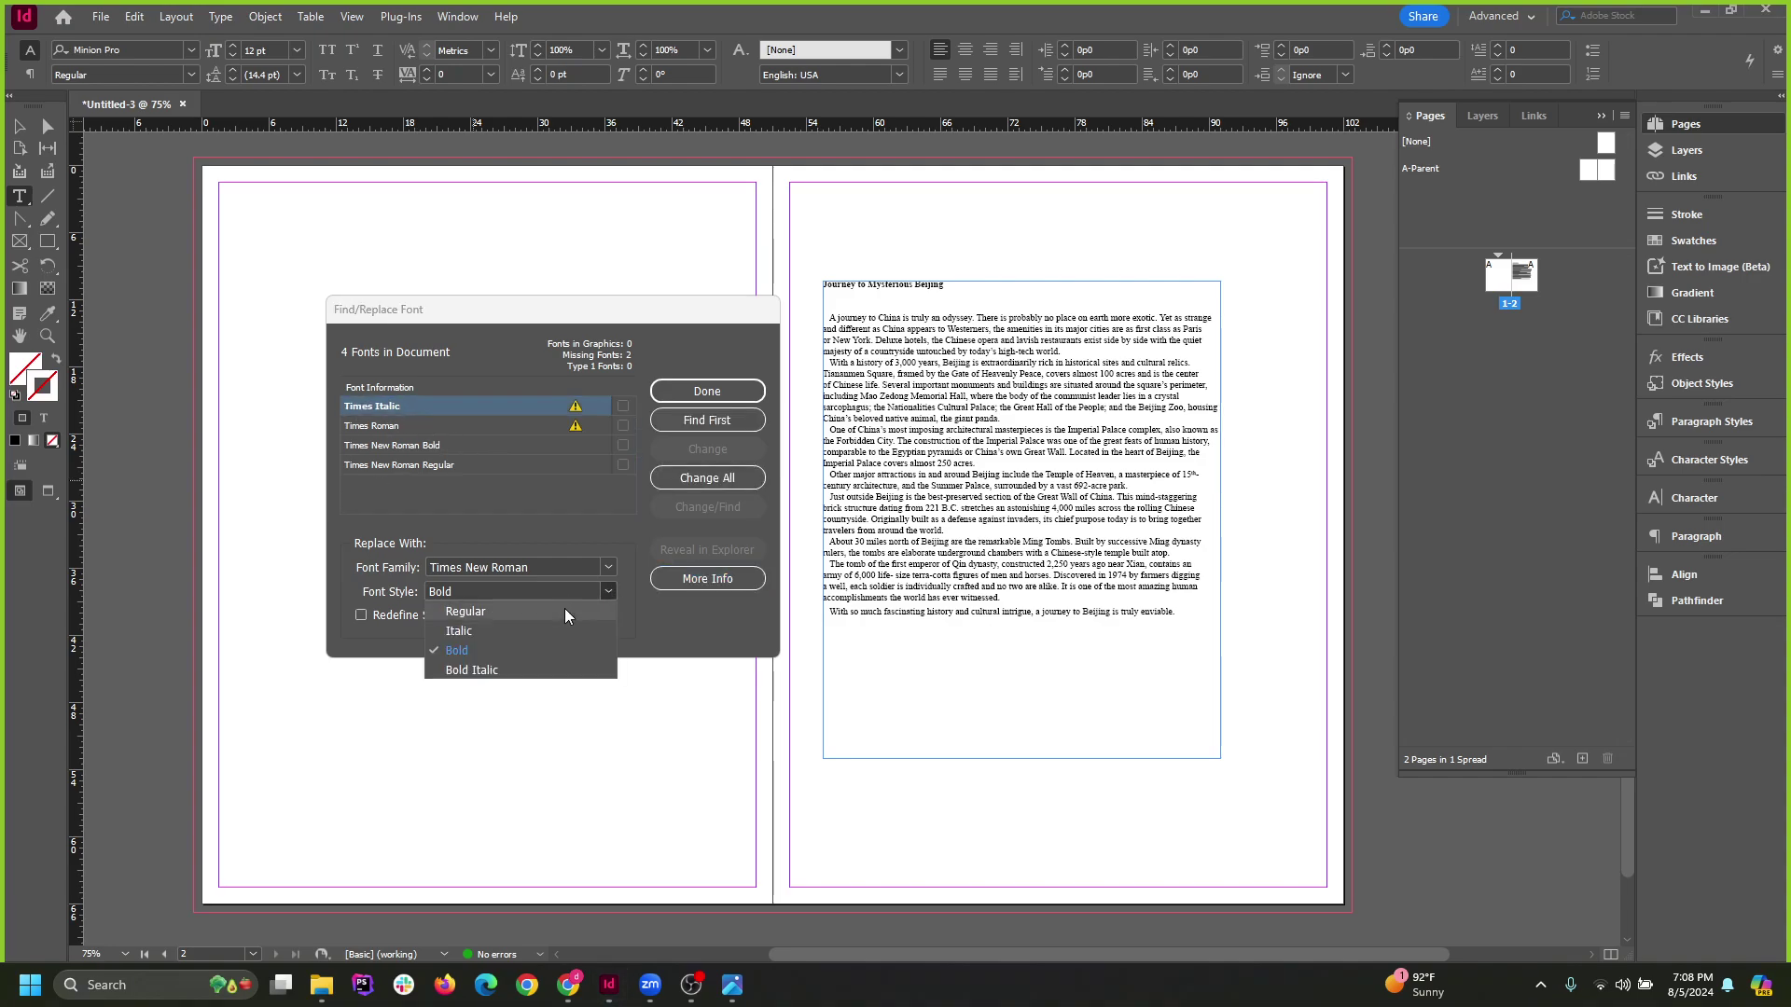
{"action": "left_click", "coordinate": [504, 626]}
{"action": "key", "text": "Up"}
{"action": "left_click", "coordinate": [707, 477]}
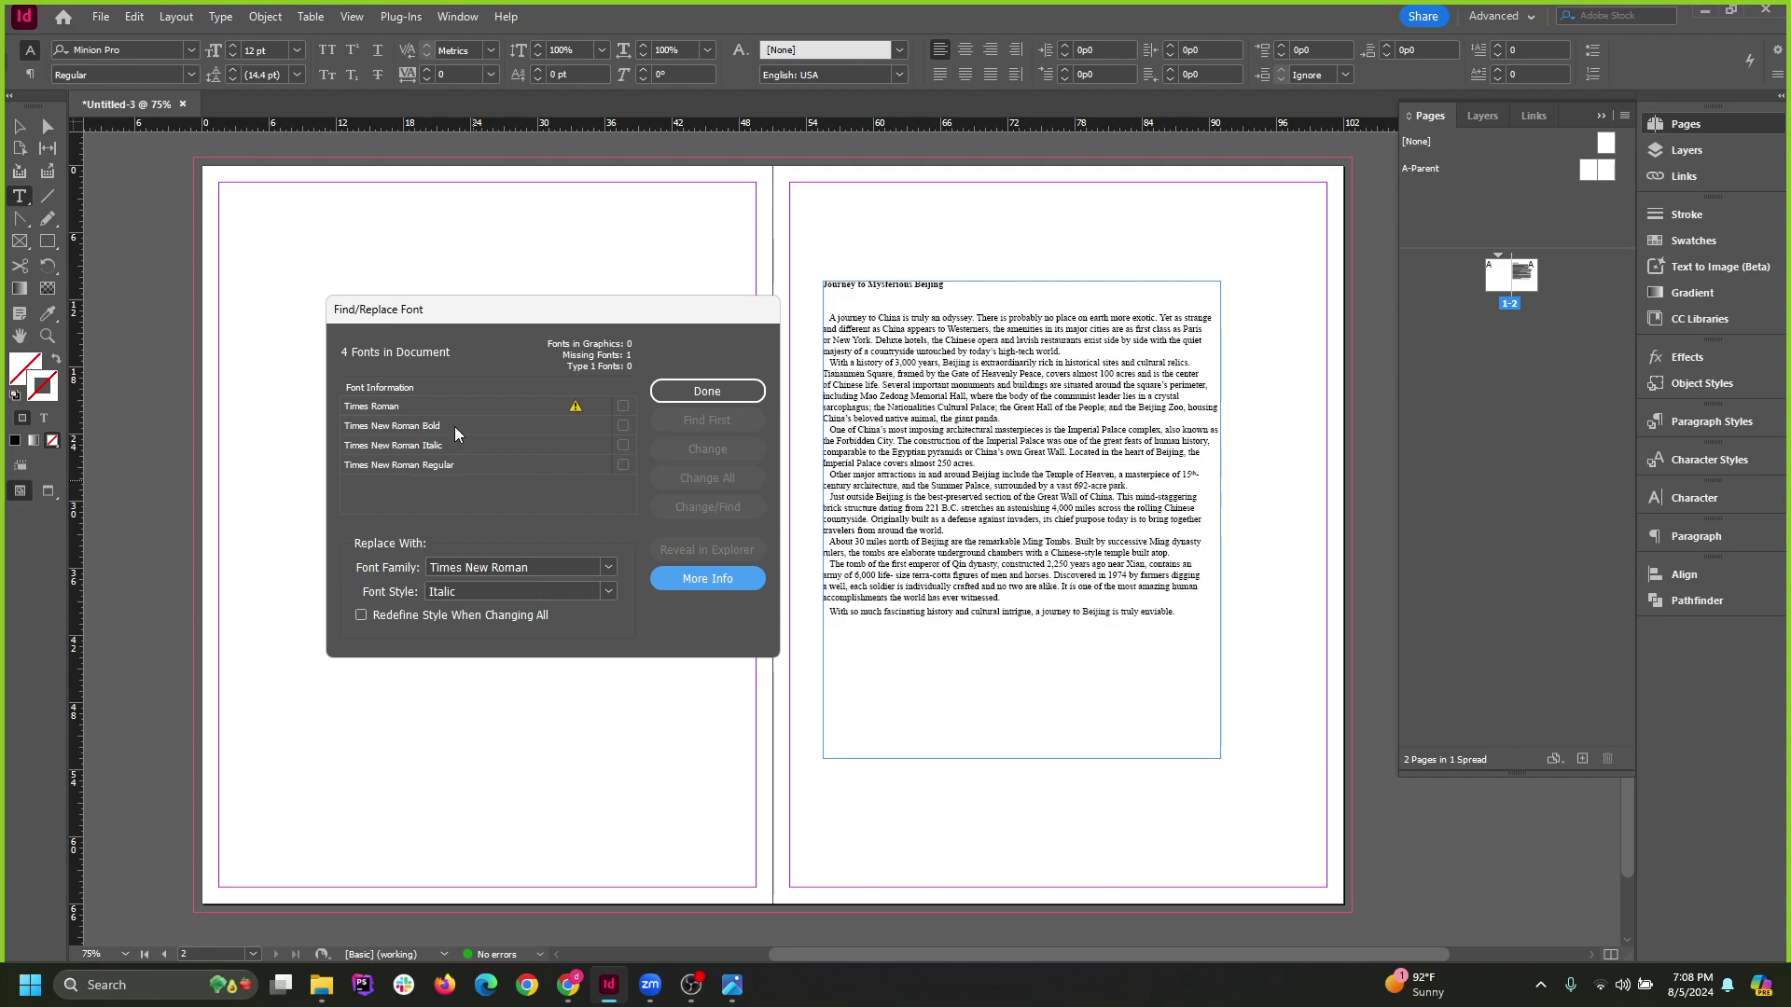
Change all remaining Times Roman text to Times New Roman Regular and finish the font replacement.
{"action": "left_click", "coordinate": [440, 412]}
{"action": "left_click", "coordinate": [575, 592]}
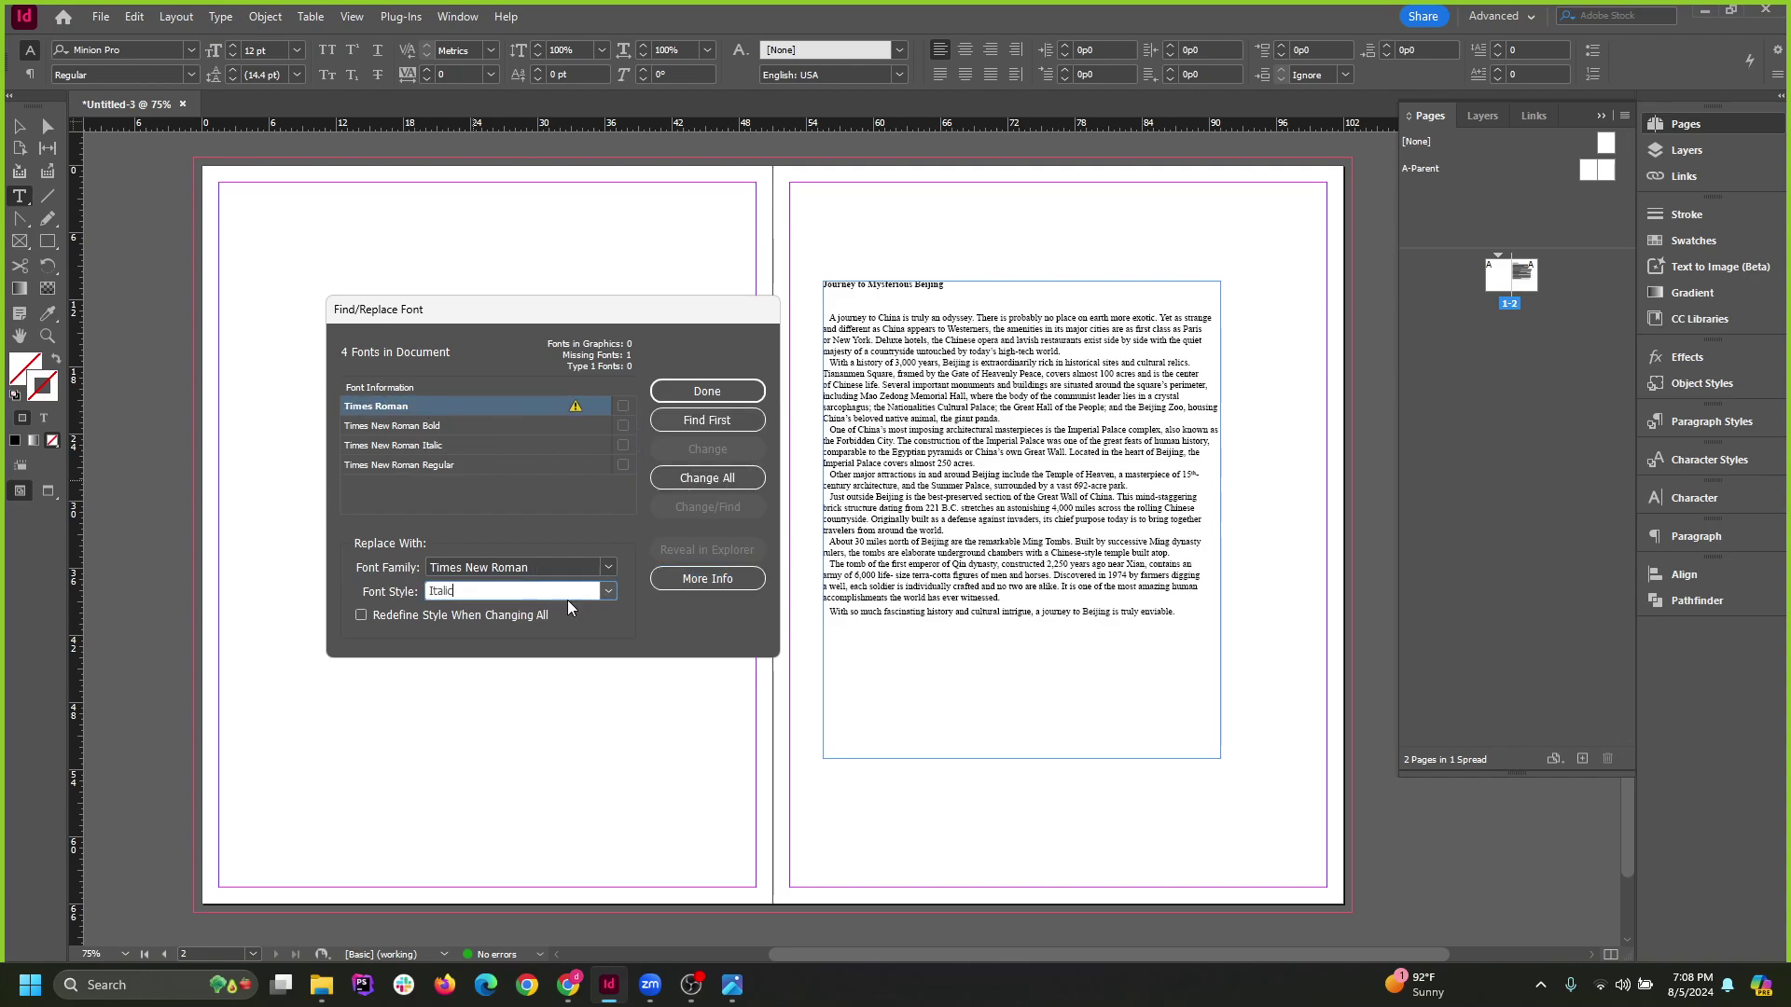
{"action": "left_click", "coordinate": [607, 591]}
{"action": "left_click", "coordinate": [534, 613]}
{"action": "left_click", "coordinate": [713, 478]}
{"action": "left_click", "coordinate": [472, 406]}
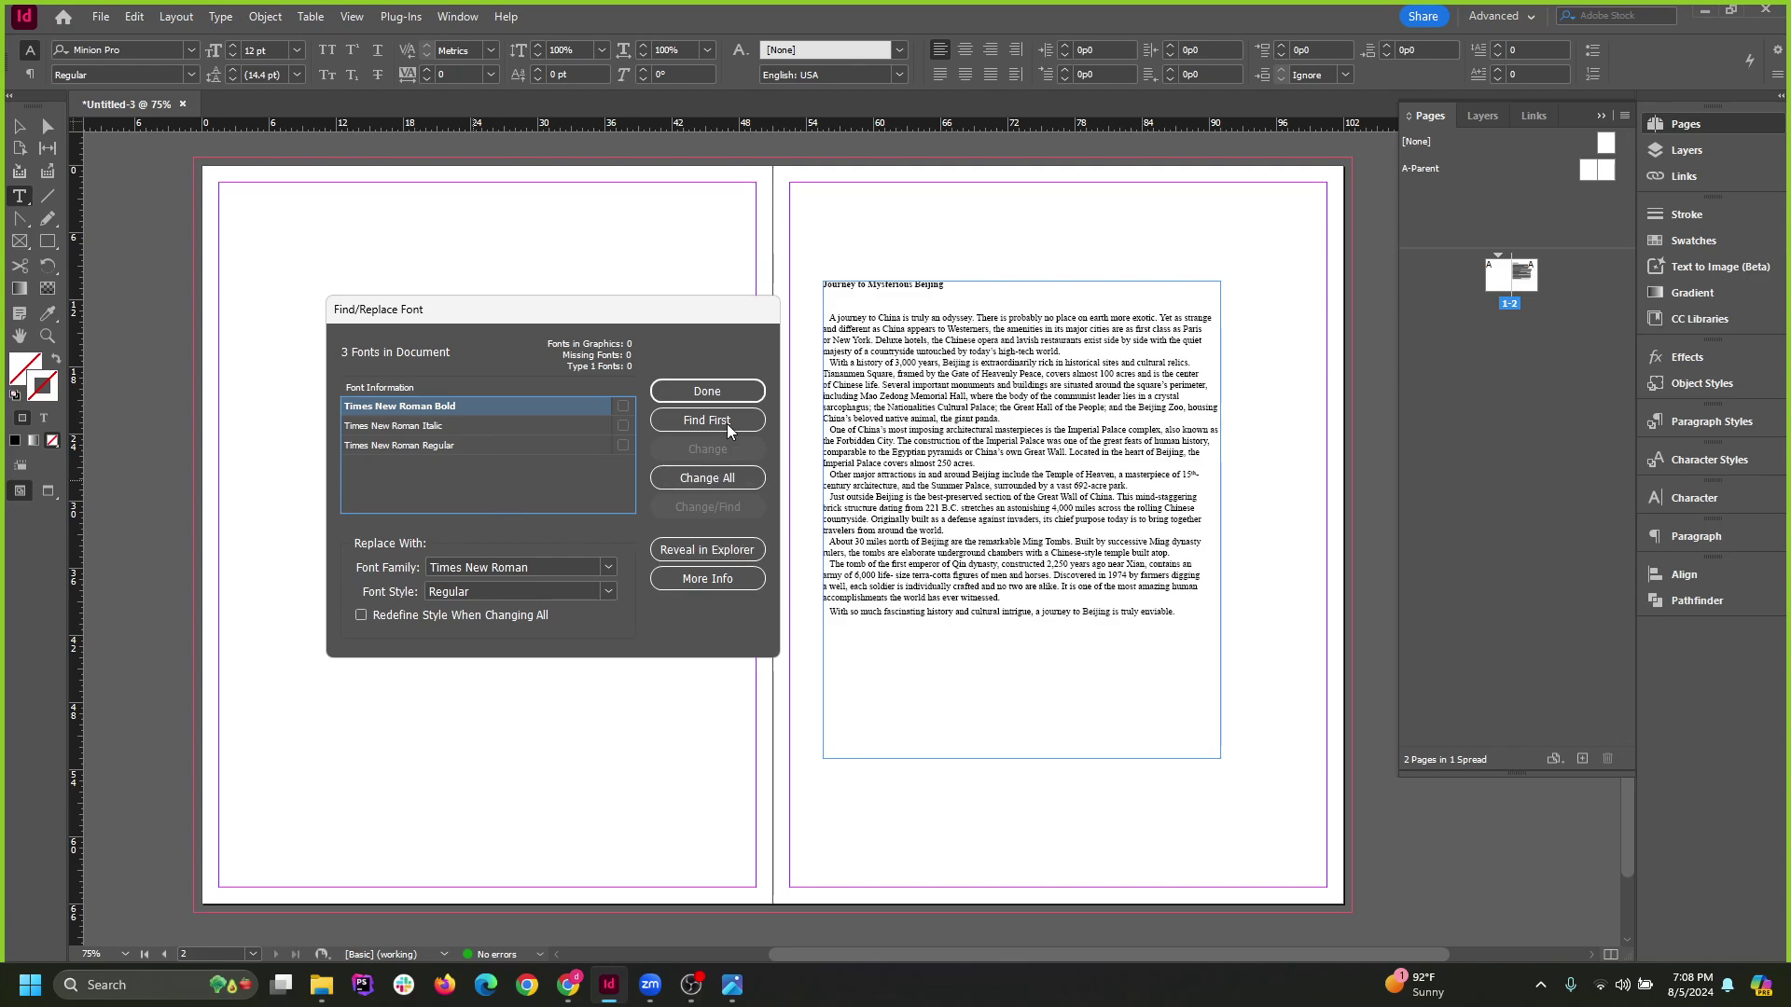
{"action": "left_click", "coordinate": [714, 392]}
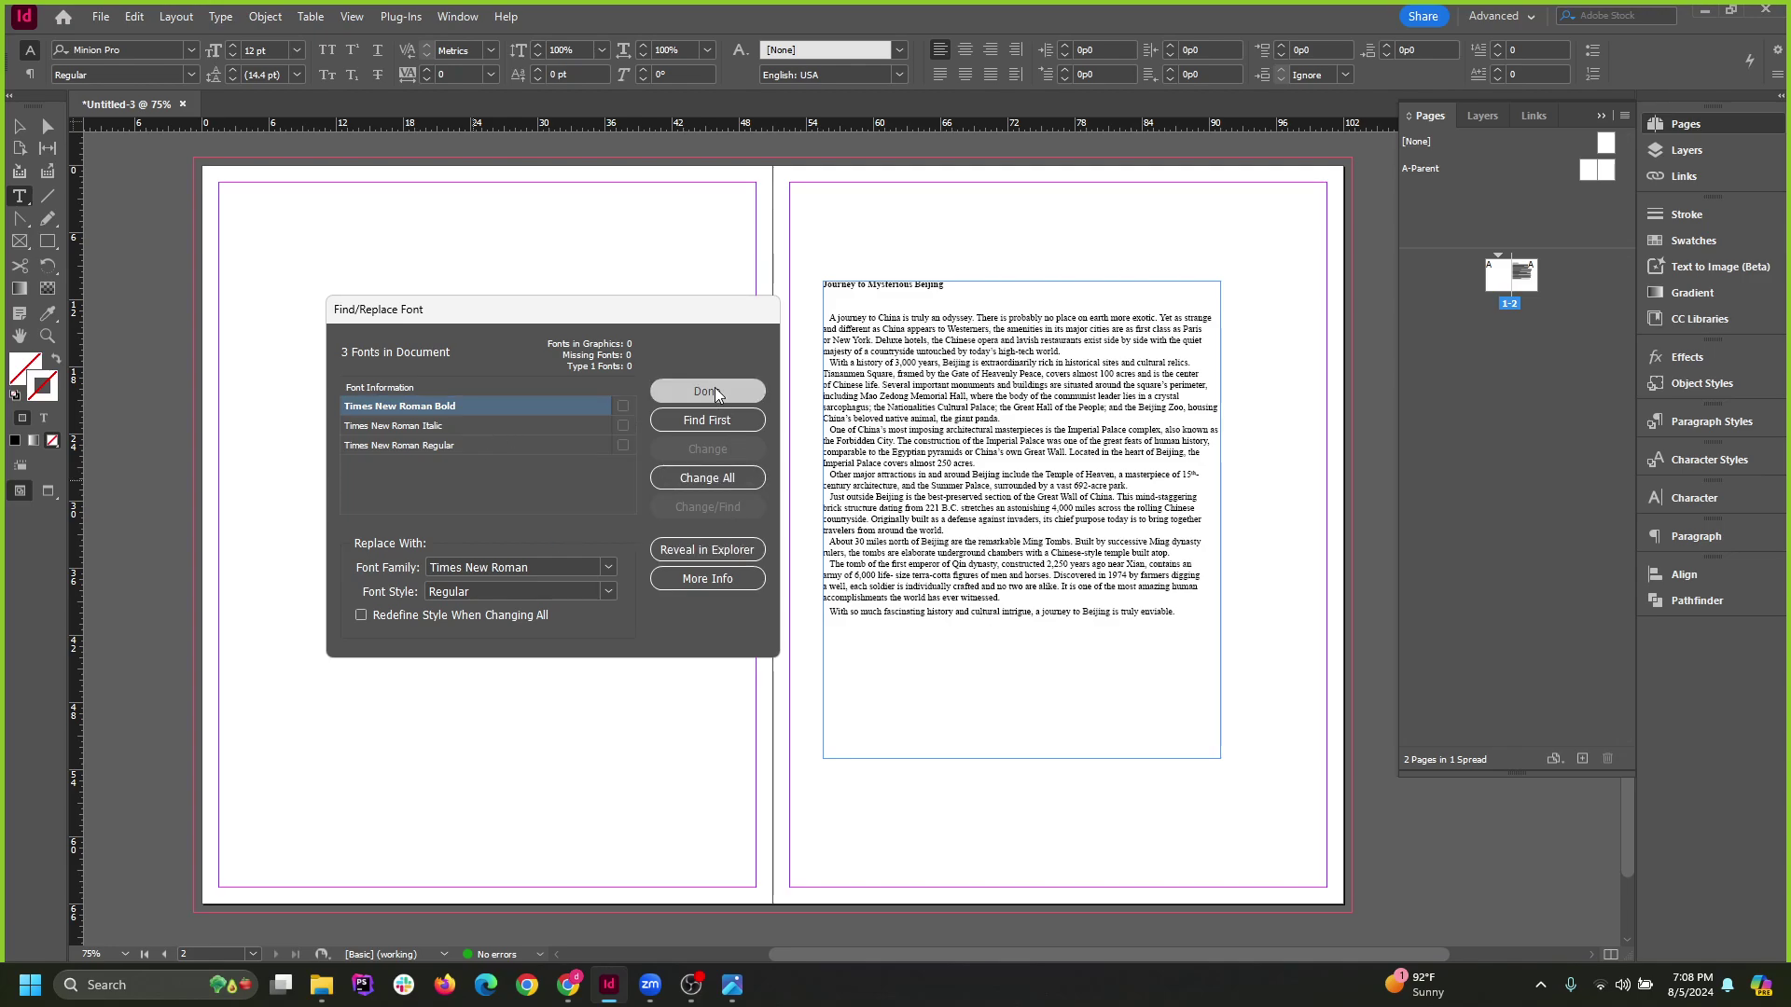
Place the Yangtze River text in a new frame in the upper part of the left page.
{"action": "left_click_drag", "start_coordinate": [292, 330], "coordinate": [574, 605]}
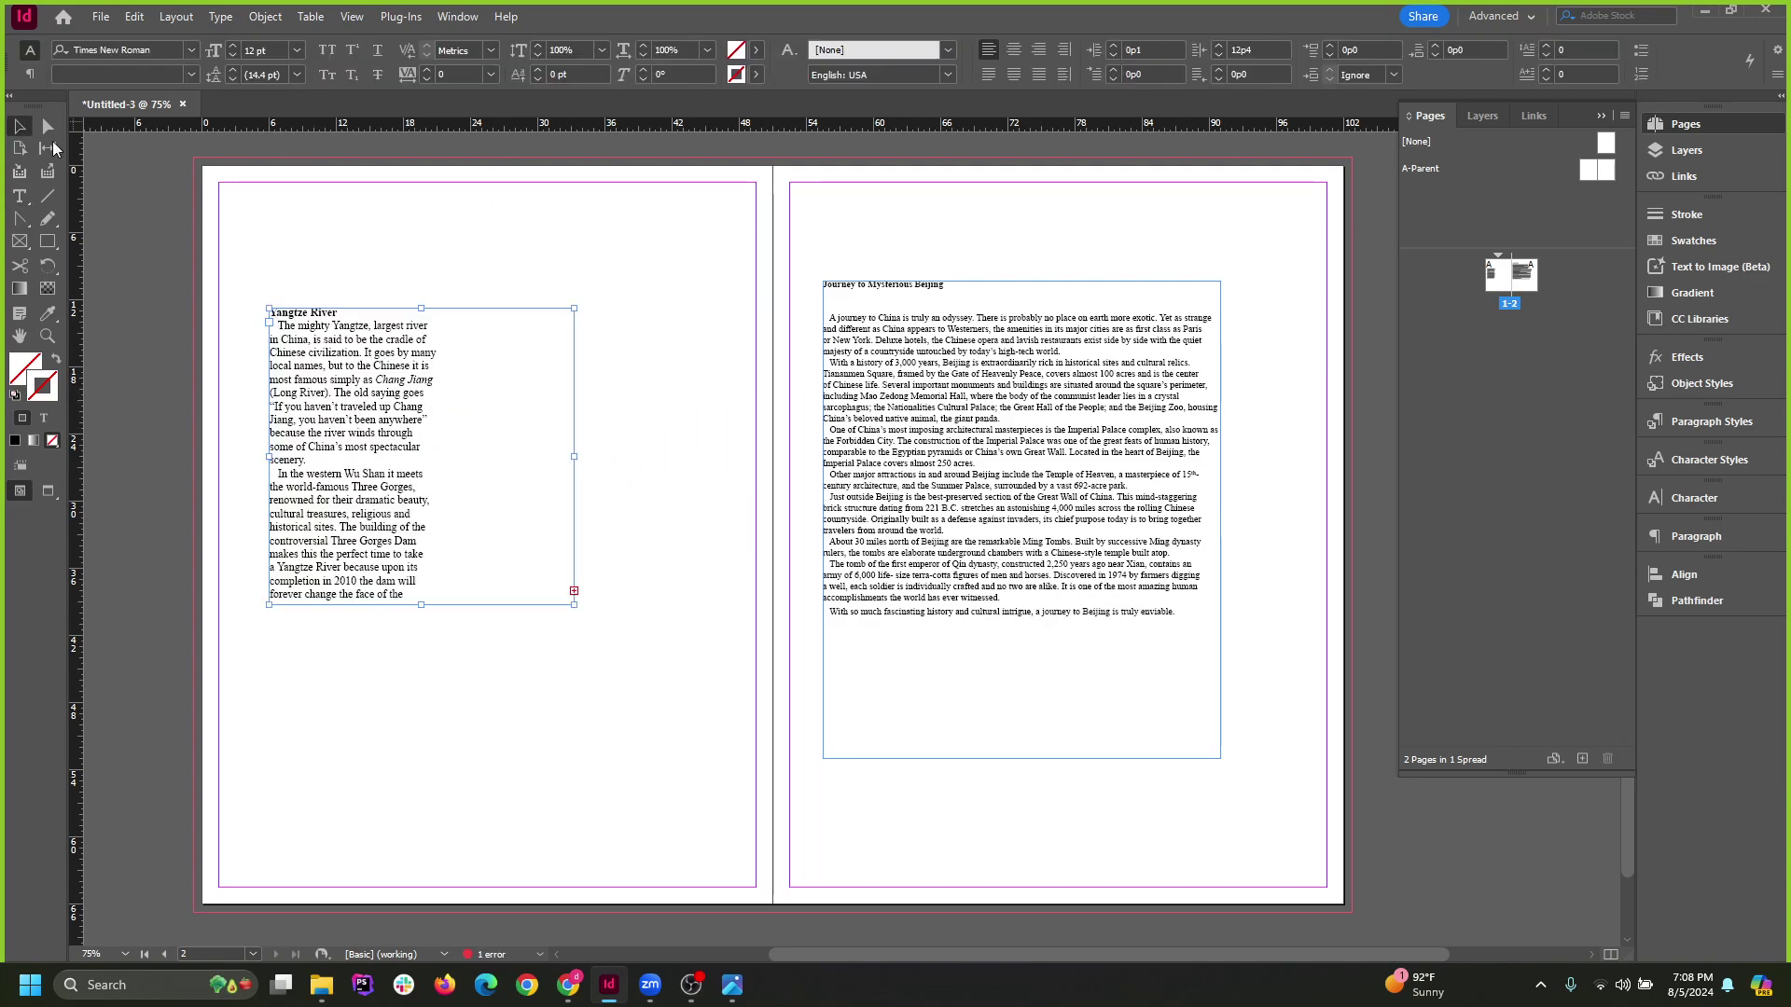
Resize the Yangtze River text frame to about 30p5 wide and reposition it nearer the middle of the left page.
{"action": "key", "text": "Escape"}
{"action": "left_click_drag", "start_coordinate": [573, 605], "coordinate": [576, 608]}
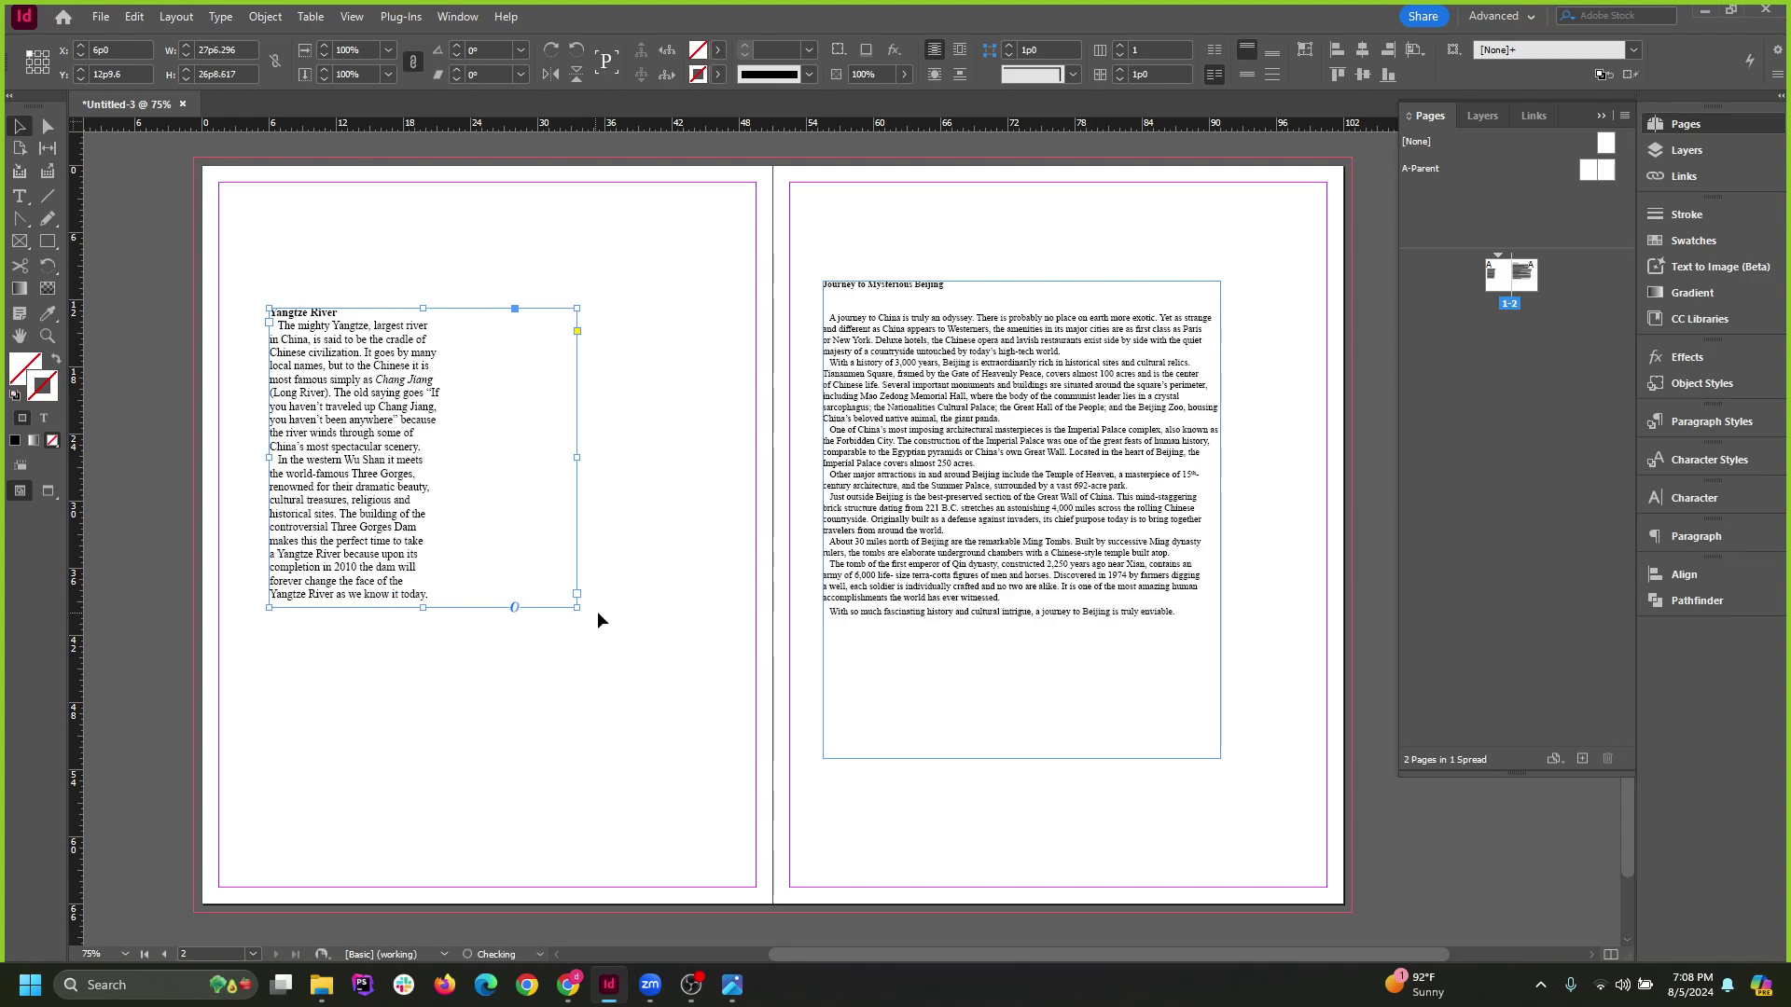
{"action": "left_click_drag", "start_coordinate": [574, 458], "coordinate": [470, 459]}
{"action": "left_click_drag", "start_coordinate": [351, 424], "coordinate": [486, 463]}
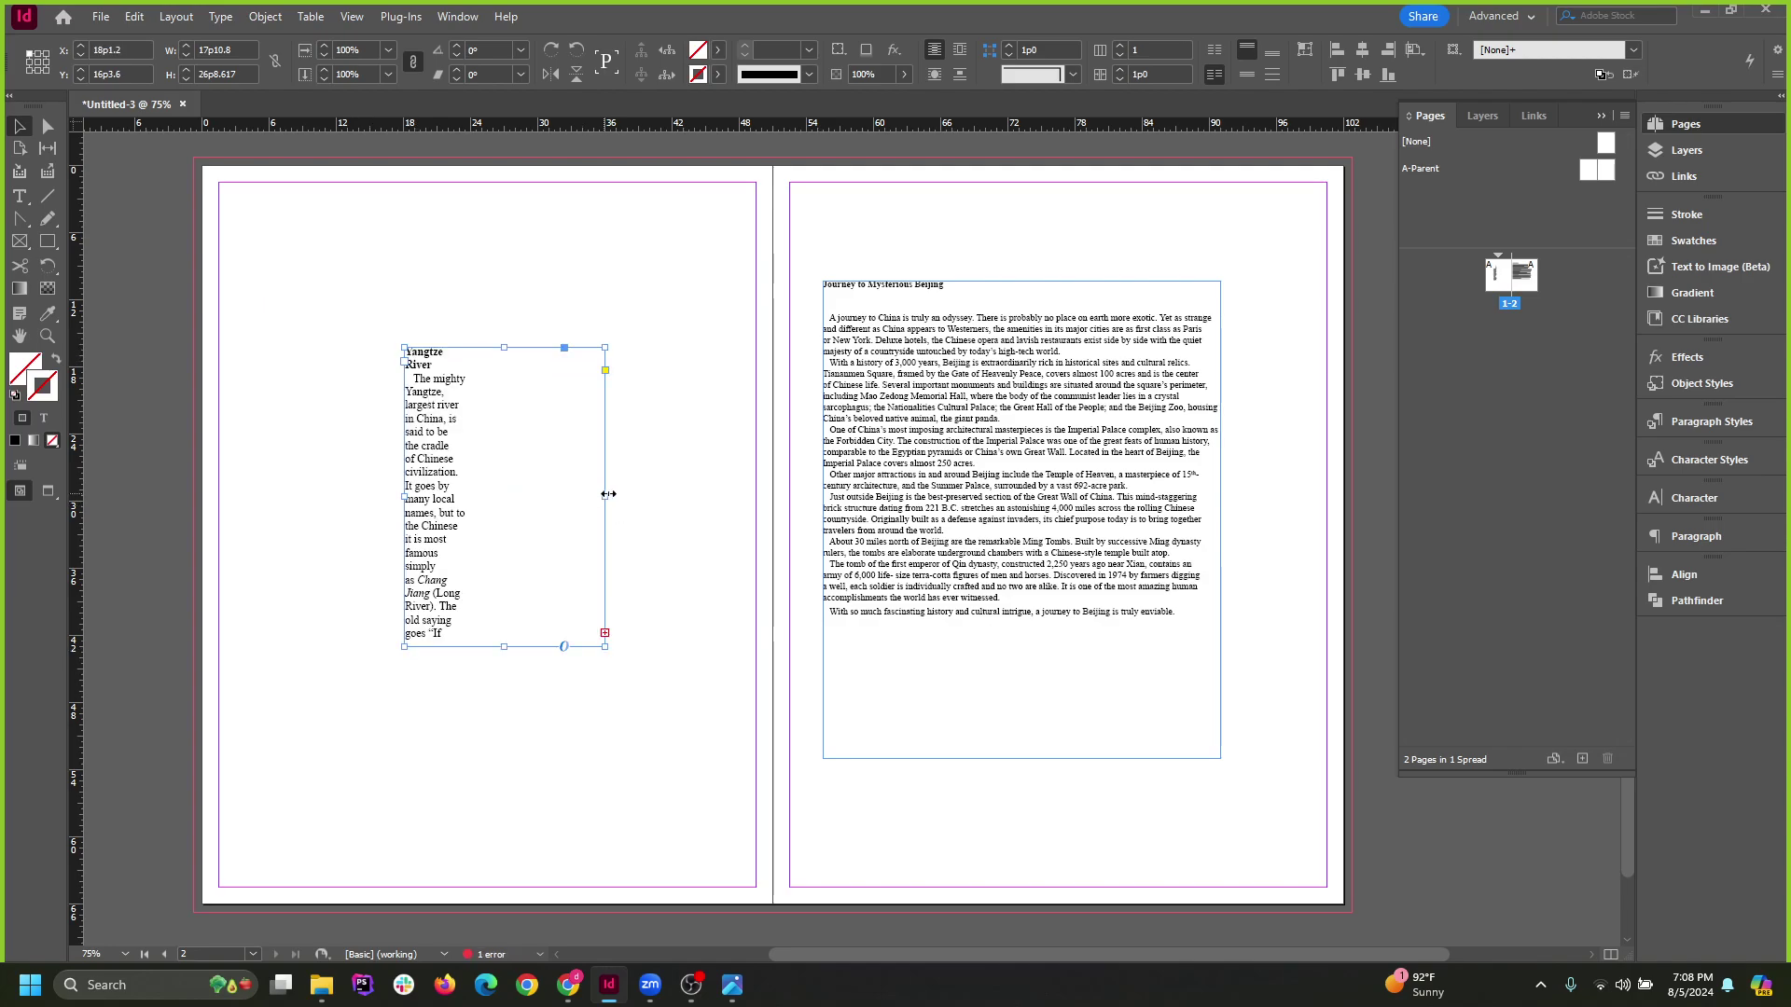
{"action": "left_click_drag", "start_coordinate": [605, 494], "coordinate": [651, 480]}
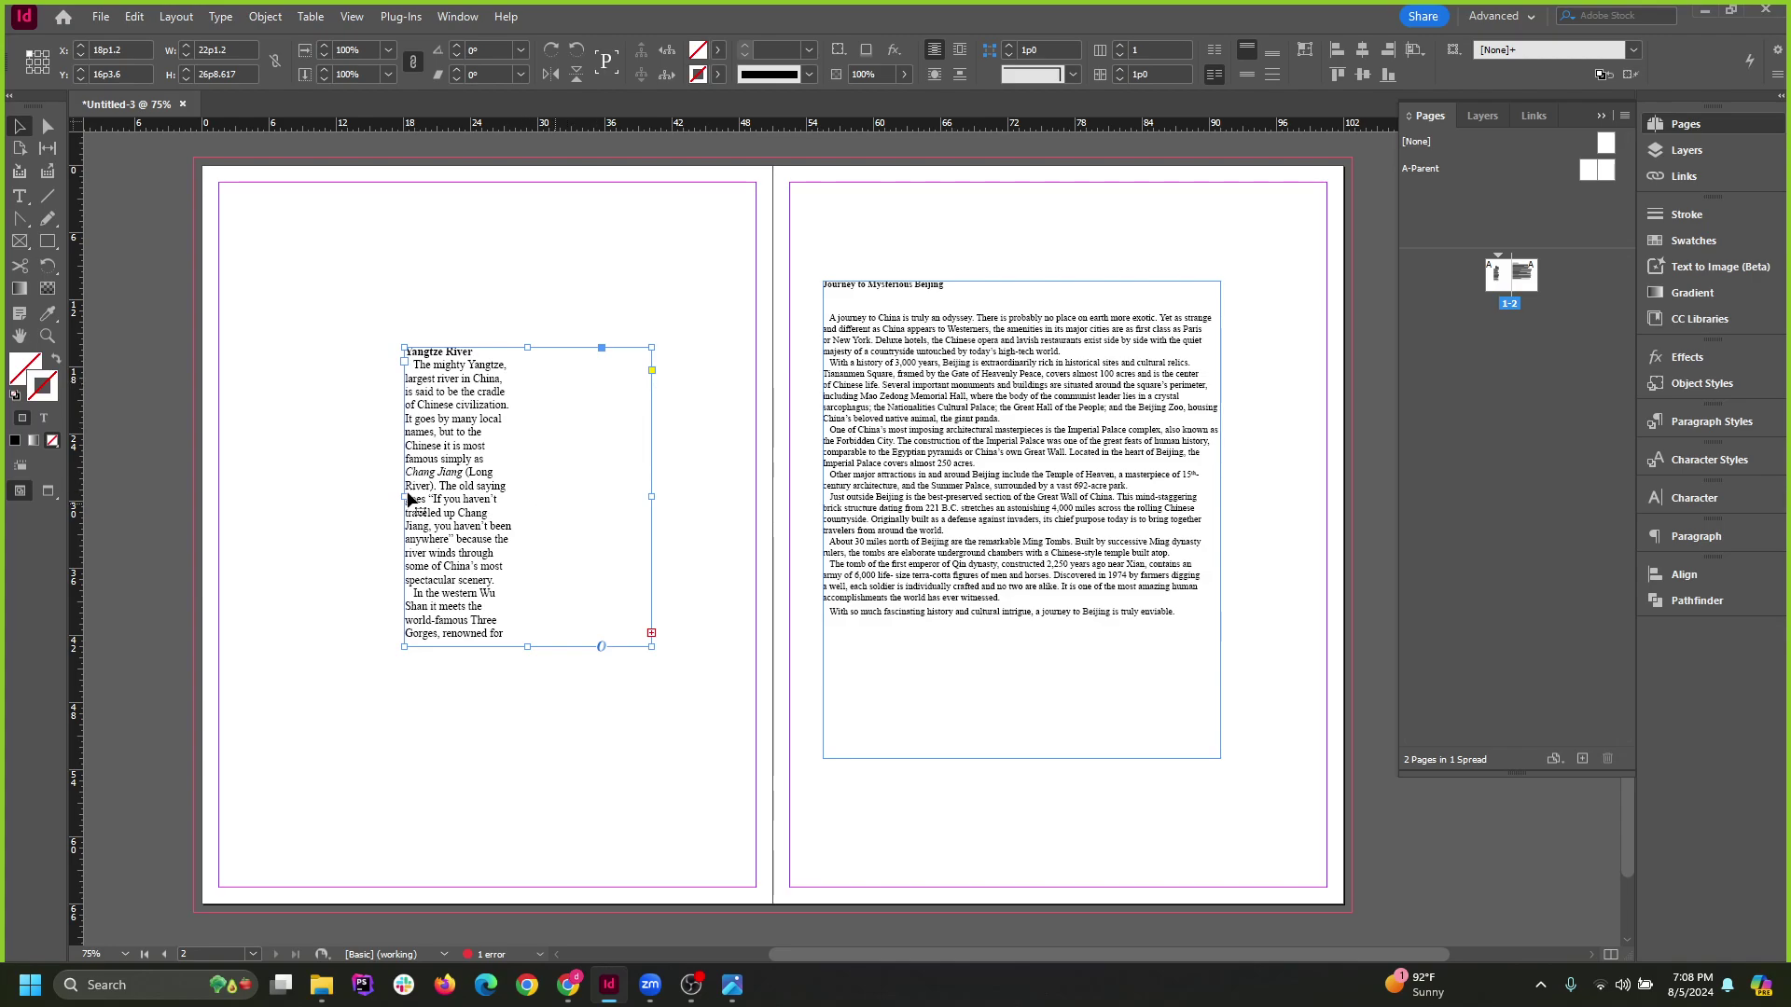
{"action": "left_click_drag", "start_coordinate": [401, 509], "coordinate": [310, 503]}
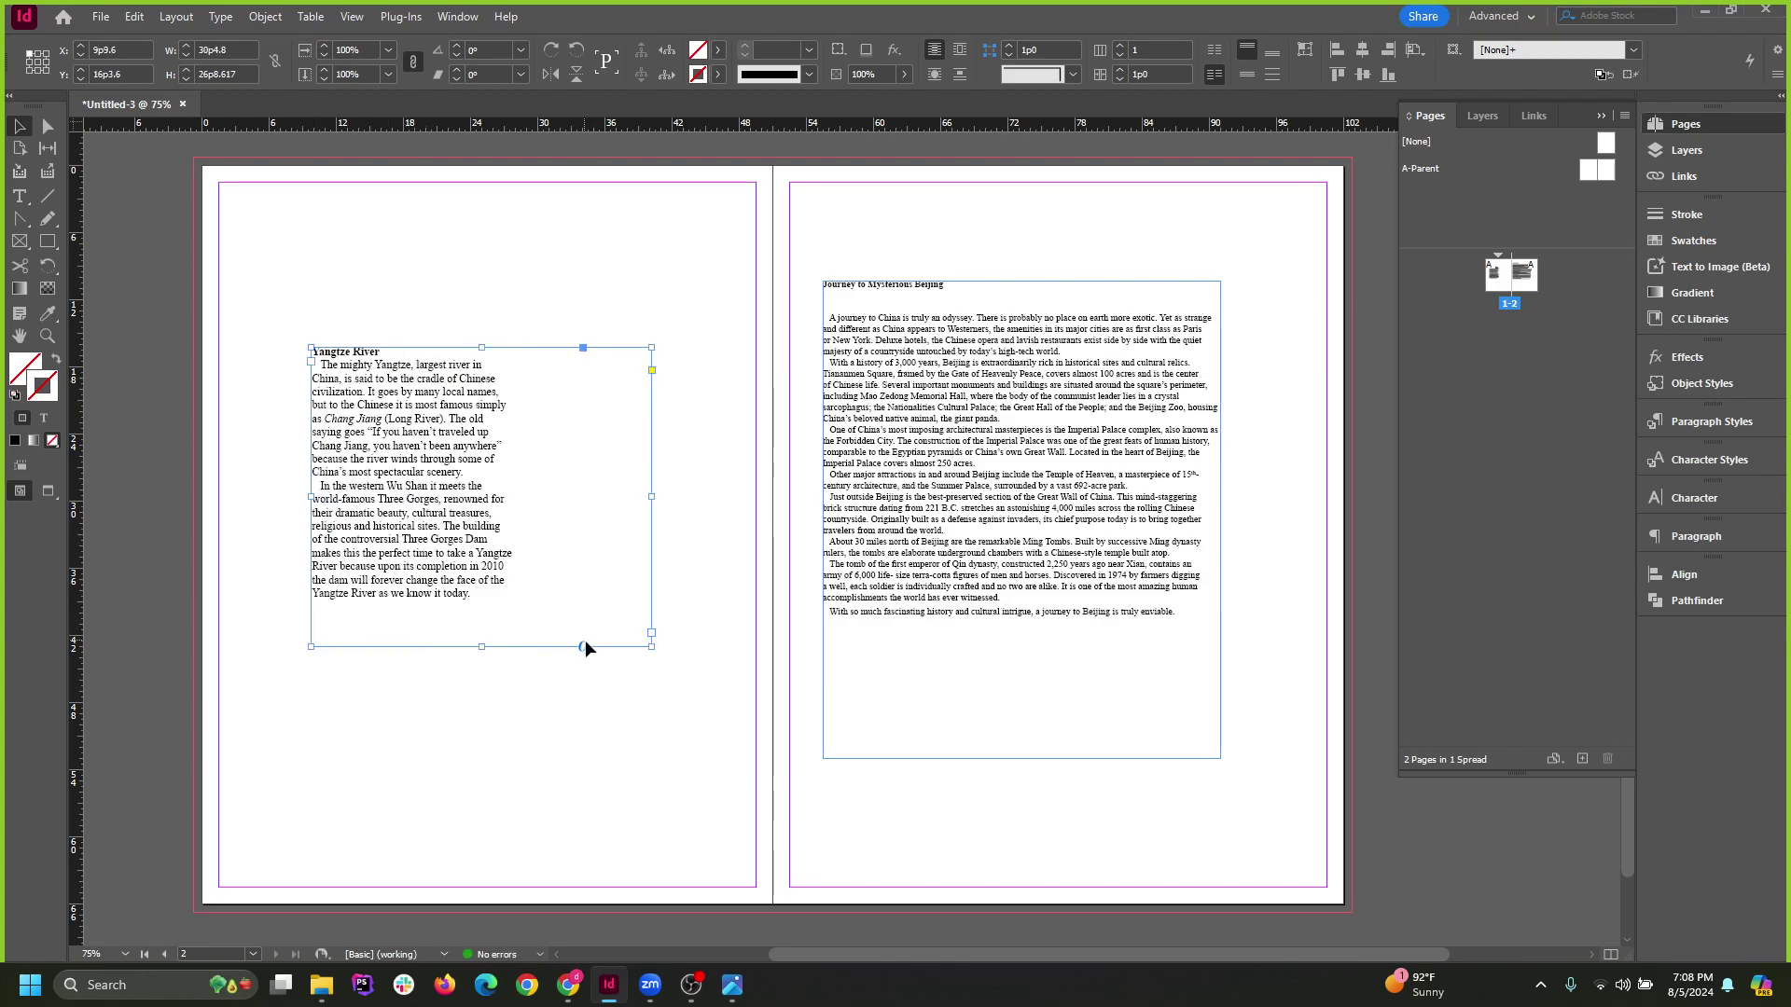
Try narrowing the Yangtze River frame to about 25p7 and splitting its text into two columns.
{"action": "double_click", "coordinate": [503, 457]}
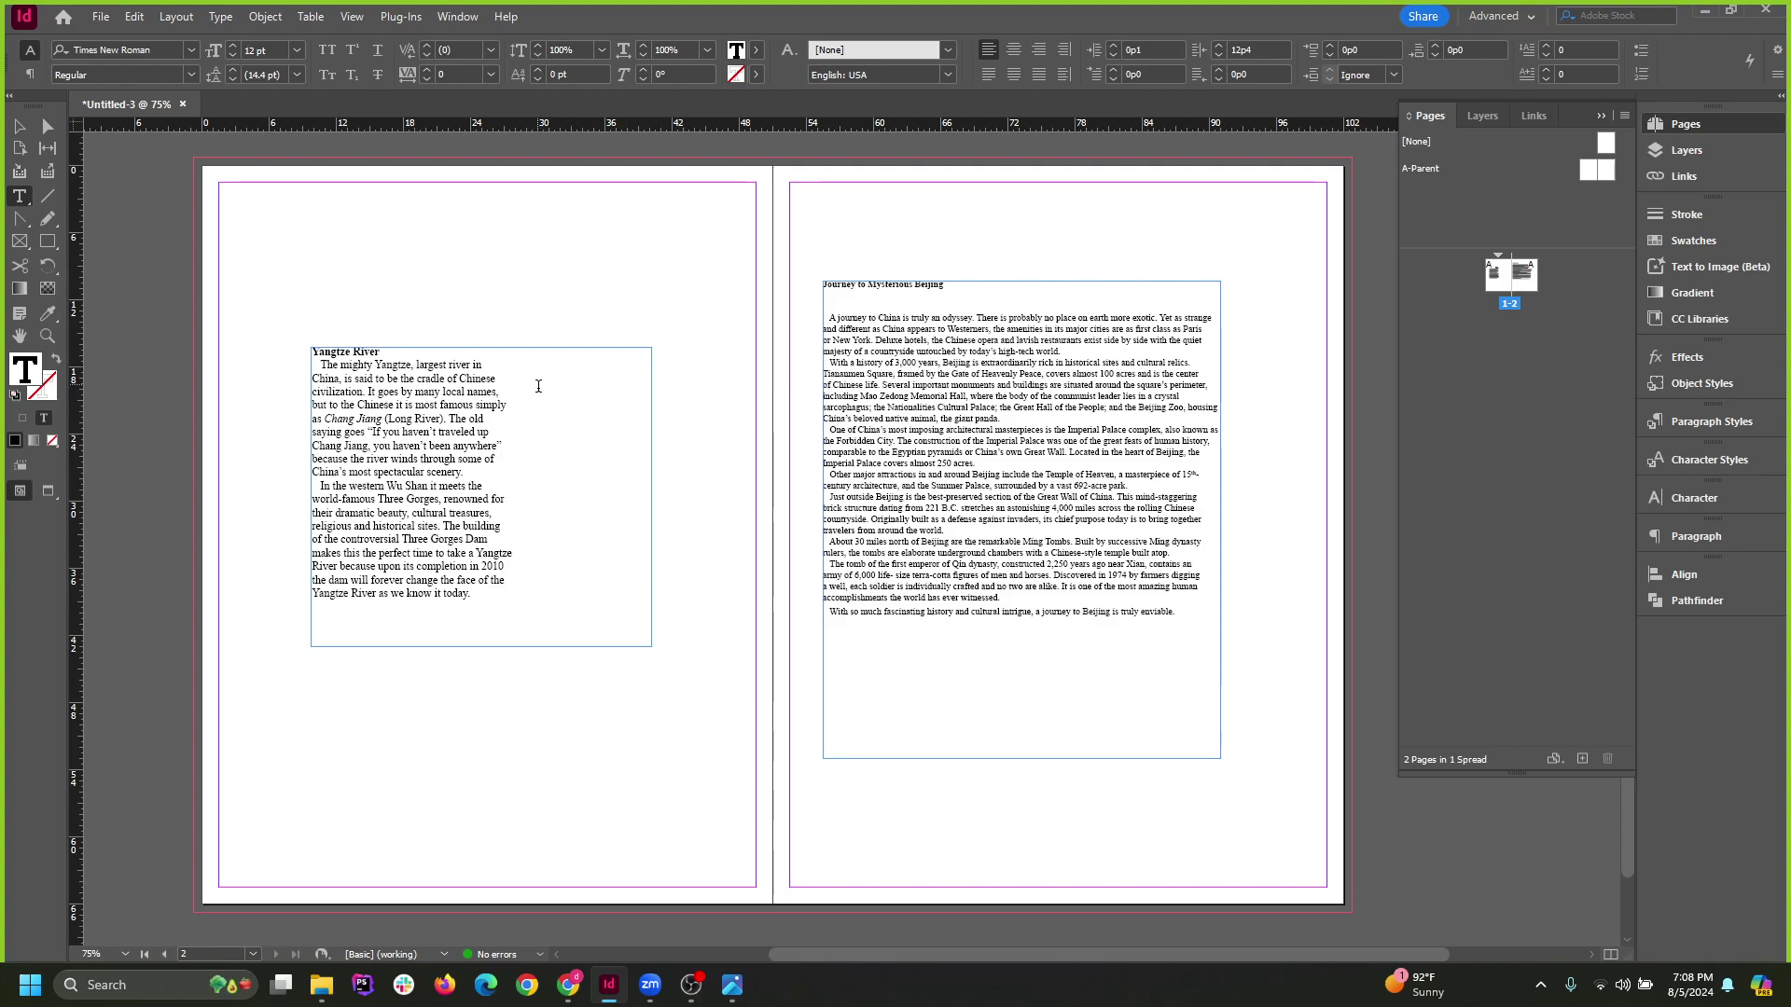
{"action": "key", "text": "Escape"}
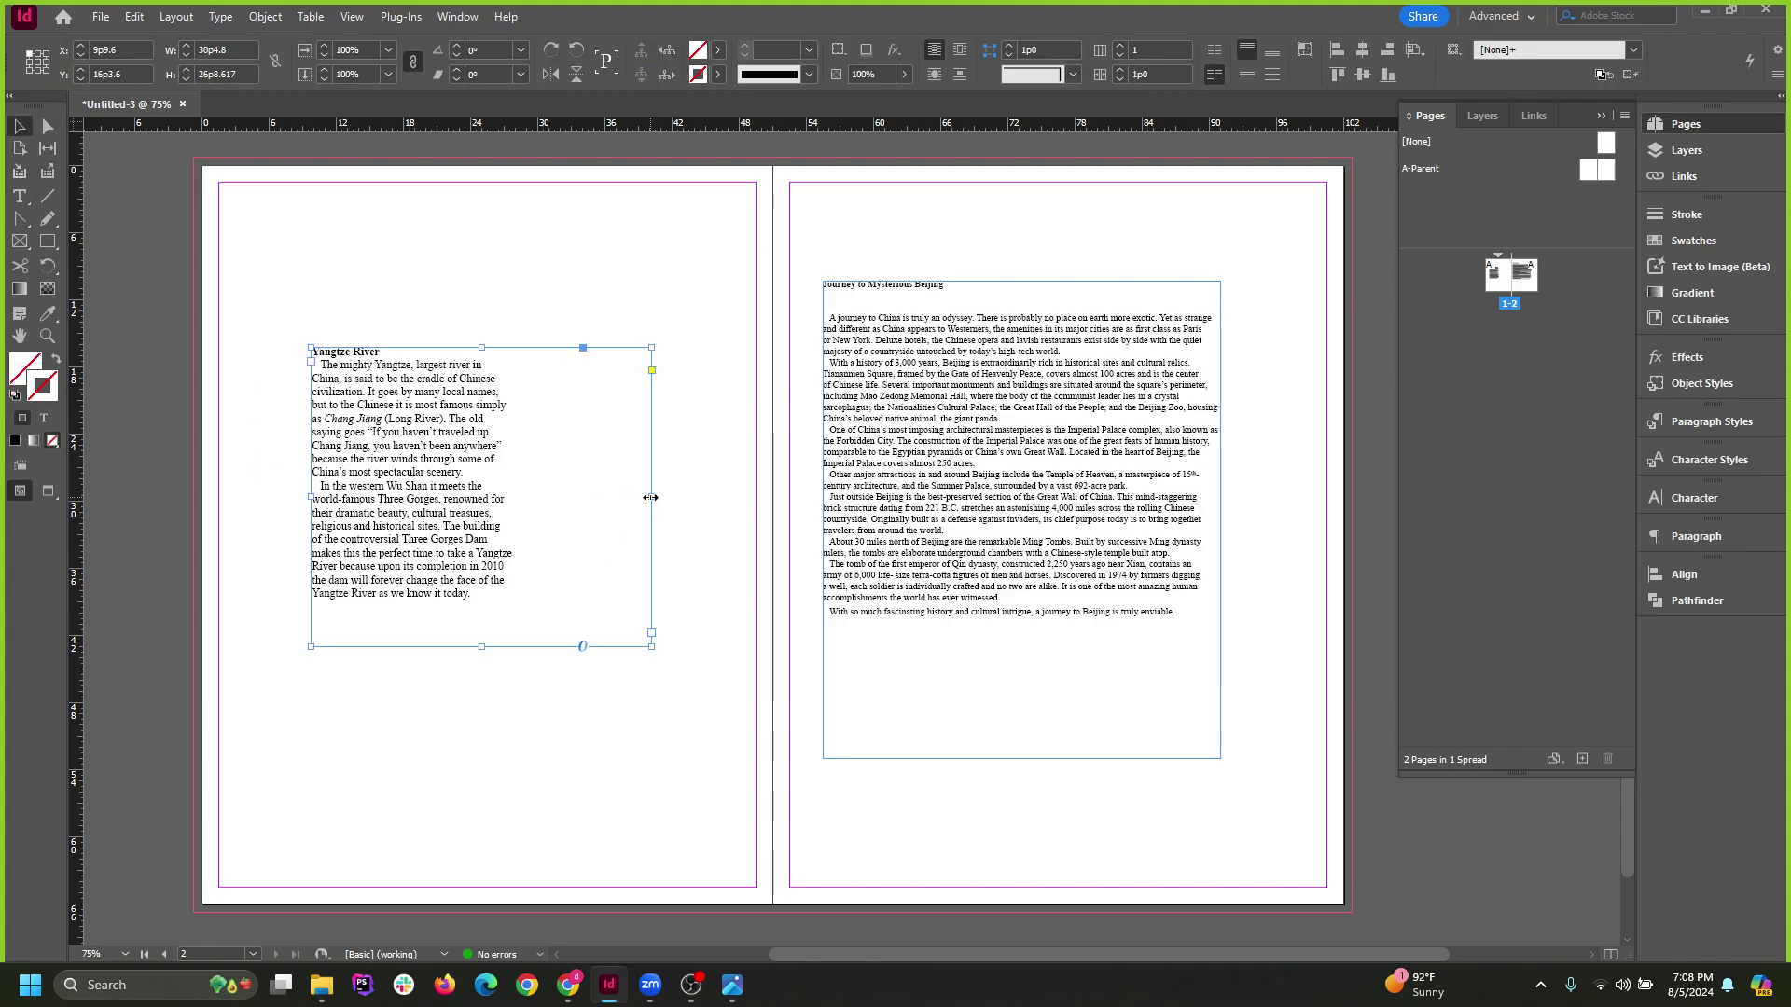
{"action": "left_click_drag", "start_coordinate": [650, 497], "coordinate": [597, 497]}
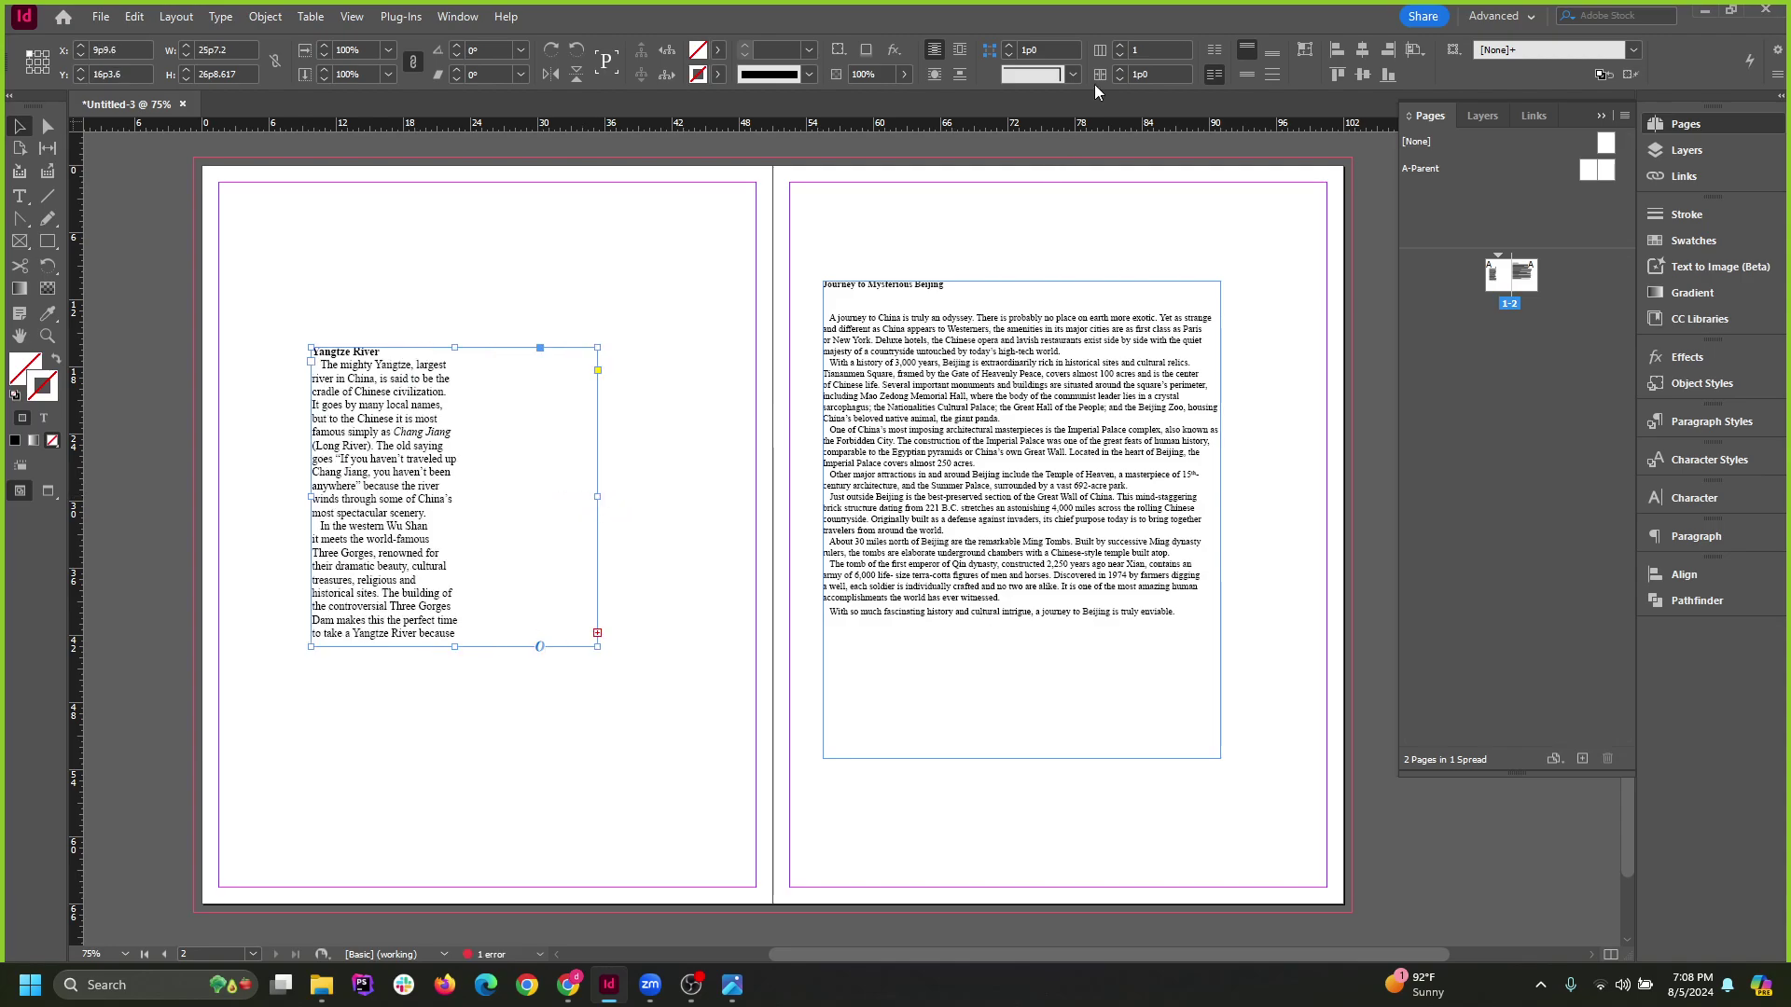
{"action": "left_click", "coordinate": [1121, 46]}
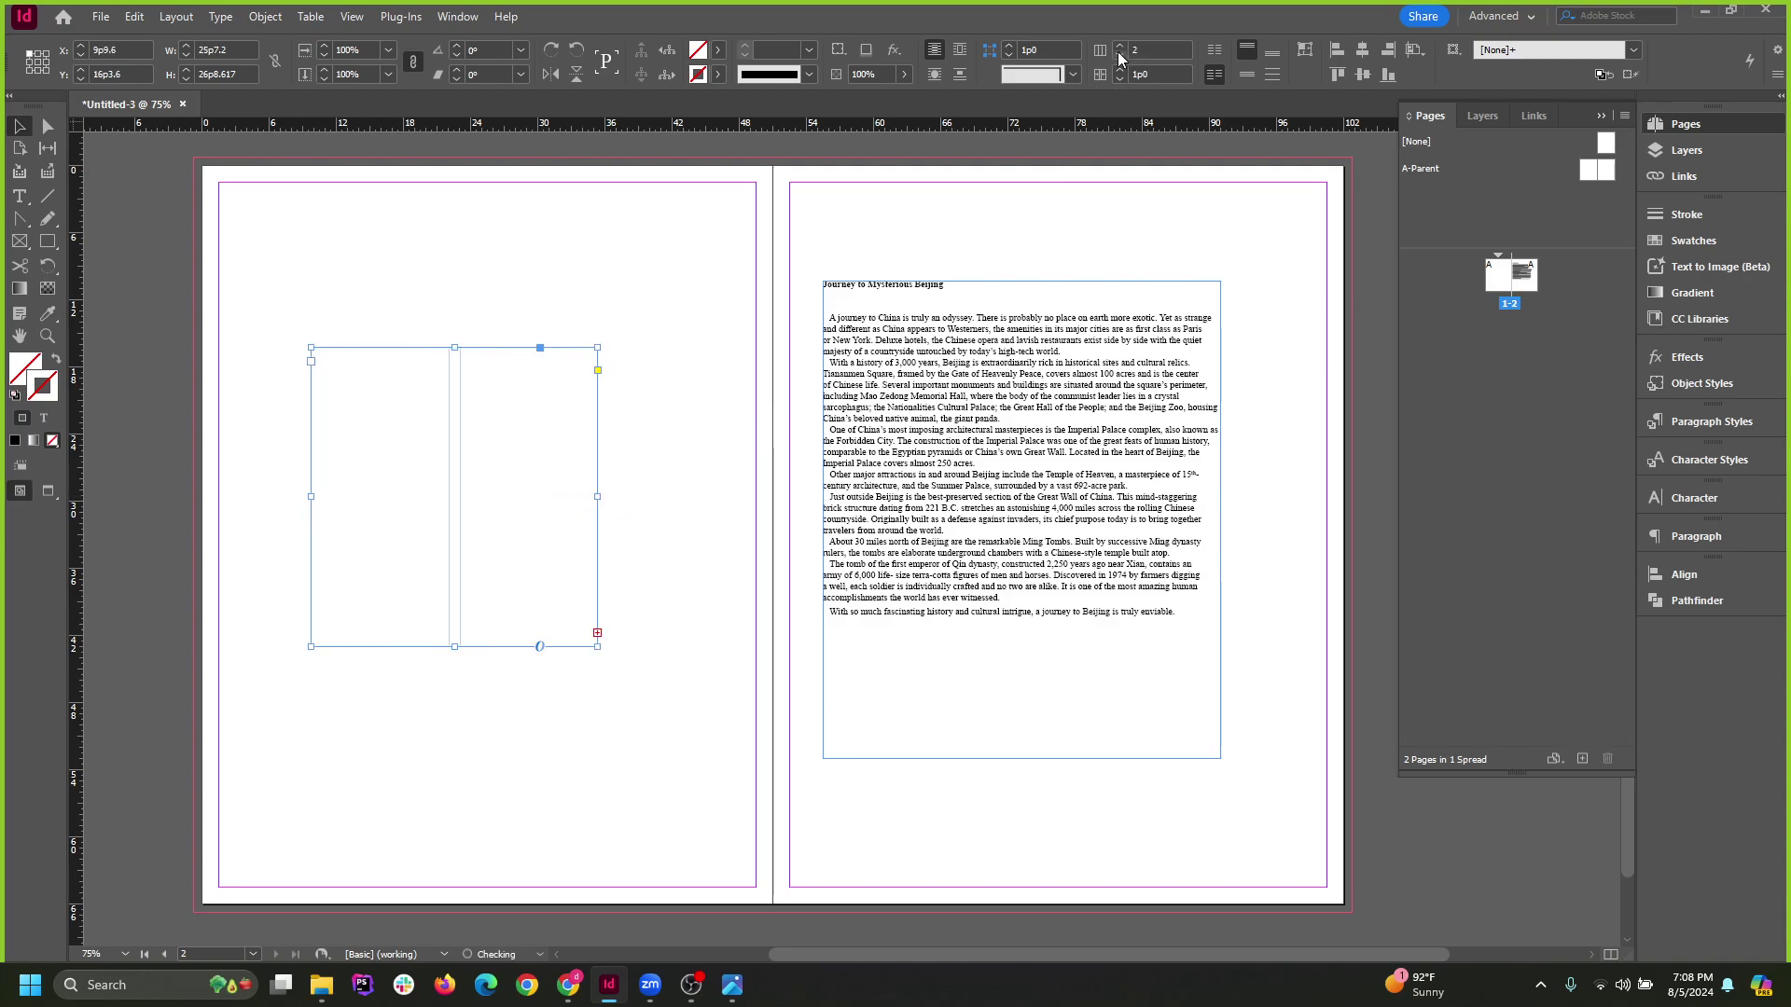
{"action": "left_click", "coordinate": [1118, 55]}
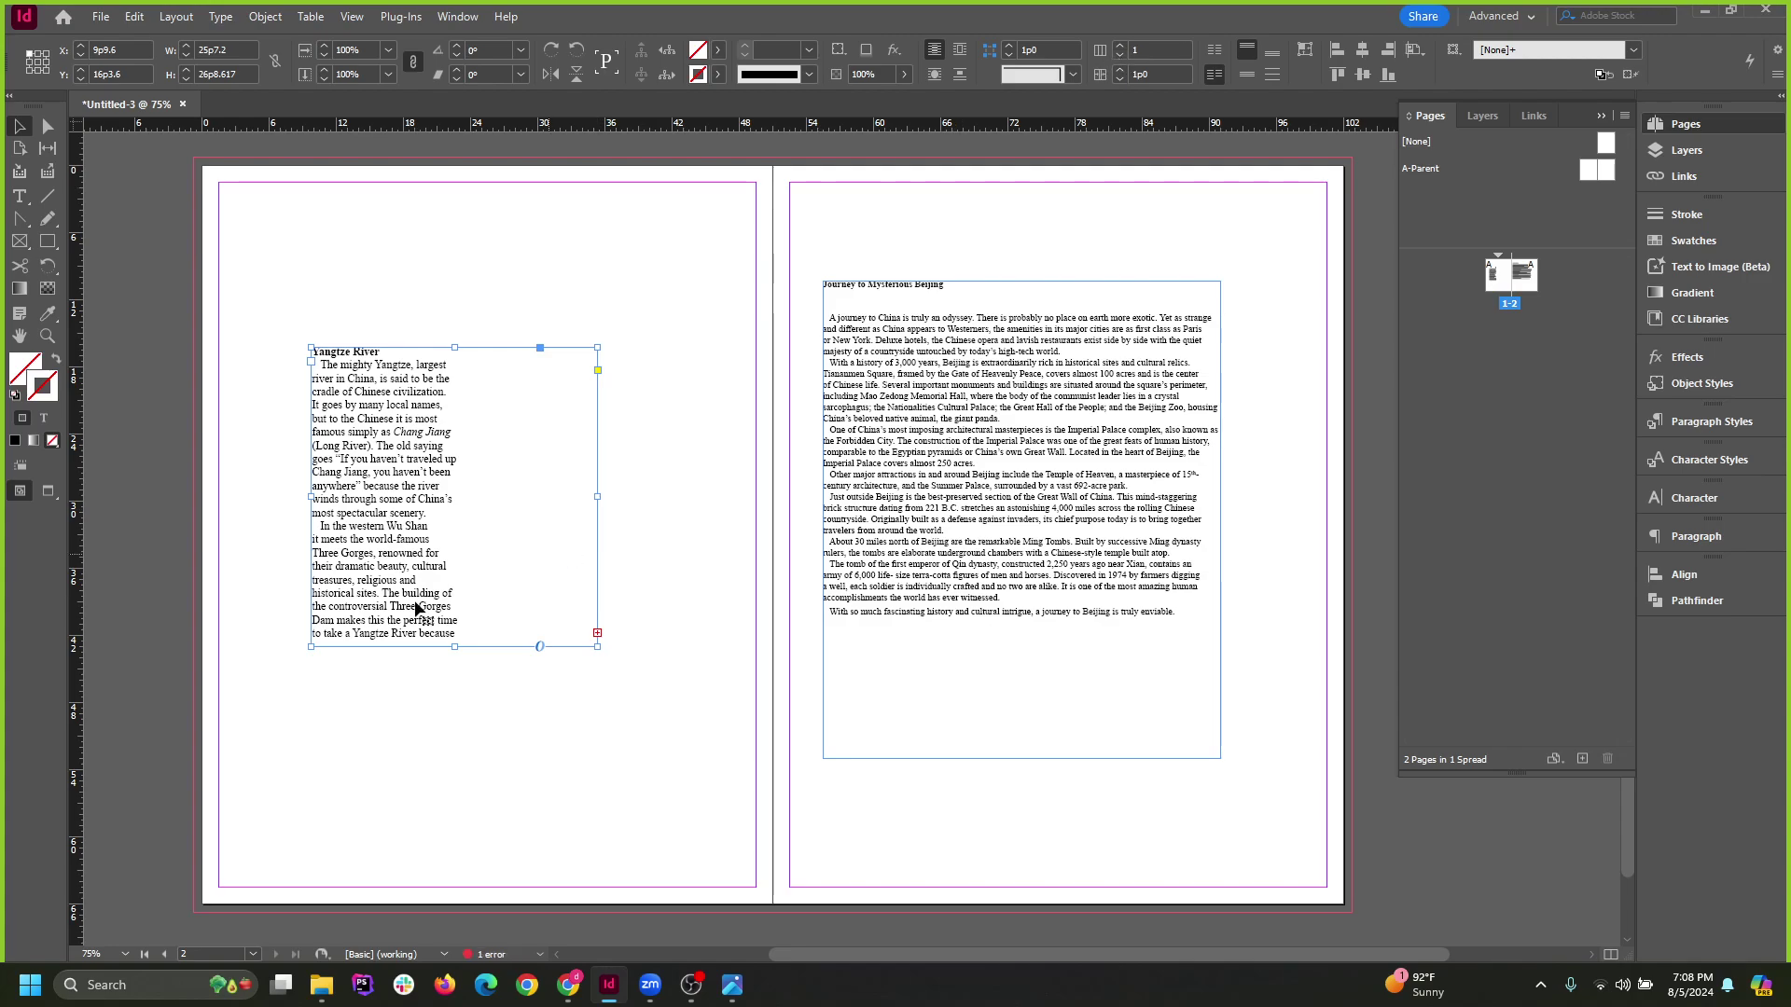
Open the Text Frame Options for the Yangtze River frame and try a column width of 25p7 with the preview on.
{"action": "right_click", "coordinate": [450, 404]}
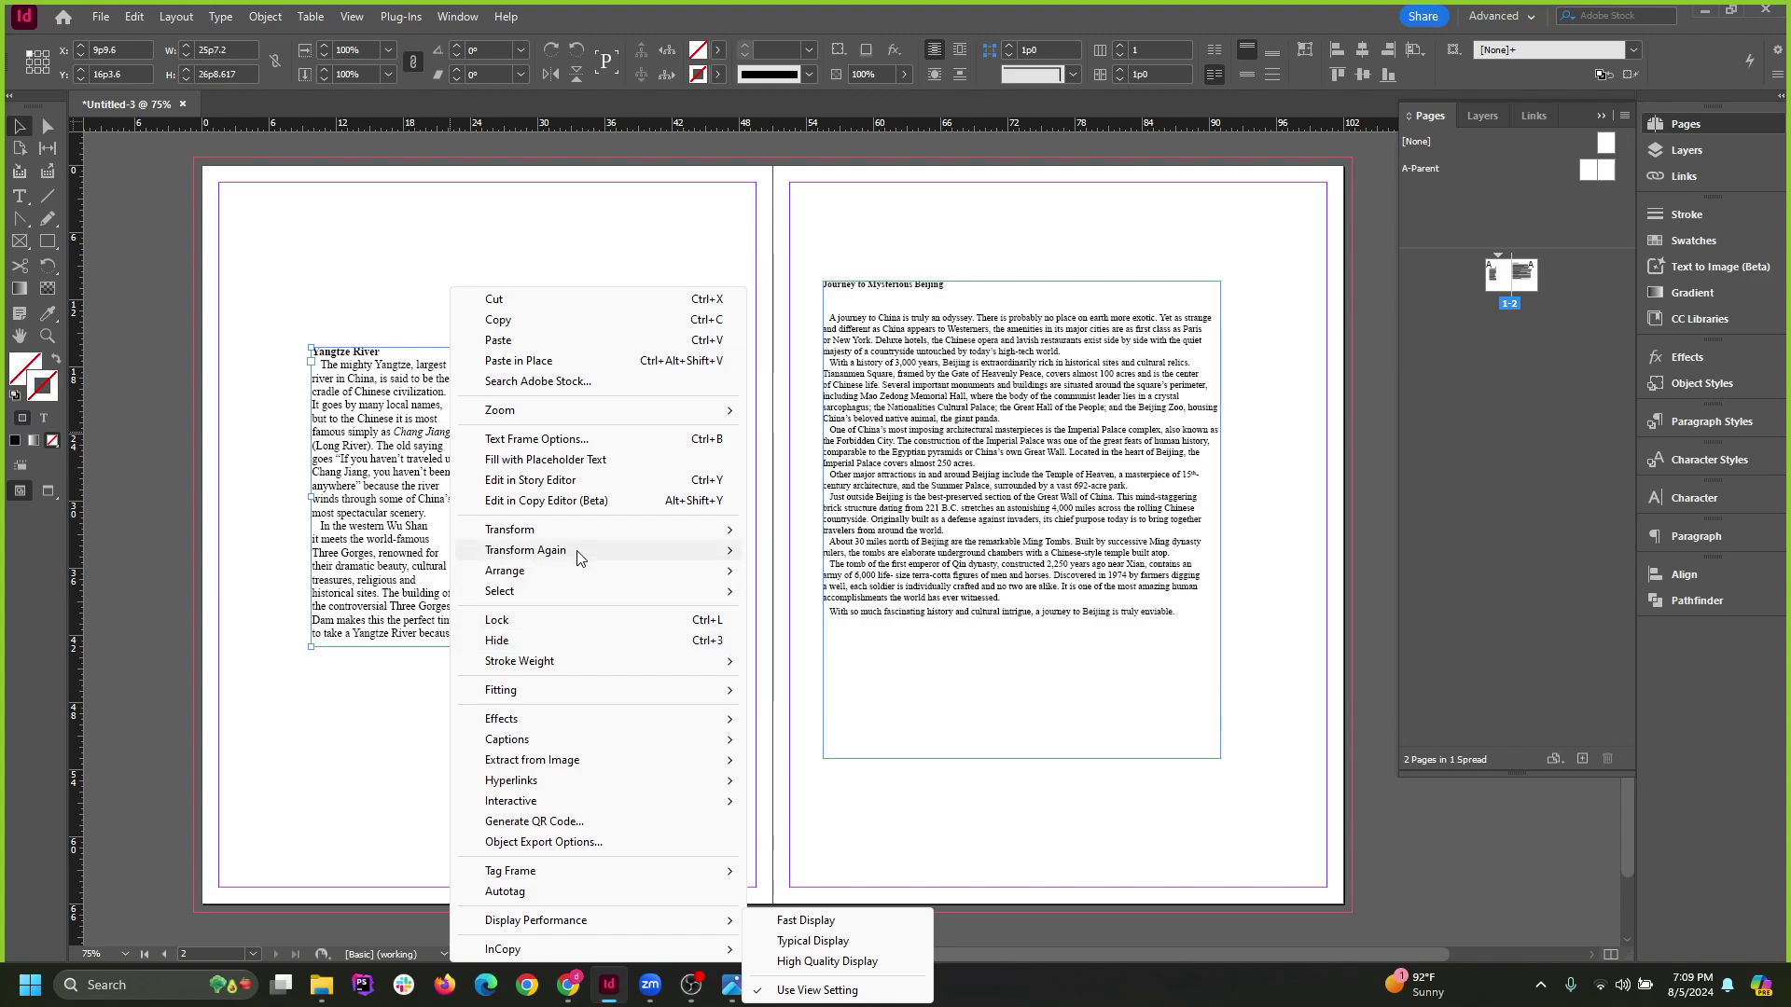
{"action": "mouse_move", "coordinate": [574, 530]}
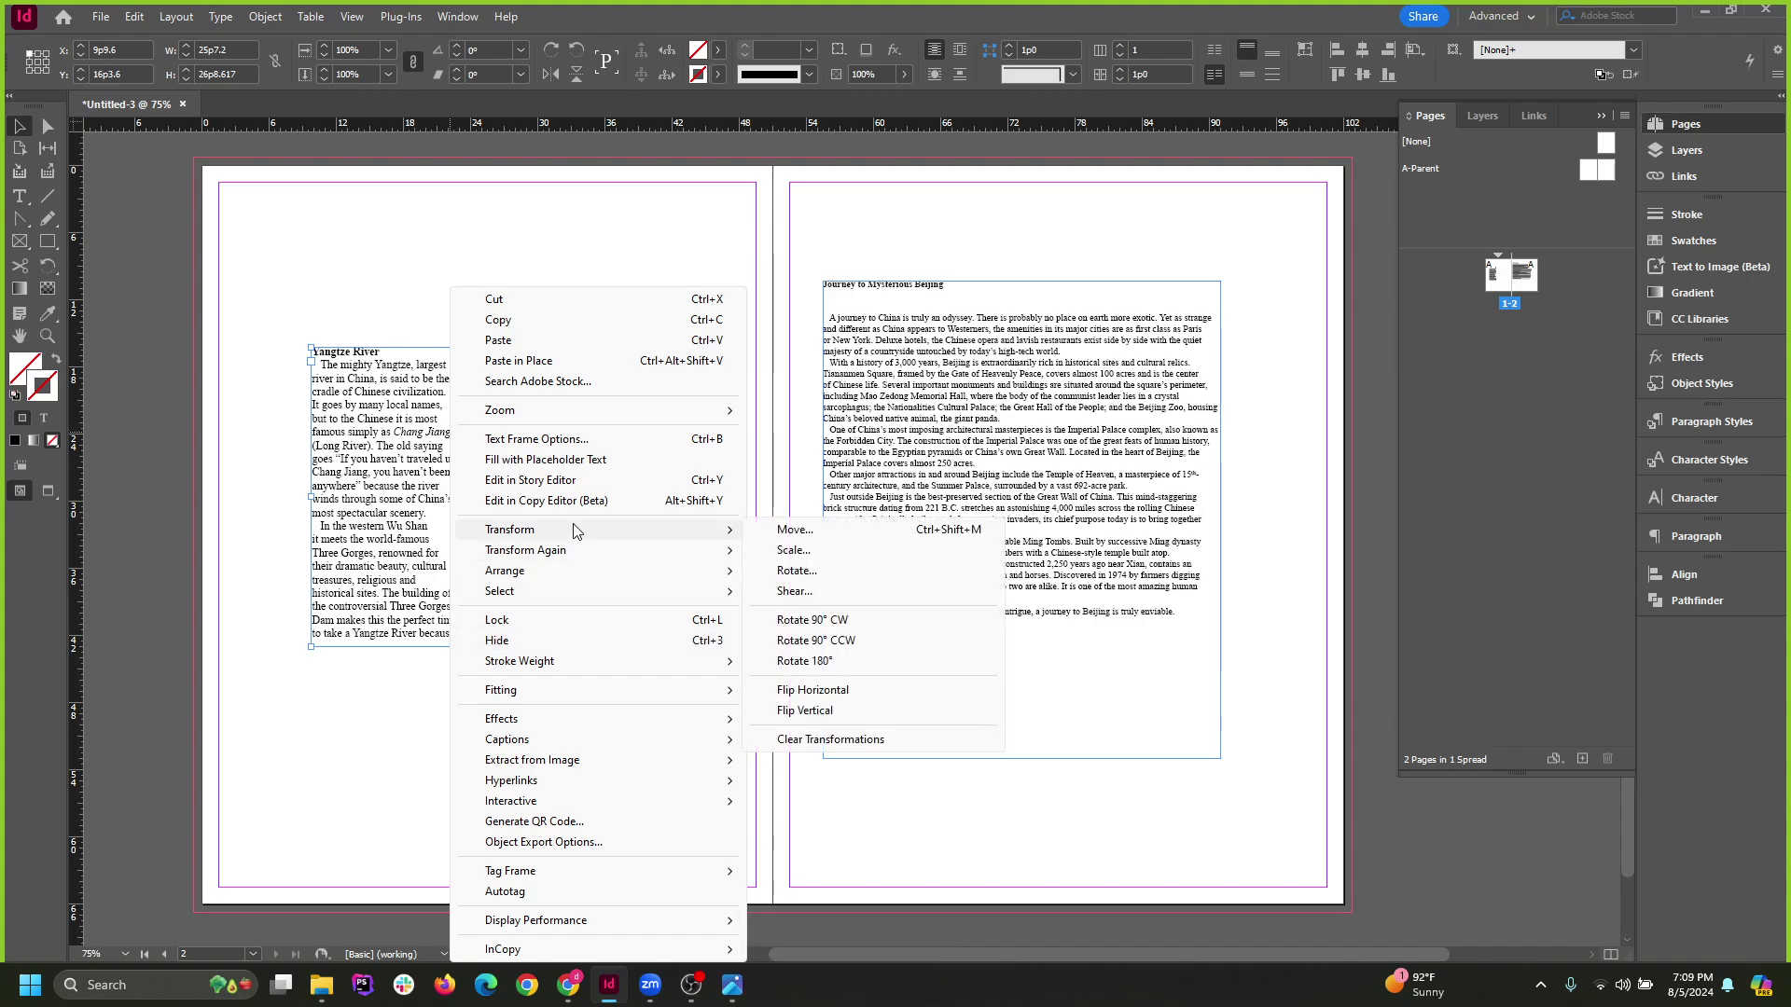
{"action": "left_click", "coordinate": [265, 17]}
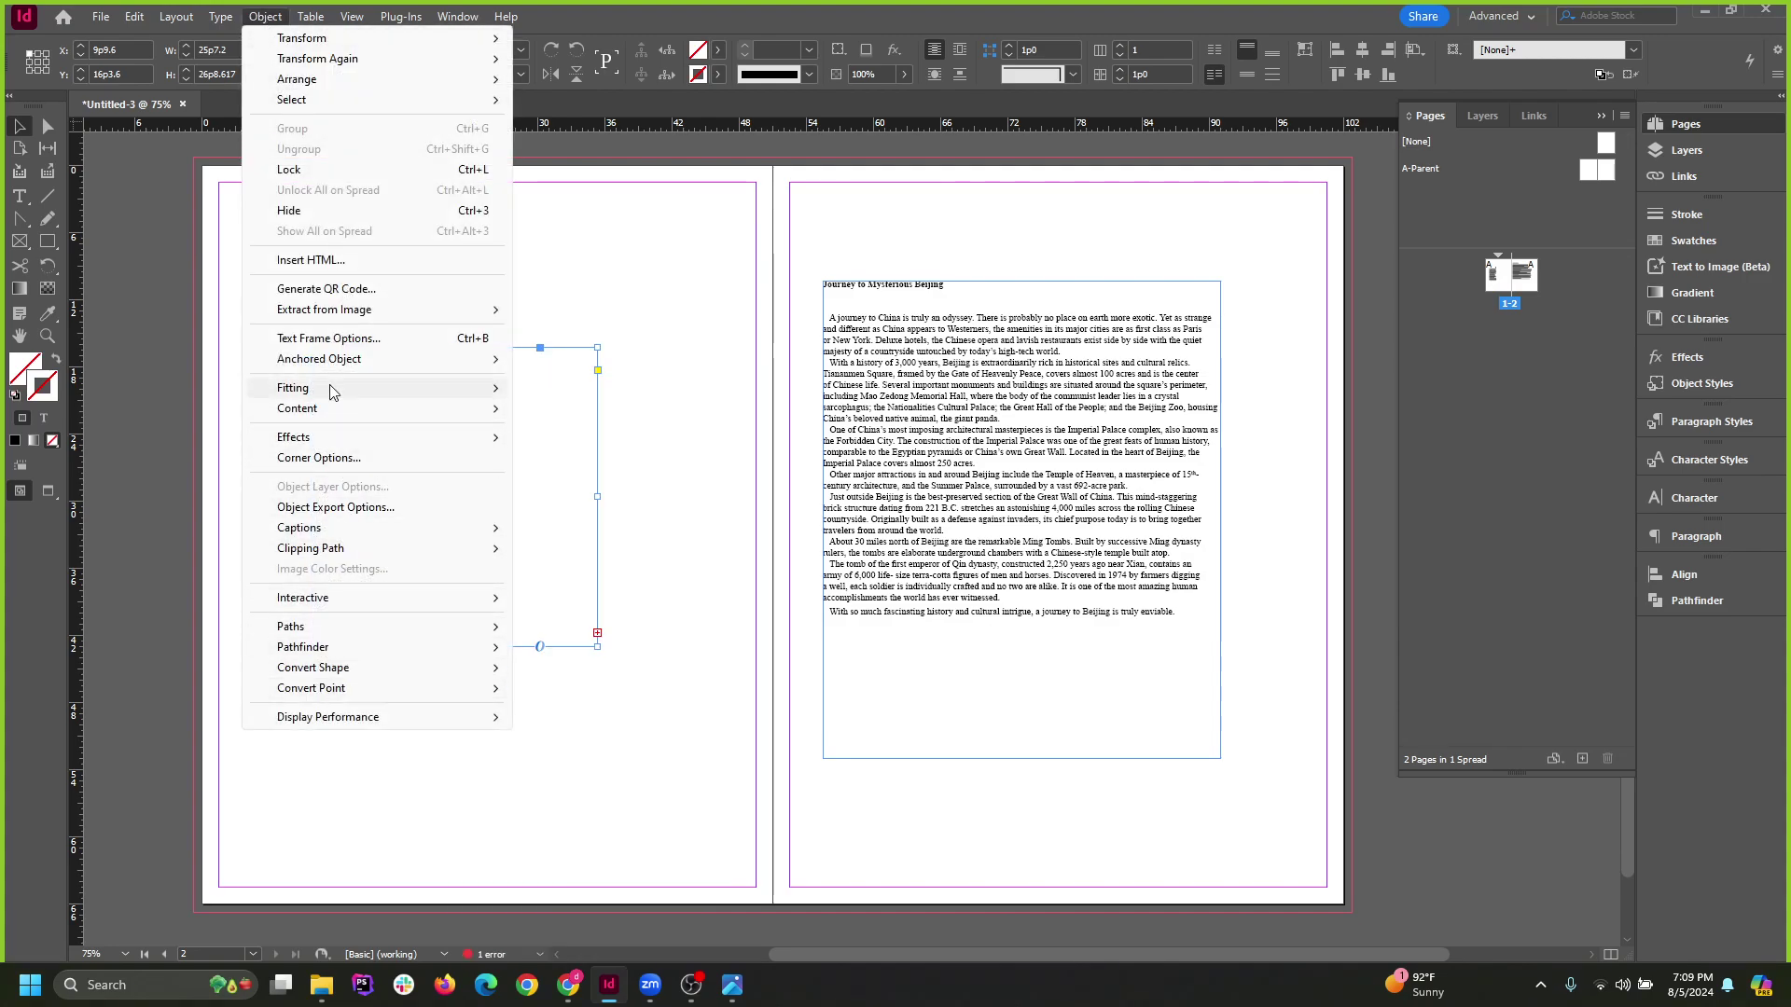
{"action": "left_click", "coordinate": [328, 339]}
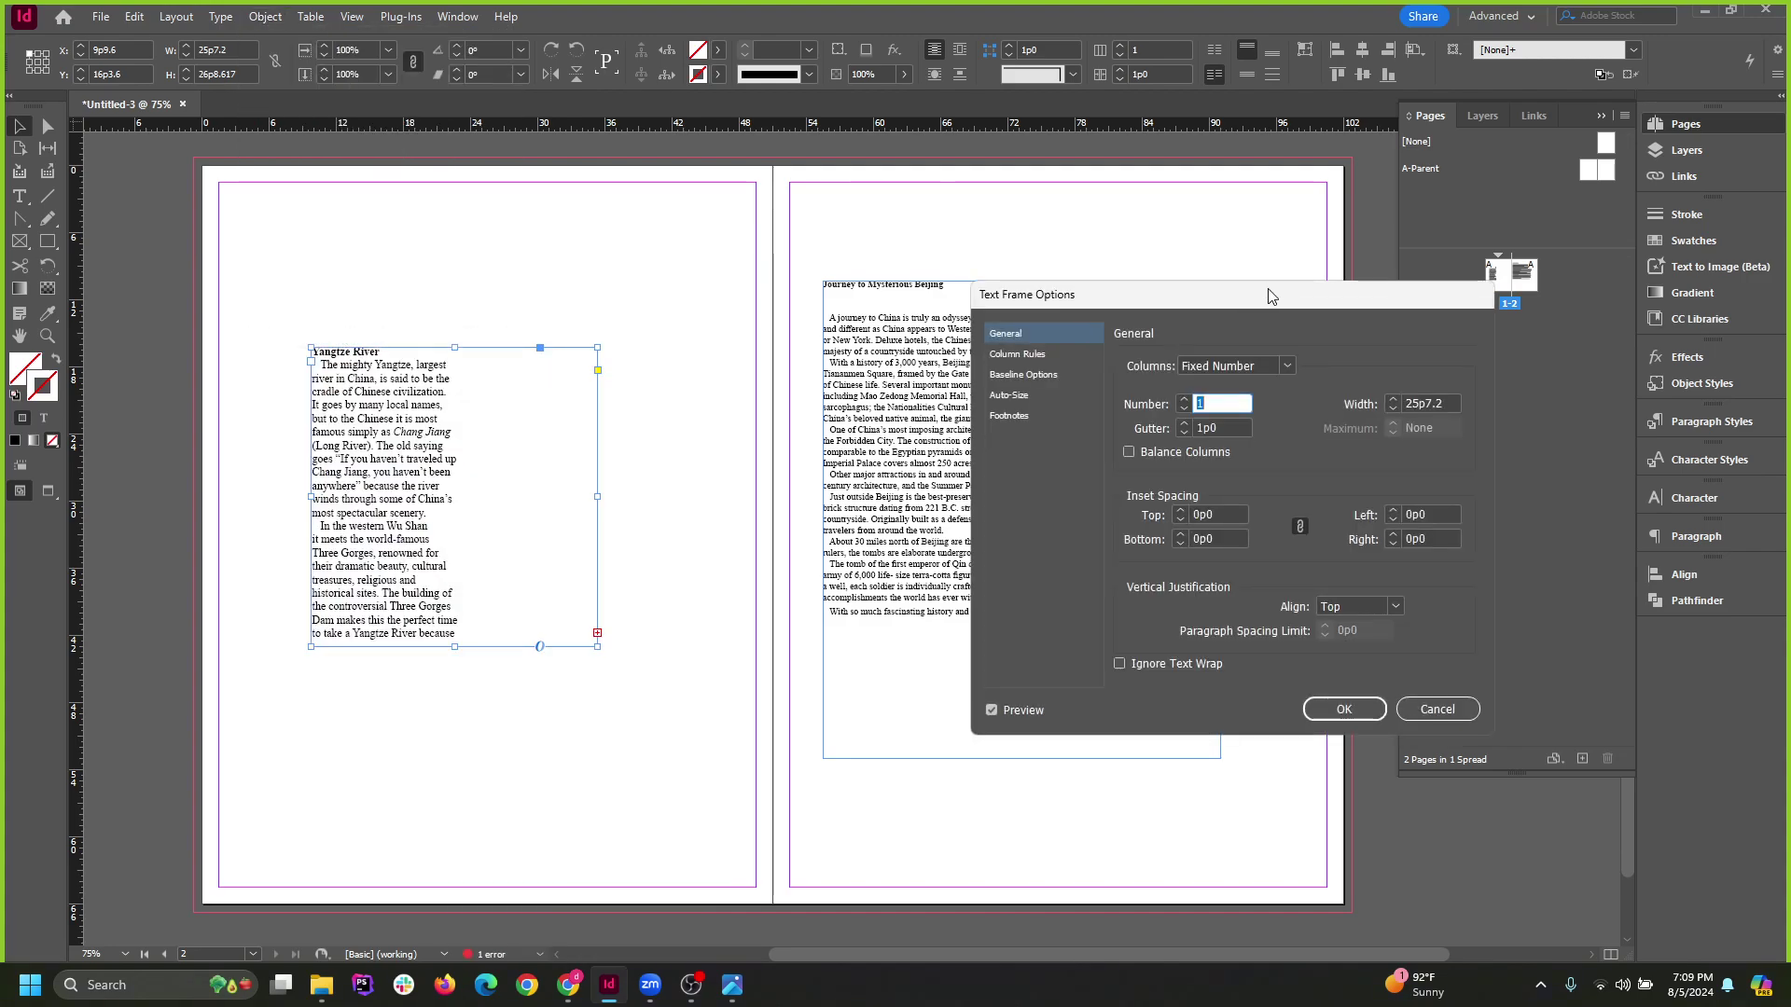
{"action": "left_click_drag", "start_coordinate": [1267, 288], "coordinate": [976, 314]}
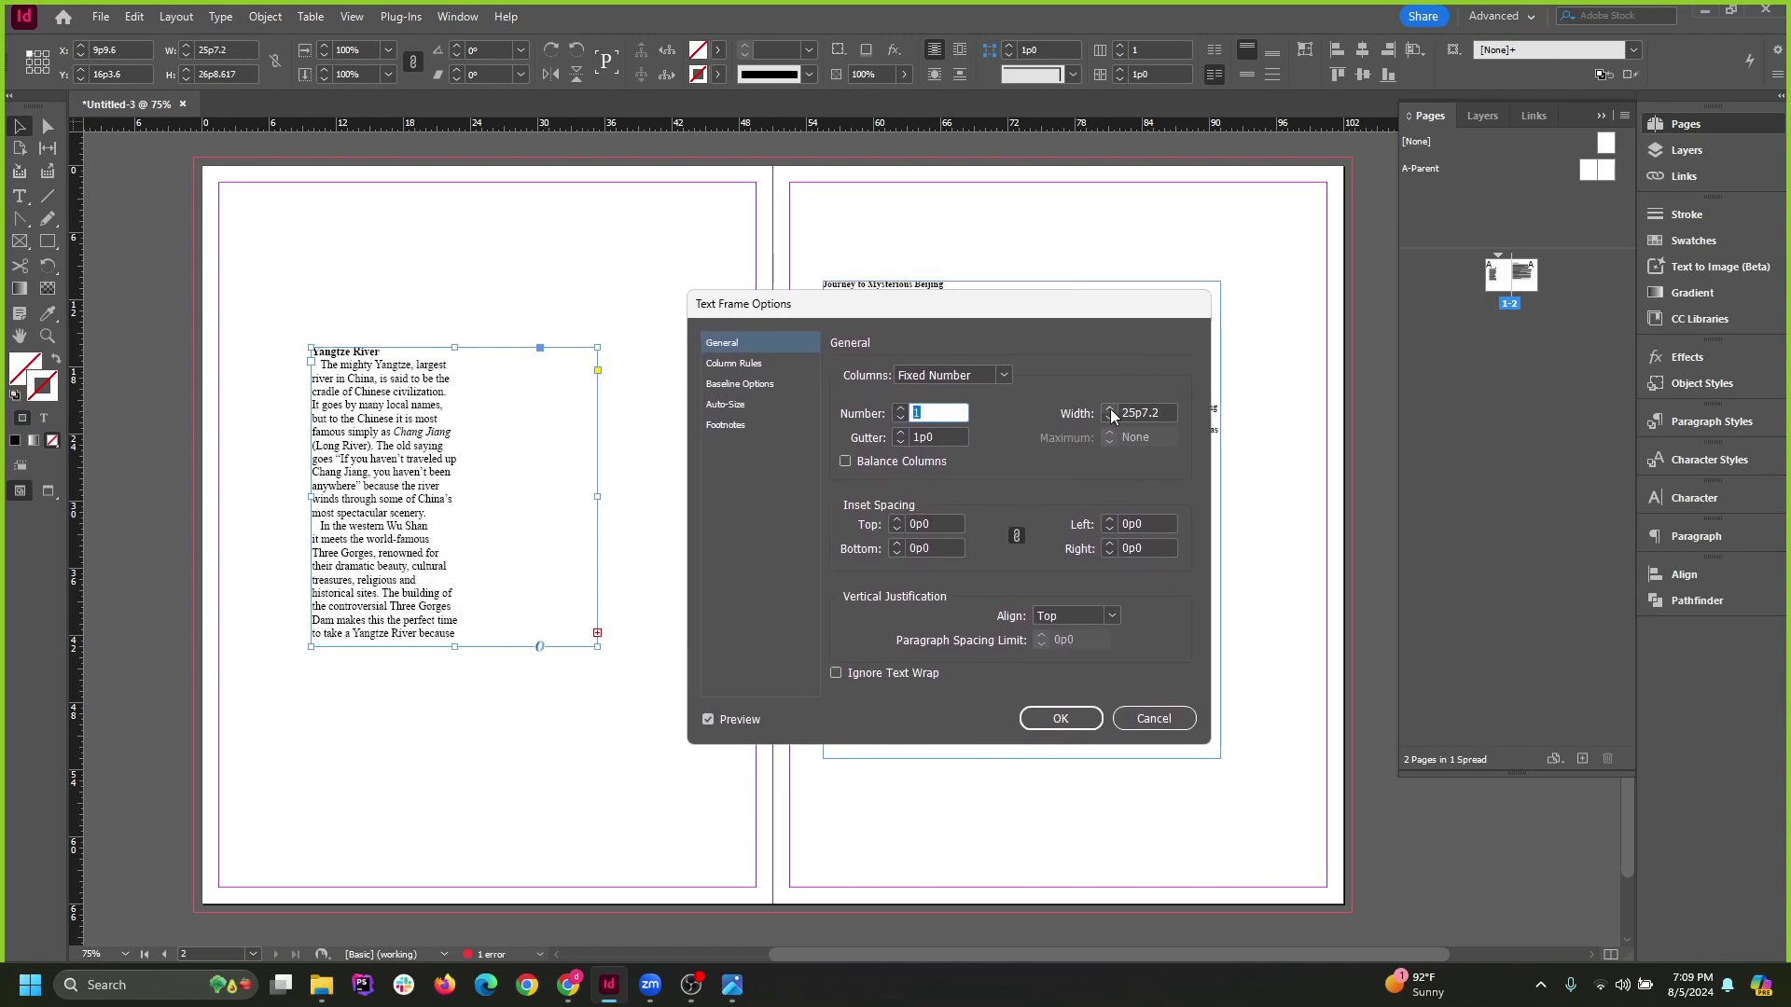
{"action": "left_click", "coordinate": [708, 720]}
{"action": "double_click", "coordinate": [943, 522]}
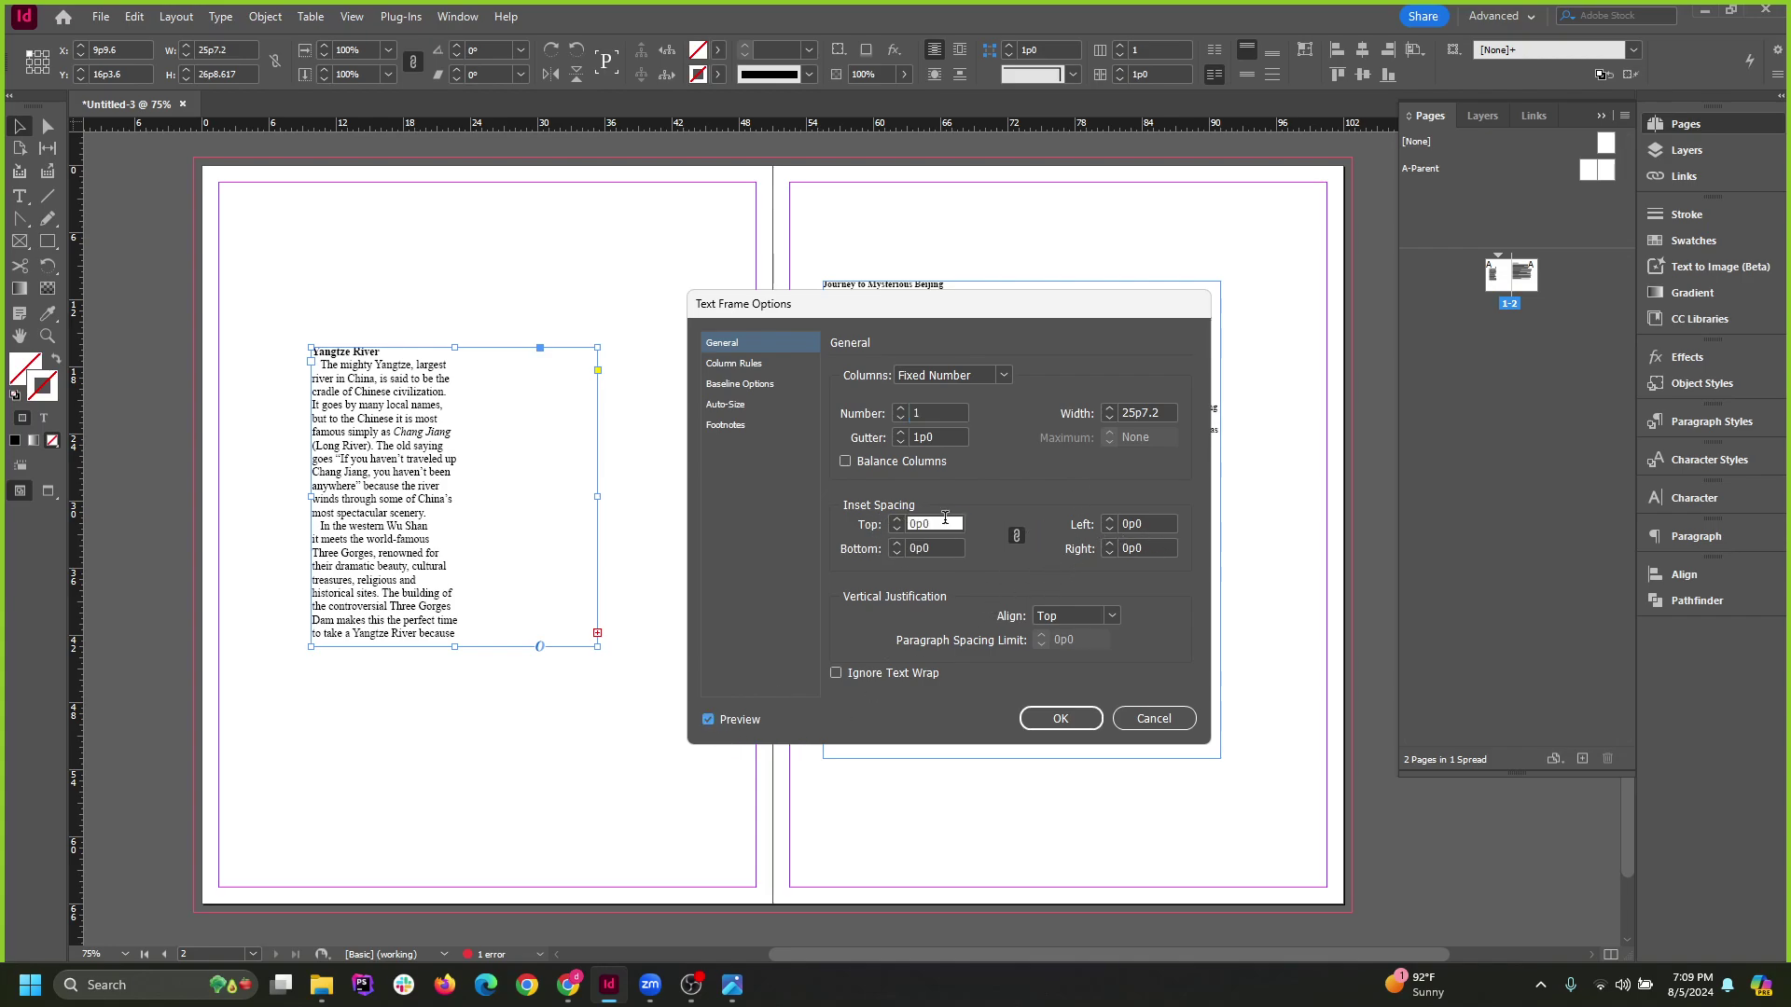
{"action": "left_click", "coordinate": [951, 413]}
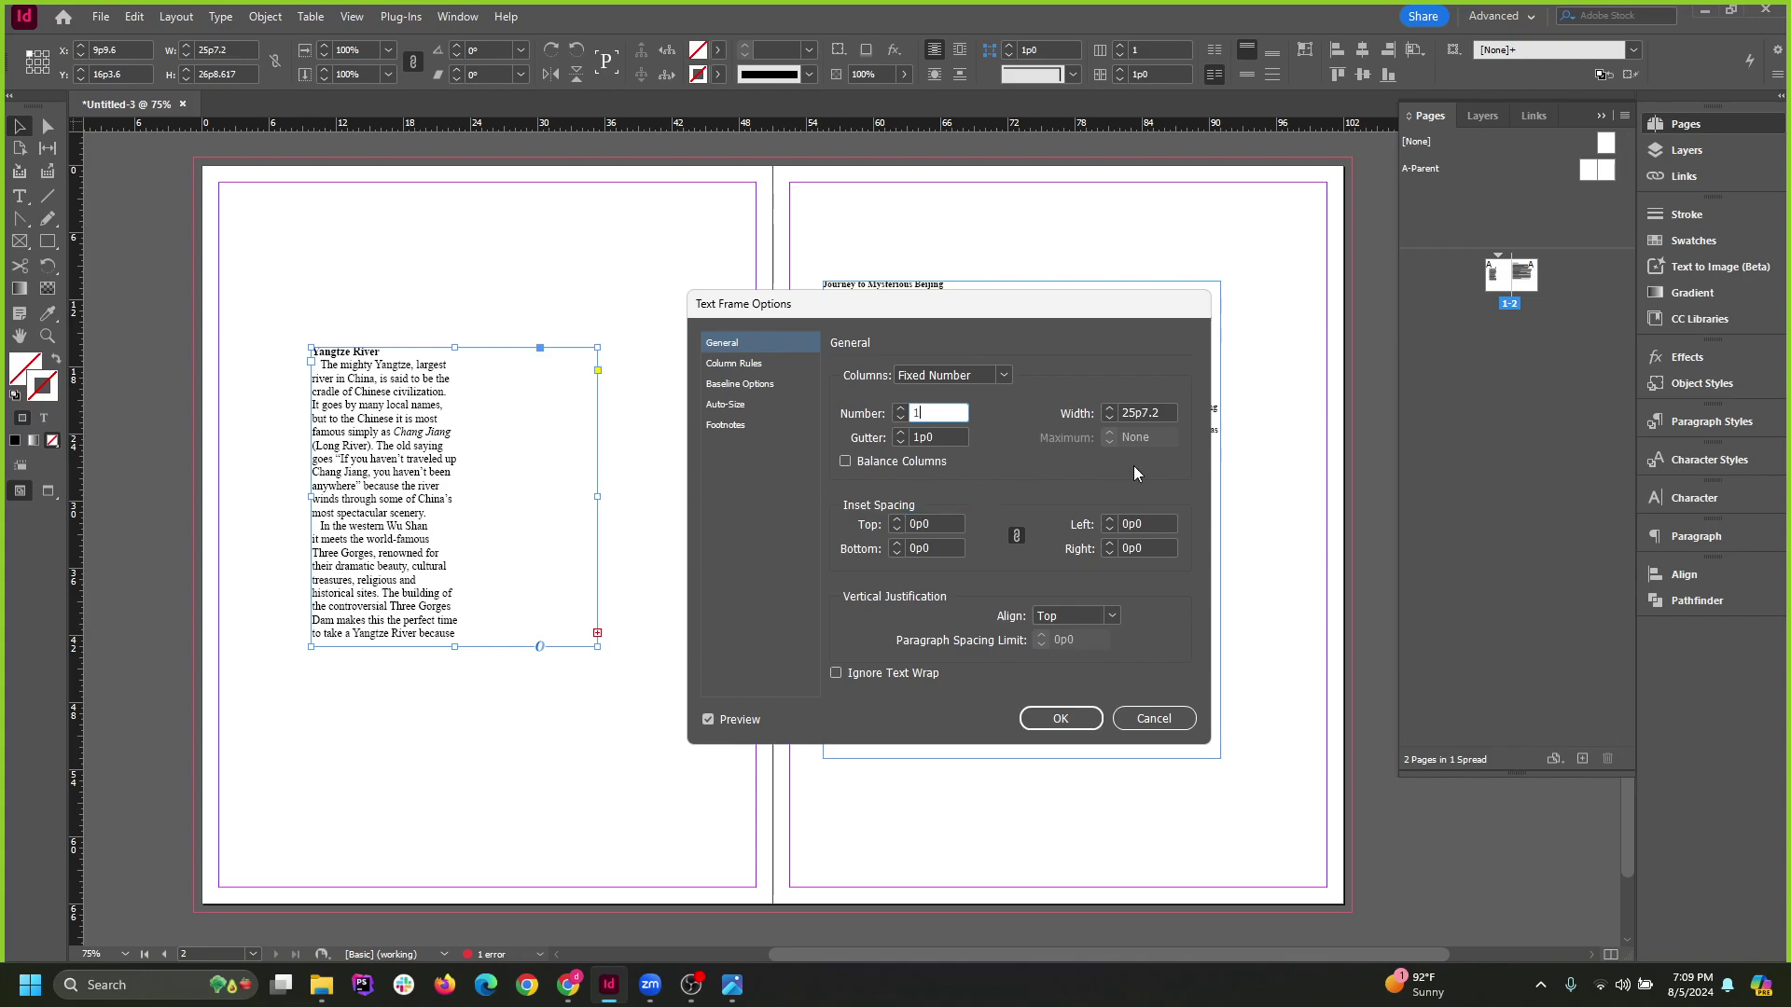
{"action": "left_click", "coordinate": [1109, 407]}
{"action": "left_click", "coordinate": [1110, 408]}
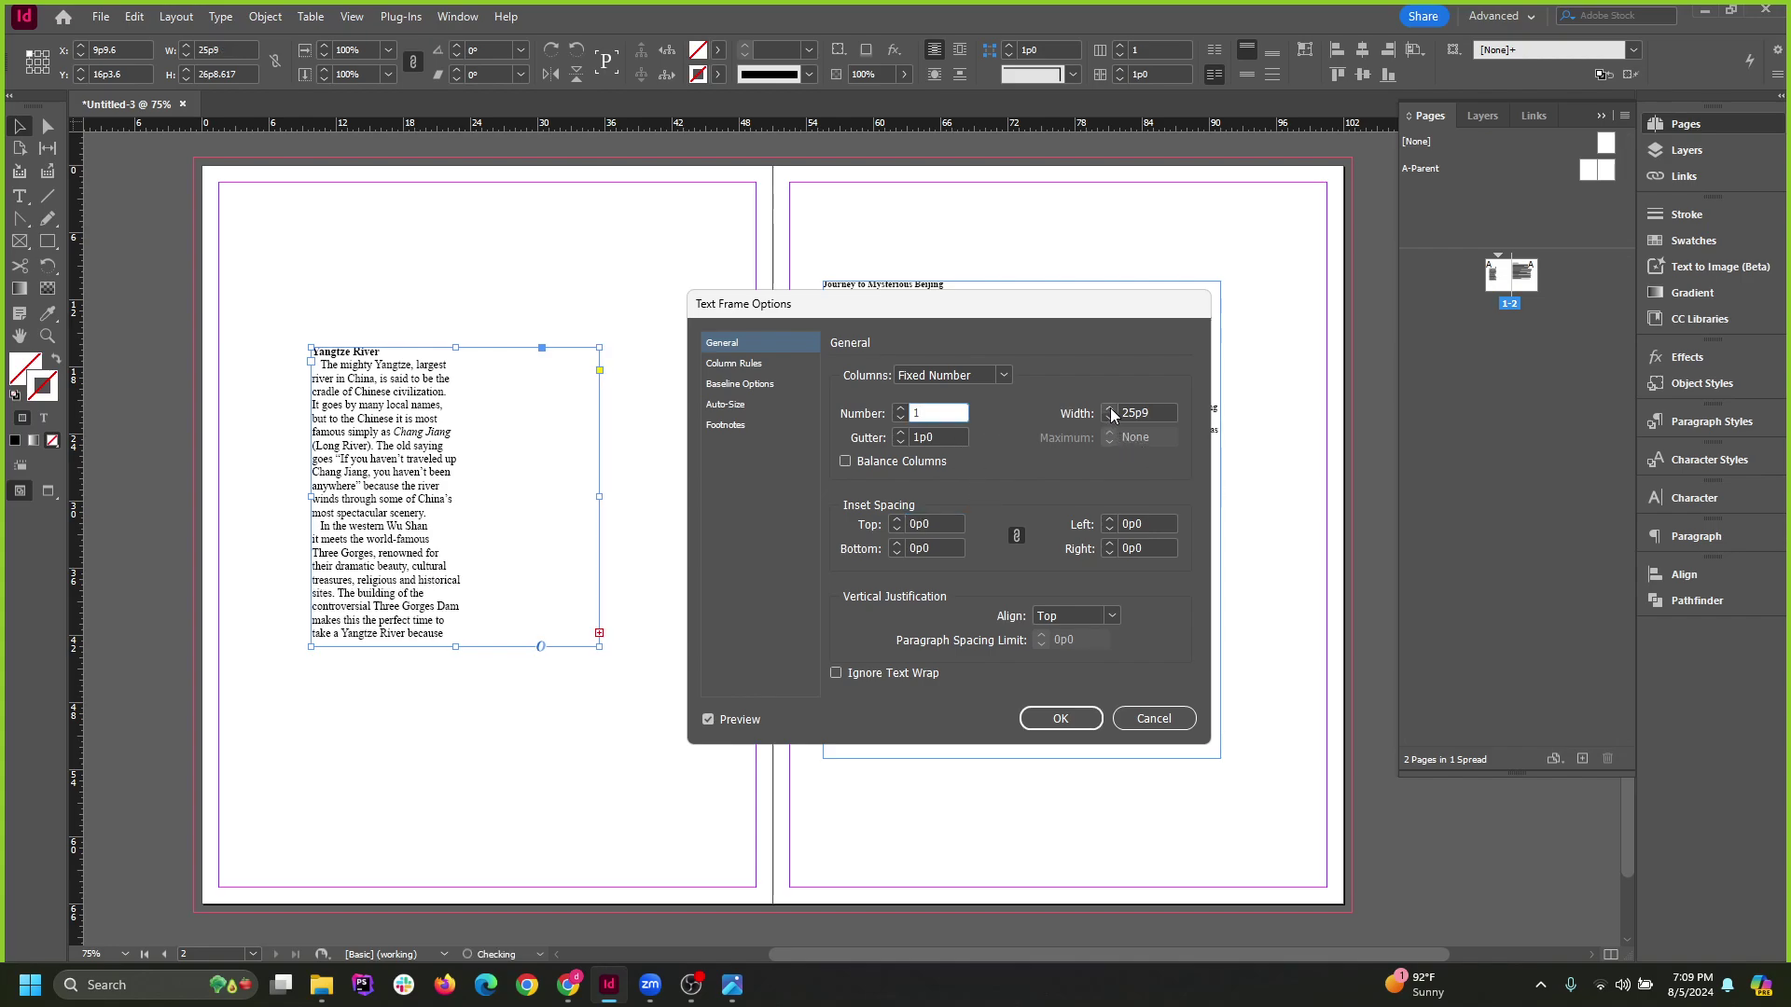
{"action": "left_click", "coordinate": [1107, 418]}
{"action": "left_click", "coordinate": [1107, 418]}
Check the inset spacing, column rules, baseline, auto-size and footnote options of the text frame, and cancel the changes.
{"action": "left_click", "coordinate": [1018, 538]}
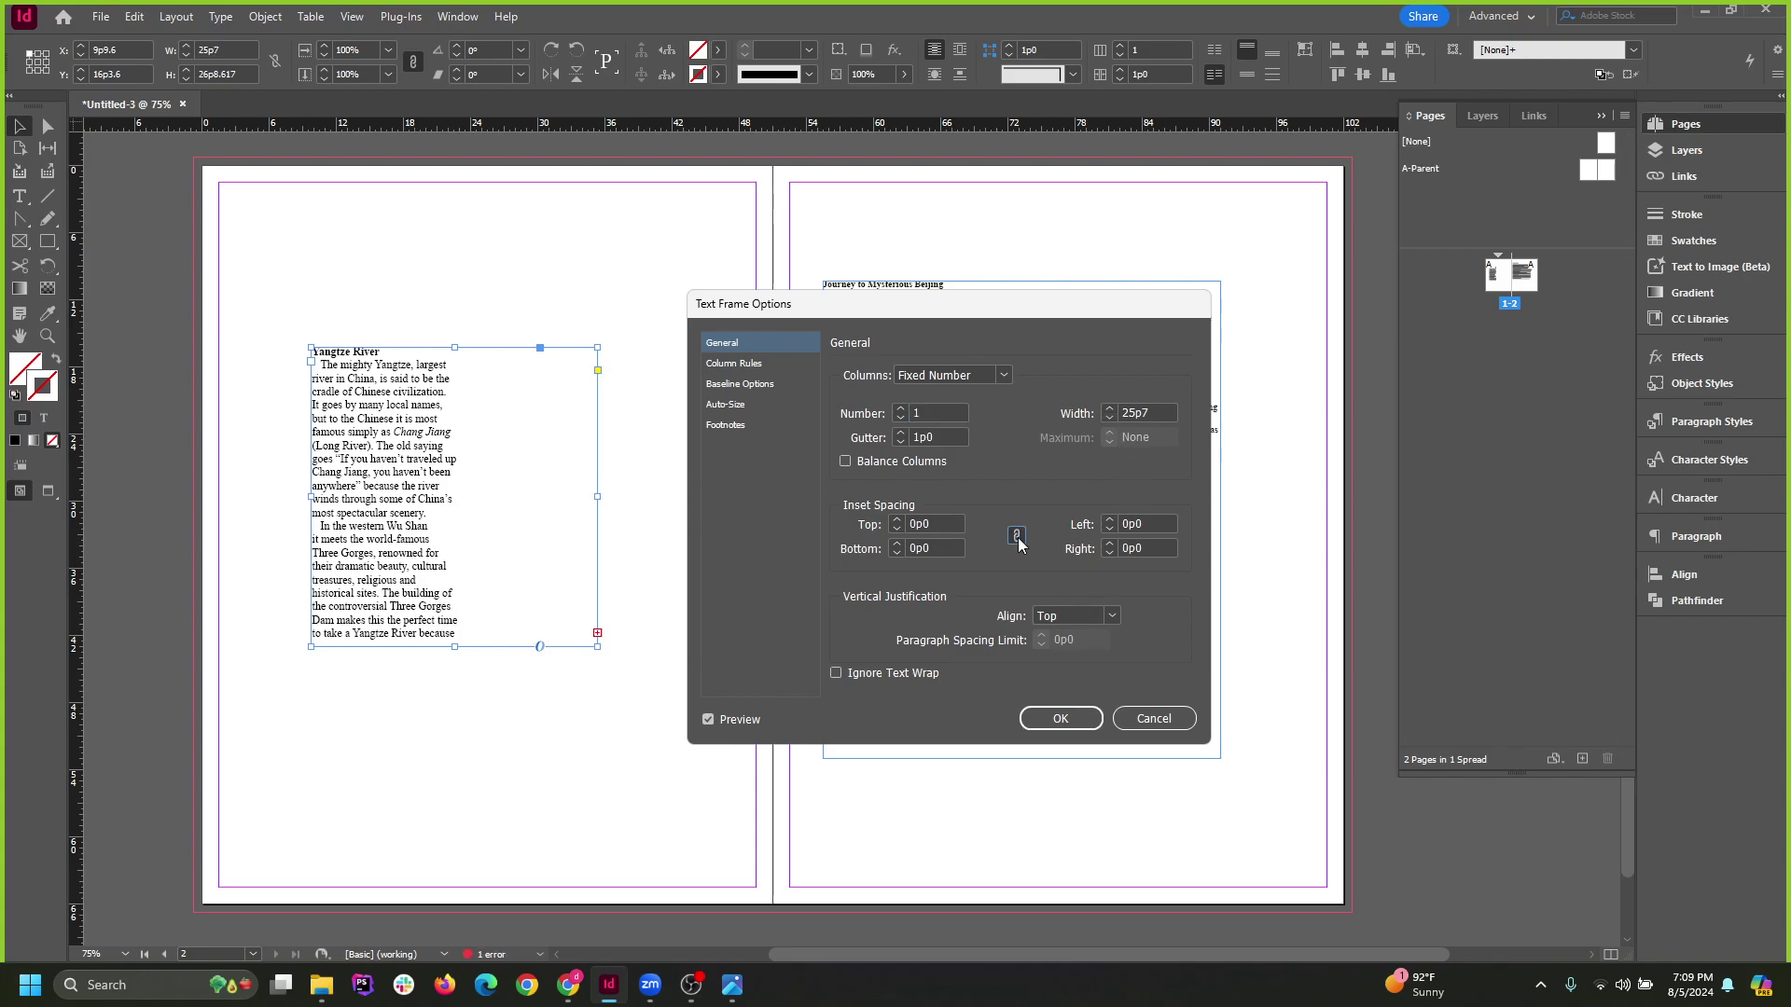
{"action": "left_click", "coordinate": [878, 527]}
{"action": "type", "text": "0"}
{"action": "left_click", "coordinate": [953, 549]}
{"action": "left_click", "coordinate": [1170, 519]}
{"action": "left_click", "coordinate": [942, 413]}
{"action": "left_click", "coordinate": [753, 365]}
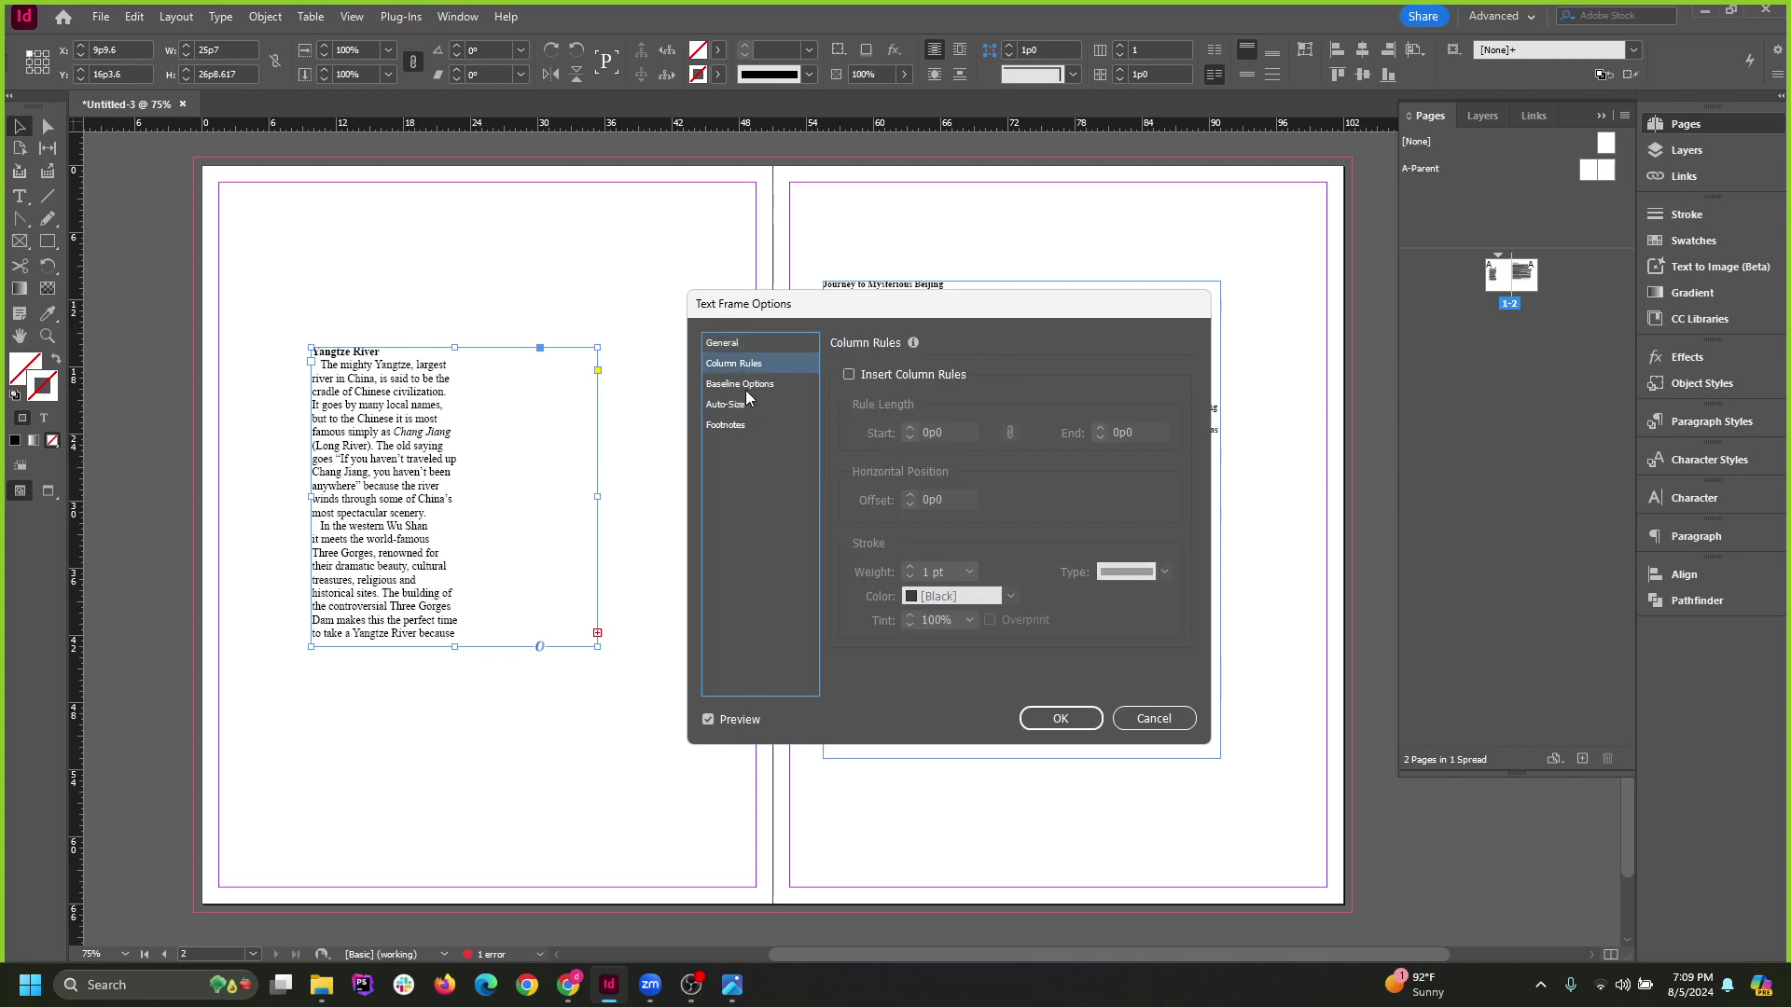
{"action": "left_click", "coordinate": [745, 386]}
{"action": "left_click", "coordinate": [746, 406]}
{"action": "left_click", "coordinate": [738, 425]}
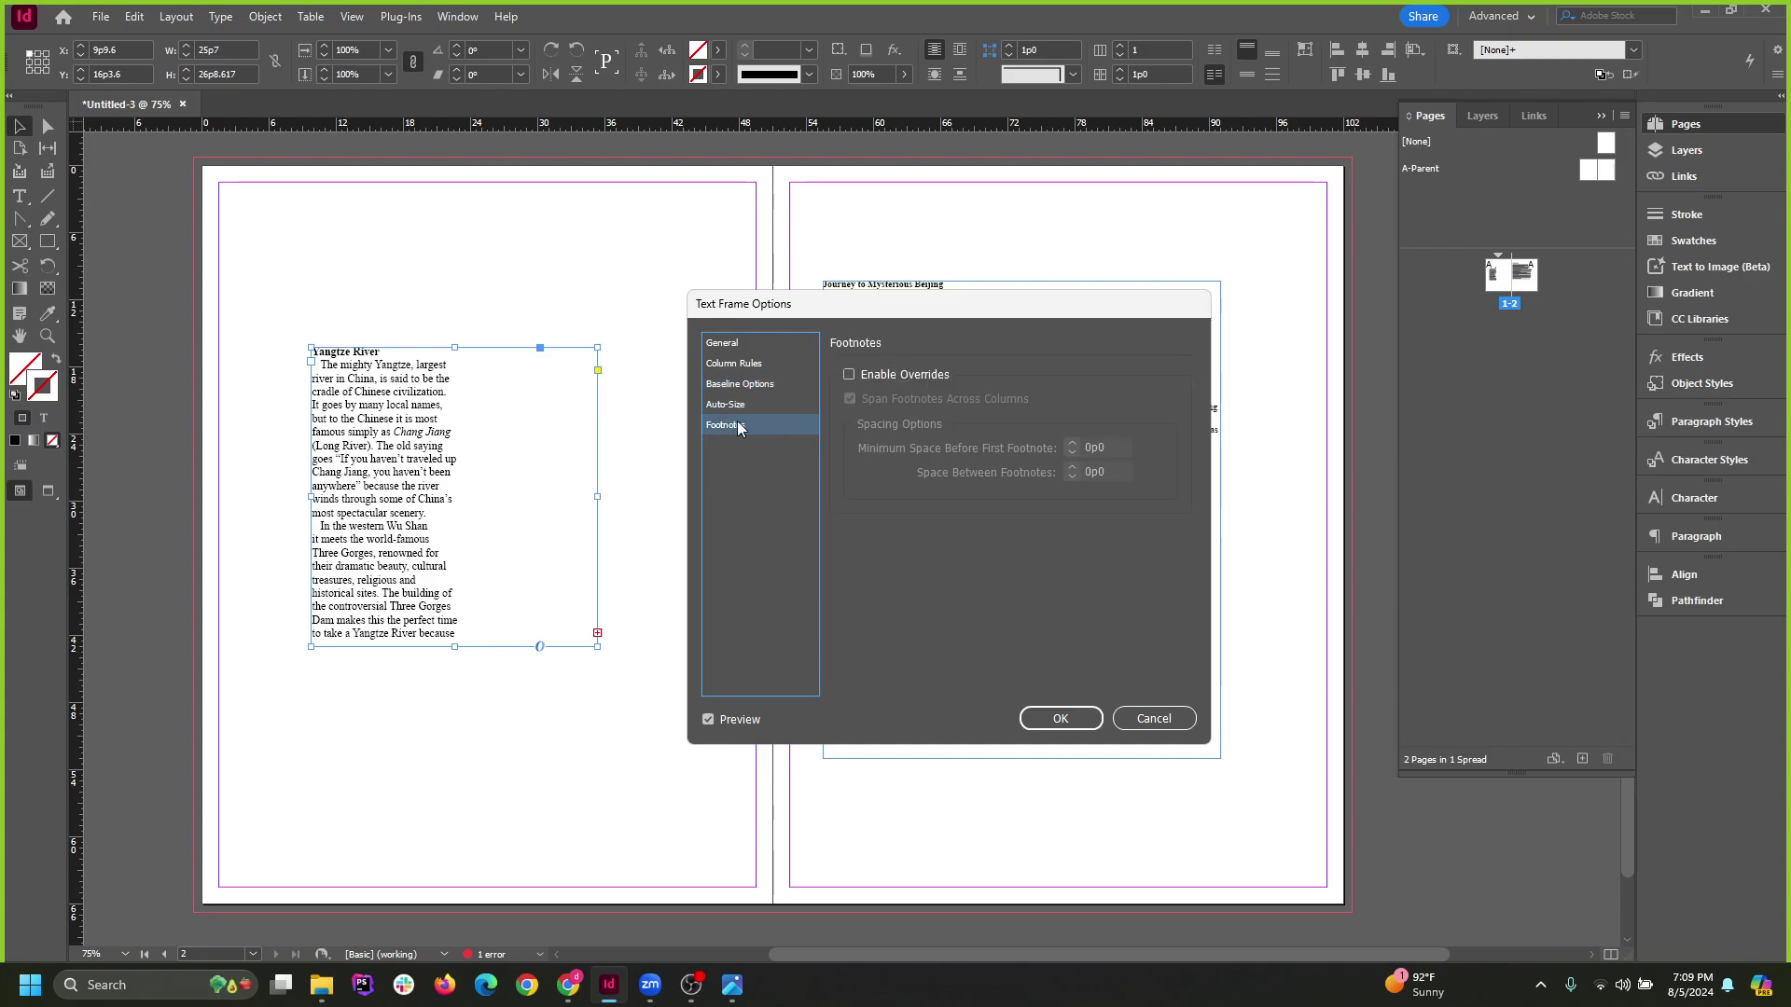
{"action": "left_click", "coordinate": [748, 345]}
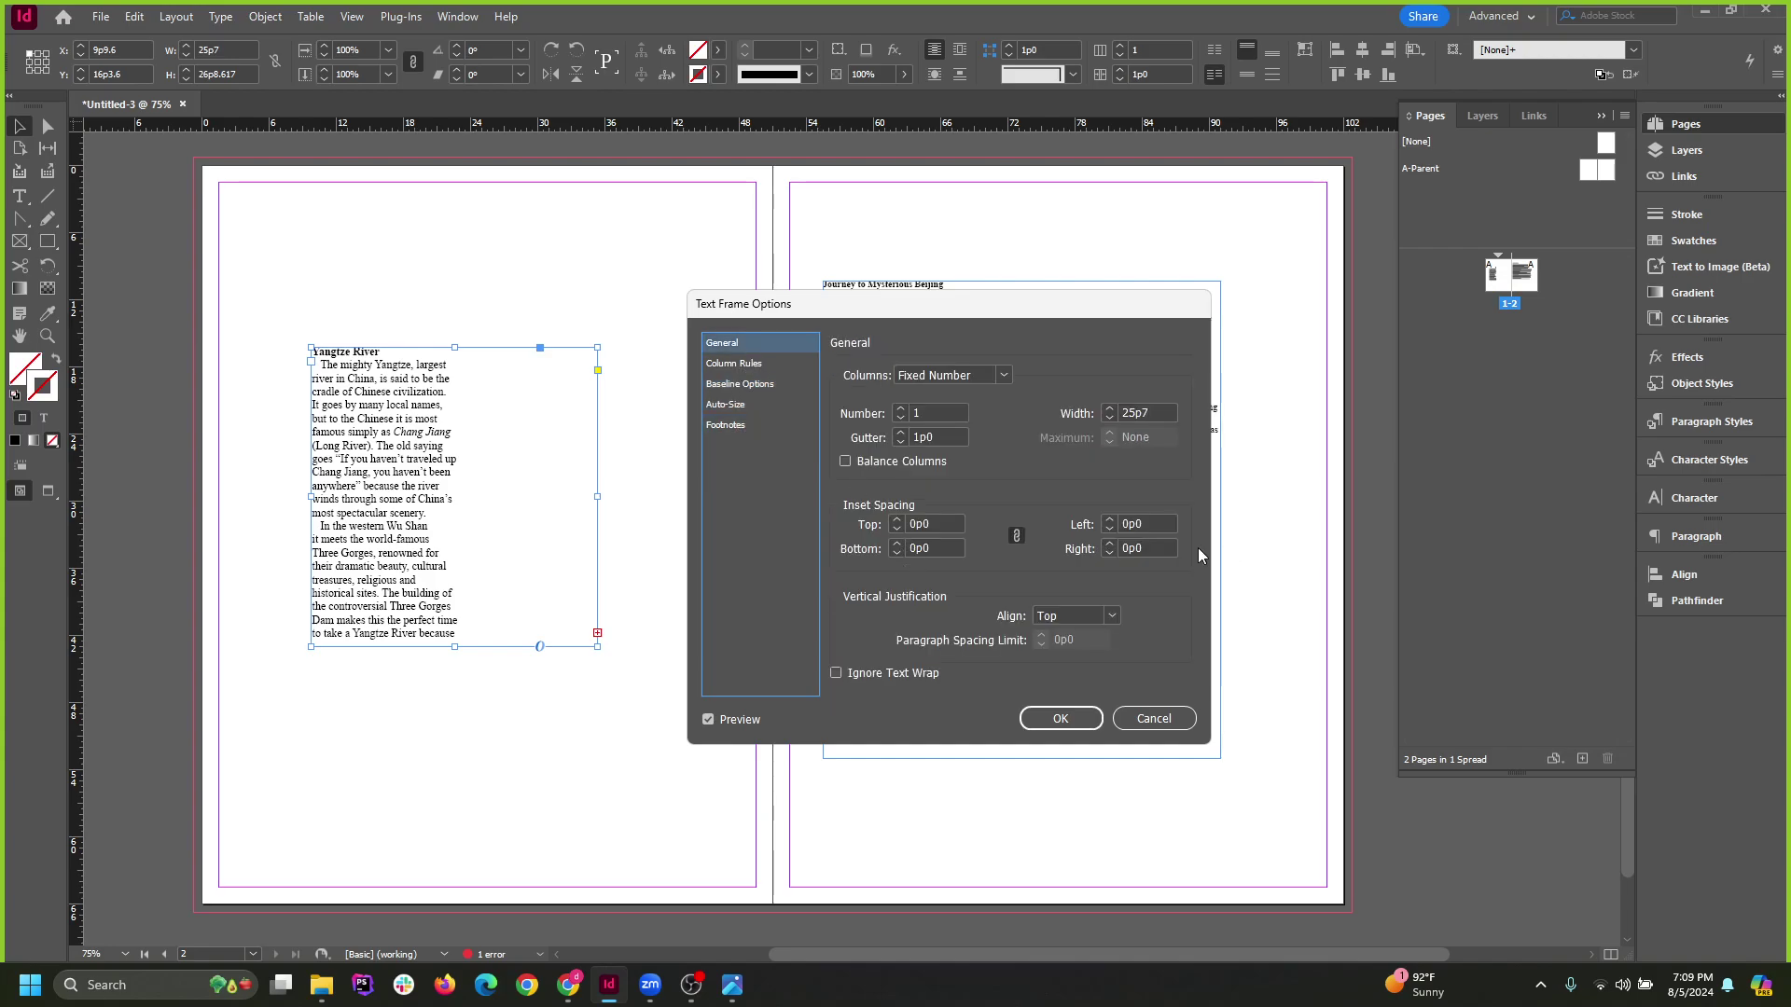
{"action": "left_click", "coordinate": [901, 432]}
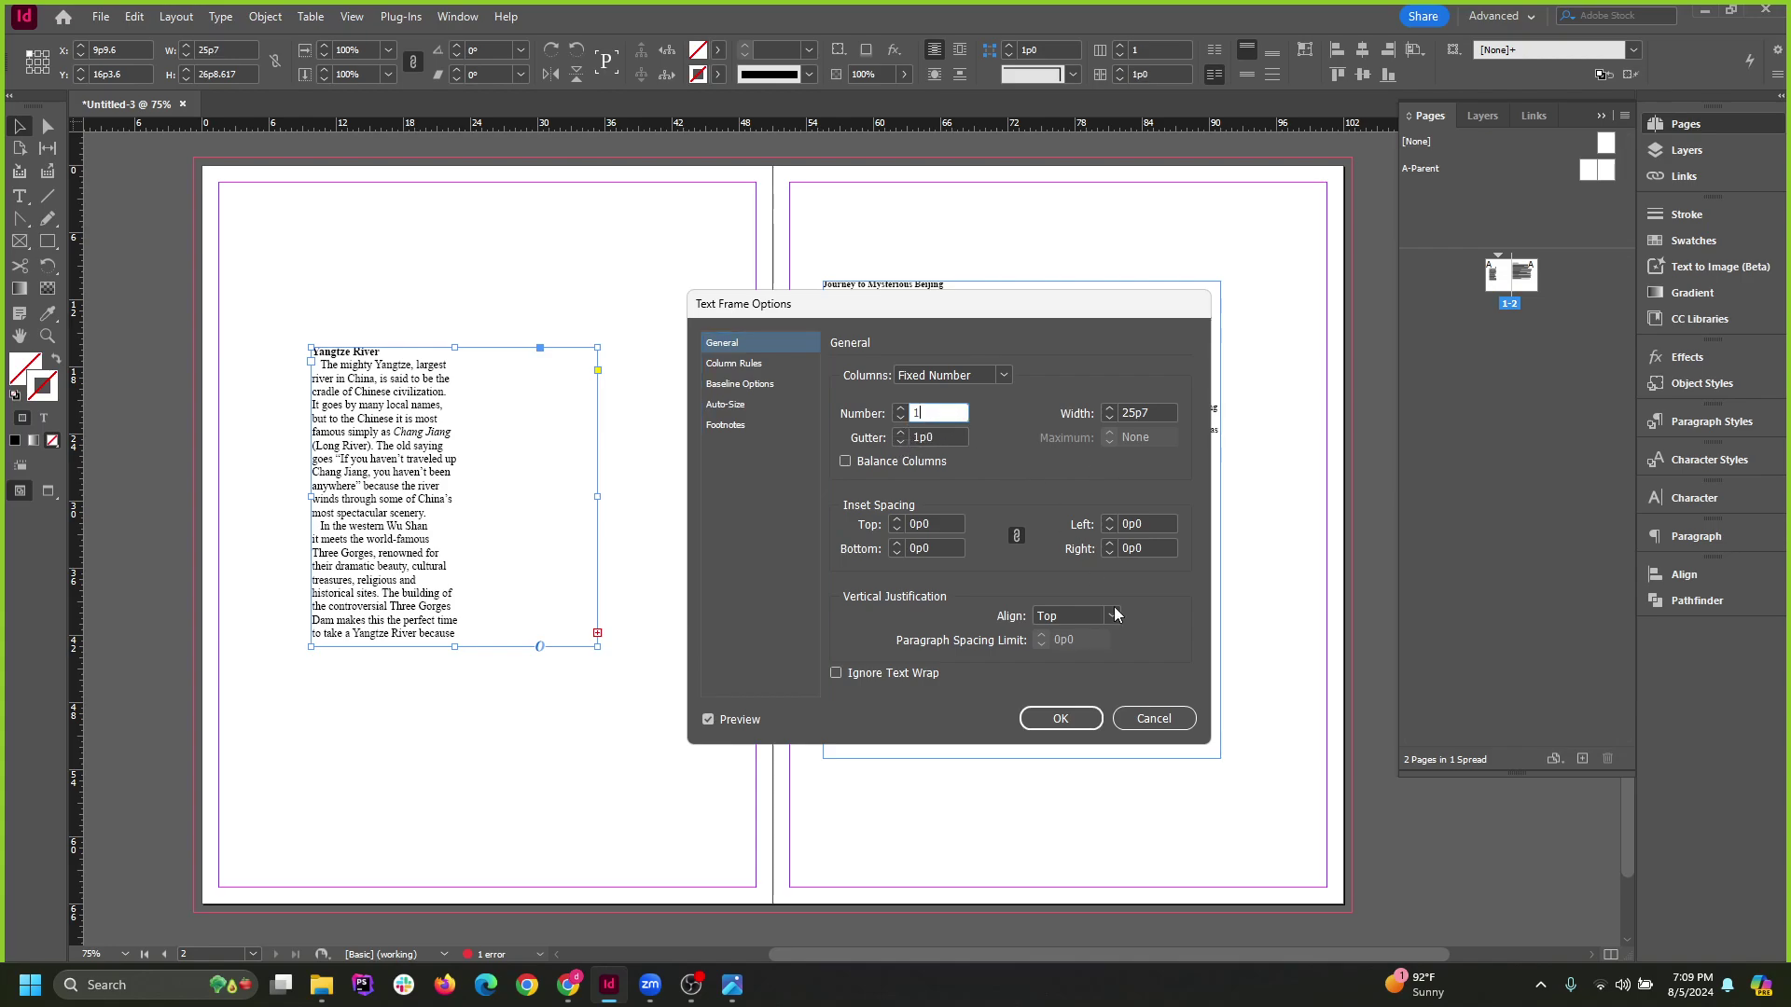
{"action": "left_click", "coordinate": [1154, 719]}
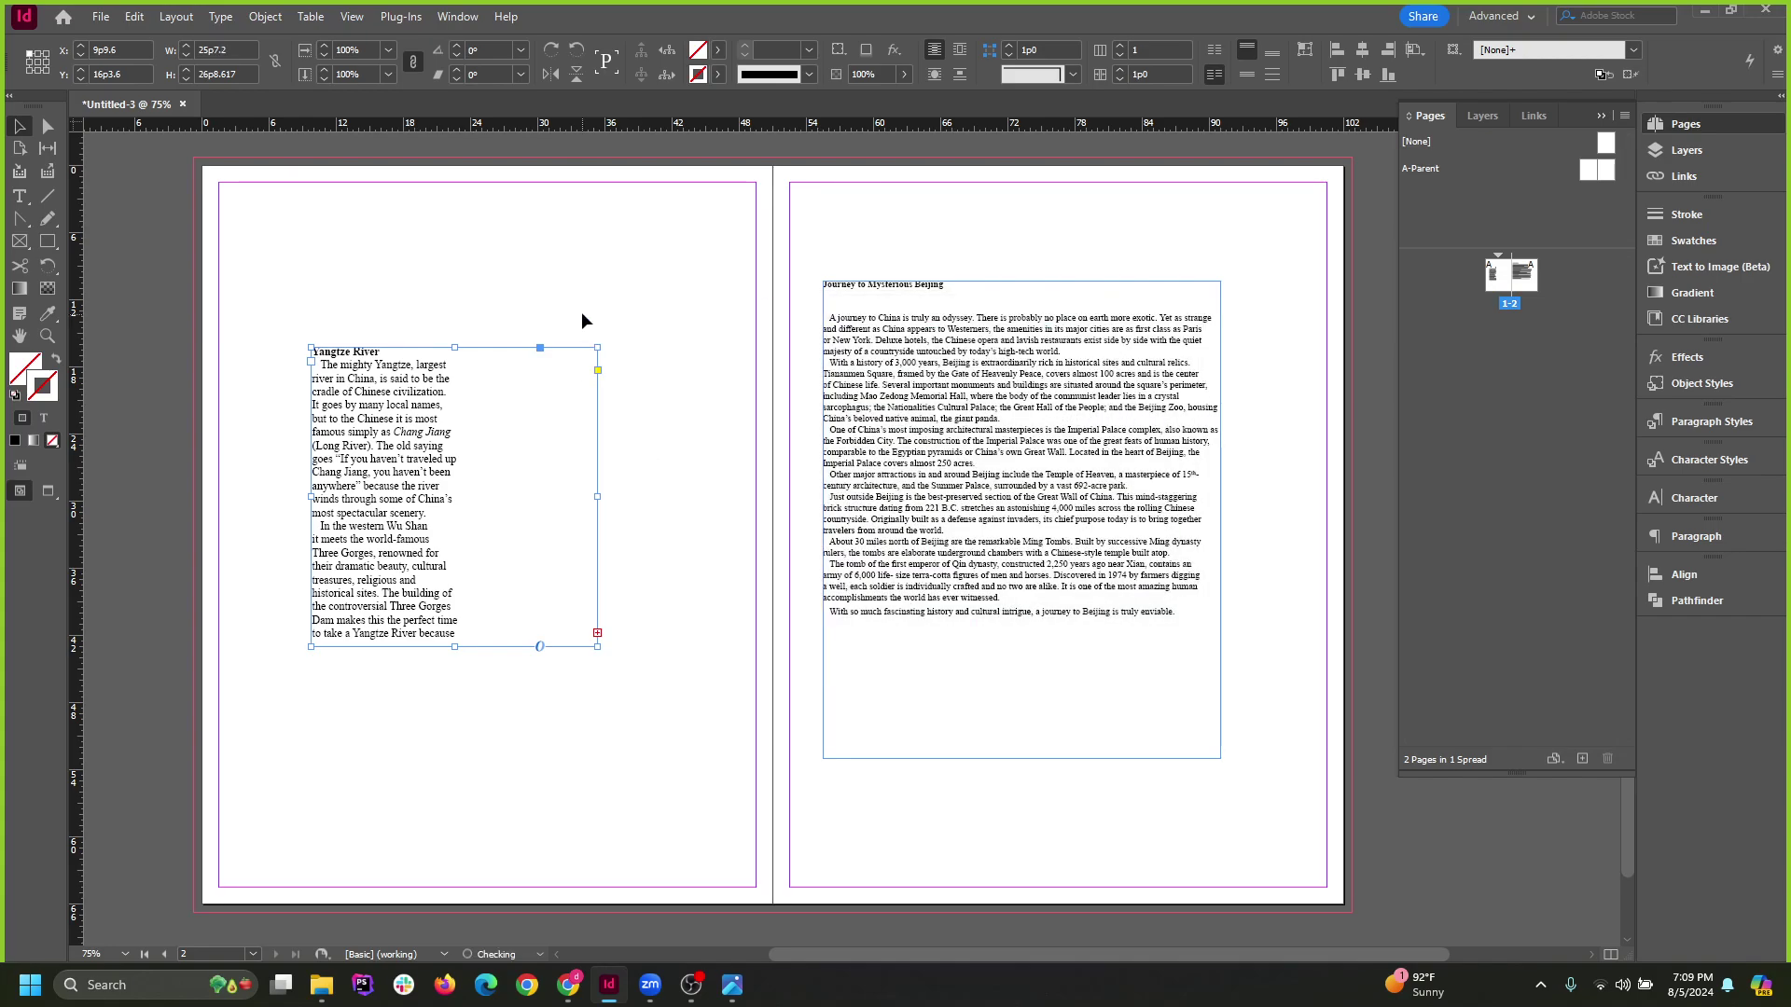
Widen the Yangtze River frame to 30p0 and set its text's right indent to 0p0.
{"action": "left_click_drag", "start_coordinate": [601, 501], "coordinate": [650, 498]}
{"action": "left_click", "coordinate": [1708, 537]}
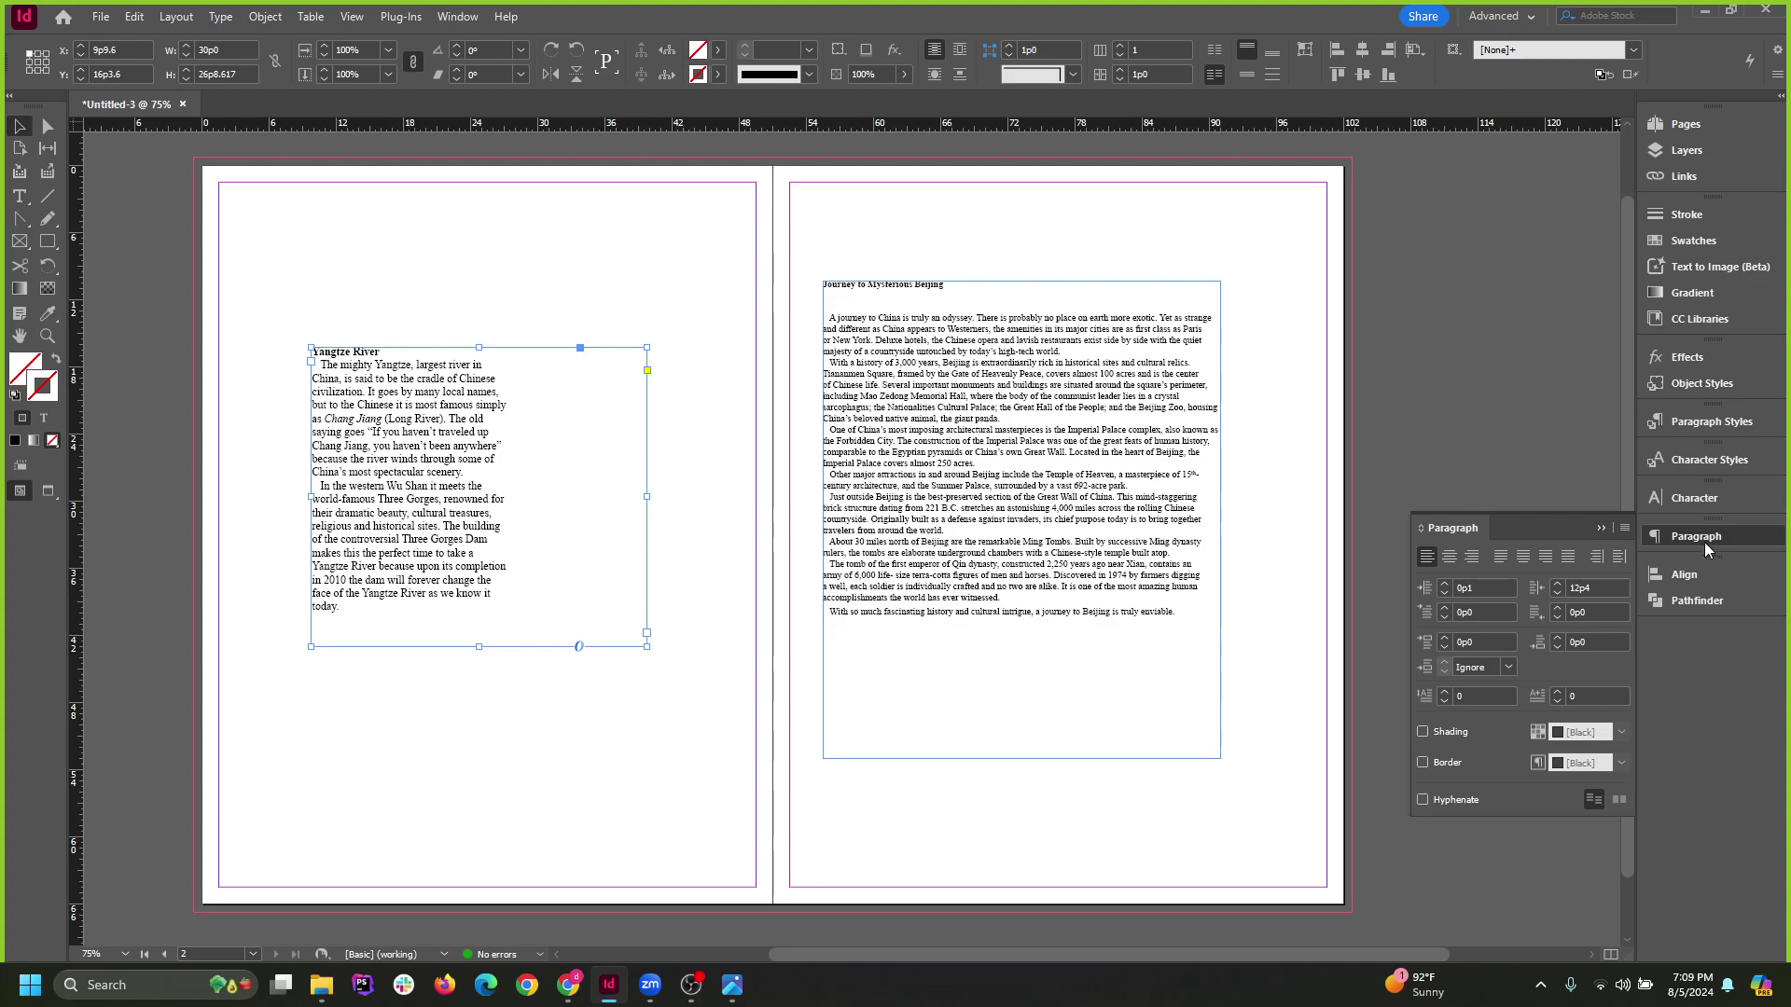
{"action": "left_click", "coordinate": [1541, 592]}
{"action": "key", "text": "Return"}
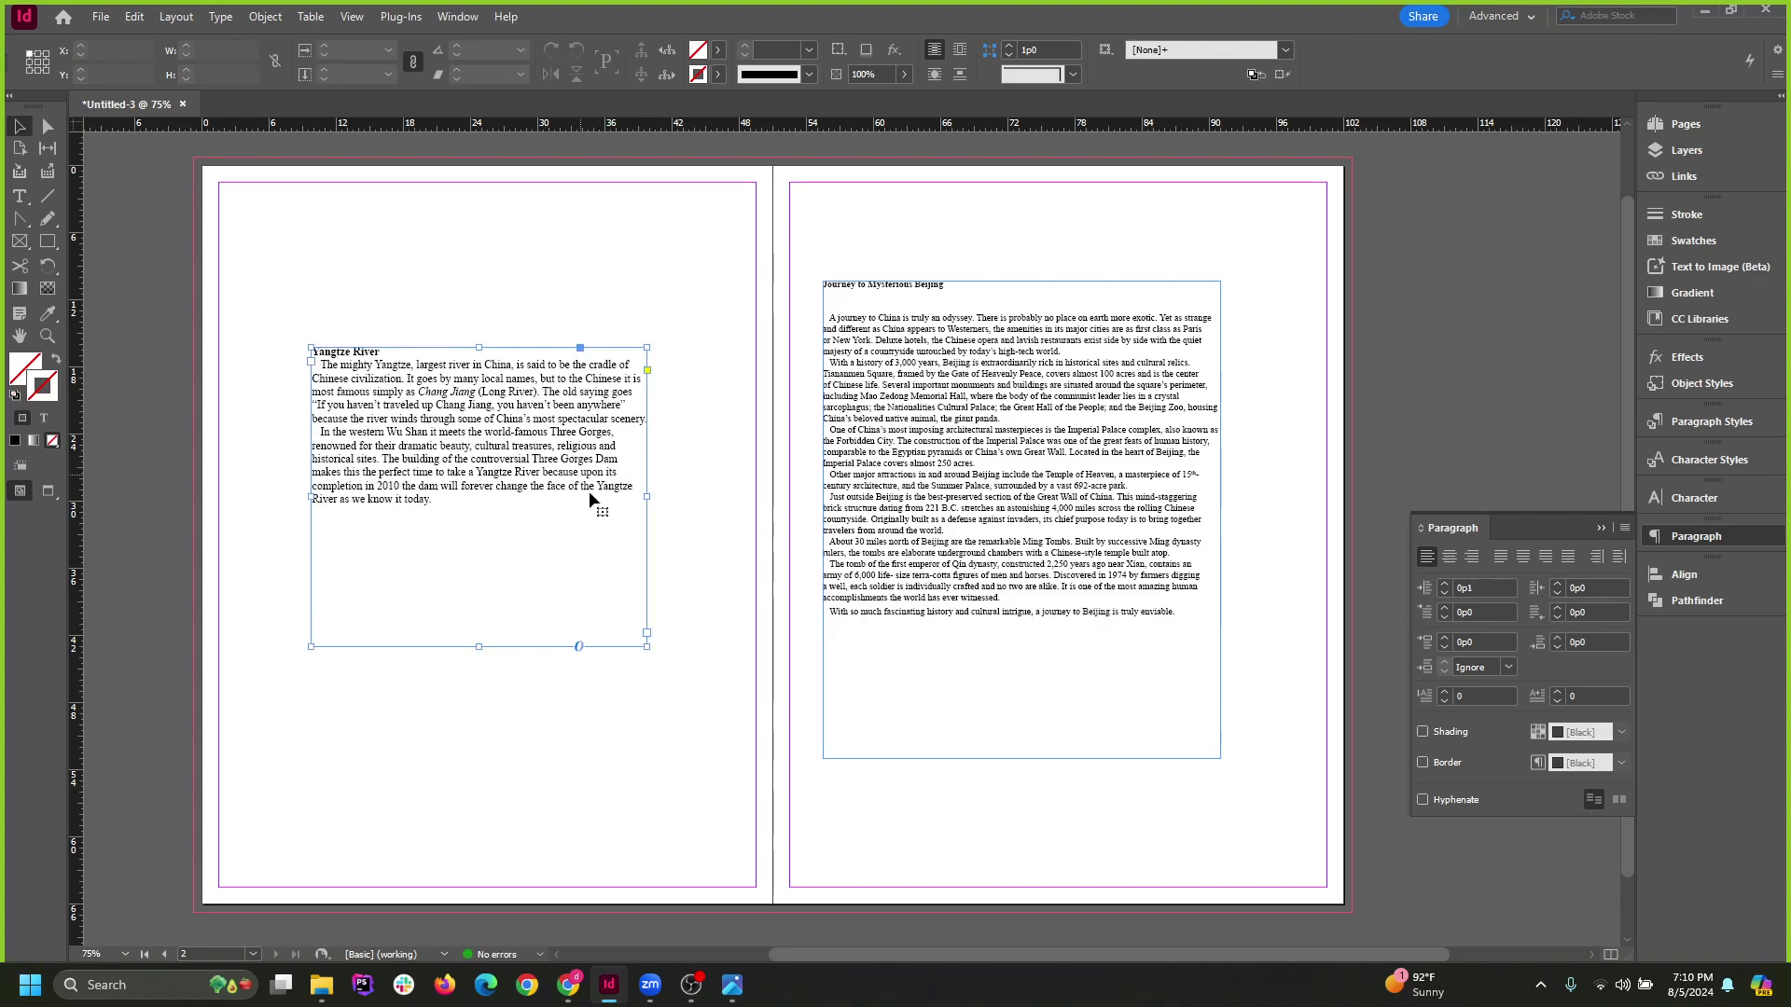
Fit the Yangtze River frame's height to its text and move the frame to about X 12p8, Y 22p4.
{"action": "double_click", "coordinate": [476, 647]}
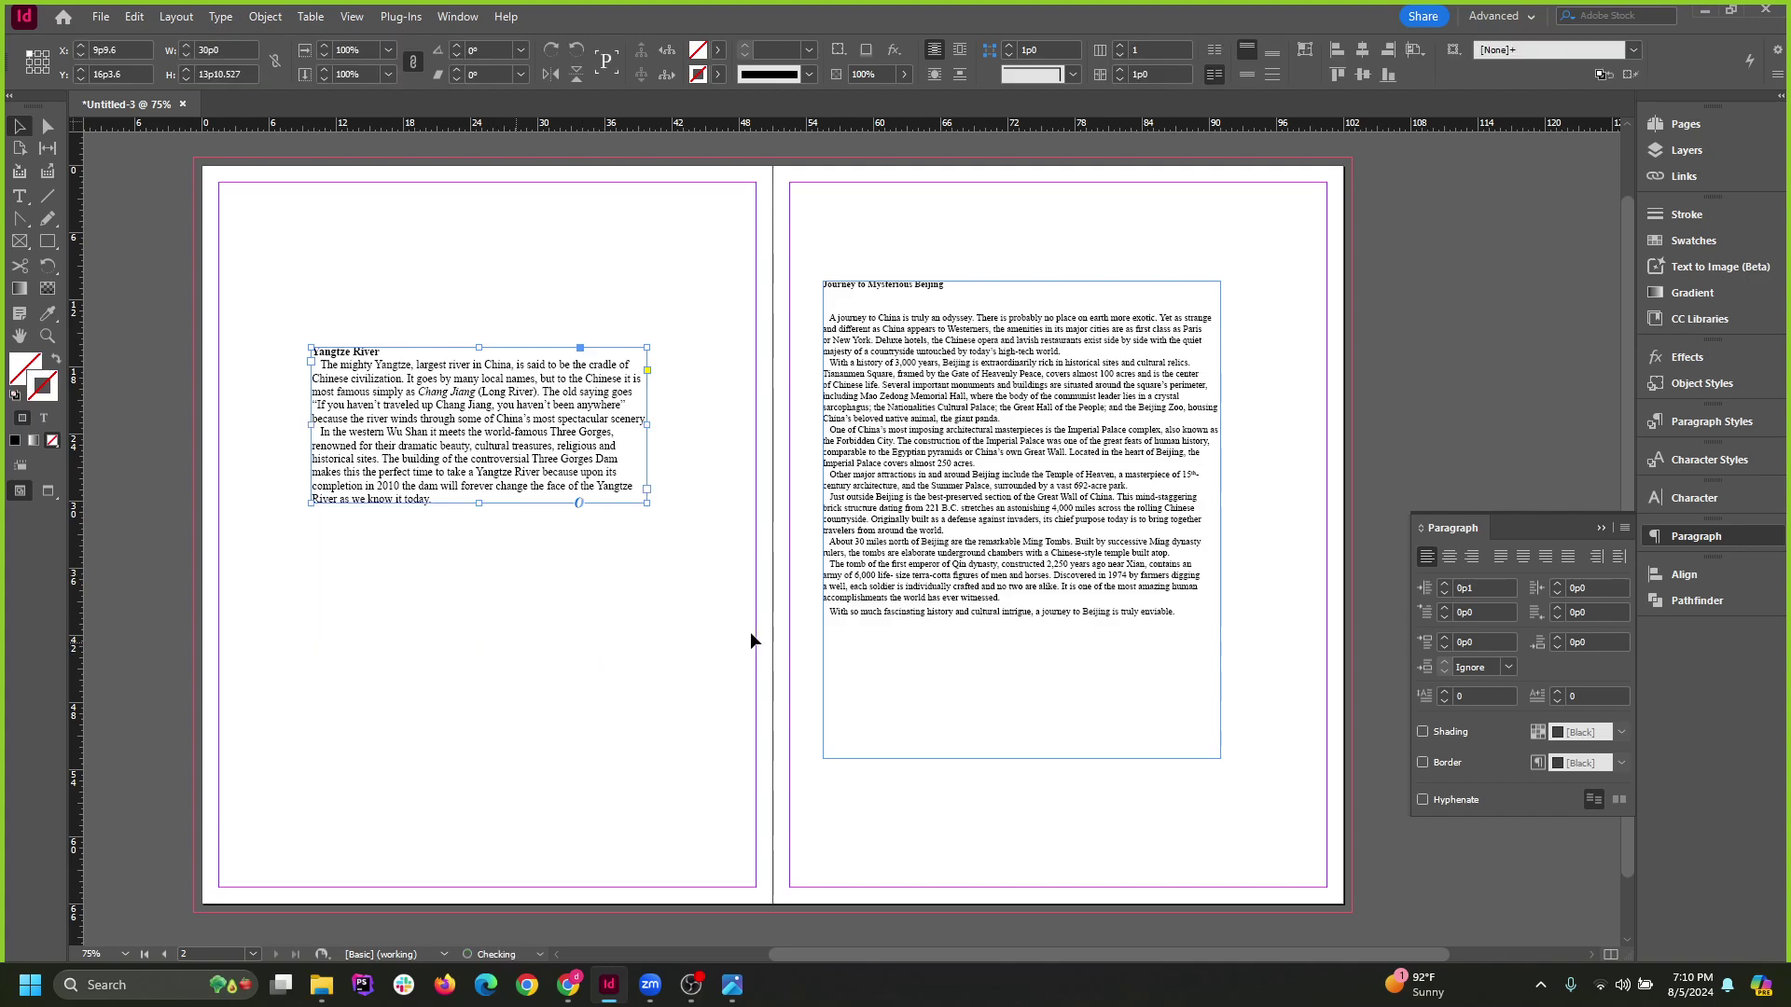
{"action": "left_click", "coordinate": [820, 630]}
{"action": "left_click_drag", "start_coordinate": [516, 405], "coordinate": [549, 472]}
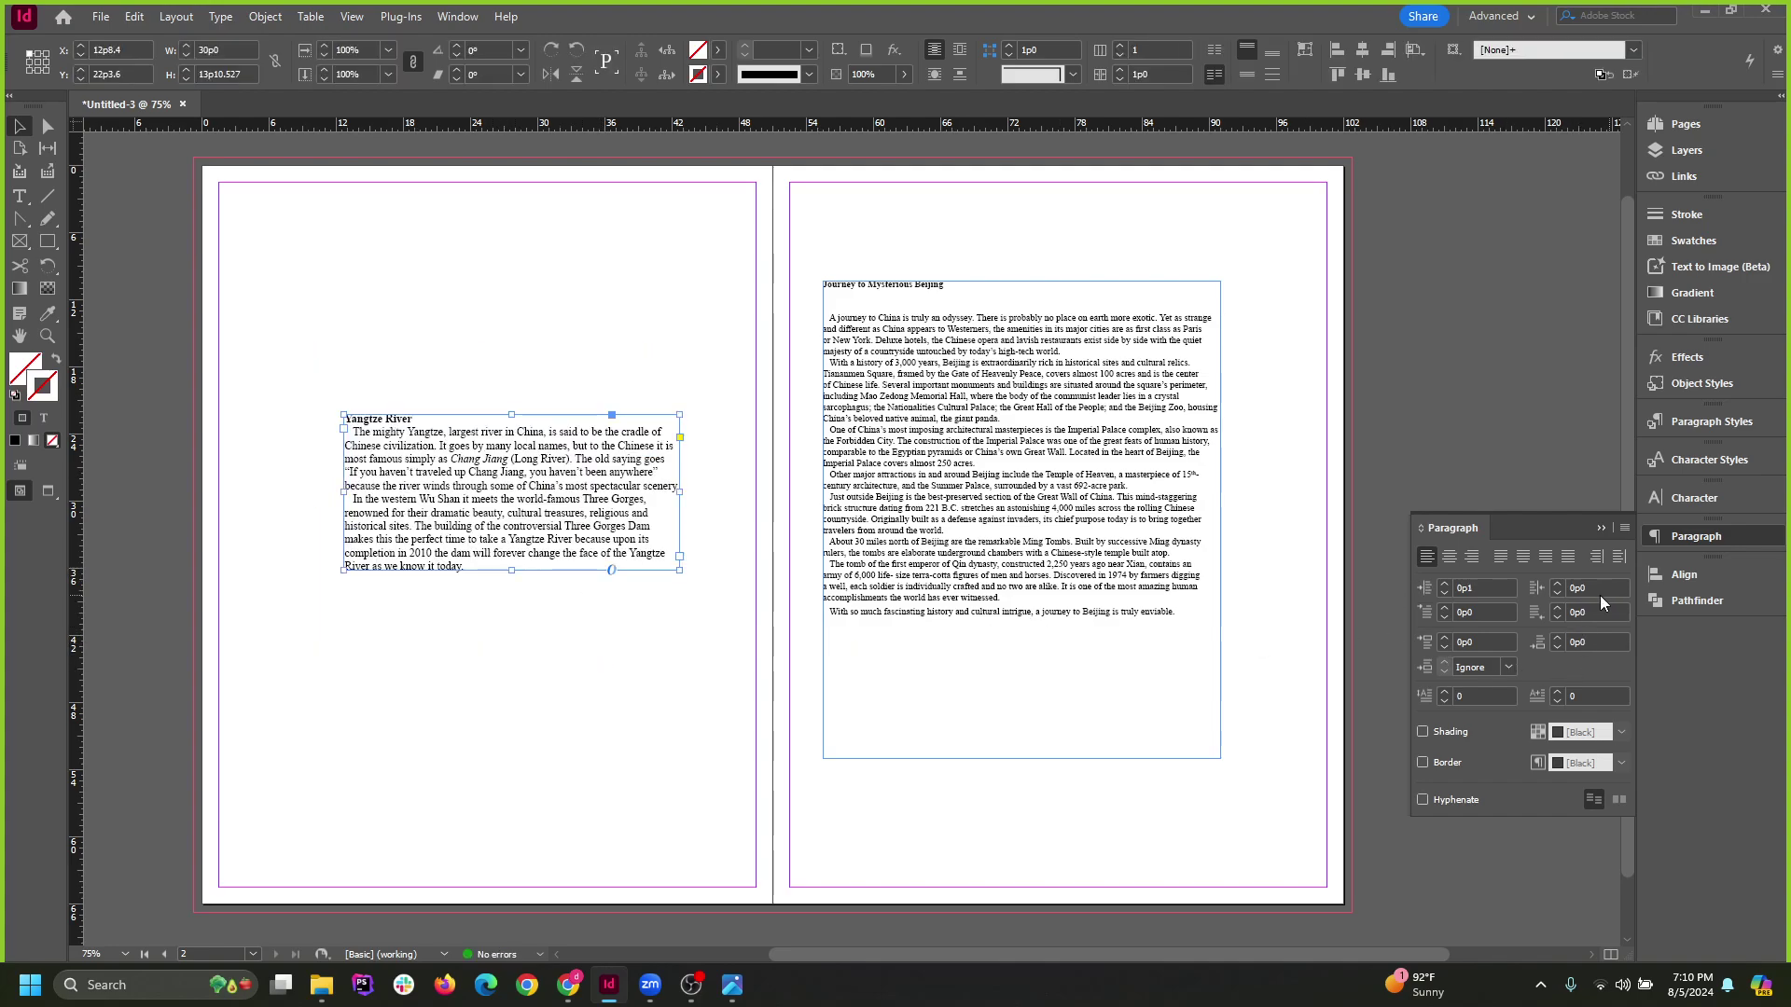
Set the left indent of the Yangtze River text to 0p0.
{"action": "left_click", "coordinate": [1510, 594]}
{"action": "left_click", "coordinate": [1444, 593]}
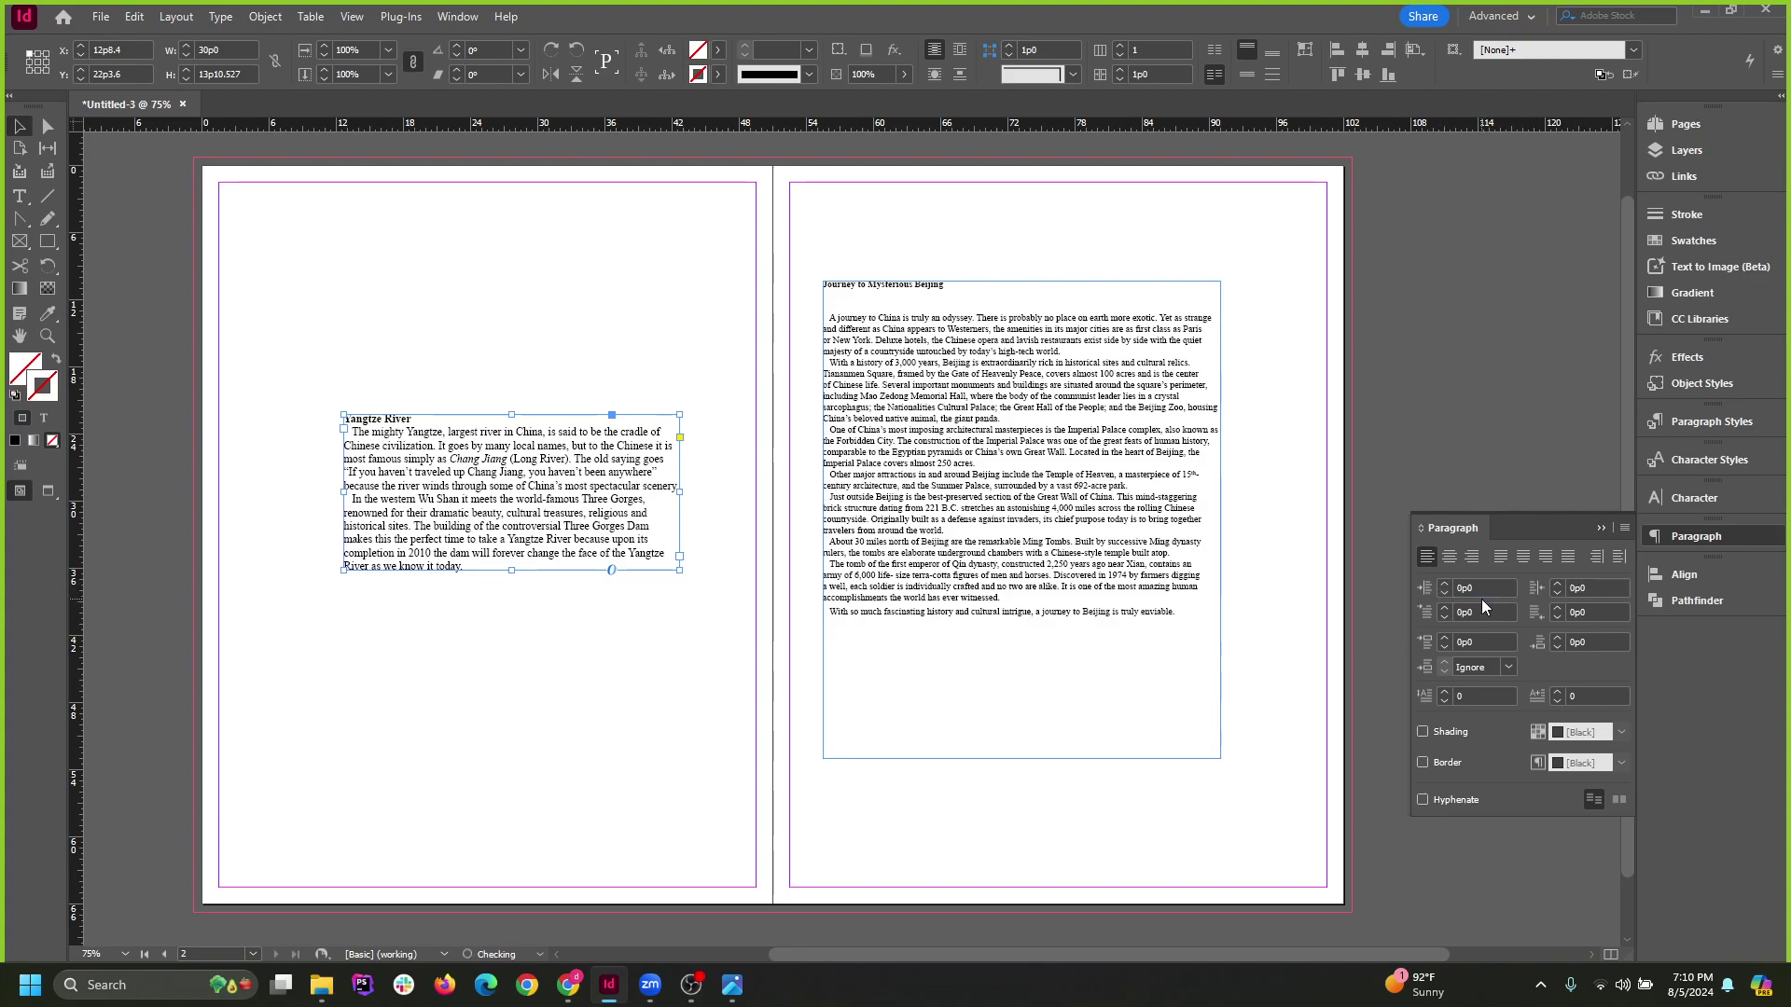
{"action": "left_click", "coordinate": [474, 344]}
{"action": "scroll", "coordinate": [532, 500], "scroll_direction": "up", "scroll_amount": 2}
{"action": "scroll", "coordinate": [723, 454], "scroll_direction": "up", "scroll_amount": 1}
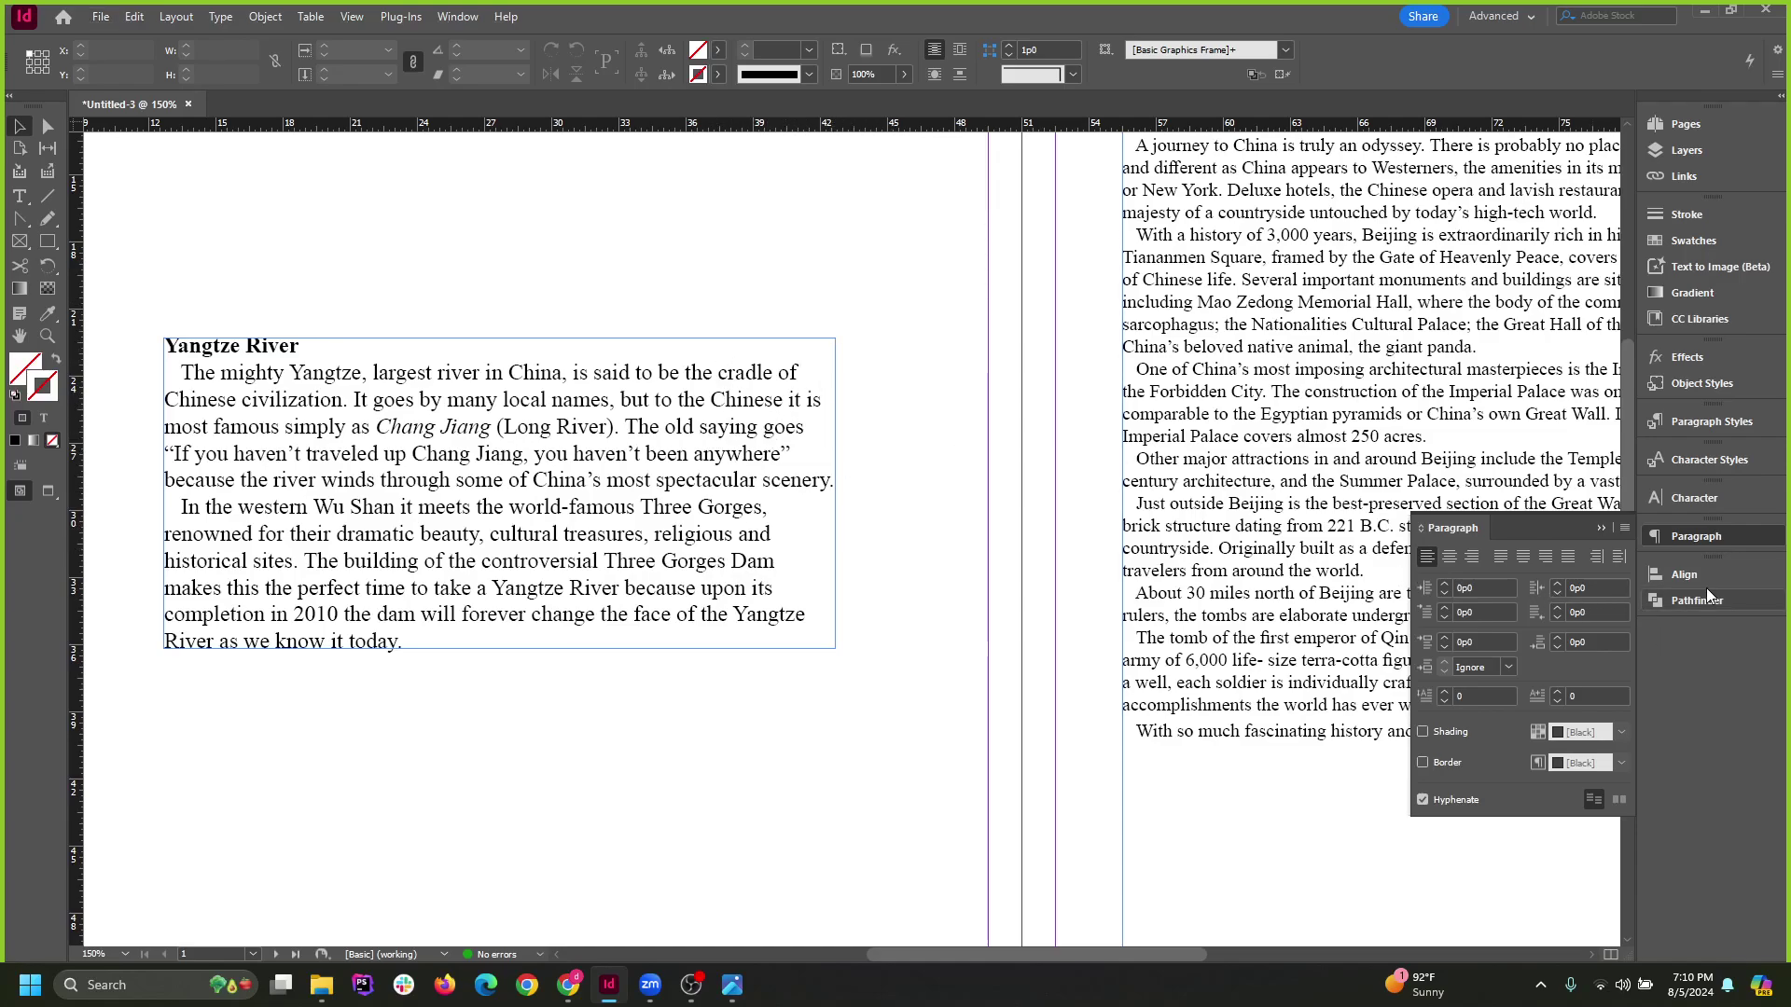
Examine the indents and character formatting of the Yangtze River text.
{"action": "left_click", "coordinate": [1582, 587]}
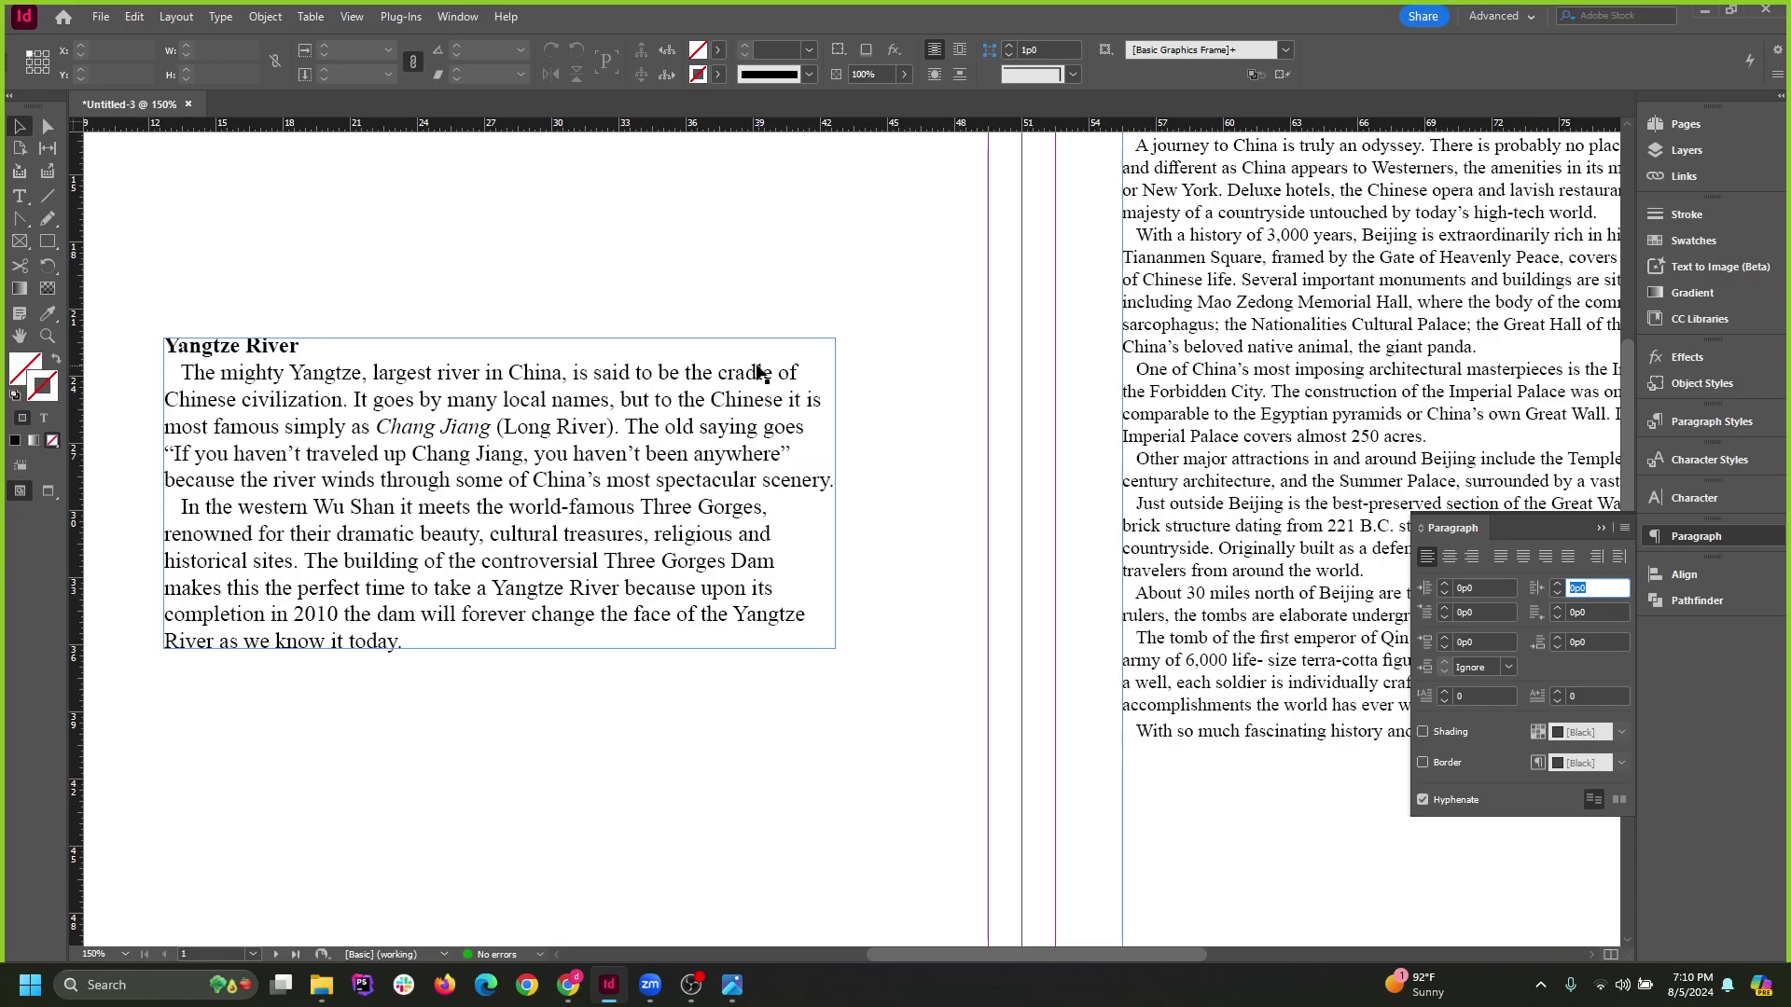
{"action": "key", "text": "Escape"}
{"action": "scroll", "coordinate": [815, 601], "scroll_direction": "down", "scroll_amount": 1}
{"action": "scroll", "coordinate": [709, 593], "scroll_direction": "down", "scroll_amount": 4}
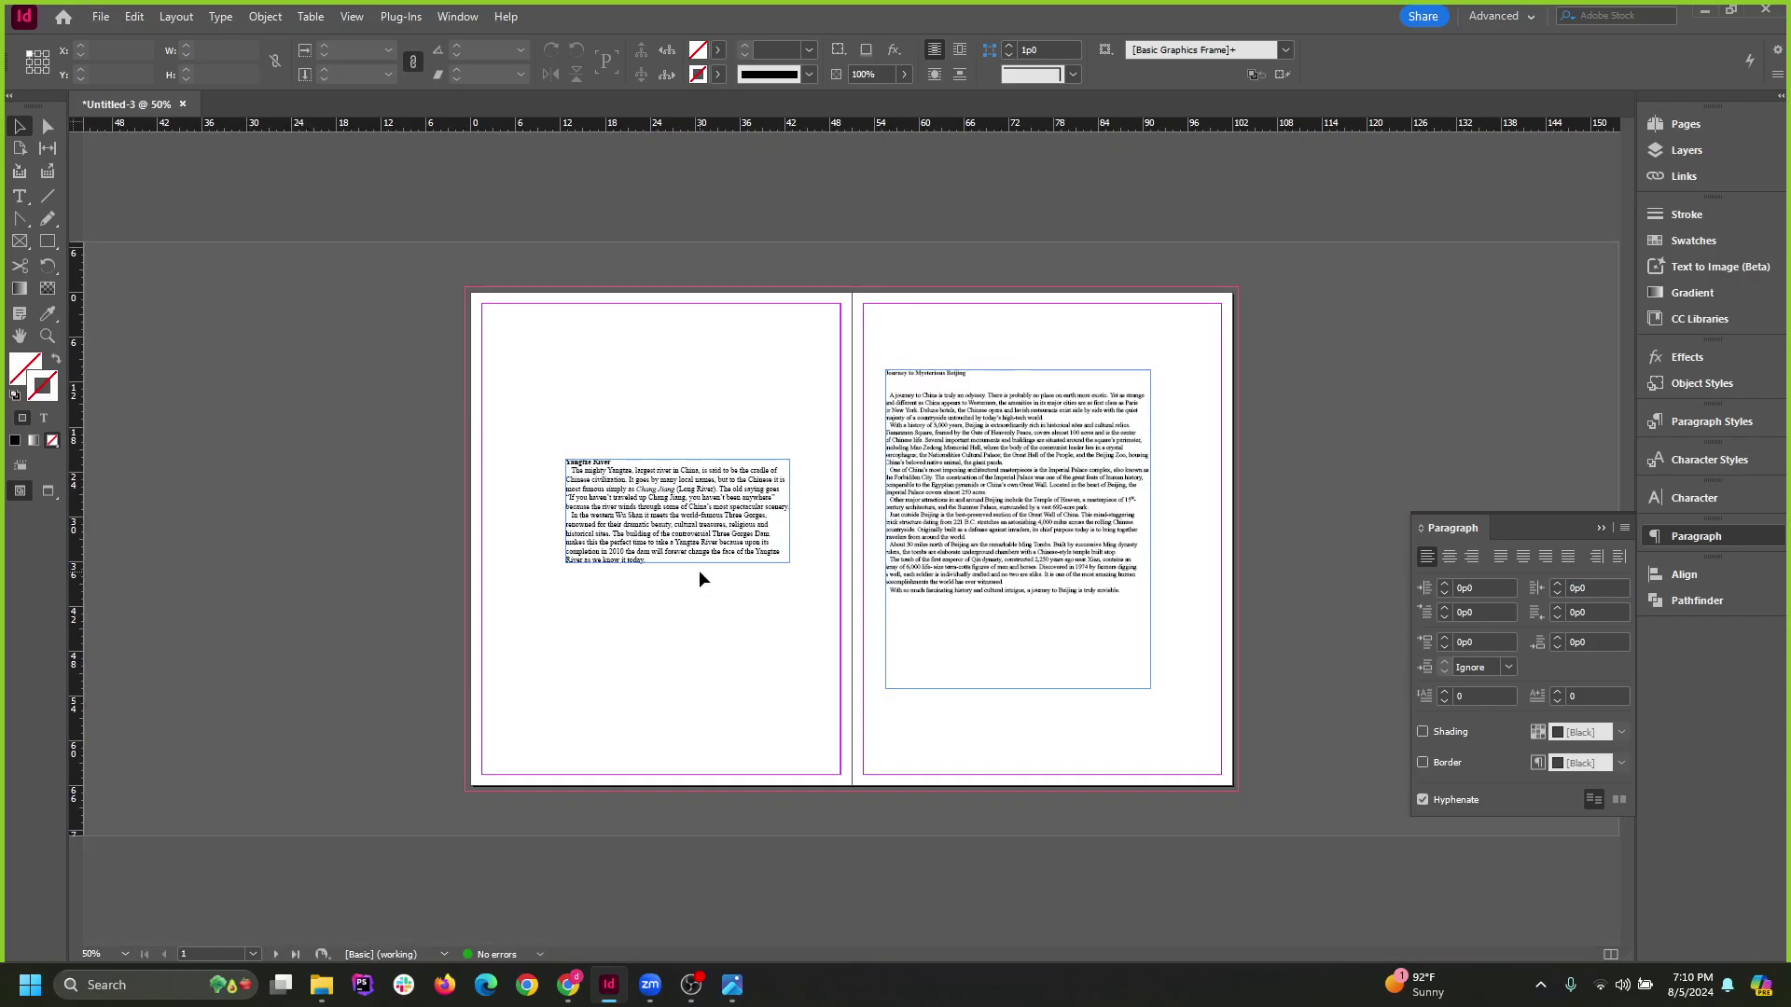
{"action": "scroll", "coordinate": [736, 597], "scroll_direction": "up", "scroll_amount": 3}
{"action": "scroll", "coordinate": [658, 570], "scroll_direction": "down", "scroll_amount": 1}
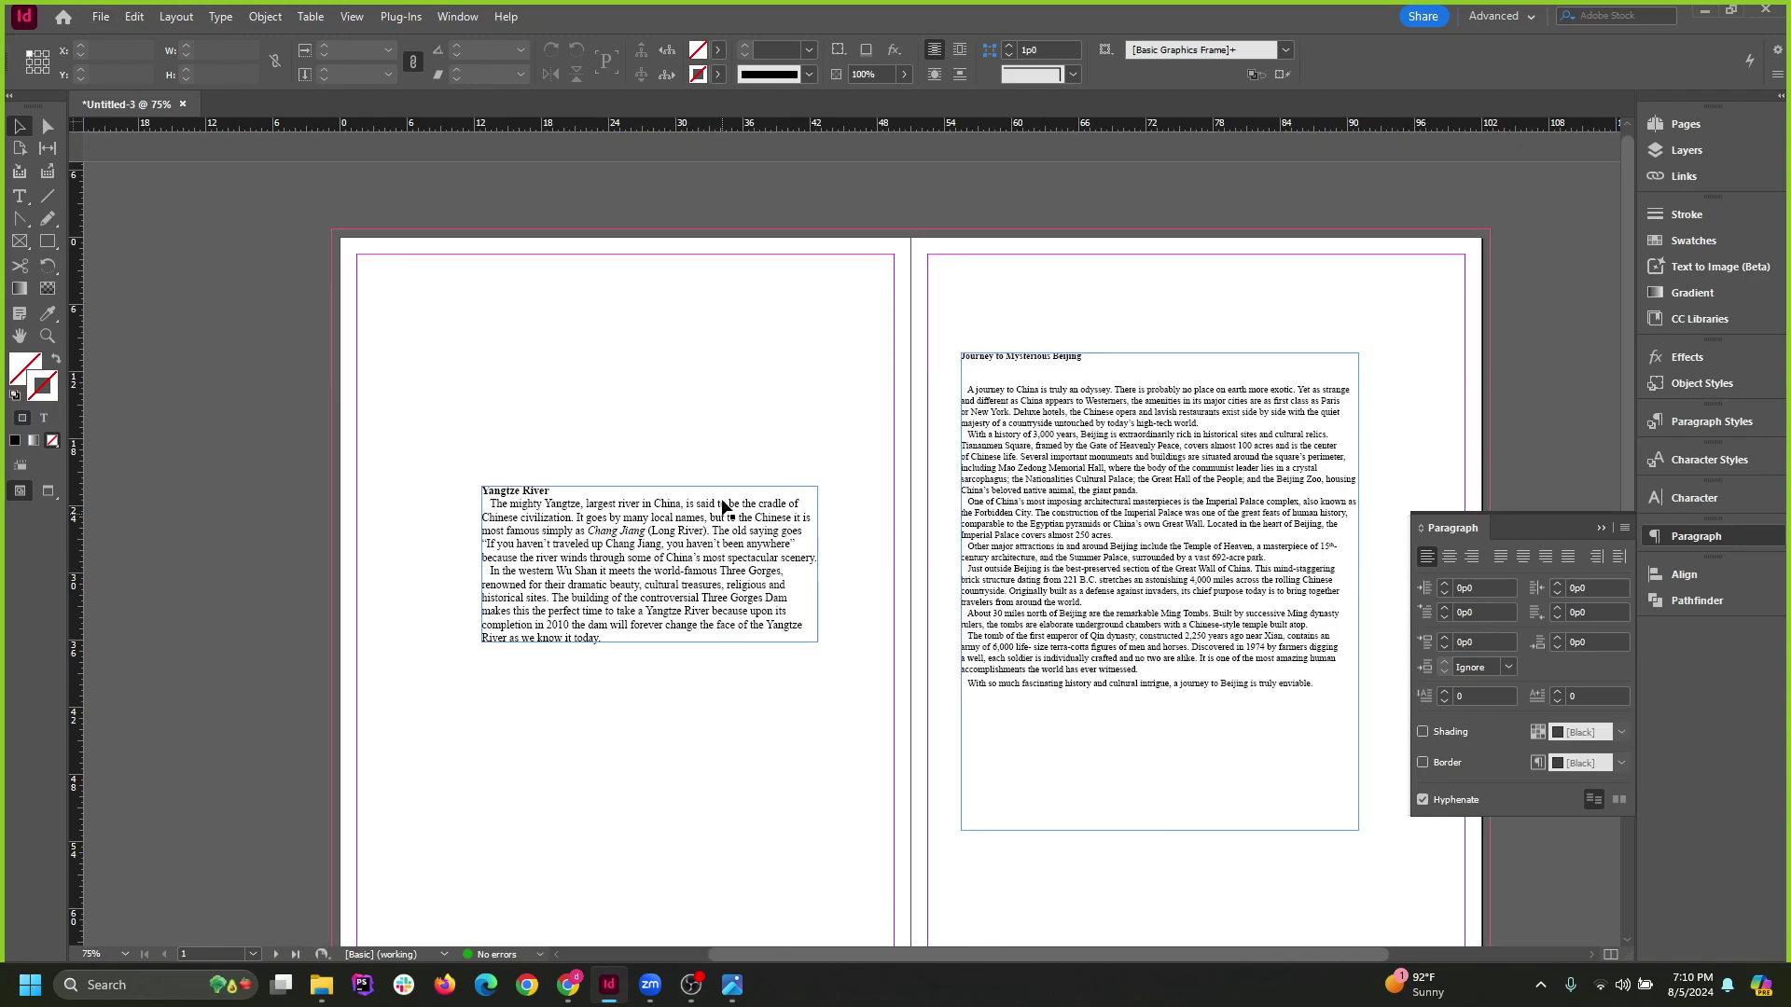
{"action": "double_click", "coordinate": [683, 572]}
{"action": "key", "text": "ctrl+a"}
{"action": "key", "text": "super+c"}
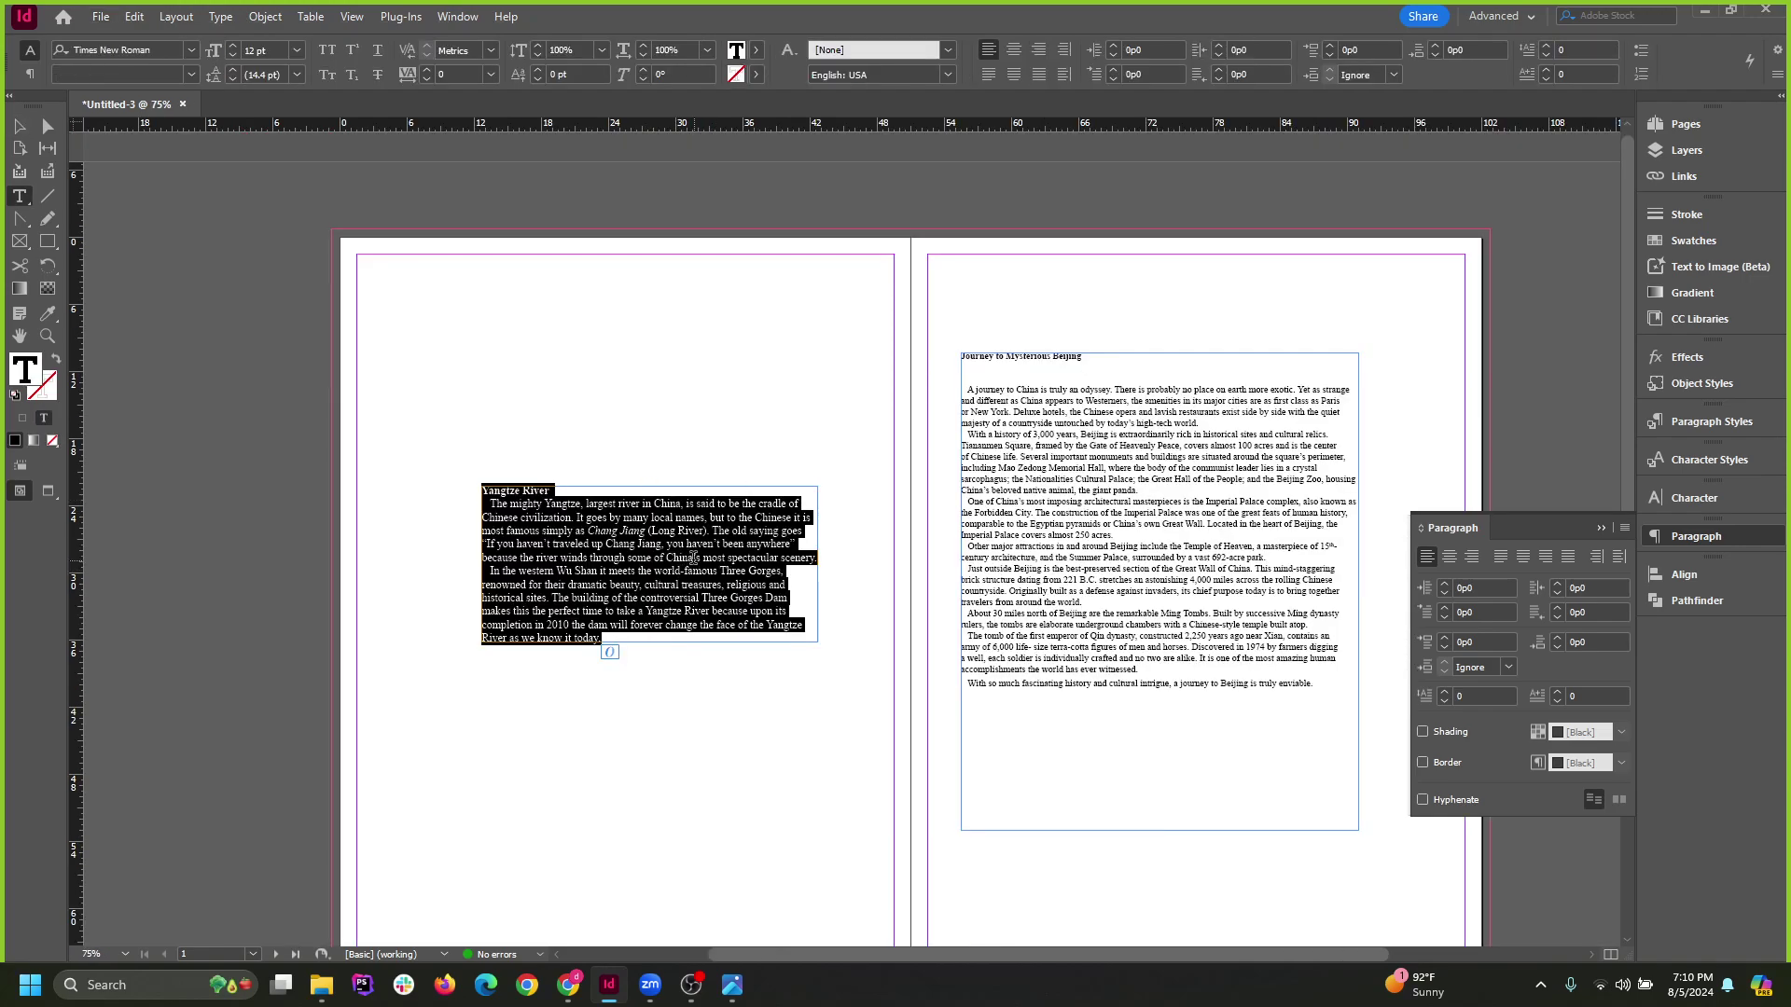
{"action": "key", "text": "Escape"}
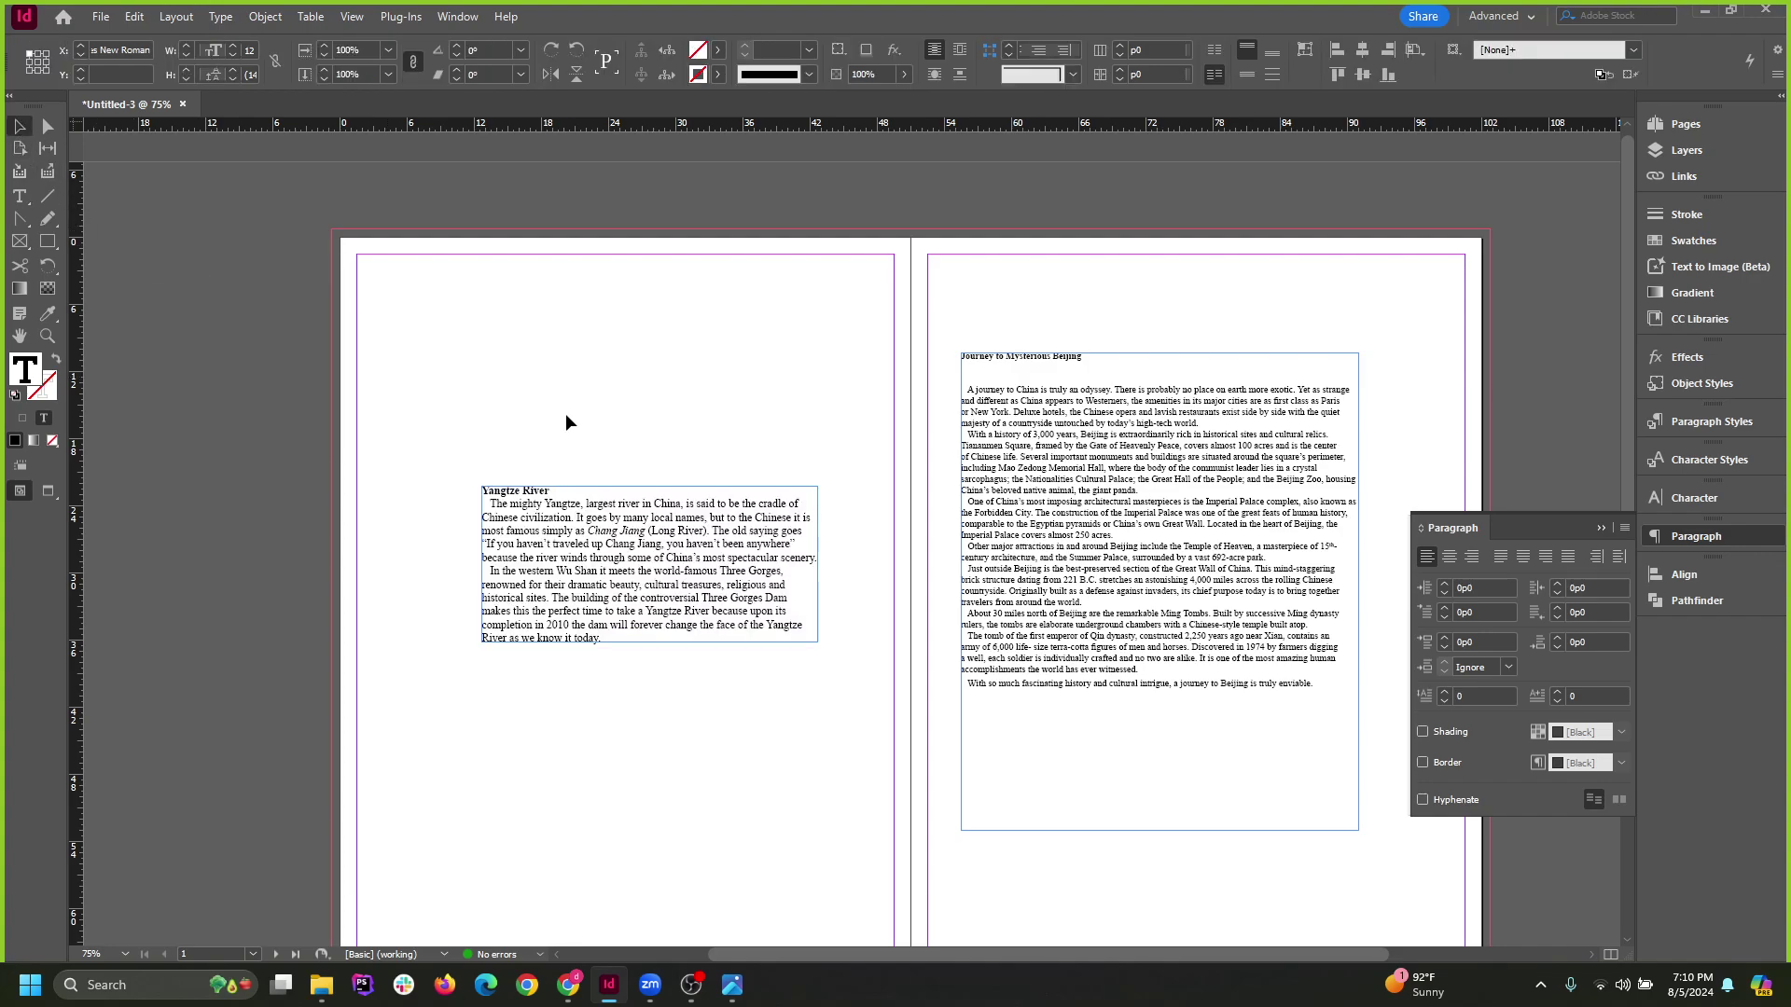
Move the Yangtze River text frame down into the lower half of the left page.
{"action": "left_click_drag", "start_coordinate": [664, 590], "coordinate": [665, 803]}
{"action": "left_click", "coordinate": [624, 448]}
{"action": "scroll", "coordinate": [609, 545], "scroll_direction": "up", "scroll_amount": 2}
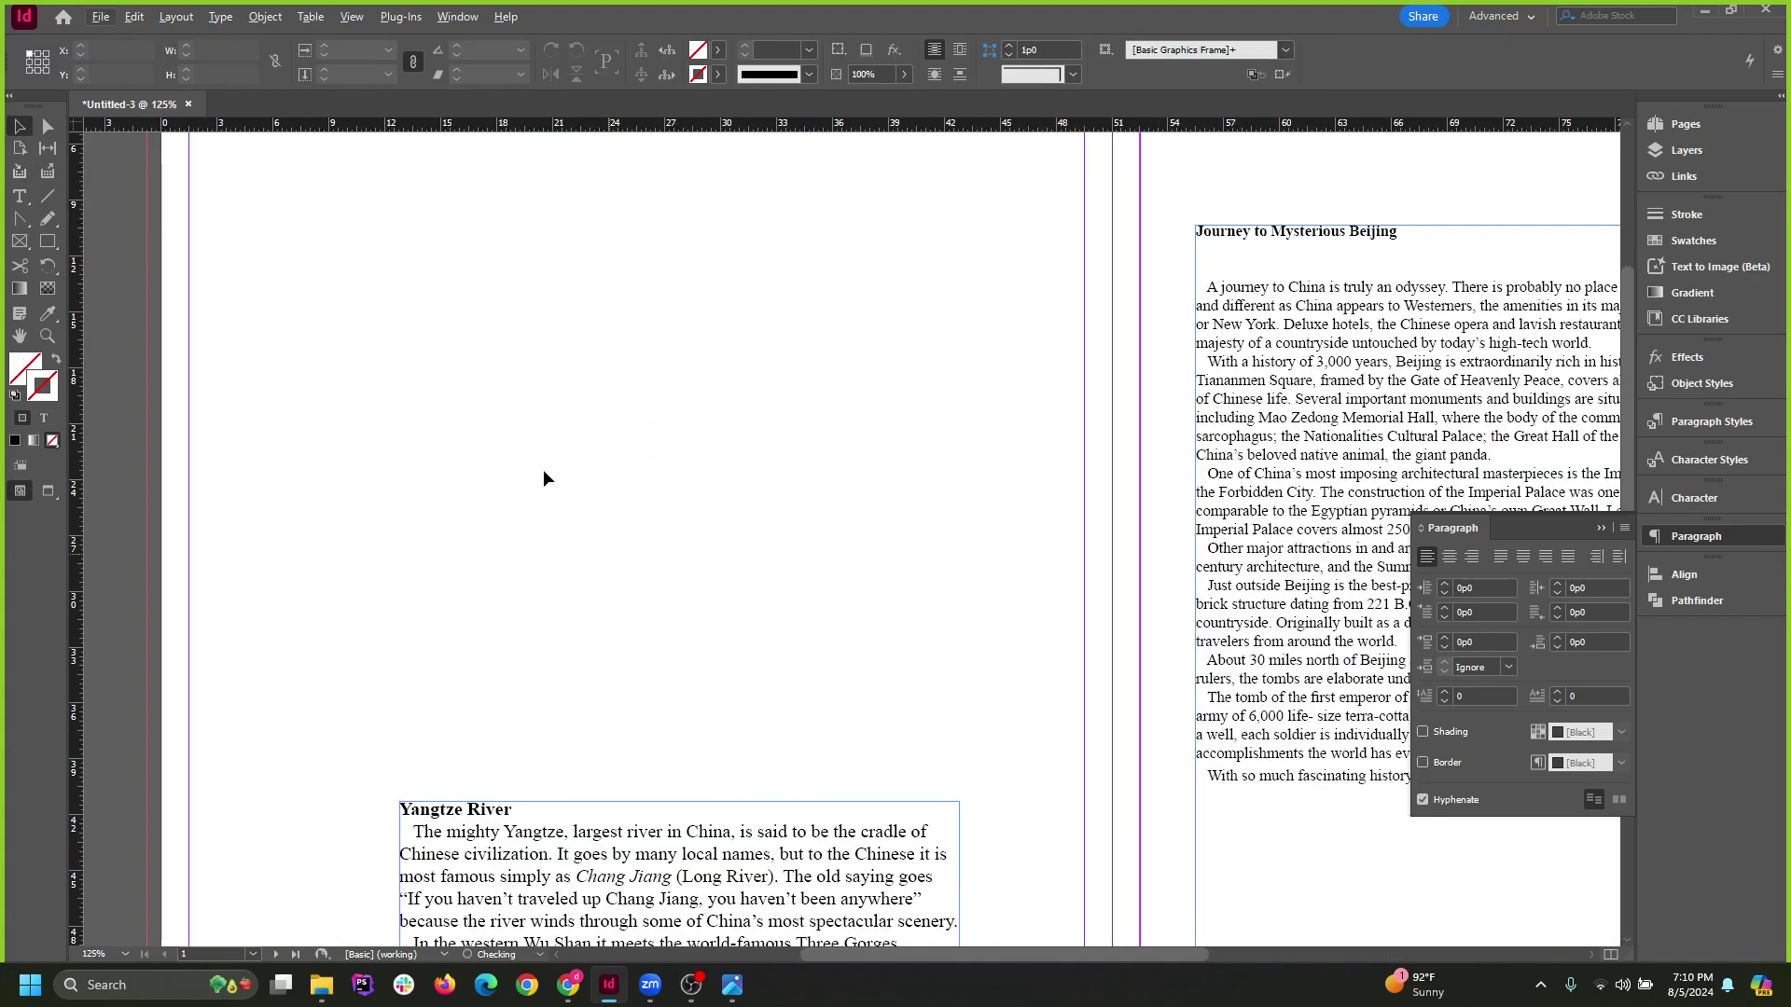
Draw a text frame in the upper part of the left page and paste the Yangtze River text into it without formatting.
{"action": "left_click", "coordinate": [19, 196]}
{"action": "left_click_drag", "start_coordinate": [418, 248], "coordinate": [860, 634]}
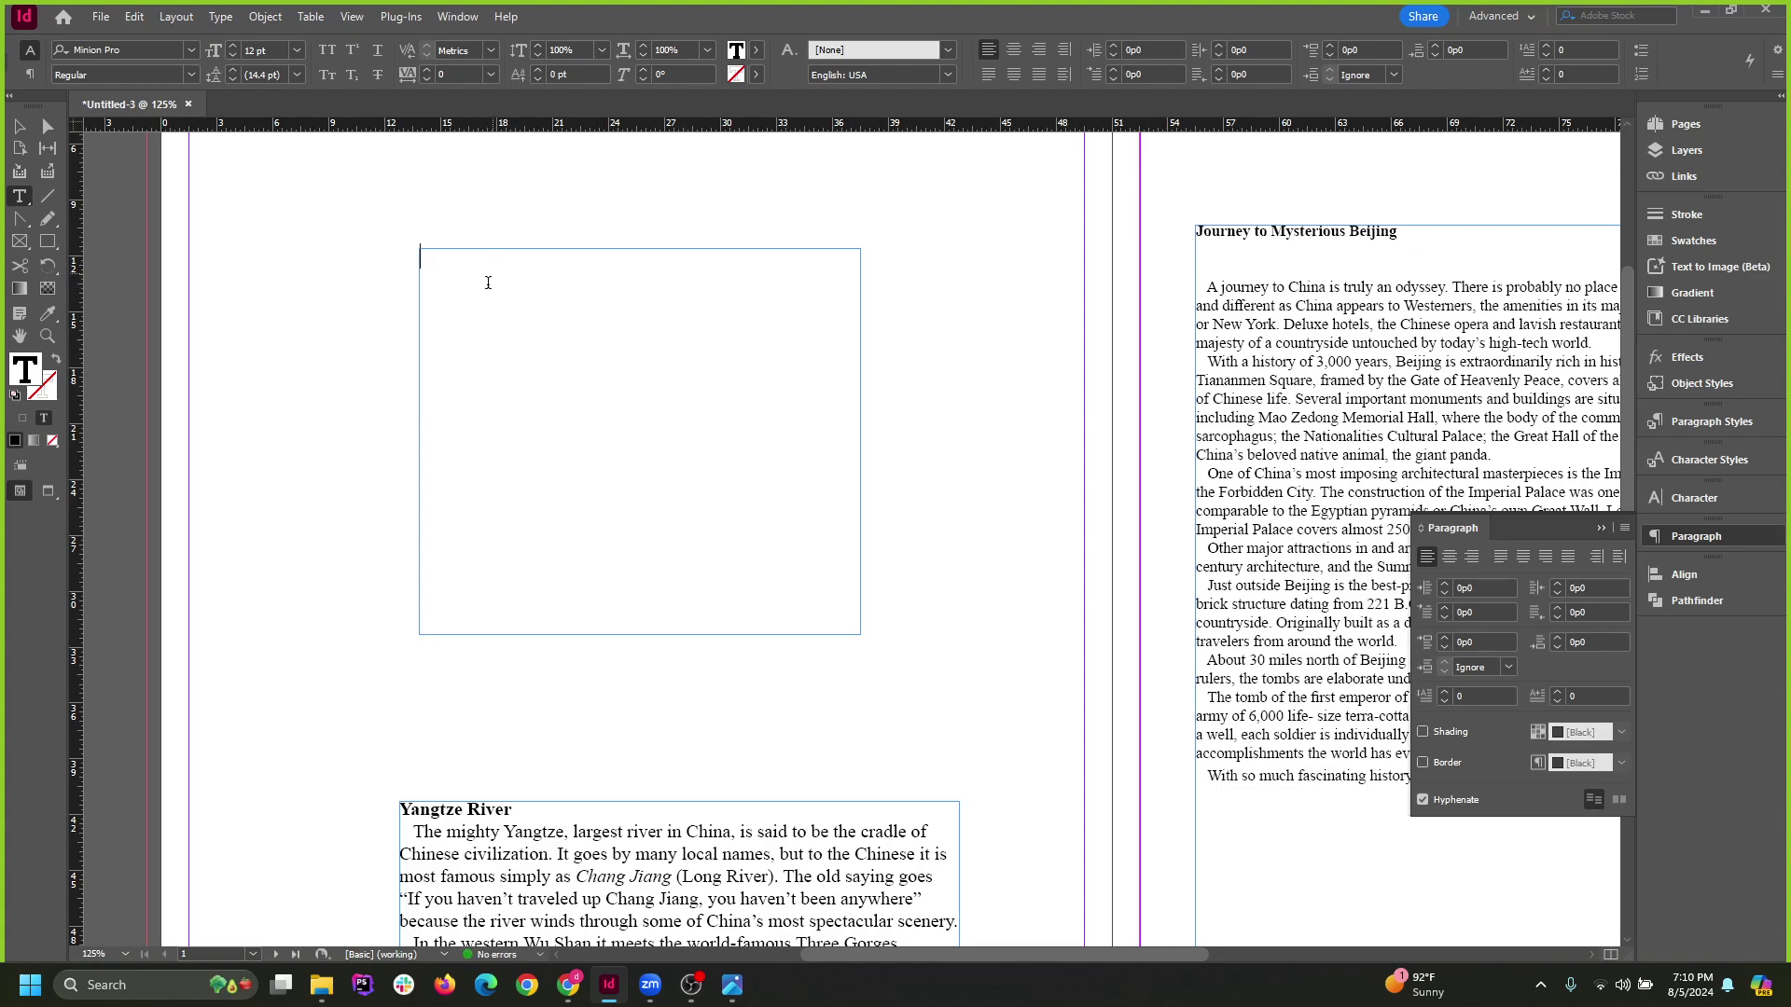
{"action": "right_click", "coordinate": [485, 285]}
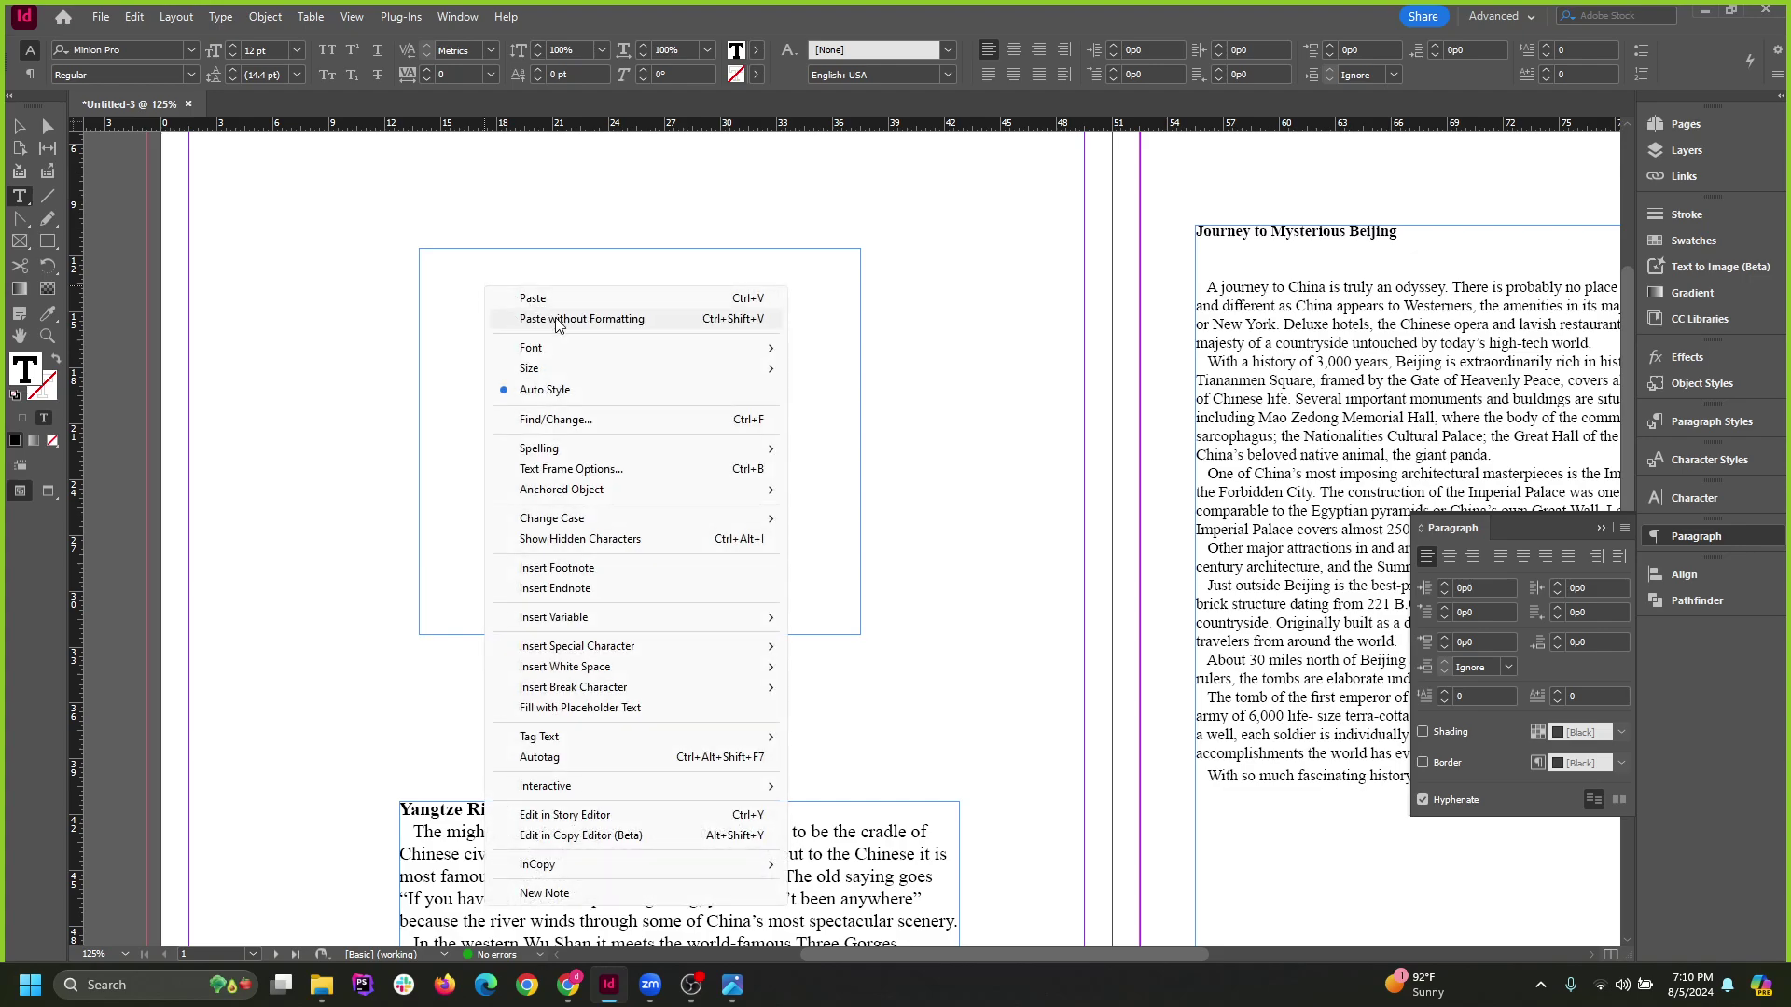
{"action": "left_click", "coordinate": [641, 319]}
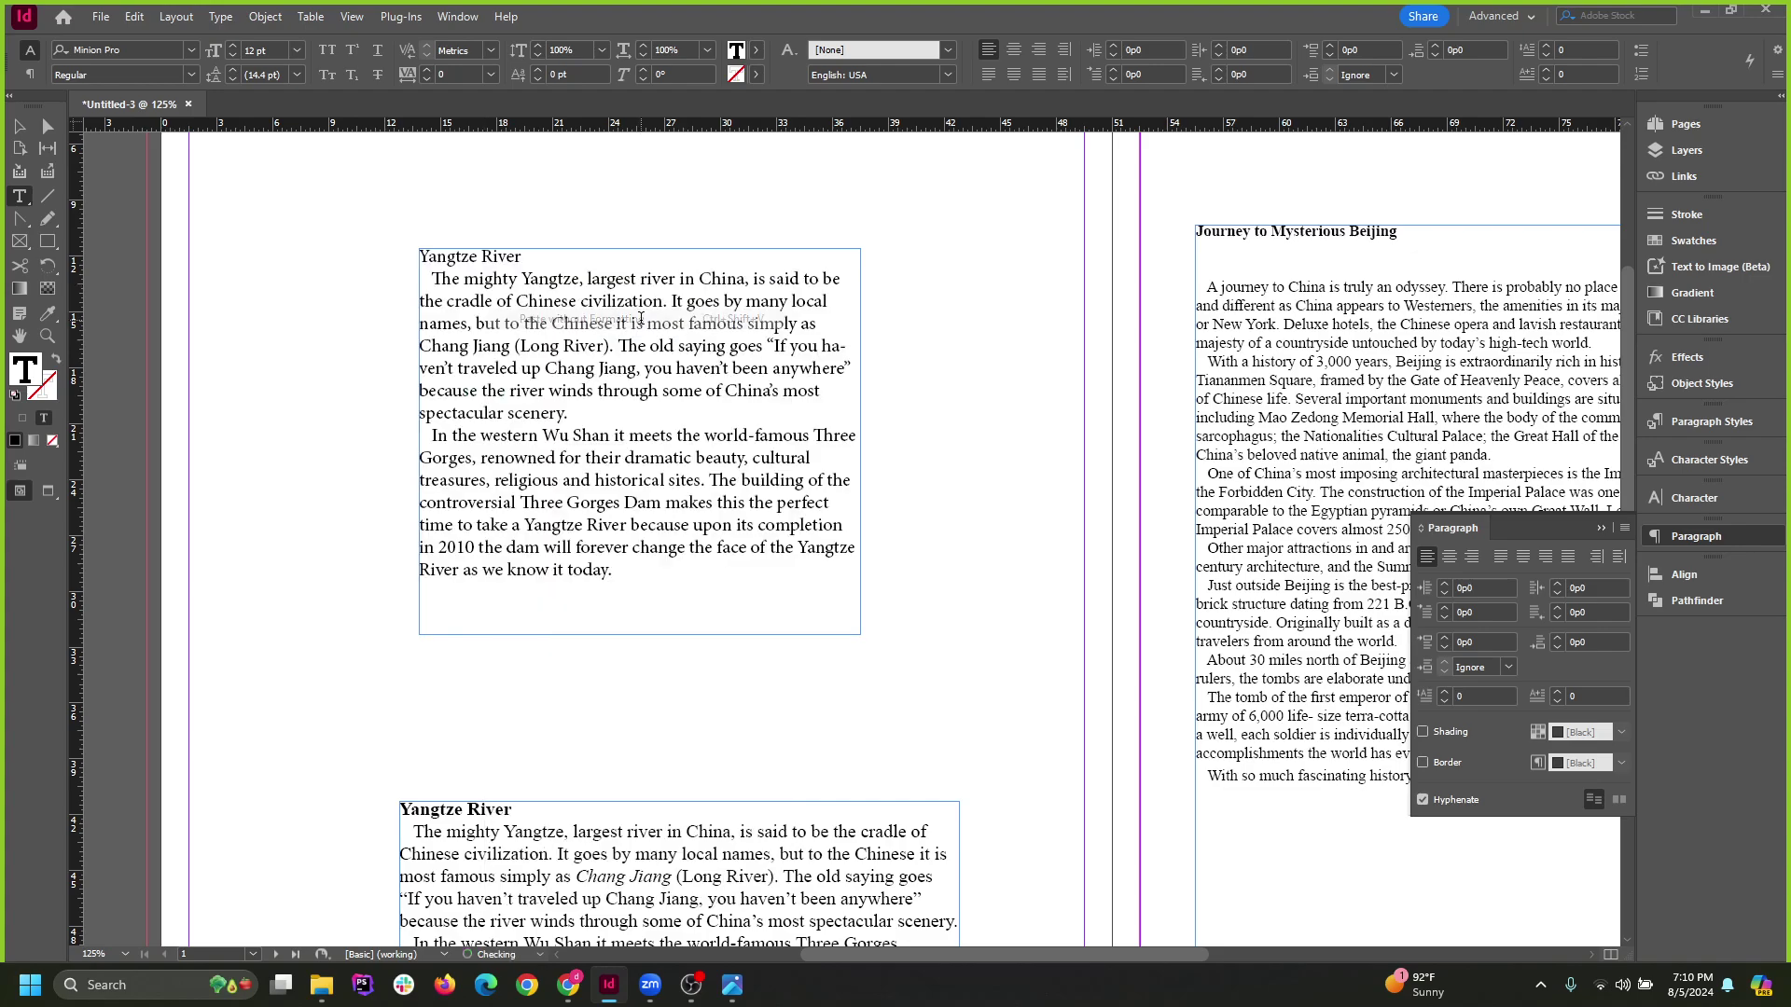
{"action": "left_click_drag", "start_coordinate": [689, 572], "coordinate": [240, 148]}
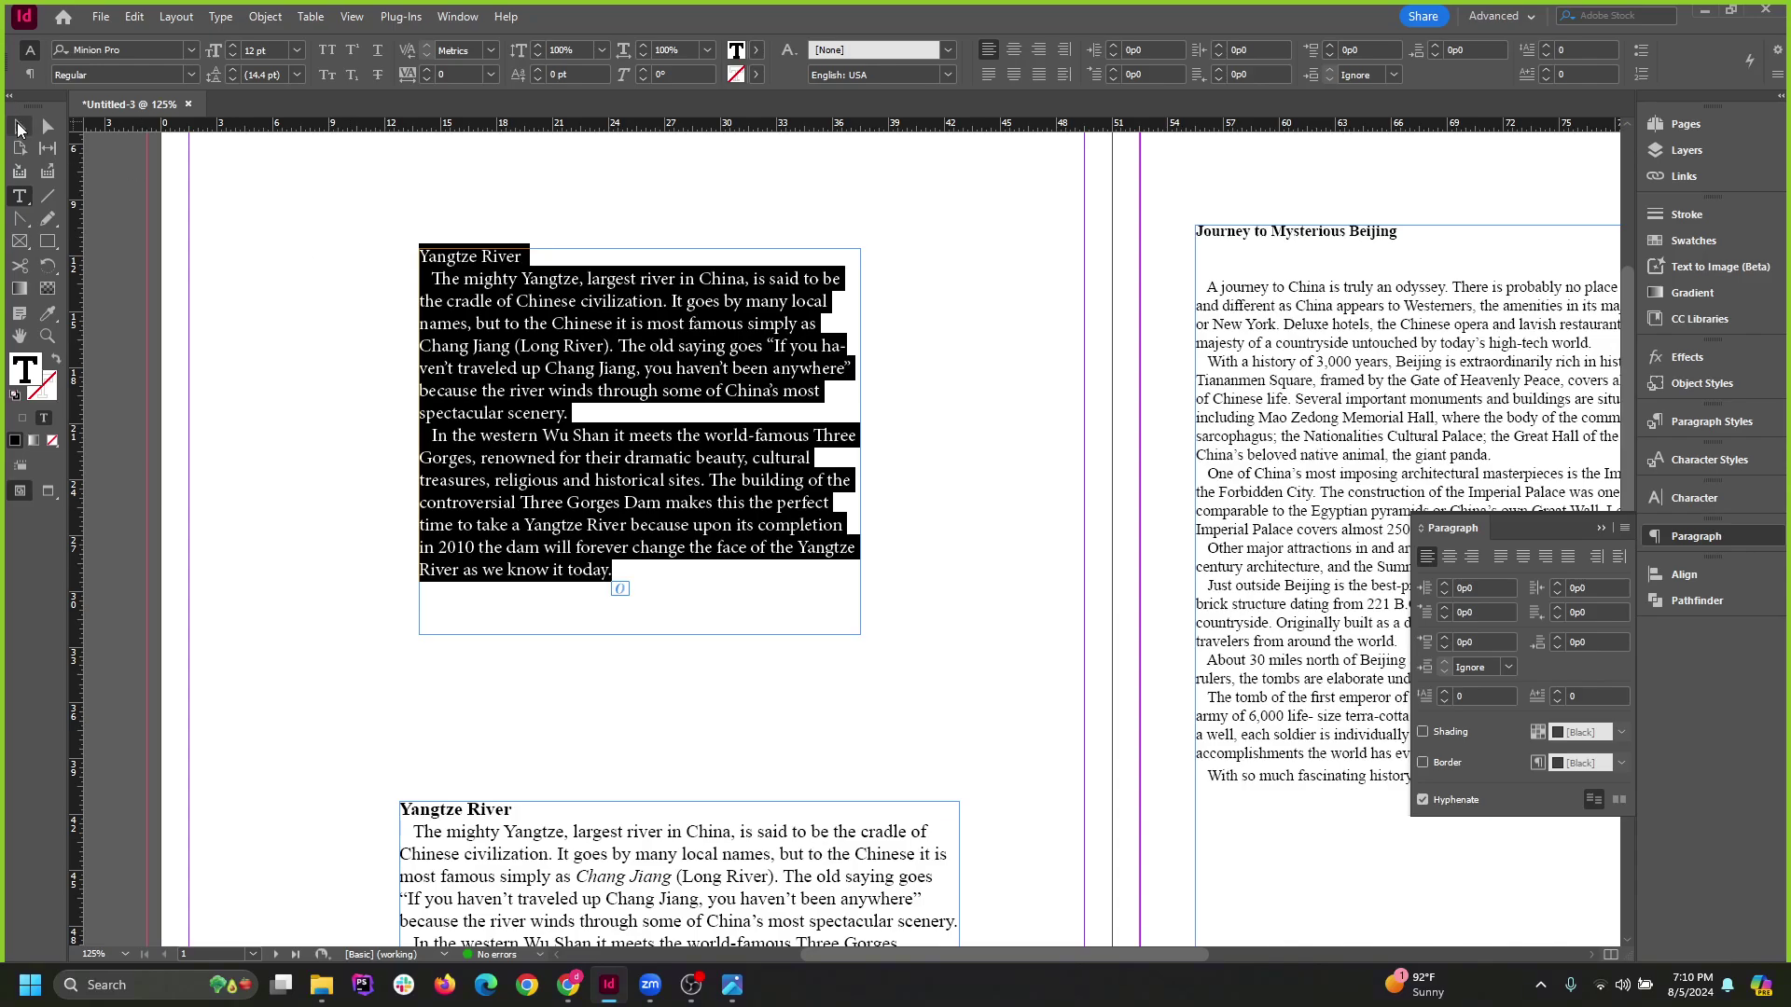
{"action": "left_click", "coordinate": [19, 126]}
Compare the bold heading, italics and typeface of the formatted Yangtze River text with the unformatted copy above it.
{"action": "scroll", "coordinate": [685, 320], "scroll_direction": "down", "scroll_amount": 1}
{"action": "scroll", "coordinate": [806, 531], "scroll_direction": "down", "scroll_amount": 3}
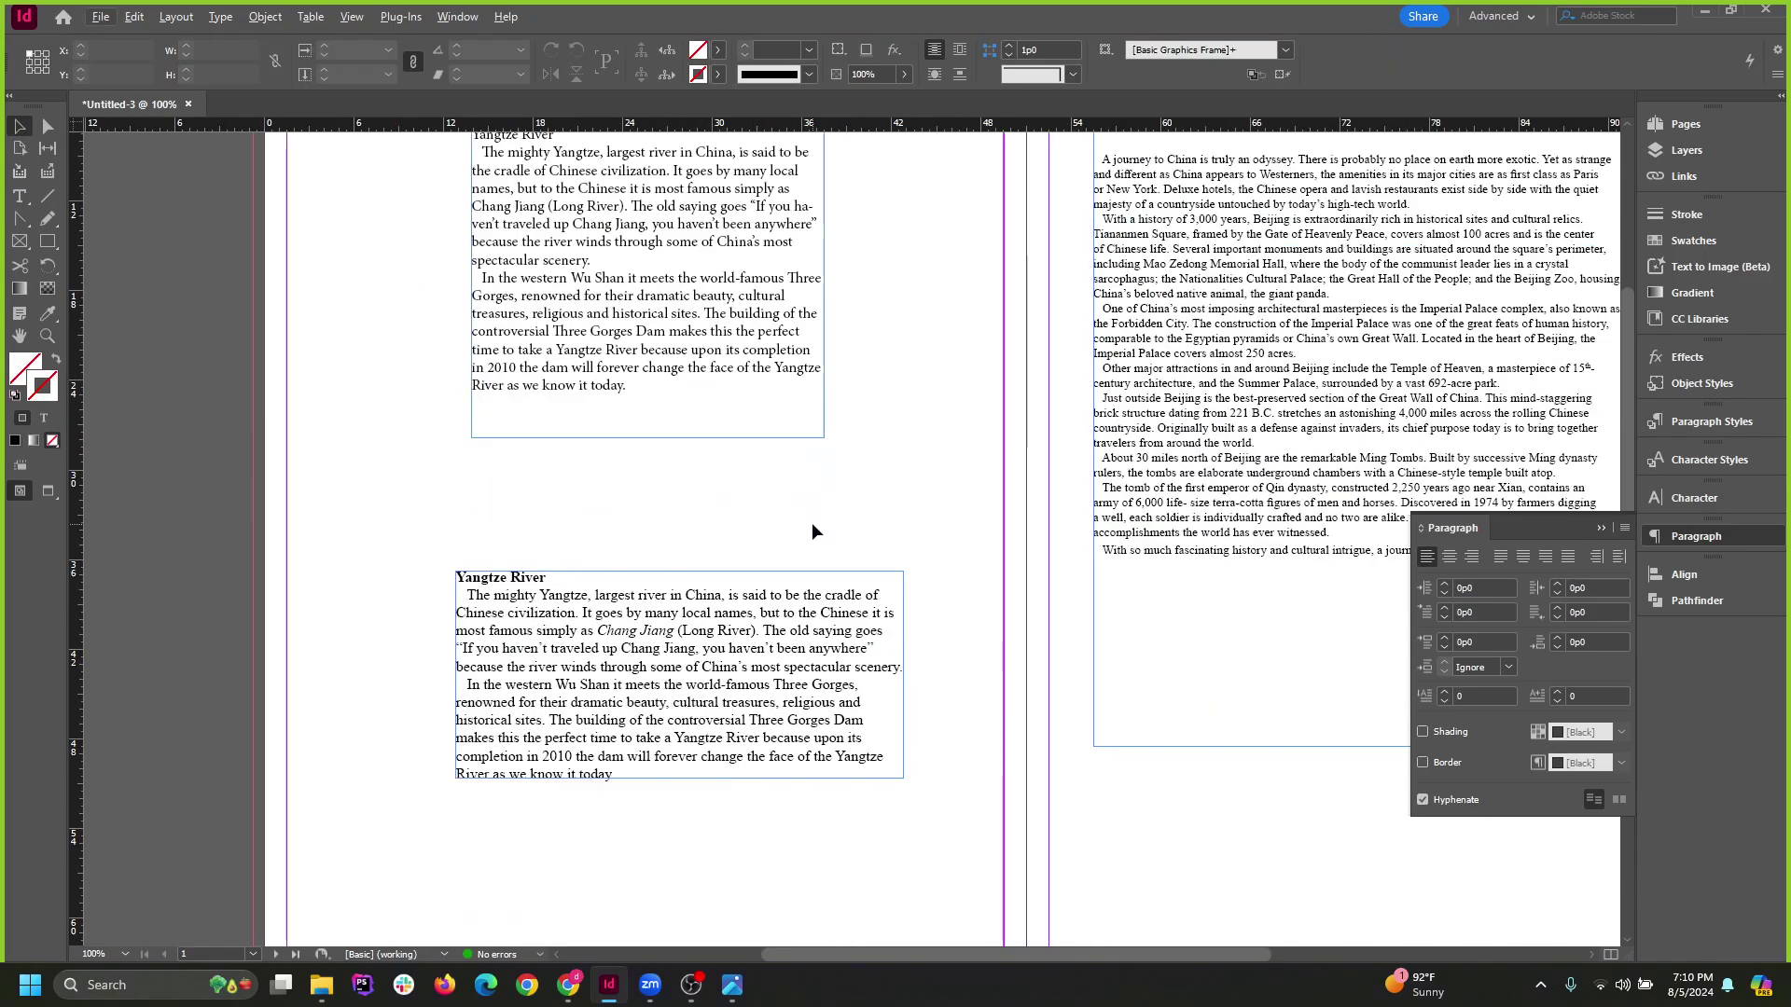
{"action": "left_click_drag", "start_coordinate": [732, 694], "coordinate": [771, 630]}
{"action": "scroll", "coordinate": [684, 596], "scroll_direction": "up", "scroll_amount": 1}
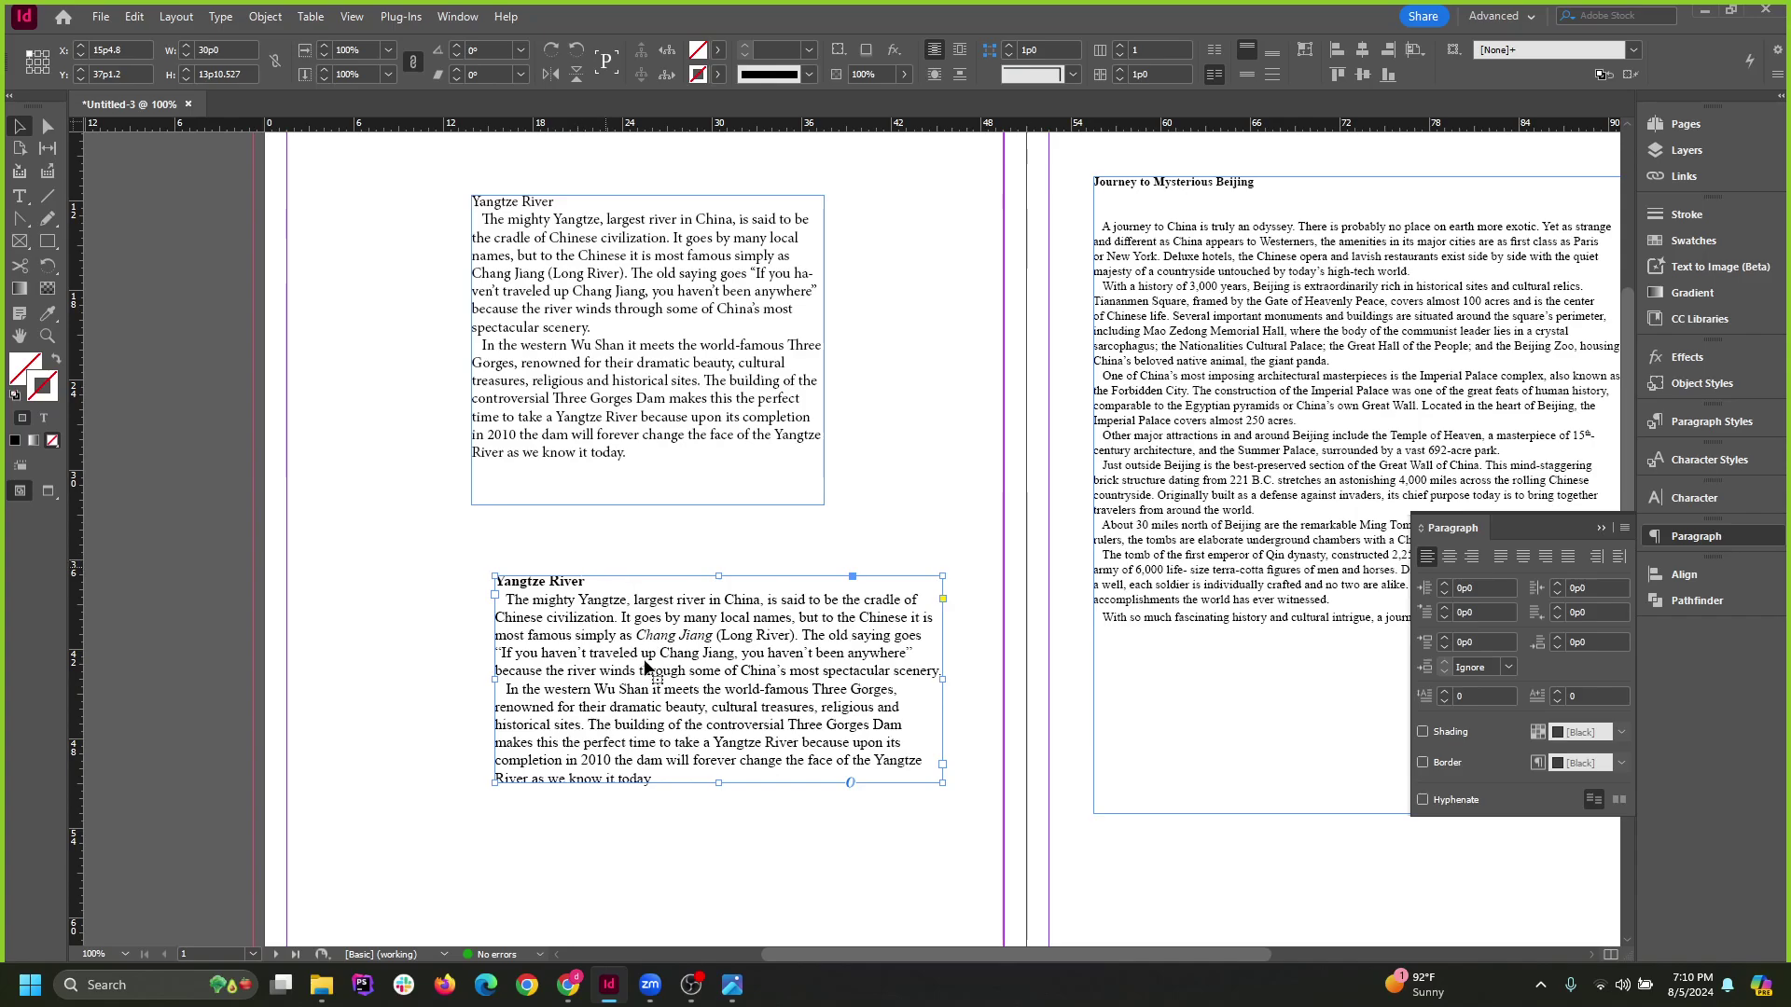
{"action": "scroll", "coordinate": [616, 672], "scroll_direction": "up", "scroll_amount": 3}
{"action": "scroll", "coordinate": [628, 614], "scroll_direction": "up", "scroll_amount": 2}
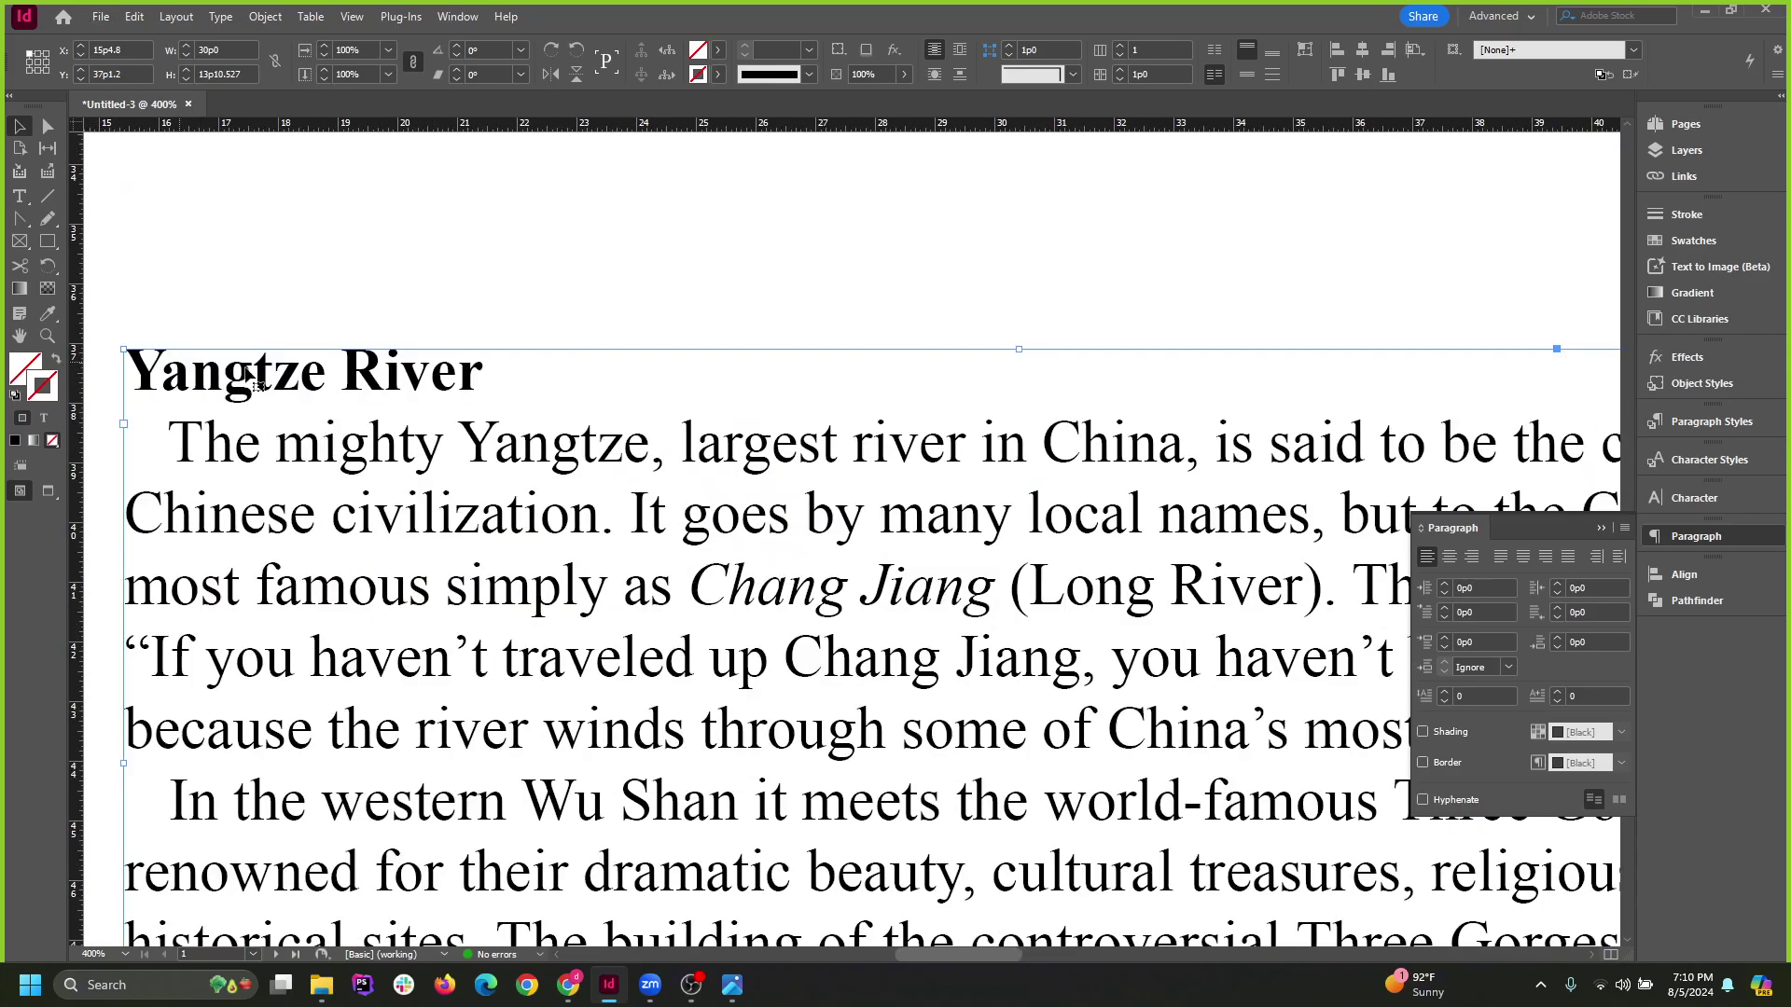
{"action": "scroll", "coordinate": [814, 637], "scroll_direction": "down", "scroll_amount": 1}
{"action": "scroll", "coordinate": [814, 637], "scroll_direction": "up", "scroll_amount": 1}
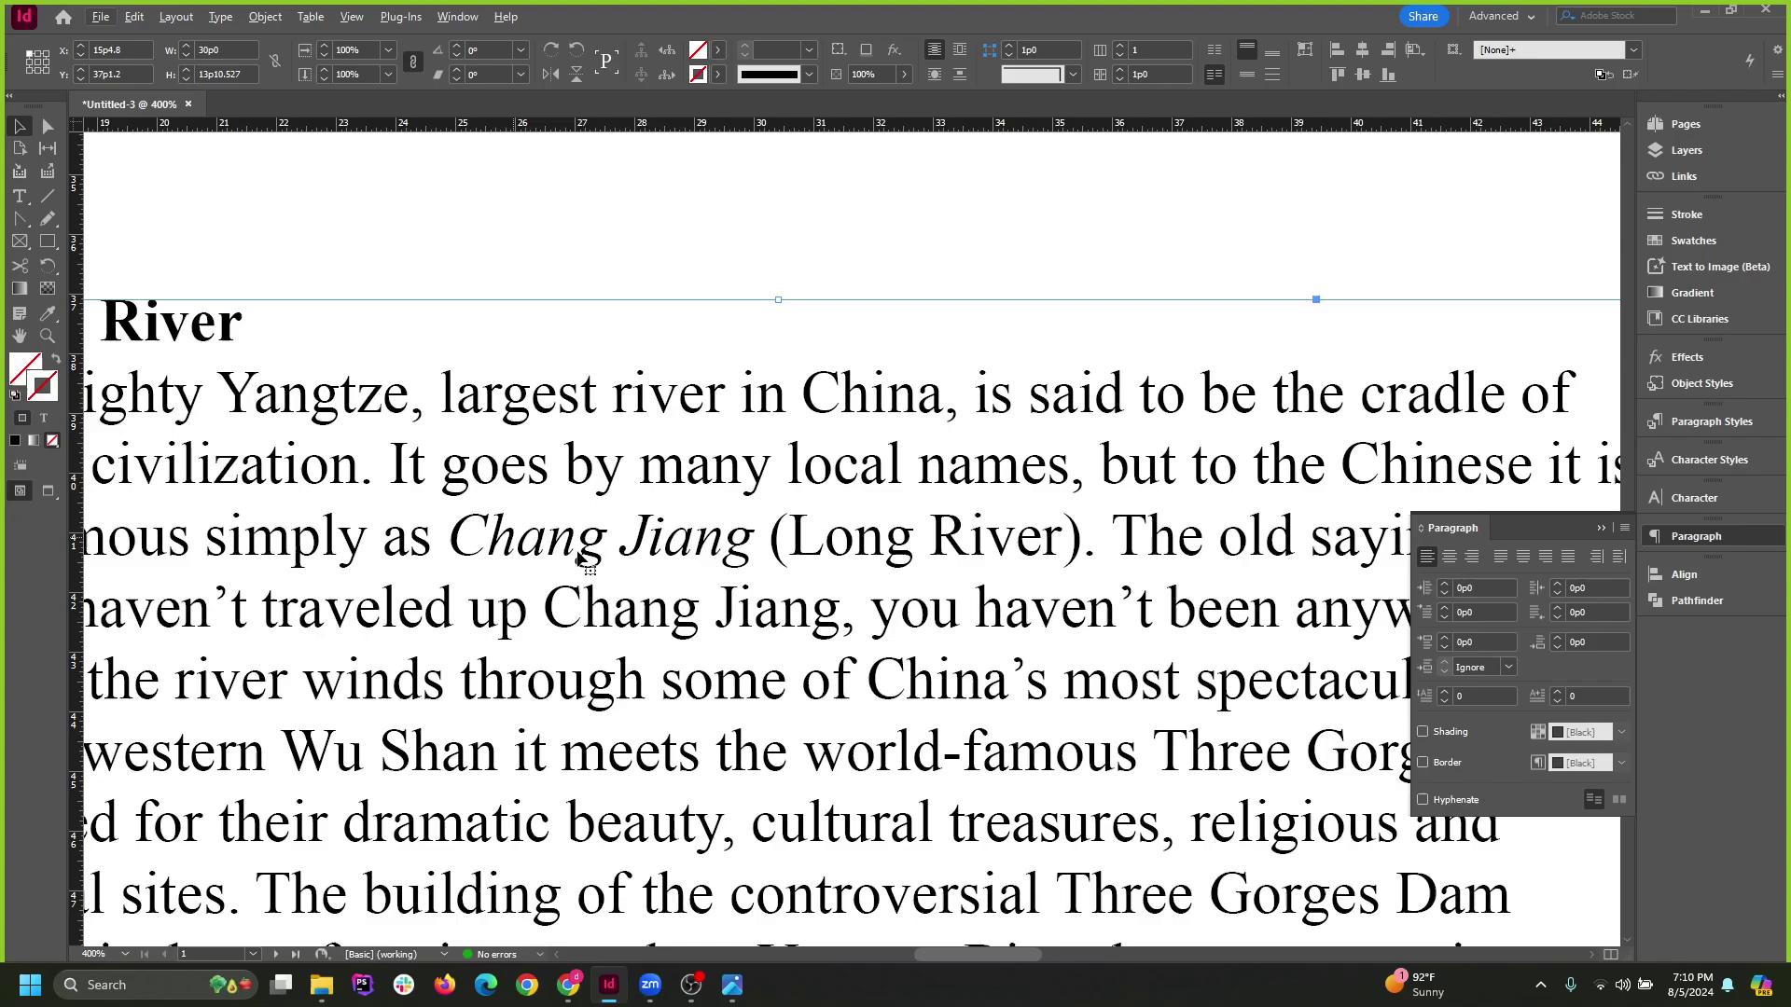
{"action": "scroll", "coordinate": [770, 616], "scroll_direction": "down", "scroll_amount": 2}
{"action": "scroll", "coordinate": [770, 616], "scroll_direction": "down", "scroll_amount": 2}
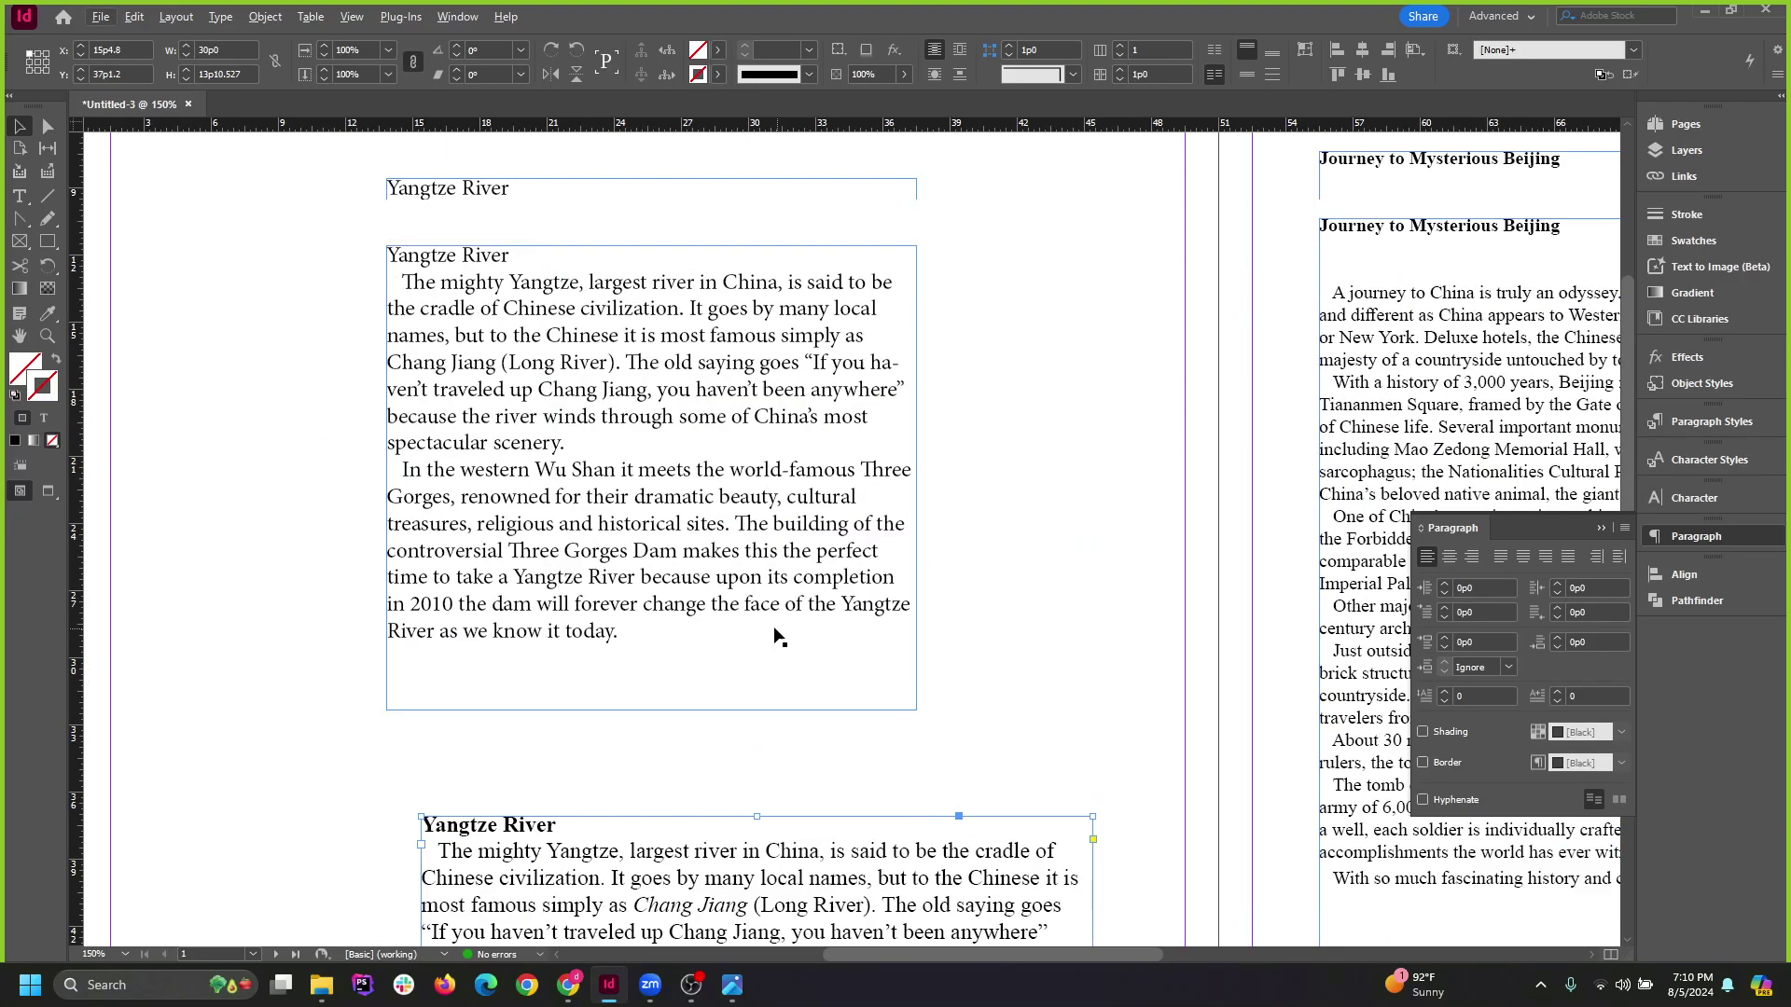
{"action": "scroll", "coordinate": [528, 338], "scroll_direction": "up", "scroll_amount": 1}
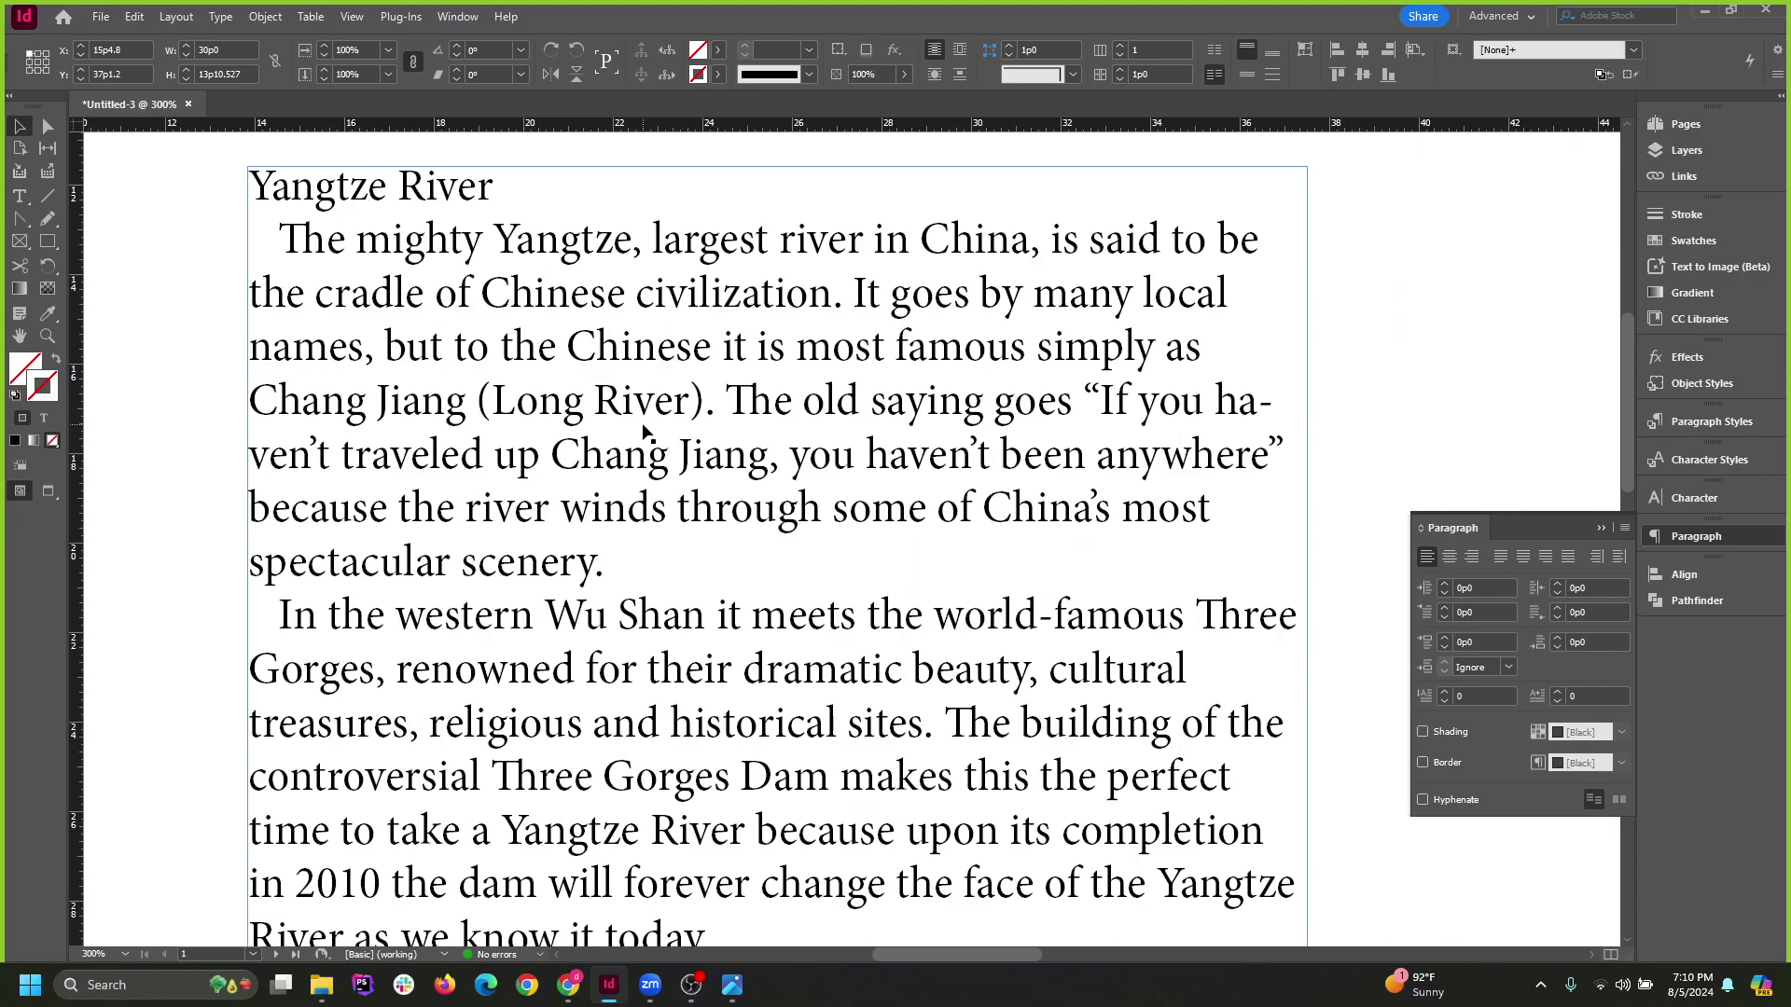
{"action": "scroll", "coordinate": [526, 328], "scroll_direction": "up", "scroll_amount": 1}
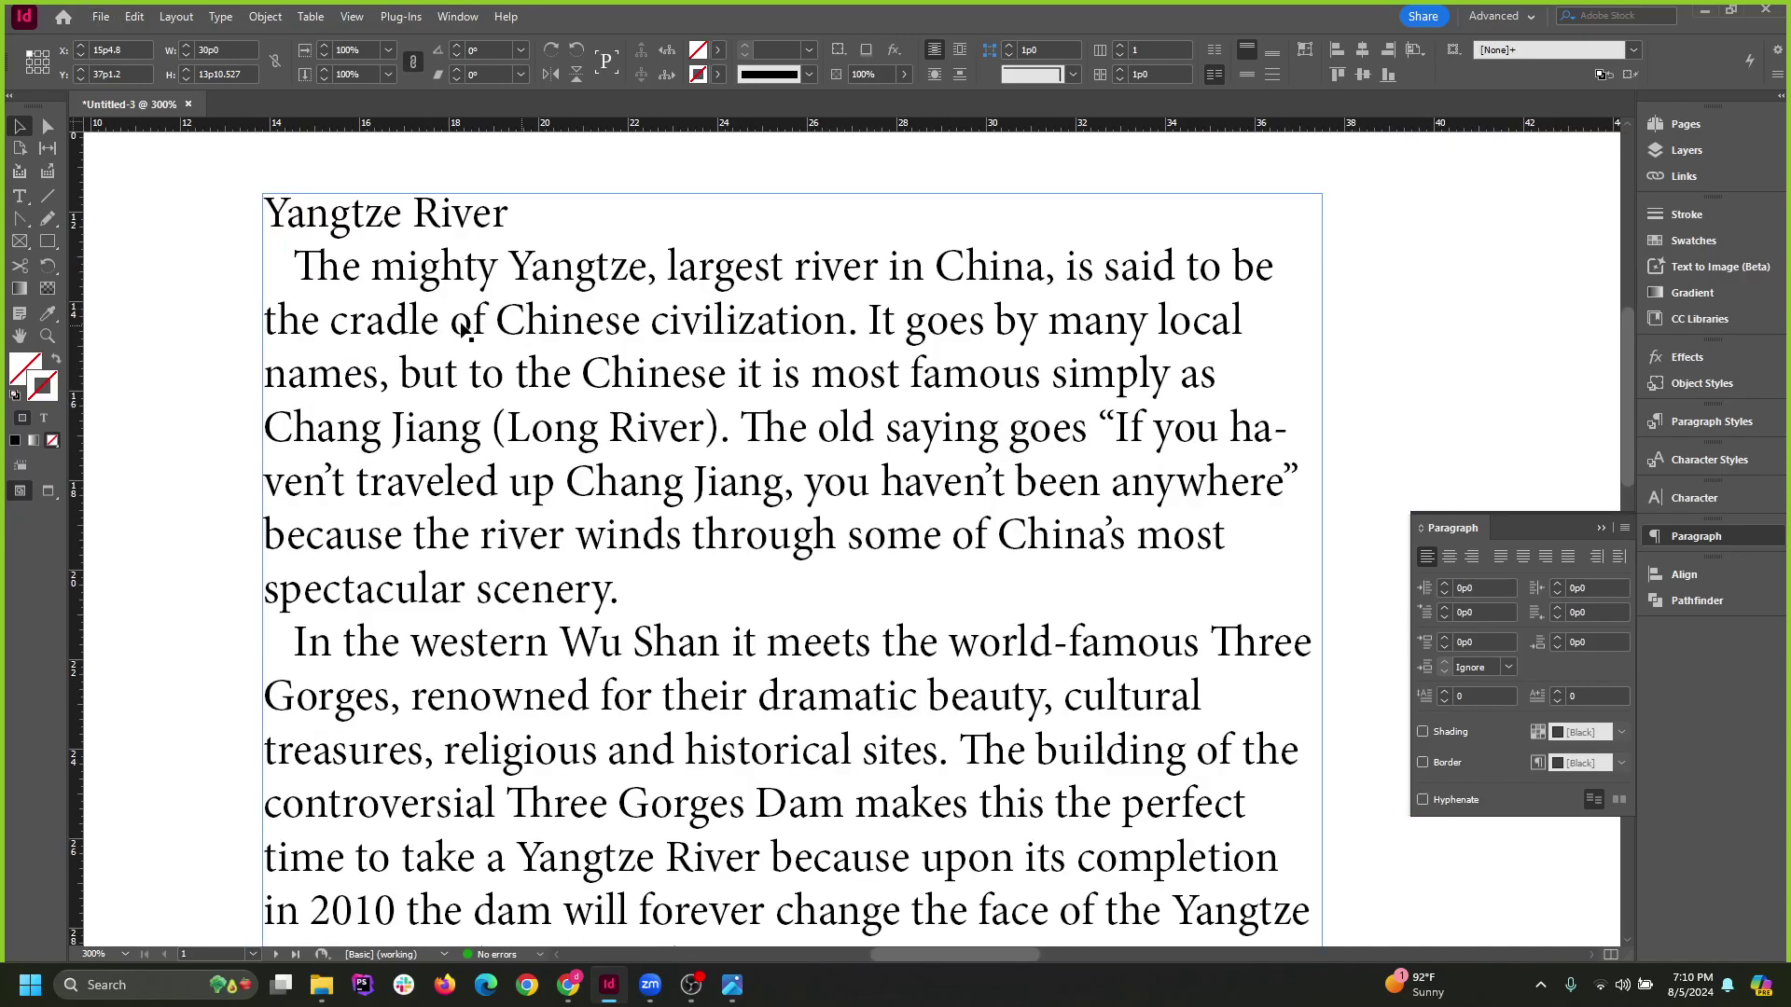
{"action": "scroll", "coordinate": [1003, 580], "scroll_direction": "up", "scroll_amount": 1}
{"action": "scroll", "coordinate": [676, 425], "scroll_direction": "down", "scroll_amount": 3}
Delete the unformatted Yangtze River copy and move the formatted frame up to about X 11p3, Y 19p7.
{"action": "left_click", "coordinate": [677, 416]}
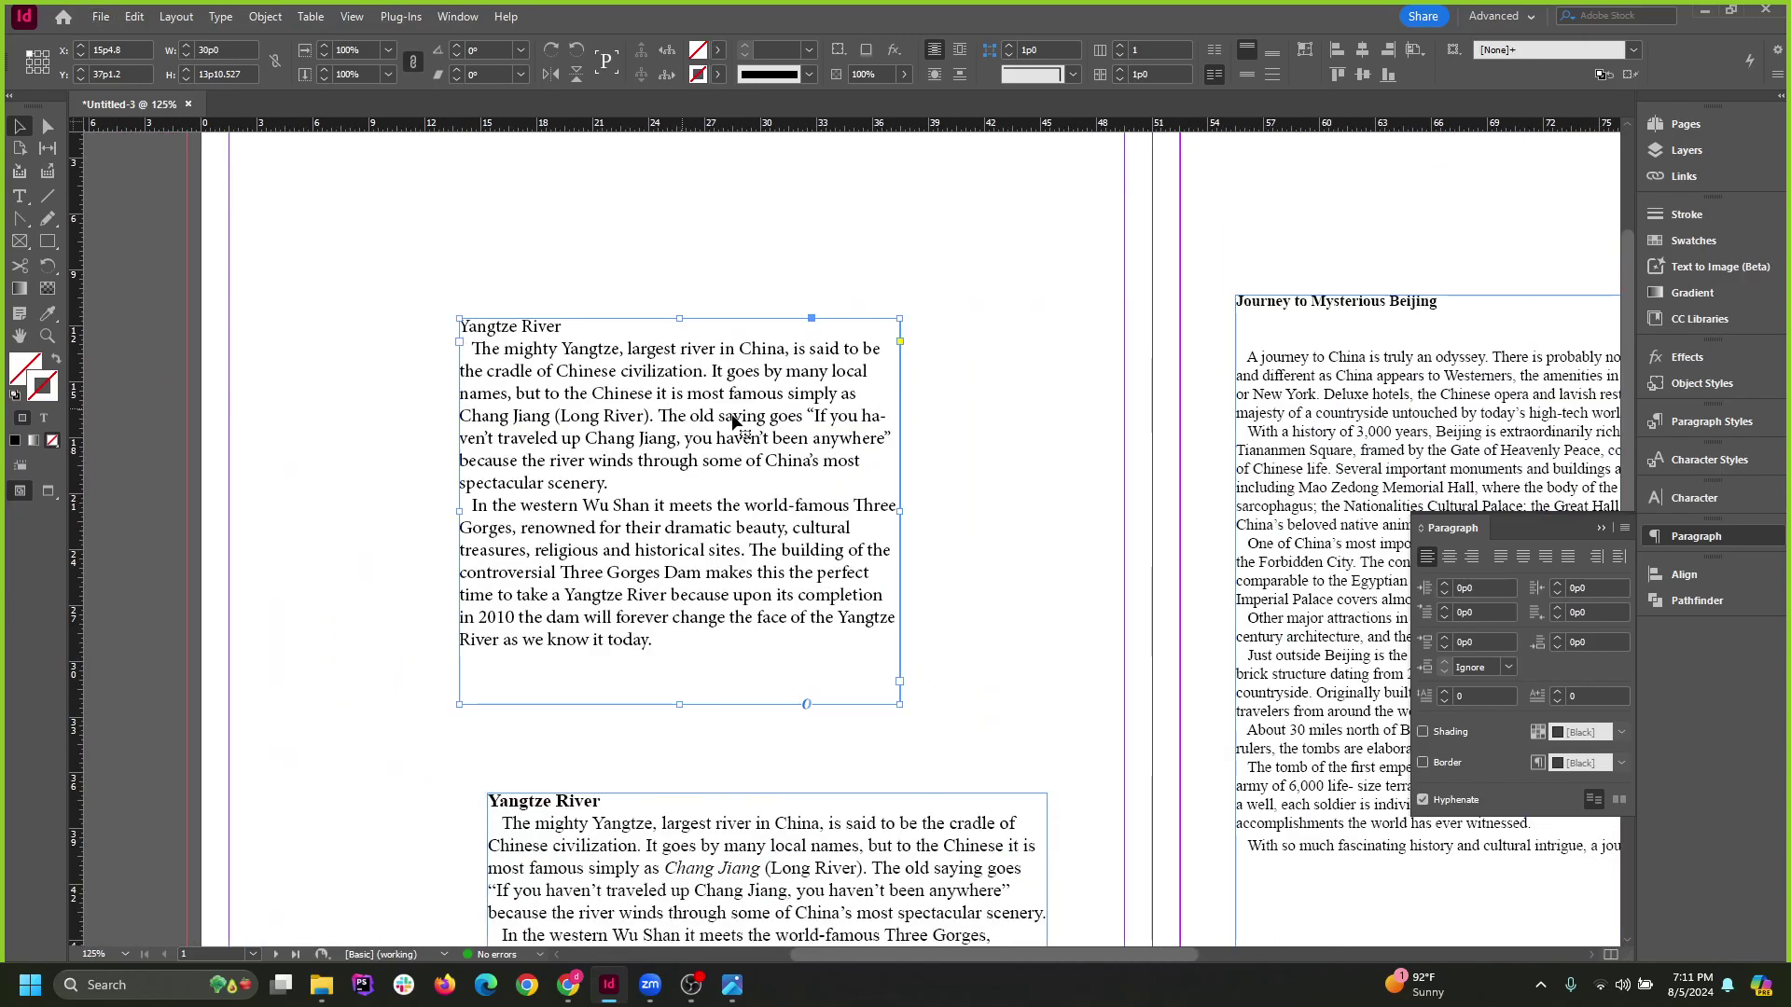
{"action": "key", "text": "Delete"}
{"action": "scroll", "coordinate": [698, 410], "scroll_direction": "down", "scroll_amount": 3}
{"action": "left_click_drag", "start_coordinate": [886, 835], "coordinate": [810, 507]}
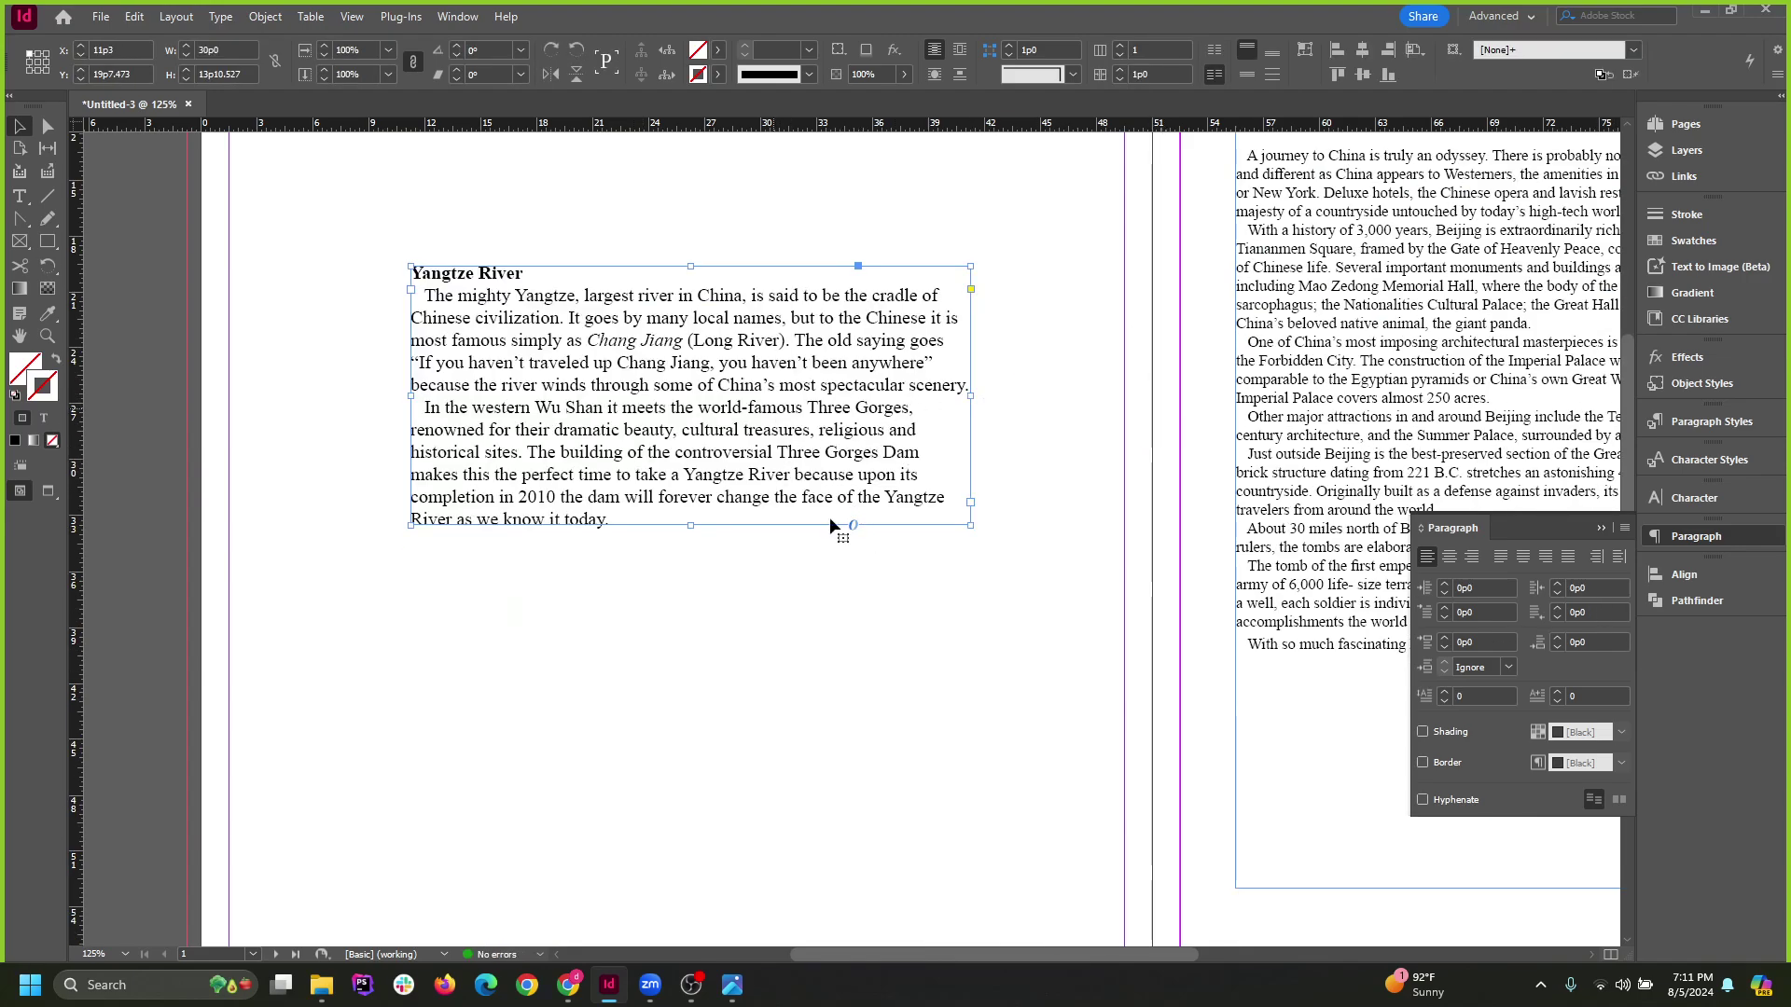
{"action": "left_click", "coordinate": [668, 534]}
Shift the Beijing frame slightly up and snap the Yangtze River frame into the left page's upper-left margin corner.
{"action": "scroll", "coordinate": [653, 705], "scroll_direction": "down", "scroll_amount": 2}
{"action": "scroll", "coordinate": [679, 515], "scroll_direction": "up", "scroll_amount": 1}
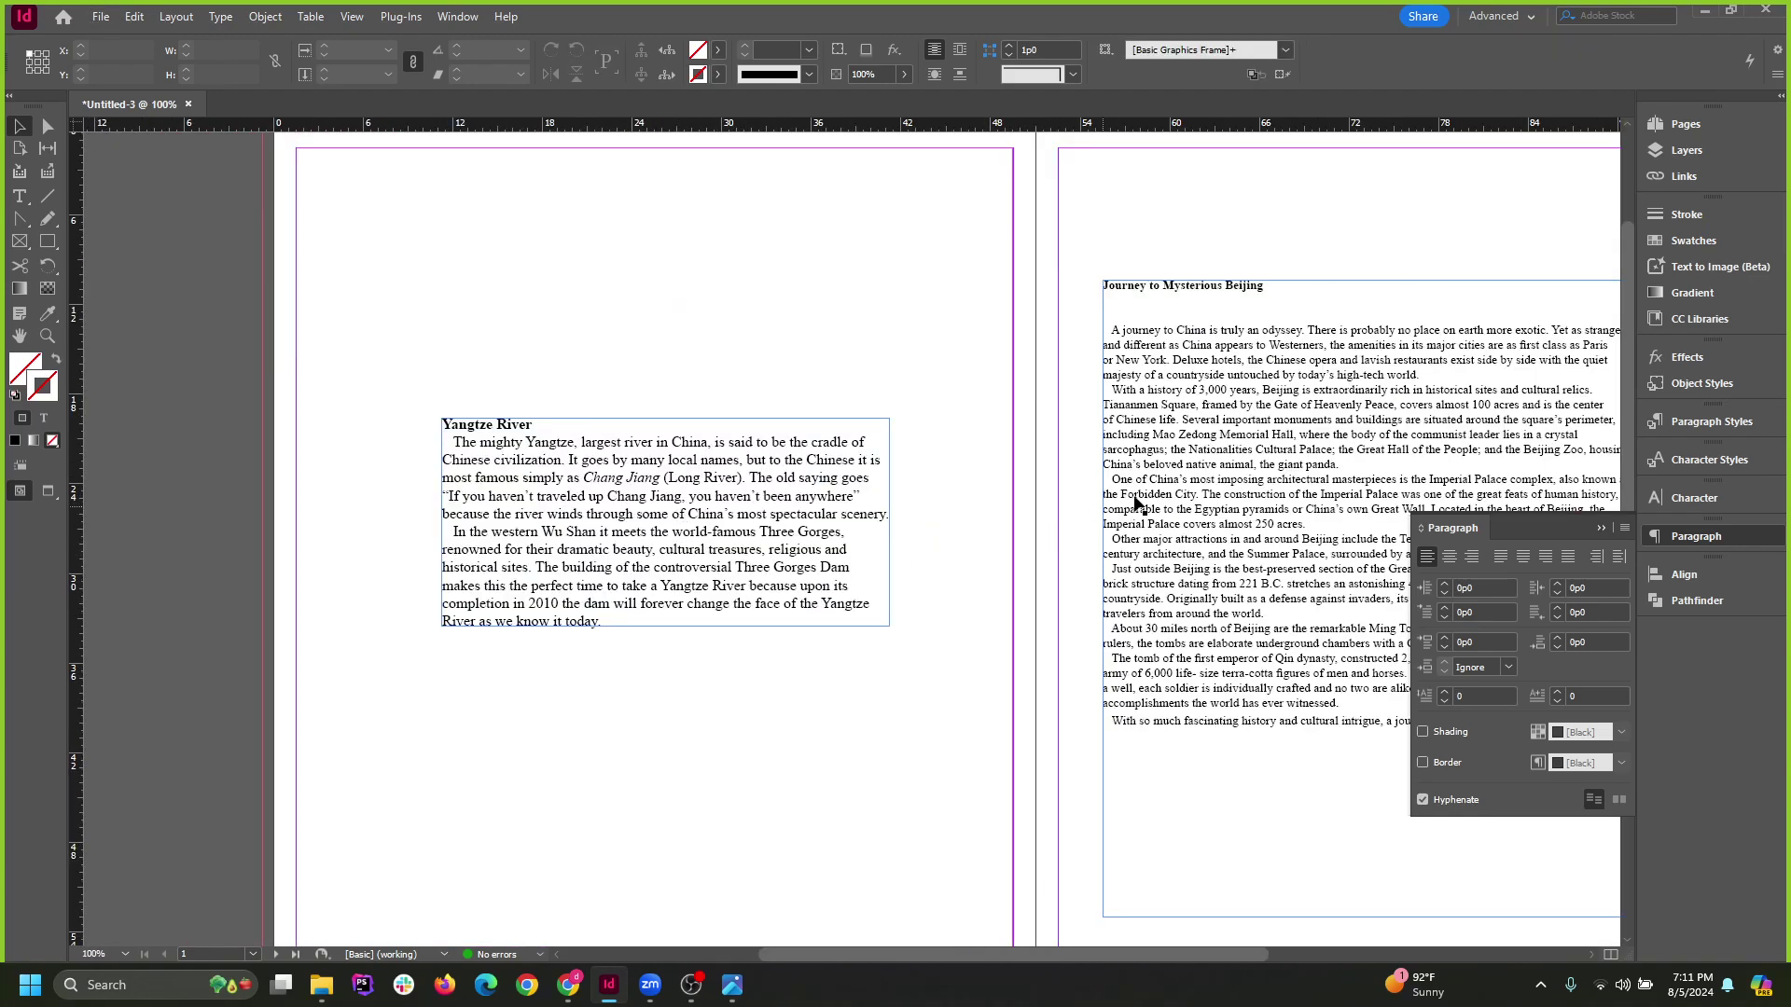
{"action": "left_click_drag", "start_coordinate": [1276, 391], "coordinate": [1265, 375]}
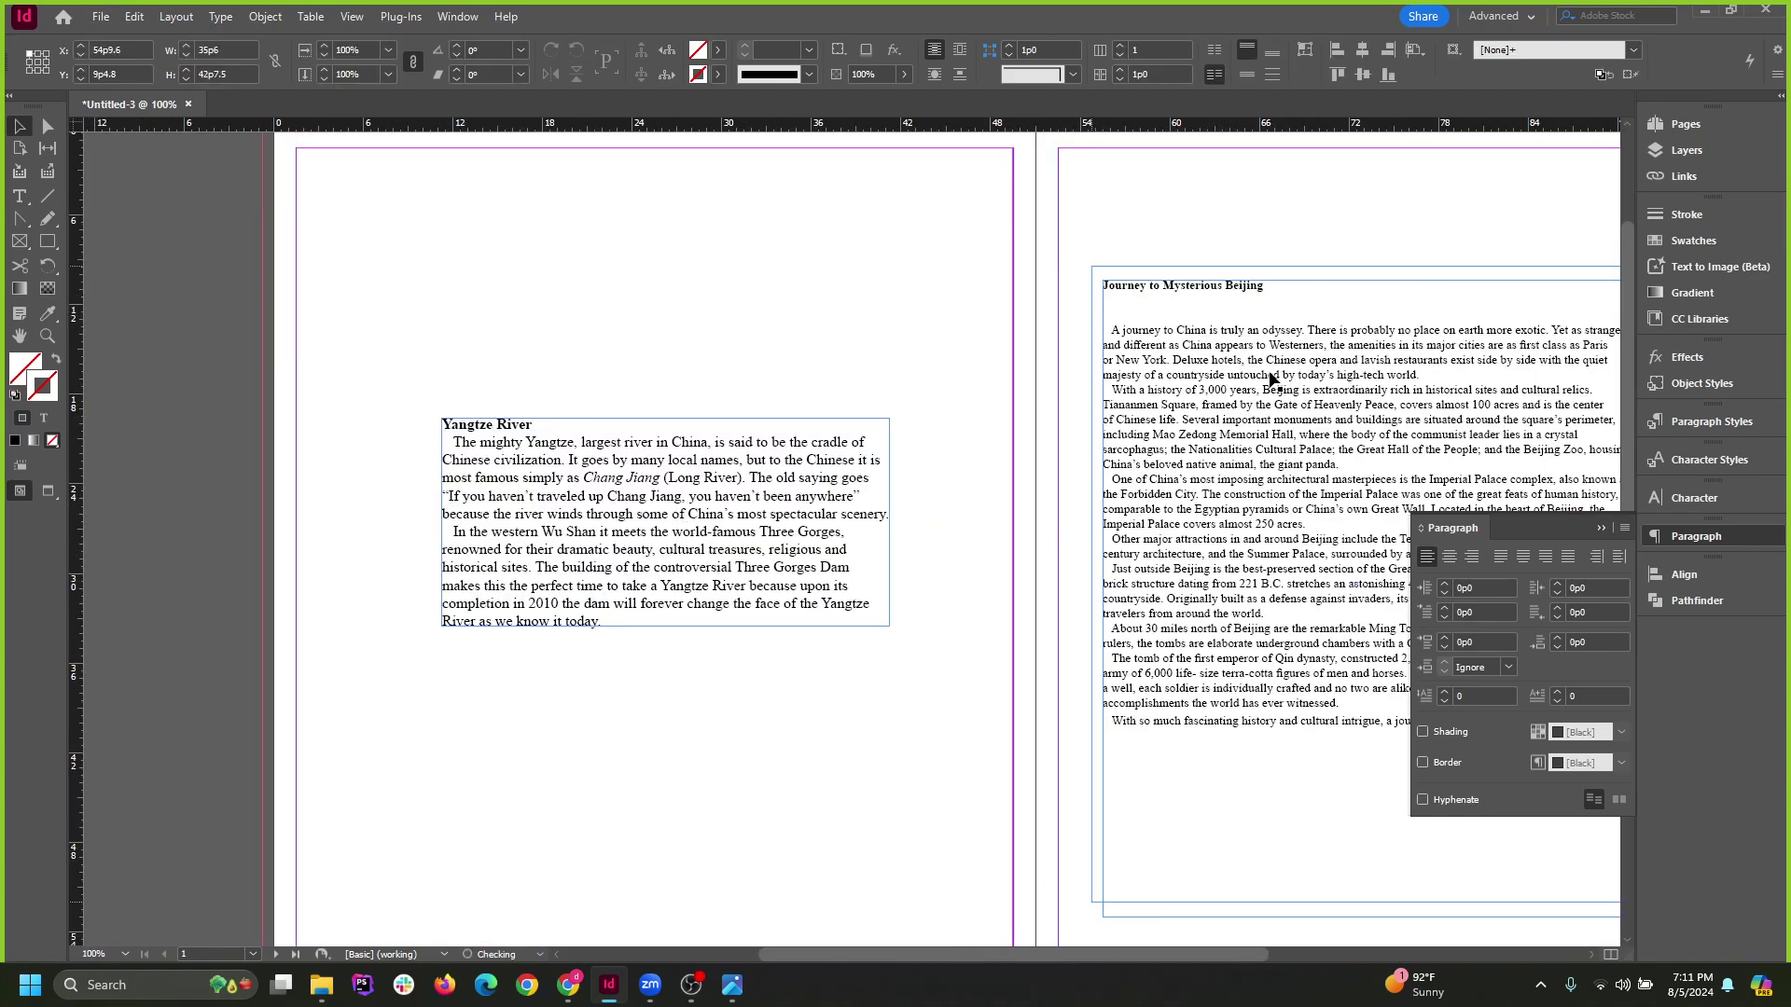
{"action": "left_click_drag", "start_coordinate": [577, 546], "coordinate": [432, 291]}
{"action": "left_click", "coordinate": [785, 690]}
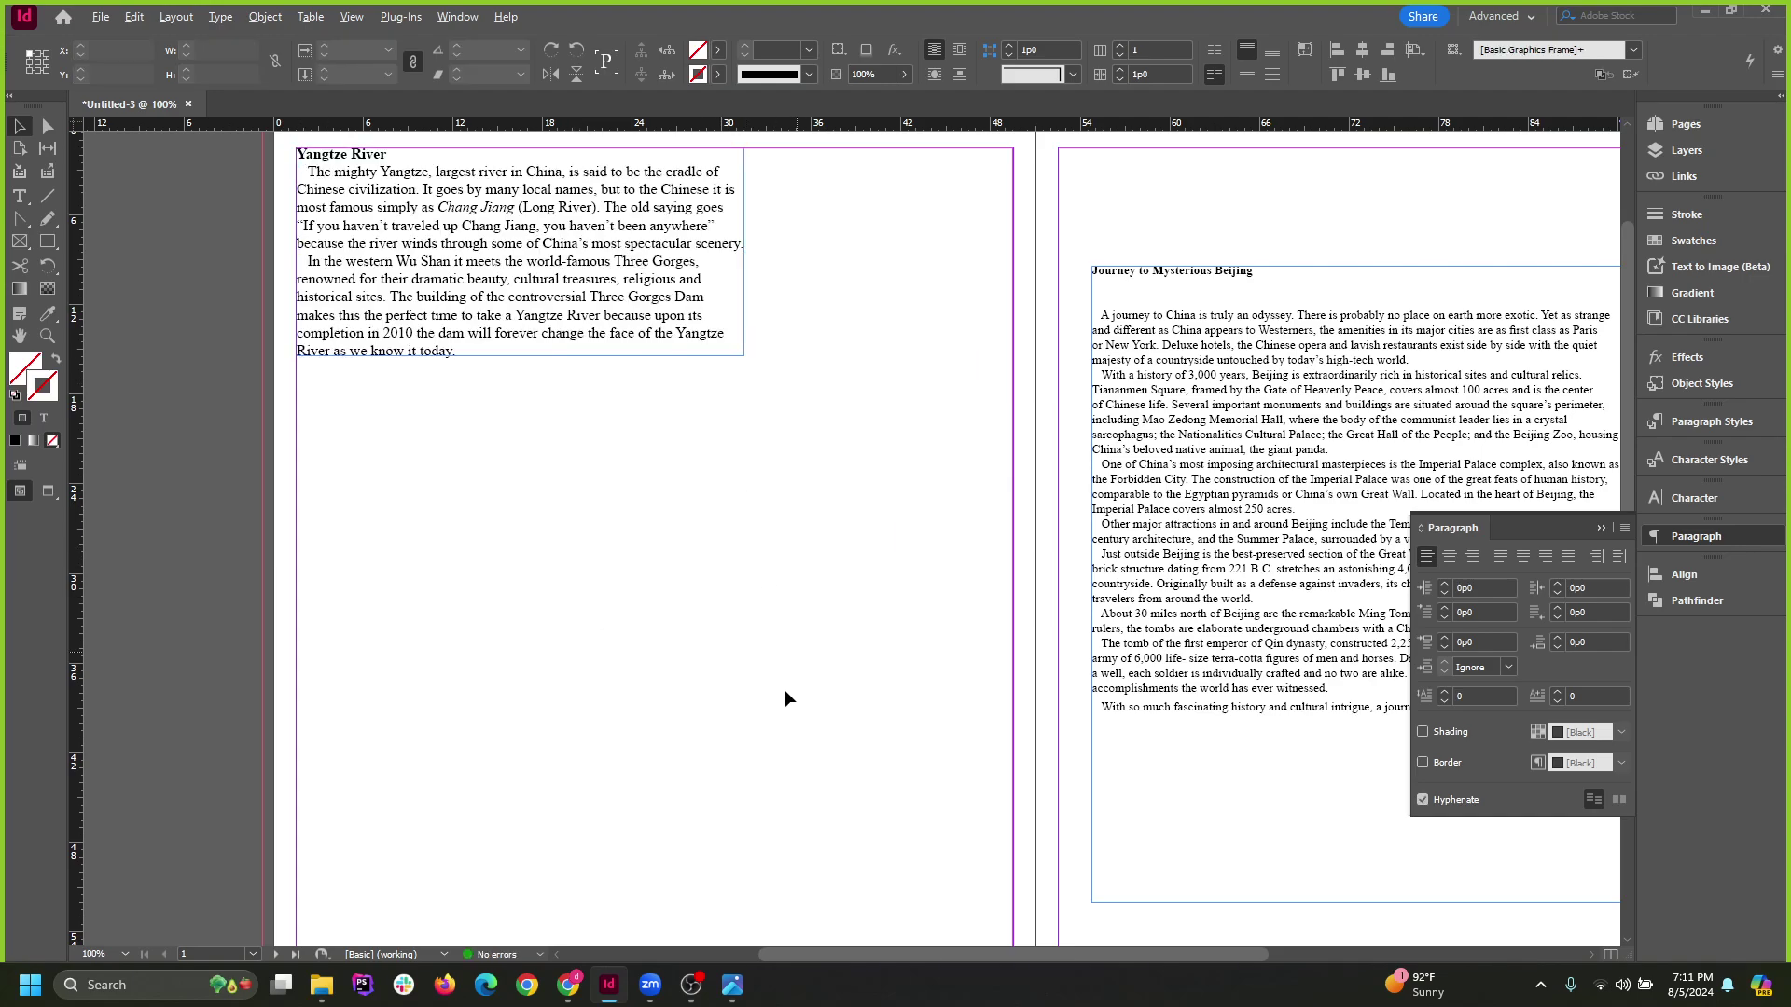
Fit the Beijing frame's height to its text and place the frame at about X 57p7.5, Y 5p9.
{"action": "scroll", "coordinate": [786, 690], "scroll_direction": "down", "scroll_amount": 2}
{"action": "left_click_drag", "start_coordinate": [1075, 546], "coordinate": [1097, 518]}
{"action": "double_click", "coordinate": [1032, 653]}
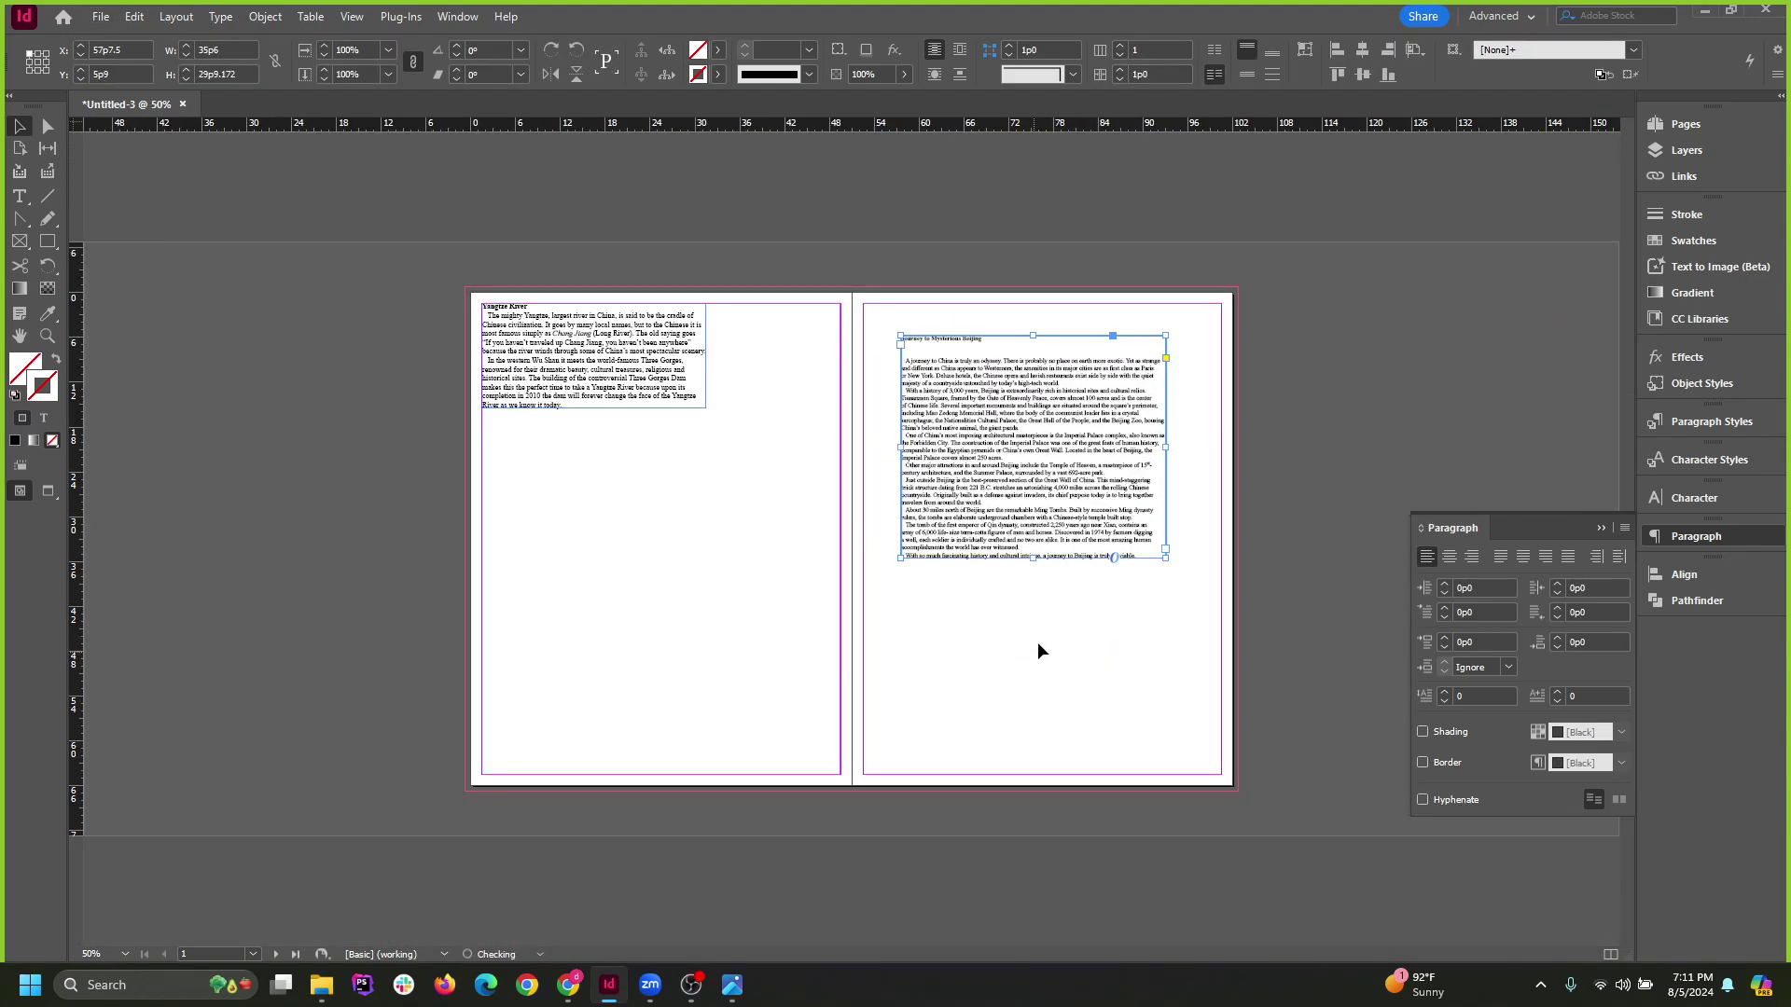
Move the Beijing frame down to about Y 19p0 and place the Yangtze River frame above it at about X 61p6, Y 2p9.6.
{"action": "left_click_drag", "start_coordinate": [1049, 433], "coordinate": [1082, 532]}
{"action": "scroll", "coordinate": [1068, 393], "scroll_direction": "up", "scroll_amount": 1}
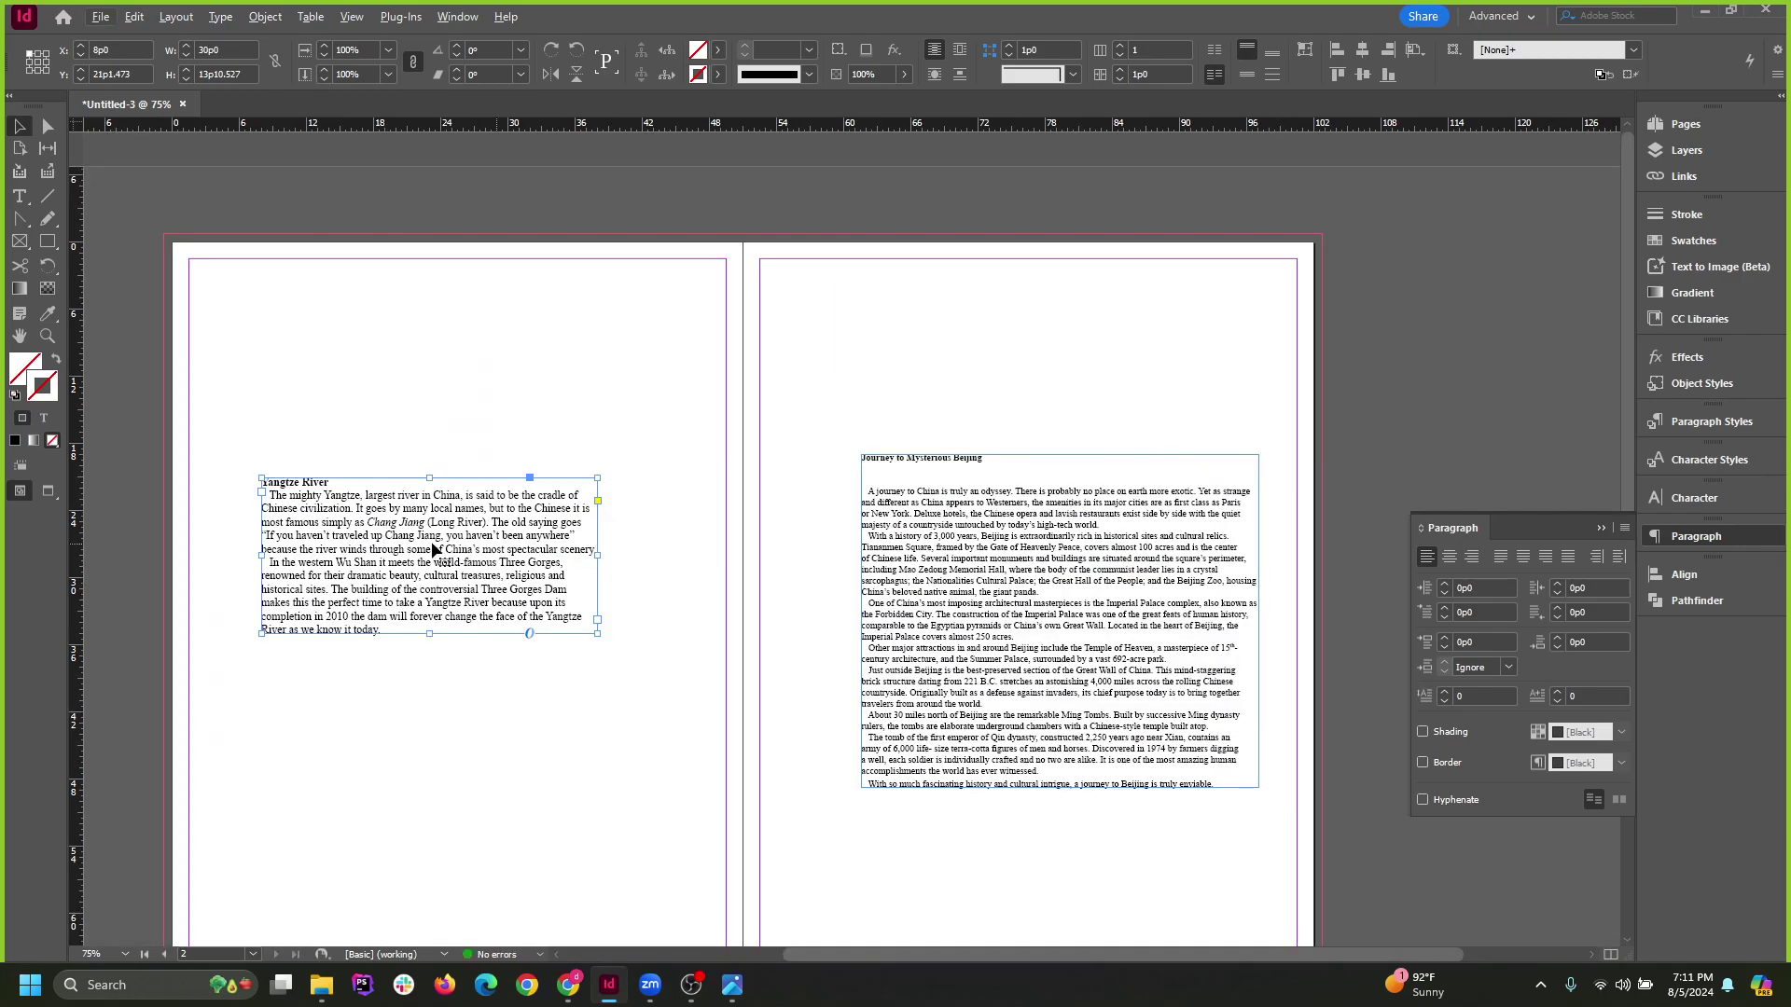
{"action": "left_click_drag", "start_coordinate": [420, 538], "coordinate": [972, 308]}
{"action": "scroll", "coordinate": [1020, 455], "scroll_direction": "up", "scroll_amount": 4}
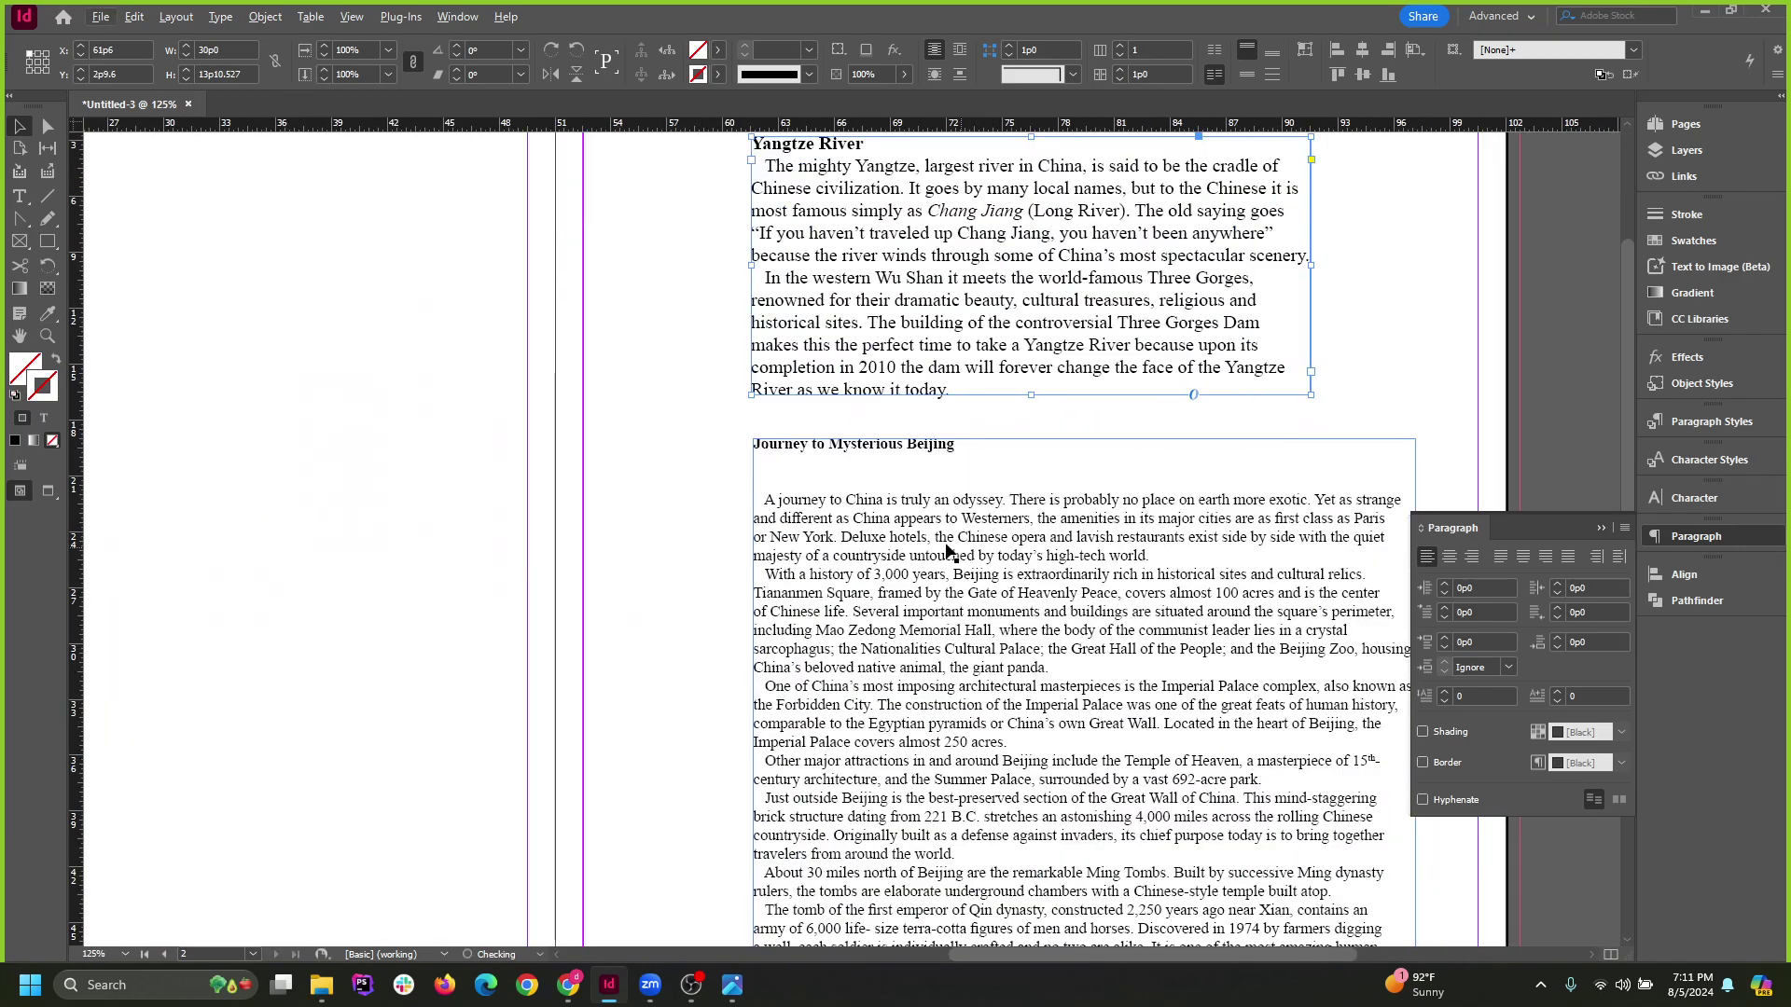
Delete one of the blank lines between the "Journey to Mysterious Beijing" heading and its first paragraph.
{"action": "scroll", "coordinate": [455, 382], "scroll_direction": "down", "scroll_amount": 1}
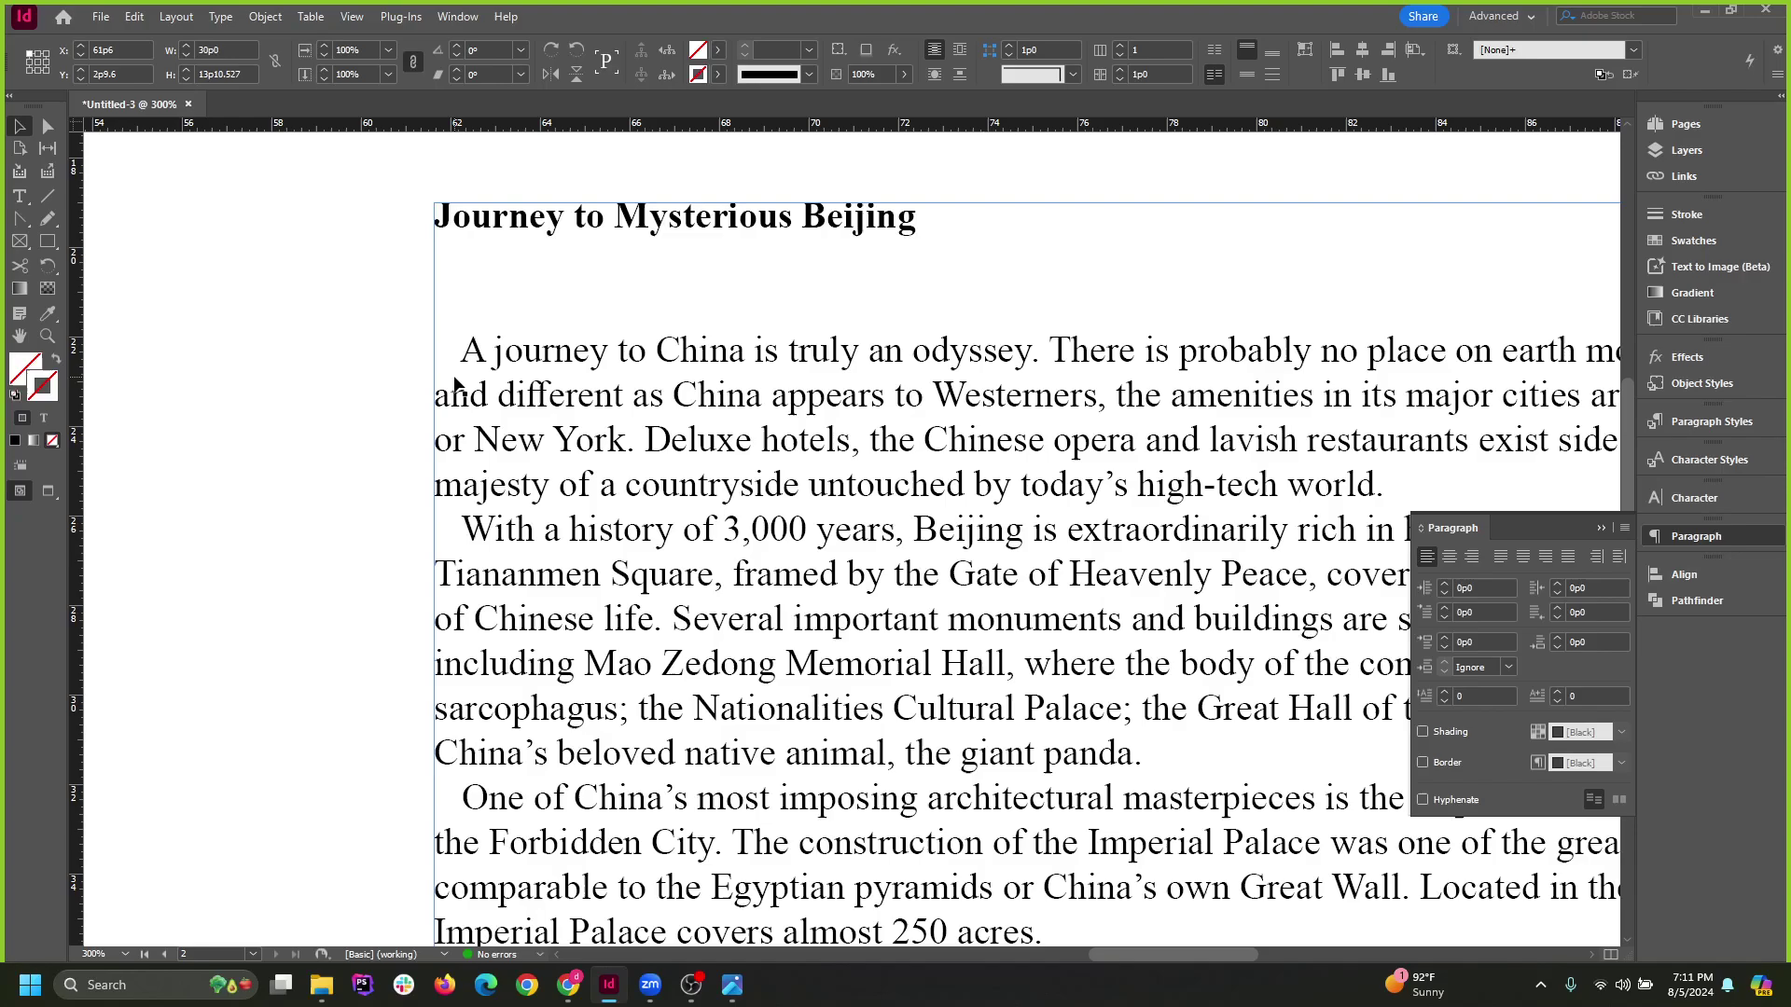
{"action": "double_click", "coordinate": [679, 277]}
{"action": "key", "text": "Delete"}
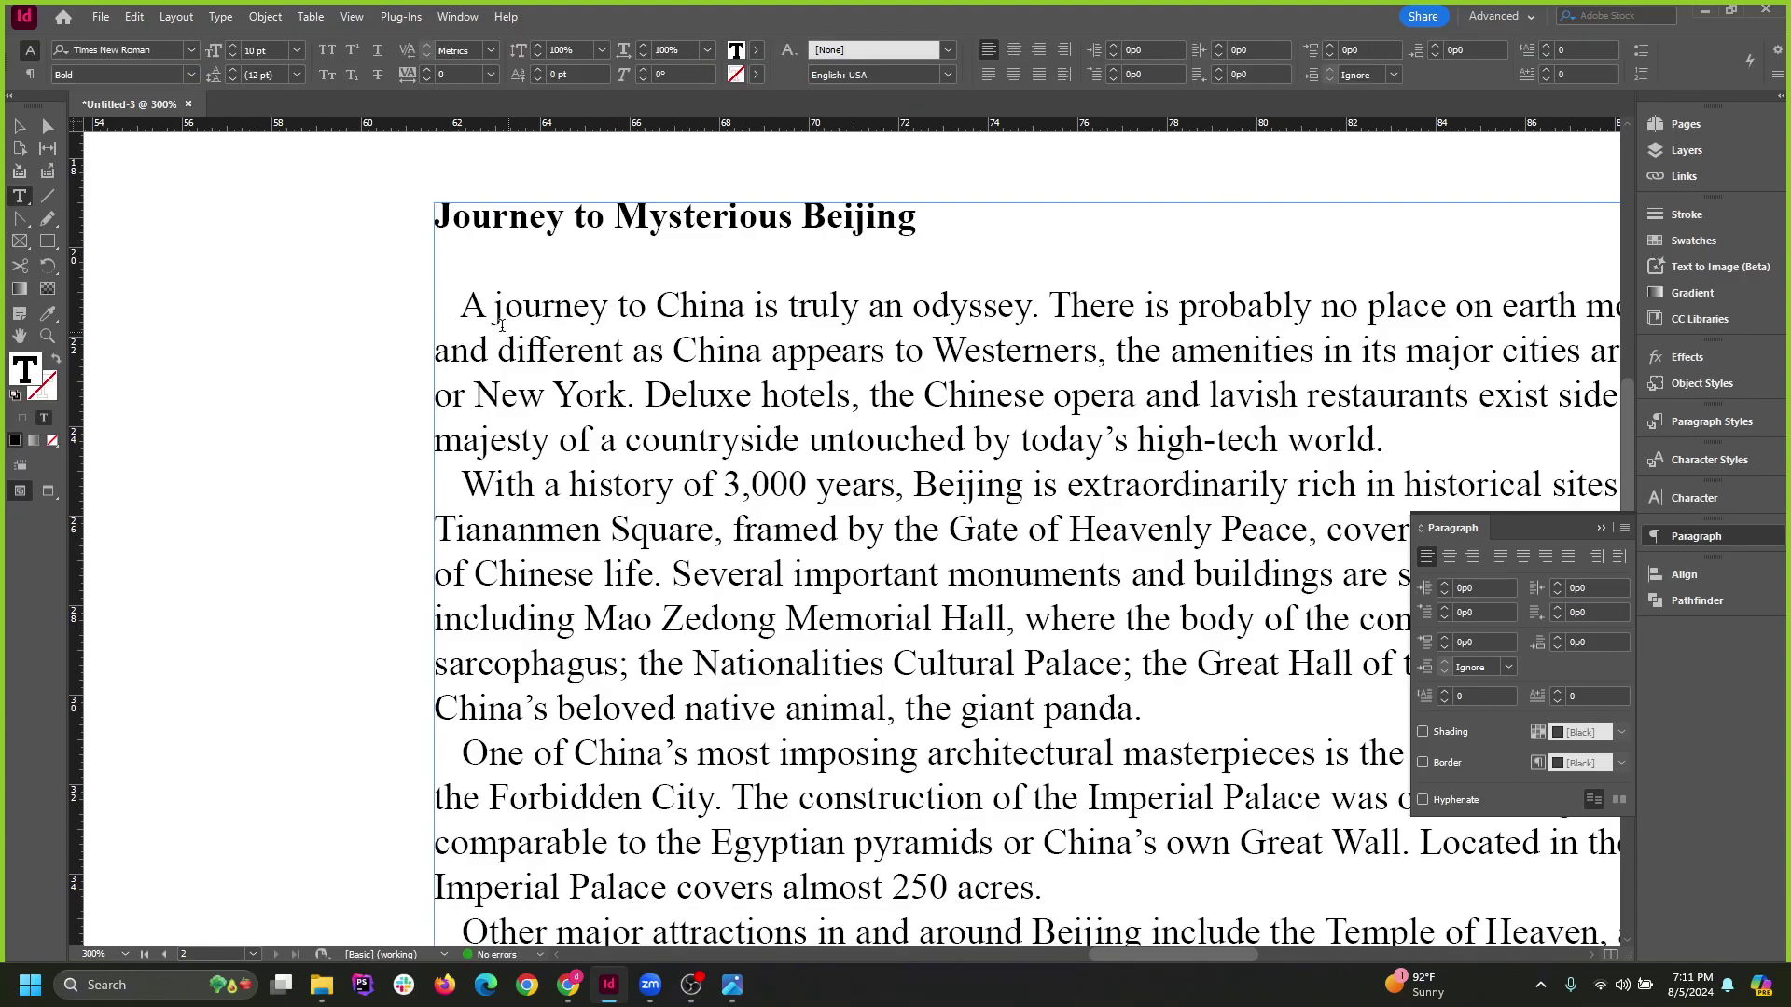
{"action": "scroll", "coordinate": [467, 343], "scroll_direction": "down", "scroll_amount": 2}
{"action": "left_click", "coordinate": [20, 126]}
Examine the paragraph indents and spacing throughout the Beijing text.
{"action": "scroll", "coordinate": [792, 451], "scroll_direction": "up", "scroll_amount": 2}
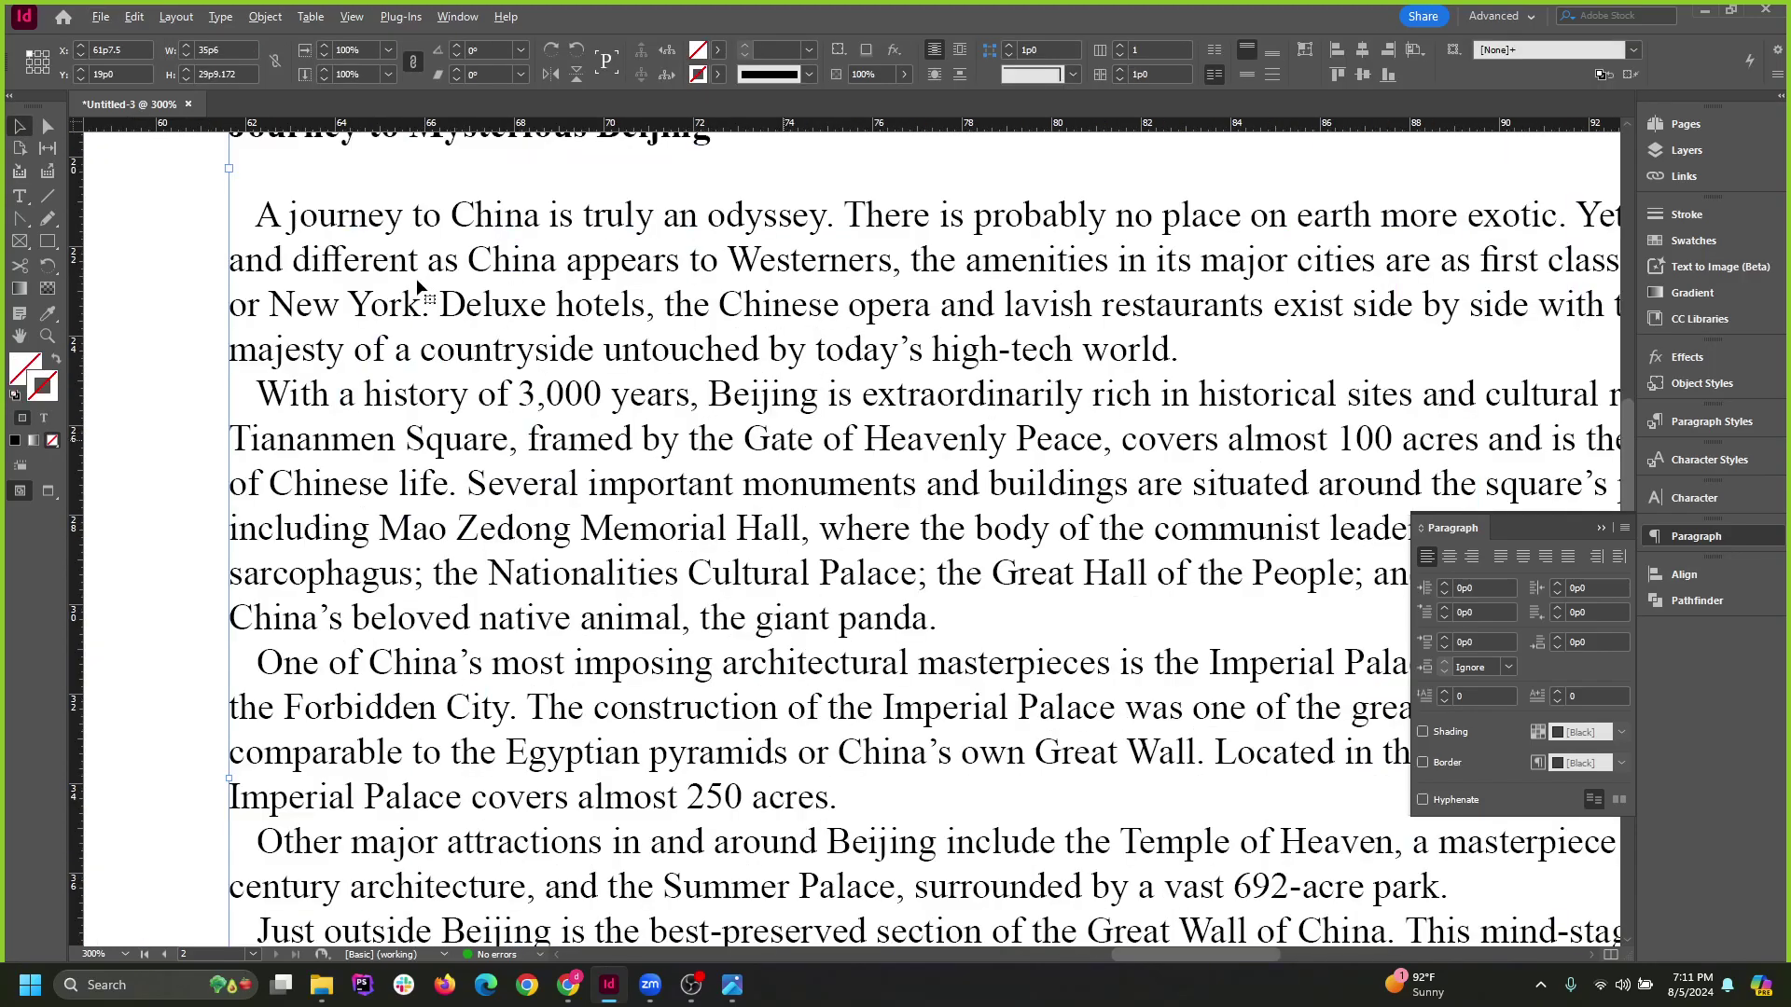
{"action": "scroll", "coordinate": [602, 307], "scroll_direction": "down", "scroll_amount": 1}
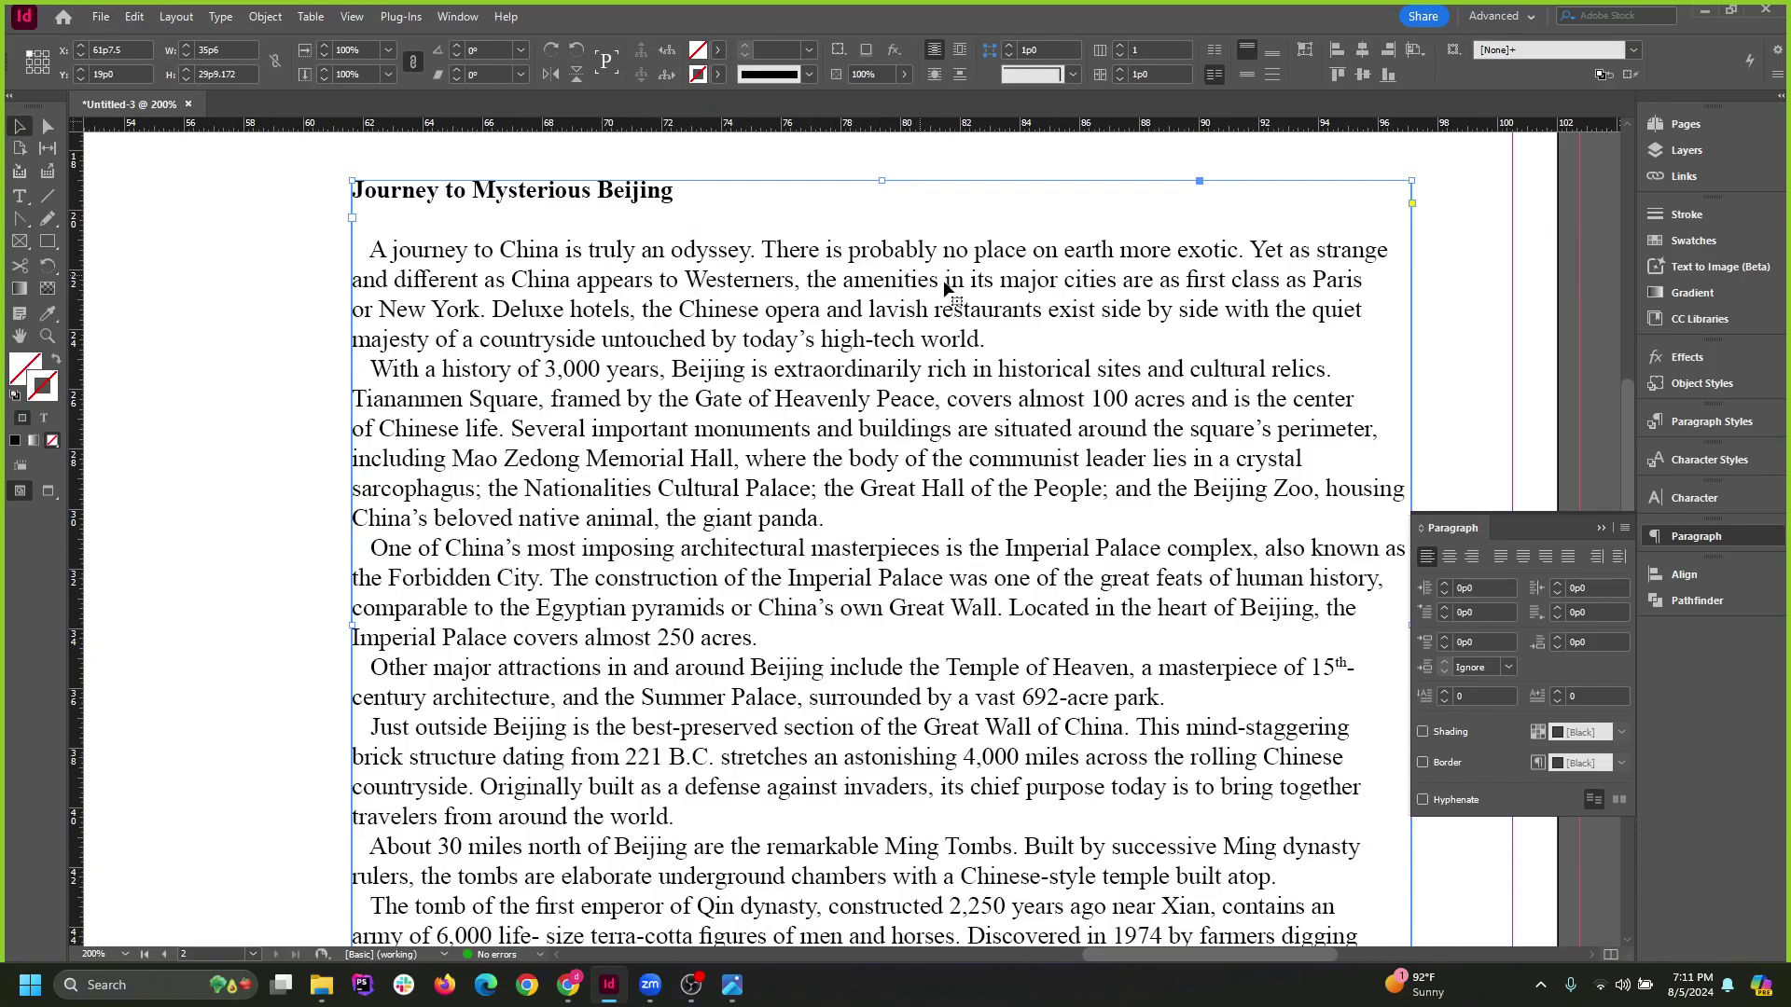
{"action": "scroll", "coordinate": [947, 289], "scroll_direction": "down", "scroll_amount": 1}
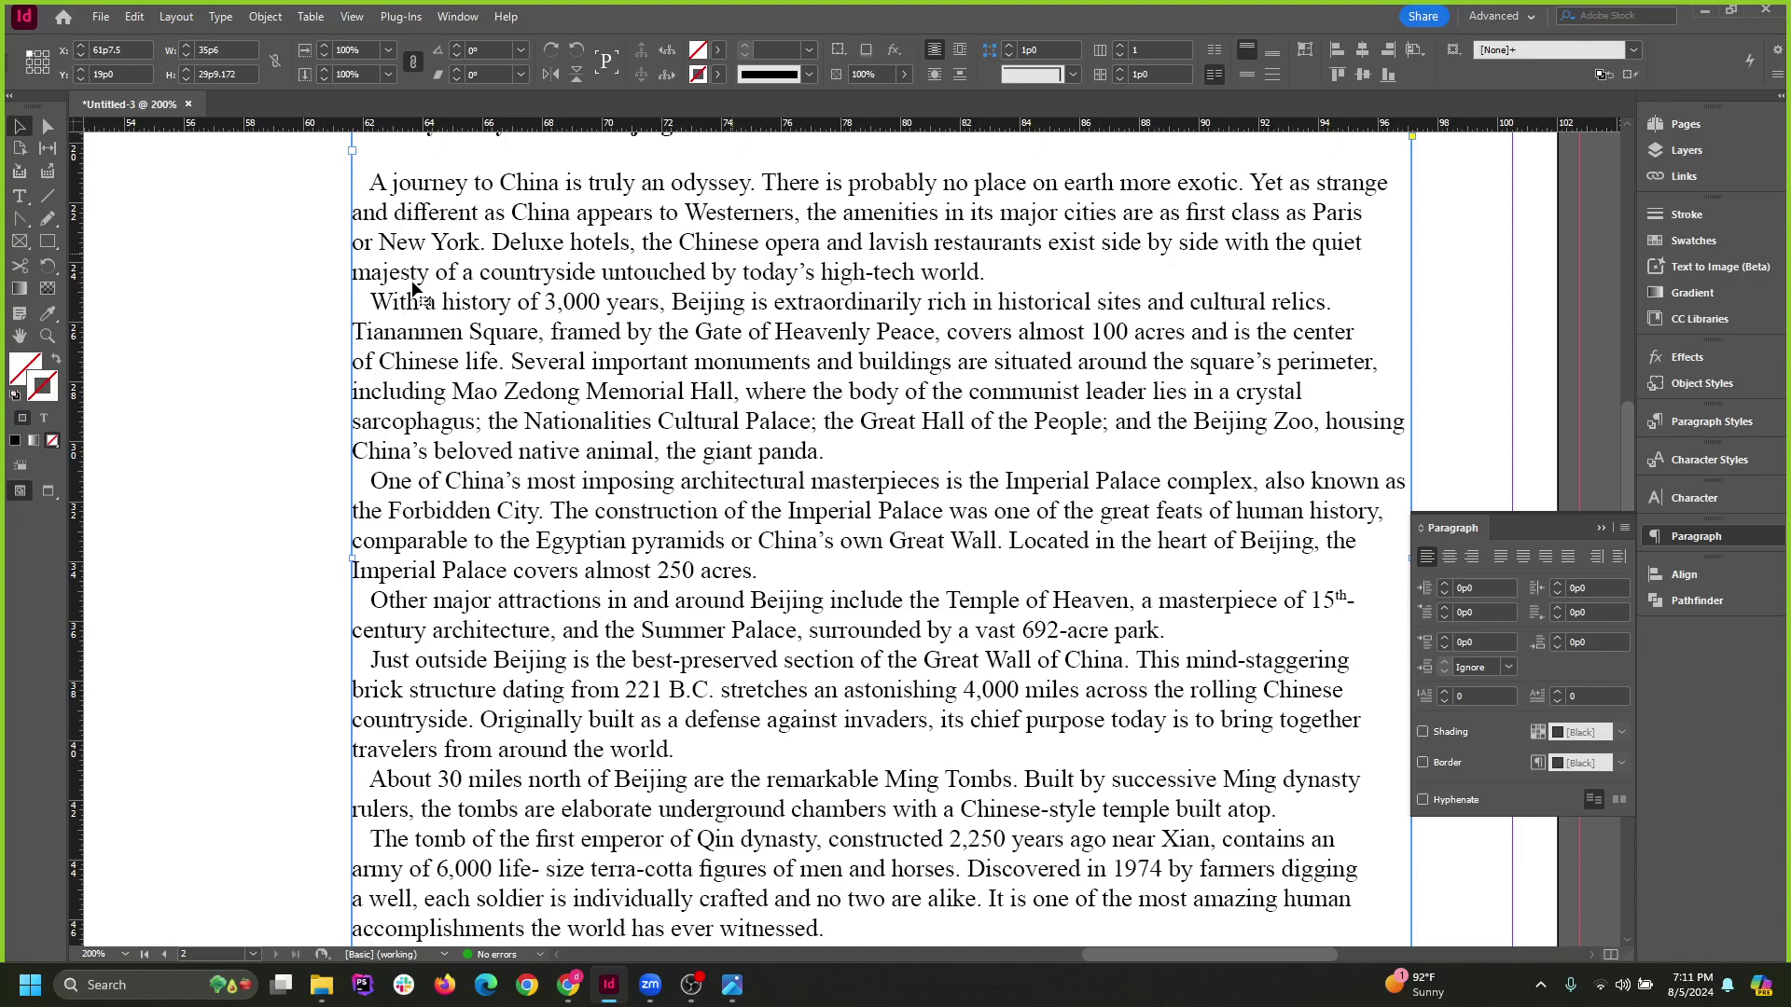
{"action": "scroll", "coordinate": [982, 616], "scroll_direction": "down", "scroll_amount": 3}
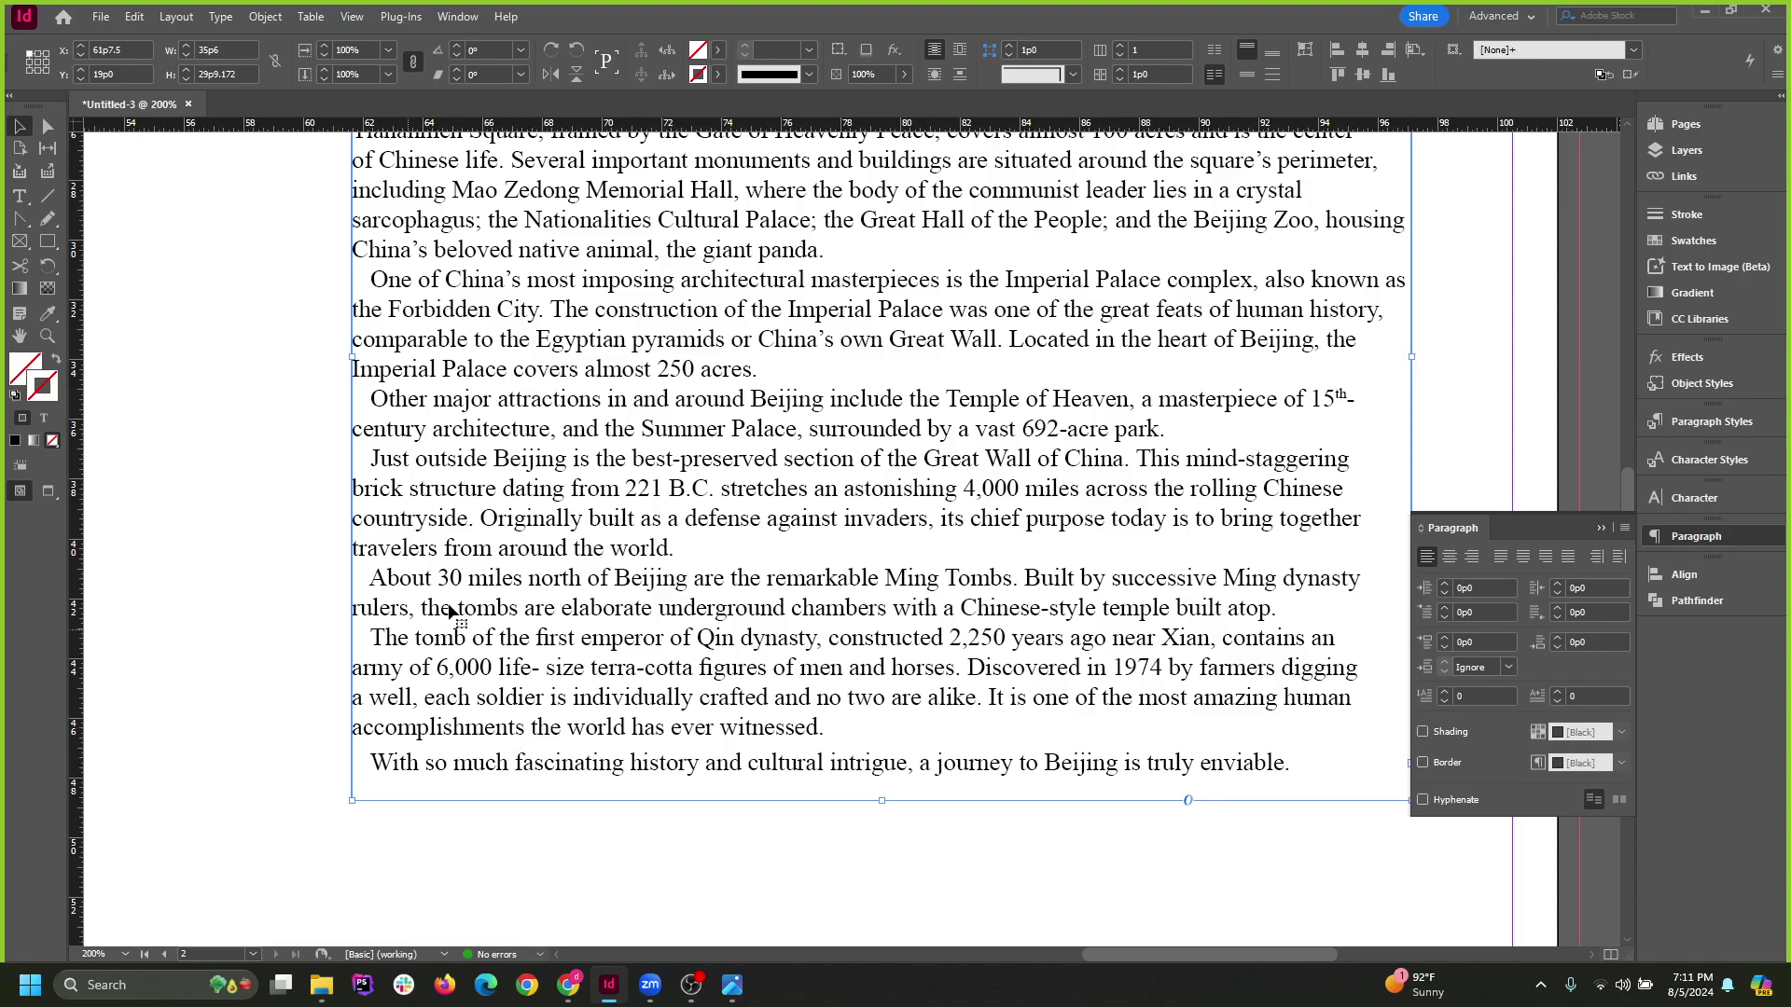
{"action": "scroll", "coordinate": [647, 580], "scroll_direction": "up", "scroll_amount": 2}
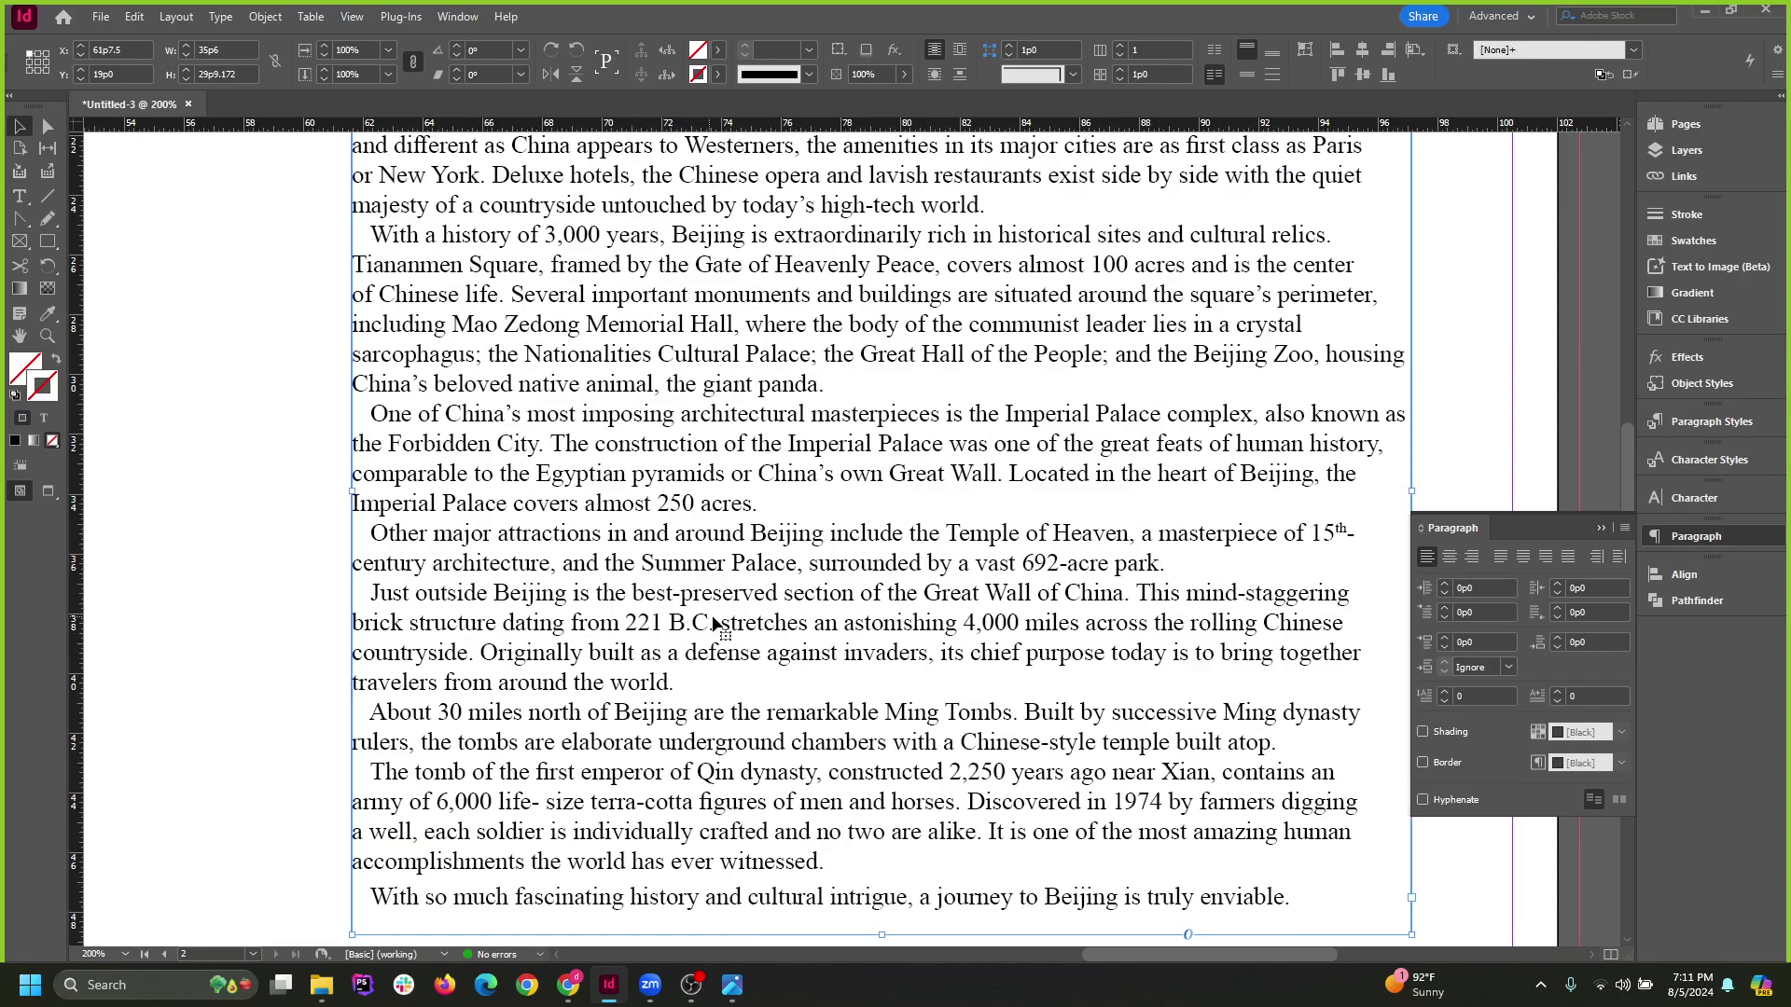
{"action": "scroll", "coordinate": [737, 559], "scroll_direction": "up", "scroll_amount": 2}
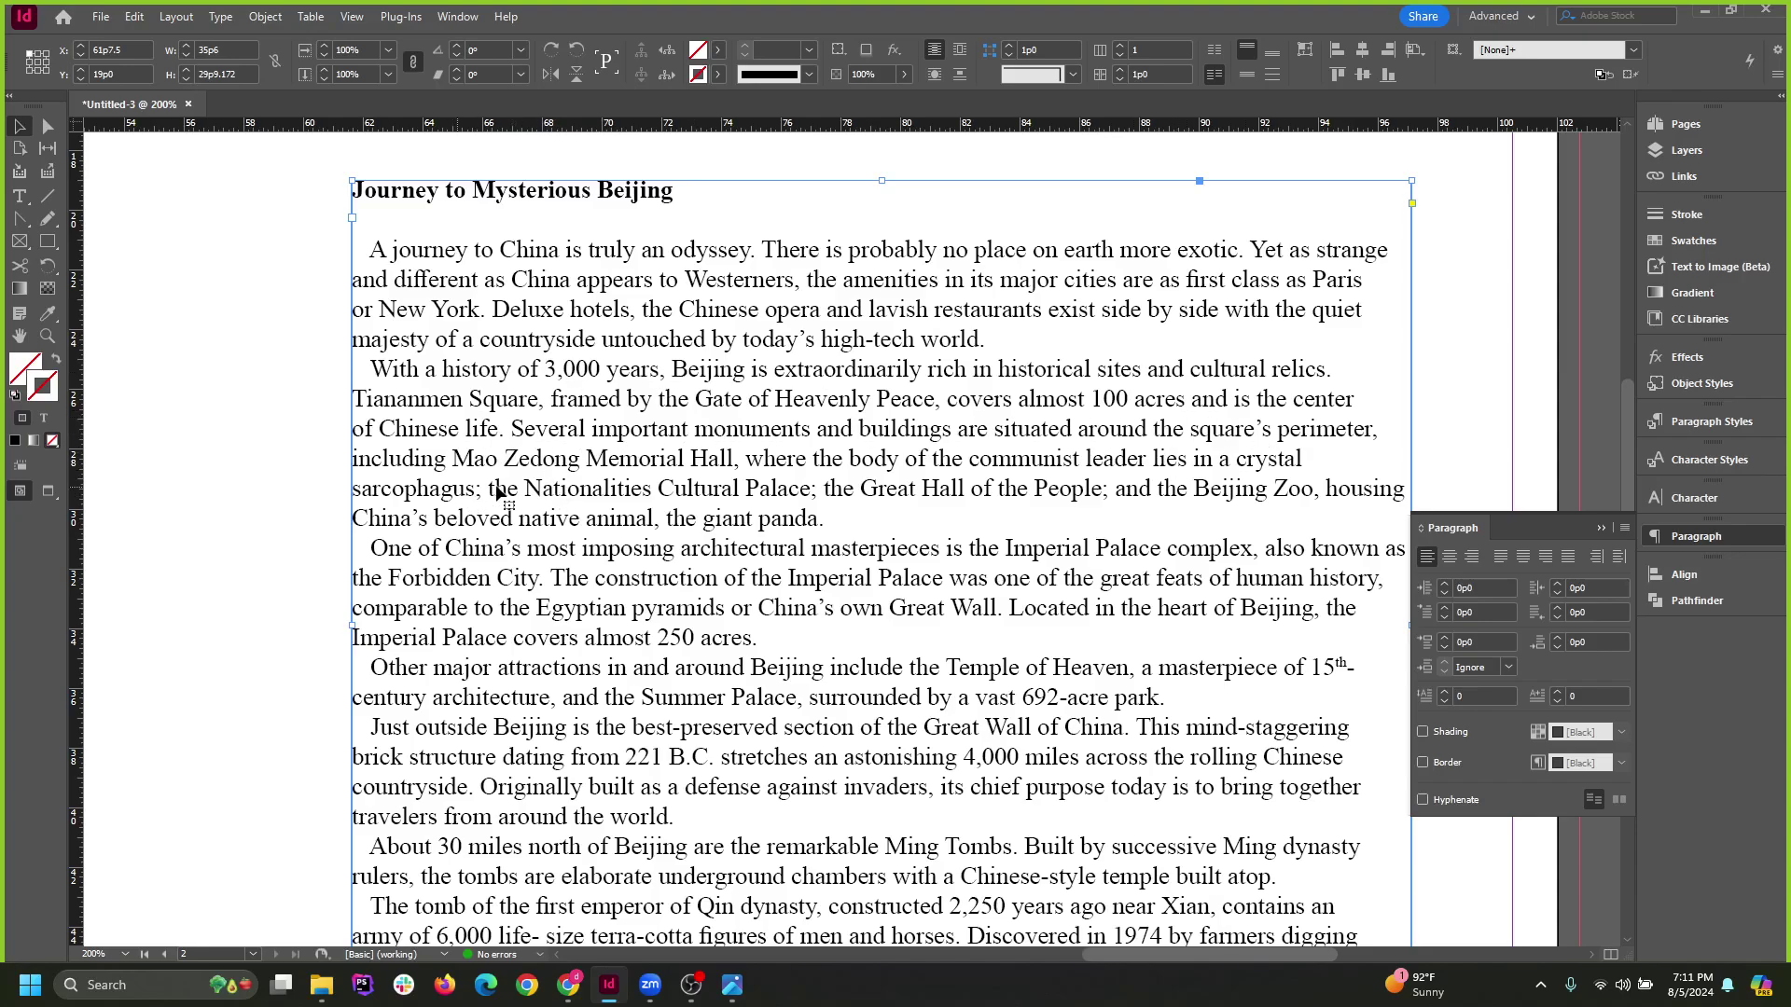
Line up the Yangtze River frame with the Beijing frame's left edge, at about X 61p6, Y 2p5.4.
{"action": "scroll", "coordinate": [914, 517], "scroll_direction": "up", "scroll_amount": 9}
{"action": "left_click_drag", "start_coordinate": [650, 524], "coordinate": [680, 504]}
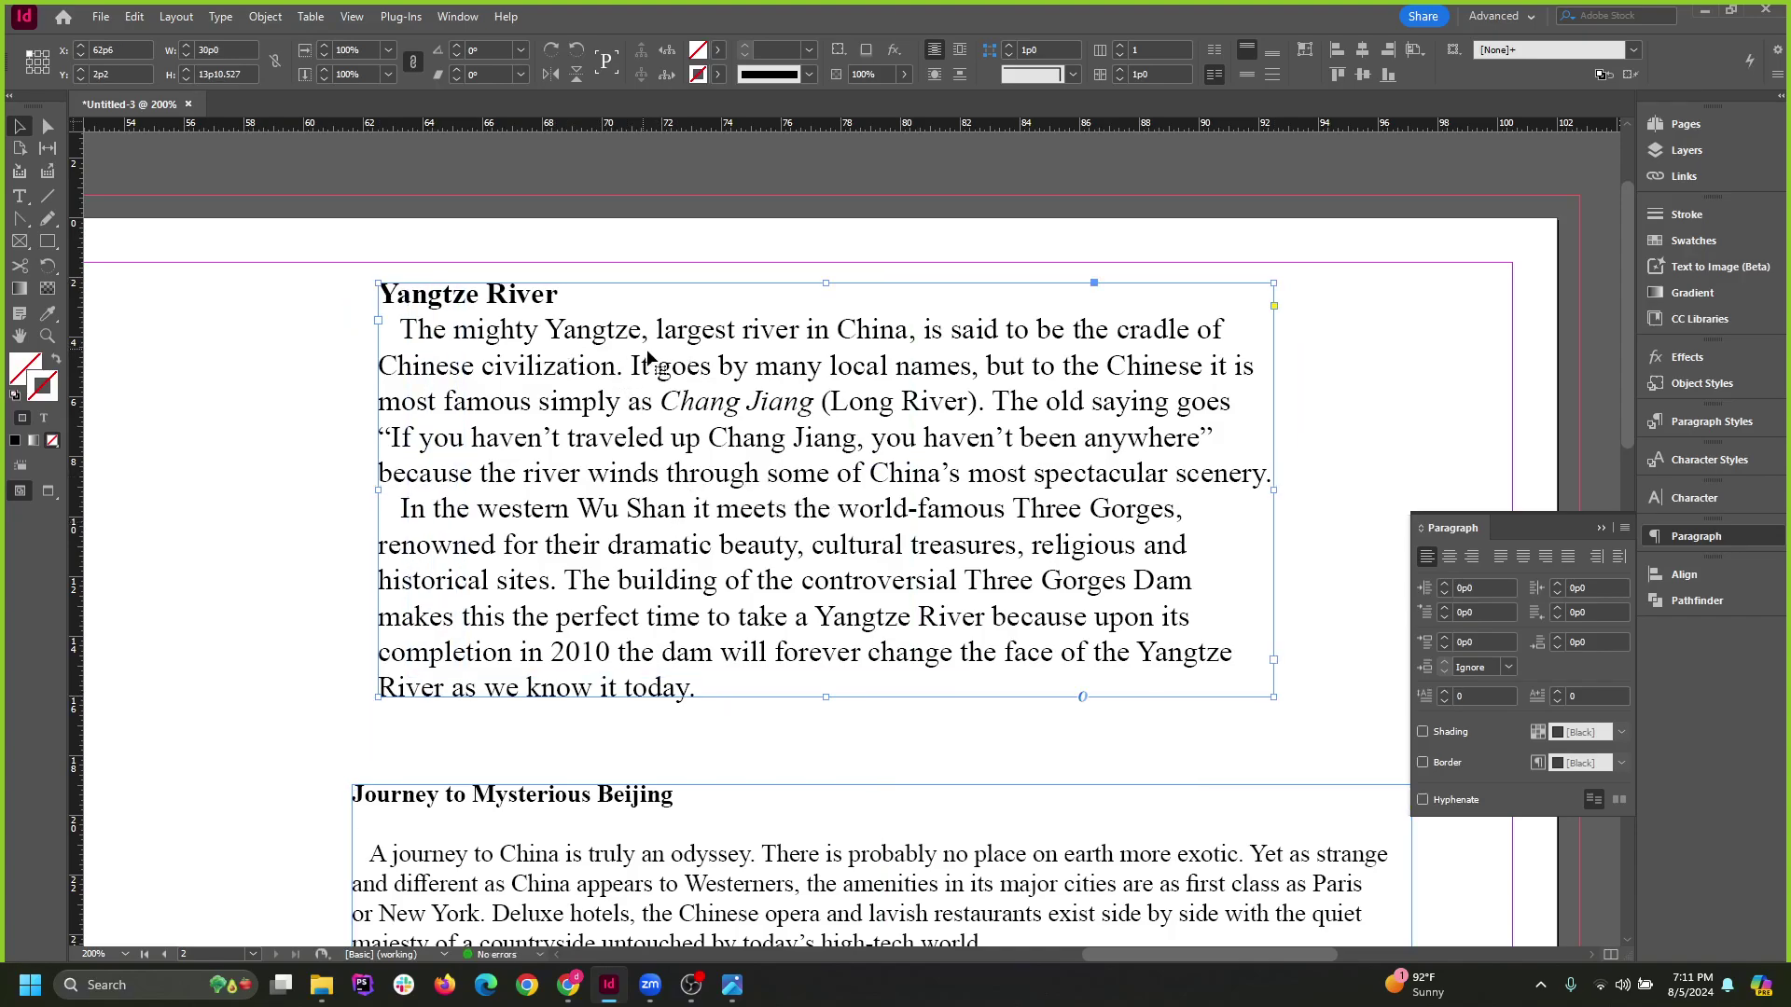
{"action": "left_click_drag", "start_coordinate": [1047, 398], "coordinate": [1016, 406]}
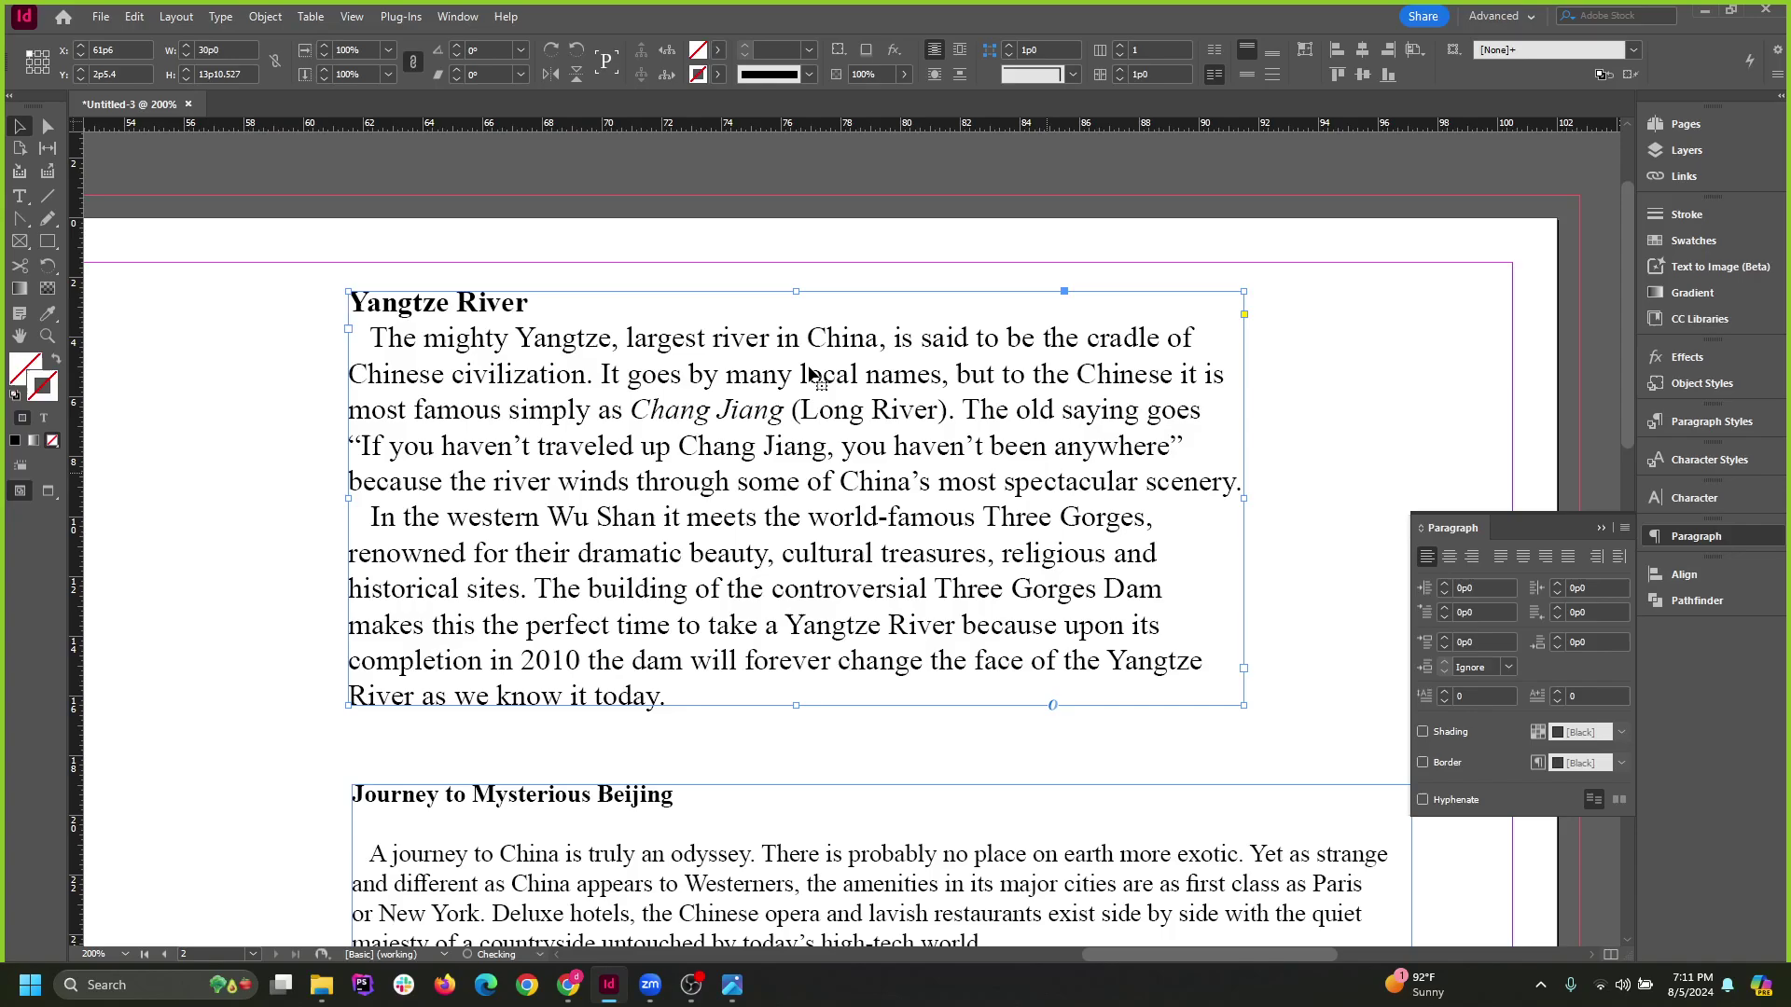
Place the image 000481.jpg from the china folder on the left page at about X 9p1, Y 14p5.
{"action": "scroll", "coordinate": [810, 369], "scroll_direction": "down", "scroll_amount": 5}
{"action": "scroll", "coordinate": [857, 410], "scroll_direction": "up", "scroll_amount": 1}
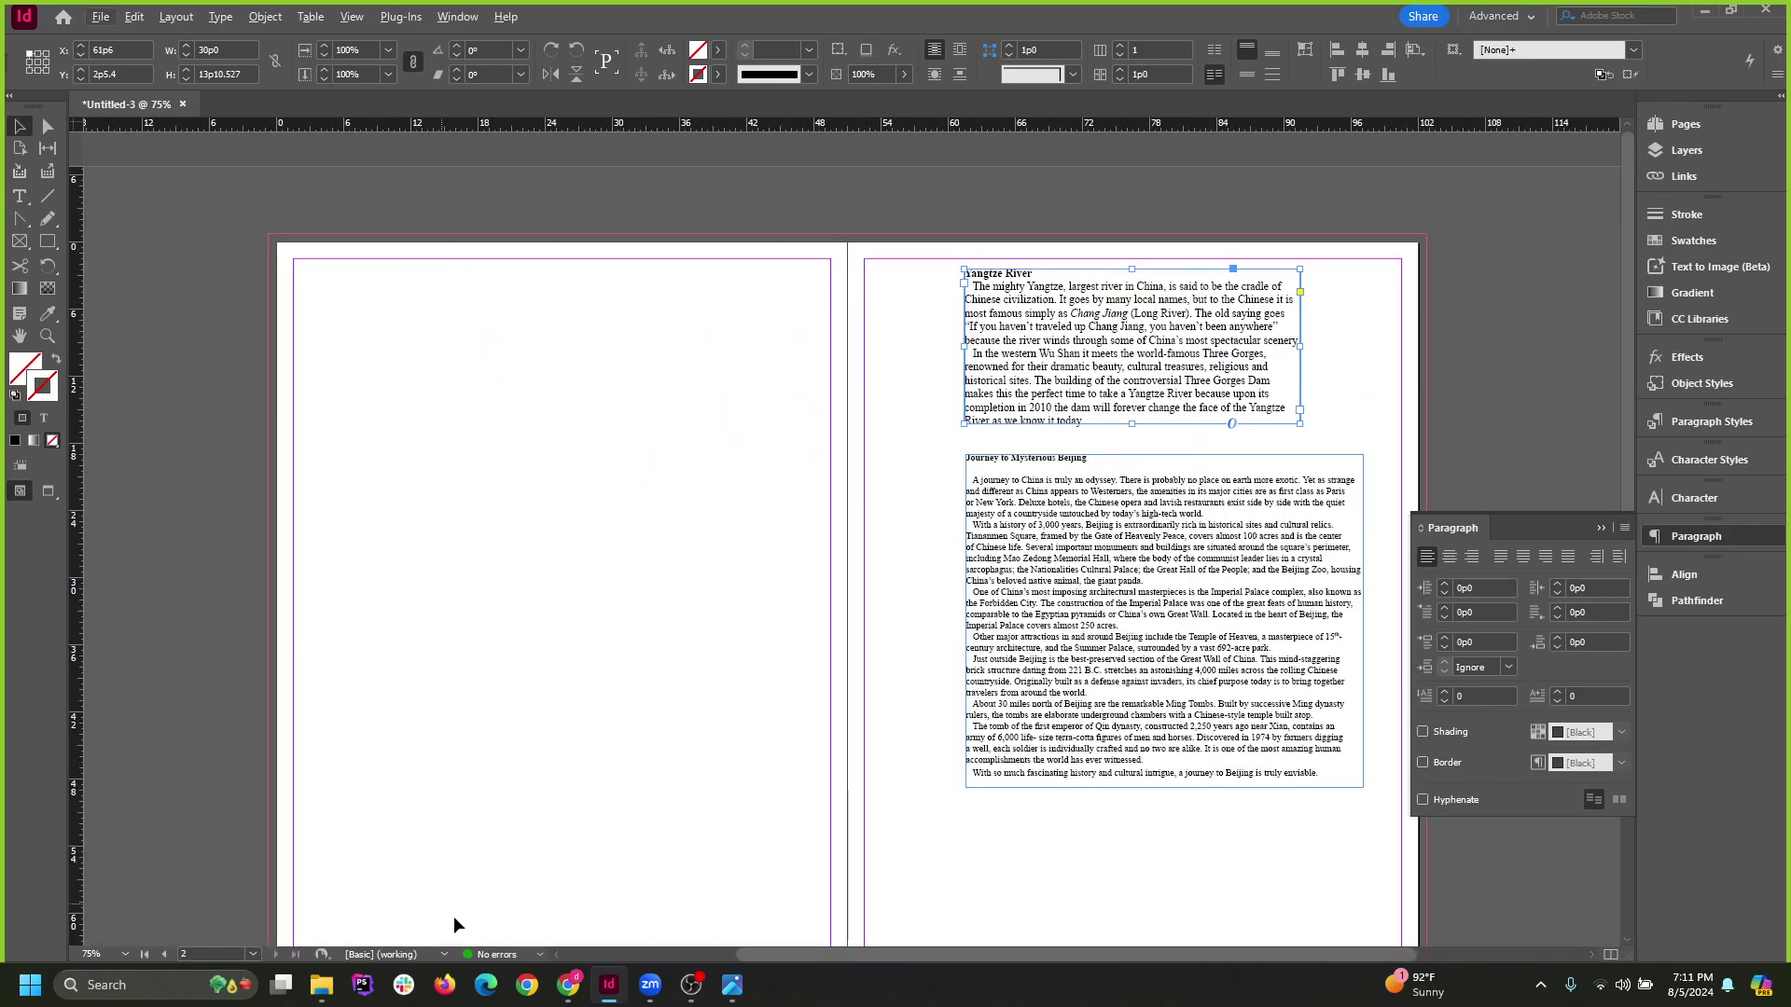
{"action": "left_click", "coordinate": [321, 985]}
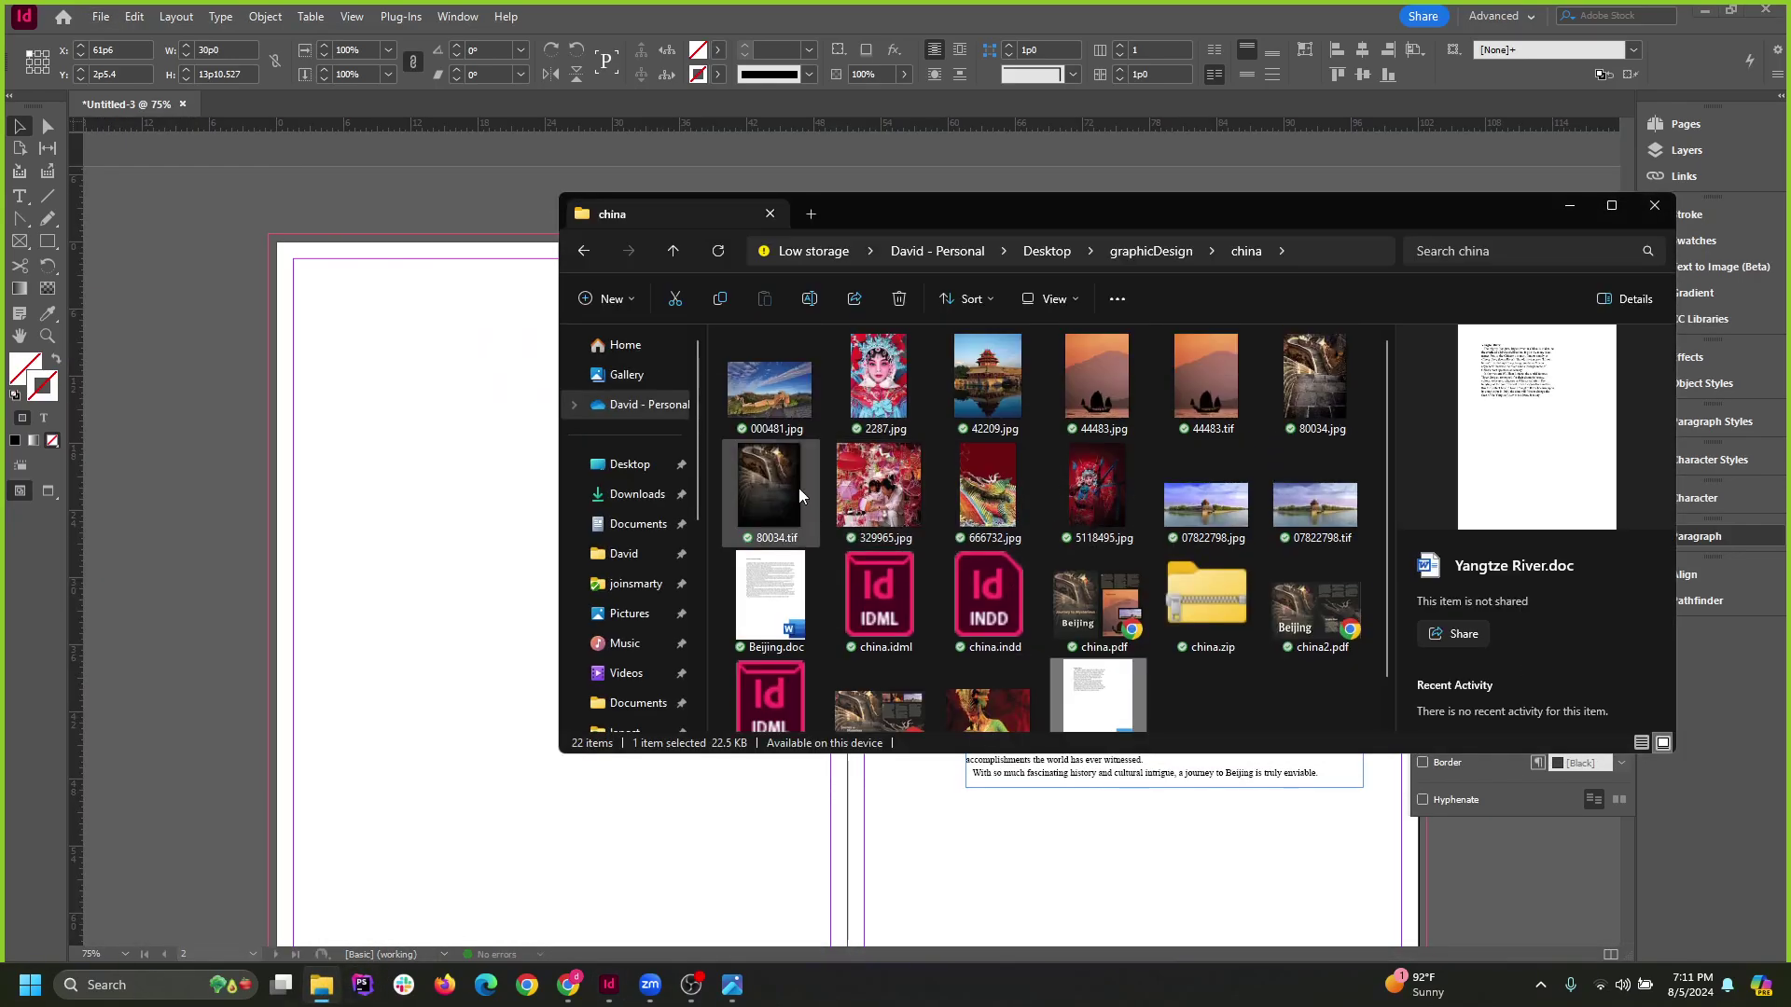
{"action": "left_click", "coordinate": [792, 416]}
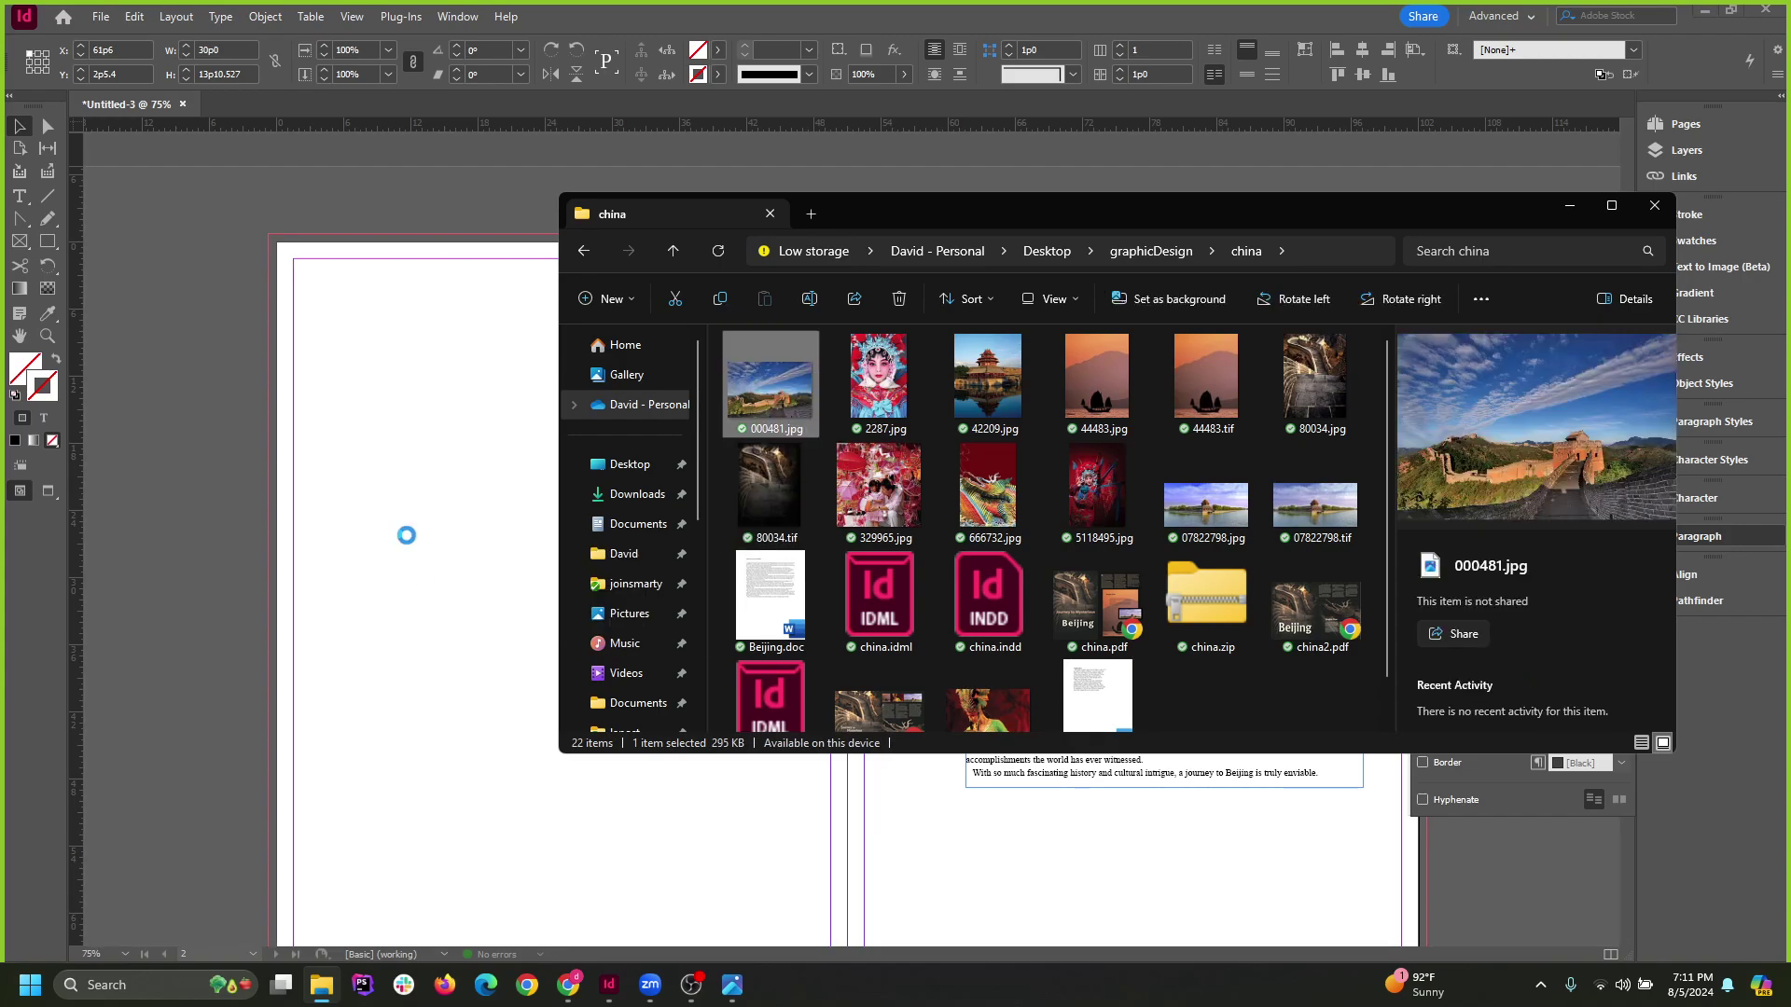
{"action": "left_click_drag", "start_coordinate": [405, 536], "coordinate": [378, 402]}
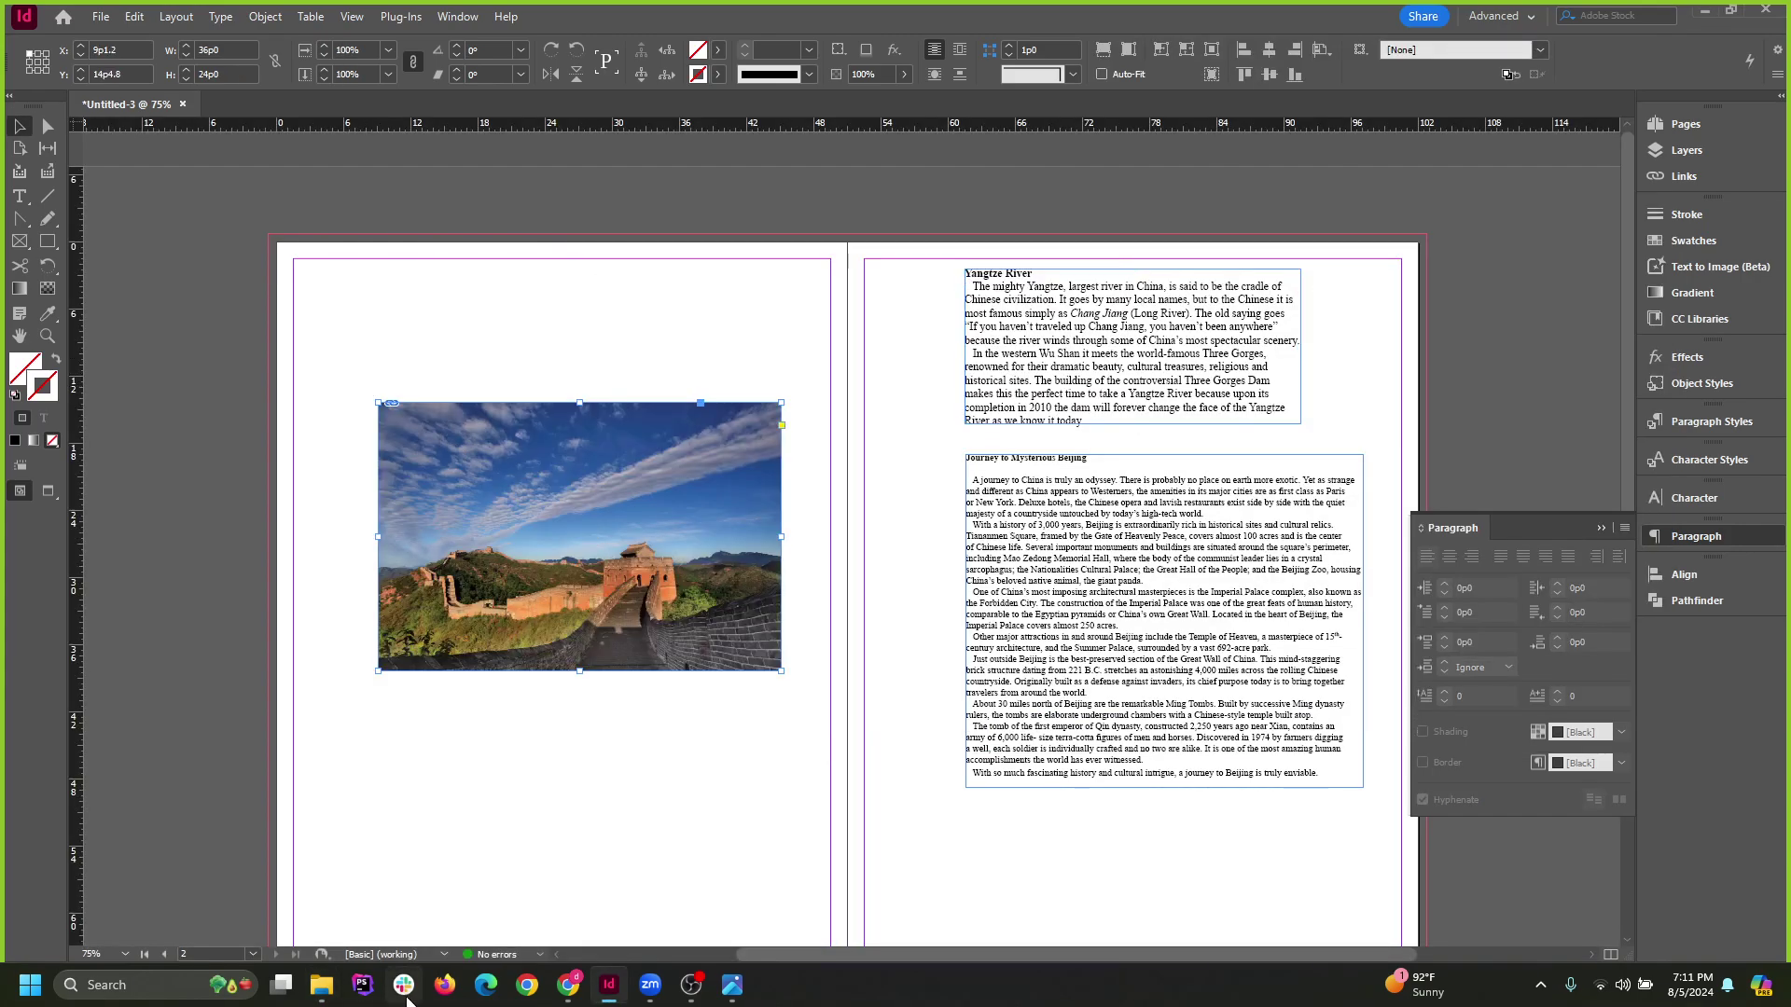
Place the image 2287.jpg from the china folder below the Great Wall photo, at about X 13p4, Y 48p9.
{"action": "left_click", "coordinate": [321, 985]}
{"action": "left_click", "coordinate": [870, 374]}
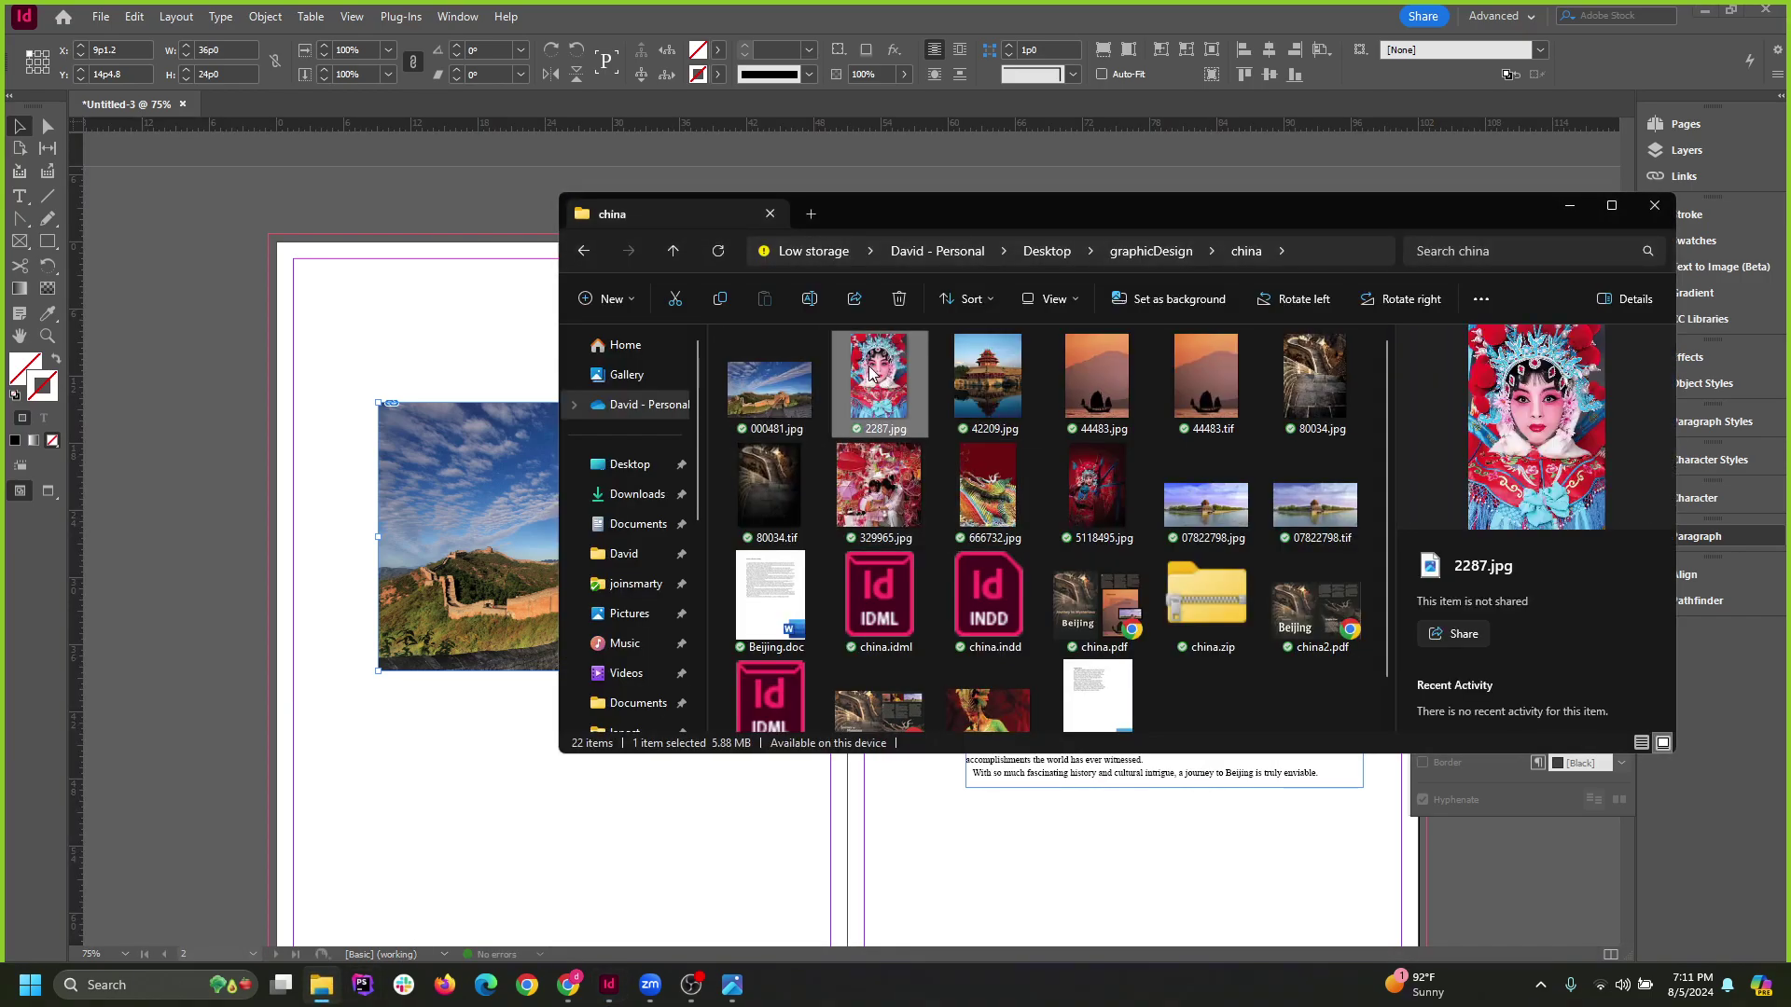
{"action": "left_click_drag", "start_coordinate": [870, 373], "coordinate": [424, 788]}
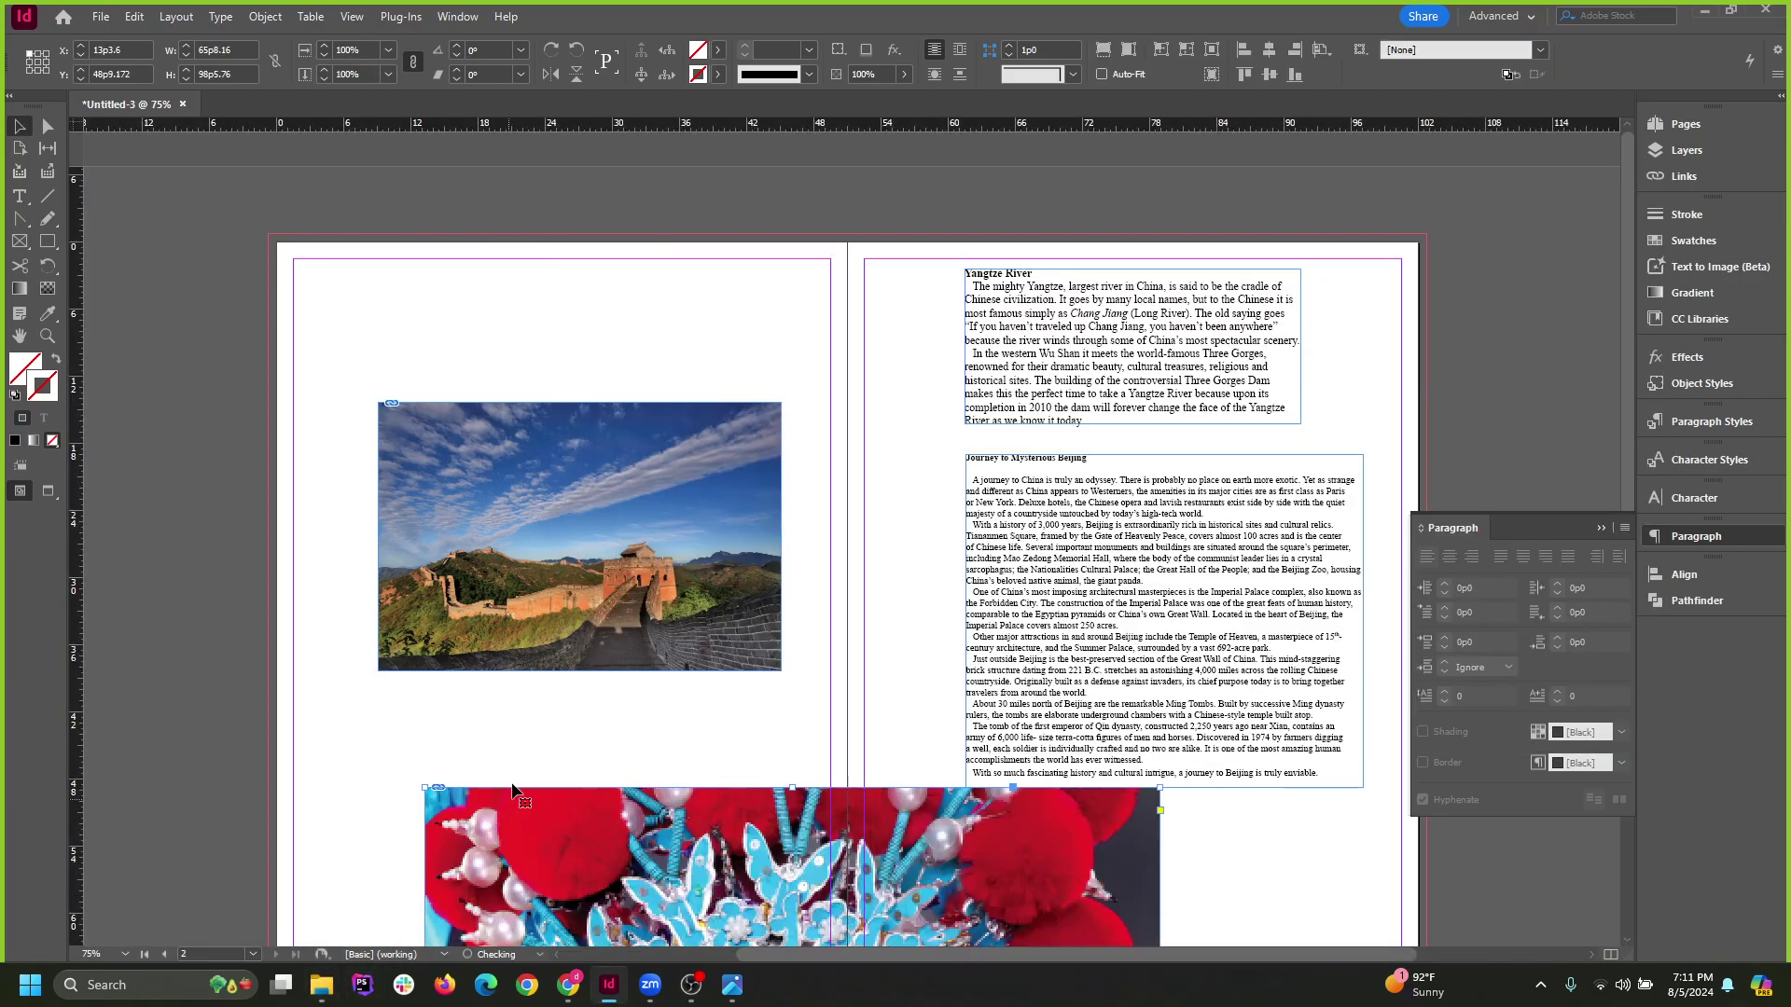
Move the oversized opera portrait off the left page onto the pasteboard beyond the right page, at about X 117p9, Y -32p0.
{"action": "scroll", "coordinate": [512, 791], "scroll_direction": "down", "scroll_amount": 2}
{"action": "left_click_drag", "start_coordinate": [728, 742], "coordinate": [611, 635]}
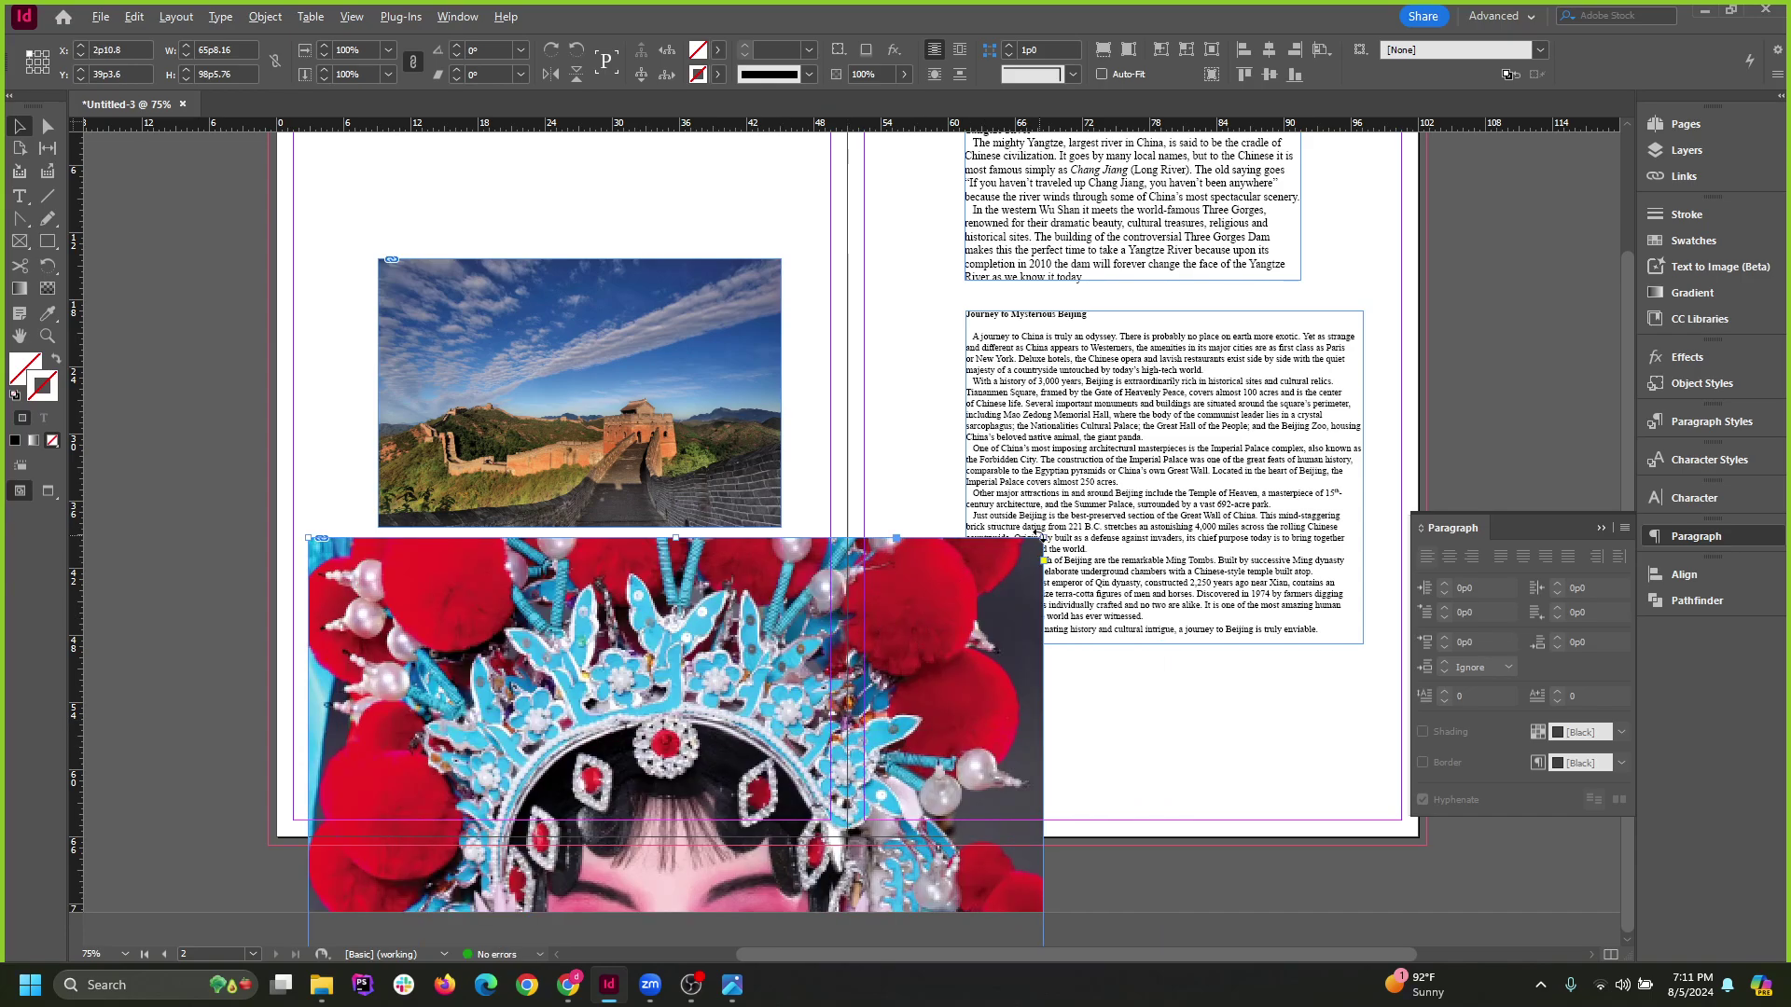
{"action": "left_click_drag", "start_coordinate": [997, 569], "coordinate": [704, 702]}
{"action": "left_click_drag", "start_coordinate": [774, 761], "coordinate": [703, 615]}
{"action": "key", "text": "ctrl+minus"}
{"action": "key", "text": "ctrl+minus"}
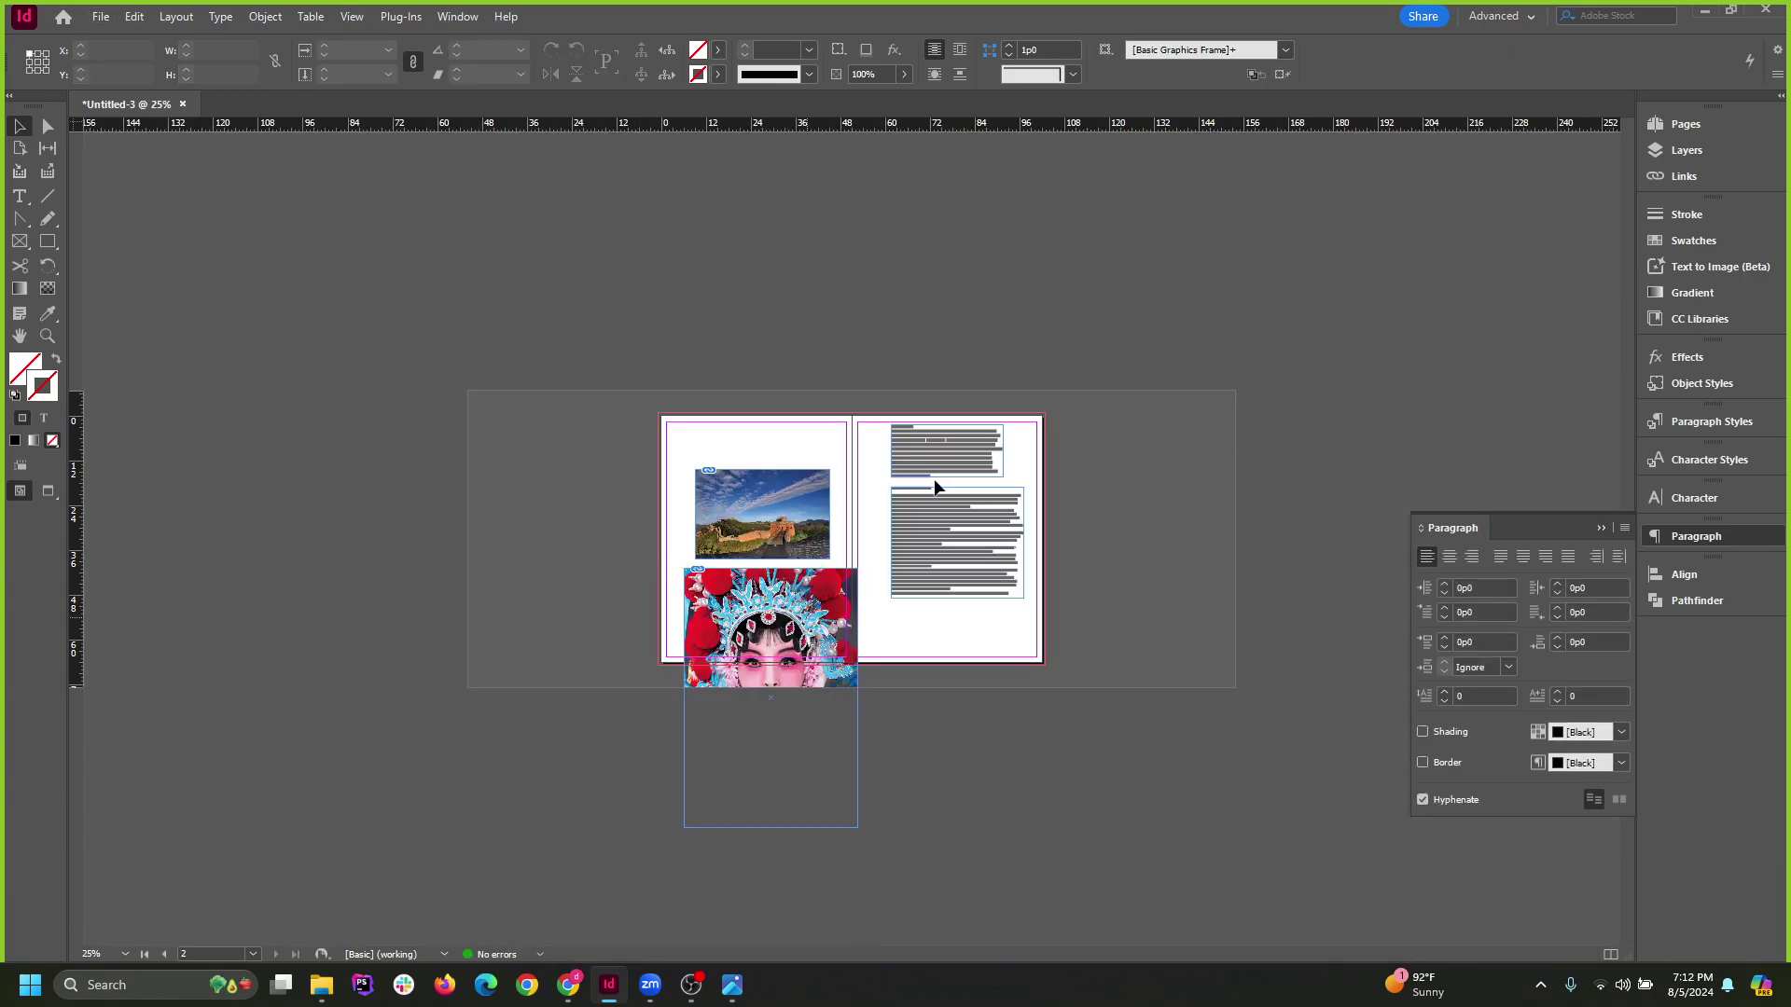
{"action": "left_click_drag", "start_coordinate": [814, 623], "coordinate": [1231, 353]}
{"action": "key", "text": "ctrl+equal"}
{"action": "key", "text": "ctrl+equal"}
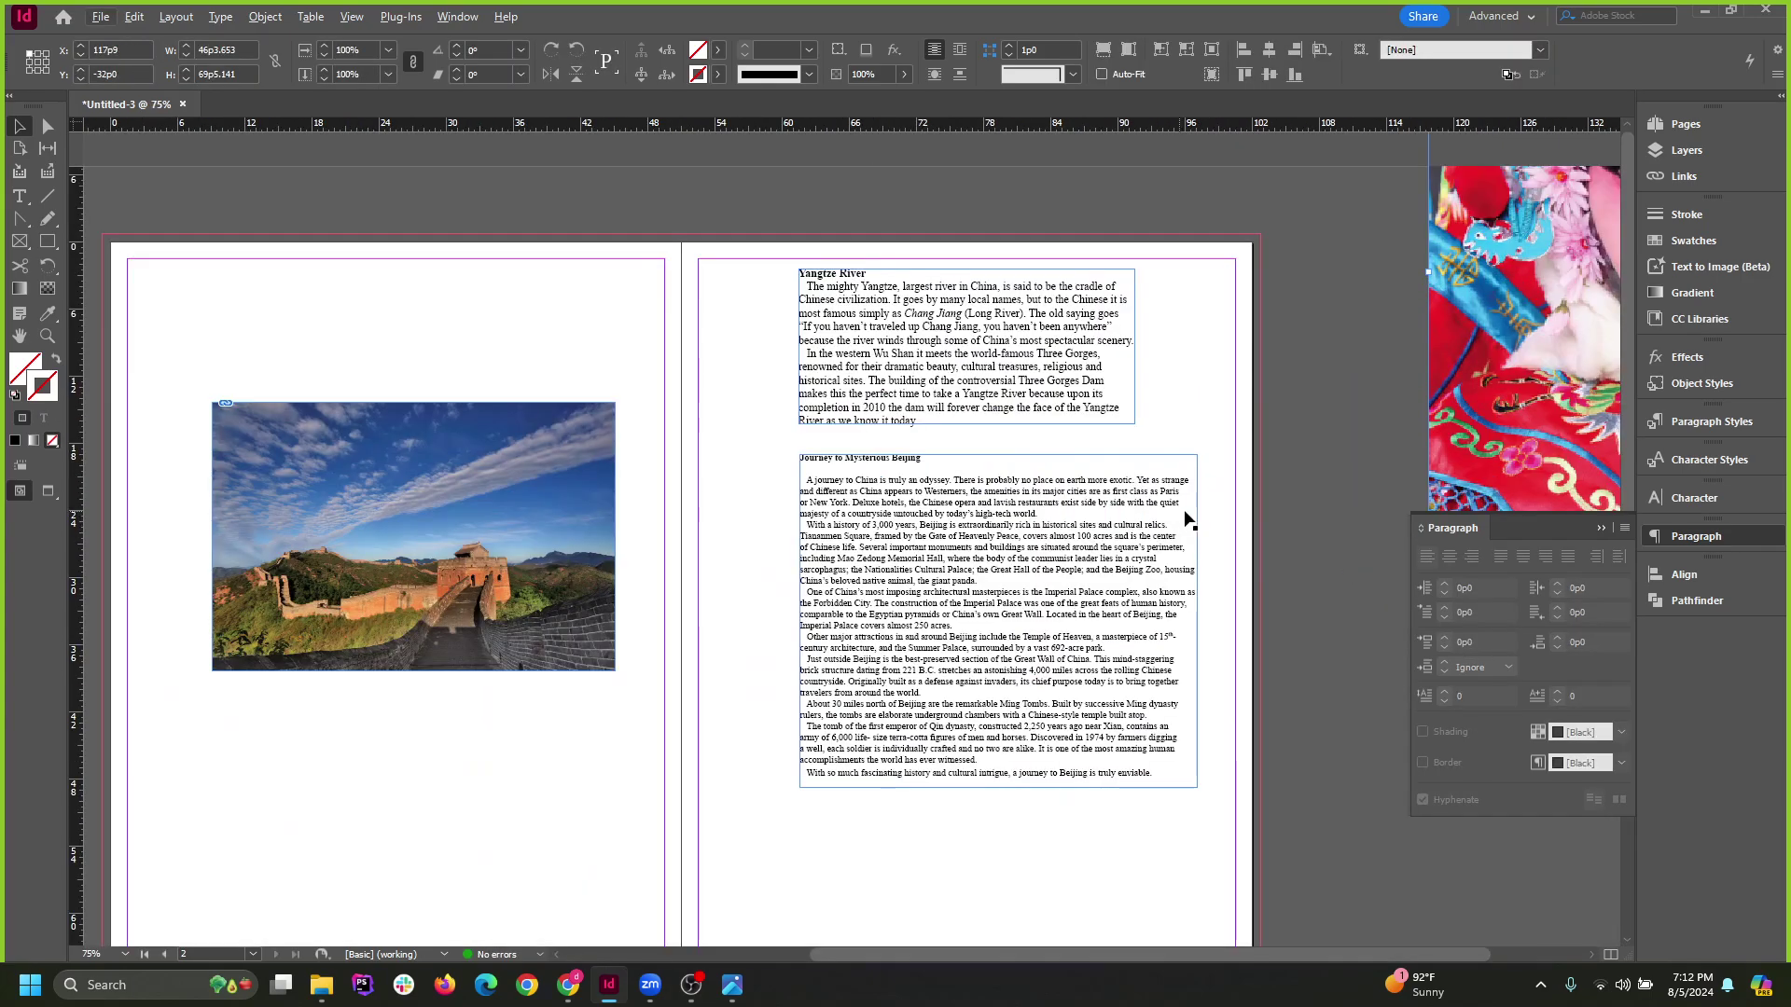
Reposition the opera portrait beside the right page at about X 105p6, Y -1p1.5, and collapse the floating Paragraph panel.
{"action": "key", "text": "ctrl+minus"}
{"action": "left_click_drag", "start_coordinate": [1387, 427], "coordinate": [1294, 649]}
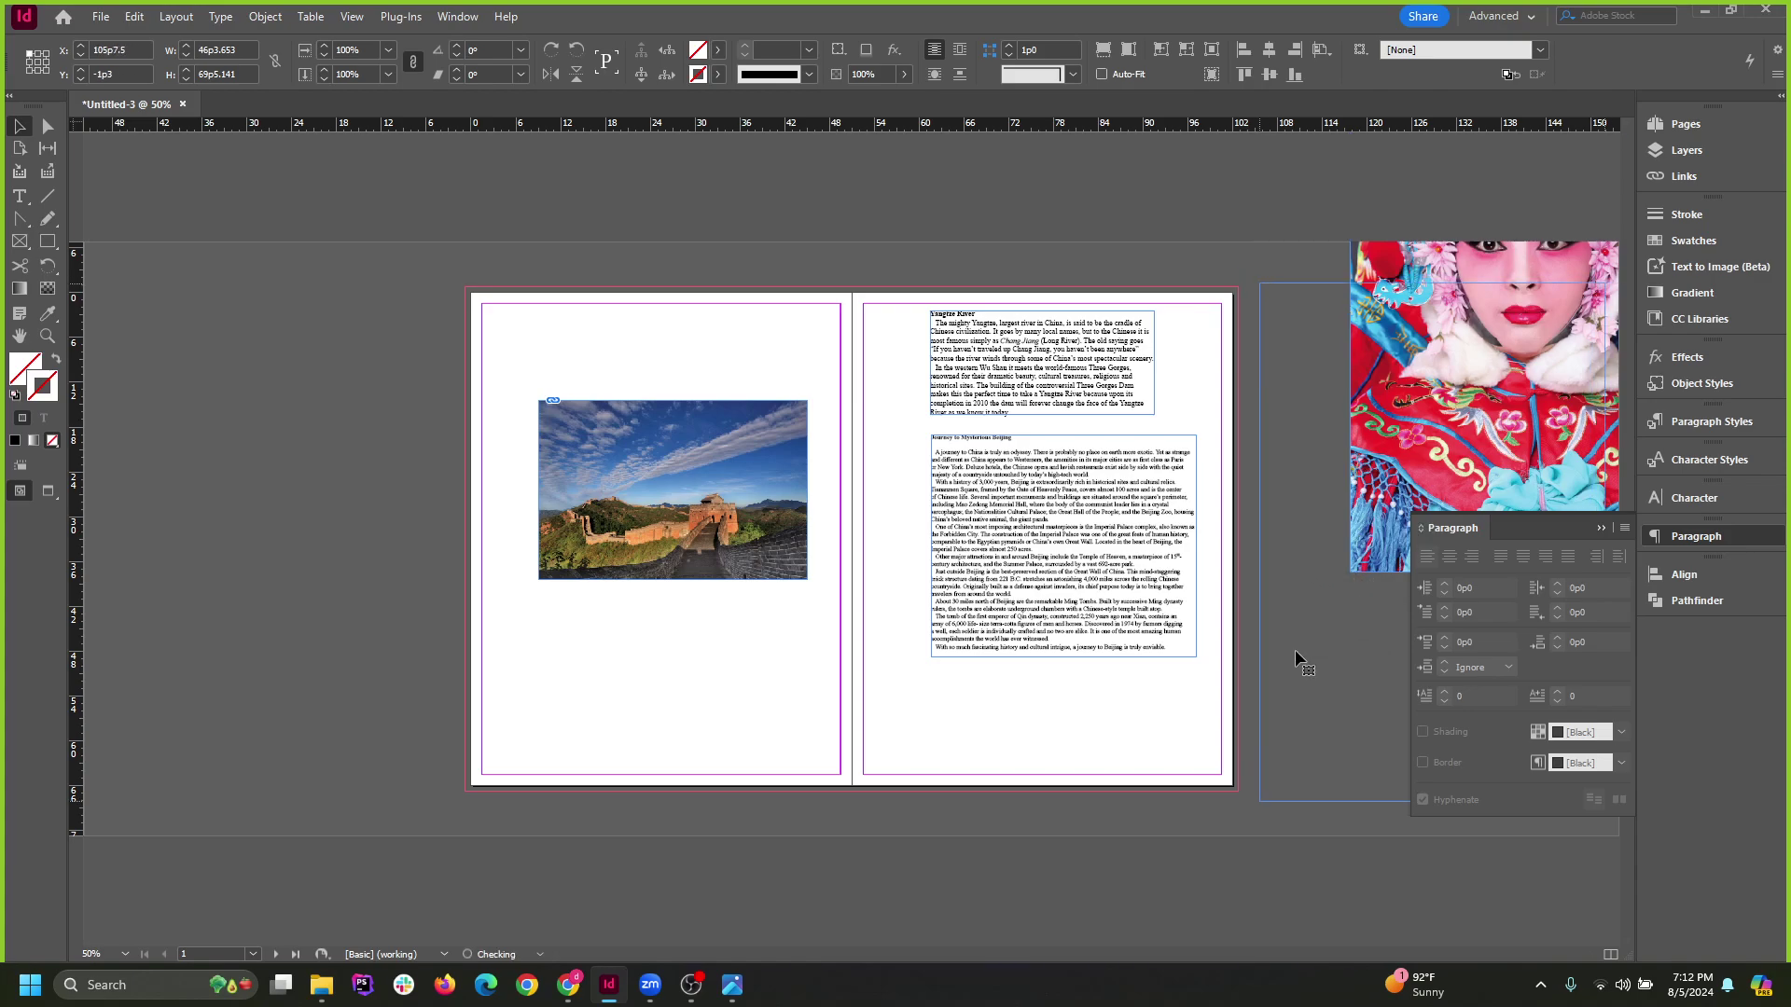
{"action": "key", "text": "ctrl+minus"}
{"action": "key", "text": "ctrl+equal"}
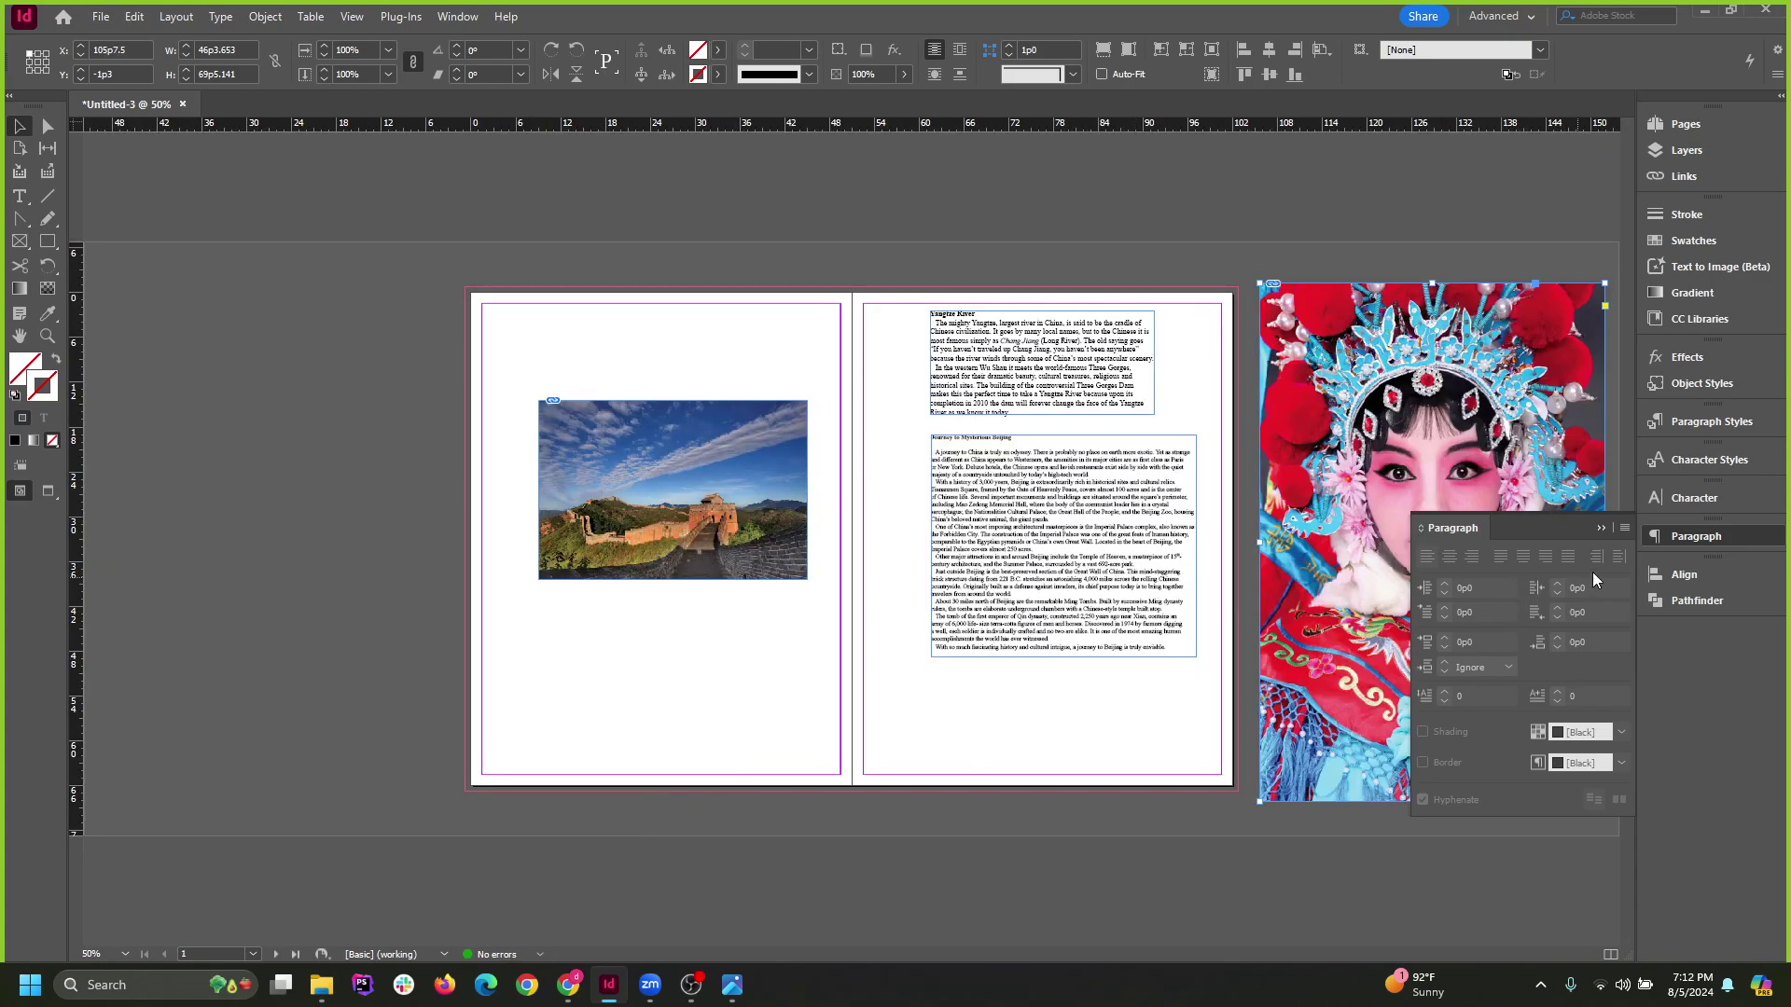
{"action": "left_click", "coordinate": [1599, 528]}
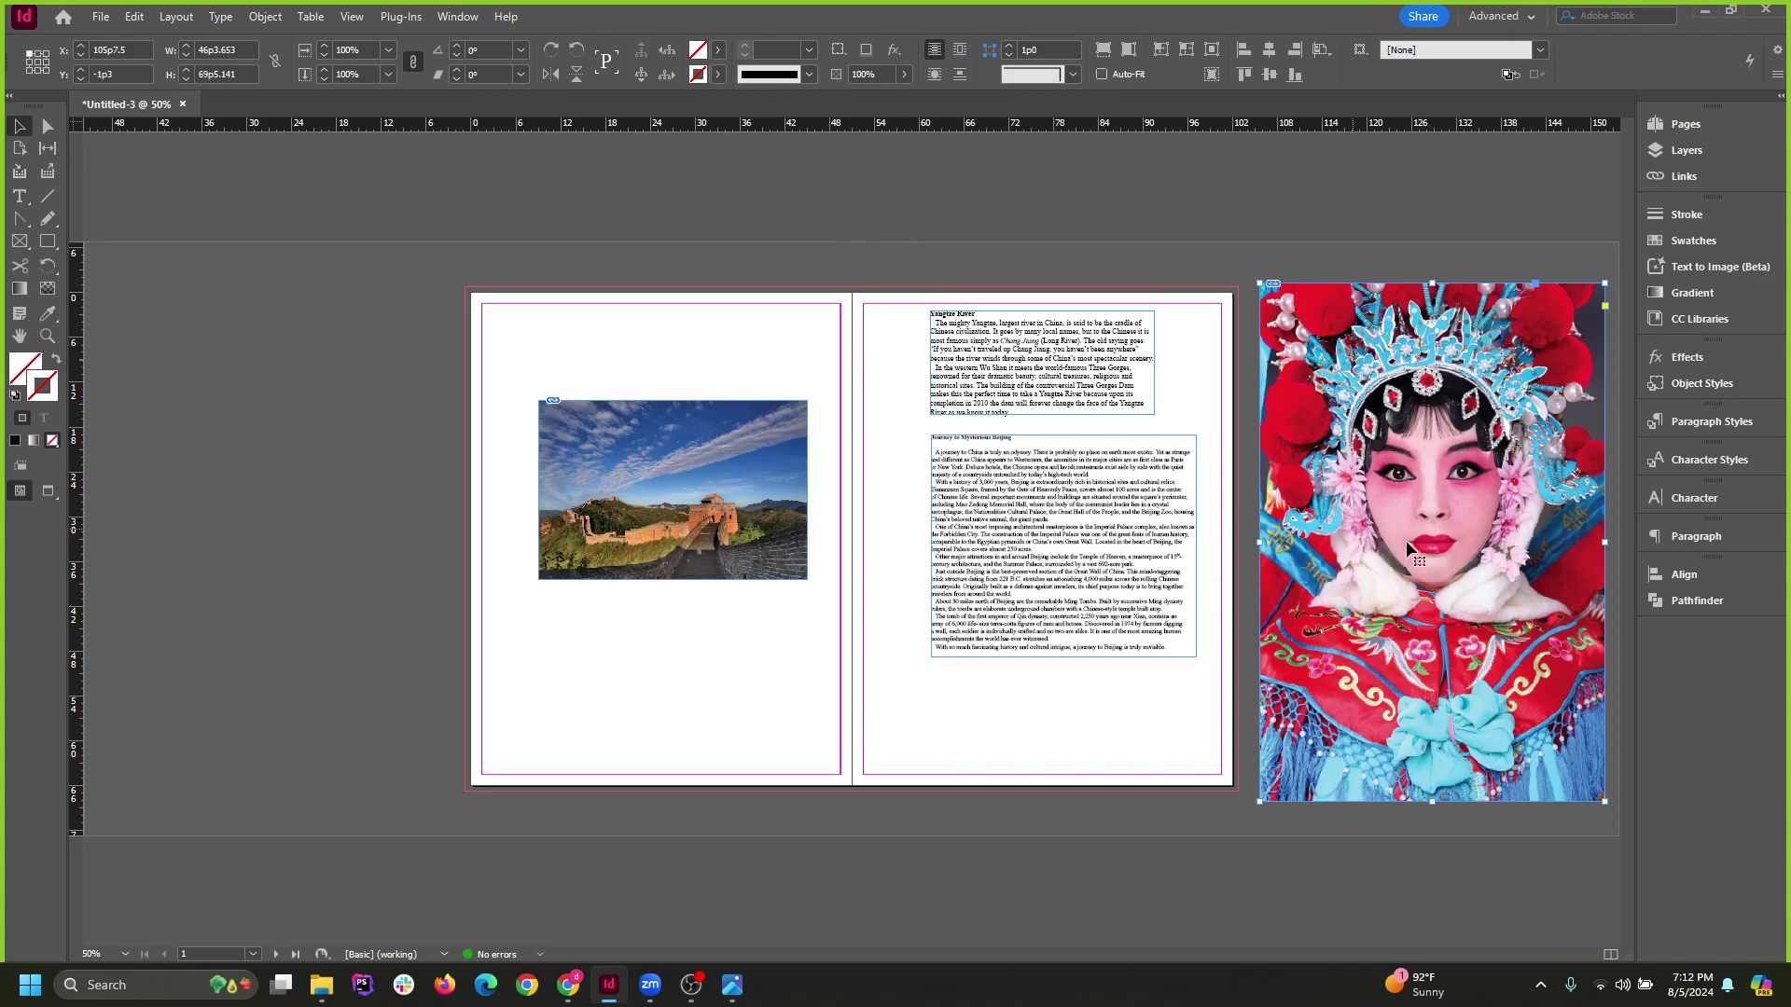
{"action": "mouse_move", "coordinate": [1454, 594]}
{"action": "left_mouse_down"}
{"action": "mouse_move", "coordinate": [1336, 397]}
{"action": "mouse_move", "coordinate": [1124, 291]}
{"action": "mouse_move", "coordinate": [1519, 633]}
{"action": "mouse_move", "coordinate": [1453, 586]}
{"action": "left_mouse_up"}
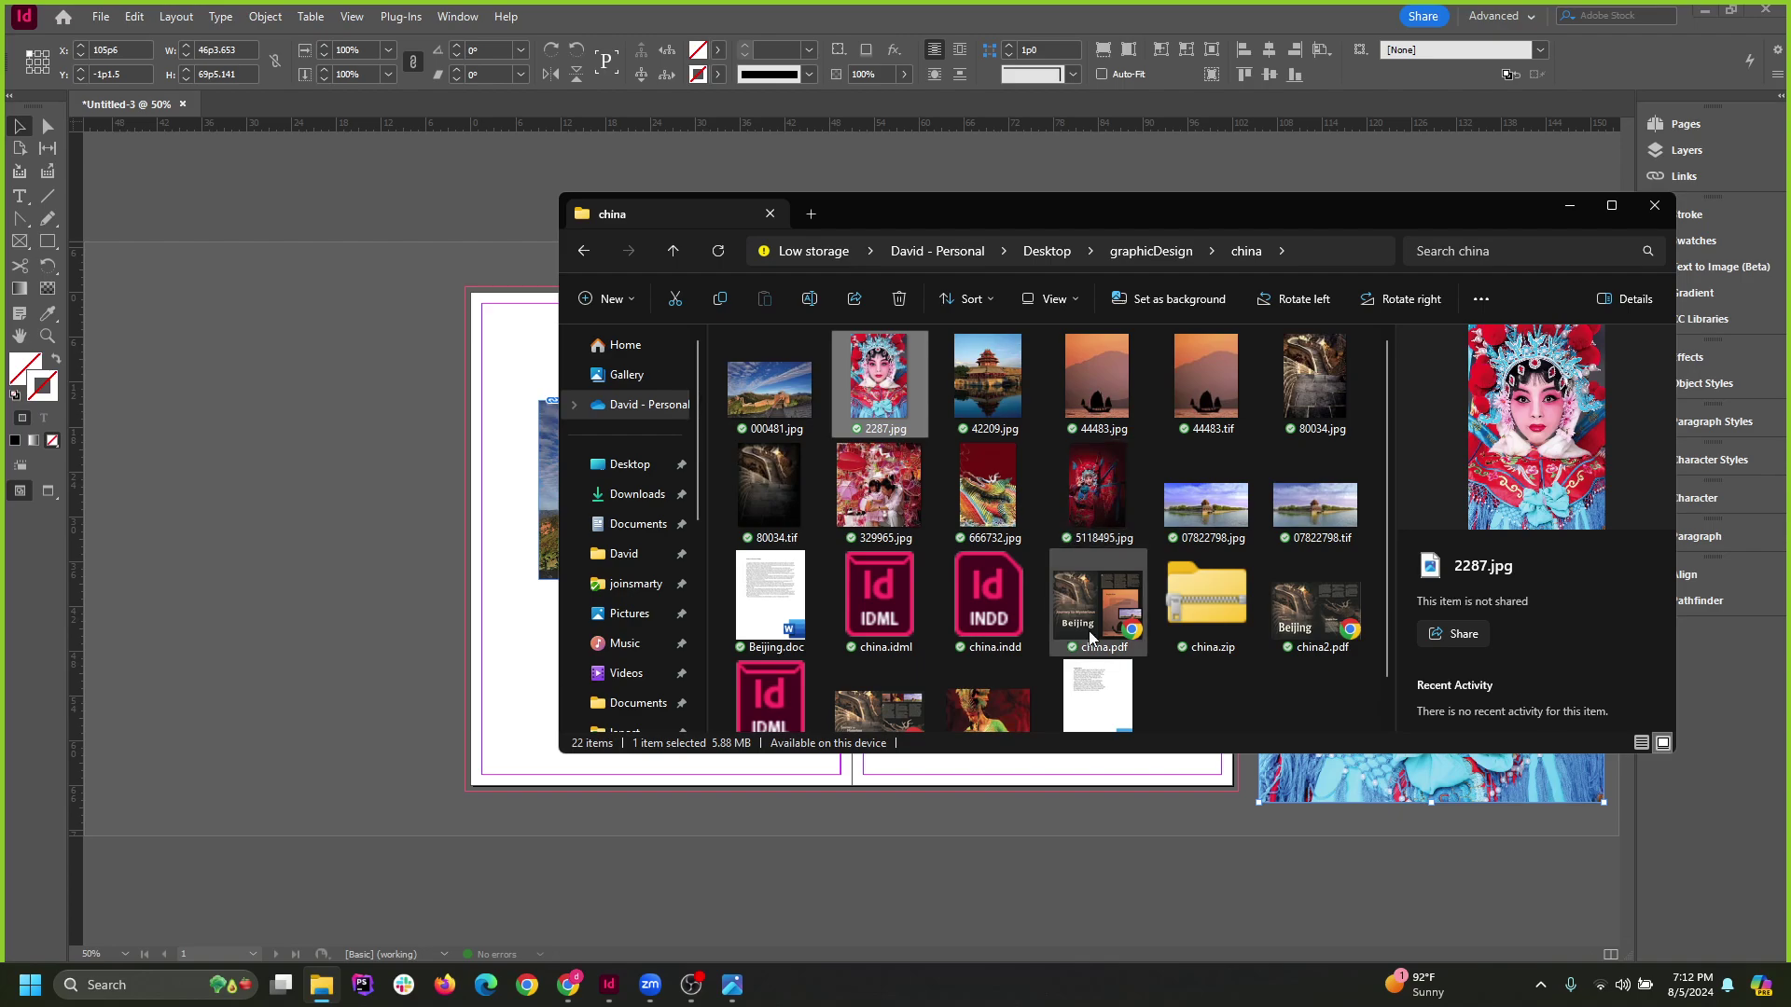
Place the image 42209.jpg from the china folder on the left page over the Great Wall photo, at about X 10p1, Y 19p0.
{"action": "left_click", "coordinate": [1217, 691]}
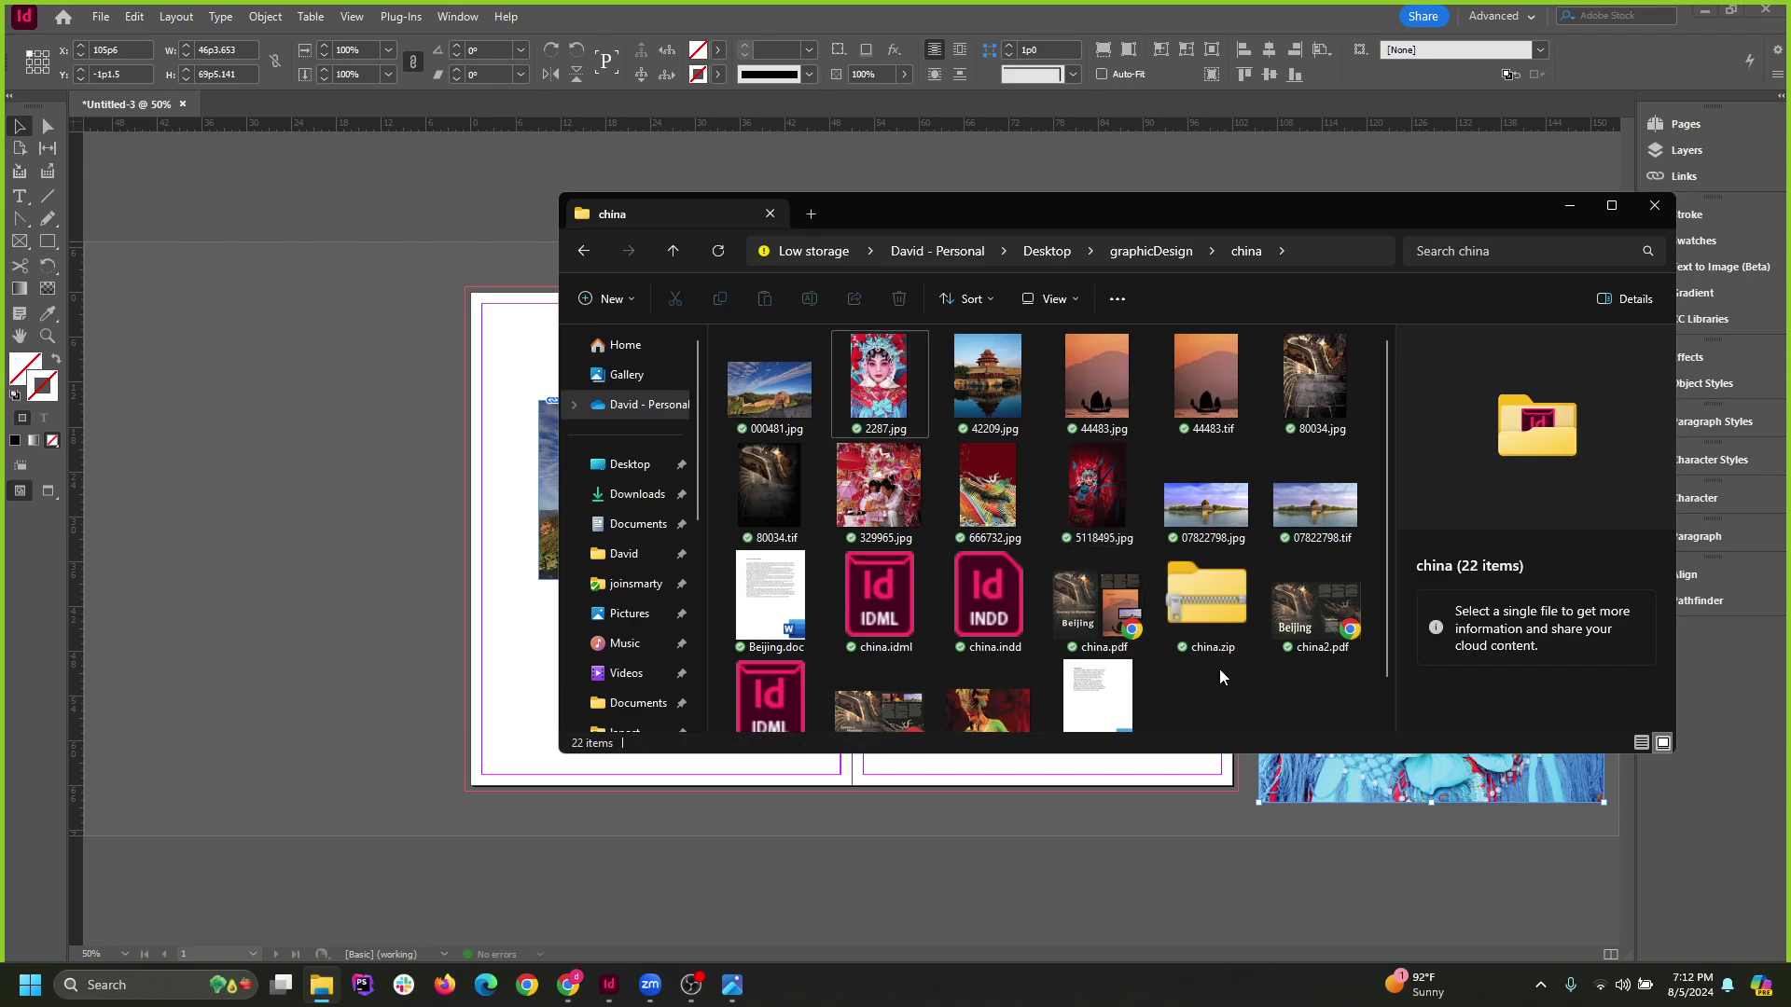
{"action": "left_click", "coordinate": [987, 388]}
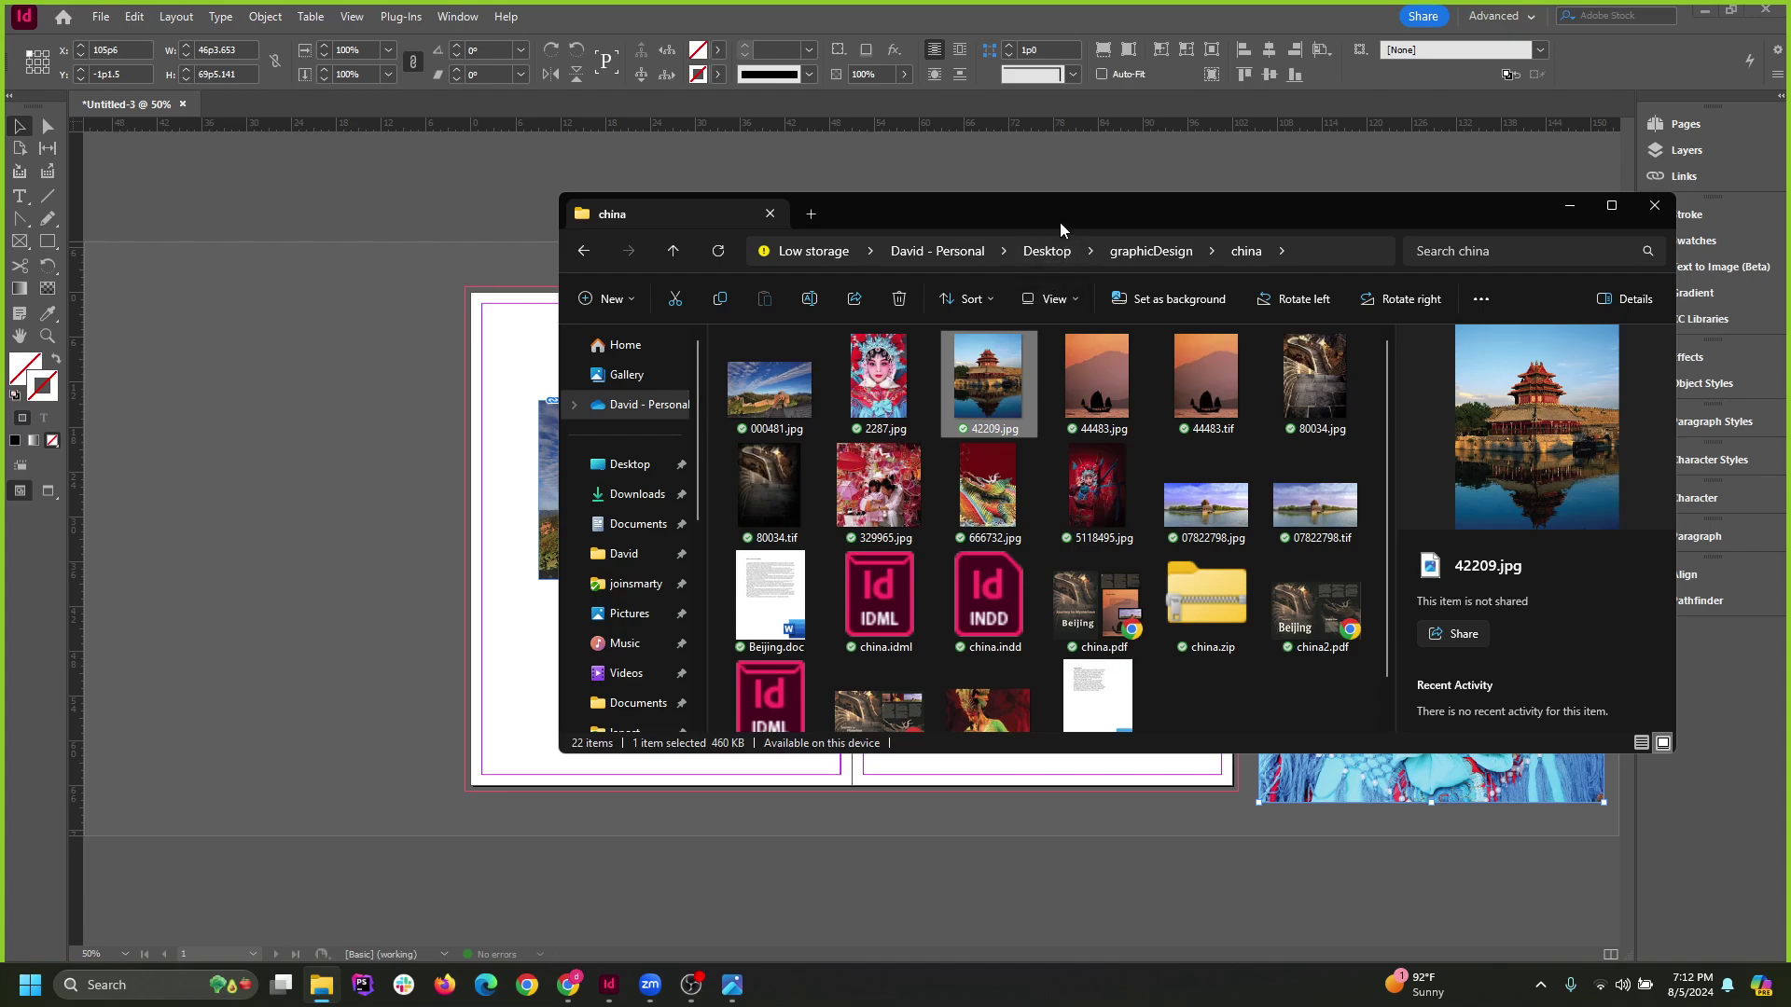
{"action": "left_click_drag", "start_coordinate": [1059, 222], "coordinate": [1275, 254]}
{"action": "left_click_drag", "start_coordinate": [1203, 411], "coordinate": [563, 669]}
{"action": "left_click_drag", "start_coordinate": [786, 773], "coordinate": [768, 538]}
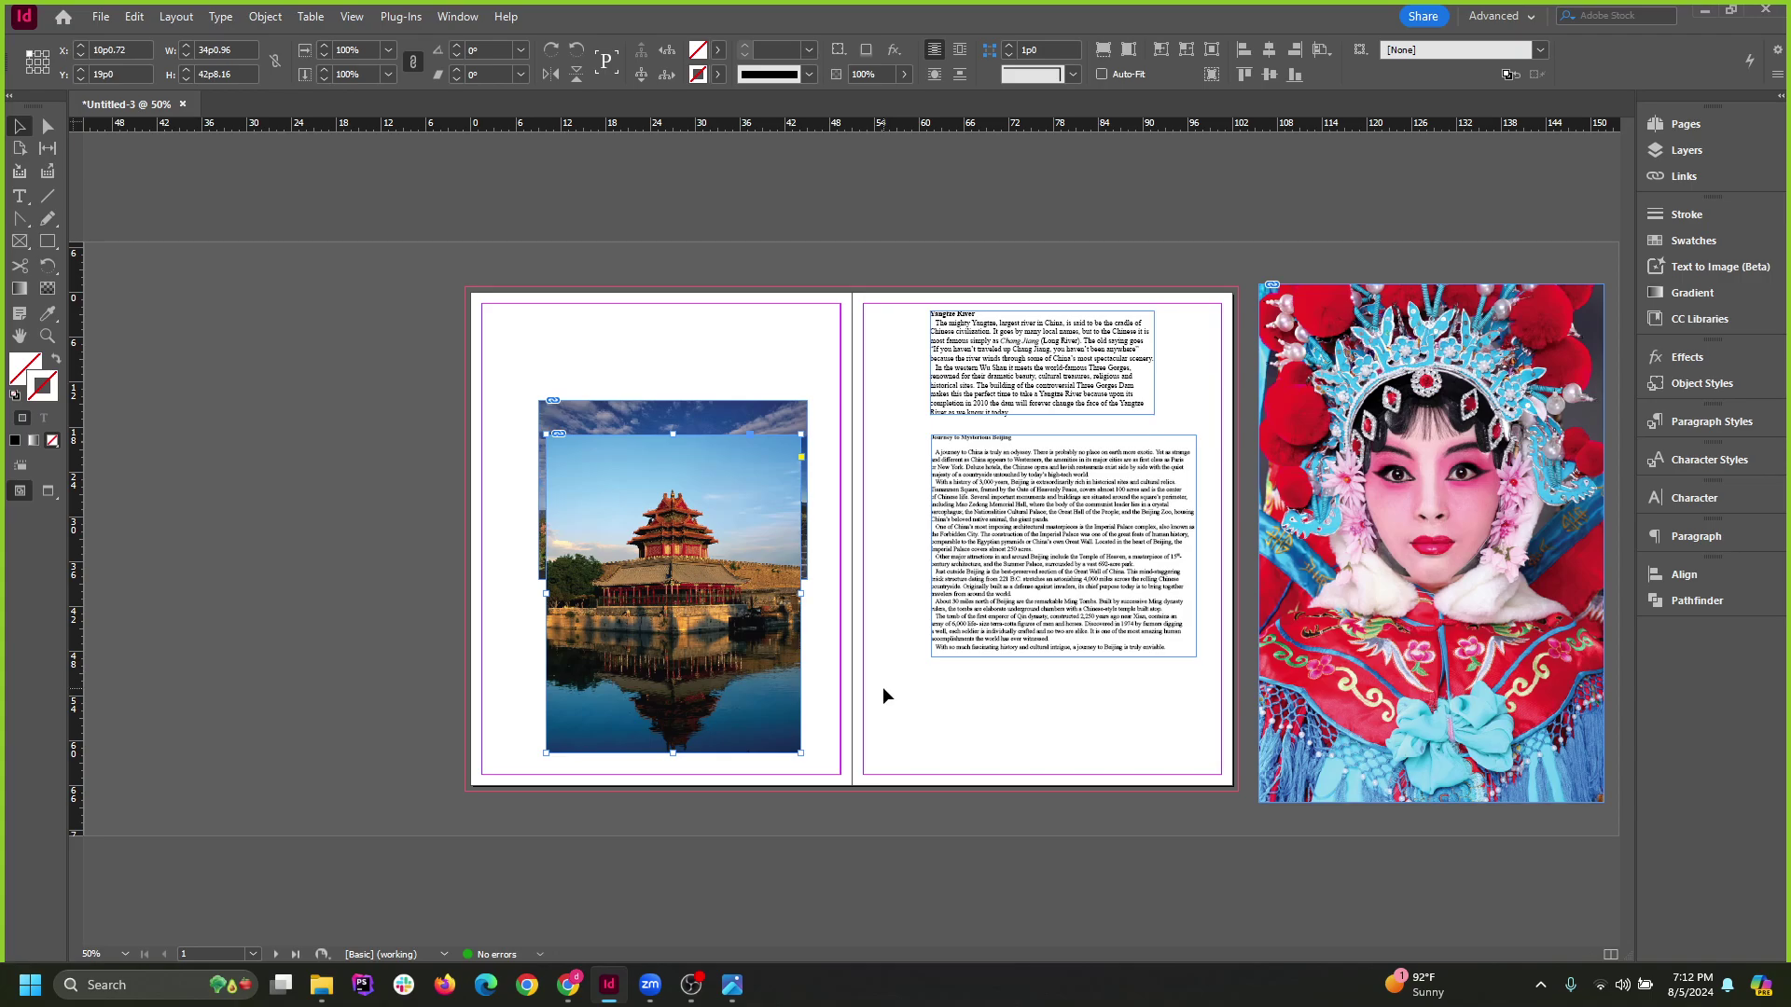
Move the Great Wall photo to about X -3p10.8, Y 8p6 and the pagoda photo to about X 15p0, Y 19p1.2.
{"action": "left_click", "coordinate": [882, 687]}
{"action": "key", "text": "ctrl+1"}
{"action": "scroll", "coordinate": [694, 664], "scroll_direction": "down", "scroll_amount": 3}
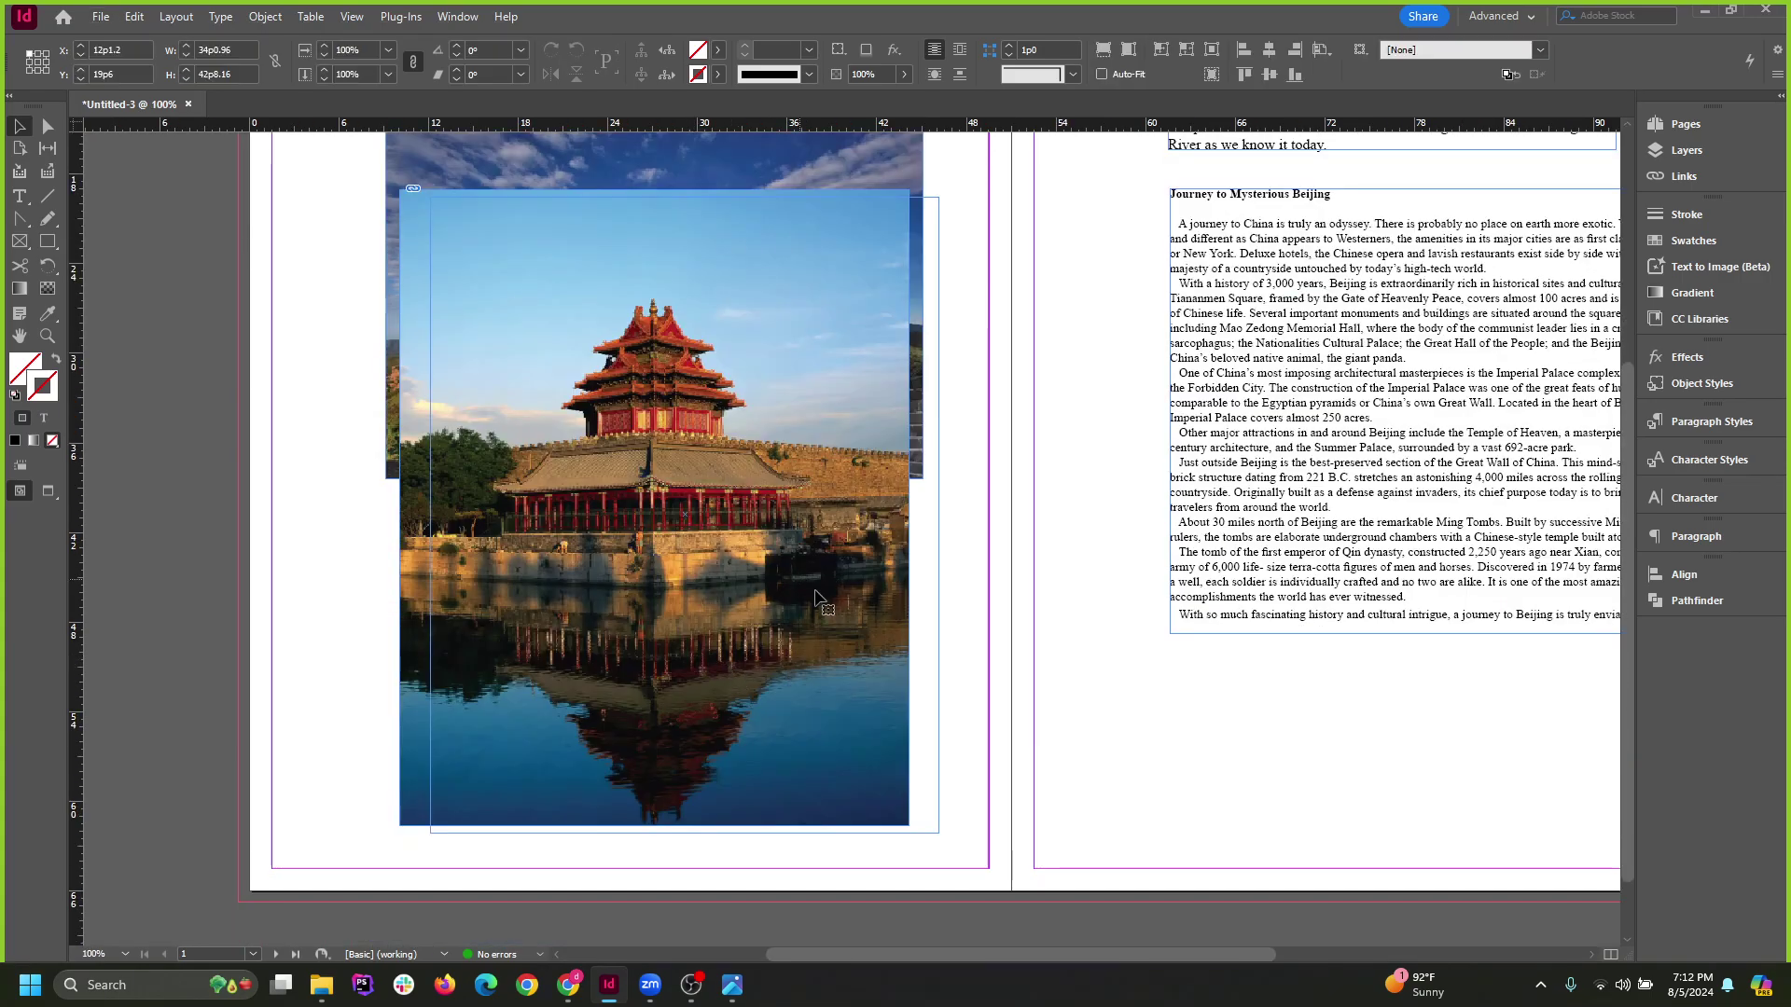
{"action": "left_click_drag", "start_coordinate": [718, 476], "coordinate": [902, 546]}
{"action": "left_click_drag", "start_coordinate": [502, 338], "coordinate": [307, 249]}
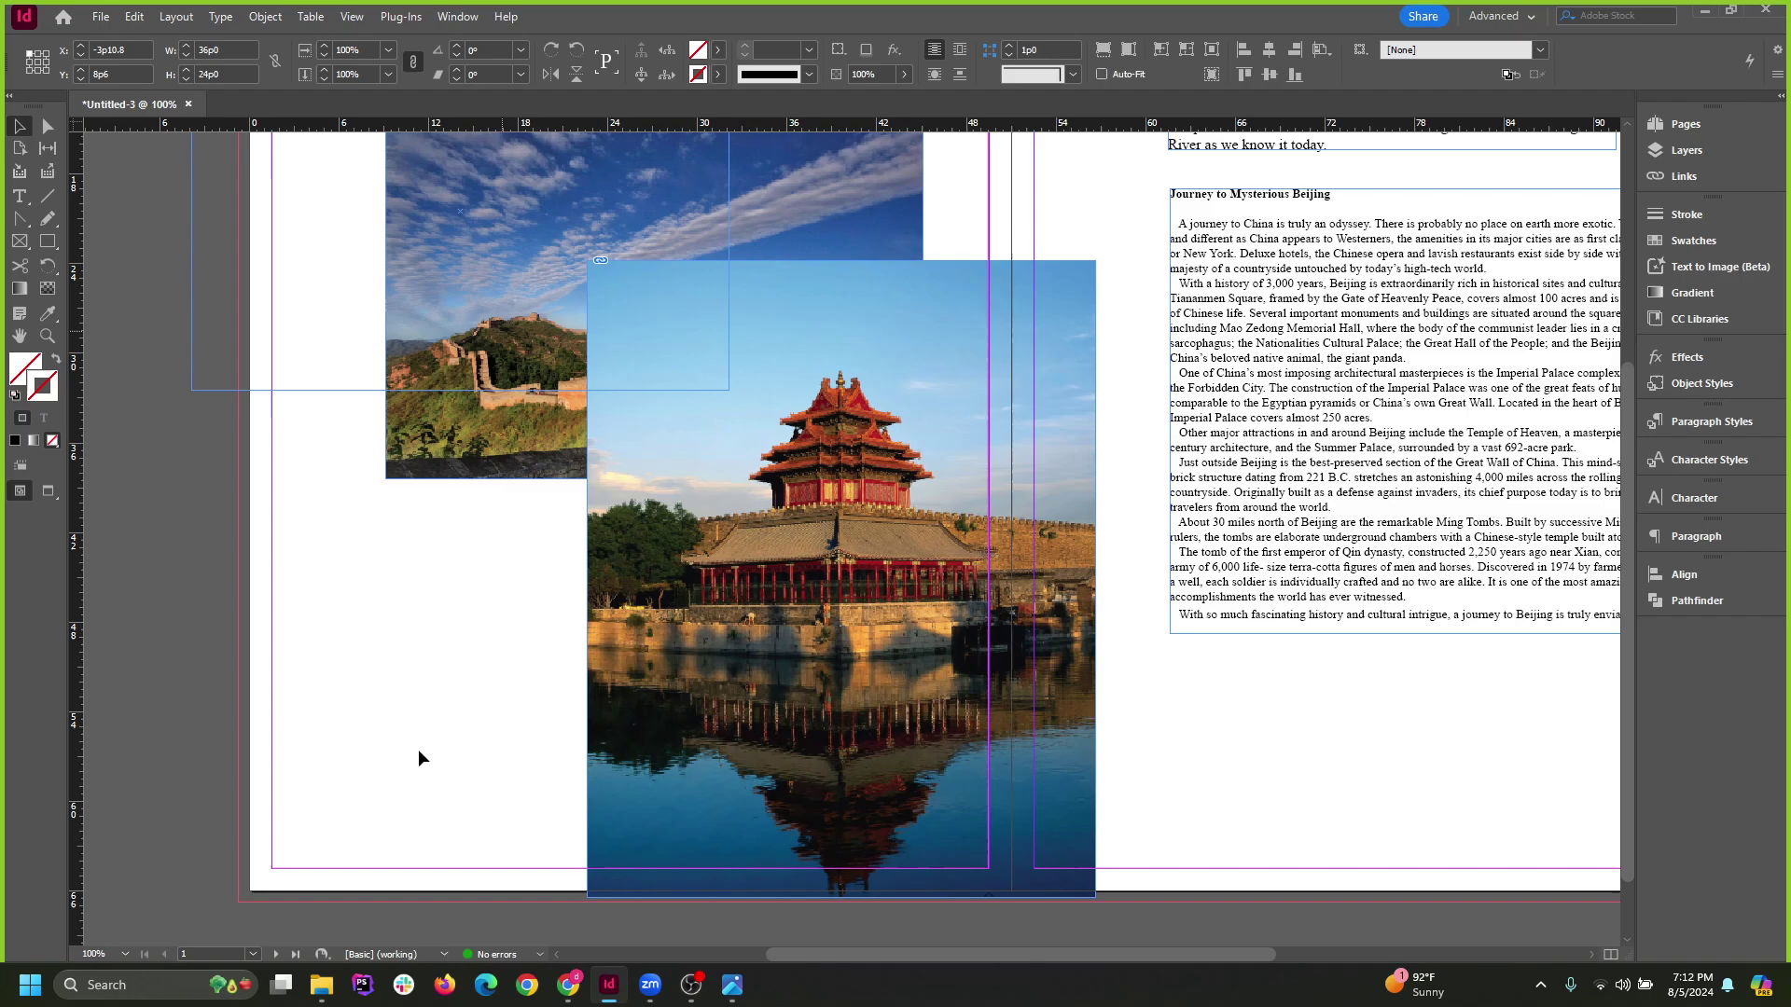
{"action": "left_click_drag", "start_coordinate": [786, 757], "coordinate": [672, 686]}
Place the image 44483.jpg from the china folder at the left page's lower outer edge, at about X -3p6, Y 40p3.6.
{"action": "left_click", "coordinate": [337, 989]}
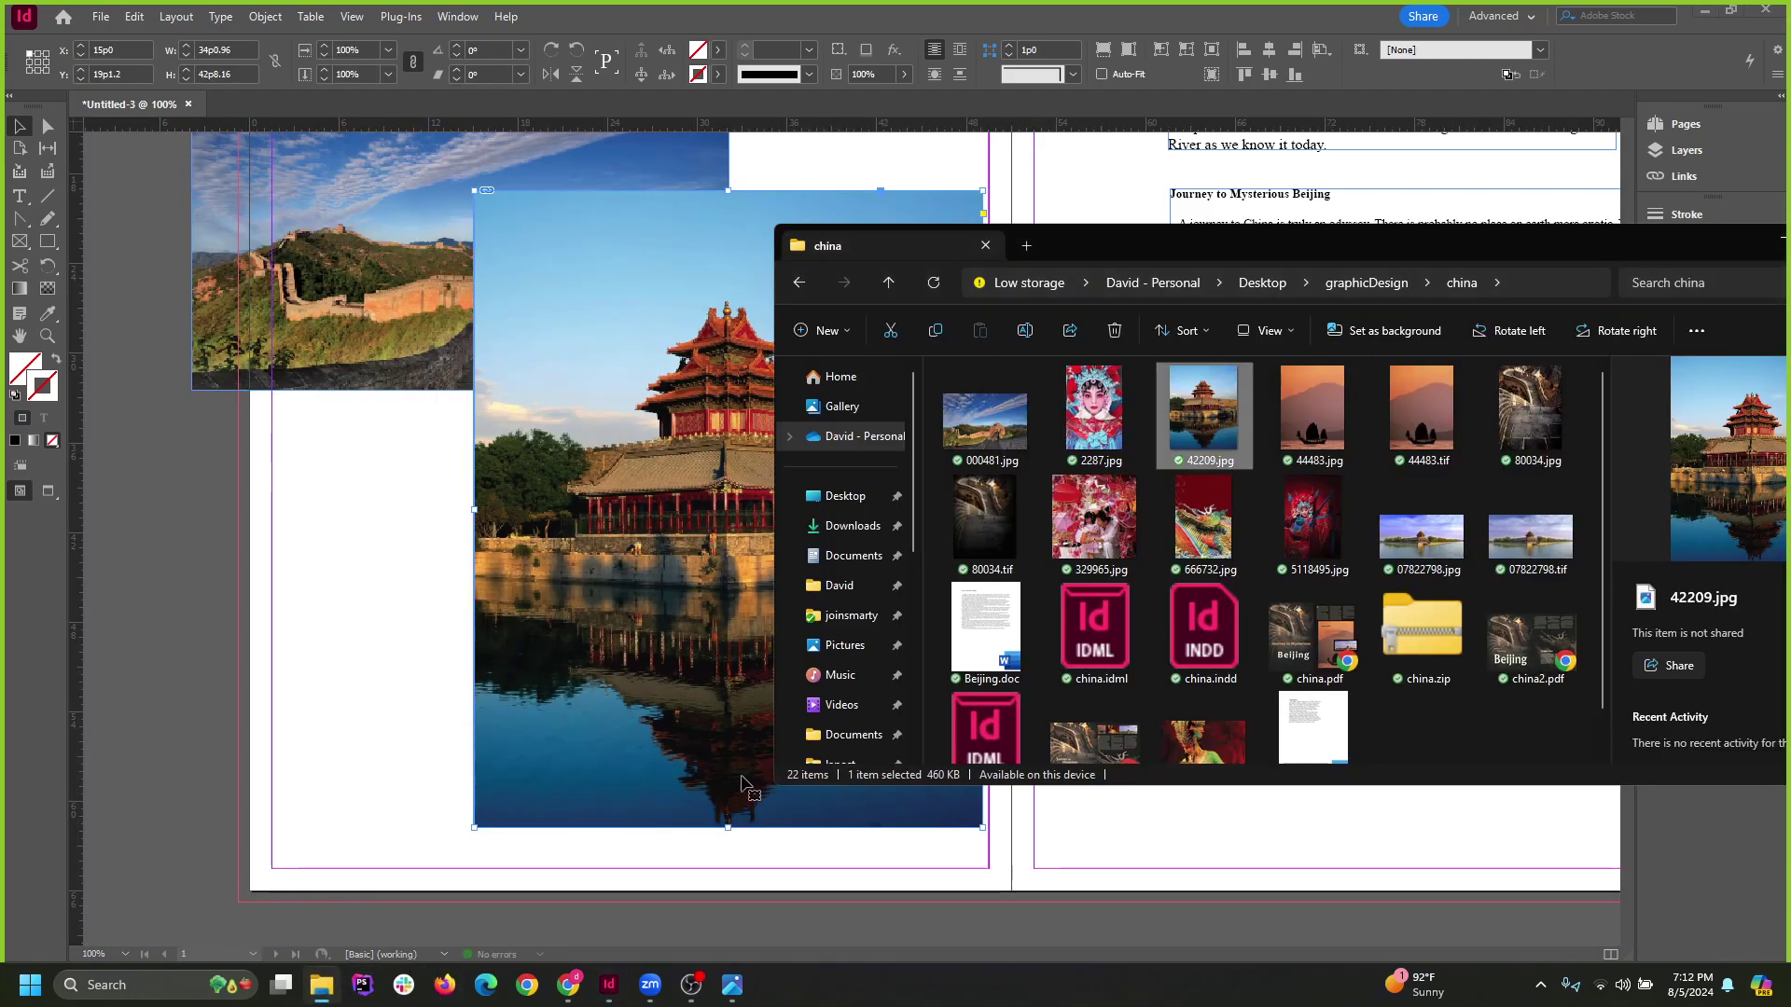
{"action": "left_click", "coordinate": [1352, 438]}
{"action": "left_click_drag", "start_coordinate": [1325, 430], "coordinate": [348, 552]}
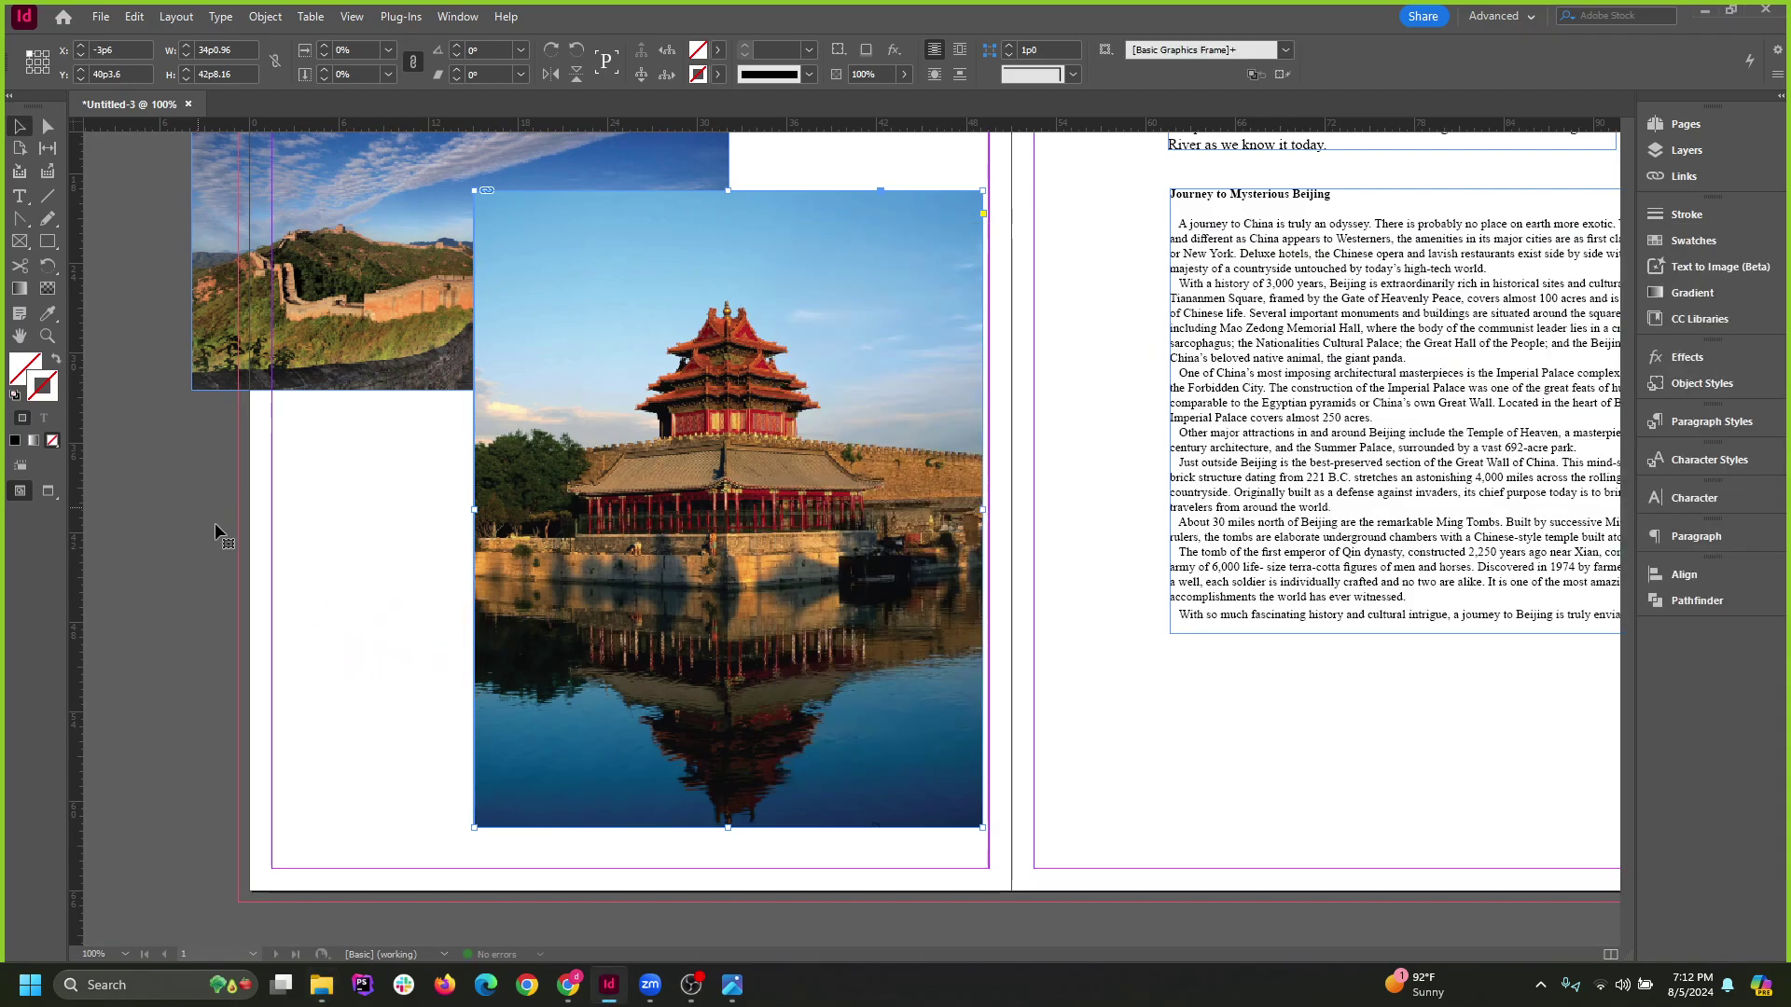
{"action": "left_click", "coordinate": [197, 508]}
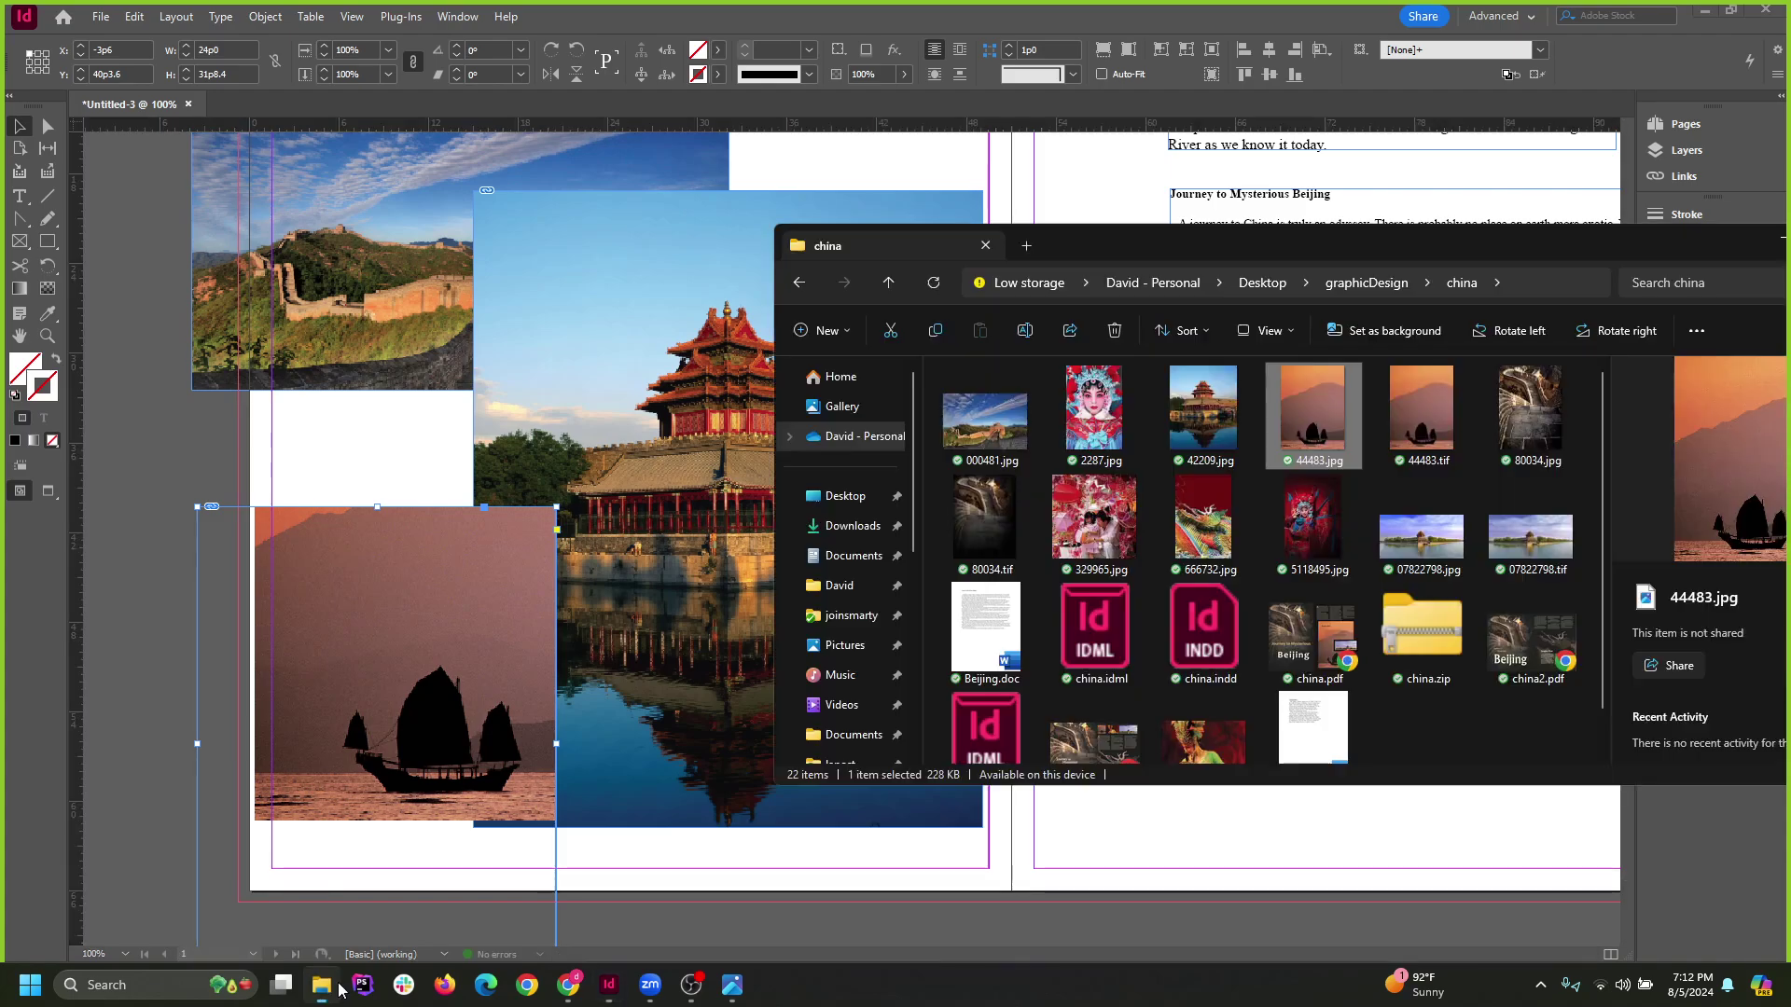
Place the 07822798 lakeside photo from the china folder across the lower left page, at about X -10p4.8, Y 36p4.8.
{"action": "left_click", "coordinate": [322, 984]}
{"action": "left_click", "coordinate": [1531, 410]}
{"action": "left_click", "coordinate": [1522, 545]}
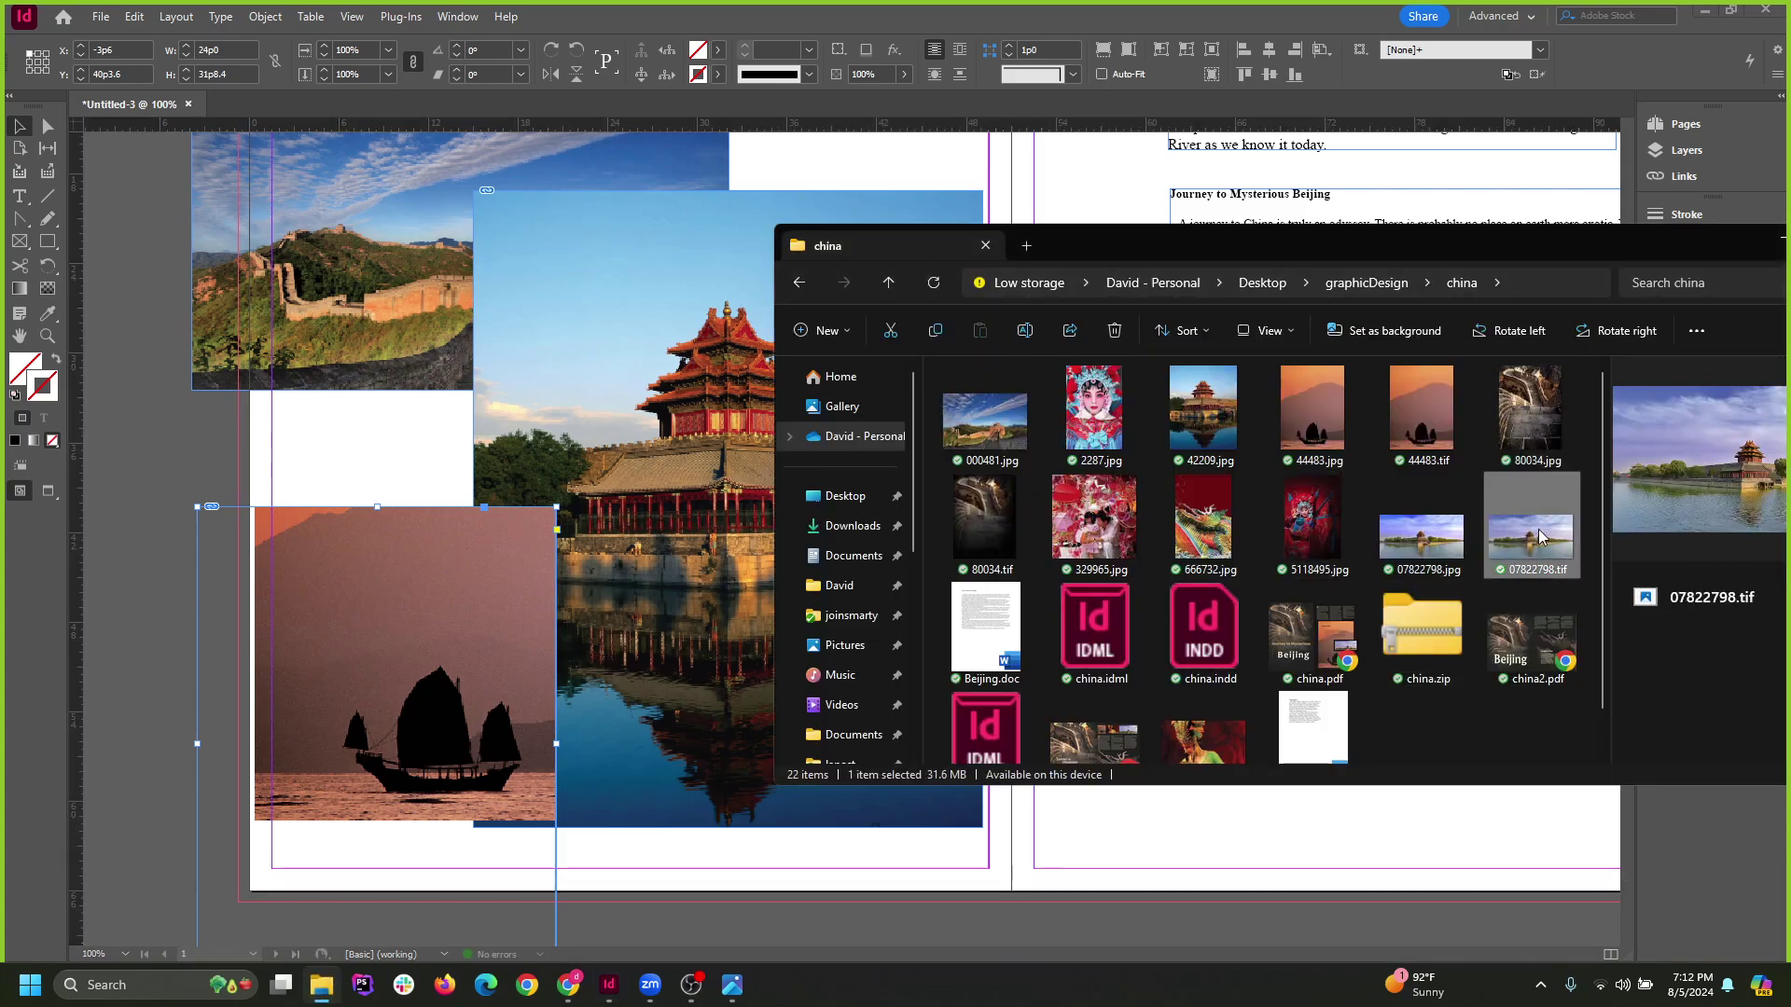
{"action": "left_click_drag", "start_coordinate": [1443, 544], "coordinate": [295, 532]}
{"action": "left_click_drag", "start_coordinate": [455, 494], "coordinate": [349, 450]}
{"action": "scroll", "coordinate": [585, 513], "scroll_direction": "down", "scroll_amount": 2}
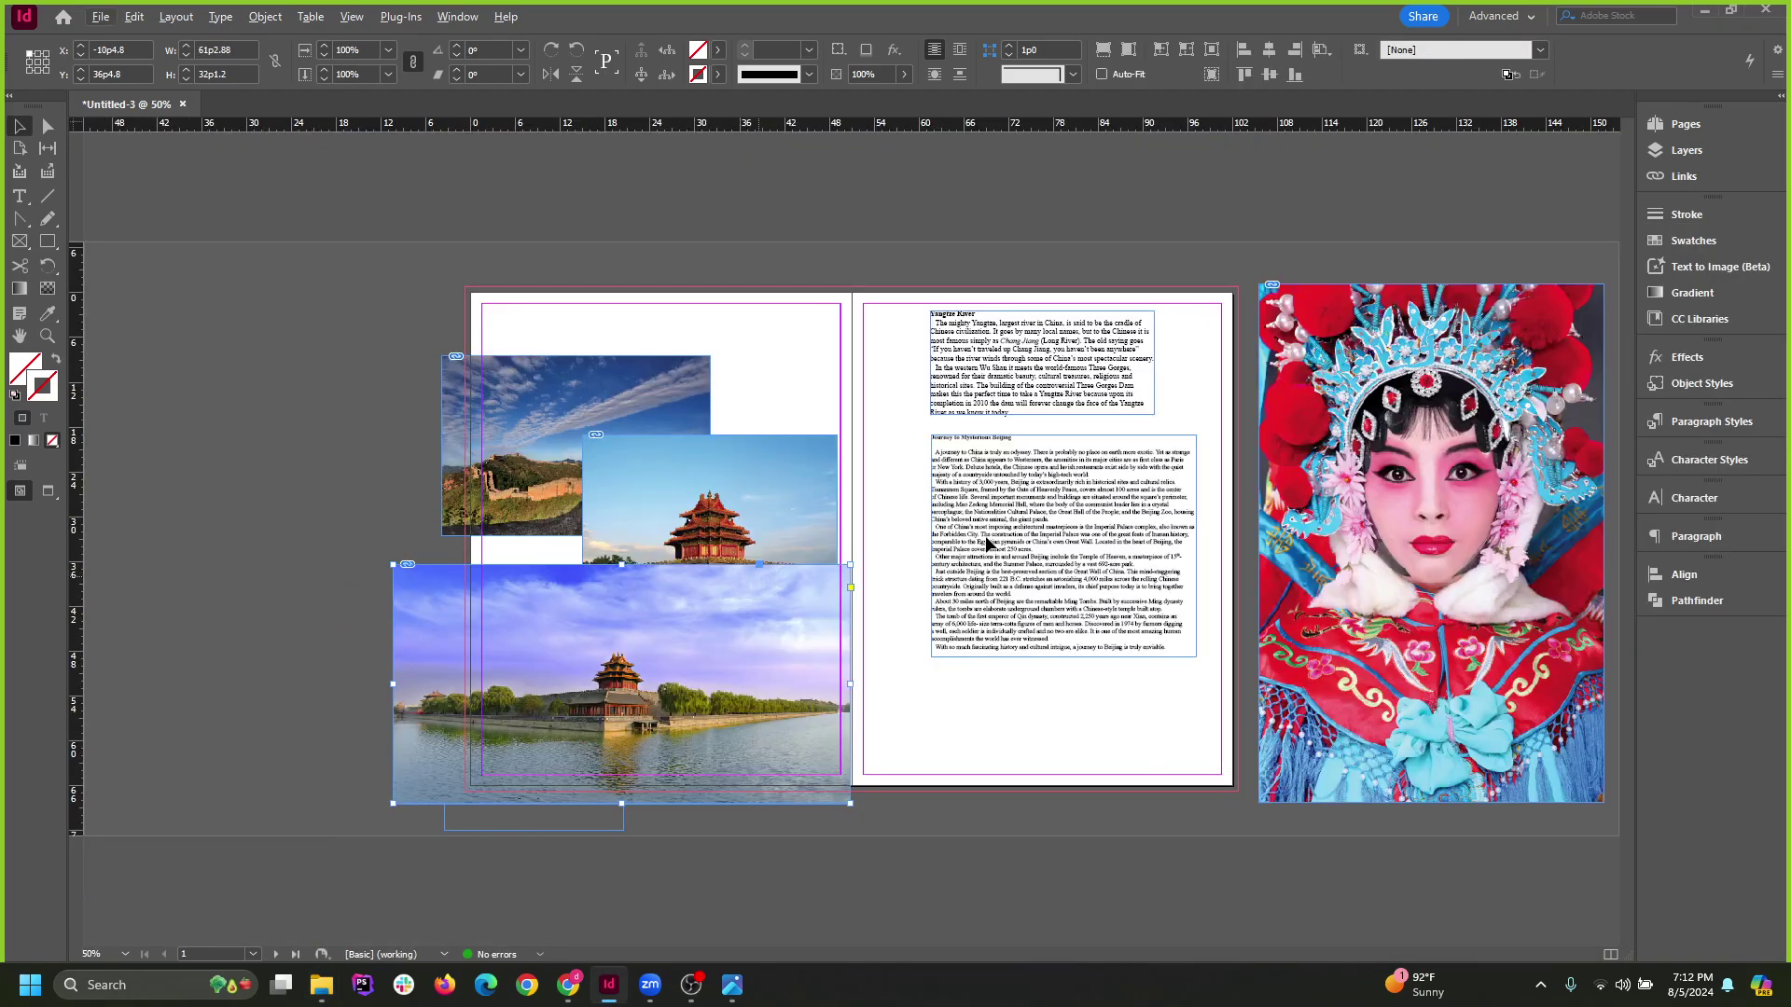
Try overlapping positions for the lakeside and pagoda photos across both pages, with the lakeside photo at about X 51p0, Y 4p5.4.
{"action": "left_click_drag", "start_coordinate": [767, 583], "coordinate": [1131, 459]}
{"action": "scroll", "coordinate": [666, 588], "scroll_direction": "up", "scroll_amount": 1}
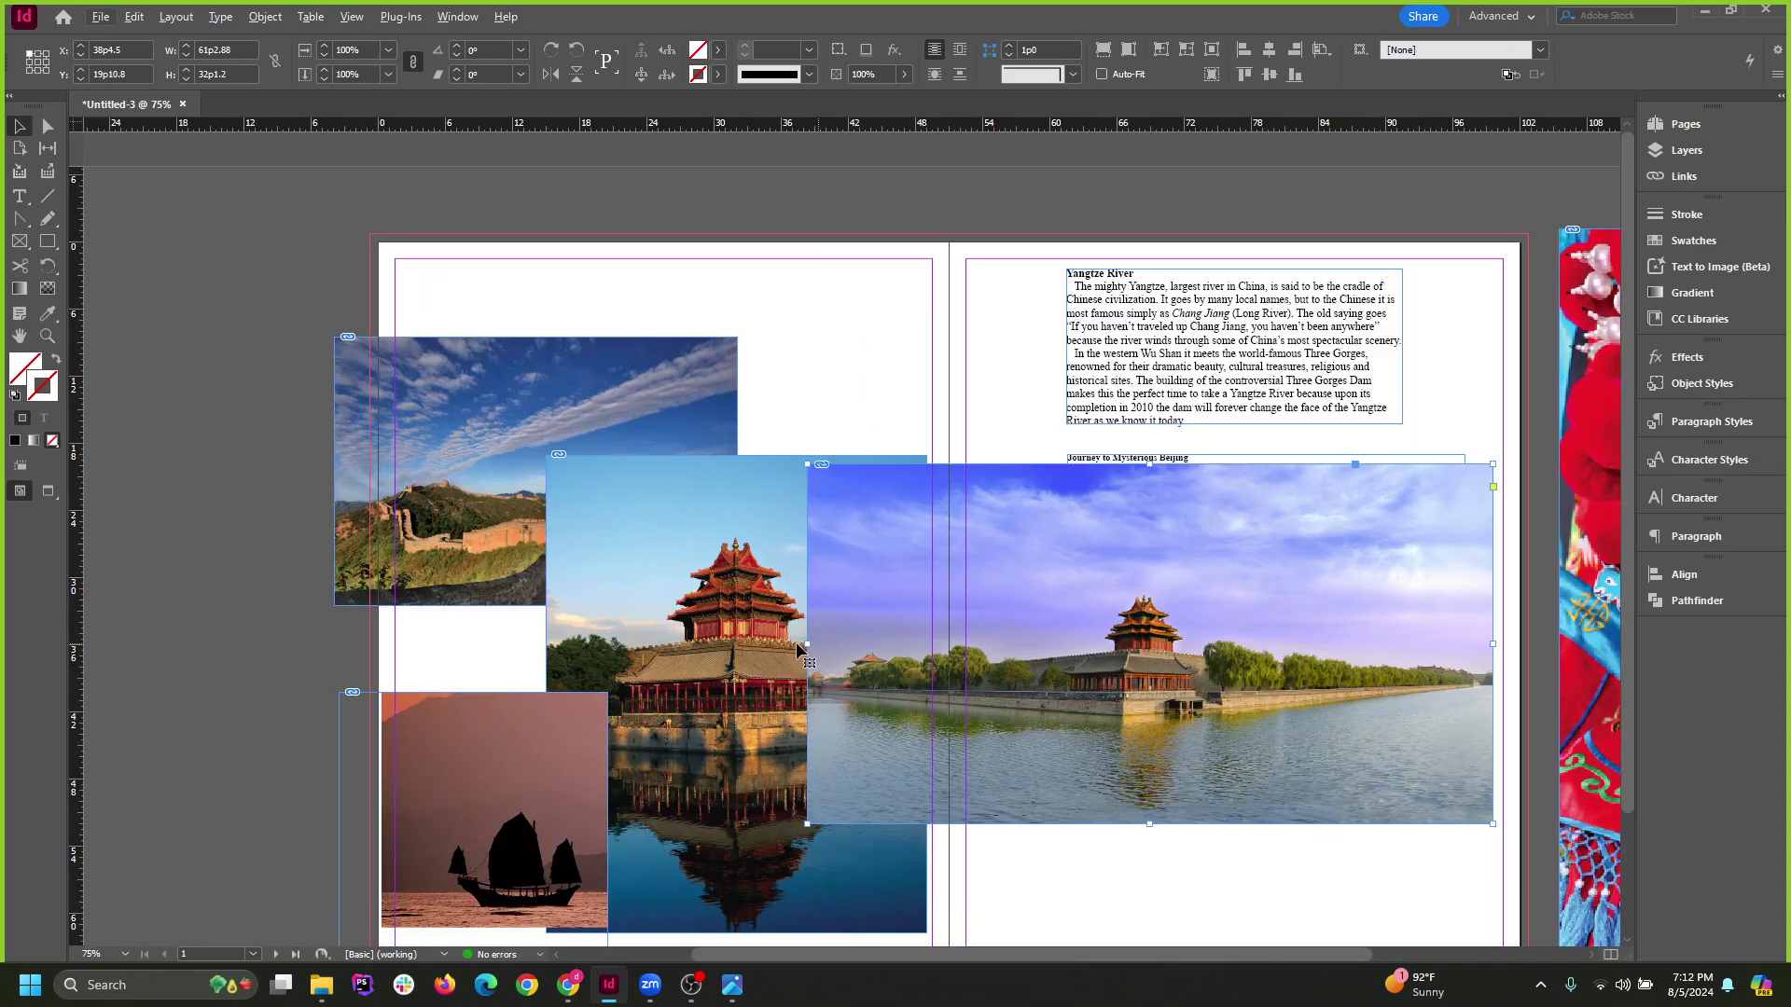
{"action": "left_click_drag", "start_coordinate": [795, 642], "coordinate": [1064, 401]}
{"action": "key", "text": "ctrl+minus"}
{"action": "left_click_drag", "start_coordinate": [759, 390], "coordinate": [727, 385]}
{"action": "left_click_drag", "start_coordinate": [1088, 417], "coordinate": [1024, 400]}
{"action": "left_click_drag", "start_coordinate": [642, 333], "coordinate": [768, 358]}
{"action": "left_click_drag", "start_coordinate": [849, 455], "coordinate": [837, 529]}
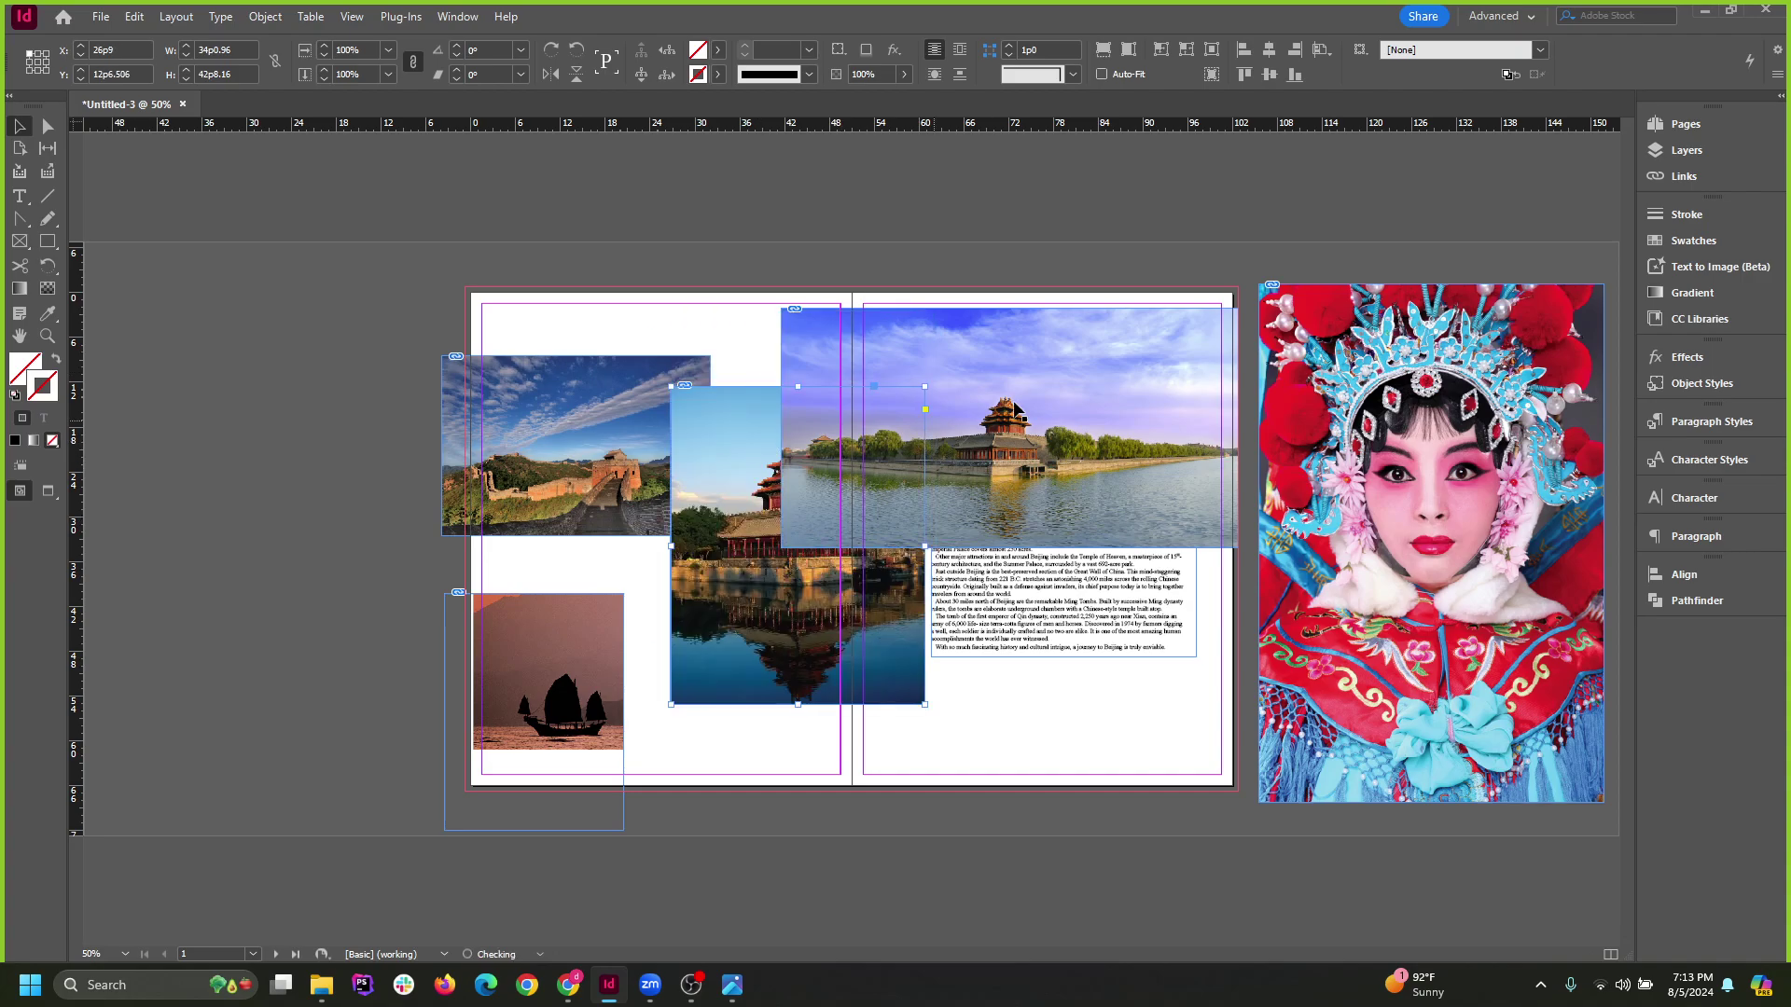
{"action": "left_click_drag", "start_coordinate": [1016, 406], "coordinate": [1087, 423]}
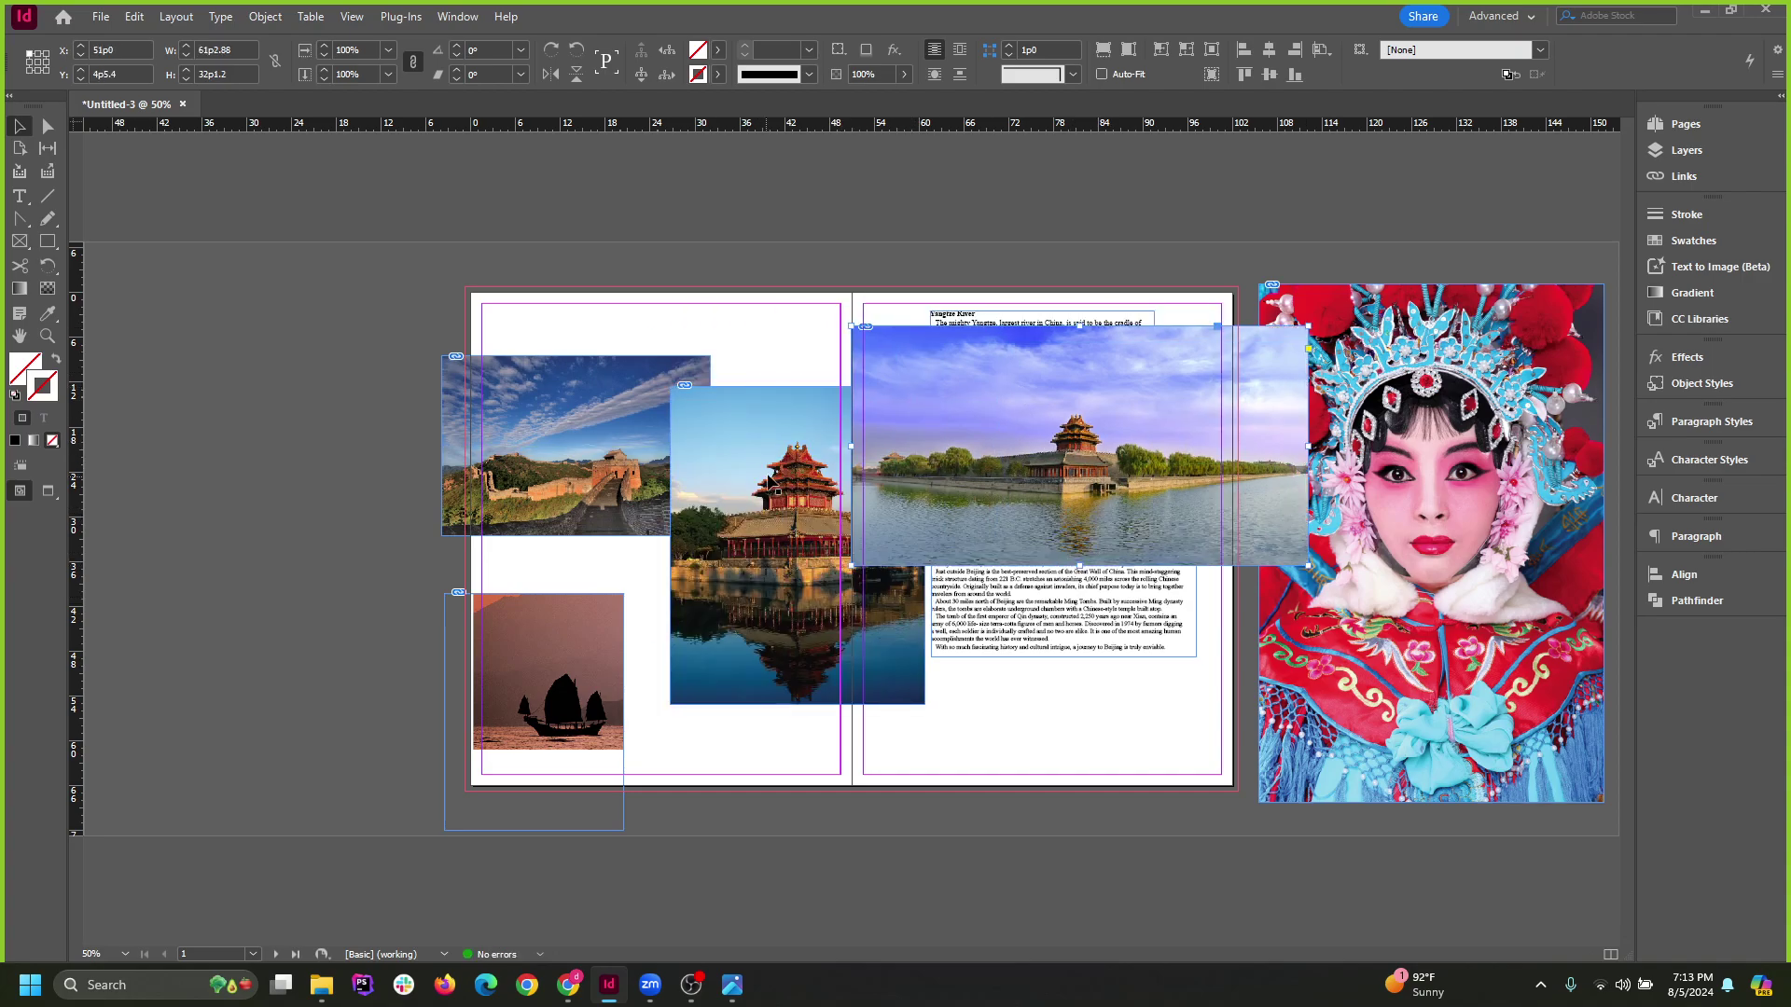
{"action": "left_click_drag", "start_coordinate": [768, 481], "coordinate": [716, 439]}
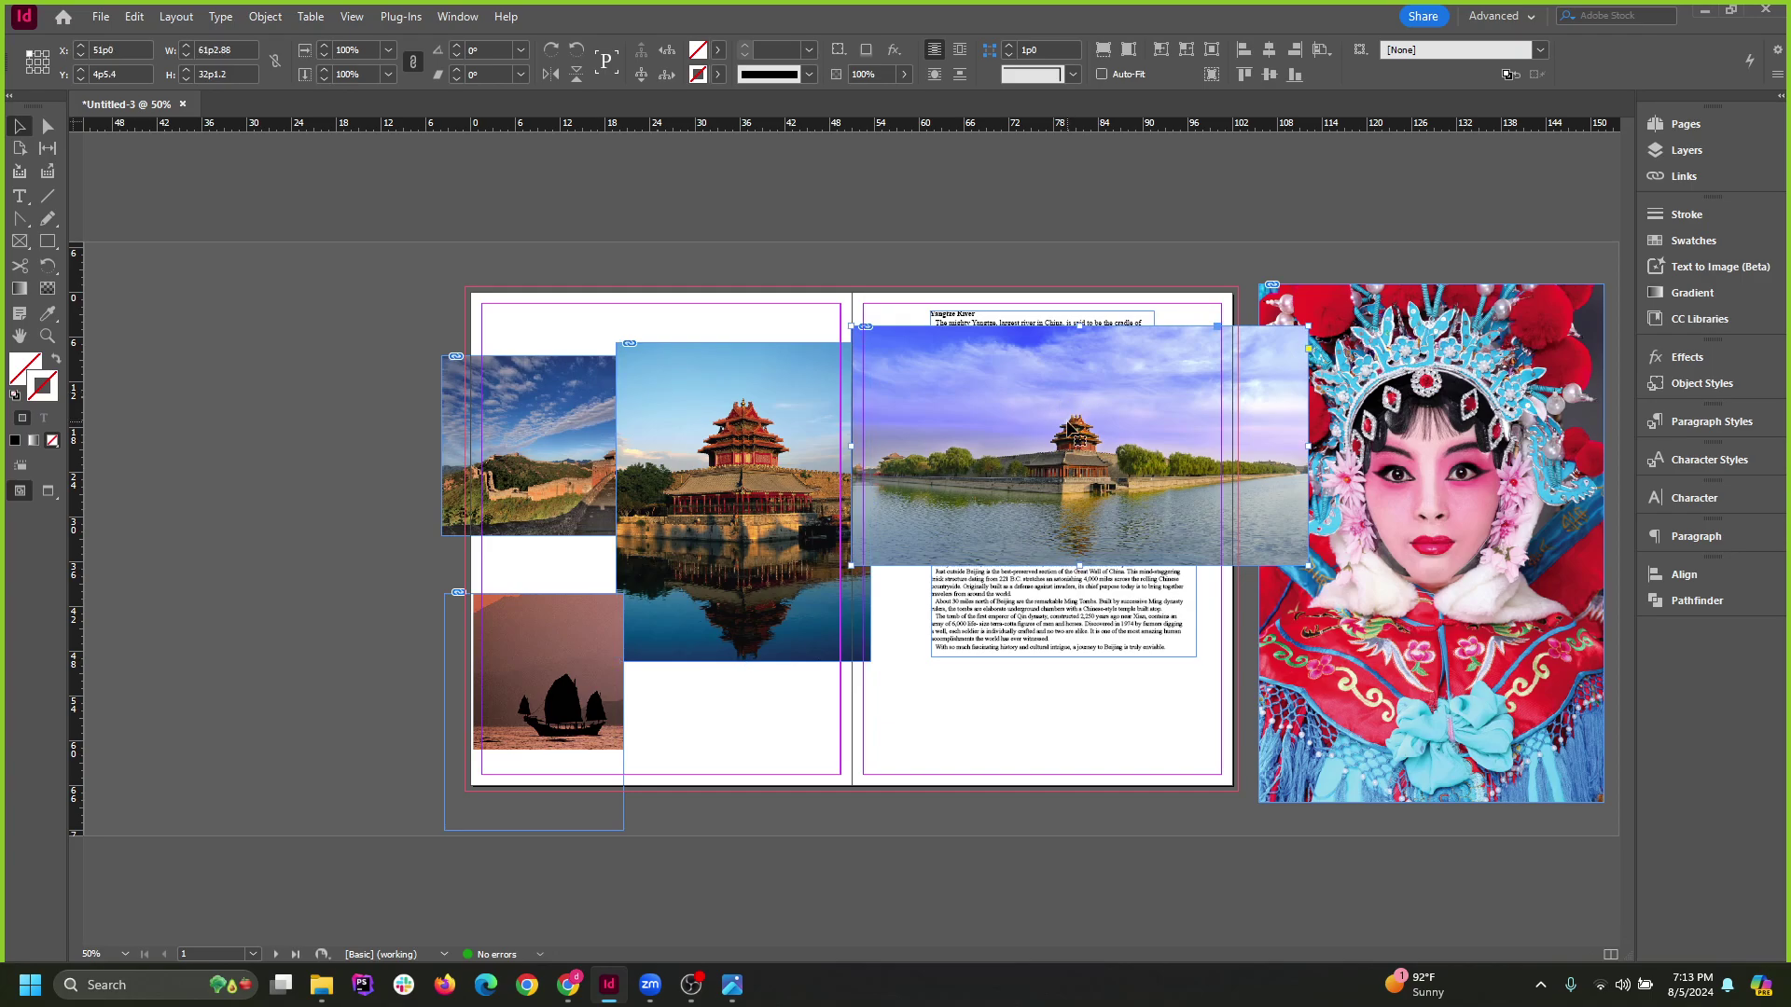
Move the lakeside, pagoda and Great Wall photos to the pasteboard beside the left page.
{"action": "left_click_drag", "start_coordinate": [1017, 391], "coordinate": [250, 352]}
{"action": "left_click_drag", "start_coordinate": [525, 408], "coordinate": [309, 382]}
{"action": "left_click_drag", "start_coordinate": [662, 484], "coordinate": [140, 767]}
{"action": "left_click_drag", "start_coordinate": [515, 475], "coordinate": [284, 389]}
{"action": "key", "text": "ctrl+minus"}
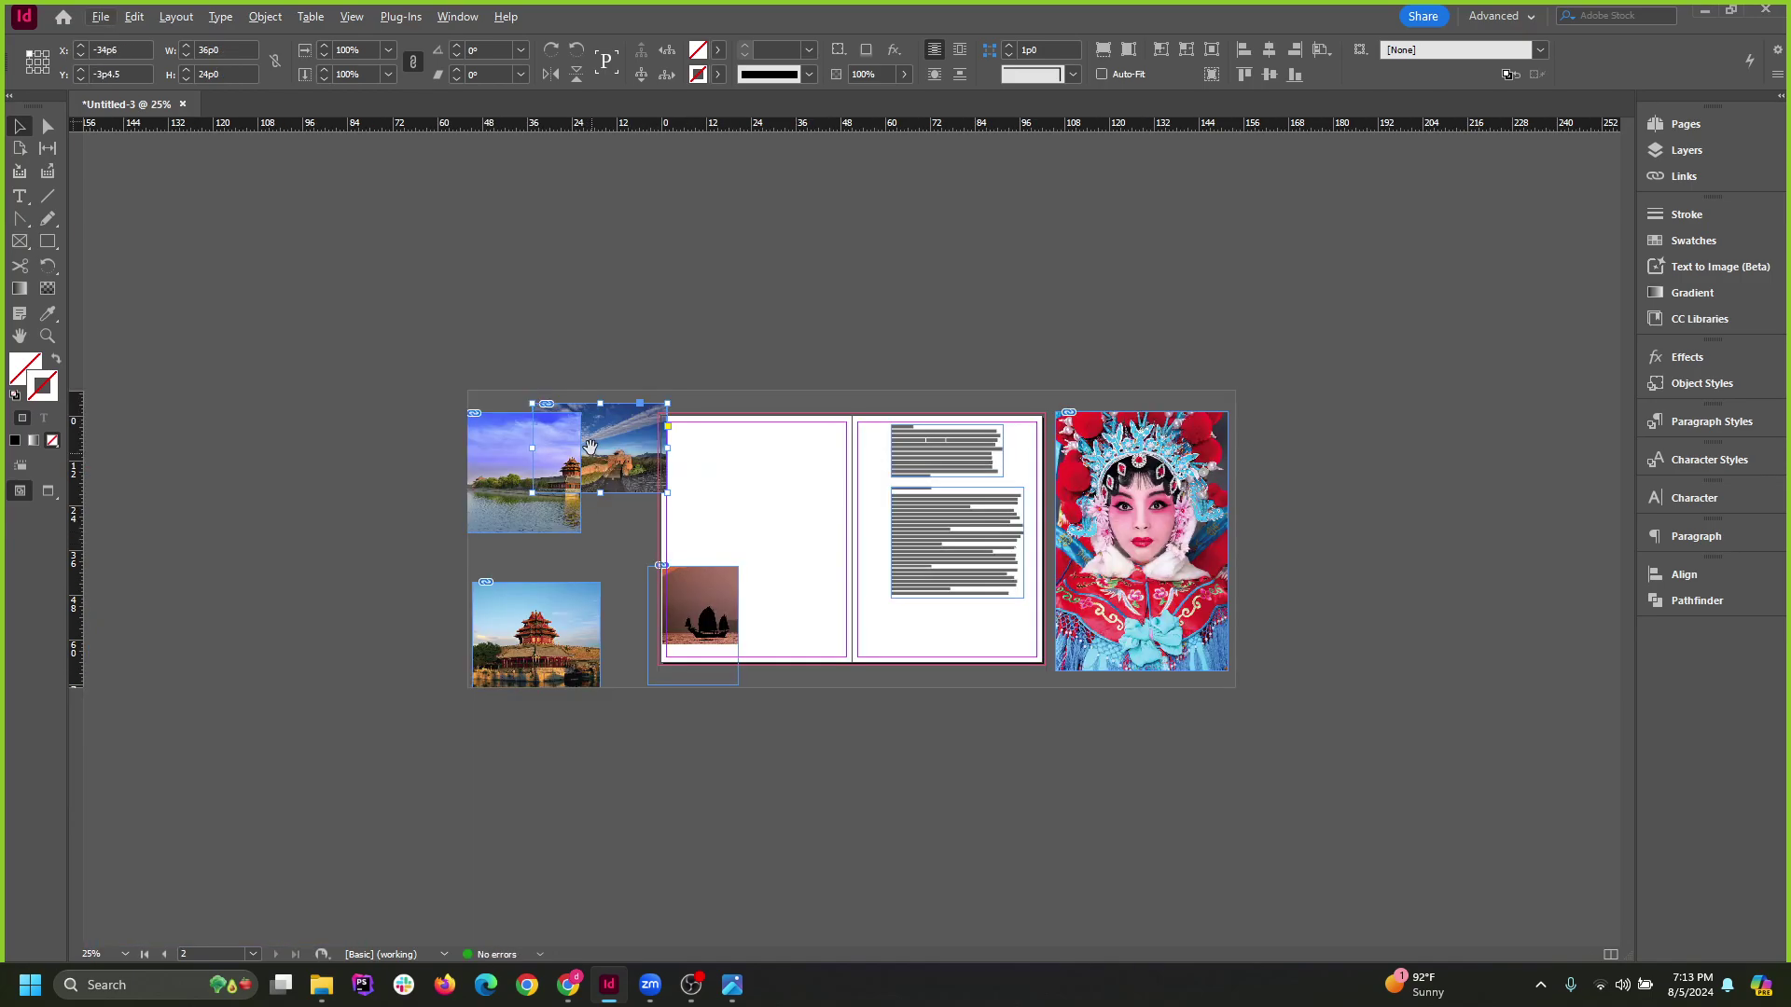
Delete the Great Wall, lakeside, pagoda and sailing boat photos.
{"action": "left_click_drag", "start_coordinate": [591, 448], "coordinate": [611, 403]}
{"action": "left_click", "coordinate": [569, 513], "text": "shift"}
{"action": "left_click", "coordinate": [569, 653], "text": "shift"}
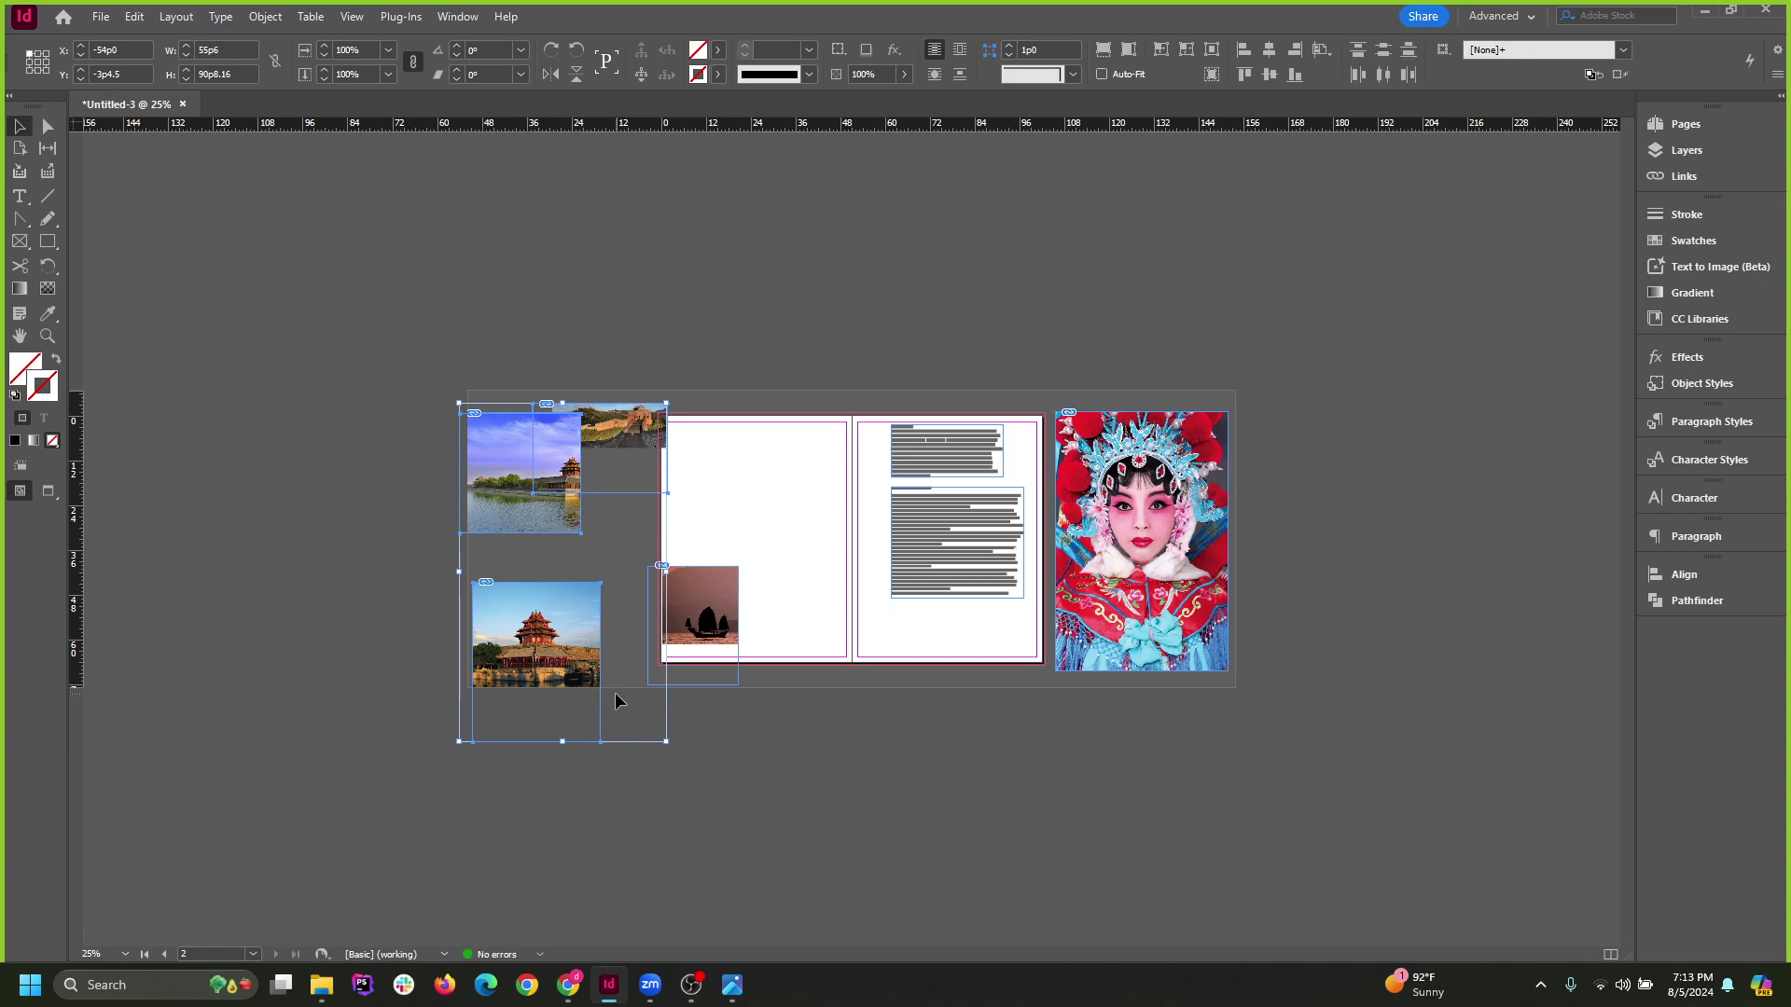
{"action": "key", "text": "Delete"}
{"action": "left_click_drag", "start_coordinate": [726, 624], "coordinate": [766, 559]}
{"action": "key", "text": "Delete"}
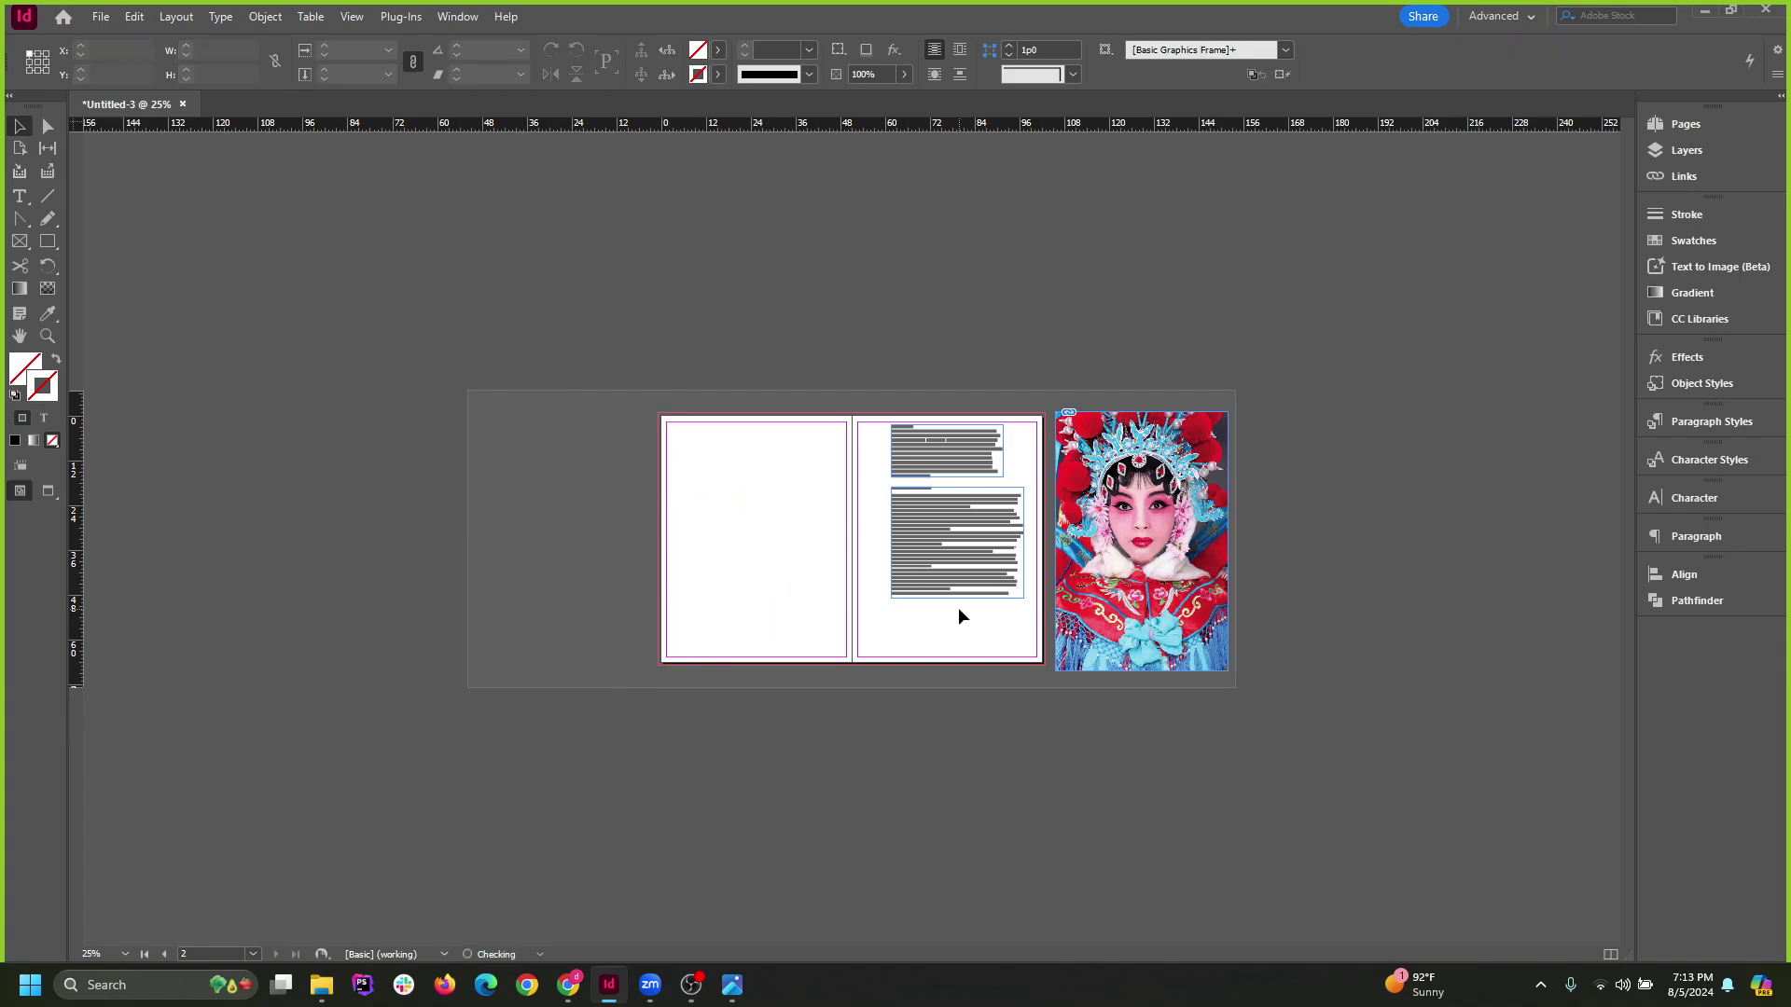
Delete the opera portrait from the pasteboard beside the right page.
{"action": "key", "text": "ctrl+equal"}
{"action": "key", "text": "ctrl+equal"}
{"action": "key", "text": "ctrl+minus"}
{"action": "left_click", "coordinate": [1102, 381]}
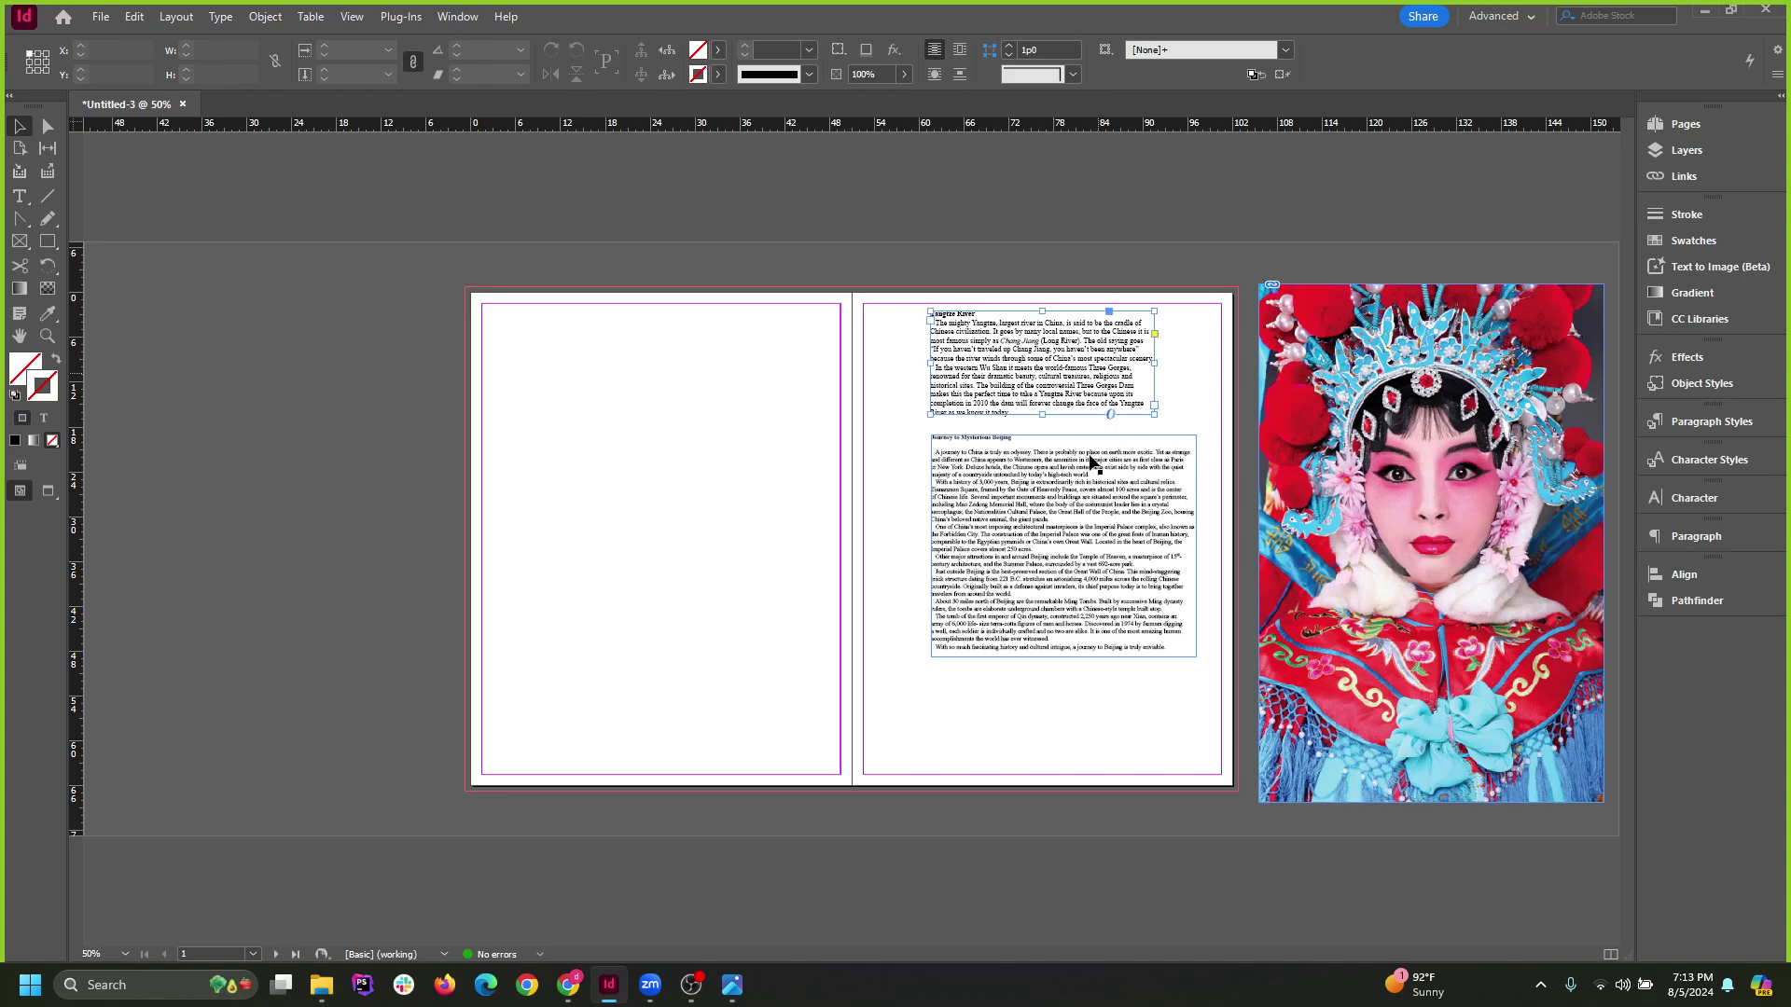
{"action": "left_click", "coordinate": [1074, 534], "text": "shift"}
{"action": "key", "text": "ctrl+minus"}
{"action": "left_click", "coordinate": [1342, 511]}
{"action": "key", "text": "ctrl+equal"}
{"action": "left_click", "coordinate": [1346, 542]}
{"action": "key", "text": "Delete"}
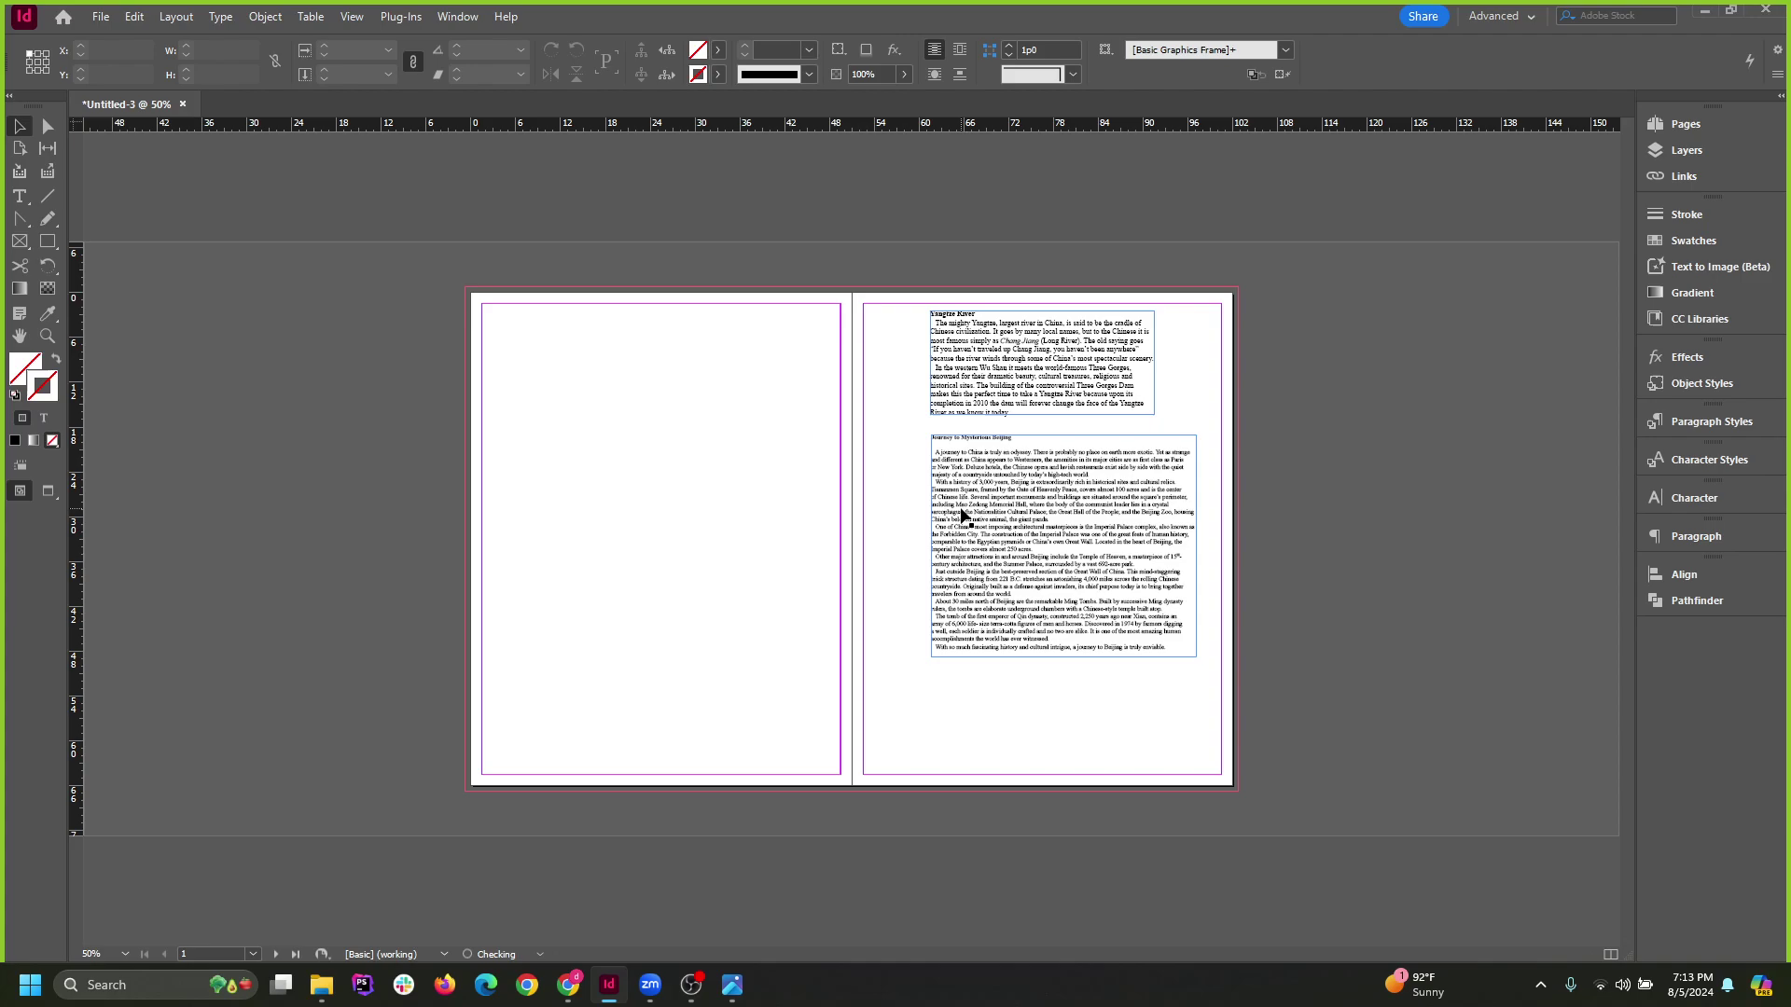
Move the Yangtze River frame to the left page at about X 11p0, Y 24p7.5 and shift the Beijing frame slightly toward the spine.
{"action": "key", "text": "ctrl+equal"}
{"action": "left_click_drag", "start_coordinate": [1073, 341], "coordinate": [953, 671]}
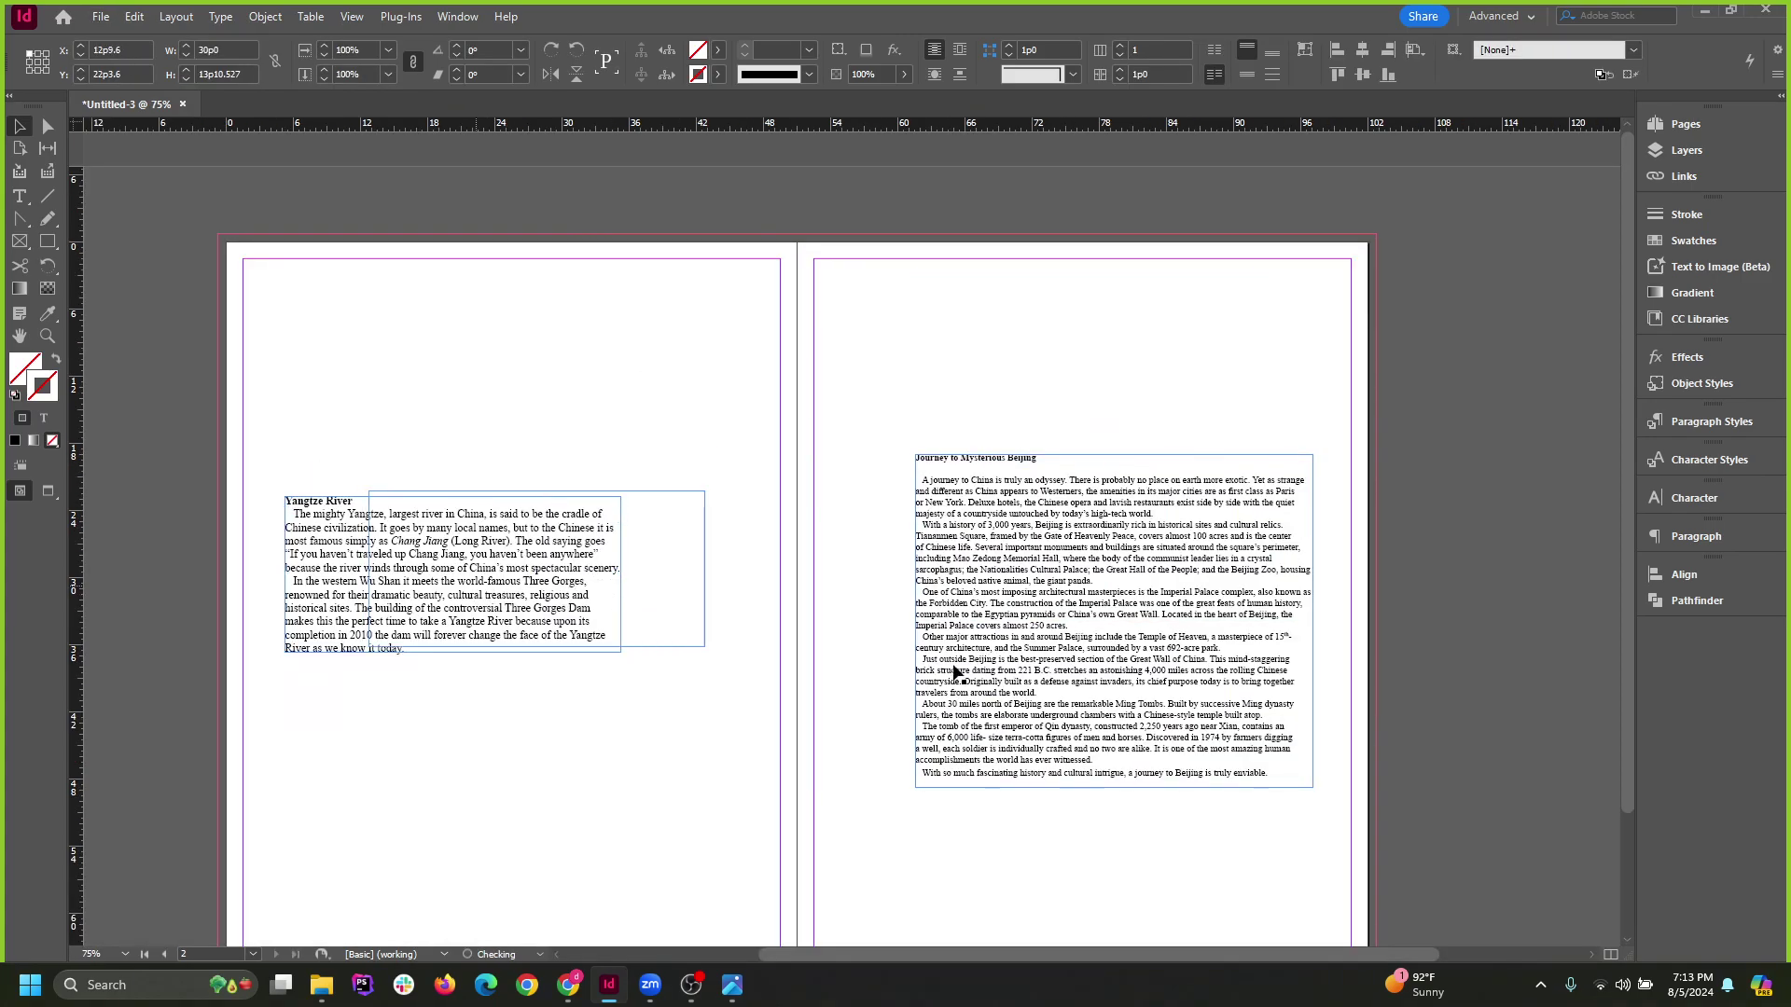
{"action": "left_click_drag", "start_coordinate": [1141, 607], "coordinate": [1110, 593]}
{"action": "left_click", "coordinate": [1233, 332]}
{"action": "scroll", "coordinate": [1233, 332], "scroll_direction": "down", "scroll_amount": 2}
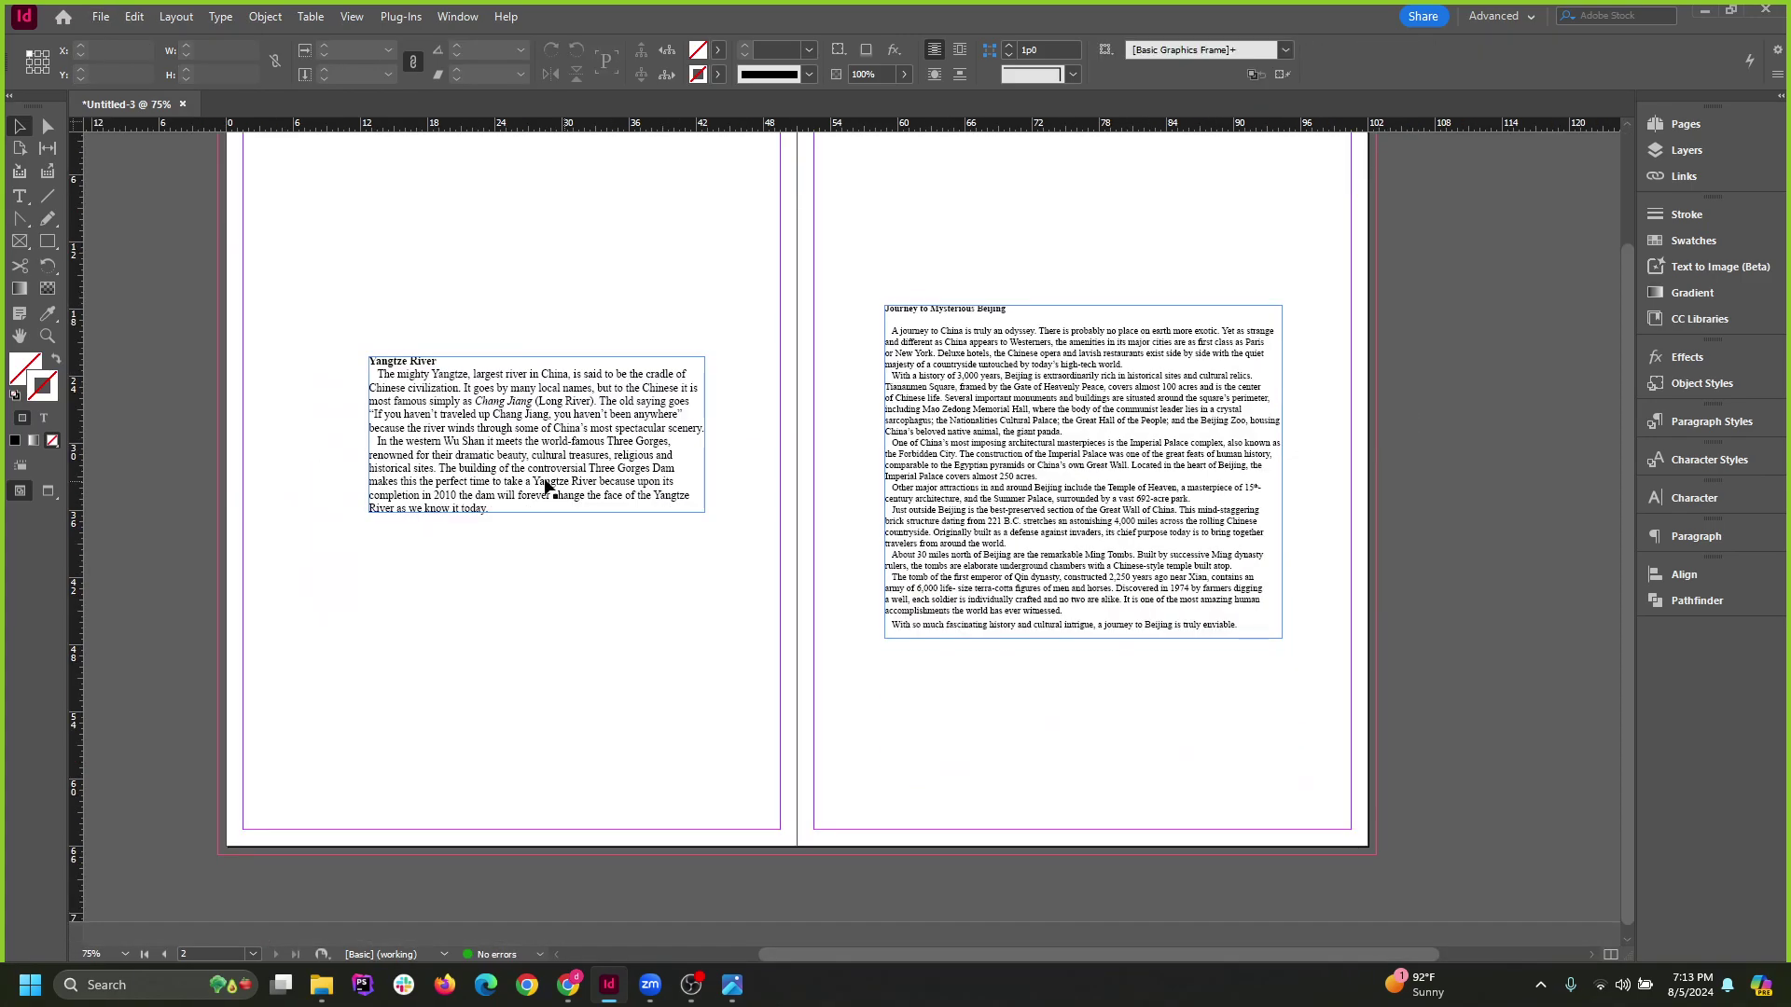
{"action": "left_click_drag", "start_coordinate": [543, 468], "coordinate": [523, 495]}
{"action": "left_click", "coordinate": [20, 243]}
{"action": "left_click_drag", "start_coordinate": [352, 193], "coordinate": [660, 425]}
{"action": "key", "text": "ctrl+z"}
{"action": "left_click", "coordinate": [20, 126]}
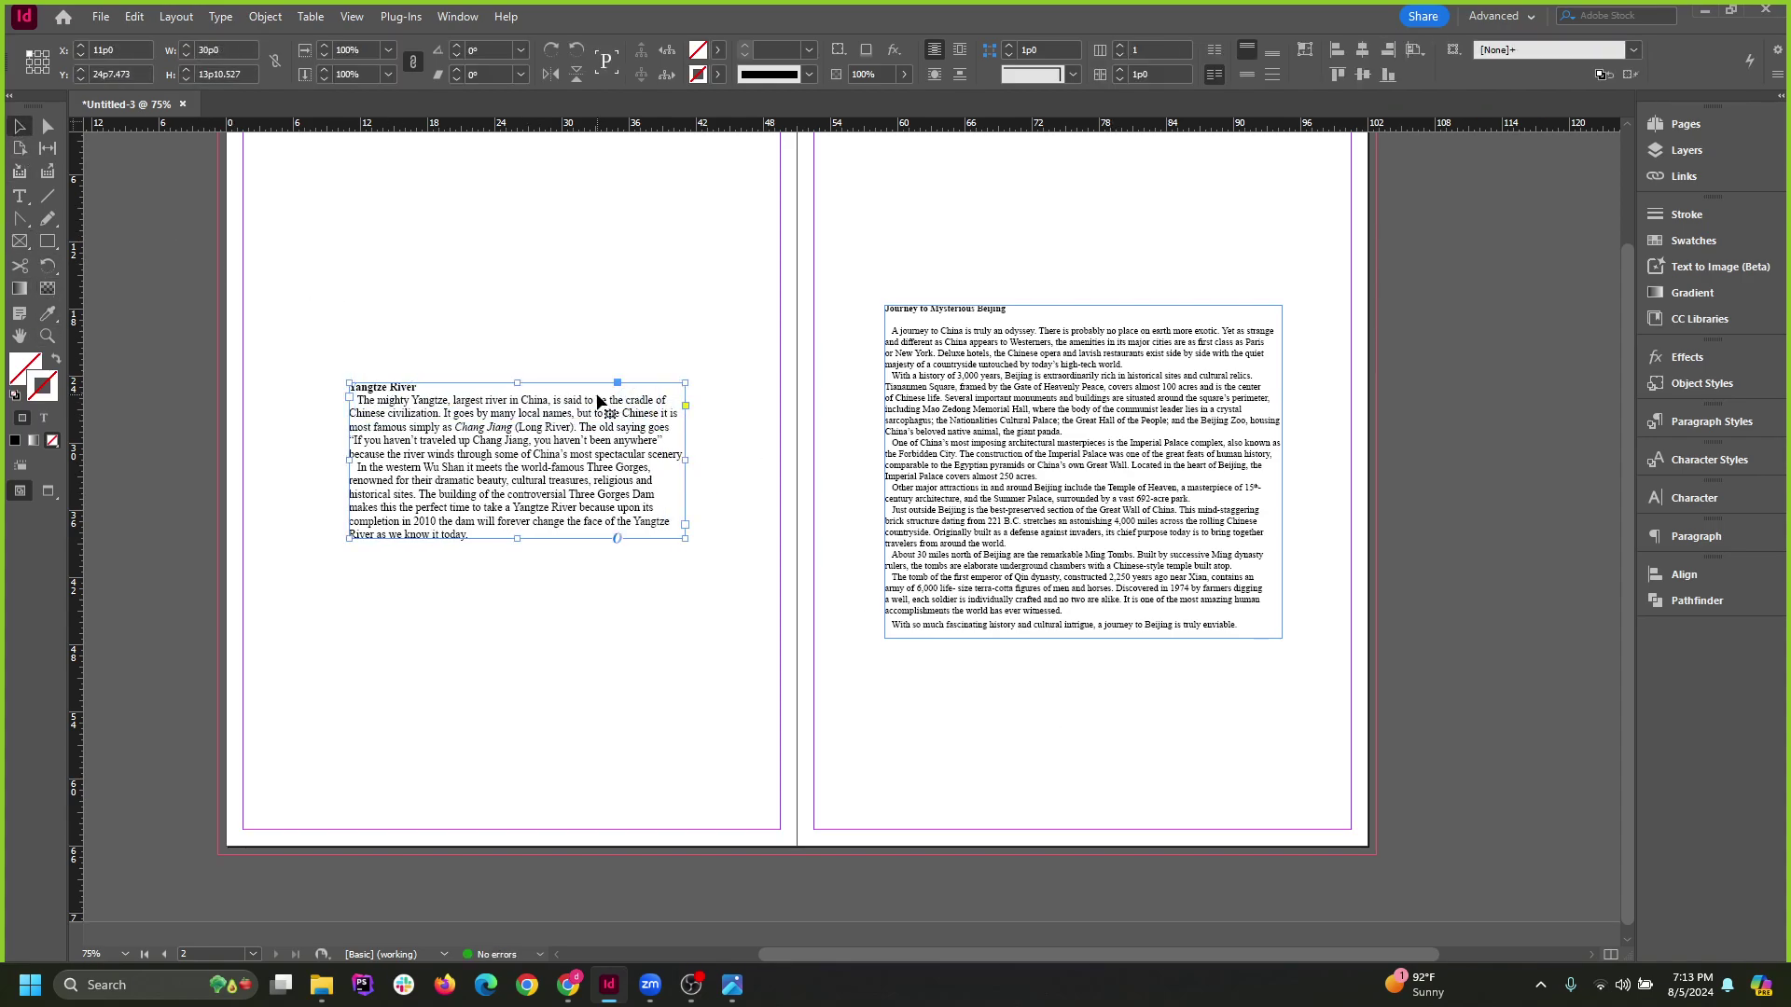
Move the Yangtze River and Beijing text frames onto the pasteboard beside the right page, leaving both pages clear.
{"action": "scroll", "coordinate": [600, 401], "scroll_direction": "up", "scroll_amount": 2}
{"action": "left_click_drag", "start_coordinate": [473, 621], "coordinate": [1523, 513]}
{"action": "left_click_drag", "start_coordinate": [1019, 591], "coordinate": [1519, 726]}
{"action": "left_click", "coordinate": [664, 448]}
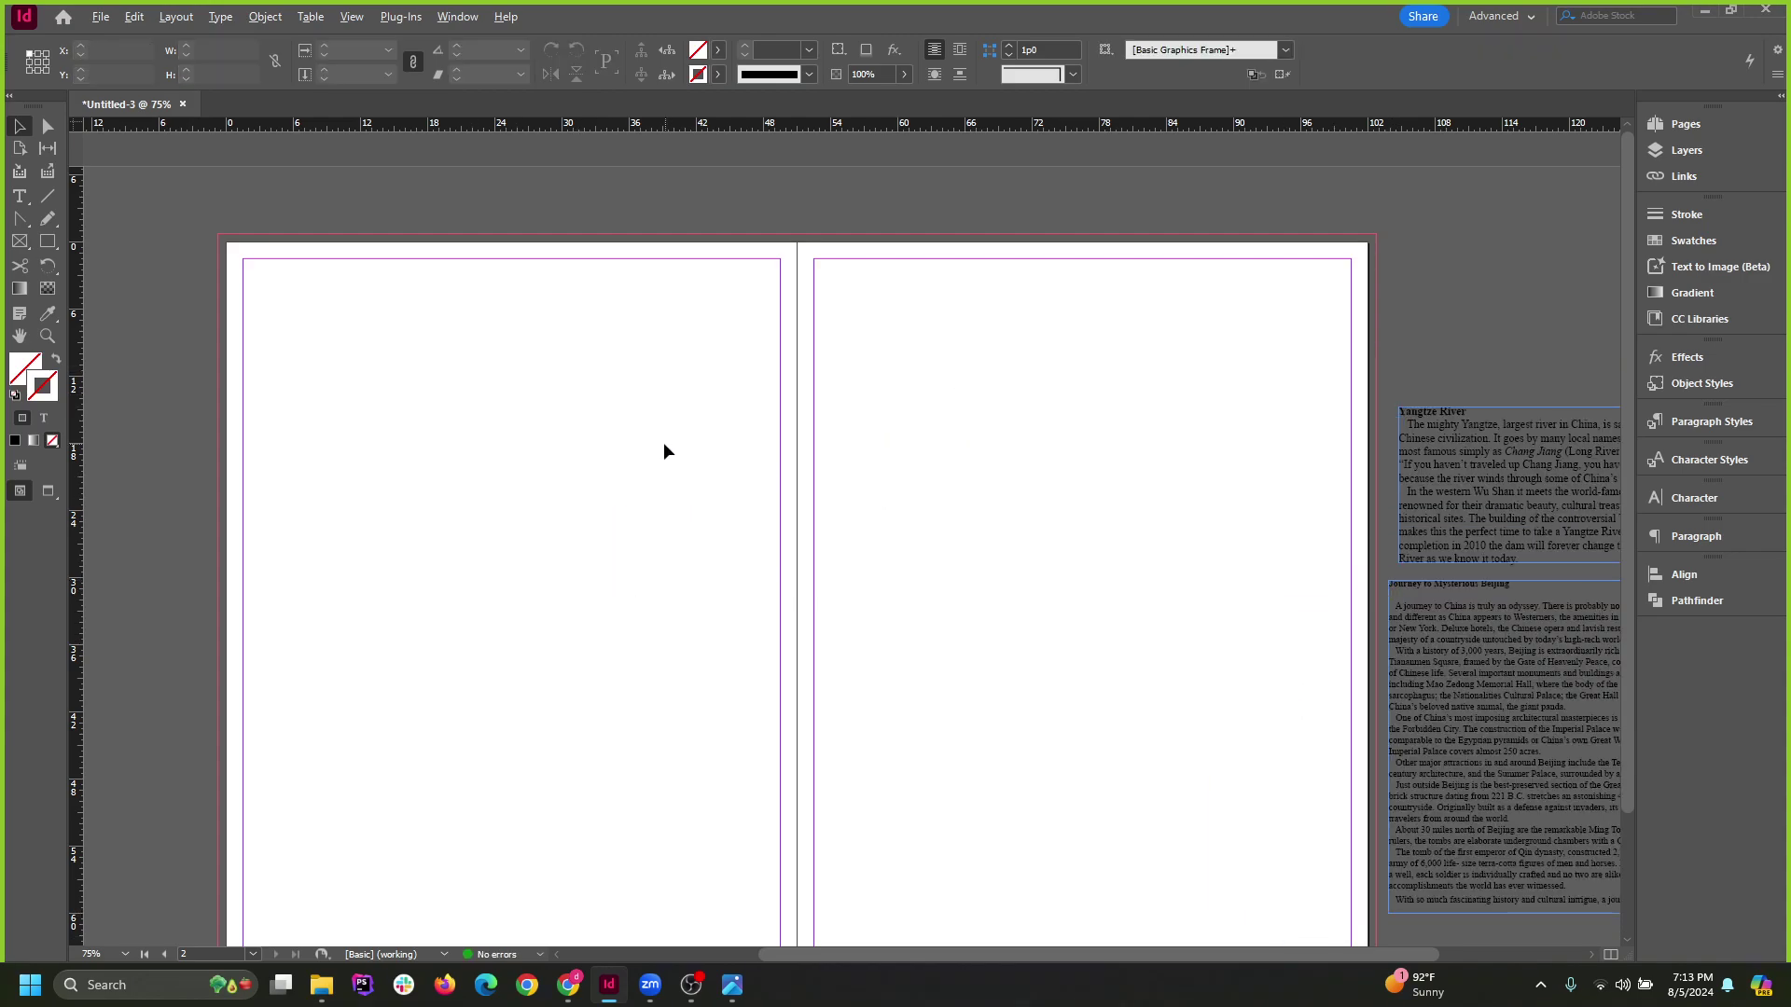
{"action": "scroll", "coordinate": [974, 591], "scroll_direction": "left", "scroll_amount": 1}
{"action": "scroll", "coordinate": [308, 350], "scroll_direction": "down", "scroll_amount": 3}
{"action": "scroll", "coordinate": [289, 351], "scroll_direction": "up", "scroll_amount": 3}
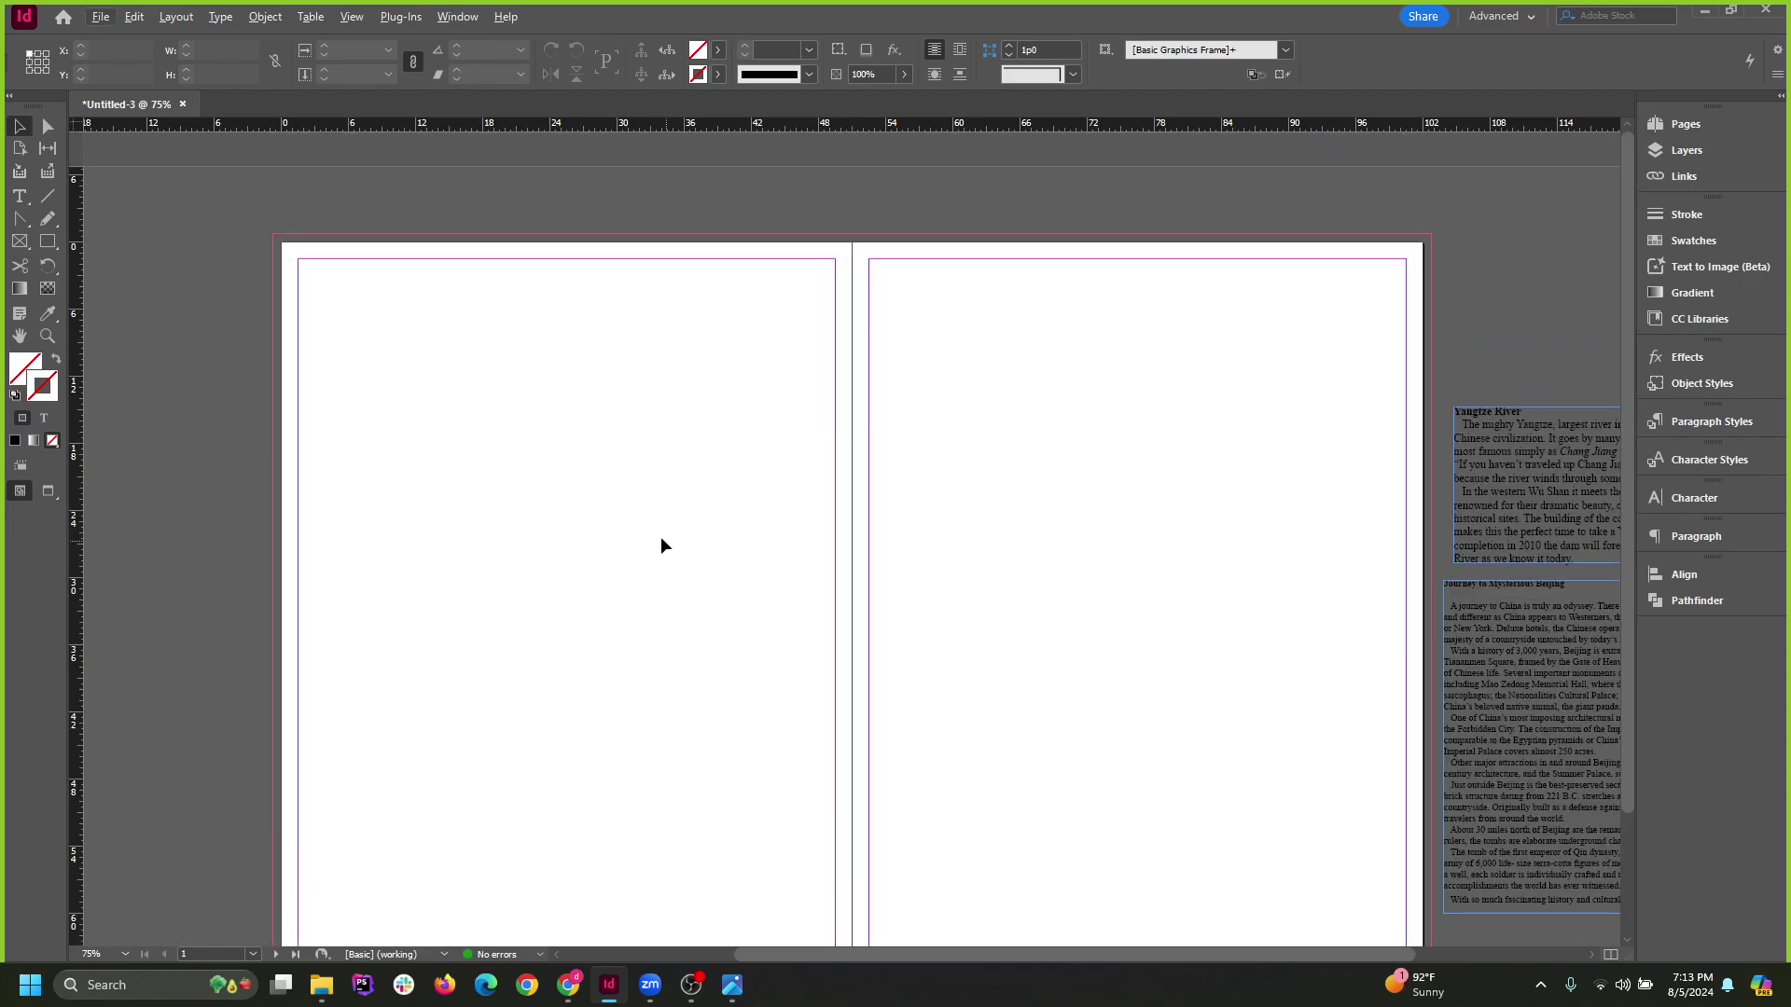
Open the margin and column settings for the spread, keeping the dialog clear of the left page.
{"action": "left_click", "coordinate": [171, 17]}
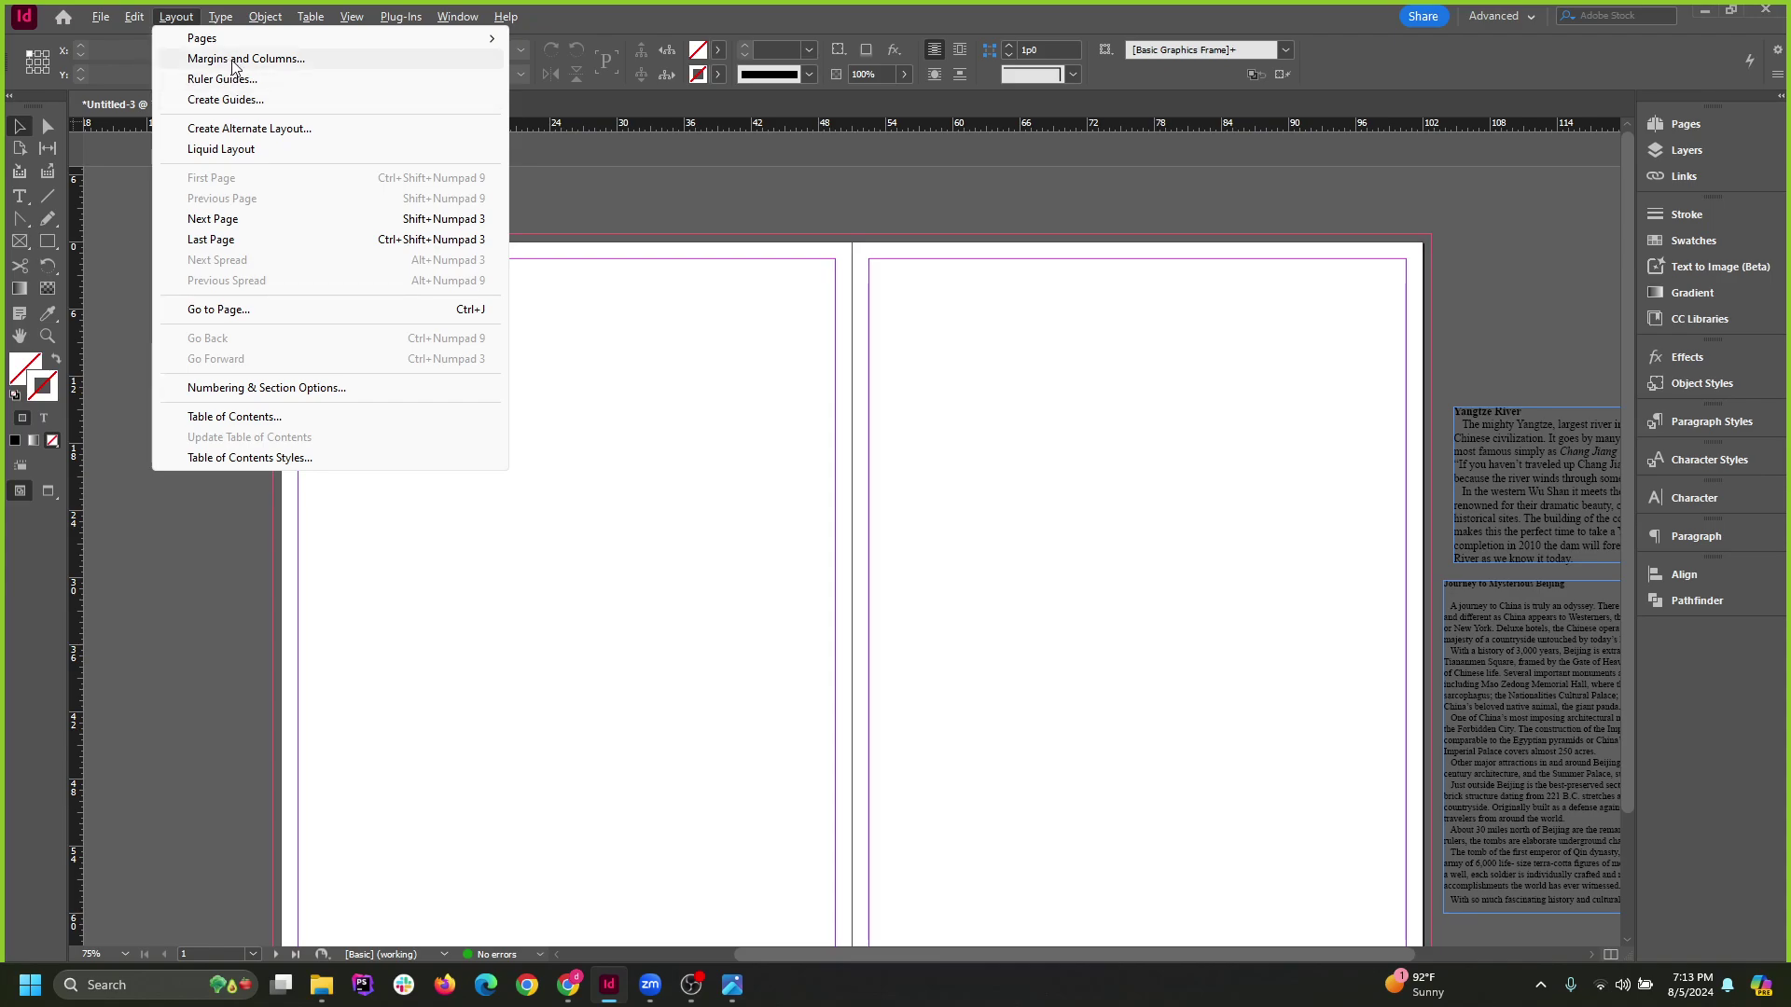
{"action": "left_click", "coordinate": [235, 60]}
{"action": "left_click_drag", "start_coordinate": [1395, 318], "coordinate": [1168, 355]}
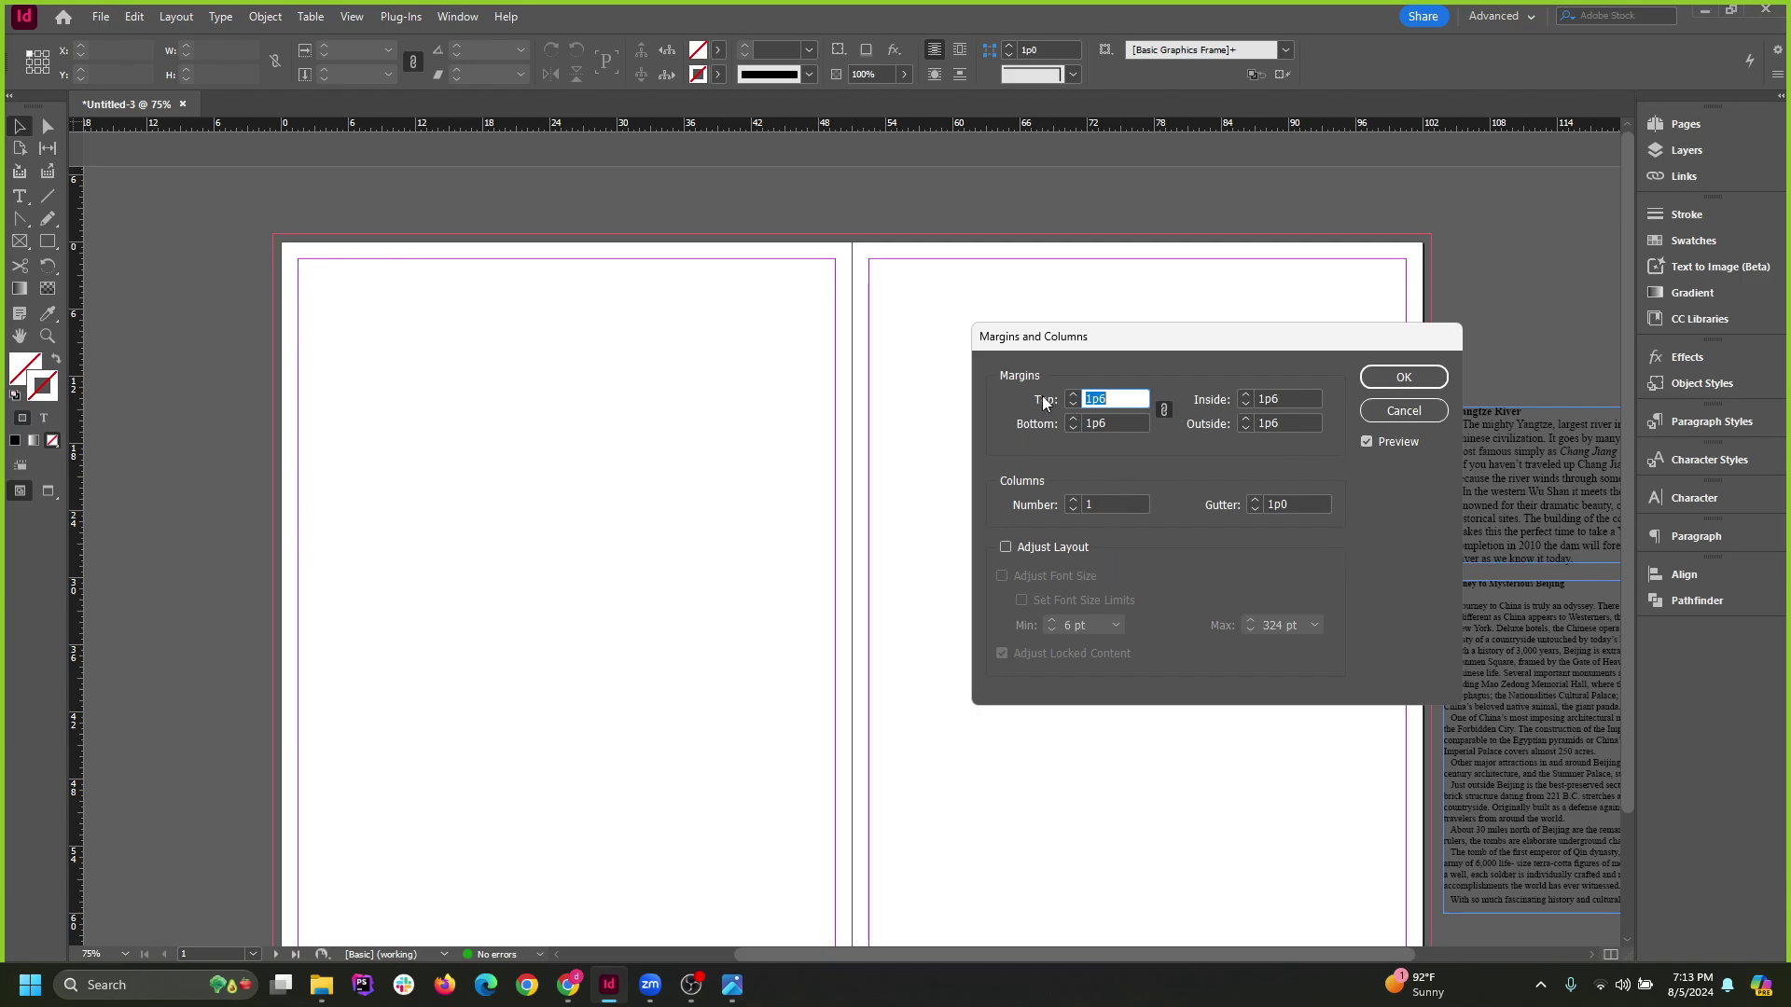
Try increasing all page margins to 2p0 and return them to 1p6.
{"action": "left_click", "coordinate": [1073, 395]}
{"action": "left_click", "coordinate": [1072, 395]}
{"action": "left_click", "coordinate": [1073, 395]}
{"action": "left_click", "coordinate": [1073, 395]}
{"action": "left_click", "coordinate": [1072, 396]}
{"action": "left_click", "coordinate": [1073, 396]}
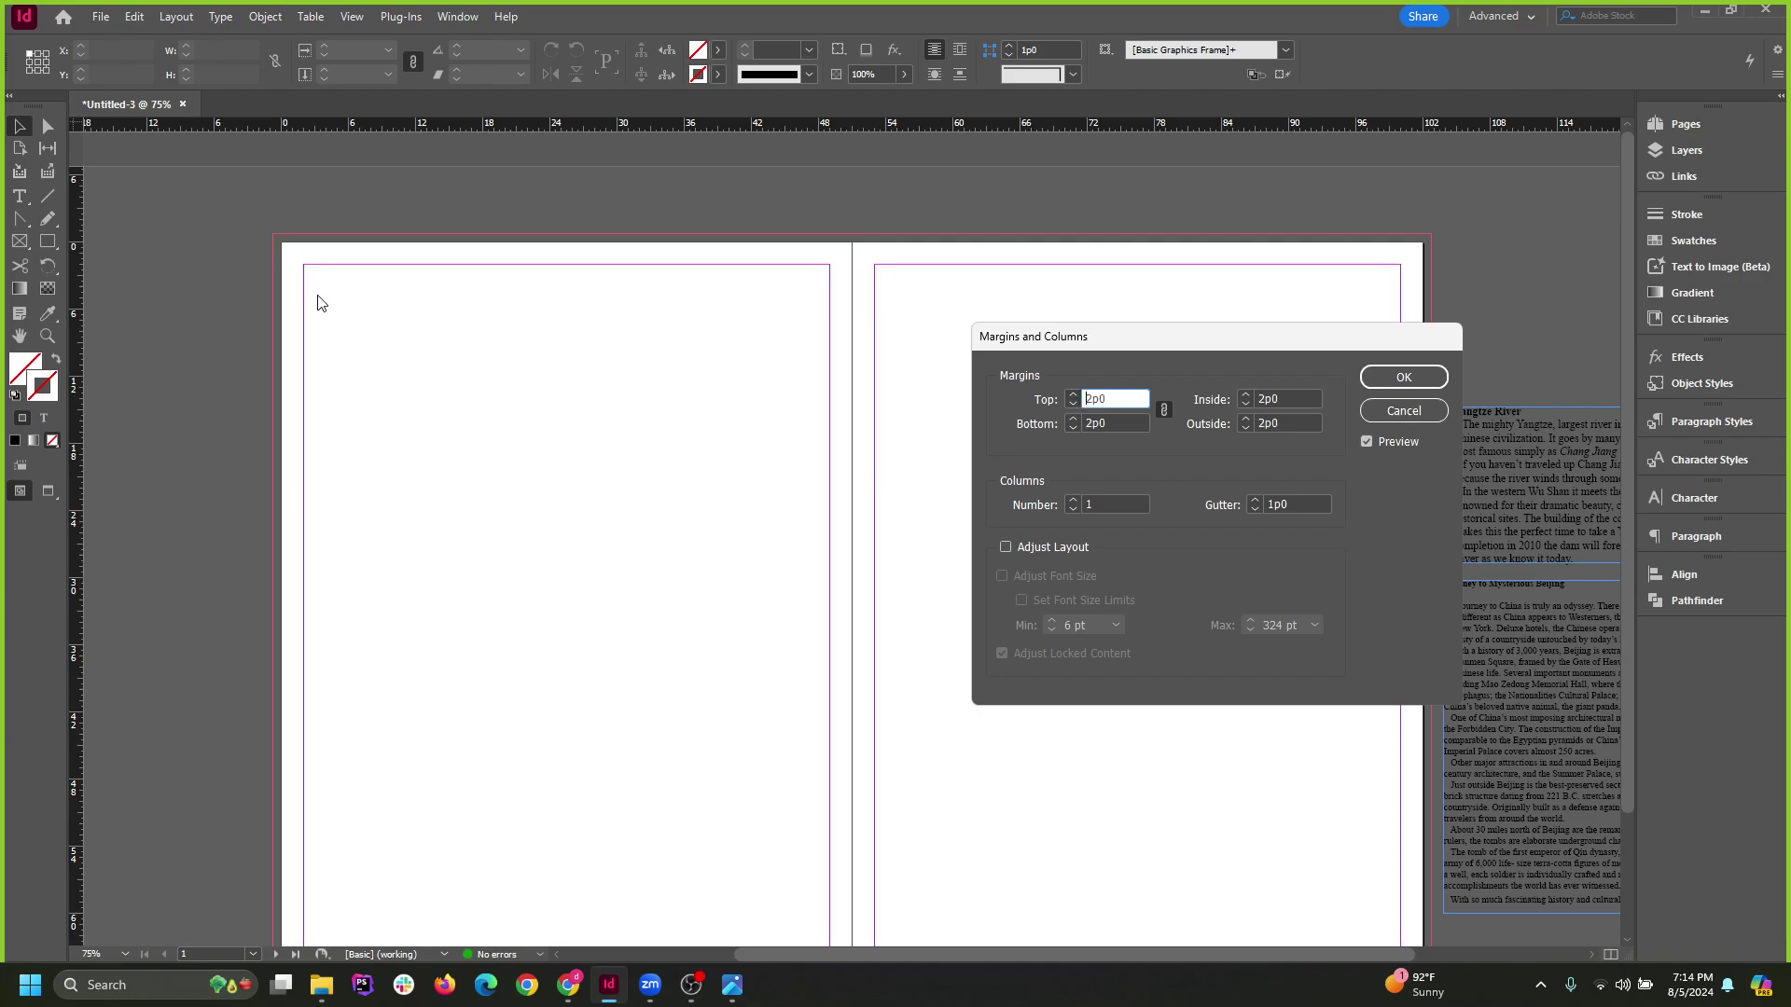
{"action": "left_click", "coordinate": [1073, 405]}
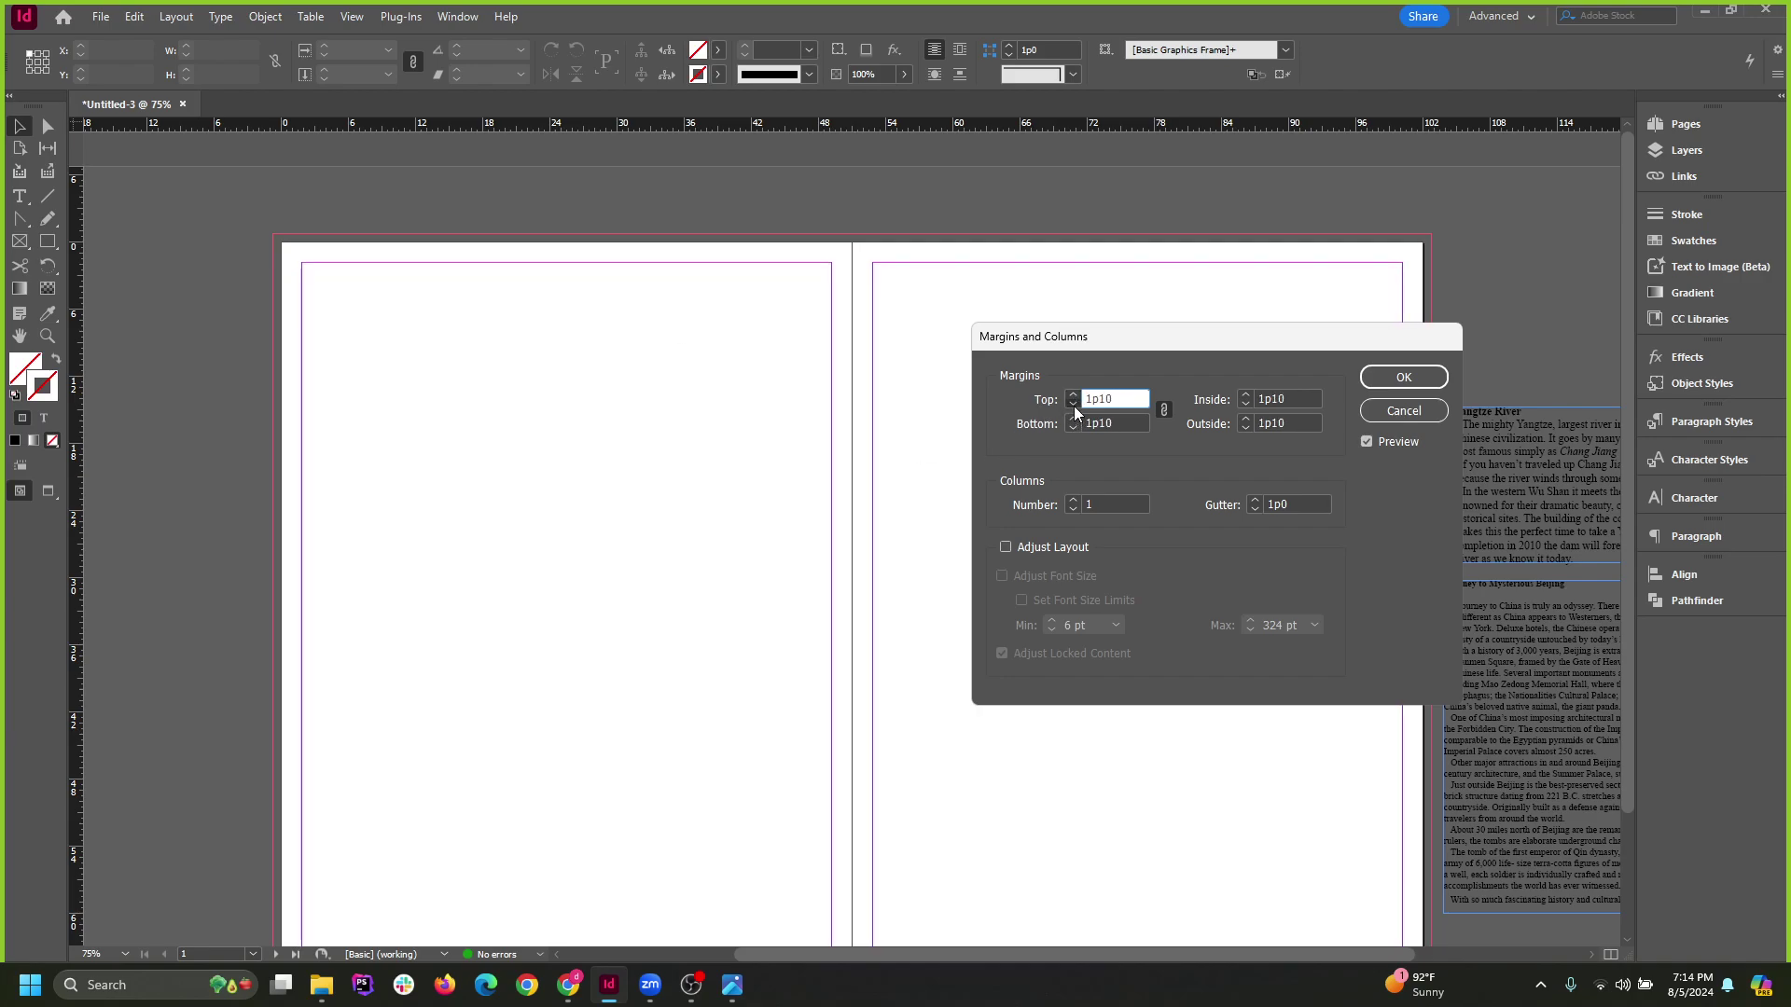
{"action": "left_click", "coordinate": [1072, 404]}
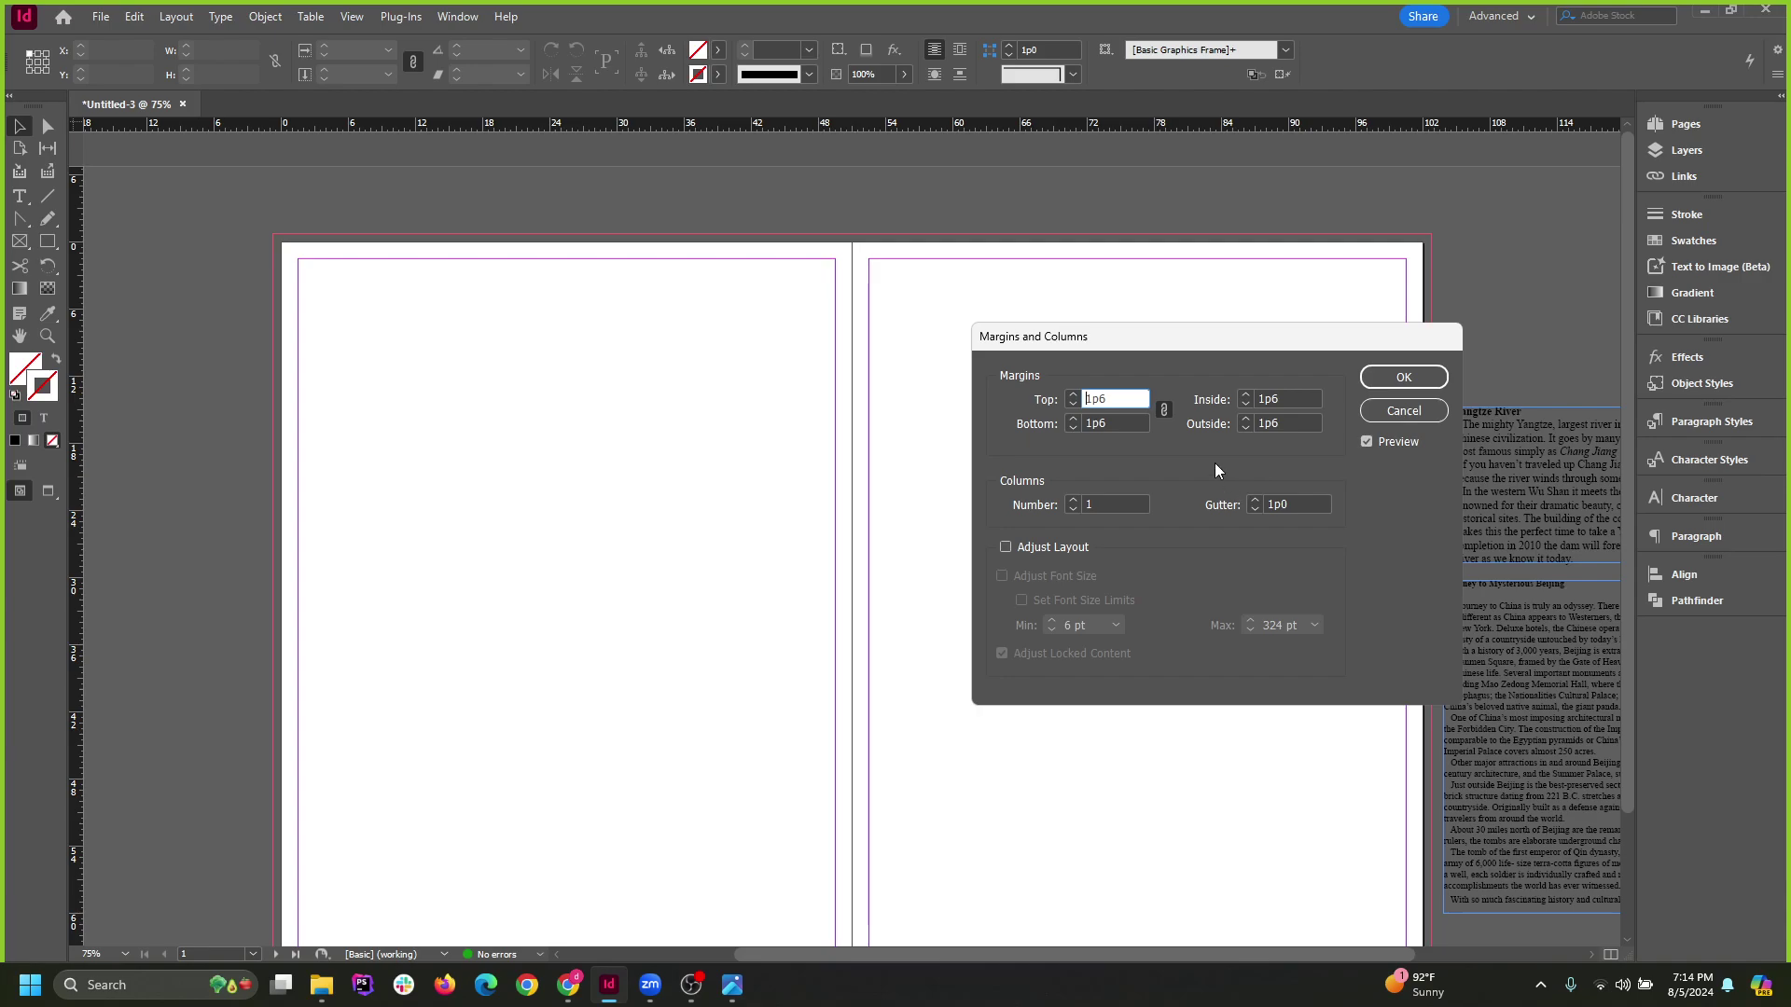
Divide both pages into 3 columns and apply the margin and column settings.
{"action": "left_click", "coordinate": [1073, 500]}
{"action": "left_click", "coordinate": [1073, 500]}
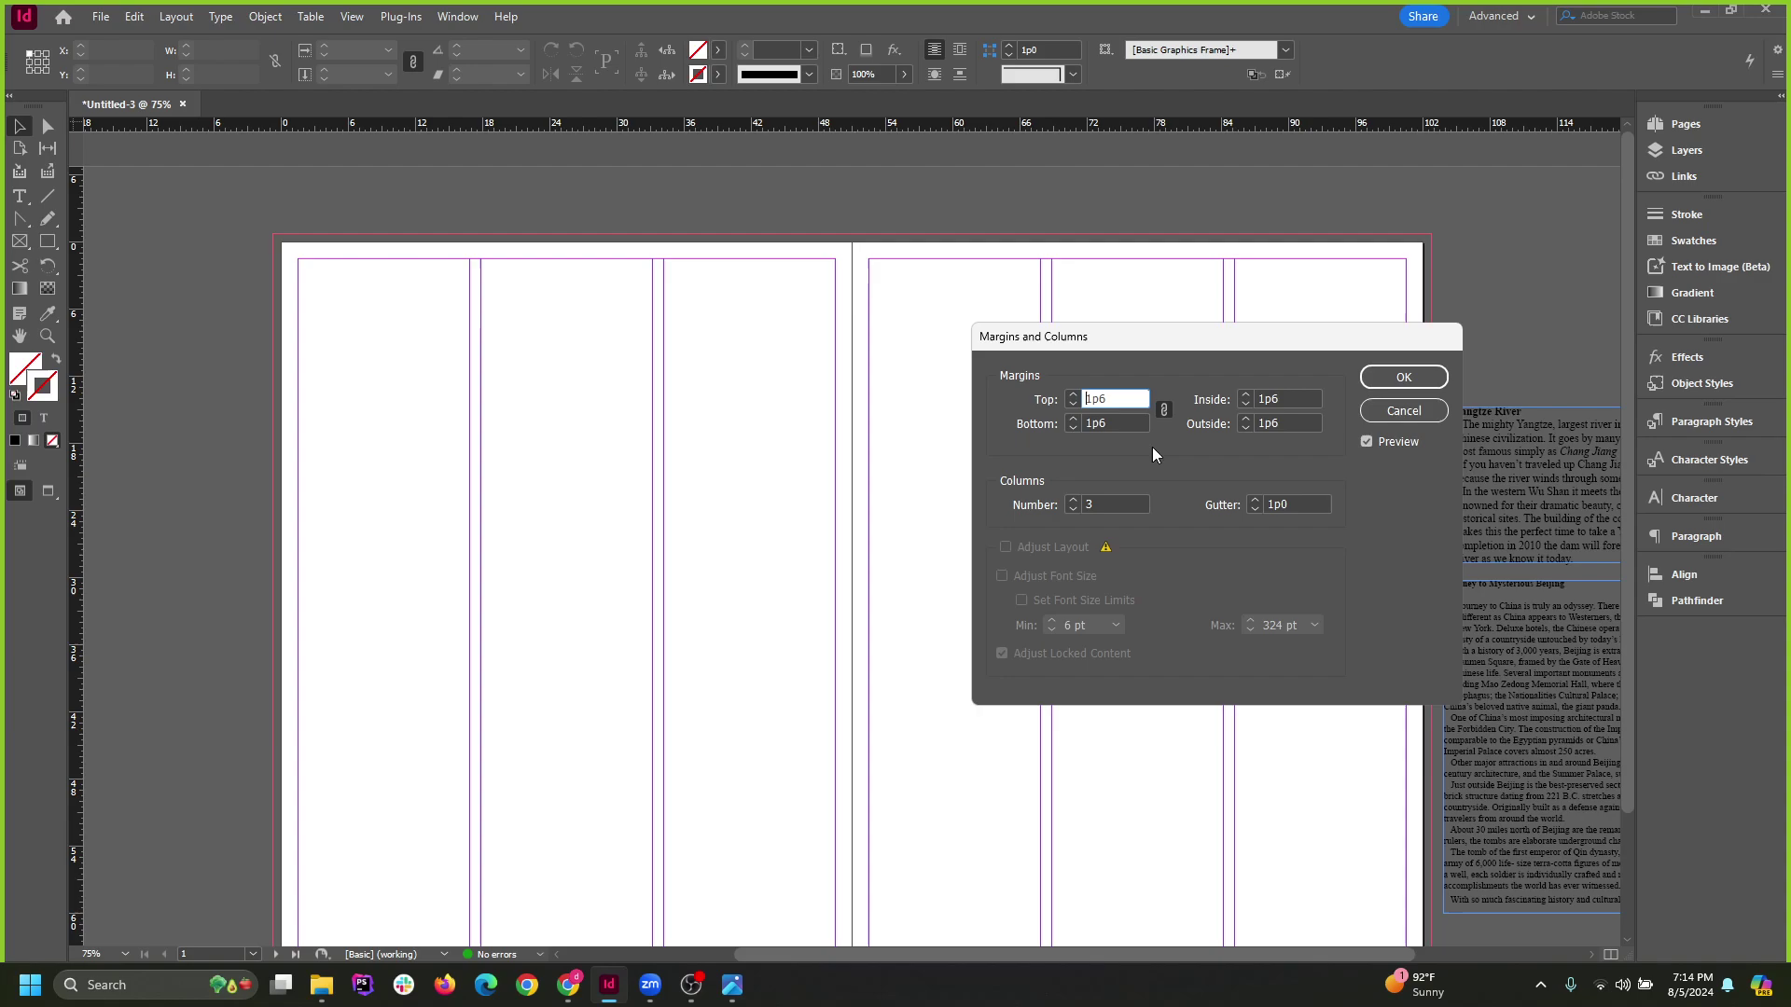
{"action": "mouse_move", "coordinate": [1168, 334]}
{"action": "left_mouse_down"}
{"action": "mouse_move", "coordinate": [1249, 333]}
{"action": "mouse_move", "coordinate": [1188, 353]}
{"action": "left_mouse_up"}
{"action": "left_click", "coordinate": [1390, 393]}
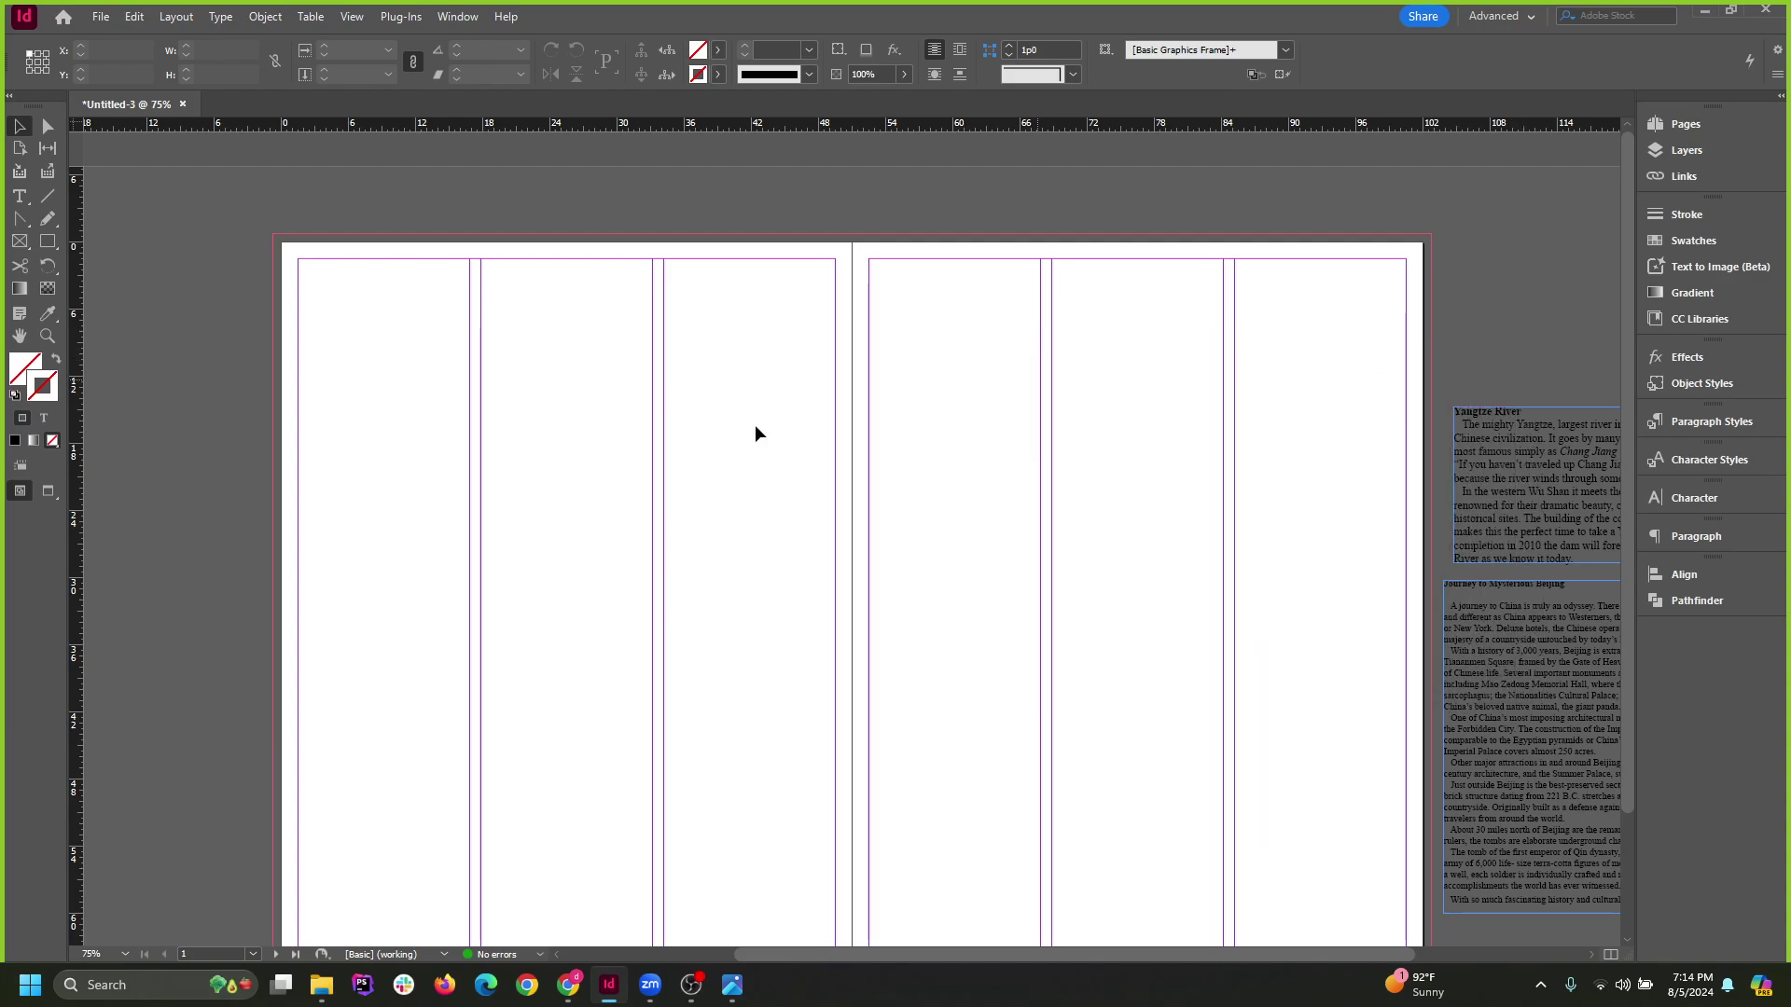
Move the Yangtze River frame across the left page's second and third columns at X 17p10 and widen it to 31p8.
{"action": "scroll", "coordinate": [754, 425], "scroll_direction": "down", "scroll_amount": 1}
{"action": "scroll", "coordinate": [681, 614], "scroll_direction": "up", "scroll_amount": 1}
{"action": "scroll", "coordinate": [501, 564], "scroll_direction": "down", "scroll_amount": 1}
{"action": "left_click", "coordinate": [1395, 465]}
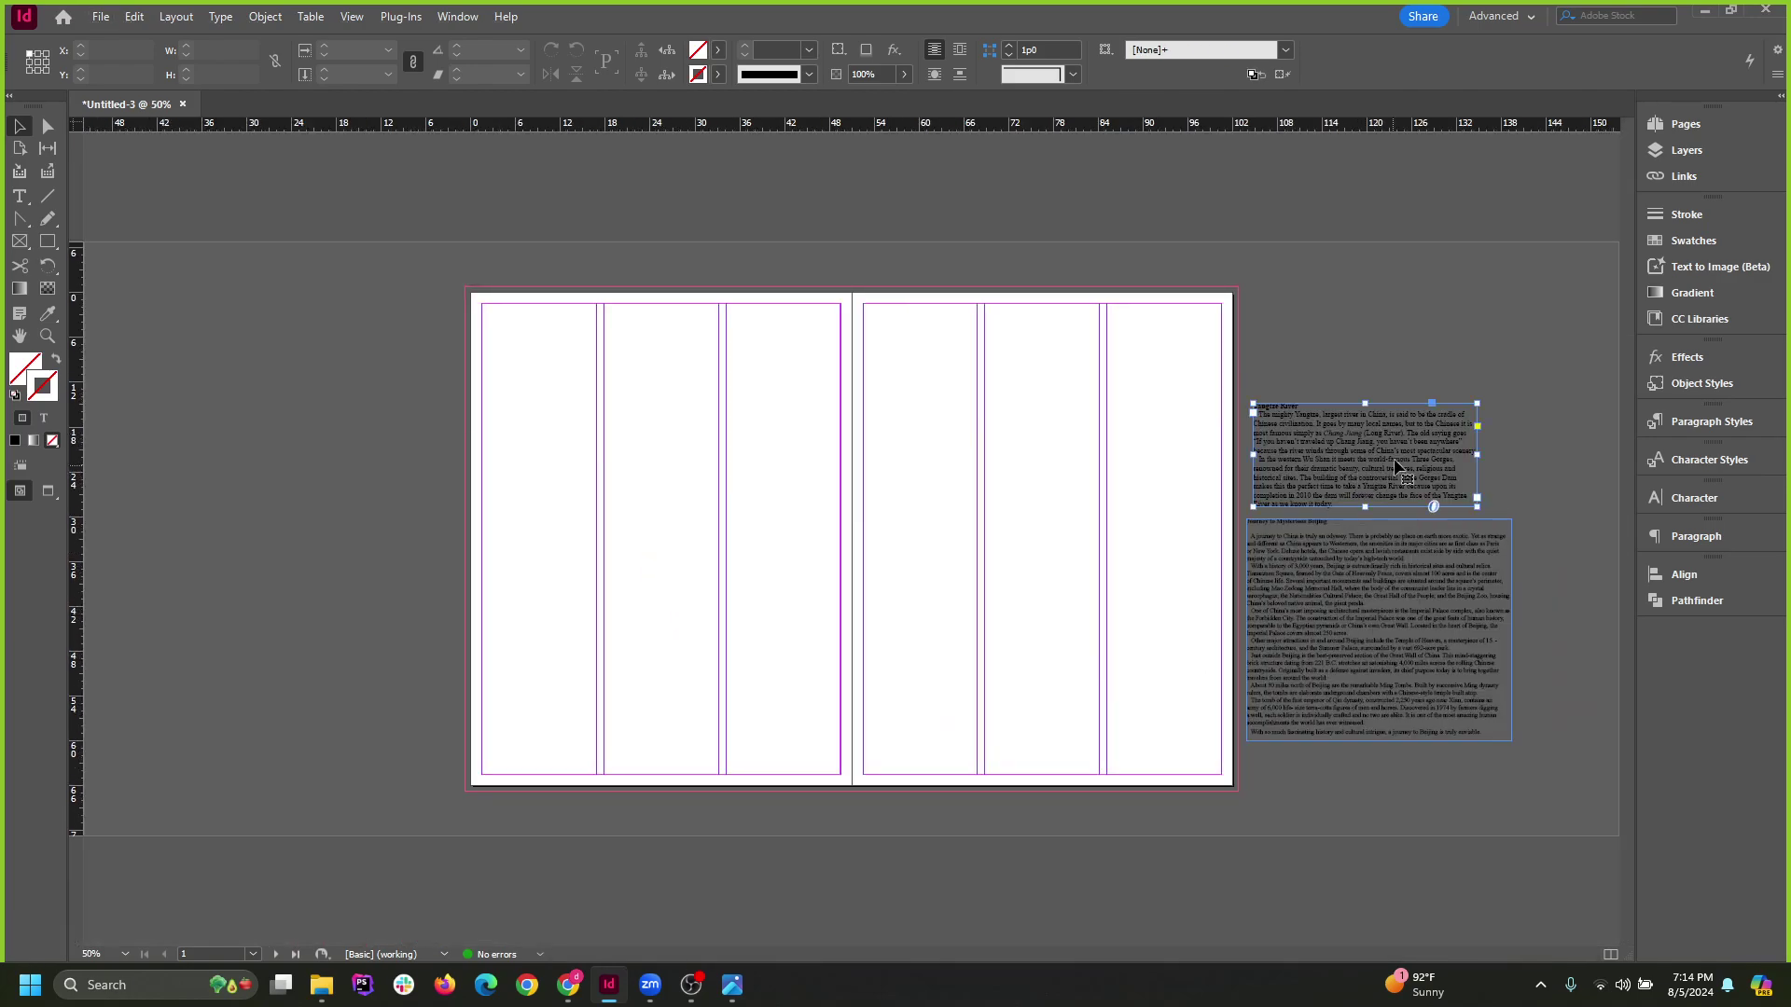
{"action": "left_click_drag", "start_coordinate": [1396, 467], "coordinate": [731, 572]}
{"action": "scroll", "coordinate": [731, 572], "scroll_direction": "up", "scroll_amount": 1}
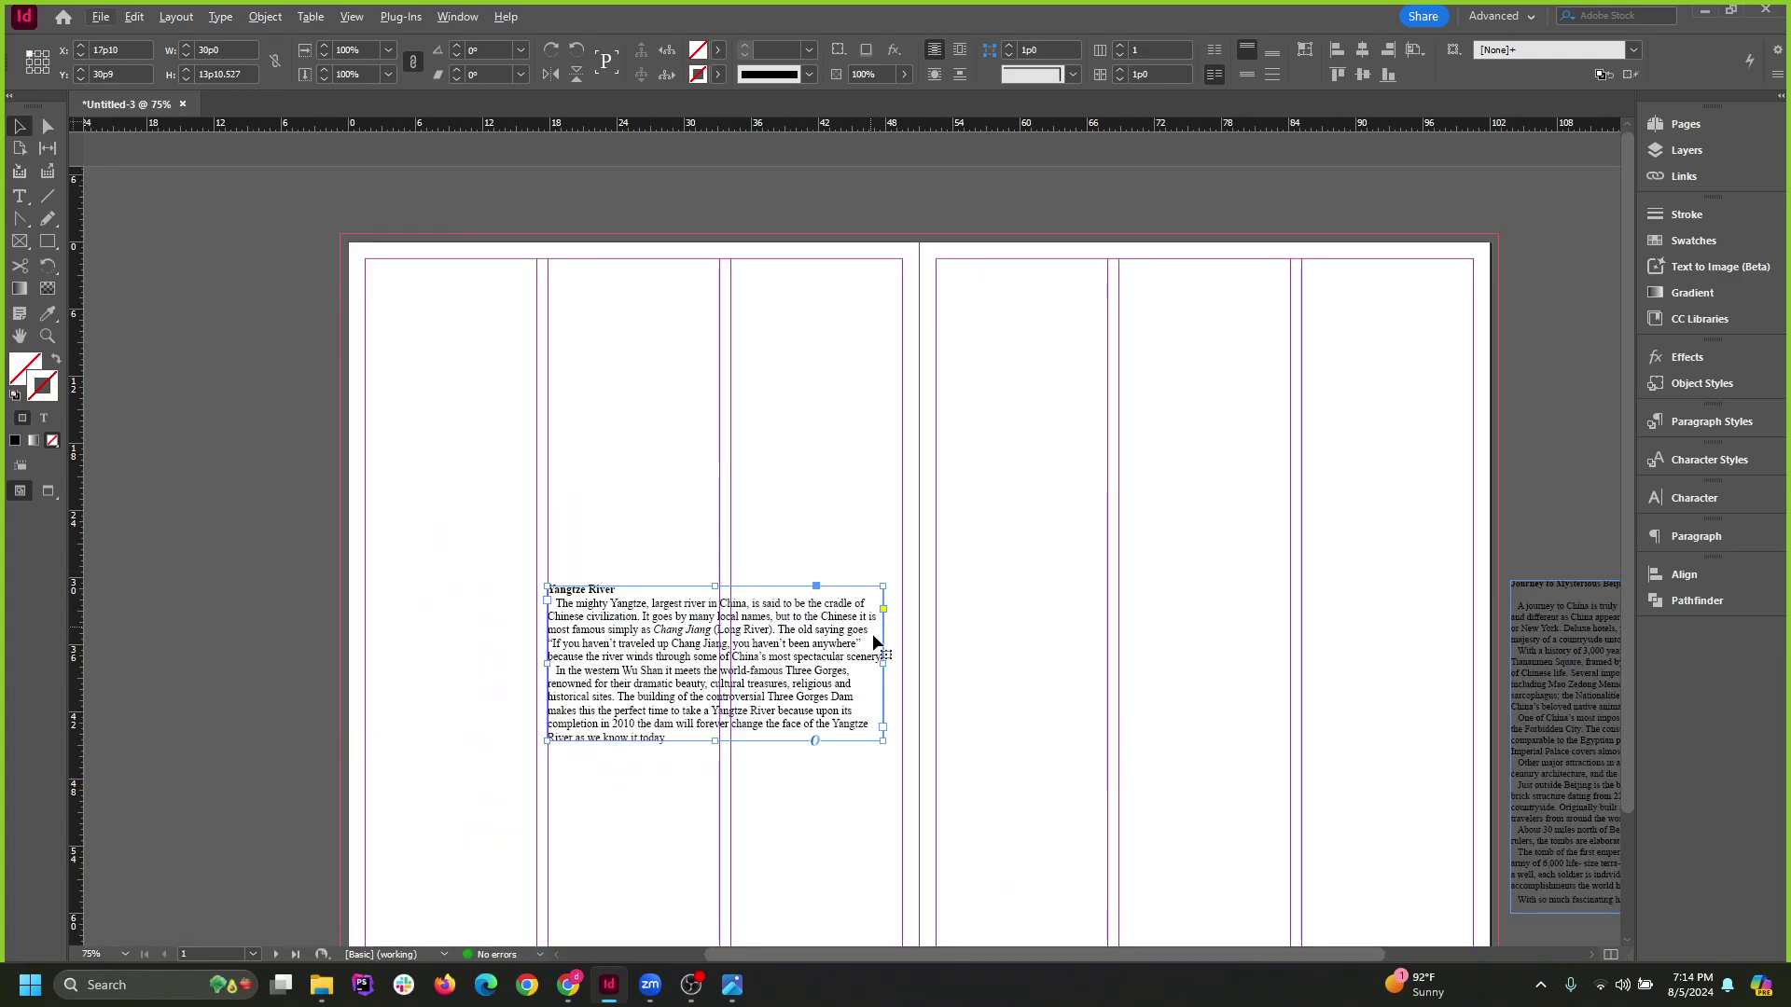
{"action": "left_click_drag", "start_coordinate": [883, 663], "coordinate": [901, 663]}
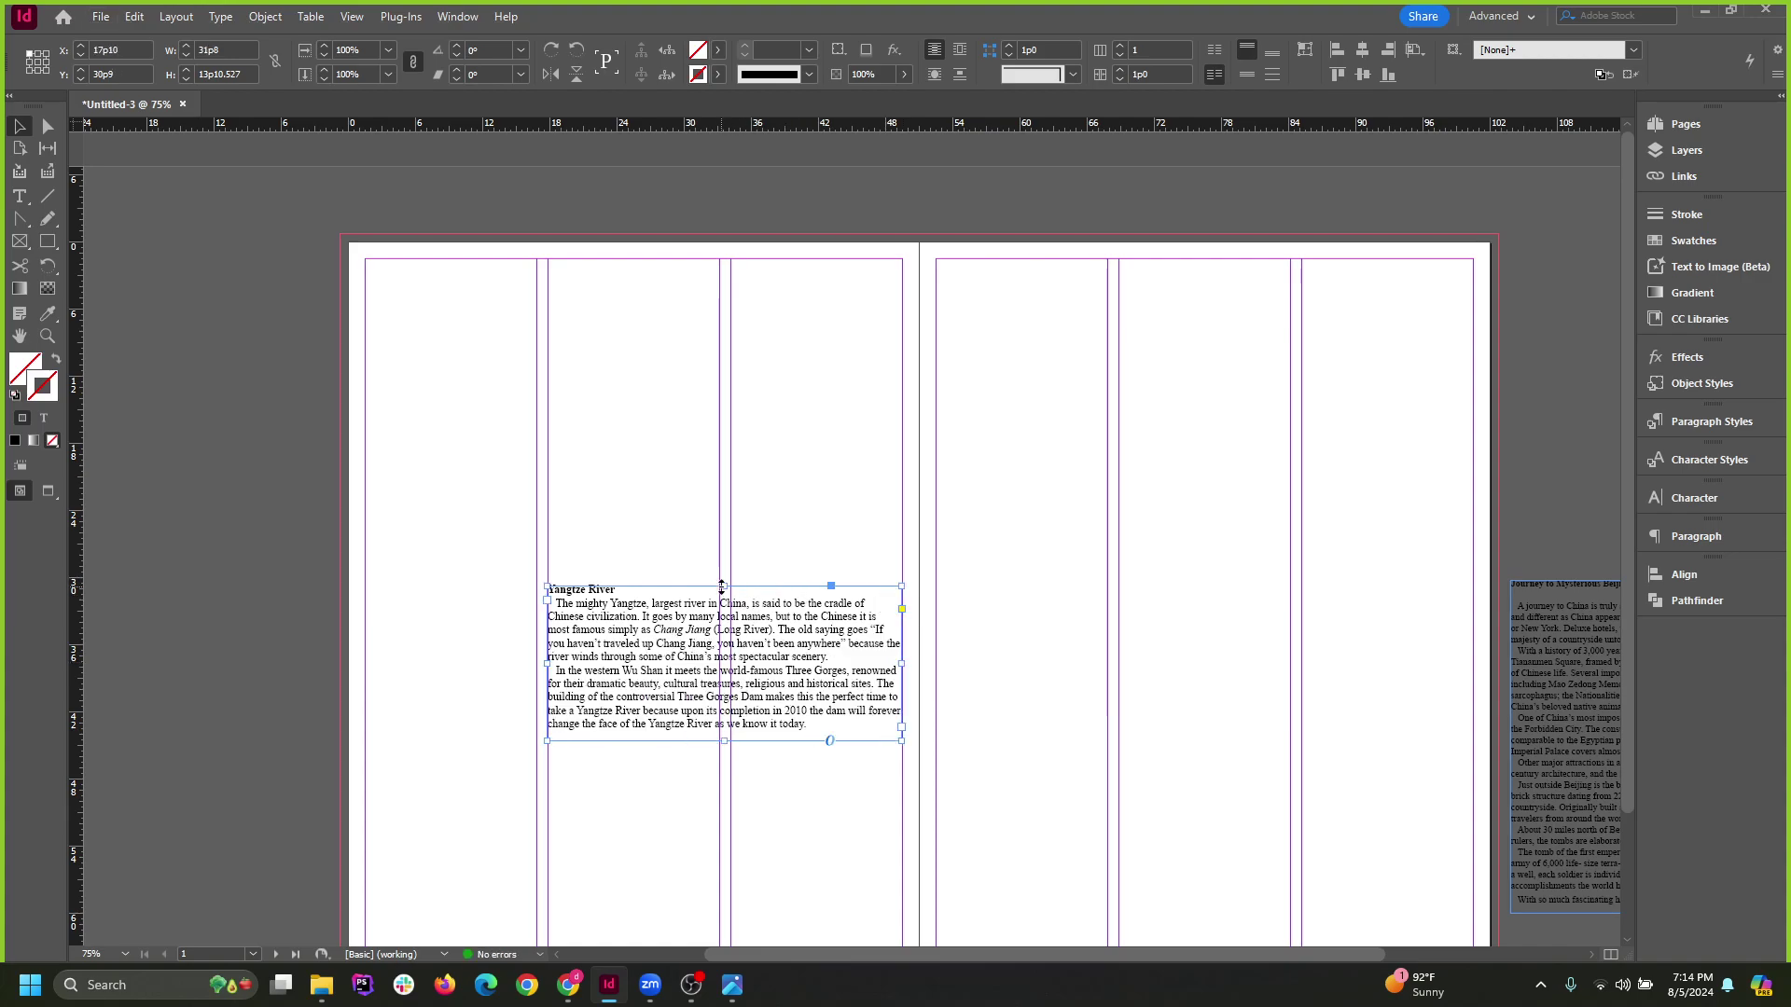
Raise the Yangtze River frame's top edge to about Y 27p3.6 and fit its height to the text.
{"action": "left_click_drag", "start_coordinate": [721, 586], "coordinate": [721, 543]}
{"action": "scroll", "coordinate": [721, 543], "scroll_direction": "down", "scroll_amount": 1}
{"action": "scroll", "coordinate": [728, 612], "scroll_direction": "up", "scroll_amount": 1}
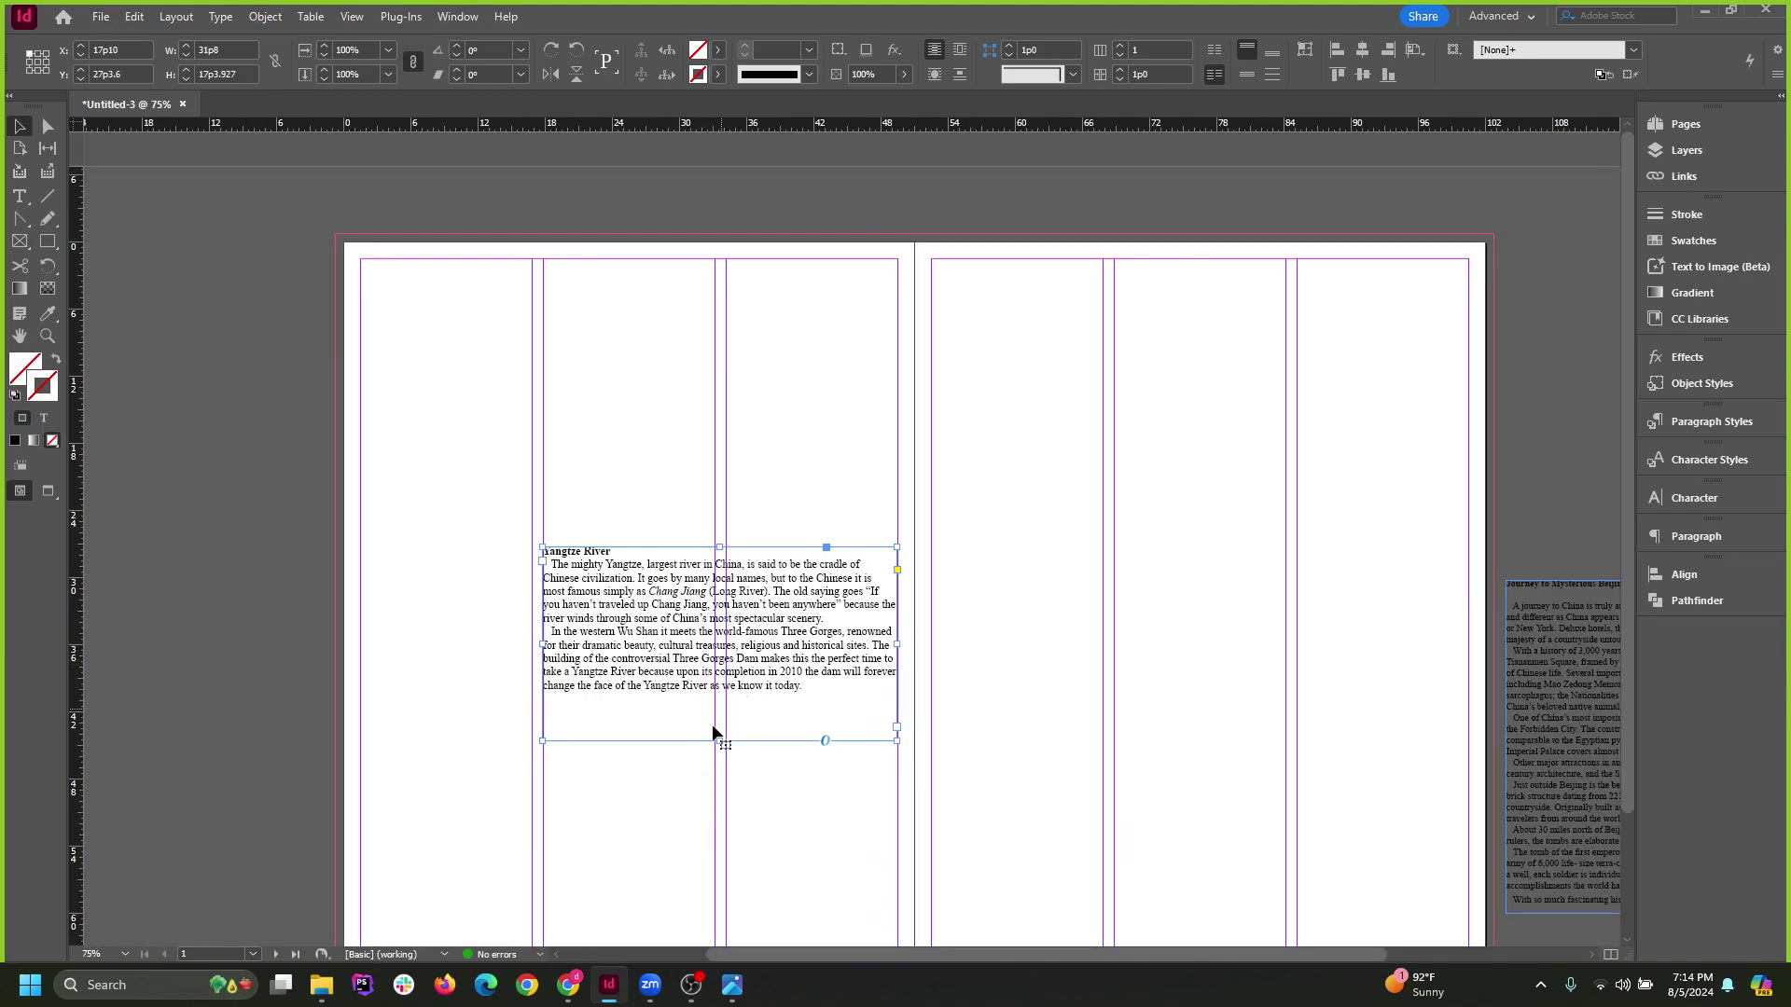
{"action": "double_click", "coordinate": [718, 740]}
{"action": "left_click", "coordinate": [612, 434]}
{"action": "scroll", "coordinate": [612, 434], "scroll_direction": "down", "scroll_amount": 1}
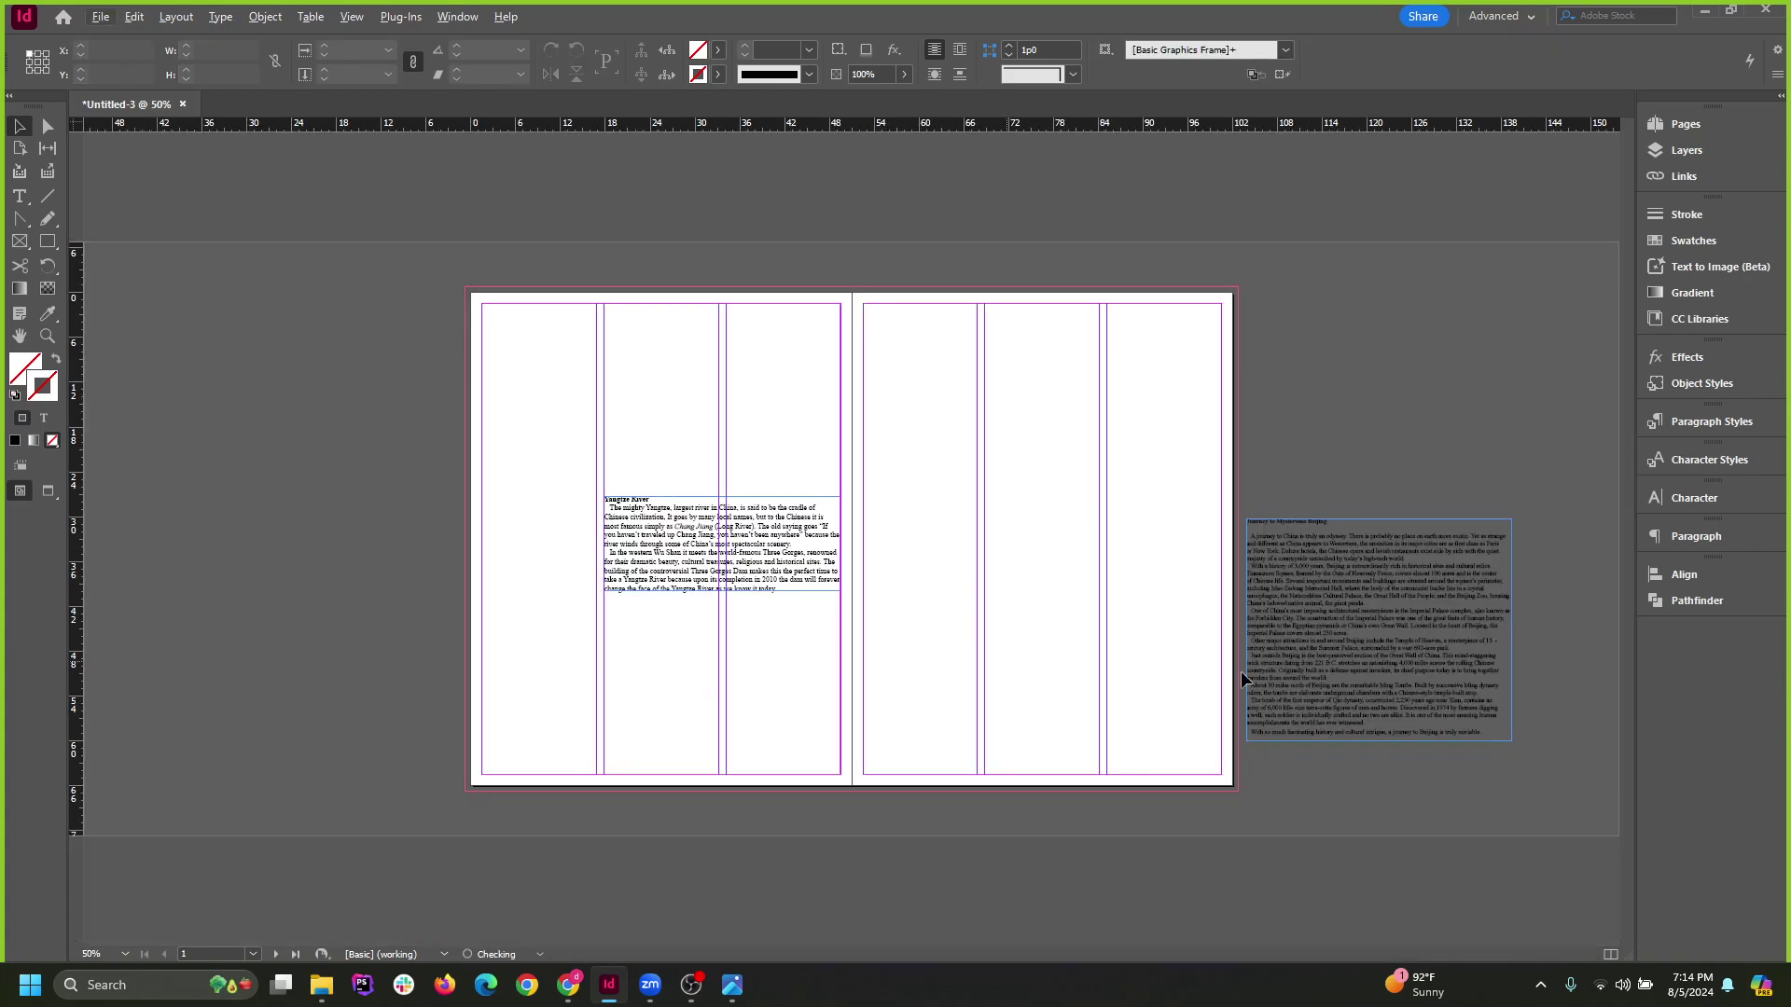
Place the Beijing frame across all three right-page columns at a width of 48p0 and shorten it to about 22p9.
{"action": "left_click", "coordinate": [1413, 616]}
{"action": "left_click_drag", "start_coordinate": [1413, 615], "coordinate": [944, 484]}
{"action": "left_click_drag", "start_coordinate": [1125, 509], "coordinate": [1222, 518]}
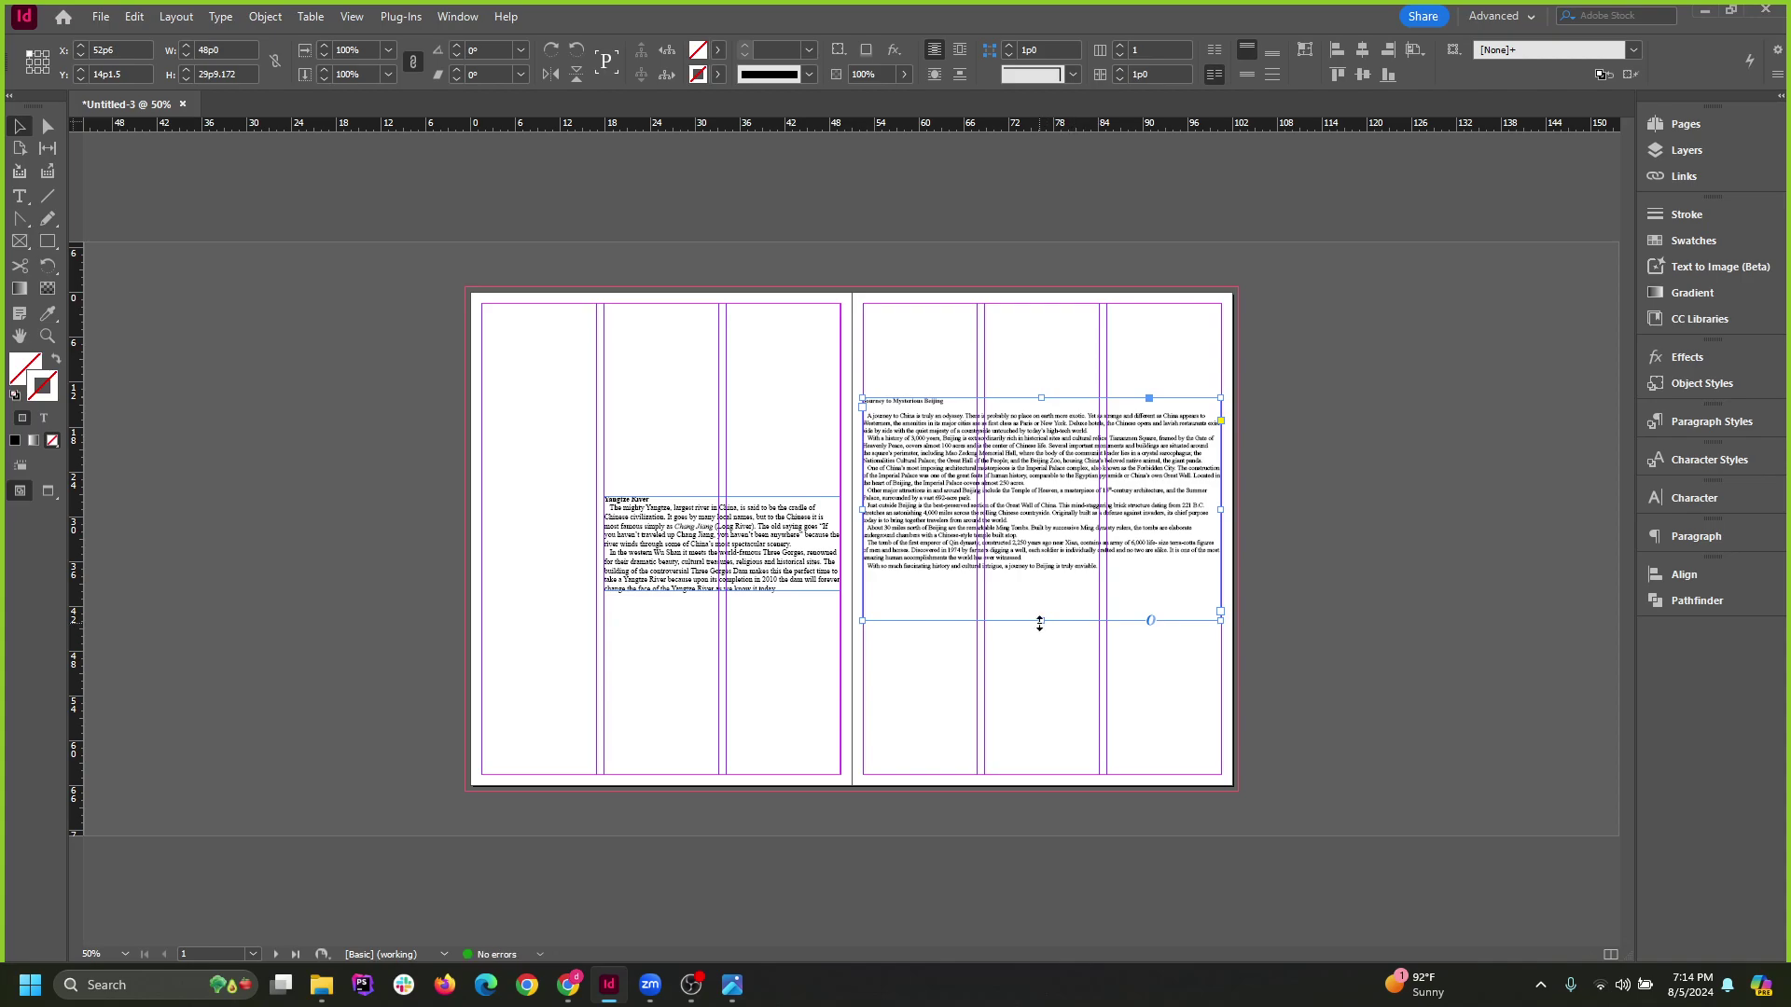
{"action": "left_click_drag", "start_coordinate": [1039, 624], "coordinate": [1039, 570]}
{"action": "key", "text": "ctrl+equal"}
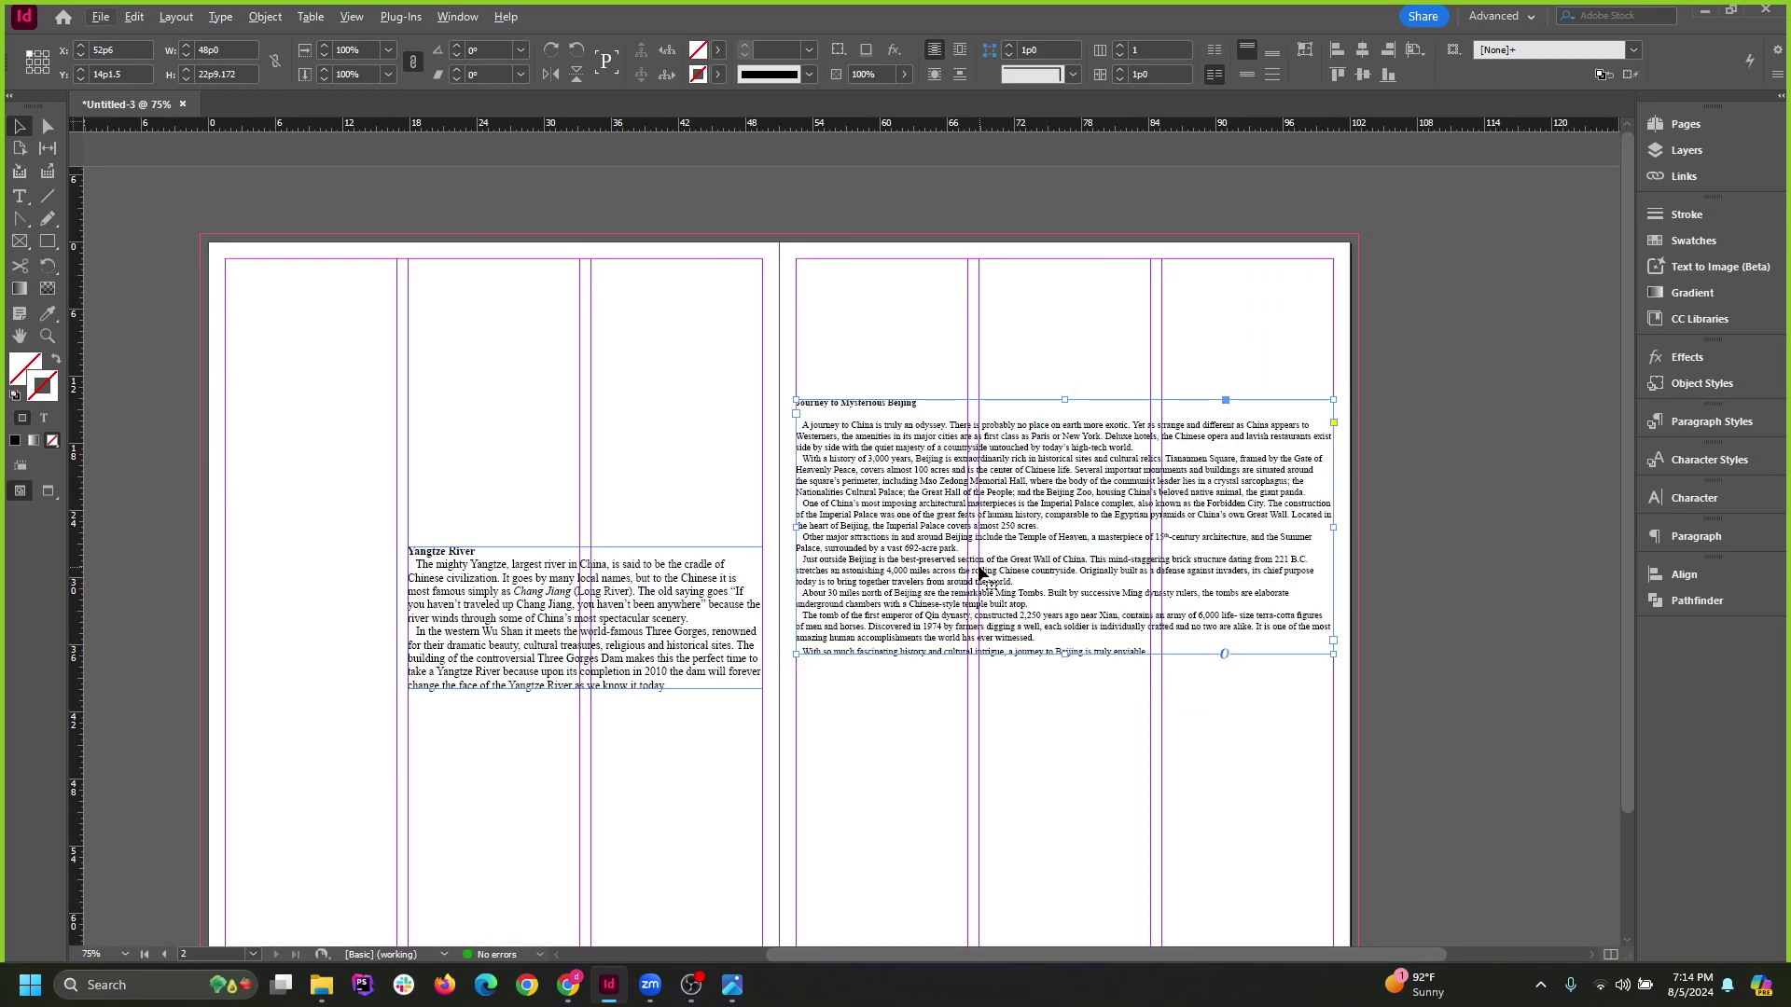
Move the Yangtze River frame to the right page's lower half and the Beijing frame to the left page at X 1p6, Y 7p6.
{"action": "left_click_drag", "start_coordinate": [650, 624], "coordinate": [1154, 786]}
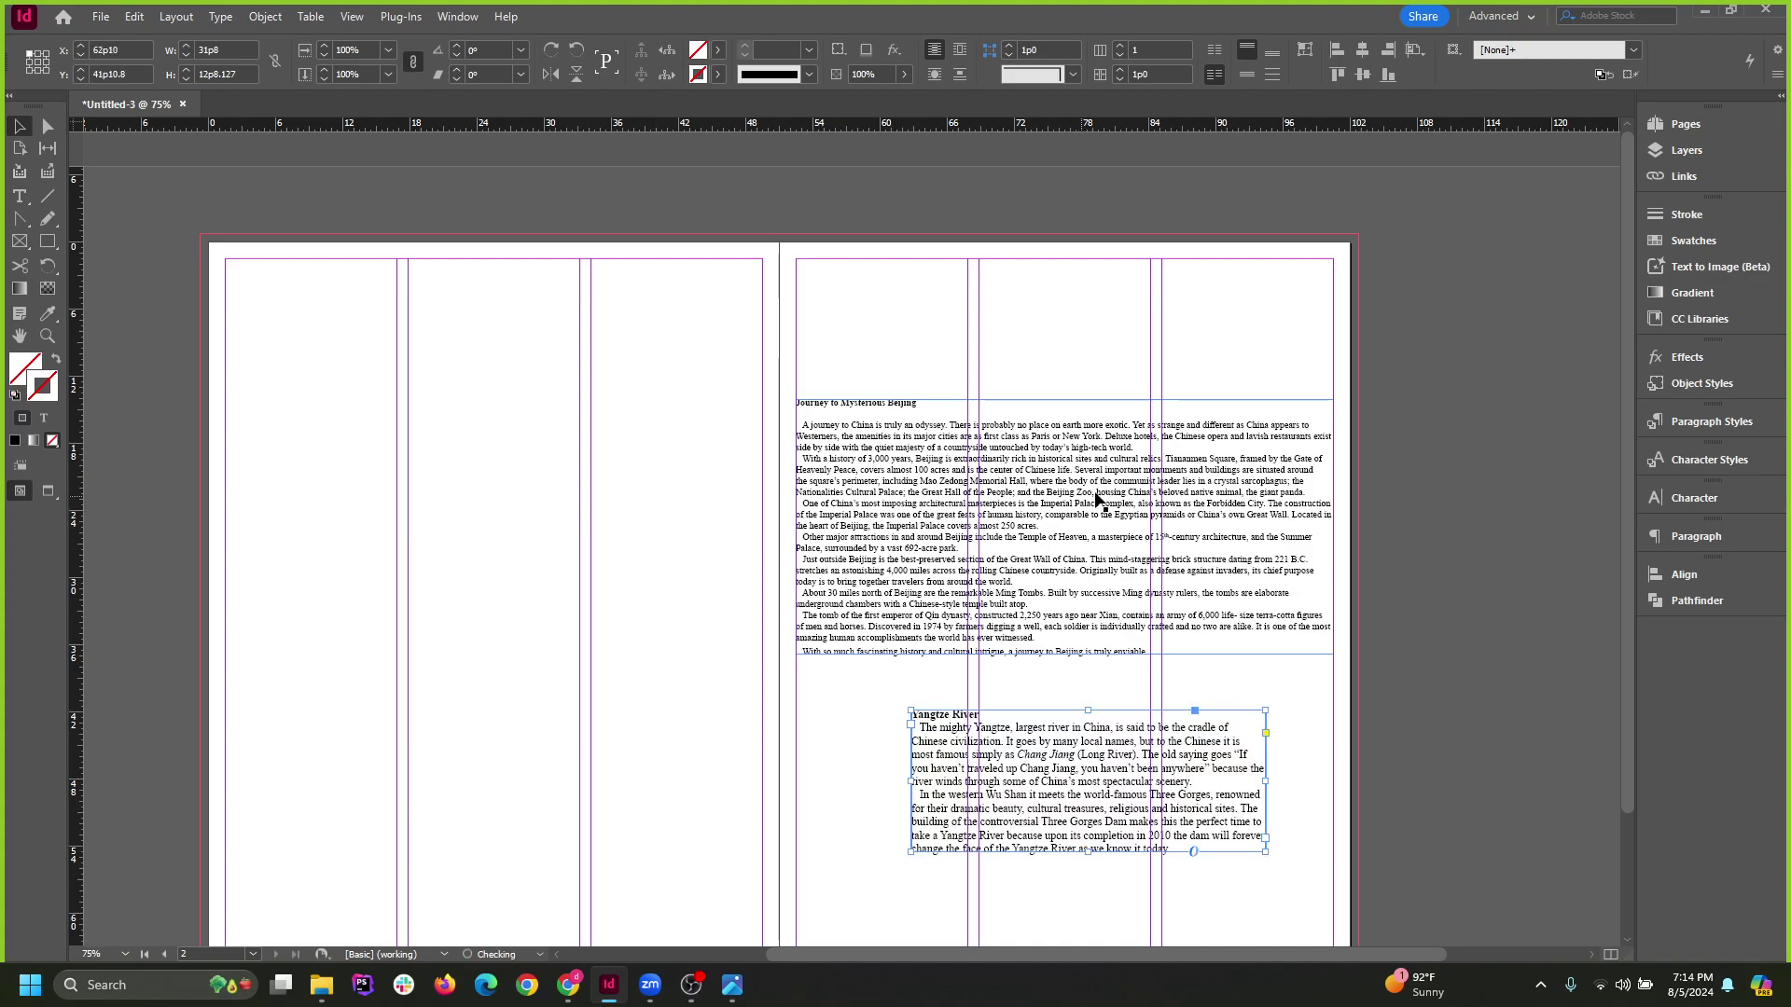
{"action": "left_click_drag", "start_coordinate": [1110, 488], "coordinate": [543, 424]}
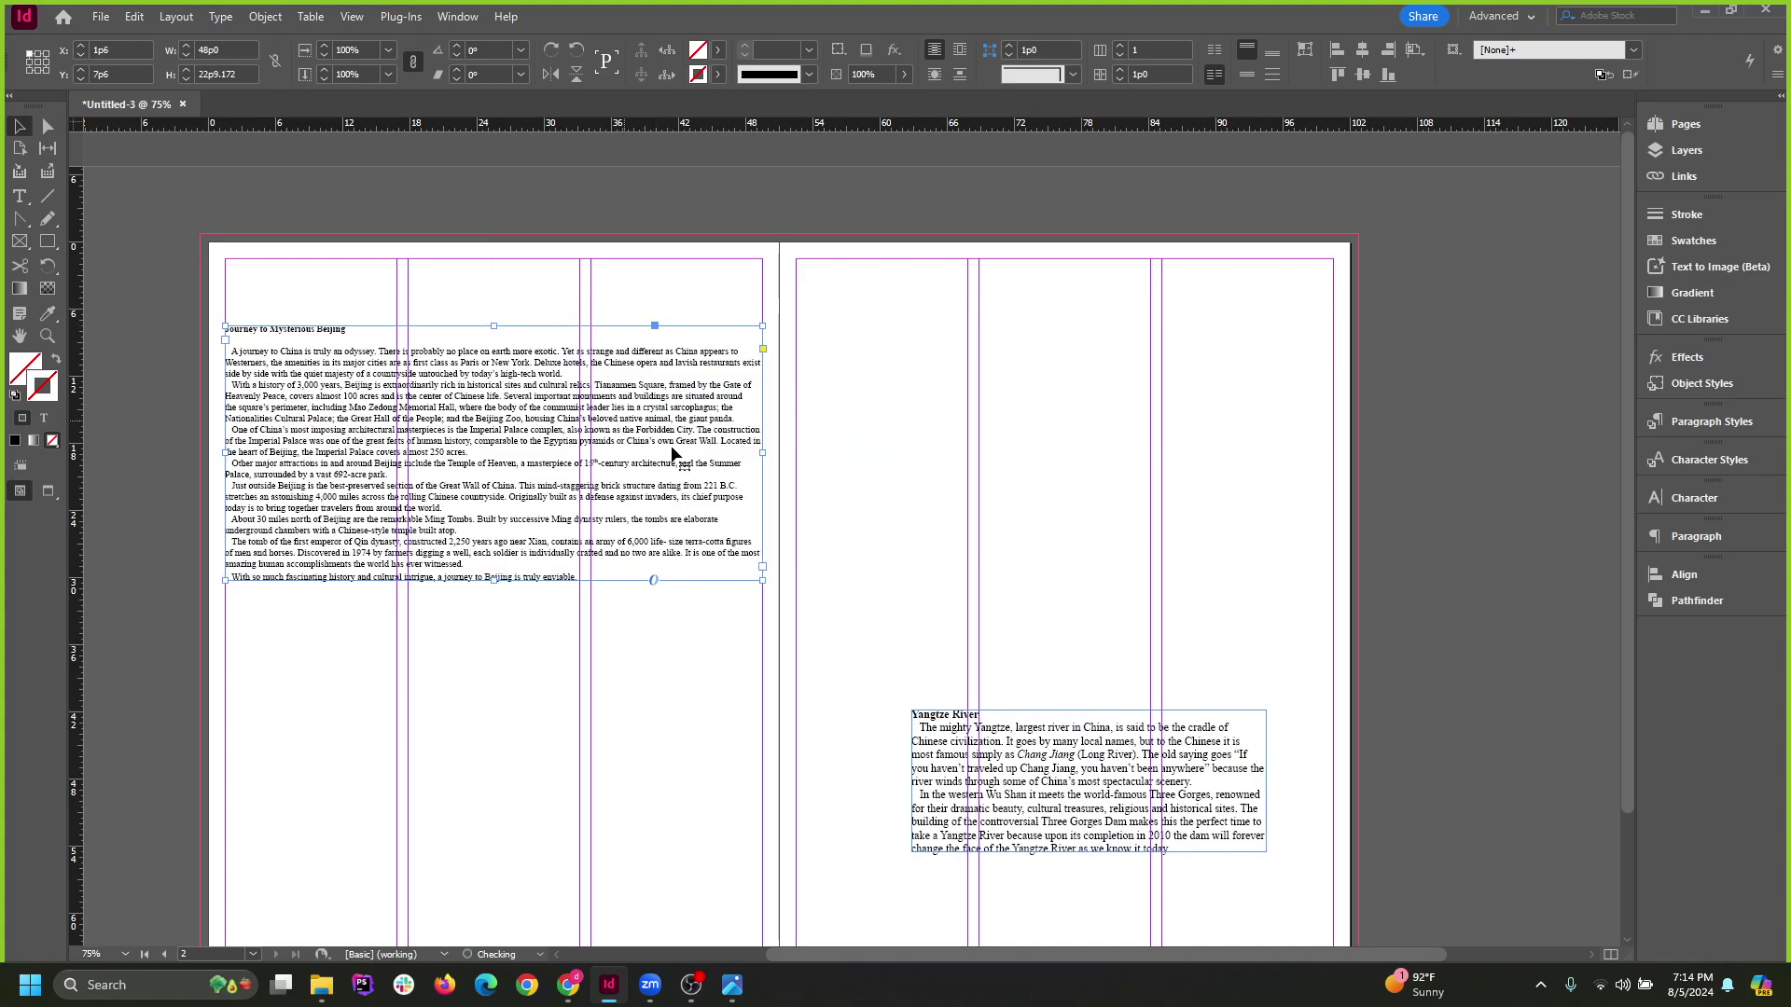
Narrow the Beijing frame to the first column at 15p4, lengthen it to about 34p5 and lower it to about Y 20p2.
{"action": "left_click_drag", "start_coordinate": [761, 452], "coordinate": [397, 453]}
{"action": "left_click_drag", "start_coordinate": [310, 581], "coordinate": [310, 711]}
{"action": "left_click_drag", "start_coordinate": [339, 461], "coordinate": [360, 602]}
{"action": "scroll", "coordinate": [489, 595], "scroll_direction": "down", "scroll_amount": 1}
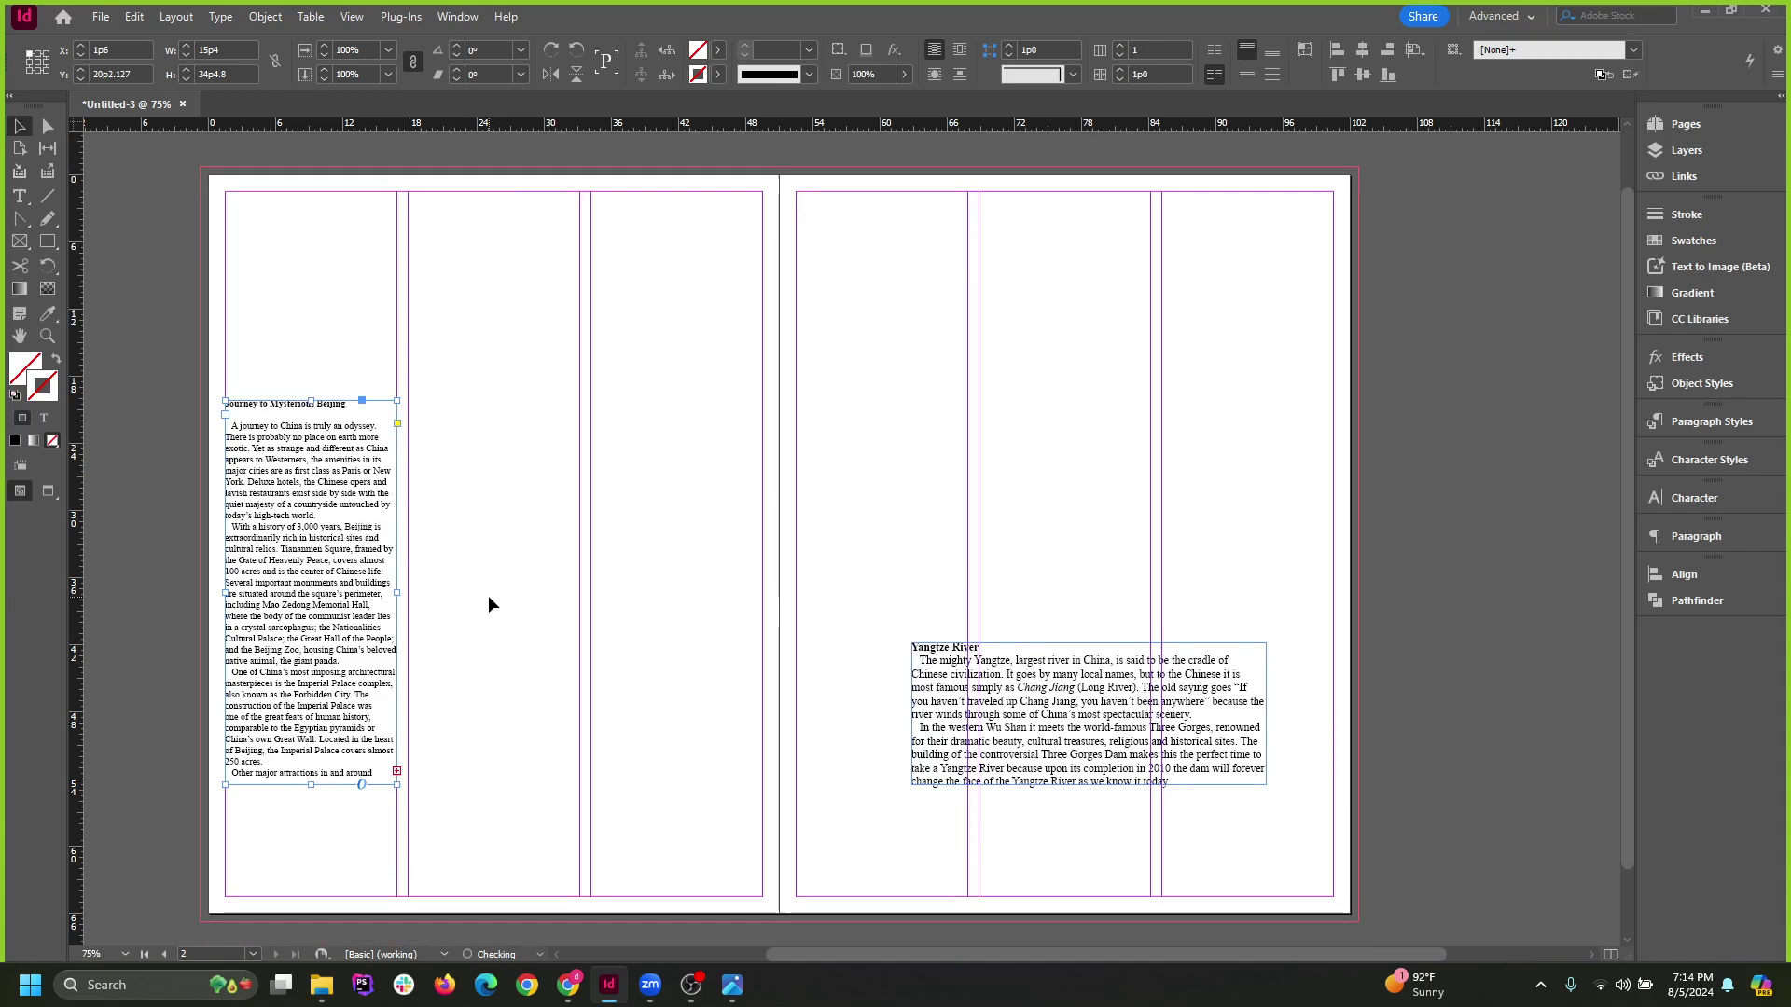
Extend the Beijing frame down to the bottom margin and lower its top edge to about Y 36p2.4.
{"action": "left_click_drag", "start_coordinate": [310, 787], "coordinate": [311, 897]}
{"action": "left_click", "coordinate": [517, 603]}
{"action": "left_click", "coordinate": [319, 518]}
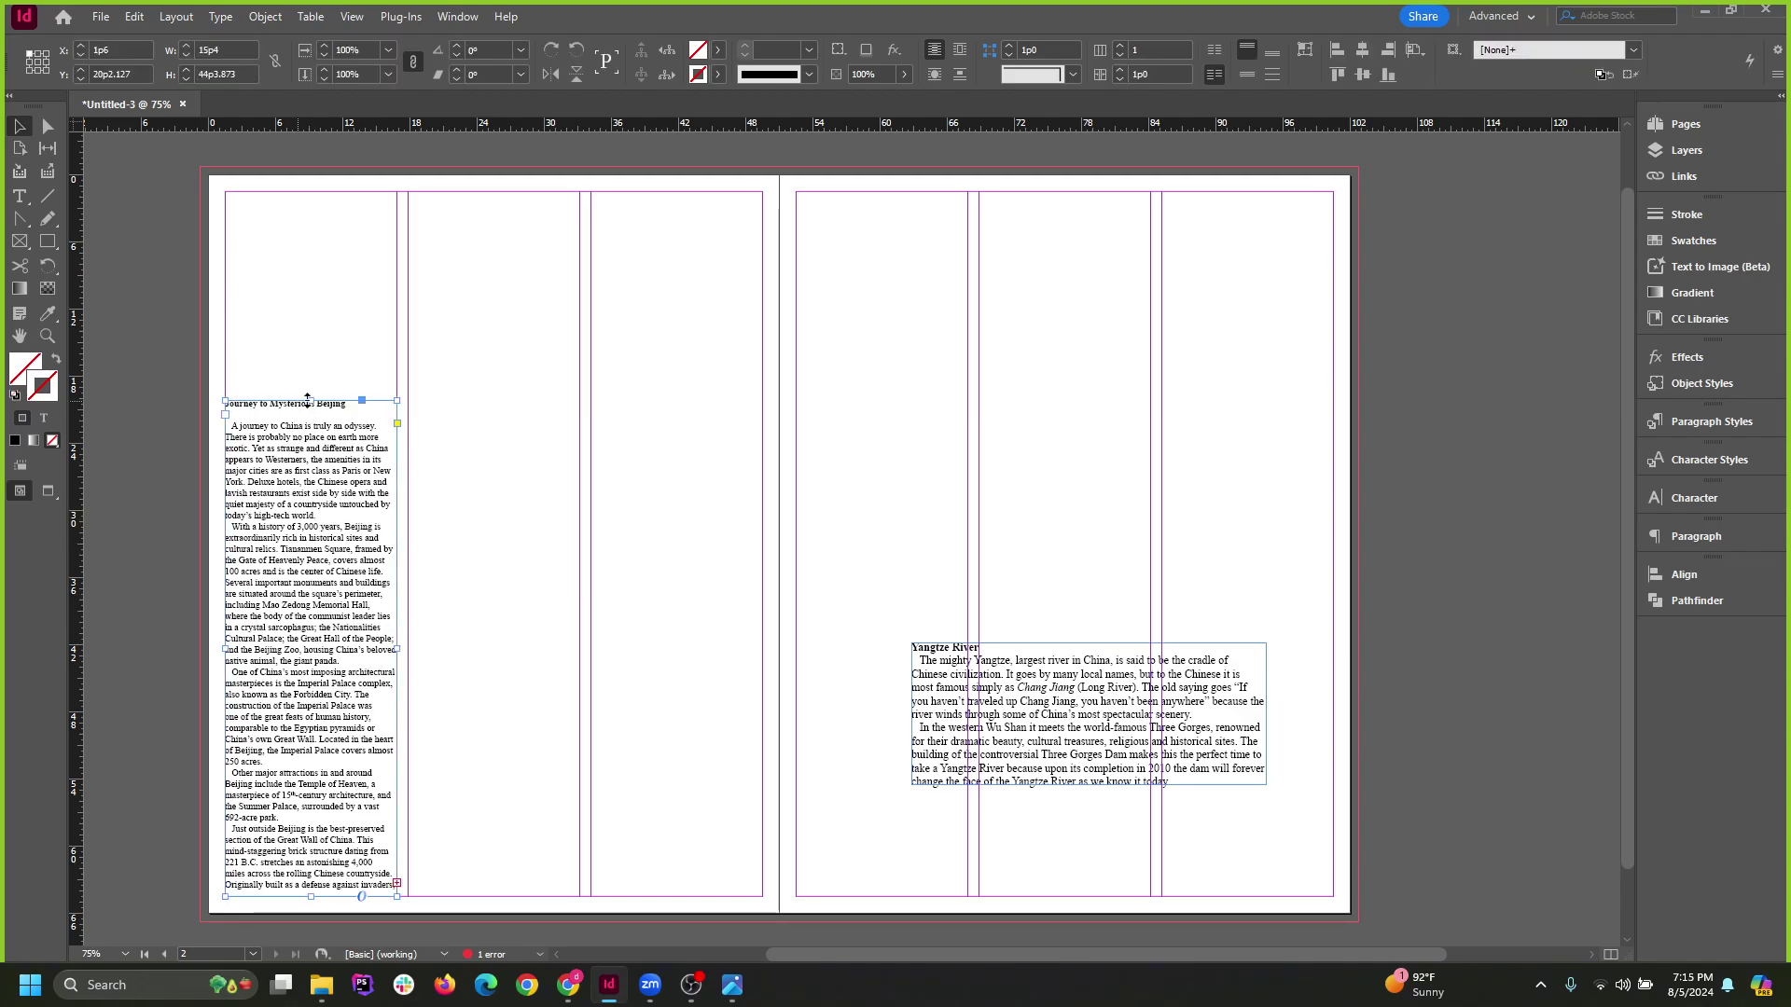
{"action": "left_click_drag", "start_coordinate": [310, 401], "coordinate": [477, 586]}
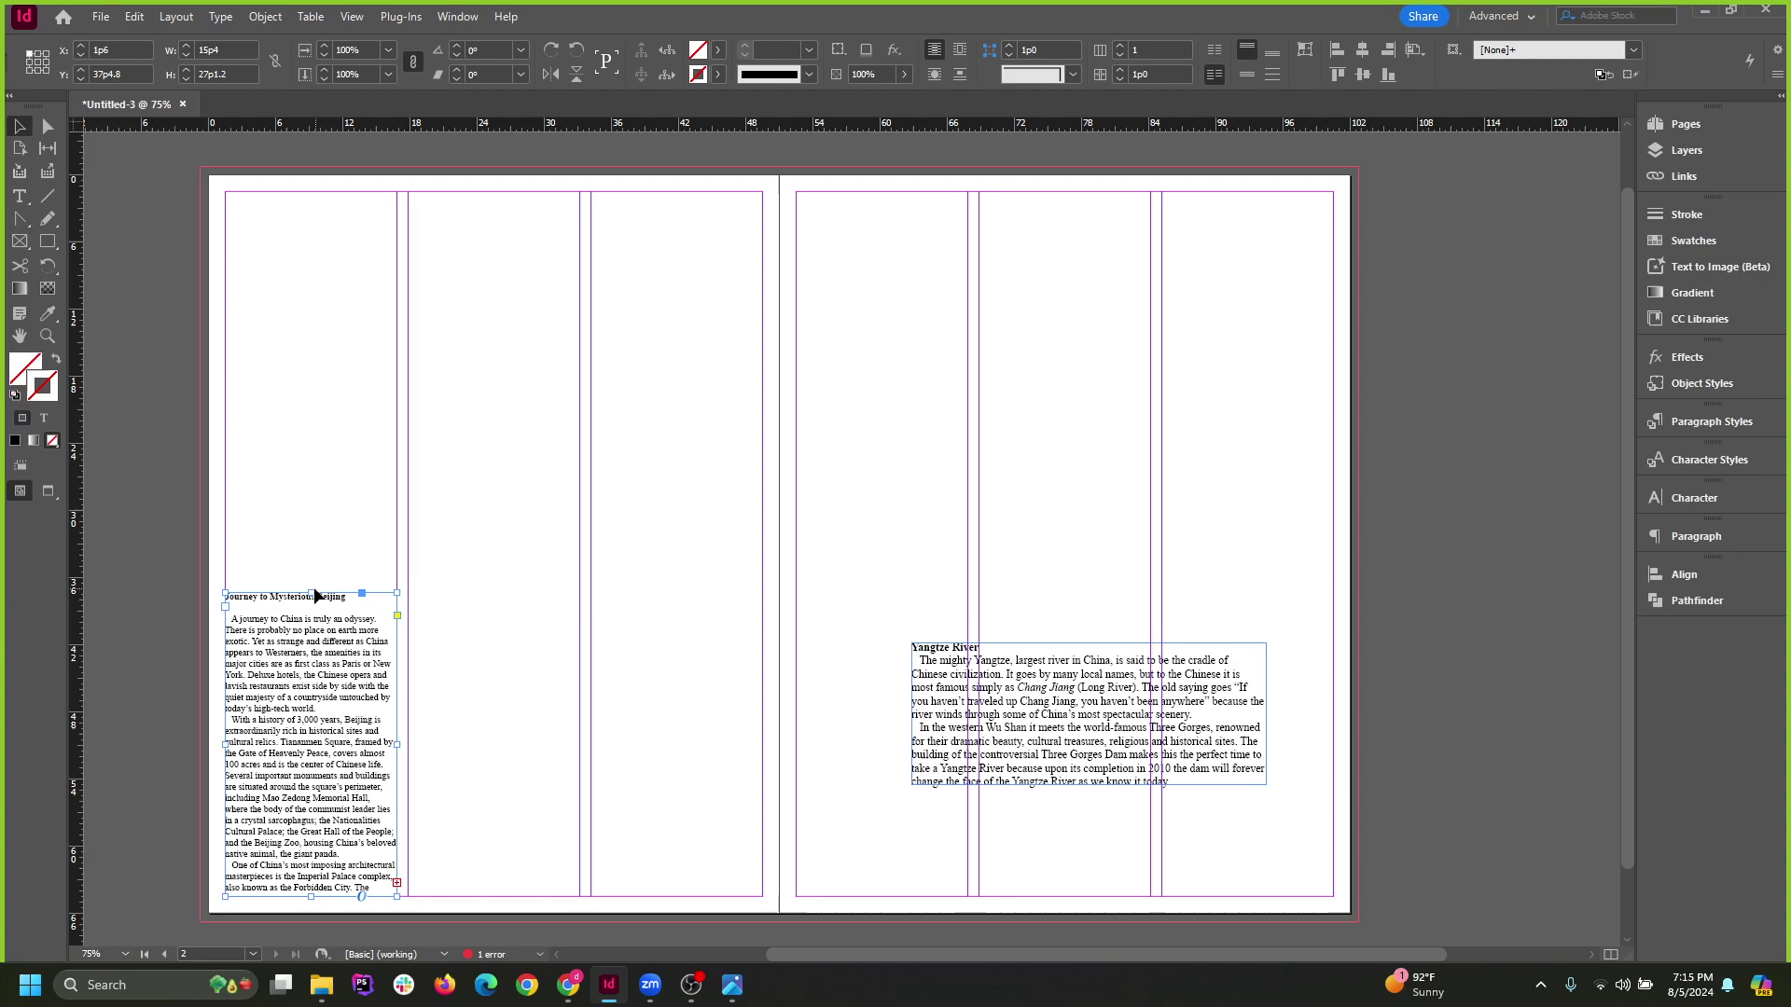
{"action": "left_click_drag", "start_coordinate": [311, 593], "coordinate": [333, 585]}
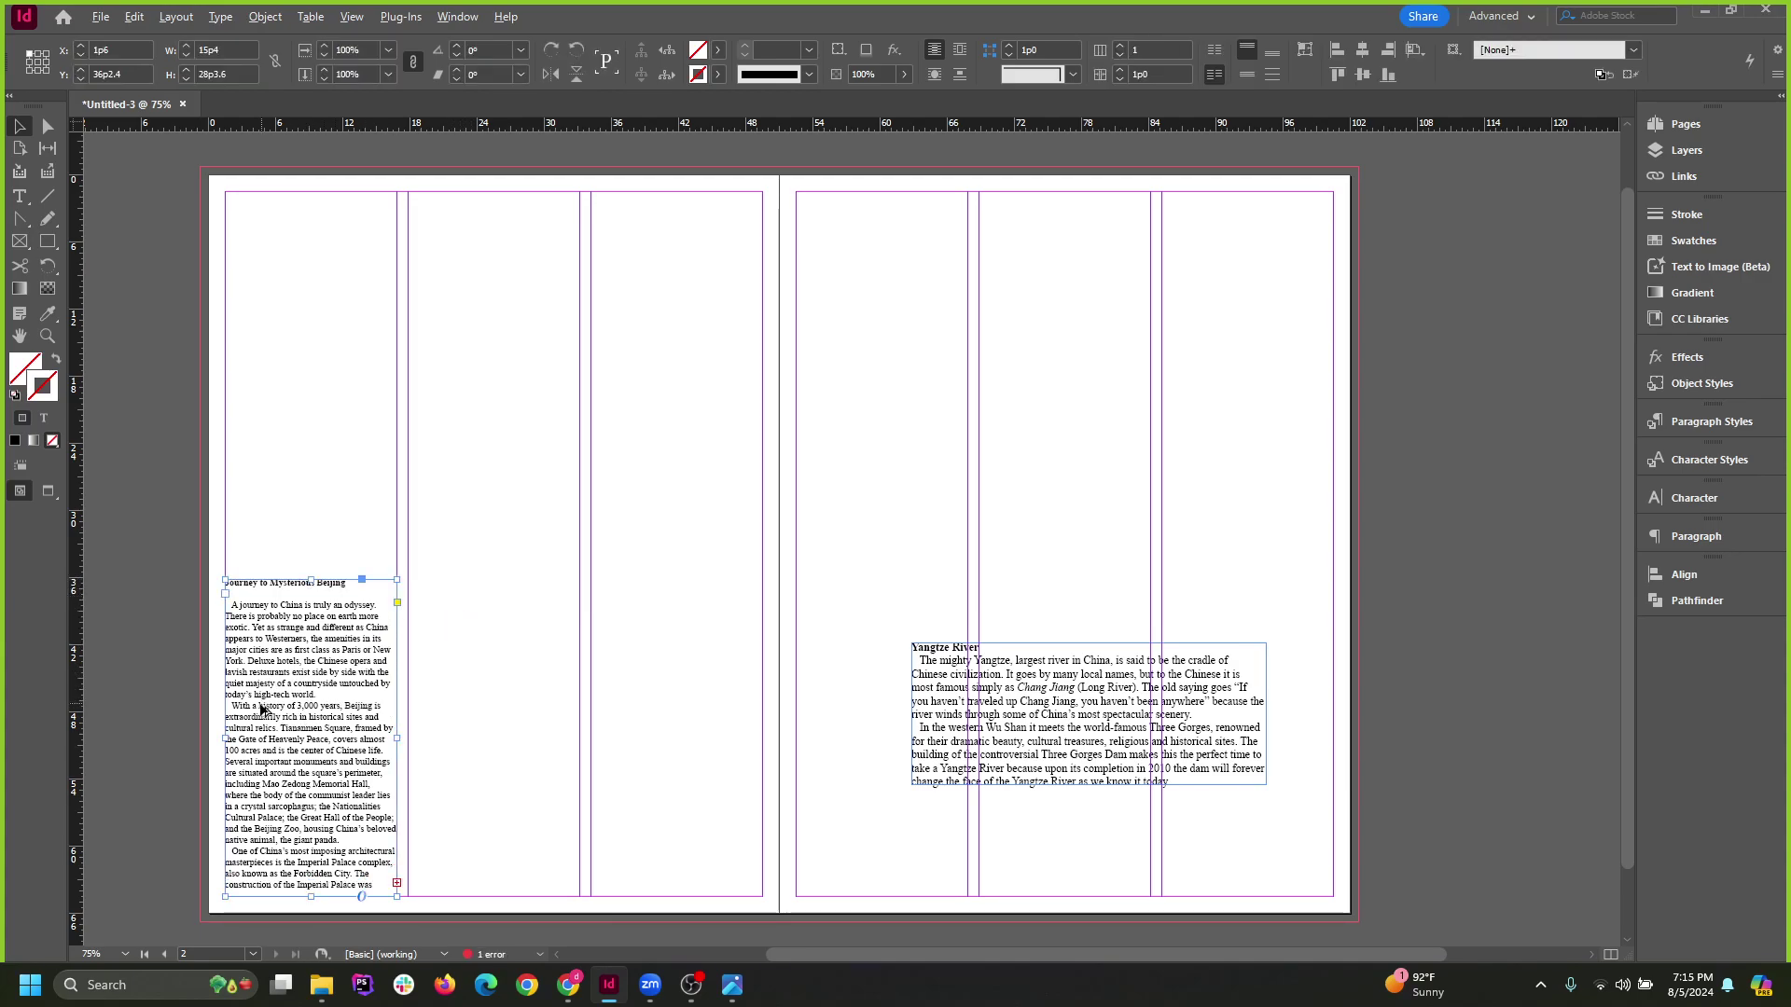
Thread the overset Beijing text into a new frame at the top of the second column, 15p4 wide and about 20p7 tall.
{"action": "scroll", "coordinate": [398, 886], "scroll_direction": "down", "scroll_amount": 2}
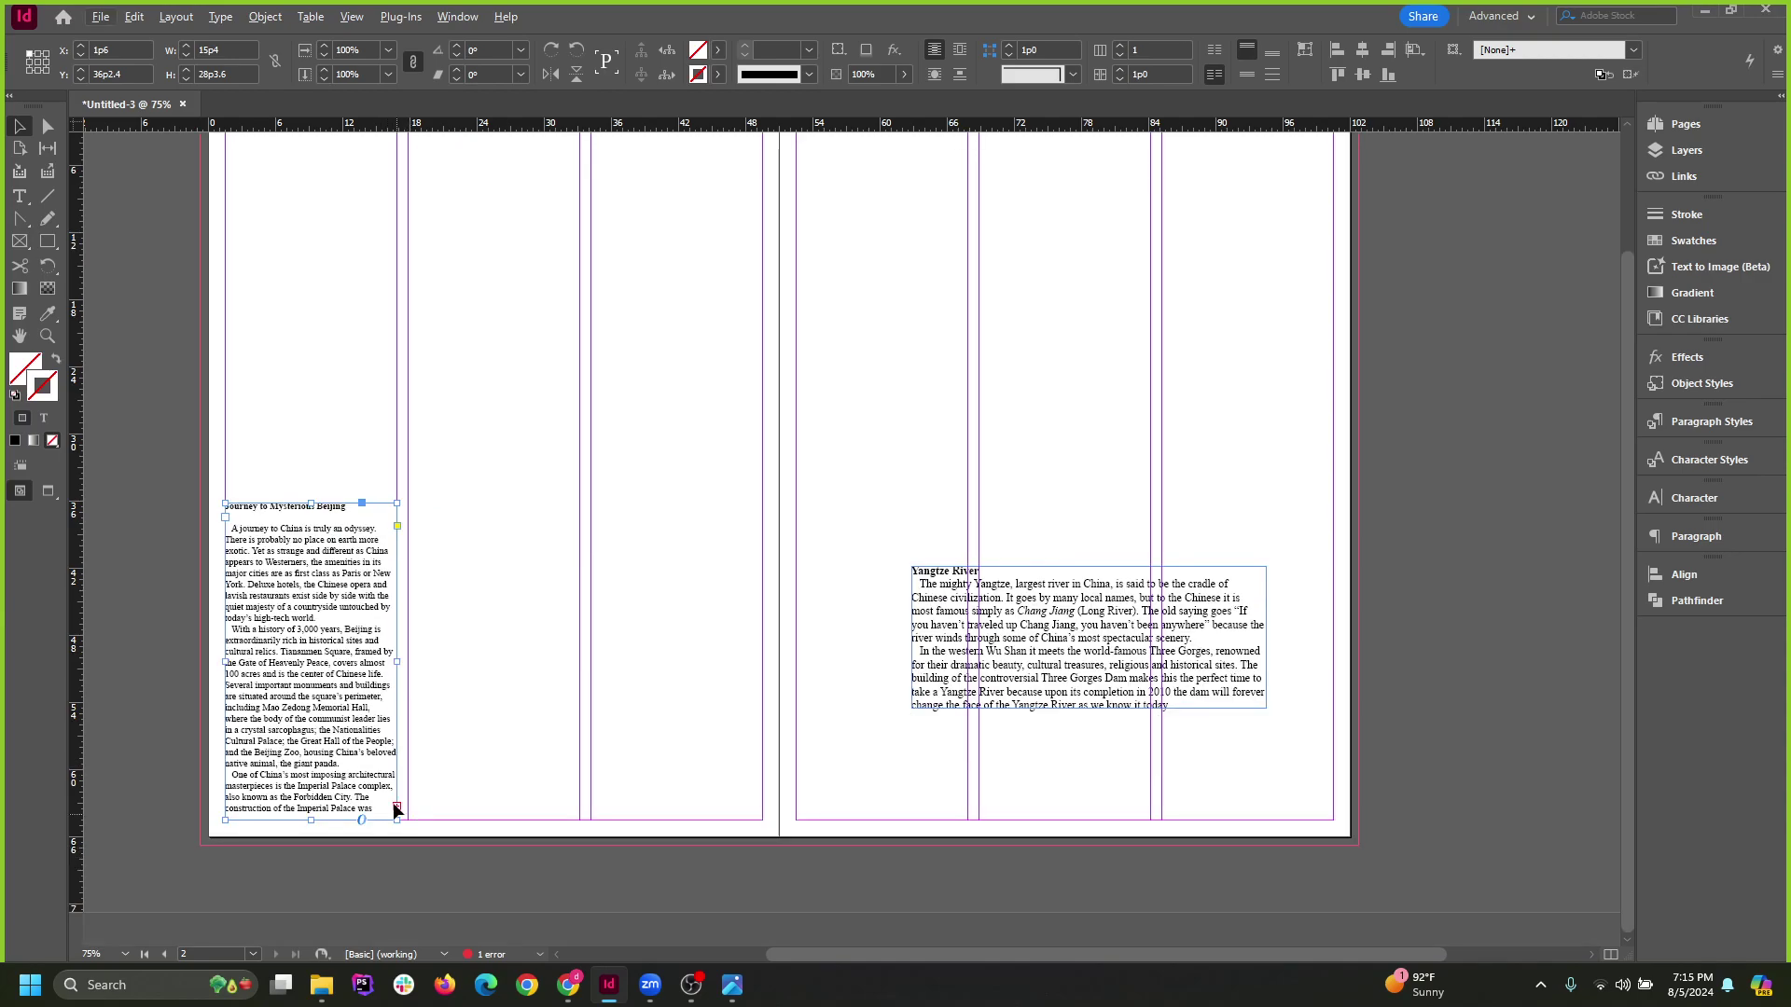
{"action": "left_click", "coordinate": [396, 806]}
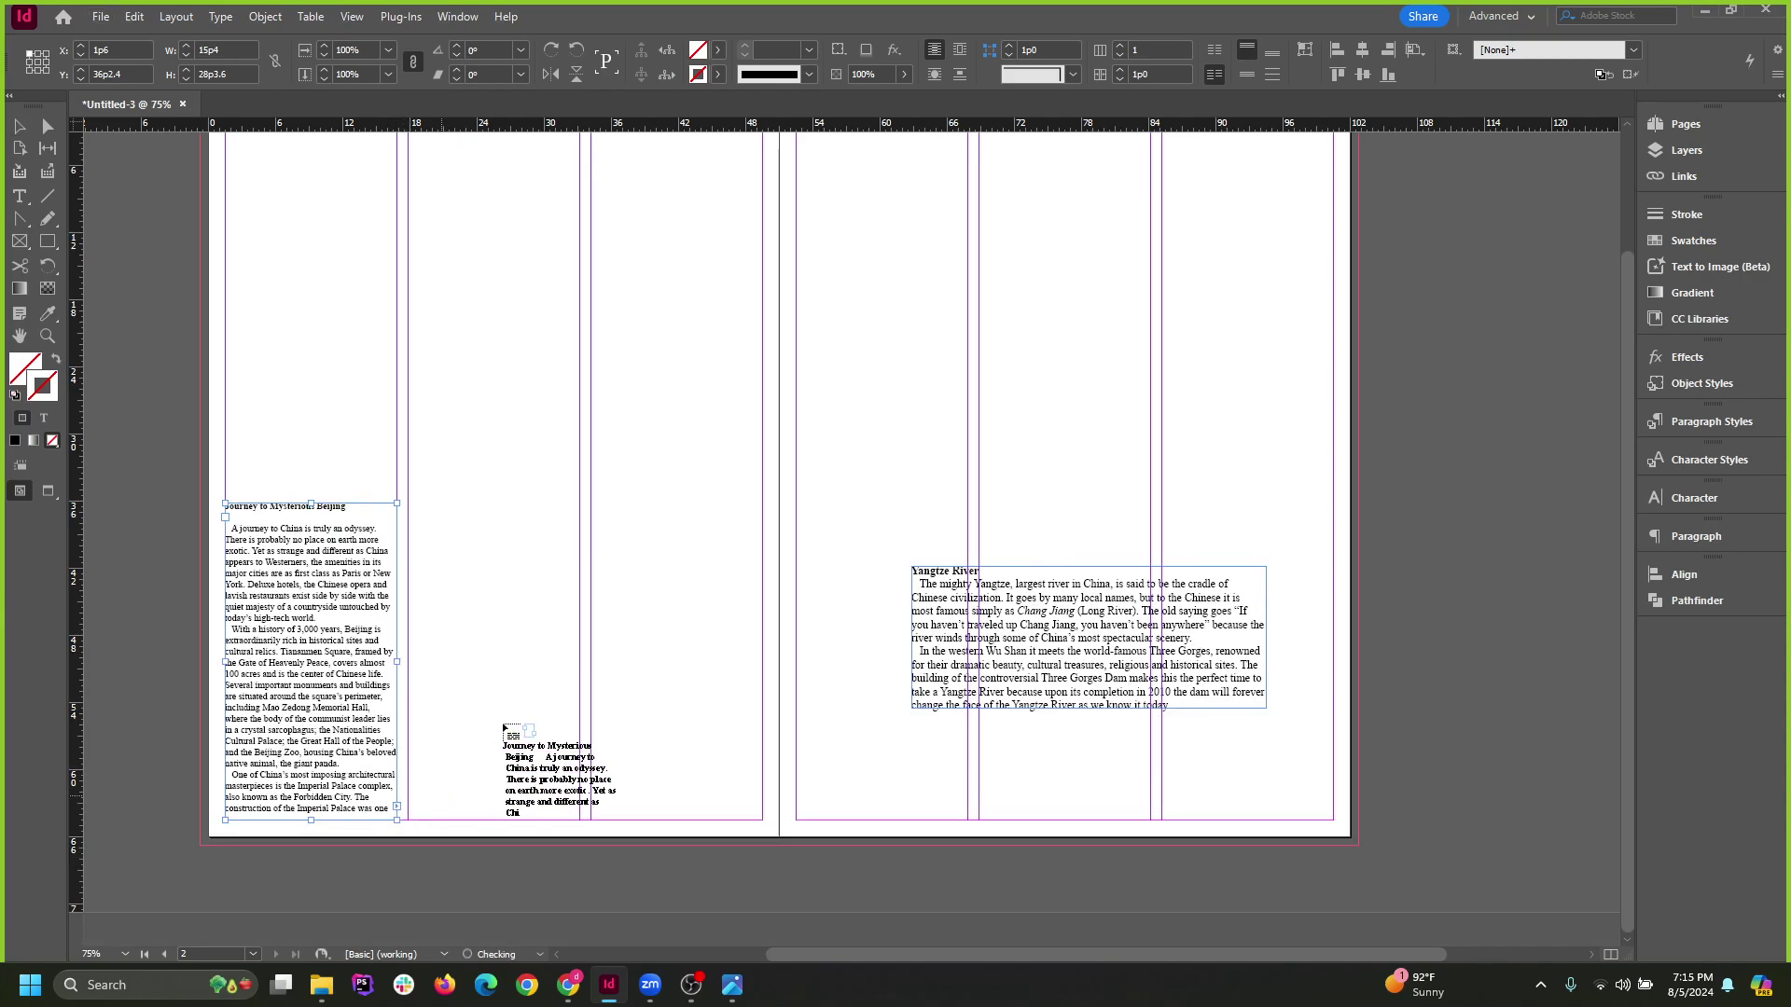
{"action": "scroll", "coordinate": [452, 324], "scroll_direction": "up", "scroll_amount": 4}
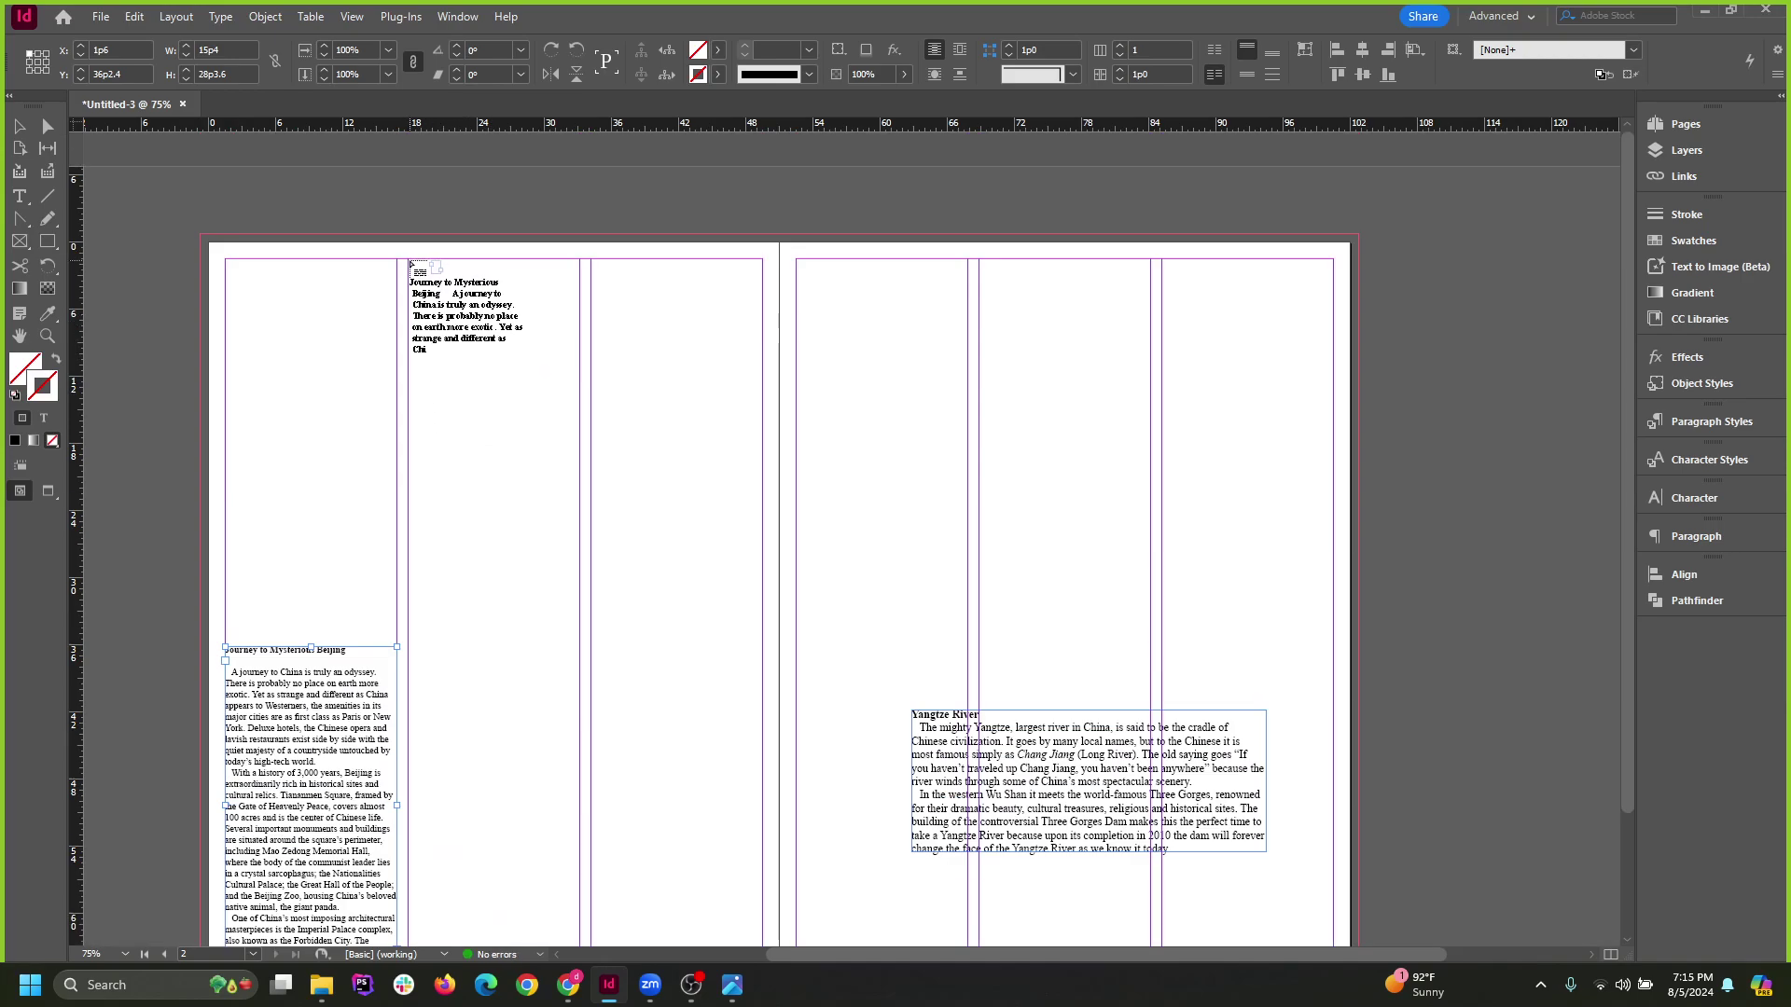
{"action": "mouse_move", "coordinate": [409, 258]}
{"action": "left_mouse_down"}
{"action": "mouse_move", "coordinate": [484, 469]}
{"action": "mouse_move", "coordinate": [591, 657]}
{"action": "mouse_move", "coordinate": [495, 488]}
{"action": "left_mouse_up"}
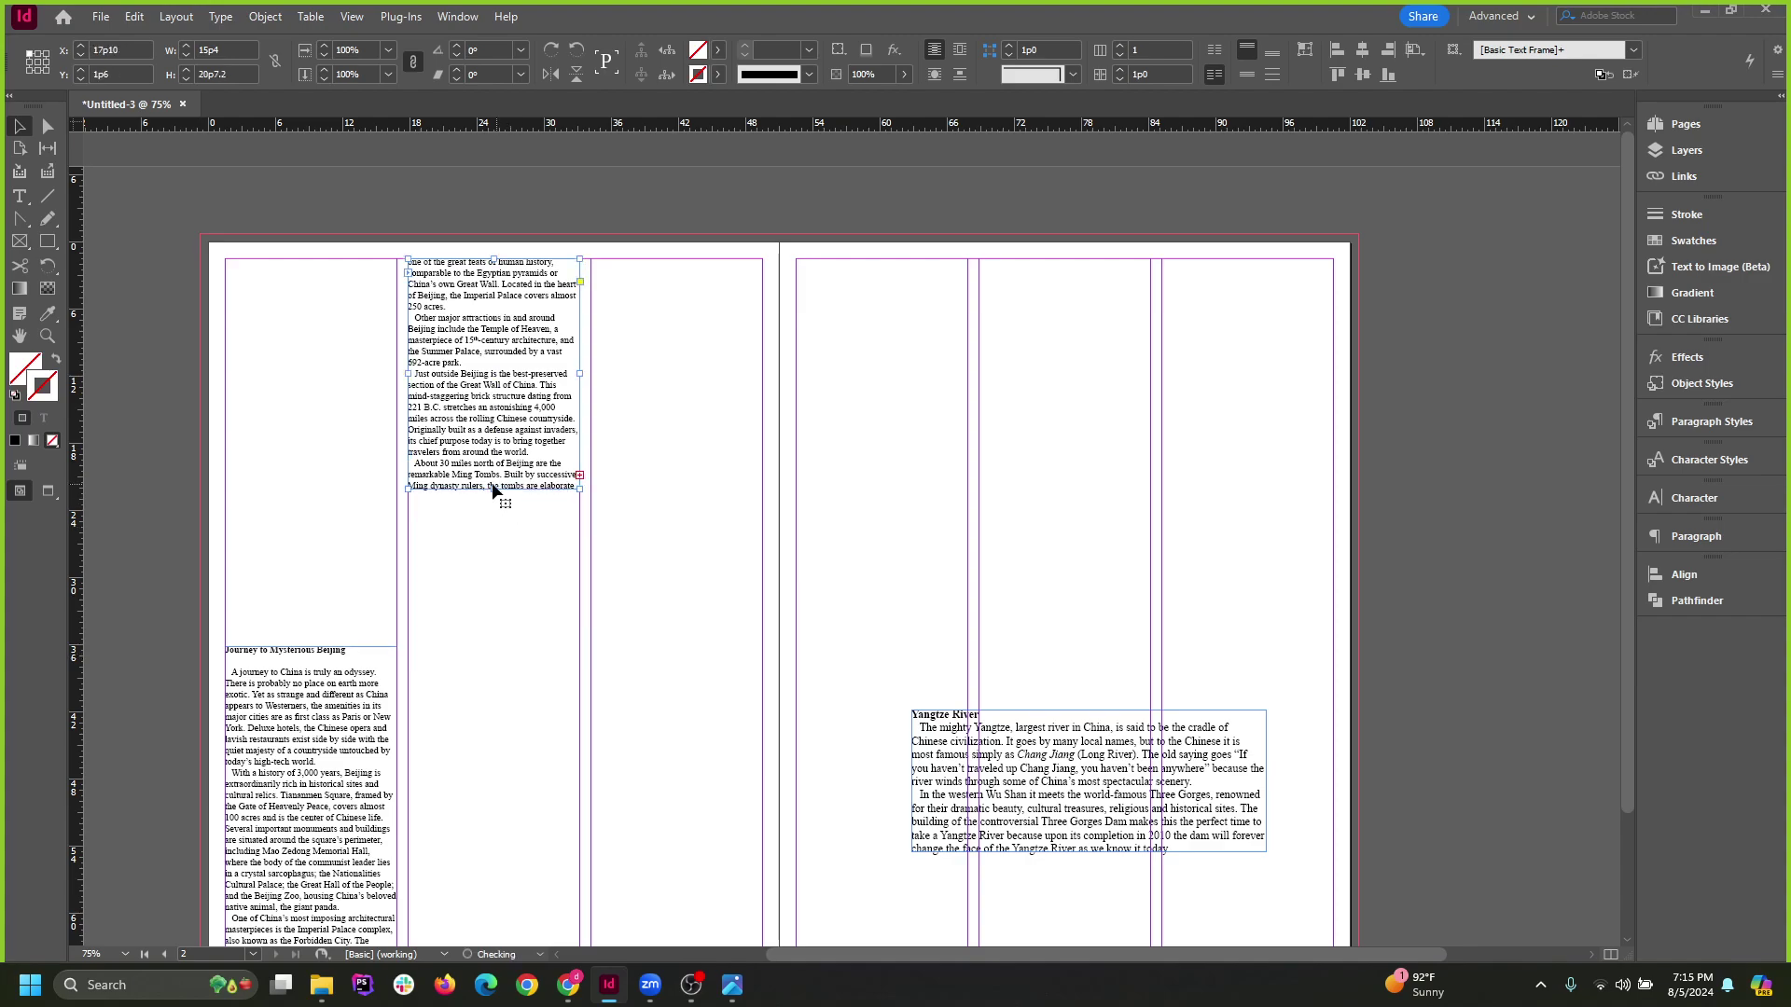
Align the second-column frame's top with the first frame at Y 36p2.4 and extend it to the bottom margin.
{"action": "left_click_drag", "start_coordinate": [516, 326], "coordinate": [495, 710]}
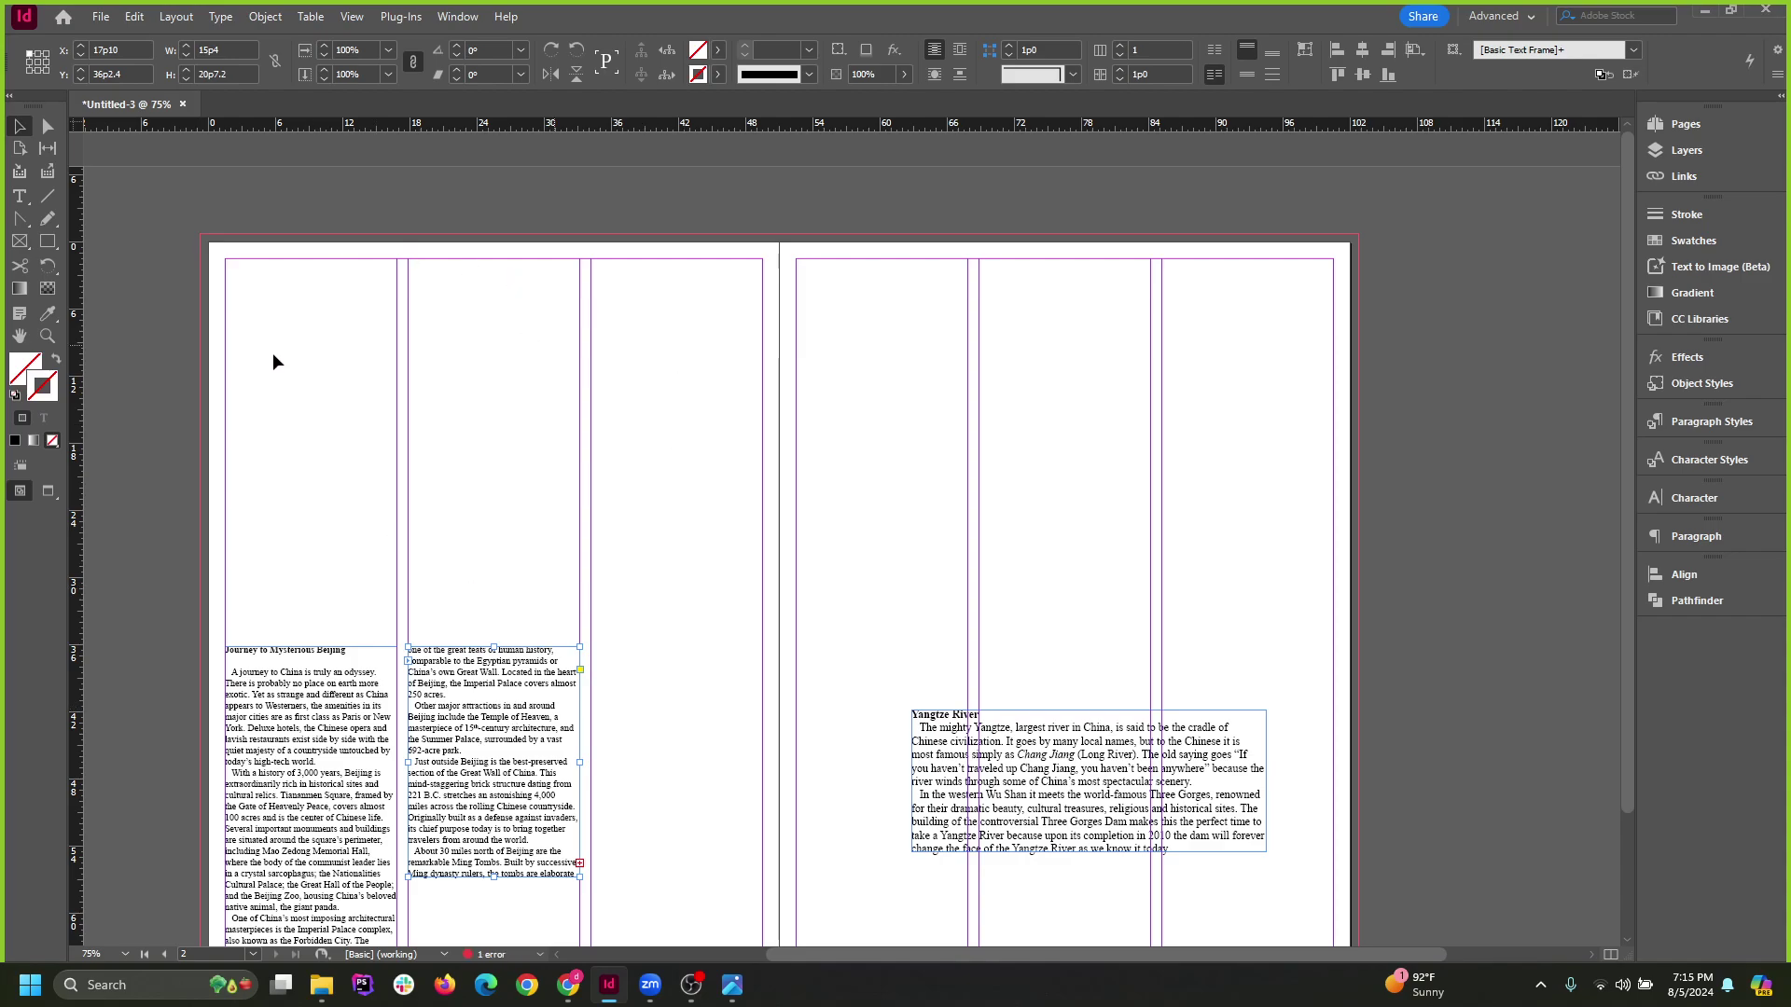
{"action": "scroll", "coordinate": [511, 490], "scroll_direction": "down", "scroll_amount": 3}
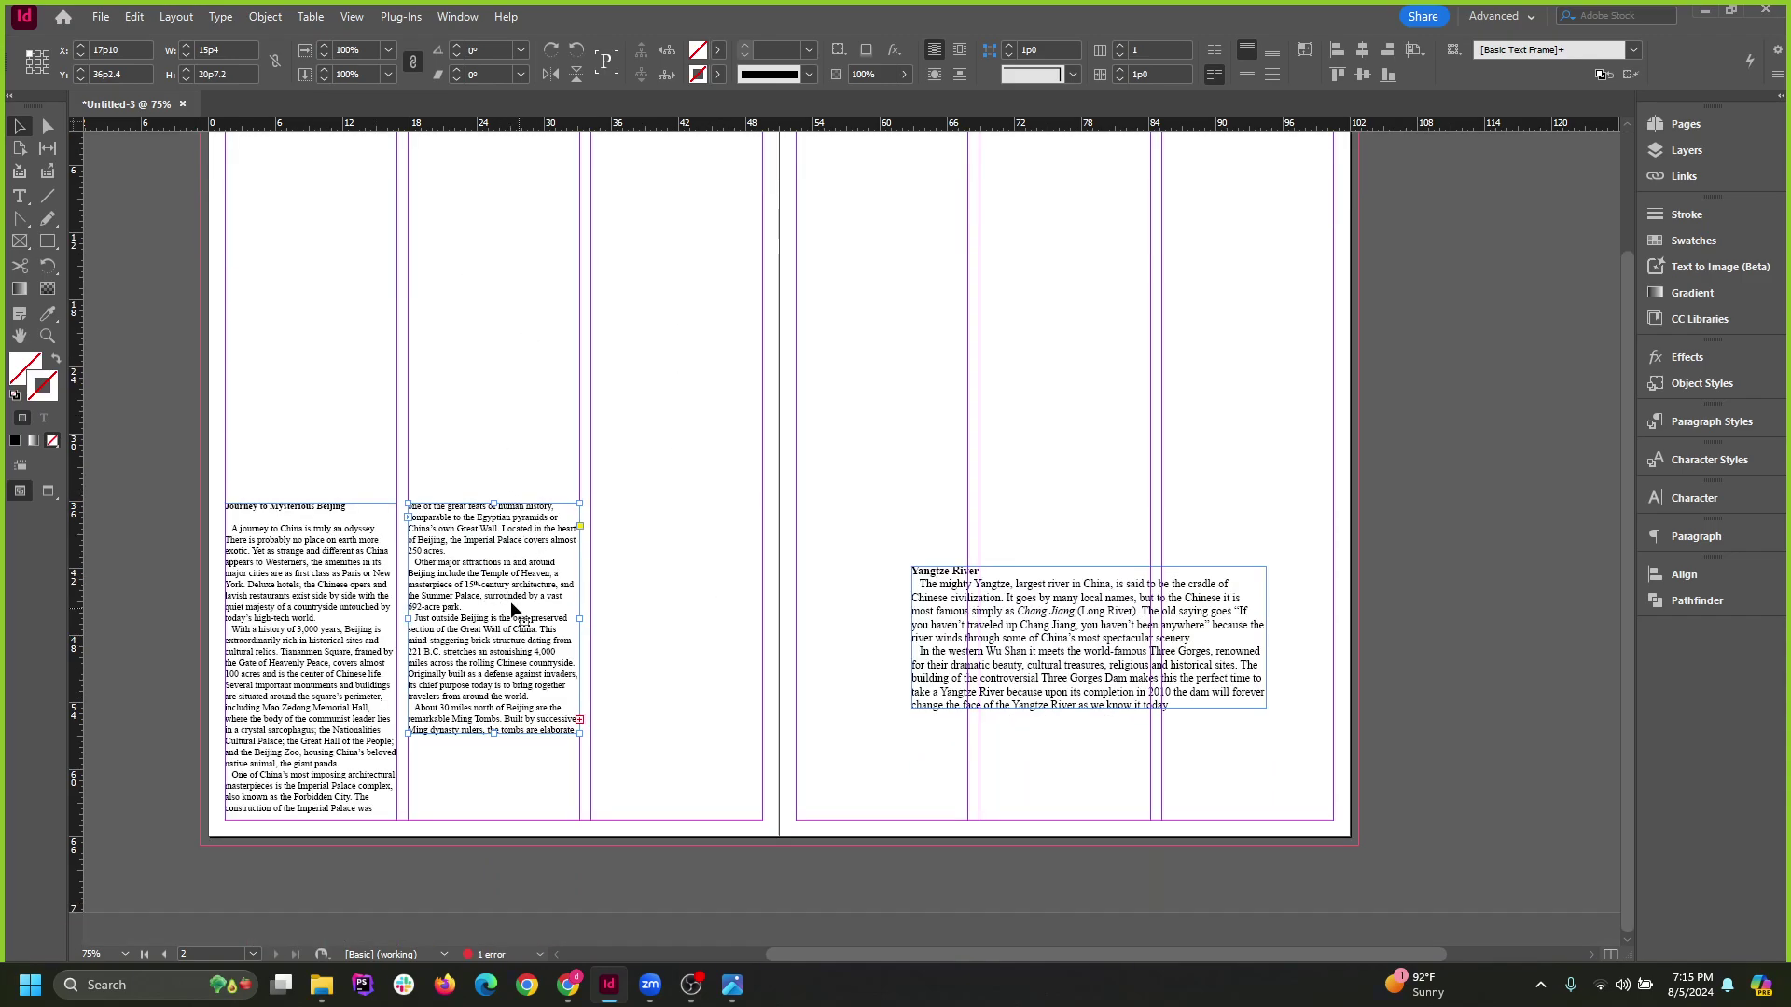
{"action": "left_click_drag", "start_coordinate": [493, 734], "coordinate": [493, 820]}
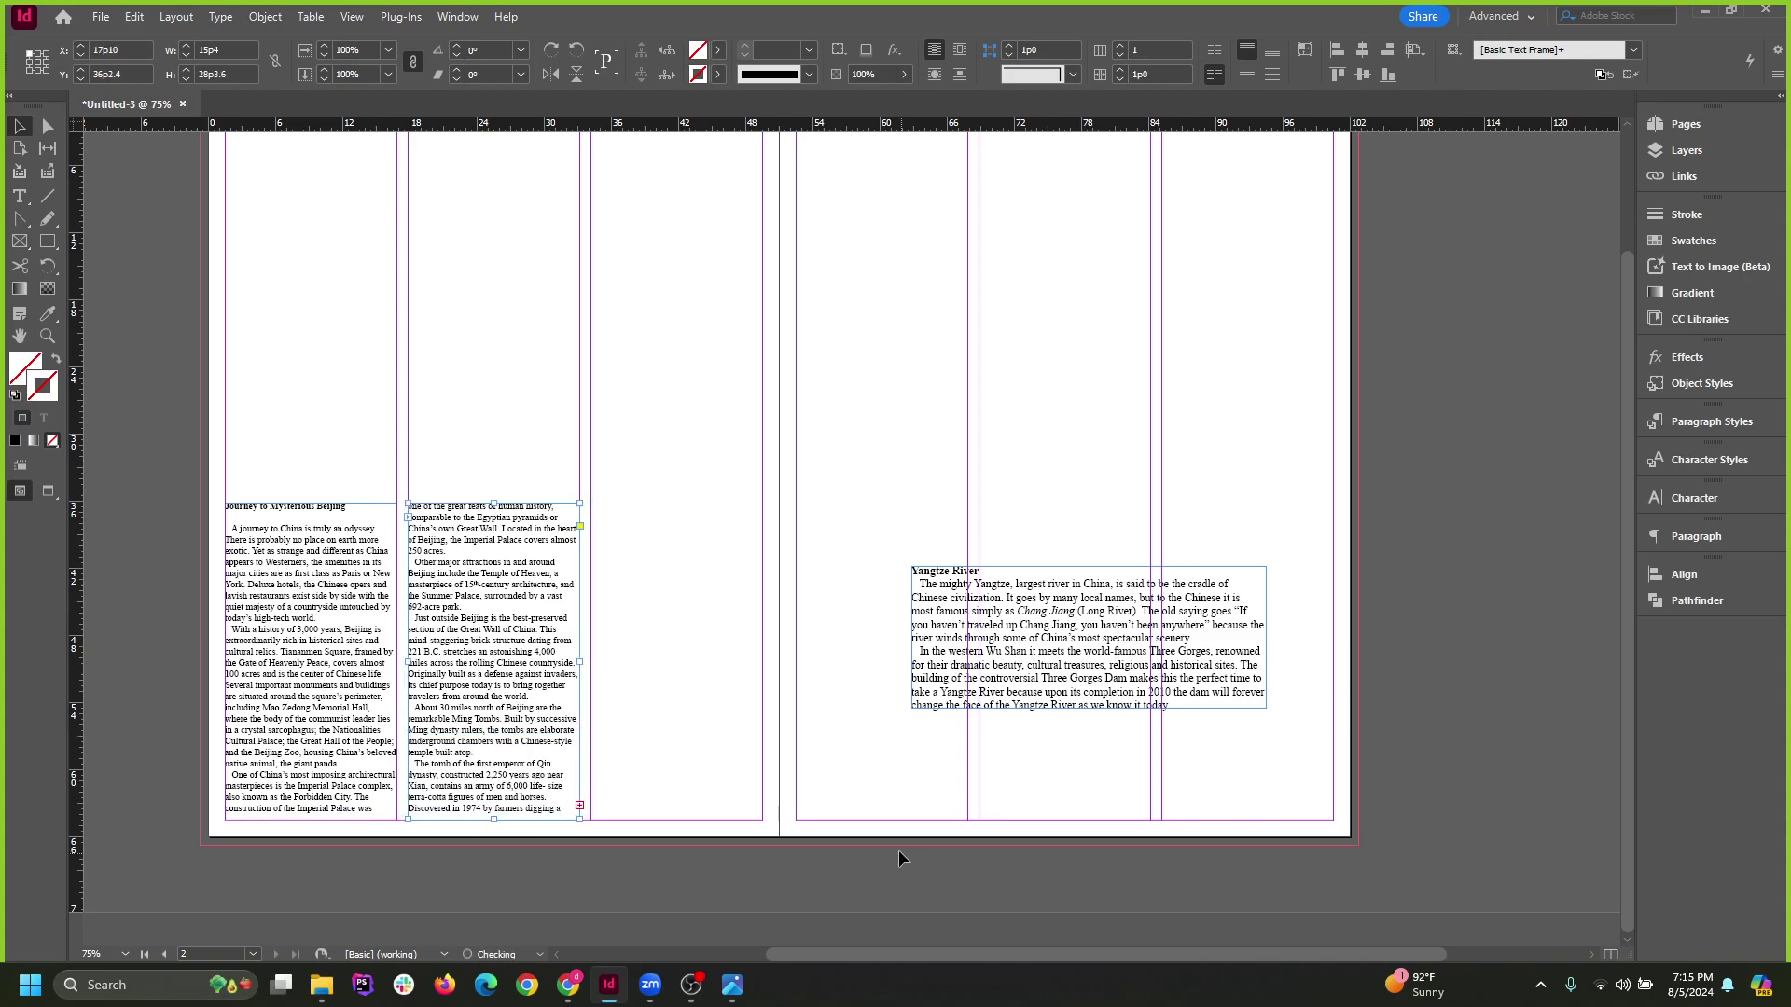
Thread the remaining Beijing text into a third-column frame about 15p4 by 16p10.8 and align its top with the other two.
{"action": "left_click", "coordinate": [579, 806]}
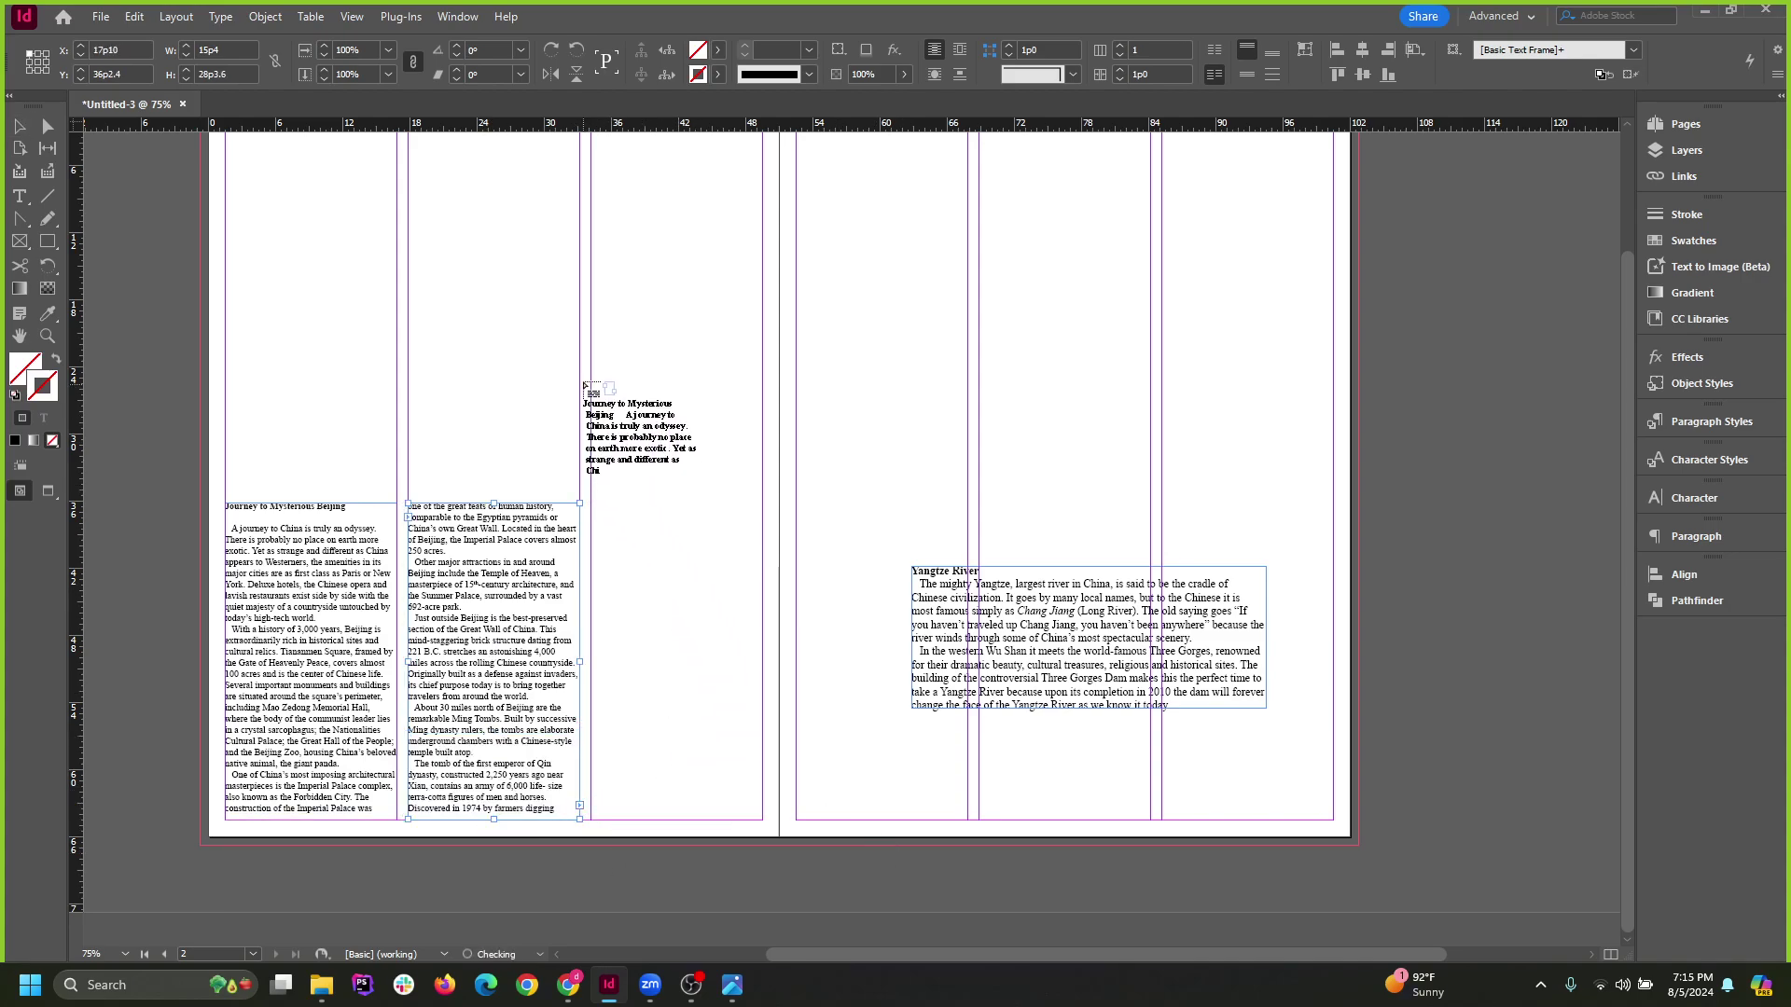
{"action": "left_click_drag", "start_coordinate": [591, 379], "coordinate": [763, 566]}
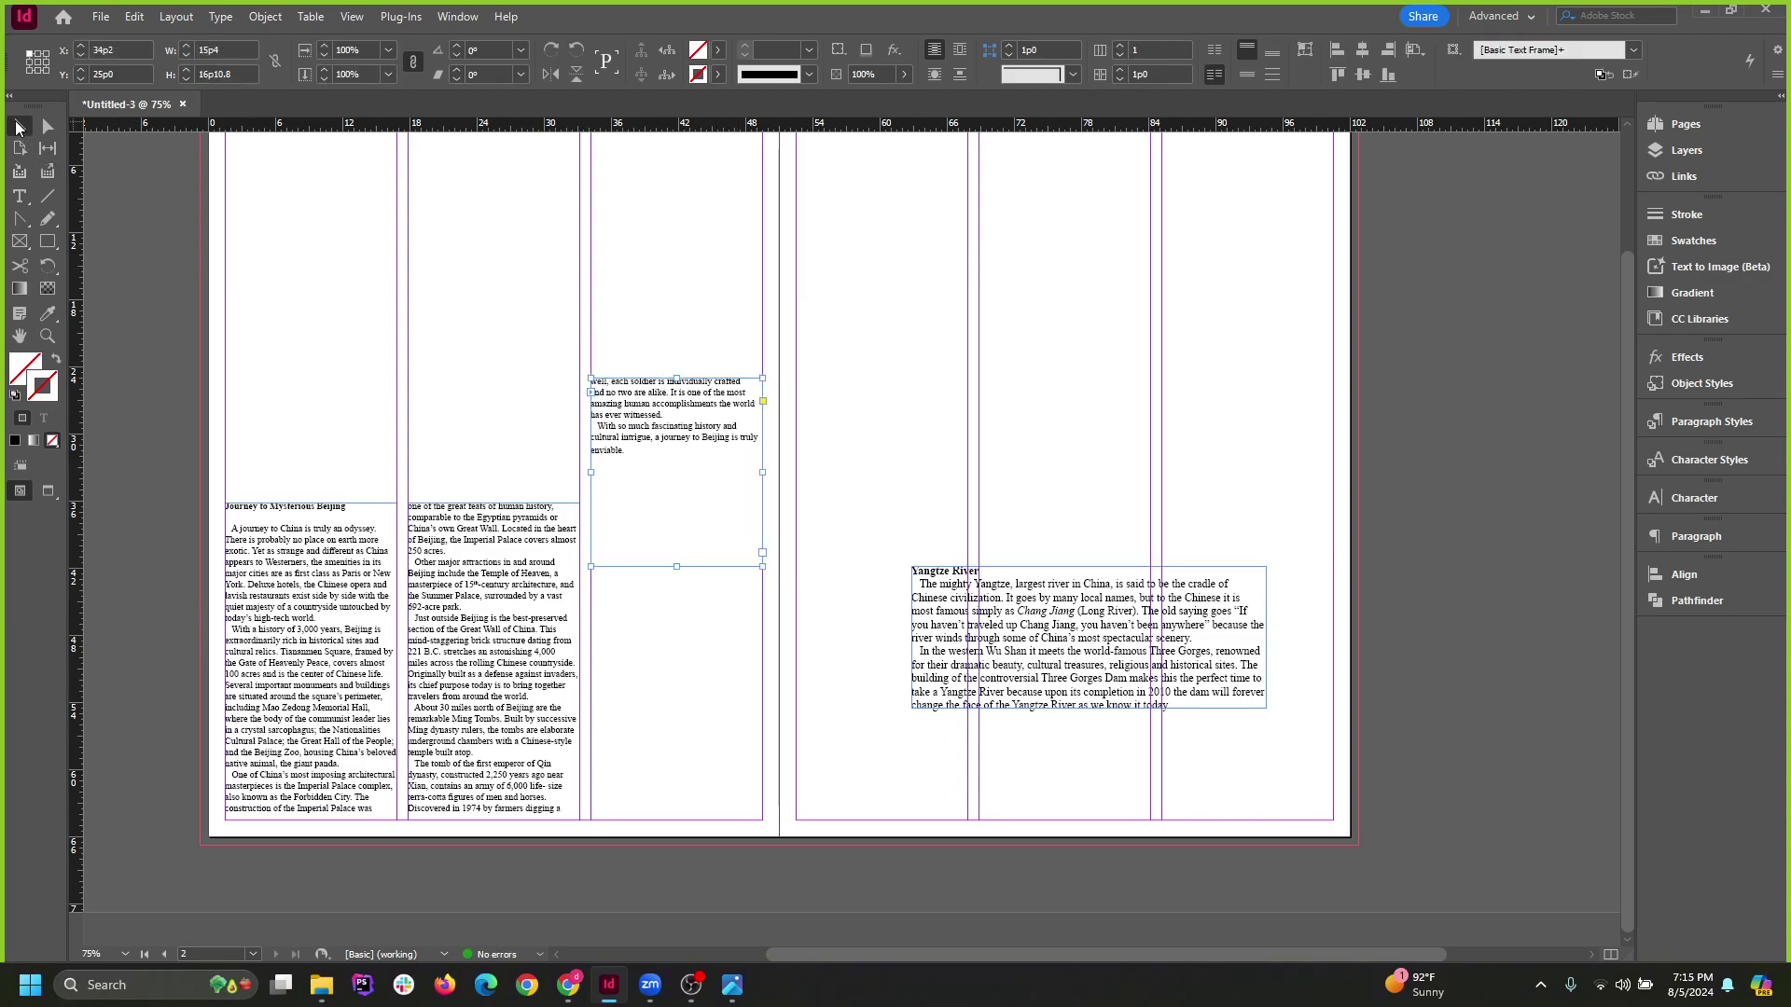
{"action": "left_click_drag", "start_coordinate": [693, 453], "coordinate": [698, 578]}
{"action": "left_click", "coordinate": [663, 416]}
Lower the top edges of the first two Beijing frames to about Y 40p0 and move the third-column frame down to match.
{"action": "left_click", "coordinate": [330, 556]}
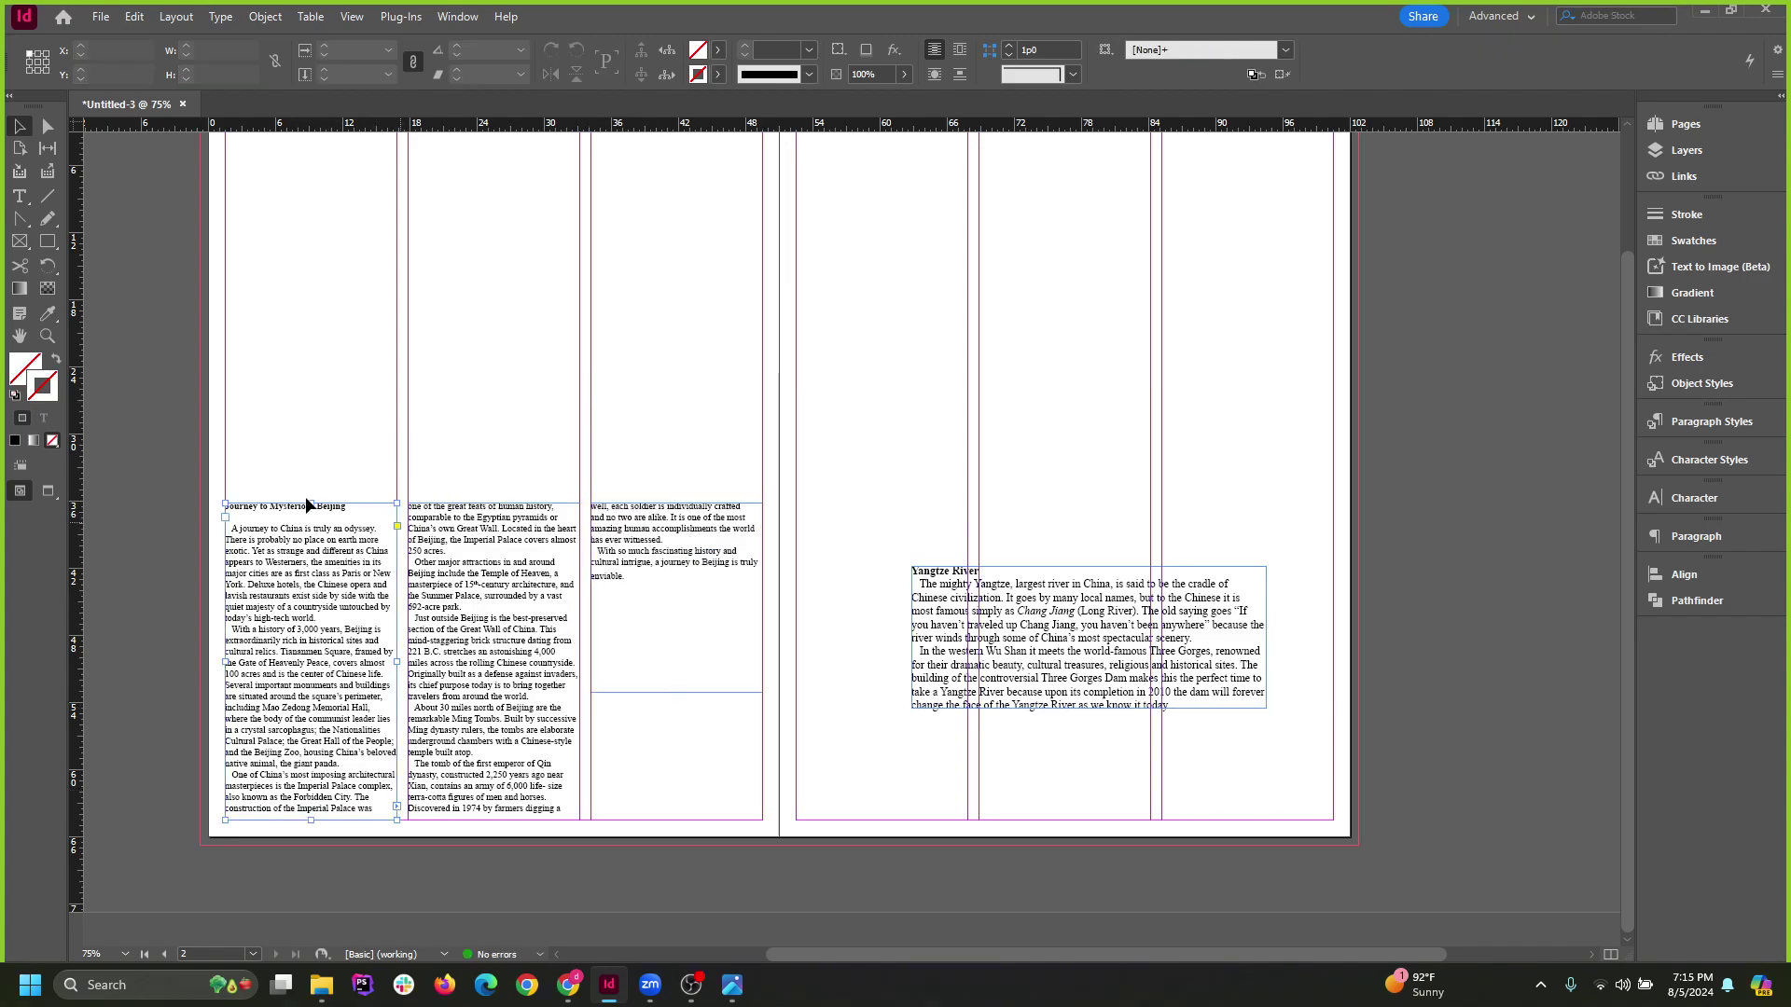
{"action": "left_click_drag", "start_coordinate": [297, 402], "coordinate": [402, 546]}
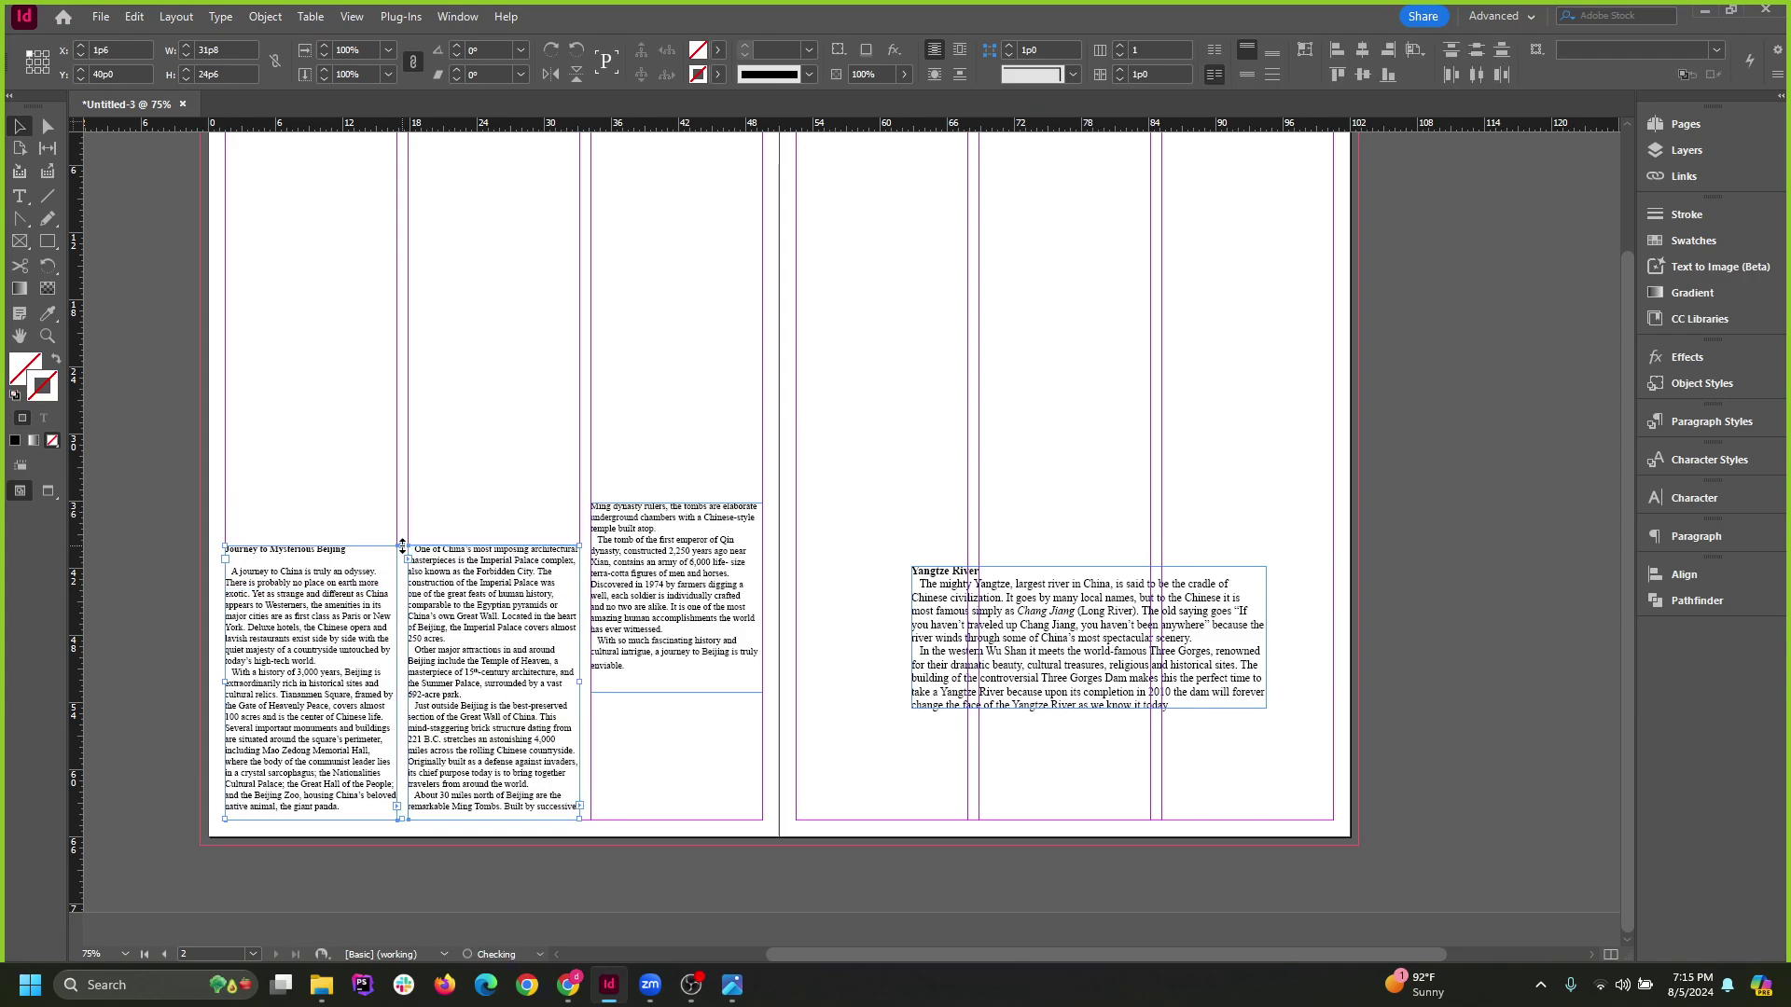
{"action": "left_click", "coordinate": [623, 590]}
{"action": "left_click_drag", "start_coordinate": [669, 571], "coordinate": [672, 614]}
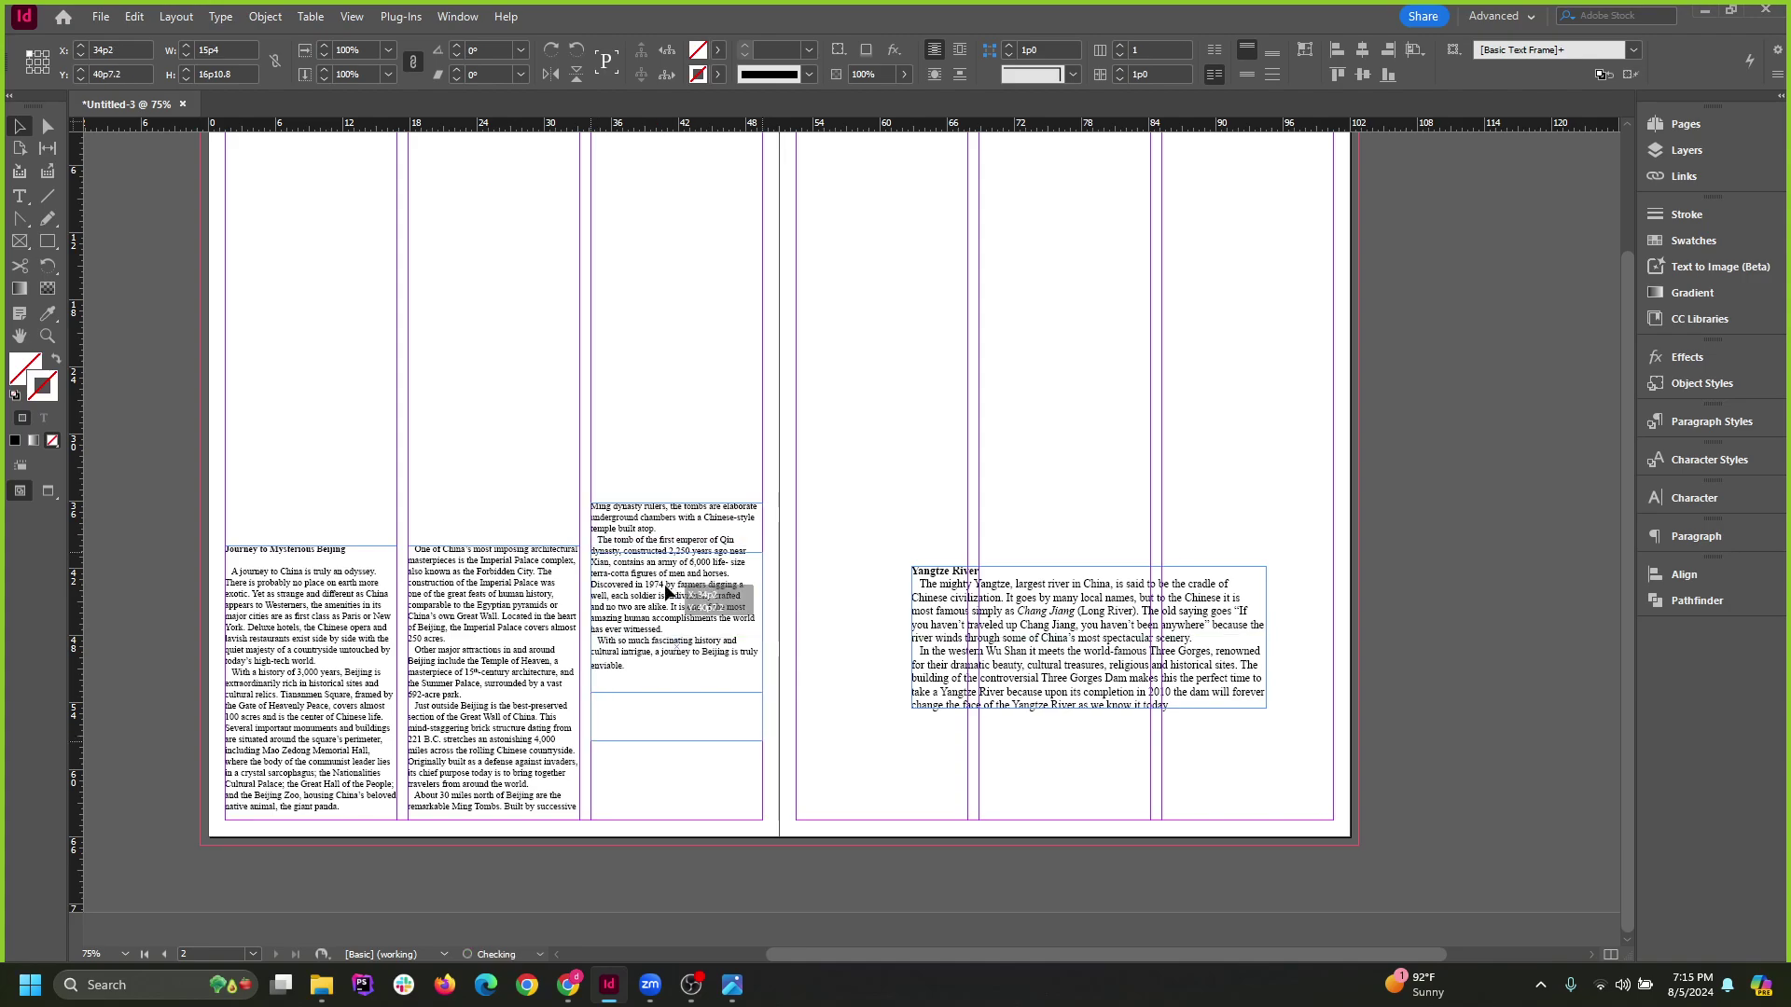
{"action": "left_click", "coordinate": [690, 484]}
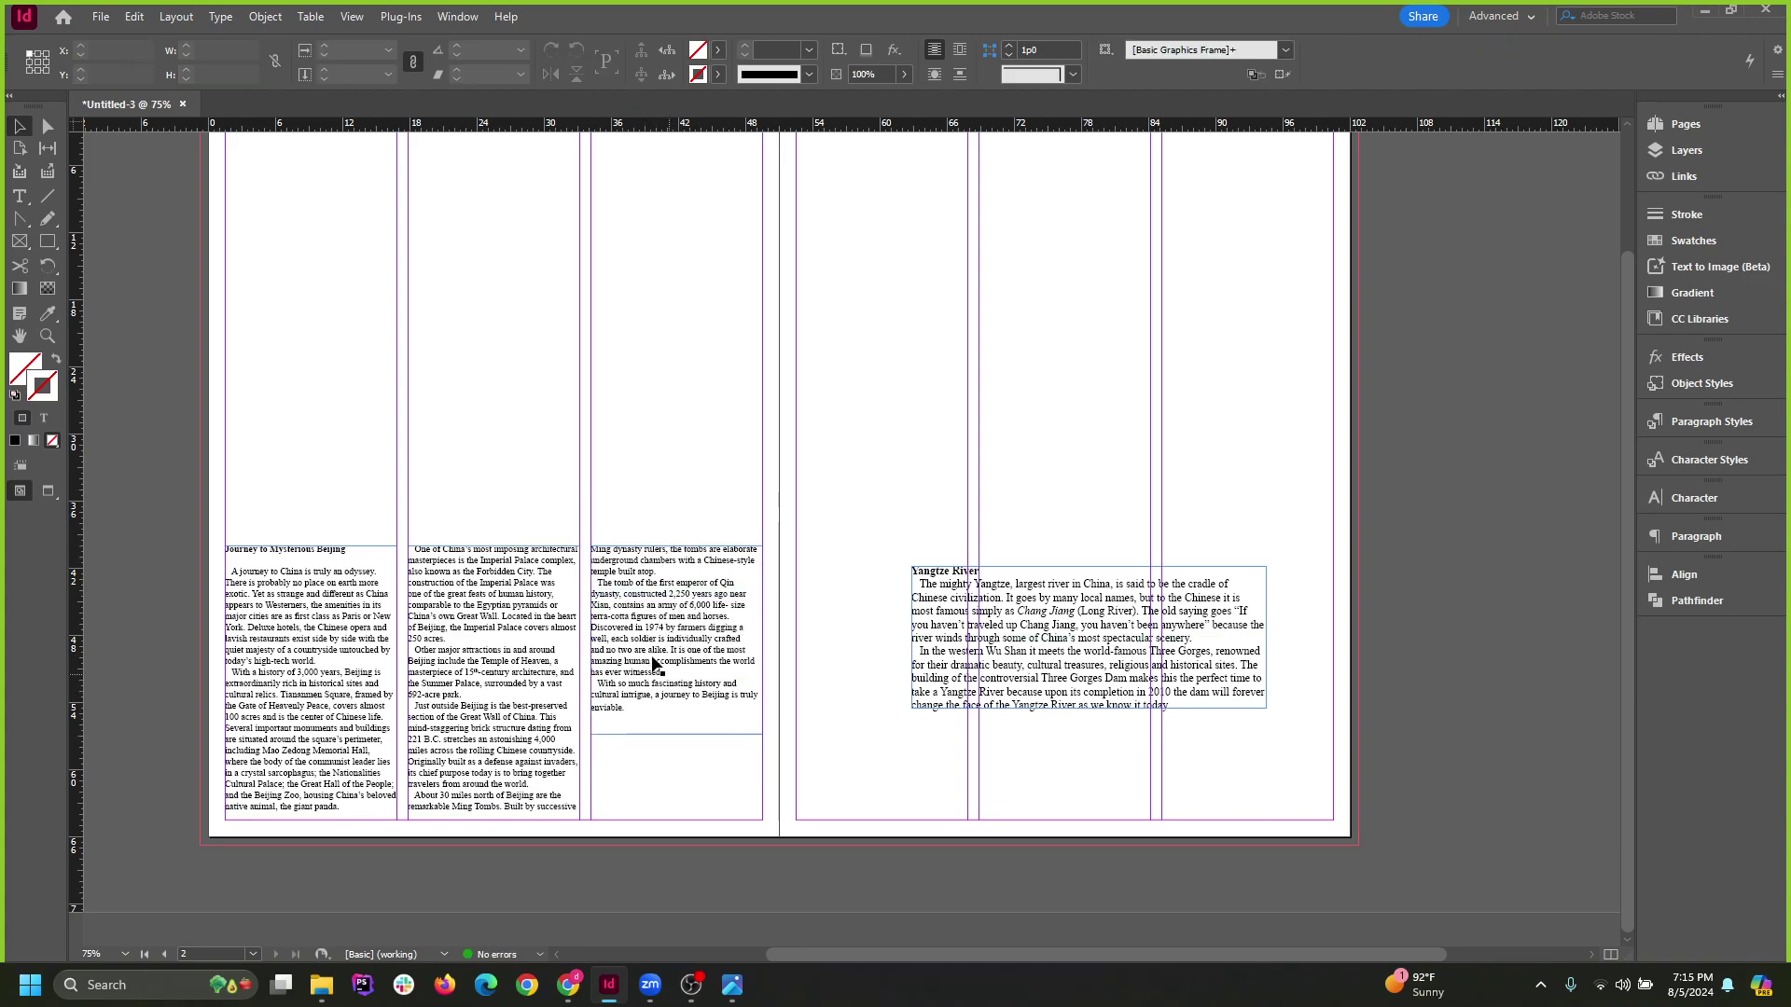
Fit the third-column Beijing frame's height to its text.
{"action": "left_click", "coordinate": [673, 733]}
{"action": "double_click", "coordinate": [675, 734]}
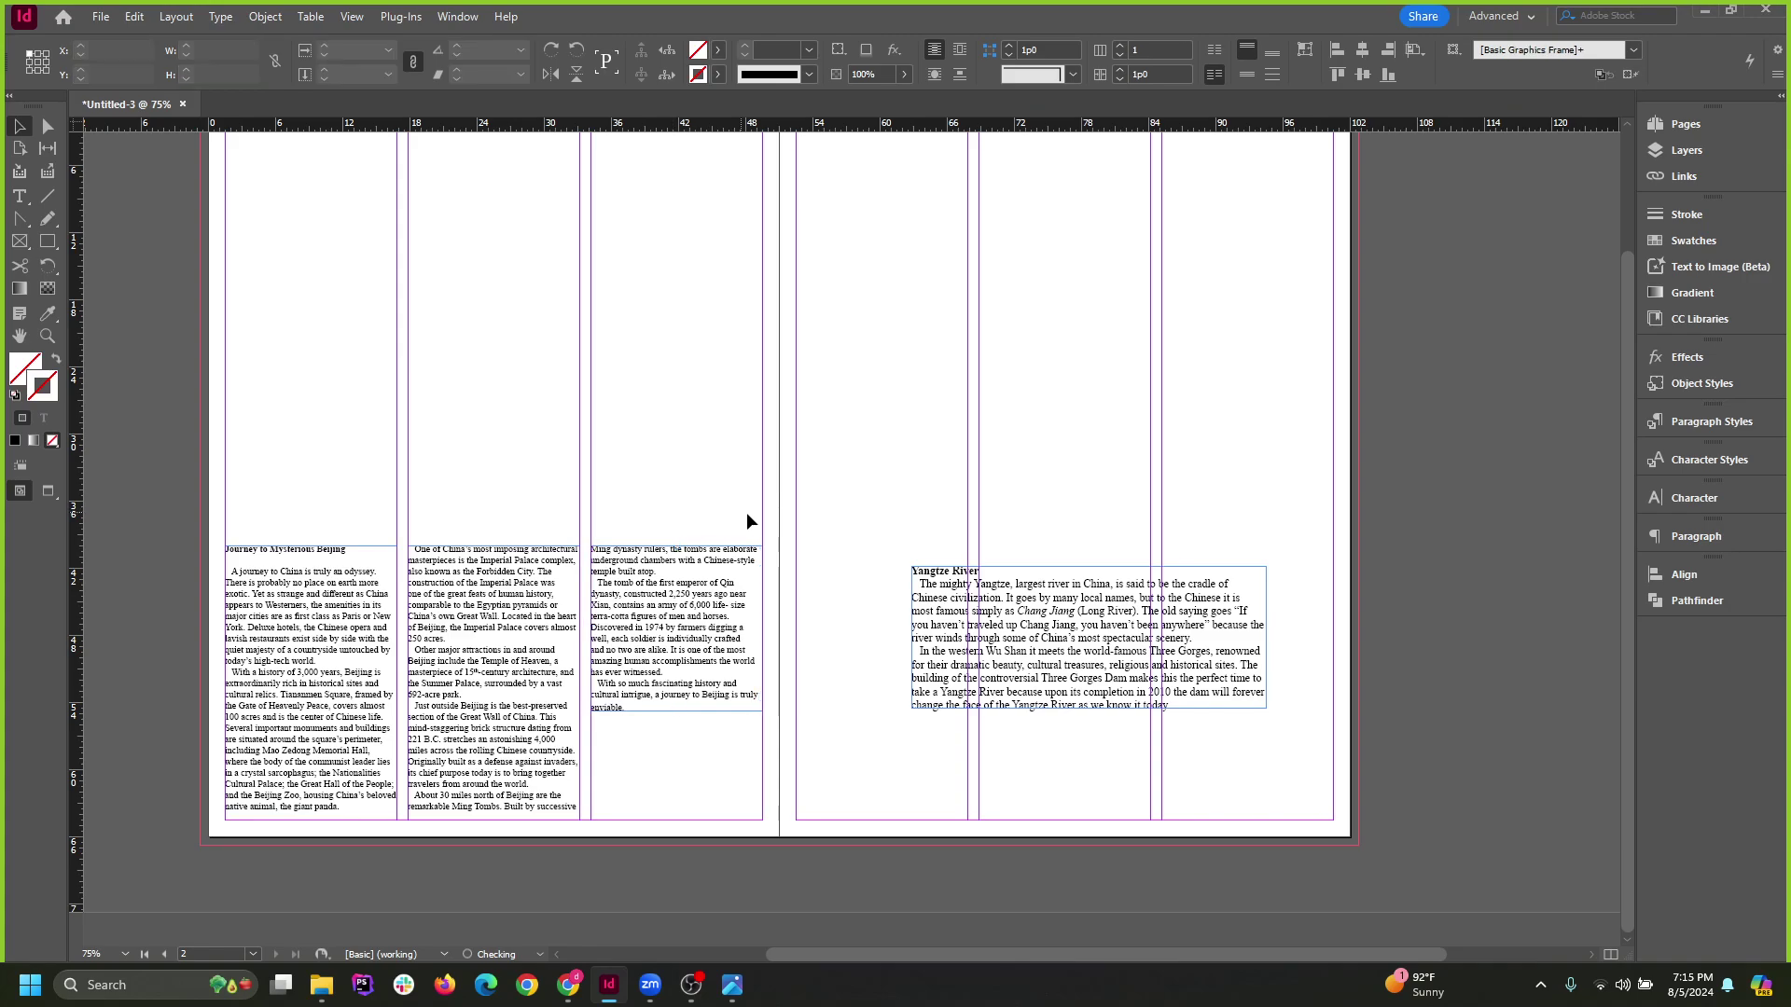
{"action": "scroll", "coordinate": [1016, 678], "scroll_direction": "down", "scroll_amount": 1}
{"action": "scroll", "coordinate": [752, 719], "scroll_direction": "up", "scroll_amount": 1}
{"action": "scroll", "coordinate": [666, 678], "scroll_direction": "down", "scroll_amount": 1}
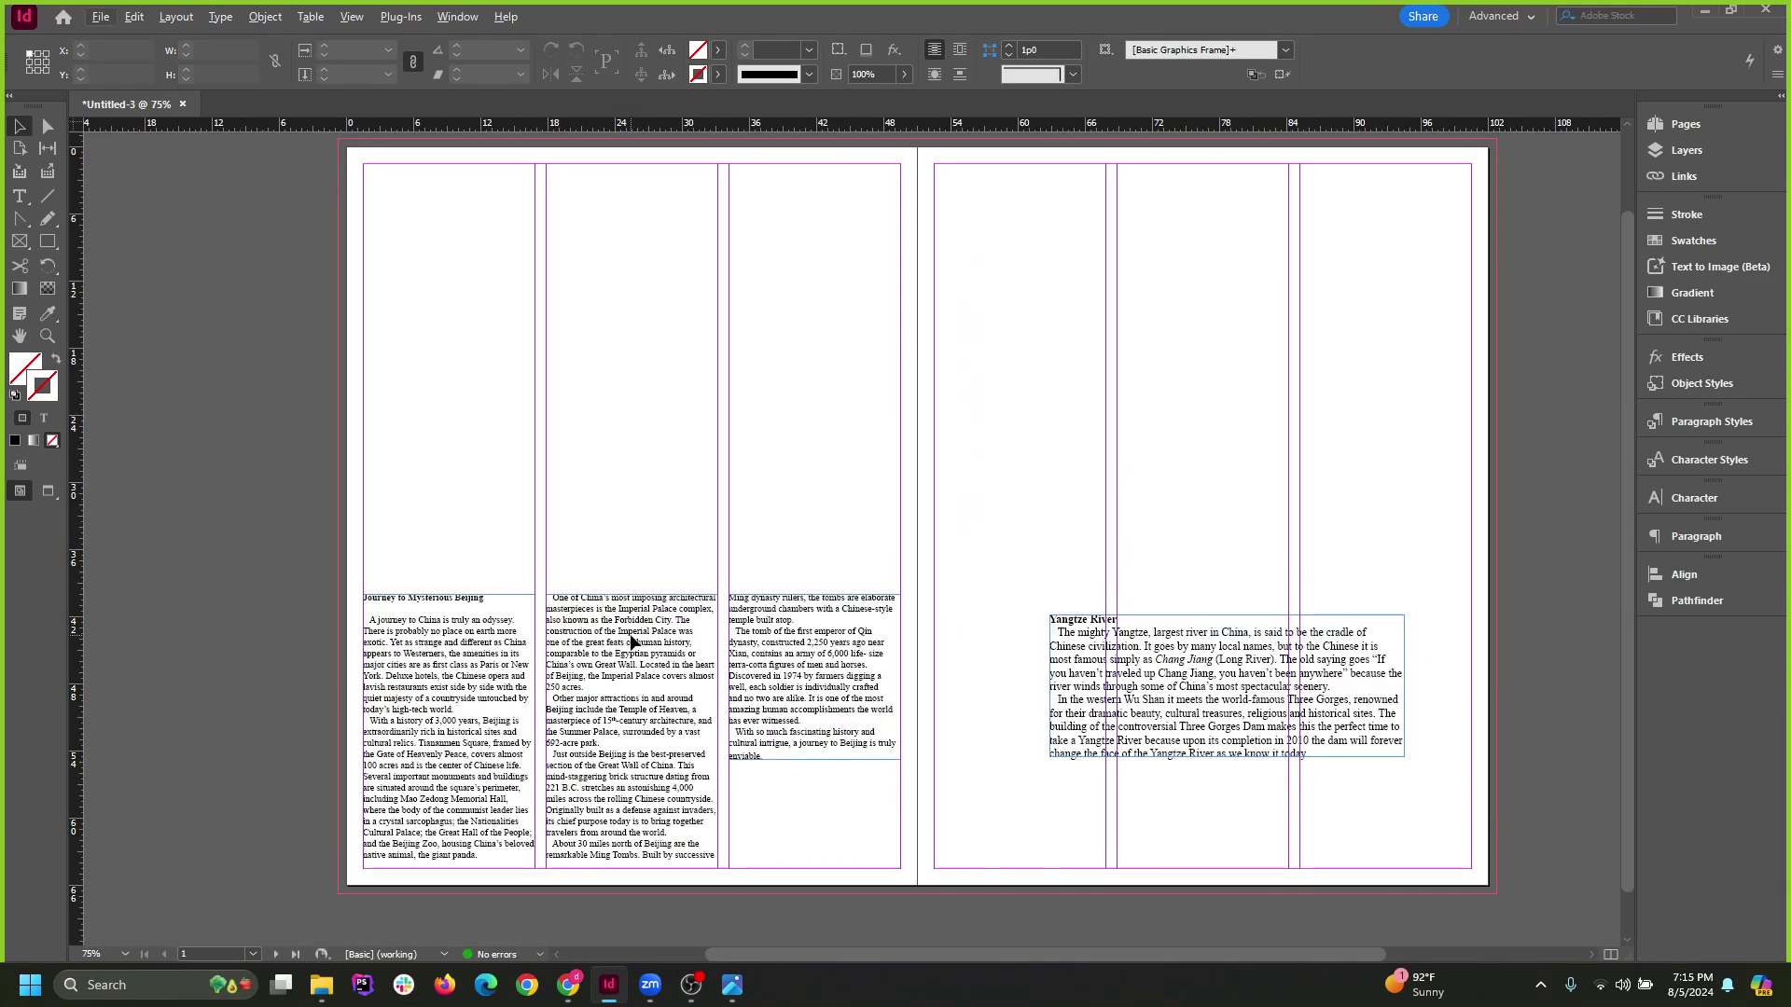
Try moving the second-column Beijing frame to the top margin of the third column.
{"action": "scroll", "coordinate": [728, 679], "scroll_direction": "down", "scroll_amount": 2}
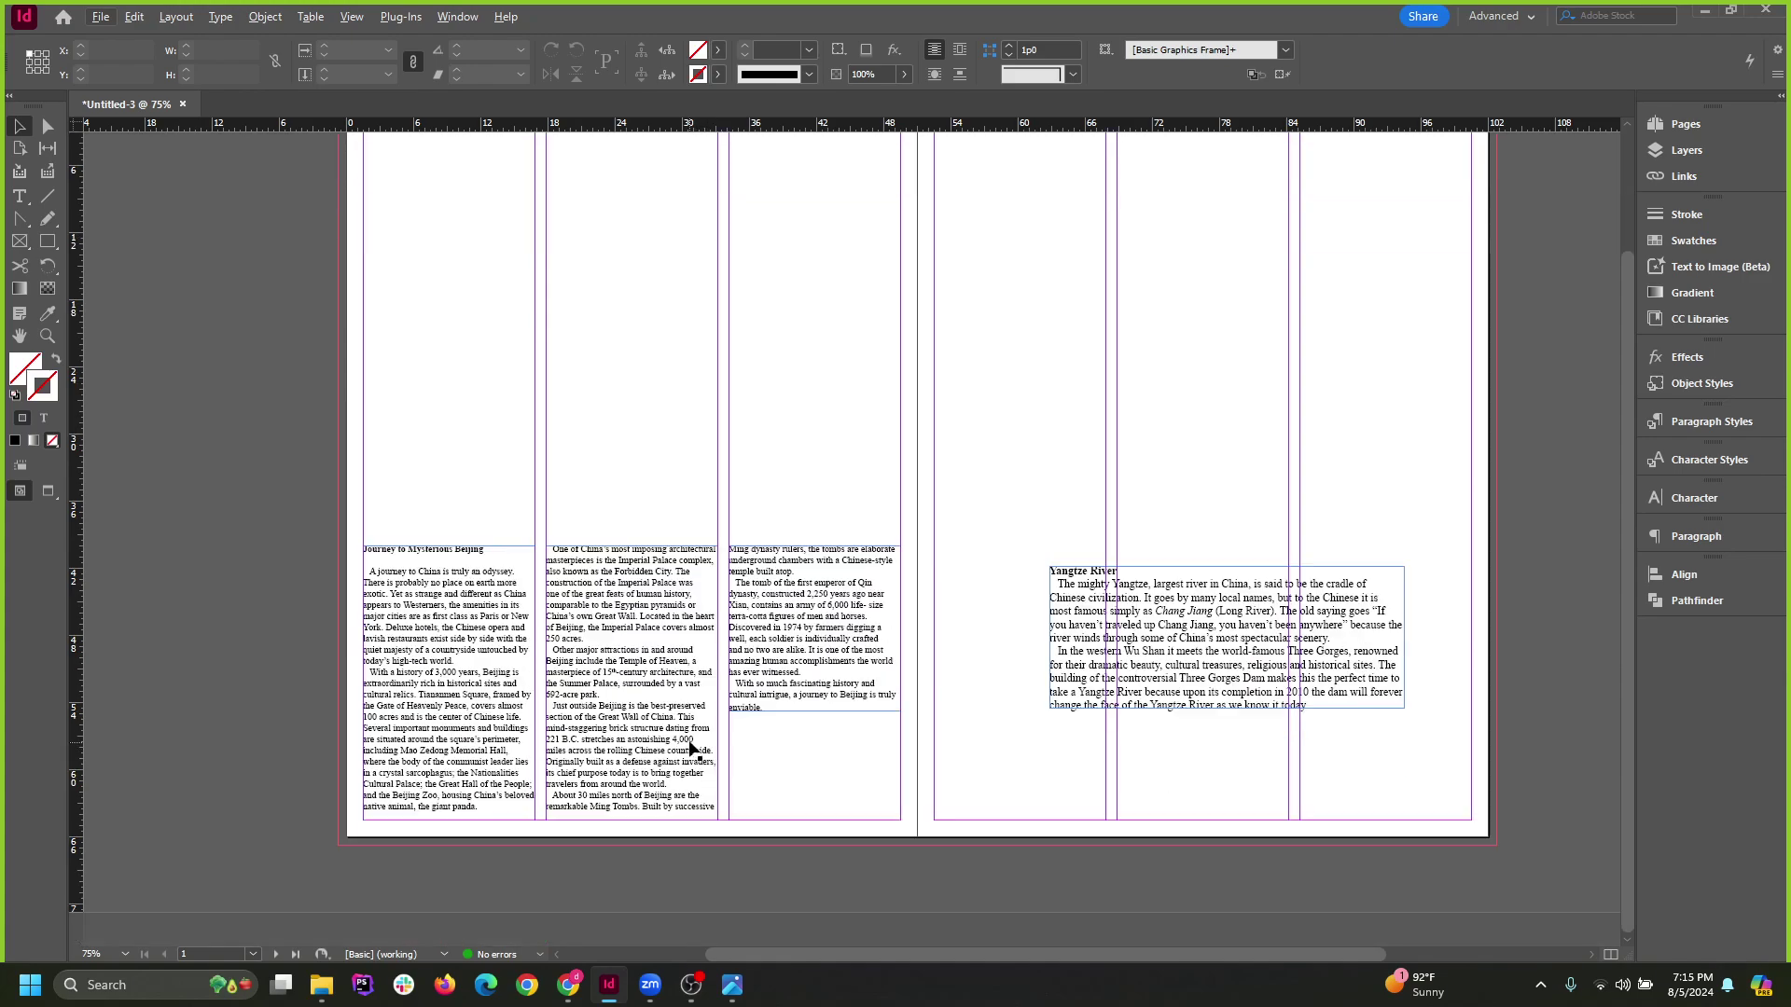
{"action": "scroll", "coordinate": [668, 703], "scroll_direction": "up", "scroll_amount": 3}
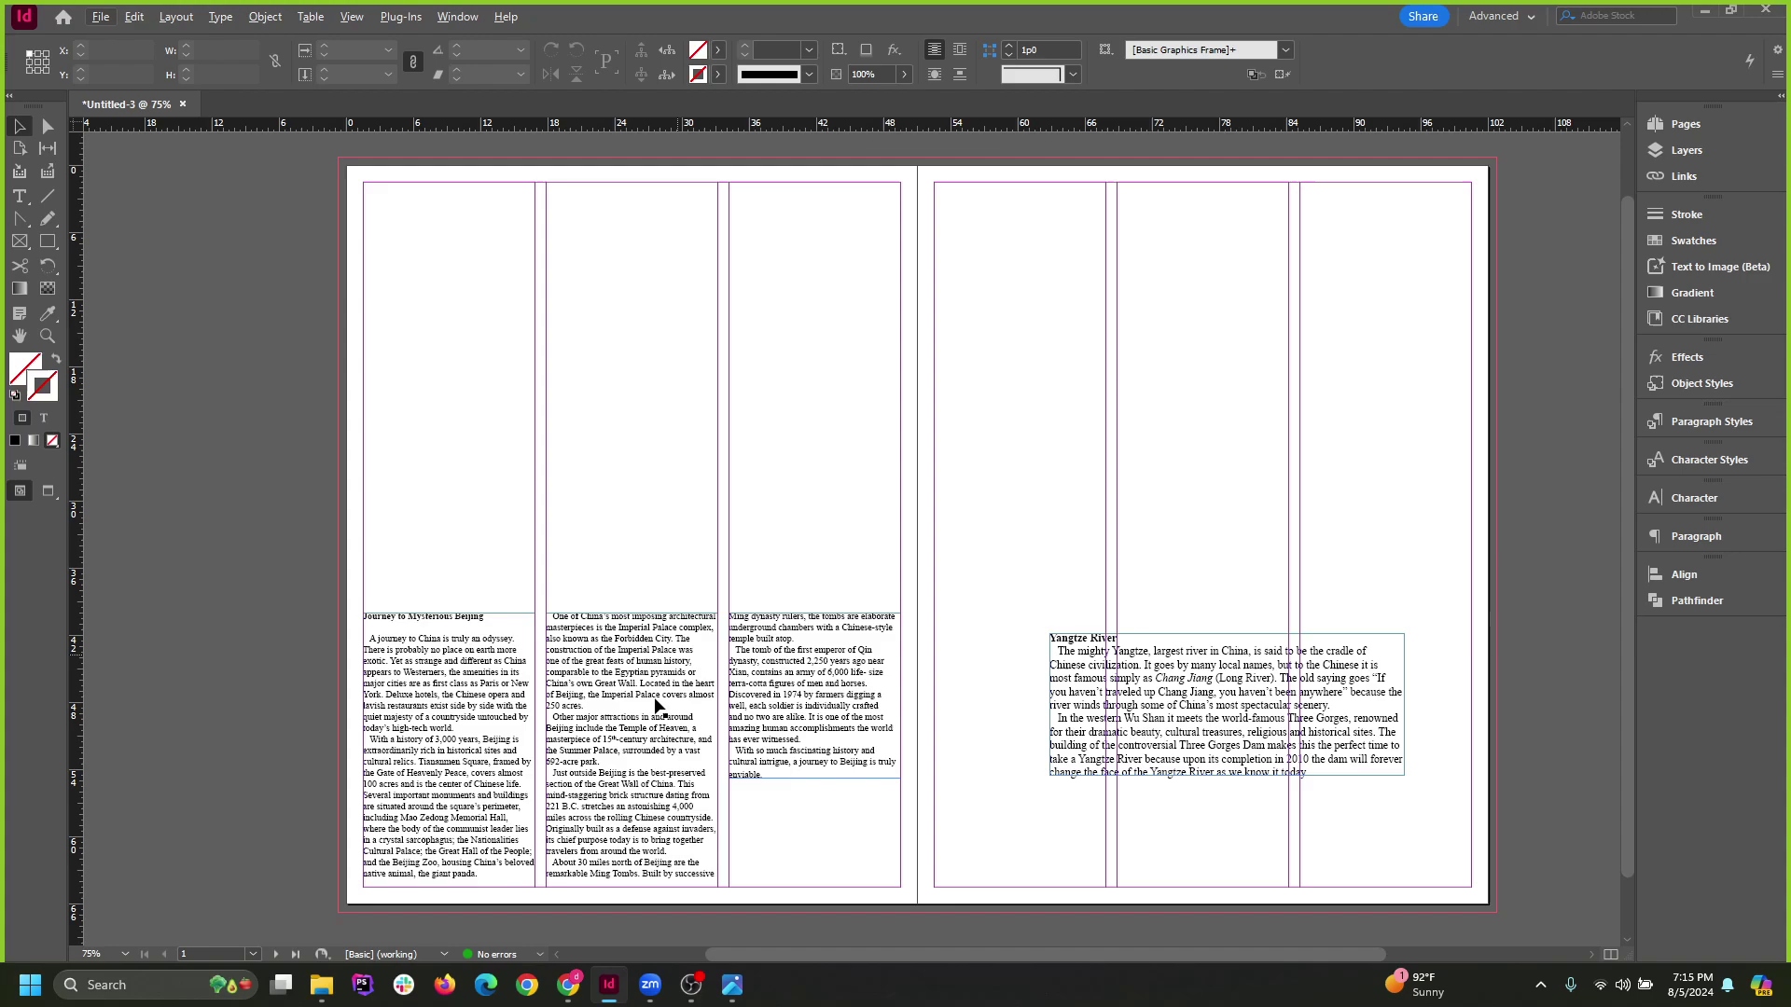
{"action": "left_click_drag", "start_coordinate": [643, 728], "coordinate": [800, 300]}
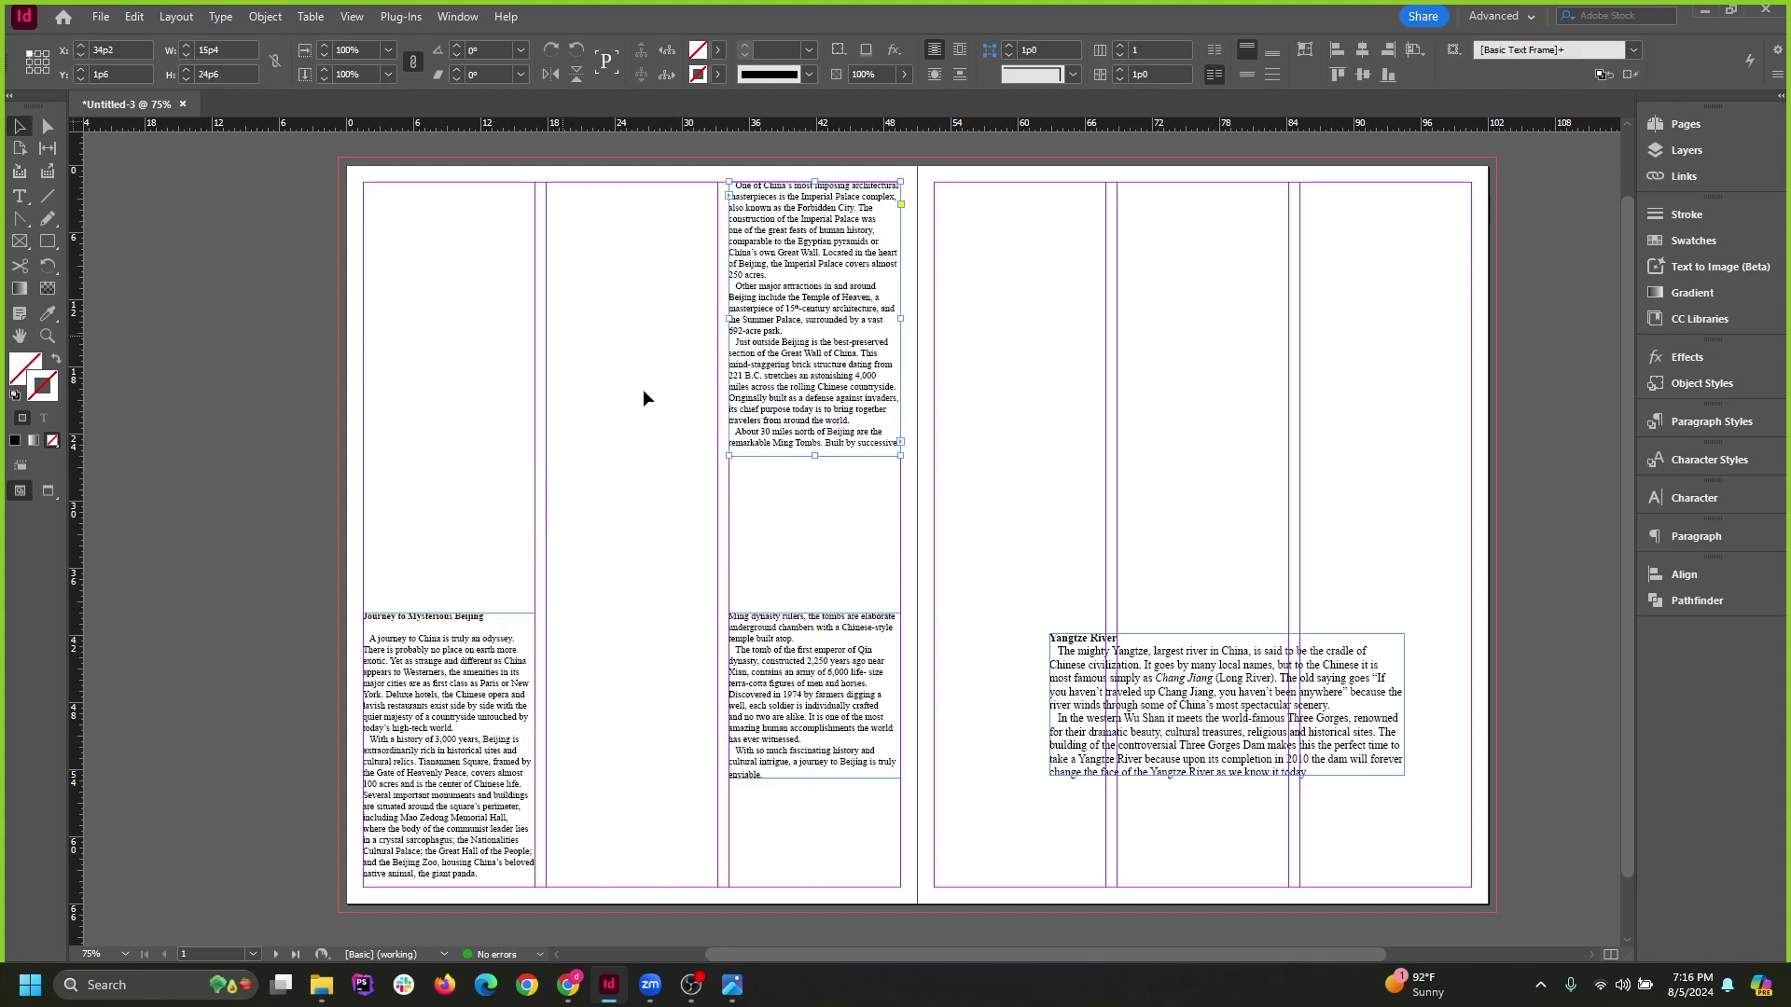
{"action": "left_click", "coordinate": [752, 556]}
{"action": "scroll", "coordinate": [932, 606], "scroll_direction": "down", "scroll_amount": 1}
{"action": "scroll", "coordinate": [729, 578], "scroll_direction": "up", "scroll_amount": 1}
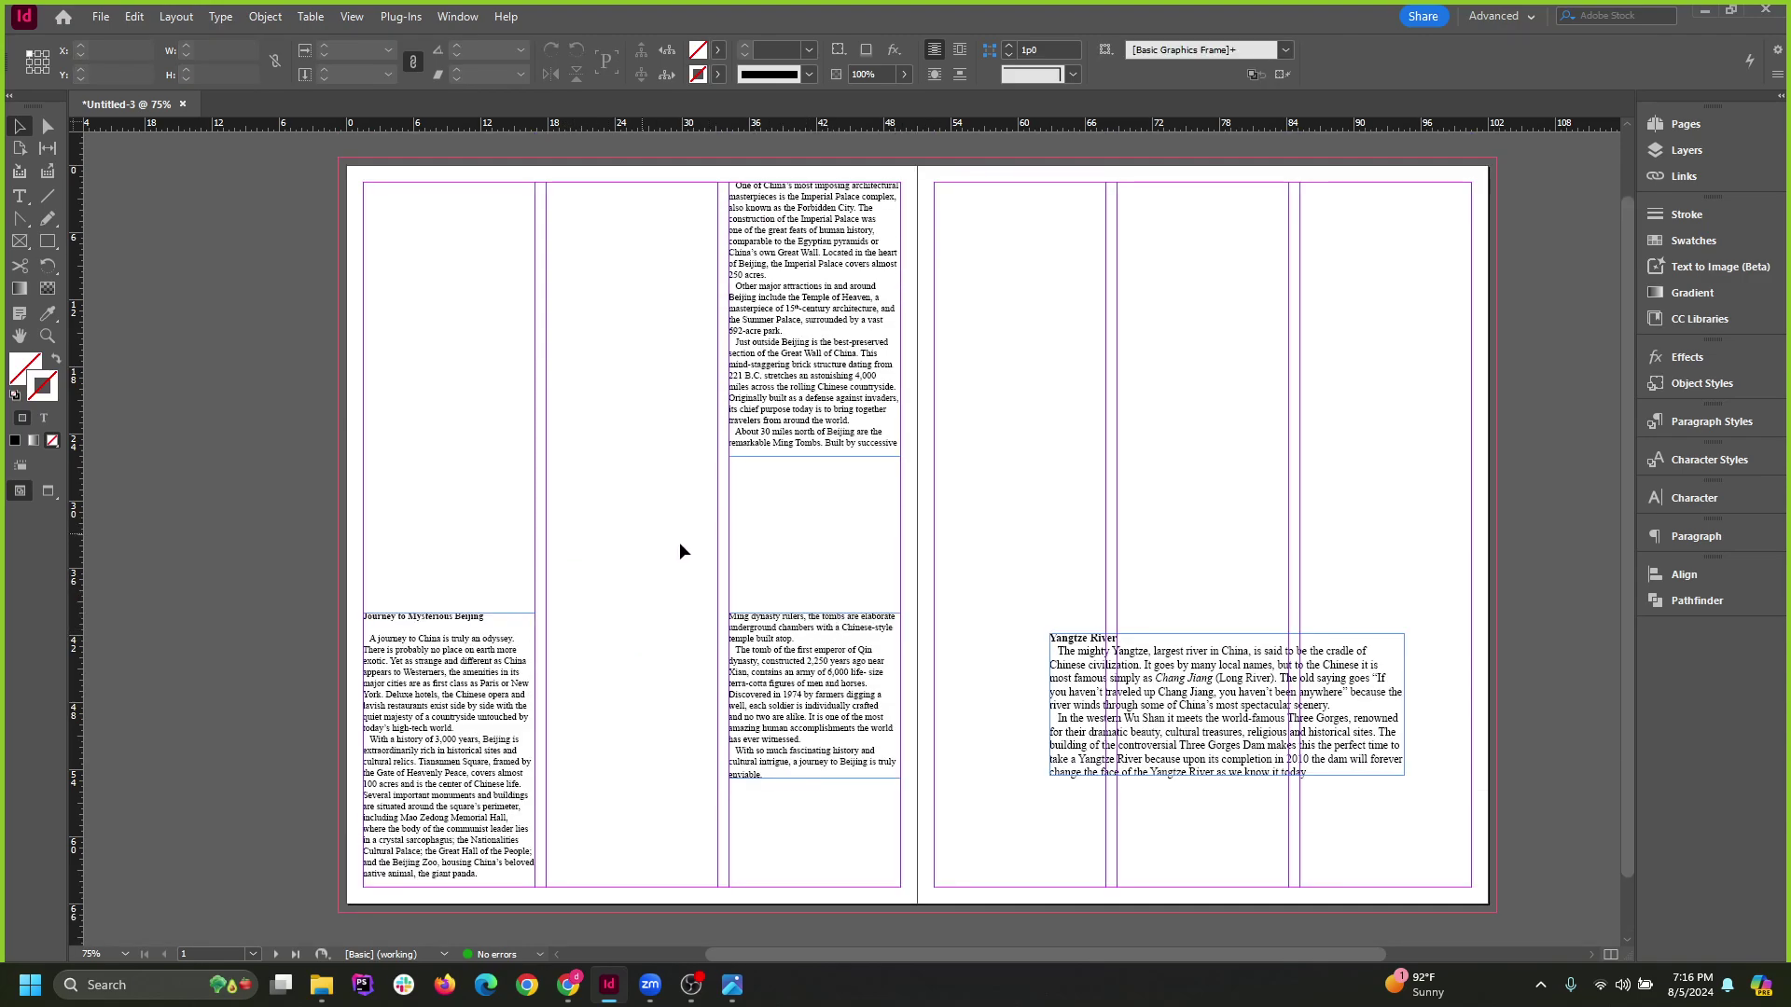
Undo the moves of the second-column Beijing frame.
{"action": "key", "text": "ctrl+z"}
{"action": "key", "text": "ctrl+z"}
{"action": "key", "text": "ctrl+z"}
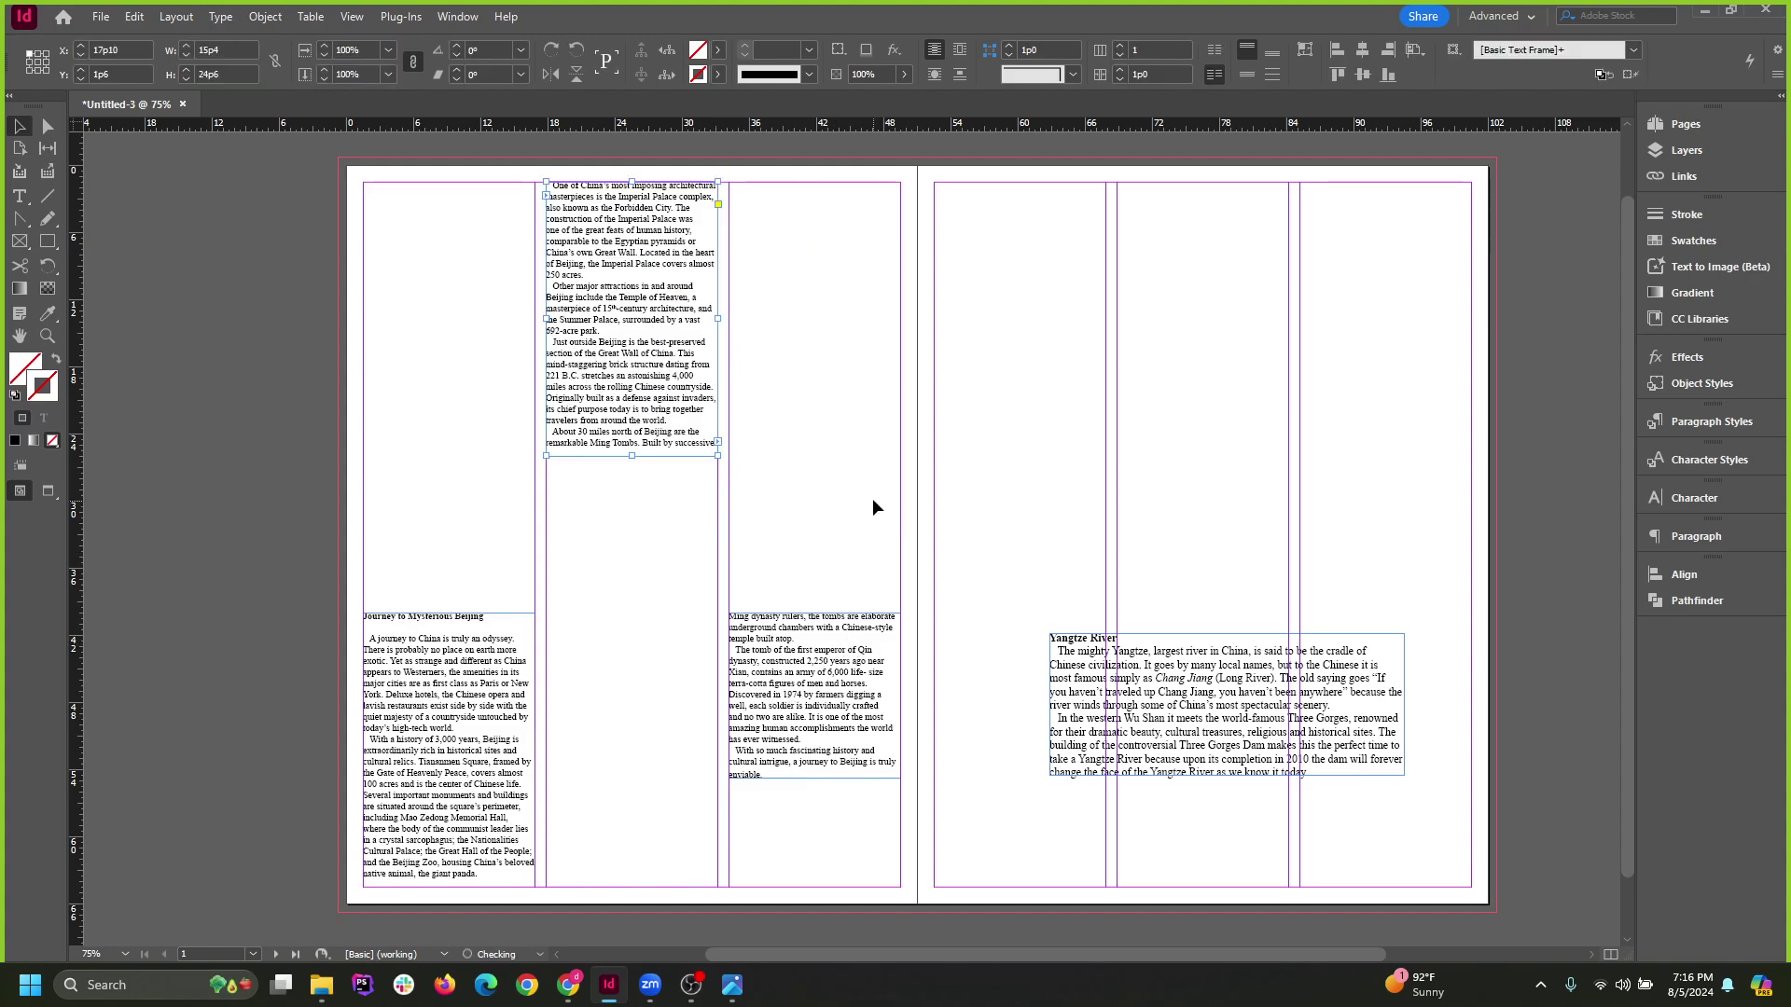
{"action": "scroll", "coordinate": [772, 592], "scroll_direction": "down", "scroll_amount": 1}
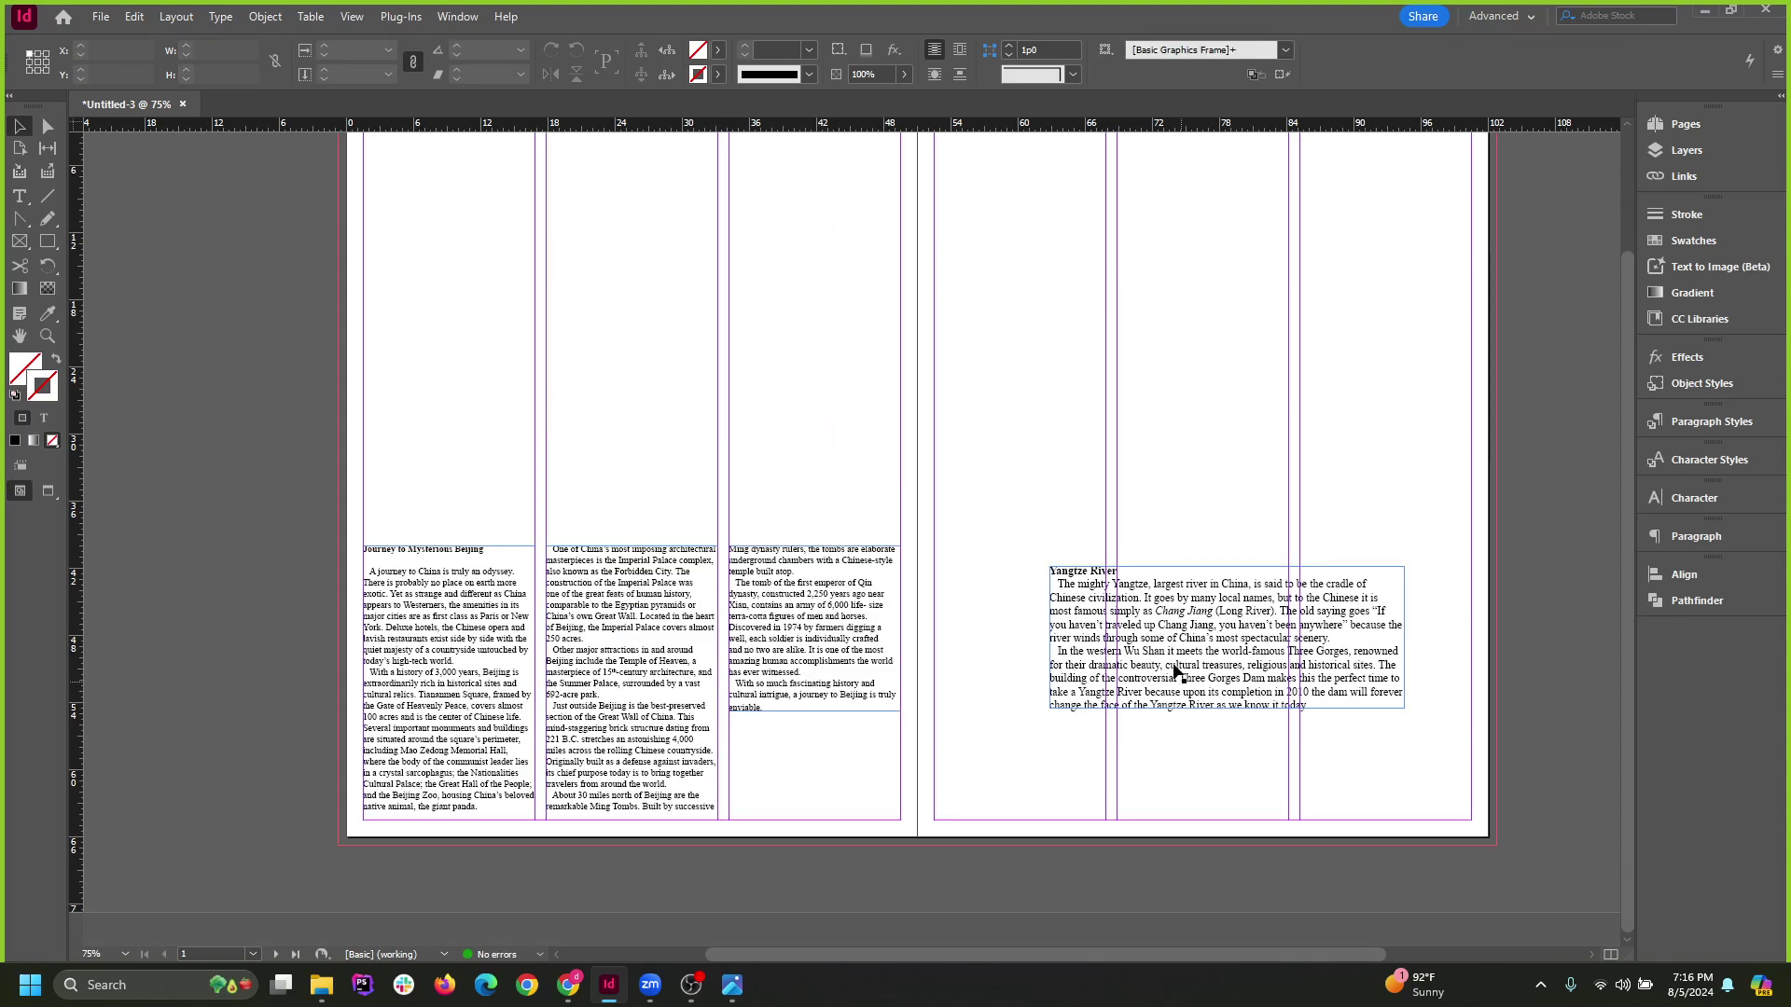
{"action": "scroll", "coordinate": [821, 592], "scroll_direction": "up", "scroll_amount": 1}
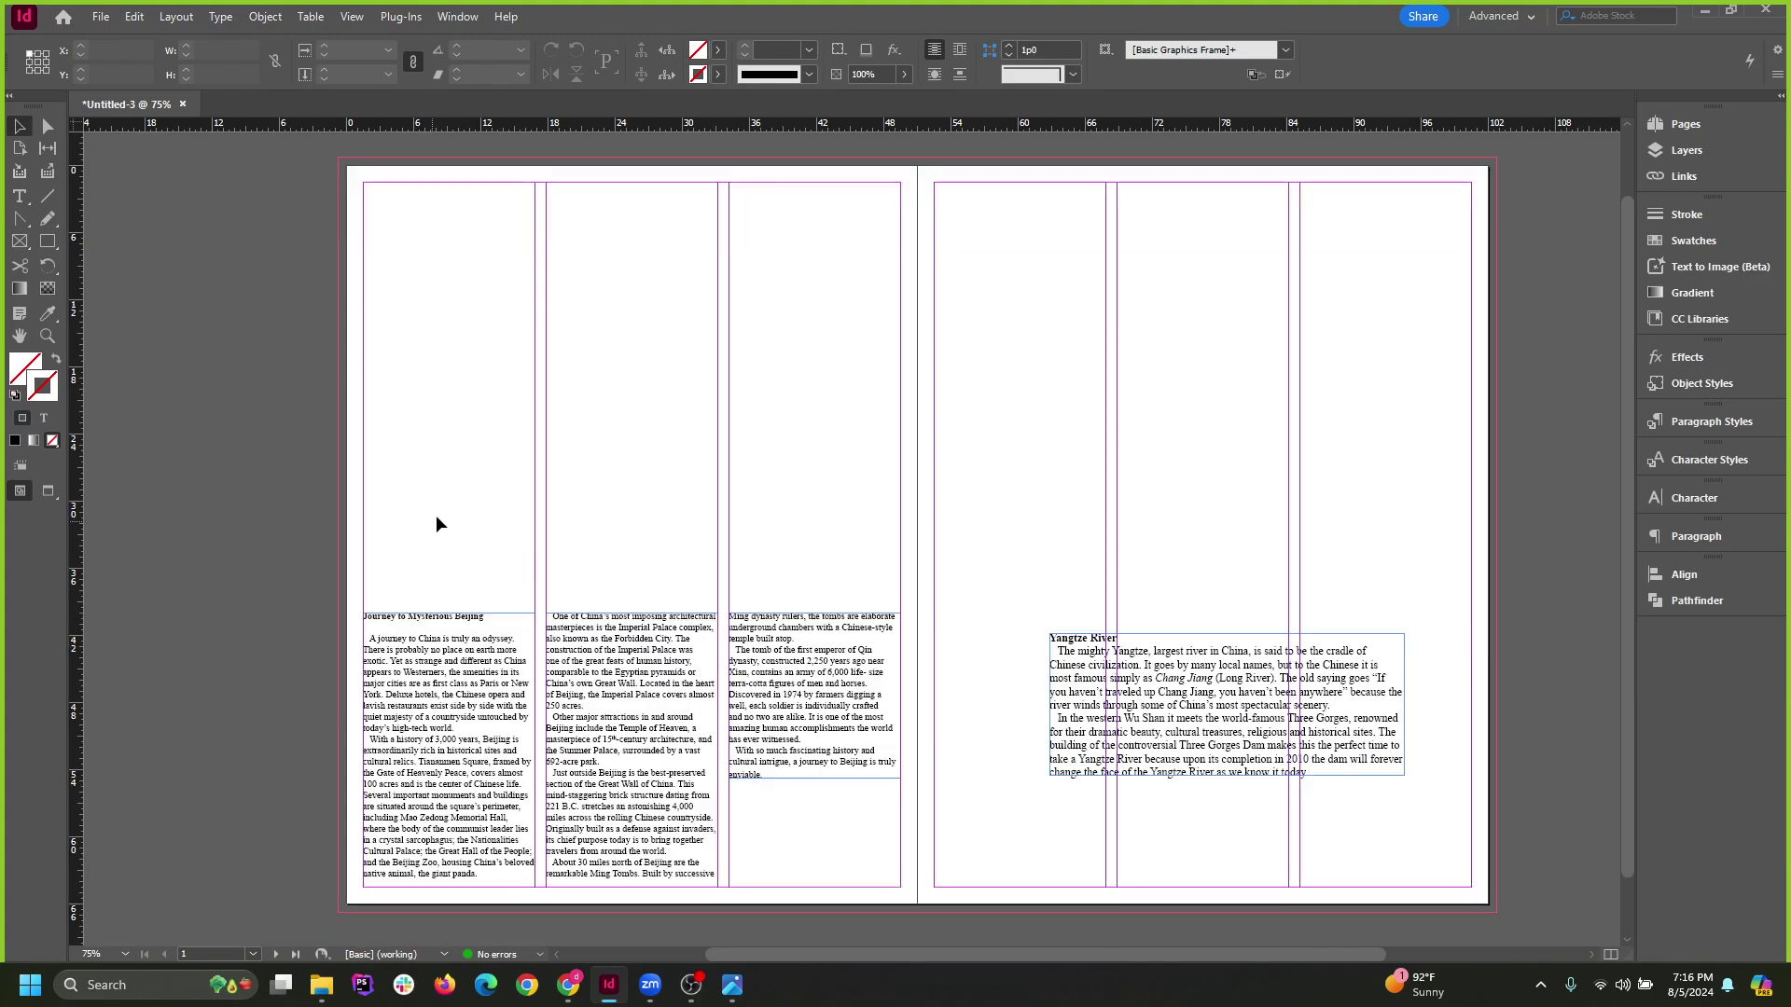
Move the three Beijing frames up together so their tops sit at about Y 24p7.2.
{"action": "left_click_drag", "start_coordinate": [818, 732], "coordinate": [822, 557]}
{"action": "left_click", "coordinate": [815, 375]}
{"action": "left_click", "coordinate": [830, 546]}
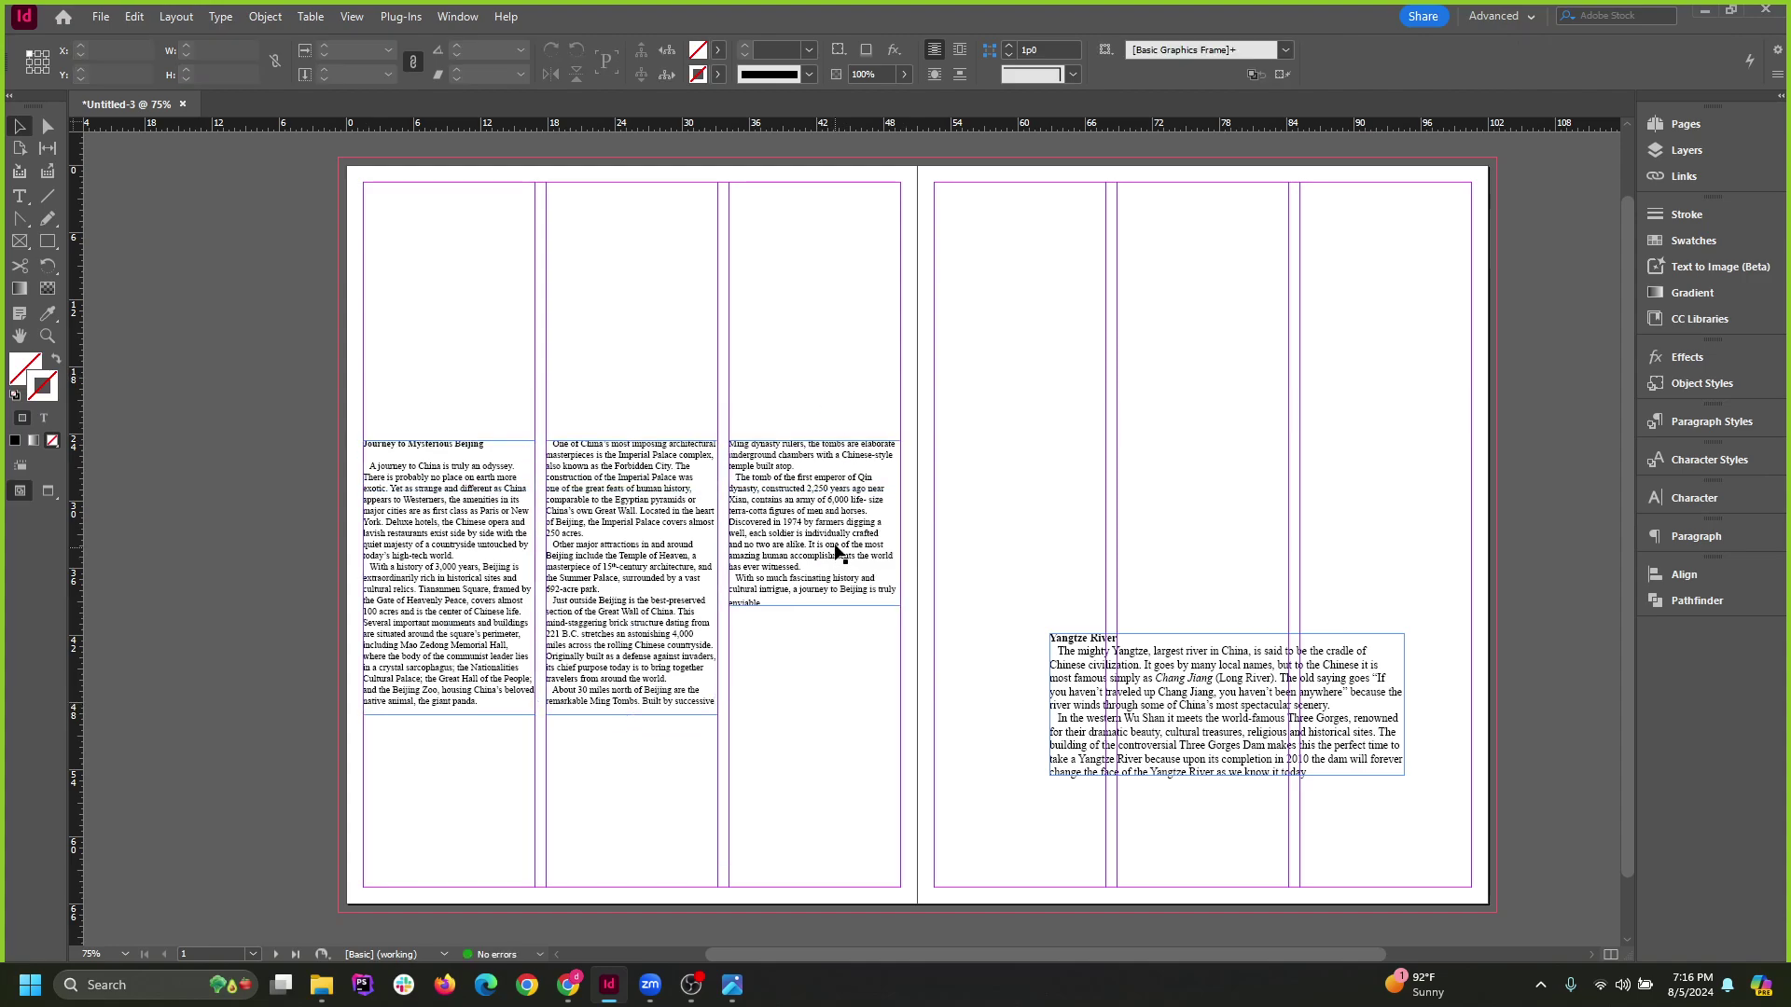
{"action": "left_click_drag", "start_coordinate": [405, 326], "coordinate": [541, 465]}
{"action": "key", "text": "ctrl+z"}
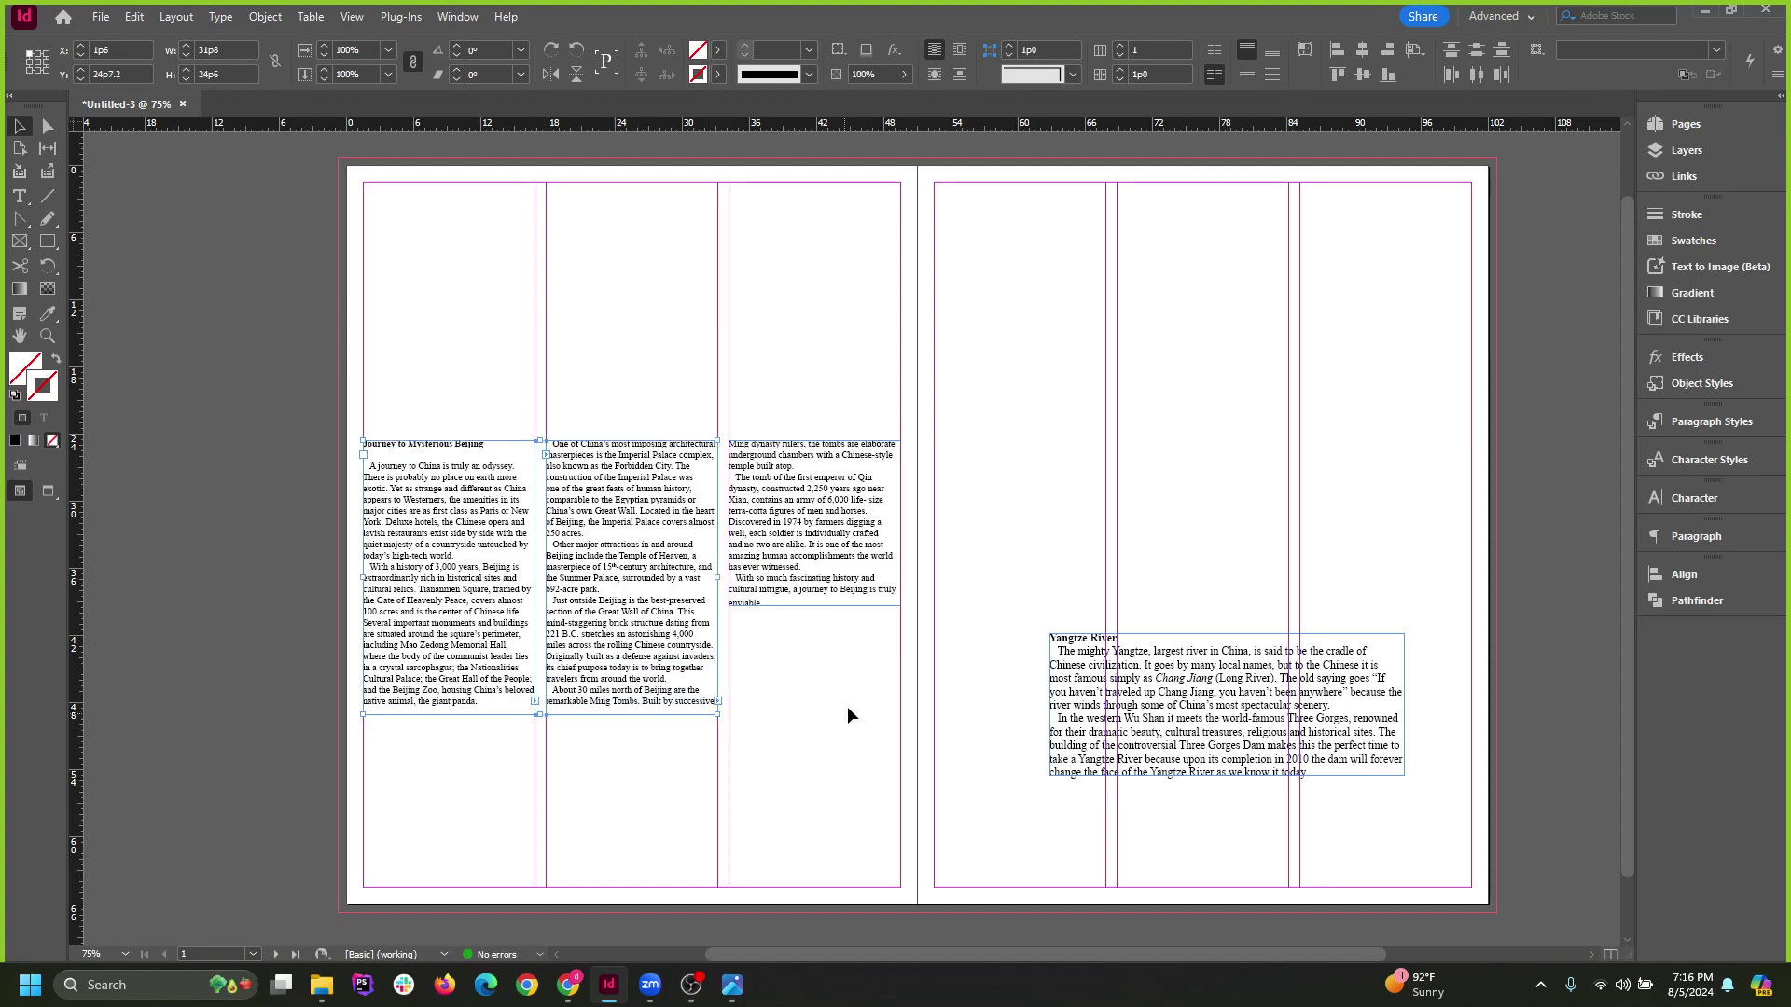
Extend the third-column Beijing frame down to a height of 24p6, level with the other two.
{"action": "key", "text": "ctrl+equal"}
{"action": "left_click", "coordinate": [912, 551]}
{"action": "left_click_drag", "start_coordinate": [889, 615], "coordinate": [891, 759]}
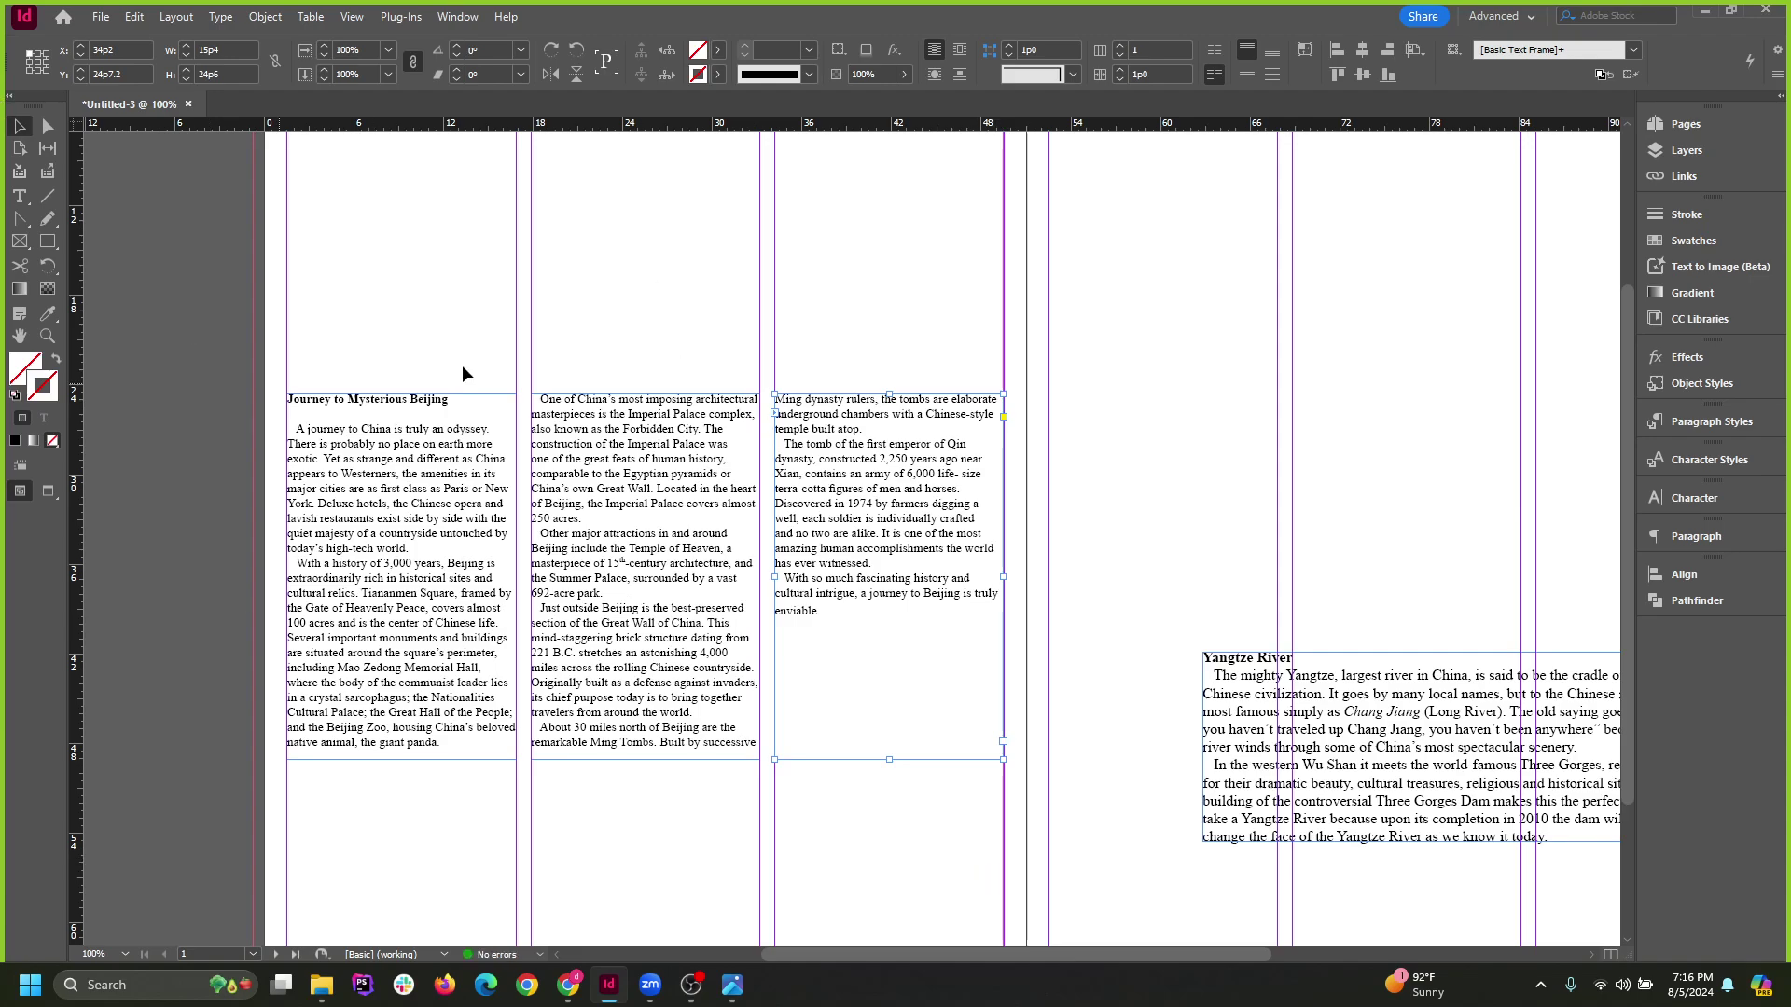
Set auto-sizing to Height Only for all three Beijing frames and preview the effect.
{"action": "left_click_drag", "start_coordinate": [463, 374], "coordinate": [885, 802]}
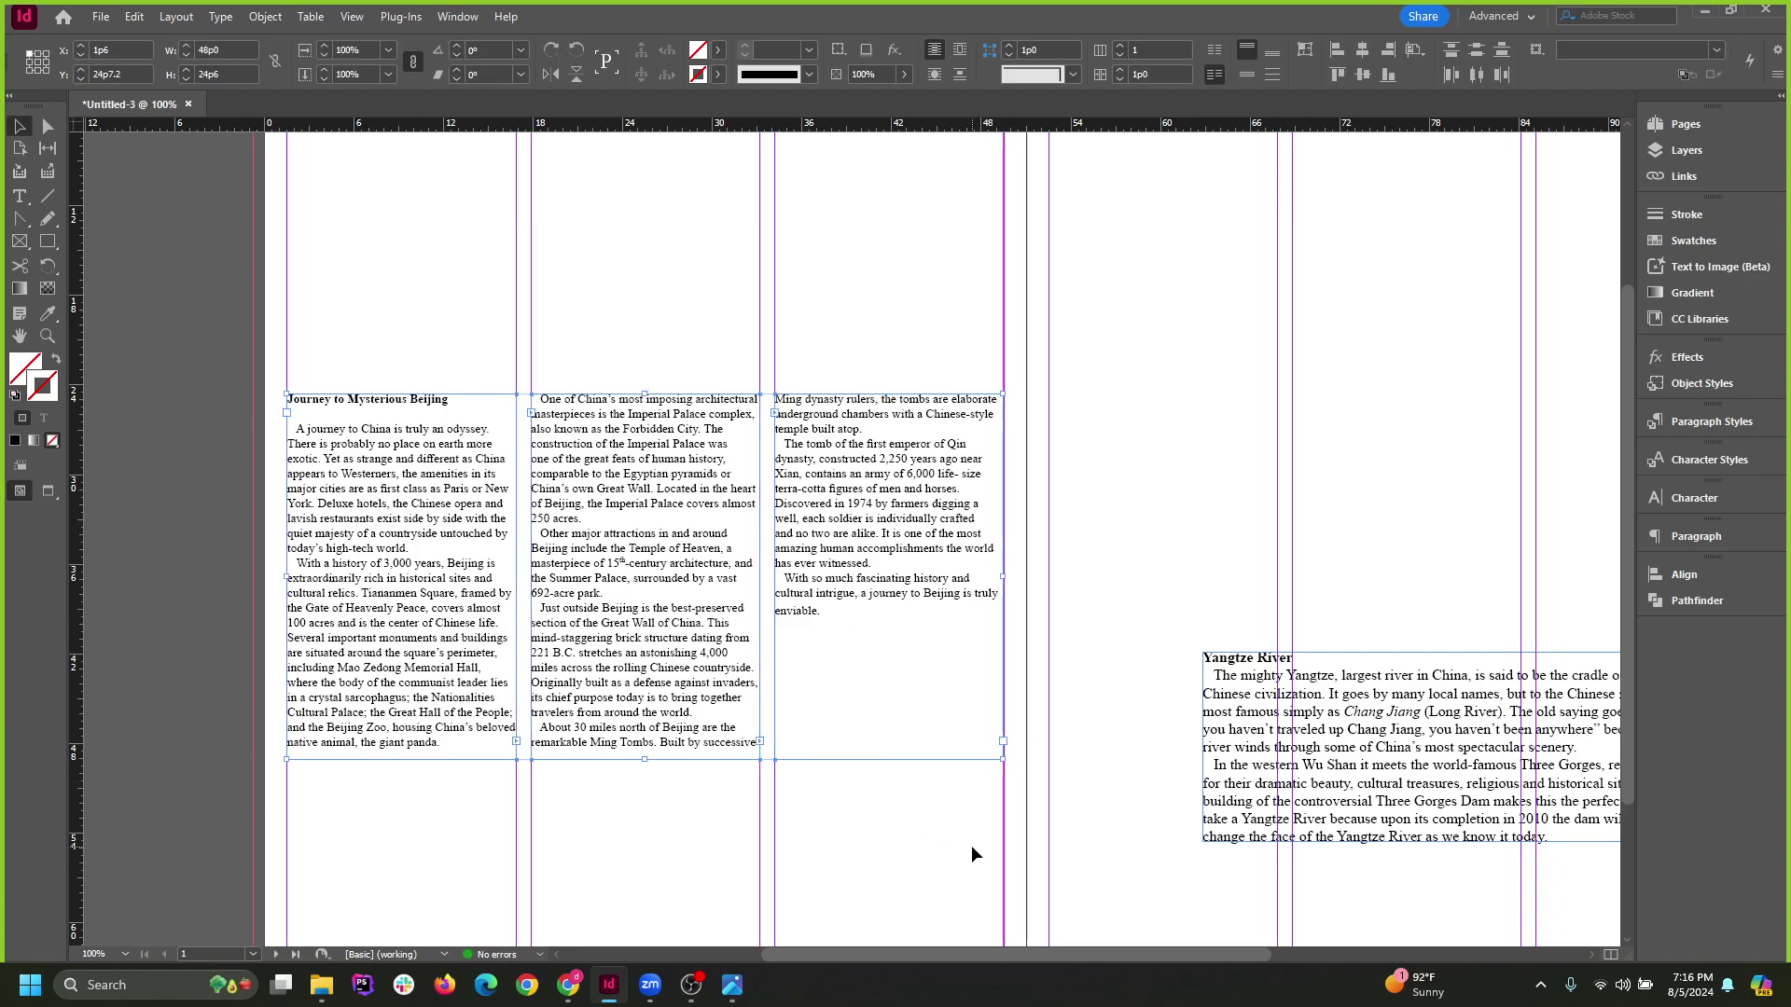
{"action": "right_click", "coordinate": [640, 474]}
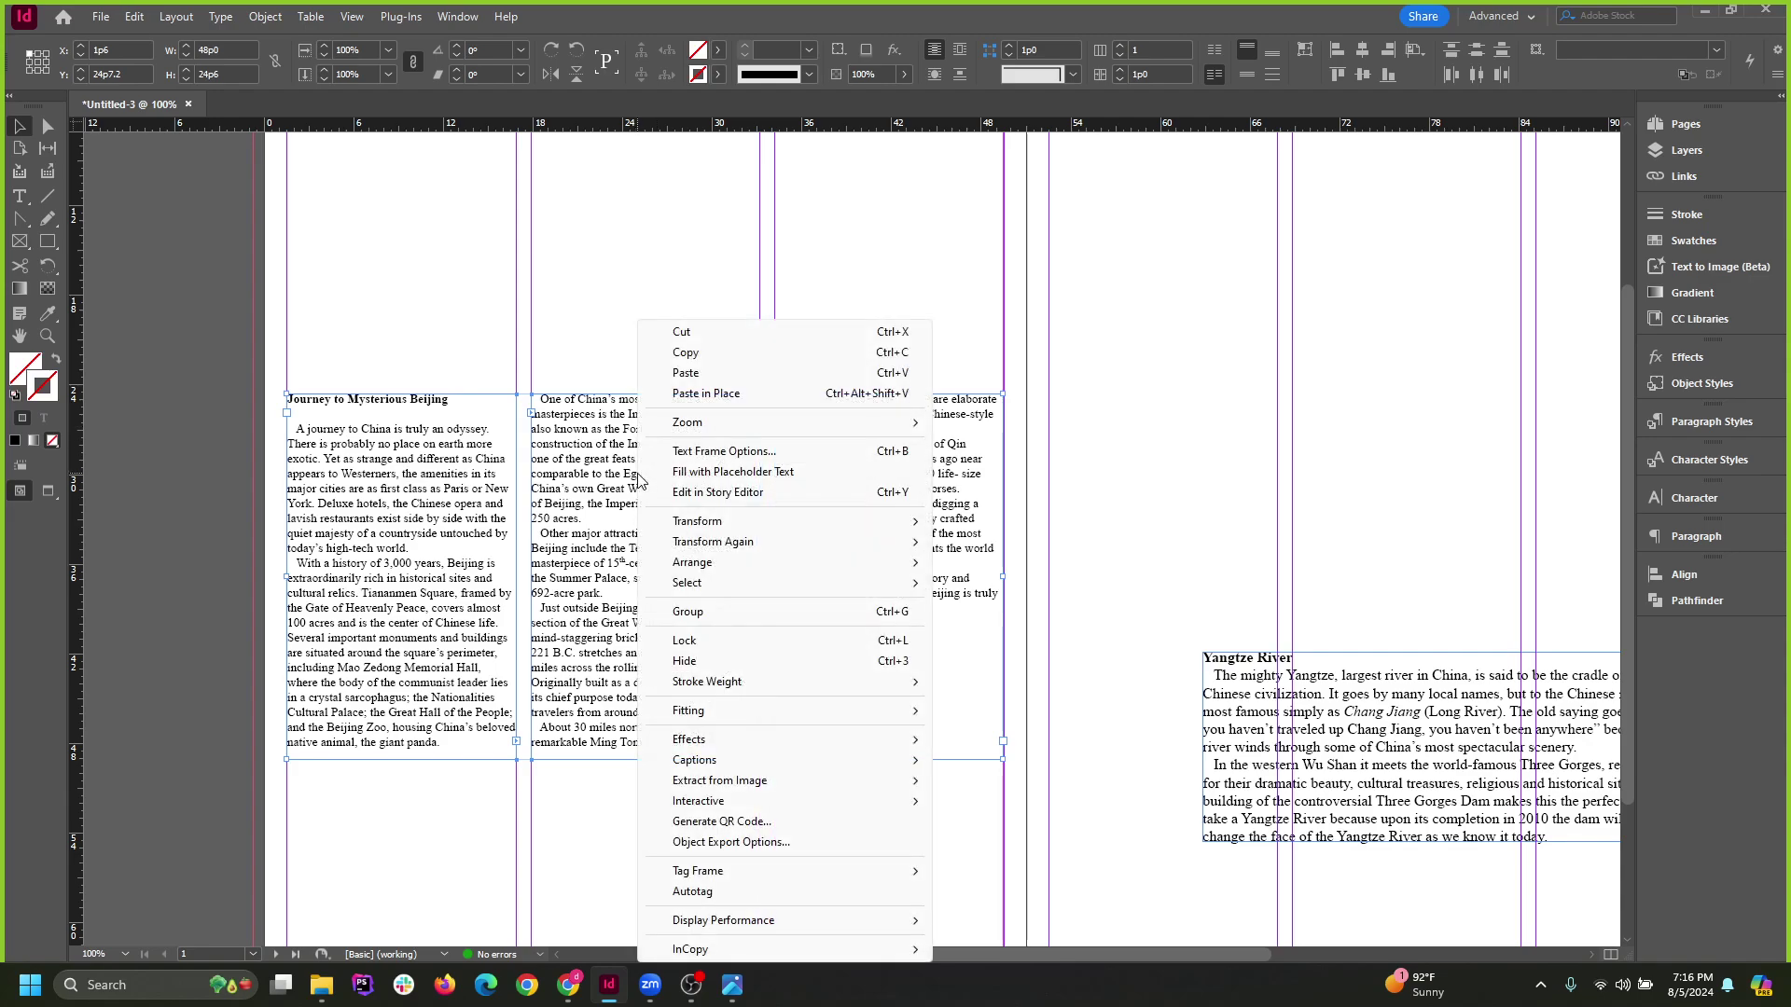
{"action": "mouse_move", "coordinate": [762, 720]}
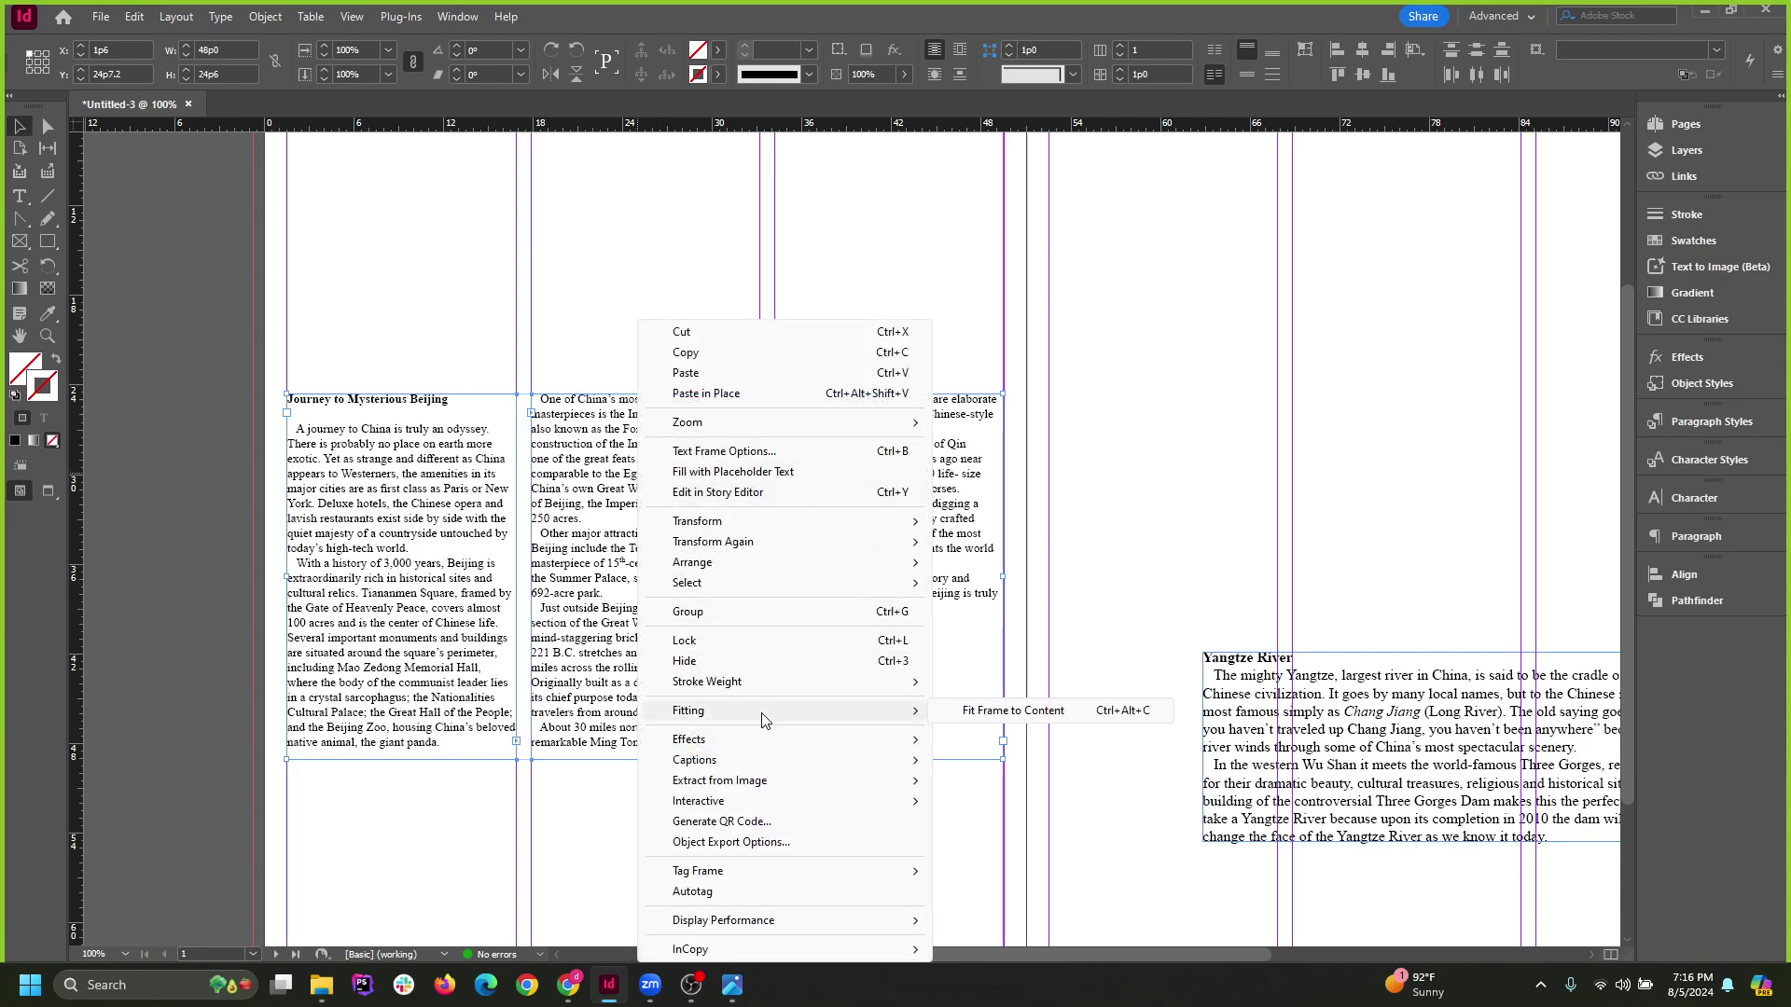
{"action": "left_click", "coordinate": [265, 15]}
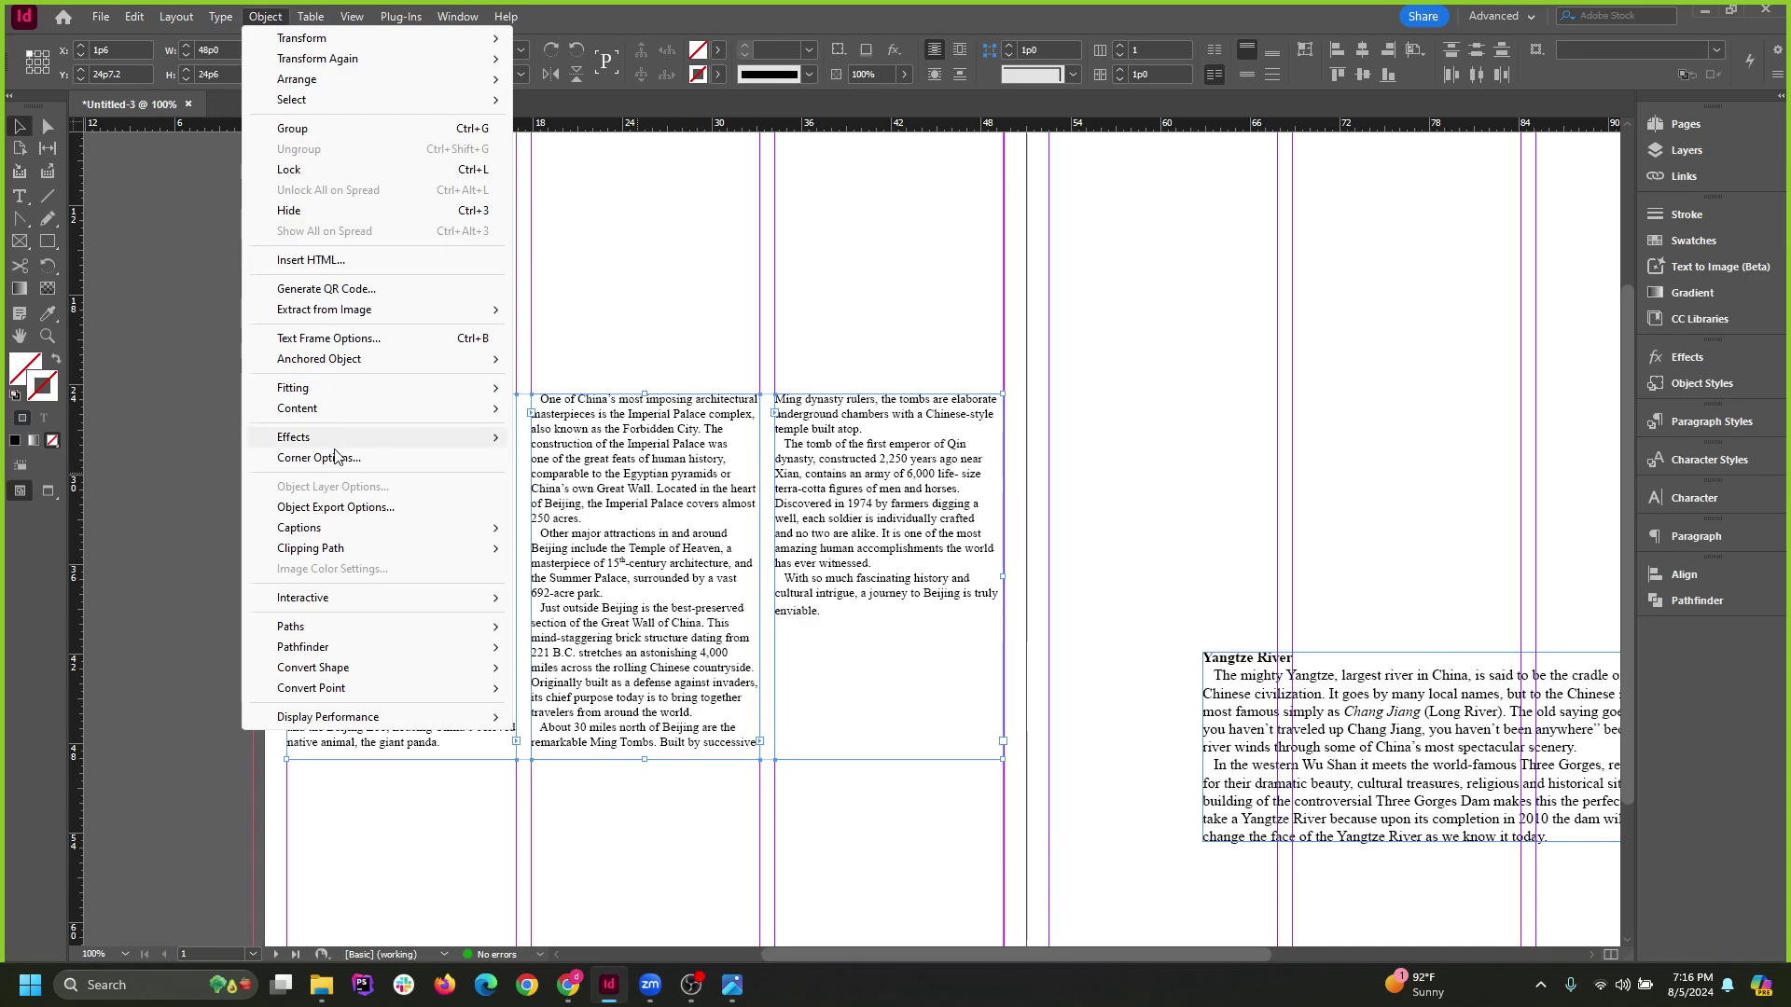
{"action": "left_click", "coordinate": [328, 338]}
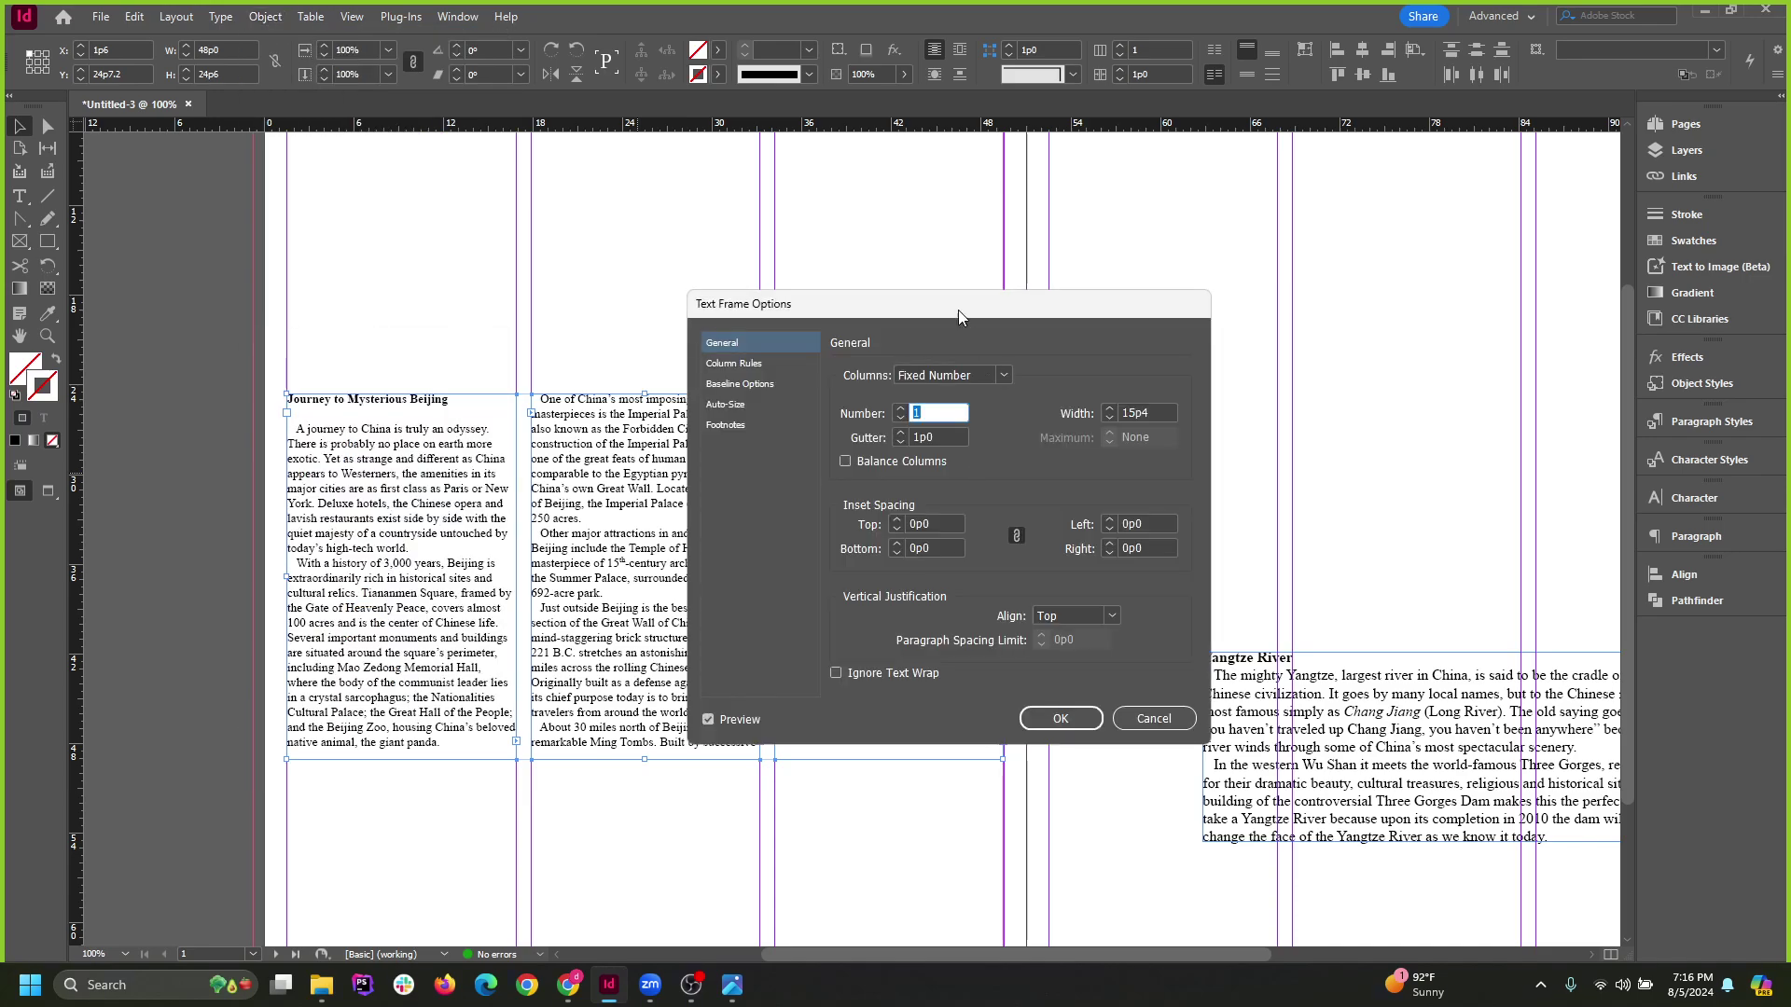
{"action": "left_click", "coordinate": [726, 403]}
{"action": "left_click", "coordinate": [970, 374]}
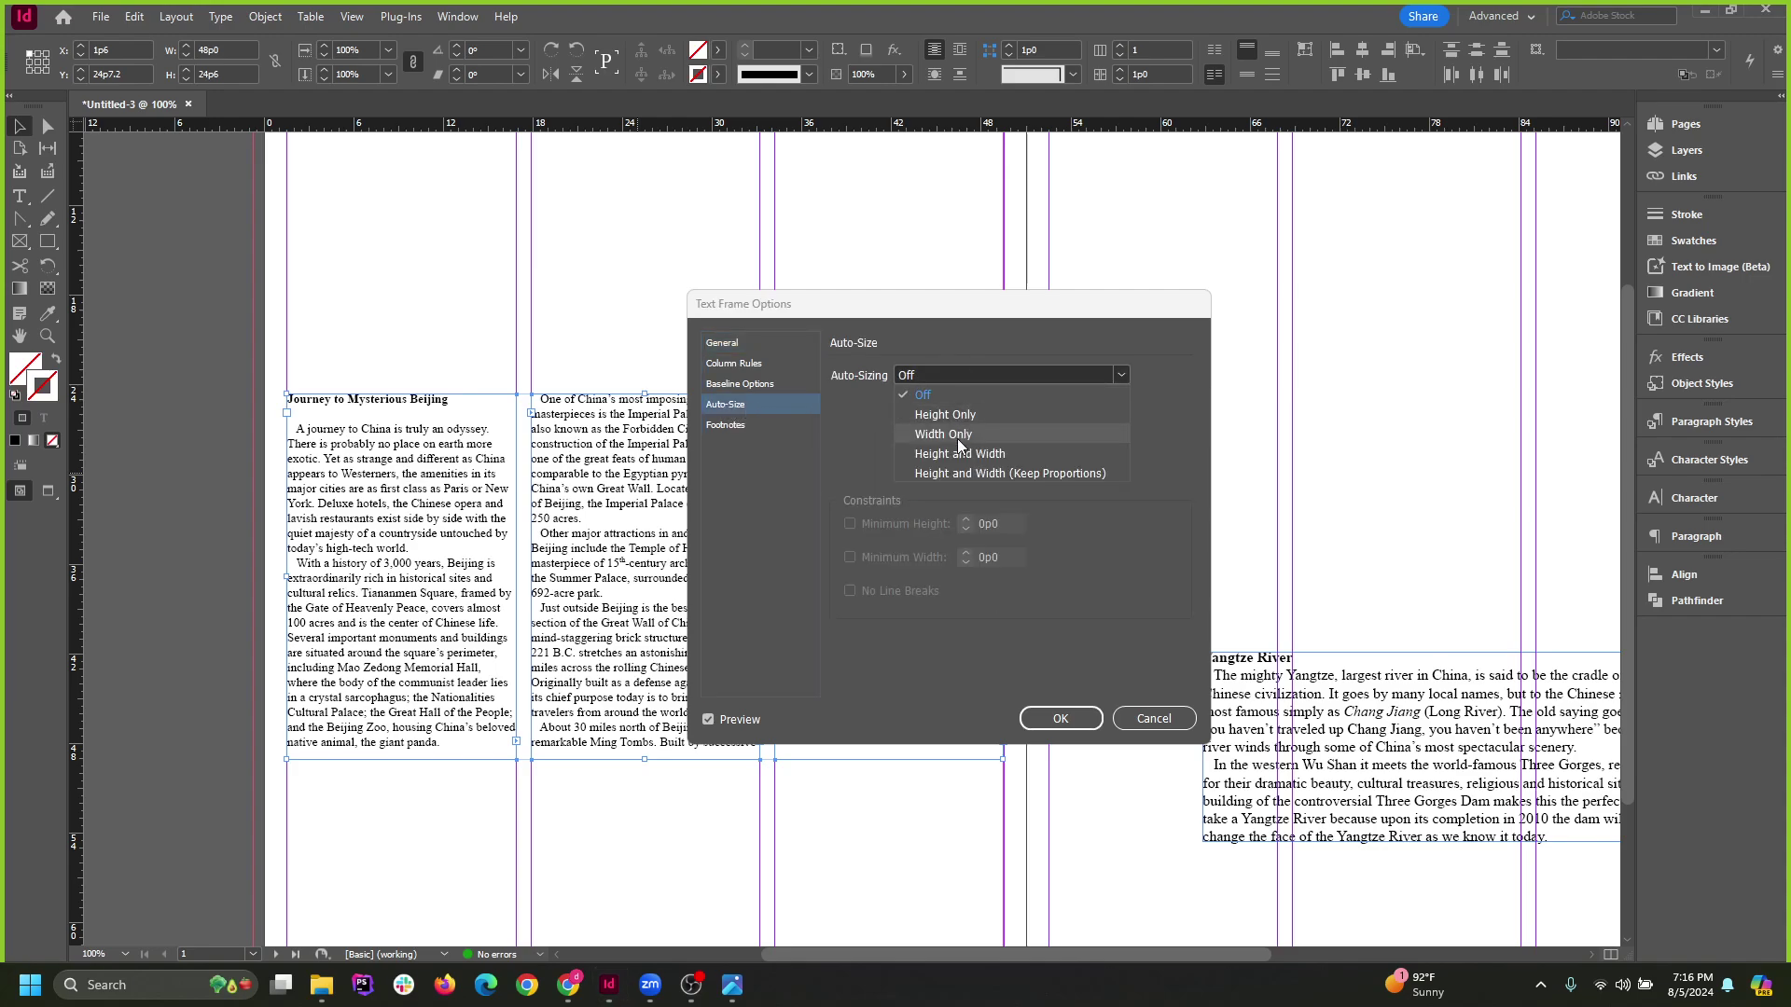
{"action": "left_click", "coordinate": [942, 418]}
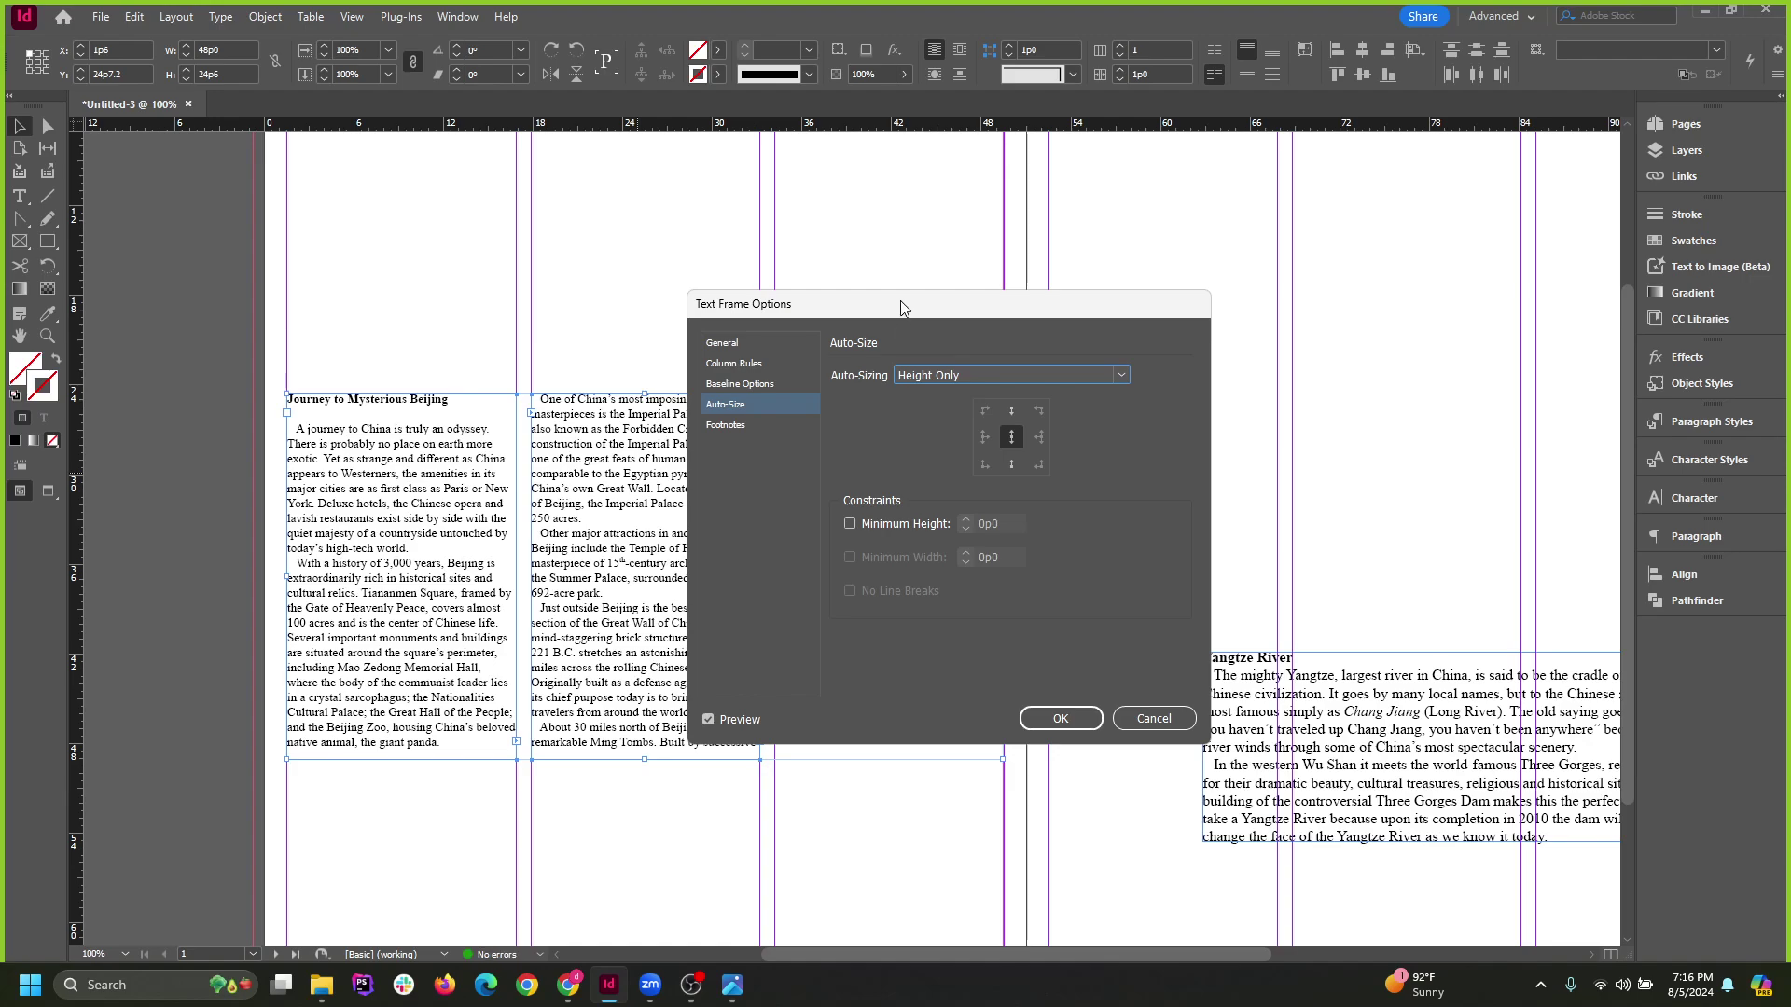
{"action": "left_click_drag", "start_coordinate": [899, 302], "coordinate": [1244, 248]}
{"action": "left_click", "coordinate": [1055, 665]}
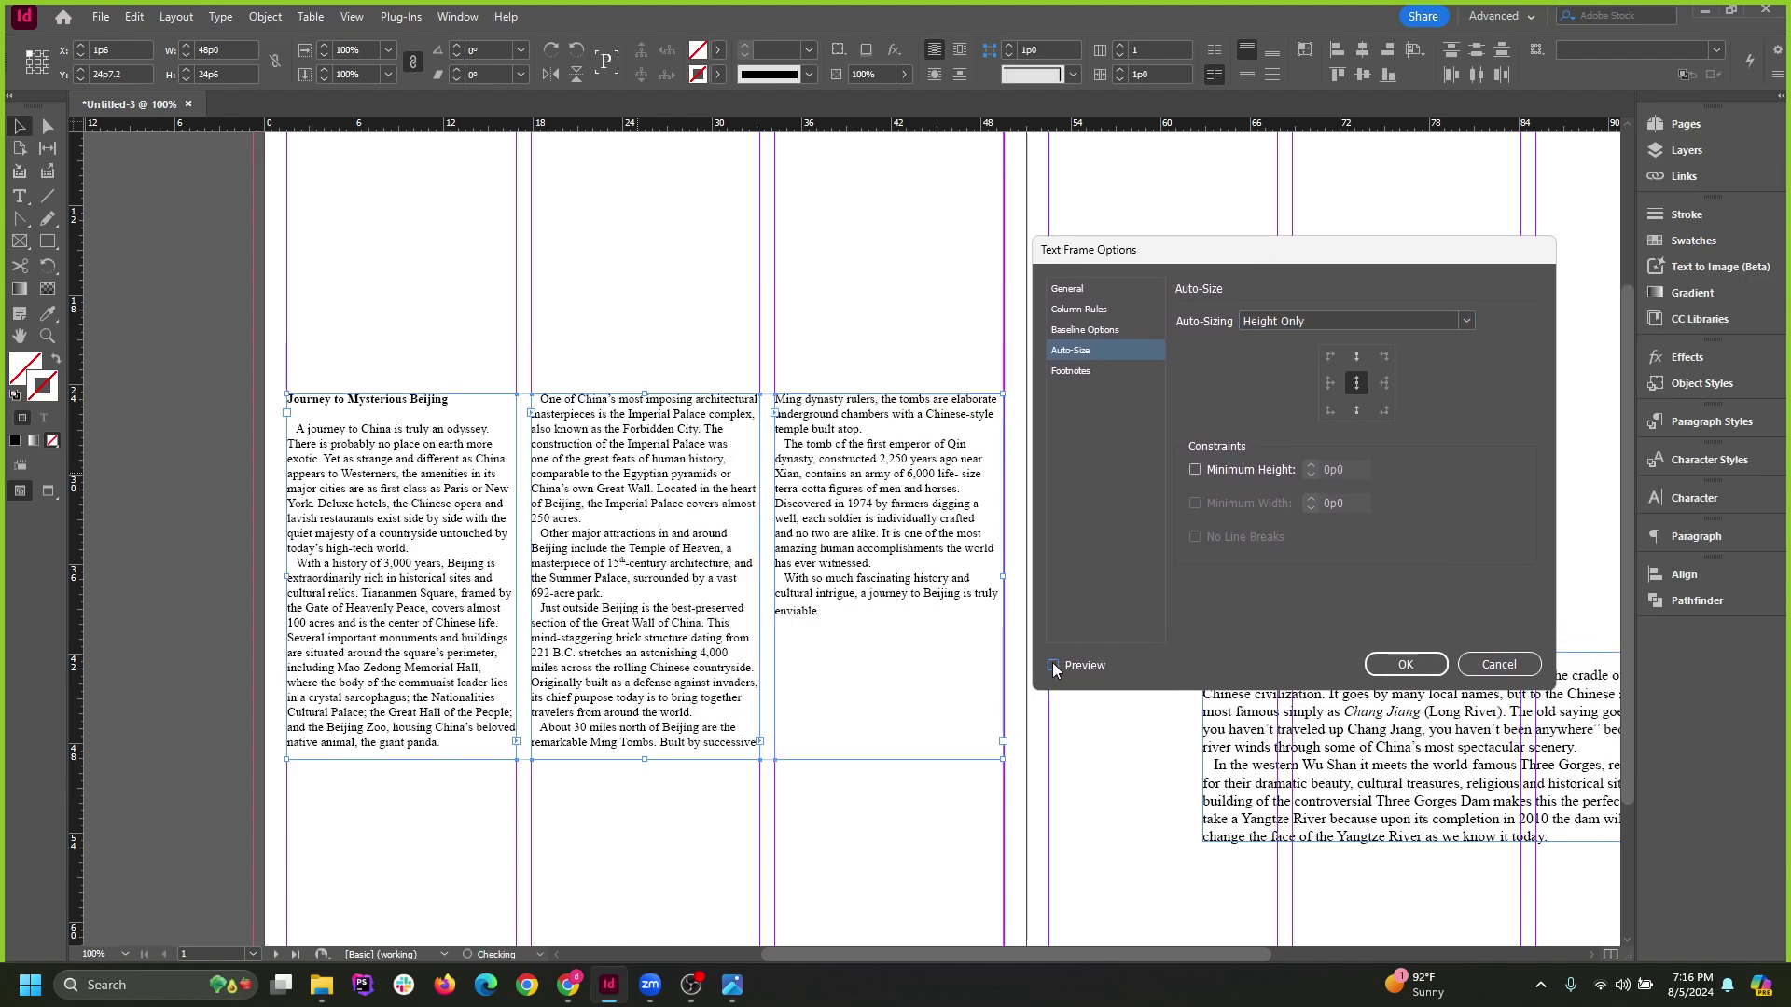
{"action": "left_click", "coordinate": [1054, 665]}
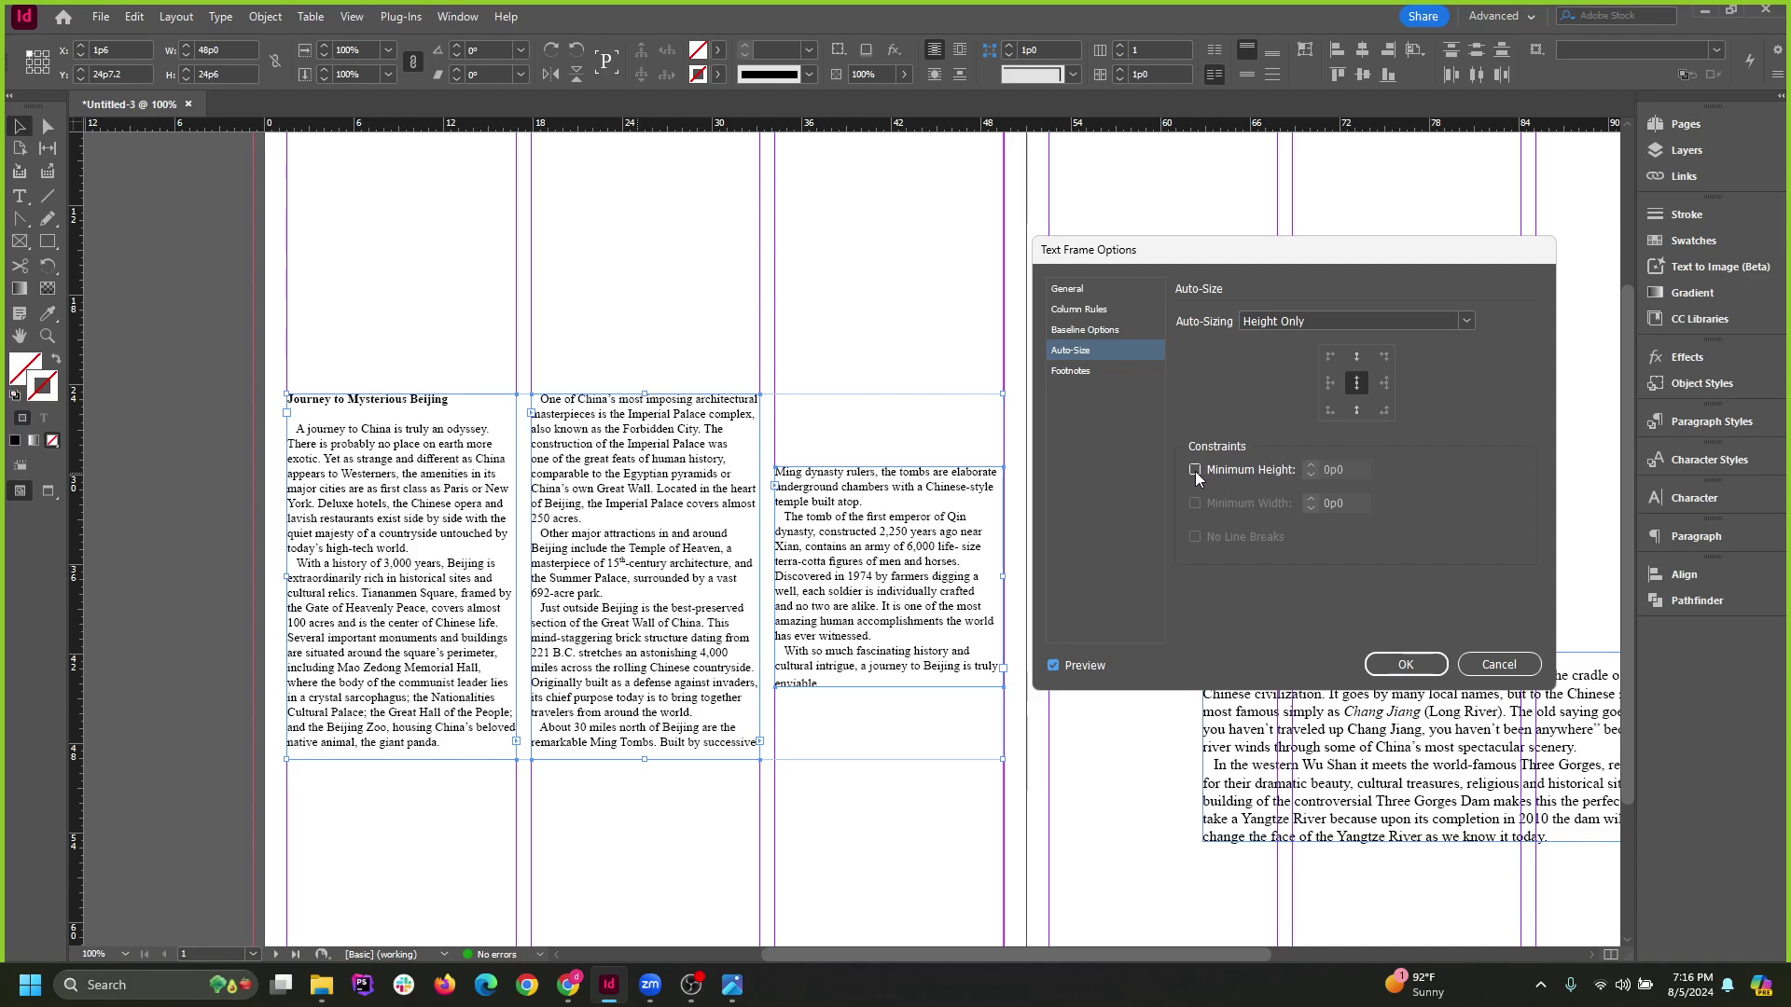
Anchor the auto-sizing at the top centre, leave the minimum height constraint off, and apply the frame options.
{"action": "left_click", "coordinate": [1357, 358]}
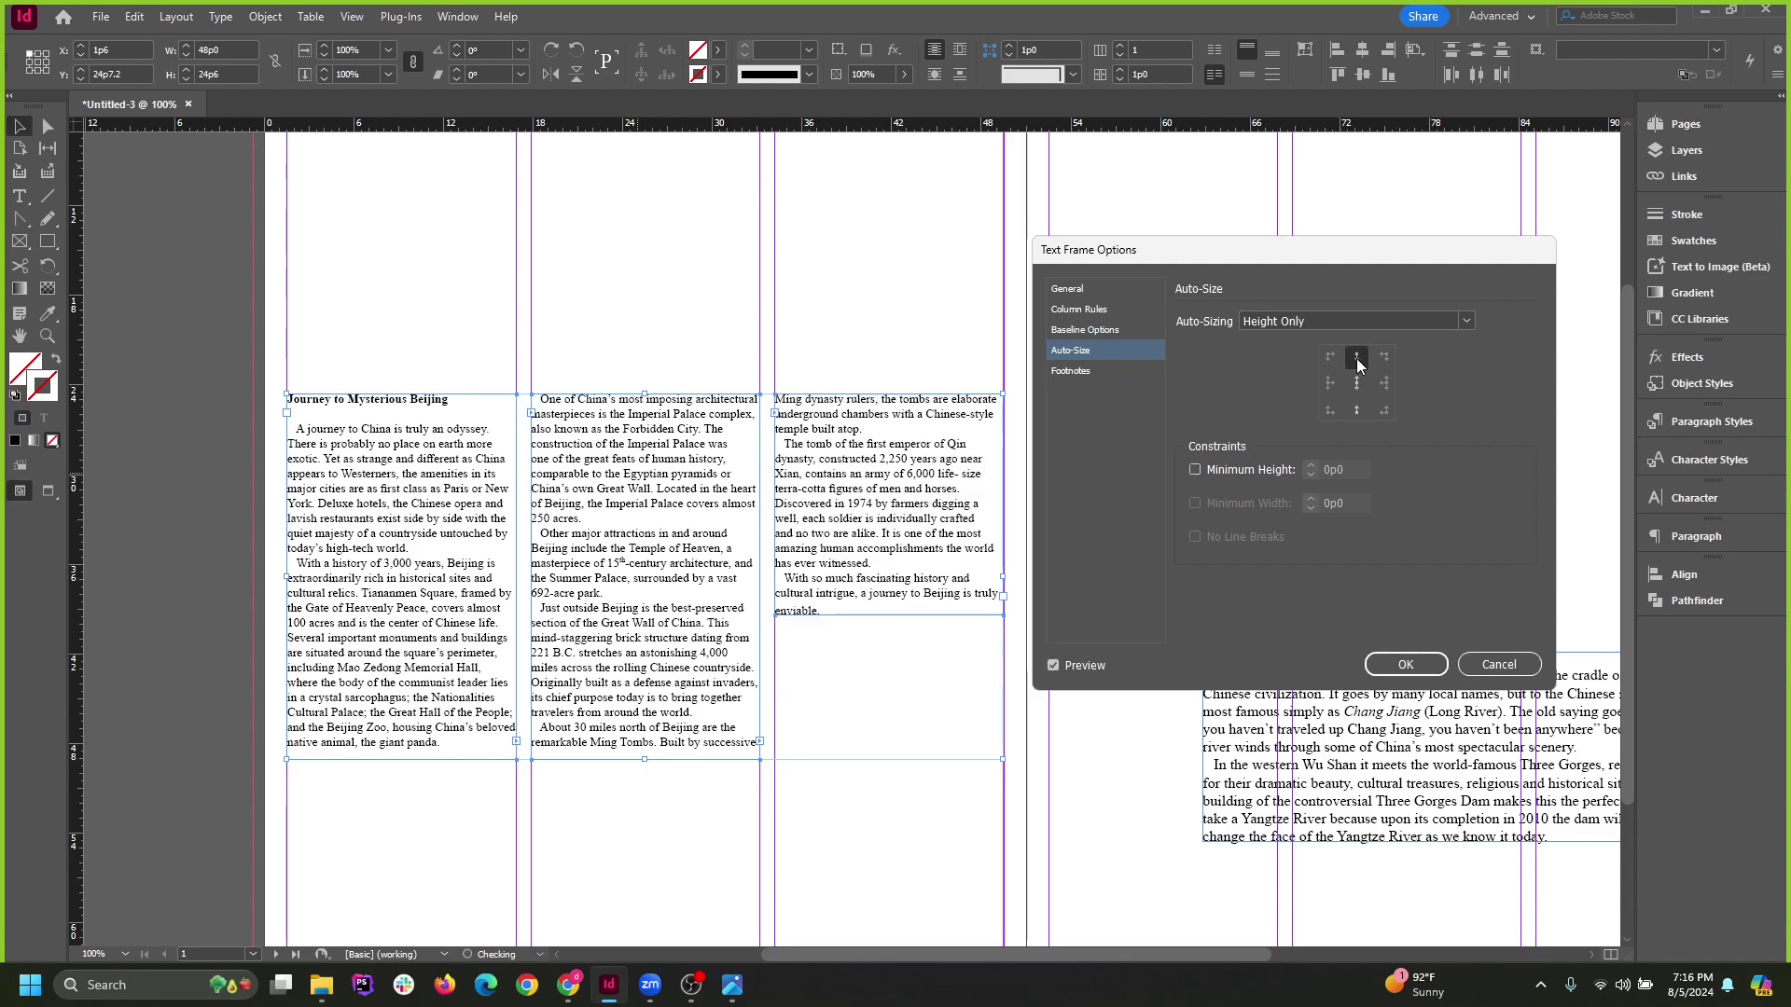
{"action": "left_click", "coordinate": [1195, 469]}
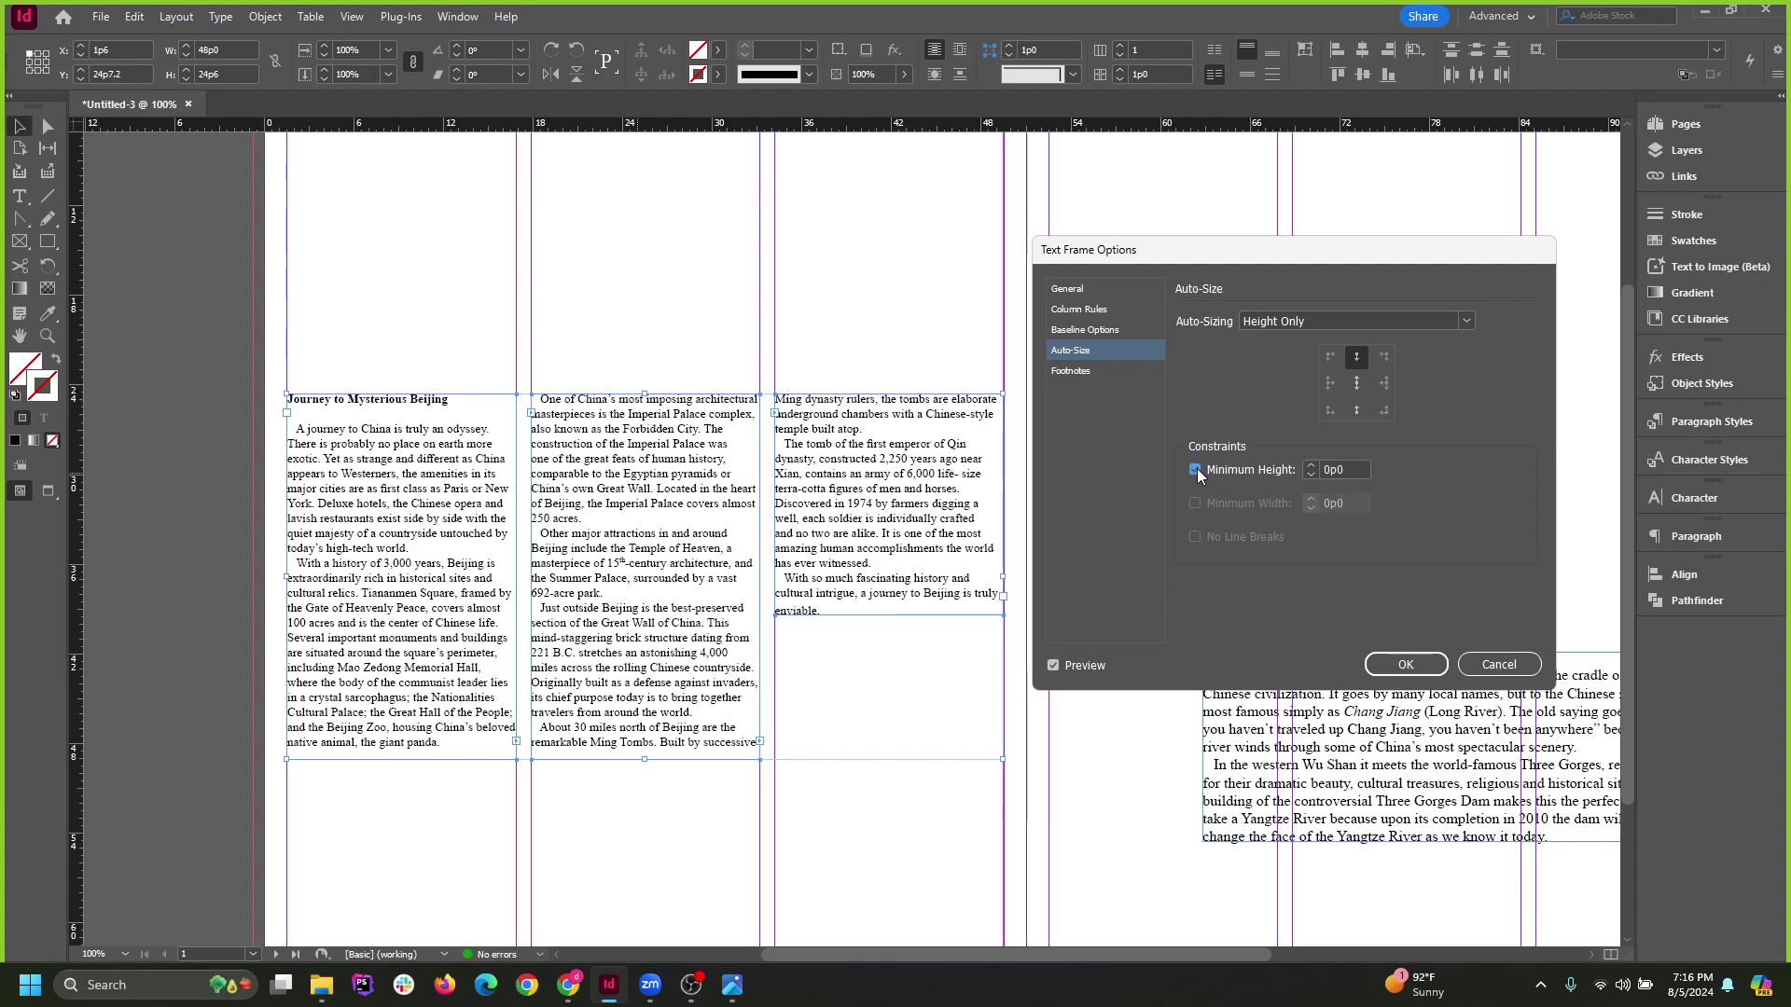
{"action": "left_click", "coordinate": [1196, 468]}
{"action": "left_click", "coordinate": [1402, 665]}
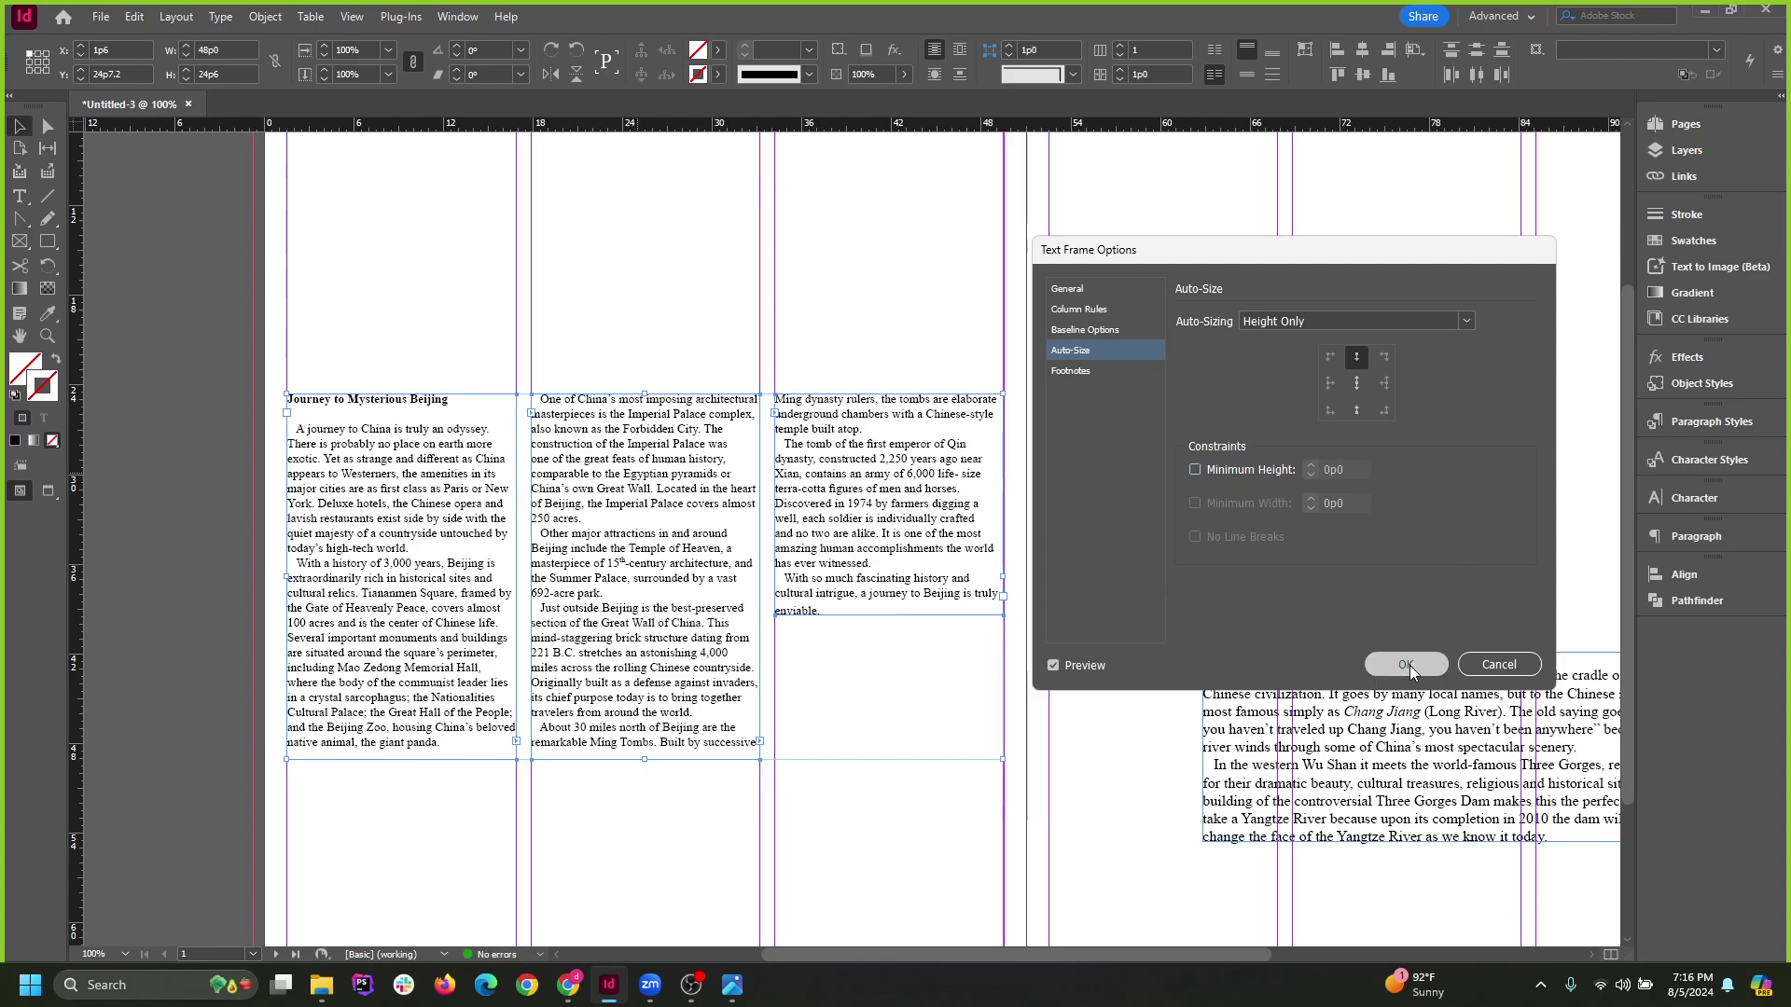
Shorten the first two Beijing frames together to a height of about 20p8.4.
{"action": "left_click", "coordinate": [645, 745]}
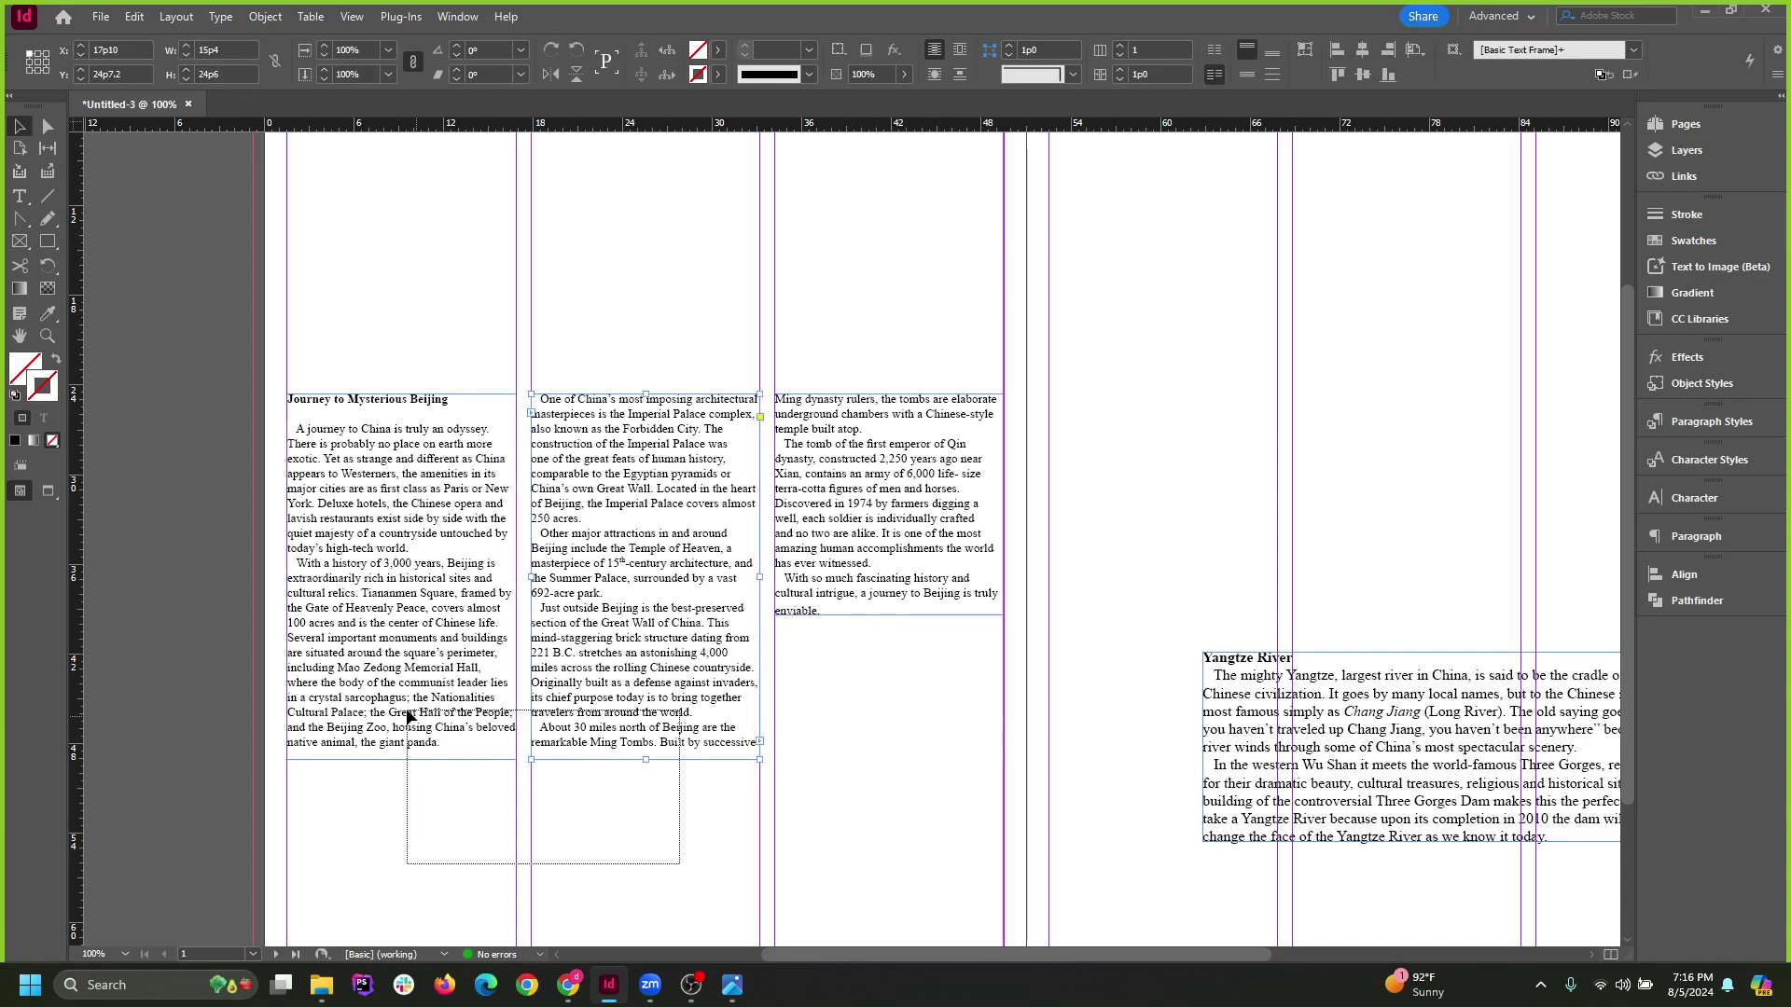
{"action": "left_click", "coordinate": [407, 711], "text": "shift"}
{"action": "left_click_drag", "start_coordinate": [525, 762], "coordinate": [540, 706]}
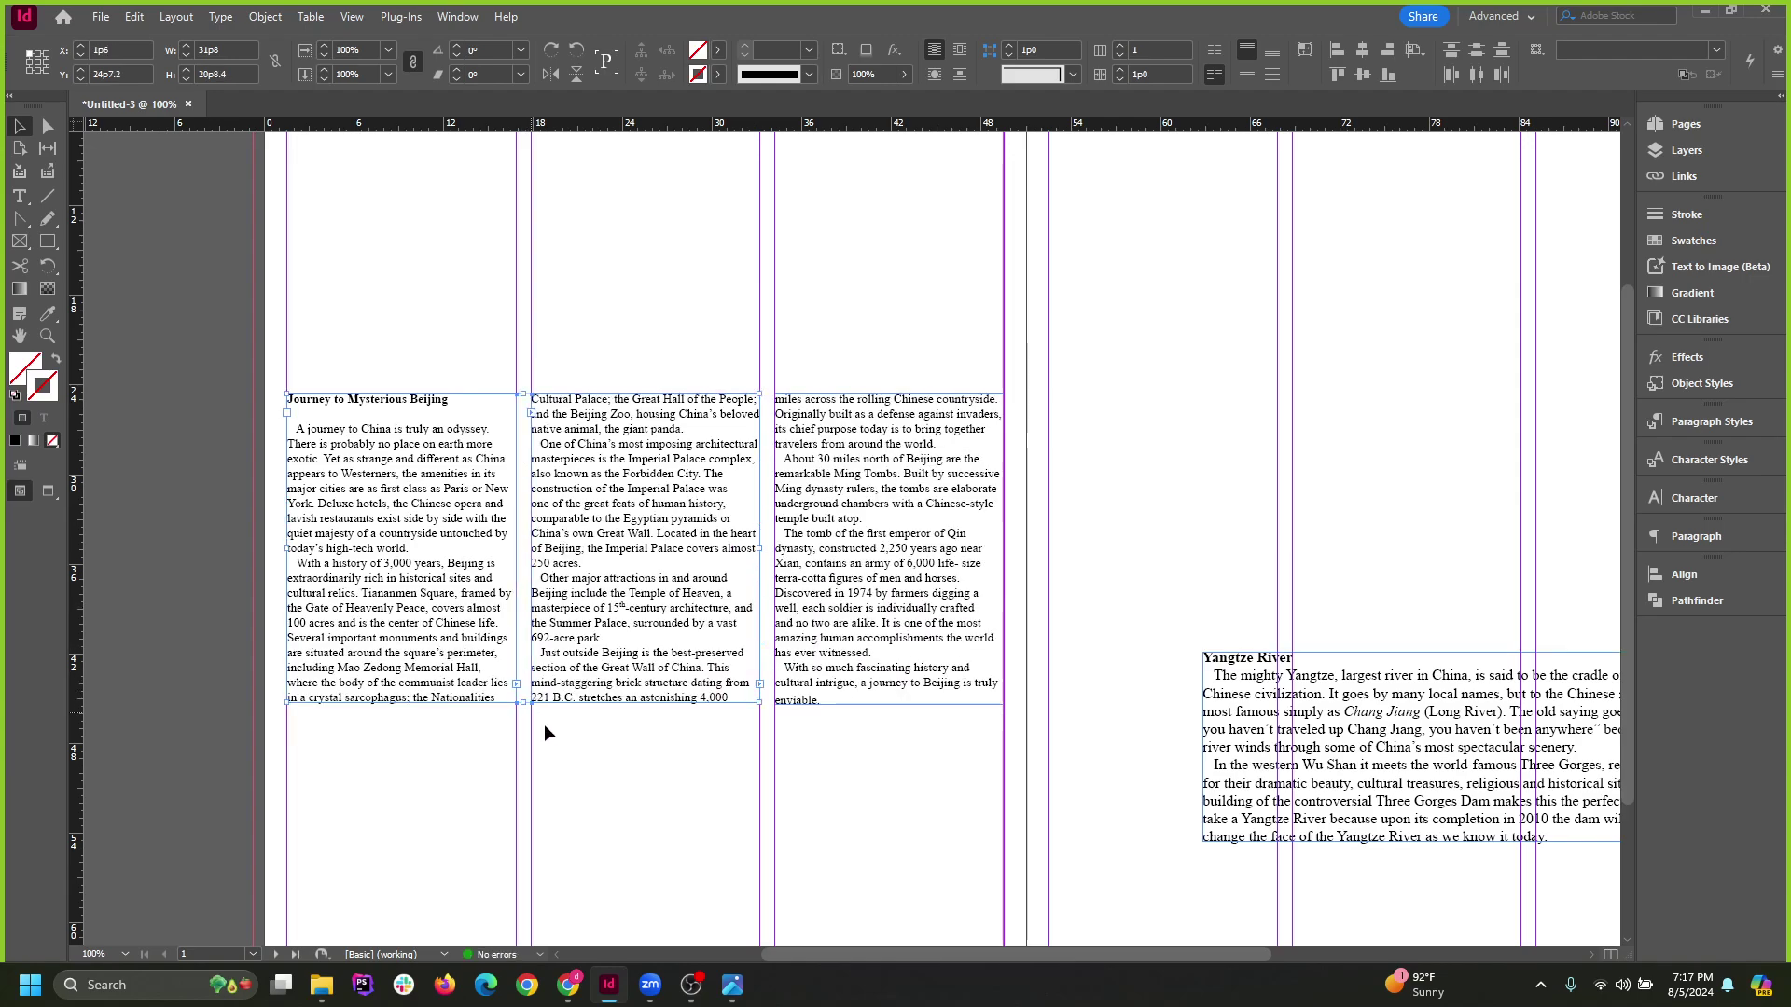
{"action": "left_click", "coordinate": [543, 709]}
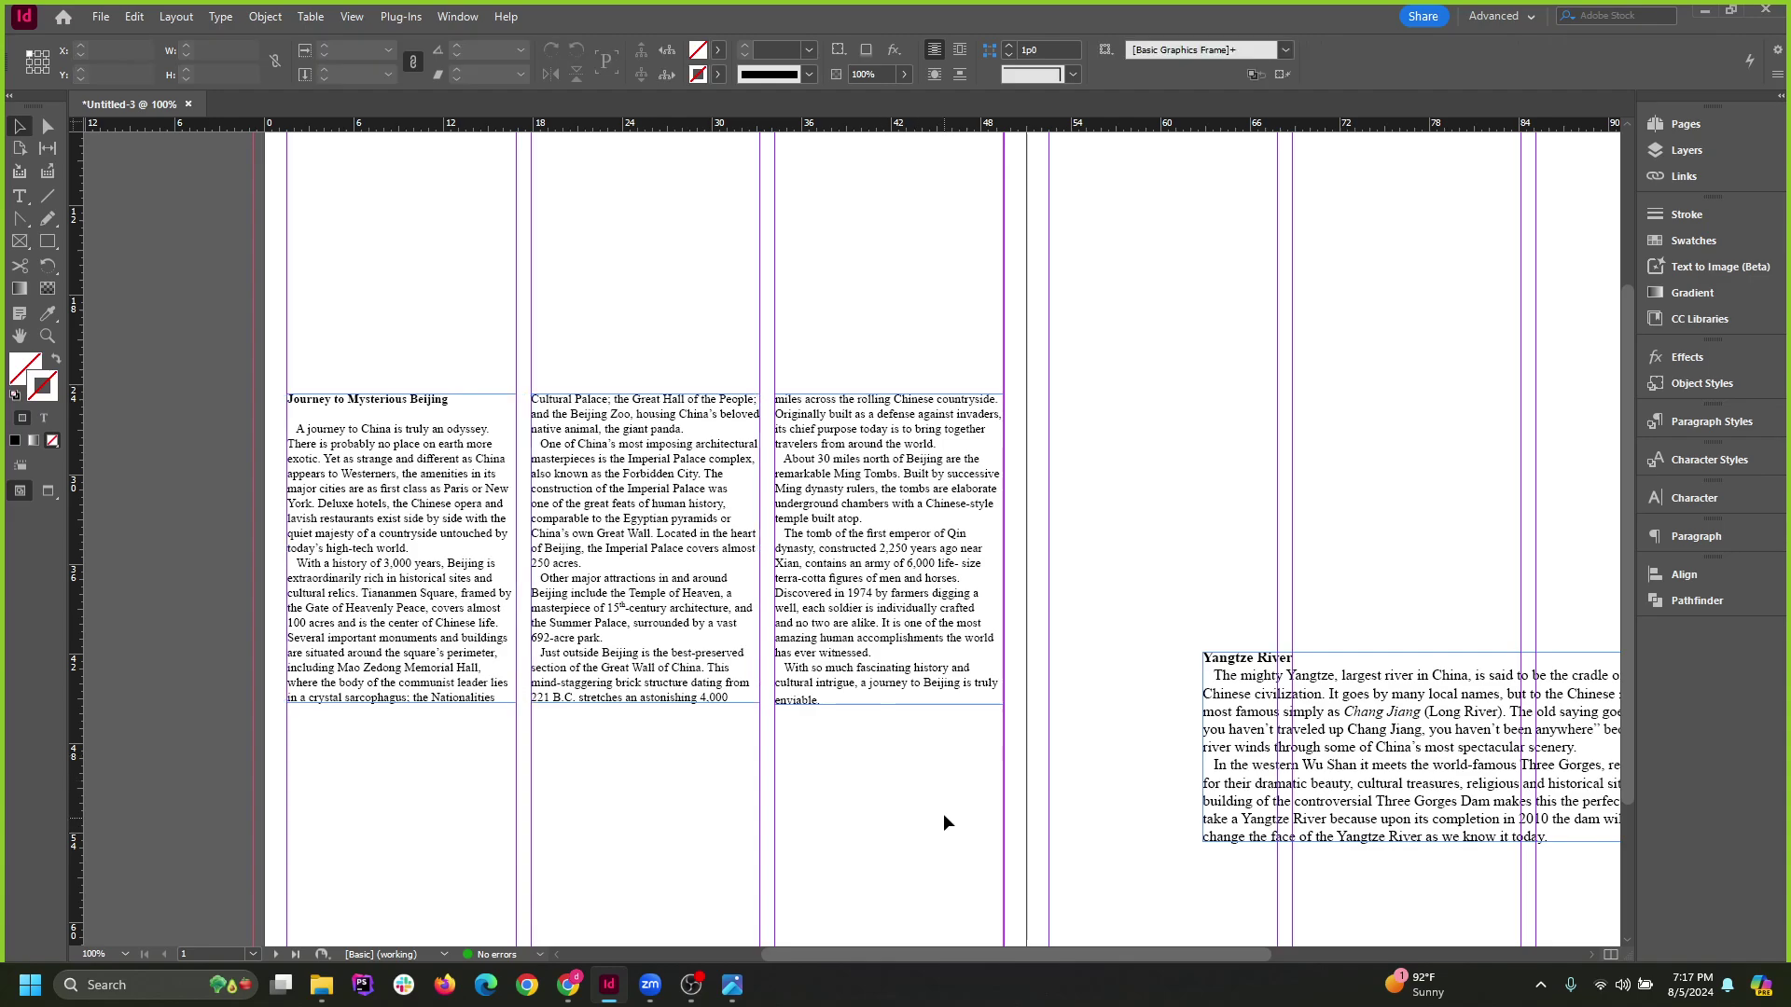
Delete the heading "Journey to Mysterious Beijing", the blank line below it and the indent of the opening paragraph.
{"action": "scroll", "coordinate": [943, 515], "scroll_direction": "down", "scroll_amount": 1}
{"action": "scroll", "coordinate": [709, 765], "scroll_direction": "up", "scroll_amount": 1}
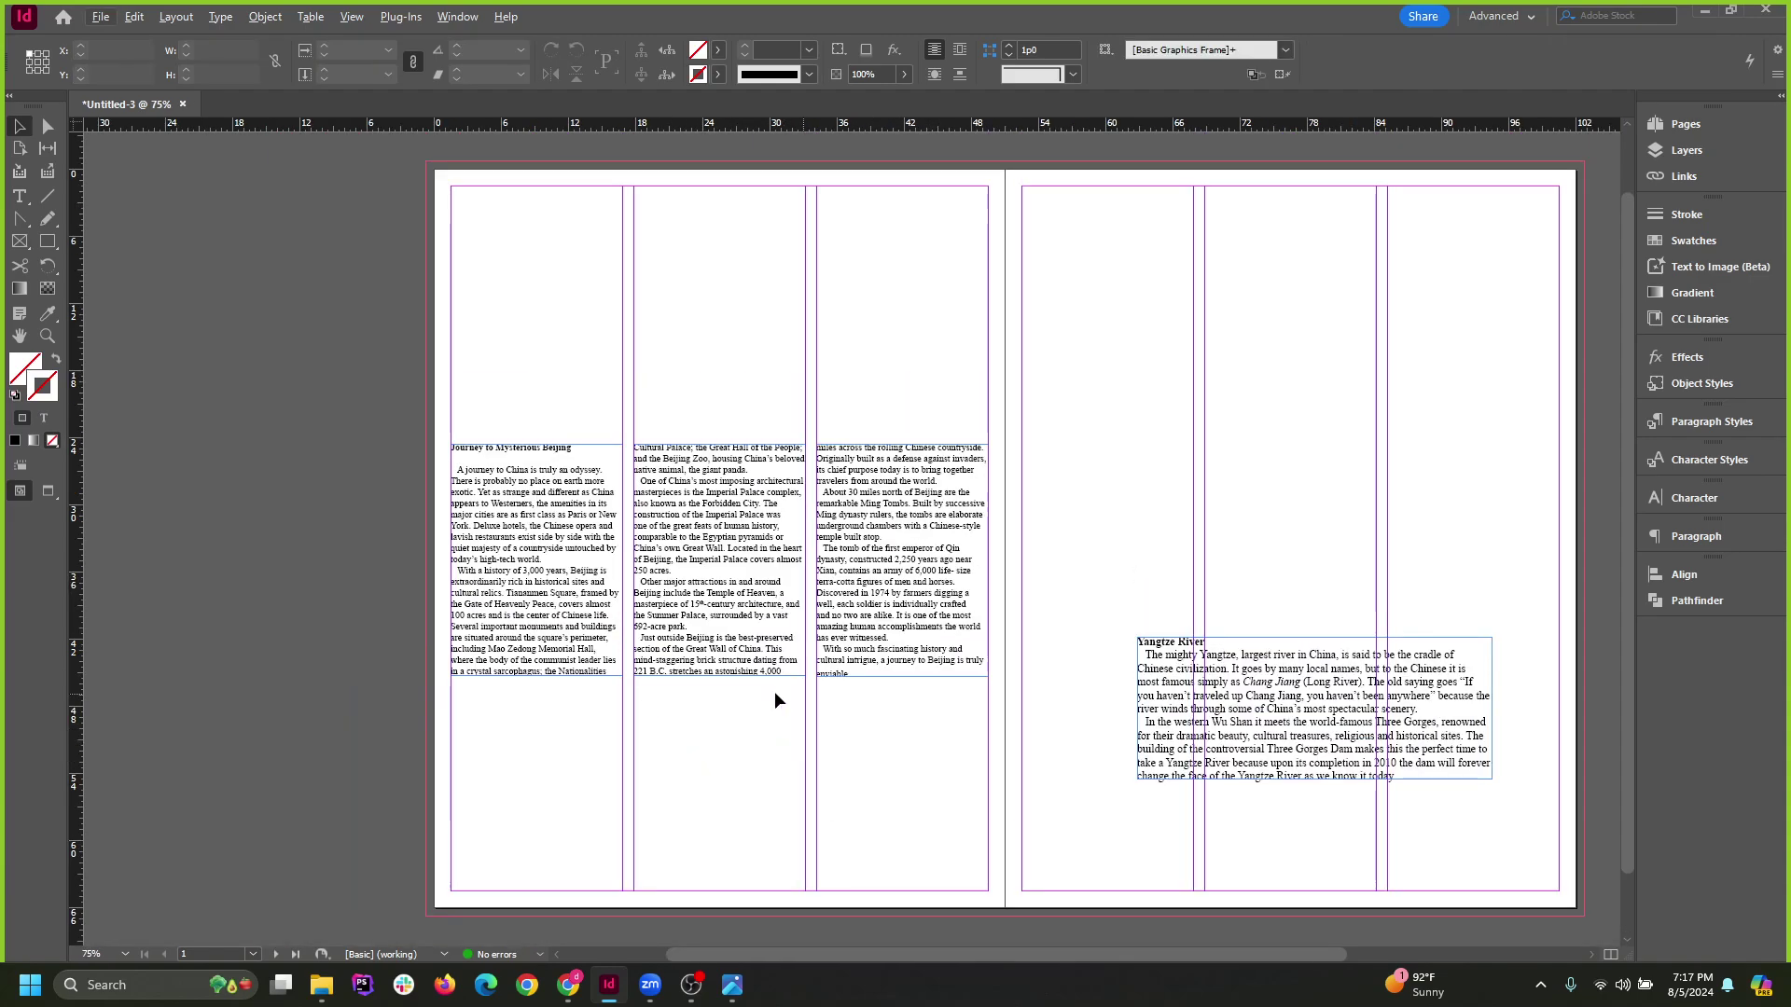
{"action": "scroll", "coordinate": [754, 684], "scroll_direction": "up", "scroll_amount": 1}
{"action": "scroll", "coordinate": [700, 685], "scroll_direction": "up", "scroll_amount": 1}
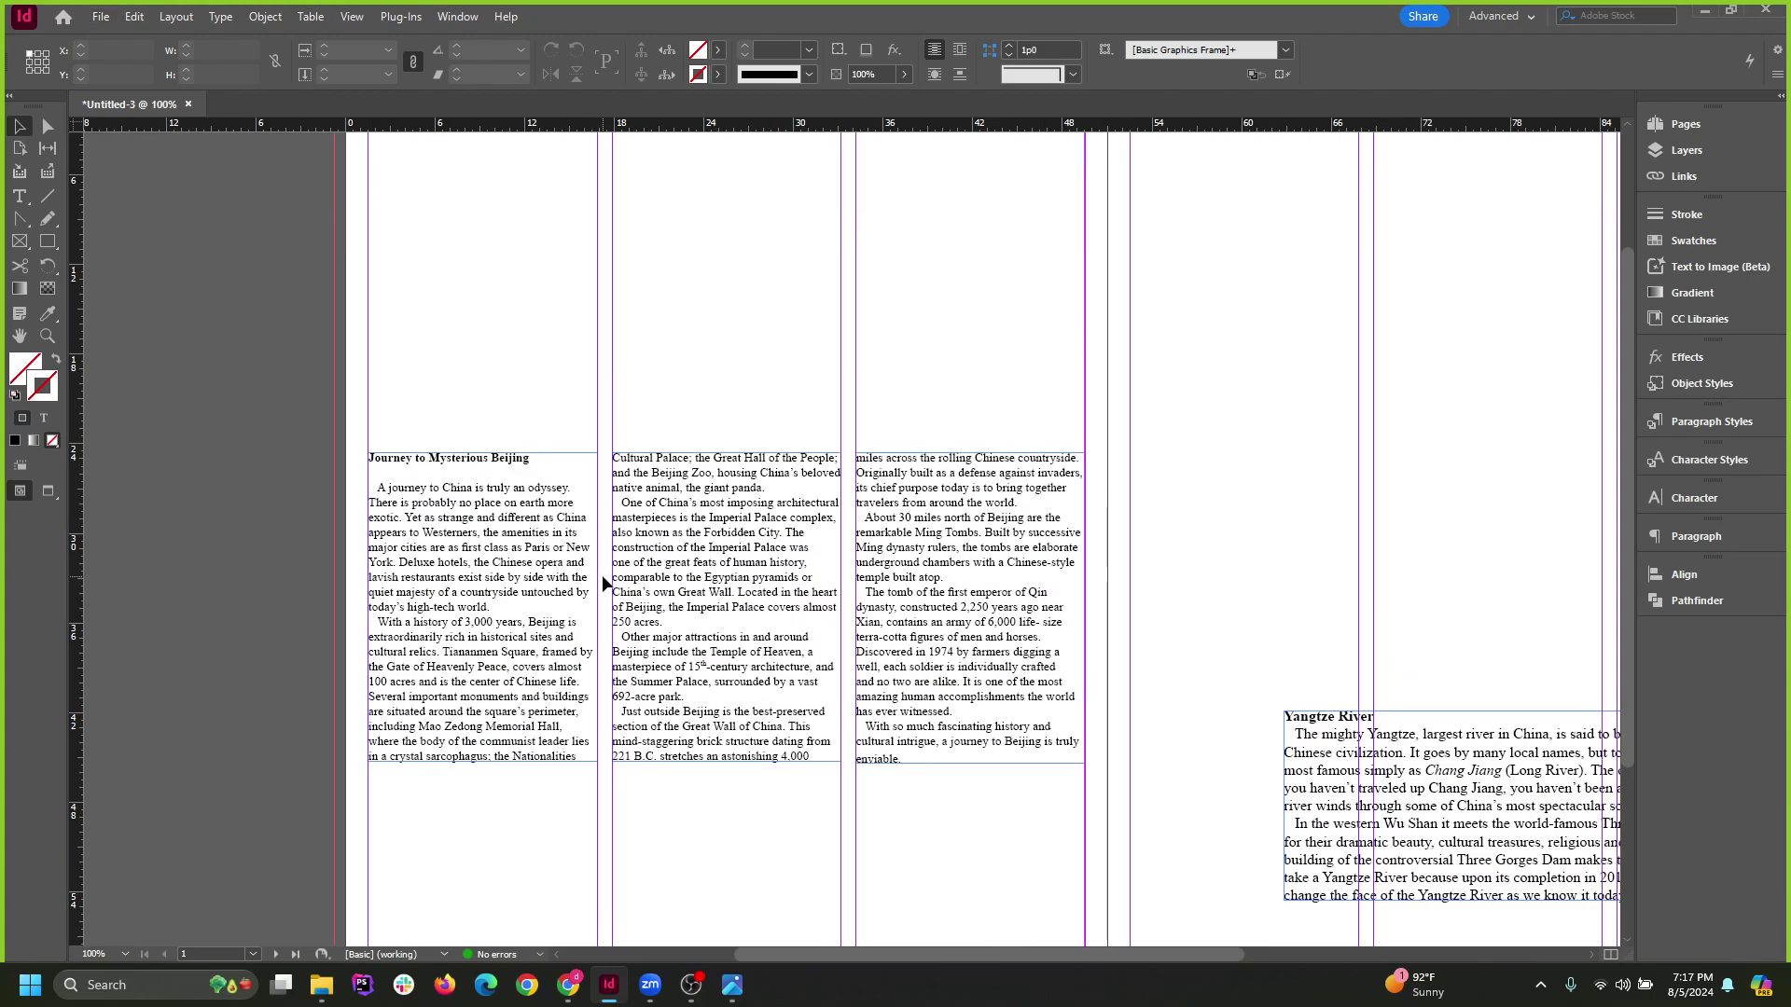
{"action": "triple_click", "coordinate": [467, 464]}
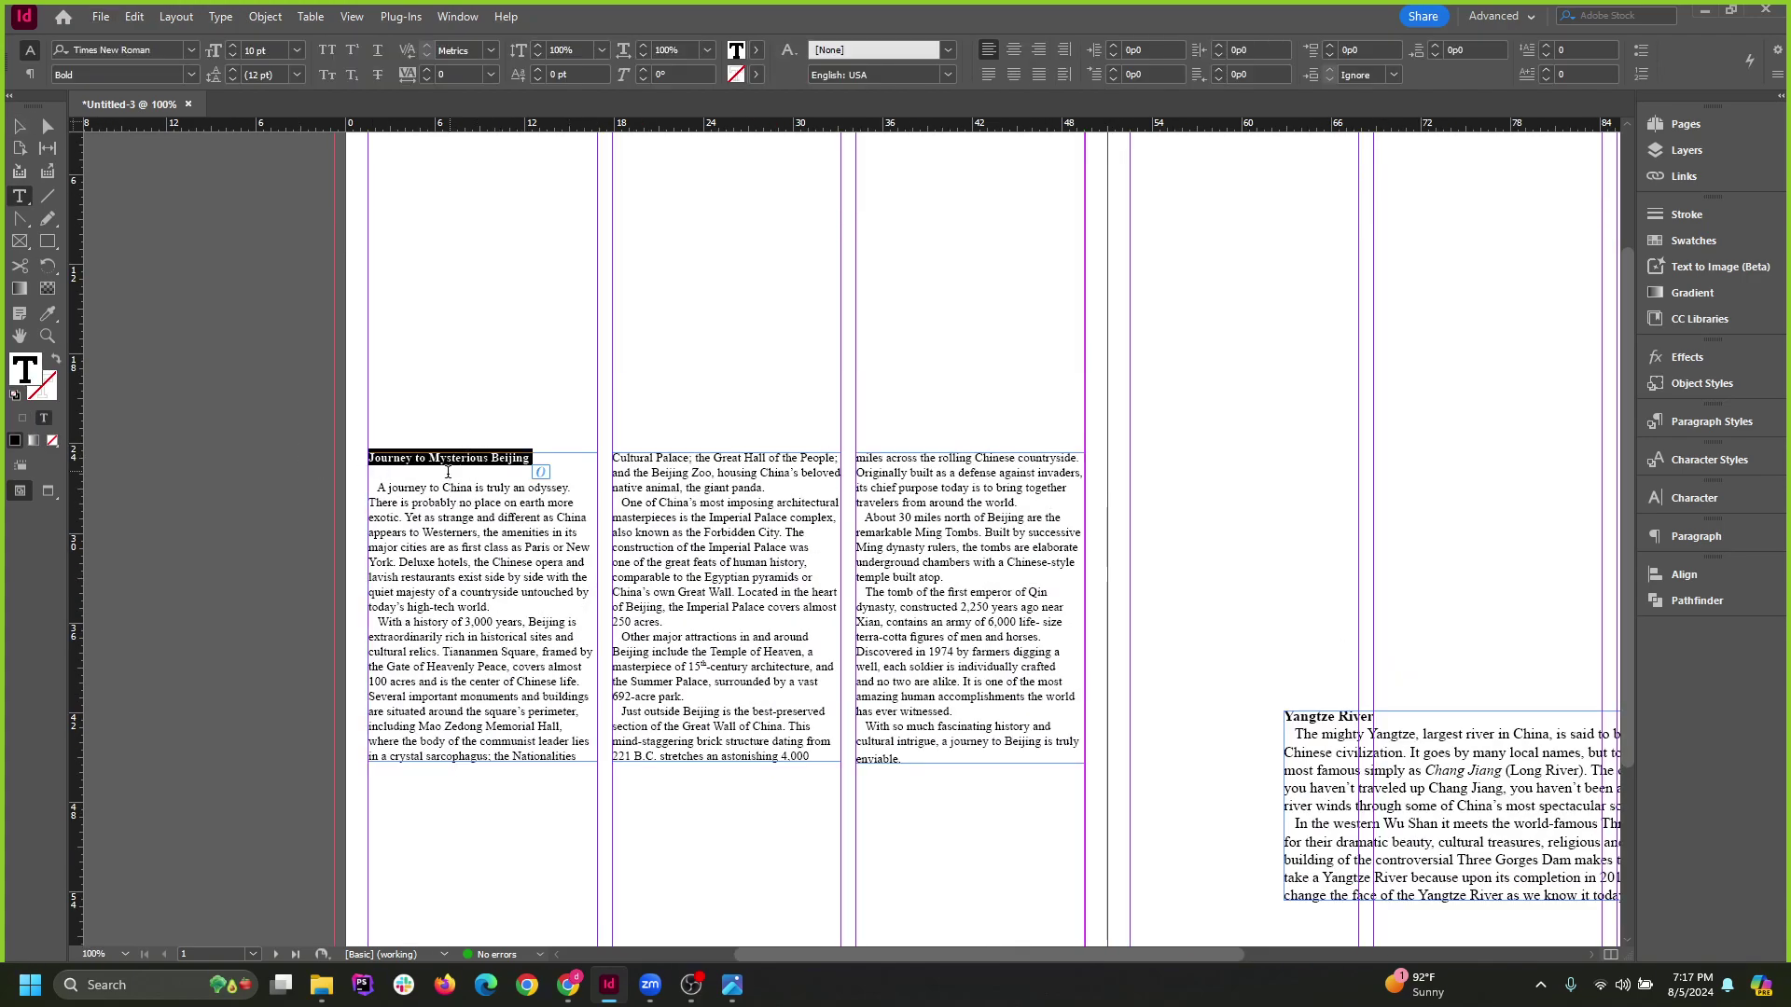
{"action": "key", "text": "BackSpace"}
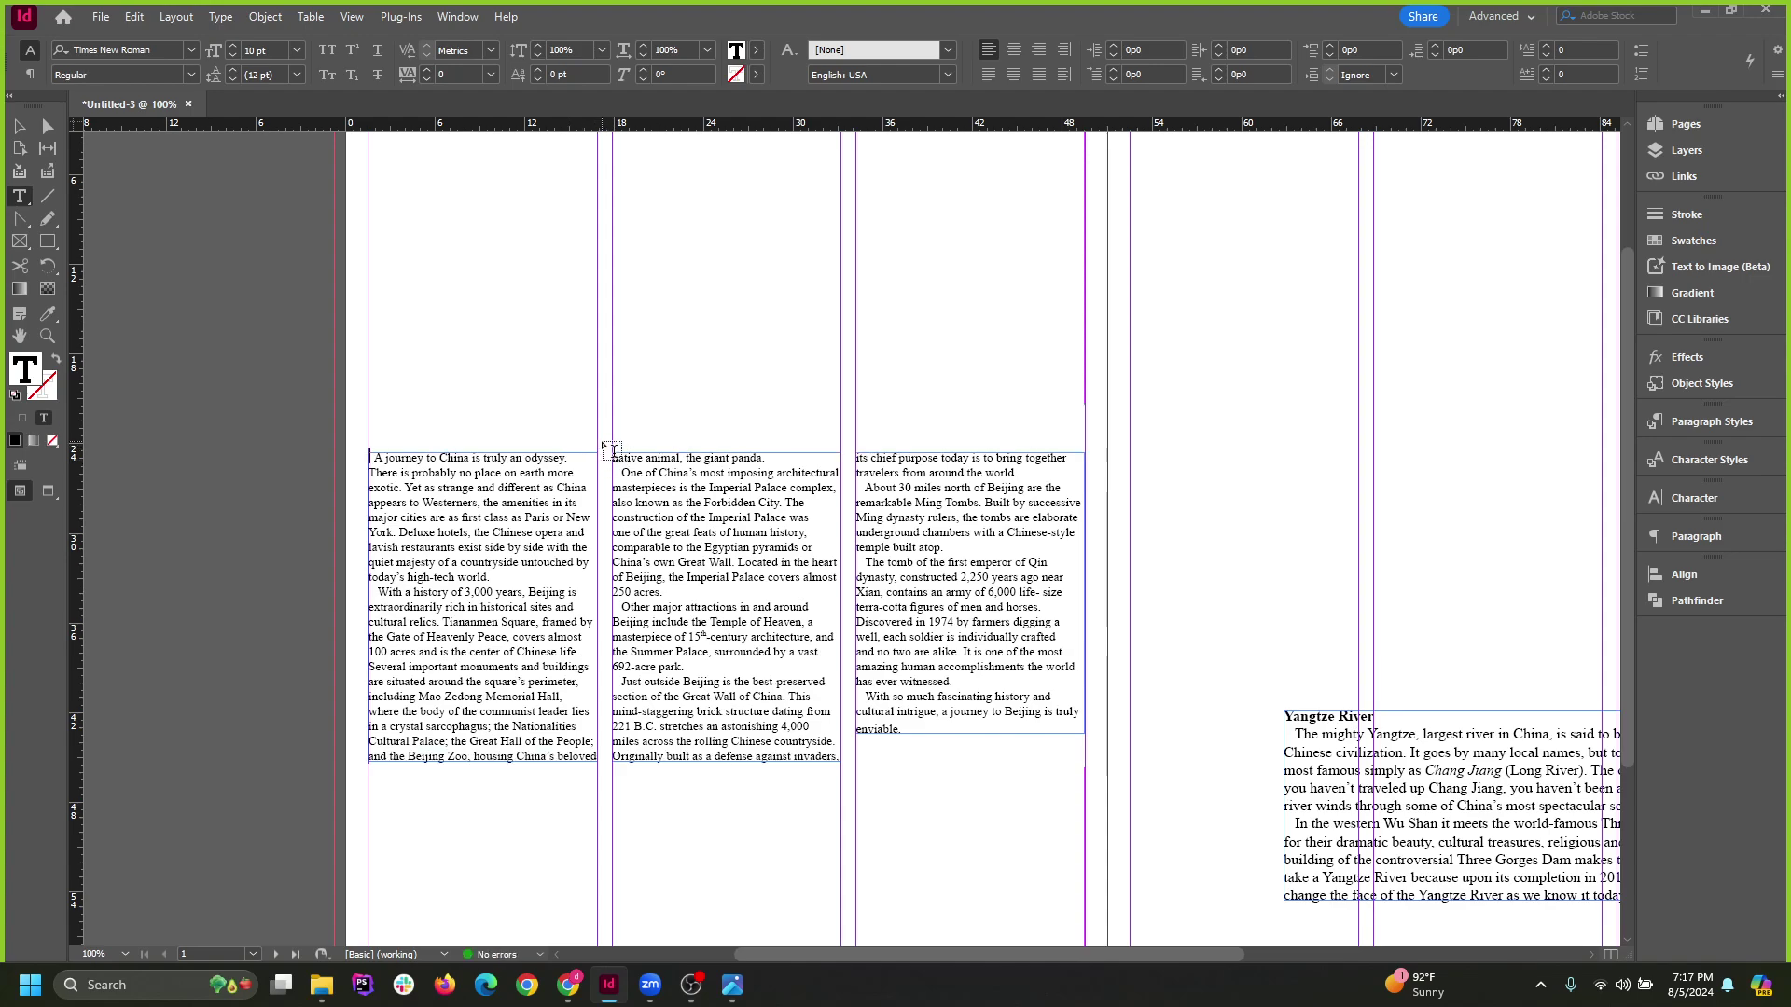
{"action": "key", "text": "Delete"}
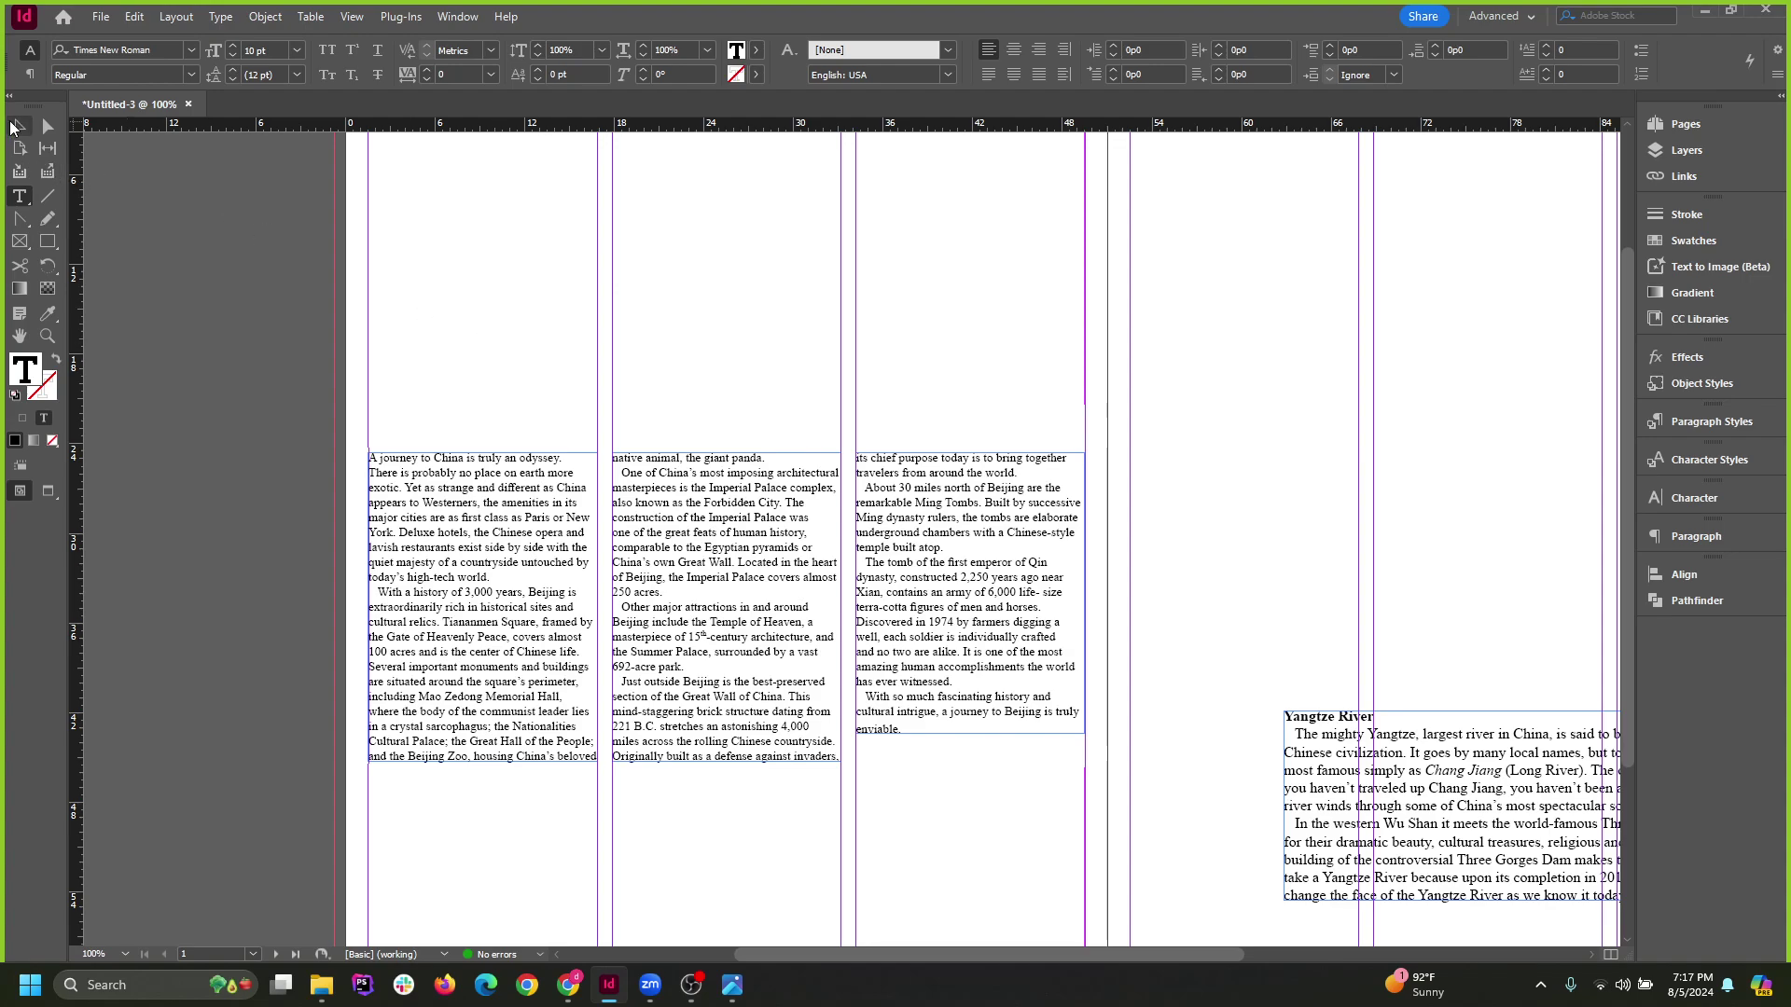
{"action": "left_click", "coordinate": [17, 126]}
Bring back the indent before "A journey to China" and delete it again.
{"action": "scroll", "coordinate": [522, 453], "scroll_direction": "up", "scroll_amount": 4}
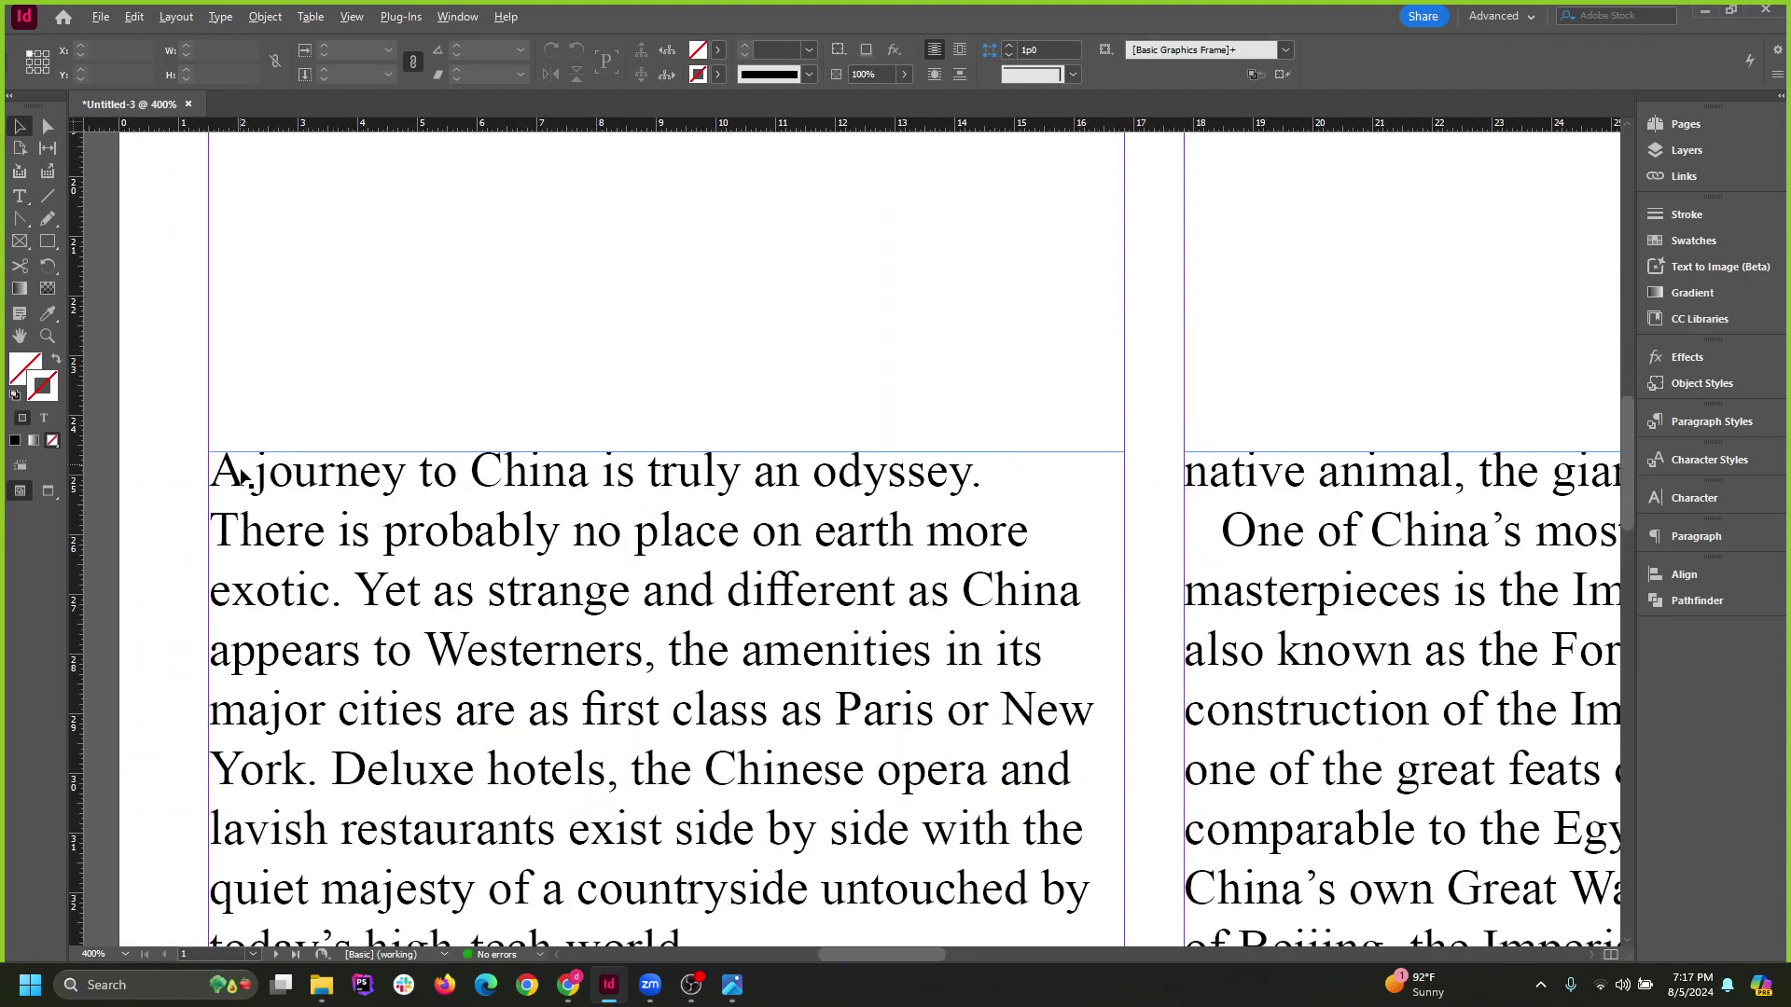
{"action": "double_click", "coordinate": [222, 476]}
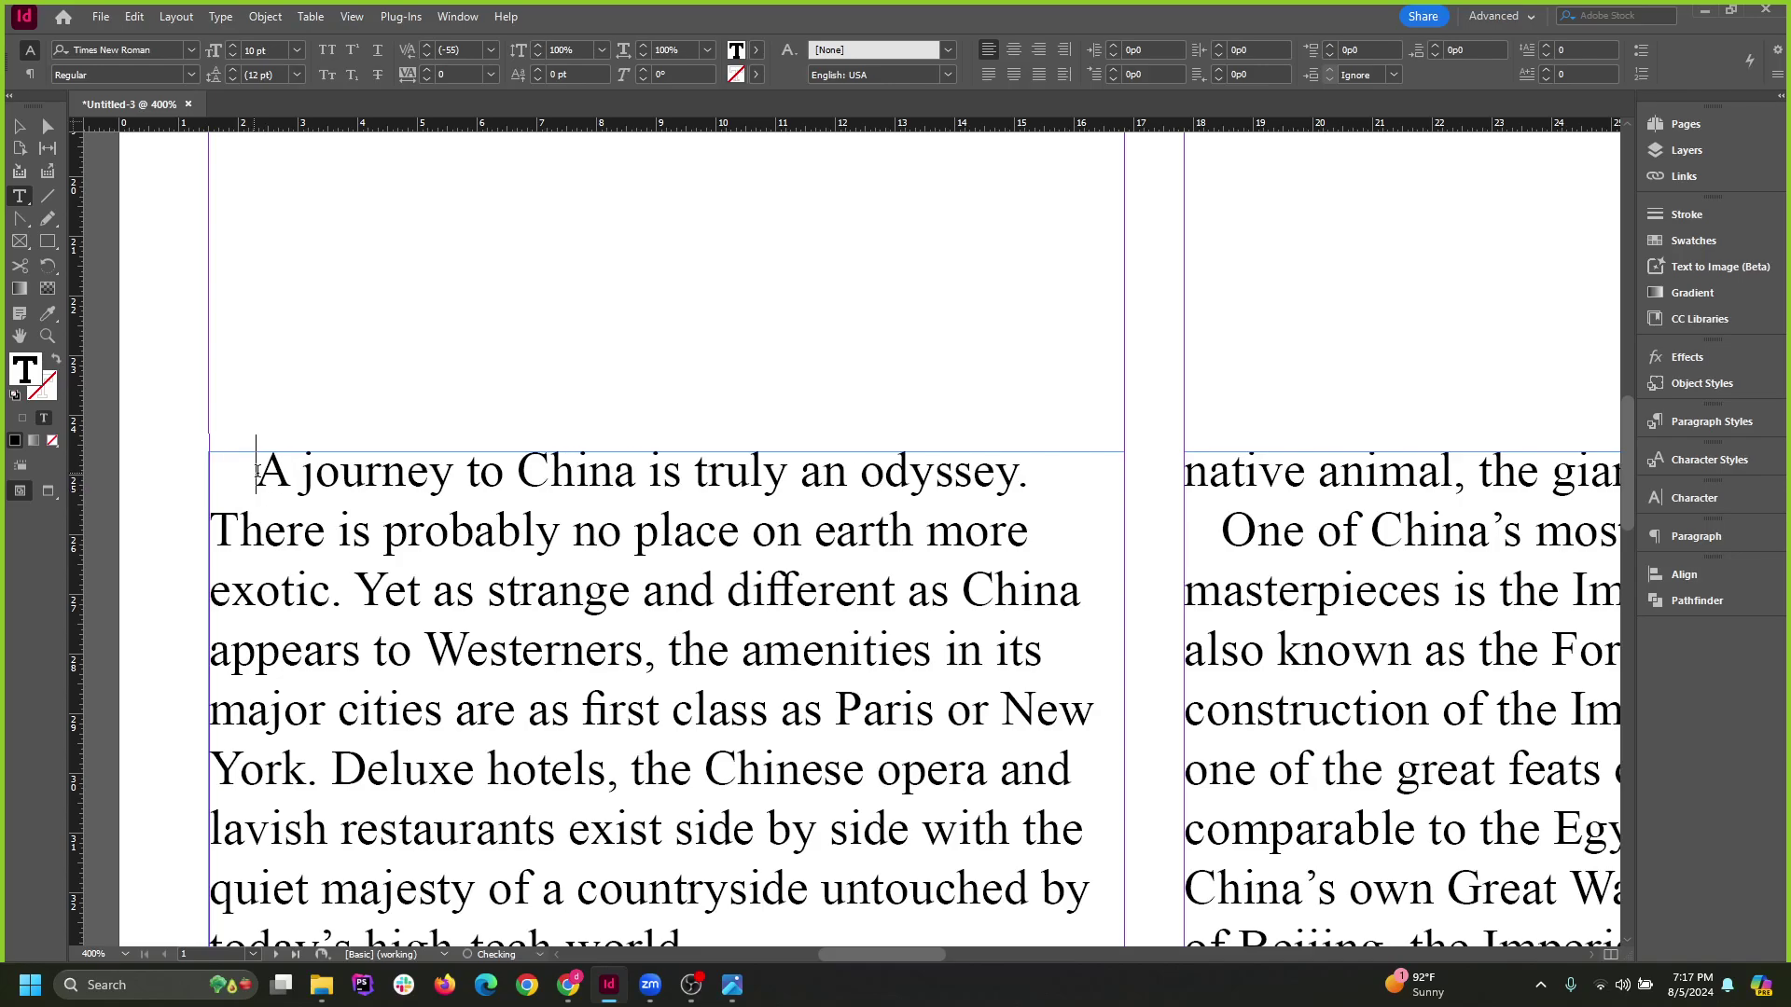
{"action": "key", "text": "shift+Left"}
{"action": "key", "text": "BackSpace"}
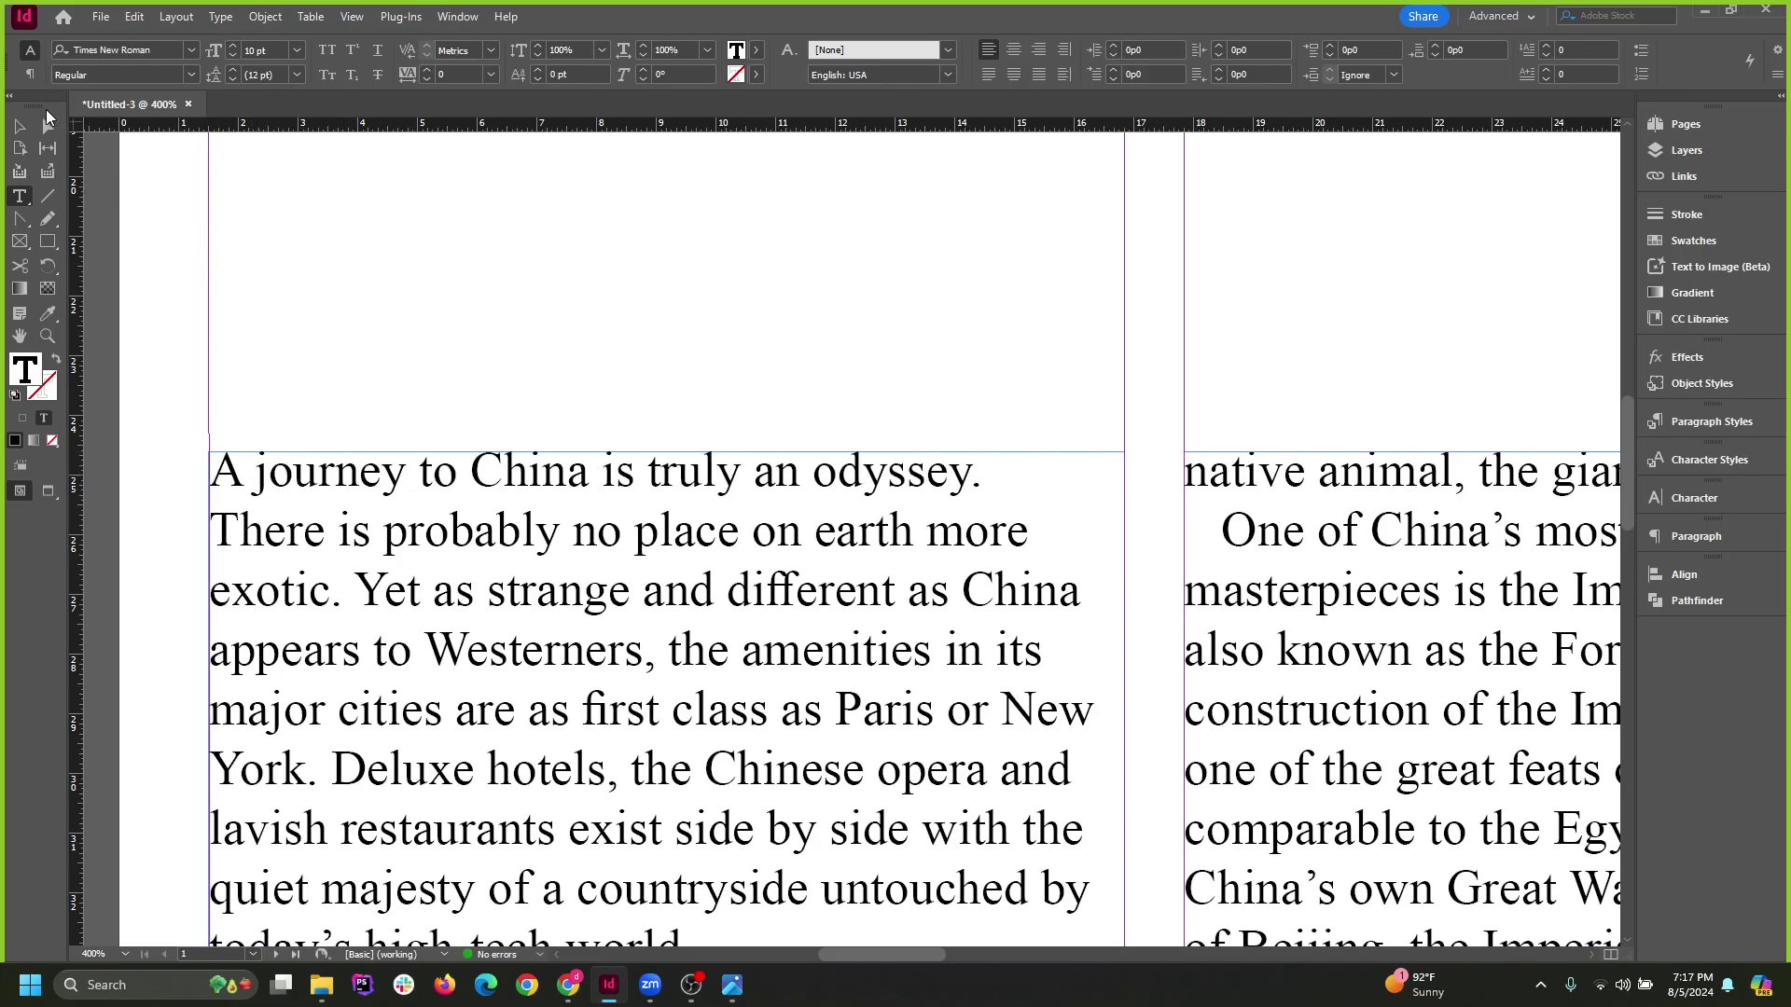
{"action": "left_click", "coordinate": [19, 126]}
{"action": "scroll", "coordinate": [651, 565], "scroll_direction": "down", "scroll_amount": 2}
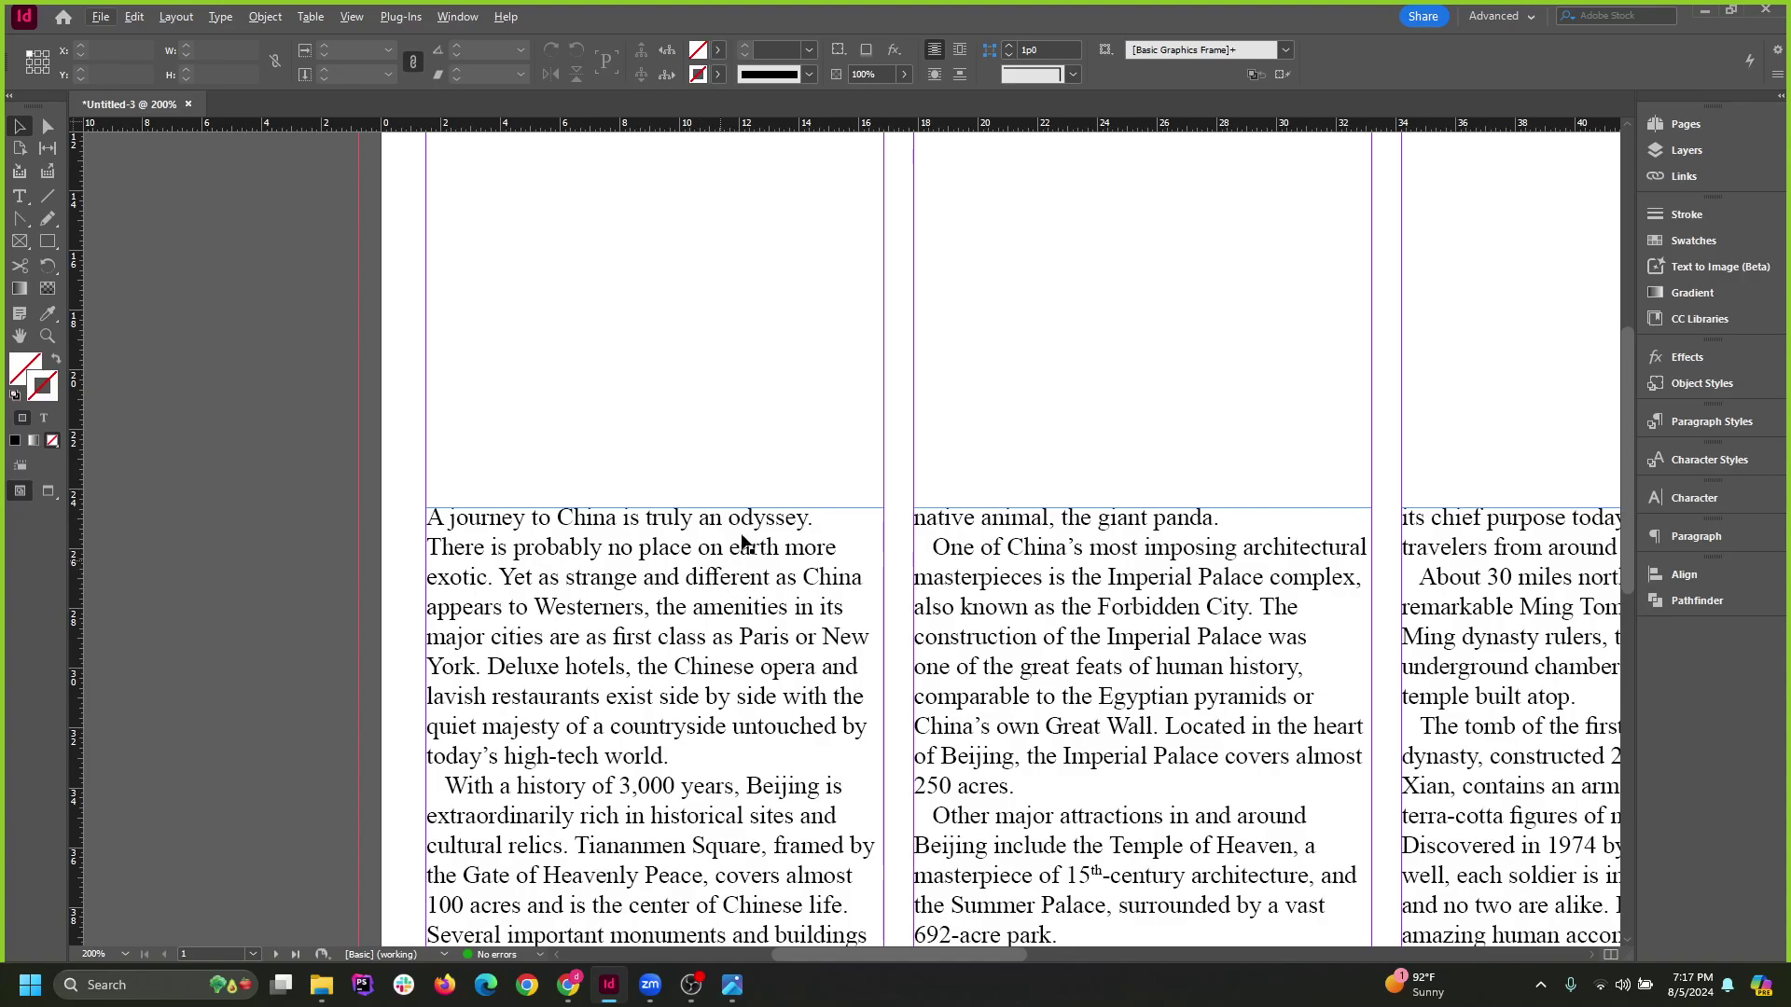
Undo the deletion of the indent at the start of the opening Beijing paragraph.
{"action": "scroll", "coordinate": [432, 524], "scroll_direction": "up", "scroll_amount": 2}
{"action": "double_click", "coordinate": [428, 530]}
{"action": "key", "text": "ctrl+z"}
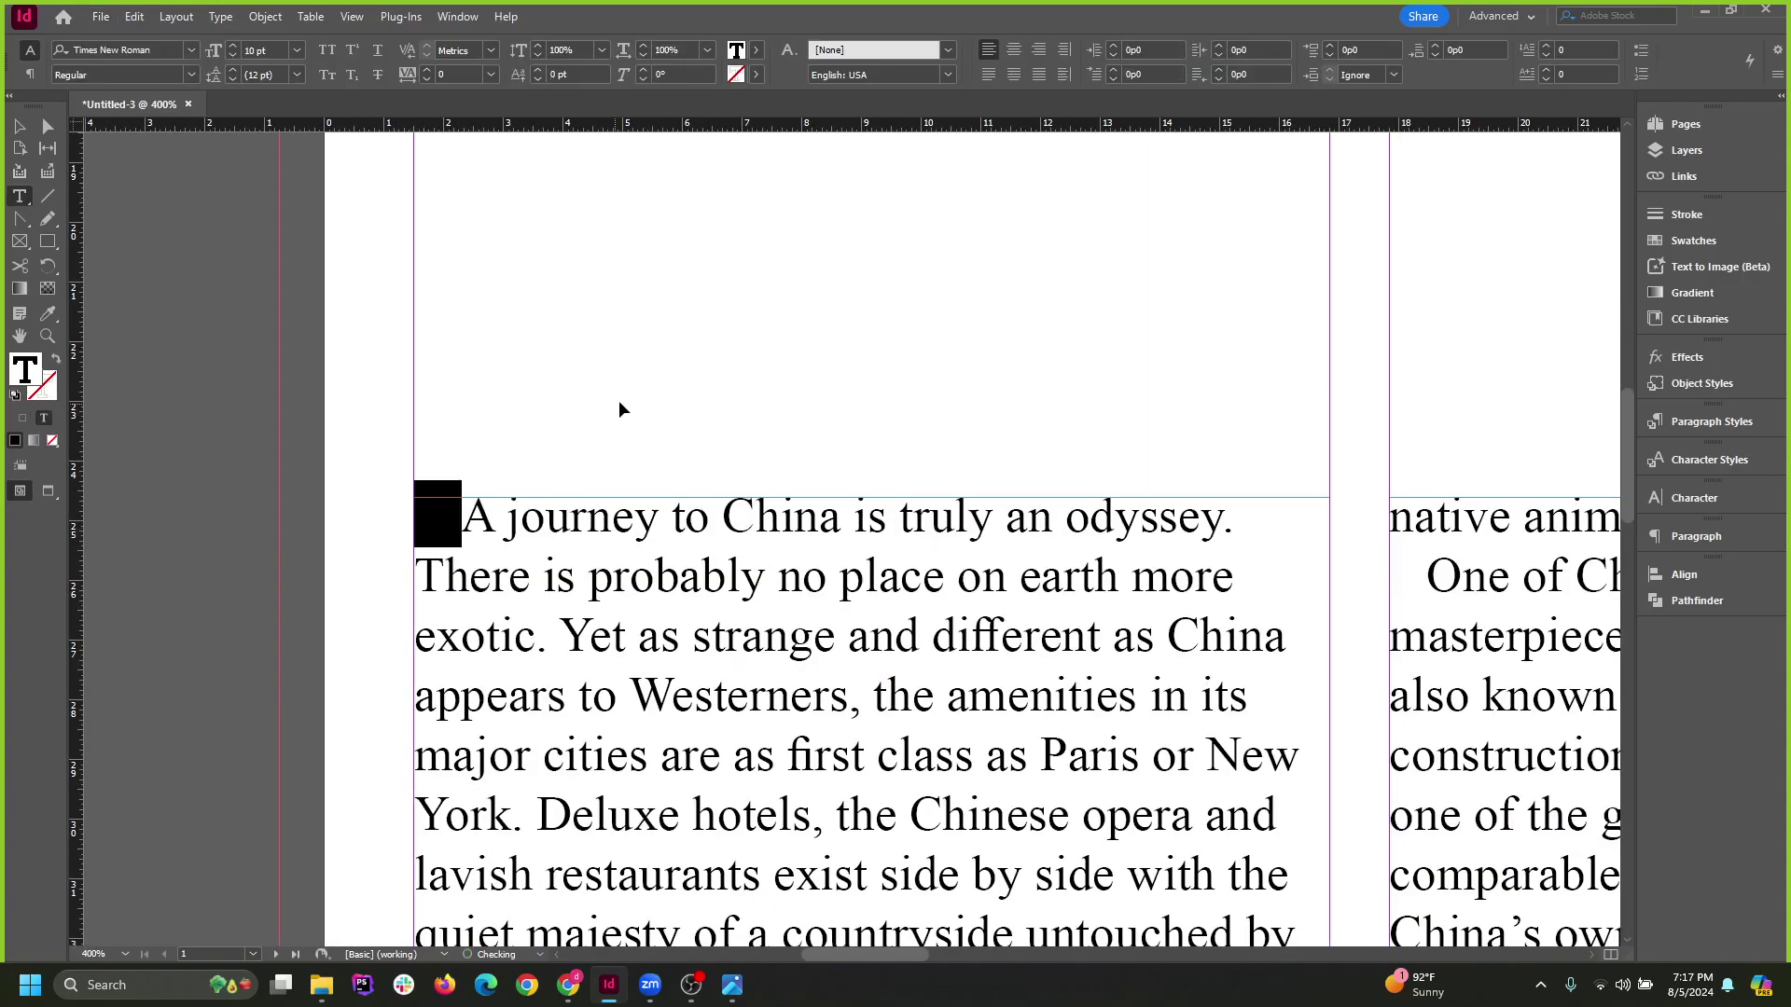
Step back through the last deletions and redo only the removal of the heading "Journey to Mysterious Beijing", keeping the blank line below it.
{"action": "key", "text": "ctrl+z"}
{"action": "key", "text": "ctrl+z"}
{"action": "key", "text": "ctrl+z"}
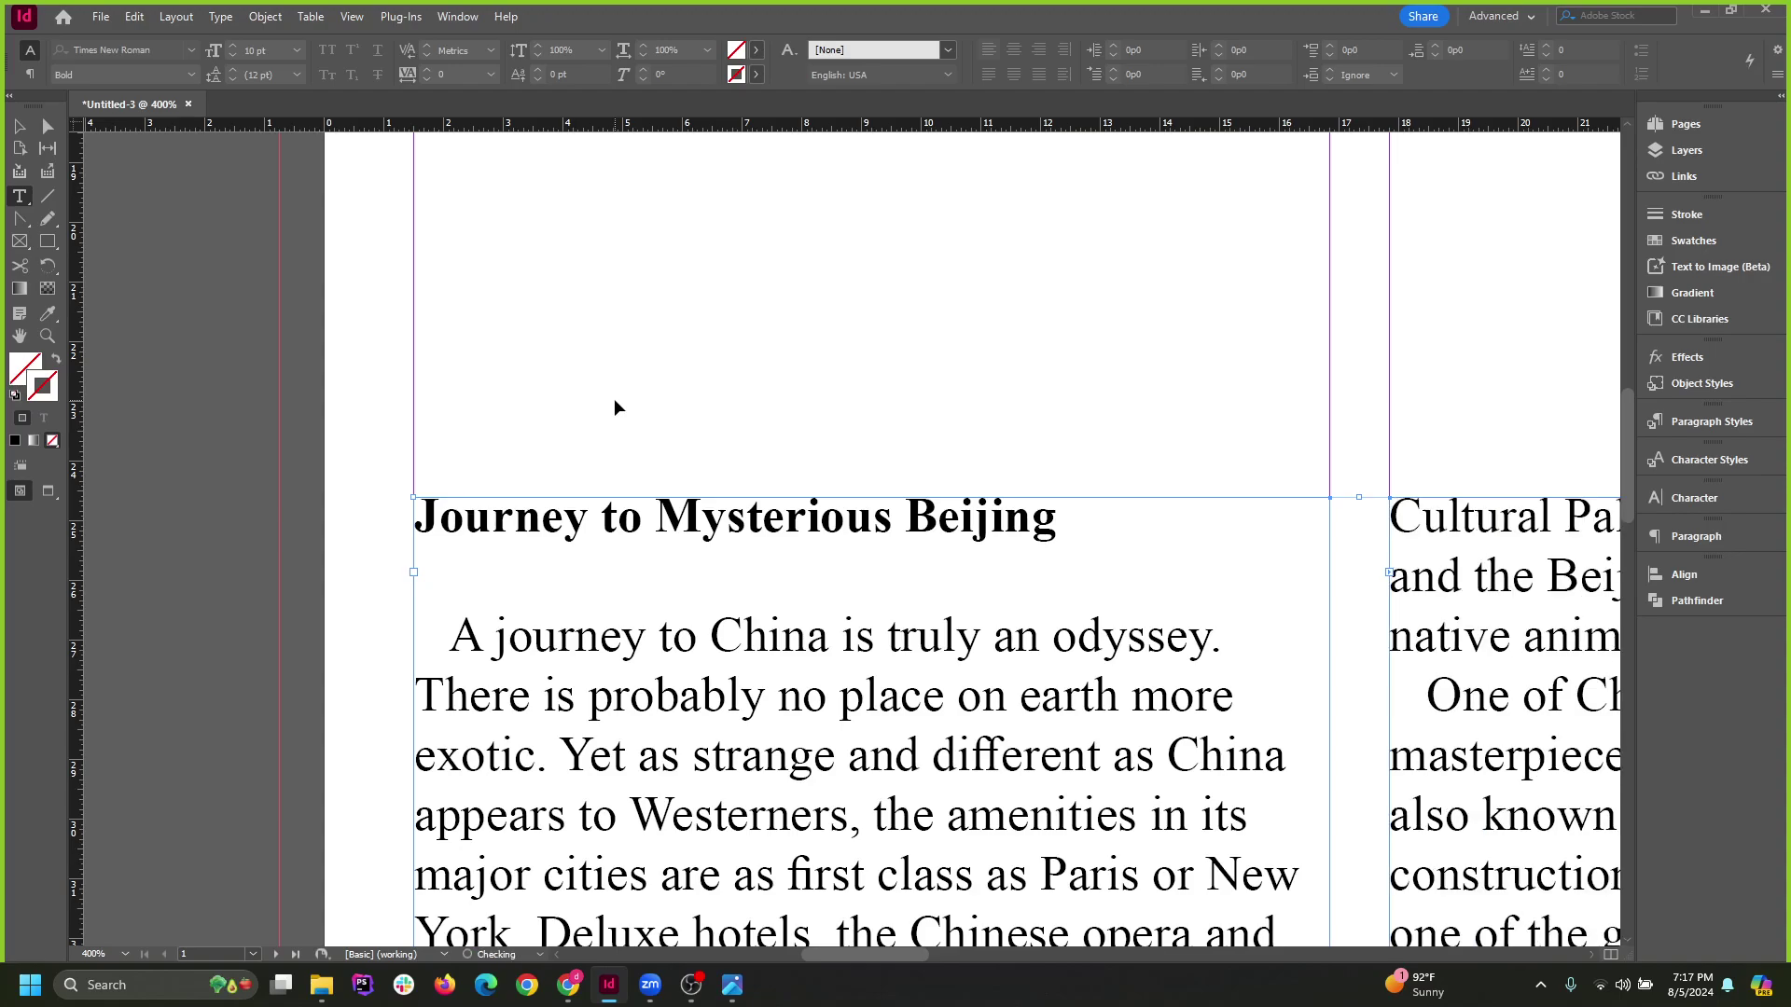
{"action": "key", "text": "ctrl+shift+z"}
{"action": "key", "text": "ctrl+shift+z"}
{"action": "key", "text": "ctrl+shift+z"}
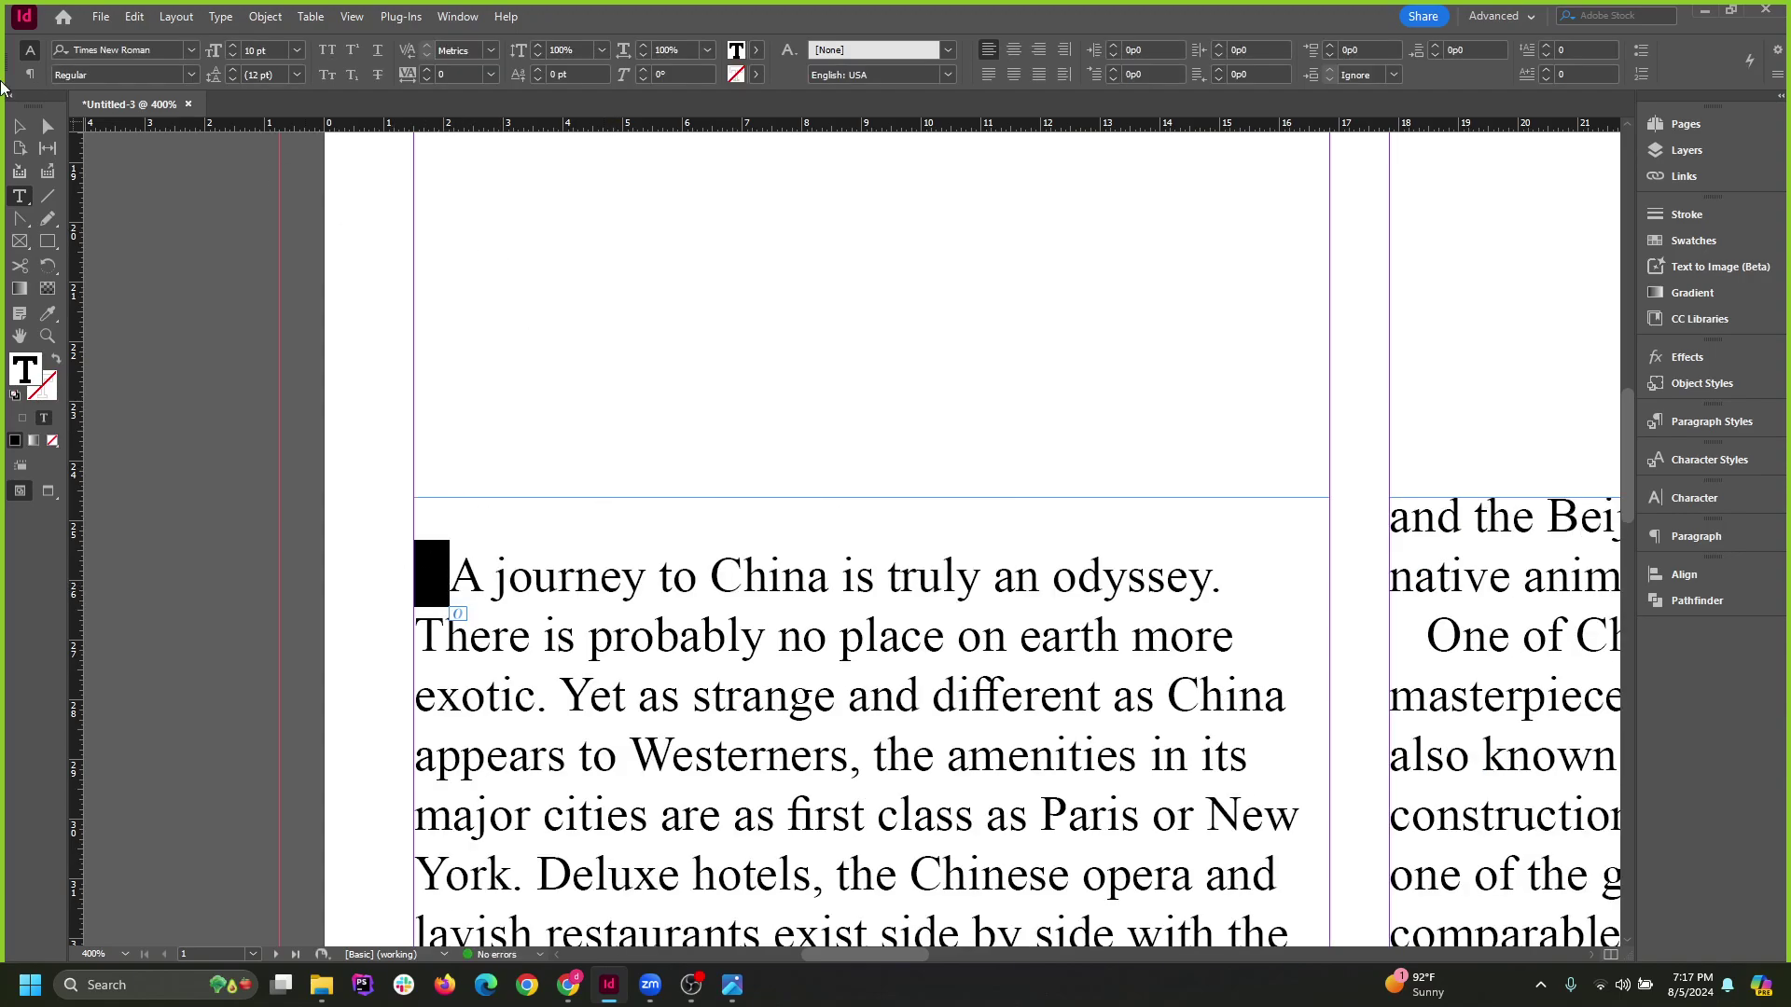
Show the hidden characters in the document's text.
{"action": "left_click", "coordinate": [20, 126]}
{"action": "left_click", "coordinate": [352, 16]}
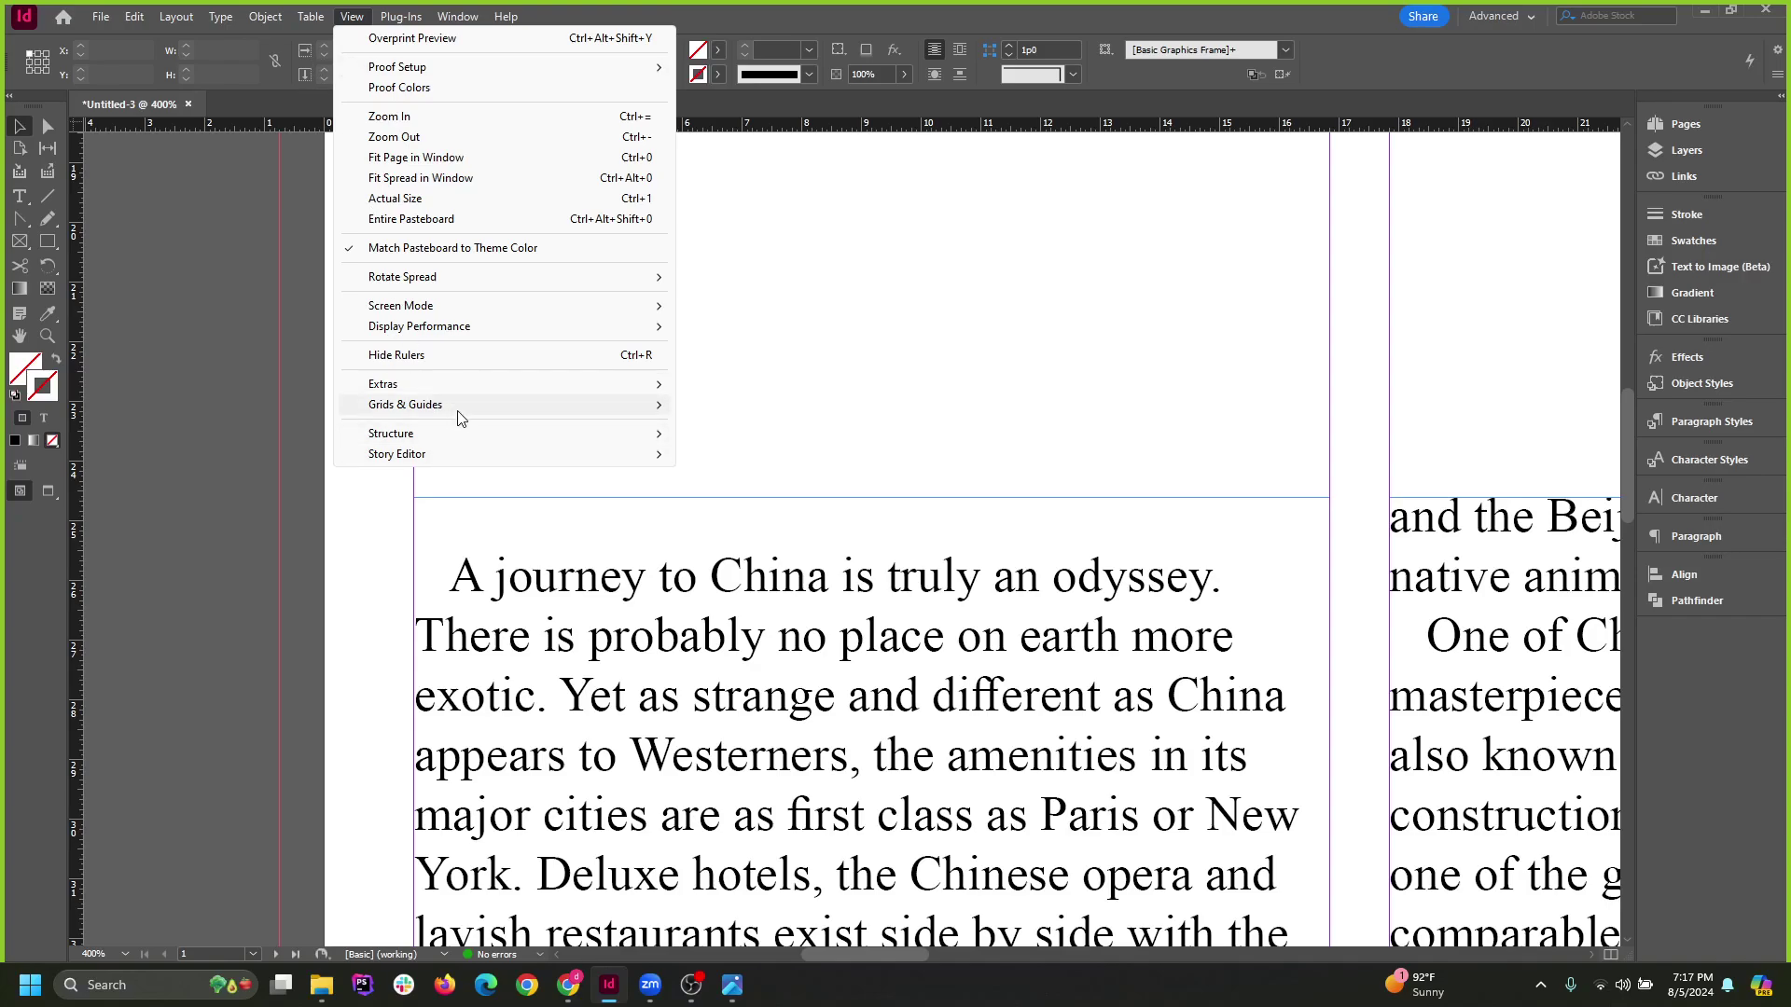
{"action": "mouse_move", "coordinate": [462, 419]}
{"action": "left_click", "coordinate": [245, 32]}
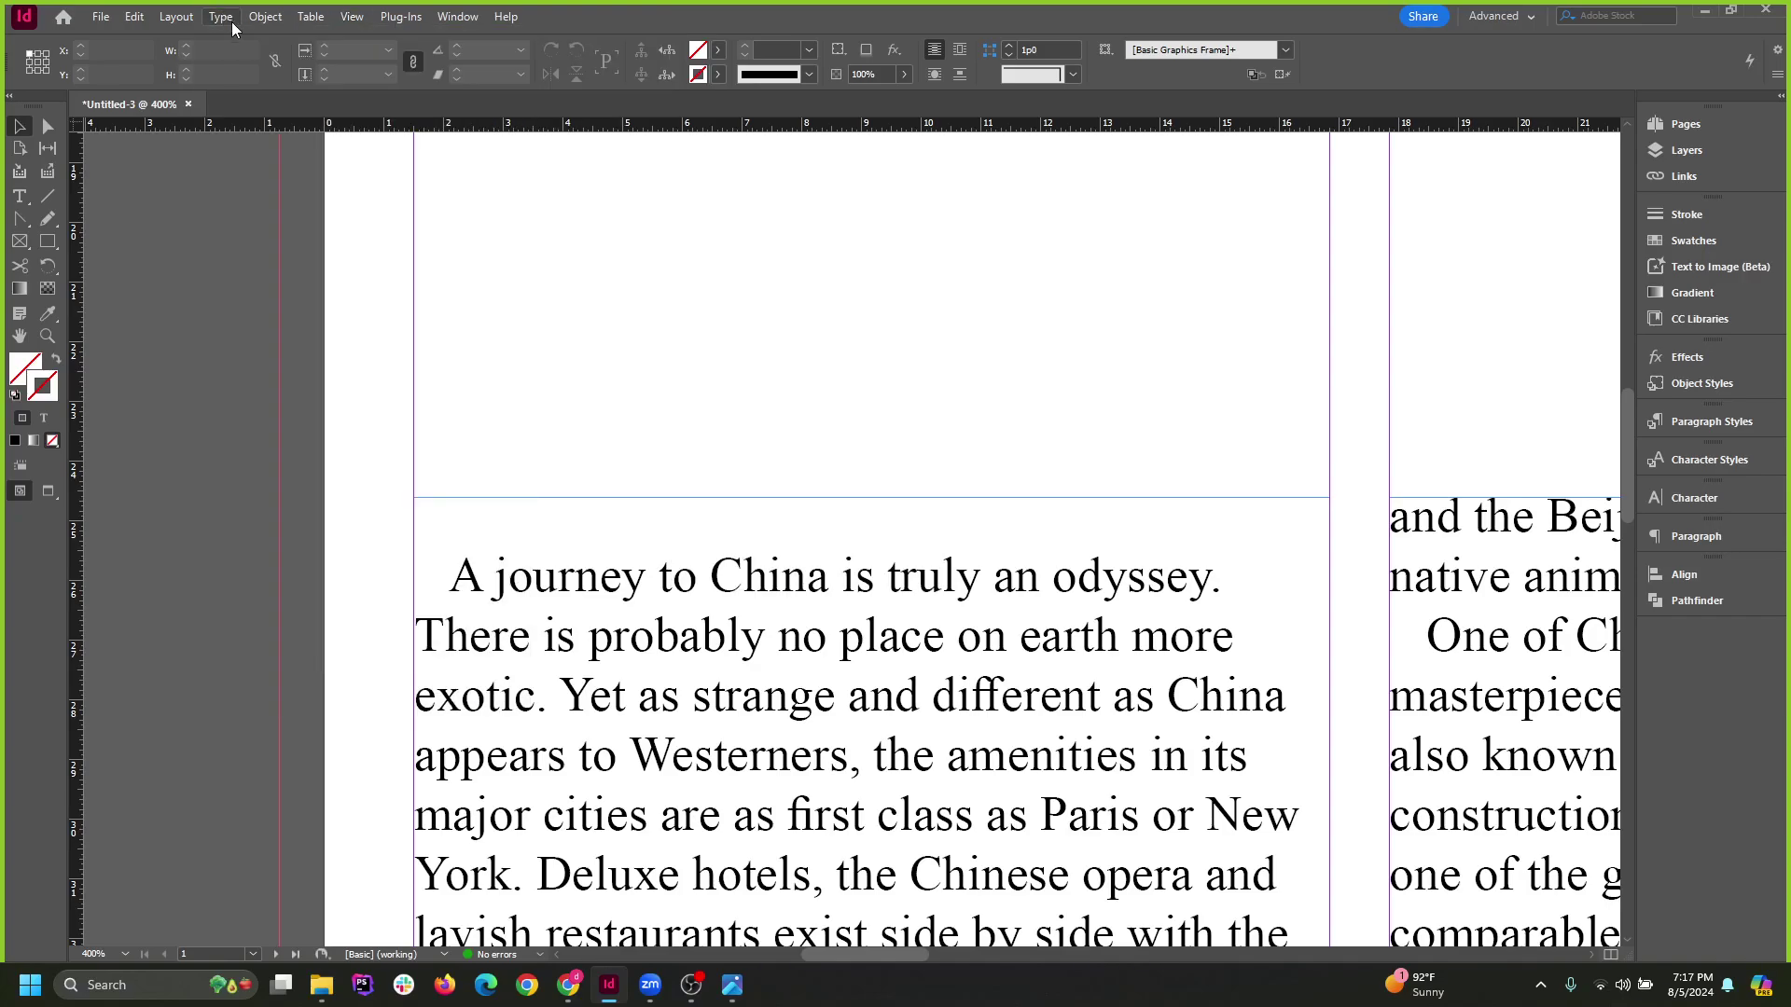
{"action": "left_click", "coordinate": [231, 20]}
{"action": "left_click", "coordinate": [296, 697]}
Delete the three spaces before "A journey to China" at the start of the opening Beijing paragraph.
{"action": "scroll", "coordinate": [443, 530], "scroll_direction": "up", "scroll_amount": 5}
{"action": "key", "text": "t"}
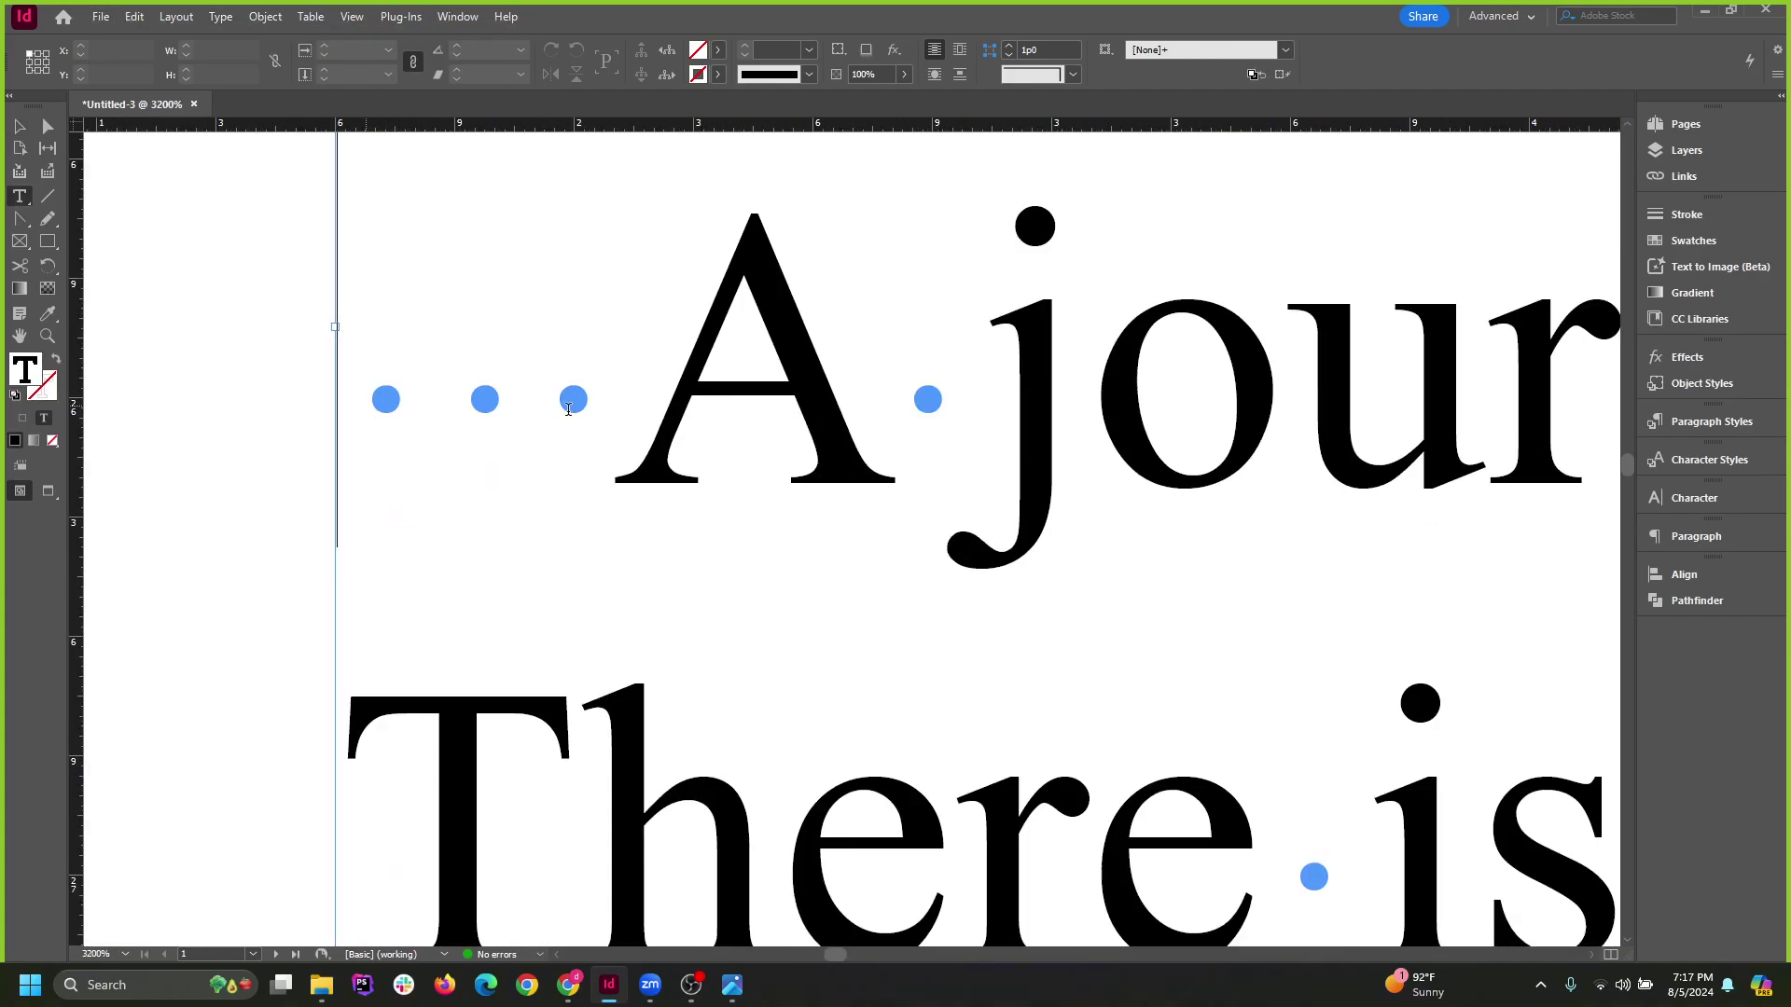
{"action": "left_click_drag", "start_coordinate": [612, 410], "coordinate": [338, 410]}
{"action": "left_click", "coordinate": [596, 402]}
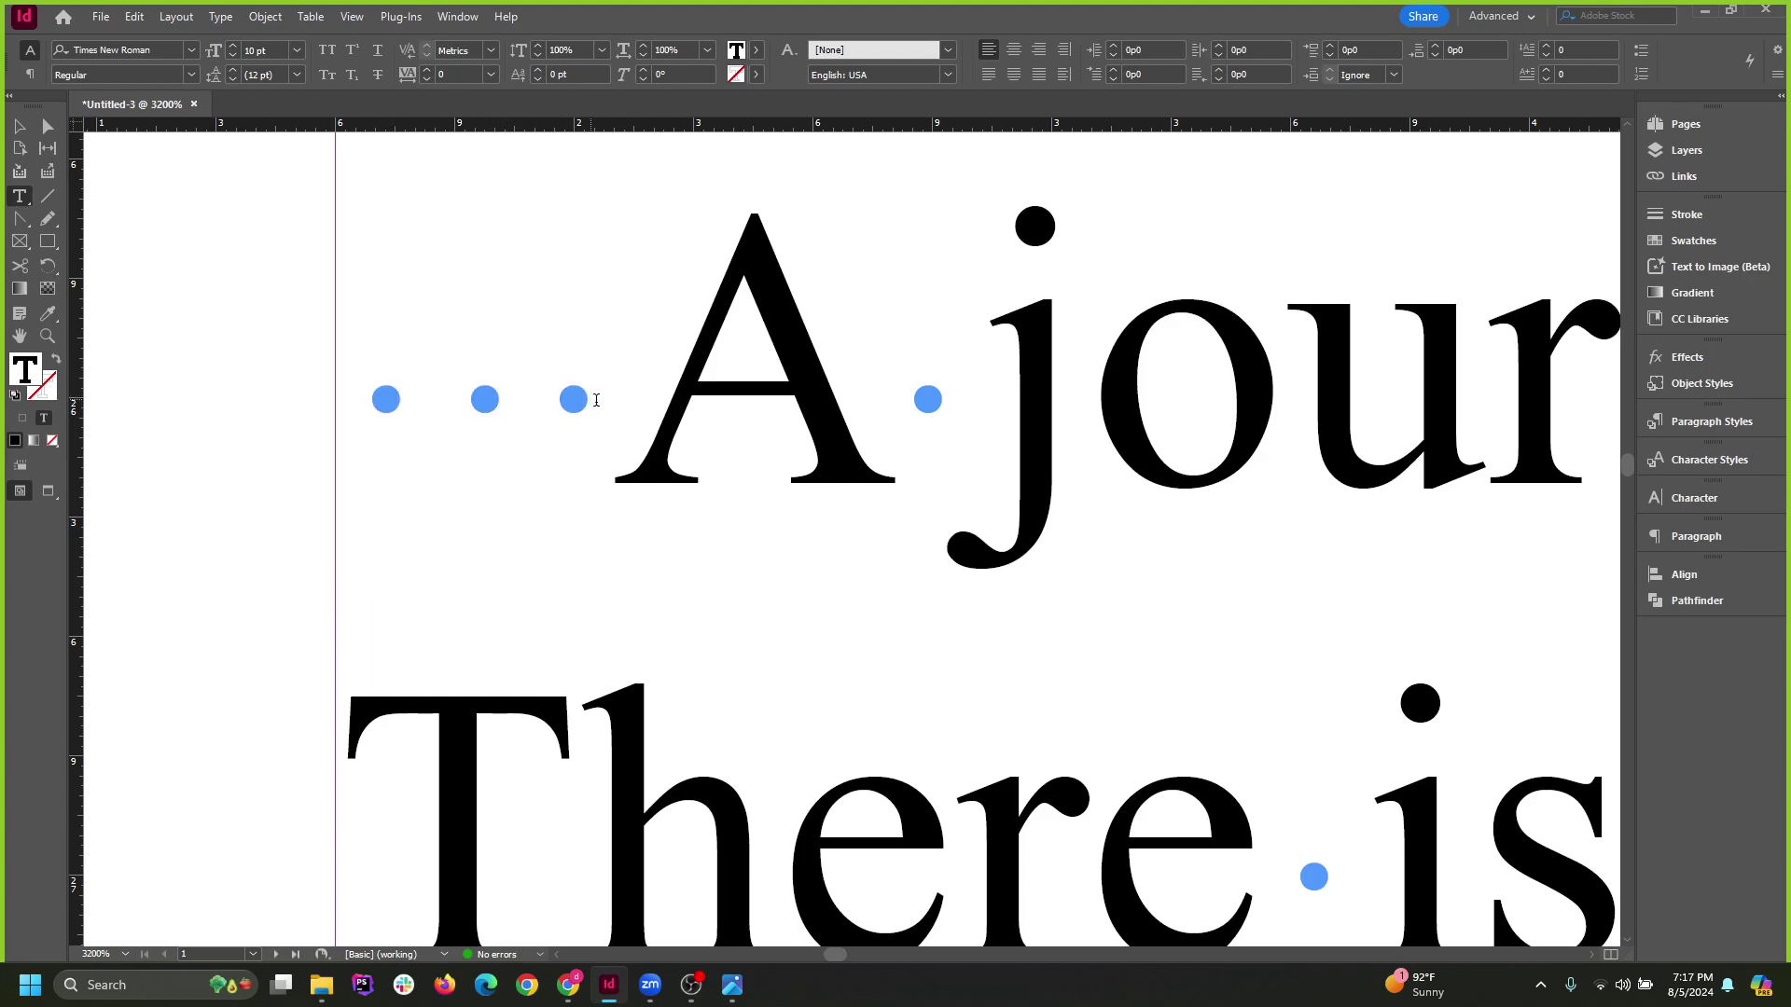
{"action": "key", "text": "BackSpace"}
{"action": "key", "text": "BackSpace"}
{"action": "key", "text": "BackSpace"}
{"action": "key", "text": "BackSpace"}
{"action": "key", "text": "BackSpace"}
{"action": "key", "text": "BackSpace"}
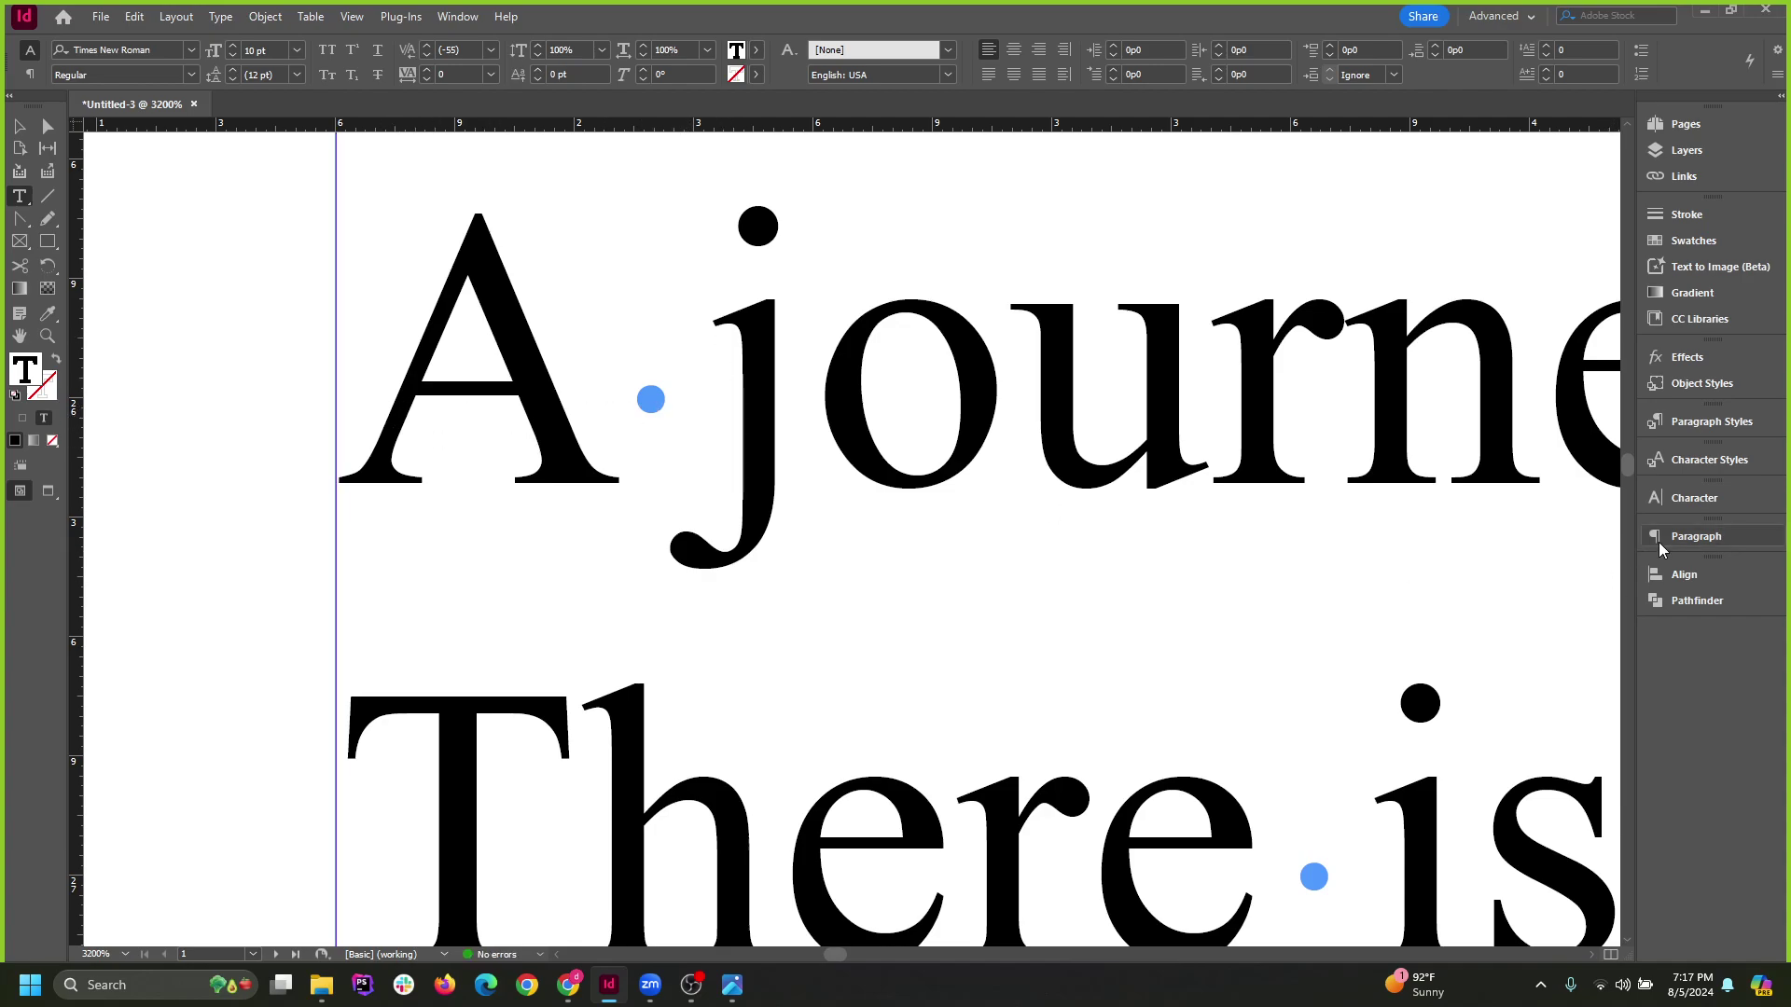
Set the first-line indent of the opening Beijing paragraph to 0p6.
{"action": "left_click", "coordinate": [1696, 539]}
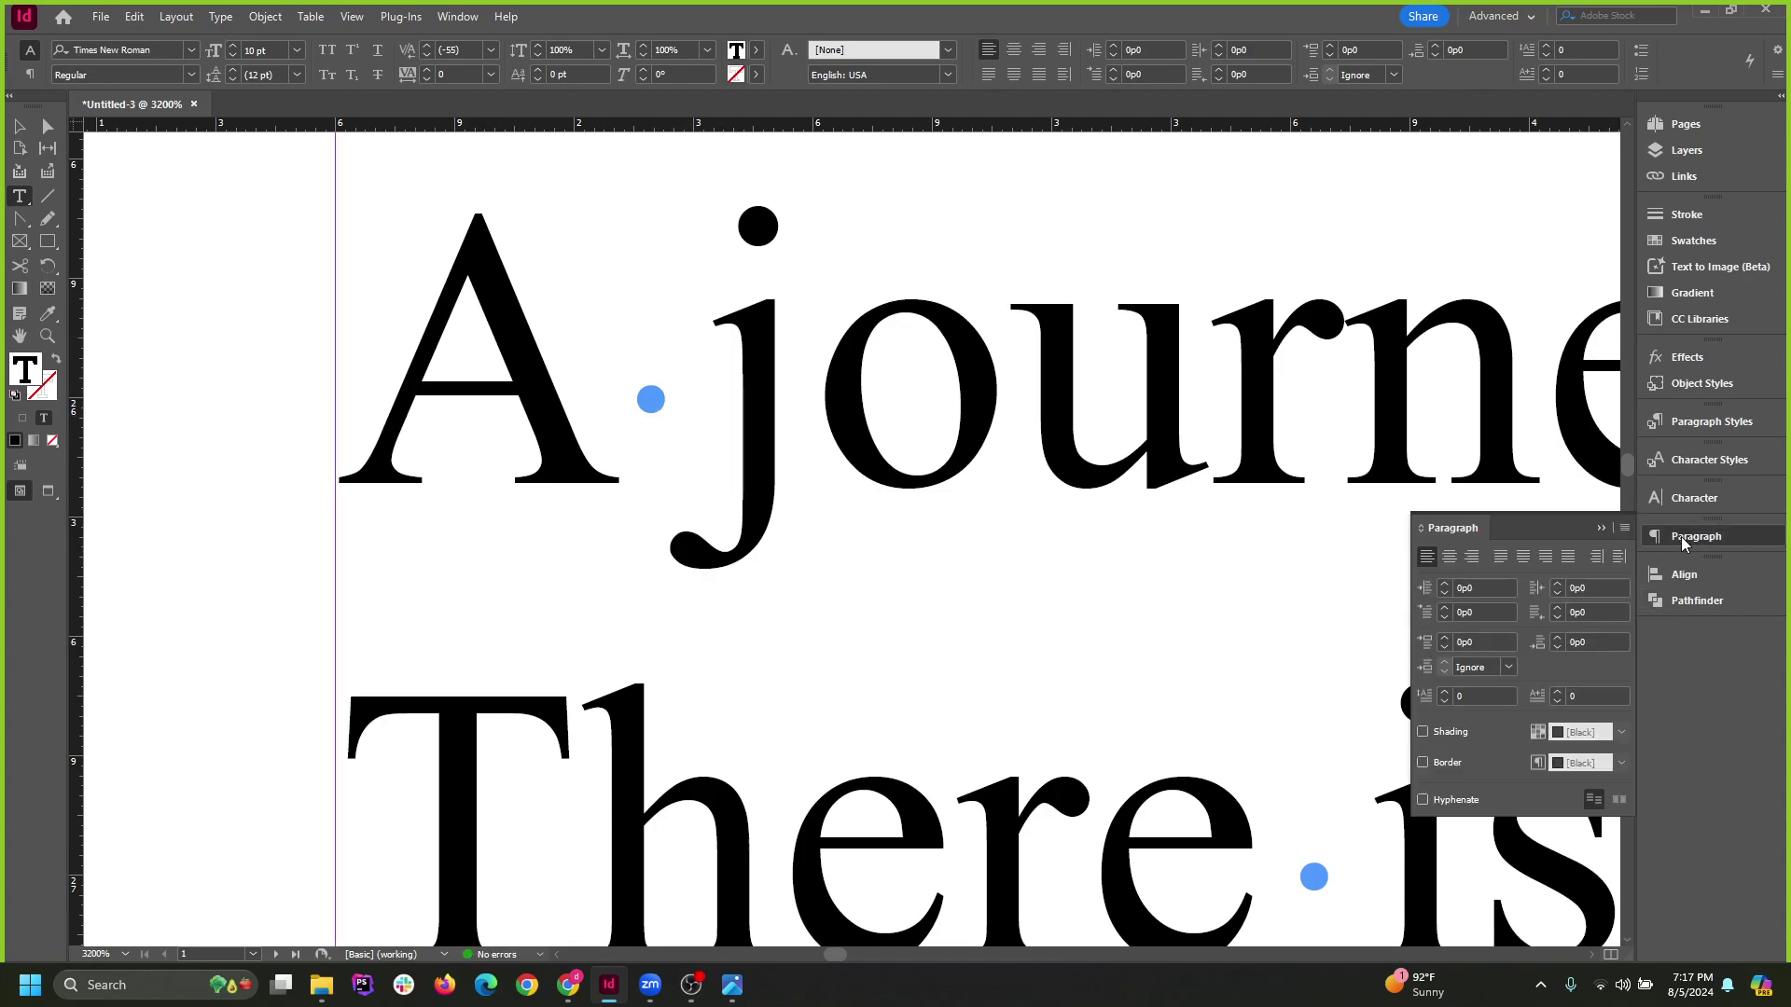
{"action": "left_click", "coordinate": [1444, 607]}
{"action": "left_click", "coordinate": [1443, 608]}
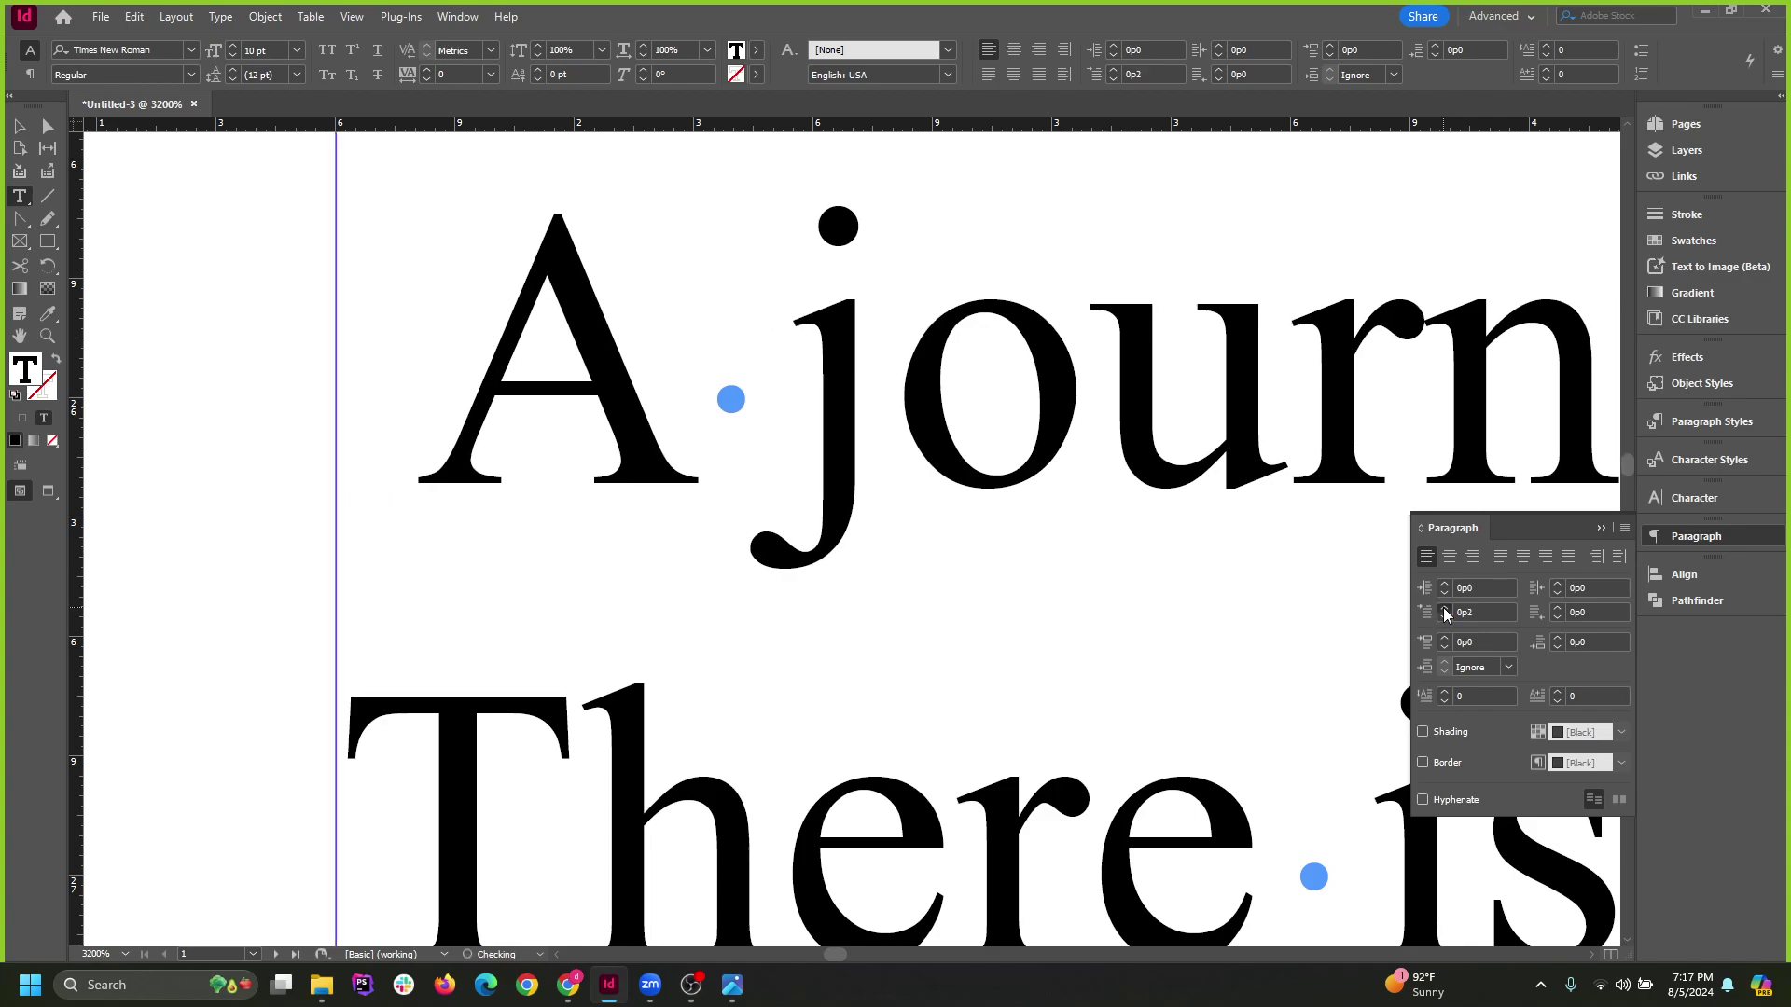
{"action": "left_click", "coordinate": [1444, 608]}
{"action": "left_click", "coordinate": [1444, 608]}
{"action": "left_click", "coordinate": [1444, 608]}
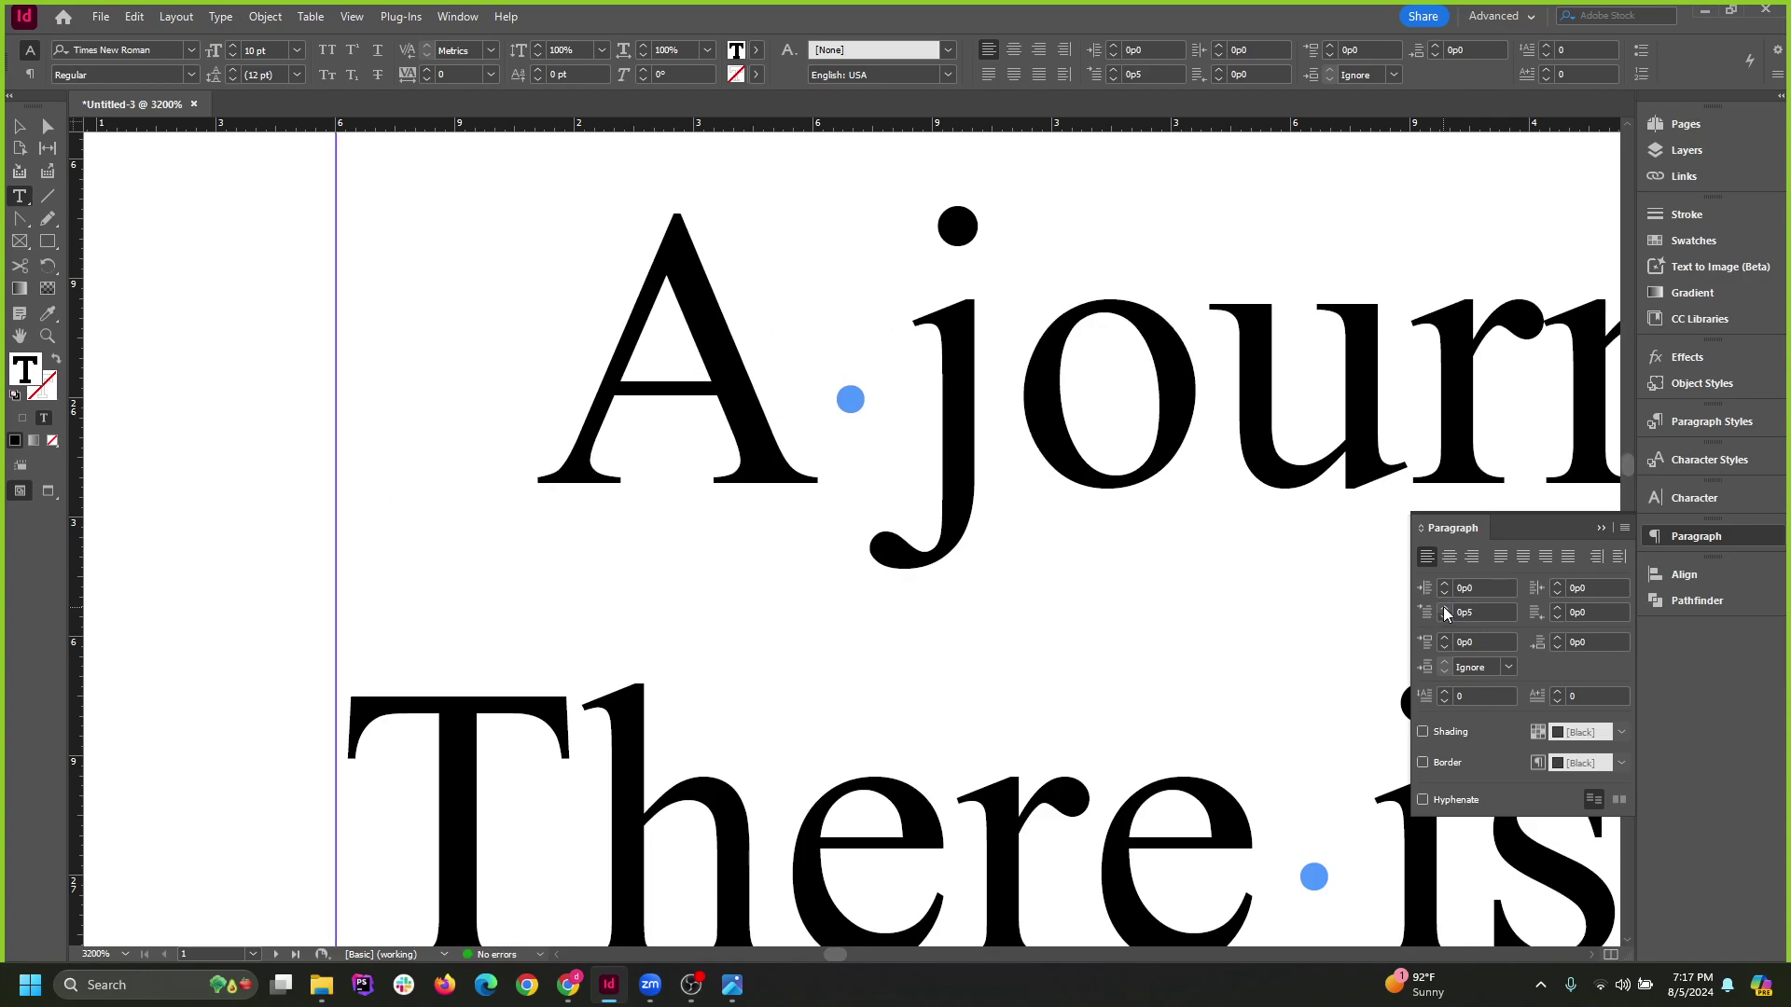
{"action": "left_click", "coordinate": [1444, 607]}
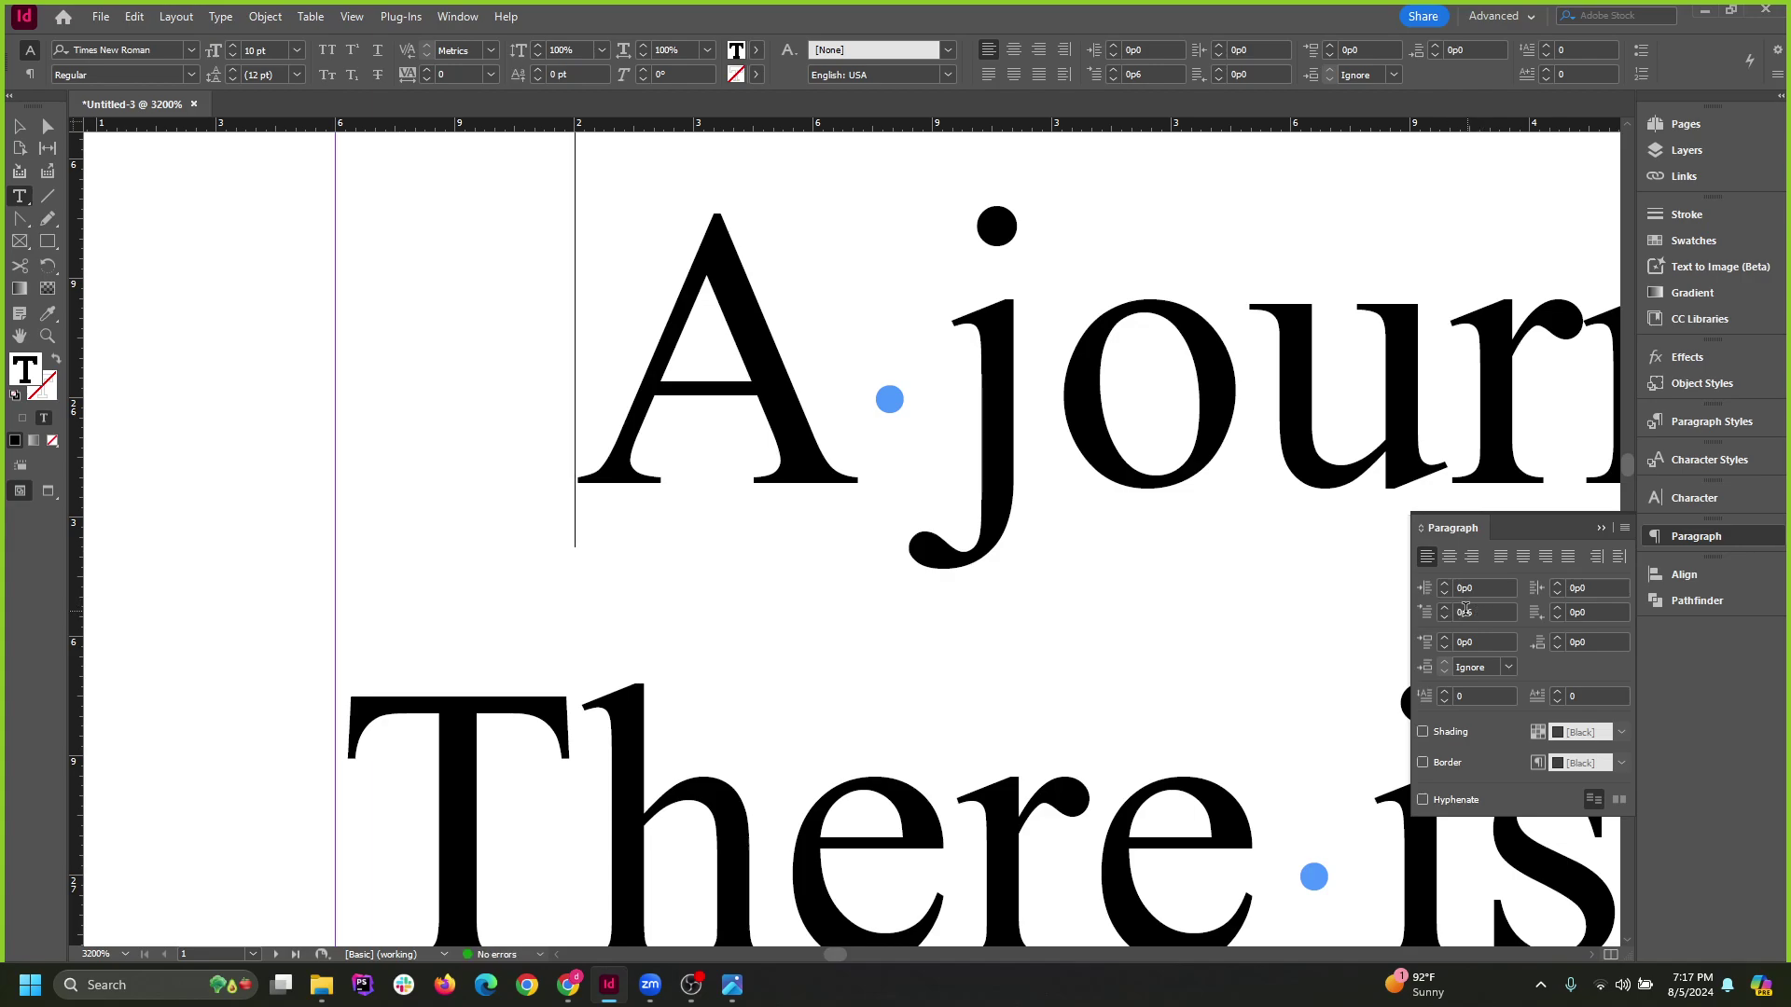
Set the first-line indent of the opening Beijing paragraph back to 0p0.
{"action": "scroll", "coordinate": [604, 476], "scroll_direction": "down", "scroll_amount": 1}
{"action": "scroll", "coordinate": [604, 476], "scroll_direction": "down", "scroll_amount": 4}
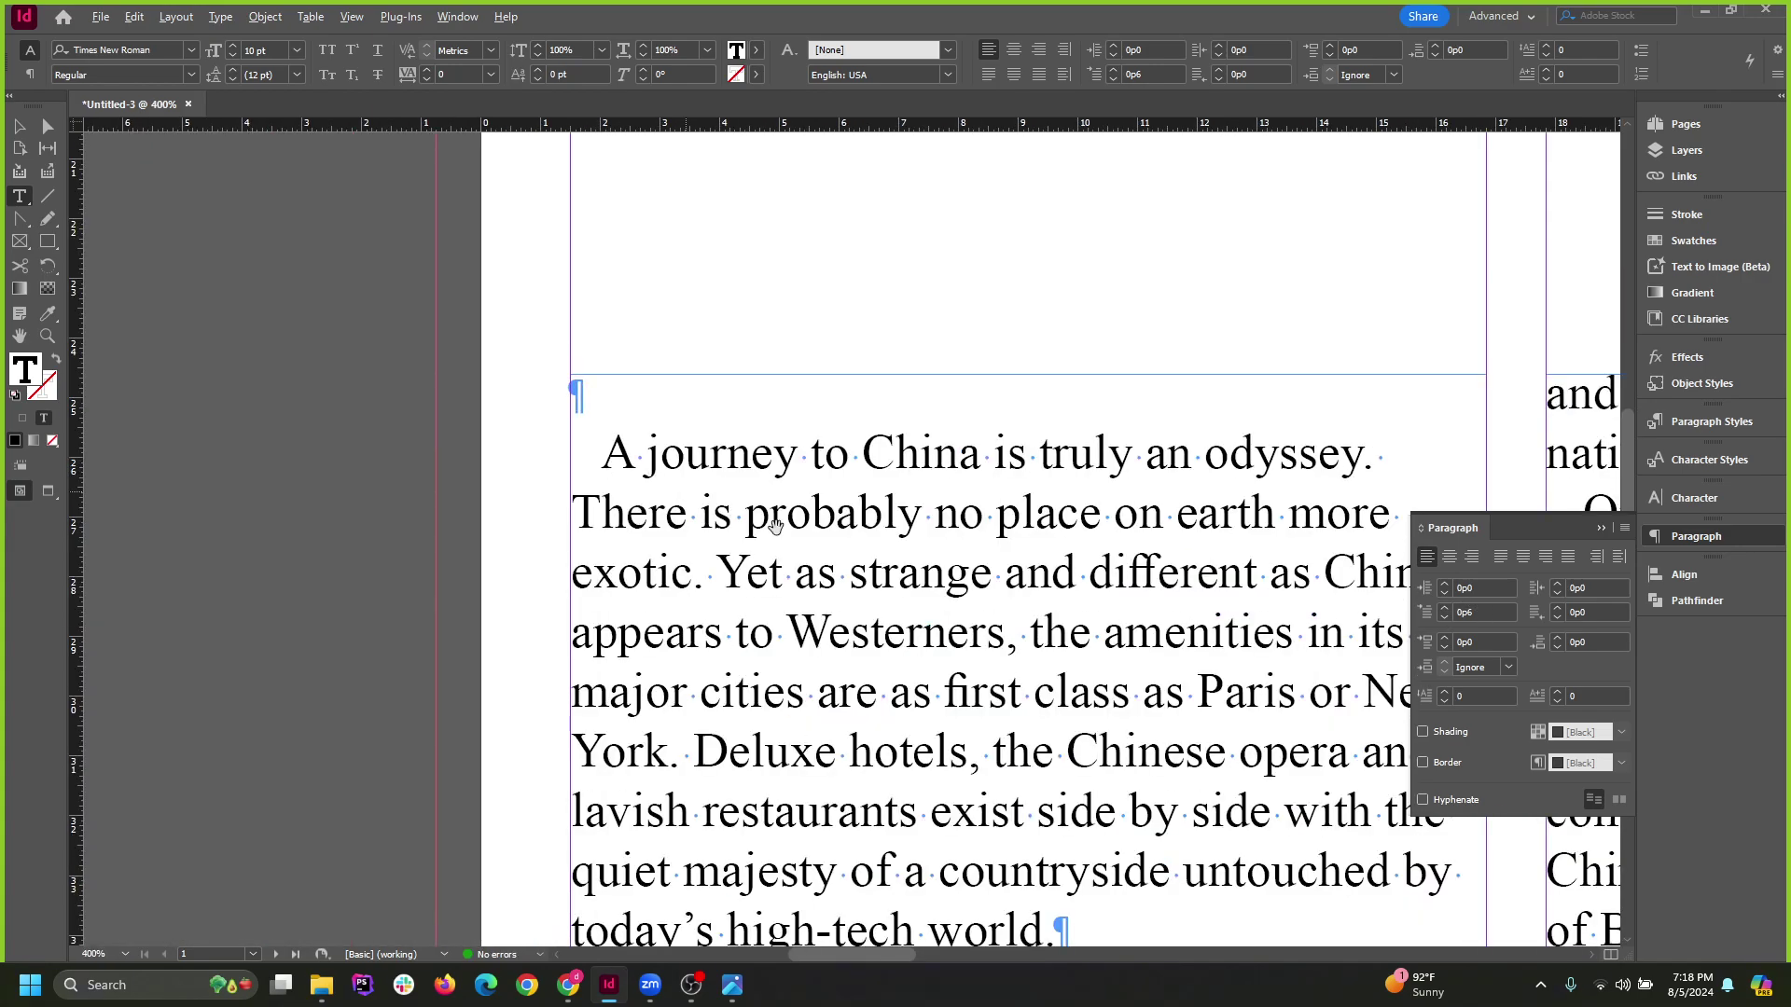
{"action": "scroll", "coordinate": [514, 447], "scroll_direction": "up", "scroll_amount": 3}
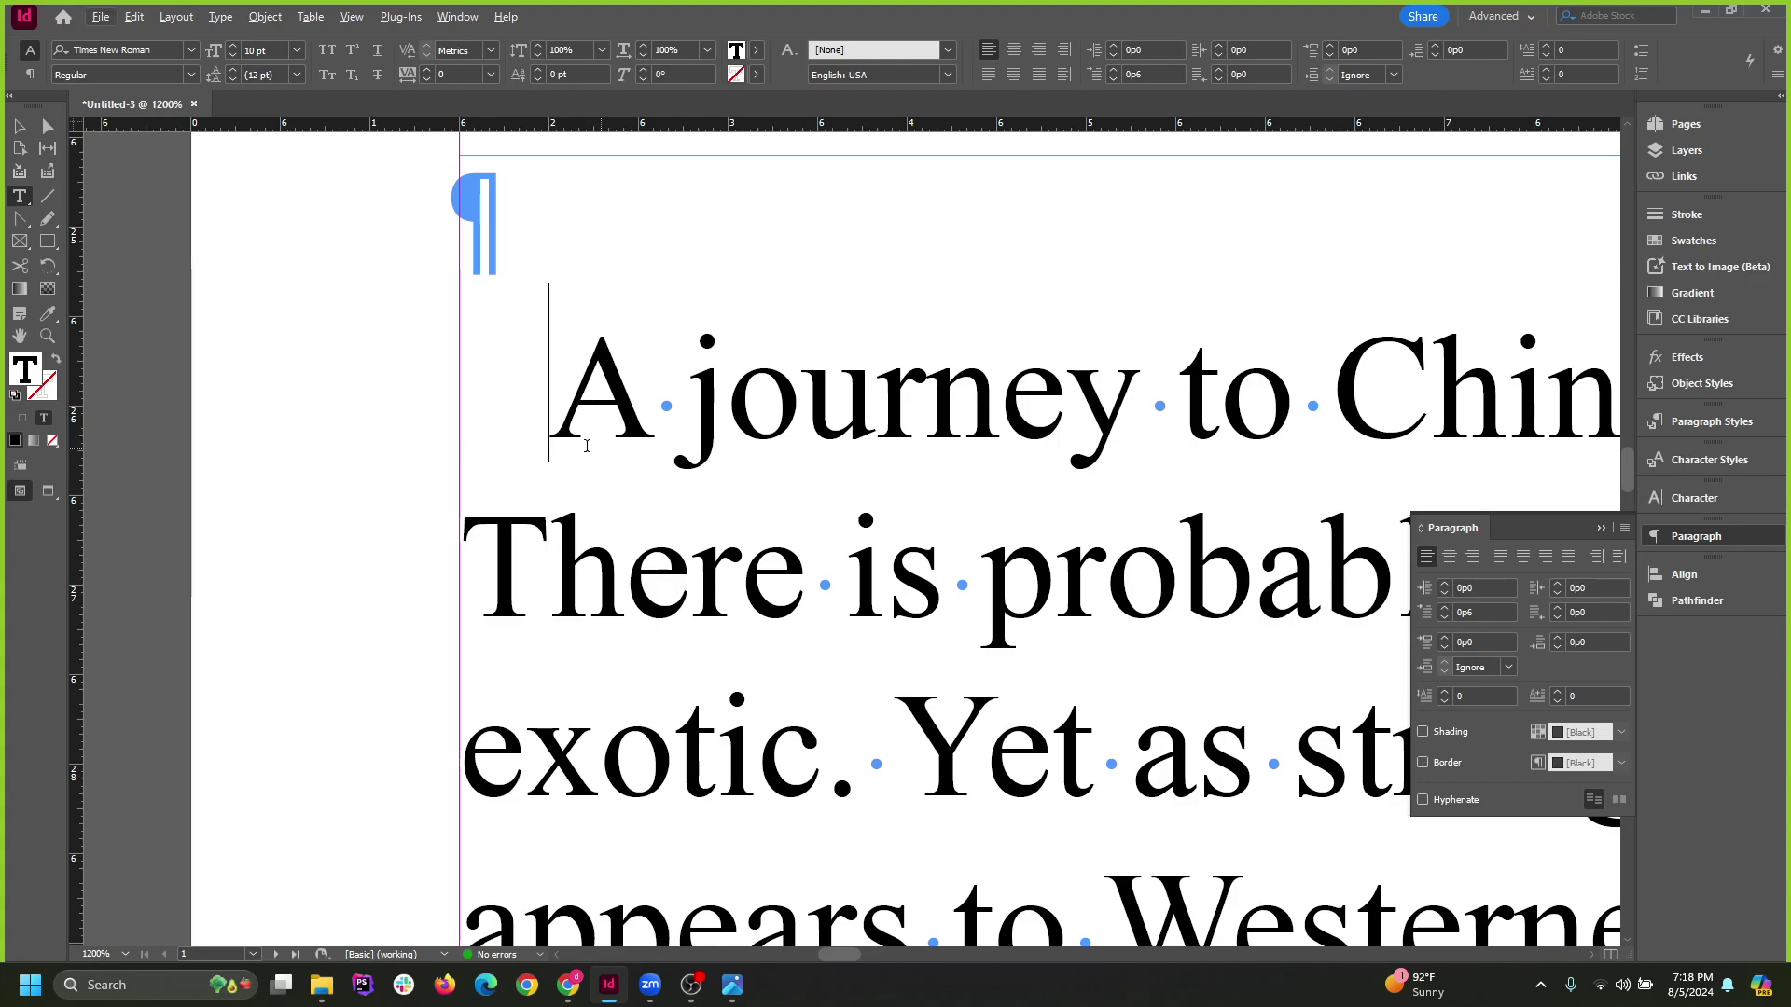
{"action": "scroll", "coordinate": [597, 481], "scroll_direction": "down", "scroll_amount": 4}
{"action": "scroll", "coordinate": [601, 480], "scroll_direction": "up", "scroll_amount": 5}
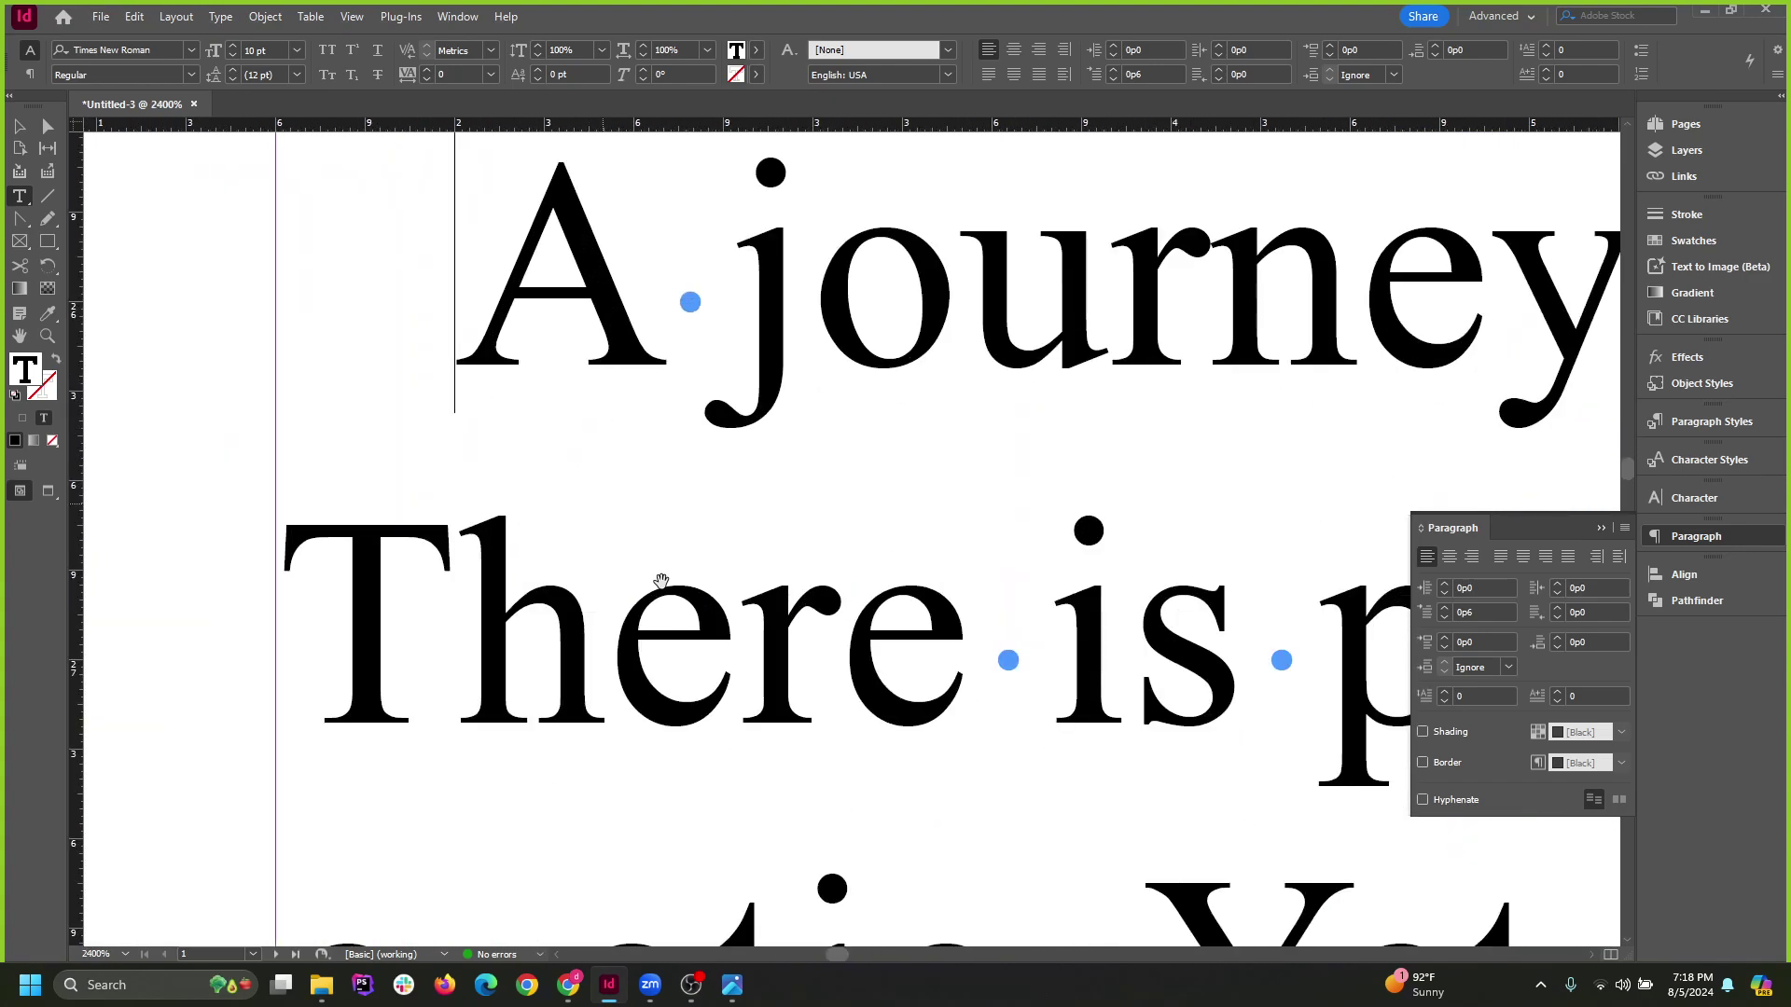
{"action": "scroll", "coordinate": [564, 451], "scroll_direction": "down", "scroll_amount": 2}
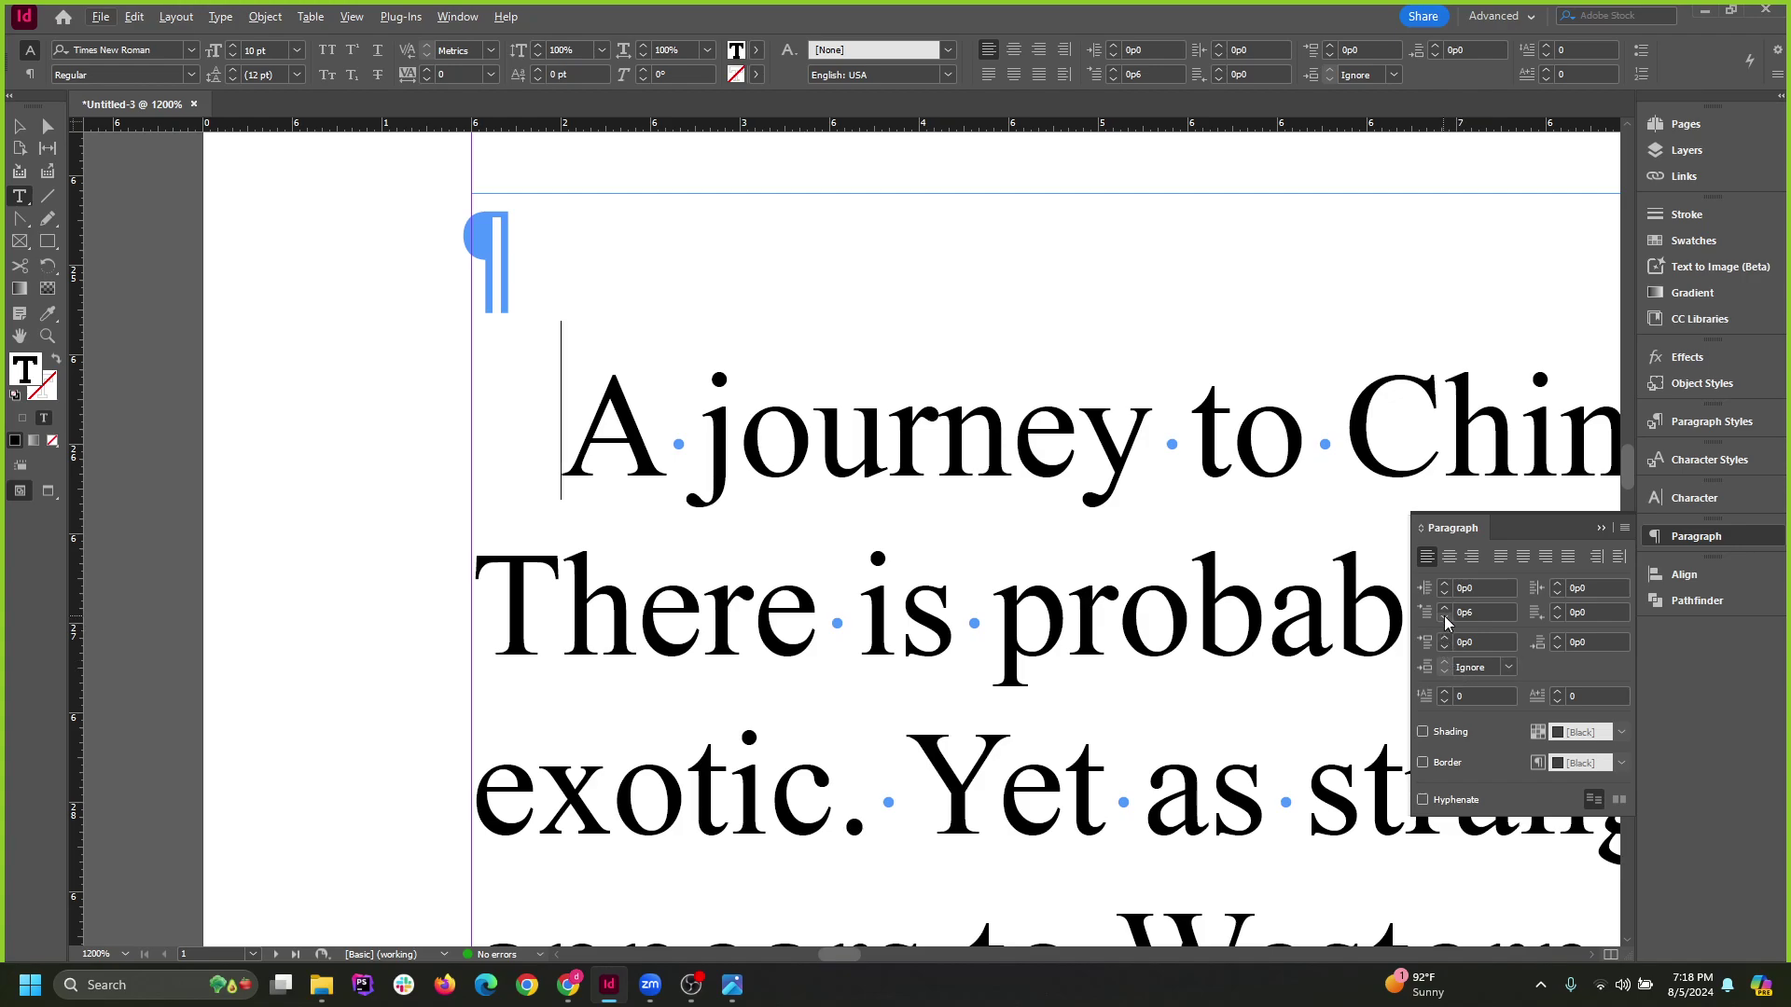
{"action": "left_click", "coordinate": [1446, 617]}
{"action": "left_click", "coordinate": [1446, 617]}
{"action": "left_click", "coordinate": [1446, 616]}
{"action": "left_click", "coordinate": [1446, 616]}
{"action": "left_click", "coordinate": [1446, 616]}
{"action": "left_click", "coordinate": [1446, 617]}
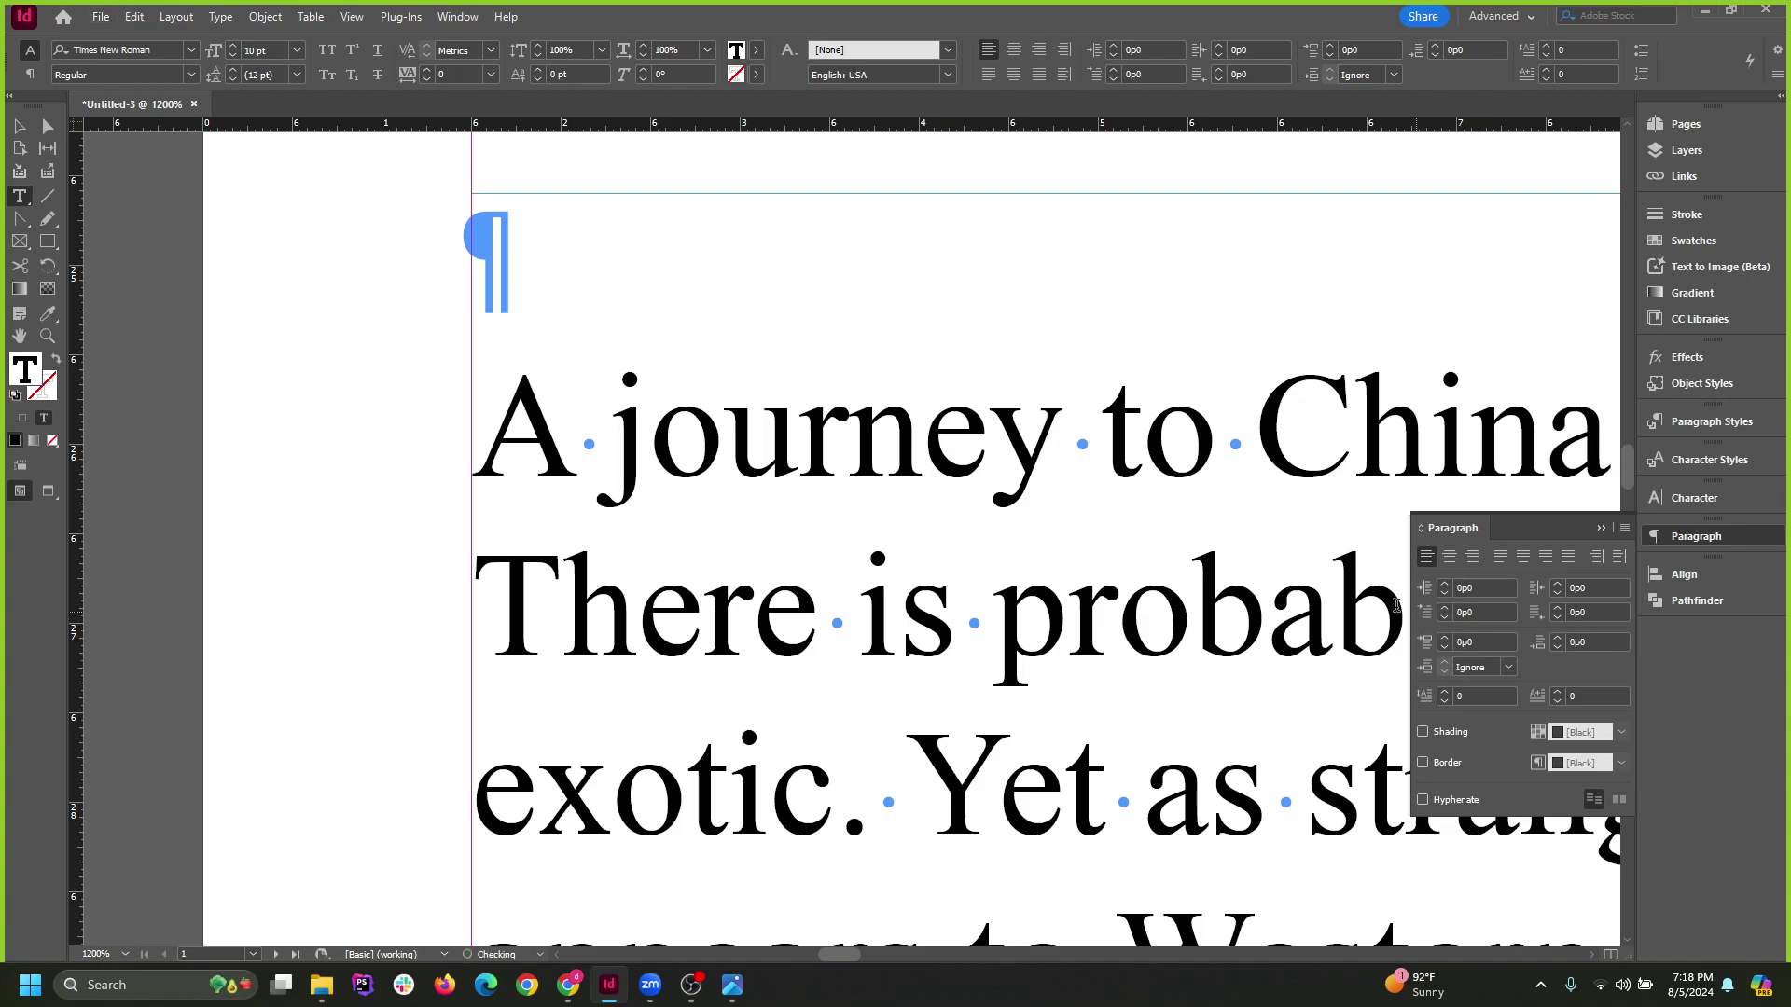
Give the opening Beijing paragraph a one-character drop cap two lines high.
{"action": "left_click", "coordinate": [1444, 692]}
{"action": "left_click", "coordinate": [1444, 692]}
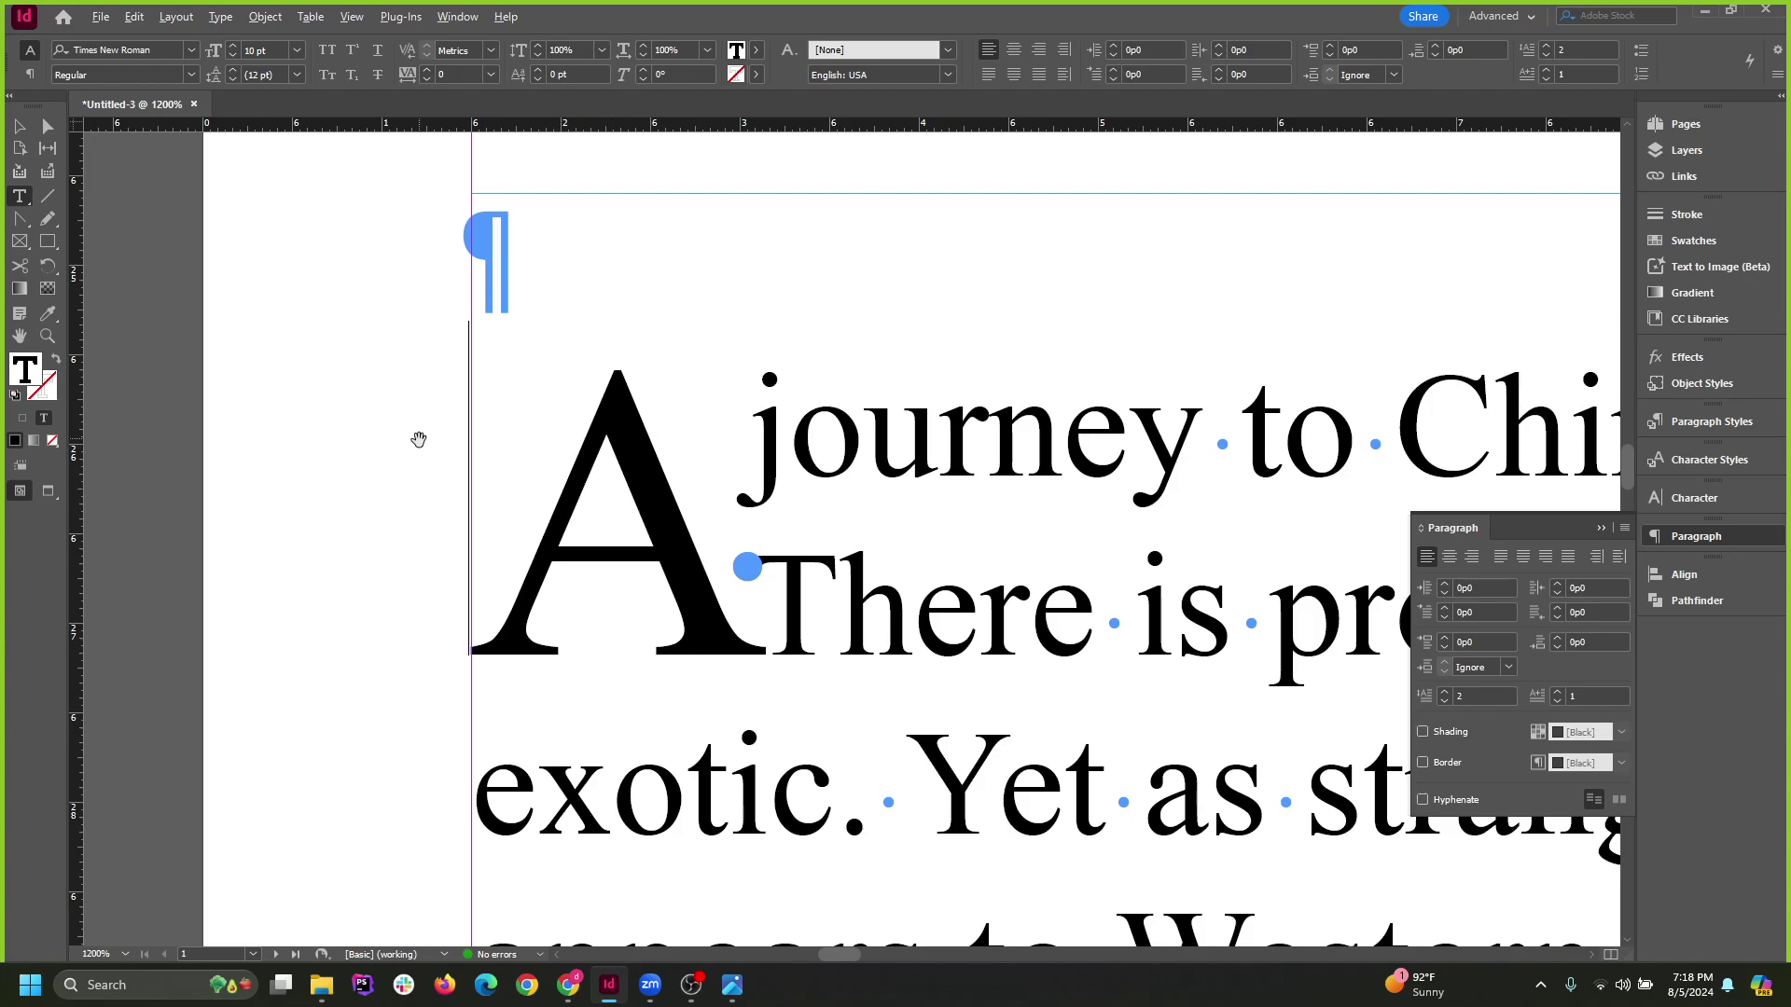
{"action": "scroll", "coordinate": [450, 472], "scroll_direction": "down", "scroll_amount": 6}
{"action": "scroll", "coordinate": [500, 533], "scroll_direction": "up", "scroll_amount": 4}
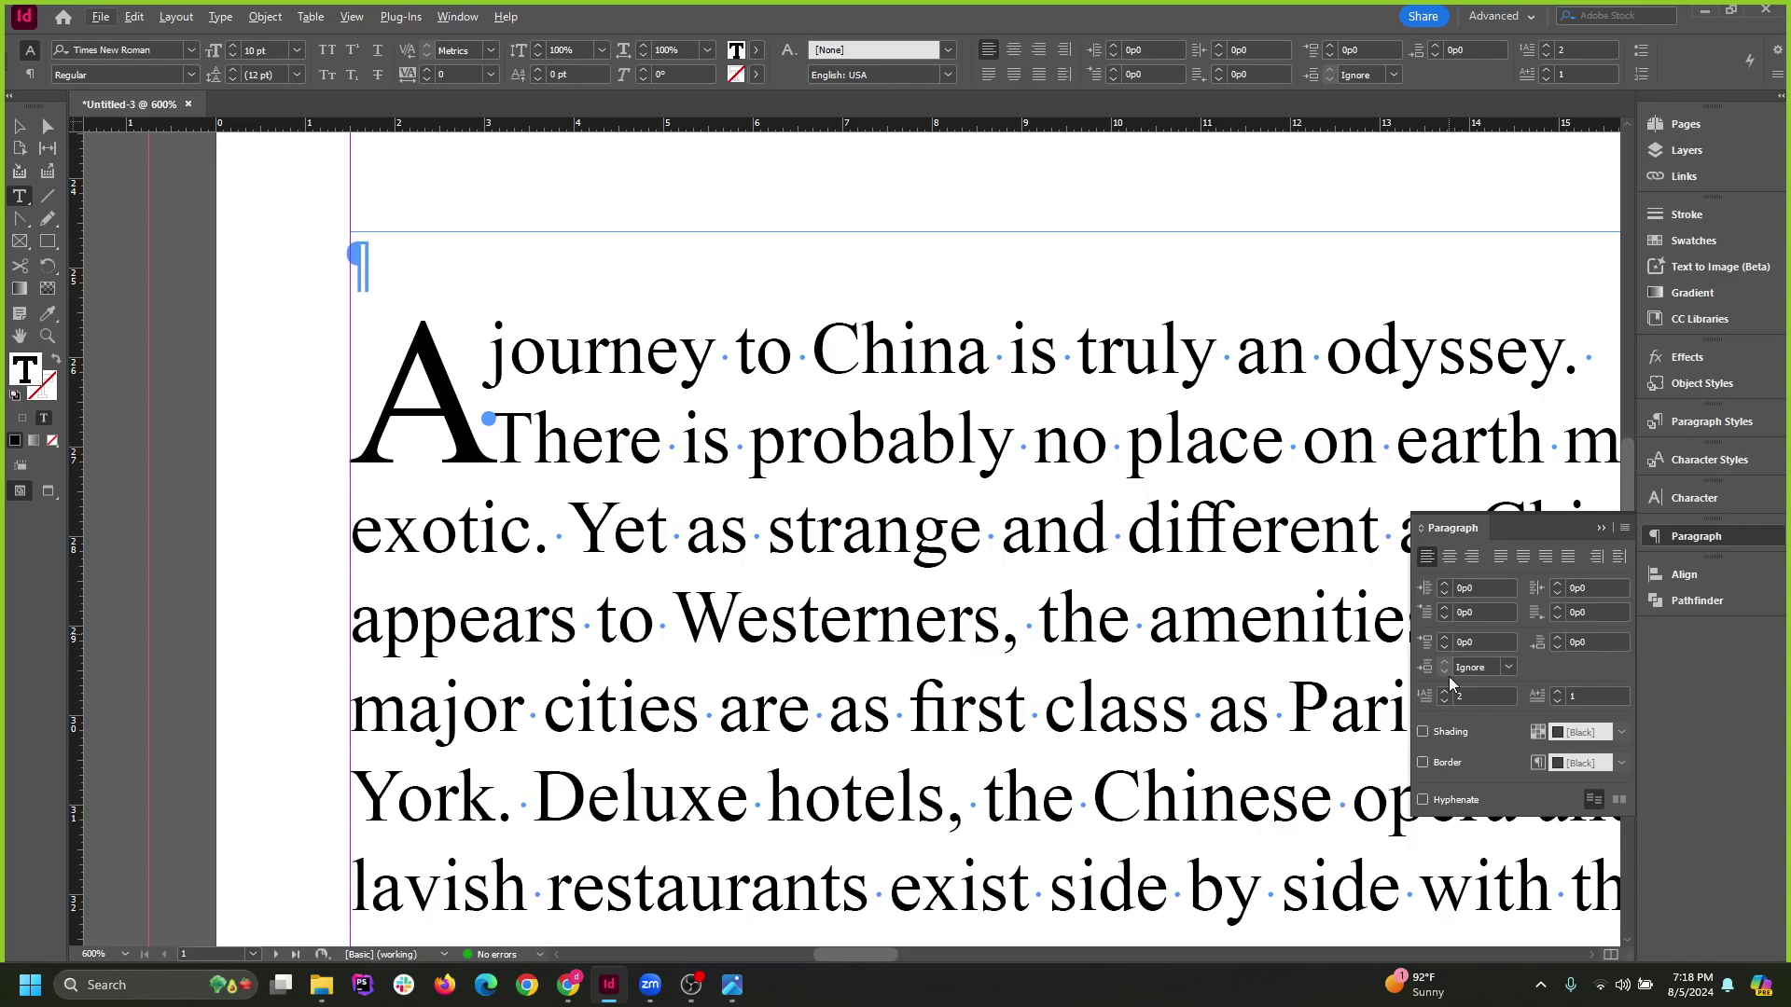
Try a 0p1 left indent on the opening paragraph, reset it to 0p0 and set the drop cap to three lines.
{"action": "left_click", "coordinate": [1445, 585]}
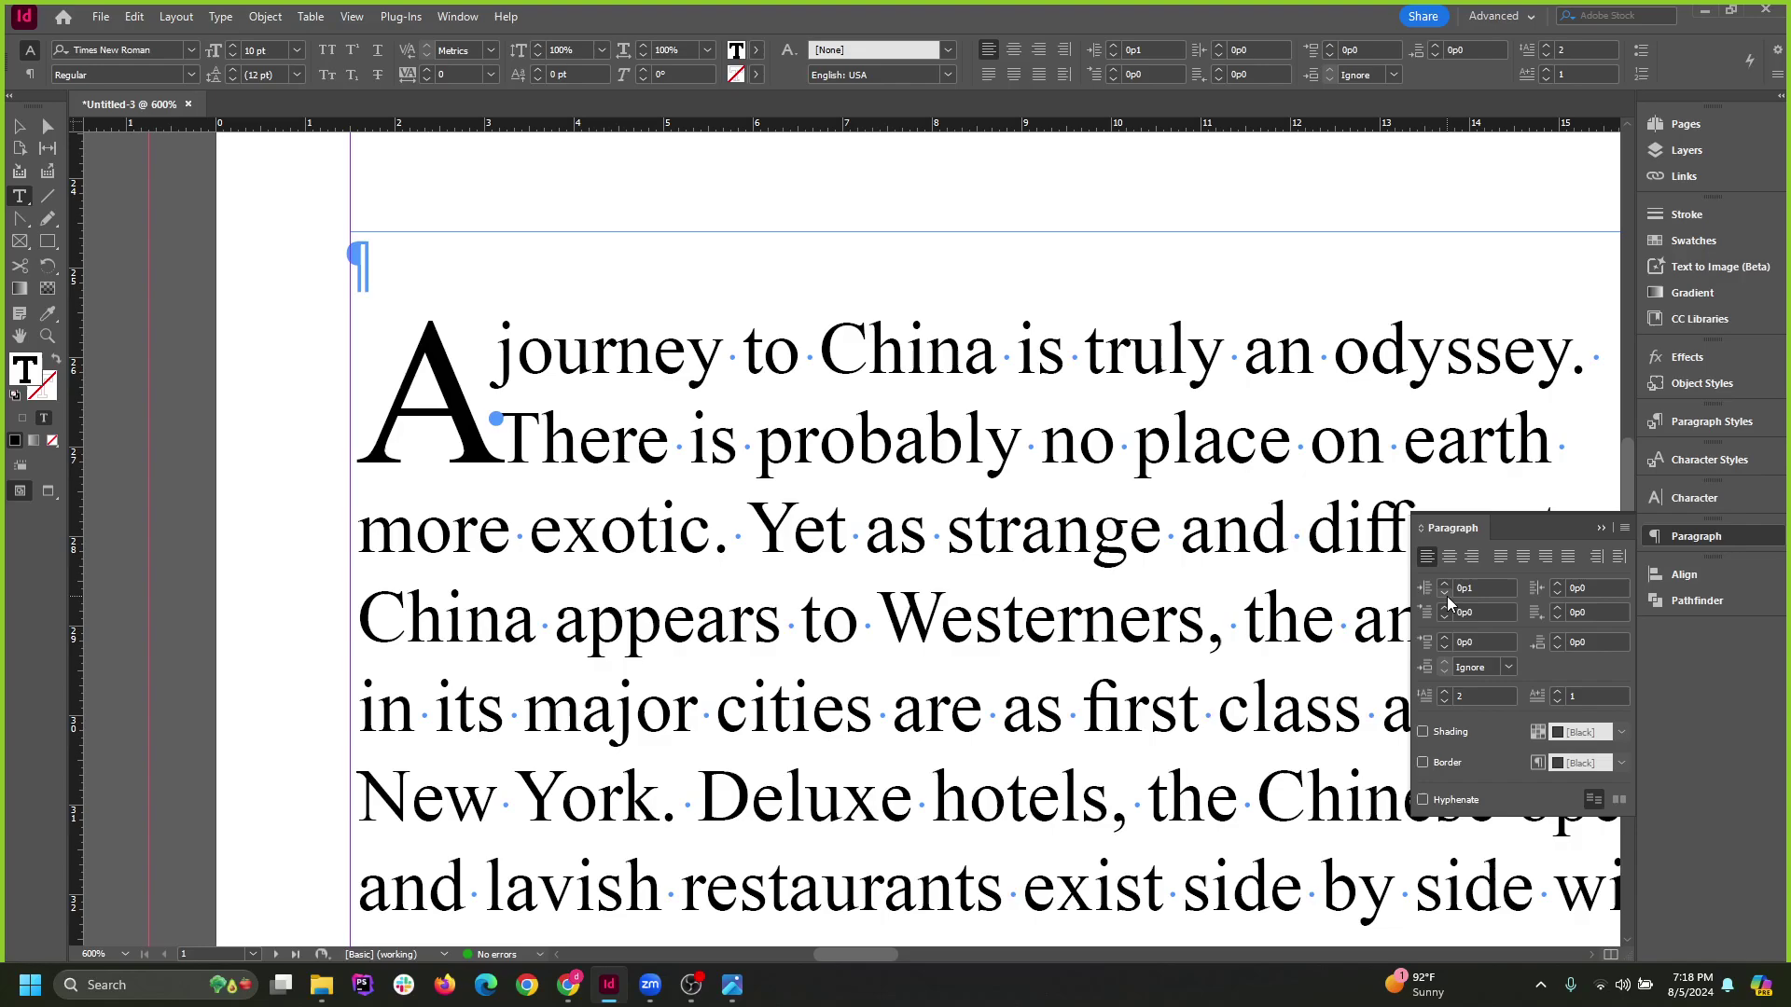
{"action": "left_click", "coordinate": [1446, 596]}
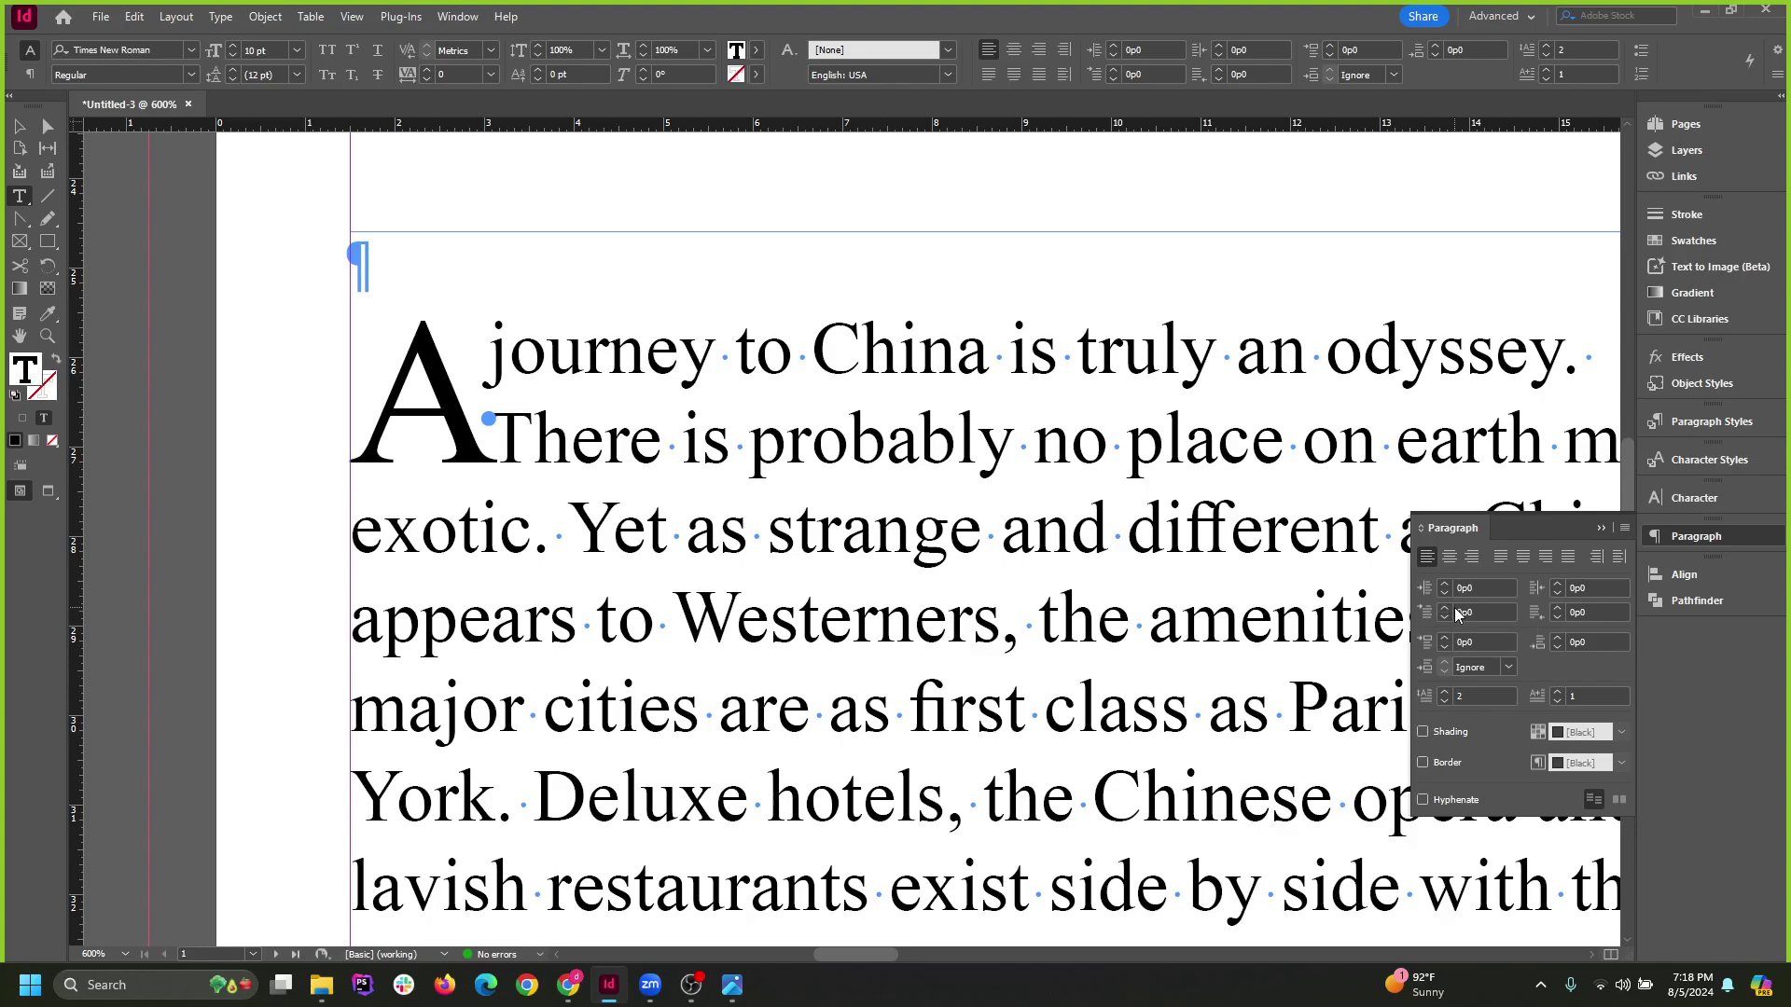
{"action": "left_click", "coordinate": [1444, 692]}
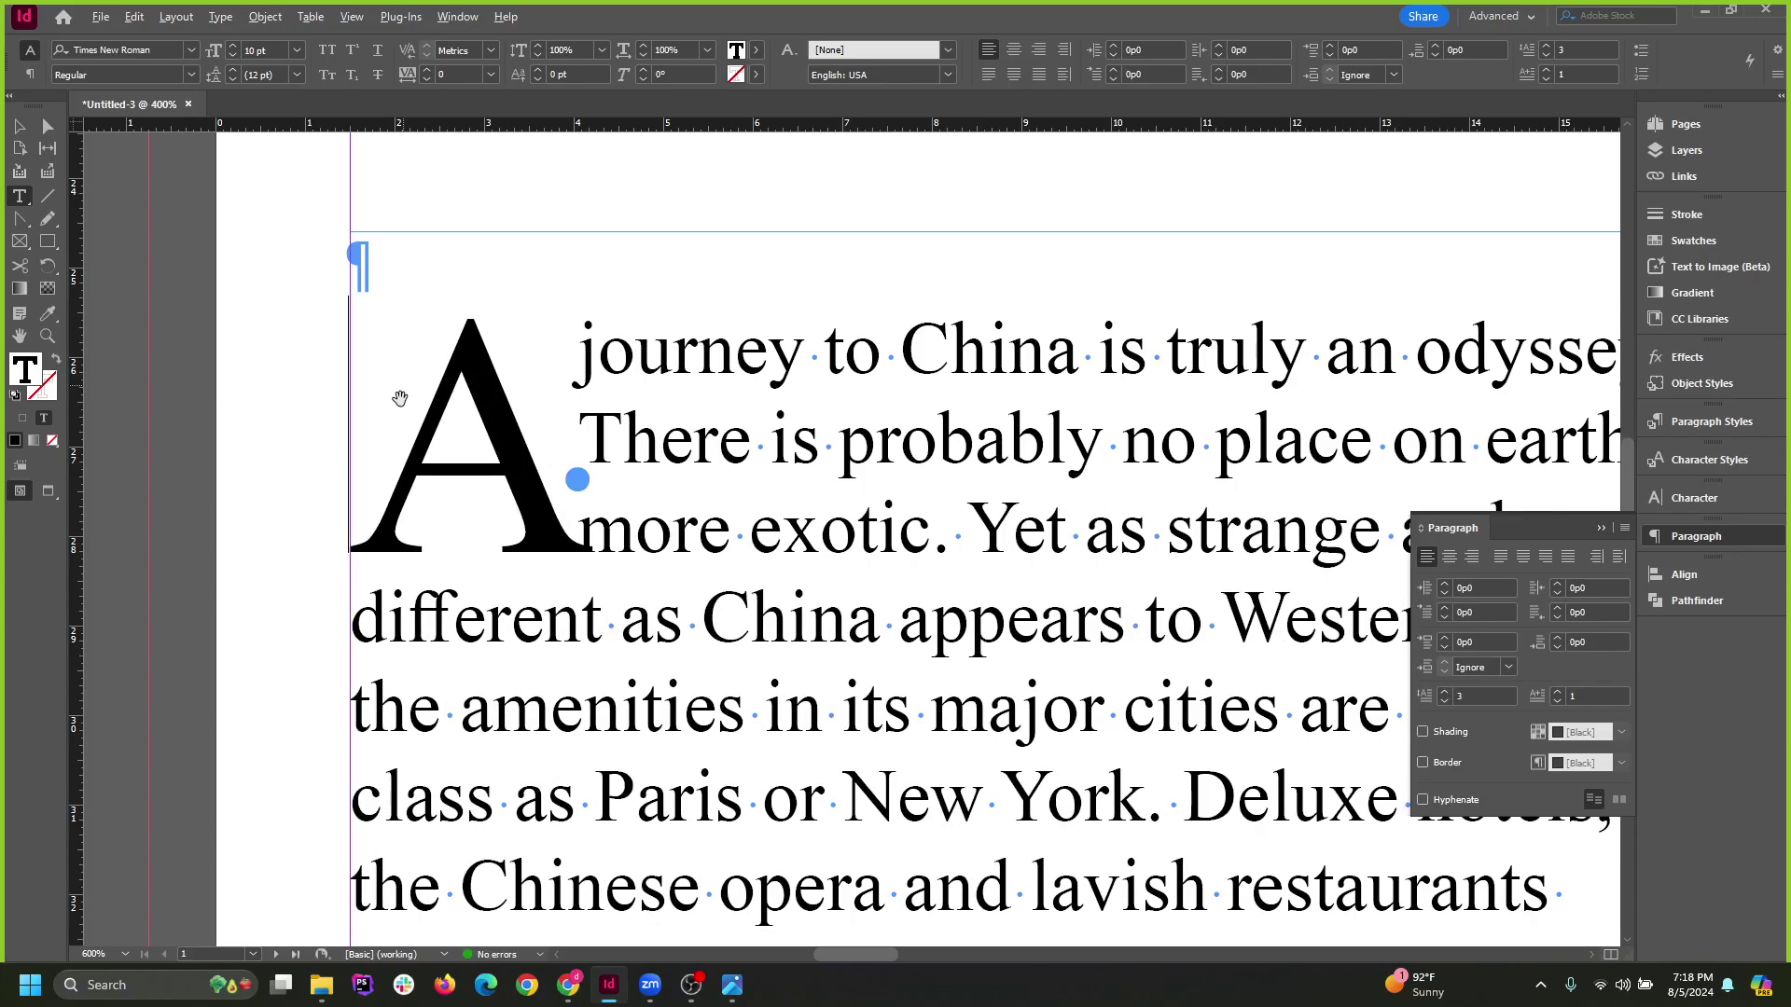
{"action": "scroll", "coordinate": [399, 399], "scroll_direction": "down", "scroll_amount": 2}
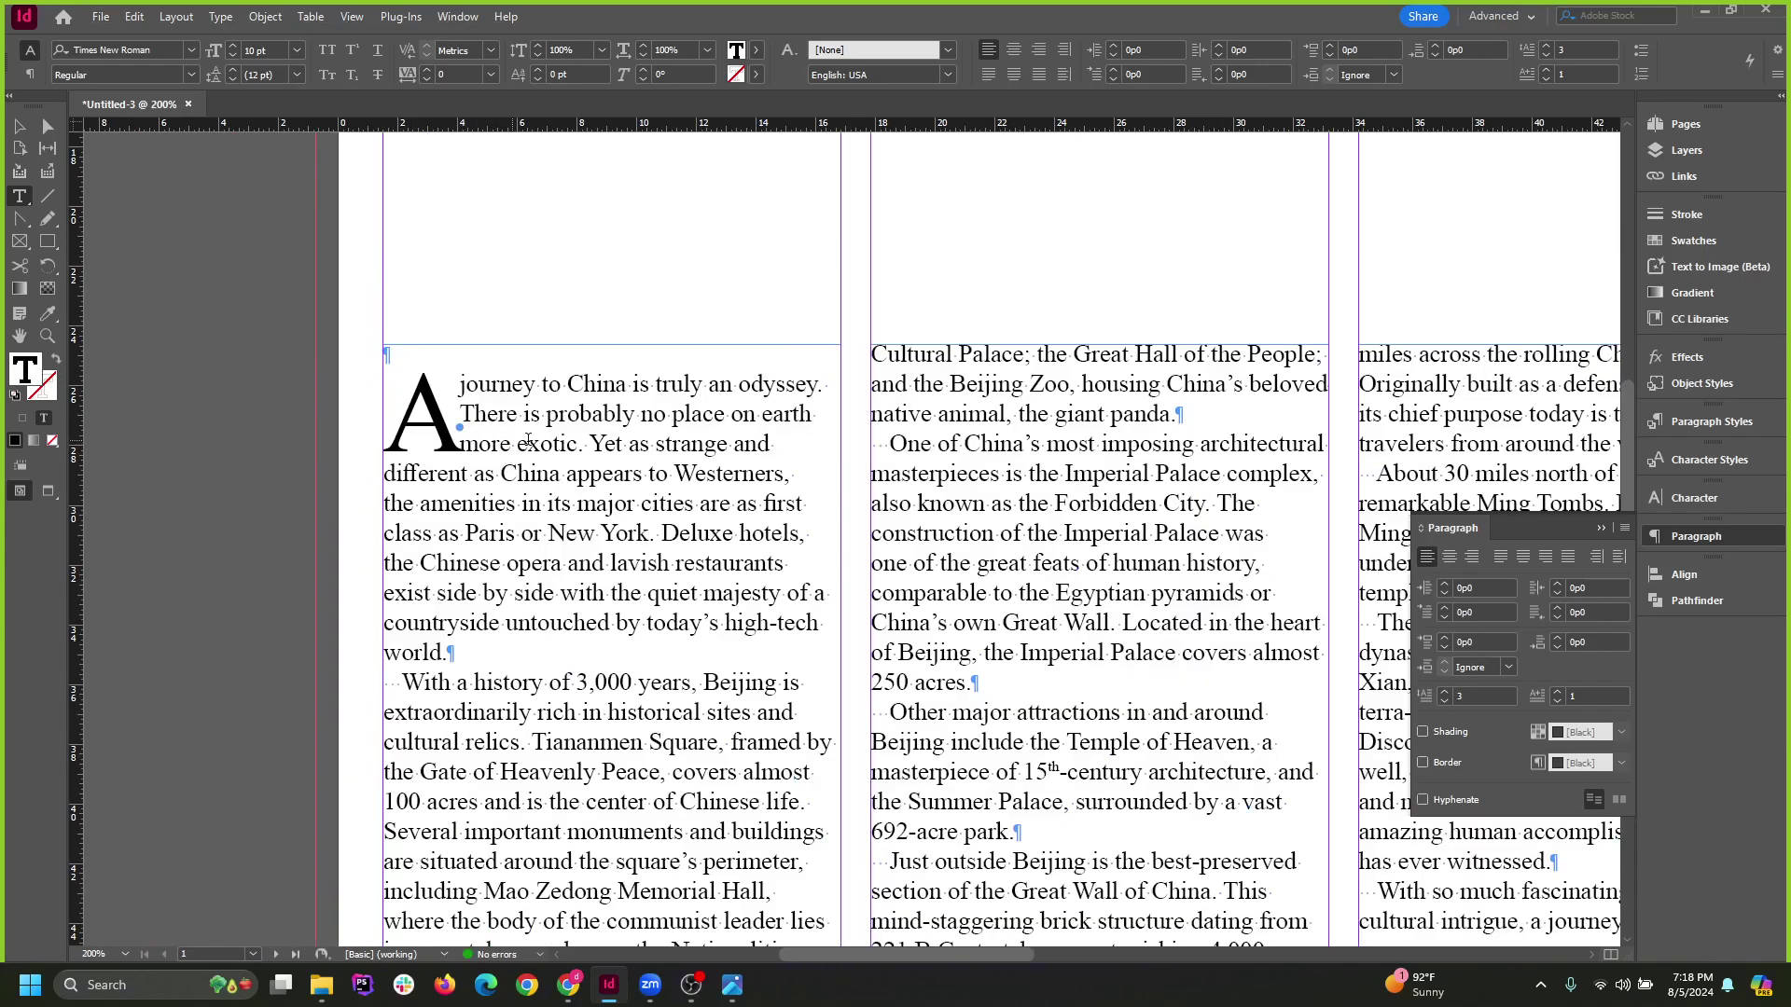
Select the drop cap A, try other line counts for it and return it to three lines.
{"action": "scroll", "coordinate": [469, 433], "scroll_direction": "up", "scroll_amount": 2}
{"action": "key", "text": "shift+Left"}
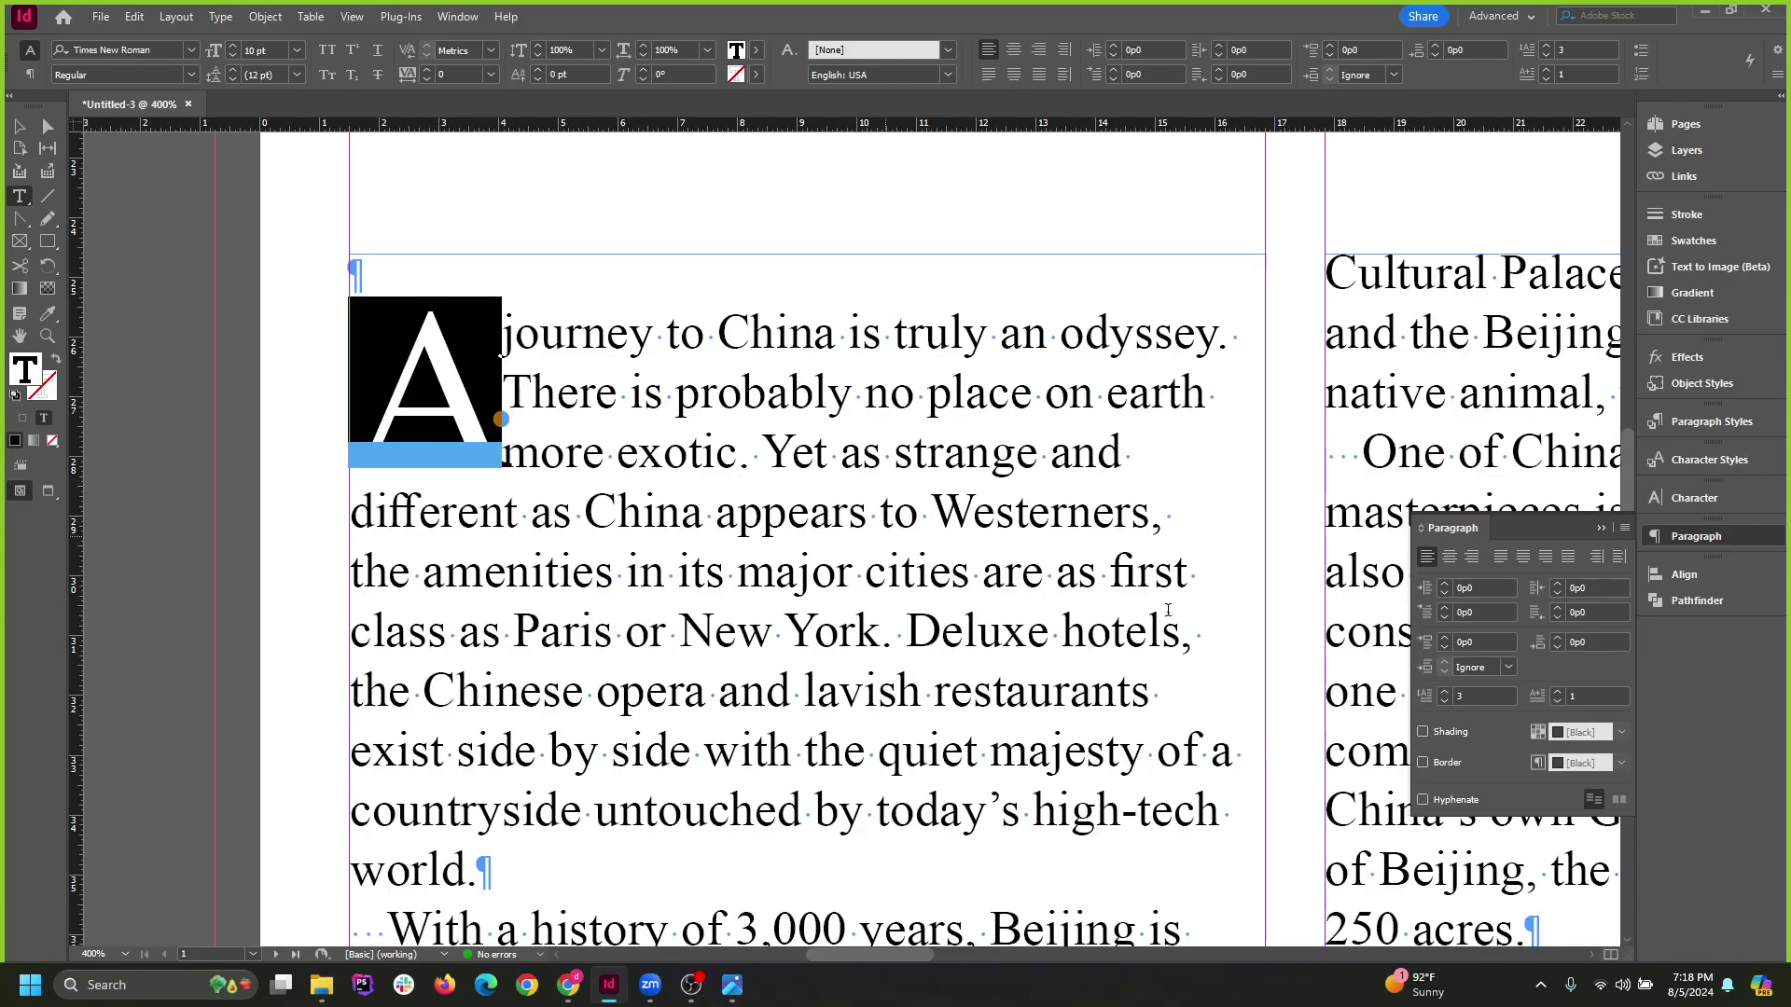
{"action": "left_click", "coordinate": [1446, 690]}
{"action": "left_click", "coordinate": [1446, 704]}
{"action": "left_click", "coordinate": [1445, 702]}
{"action": "left_click", "coordinate": [1446, 690]}
Set the kerning between the drop cap A and the space after it to 40.
{"action": "key", "text": "Right"}
{"action": "scroll", "coordinate": [568, 487], "scroll_direction": "up", "scroll_amount": 4}
{"action": "key", "text": "alt"}
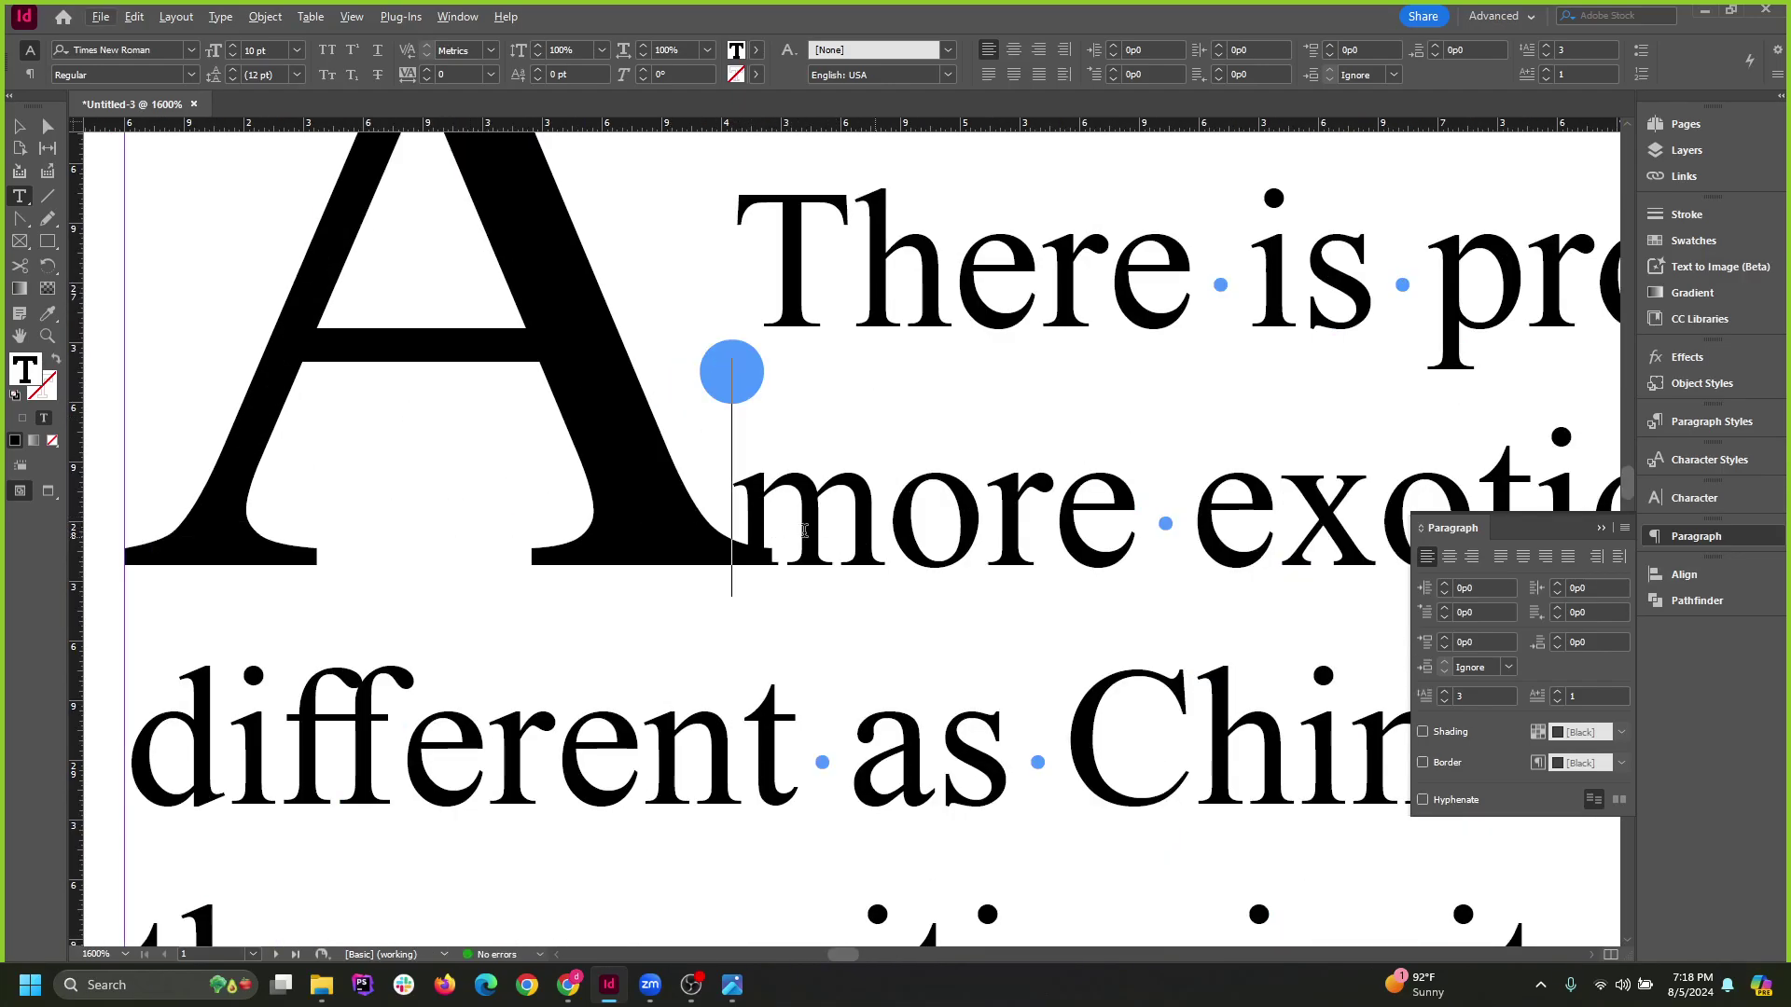
{"action": "scroll", "coordinate": [737, 544], "scroll_direction": "down", "scroll_amount": 1}
{"action": "scroll", "coordinate": [737, 543], "scroll_direction": "down", "scroll_amount": 1}
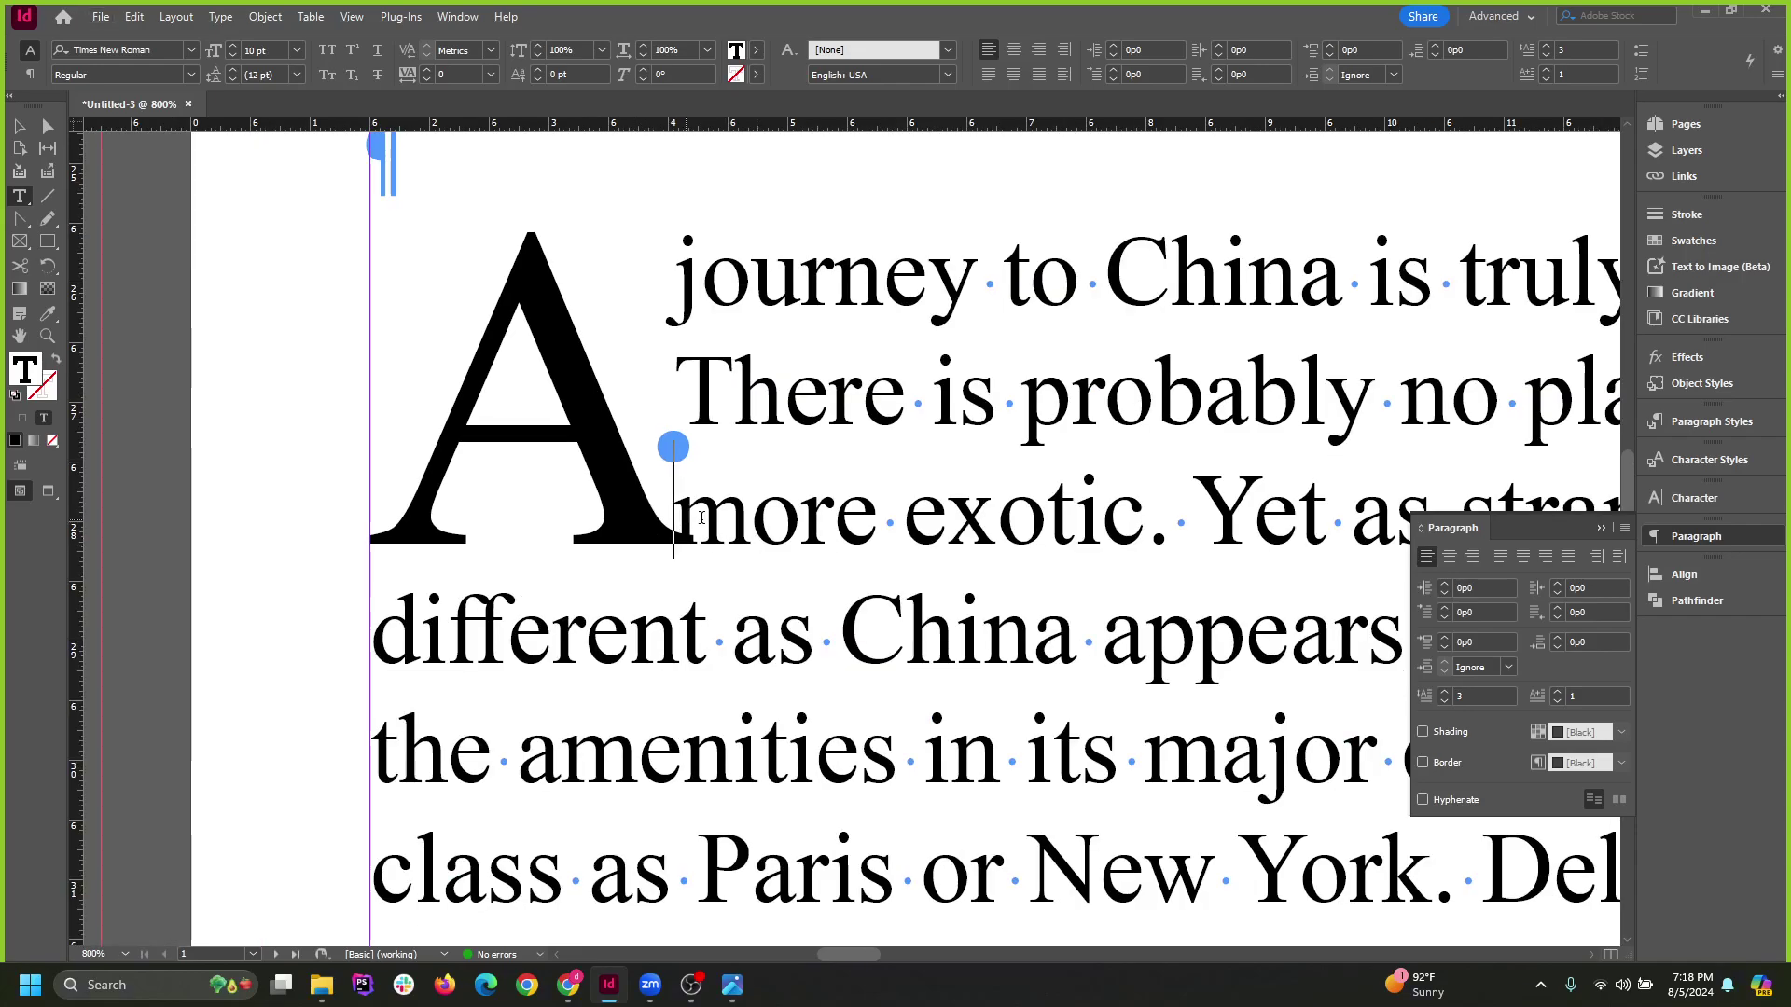
{"action": "key", "text": "shift+Right"}
{"action": "key", "text": "Left"}
{"action": "scroll", "coordinate": [715, 528], "scroll_direction": "up", "scroll_amount": 1}
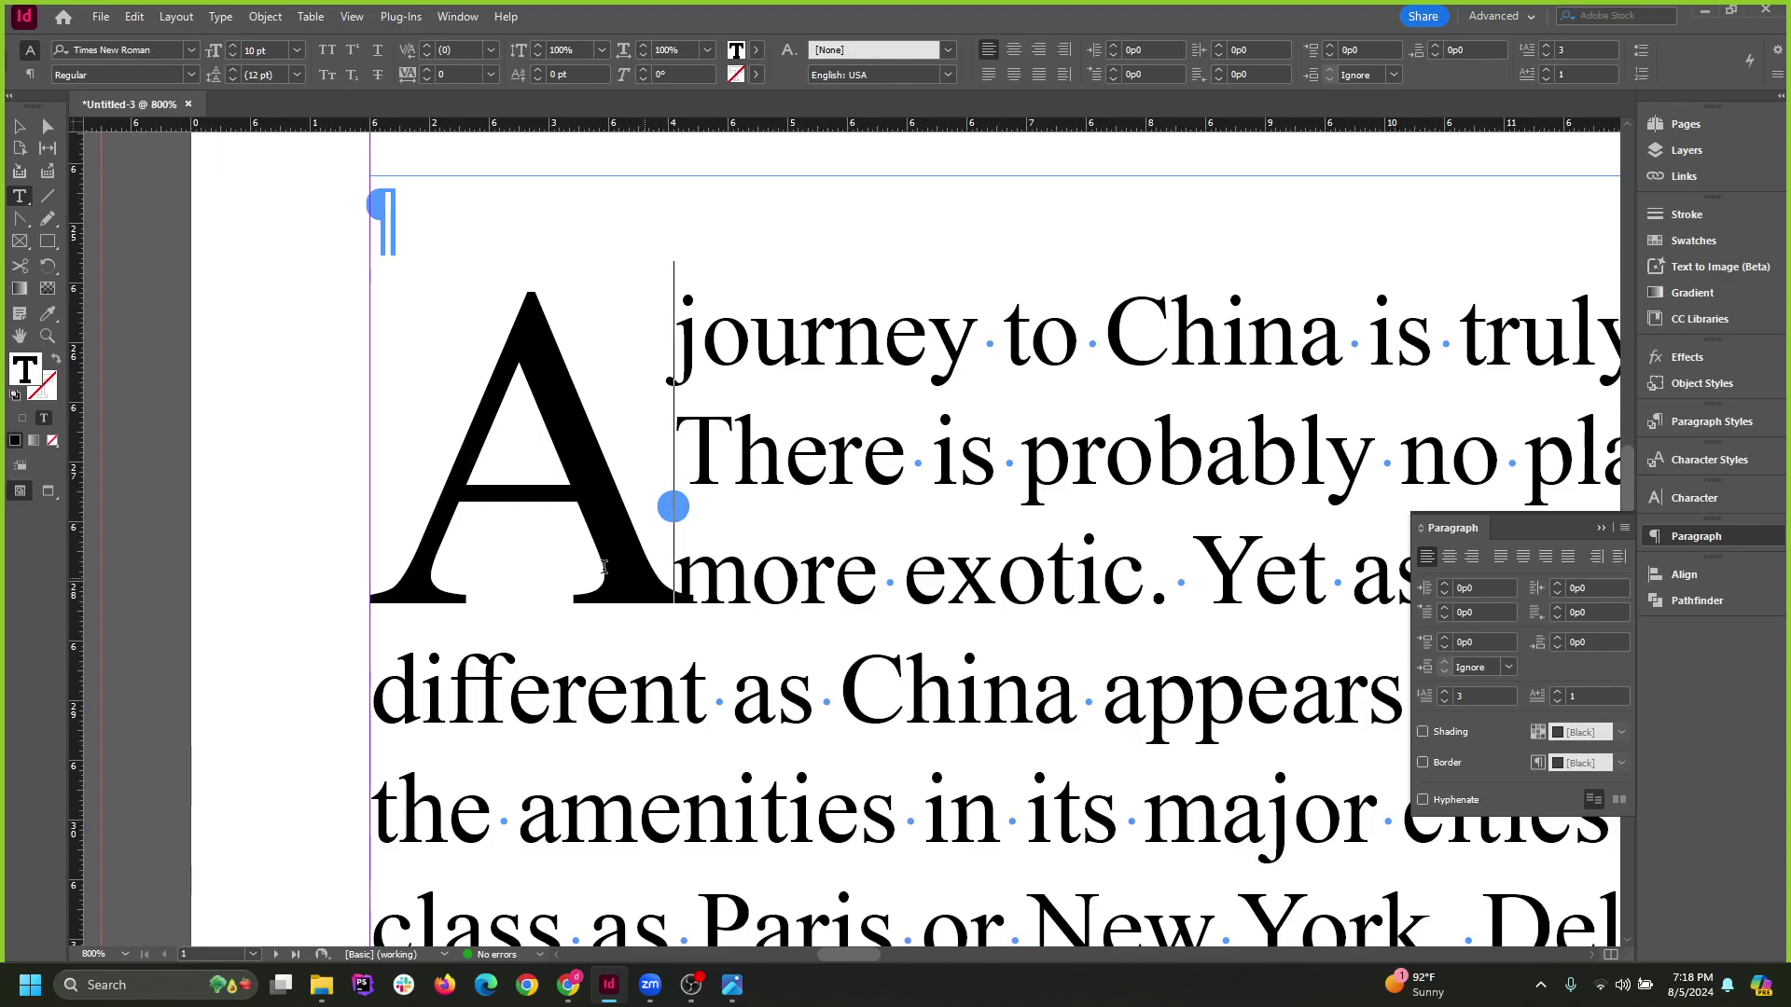
{"action": "left_click", "coordinate": [670, 541]}
{"action": "key", "text": "alt+Right"}
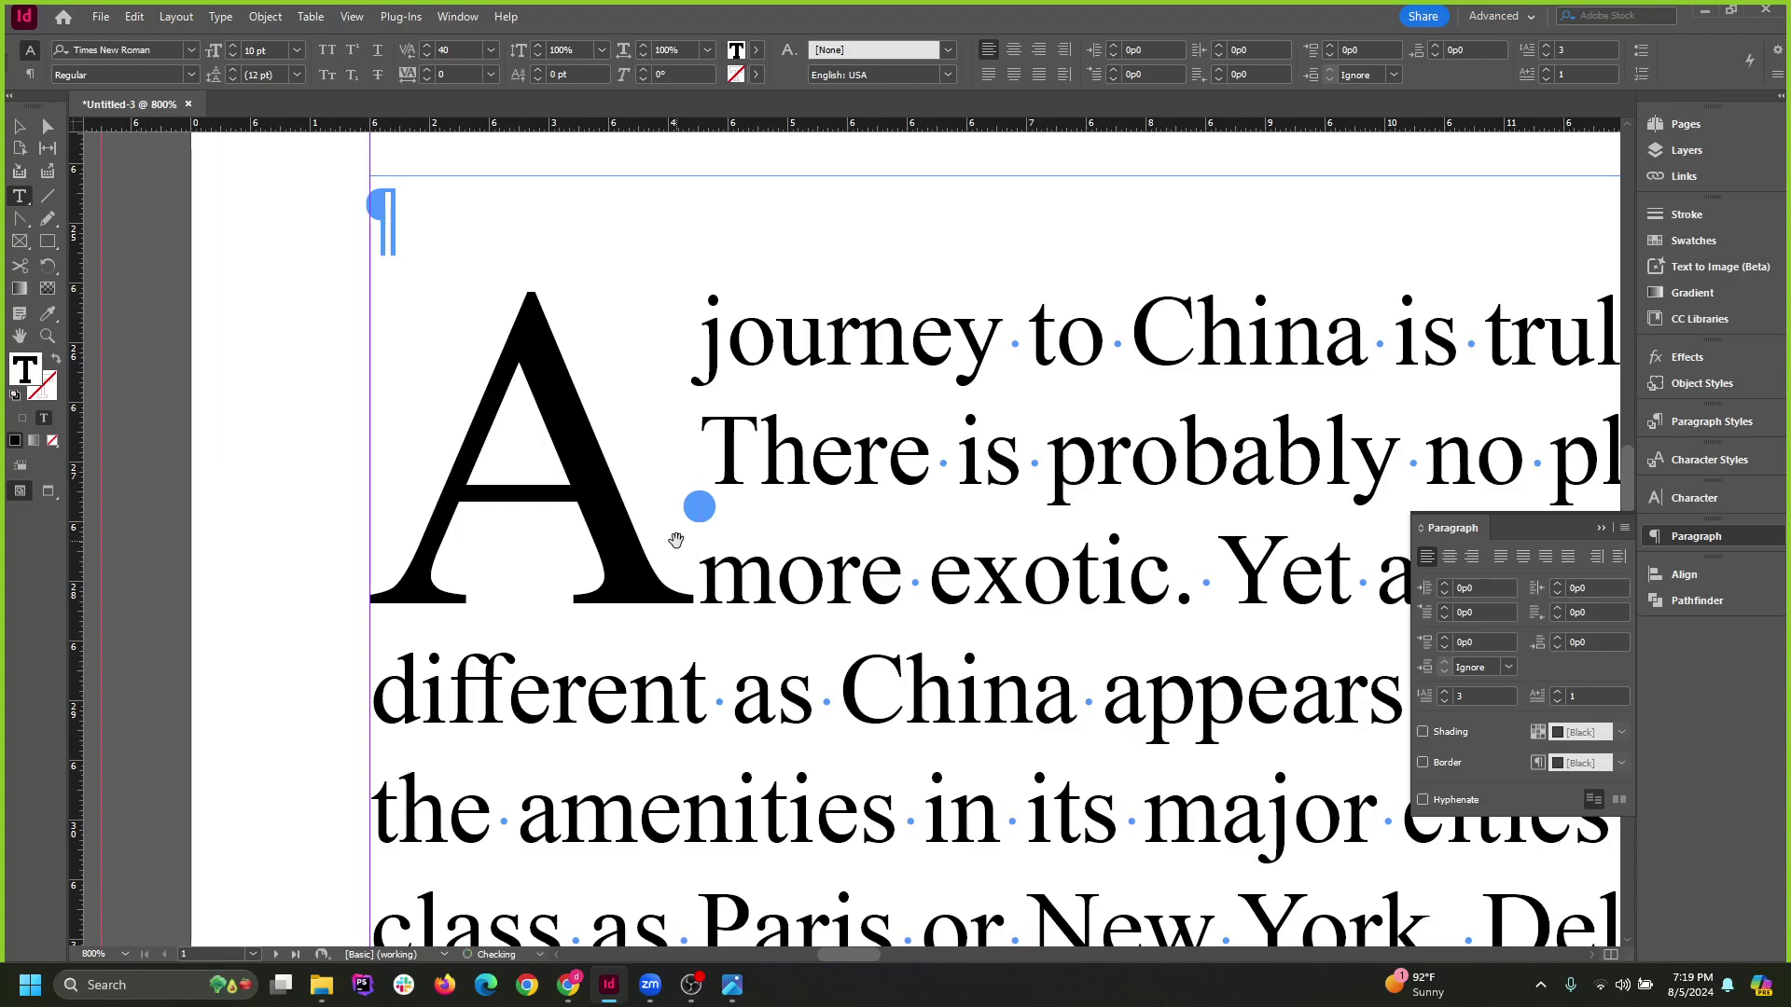
Set the kerning between the space after the drop cap and "journey" to 40.
{"action": "key", "text": "Right"}
{"action": "key", "text": "alt+Right"}
{"action": "key", "text": "alt+Right"}
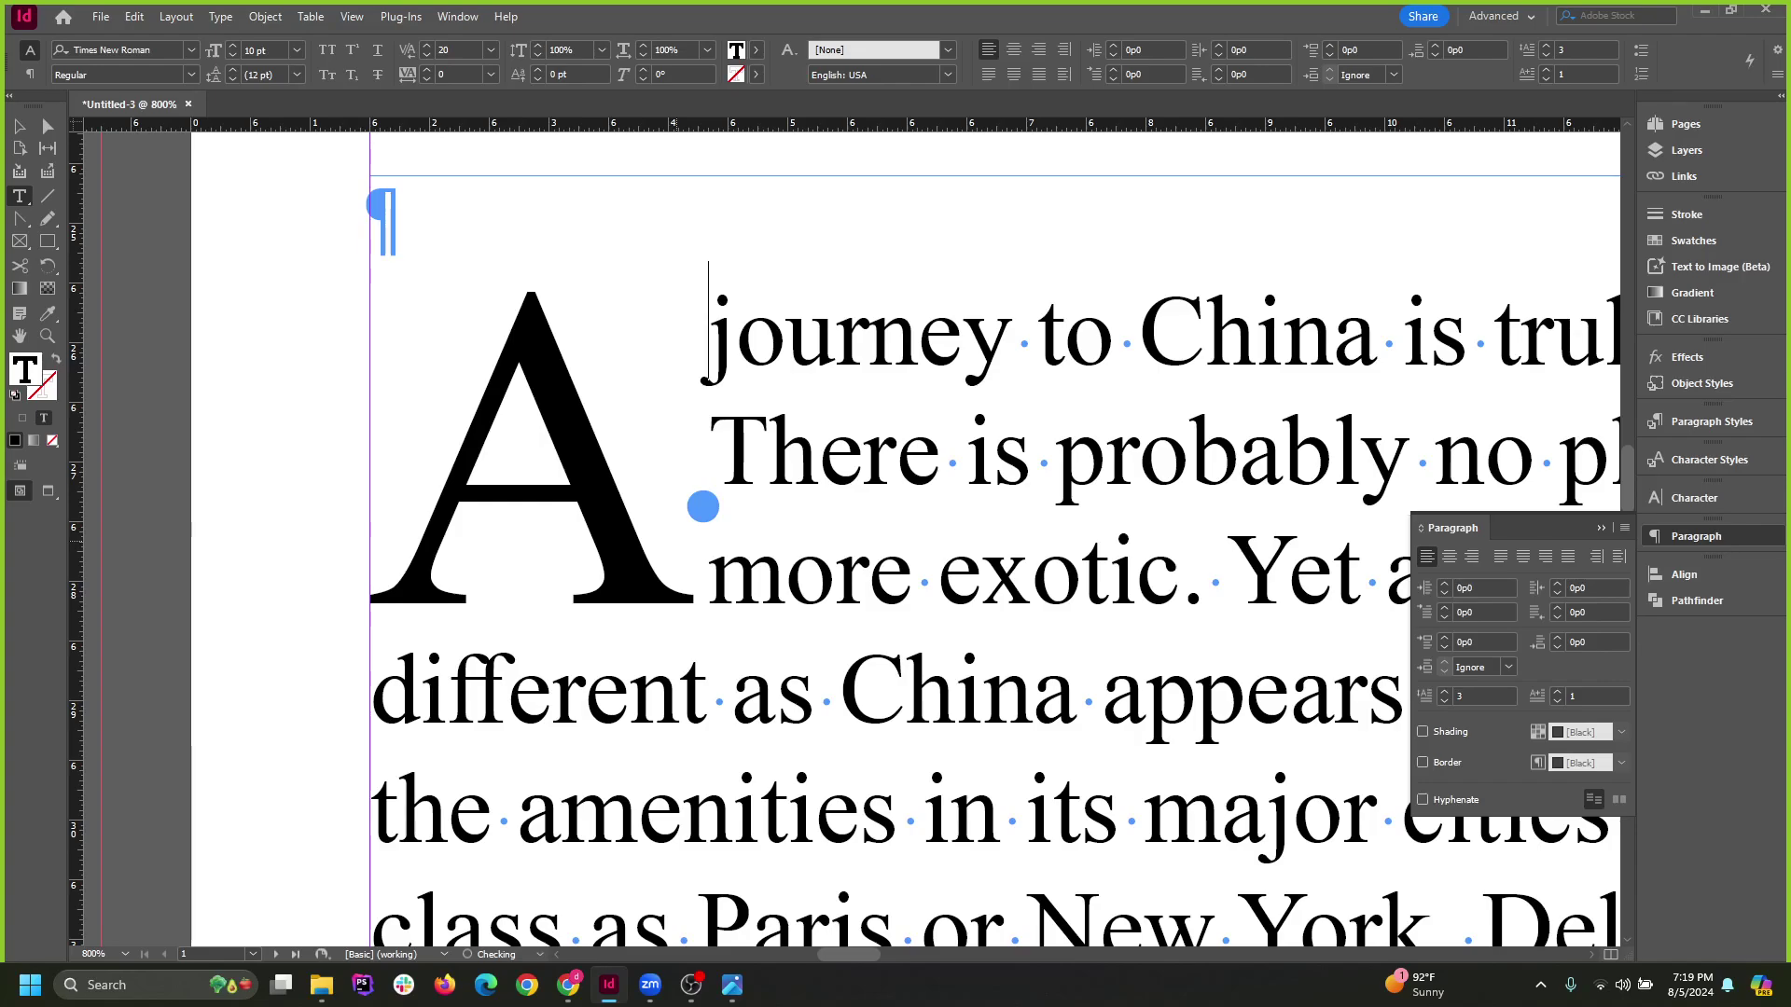
{"action": "key", "text": "alt+Right"}
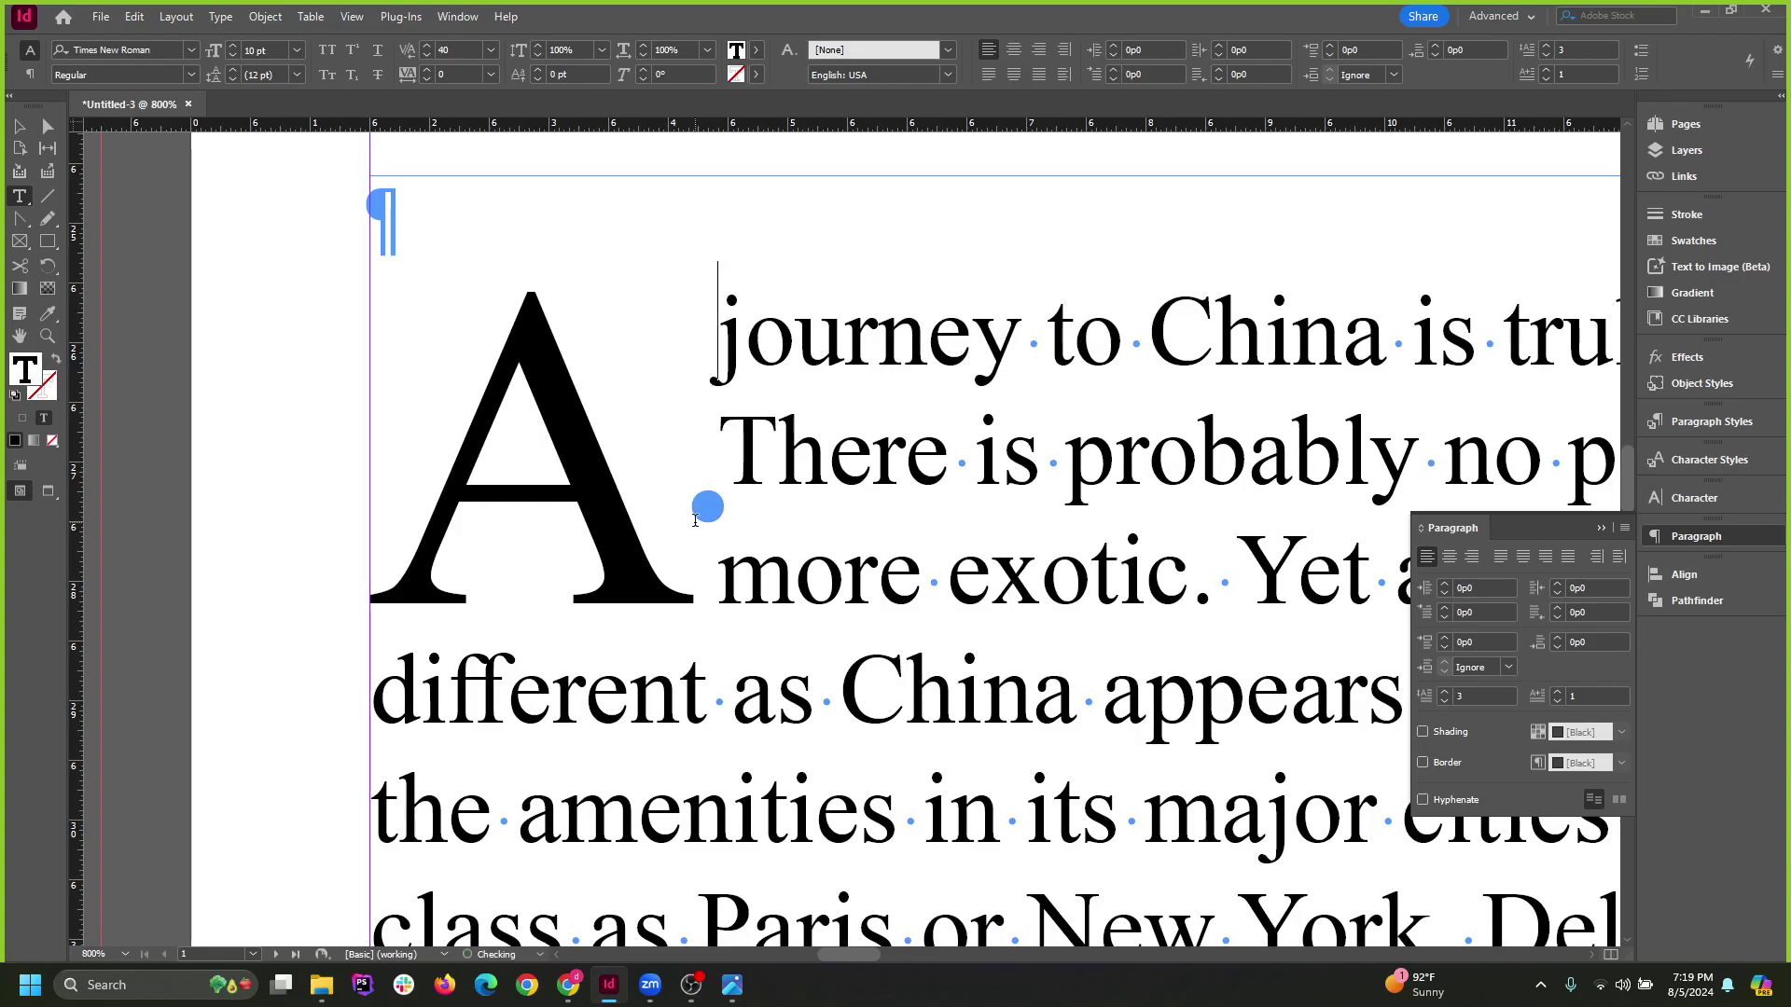
Add a text frame above the opening paragraph, widen it to about 6p10 and enter the note "alt or option +".
{"action": "key", "text": "ctrl+minus"}
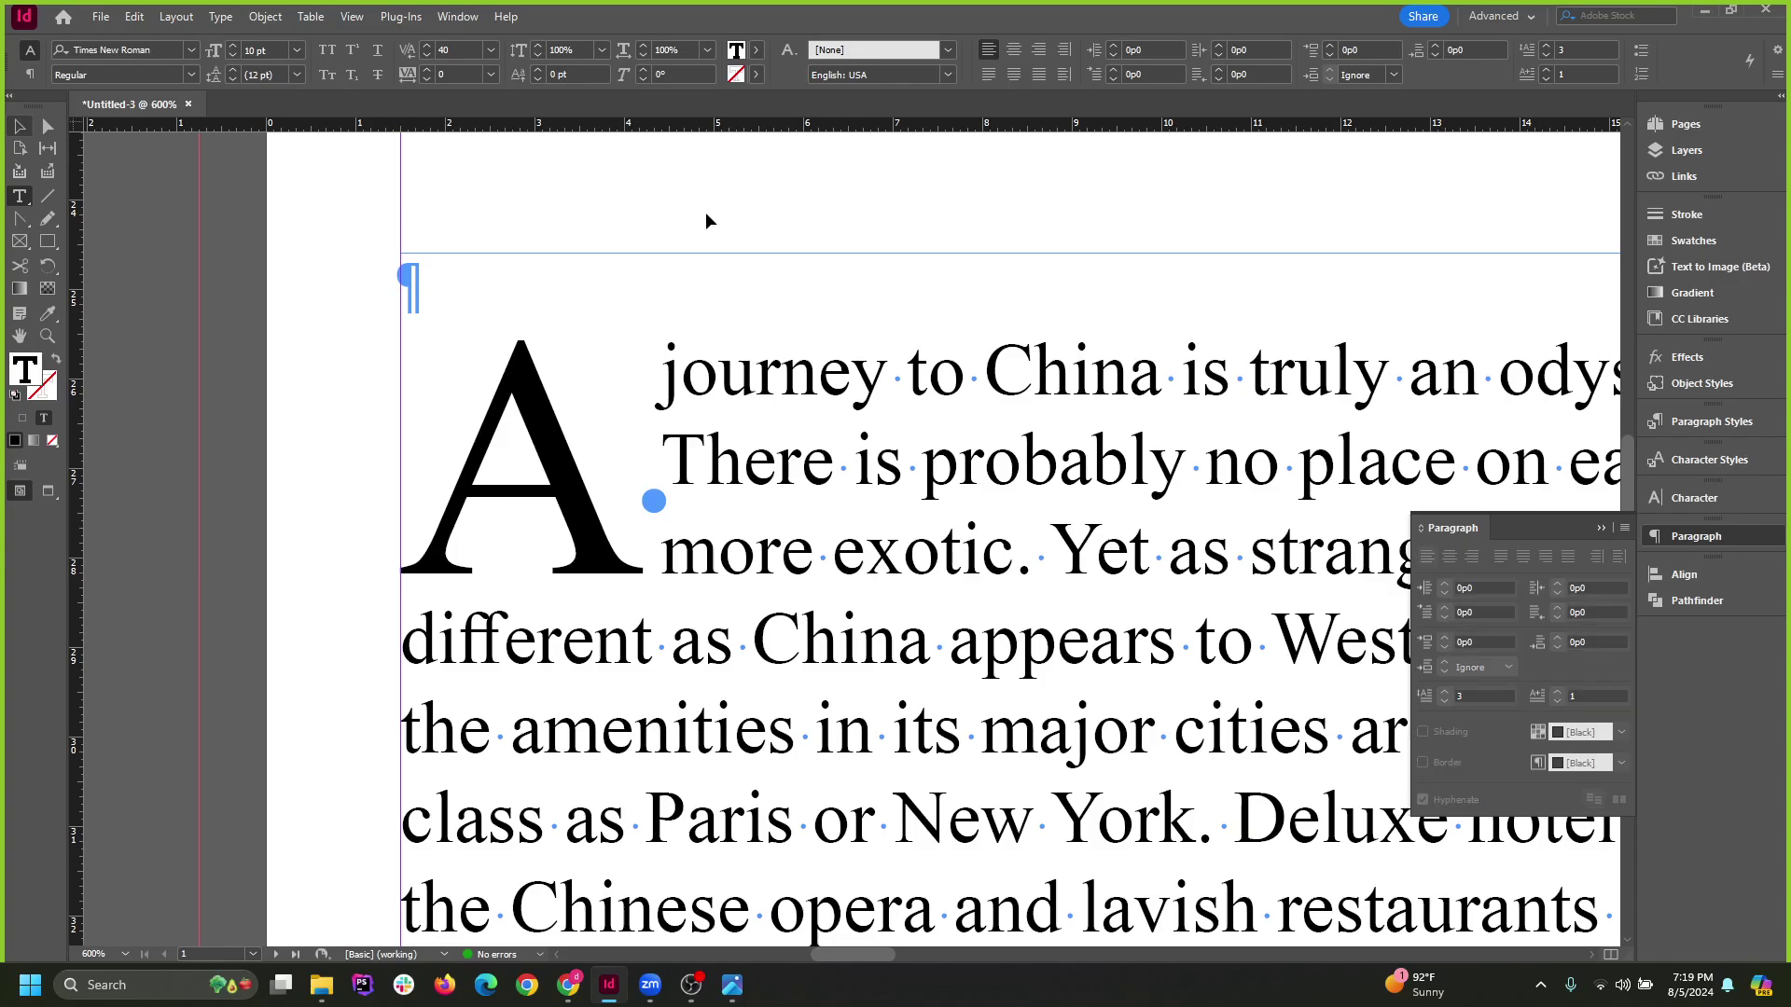
{"action": "key", "text": "ctrl+equal"}
{"action": "scroll", "coordinate": [487, 360], "scroll_direction": "up", "scroll_amount": 2}
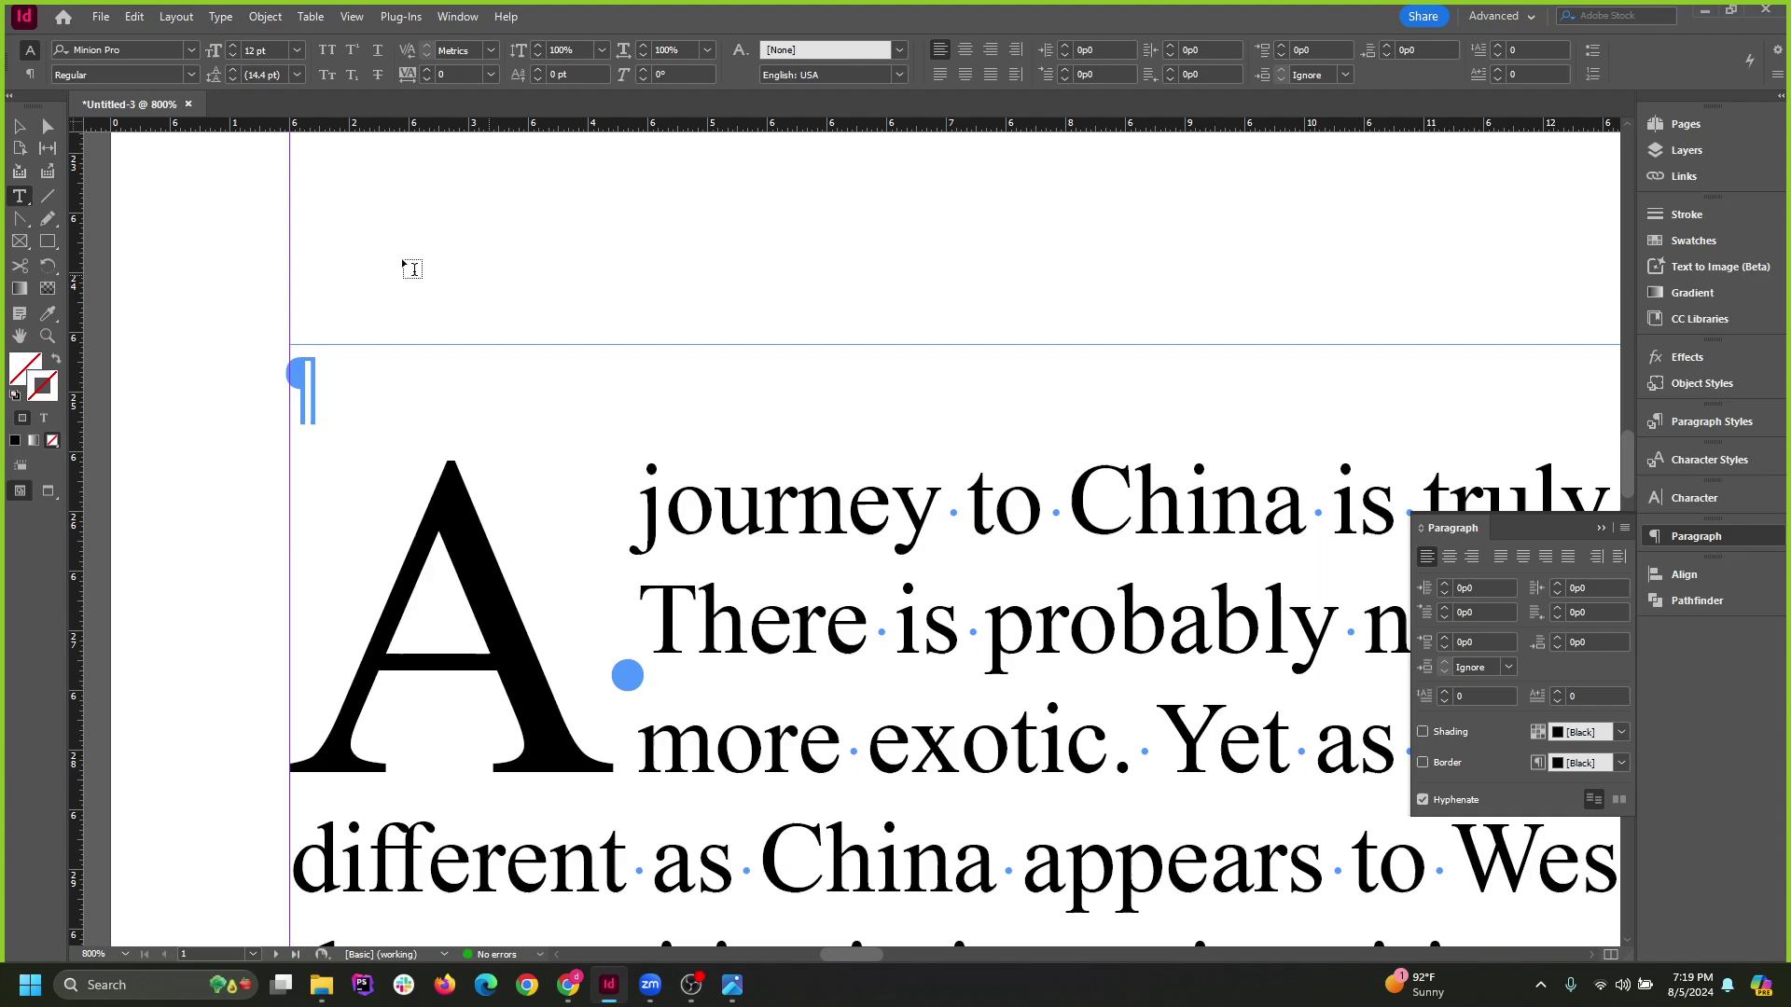
{"action": "left_click_drag", "start_coordinate": [425, 217], "coordinate": [643, 328]}
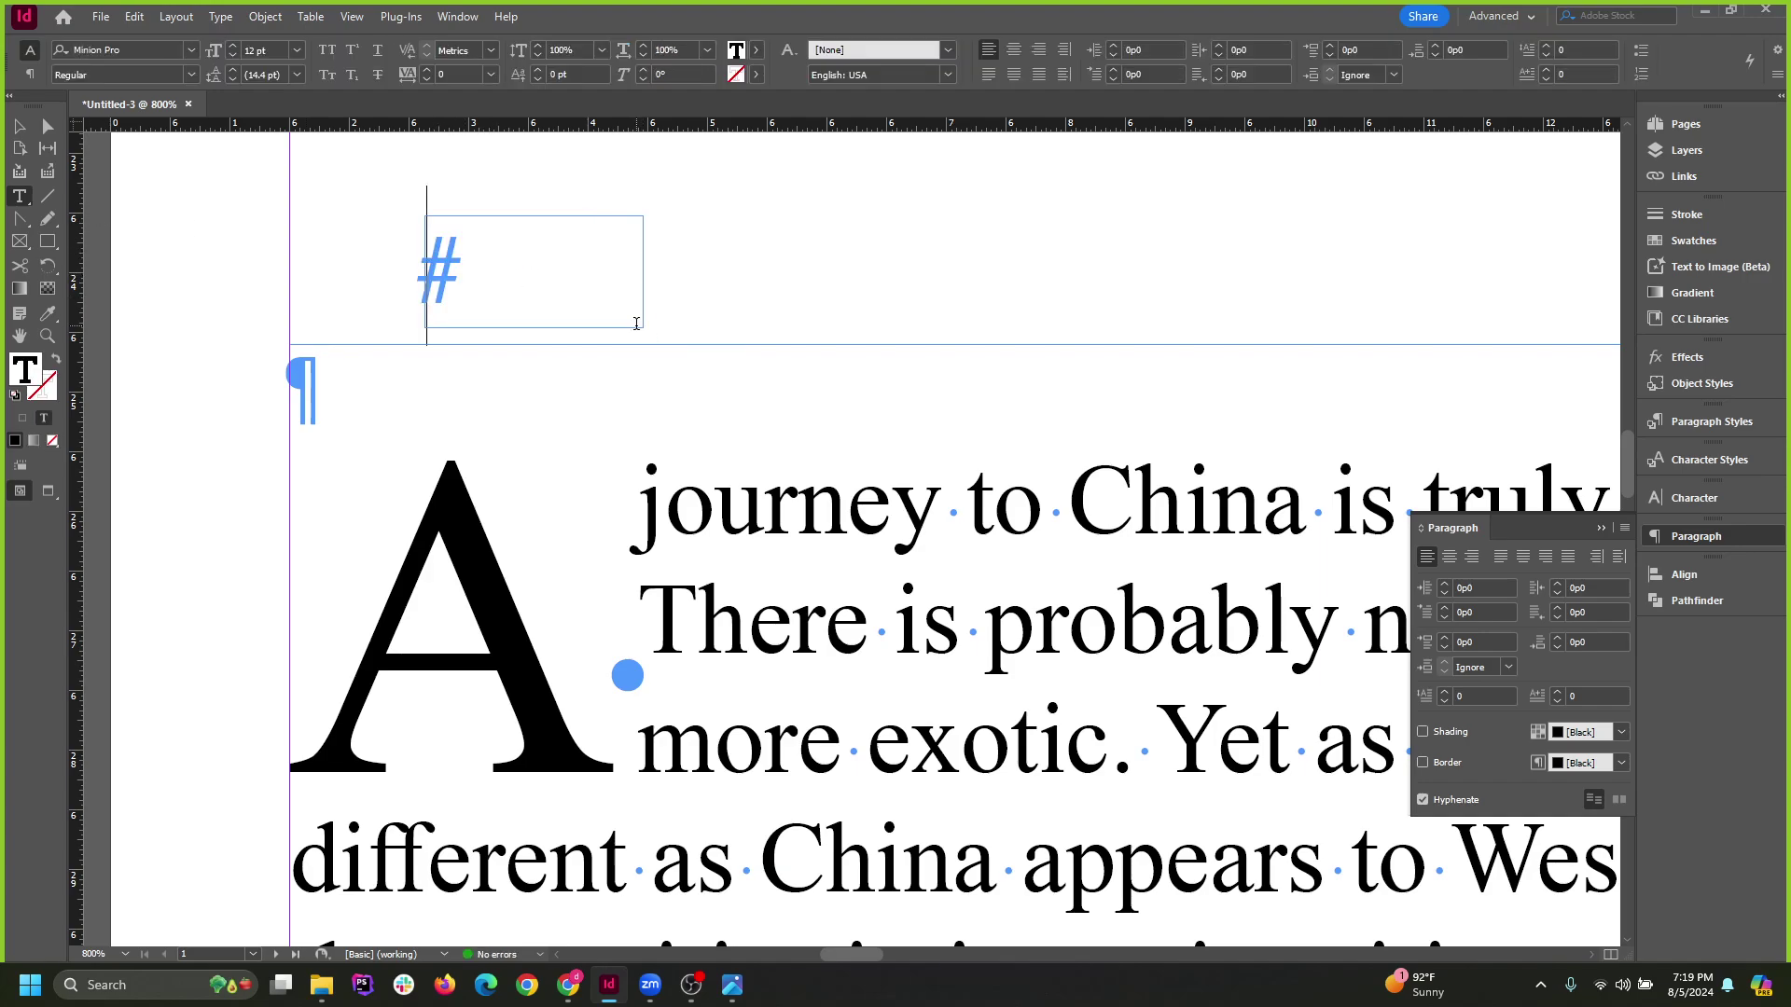
{"action": "type", "text": "alt "}
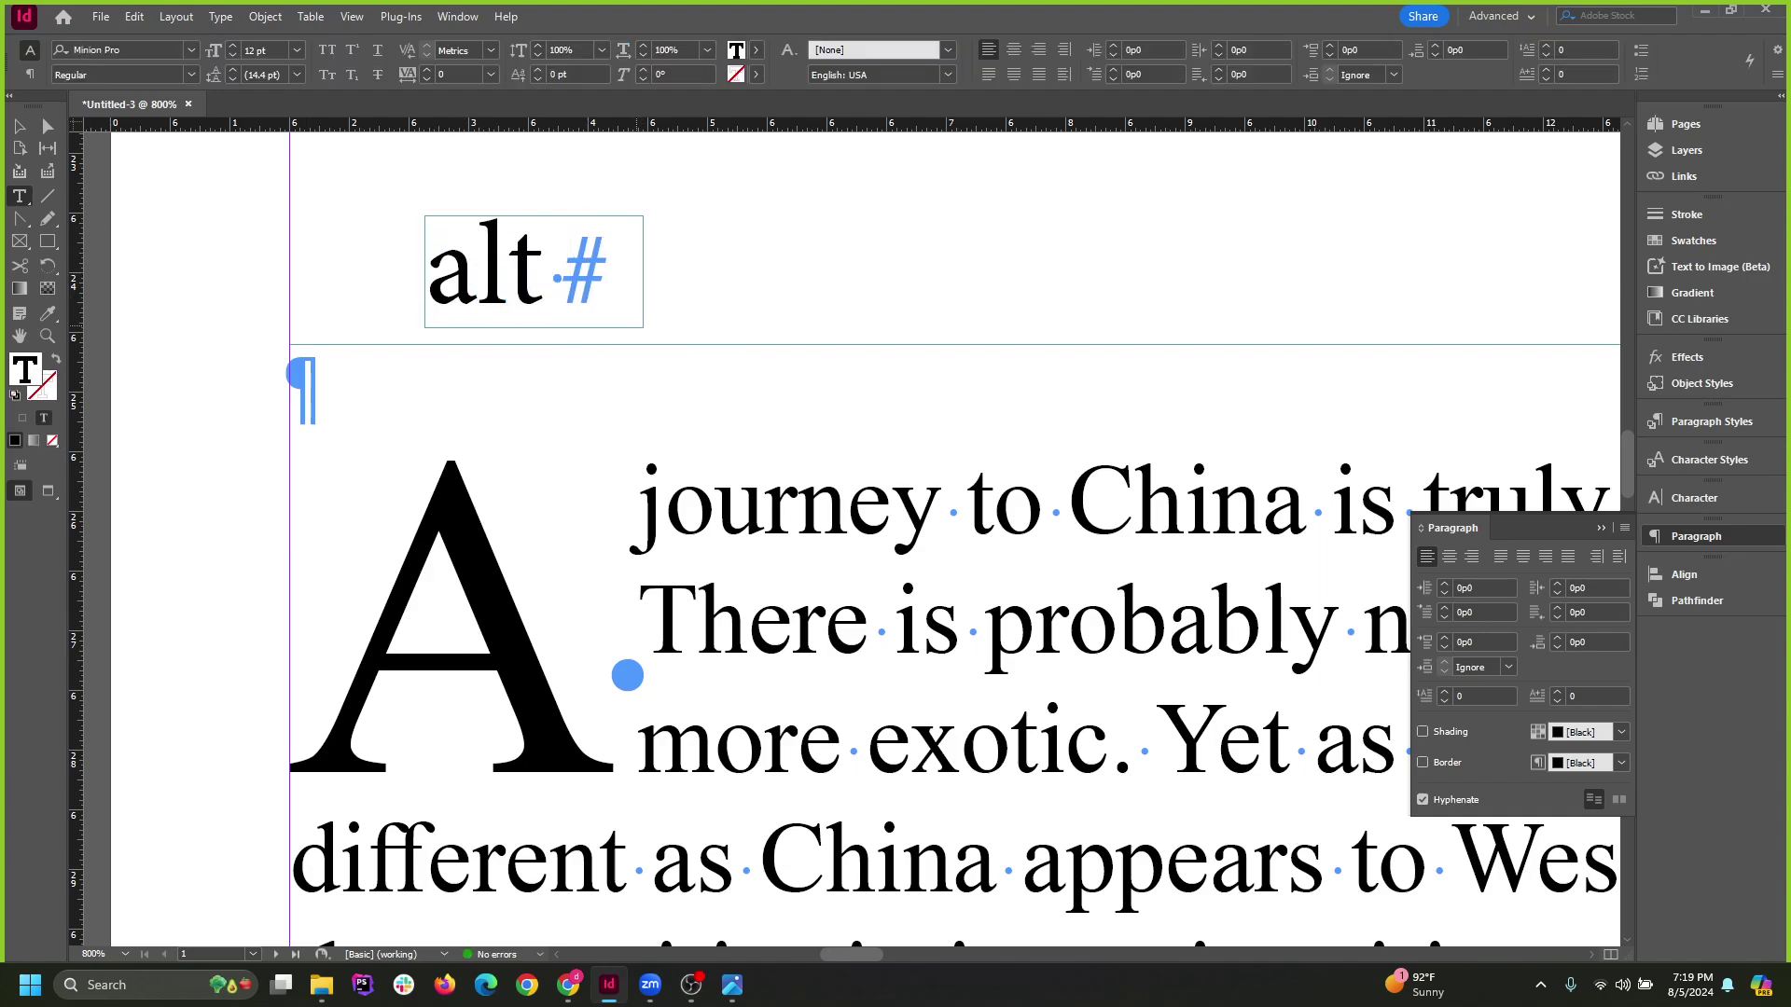
{"action": "type", "text": "+"}
{"action": "left_click", "coordinate": [19, 127]}
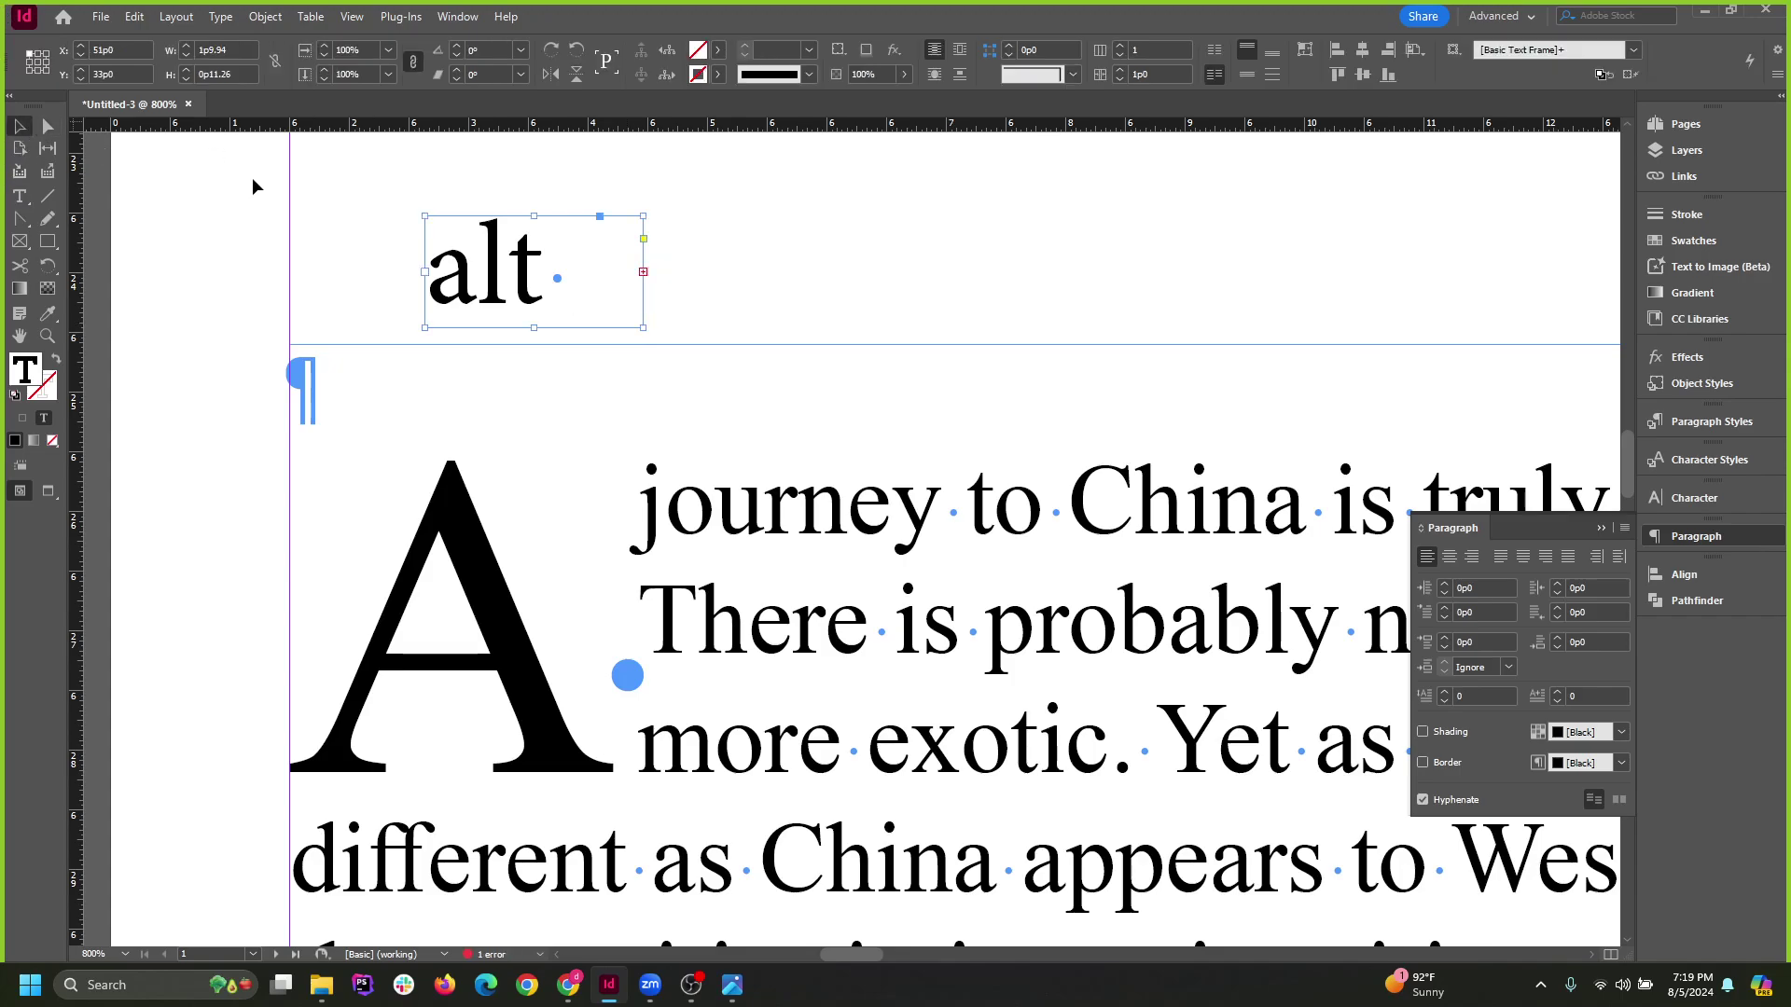
{"action": "left_click_drag", "start_coordinate": [646, 216], "coordinate": [1246, 216]}
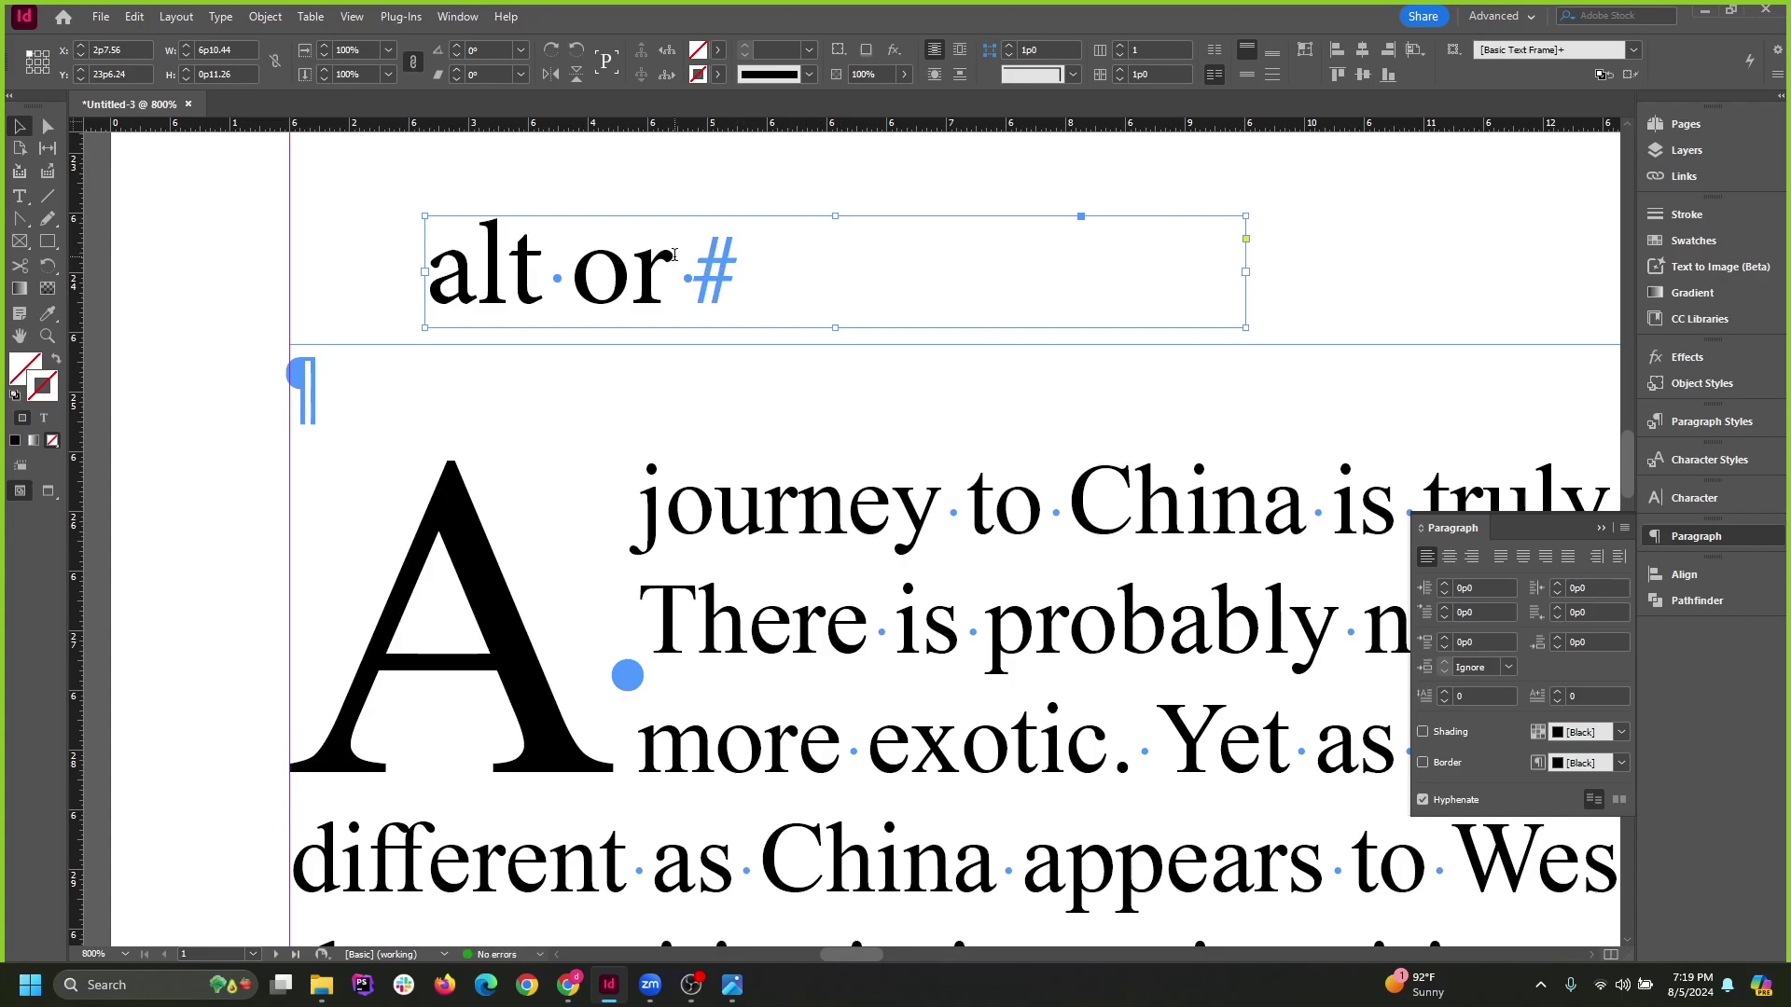
{"action": "double_click", "coordinate": [714, 257]}
{"action": "type", "text": "option"}
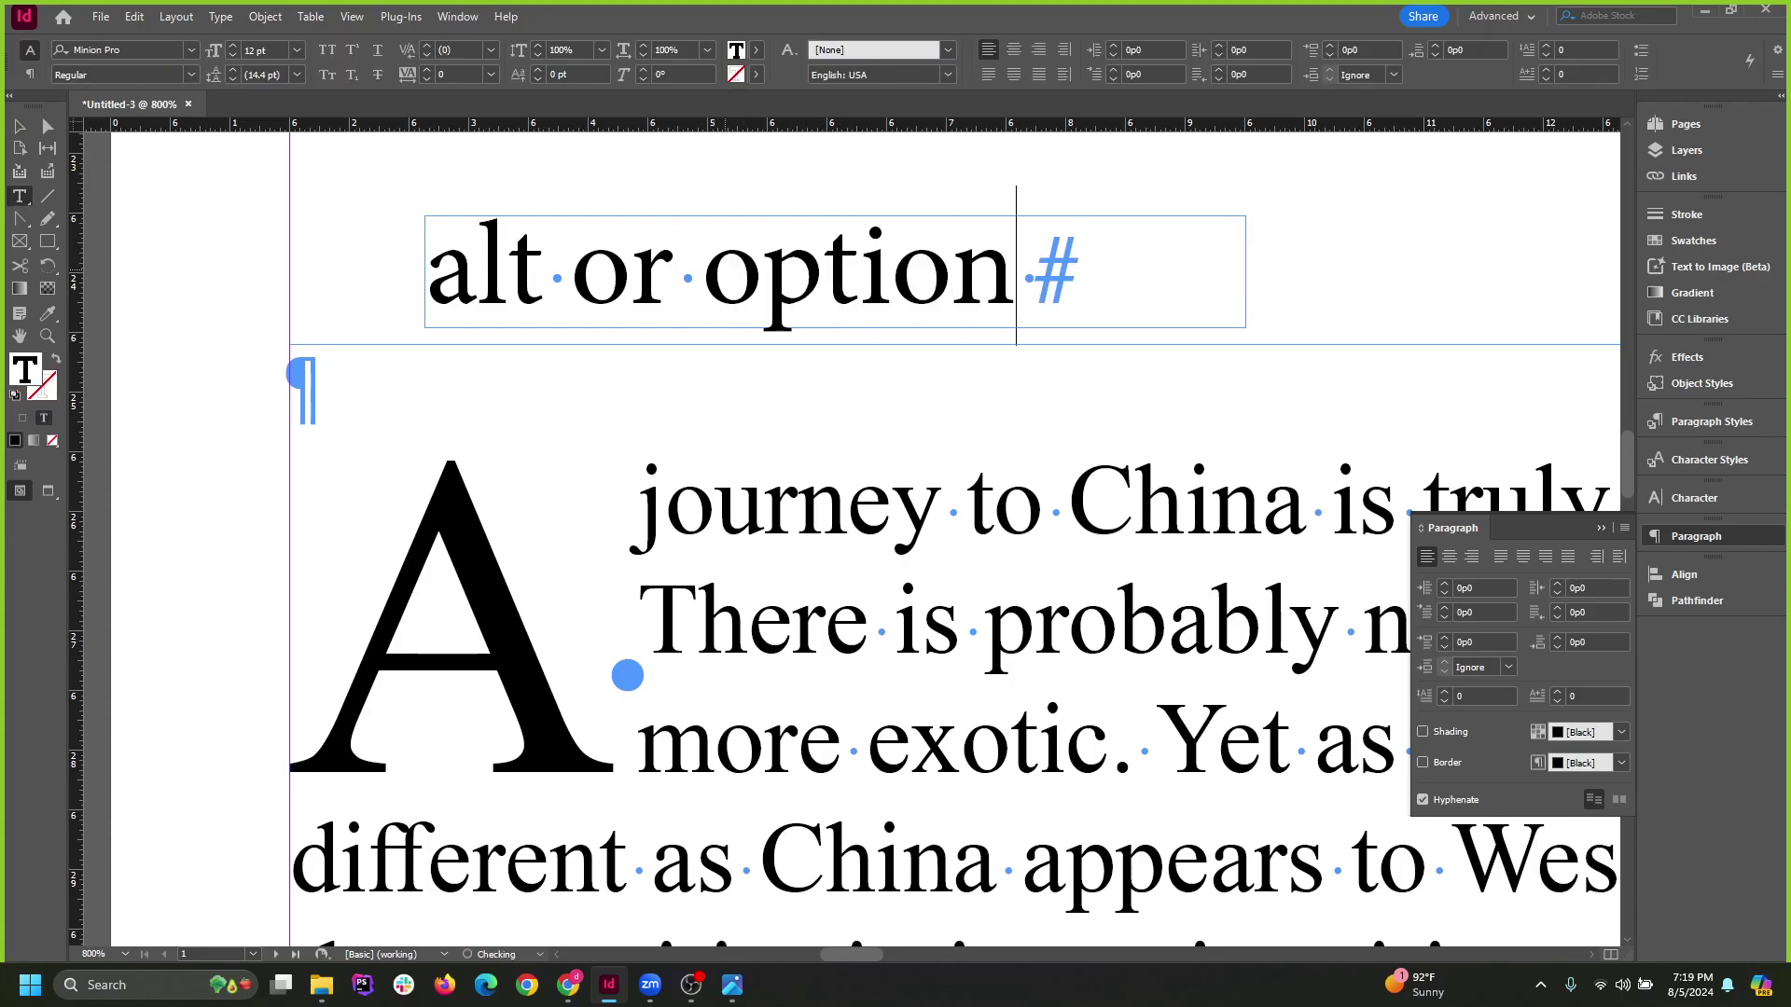
{"action": "type", "text": " + "}
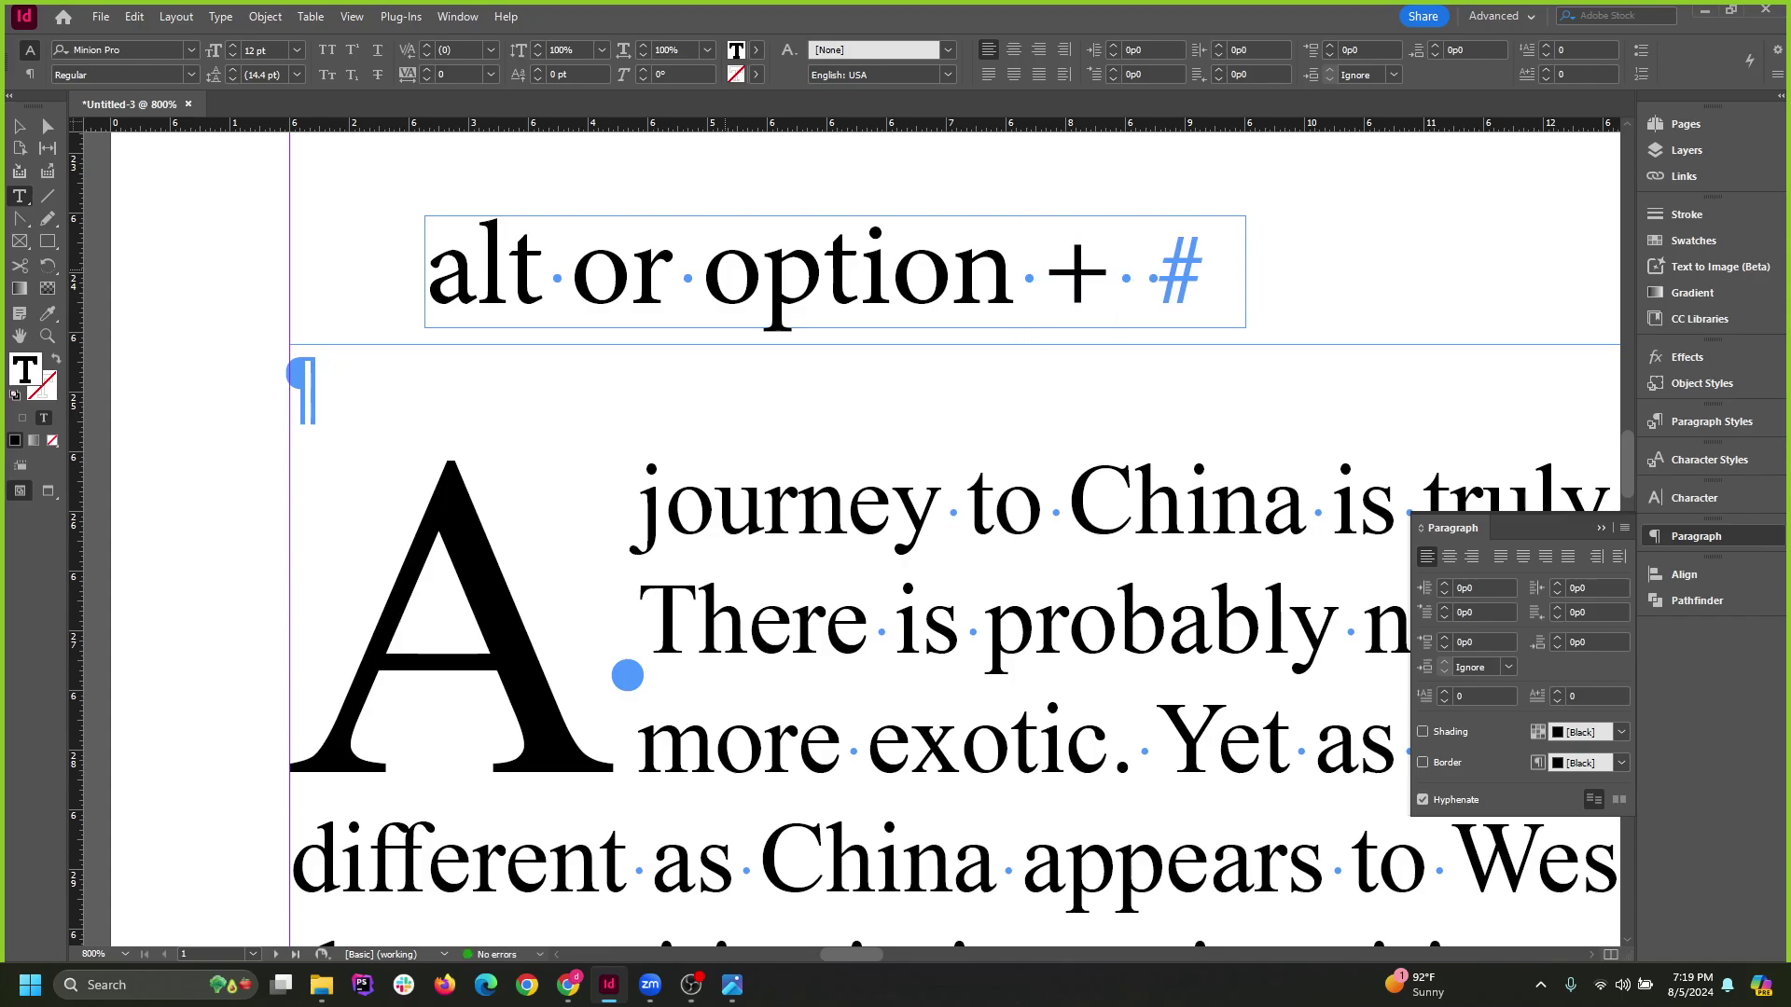
Complete the note with "right arrow" and widen its text frame to about 17p3.
{"action": "type", "text": "rig"}
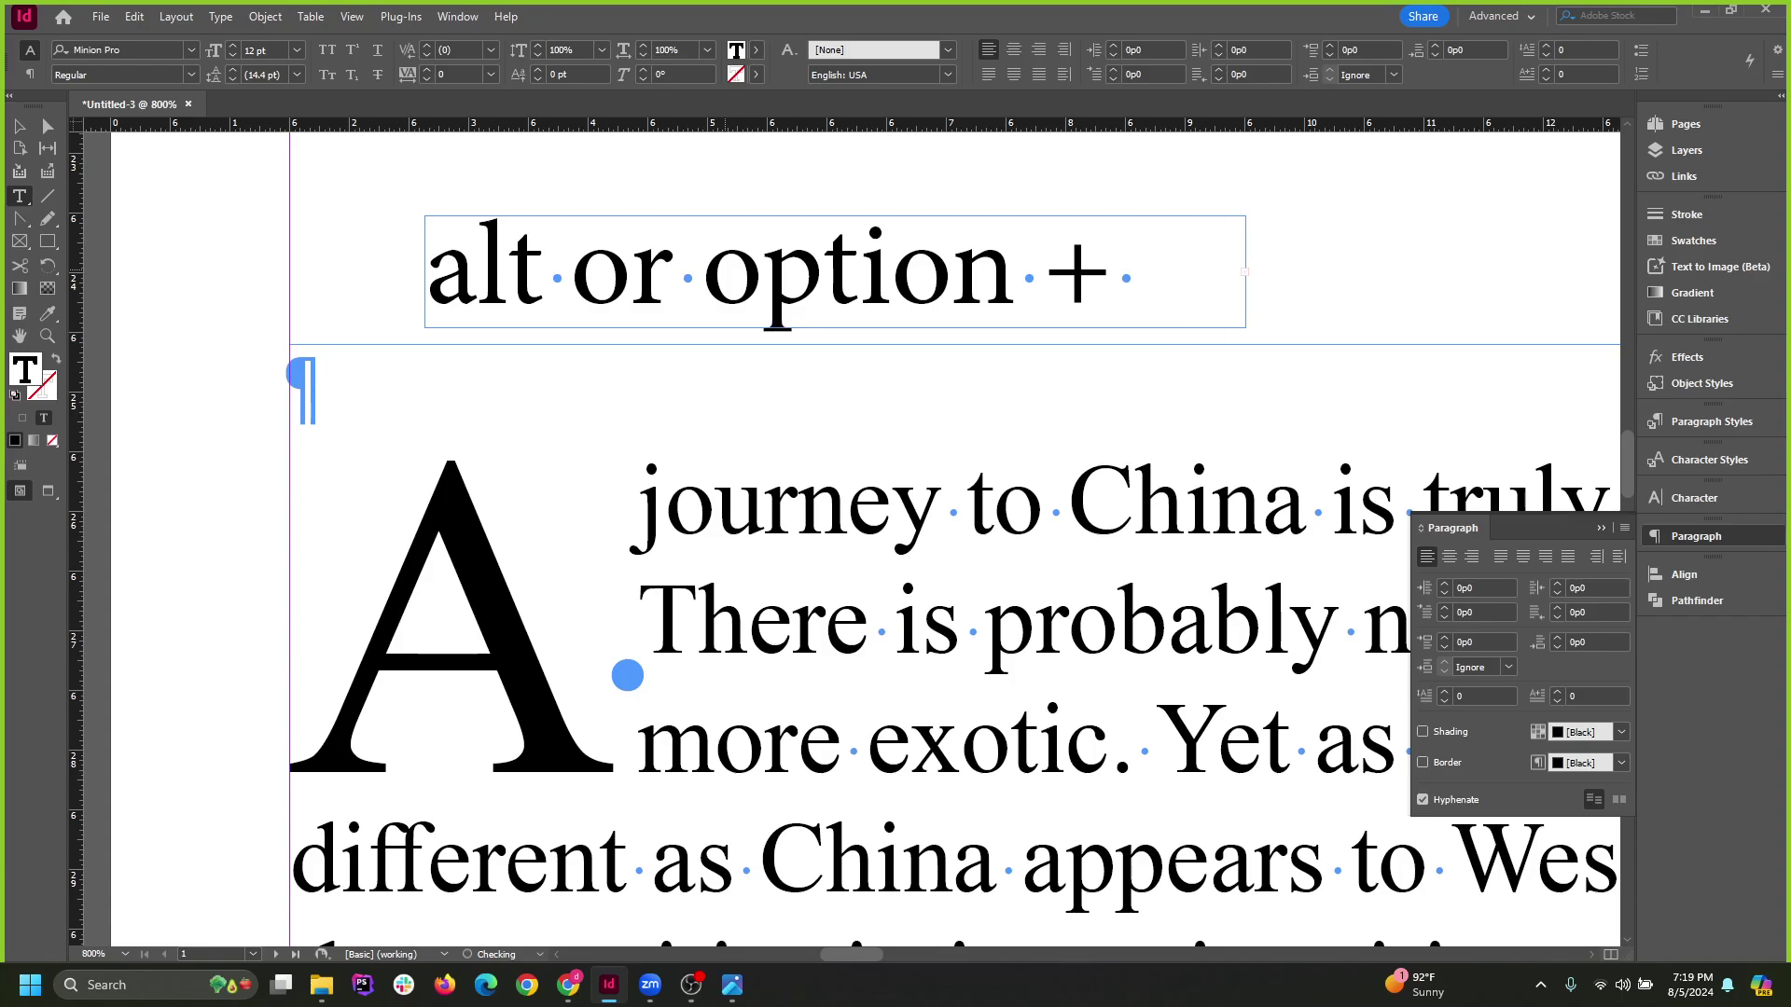
{"action": "left_click", "coordinate": [19, 126]}
{"action": "left_click_drag", "start_coordinate": [1245, 217], "coordinate": [1559, 206]}
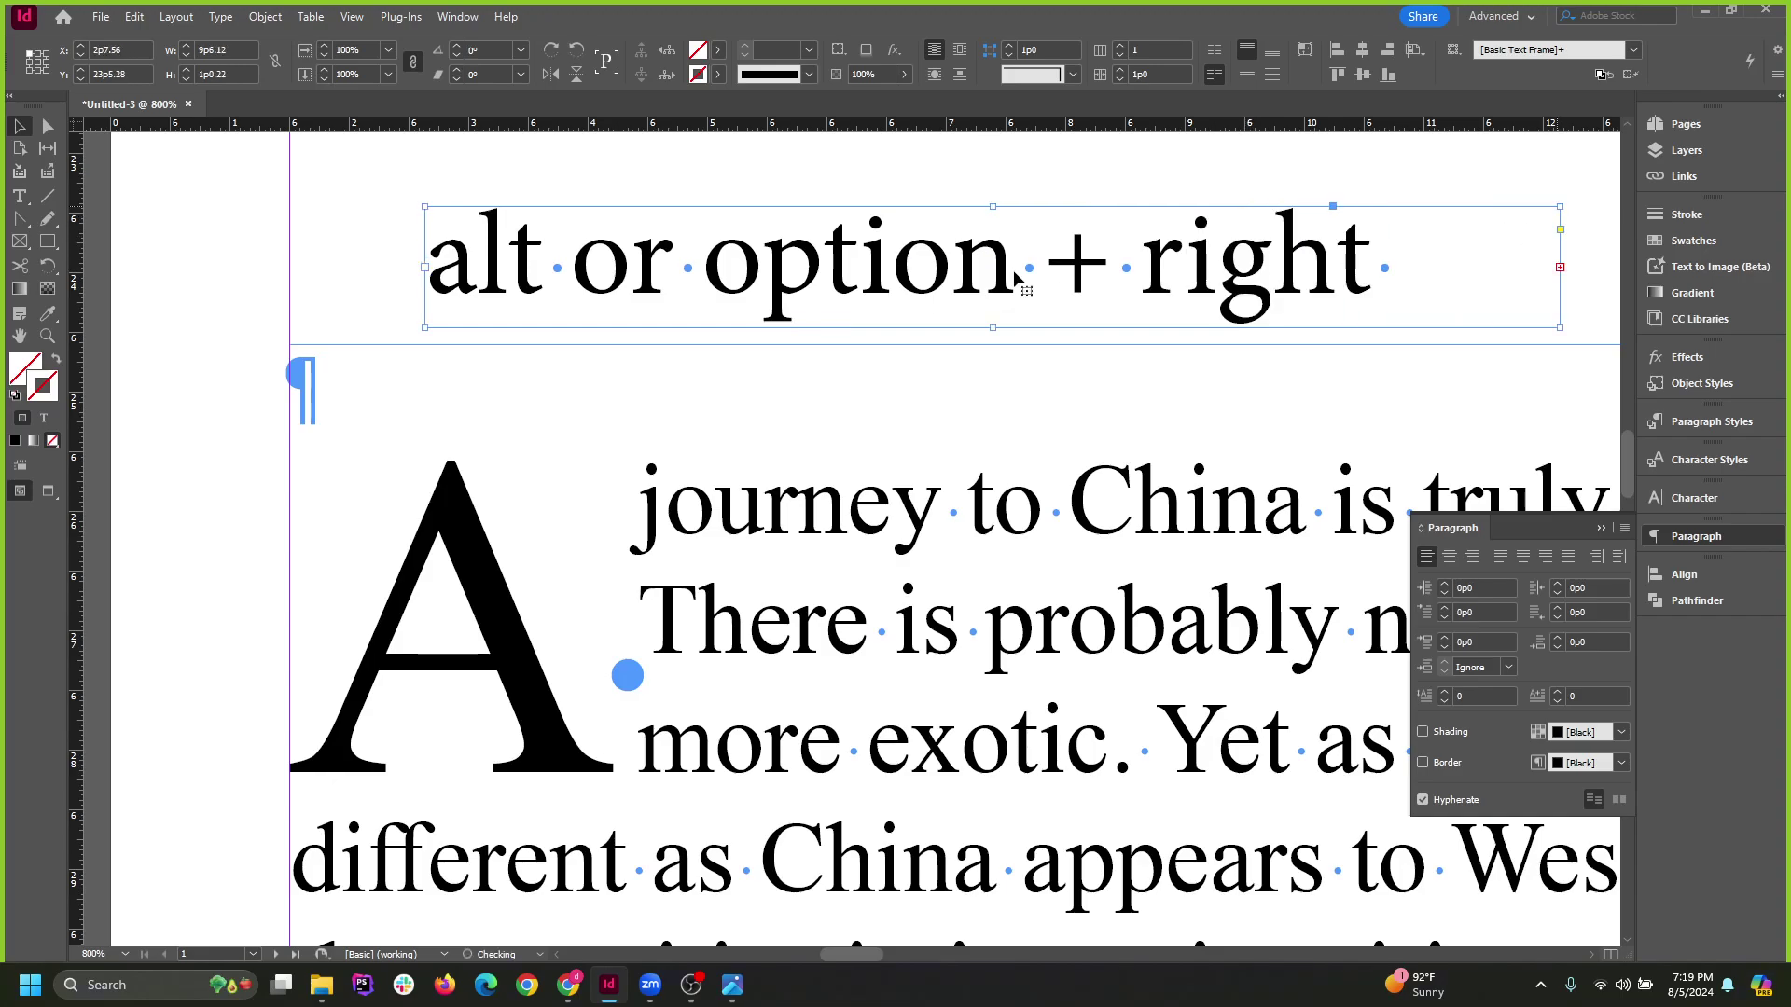
{"action": "left_click_drag", "start_coordinate": [425, 329], "coordinate": [332, 329]}
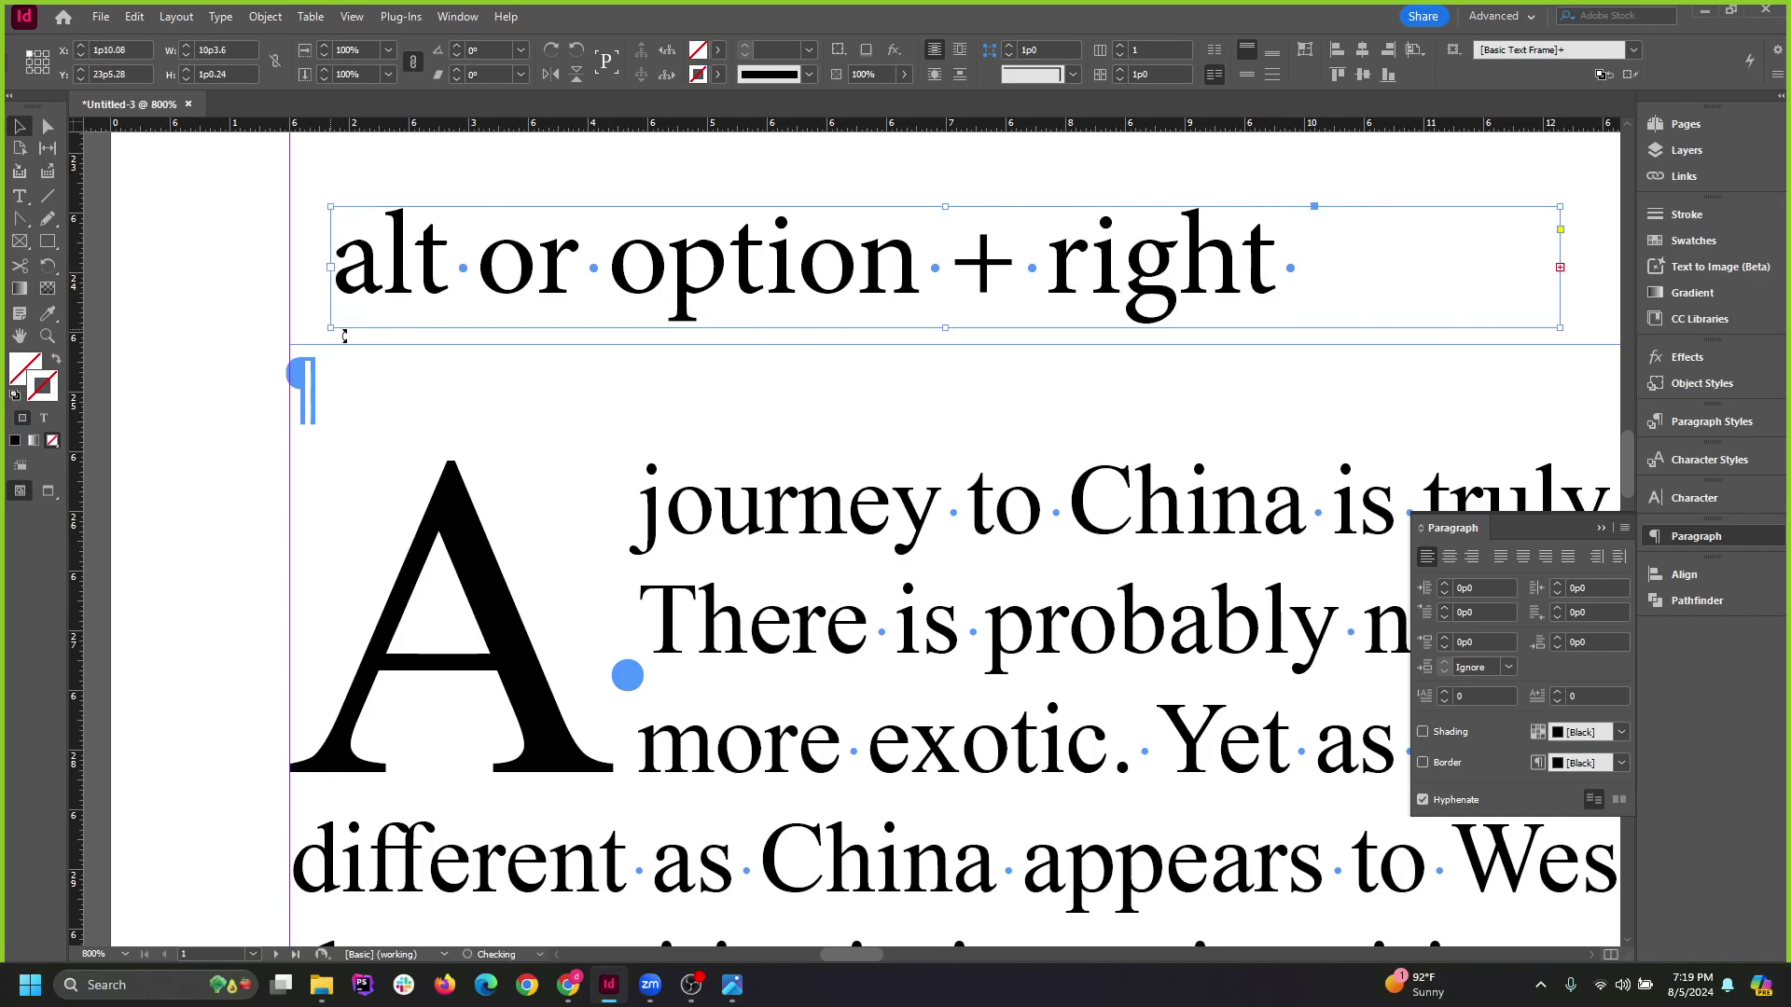
{"action": "left_click_drag", "start_coordinate": [1559, 331], "coordinate": [1663, 332]}
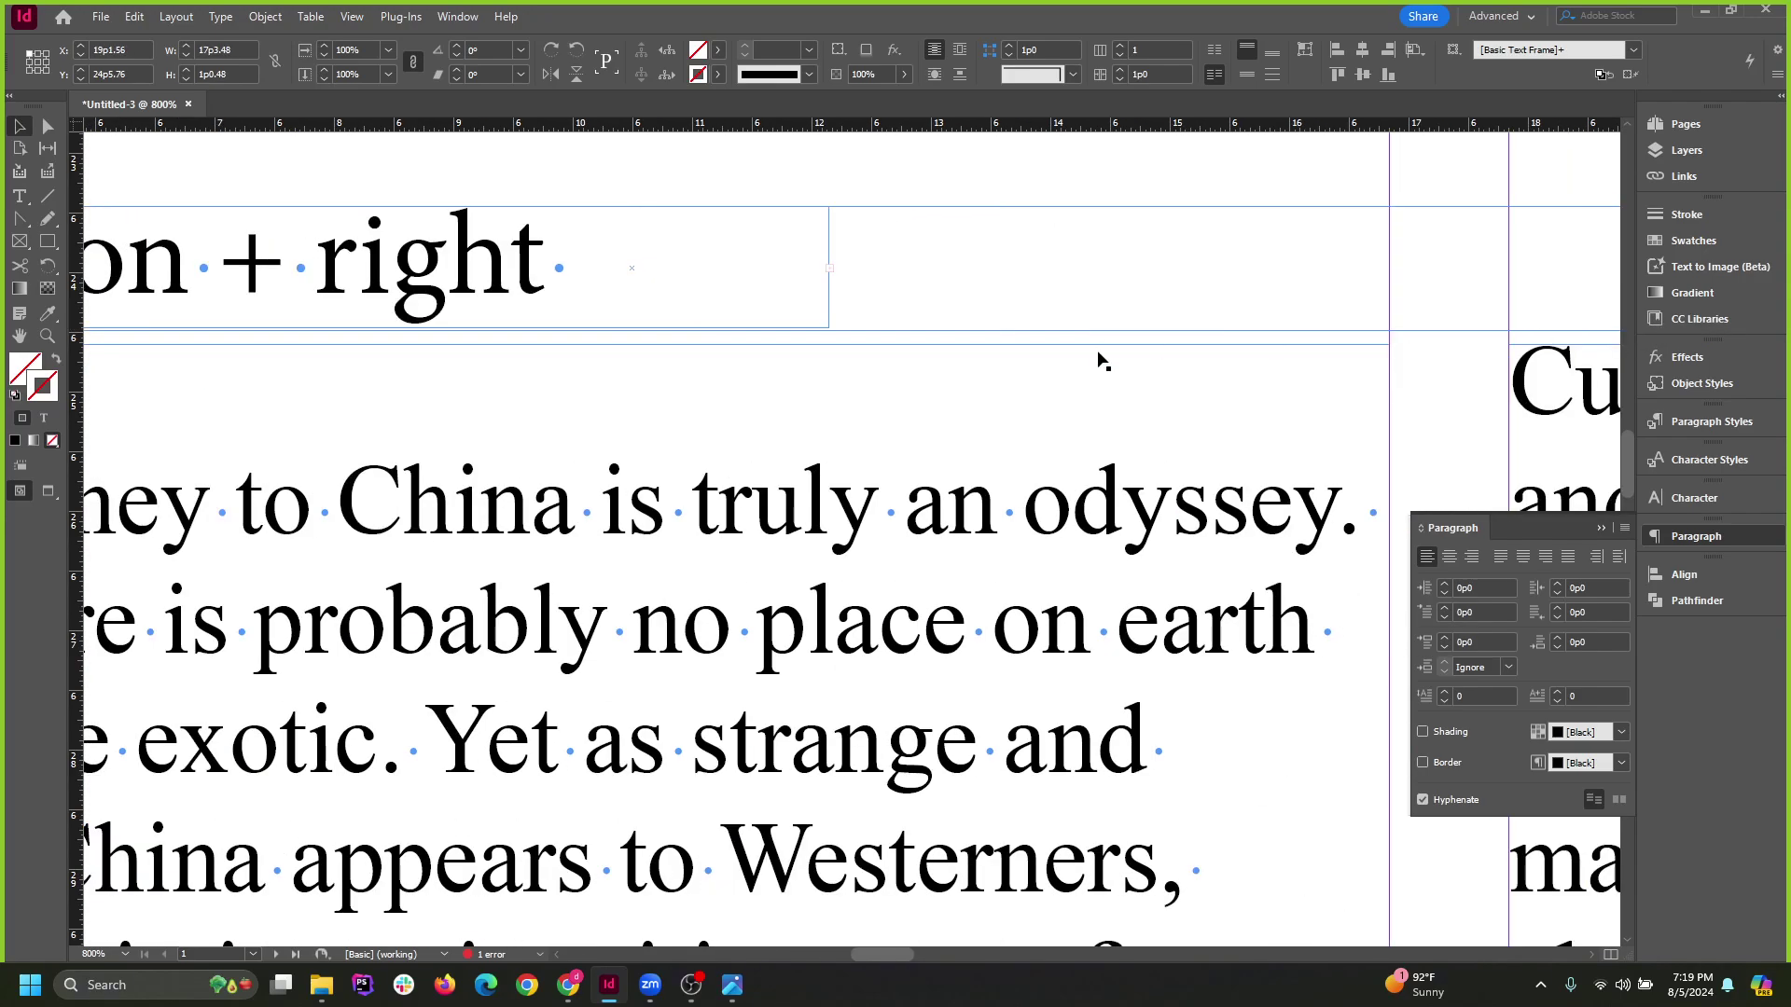
{"action": "scroll", "coordinate": [1110, 366], "scroll_direction": "down", "scroll_amount": 2}
{"action": "scroll", "coordinate": [644, 332], "scroll_direction": "up", "scroll_amount": 1}
Align the note frame with the first column's left edge, then delete it.
{"action": "left_click_drag", "start_coordinate": [808, 341], "coordinate": [765, 310]}
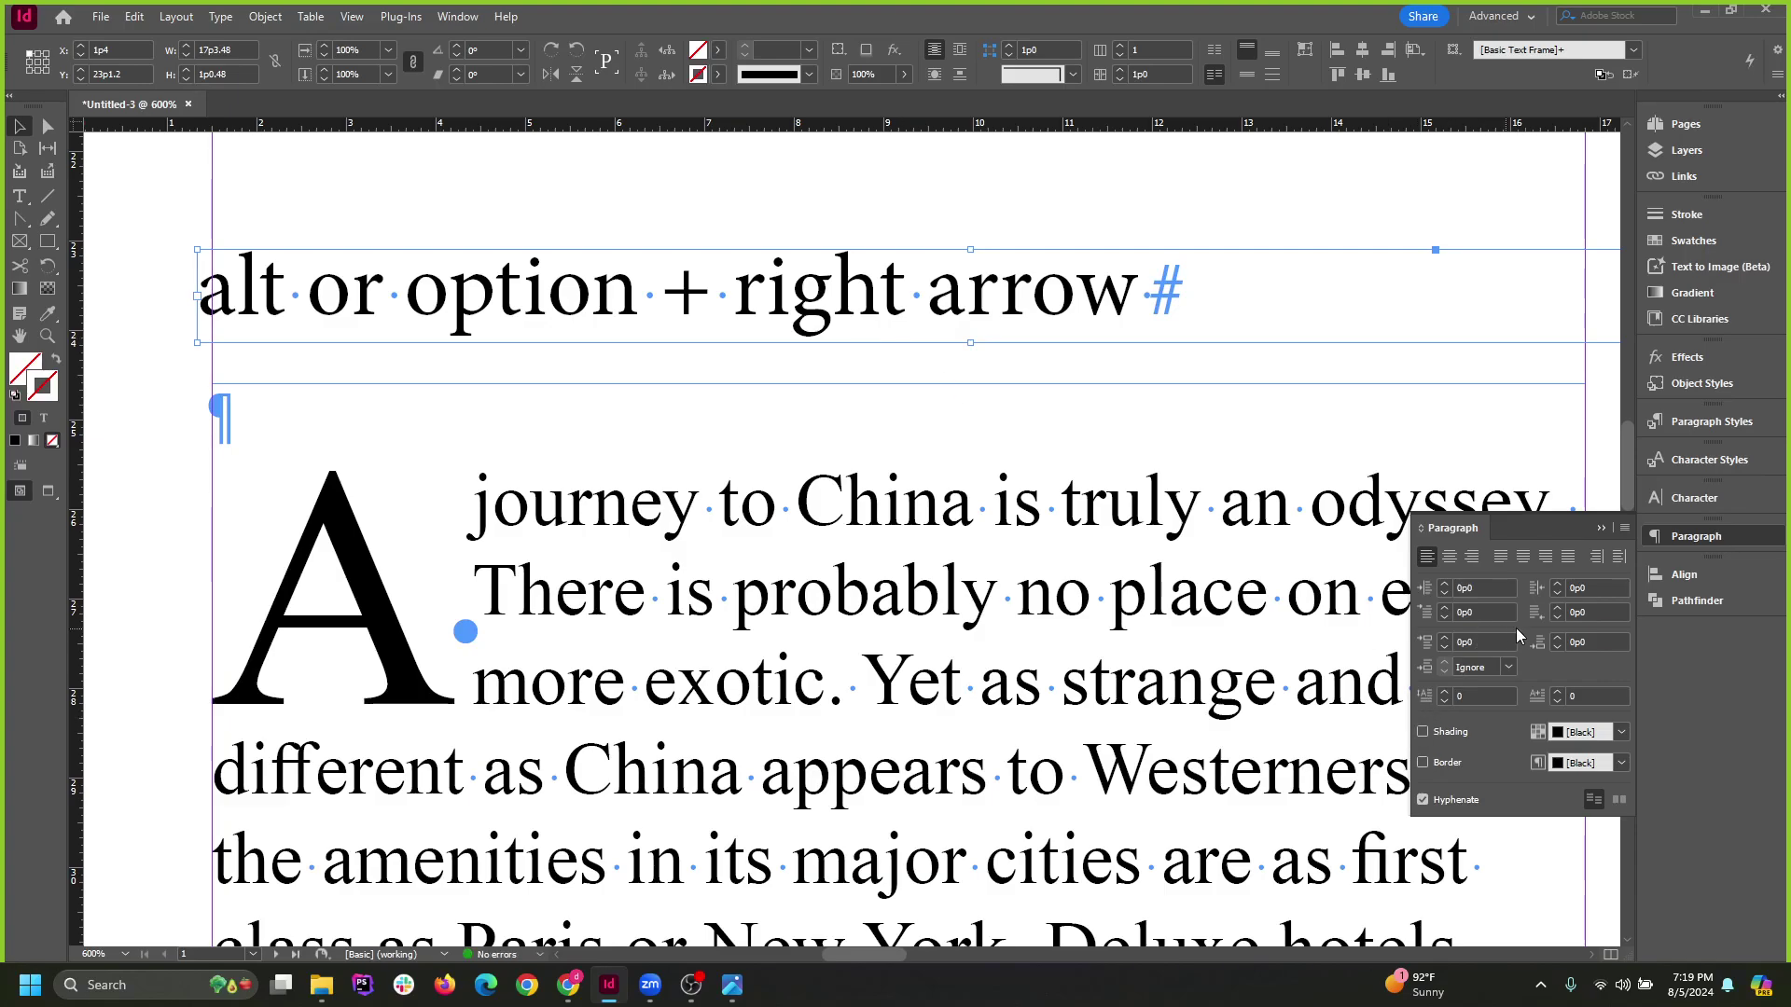
{"action": "left_click_drag", "start_coordinate": [826, 334], "coordinate": [855, 324]}
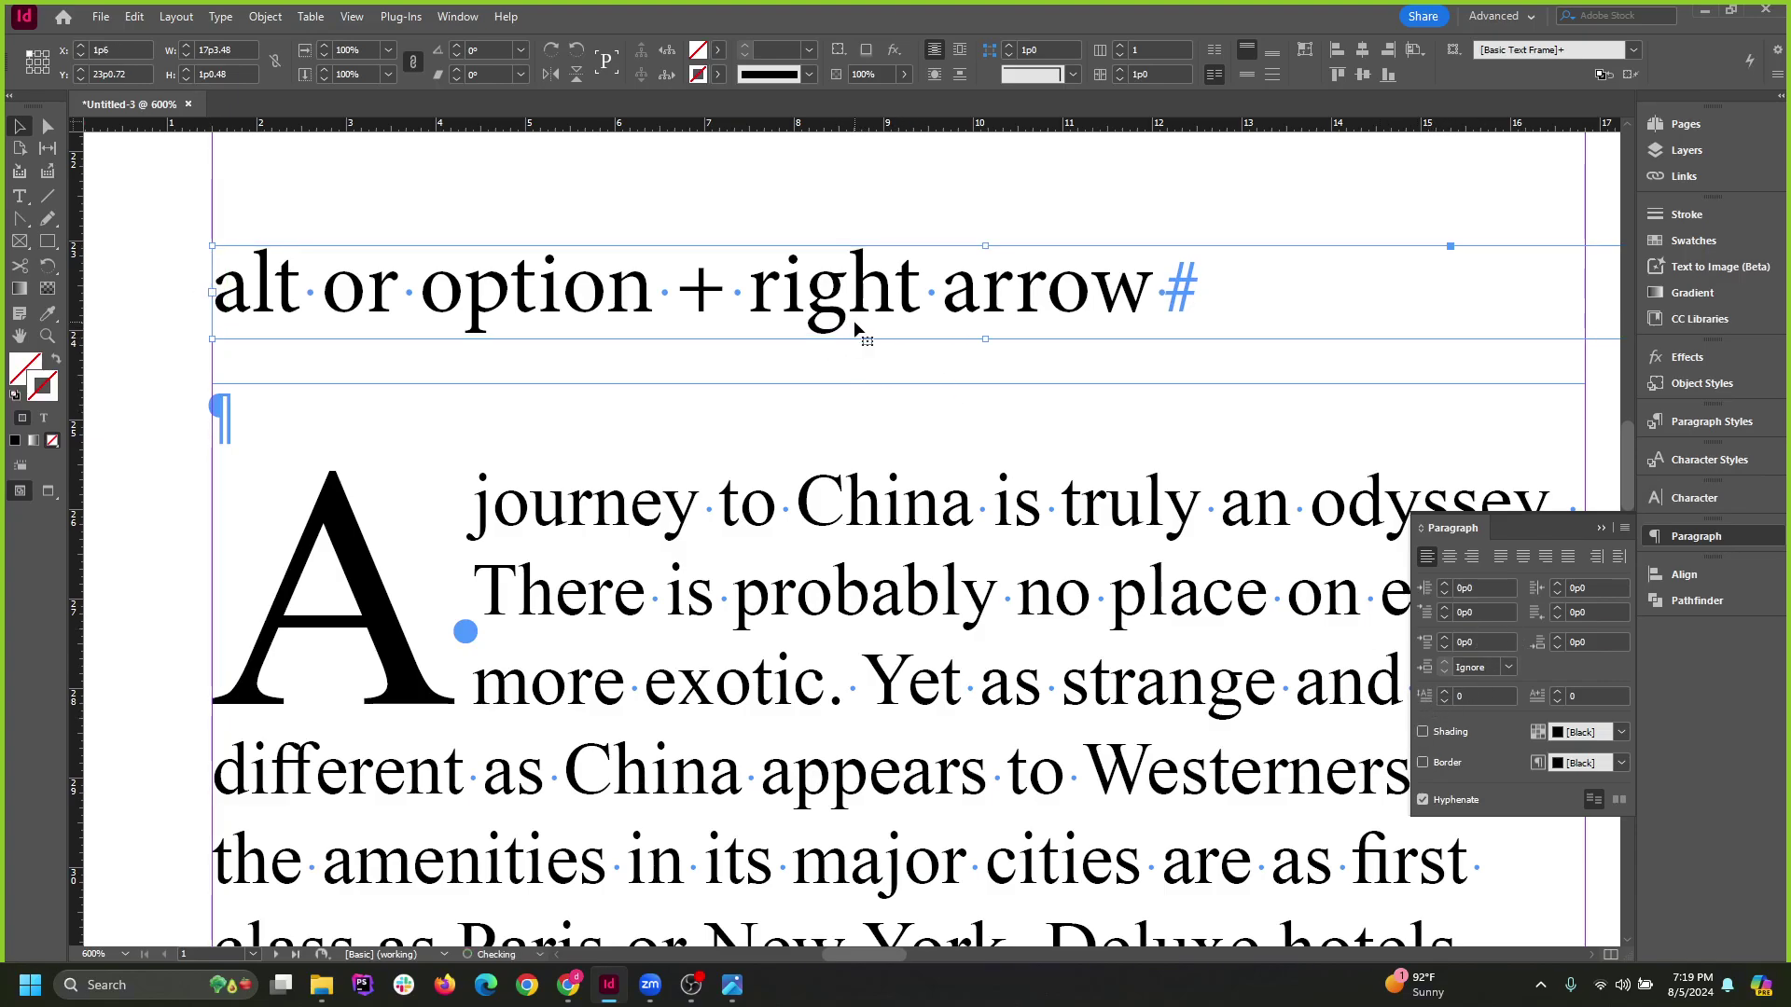
{"action": "key", "text": "Delete"}
Try other line counts for the drop cap A and set it to two lines.
{"action": "double_click", "coordinate": [415, 622]}
{"action": "double_click", "coordinate": [415, 623]}
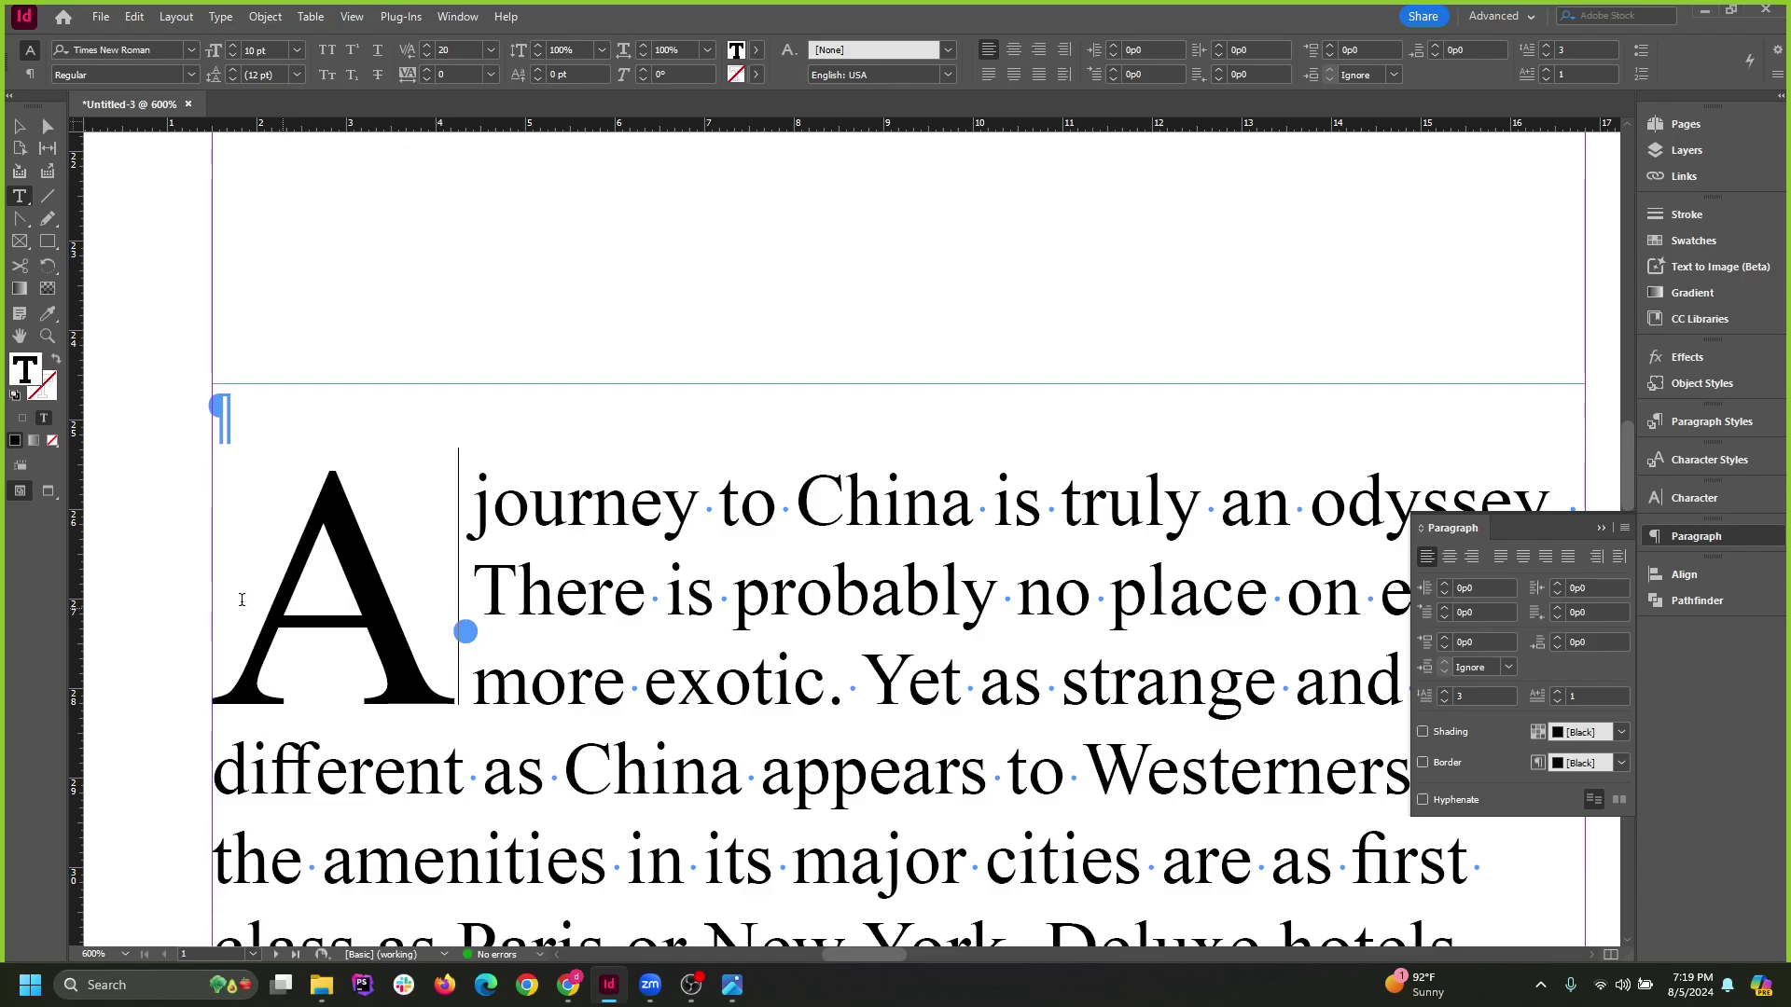
{"action": "left_click", "coordinate": [1445, 700]}
{"action": "left_click", "coordinate": [1445, 700]}
{"action": "left_click", "coordinate": [1445, 692]}
{"action": "left_click", "coordinate": [1445, 692]}
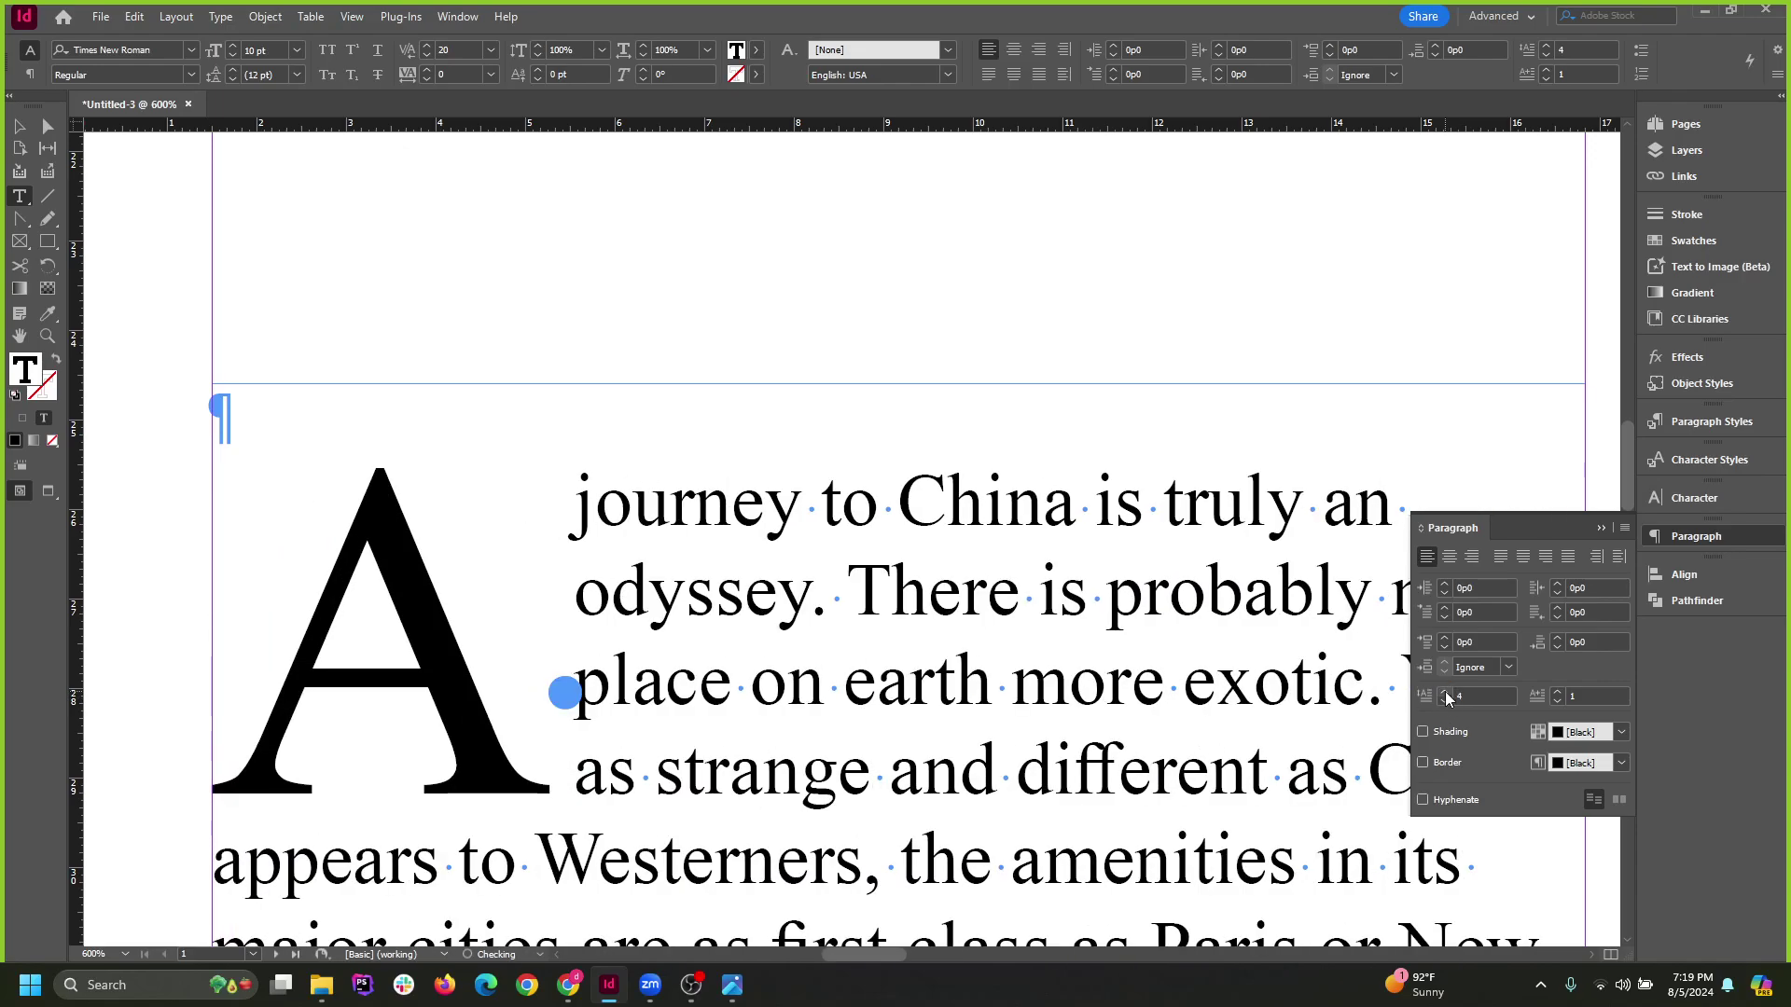
{"action": "left_click", "coordinate": [1448, 701]}
{"action": "left_click", "coordinate": [1447, 701]}
{"action": "left_click", "coordinate": [1447, 692]}
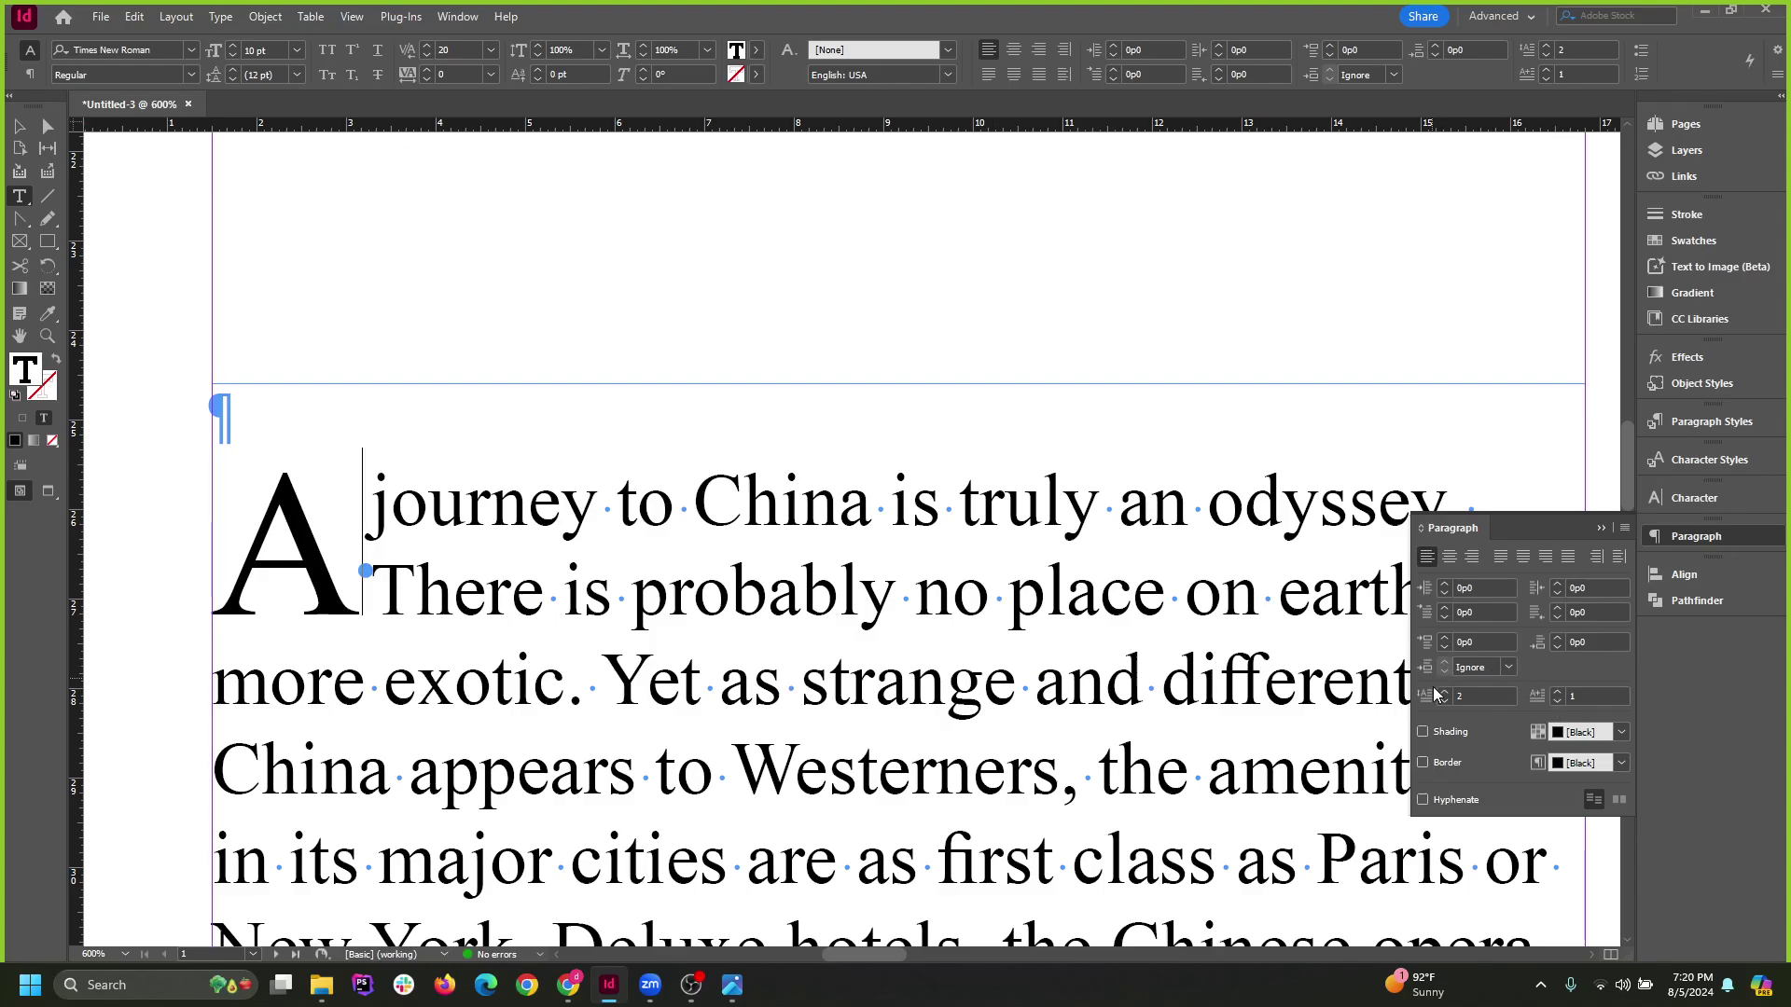
Add the headline "Journey to Mysterious Beijing" in its own text frame and place it above the opening paragraph.
{"action": "scroll", "coordinate": [420, 436], "scroll_direction": "down", "scroll_amount": 3}
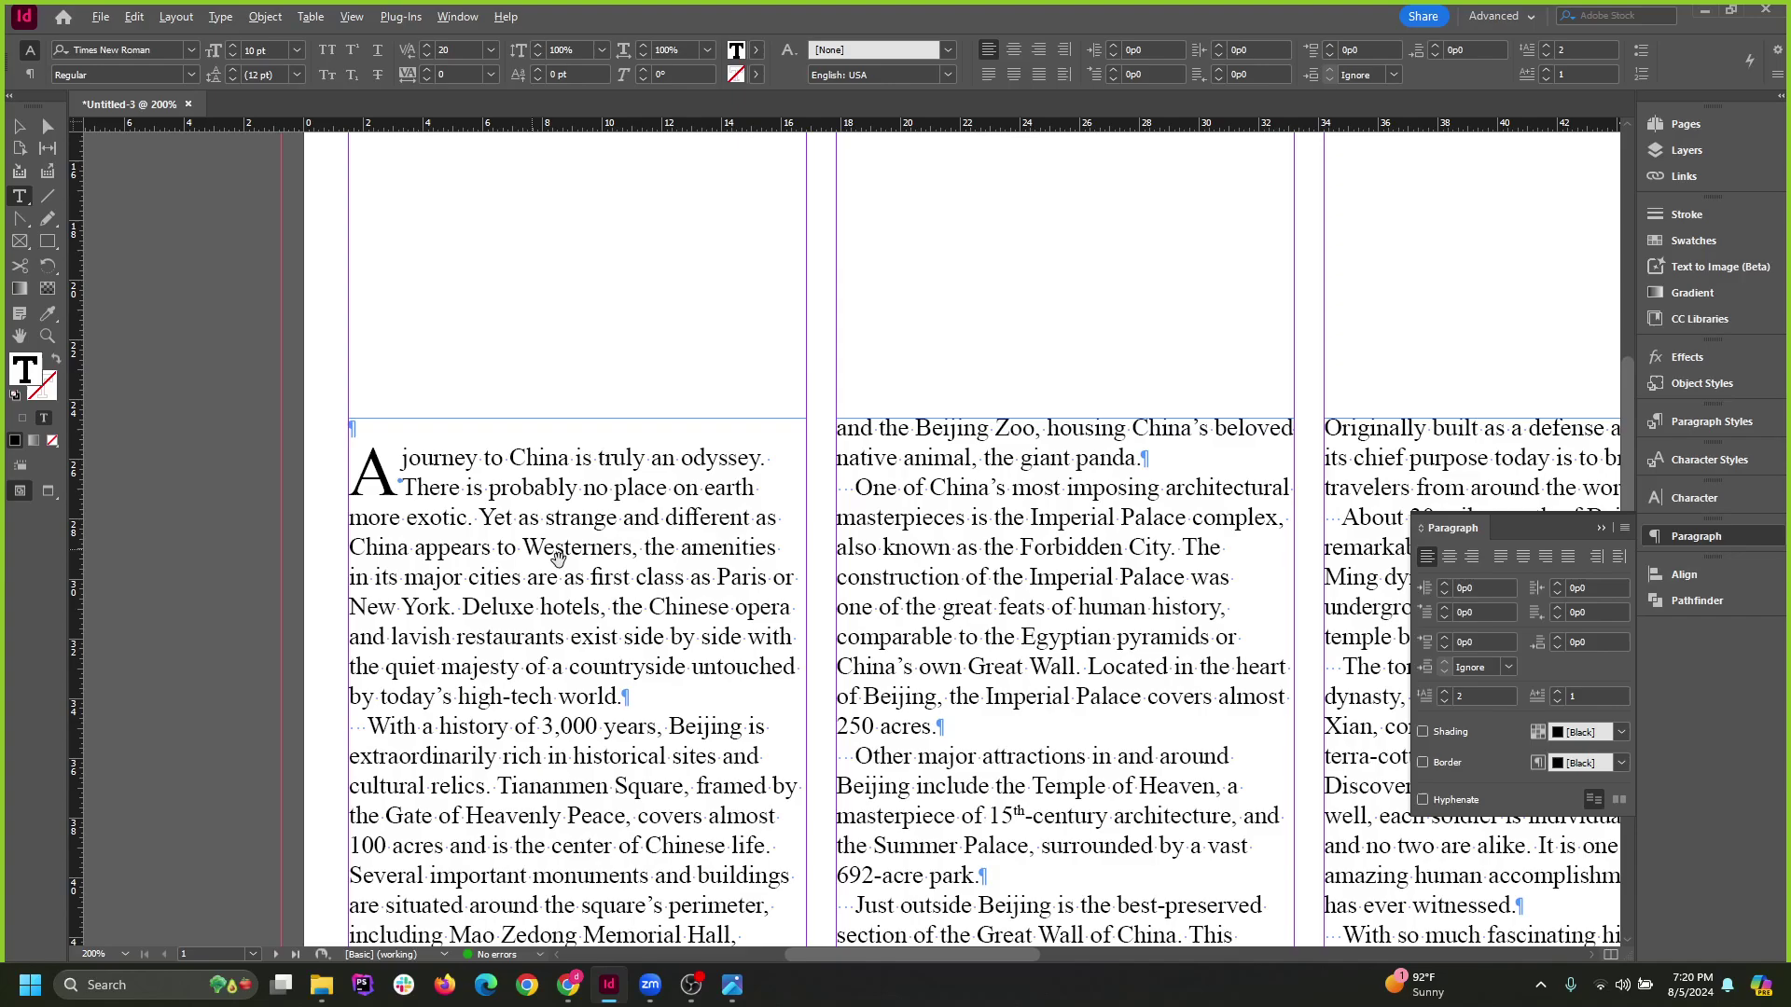
{"action": "key", "text": "Escape"}
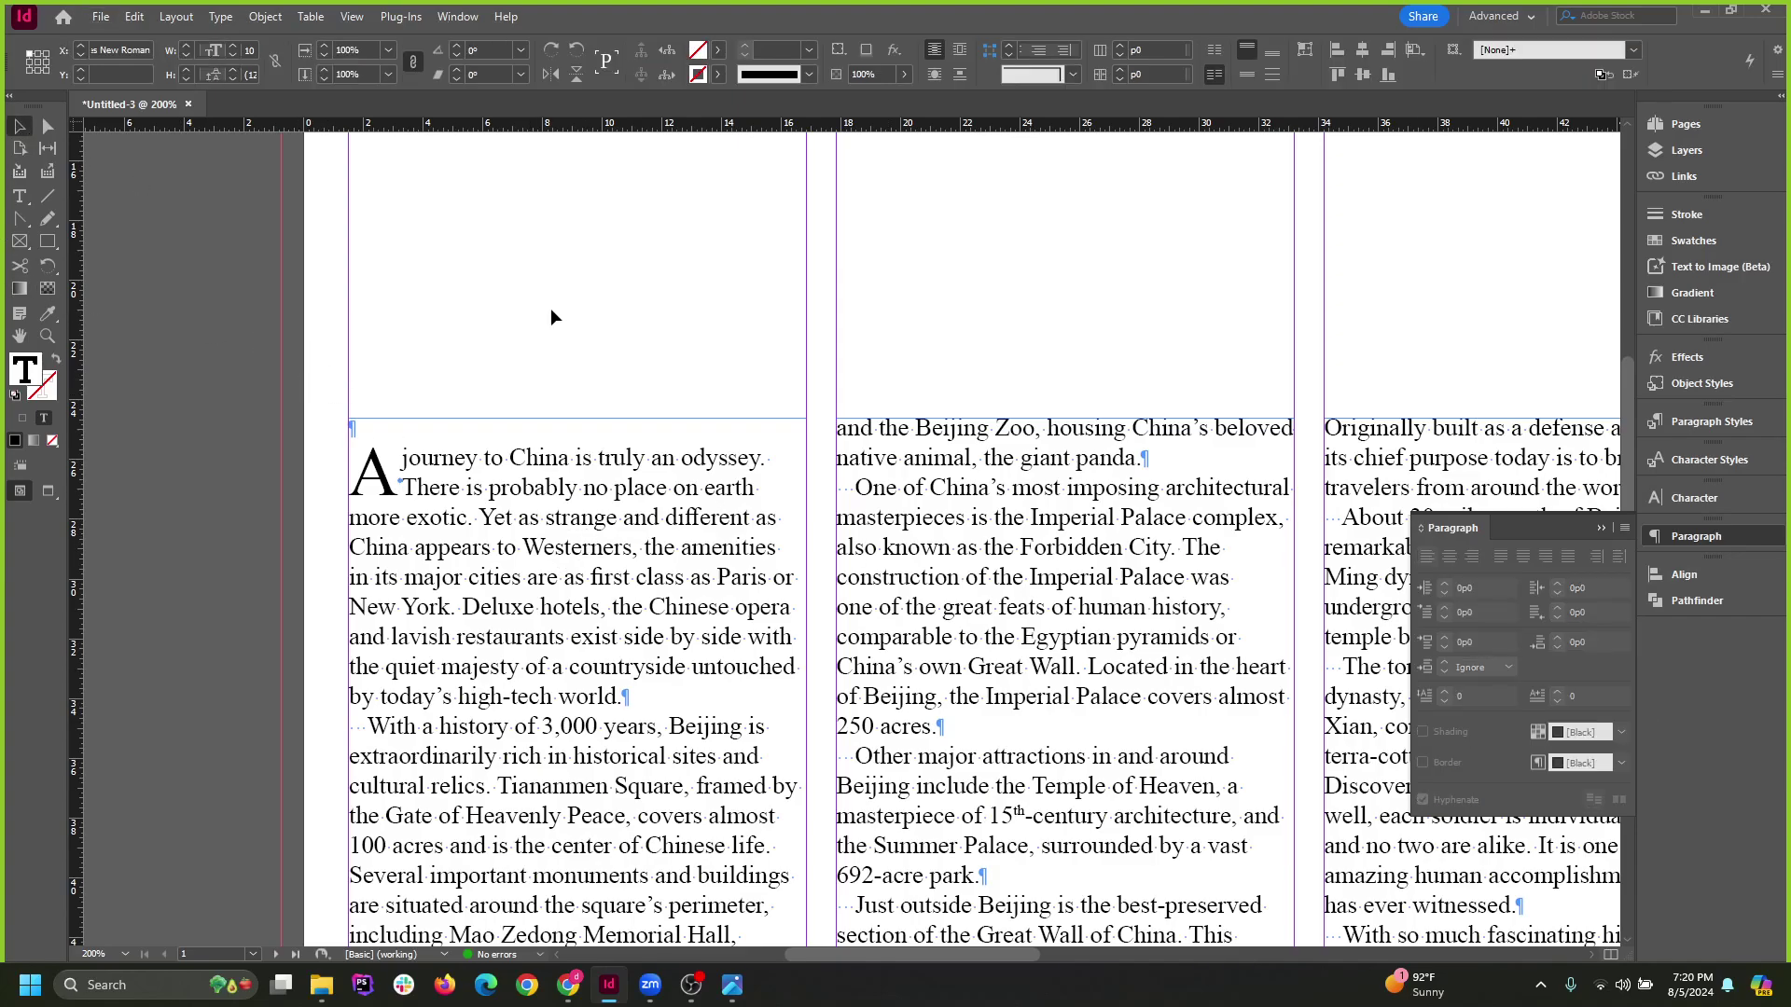
{"action": "key", "text": "ctrl+equal"}
{"action": "type", "text": "Journey to Mysterious Beijing"}
{"action": "scroll", "coordinate": [642, 353], "scroll_direction": "up", "scroll_amount": 2}
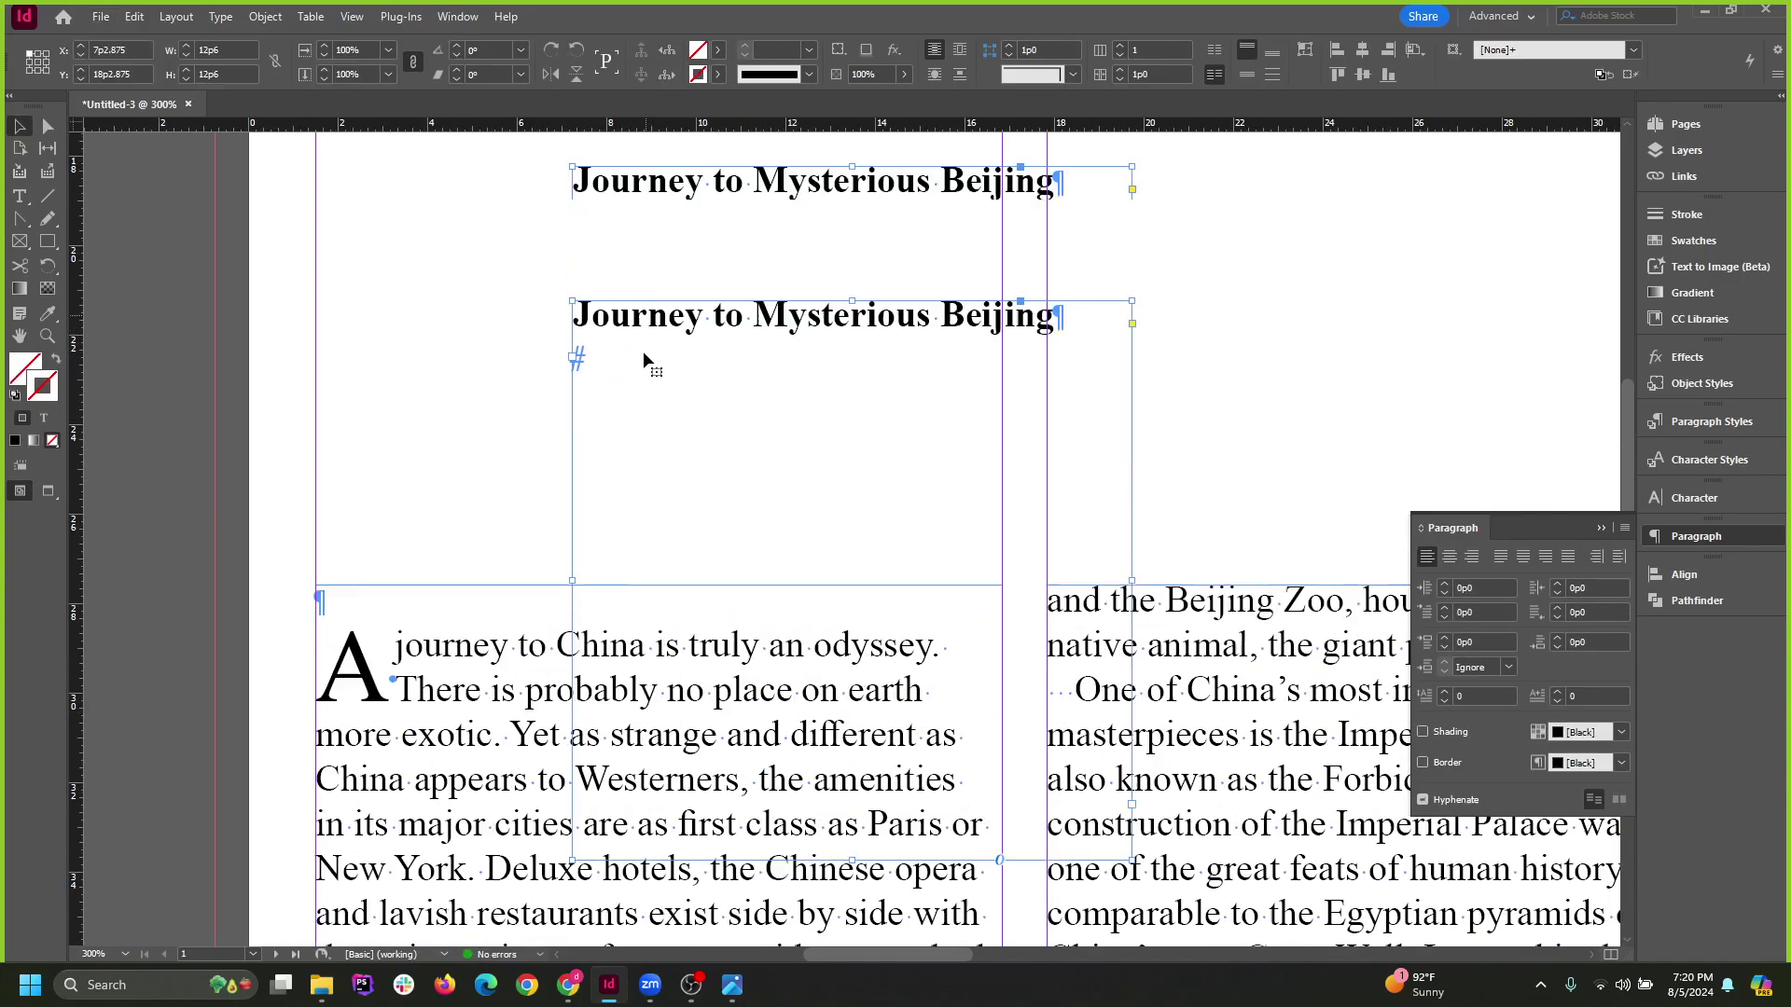
{"action": "left_click_drag", "start_coordinate": [795, 447], "coordinate": [681, 524]}
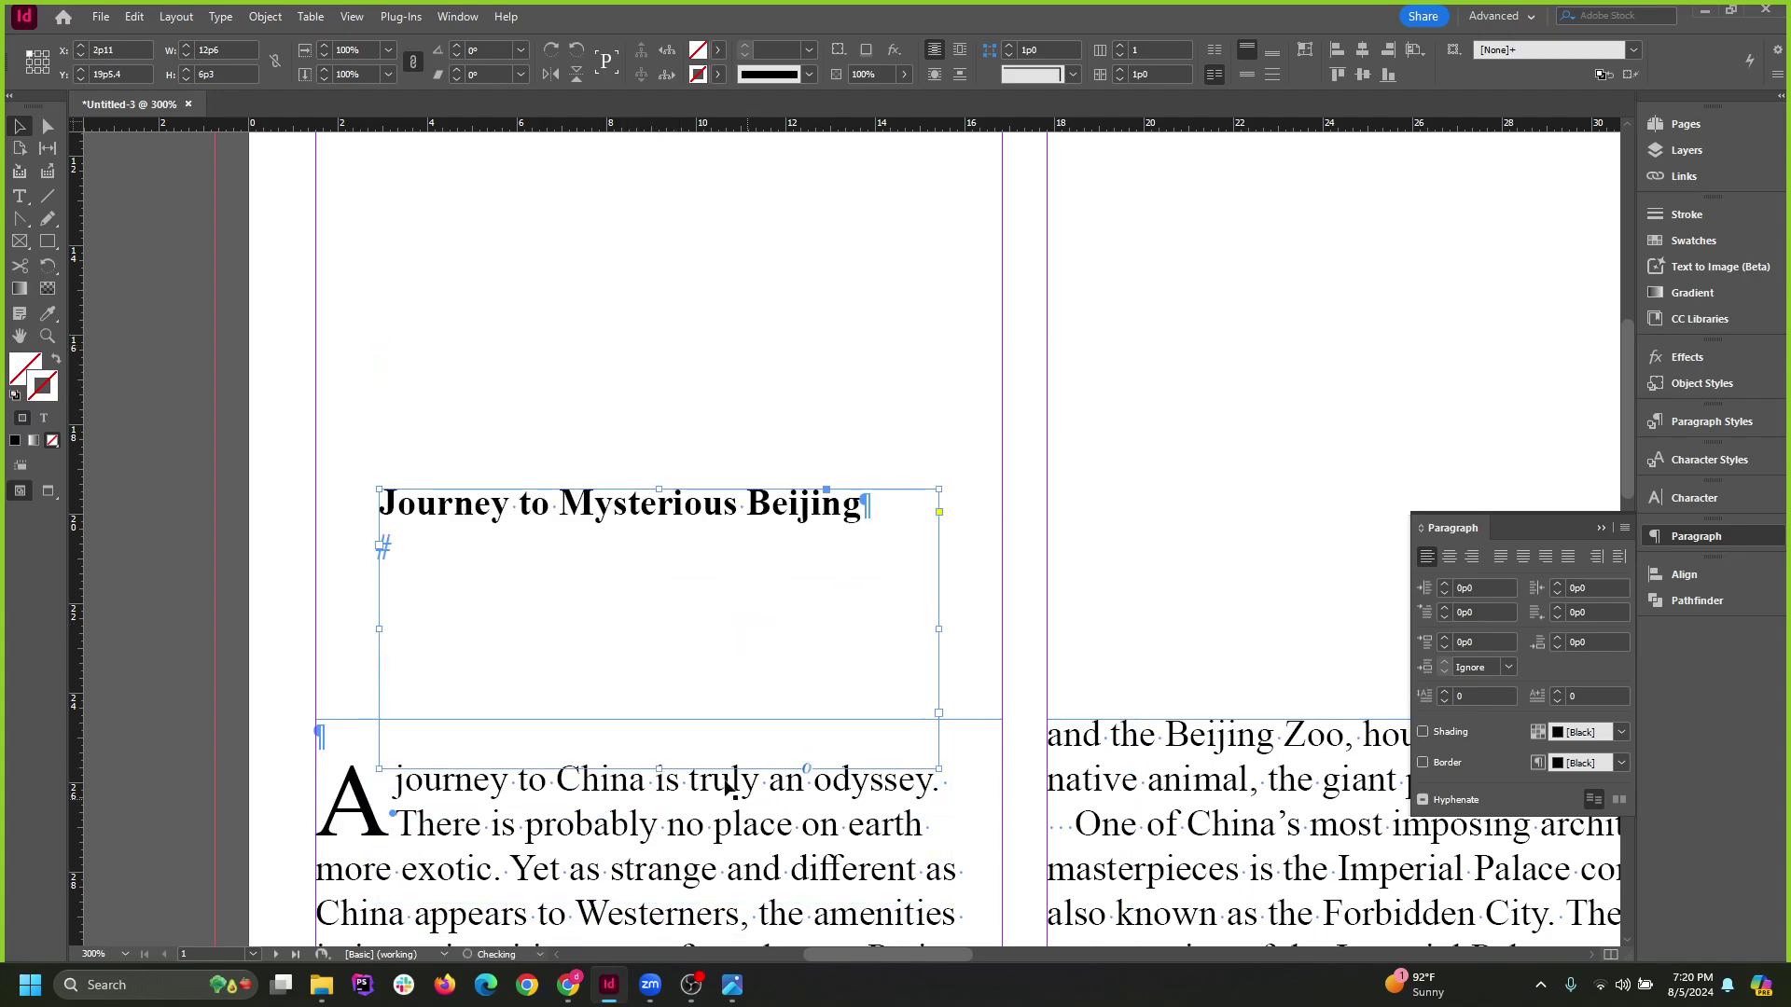
Remove the empty paragraph after the headline and fit the frame tightly around the text.
{"action": "left_click_drag", "start_coordinate": [658, 768], "coordinate": [666, 525]}
{"action": "double_click", "coordinate": [940, 526]}
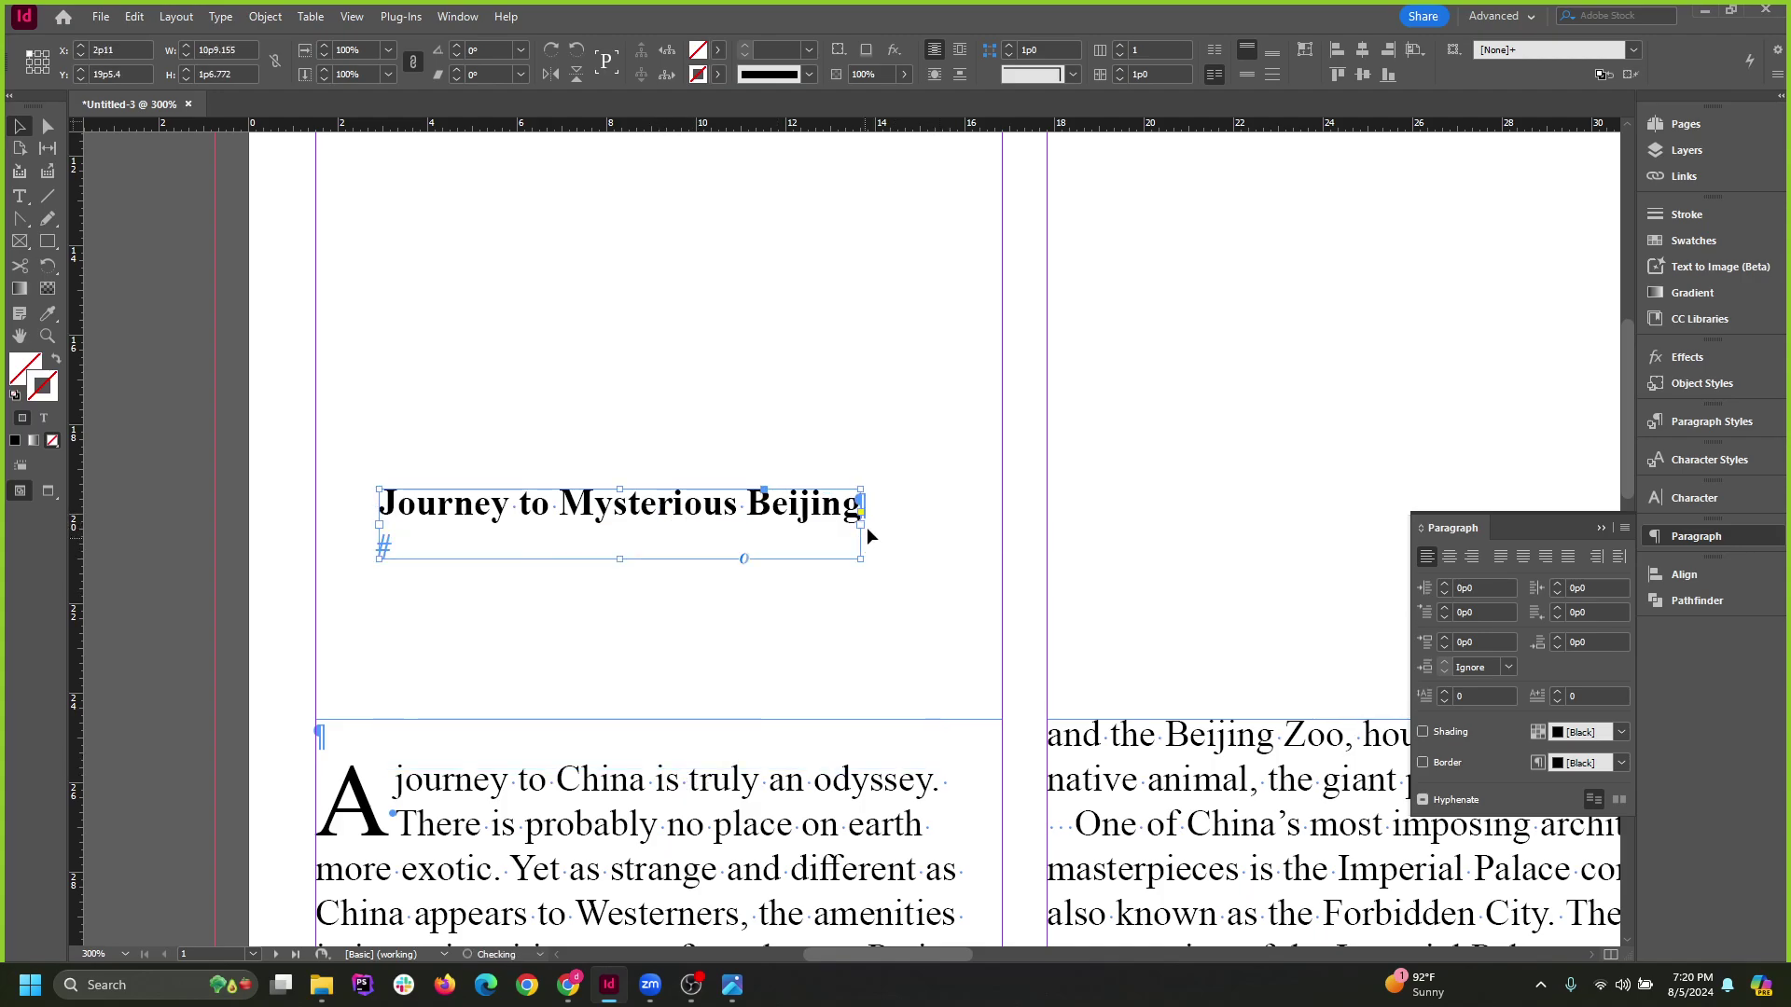
{"action": "double_click", "coordinate": [520, 543]}
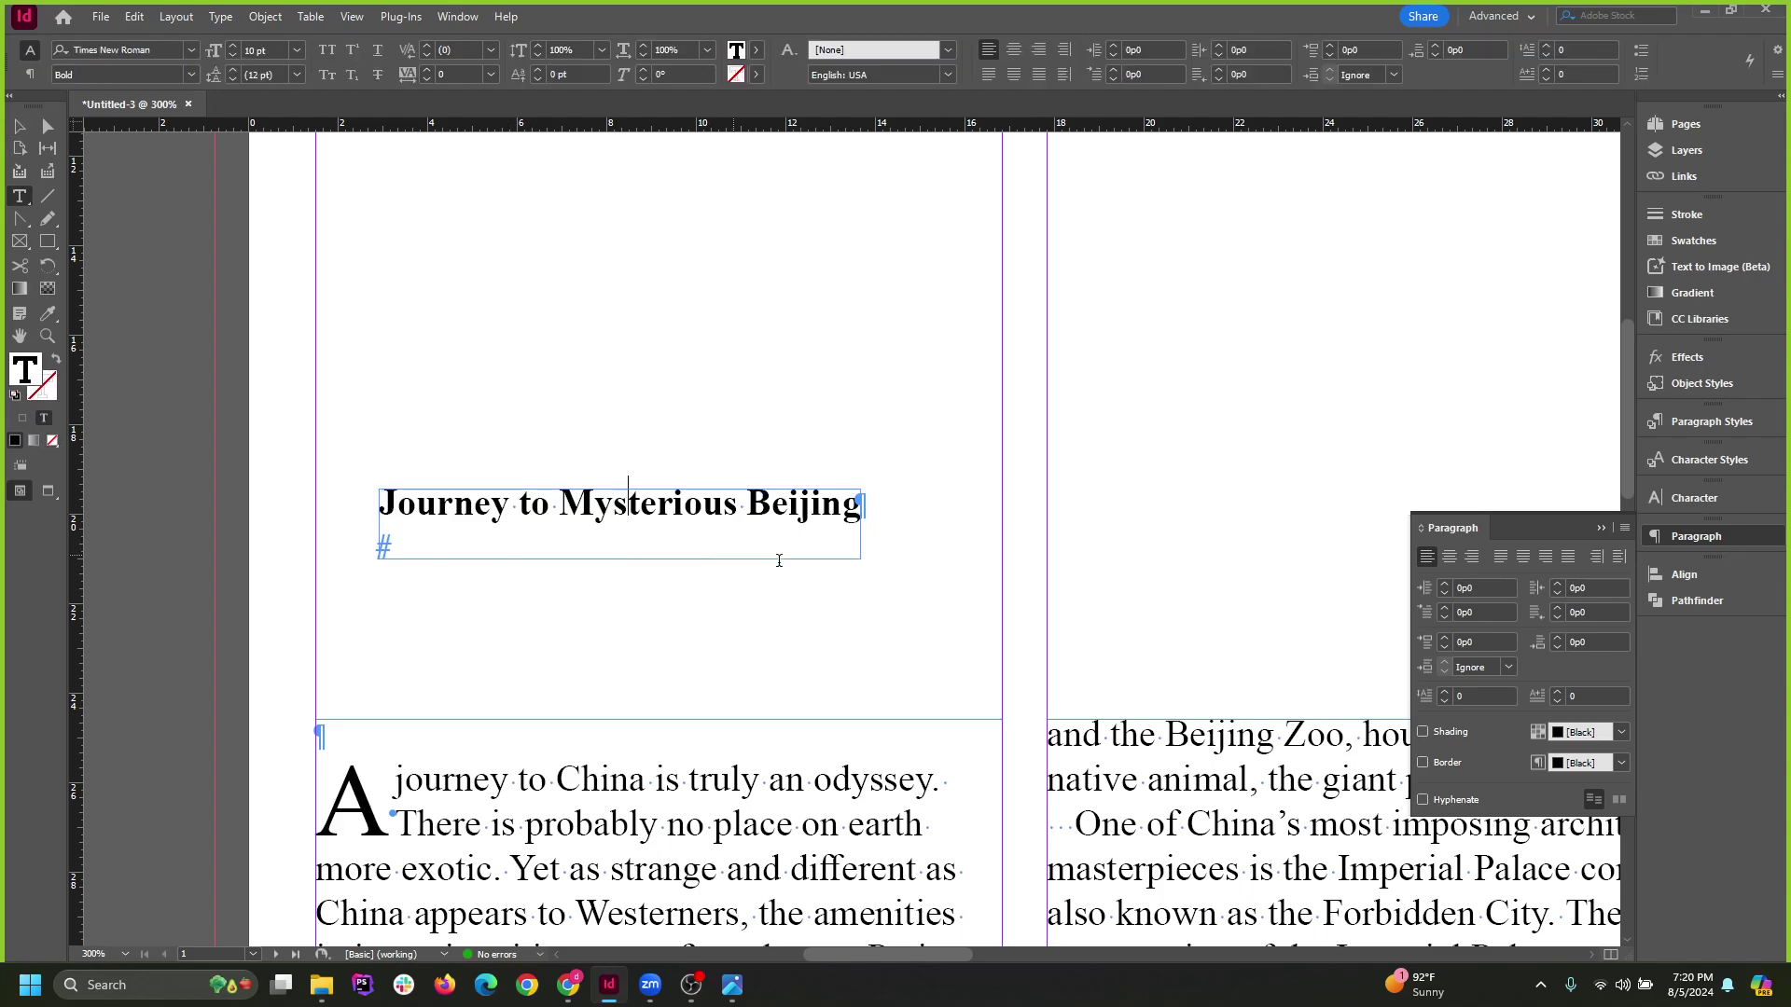
{"action": "left_click", "coordinate": [819, 567]}
{"action": "key", "text": "BackSpace"}
{"action": "key", "text": "Escape"}
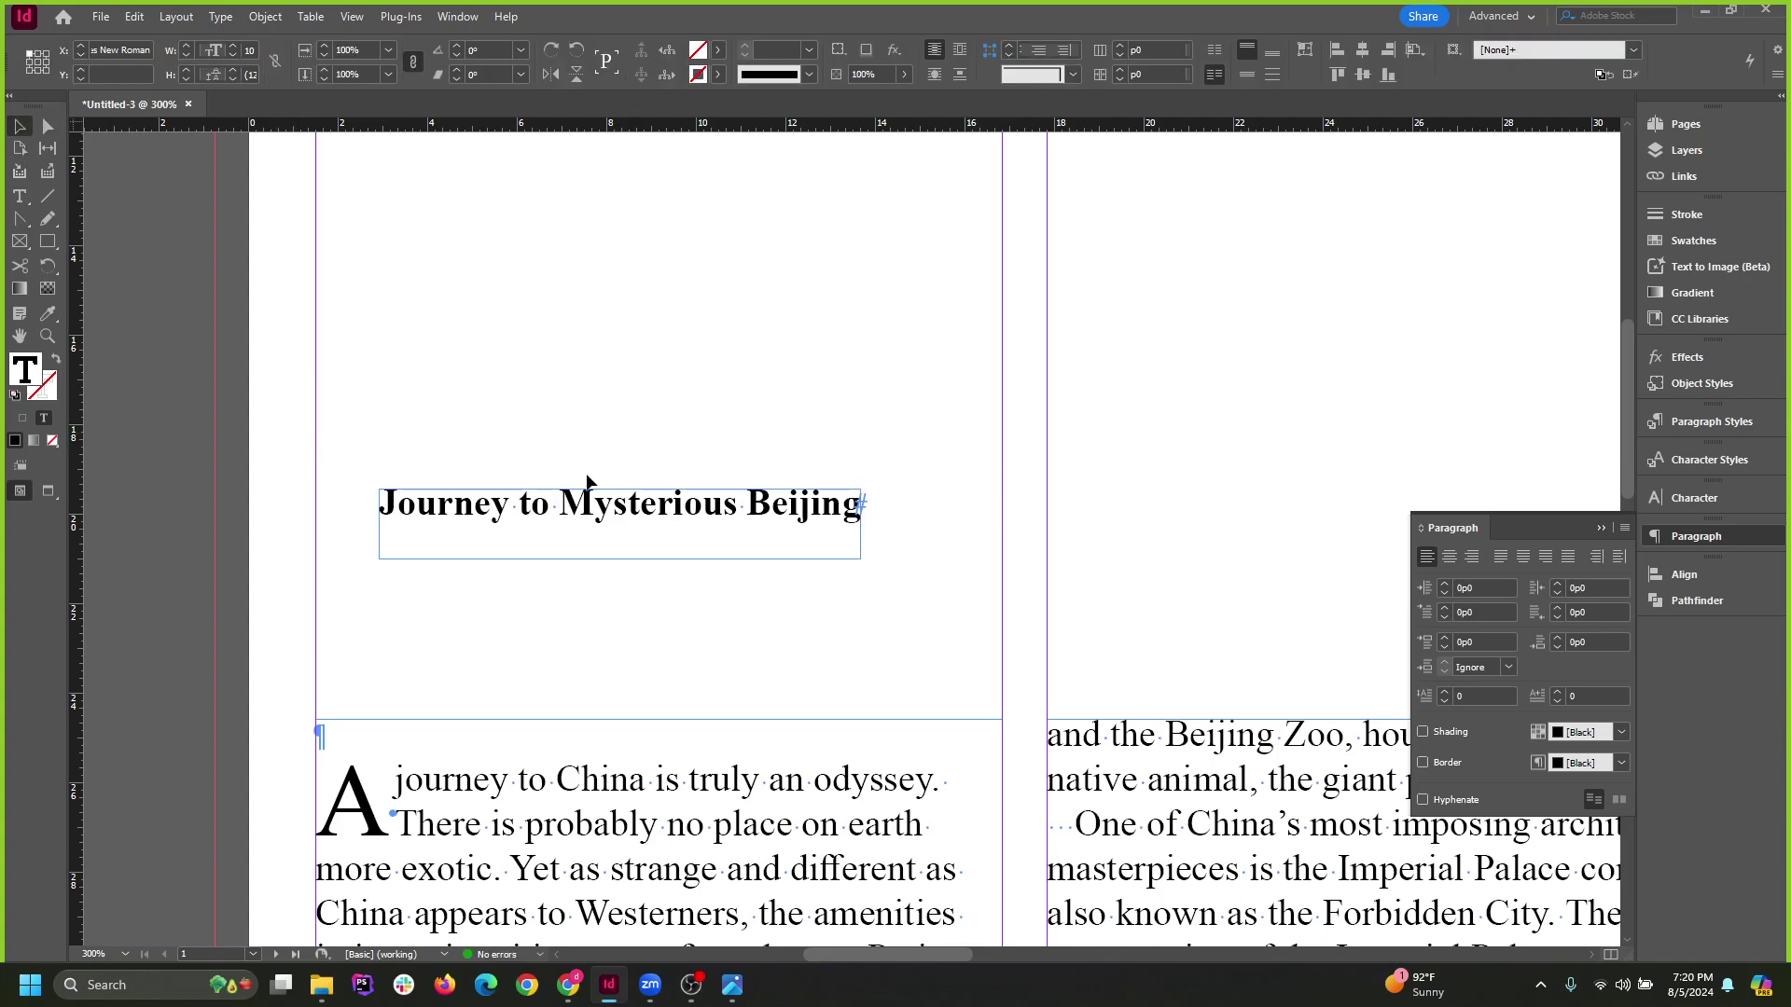
{"action": "left_click", "coordinate": [759, 507]}
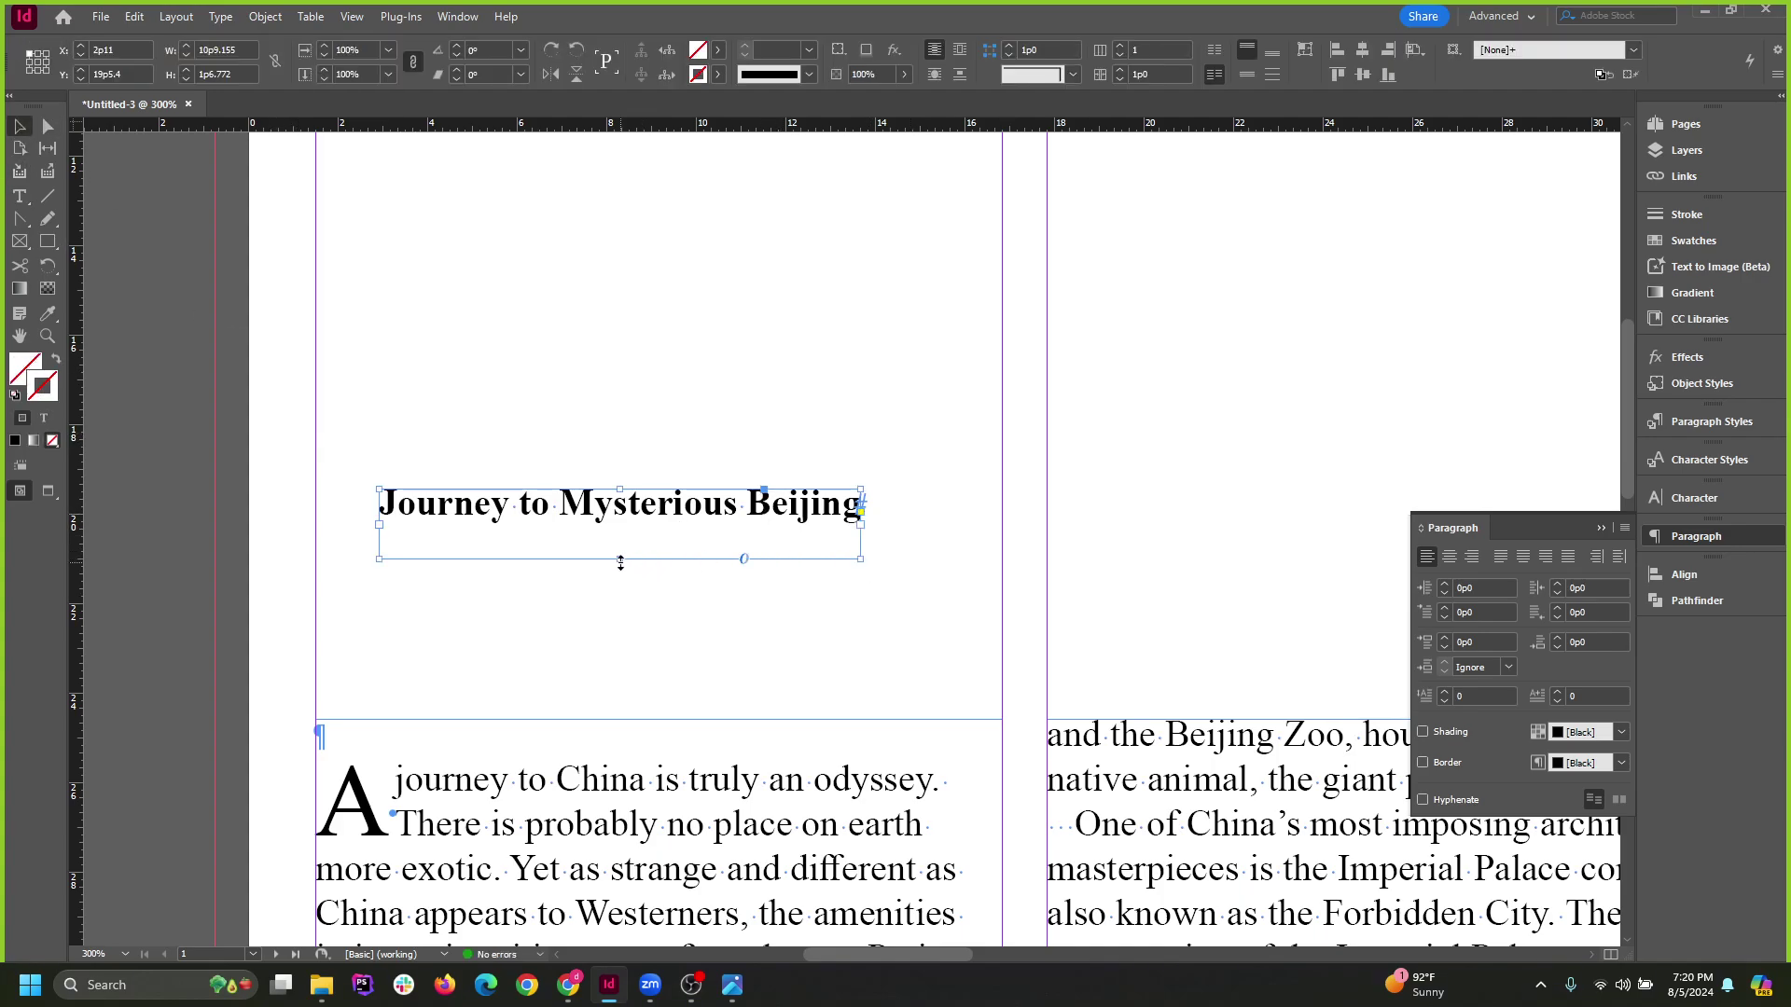
{"action": "double_click", "coordinate": [620, 563]}
Shift the headline frame within the first column and scale it with its text to about 79p8 wide.
{"action": "left_click_drag", "start_coordinate": [567, 513], "coordinate": [528, 537]}
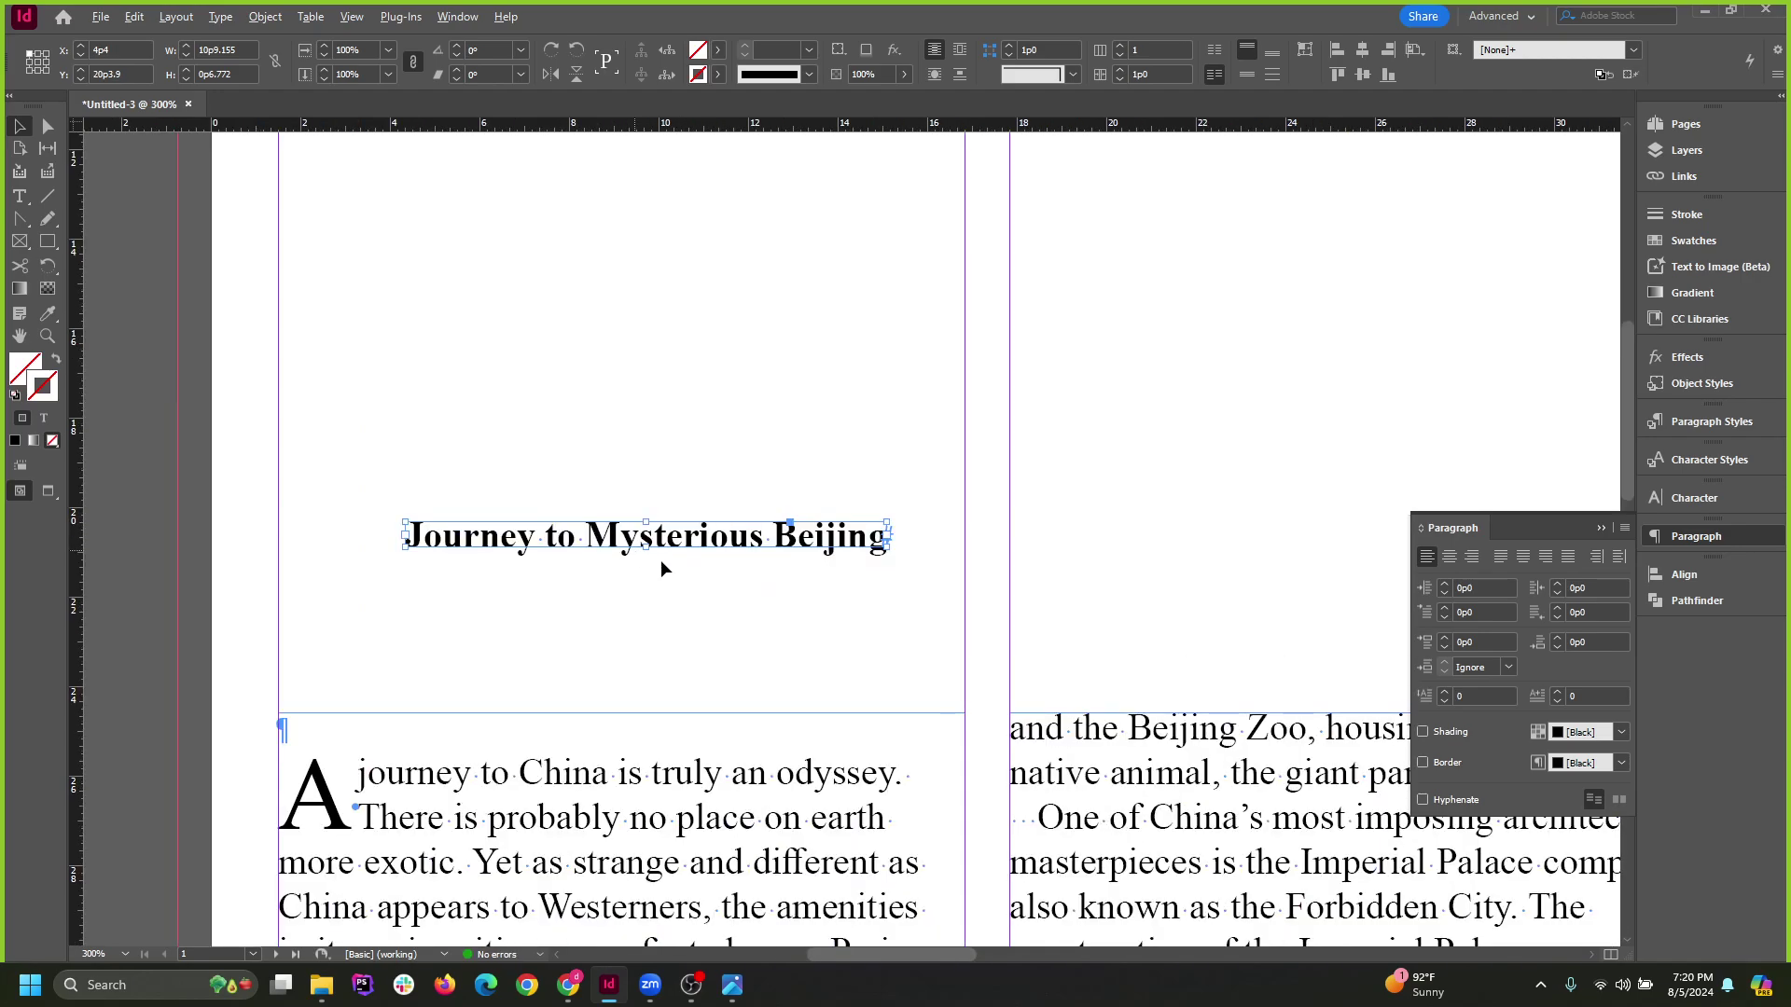
{"action": "scroll", "coordinate": [310, 807], "scroll_direction": "up", "scroll_amount": 4}
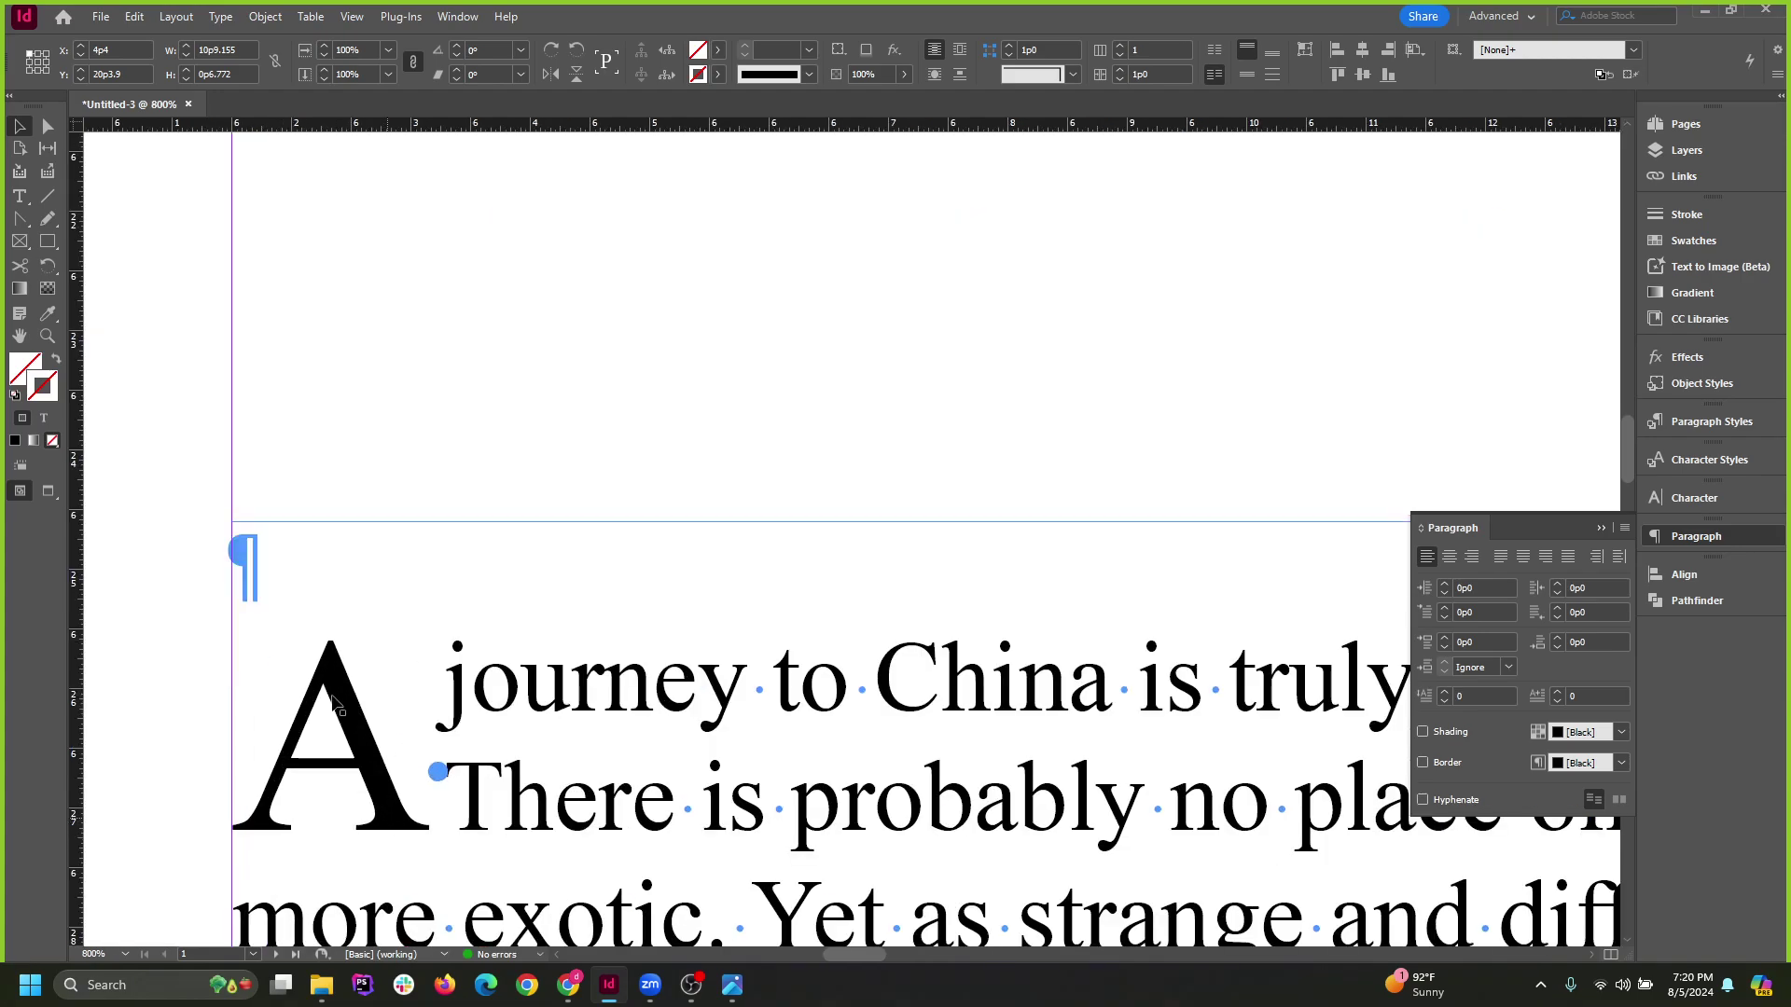
{"action": "scroll", "coordinate": [347, 763], "scroll_direction": "down", "scroll_amount": 4}
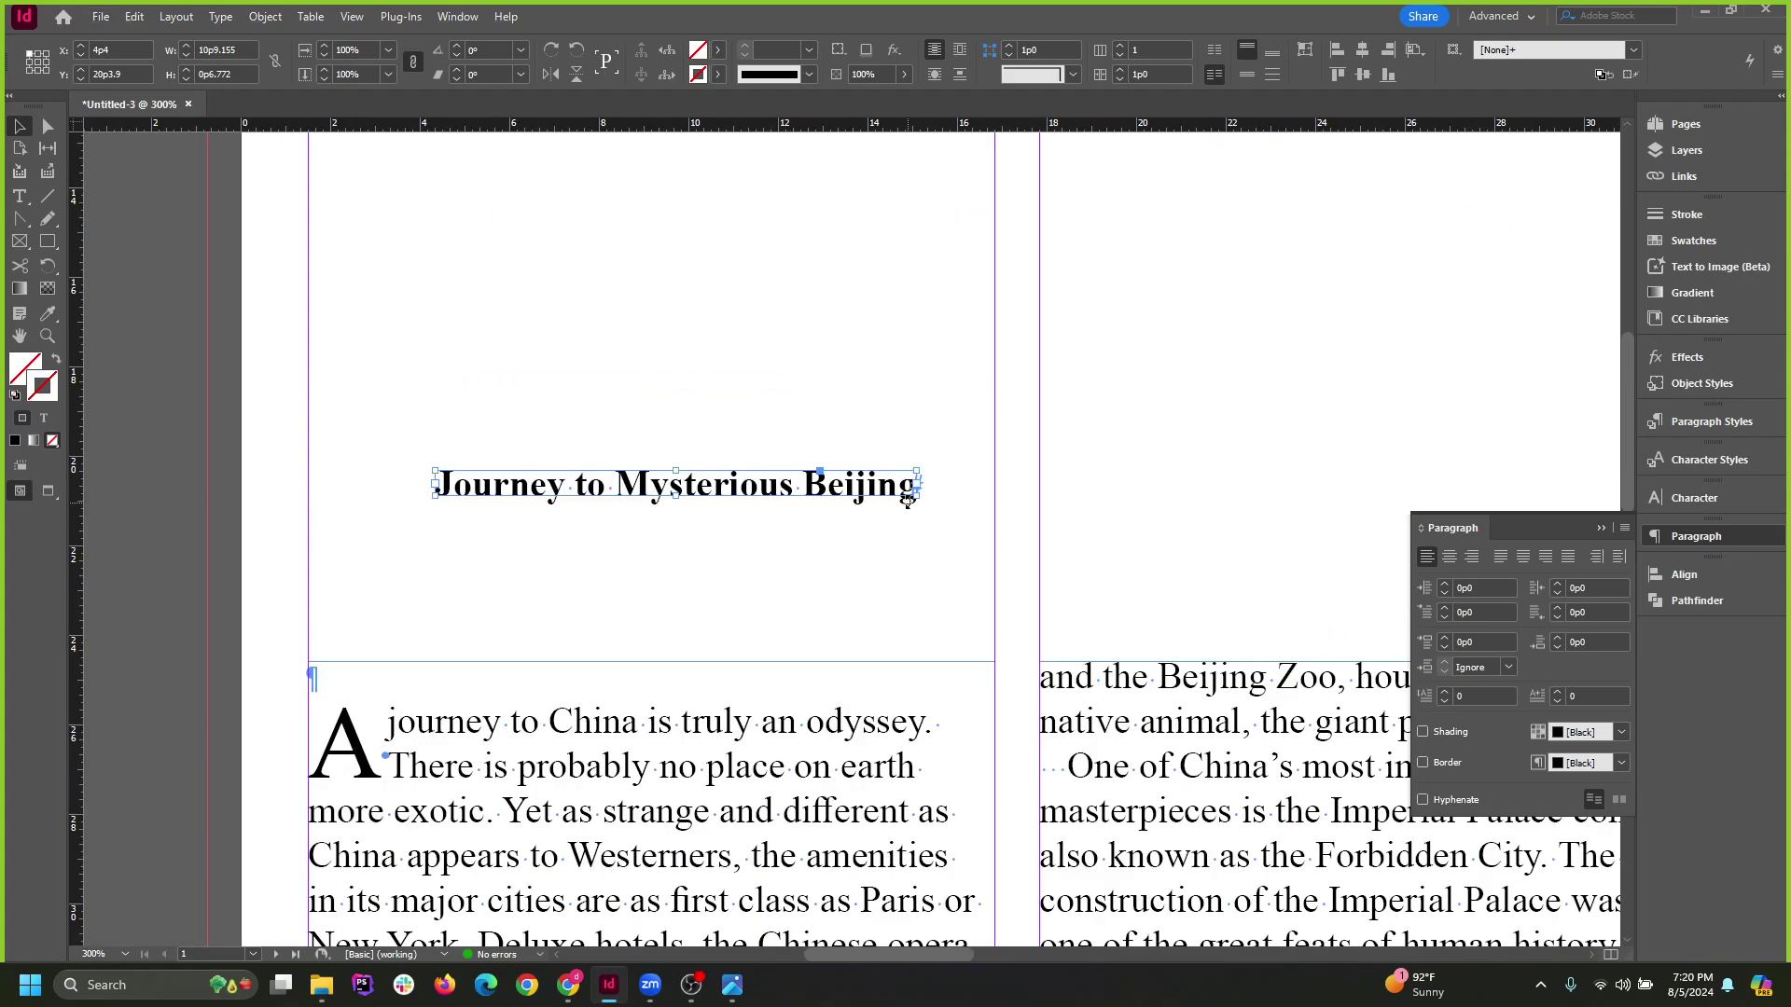
{"action": "left_click_drag", "start_coordinate": [919, 497], "coordinate": [1145, 662]}
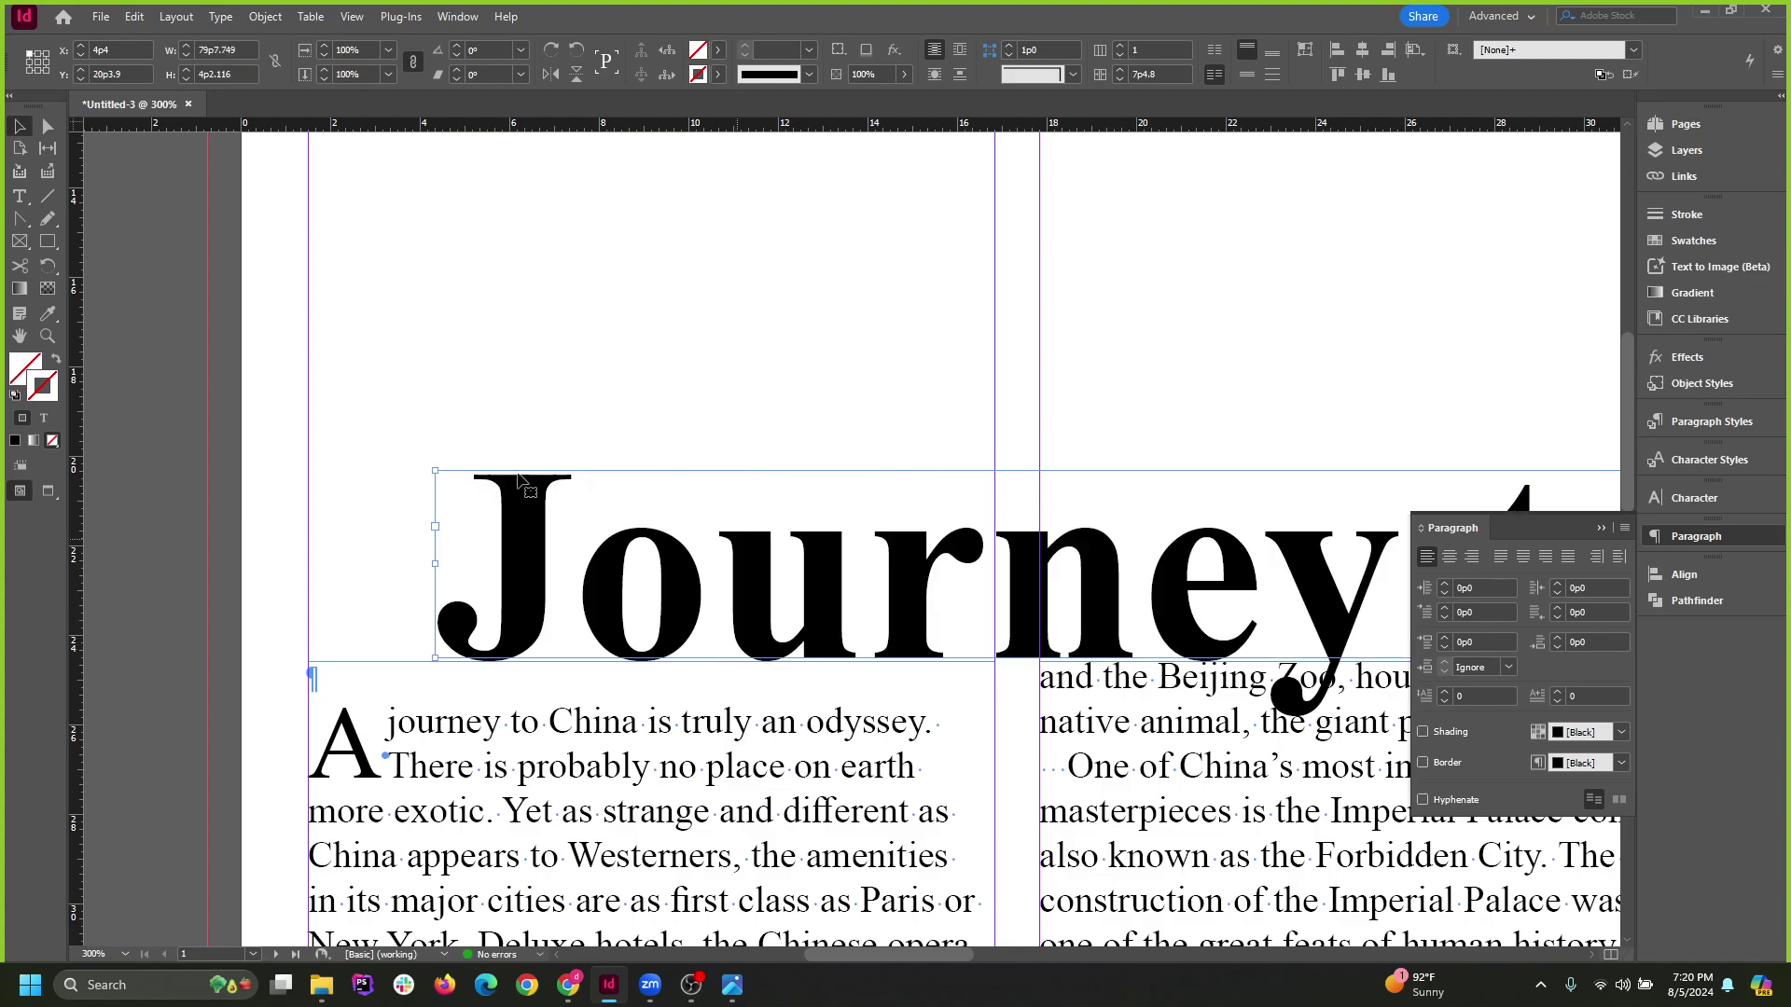
Move the enlarged headline above the text columns, centred across both pages, at about X 10p6 and Y 9p9.6.
{"action": "scroll", "coordinate": [470, 467], "scroll_direction": "down", "scroll_amount": 2}
{"action": "left_click_drag", "start_coordinate": [842, 560], "coordinate": [689, 463]}
{"action": "scroll", "coordinate": [672, 578], "scroll_direction": "down", "scroll_amount": 3}
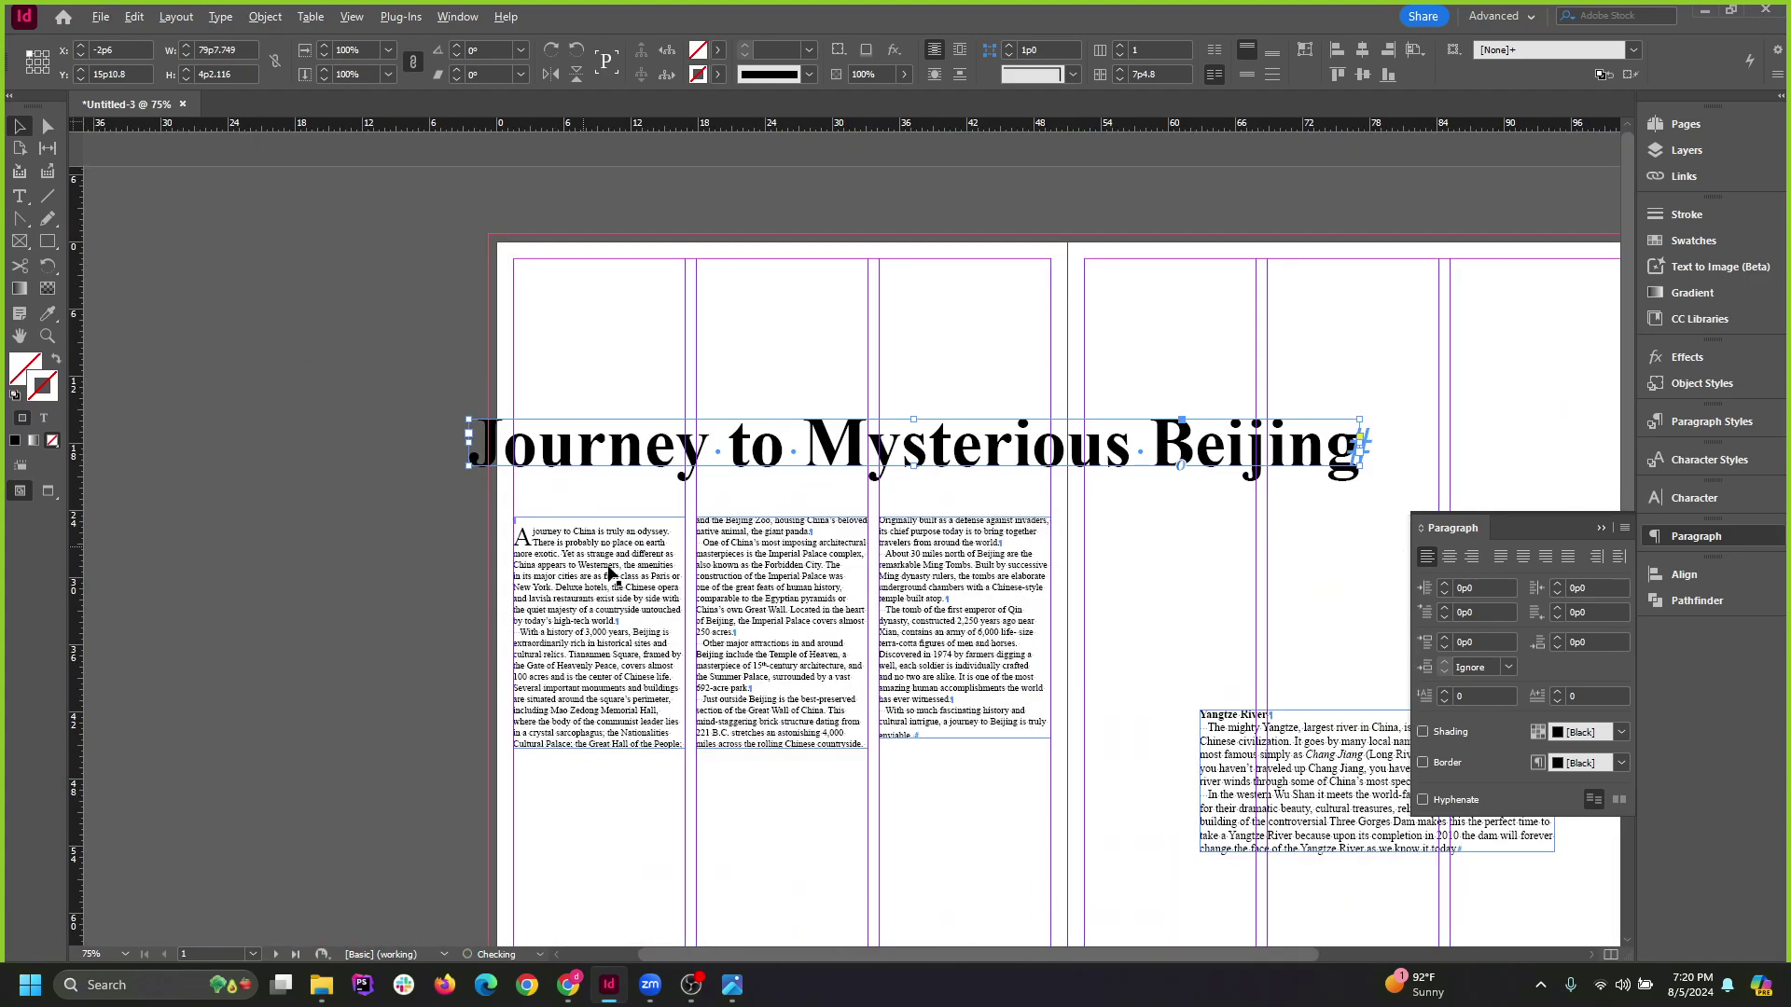
{"action": "scroll", "coordinate": [842, 424], "scroll_direction": "down", "scroll_amount": 4}
{"action": "scroll", "coordinate": [971, 490], "scroll_direction": "up", "scroll_amount": 4}
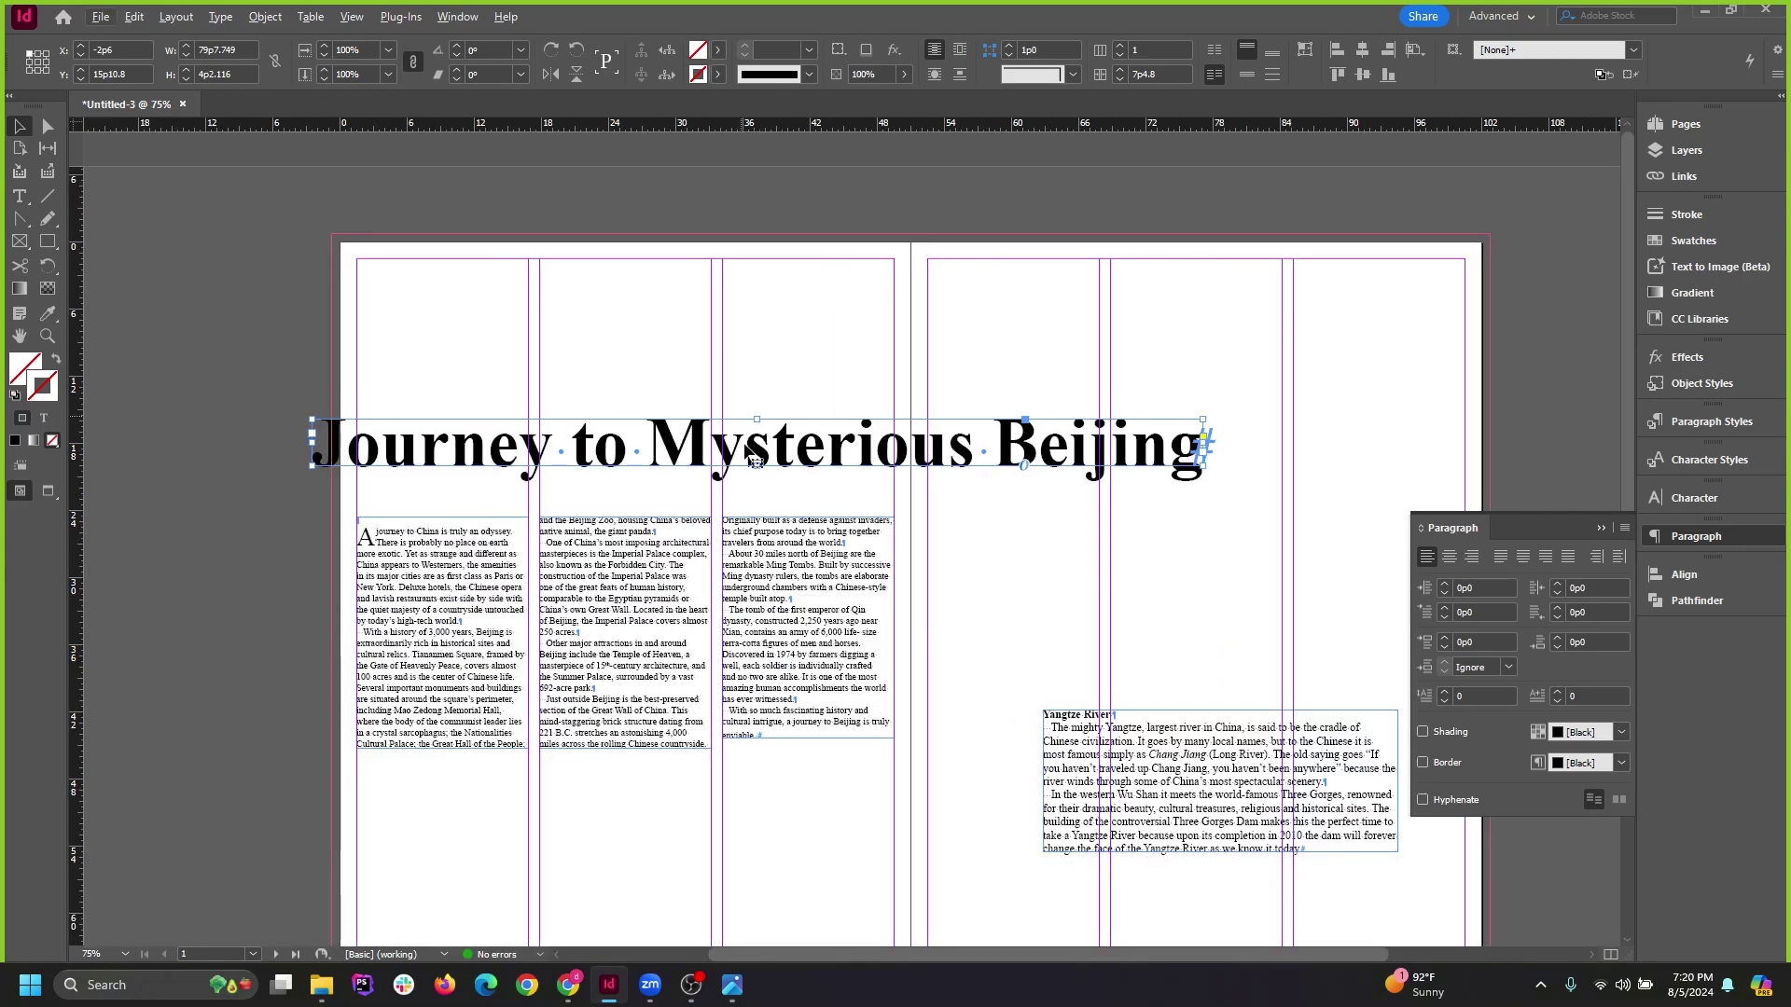
{"action": "left_click_drag", "start_coordinate": [703, 442], "coordinate": [1099, 353]}
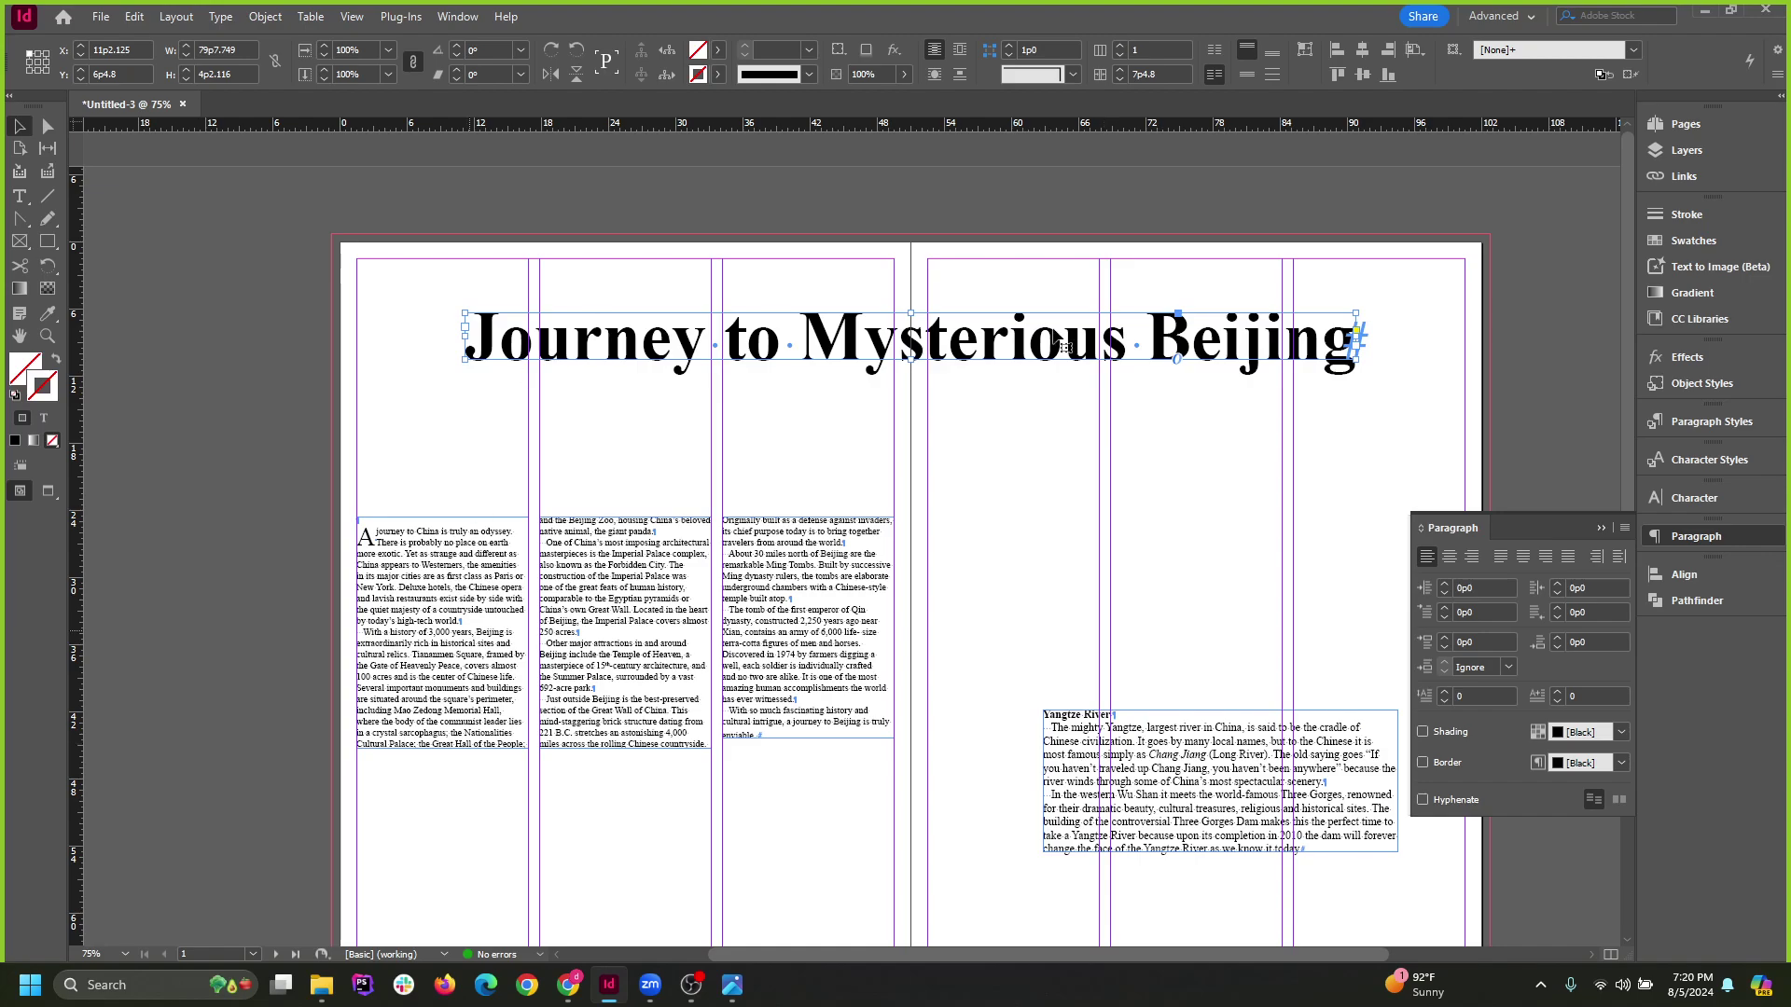
{"action": "left_click_drag", "start_coordinate": [1098, 345], "coordinate": [1092, 382]}
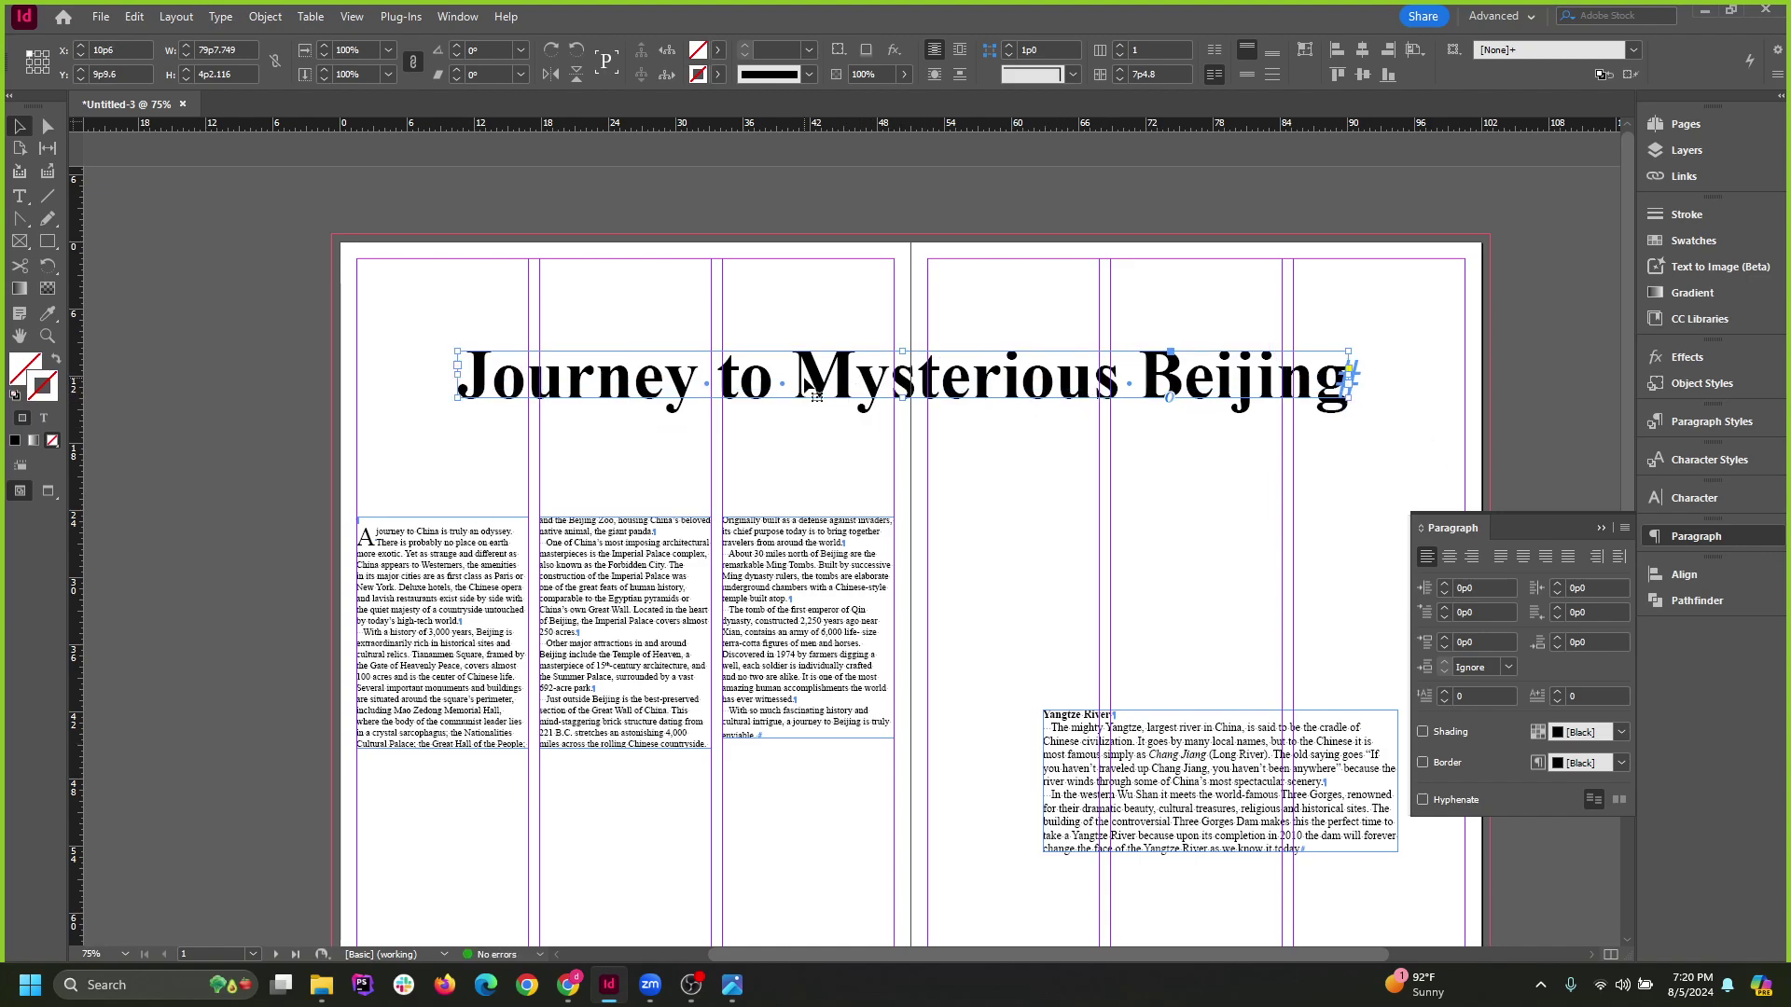
Insert a paragraph break before "to" in the headline so "Journey" stands on its own line.
{"action": "double_click", "coordinate": [987, 377]}
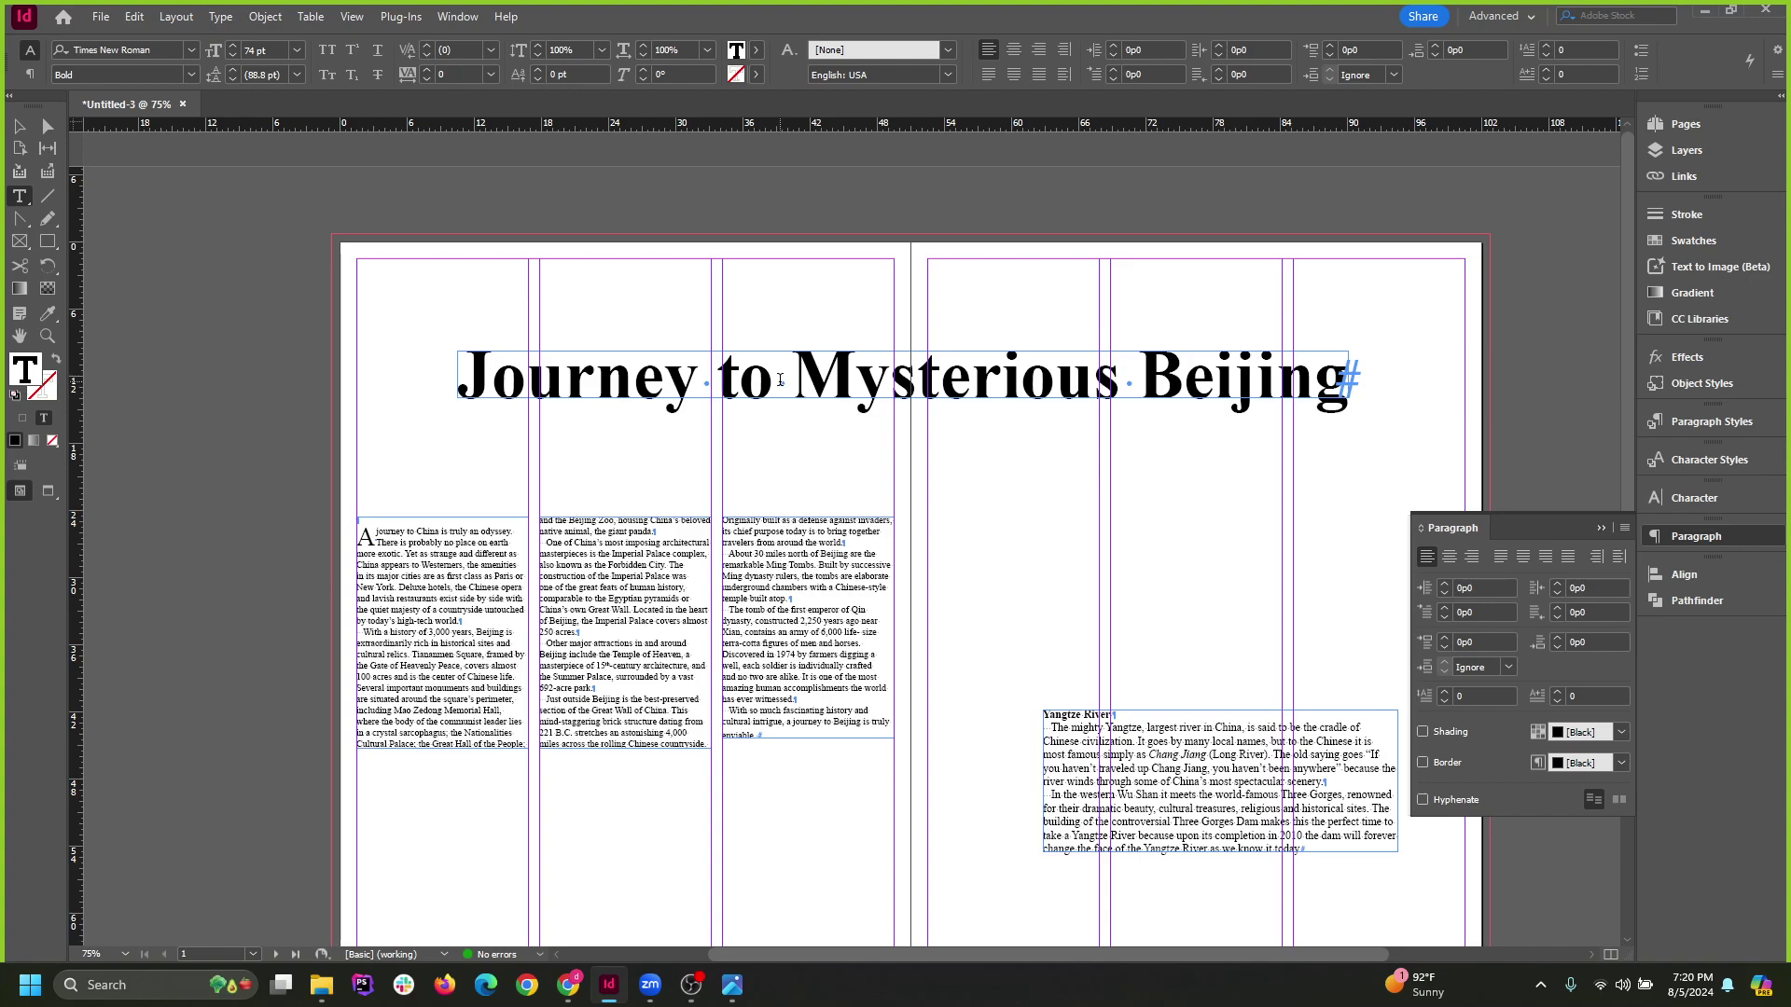
{"action": "left_click_drag", "start_coordinate": [780, 380], "coordinate": [817, 380]}
{"action": "left_click", "coordinate": [793, 380]}
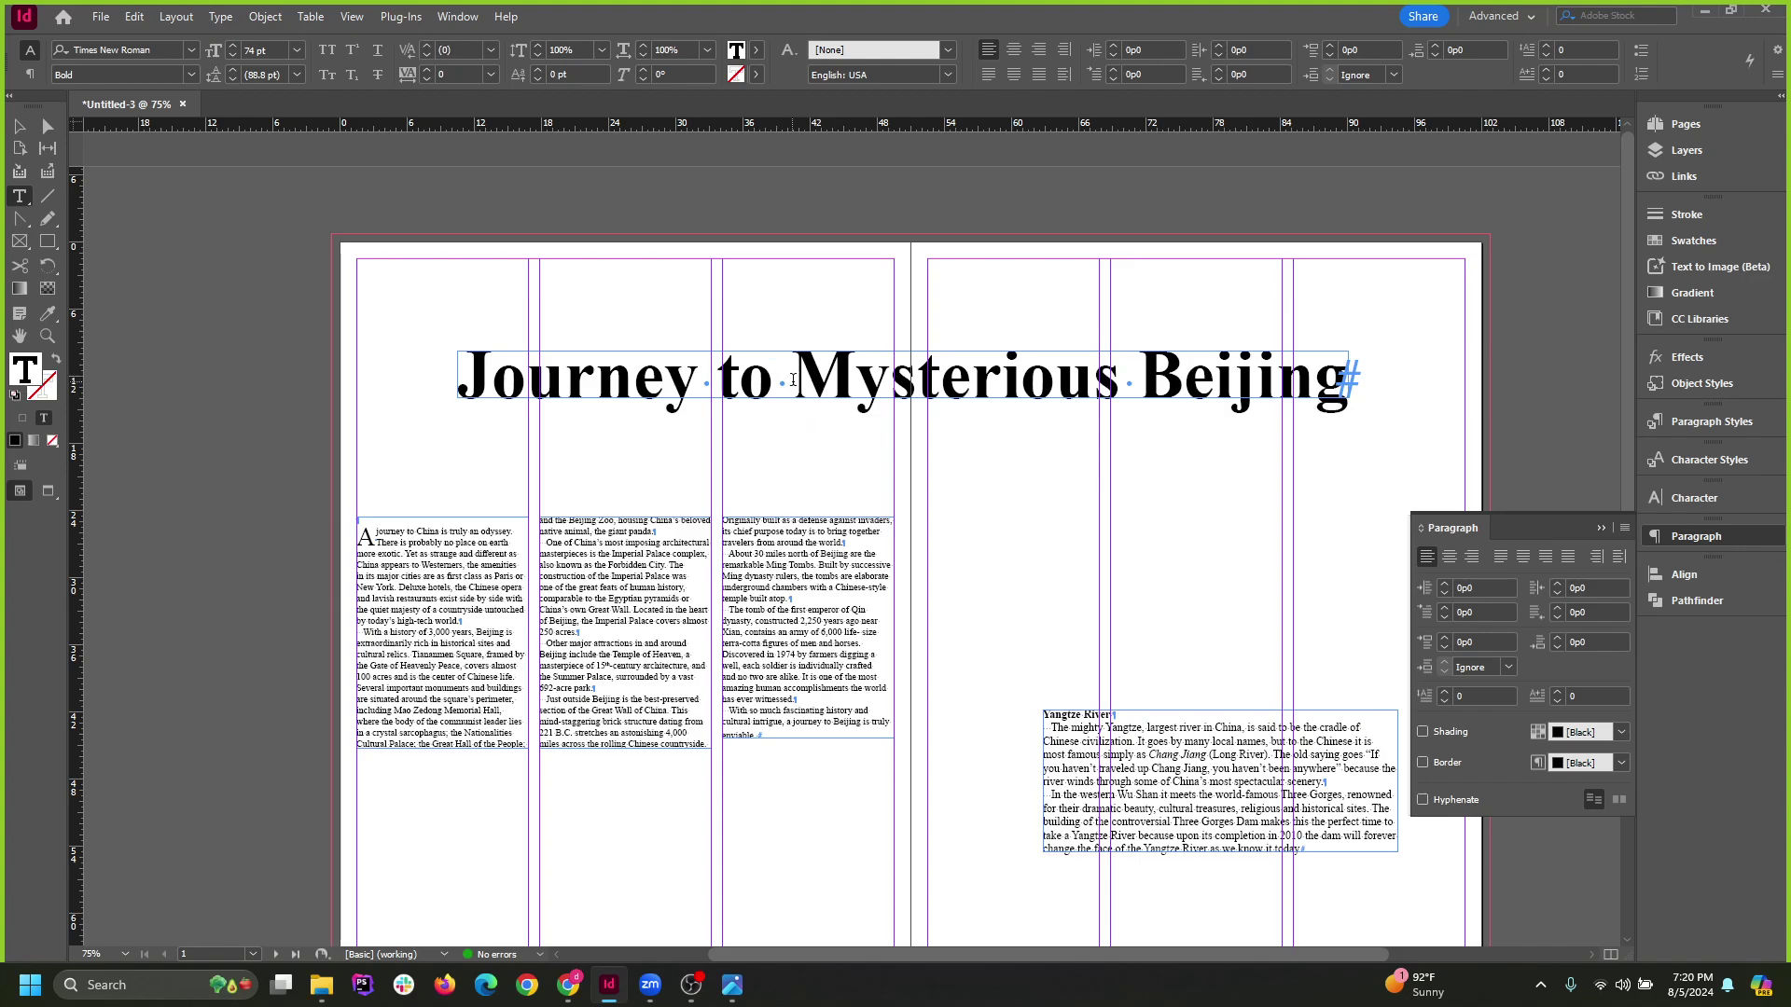
{"action": "left_click", "coordinate": [721, 385]}
{"action": "key", "text": "Return"}
{"action": "key", "text": "Escape"}
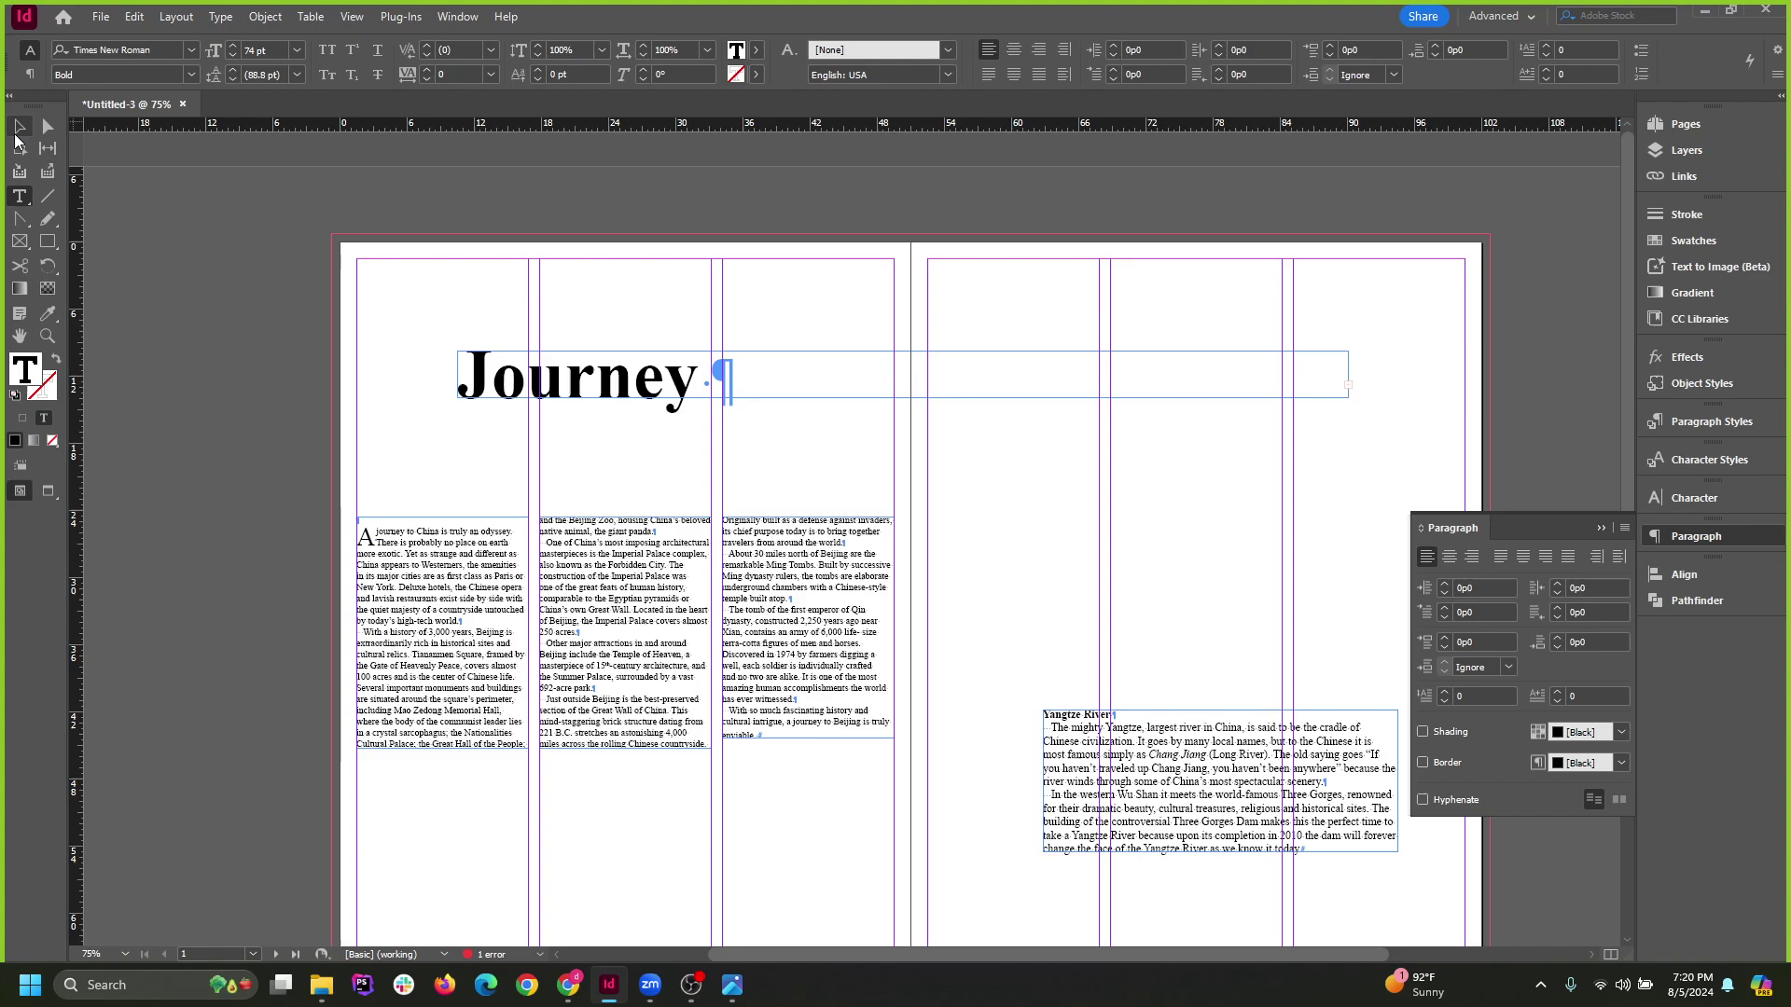
Extend the headline frame to about 29p4.8 high and move it to about X 13p2.3, Y 7p3.6.
{"action": "key", "text": "ctrl+z"}
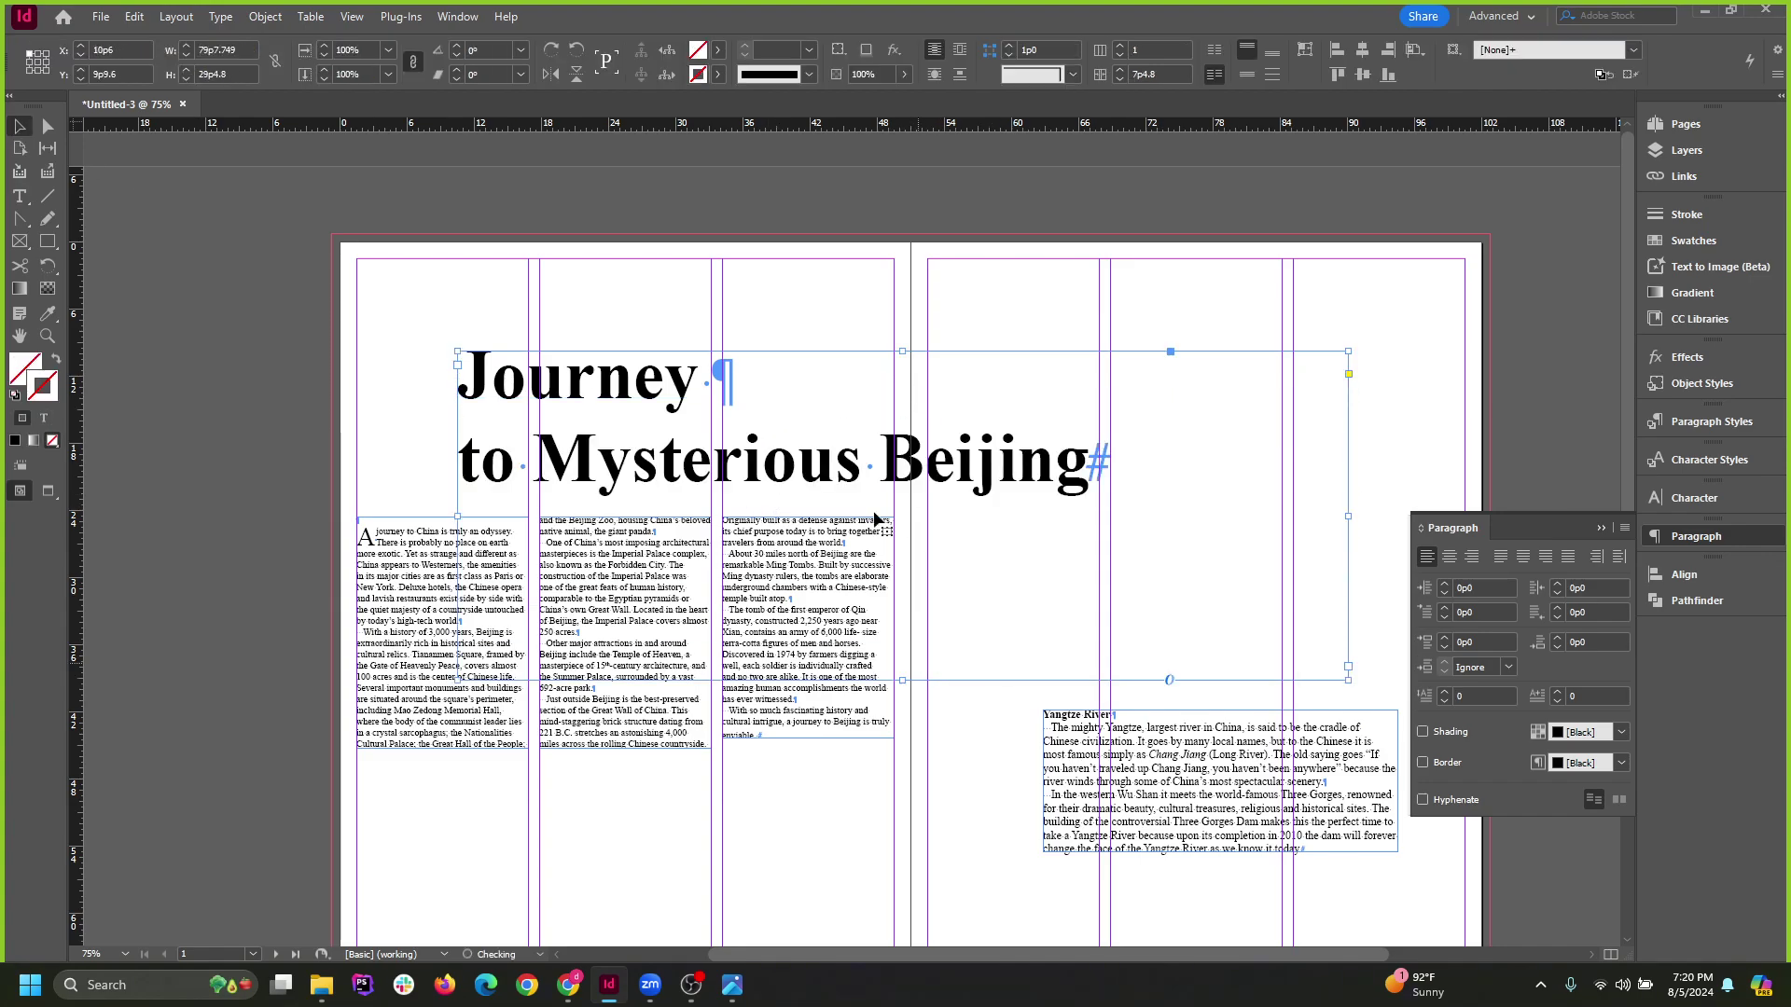
{"action": "left_click_drag", "start_coordinate": [717, 419], "coordinate": [747, 391]}
Remove the paragraph break and use forced line breaks to split the headline into "Journey to", "Mysterious" and "Beijing".
{"action": "double_click", "coordinate": [747, 391]}
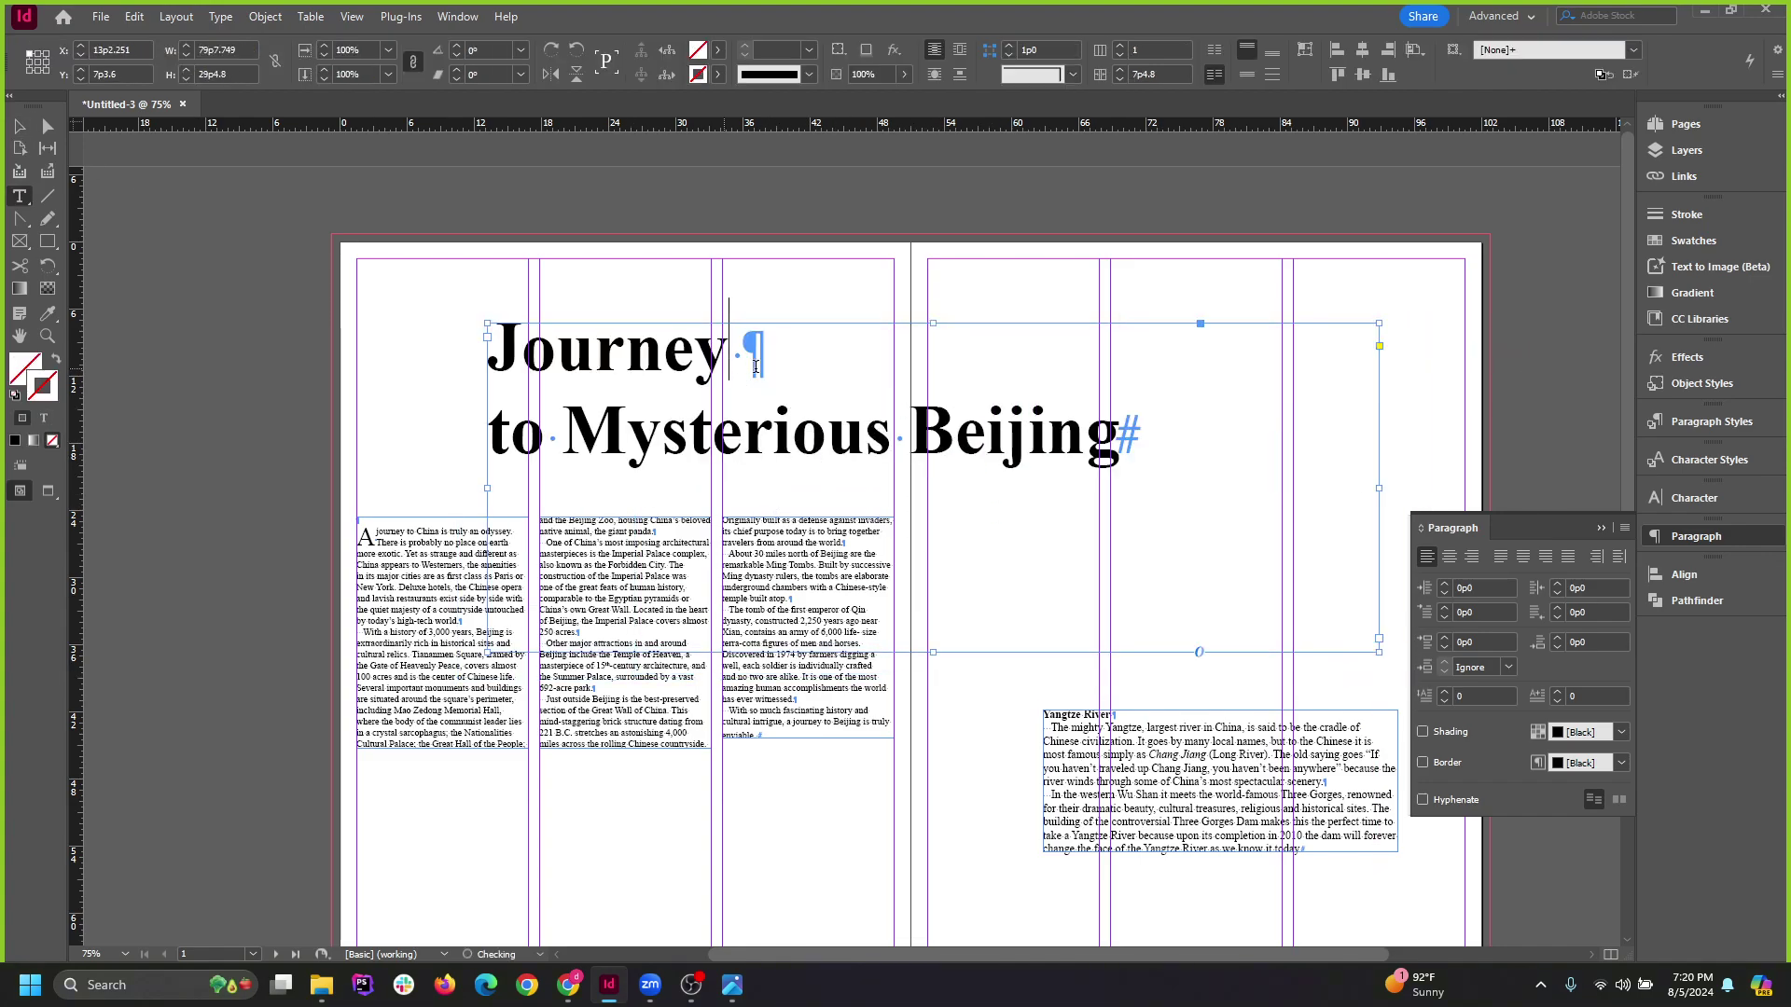
{"action": "key", "text": "Delete"}
{"action": "key", "text": "Delete"}
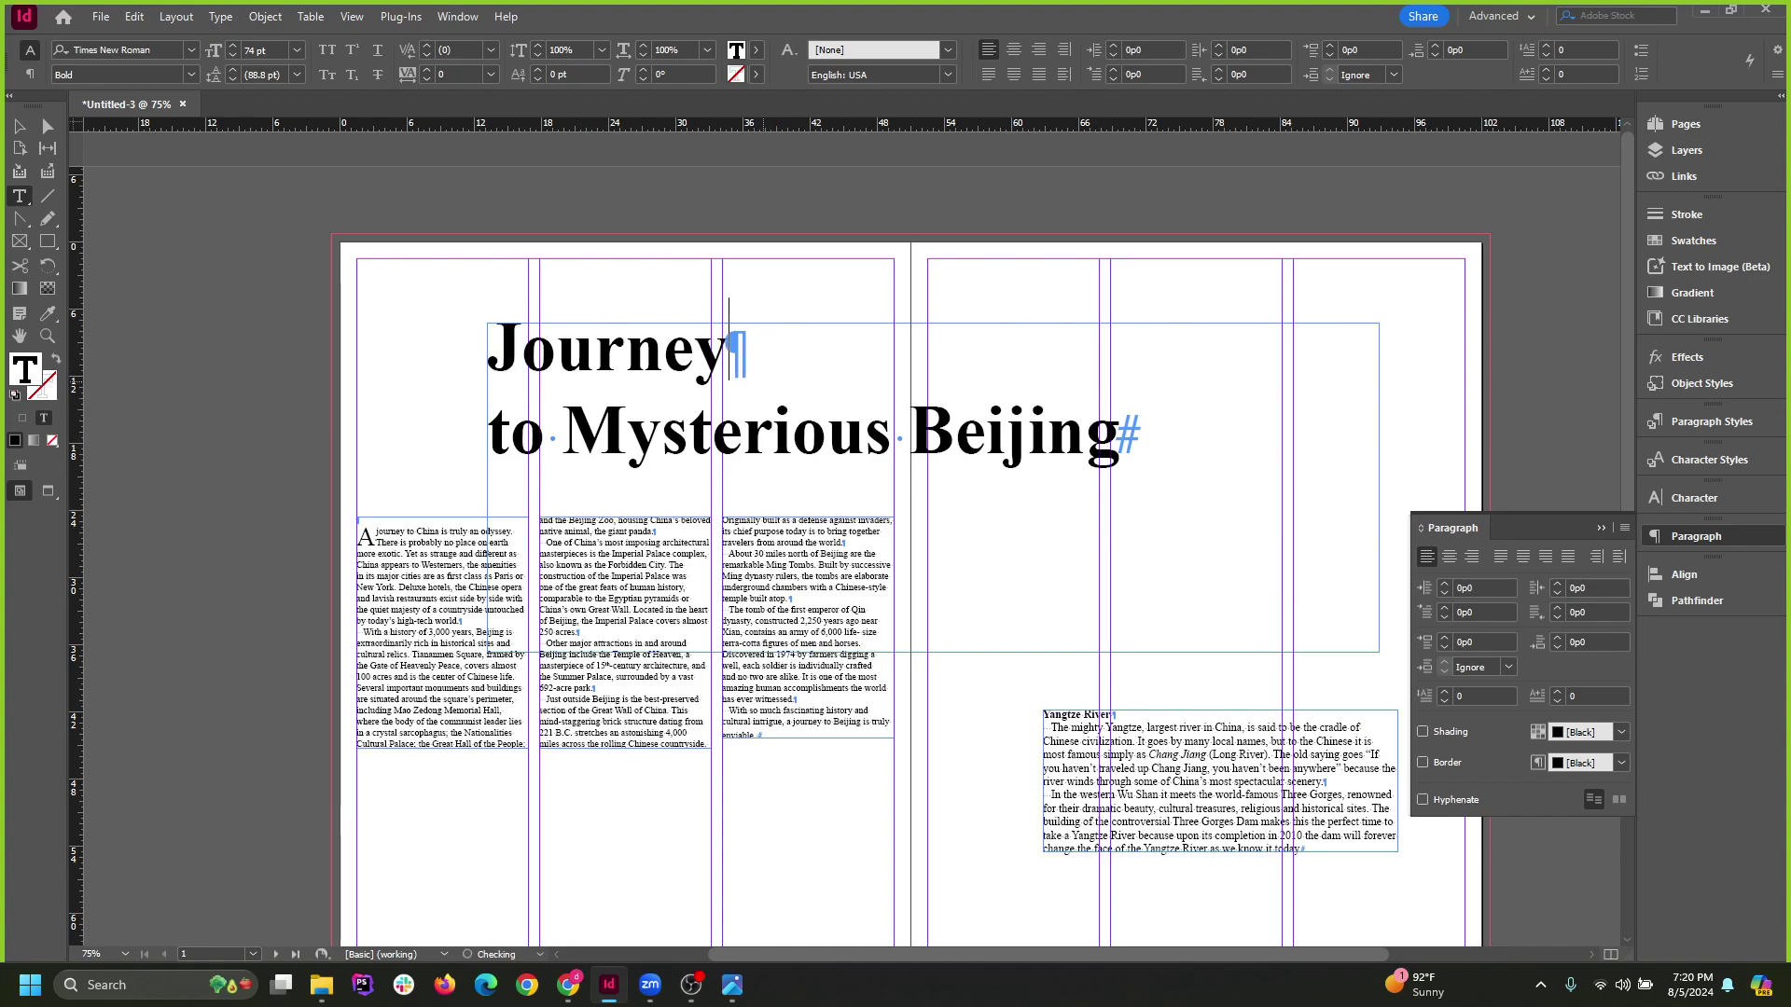
{"action": "key", "text": "shift+Return"}
{"action": "key", "text": "BackSpace"}
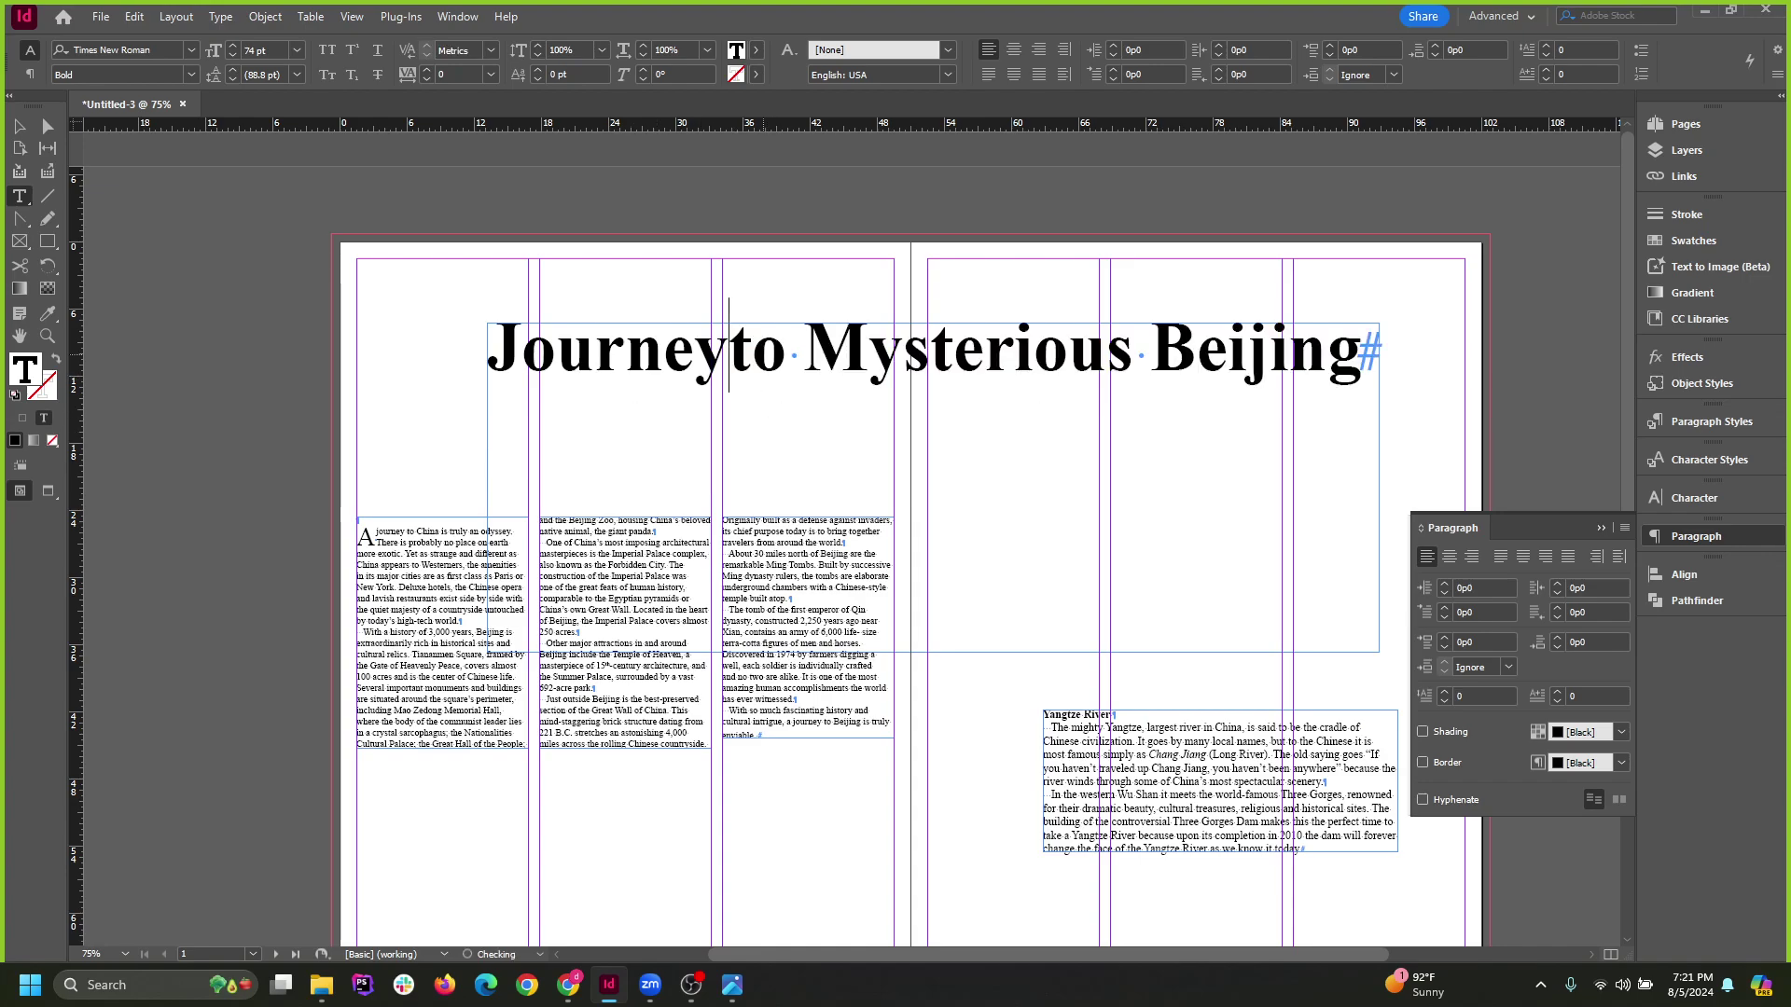
{"action": "key", "text": "Right"}
{"action": "key", "text": "Right"}
{"action": "key", "text": "Right"}
{"action": "key", "text": "BackSpace"}
{"action": "key", "text": "shift+Return"}
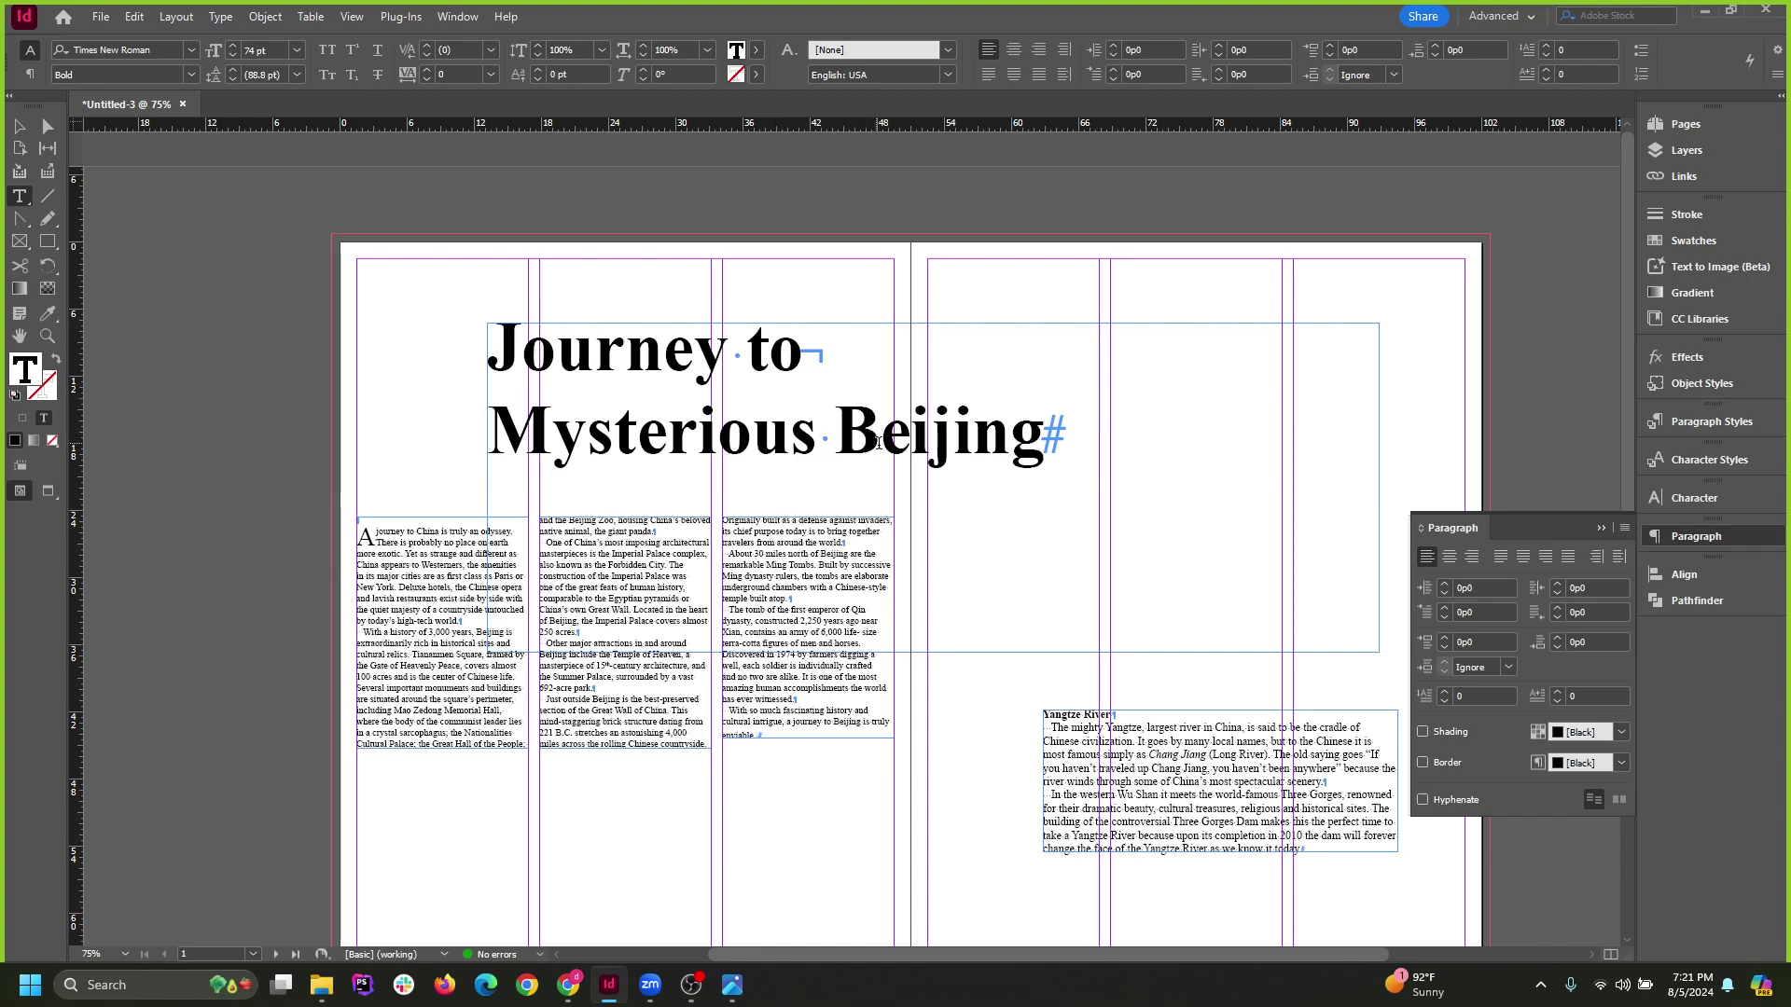
{"action": "key", "text": "ctrl+Right"}
{"action": "key", "text": "shift+Return"}
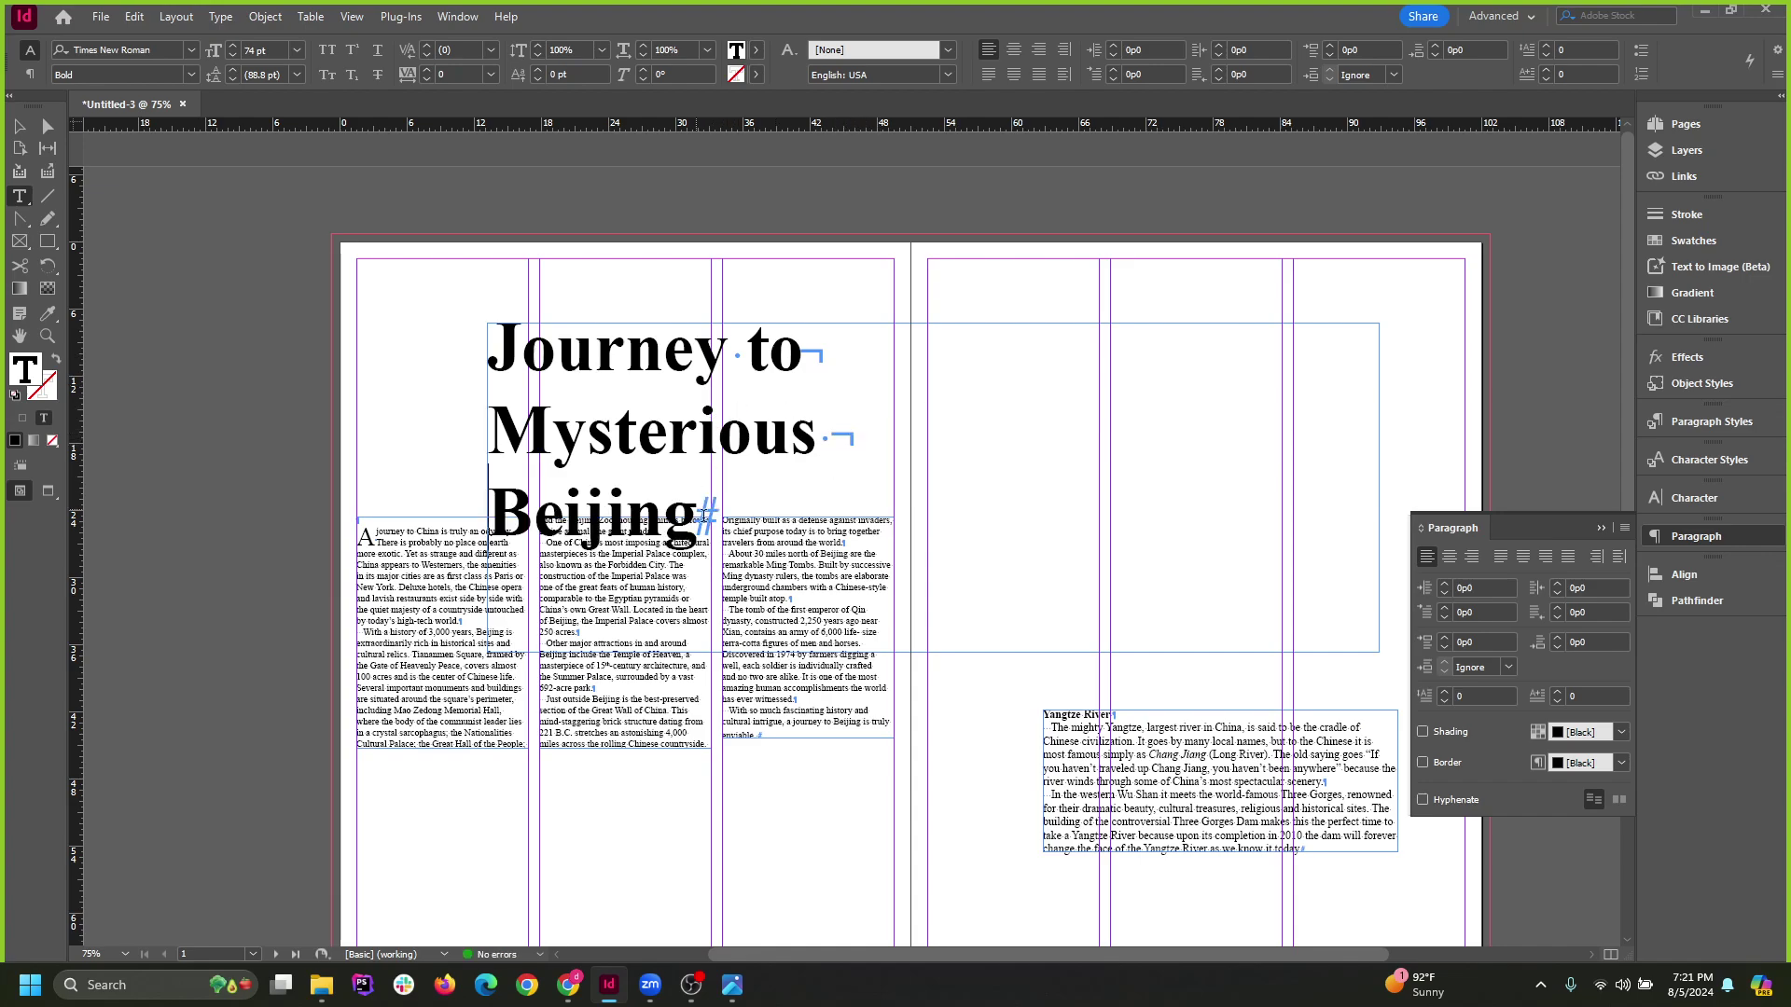
Set the headline lines "Journey to" and "Mysterious" to 54 pt and "Beijing" to 83 pt.
{"action": "left_click", "coordinate": [503, 349], "text": "shift"}
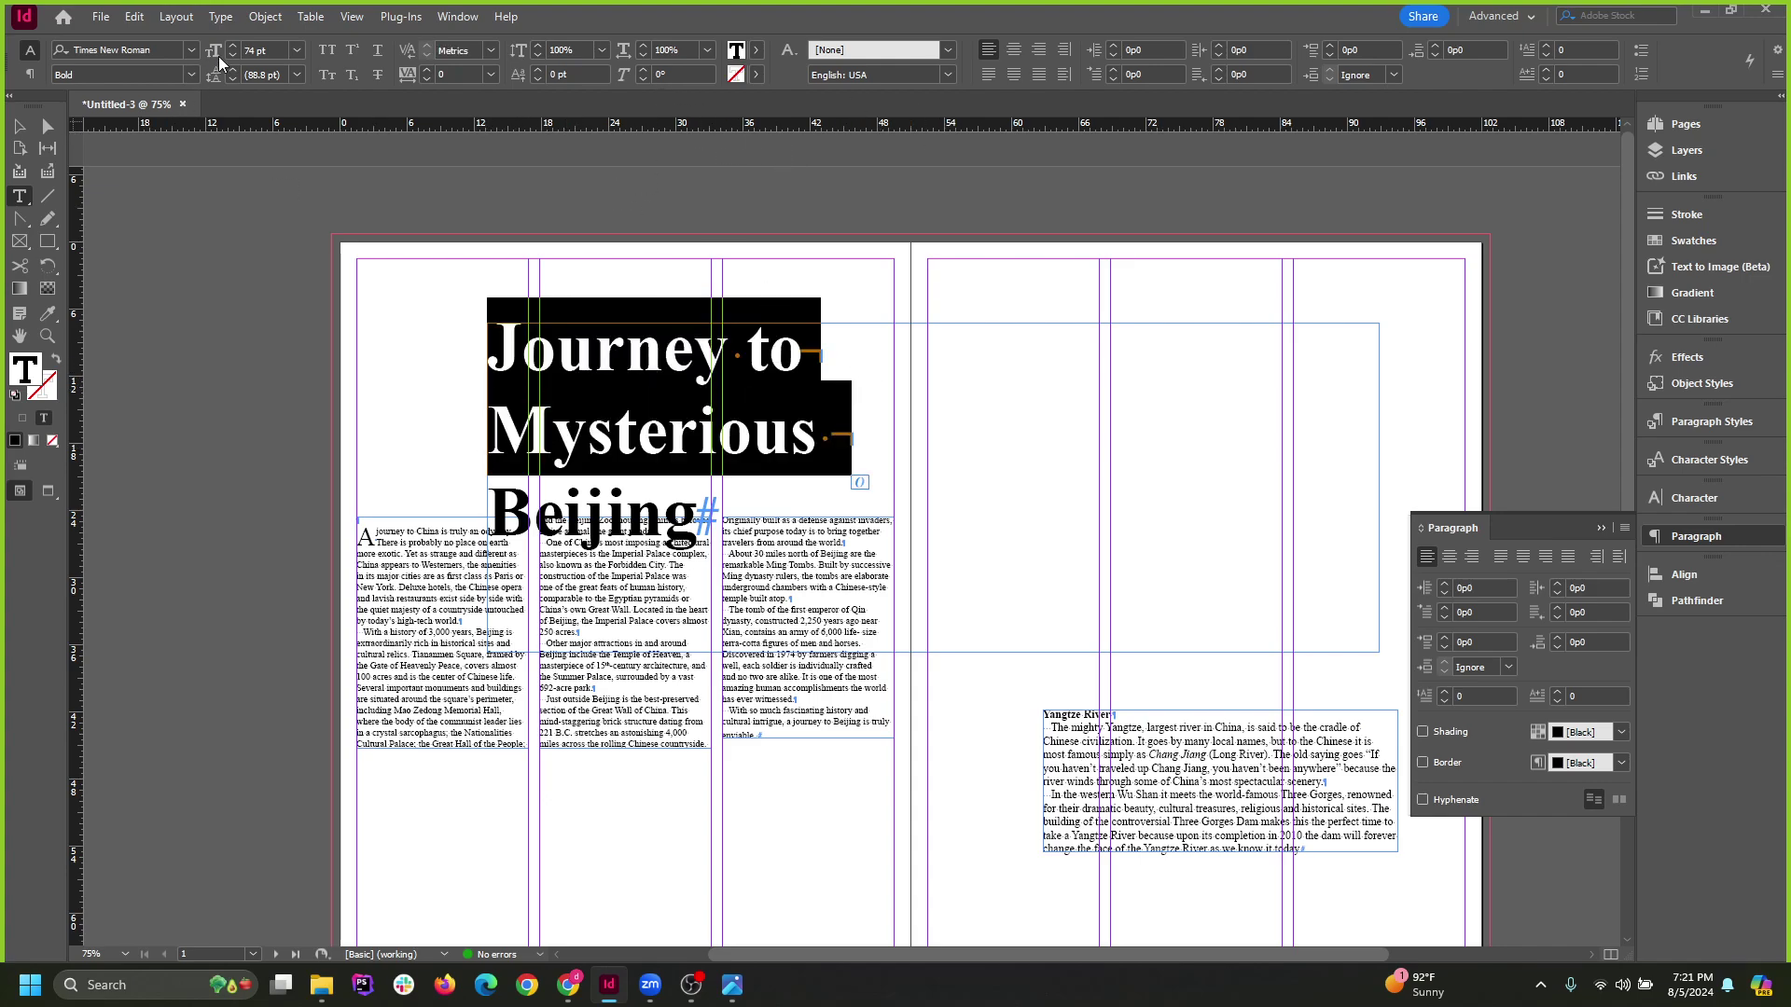
{"action": "left_click_drag", "start_coordinate": [233, 53], "coordinate": [222, 55]}
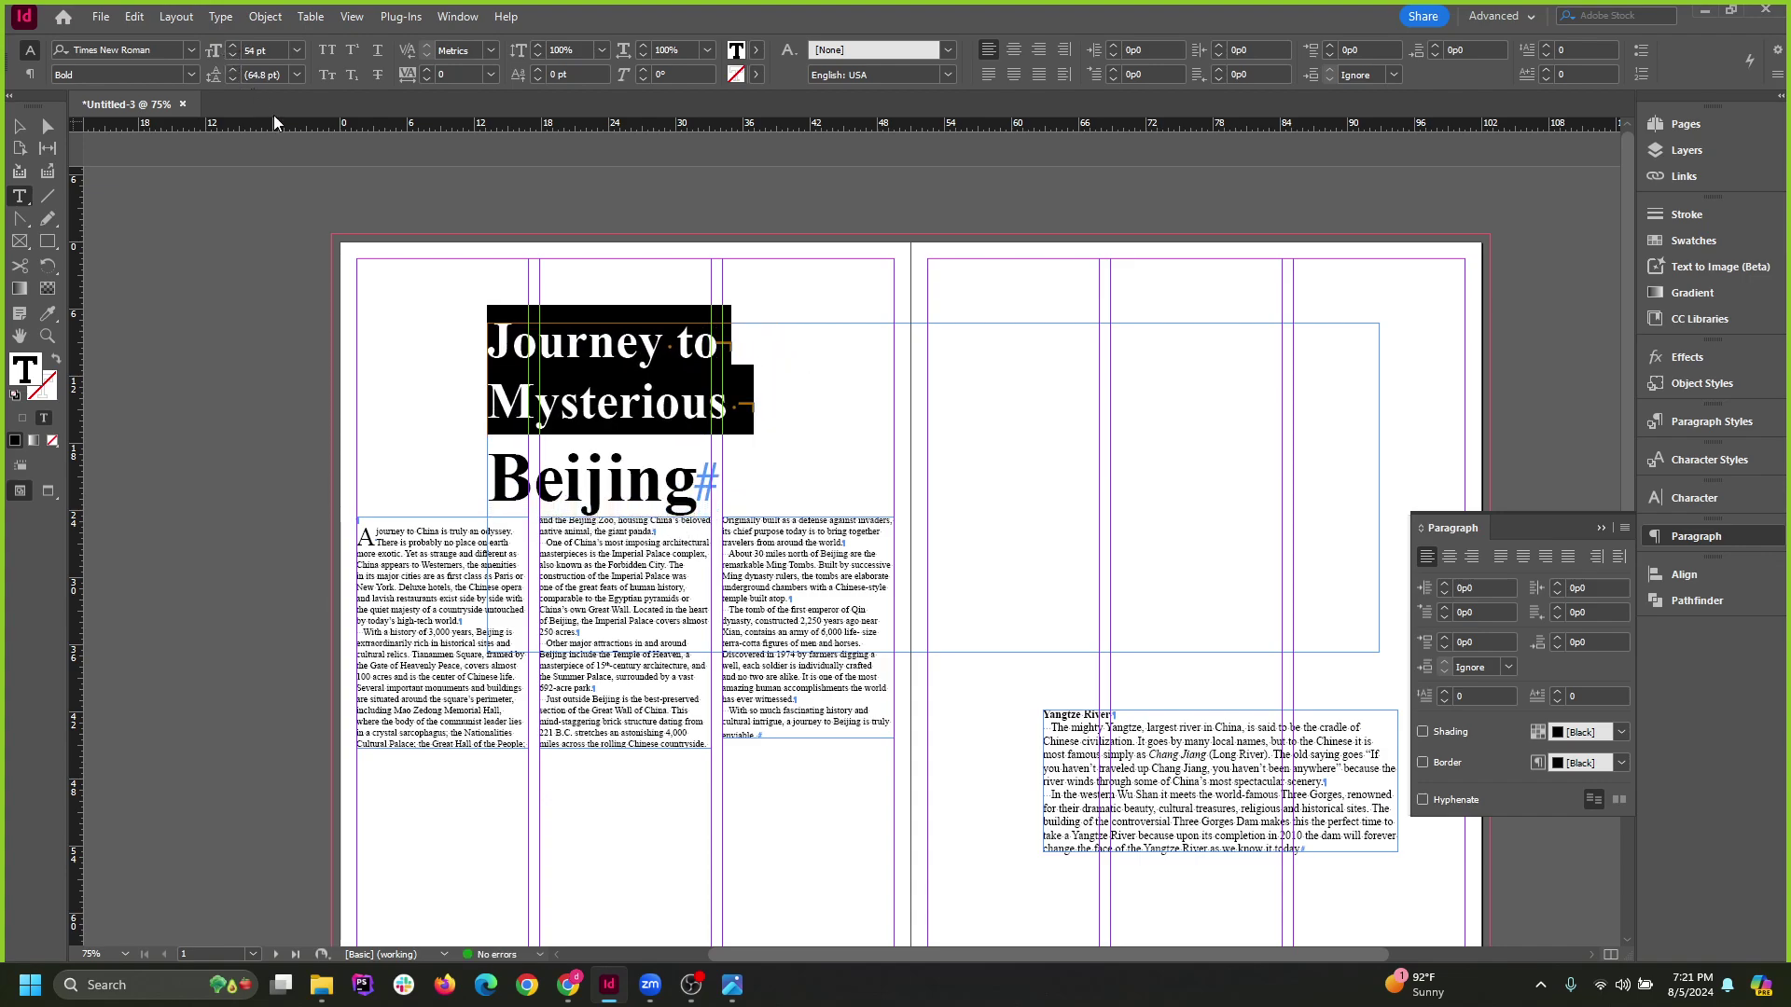
{"action": "left_click", "coordinate": [594, 455]}
{"action": "double_click", "coordinate": [594, 466]}
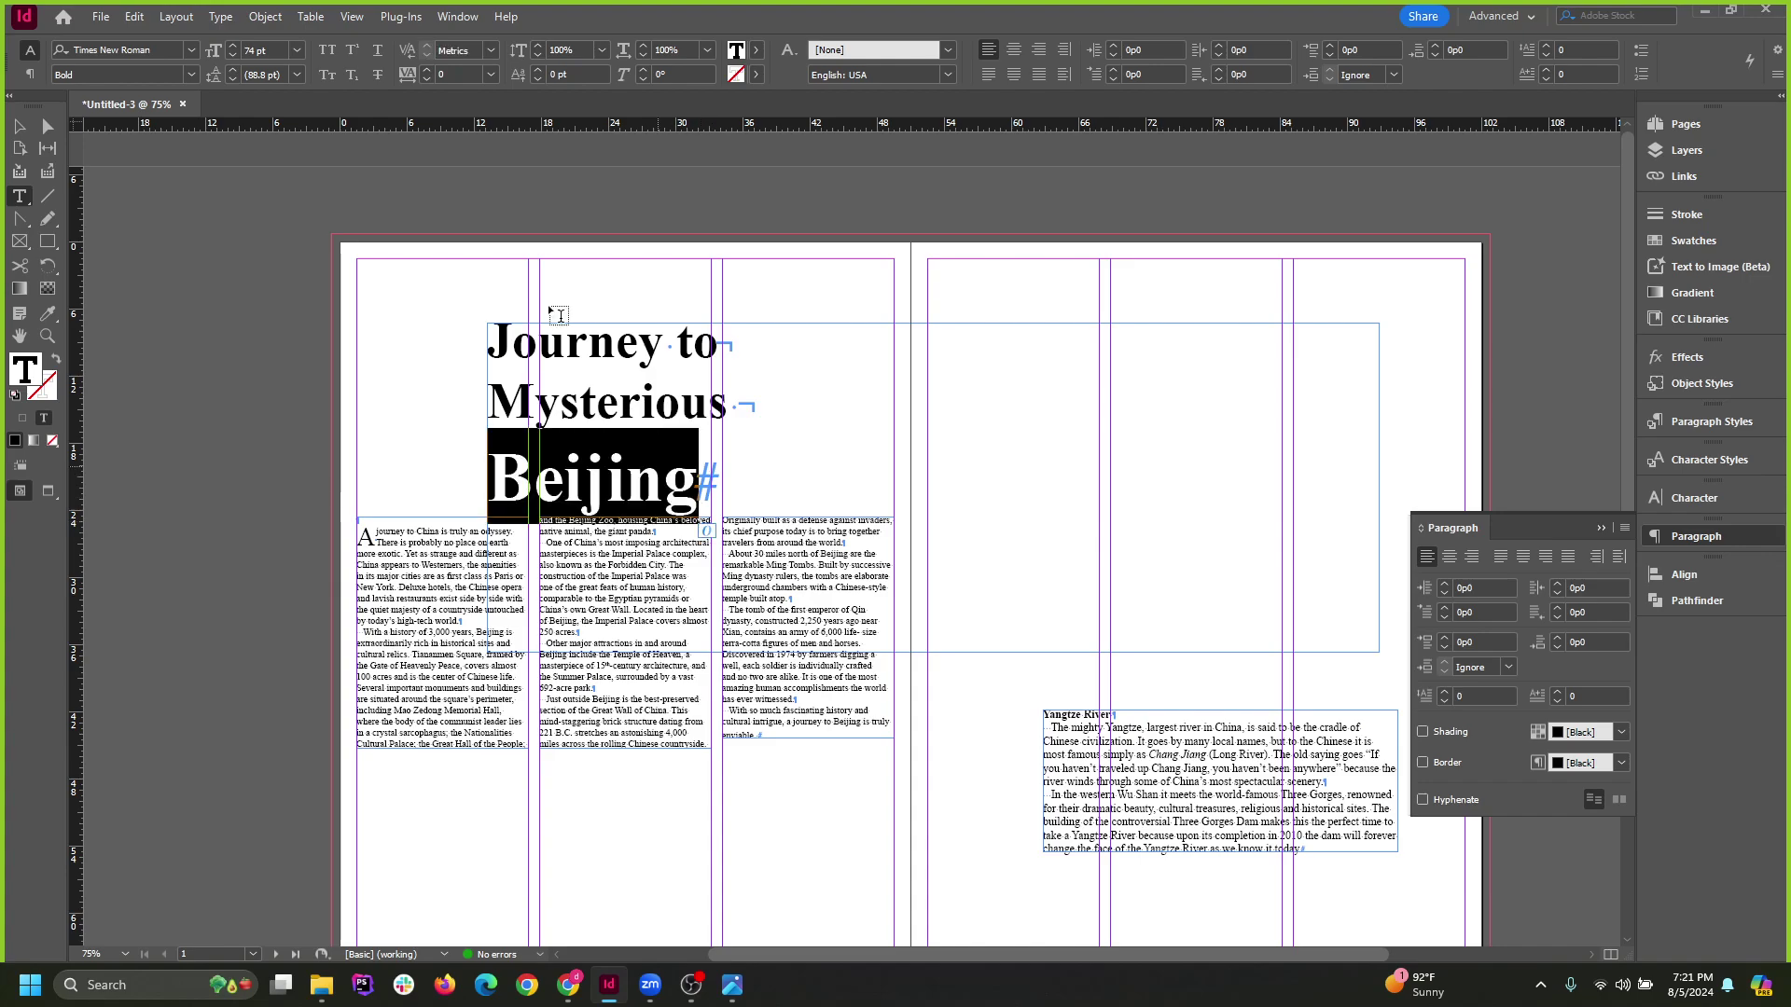
{"action": "left_click_drag", "start_coordinate": [233, 44], "coordinate": [233, 44]}
{"action": "left_click", "coordinate": [19, 126]}
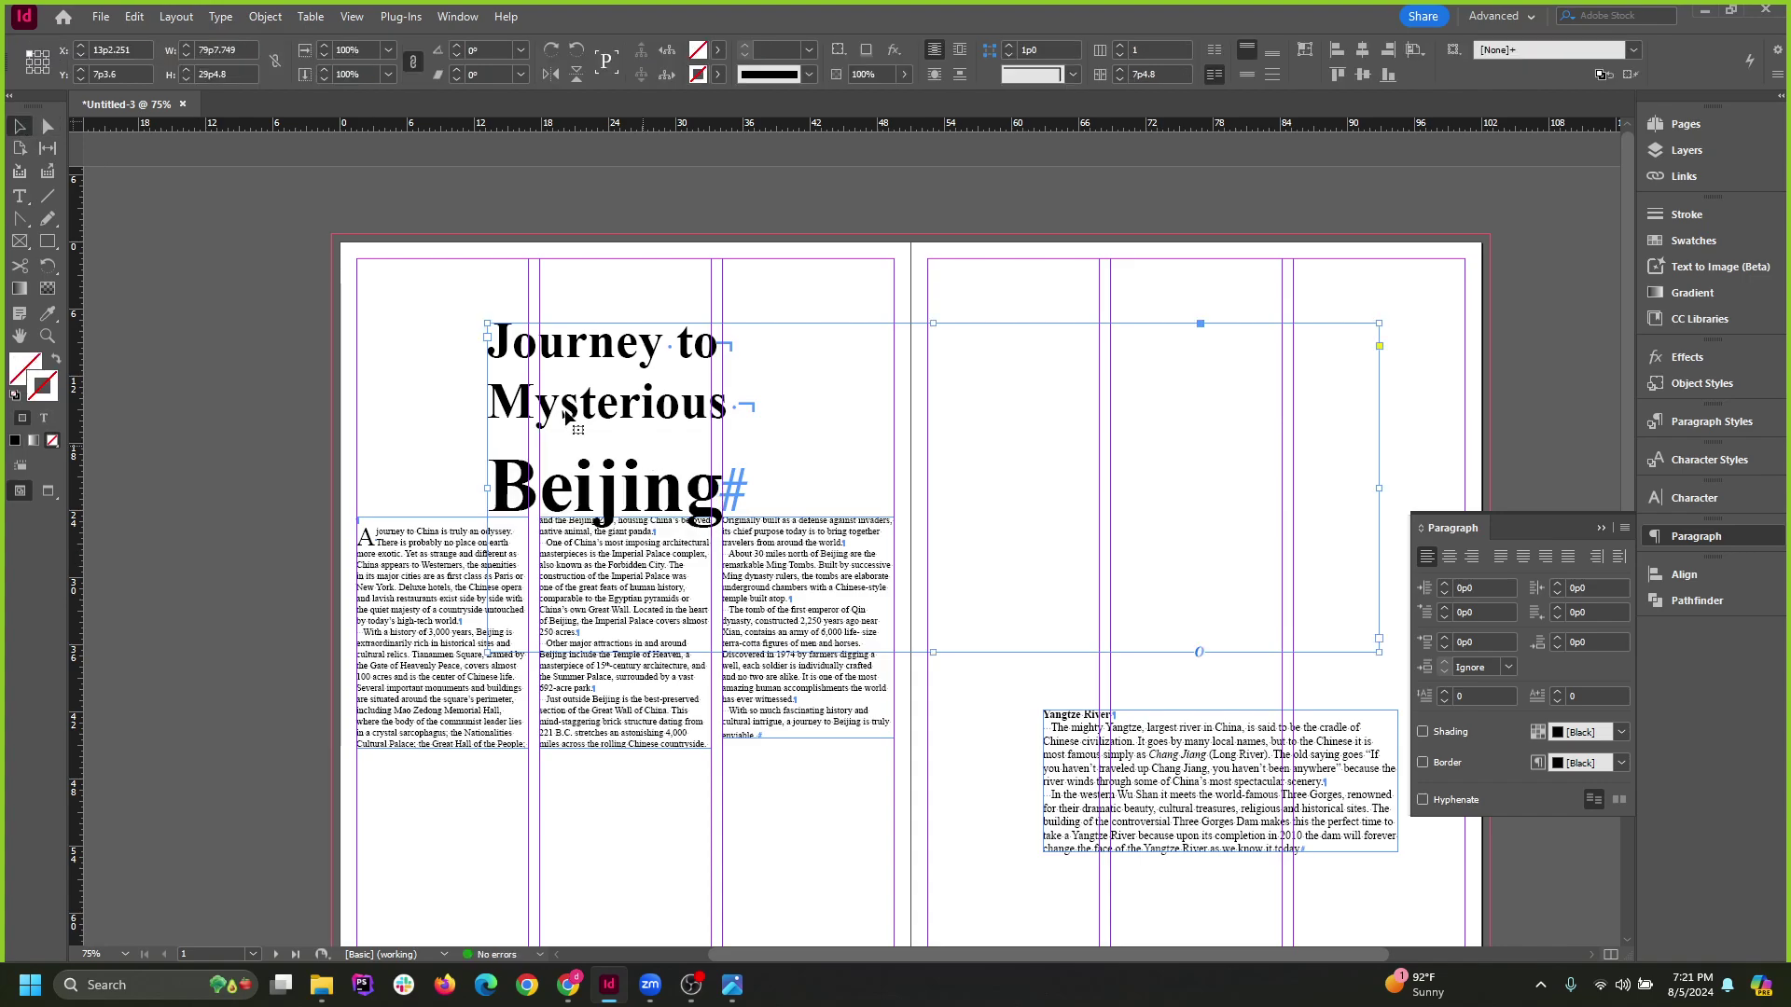
{"action": "left_click", "coordinate": [476, 394]}
{"action": "double_click", "coordinate": [623, 437]}
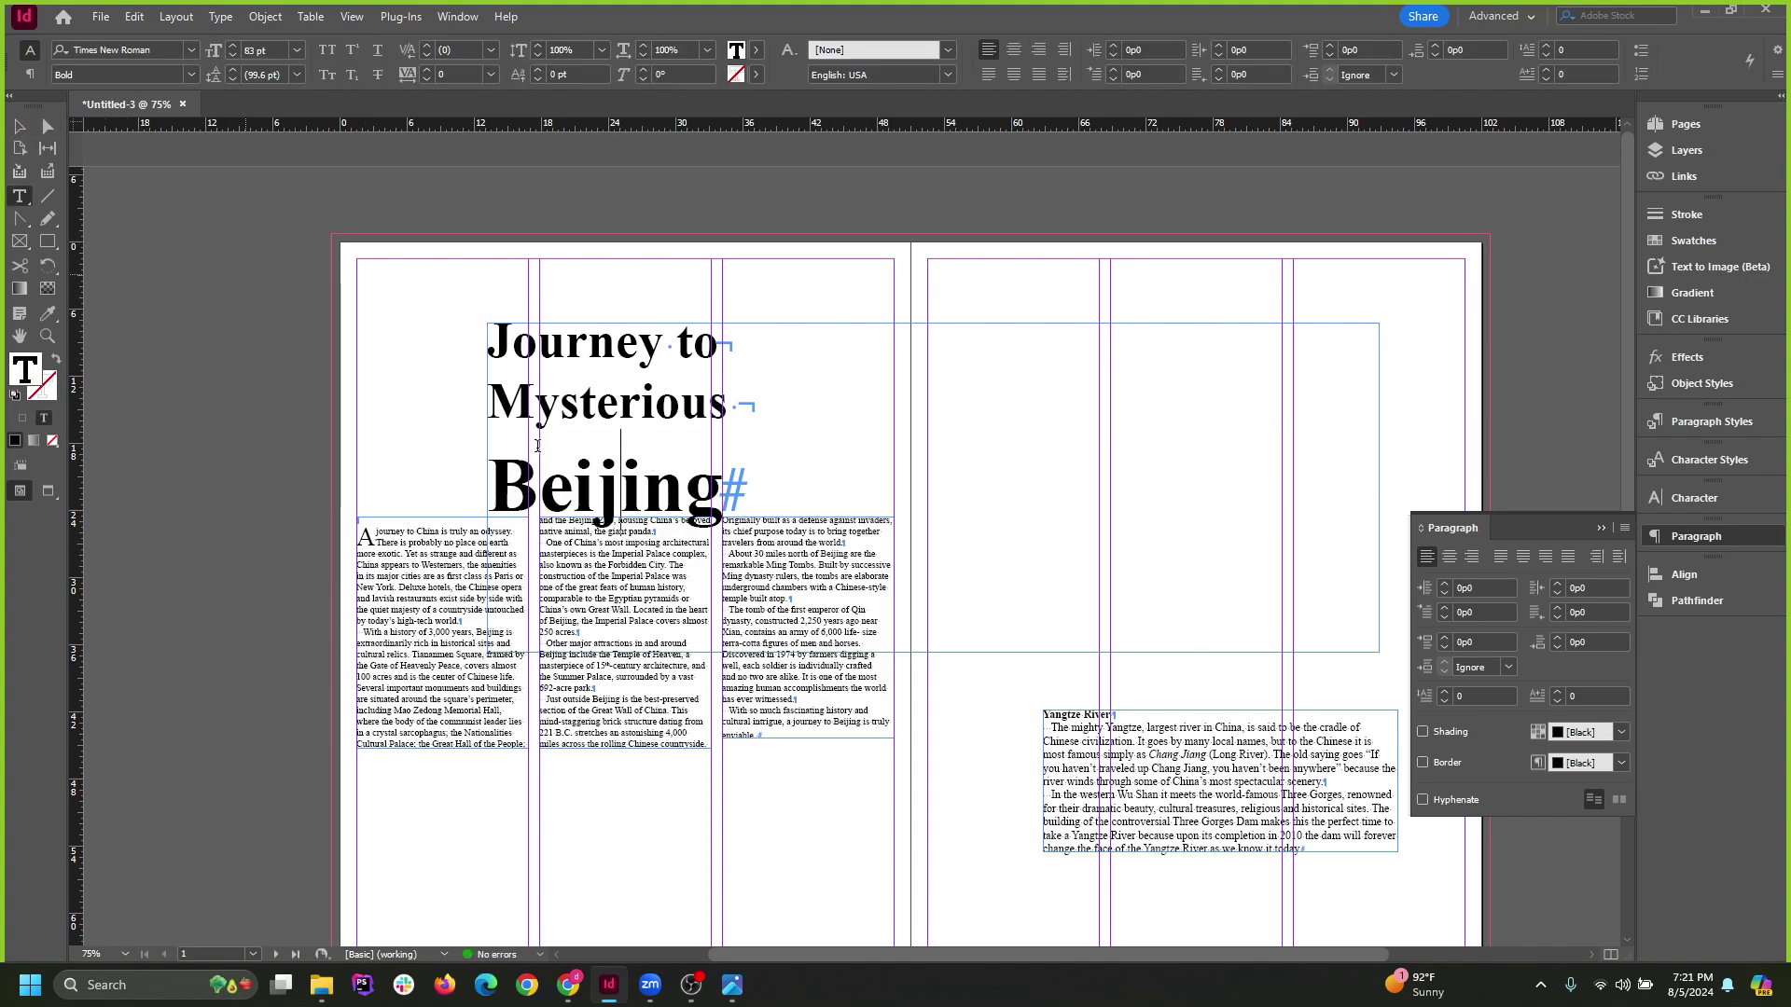
{"action": "double_click", "coordinate": [556, 513]}
{"action": "scroll", "coordinate": [541, 422], "scroll_direction": "up", "scroll_amount": 4}
{"action": "double_click", "coordinate": [680, 384]}
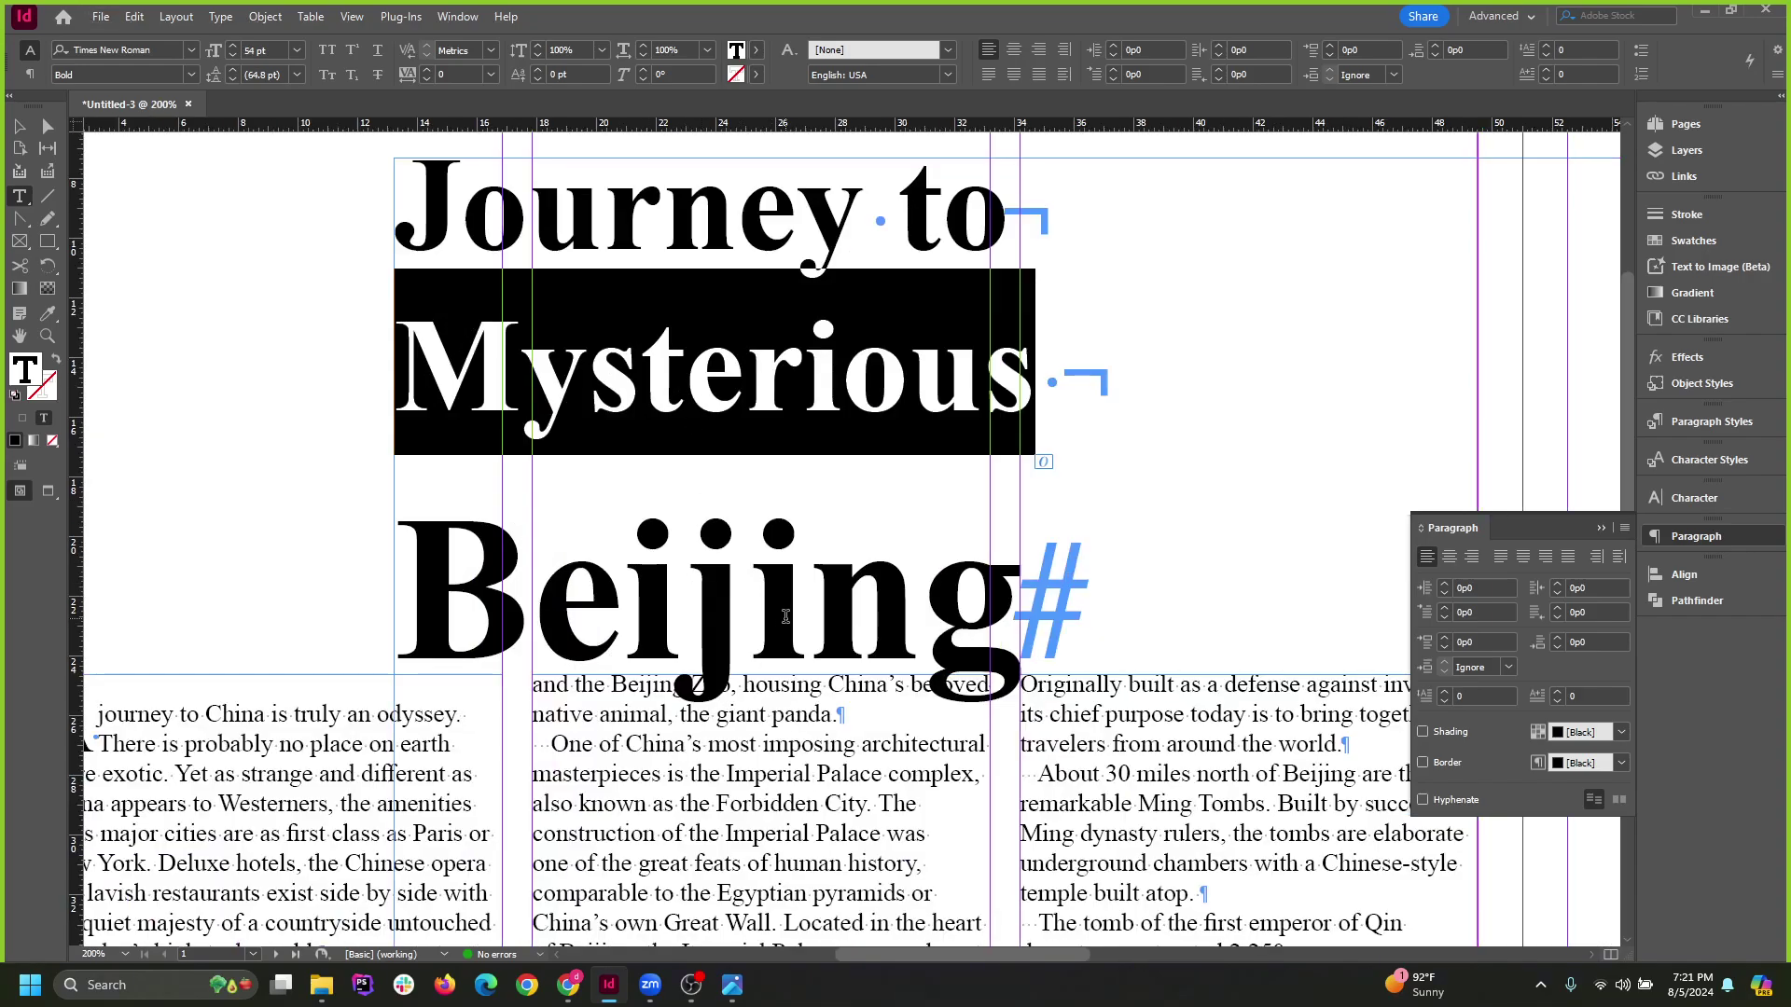
Move the headline frame up clear of the text columns, to about X 12p8.1 and Y 2p4.2.
{"action": "left_click", "coordinate": [19, 126]}
{"action": "key", "text": "ctrl+minus"}
{"action": "key", "text": "ctrl+minus"}
{"action": "left_click", "coordinate": [755, 562]}
{"action": "left_click_drag", "start_coordinate": [753, 563], "coordinate": [754, 548]}
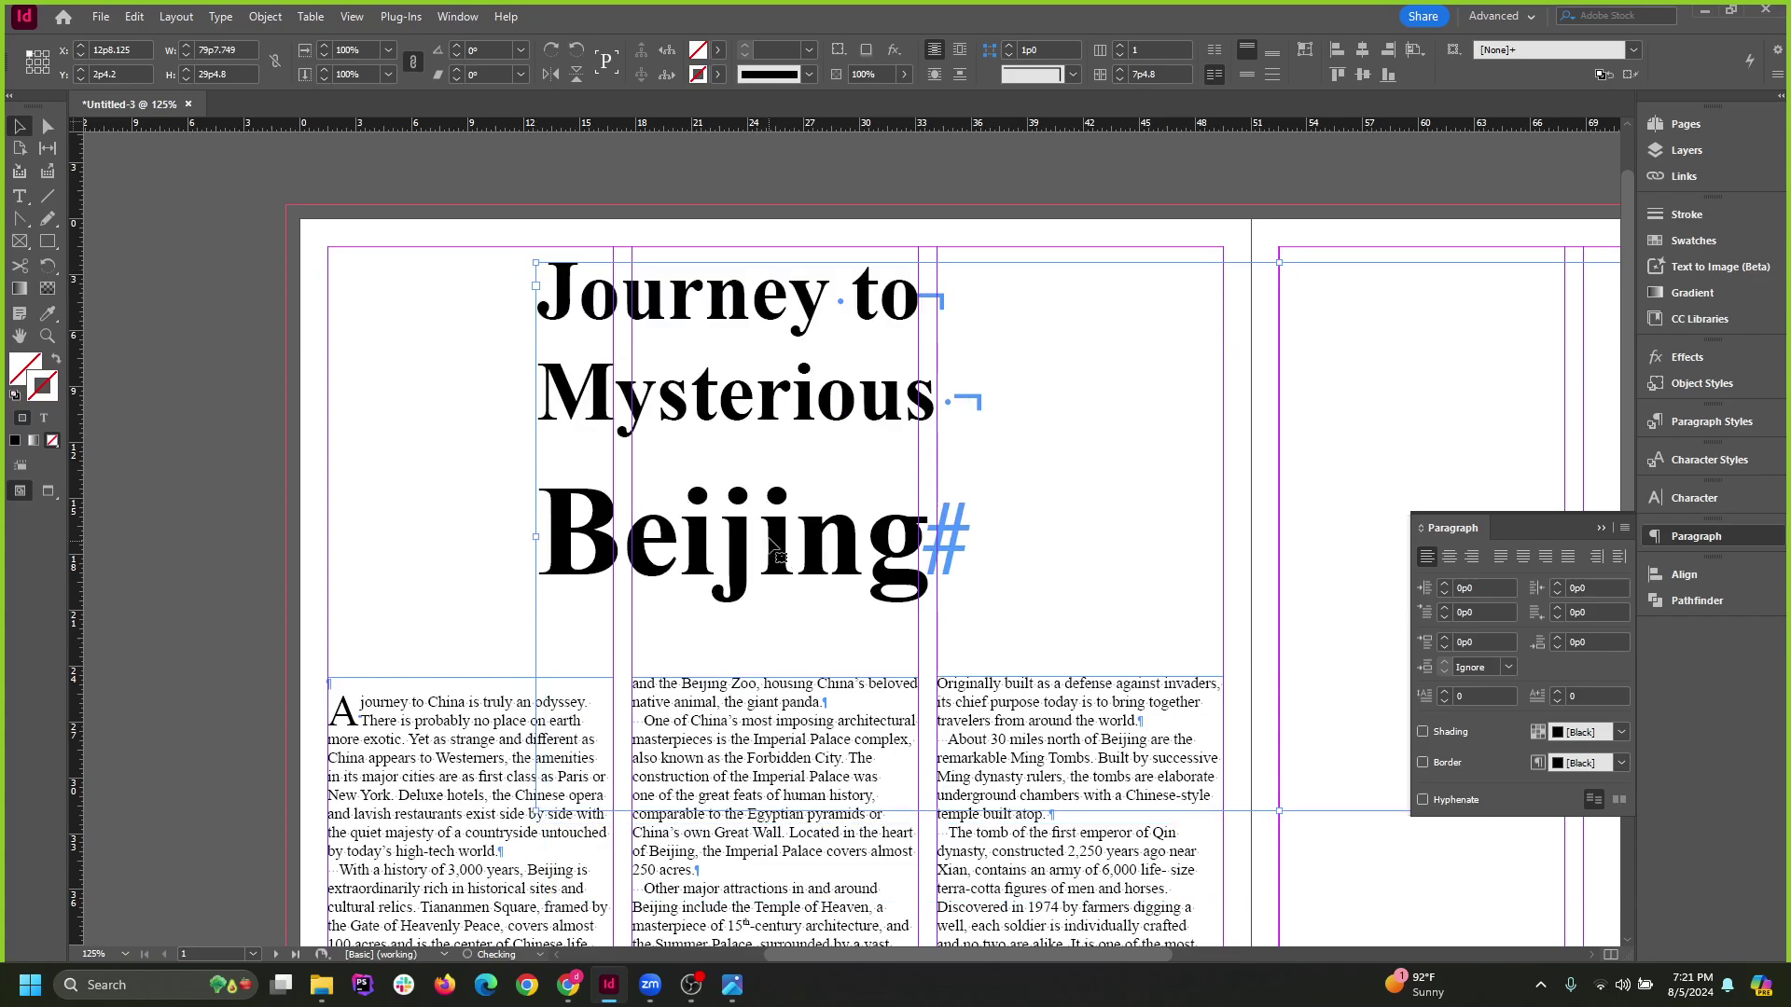
Place the text cursor in the word "Beijing" in the headline for editing.
{"action": "double_click", "coordinate": [763, 514]}
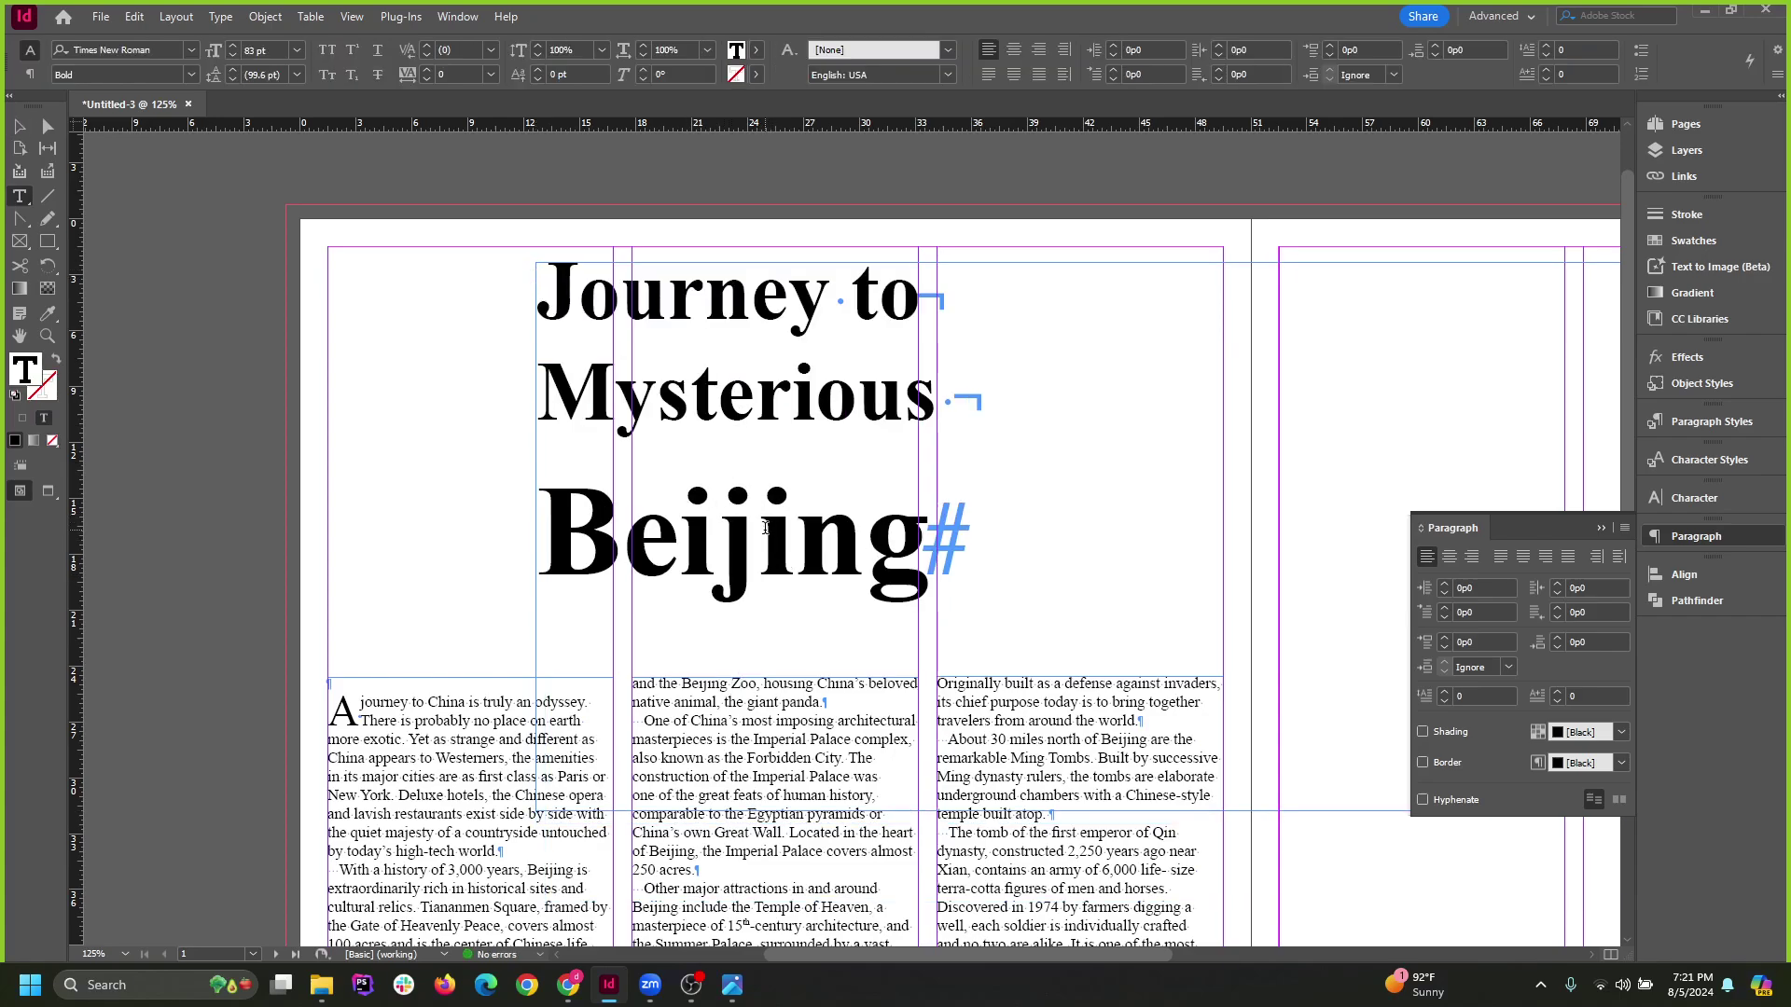
Tighten the leading of the title word "Beijing" to 81.6 pt.
{"action": "double_click", "coordinate": [555, 528]}
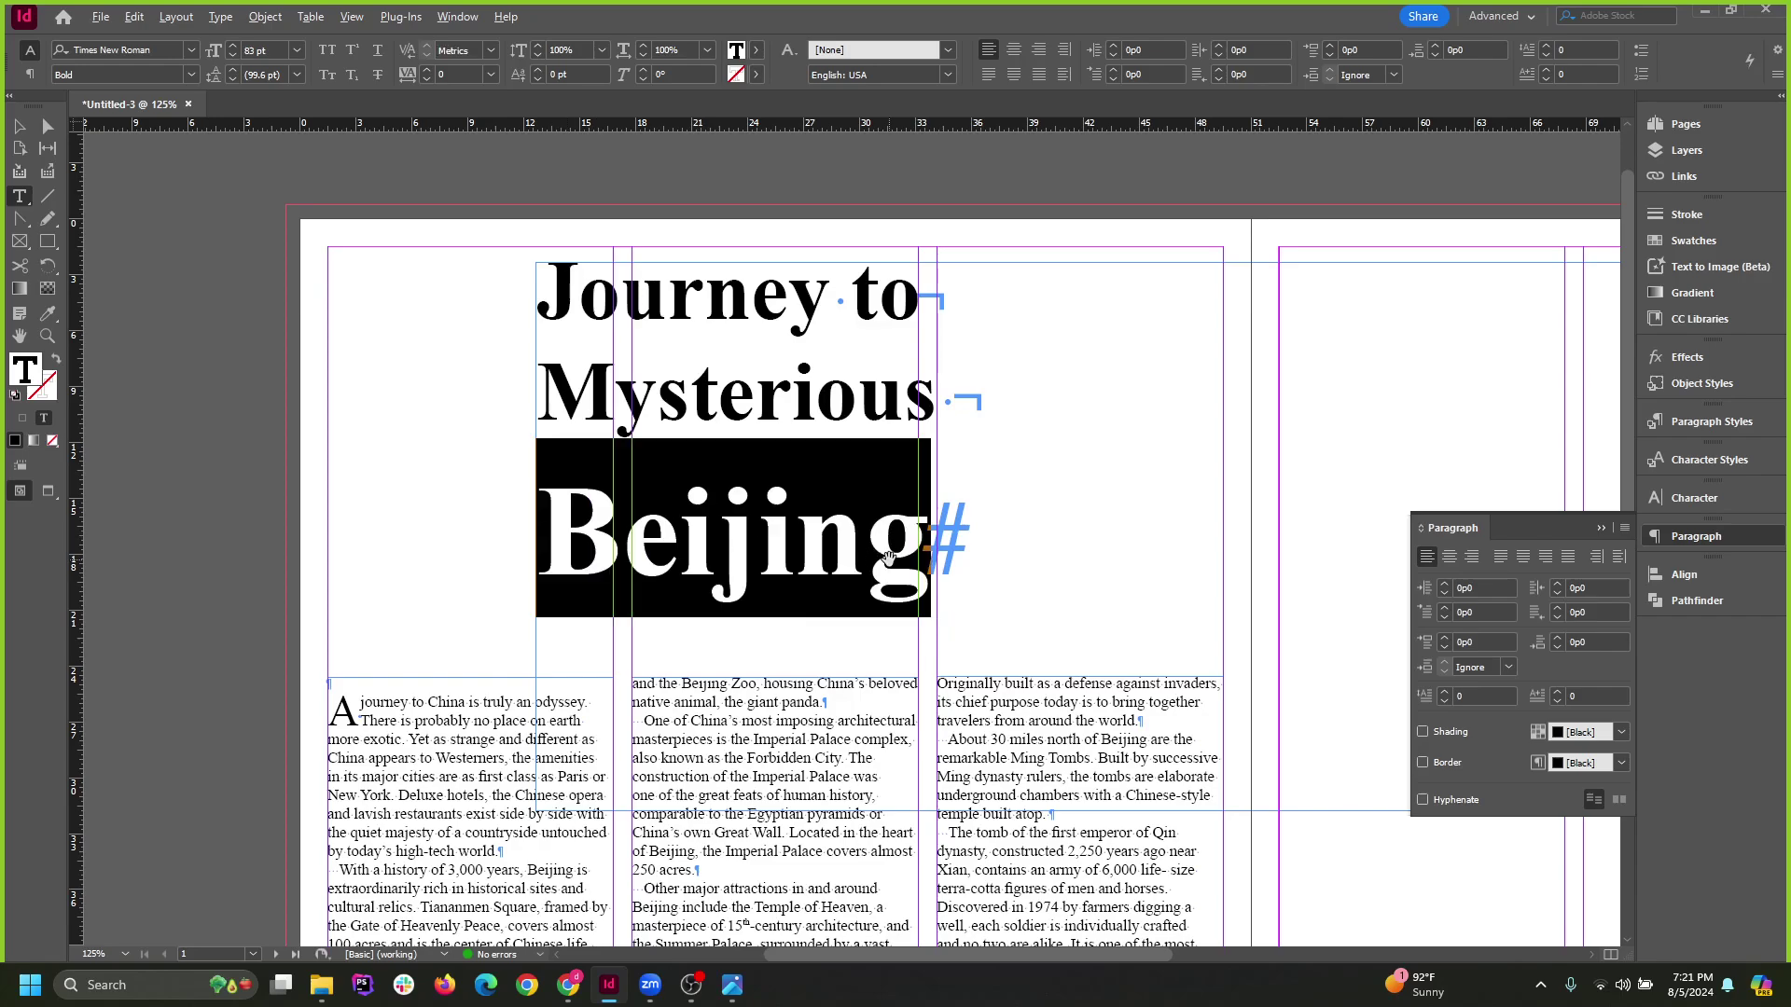
{"action": "key", "text": "alt+Up"}
{"action": "key", "text": "alt+Up"}
{"action": "key", "text": "alt+Up"}
{"action": "key", "text": "alt+Up"}
{"action": "key", "text": "alt+Up"}
{"action": "key", "text": "alt+Up"}
{"action": "key", "text": "alt+Up"}
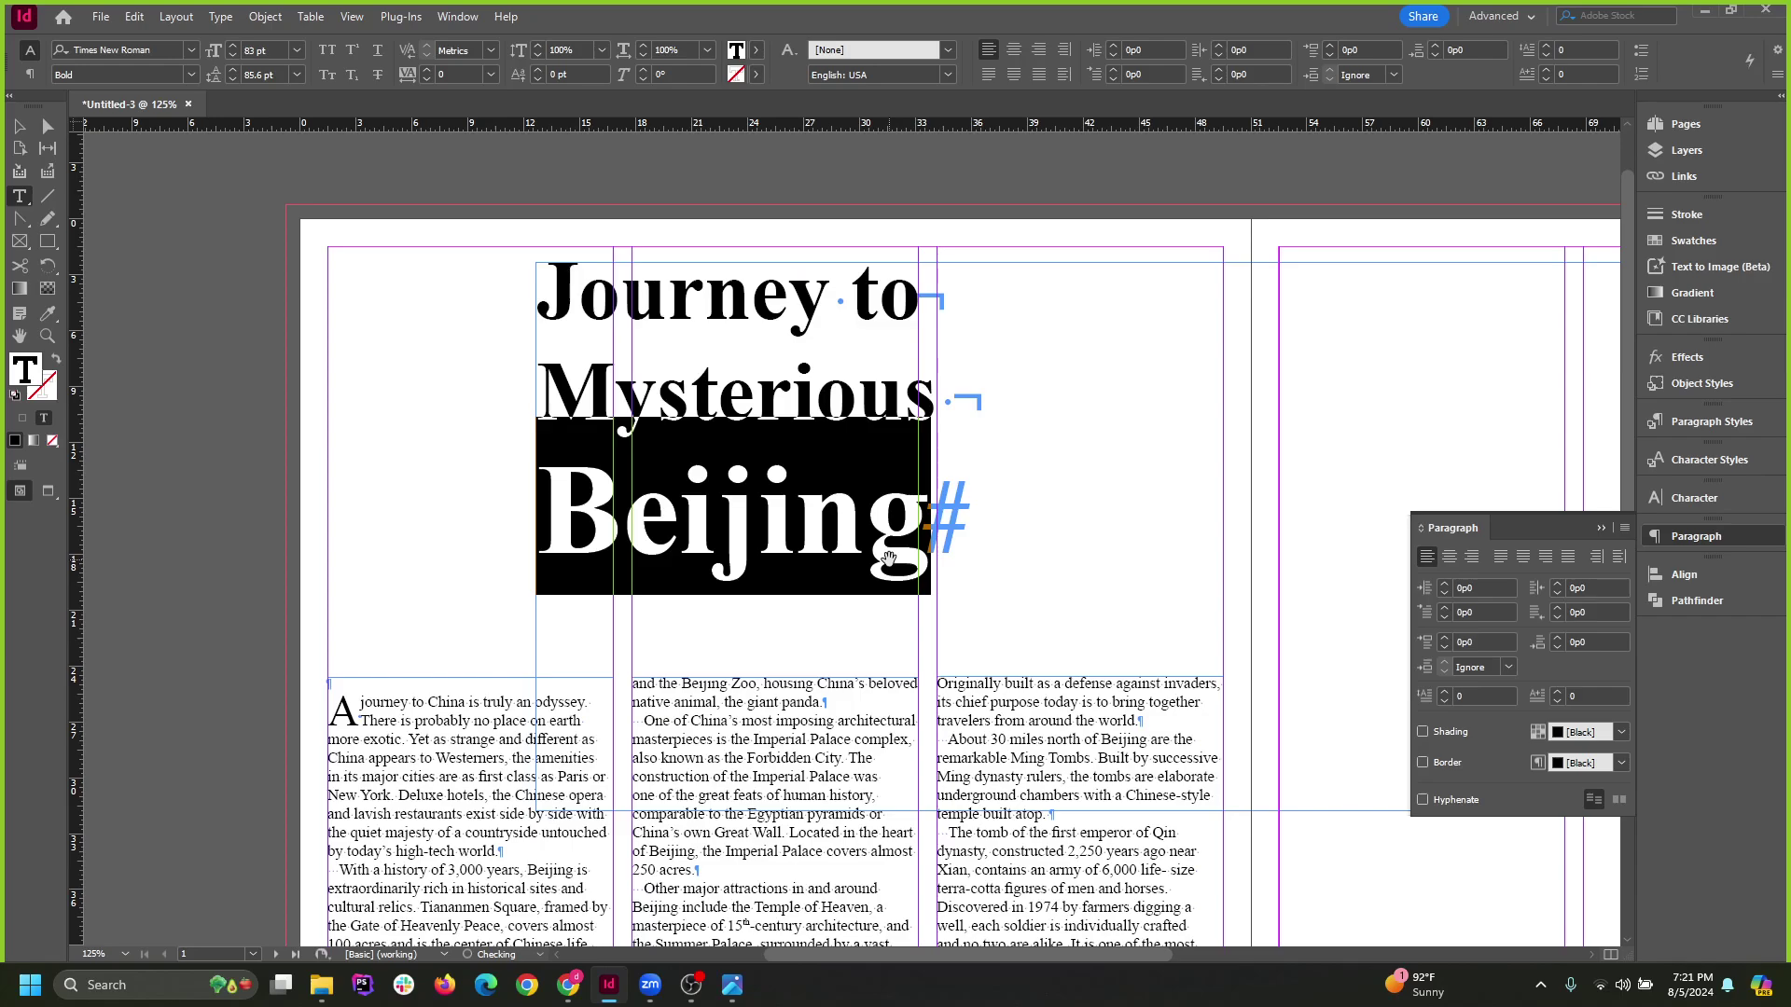
{"action": "key", "text": "alt+Up"}
{"action": "key", "text": "alt+Up"}
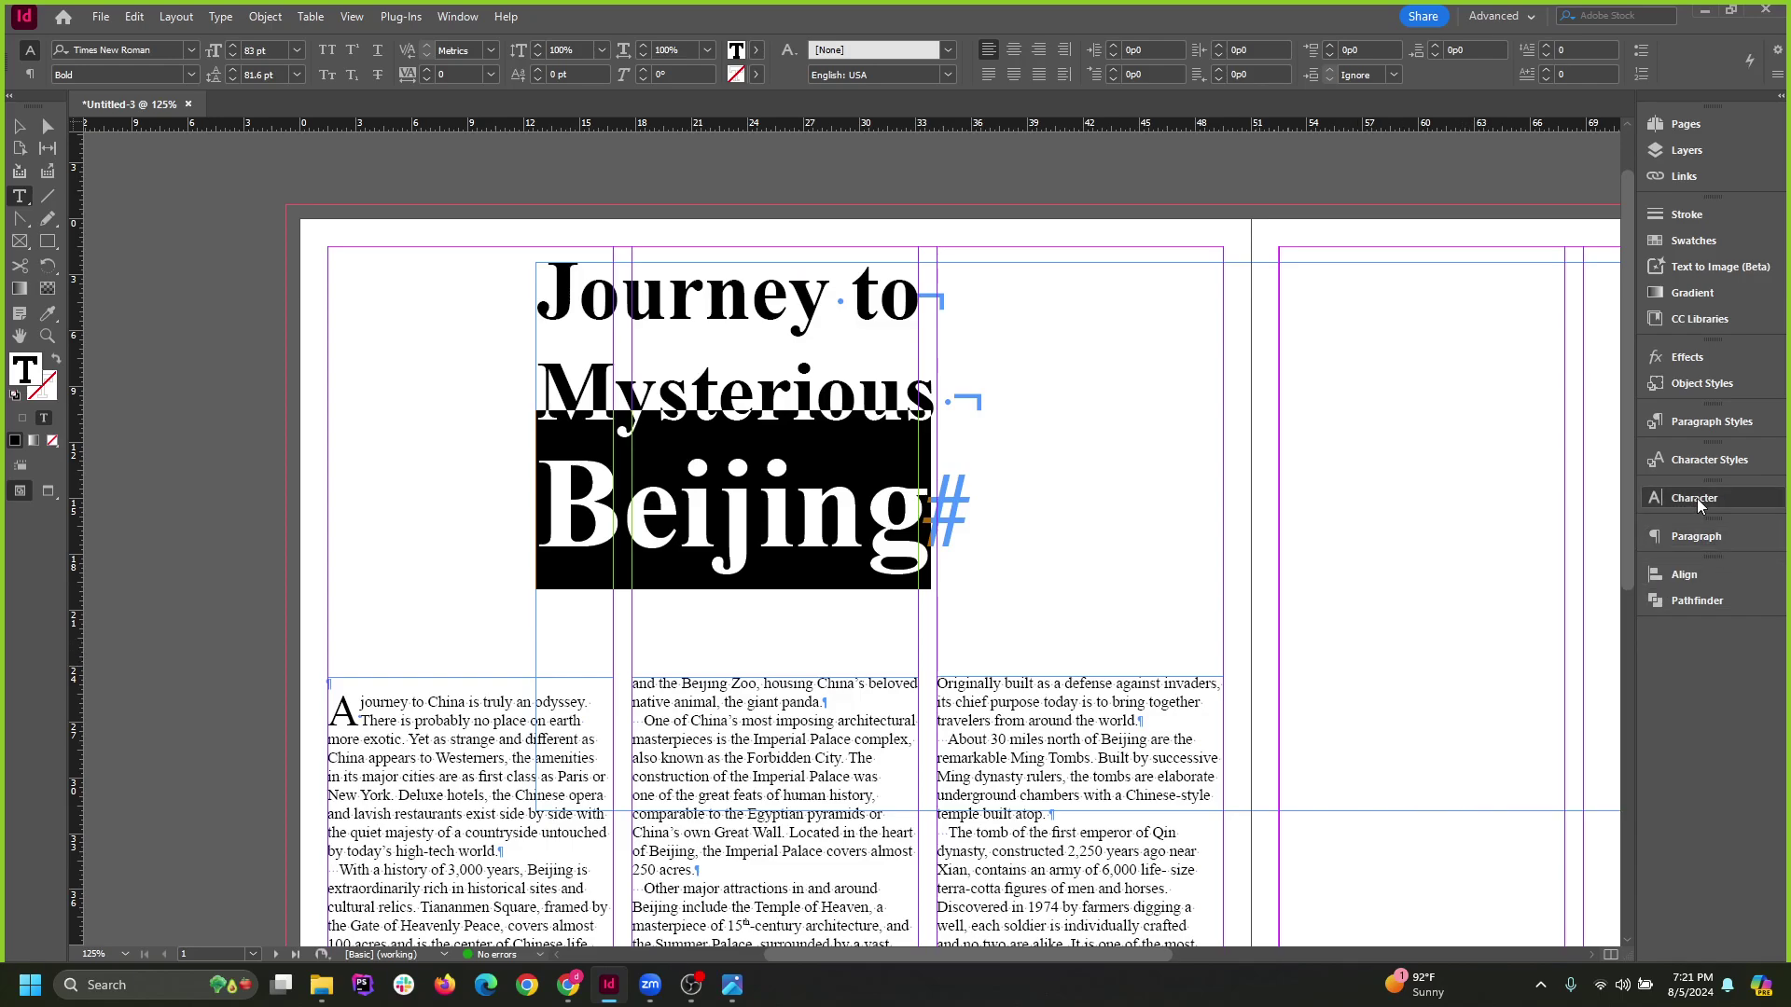
Open the character formatting settings and set the leading of "Beijing" to 90 pt.
{"action": "left_click", "coordinate": [1727, 508]}
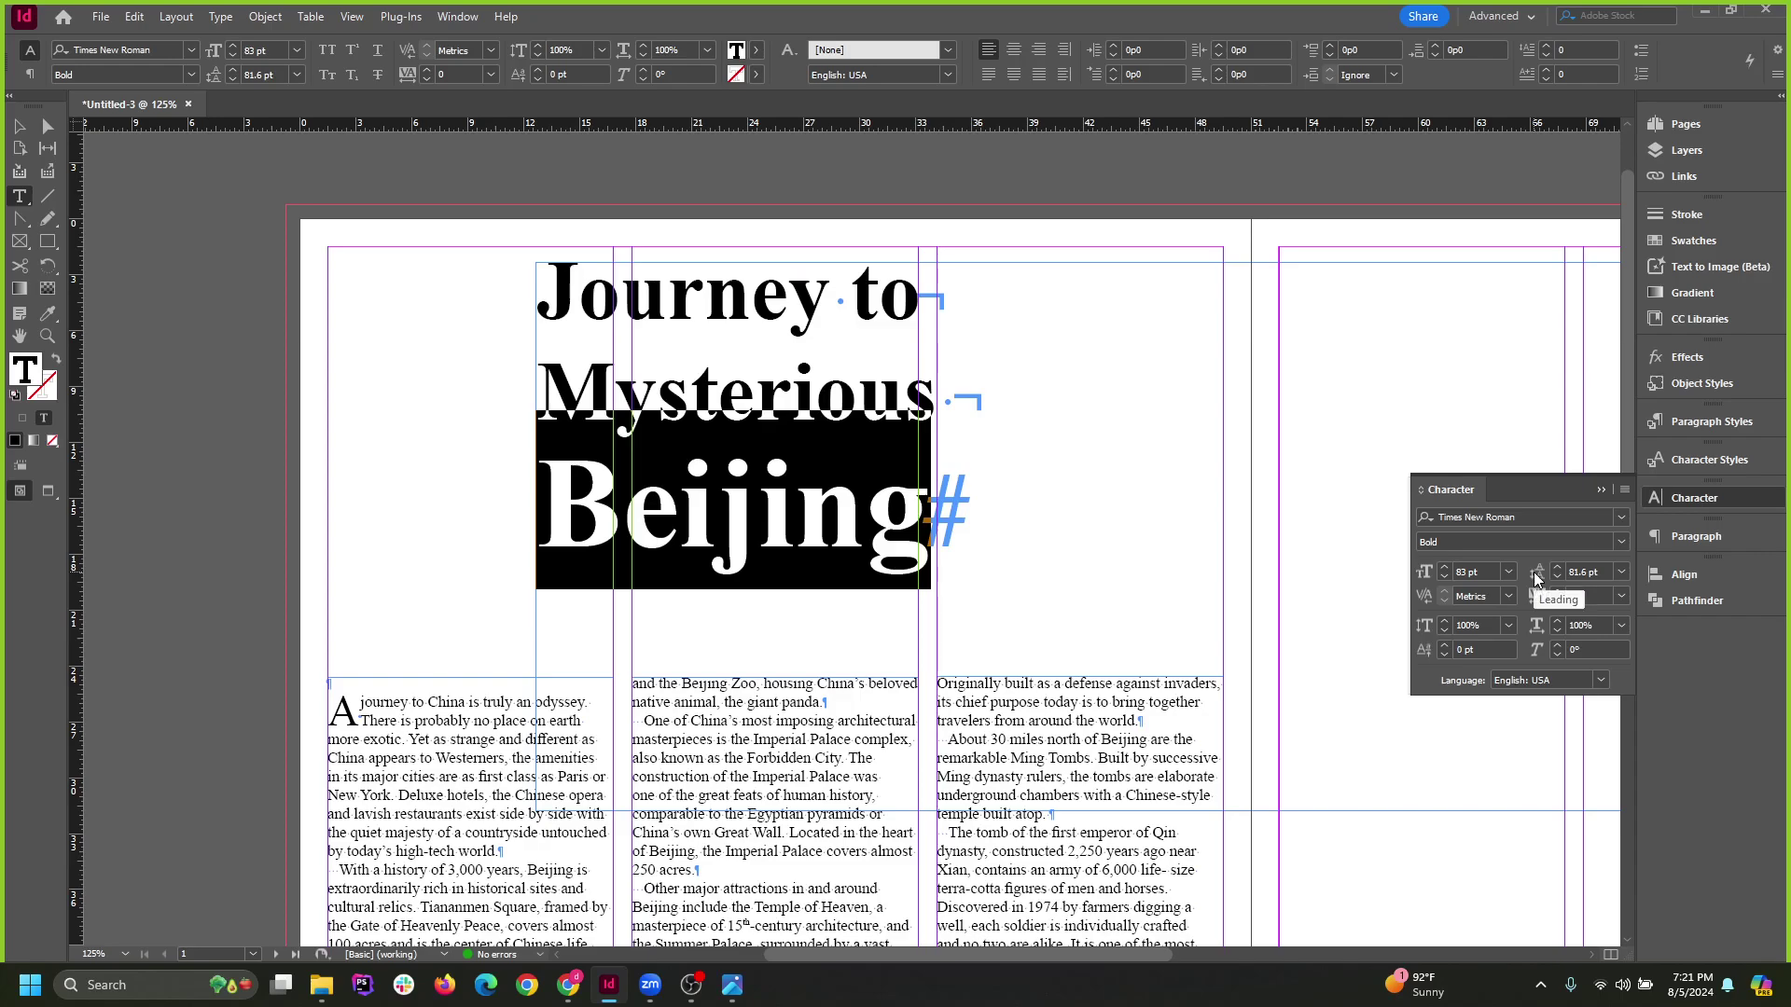
{"action": "left_click", "coordinate": [1557, 569]}
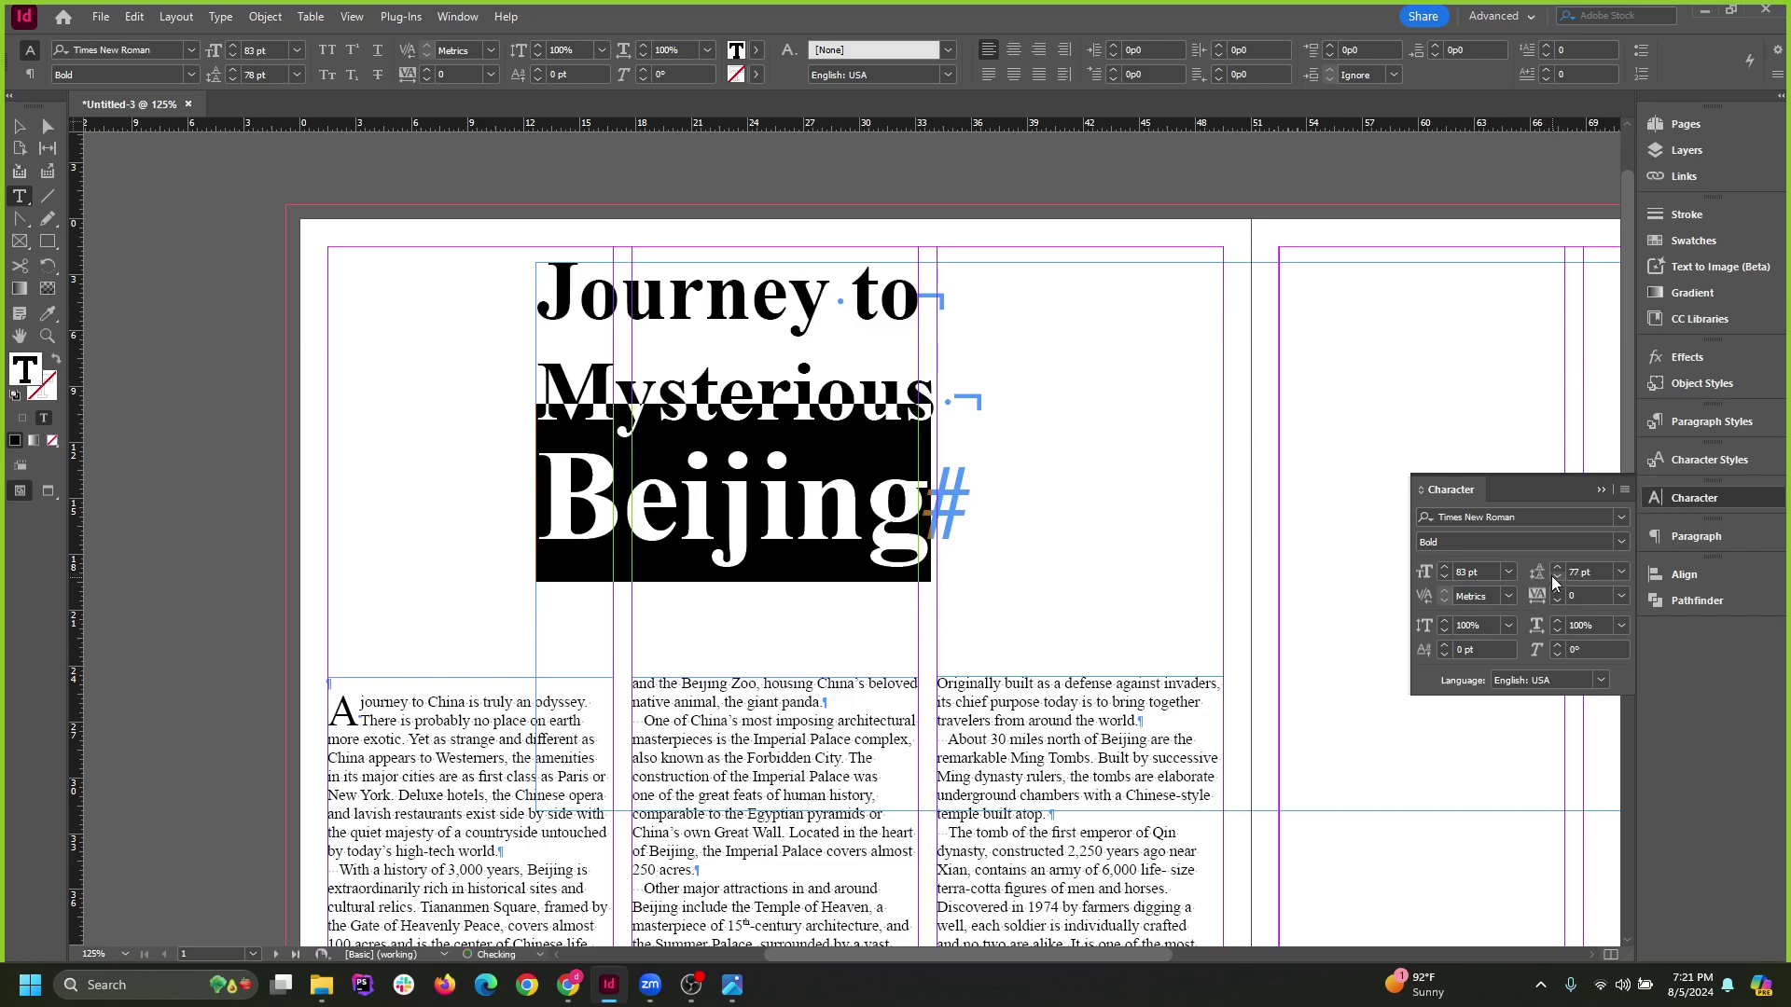
{"action": "left_click", "coordinate": [1556, 567]}
{"action": "left_click", "coordinate": [1556, 567]}
{"action": "left_click", "coordinate": [1556, 567]}
{"action": "left_click", "coordinate": [1555, 567]}
{"action": "left_click", "coordinate": [1555, 567]}
{"action": "left_click", "coordinate": [1555, 567]}
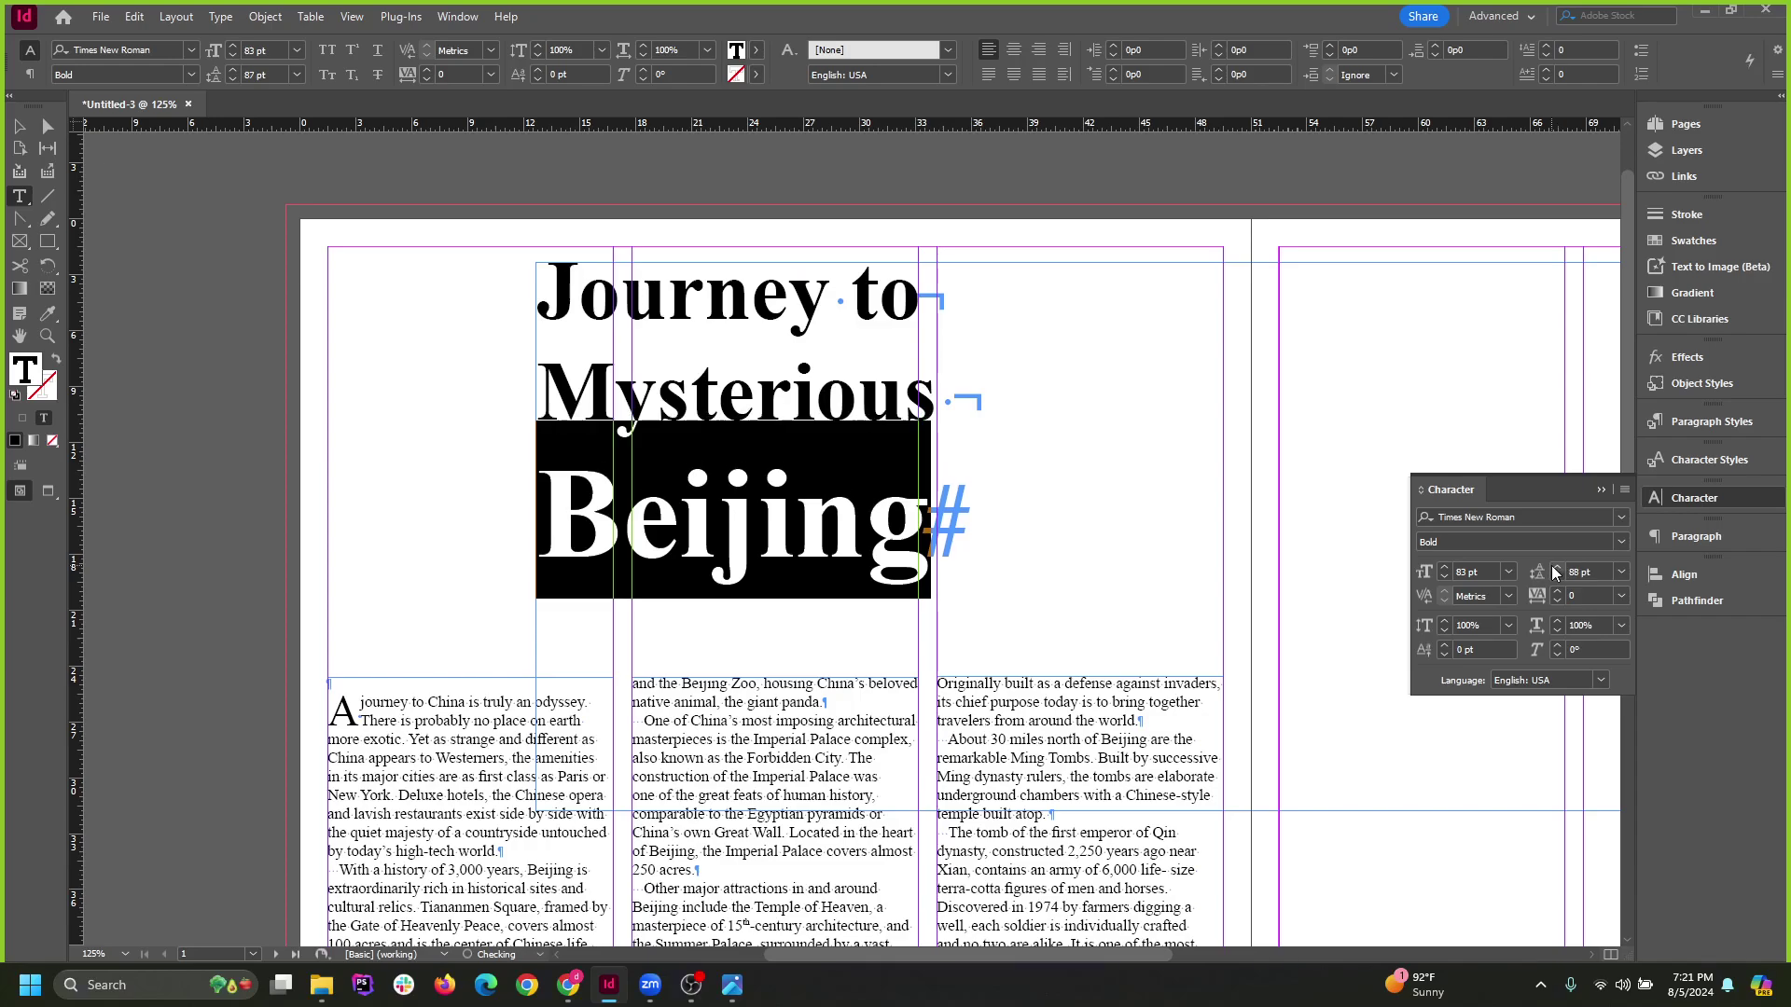
{"action": "left_click", "coordinate": [1556, 567]}
{"action": "left_click", "coordinate": [1556, 567]}
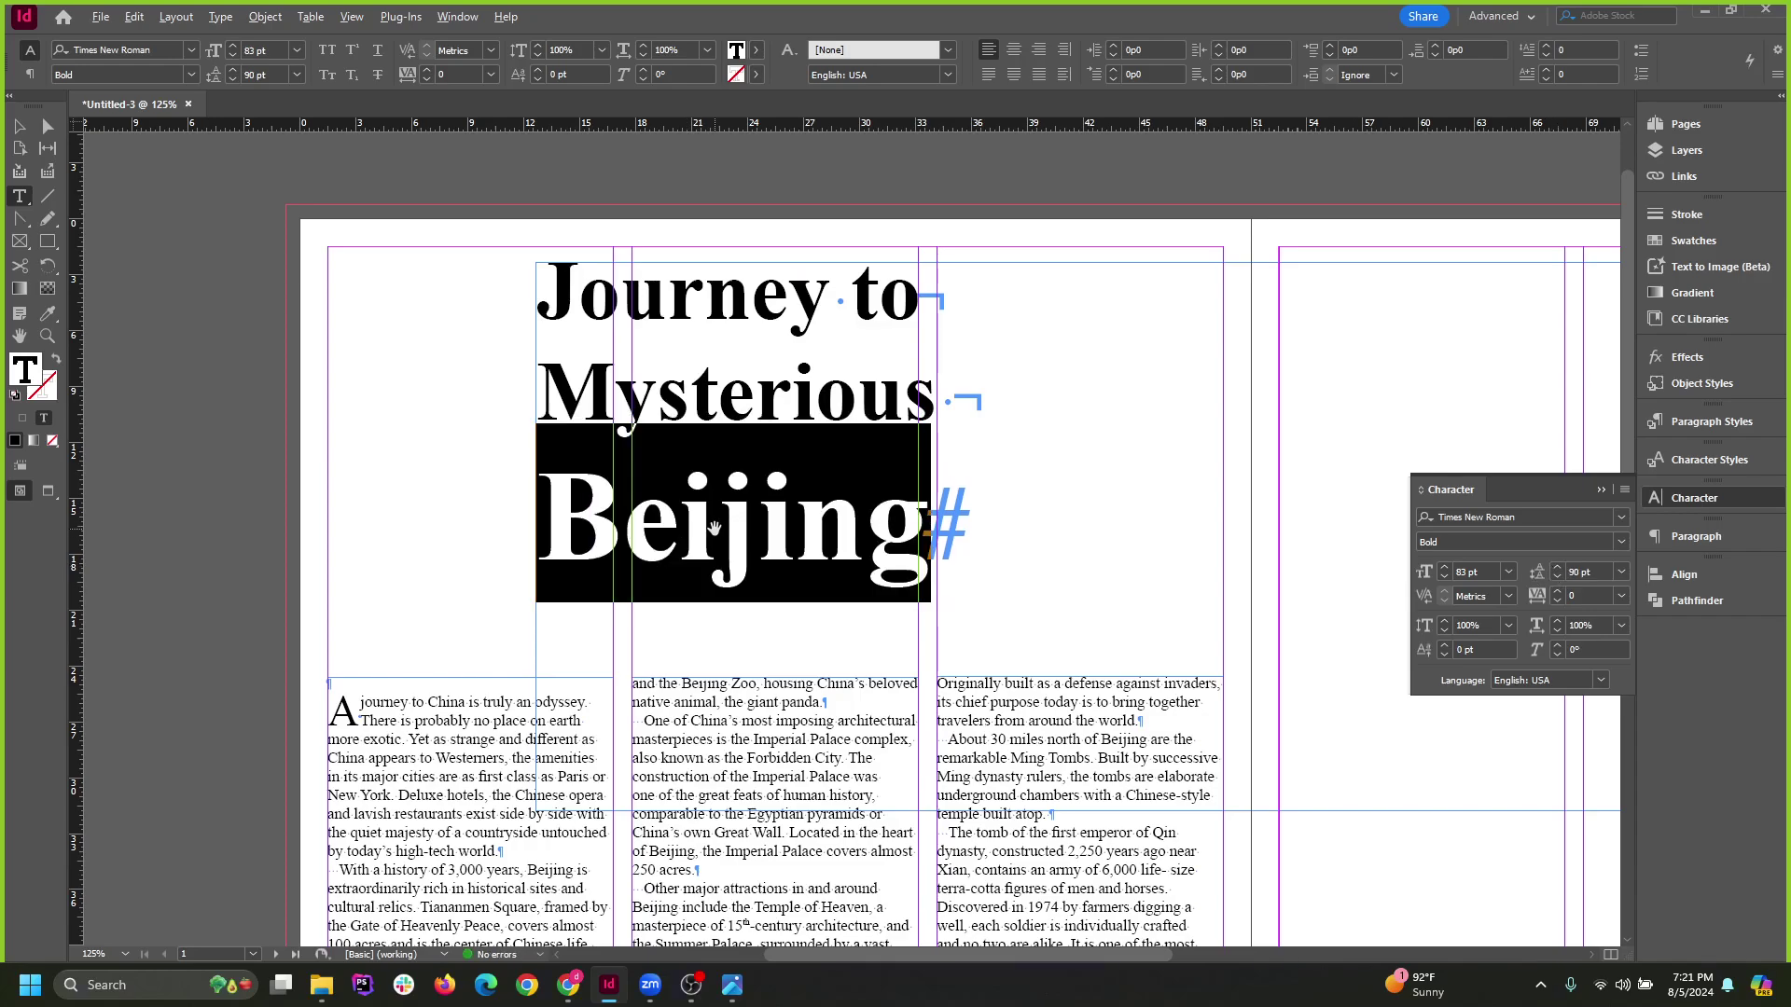
Reduce the leading of "Beijing" to 80 pt.
{"action": "key", "text": "alt+Up"}
{"action": "key", "text": "alt+Up"}
{"action": "key", "text": "alt+Up"}
{"action": "key", "text": "alt+Up"}
{"action": "key", "text": "alt+Up"}
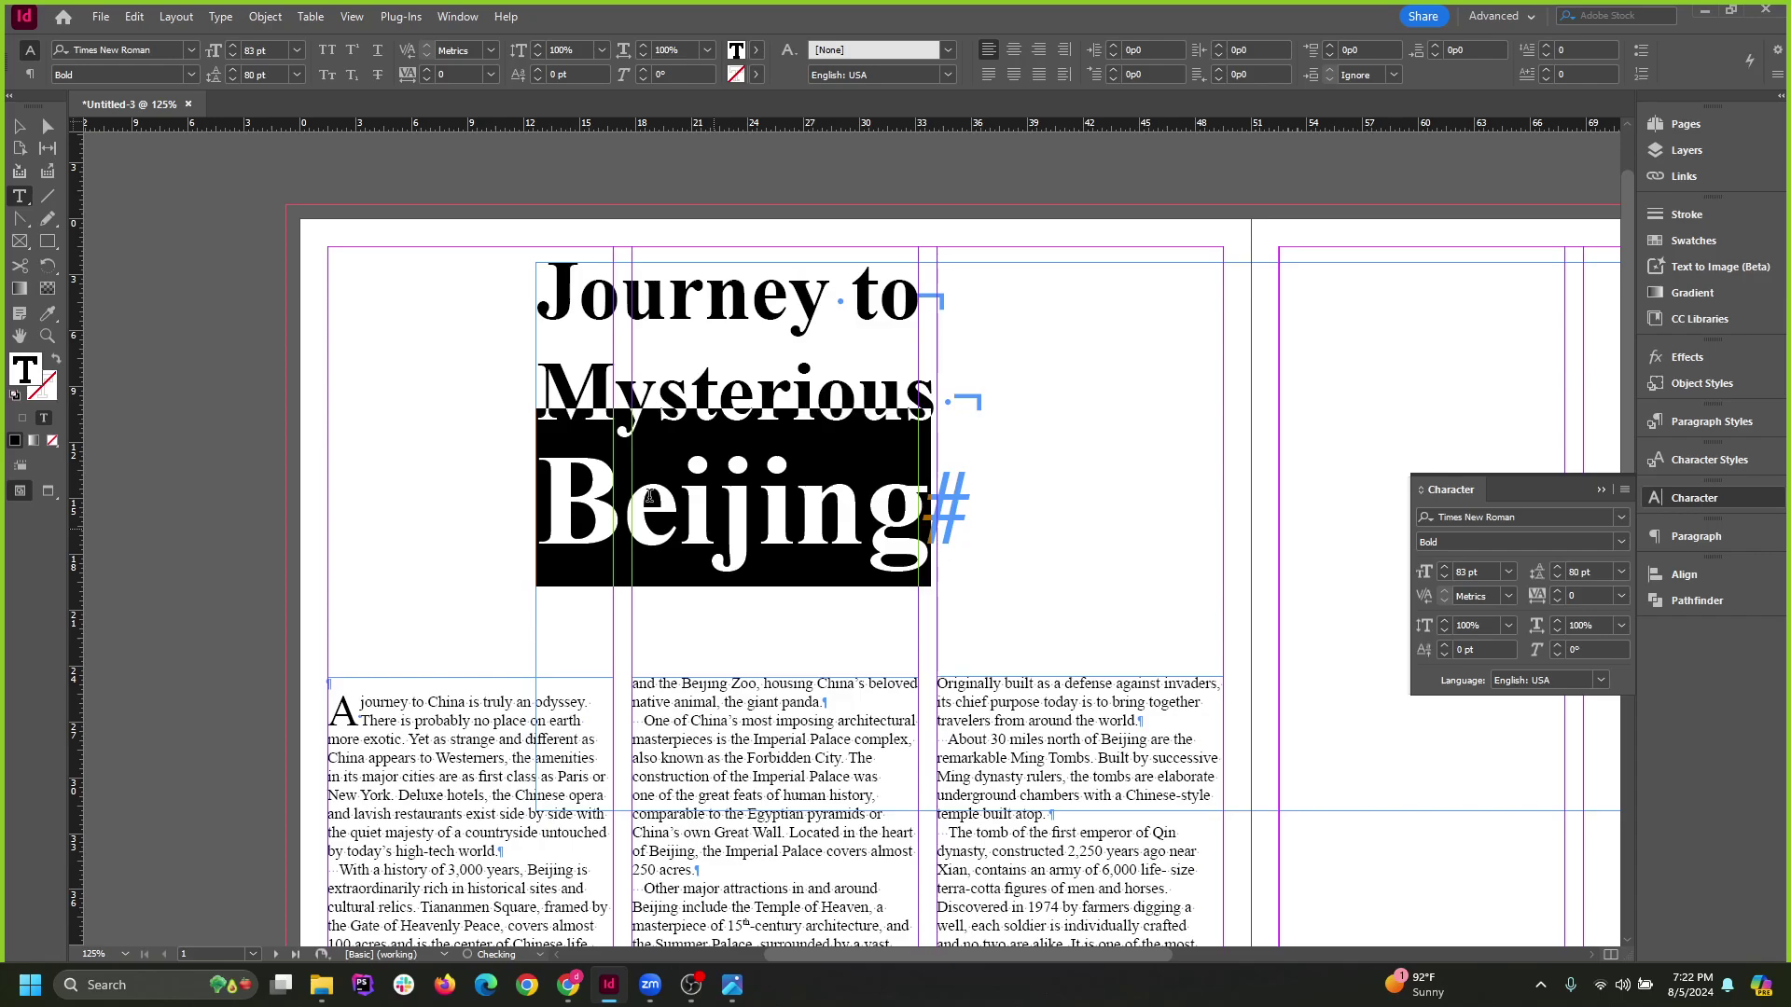
Tighten the leading of the "Mysterious" title line to 56.8 pt and leave text editing.
{"action": "triple_click", "coordinate": [732, 396]}
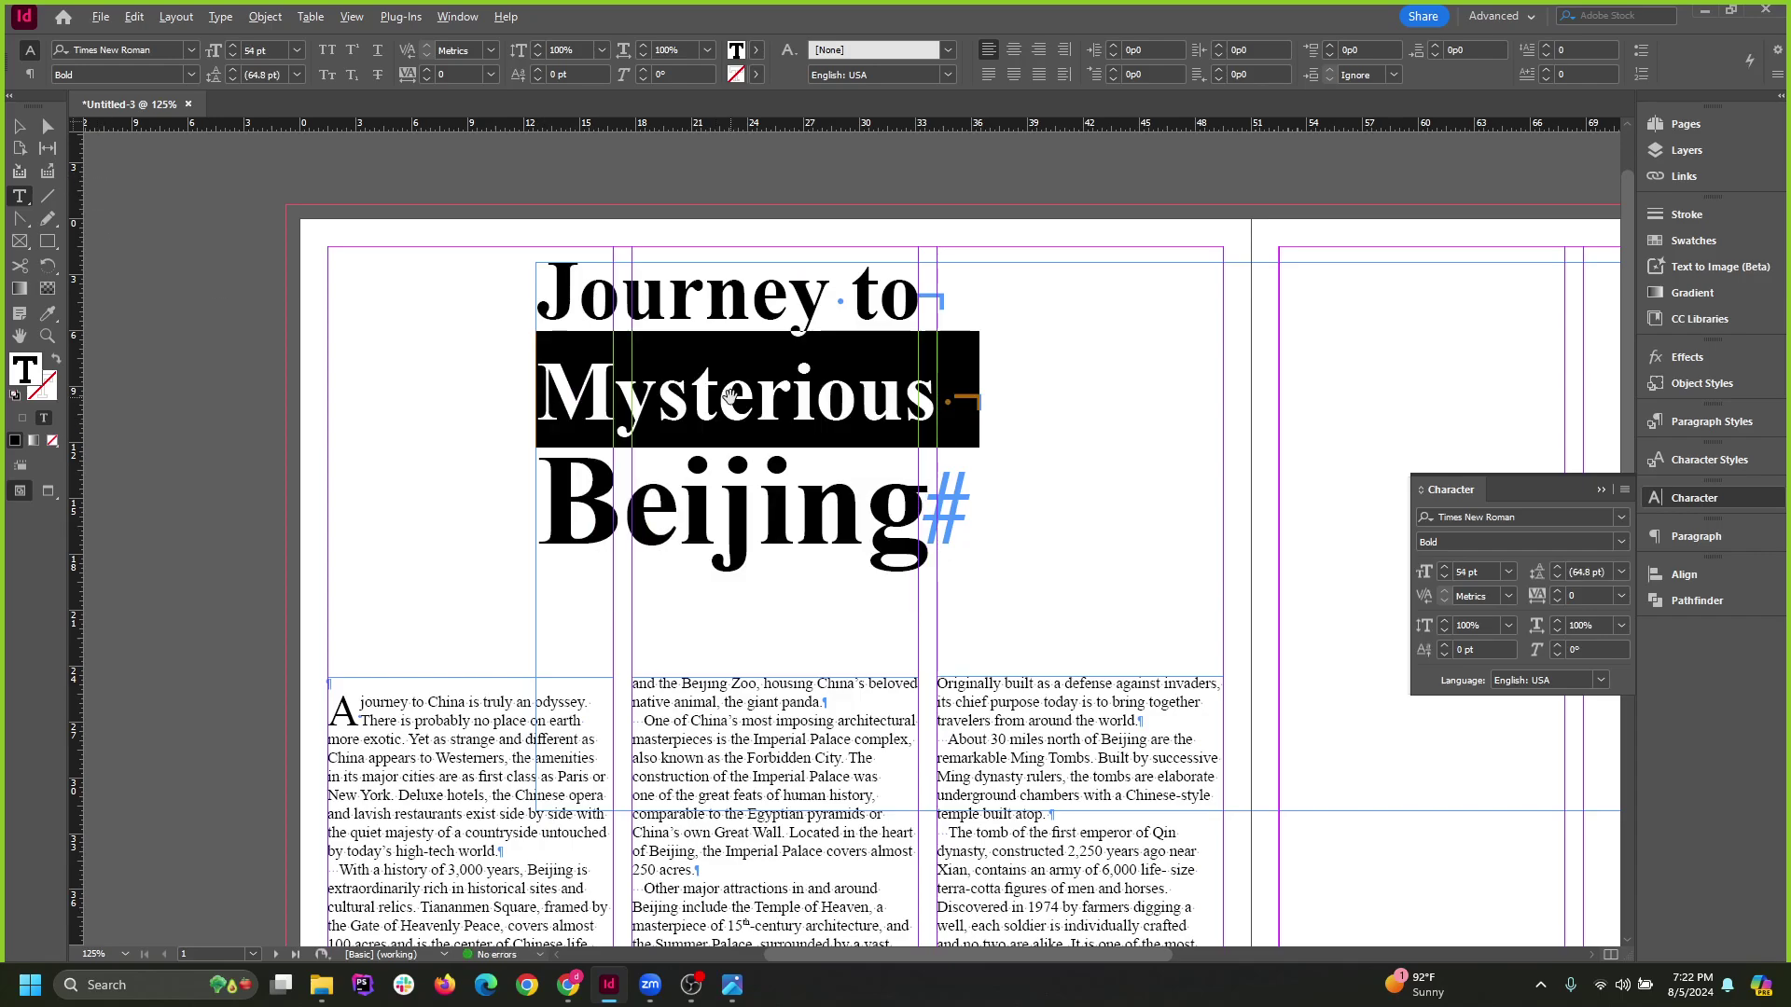
{"action": "key", "text": "alt+Up"}
{"action": "key", "text": "alt+Up"}
{"action": "key", "text": "alt+Up"}
{"action": "key", "text": "alt+Up"}
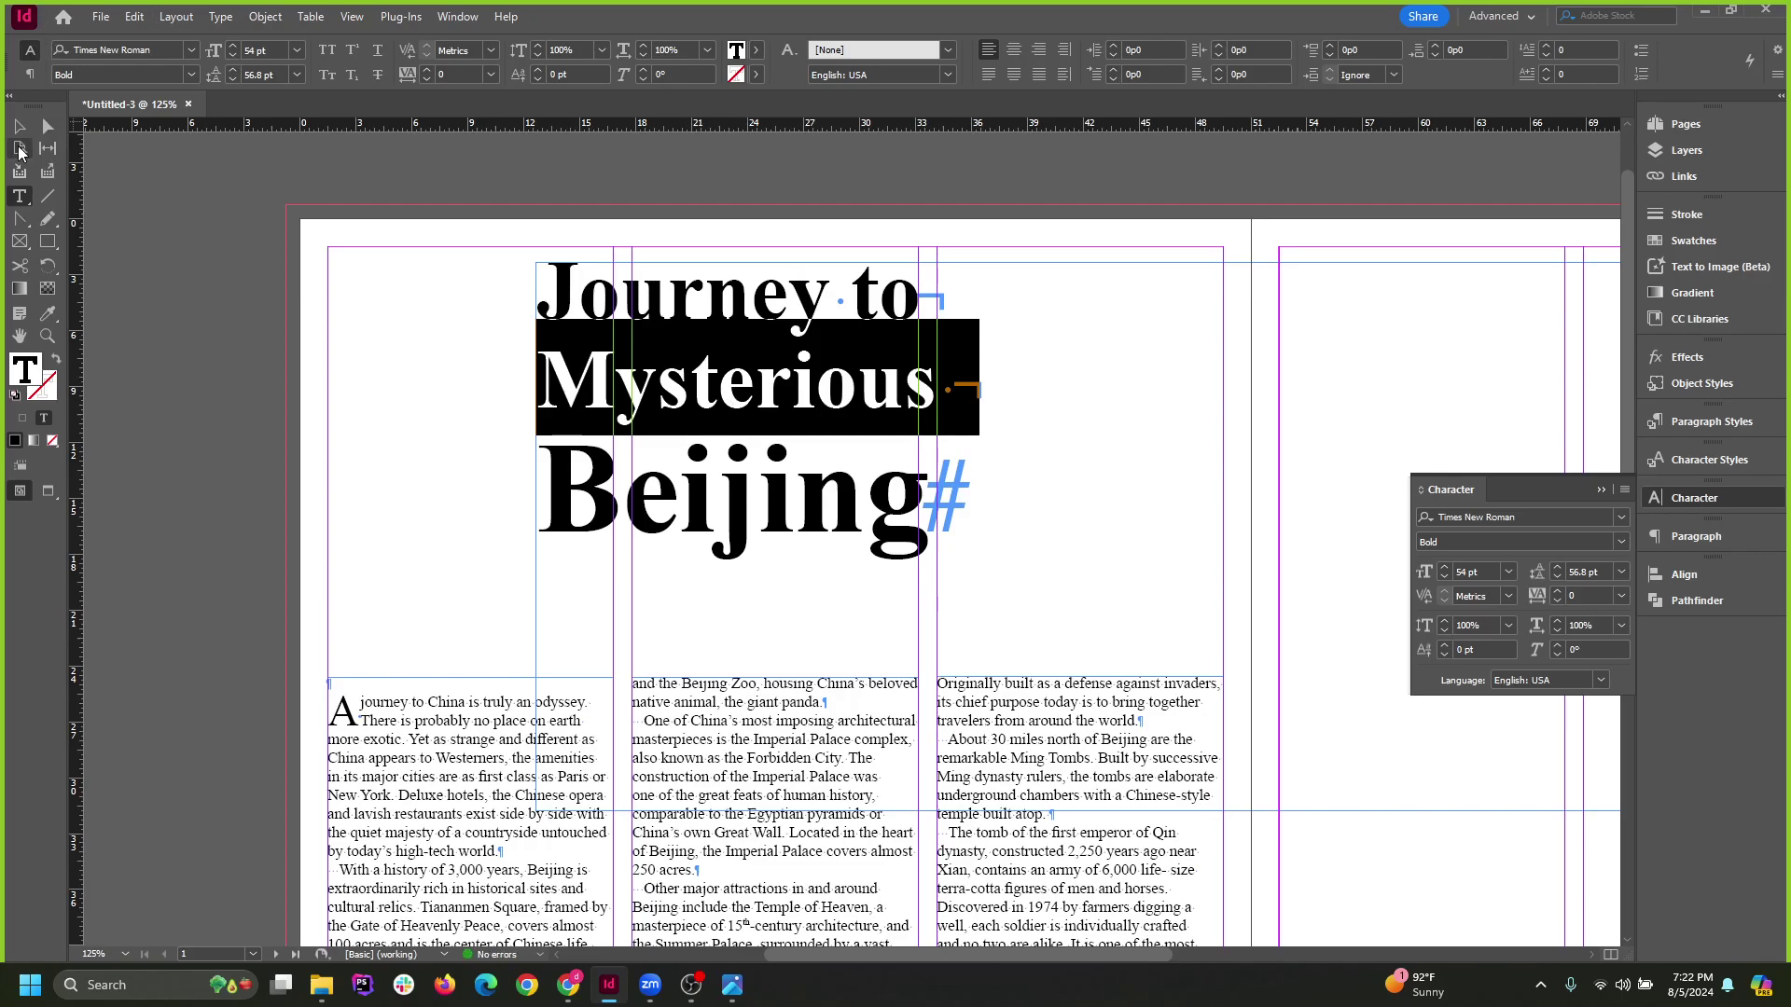
{"action": "key", "text": "Escape"}
Remove the line break after "Journey to" to join it with "Mysterious" on one line.
{"action": "scroll", "coordinate": [457, 472], "scroll_direction": "down", "scroll_amount": 1}
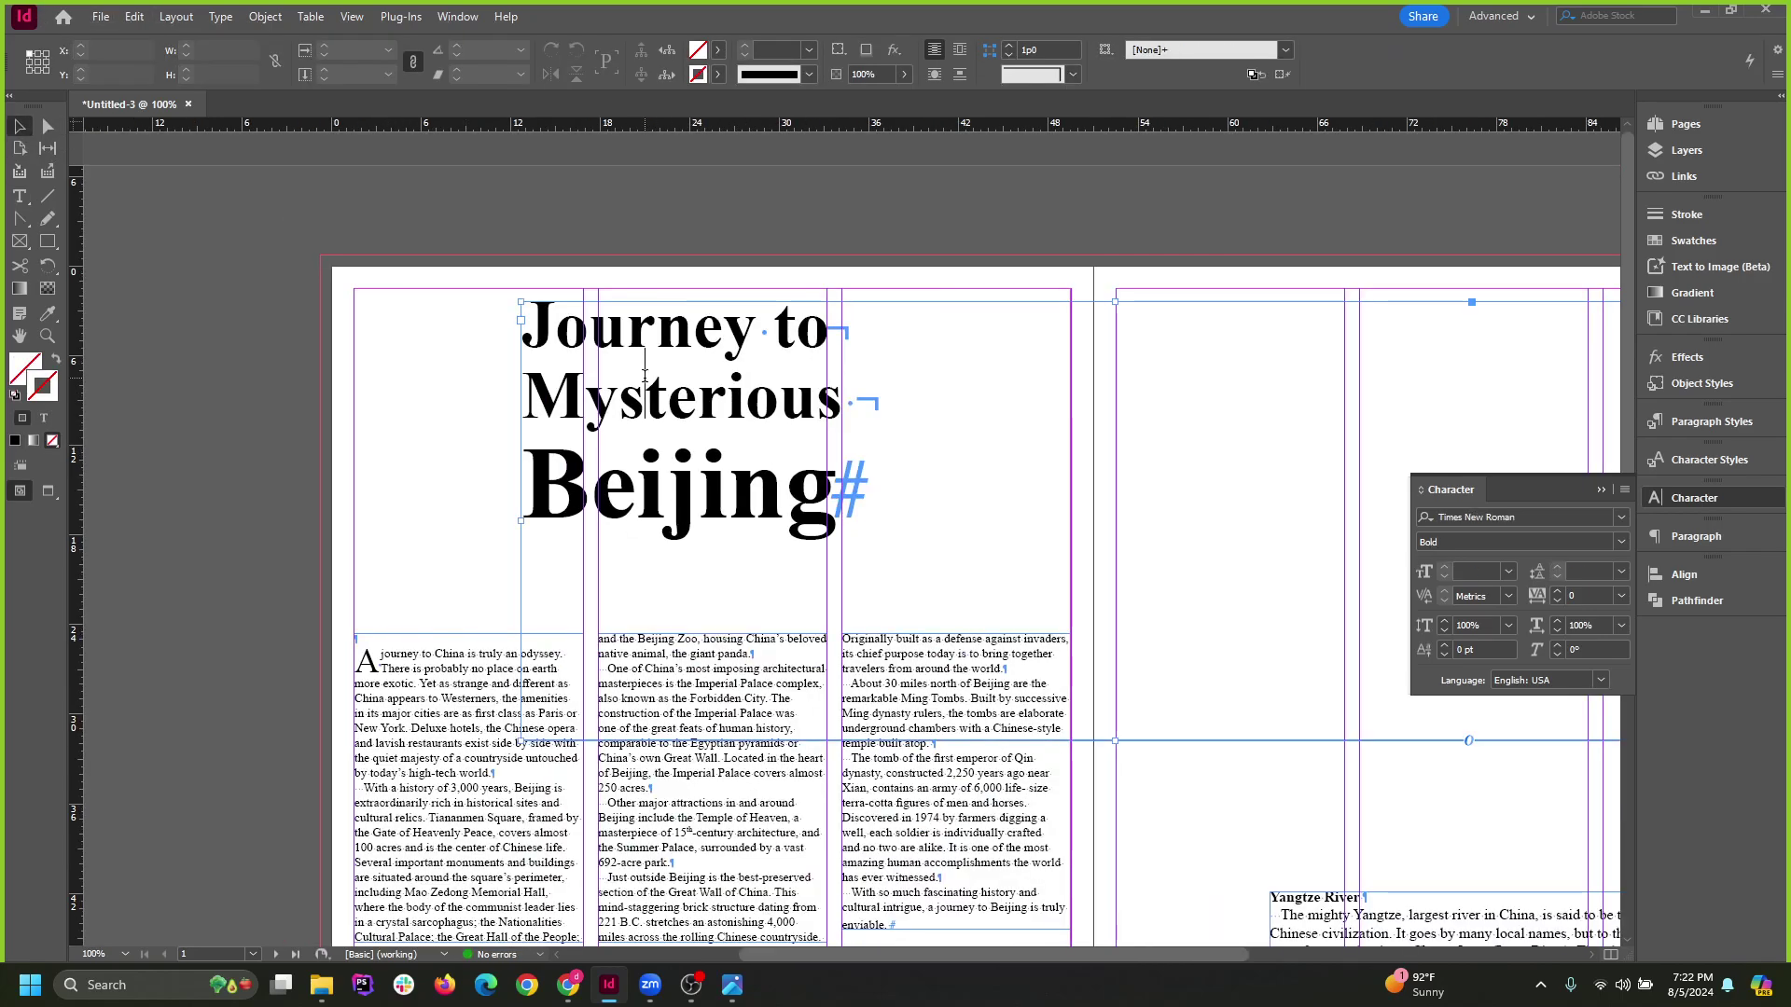
{"action": "left_click", "coordinate": [939, 352]}
{"action": "key", "text": "Delete"}
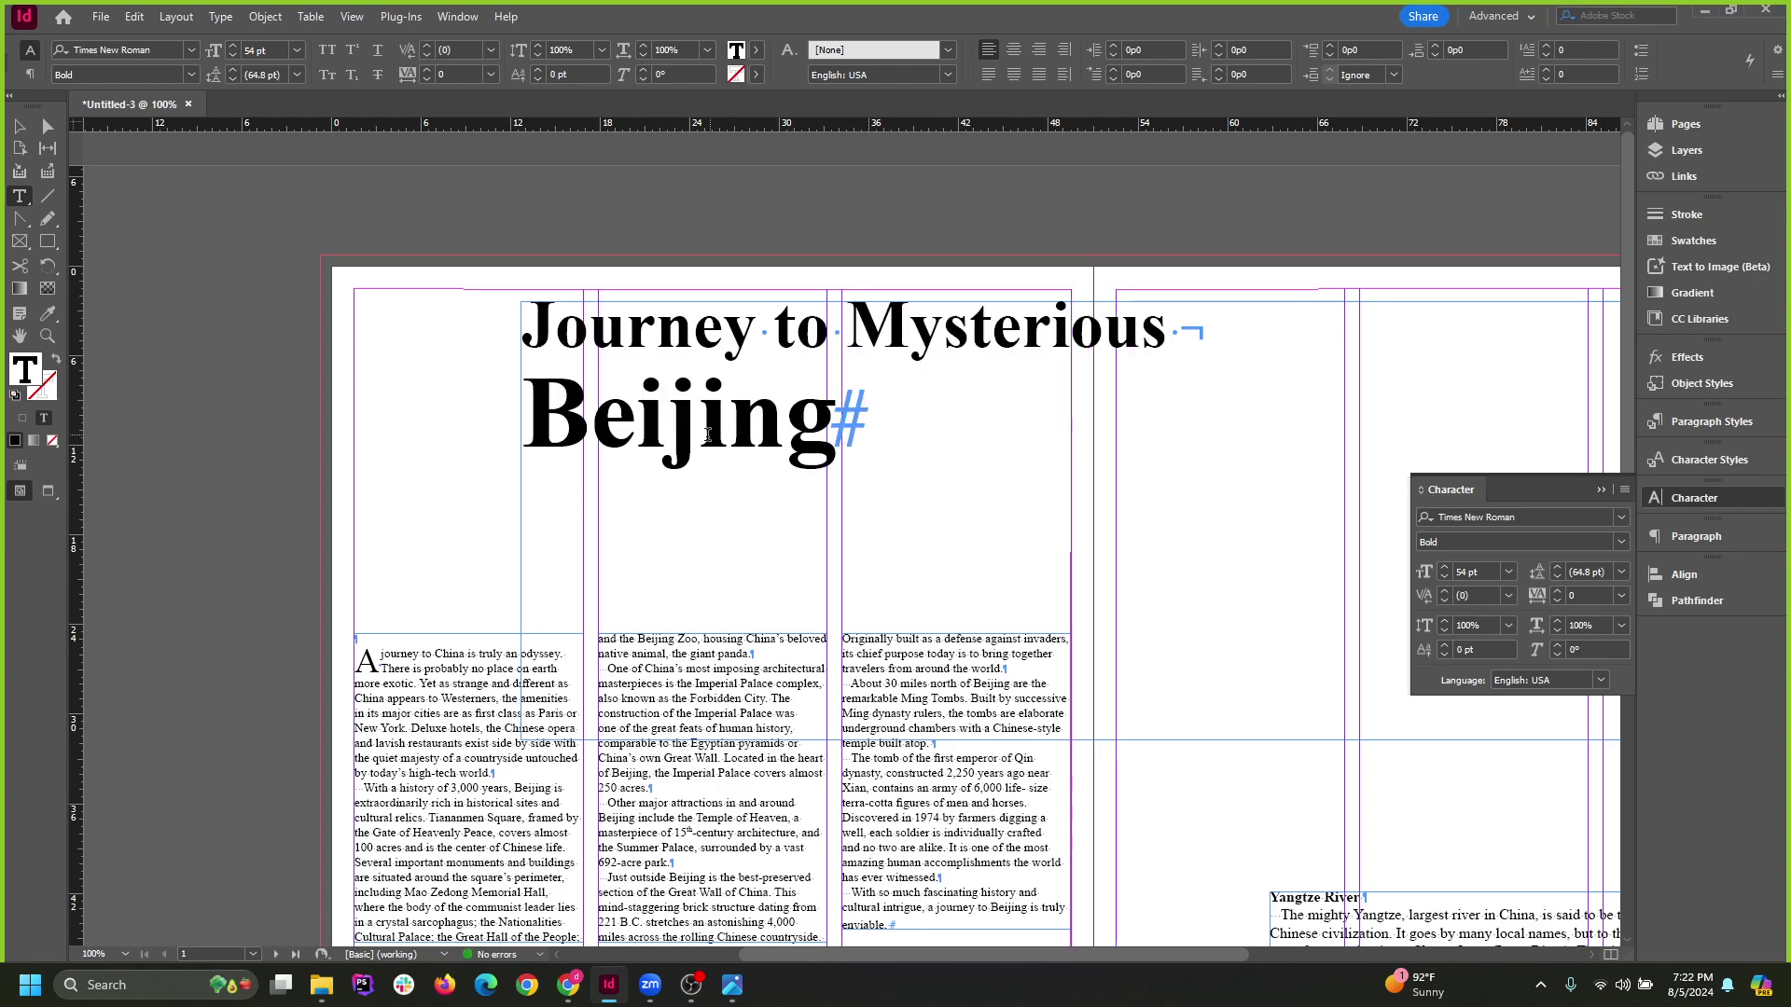
Set the font size of "Beijing" to 150 pt.
{"action": "double_click", "coordinate": [560, 426]}
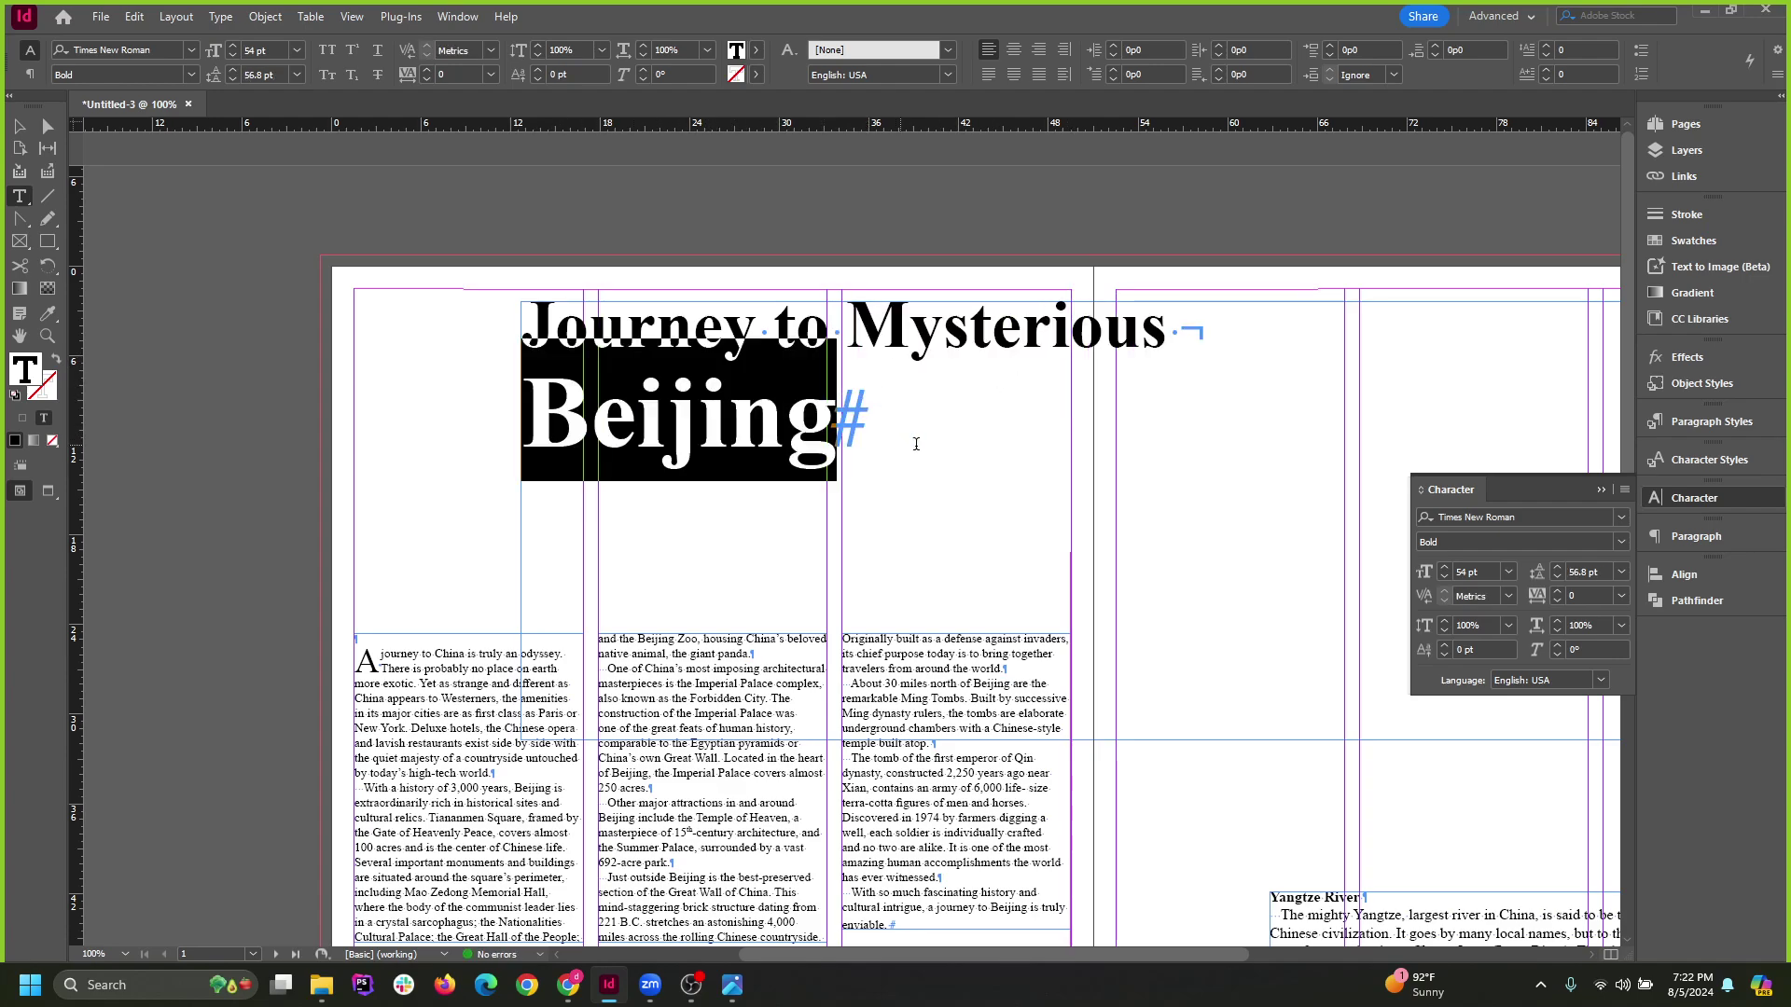
{"action": "left_click", "coordinate": [233, 47]}
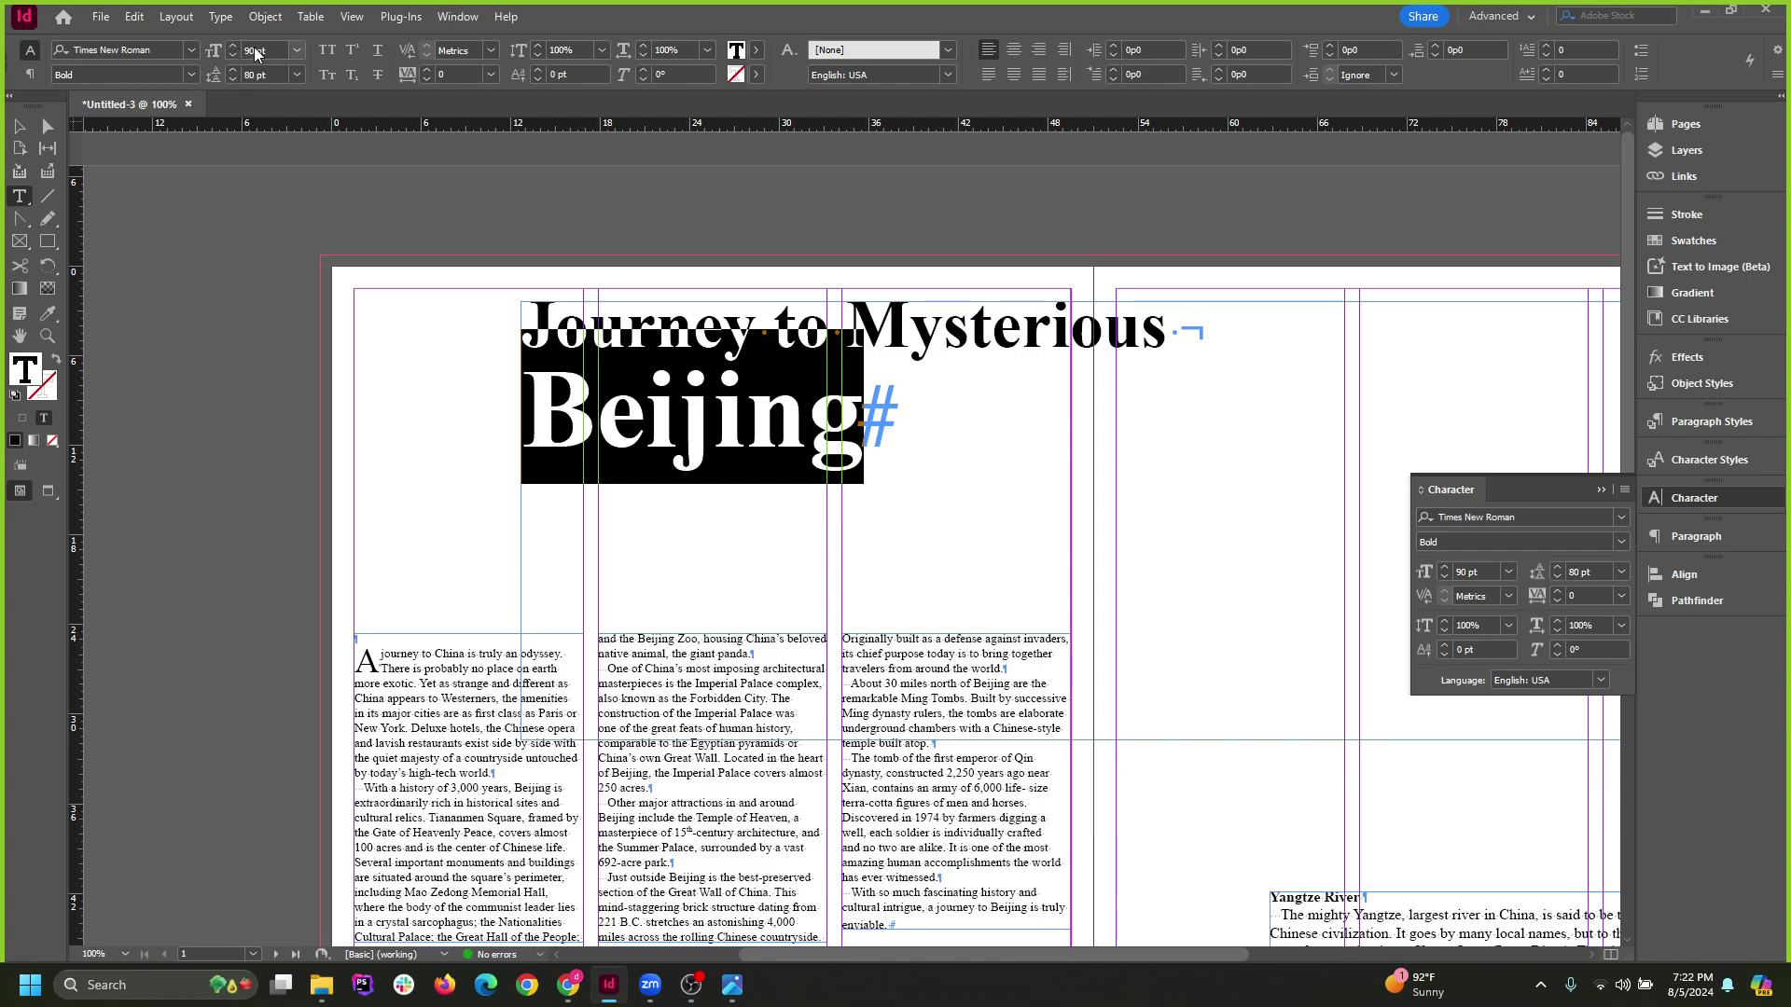
{"action": "left_click", "coordinate": [245, 50]}
{"action": "type", "text": "150"}
{"action": "key", "text": "Return"}
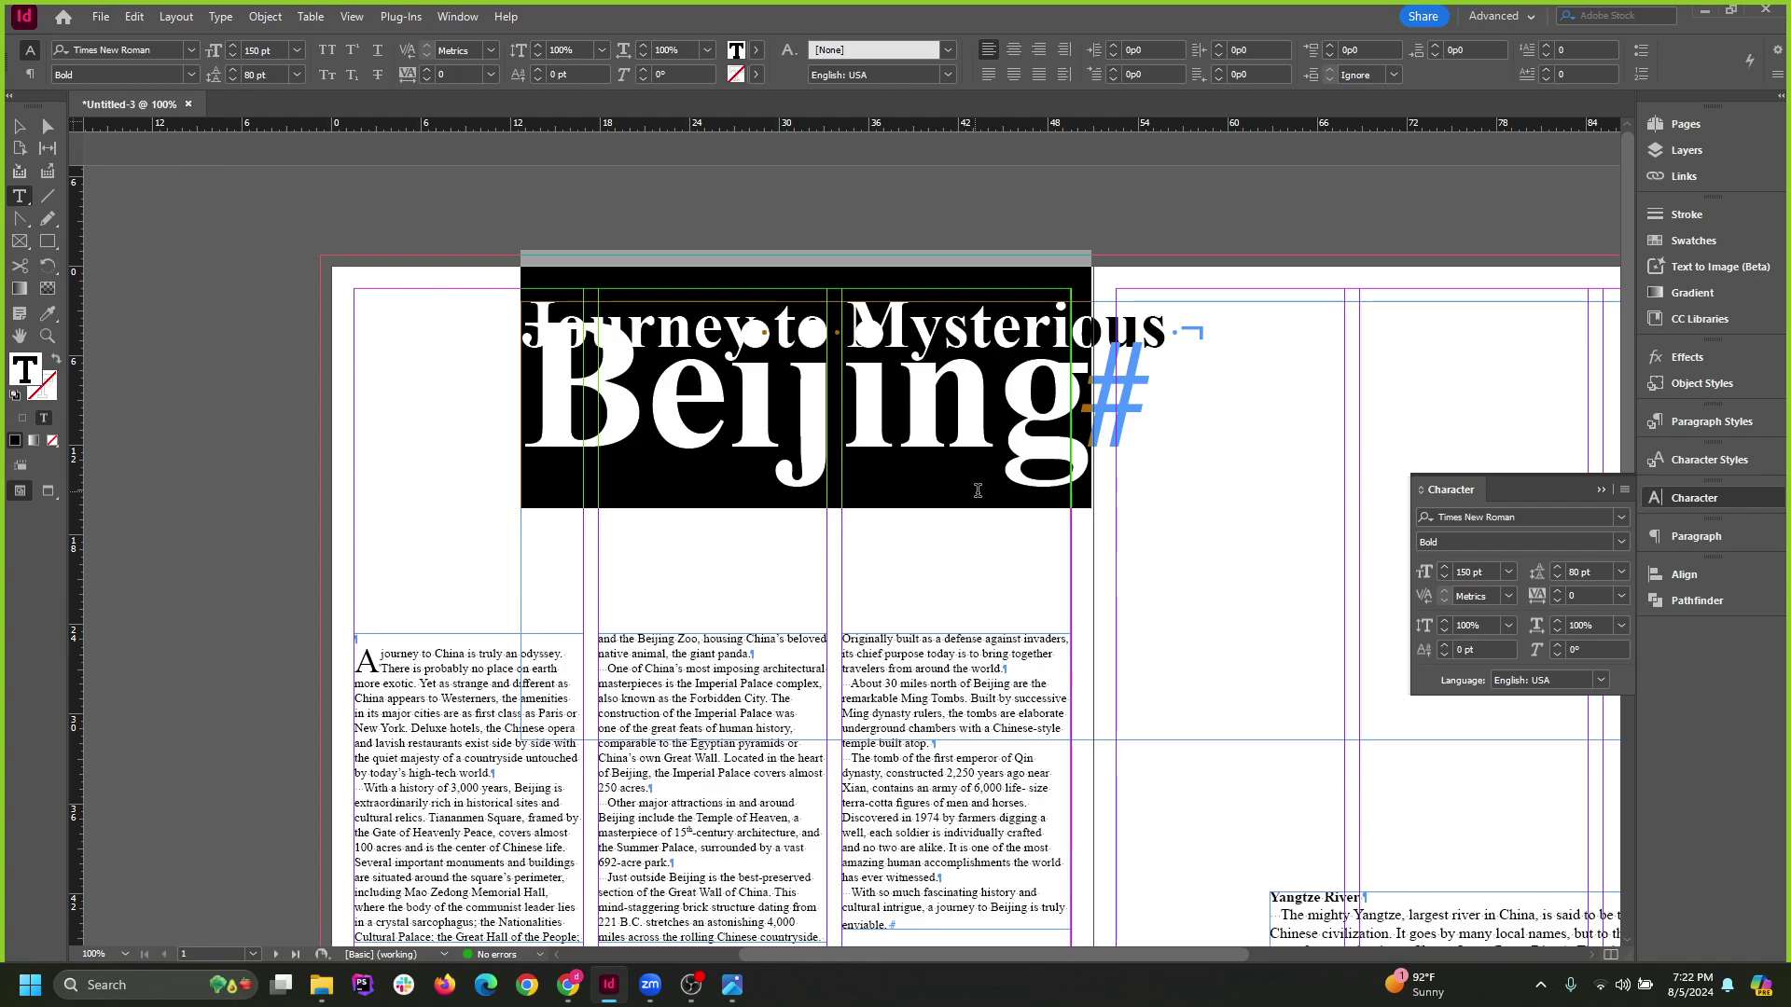
Increase the leading of "Beijing" to 130 pt so it clears the line above.
{"action": "key", "text": "alt+Down"}
{"action": "key", "text": "alt+Down"}
{"action": "key", "text": "alt+Down"}
{"action": "key", "text": "alt+Down"}
{"action": "key", "text": "alt+Down"}
{"action": "key", "text": "alt+Down"}
{"action": "key", "text": "alt+Down"}
{"action": "key", "text": "alt+Down"}
{"action": "key", "text": "alt+Down"}
{"action": "key", "text": "alt+Down"}
{"action": "key", "text": "alt+Down"}
{"action": "key", "text": "alt+Down"}
{"action": "key", "text": "alt+Down"}
{"action": "key", "text": "alt+Down"}
{"action": "key", "text": "alt+Down"}
{"action": "key", "text": "alt+Down"}
{"action": "key", "text": "alt+Down"}
{"action": "key", "text": "alt+Down"}
{"action": "key", "text": "alt+Down"}
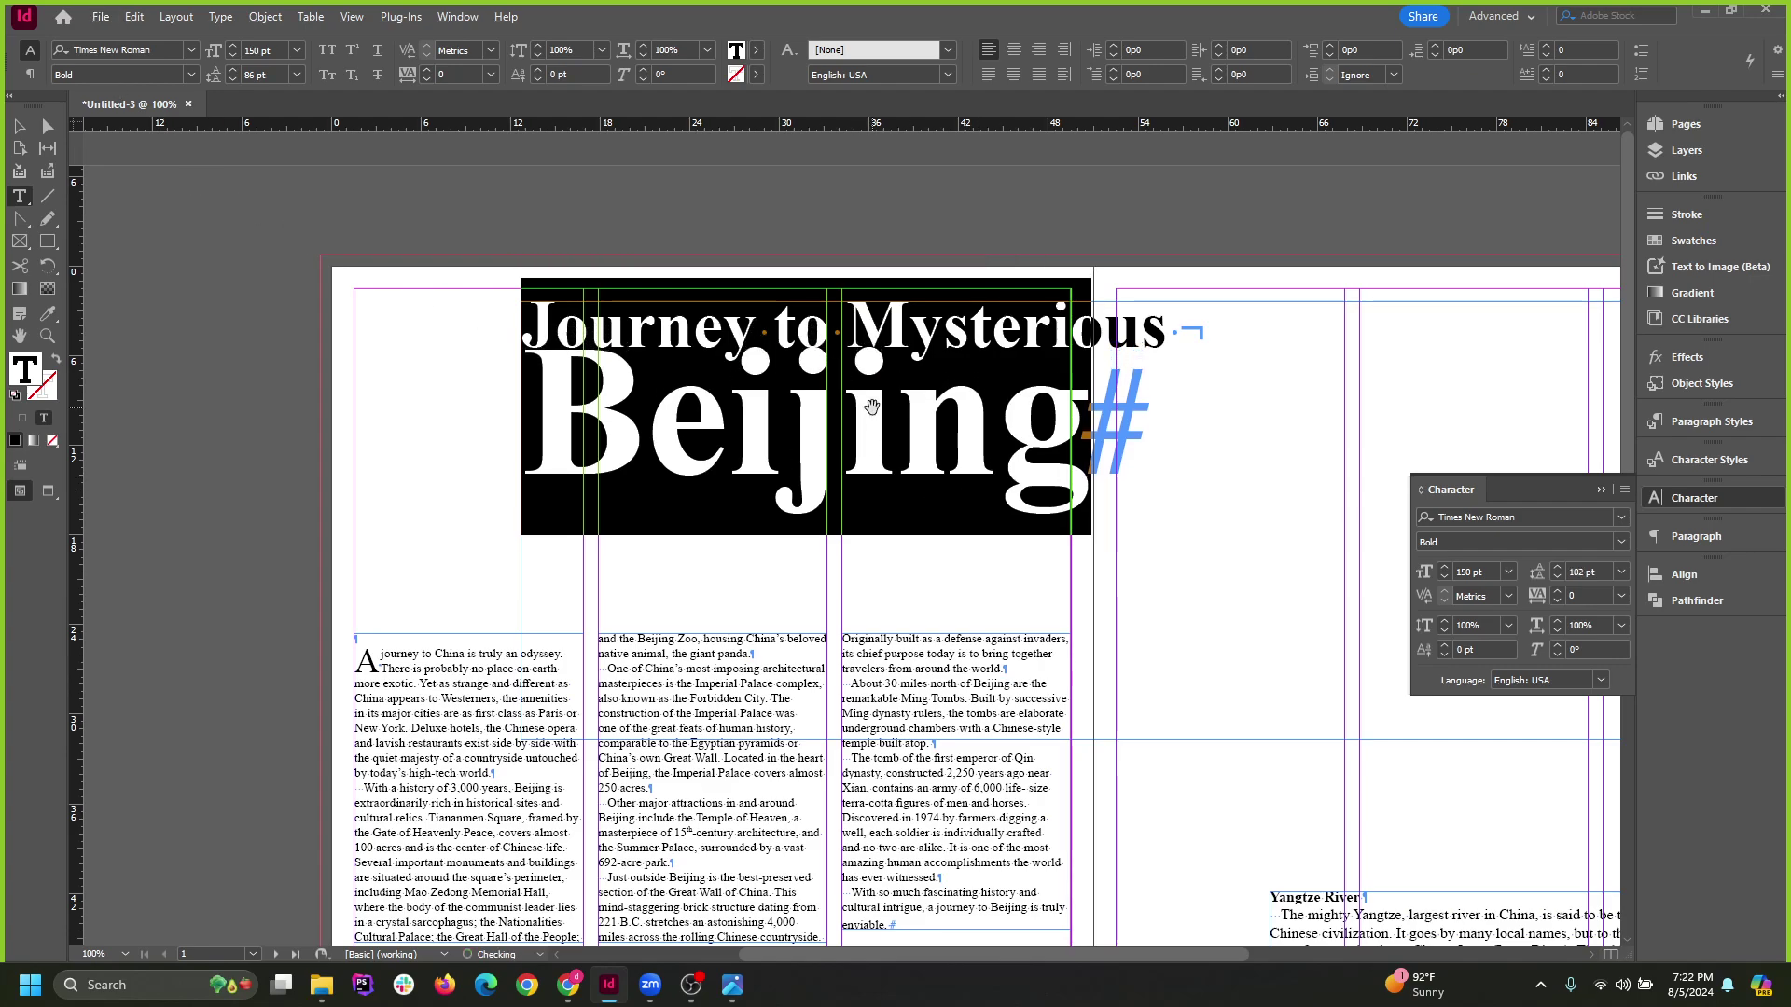
{"action": "key", "text": "alt+Up"}
{"action": "key", "text": "alt+Up"}
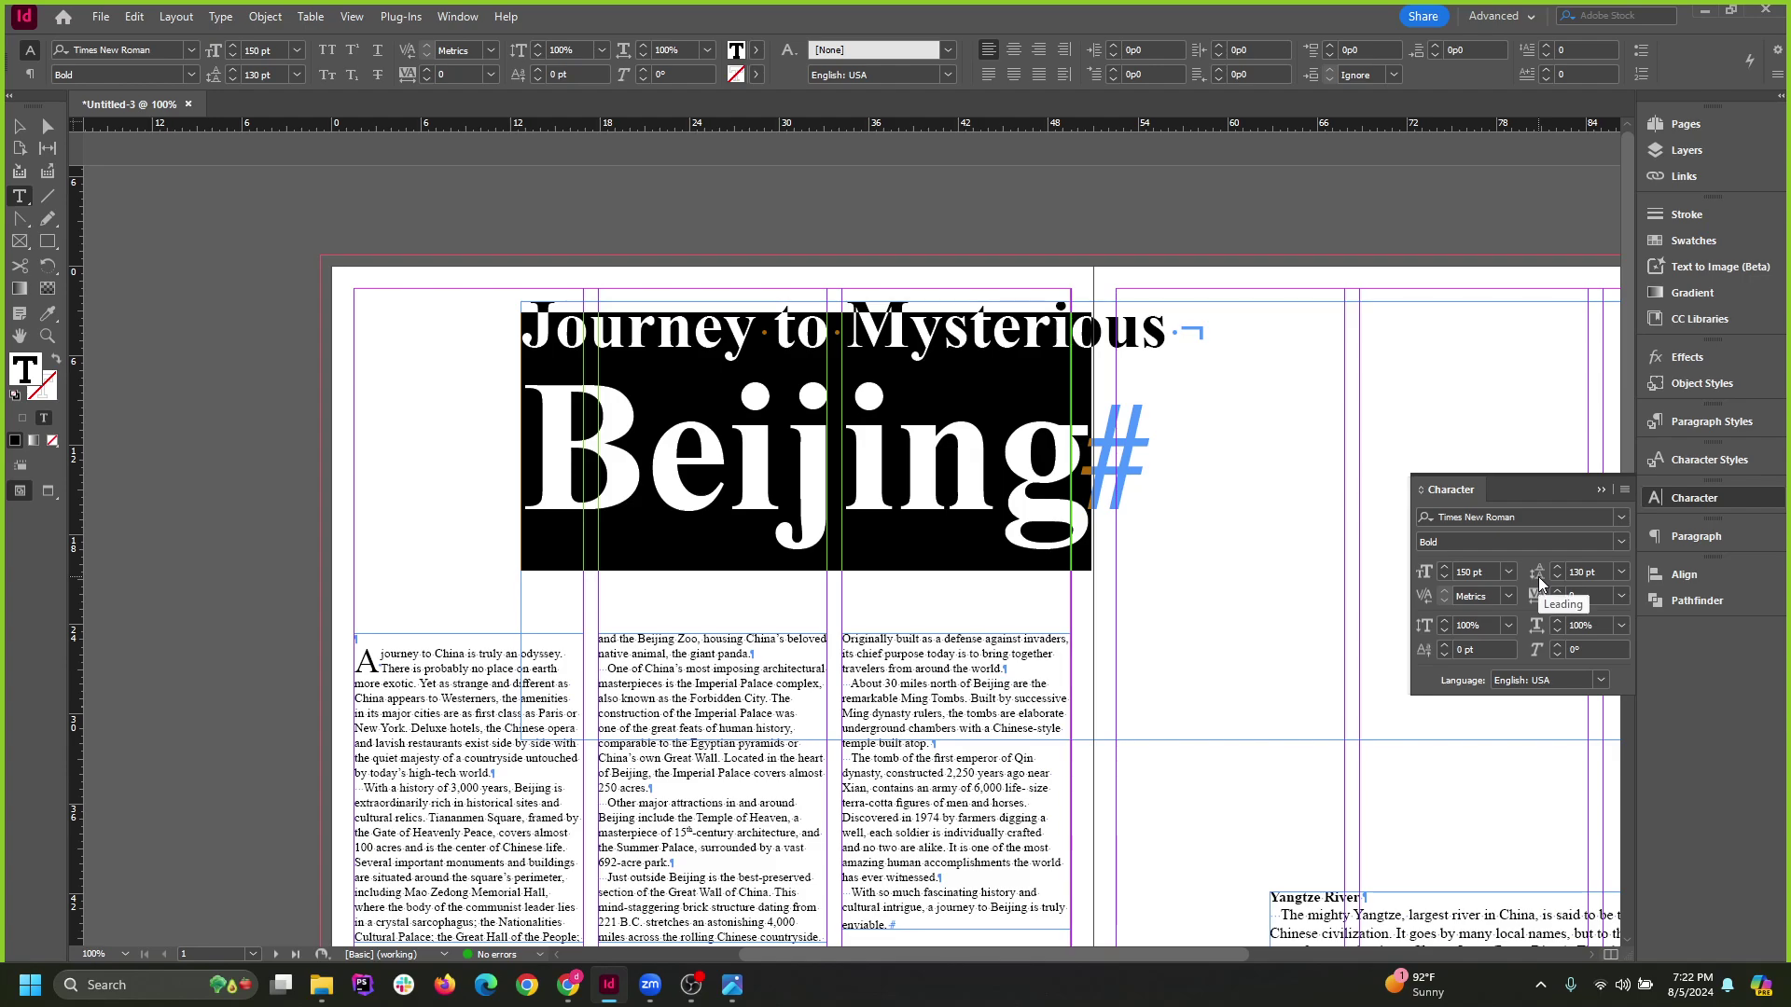
Move the title frame to about X 5p4.8, Y 3p3.6 and reduce the "Journey to Mysterious" line to 49 pt.
{"action": "left_click", "coordinate": [23, 117]}
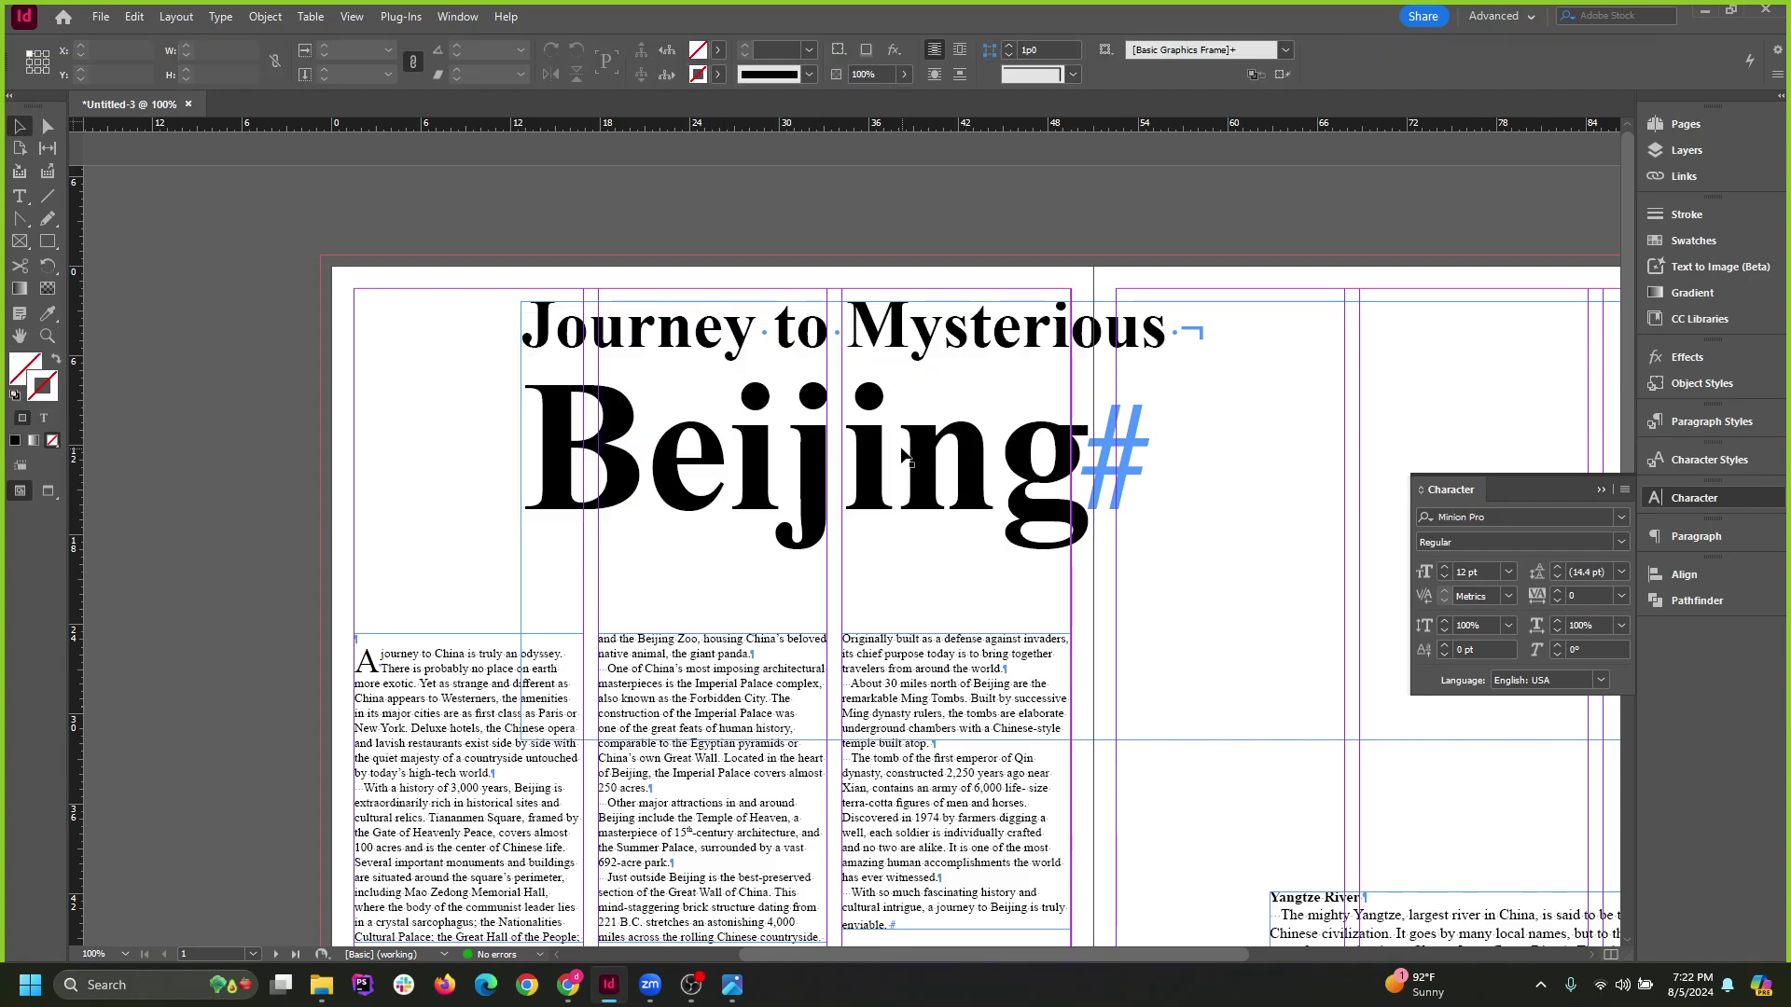
{"action": "left_click_drag", "start_coordinate": [953, 333], "coordinate": [845, 349]}
{"action": "double_click", "coordinate": [797, 354]}
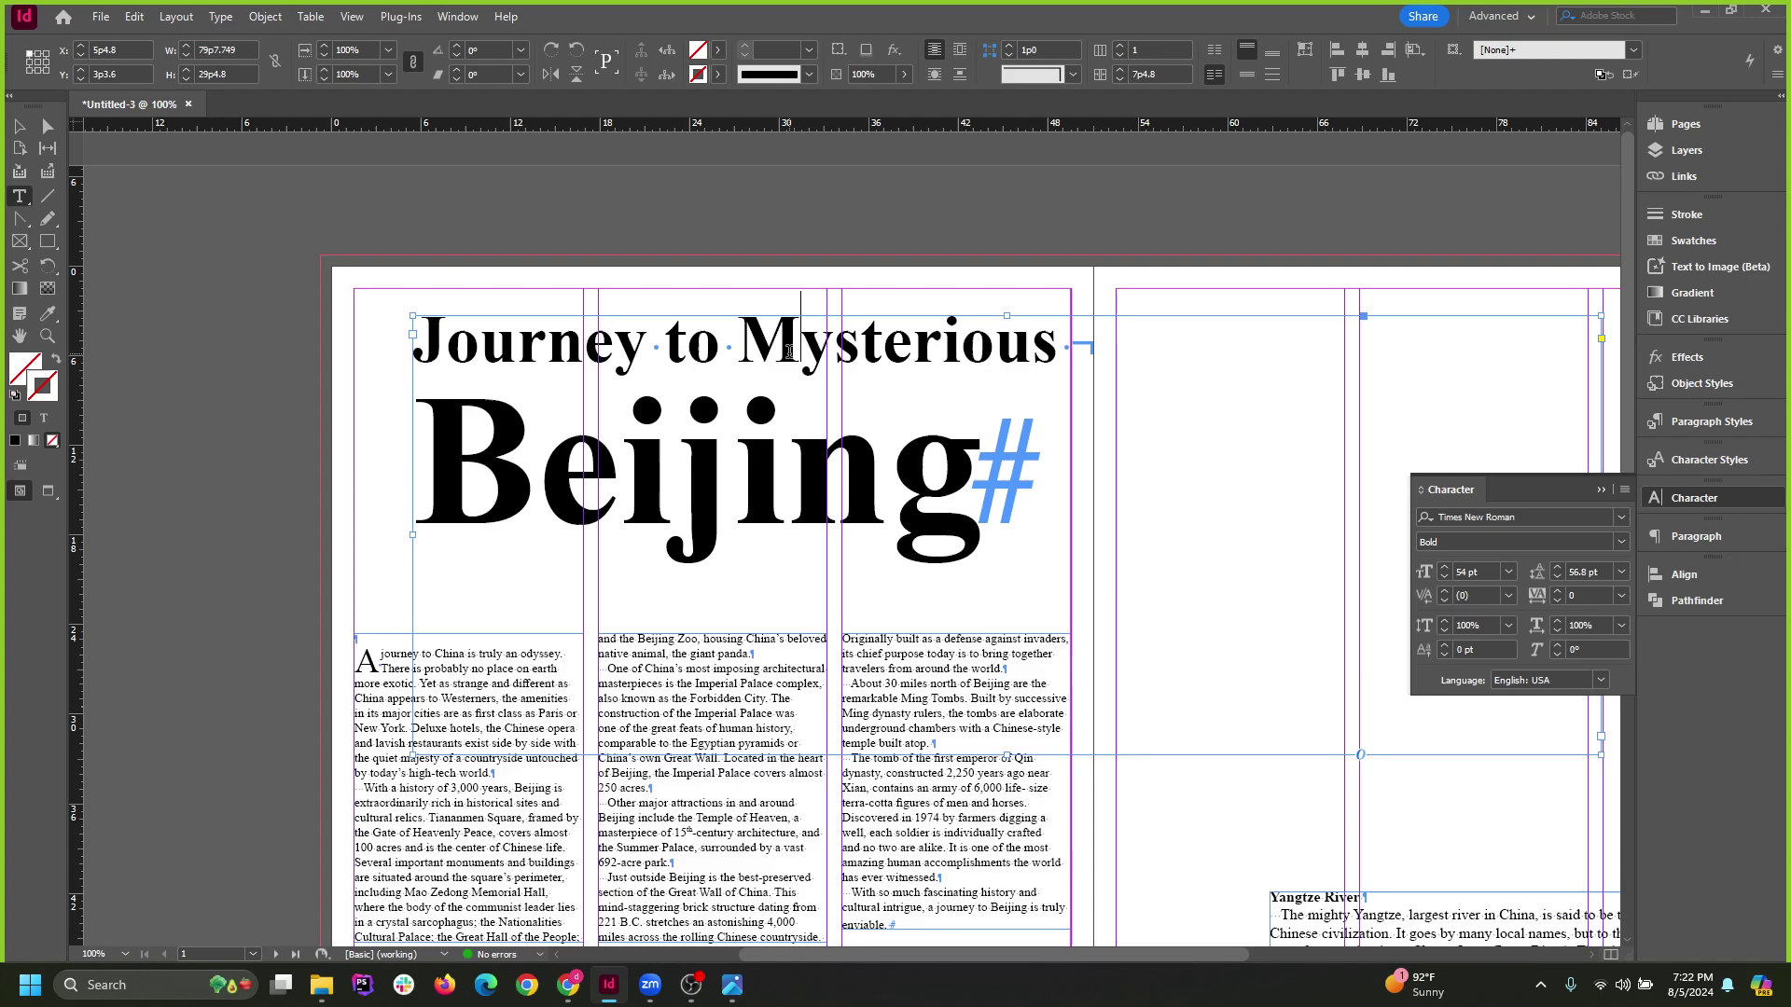
{"action": "triple_click", "coordinate": [798, 354]}
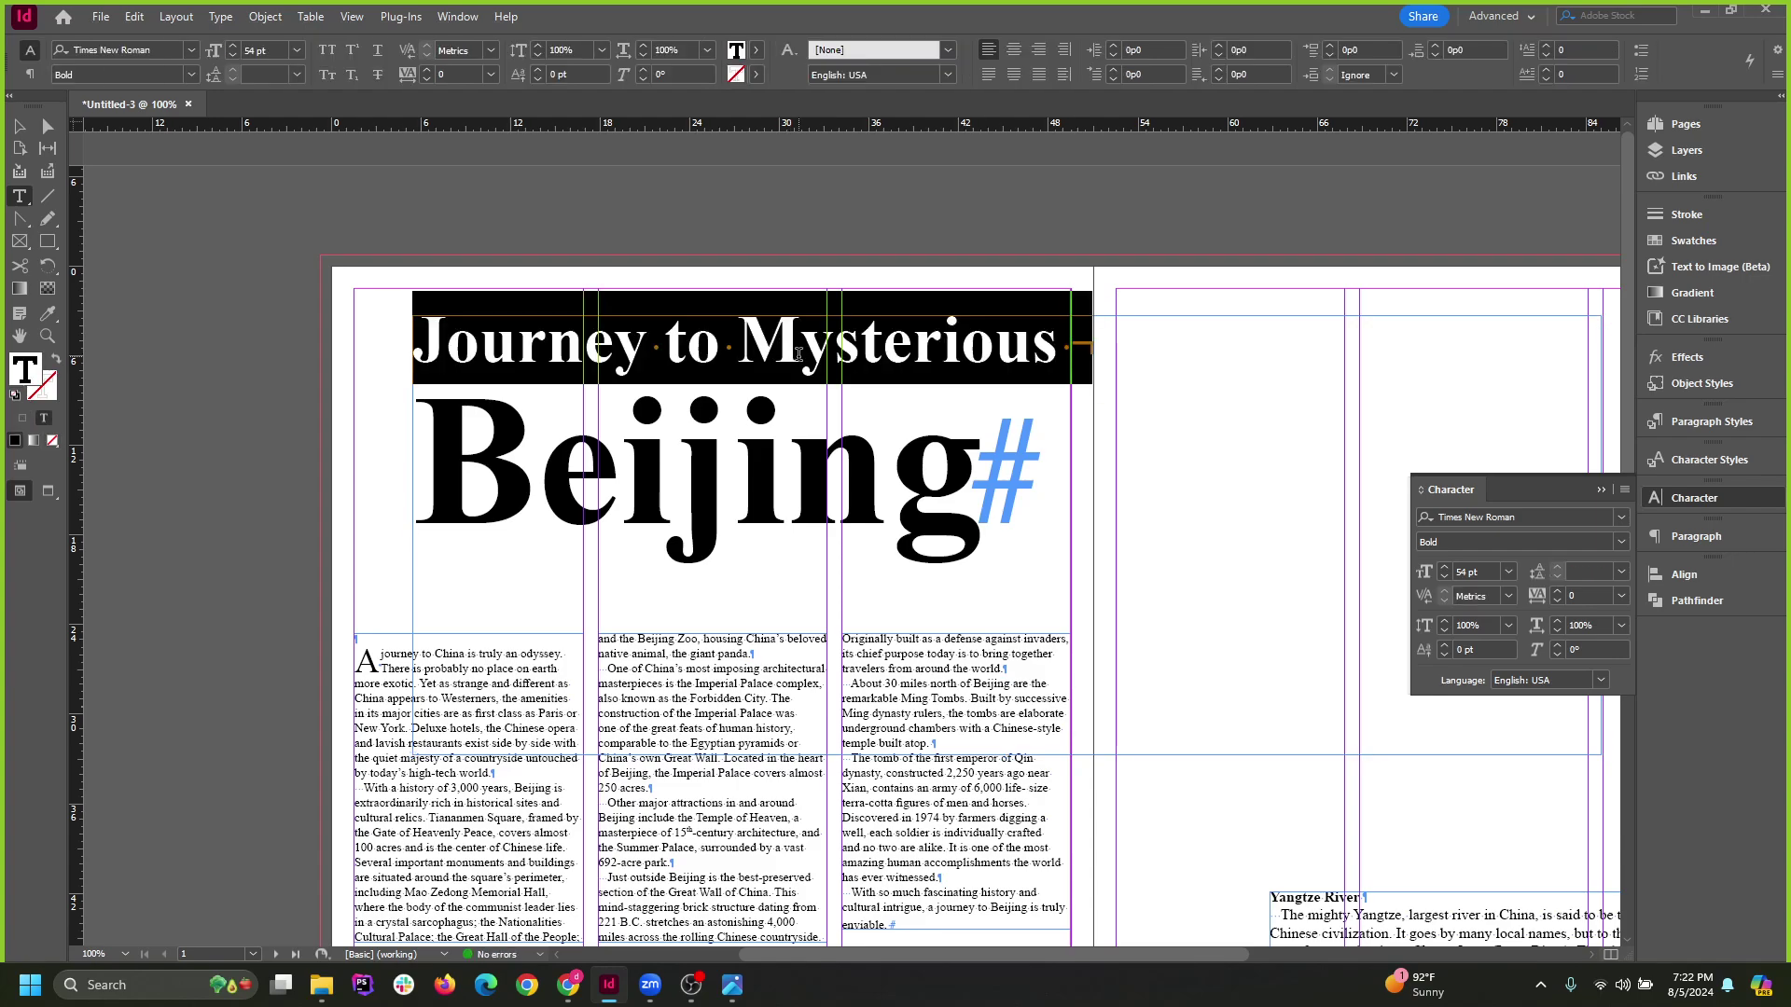
{"action": "left_click", "coordinate": [233, 58]}
{"action": "left_click", "coordinate": [233, 57]}
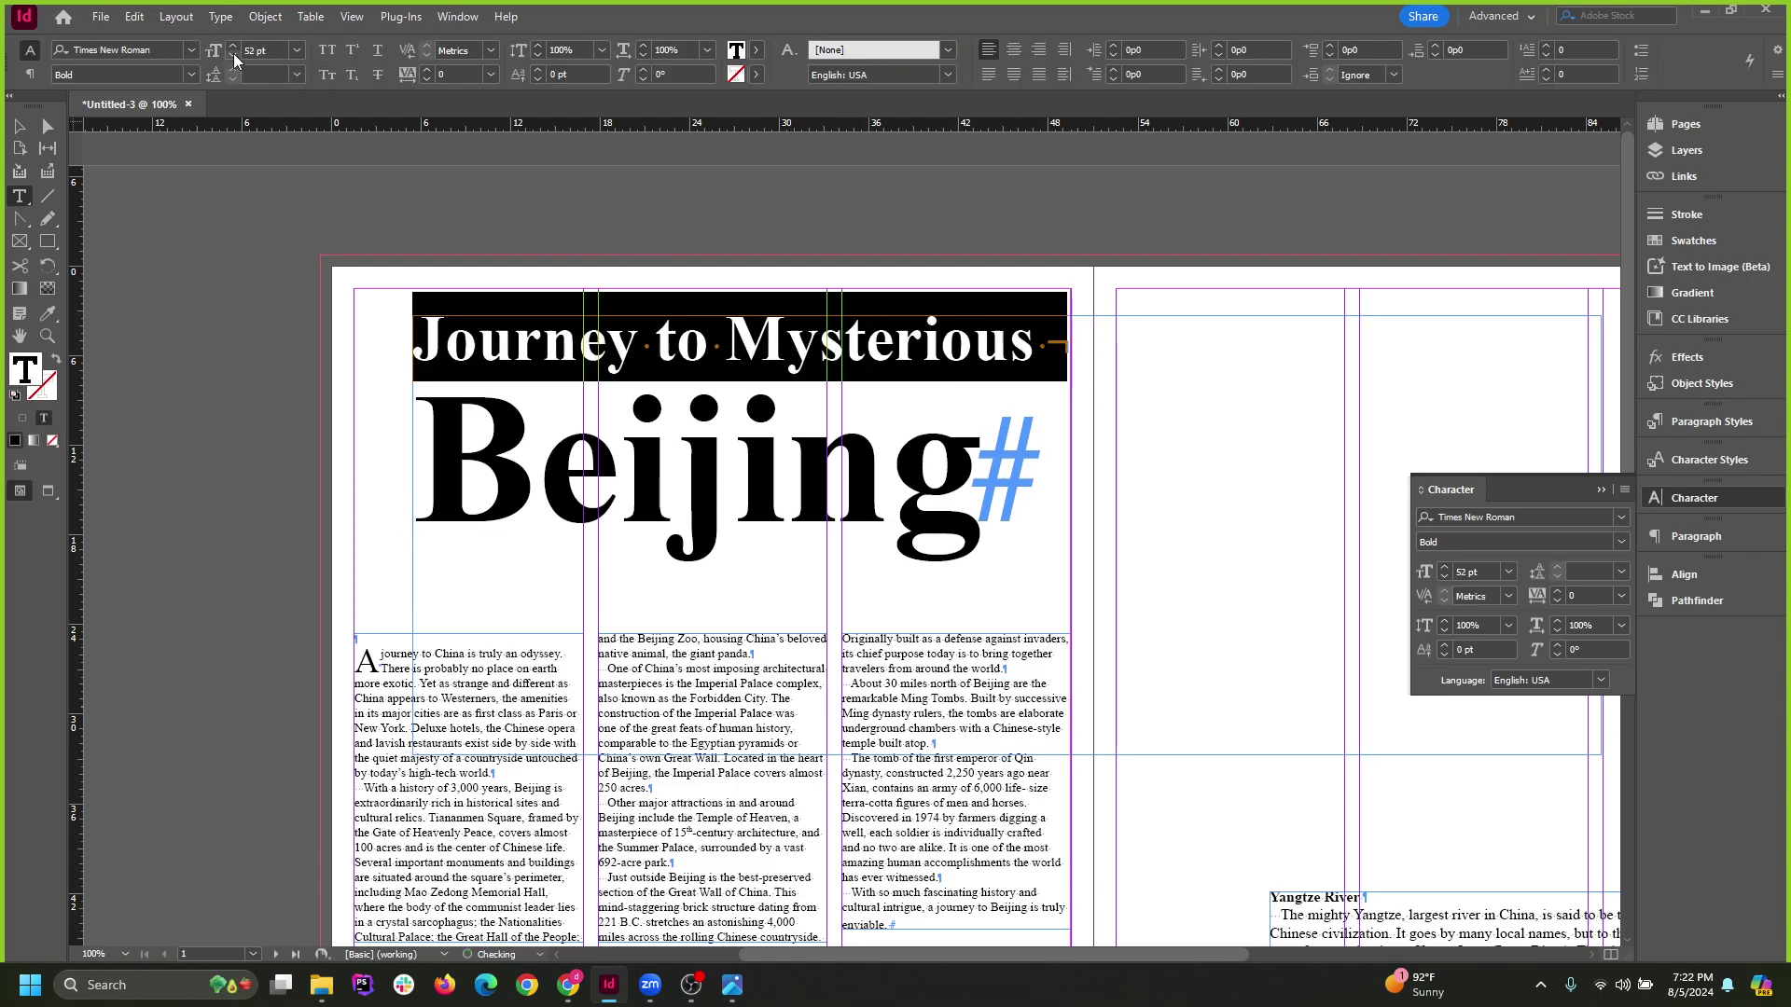
{"action": "left_click", "coordinate": [232, 58]}
{"action": "left_click", "coordinate": [233, 58]}
{"action": "left_click", "coordinate": [232, 58]}
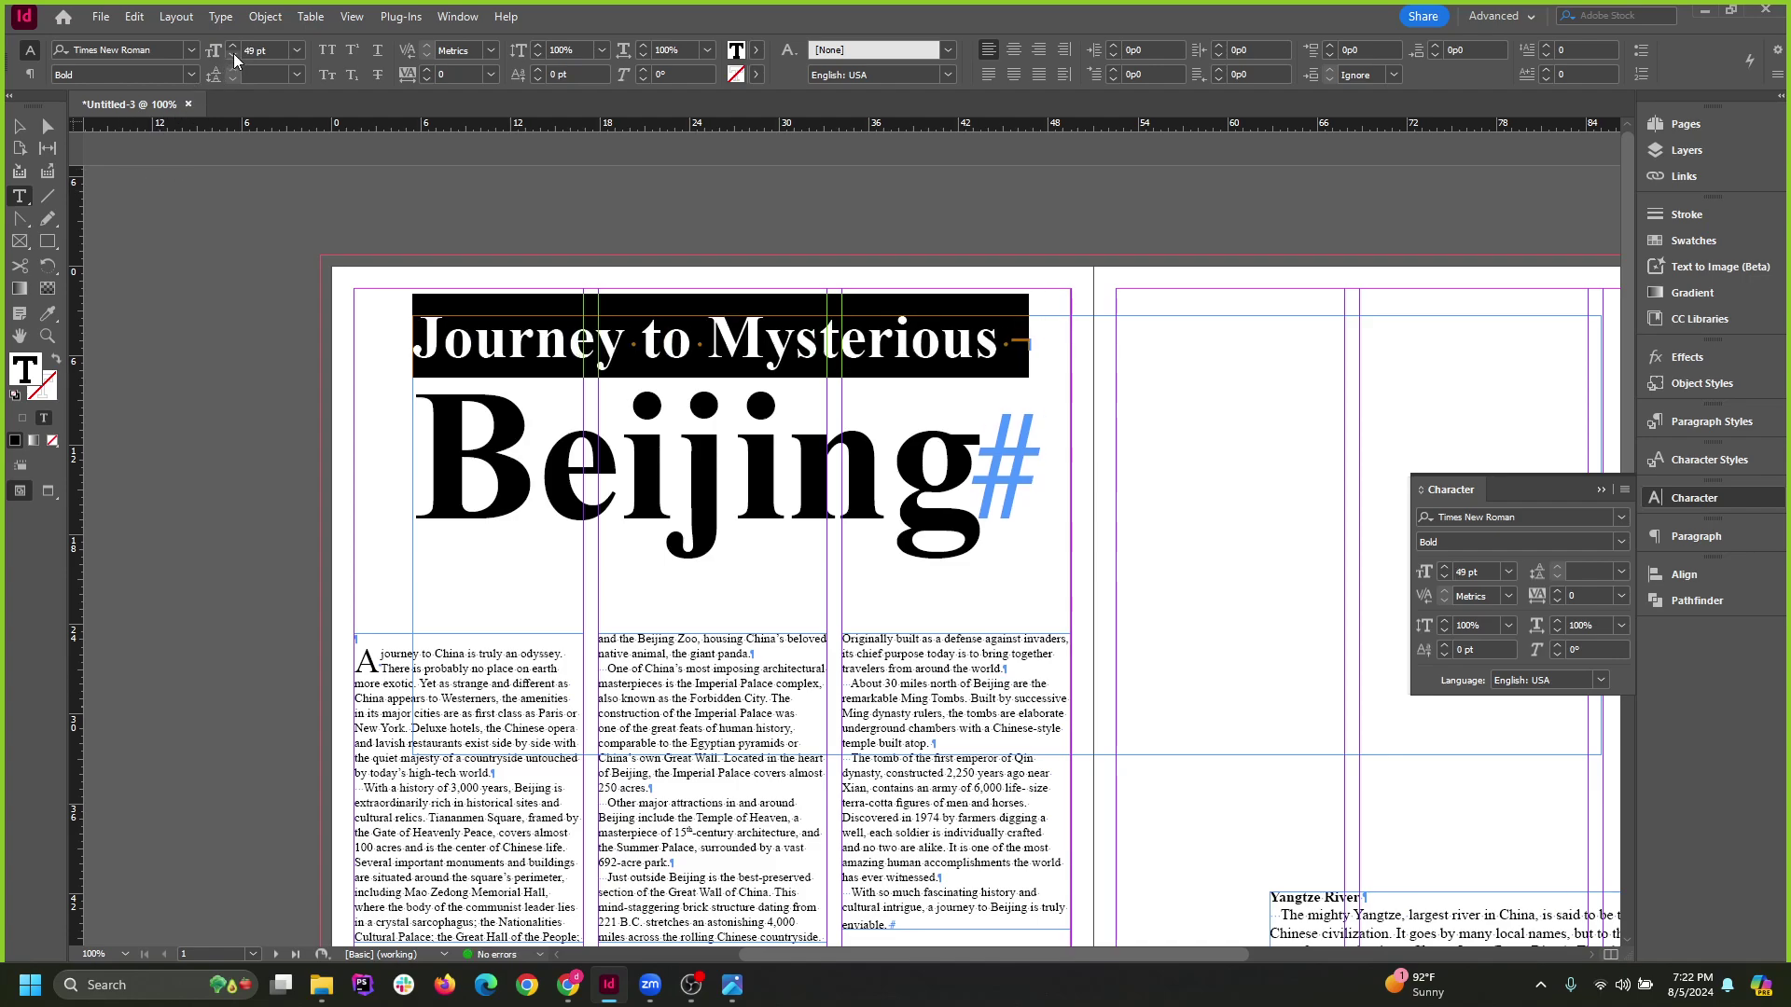
Move the title frame down to about X 6p7.5, Y 7p6 and fit the frame to its text.
{"action": "left_click", "coordinate": [19, 126]}
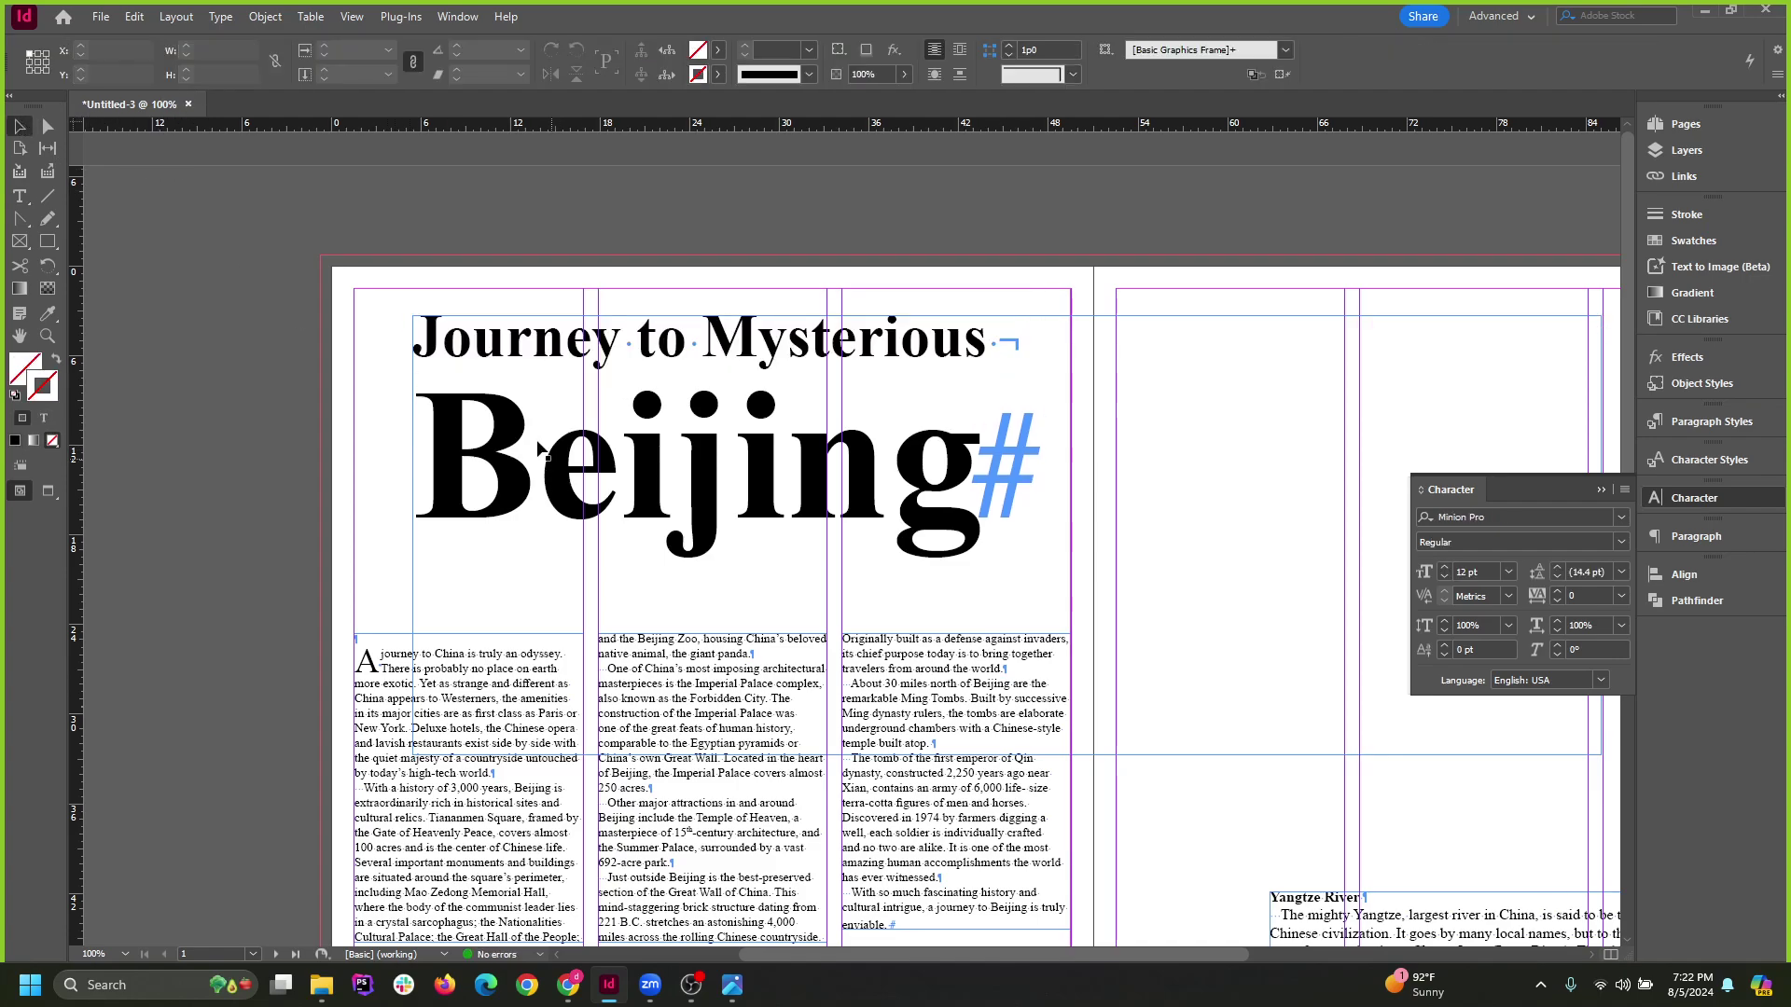
{"action": "left_click", "coordinate": [465, 456]}
{"action": "key", "text": "ctrl+minus"}
{"action": "key", "text": "ctrl+minus"}
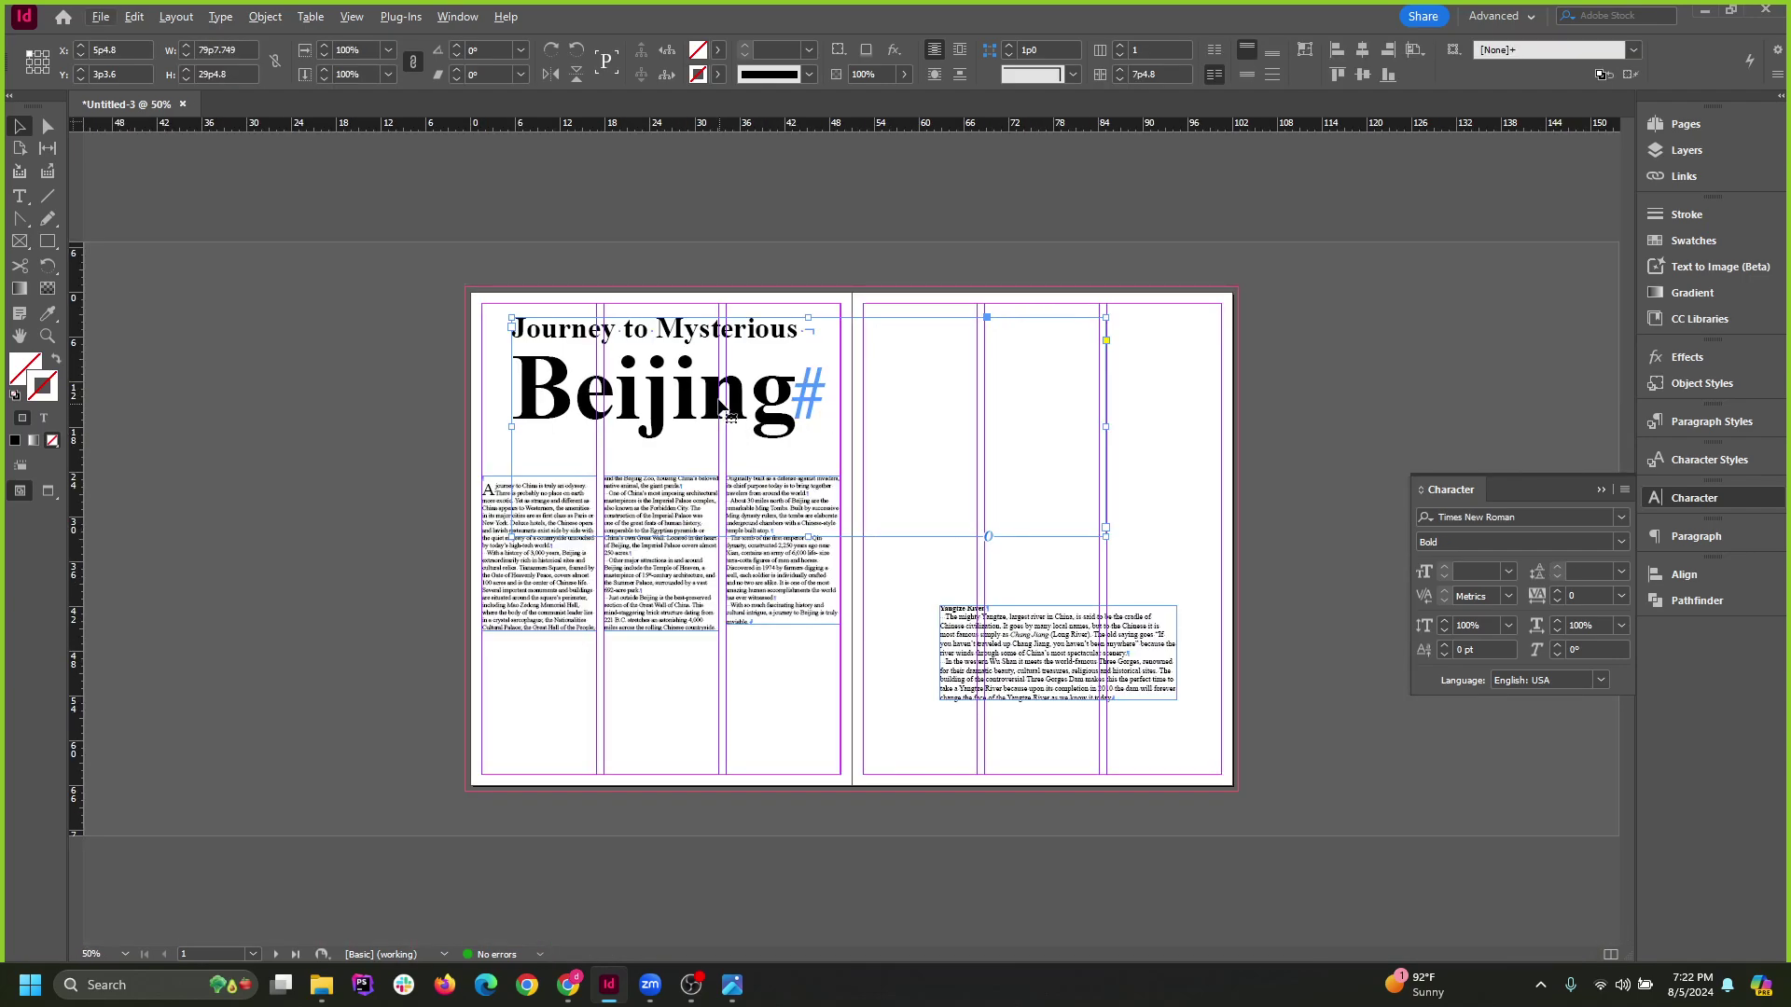
{"action": "left_click_drag", "start_coordinate": [736, 393], "coordinate": [745, 426]}
{"action": "double_click", "coordinate": [1115, 566]}
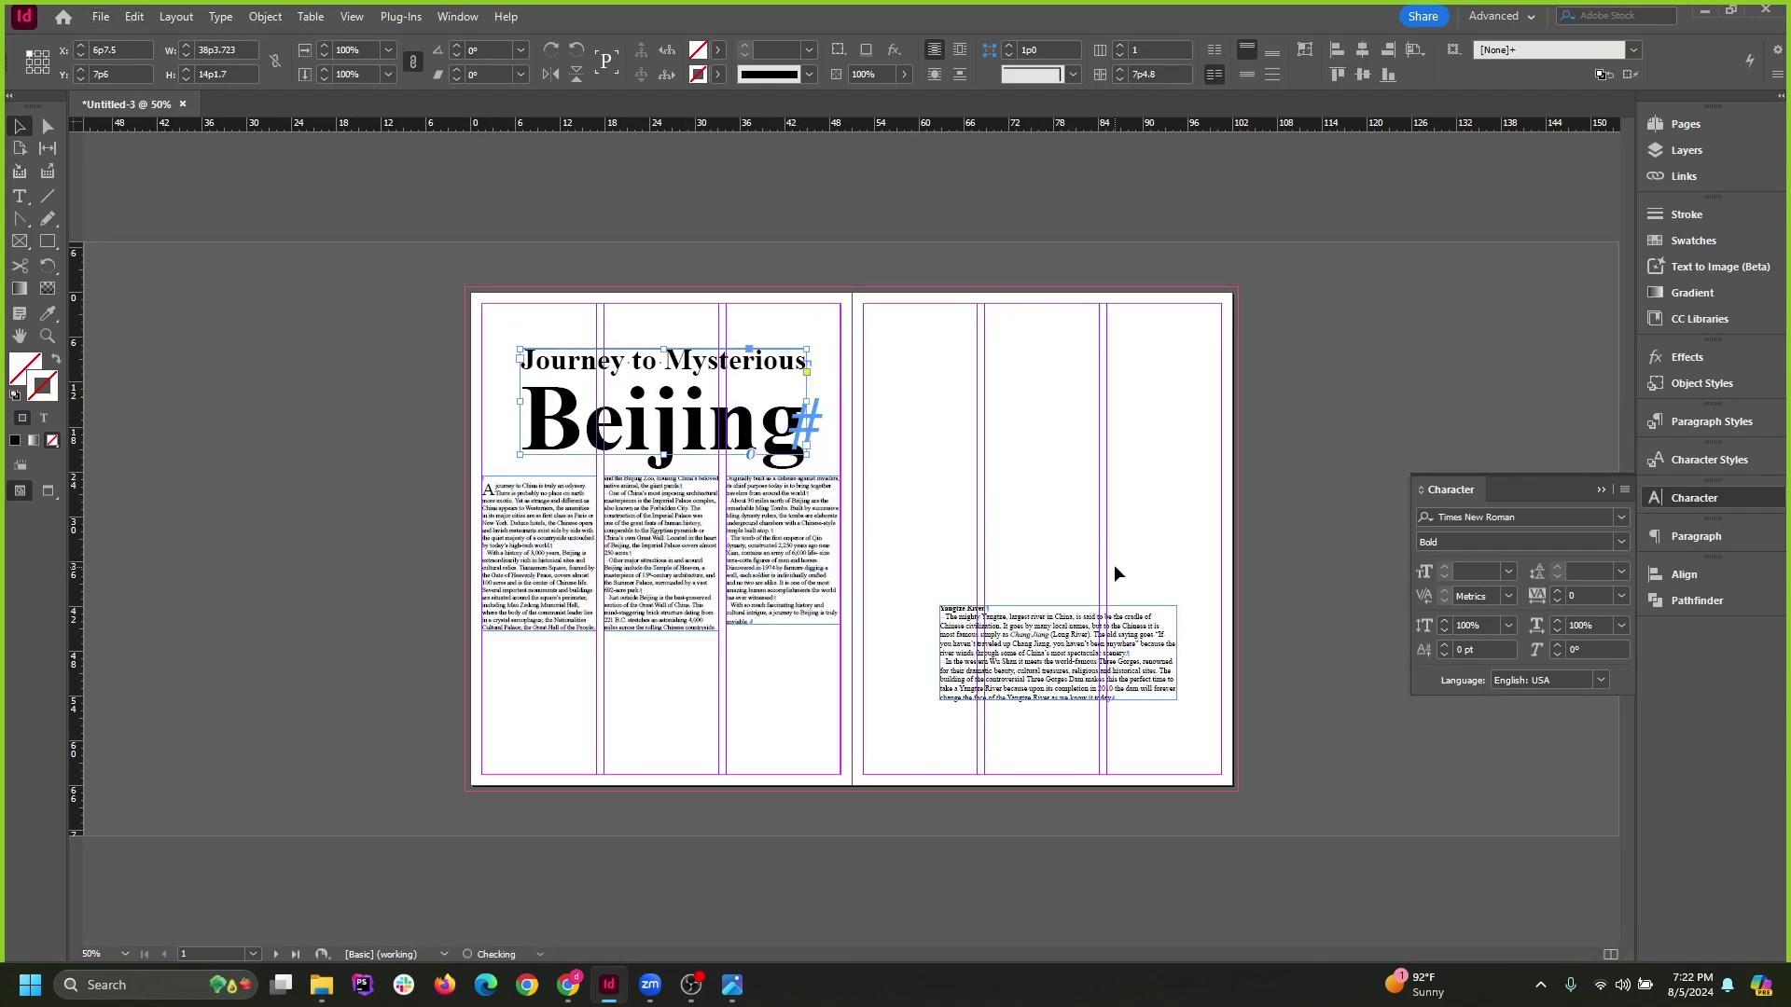
{"action": "left_click", "coordinate": [1026, 450]}
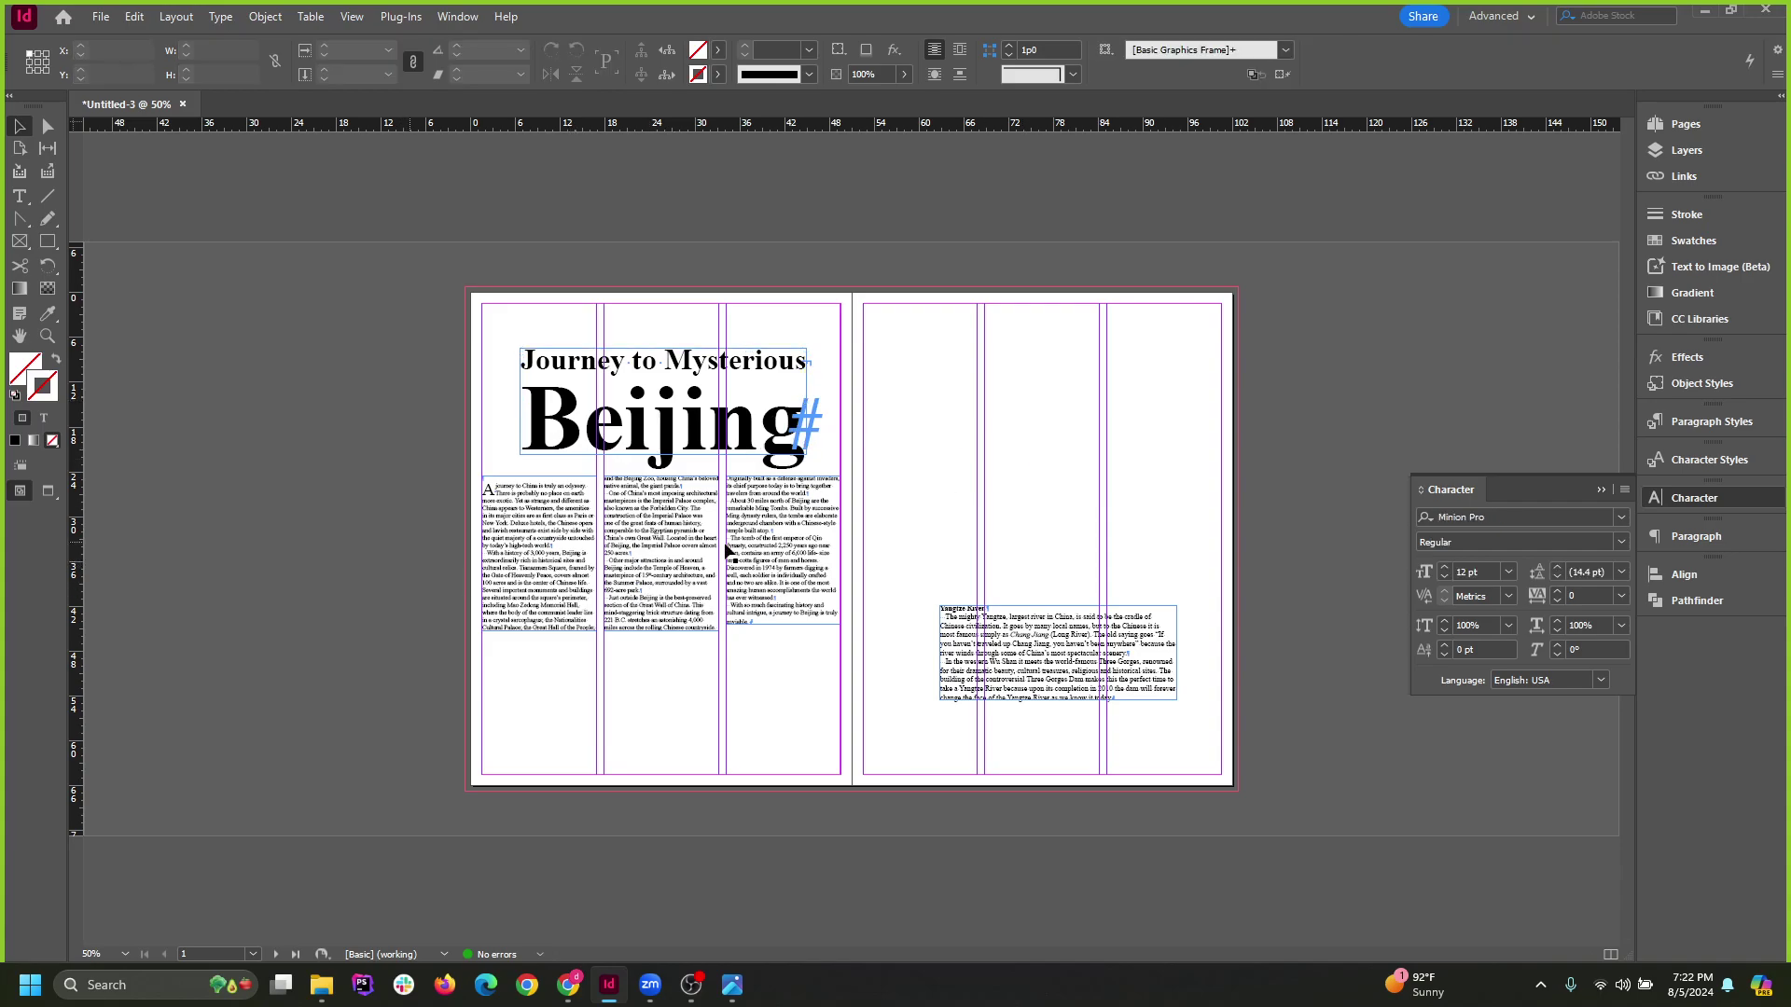
Move the three body text columns down to Y 33p0 and the title frame to about X 7p9.6, Y 11p9.6.
{"action": "key", "text": "ctrl+plus"}
{"action": "left_click_drag", "start_coordinate": [220, 590], "coordinate": [752, 772]}
{"action": "left_click_drag", "start_coordinate": [724, 626], "coordinate": [724, 721]}
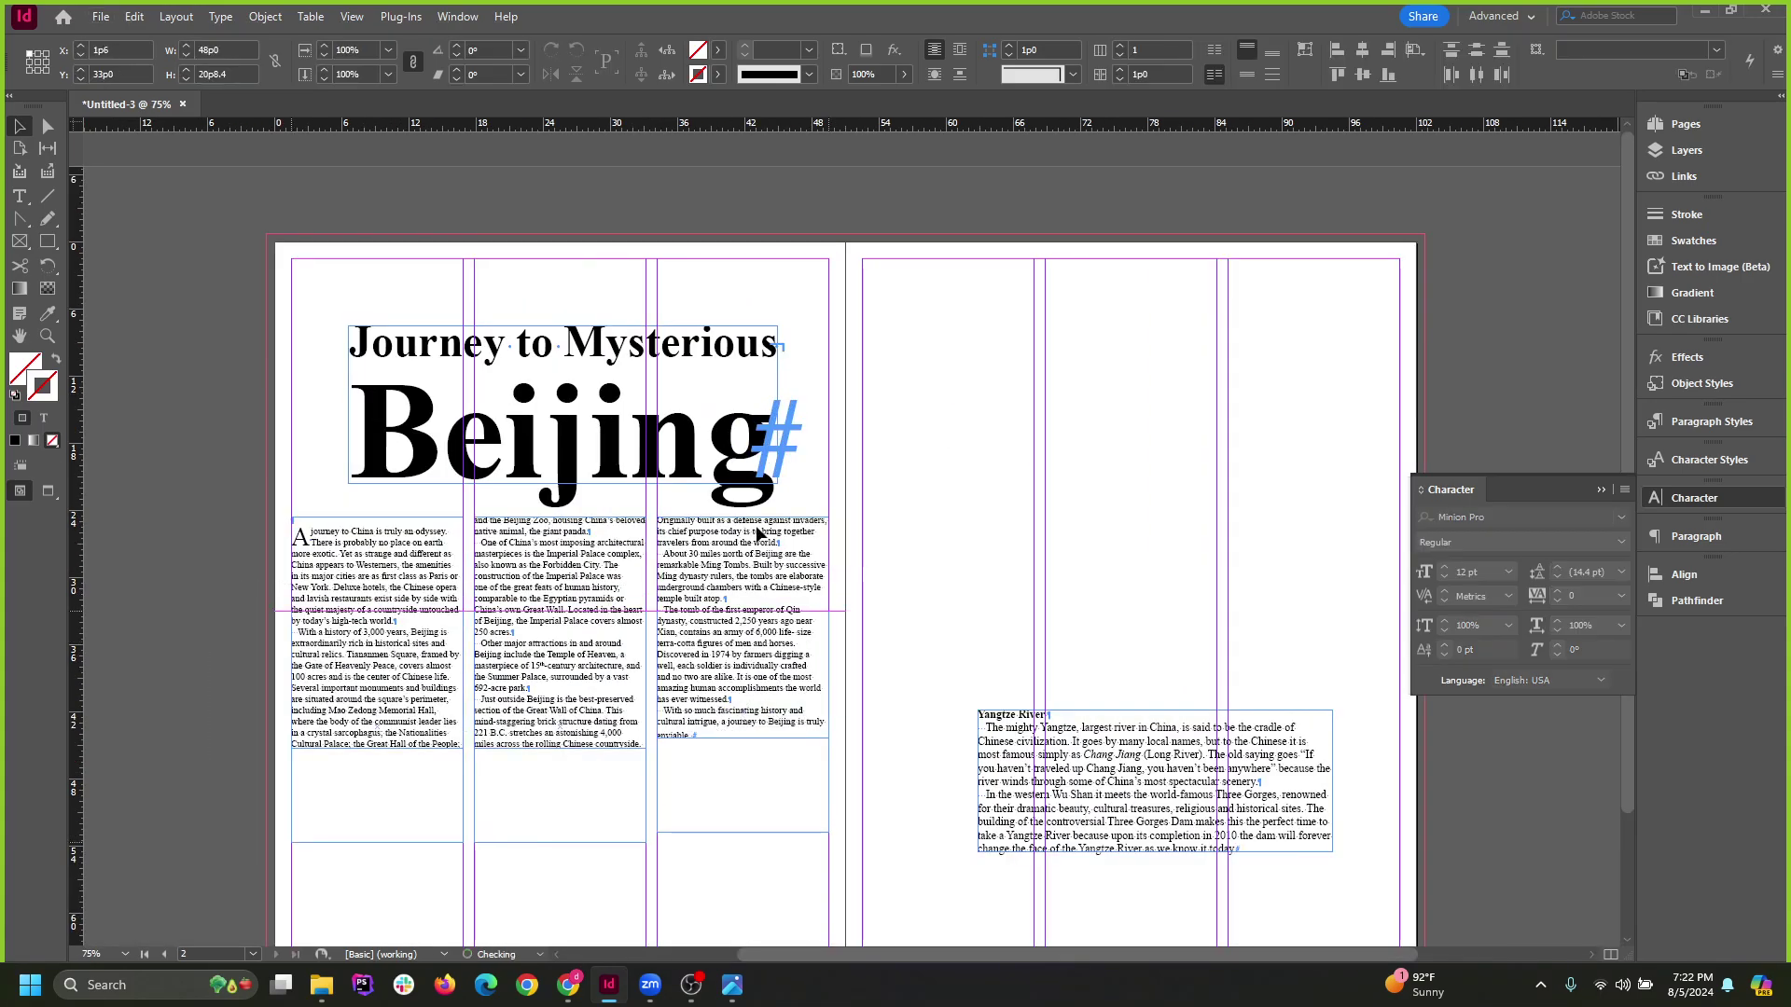
{"action": "left_click_drag", "start_coordinate": [693, 453], "coordinate": [735, 483]}
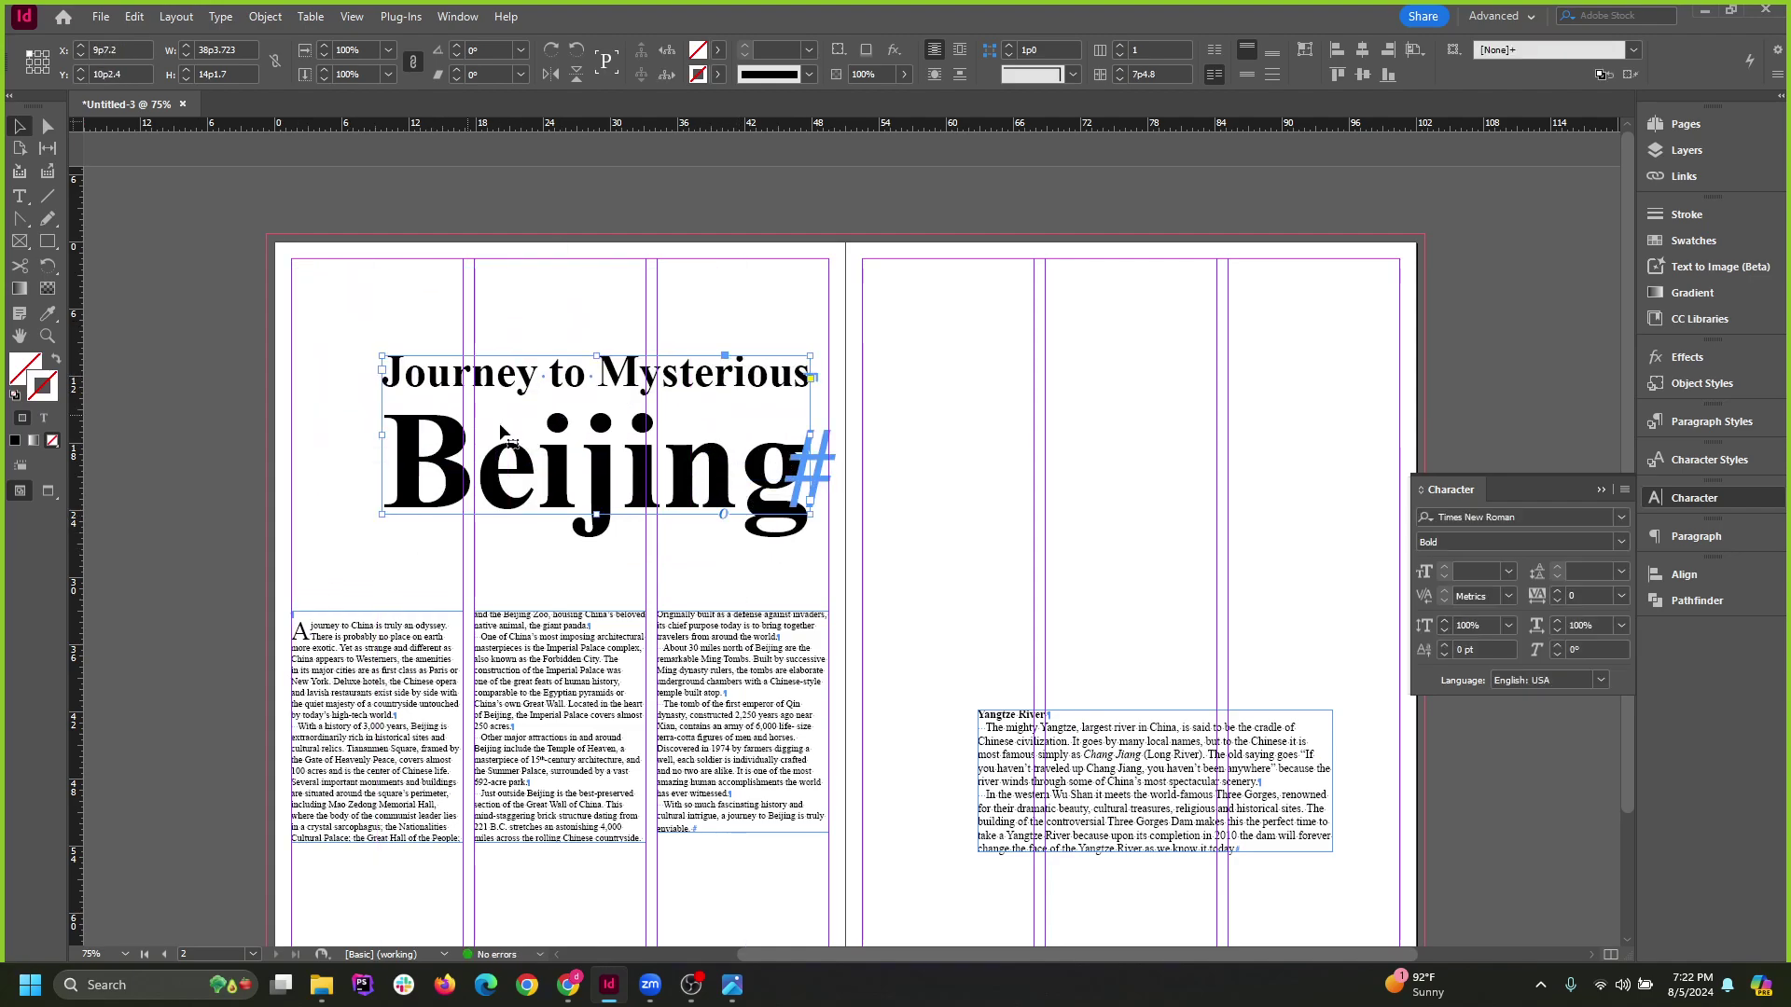
{"action": "left_click_drag", "start_coordinate": [503, 431], "coordinate": [485, 448]}
Cut "Beijing" out of the title frame and delete the line break and space left after "Mysterious".
{"action": "double_click", "coordinate": [589, 418]}
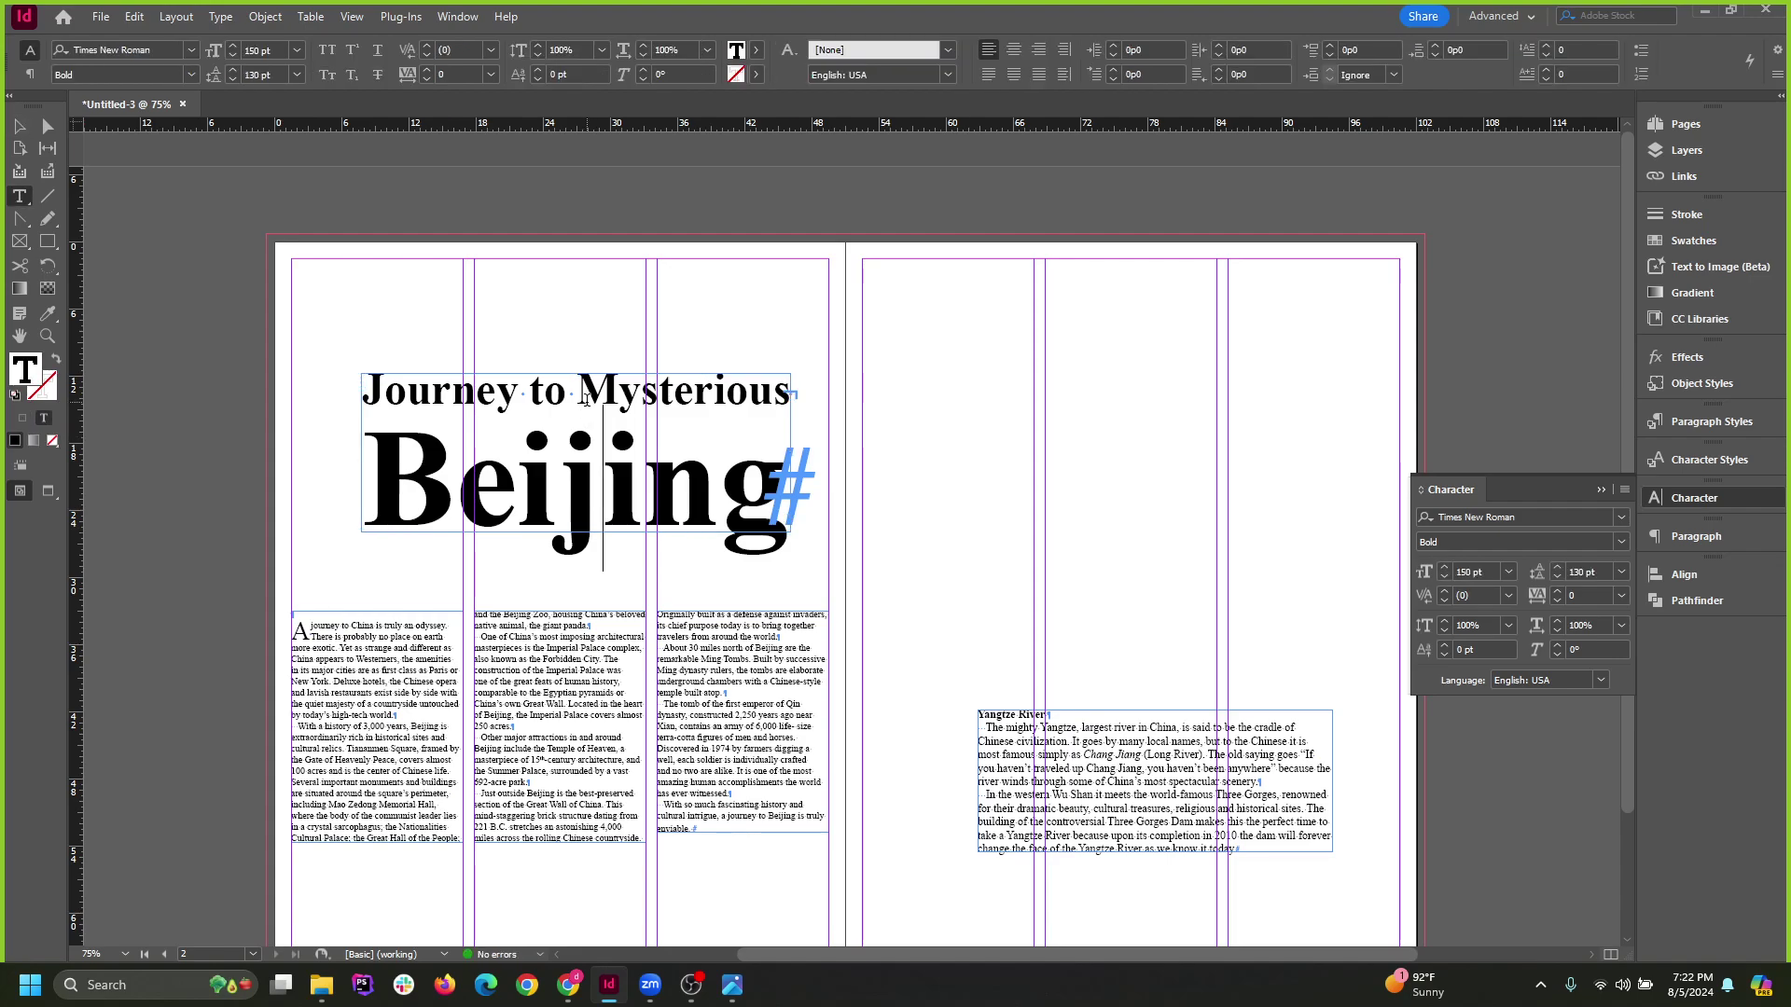
{"action": "key", "text": "ctrl+a"}
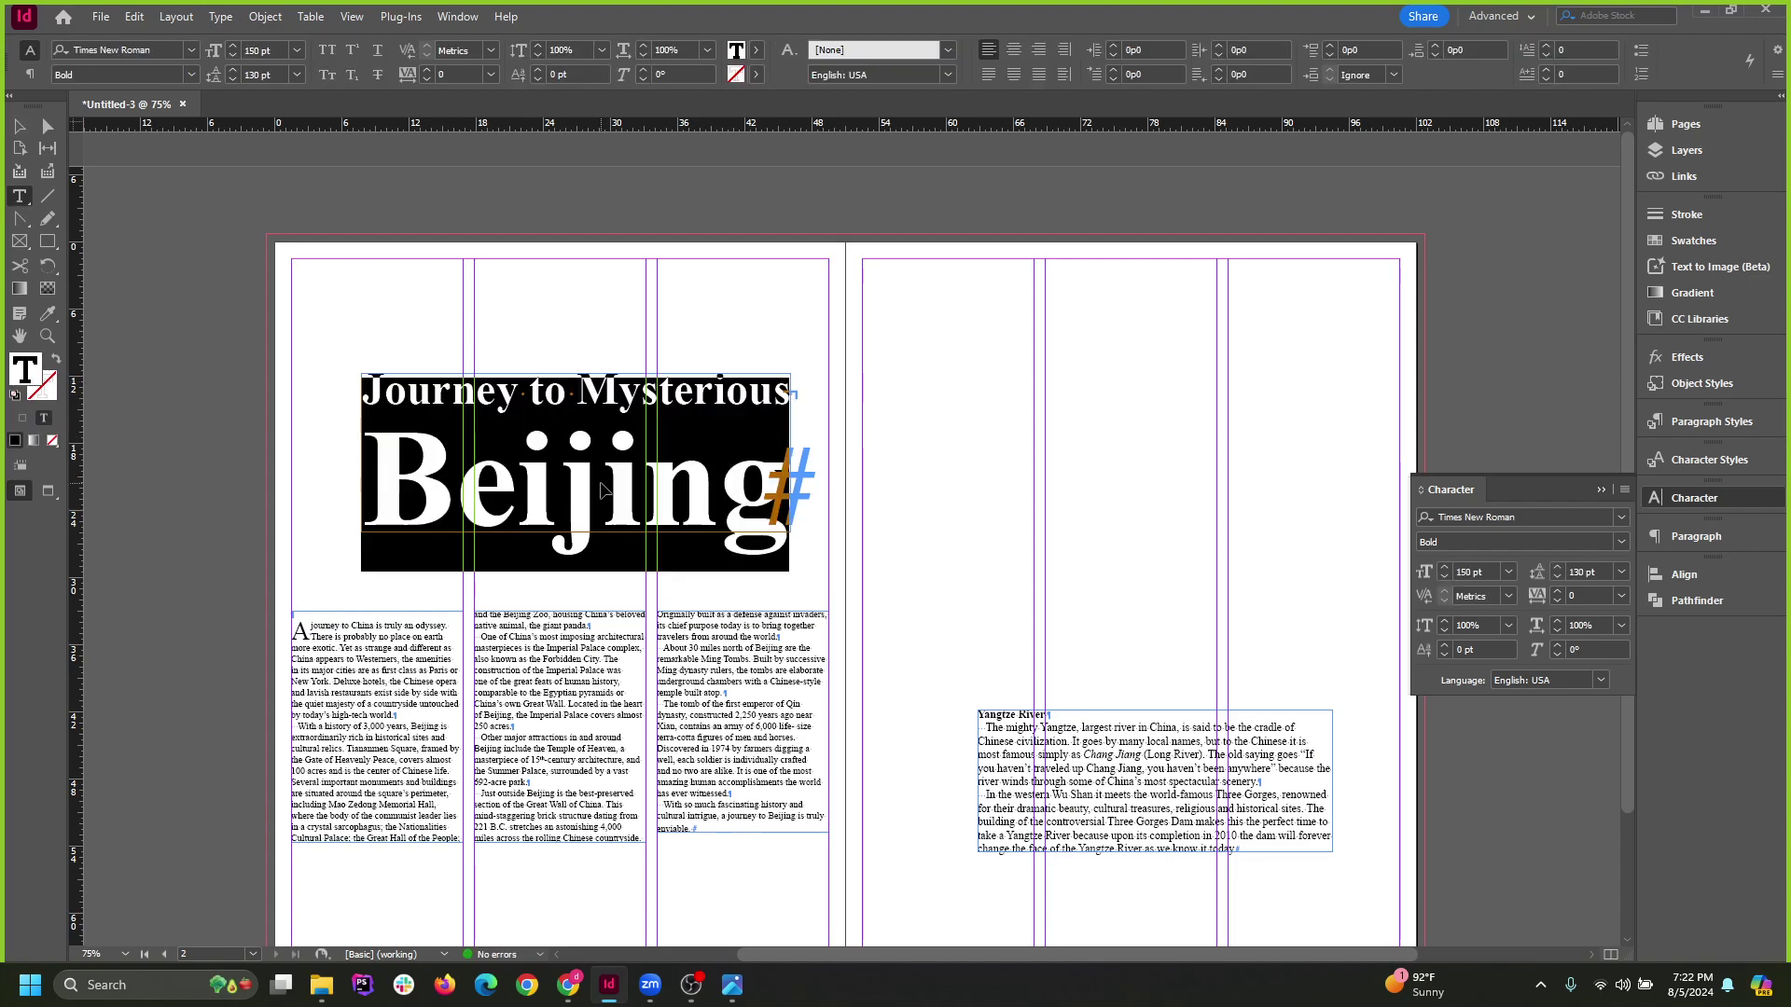
{"action": "key", "text": "BackSpace"}
{"action": "key", "text": "BackSpace"}
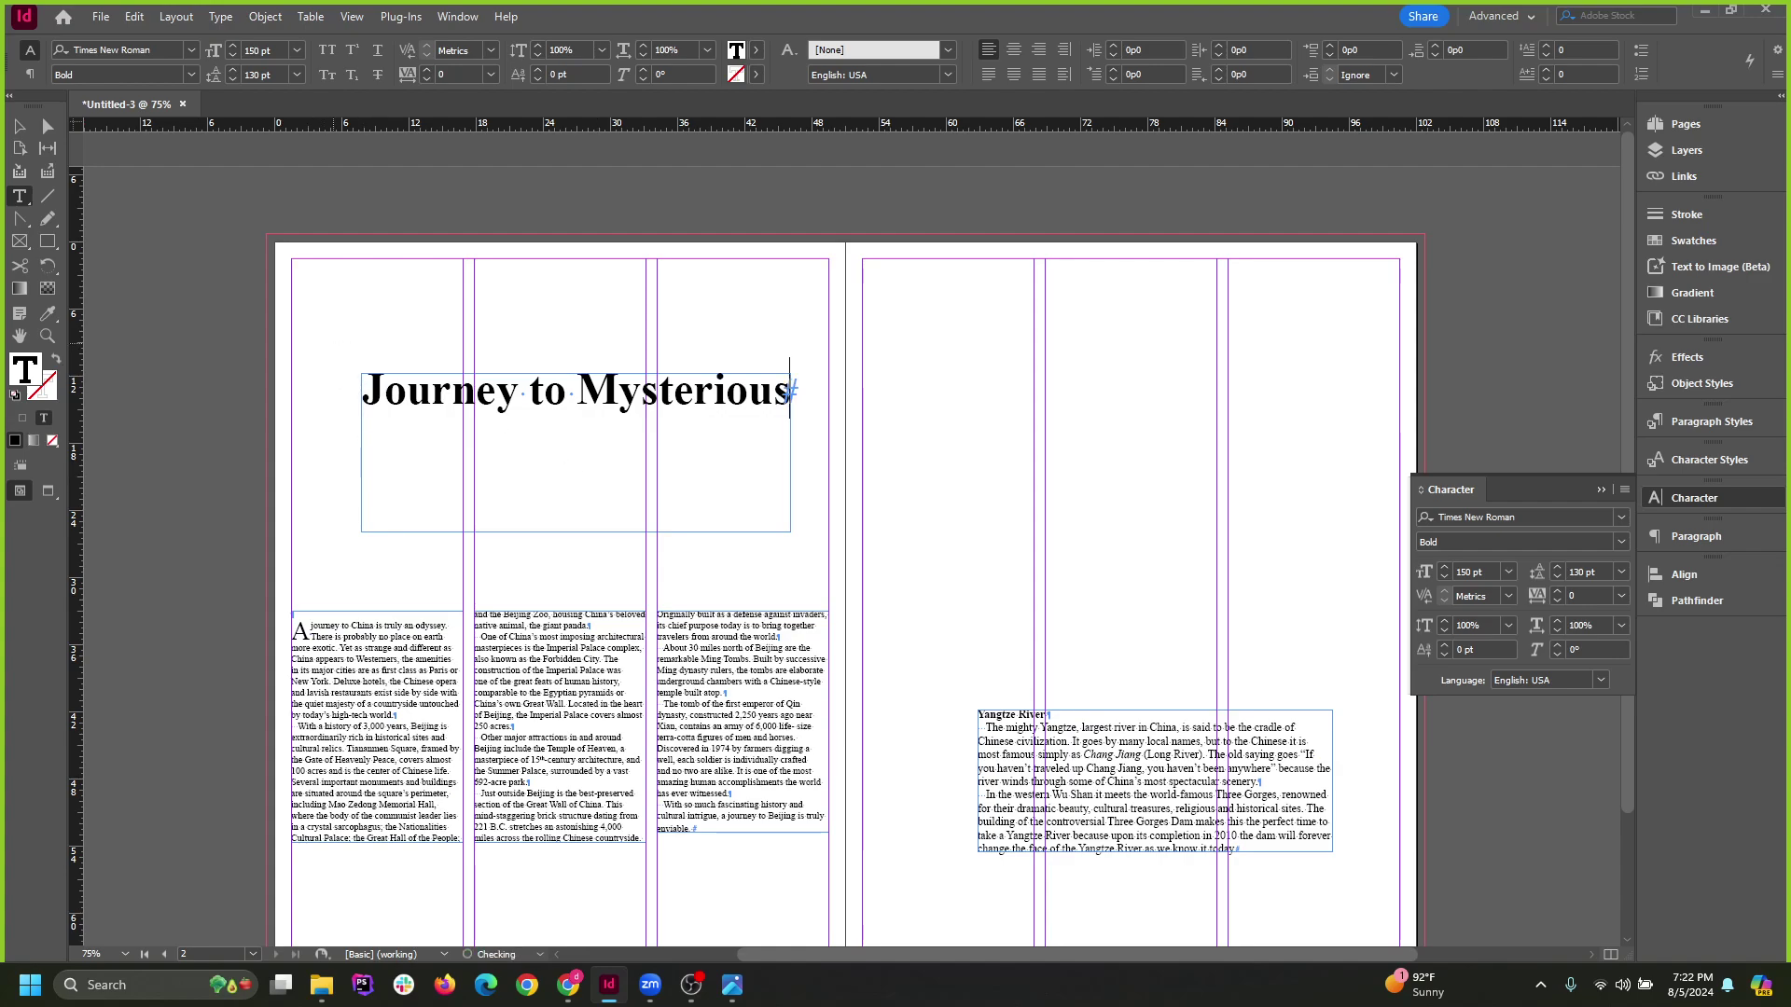
{"action": "key", "text": "Escape"}
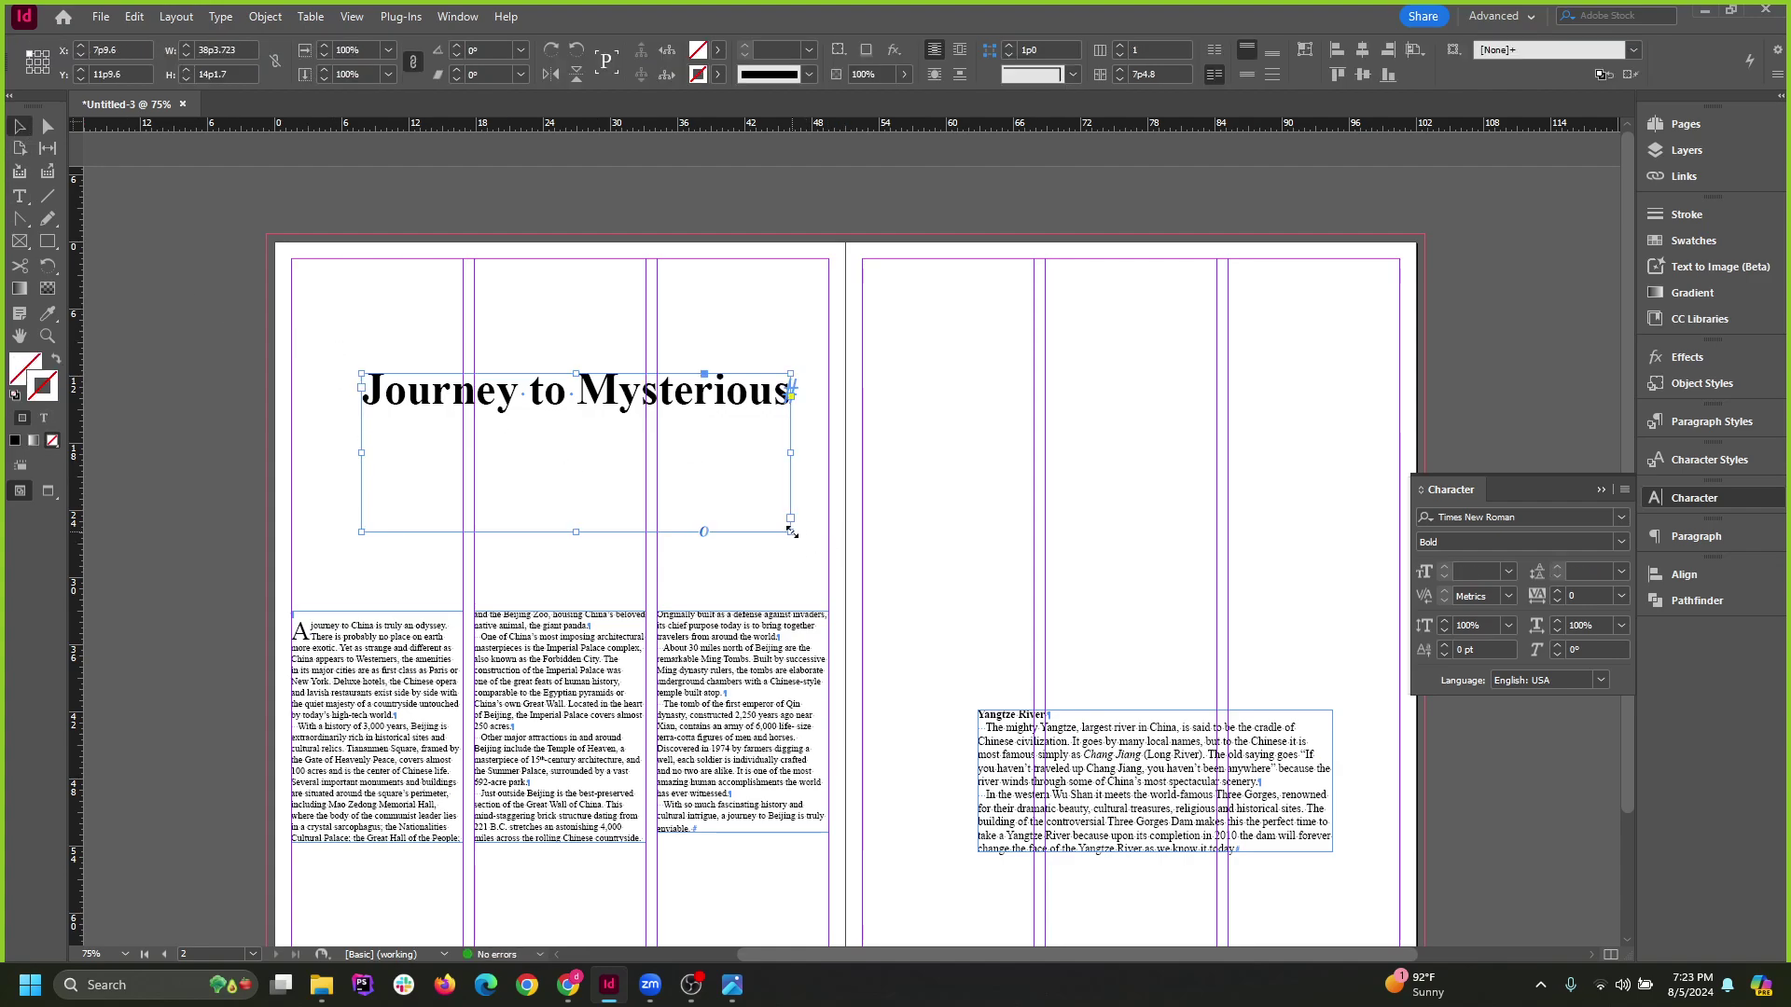
Fit the "Journey to Mysterious" frame to its text and move it down just above the body columns.
{"action": "double_click", "coordinate": [791, 531]}
{"action": "left_click_drag", "start_coordinate": [671, 436], "coordinate": [695, 524]}
{"action": "left_click", "coordinate": [605, 346]}
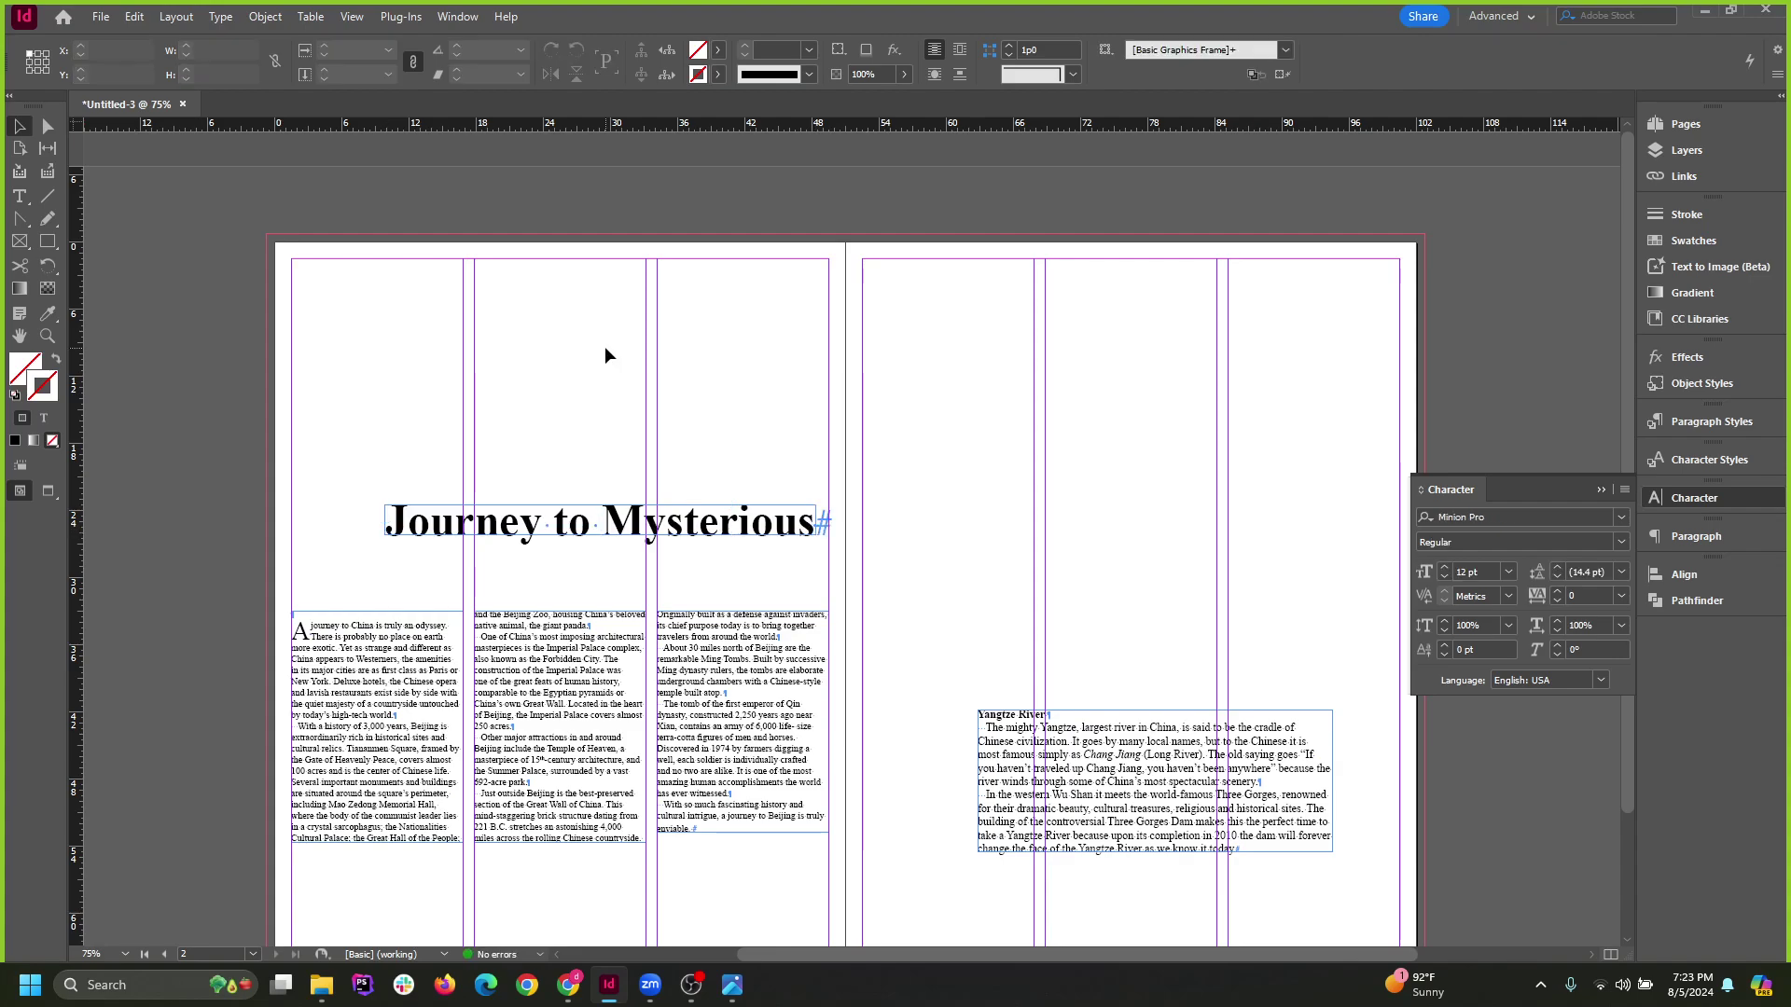
Paste "Beijing" as its own frame, widen it to fit the word, and move the "Journey to Mysterious" frame up to about X 4p9.6, Y 12p6.
{"action": "key", "text": "ctrl+v"}
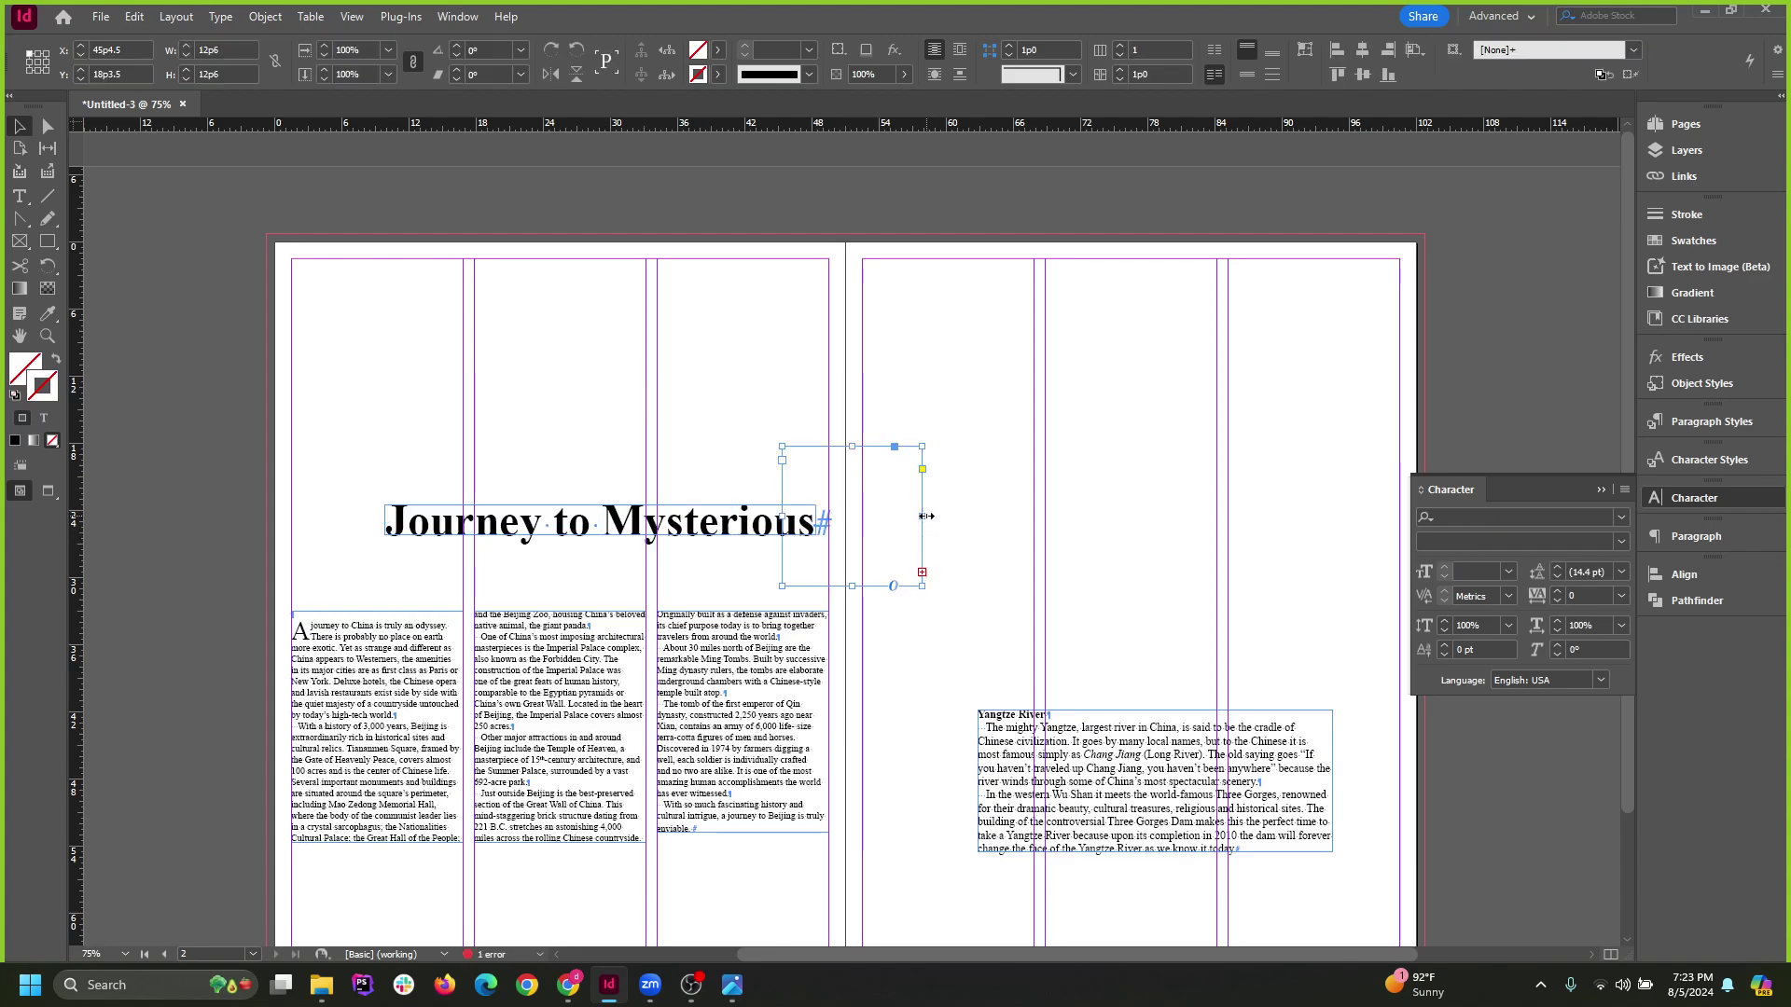
{"action": "left_click_drag", "start_coordinate": [926, 516], "coordinate": [1238, 516]}
{"action": "left_click_drag", "start_coordinate": [734, 534], "coordinate": [678, 416]}
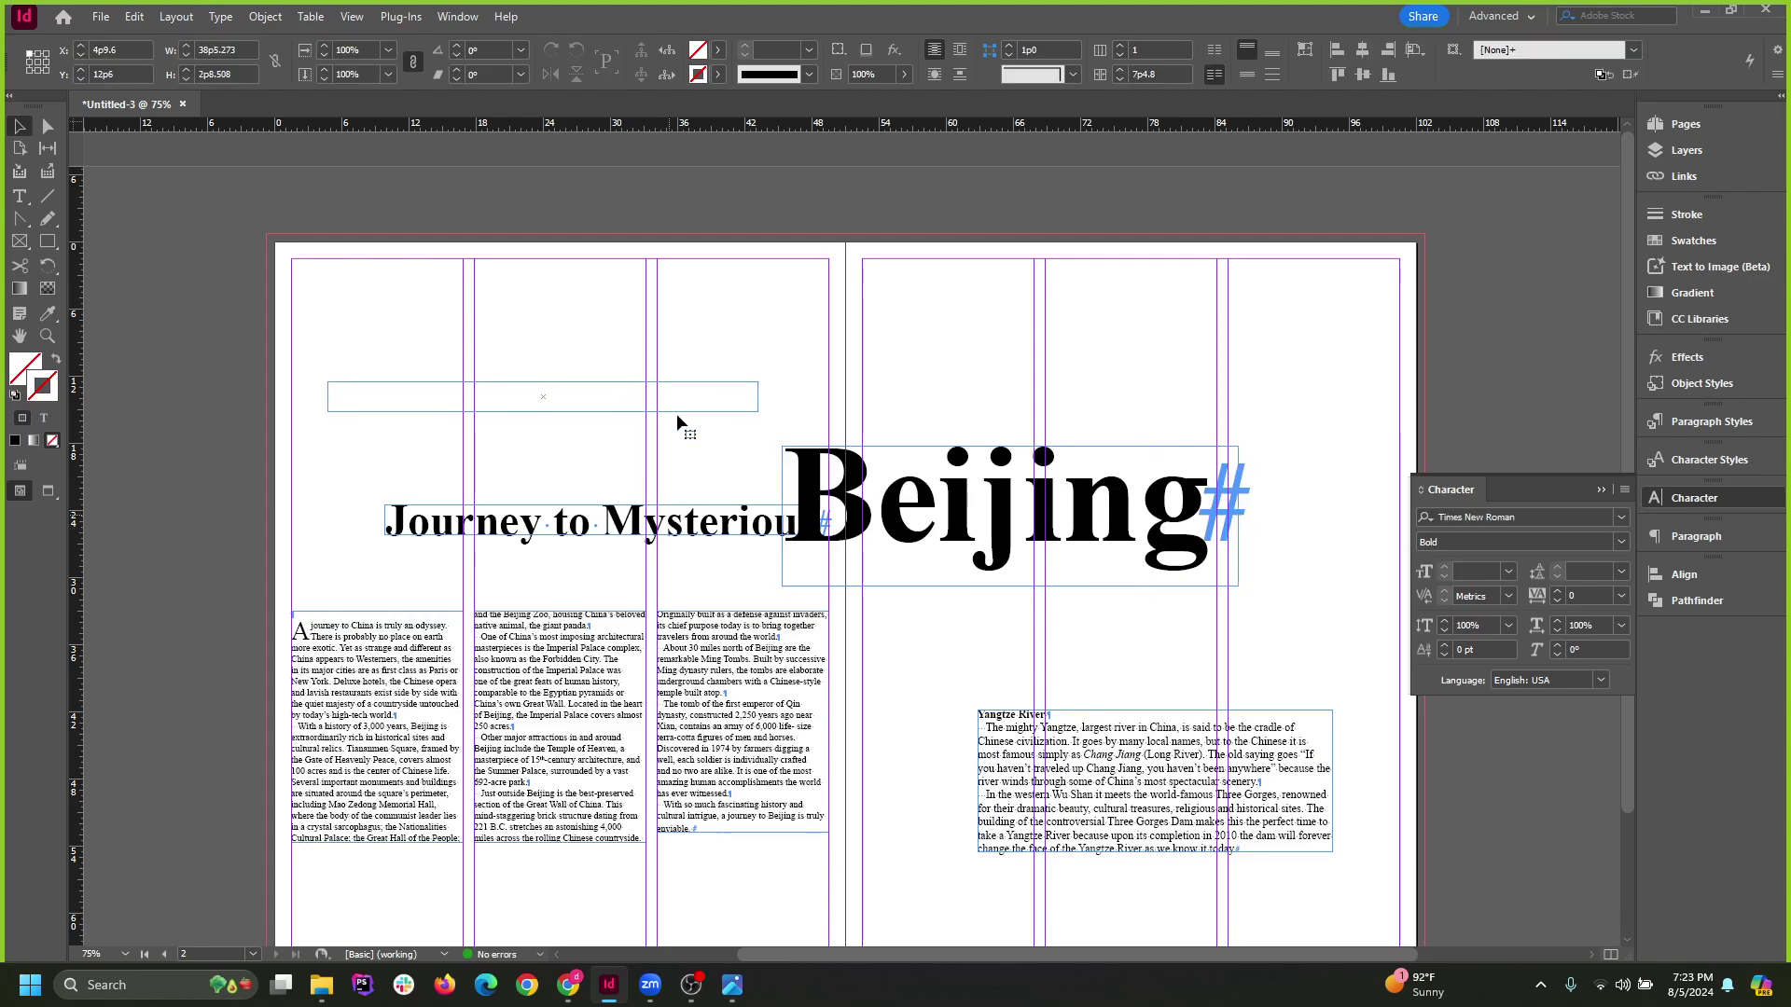
Move the "Beijing" frame onto the left page beneath "Journey to Mysterious", to about X 8p2.4, Y 16p8.5.
{"action": "left_click_drag", "start_coordinate": [956, 504], "coordinate": [591, 498]}
{"action": "left_click_drag", "start_coordinate": [740, 519], "coordinate": [671, 517]}
{"action": "left_click_drag", "start_coordinate": [635, 396], "coordinate": [610, 376]}
{"action": "left_click_drag", "start_coordinate": [639, 503], "coordinate": [645, 484]}
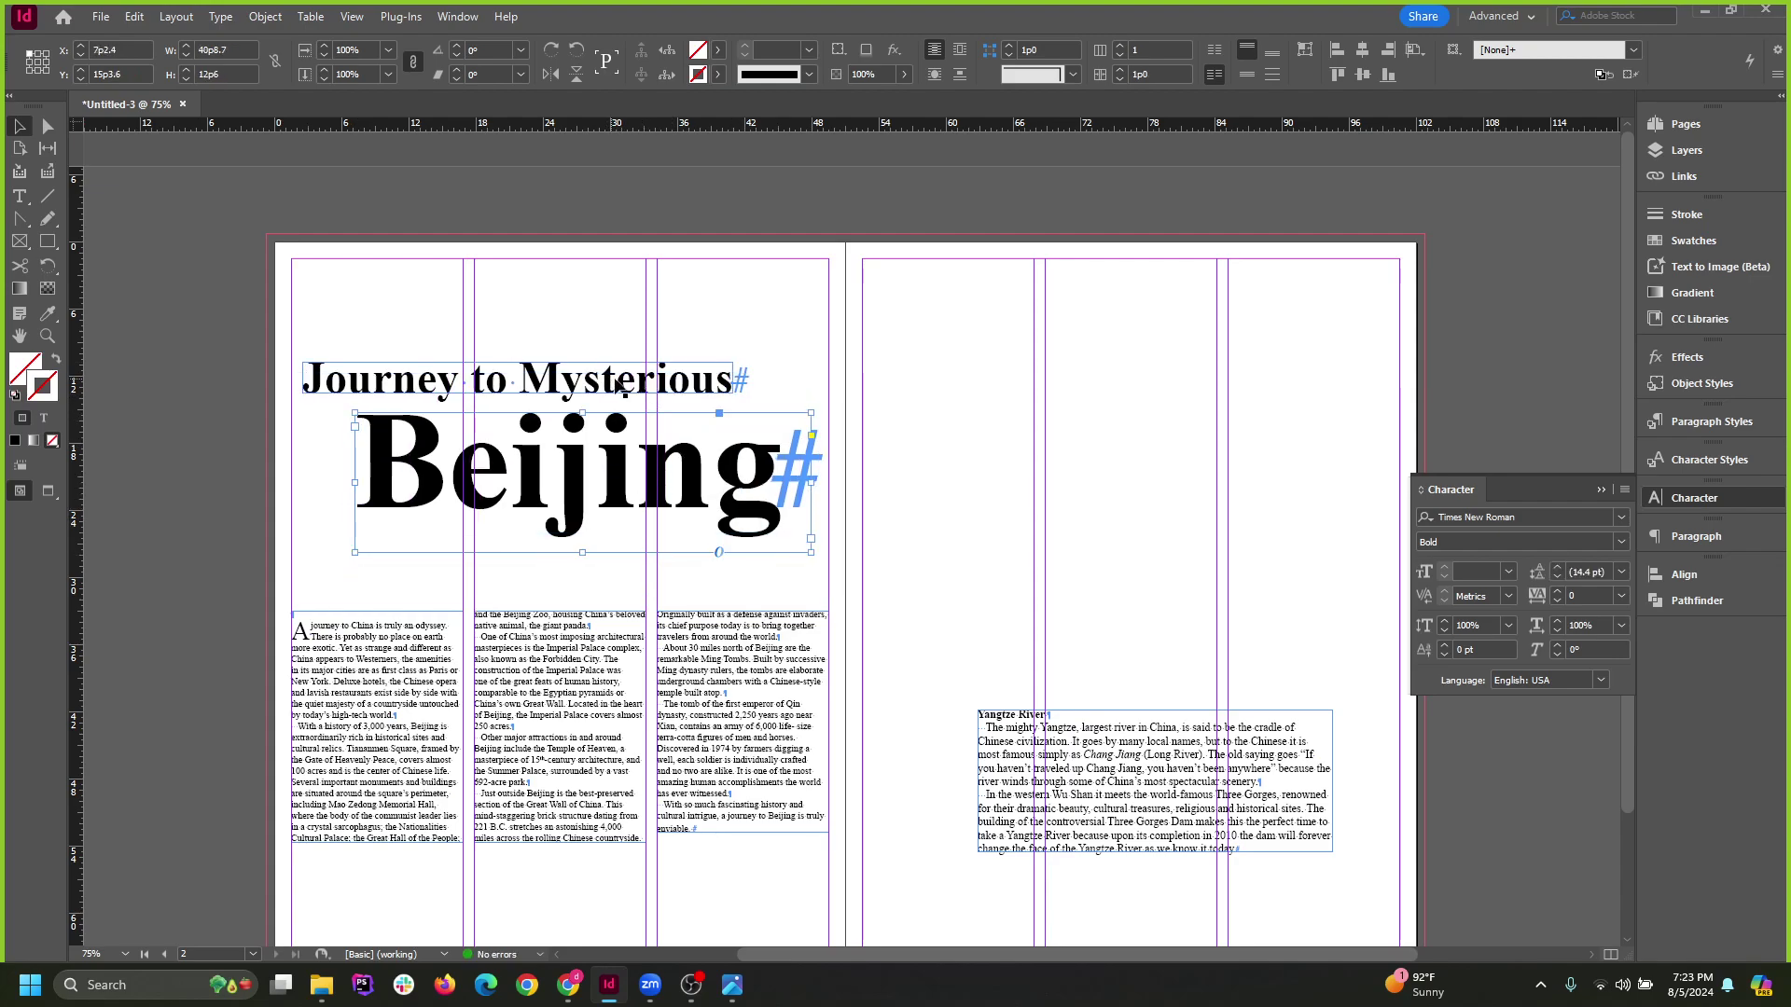
{"action": "left_click_drag", "start_coordinate": [616, 382], "coordinate": [619, 375]}
{"action": "left_click", "coordinate": [1029, 362]}
{"action": "left_click_drag", "start_coordinate": [637, 479], "coordinate": [649, 494]}
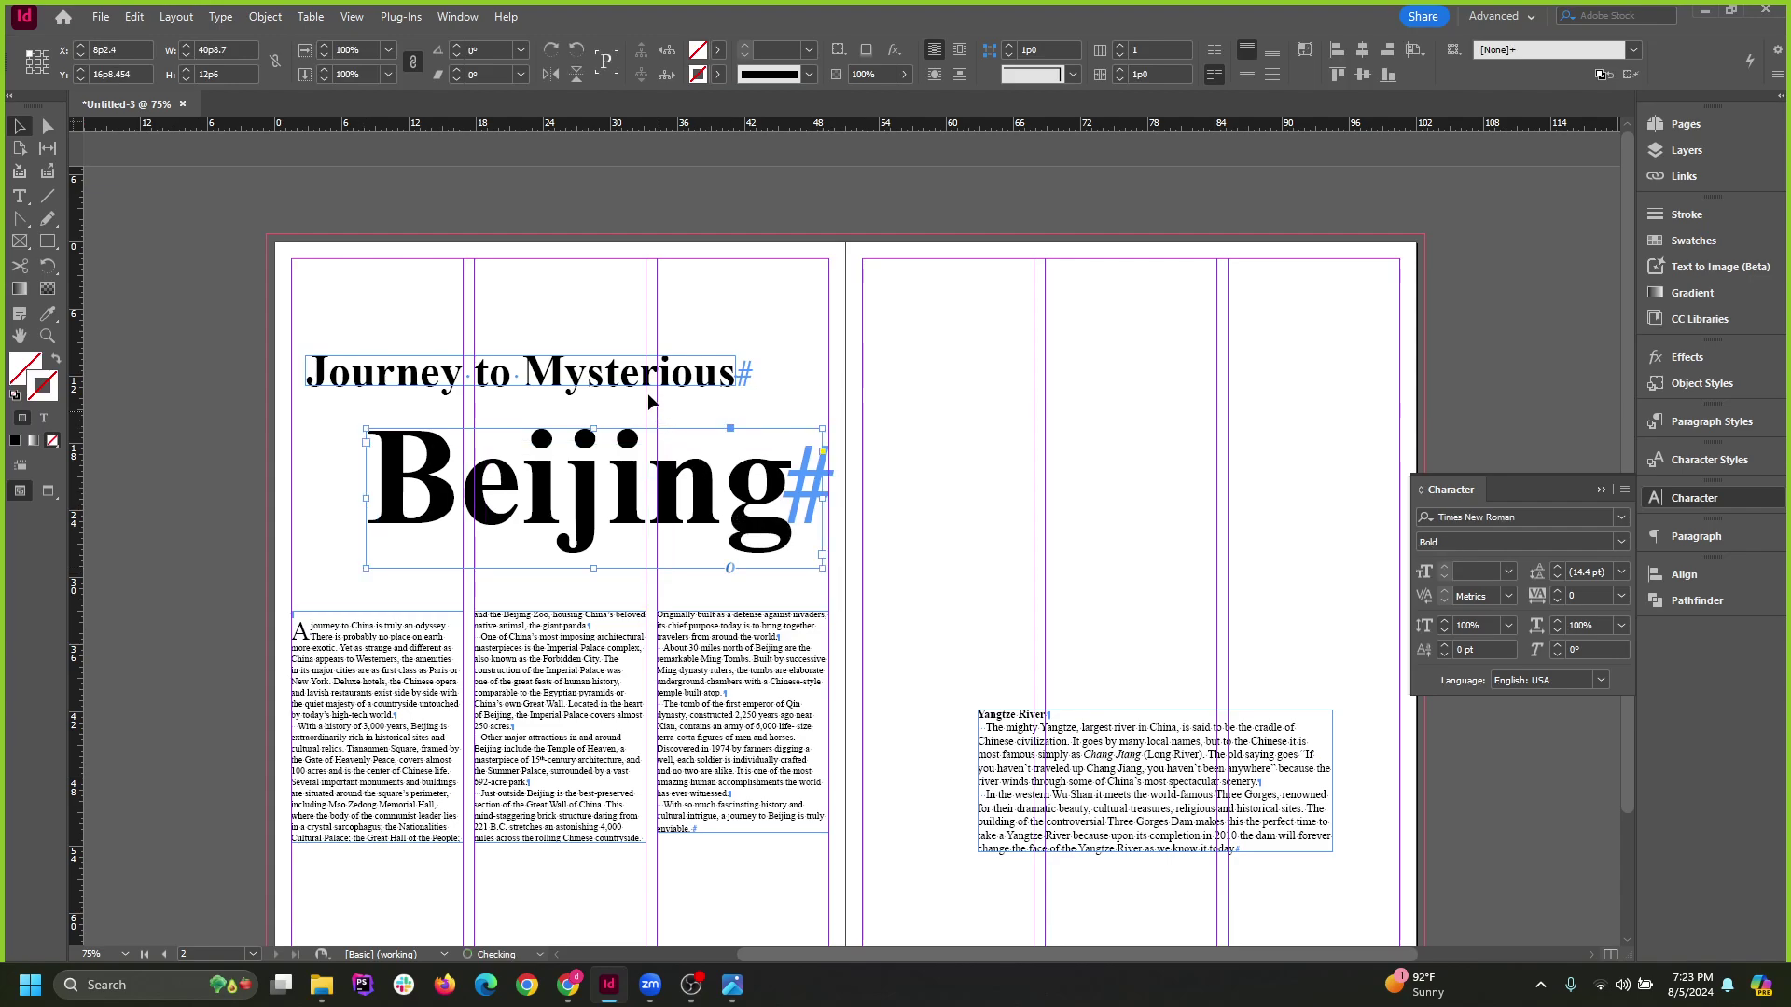
Move "Journey to Mysterious" down to about X 3p4.7, Y 12p4.8 and shift "Beijing" slightly left beneath it.
{"action": "left_click_drag", "start_coordinate": [657, 383], "coordinate": [663, 408]}
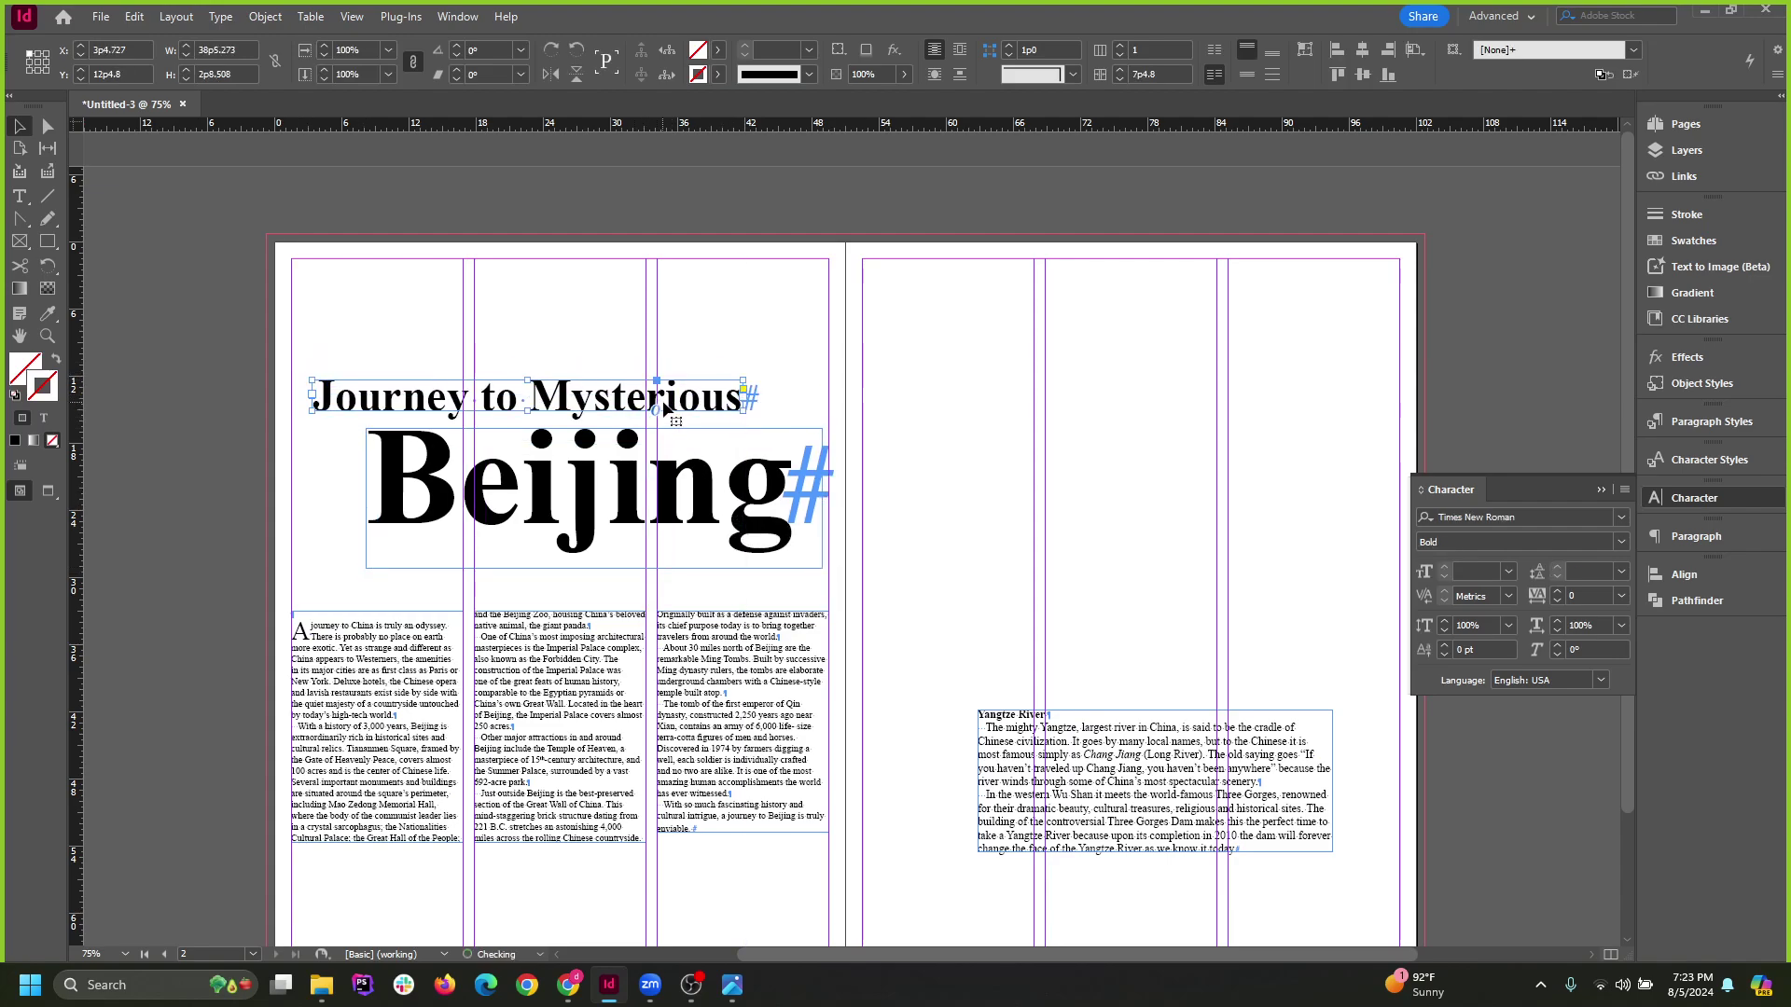
{"action": "left_click", "coordinate": [913, 376]}
{"action": "scroll", "coordinate": [835, 528], "scroll_direction": "down", "scroll_amount": 1}
{"action": "left_click_drag", "start_coordinate": [757, 447], "coordinate": [744, 442]}
{"action": "left_click", "coordinate": [946, 444]}
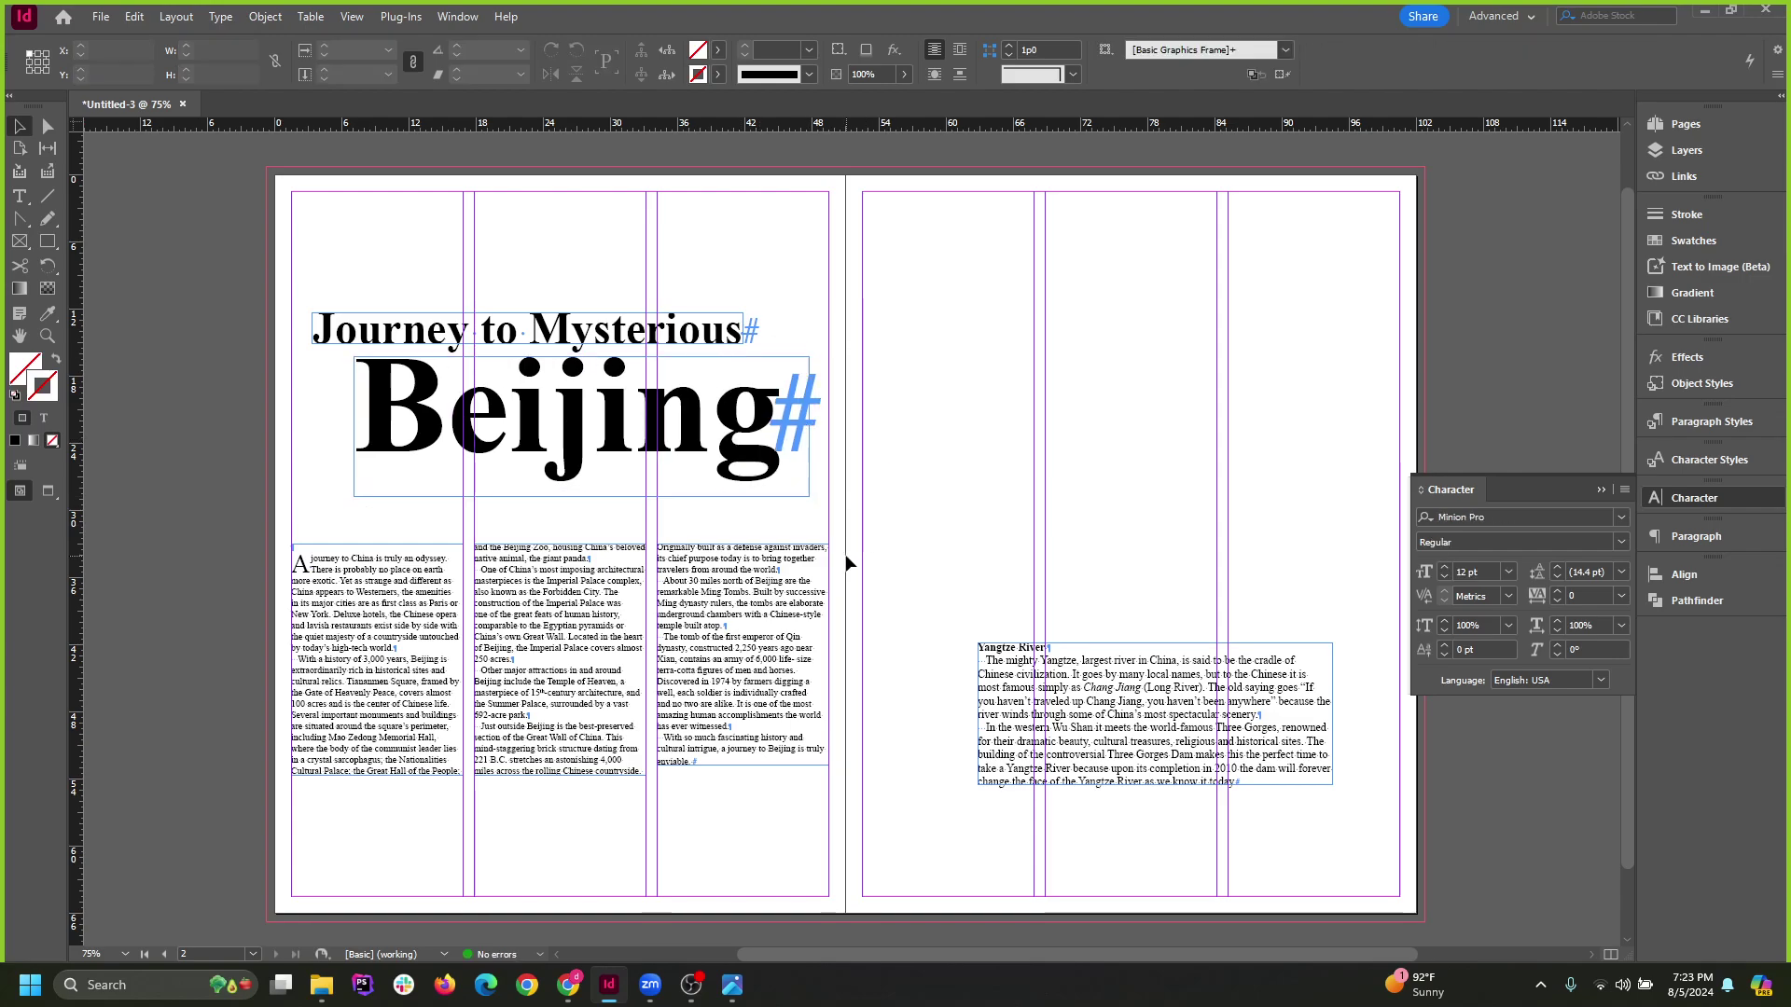
Switch to File Explorer and examine the china folder's photos, including 000481.jpg, 44483.tif, 80034.tif and 80034.jpg, as background candidates.
{"action": "left_click", "coordinate": [321, 985]}
{"action": "double_click", "coordinate": [990, 418]}
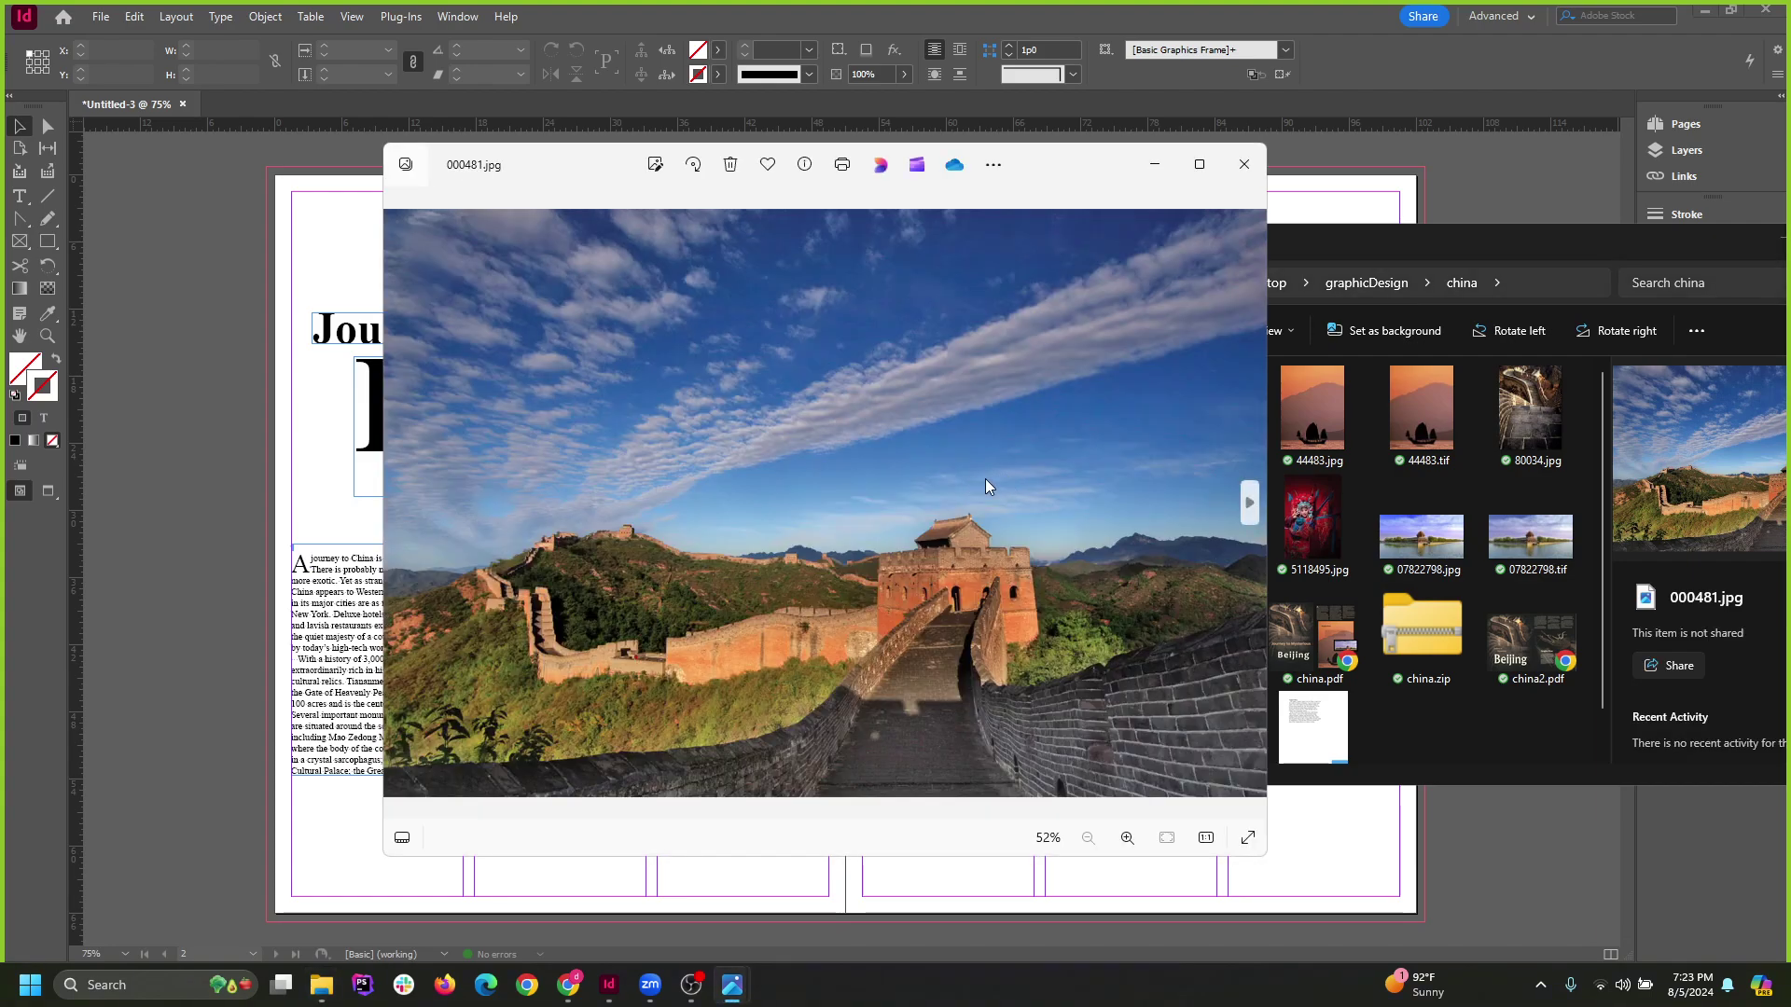
{"action": "left_click", "coordinate": [1243, 508]}
{"action": "left_click", "coordinate": [1238, 513]}
{"action": "left_click", "coordinate": [1216, 514]}
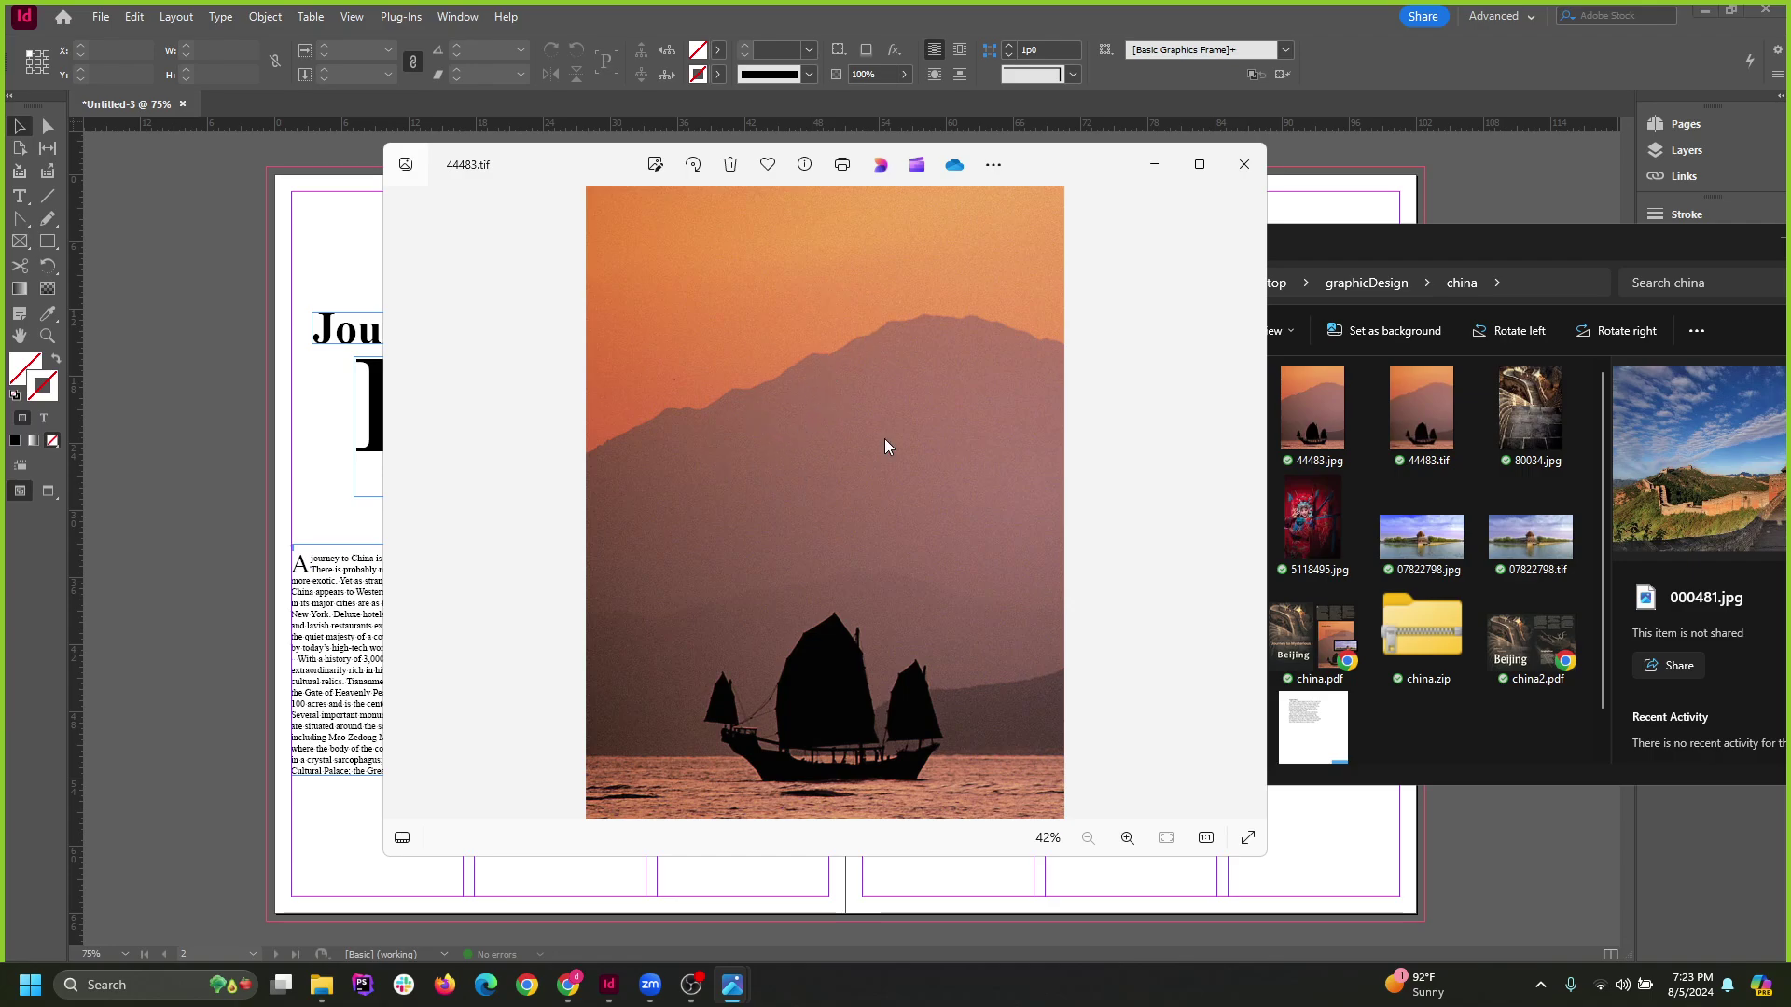
{"action": "left_click", "coordinate": [1244, 165]}
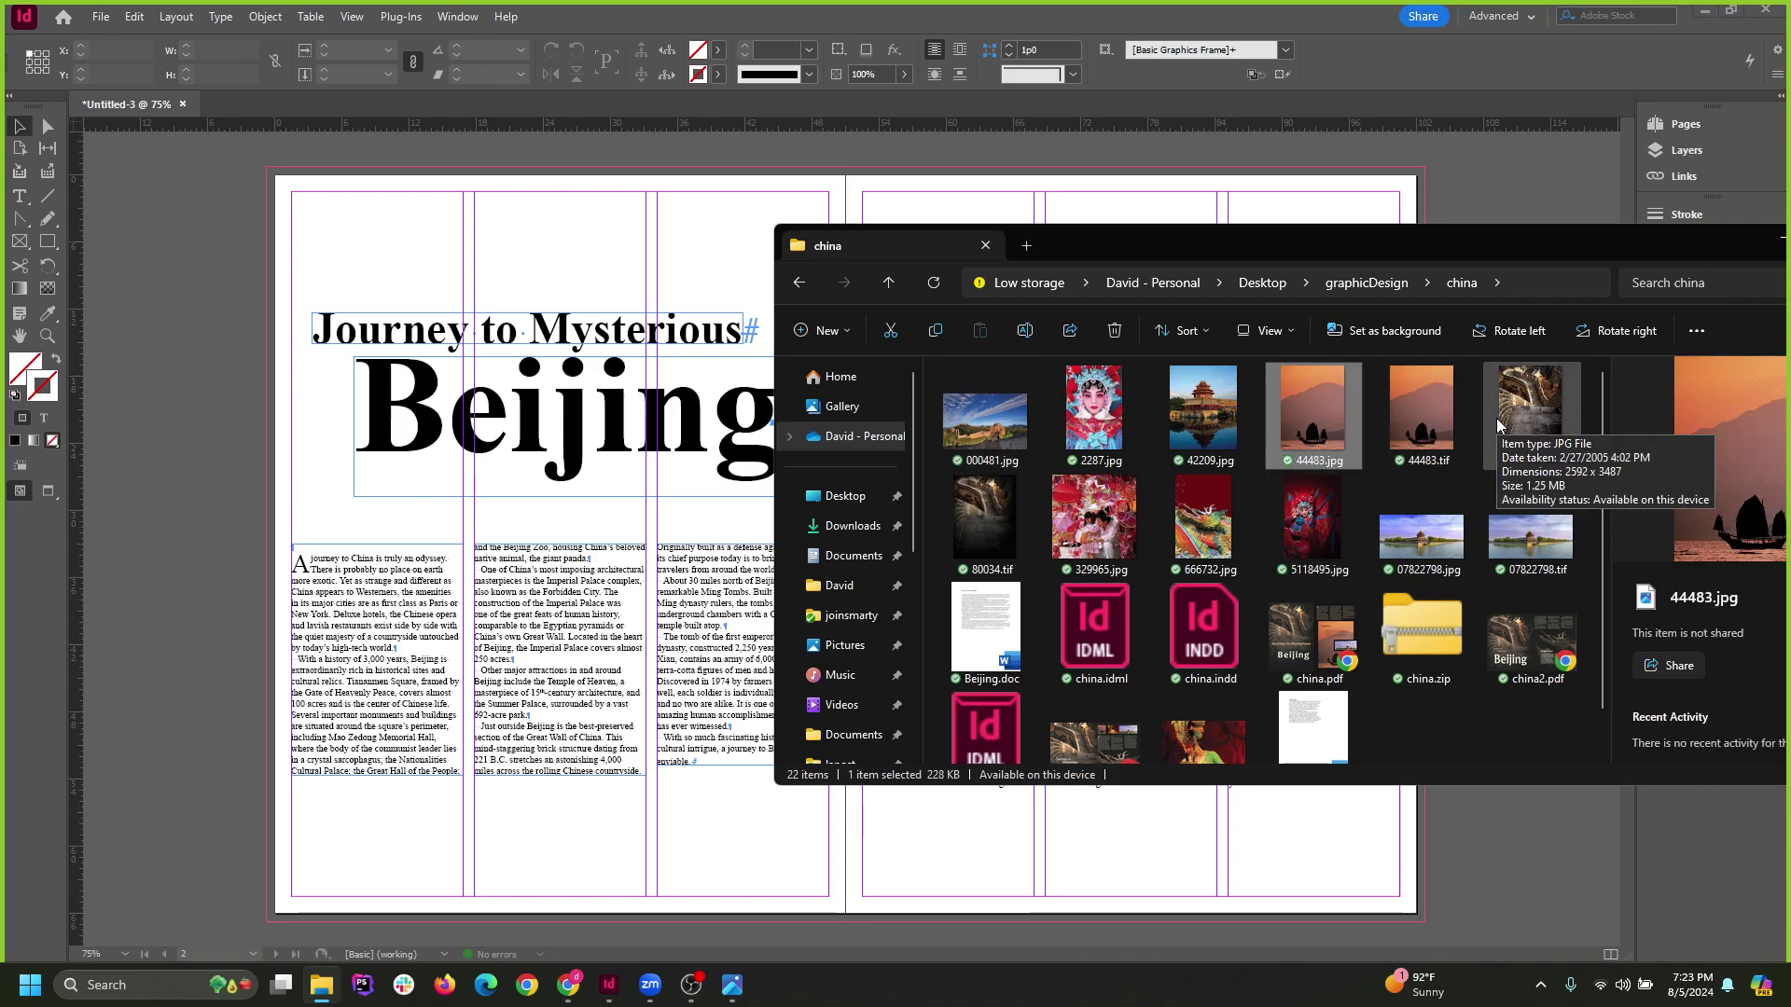
{"action": "double_click", "coordinate": [976, 513]}
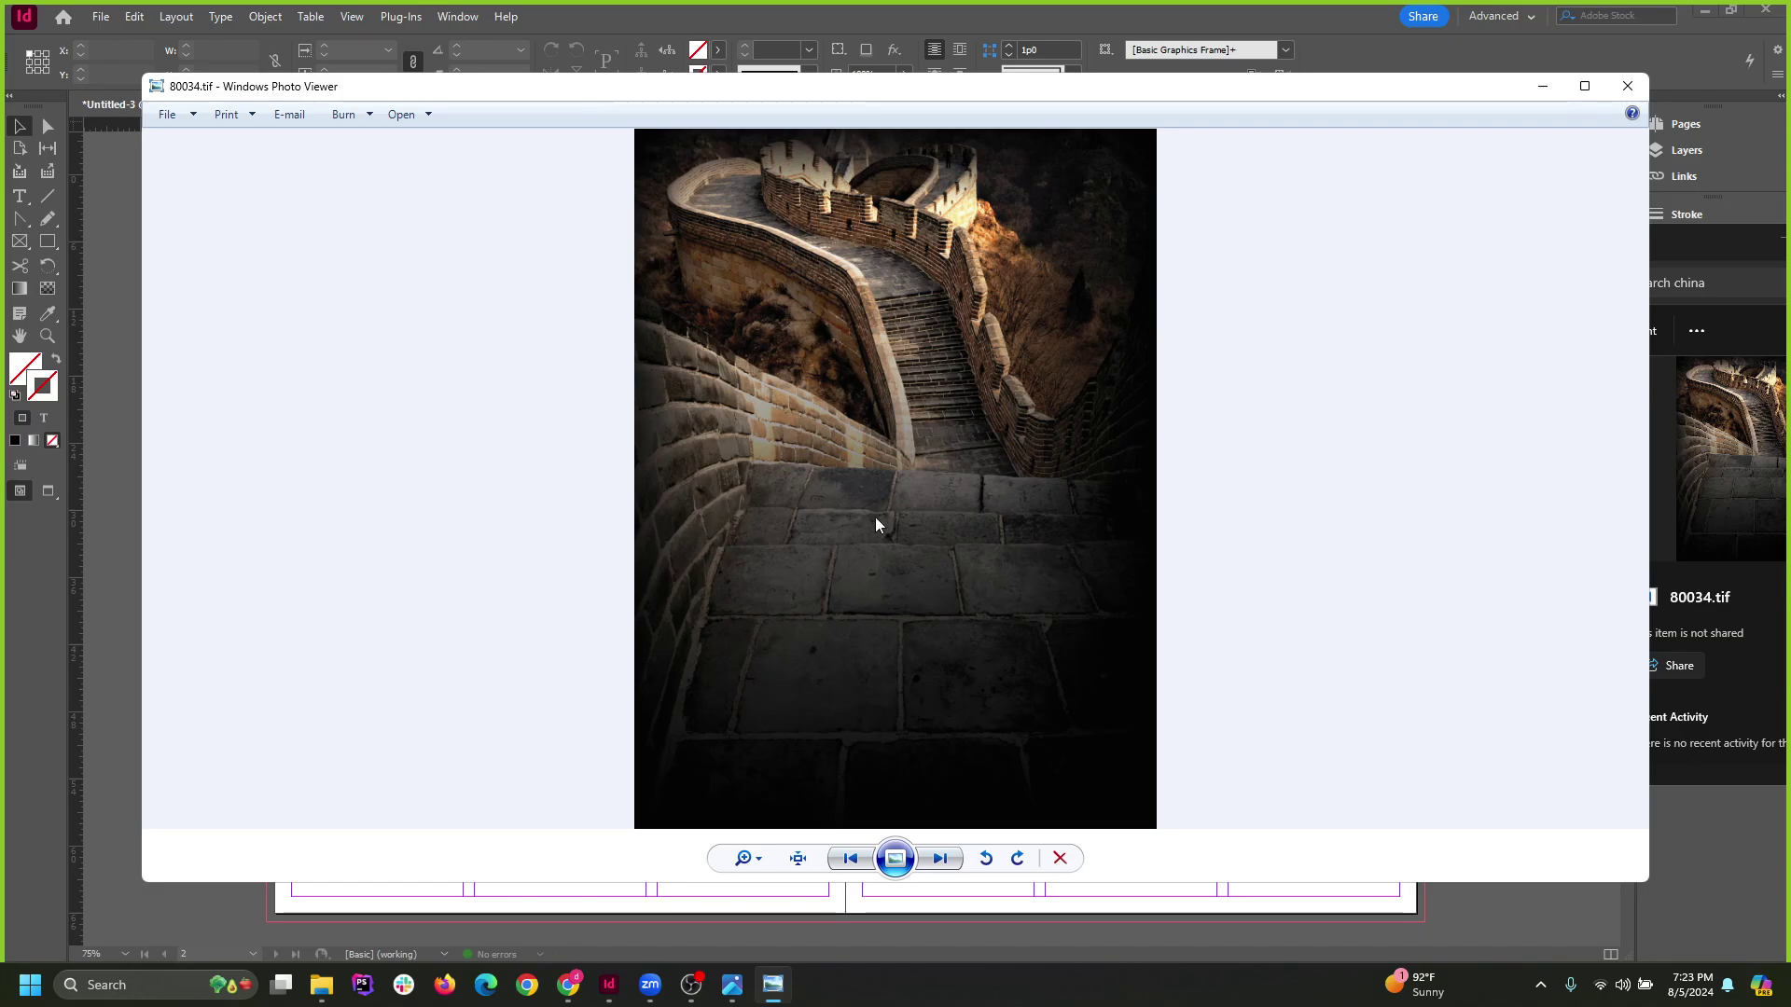
{"action": "left_click", "coordinate": [1627, 86]}
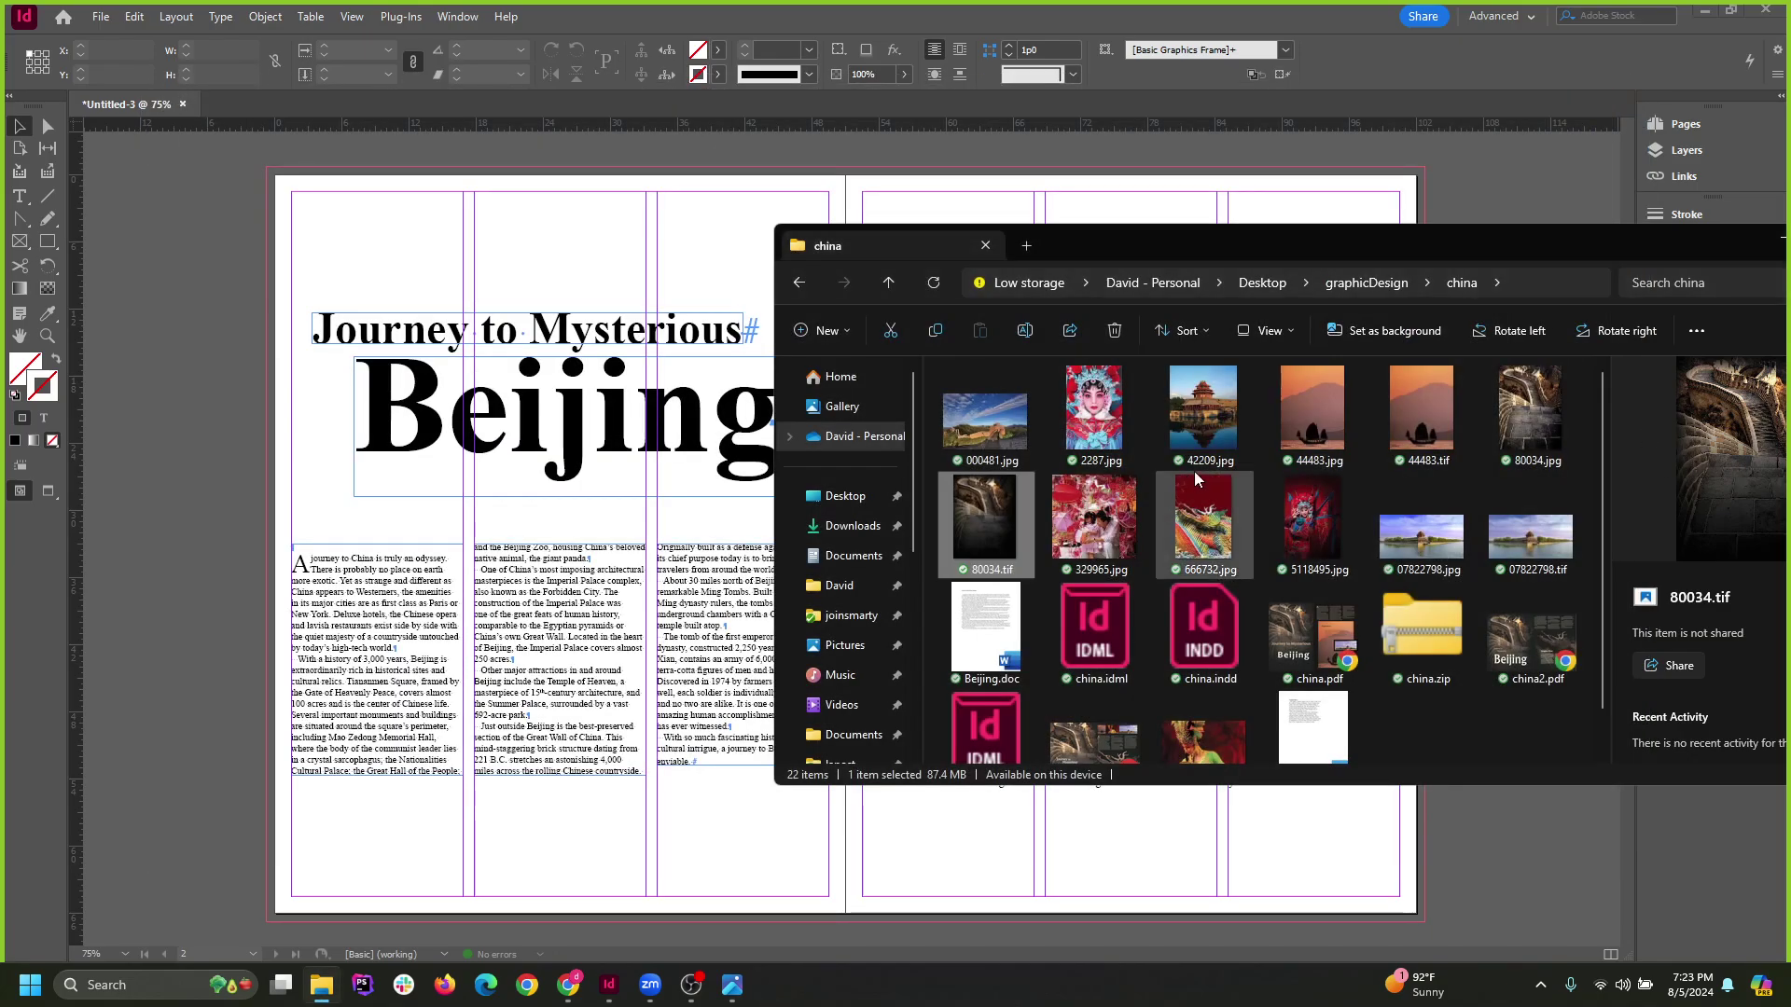
{"action": "left_click", "coordinate": [1524, 388]}
{"action": "double_click", "coordinate": [1524, 389]}
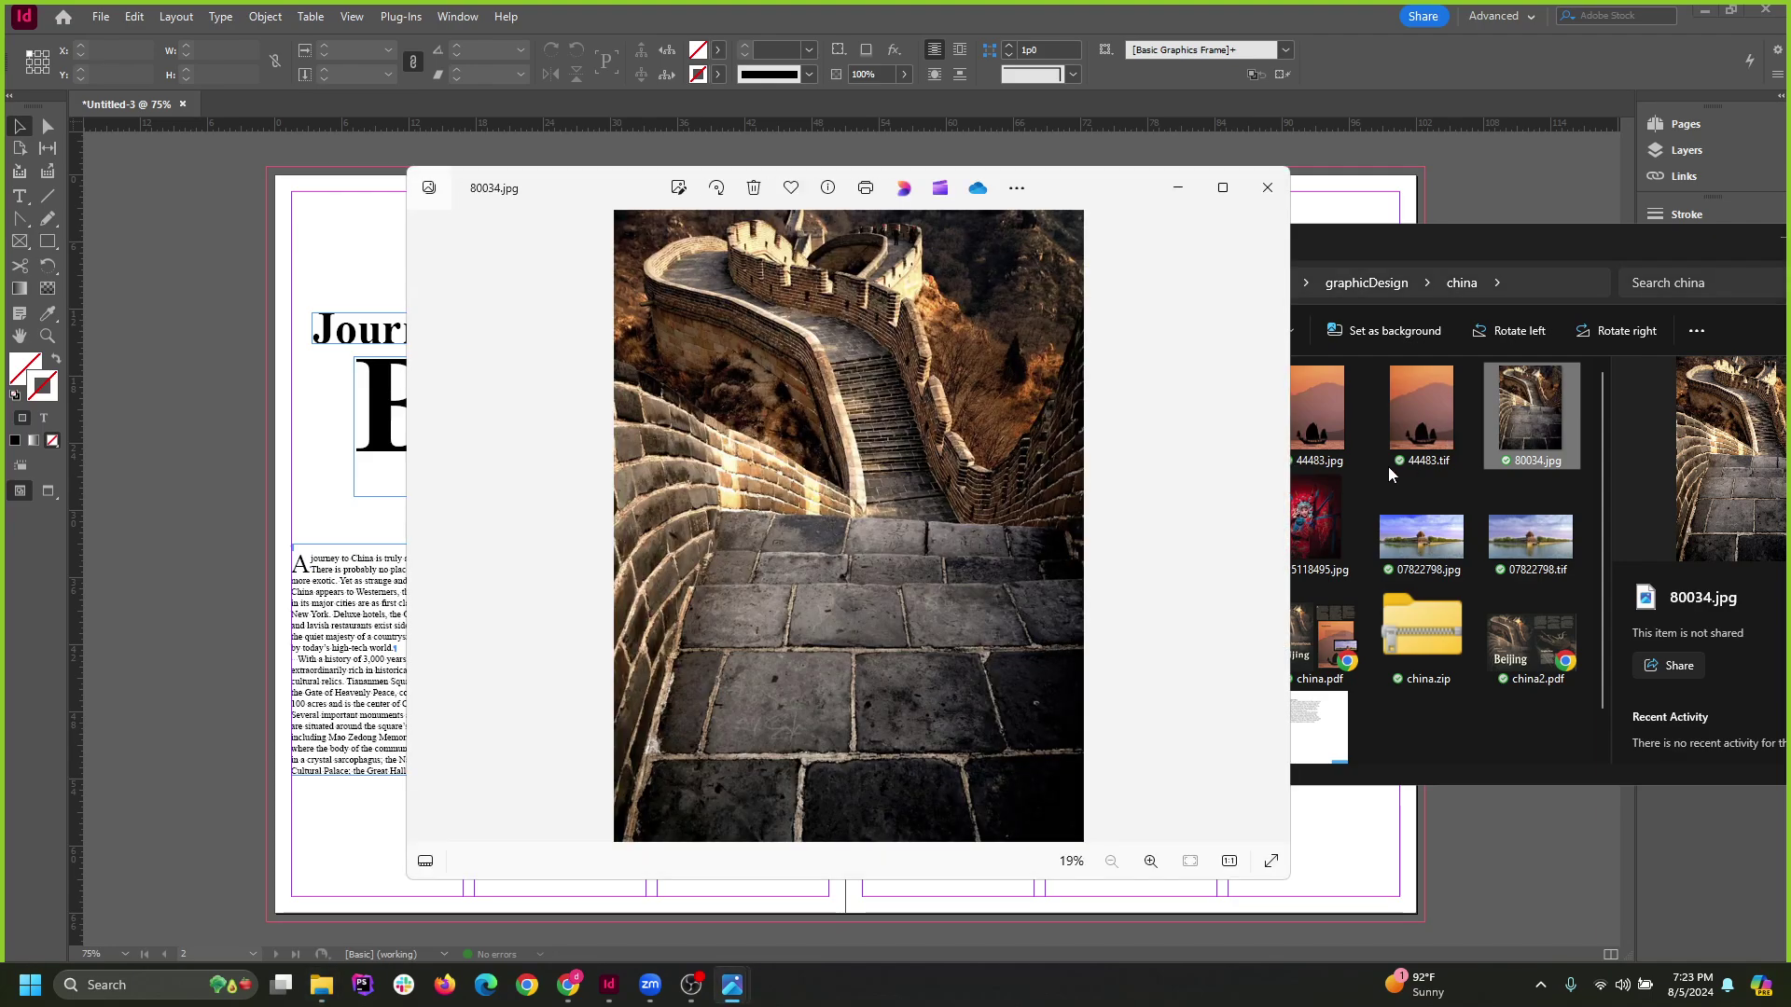
{"action": "left_click", "coordinate": [1267, 188]}
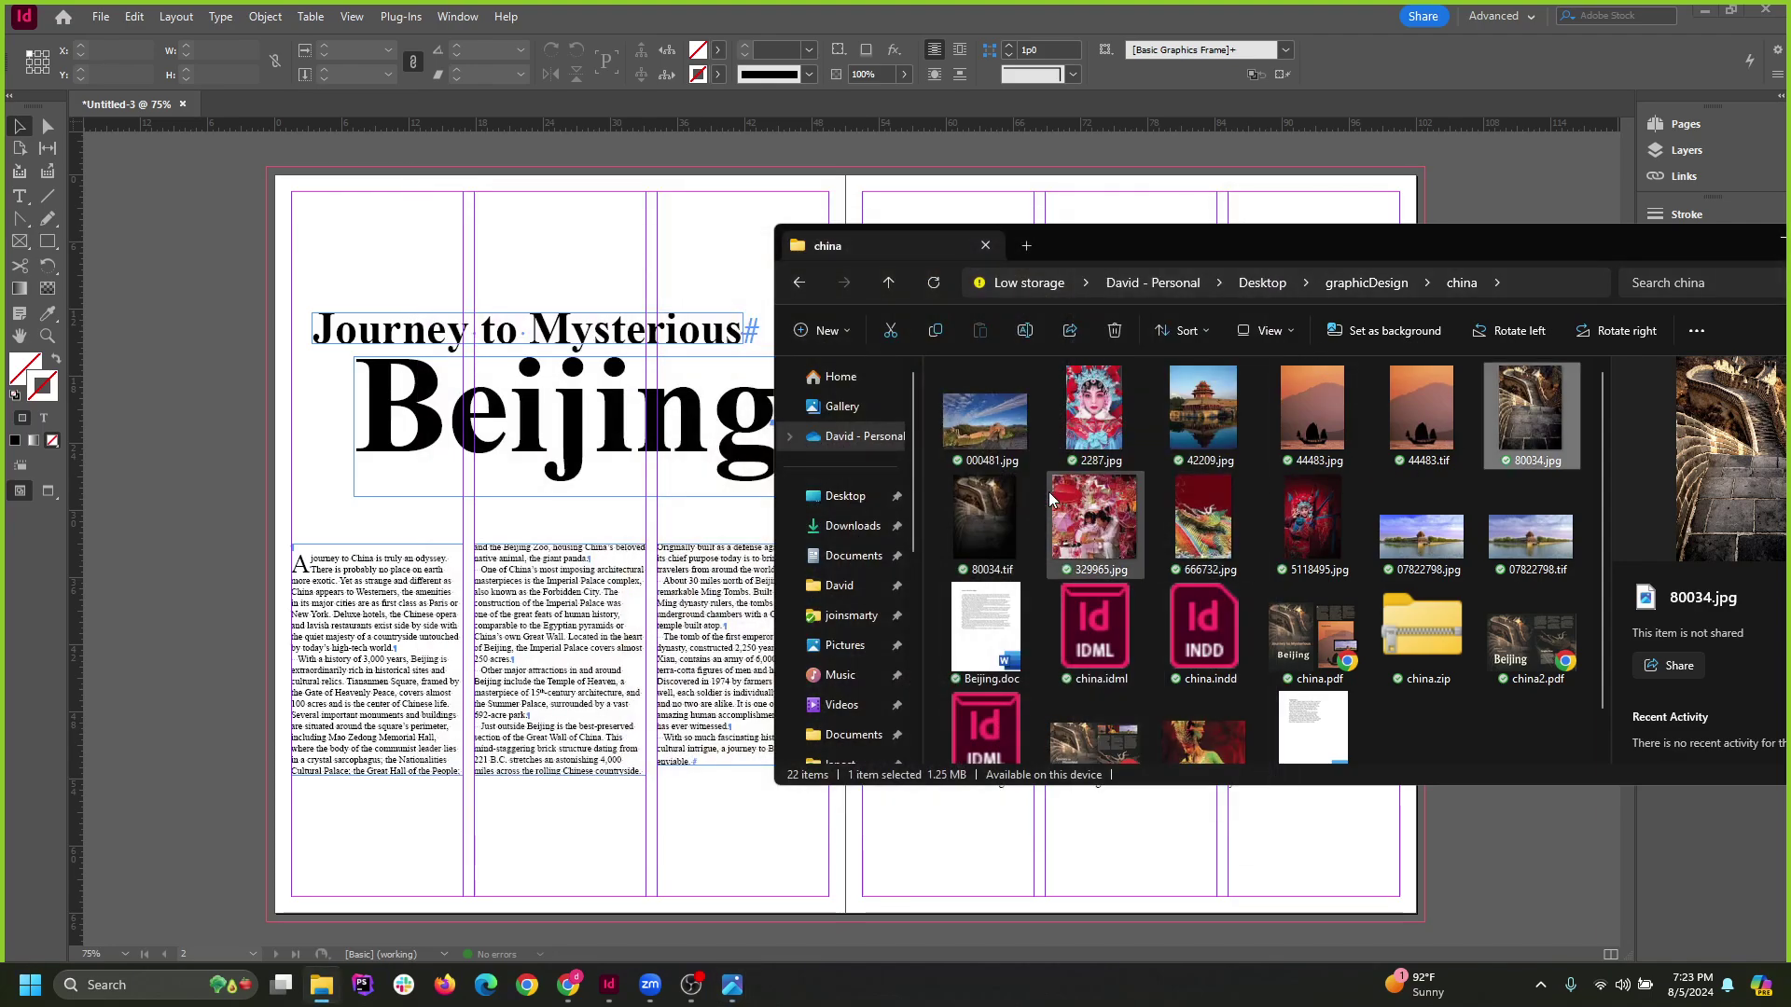
Place 80034.tif from the china folder on the left page at X -0p9, Y -0p9 and send it behind the text.
{"action": "left_click_drag", "start_coordinate": [967, 518], "coordinate": [229, 254]}
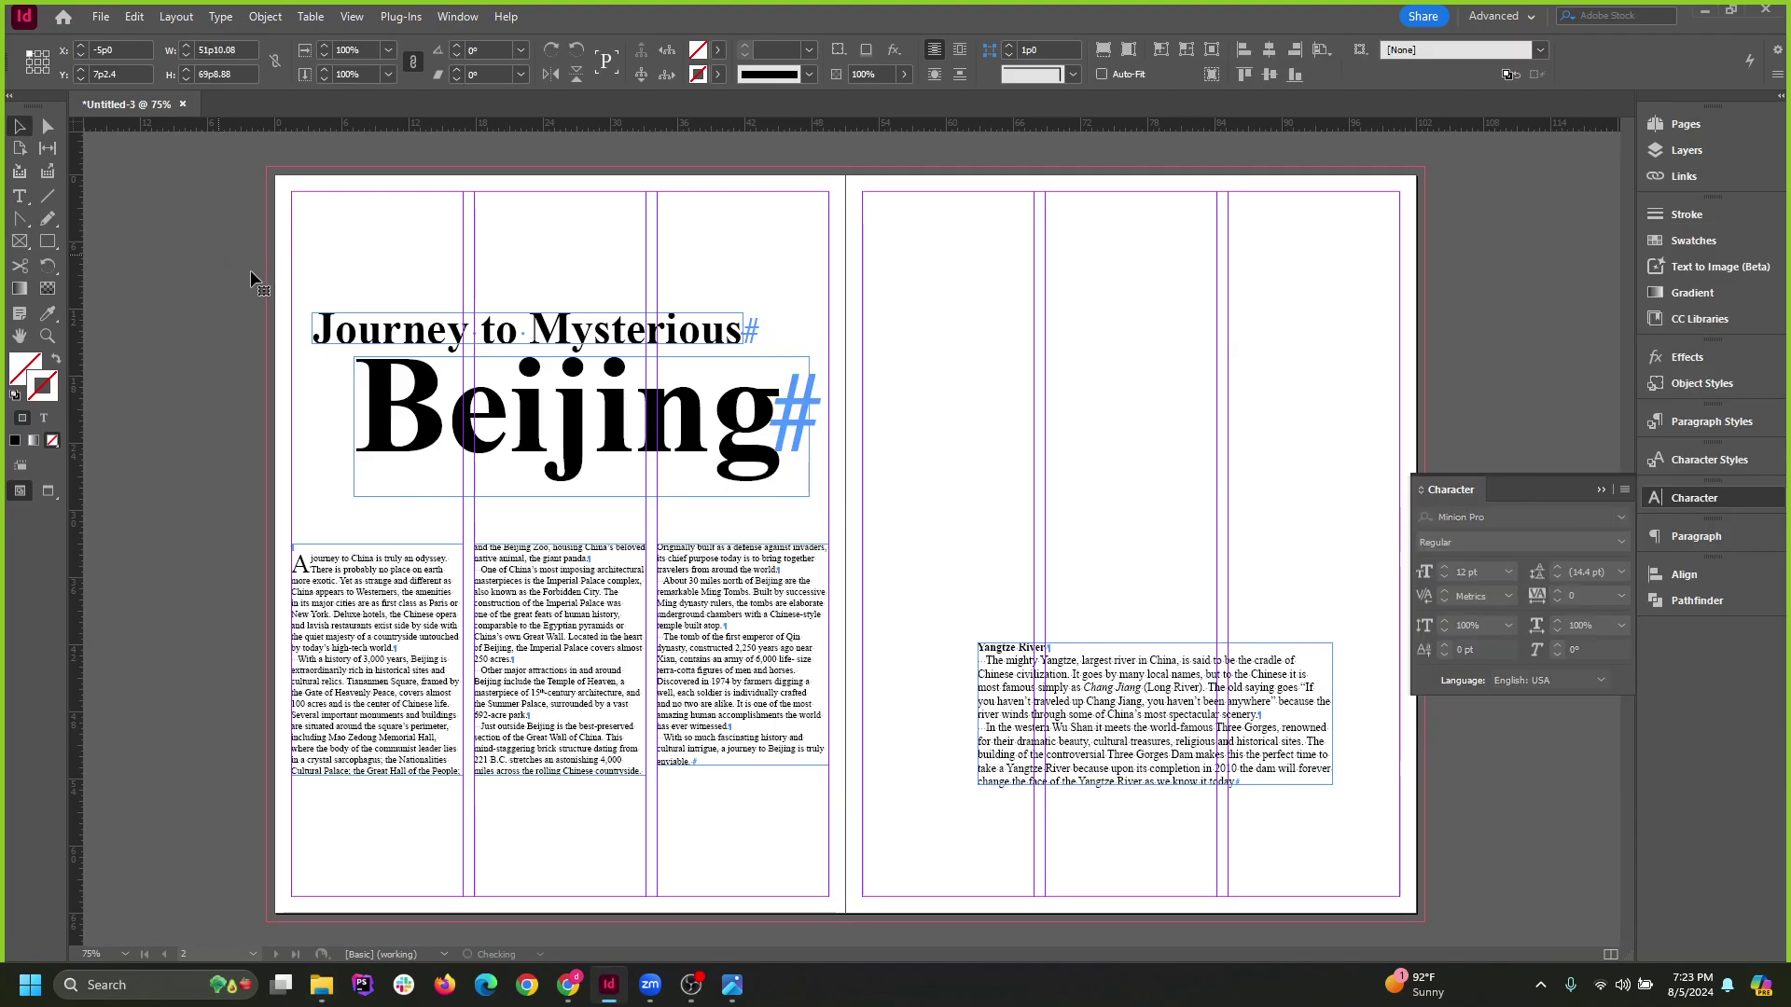
{"action": "left_click", "coordinate": [222, 256]}
{"action": "key", "text": "ctrl+minus"}
{"action": "key", "text": "ctrl+minus"}
{"action": "key", "text": "ctrl+equal"}
{"action": "left_click_drag", "start_coordinate": [565, 387], "coordinate": [601, 319]}
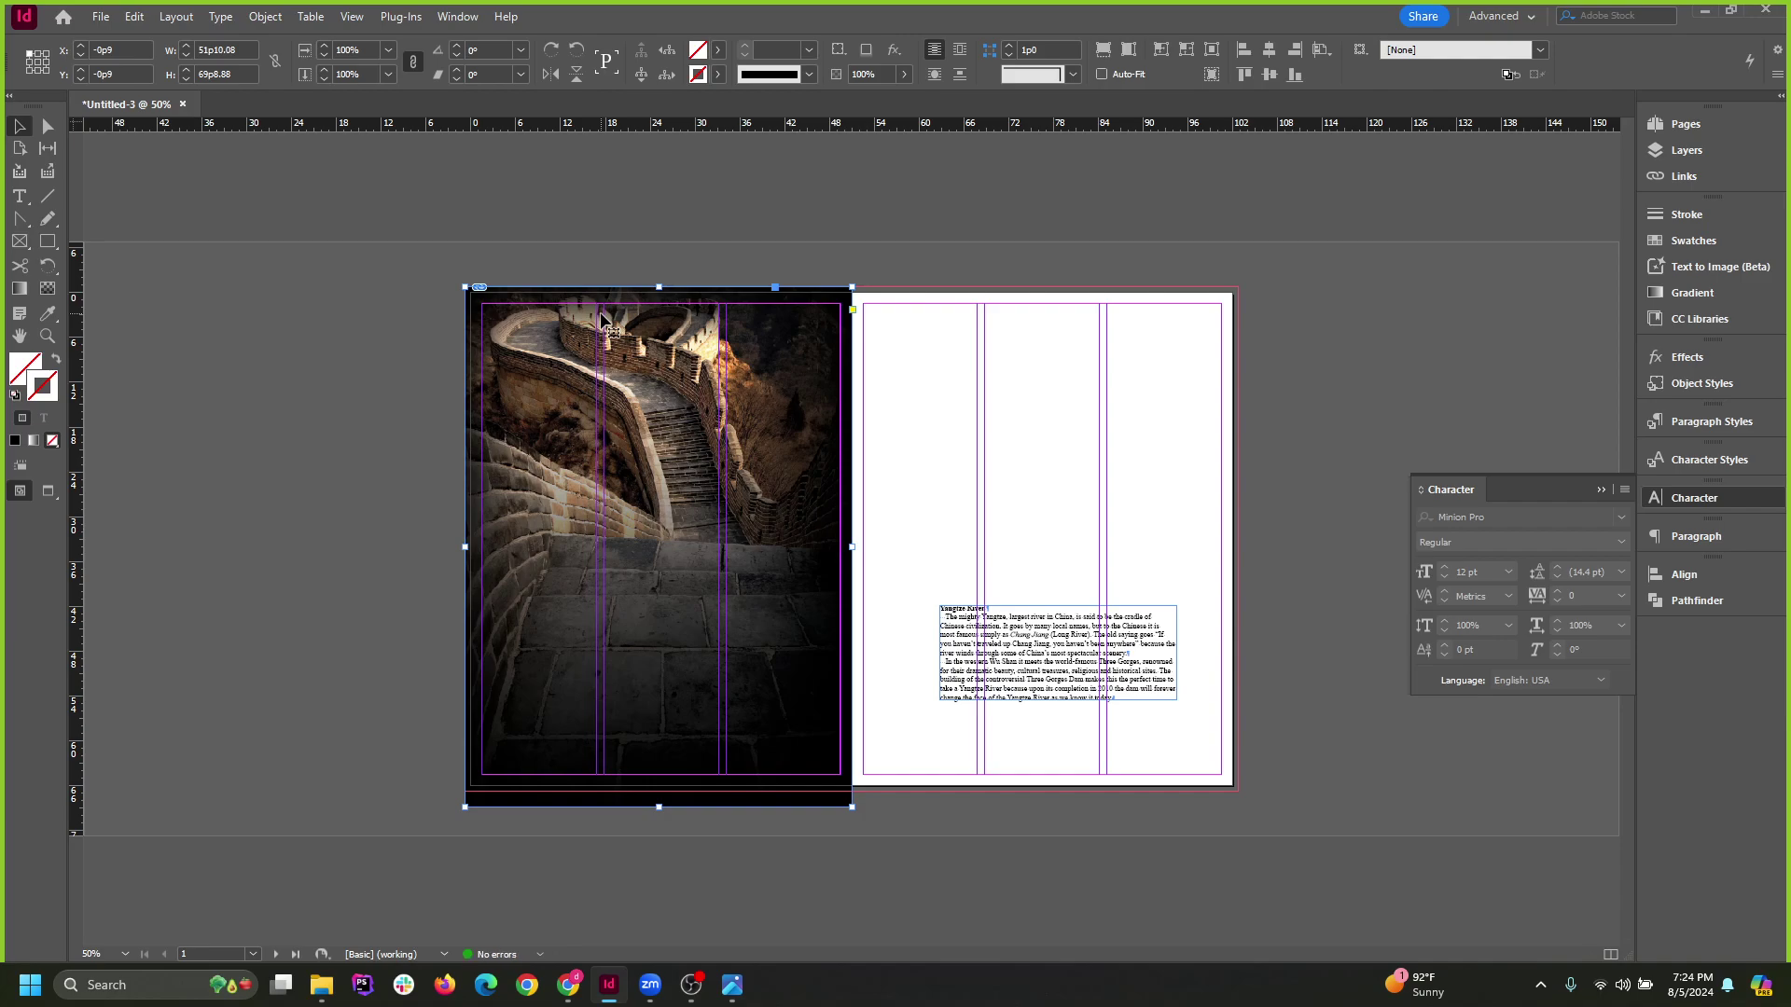
{"action": "key", "text": "ctrl+shift+bracketleft"}
{"action": "left_click", "coordinate": [403, 661]}
{"action": "scroll", "coordinate": [726, 640], "scroll_direction": "up", "scroll_amount": 1}
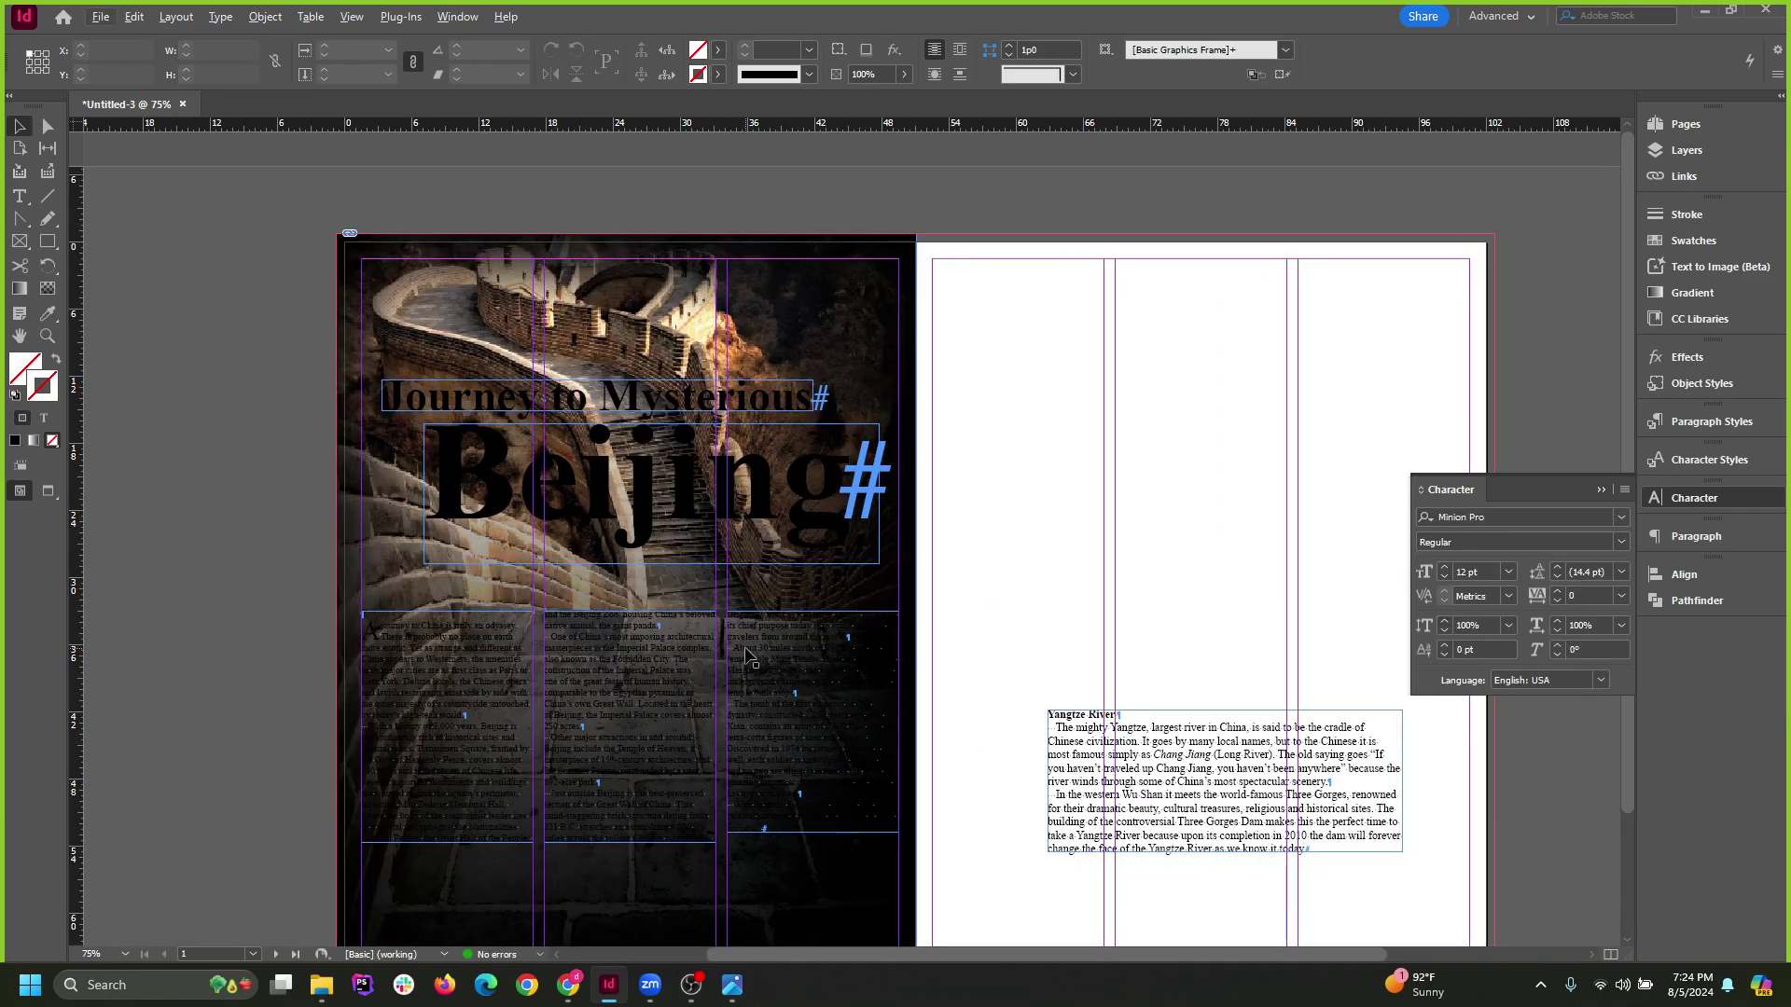
Move the three body text columns down together to Y 40p9.6.
{"action": "scroll", "coordinate": [668, 475], "scroll_direction": "down", "scroll_amount": 2}
{"action": "left_click", "coordinate": [631, 606]}
{"action": "left_click", "coordinate": [452, 615], "text": "shift"}
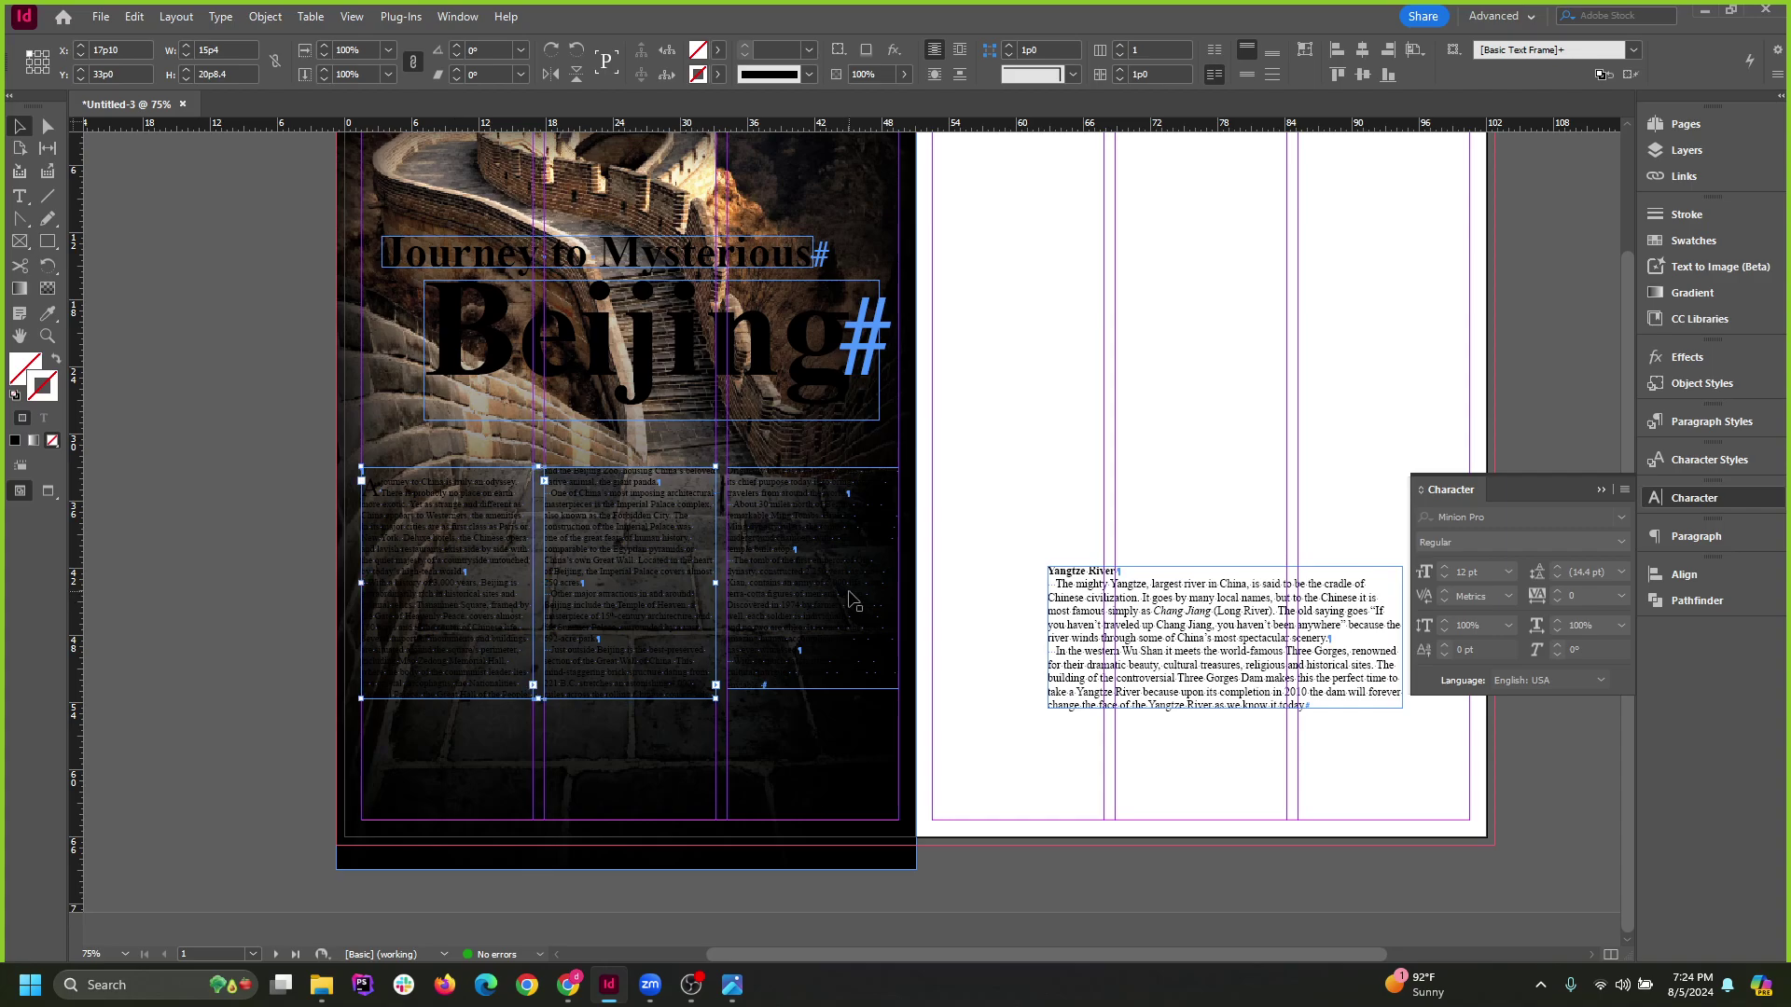
{"action": "left_click", "coordinate": [848, 593], "text": "shift"}
{"action": "left_click_drag", "start_coordinate": [832, 529], "coordinate": [839, 616]}
{"action": "left_click", "coordinate": [1086, 877]}
{"action": "scroll", "coordinate": [672, 550], "scroll_direction": "up", "scroll_amount": 3}
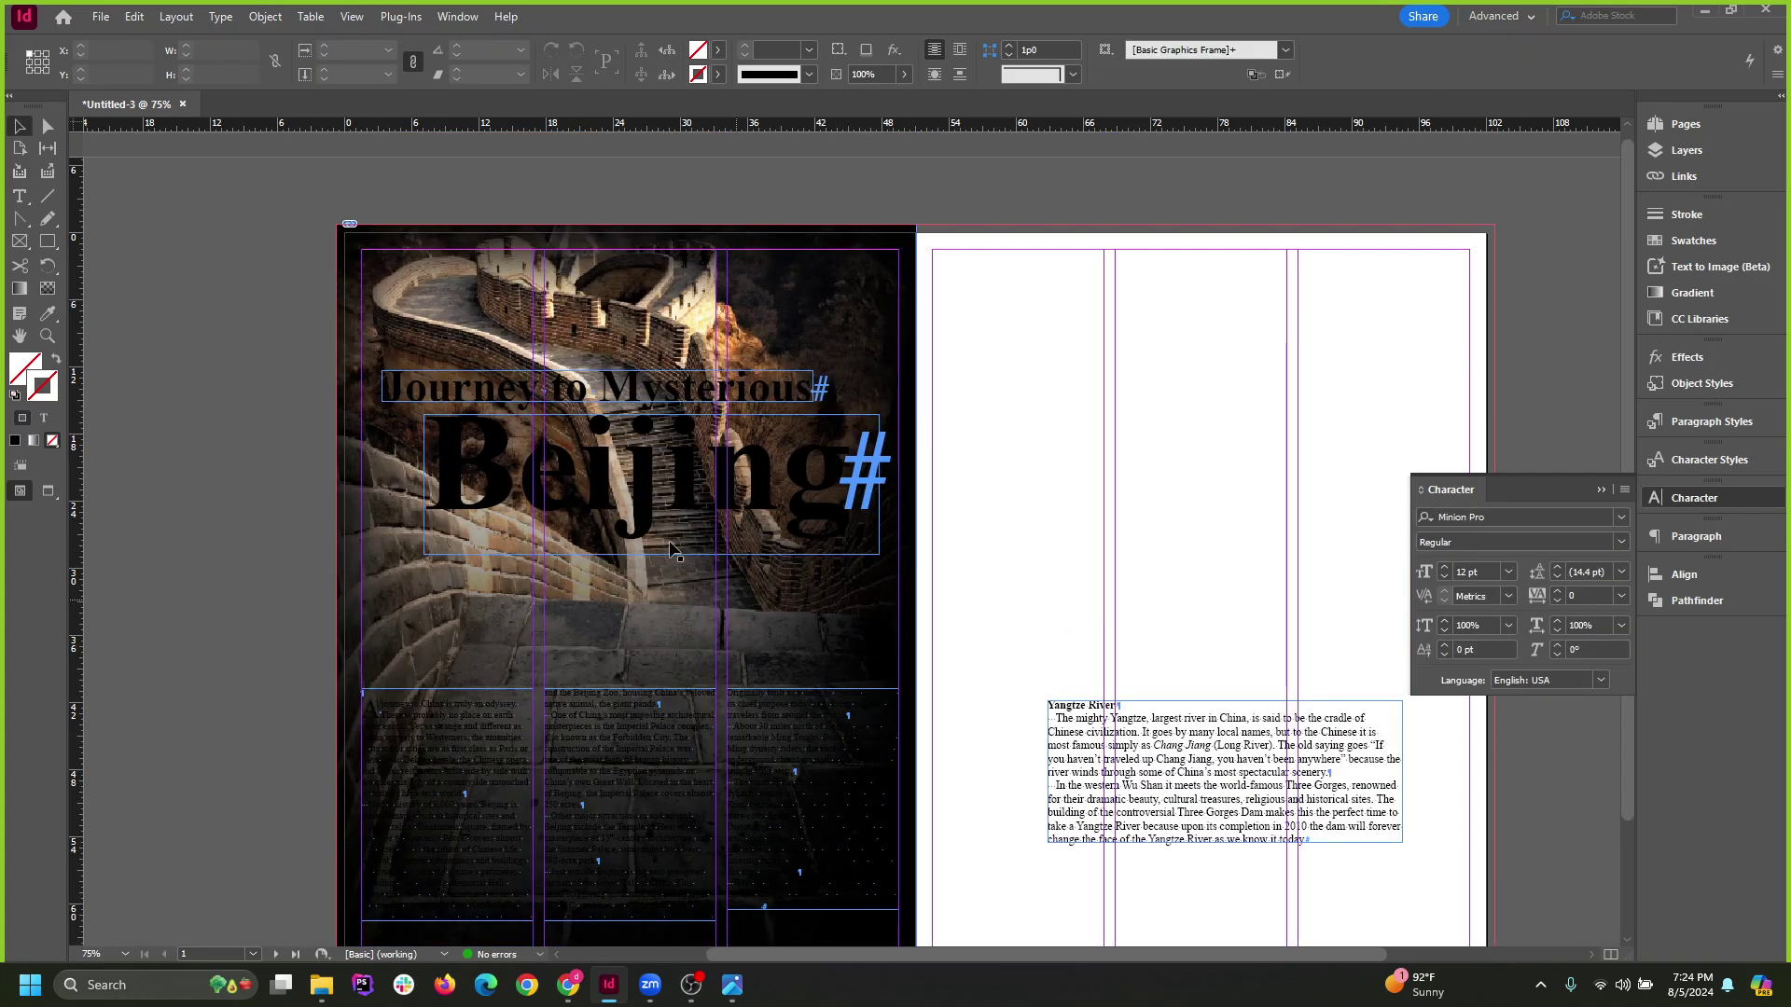
Move both title frames down together to Y 23p7.2, just above the body columns.
{"action": "left_click", "coordinate": [578, 397]}
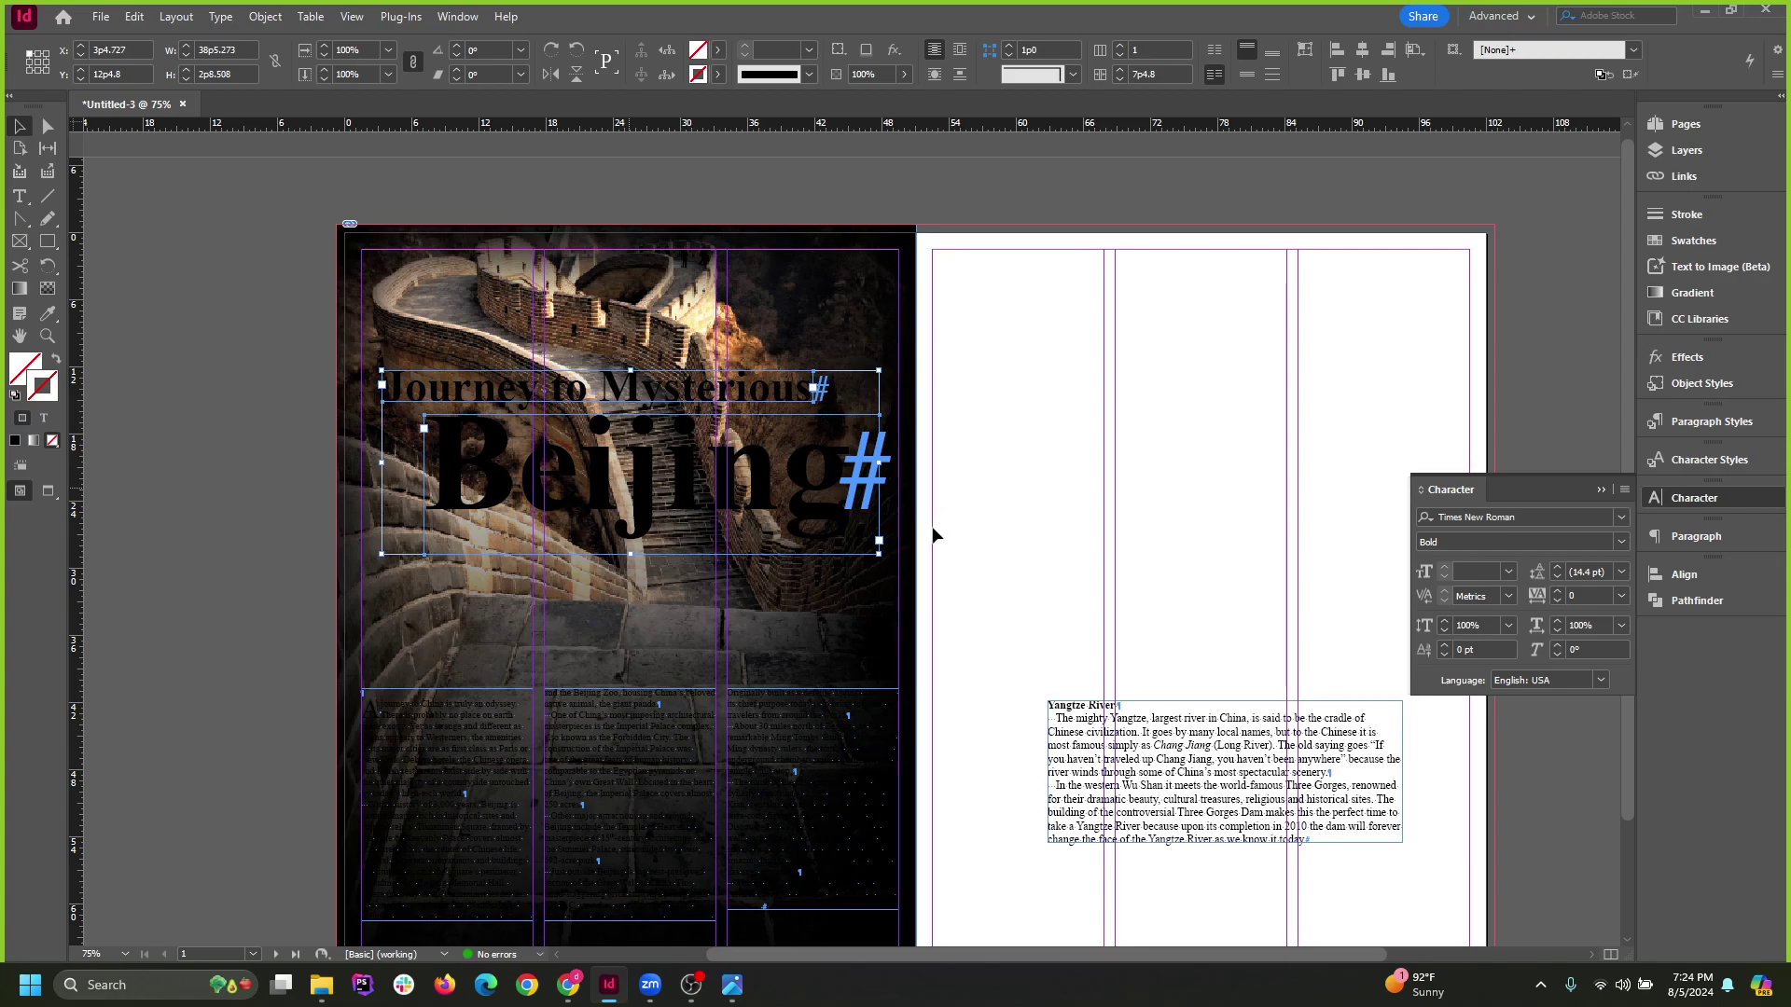
{"action": "left_click", "coordinate": [858, 554], "text": "shift"}
{"action": "left_click_drag", "start_coordinate": [791, 504], "coordinate": [782, 597]}
{"action": "scroll", "coordinate": [788, 571], "scroll_direction": "down", "scroll_amount": 3}
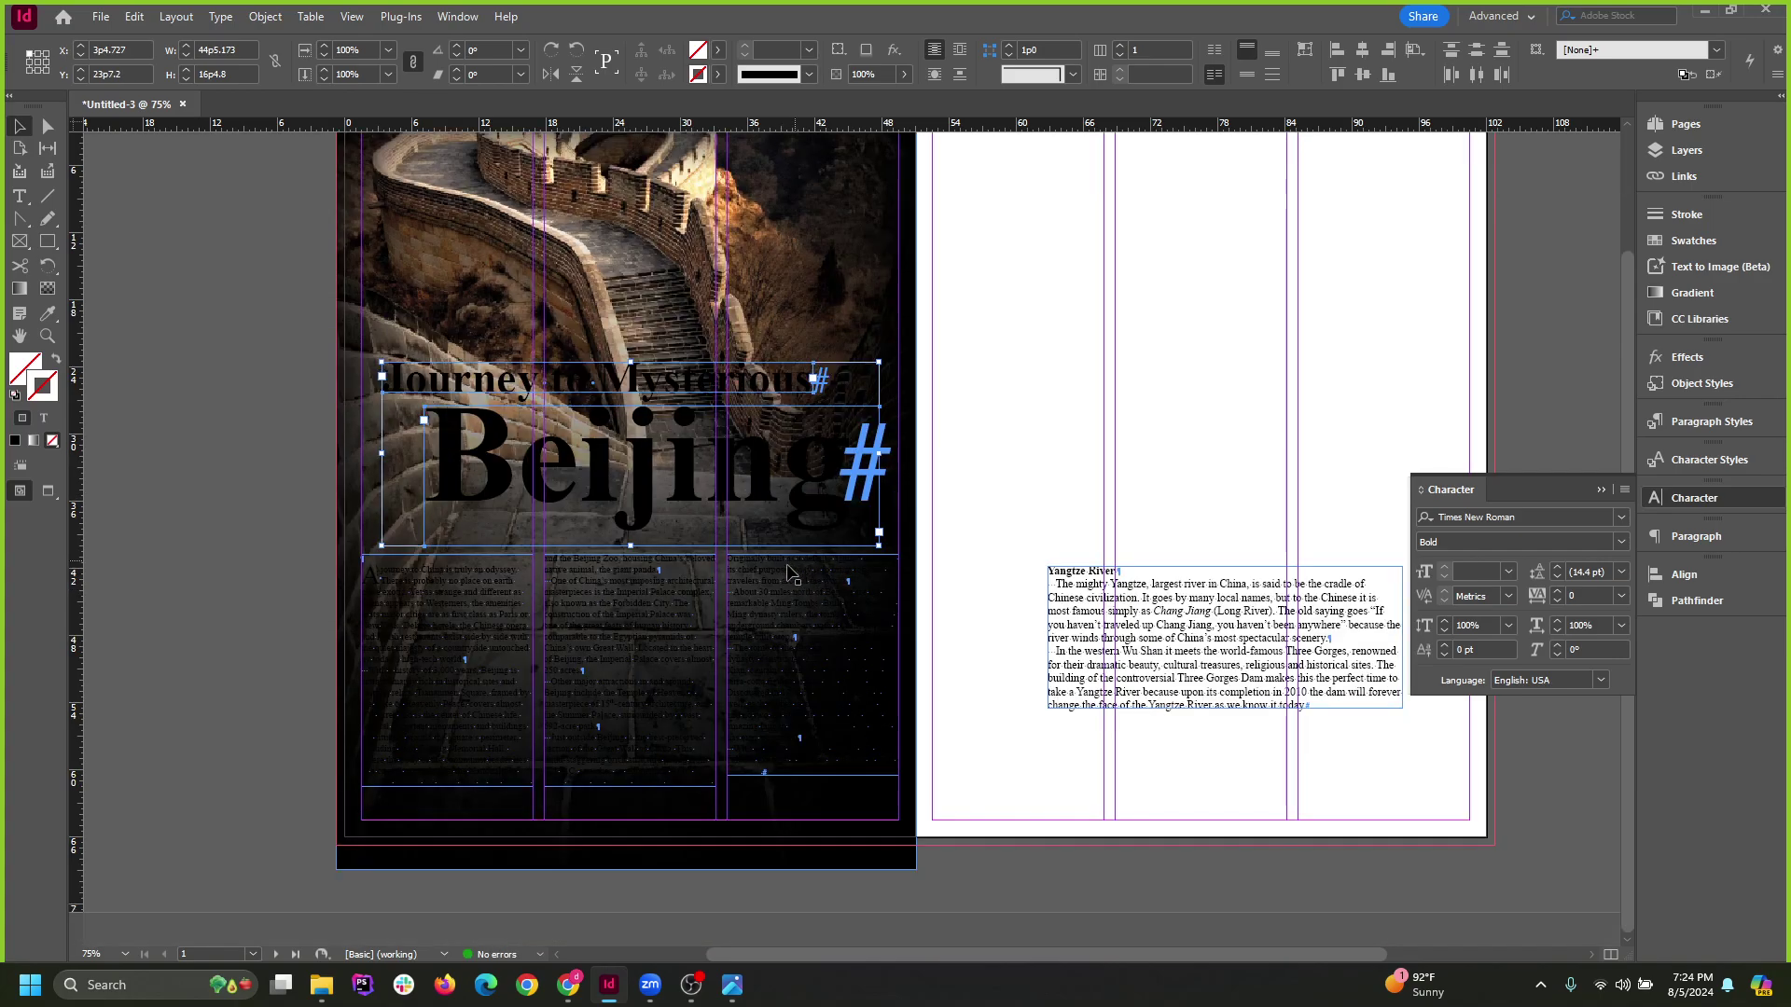
{"action": "scroll", "coordinate": [667, 505], "scroll_direction": "up", "scroll_amount": 1}
{"action": "left_click_drag", "start_coordinate": [759, 527], "coordinate": [1131, 473]}
{"action": "scroll", "coordinate": [616, 625], "scroll_direction": "up", "scroll_amount": 2}
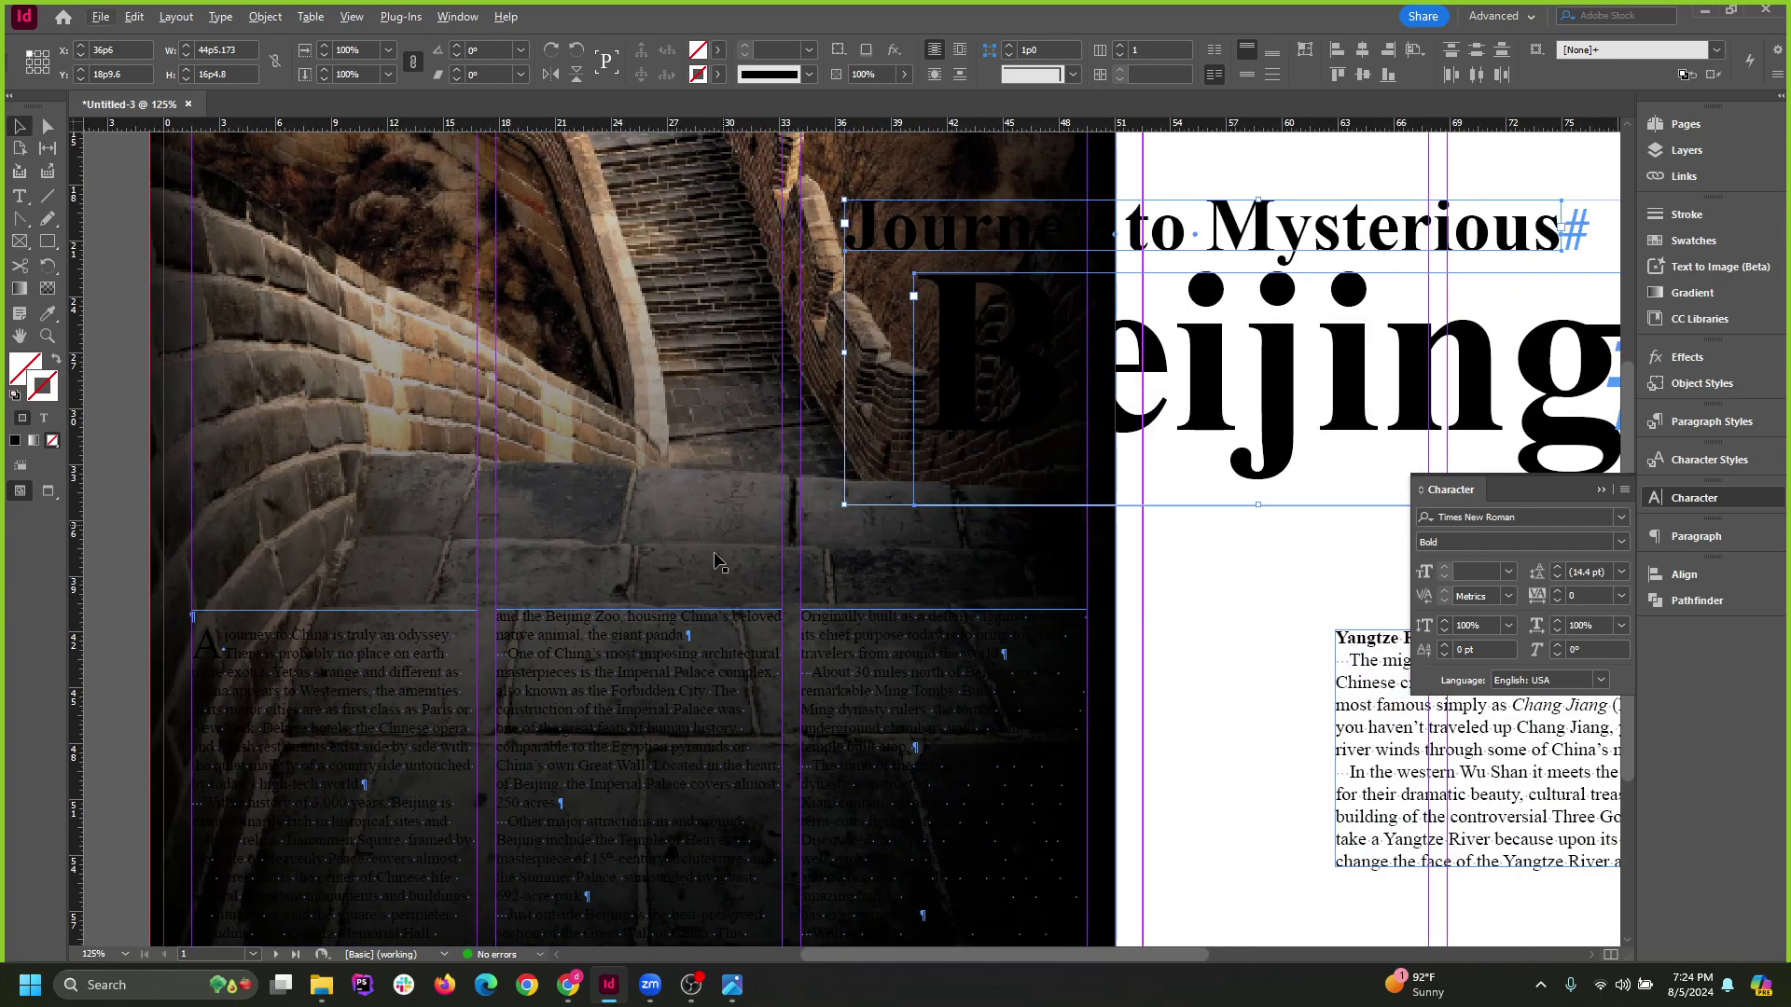
{"action": "key", "text": "ctrl+z"}
Set the text colour of both title frames to Paper and show the spread in preview mode.
{"action": "key", "text": "ctrl+minus"}
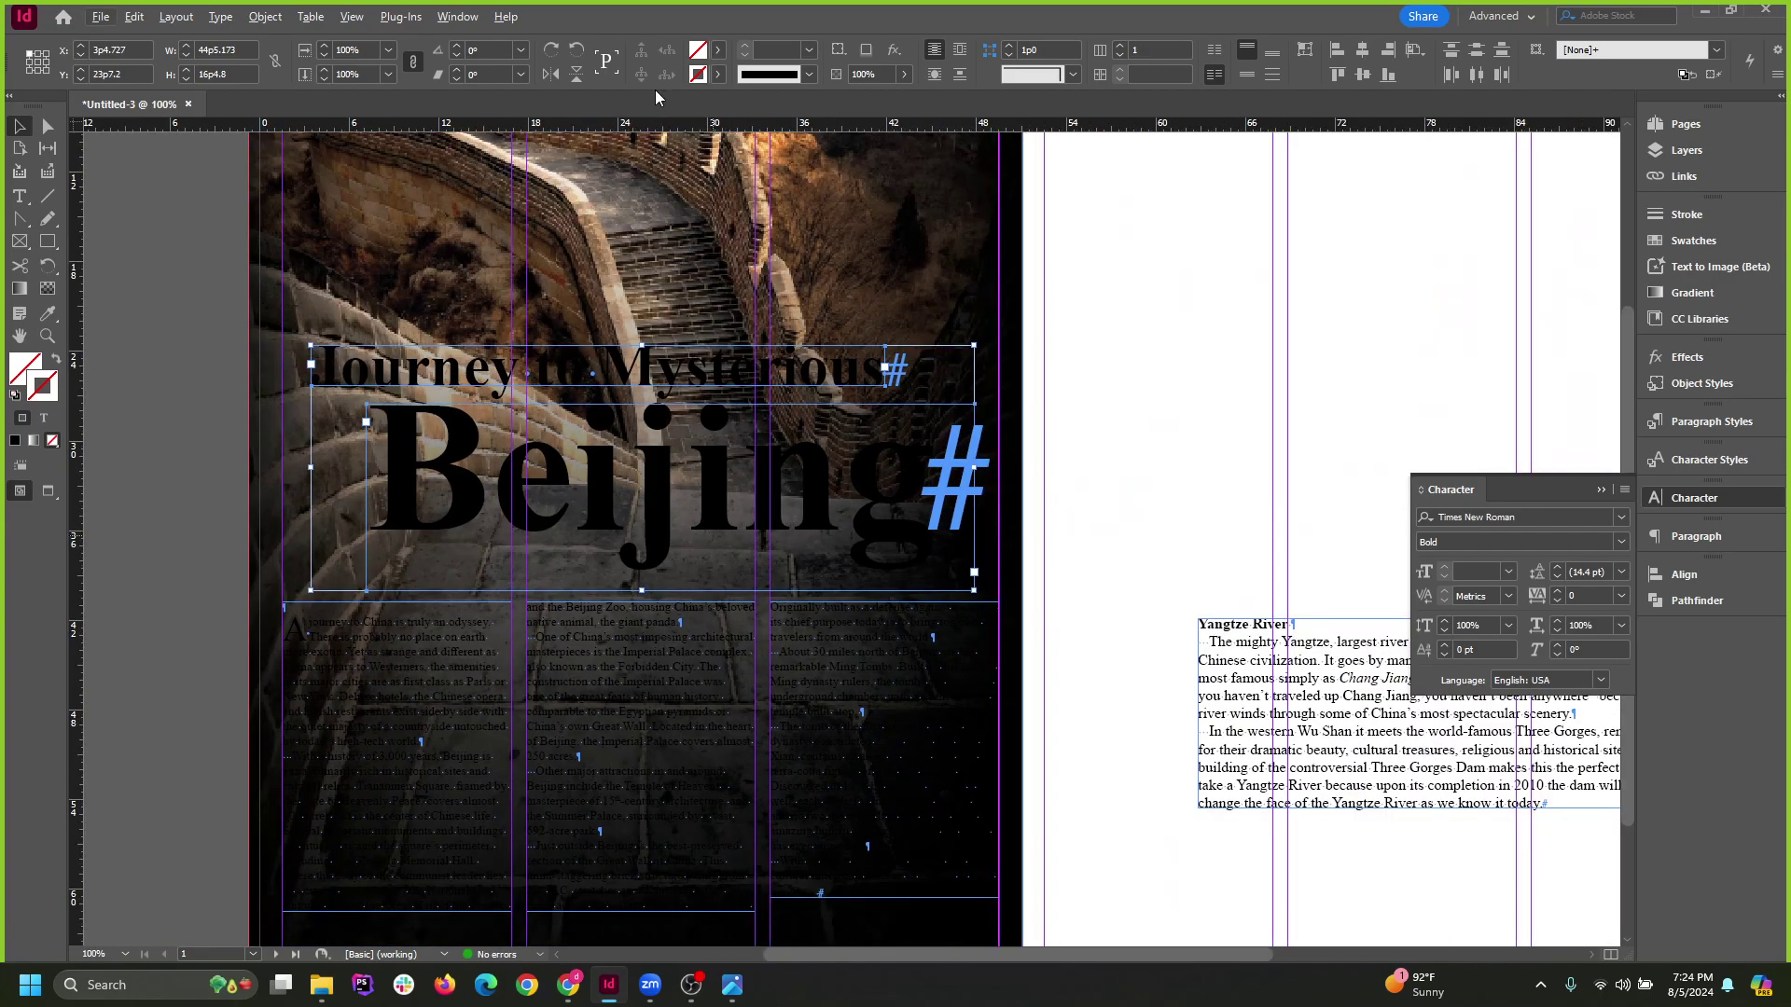
{"action": "left_click", "coordinate": [46, 421]}
{"action": "left_click", "coordinate": [718, 50]}
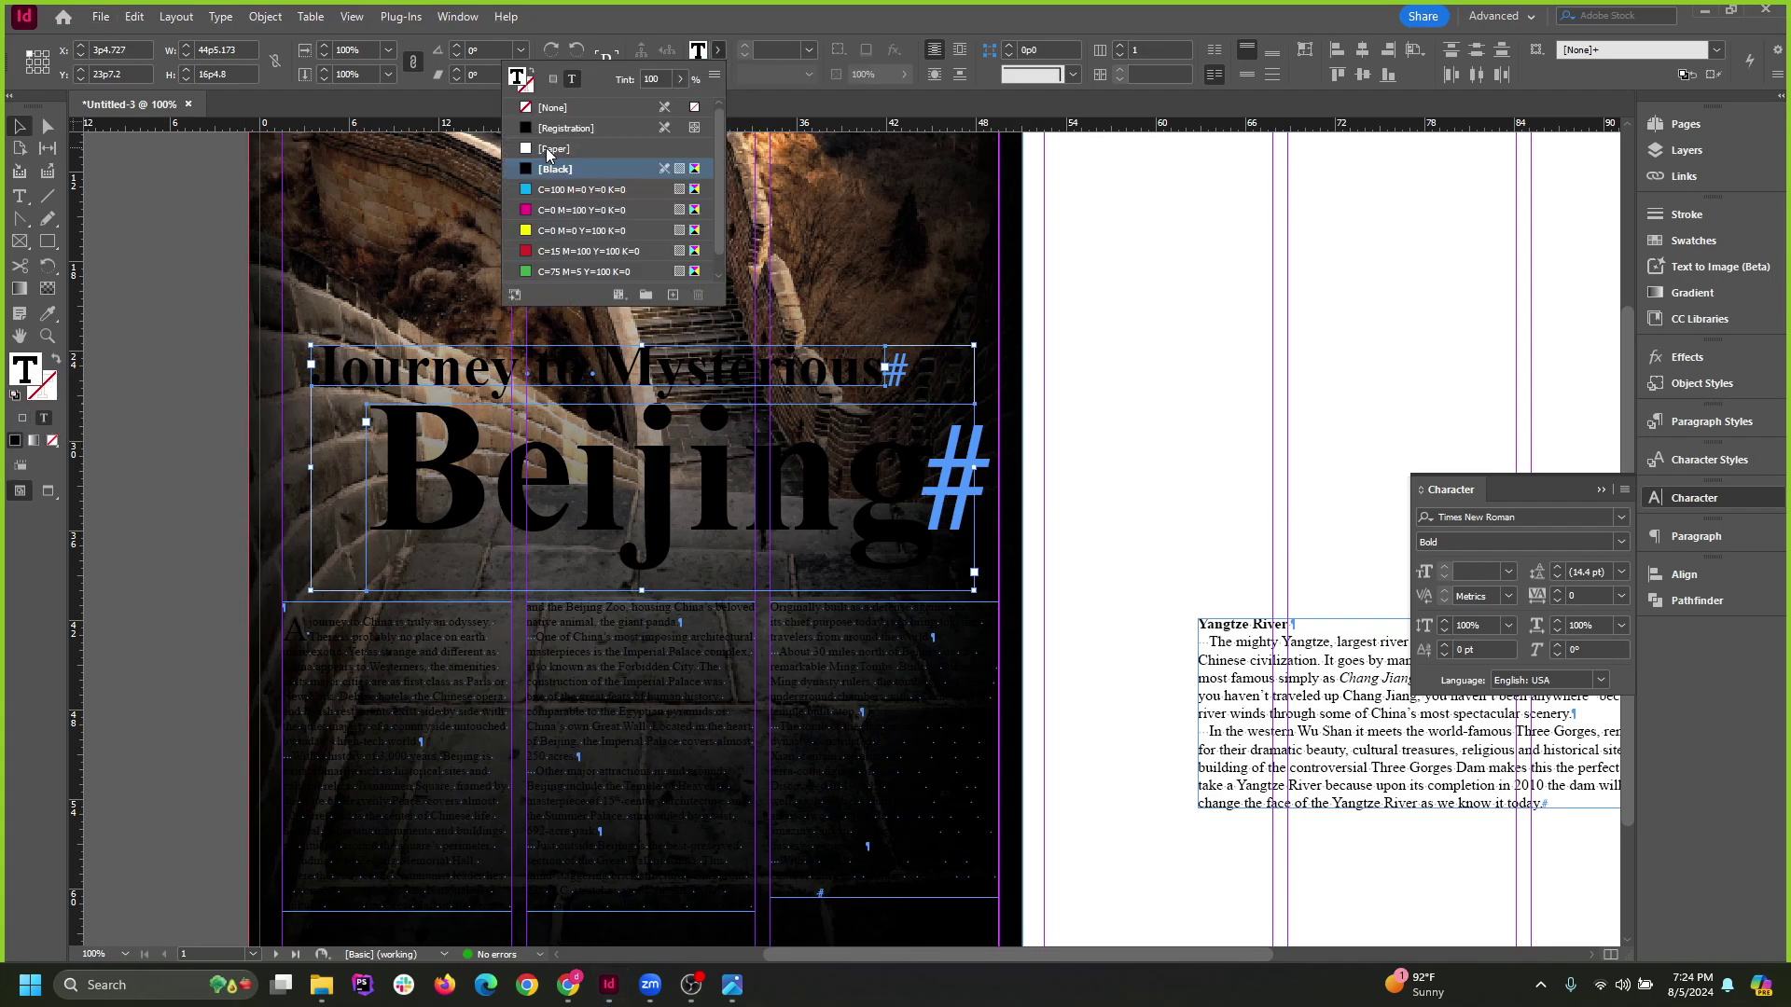
{"action": "left_click", "coordinate": [550, 149]}
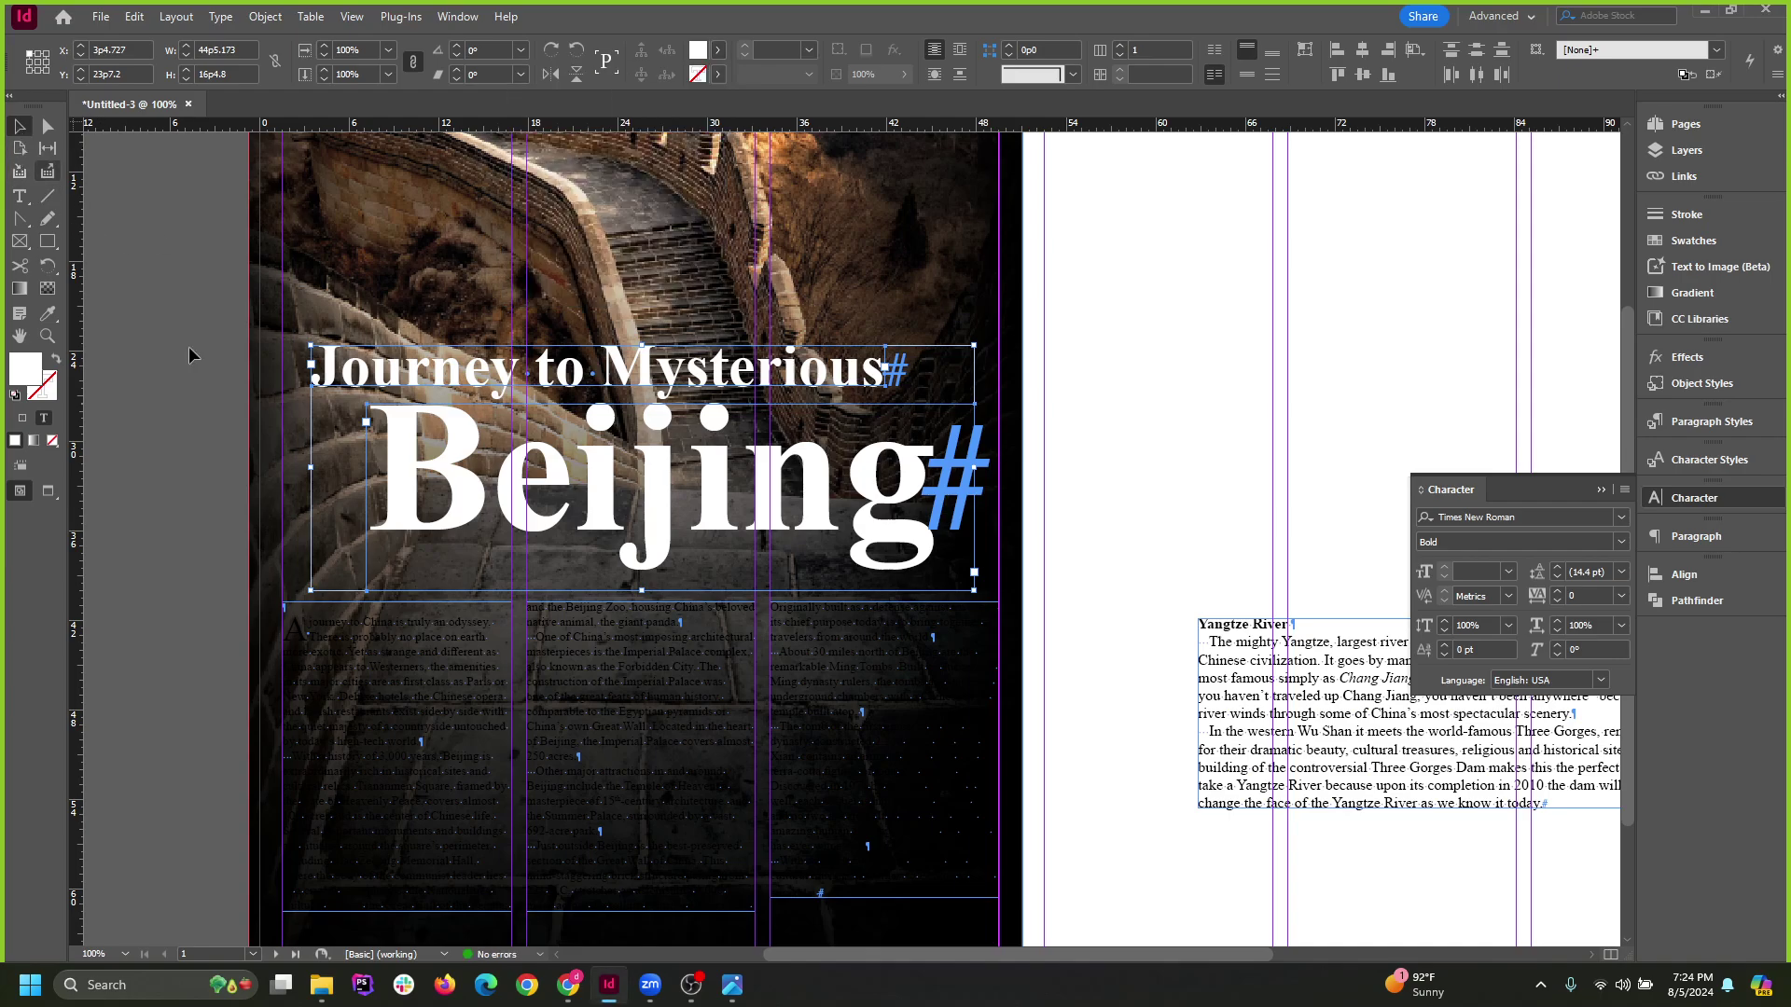
{"action": "left_click", "coordinate": [194, 380]}
{"action": "key", "text": "w"}
{"action": "key", "text": "ctrl+minus"}
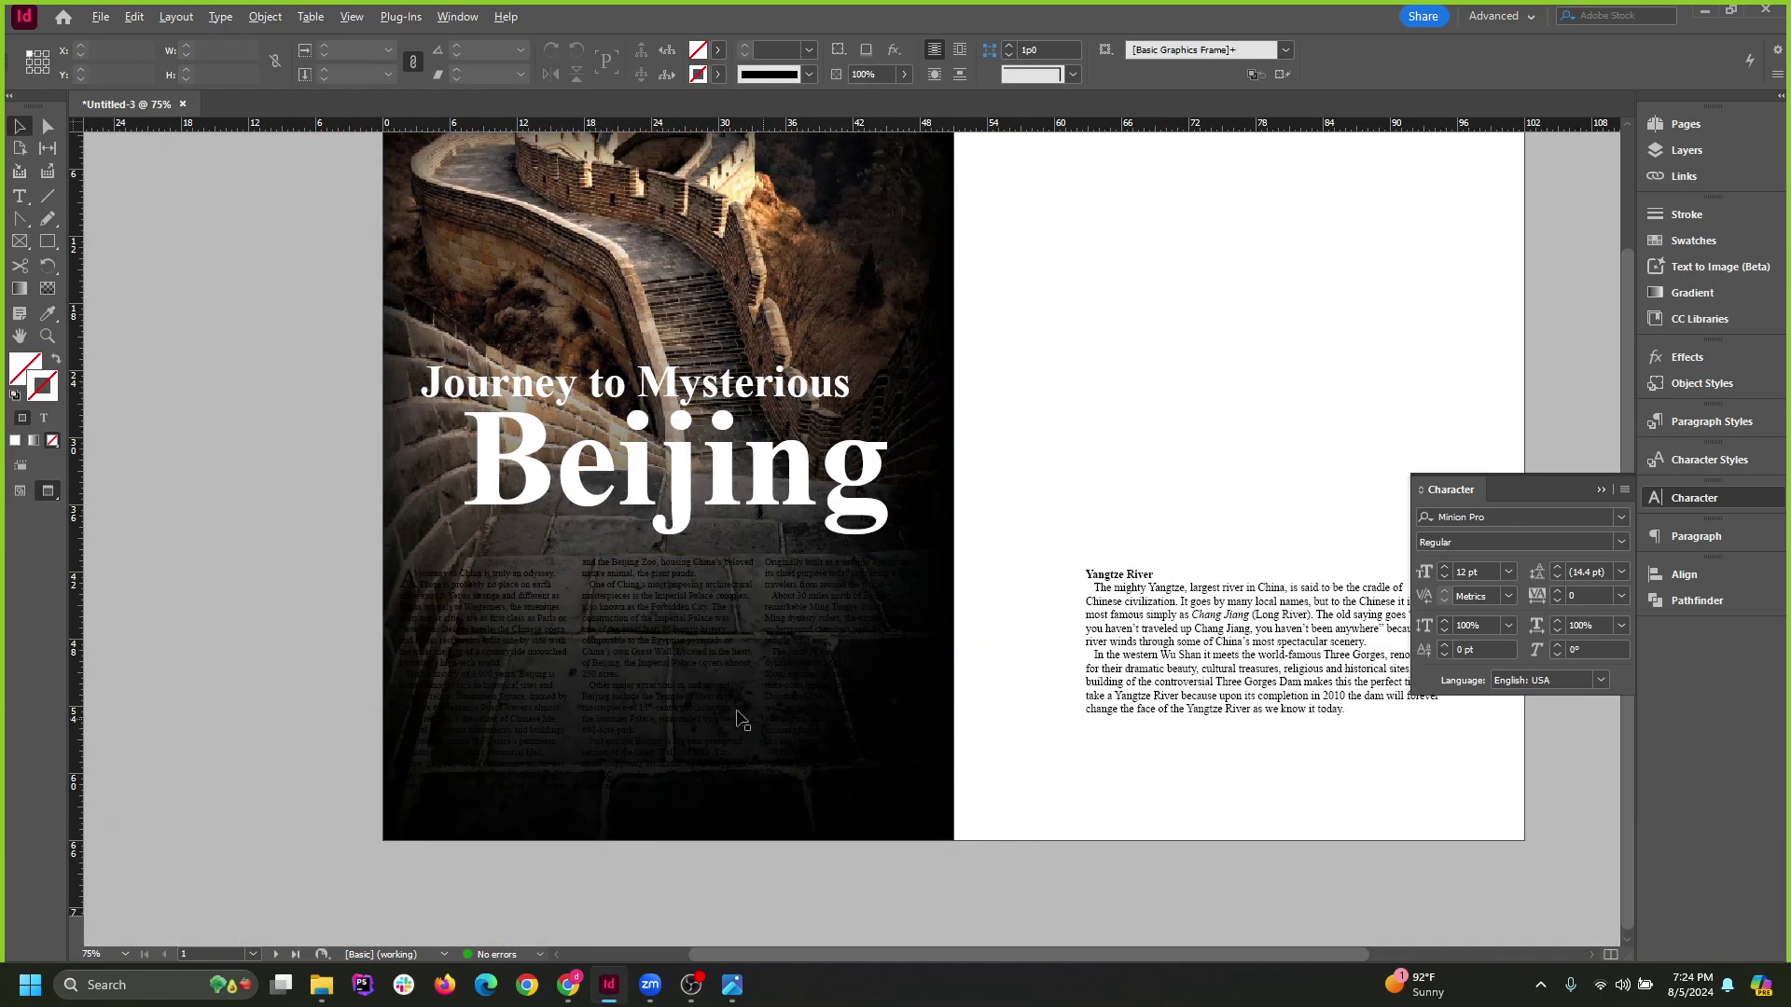
Move both title frames up together to X 3p4.7, Y 12p9.6 over the wall photo.
{"action": "scroll", "coordinate": [675, 522], "scroll_direction": "up", "scroll_amount": 3}
{"action": "left_click", "coordinate": [685, 610]}
{"action": "left_click", "coordinate": [700, 527], "text": "shift"}
{"action": "left_click_drag", "start_coordinate": [700, 527], "coordinate": [783, 404]}
{"action": "left_click", "coordinate": [1157, 506]}
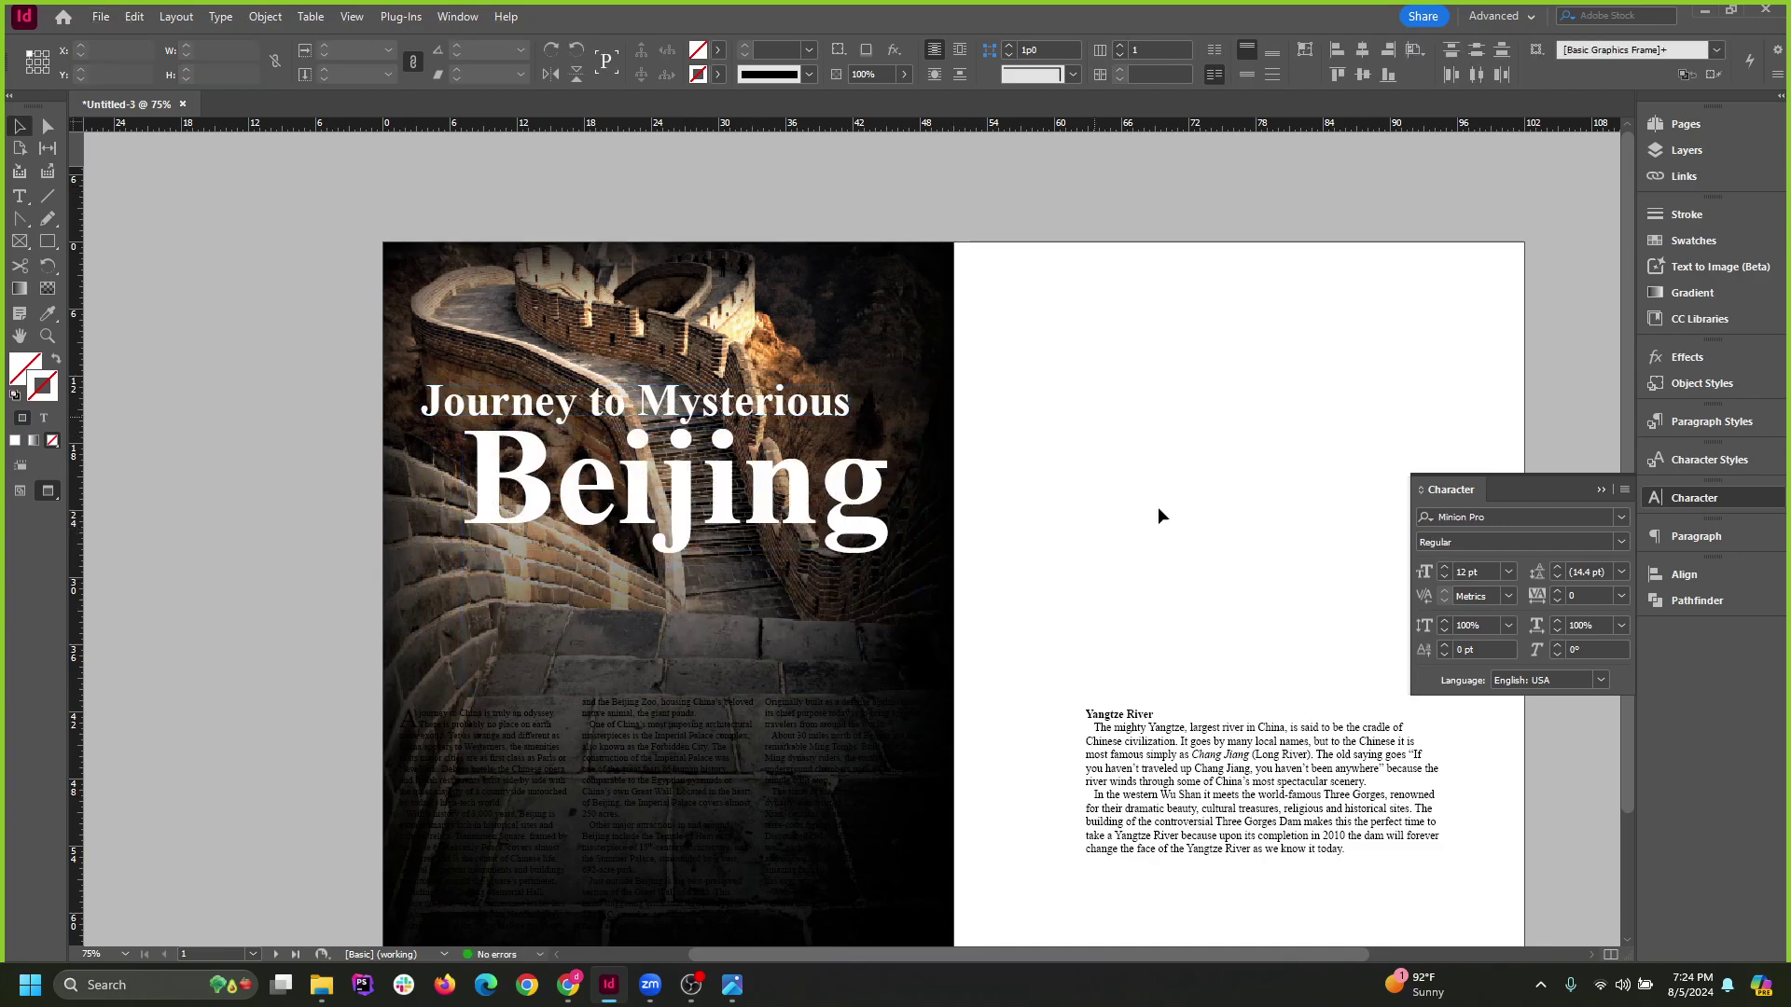
Nudge the "Journey to Mysterious" frame up and right to about X 3p10.8, Y 11p9.5, away from "Beijing".
{"action": "key", "text": "ctrl+equal"}
{"action": "left_click", "coordinate": [757, 560]}
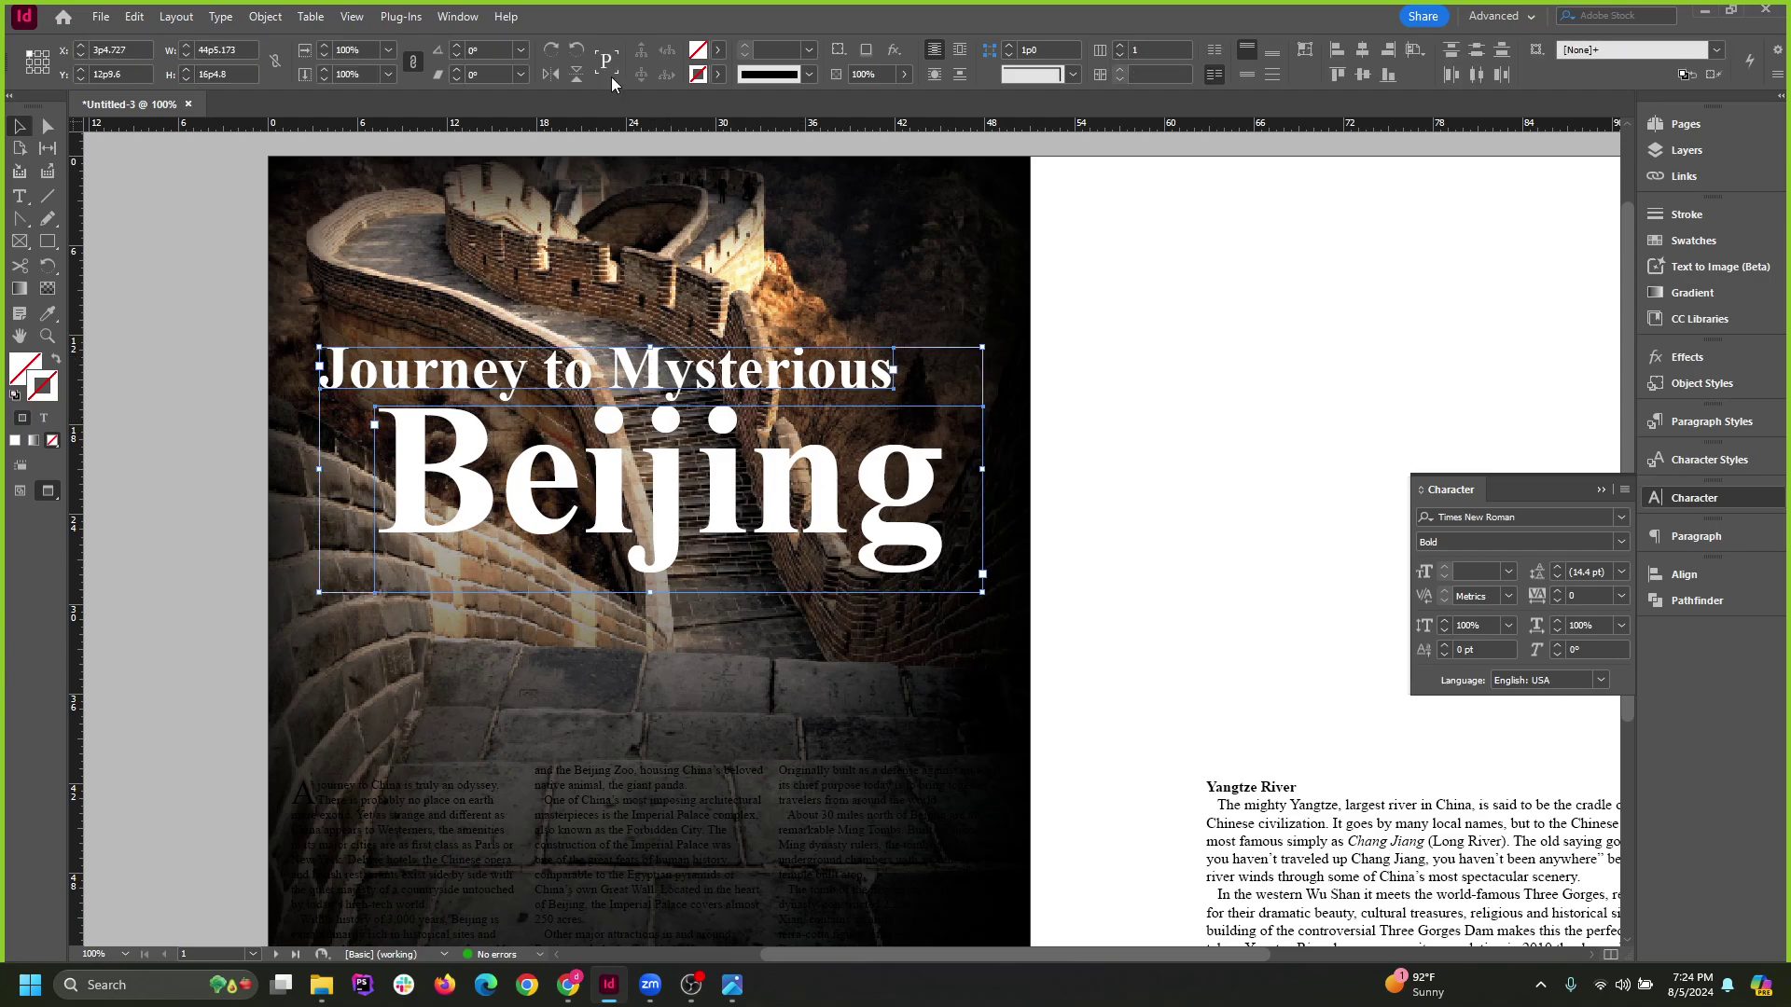
{"action": "left_click", "coordinate": [1065, 340]}
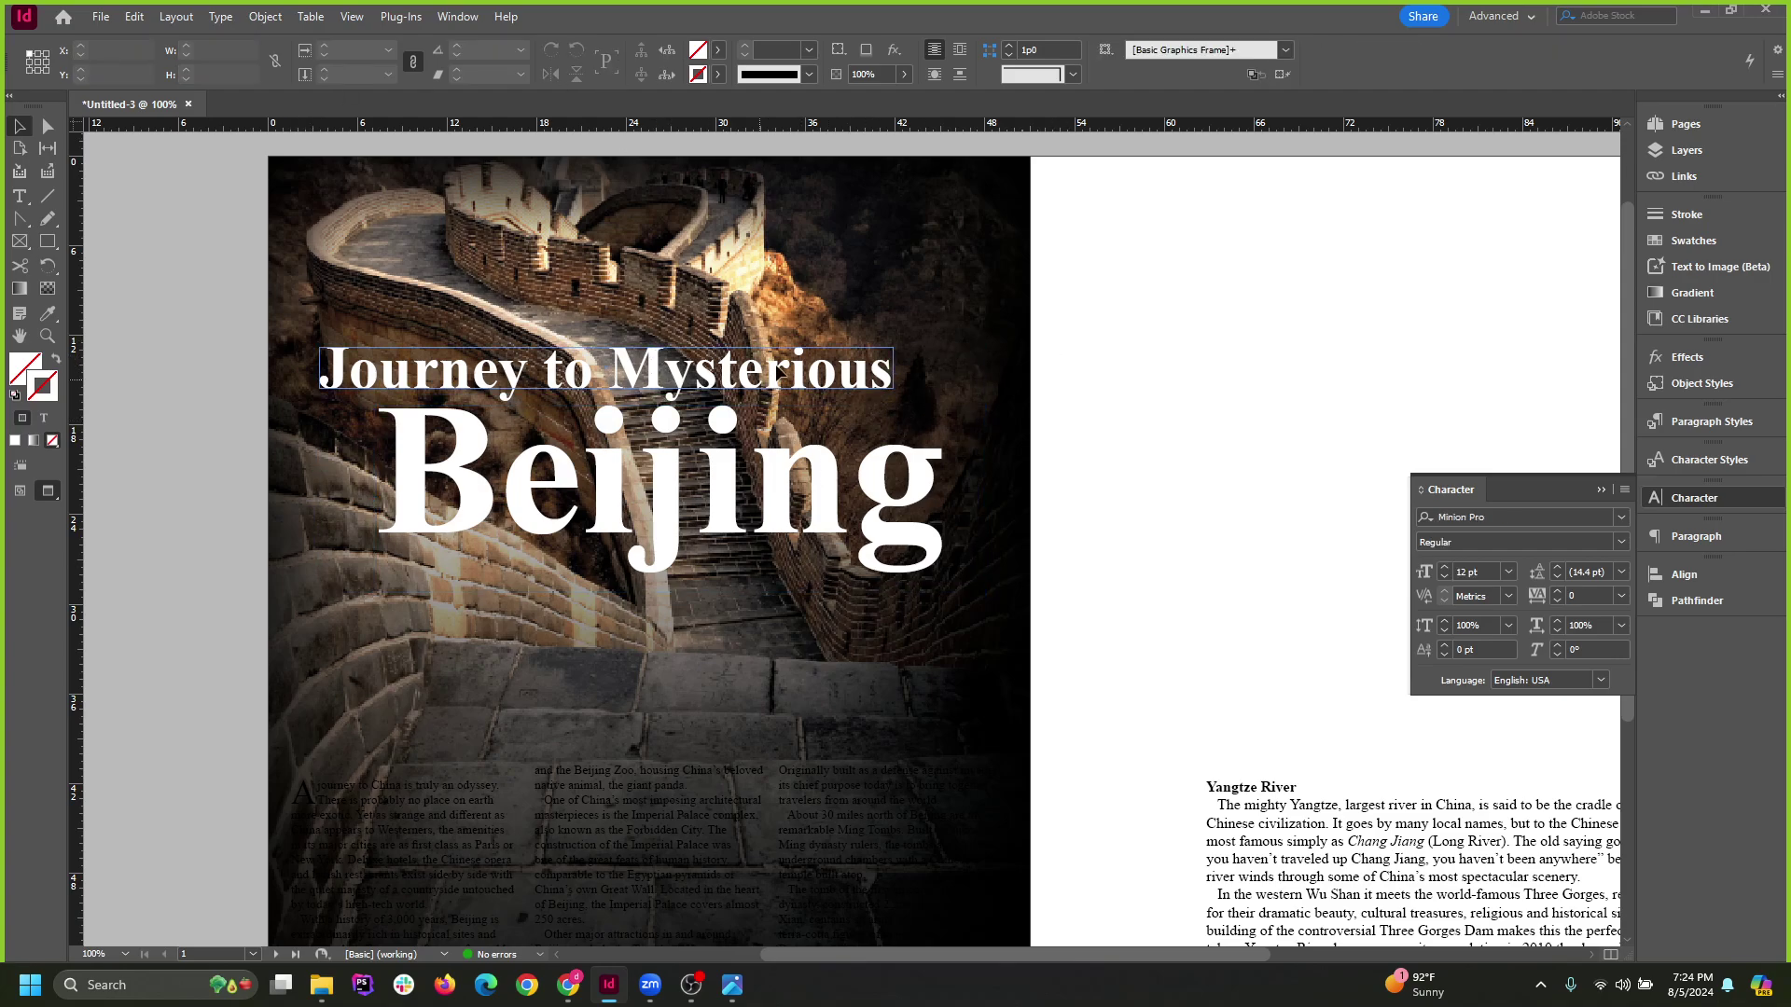
{"action": "mouse_move", "coordinate": [788, 373]}
{"action": "left_mouse_down"}
{"action": "mouse_move", "coordinate": [806, 350]}
{"action": "mouse_move", "coordinate": [788, 358]}
{"action": "mouse_move", "coordinate": [812, 370]}
{"action": "left_mouse_up"}
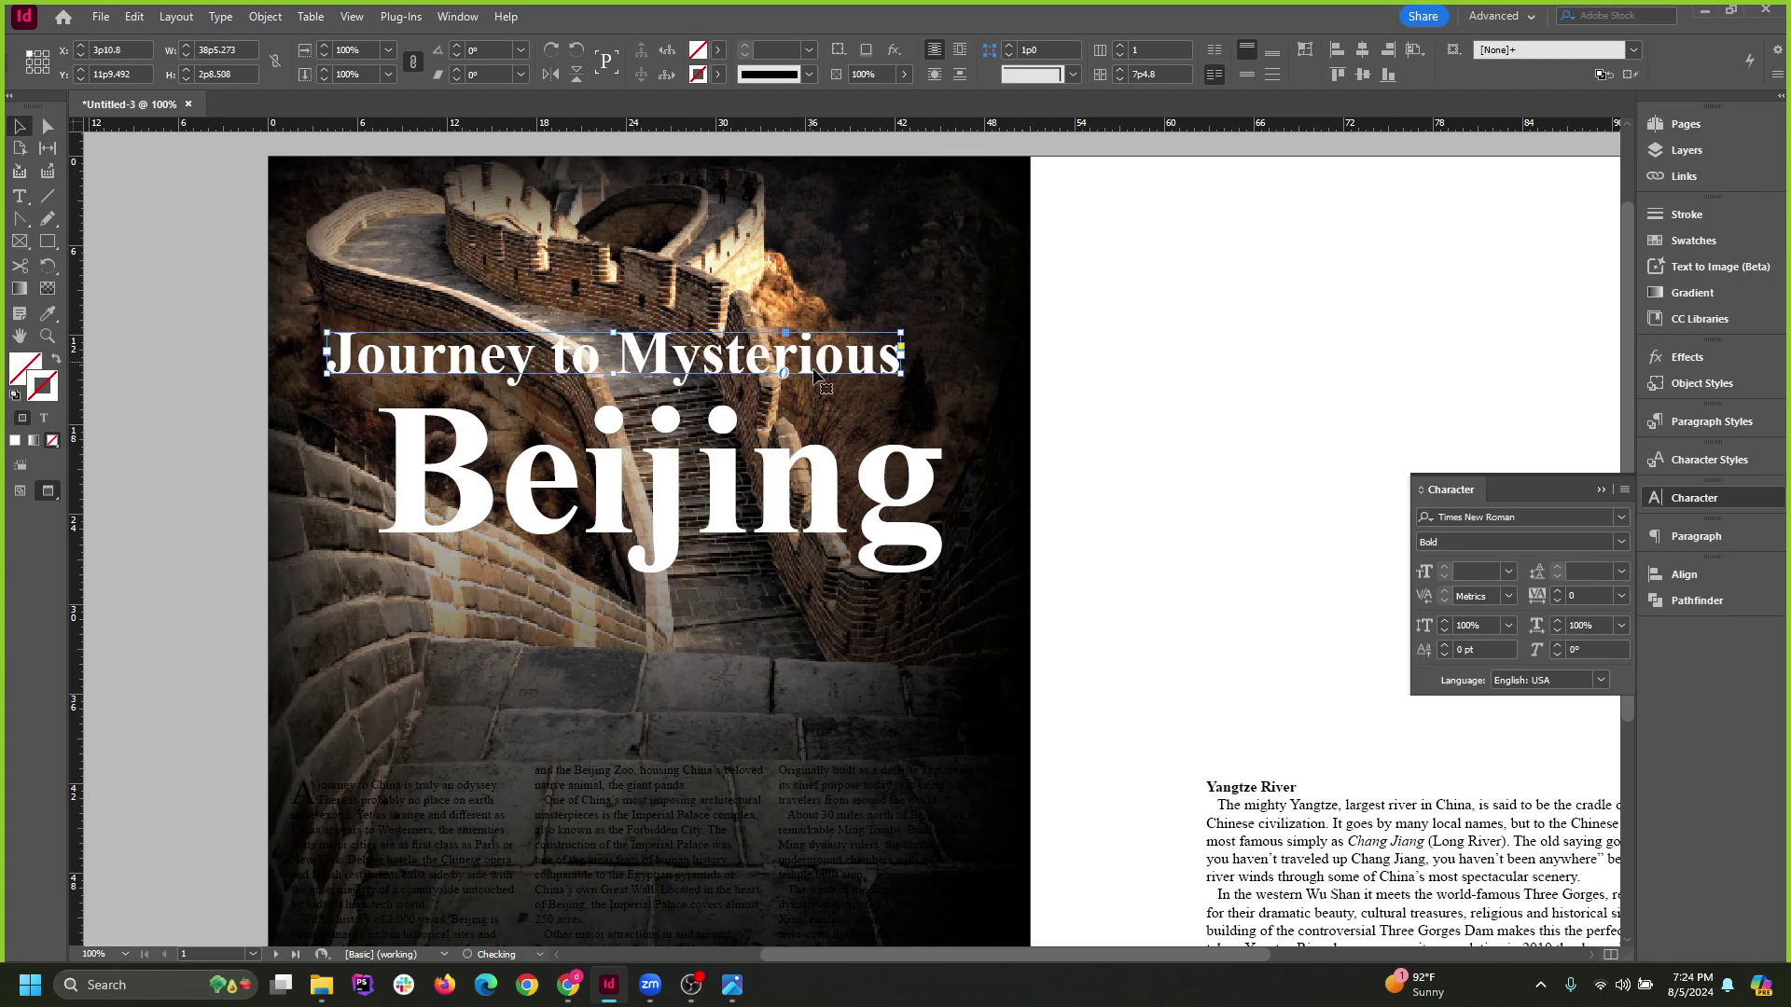
{"action": "left_click", "coordinate": [1105, 488]}
{"action": "scroll", "coordinate": [855, 511], "scroll_direction": "down", "scroll_amount": 5}
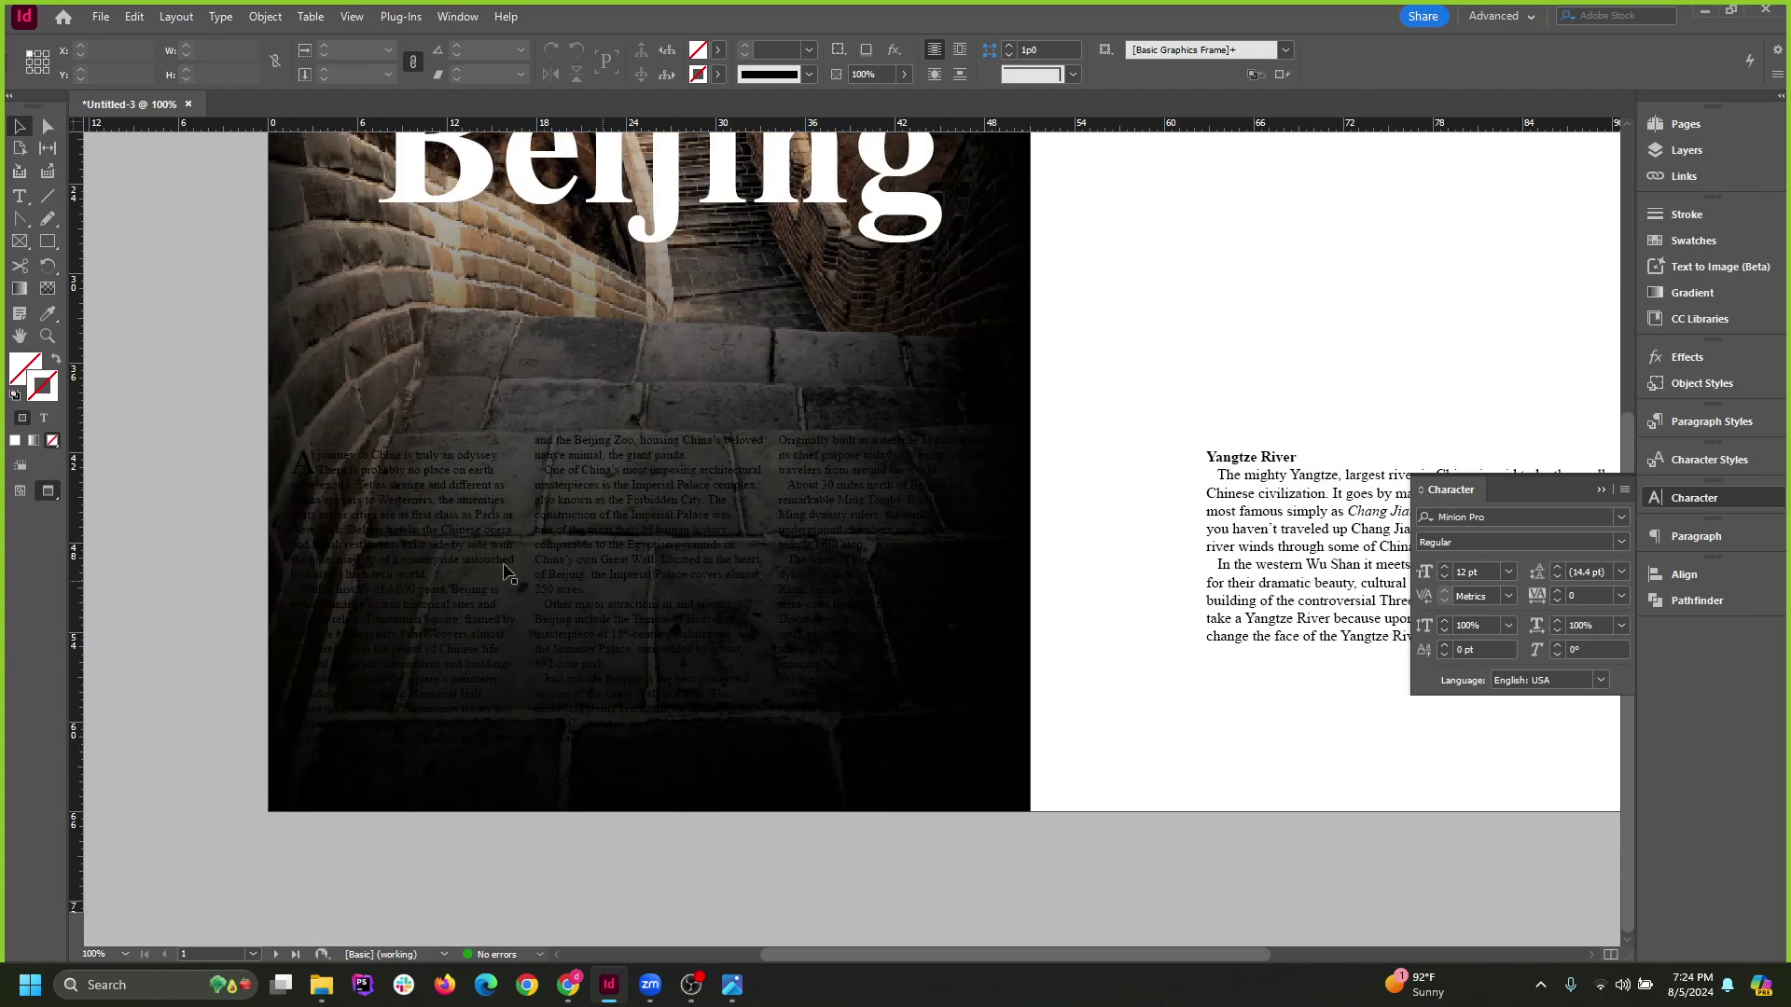
{"action": "left_click", "coordinate": [499, 571]}
{"action": "left_click", "coordinate": [782, 557], "text": "shift"}
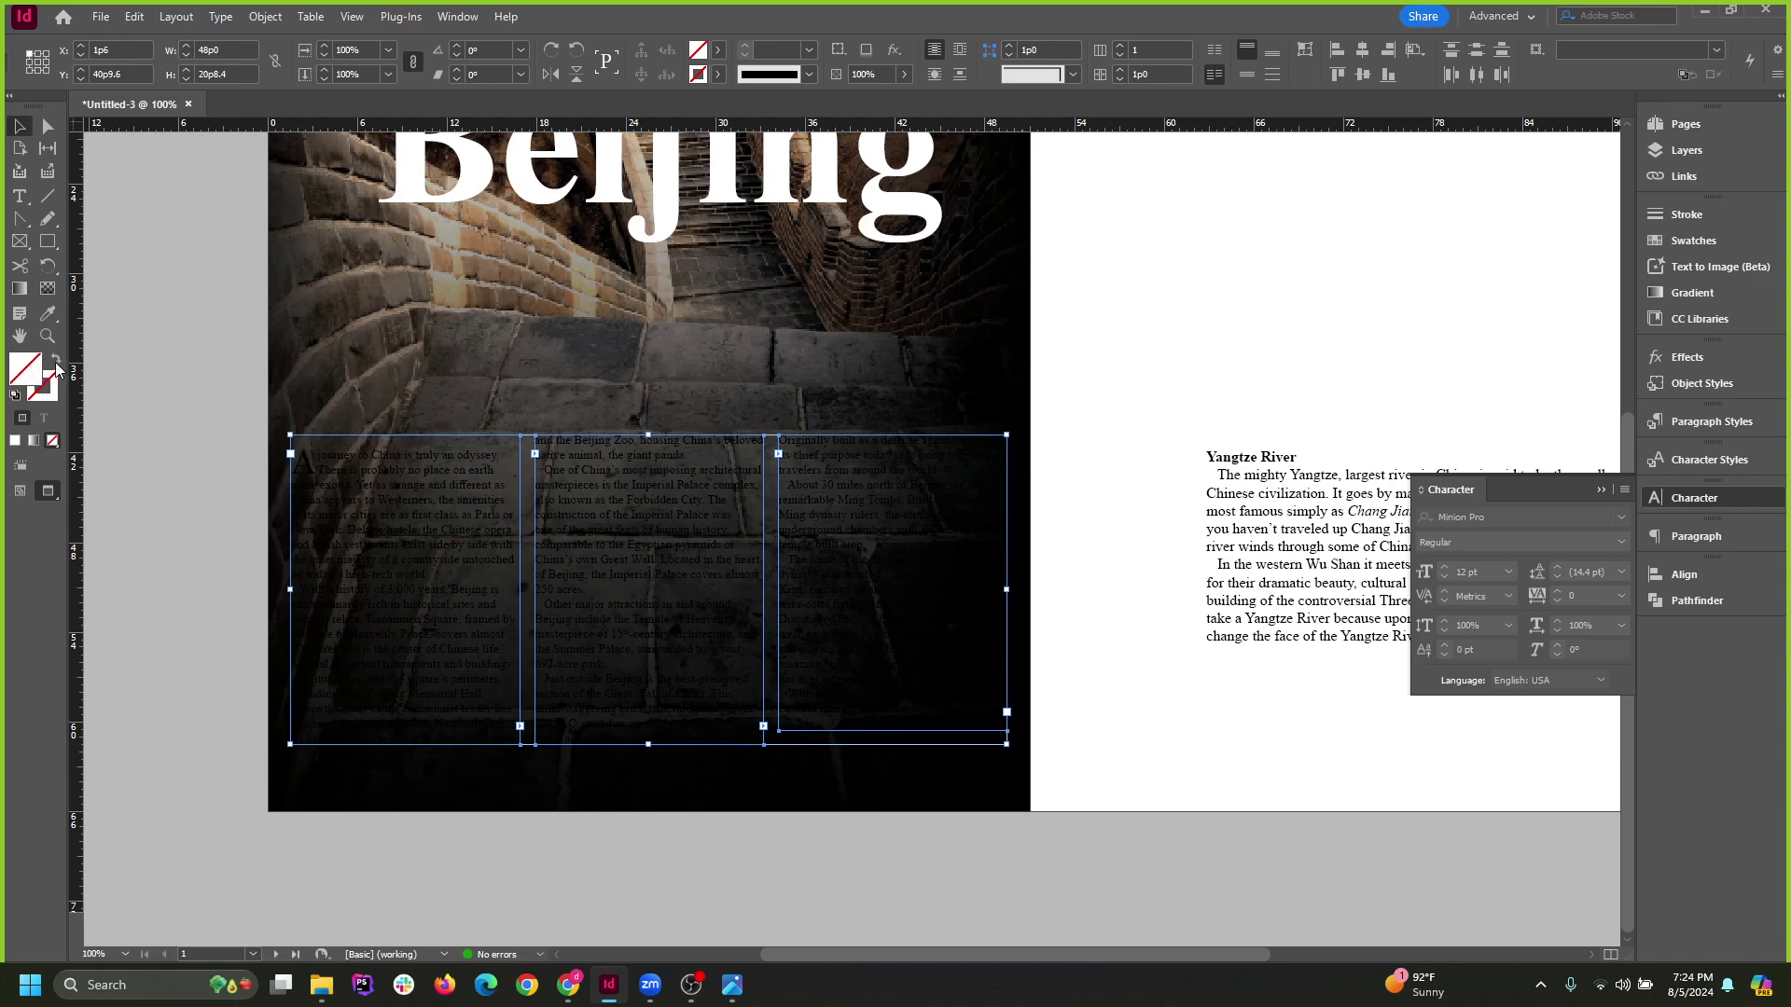
{"action": "left_click", "coordinate": [720, 50]}
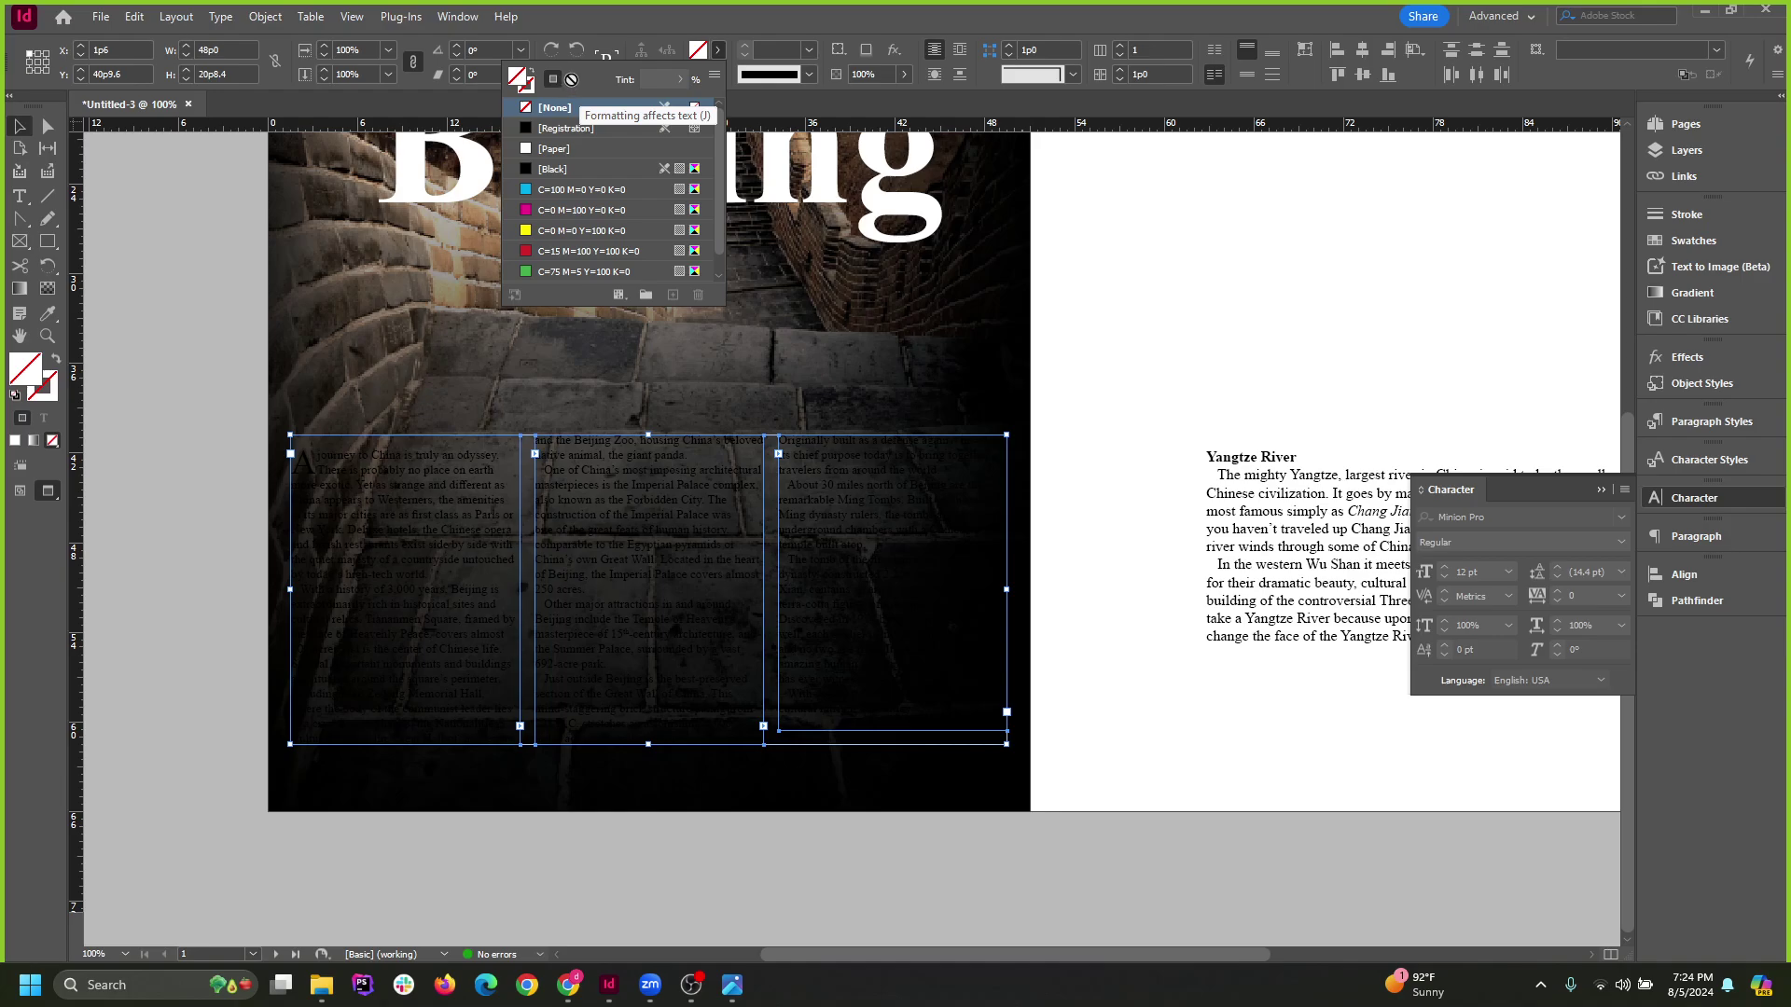
{"action": "left_click", "coordinate": [367, 499]}
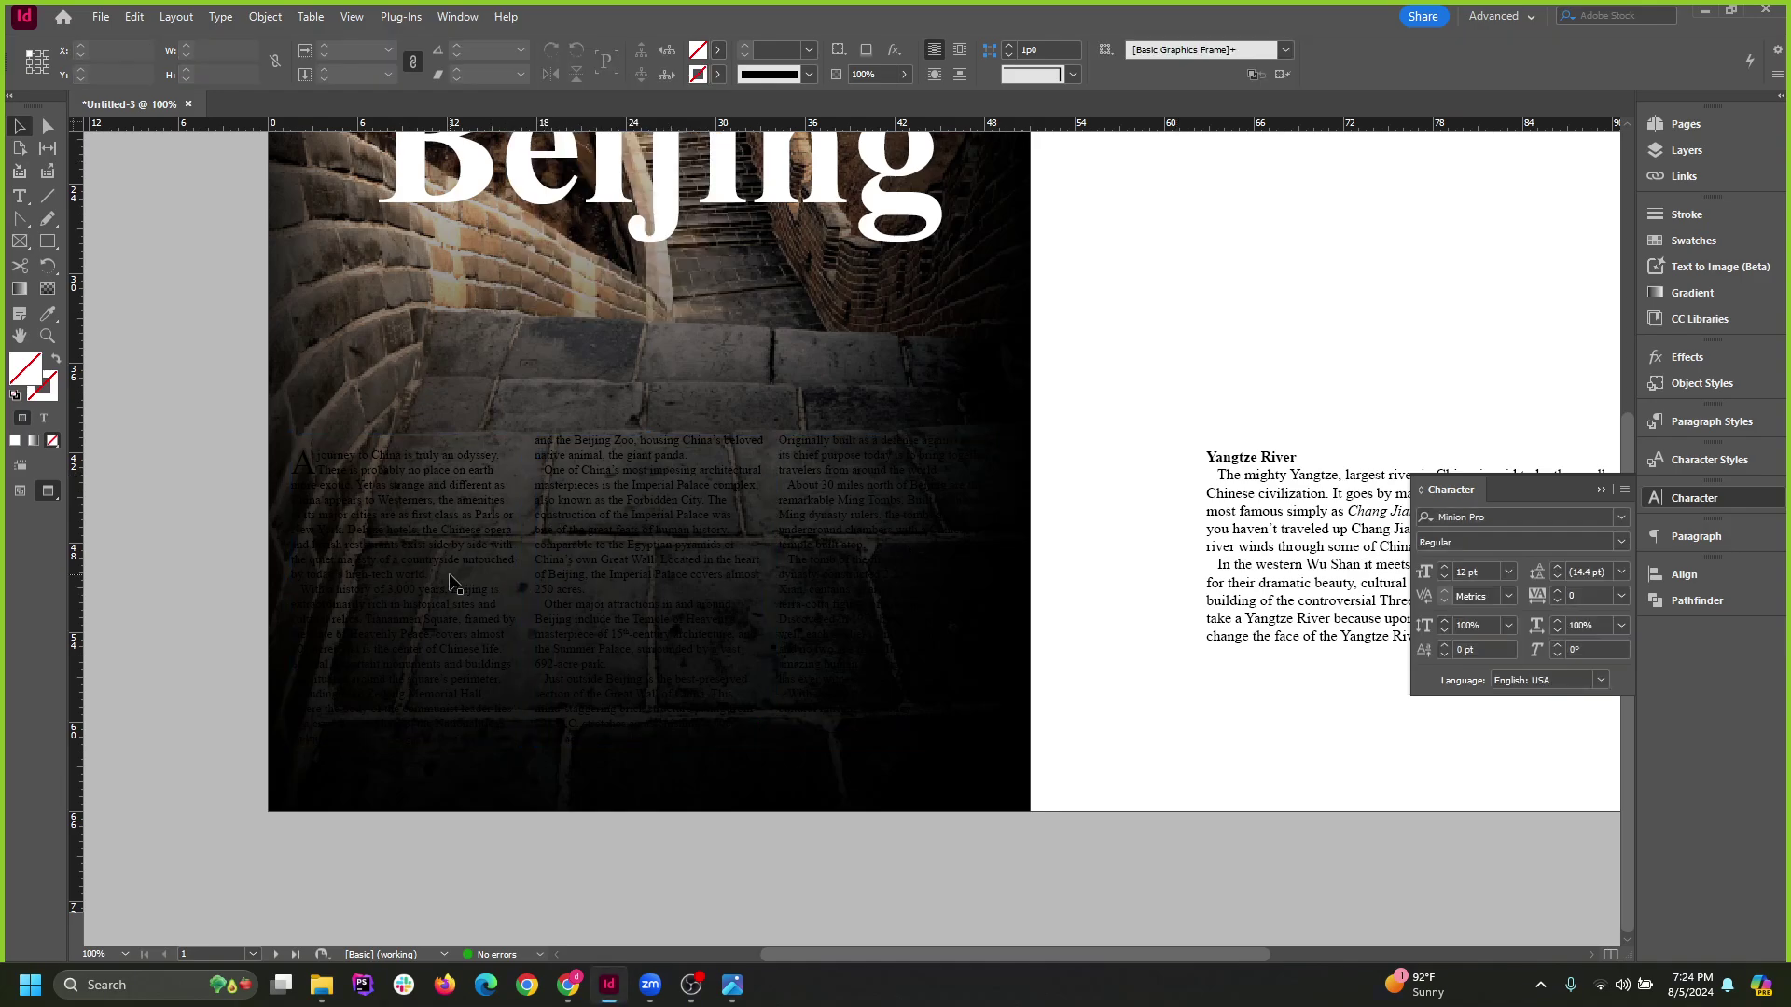
Set the colour of all the text in the three linked body columns to Paper.
{"action": "double_click", "coordinate": [366, 499]}
{"action": "key", "text": "ctrl+a"}
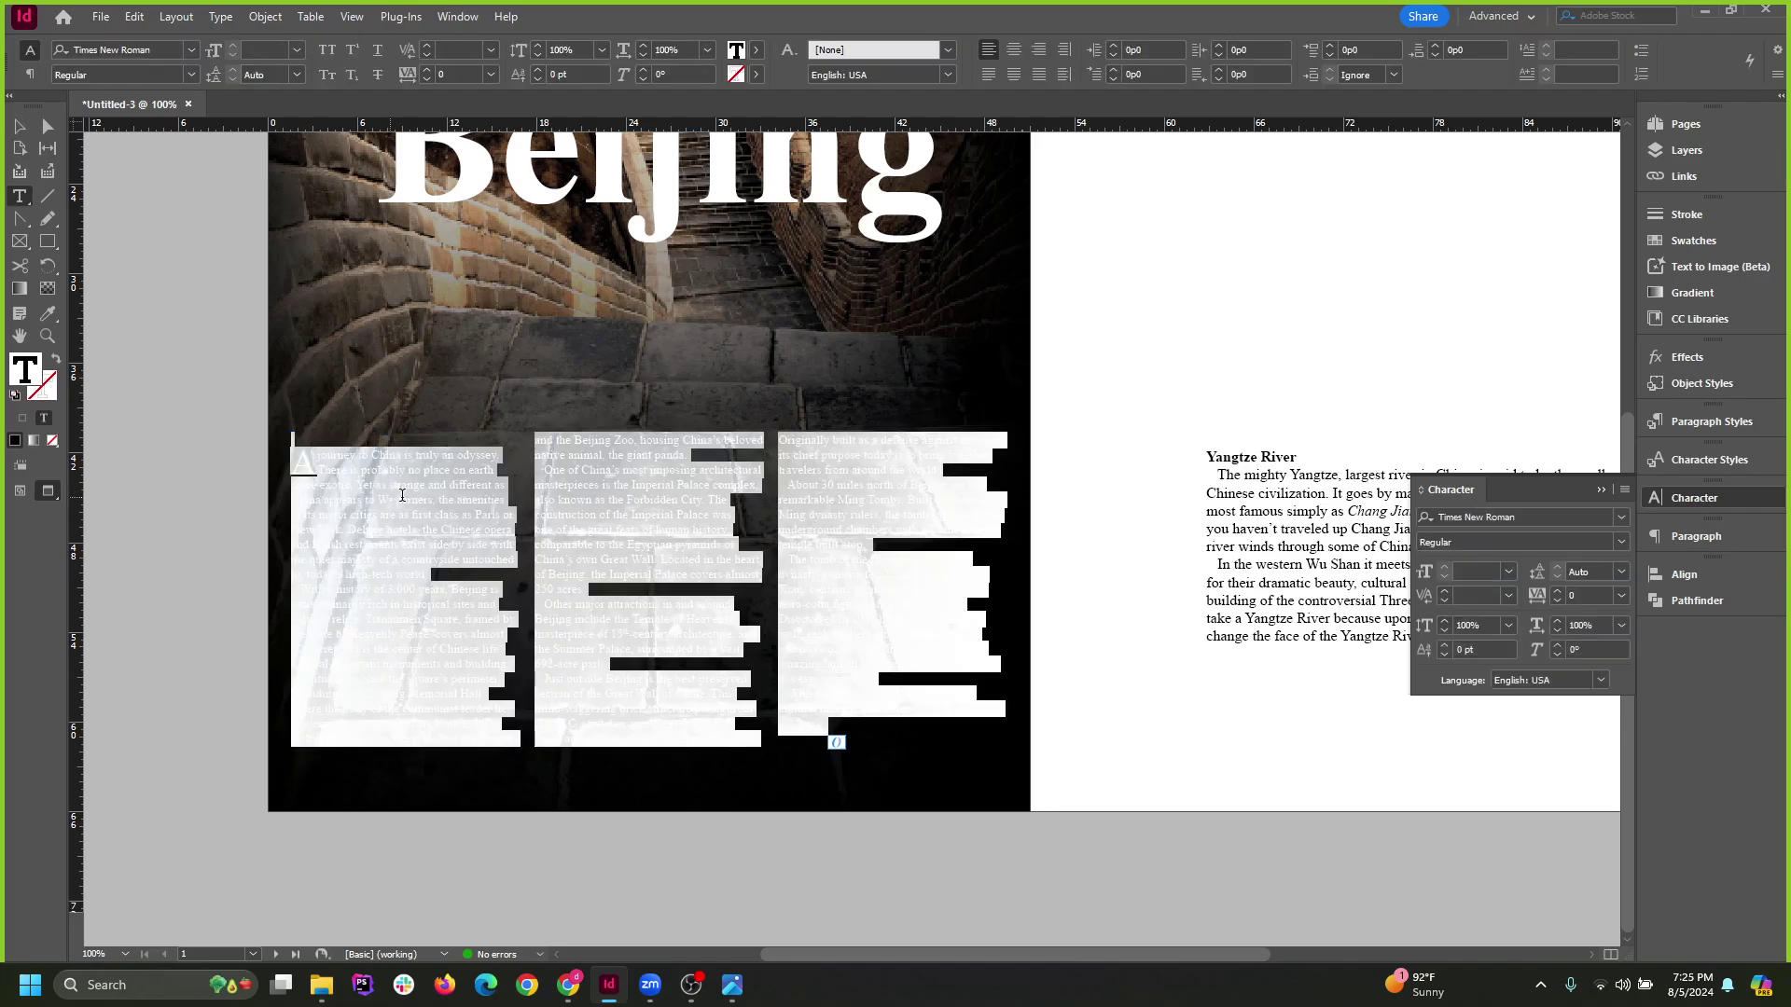
{"action": "left_click", "coordinate": [757, 54]}
{"action": "left_click", "coordinate": [594, 148]}
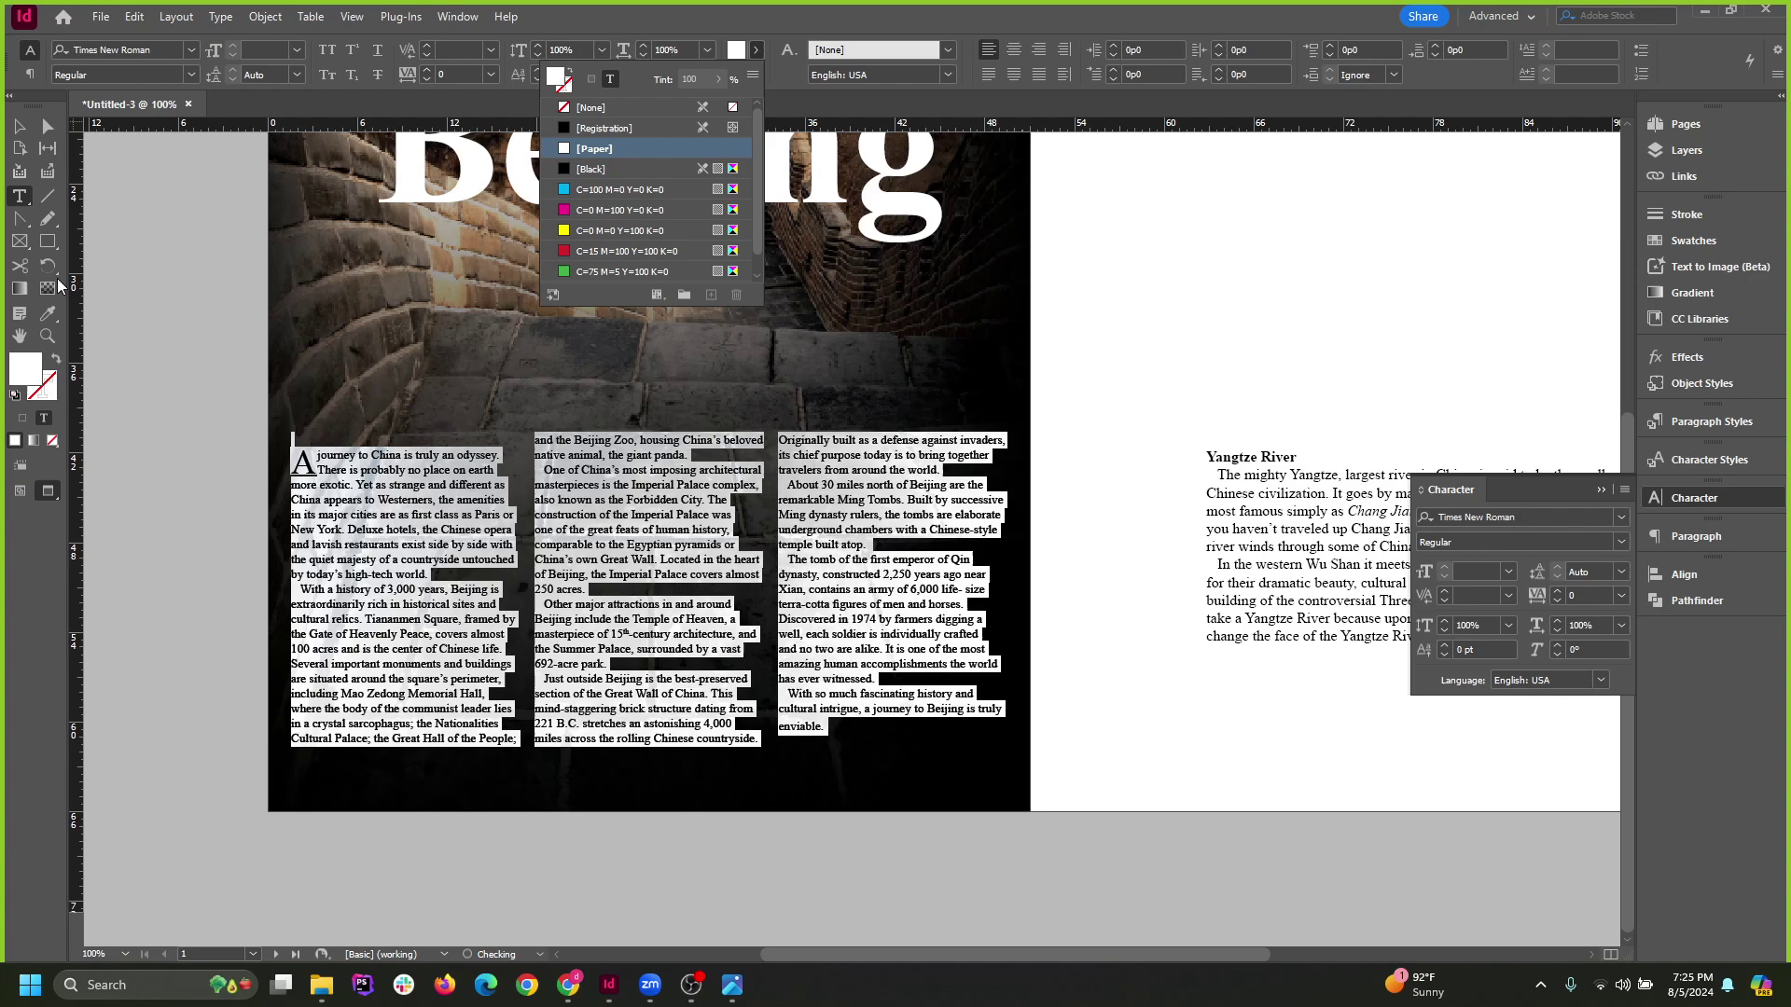
{"action": "left_click", "coordinate": [16, 128]}
{"action": "left_click", "coordinate": [1145, 475]}
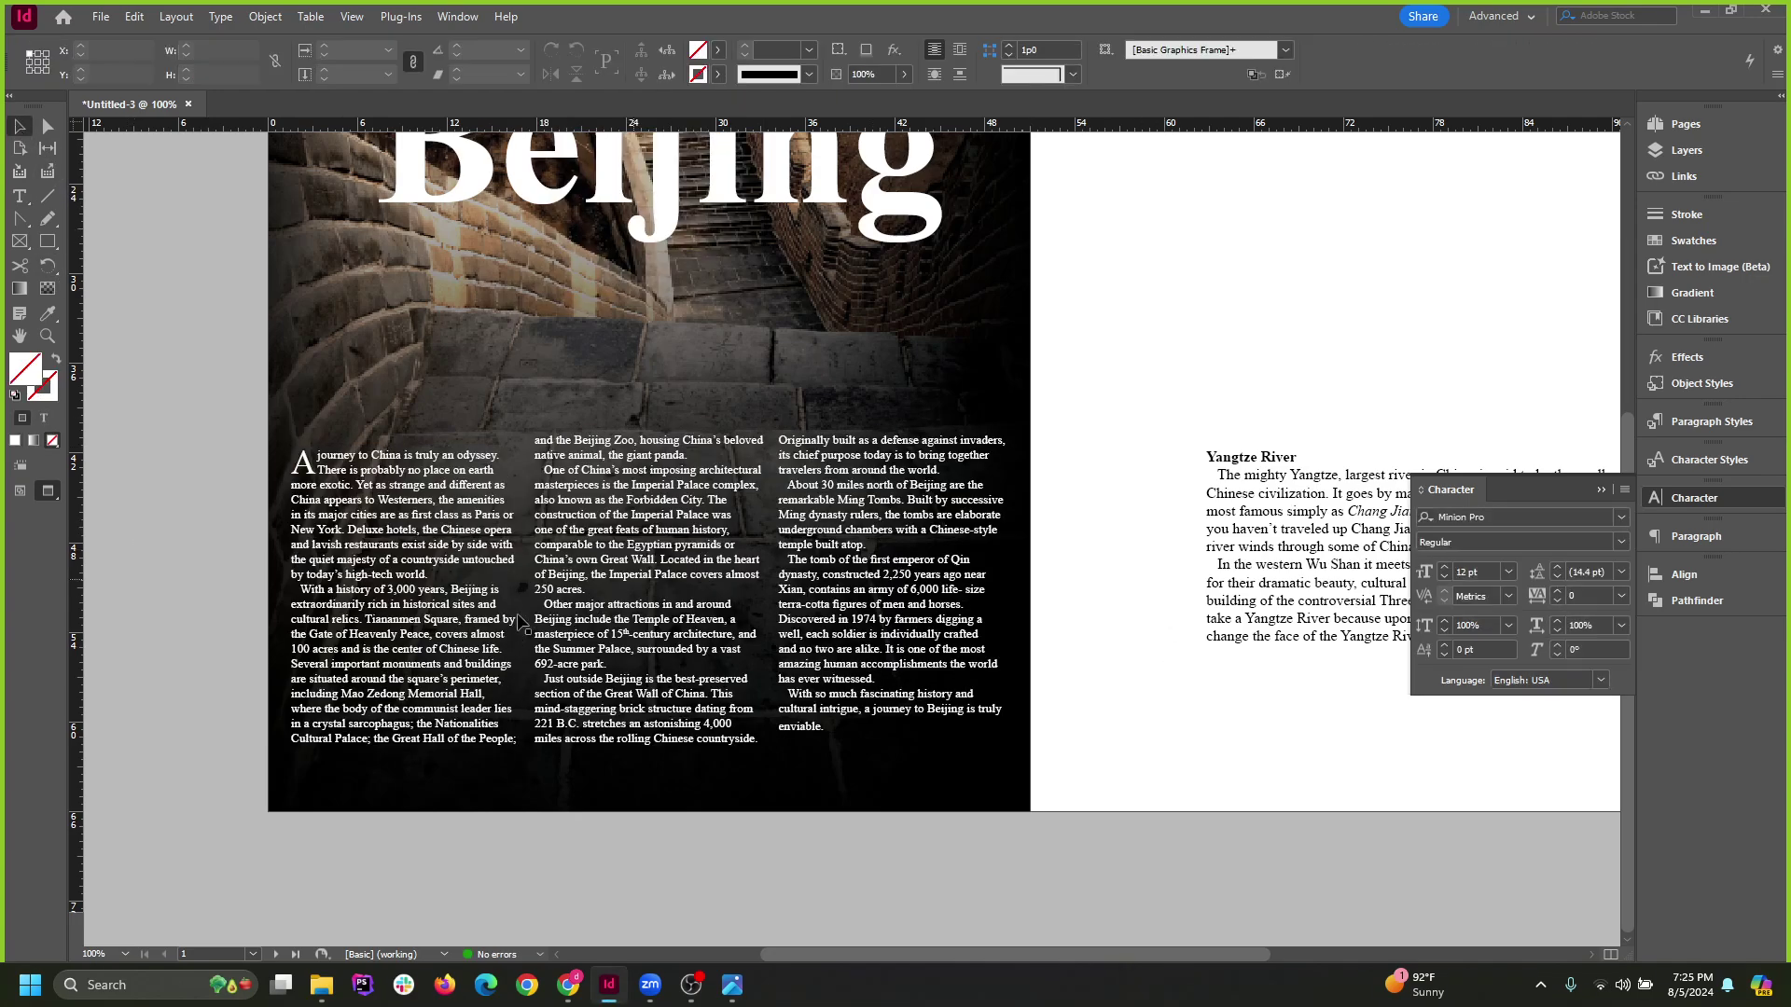
Delete the empty line above the drop-cap paragraph in the first body column.
{"action": "left_click", "coordinate": [428, 571]}
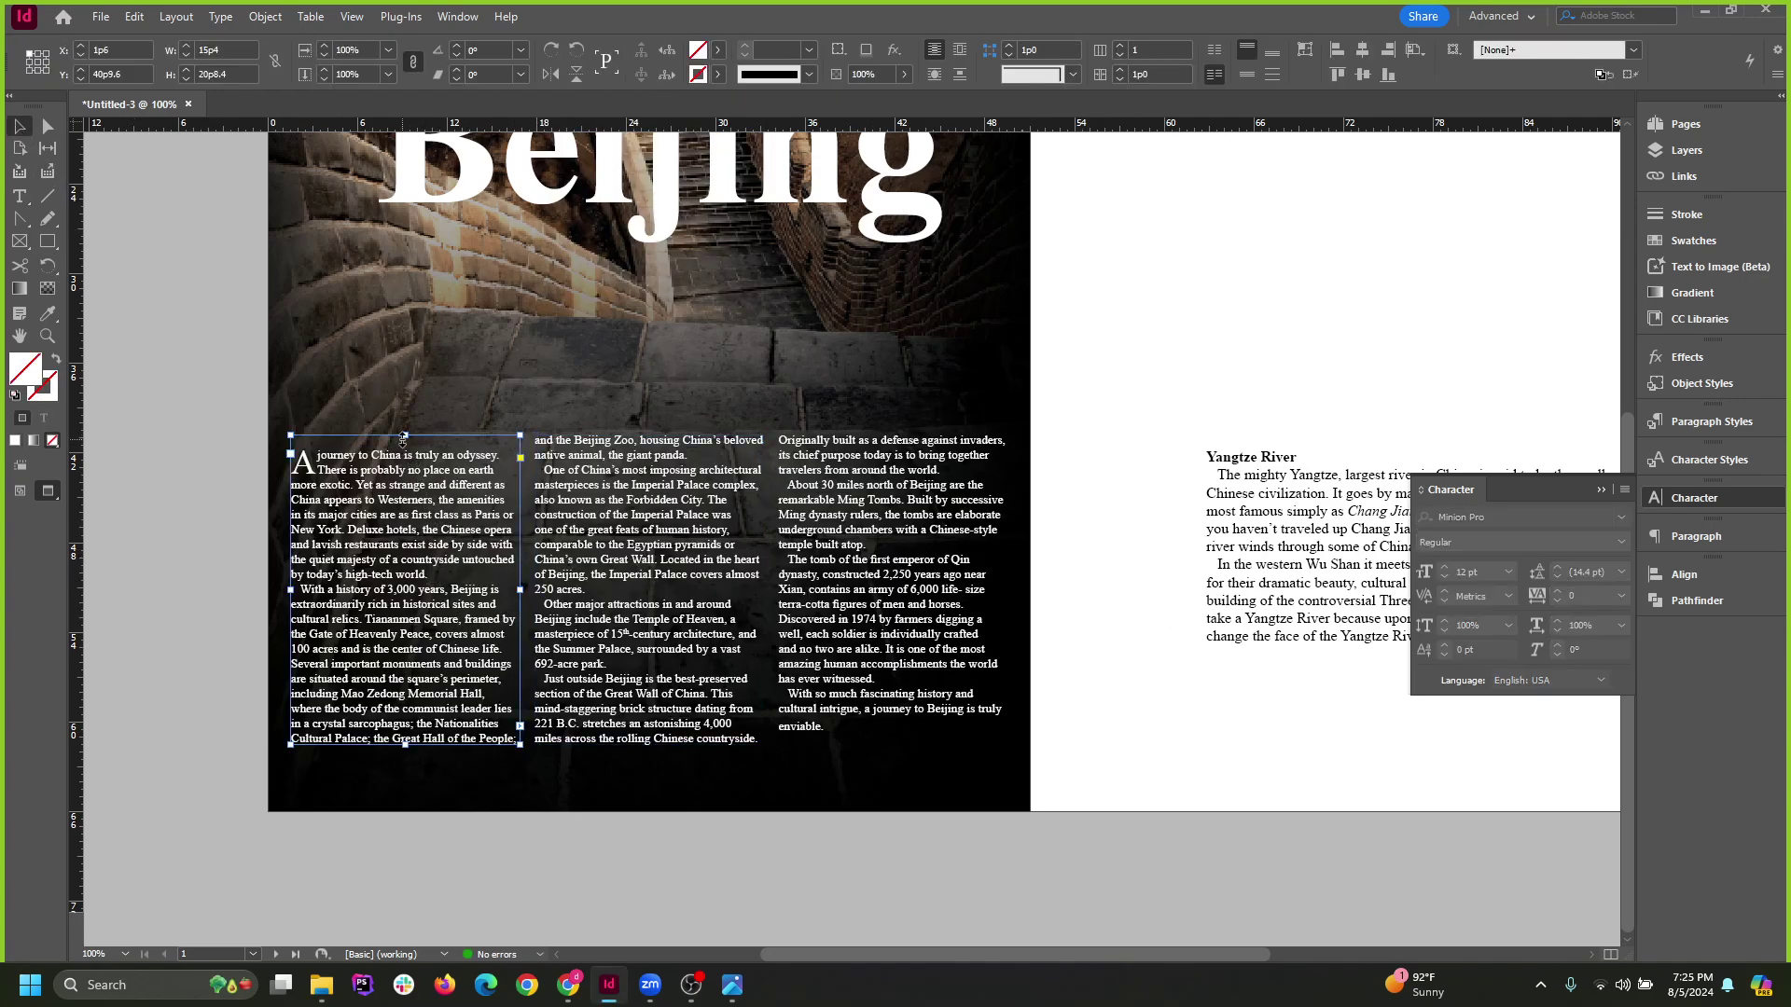
{"action": "double_click", "coordinate": [309, 460]}
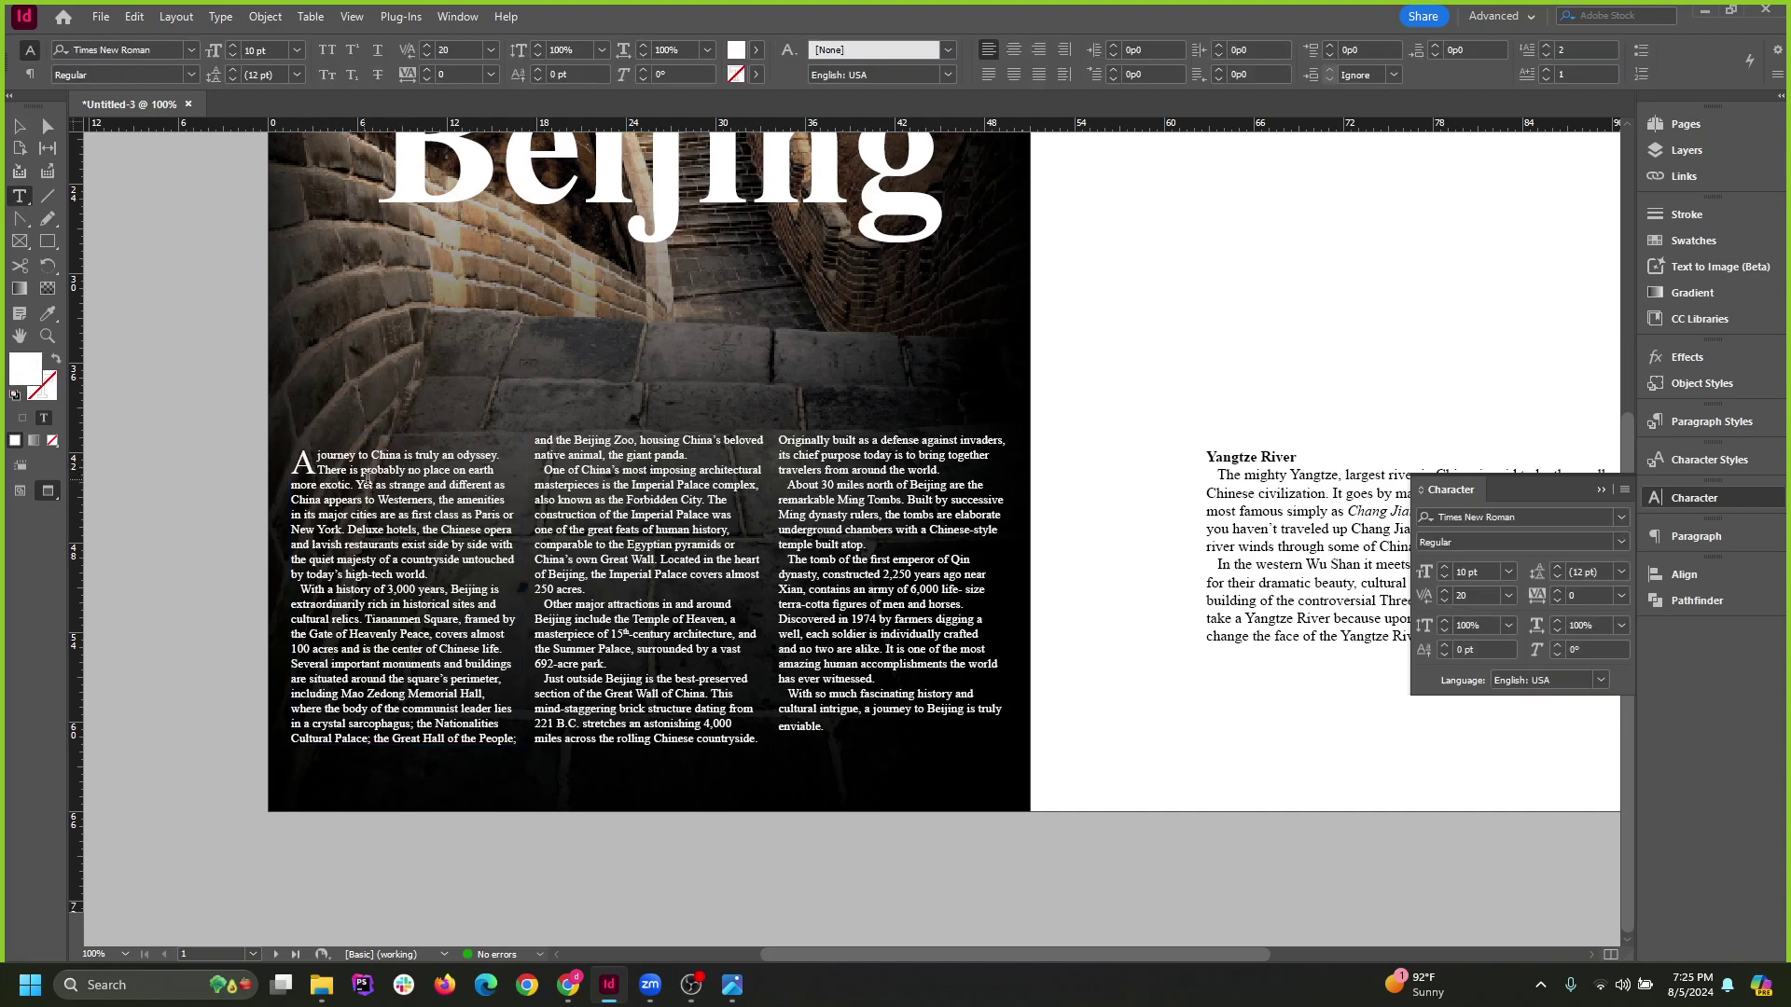
{"action": "key", "text": "BackSpace"}
{"action": "left_click", "coordinate": [19, 126]}
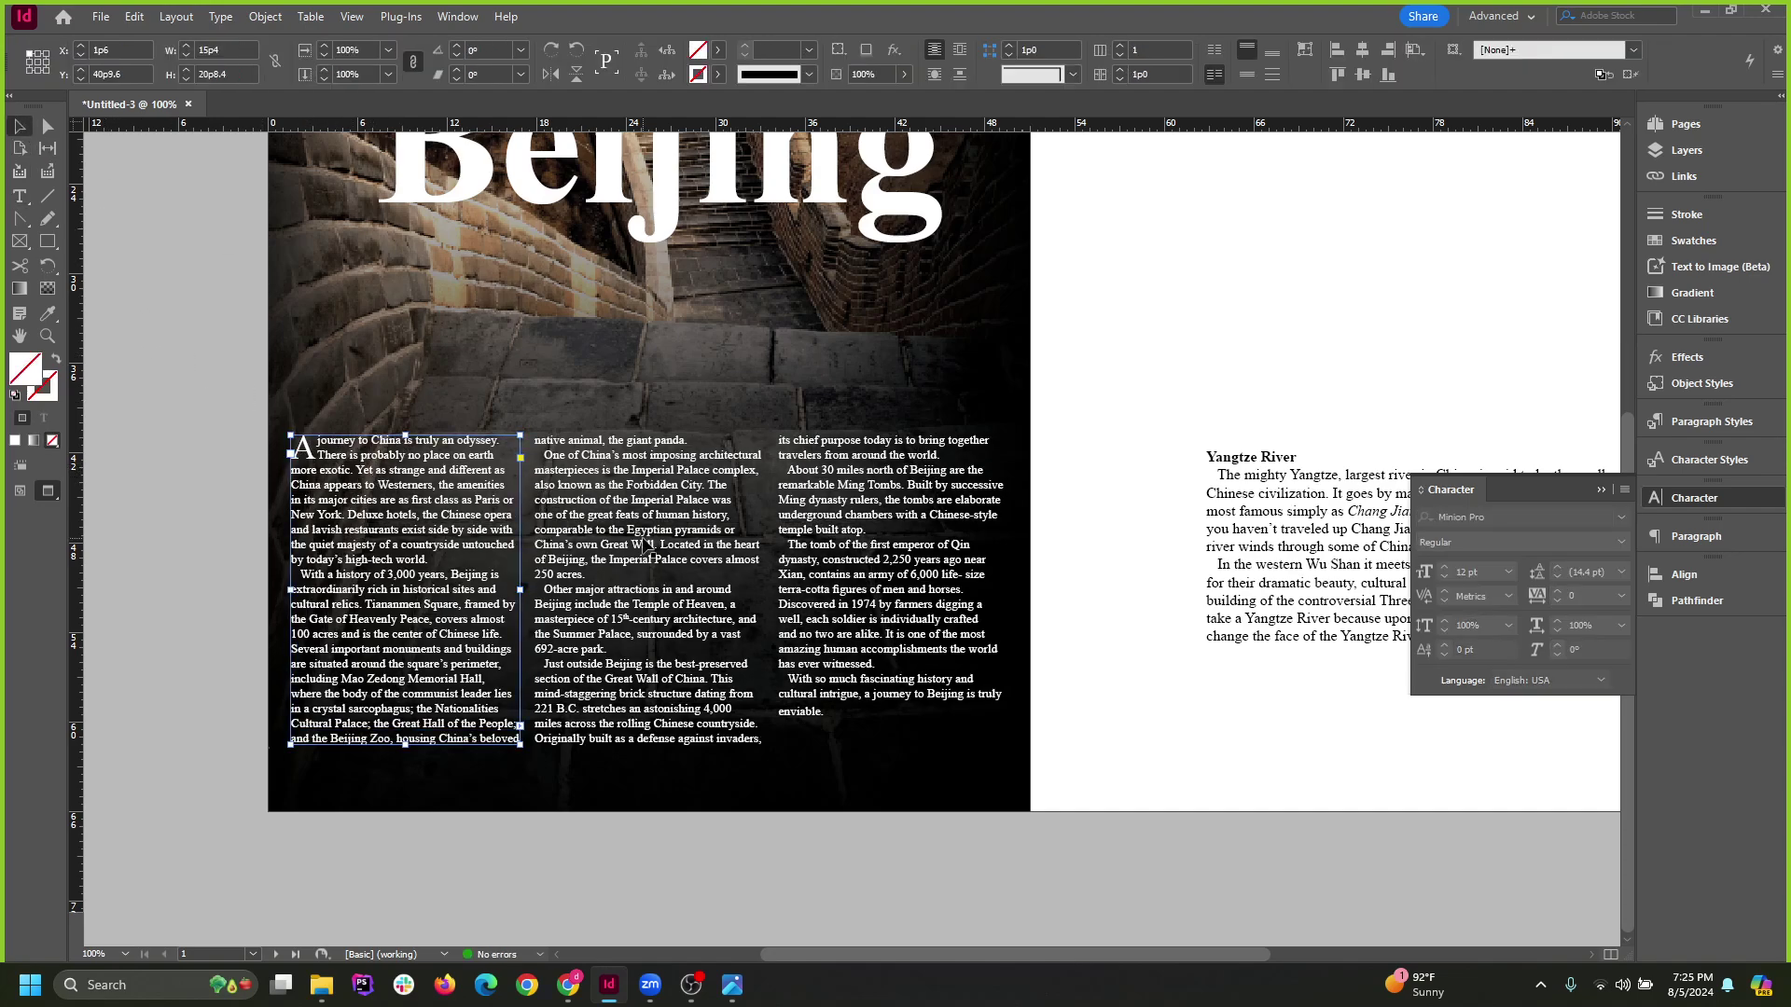
{"action": "left_click", "coordinate": [648, 545]}
{"action": "left_click", "coordinate": [916, 607]}
{"action": "left_click", "coordinate": [435, 653]}
{"action": "left_click", "coordinate": [649, 615], "text": "shift"}
{"action": "left_click", "coordinate": [821, 594], "text": "shift"}
{"action": "key", "text": "ctrl+equal"}
{"action": "key", "text": "ctrl+equal"}
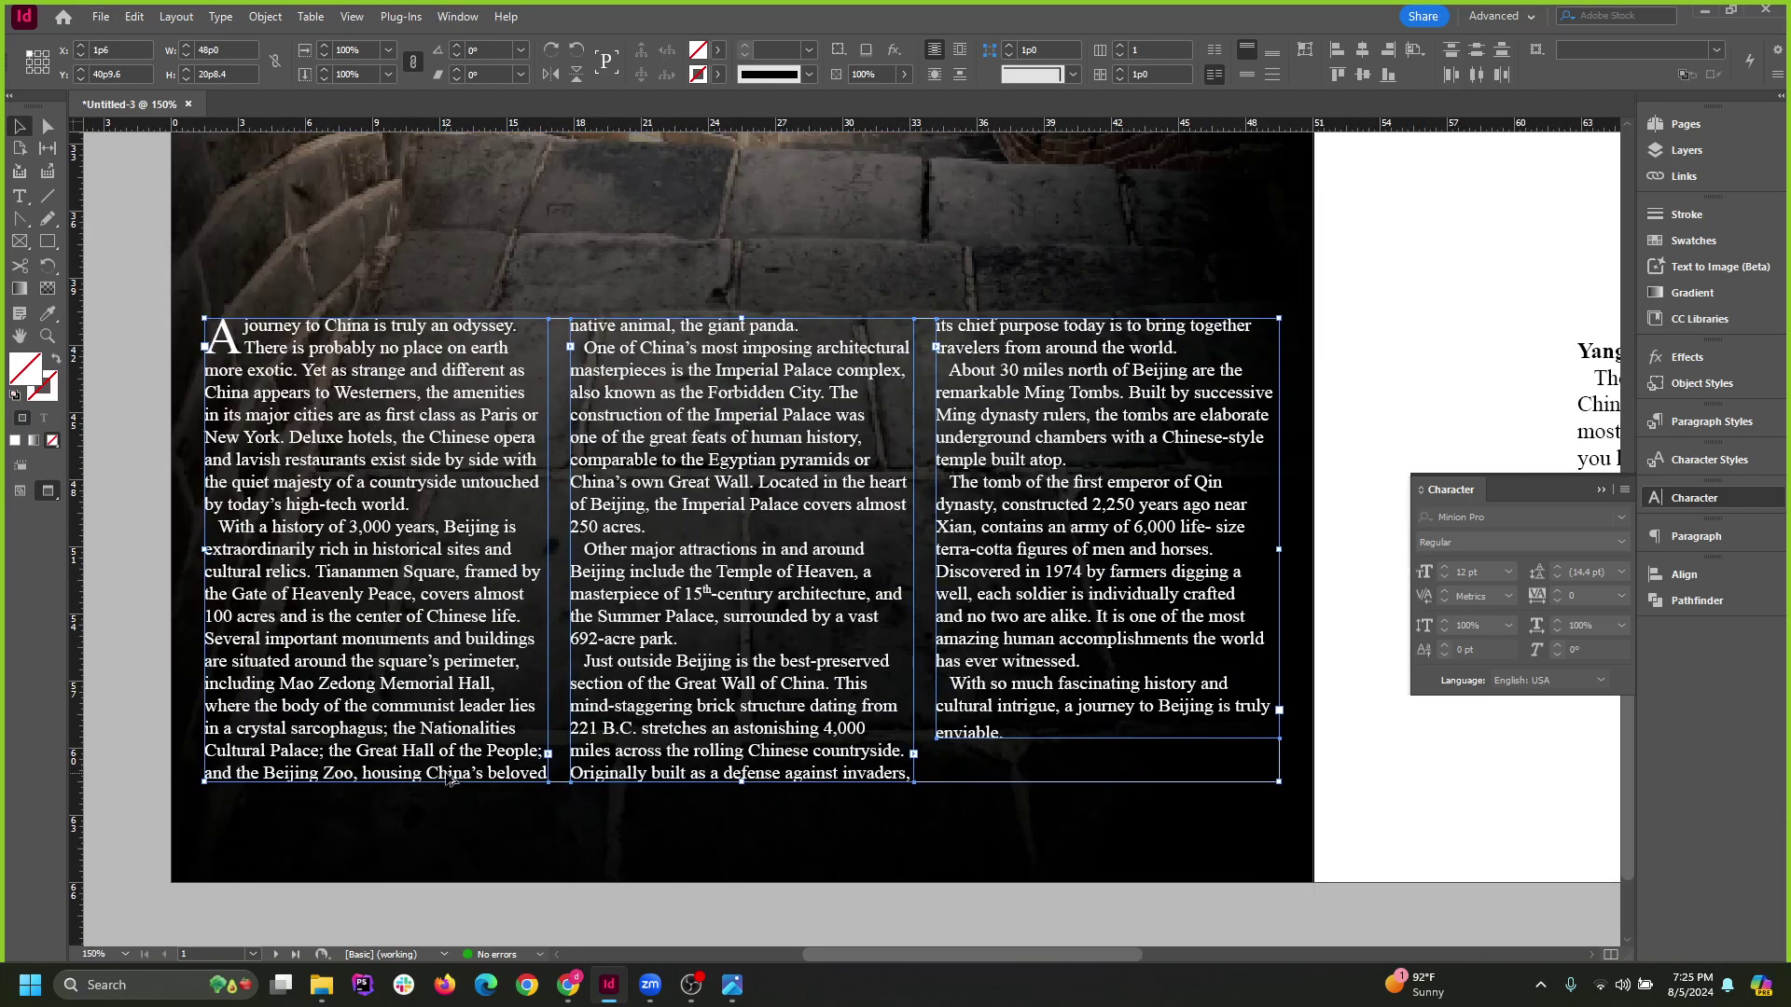
{"action": "left_click", "coordinate": [1358, 483]}
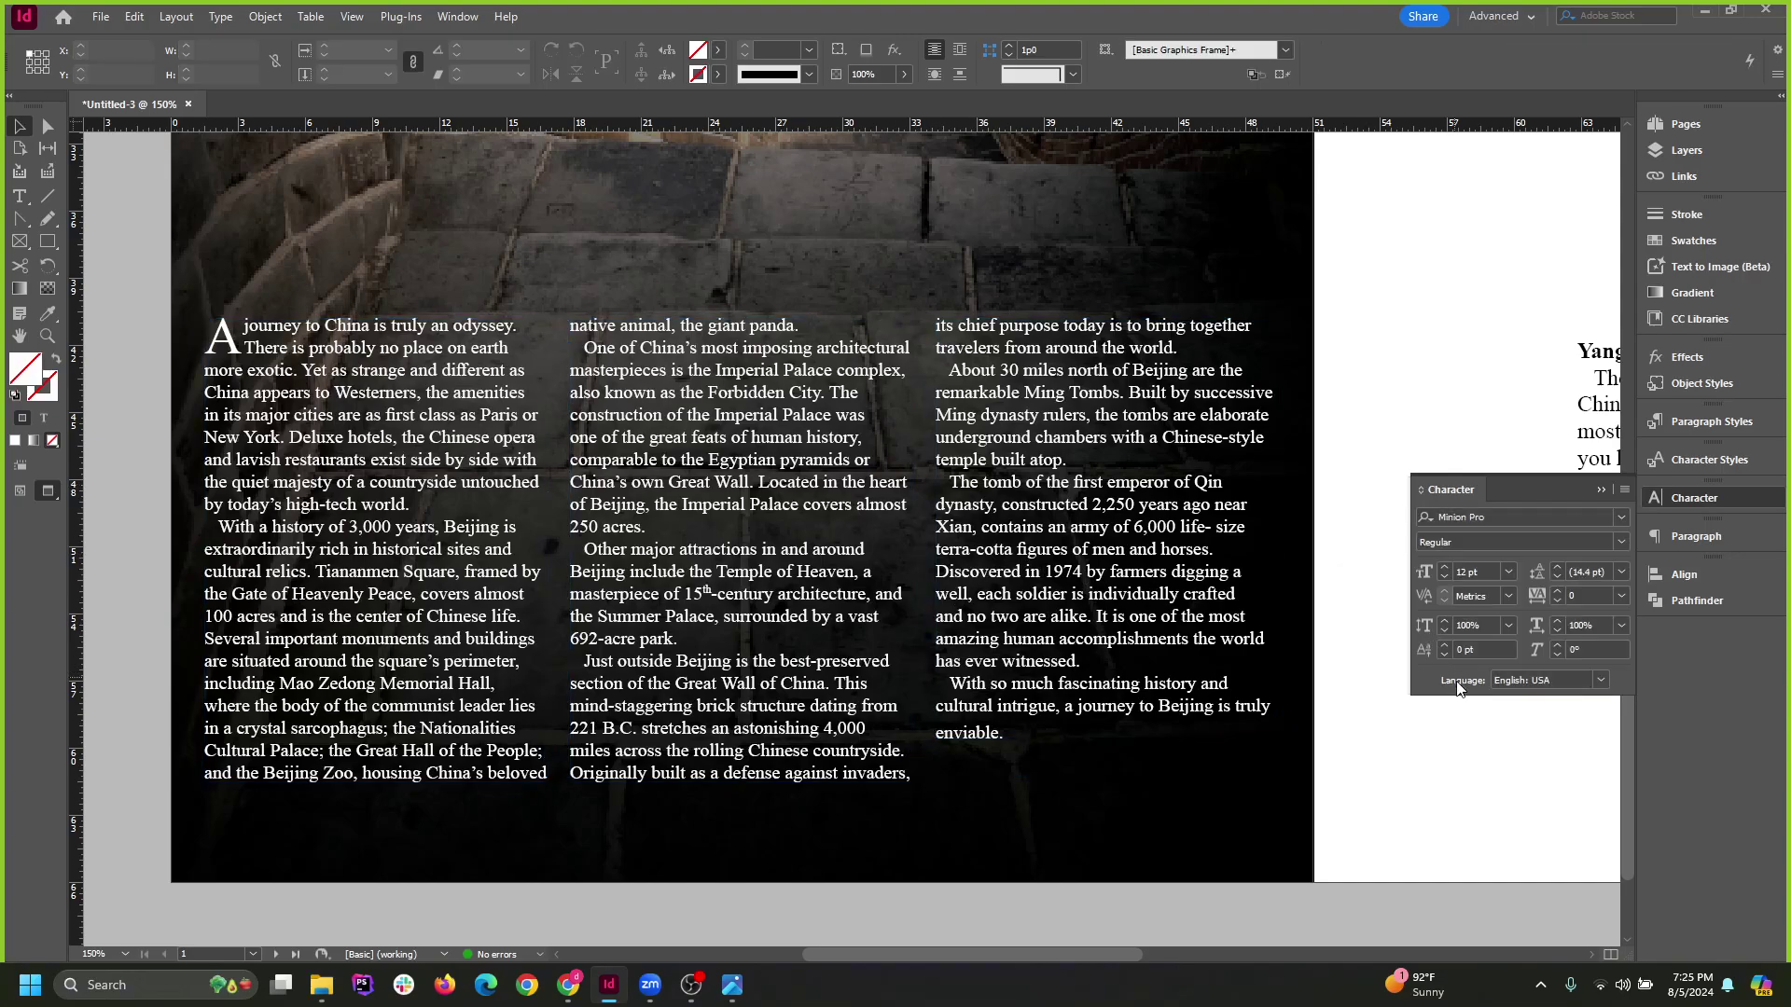
{"action": "left_click", "coordinate": [1018, 603]}
{"action": "left_click", "coordinate": [768, 623], "text": "shift"}
{"action": "left_click", "coordinate": [495, 597], "text": "shift"}
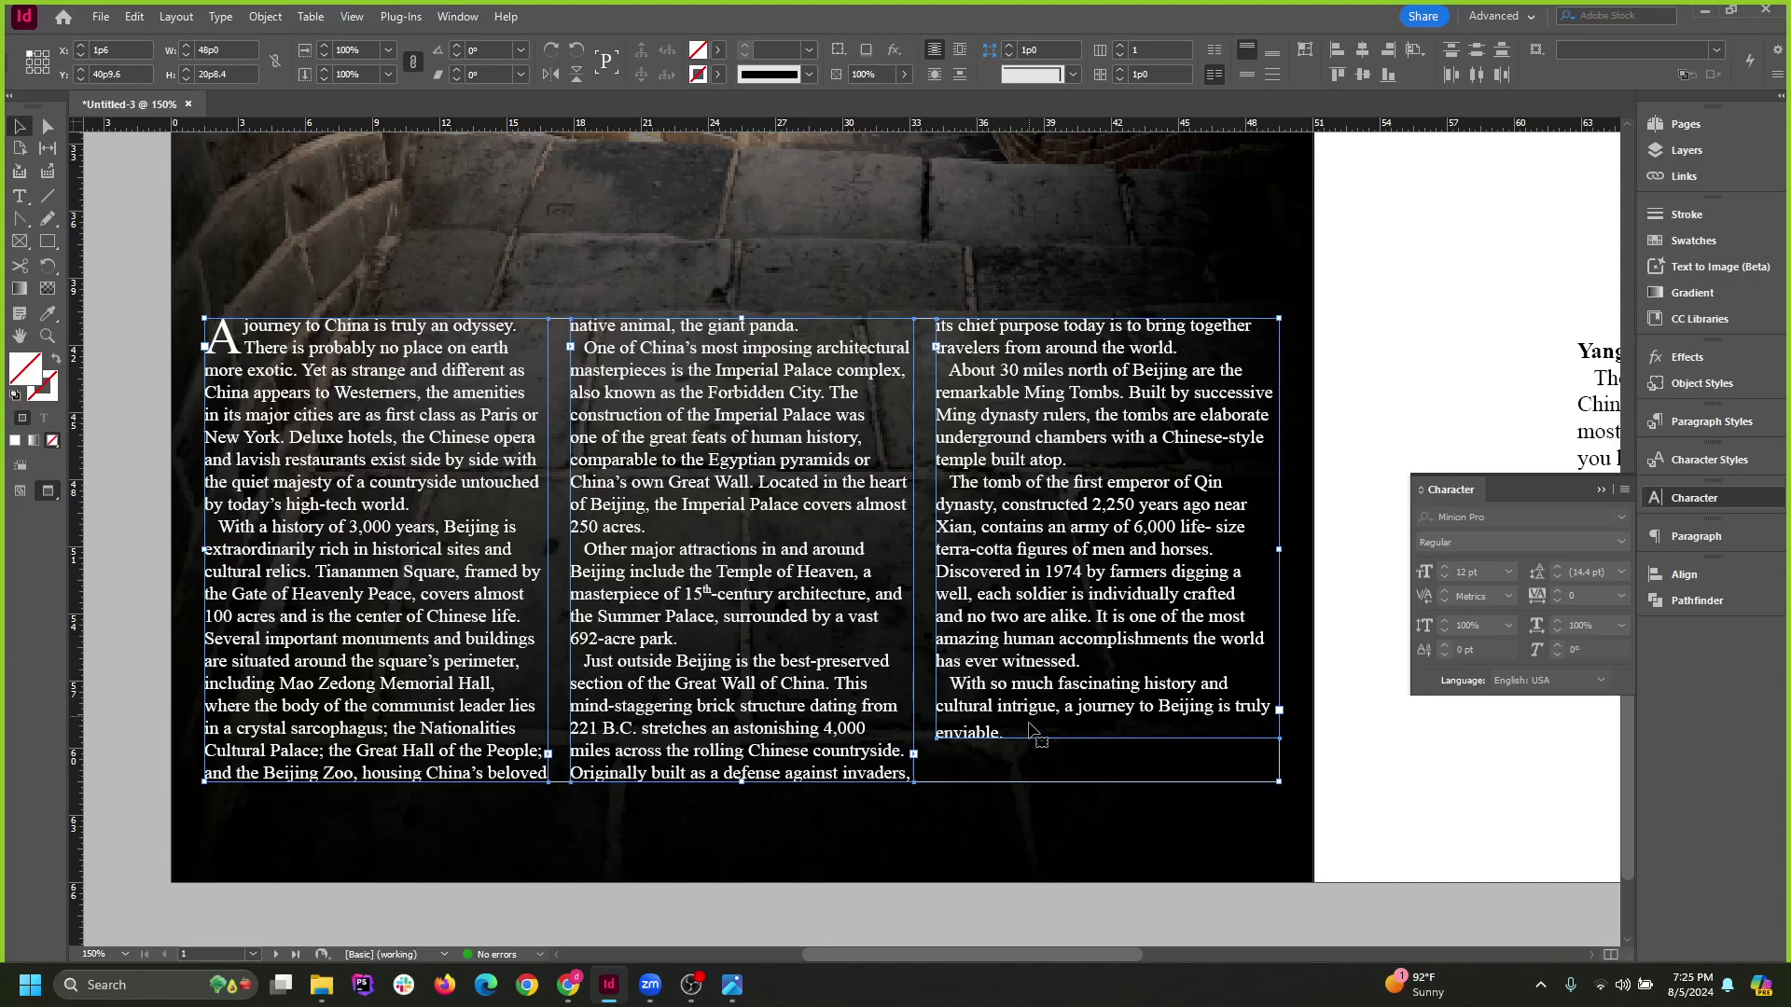
{"action": "left_click", "coordinate": [1447, 472]}
Try to extend the lower edge of the third body column's frame toward the lower edge of the other two columns.
{"action": "left_click", "coordinate": [1100, 728]}
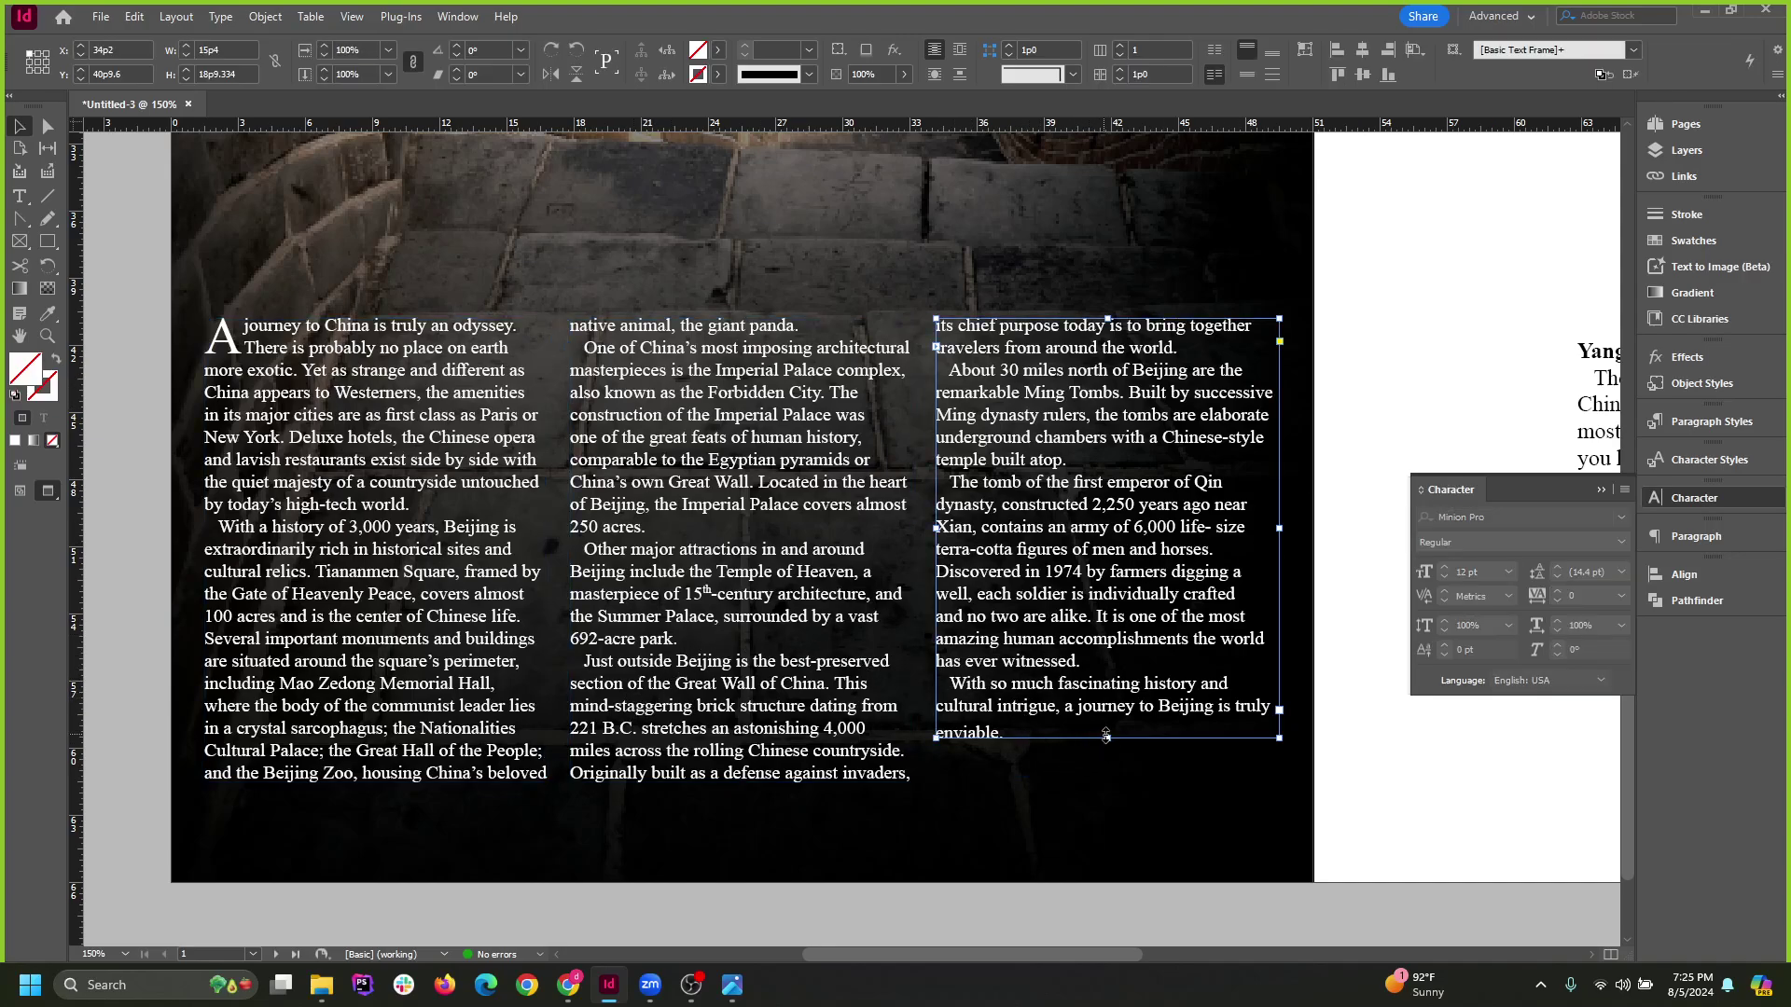
{"action": "left_click_drag", "start_coordinate": [1105, 738], "coordinate": [1101, 769]}
{"action": "left_click", "coordinate": [1130, 789]}
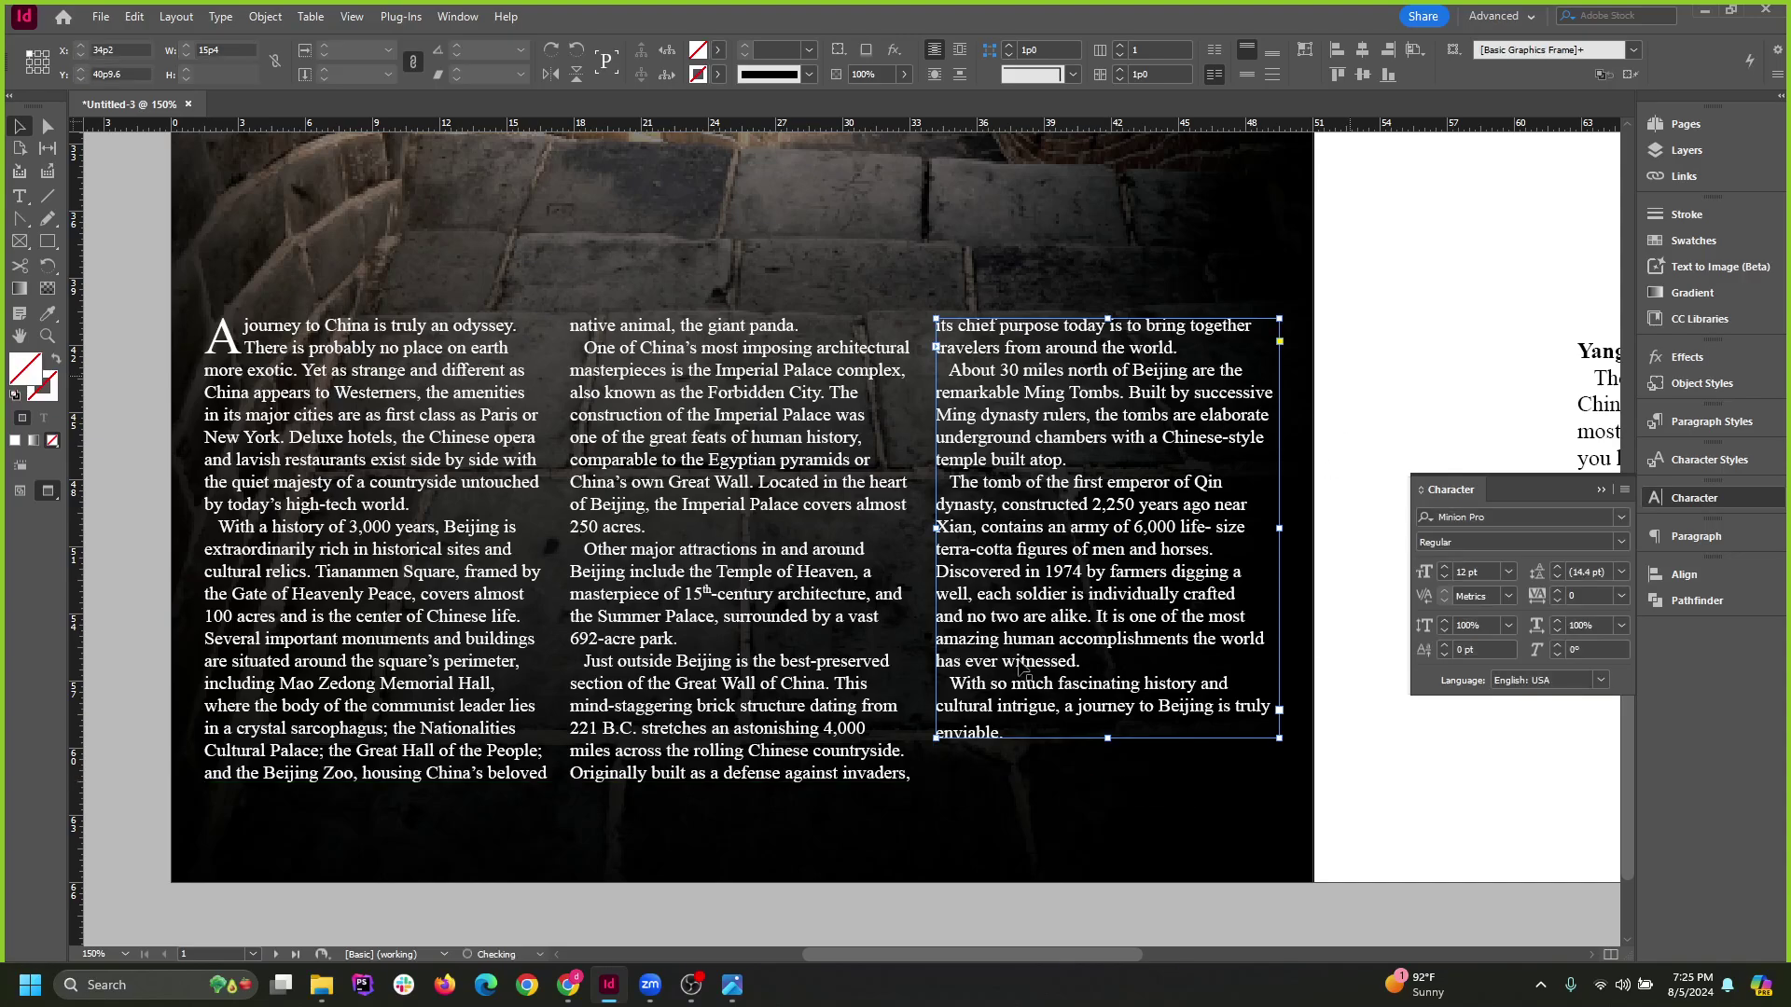
Extend the lower edge of the first two body column frames slightly, to a height of 20p9.334.
{"action": "left_click", "coordinate": [300, 448]}
{"action": "left_click", "coordinate": [577, 463], "text": "shift"}
{"action": "left_click", "coordinate": [1060, 471], "text": "shift"}
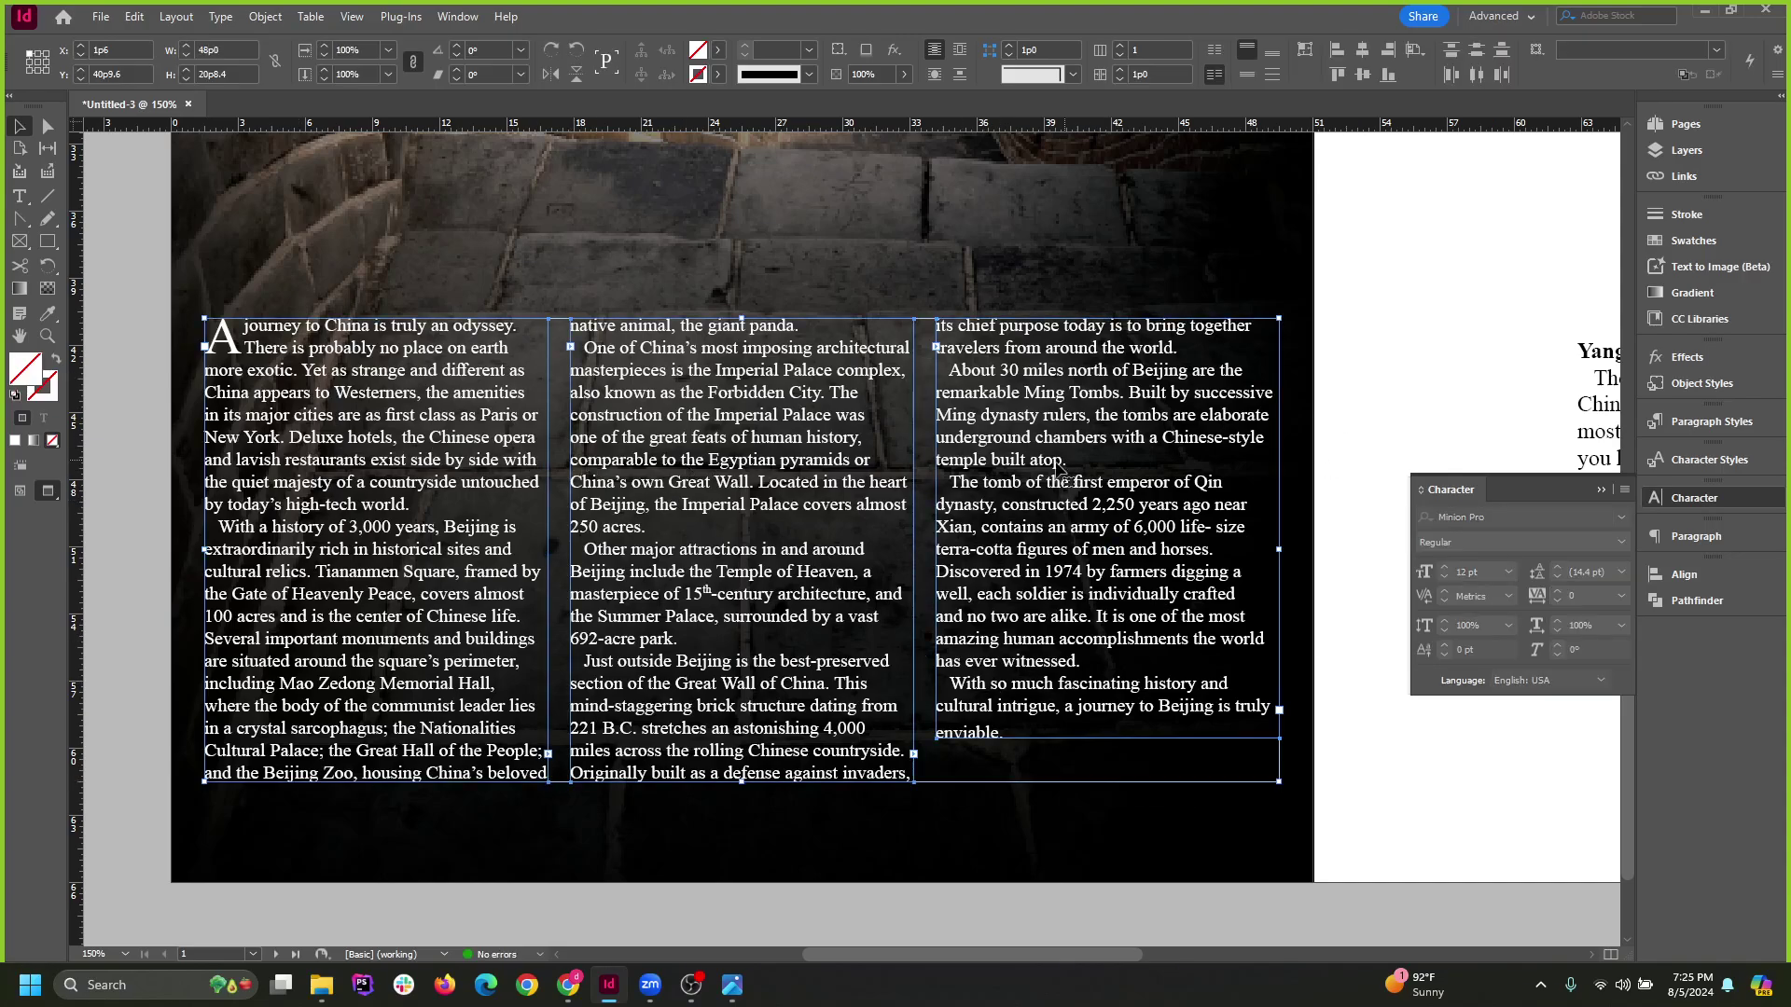
{"action": "left_click", "coordinate": [420, 585]}
{"action": "left_click", "coordinate": [614, 575], "text": "shift"}
{"action": "left_click", "coordinate": [1311, 270]}
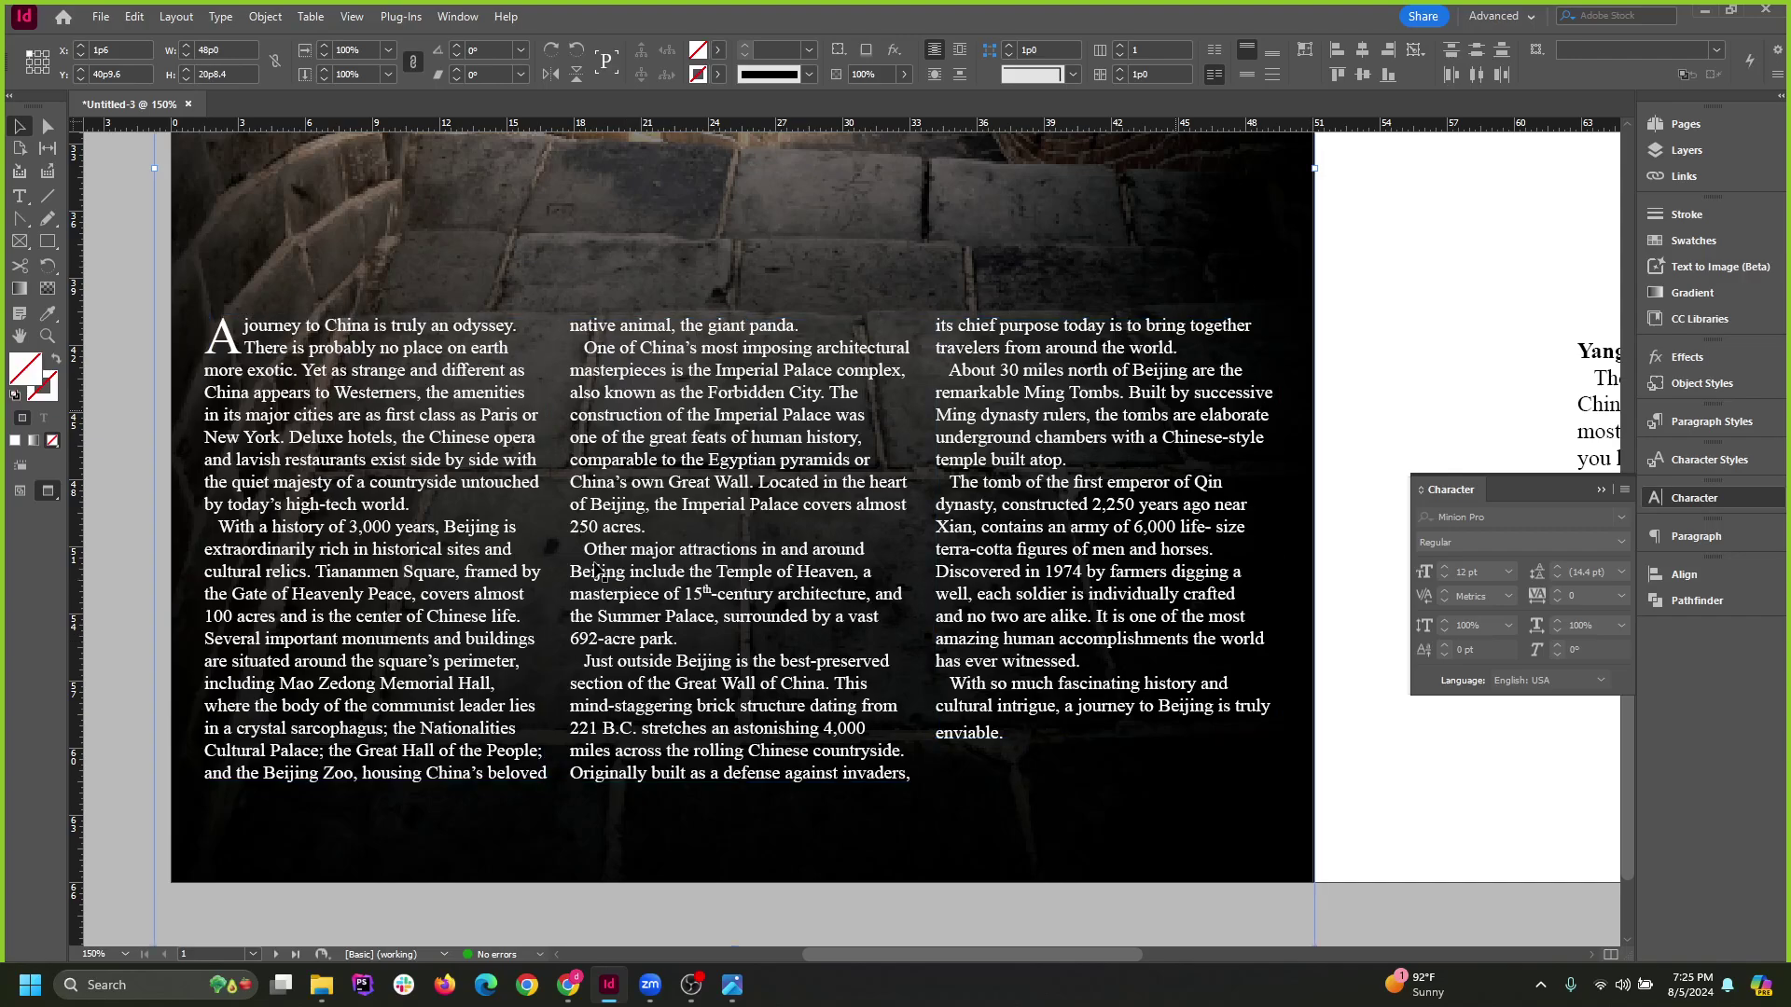
{"action": "left_click", "coordinate": [503, 557]}
{"action": "left_click", "coordinate": [613, 535], "text": "shift"}
{"action": "mouse_move", "coordinate": [561, 782]}
{"action": "left_mouse_down"}
{"action": "mouse_move", "coordinate": [560, 763]}
{"action": "mouse_move", "coordinate": [559, 782]}
{"action": "left_mouse_up"}
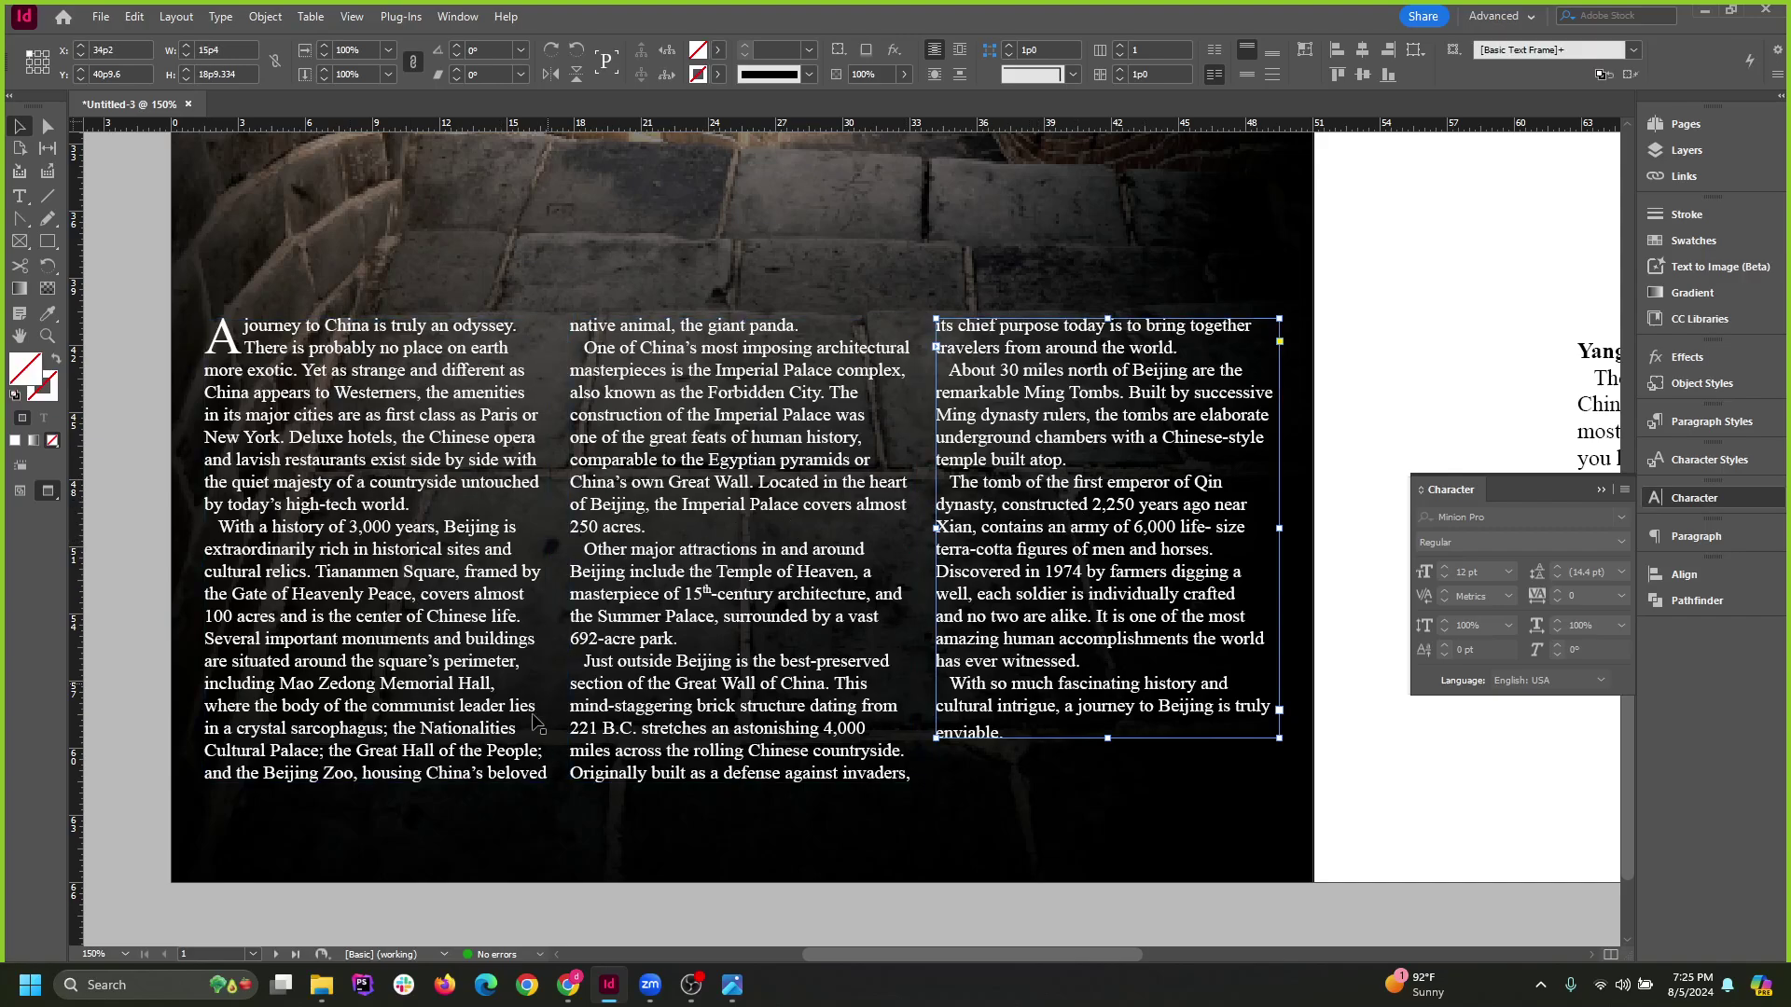
Turn on Optical Margin Alignment in the Story settings for the three linked body columns.
{"action": "left_click", "coordinate": [503, 737]}
{"action": "left_click", "coordinate": [754, 440], "text": "shift"}
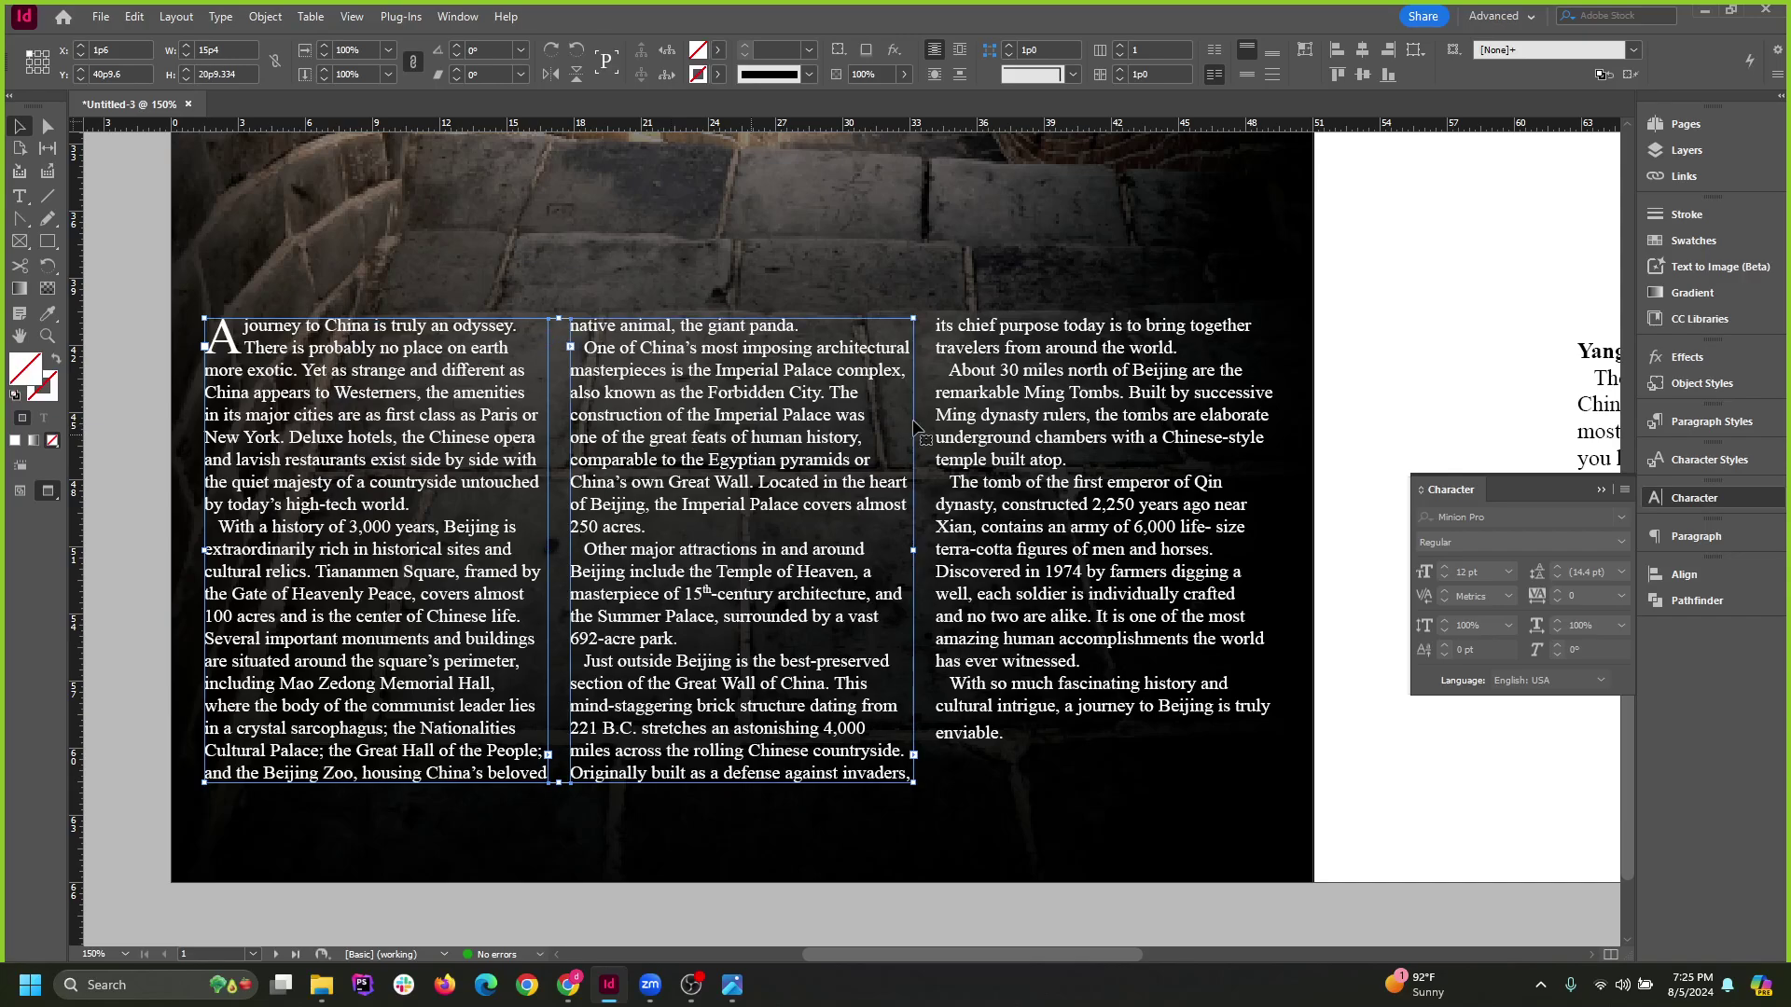
{"action": "left_click", "coordinate": [1029, 431], "text": "shift"}
{"action": "left_click", "coordinate": [227, 21]}
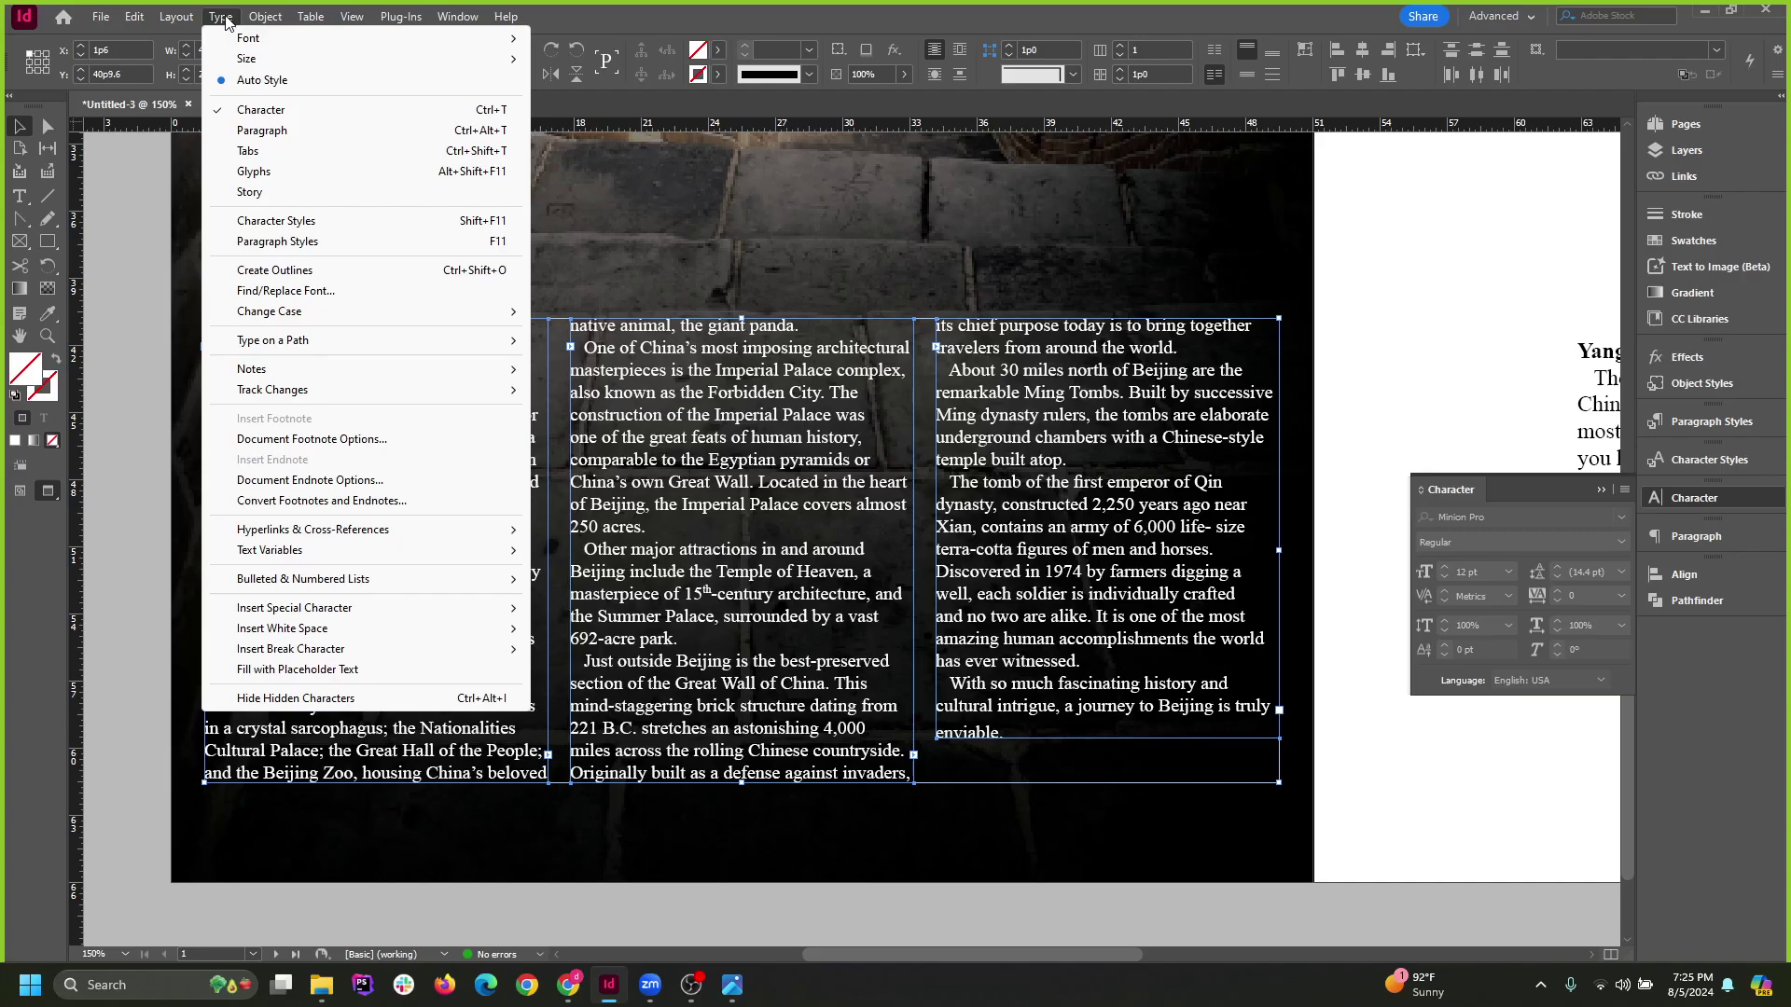
{"action": "left_click", "coordinate": [267, 190]}
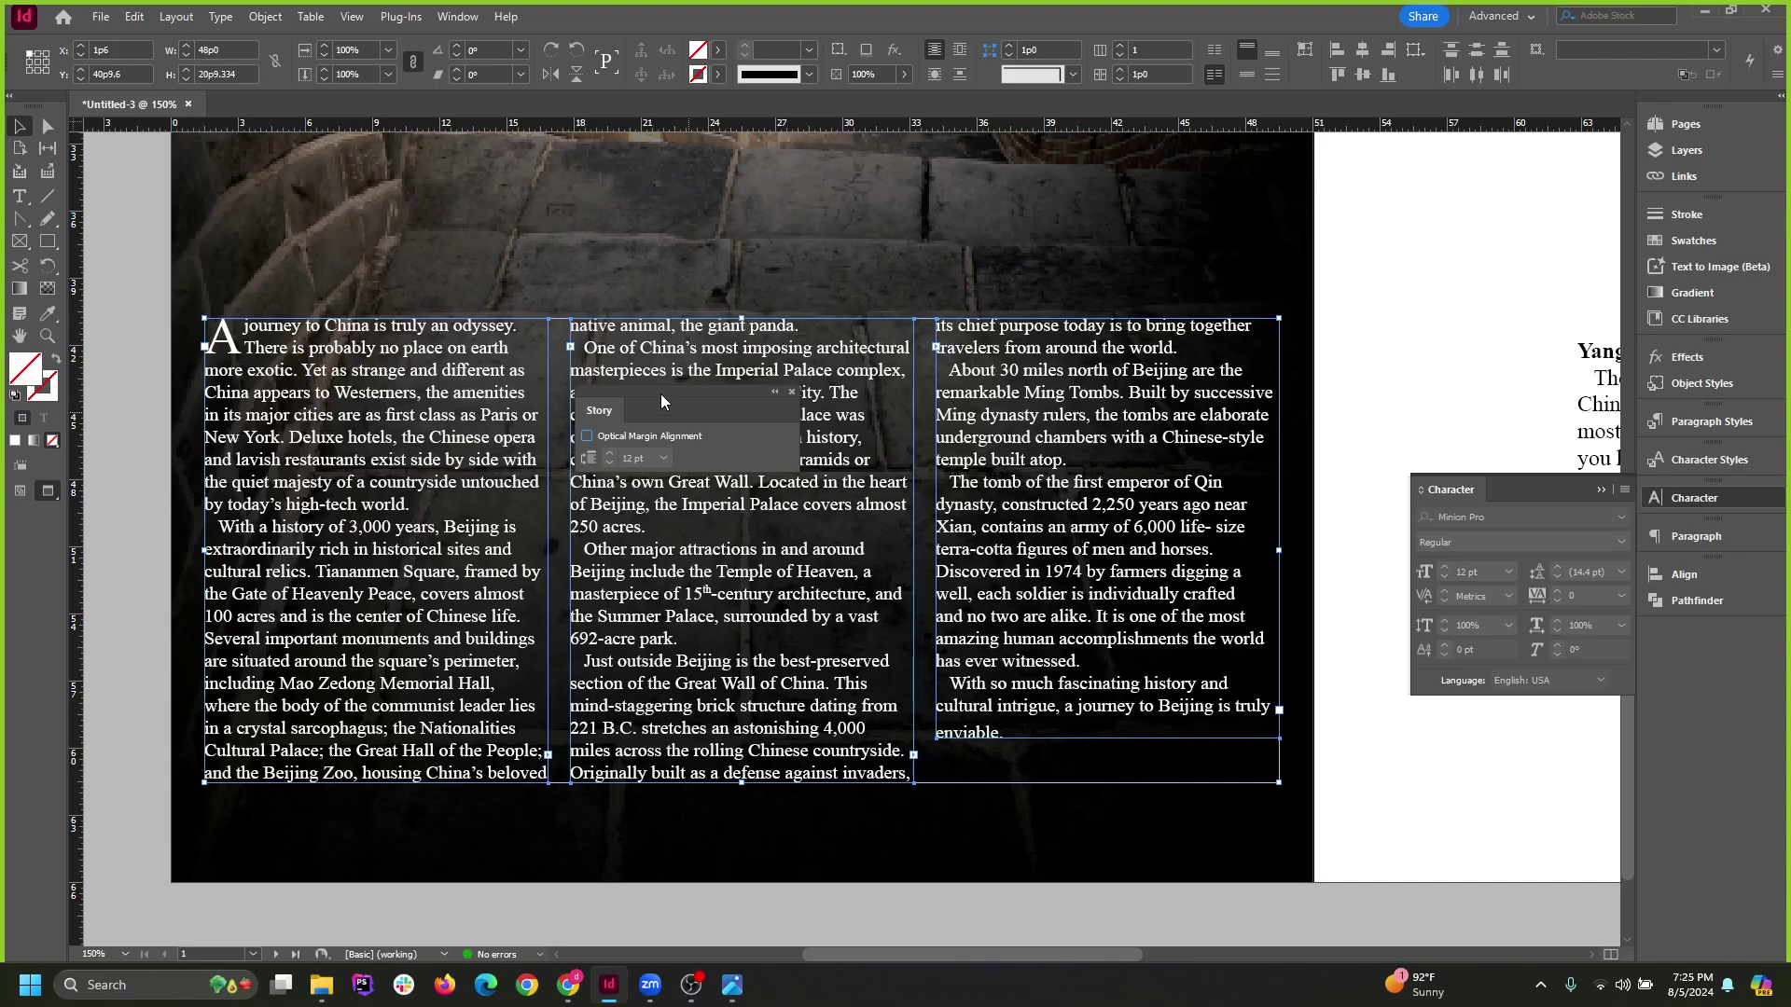
{"action": "left_click_drag", "start_coordinate": [660, 394], "coordinate": [1004, 171]}
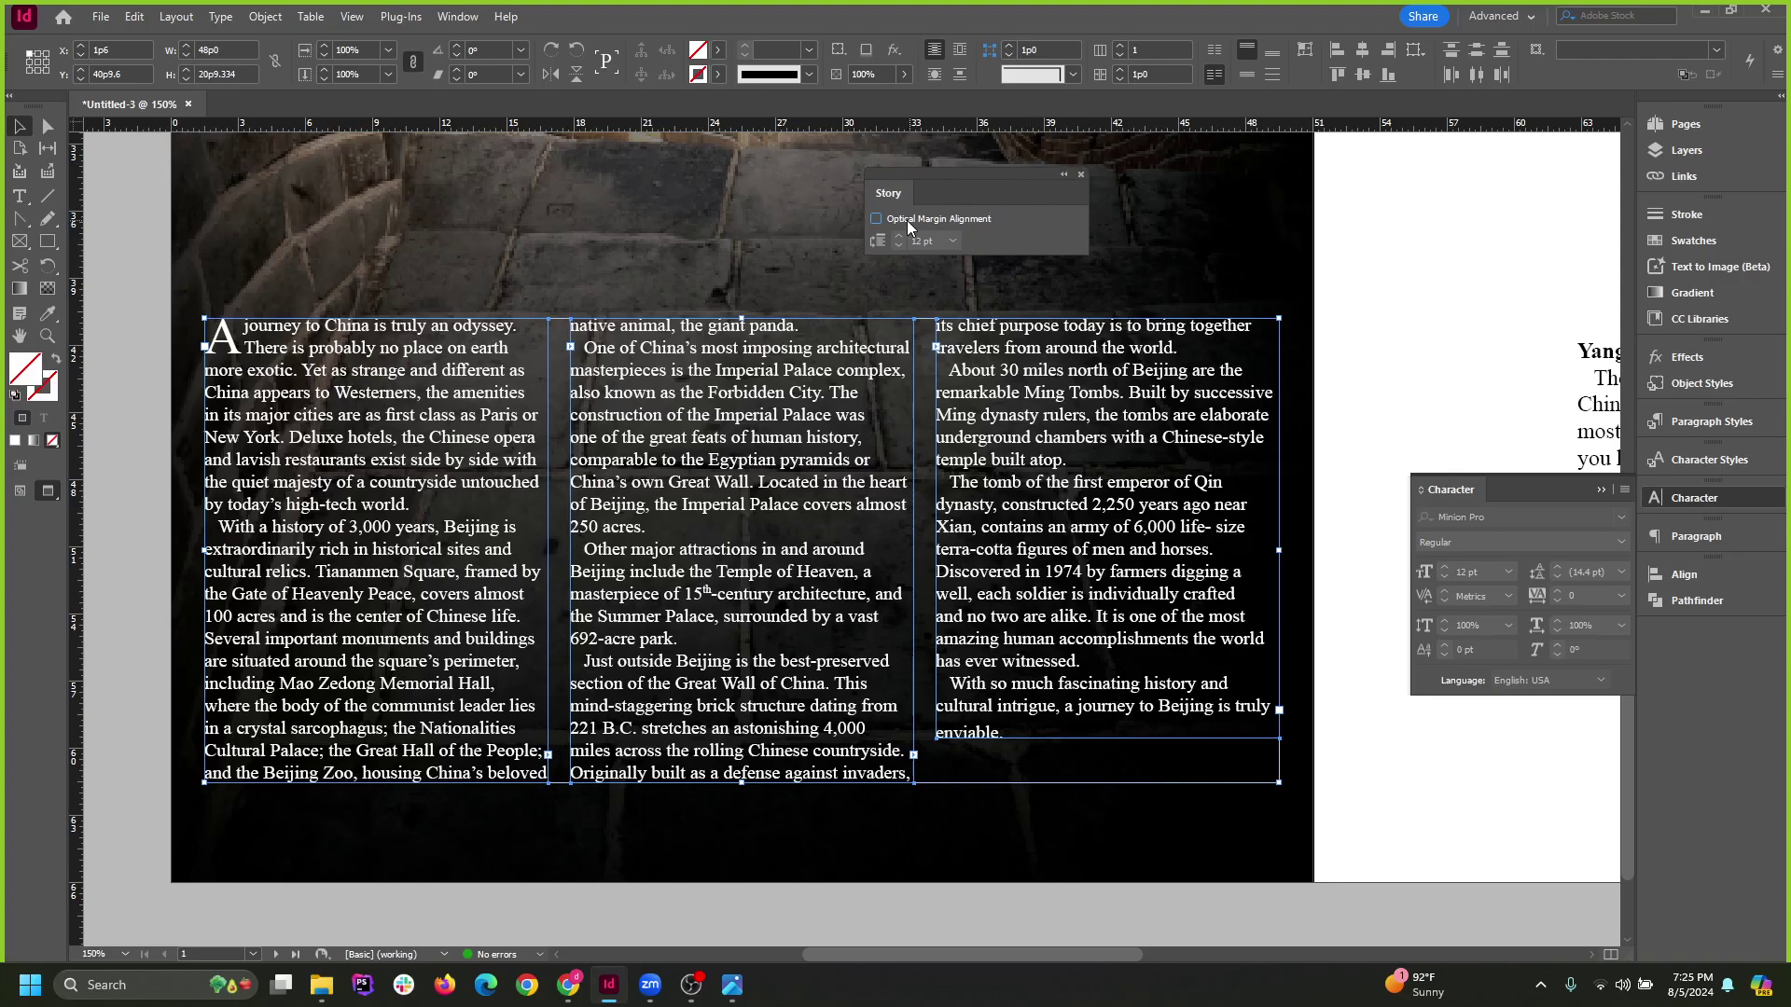
{"action": "left_click", "coordinate": [876, 220]}
Compare the three body columns with Optical Margin Alignment off and on, leaving it on.
{"action": "left_click", "coordinate": [877, 219]}
{"action": "left_click", "coordinate": [877, 219]}
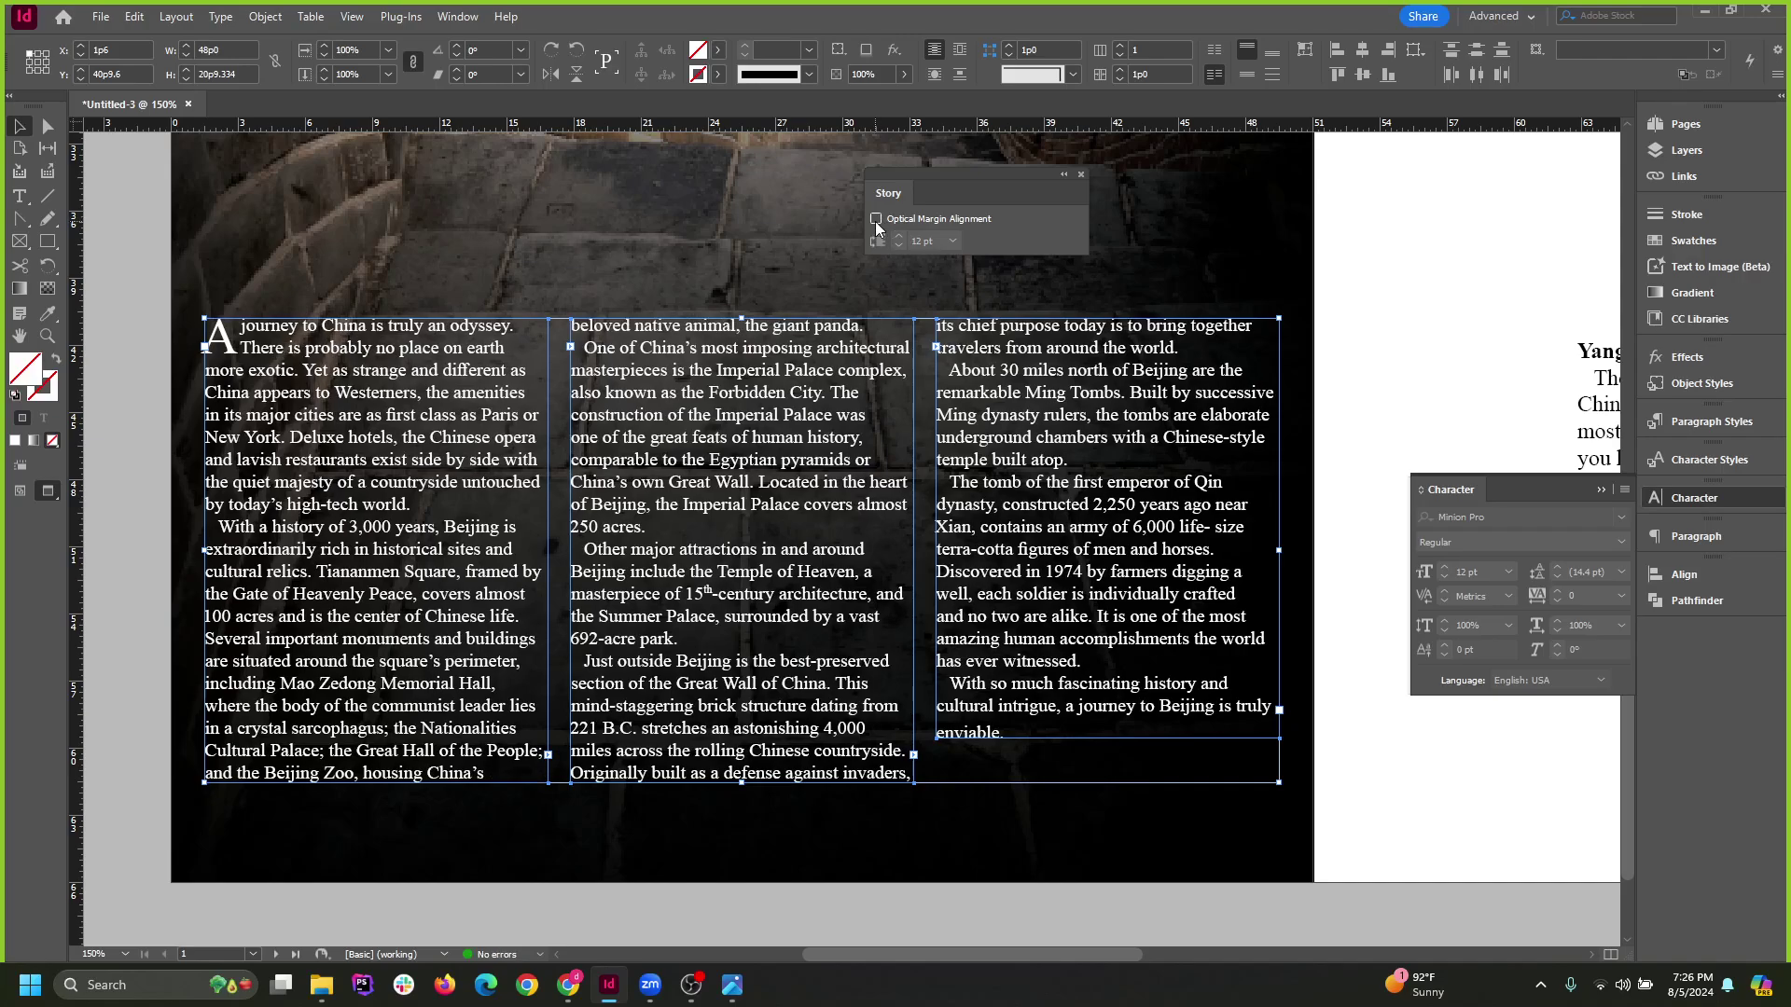
{"action": "left_click", "coordinate": [875, 220]}
{"action": "left_click", "coordinate": [875, 218]}
{"action": "left_click", "coordinate": [875, 218]}
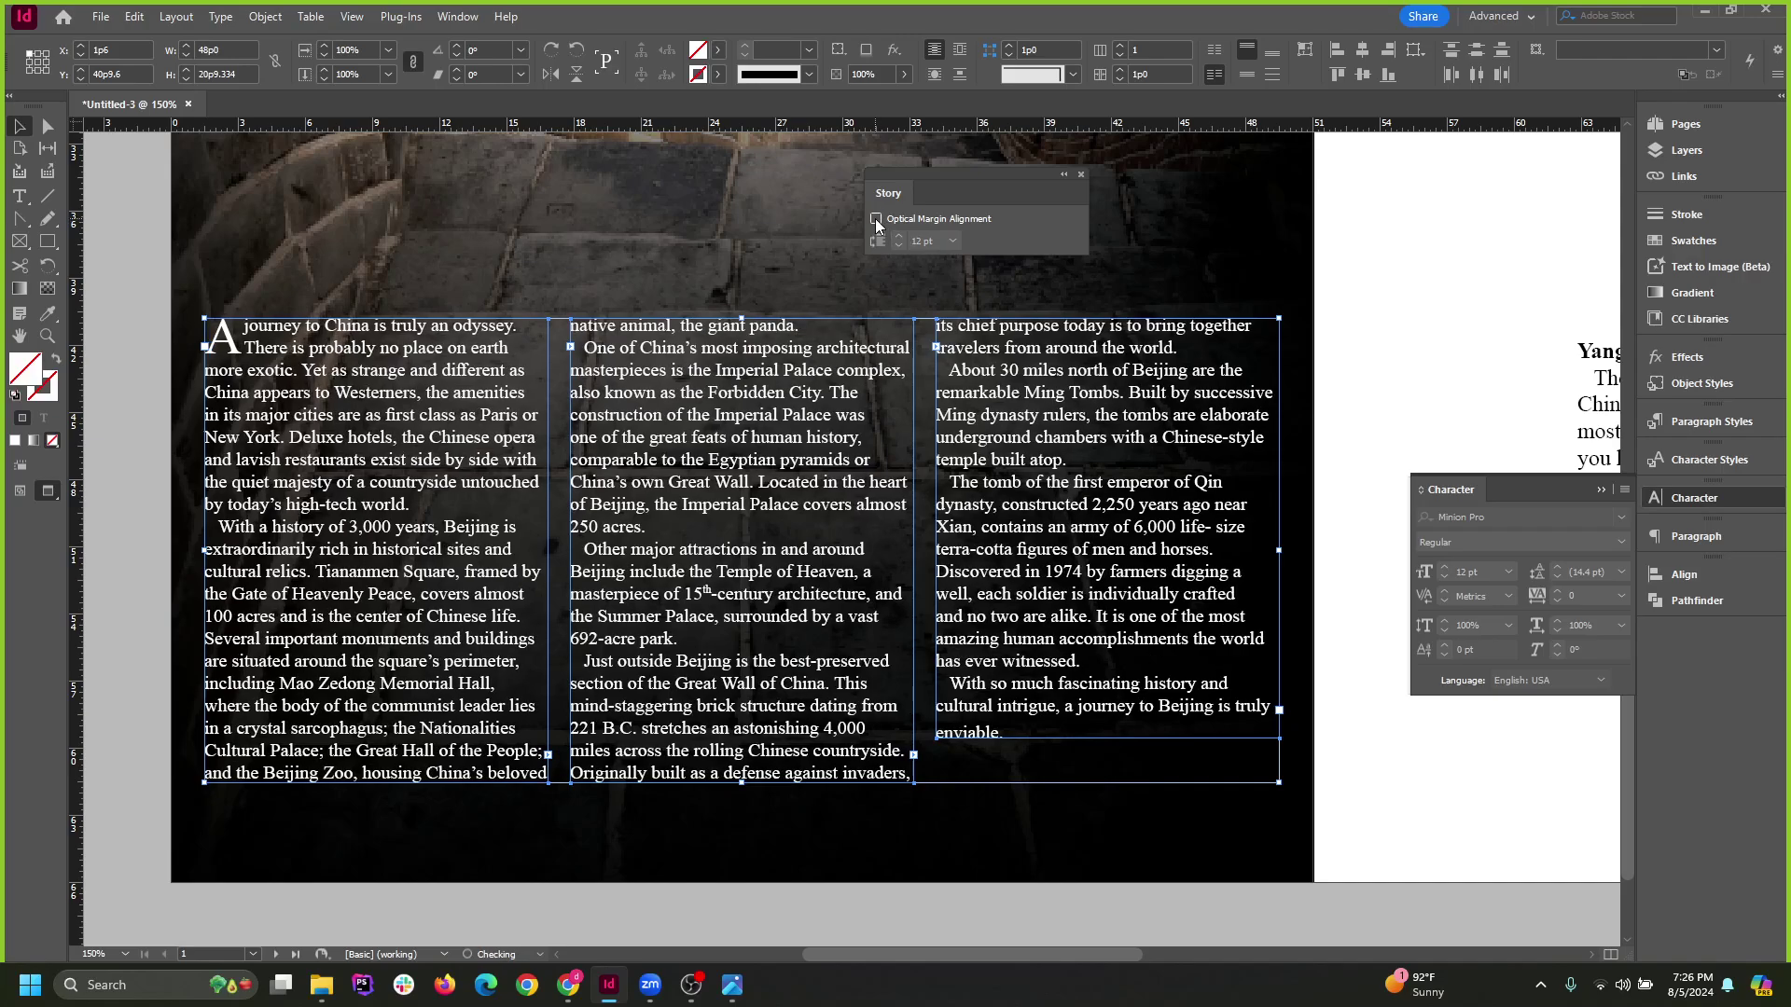
{"action": "left_click", "coordinate": [876, 219]}
{"action": "left_click", "coordinate": [877, 218]}
{"action": "left_click", "coordinate": [876, 218]}
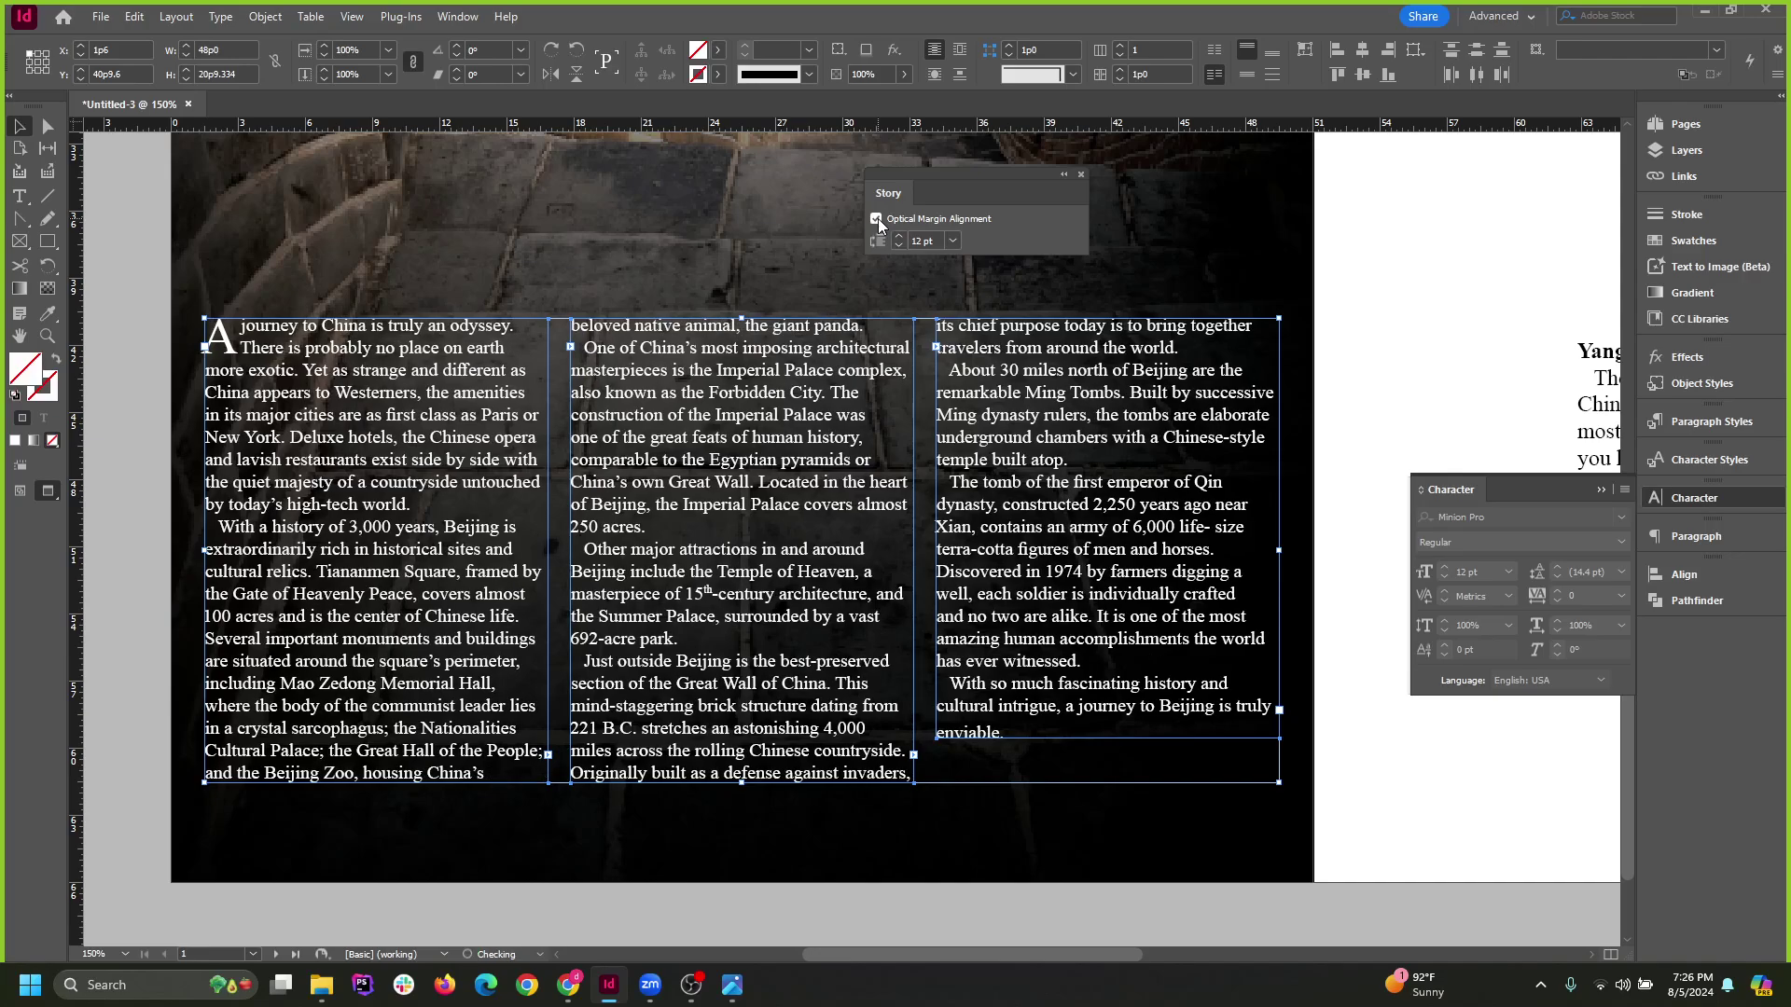
{"action": "left_click", "coordinate": [876, 218]}
{"action": "left_click", "coordinate": [877, 219]}
Examine the drop cap "A" against the frame edge up close with Optical Margin Alignment off and on.
{"action": "scroll", "coordinate": [155, 316], "scroll_direction": "up", "scroll_amount": 6}
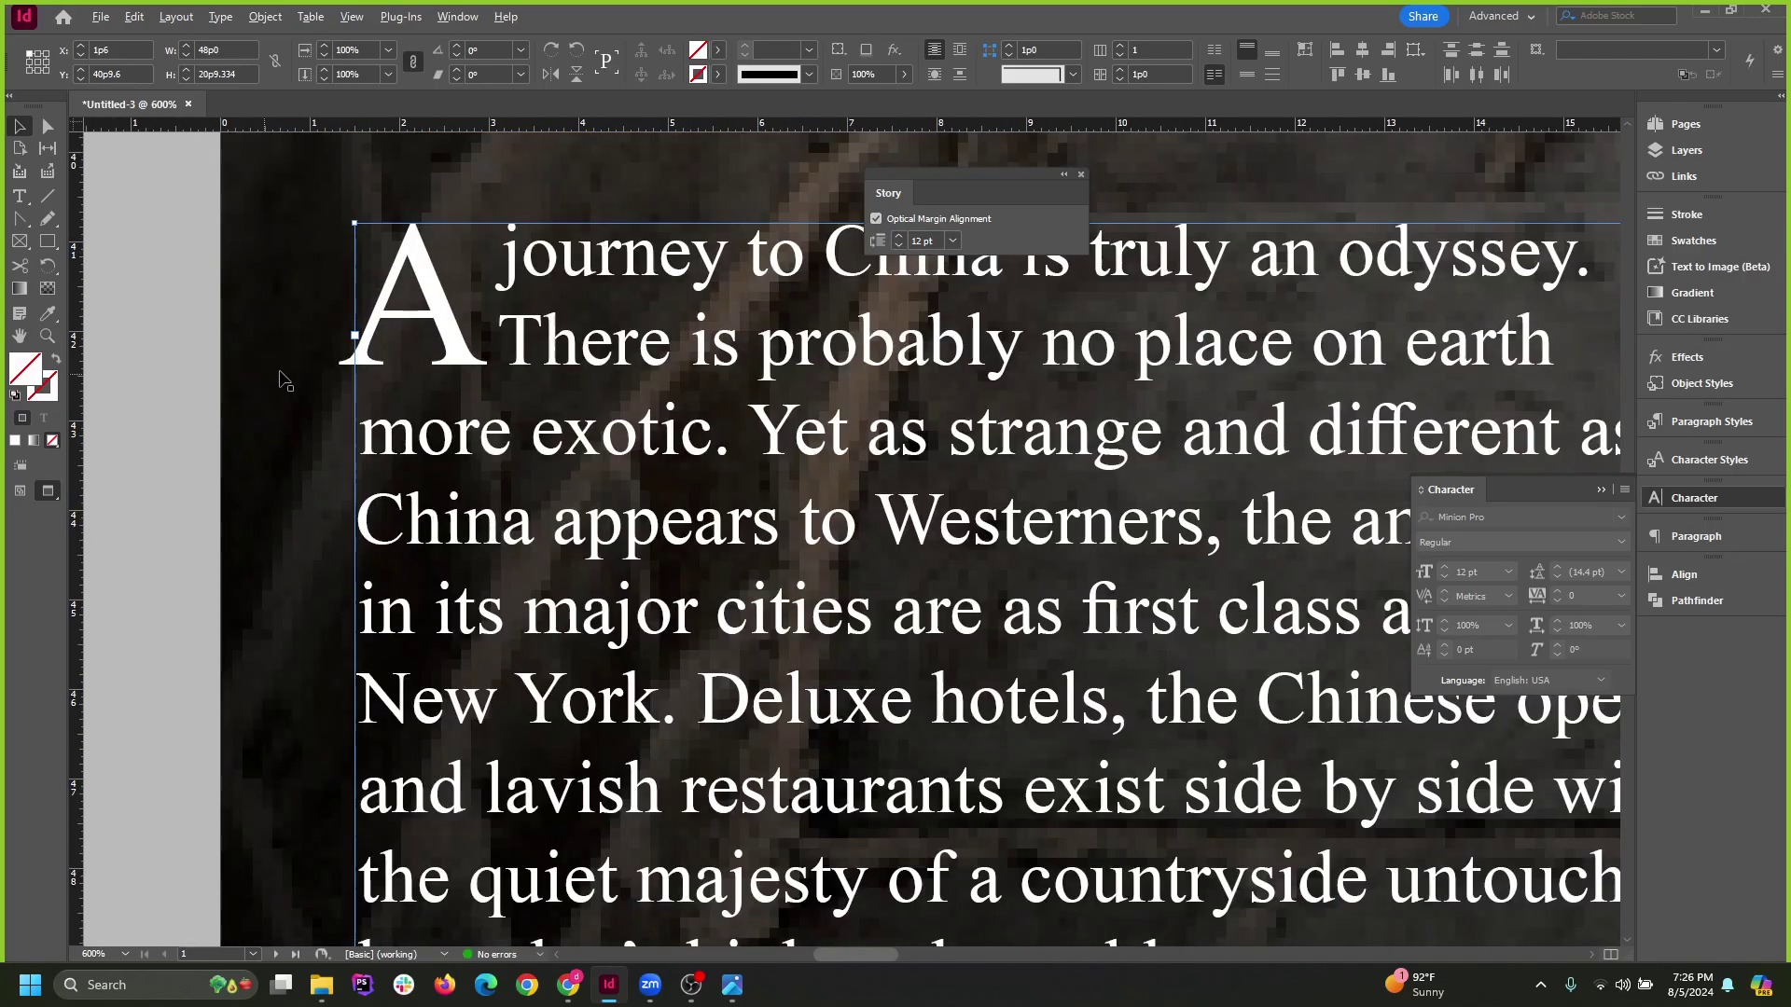
{"action": "left_click", "coordinate": [875, 219]}
{"action": "left_click", "coordinate": [876, 220]}
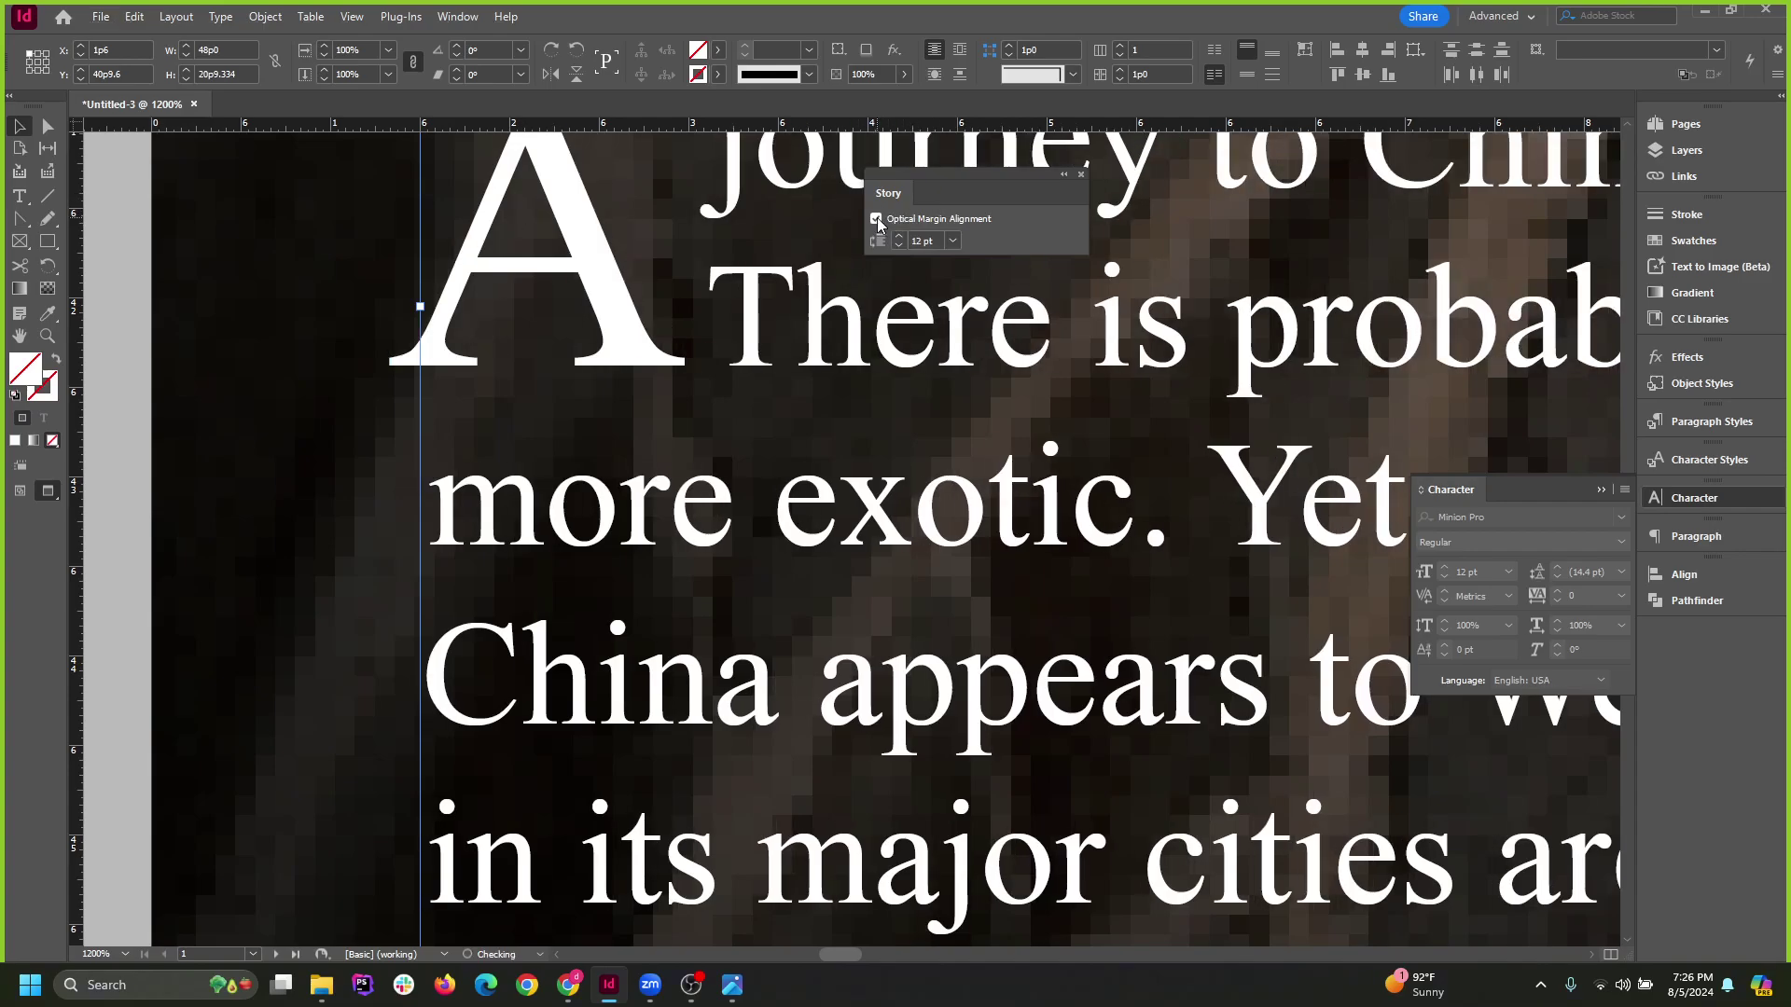
{"action": "left_click", "coordinate": [875, 219]}
{"action": "scroll", "coordinate": [718, 450], "scroll_direction": "up", "scroll_amount": 3}
{"action": "scroll", "coordinate": [718, 451], "scroll_direction": "down", "scroll_amount": 2}
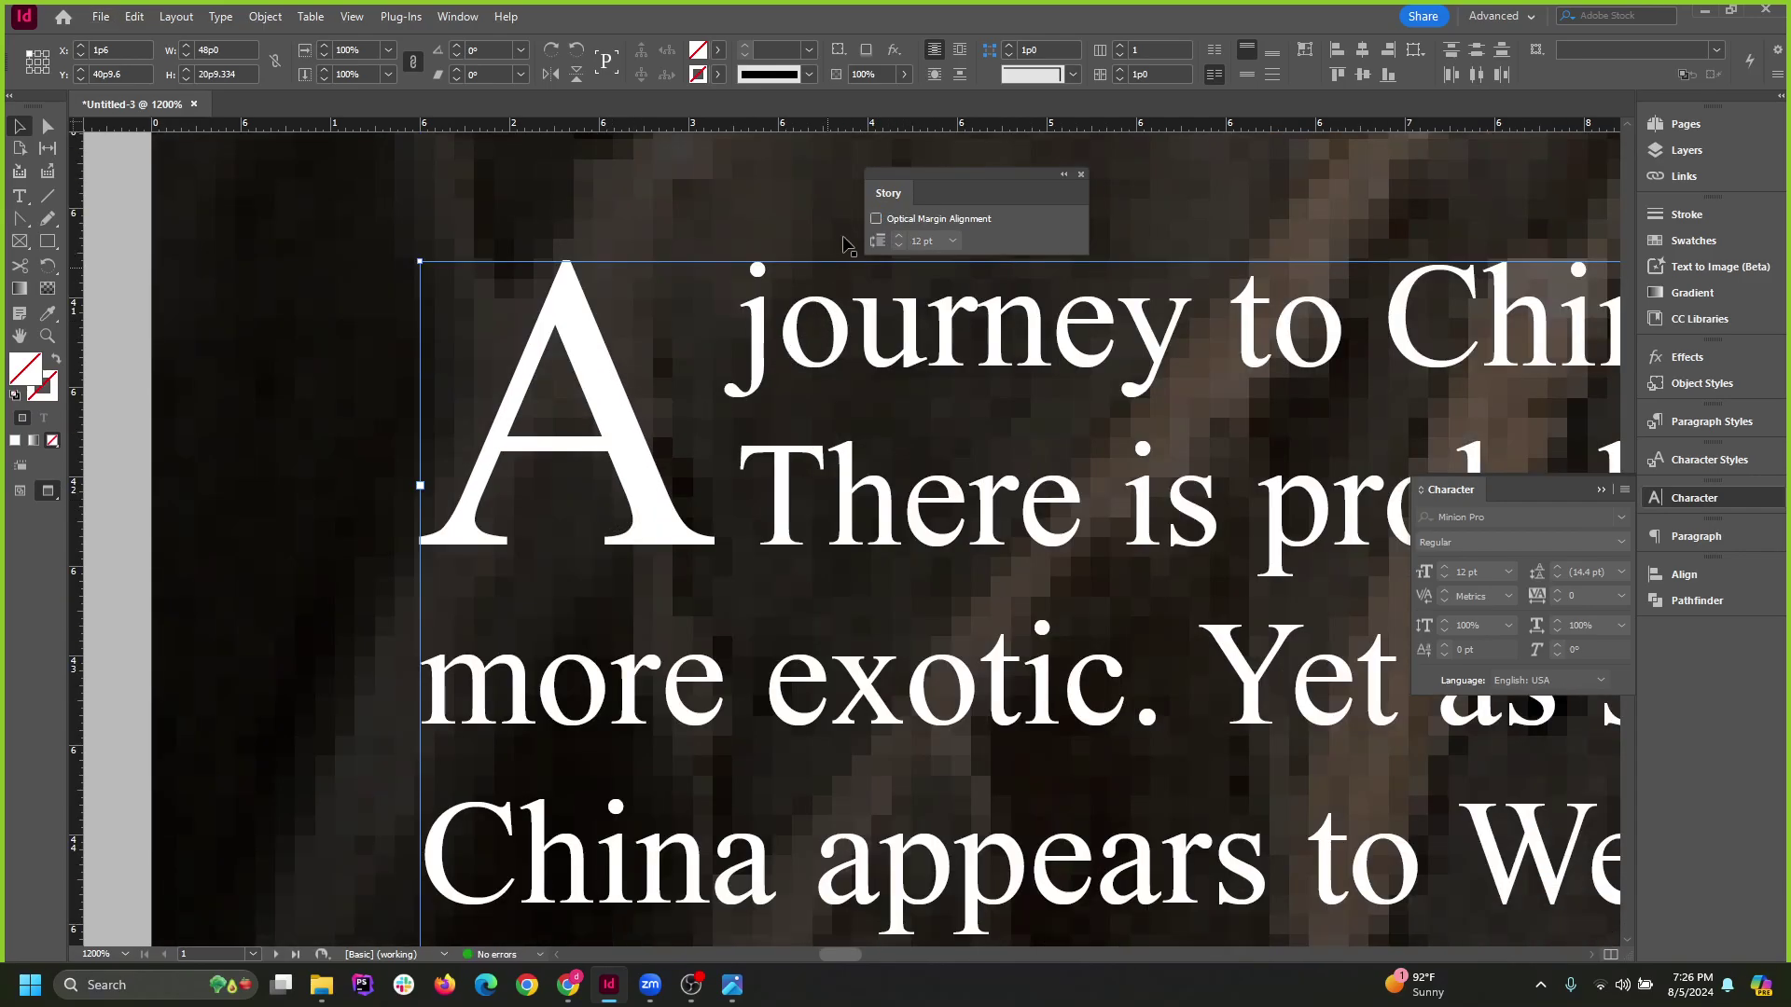
{"action": "left_click", "coordinate": [876, 219]}
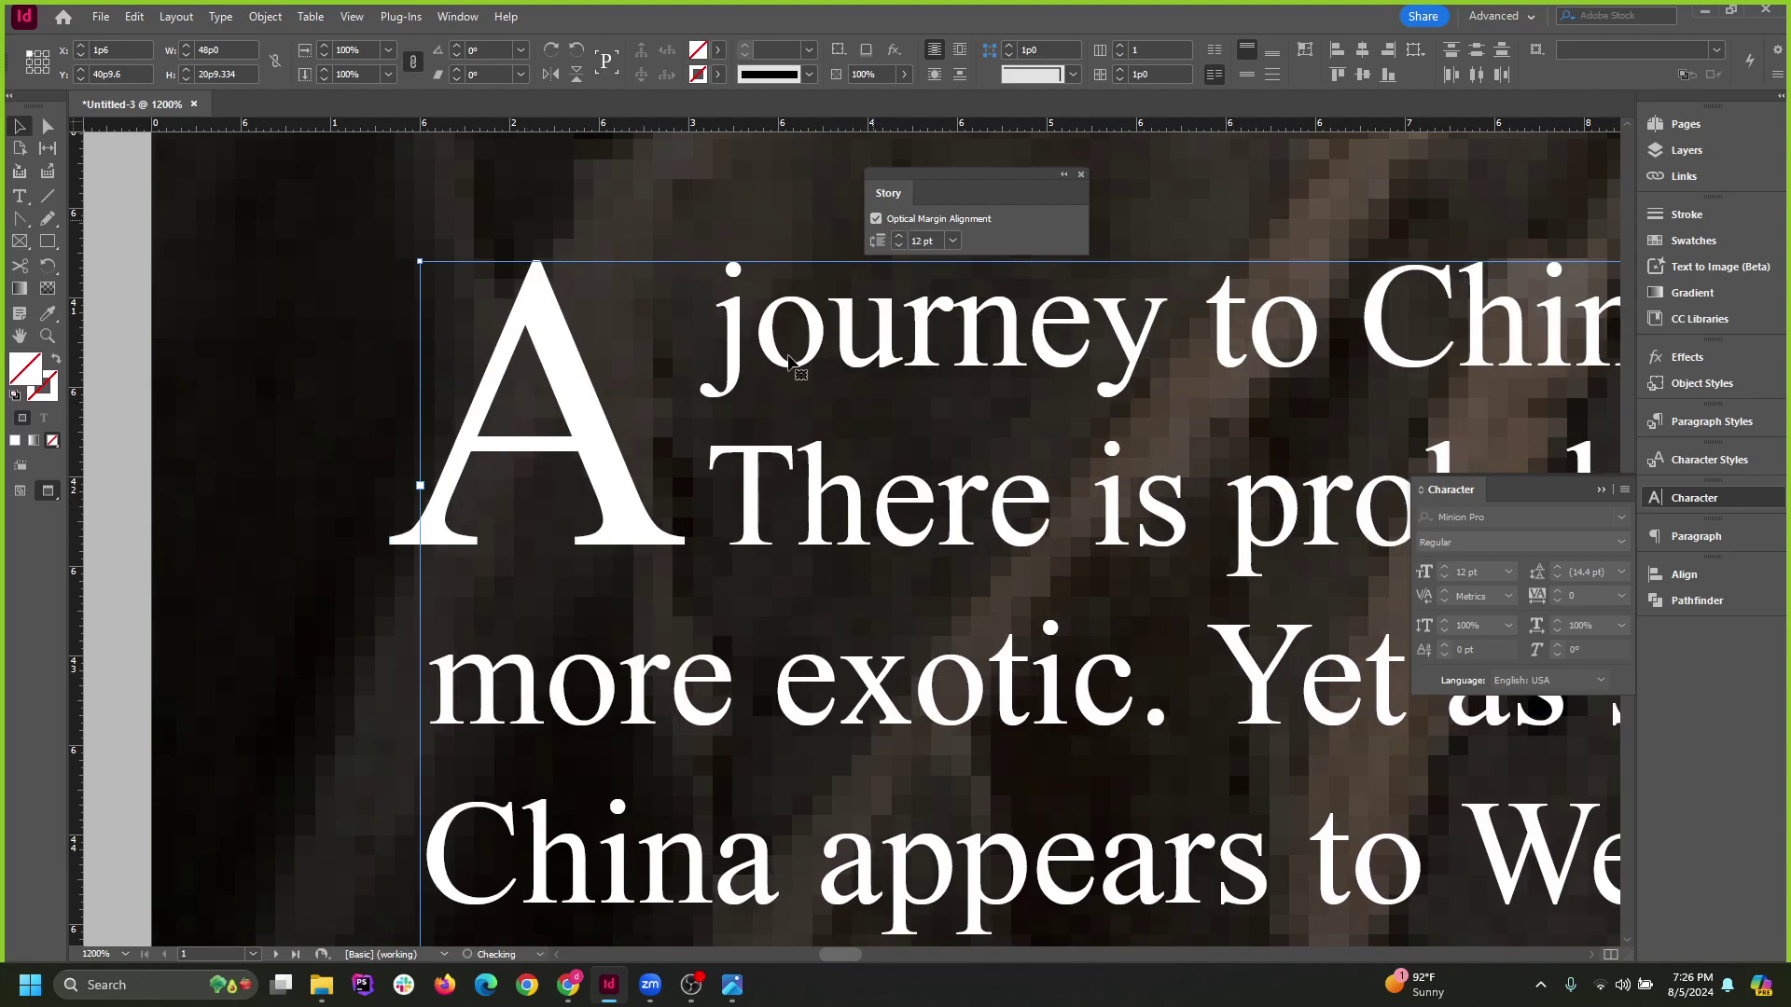
{"action": "left_click", "coordinate": [874, 217]}
{"action": "left_click", "coordinate": [874, 217]}
{"action": "scroll", "coordinate": [454, 472], "scroll_direction": "down", "scroll_amount": 4}
{"action": "scroll", "coordinate": [501, 463], "scroll_direction": "down", "scroll_amount": 3}
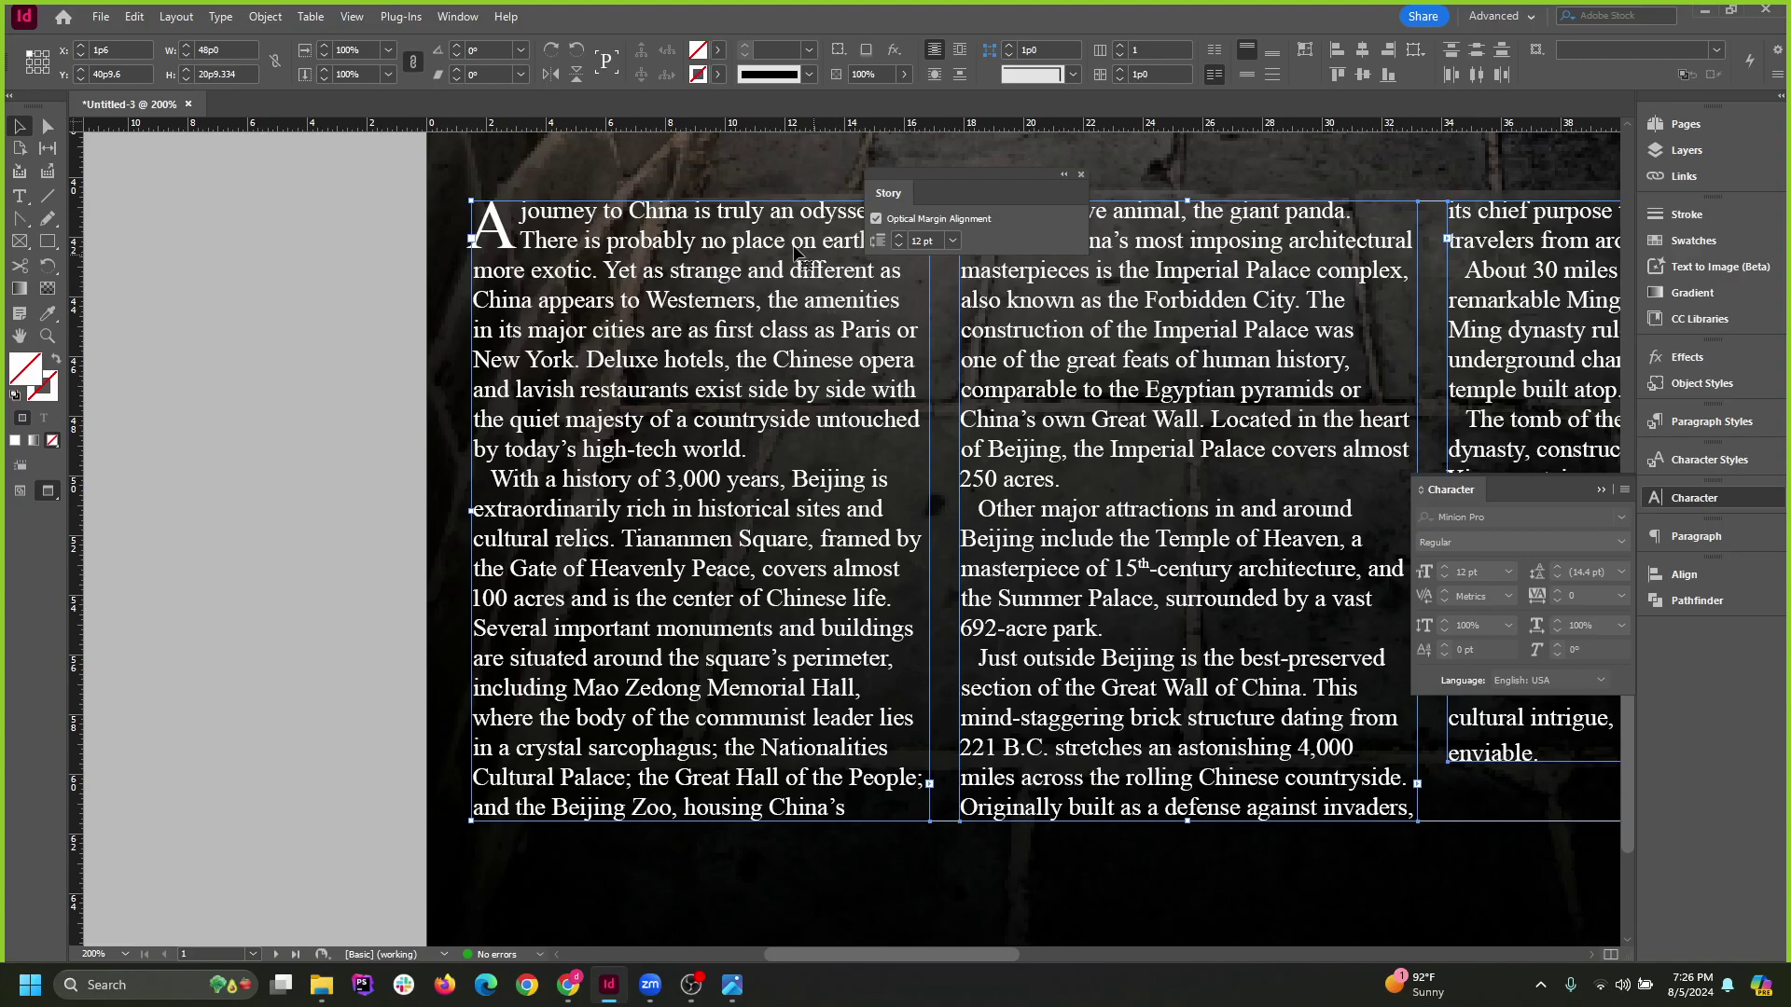
Try larger optical margin alignment sizes on the body story, up to 76 pt.
{"action": "scroll", "coordinate": [588, 186], "scroll_direction": "up", "scroll_amount": 2}
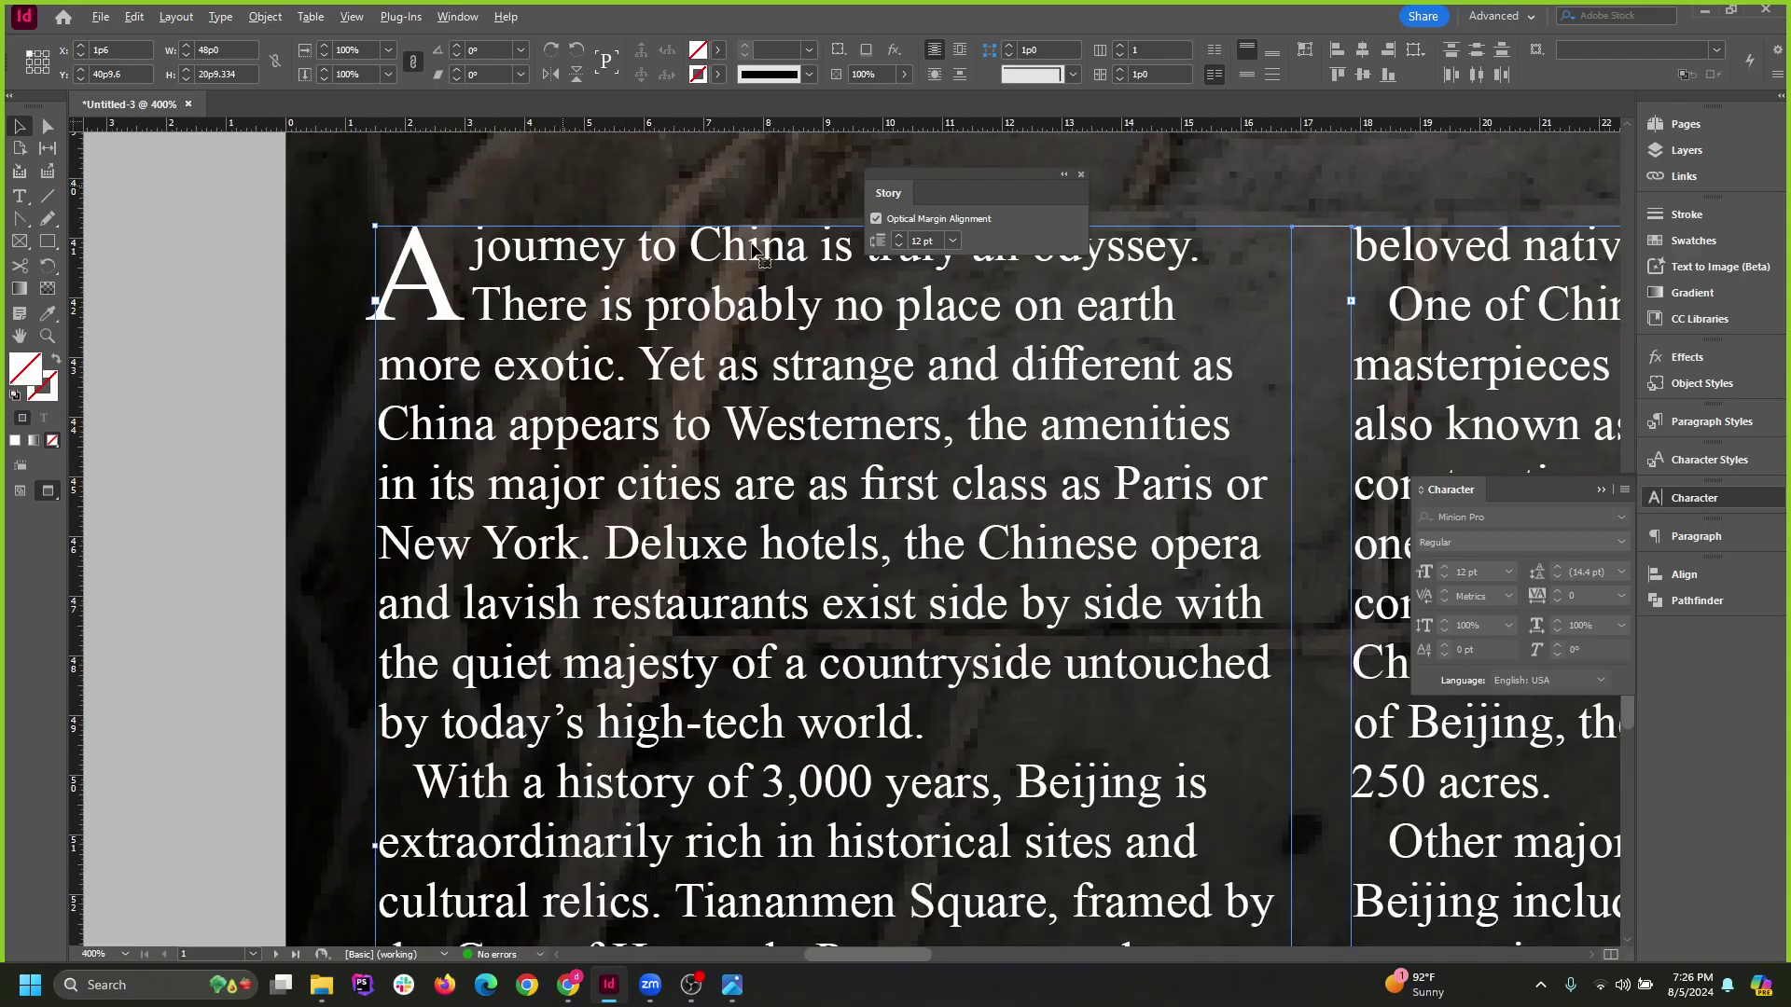
{"action": "left_click", "coordinate": [900, 237]}
{"action": "left_click", "coordinate": [900, 237]}
{"action": "left_click", "coordinate": [900, 237]}
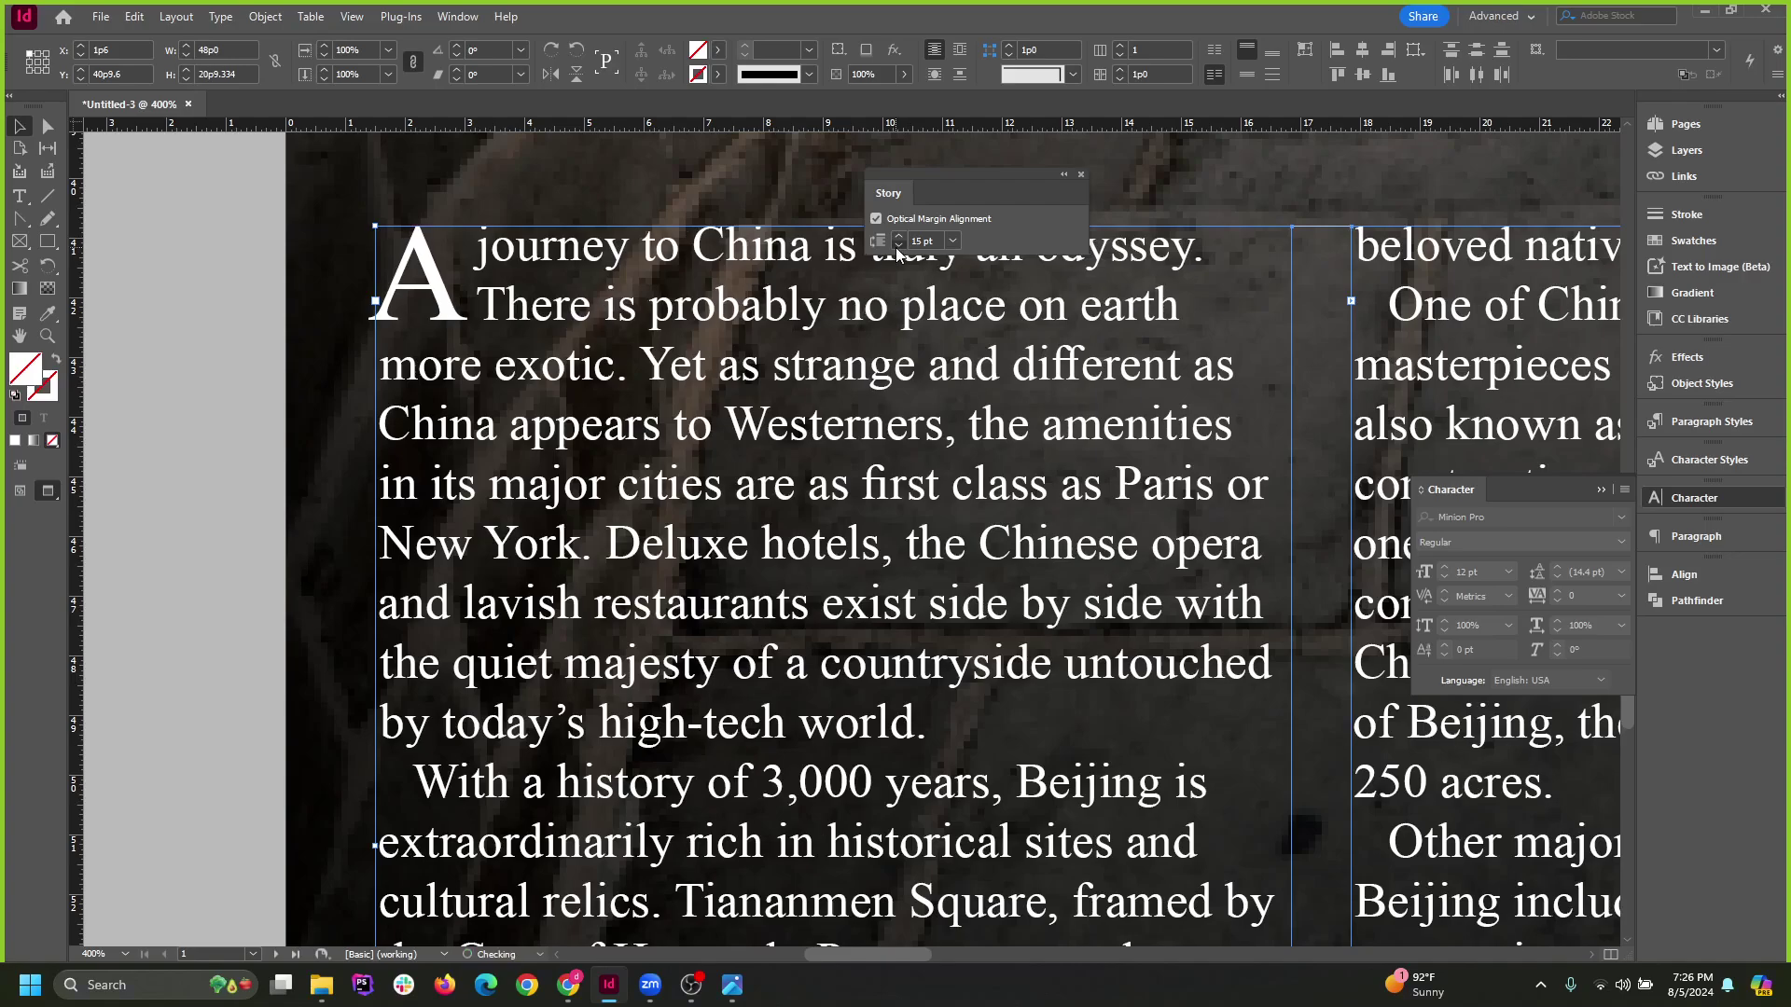
{"action": "left_click", "coordinate": [899, 245]}
{"action": "left_click", "coordinate": [899, 245]}
{"action": "left_click", "coordinate": [899, 246]}
{"action": "left_click", "coordinate": [899, 238]}
{"action": "left_click", "coordinate": [899, 238]}
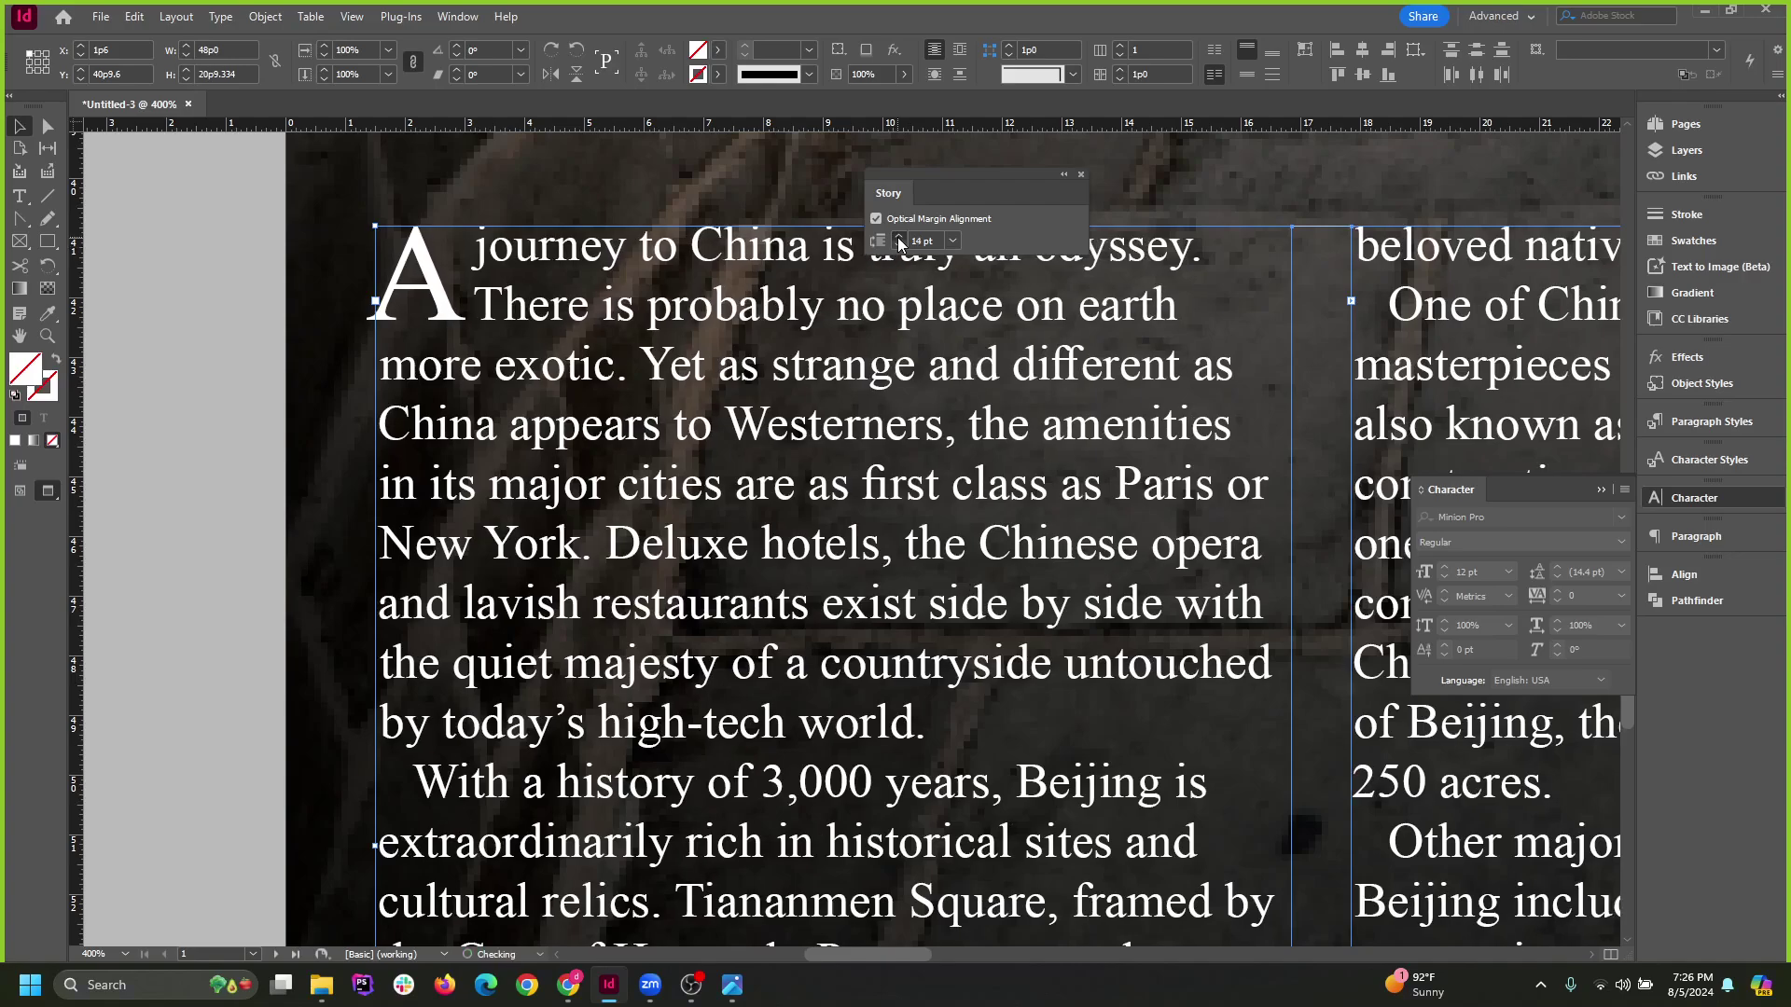
{"action": "left_click", "coordinate": [899, 239]}
{"action": "left_click", "coordinate": [899, 239]}
{"action": "left_click", "coordinate": [899, 238]}
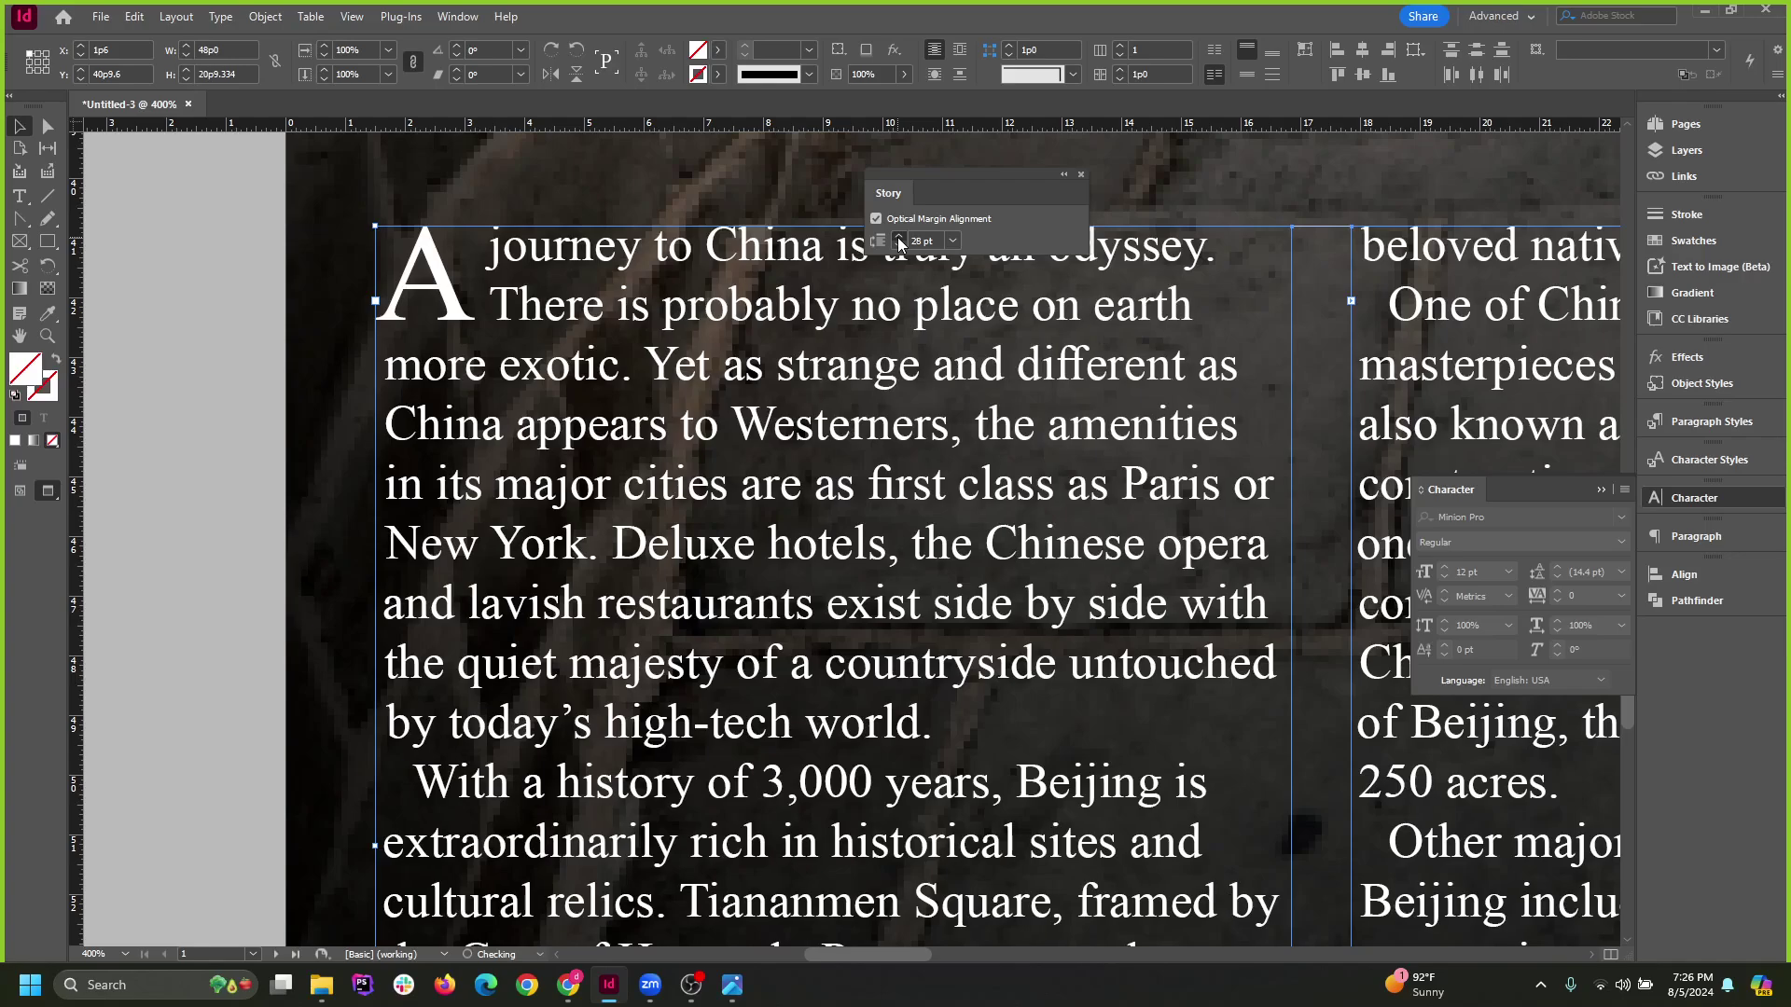
{"action": "left_click", "coordinate": [899, 239]}
{"action": "left_click", "coordinate": [899, 238]}
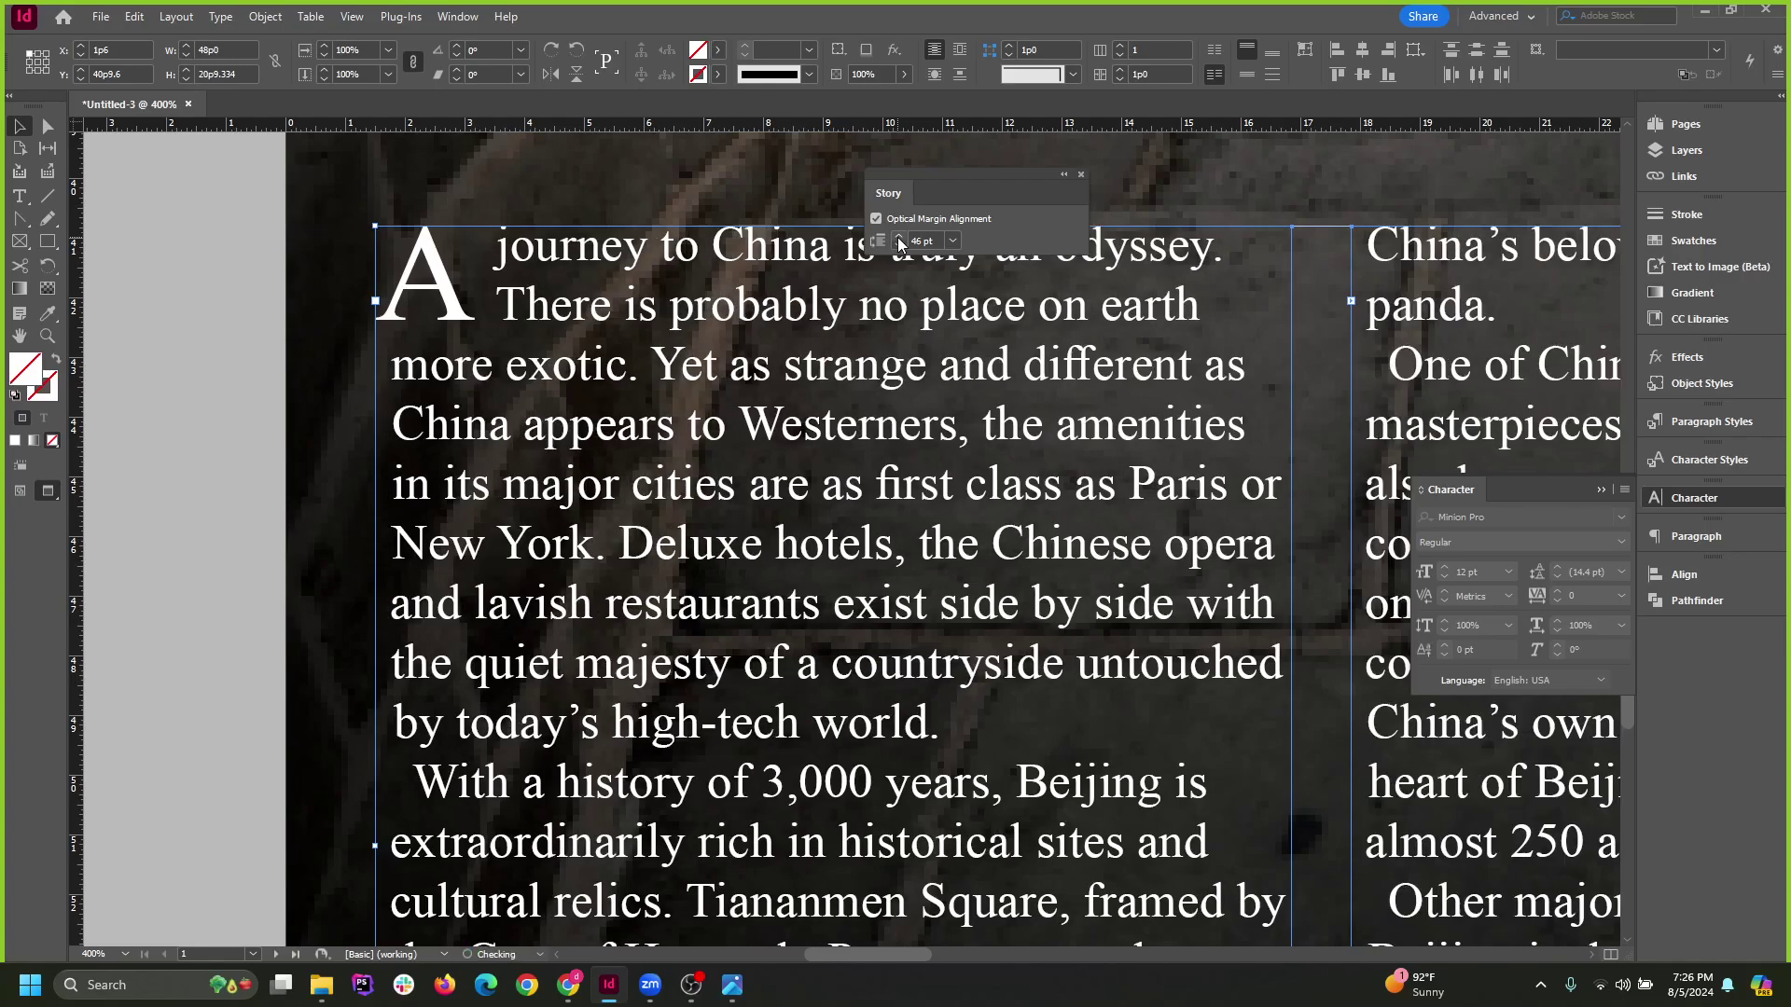
{"action": "left_click", "coordinate": [899, 238]}
{"action": "scroll", "coordinate": [402, 627], "scroll_direction": "down", "scroll_amount": 2}
{"action": "scroll", "coordinate": [401, 634], "scroll_direction": "up", "scroll_amount": 4}
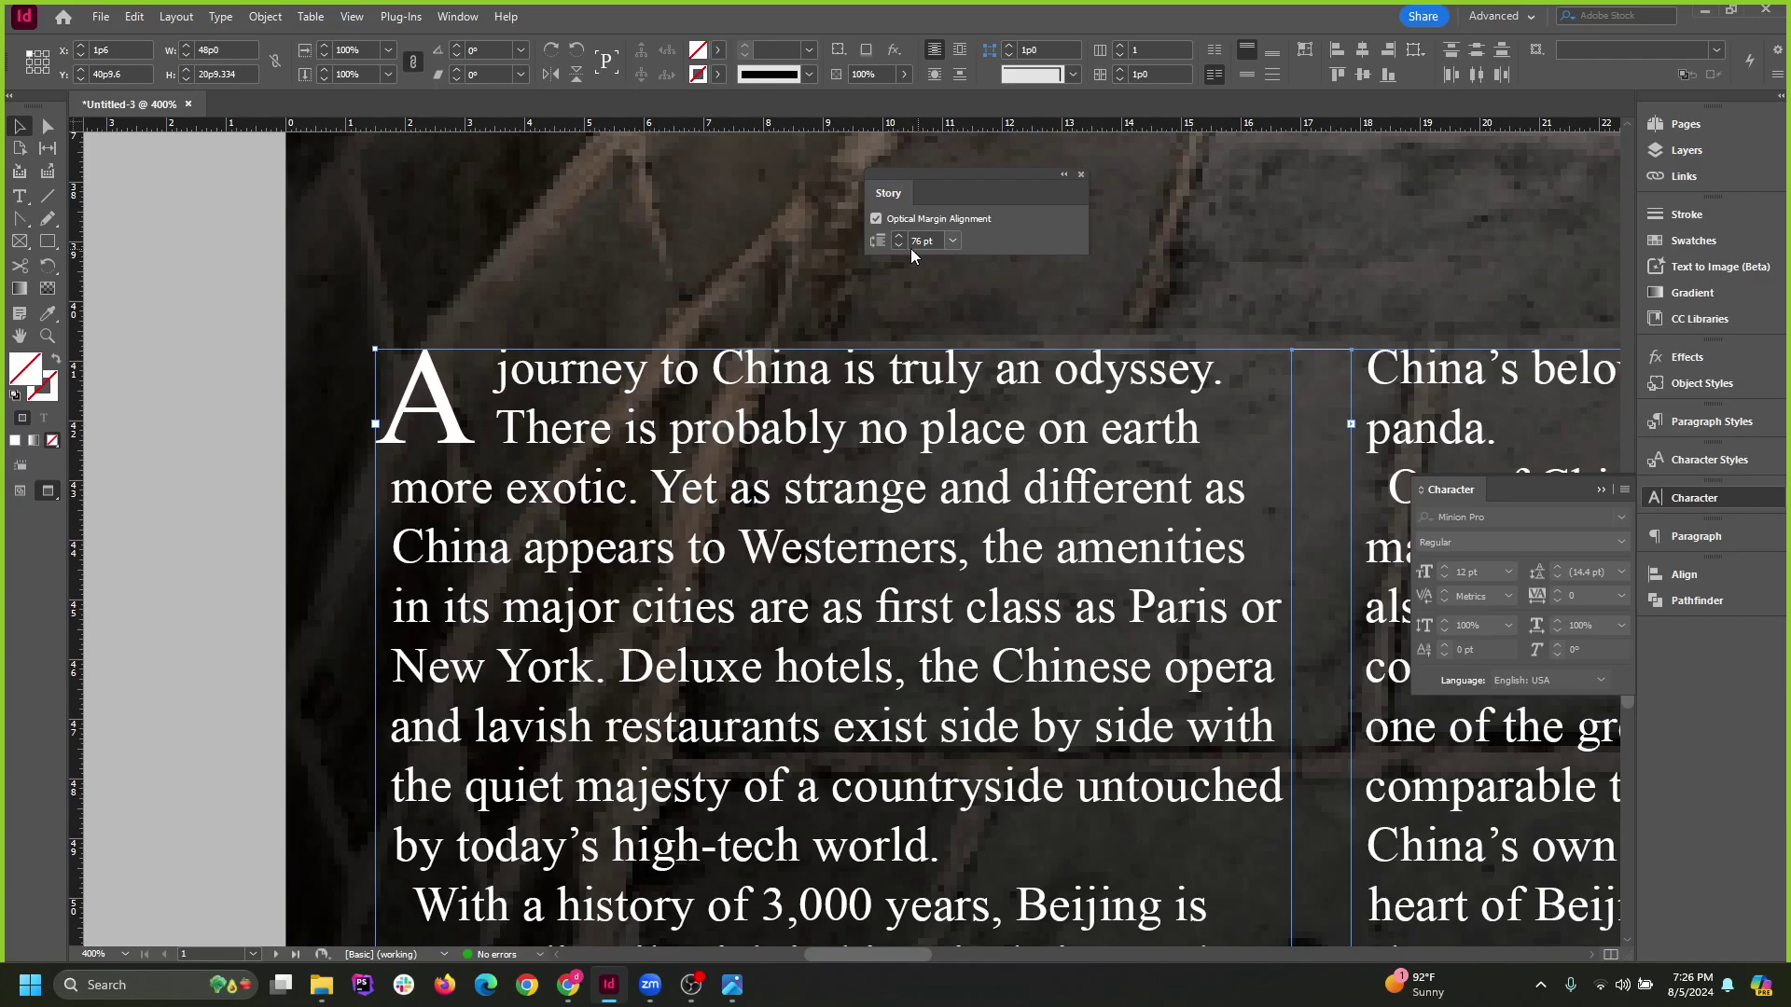
Set the story's optical margin alignment size to 12 pt, keep Optical Margin Alignment on and close the Story settings.
{"action": "left_click", "coordinate": [953, 241]}
{"action": "left_click", "coordinate": [941, 359]}
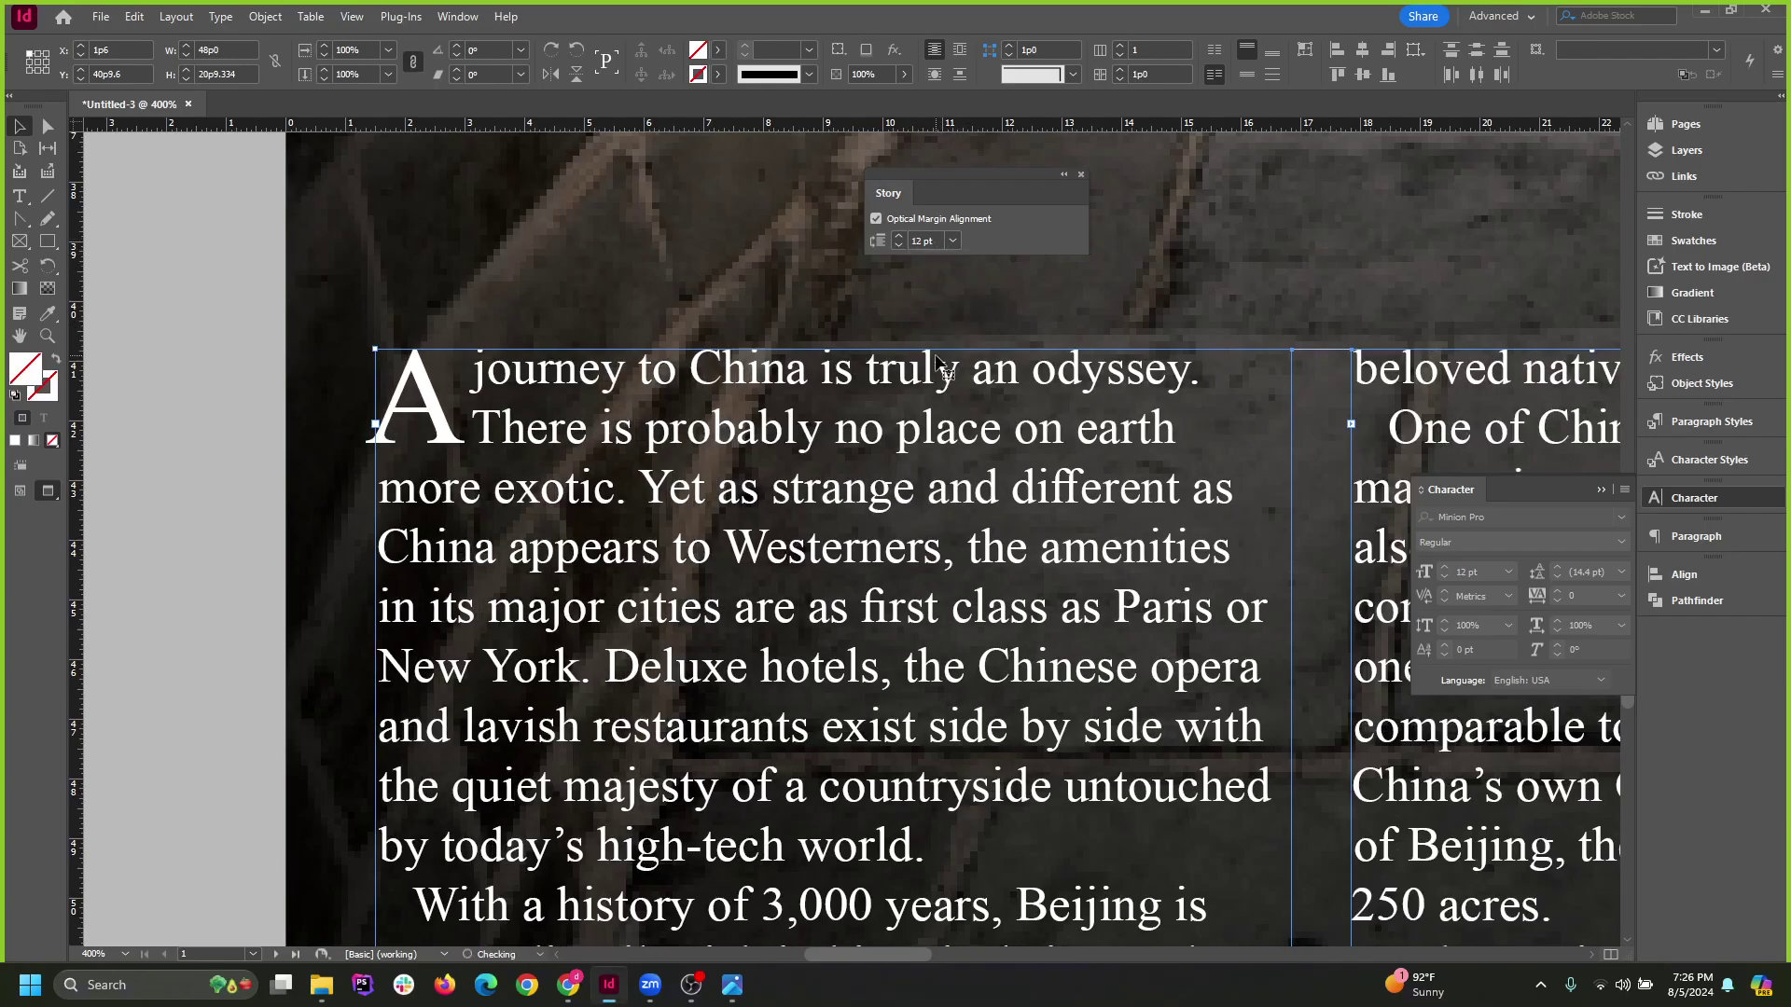
{"action": "left_click", "coordinate": [878, 215]}
{"action": "left_click", "coordinate": [879, 214]}
{"action": "left_click", "coordinate": [879, 214]}
{"action": "left_click", "coordinate": [878, 215]}
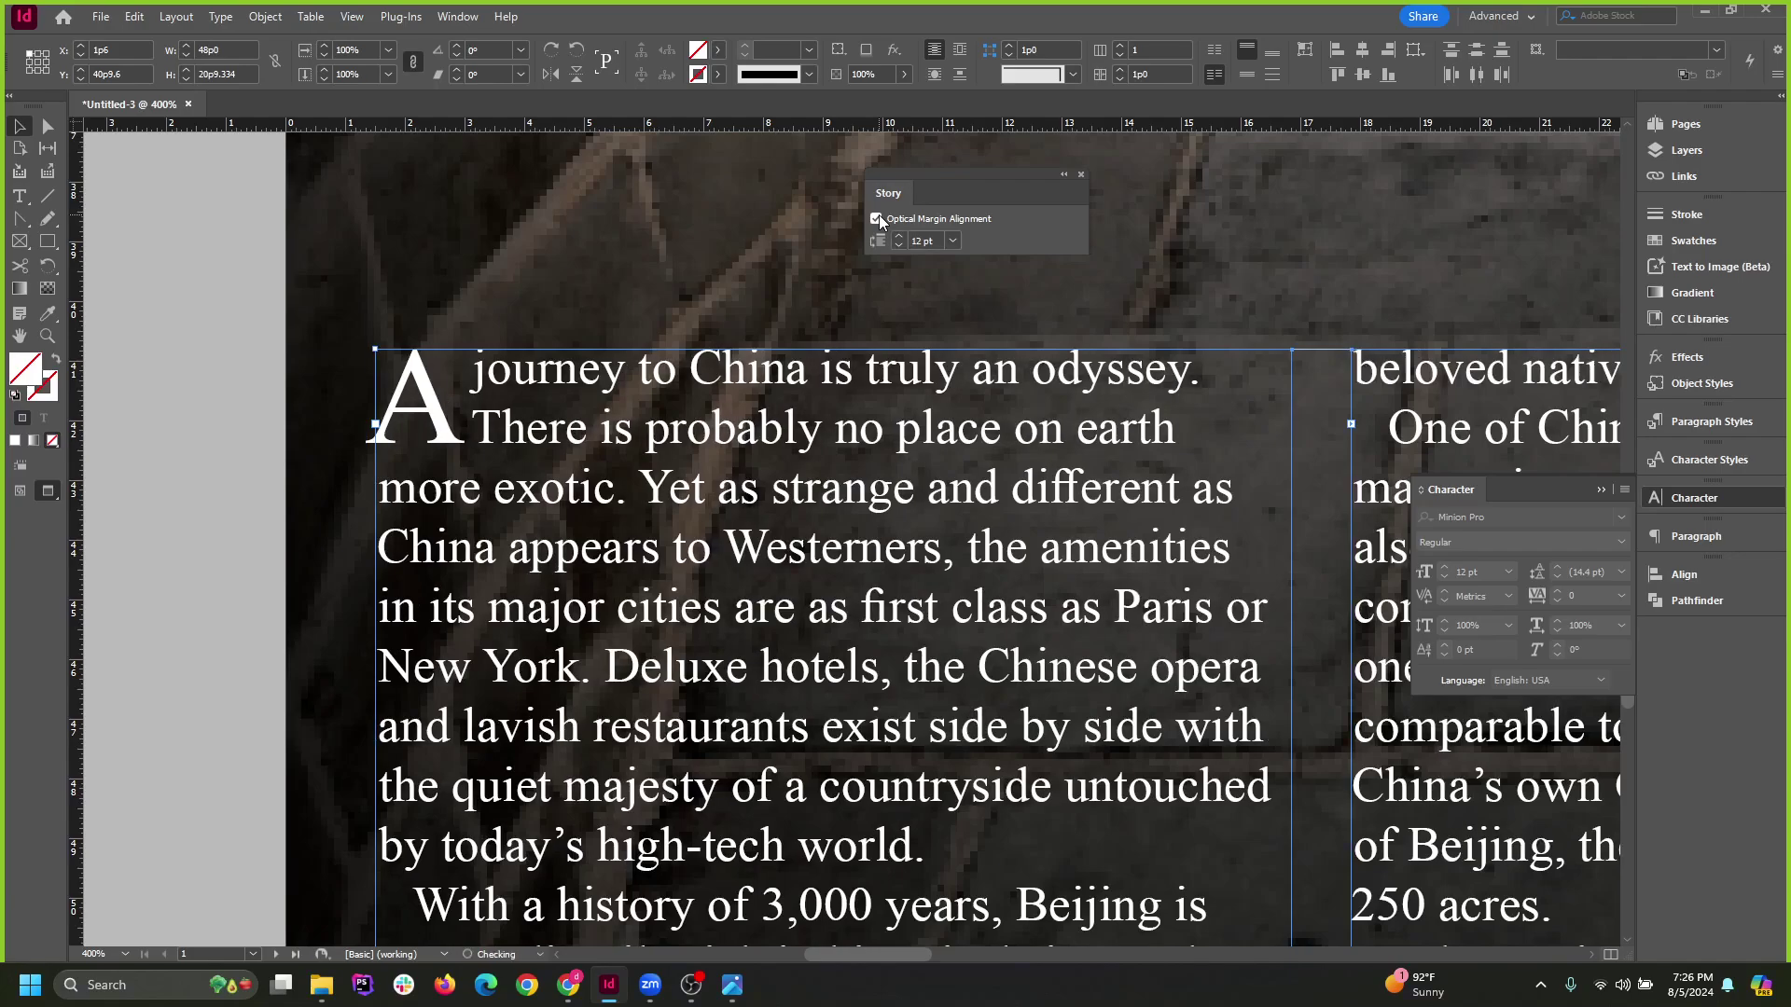
{"action": "left_click", "coordinate": [1081, 175]}
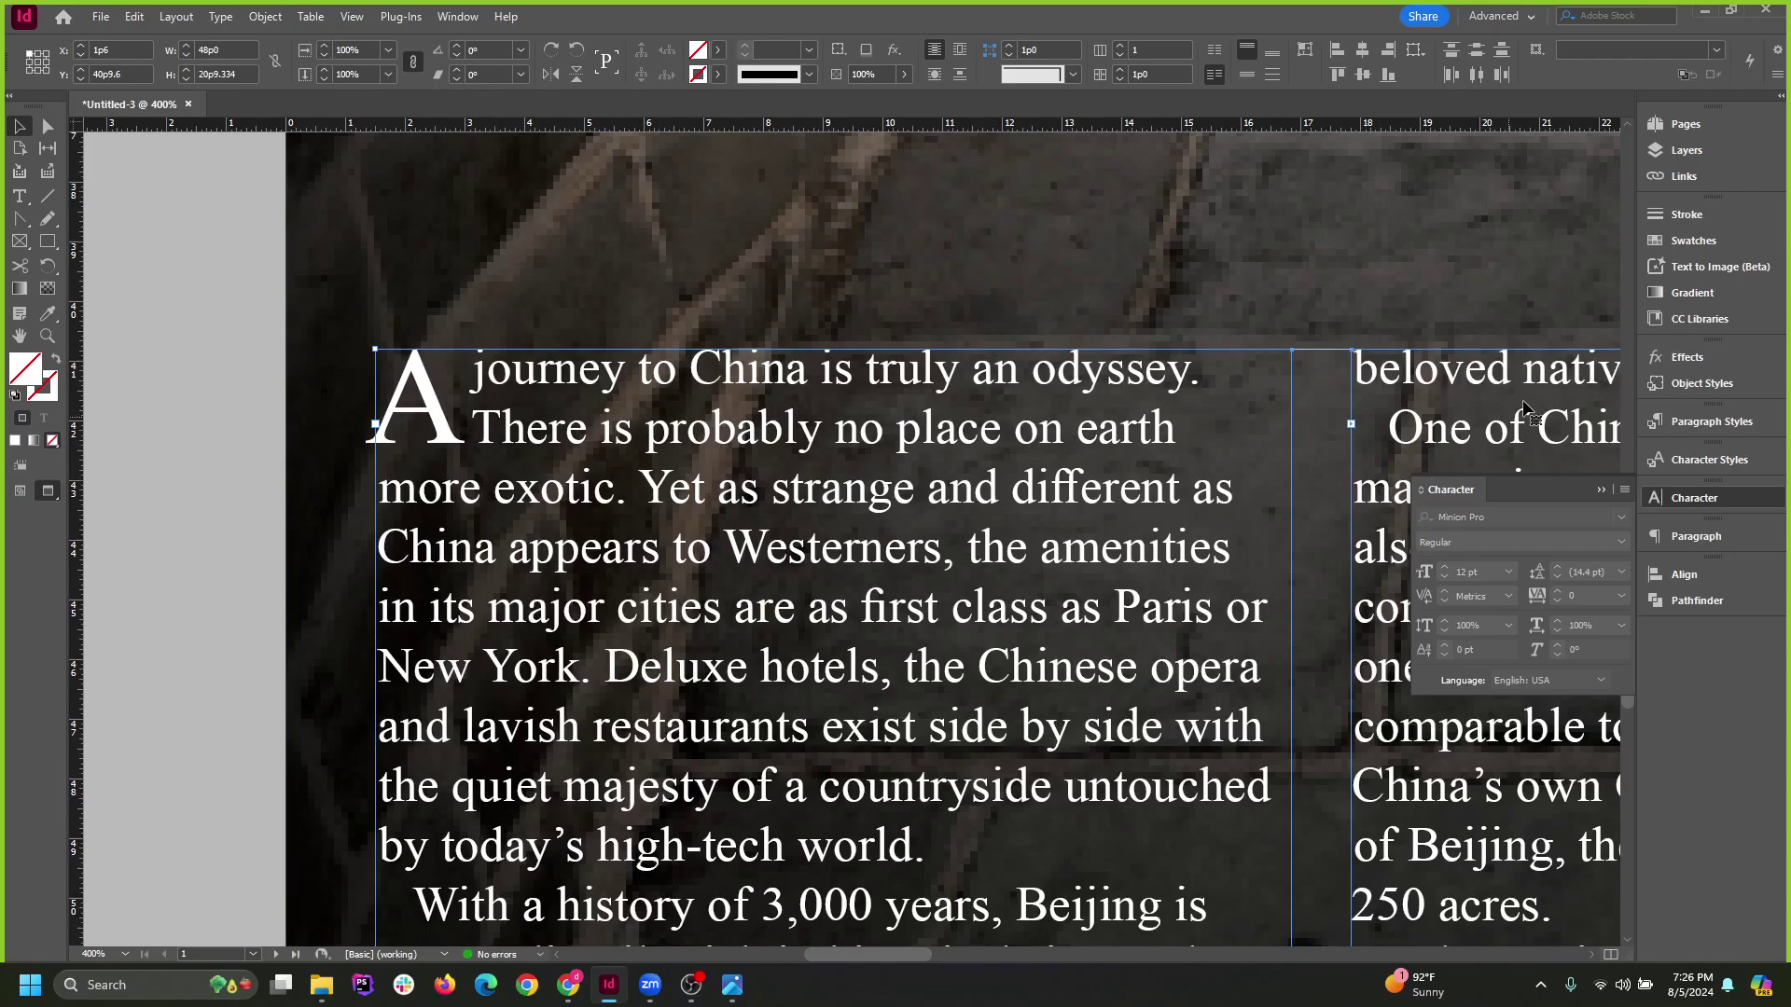
{"action": "scroll", "coordinate": [558, 408], "scroll_direction": "down", "scroll_amount": 2}
{"action": "scroll", "coordinate": [577, 410], "scroll_direction": "down", "scroll_amount": 1}
{"action": "scroll", "coordinate": [577, 409], "scroll_direction": "down", "scroll_amount": 1}
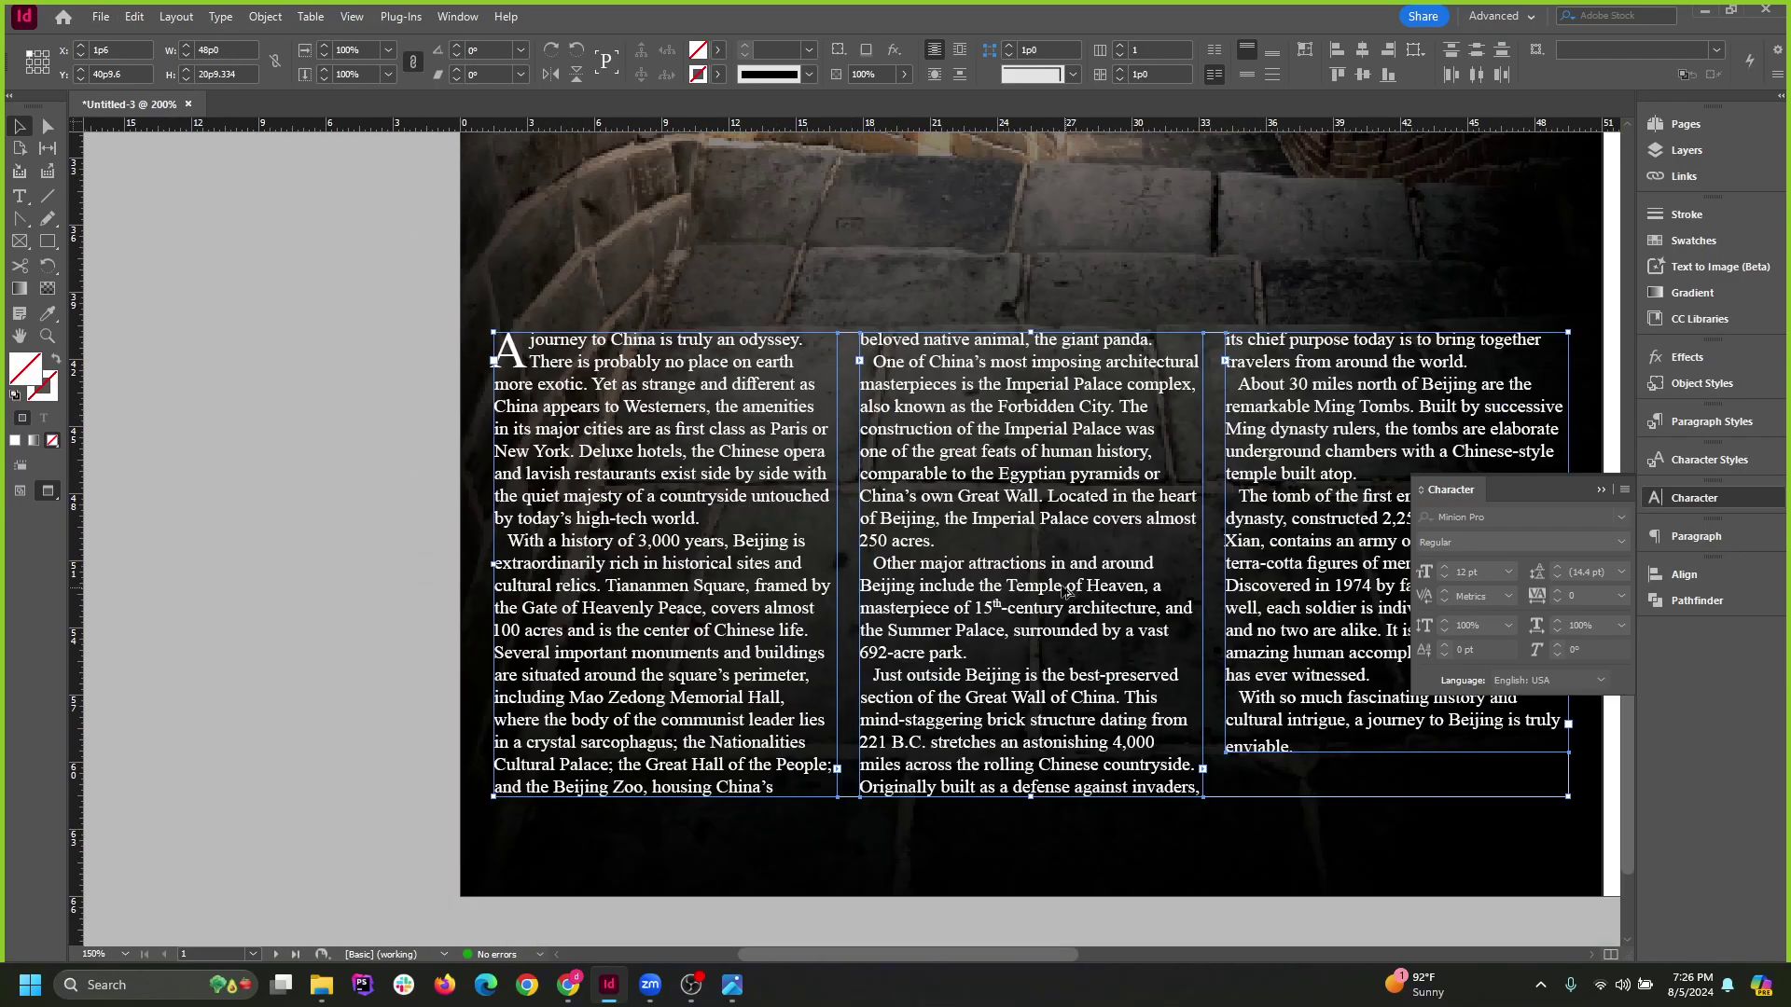
{"action": "scroll", "coordinate": [1060, 584], "scroll_direction": "up", "scroll_amount": 1}
{"action": "left_click", "coordinate": [221, 17]}
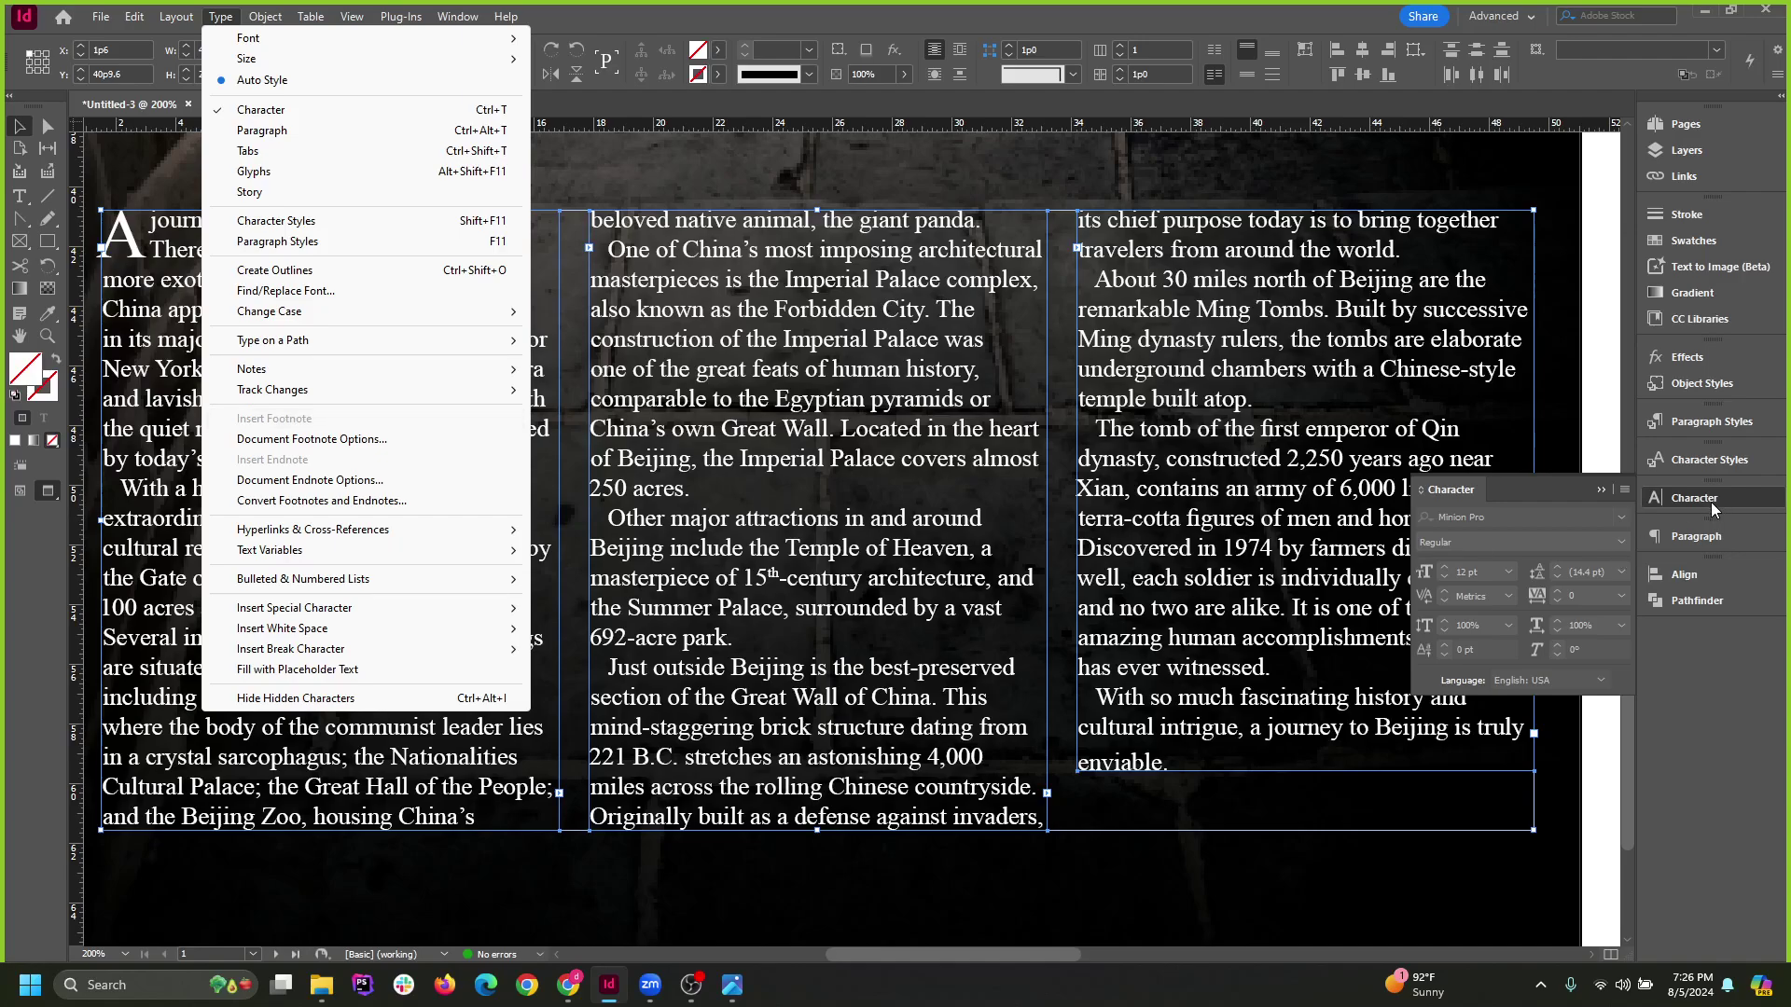
{"action": "left_click", "coordinate": [1628, 489]}
{"action": "left_click", "coordinate": [1681, 491]}
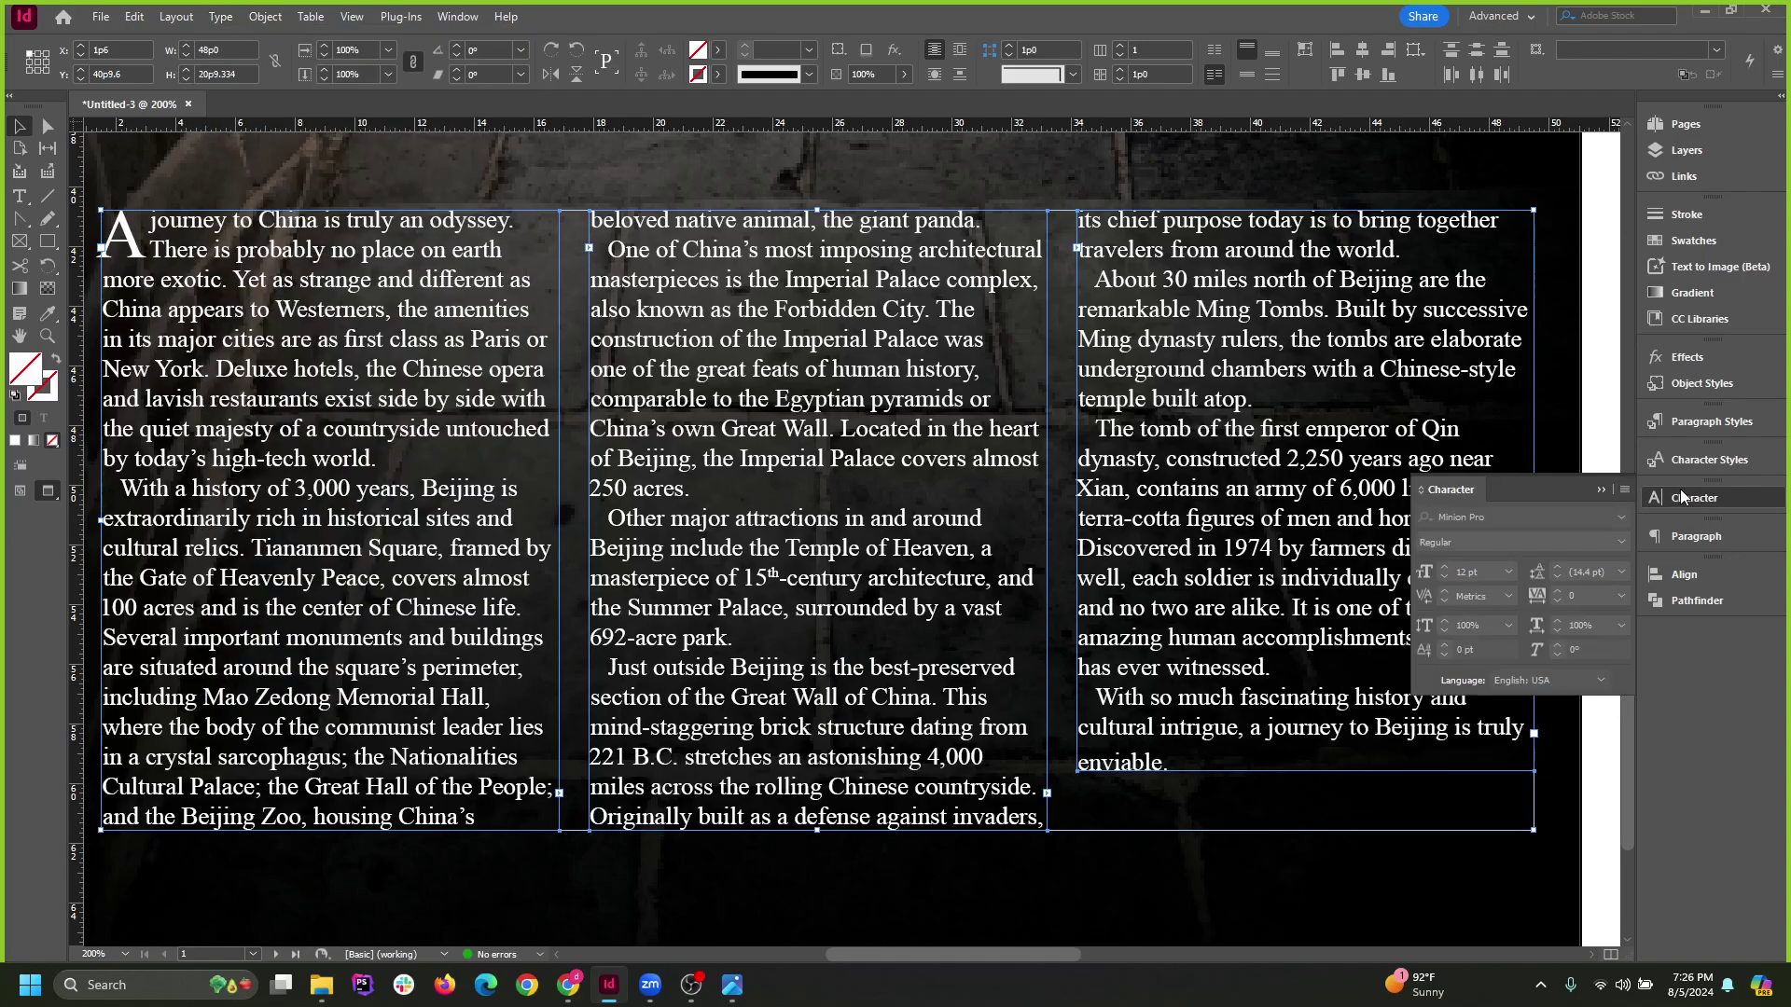
Apply the Adobe Single-line Composer to the whole three-column body story and inspect the first column's line breaks.
{"action": "left_click", "coordinate": [1714, 545]}
{"action": "left_click", "coordinate": [1626, 530]}
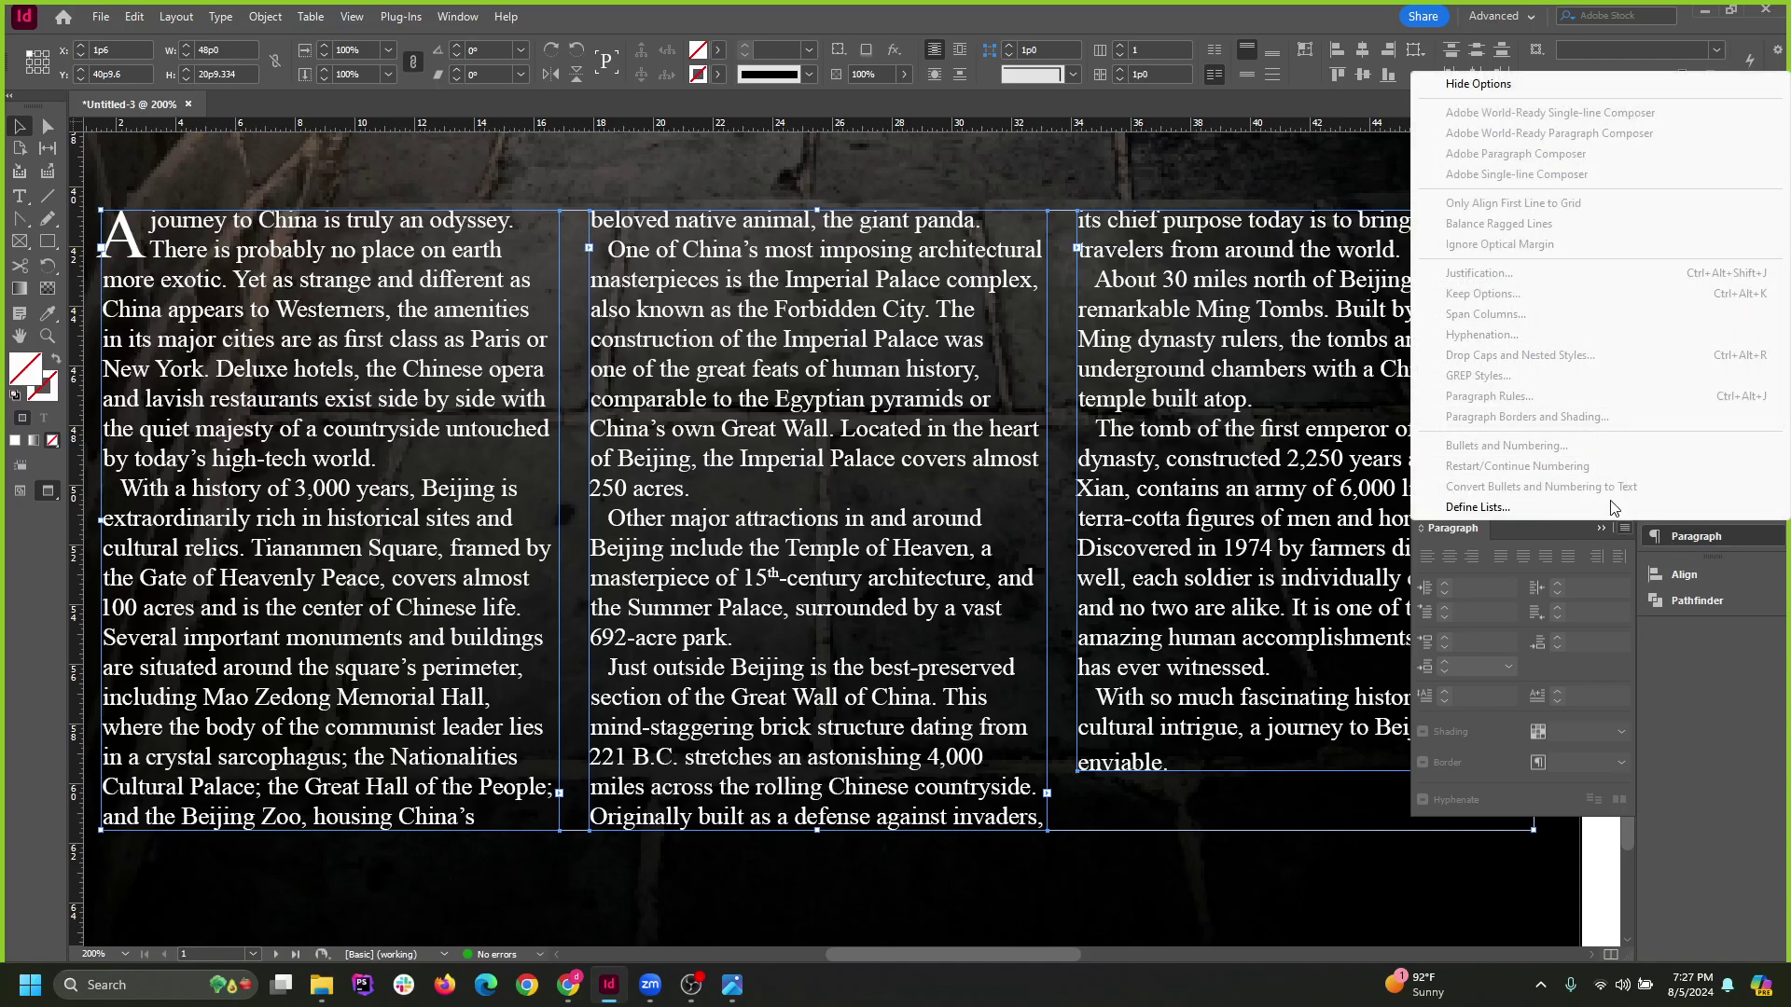
{"action": "left_click", "coordinate": [26, 125]}
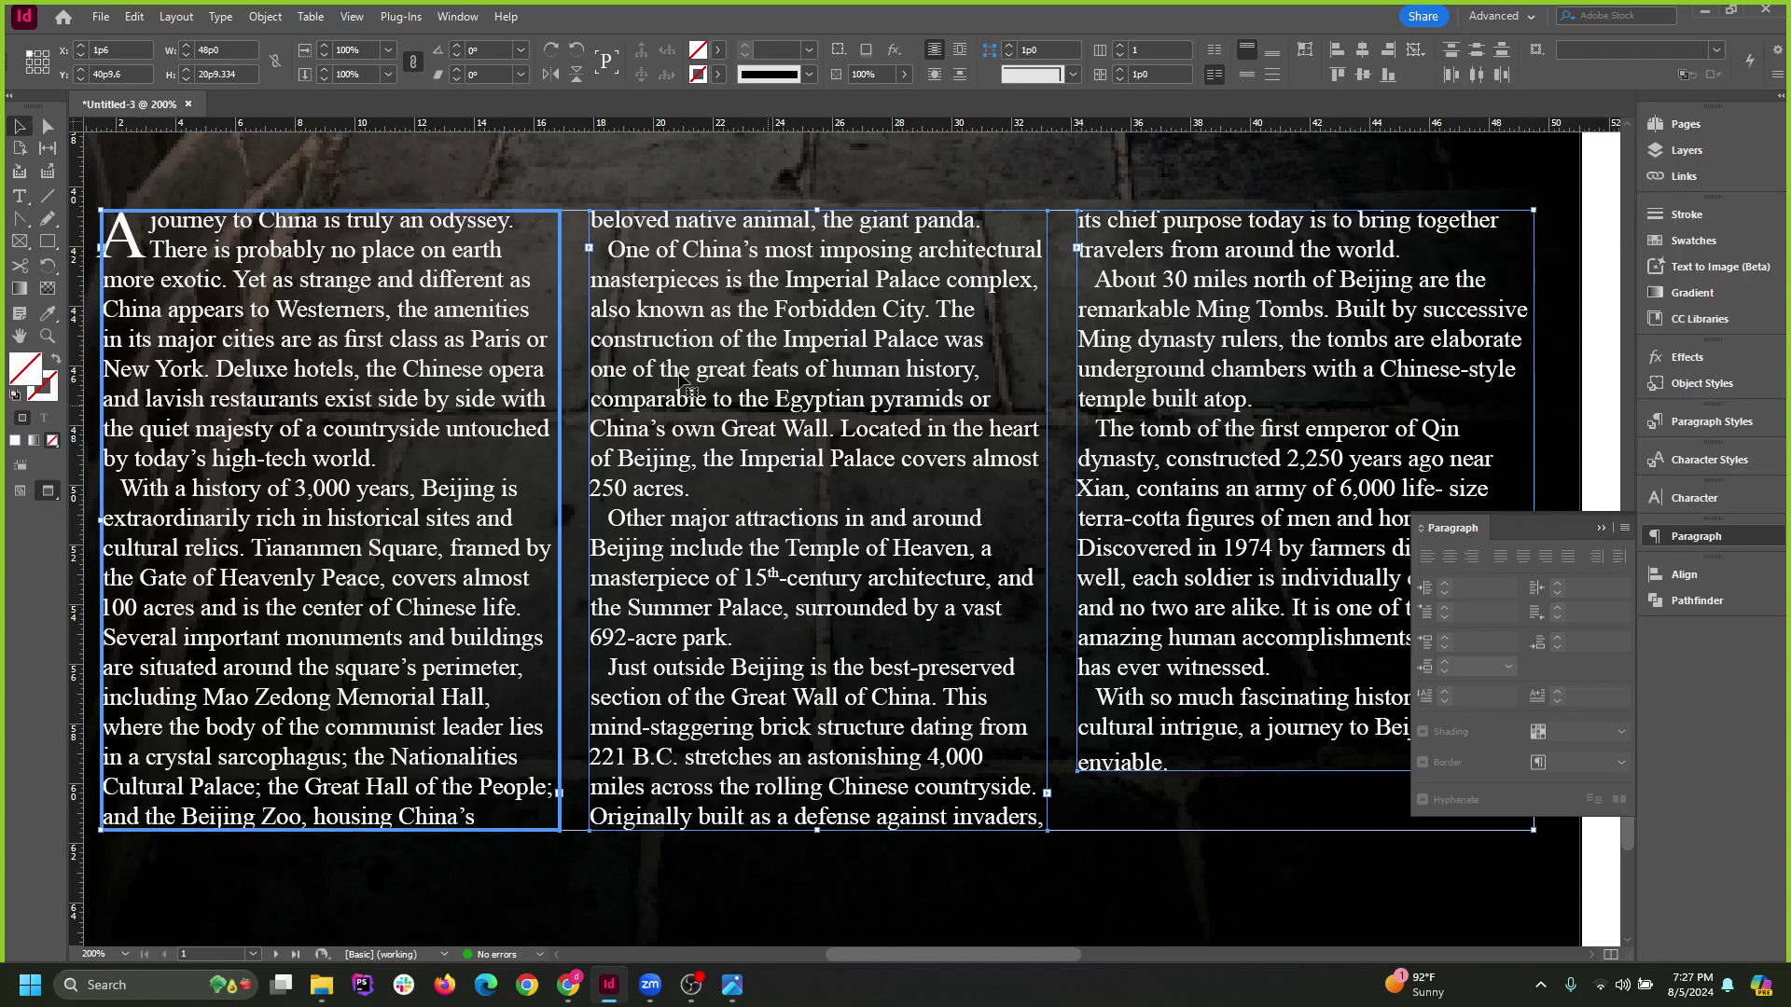
{"action": "left_click", "coordinate": [543, 173]}
{"action": "left_click", "coordinate": [448, 378]}
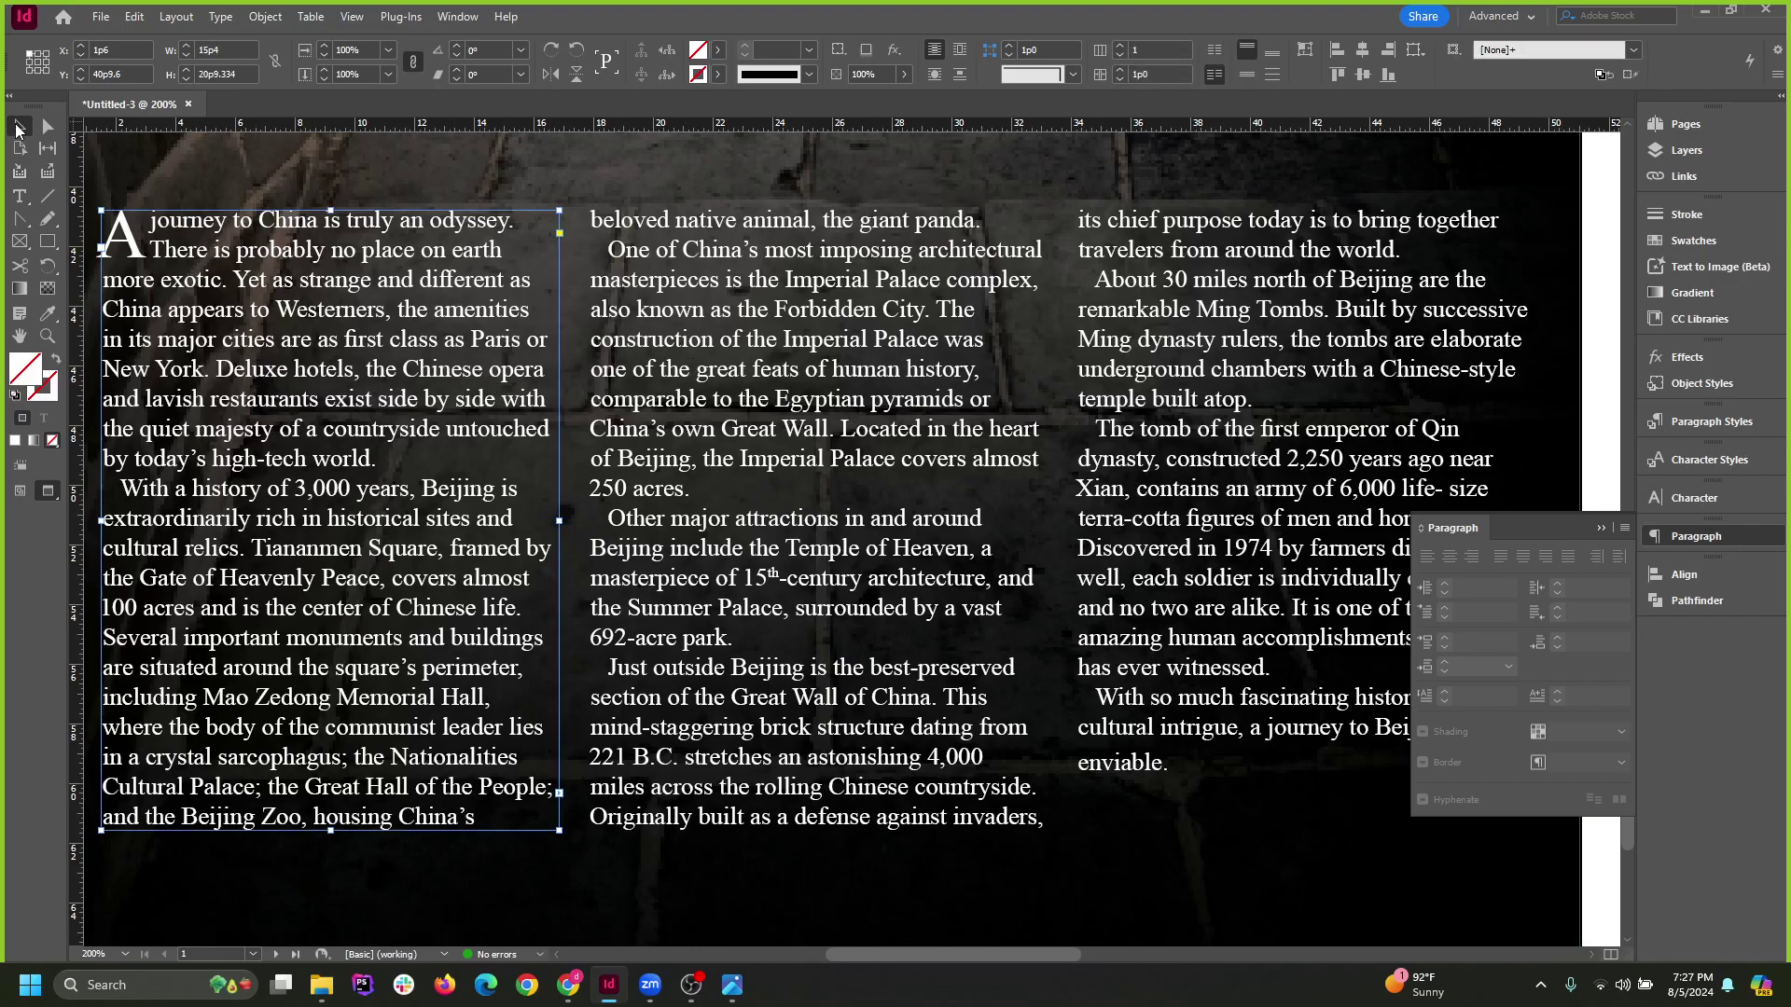
{"action": "key", "text": "ctrl+alt+0"}
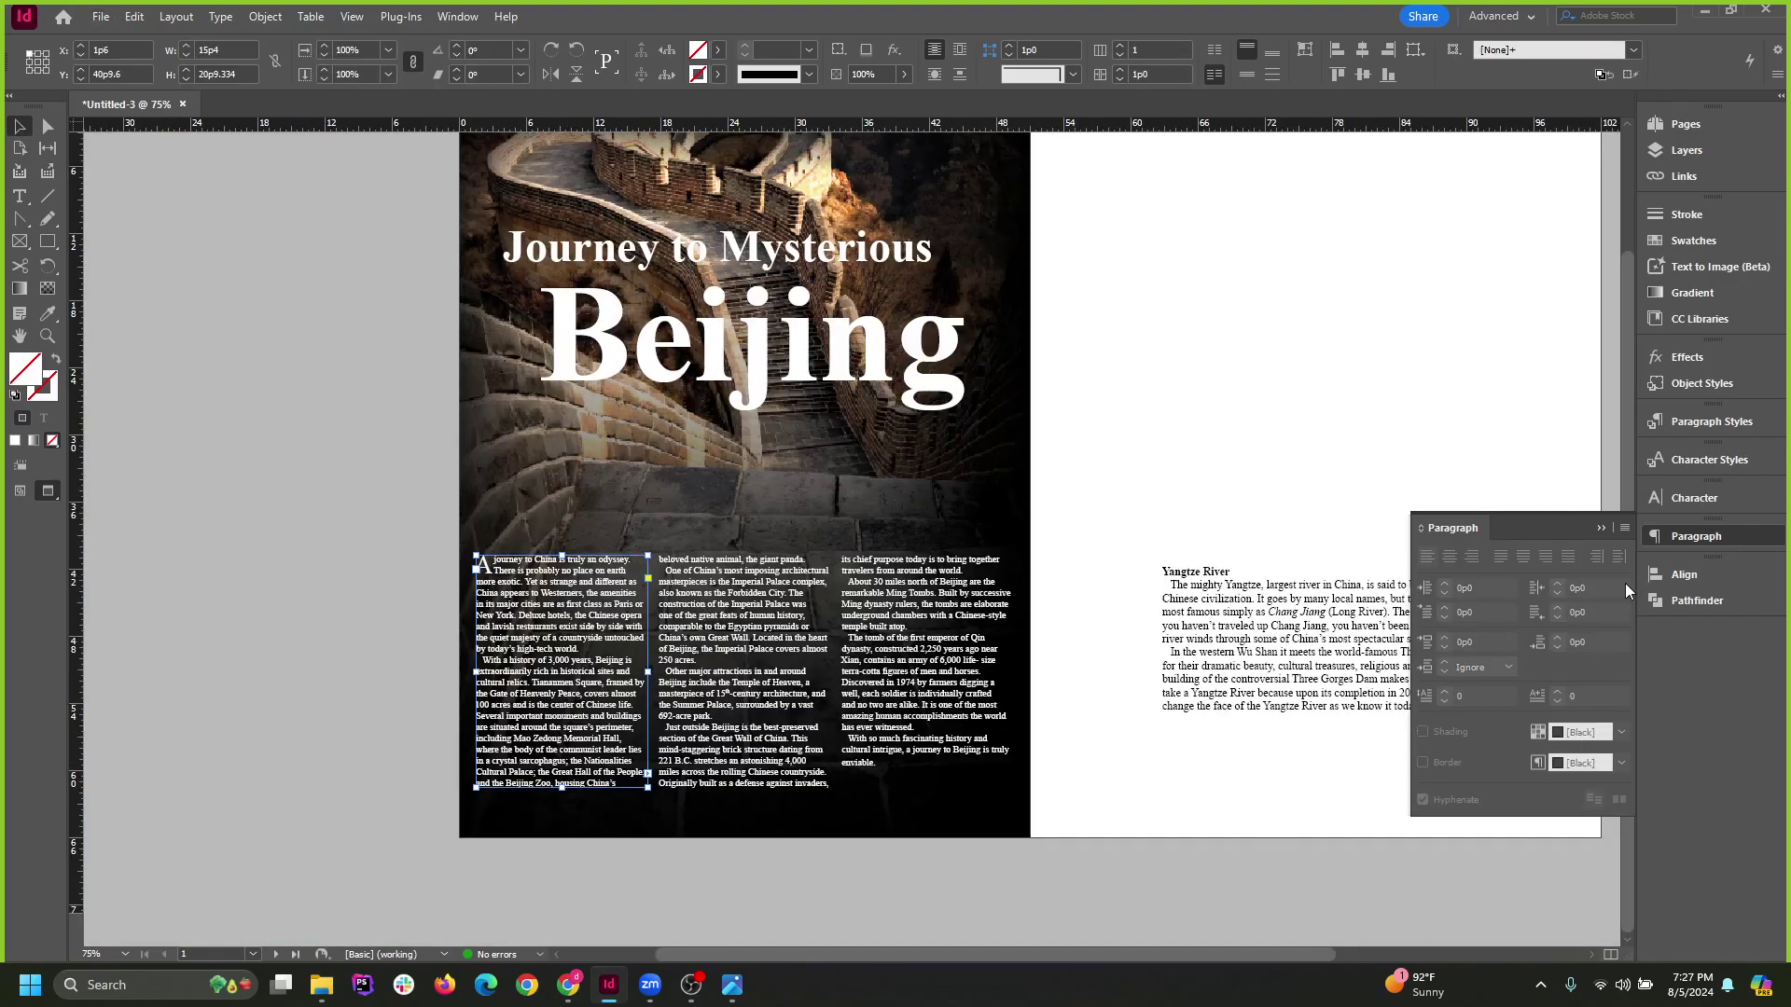
{"action": "left_click", "coordinate": [1625, 528]}
{"action": "left_click", "coordinate": [534, 615]}
{"action": "double_click", "coordinate": [529, 613]}
{"action": "key", "text": "ctrl+a"}
{"action": "left_click", "coordinate": [1625, 528]}
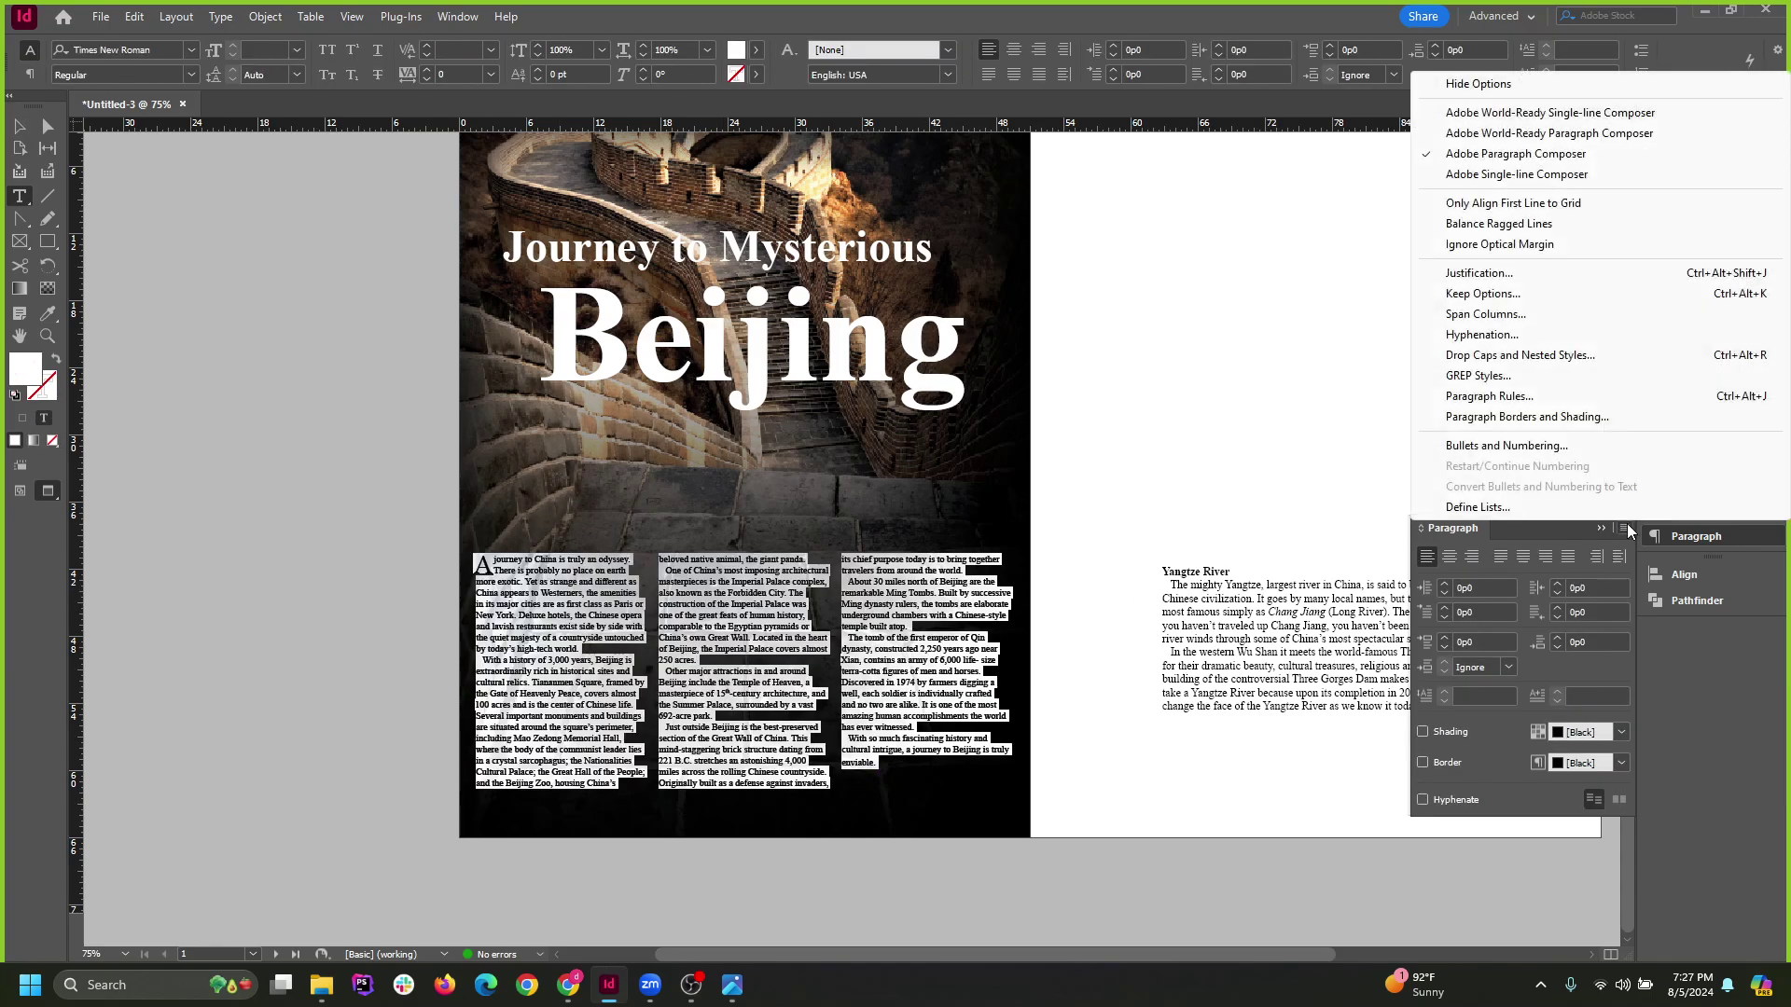
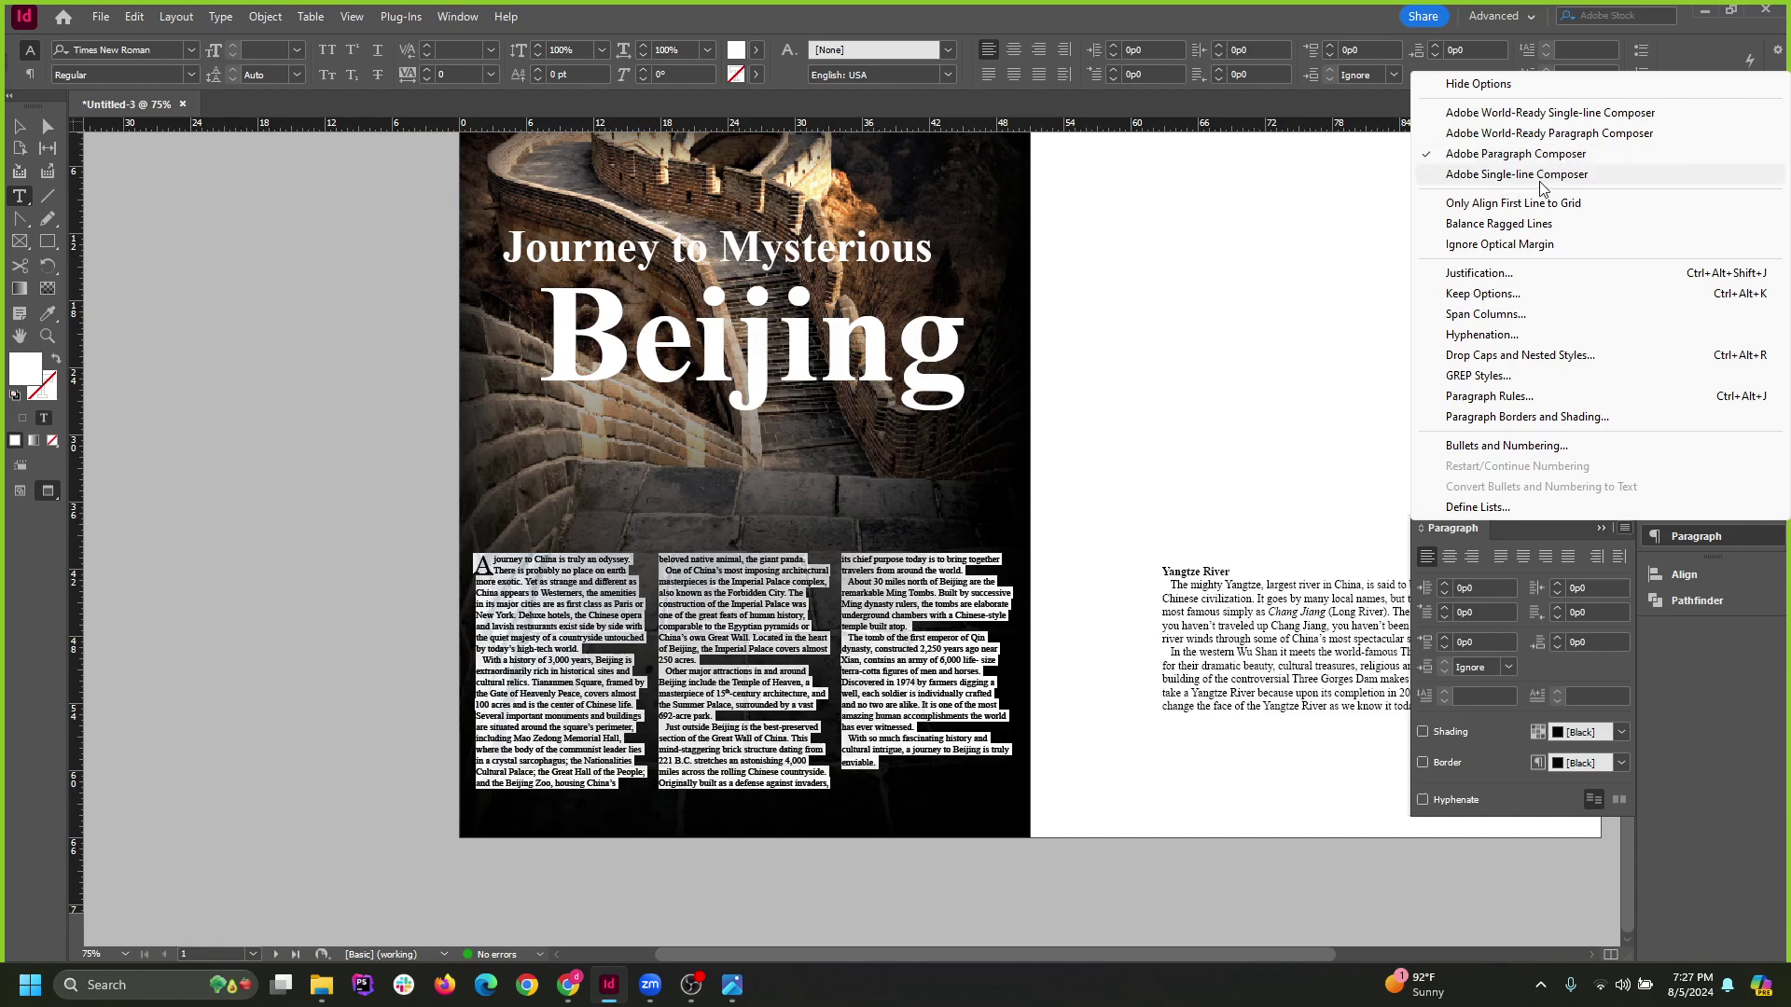
{"action": "left_click", "coordinate": [1558, 175]}
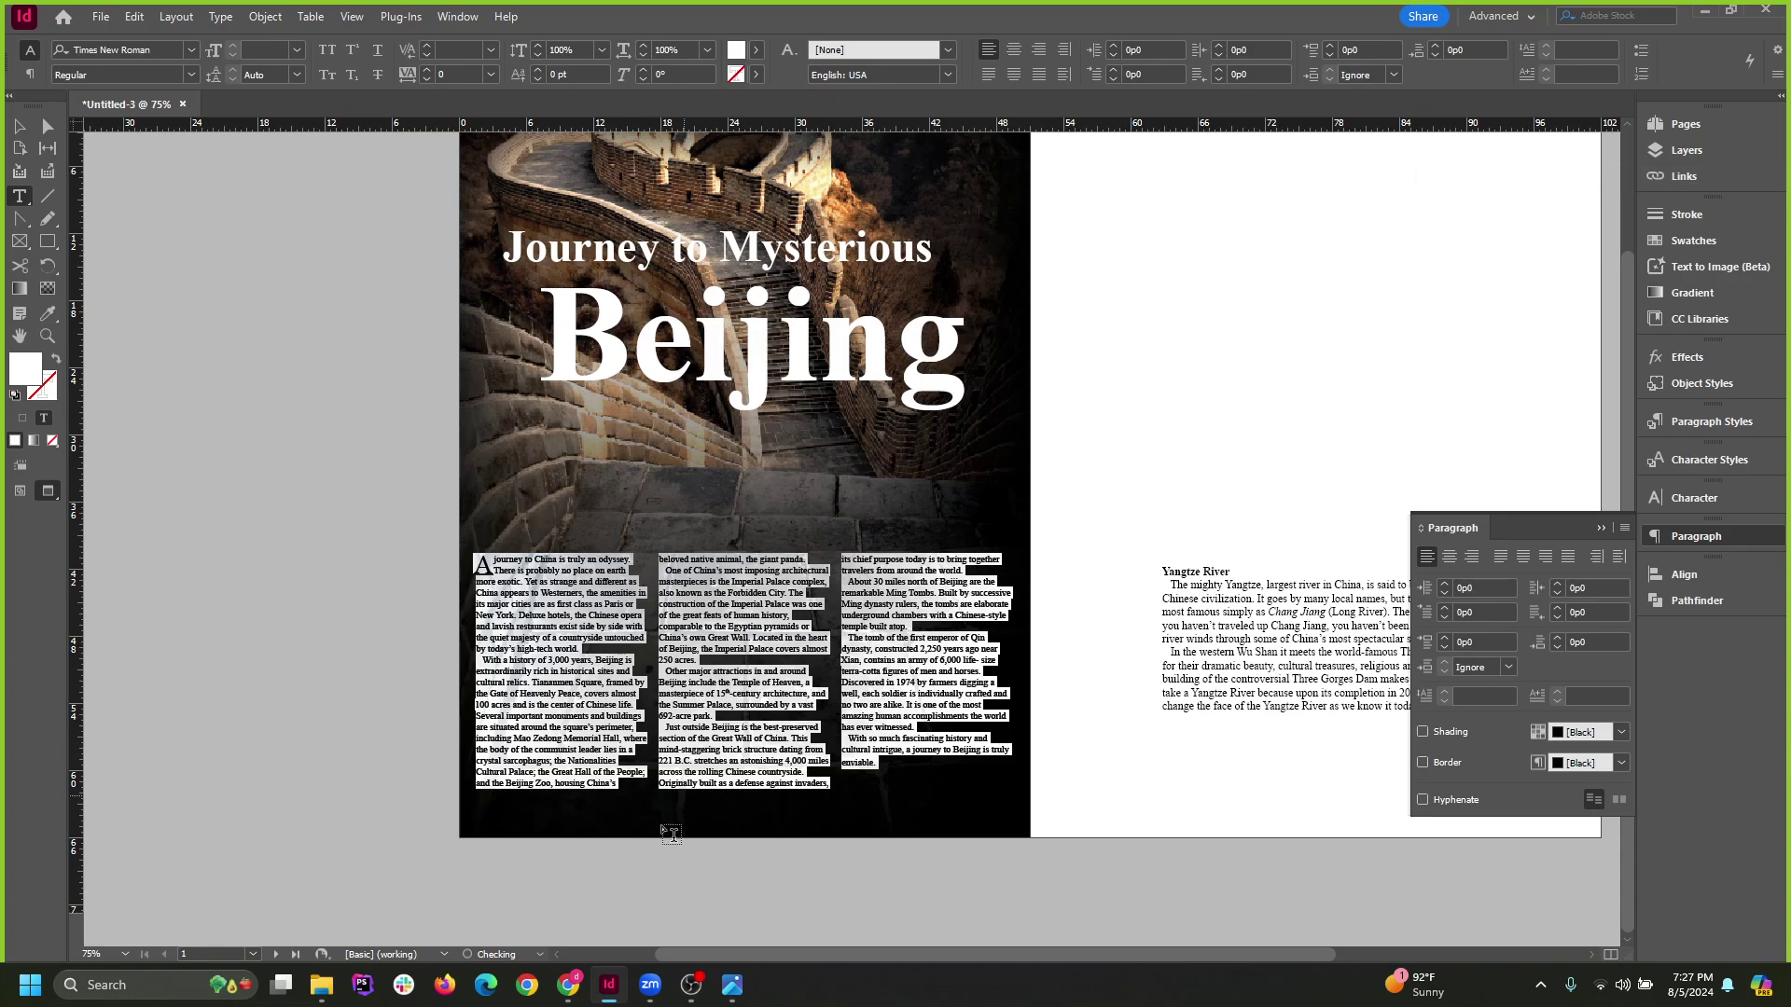
{"action": "scroll", "coordinate": [606, 662], "scroll_direction": "up", "scroll_amount": 2}
{"action": "scroll", "coordinate": [597, 632], "scroll_direction": "up", "scroll_amount": 3}
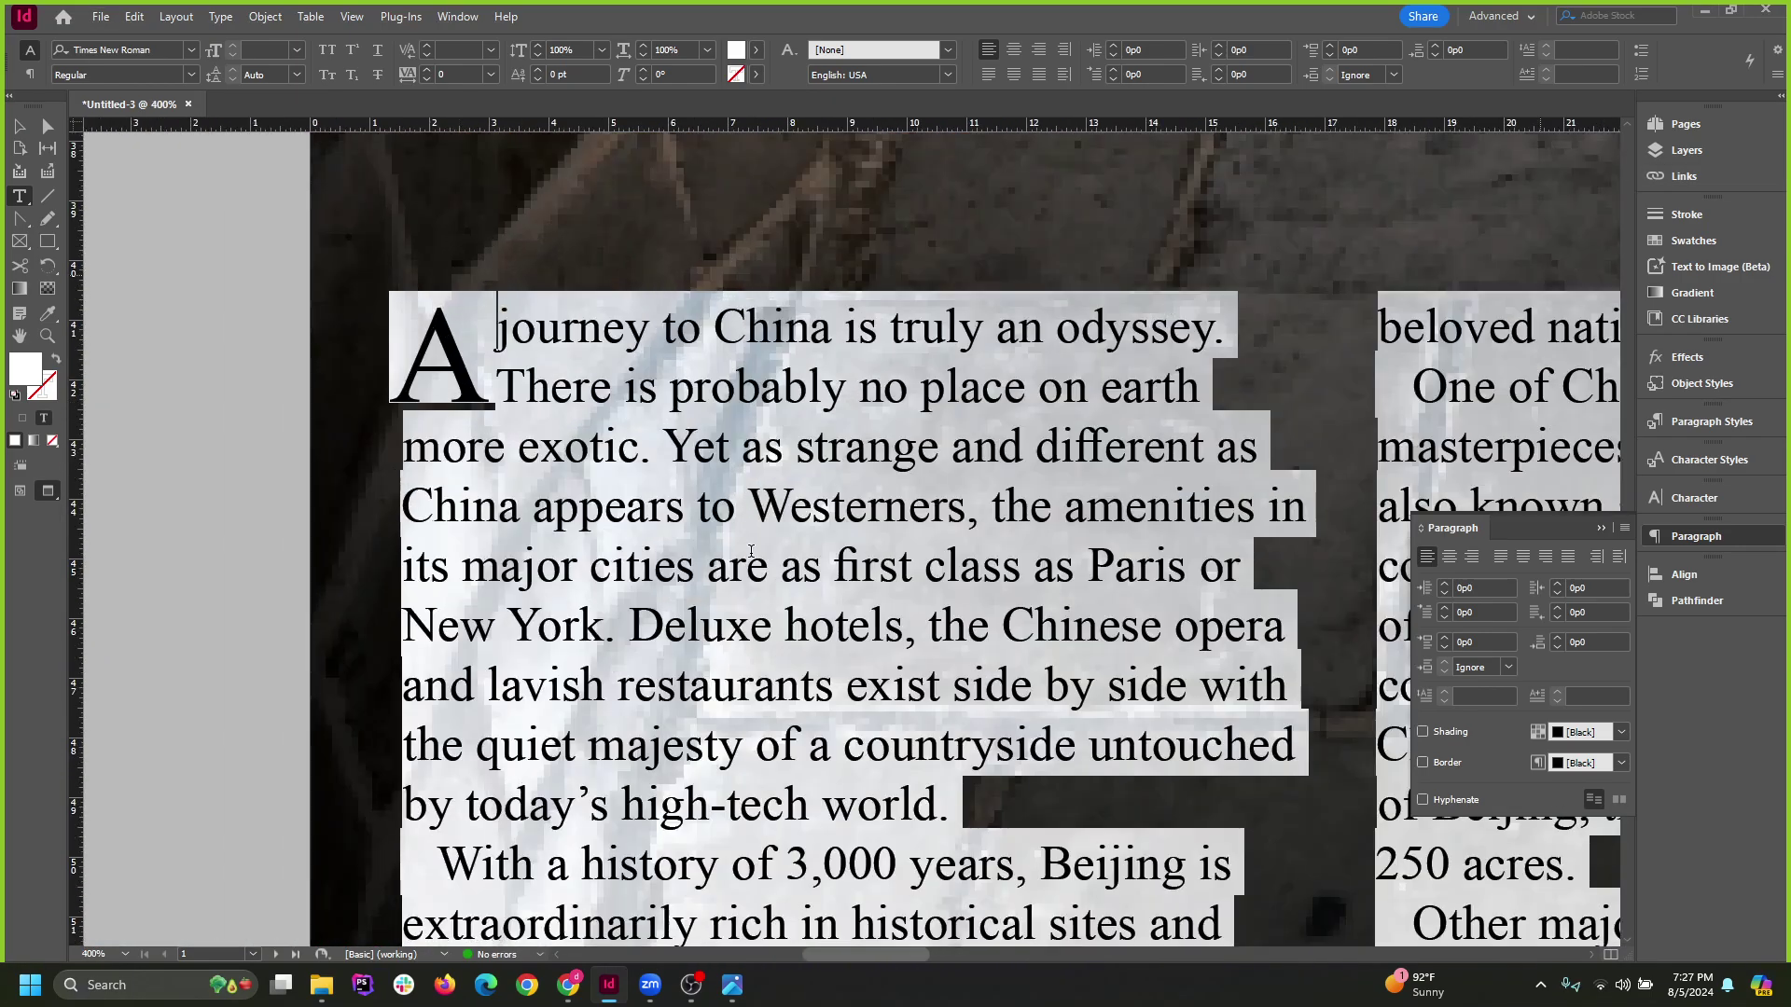
{"action": "left_click", "coordinate": [905, 546]}
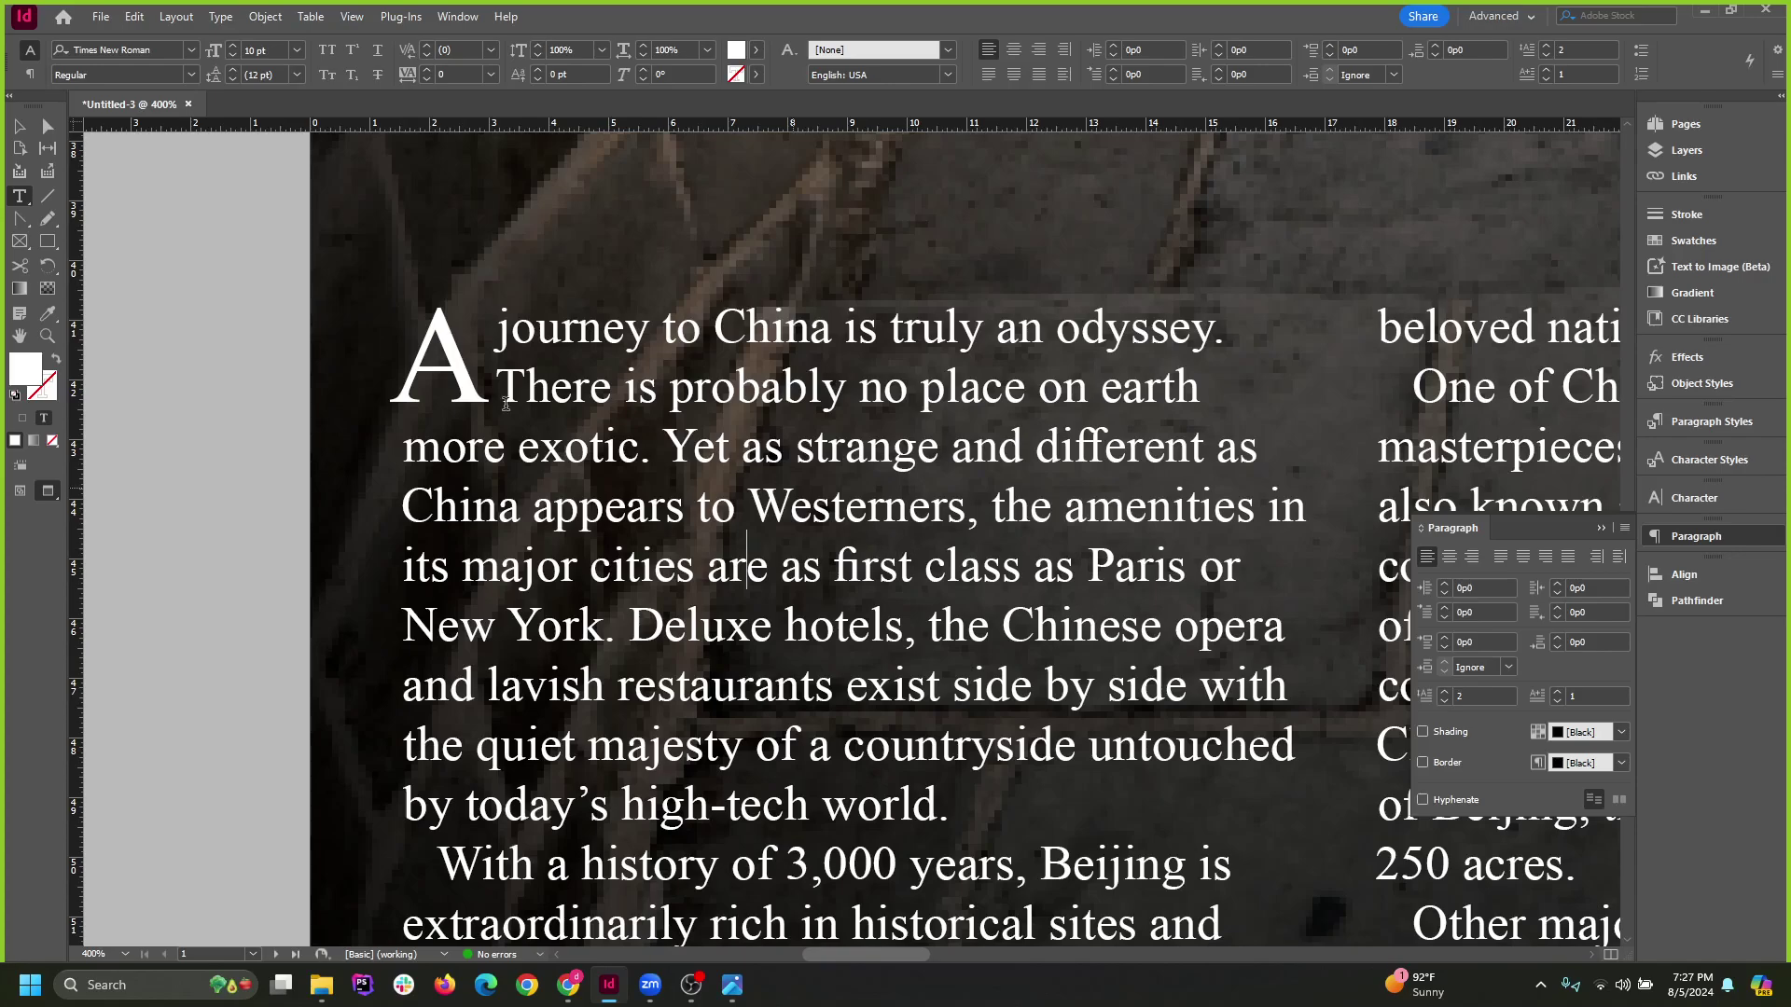
Switch all the body text back to the Adobe Paragraph Composer and check the first column's line endings up close.
{"action": "scroll", "coordinate": [506, 403], "scroll_direction": "down", "scroll_amount": 3}
{"action": "key", "text": "ctrl+a"}
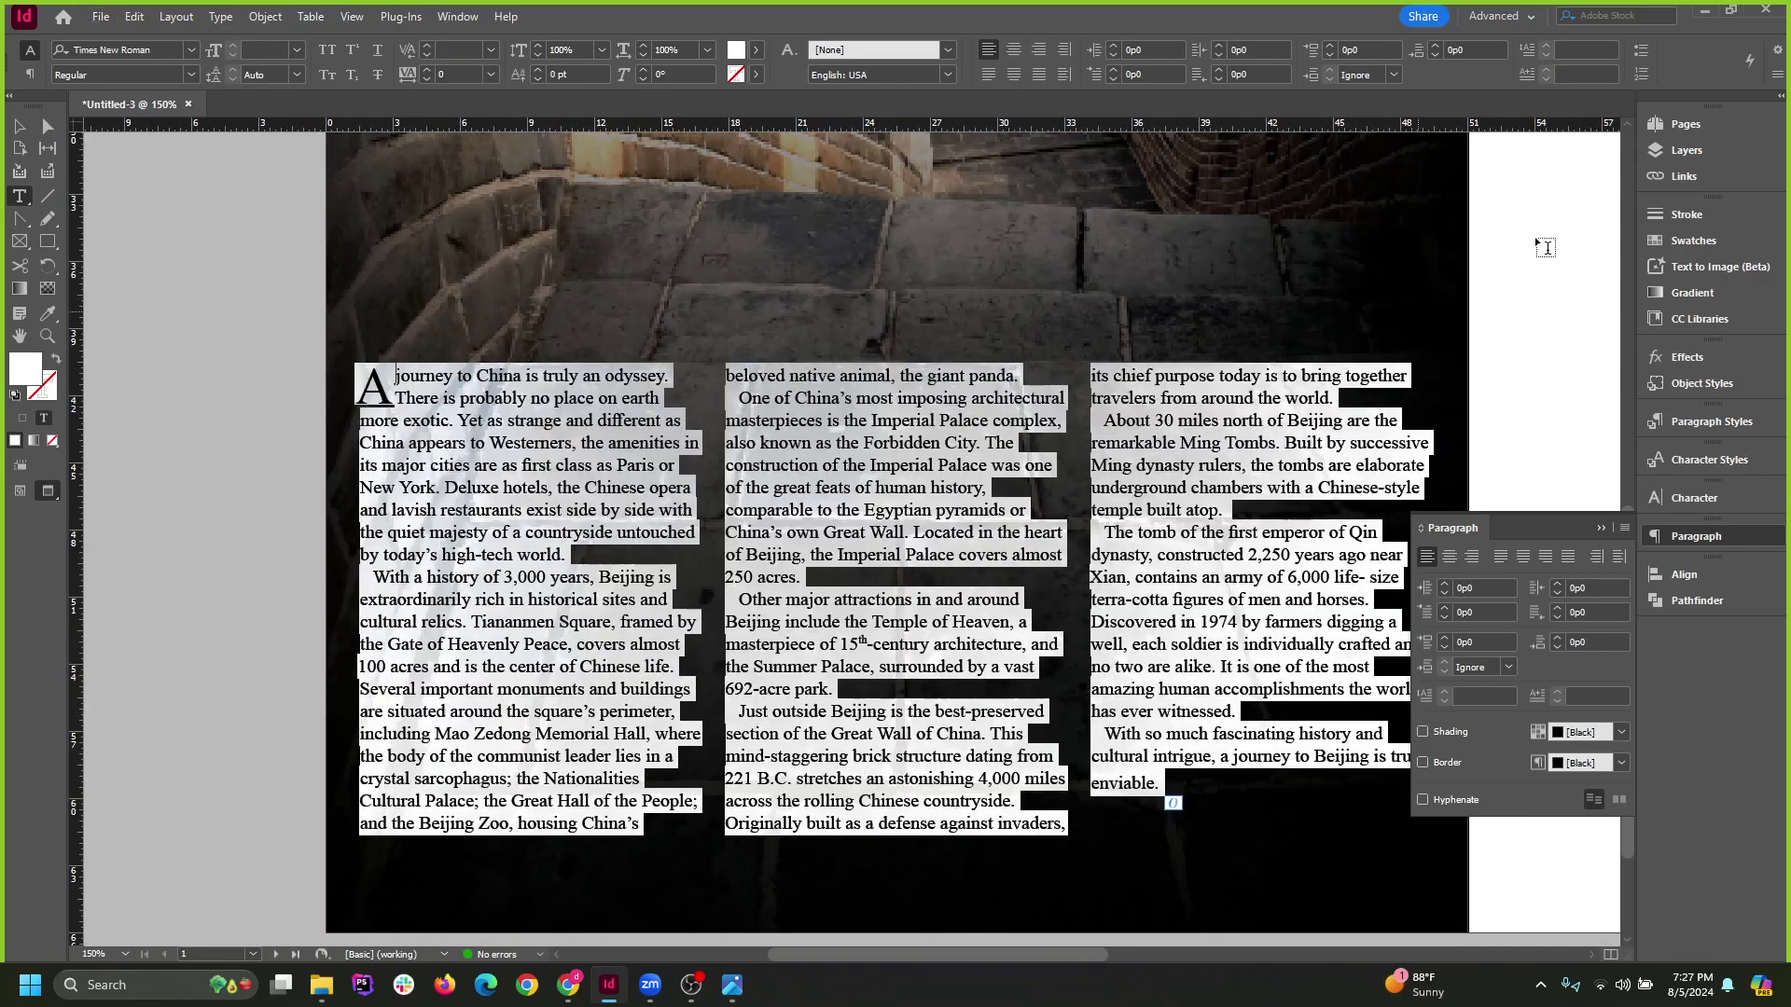
{"action": "left_click", "coordinate": [1624, 528]}
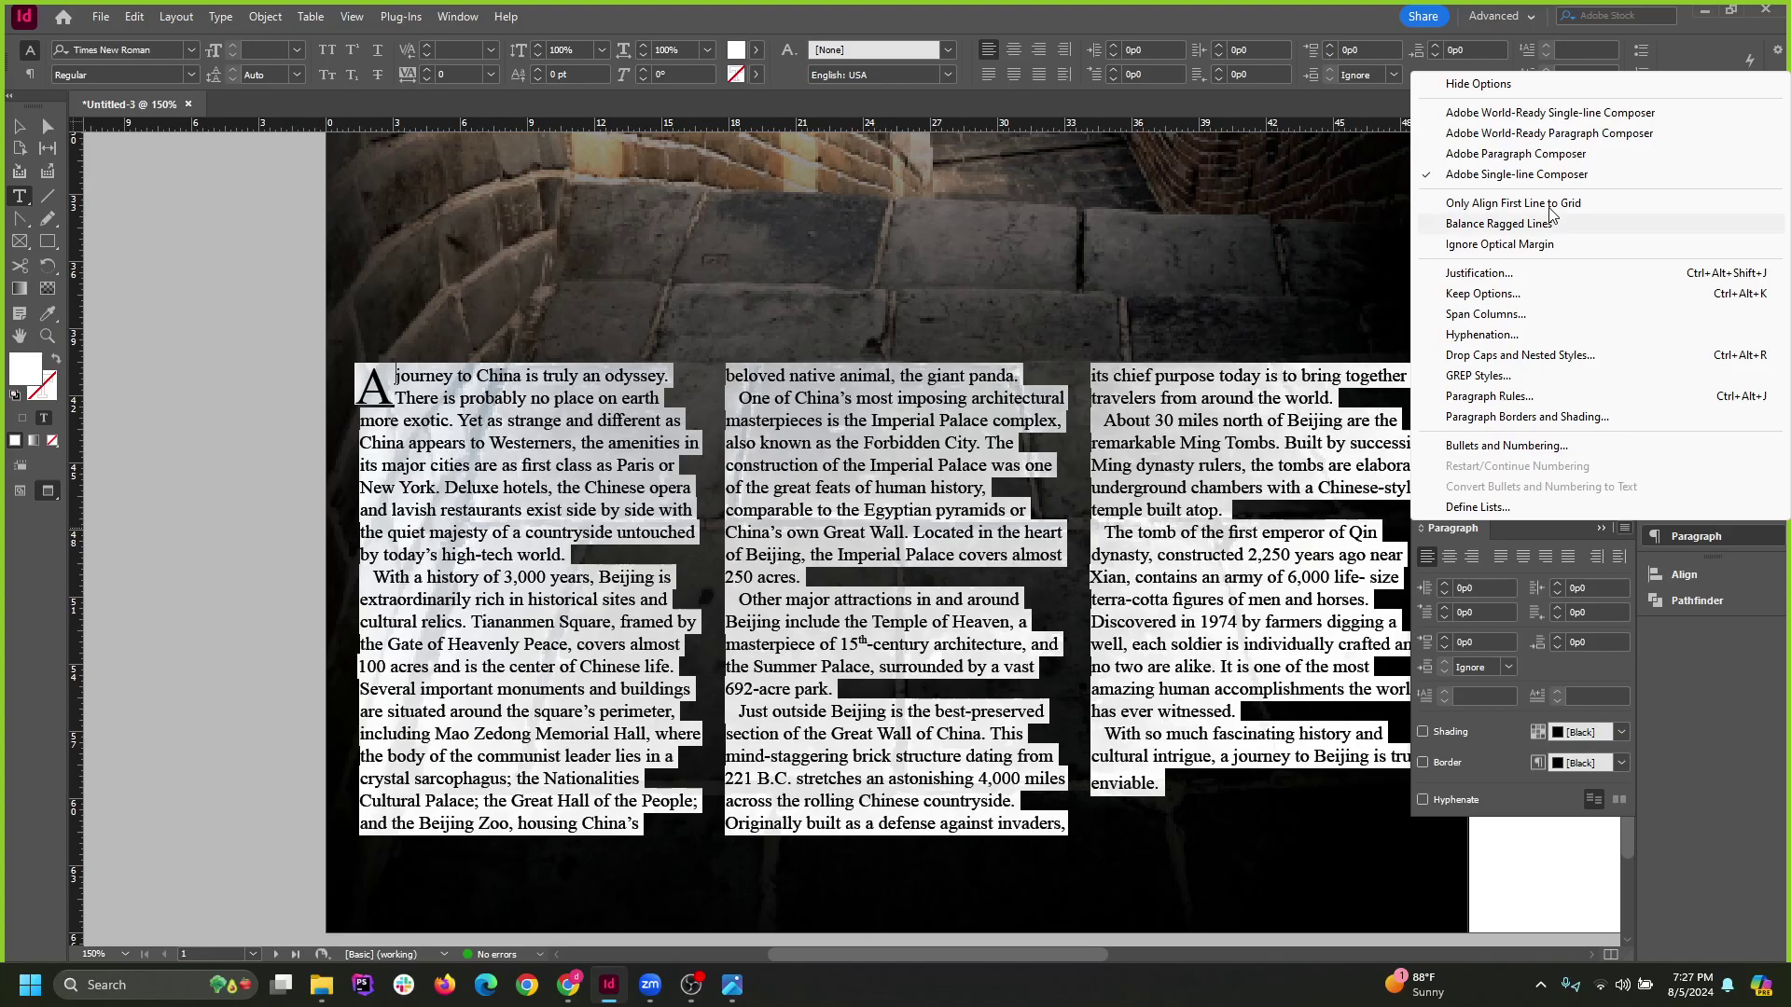
{"action": "left_click", "coordinate": [1530, 155]}
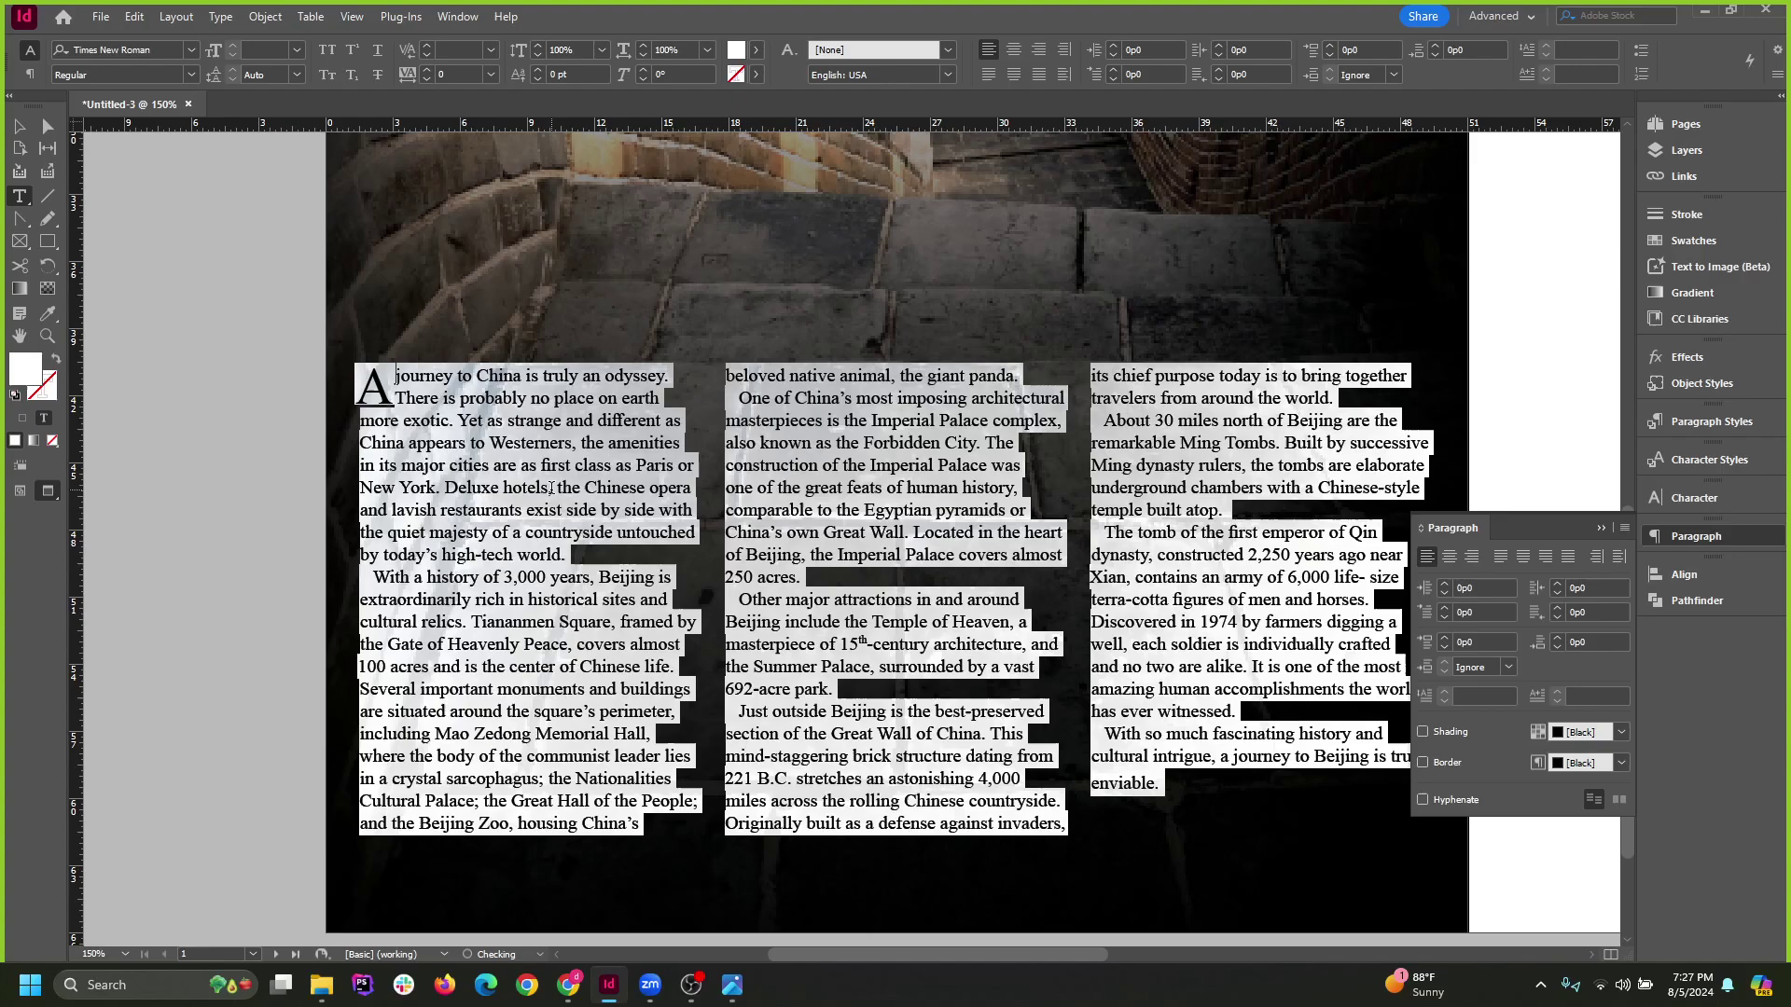
{"action": "left_click", "coordinate": [551, 487]}
{"action": "key", "text": "ctrl+equal"}
{"action": "key", "text": "ctrl+equal"}
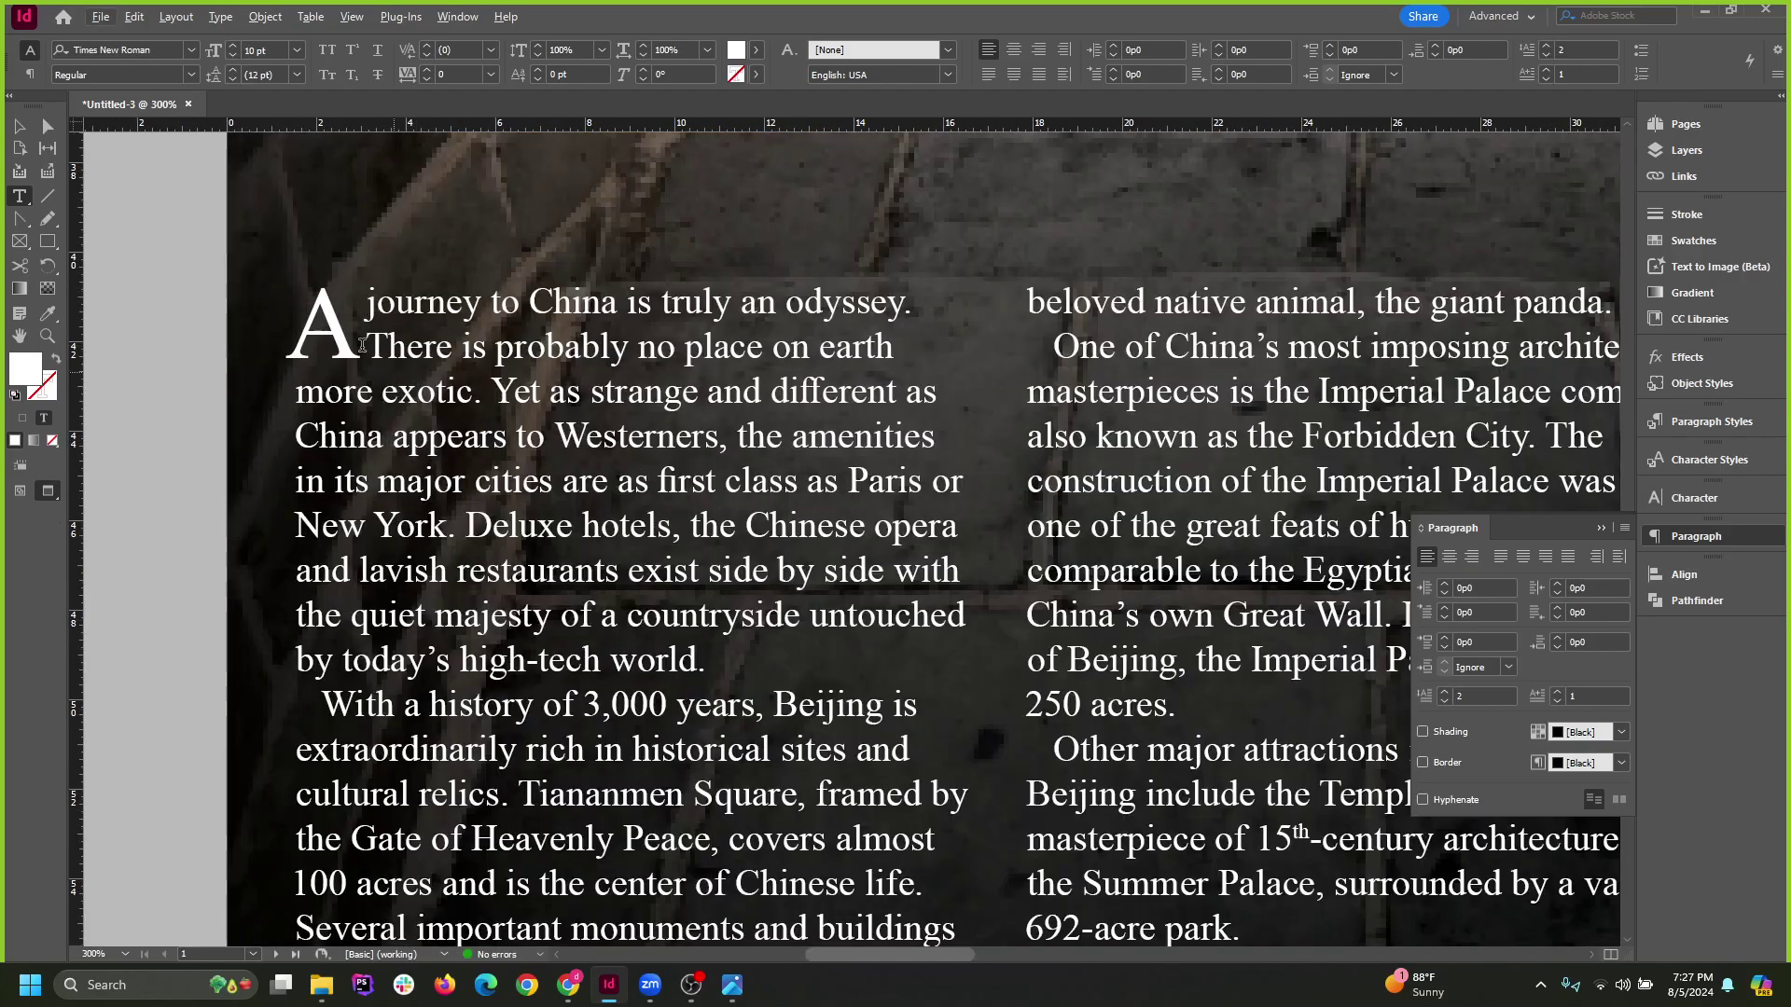
{"action": "scroll", "coordinate": [1024, 539], "scroll_direction": "up", "scroll_amount": 1}
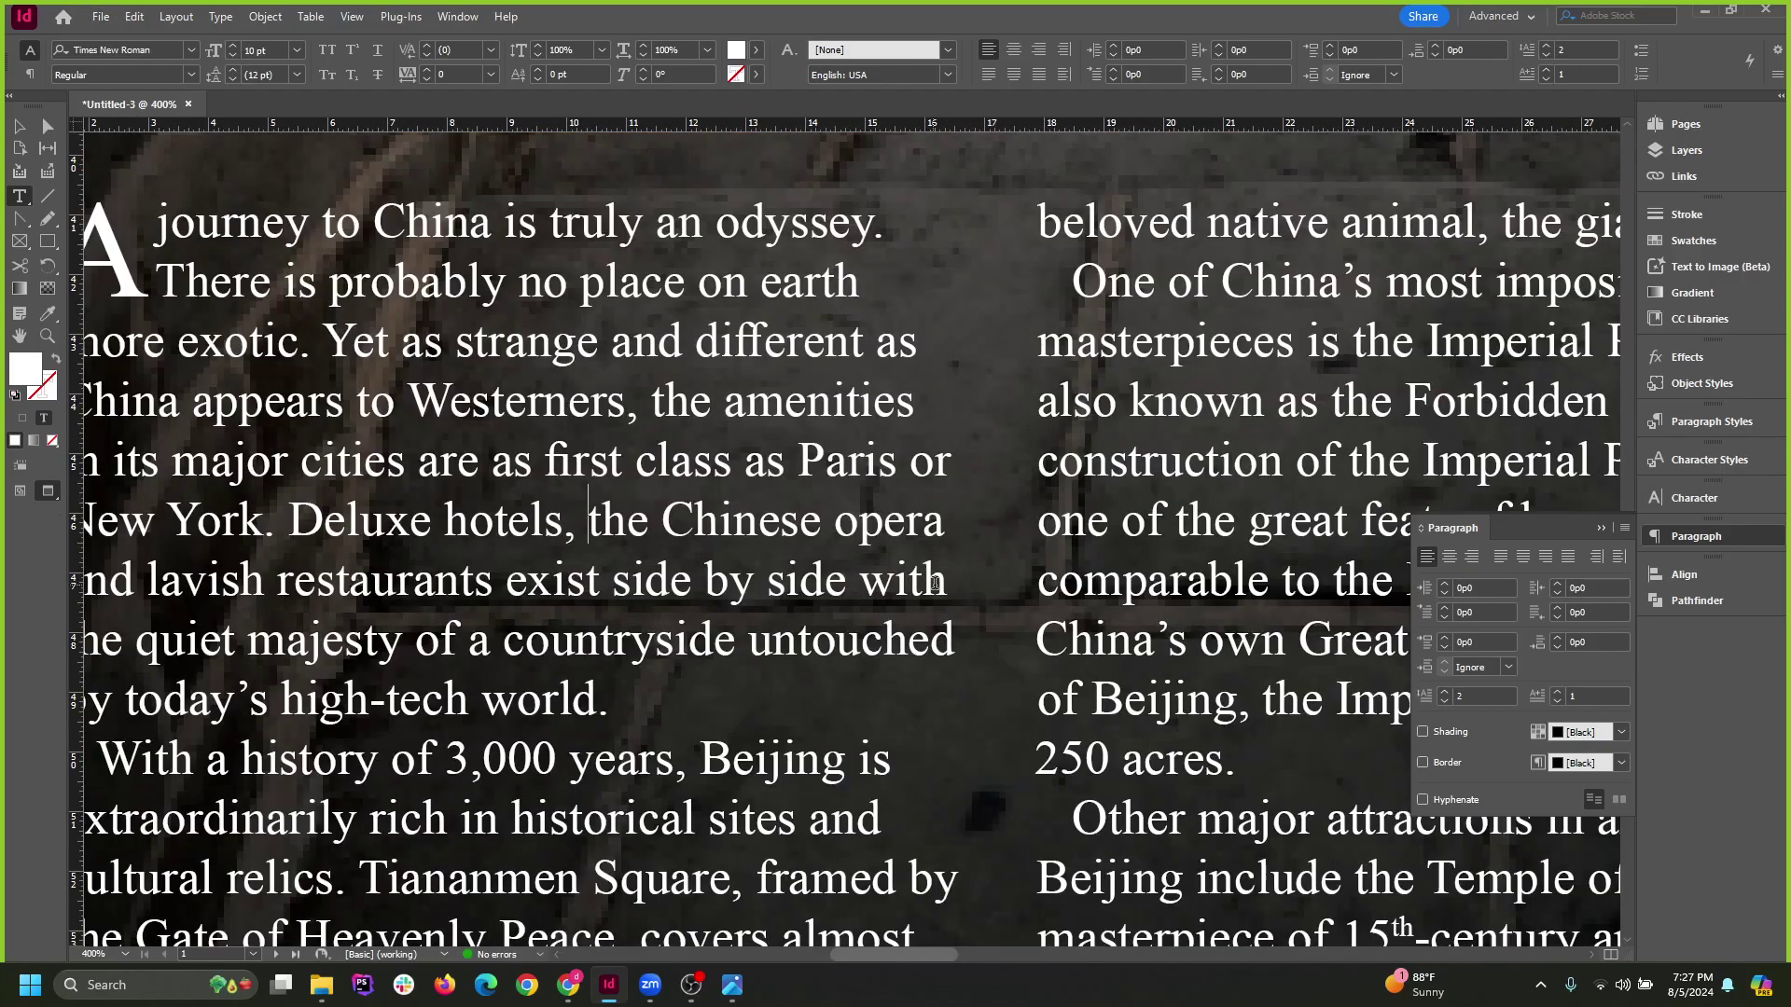
{"action": "double_click", "coordinate": [879, 582]}
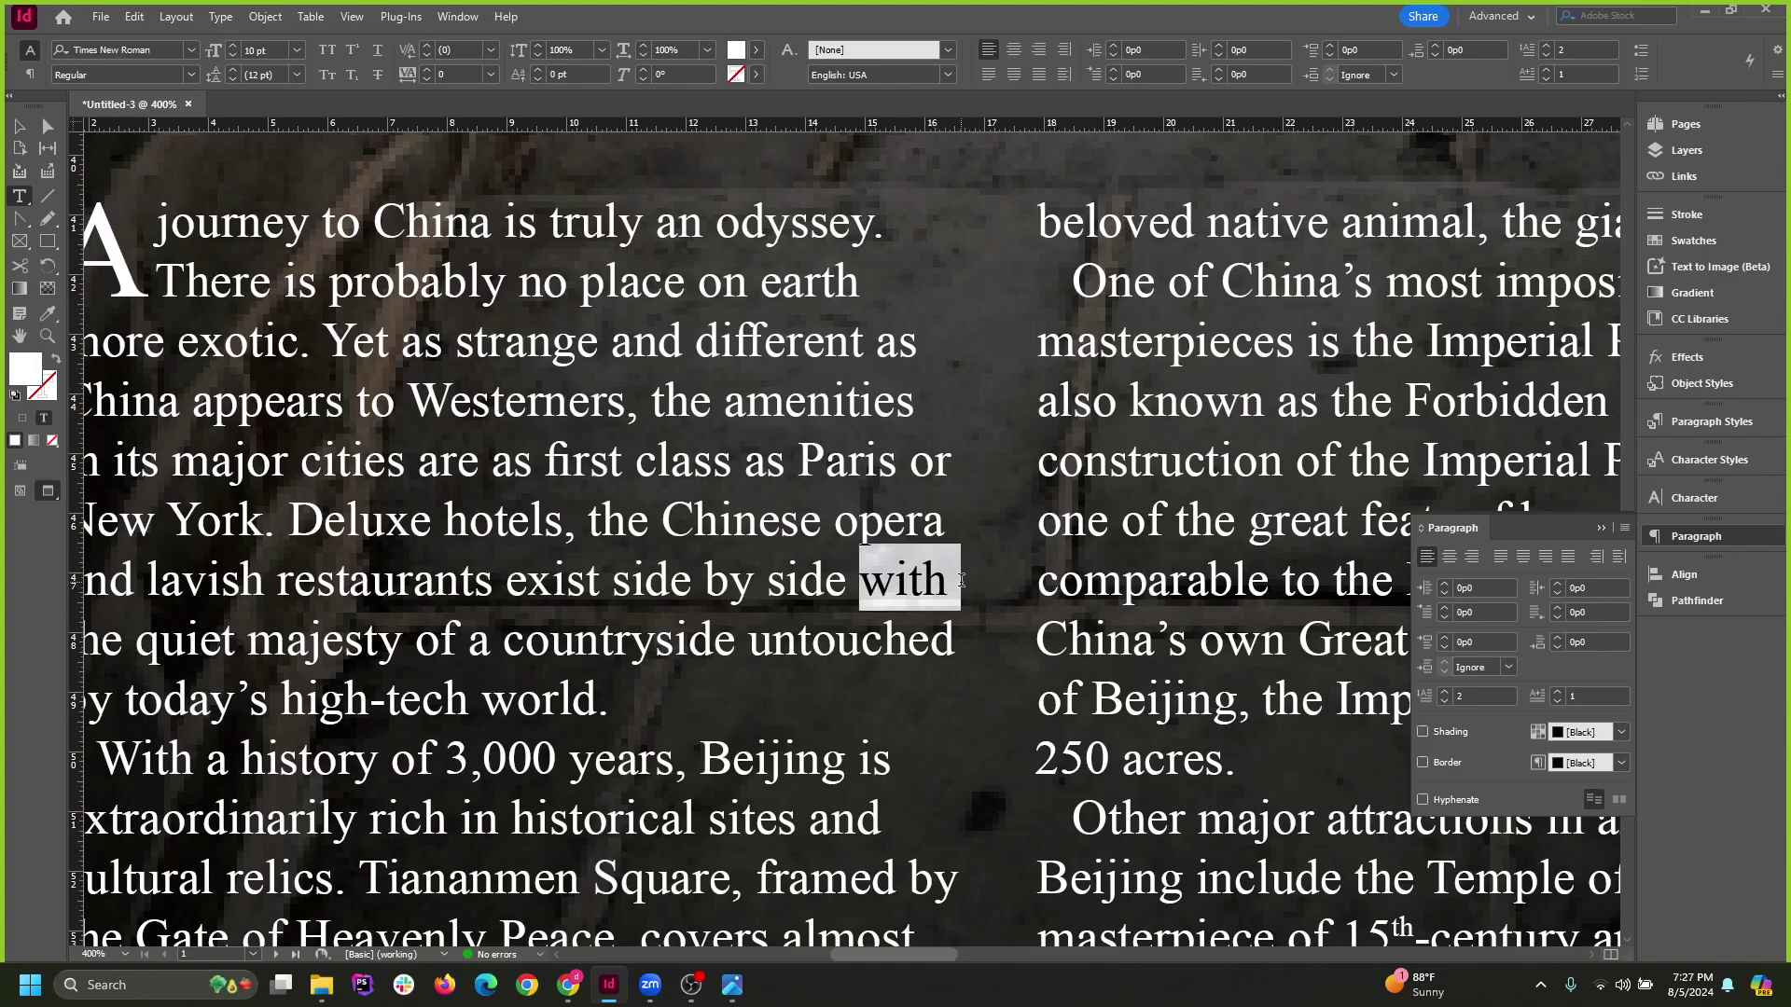
{"action": "left_click", "coordinate": [879, 583]}
Reapply the Adobe Single-line Composer to the body story and review the line breaks across the columns.
{"action": "key", "text": "ctrl+a"}
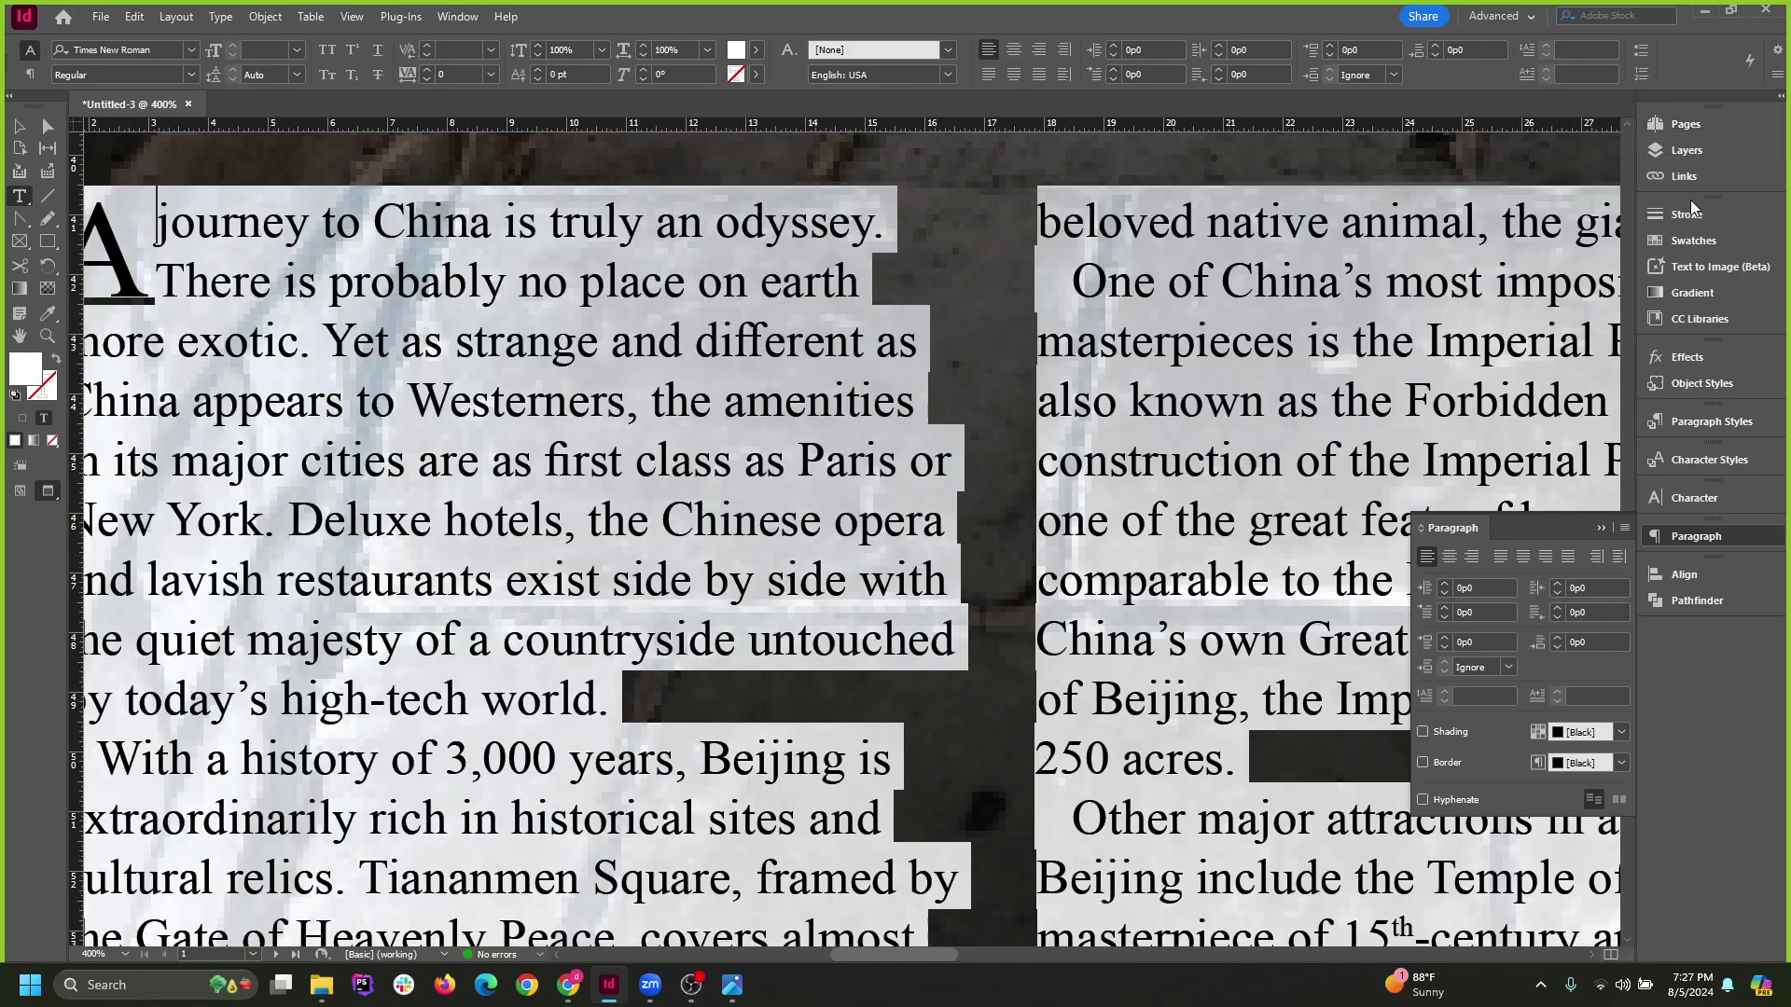
{"action": "left_click", "coordinate": [1624, 528]}
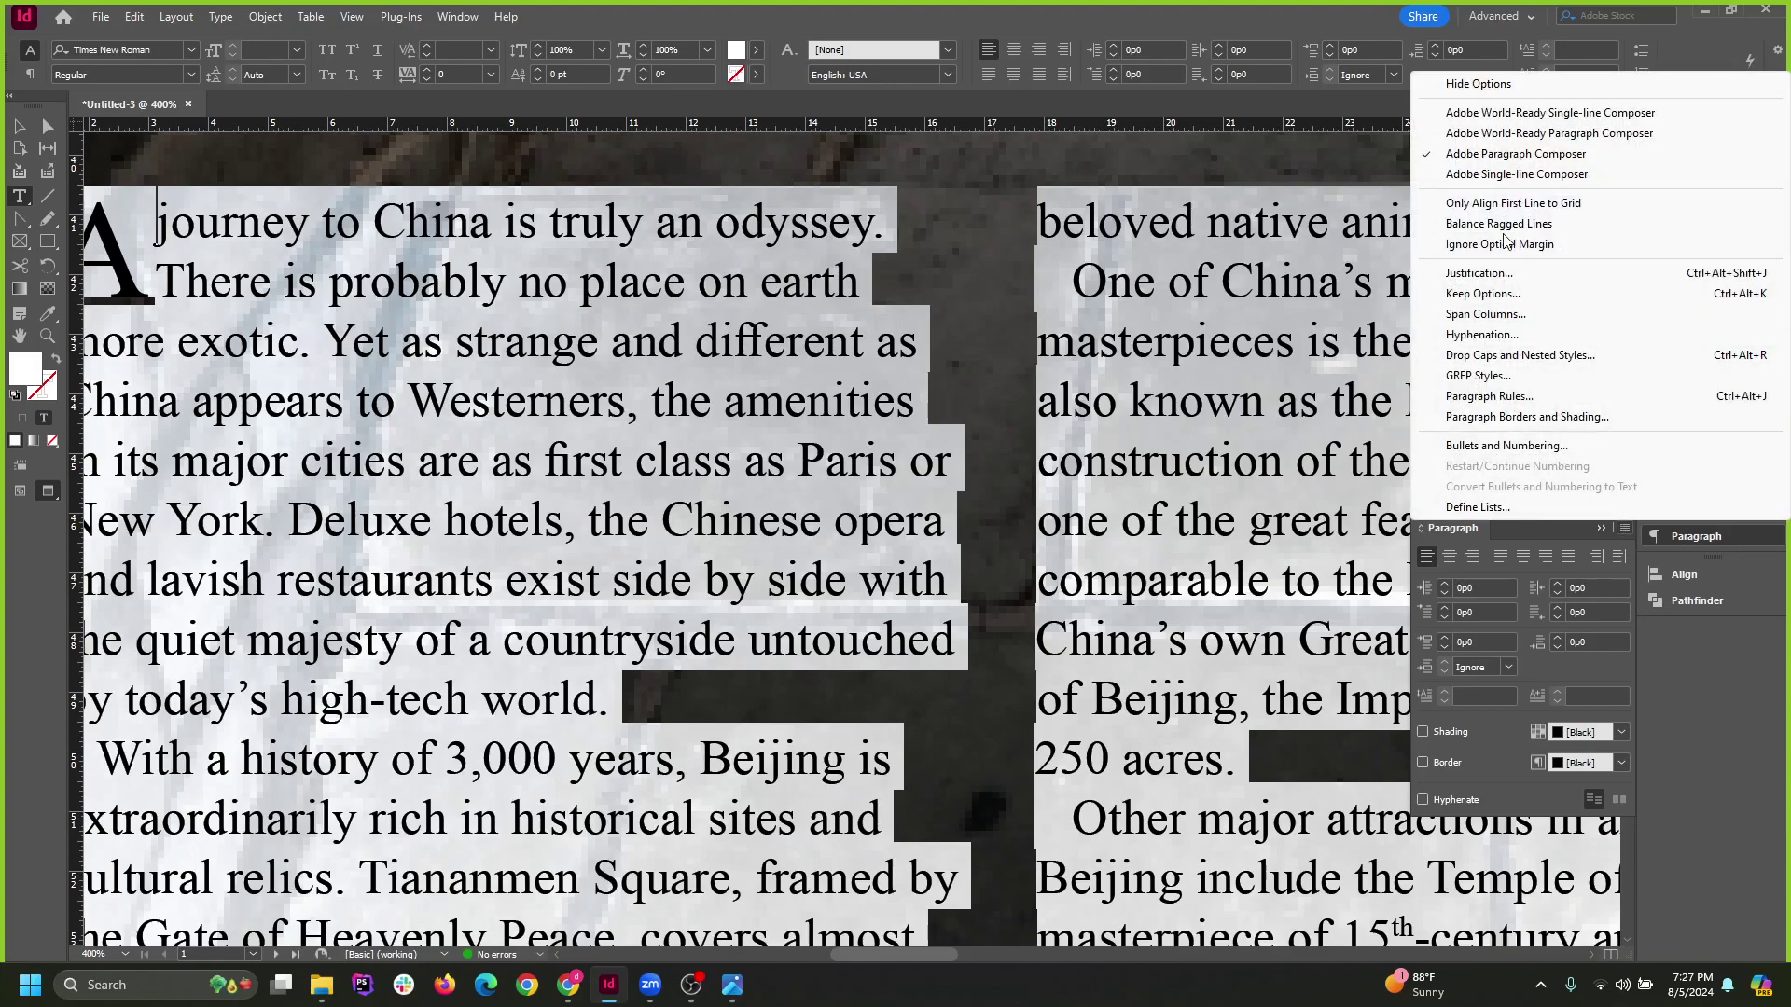
{"action": "left_click", "coordinate": [1497, 174]}
{"action": "left_click", "coordinate": [720, 387]}
{"action": "triple_click", "coordinate": [720, 387]}
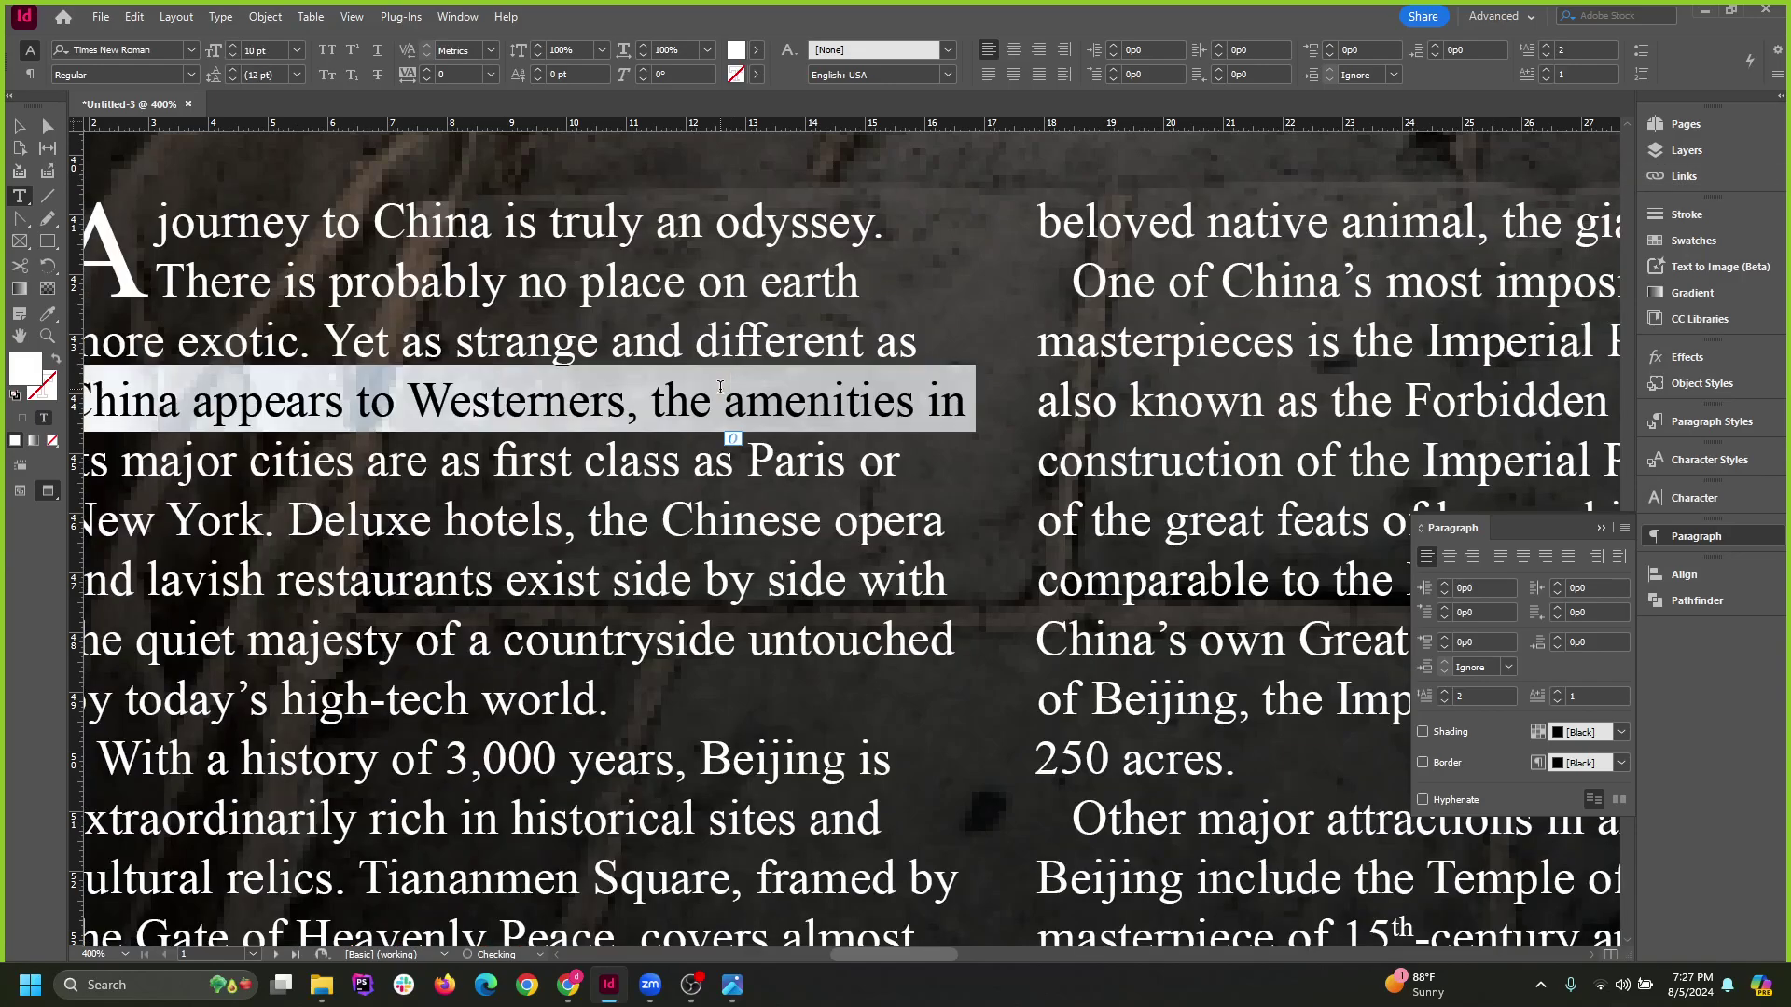
{"action": "left_click", "coordinate": [862, 475]}
{"action": "scroll", "coordinate": [866, 475], "scroll_direction": "down", "scroll_amount": 2}
{"action": "scroll", "coordinate": [282, 419], "scroll_direction": "down", "scroll_amount": 1}
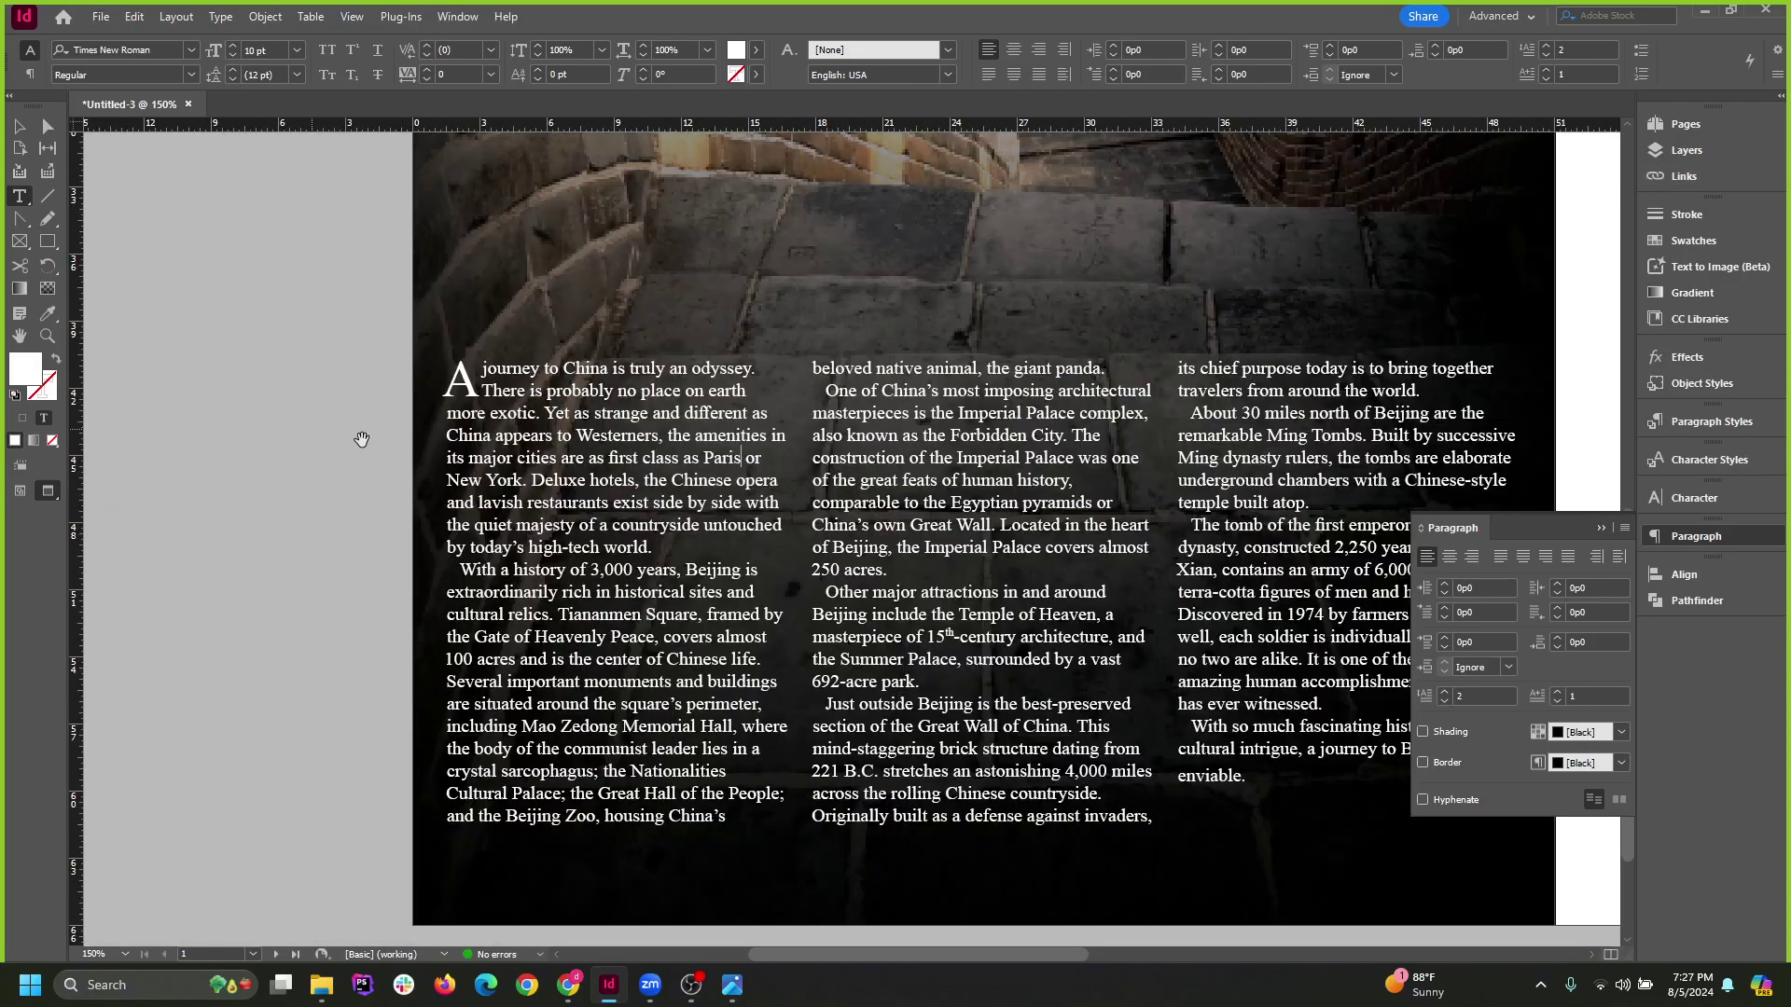
{"action": "scroll", "coordinate": [606, 537], "scroll_direction": "down", "scroll_amount": 2}
{"action": "scroll", "coordinate": [792, 585], "scroll_direction": "up", "scroll_amount": 1}
{"action": "scroll", "coordinate": [791, 668], "scroll_direction": "up", "scroll_amount": 2}
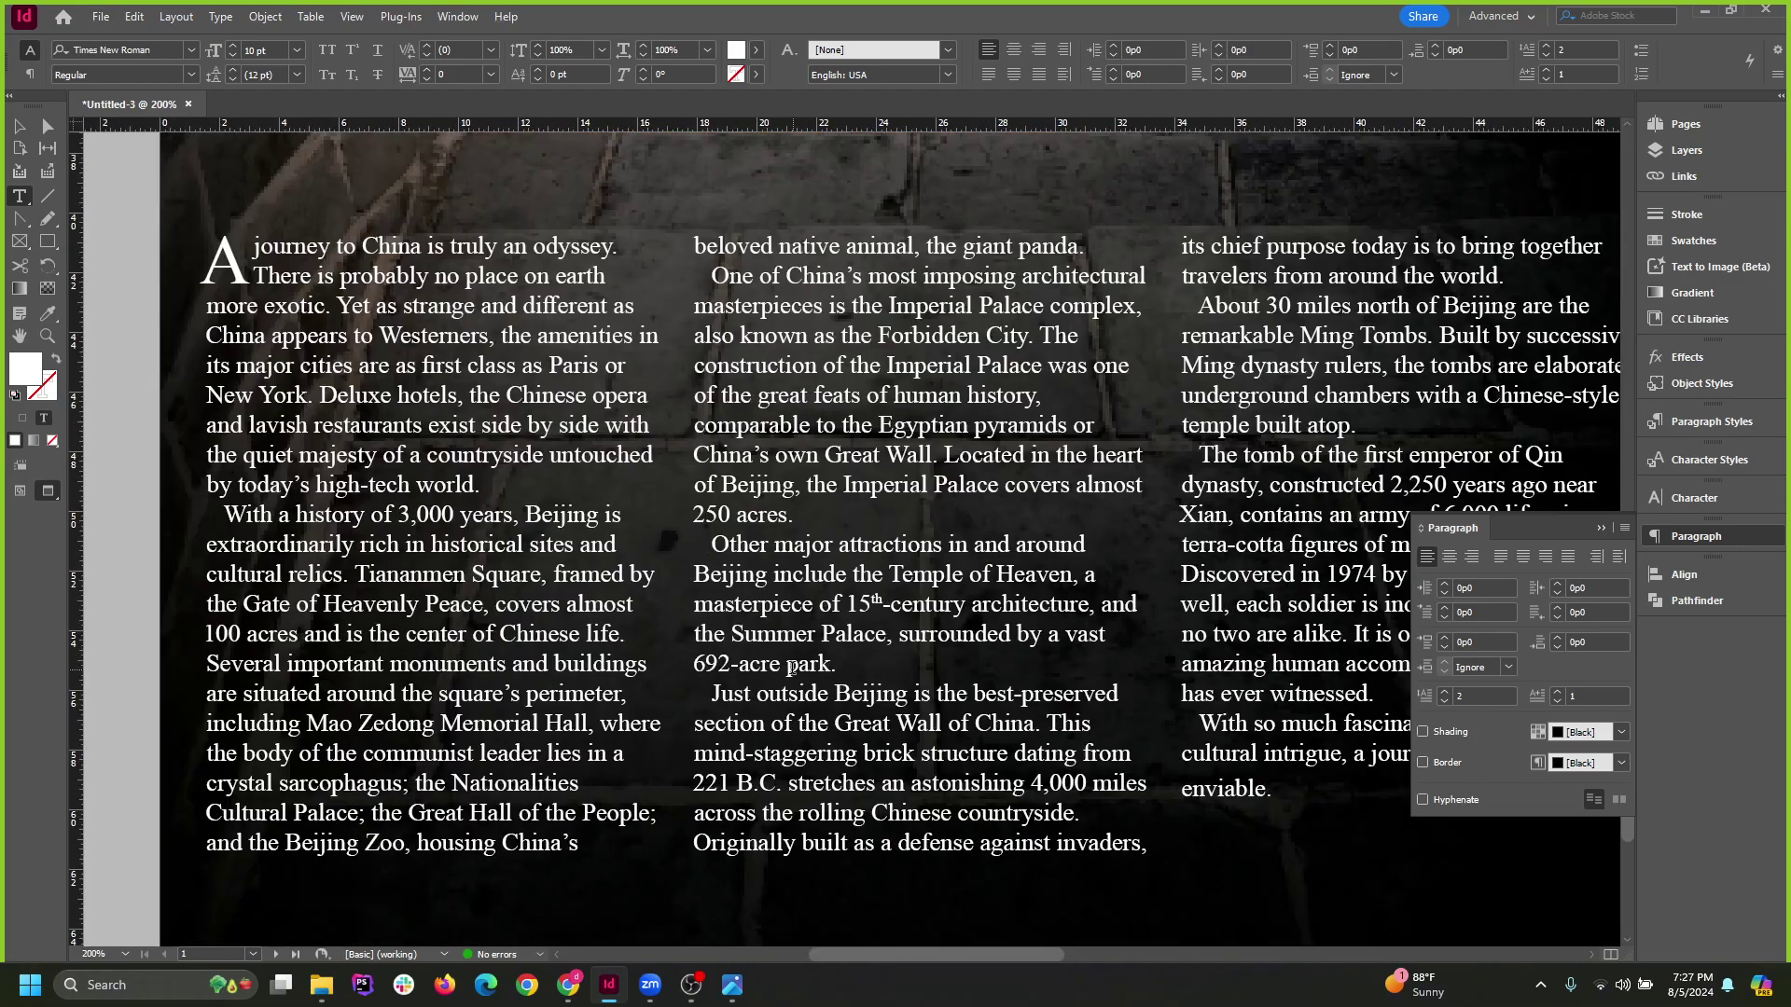
Set the entire body story to the Adobe Paragraph Composer again.
{"action": "key", "text": "ctrl+minus"}
{"action": "key", "text": "ctrl+a"}
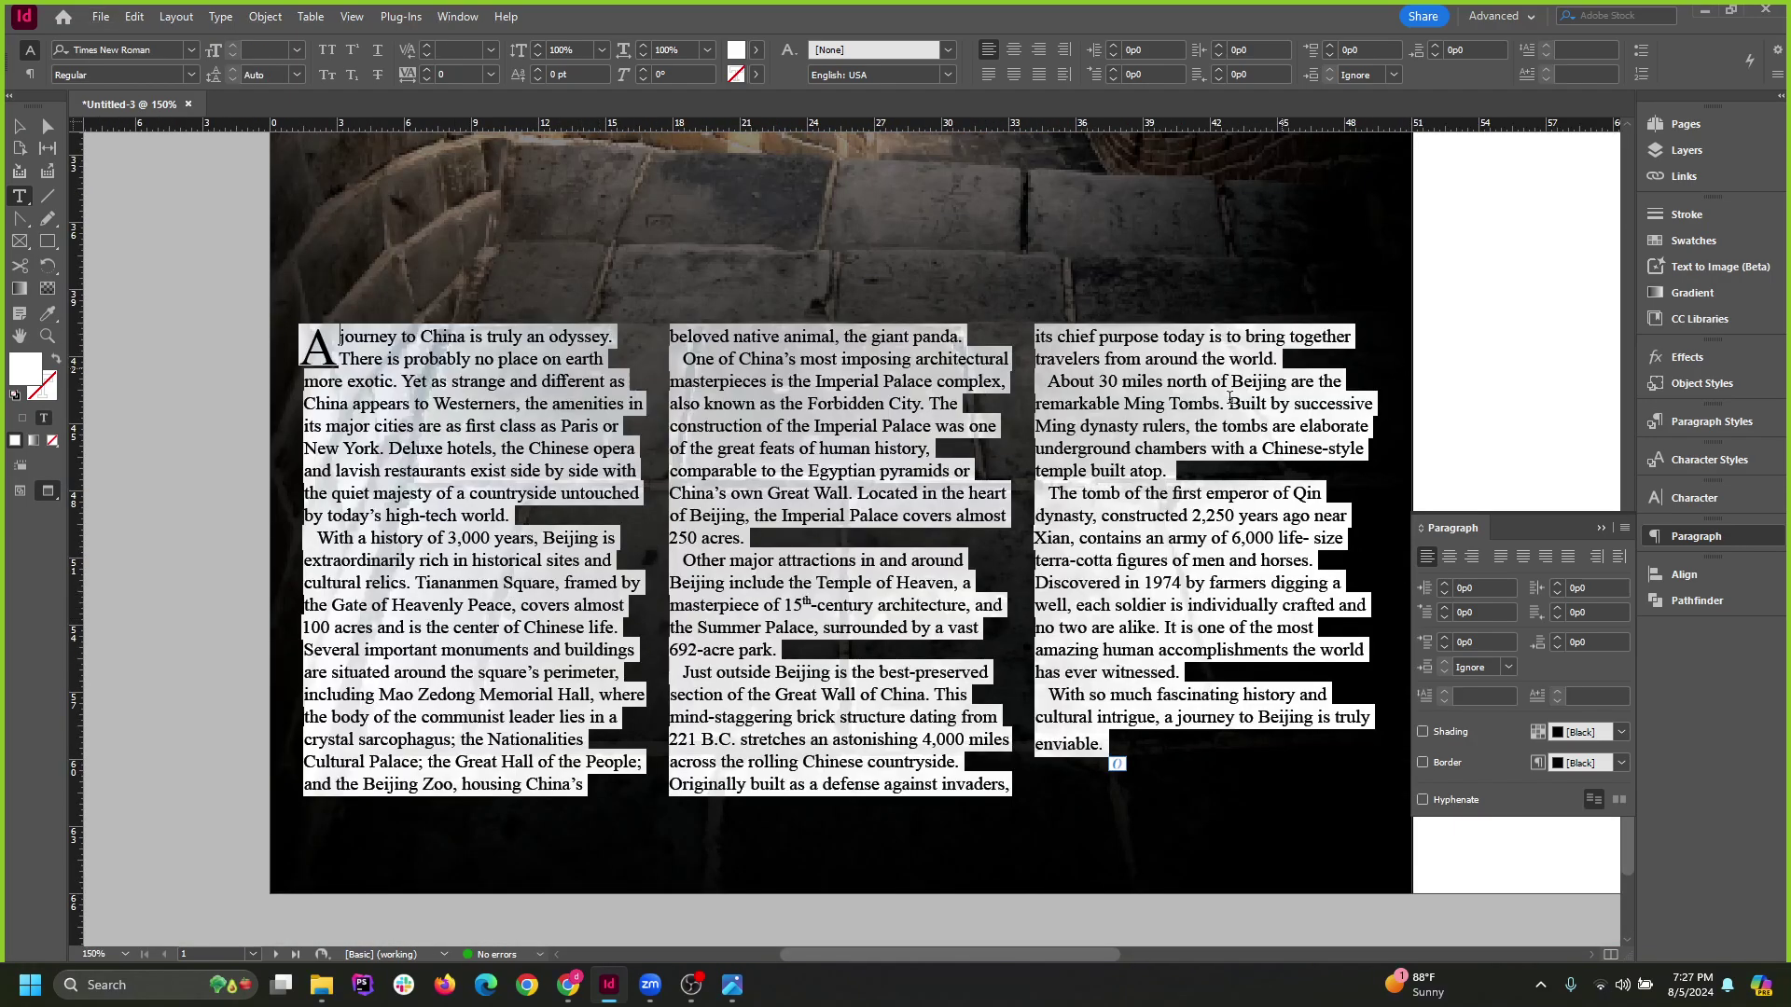
{"action": "left_click", "coordinate": [1627, 529]}
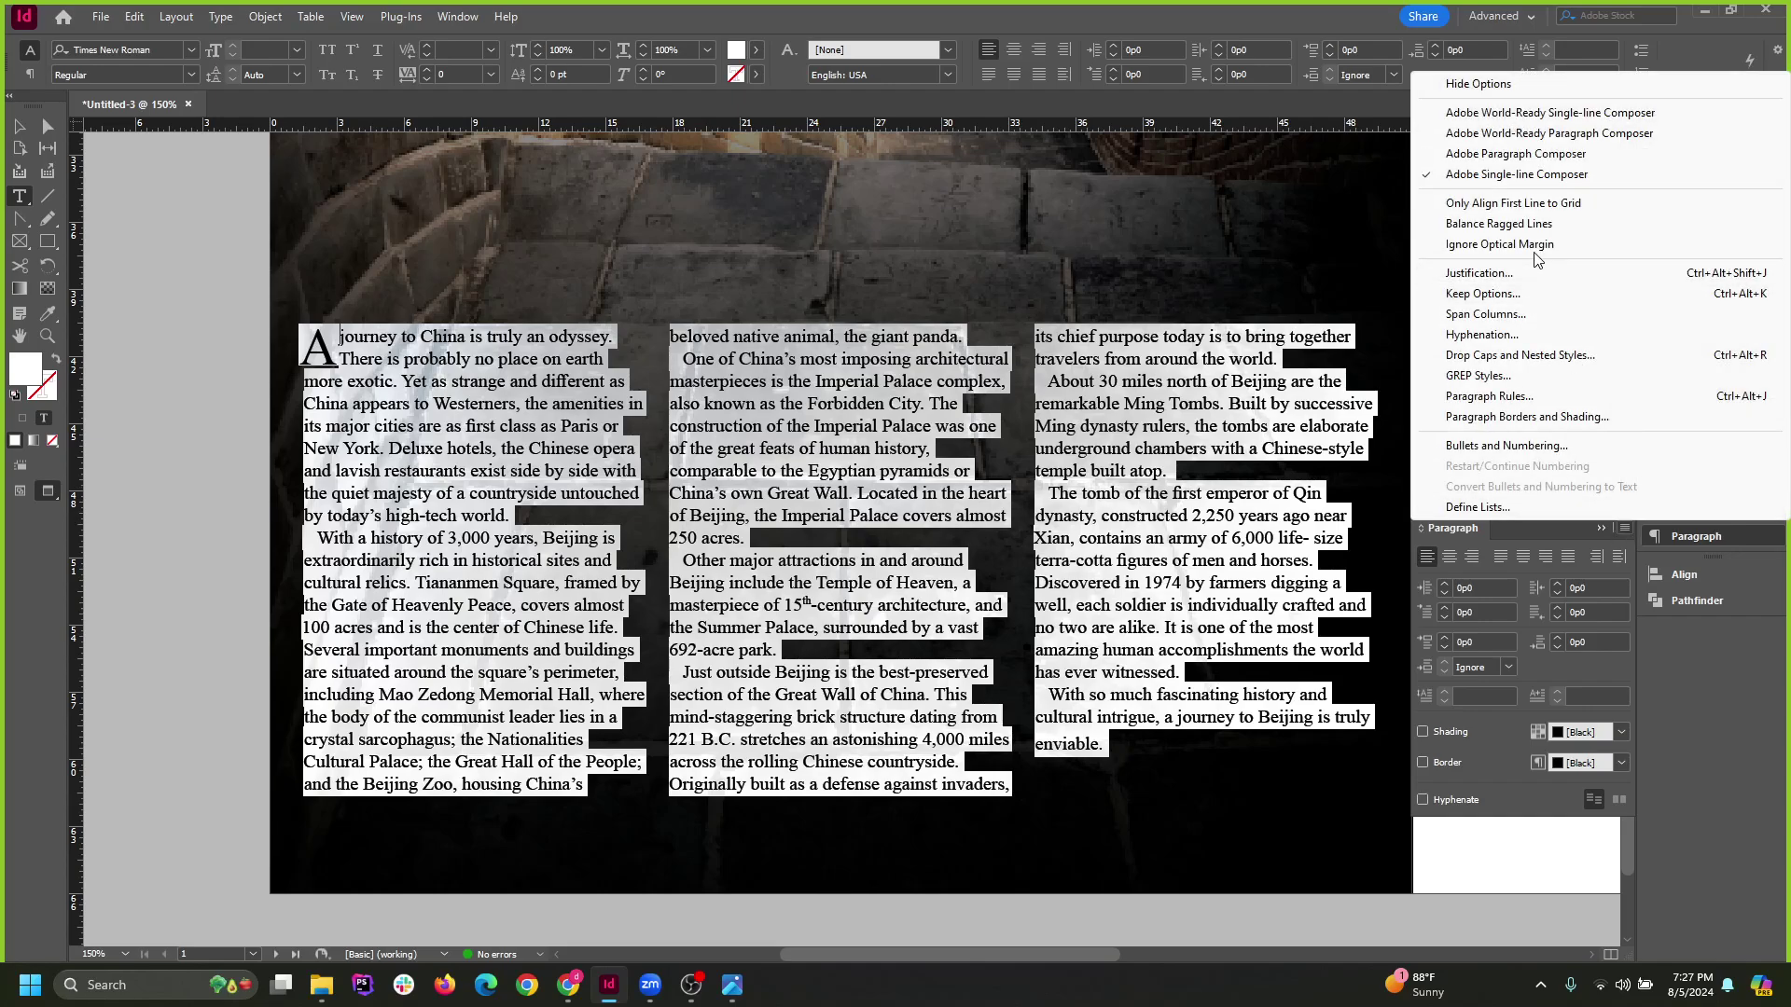
{"action": "left_click", "coordinate": [1504, 157]}
{"action": "left_click", "coordinate": [732, 650]}
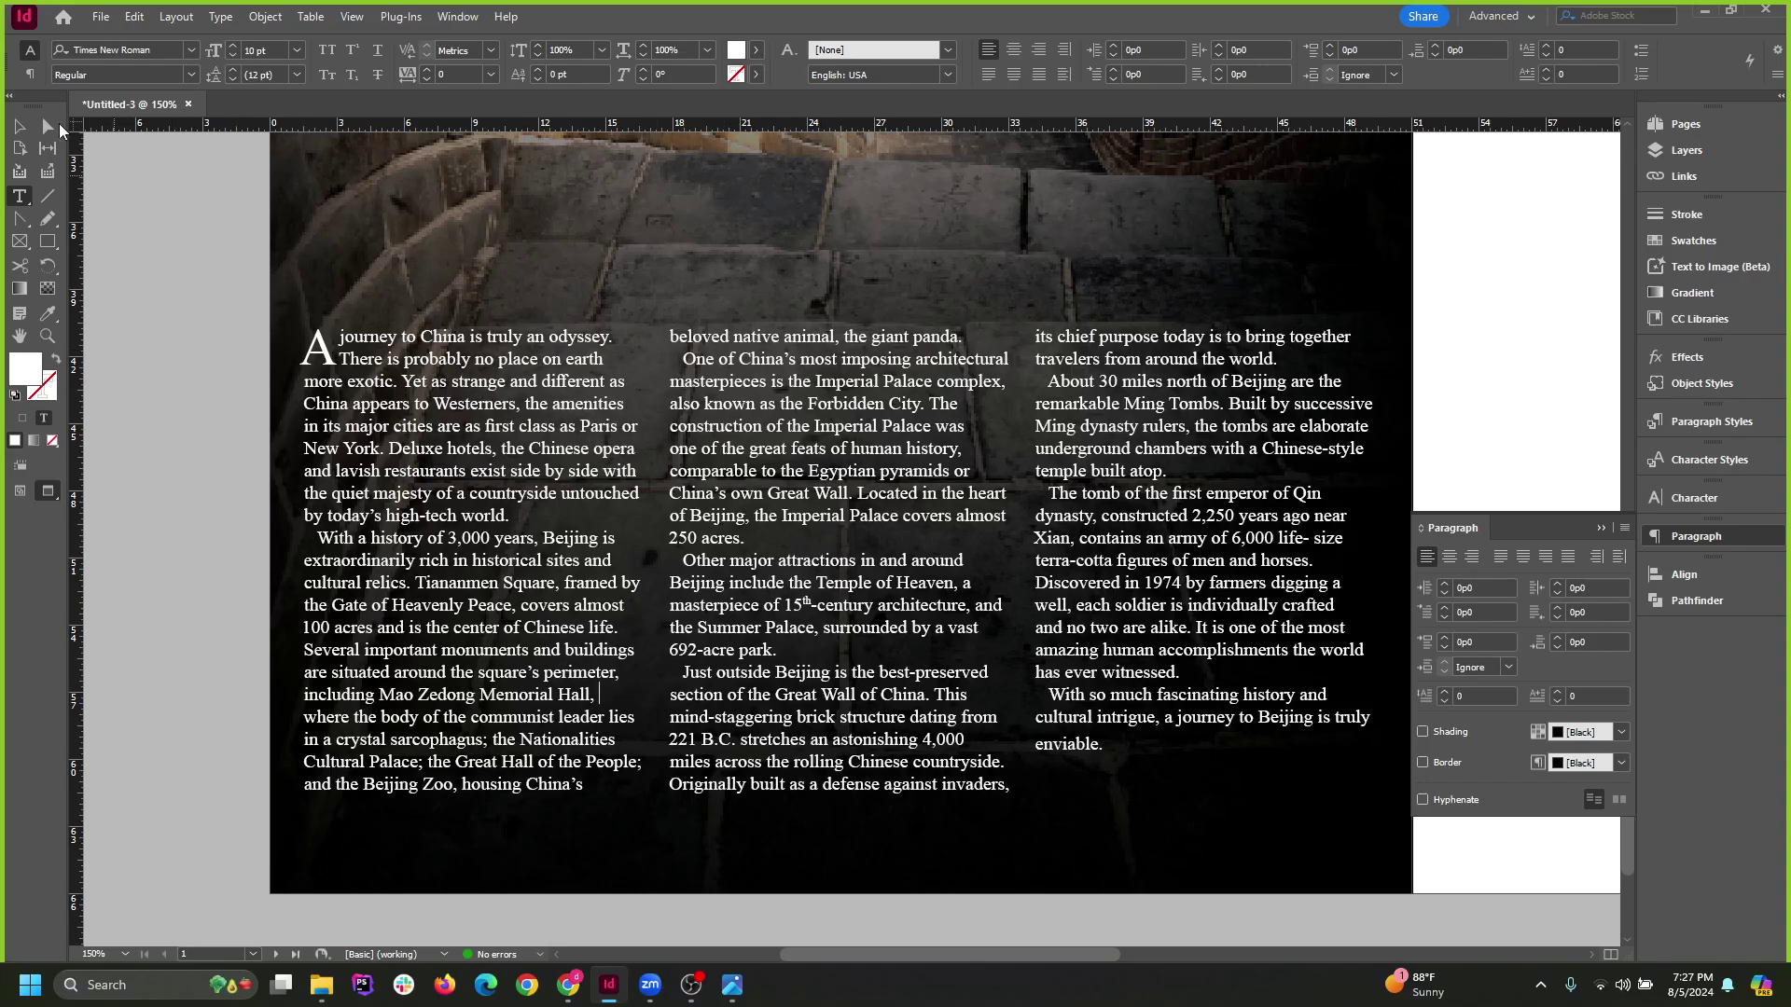
Select the third, first and second column frames in turn to check their extents against the text.
{"action": "left_click", "coordinate": [18, 127]}
{"action": "scroll", "coordinate": [711, 551], "scroll_direction": "down", "scroll_amount": 1}
{"action": "scroll", "coordinate": [876, 688], "scroll_direction": "up", "scroll_amount": 1}
{"action": "left_click", "coordinate": [1159, 534]}
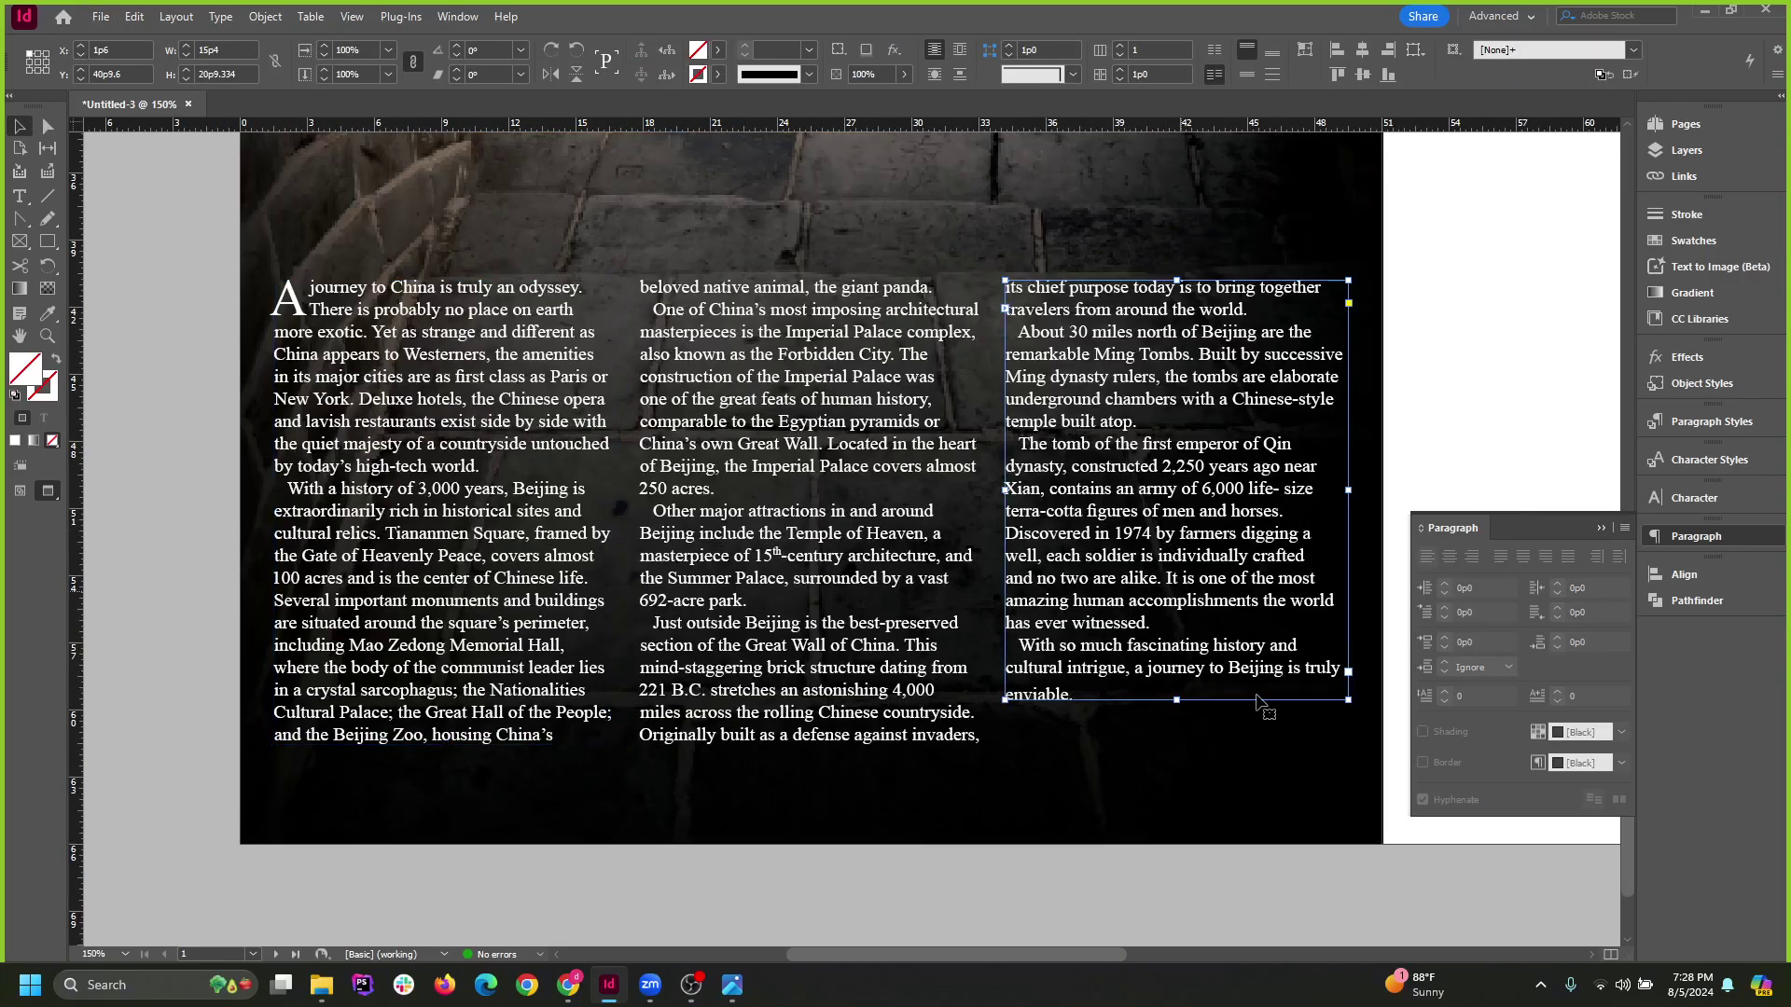
{"action": "left_click", "coordinate": [532, 498]}
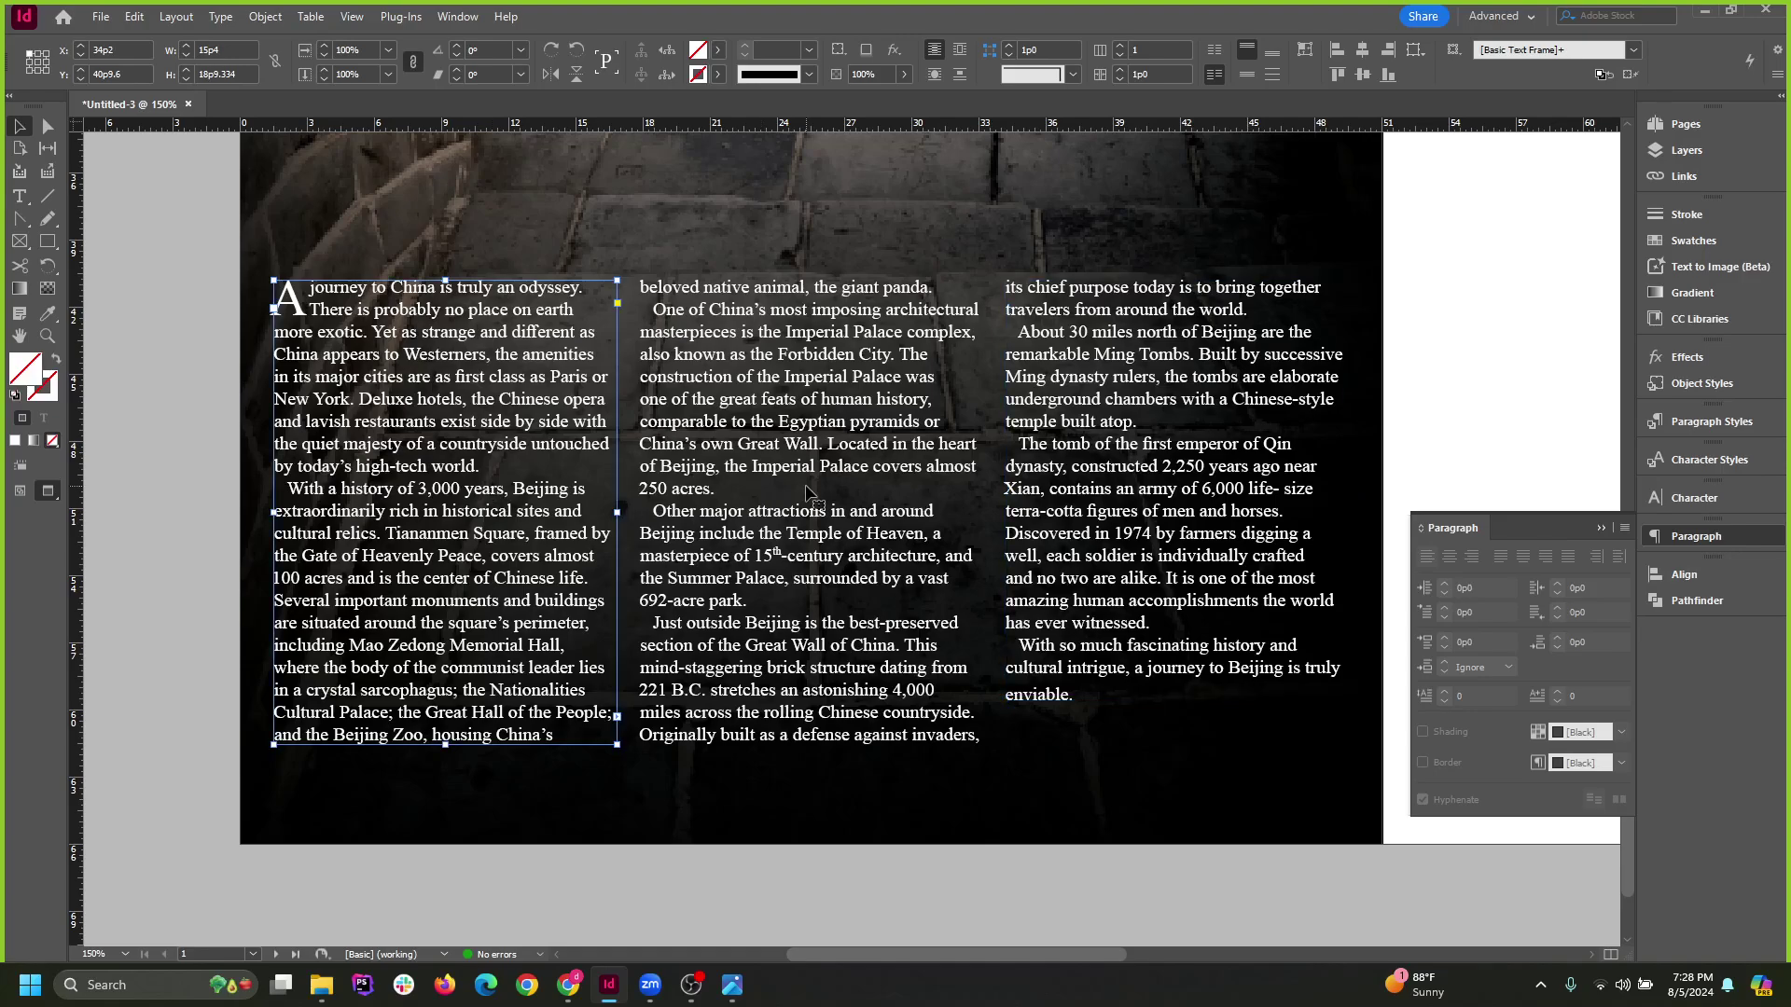
{"action": "left_click", "coordinate": [807, 489]}
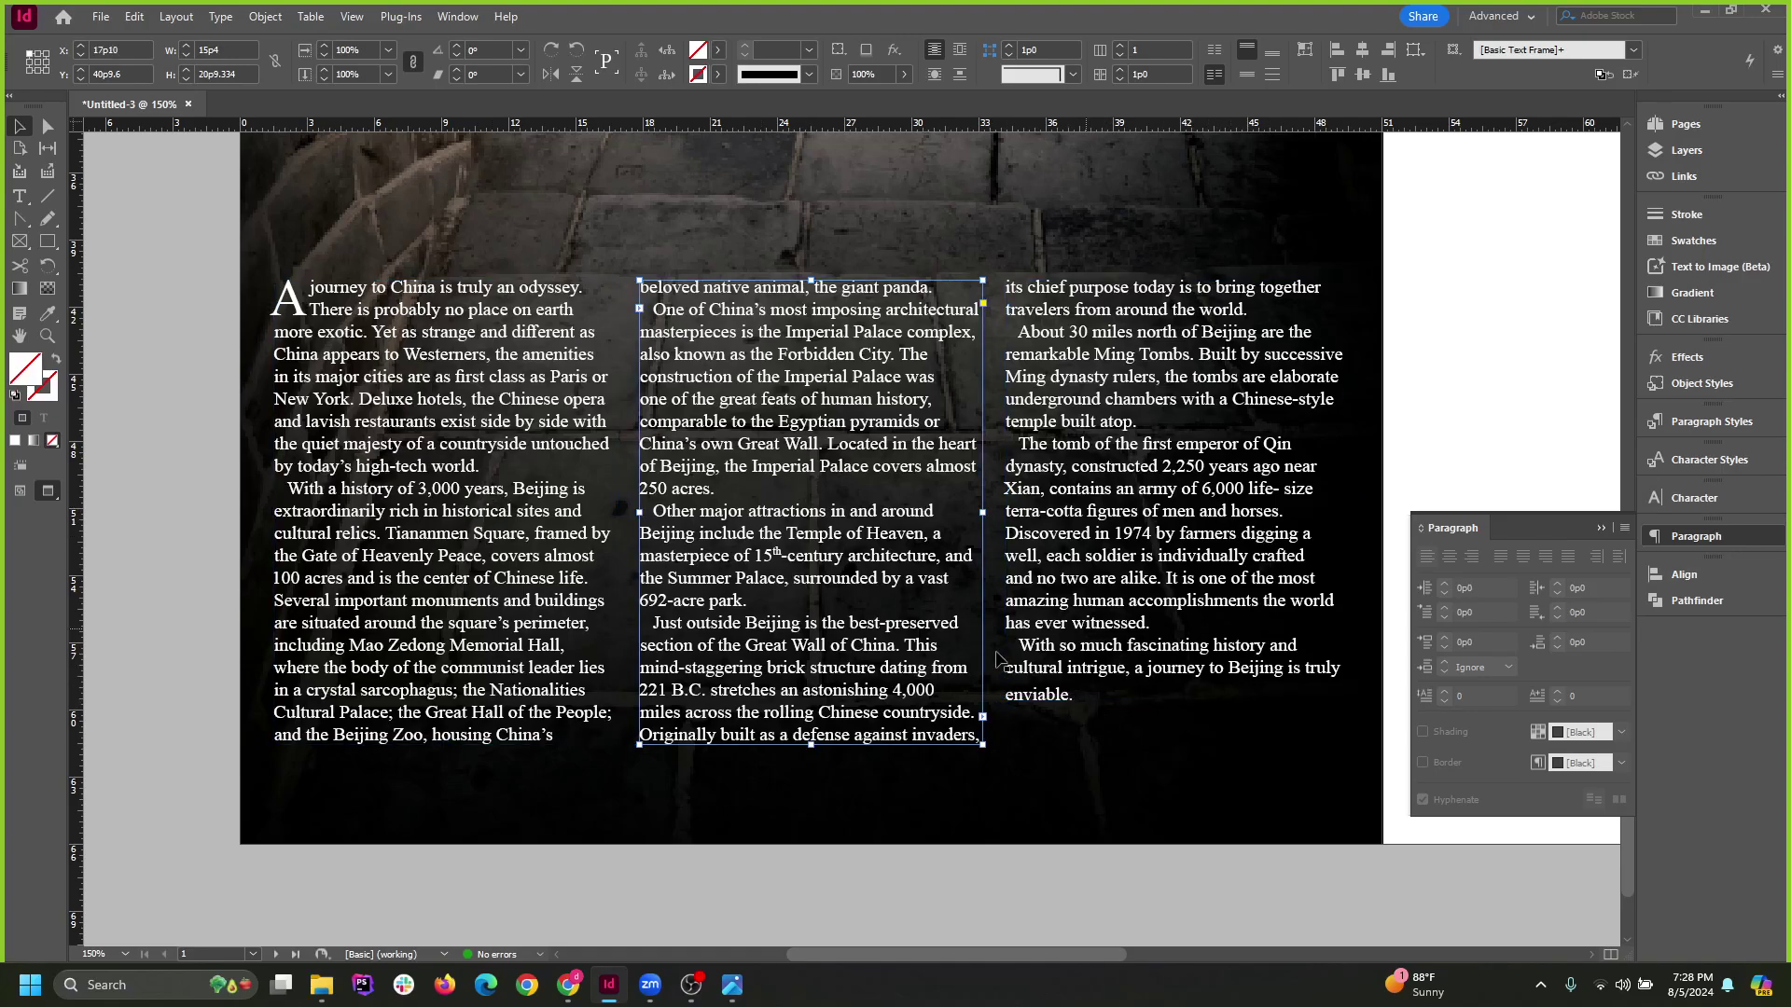
Examine the closing line "enviable." and its position against the lower edge of the third column's frame.
{"action": "scroll", "coordinate": [1237, 760], "scroll_direction": "up", "scroll_amount": 4}
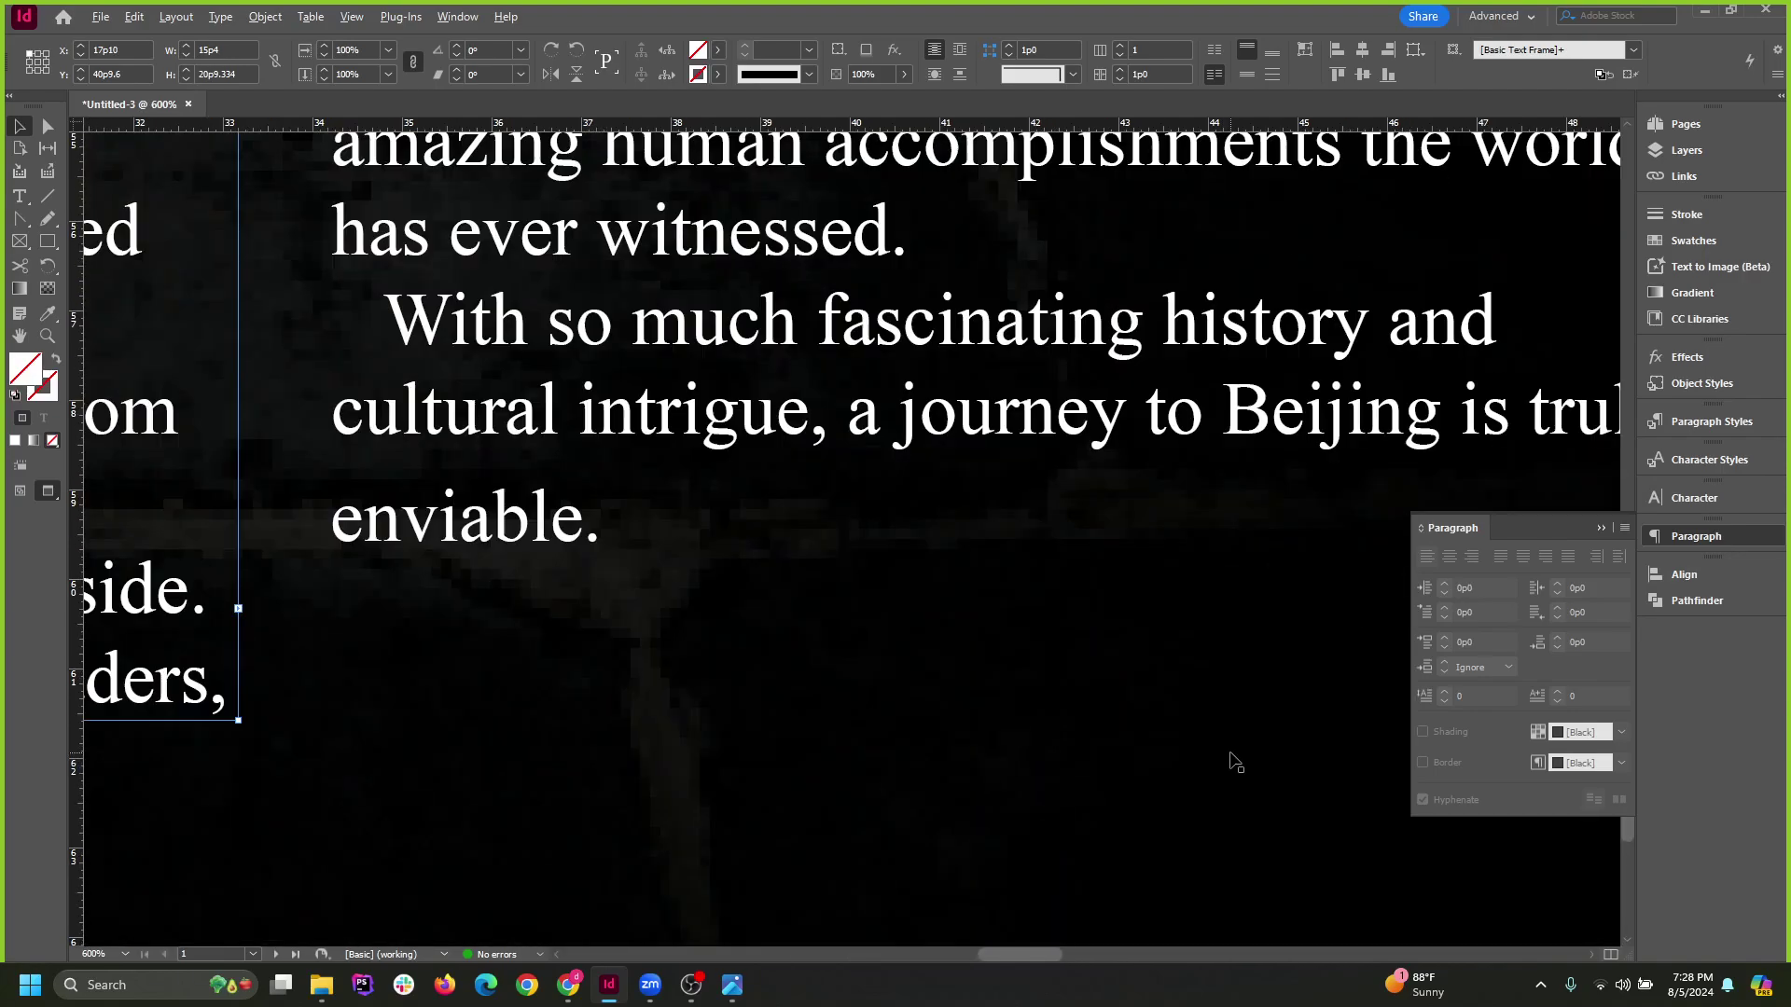
{"action": "triple_click", "coordinate": [408, 518]}
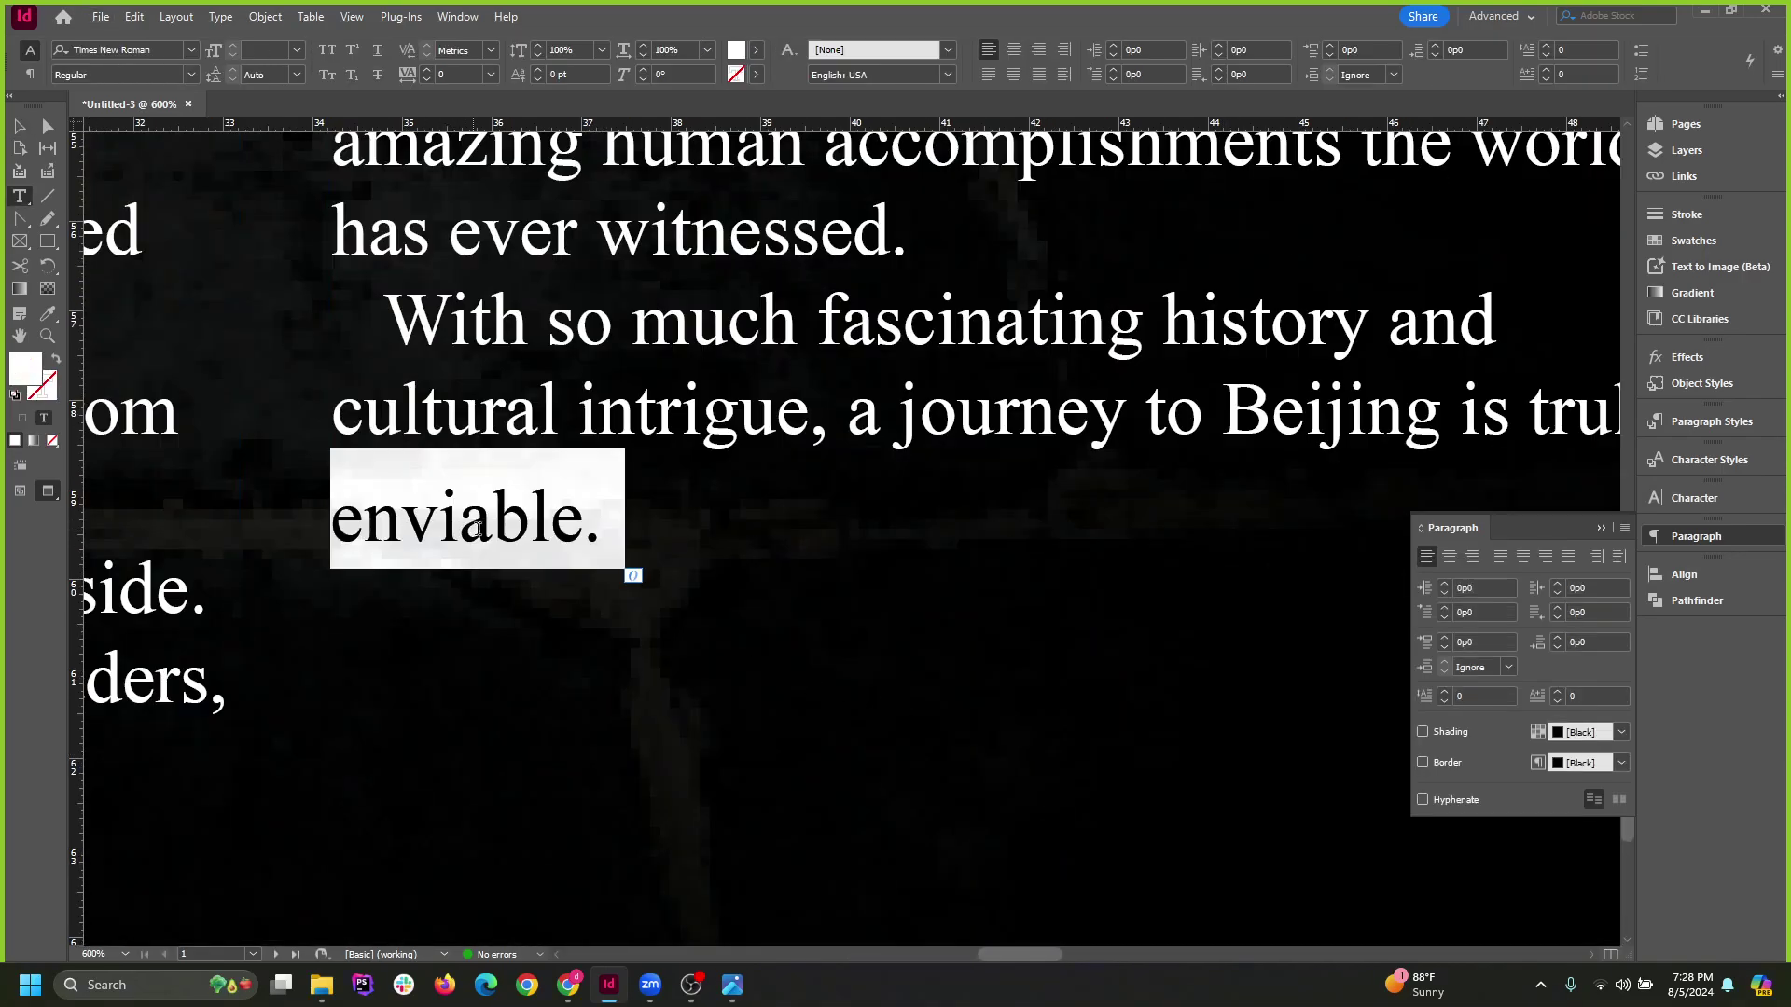
{"action": "key", "text": "Escape"}
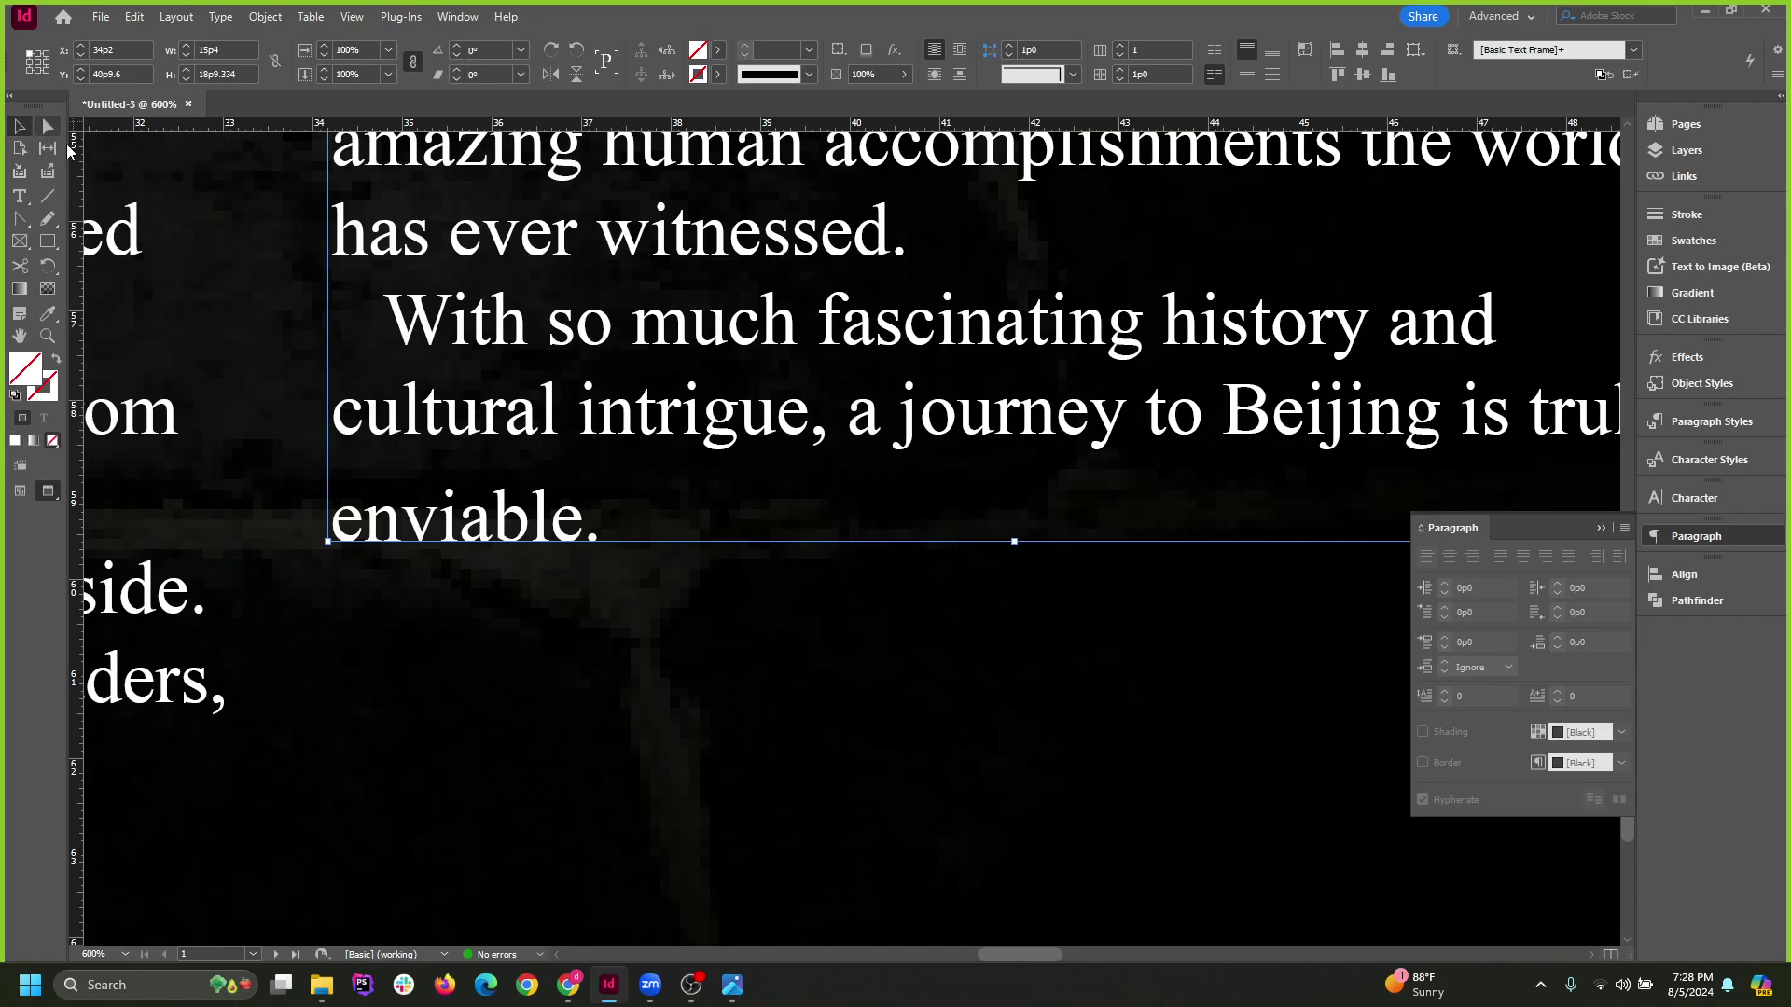
{"action": "scroll", "coordinate": [786, 805], "scroll_direction": "down", "scroll_amount": 4}
{"action": "left_click", "coordinate": [1287, 724]}
{"action": "scroll", "coordinate": [1196, 723], "scroll_direction": "down", "scroll_amount": 1}
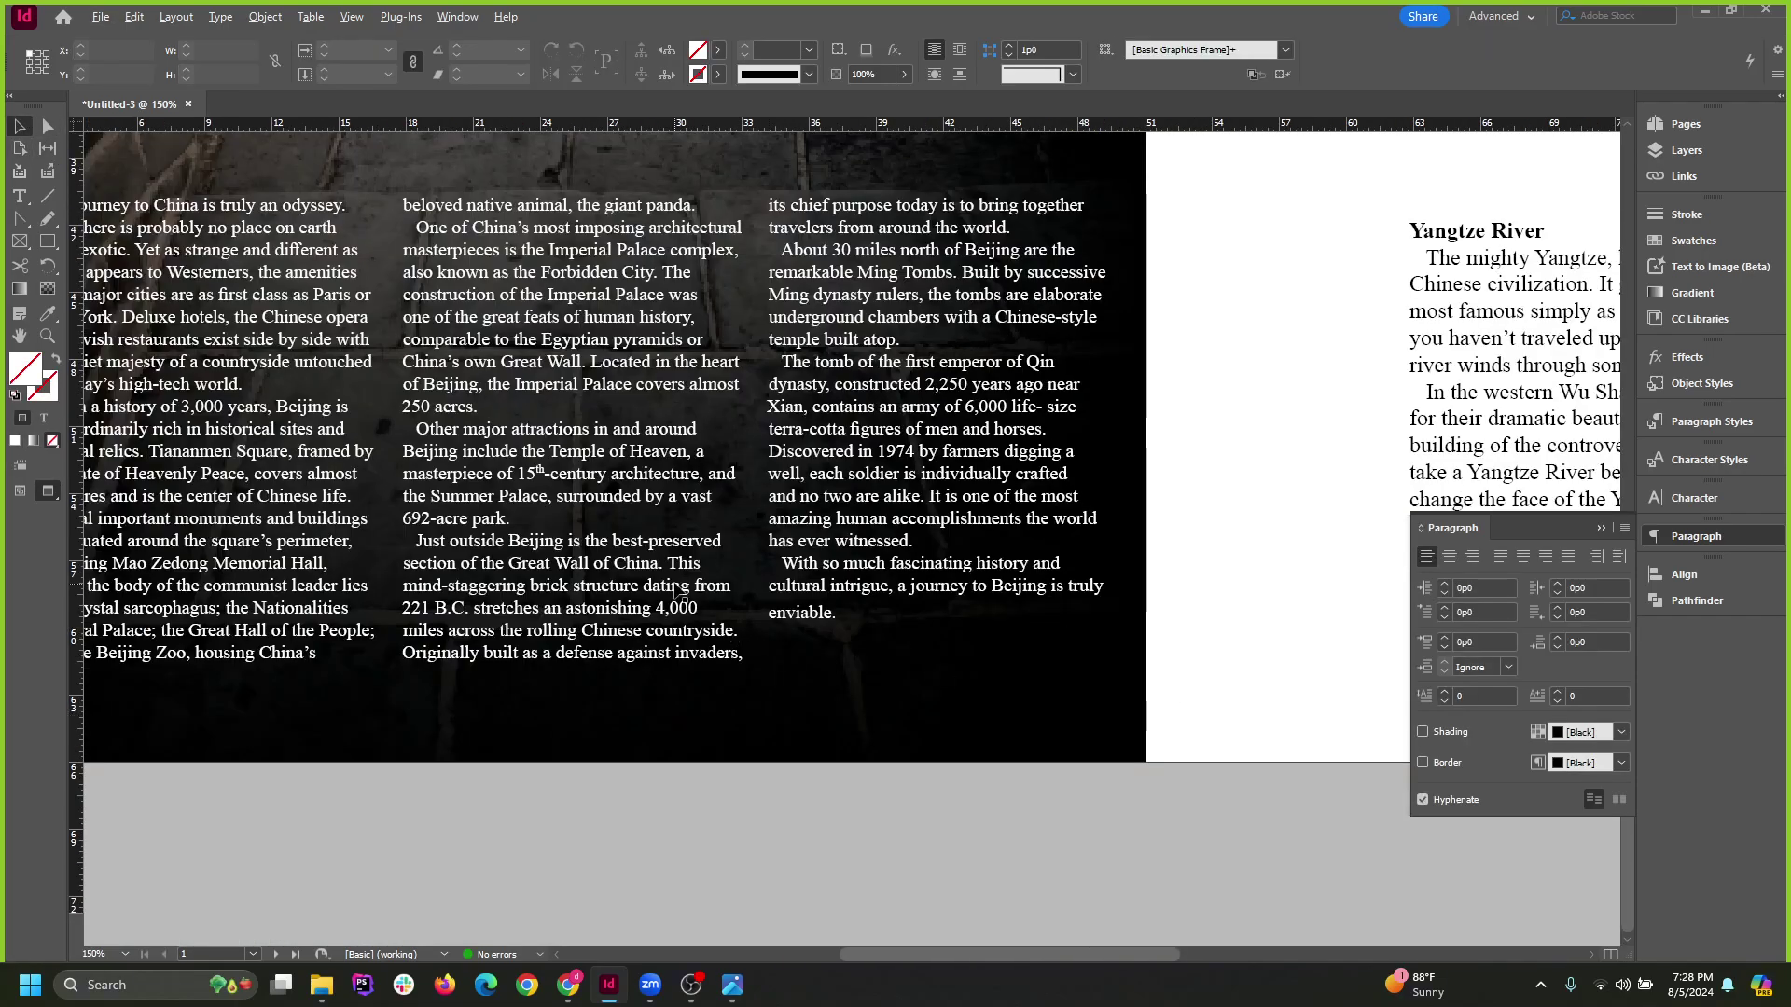
{"action": "scroll", "coordinate": [676, 589], "scroll_direction": "up", "scroll_amount": 1}
{"action": "left_click", "coordinate": [1016, 680]}
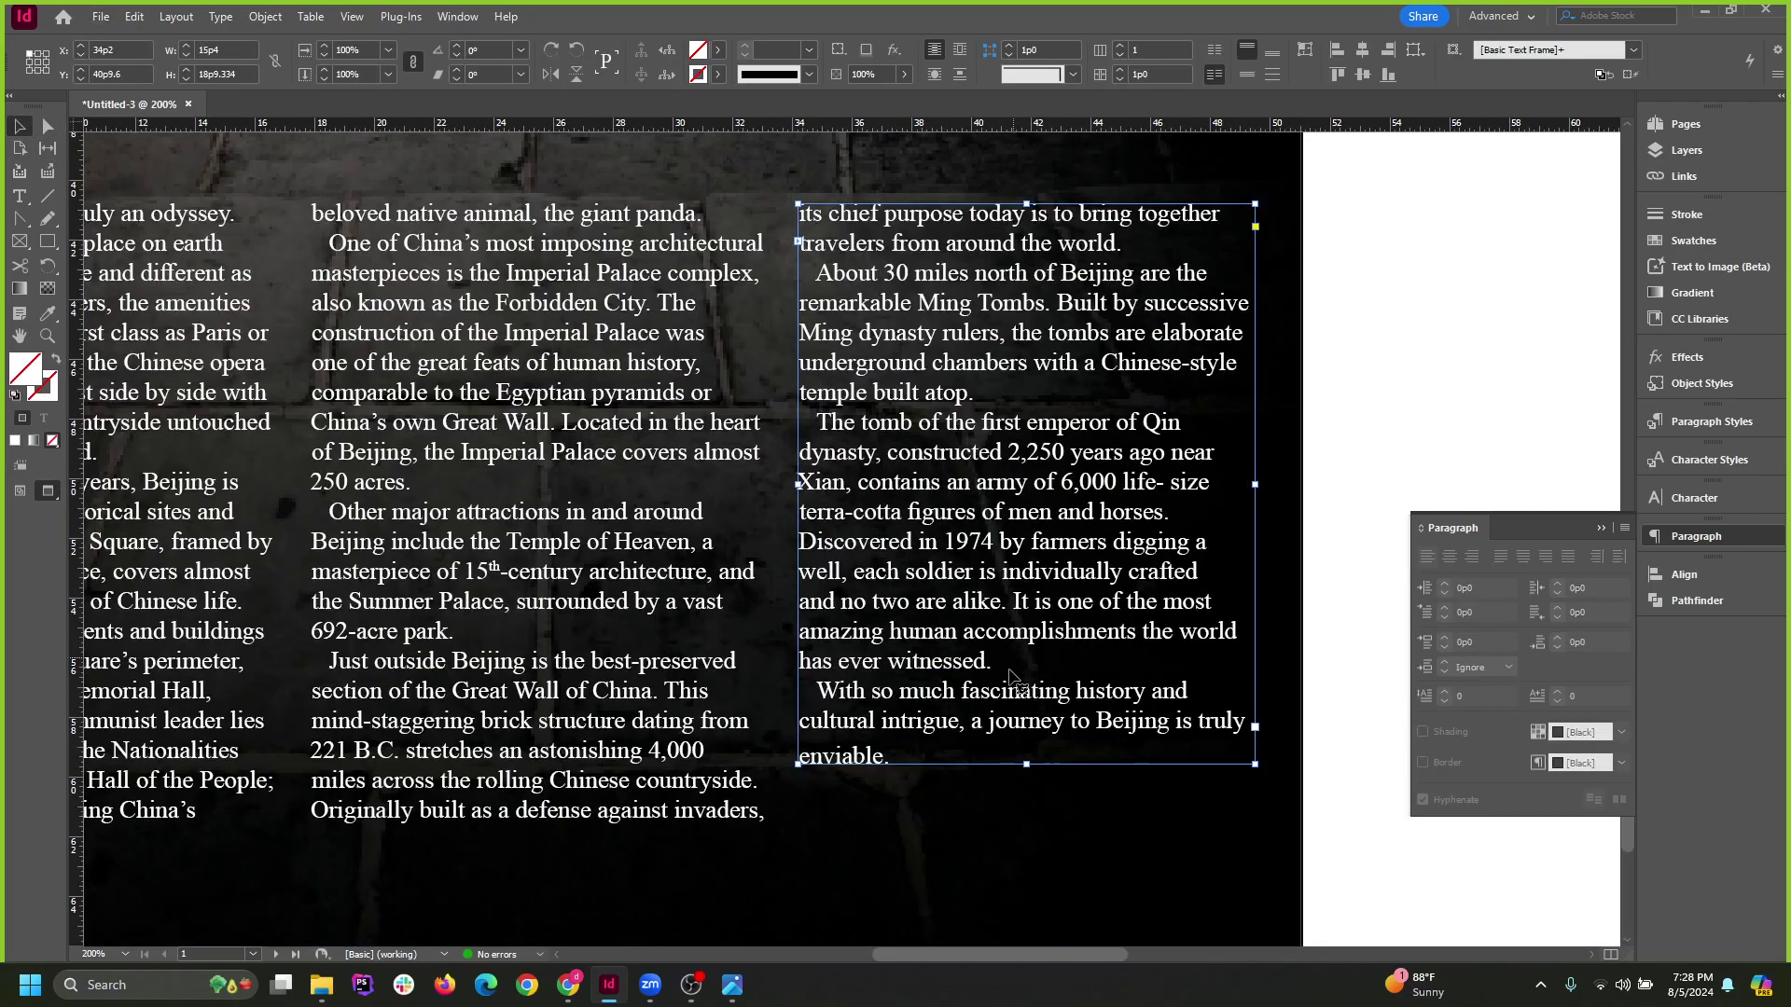
Check the type size and leading of the word "enviable." and of the end of the story after it.
{"action": "double_click", "coordinate": [1148, 723]}
{"action": "scroll", "coordinate": [1093, 661], "scroll_direction": "down", "scroll_amount": 1}
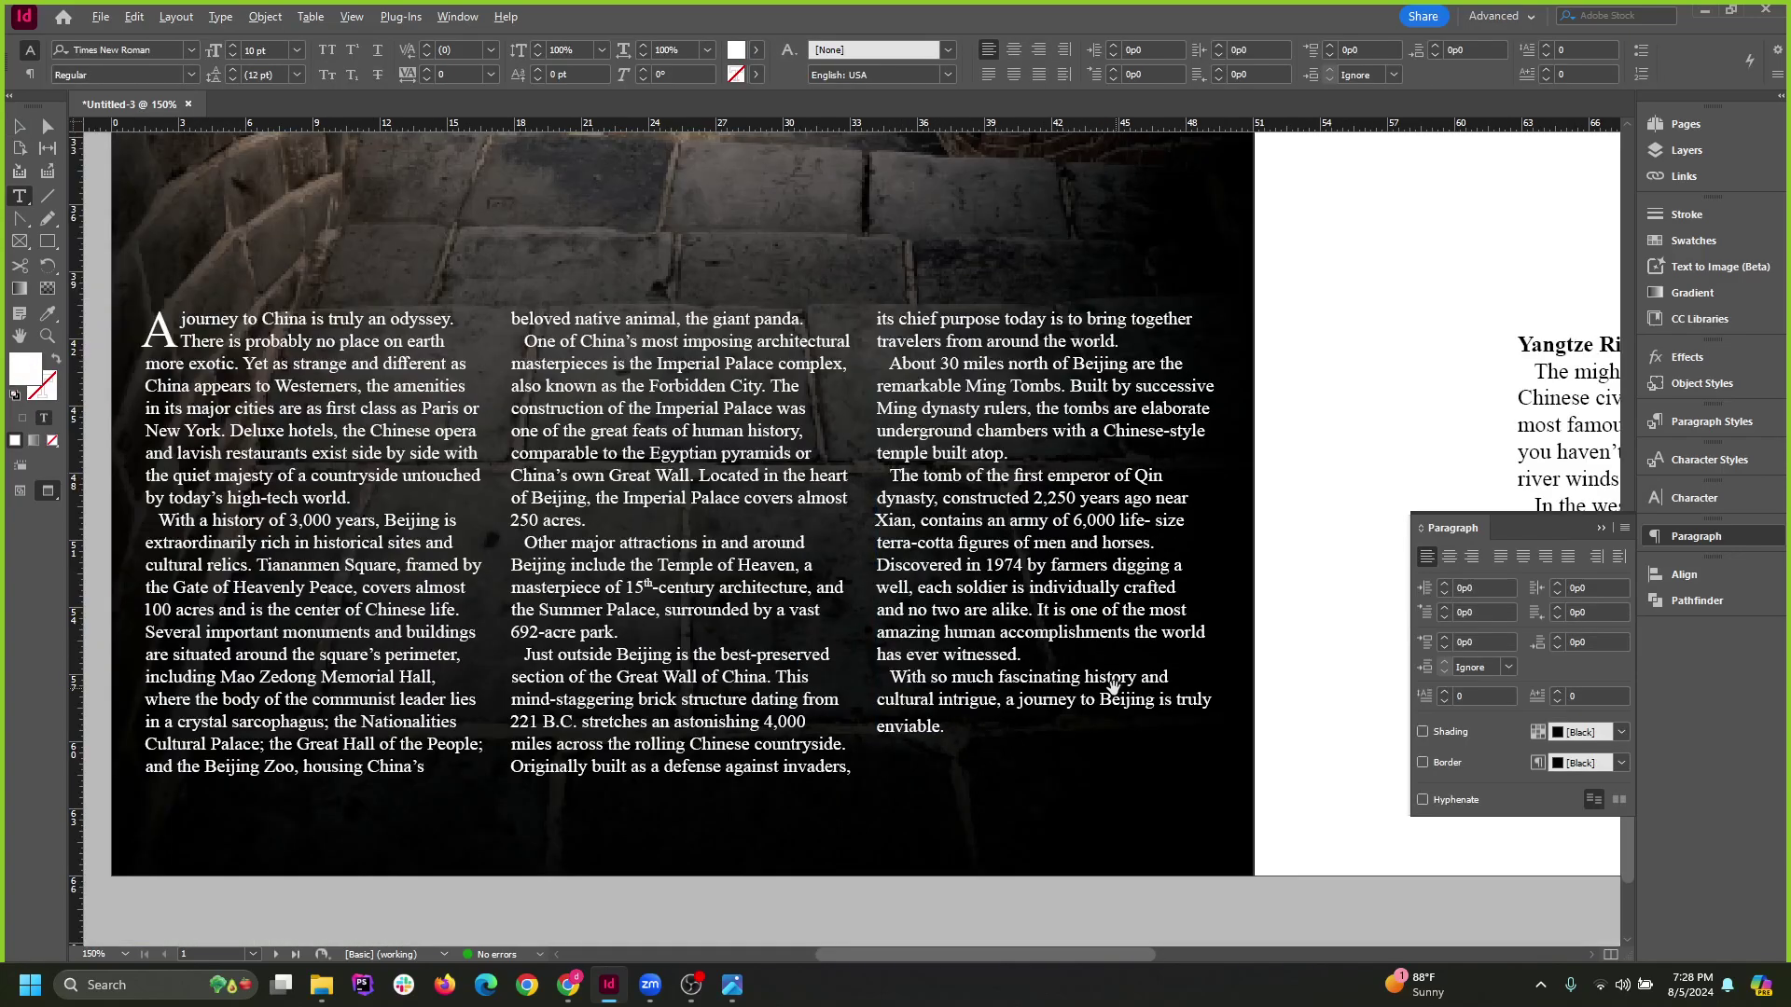
{"action": "scroll", "coordinate": [946, 726], "scroll_direction": "up", "scroll_amount": 1}
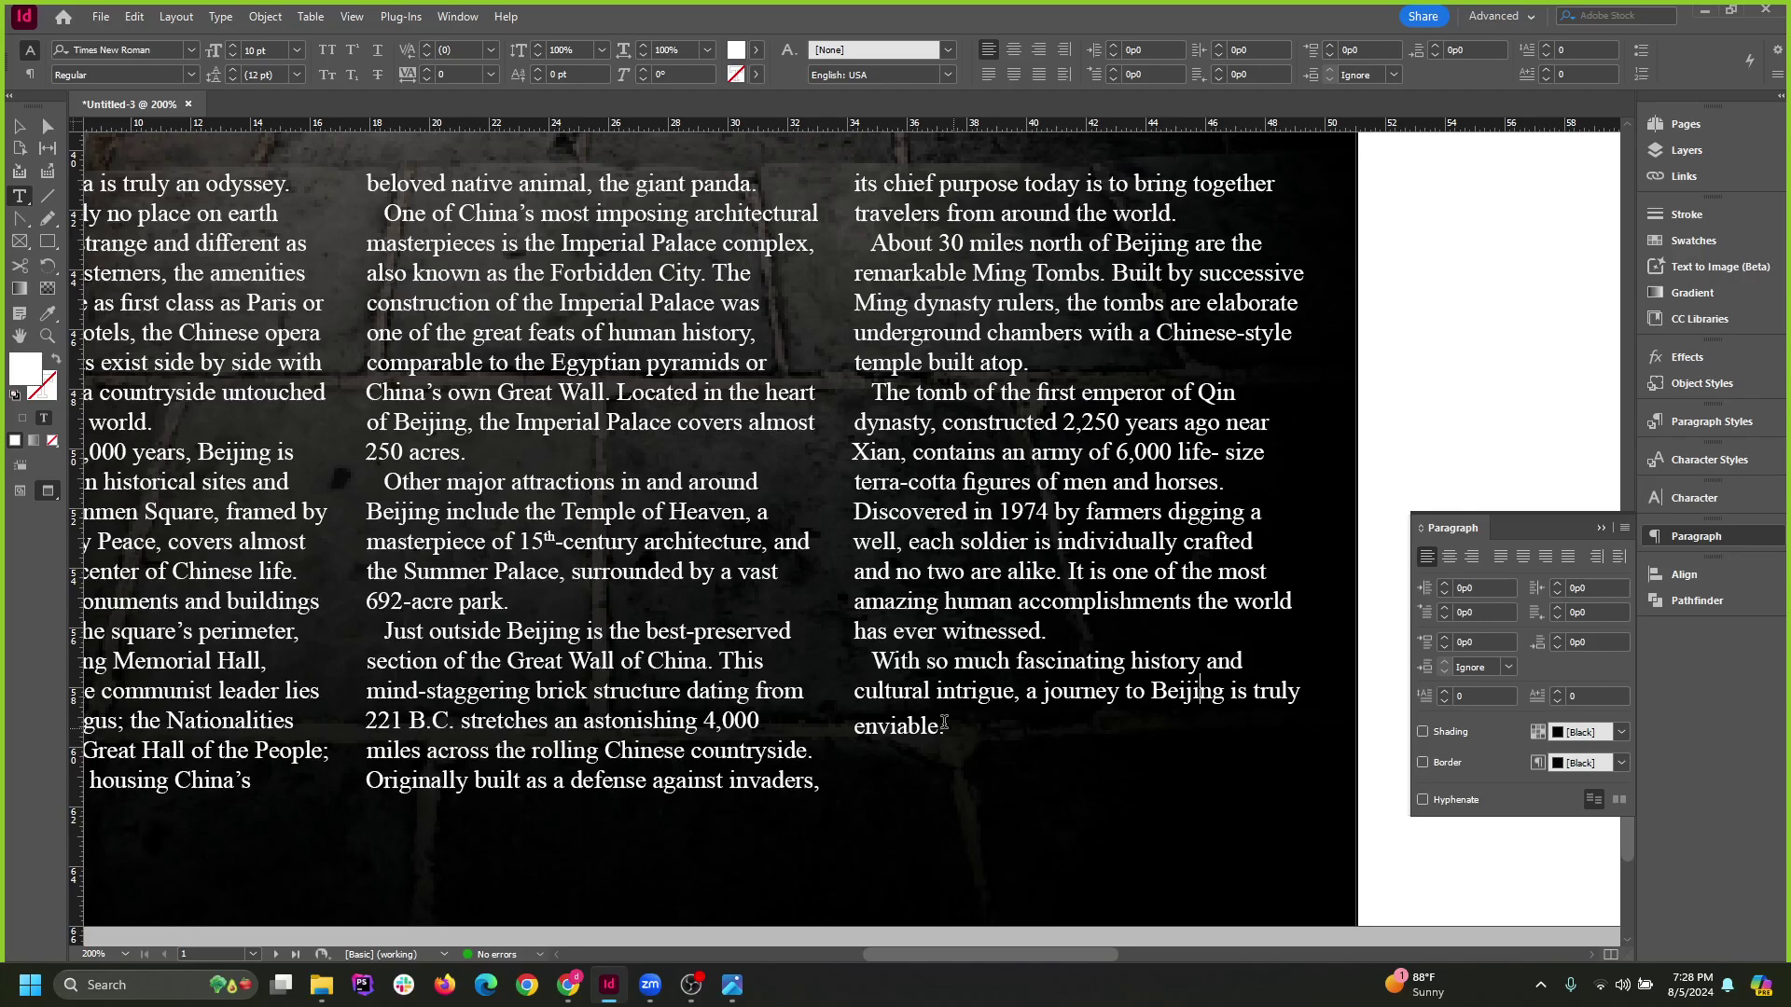
{"action": "scroll", "coordinate": [945, 726], "scroll_direction": "up", "scroll_amount": 4}
{"action": "triple_click", "coordinate": [851, 701]}
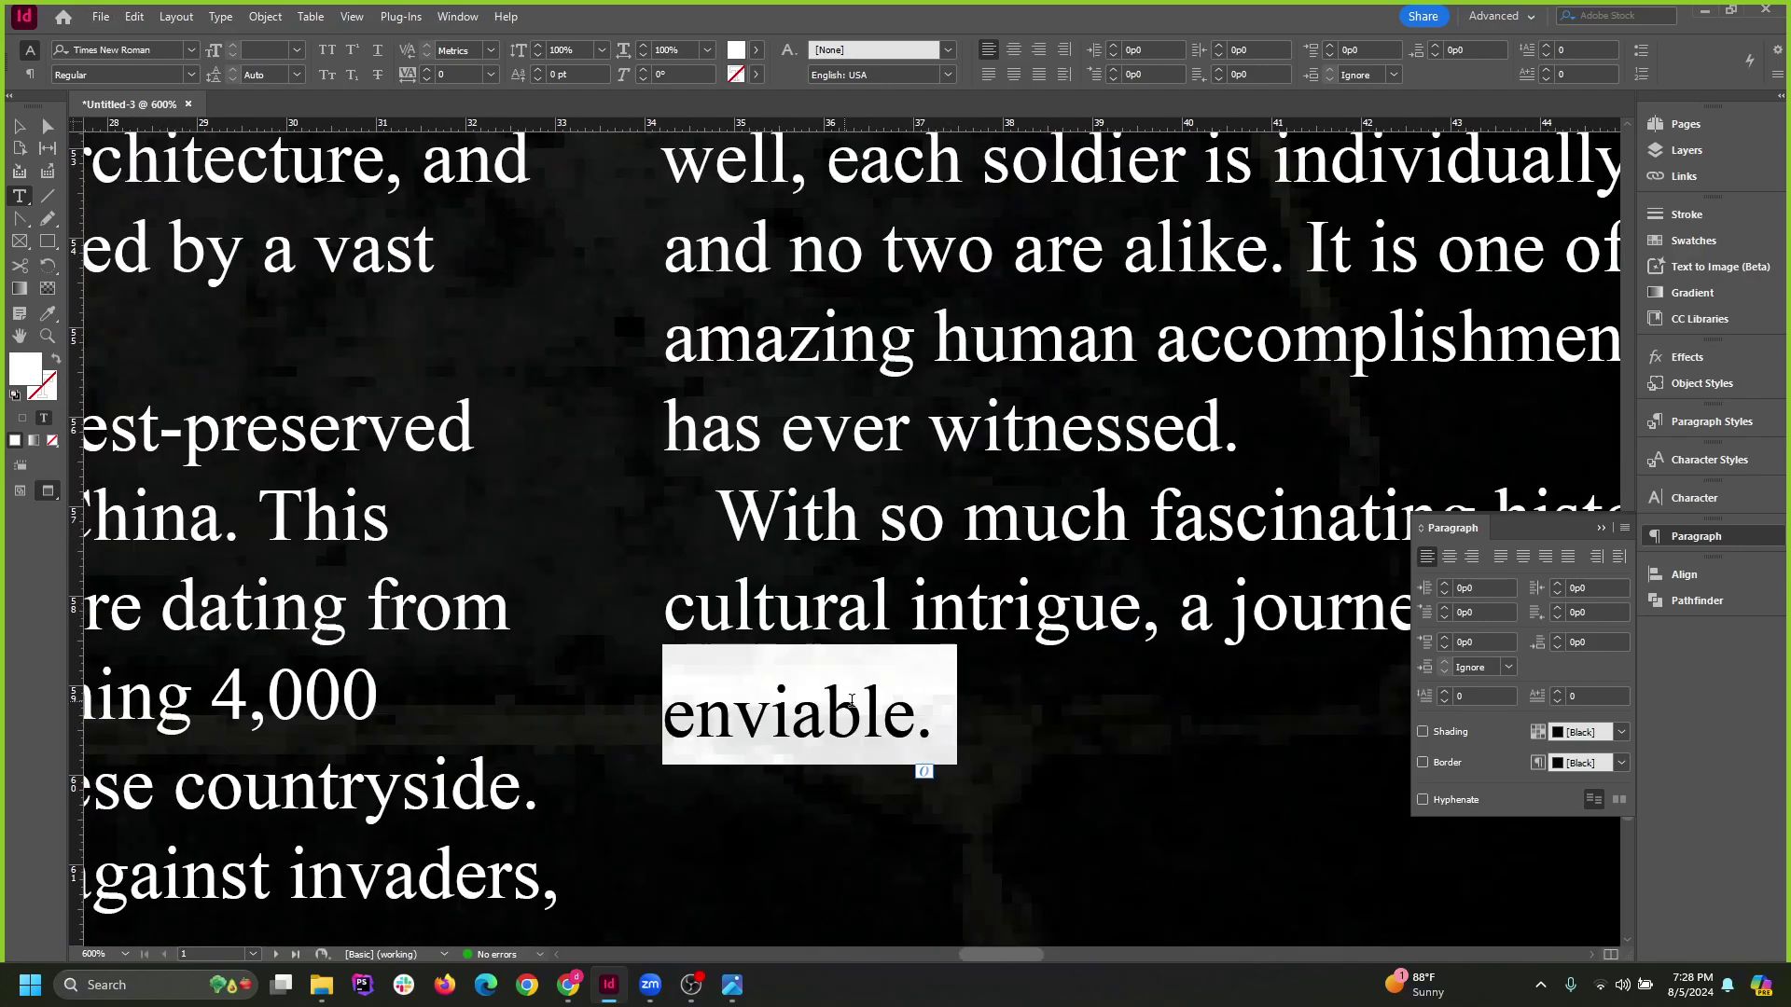
{"action": "left_click", "coordinate": [944, 723]}
{"action": "scroll", "coordinate": [752, 699], "scroll_direction": "down", "scroll_amount": 3}
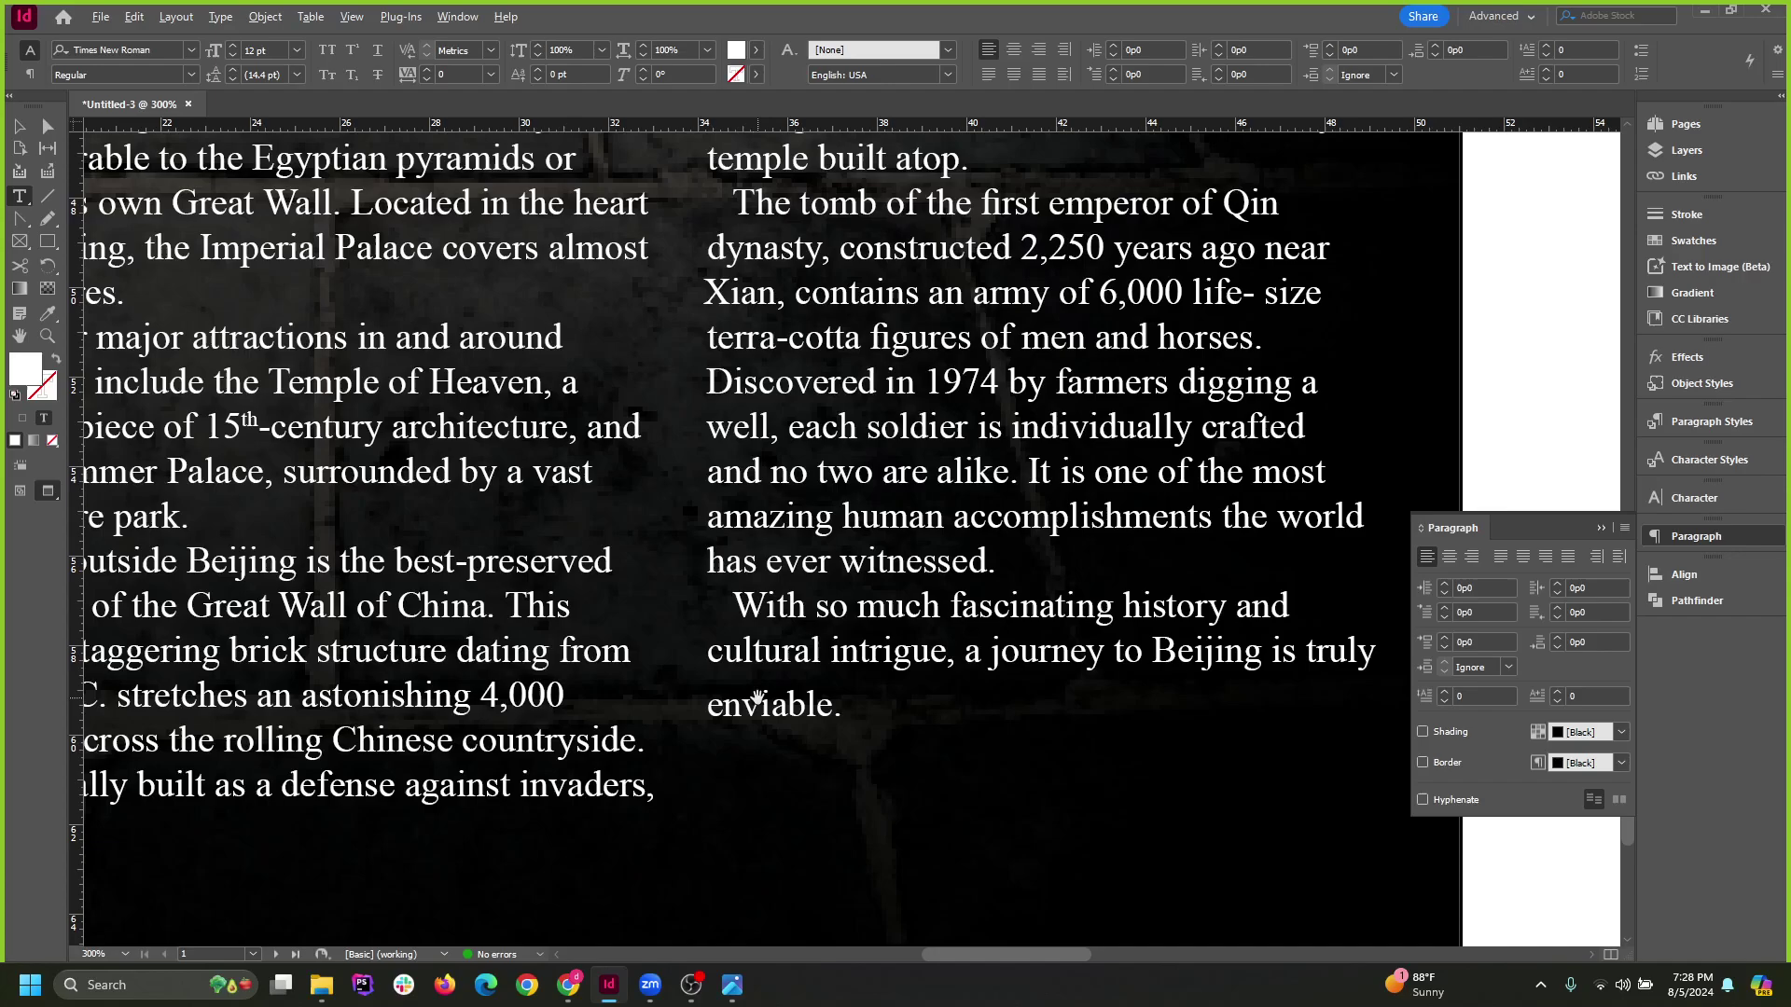
Set the tracking of the closing paragraph, from "With so much fascinating history" to "enviable.", to -20.
{"action": "left_click_drag", "start_coordinate": [736, 607], "coordinate": [1064, 746]}
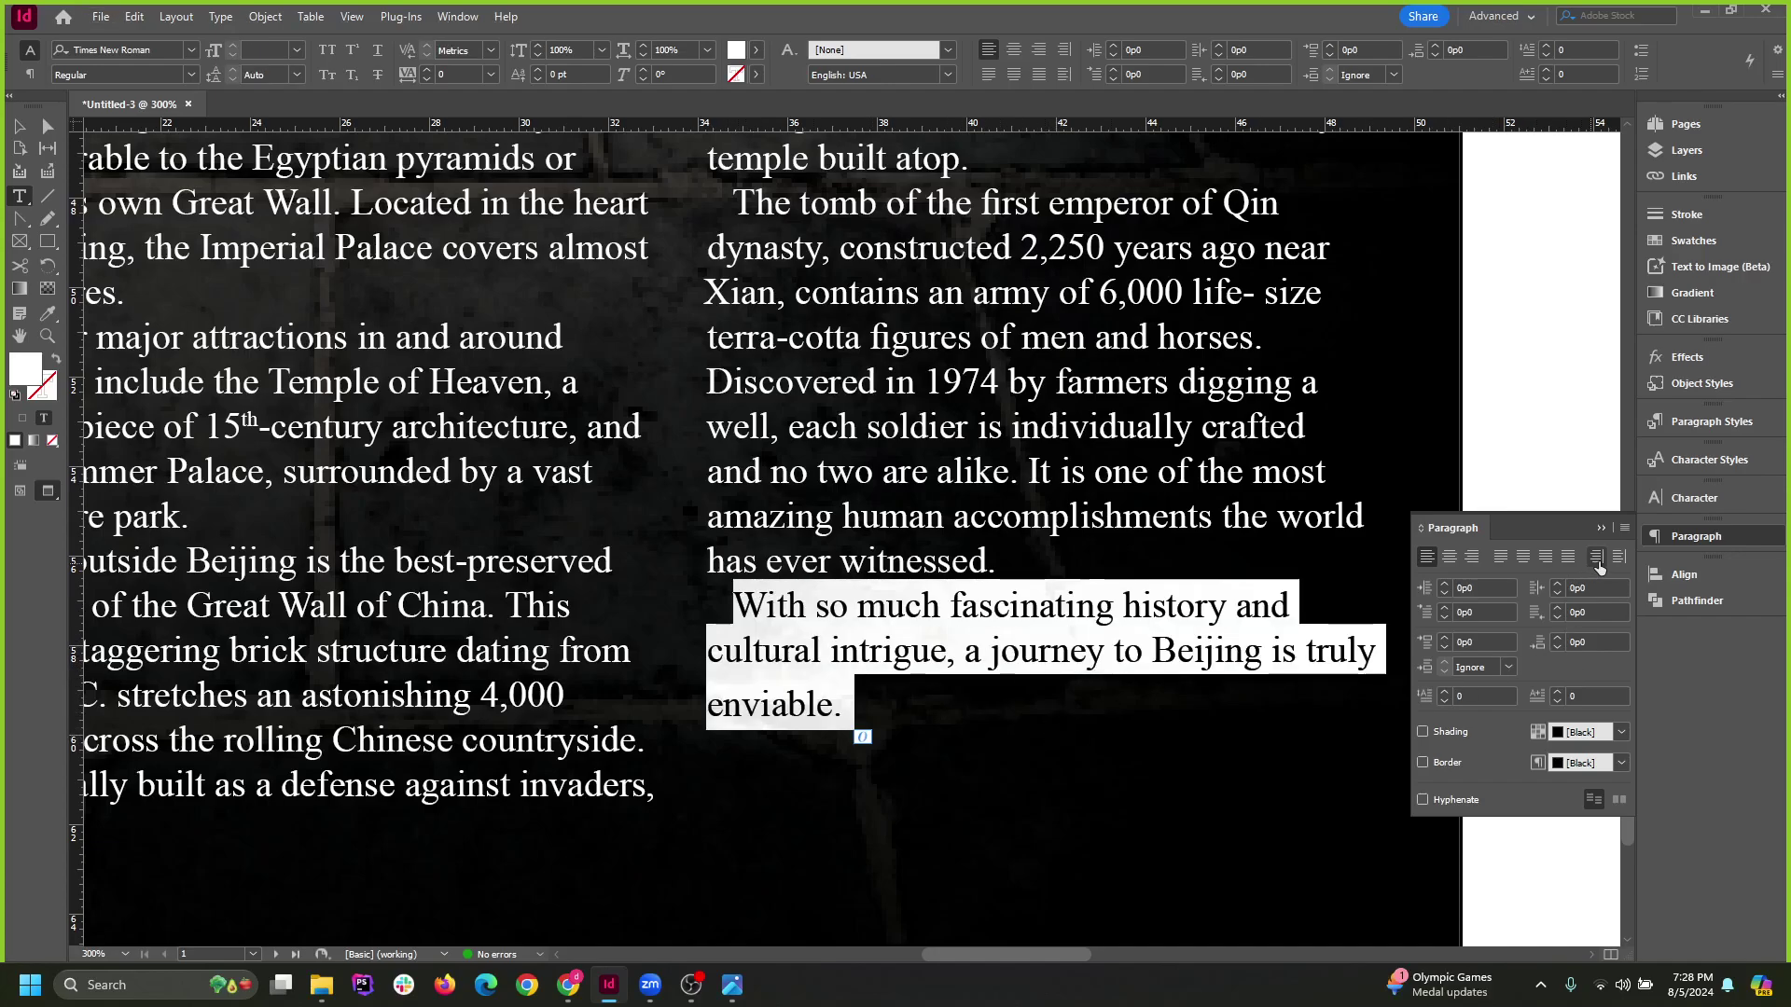
{"action": "left_click", "coordinate": [1693, 497]}
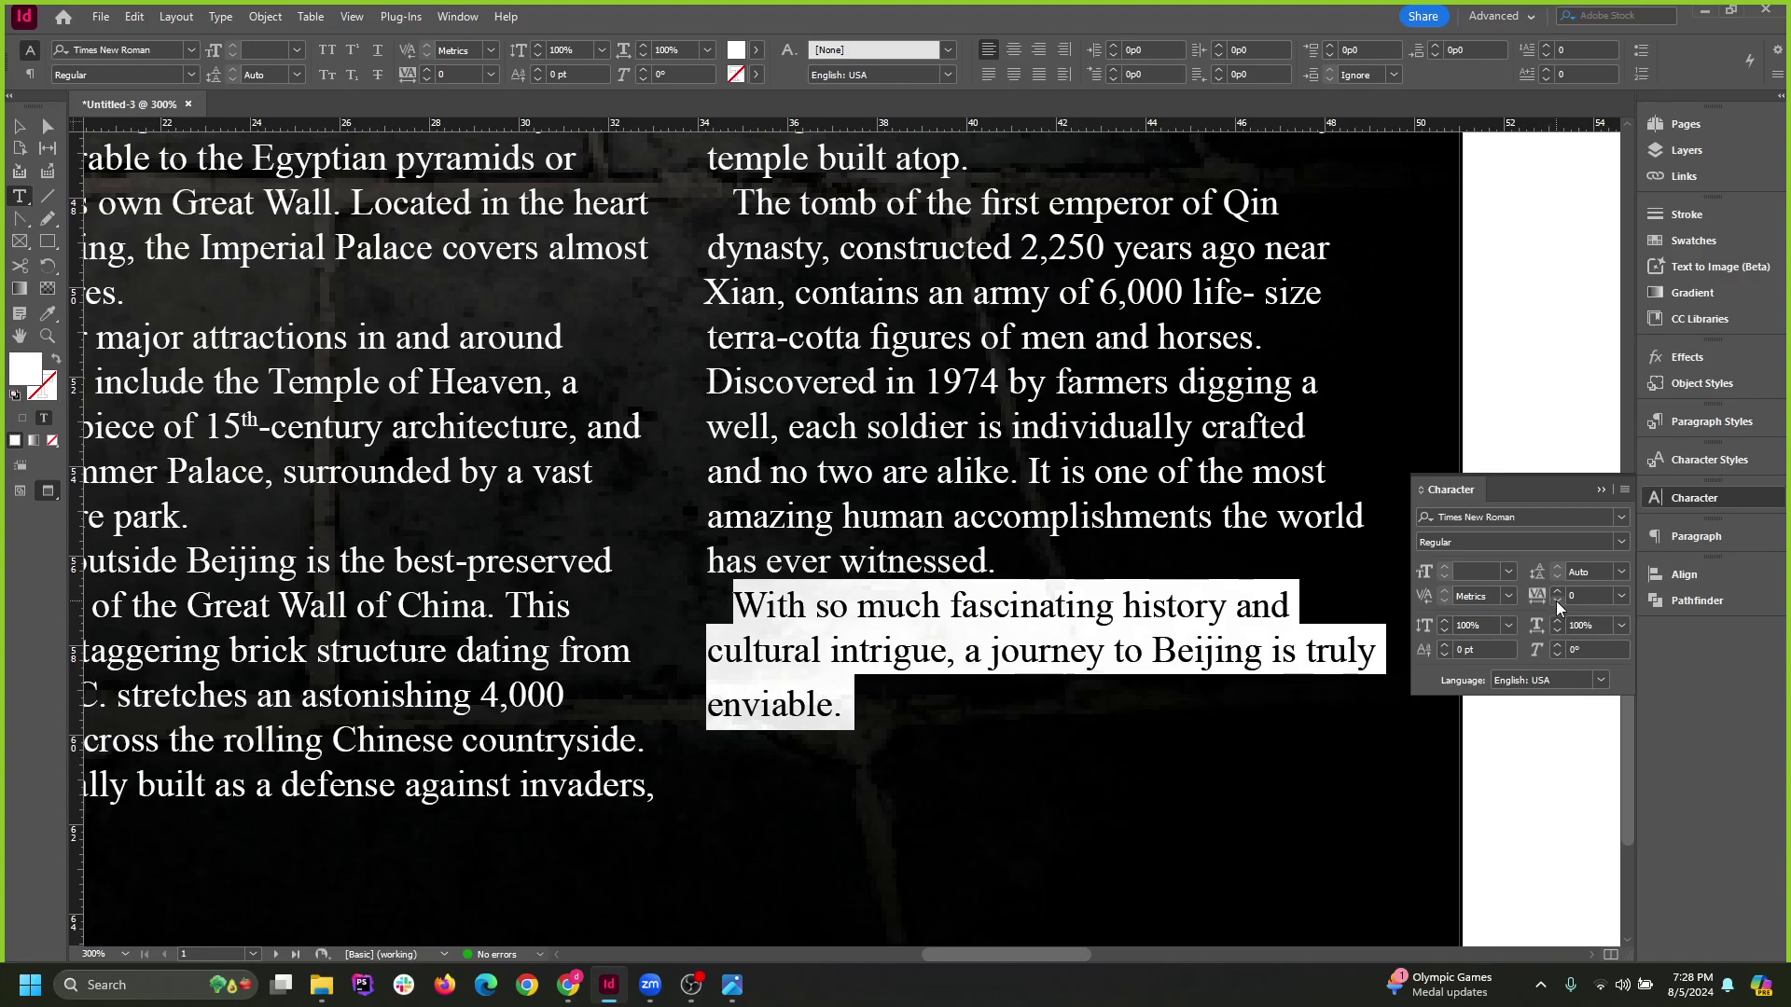
{"action": "left_click", "coordinate": [1557, 601]}
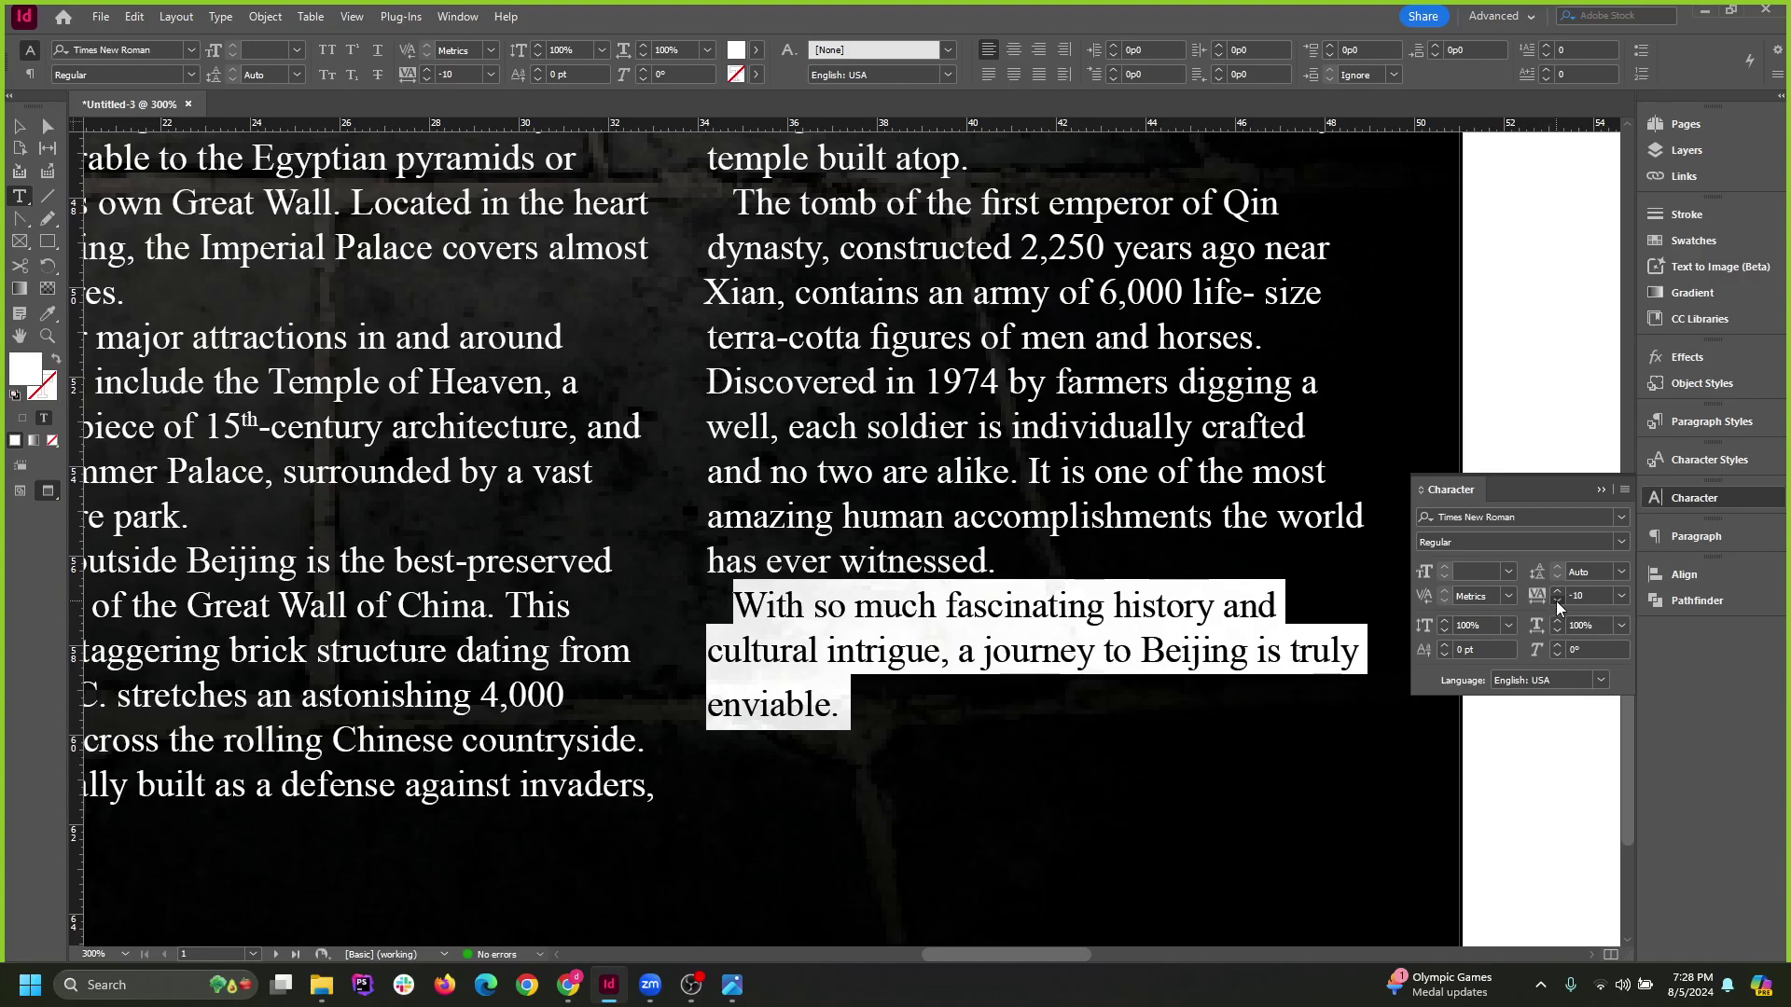
{"action": "left_click", "coordinate": [1555, 600]}
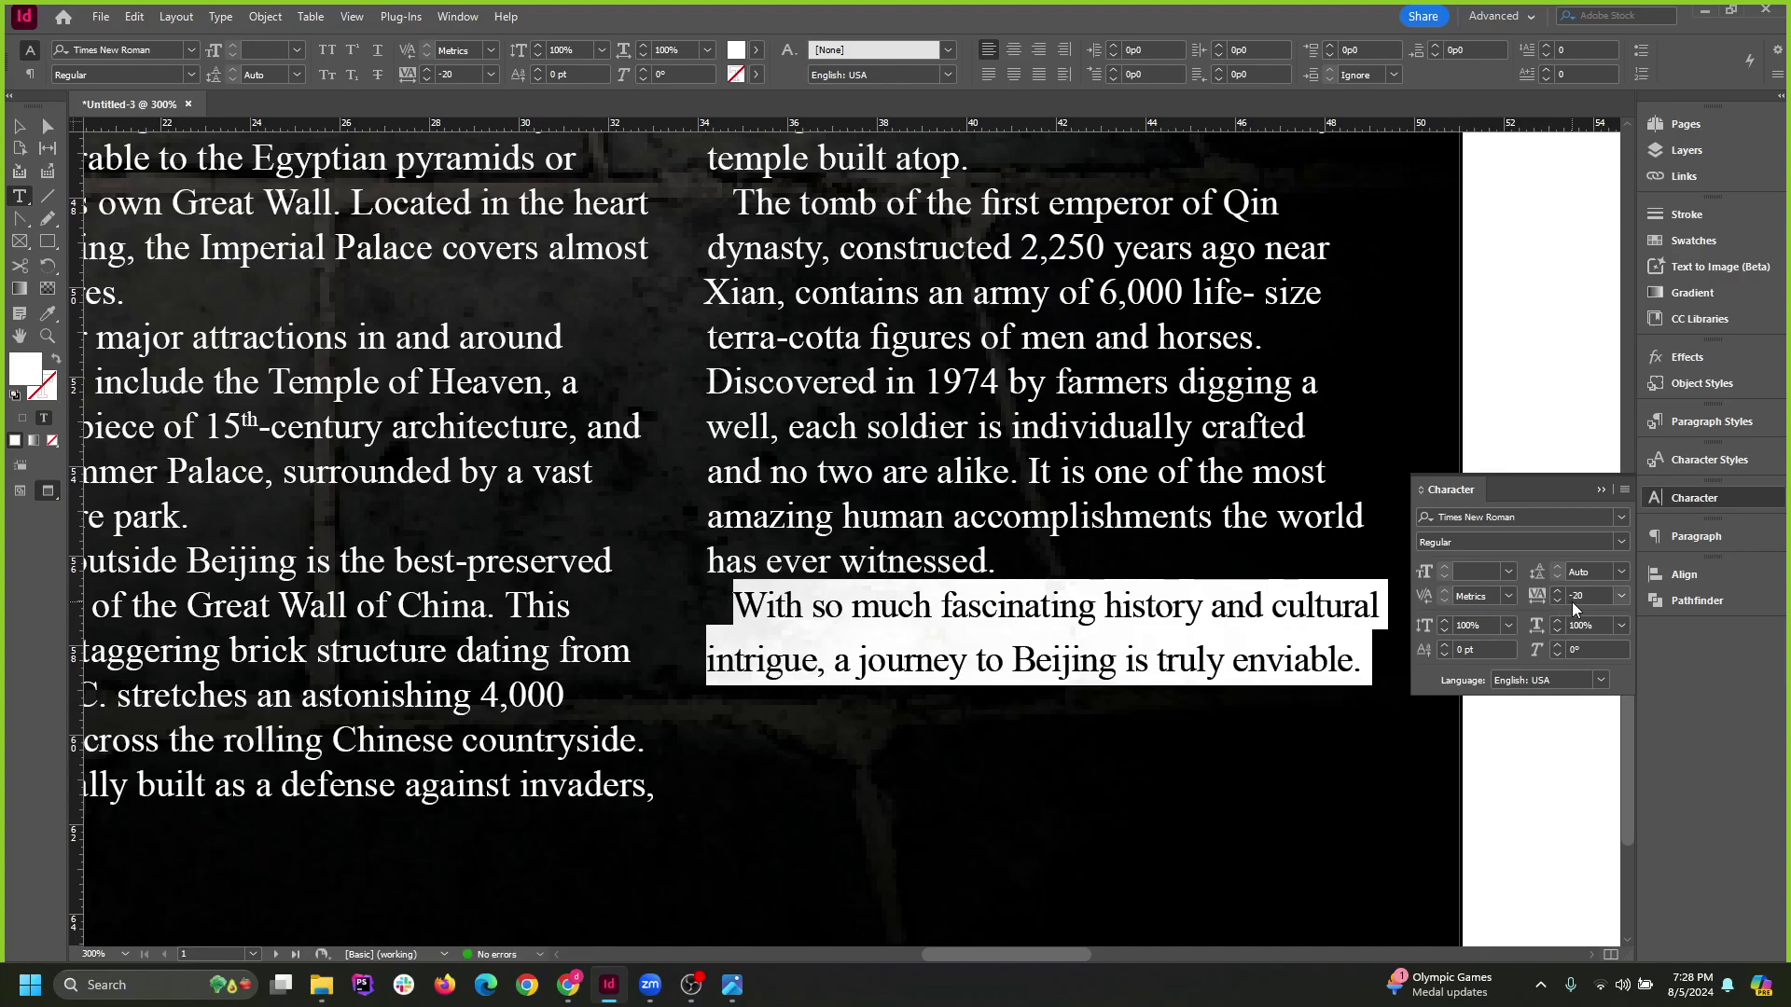
{"action": "left_click", "coordinate": [1335, 660]}
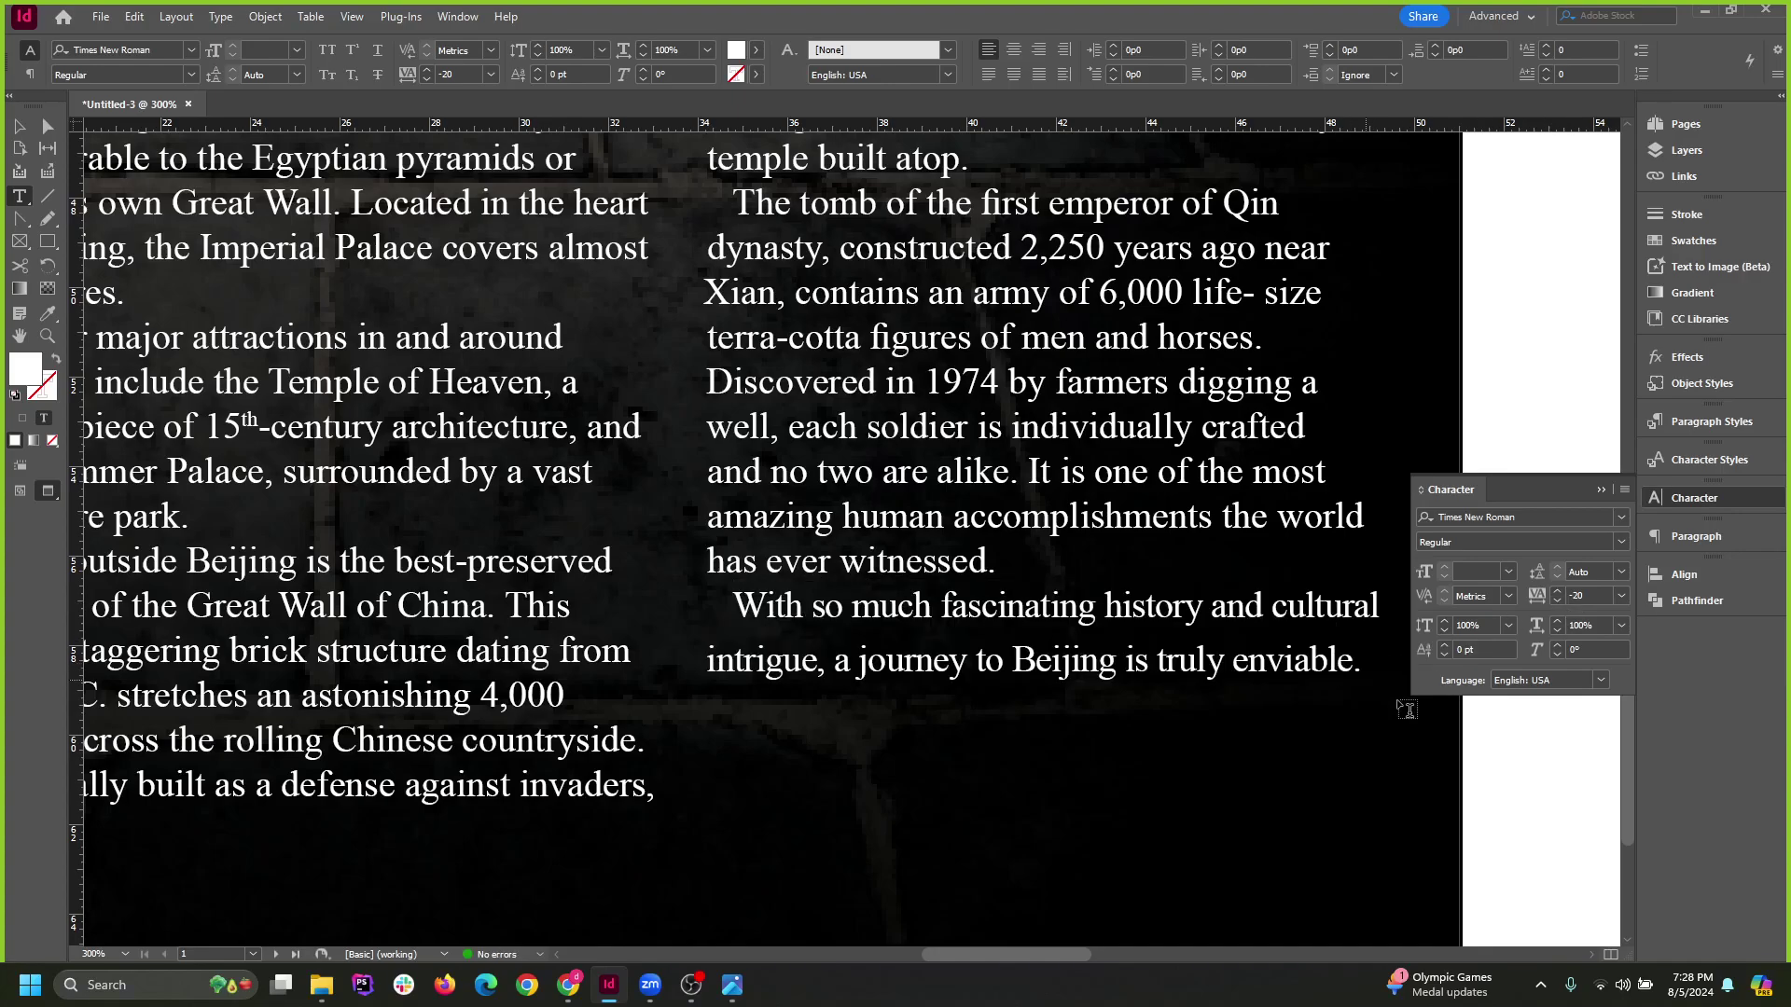
{"action": "left_click", "coordinate": [1602, 490]}
{"action": "key", "text": "Escape"}
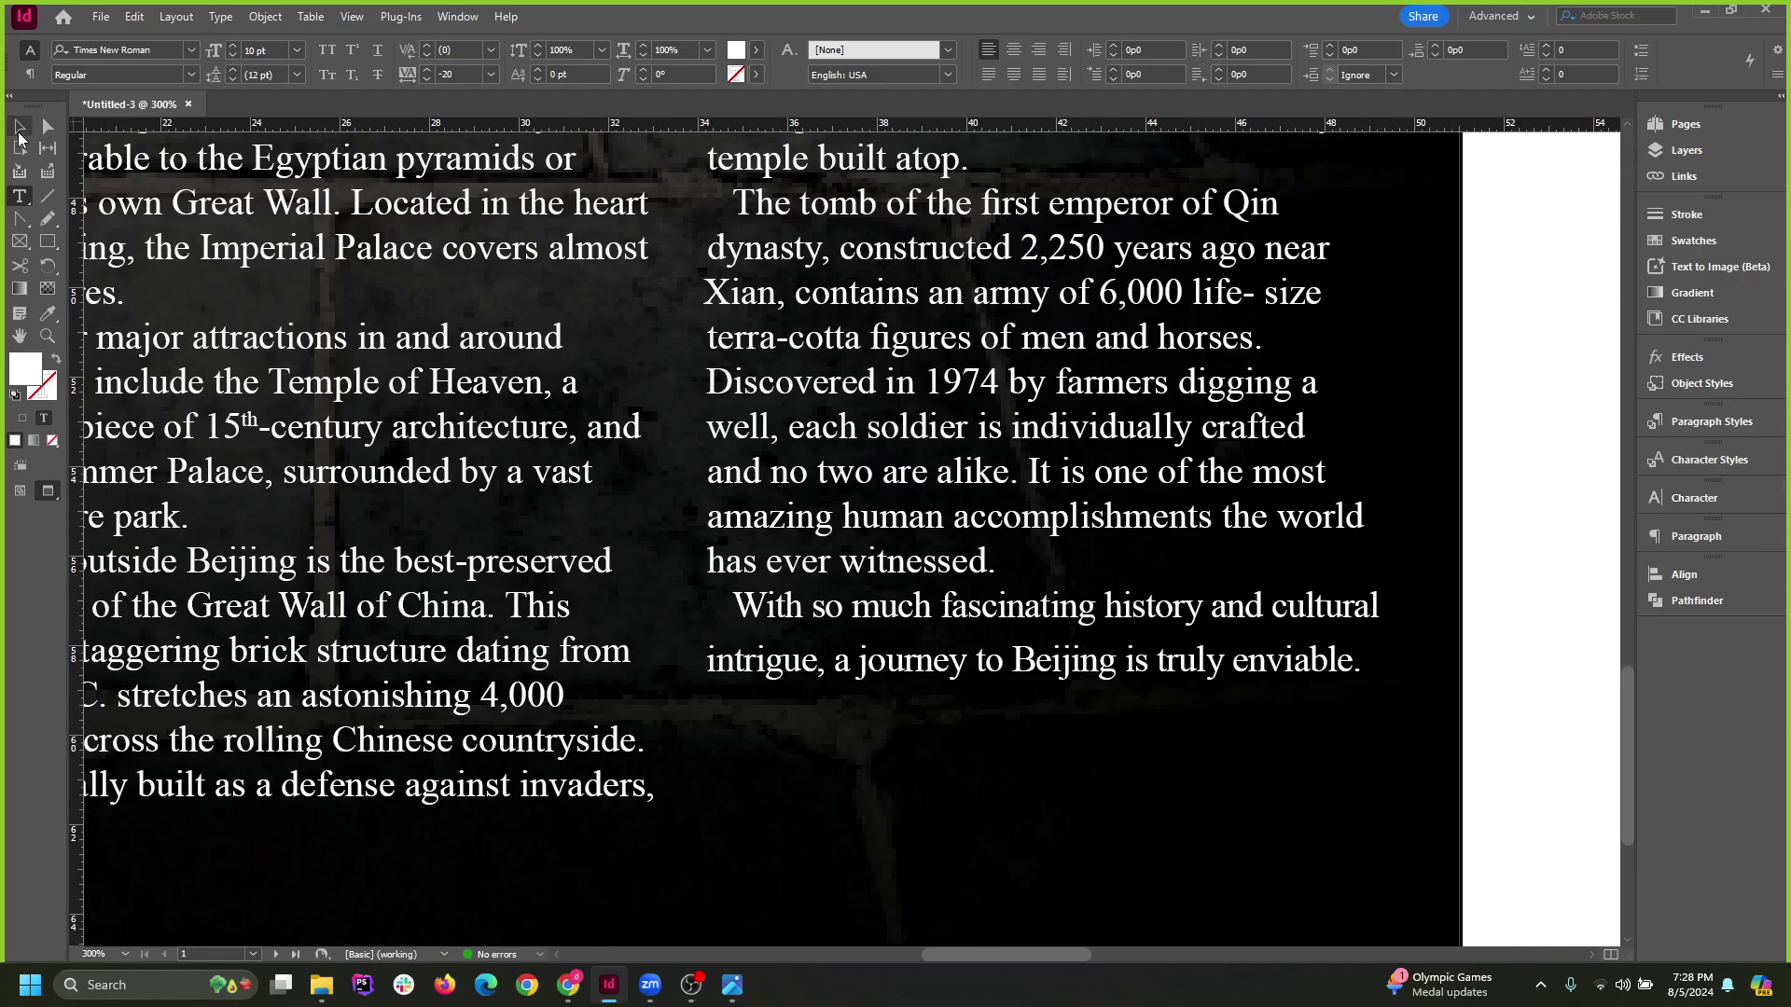
{"action": "scroll", "coordinate": [1342, 682], "scroll_direction": "down", "scroll_amount": 2}
{"action": "left_click", "coordinate": [1185, 744]}
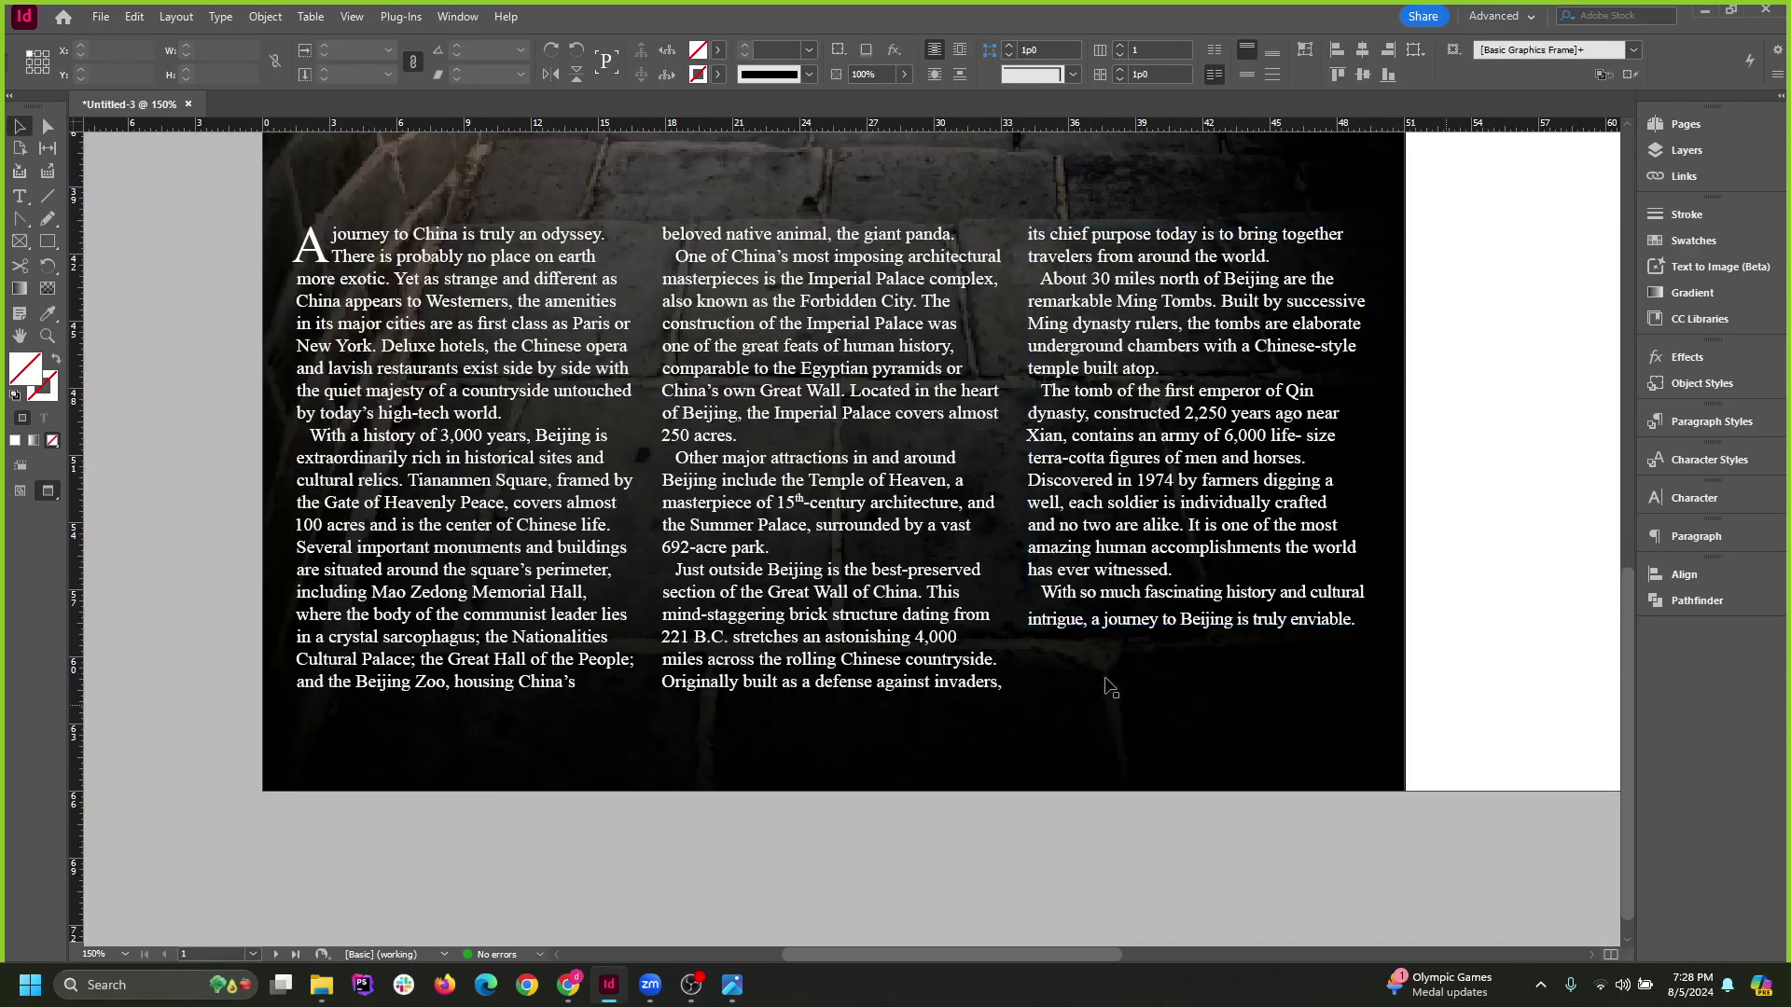
Set the tracking of the second column's passage from "one of the great feats" to "250 acres." to -20.
{"action": "scroll", "coordinate": [1185, 744], "scroll_direction": "up", "scroll_amount": 1}
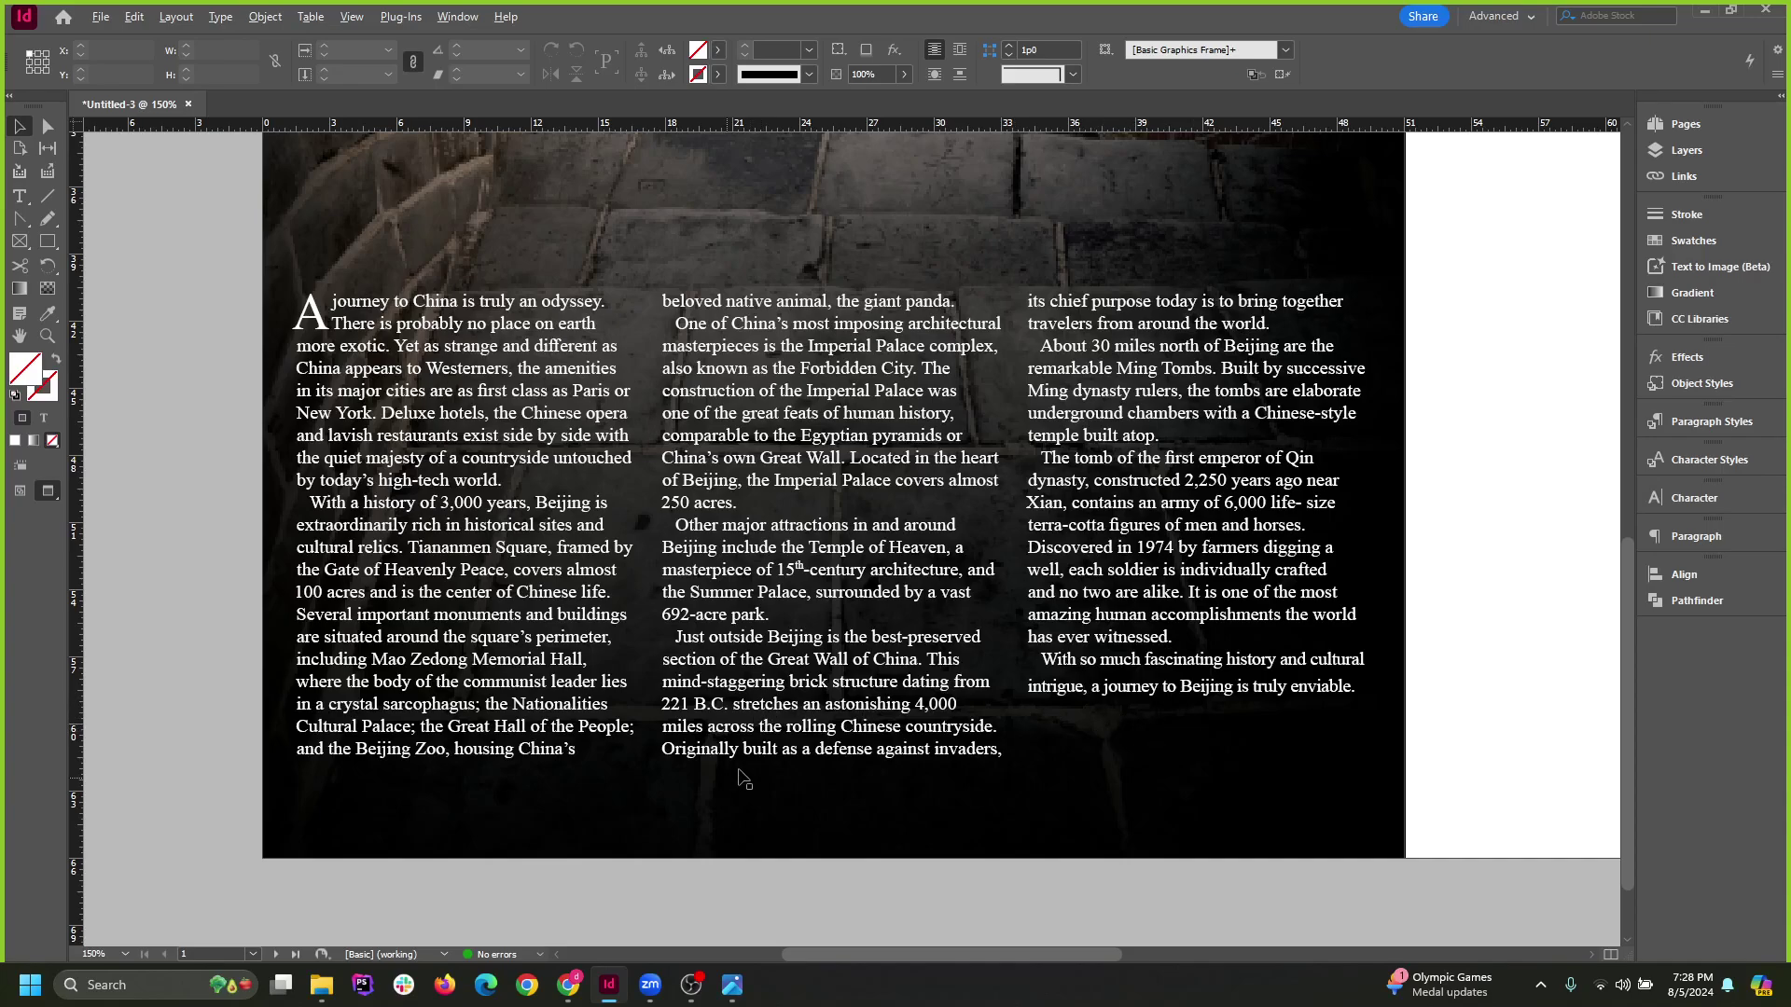
{"action": "scroll", "coordinate": [688, 565], "scroll_direction": "up", "scroll_amount": 3}
{"action": "double_click", "coordinate": [759, 547]}
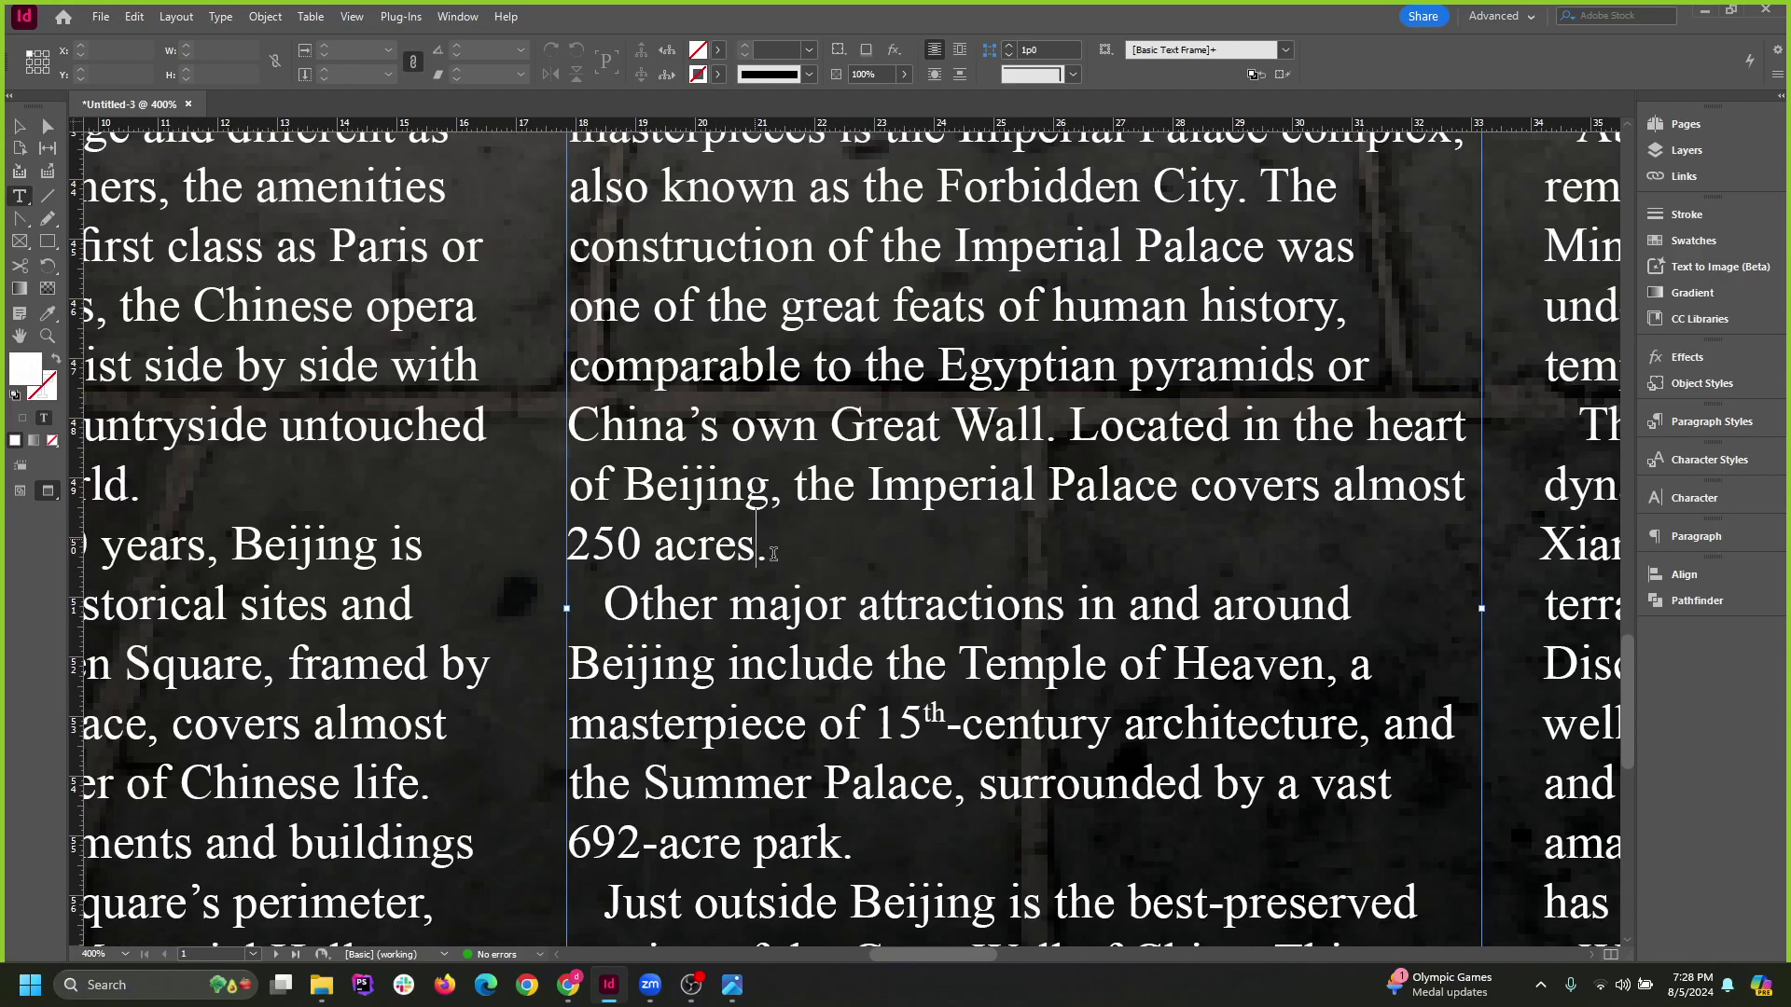
{"action": "left_click_drag", "start_coordinate": [773, 553], "coordinate": [554, 490]}
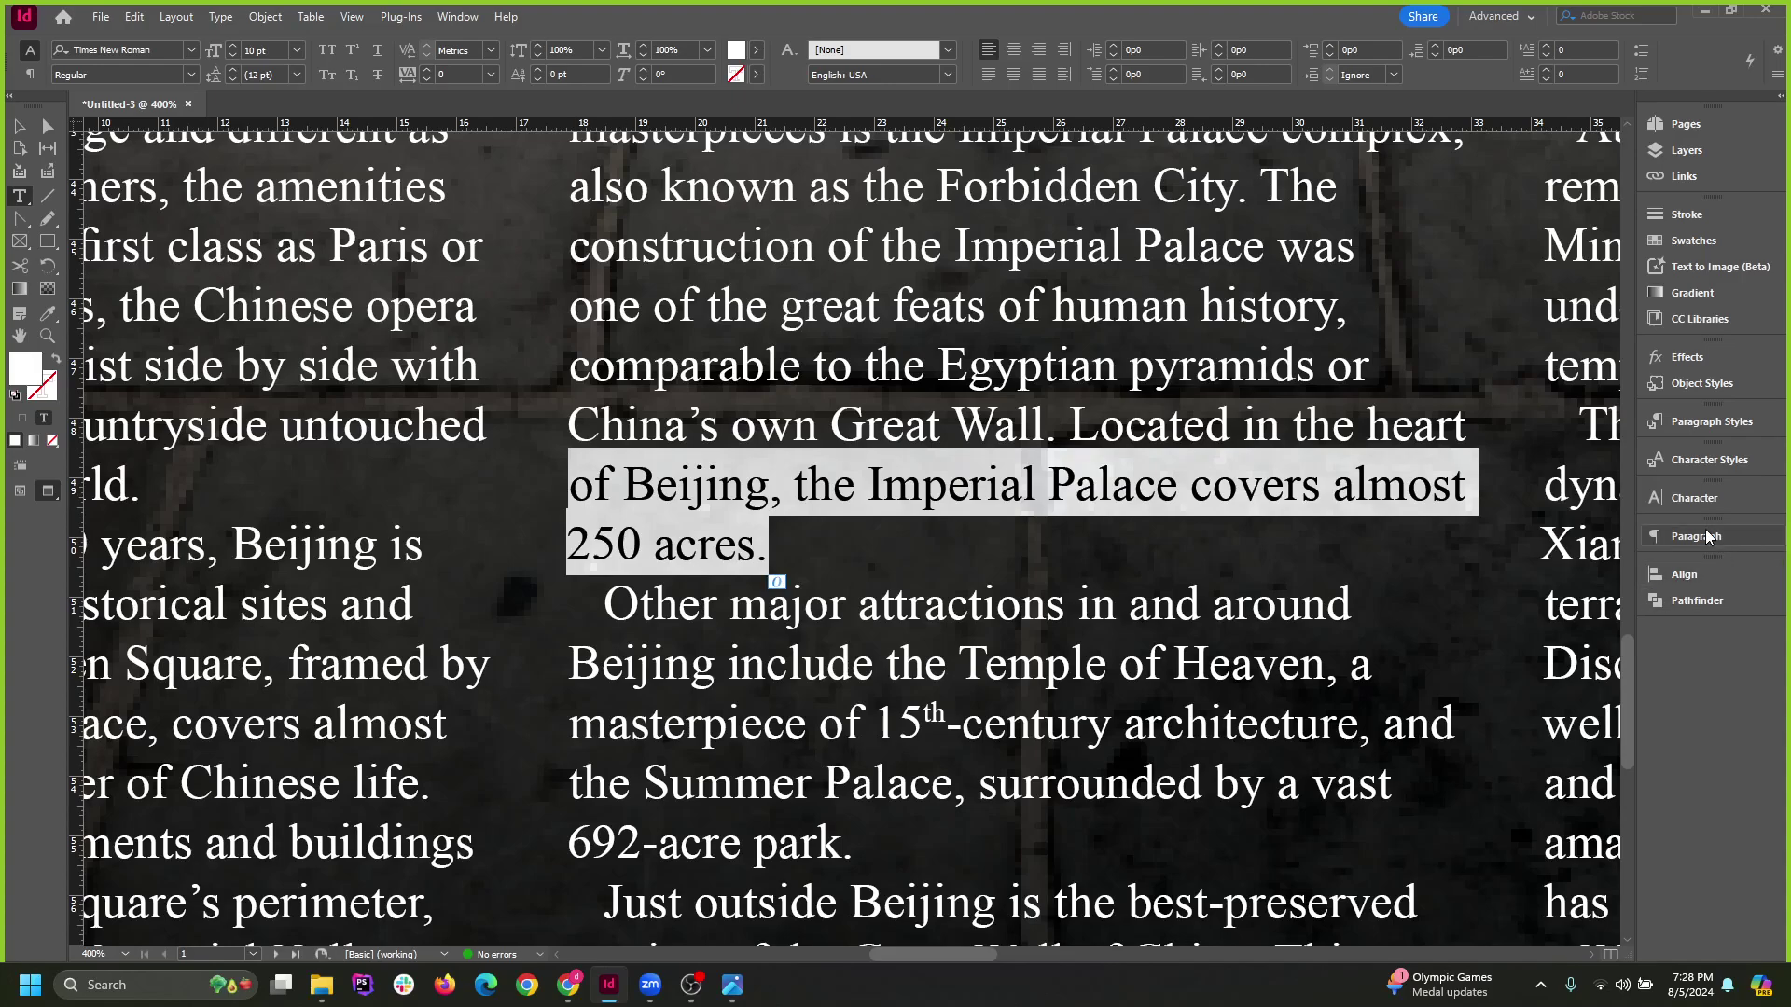
{"action": "left_click_drag", "start_coordinate": [825, 534], "coordinate": [515, 294]}
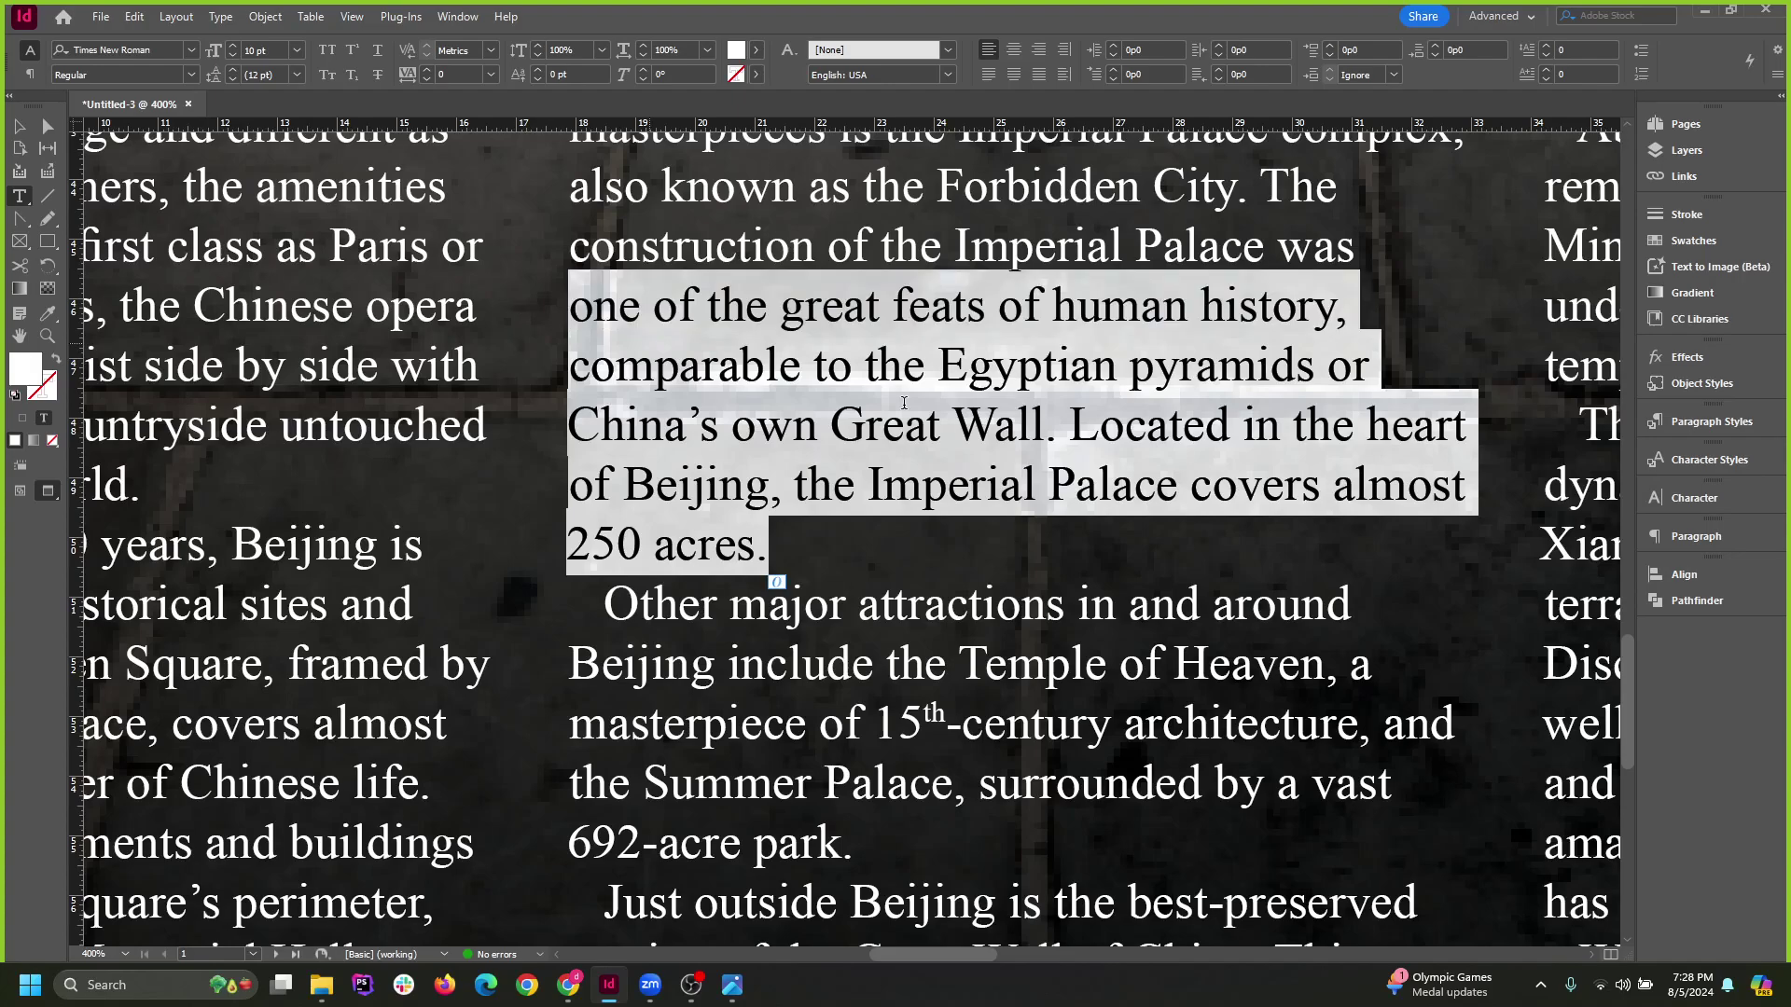
{"action": "left_click", "coordinate": [1712, 498]}
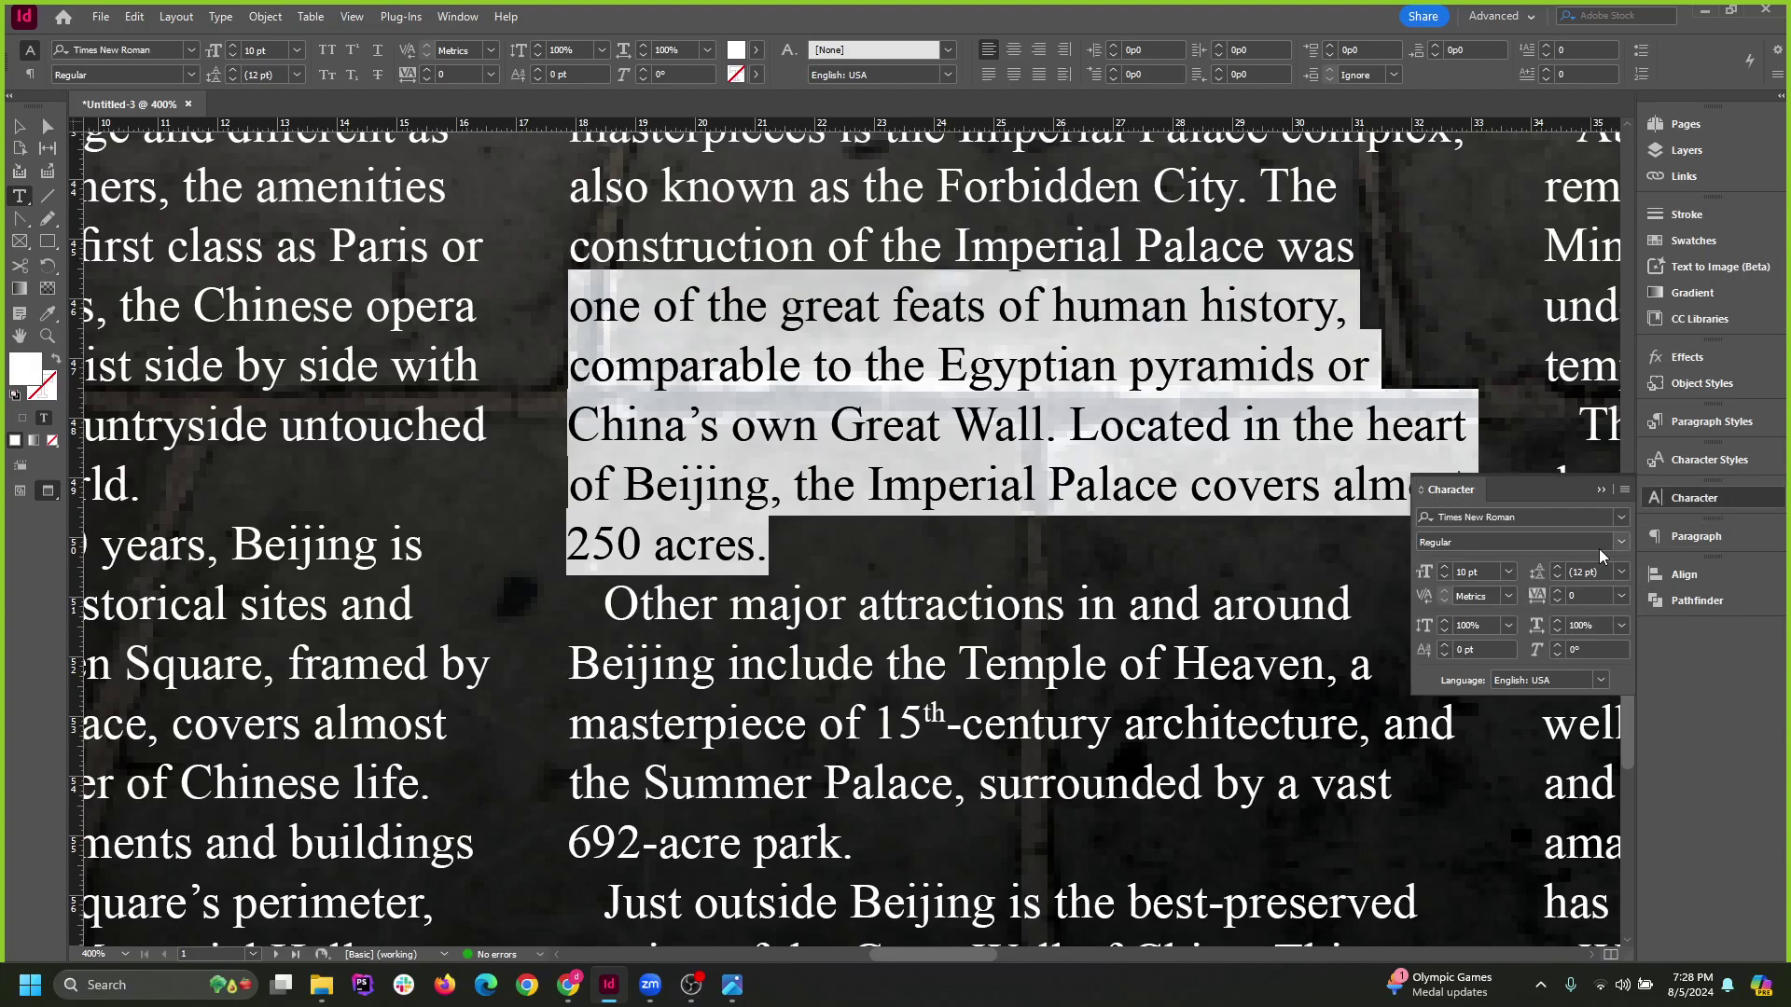
{"action": "left_click", "coordinate": [1557, 601]}
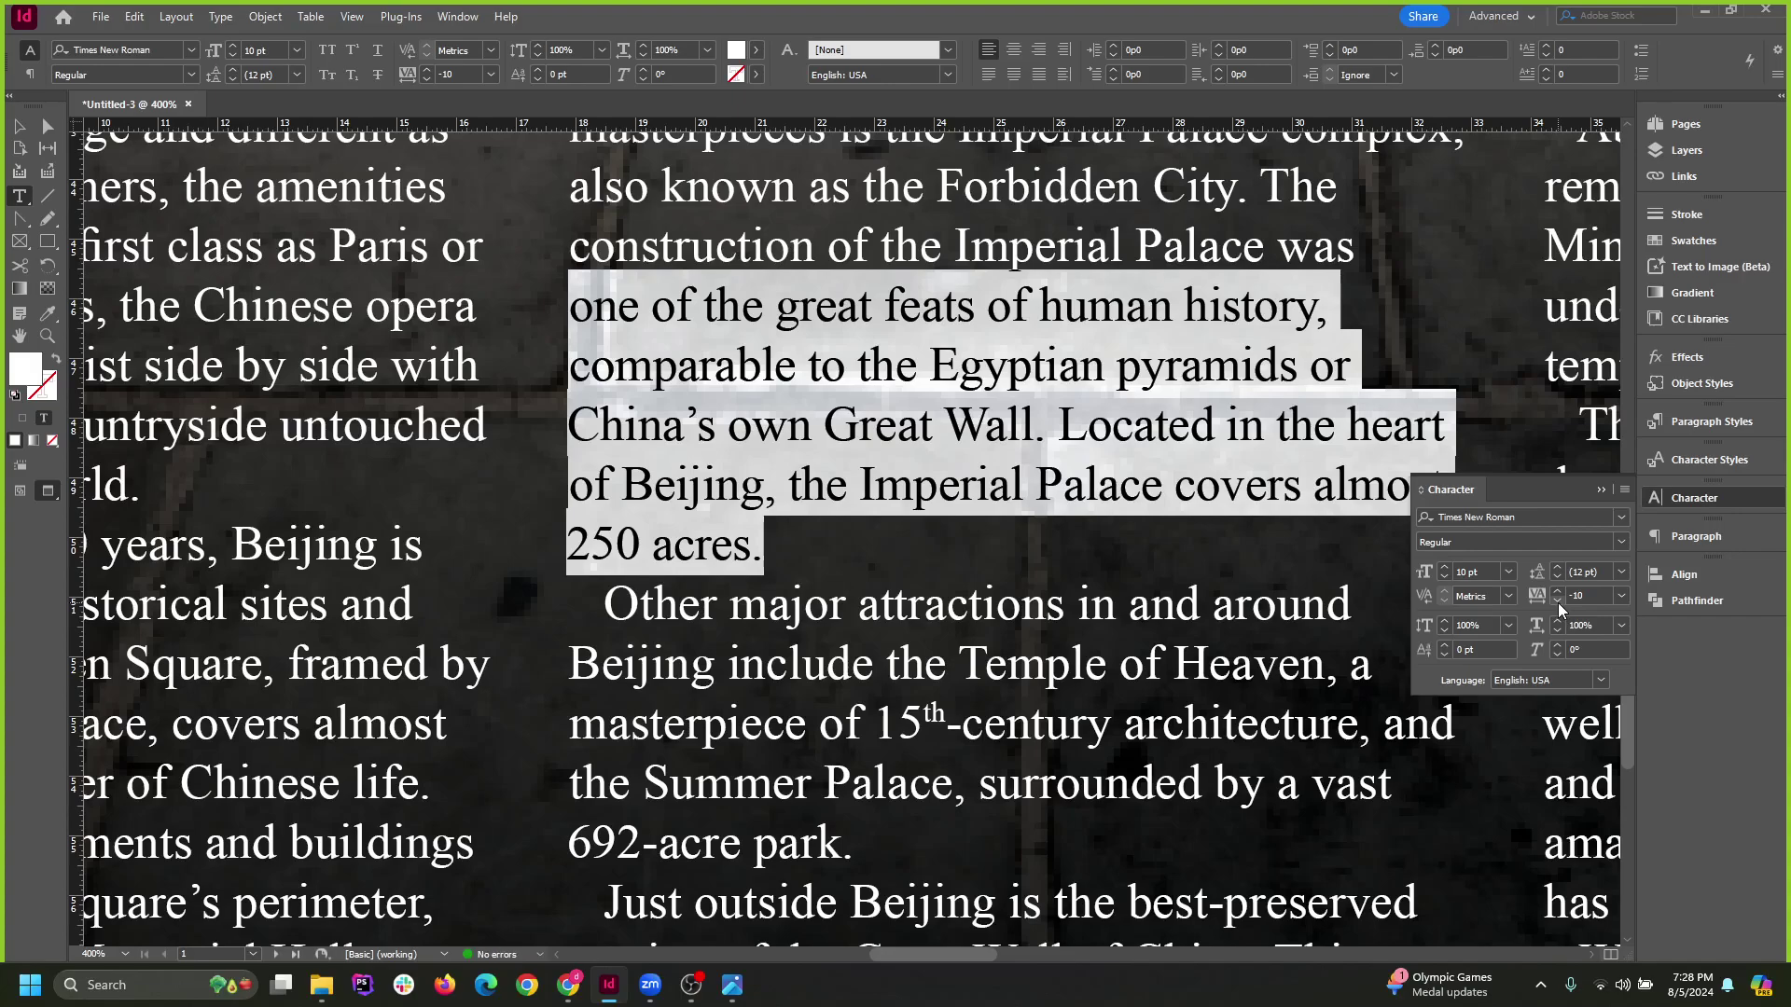
{"action": "left_click", "coordinate": [1557, 603]}
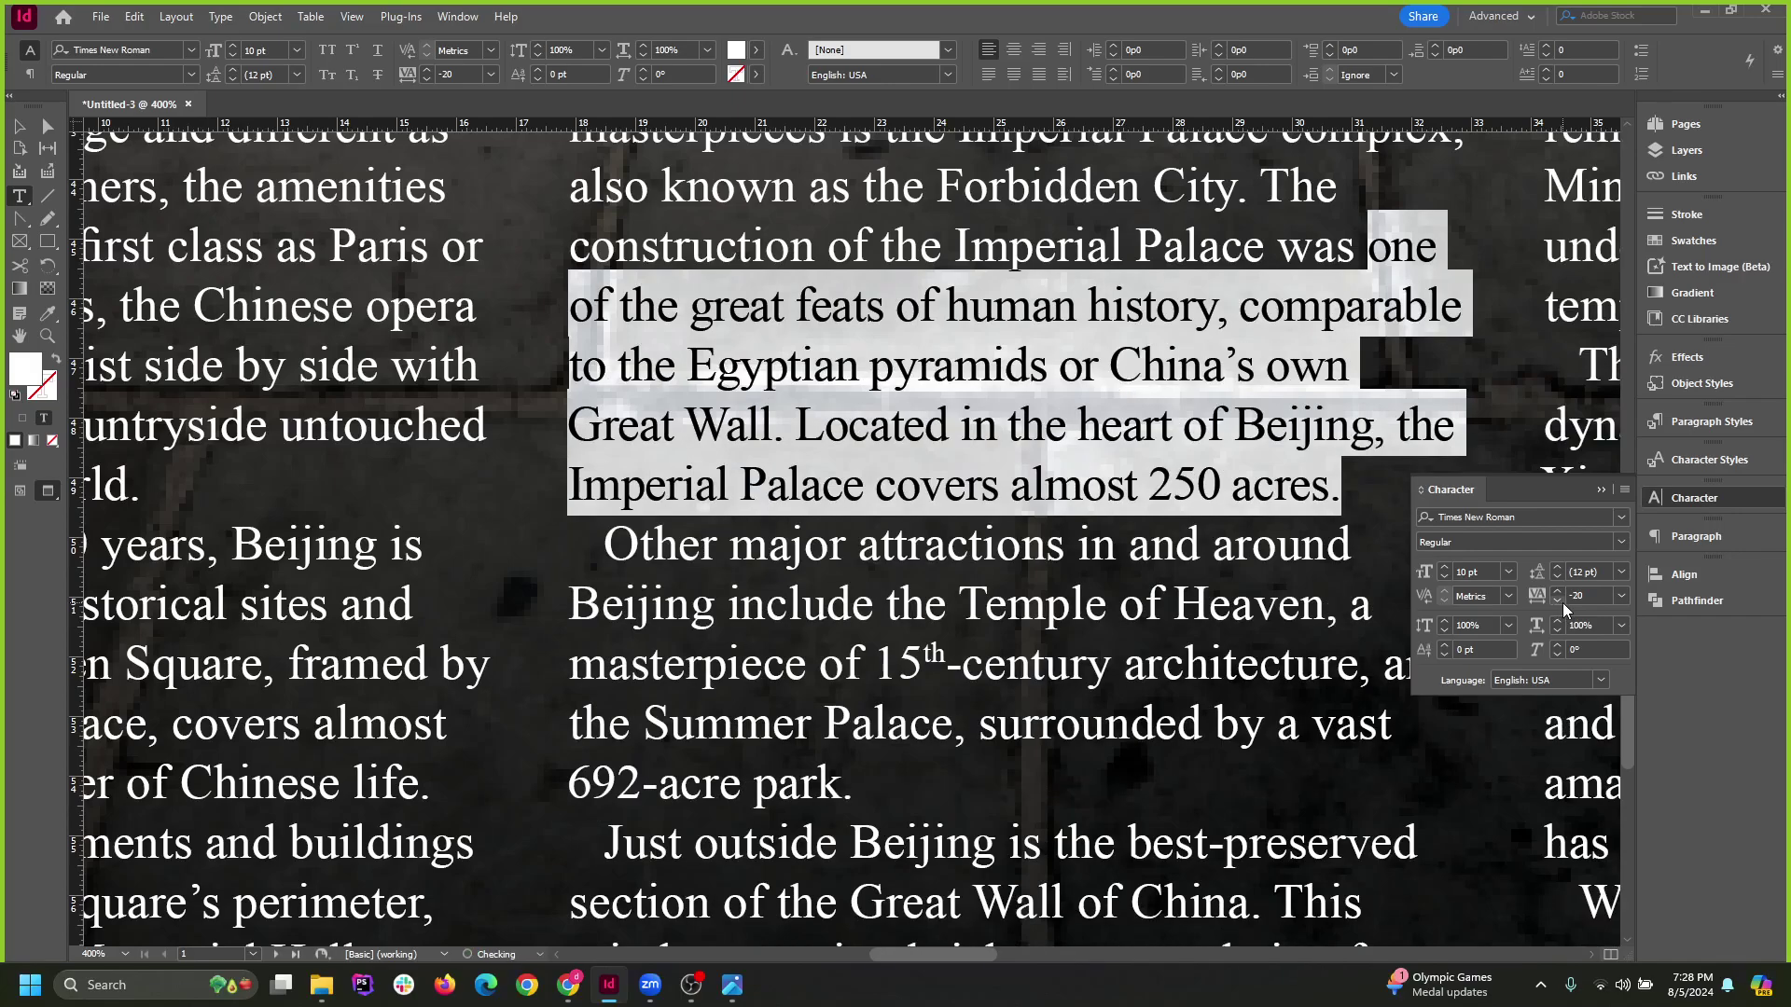
{"action": "scroll", "coordinate": [979, 515], "scroll_direction": "down", "scroll_amount": 1}
{"action": "key", "text": "ctrl+equal"}
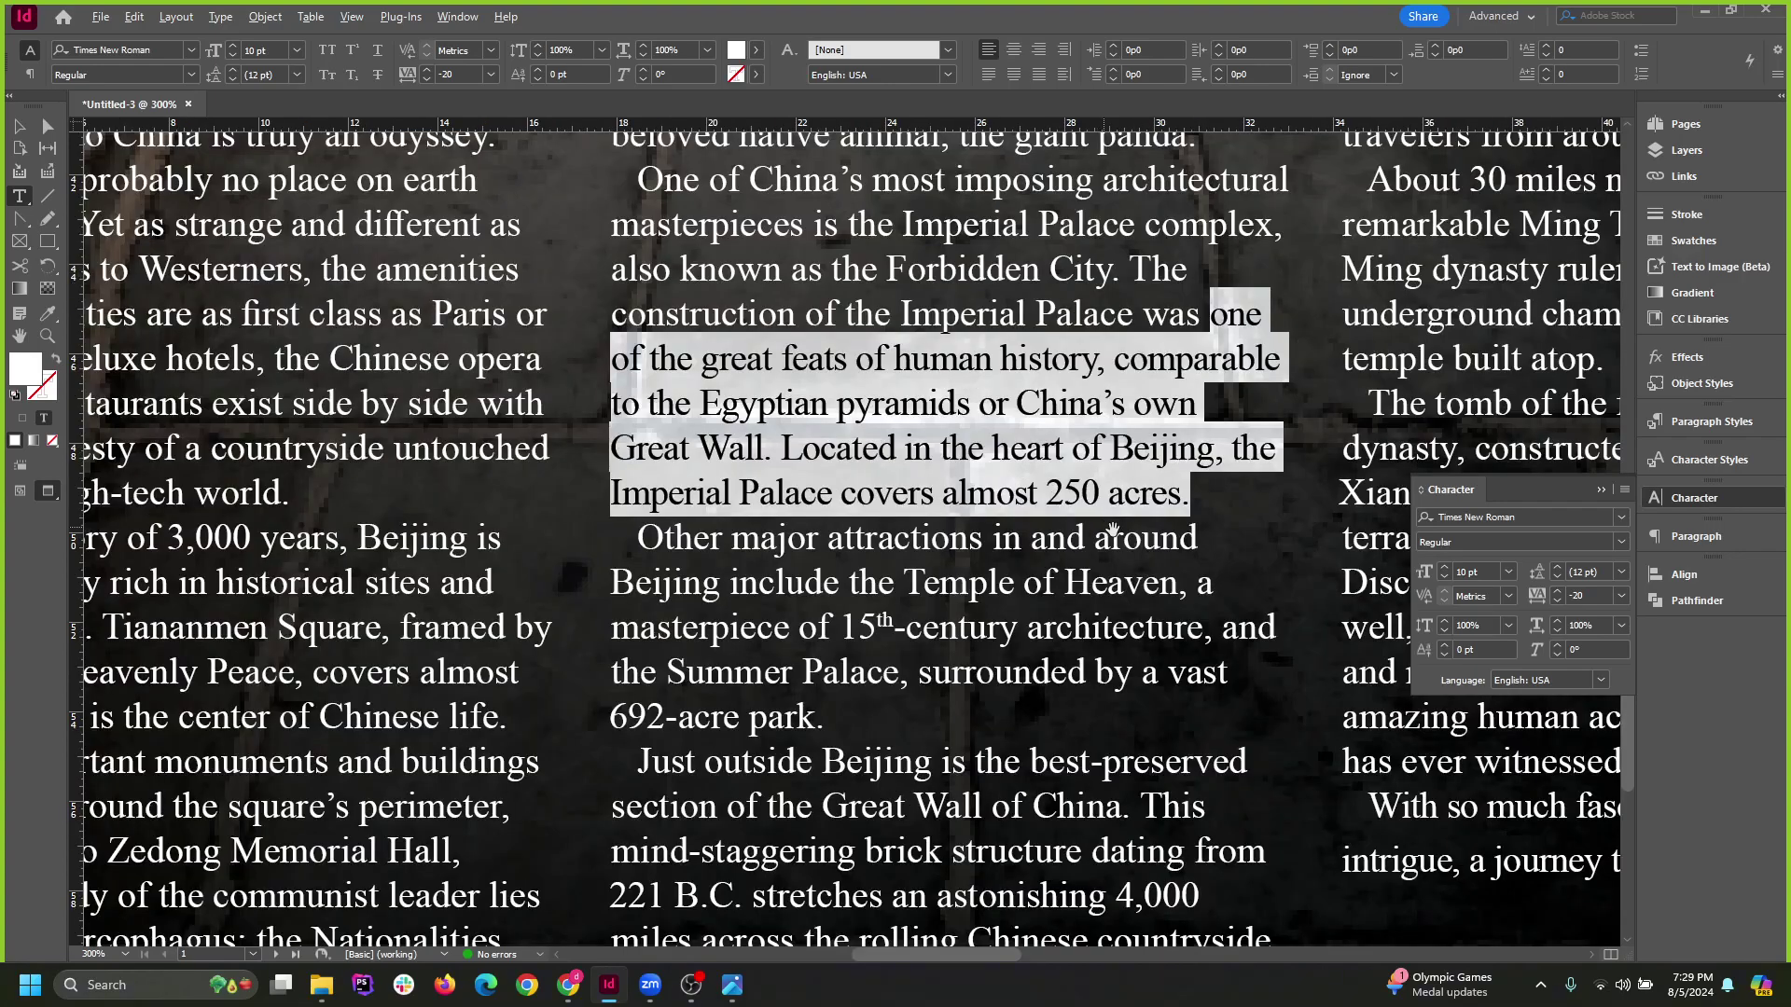
Try an exaggerated tracking of -90 on the lines from "of the great feats" to "250 acres." and inspect the letter spacing.
{"action": "left_click", "coordinate": [1168, 493]}
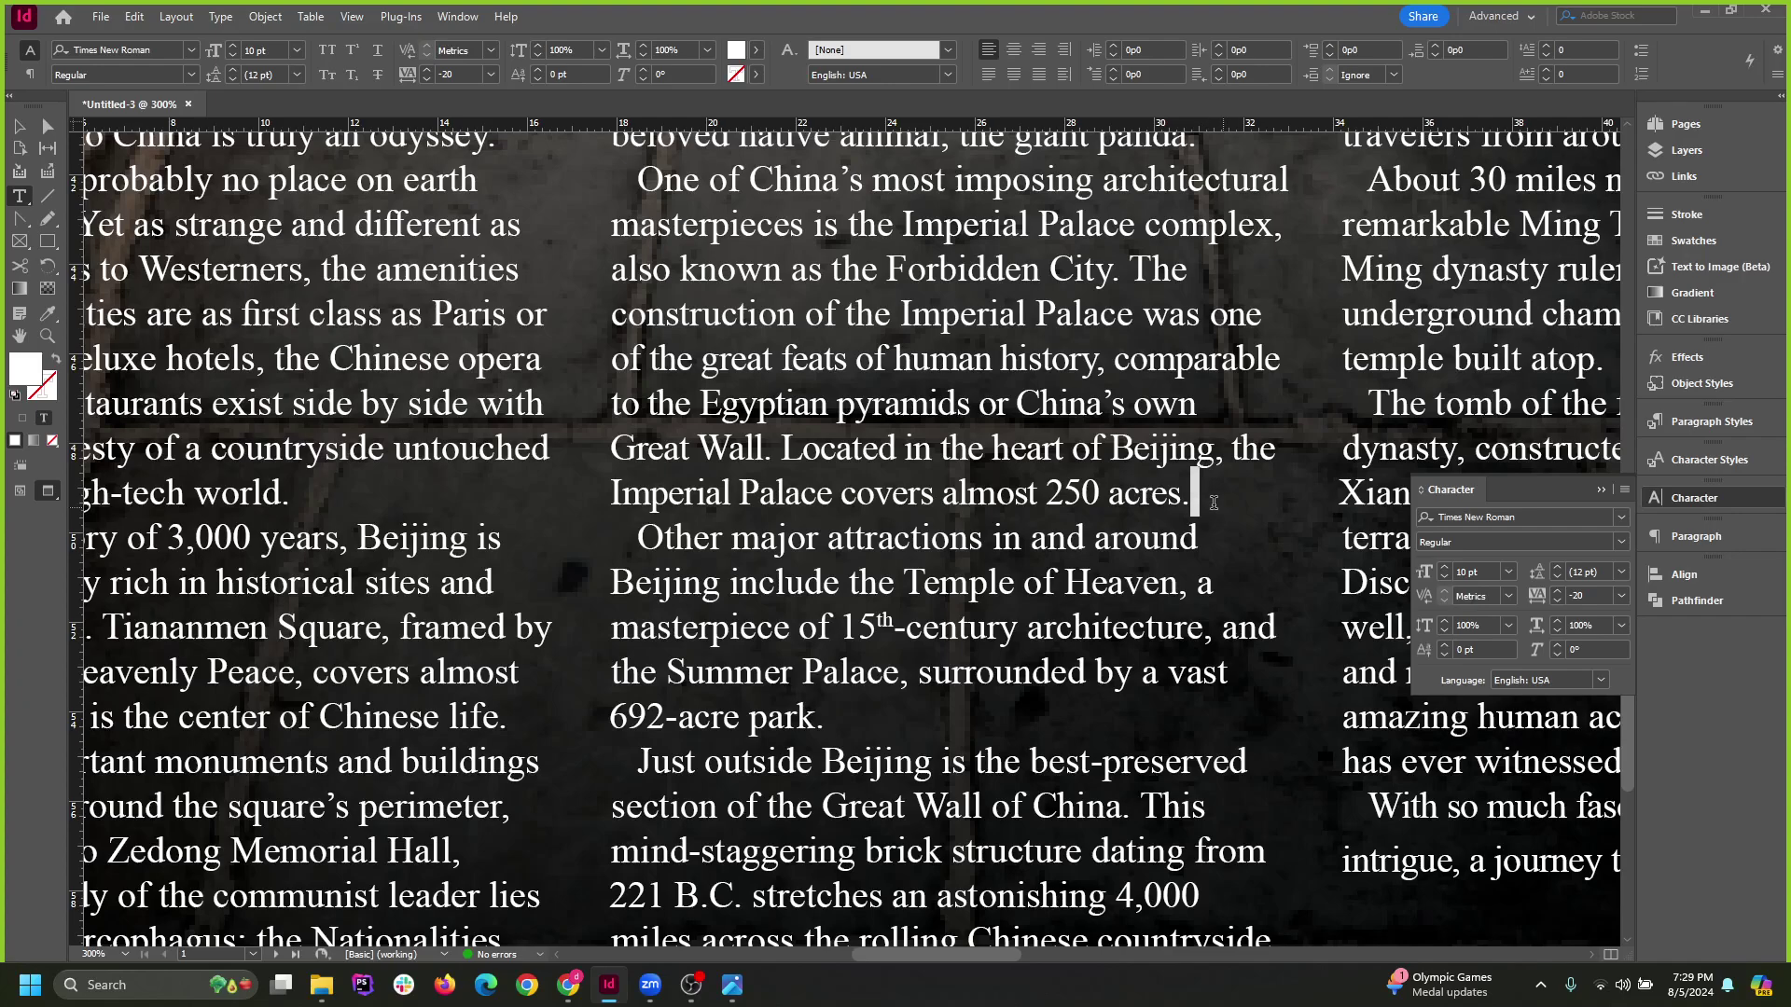
{"action": "left_click_drag", "start_coordinate": [1207, 501], "coordinate": [612, 358]}
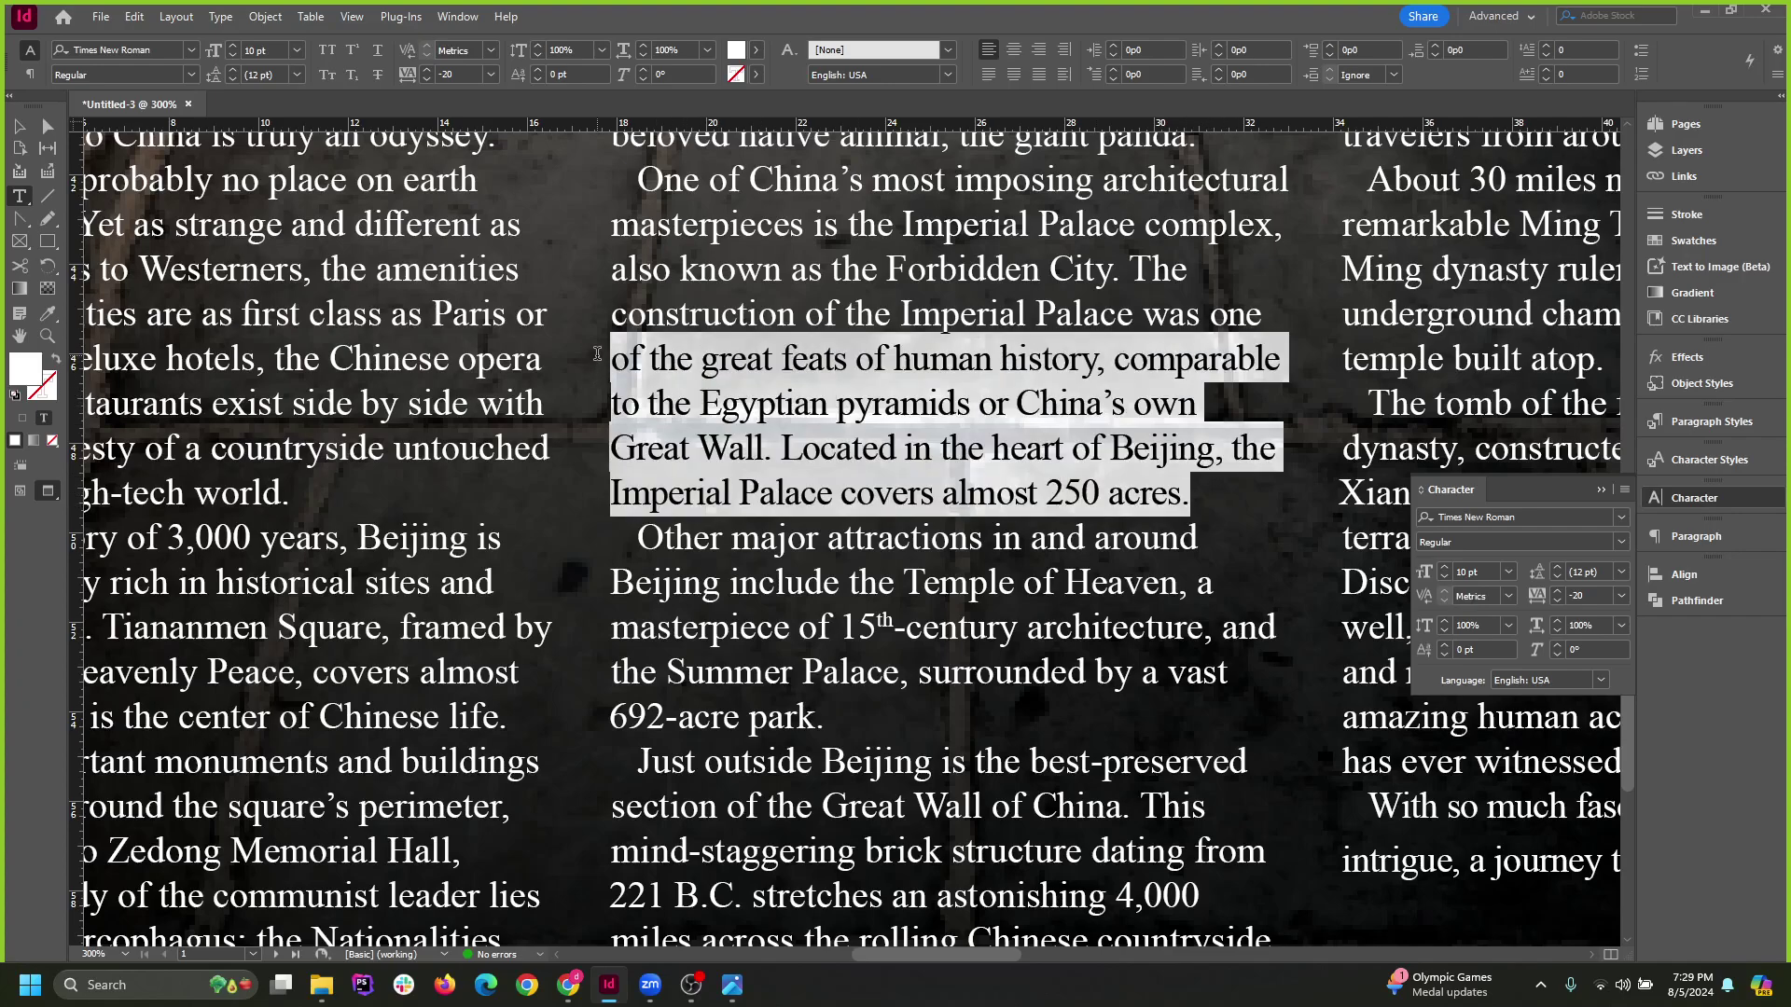
{"action": "left_click", "coordinate": [1556, 601]}
{"action": "left_click", "coordinate": [1556, 601]}
{"action": "left_click", "coordinate": [1556, 601]}
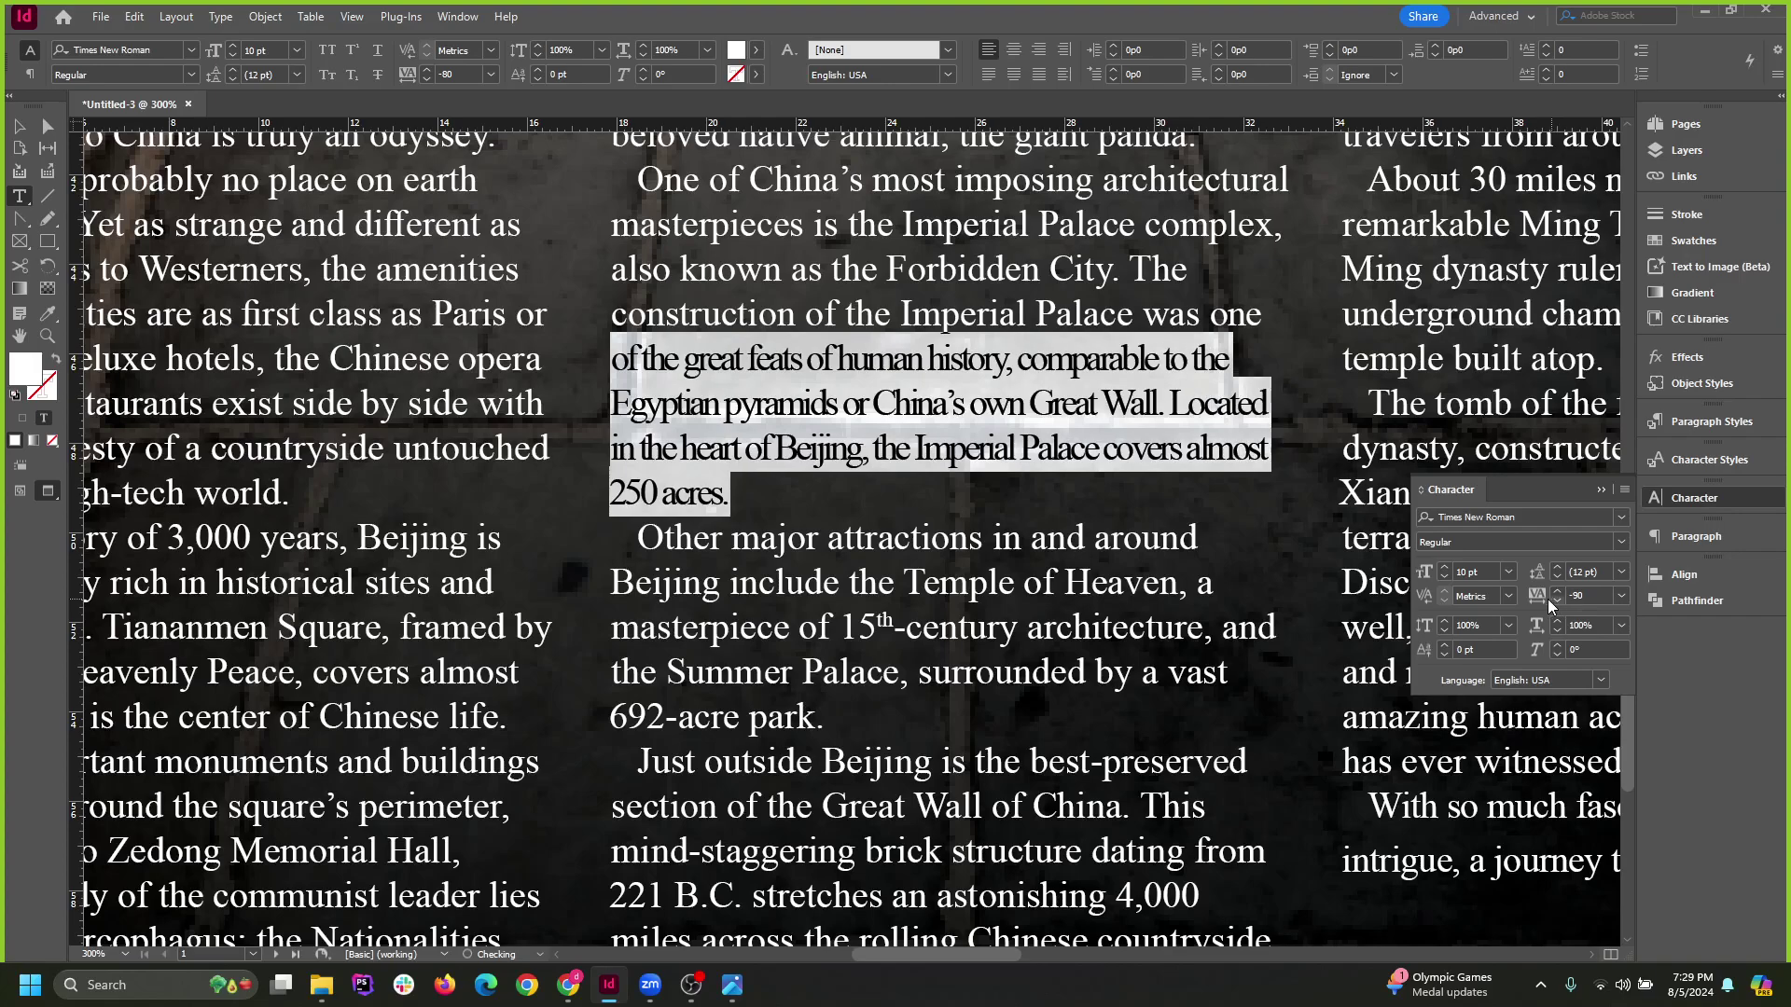
{"action": "left_click", "coordinate": [949, 492]}
{"action": "scroll", "coordinate": [763, 470], "scroll_direction": "up", "scroll_amount": 3}
{"action": "left_click_drag", "start_coordinate": [739, 545], "coordinate": [500, 410]}
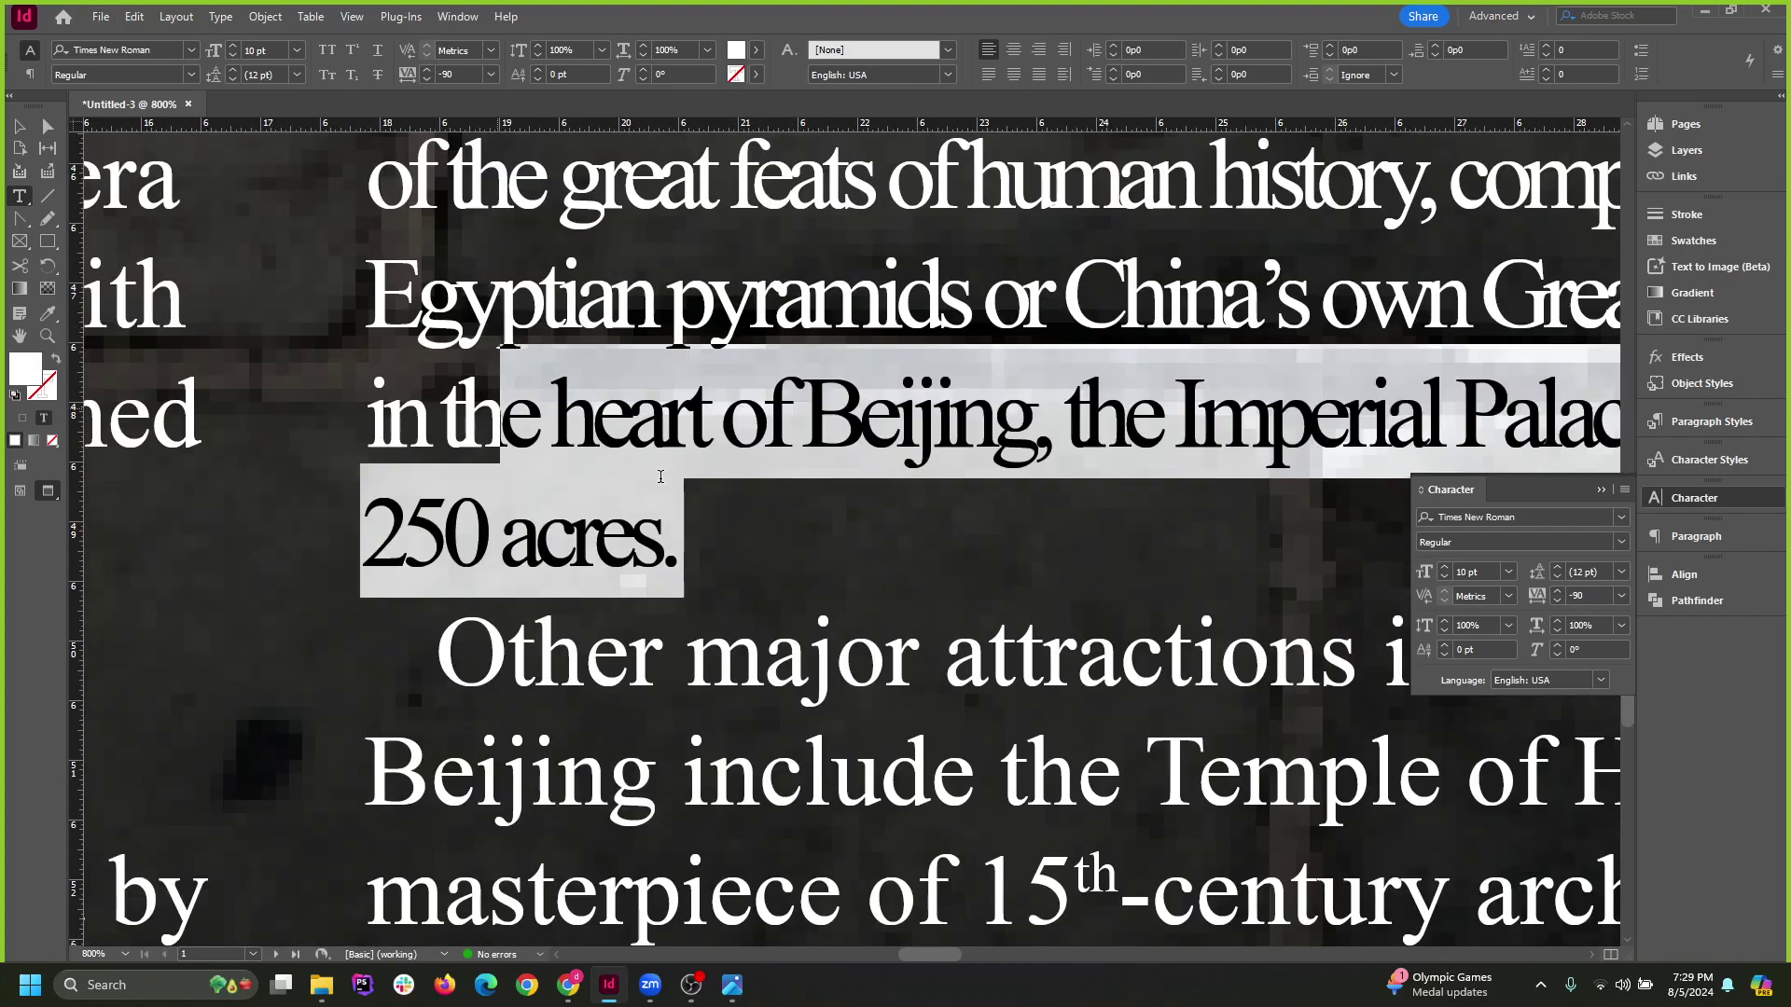
{"action": "scroll", "coordinate": [845, 563], "scroll_direction": "down", "scroll_amount": 2}
Bring the tracking of the lines from "of the great feats" to "250 acres." back to -20.
{"action": "key", "text": "ctrl+z"}
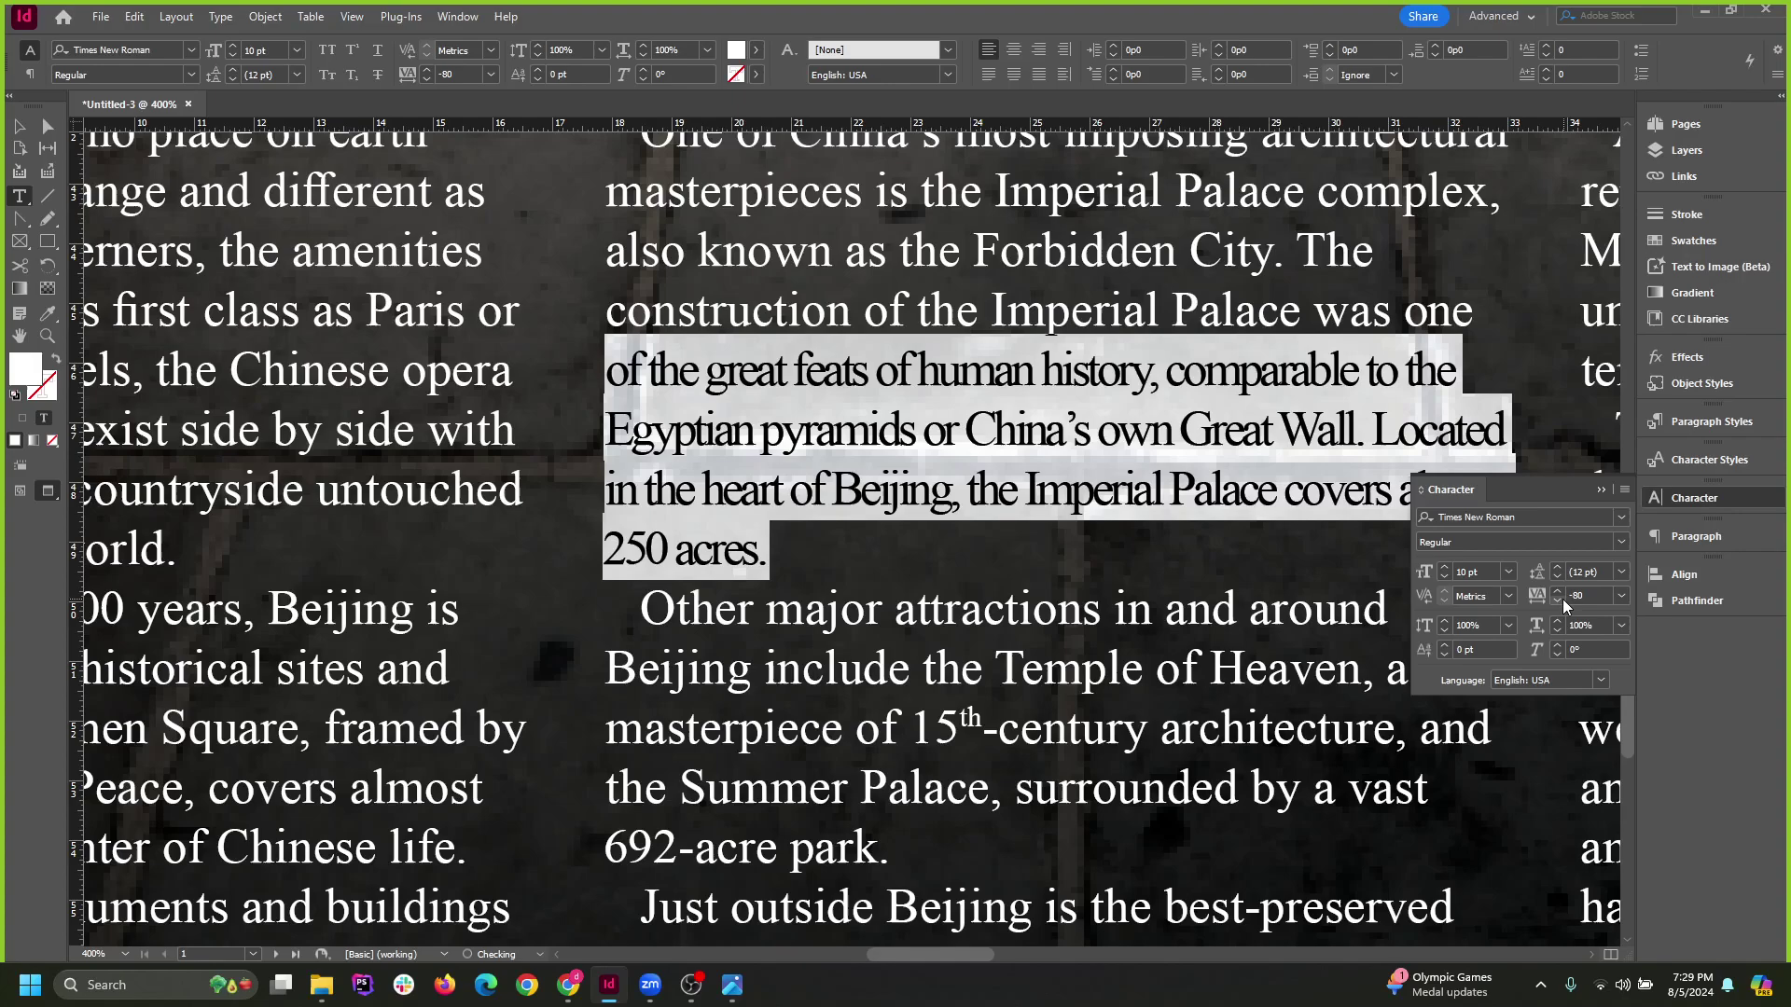
{"action": "left_click", "coordinate": [1555, 592]}
{"action": "left_click", "coordinate": [1555, 591]}
{"action": "left_click", "coordinate": [1555, 591]}
{"action": "left_click", "coordinate": [1555, 591]}
{"action": "left_click", "coordinate": [1555, 591]}
{"action": "left_click", "coordinate": [1555, 592]}
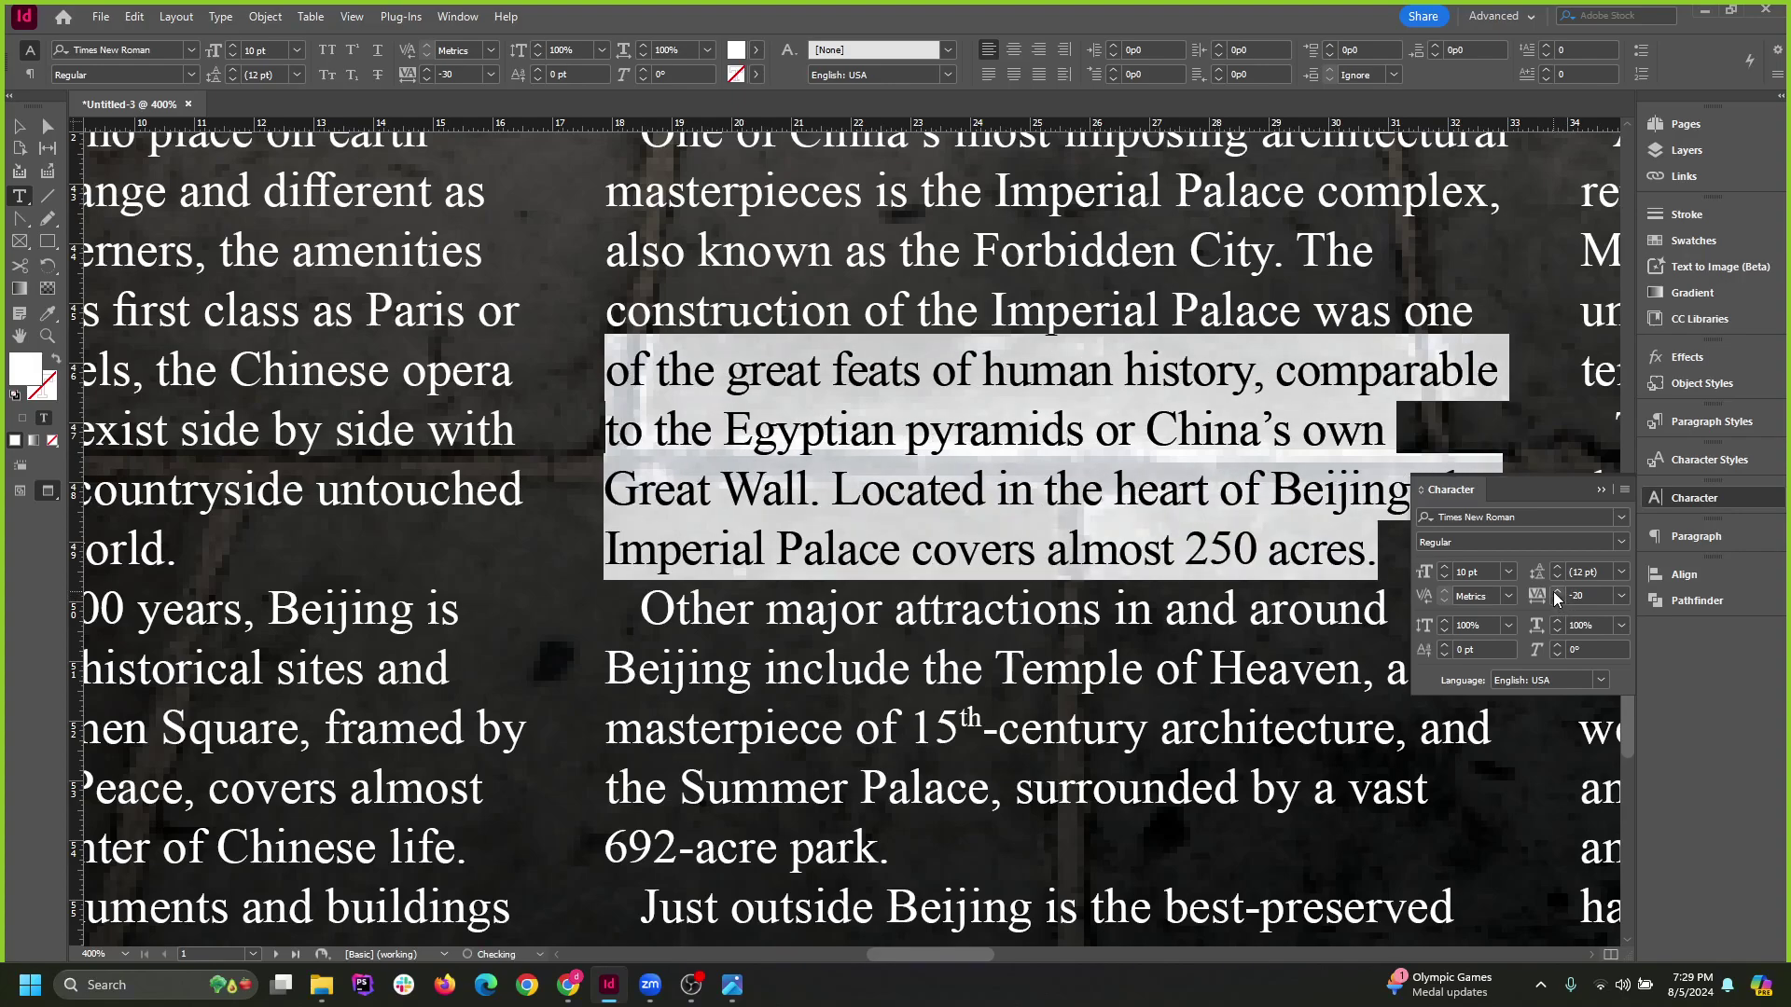
{"action": "left_click", "coordinate": [1554, 592]}
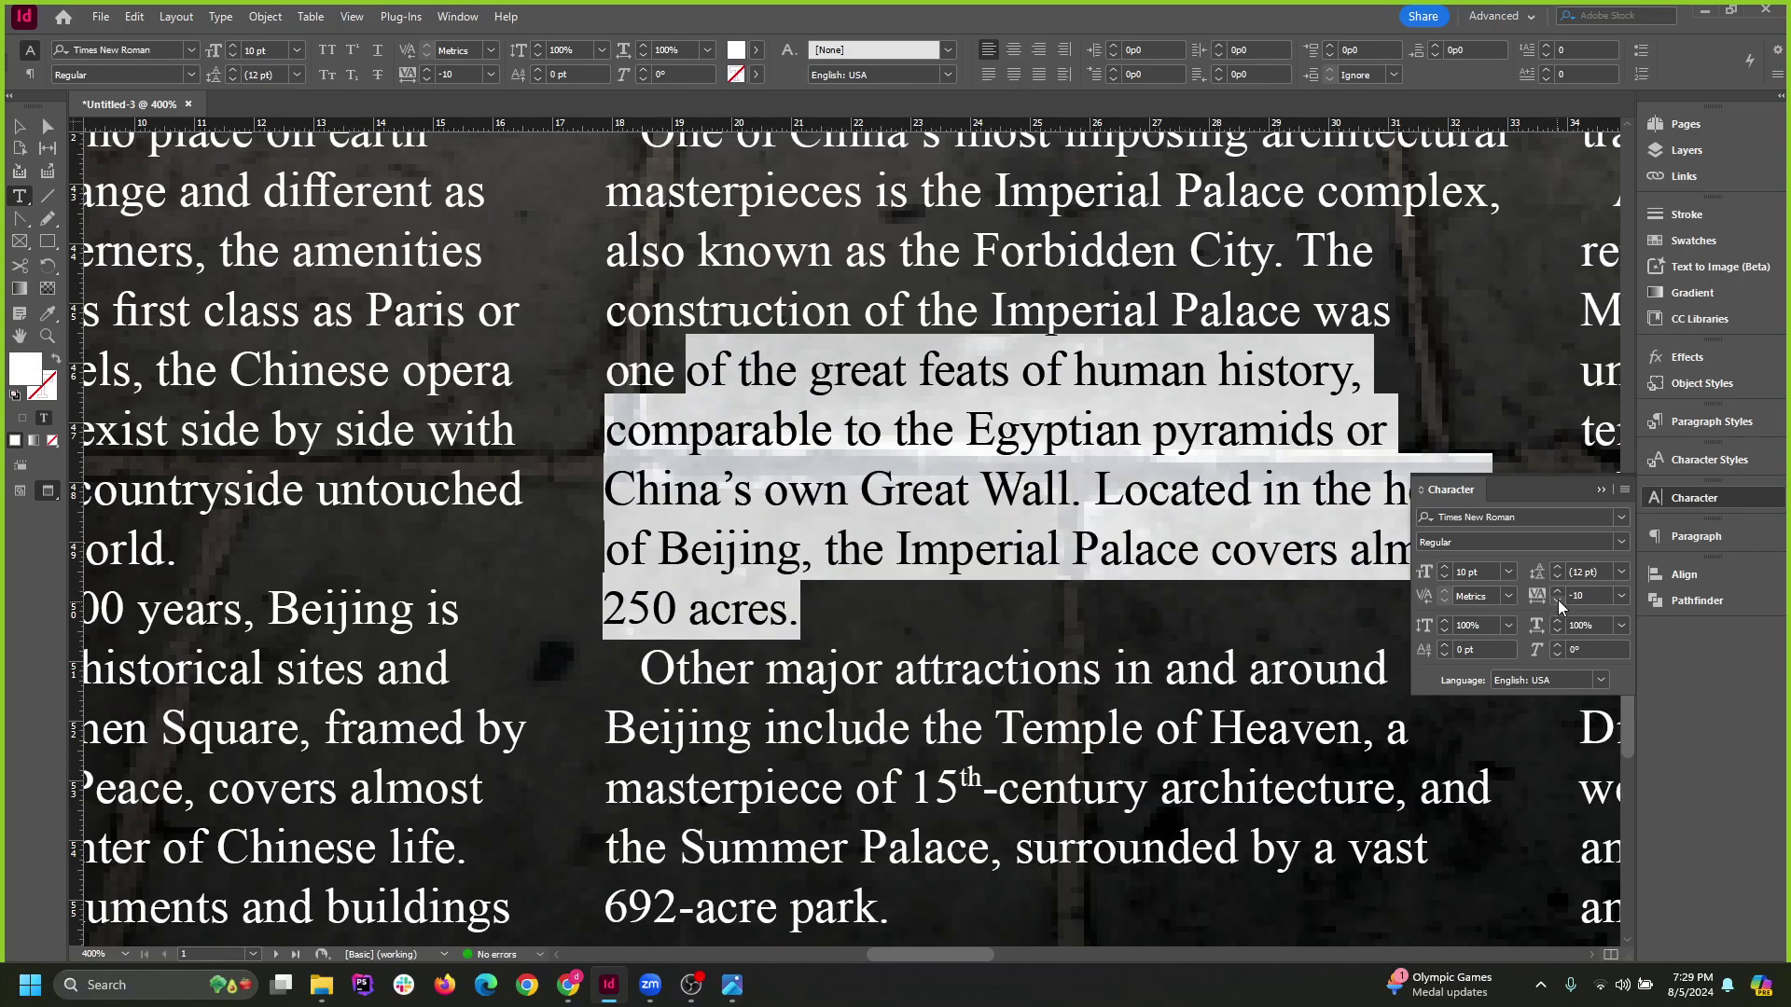
{"action": "left_click", "coordinate": [1557, 601]}
{"action": "left_click", "coordinate": [1330, 558]}
Examine the line "travelers from around the world." opening the third column and how the second column ends before it.
{"action": "key", "text": "ctrl+minus"}
{"action": "key", "text": "ctrl+minus"}
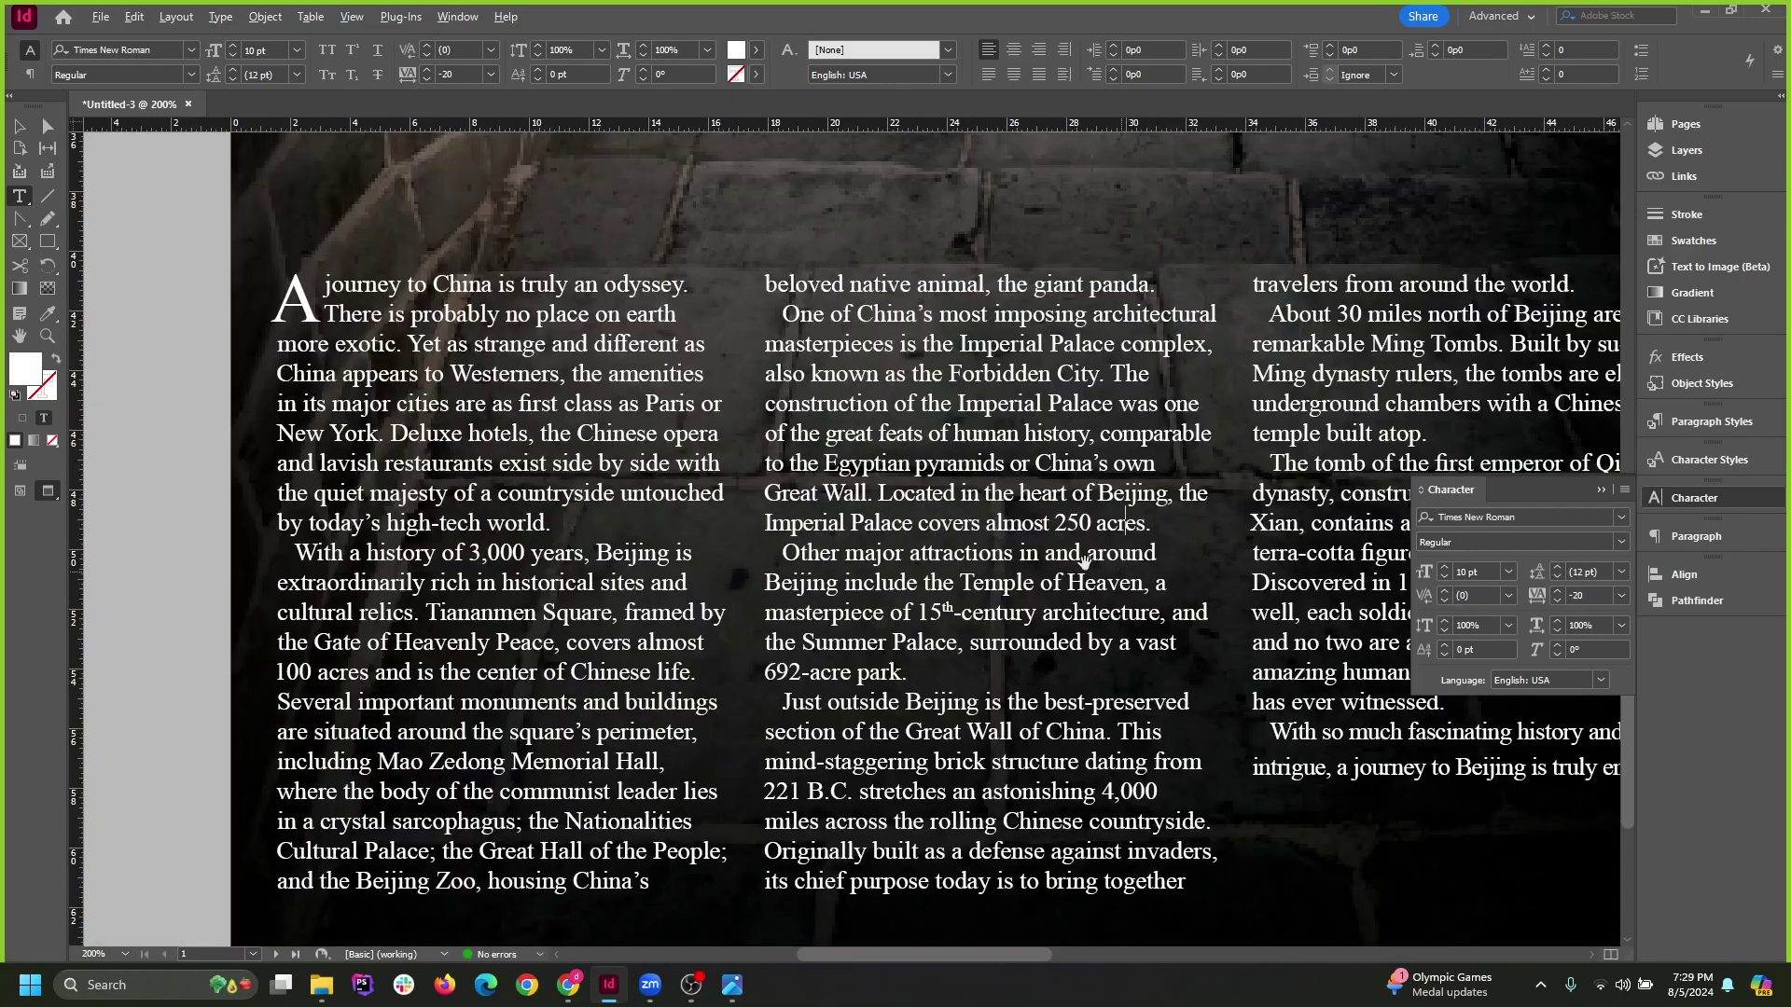
{"action": "scroll", "coordinate": [759, 677], "scroll_direction": "down", "scroll_amount": 3}
{"action": "scroll", "coordinate": [760, 709], "scroll_direction": "down", "scroll_amount": 2}
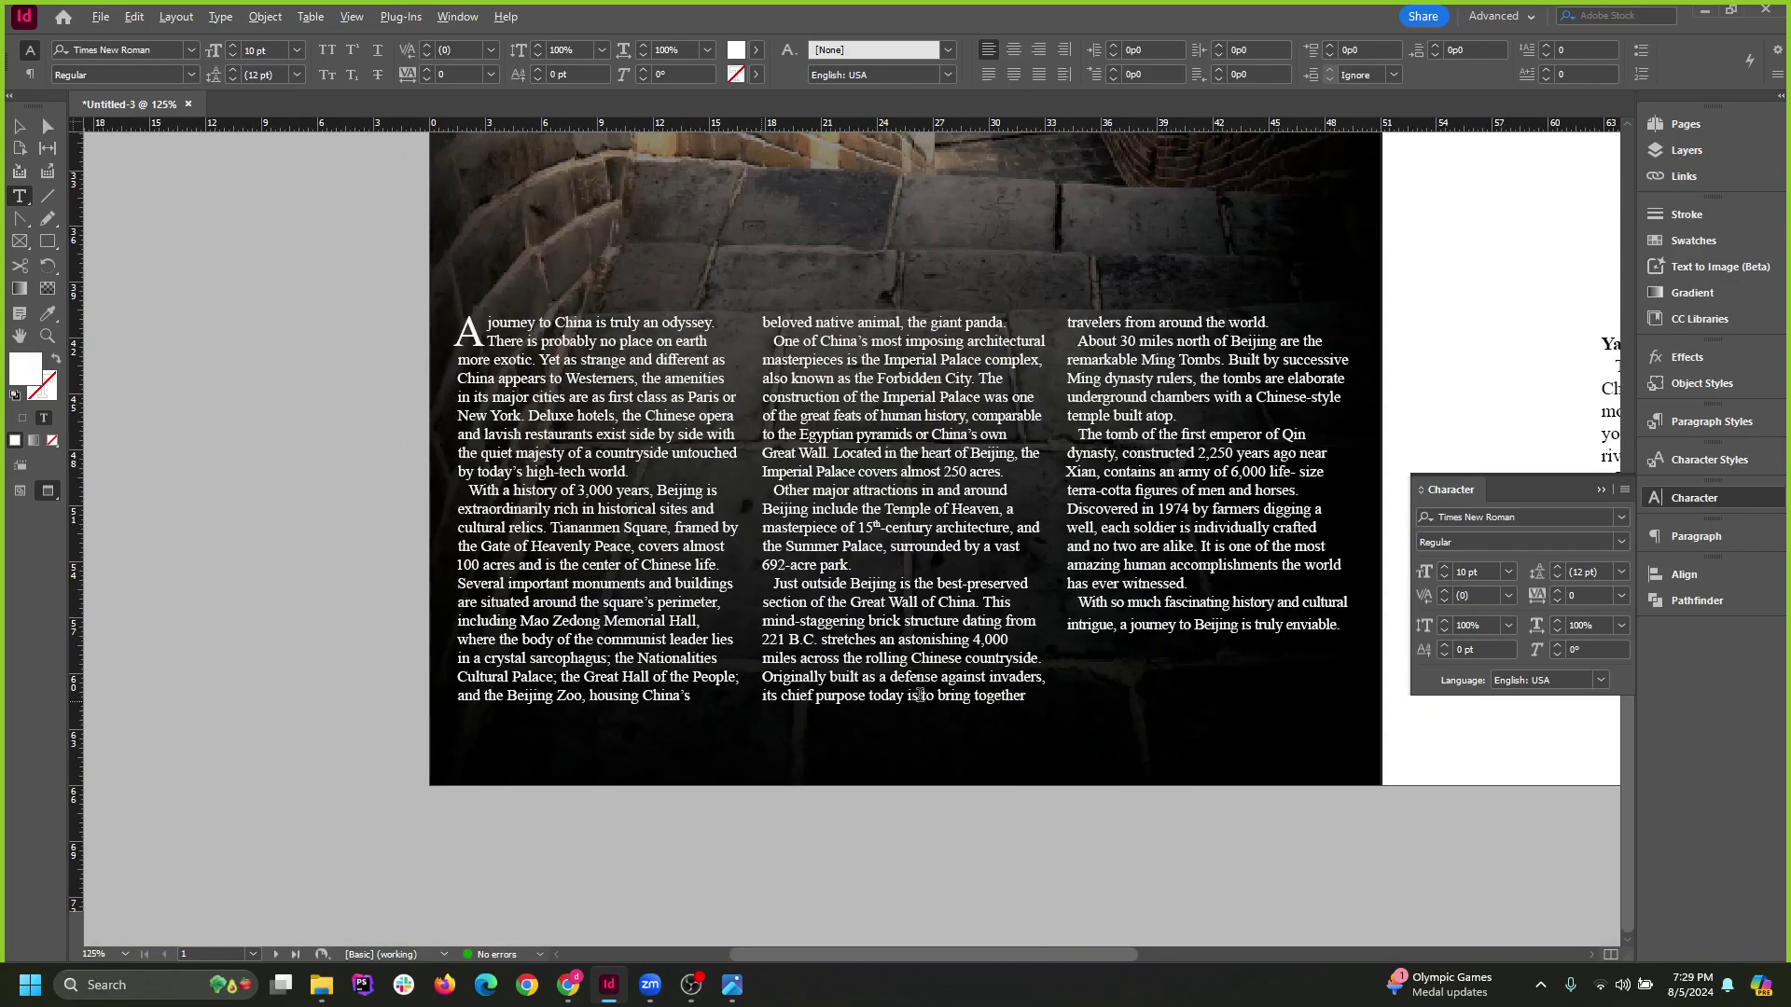
{"action": "key", "text": "ctrl+equal"}
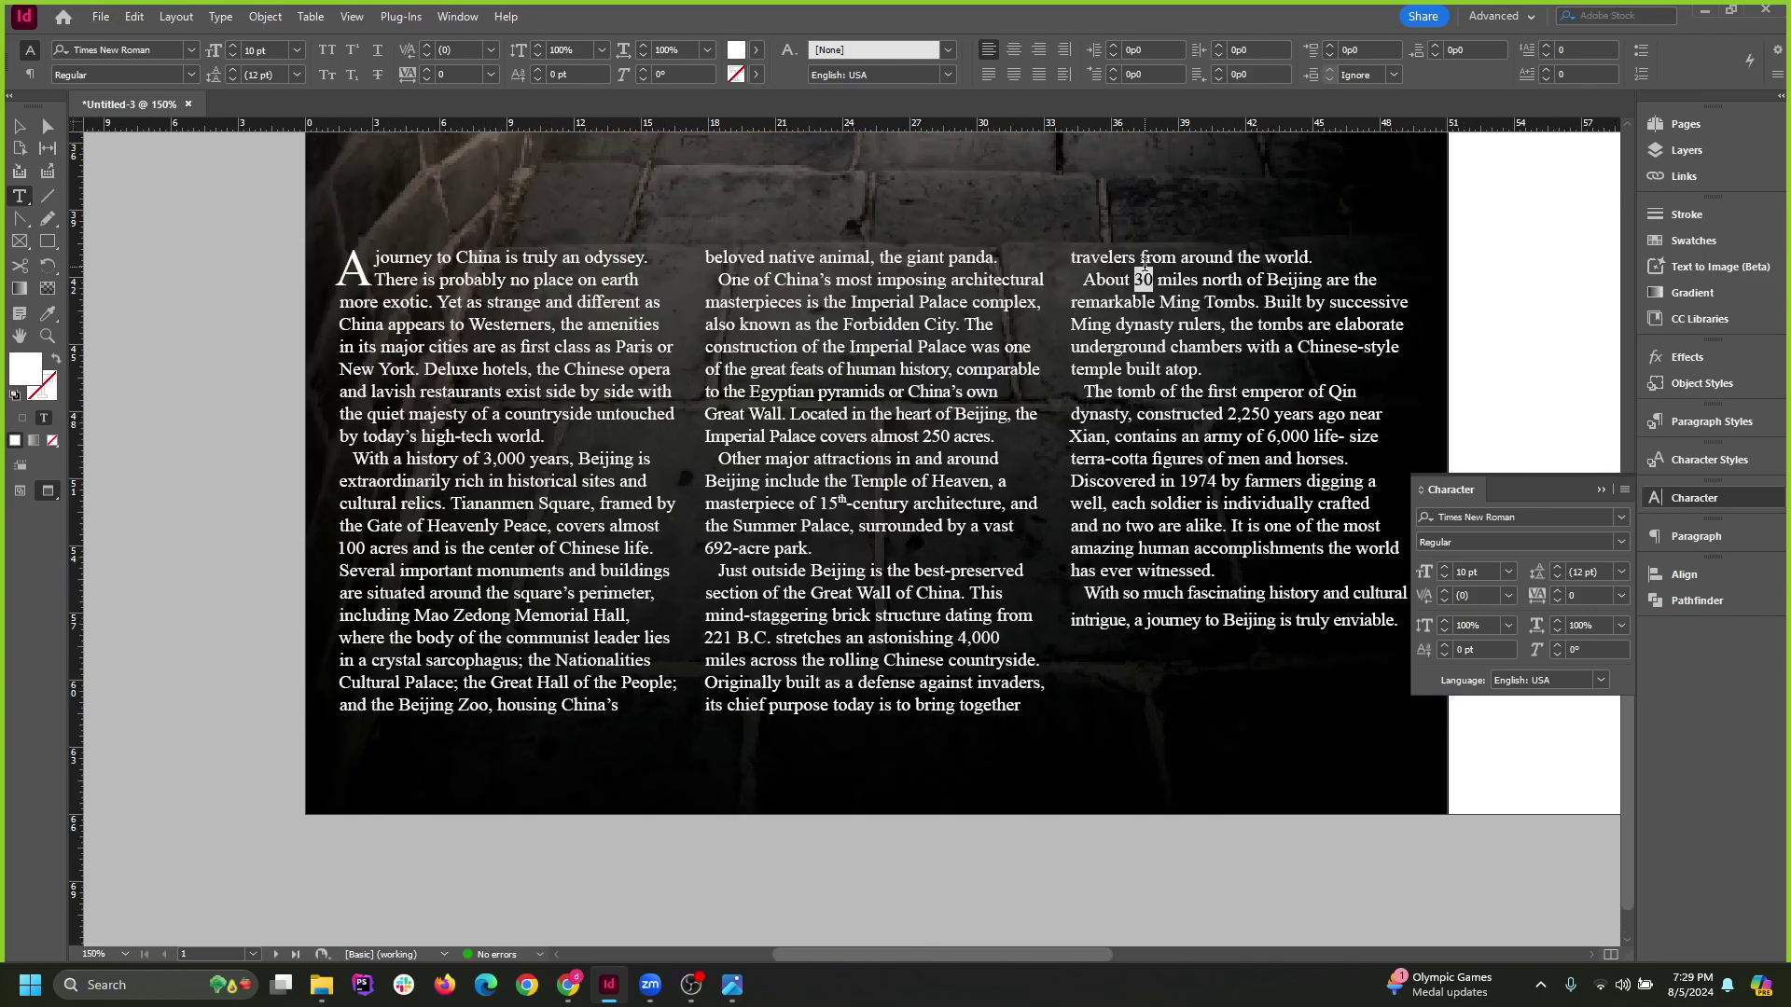
{"action": "triple_click", "coordinate": [1207, 257]}
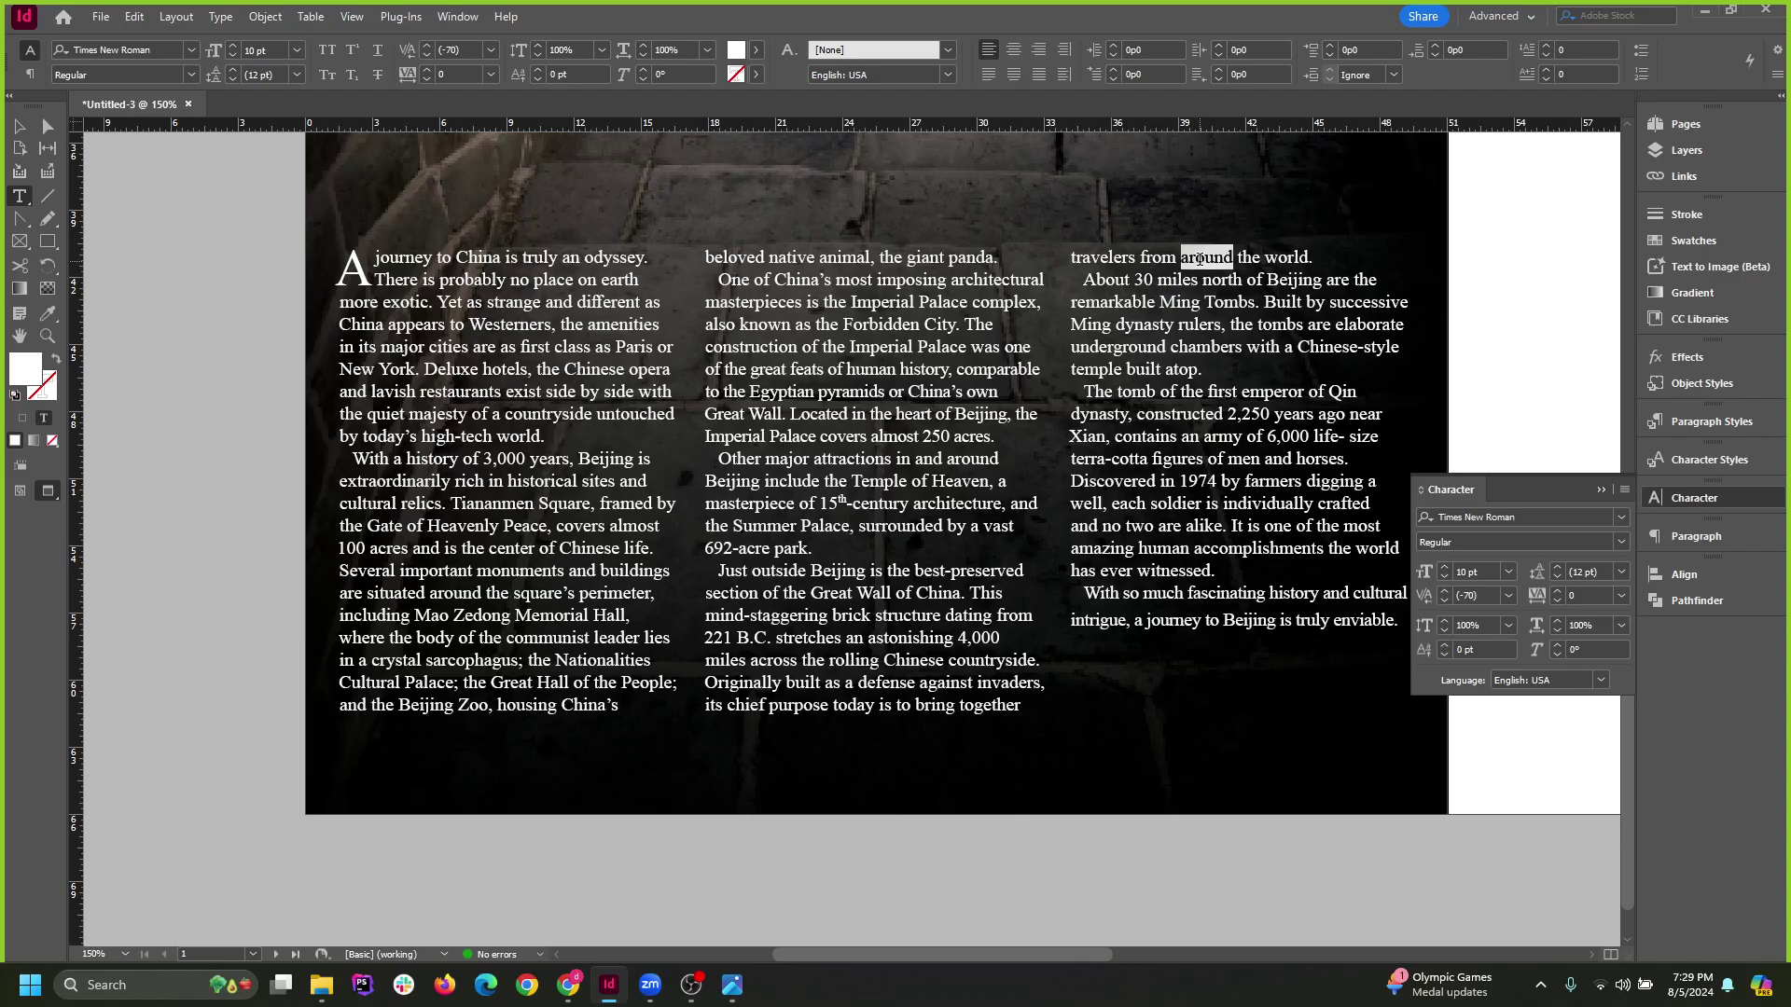
{"action": "scroll", "coordinate": [1167, 252], "scroll_direction": "up", "scroll_amount": 5}
{"action": "scroll", "coordinate": [848, 332], "scroll_direction": "down", "scroll_amount": 3}
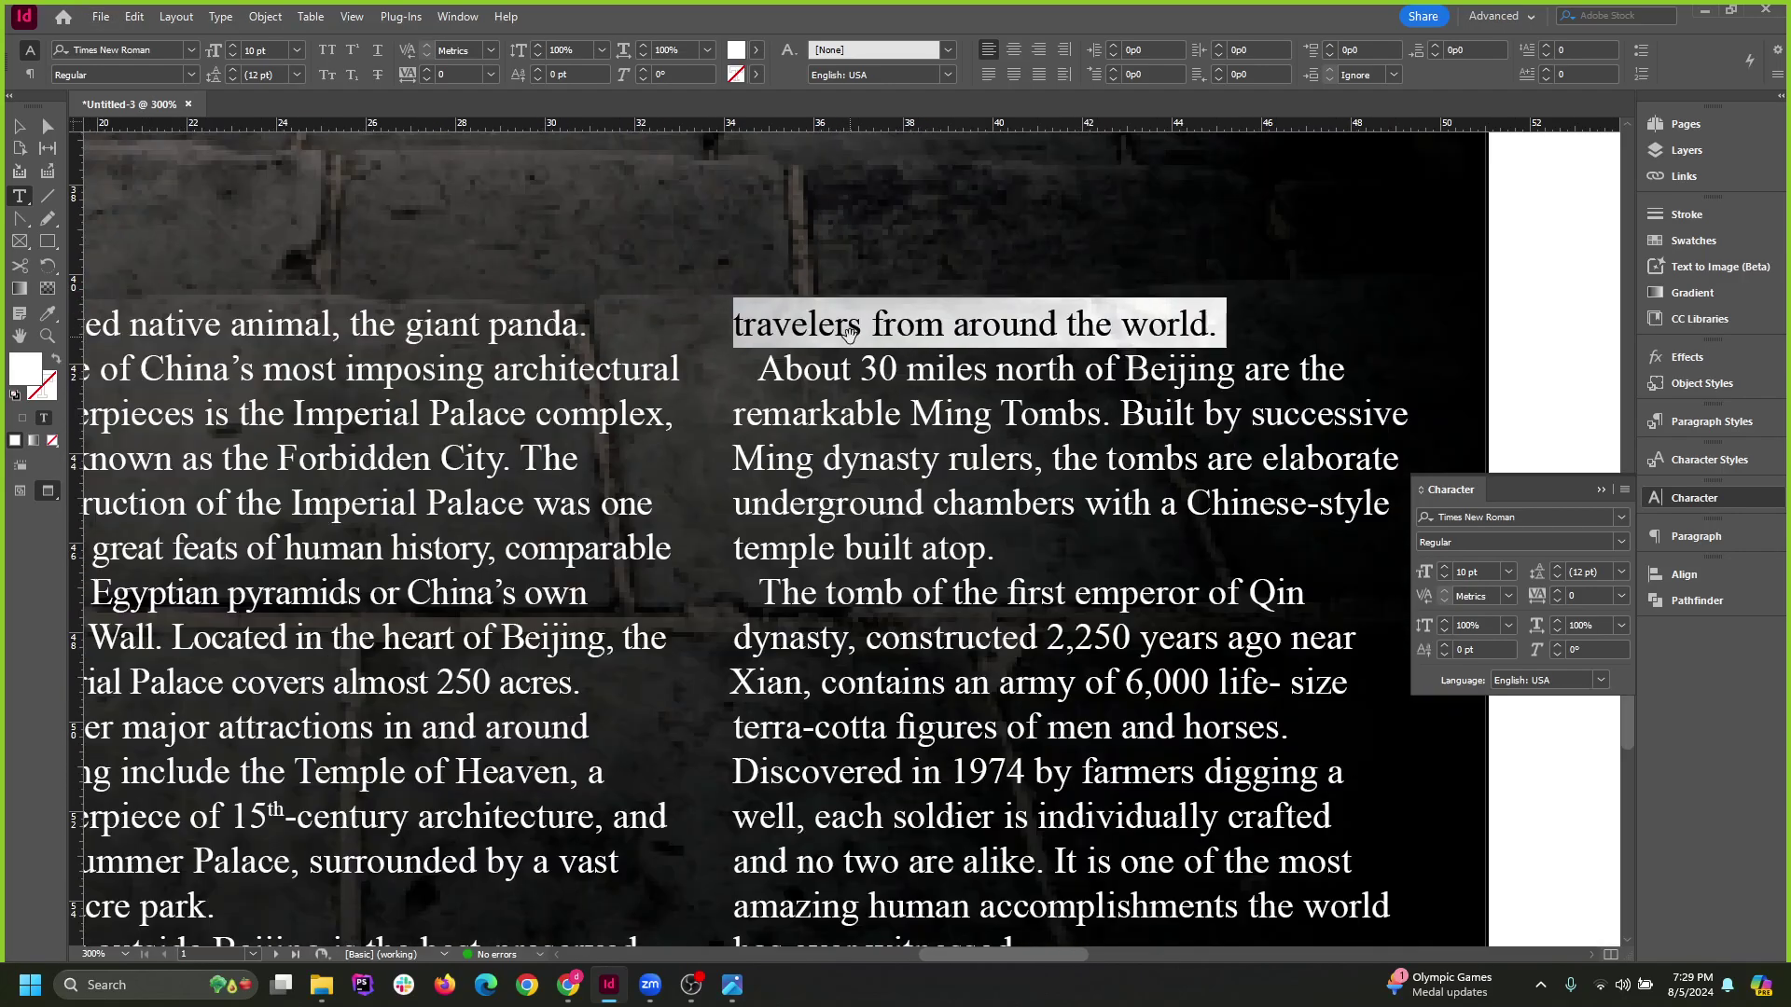
{"action": "scroll", "coordinate": [1011, 335], "scroll_direction": "down", "scroll_amount": 2}
{"action": "scroll", "coordinate": [782, 733], "scroll_direction": "up", "scroll_amount": 1}
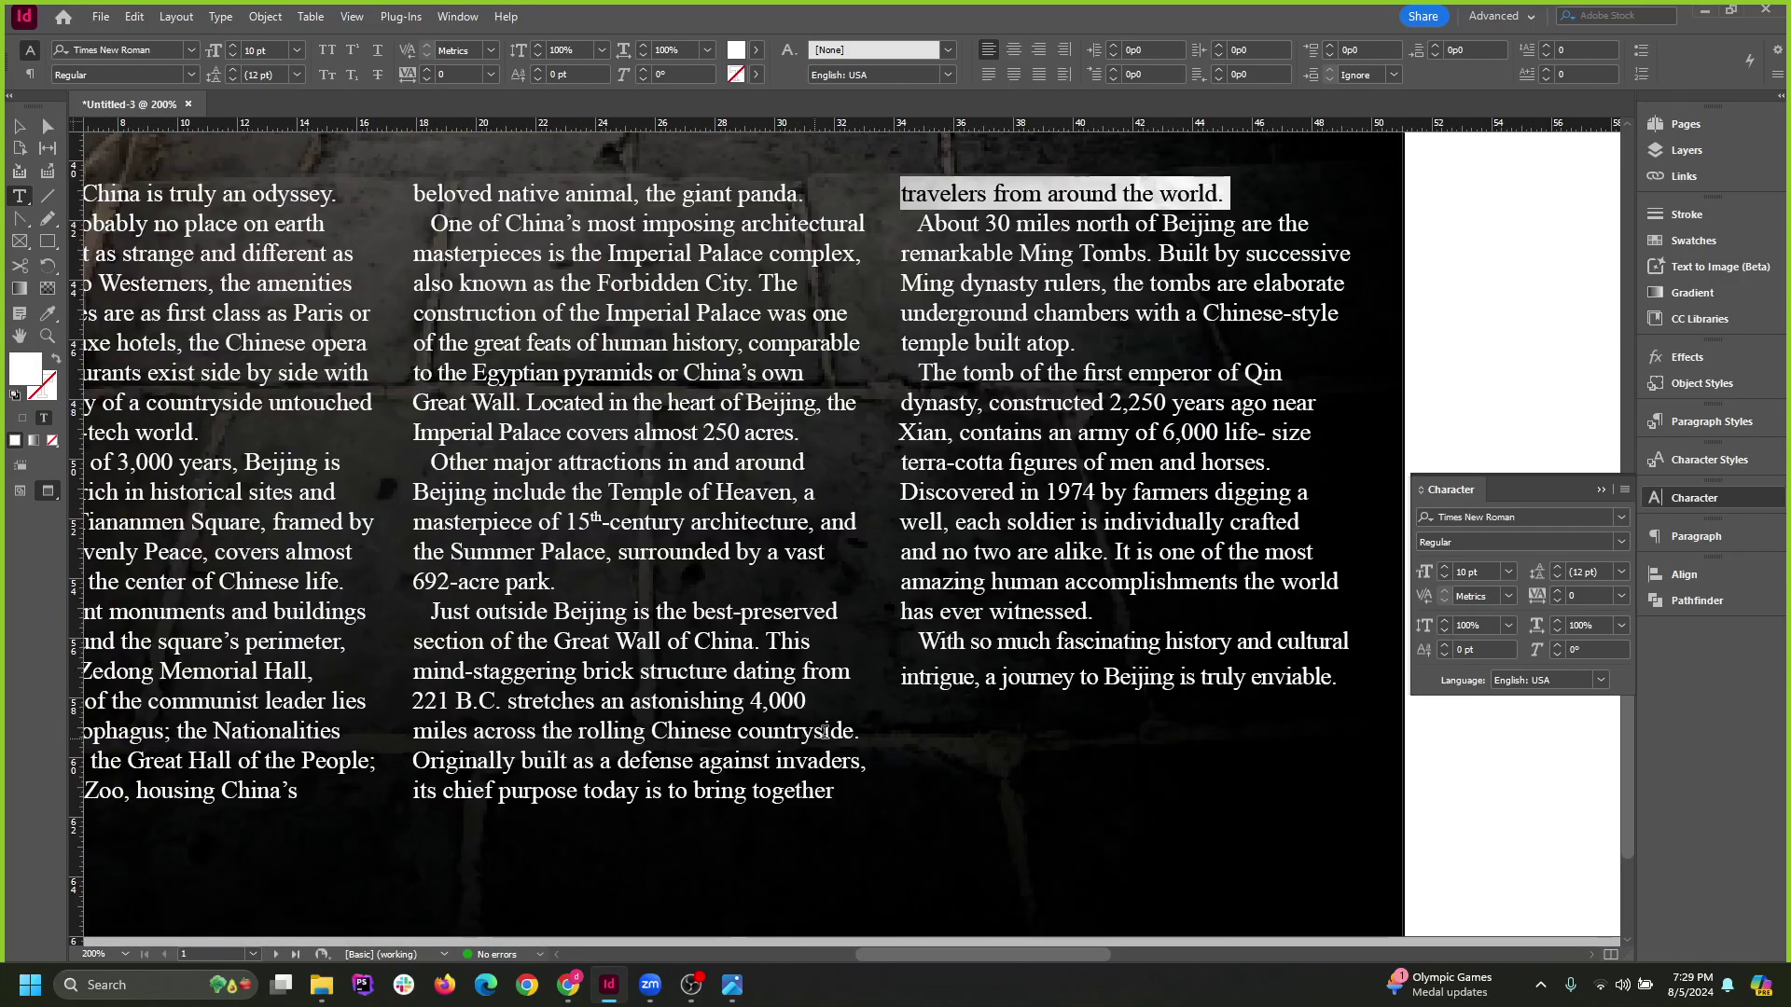
{"action": "key", "text": "Escape"}
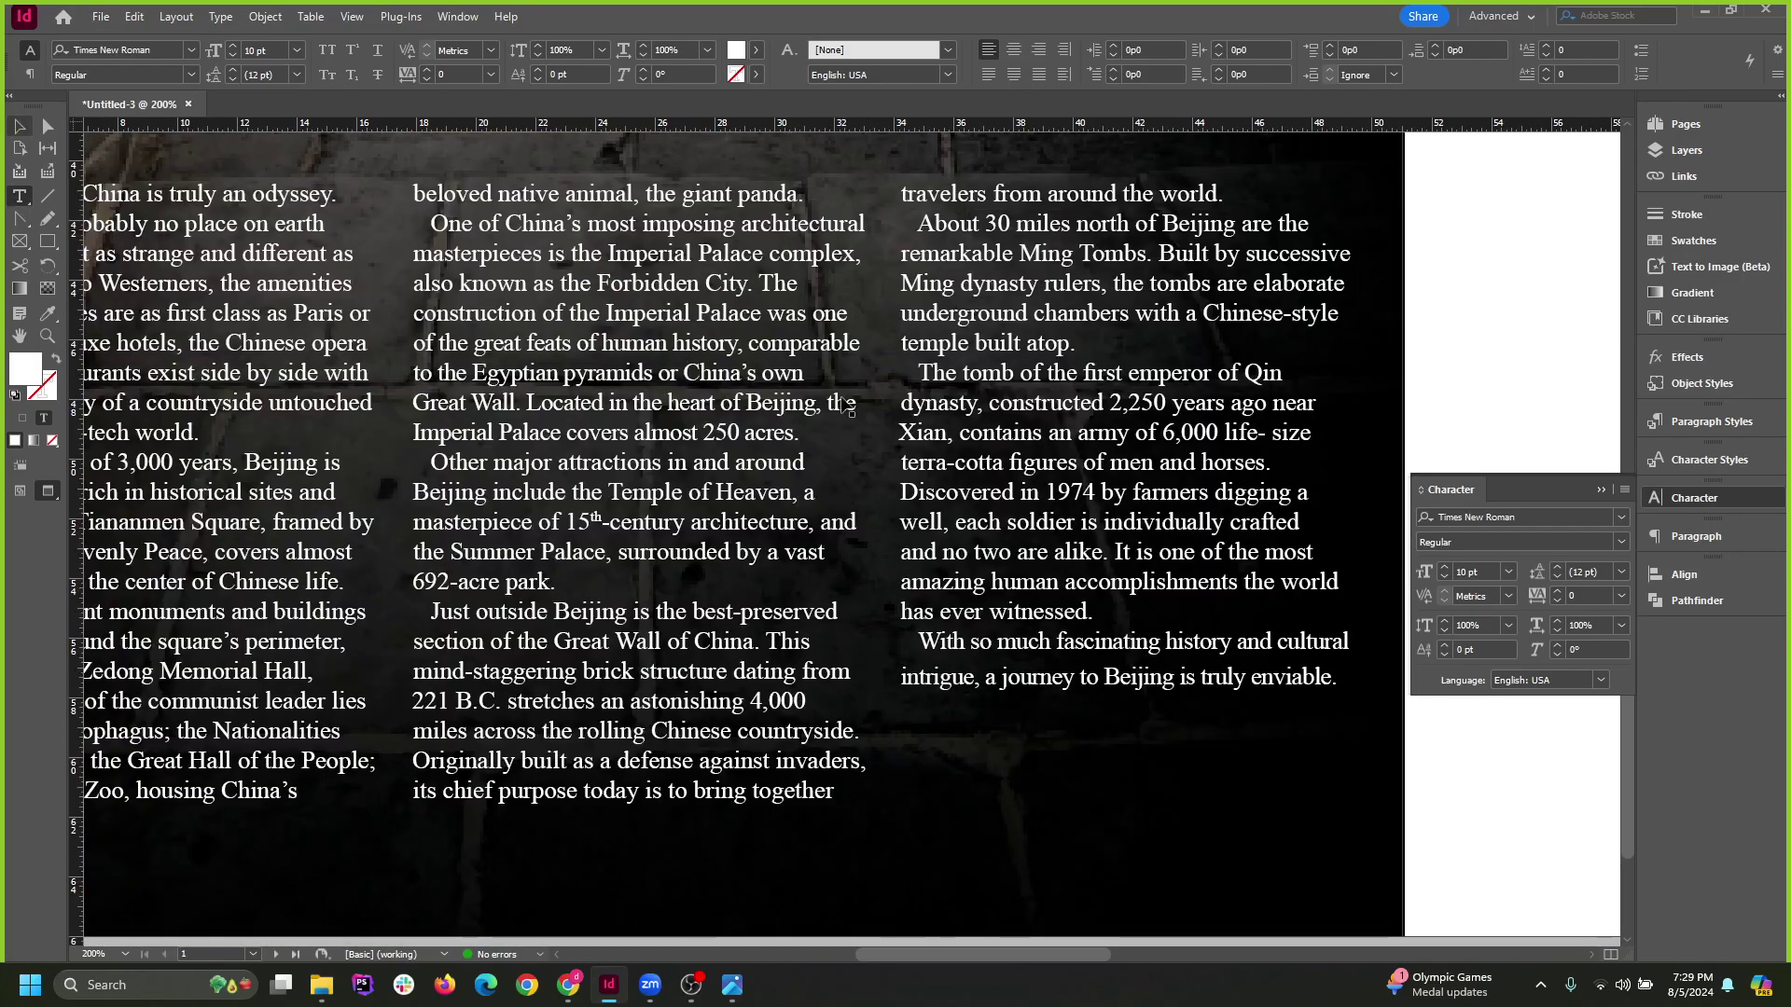
Shorten the first and second column frames together from their lower edge to about 19p8 high.
{"action": "scroll", "coordinate": [847, 407], "scroll_direction": "down", "scroll_amount": 1}
{"action": "left_click", "coordinate": [737, 485]}
{"action": "left_click", "coordinate": [388, 436], "text": "shift"}
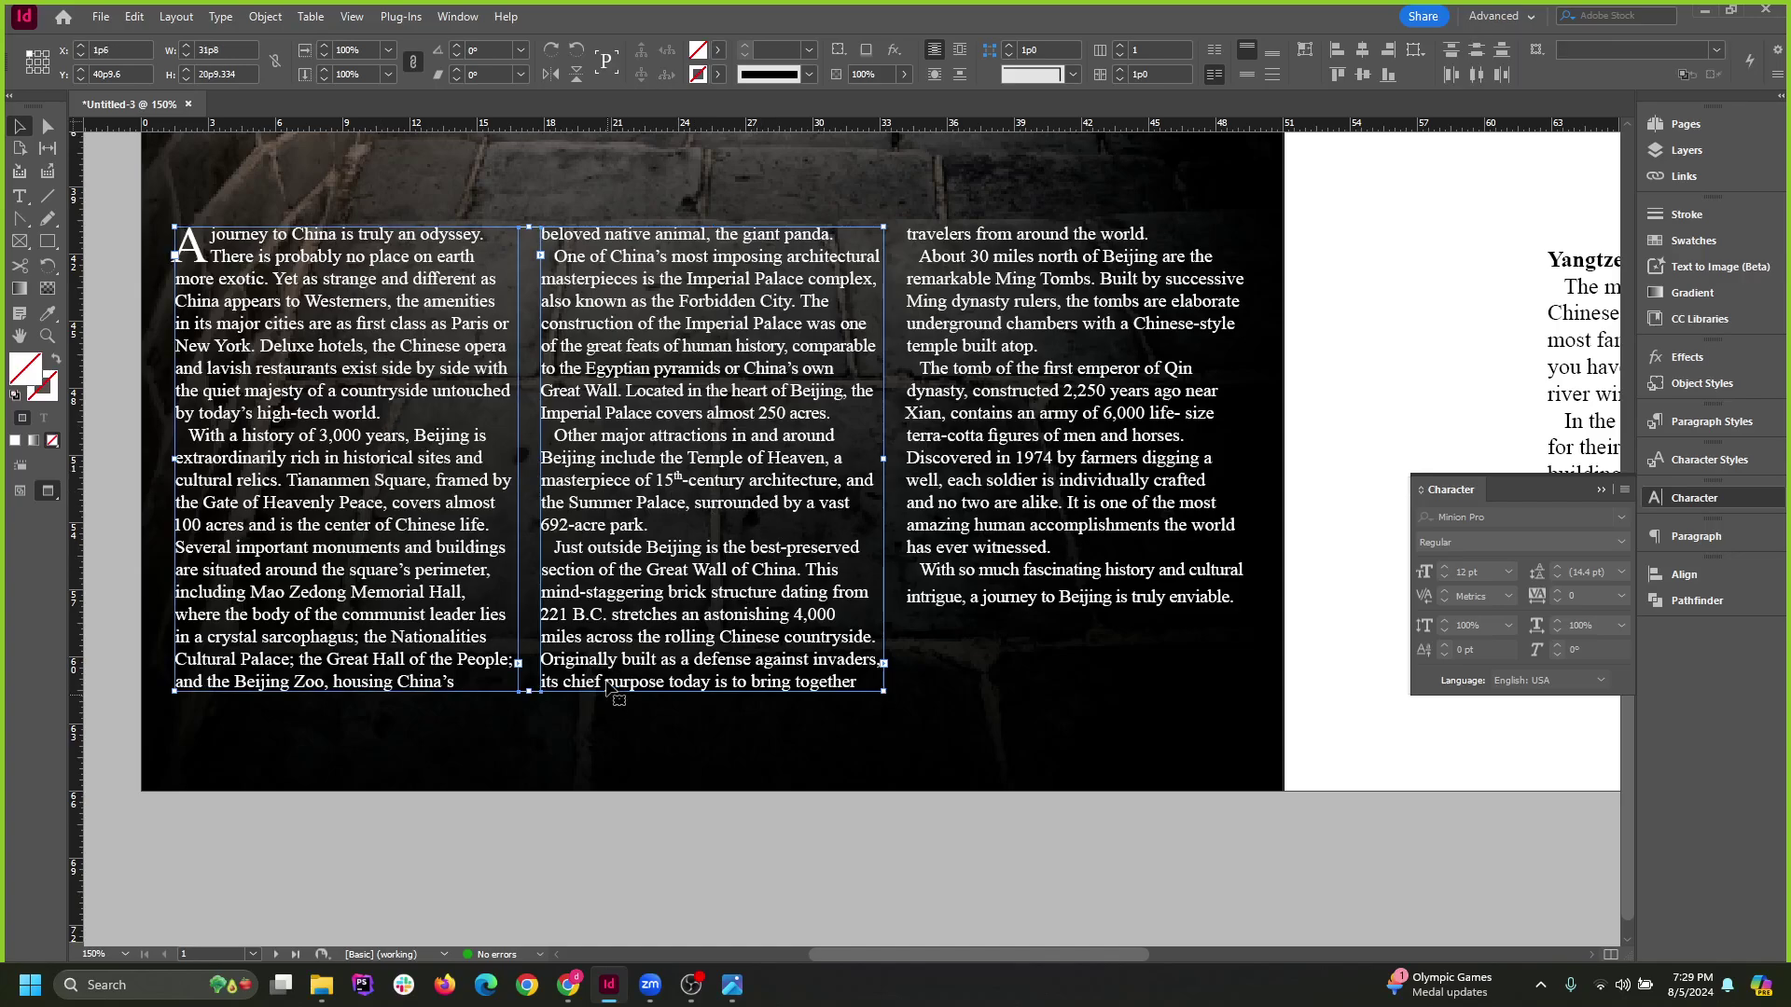
{"action": "left_click", "coordinate": [1071, 283]}
{"action": "left_click", "coordinate": [709, 485]}
{"action": "left_click", "coordinate": [436, 583], "text": "shift"}
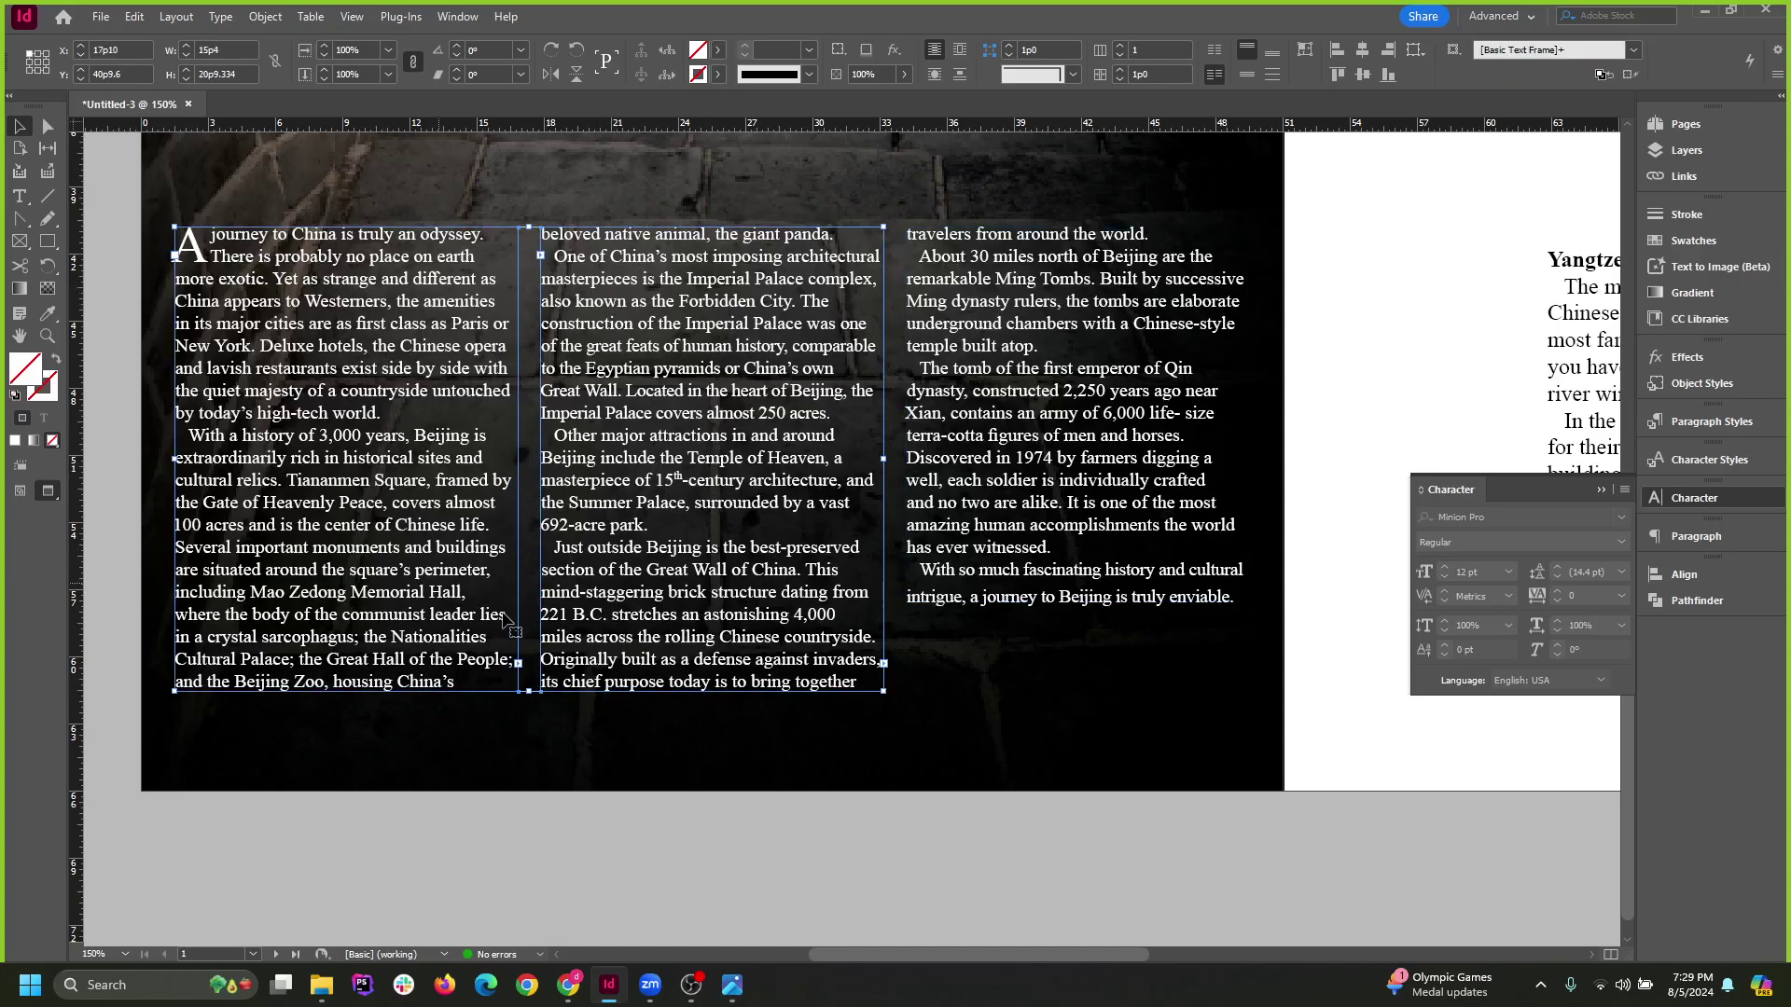
{"action": "left_click_drag", "start_coordinate": [527, 692], "coordinate": [529, 679]}
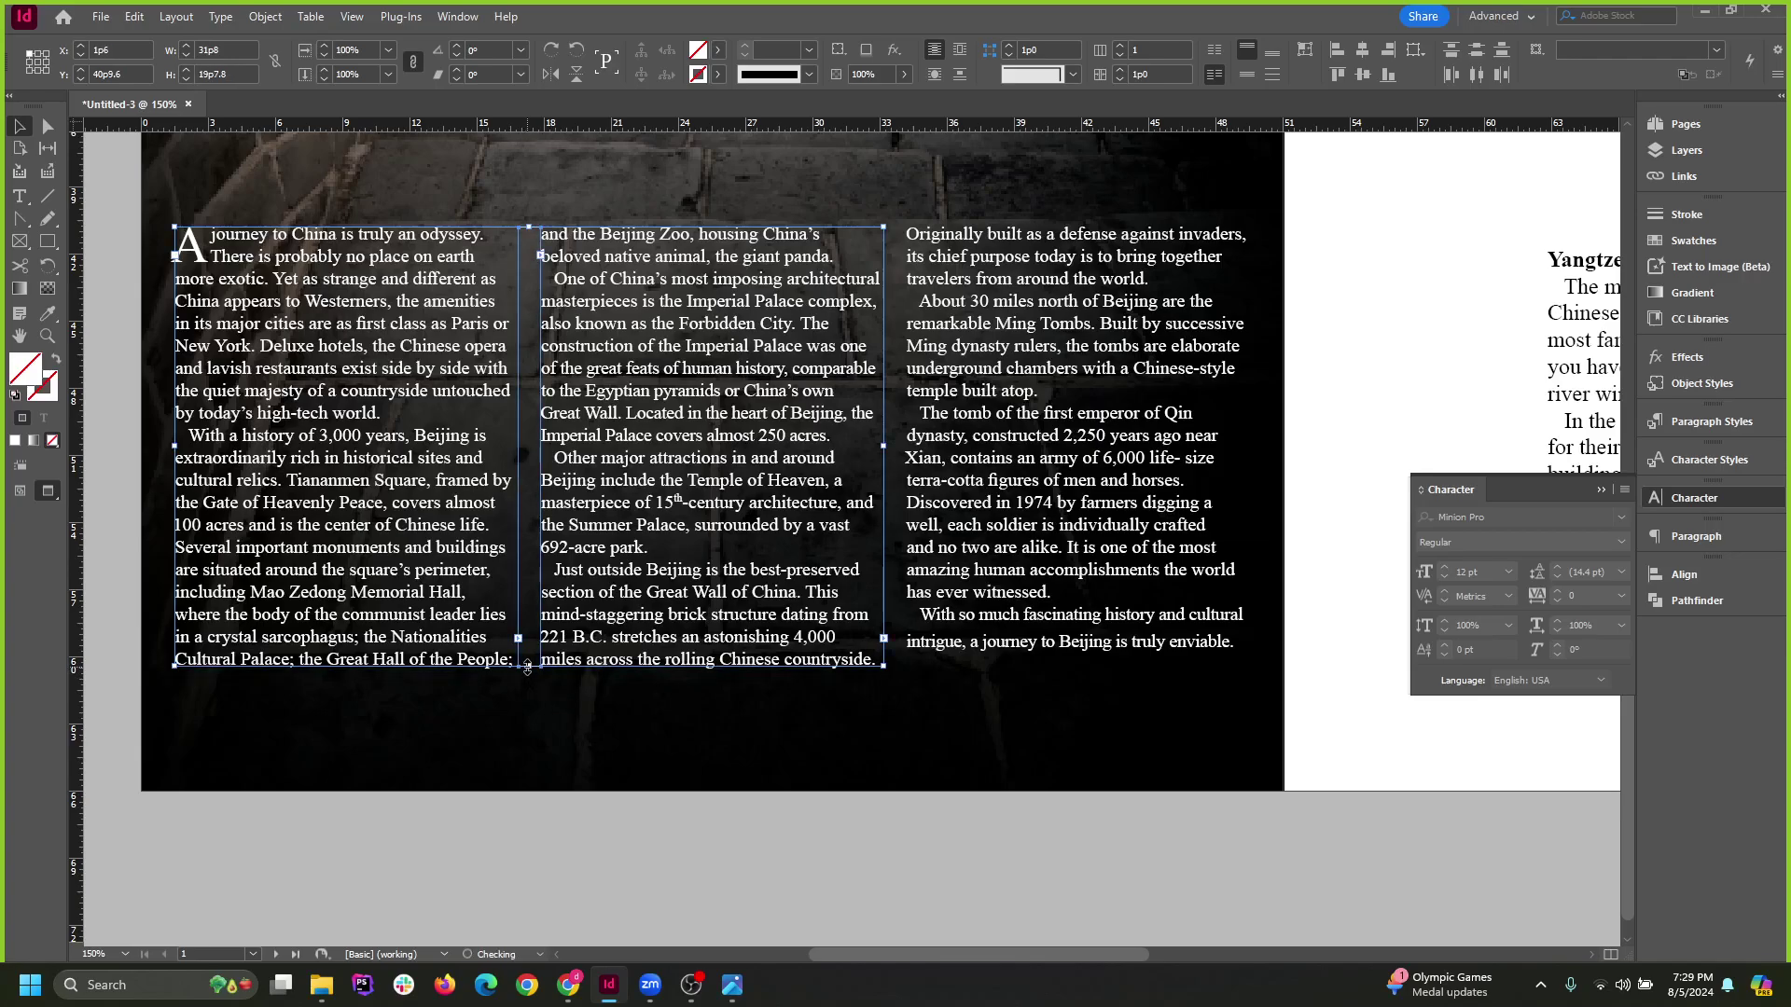
{"action": "left_click", "coordinate": [1364, 556]}
View the layout at 100%, select the background photo and switch from Preview to Normal view with guides and frame edges.
{"action": "key", "text": "ctrl+1"}
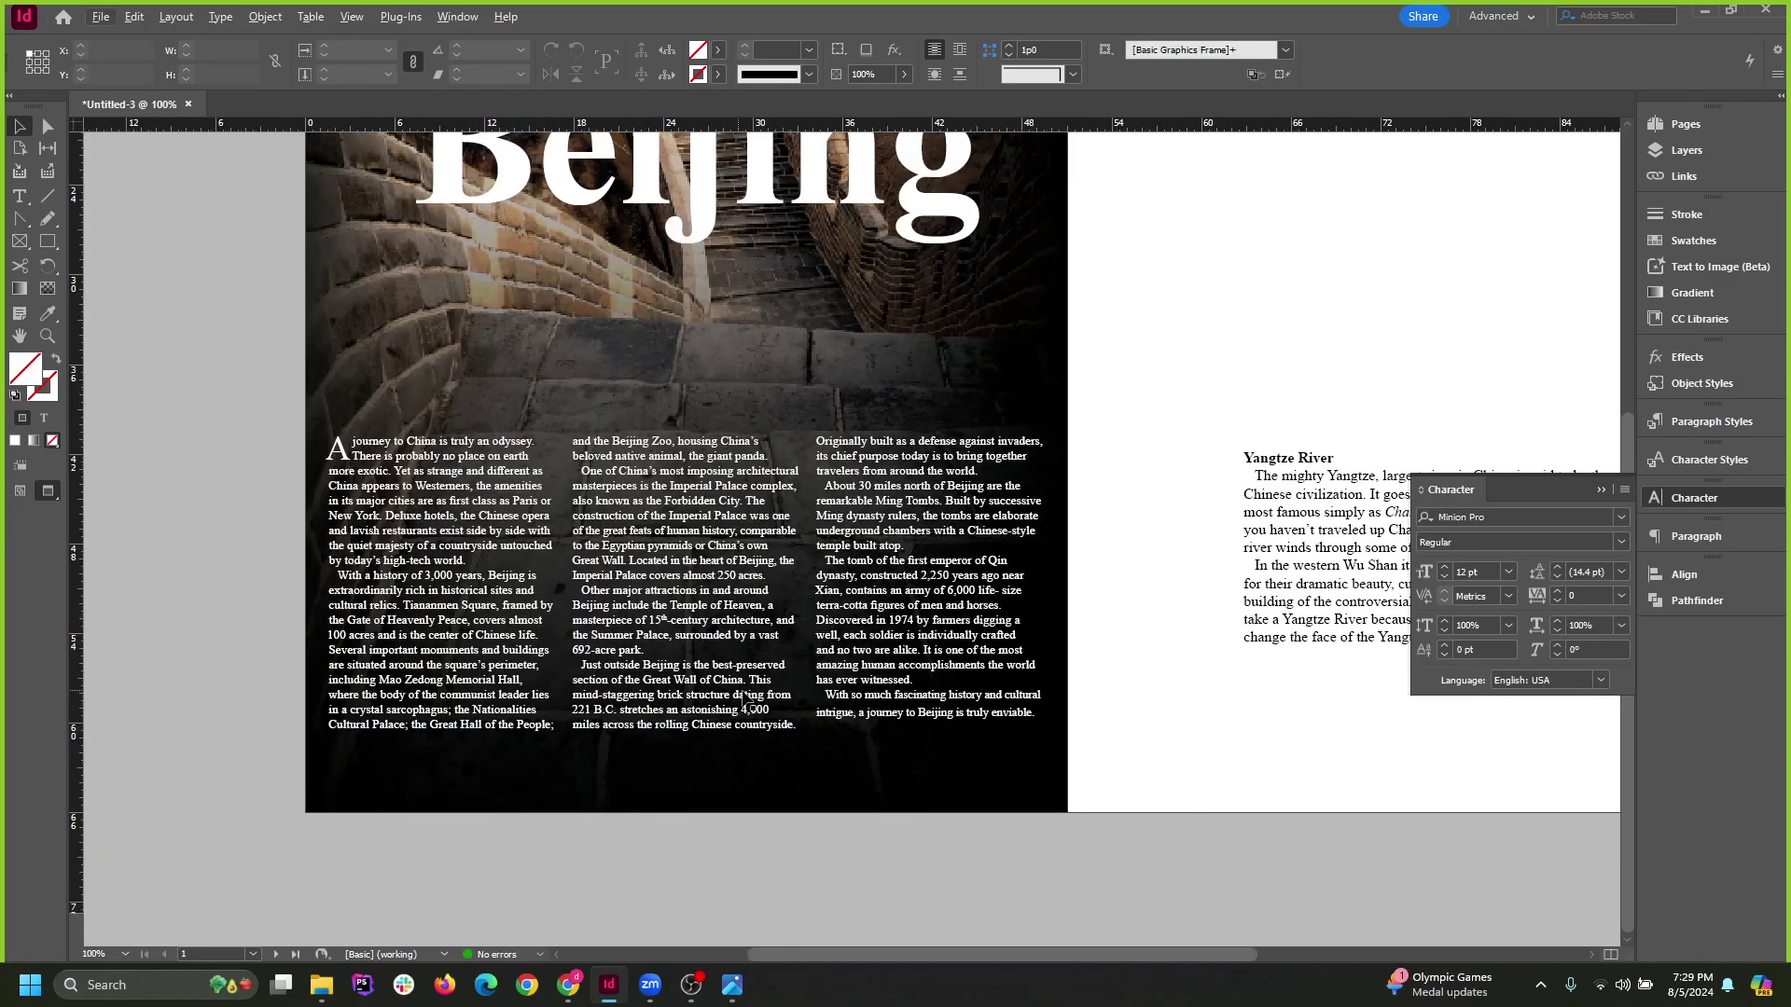
{"action": "scroll", "coordinate": [765, 710], "scroll_direction": "up", "scroll_amount": 2}
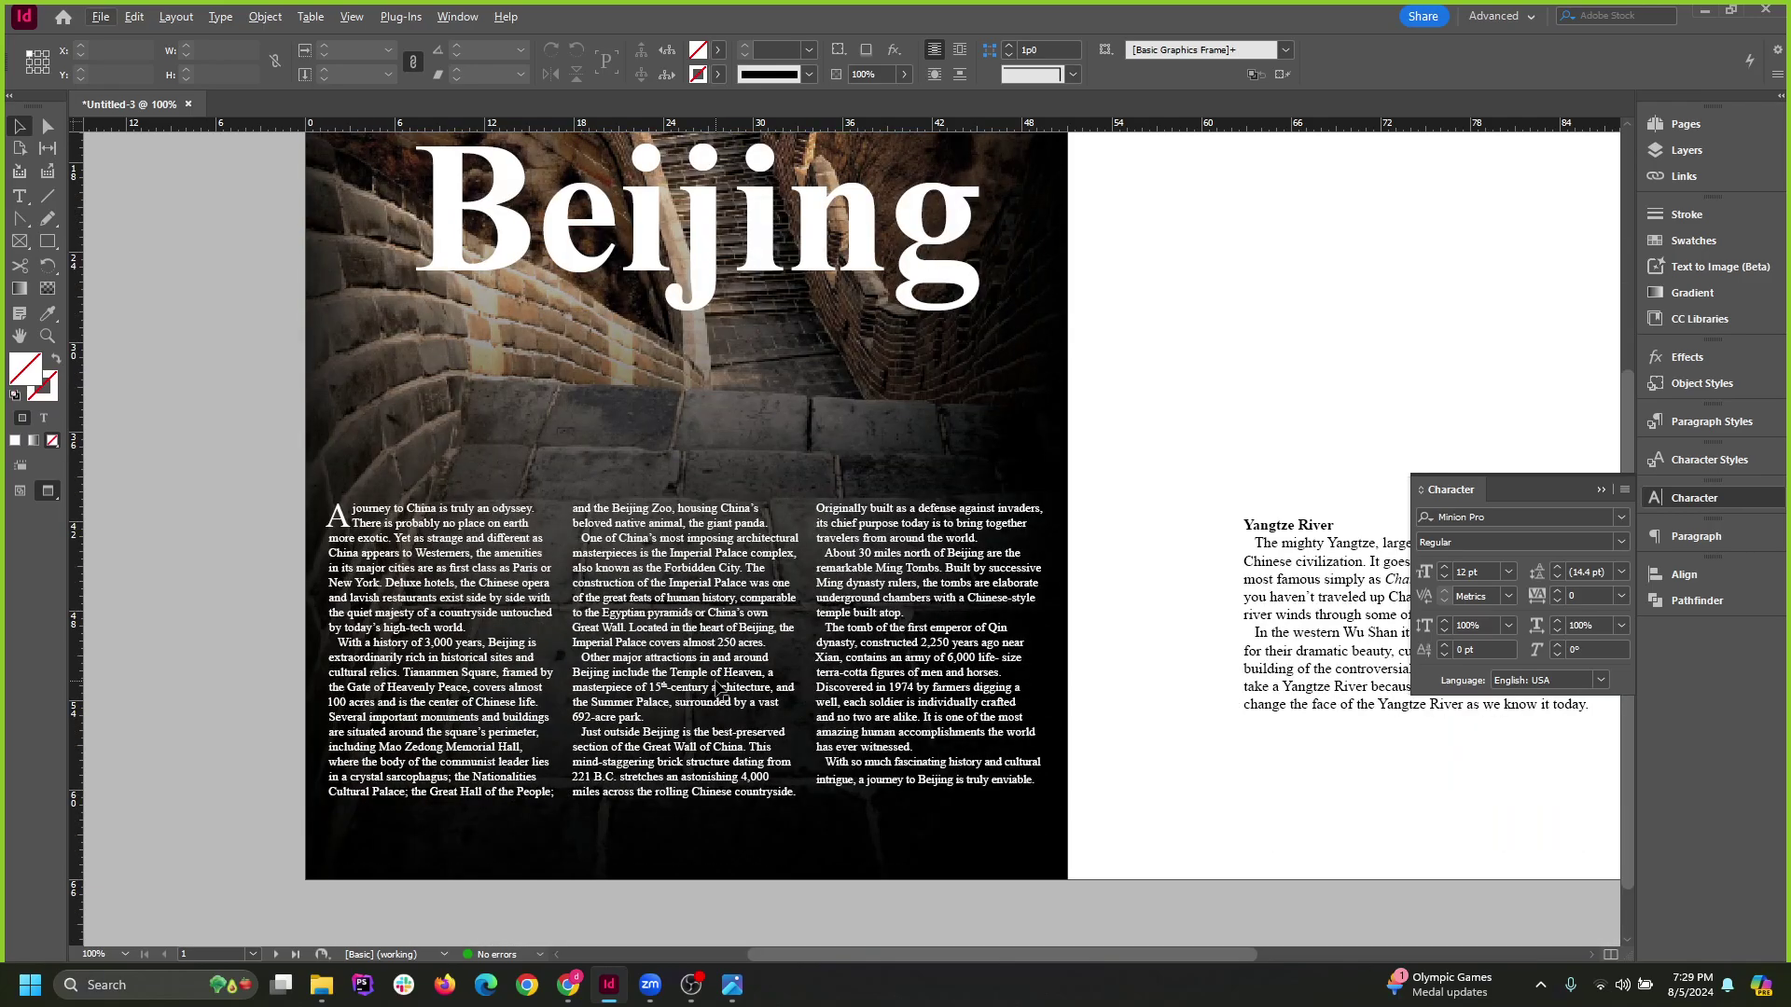
{"action": "left_click", "coordinate": [518, 678]}
{"action": "key", "text": "w"}
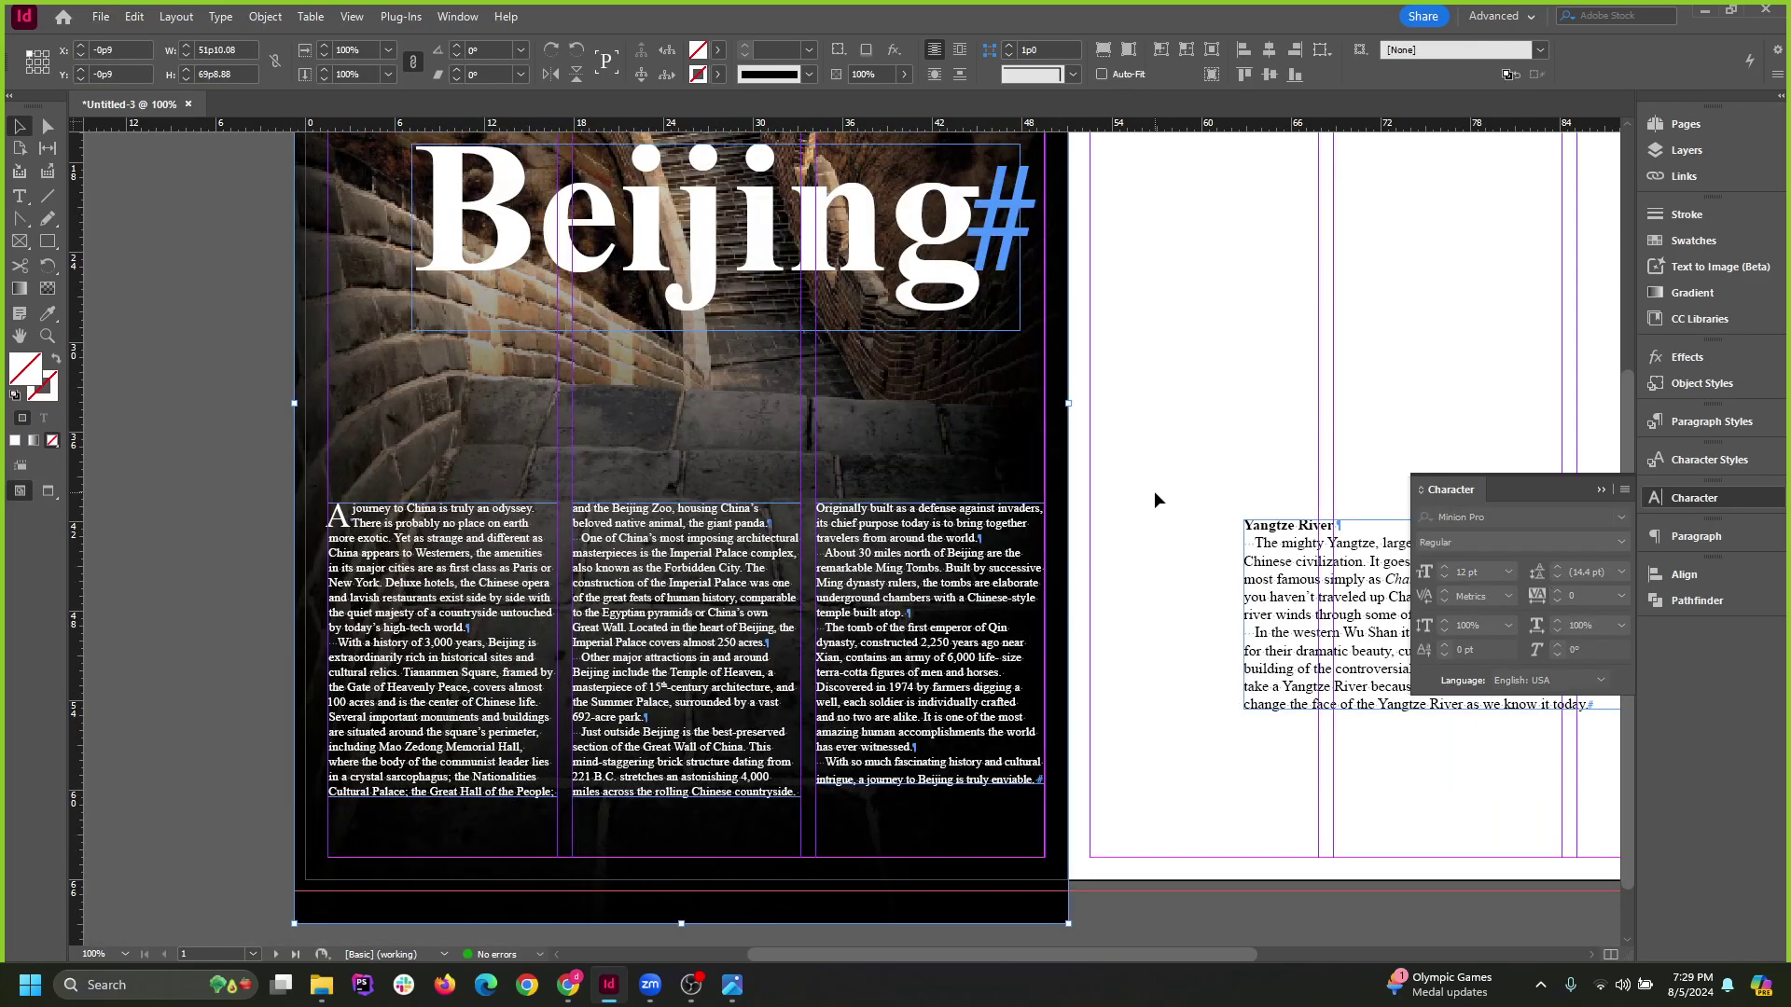
Move the three text column frames down together to the bottom margin and switch to Preview view.
{"action": "left_click", "coordinate": [487, 629]}
{"action": "left_click", "coordinate": [724, 659], "text": "shift"}
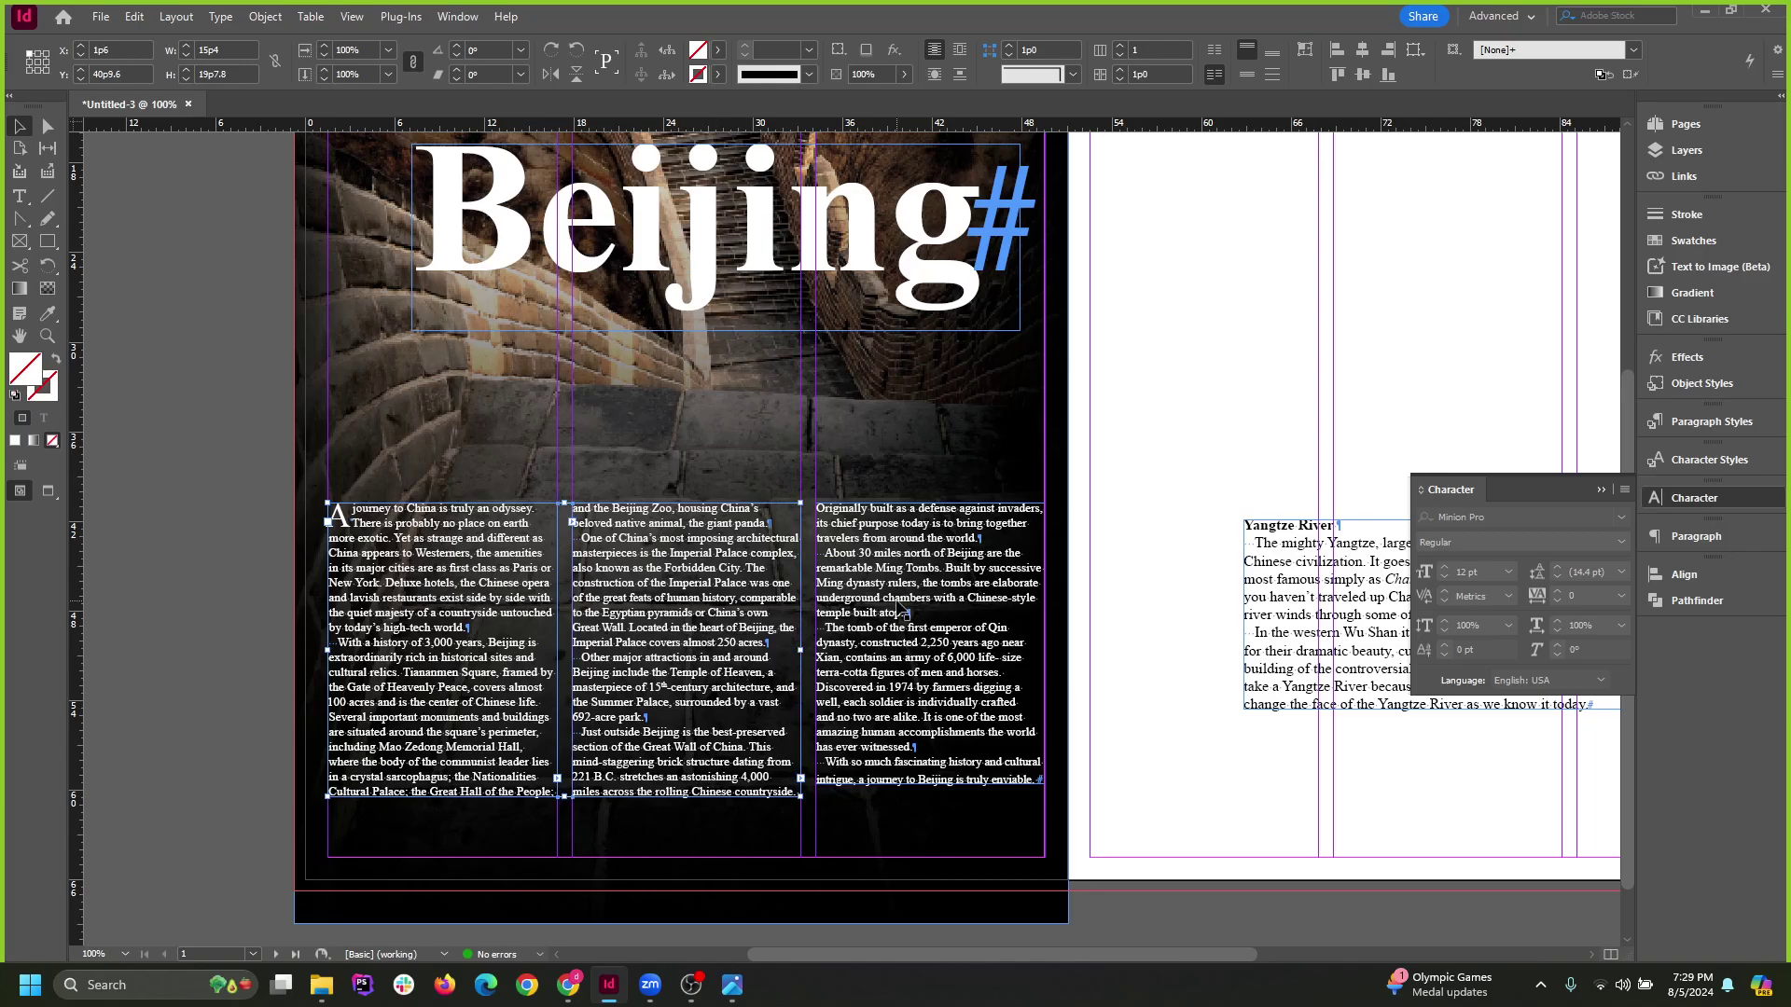
{"action": "left_click", "coordinate": [919, 571], "text": "shift"}
{"action": "left_click_drag", "start_coordinate": [924, 567], "coordinate": [958, 740]}
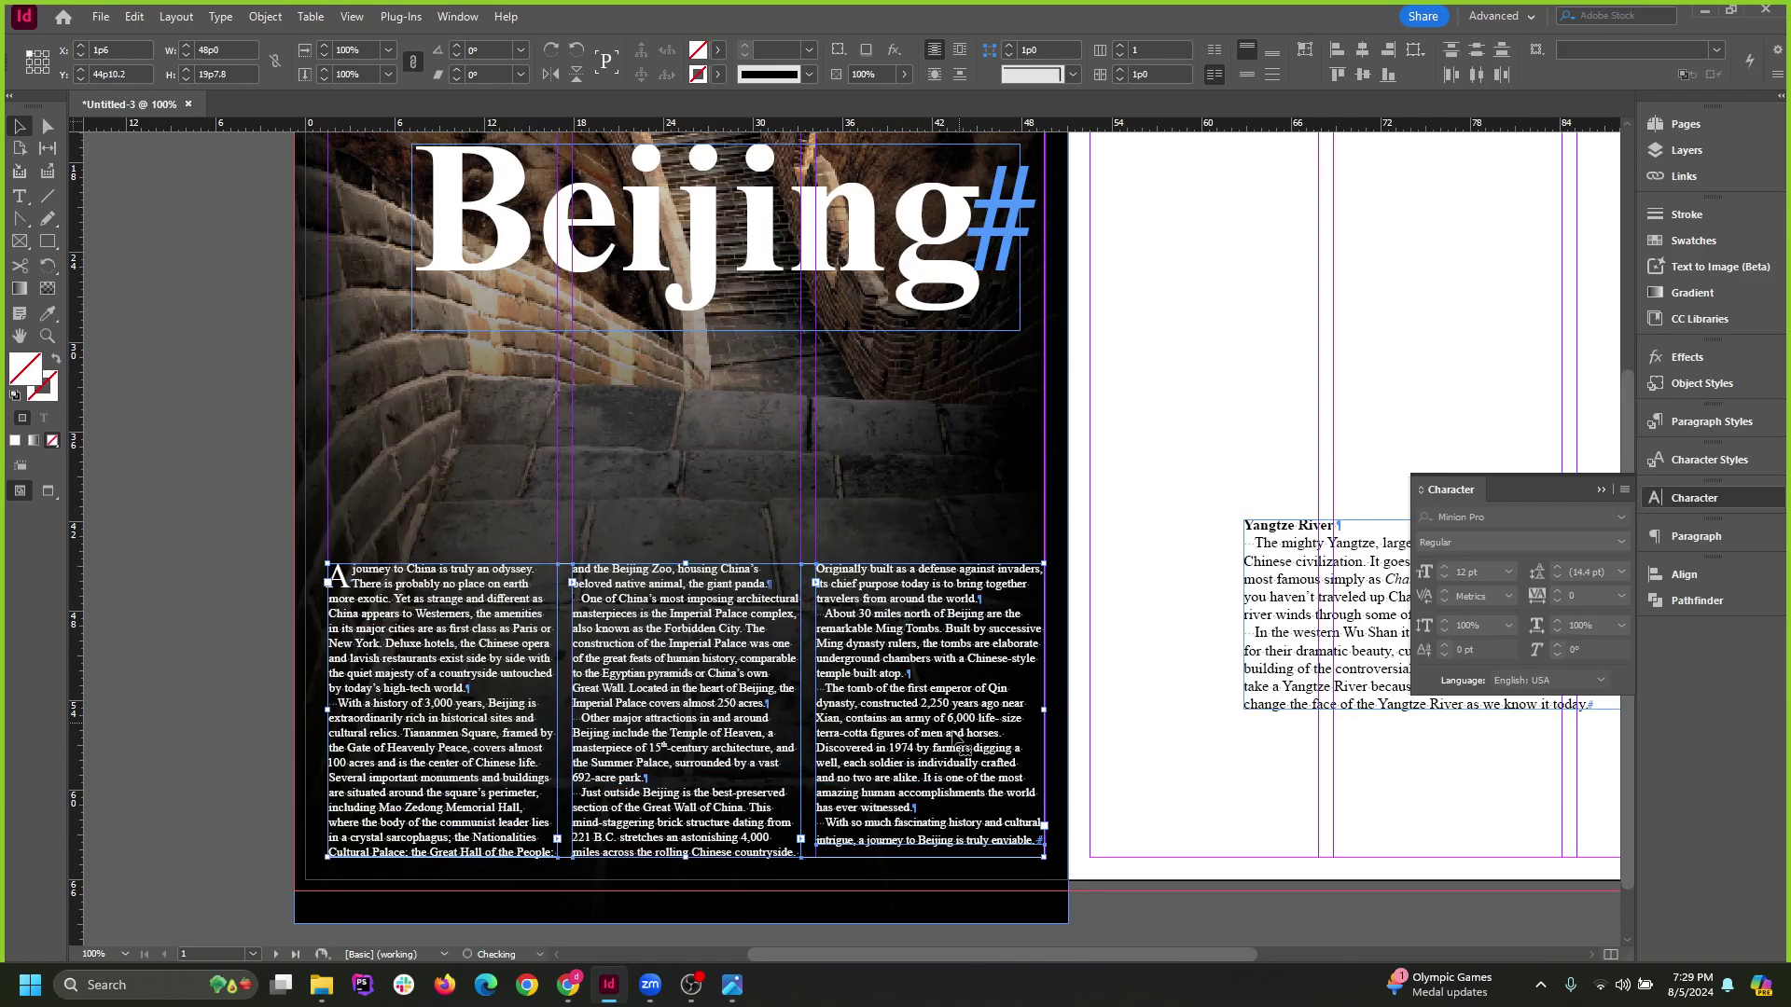
{"action": "left_click", "coordinate": [1156, 472]}
{"action": "key", "text": "w"}
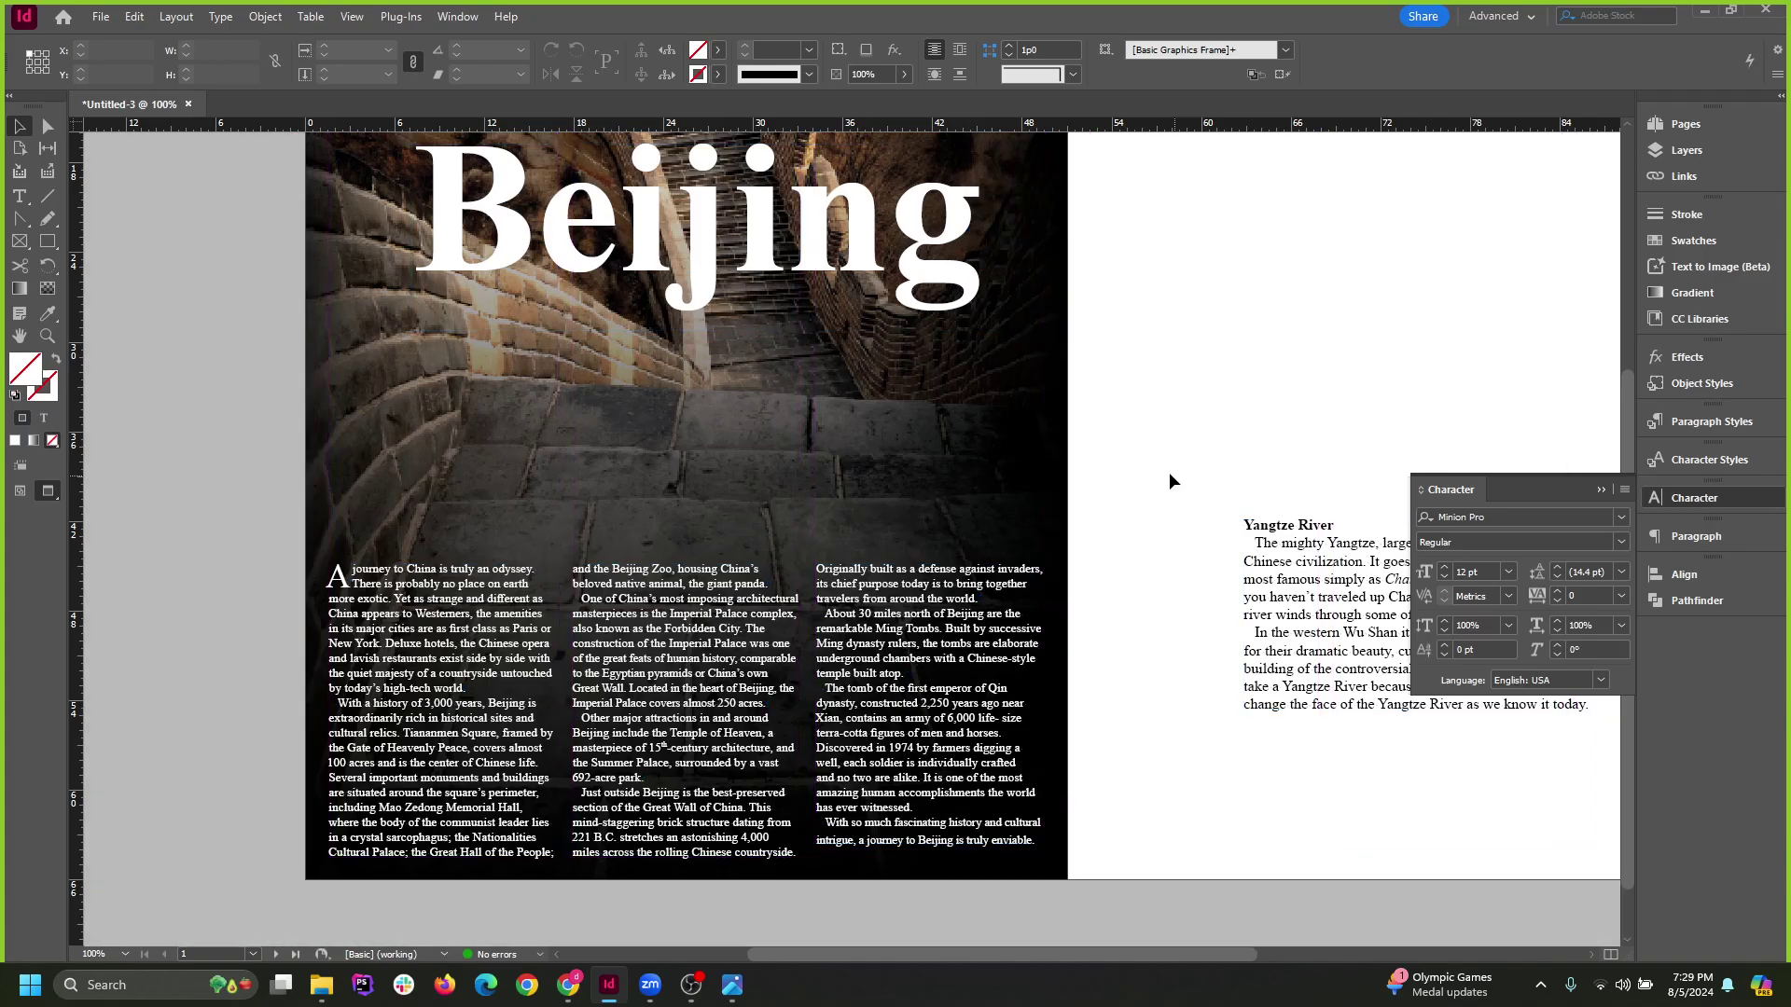
Move the word "Beijing" down to just above the text columns and scale it proportionally to about 30p9 wide.
{"action": "scroll", "coordinate": [1177, 489], "scroll_direction": "up", "scroll_amount": 3}
{"action": "left_click_drag", "start_coordinate": [804, 434], "coordinate": [858, 658]}
{"action": "left_click", "coordinate": [1239, 664]}
{"action": "key", "text": "ctrl+z"}
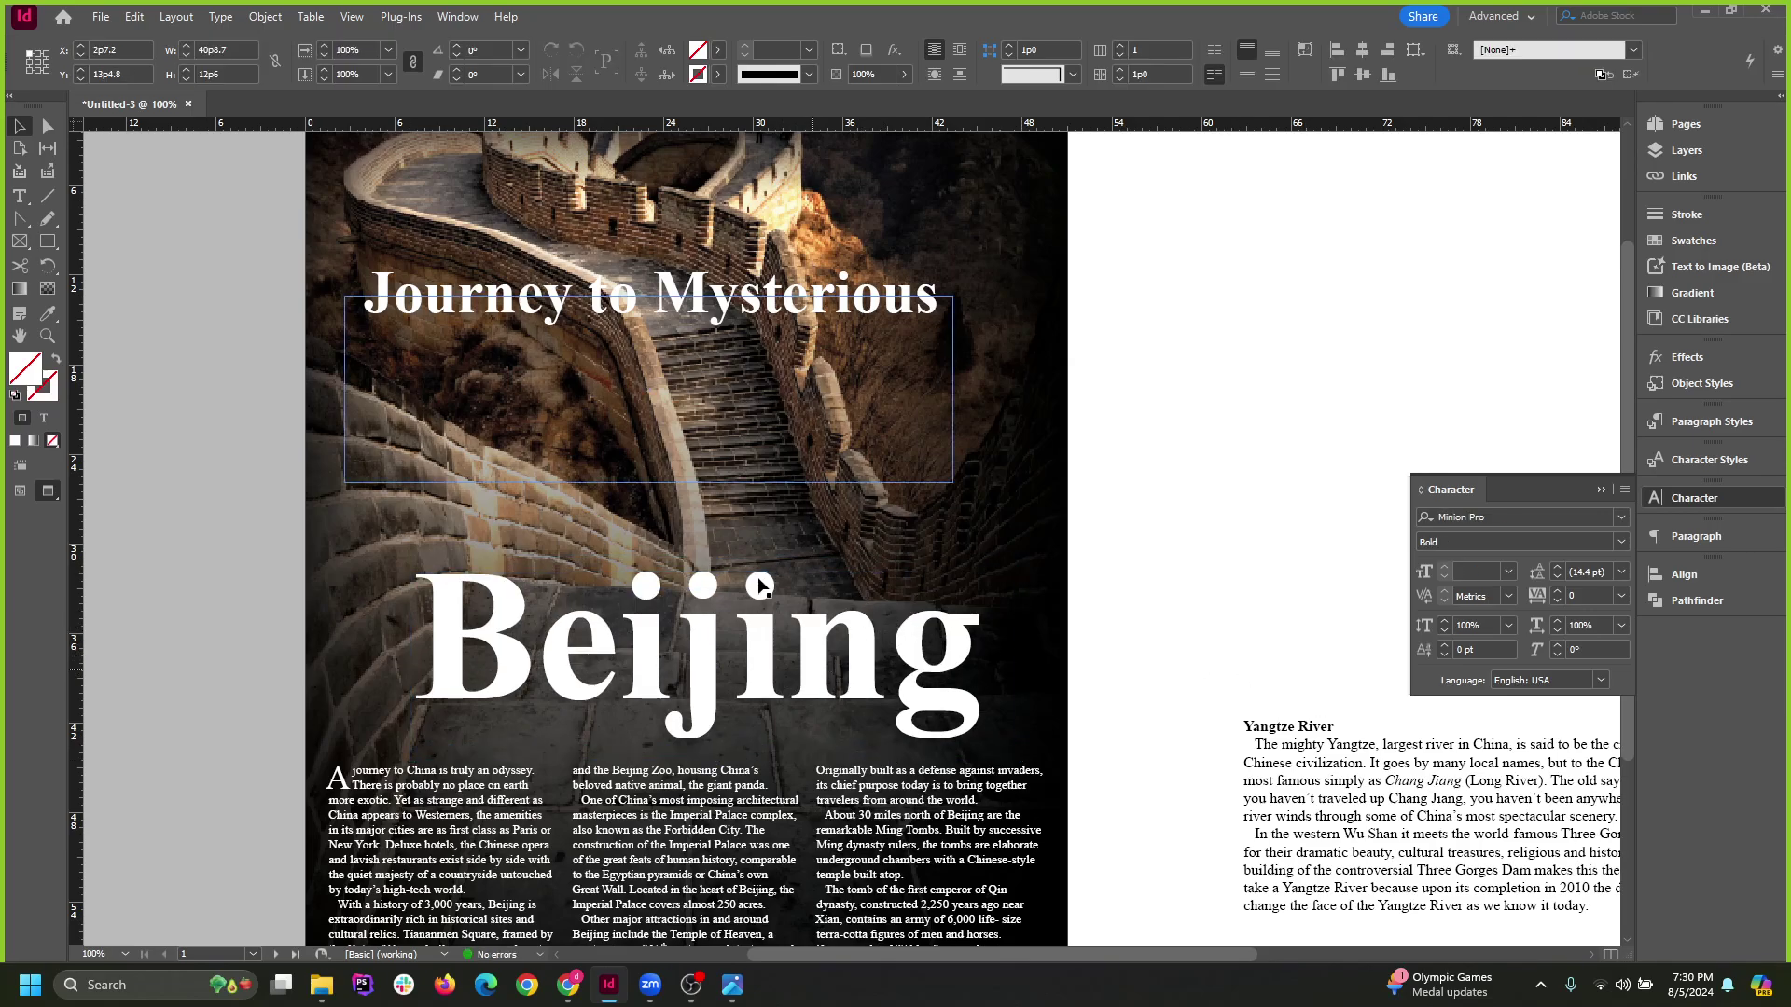
{"action": "left_click_drag", "start_coordinate": [804, 424], "coordinate": [851, 655]}
{"action": "left_click_drag", "start_coordinate": [998, 560], "coordinate": [925, 583]}
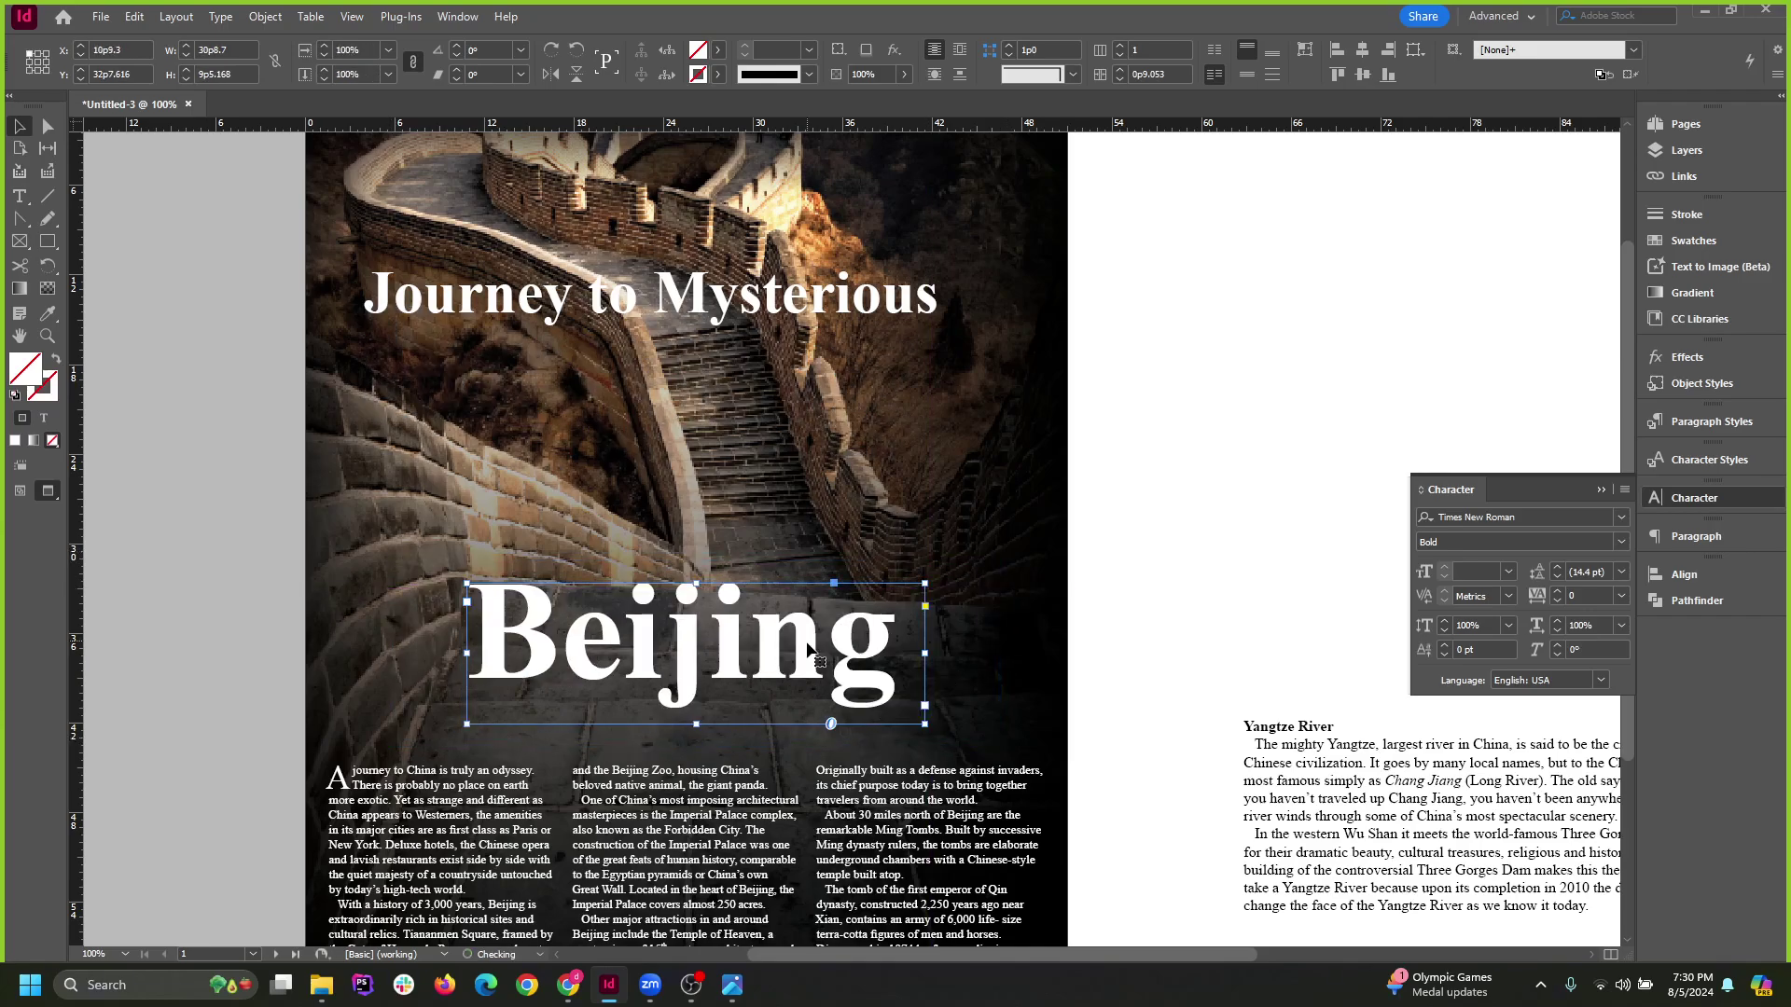
{"action": "left_click_drag", "start_coordinate": [808, 650], "coordinate": [823, 667]}
Scale "Journey to Mysterious" down to about 33p3 wide and place it directly above "Beijing".
{"action": "left_click", "coordinate": [1131, 552]}
{"action": "left_click_drag", "start_coordinate": [844, 298], "coordinate": [935, 425]}
{"action": "left_click_drag", "start_coordinate": [829, 442], "coordinate": [865, 571]}
{"action": "left_click", "coordinate": [1218, 516]}
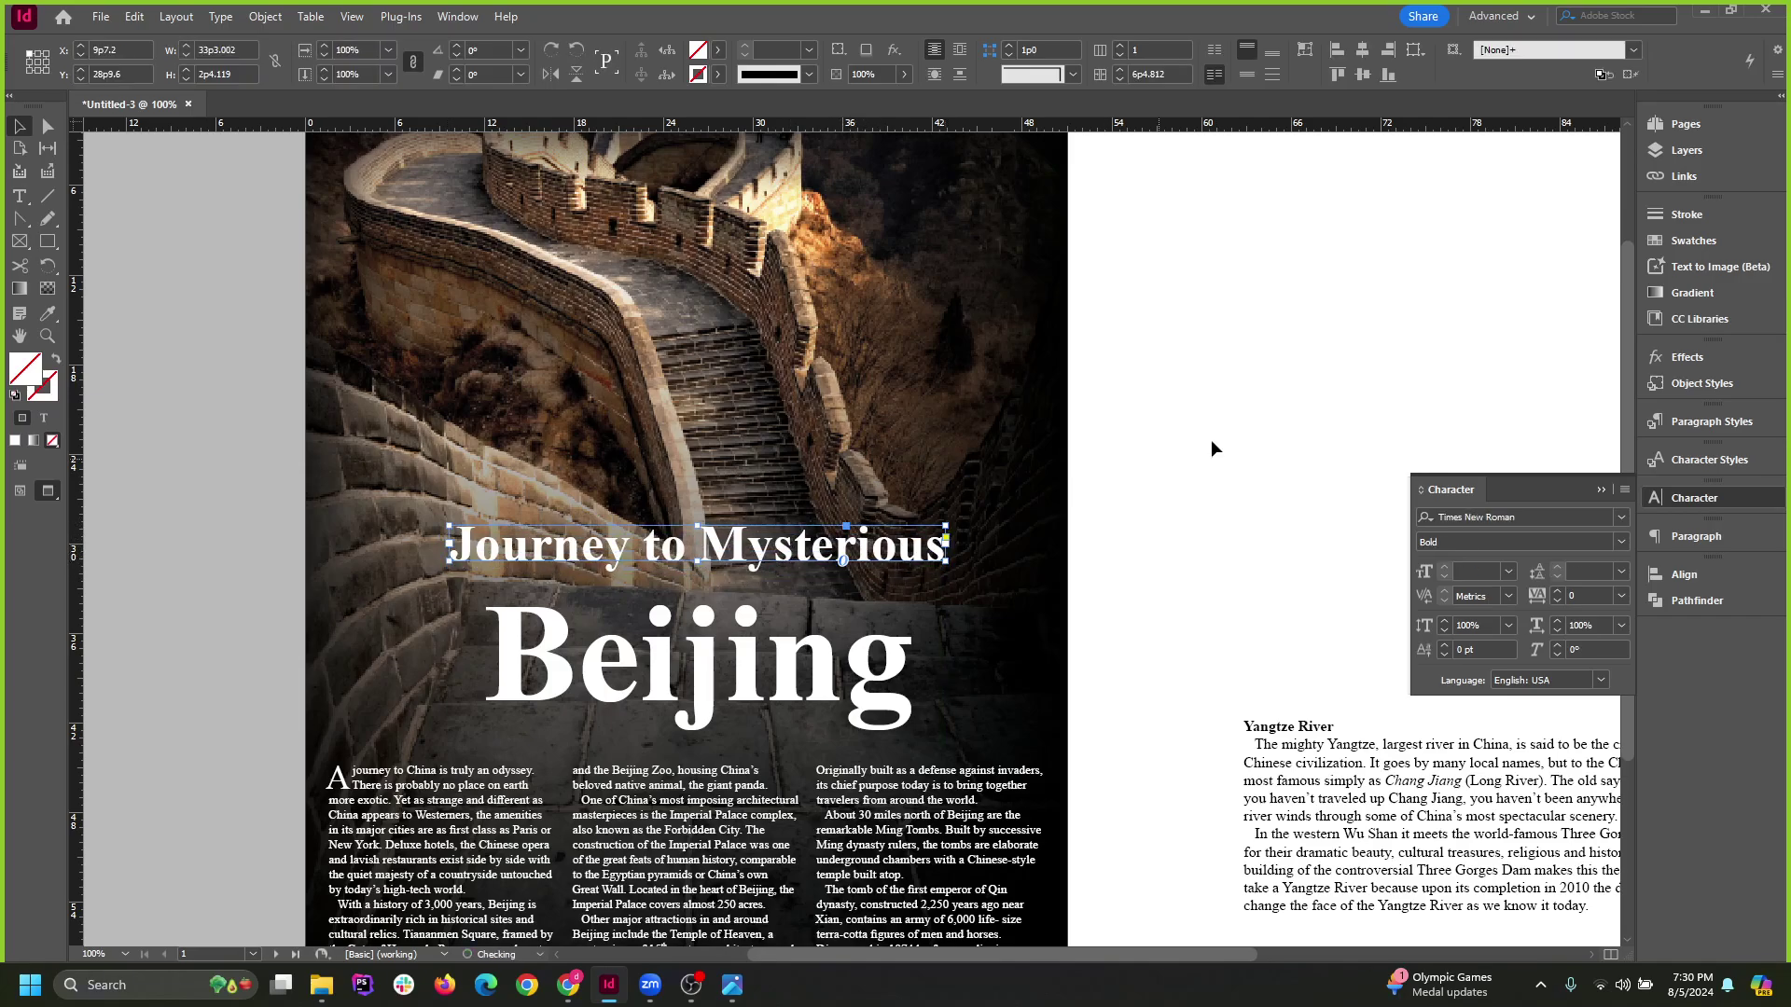
Stagger the title by shifting "Journey to Mysterious" slightly left and down, leaving "Beijing" offset to the right beneath it.
{"action": "scroll", "coordinate": [1108, 588], "scroll_direction": "up", "scroll_amount": 3}
{"action": "left_click_drag", "start_coordinate": [825, 695], "coordinate": [781, 713]}
{"action": "mouse_move", "coordinate": [834, 806]}
{"action": "left_mouse_down"}
{"action": "mouse_move", "coordinate": [863, 807]}
{"action": "mouse_move", "coordinate": [844, 798]}
{"action": "left_mouse_up"}
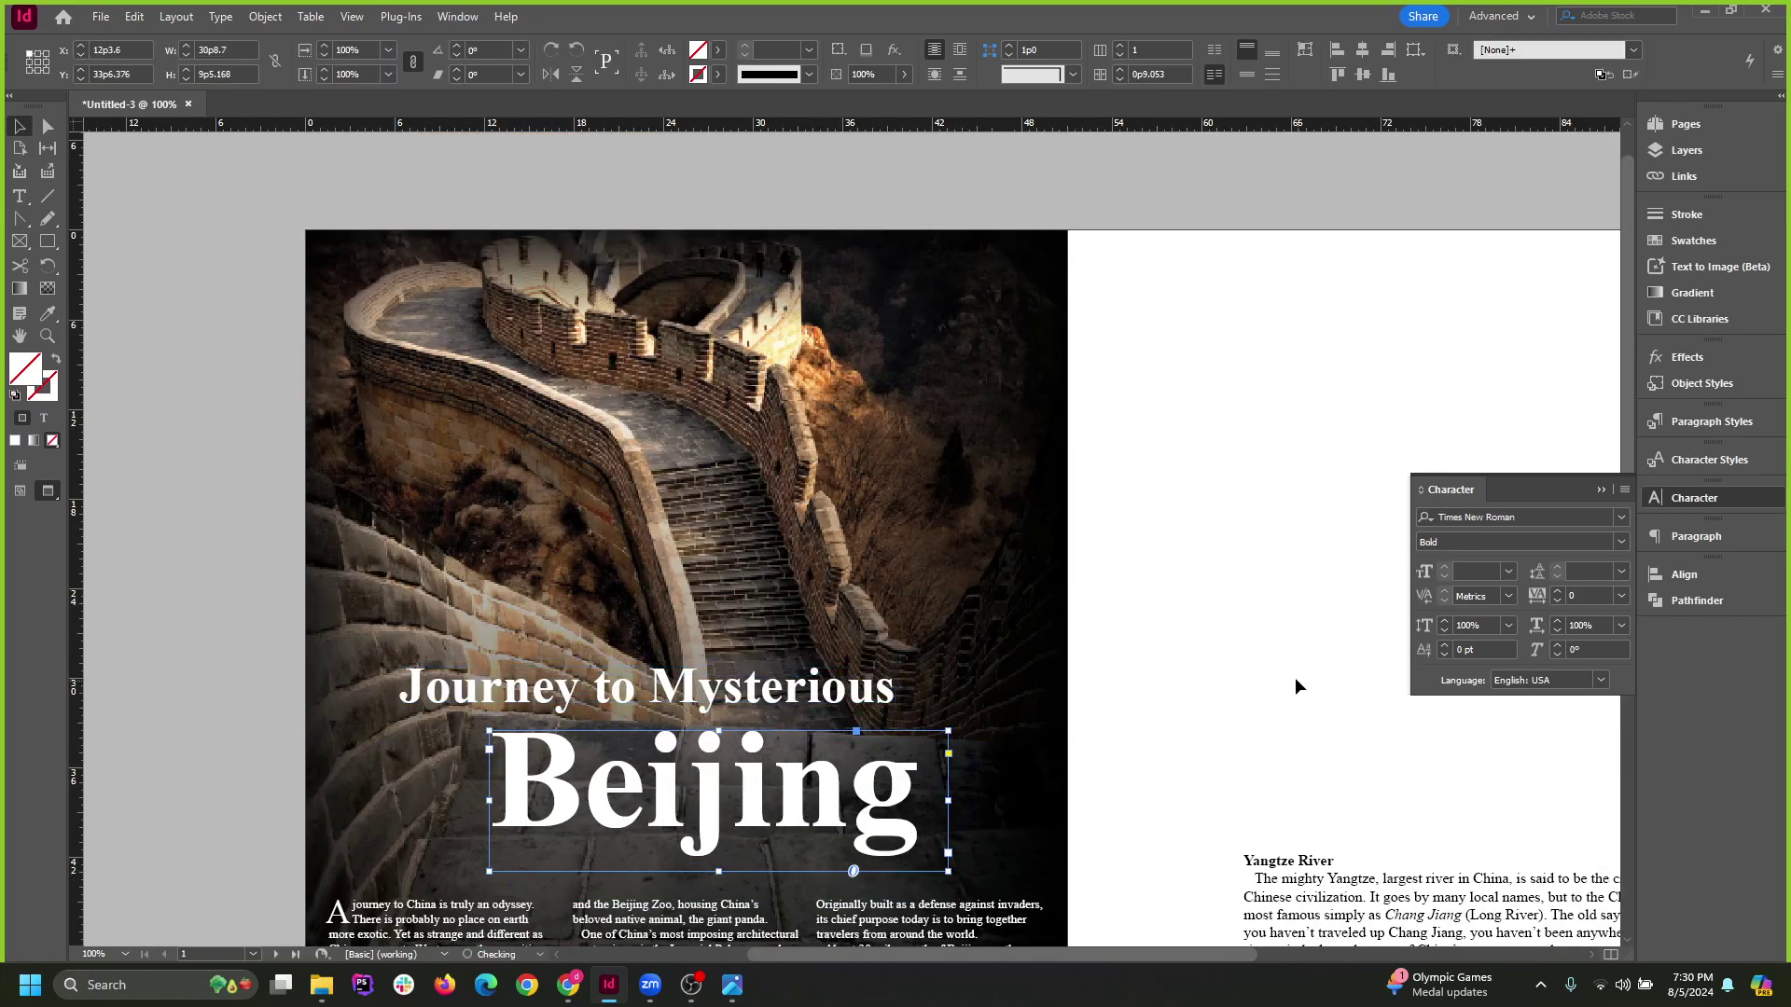
{"action": "left_click", "coordinate": [1295, 686]}
{"action": "scroll", "coordinate": [1069, 583], "scroll_direction": "down", "scroll_amount": 3}
{"action": "left_click", "coordinate": [790, 643]}
{"action": "left_click", "coordinate": [1190, 663]}
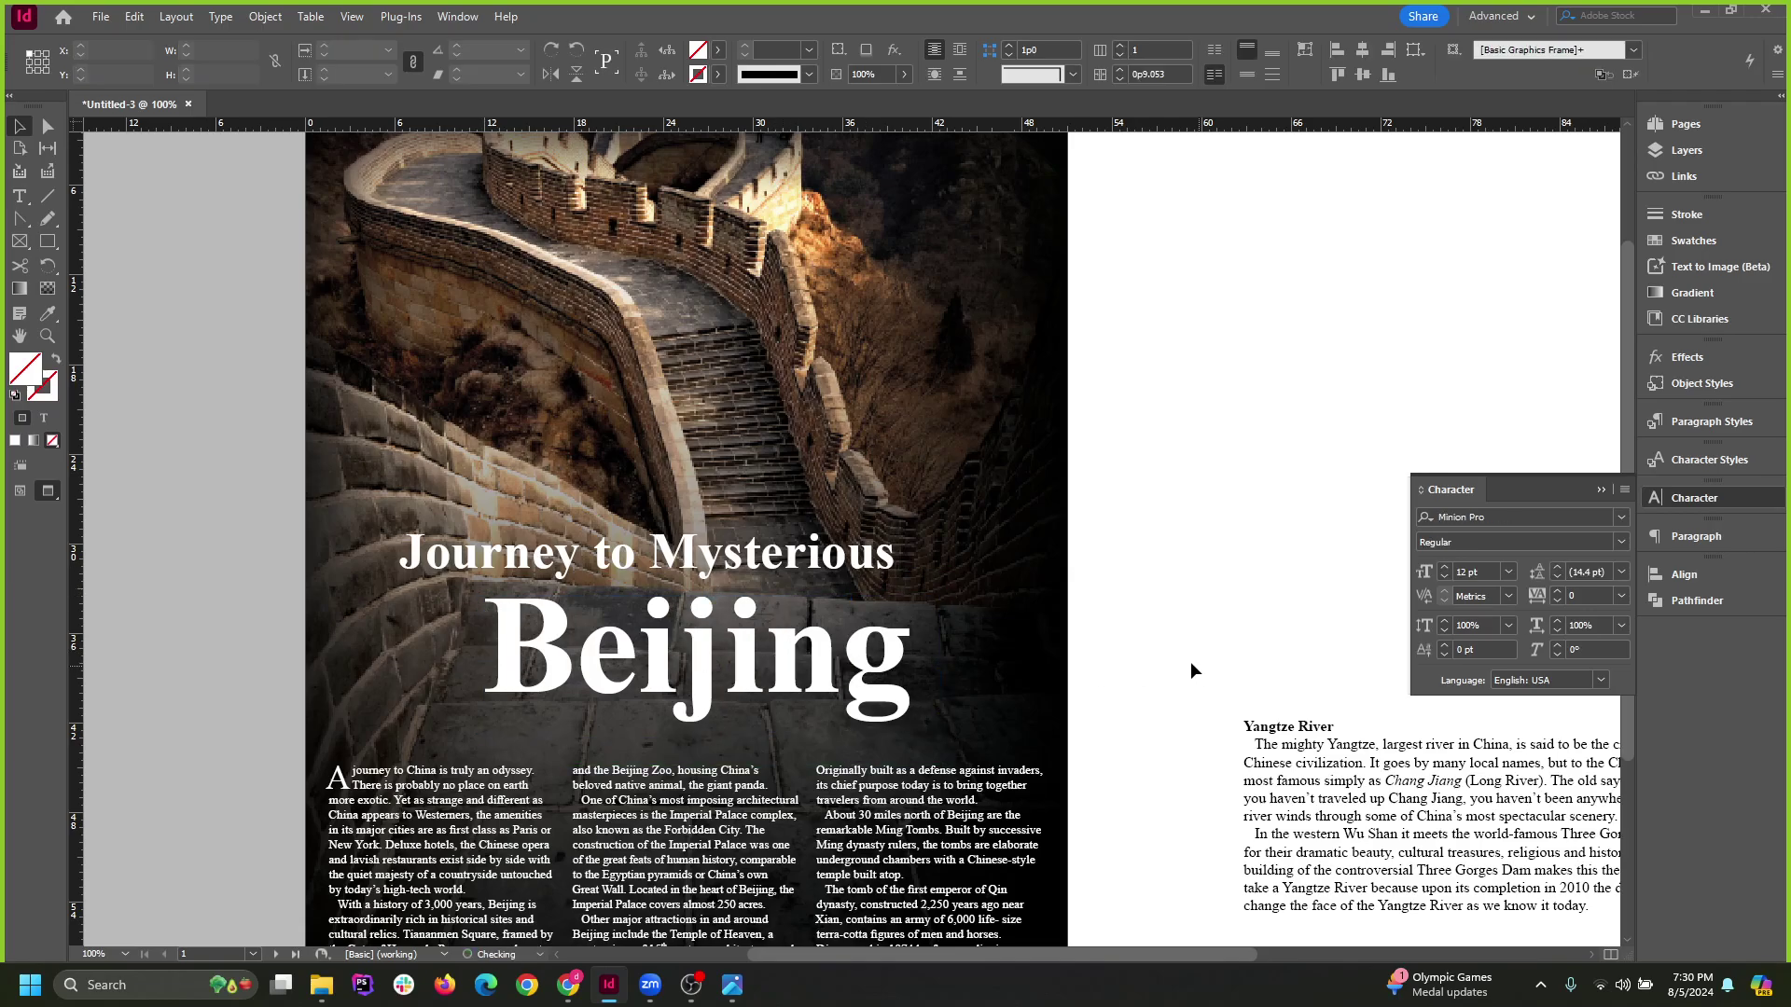
Draw a rectangle about 31p8 by 36p7 on the blank facing page and fill it with Black.
{"action": "scroll", "coordinate": [1071, 604], "scroll_direction": "down", "scroll_amount": 3}
{"action": "scroll", "coordinate": [678, 771], "scroll_direction": "down", "scroll_amount": 1}
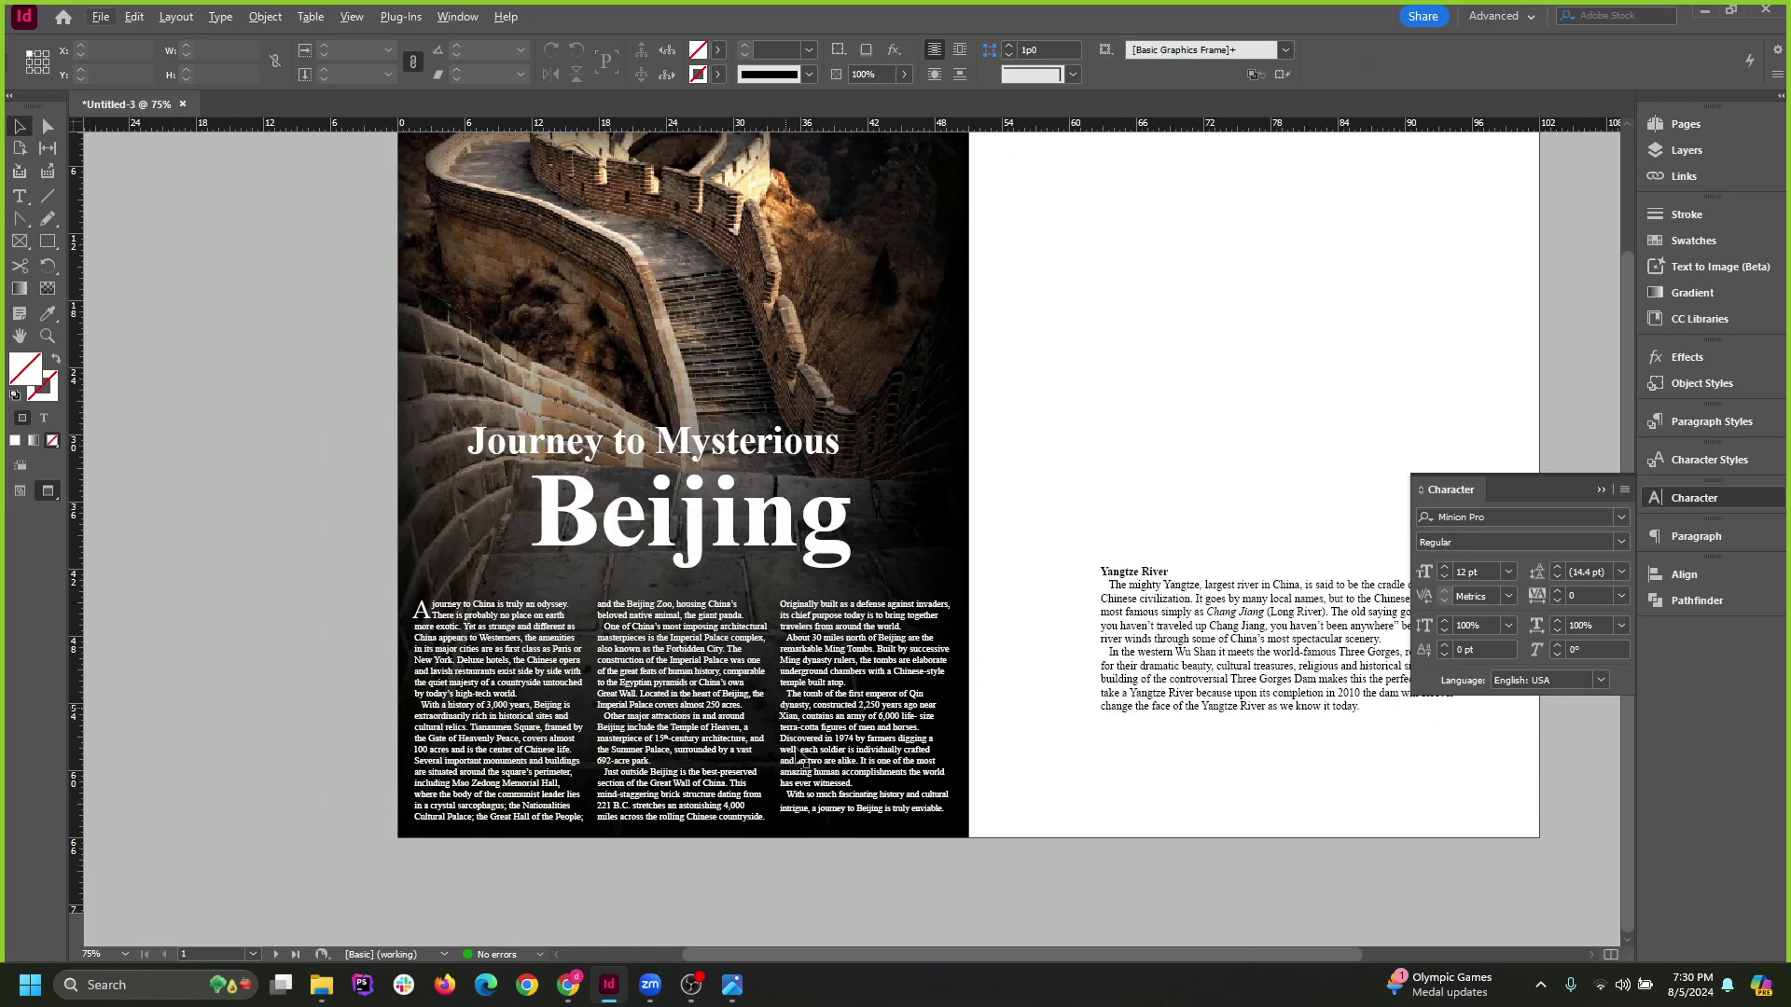
{"action": "scroll", "coordinate": [834, 767], "scroll_direction": "up", "scroll_amount": 2}
{"action": "scroll", "coordinate": [840, 770], "scroll_direction": "down", "scroll_amount": 2}
{"action": "scroll", "coordinate": [849, 774], "scroll_direction": "up", "scroll_amount": 1}
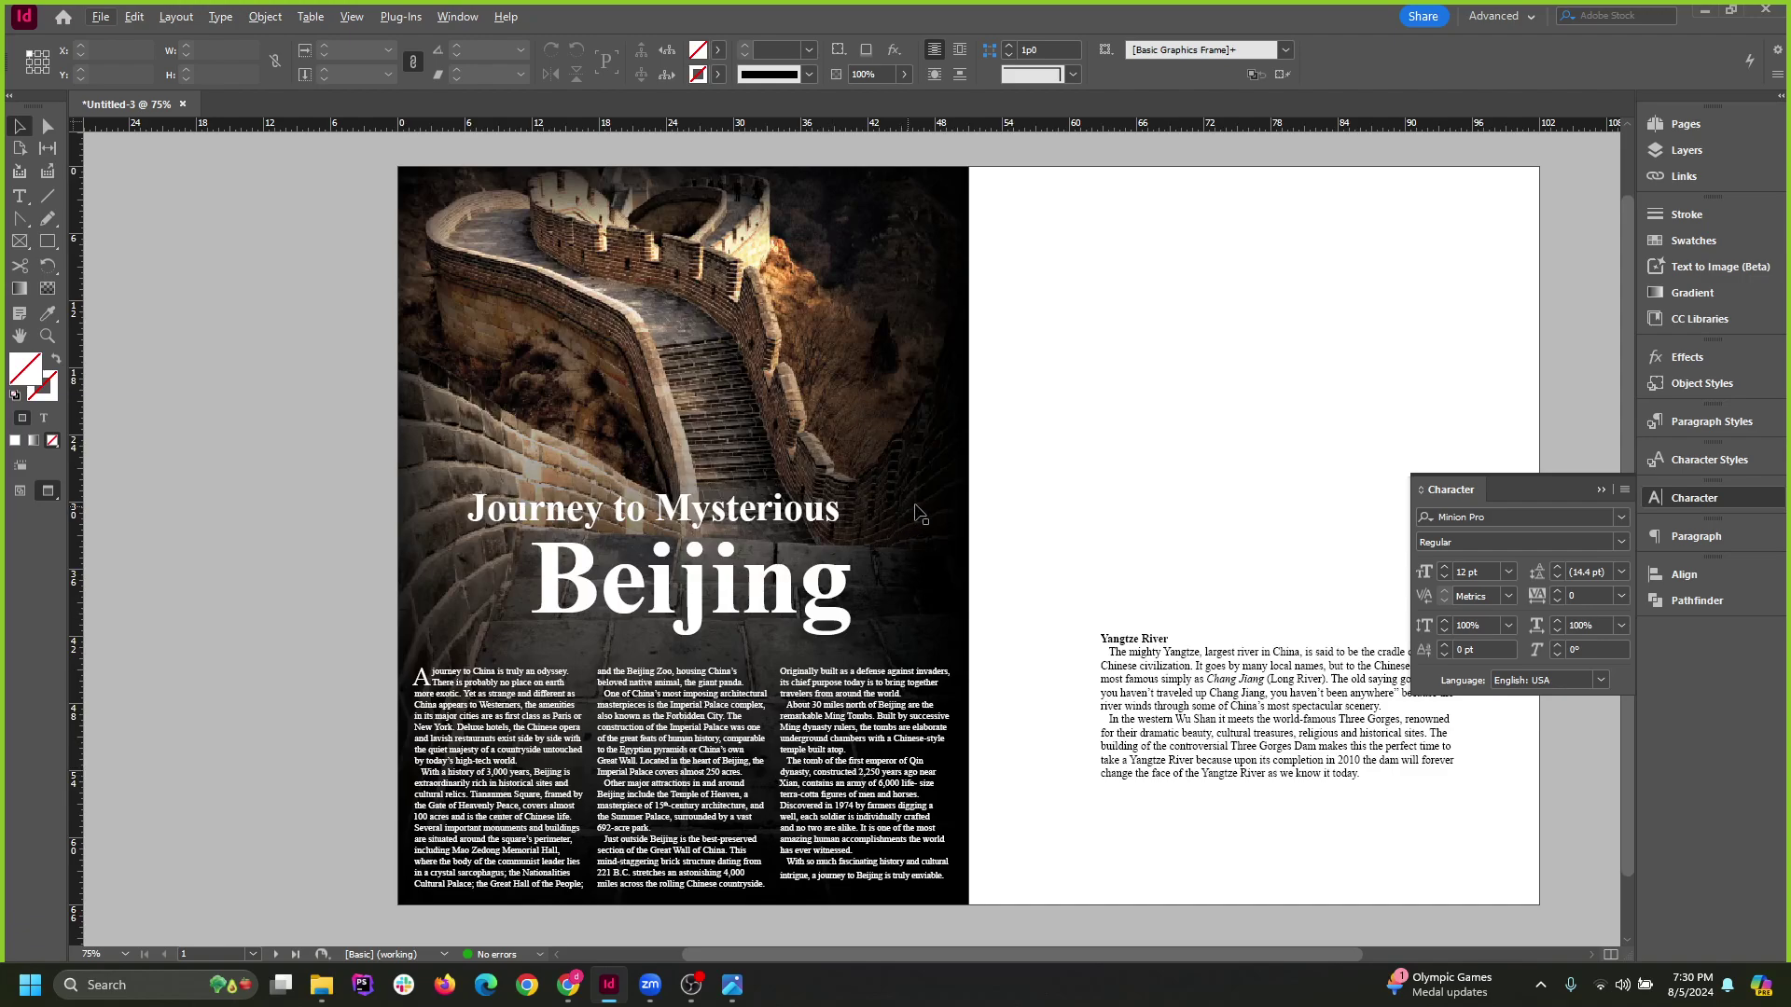
{"action": "left_click", "coordinate": [50, 247]}
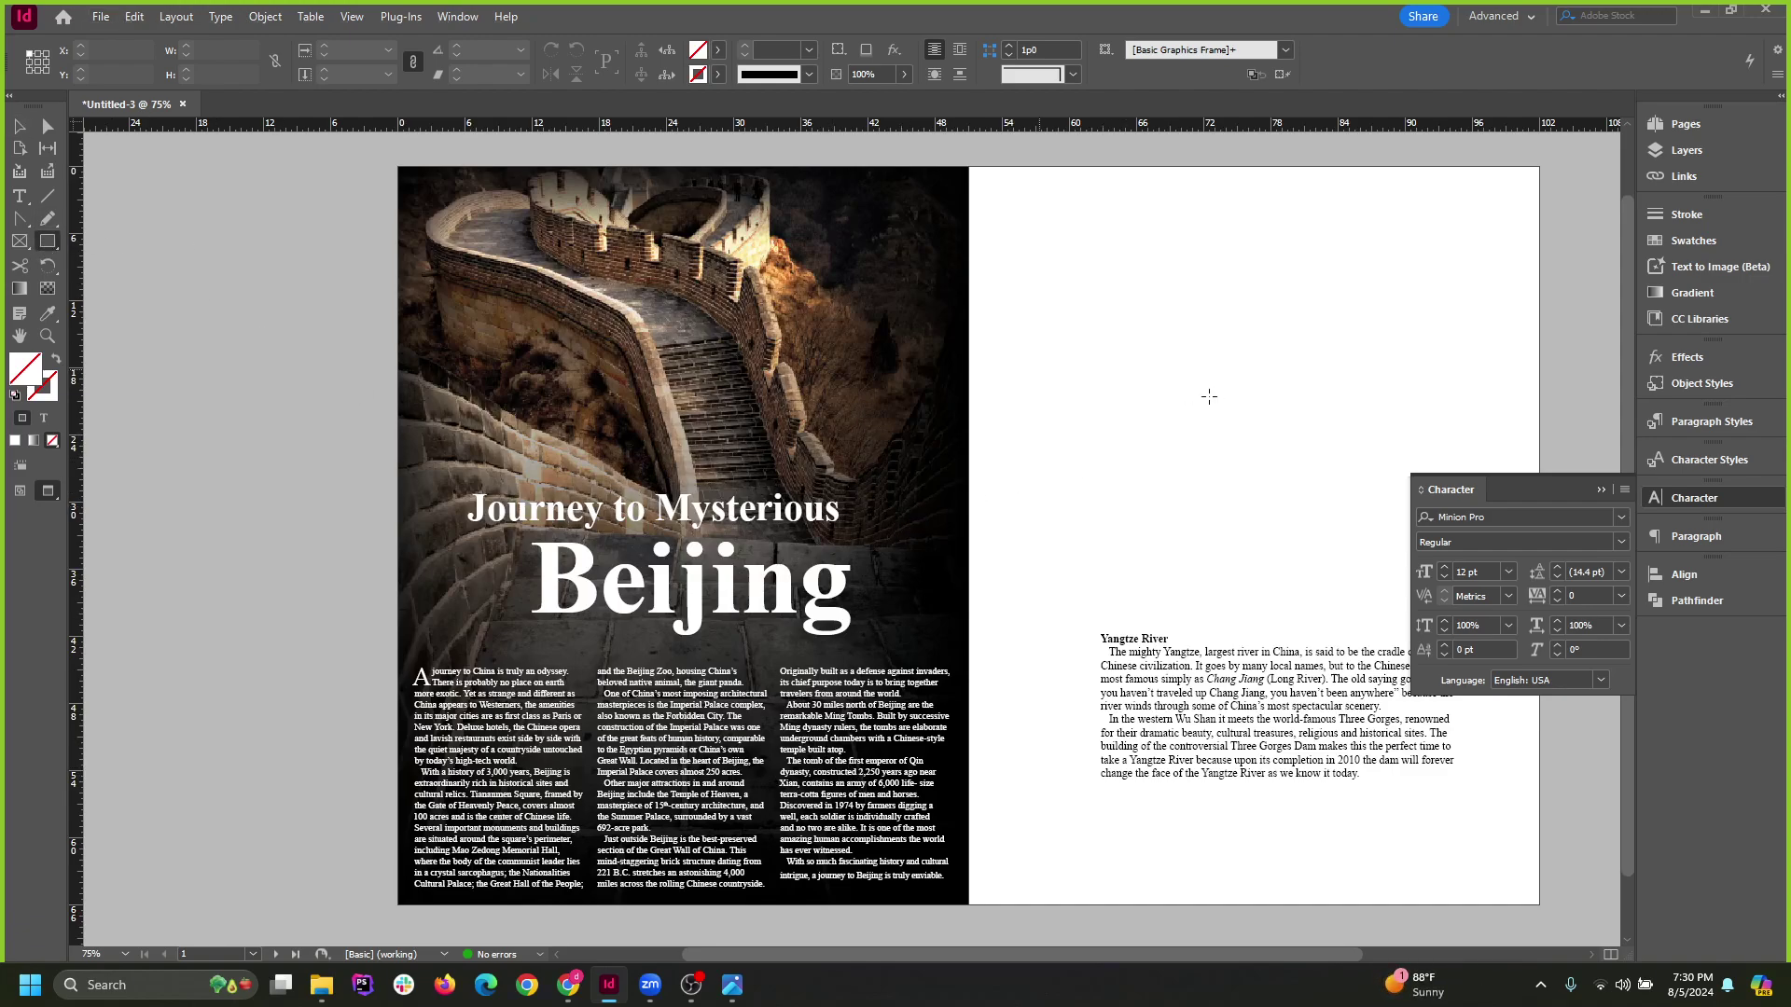
{"action": "left_click_drag", "start_coordinate": [1042, 246], "coordinate": [1396, 656]}
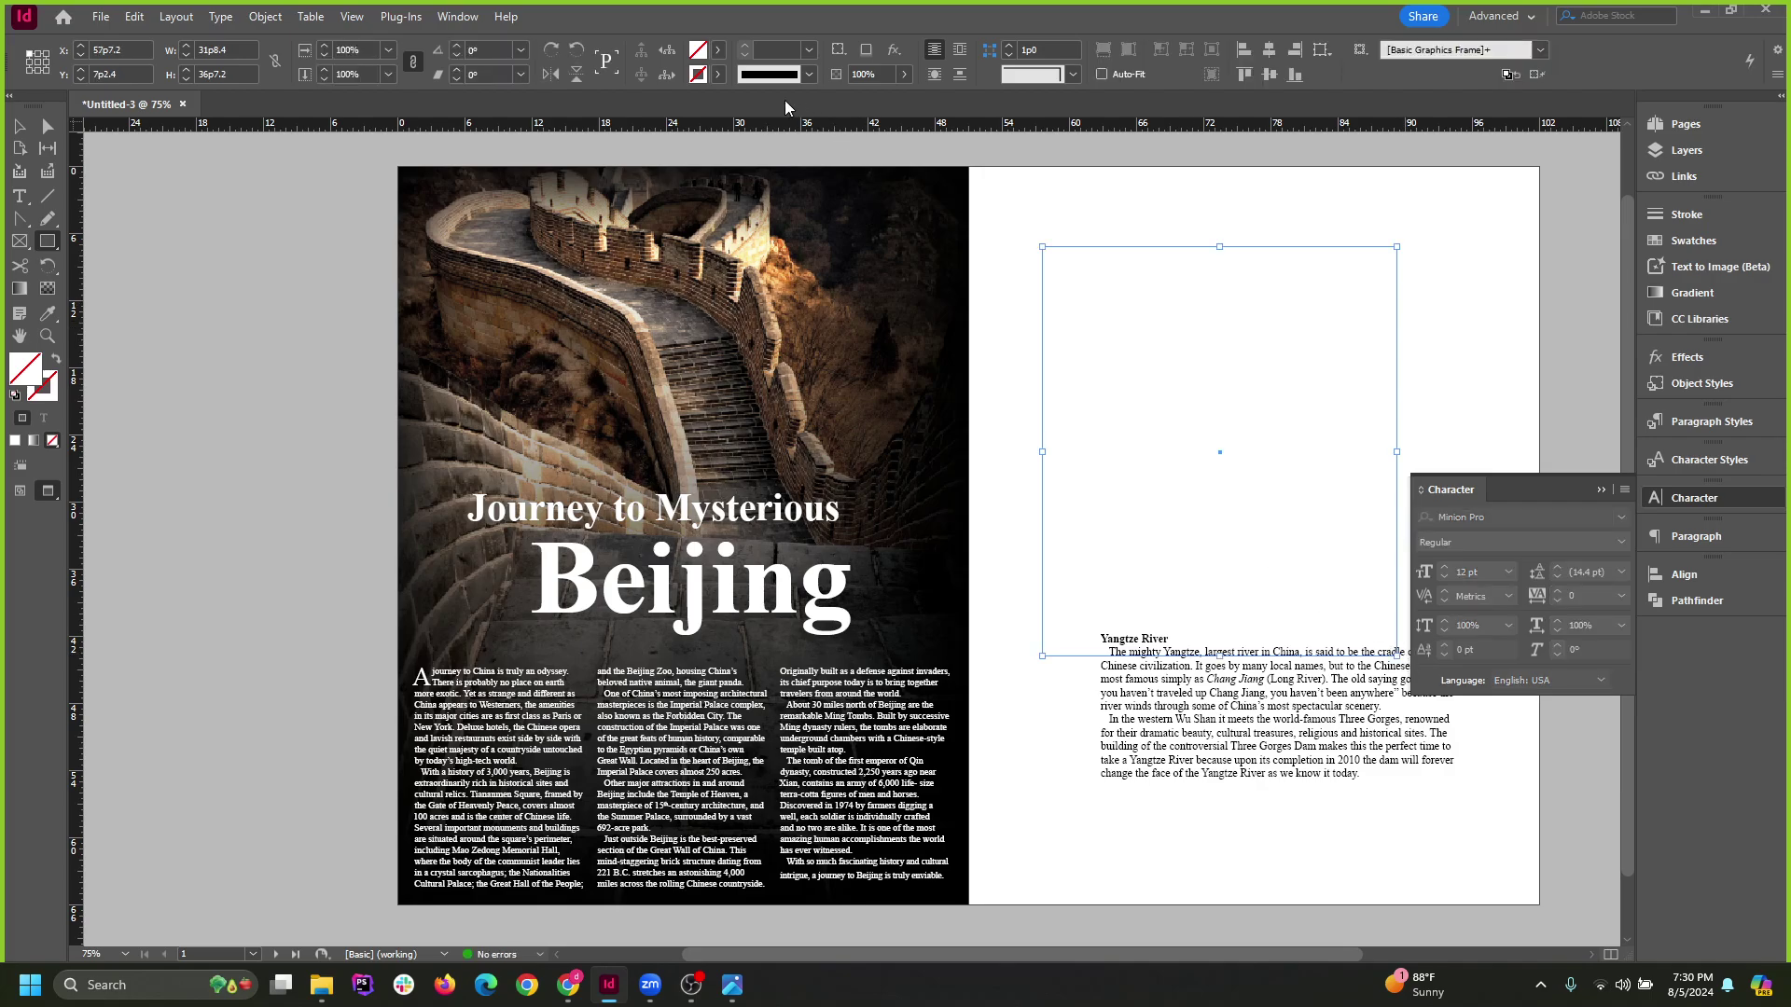
{"action": "left_click", "coordinate": [717, 54]}
{"action": "left_click", "coordinate": [571, 169]}
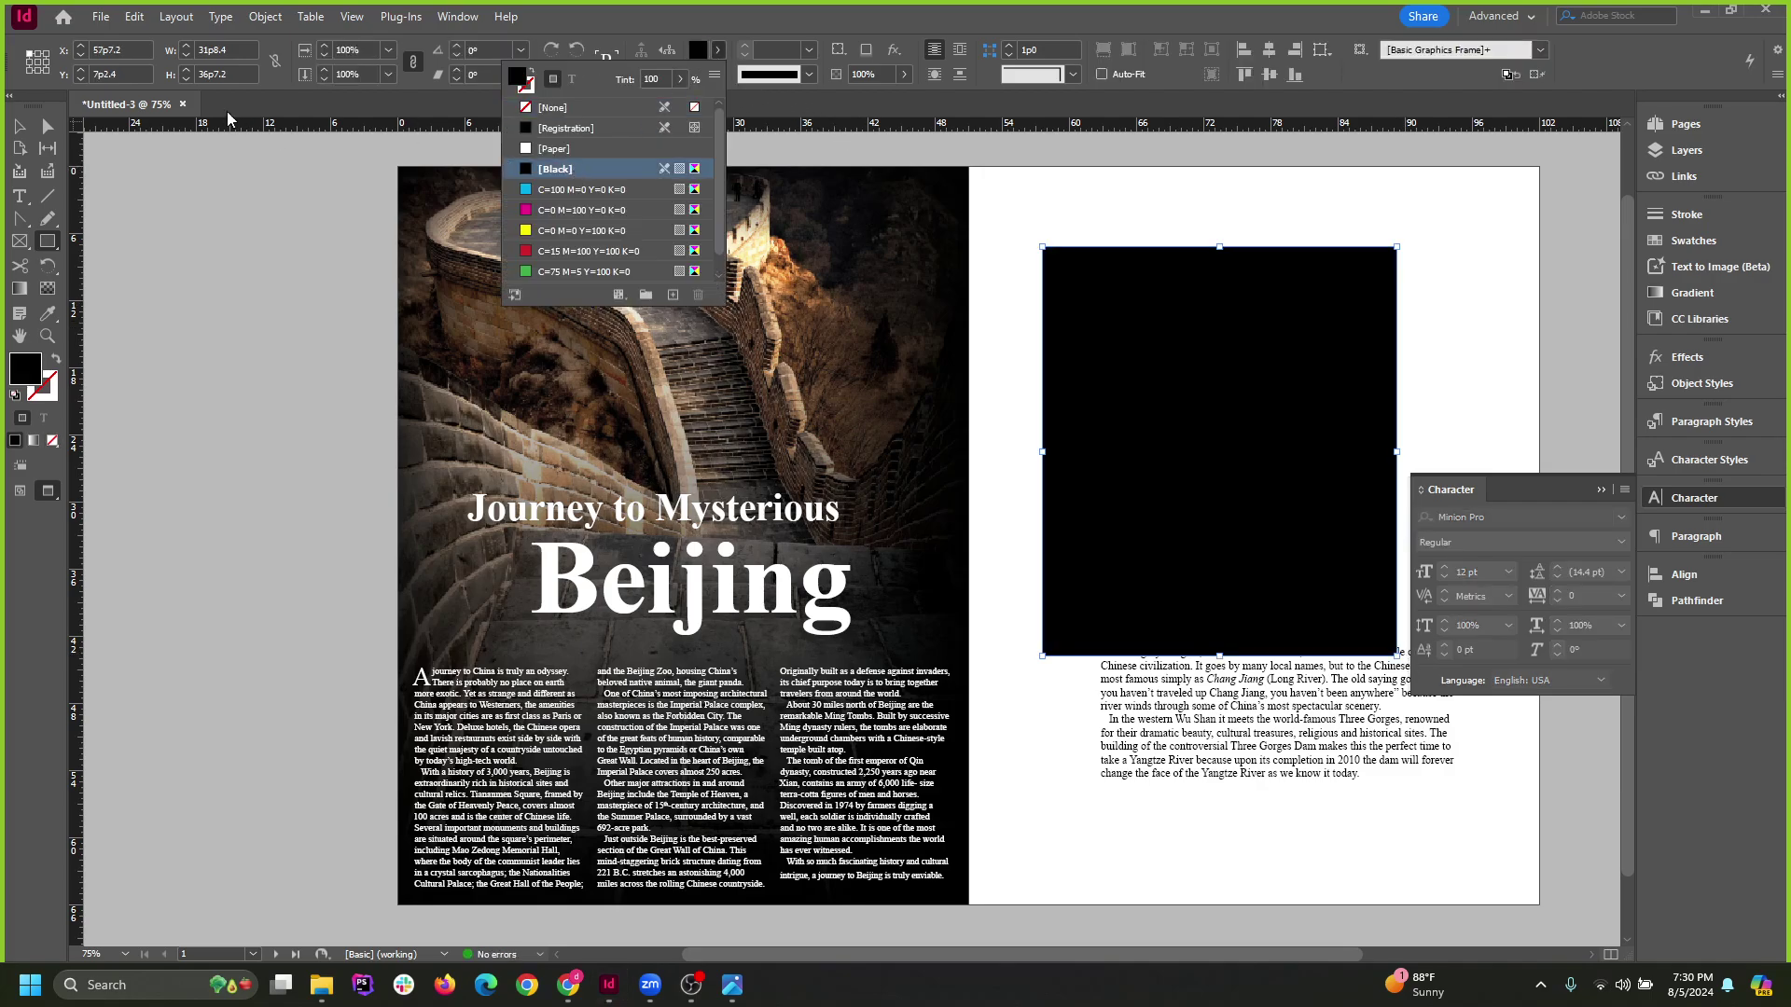
Move the black rectangle onto the Great Wall page and stretch it to the full 51p page width.
{"action": "left_click", "coordinate": [22, 129]}
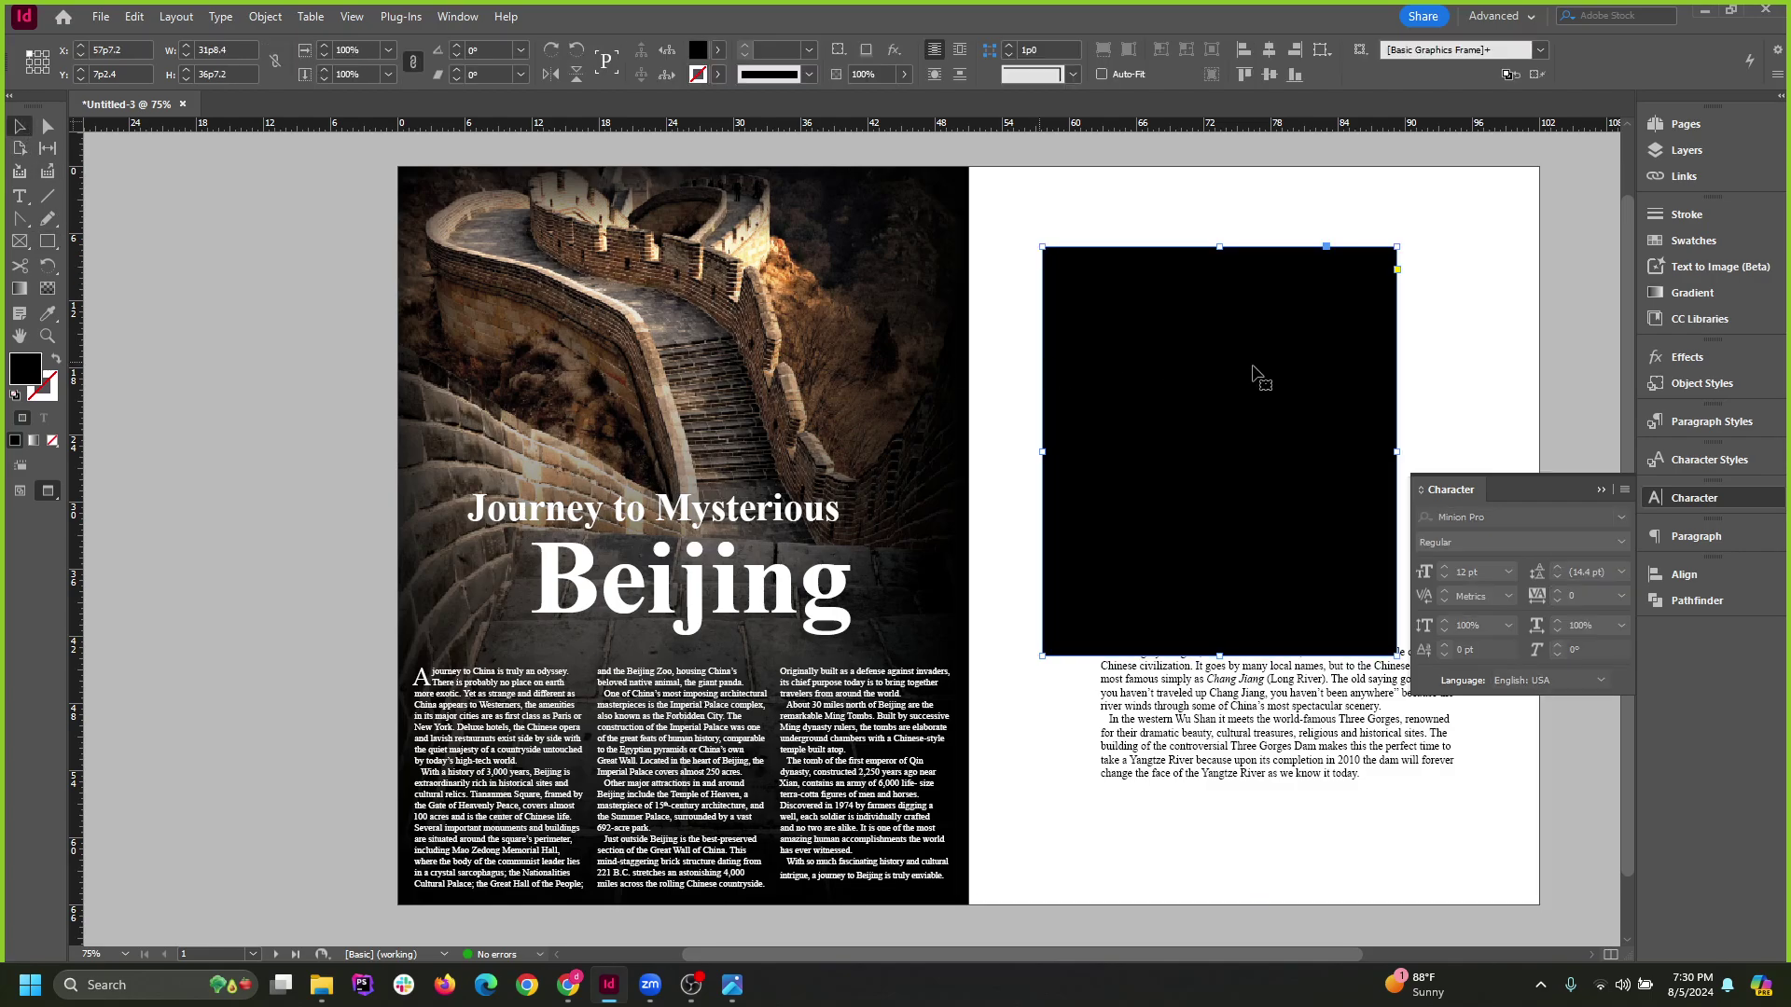
{"action": "left_click", "coordinate": [1460, 278]}
{"action": "left_click_drag", "start_coordinate": [1370, 330], "coordinate": [718, 364]}
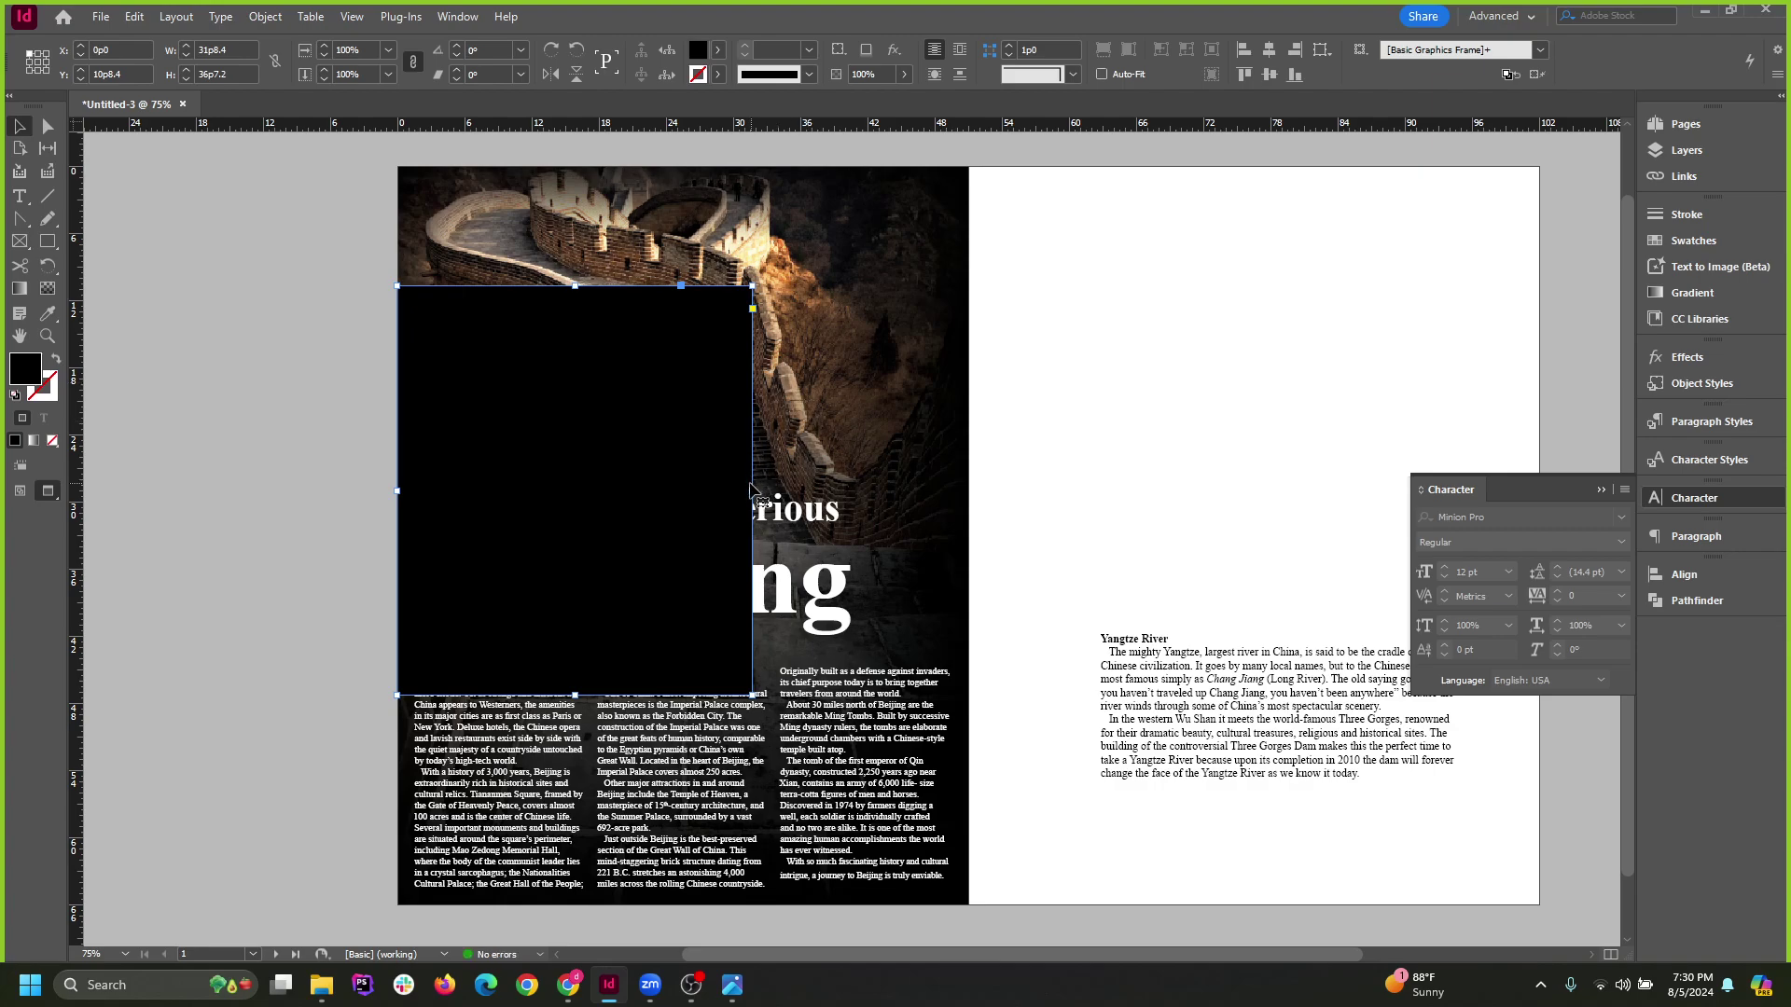
{"action": "left_click_drag", "start_coordinate": [751, 490], "coordinate": [968, 492]}
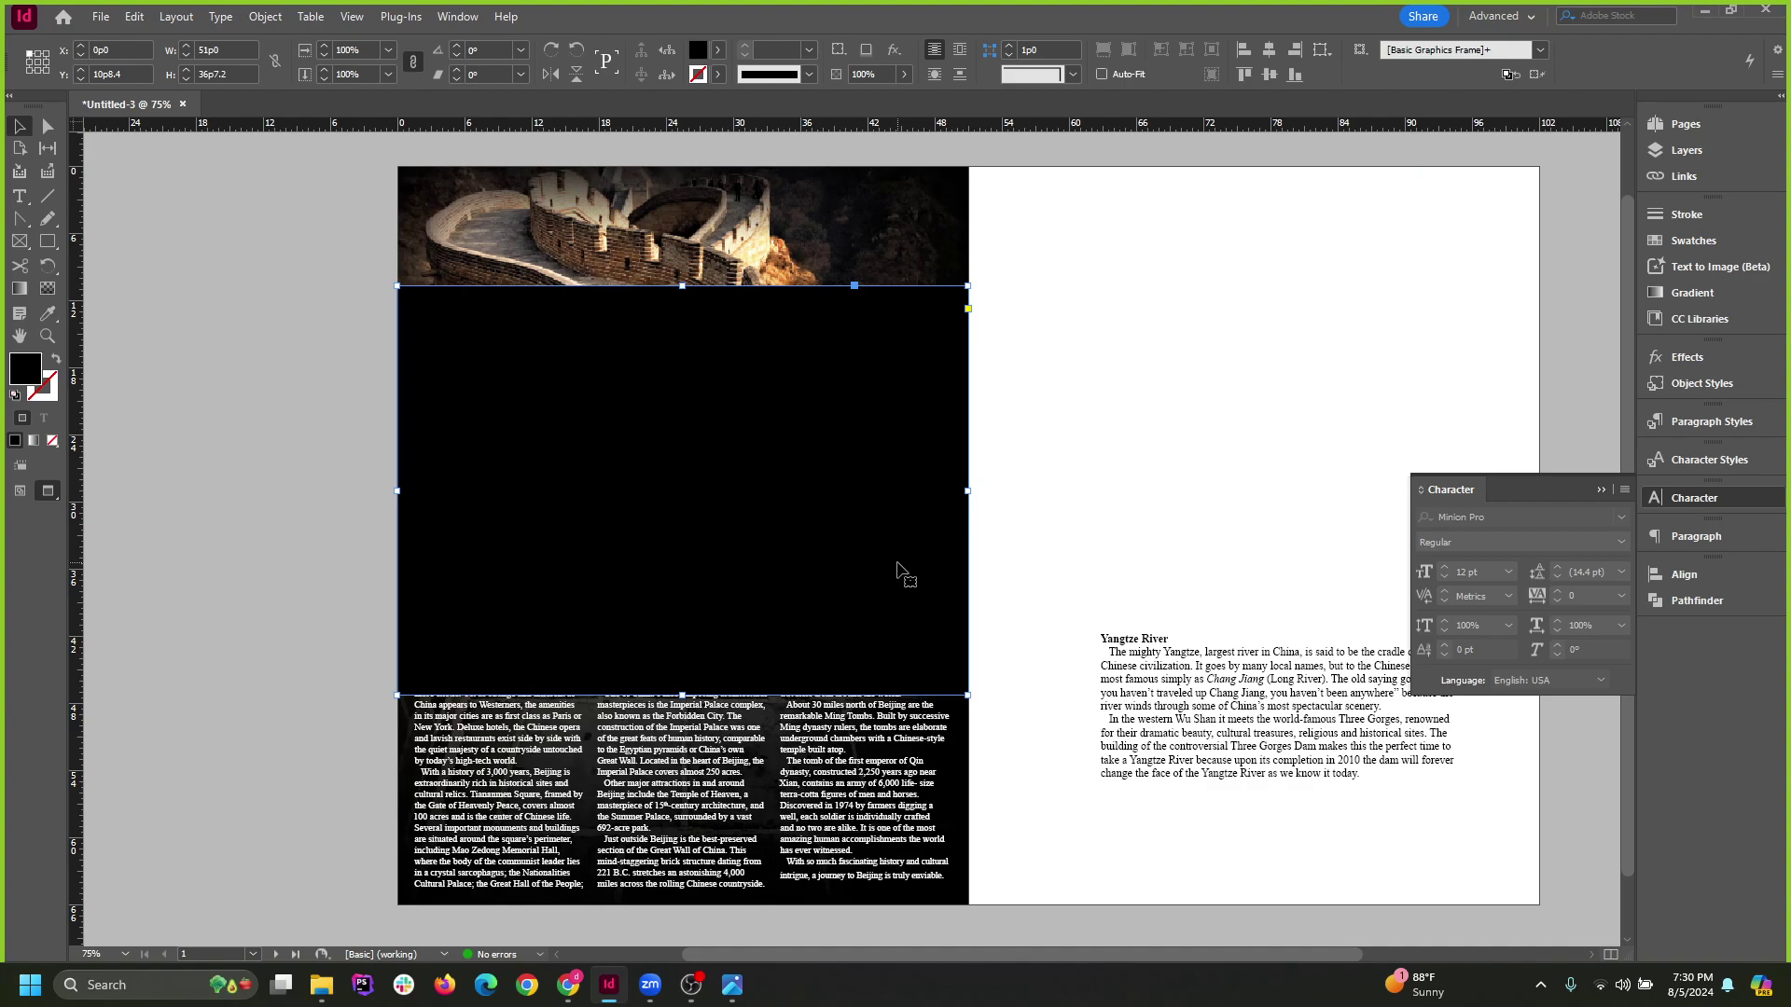
Arrange the black rectangle in the stacking order so it sits behind all the text but in front of the photo.
{"action": "key", "text": "ctrl+shift+bracketleft"}
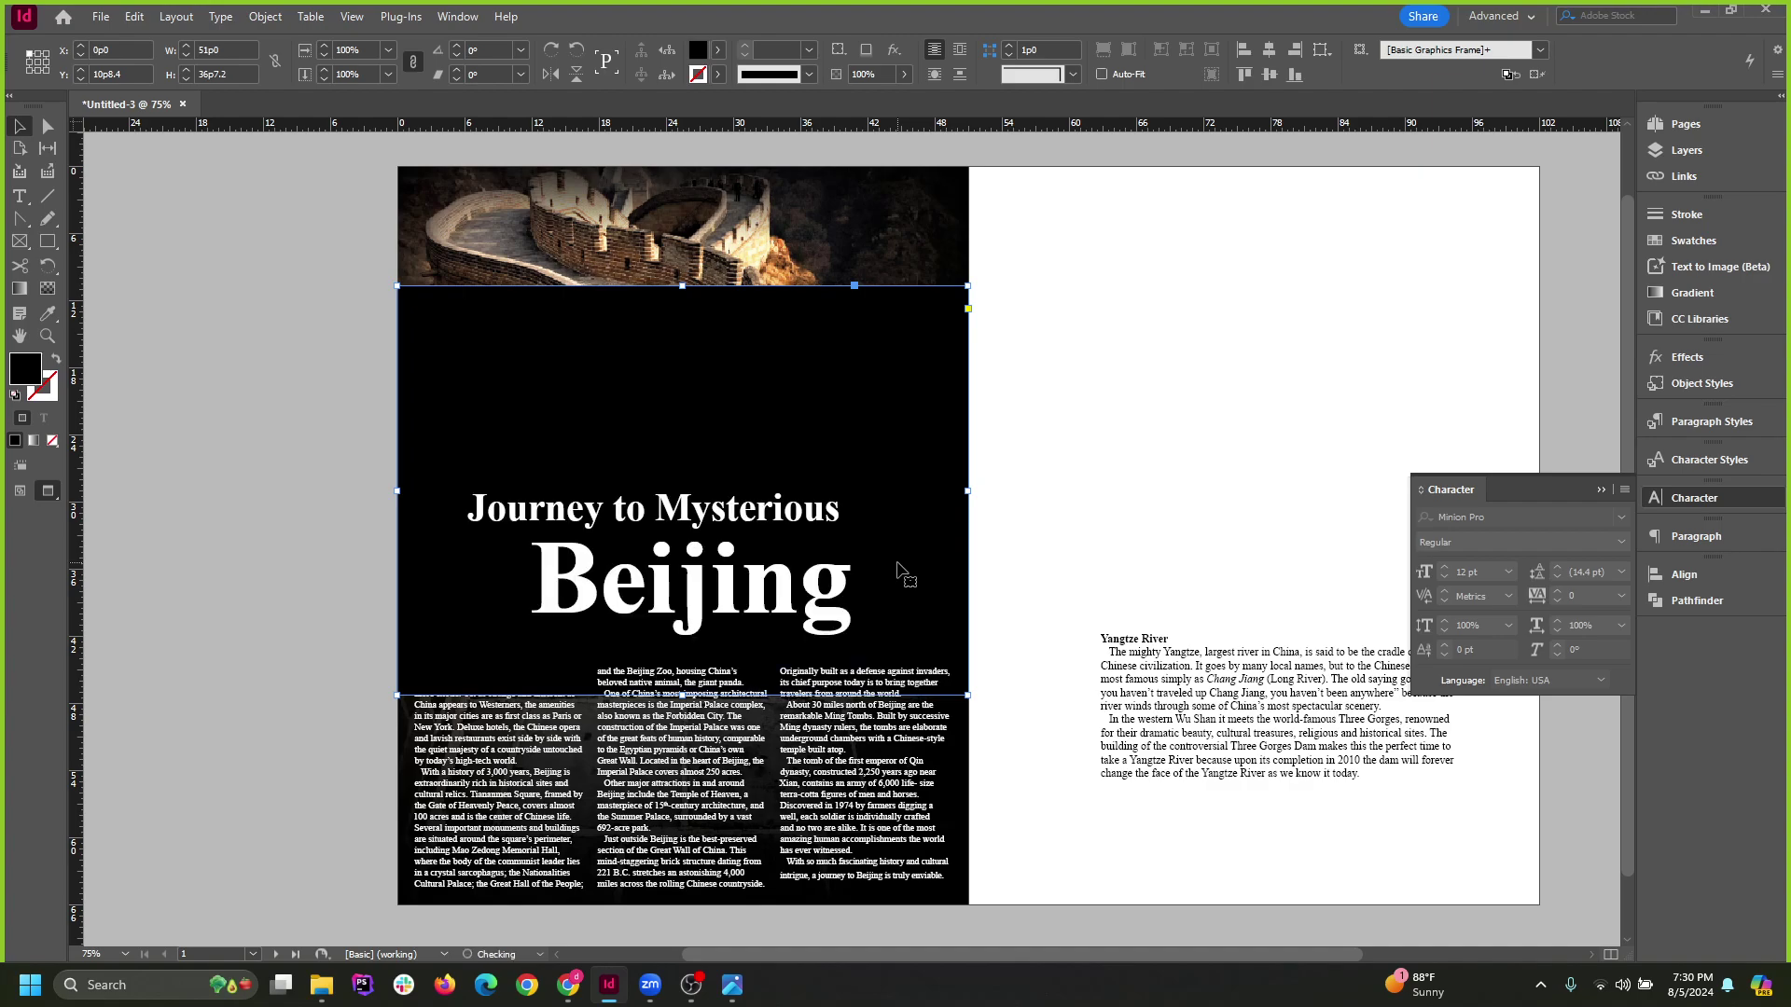
{"action": "key", "text": "ctrl+bracketright"}
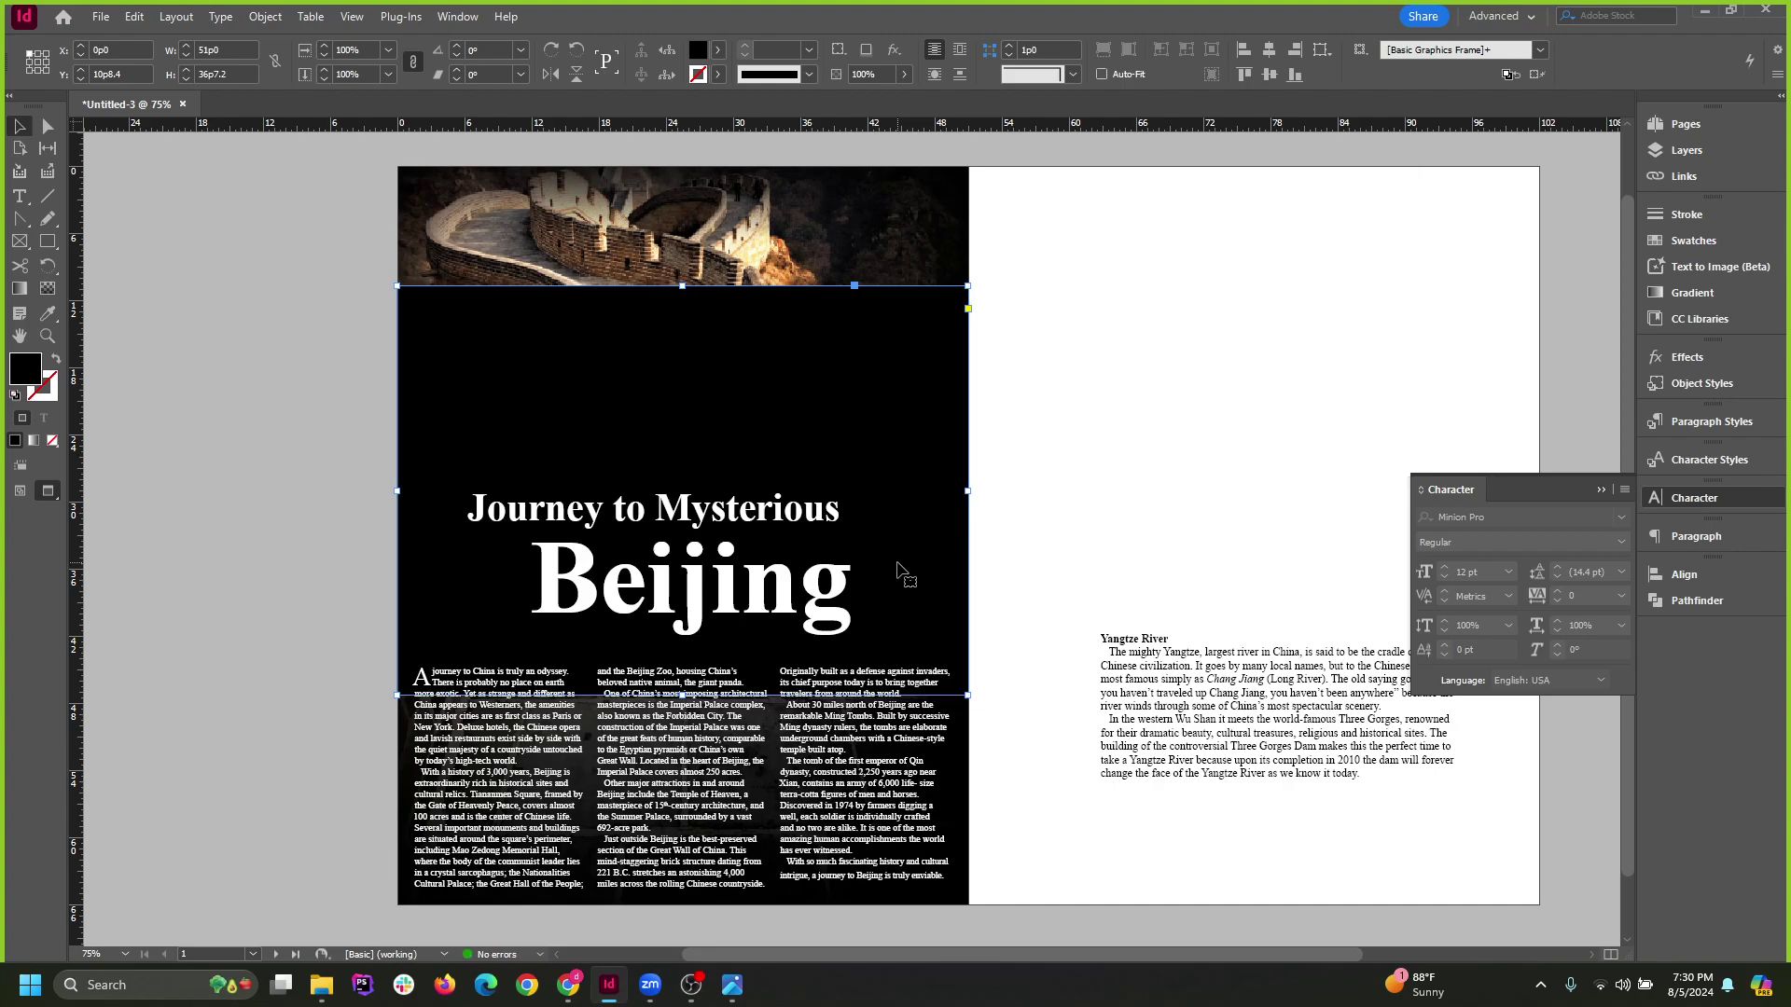
{"action": "key", "text": "ctrl+bracketleft"}
{"action": "key", "text": "ctrl+bracketright"}
Create a text frame on the pasteboard beside the page containing the note "ctrl + [".
{"action": "left_click", "coordinate": [19, 196]}
{"action": "key", "text": "ctrl+equal"}
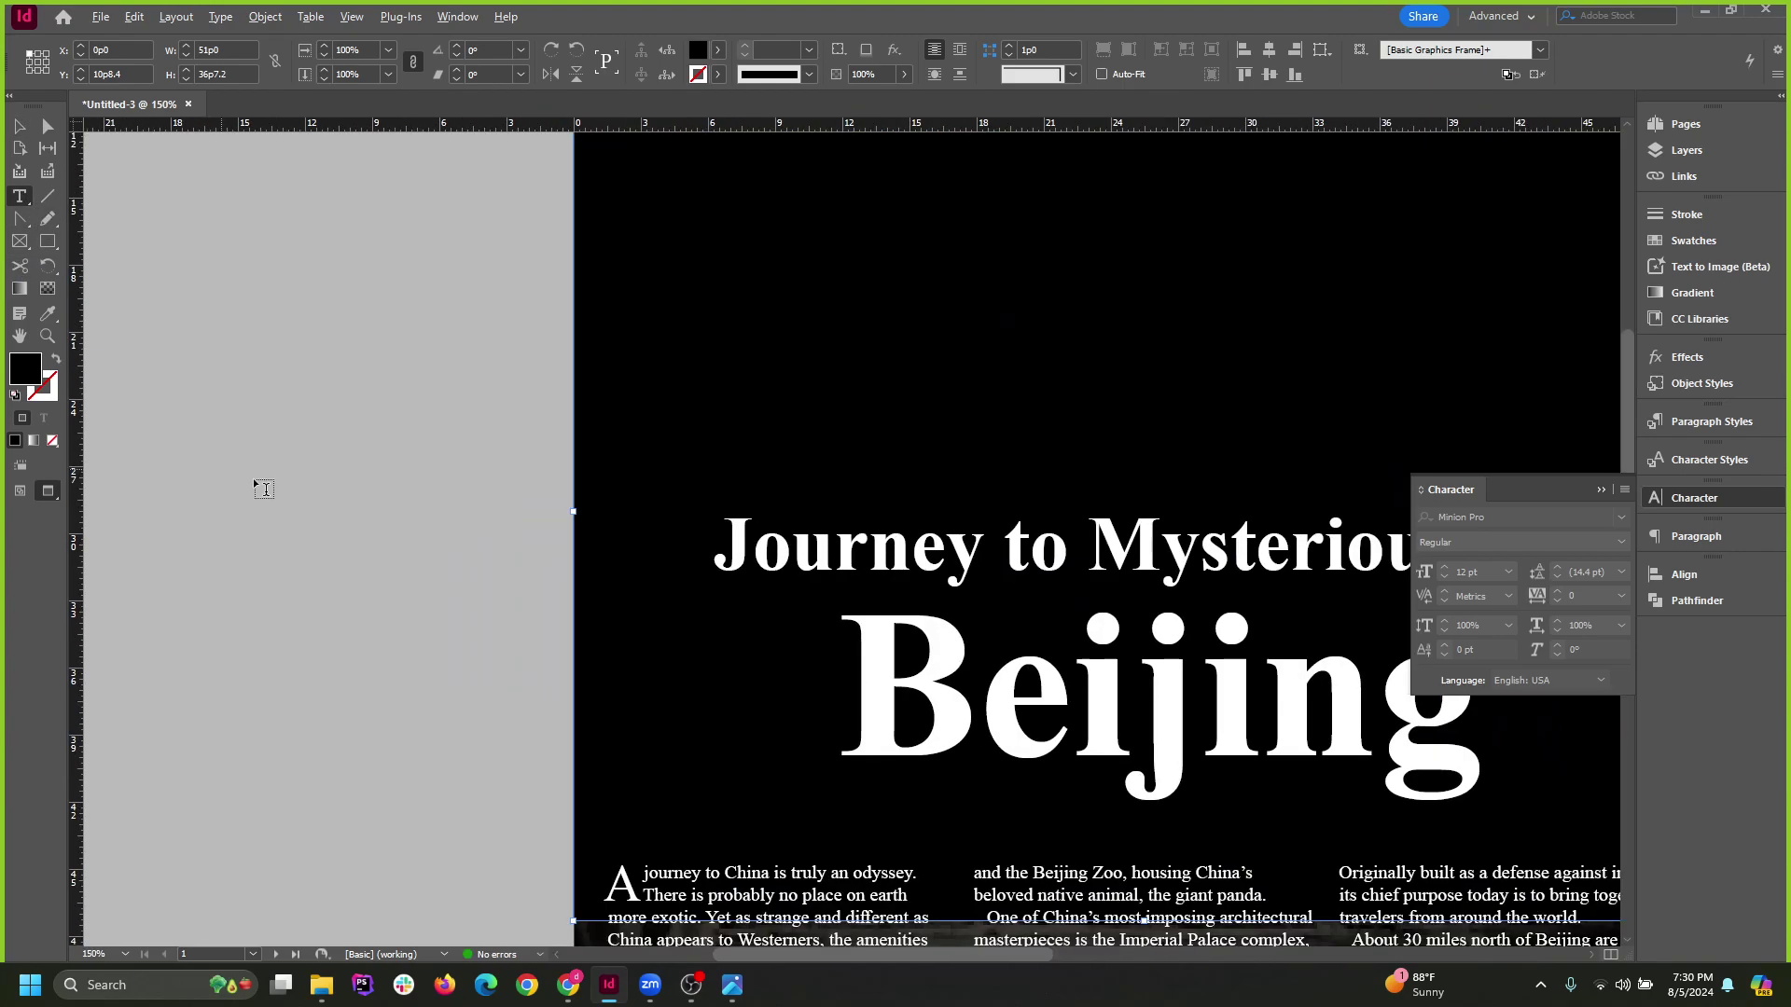
{"action": "left_click_drag", "start_coordinate": [196, 304], "coordinate": [408, 478]}
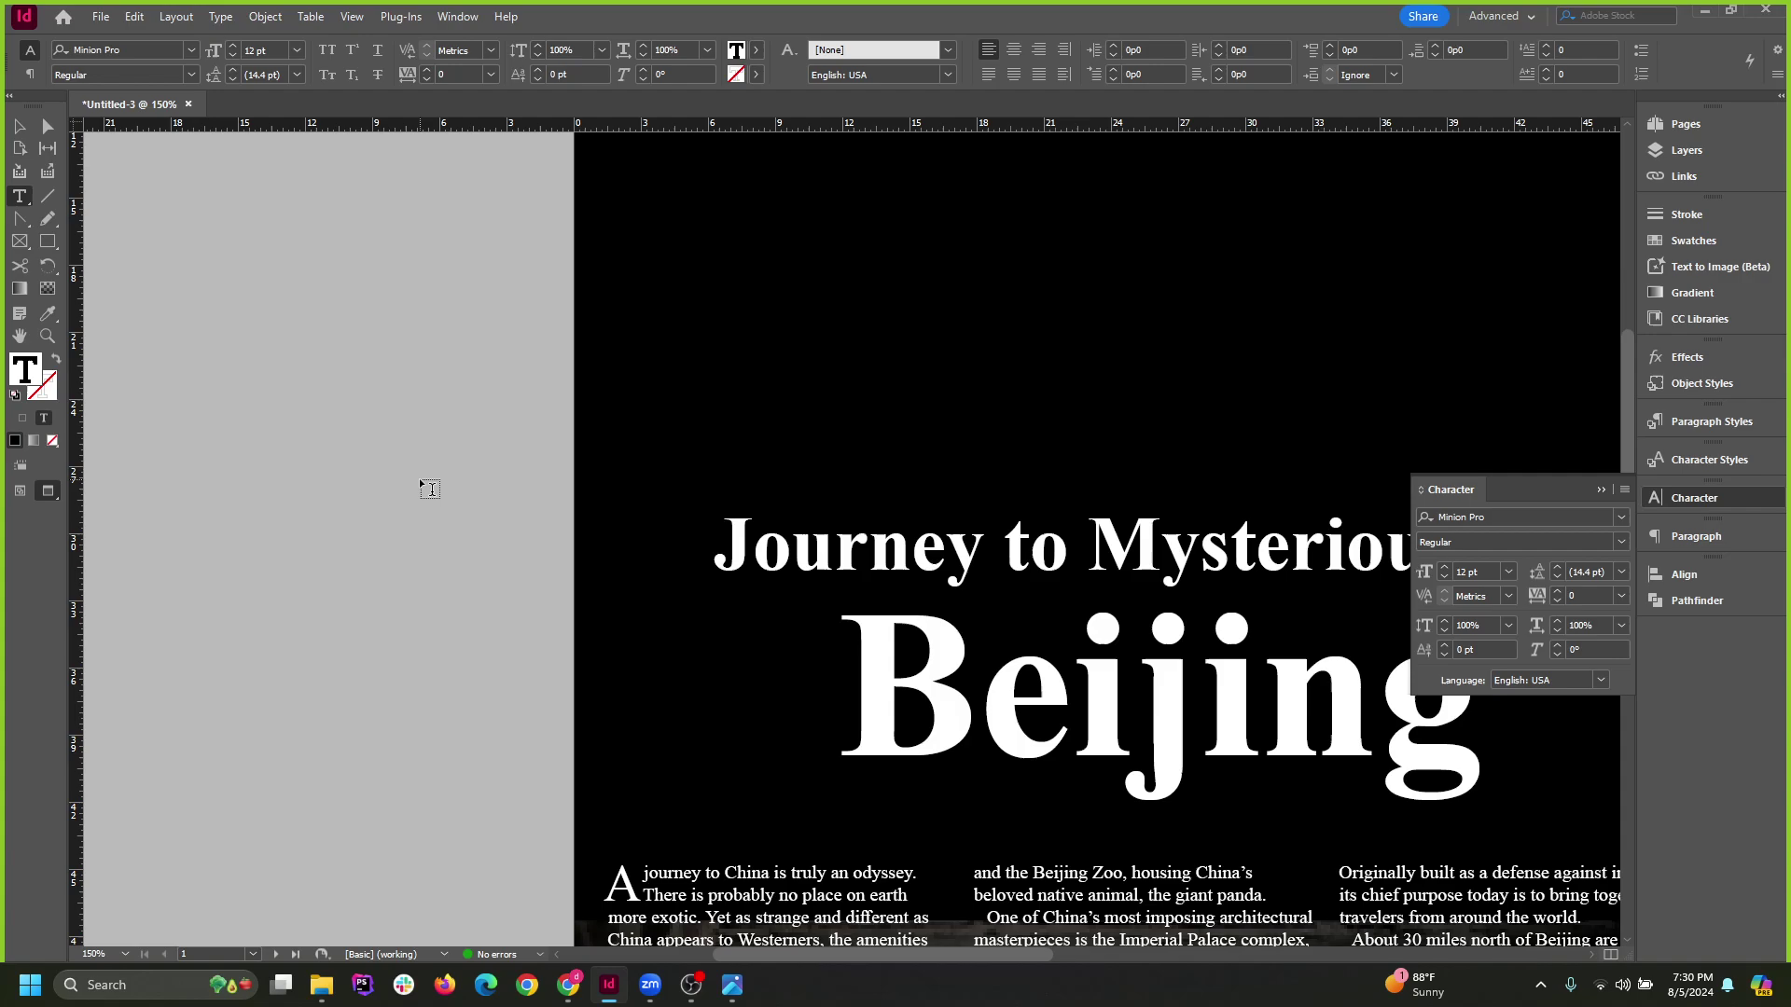
{"action": "type", "text": "ctrl + ["}
{"action": "left_click_drag", "start_coordinate": [266, 318], "coordinate": [160, 304]}
{"action": "scroll", "coordinate": [218, 294], "scroll_direction": "up", "scroll_amount": 4}
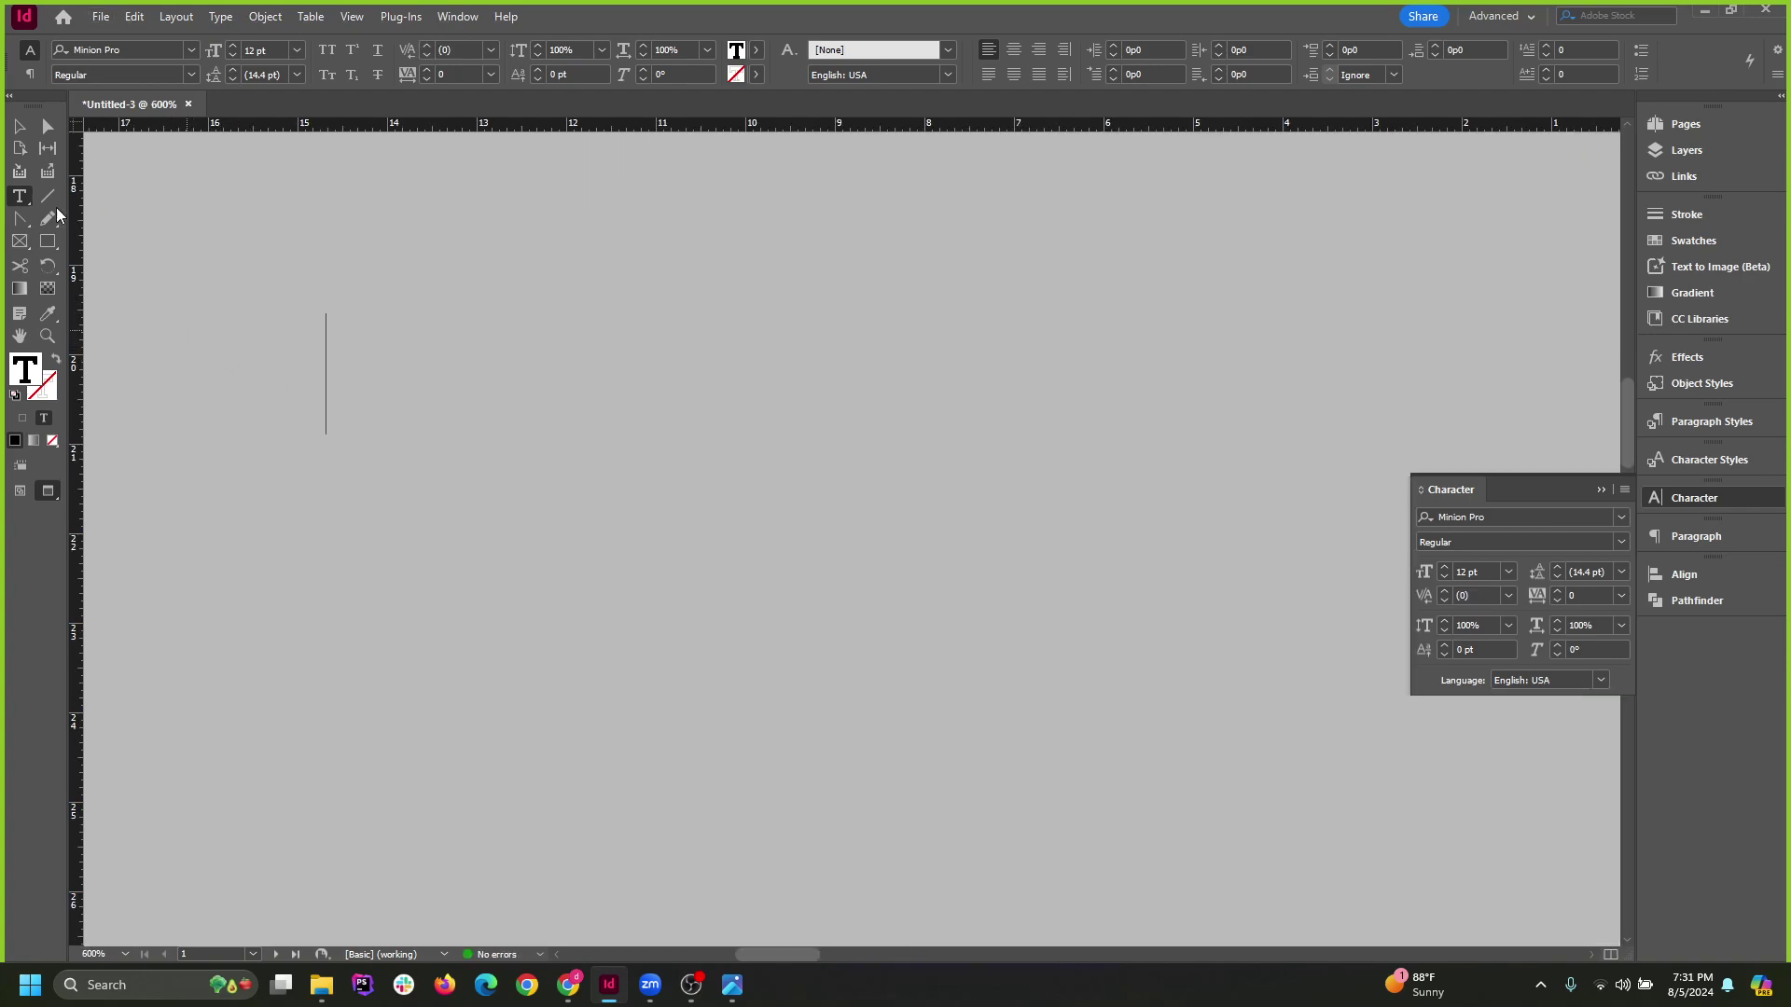
Move the "ctrl + [" note frame from the pasteboard onto the black rectangle.
{"action": "key", "text": "Escape"}
{"action": "key", "text": "ctrl+minus"}
{"action": "key", "text": "ctrl+minus"}
{"action": "key", "text": "ctrl+minus"}
{"action": "key", "text": "ctrl+minus"}
{"action": "left_click_drag", "start_coordinate": [369, 491], "coordinate": [958, 203]}
{"action": "scroll", "coordinate": [944, 580], "scroll_direction": "up", "scroll_amount": 3}
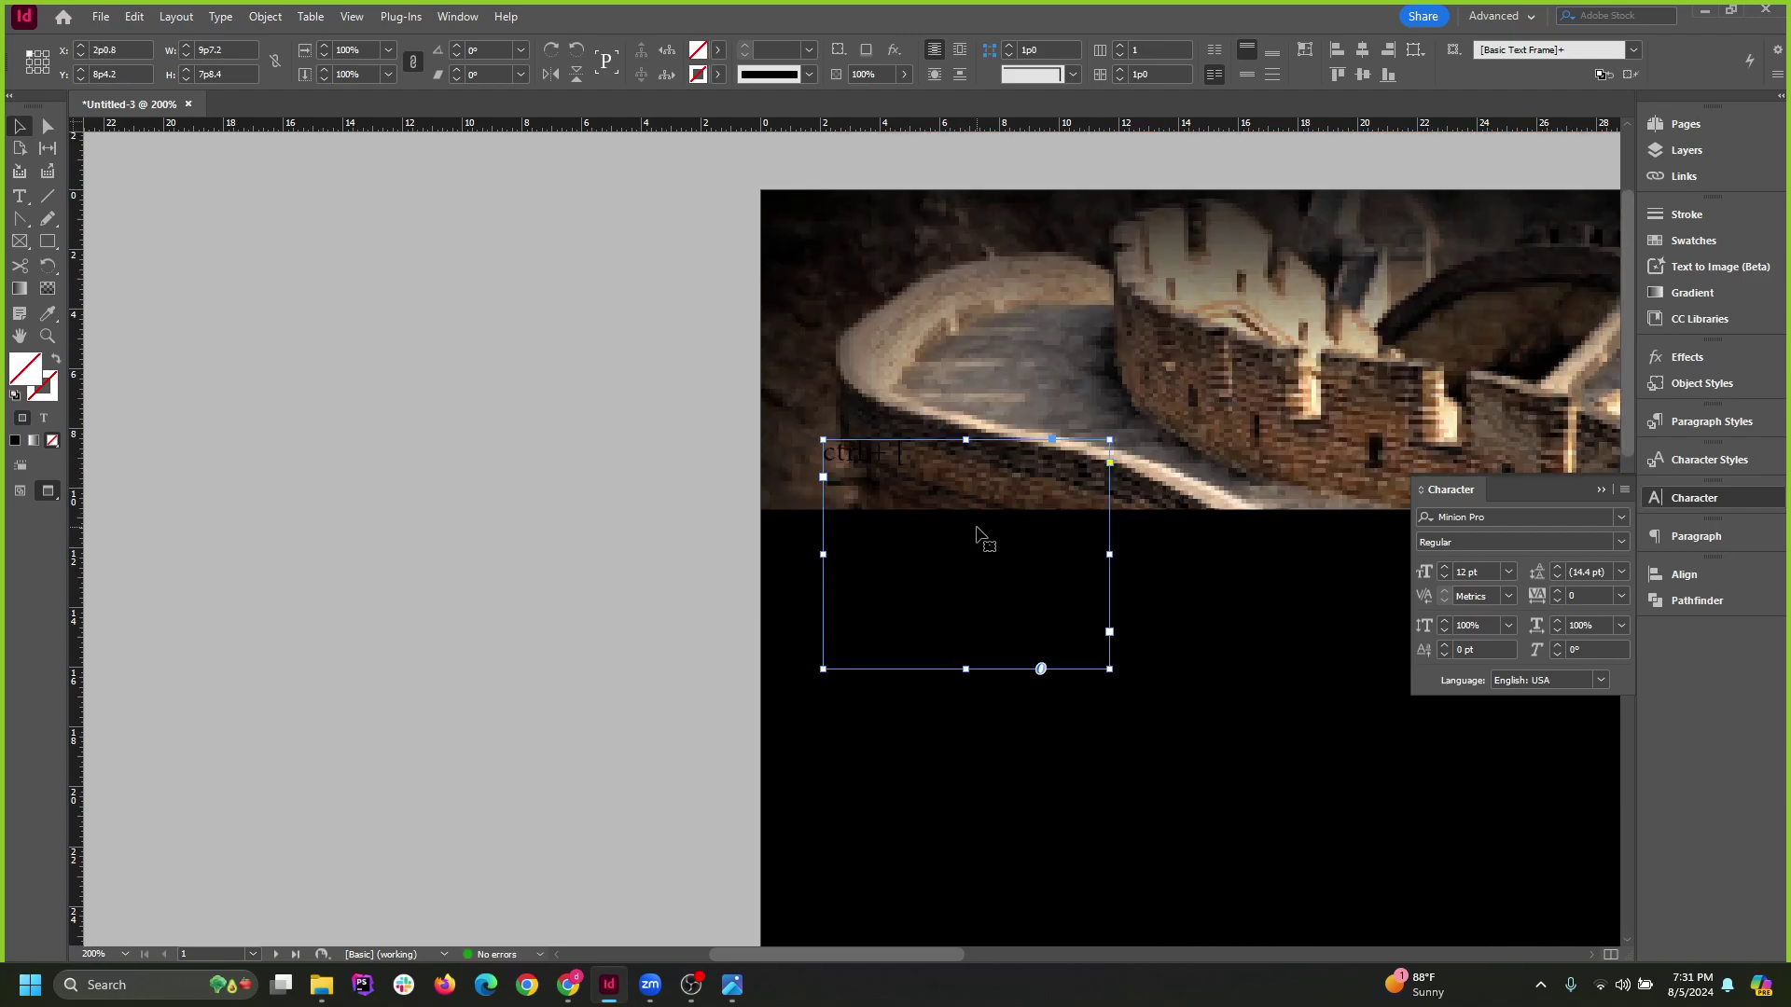
{"action": "left_click_drag", "start_coordinate": [899, 448], "coordinate": [949, 680]}
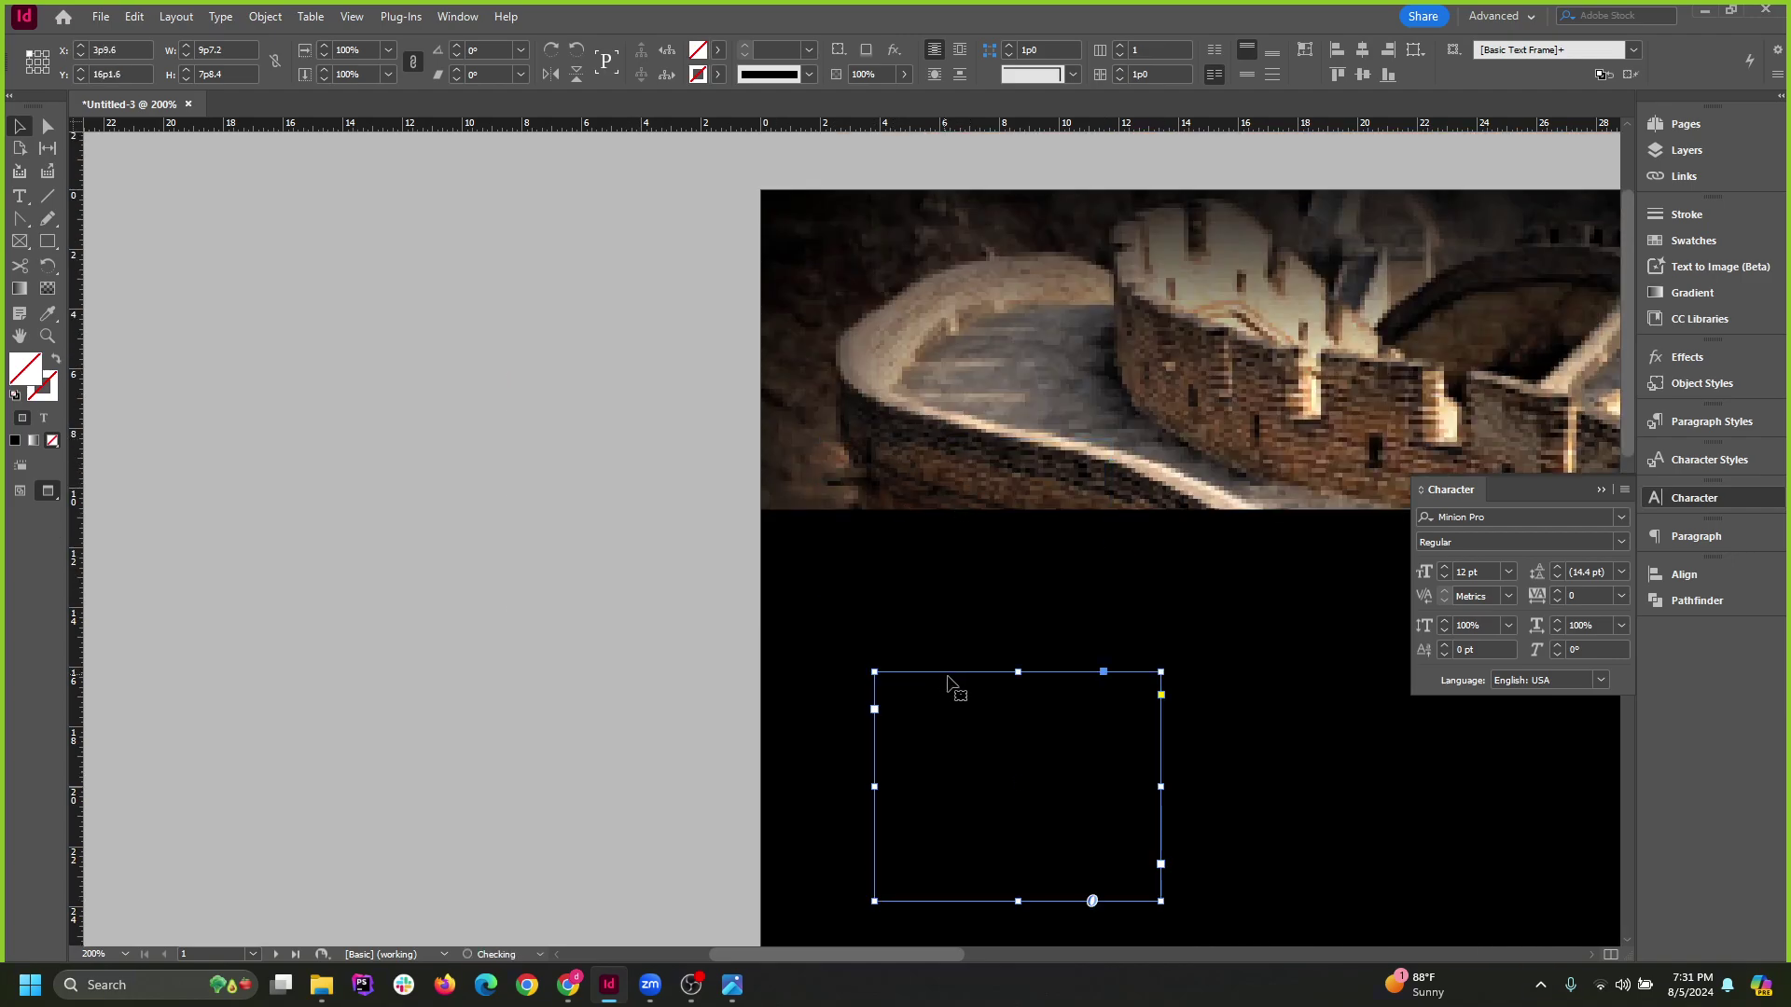
Set the text colour of the "ctrl + [" note to Paper.
{"action": "left_click", "coordinate": [717, 50]}
{"action": "left_click", "coordinate": [42, 422]}
{"action": "left_click", "coordinate": [717, 49]}
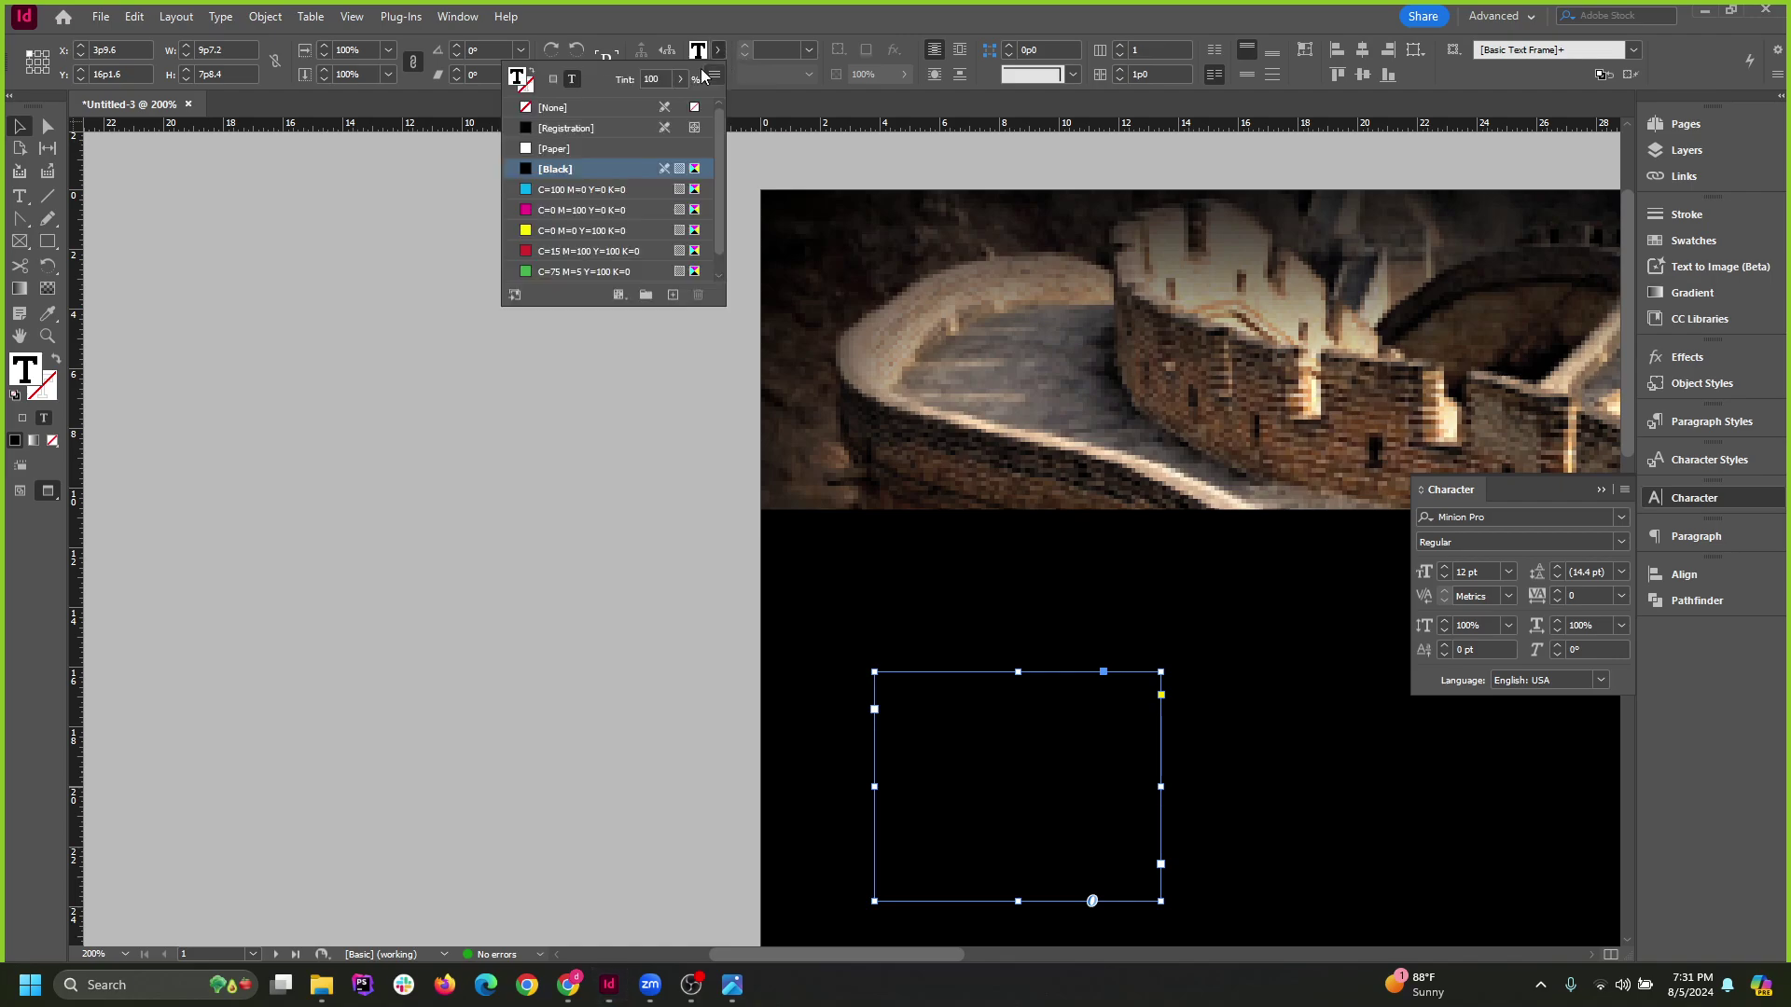
{"action": "left_click", "coordinate": [559, 141]}
Set the font size of the "ctrl + [" note to 18 pt.
{"action": "scroll", "coordinate": [1016, 764], "scroll_direction": "up", "scroll_amount": 3}
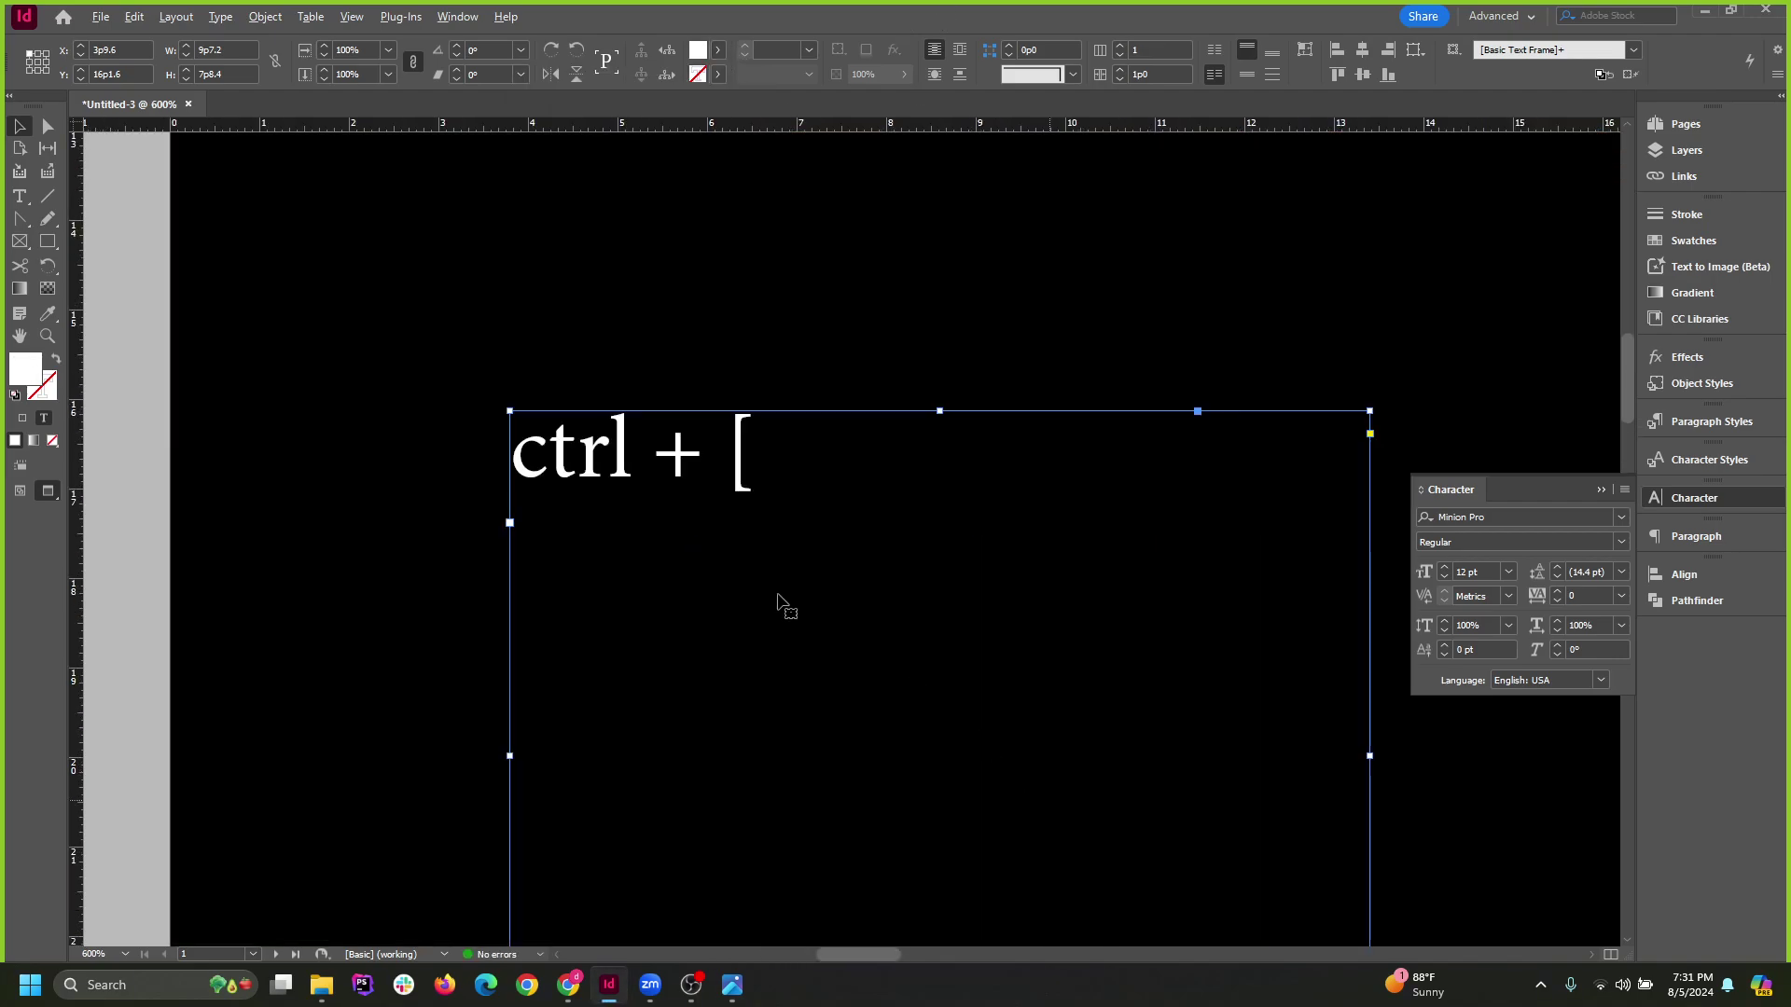
{"action": "scroll", "coordinate": [691, 423], "scroll_direction": "down", "scroll_amount": 2}
{"action": "triple_click", "coordinate": [703, 436]}
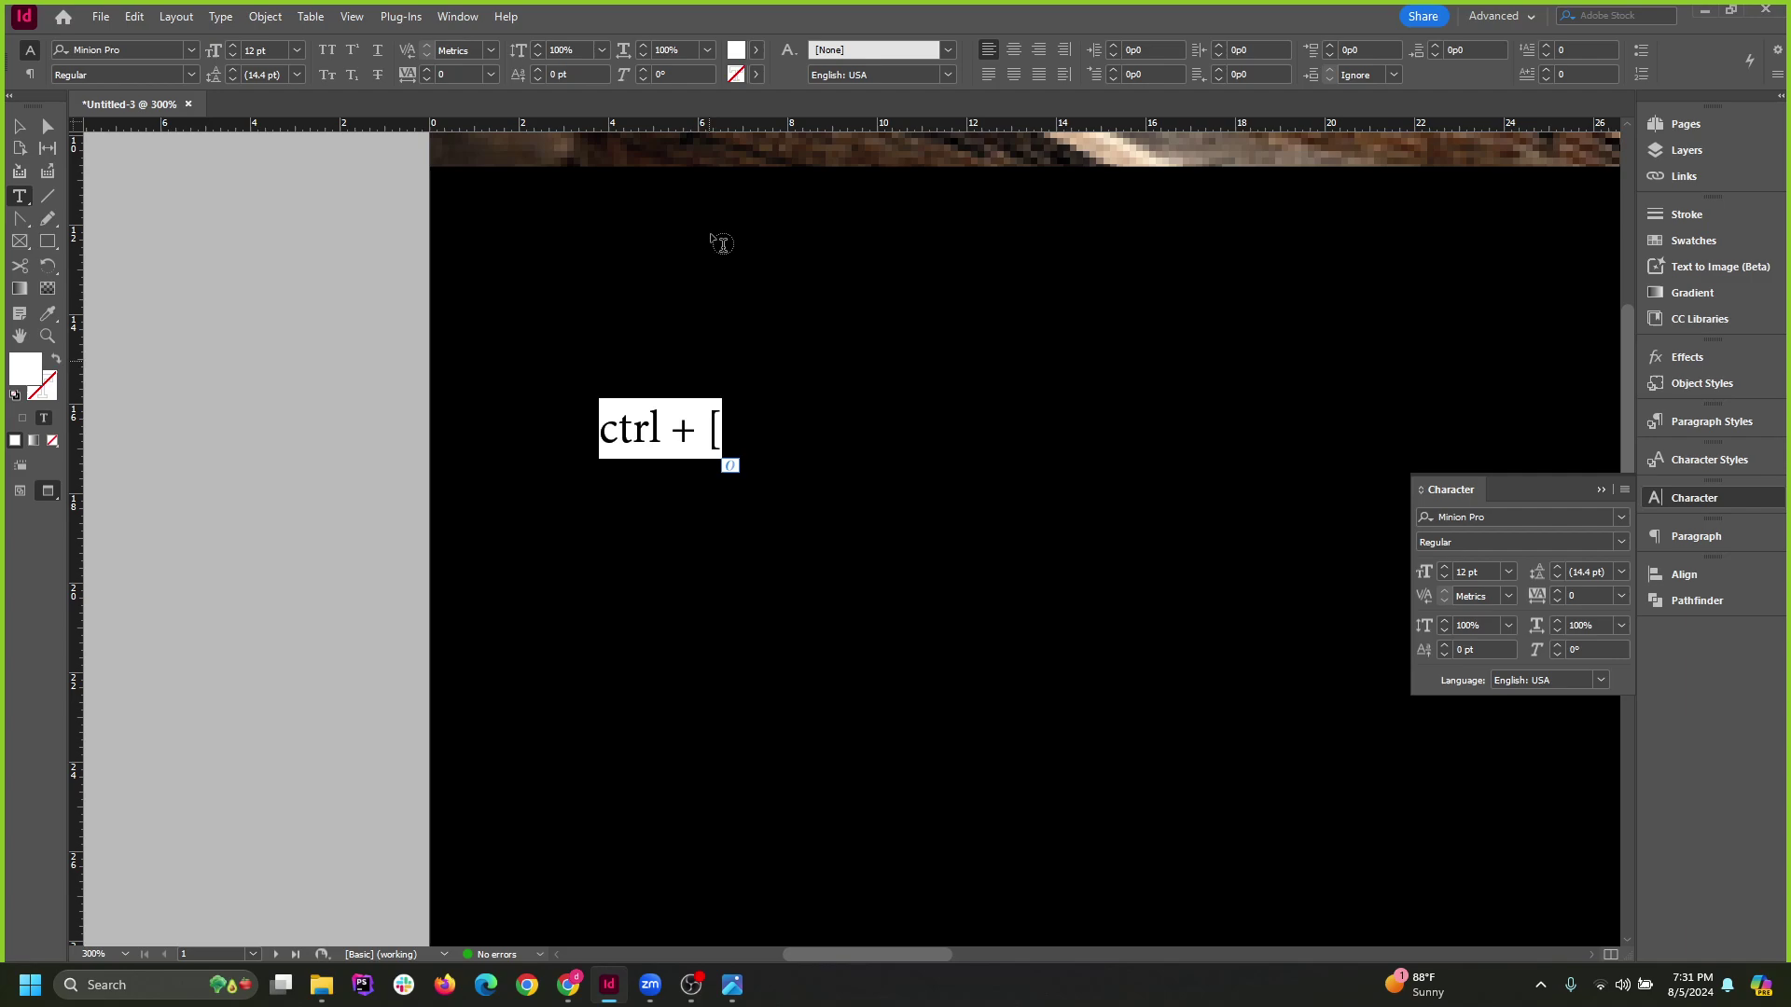
{"action": "left_click", "coordinate": [252, 50]}
{"action": "type", "text": "18"}
{"action": "key", "text": "Return"}
{"action": "left_click", "coordinate": [19, 126]}
{"action": "left_click", "coordinate": [547, 585]}
Add a second line reading "send back" below "ctrl + [" in the note.
{"action": "scroll", "coordinate": [639, 606], "scroll_direction": "down", "scroll_amount": 1}
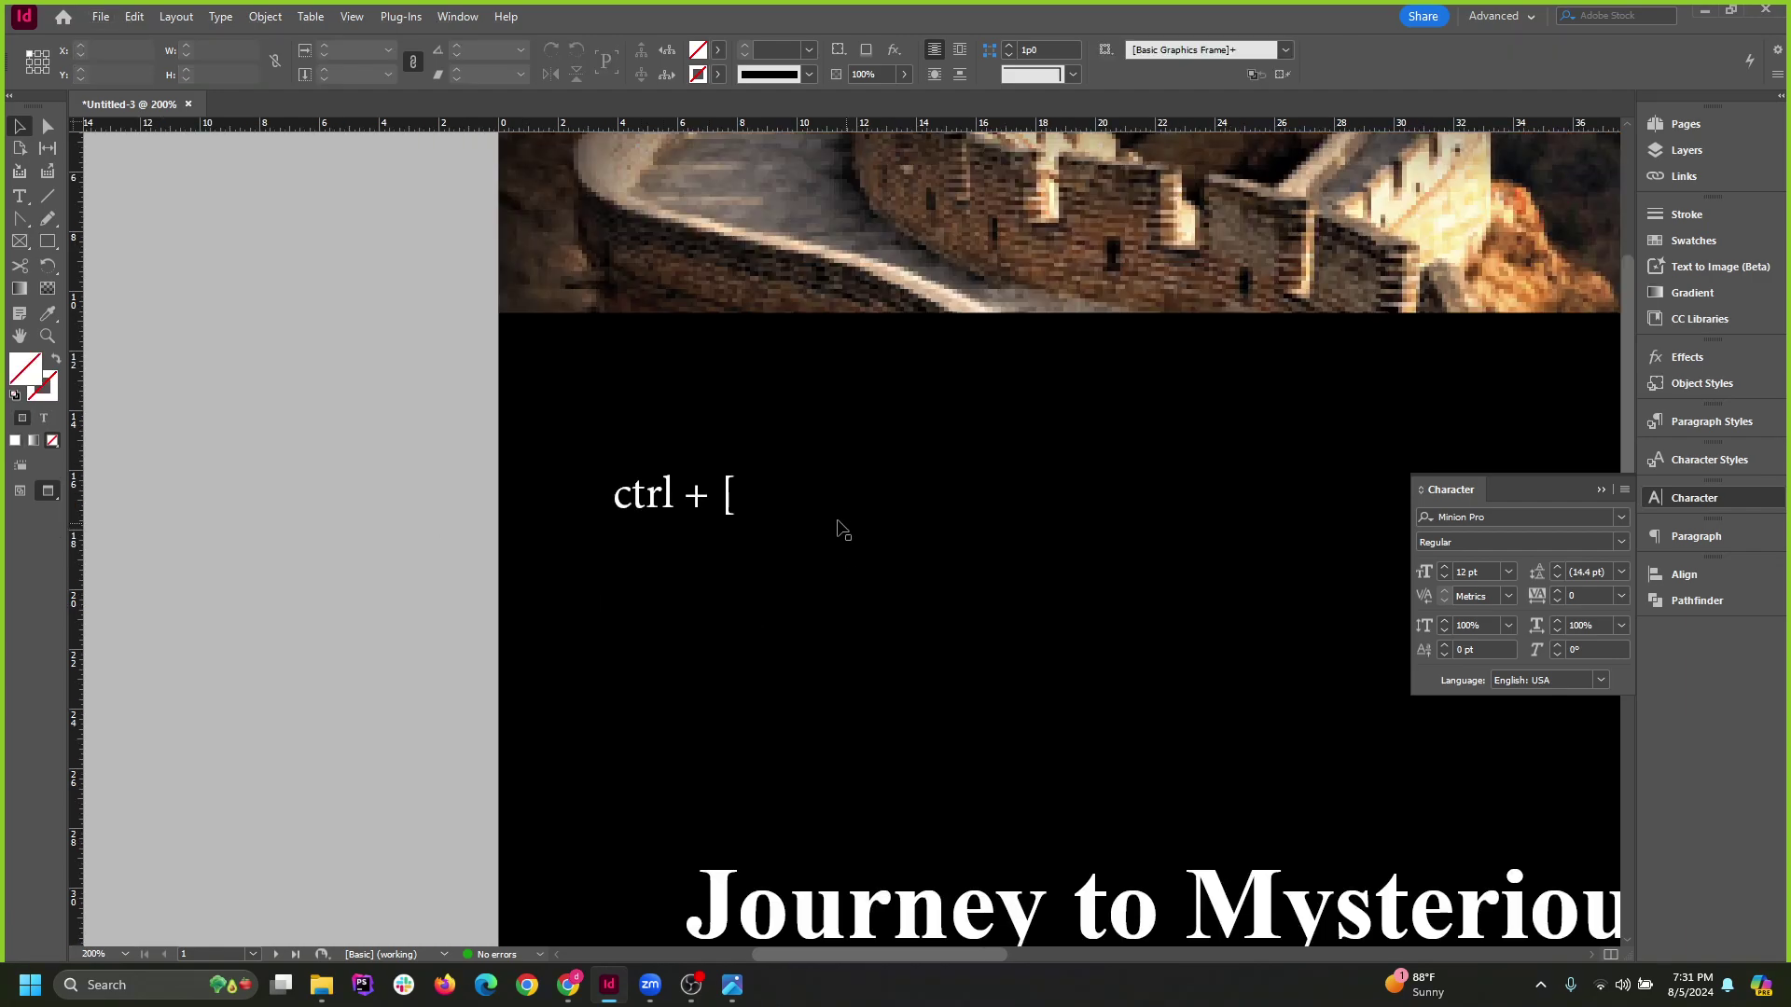
{"action": "scroll", "coordinate": [821, 522], "scroll_direction": "up", "scroll_amount": 1}
{"action": "left_click_drag", "start_coordinate": [670, 501], "coordinate": [701, 499]}
{"action": "double_click", "coordinate": [736, 486]}
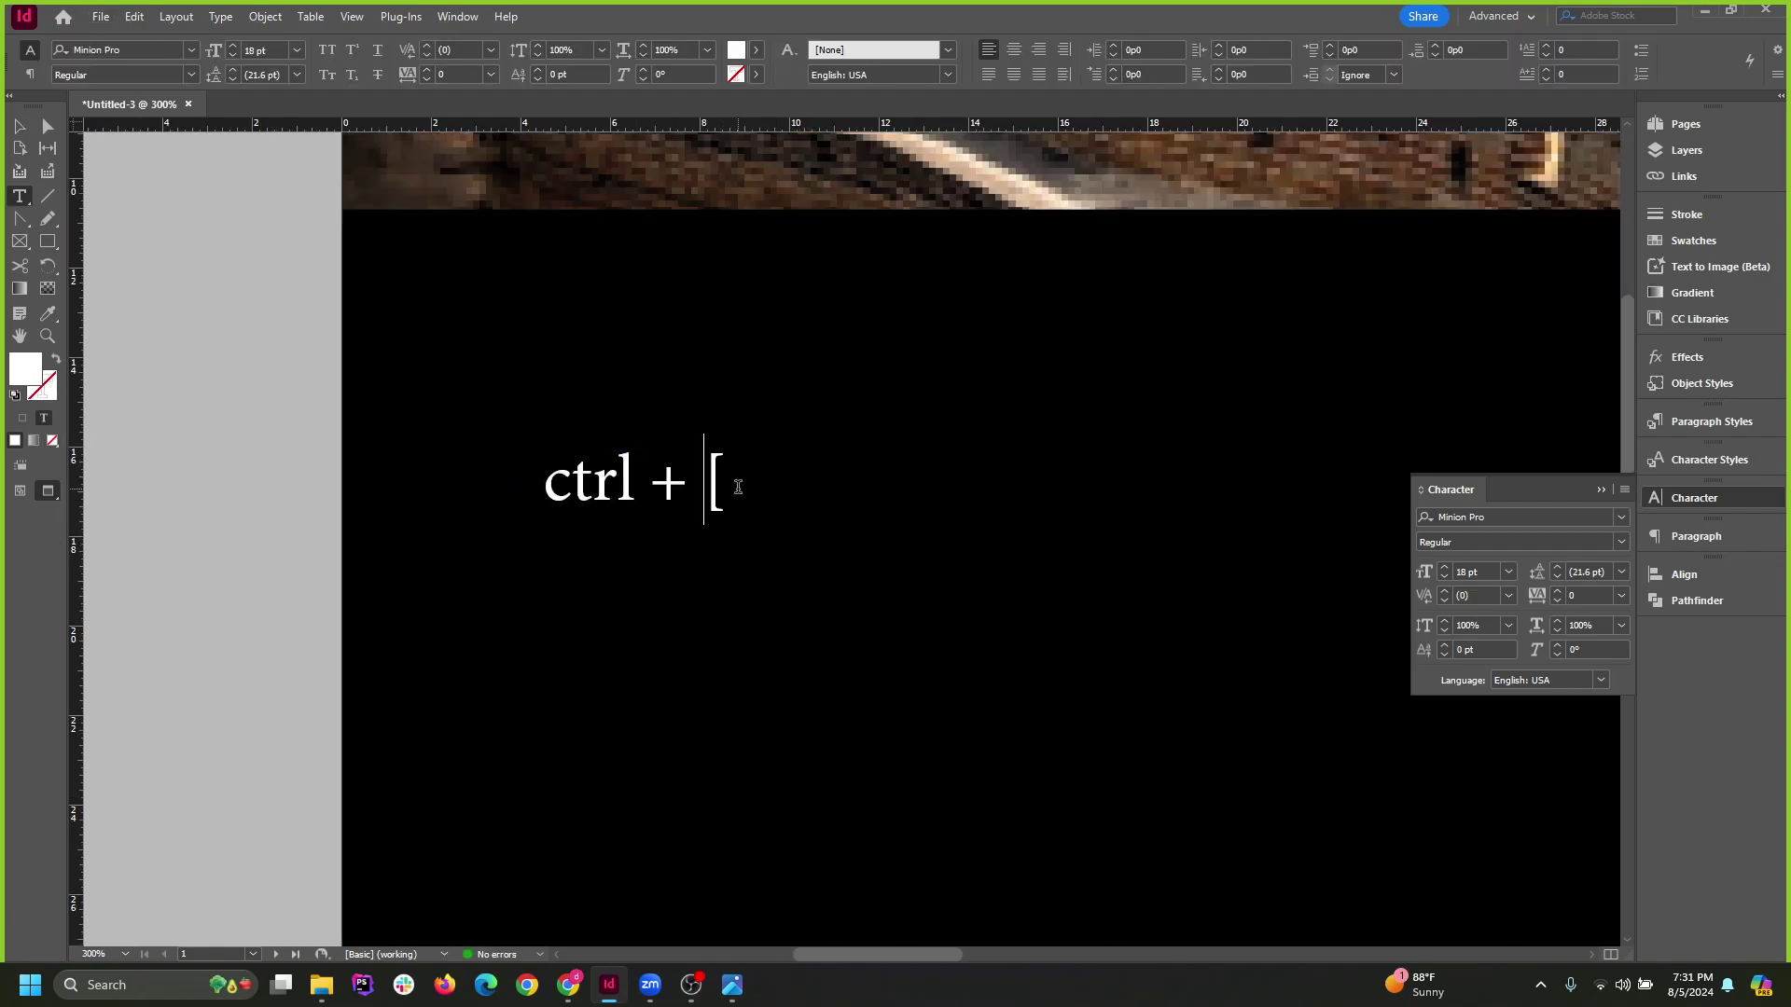
{"action": "key", "text": "Right"}
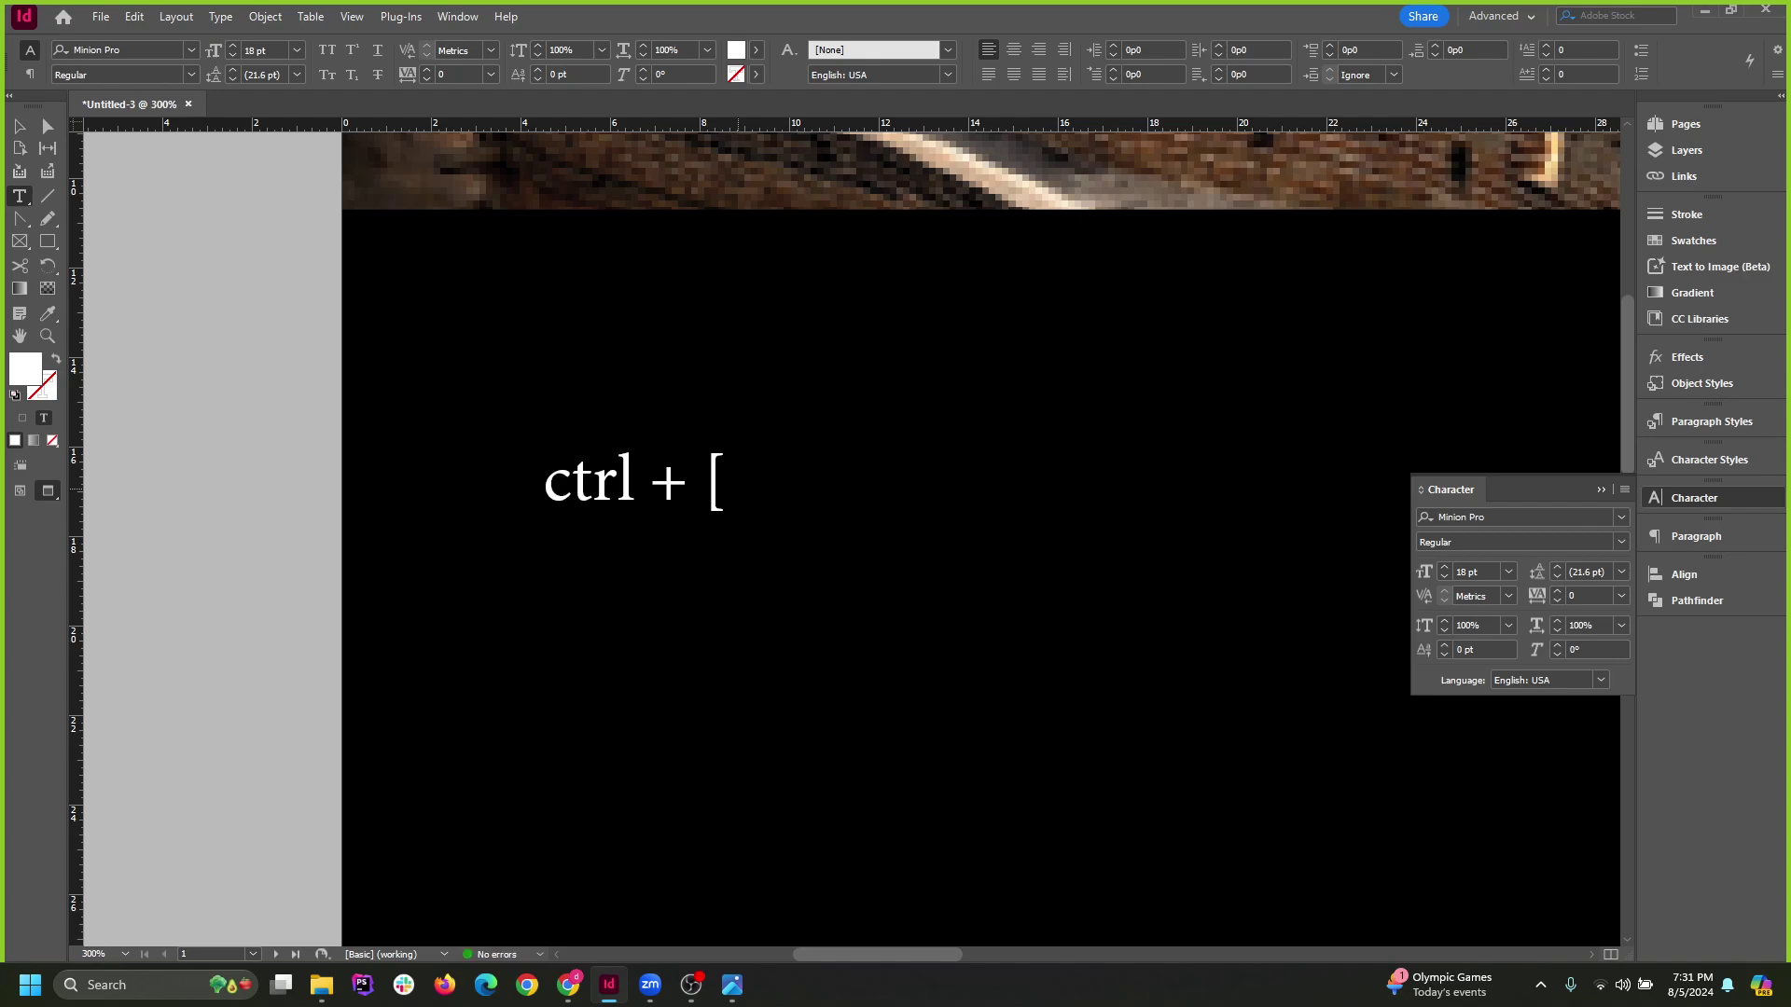
{"action": "key", "text": "Return"}
{"action": "type", "text": "send bacj"}
{"action": "key", "text": "BackSpace"}
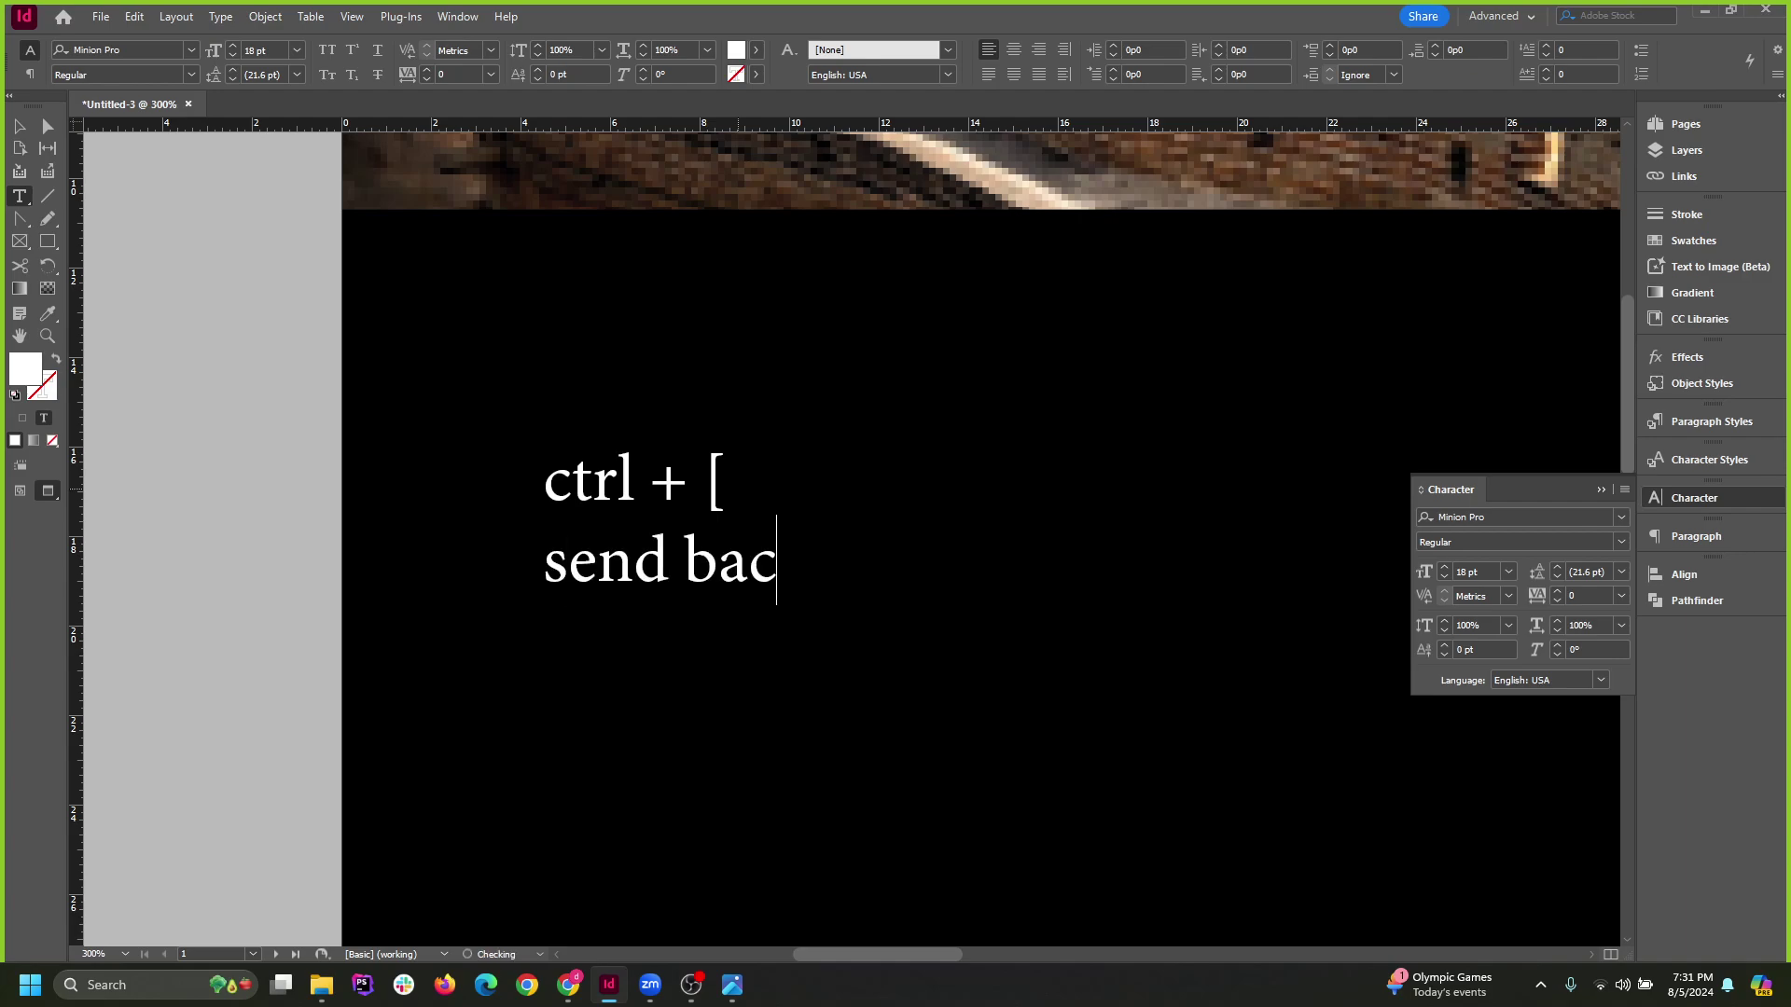
{"action": "type", "text": "l"}
{"action": "key", "text": "BackSpace"}
{"action": "type", "text": "k"}
{"action": "key", "text": "Escape"}
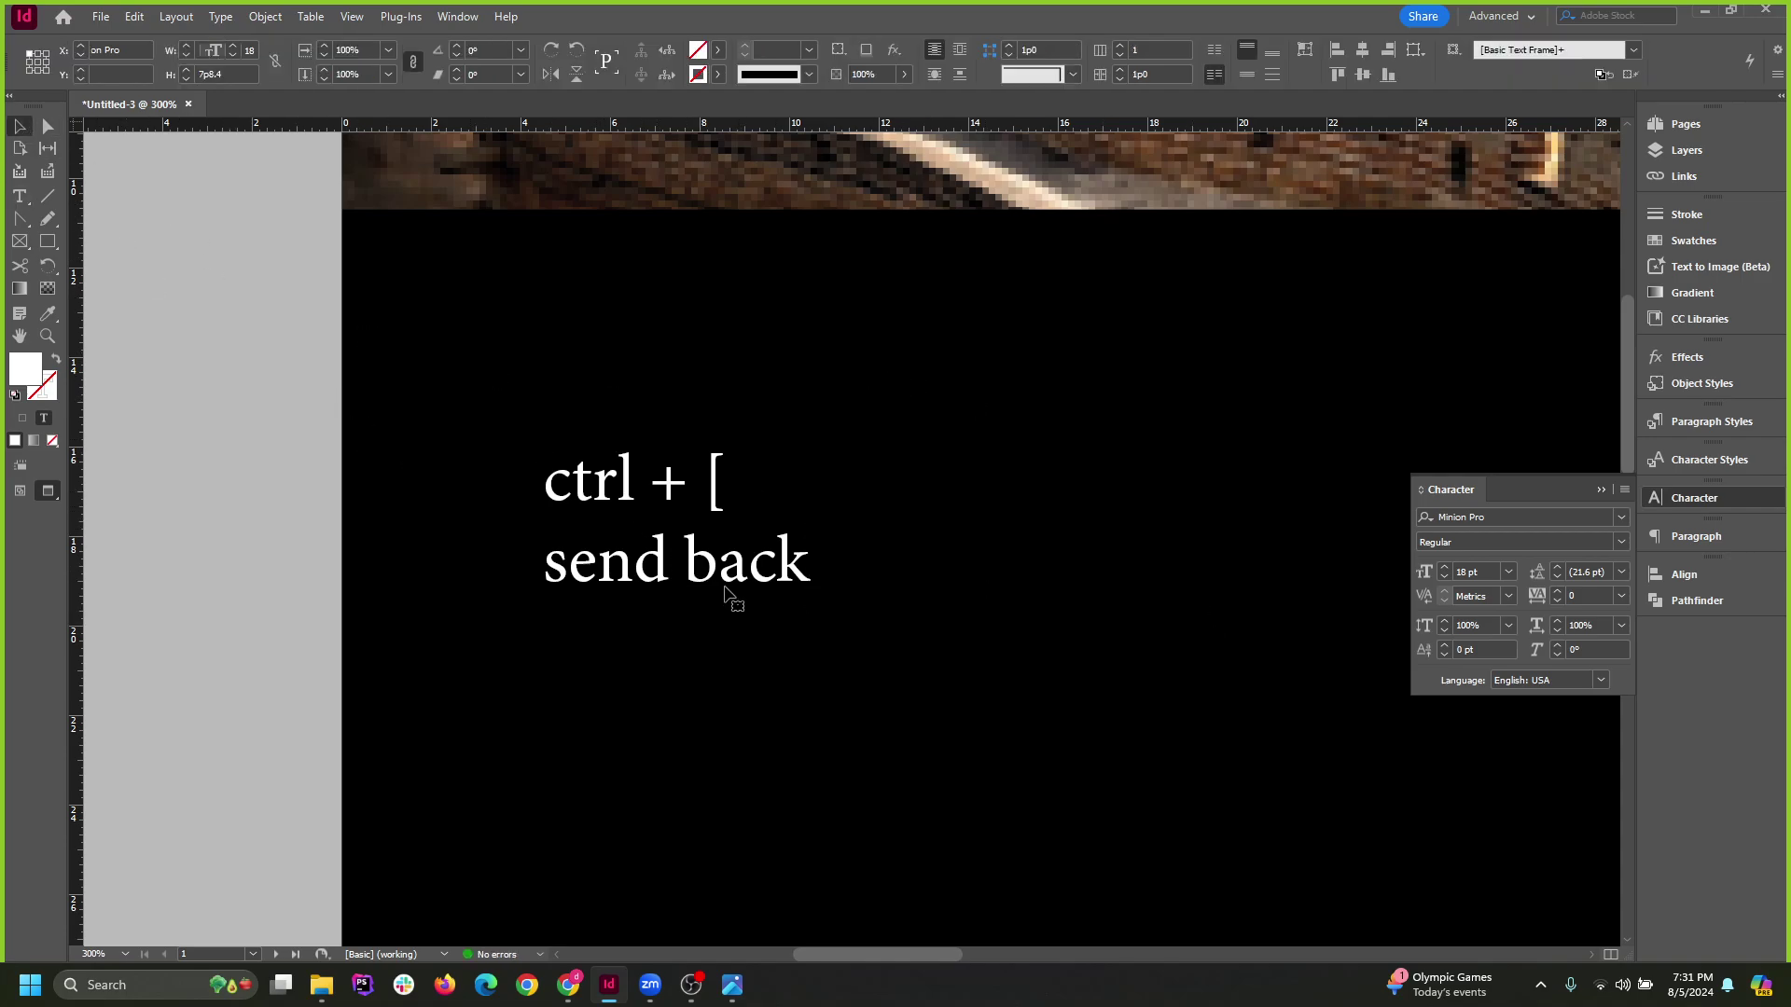
Send the note's text frame one level backward with the Send Backward command.
{"action": "left_click", "coordinate": [267, 17]}
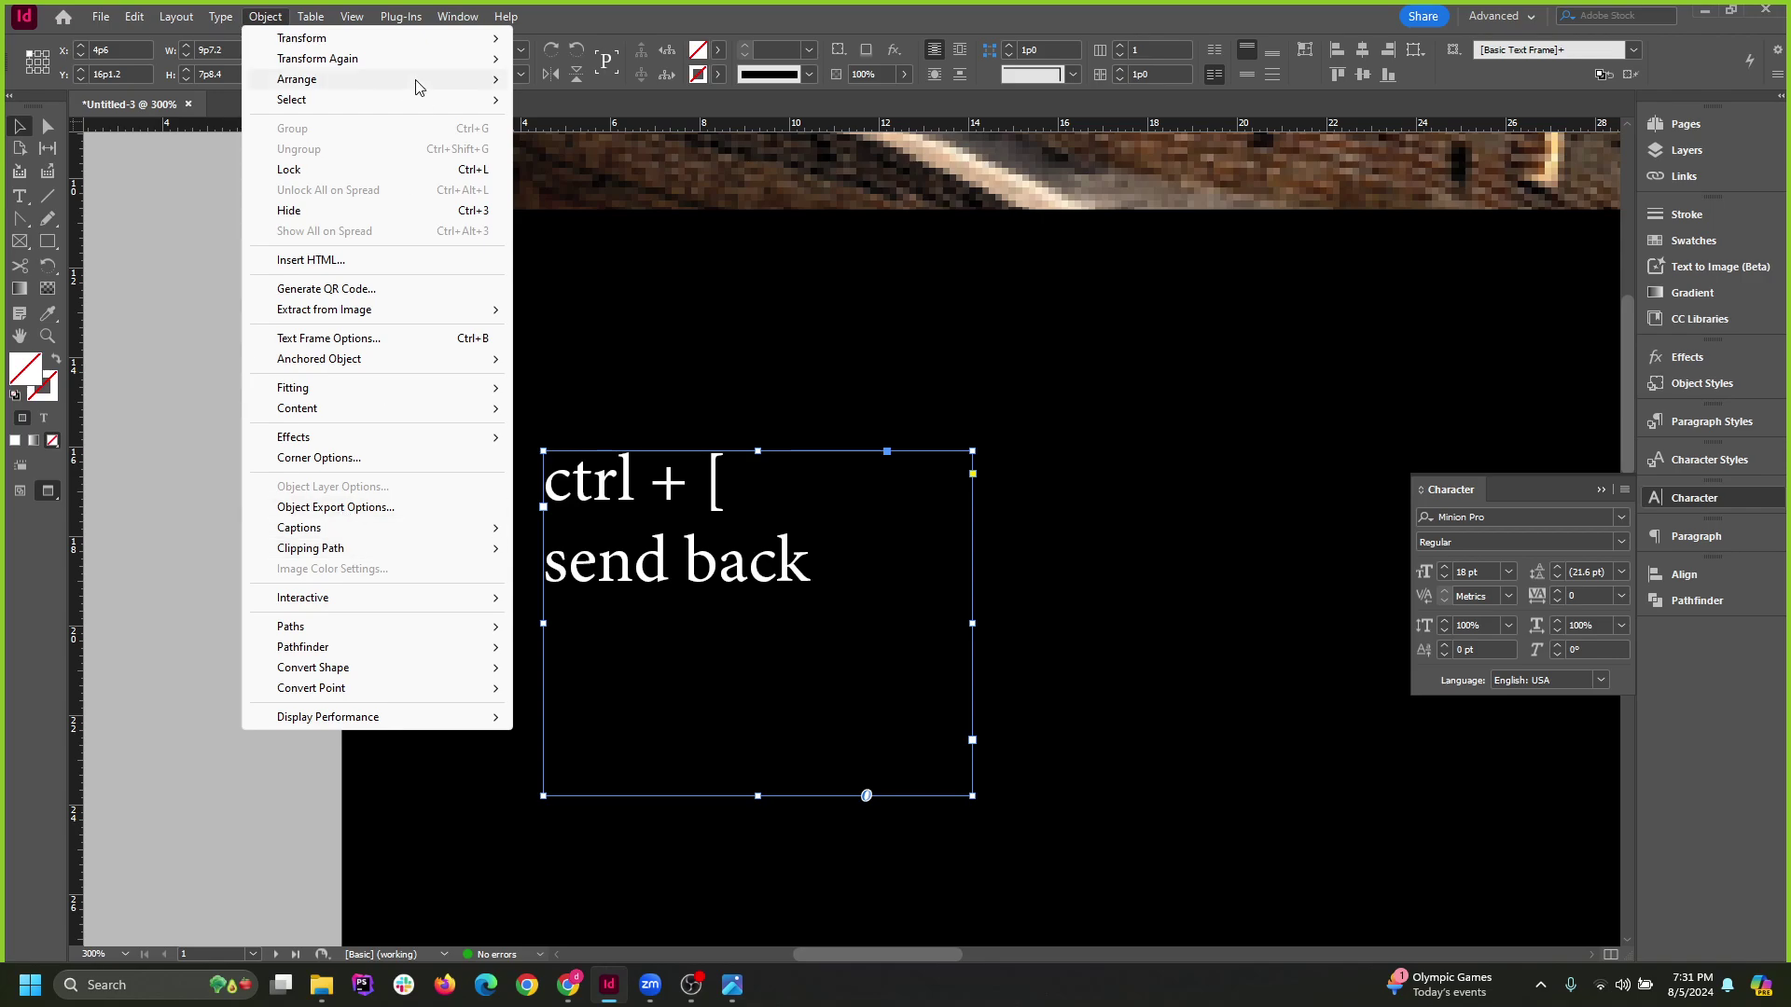
{"action": "mouse_move", "coordinate": [431, 82]}
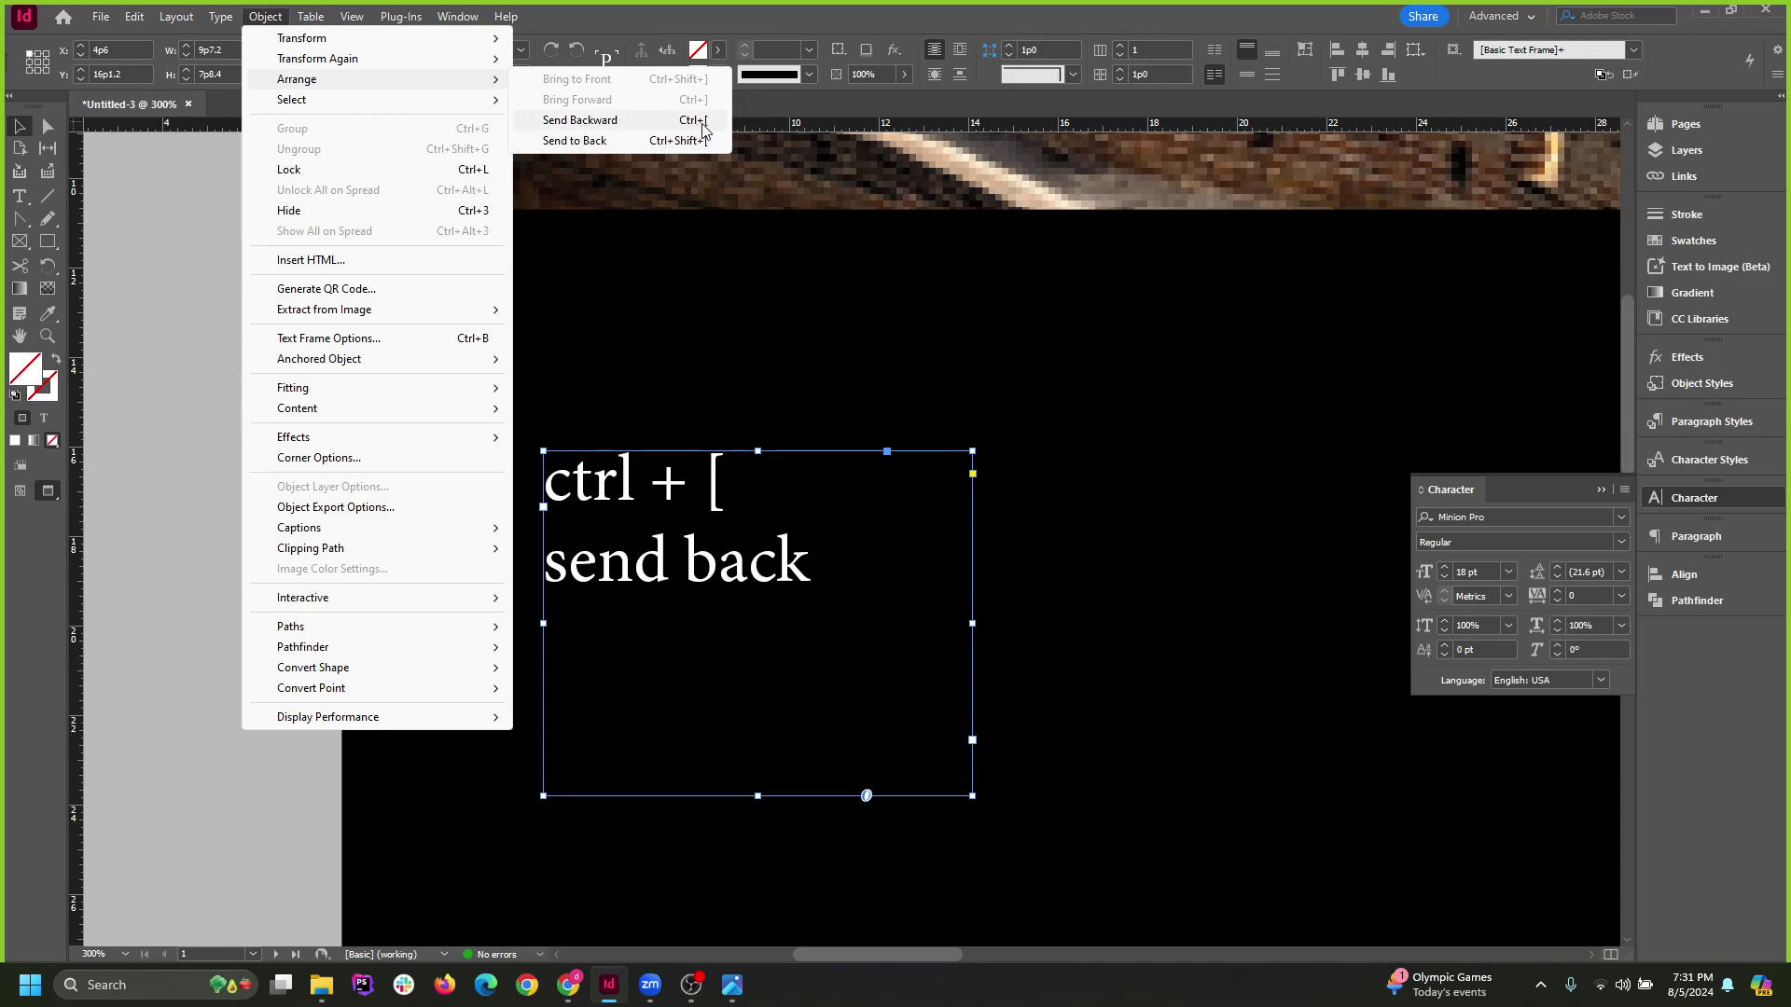
{"action": "left_click", "coordinate": [582, 121]}
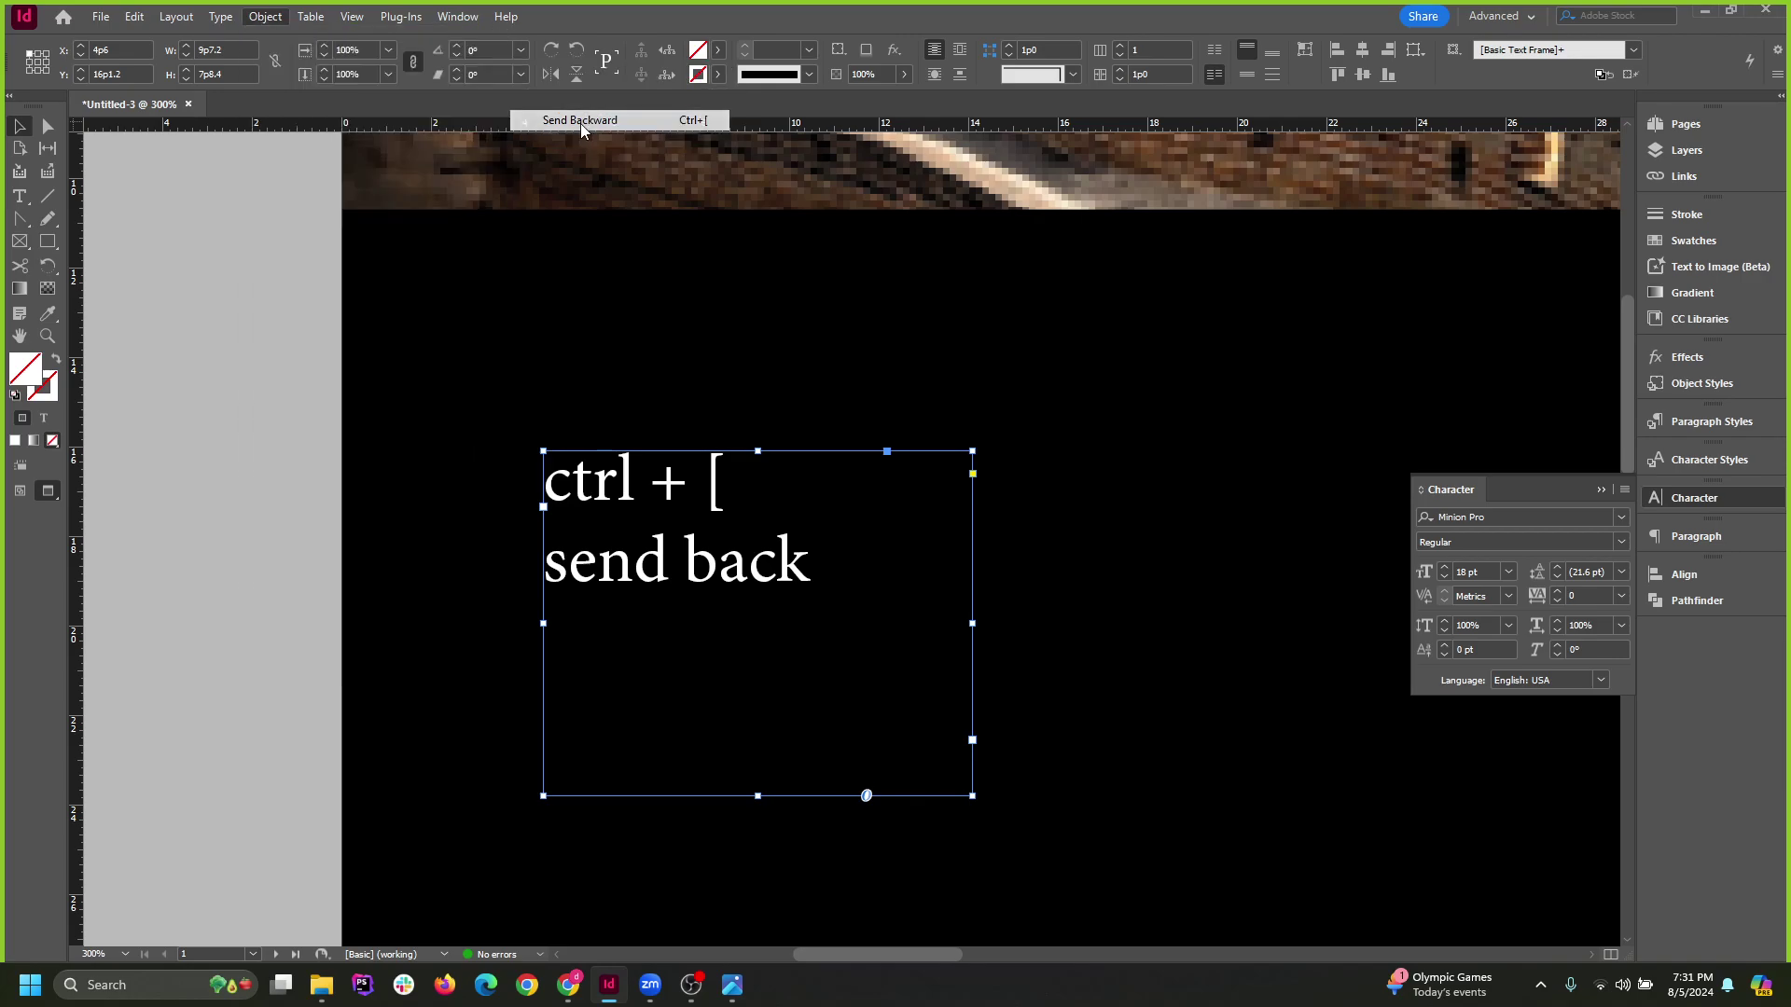
Delete the "ctrl + [" note frame from the page.
{"action": "left_click", "coordinate": [144, 447]}
{"action": "left_click", "coordinate": [644, 508]}
{"action": "key", "text": "Delete"}
{"action": "scroll", "coordinate": [643, 507], "scroll_direction": "down", "scroll_amount": 5}
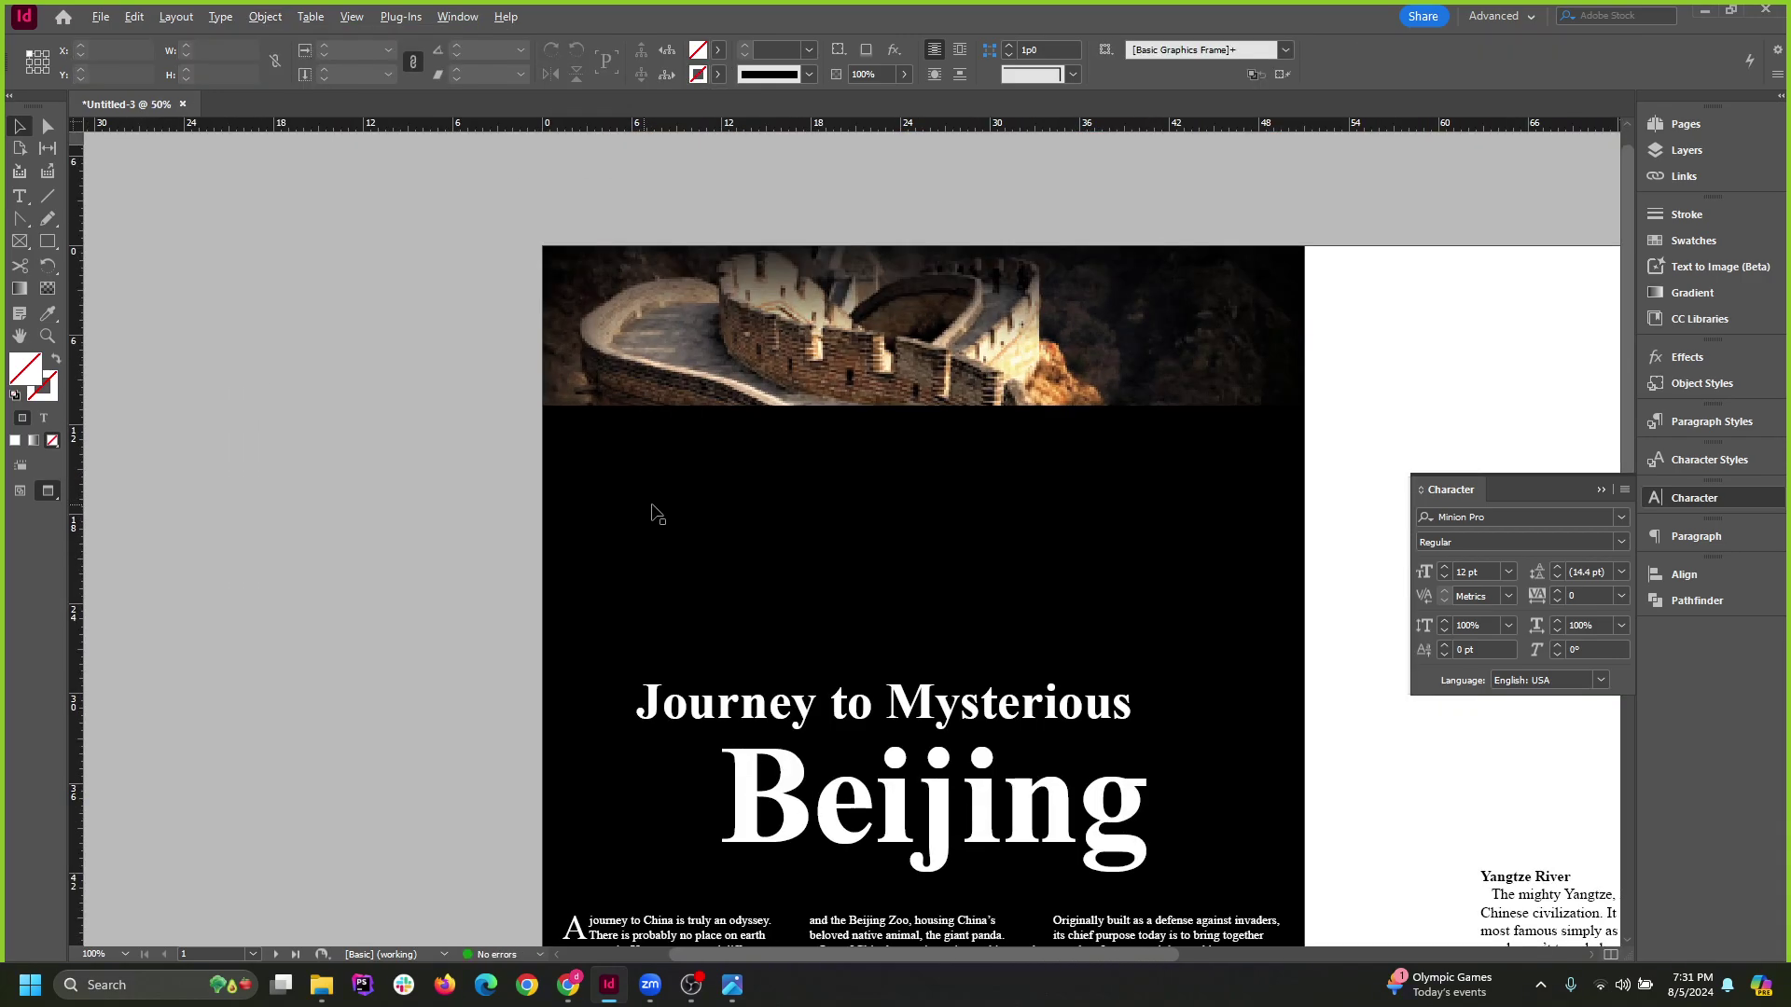
Bring the black rectangle to the front, above the title and the text columns.
{"action": "scroll", "coordinate": [651, 505], "scroll_direction": "down", "scroll_amount": 1}
{"action": "scroll", "coordinate": [791, 512], "scroll_direction": "up", "scroll_amount": 2}
{"action": "left_click_drag", "start_coordinate": [656, 433], "coordinate": [750, 448]}
{"action": "key", "text": "ctrl+z"}
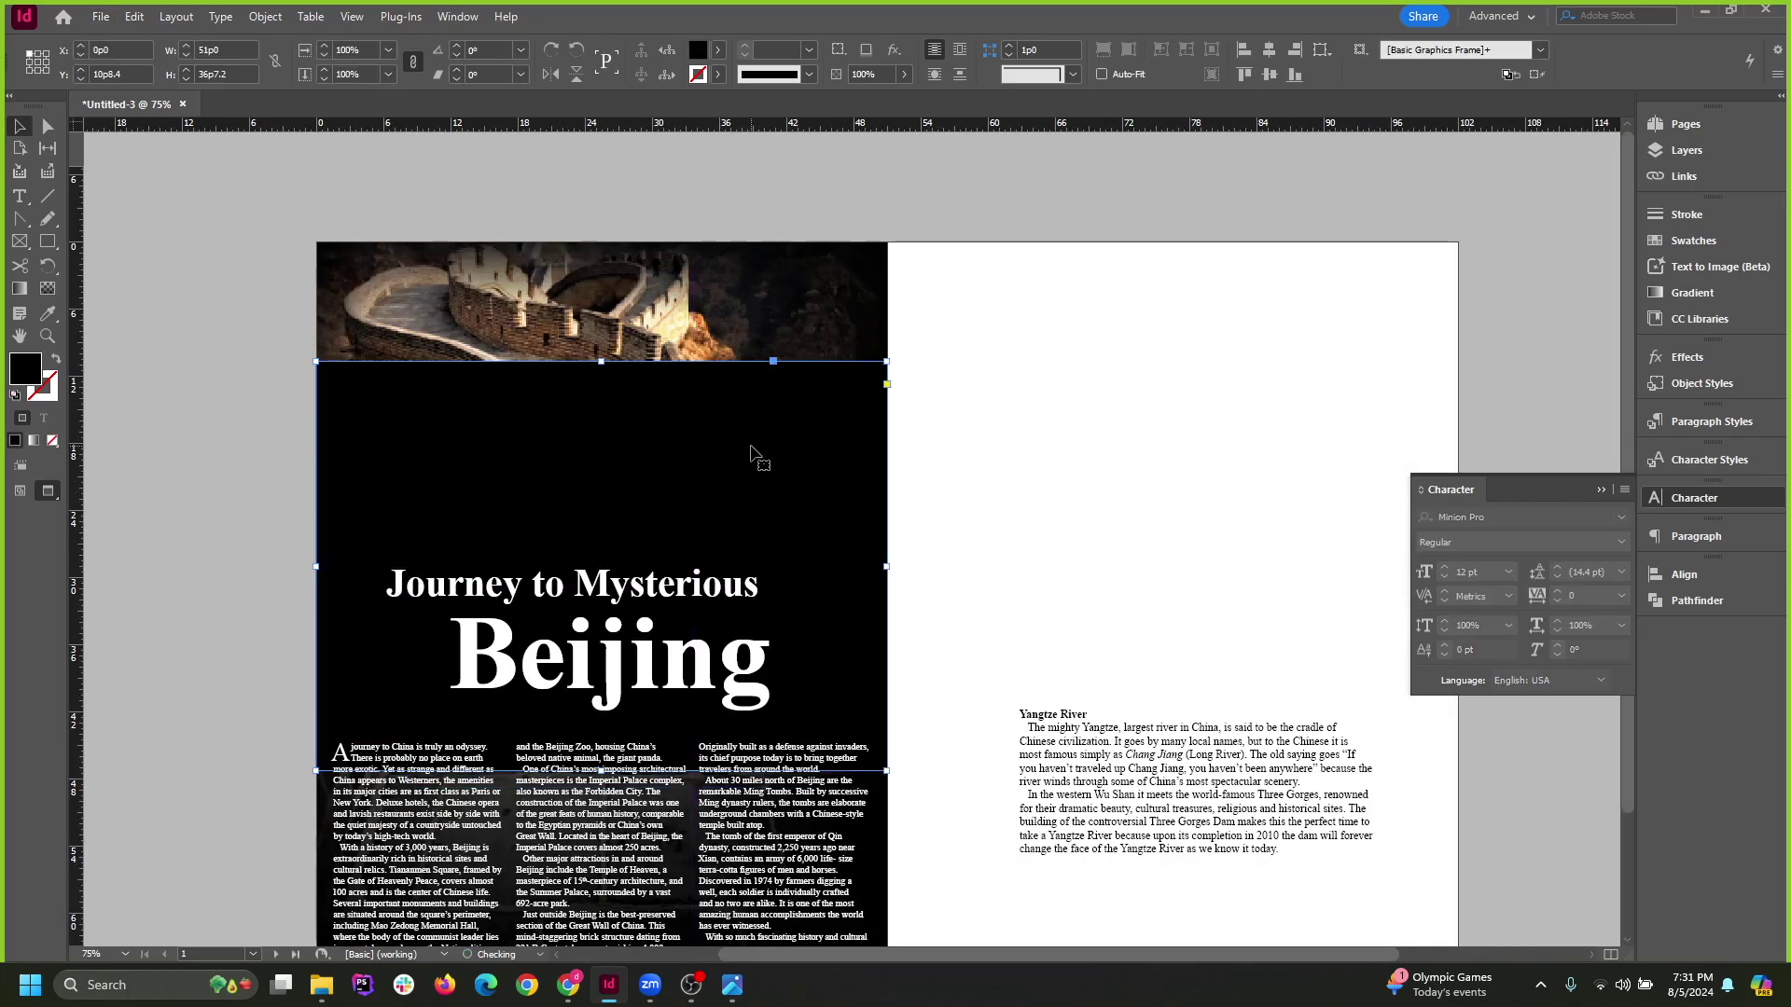
{"action": "key", "text": "ctrl+shift+bracketright"}
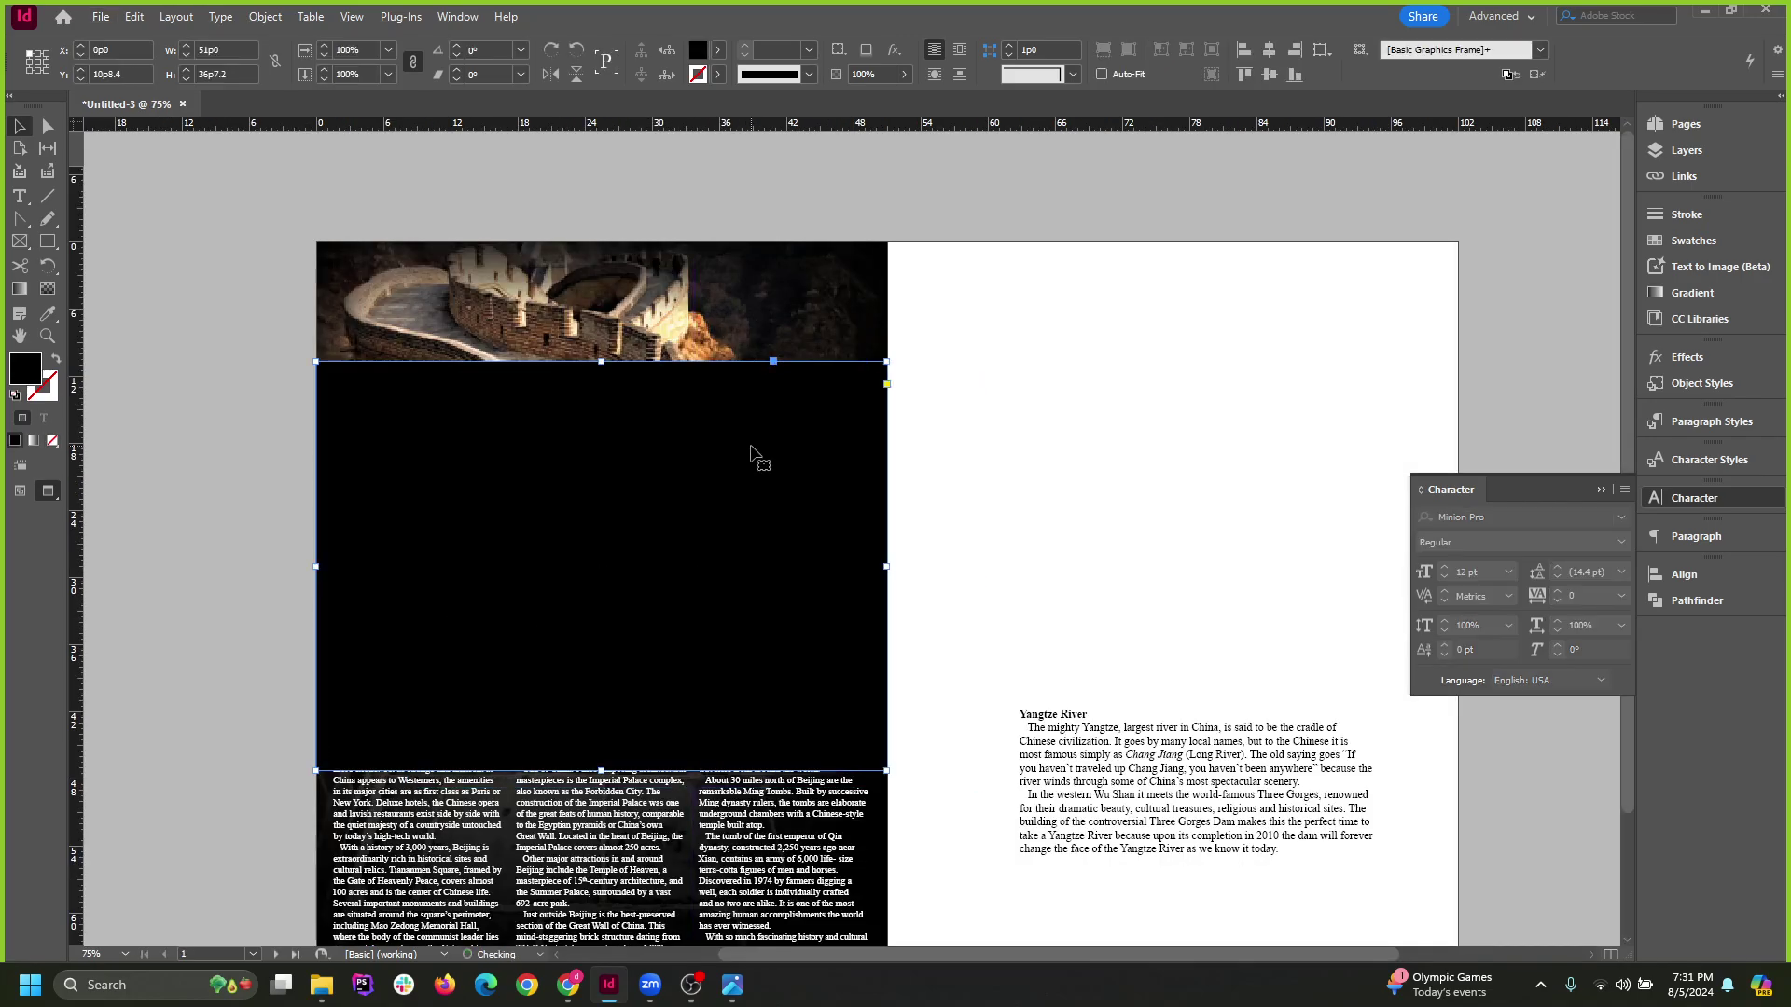
{"action": "key", "text": "ctrl+p"}
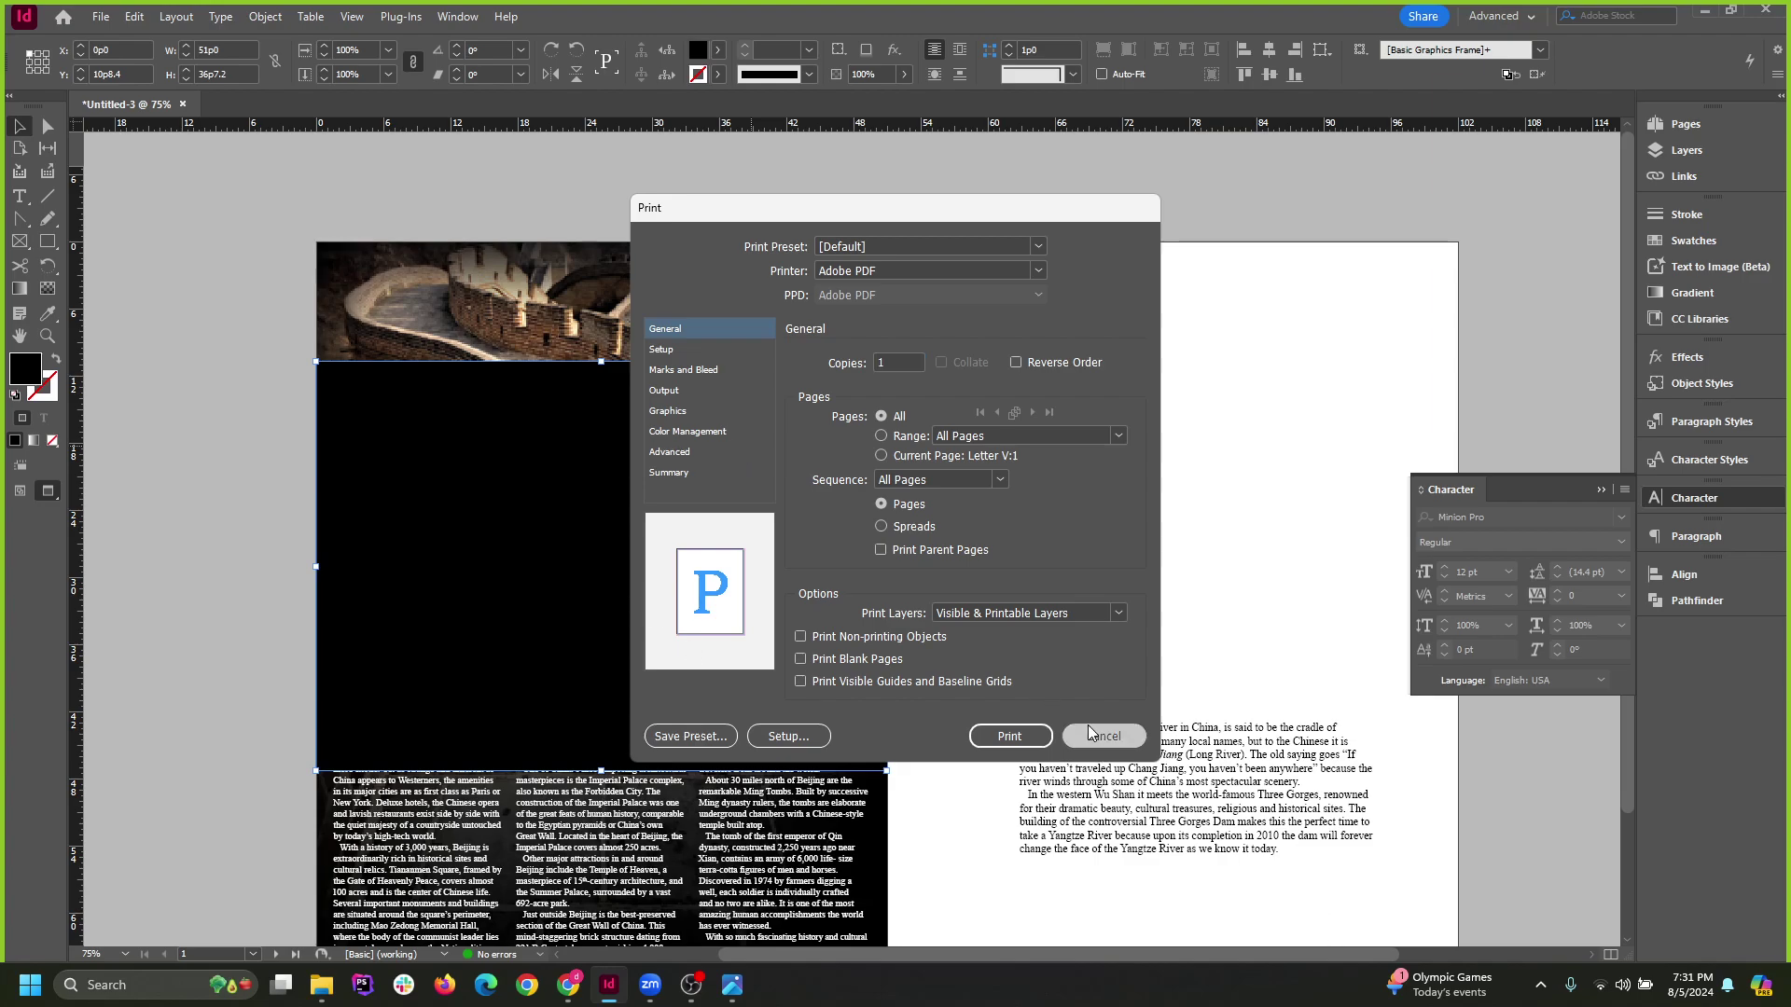
{"action": "left_click", "coordinate": [1091, 735]}
List the objects in Layer 1 and send the black rectangle backward until it sits directly above the Great Wall photo.
{"action": "left_click", "coordinate": [1707, 156]}
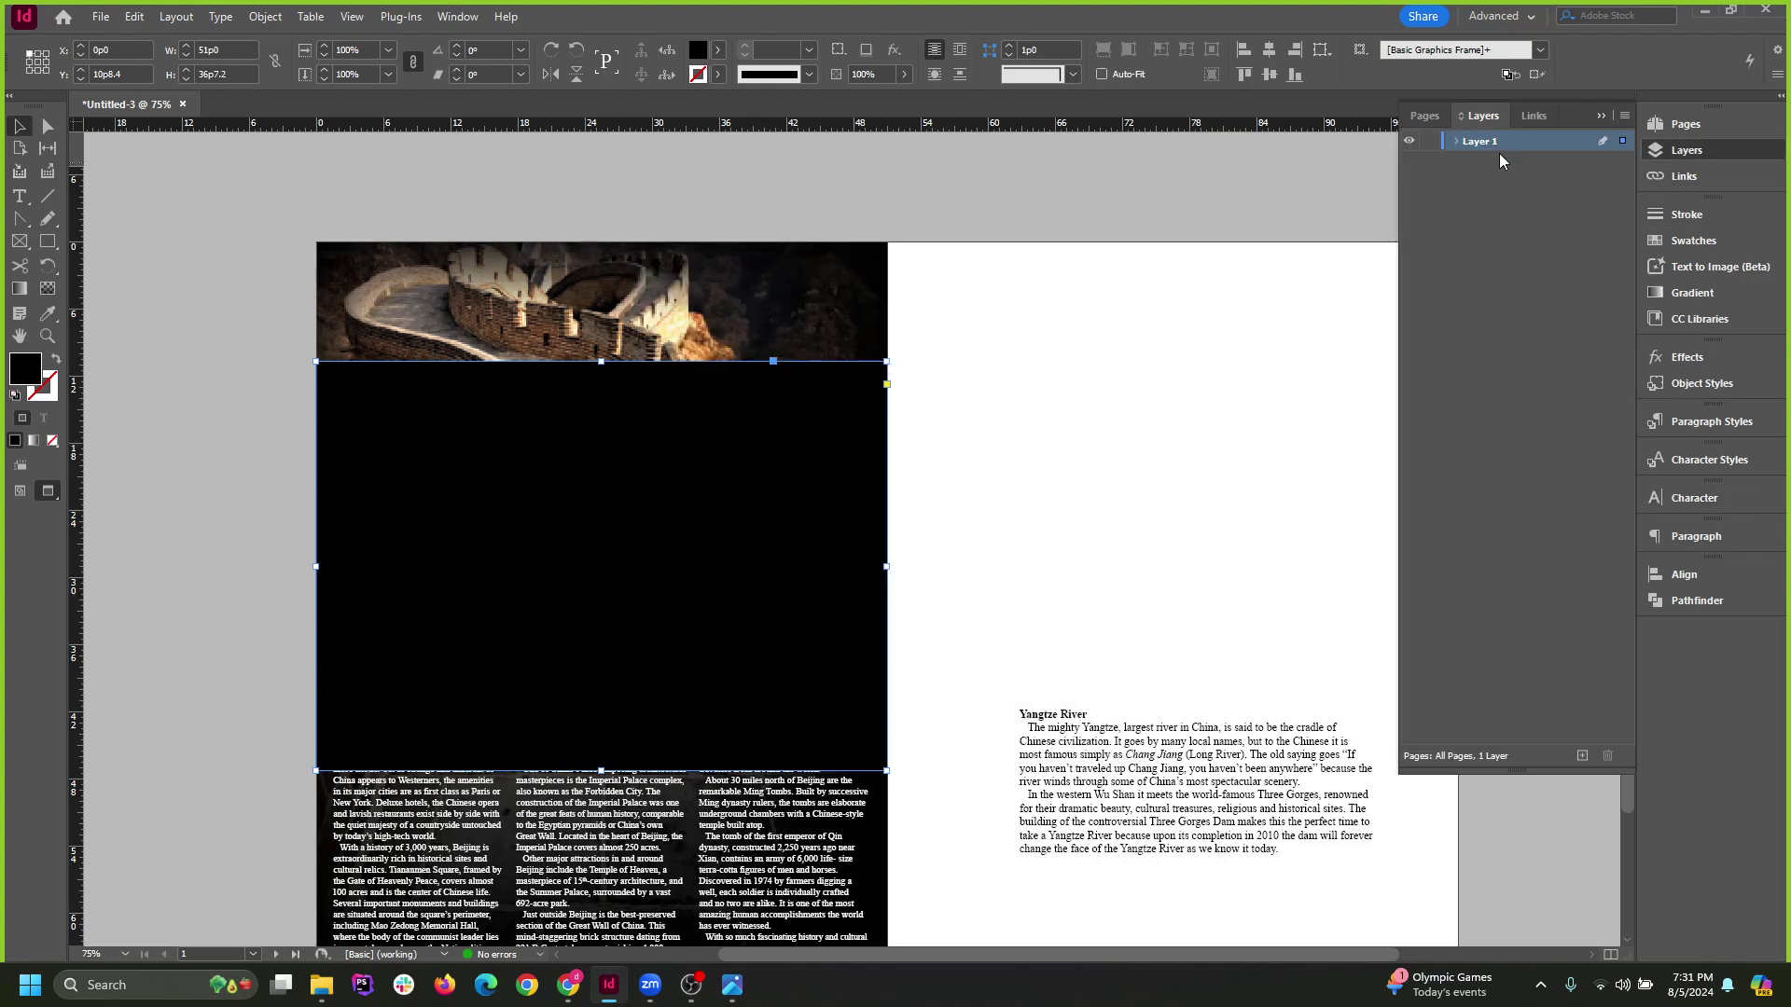
{"action": "left_click", "coordinate": [1455, 142]}
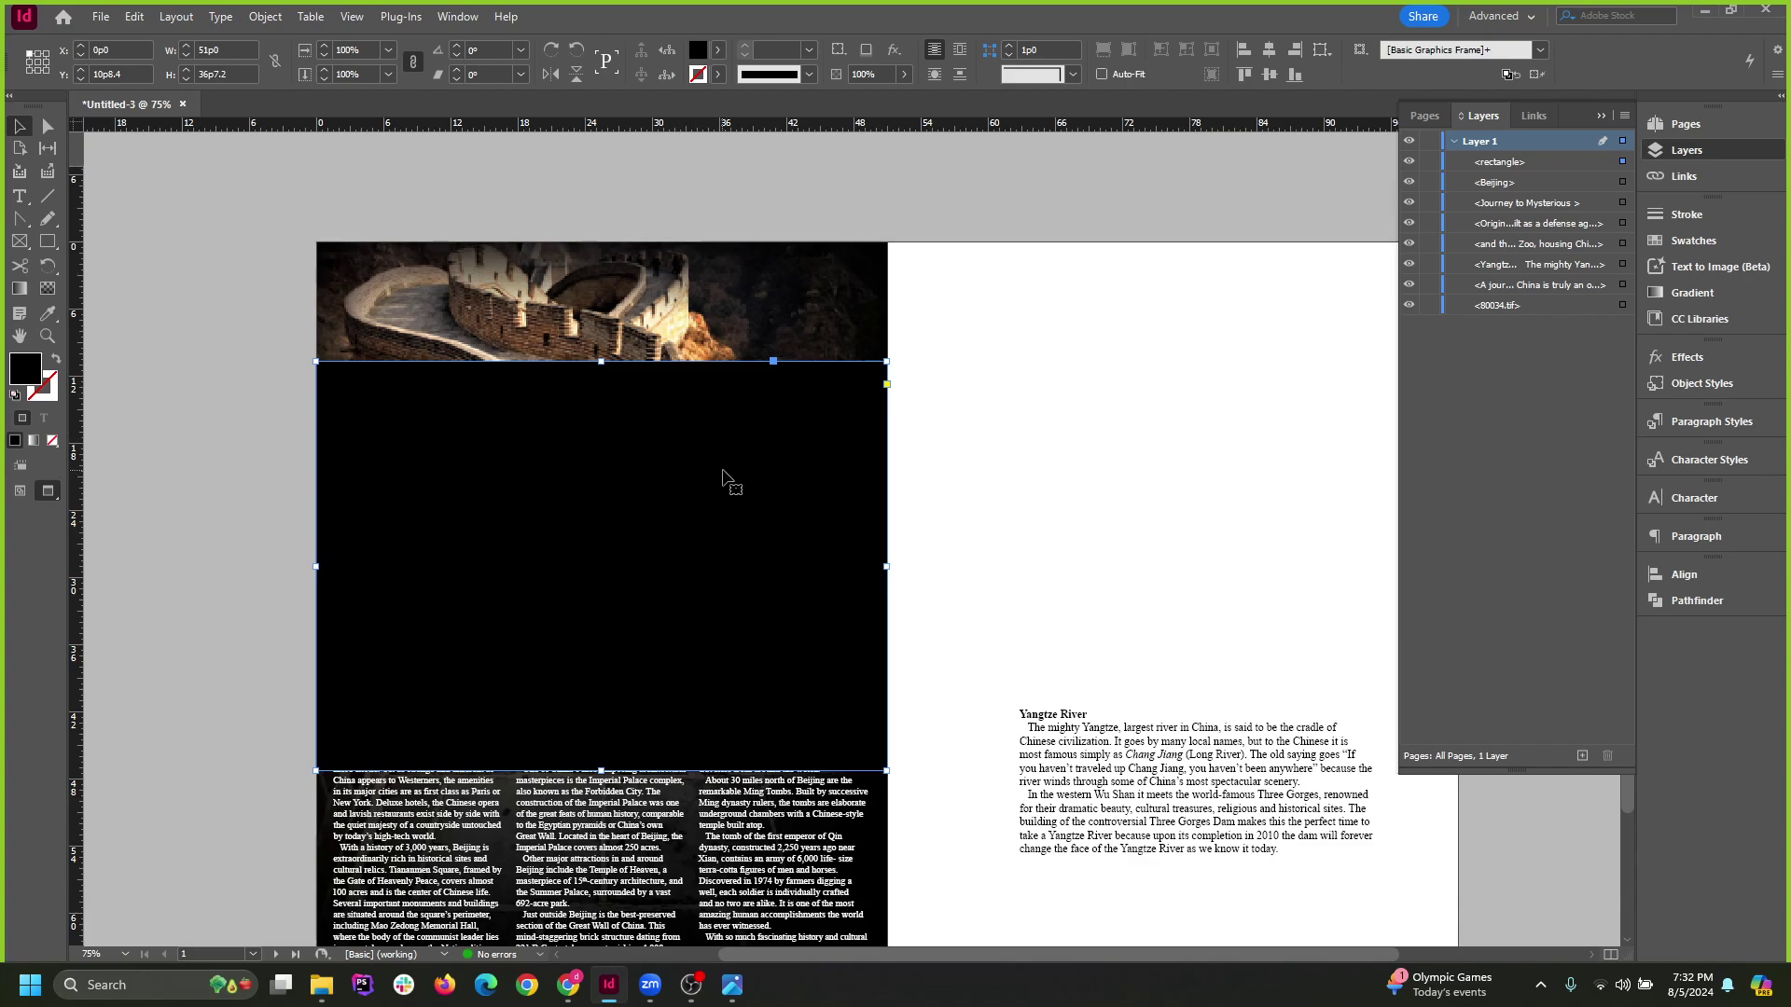
{"action": "key", "text": "ctrl+bracketleft"}
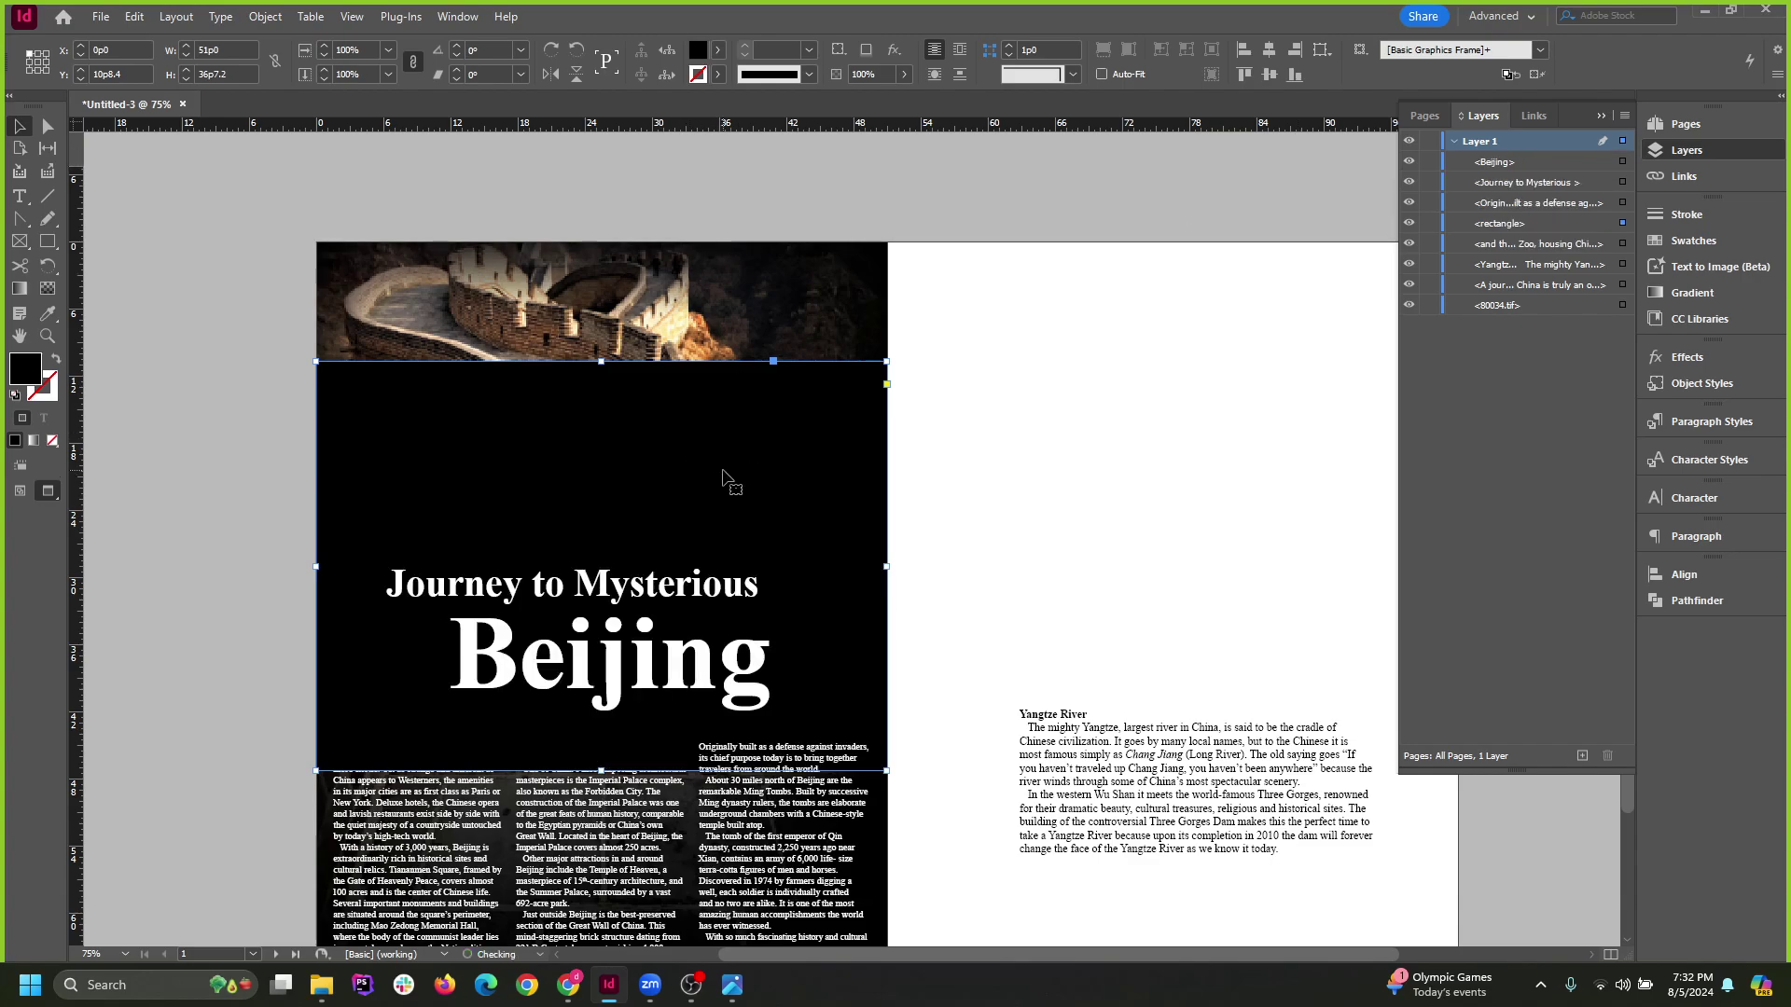
{"action": "key", "text": "ctrl+bracketleft"}
{"action": "key", "text": "ctrl+bracketleft"}
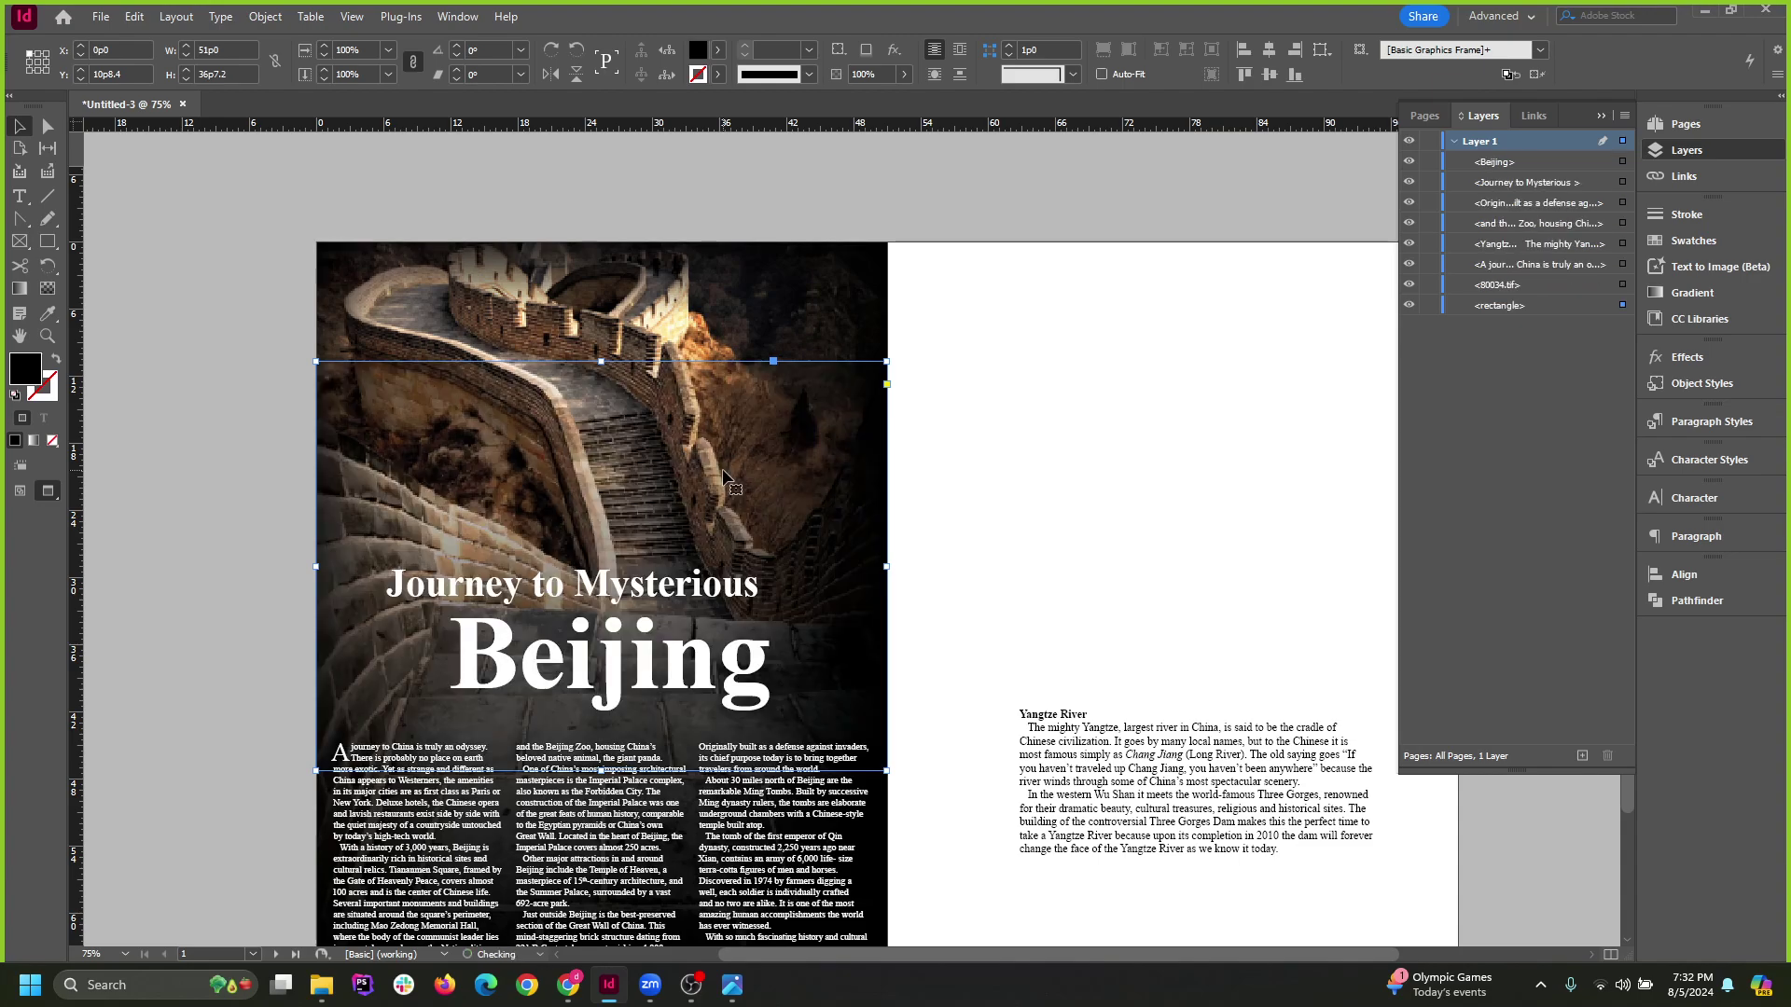
{"action": "key", "text": "ctrl+bracketleft"}
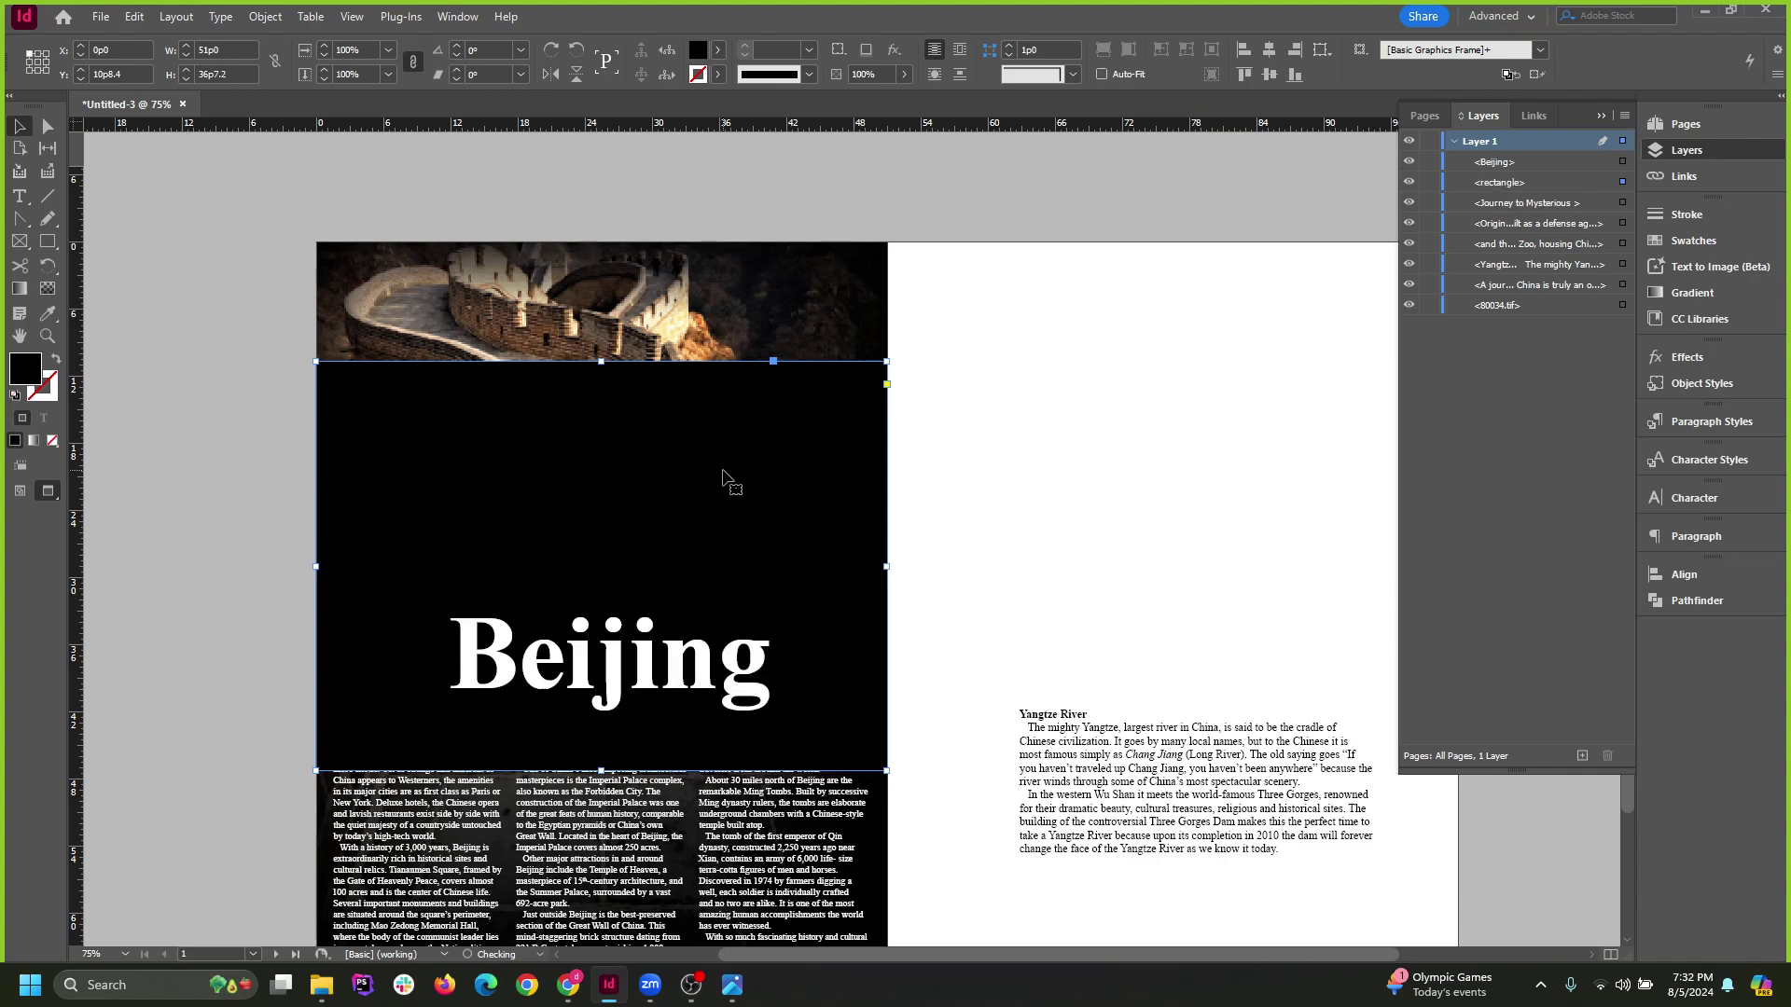
{"action": "key", "text": "ctrl+bracketleft"}
{"action": "key", "text": "ctrl+bracketleft"}
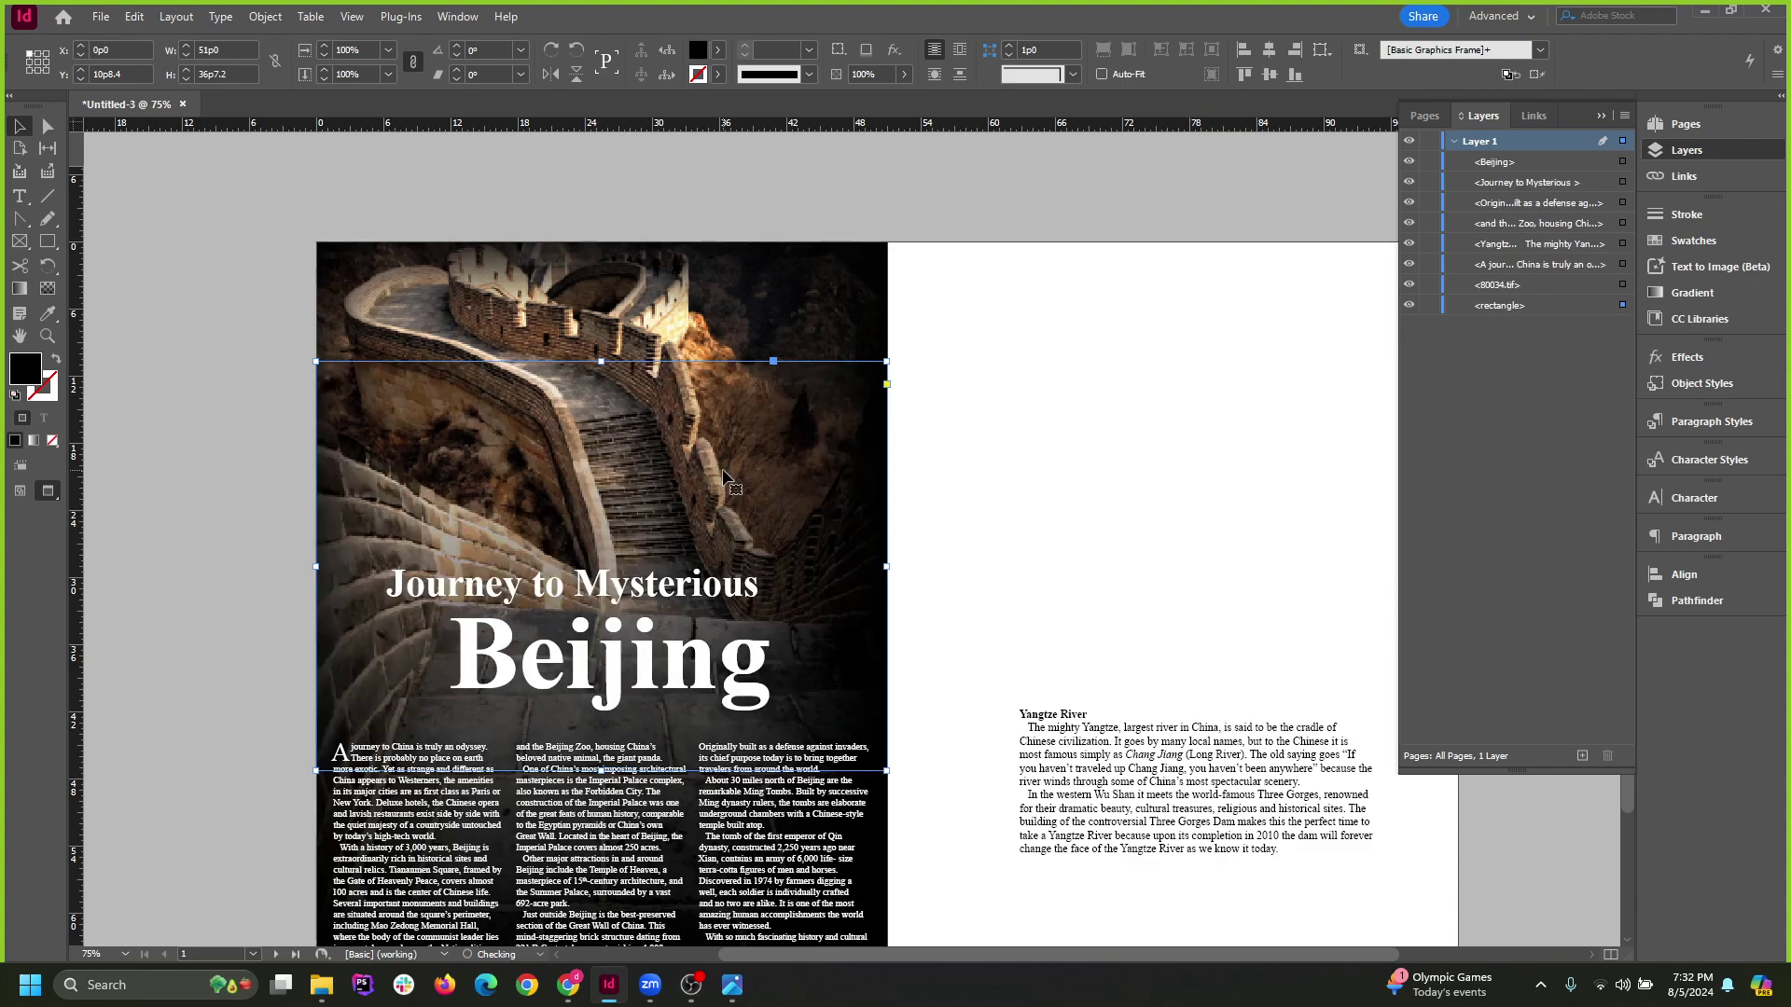
{"action": "scroll", "coordinate": [699, 472], "scroll_direction": "down", "scroll_amount": 3}
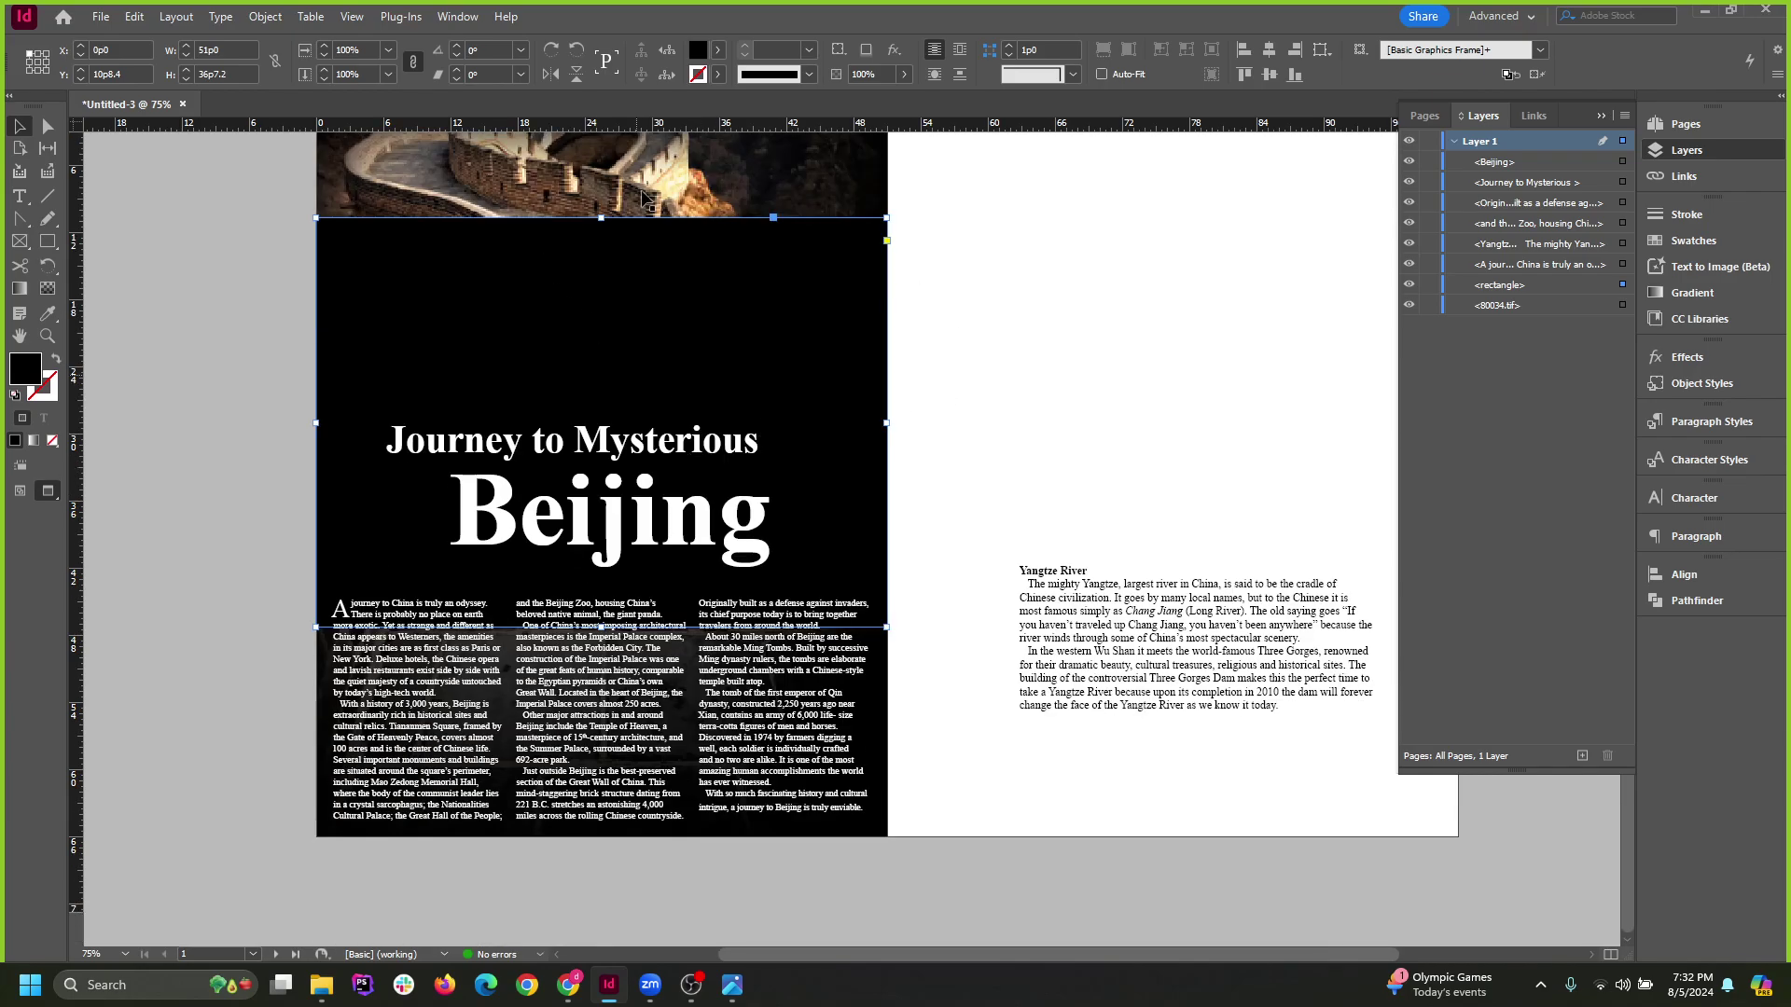
{"action": "scroll", "coordinate": [644, 392], "scroll_direction": "up", "scroll_amount": 3}
{"action": "scroll", "coordinate": [643, 442], "scroll_direction": "down", "scroll_amount": 3}
Stretch the black rectangle up and down to cover the whole photo page, 51p0 wide by 66p0 high.
{"action": "left_click", "coordinate": [228, 417]}
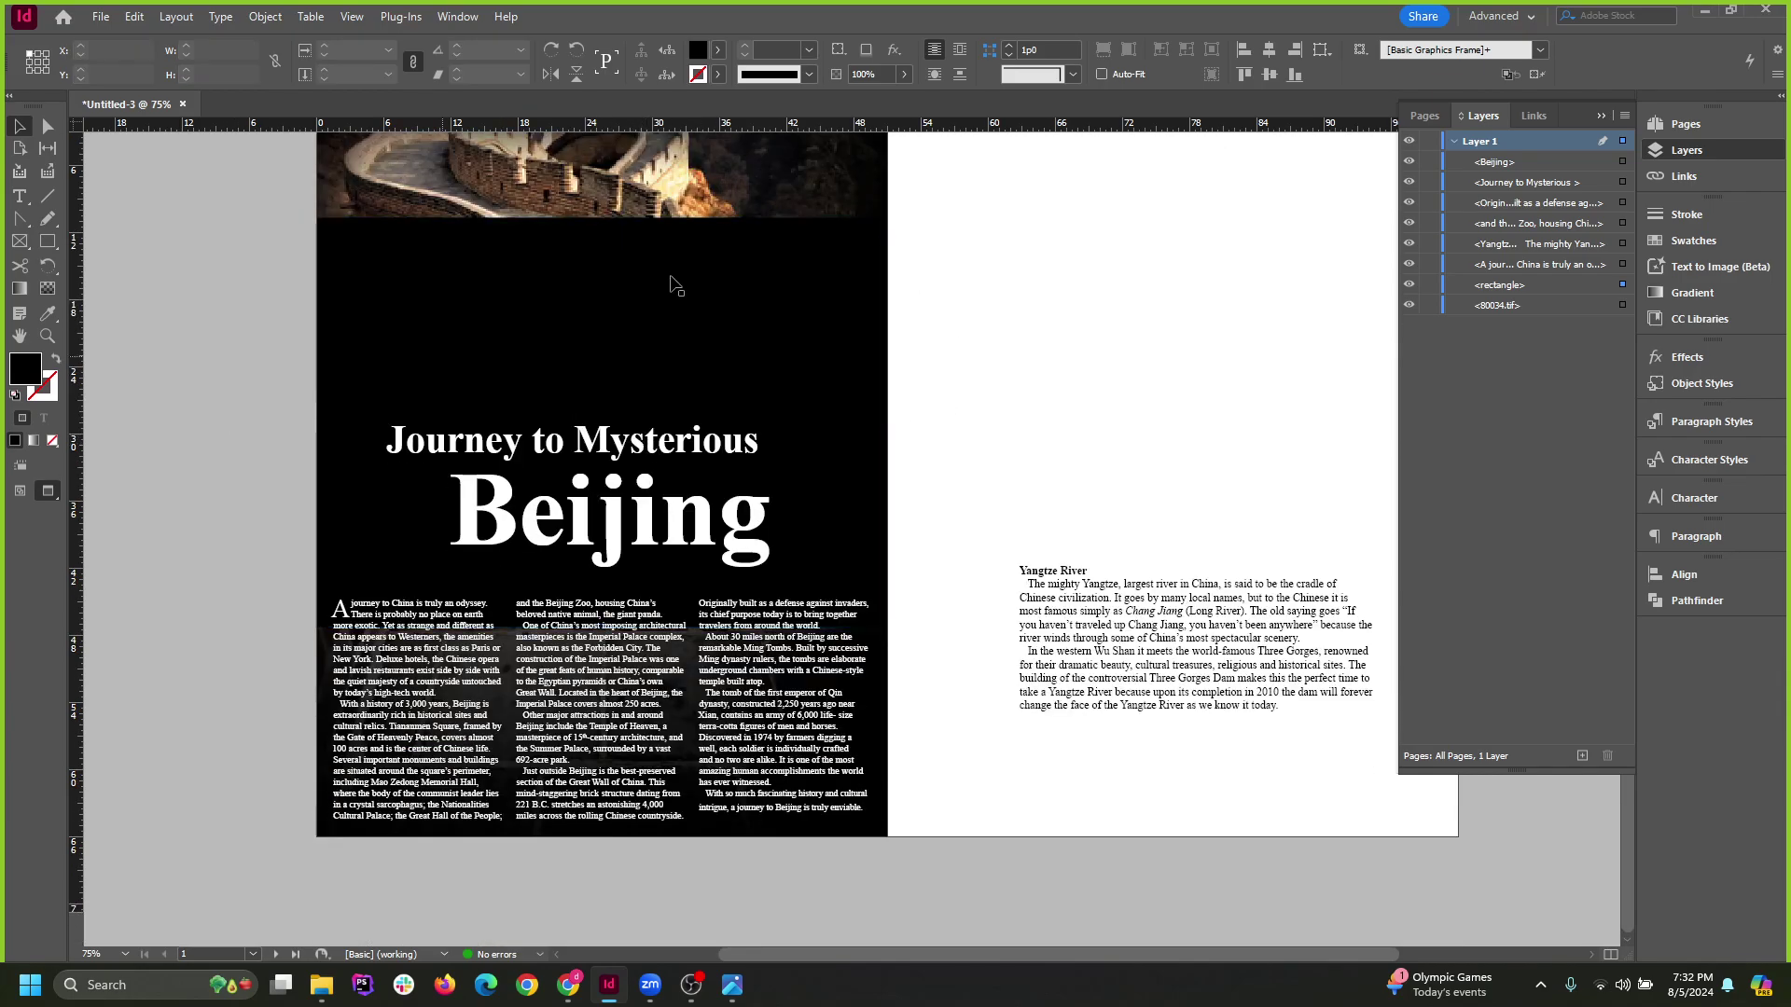
{"action": "left_click", "coordinate": [627, 237]}
{"action": "left_click", "coordinate": [626, 241]}
{"action": "left_click_drag", "start_coordinate": [605, 166], "coordinate": [606, 229]}
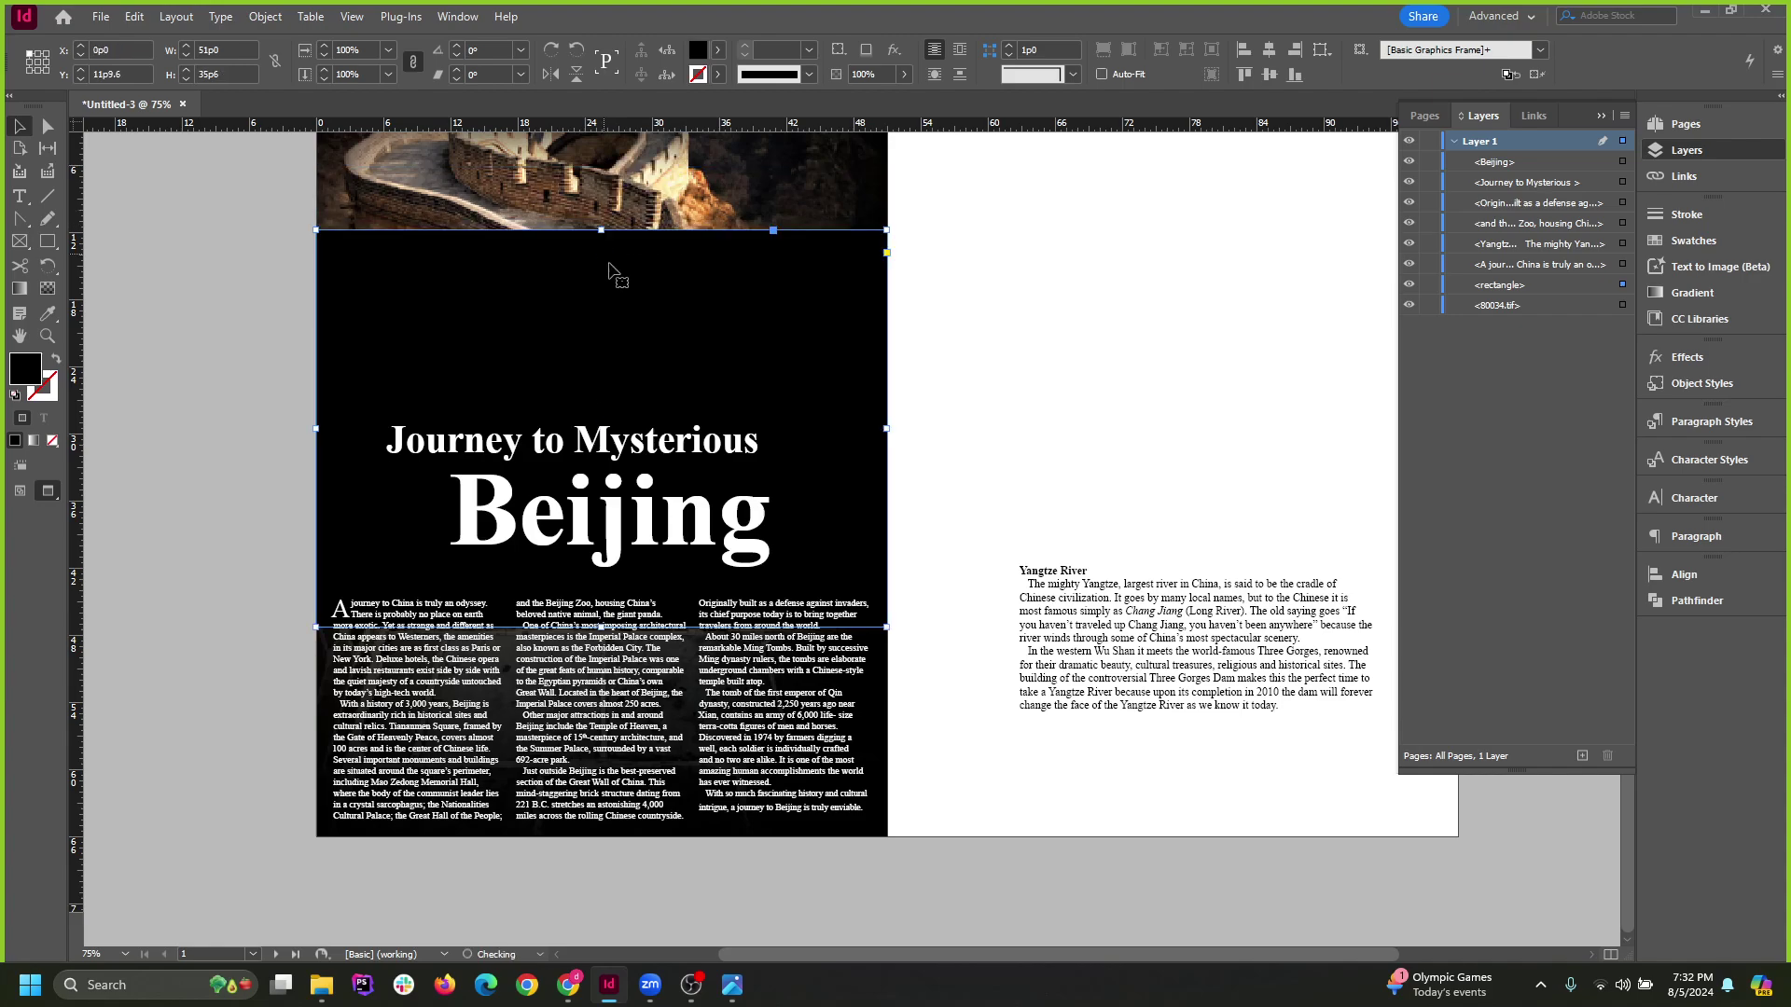
{"action": "scroll", "coordinate": [616, 271], "scroll_direction": "up", "scroll_amount": 2}
{"action": "left_click_drag", "start_coordinate": [601, 373], "coordinate": [593, 242]}
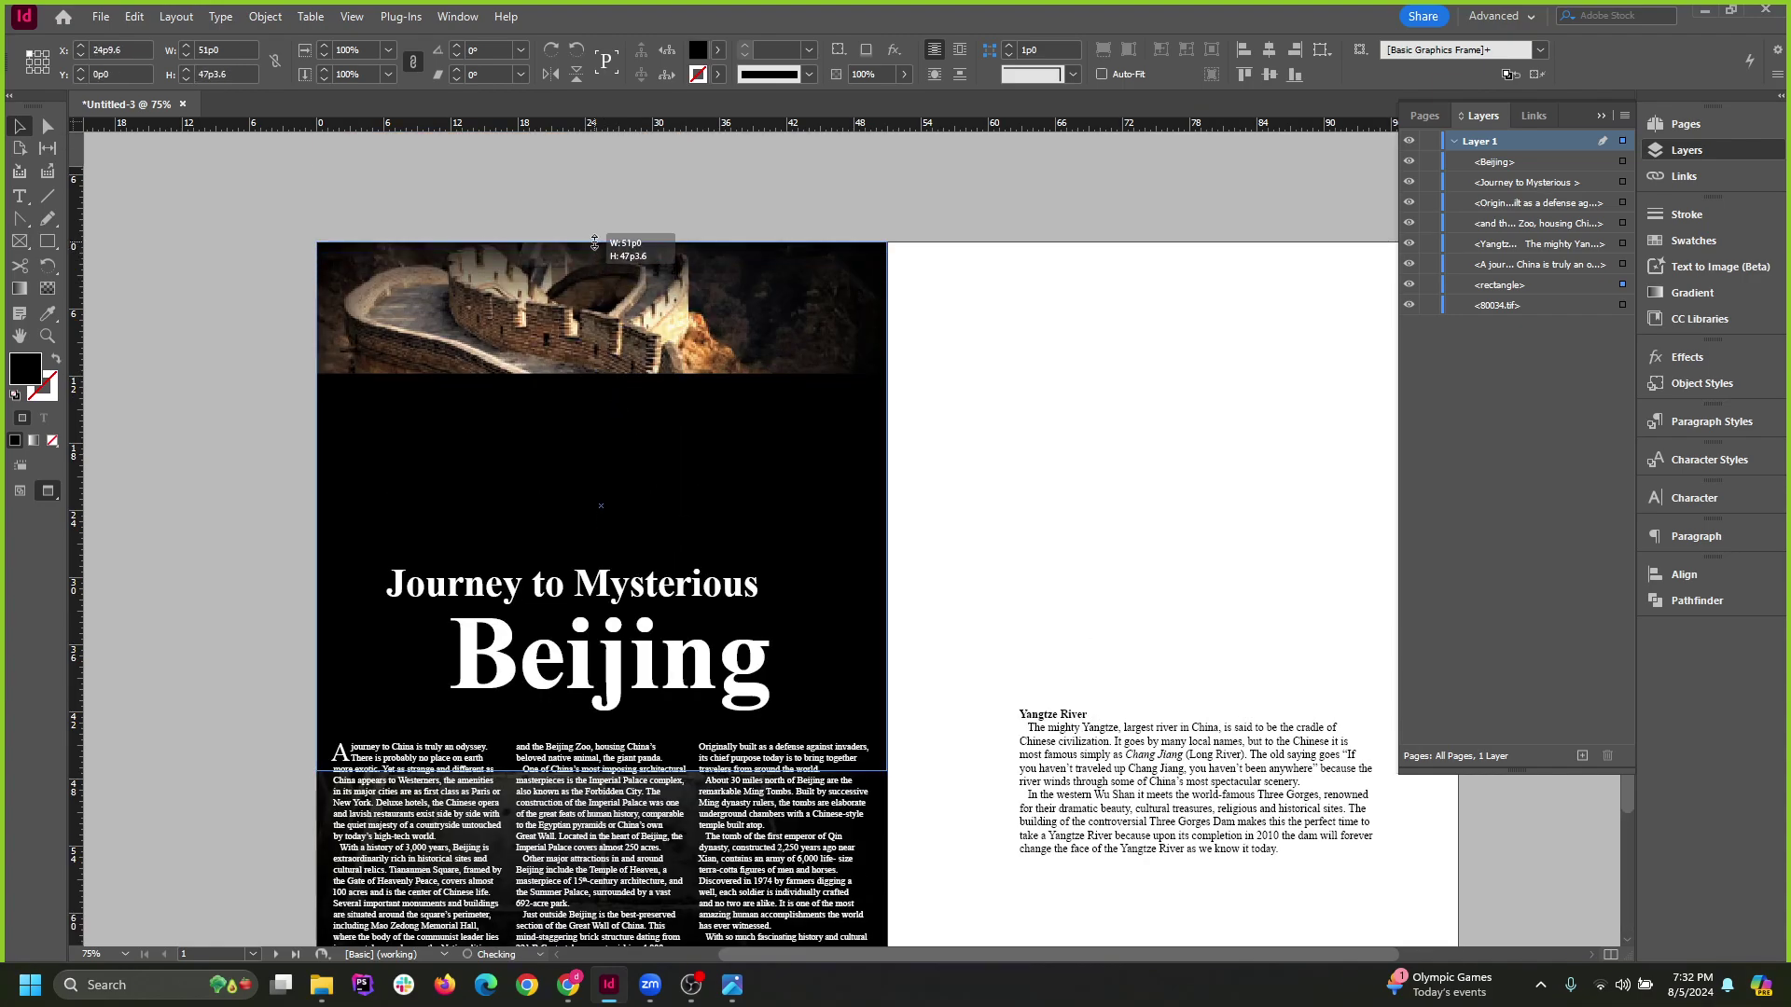
{"action": "scroll", "coordinate": [612, 714], "scroll_direction": "down", "scroll_amount": 2}
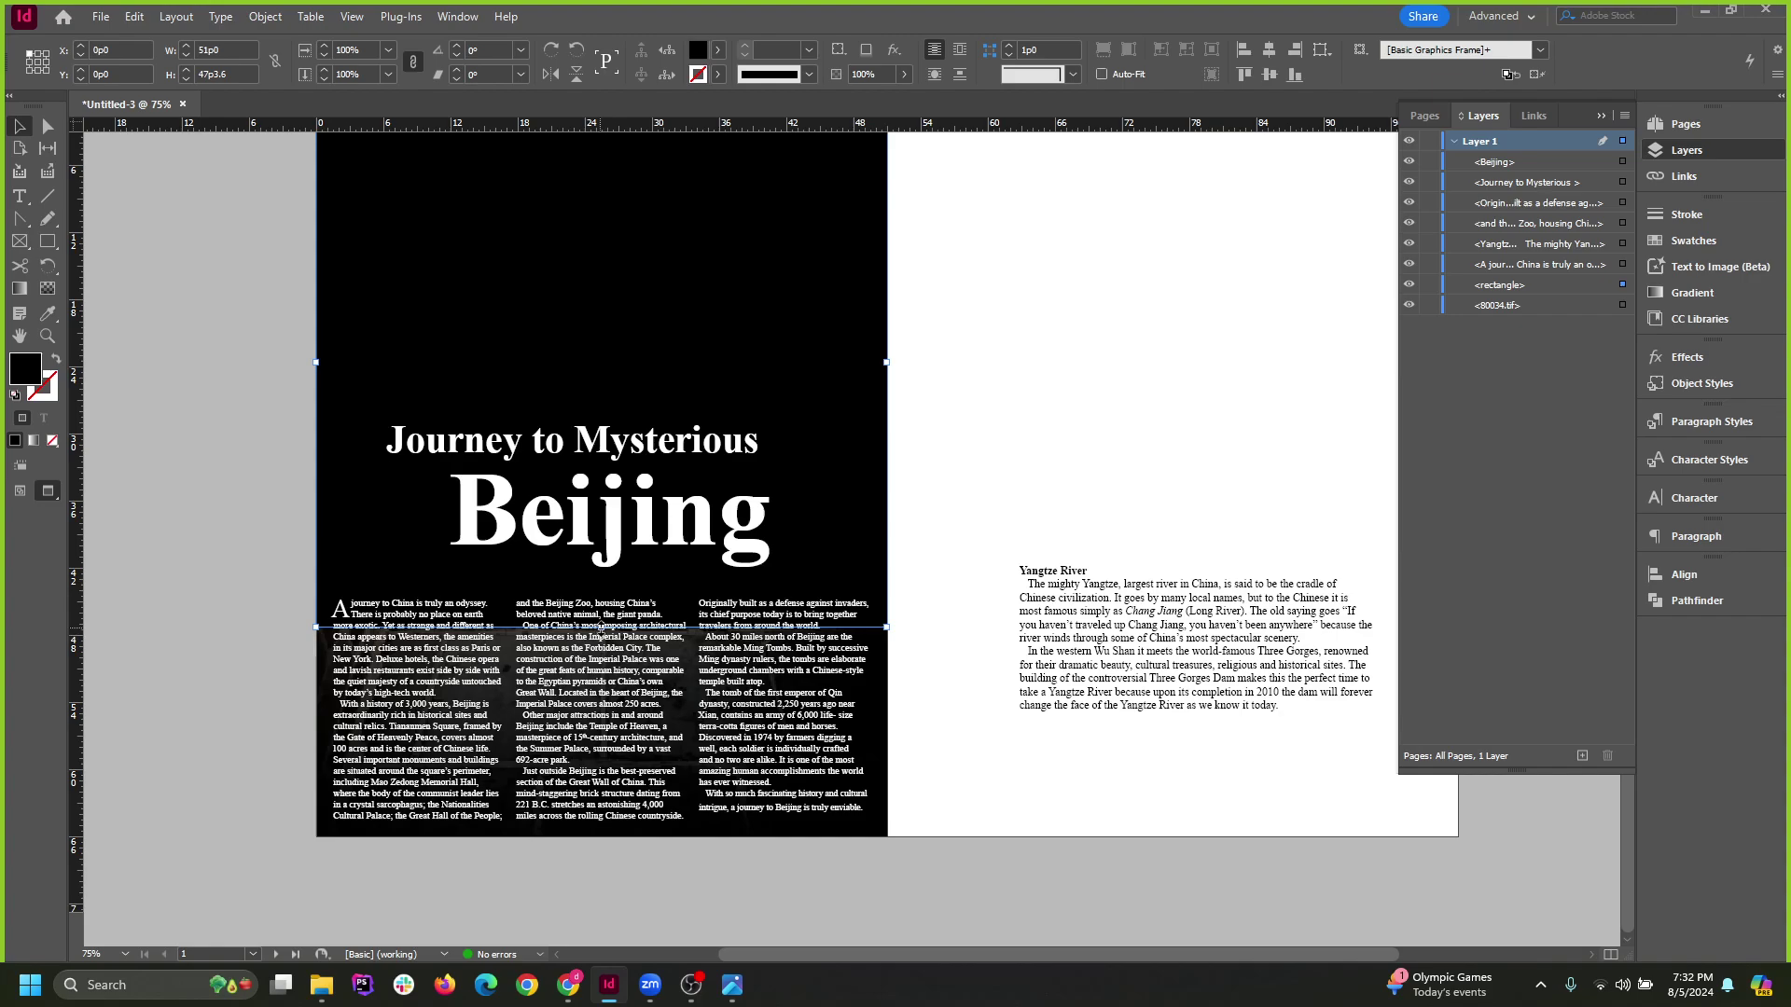
{"action": "left_click_drag", "start_coordinate": [602, 627], "coordinate": [602, 836]}
{"action": "scroll", "coordinate": [637, 791], "scroll_direction": "up", "scroll_amount": 2}
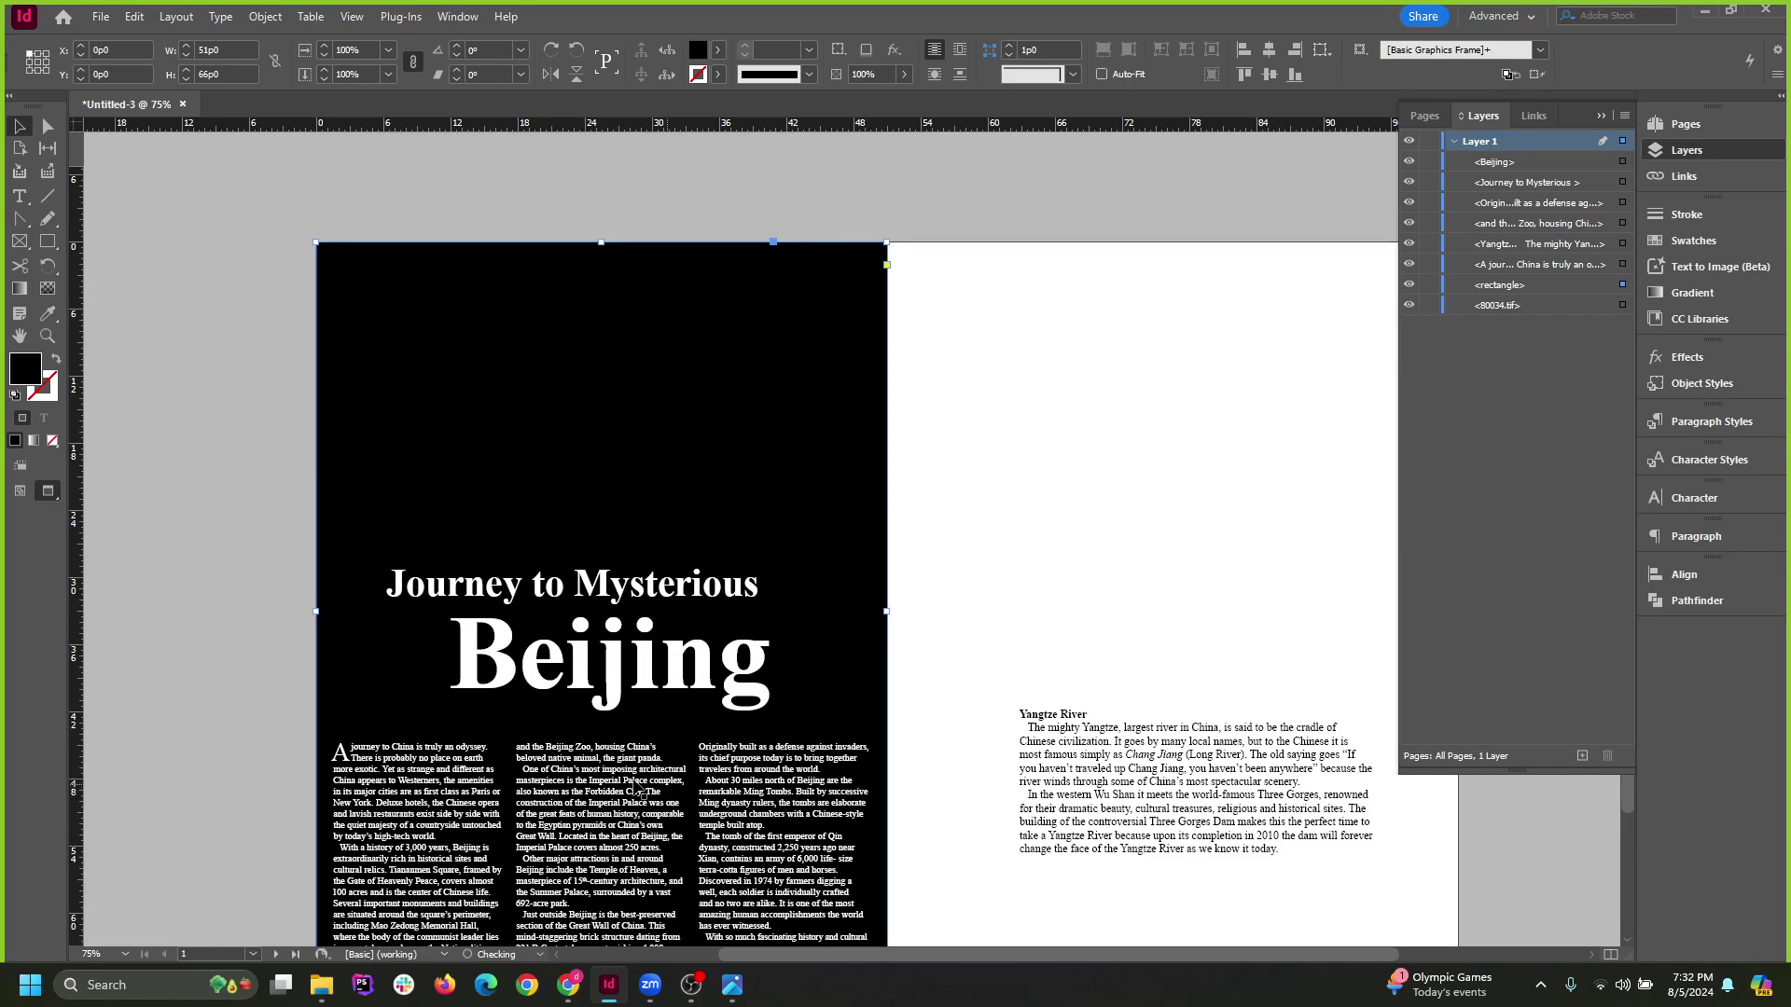
{"action": "left_click", "coordinate": [299, 596]}
{"action": "key", "text": "ctrl+minus"}
{"action": "key", "text": "ctrl+minus"}
{"action": "key", "text": "ctrl+equal"}
{"action": "key", "text": "ctrl+equal"}
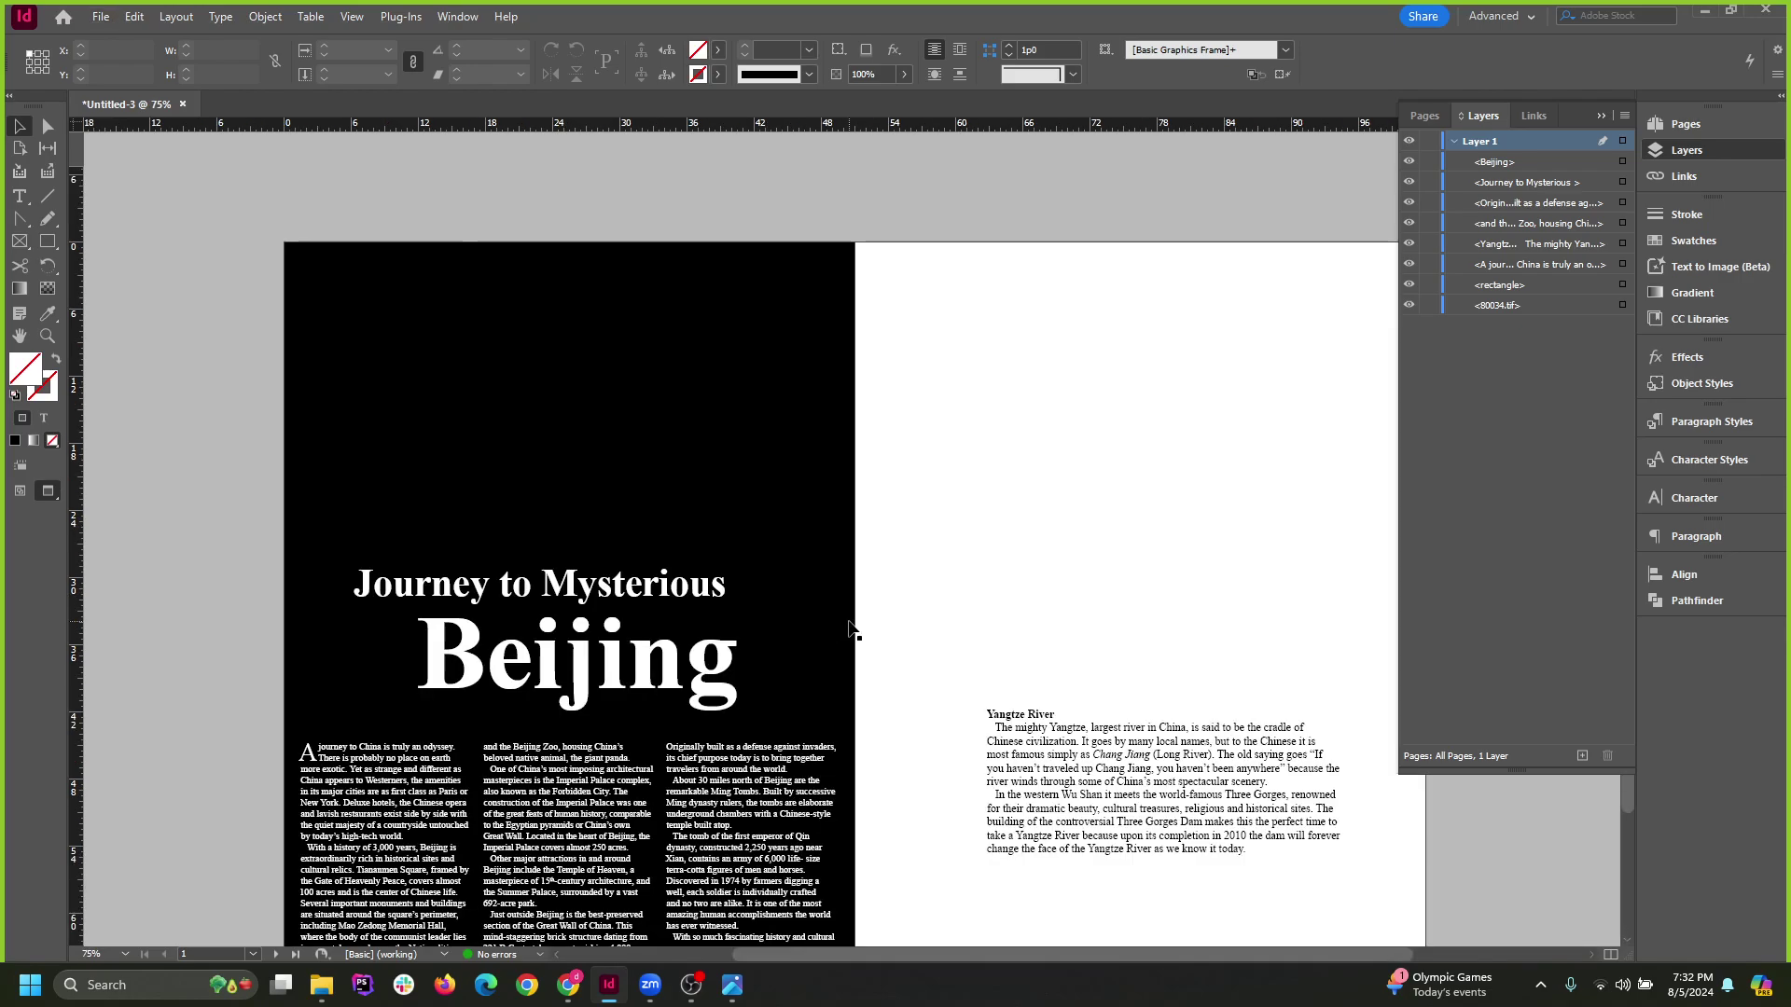
Apply a Gradient Feather to the black rectangle, running from the page's bottom edge up to the top of the photo.
{"action": "left_click", "coordinate": [579, 340]}
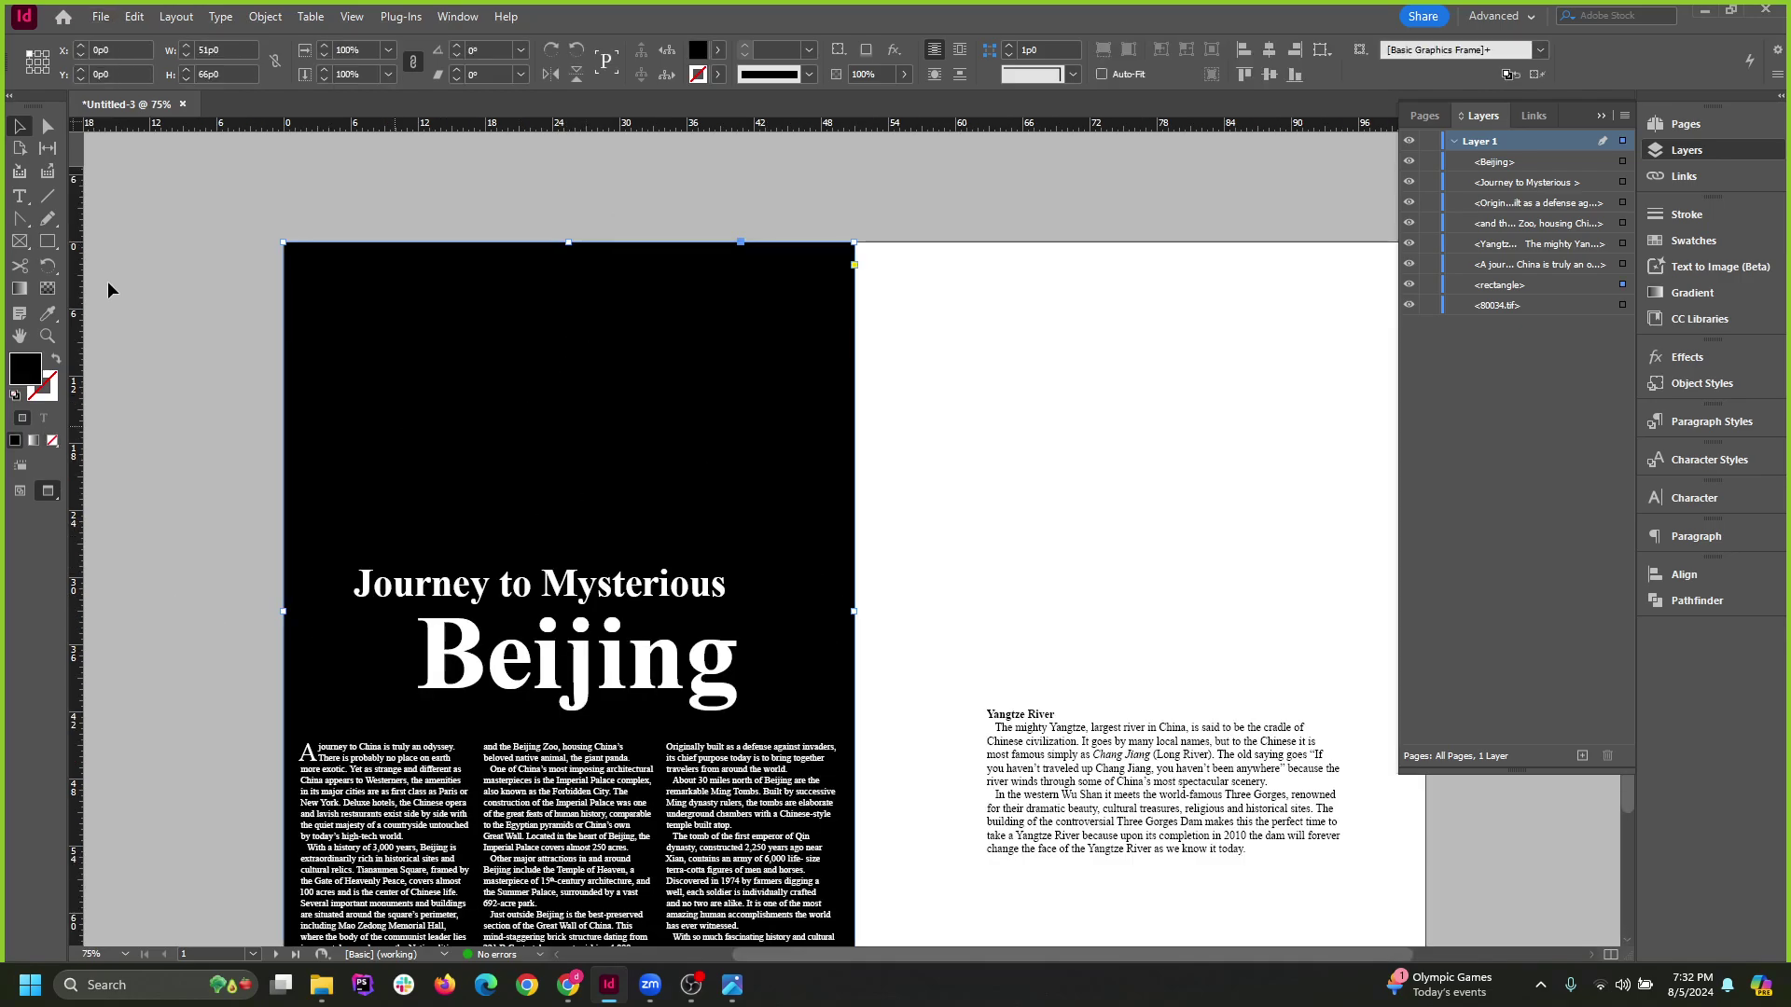
{"action": "left_click", "coordinate": [48, 289]}
{"action": "scroll", "coordinate": [410, 375], "scroll_direction": "down", "scroll_amount": 3}
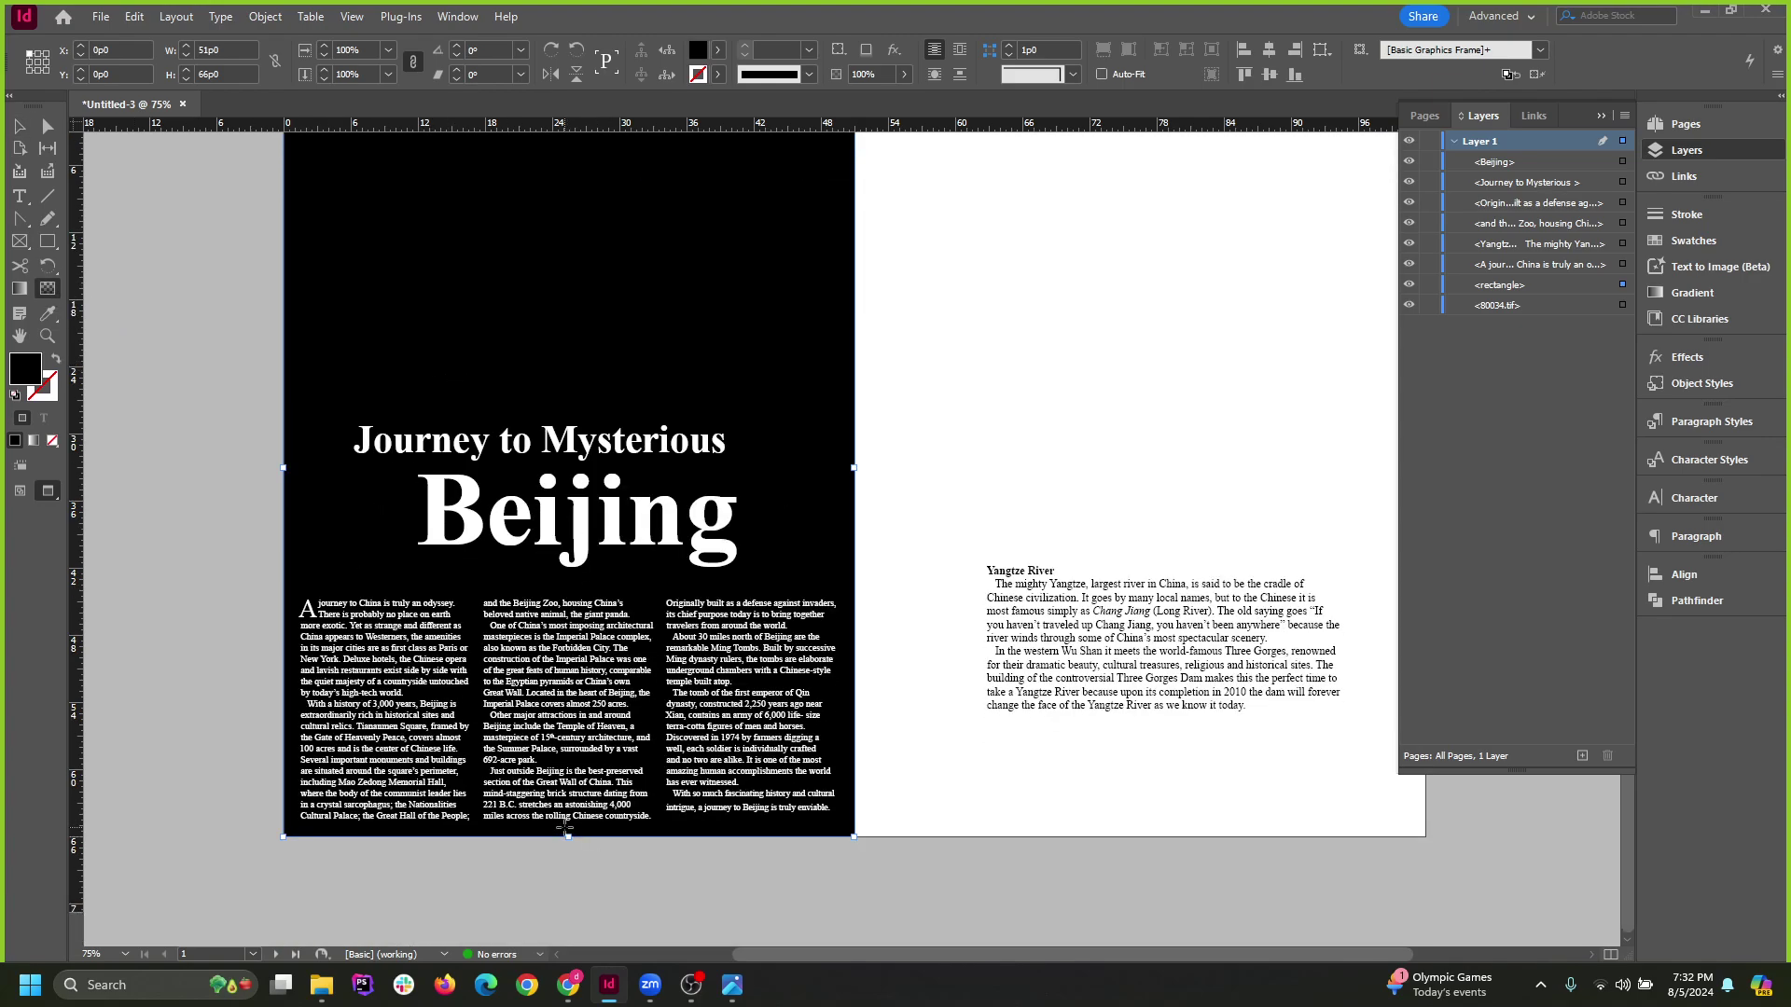
{"action": "left_click_drag", "start_coordinate": [573, 832], "coordinate": [594, 181]}
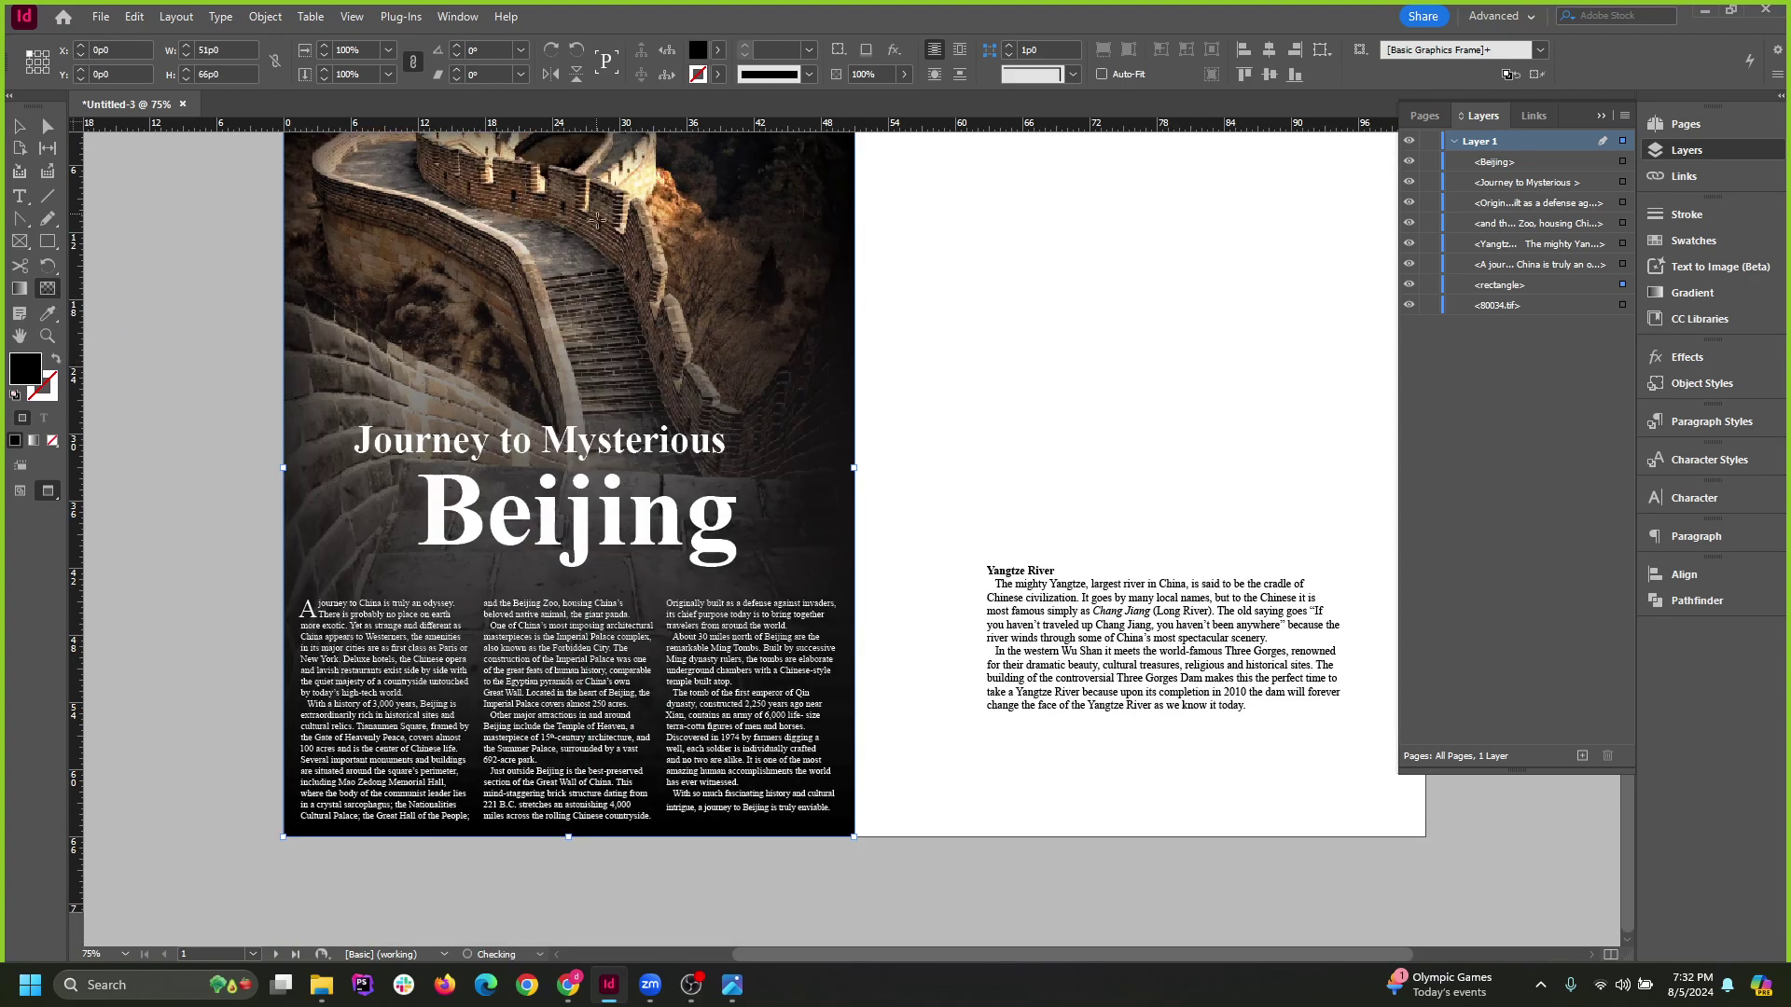
{"action": "scroll", "coordinate": [614, 559], "scroll_direction": "up", "scroll_amount": 3}
{"action": "scroll", "coordinate": [602, 634], "scroll_direction": "down", "scroll_amount": 3}
Try several vertical Gradient Feather lengths on the rectangle, starting from different heights around the title and body text.
{"action": "left_click_drag", "start_coordinate": [576, 793], "coordinate": [580, 487]}
{"action": "left_click_drag", "start_coordinate": [575, 625], "coordinate": [603, 195]}
{"action": "left_click_drag", "start_coordinate": [588, 751], "coordinate": [581, 222]}
{"action": "left_click_drag", "start_coordinate": [589, 585], "coordinate": [583, 237]}
{"action": "scroll", "coordinate": [606, 699], "scroll_direction": "up", "scroll_amount": 3}
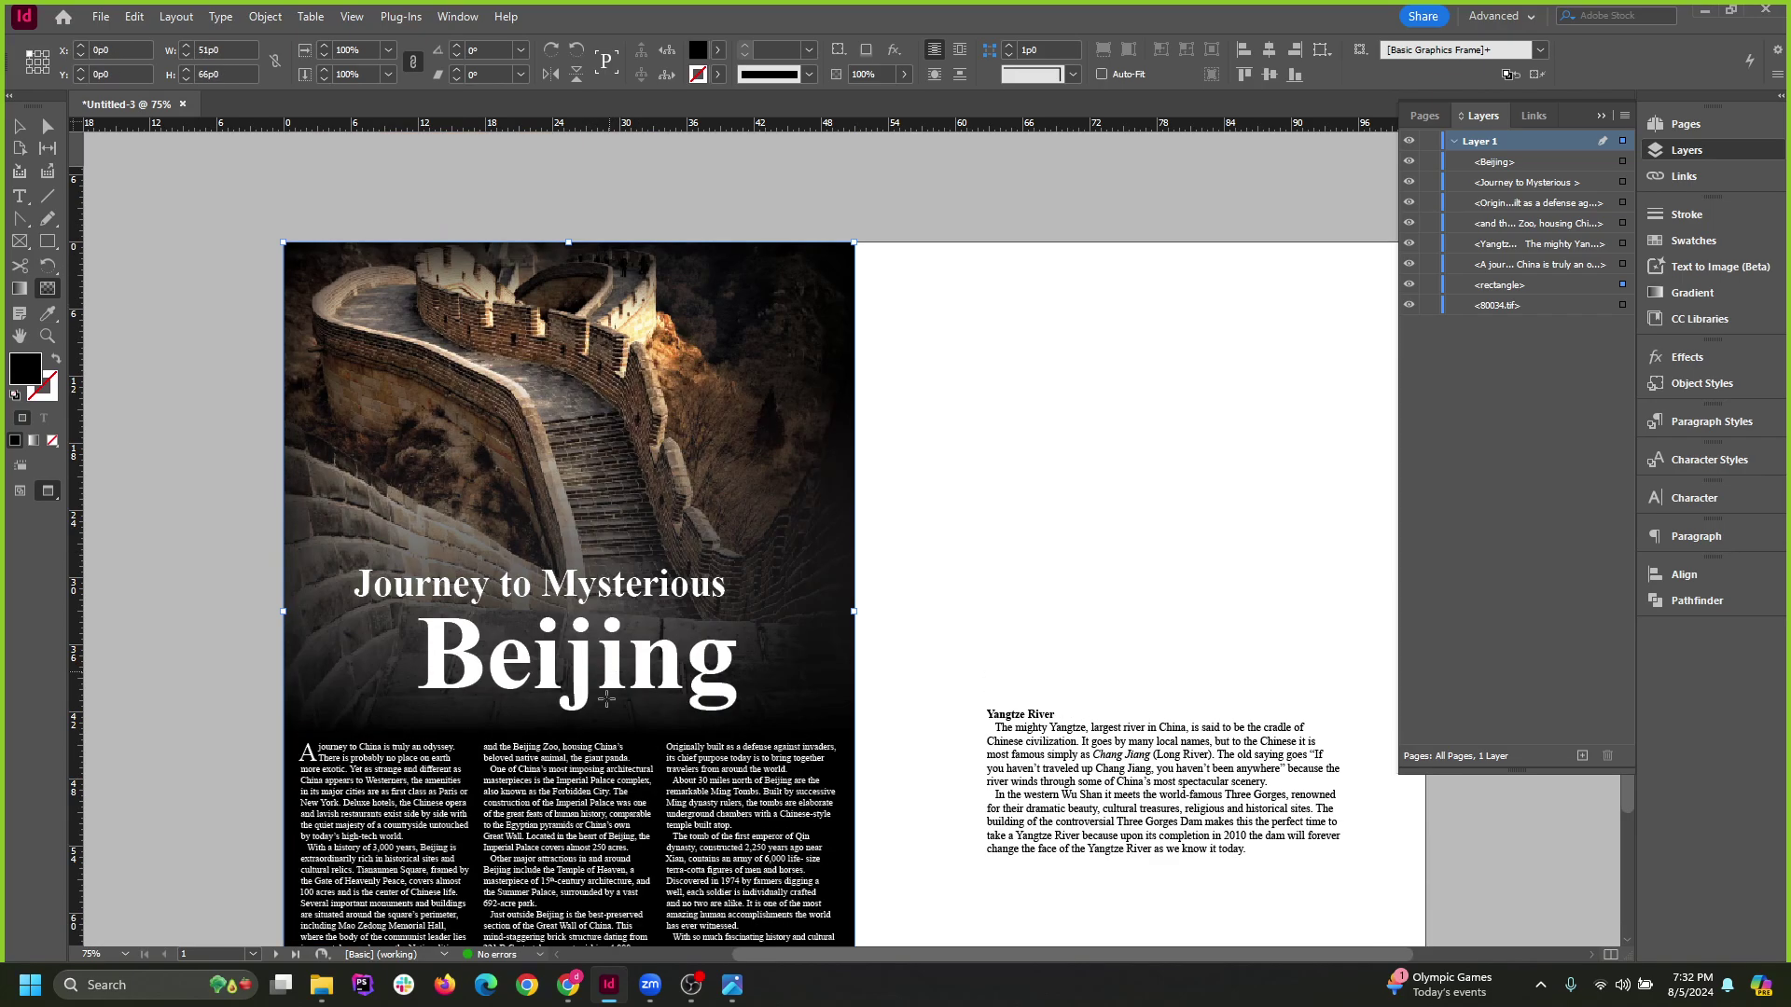
{"action": "left_click_drag", "start_coordinate": [585, 782], "coordinate": [588, 396]}
{"action": "left_click_drag", "start_coordinate": [594, 716], "coordinate": [595, 386]}
{"action": "left_click_drag", "start_coordinate": [597, 631], "coordinate": [600, 267]}
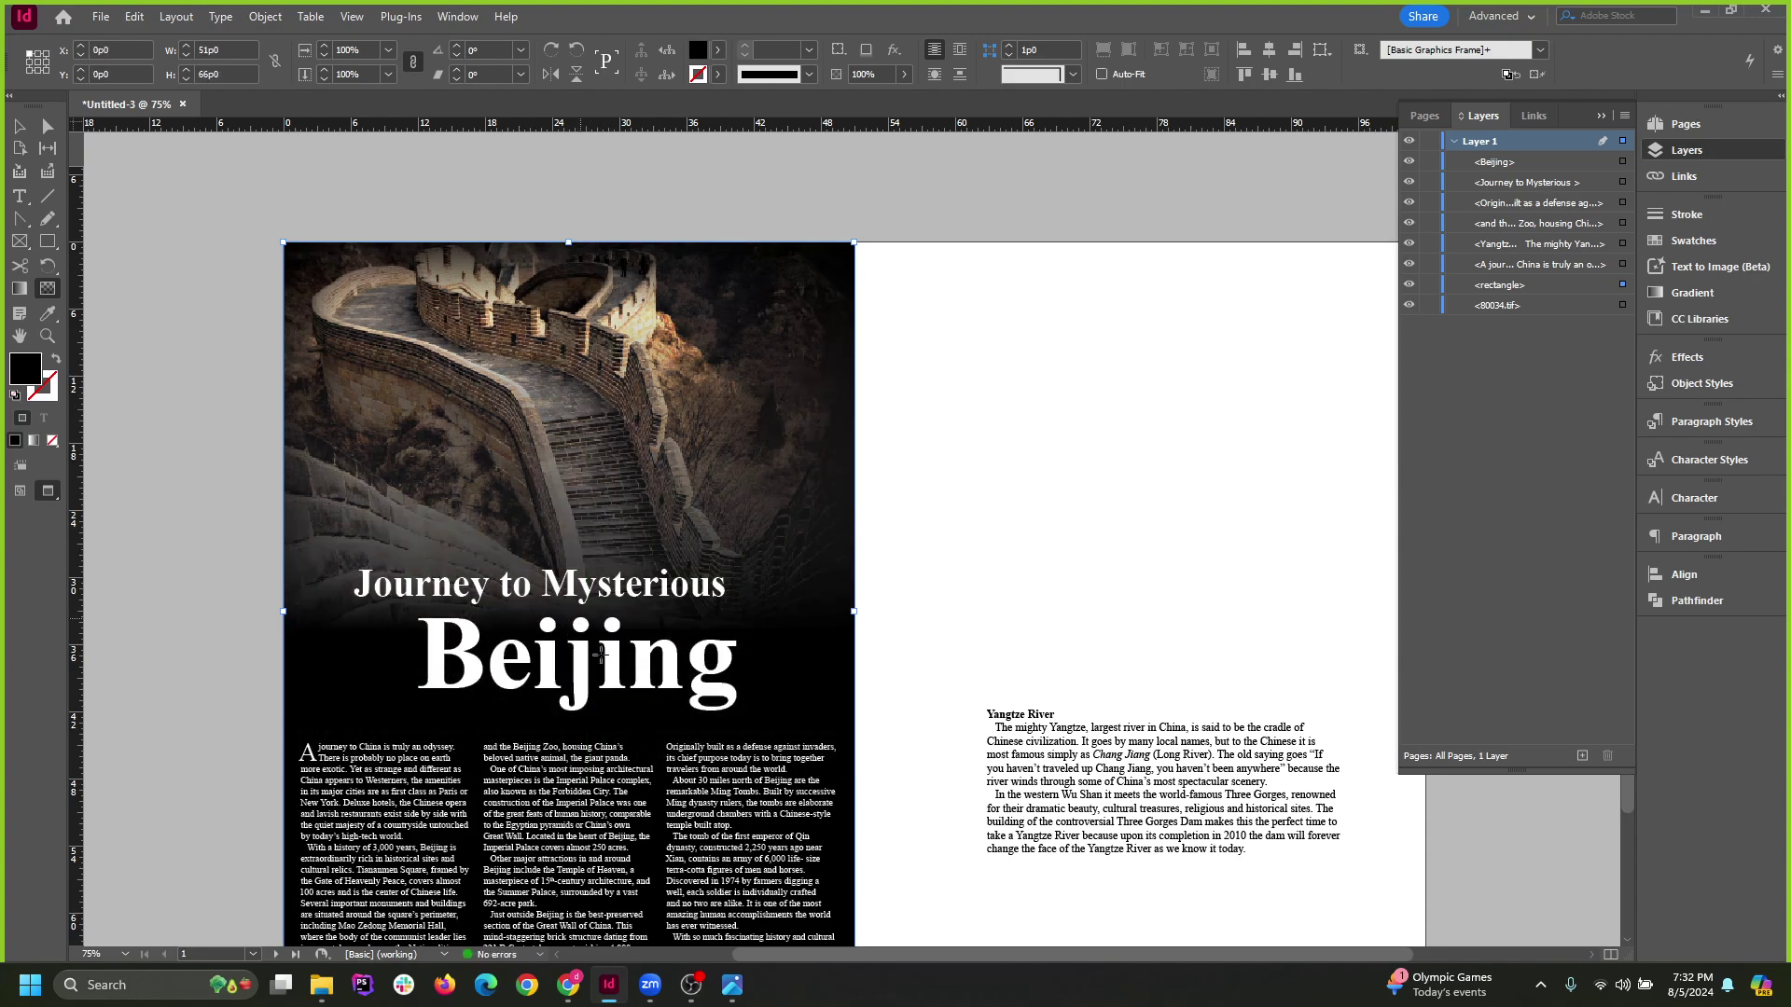
{"action": "left_click_drag", "start_coordinate": [603, 696], "coordinate": [601, 379]}
{"action": "left_click_drag", "start_coordinate": [609, 914], "coordinate": [566, 123]}
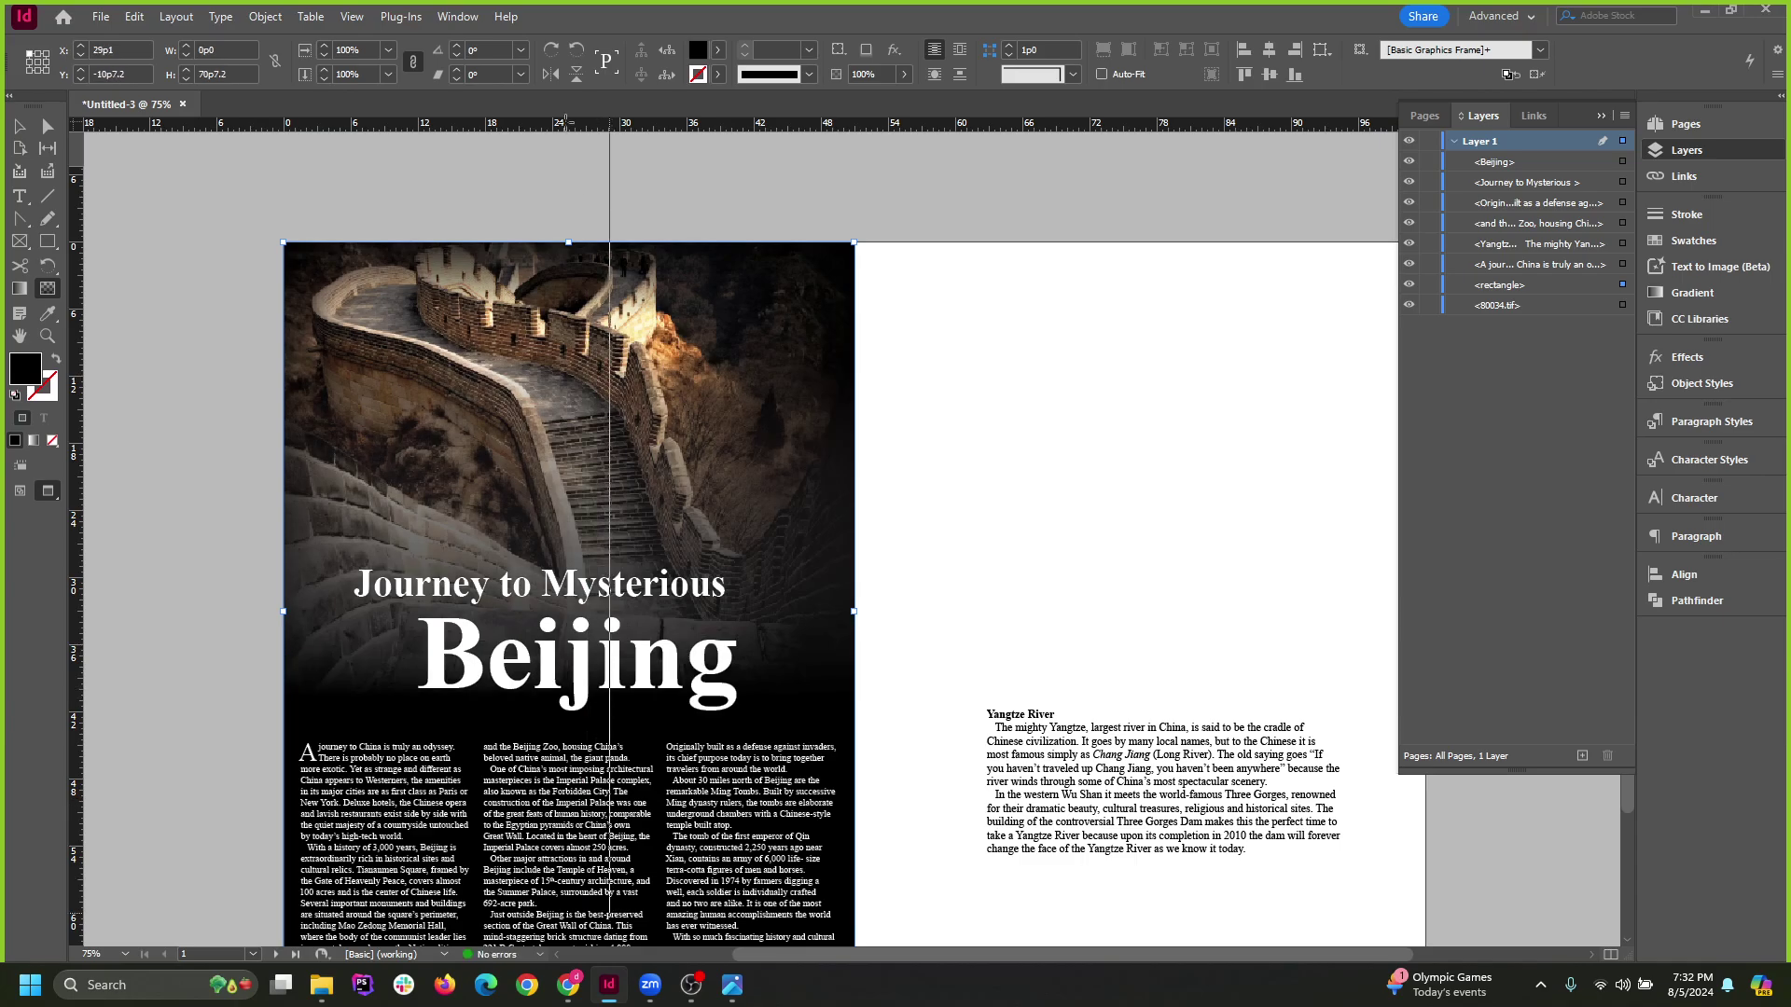
{"action": "left_click_drag", "start_coordinate": [588, 19], "coordinate": [589, 7]}
Redraw the rectangle's Gradient Feather from just above the page's bottom edge to well above its top edge, and deselect it.
{"action": "key", "text": "ctrl+minus"}
{"action": "key", "text": "ctrl+minus"}
{"action": "key", "text": "ctrl+minus"}
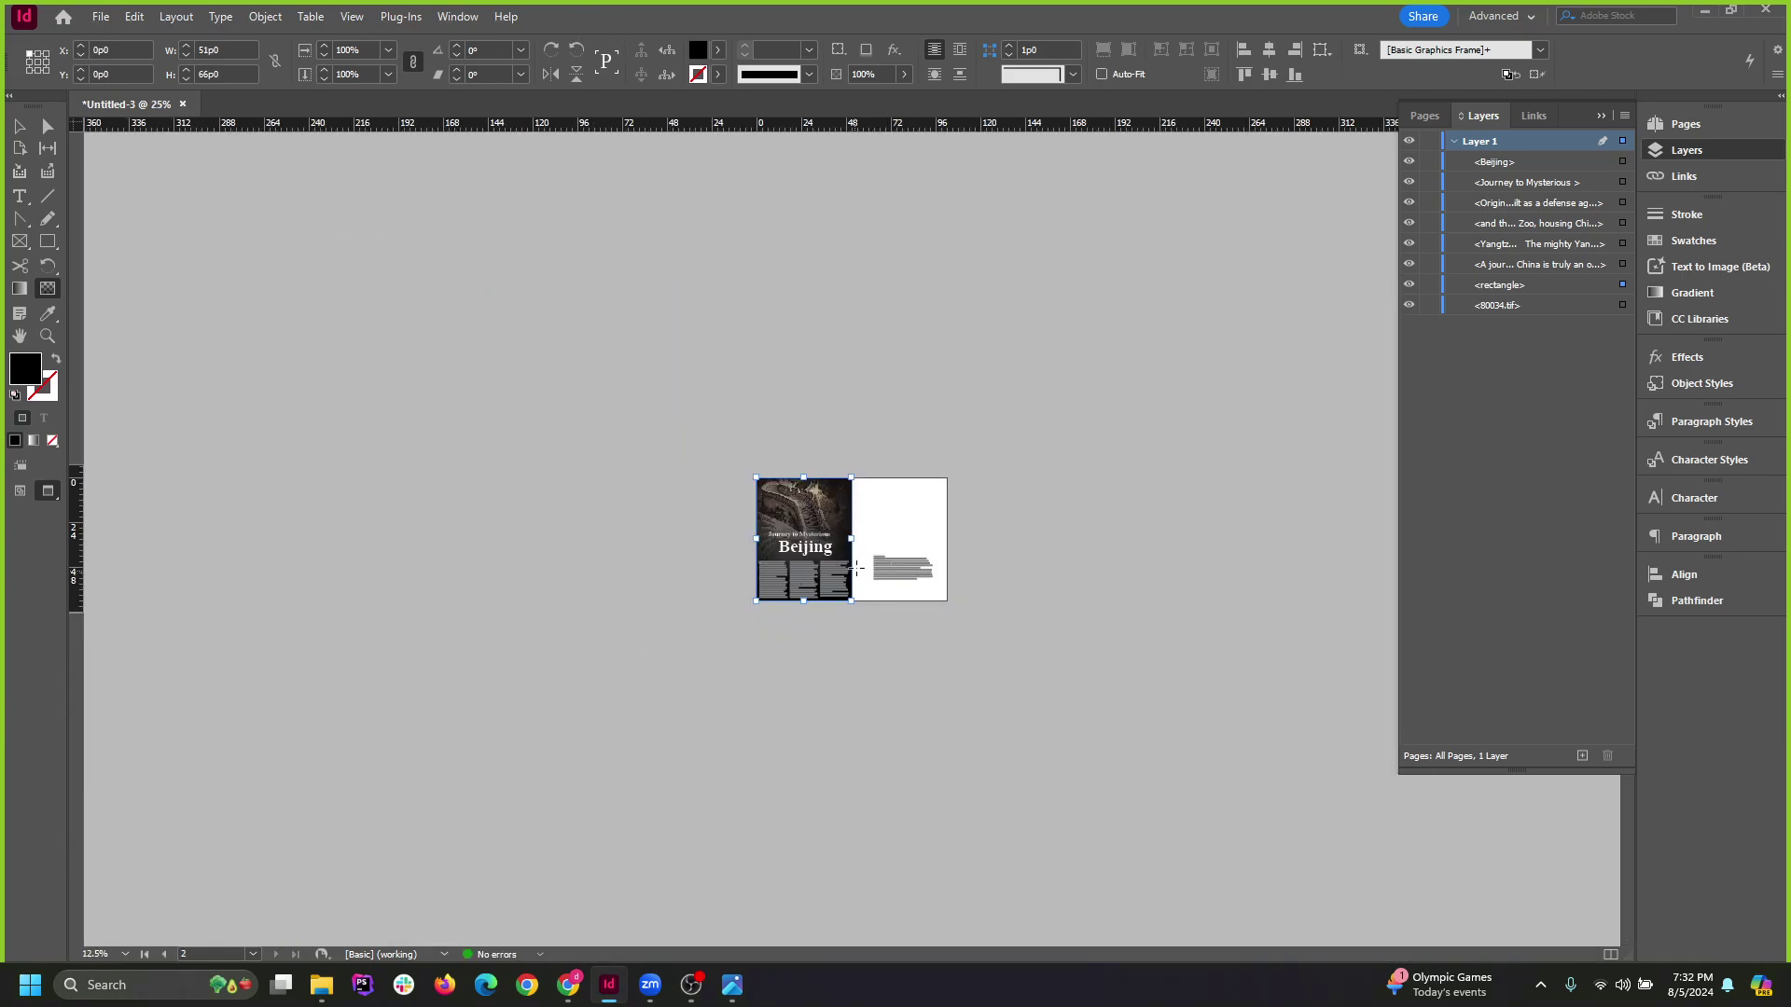
{"action": "key", "text": "ctrl+equal"}
{"action": "key", "text": "ctrl+equal"}
{"action": "key", "text": "ctrl+equal"}
{"action": "key", "text": "ctrl+minus"}
{"action": "left_click_drag", "start_coordinate": [638, 718], "coordinate": [624, 148]}
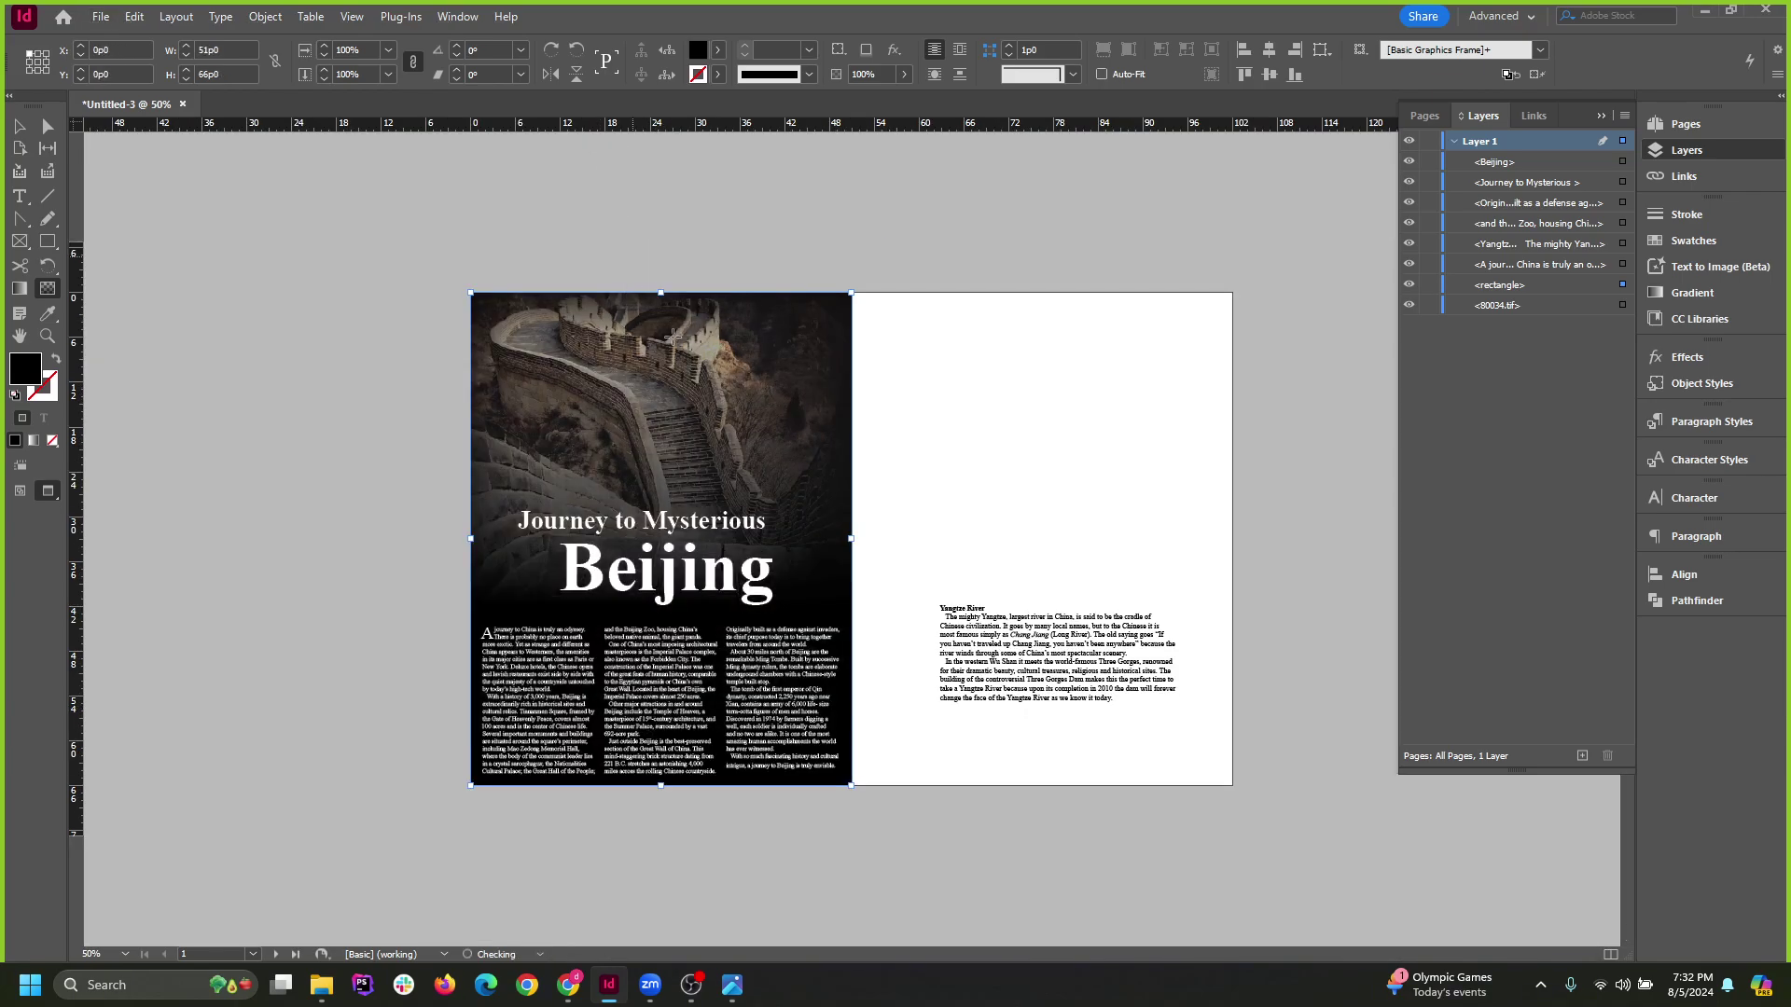
{"action": "left_click_drag", "start_coordinate": [666, 647], "coordinate": [665, 308]}
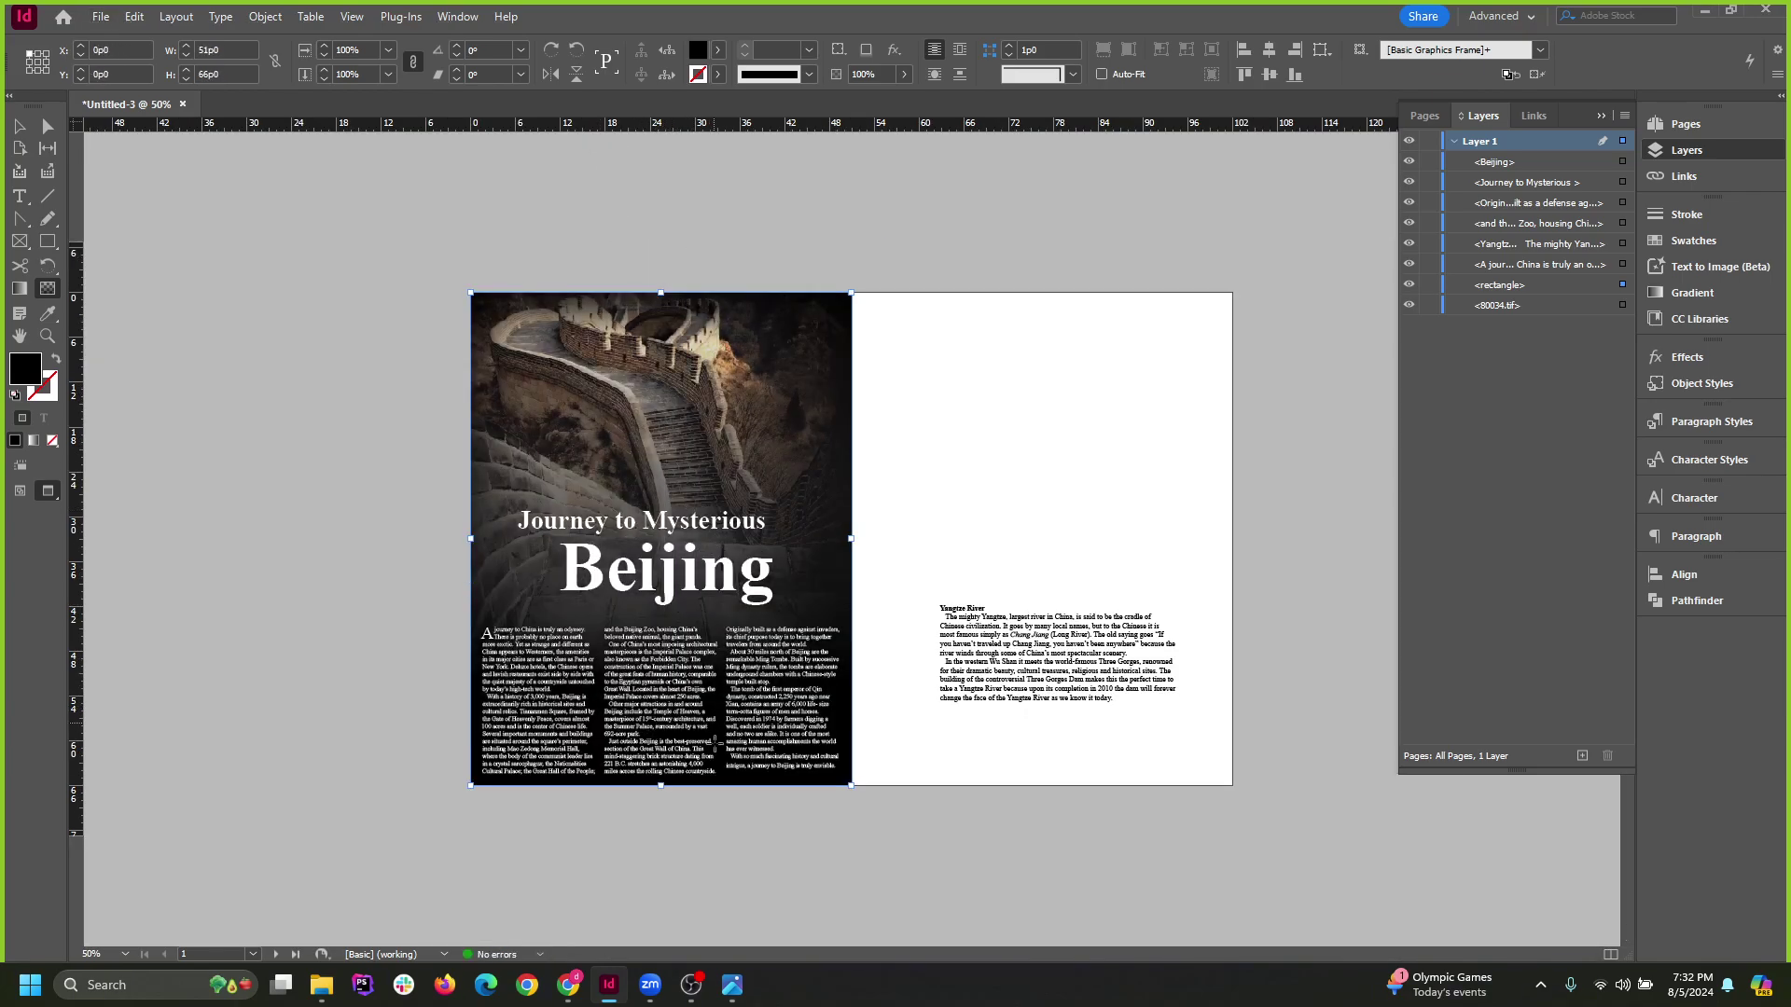
{"action": "left_click_drag", "start_coordinate": [707, 747], "coordinate": [683, 168]}
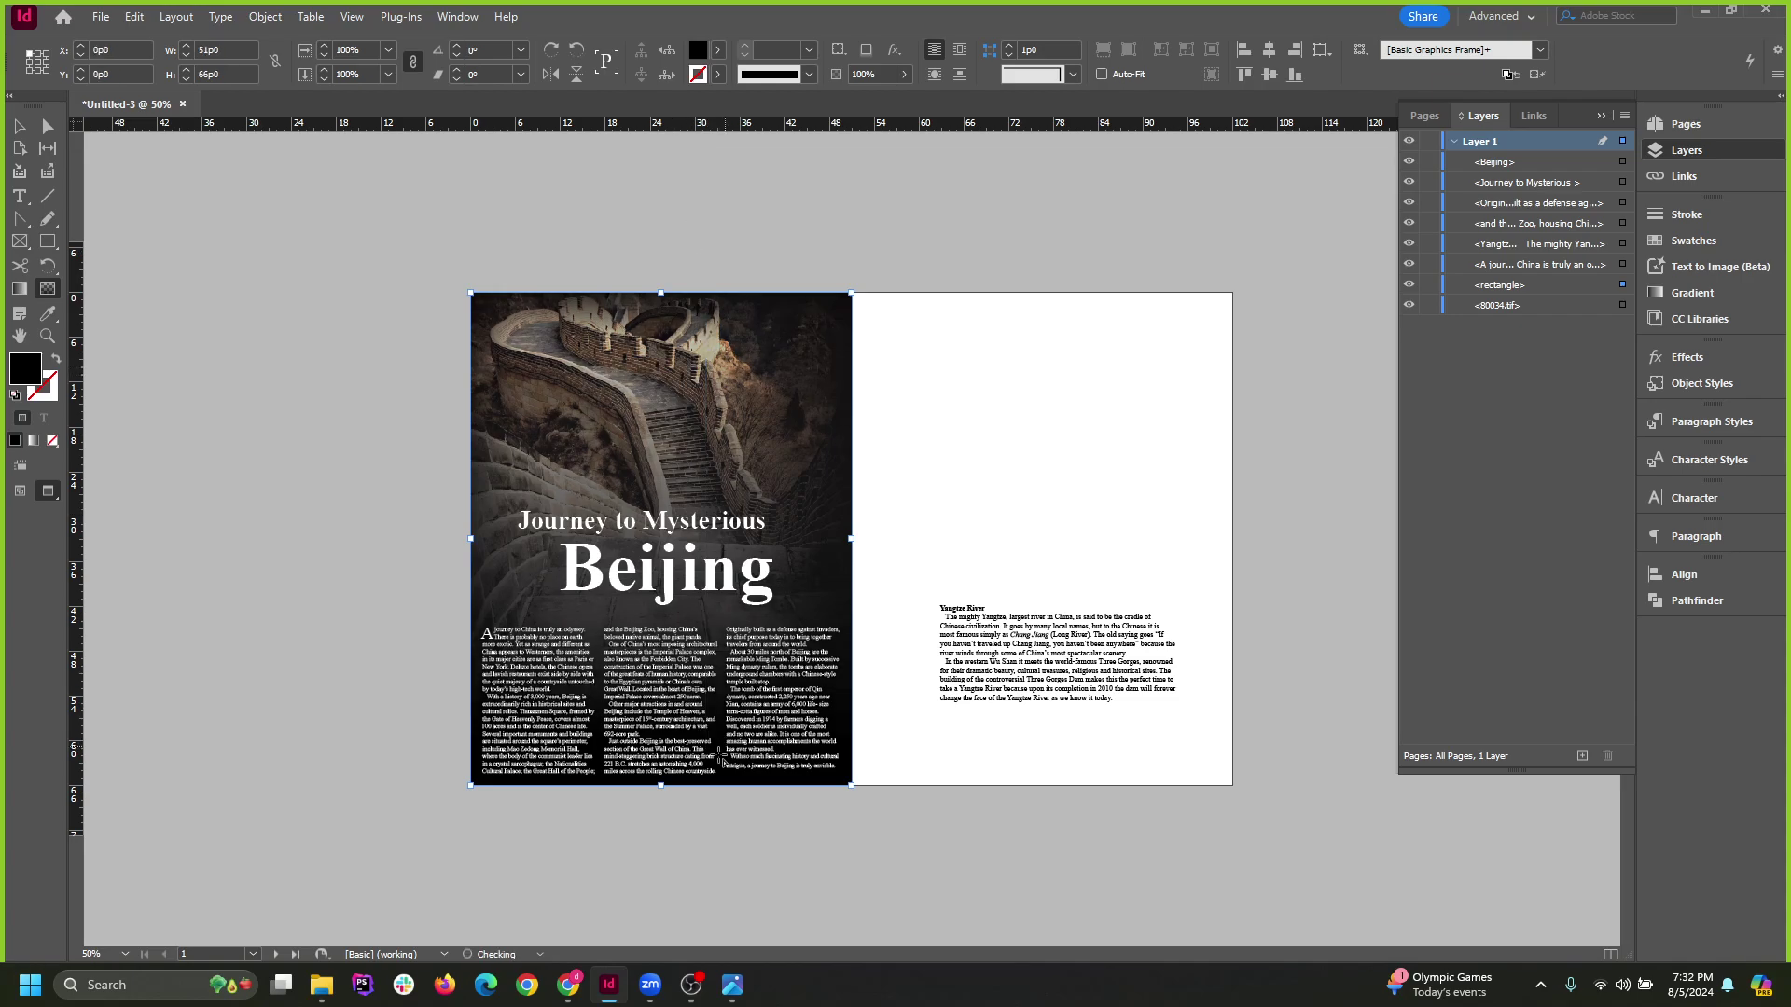
{"action": "left_click_drag", "start_coordinate": [688, 776], "coordinate": [704, 152]}
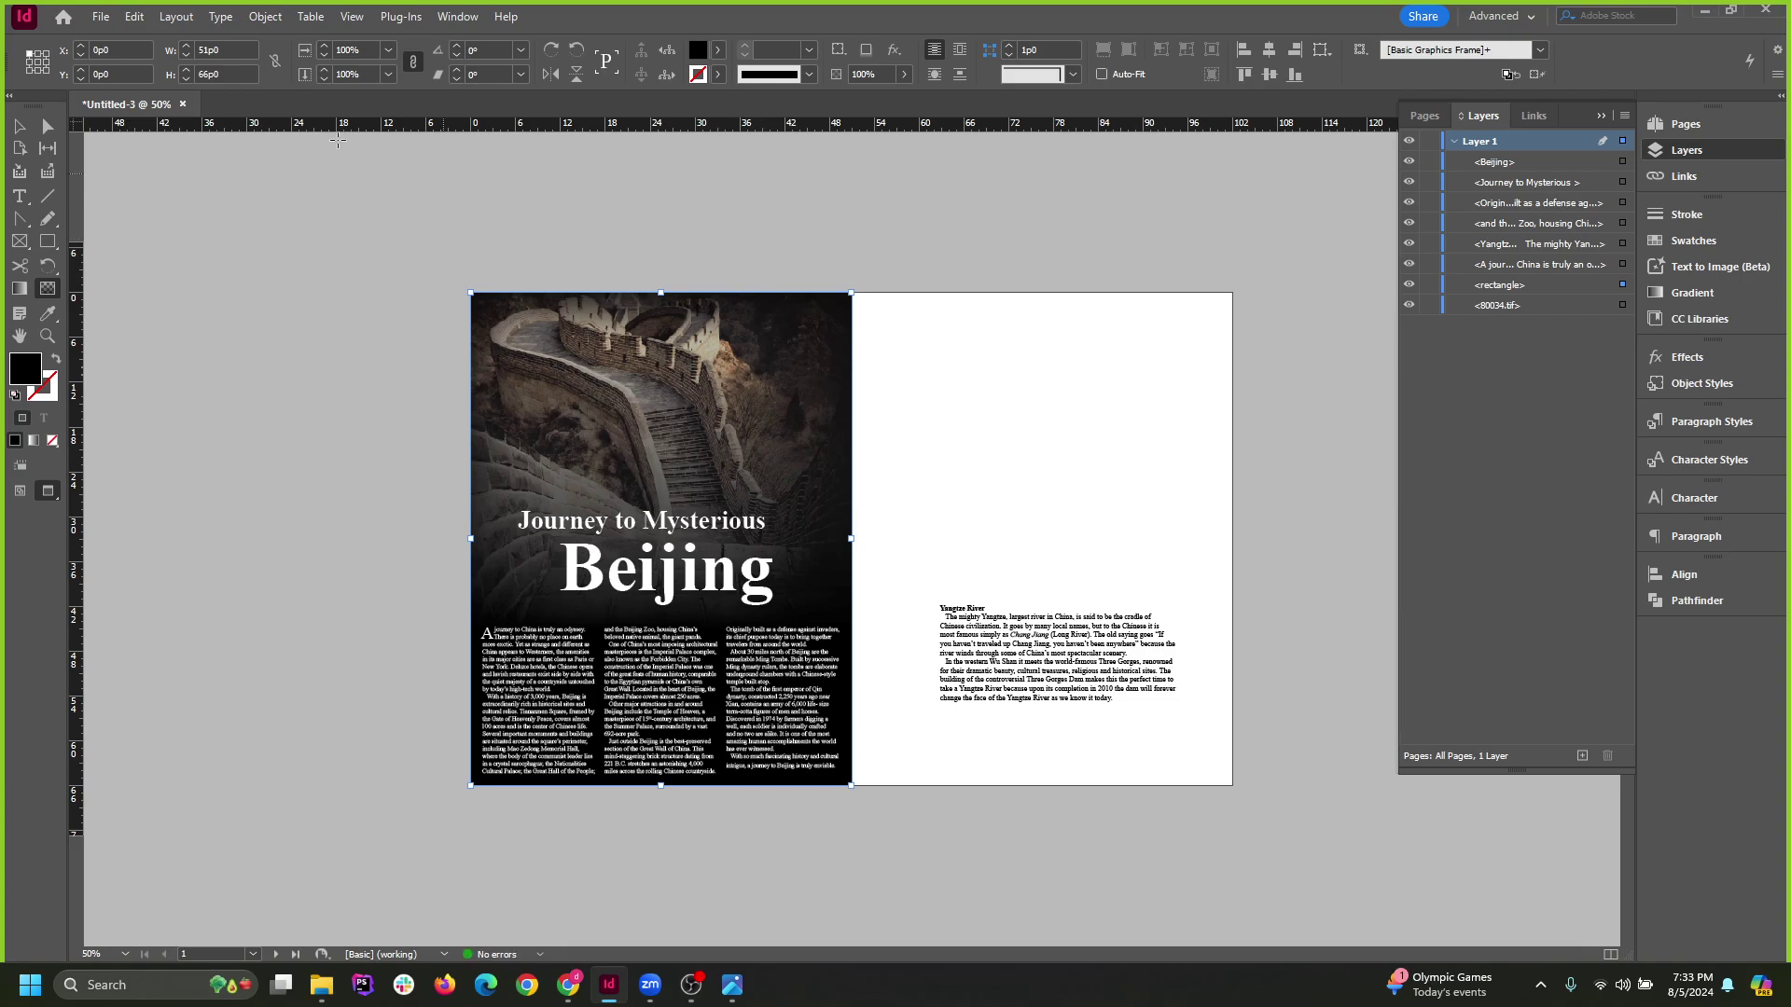
{"action": "left_click", "coordinate": [21, 126]}
{"action": "left_click", "coordinate": [336, 576]}
Move the feathered rectangle onto the Yangtze River page to compare the photo without it, and undo the moves.
{"action": "scroll", "coordinate": [937, 543], "scroll_direction": "up", "scroll_amount": 1}
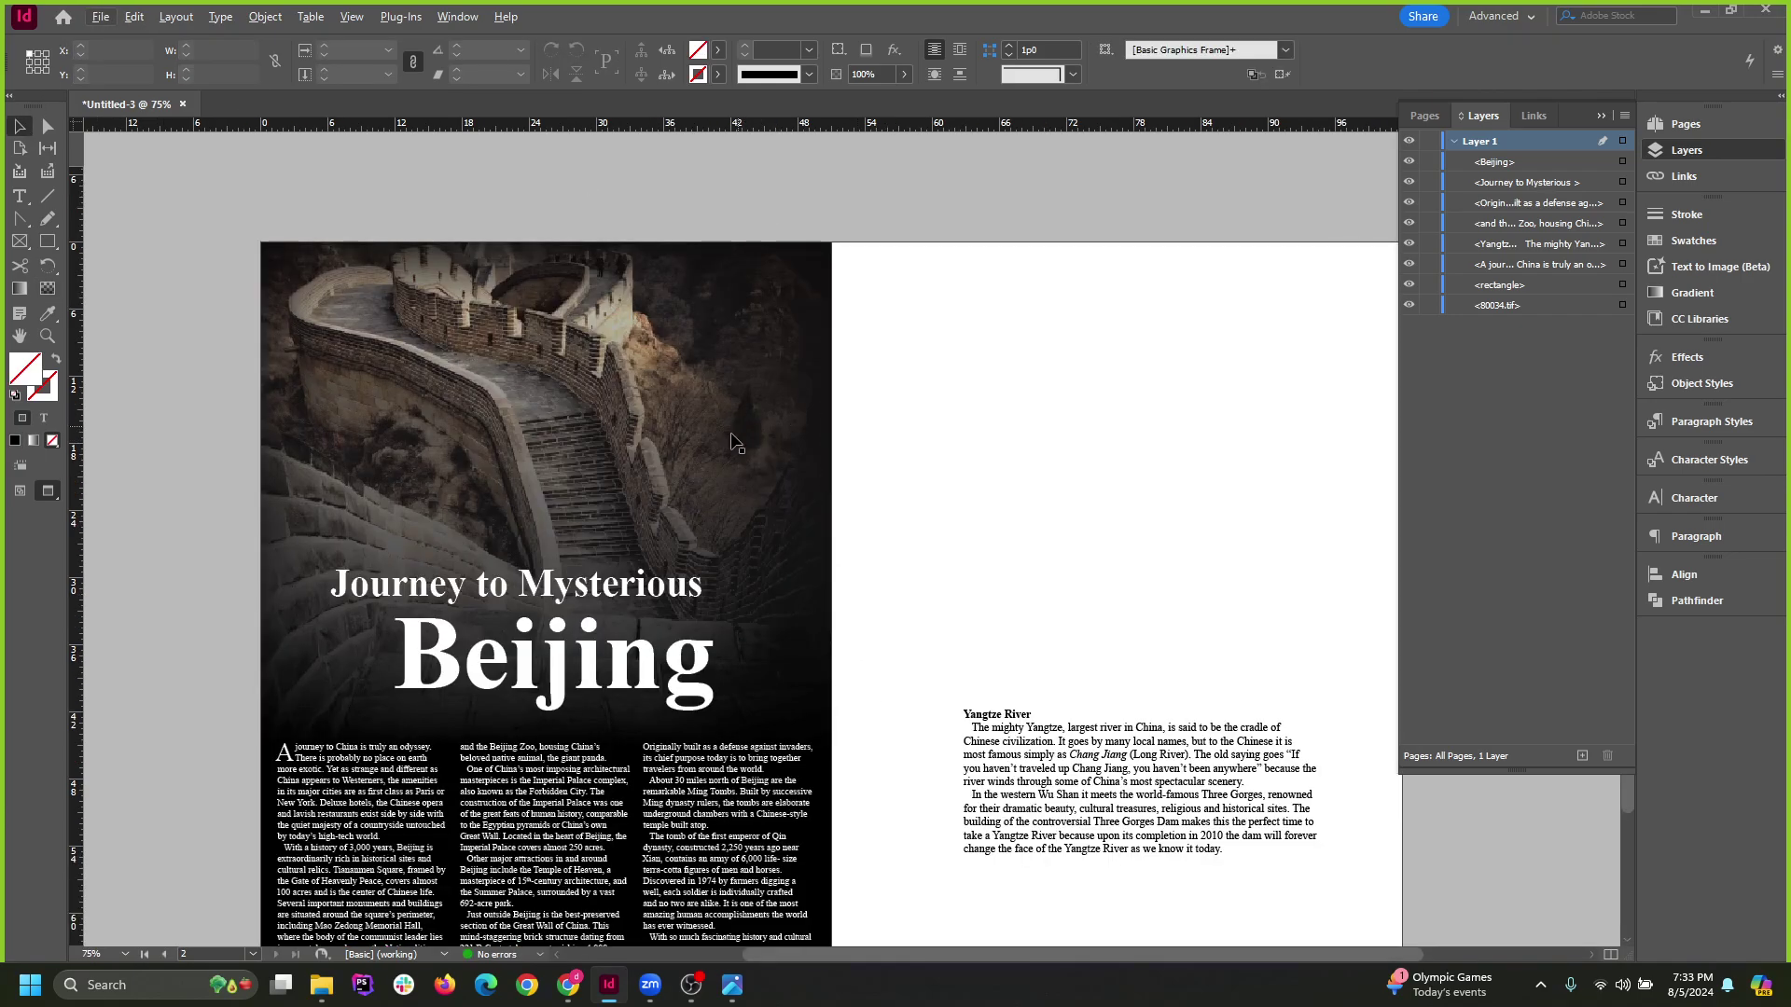
{"action": "scroll", "coordinate": [731, 435], "scroll_direction": "down", "scroll_amount": 1}
{"action": "left_click_drag", "start_coordinate": [443, 394], "coordinate": [1194, 399]}
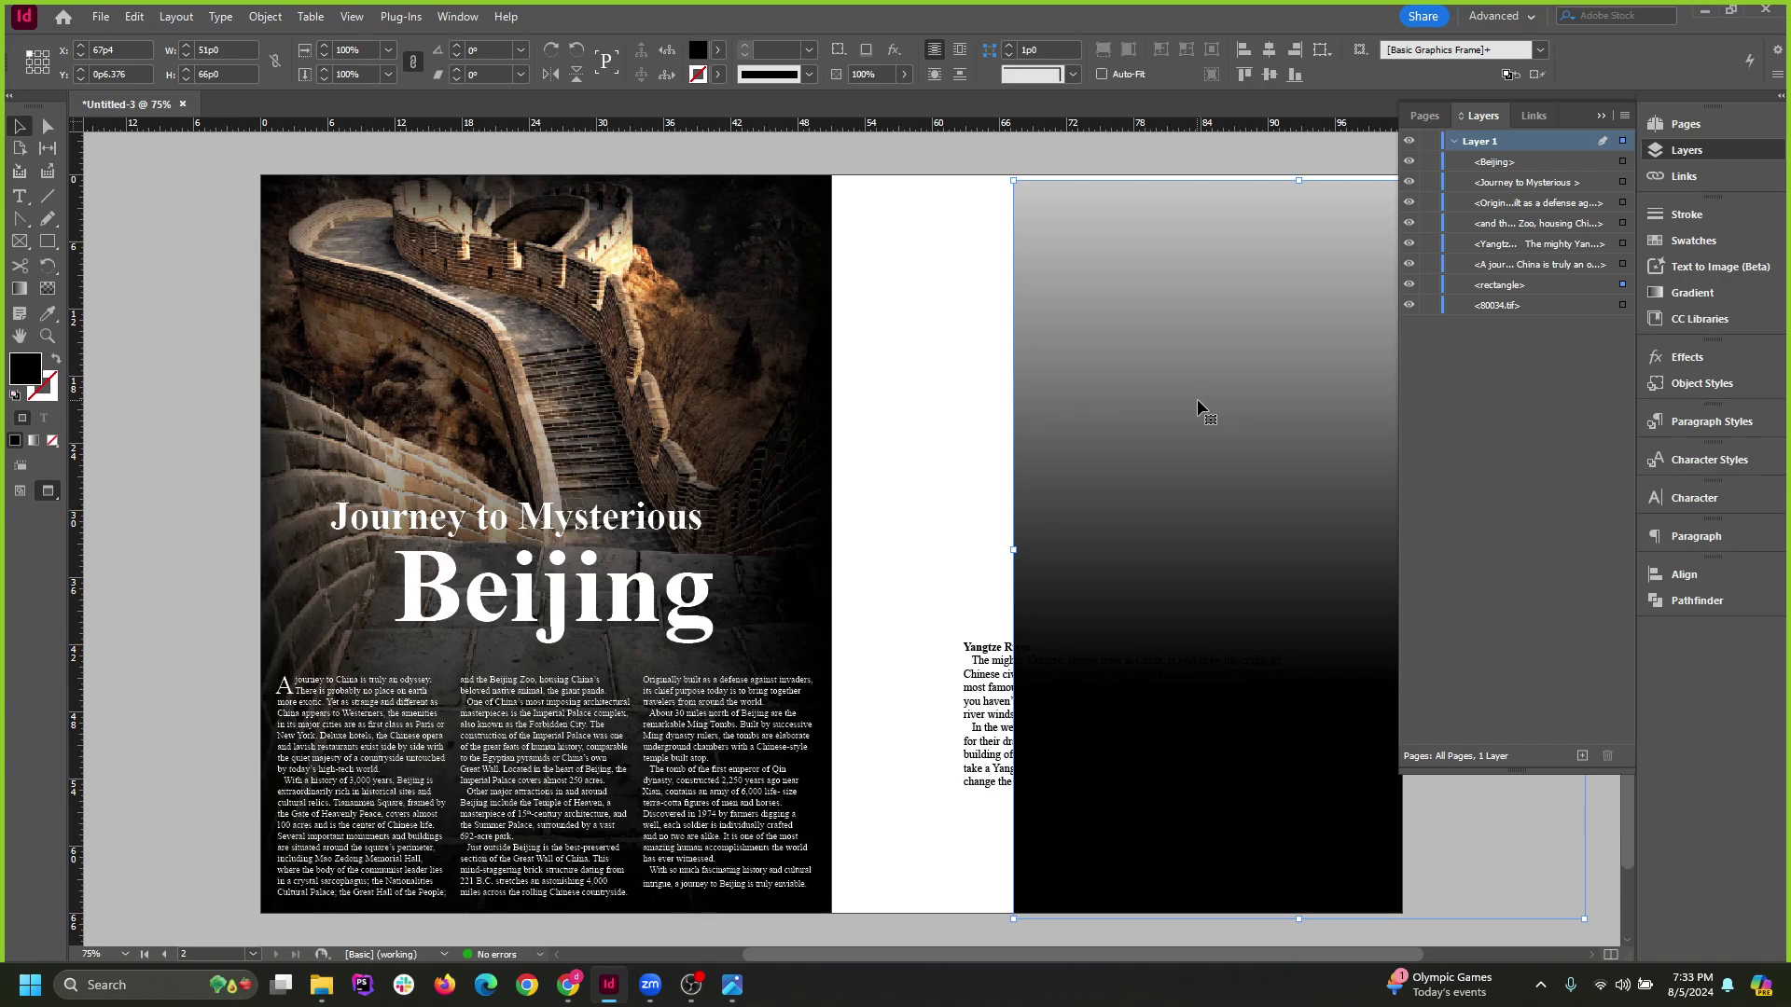
{"action": "scroll", "coordinate": [1087, 382], "scroll_direction": "down", "scroll_amount": 2}
{"action": "left_click", "coordinate": [899, 766]}
{"action": "scroll", "coordinate": [964, 630], "scroll_direction": "up", "scroll_amount": 2}
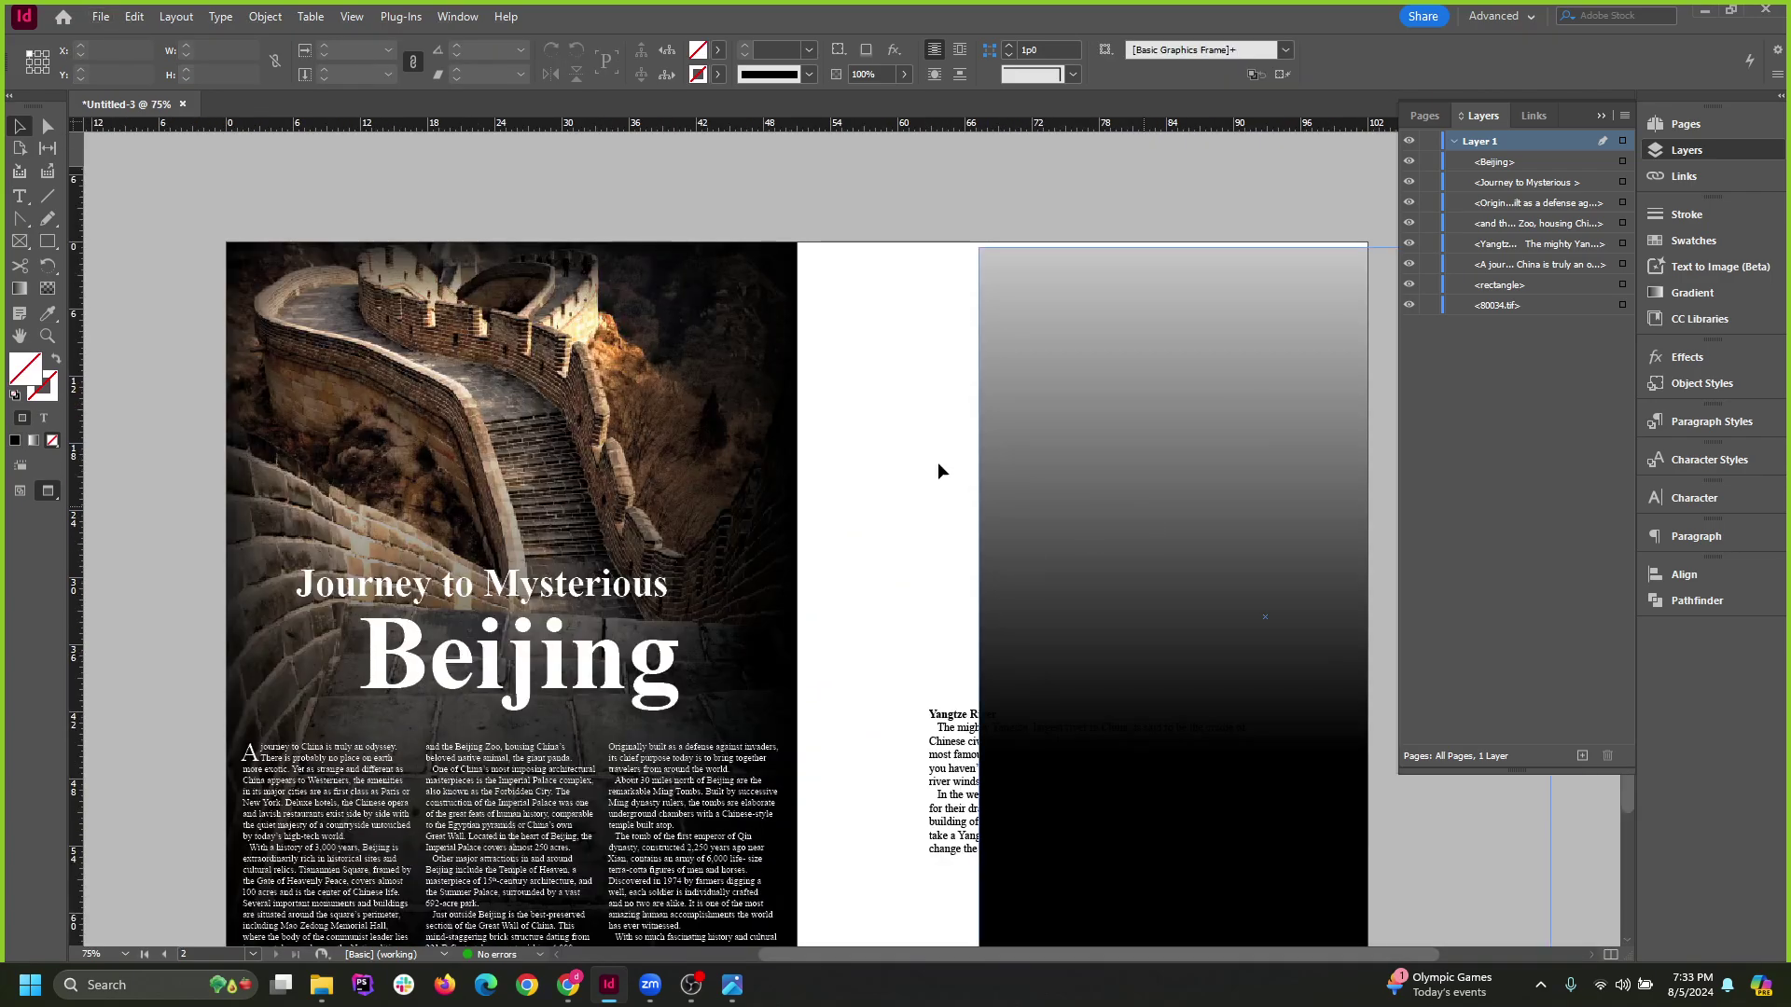
{"action": "left_click_drag", "start_coordinate": [1171, 508], "coordinate": [813, 474]}
{"action": "key", "text": "ctrl+z"}
{"action": "key", "text": "ctrl+z"}
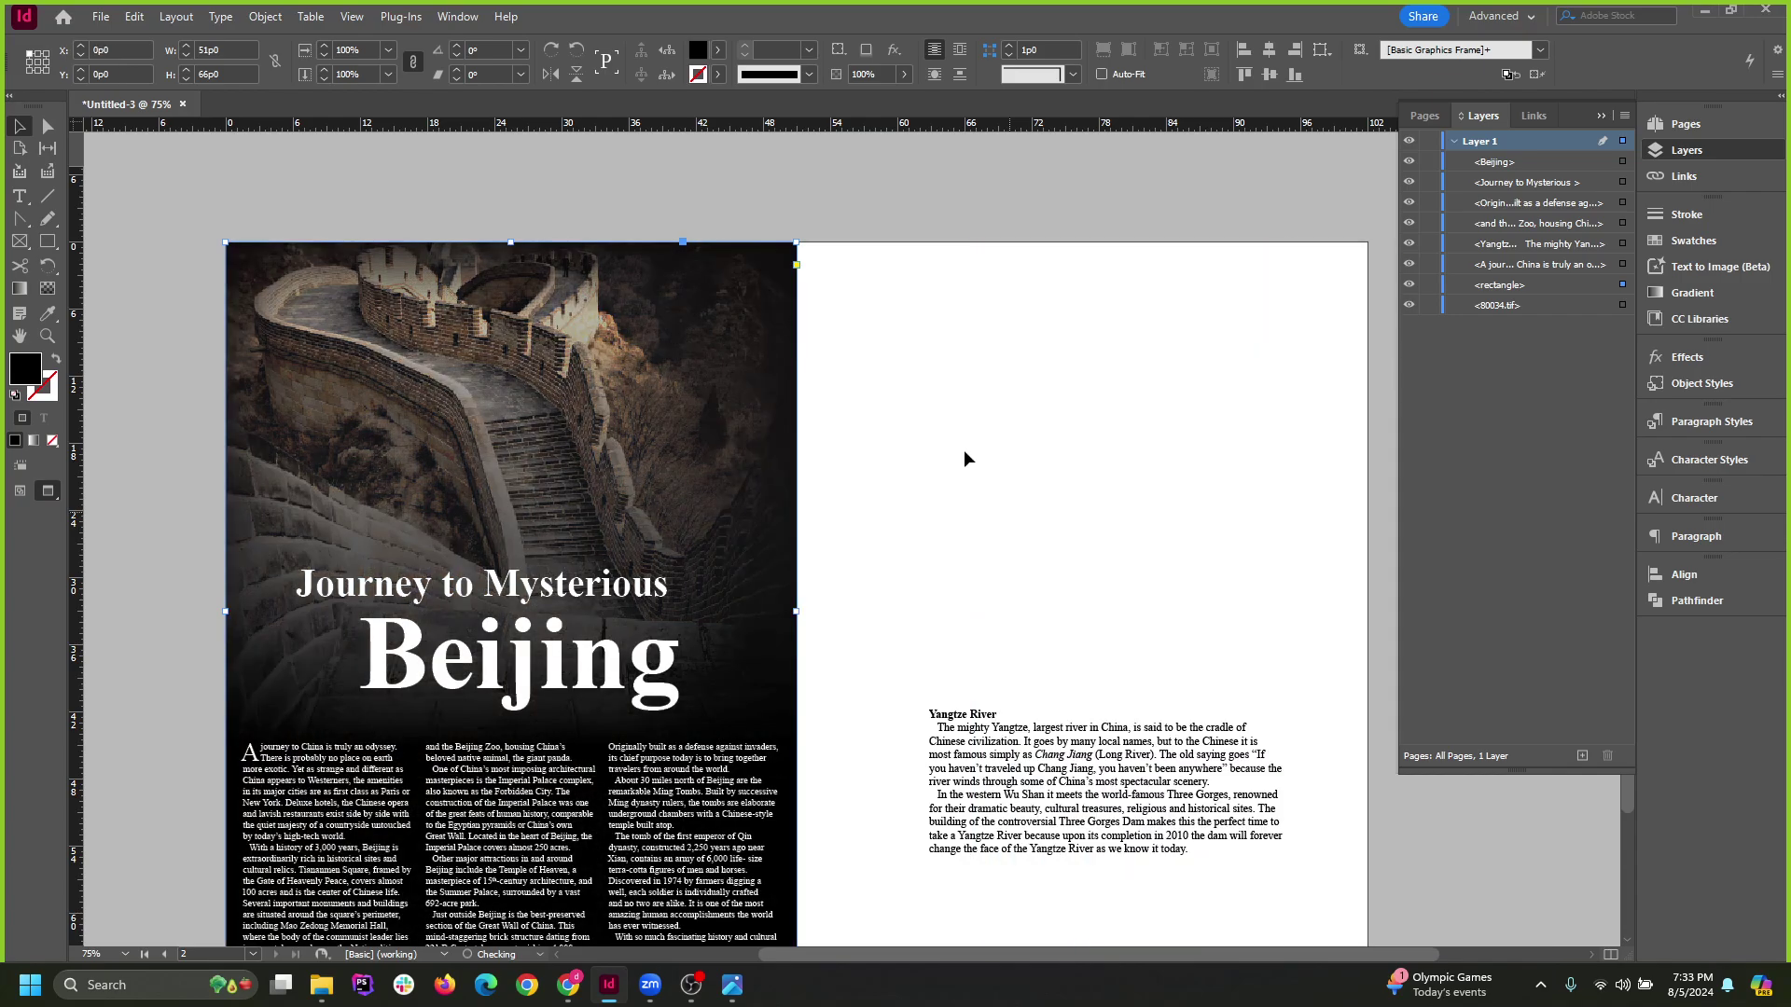
Try the Letter Gothic Std font on both title frames, "Journey to Mysterious" and "Beijing".
{"action": "left_click", "coordinate": [843, 171]}
{"action": "scroll", "coordinate": [579, 409], "scroll_direction": "down", "scroll_amount": 1}
{"action": "scroll", "coordinate": [933, 644], "scroll_direction": "up", "scroll_amount": 1}
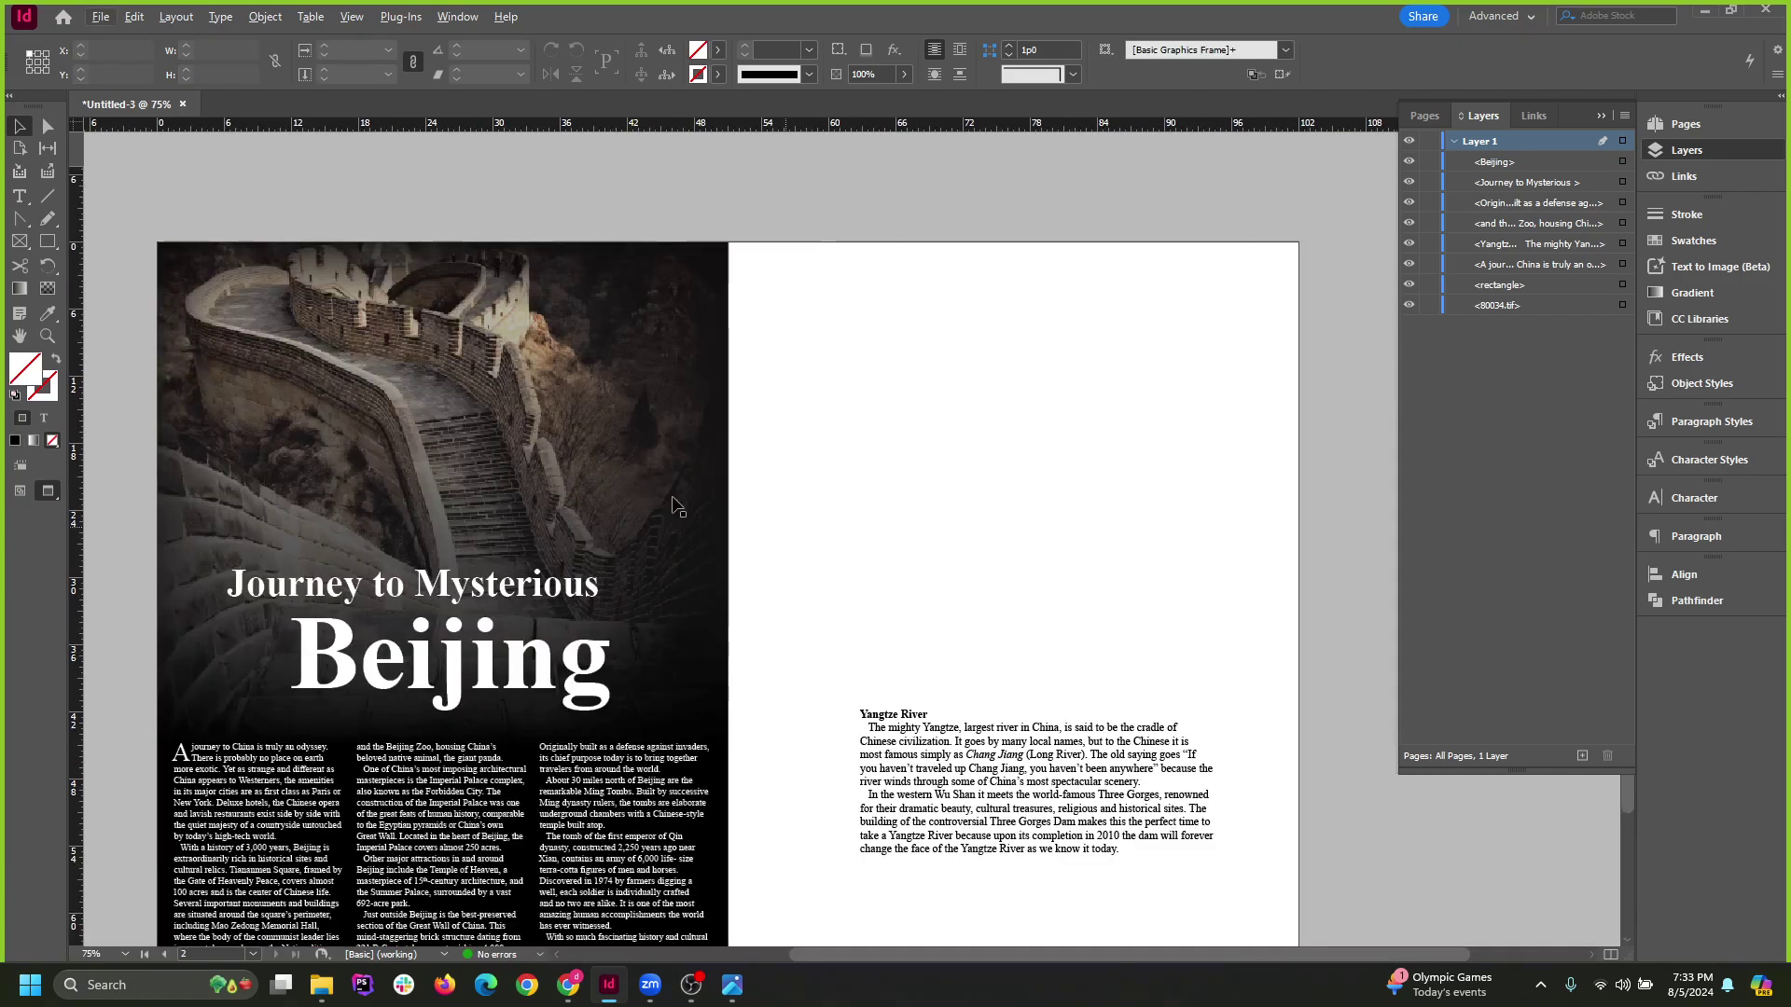
{"action": "scroll", "coordinate": [933, 643], "scroll_direction": "down", "scroll_amount": 1}
{"action": "scroll", "coordinate": [928, 659], "scroll_direction": "up", "scroll_amount": 1}
{"action": "scroll", "coordinate": [808, 650], "scroll_direction": "down", "scroll_amount": 1}
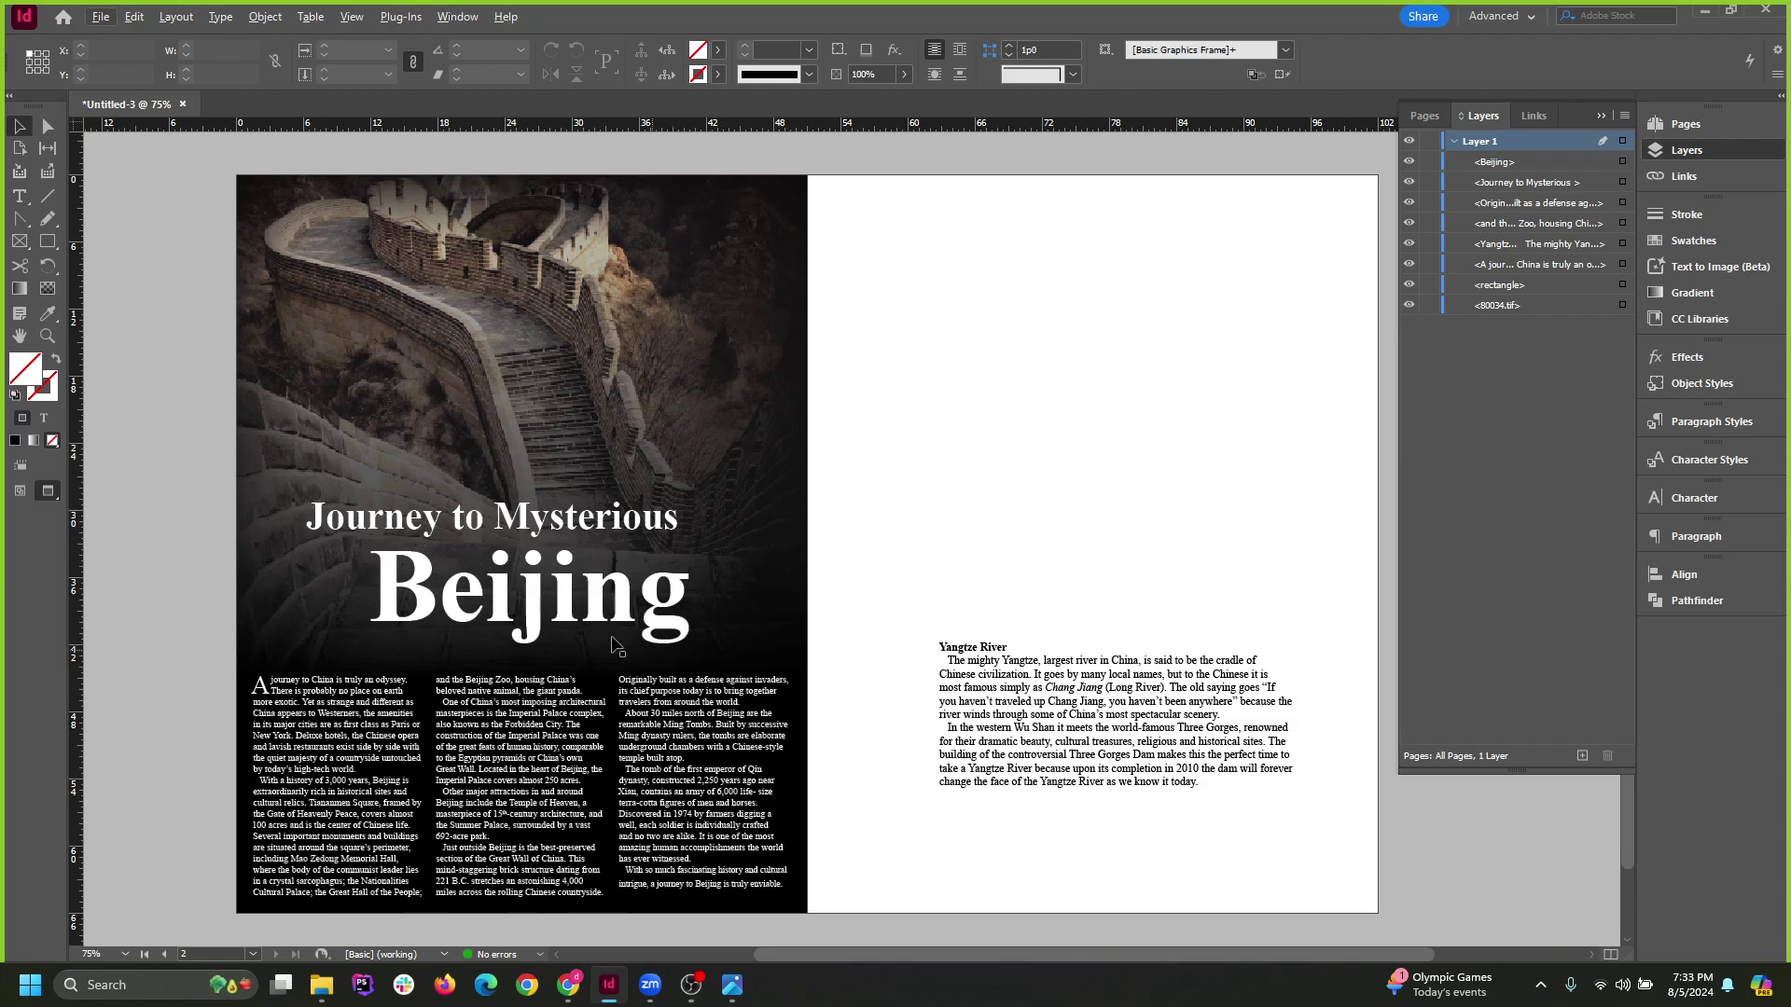
{"action": "left_click", "coordinate": [487, 612]}
{"action": "left_click", "coordinate": [523, 516], "text": "shift"}
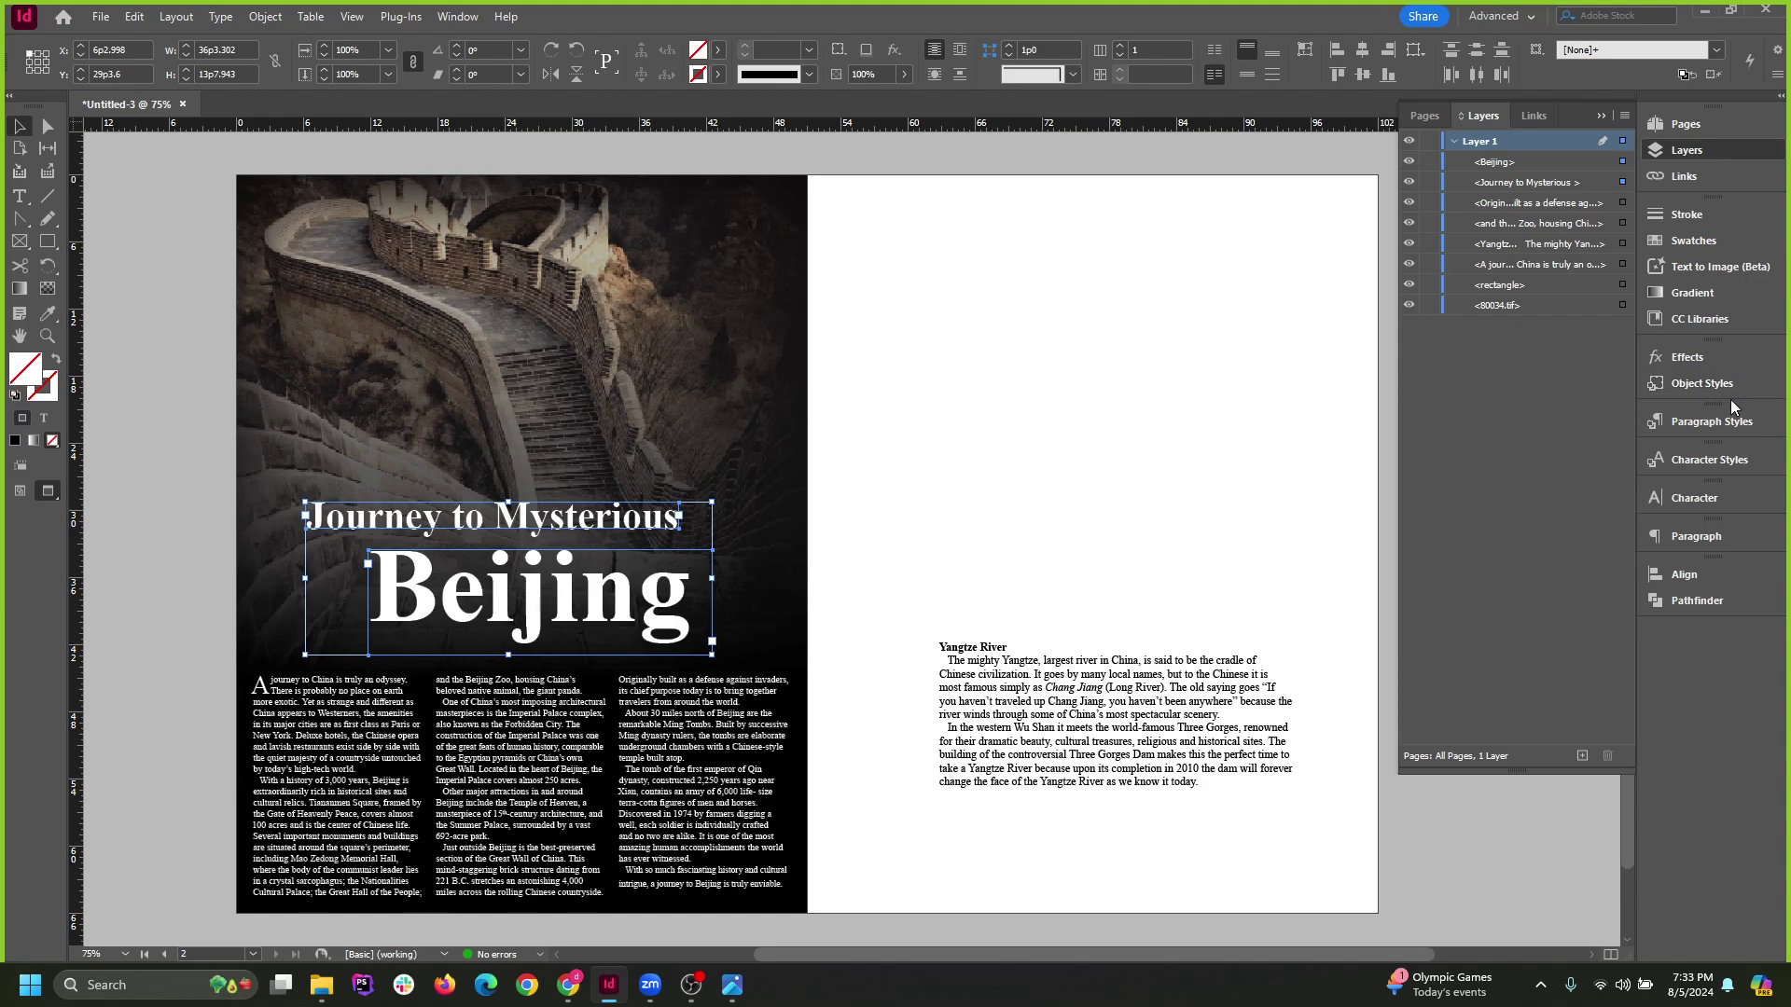
{"action": "left_click", "coordinate": [1703, 538]}
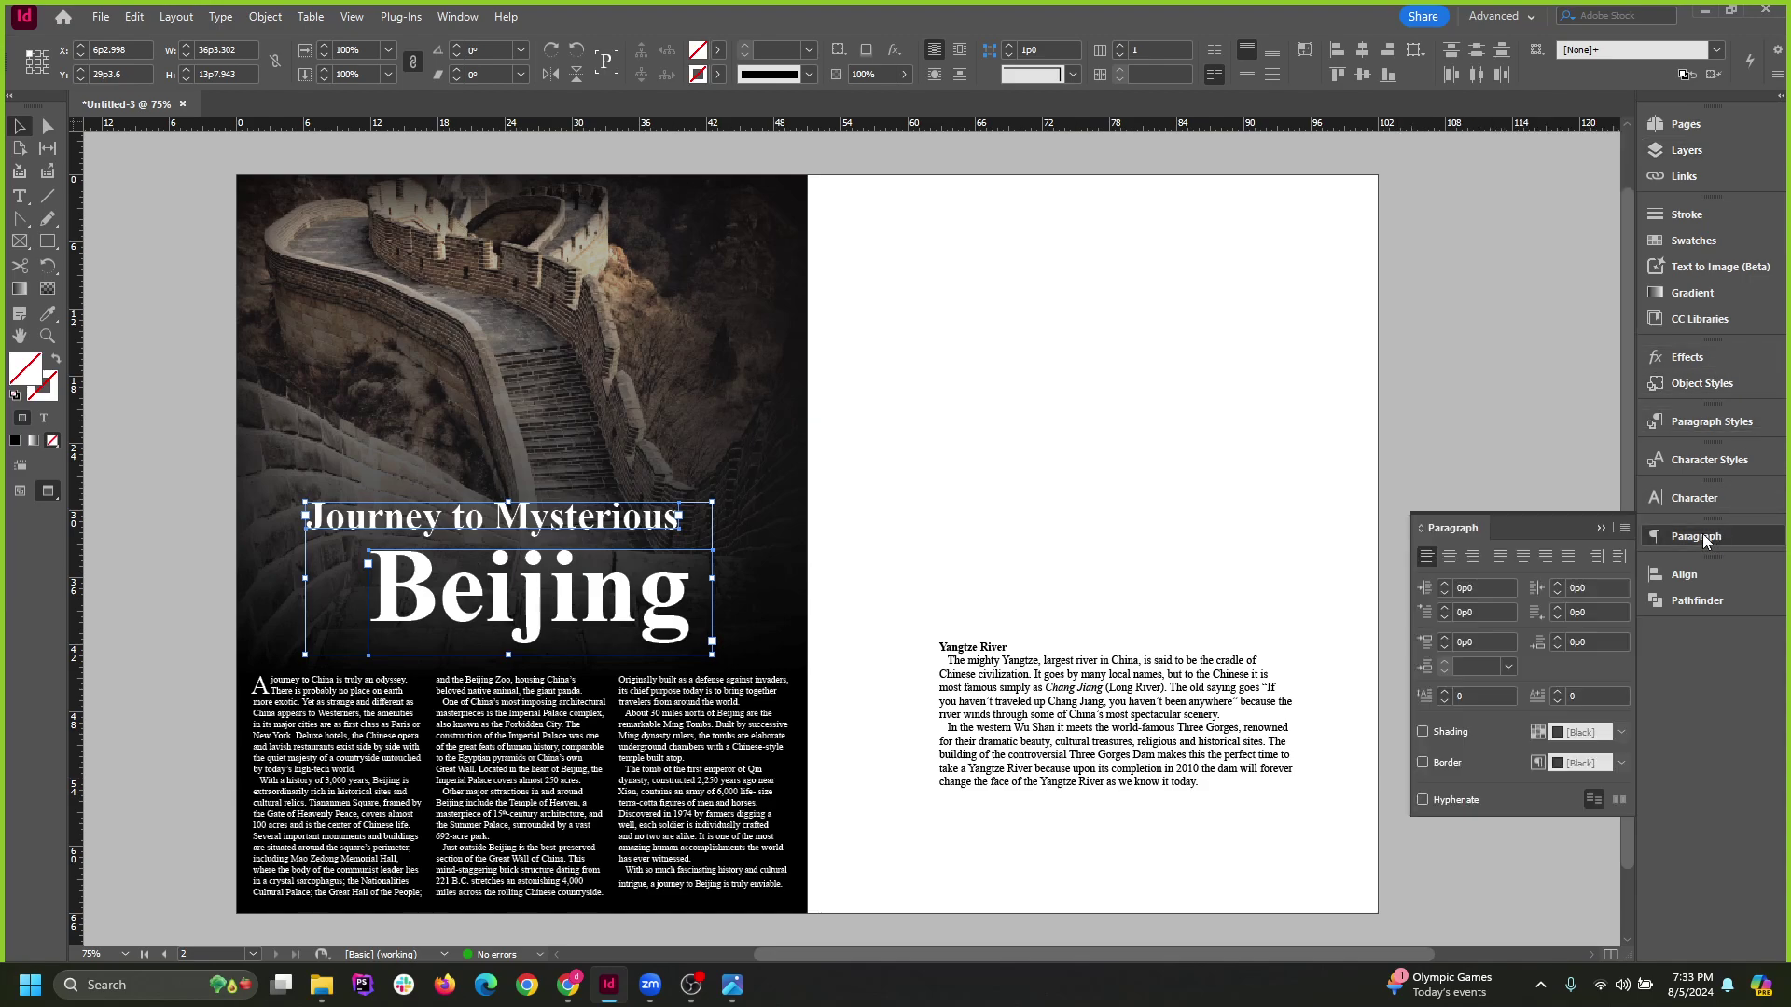
{"action": "left_click", "coordinate": [1694, 499]}
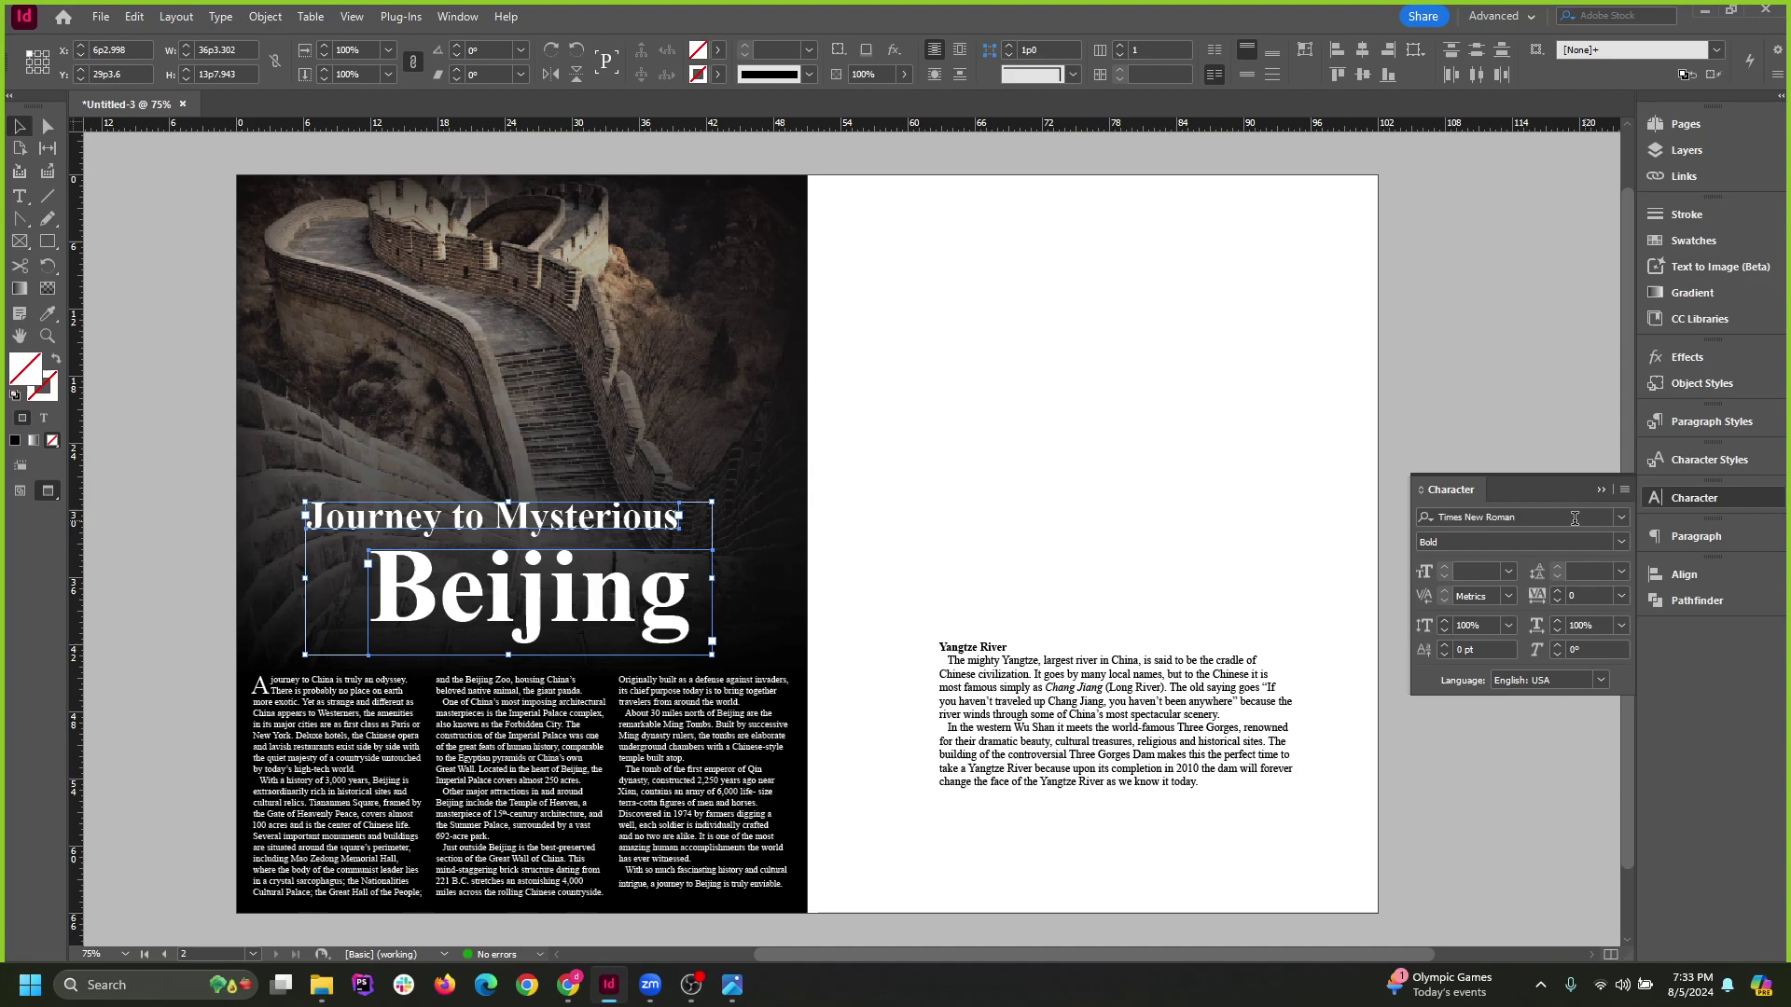
{"action": "left_click", "coordinate": [1561, 515]}
{"action": "key", "text": "Down"}
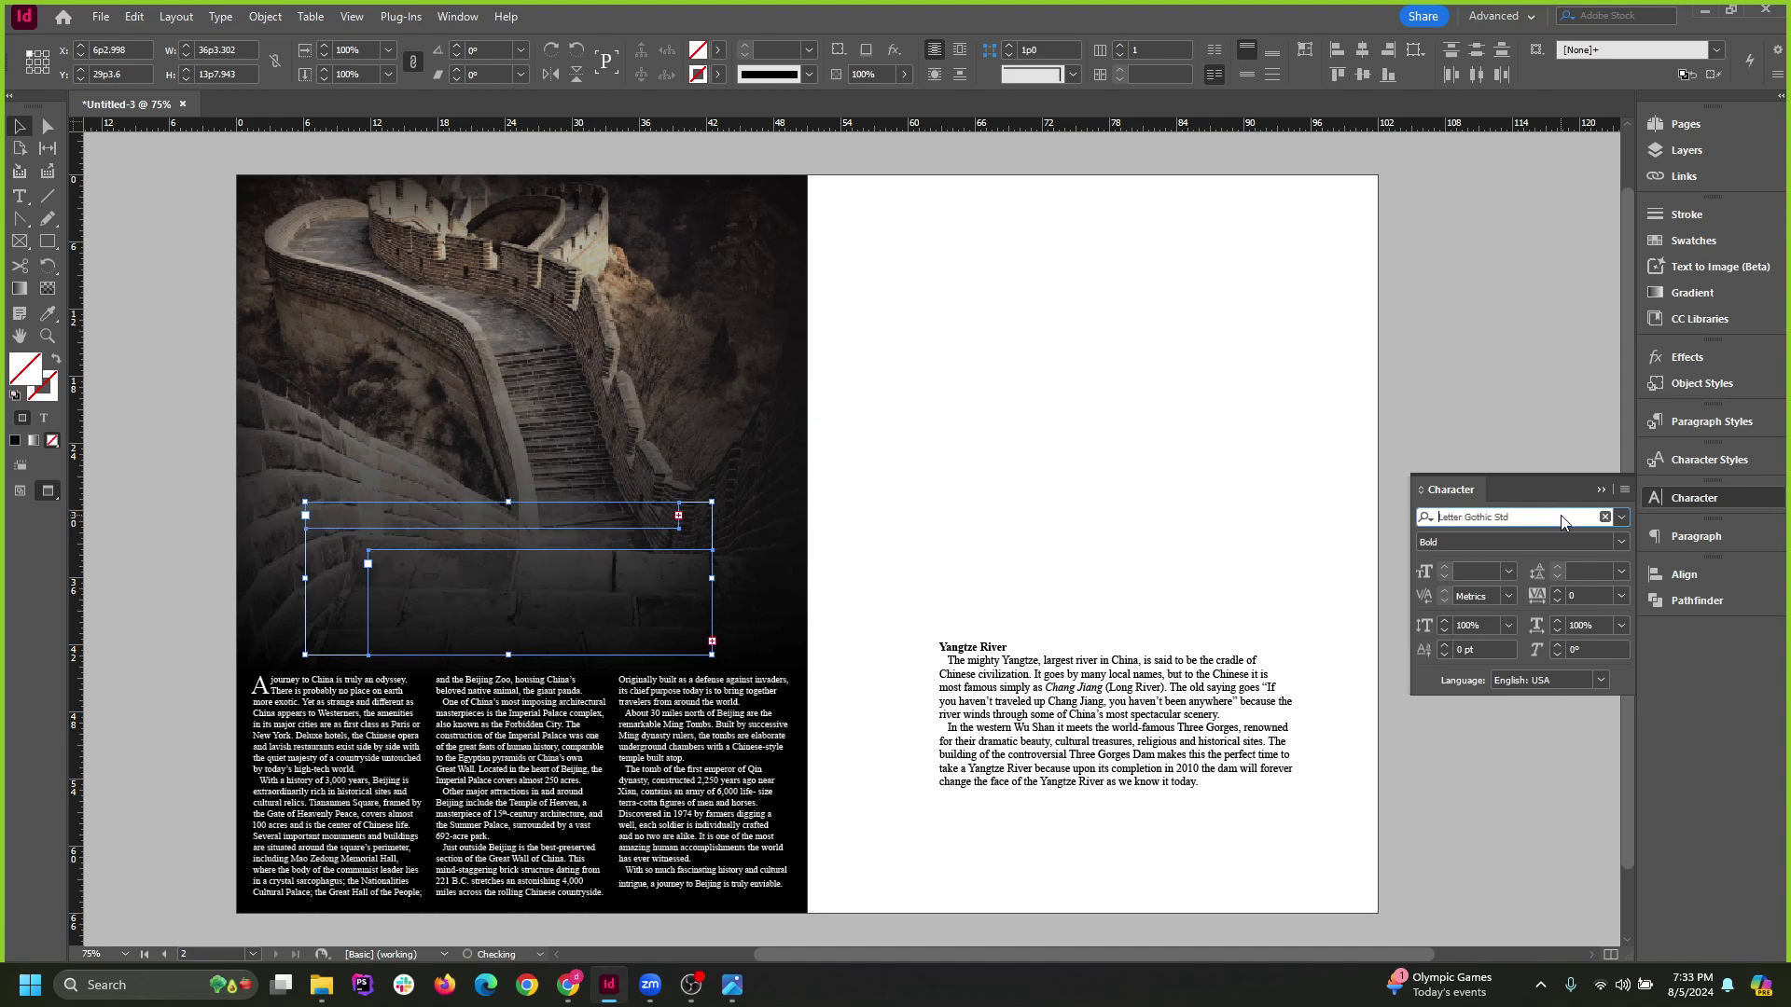
{"action": "left_click", "coordinate": [1159, 523]}
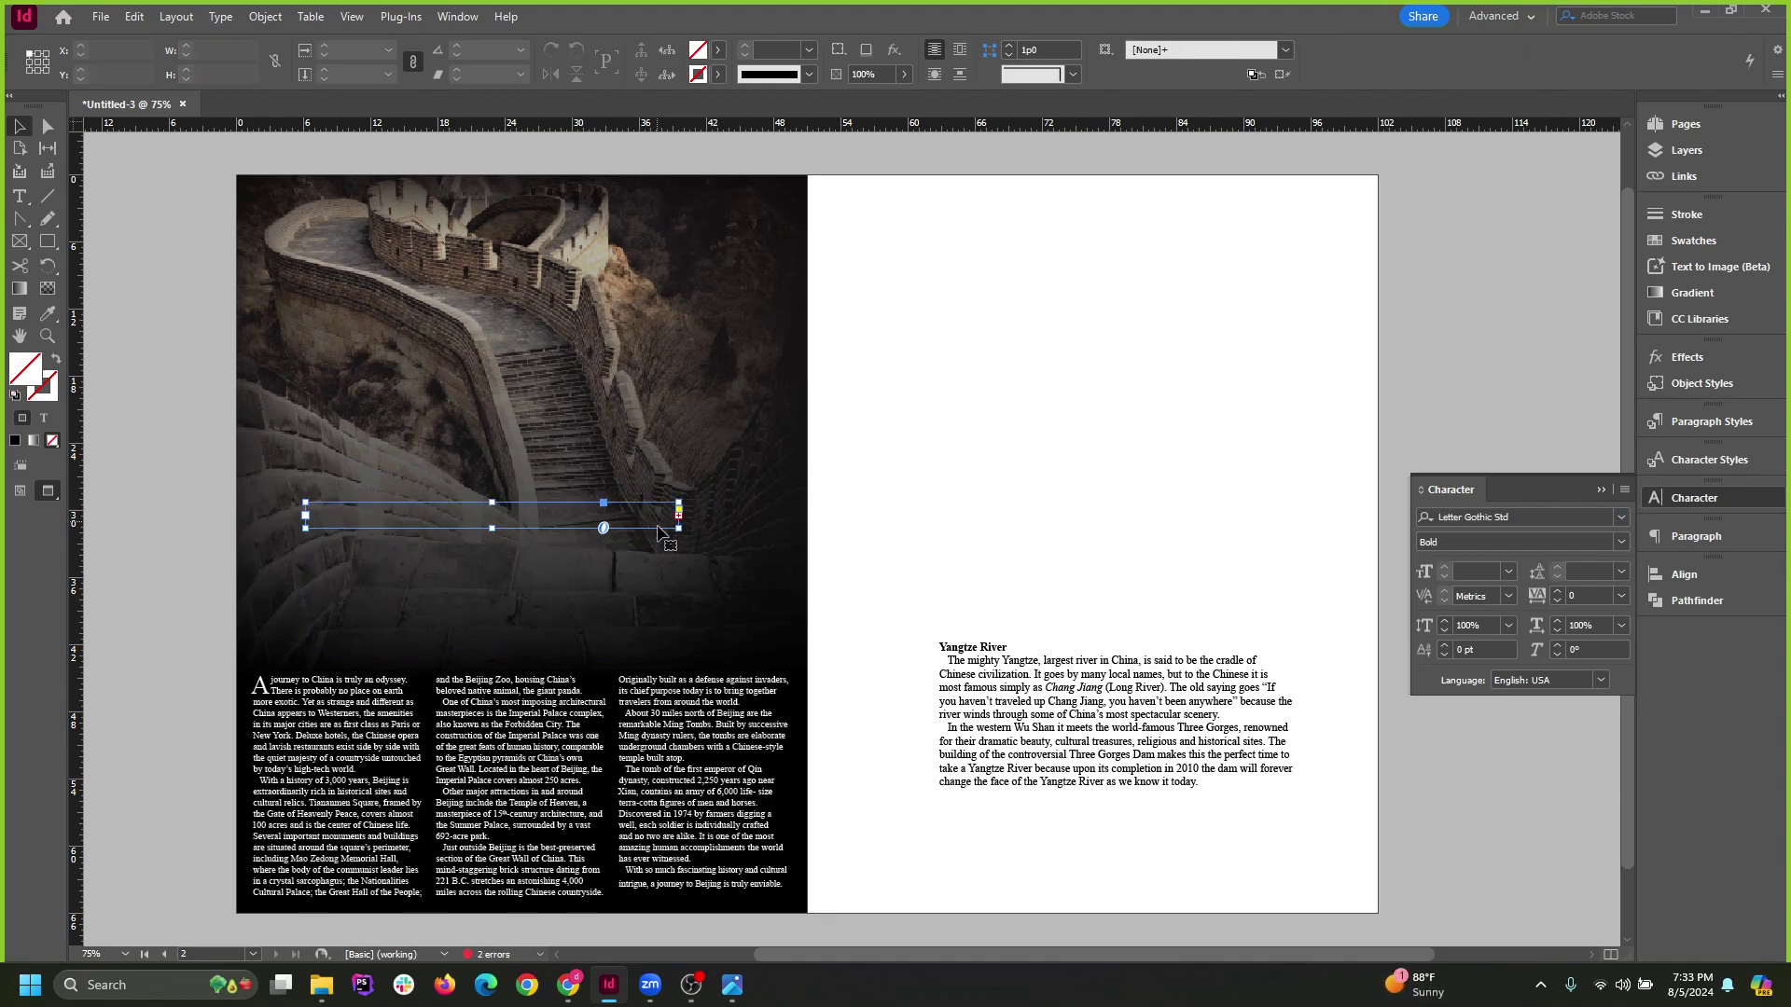
Set auto-sizing to Height and Width in the text frame options for both title frames.
{"action": "left_click", "coordinate": [657, 532]}
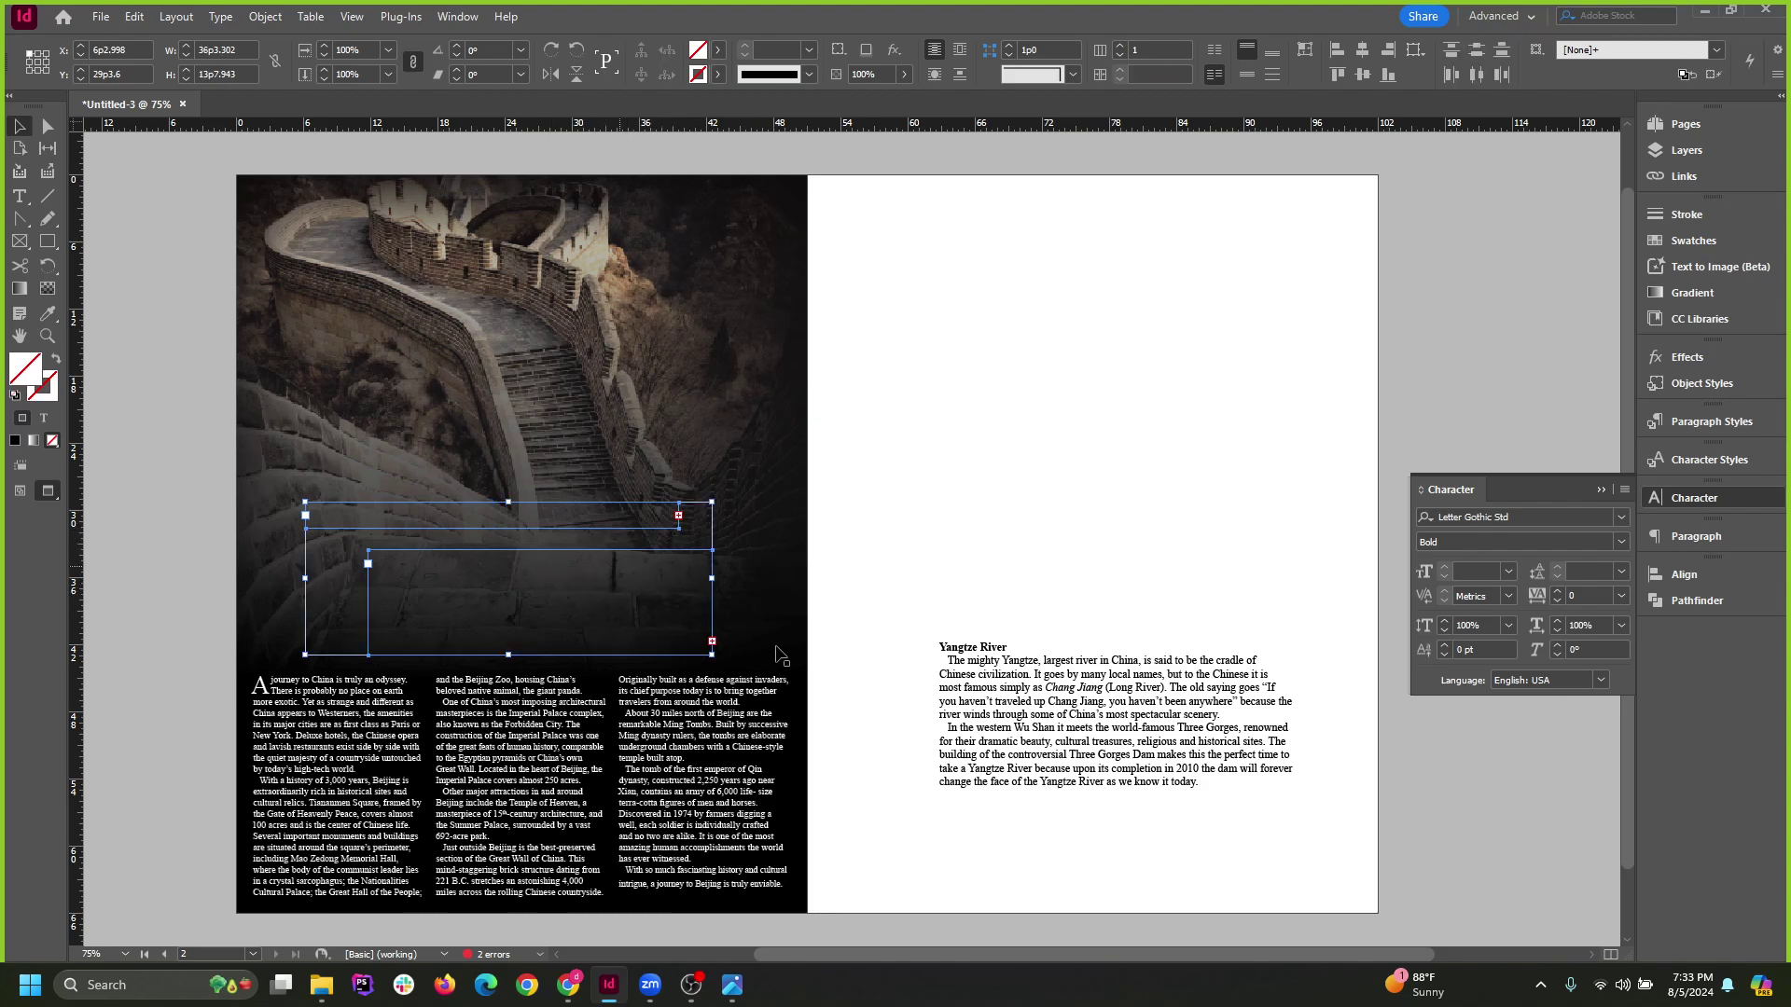
{"action": "right_click", "coordinate": [597, 588]}
{"action": "left_click", "coordinate": [265, 16]}
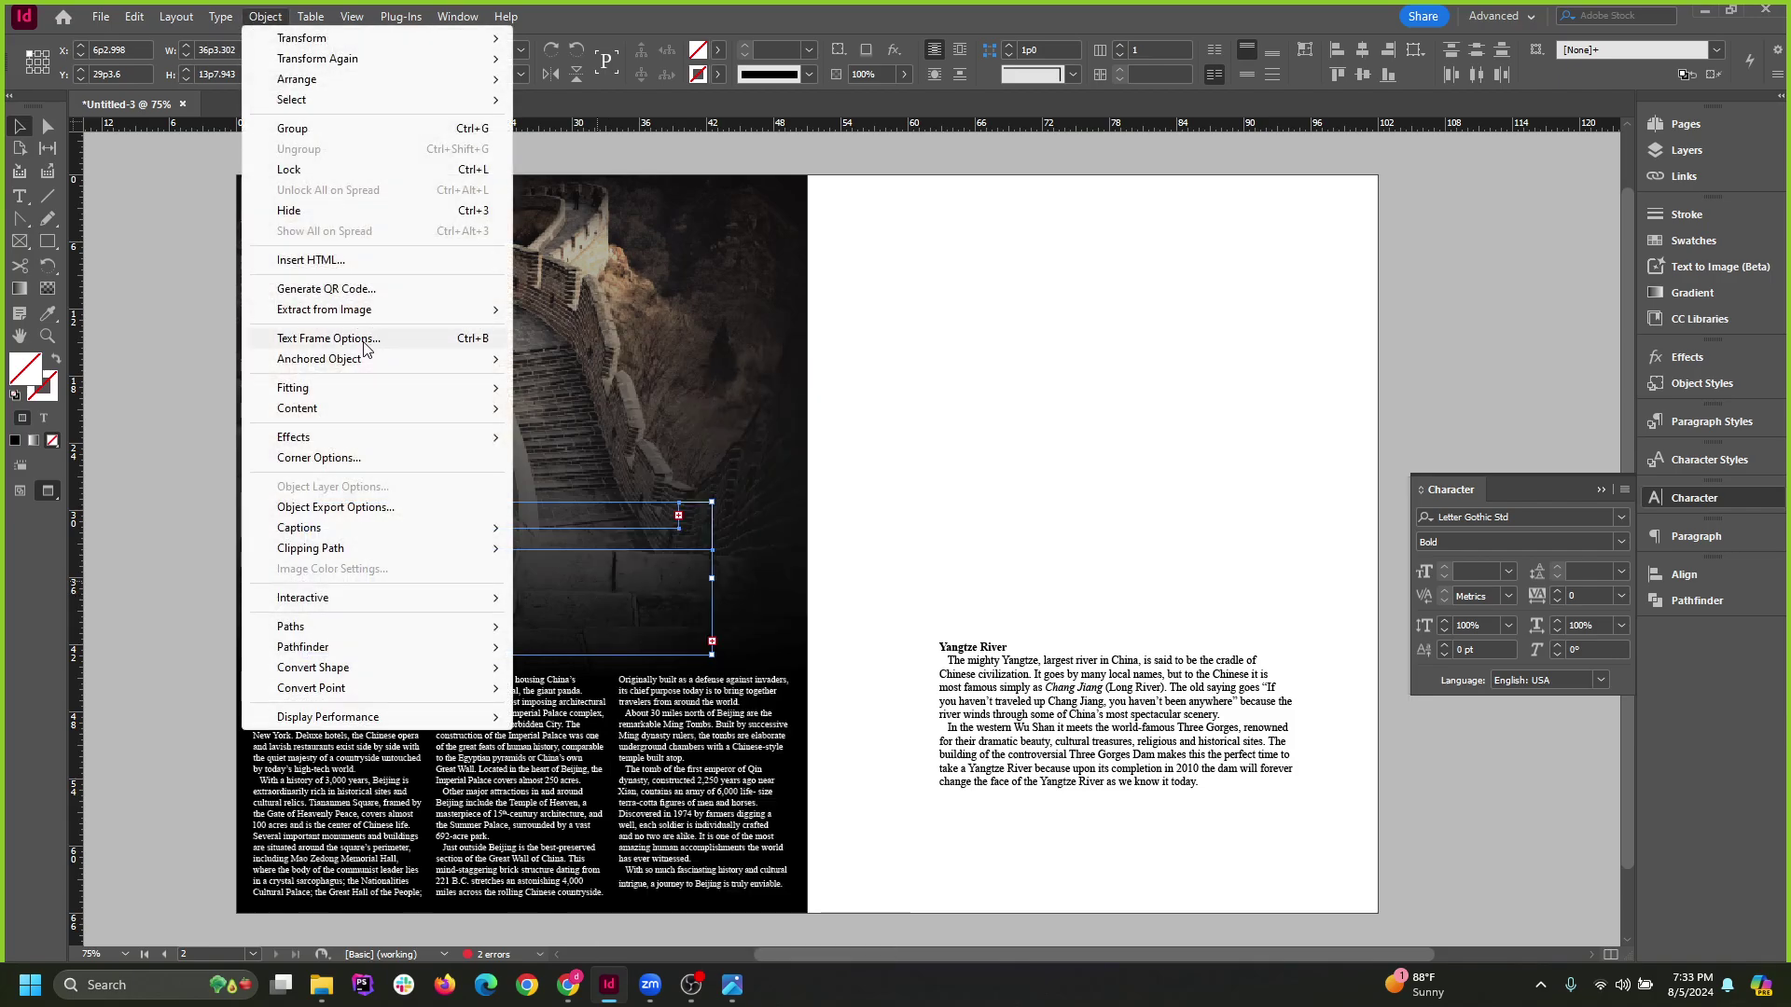
{"action": "left_click", "coordinate": [364, 341]}
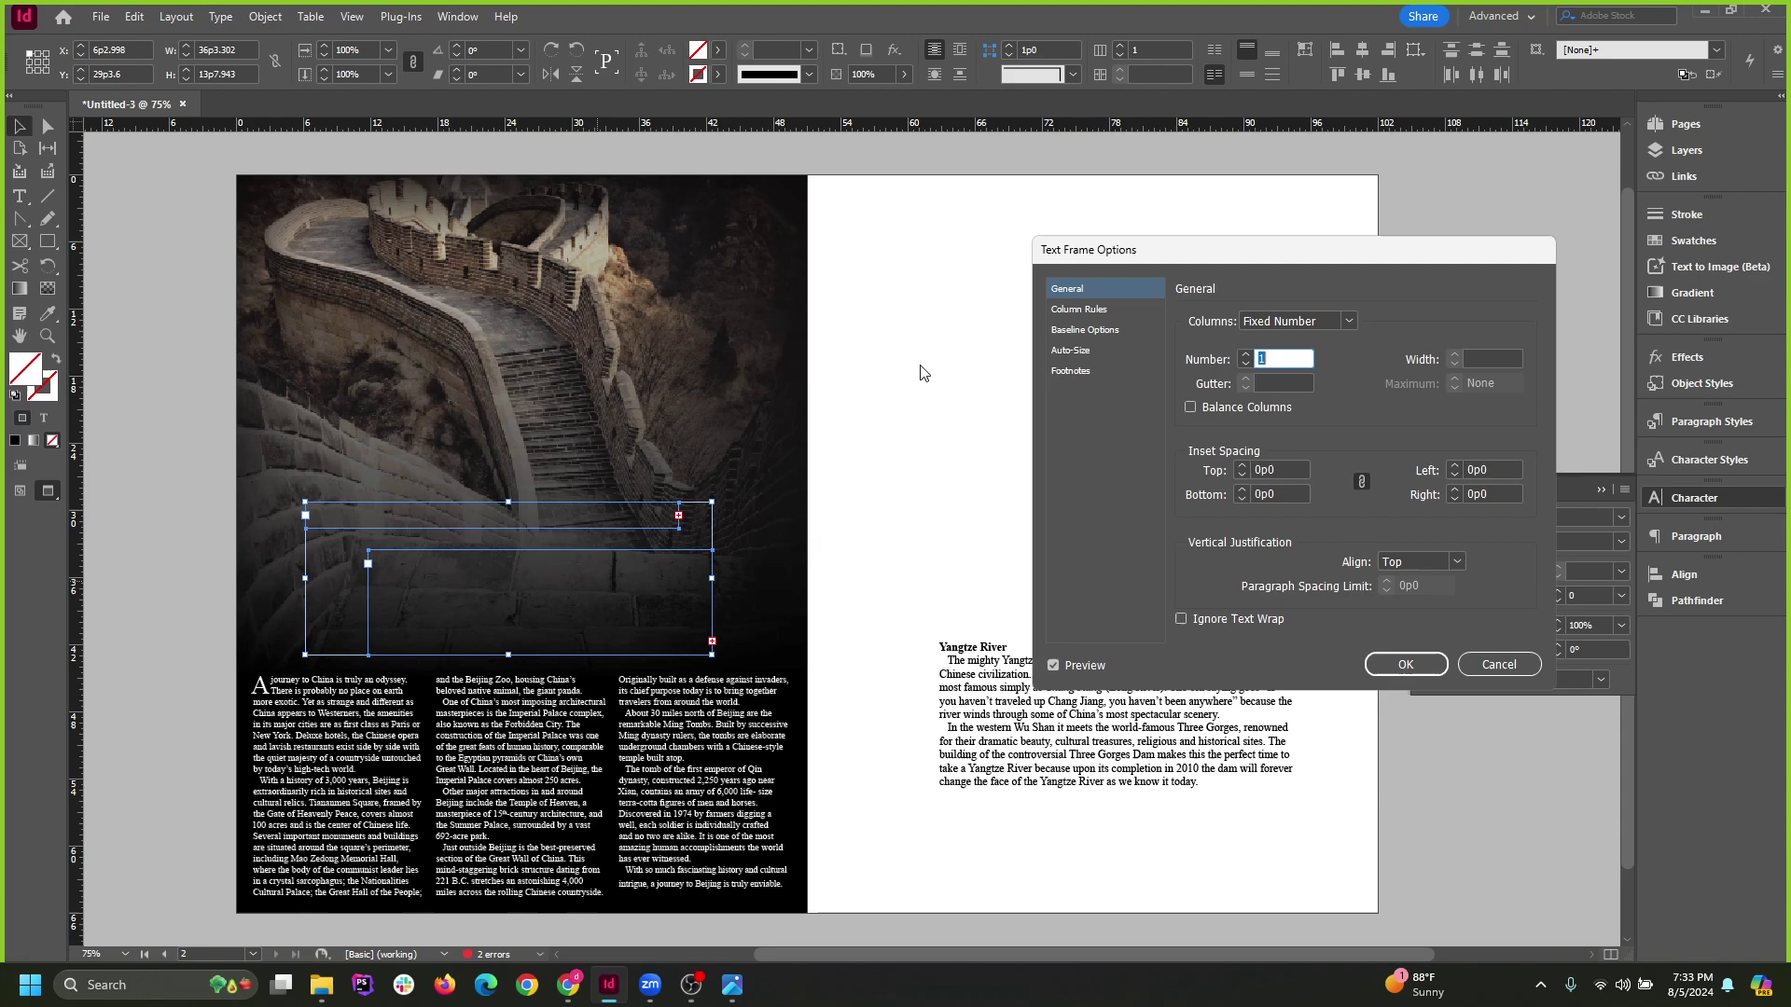
{"action": "left_click", "coordinate": [1082, 354]}
{"action": "left_click", "coordinate": [1276, 321]}
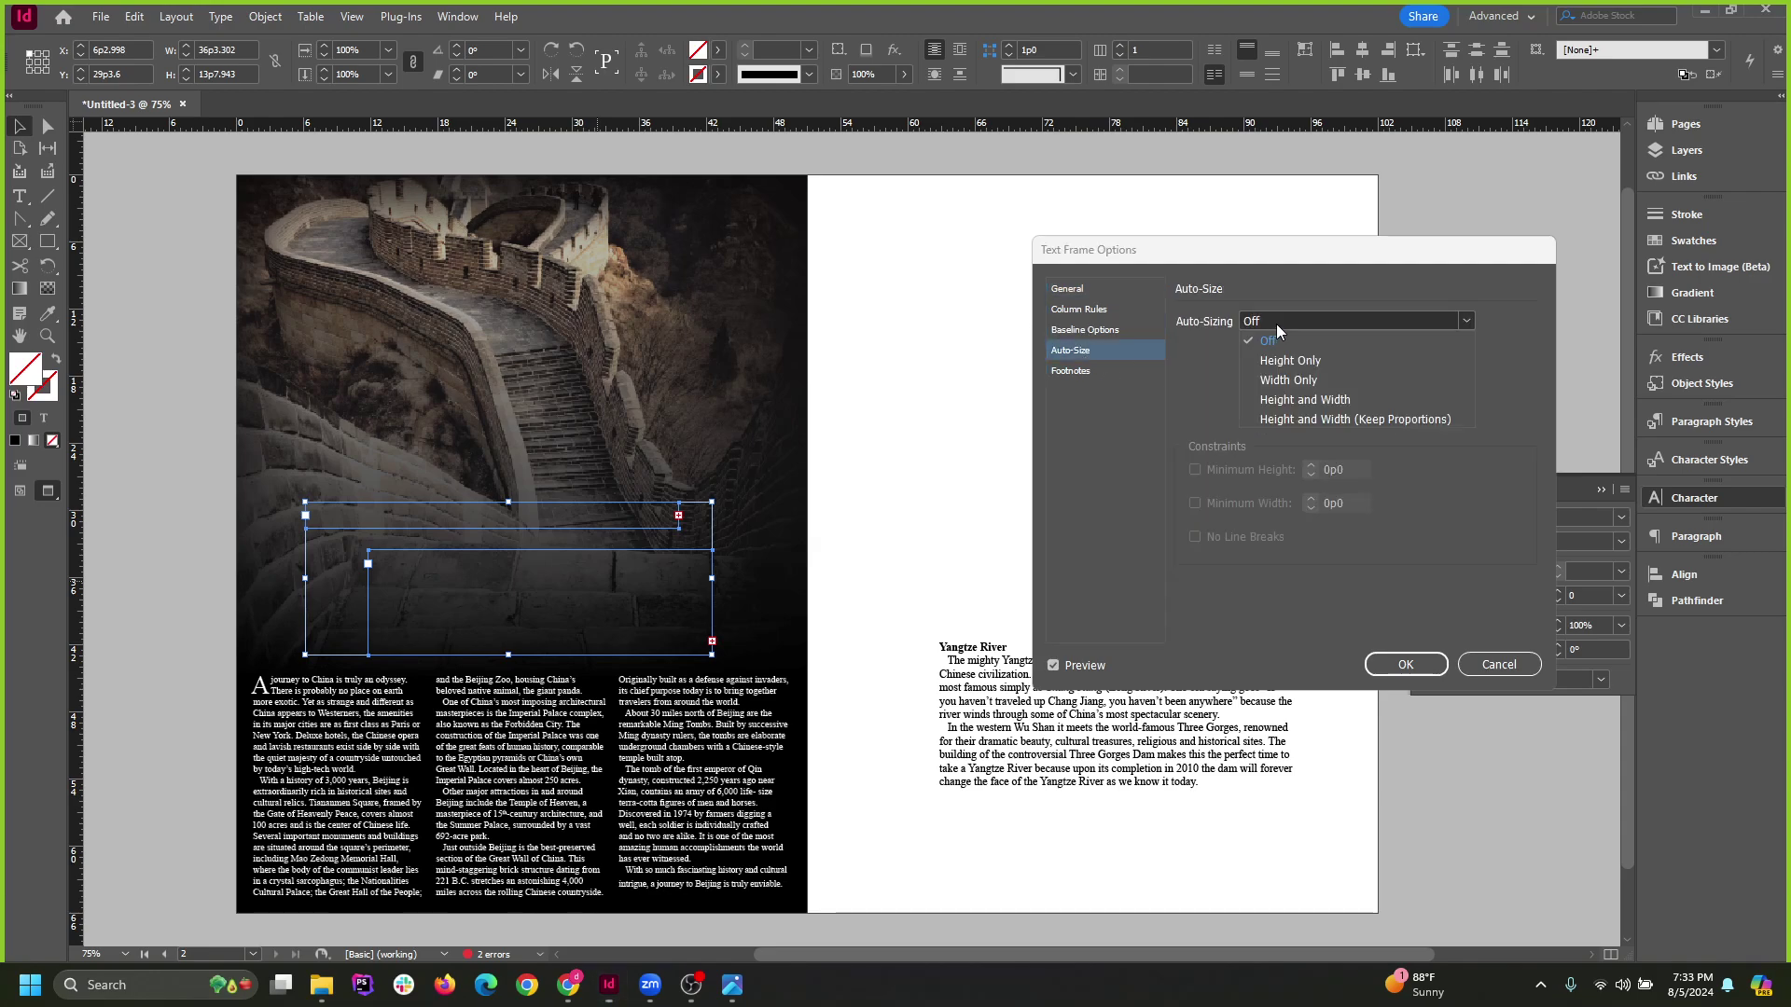
{"action": "left_click", "coordinate": [1317, 400]}
{"action": "left_click", "coordinate": [1407, 668]}
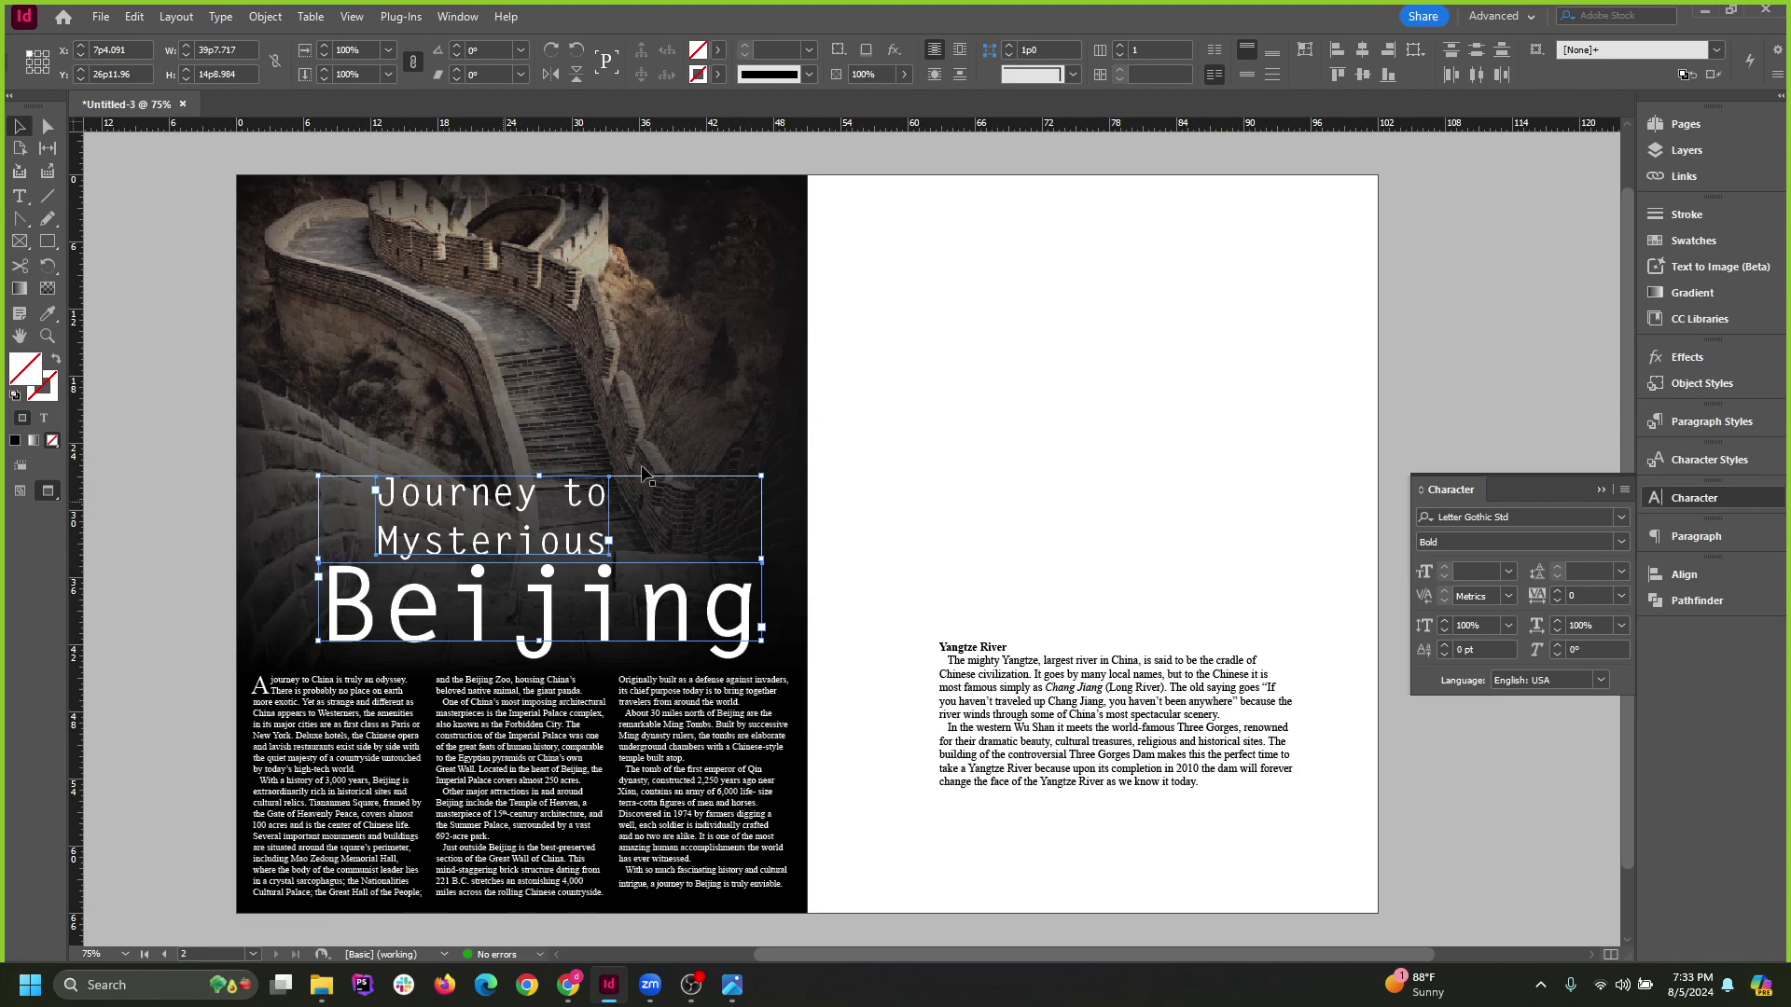
Preview successive fonts on both title frames, set them in Bely Display Regular, and deselect them.
{"action": "left_click", "coordinate": [1517, 522]}
{"action": "key", "text": "Up"}
{"action": "key", "text": "Up"}
{"action": "scroll", "coordinate": [1519, 521], "scroll_direction": "up", "scroll_amount": 5}
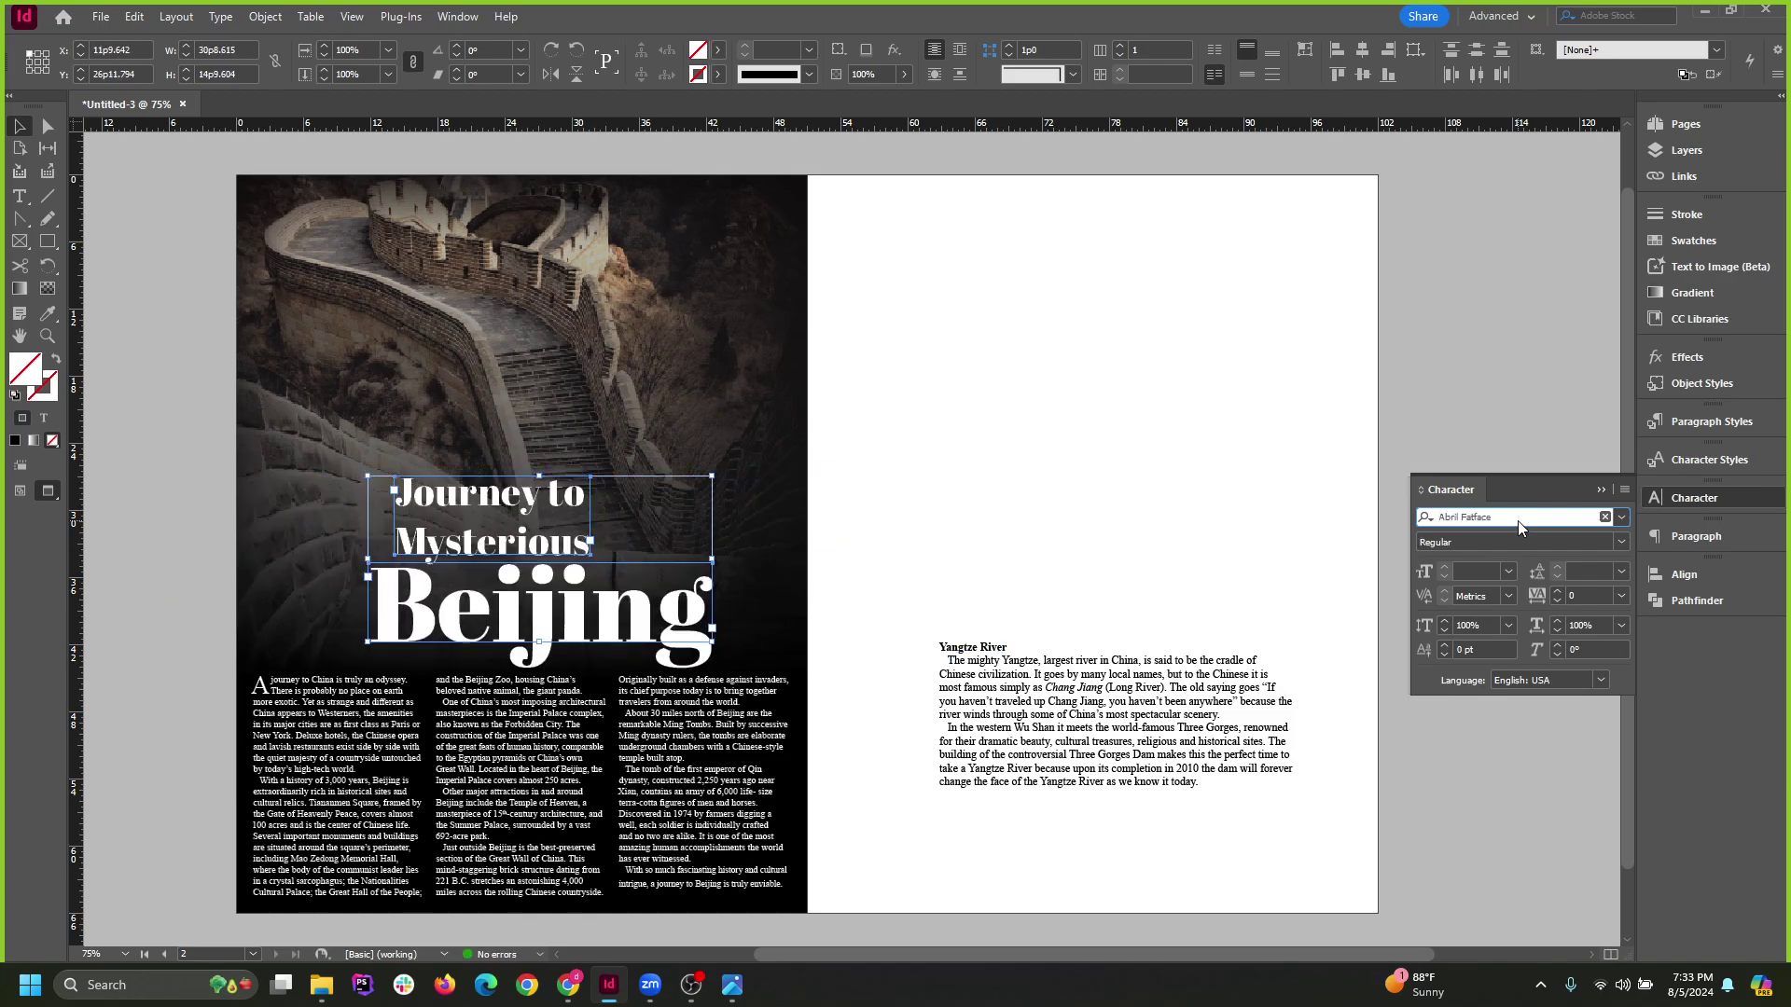
{"action": "scroll", "coordinate": [1518, 520], "scroll_direction": "down", "scroll_amount": 3}
{"action": "scroll", "coordinate": [1518, 520], "scroll_direction": "down", "scroll_amount": 4}
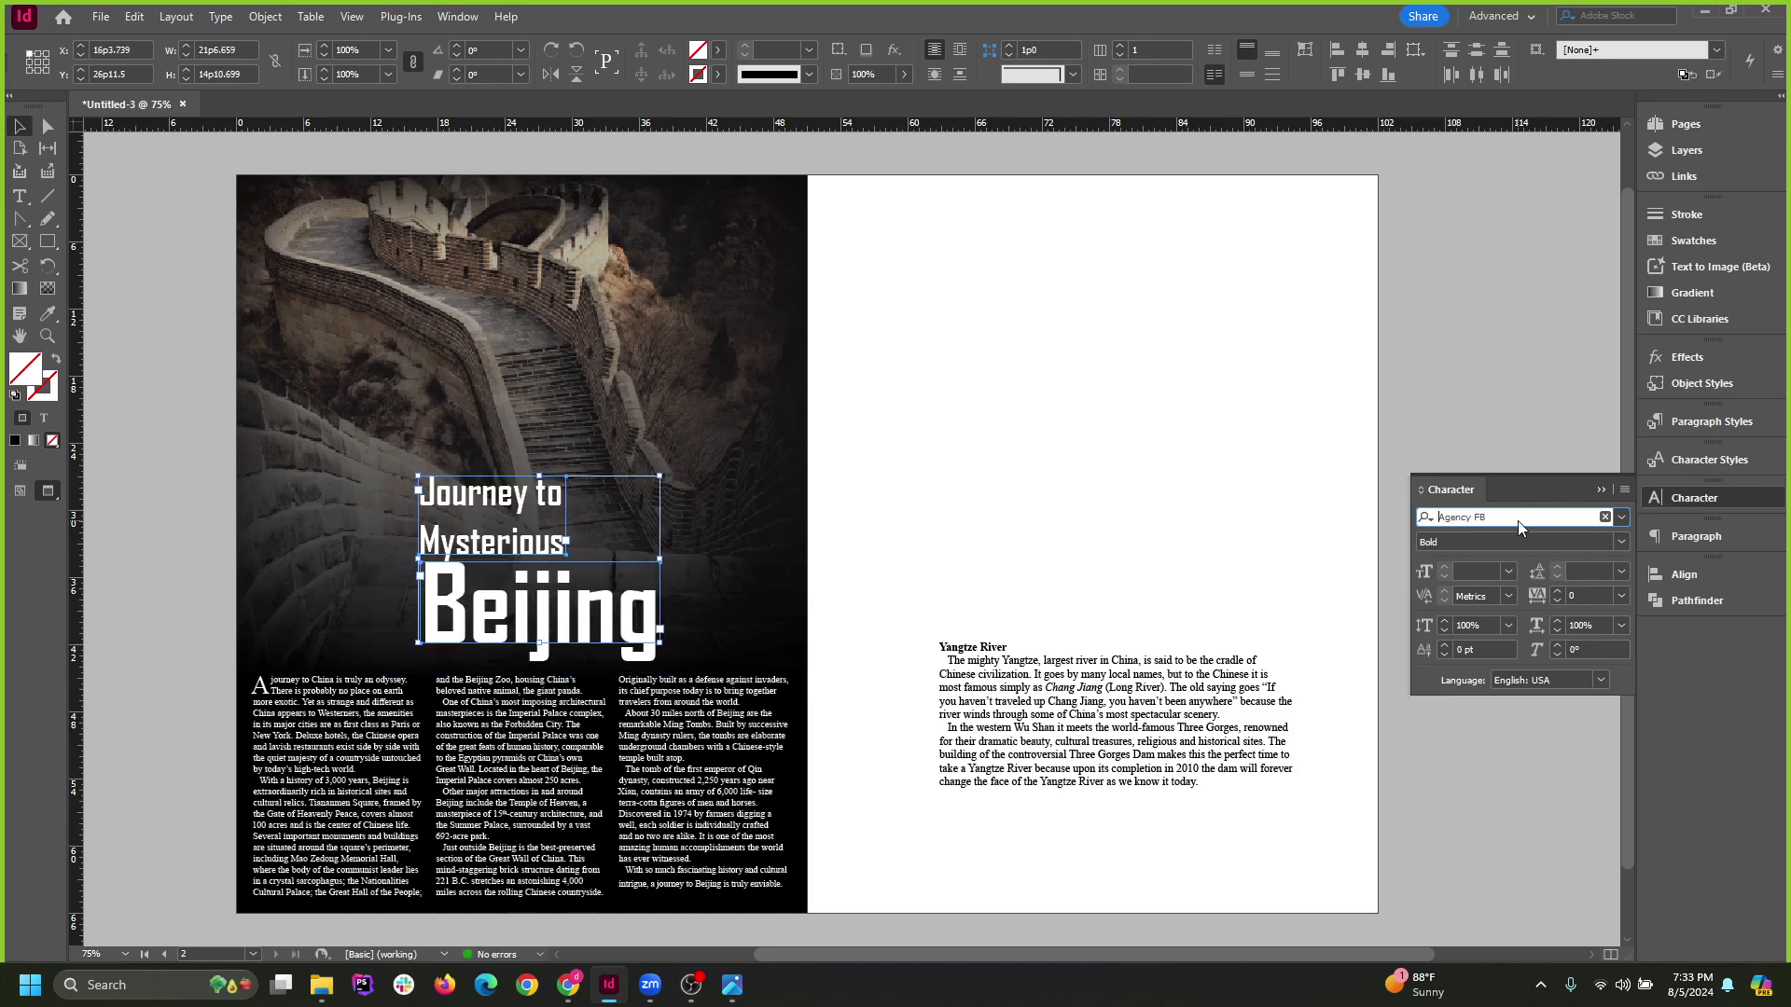
{"action": "scroll", "coordinate": [1518, 520], "scroll_direction": "down", "scroll_amount": 1}
{"action": "scroll", "coordinate": [1519, 521], "scroll_direction": "up", "scroll_amount": 1}
{"action": "key", "text": "Down"}
{"action": "key", "text": "Down"}
{"action": "key", "text": "Down"}
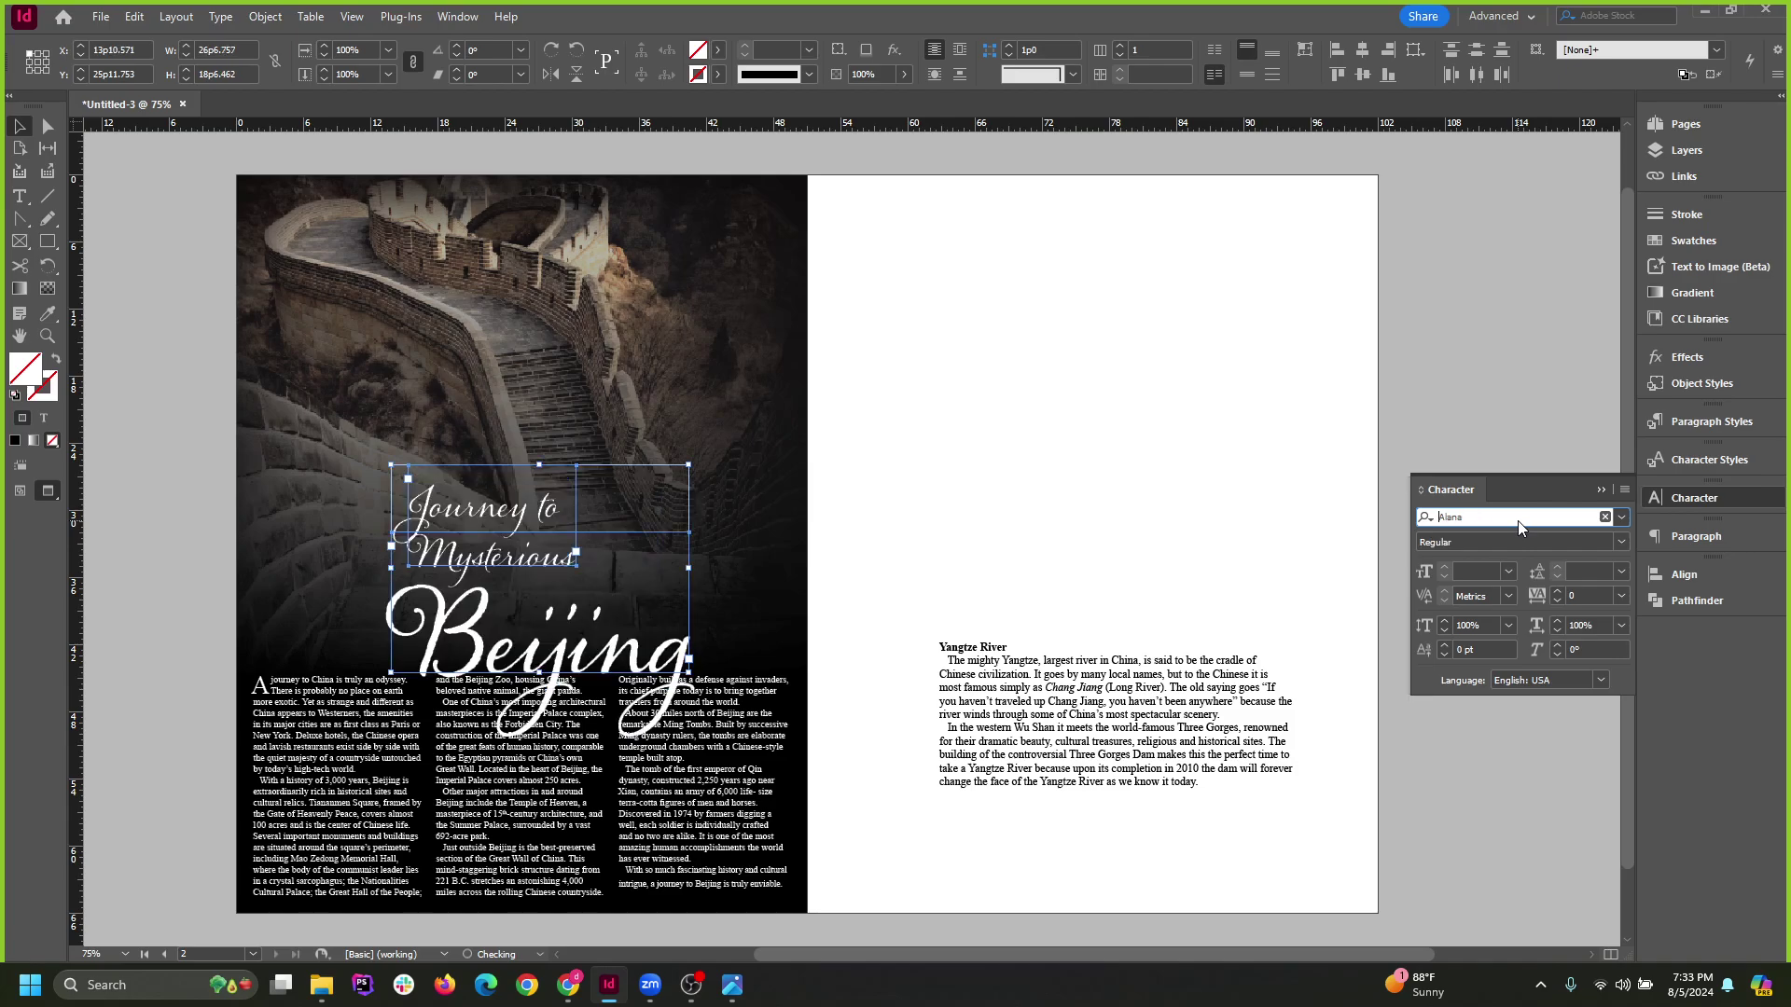
{"action": "key", "text": "Up"}
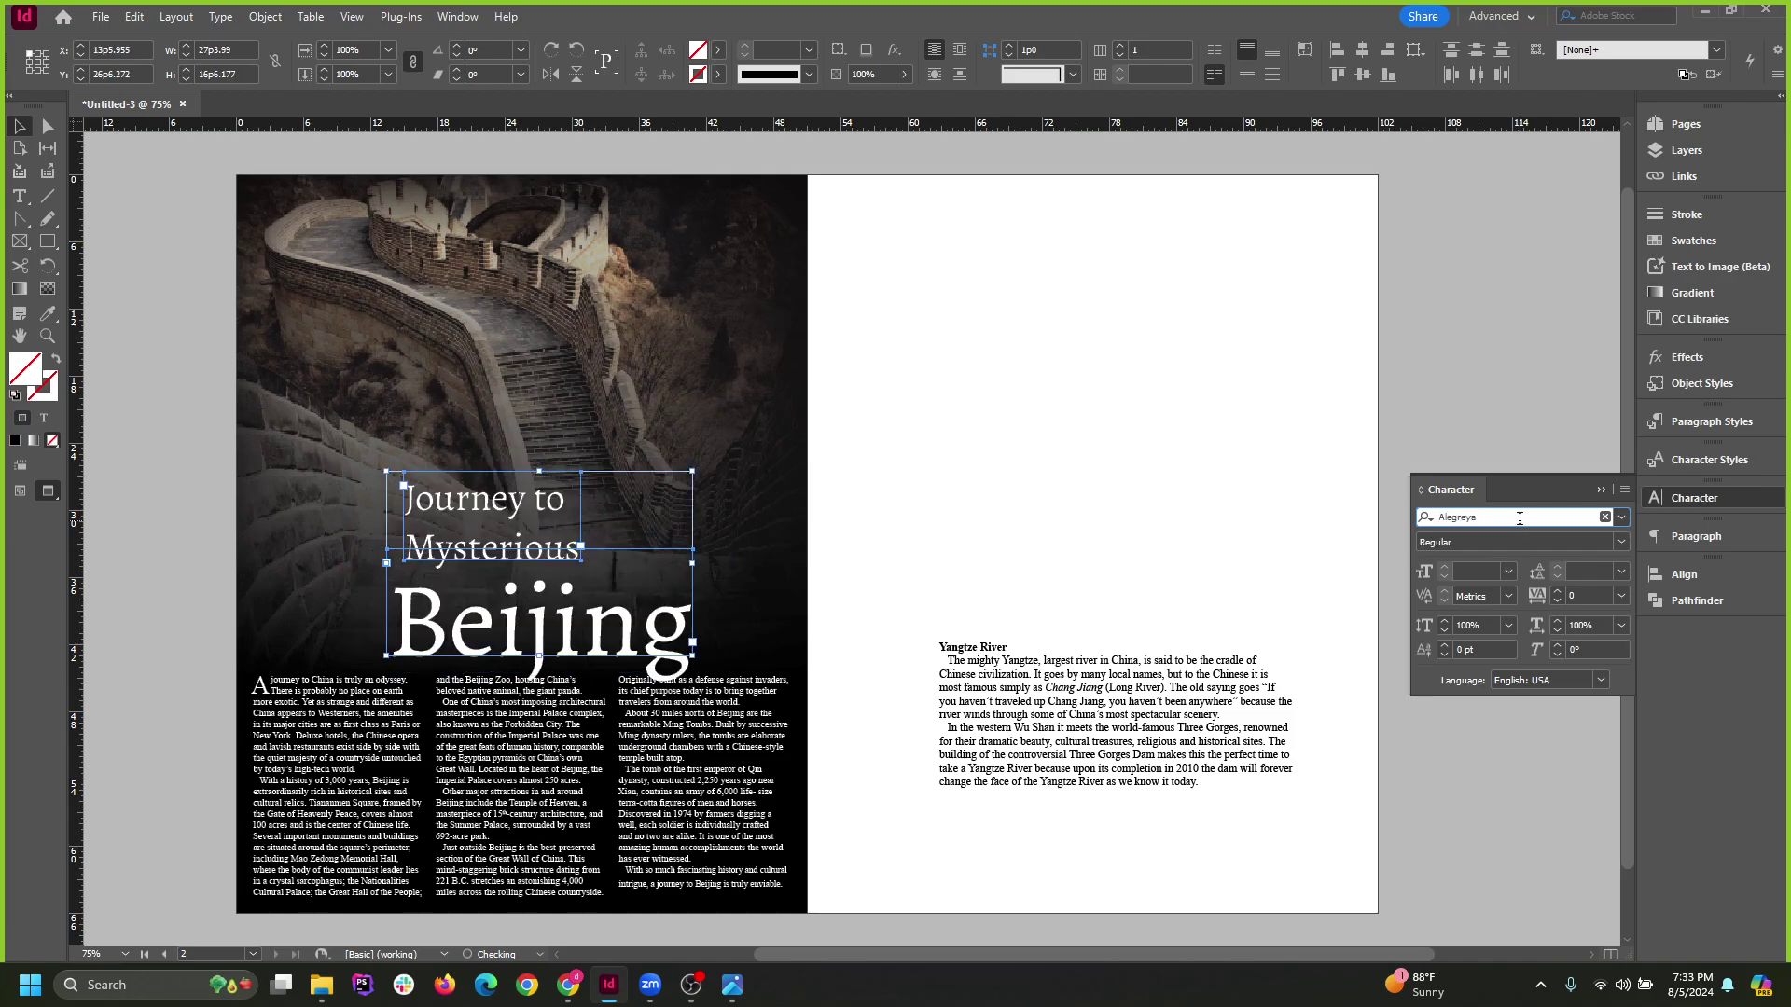
{"action": "scroll", "coordinate": [1520, 519], "scroll_direction": "down", "scroll_amount": 3}
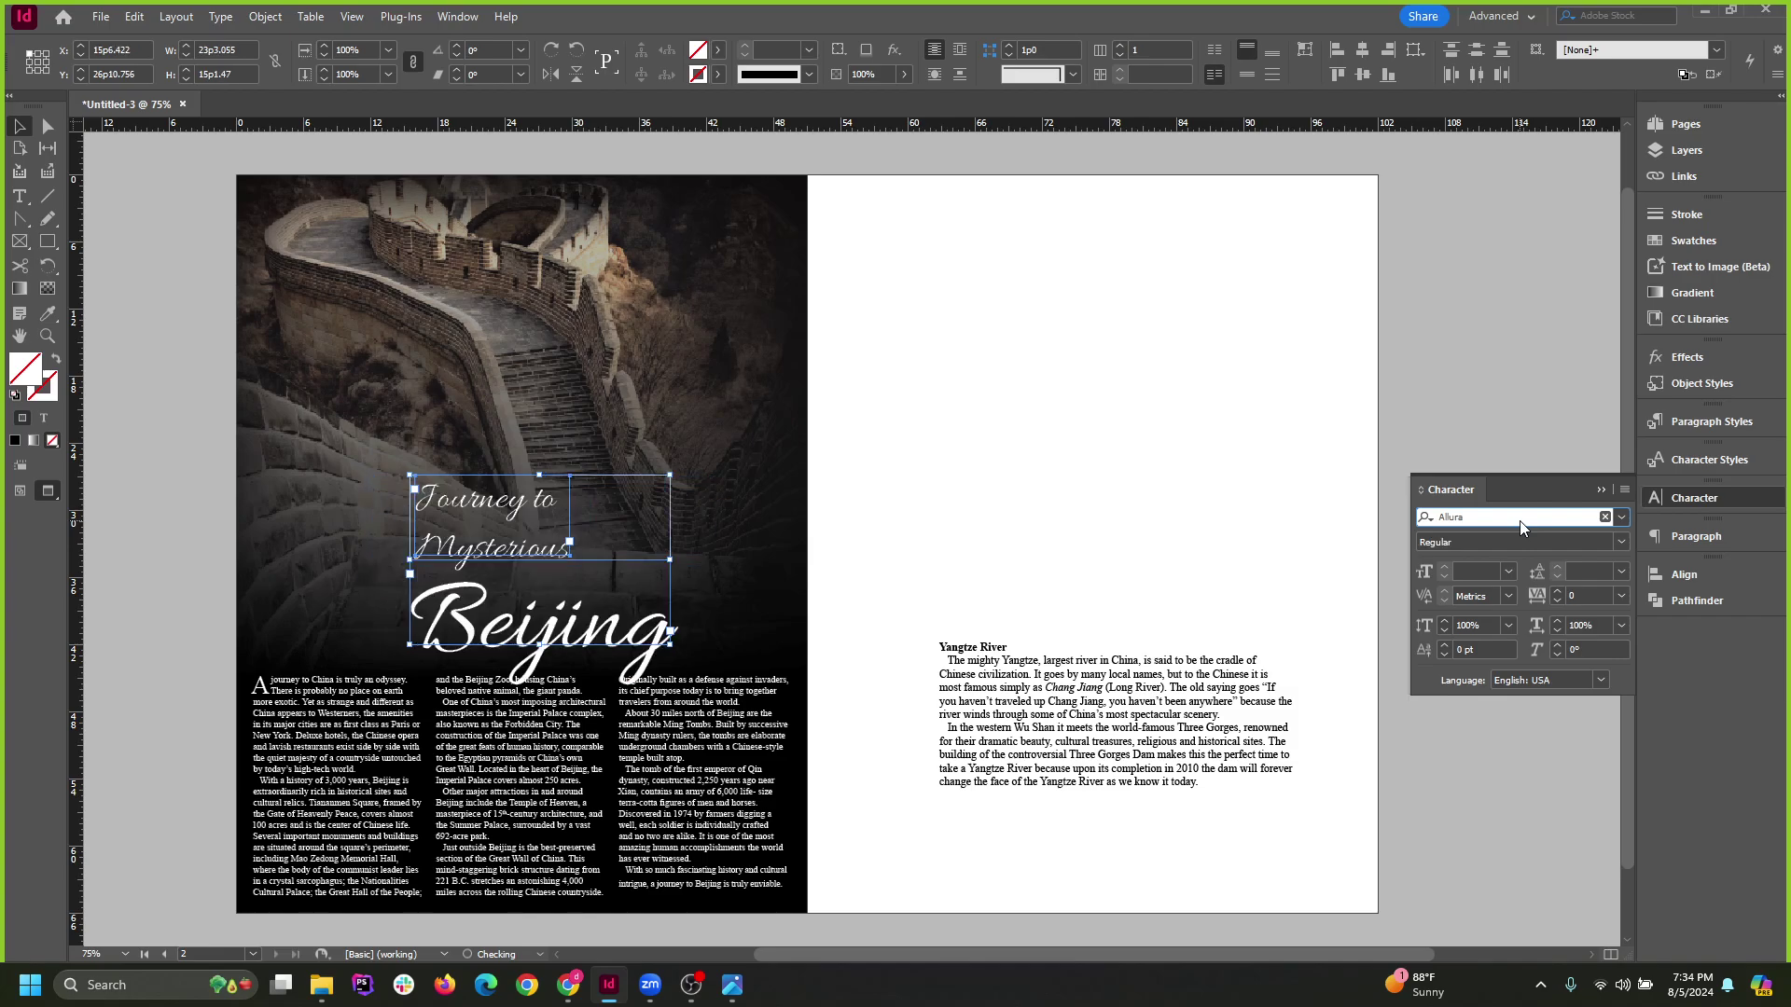
{"action": "scroll", "coordinate": [1520, 521], "scroll_direction": "down", "scroll_amount": 4}
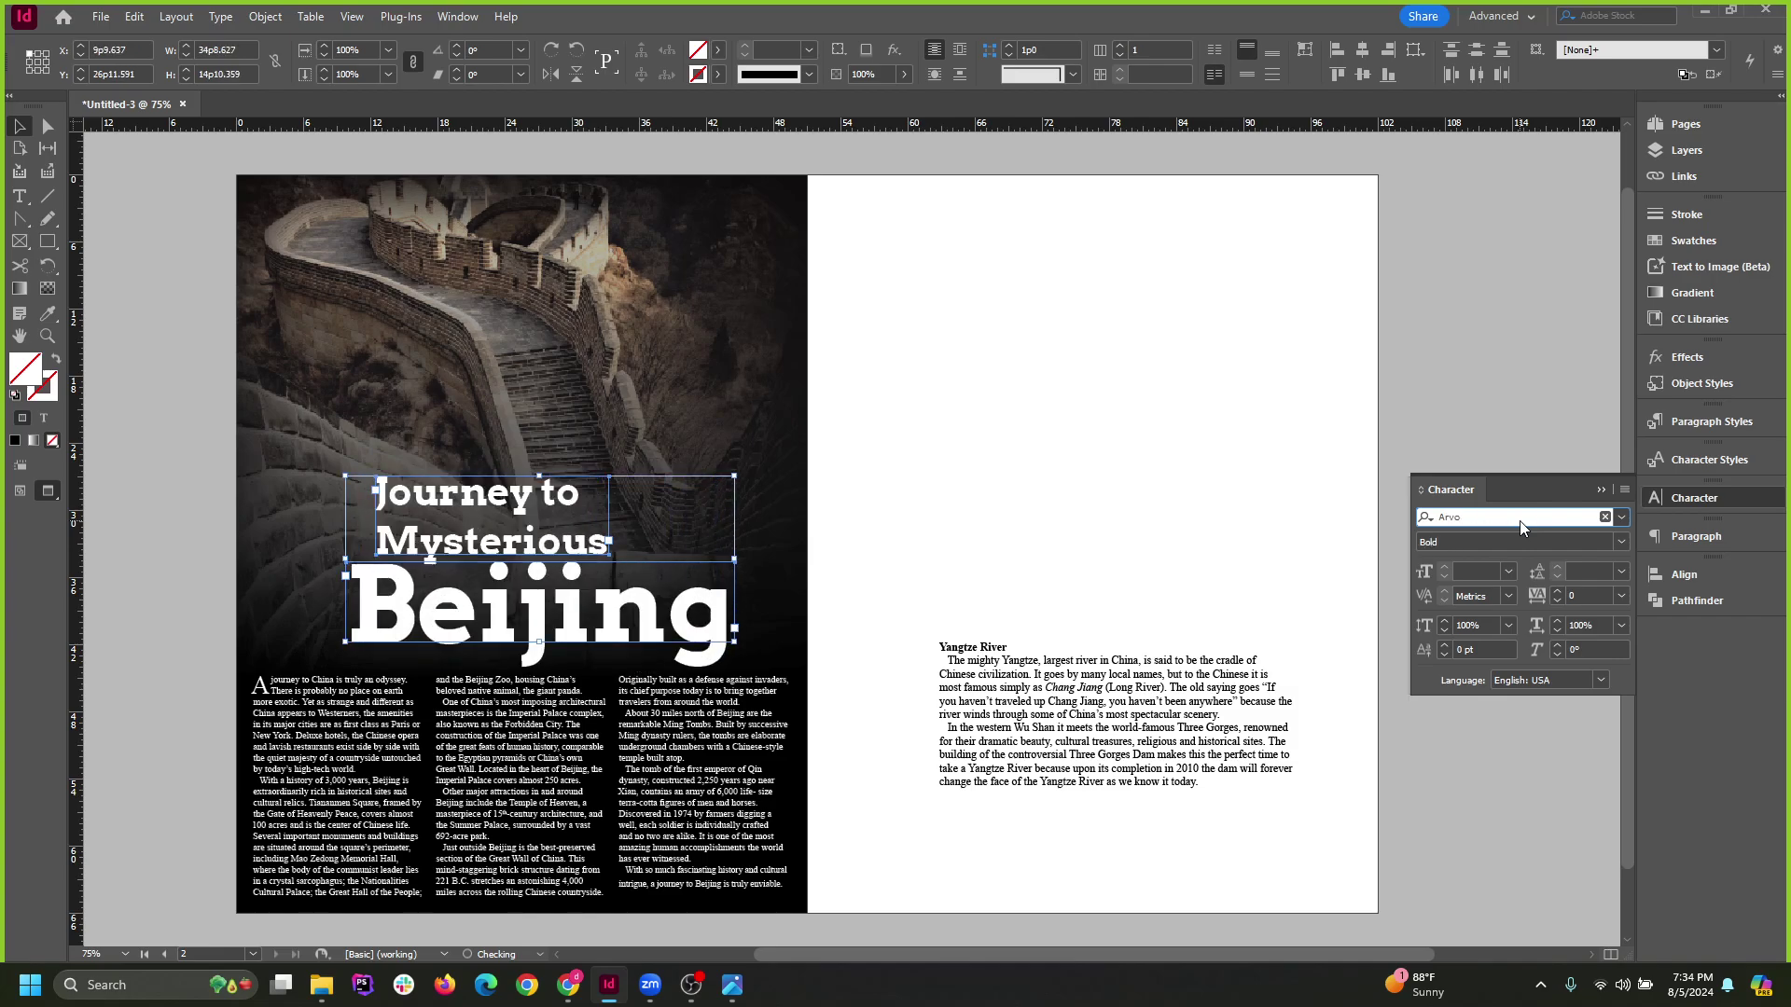
{"action": "scroll", "coordinate": [1519, 520], "scroll_direction": "down", "scroll_amount": 4}
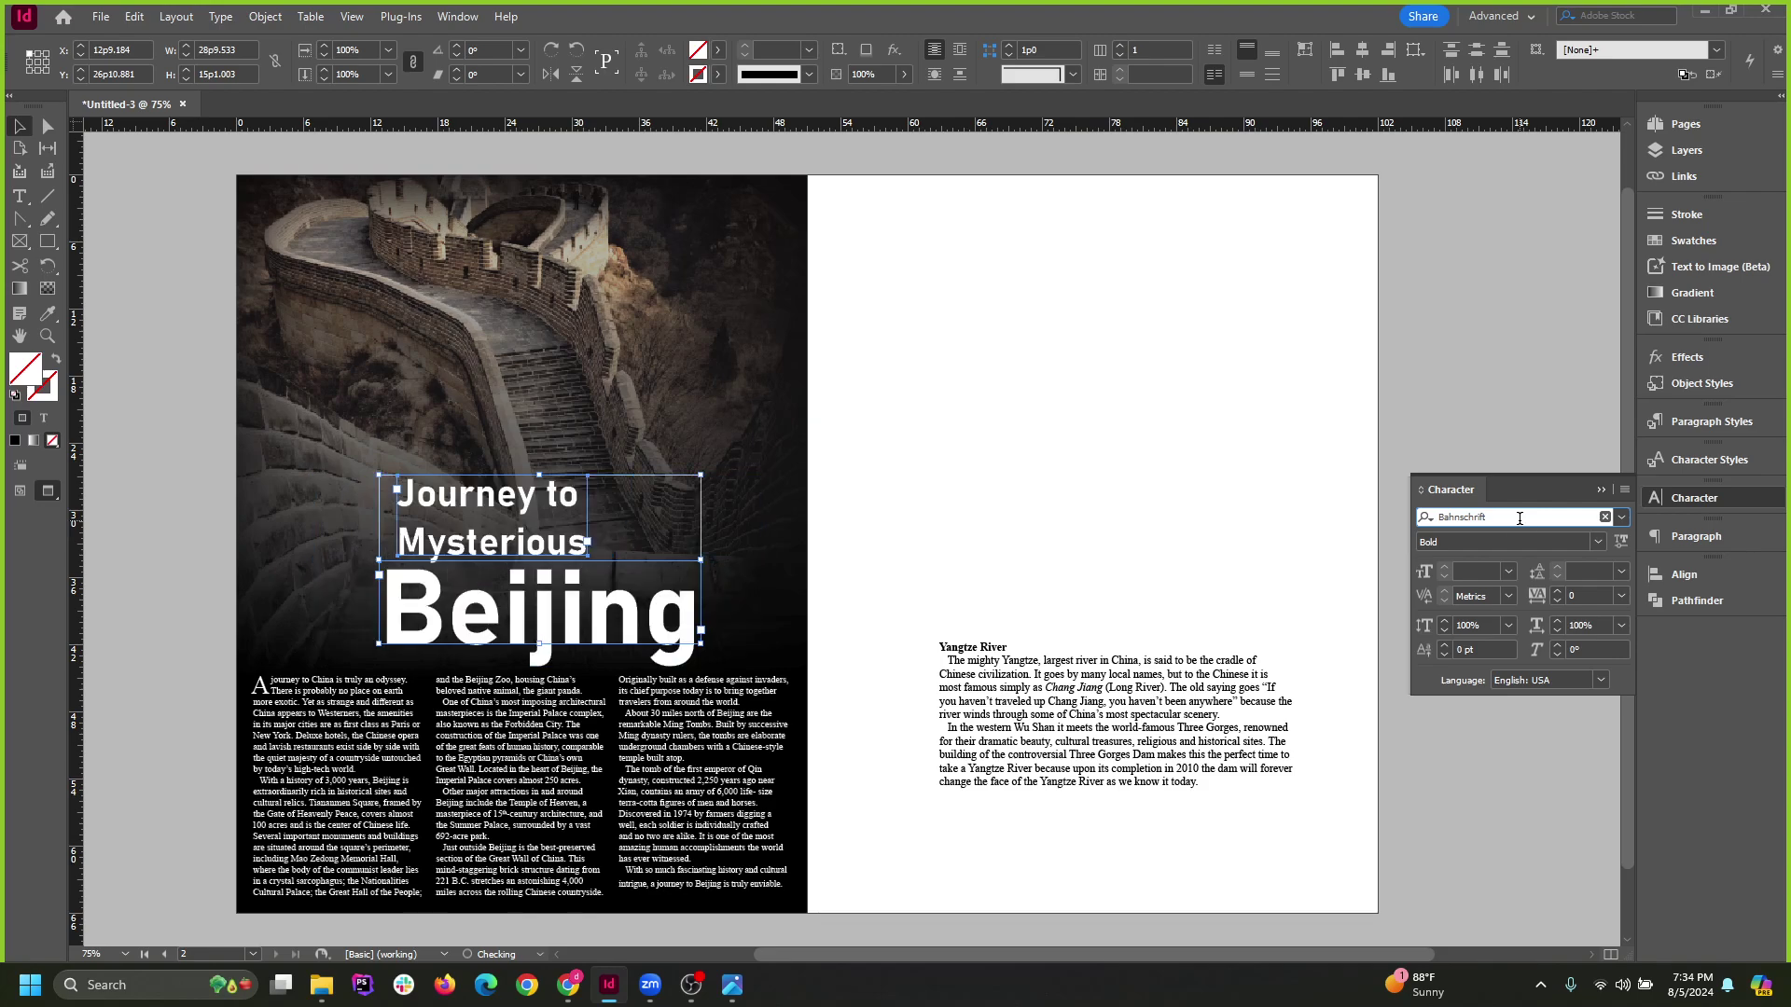
{"action": "scroll", "coordinate": [1519, 518], "scroll_direction": "down", "scroll_amount": 3}
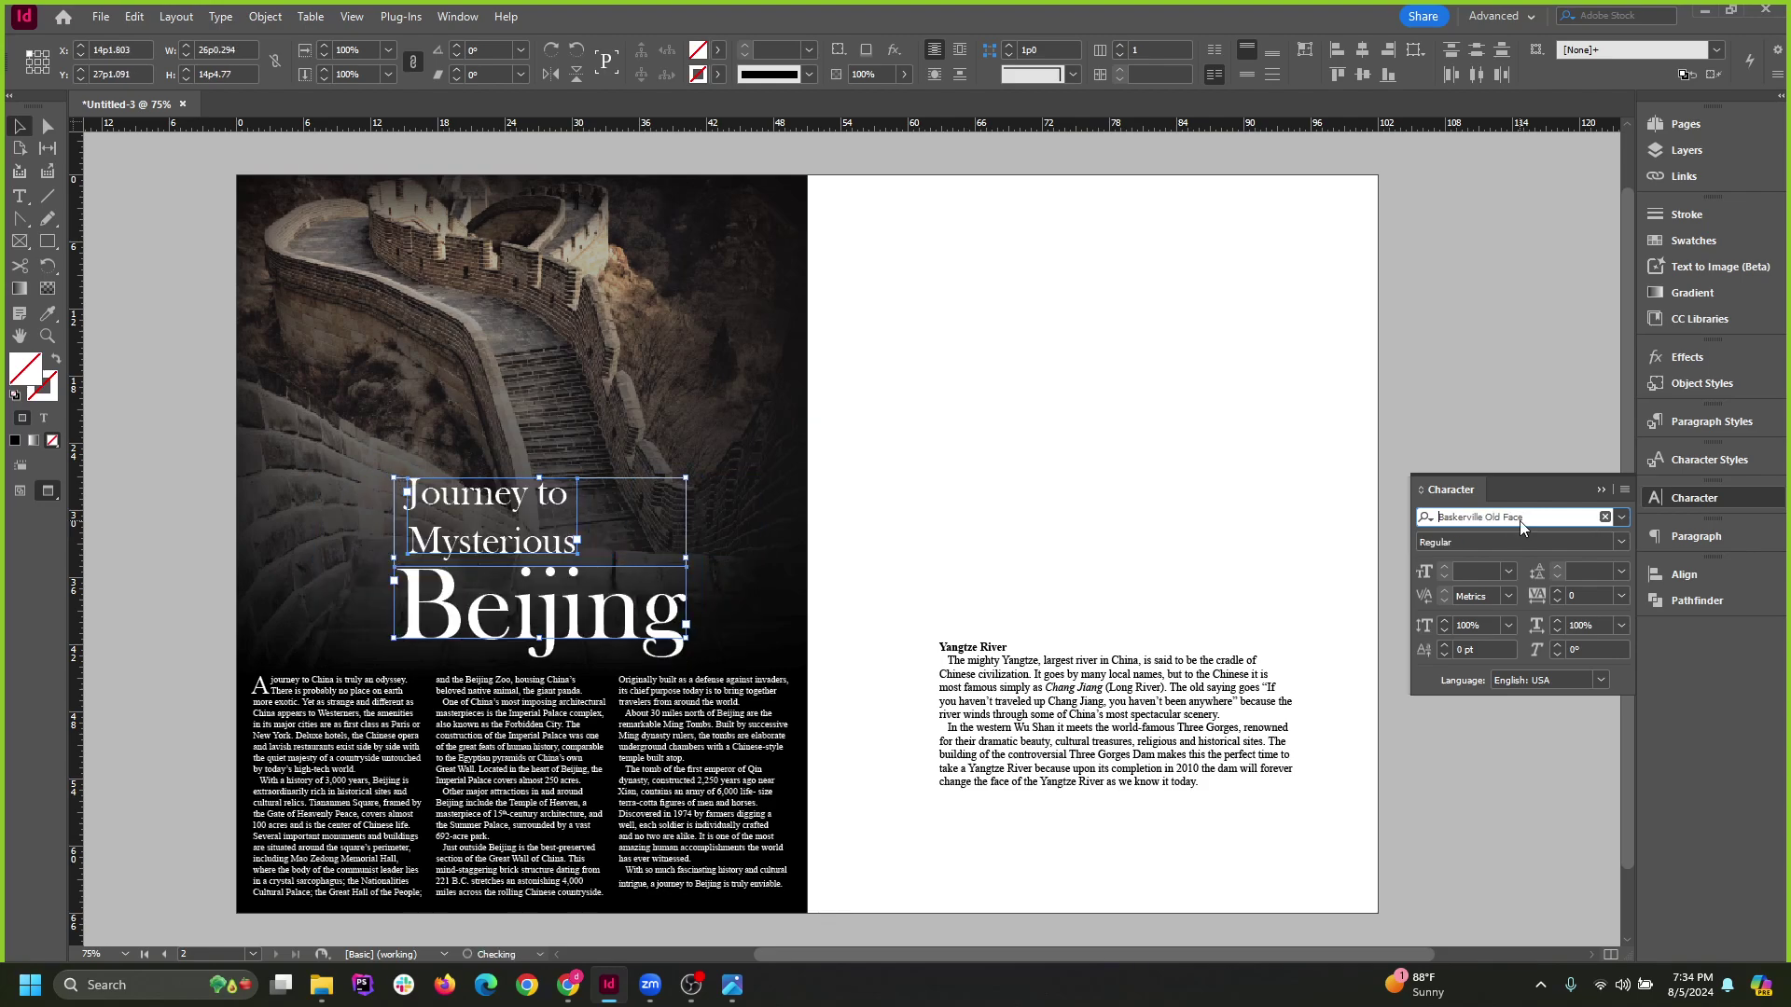
{"action": "scroll", "coordinate": [1519, 520], "scroll_direction": "down", "scroll_amount": 1}
{"action": "scroll", "coordinate": [1519, 520], "scroll_direction": "down", "scroll_amount": 4}
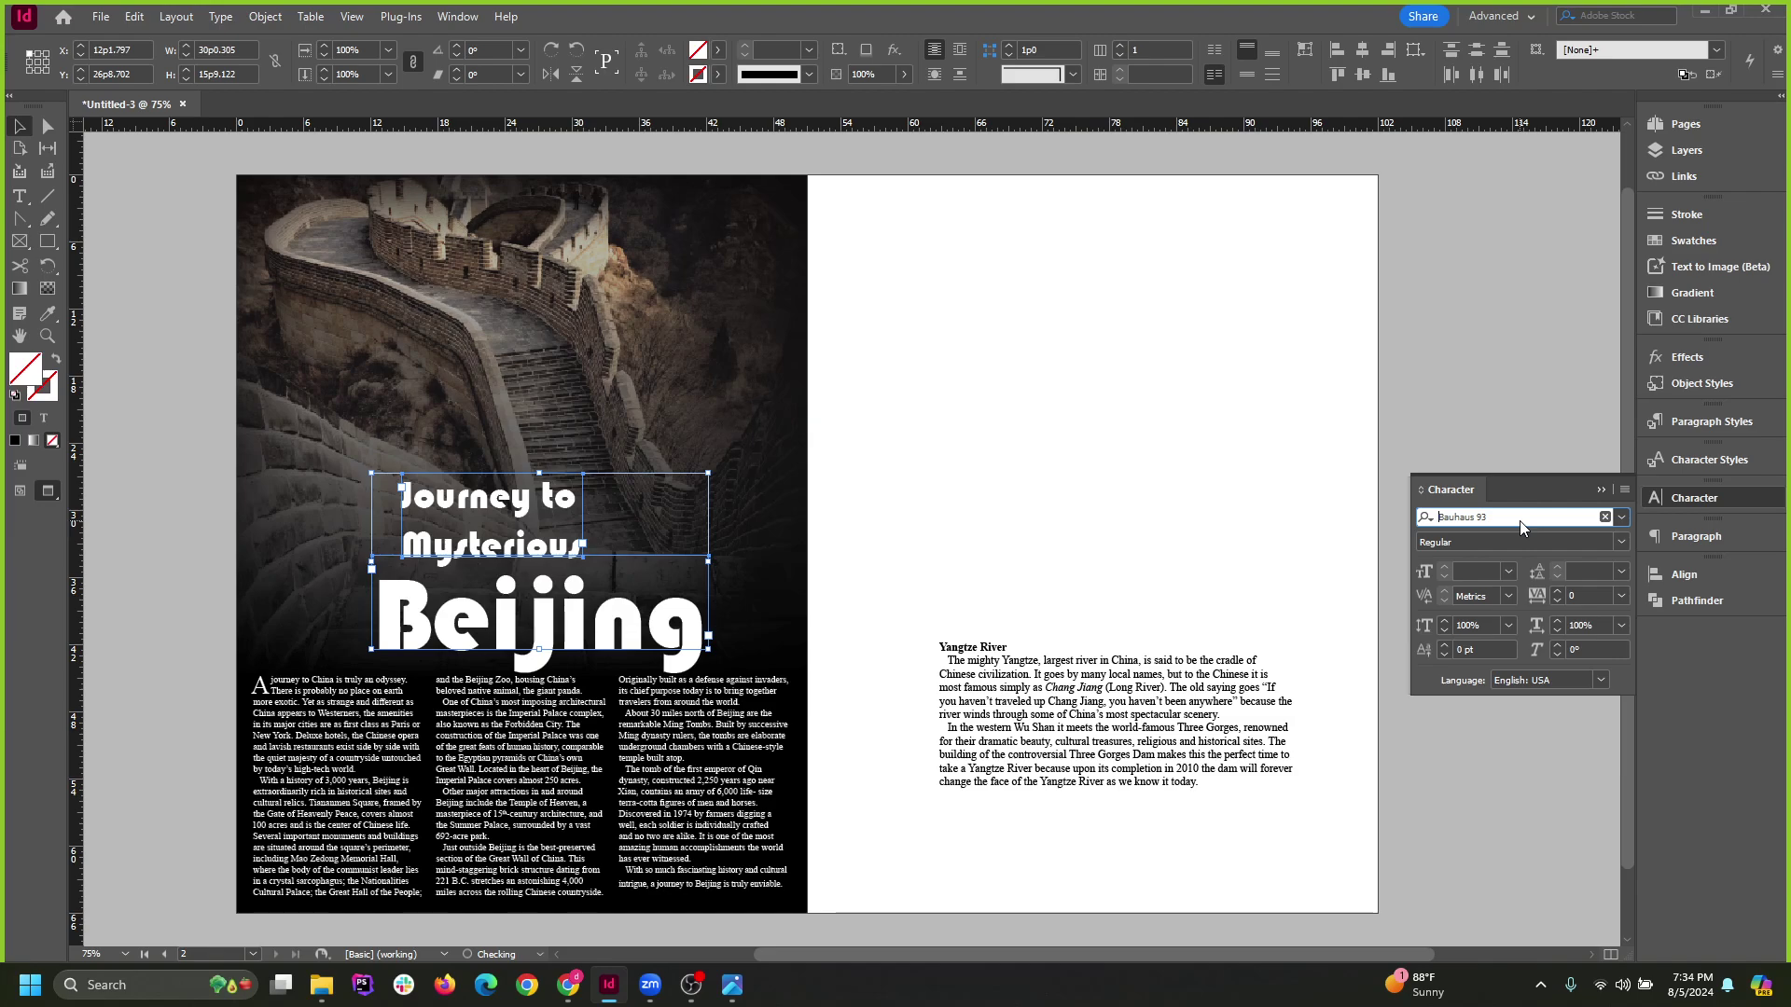
{"action": "scroll", "coordinate": [1519, 520], "scroll_direction": "down", "scroll_amount": 3}
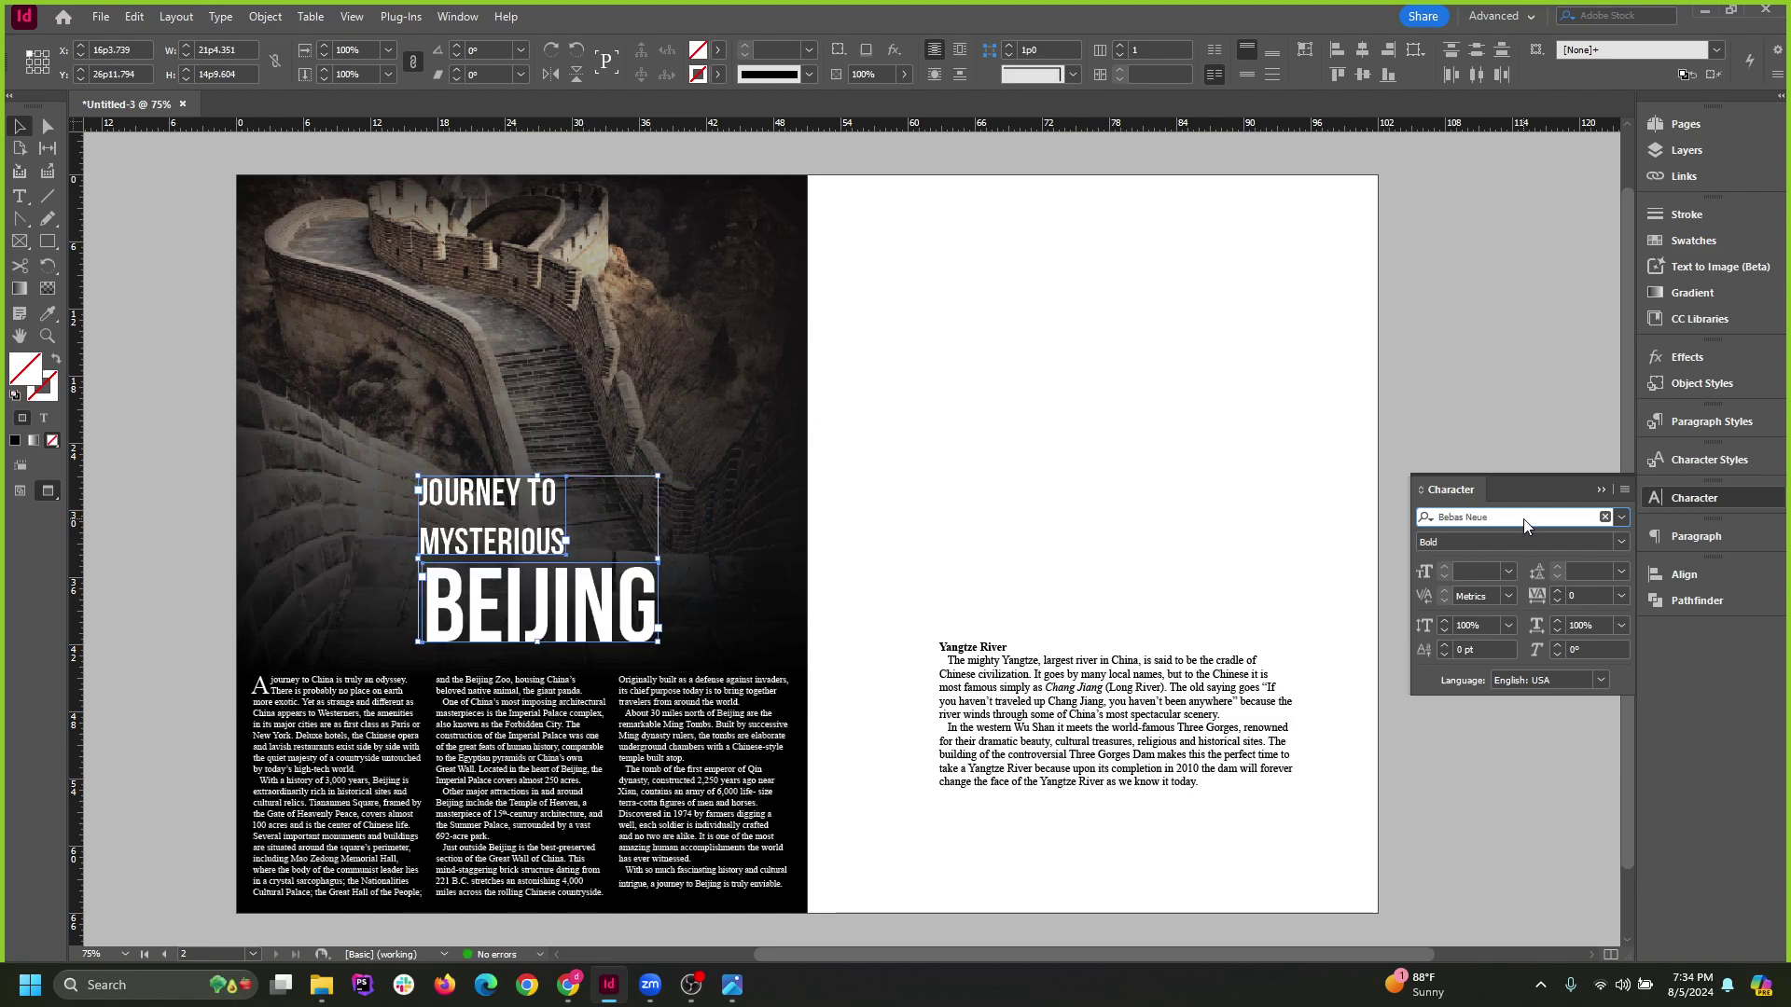
{"action": "scroll", "coordinate": [1525, 516], "scroll_direction": "down", "scroll_amount": 1}
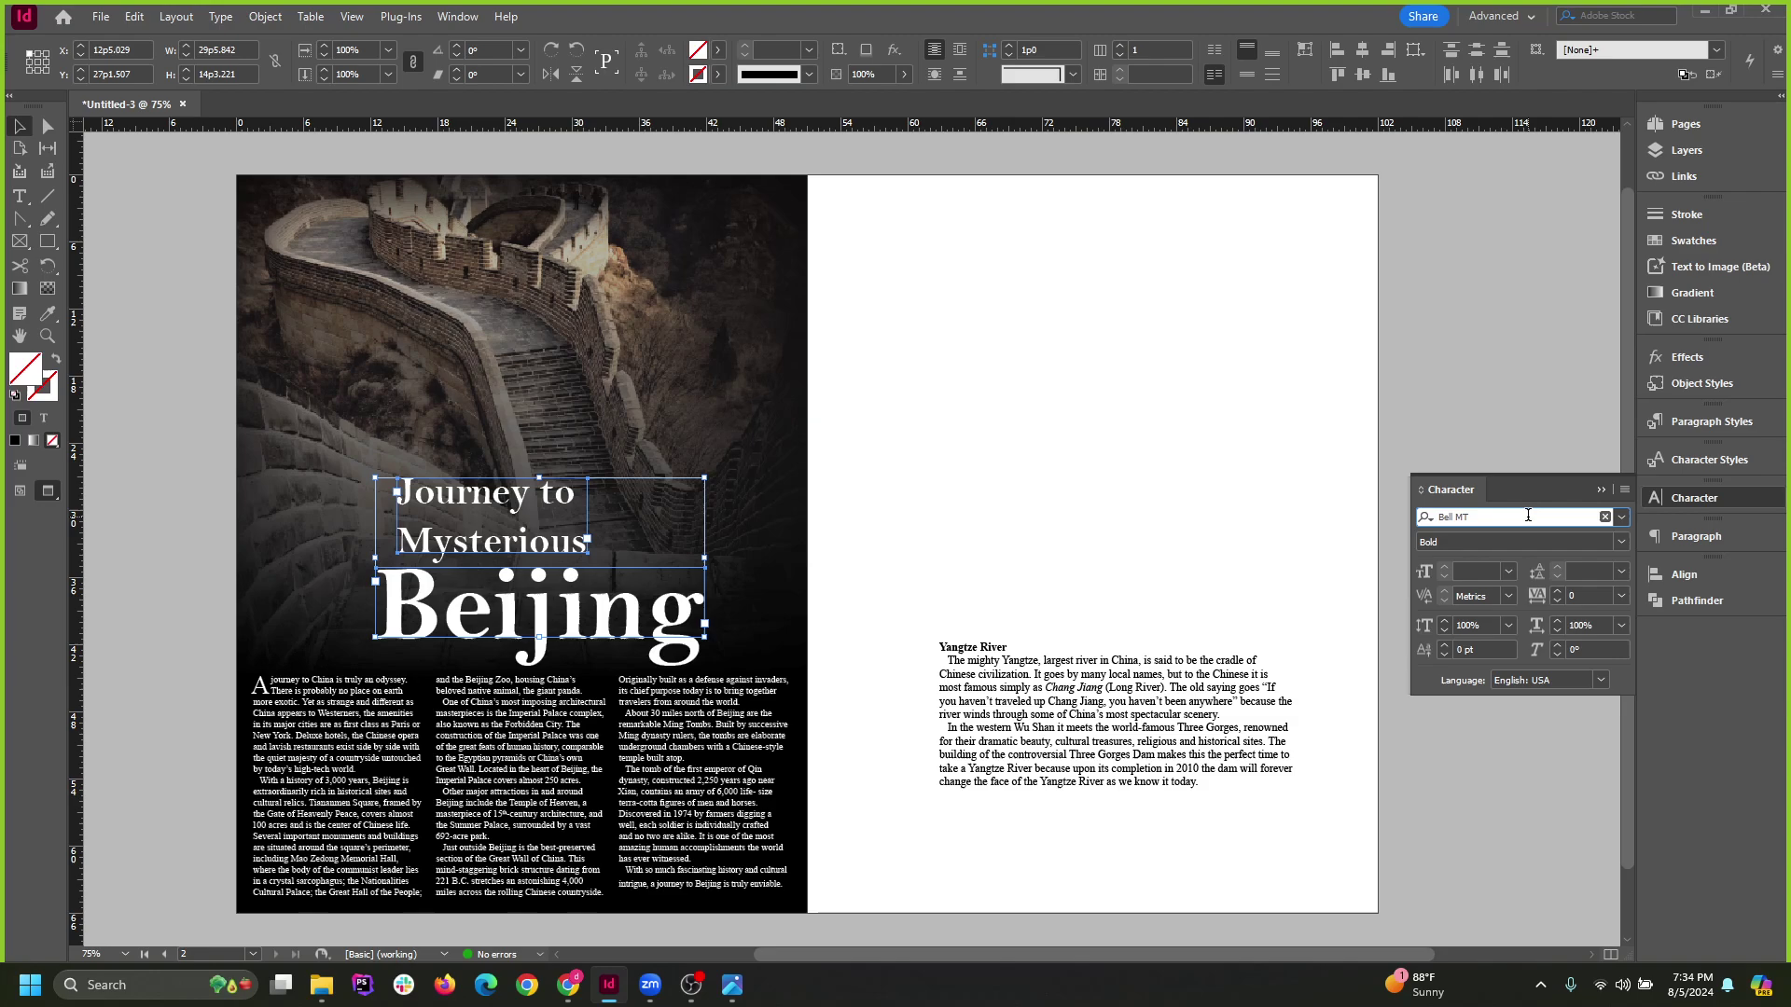
{"action": "scroll", "coordinate": [1528, 516], "scroll_direction": "down", "scroll_amount": 3}
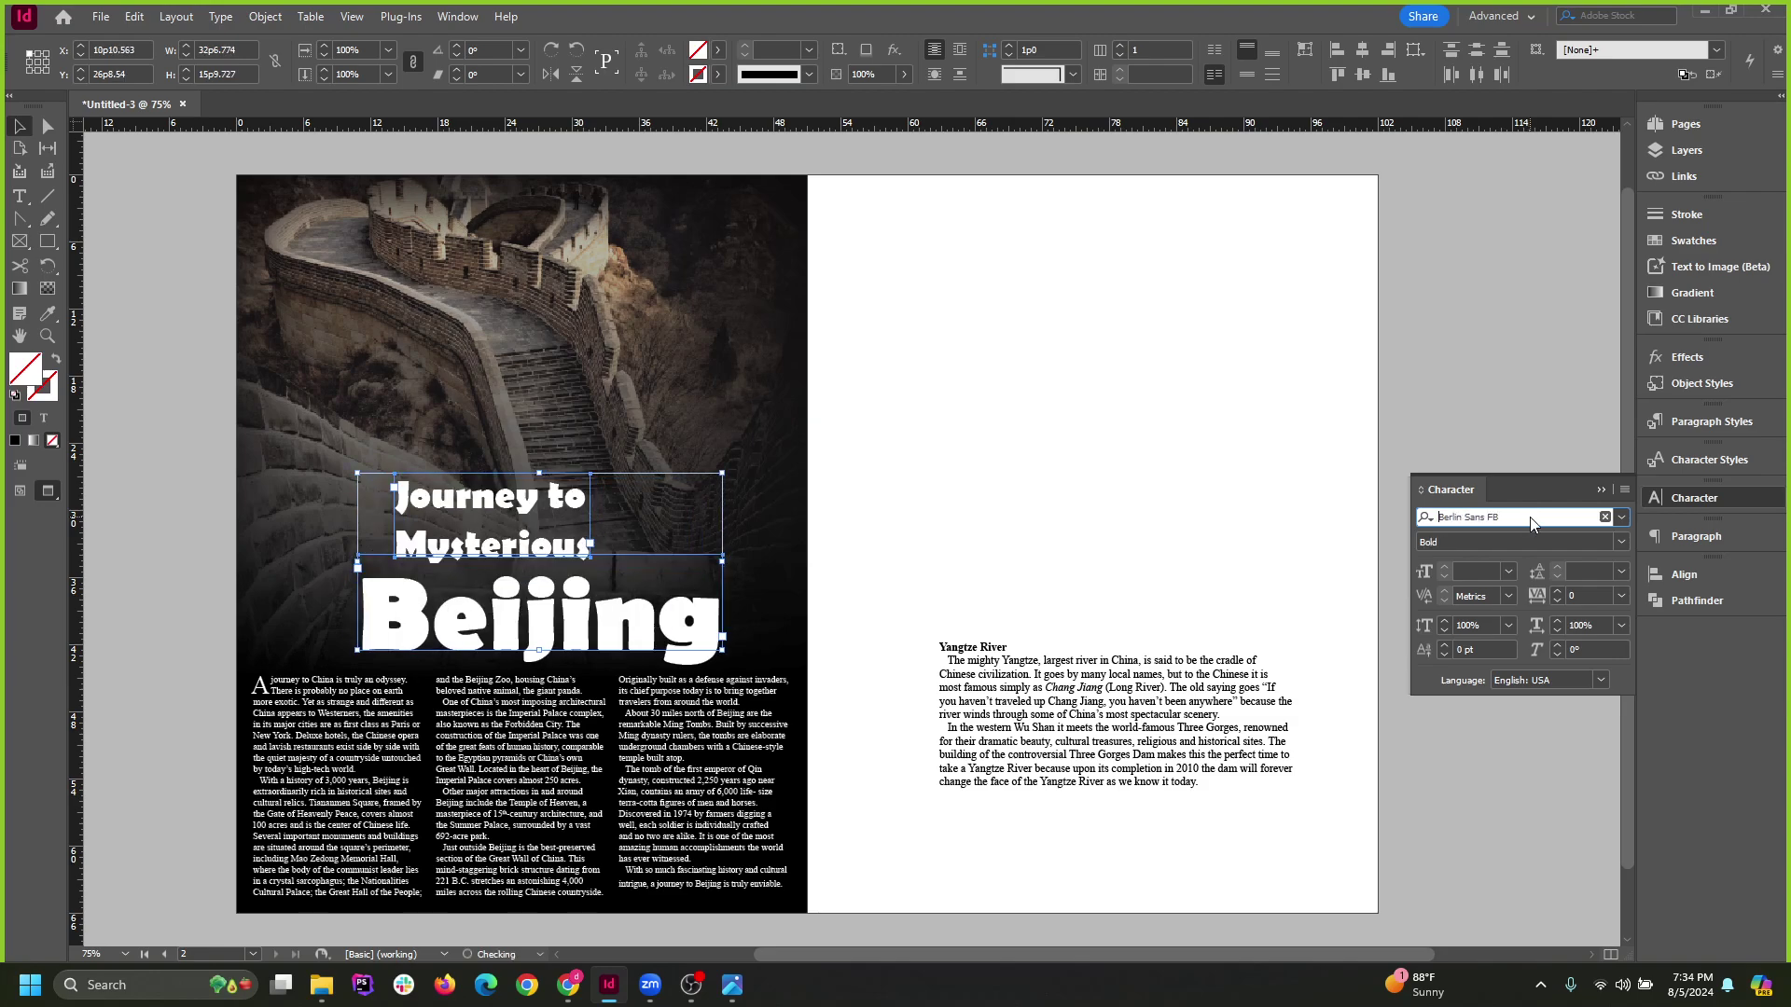
{"action": "scroll", "coordinate": [1529, 524], "scroll_direction": "up", "scroll_amount": 1}
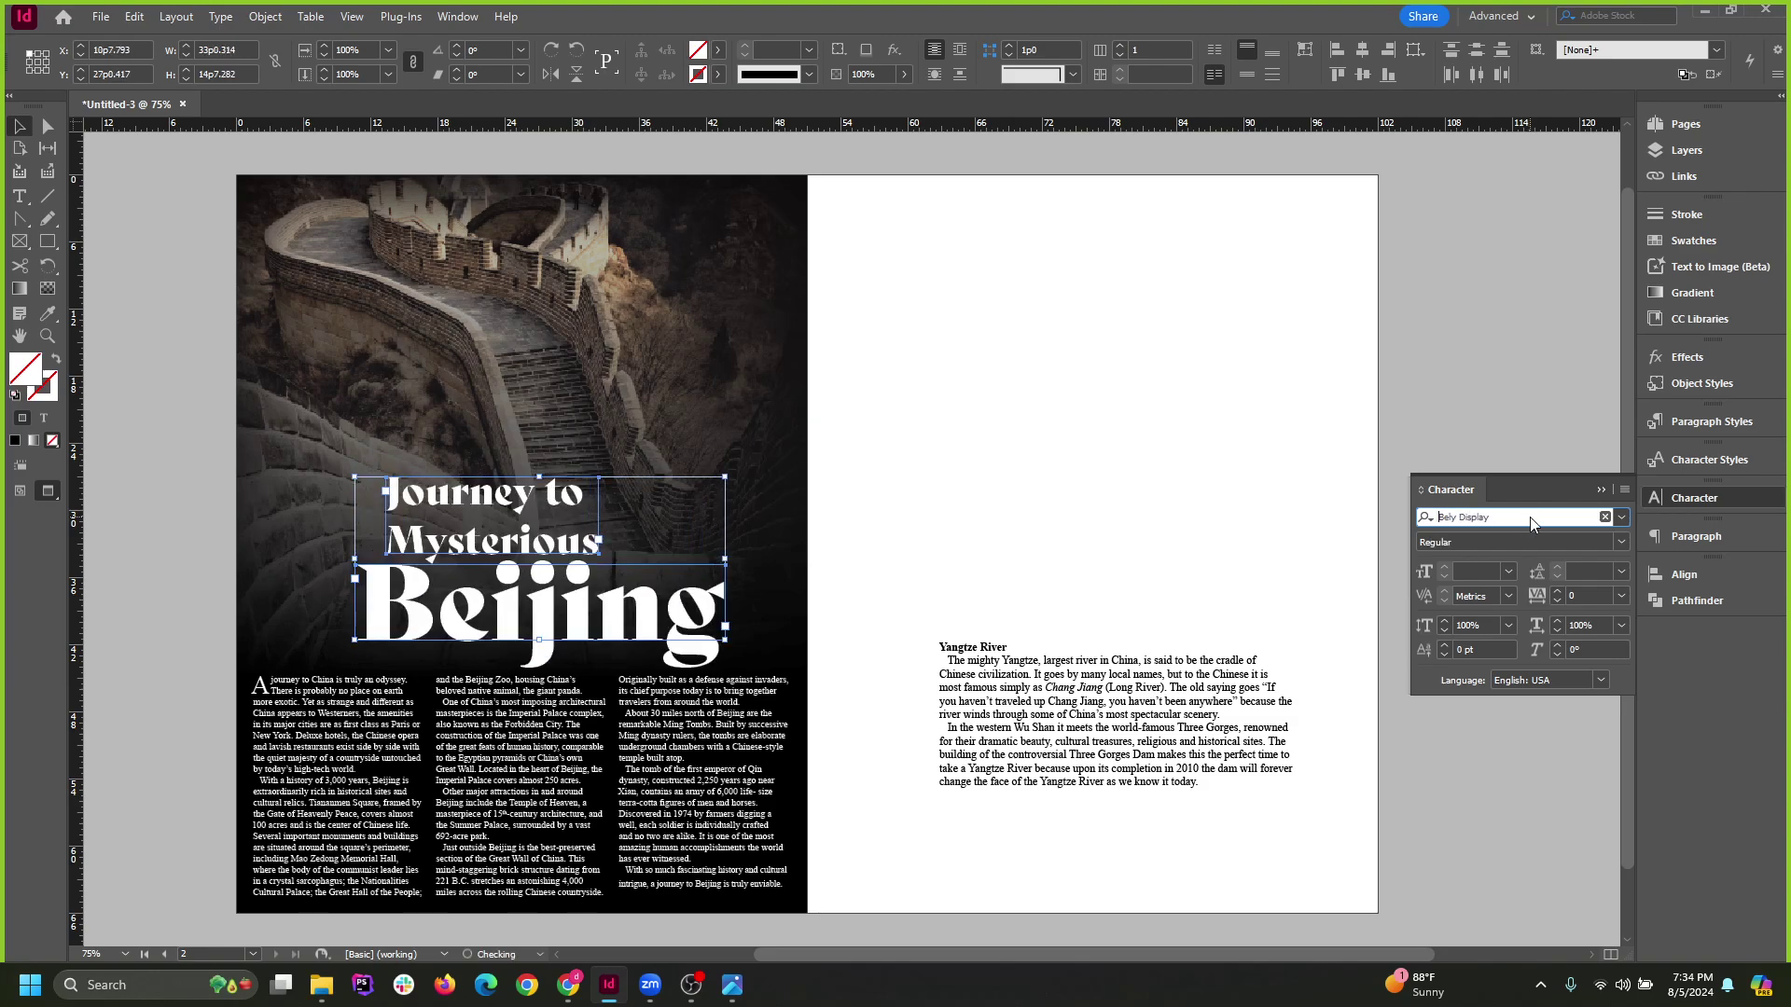
{"action": "left_click", "coordinate": [936, 395]}
Stagger the title, placing "Journey to Mysterious" at about X 4p7, Y 23p5 and "Beijing" below it at about X 10p8, Y 32p4.
{"action": "left_click_drag", "start_coordinate": [564, 541], "coordinate": [507, 448]}
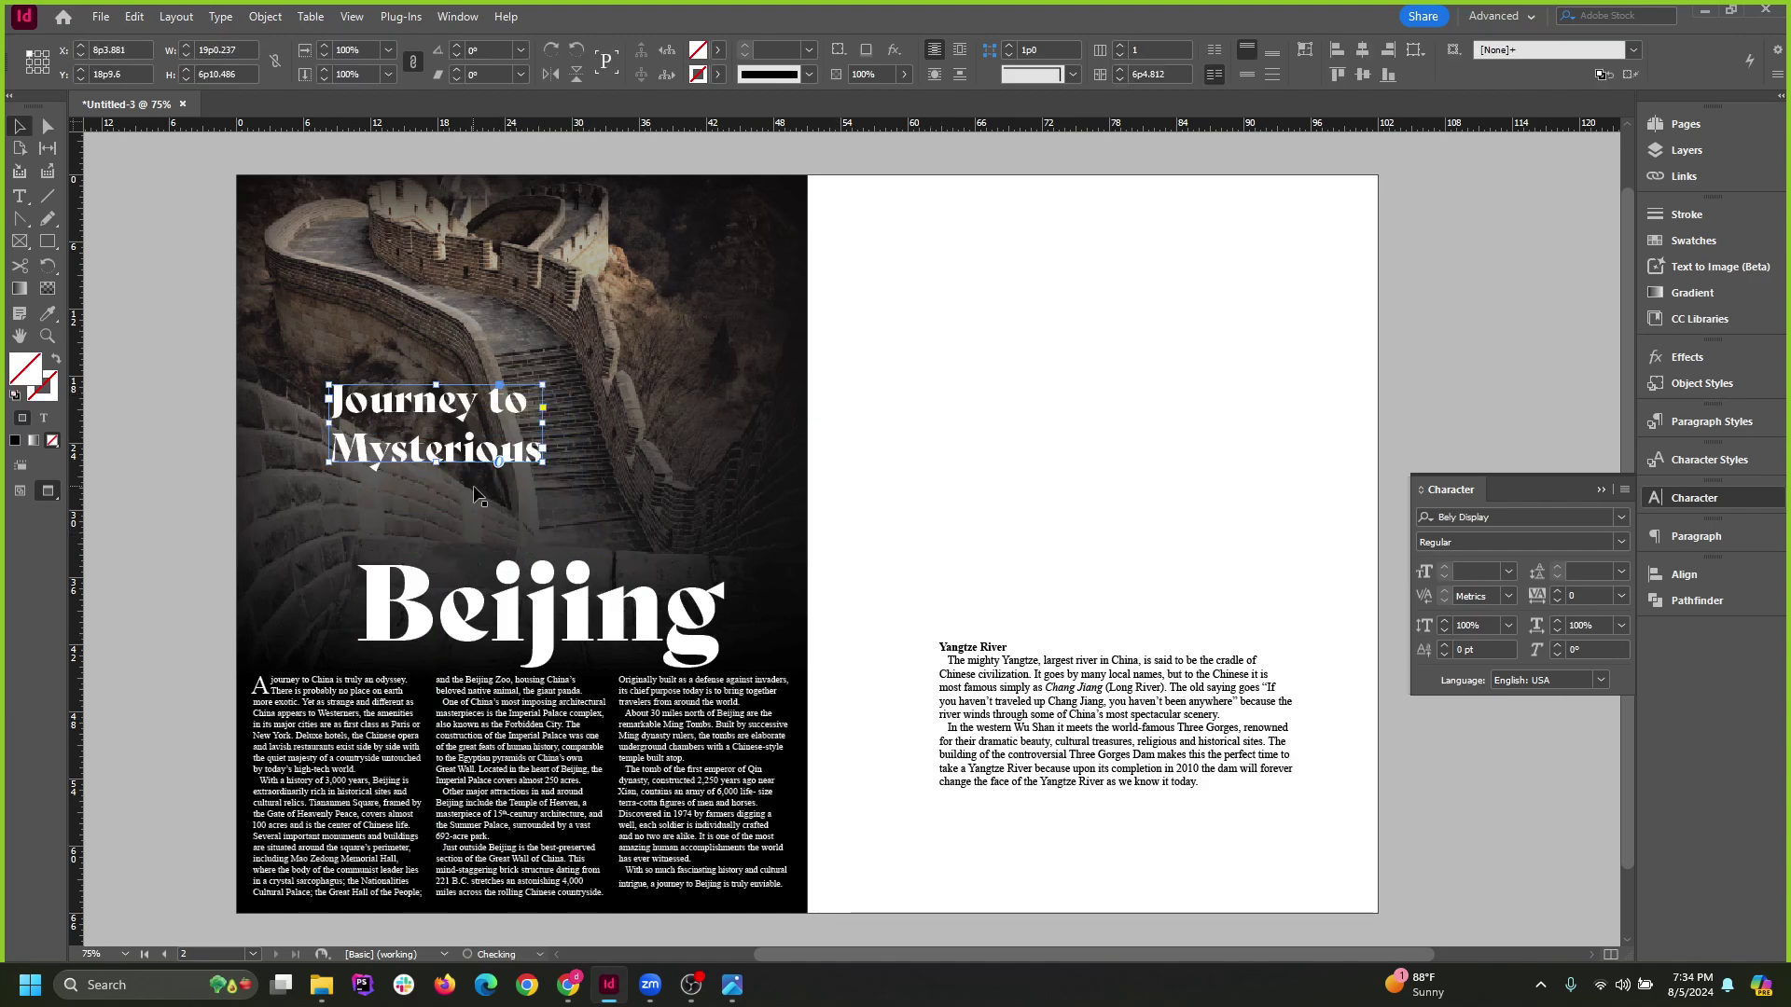
{"action": "left_click_drag", "start_coordinate": [586, 623], "coordinate": [594, 571]}
{"action": "left_click_drag", "start_coordinate": [473, 452], "coordinate": [456, 477]}
{"action": "left_click_drag", "start_coordinate": [594, 571], "coordinate": [607, 604]}
{"action": "left_click_drag", "start_coordinate": [456, 491], "coordinate": [440, 504]}
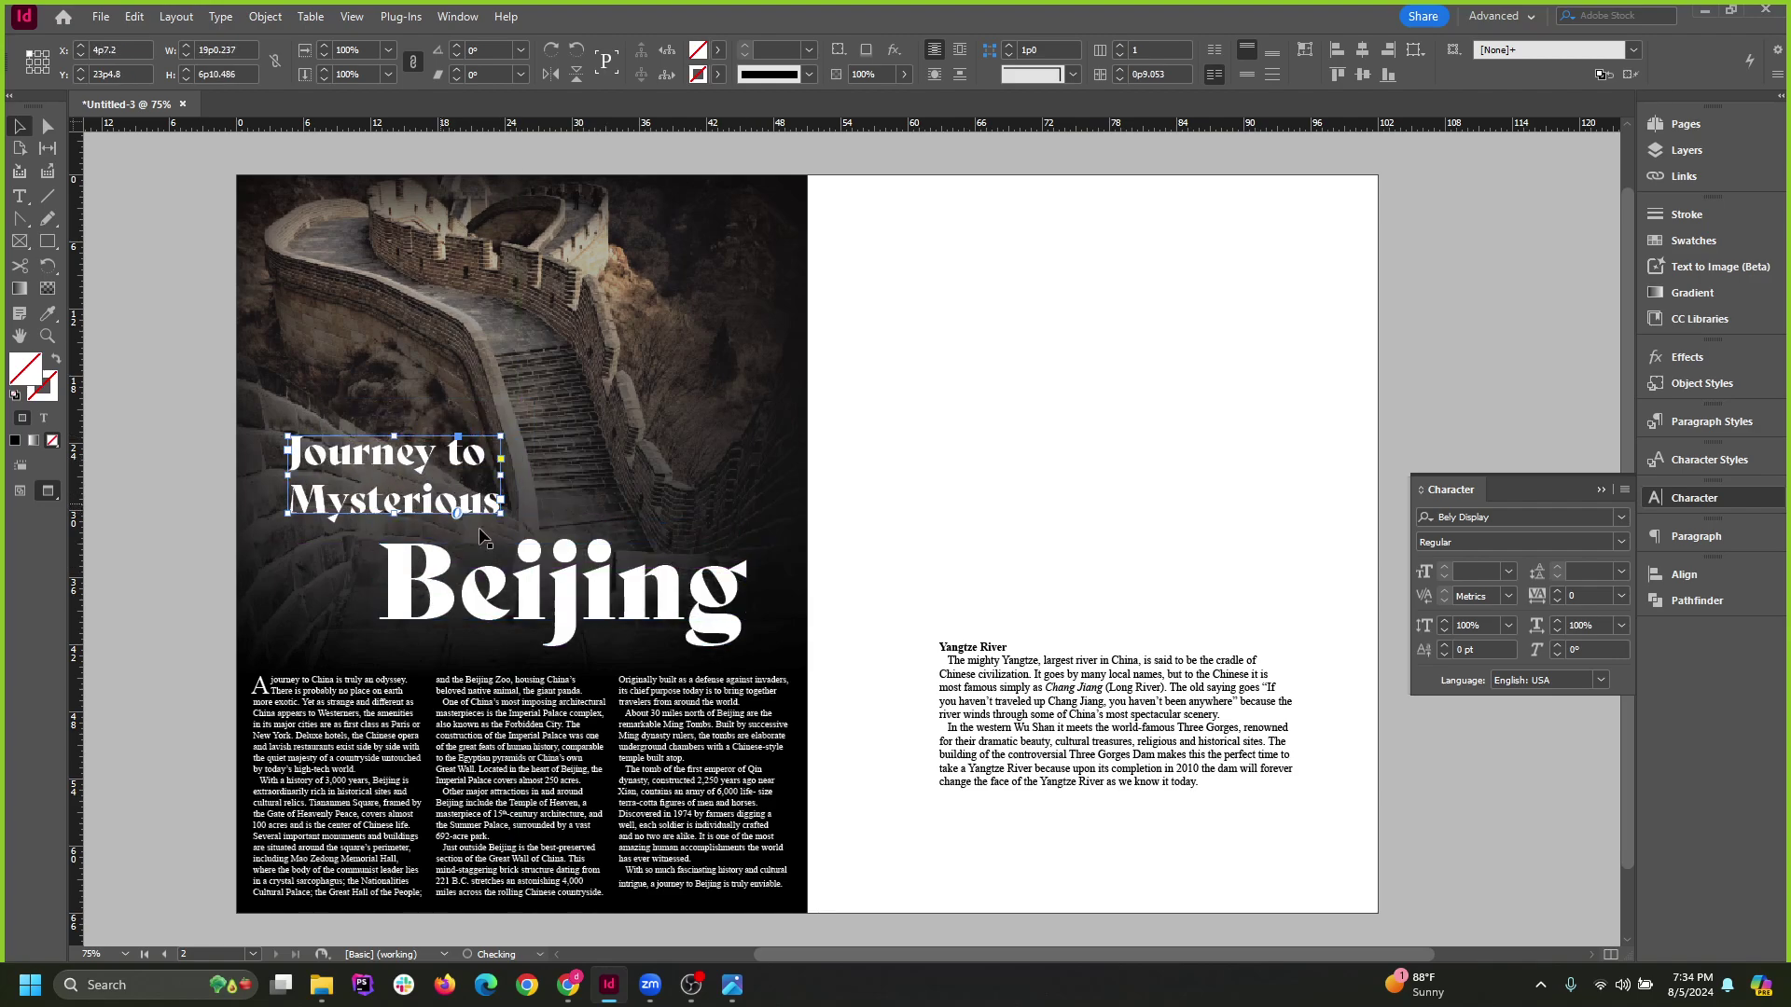
{"action": "mouse_move", "coordinate": [640, 617]}
{"action": "left_mouse_down"}
{"action": "mouse_move", "coordinate": [606, 607]}
{"action": "mouse_move", "coordinate": [668, 605]}
{"action": "left_mouse_up"}
{"action": "left_click", "coordinate": [971, 571]}
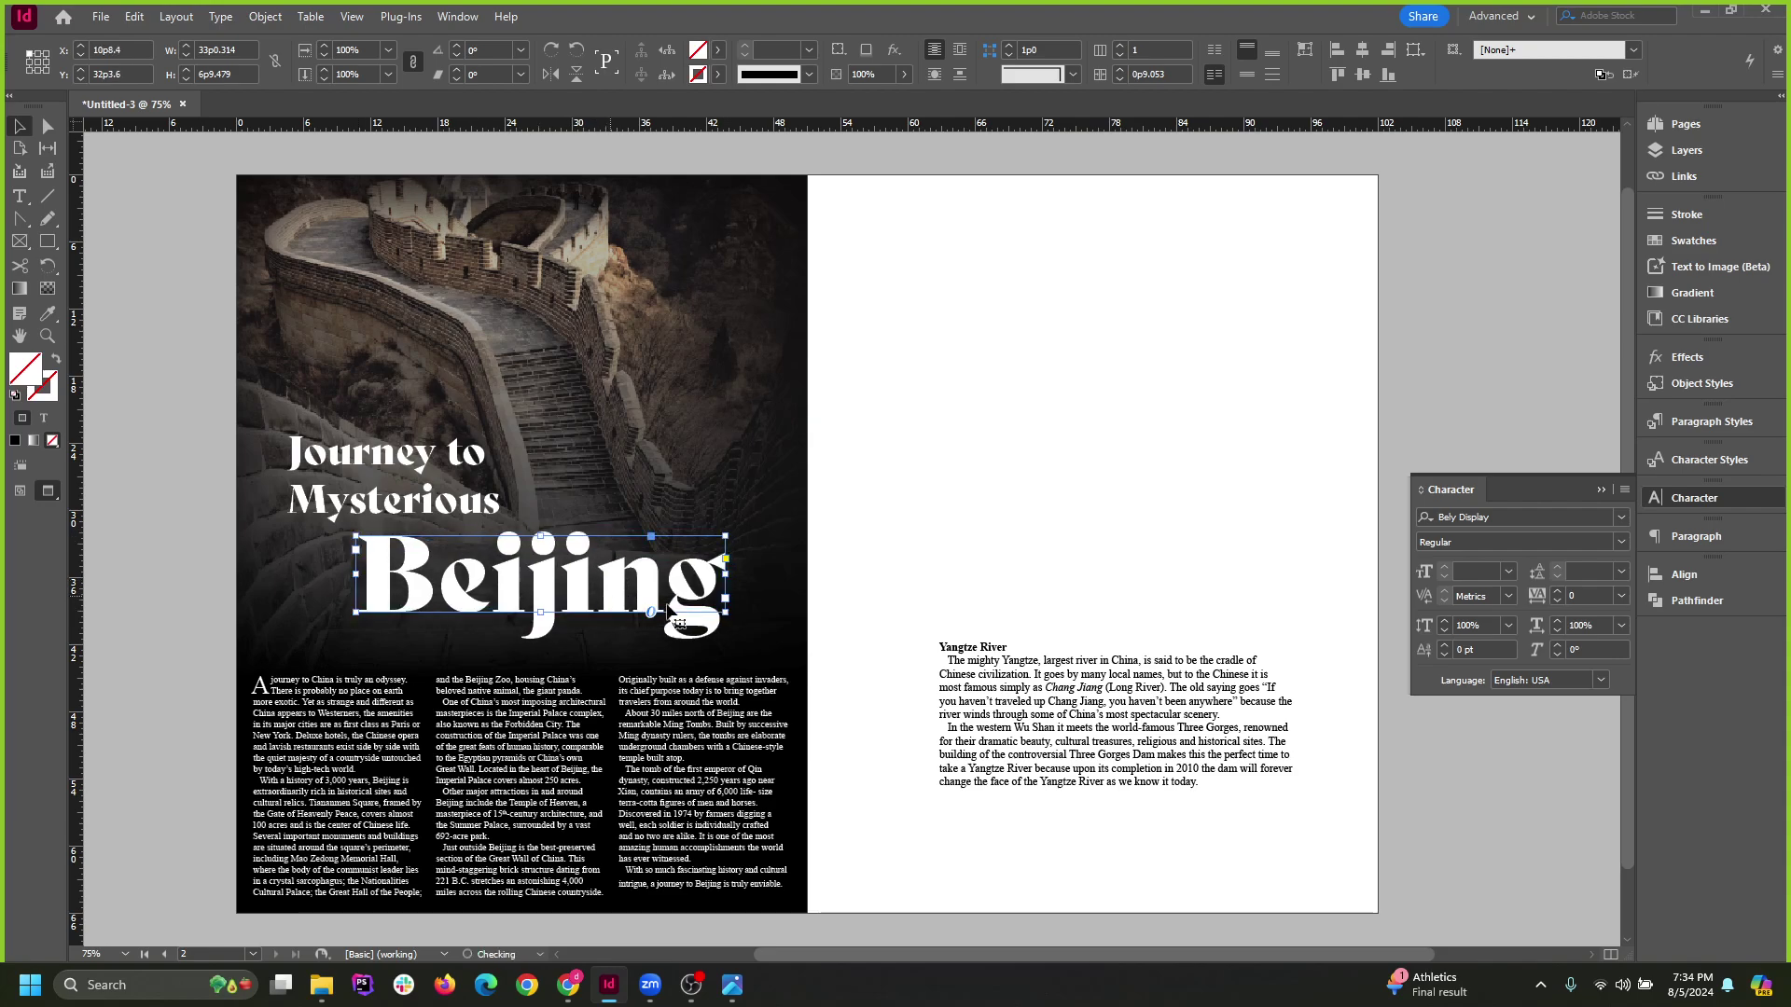
{"action": "left_click", "coordinate": [187, 532]}
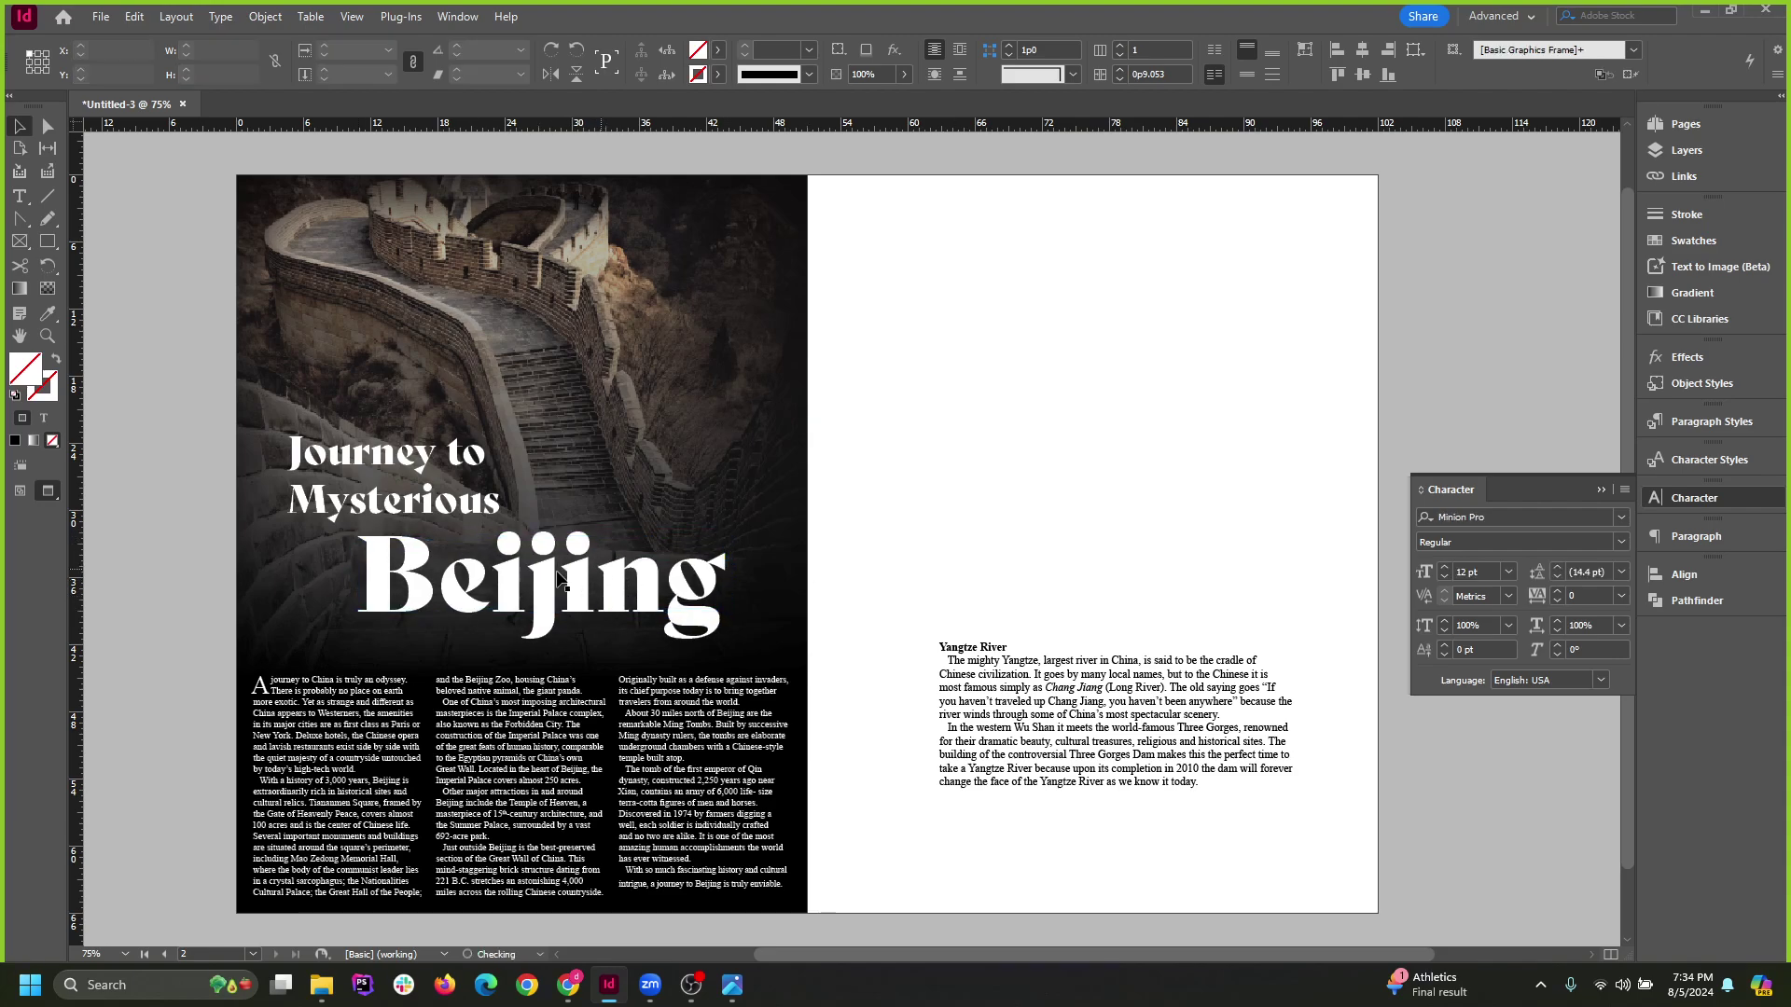
Try the C=15 M=100 Y=100 K=0 red as the "Beijing" frame's fill and undo it.
{"action": "left_click", "coordinate": [629, 597]}
{"action": "left_click", "coordinate": [718, 49]}
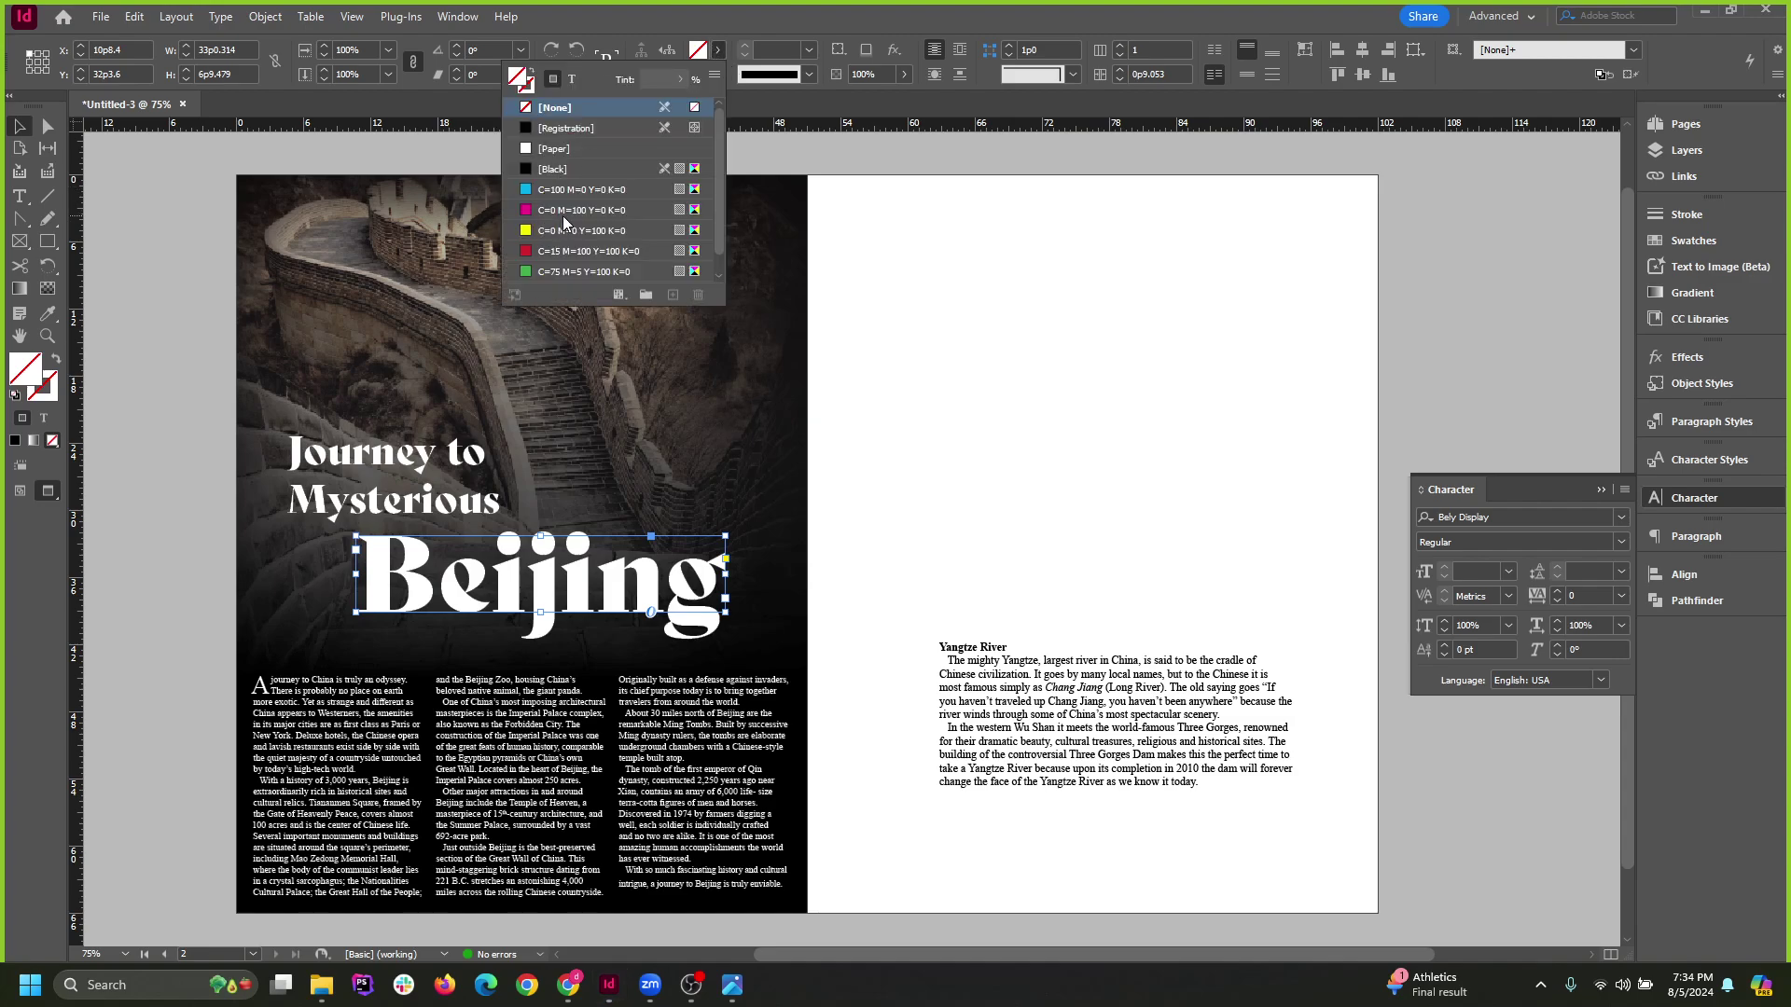
{"action": "left_click", "coordinate": [560, 249]}
{"action": "left_click", "coordinate": [1006, 339]}
{"action": "key", "text": "ctrl+z"}
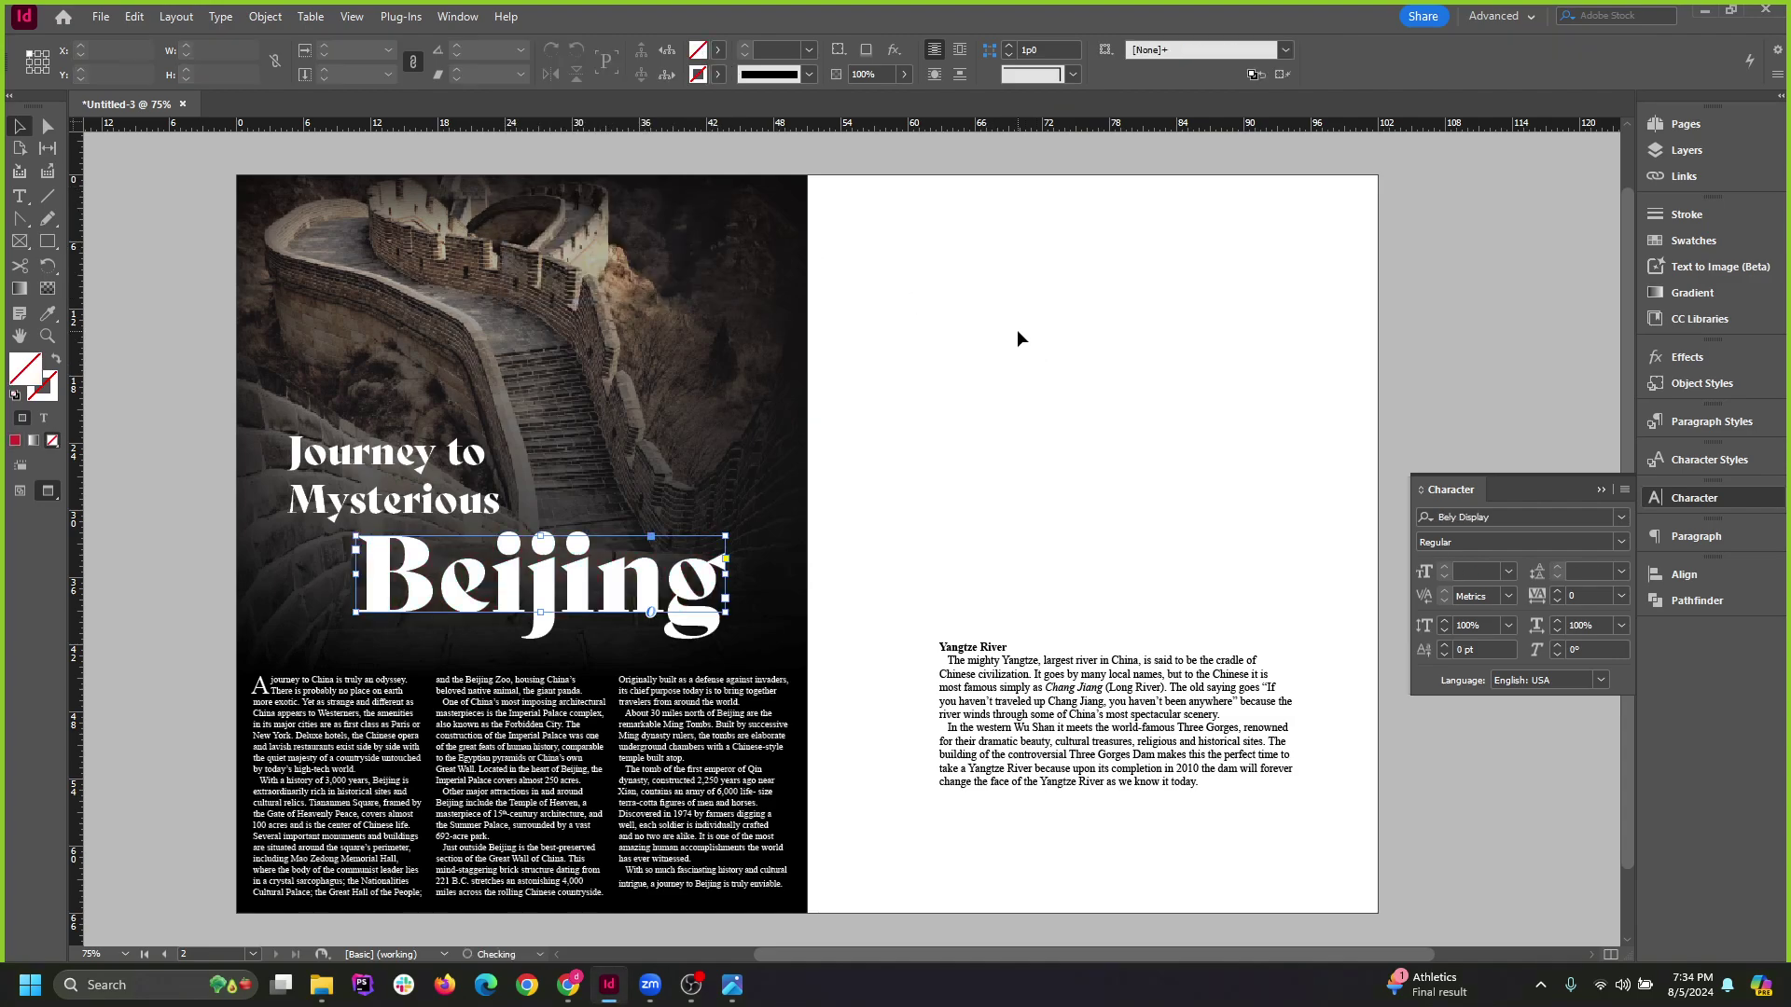
Color the "Beijing" text itself with the C=15 M=100 Y=100 K=0 red swatch.
{"action": "left_click", "coordinate": [718, 53]}
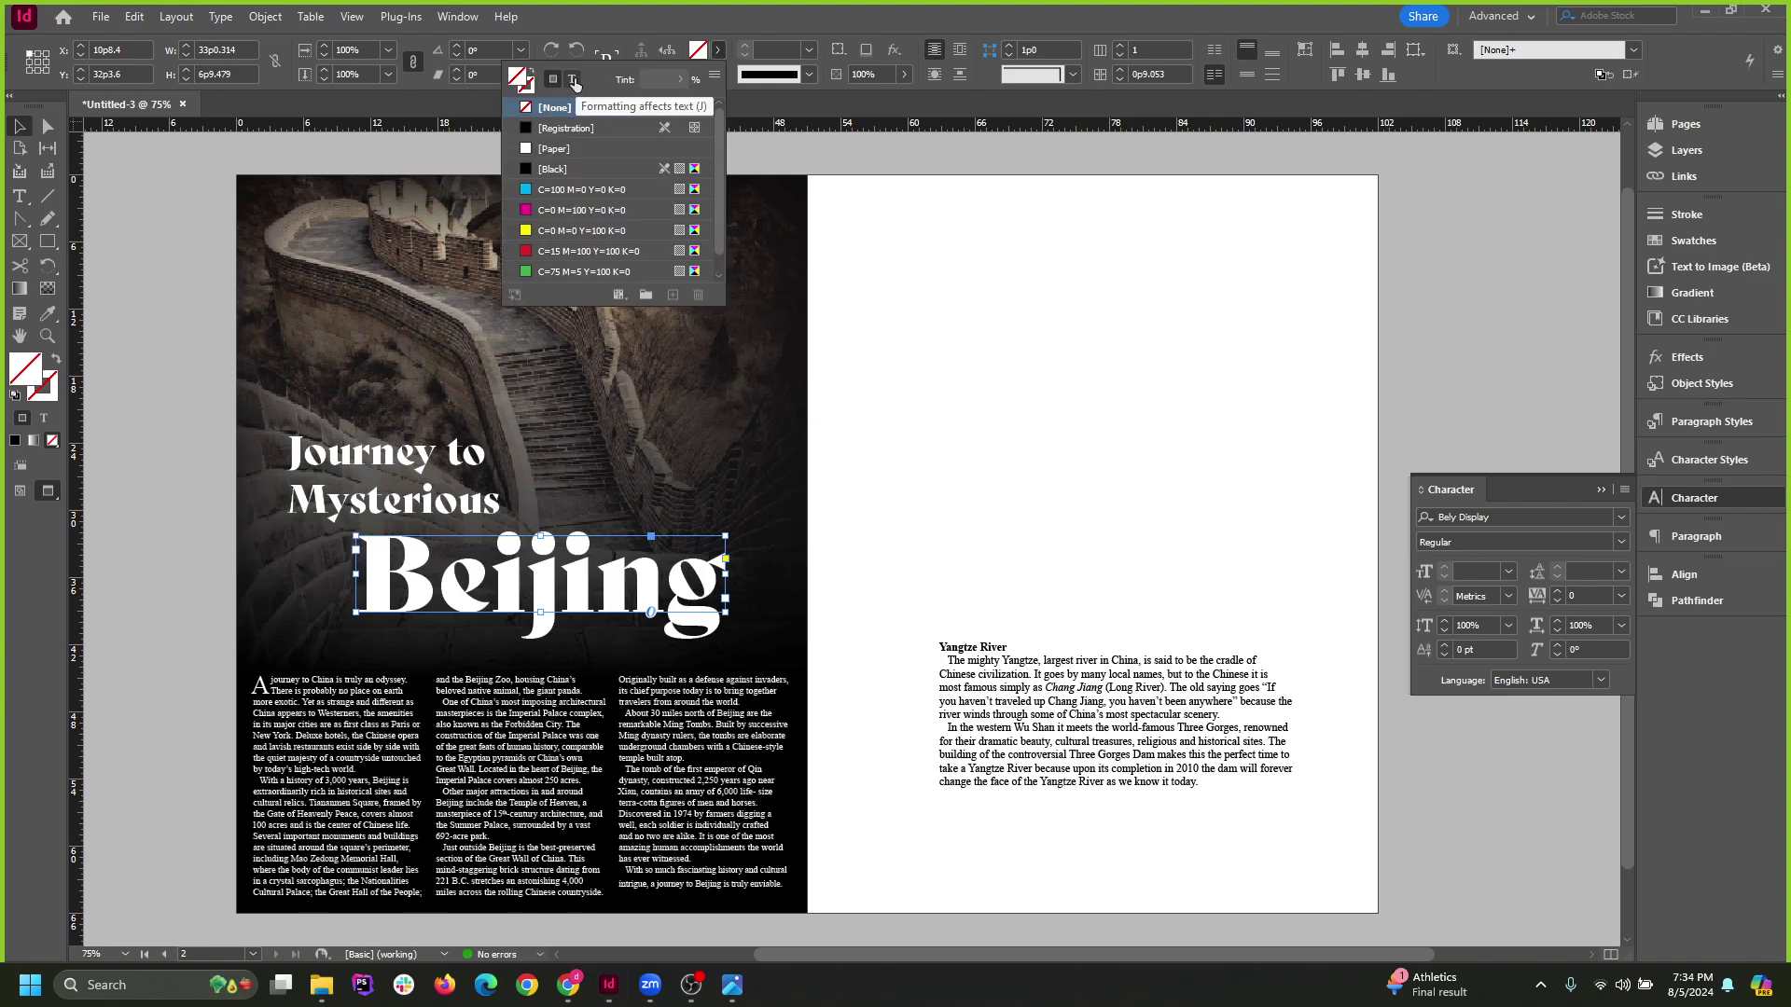
{"action": "left_click", "coordinate": [573, 80]}
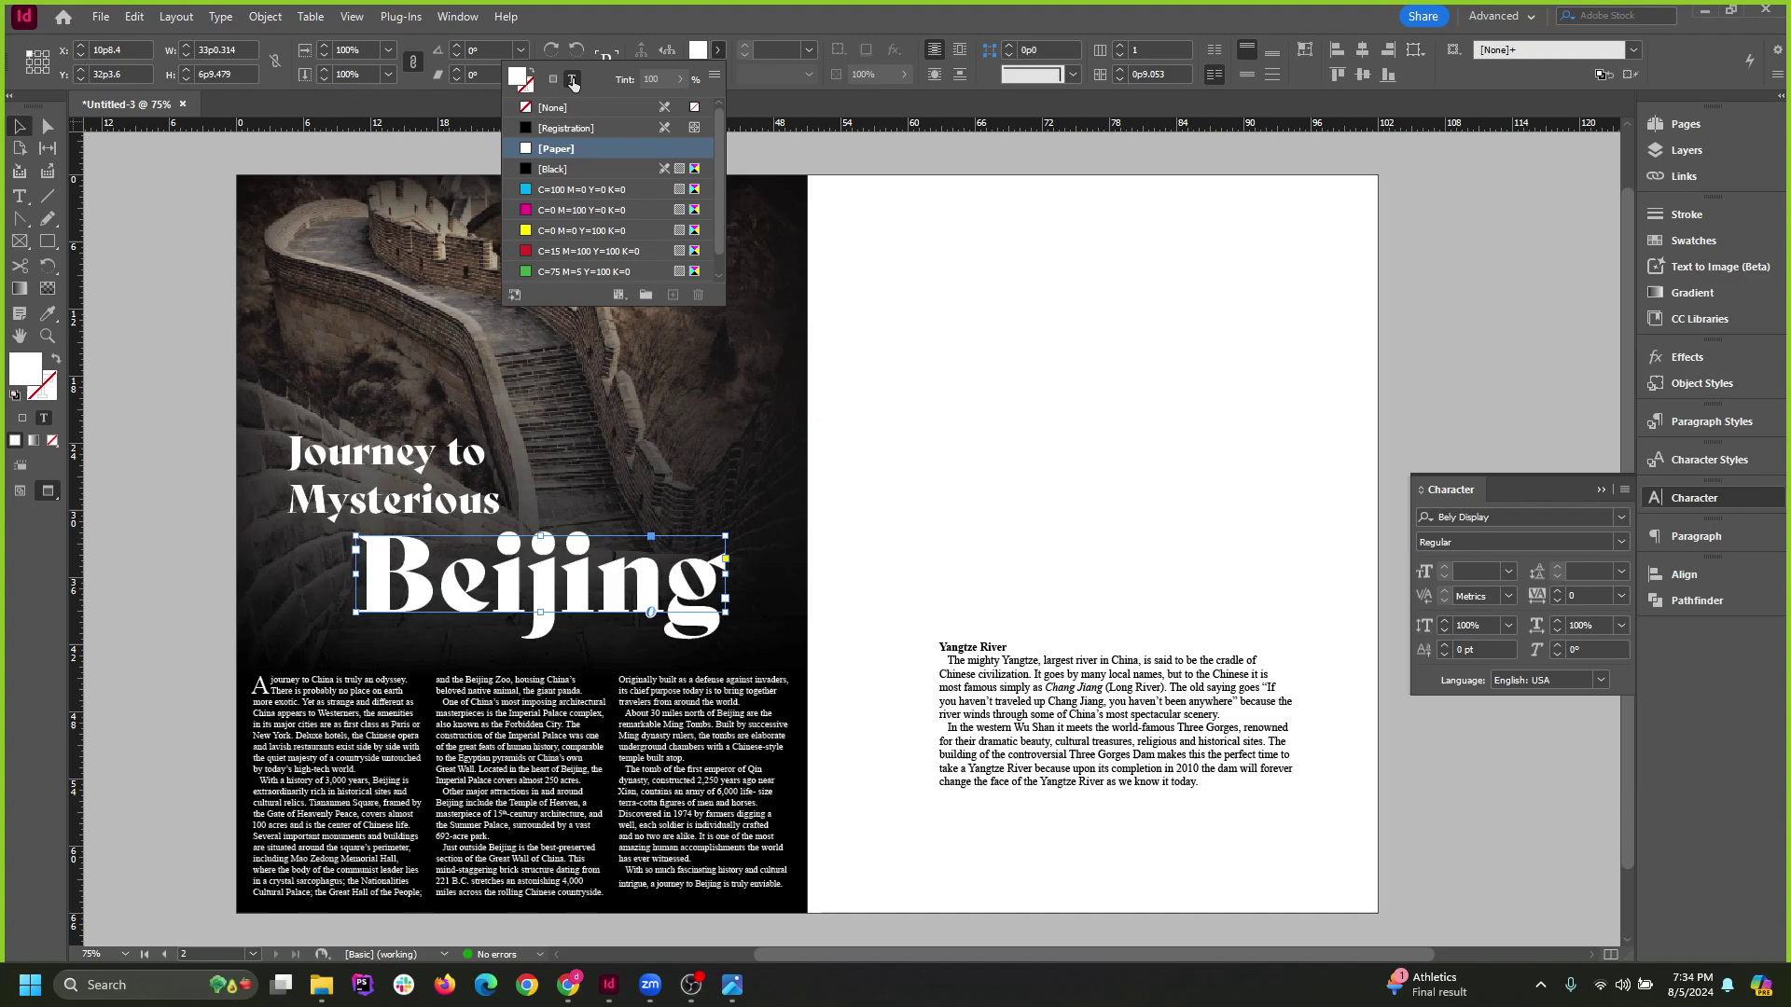
{"action": "left_click", "coordinate": [557, 253]}
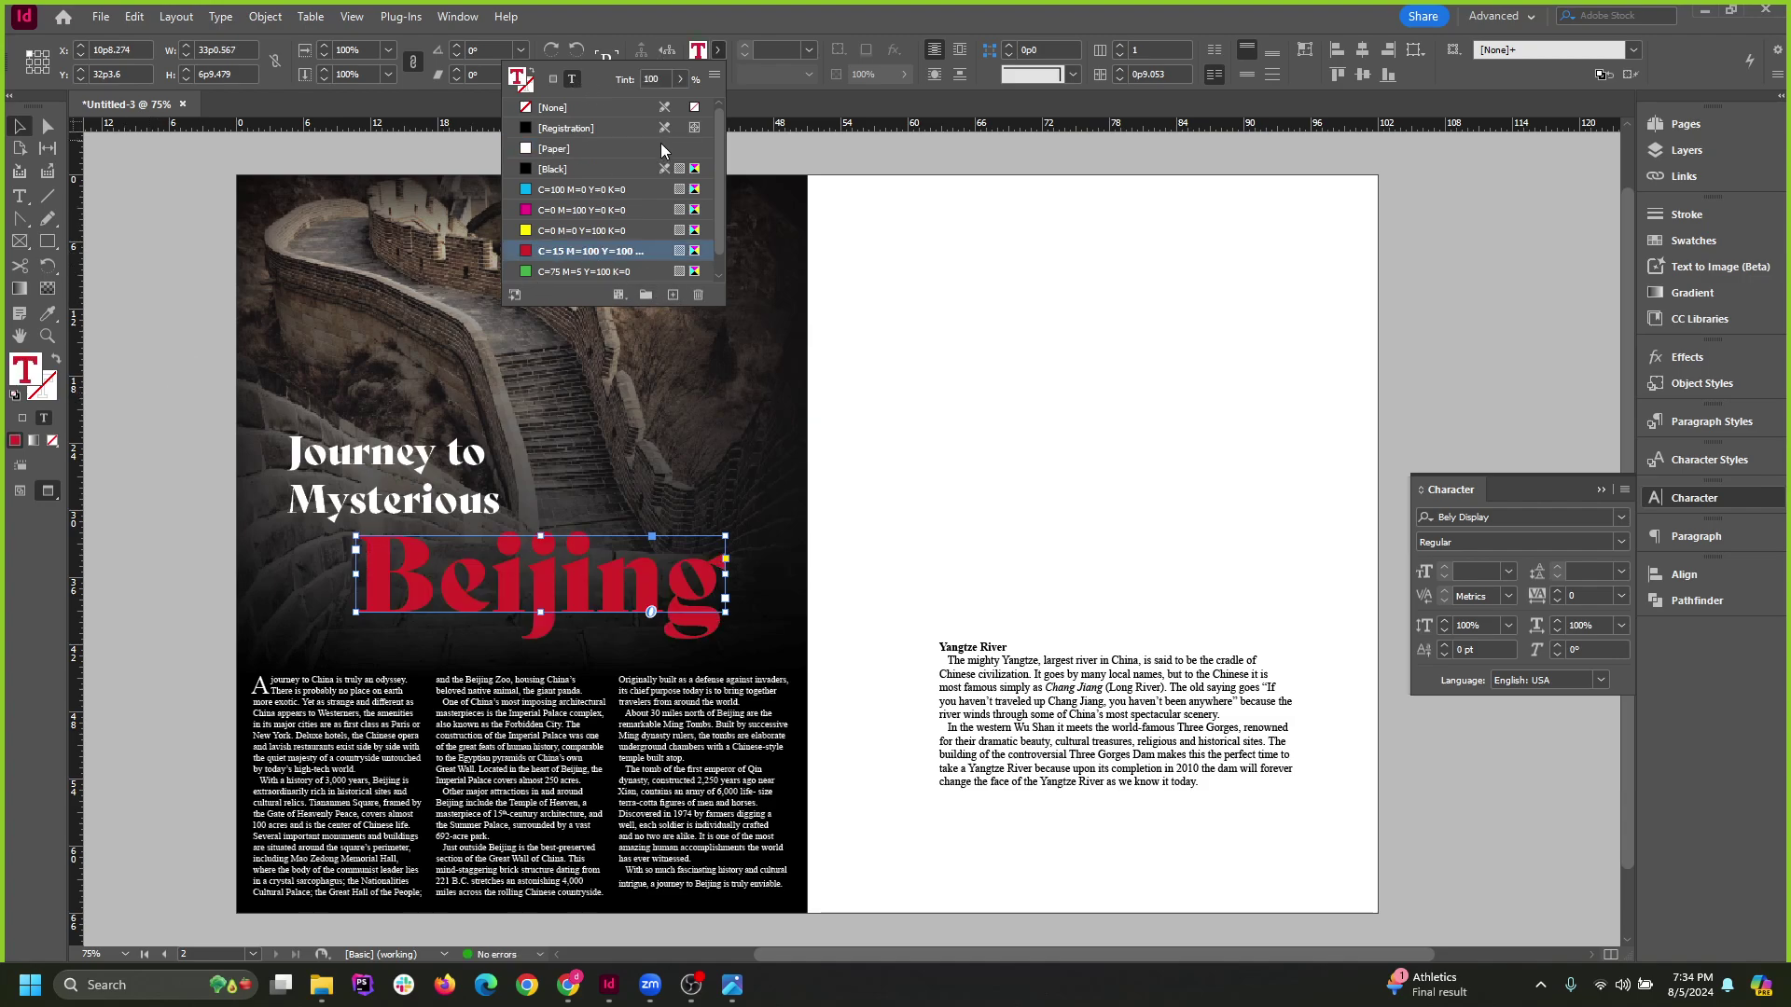
Recolor the "Beijing" text to a muted orange in the Color Picker and deselect it.
{"action": "double_click", "coordinate": [23, 377]}
{"action": "left_click_drag", "start_coordinate": [434, 240], "coordinate": [1065, 231]}
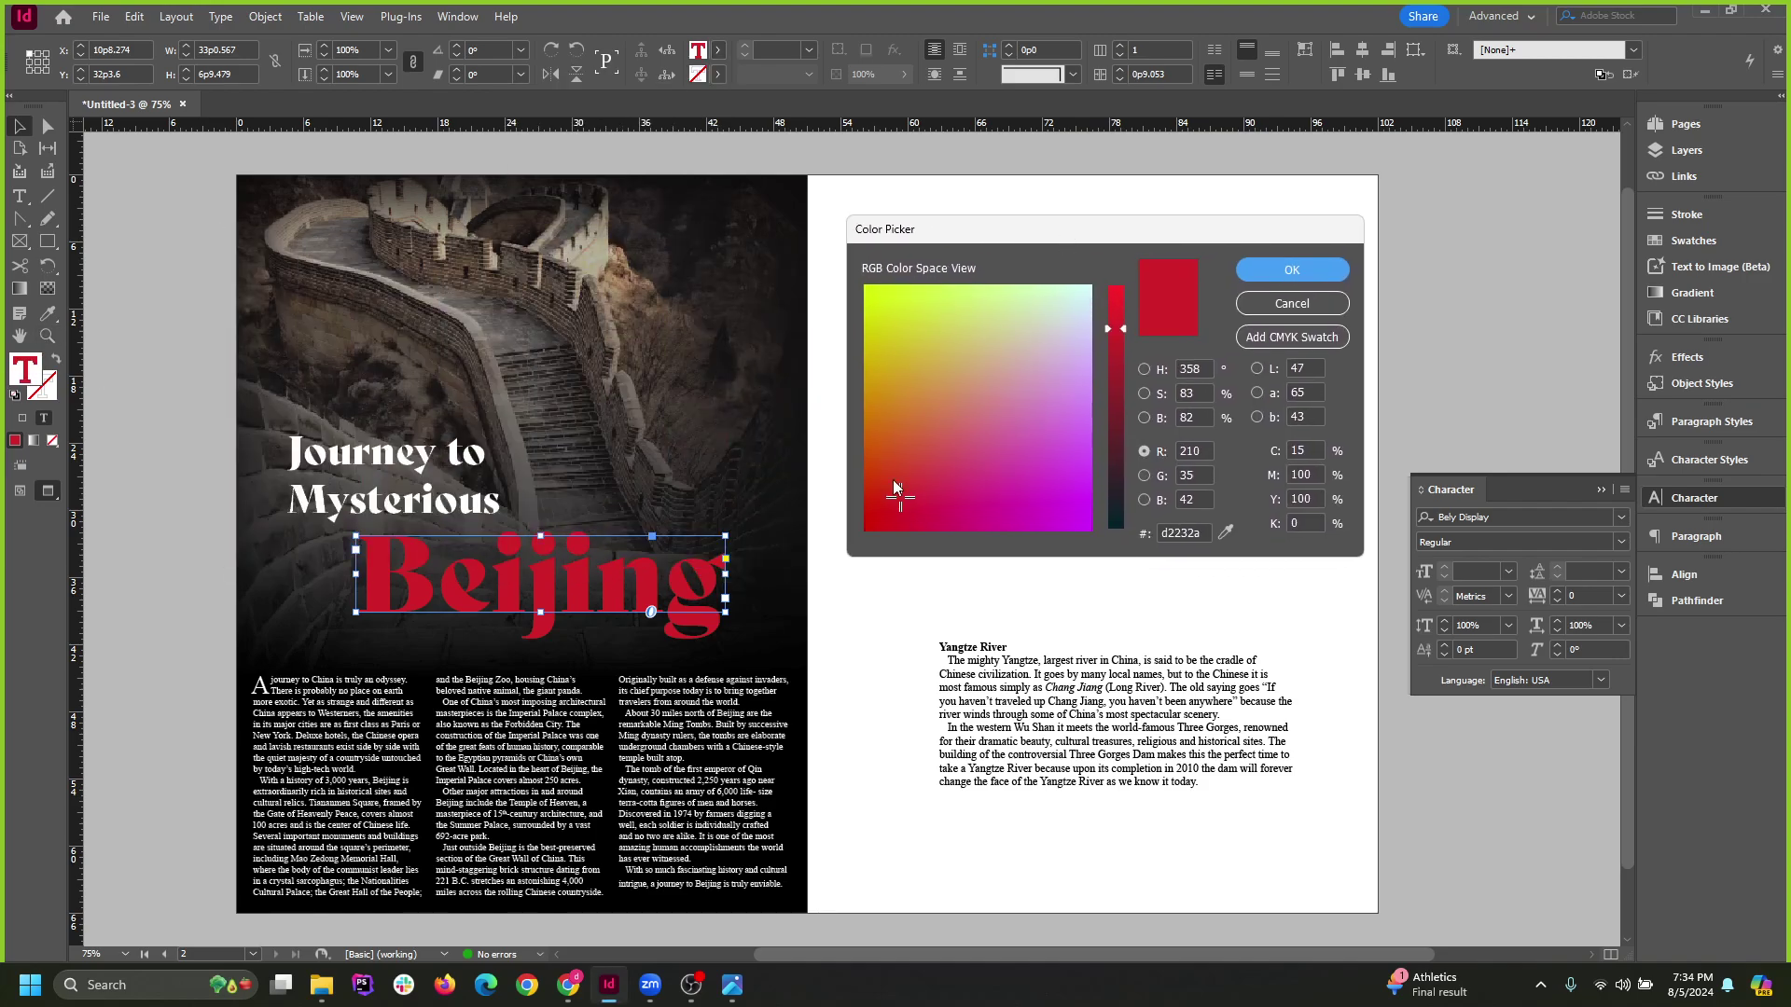
{"action": "left_click", "coordinate": [938, 431]}
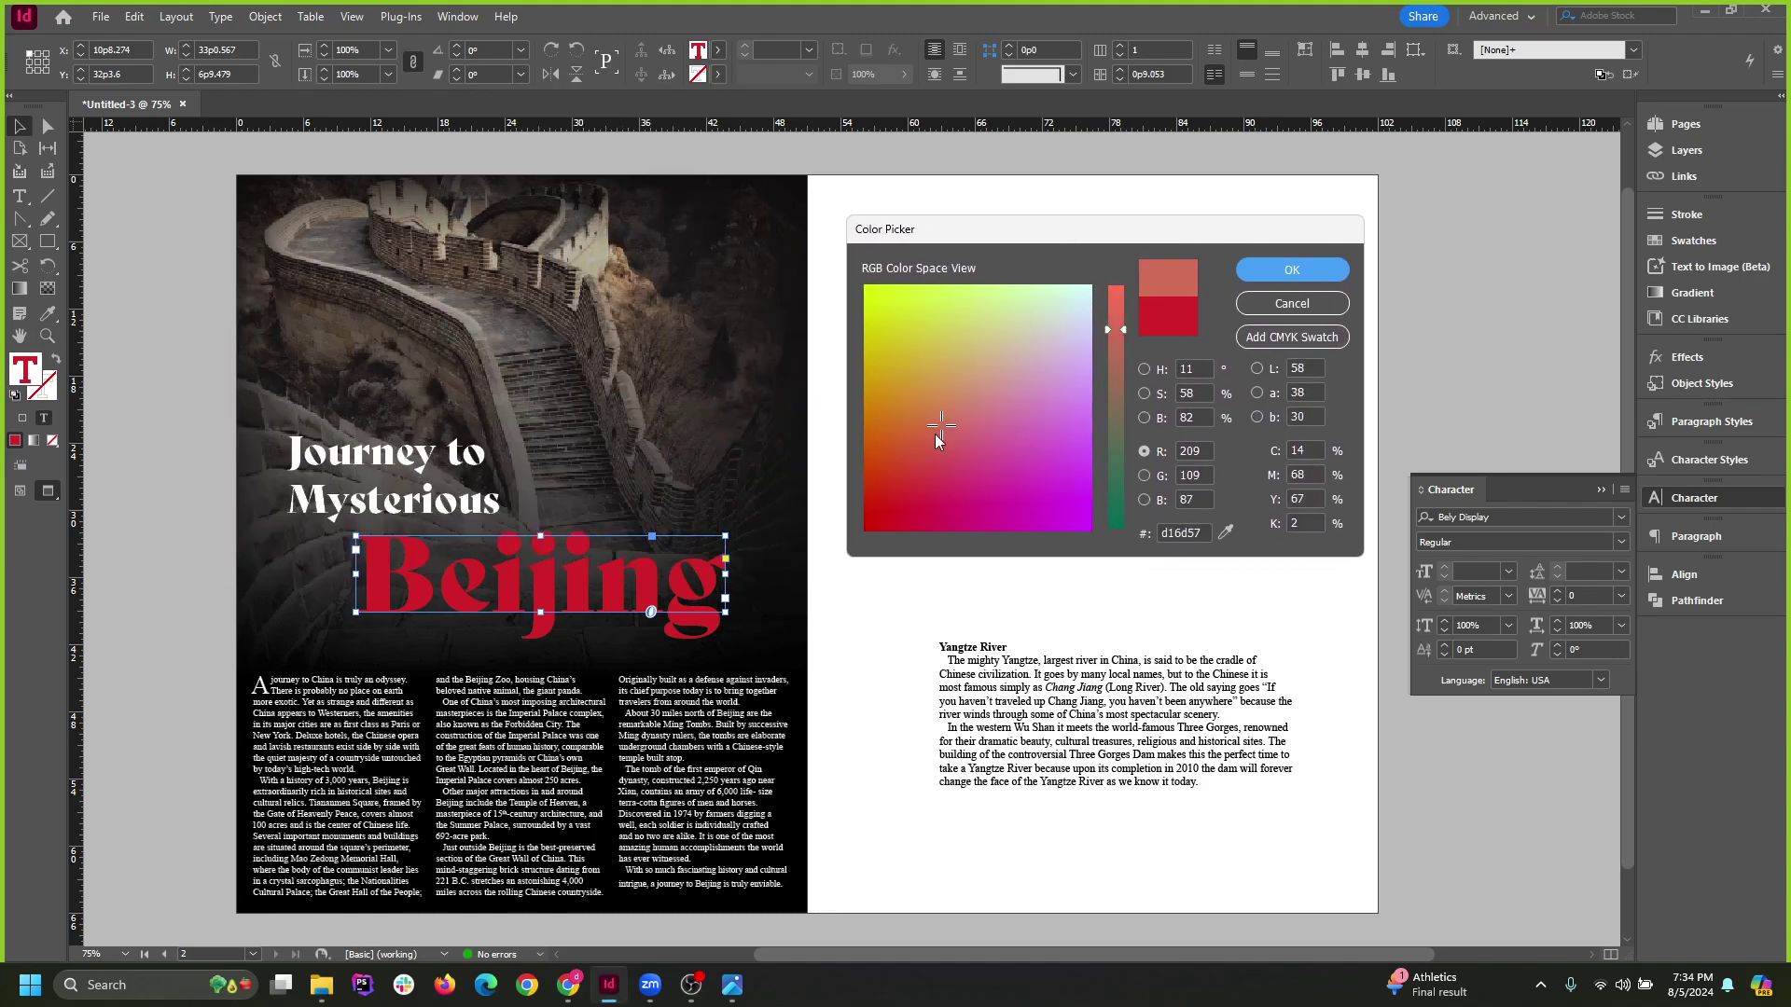
{"action": "left_click", "coordinate": [1287, 272]}
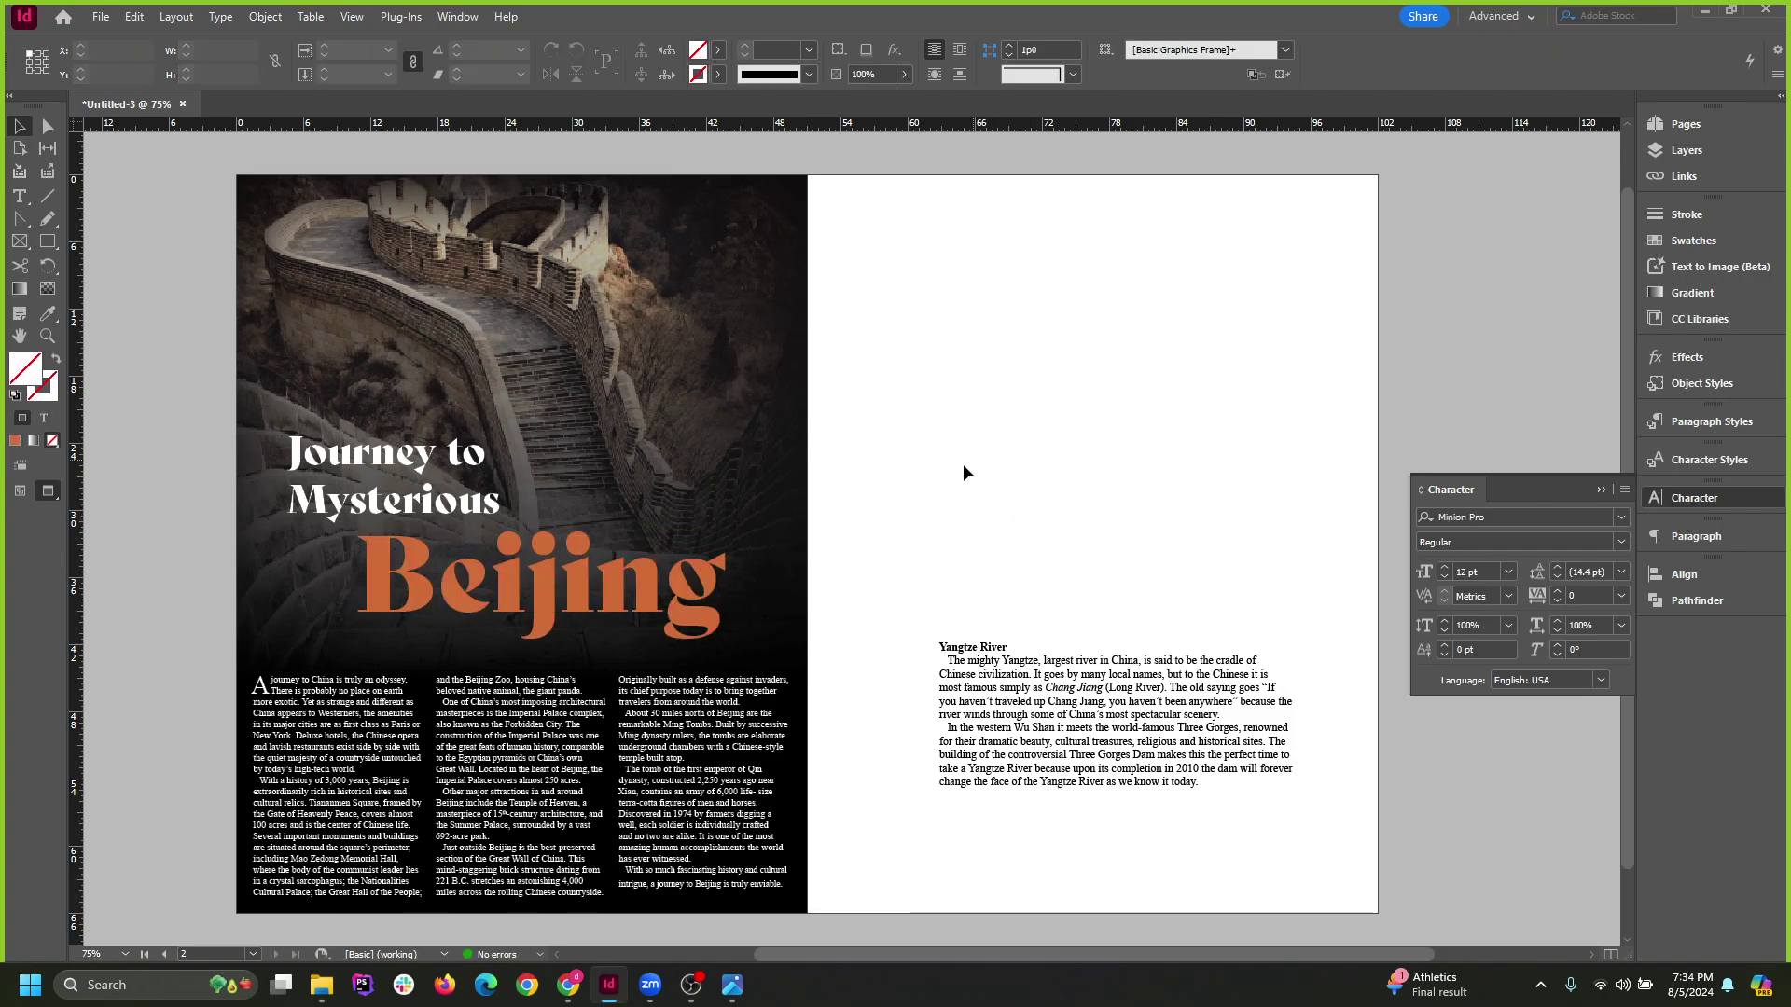
{"action": "left_click", "coordinate": [1138, 532]}
Try to widen the "Journey to Mysterious" frame so the title fits on one line, then shift the frame back.
{"action": "scroll", "coordinate": [439, 536], "scroll_direction": "up", "scroll_amount": 1}
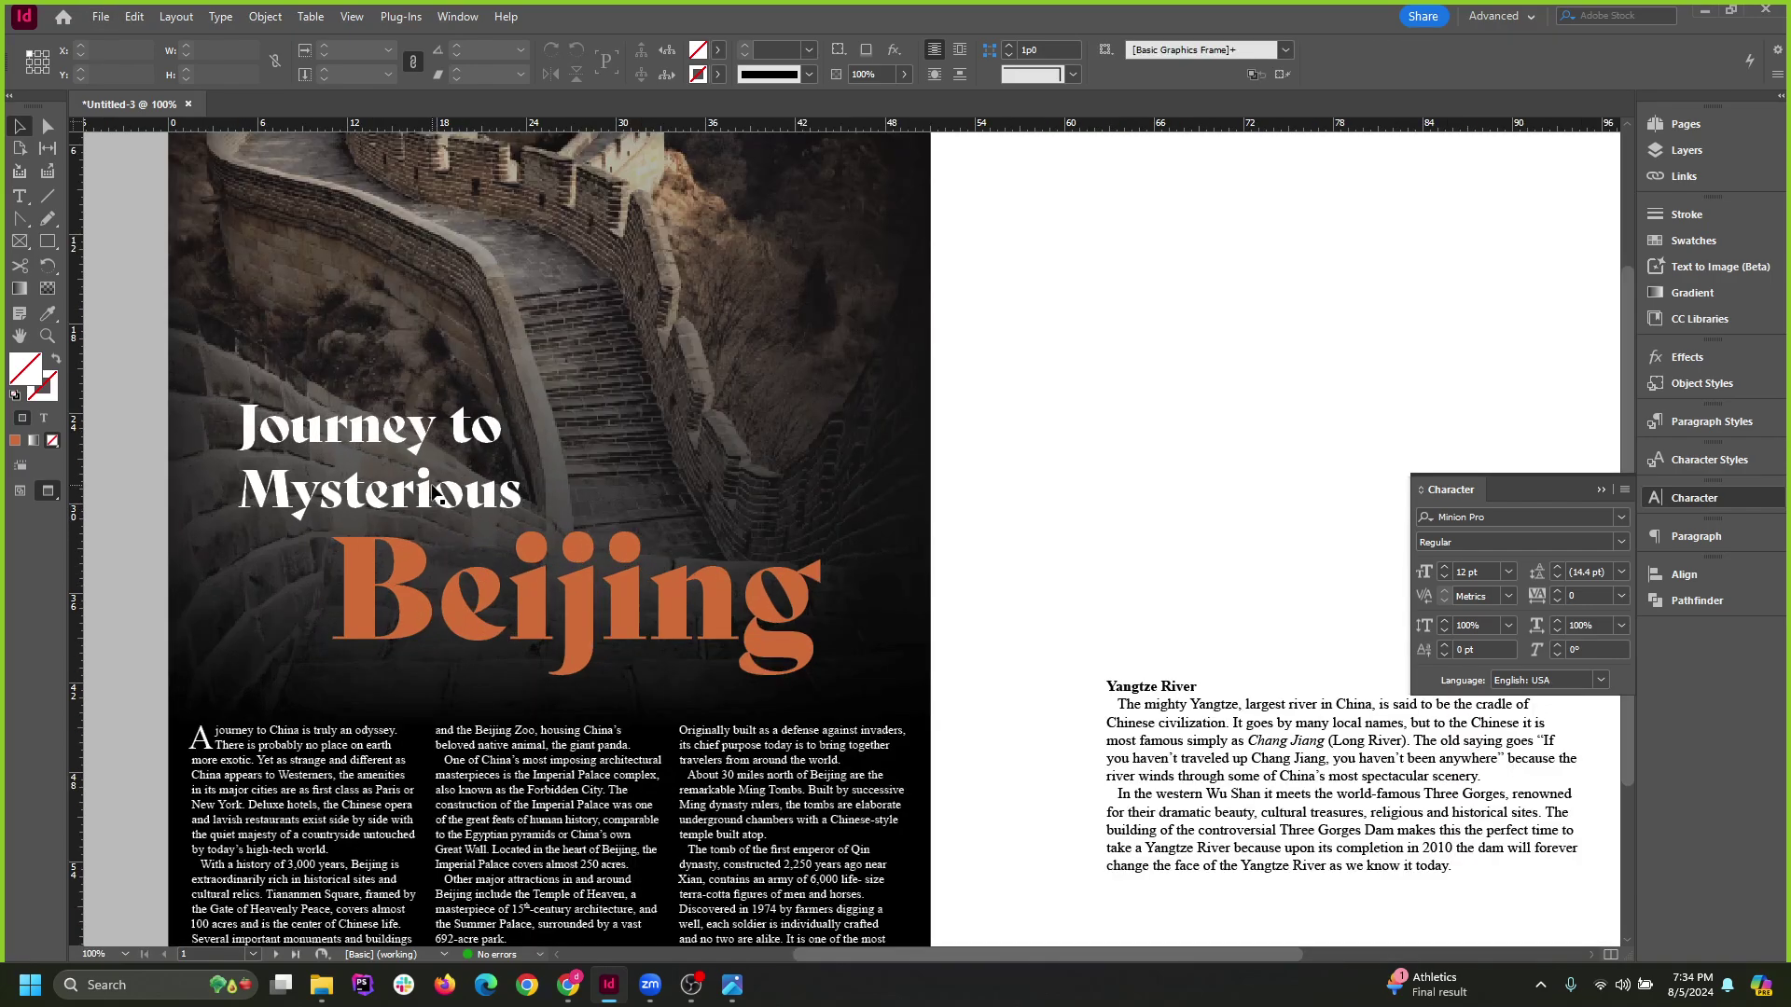
{"action": "left_click", "coordinate": [439, 491]}
{"action": "left_click", "coordinate": [975, 495]}
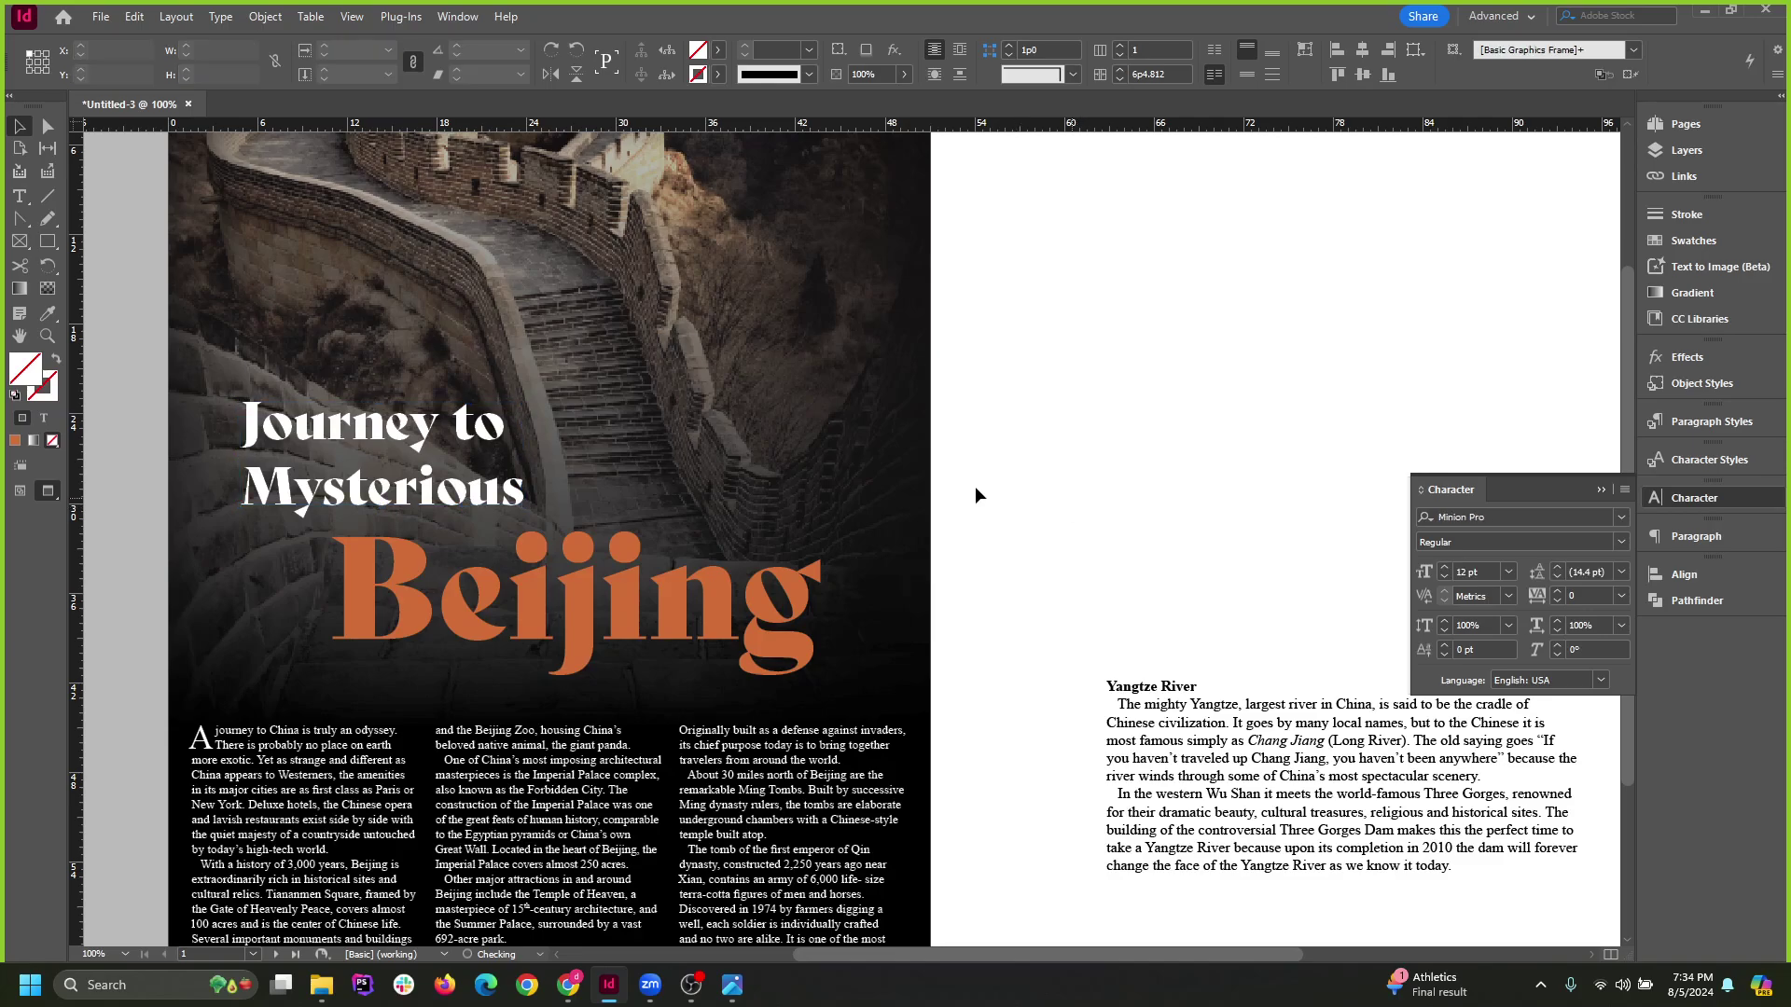
{"action": "scroll", "coordinate": [529, 474], "scroll_direction": "down", "scroll_amount": 1}
{"action": "scroll", "coordinate": [462, 480], "scroll_direction": "up", "scroll_amount": 1}
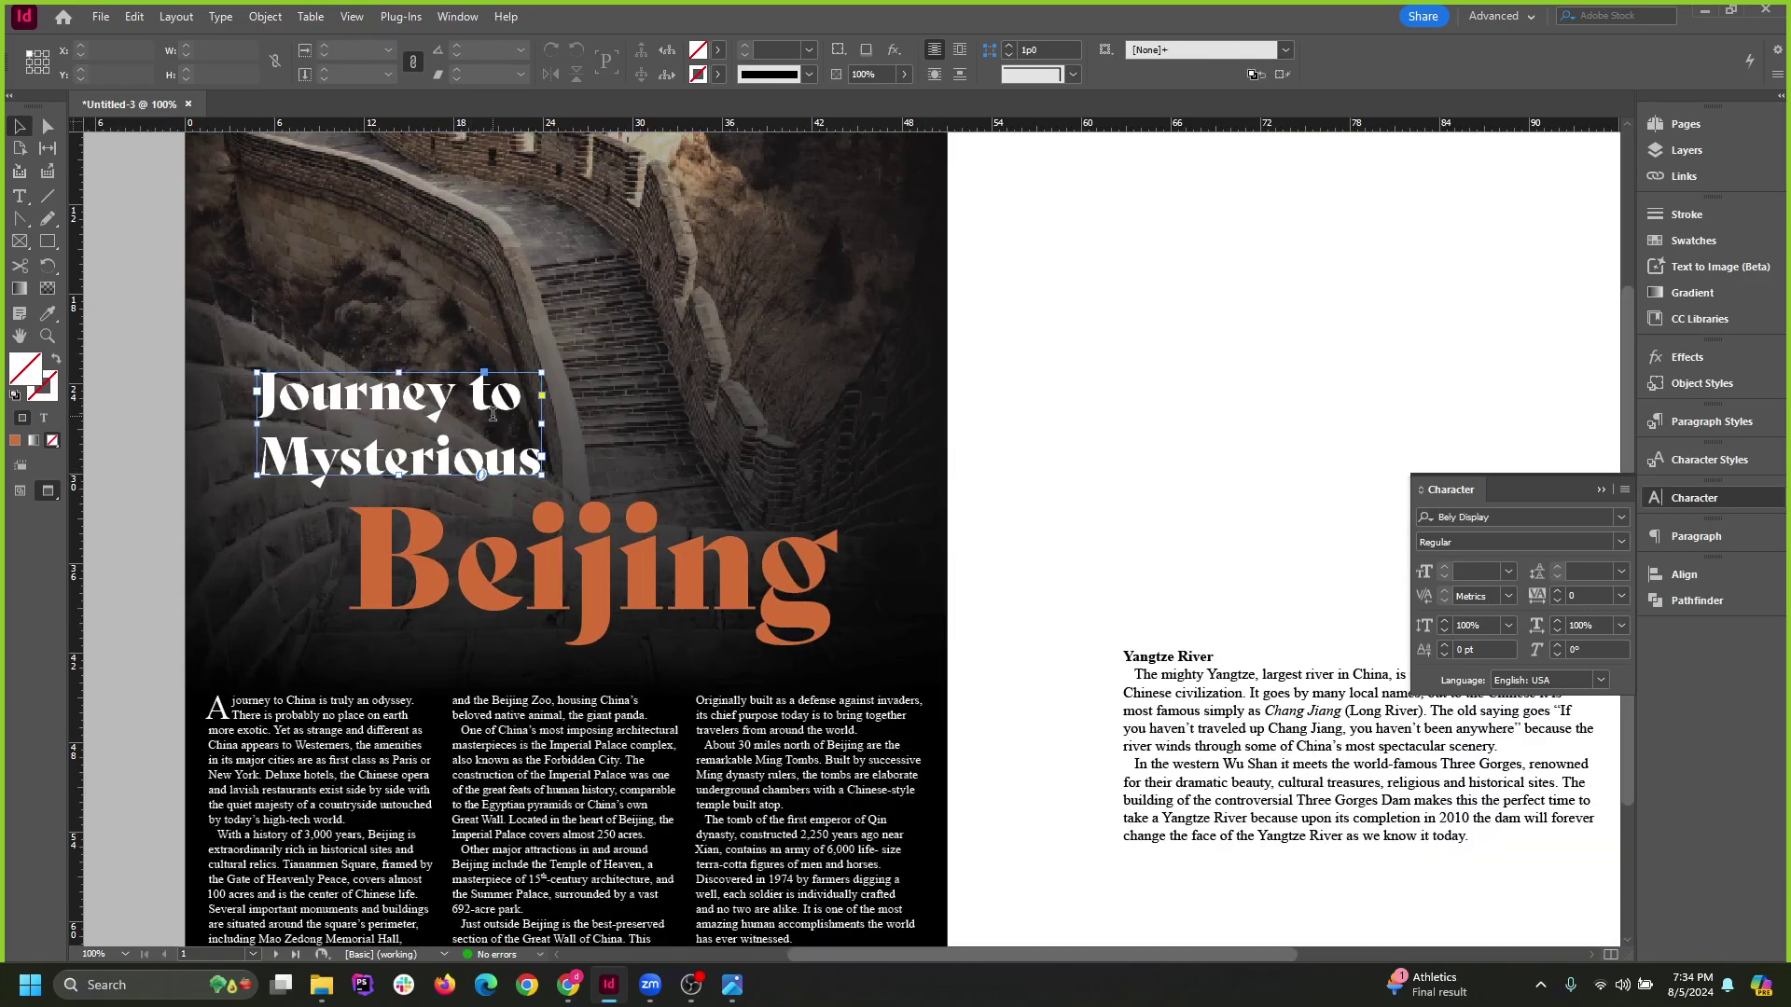
{"action": "double_click", "coordinate": [522, 398]}
{"action": "key", "text": "Escape"}
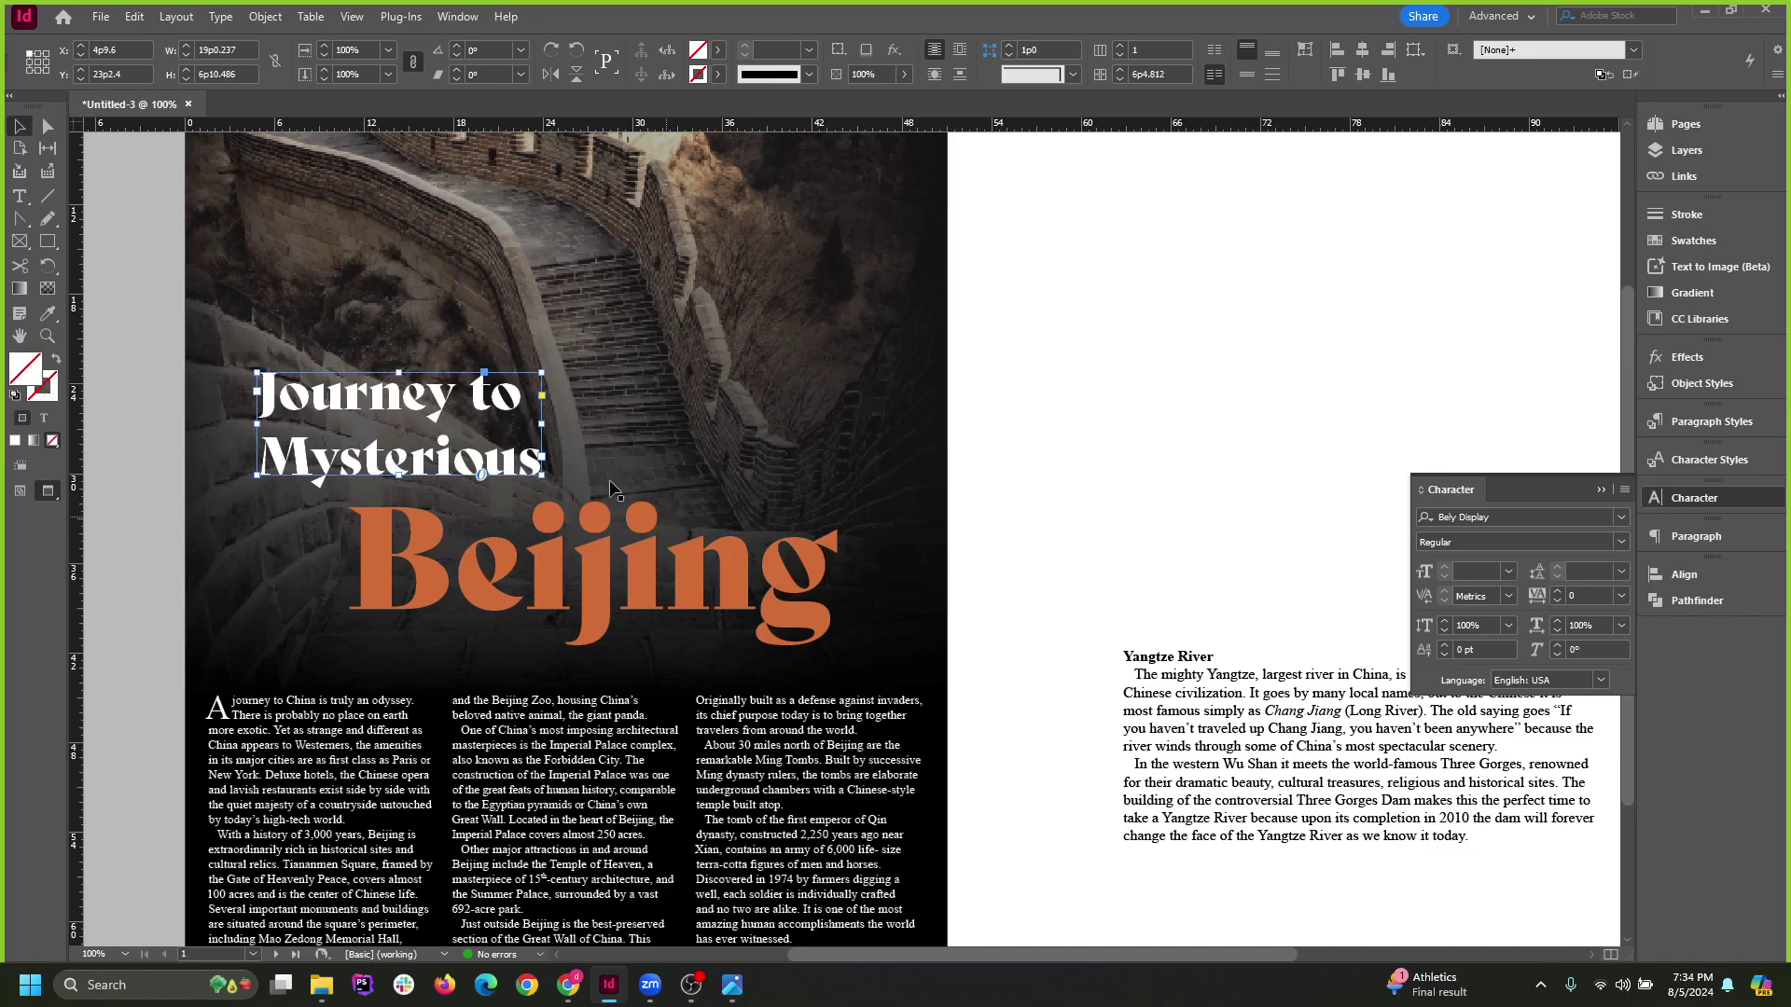
{"action": "left_click_drag", "start_coordinate": [539, 427], "coordinate": [882, 428]}
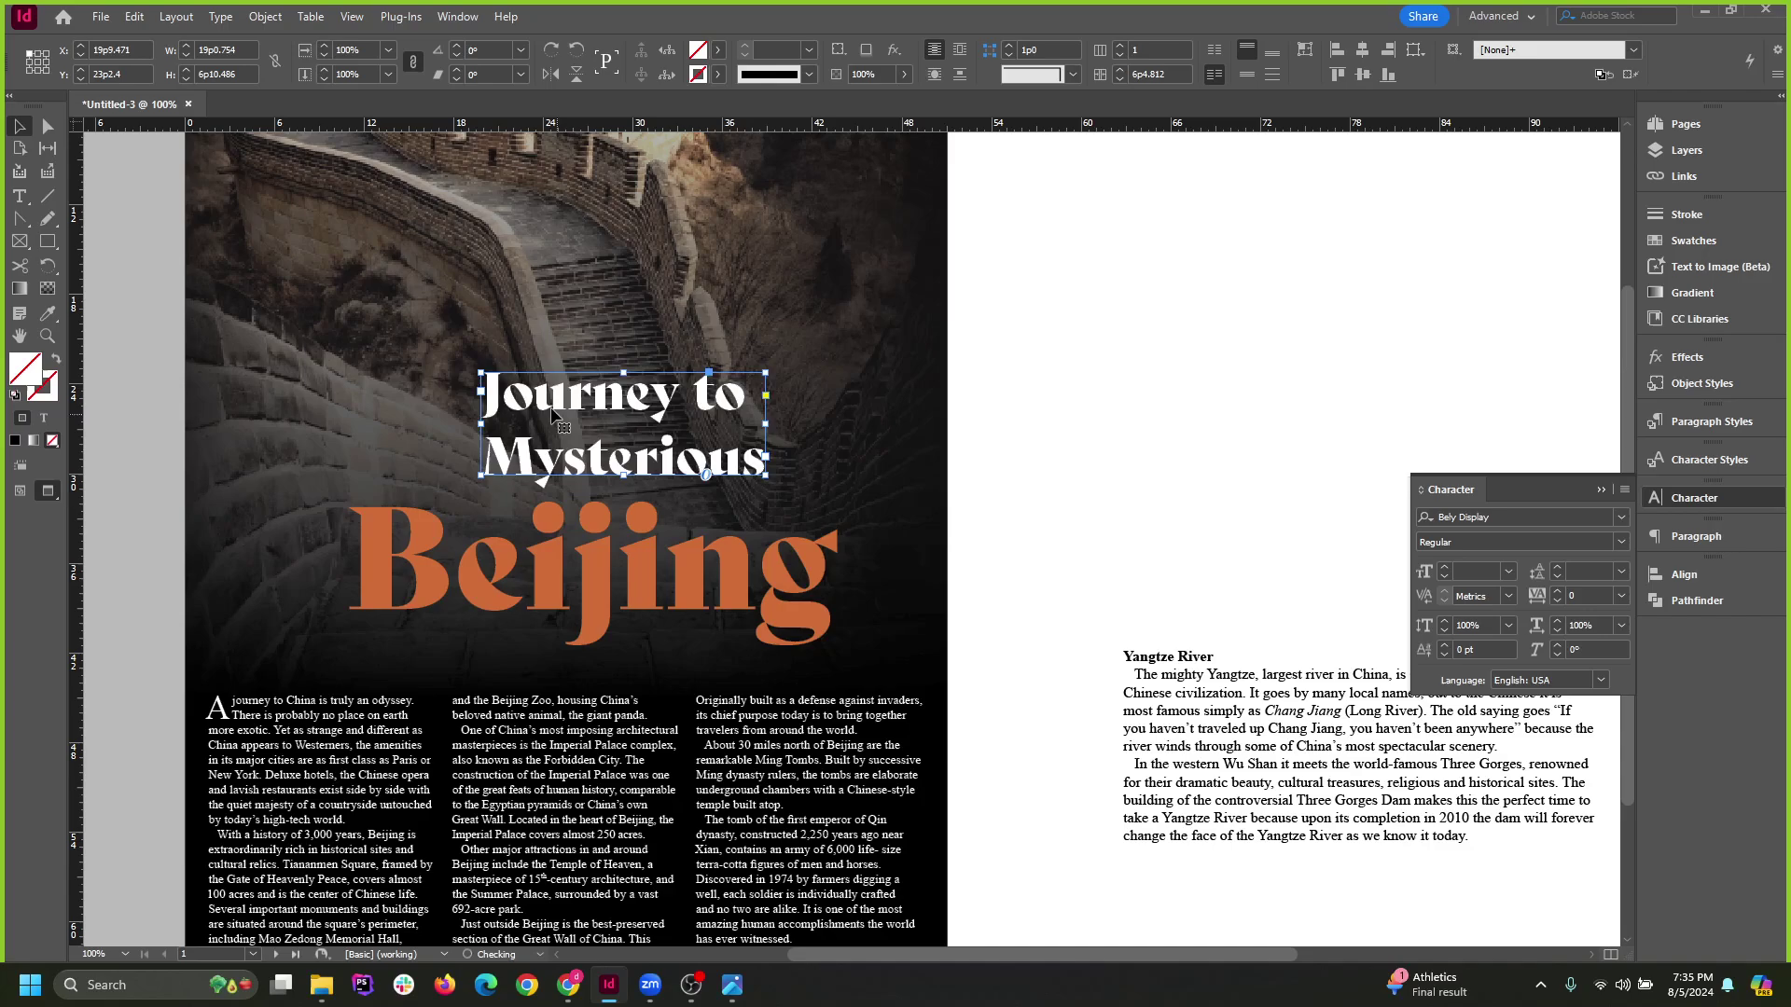
{"action": "left_click_drag", "start_coordinate": [627, 398], "coordinate": [544, 407]}
Remove the line break after "Journey to", try widening the title frame again, and shift it back over the photo.
{"action": "double_click", "coordinate": [549, 383]}
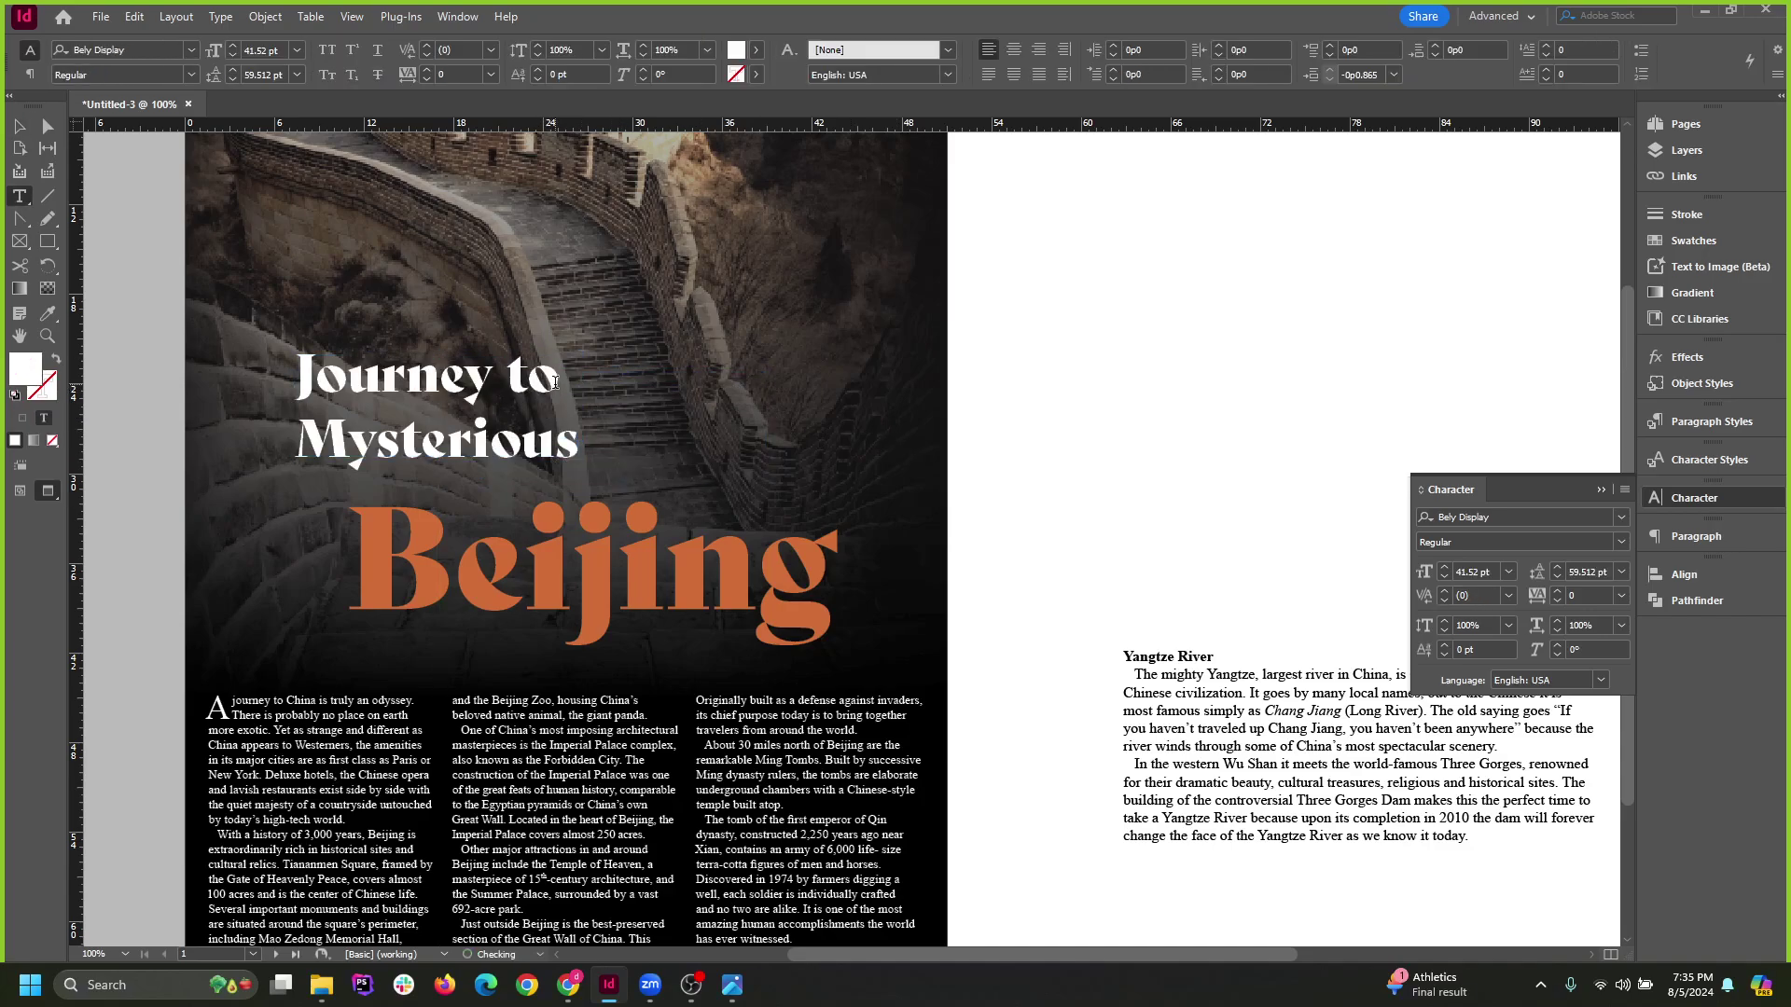
{"action": "key", "text": "Delete"}
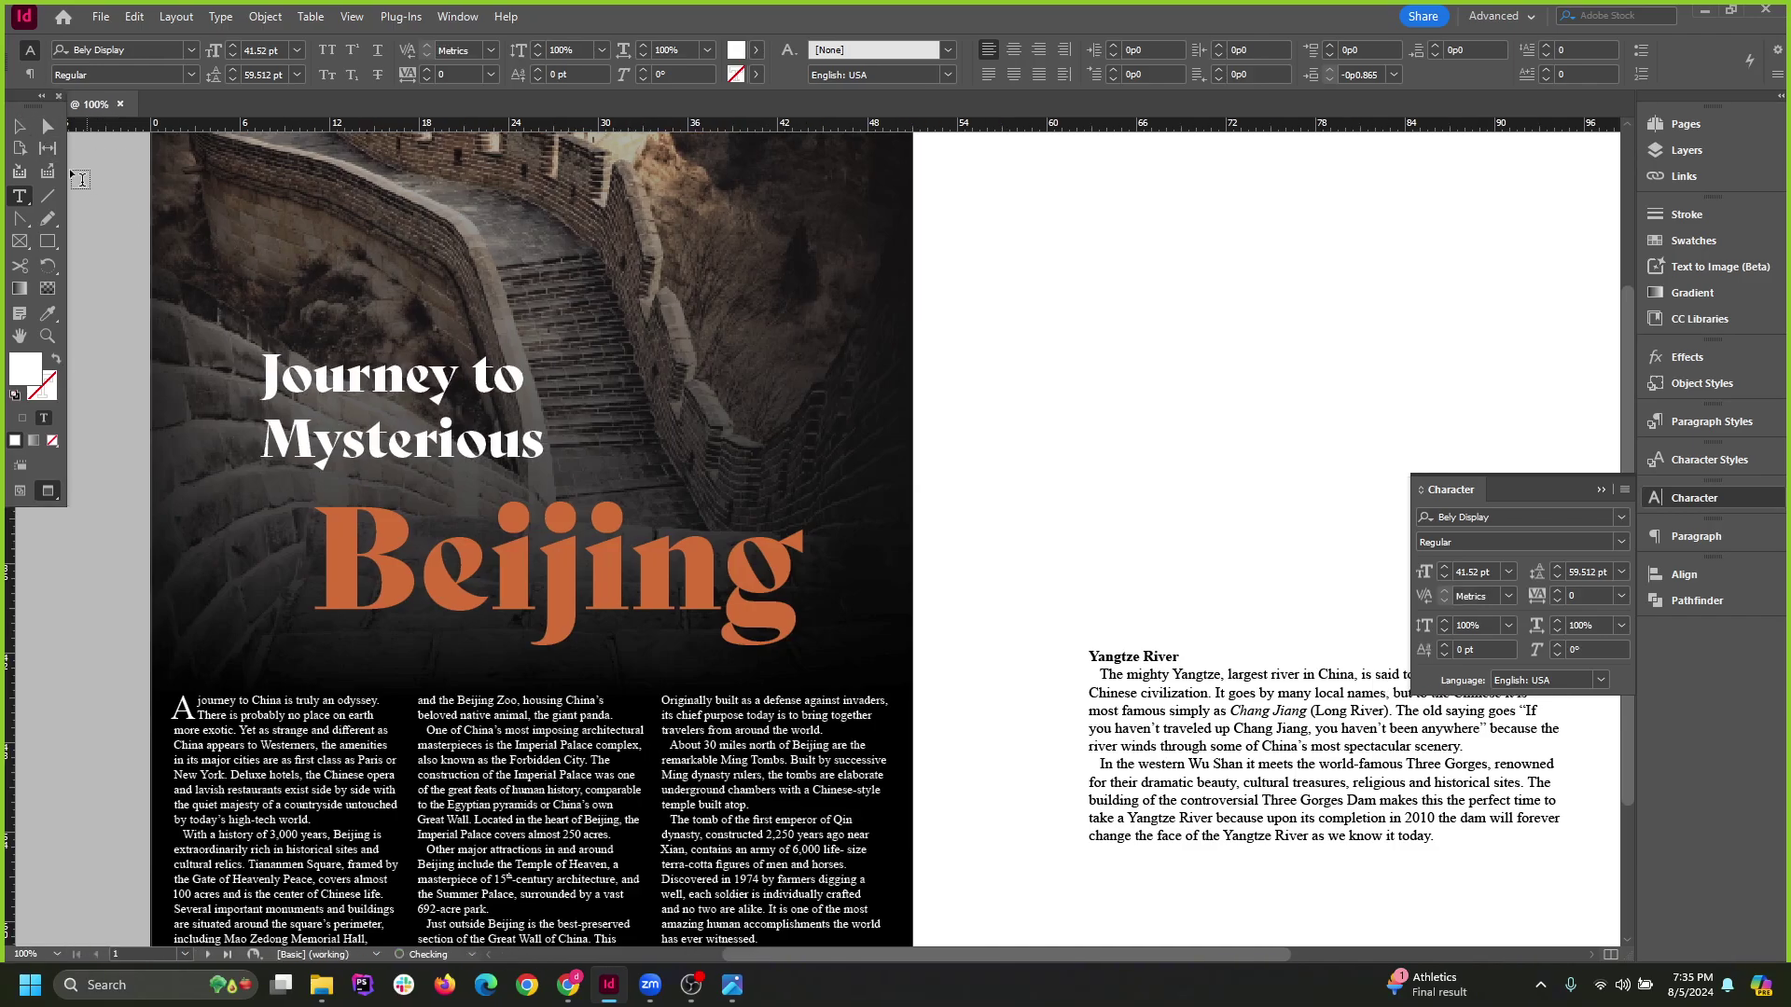
{"action": "left_click_drag", "start_coordinate": [42, 116], "coordinate": [4, 140]}
{"action": "left_click", "coordinate": [20, 126]}
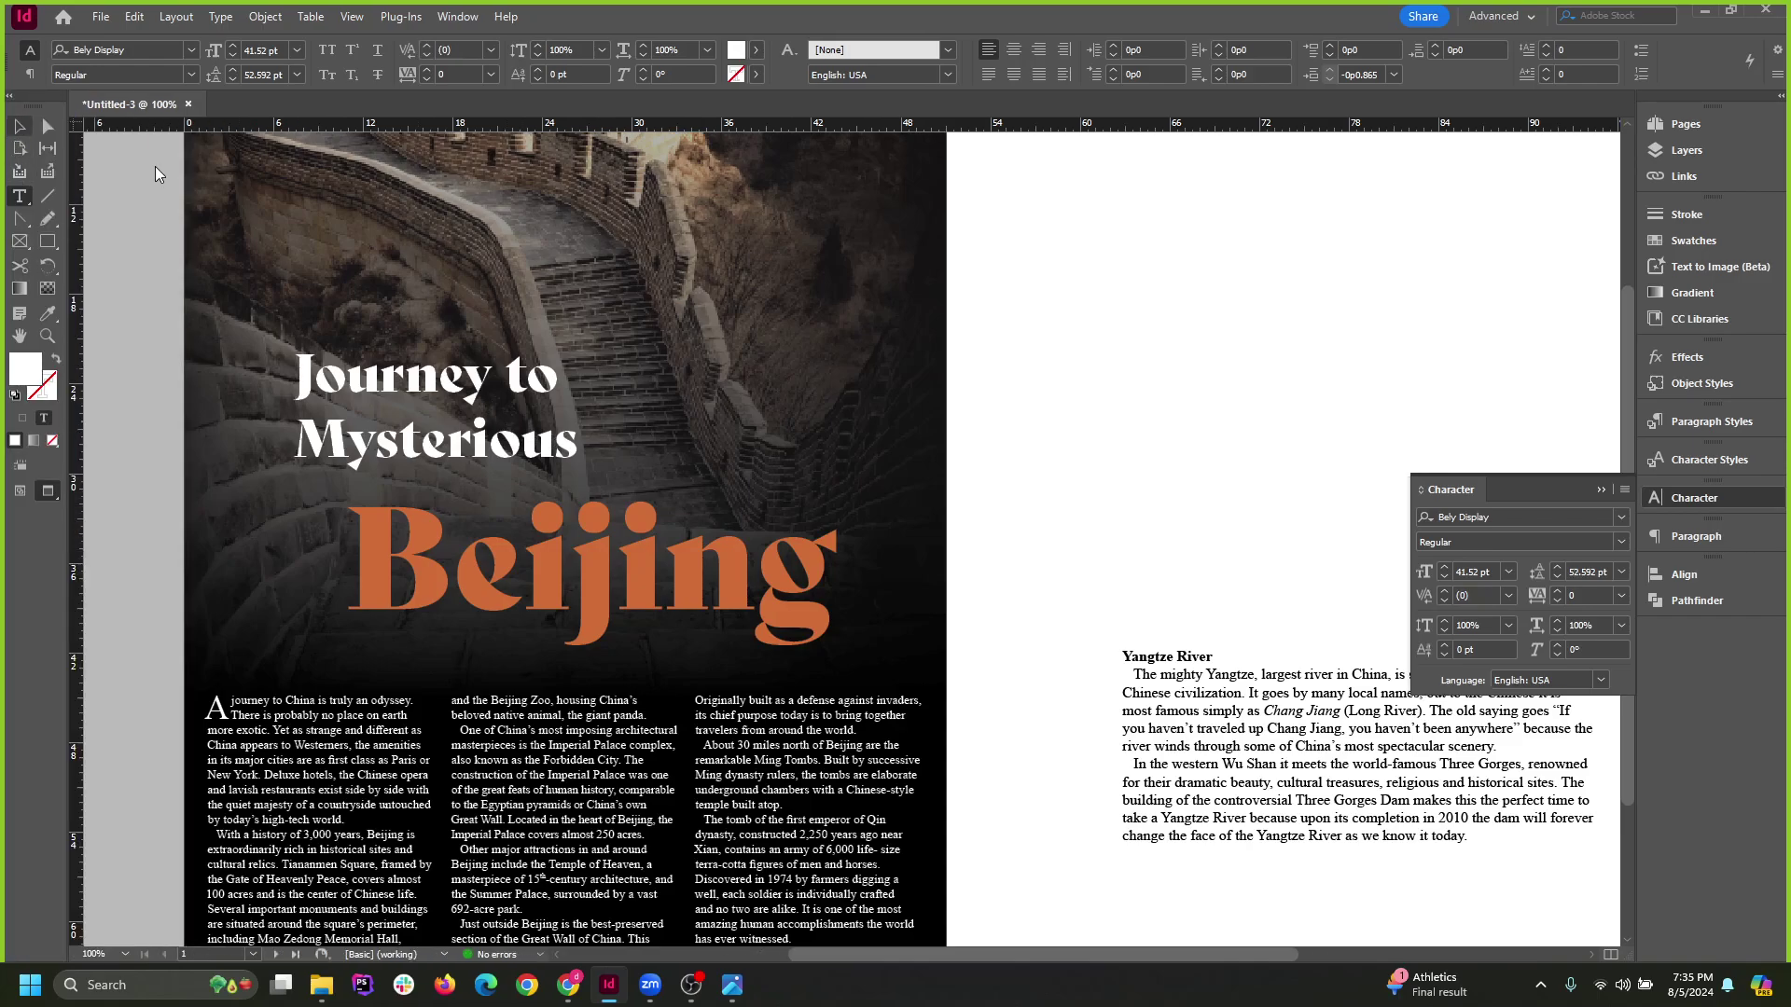
{"action": "left_click_drag", "start_coordinate": [580, 407], "coordinate": [802, 408]}
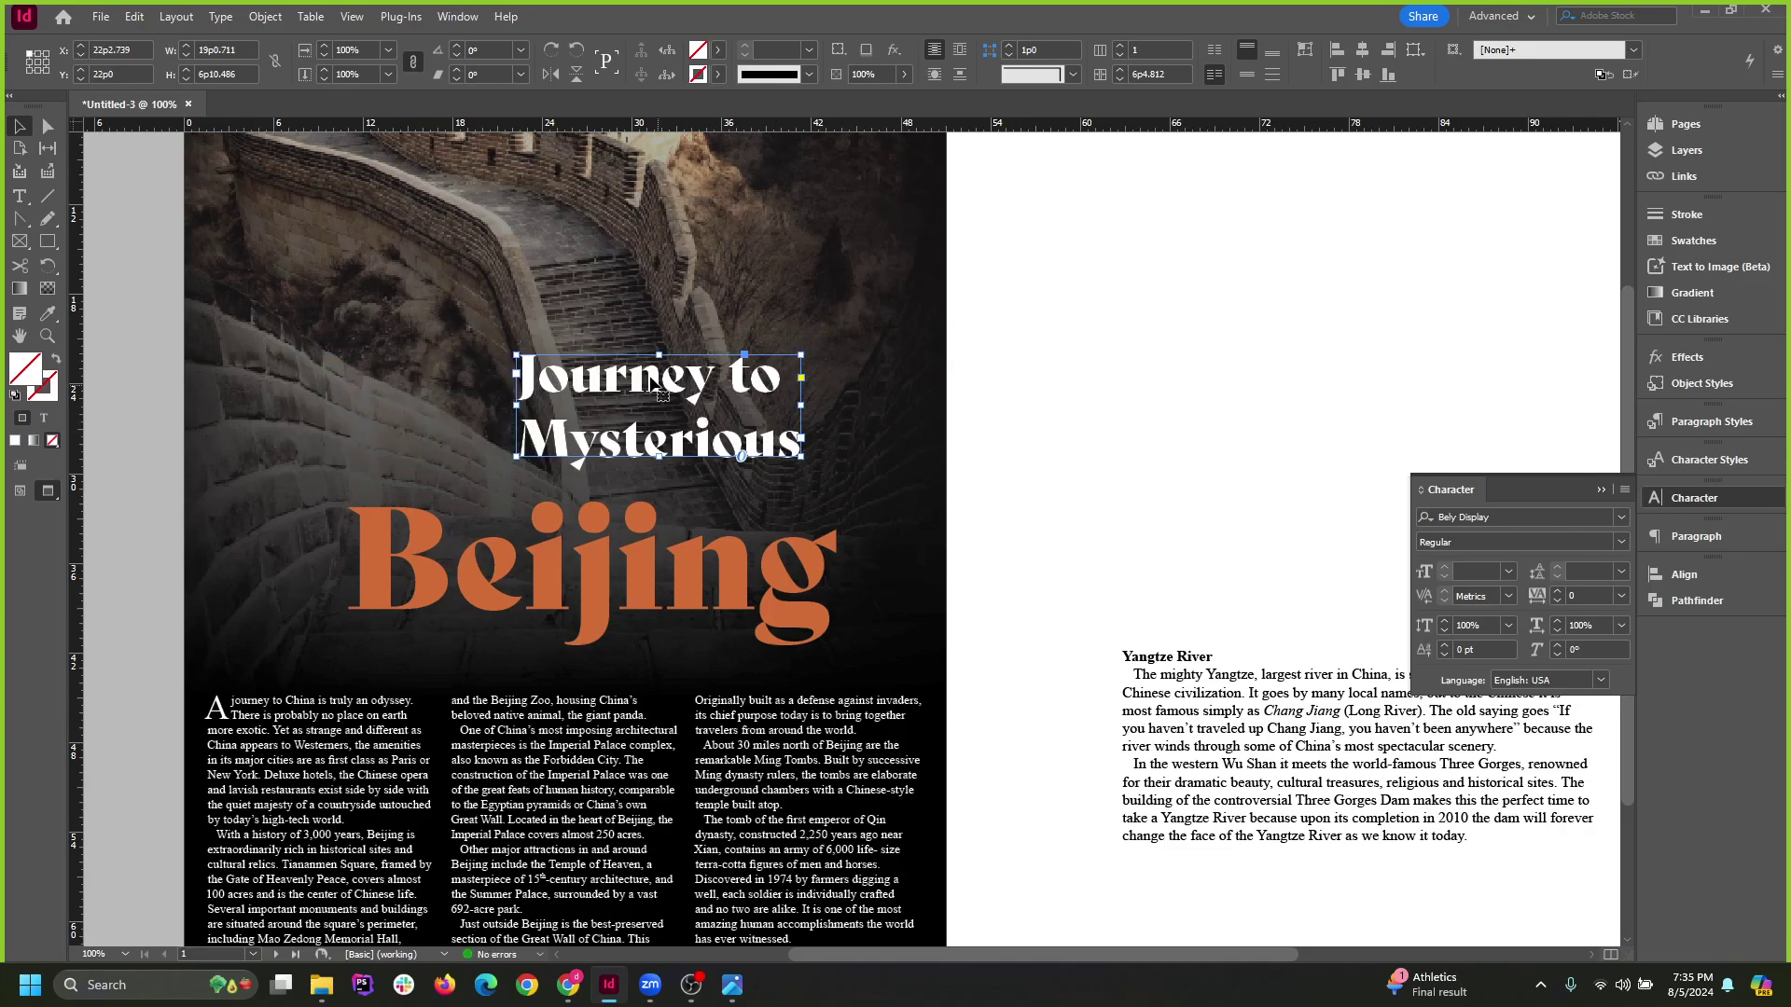
{"action": "left_click_drag", "start_coordinate": [650, 383], "coordinate": [529, 378]}
Set Auto-Sizing to Off in the Text Frame Options of the "Journey to Mysterious" frame.
{"action": "right_click", "coordinate": [520, 379]}
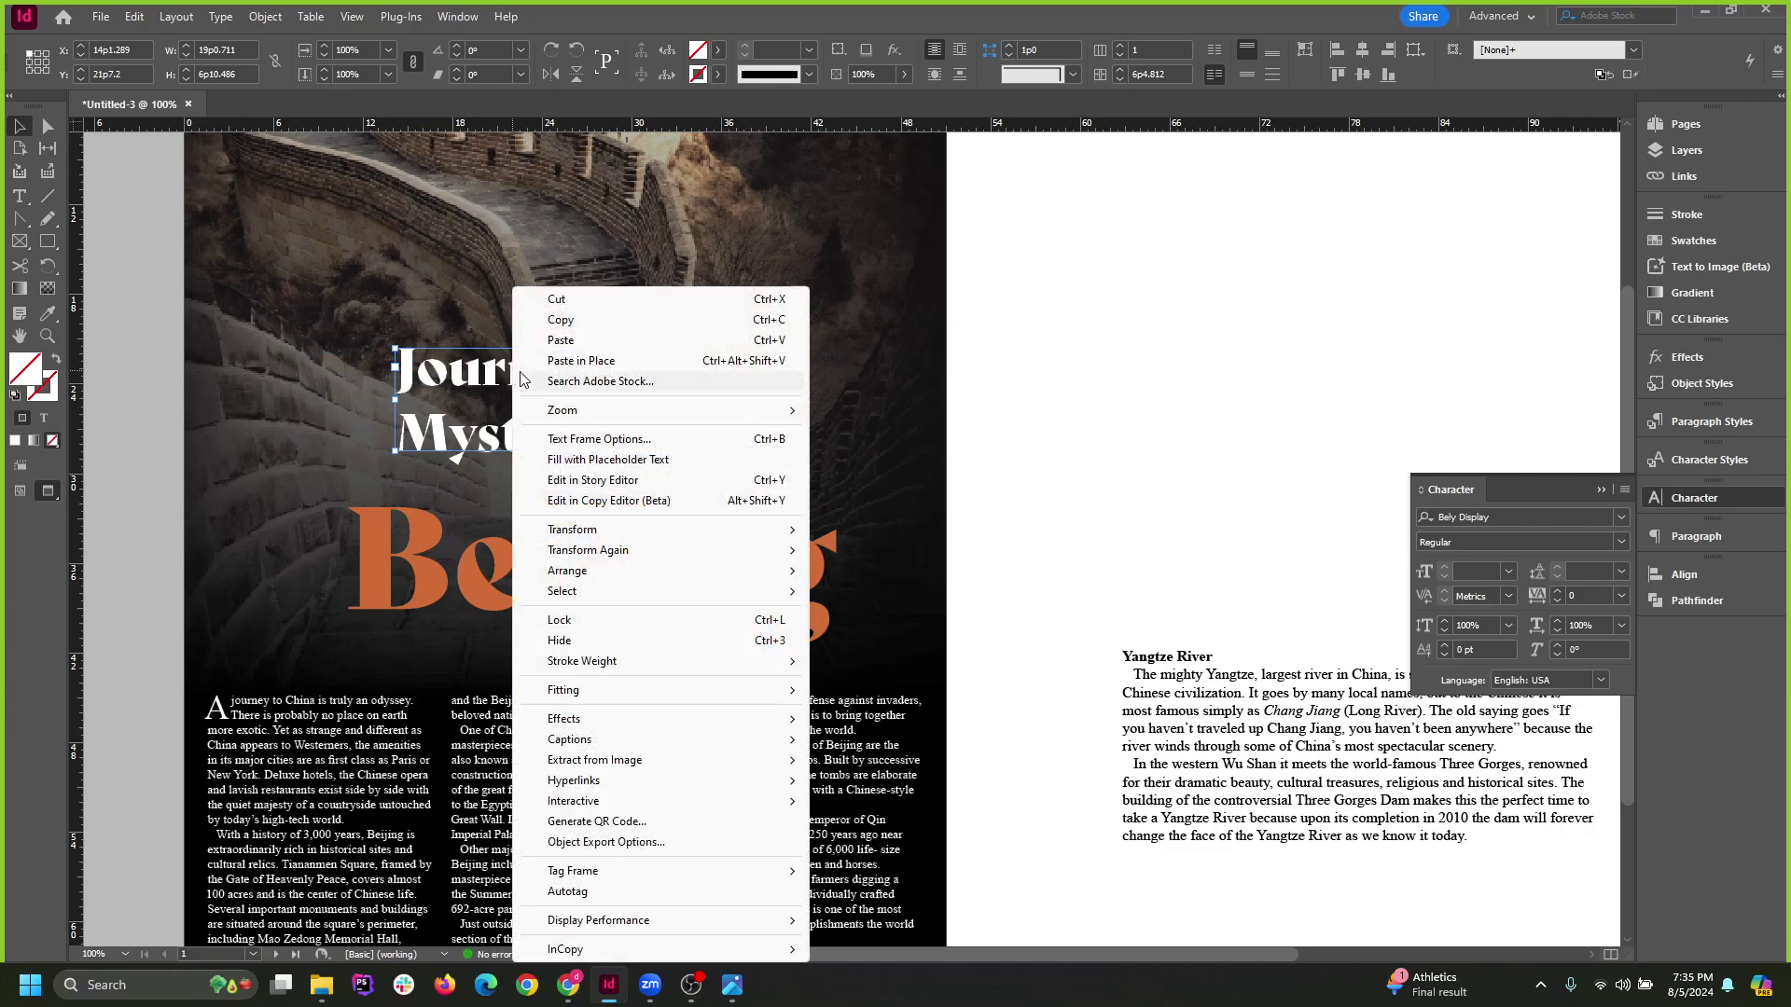
{"action": "key", "text": "Escape"}
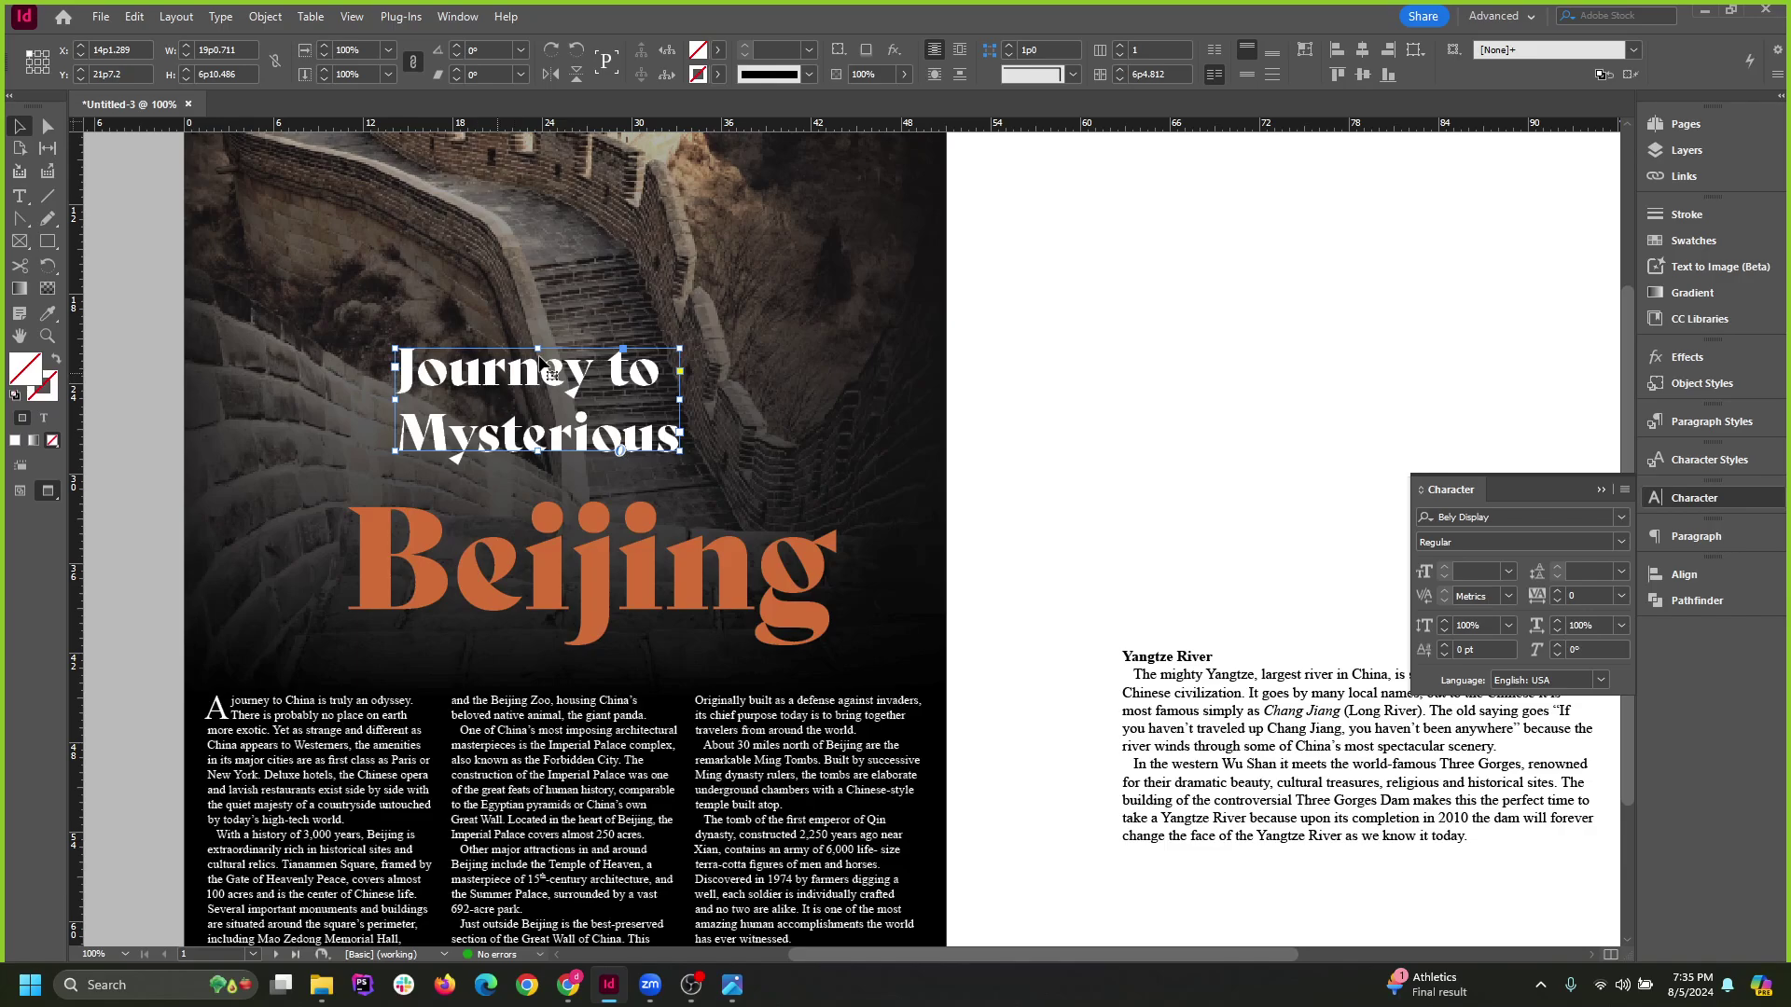
{"action": "left_click", "coordinate": [254, 16]}
{"action": "left_click", "coordinate": [344, 344]}
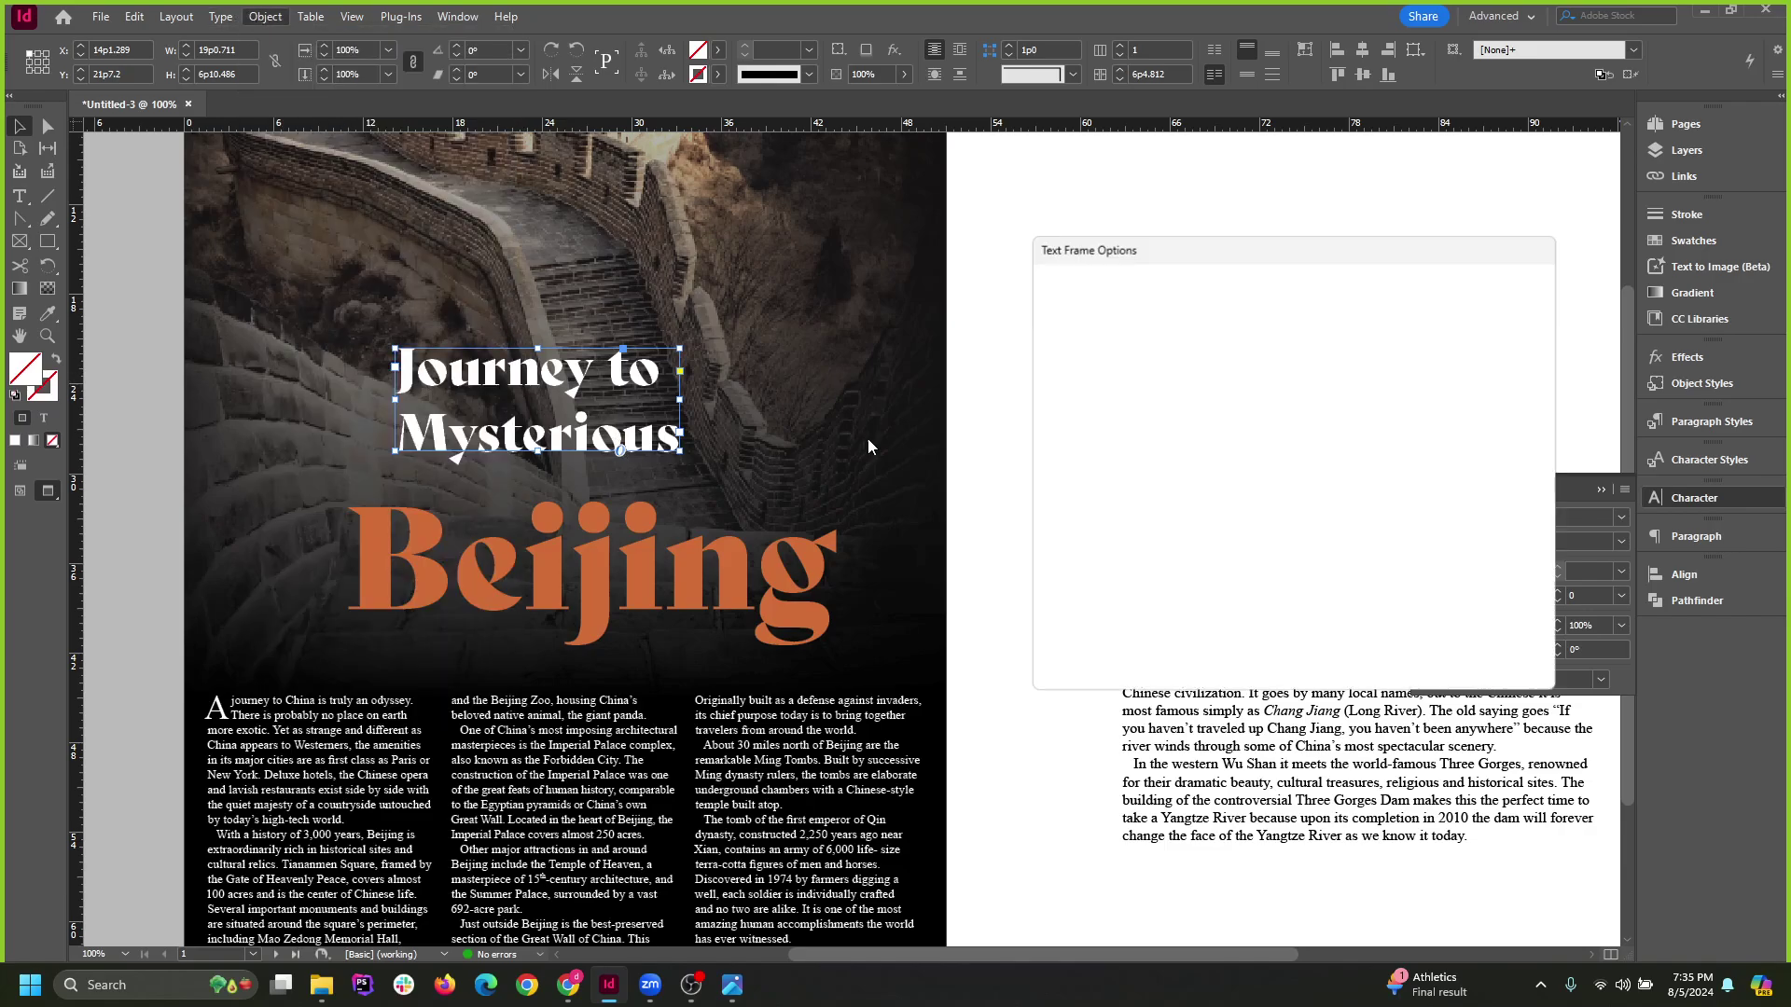
{"action": "left_click", "coordinate": [1071, 350]}
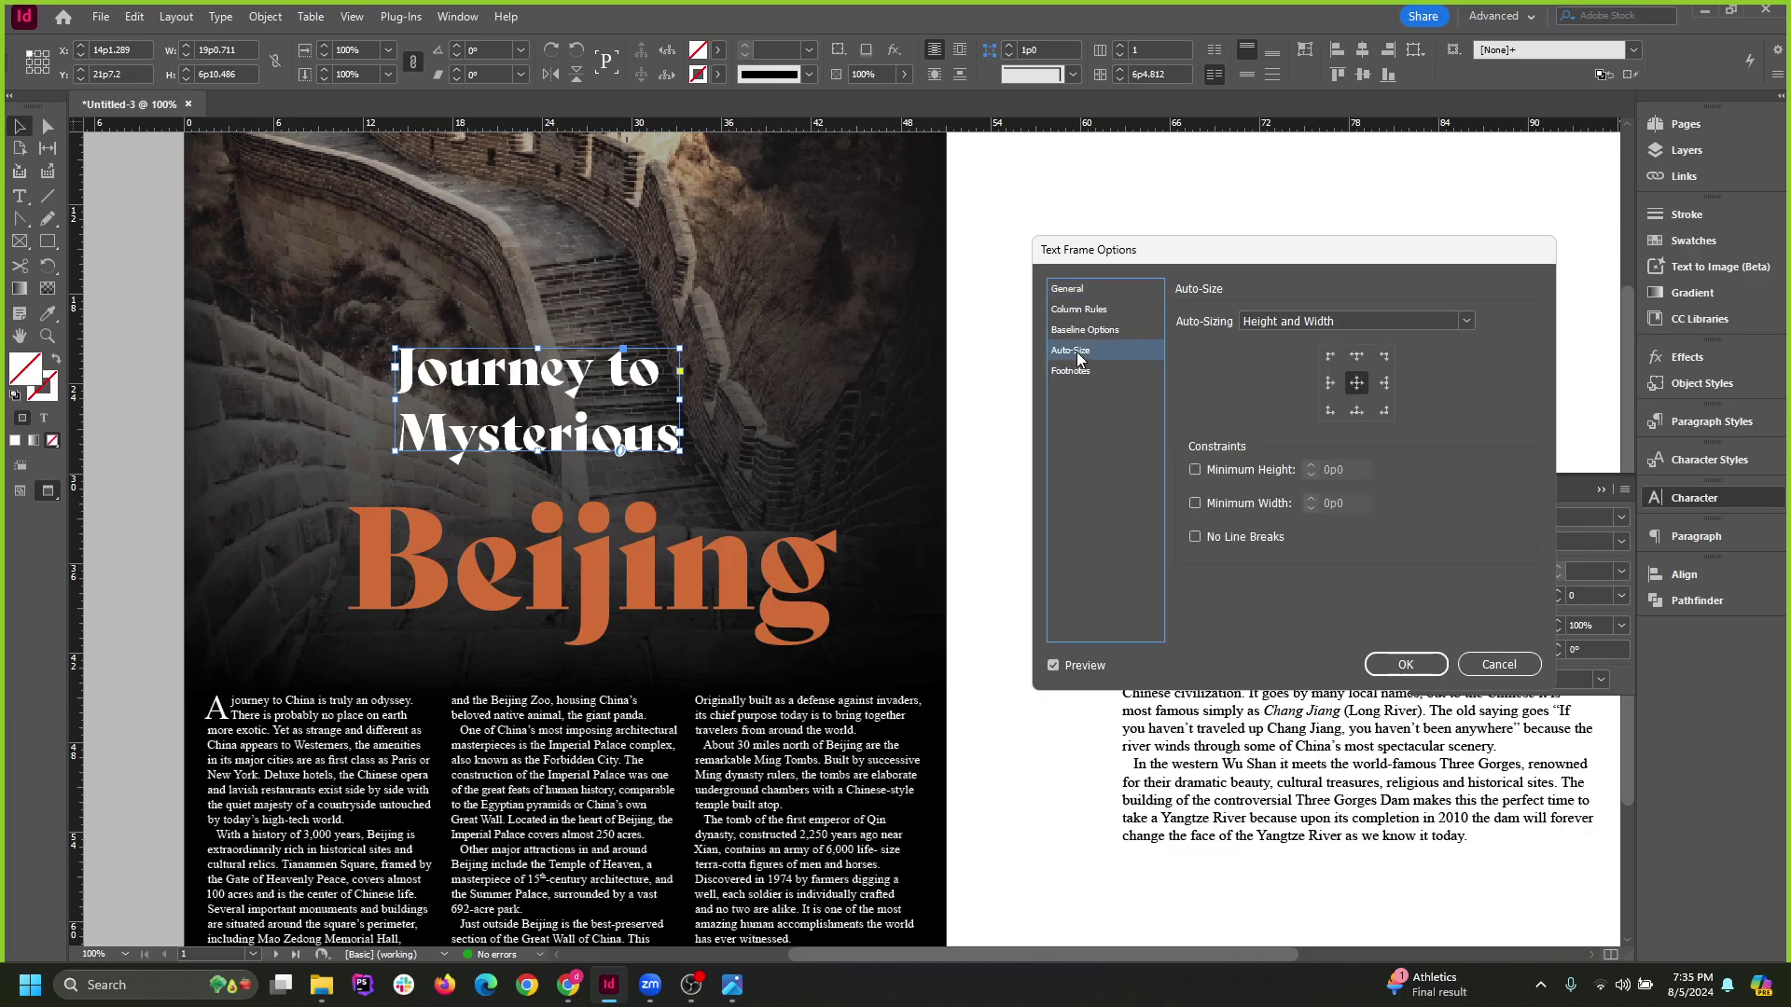
{"action": "left_click", "coordinate": [1301, 321]}
{"action": "left_click", "coordinate": [1290, 341]}
{"action": "left_click", "coordinate": [1406, 664]}
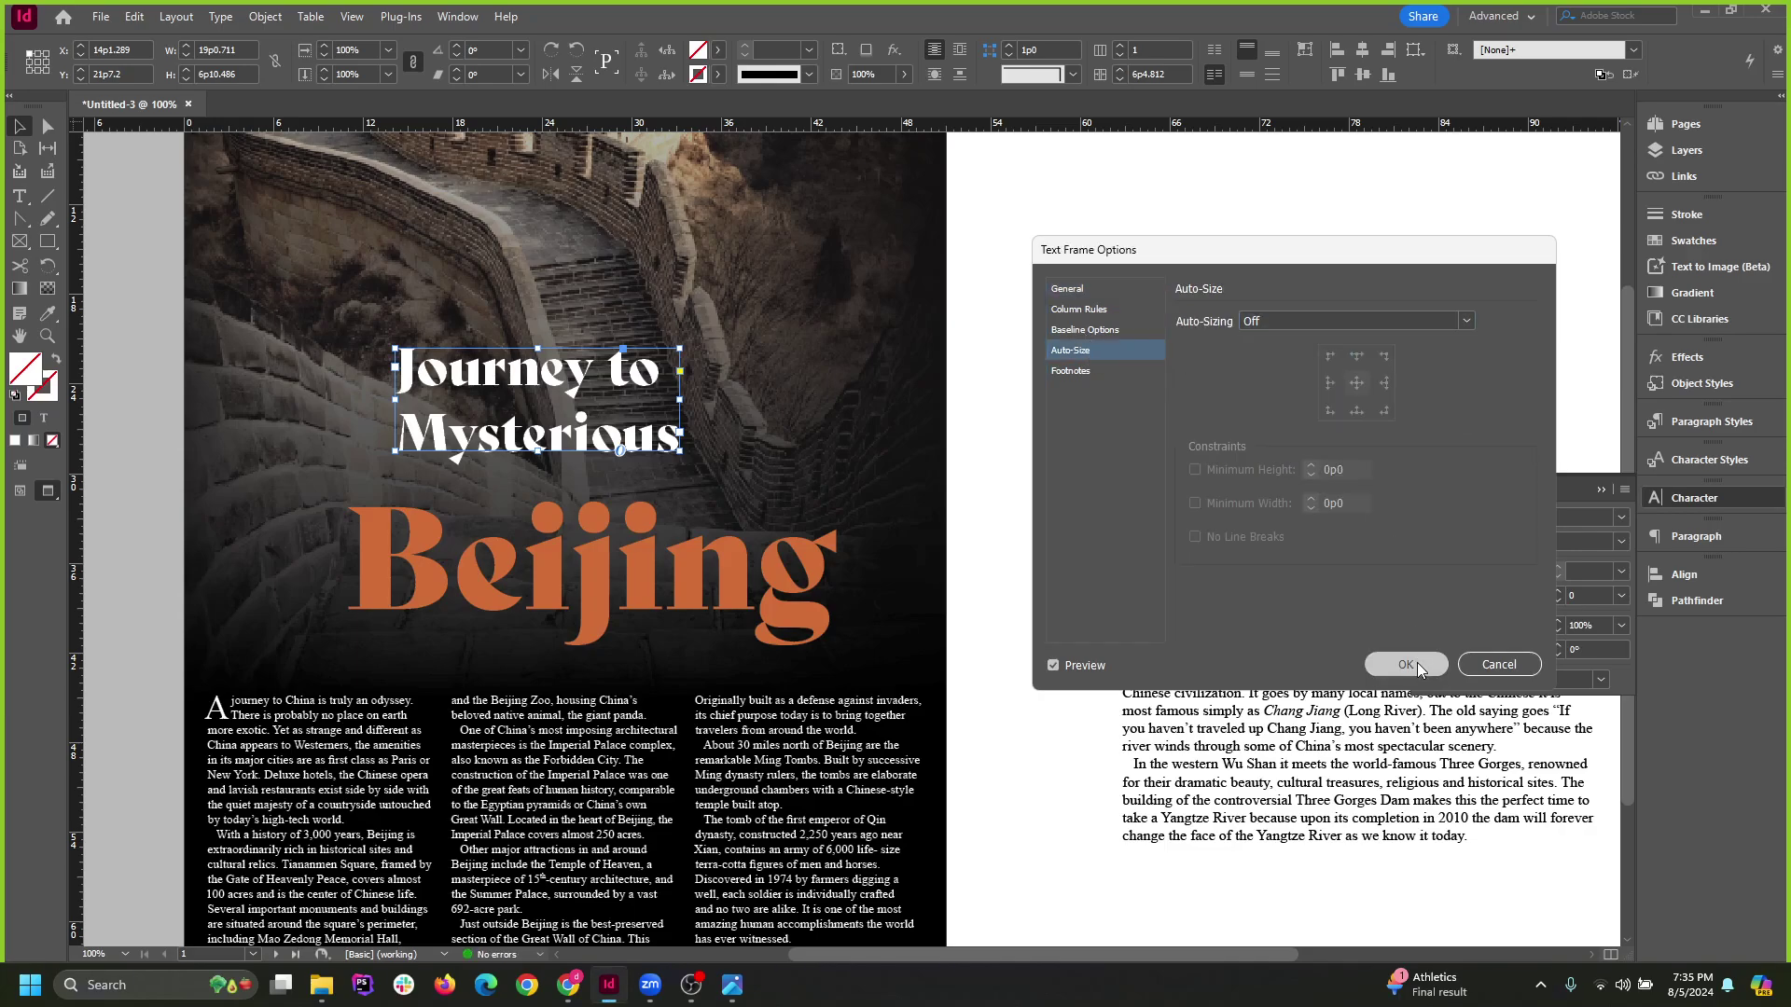
Widen the "Journey to Mysterious" frame to hold the title on one line, fit it to the text, and place it just above "Beijing".
{"action": "left_click_drag", "start_coordinate": [681, 398], "coordinate": [906, 402]}
{"action": "left_click_drag", "start_coordinate": [605, 385], "coordinate": [408, 375]}
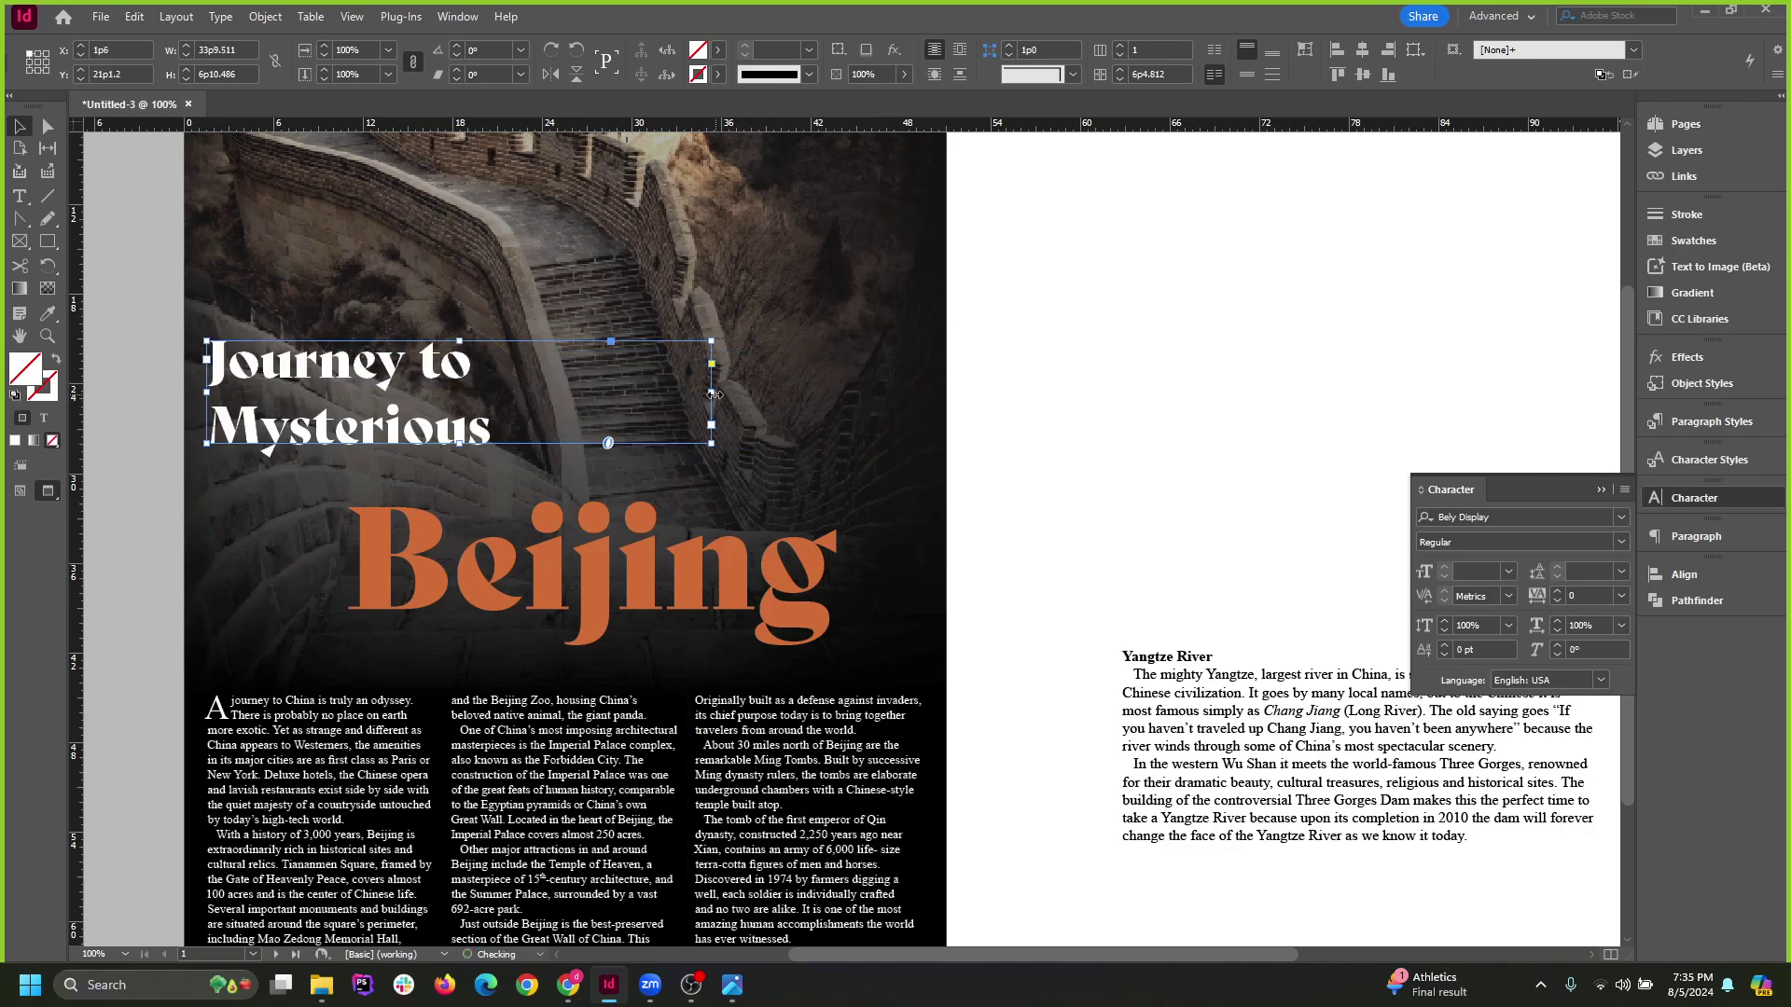
{"action": "left_click_drag", "start_coordinate": [712, 394], "coordinate": [905, 394]}
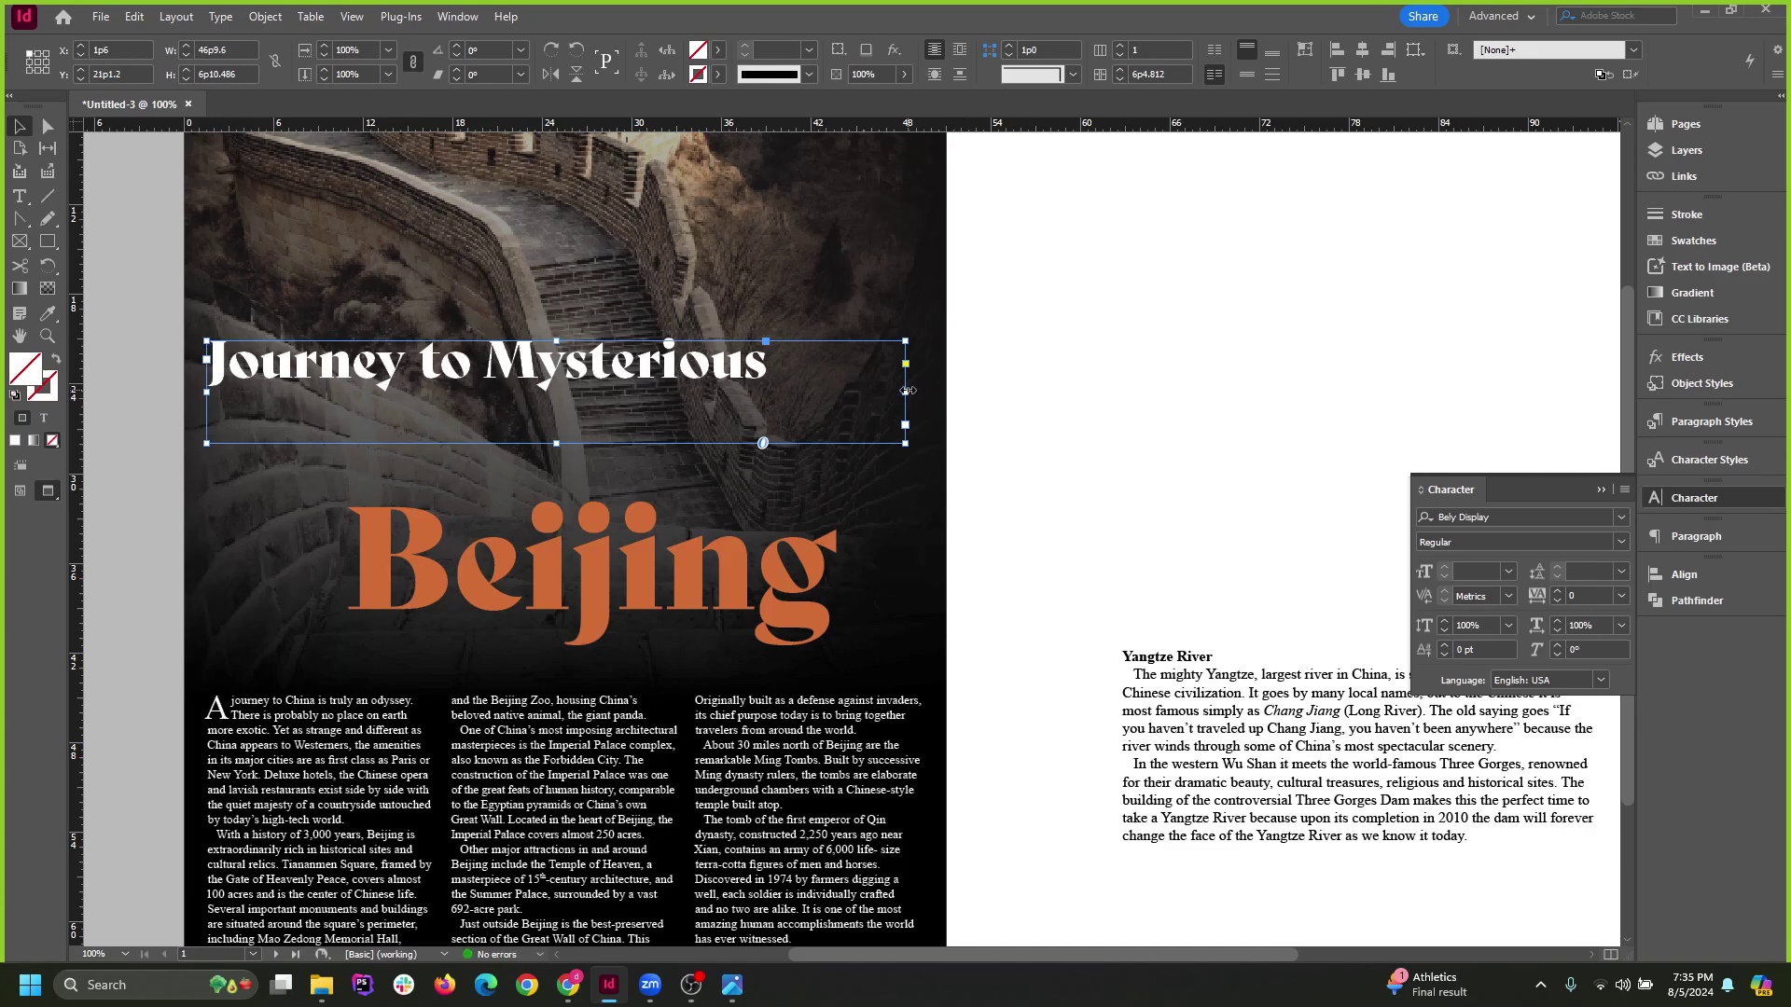
{"action": "double_click", "coordinate": [906, 391]}
{"action": "double_click", "coordinate": [487, 443]}
{"action": "left_click_drag", "start_coordinate": [548, 367], "coordinate": [582, 455]}
{"action": "left_click_drag", "start_coordinate": [742, 467], "coordinate": [733, 465]}
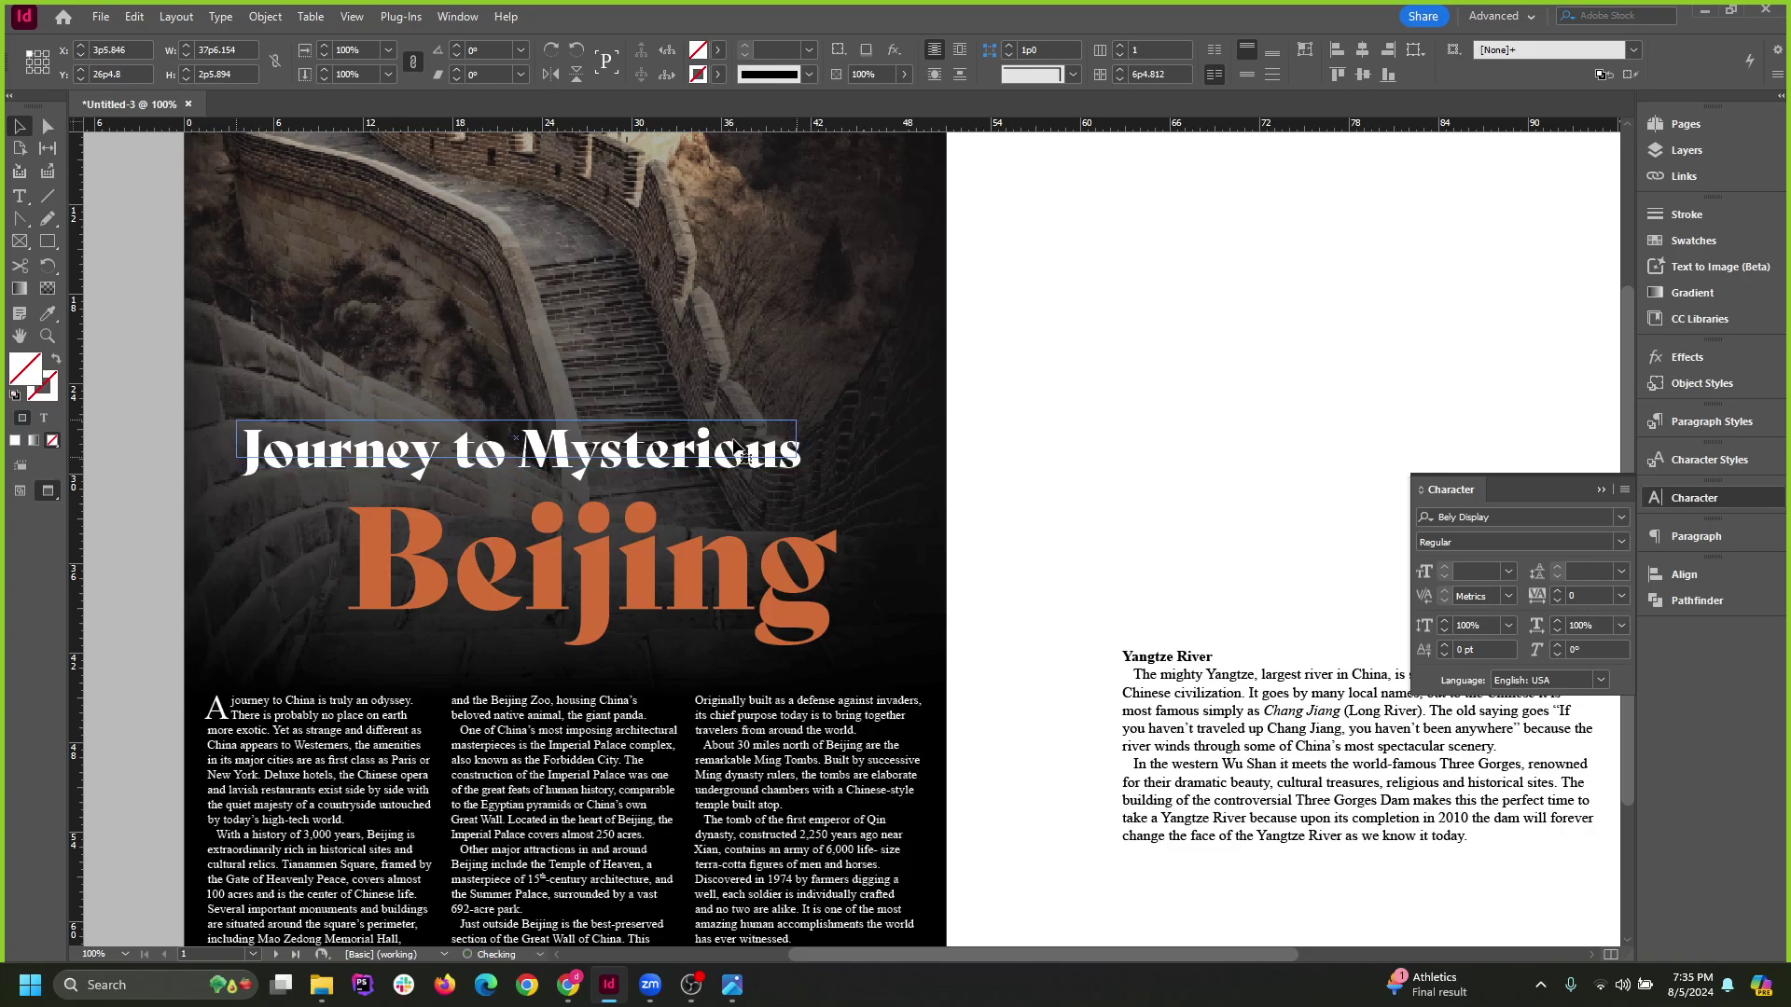
{"action": "left_click", "coordinate": [1183, 415]}
Lower the "Beijing" frame slightly to X 10p6, Y 33p0 and deselect it.
{"action": "key", "text": "ctrl+minus"}
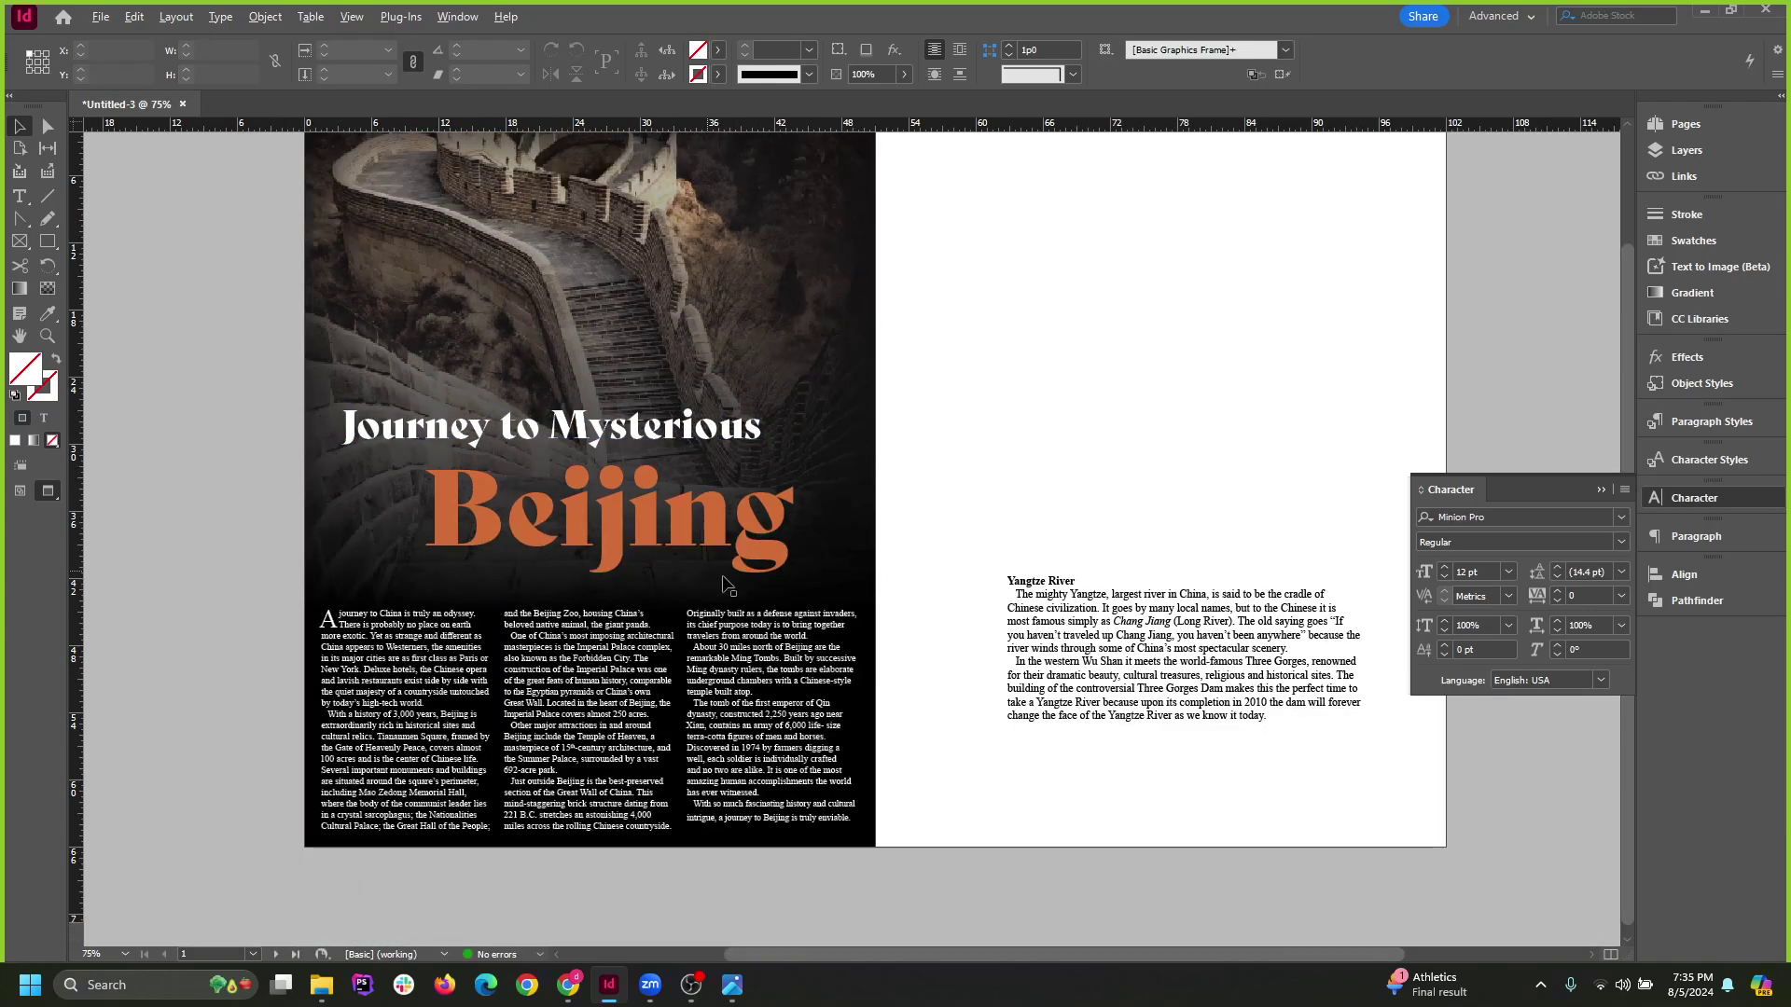
{"action": "key", "text": "ctrl+minus"}
{"action": "key", "text": "ctrl+equal"}
{"action": "scroll", "coordinate": [773, 669], "scroll_direction": "up", "scroll_amount": 1}
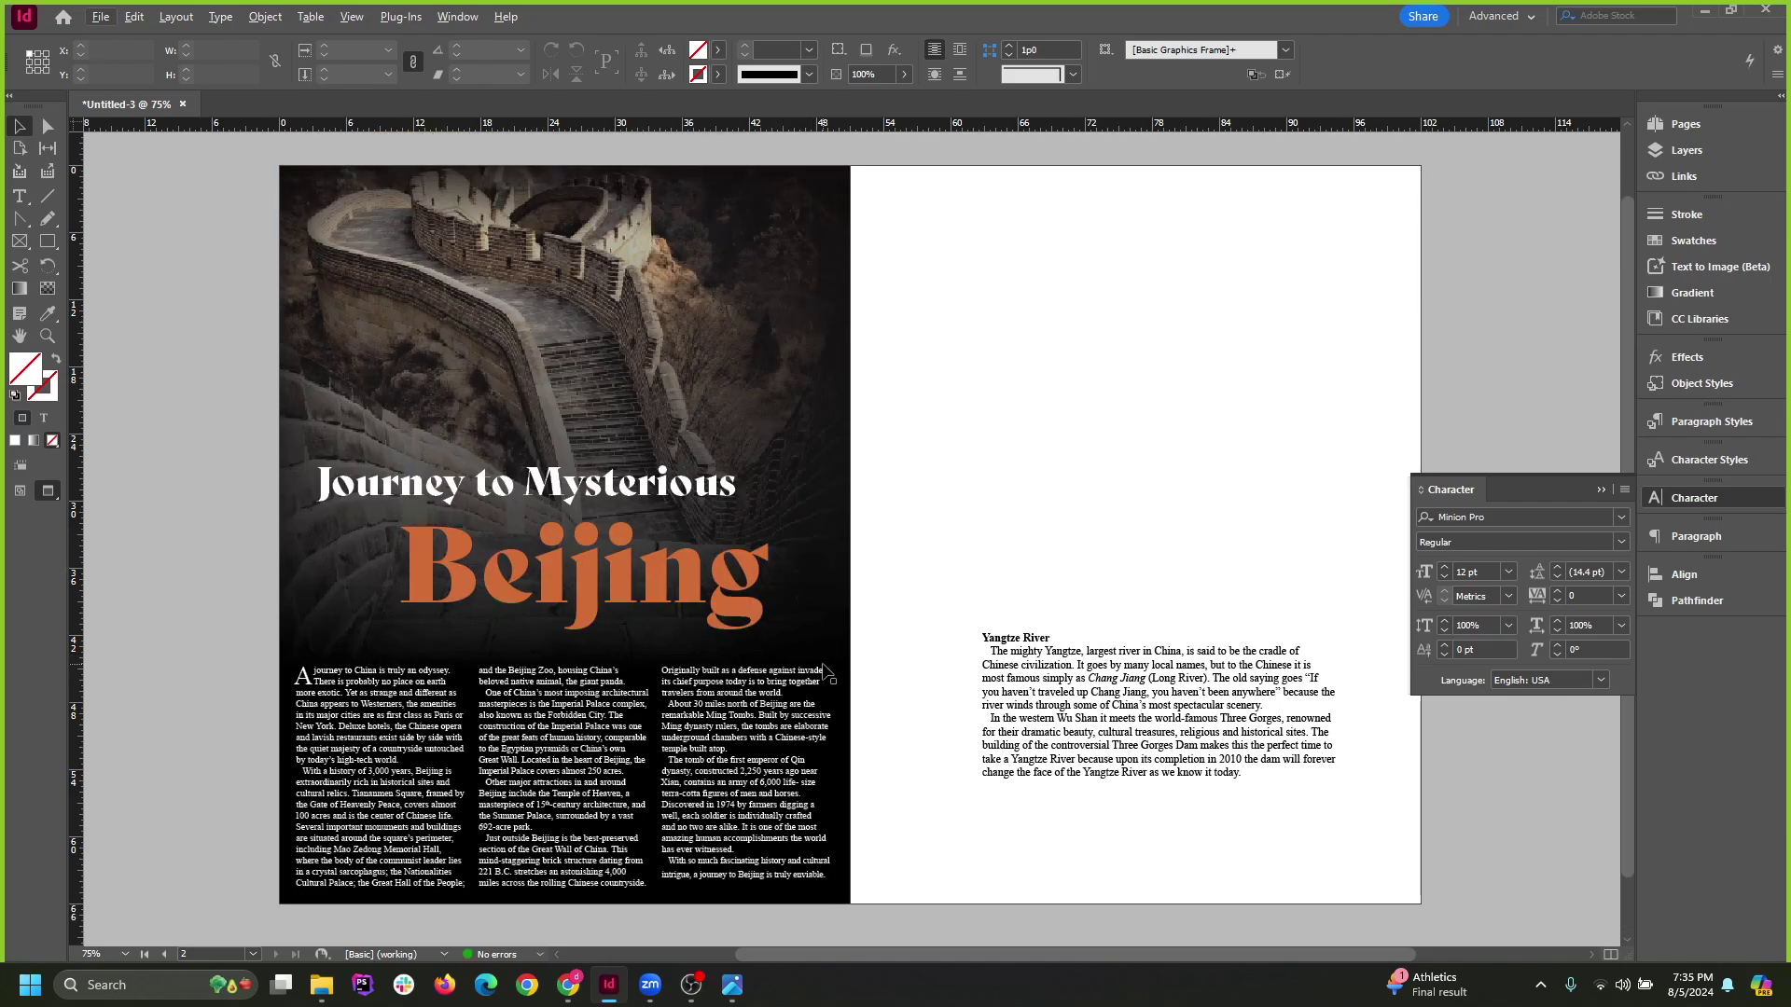
{"action": "left_click_drag", "start_coordinate": [653, 573], "coordinate": [654, 581]}
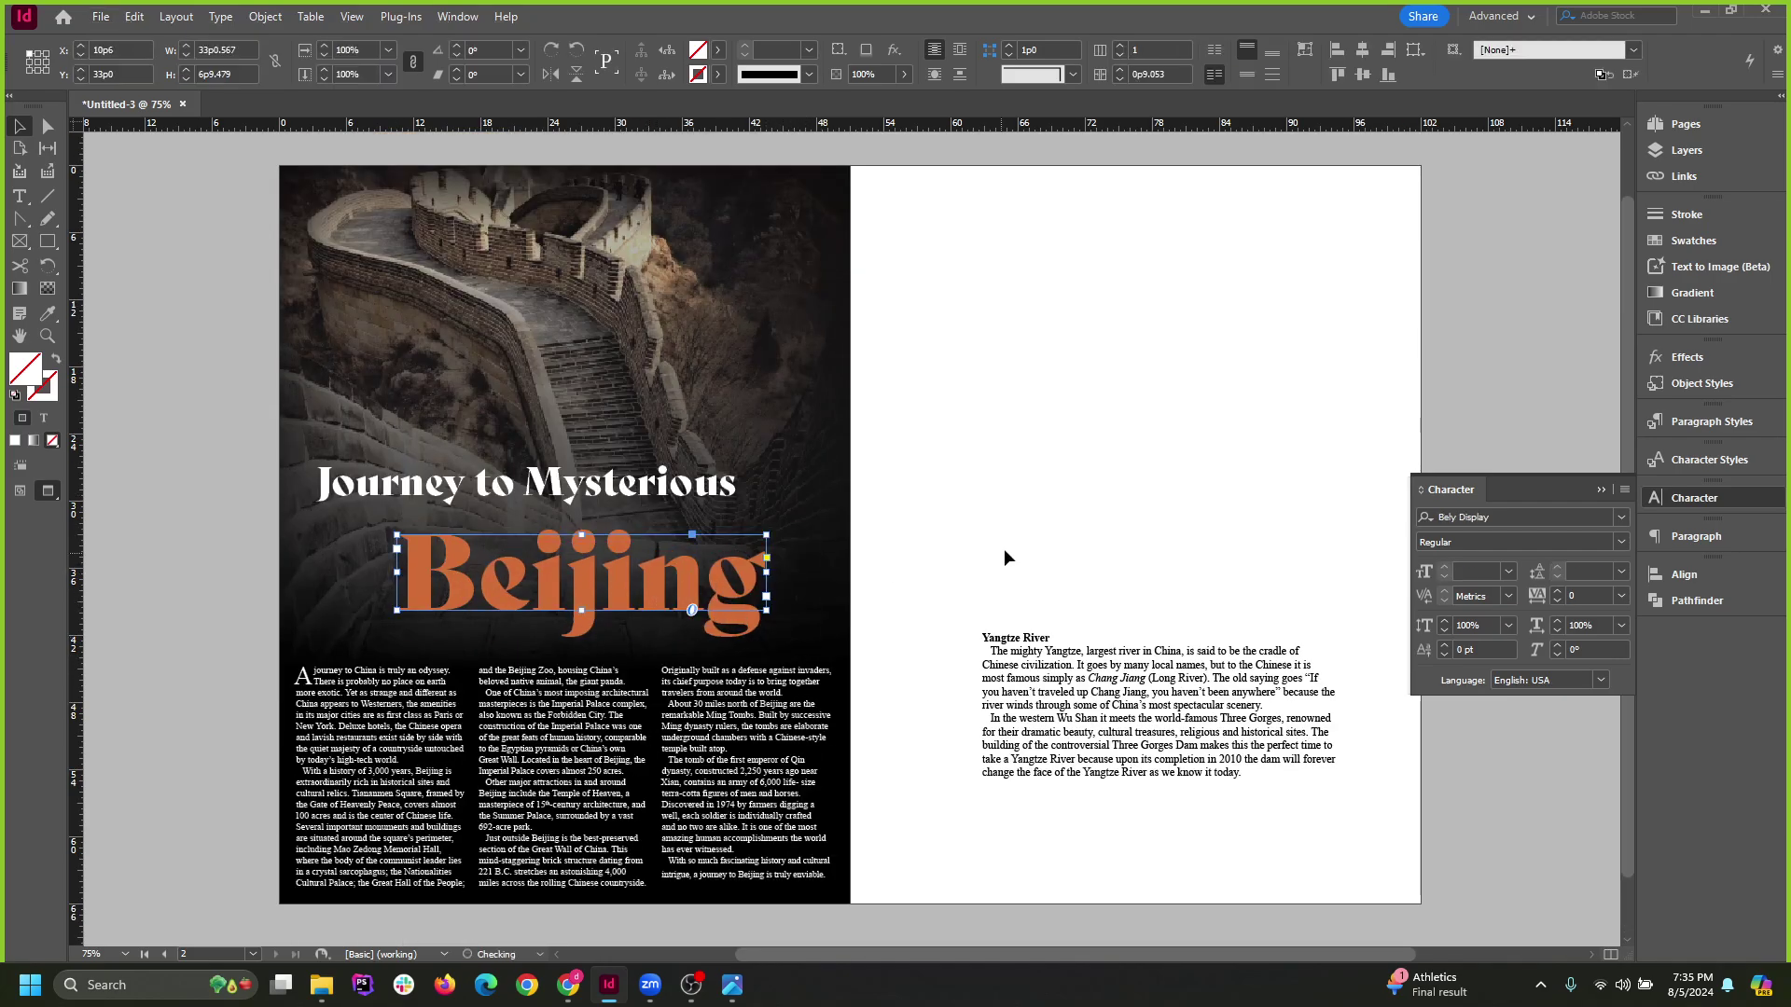
{"action": "left_click", "coordinate": [1004, 556]}
Show the guides and frame edges, and move the "Yangtze River" text frame higher on the facing page.
{"action": "key", "text": "ctrl+minus"}
{"action": "scroll", "coordinate": [1125, 765], "scroll_direction": "up", "scroll_amount": 1}
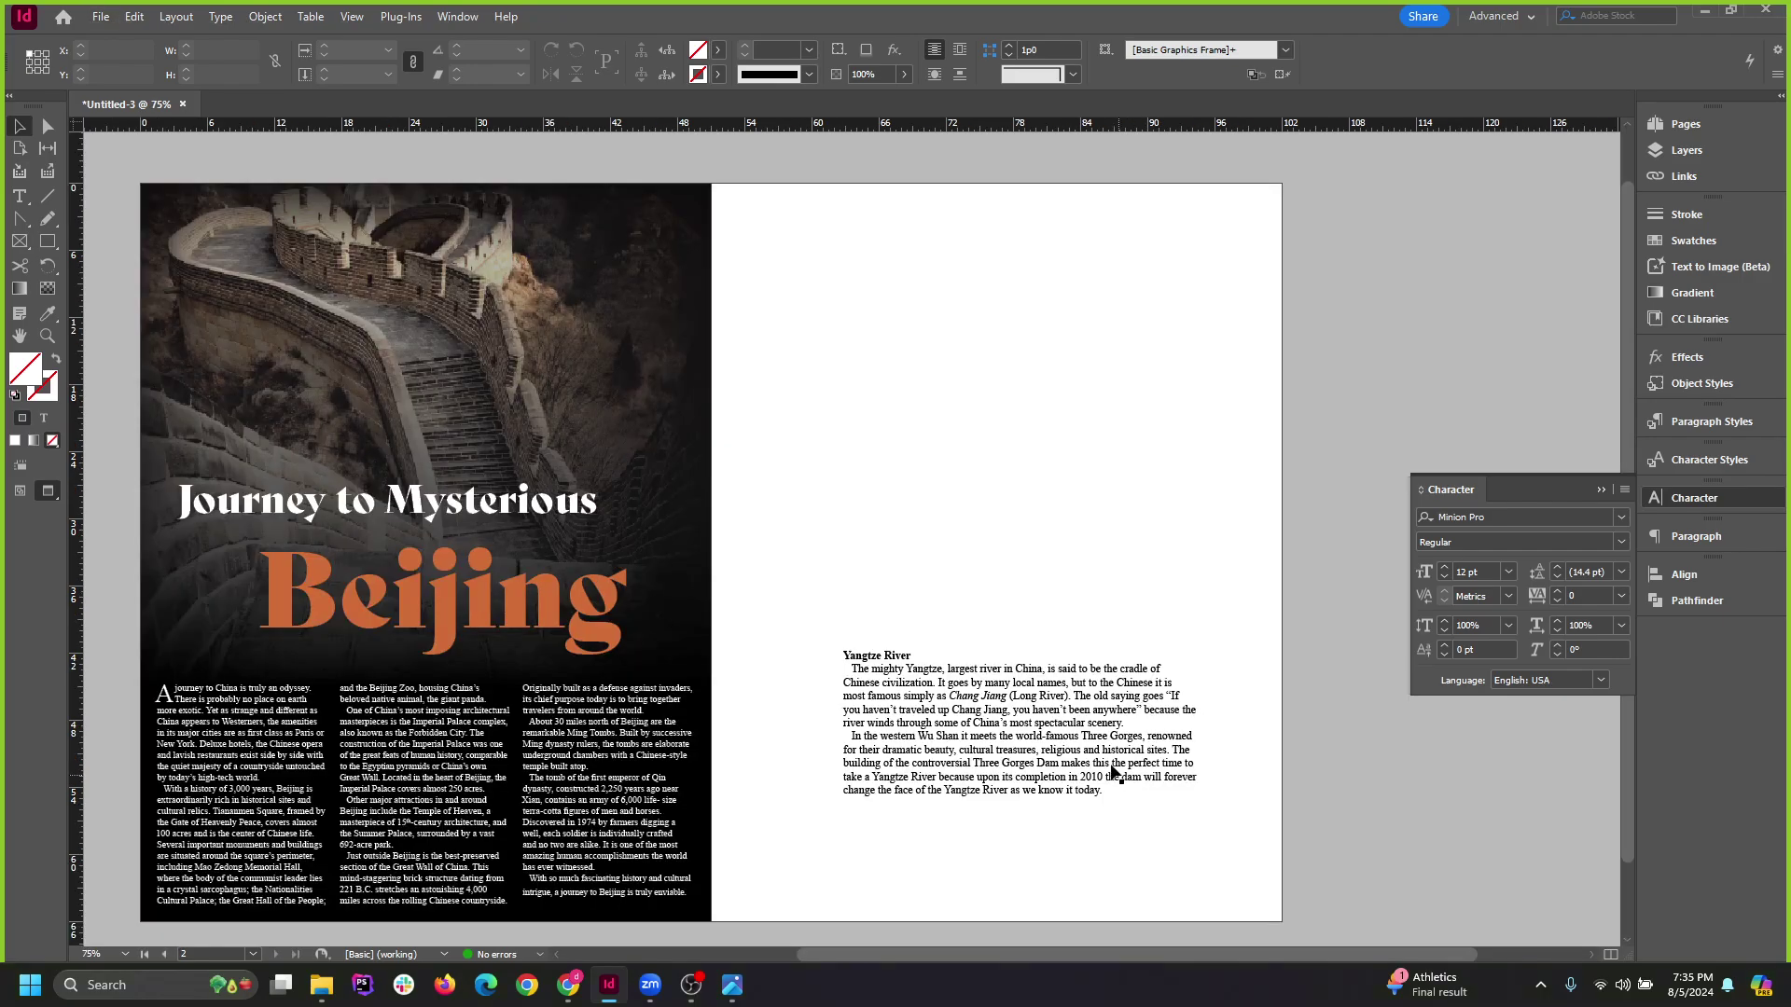
{"action": "scroll", "coordinate": [896, 473], "scroll_direction": "down", "scroll_amount": 1}
{"action": "scroll", "coordinate": [944, 537], "scroll_direction": "up", "scroll_amount": 2}
{"action": "key", "text": "w"}
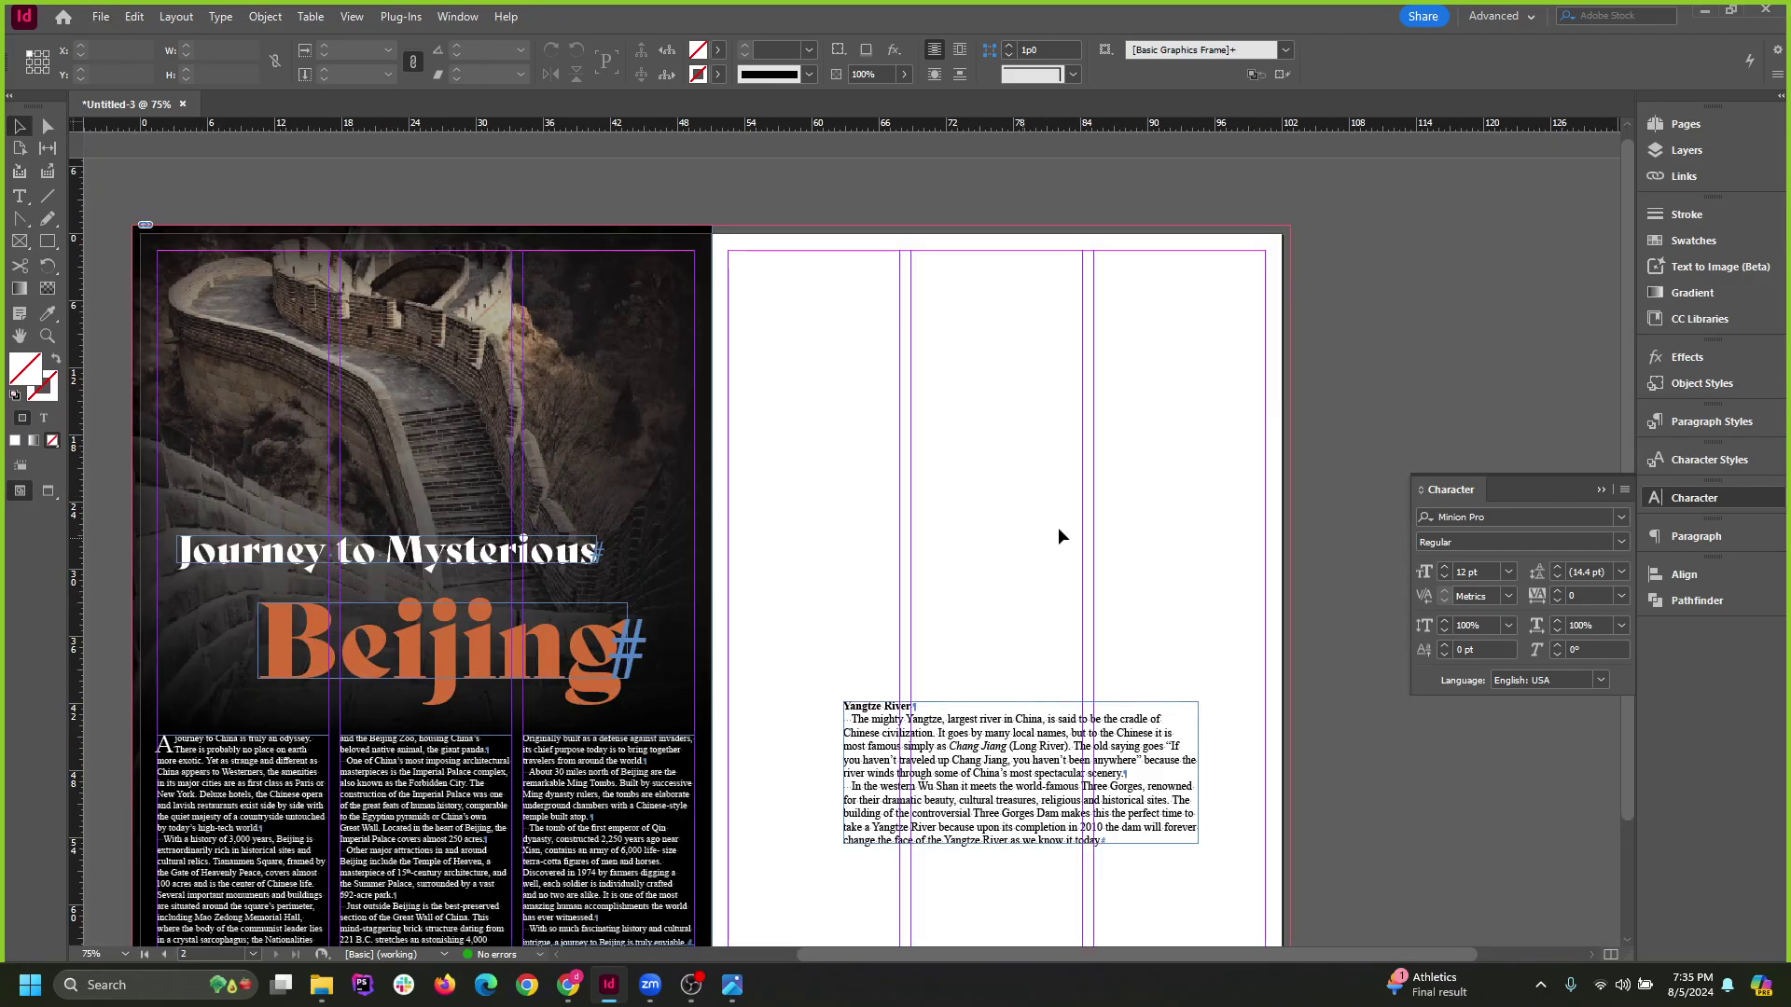
{"action": "scroll", "coordinate": [1057, 528], "scroll_direction": "down", "scroll_amount": 2}
{"action": "left_click_drag", "start_coordinate": [1048, 564], "coordinate": [1056, 449]}
{"action": "scroll", "coordinate": [839, 392], "scroll_direction": "up", "scroll_amount": 2}
{"action": "left_click", "coordinate": [771, 396]}
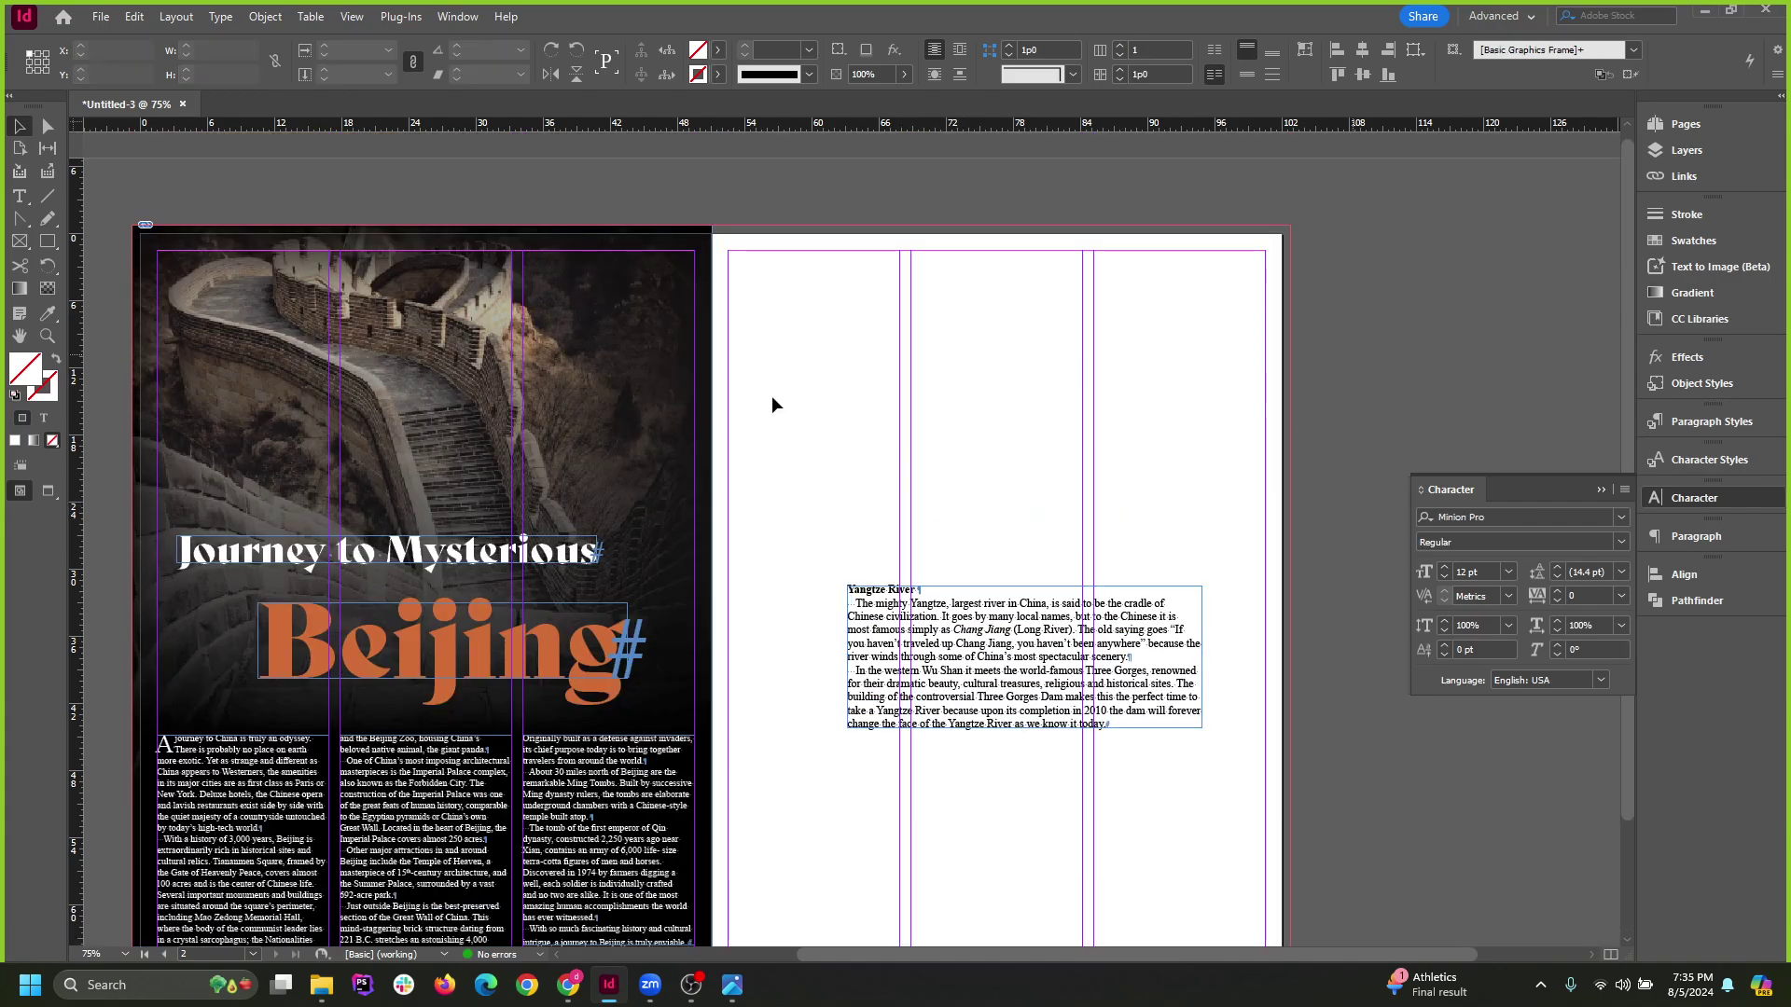
Switch to File Explorer, place 42209.jpg from the china folder on the facing page, and align its corner to the margins at X 52p6, Y 1p6.
{"action": "left_click", "coordinate": [321, 985]}
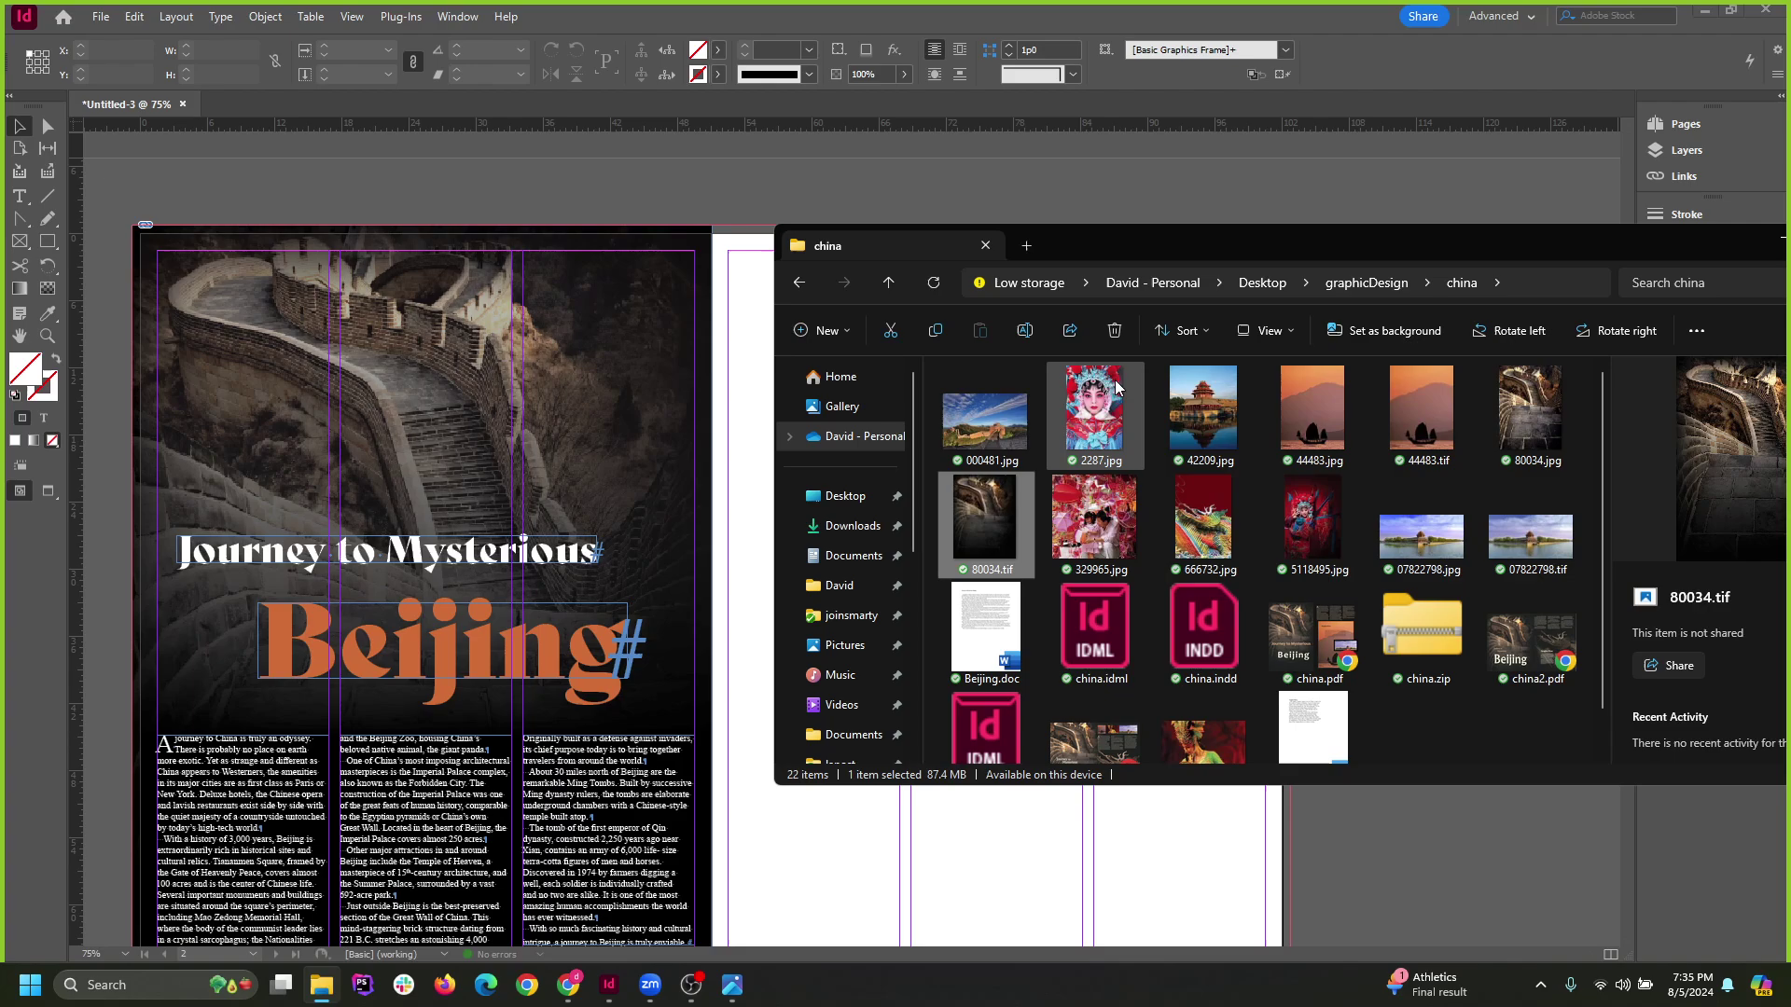
{"action": "scroll", "coordinate": [1292, 681], "scroll_direction": "down", "scroll_amount": 1}
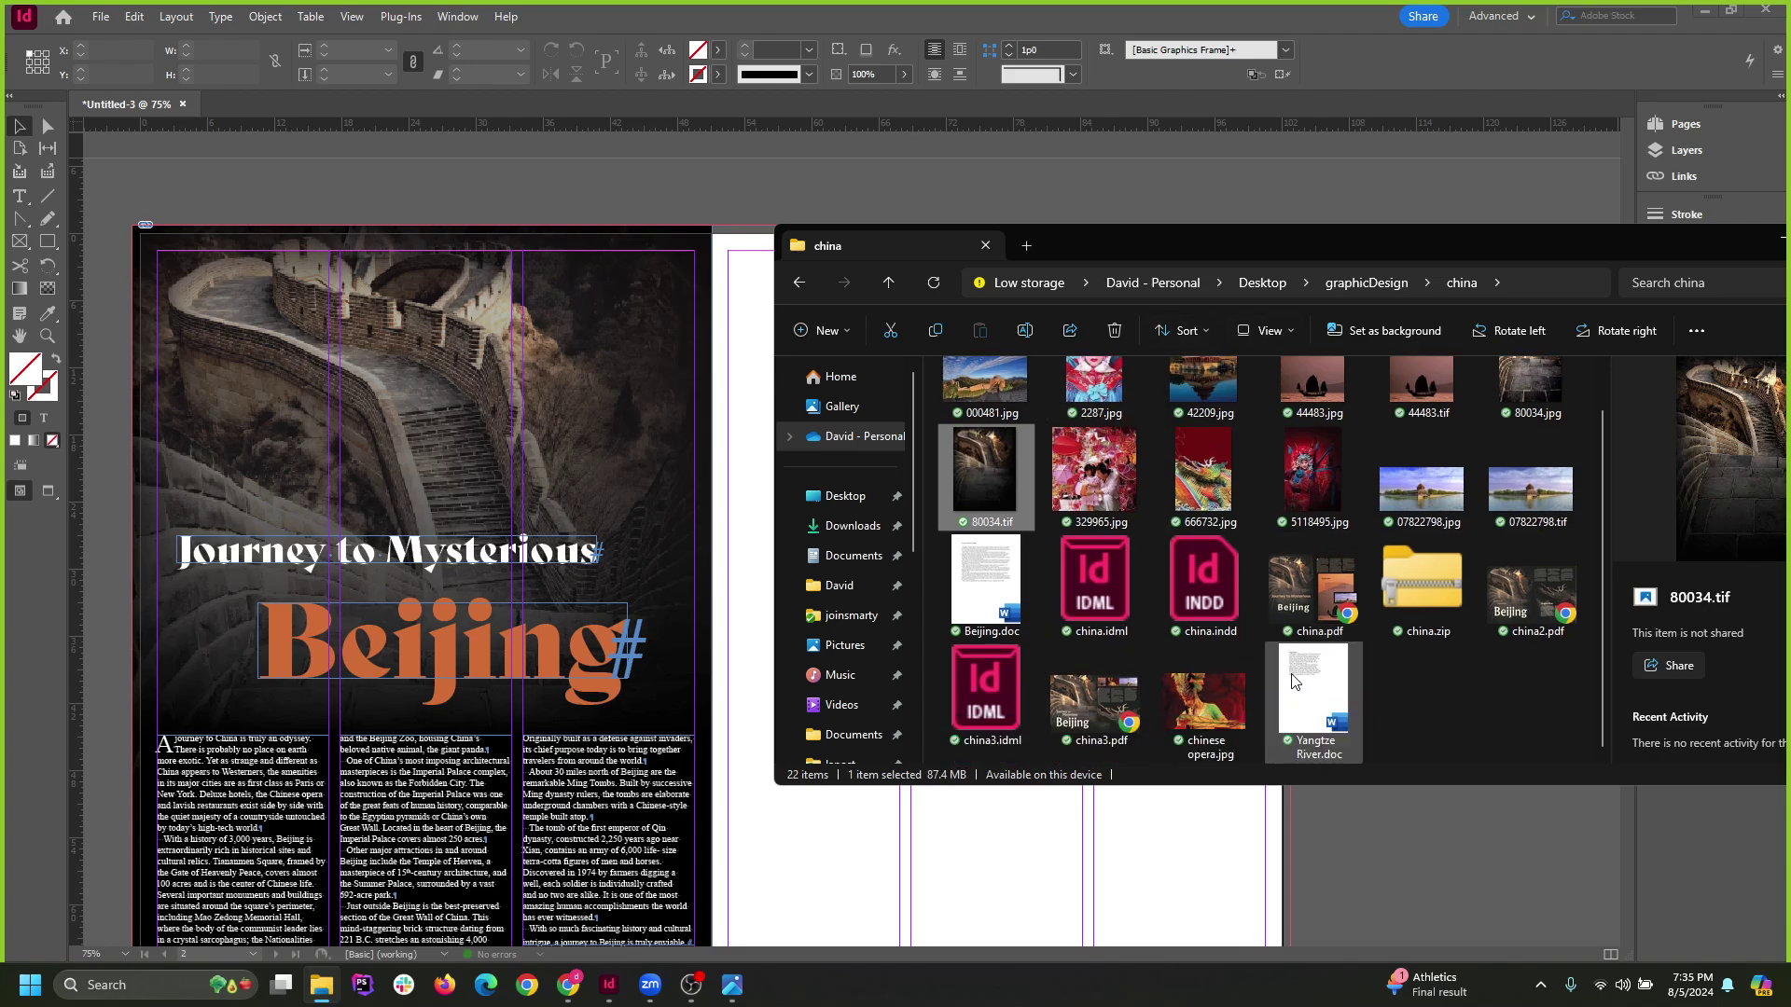
{"action": "left_click", "coordinate": [1481, 741]}
{"action": "scroll", "coordinate": [1463, 733], "scroll_direction": "up", "scroll_amount": 1}
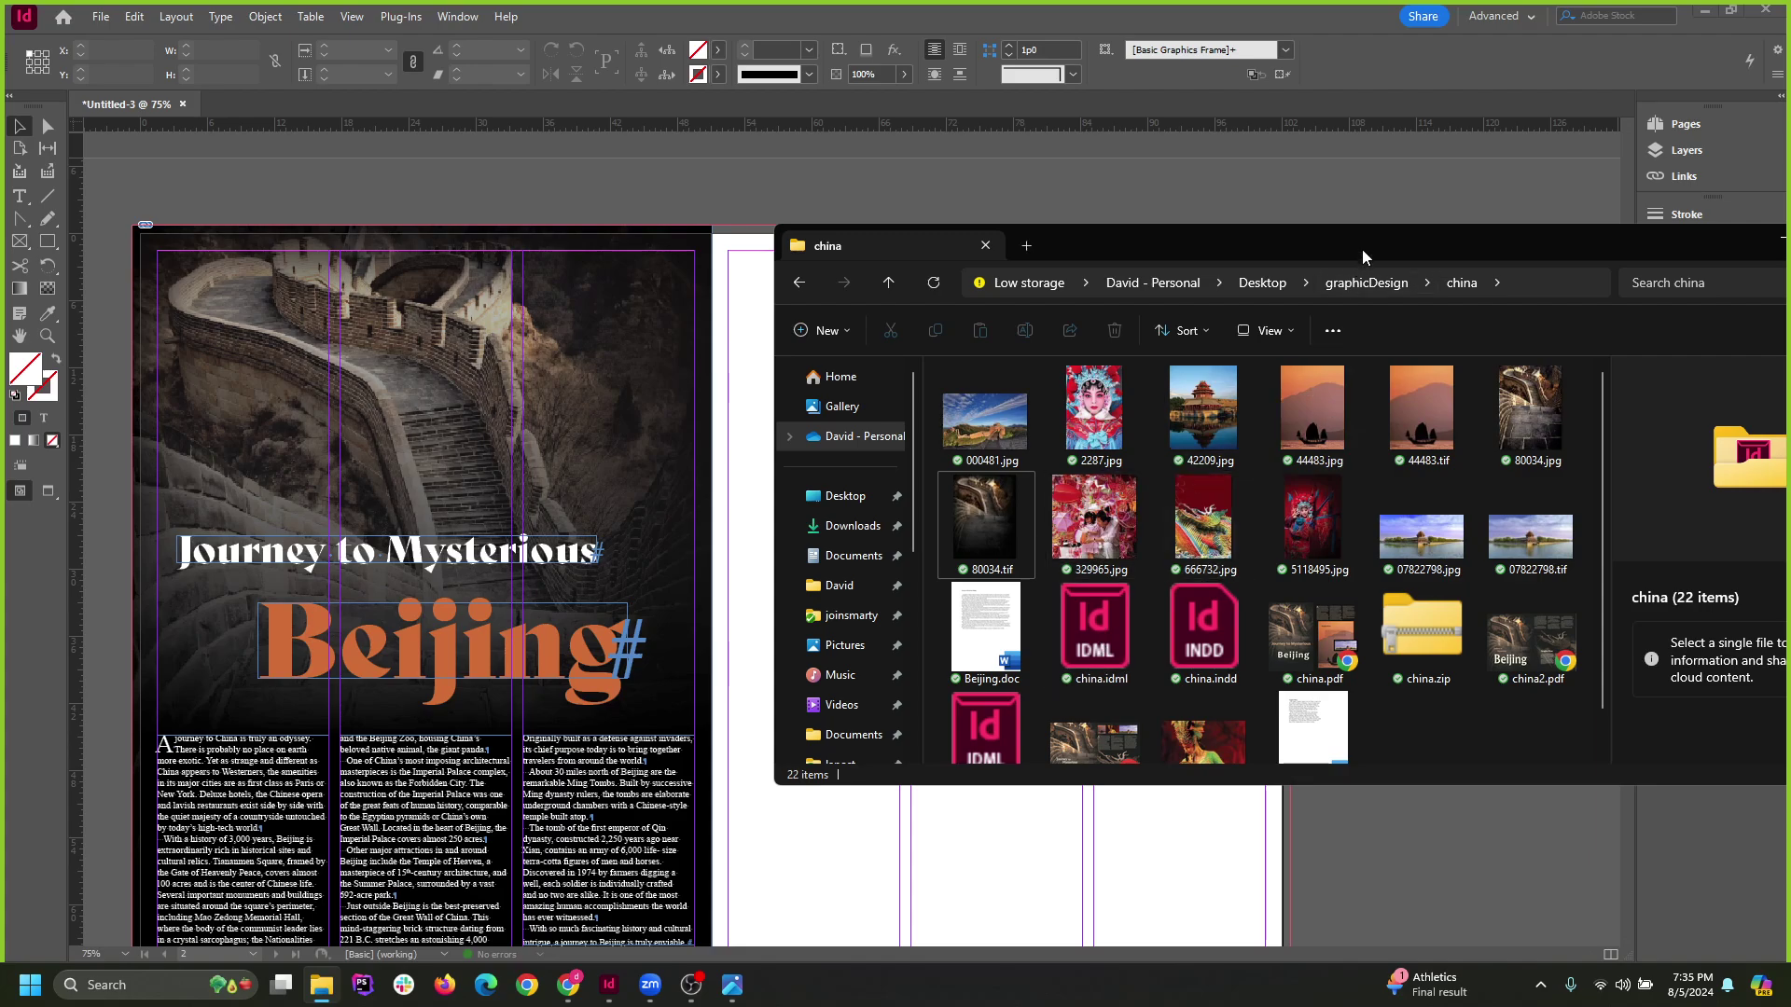
{"action": "left_click_drag", "start_coordinate": [1362, 249], "coordinate": [1024, 502]}
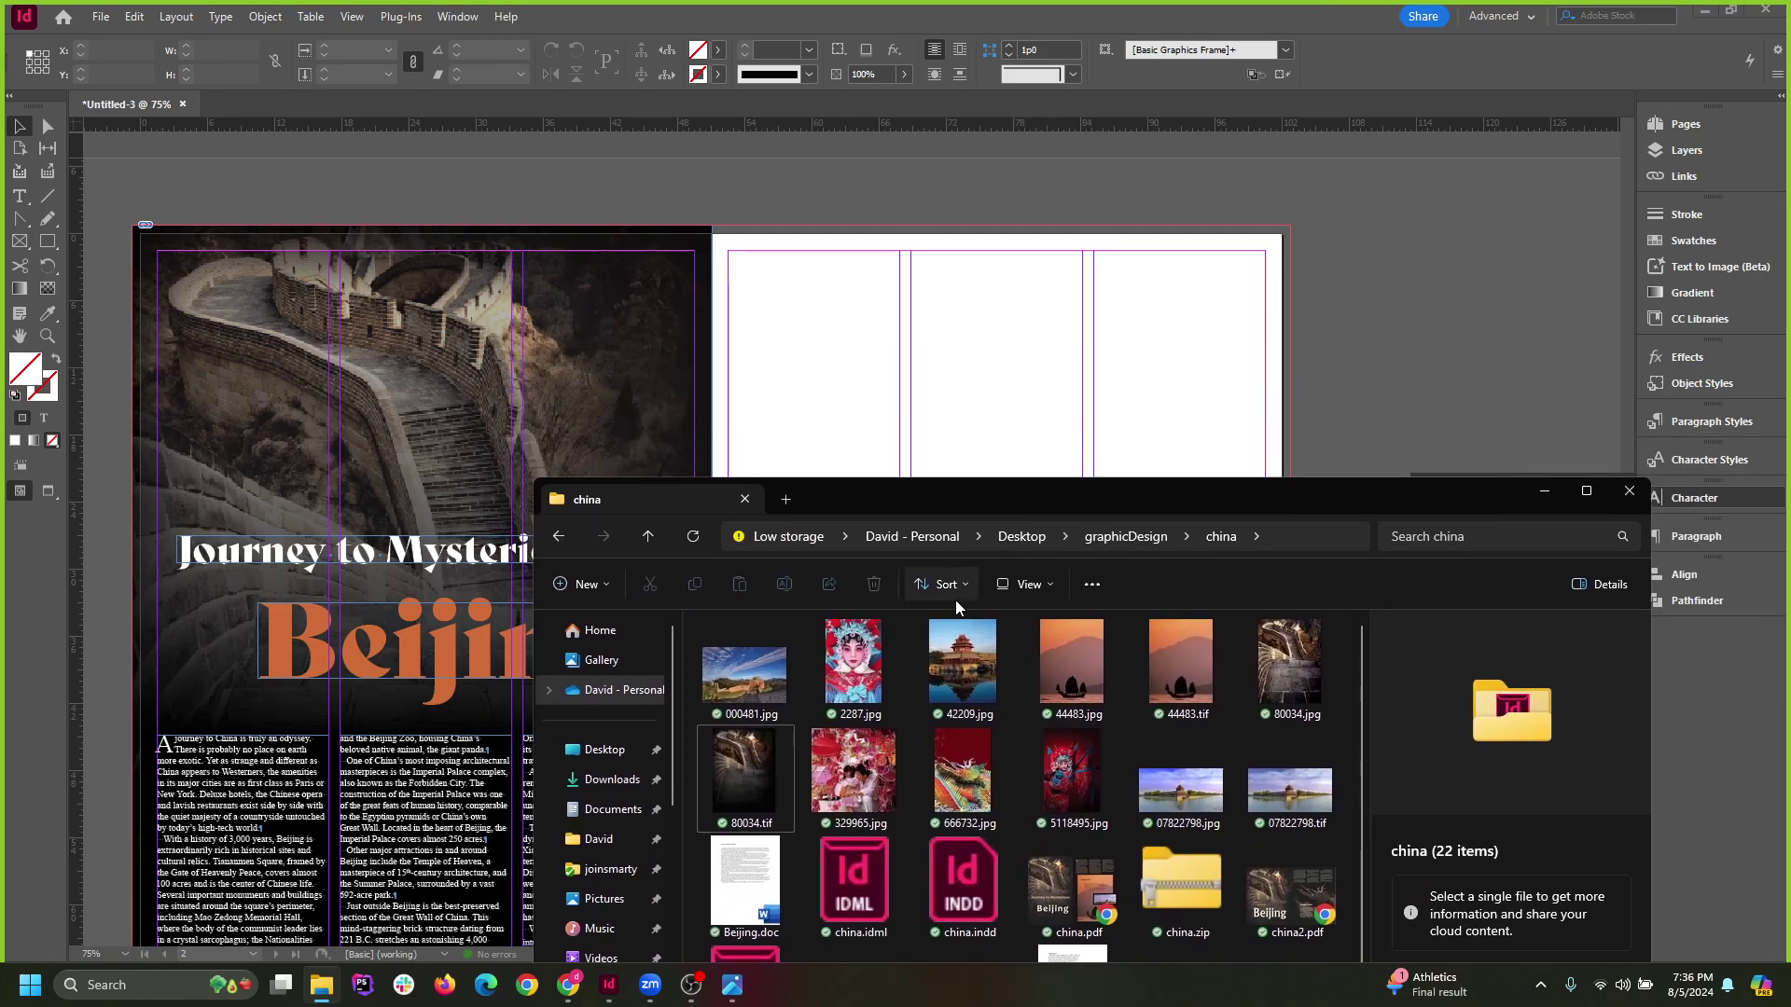
{"action": "left_click_drag", "start_coordinate": [958, 635], "coordinate": [837, 341]}
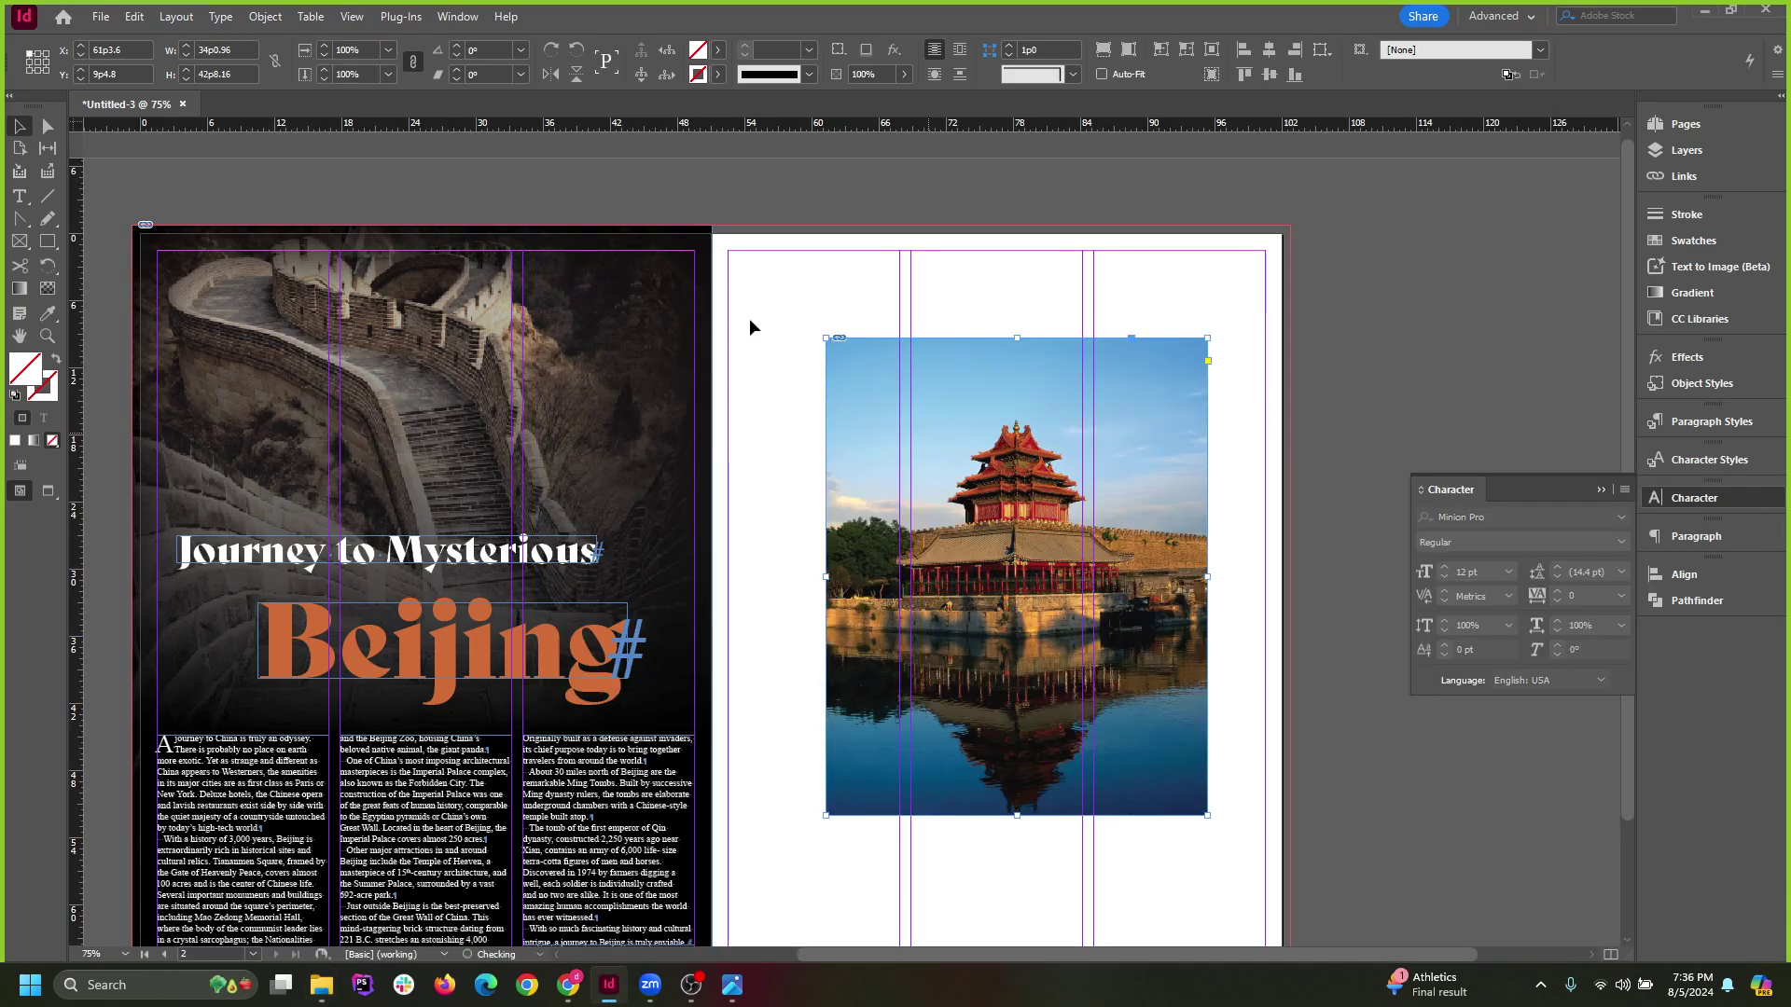
{"action": "left_click_drag", "start_coordinate": [1083, 478], "coordinate": [888, 302]}
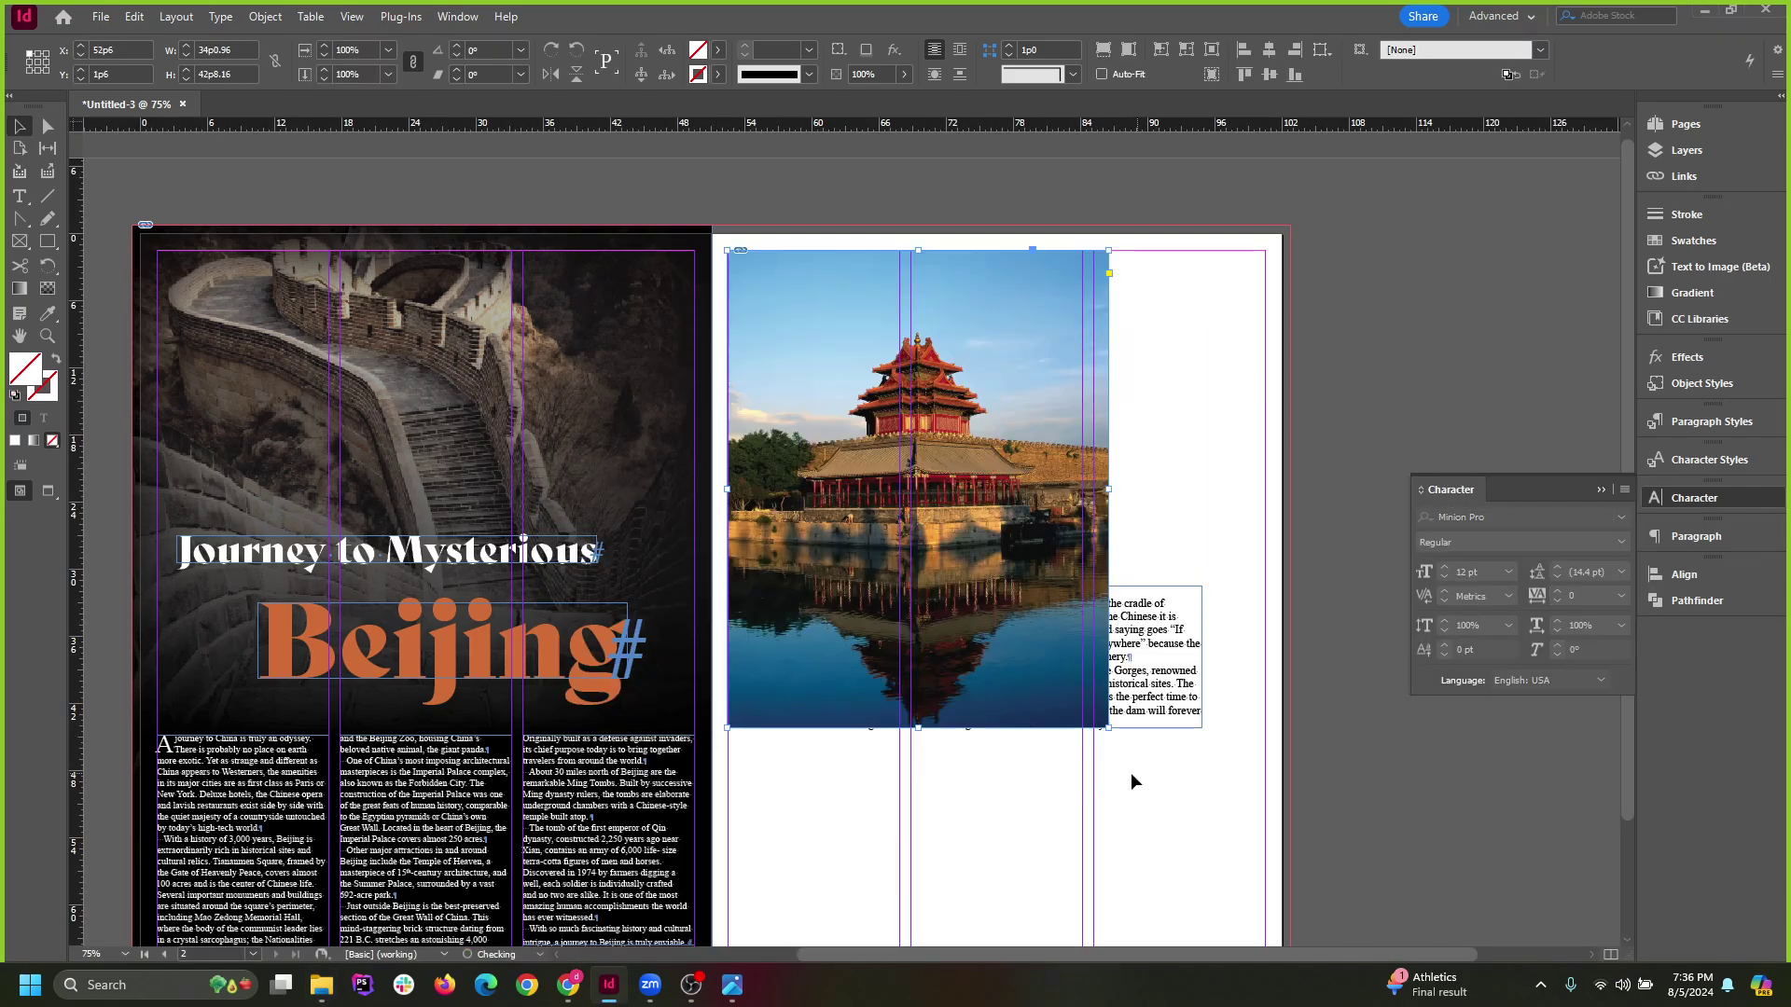
Crop the pagoda photo's frame to two columns, 31p8 by 27p3.6, and fill it proportionally with the image shifted slightly downward.
{"action": "left_click_drag", "start_coordinate": [1108, 730], "coordinate": [1082, 525]}
{"action": "left_click_drag", "start_coordinate": [903, 528], "coordinate": [904, 555]}
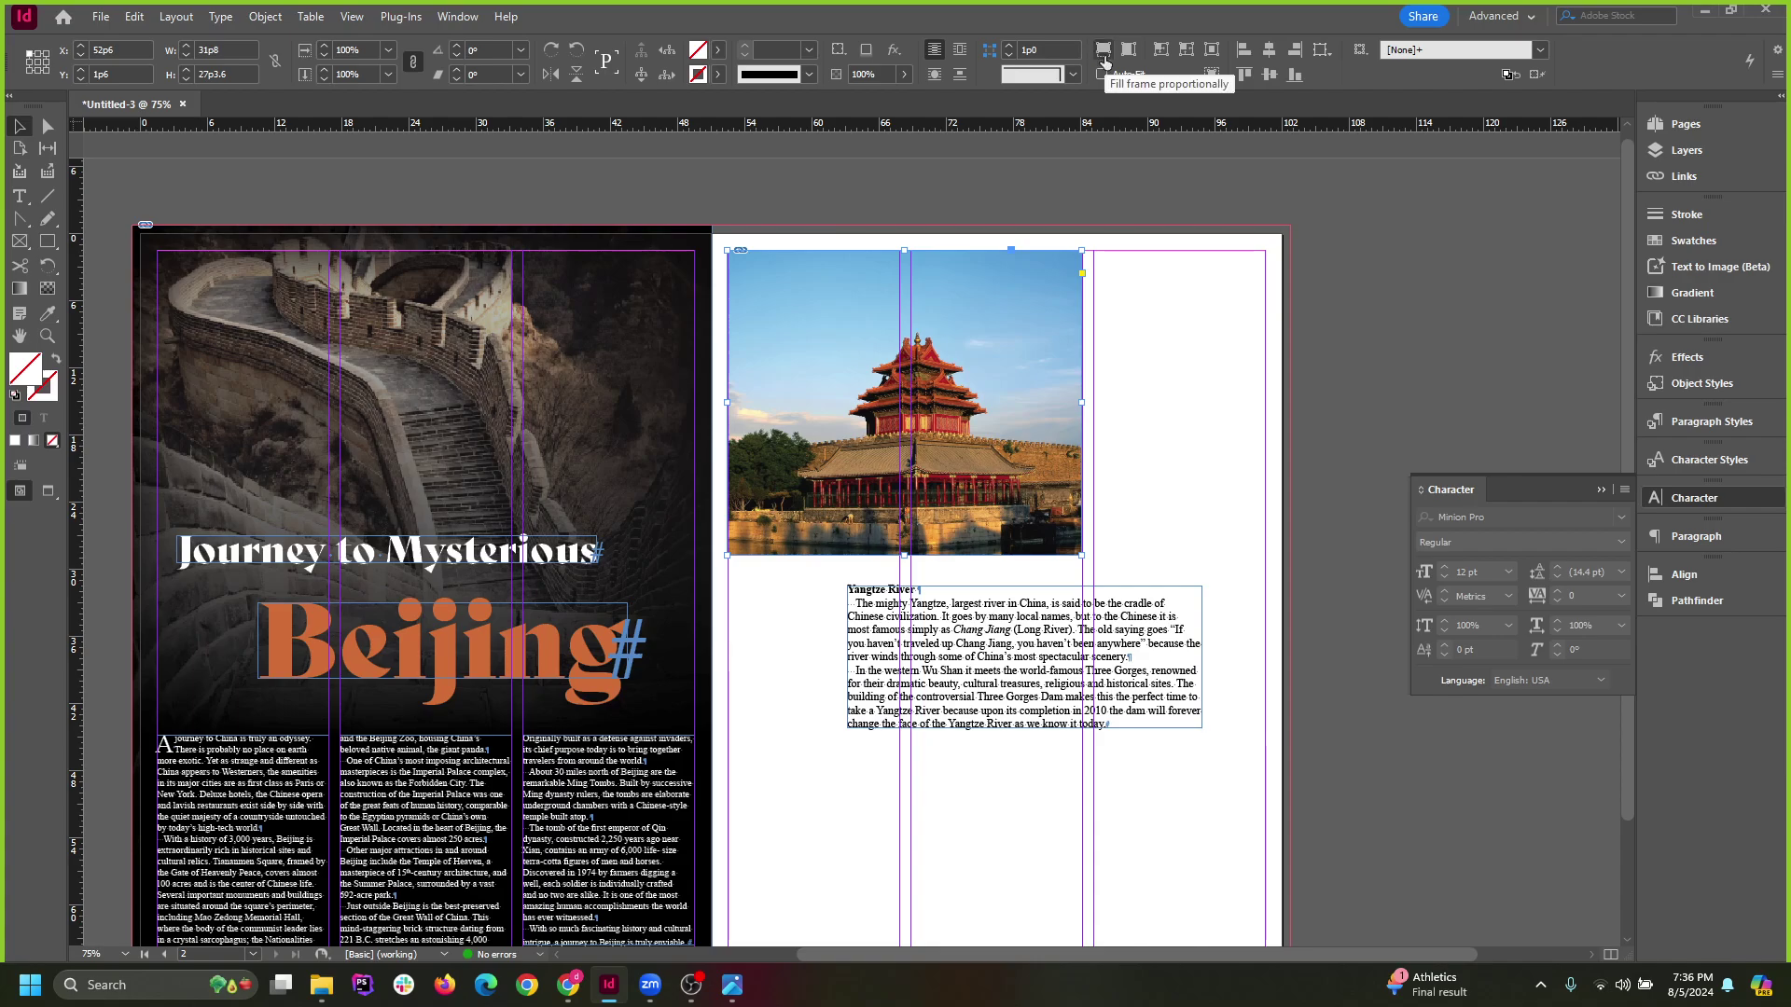
{"action": "left_click", "coordinate": [1103, 52]}
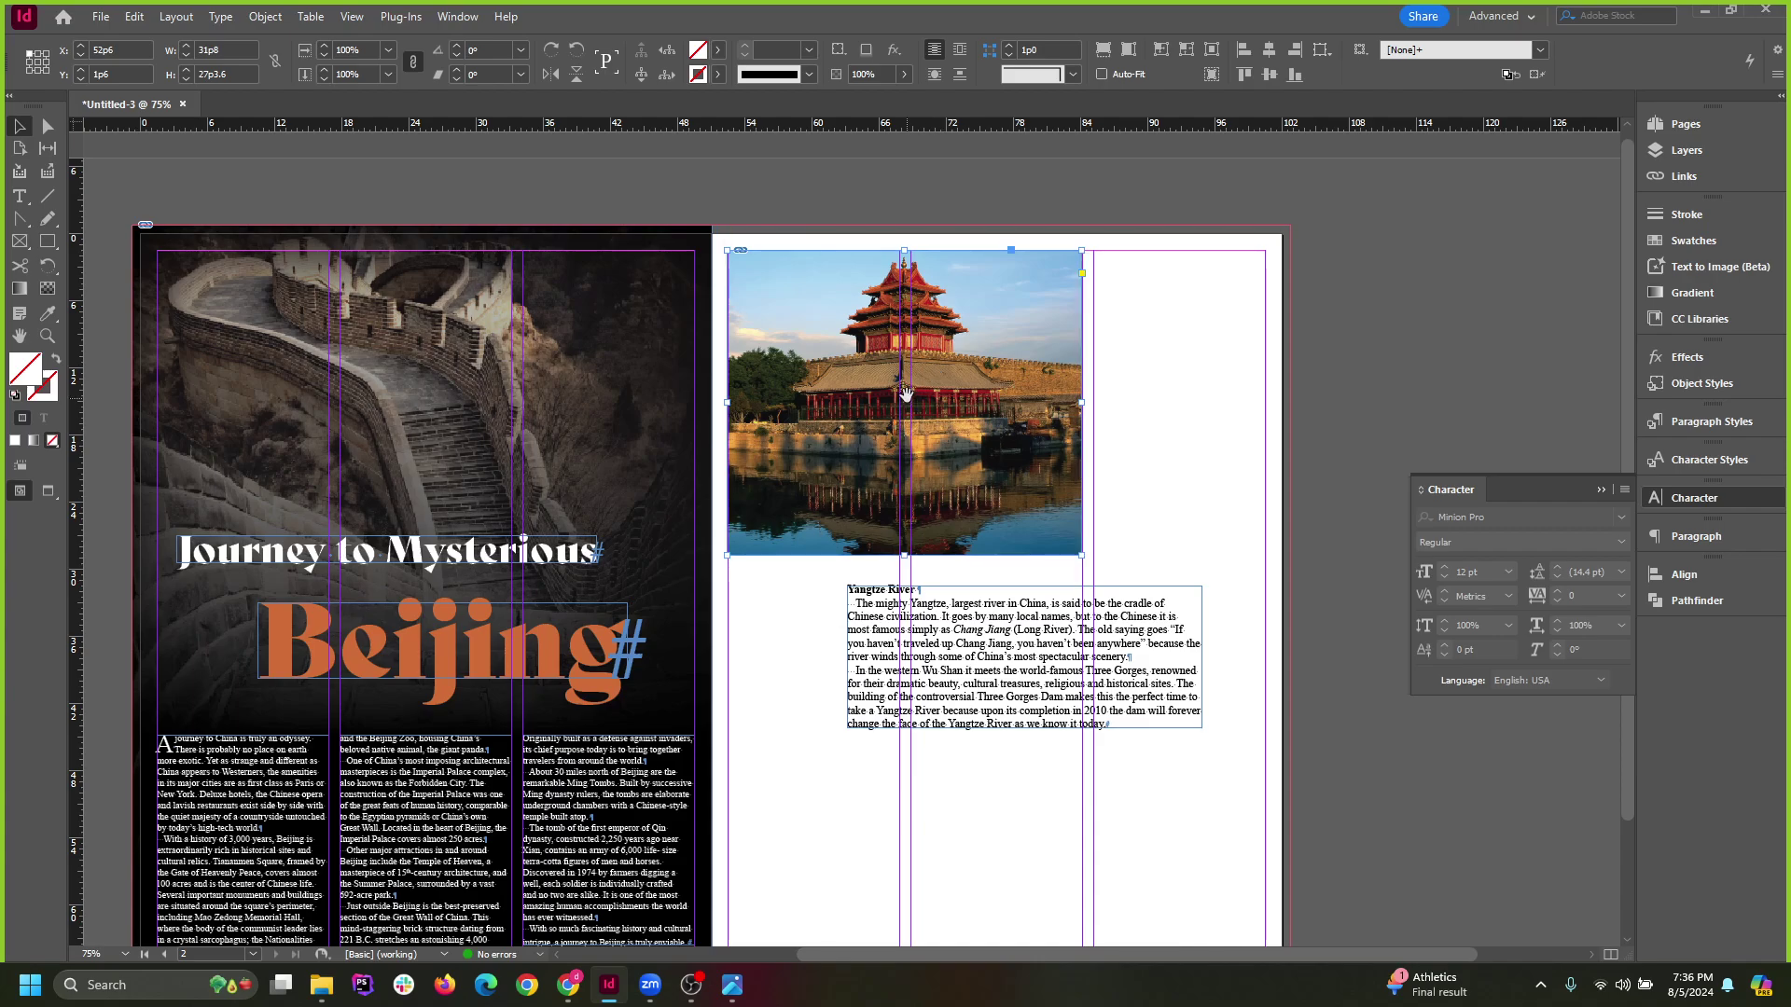
{"action": "left_click_drag", "start_coordinate": [906, 394], "coordinate": [942, 429]}
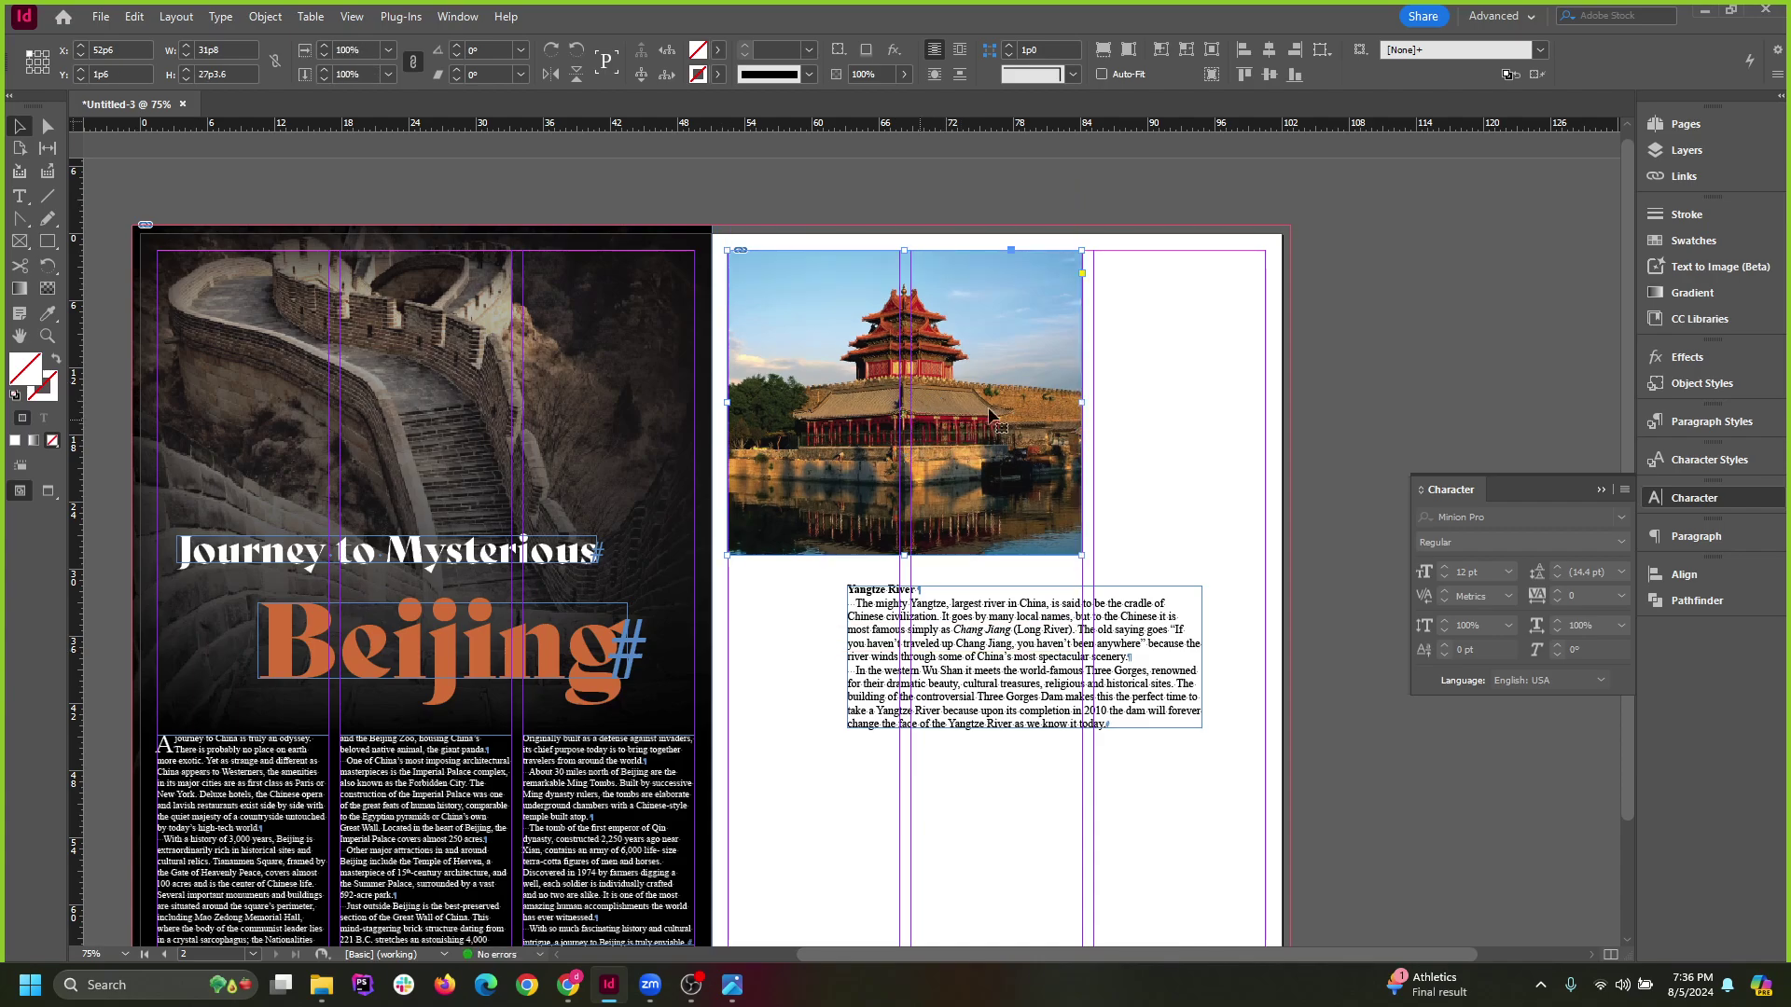
Move the "Yangtze River" text frame slightly toward the spine, keeping it below the pagoda photo.
{"action": "left_click", "coordinate": [1286, 695]}
{"action": "scroll", "coordinate": [1246, 485], "scroll_direction": "down", "scroll_amount": 2}
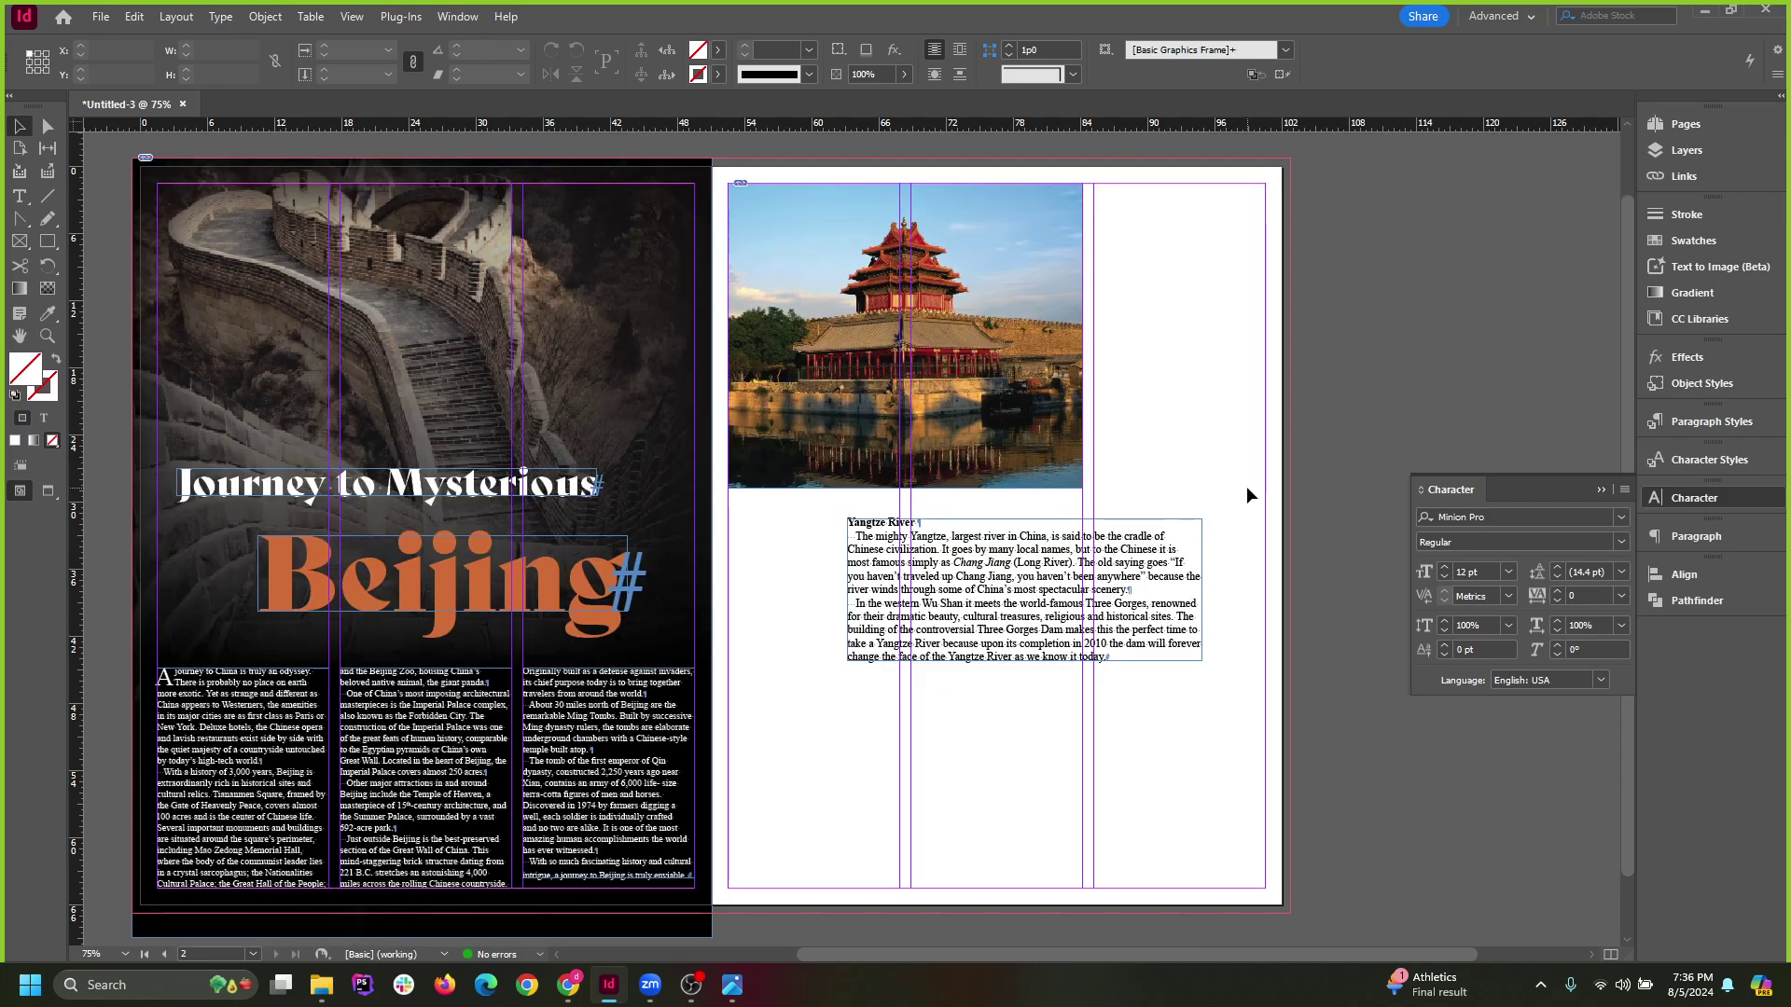
{"action": "left_click", "coordinate": [1110, 623]}
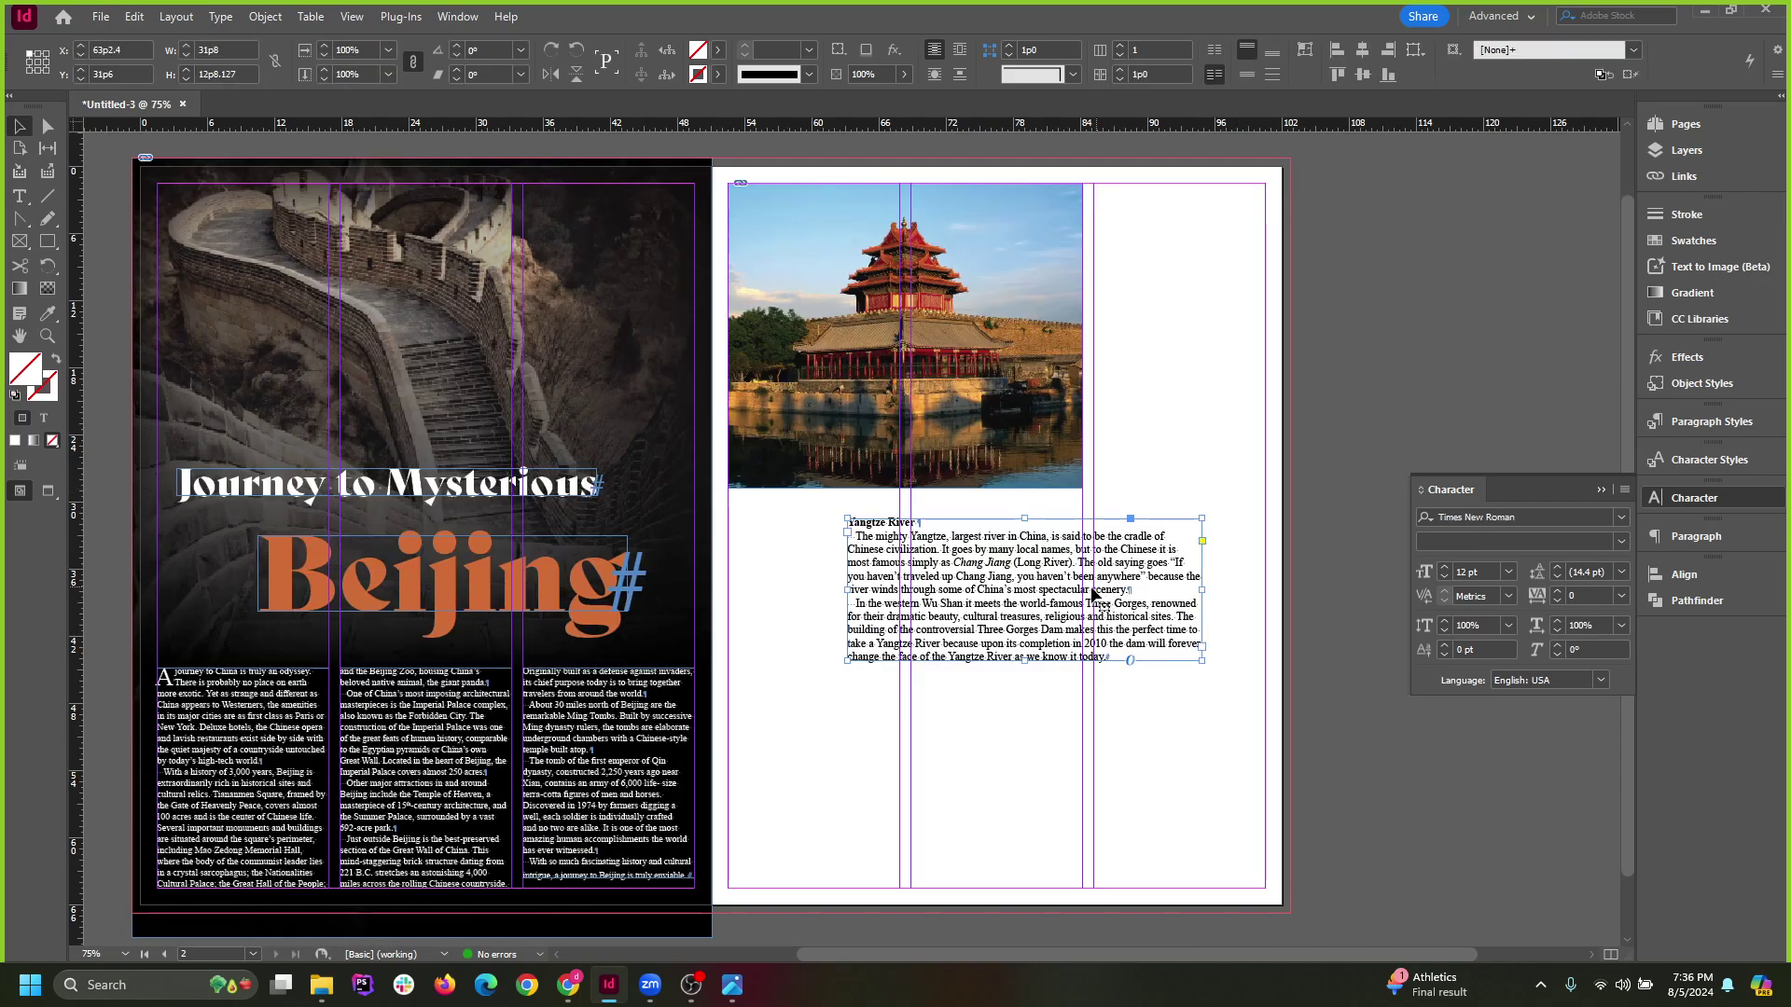
{"action": "left_click_drag", "start_coordinate": [1093, 594], "coordinate": [1024, 610]}
Move the pagoda photo across to the two outer columns of the facing page, at X 68p10, Y 1p6.
{"action": "left_click", "coordinate": [1018, 347]}
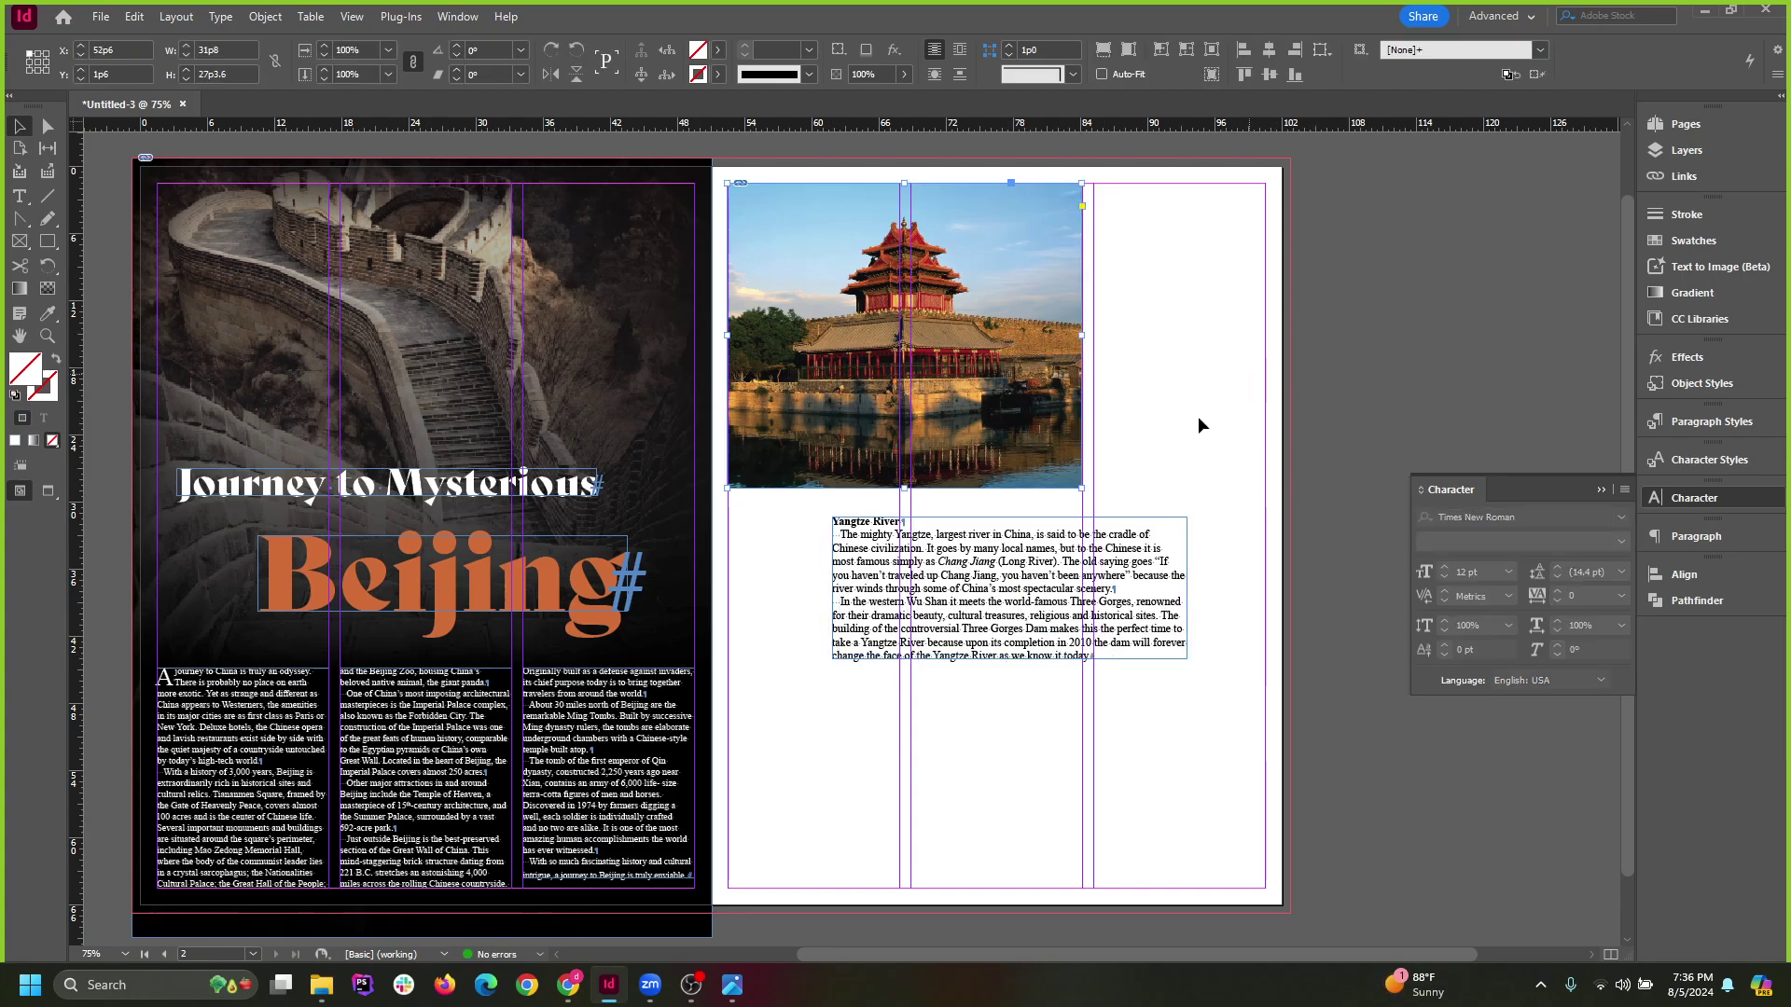
{"action": "left_click", "coordinate": [980, 657]}
{"action": "left_click", "coordinate": [1010, 371]}
{"action": "left_click_drag", "start_coordinate": [1009, 371], "coordinate": [1378, 424]}
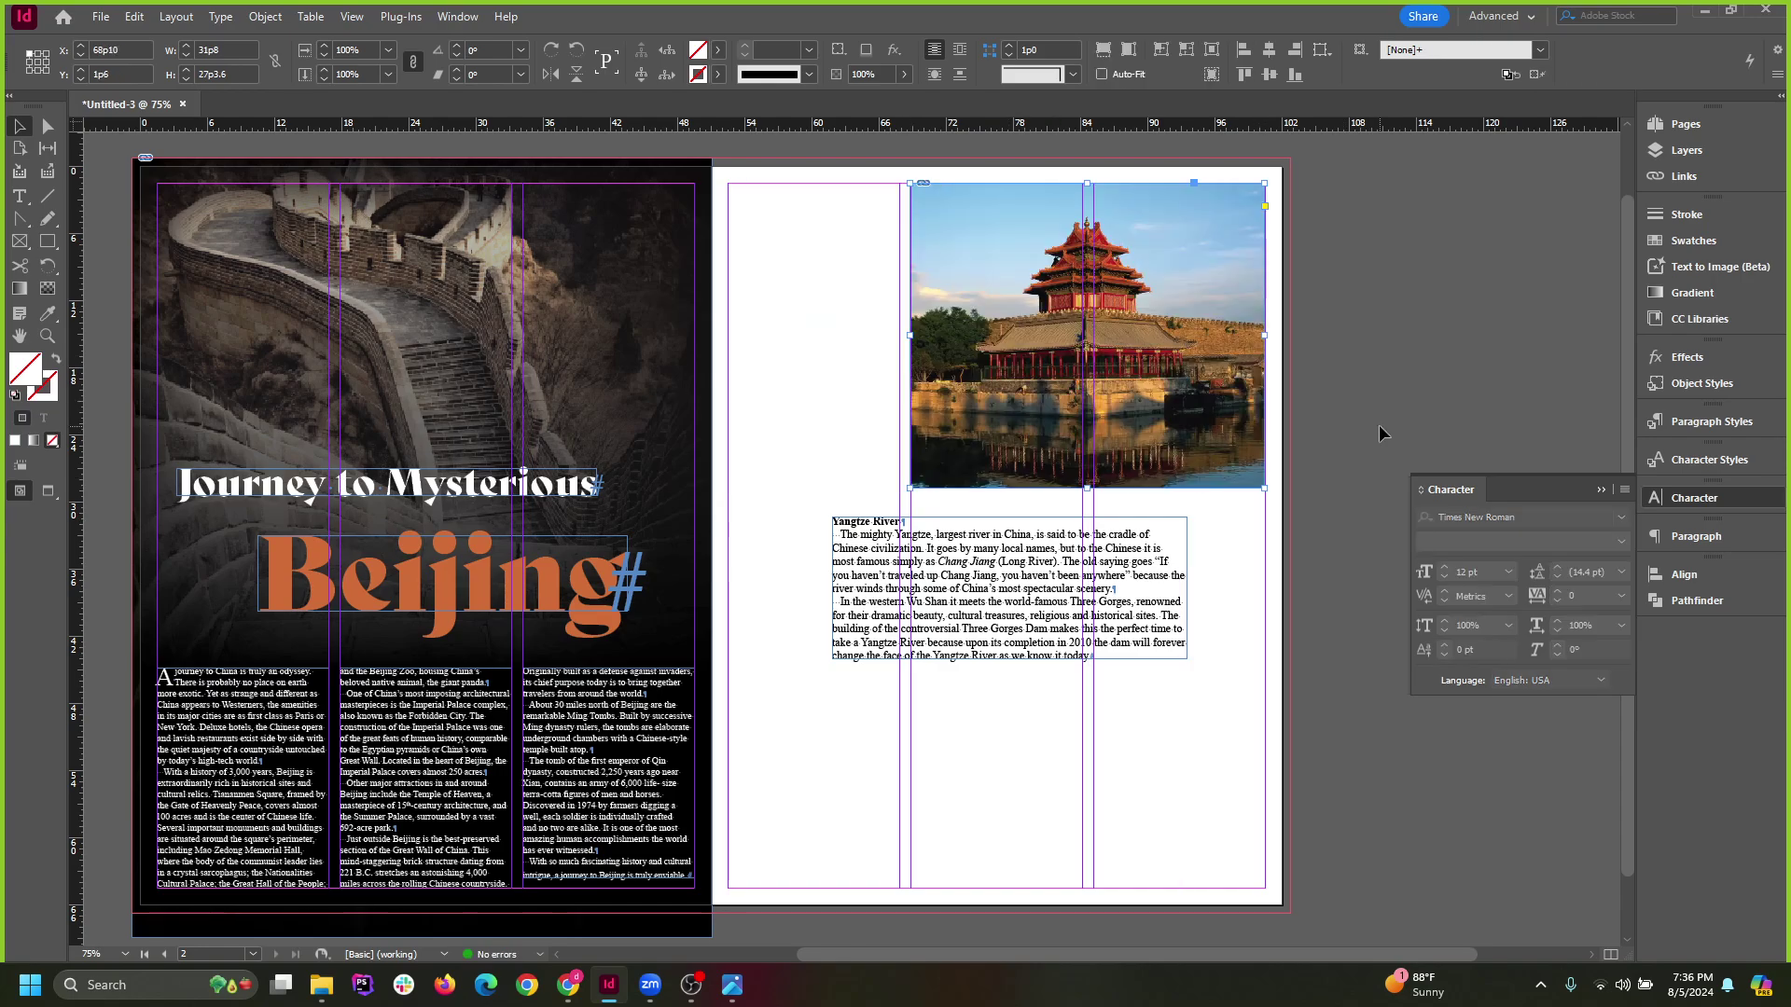
{"action": "left_click", "coordinate": [1378, 423]}
{"action": "left_click", "coordinate": [1023, 378]}
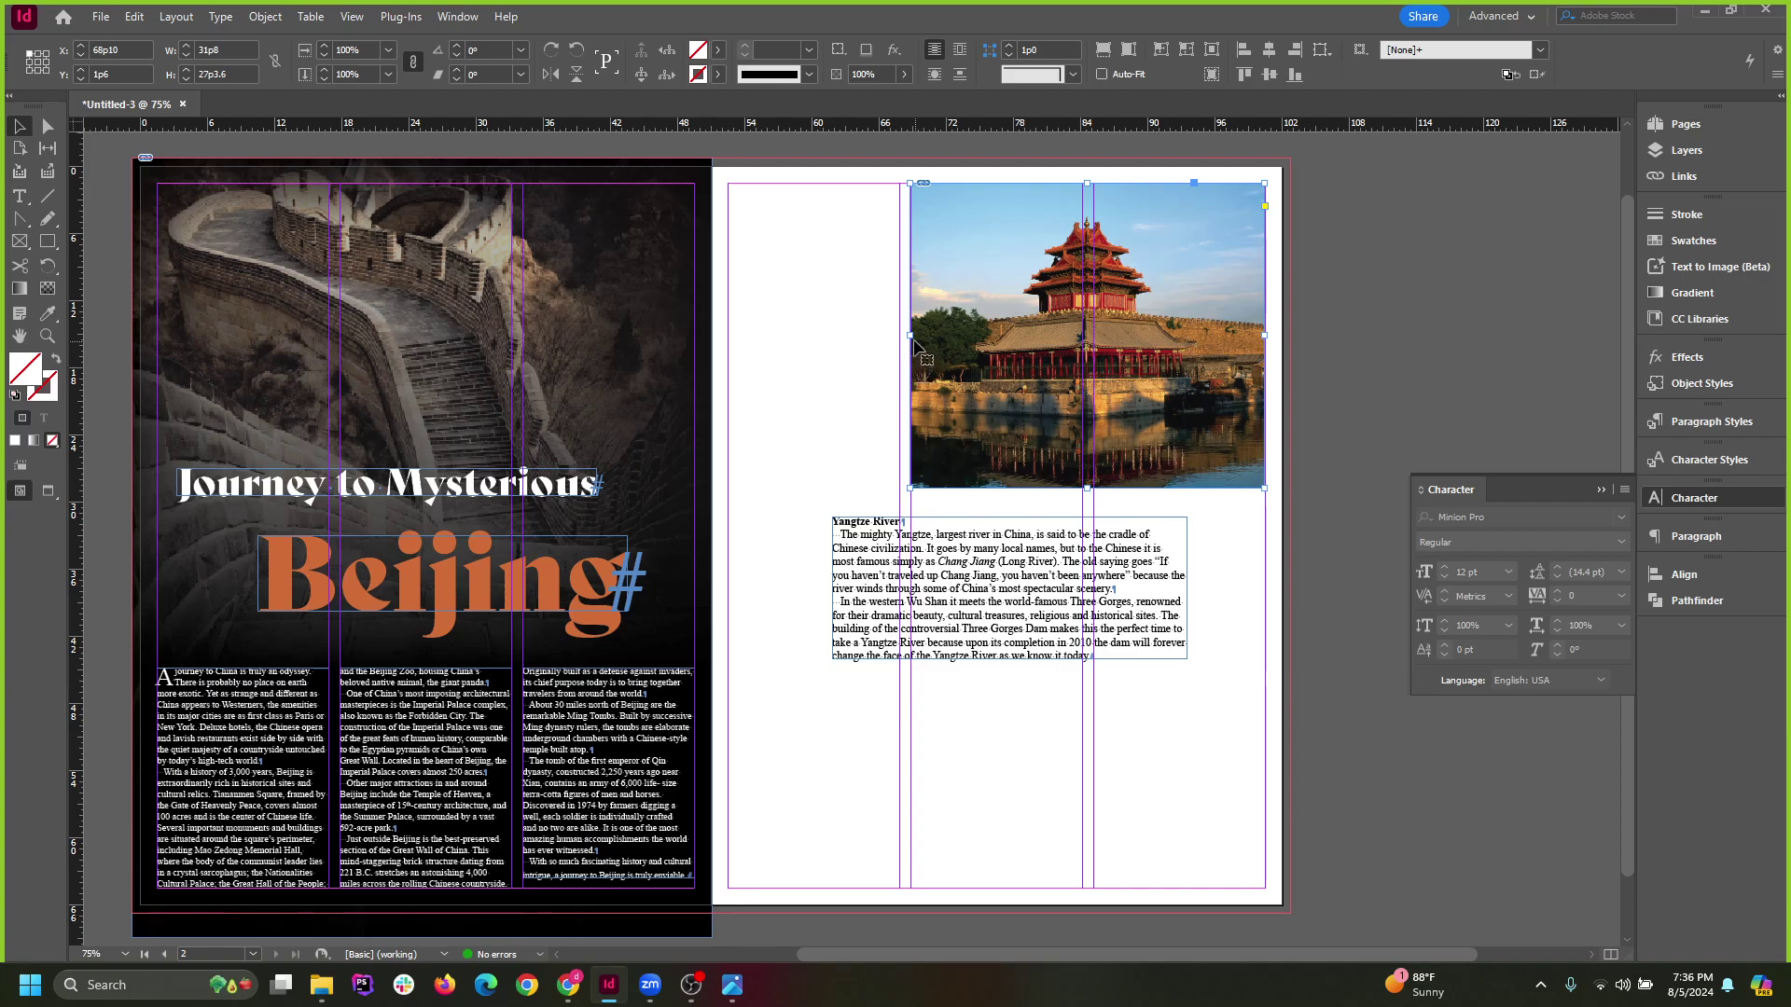
Fit the pagoda photo's frame into the first column at X 52p6, 15p4 wide, and fill it proportionally with the image.
{"action": "left_click_drag", "start_coordinate": [1203, 385], "coordinate": [898, 335]}
{"action": "left_click", "coordinate": [1323, 377]}
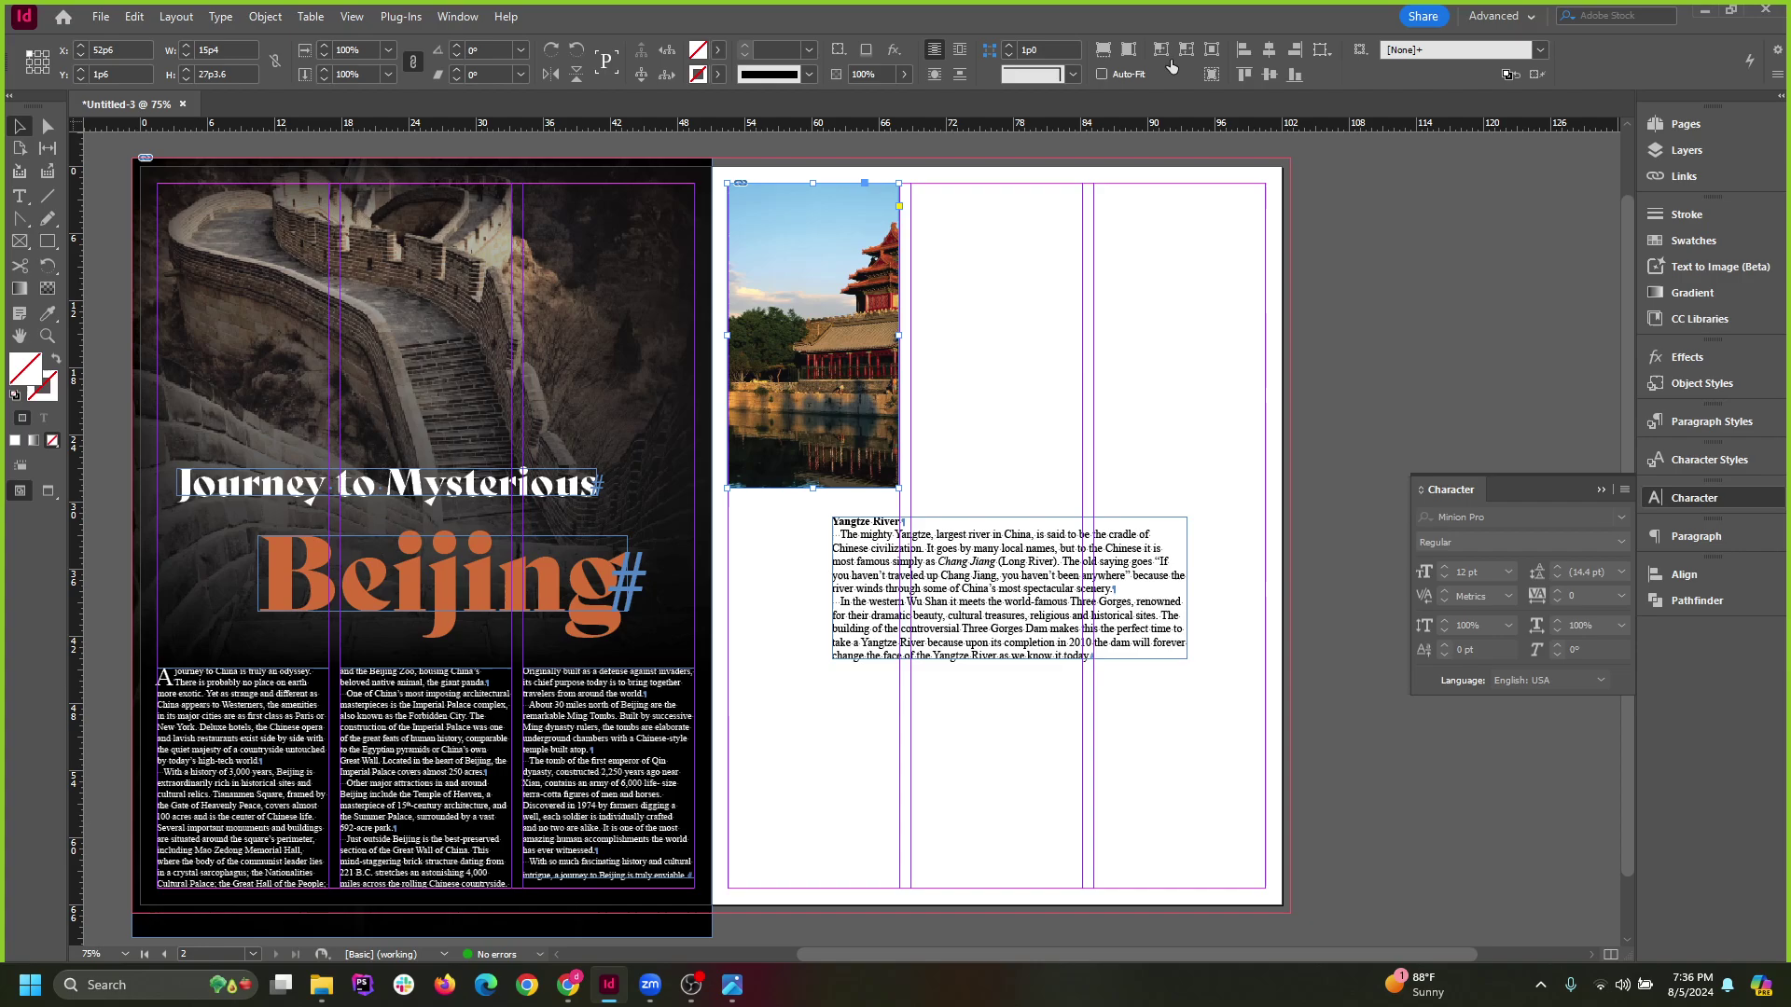
{"action": "left_click", "coordinate": [1101, 52]}
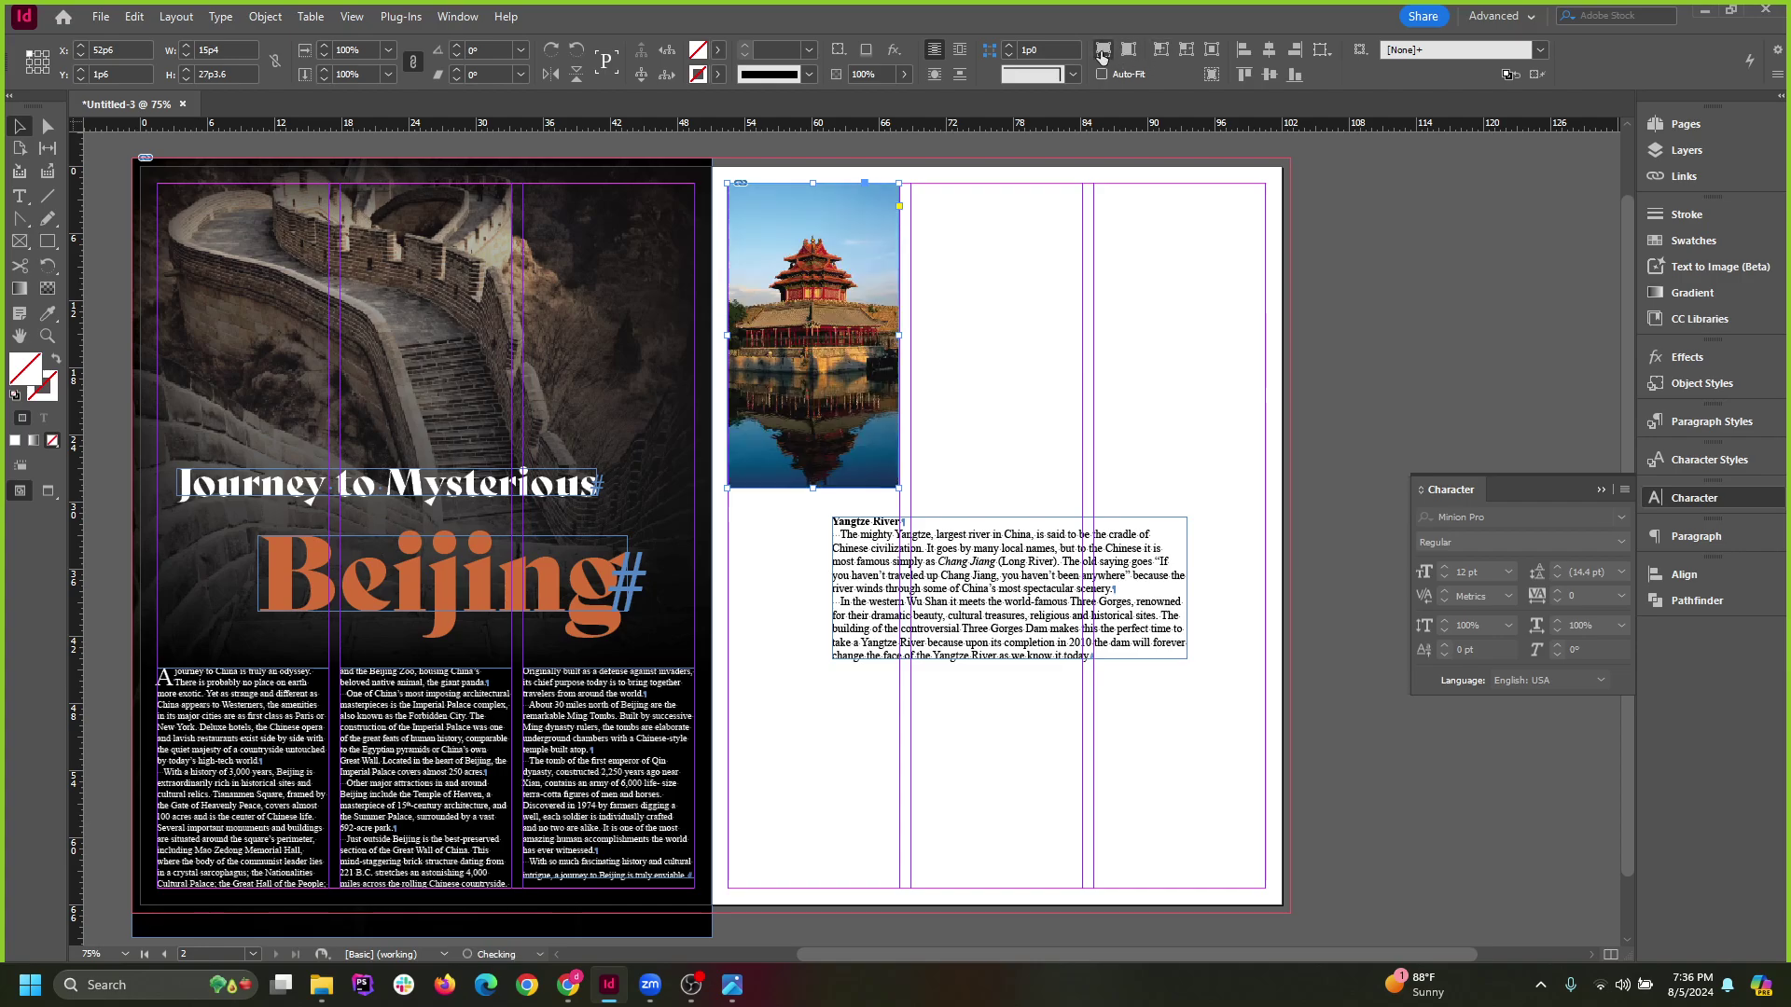
{"action": "left_click", "coordinate": [1023, 383]}
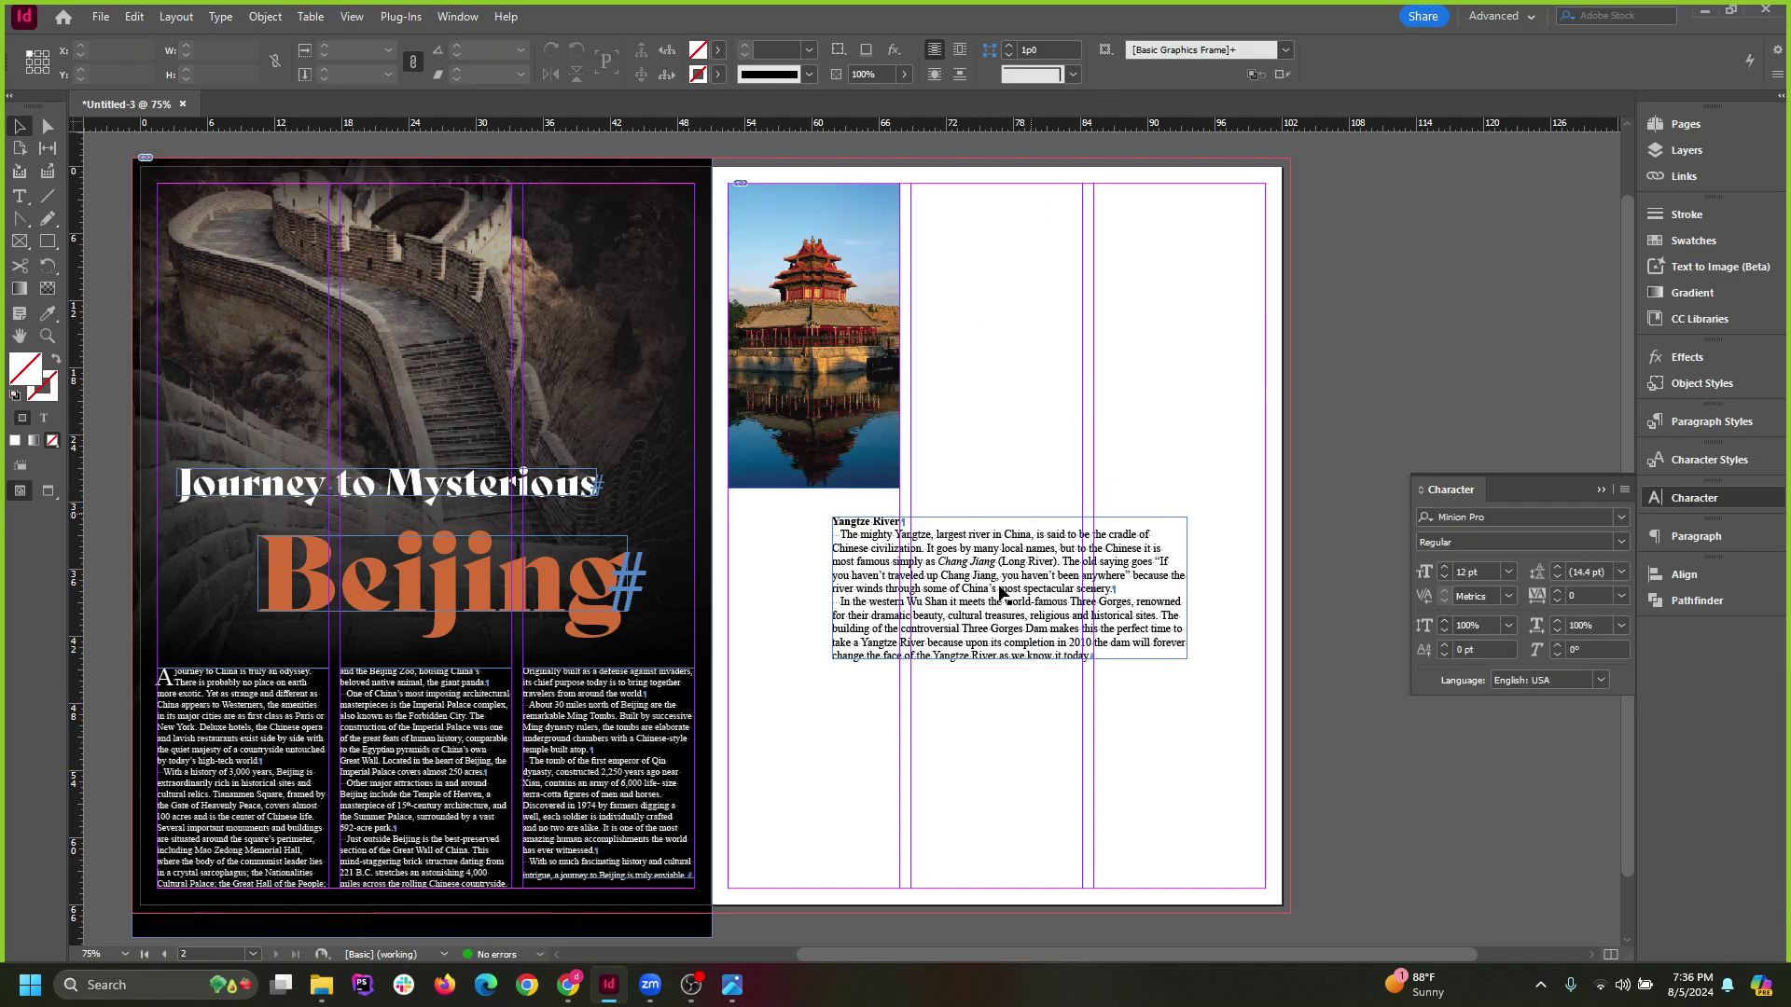
Lower the Yangtze text frame on the page and cut the "Yangtze River" heading line out of it.
{"action": "left_click_drag", "start_coordinate": [1019, 602], "coordinate": [1011, 674]}
{"action": "triple_click", "coordinate": [872, 593]}
{"action": "key", "text": "ctrl+c"}
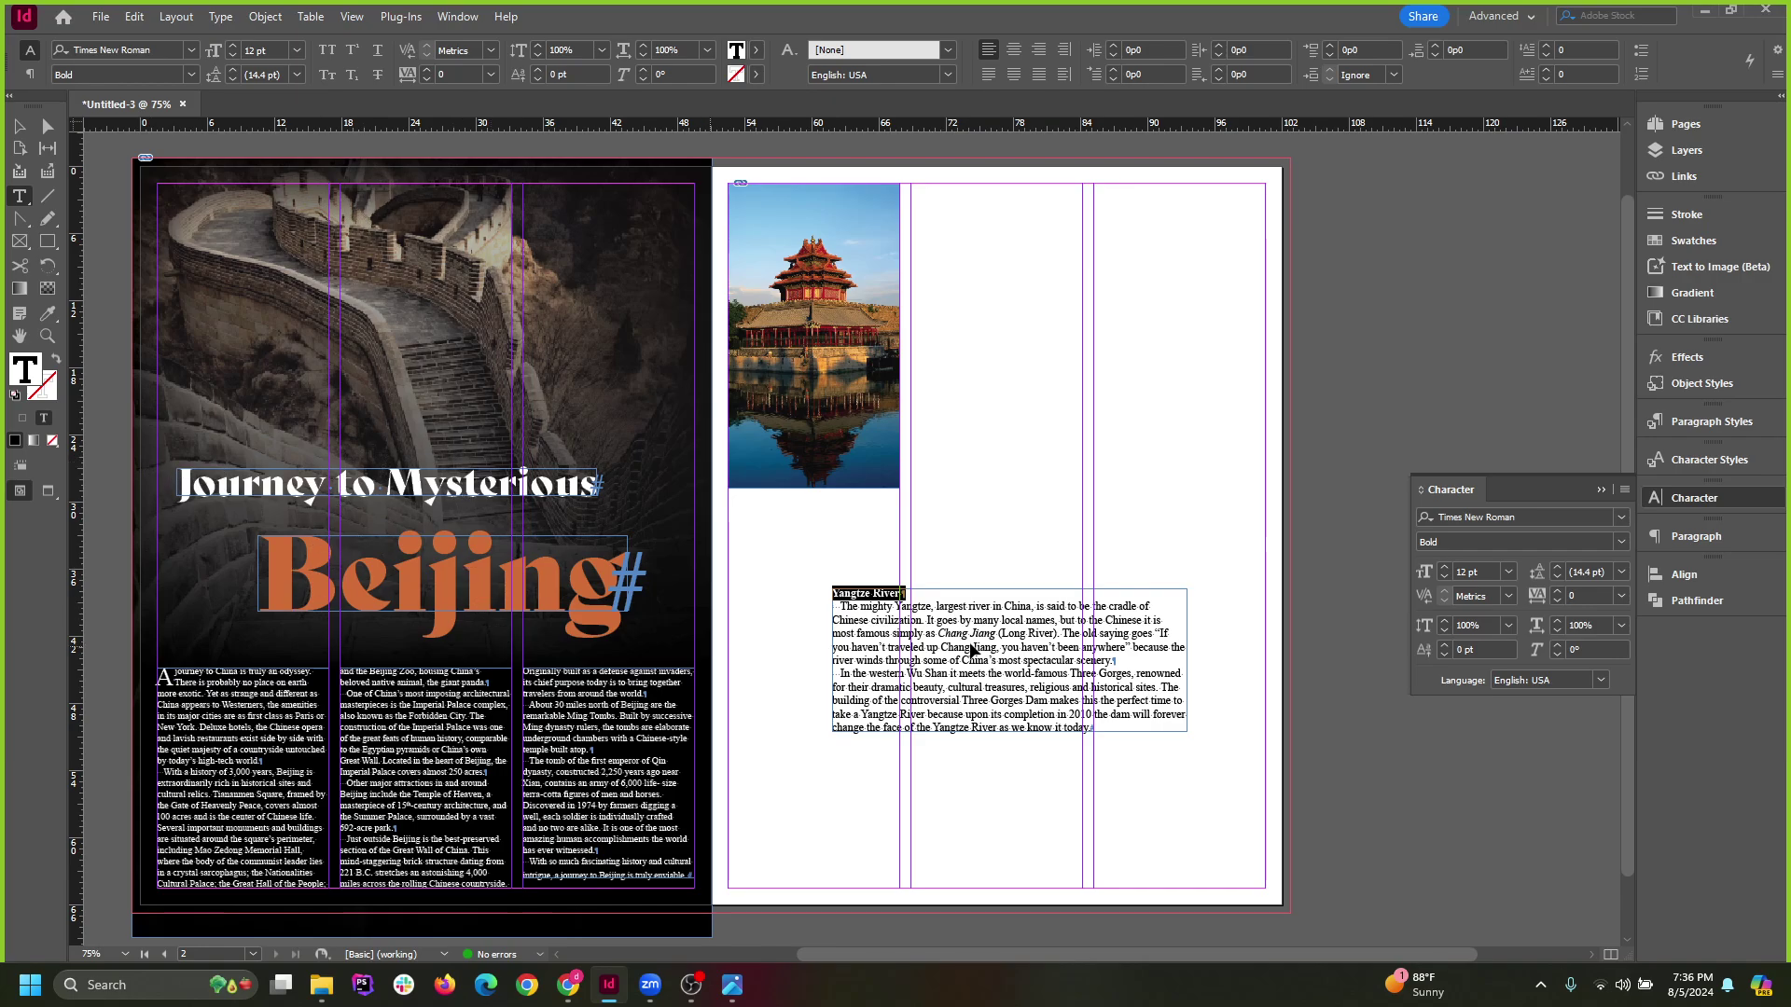
{"action": "key", "text": "BackSpace"}
{"action": "key", "text": "Escape"}
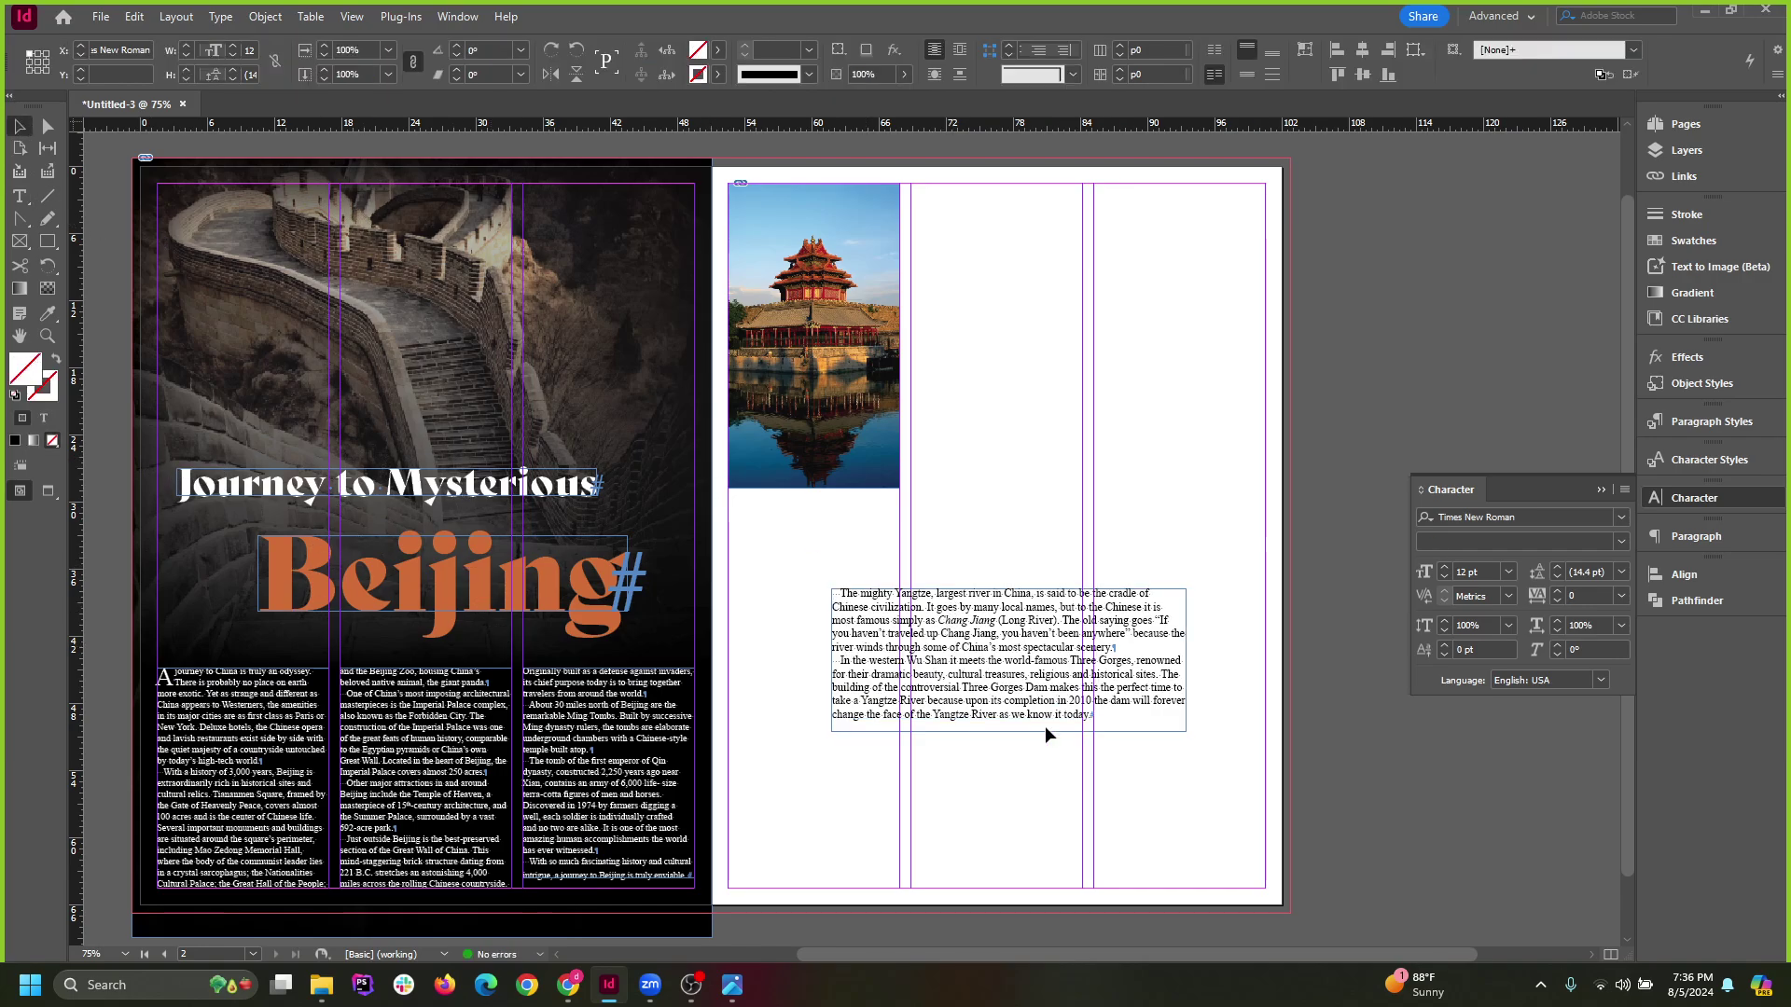
Paste the "Yangtze River" heading into its own frame above the body text and scale it up to 25.8 pt.
{"action": "scroll", "coordinate": [1003, 711], "scroll_direction": "up", "scroll_amount": 2}
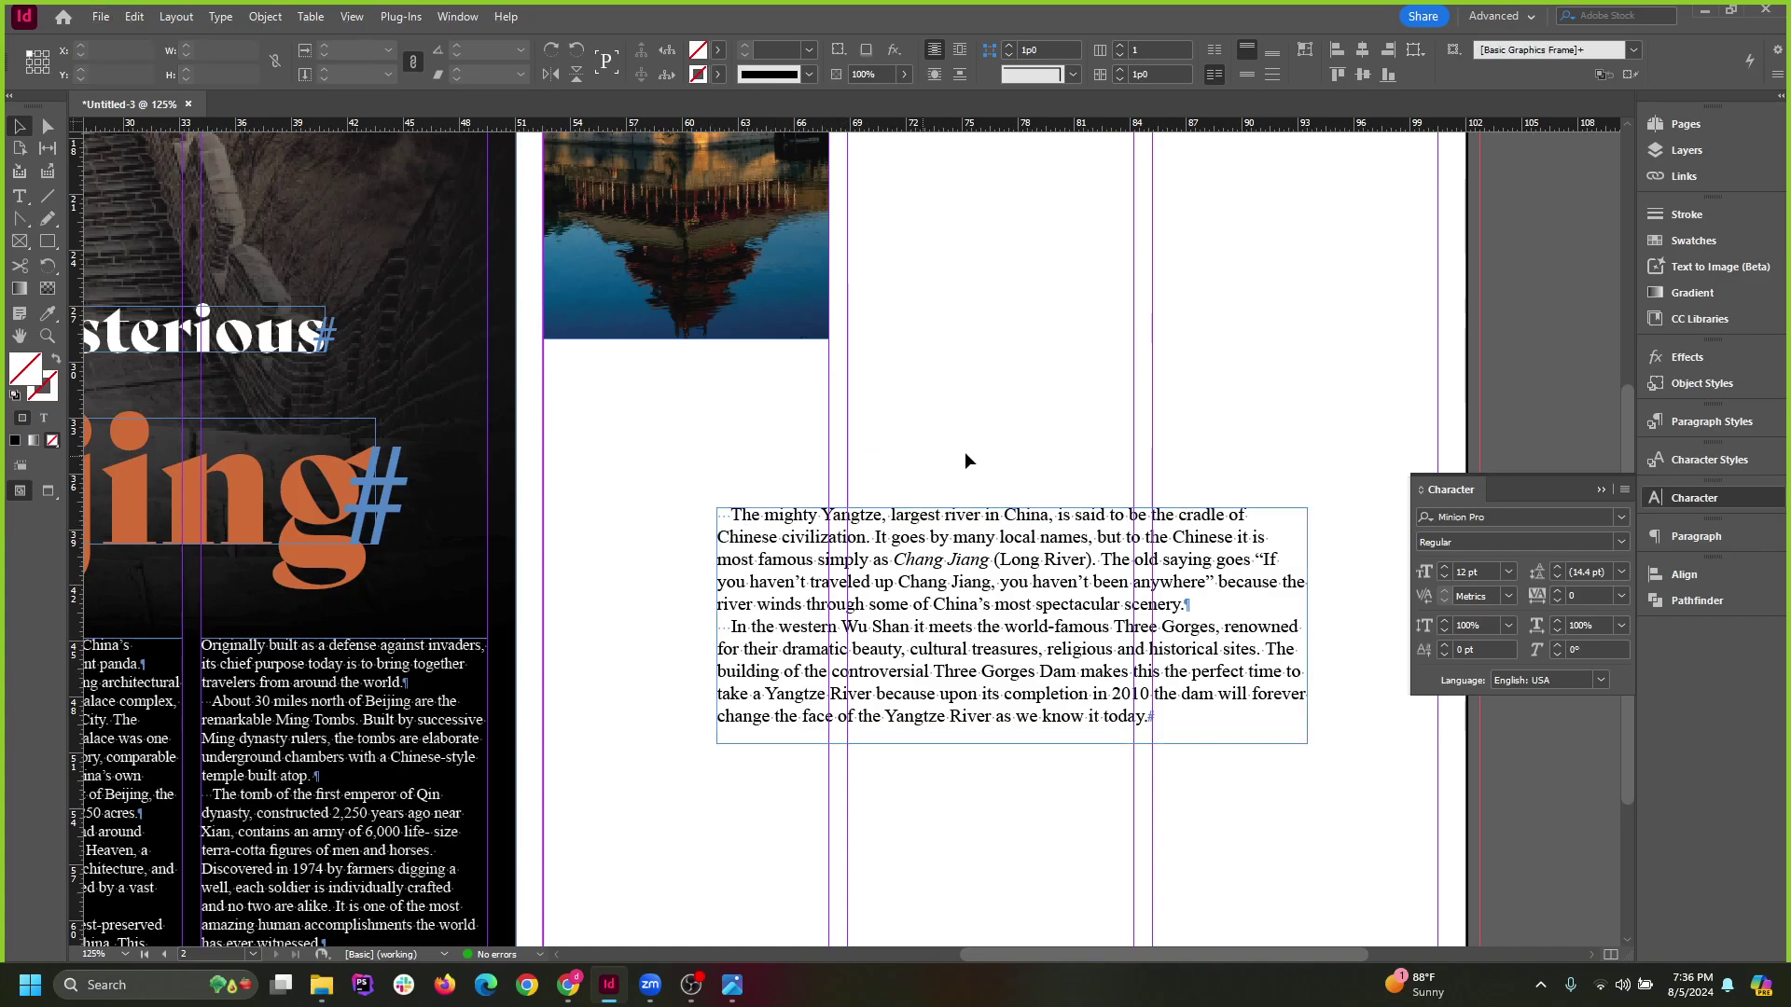
{"action": "key", "text": "ctrl+v"}
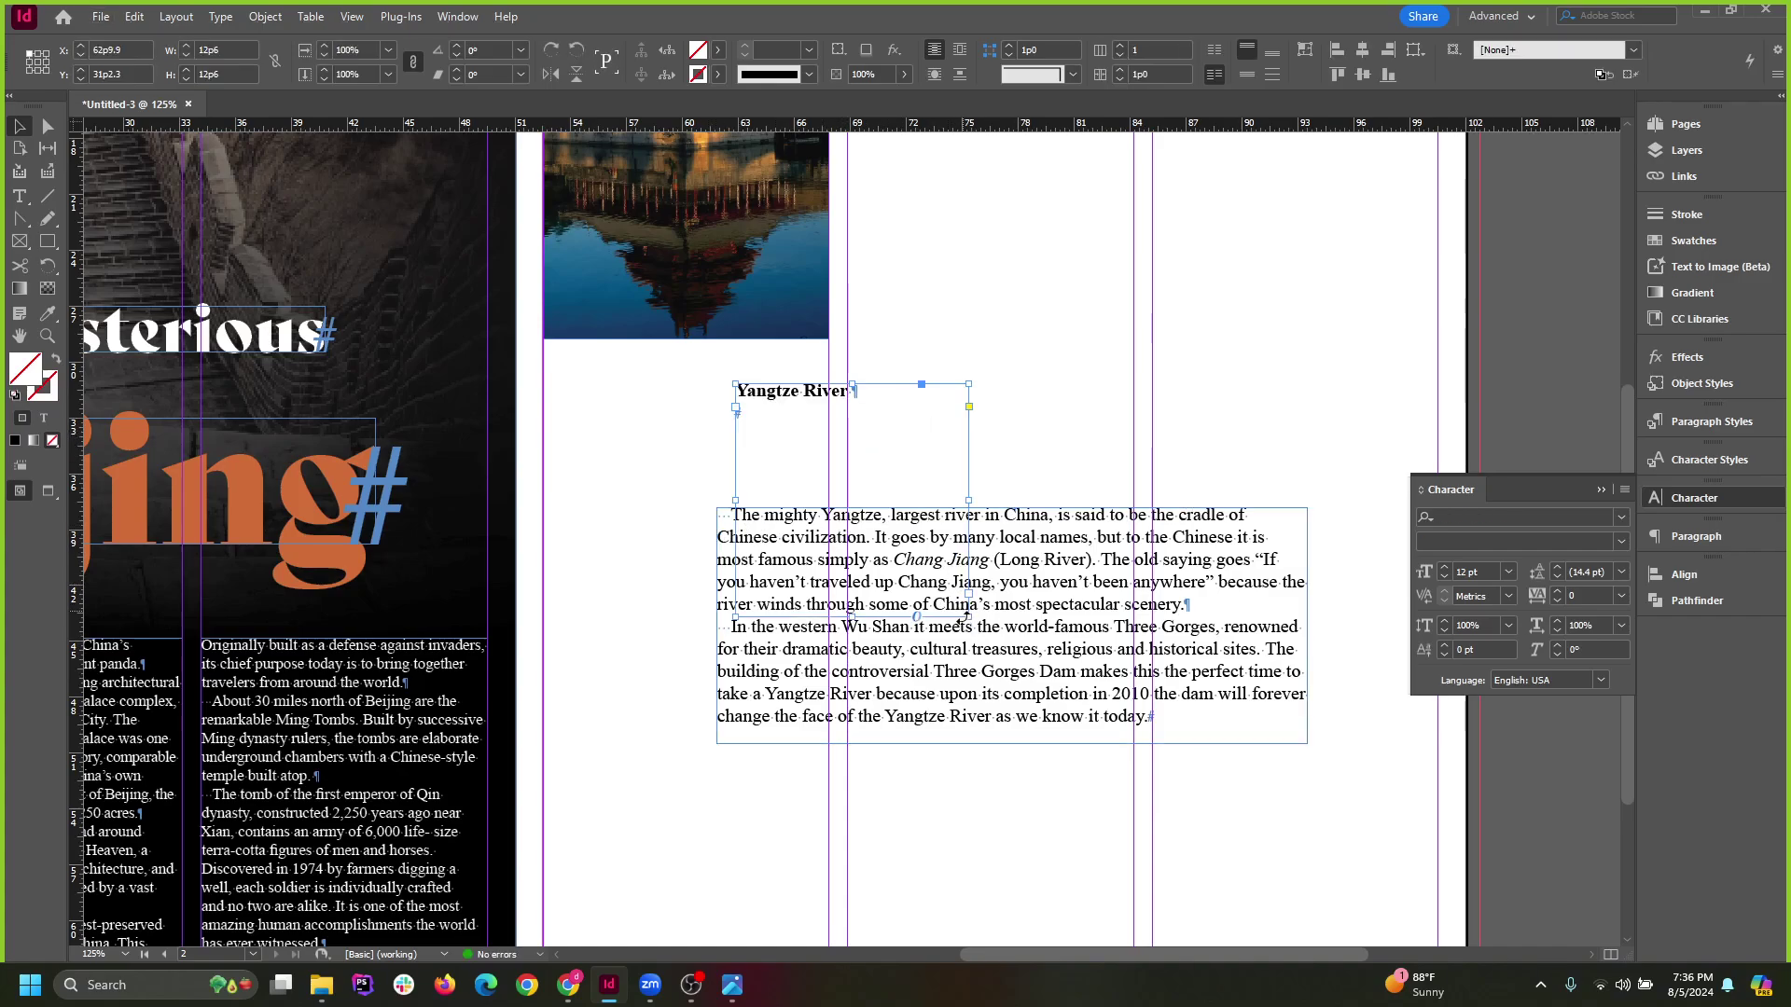
{"action": "double_click", "coordinate": [965, 618]}
{"action": "left_click_drag", "start_coordinate": [798, 449], "coordinate": [1023, 452]}
{"action": "double_click", "coordinate": [1022, 452]}
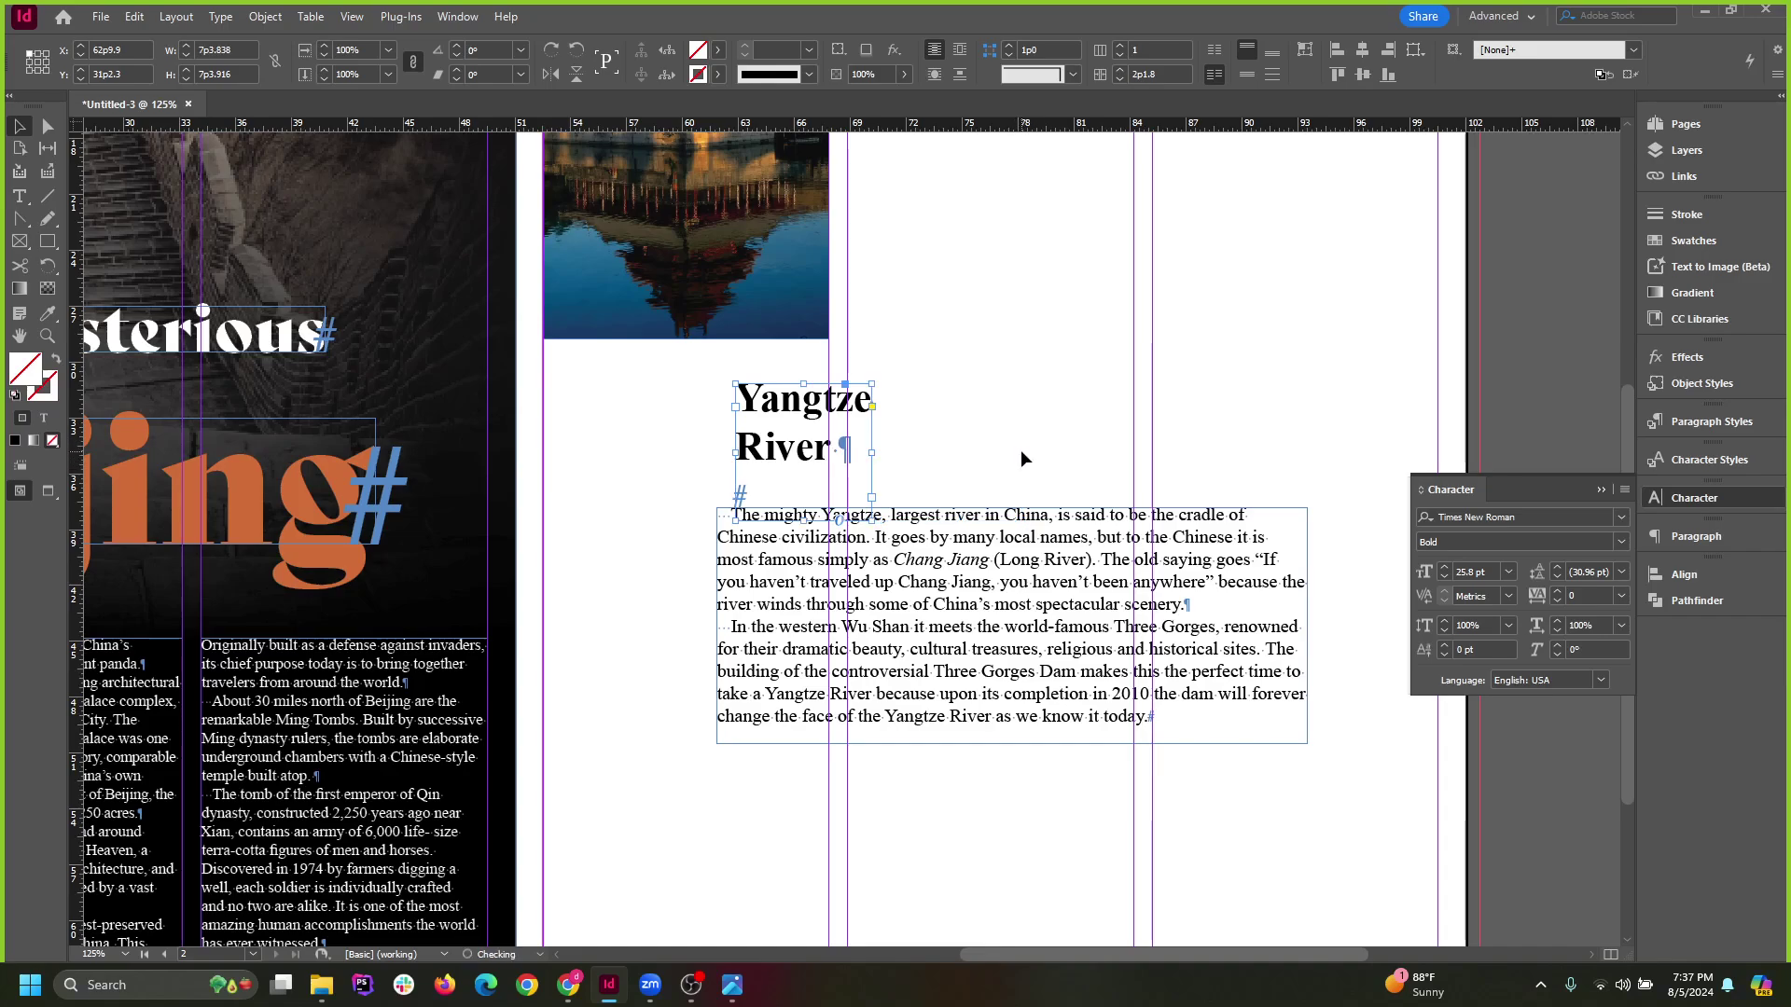
Widen the heading frame so "Yangtze River" fits on one line, and delete the empty paragraph after it.
{"action": "left_click_drag", "start_coordinate": [873, 453], "coordinate": [1179, 454]}
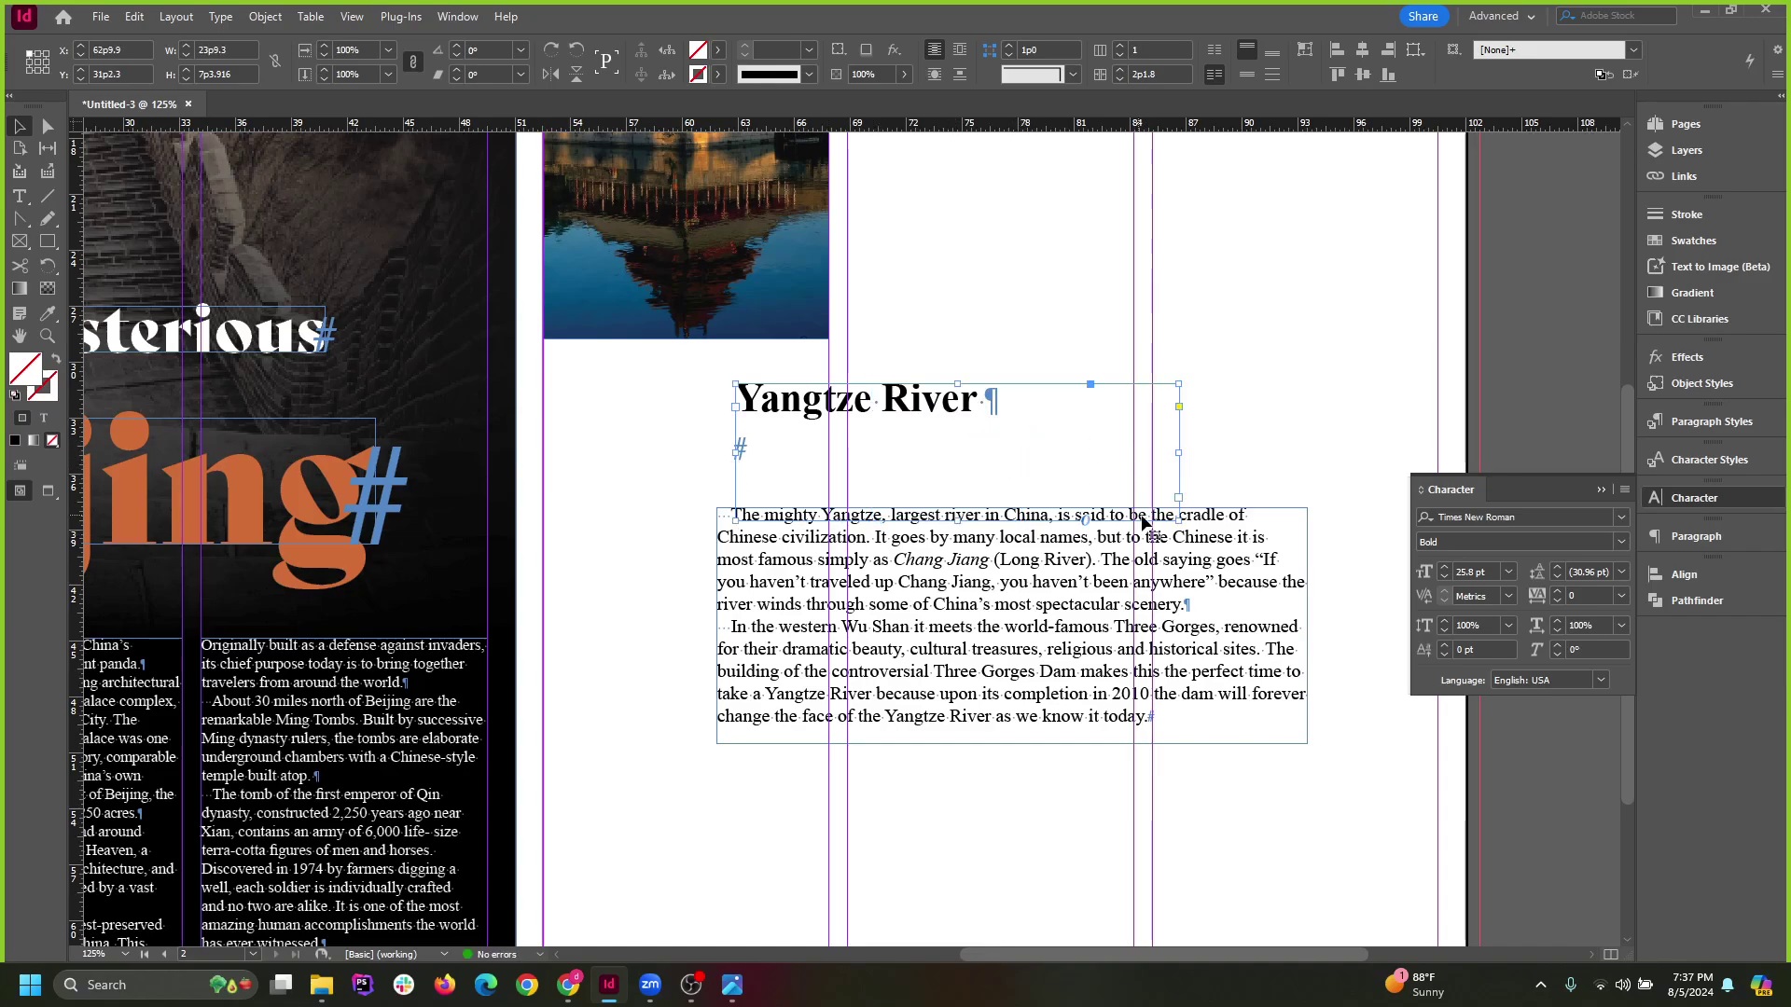
{"action": "double_click", "coordinate": [1179, 513]}
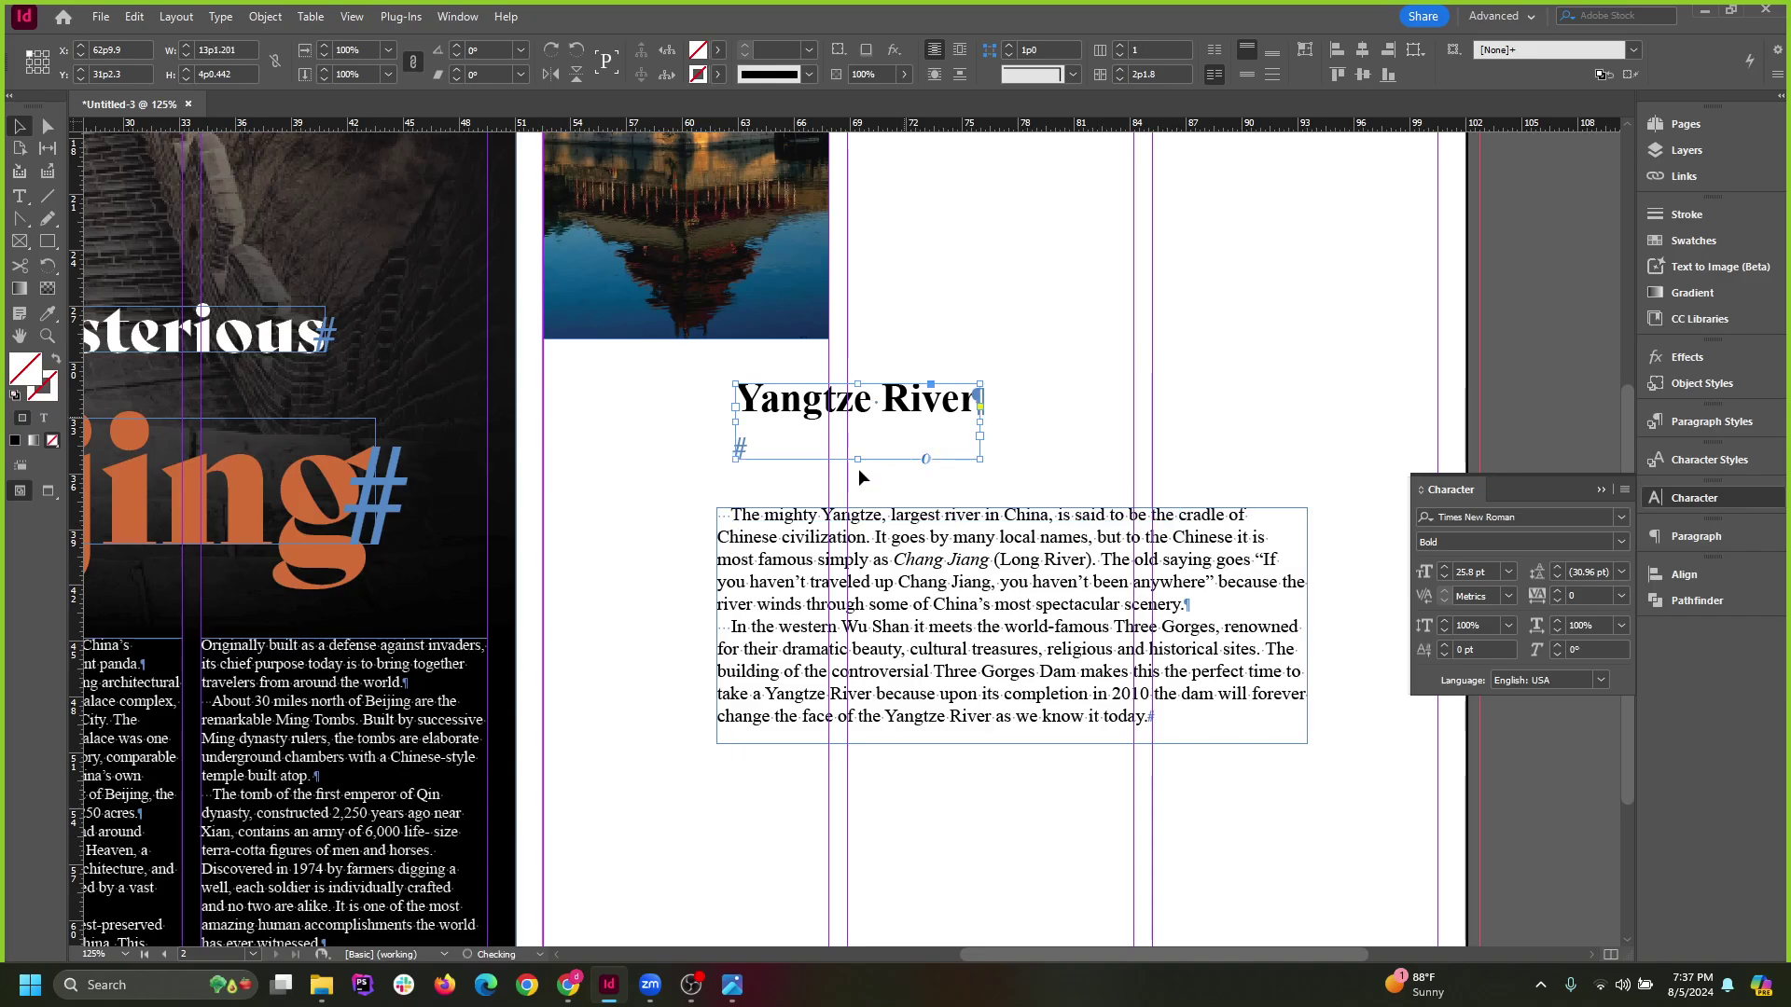
{"action": "double_click", "coordinate": [910, 439]}
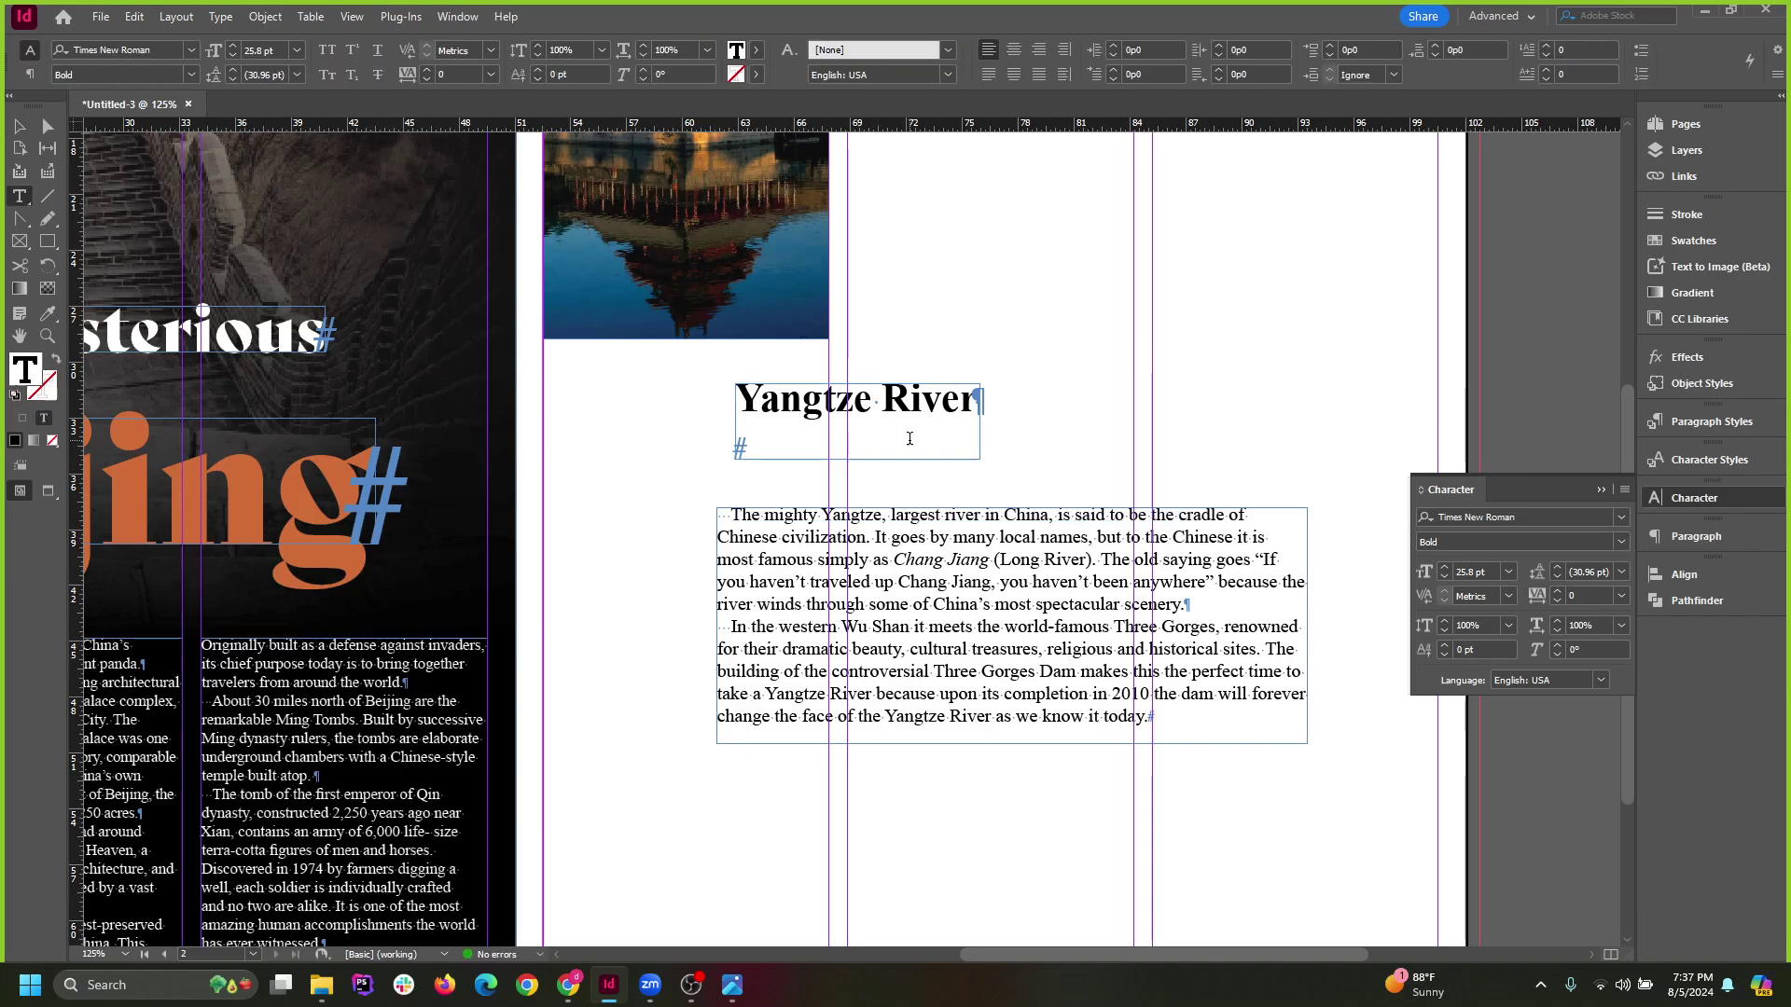
{"action": "key", "text": "BackSpace"}
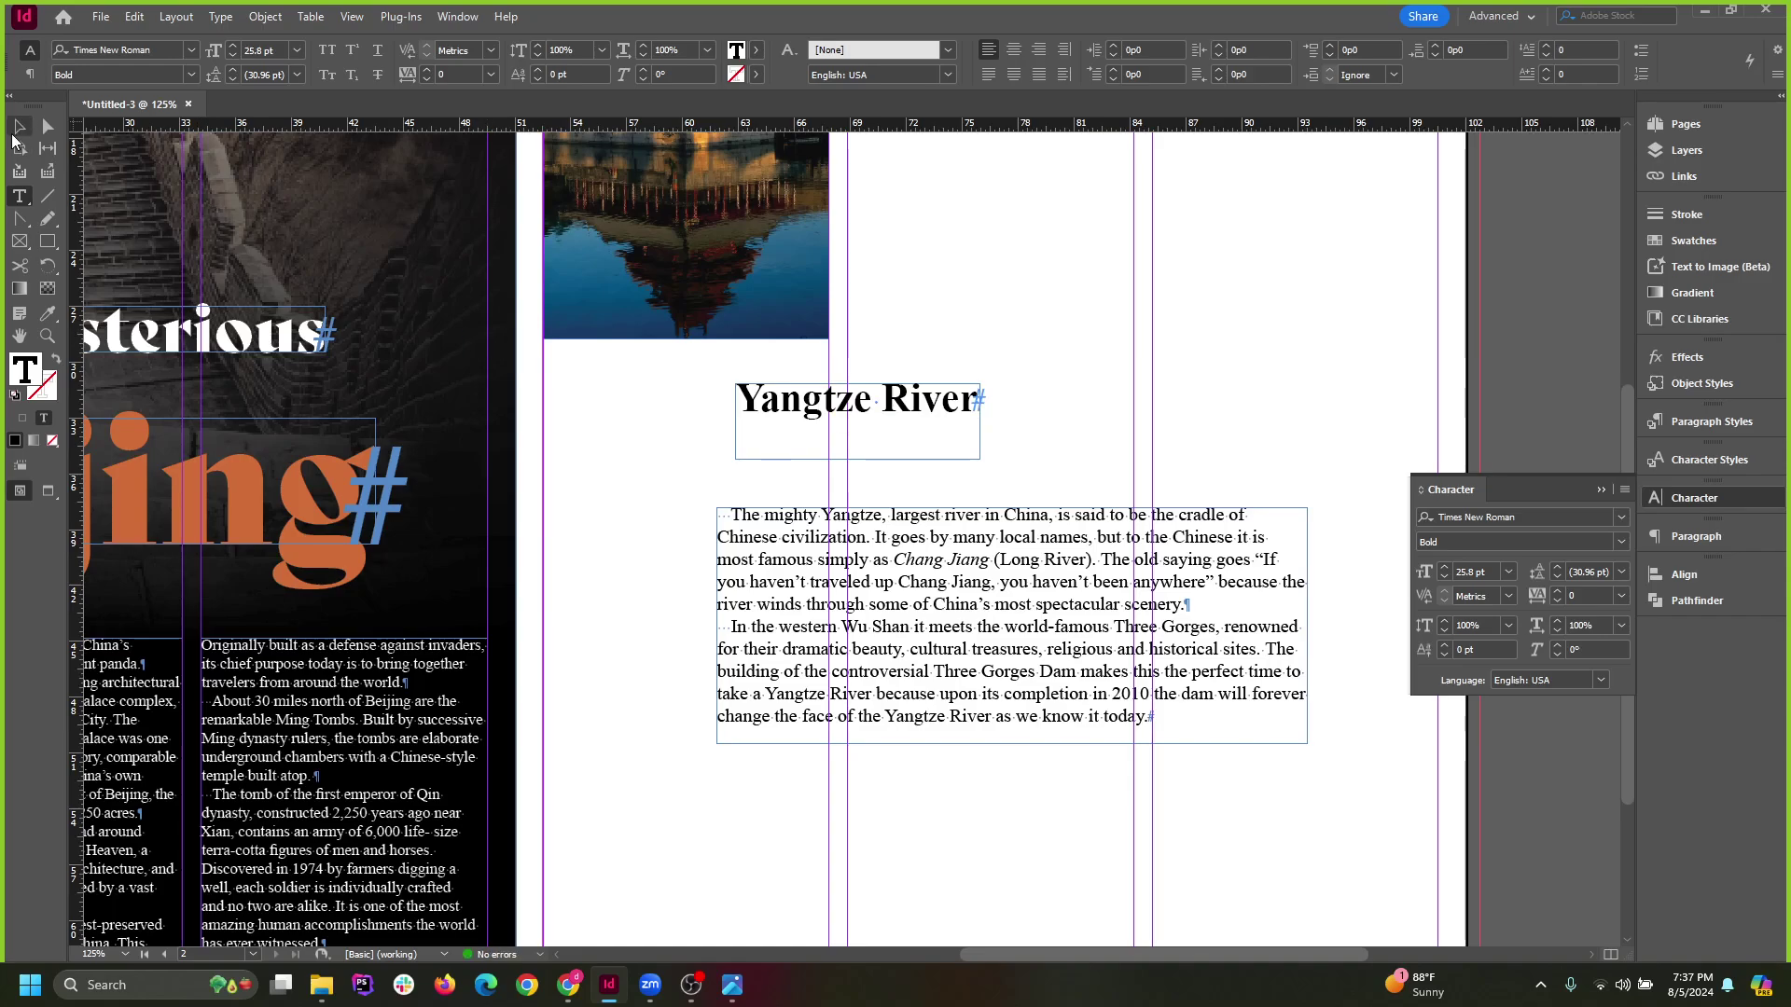
Fit the heading frame to its text and move it to the page's inner margin at X 52p6, Y 36p10.2.
{"action": "left_click", "coordinate": [17, 129]}
{"action": "double_click", "coordinate": [856, 460]}
{"action": "left_click_drag", "start_coordinate": [902, 404], "coordinate": [882, 459]}
{"action": "left_click", "coordinate": [1024, 368]}
{"action": "scroll", "coordinate": [1022, 367], "scroll_direction": "down", "scroll_amount": 1}
{"action": "scroll", "coordinate": [1142, 555], "scroll_direction": "down", "scroll_amount": 1}
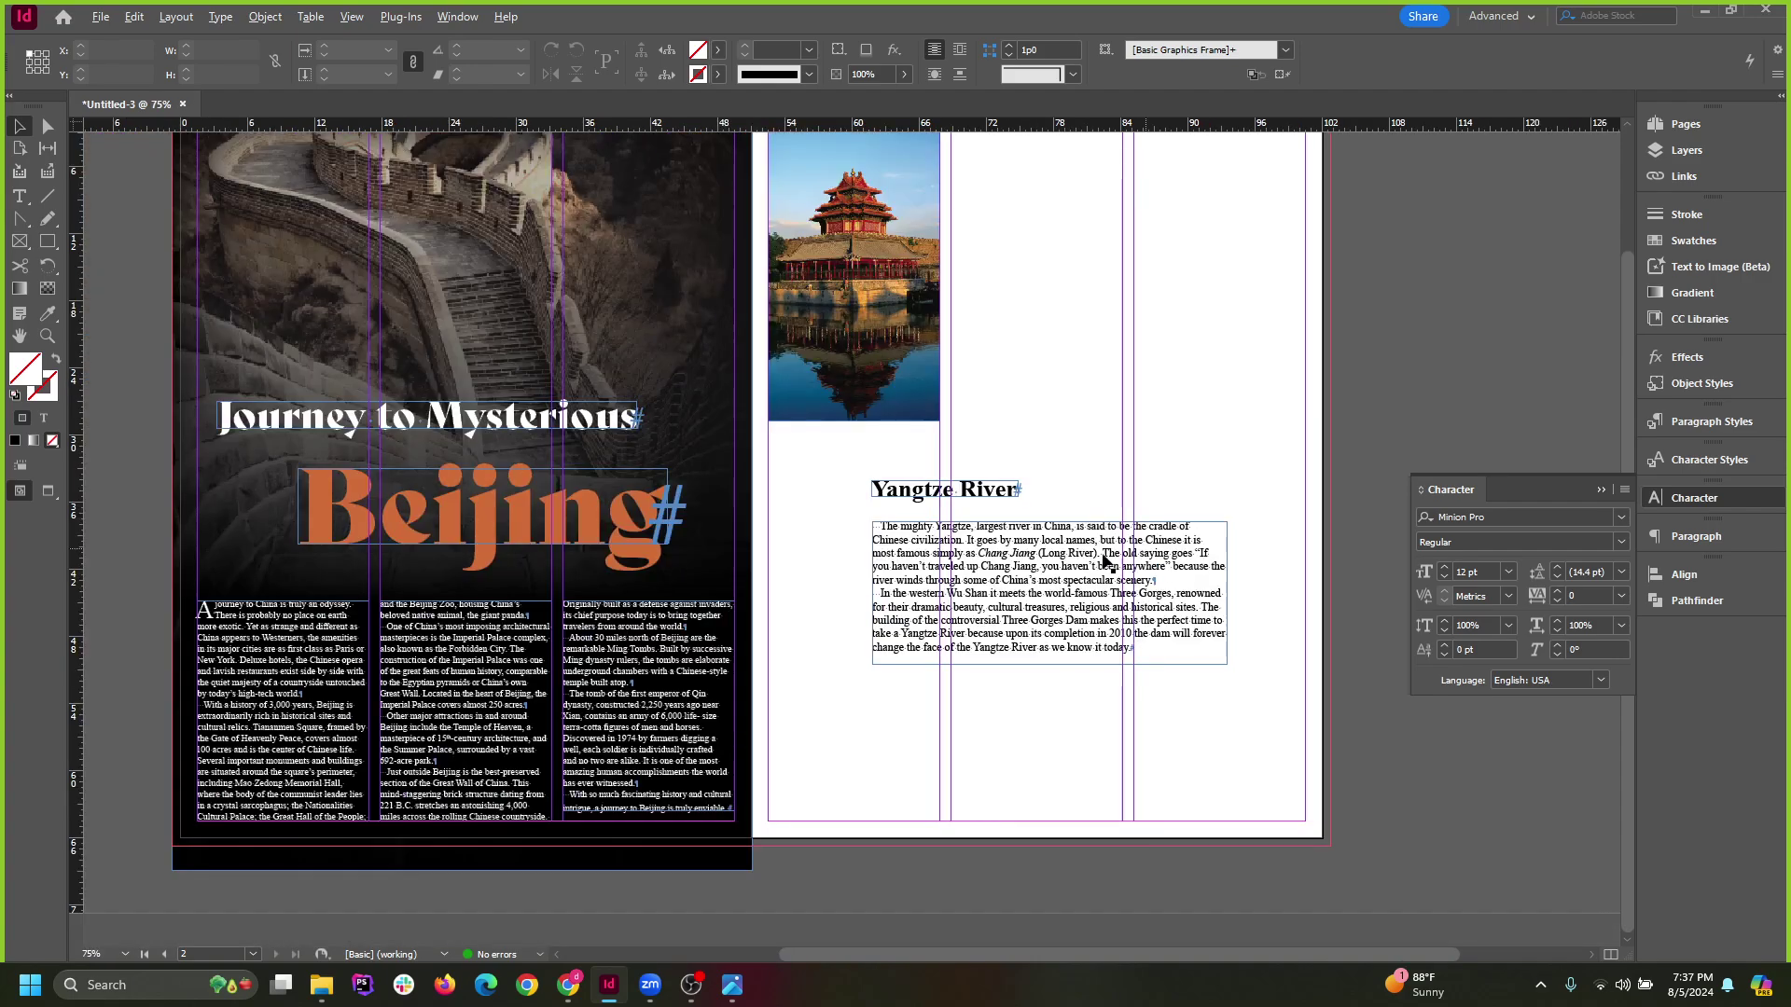
{"action": "scroll", "coordinate": [938, 550], "scroll_direction": "up", "scroll_amount": 1}
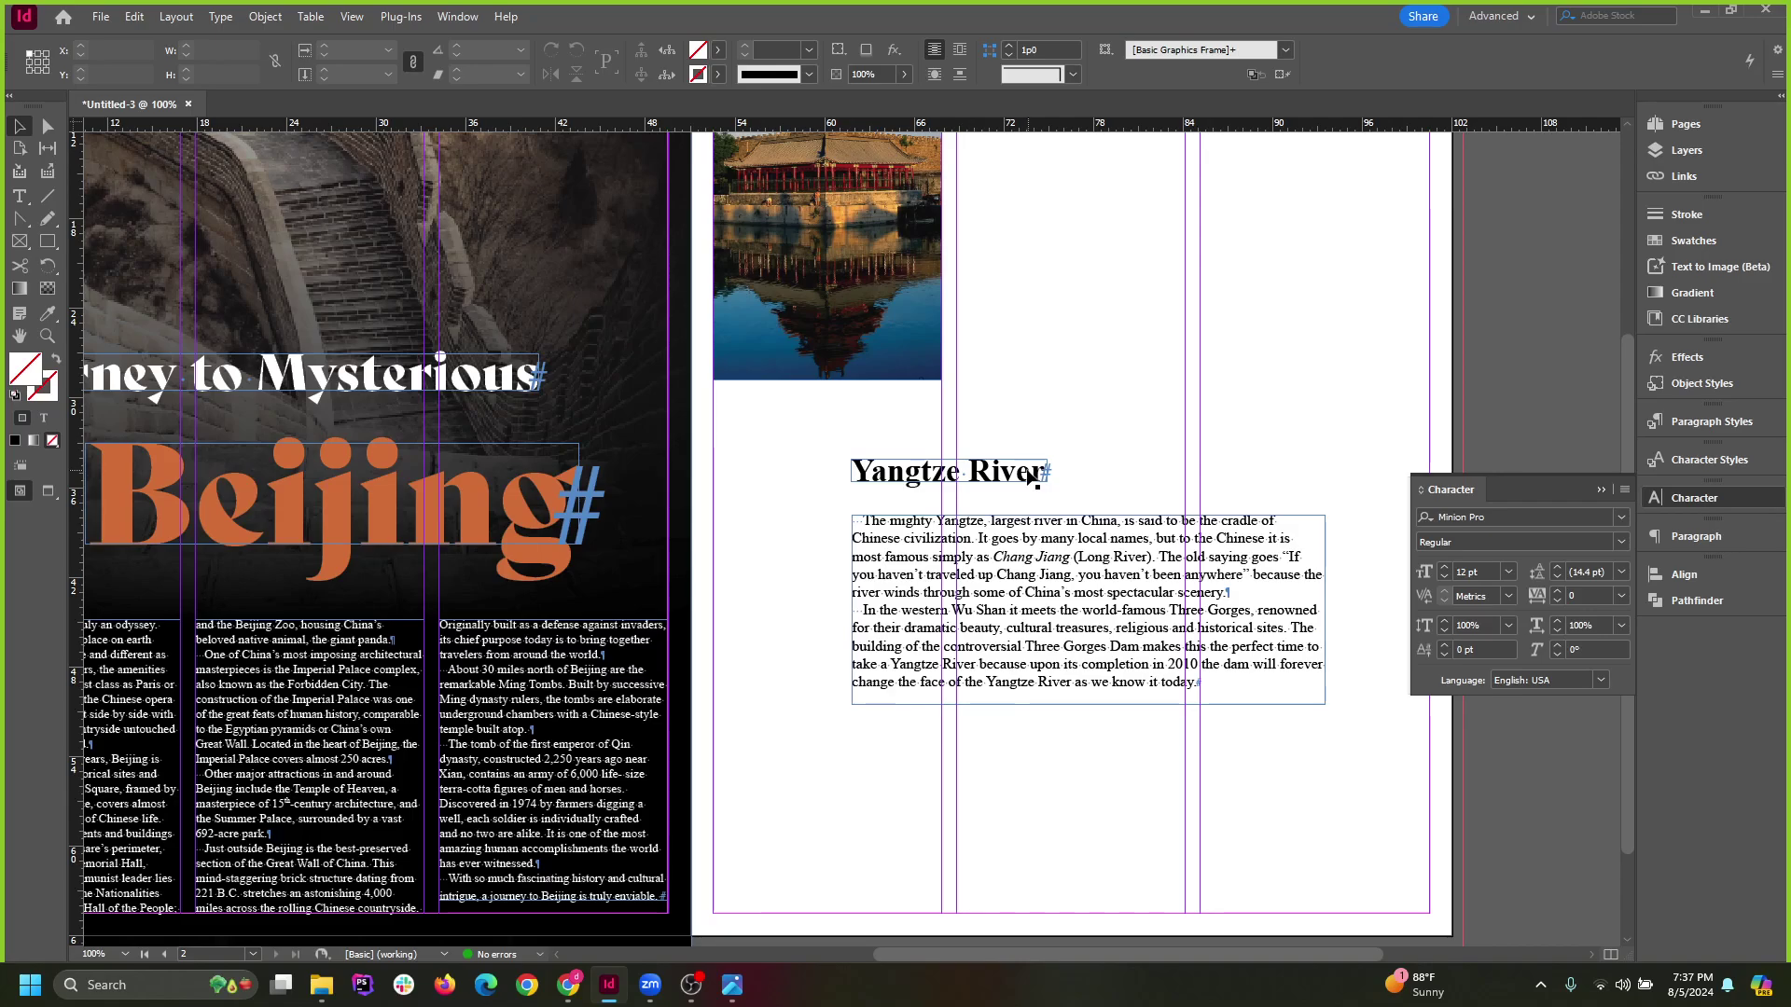
{"action": "left_click_drag", "start_coordinate": [936, 480], "coordinate": [1353, 701]}
Copy the "Journey to Mysterious" title formatting onto the "Yangtze River" heading with the Eyedropper, giving Bely Display Regular, 41.52 pt.
{"action": "scroll", "coordinate": [188, 341], "scroll_direction": "up", "scroll_amount": 3}
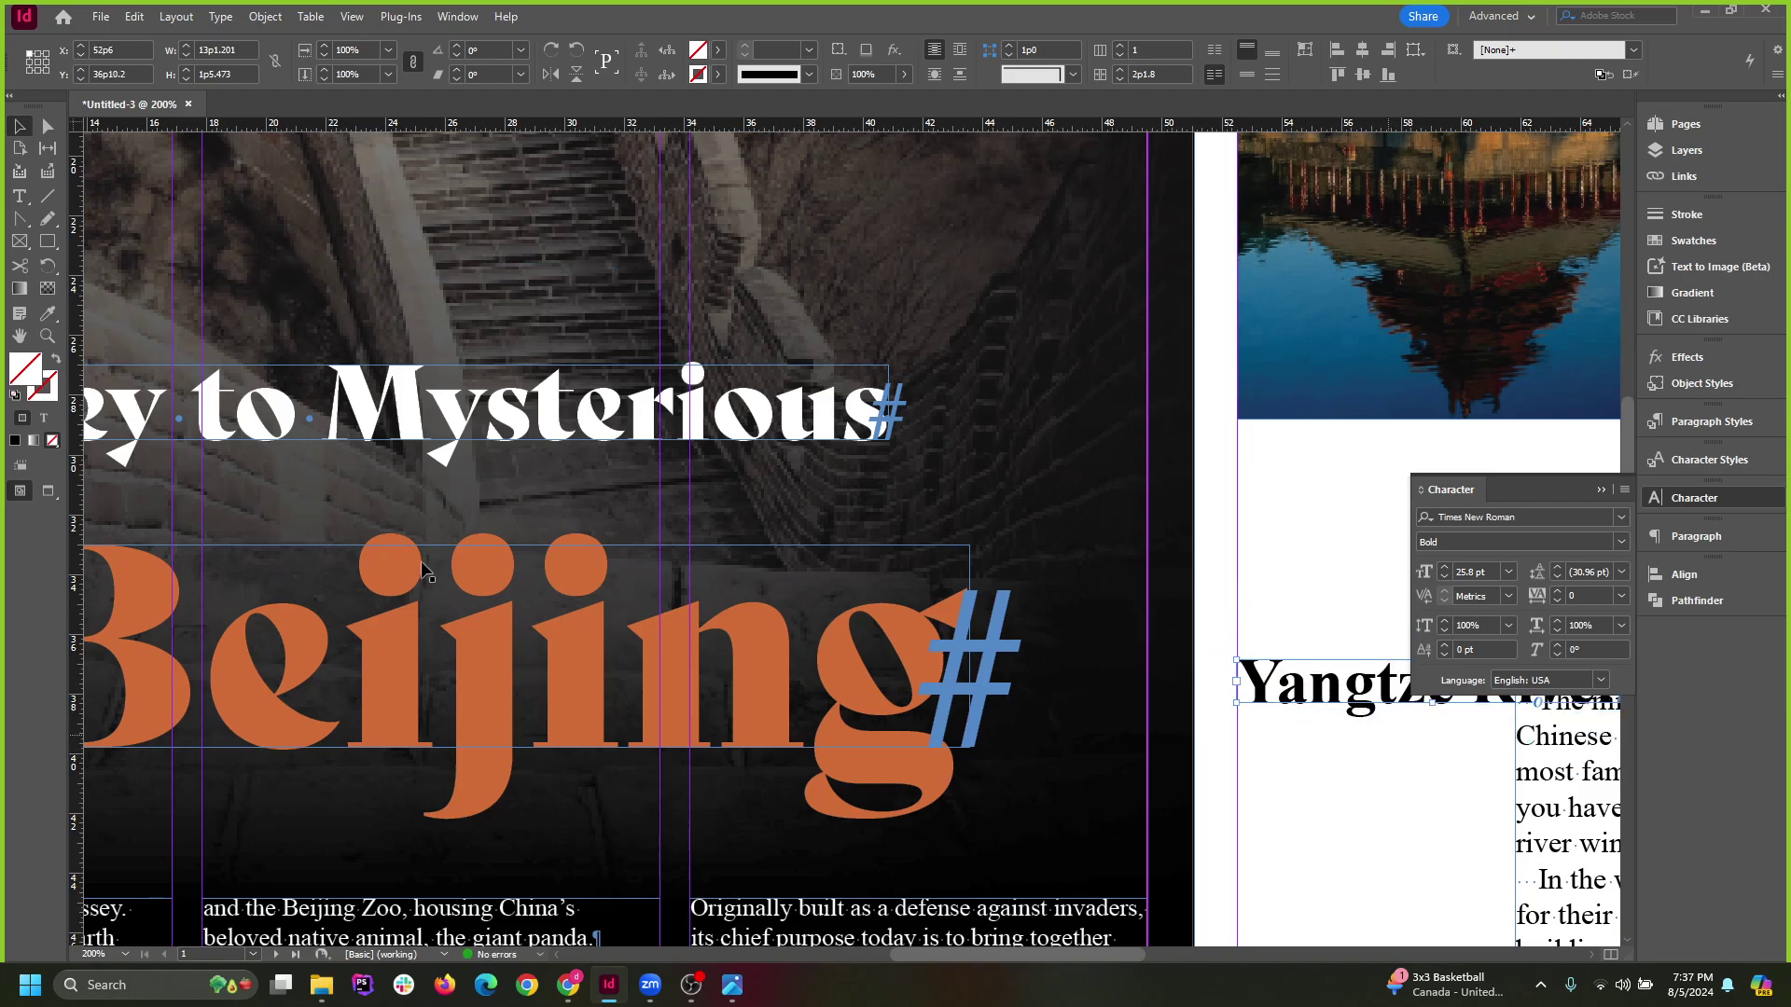
{"action": "left_click", "coordinate": [48, 313]}
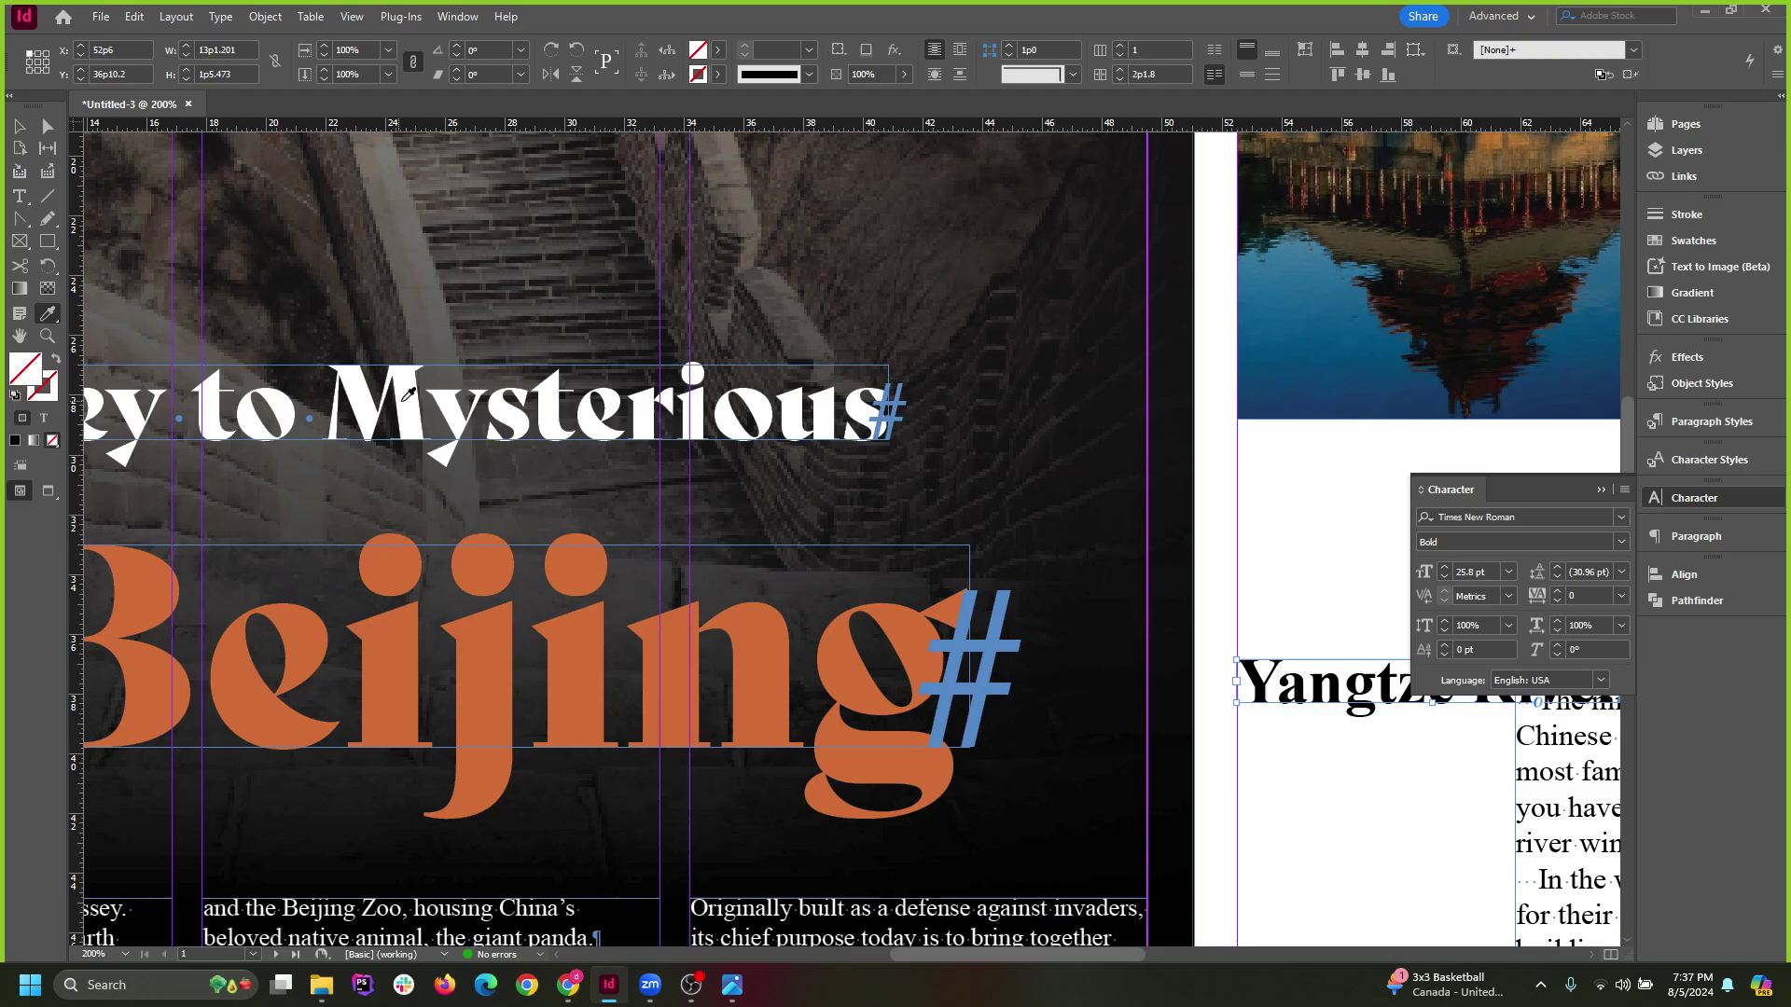
{"action": "left_click", "coordinate": [18, 126]}
{"action": "double_click", "coordinate": [1385, 706]}
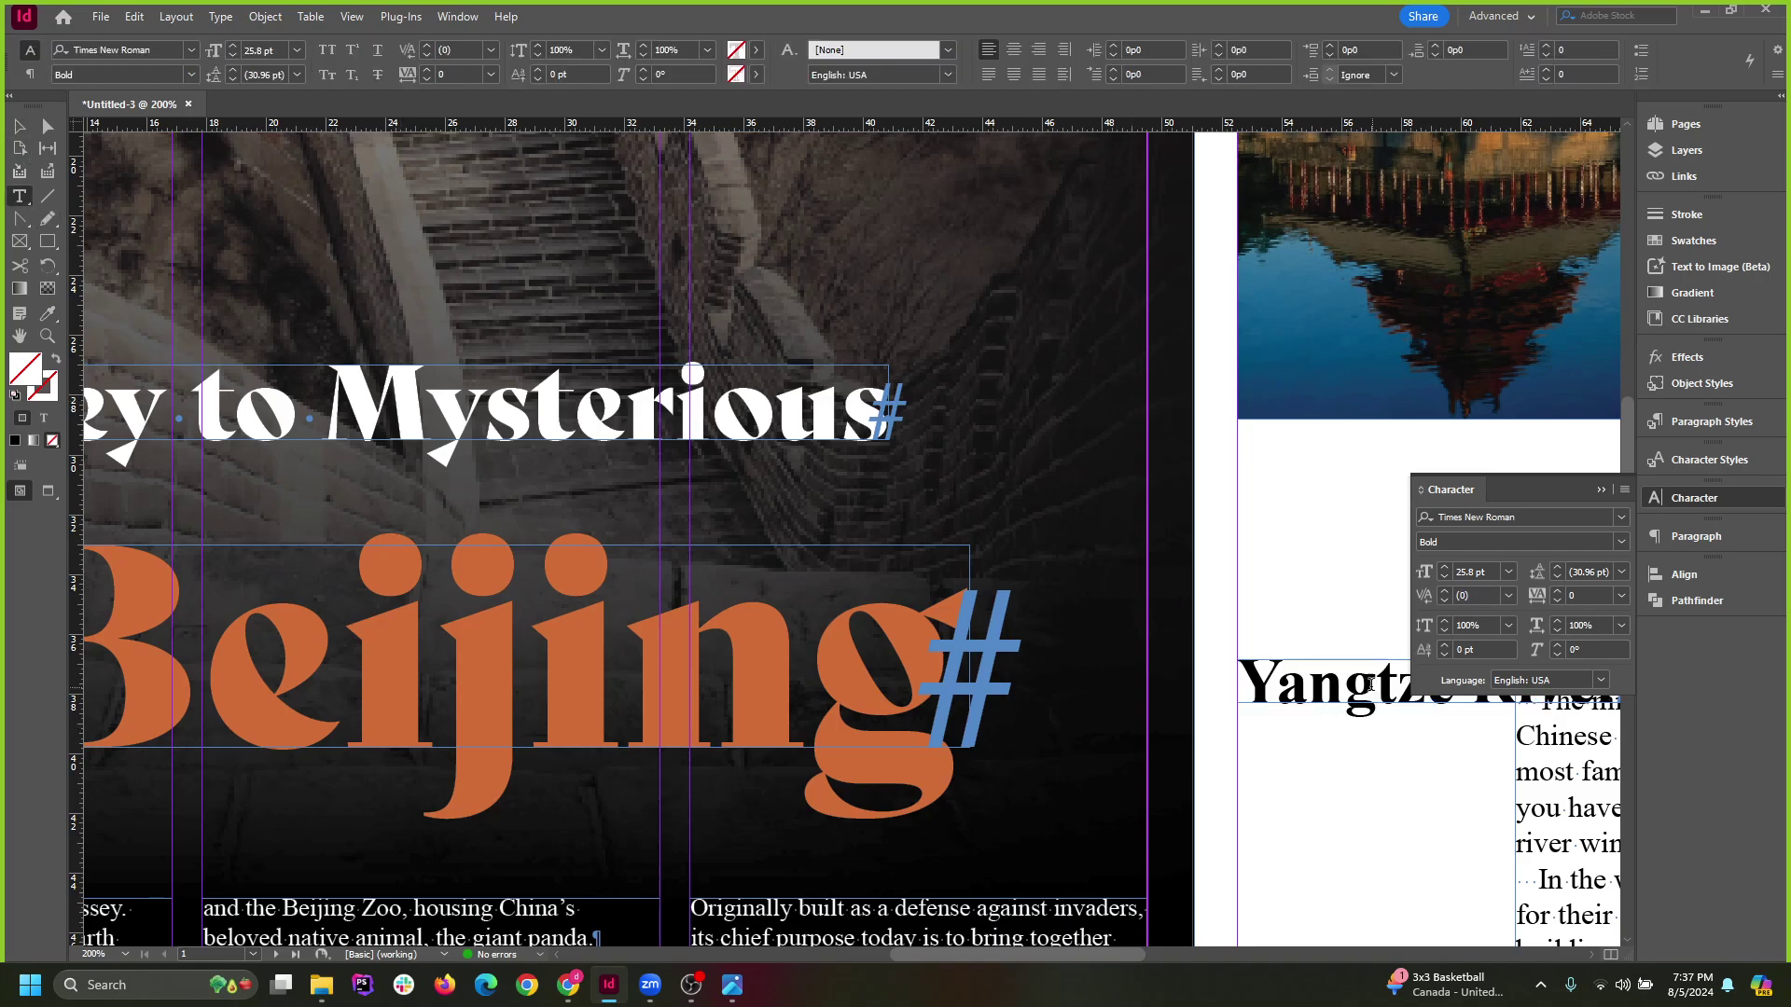
{"action": "key", "text": "ctrl+a"}
{"action": "left_click", "coordinate": [48, 312]}
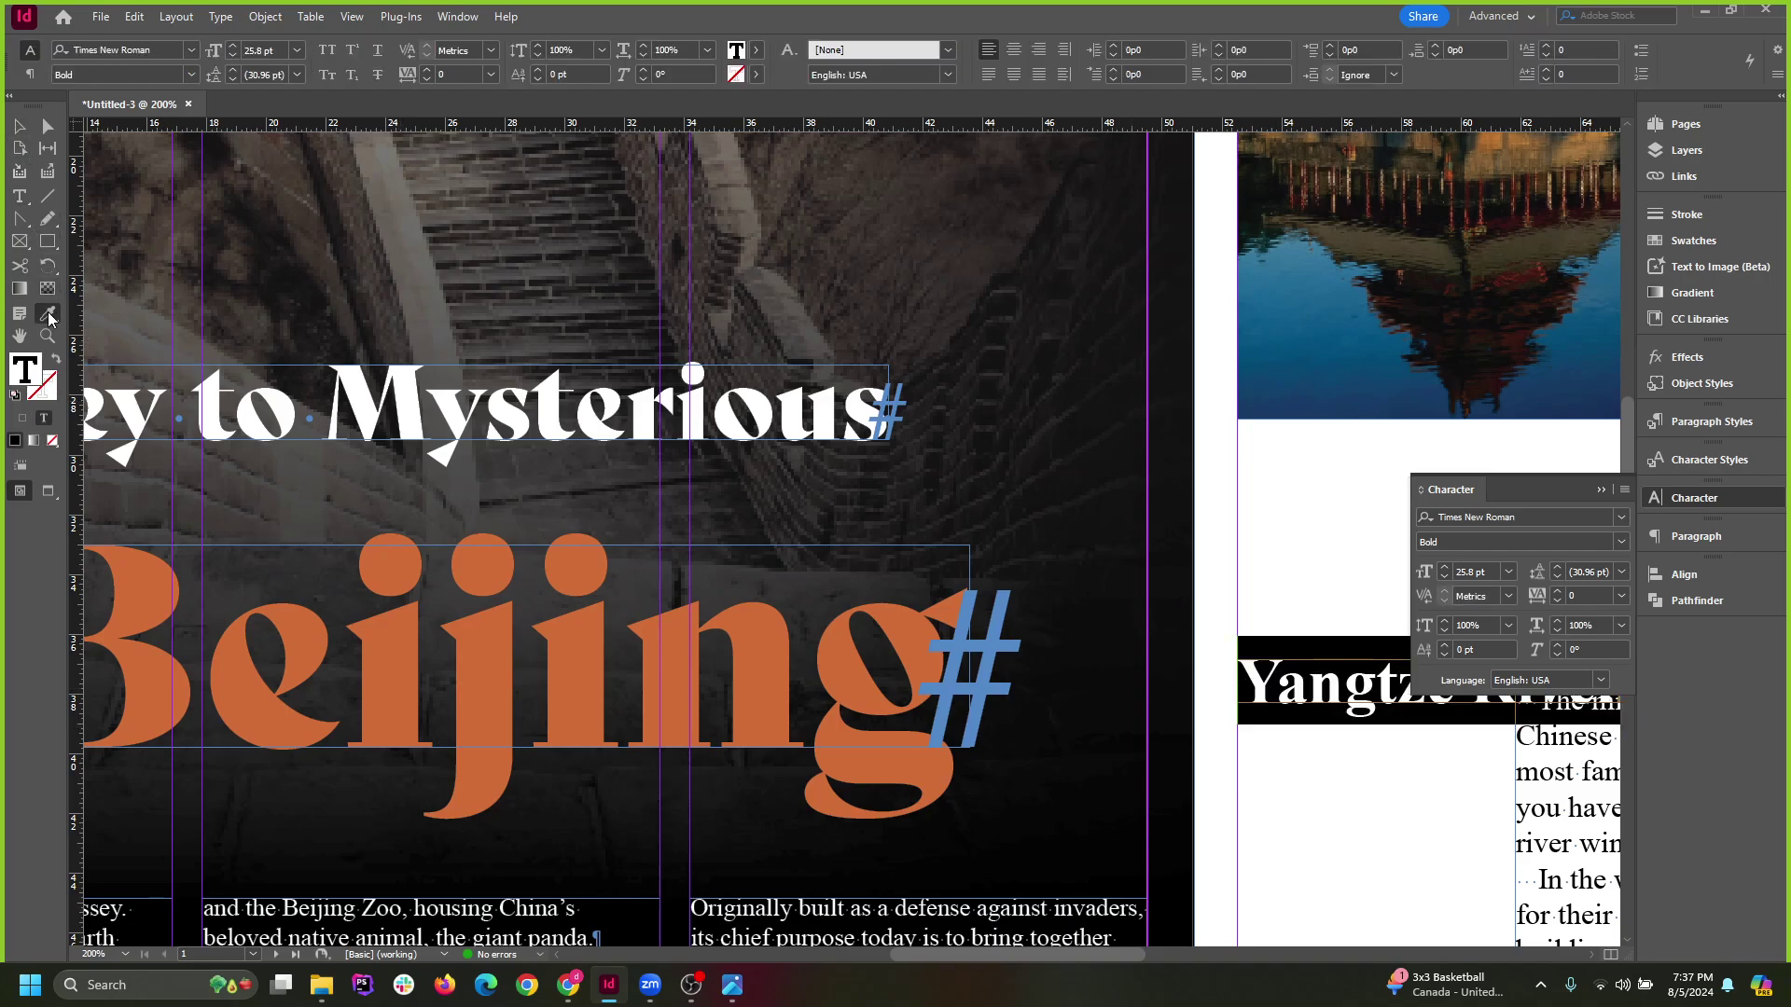
{"action": "left_click", "coordinate": [565, 401]}
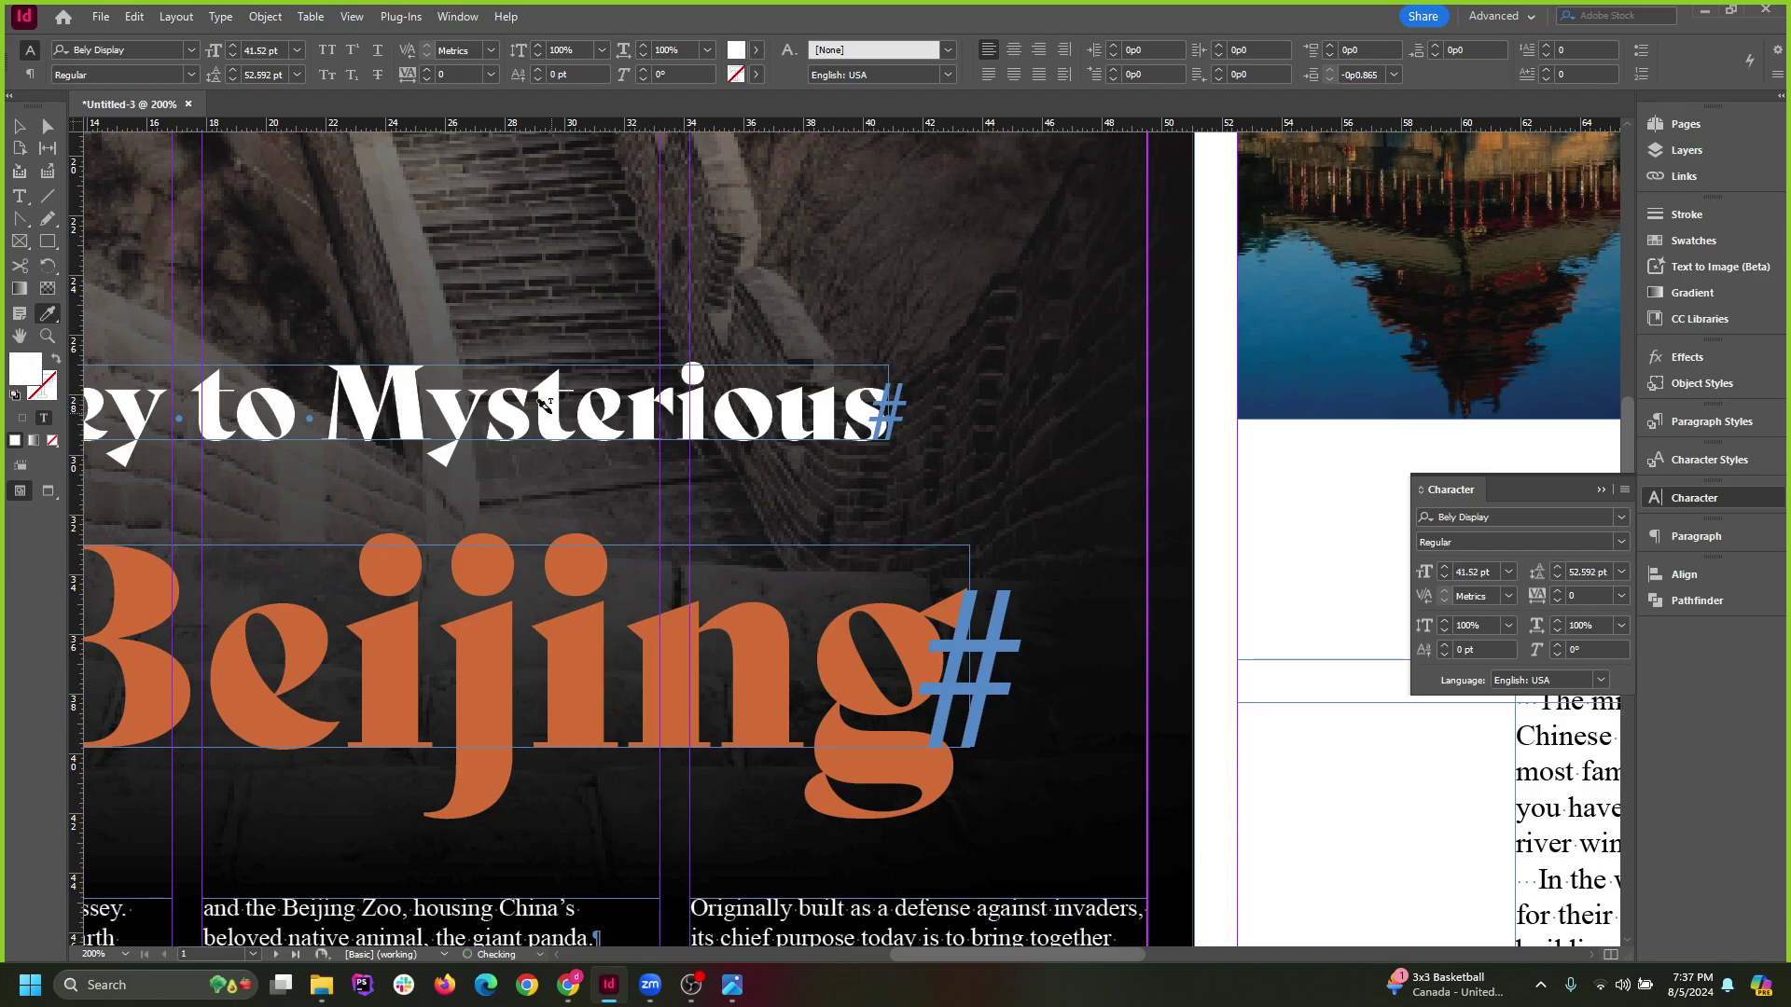
{"action": "left_click", "coordinate": [20, 123]}
Move the heading frame up slightly to X 52p0.6, Y 35p2.4, above the start of the body text.
{"action": "scroll", "coordinate": [1030, 490], "scroll_direction": "down", "scroll_amount": 1}
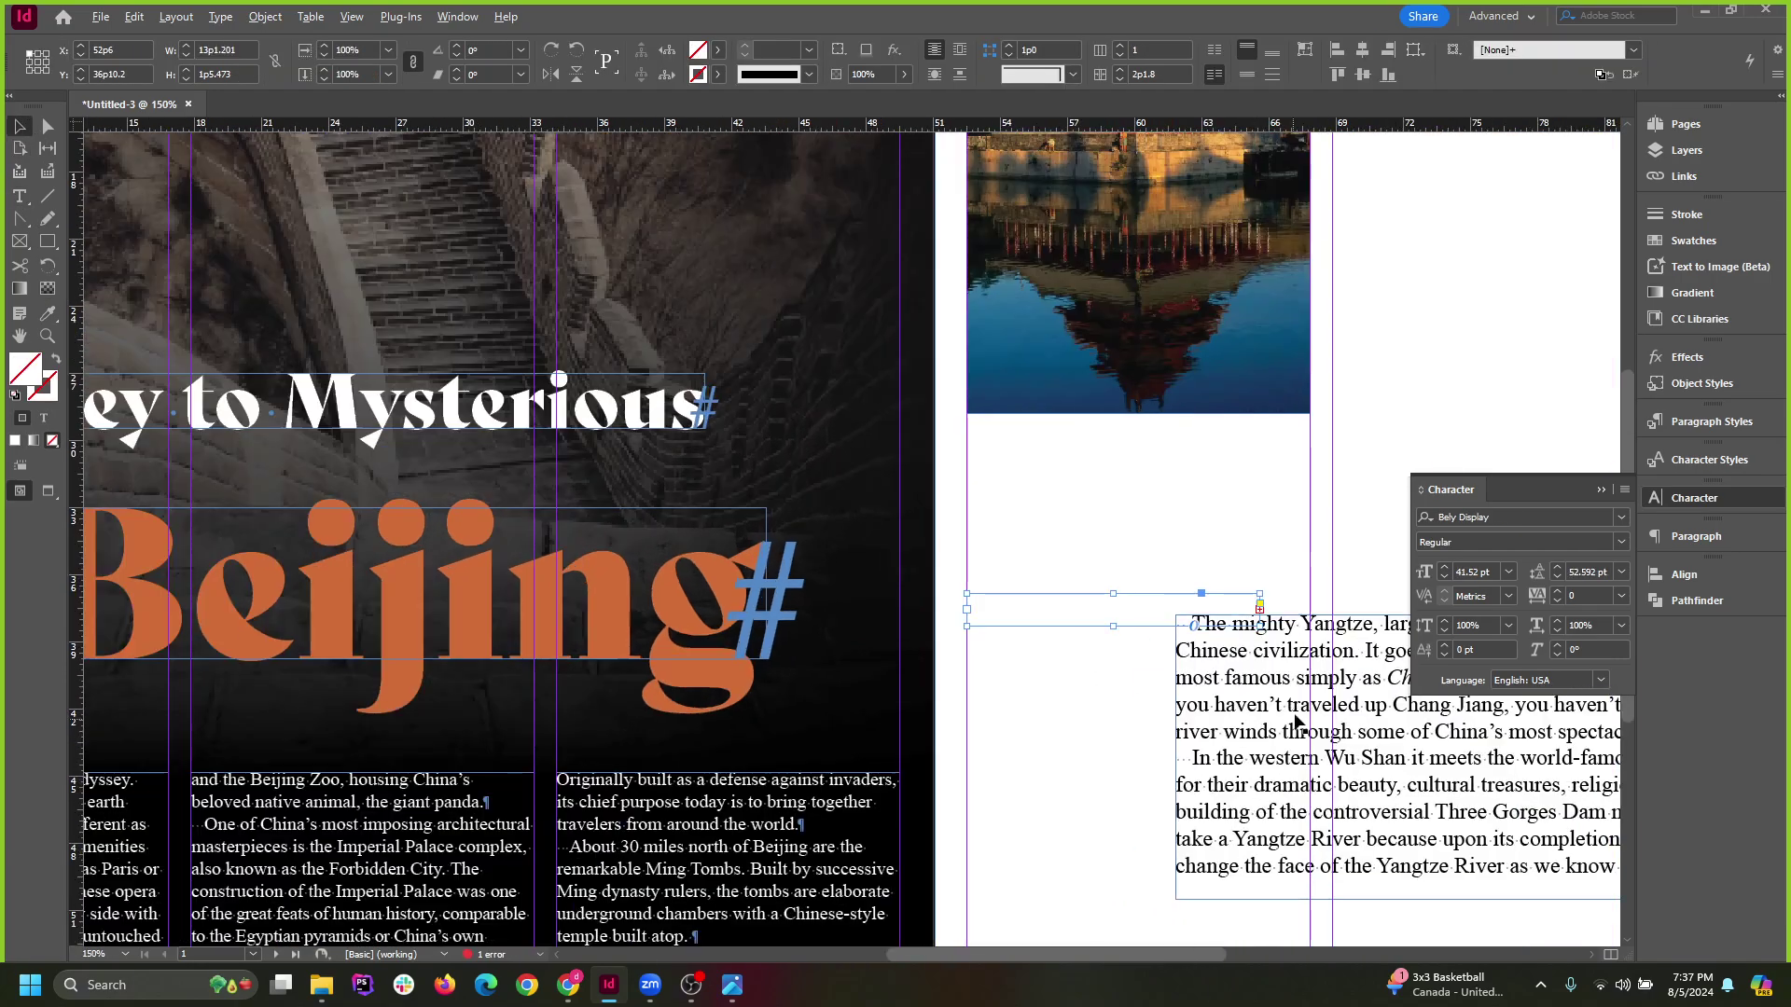
{"action": "left_click_drag", "start_coordinate": [1126, 608], "coordinate": [1115, 541]}
{"action": "left_click", "coordinate": [1114, 565]}
Try a Black fill on the heading's frame and undo it.
{"action": "left_click", "coordinate": [718, 51]}
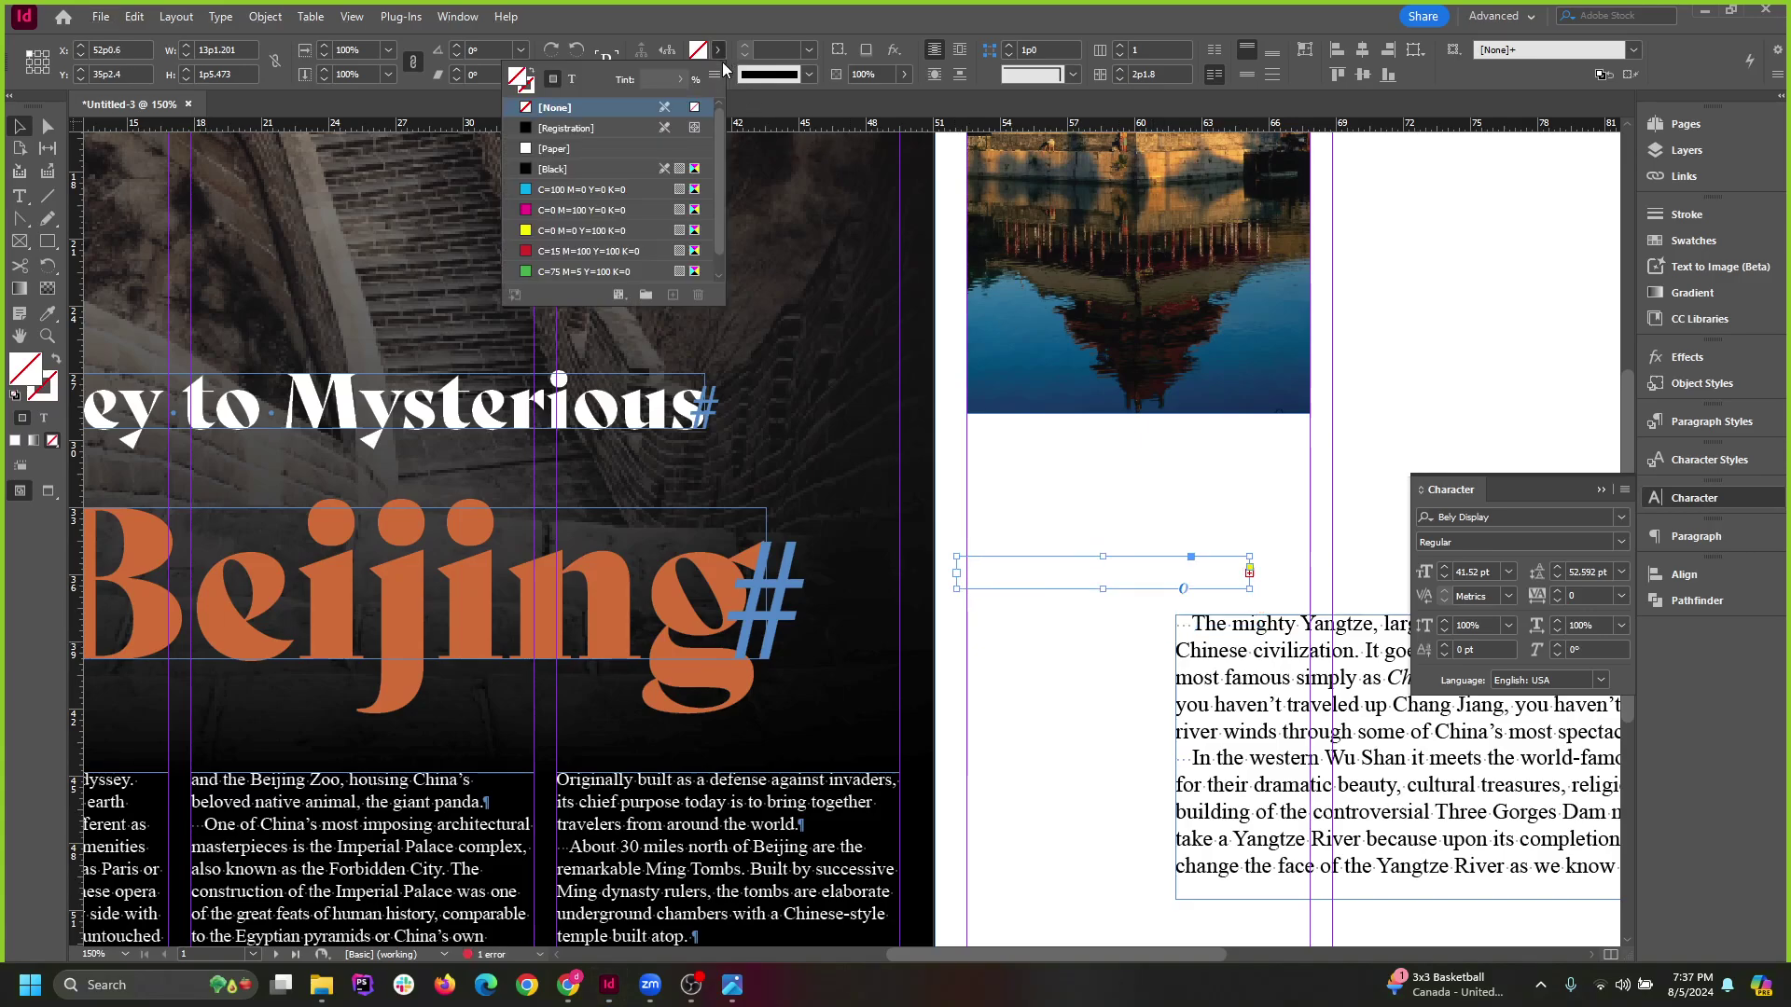
{"action": "left_click", "coordinate": [586, 168]}
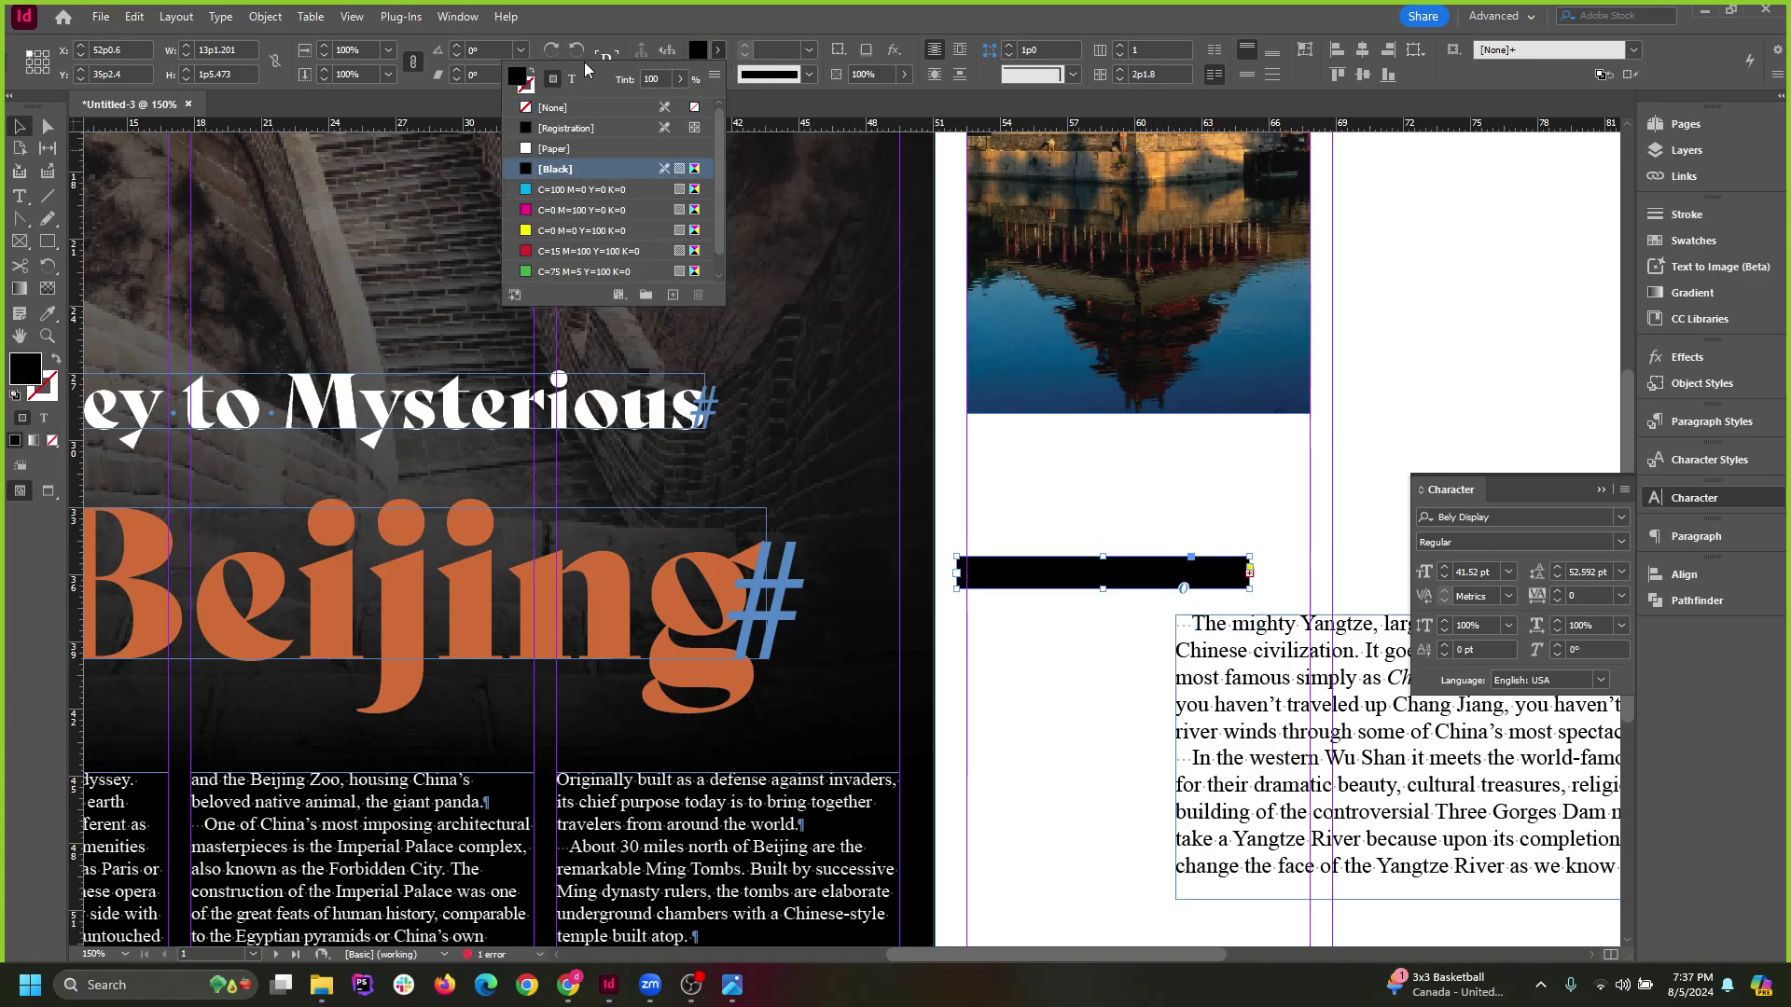
{"action": "left_click", "coordinate": [666, 7]}
{"action": "key", "text": "ctrl+z"}
Set the text colour of the "Yangtze River" heading to Black, leaving its frame unfilled.
{"action": "left_click", "coordinate": [718, 51]}
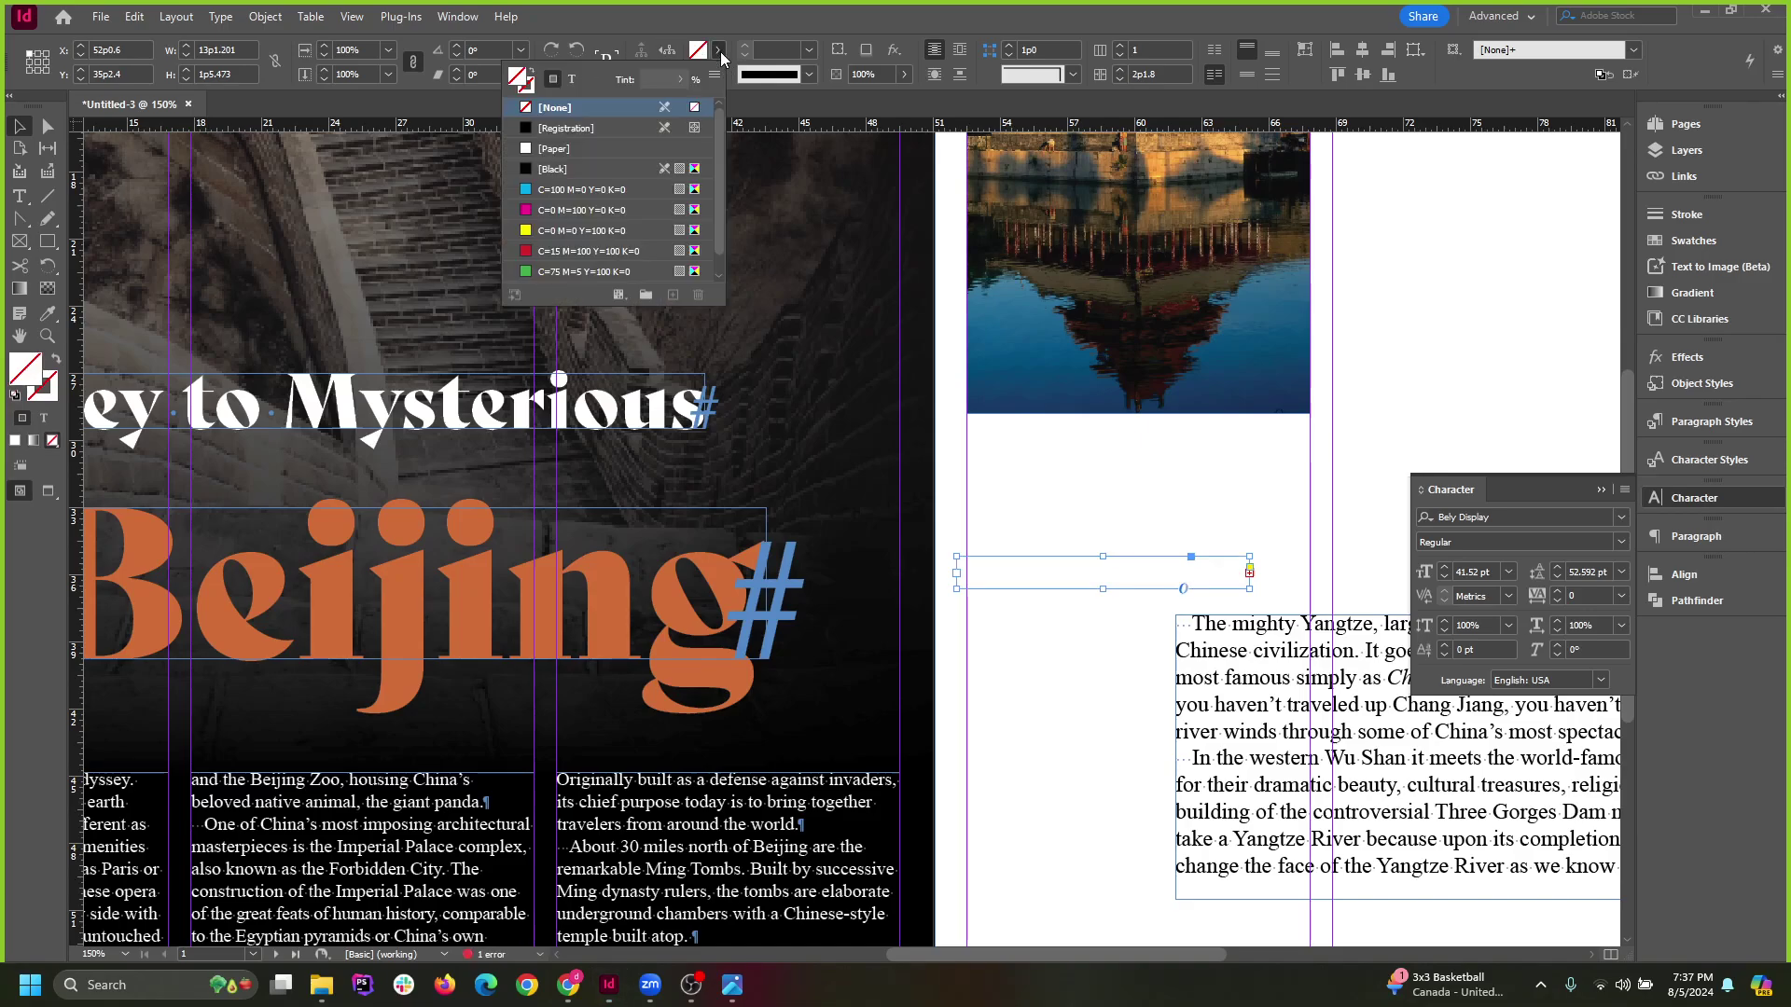
{"action": "left_click", "coordinate": [572, 77]}
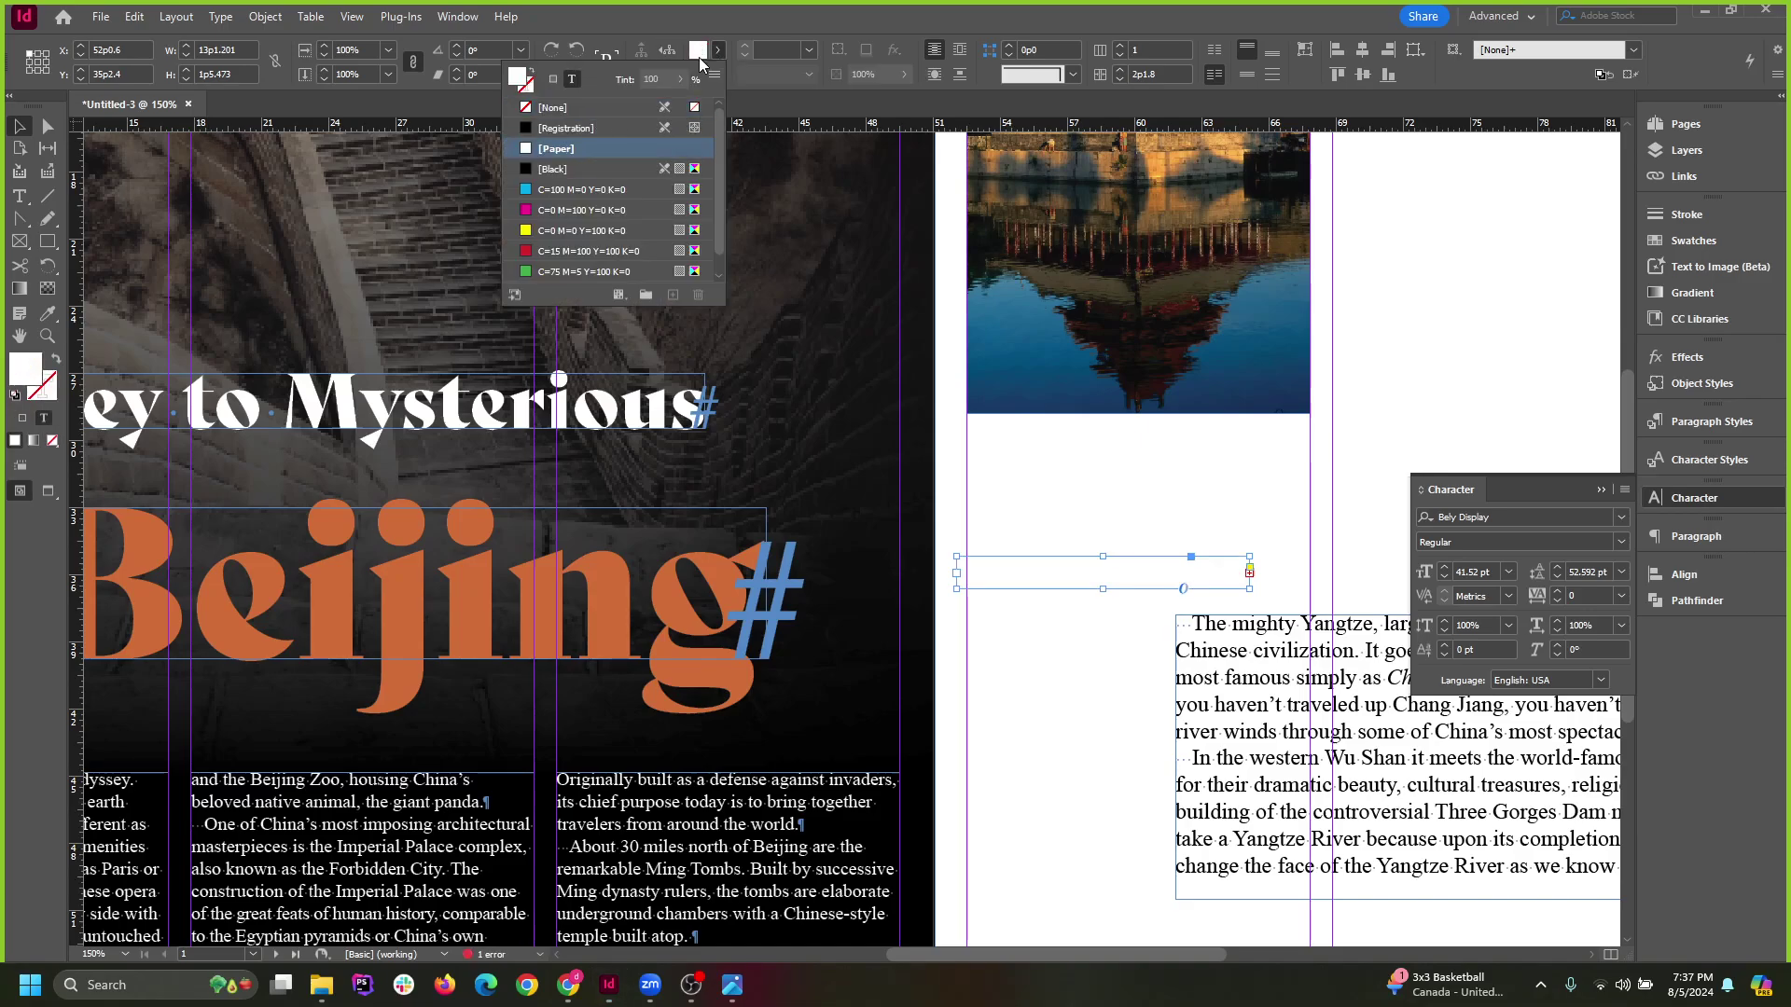
{"action": "left_click", "coordinate": [530, 167]}
{"action": "left_click", "coordinate": [1239, 528]}
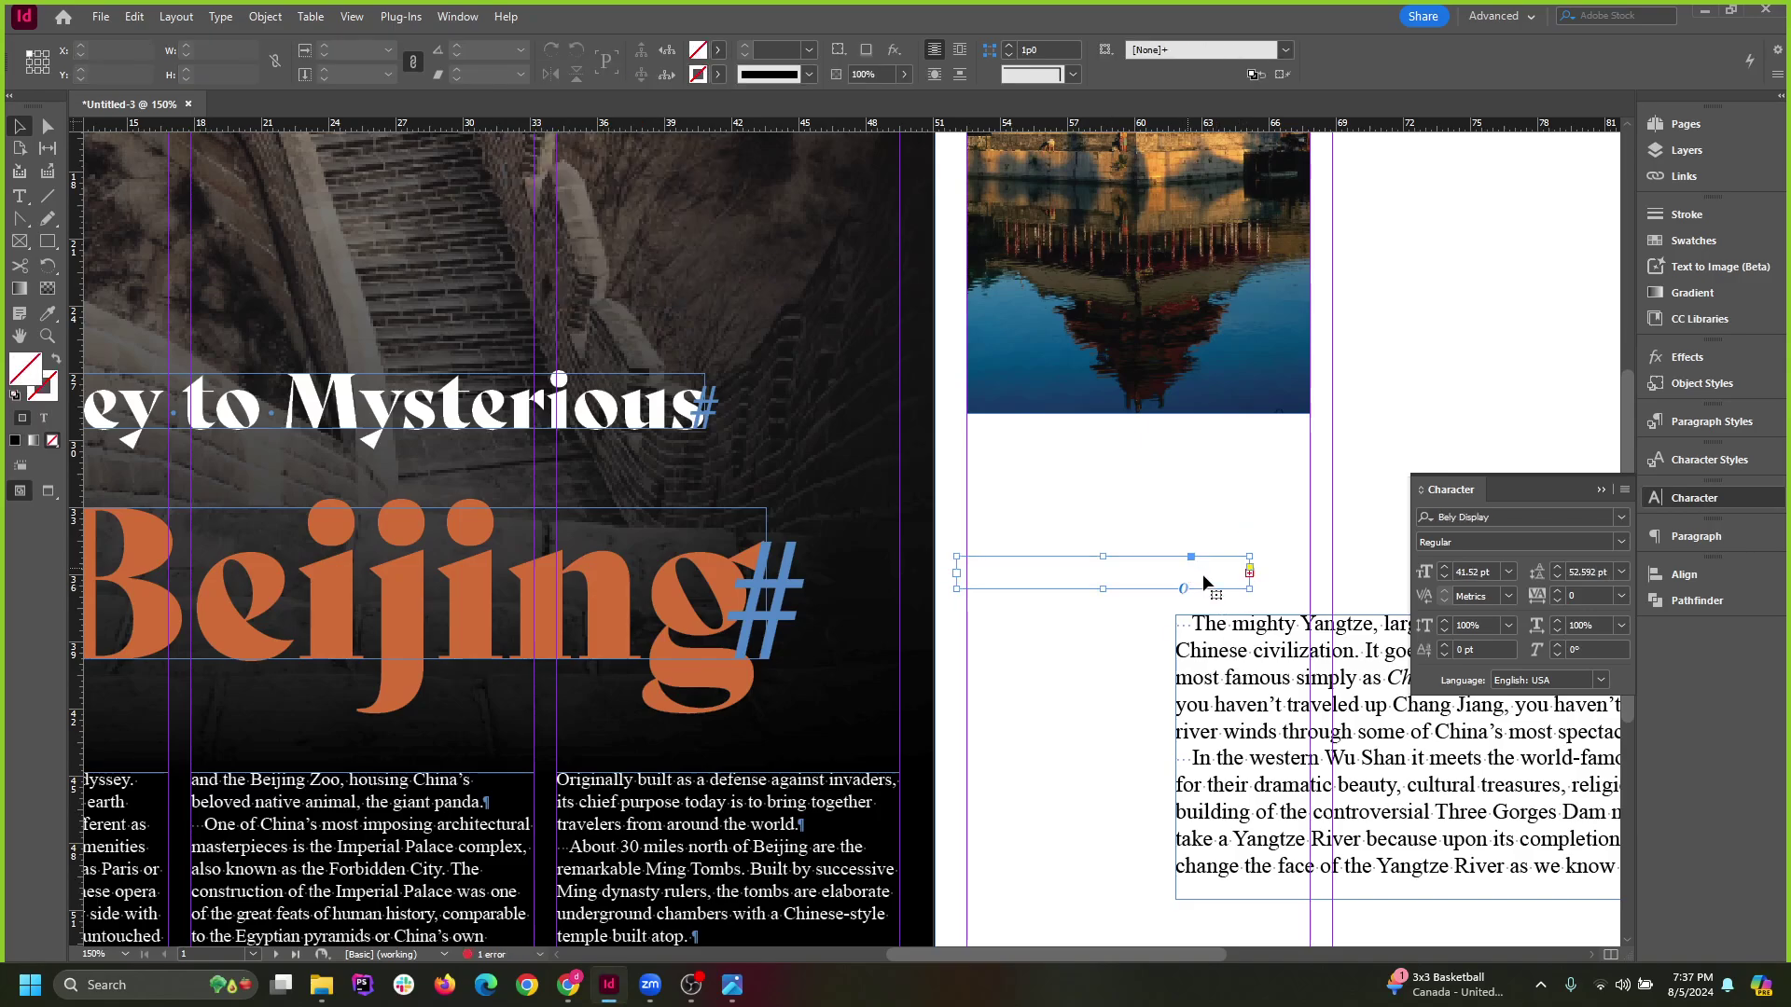
Enlarge the heading frame to fit "Yangtze River" on a single line and place it above the body text.
{"action": "double_click", "coordinate": [1248, 587]}
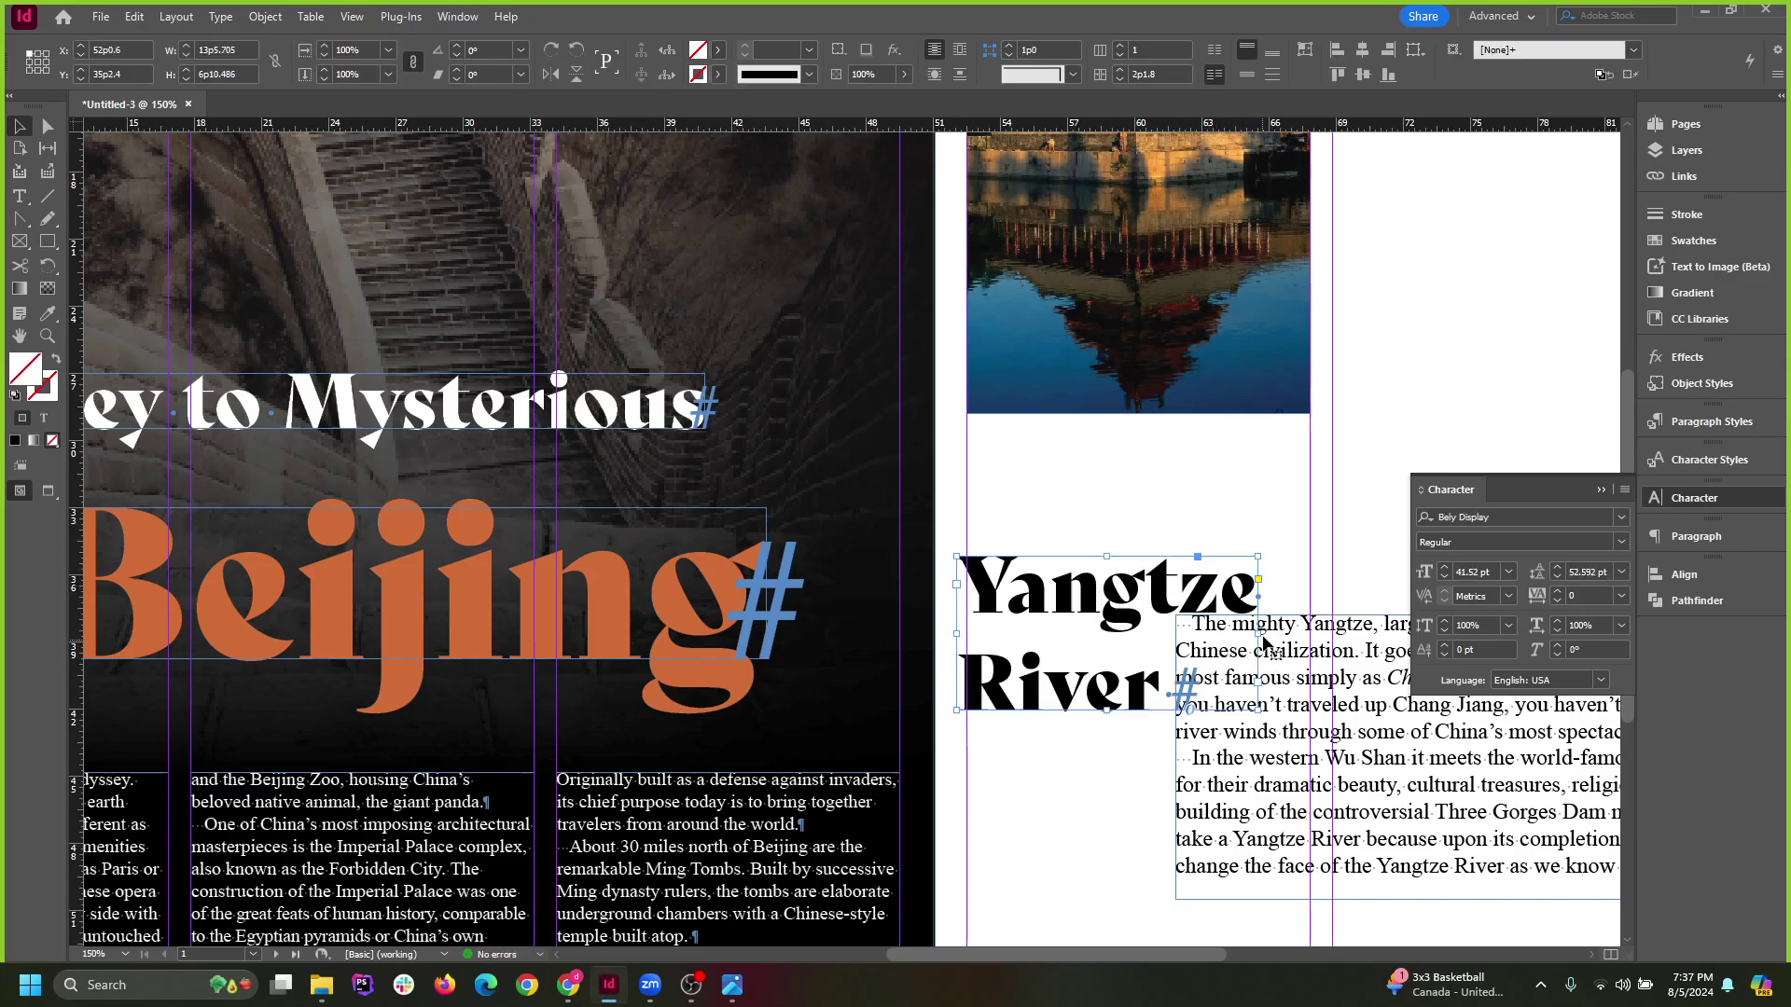
{"action": "left_click_drag", "start_coordinate": [1260, 635], "coordinate": [1439, 635]}
{"action": "scroll", "coordinate": [864, 517], "scroll_direction": "down", "scroll_amount": 2}
{"action": "left_click_drag", "start_coordinate": [1045, 562], "coordinate": [1167, 510]}
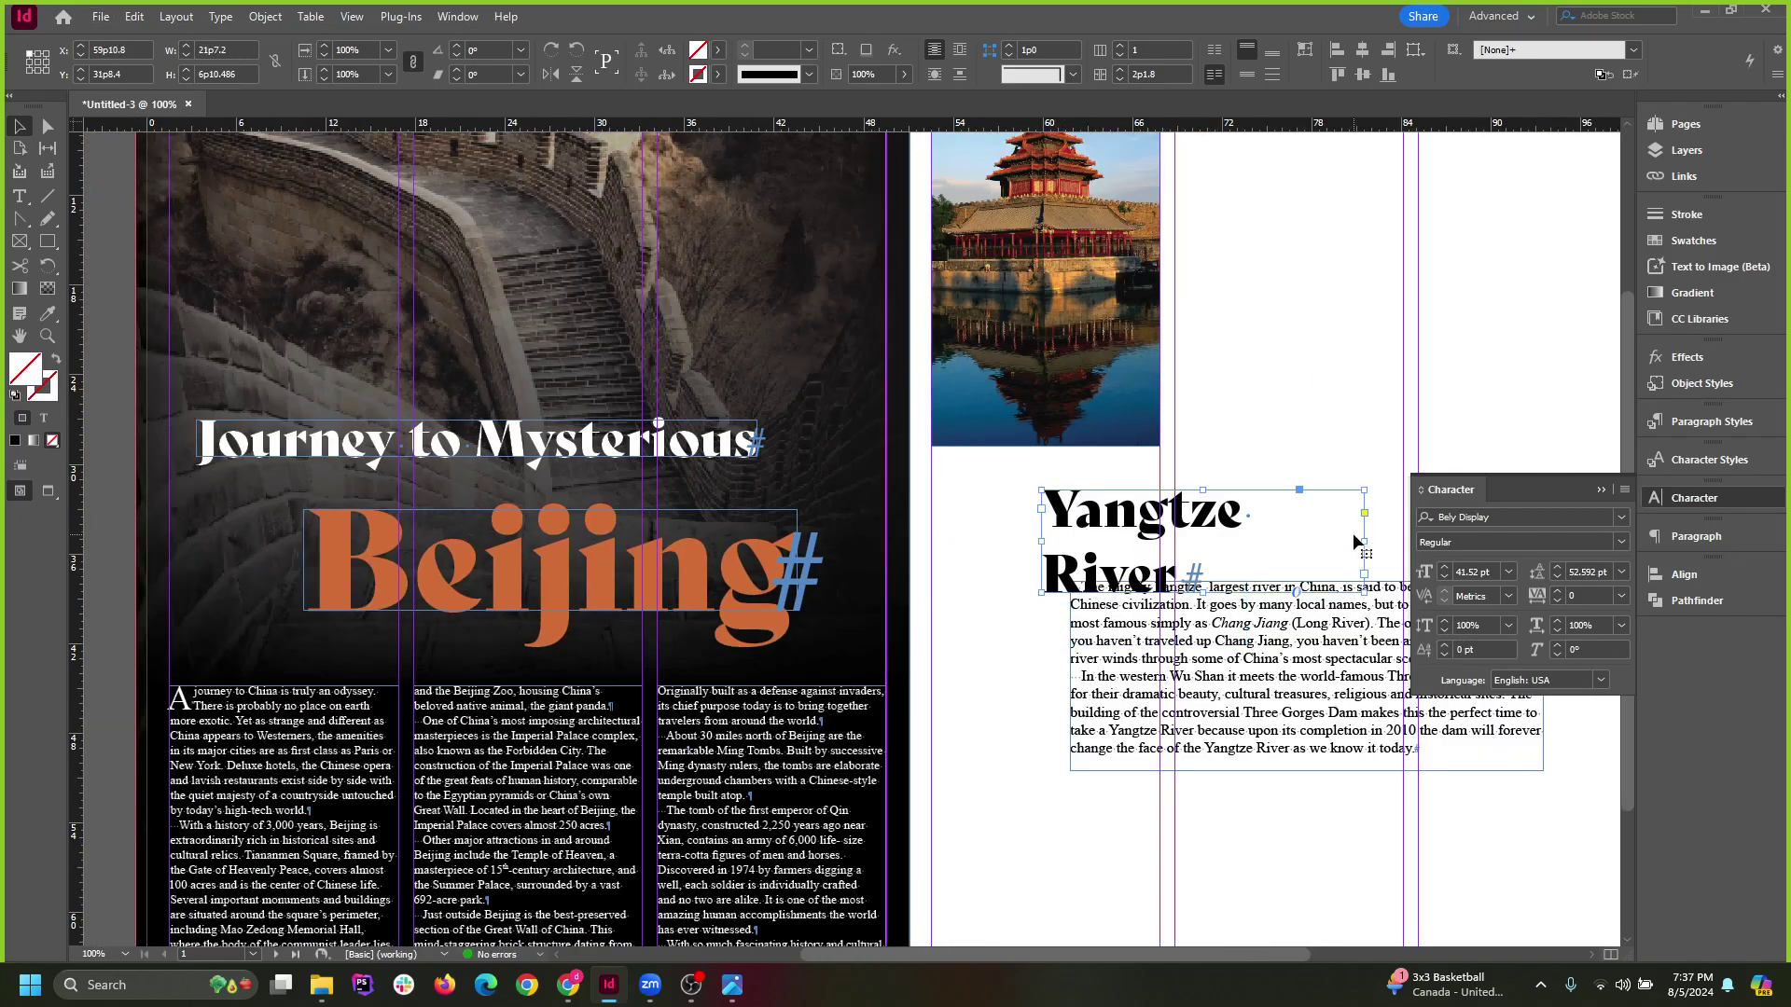
{"action": "left_click_drag", "start_coordinate": [1362, 541], "coordinate": [885, 512]}
{"action": "double_click", "coordinate": [898, 540]}
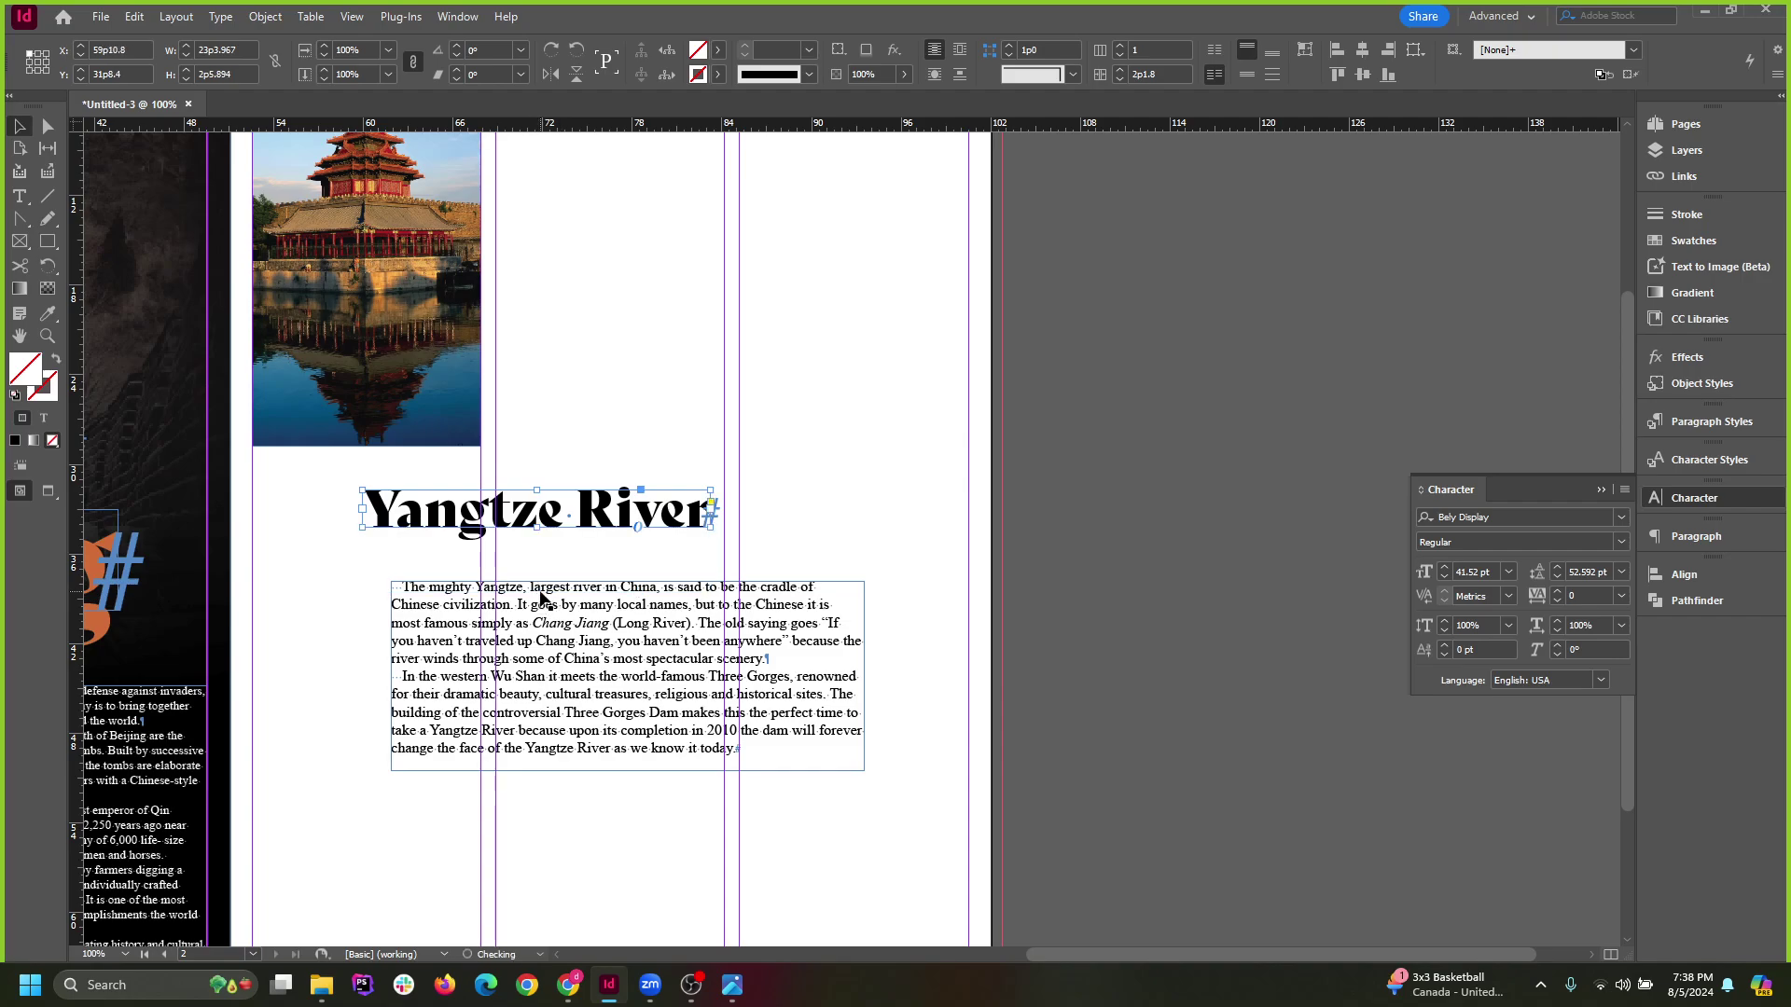
Move the "Yangtze River" heading to X 61p10, Y 33p0, aligned with the body text's starting edge.
{"action": "left_click", "coordinate": [1060, 524]}
{"action": "key", "text": "ctrl+alt+0"}
{"action": "scroll", "coordinate": [1101, 662], "scroll_direction": "up", "scroll_amount": 2}
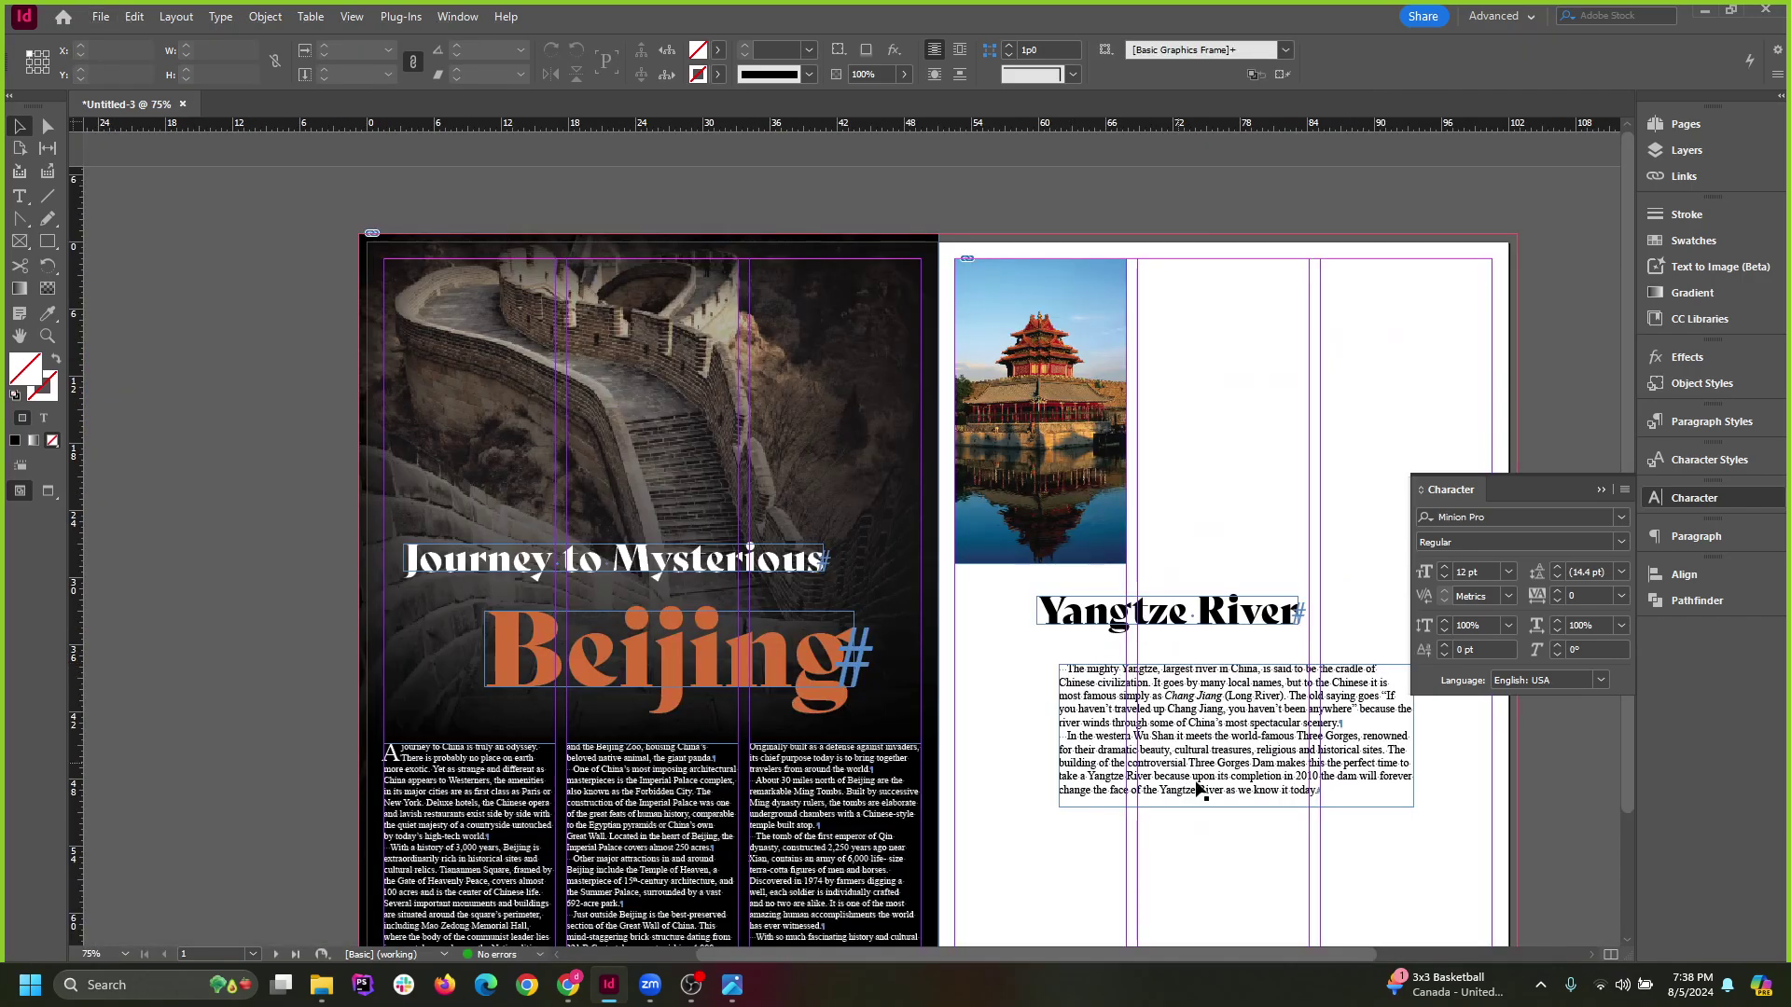
{"action": "scroll", "coordinate": [1037, 653], "scroll_direction": "down", "scroll_amount": 3}
{"action": "left_click_drag", "start_coordinate": [1116, 407], "coordinate": [1174, 449]}
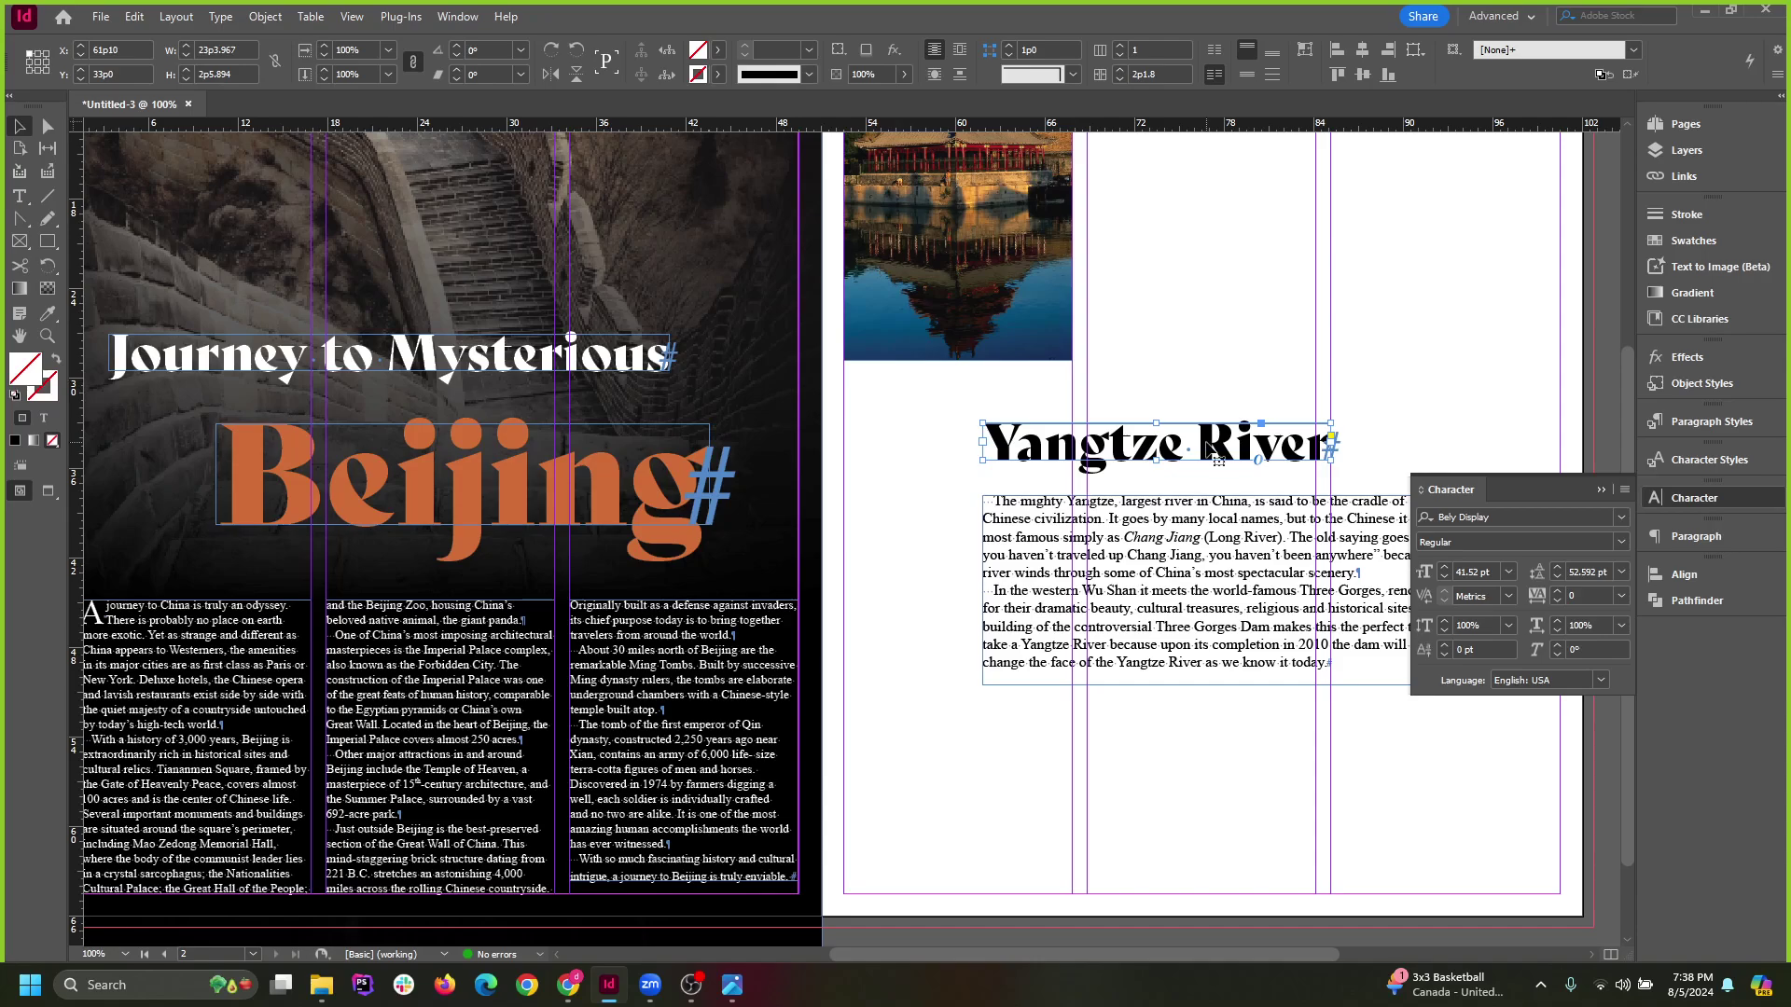
Move the "Yangtze River" heading up into the empty area beside the pagoda photo.
{"action": "left_click", "coordinate": [1289, 356]}
{"action": "left_click_drag", "start_coordinate": [1216, 440], "coordinate": [1217, 457]}
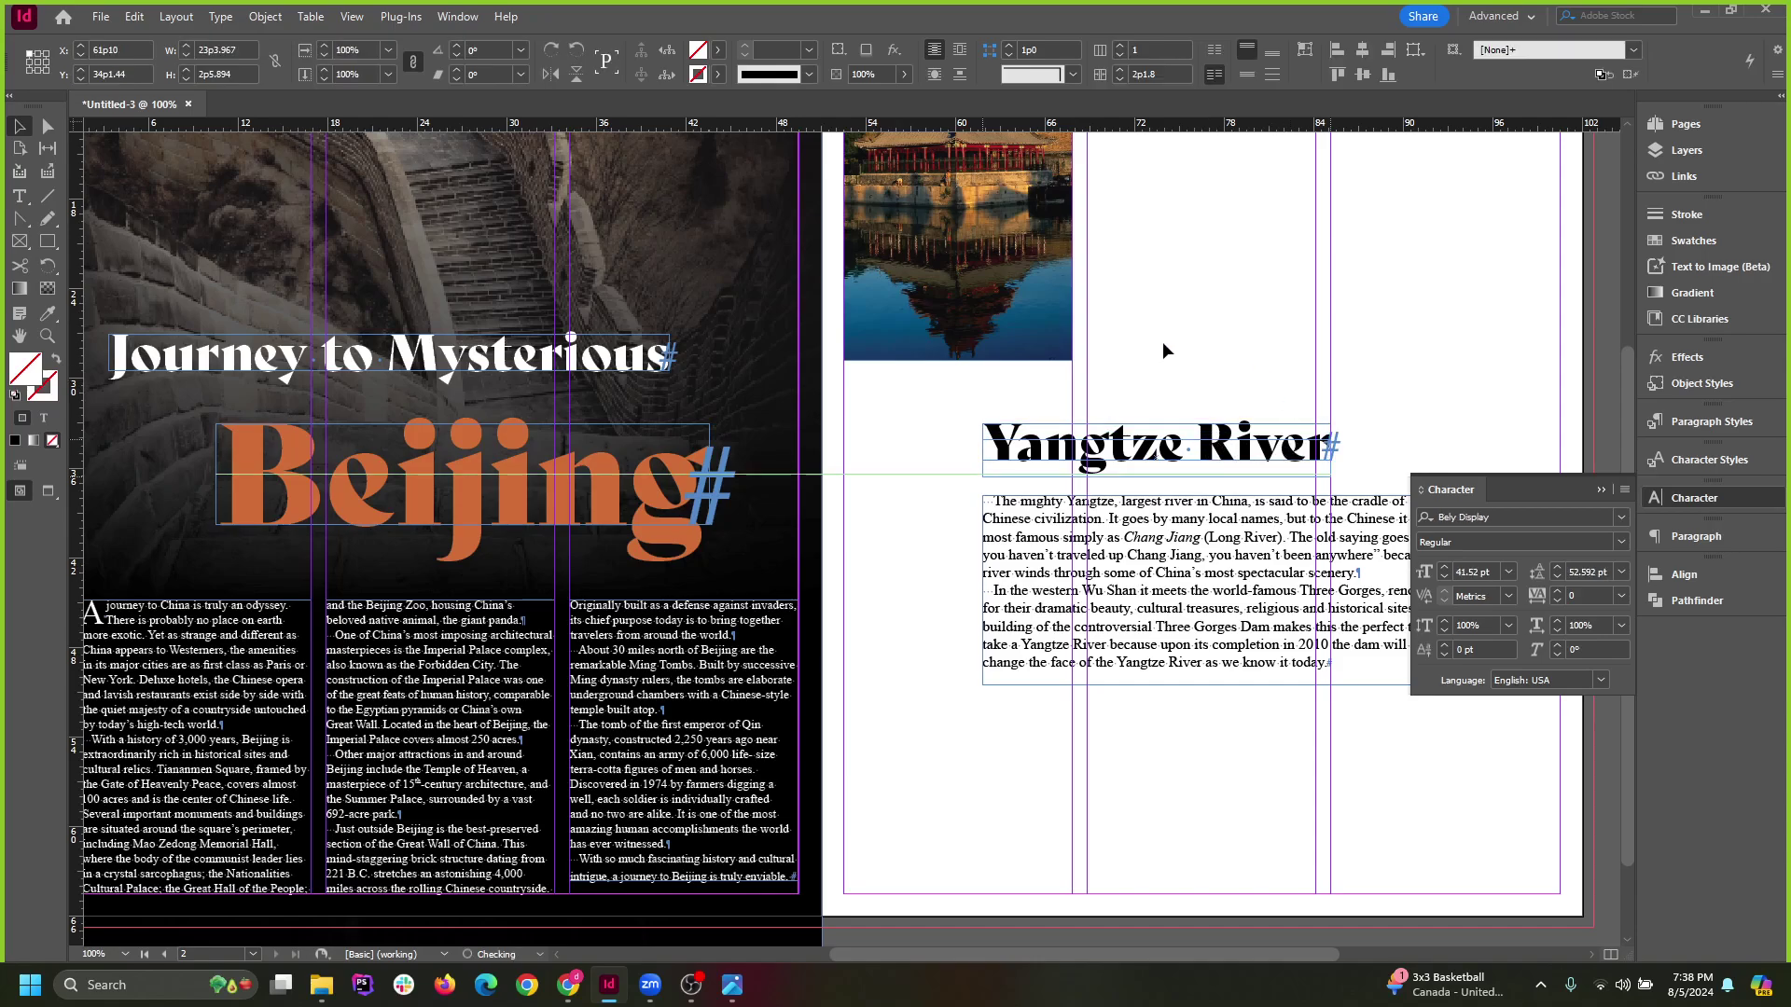
{"action": "scroll", "coordinate": [636, 600], "scroll_direction": "down", "scroll_amount": 1}
{"action": "scroll", "coordinate": [1165, 527], "scroll_direction": "up", "scroll_amount": 1}
{"action": "left_click_drag", "start_coordinate": [1024, 477], "coordinate": [1141, 294]}
Move the body text up to Y 33p5.416 below the photo and fit its frame to the first two columns, X 52p6, width 31p8.
{"action": "scroll", "coordinate": [985, 656], "scroll_direction": "down", "scroll_amount": 1}
{"action": "scroll", "coordinate": [1108, 710], "scroll_direction": "up", "scroll_amount": 2}
{"action": "left_click_drag", "start_coordinate": [1110, 717], "coordinate": [1150, 694]}
{"action": "scroll", "coordinate": [1128, 487], "scroll_direction": "up", "scroll_amount": 1}
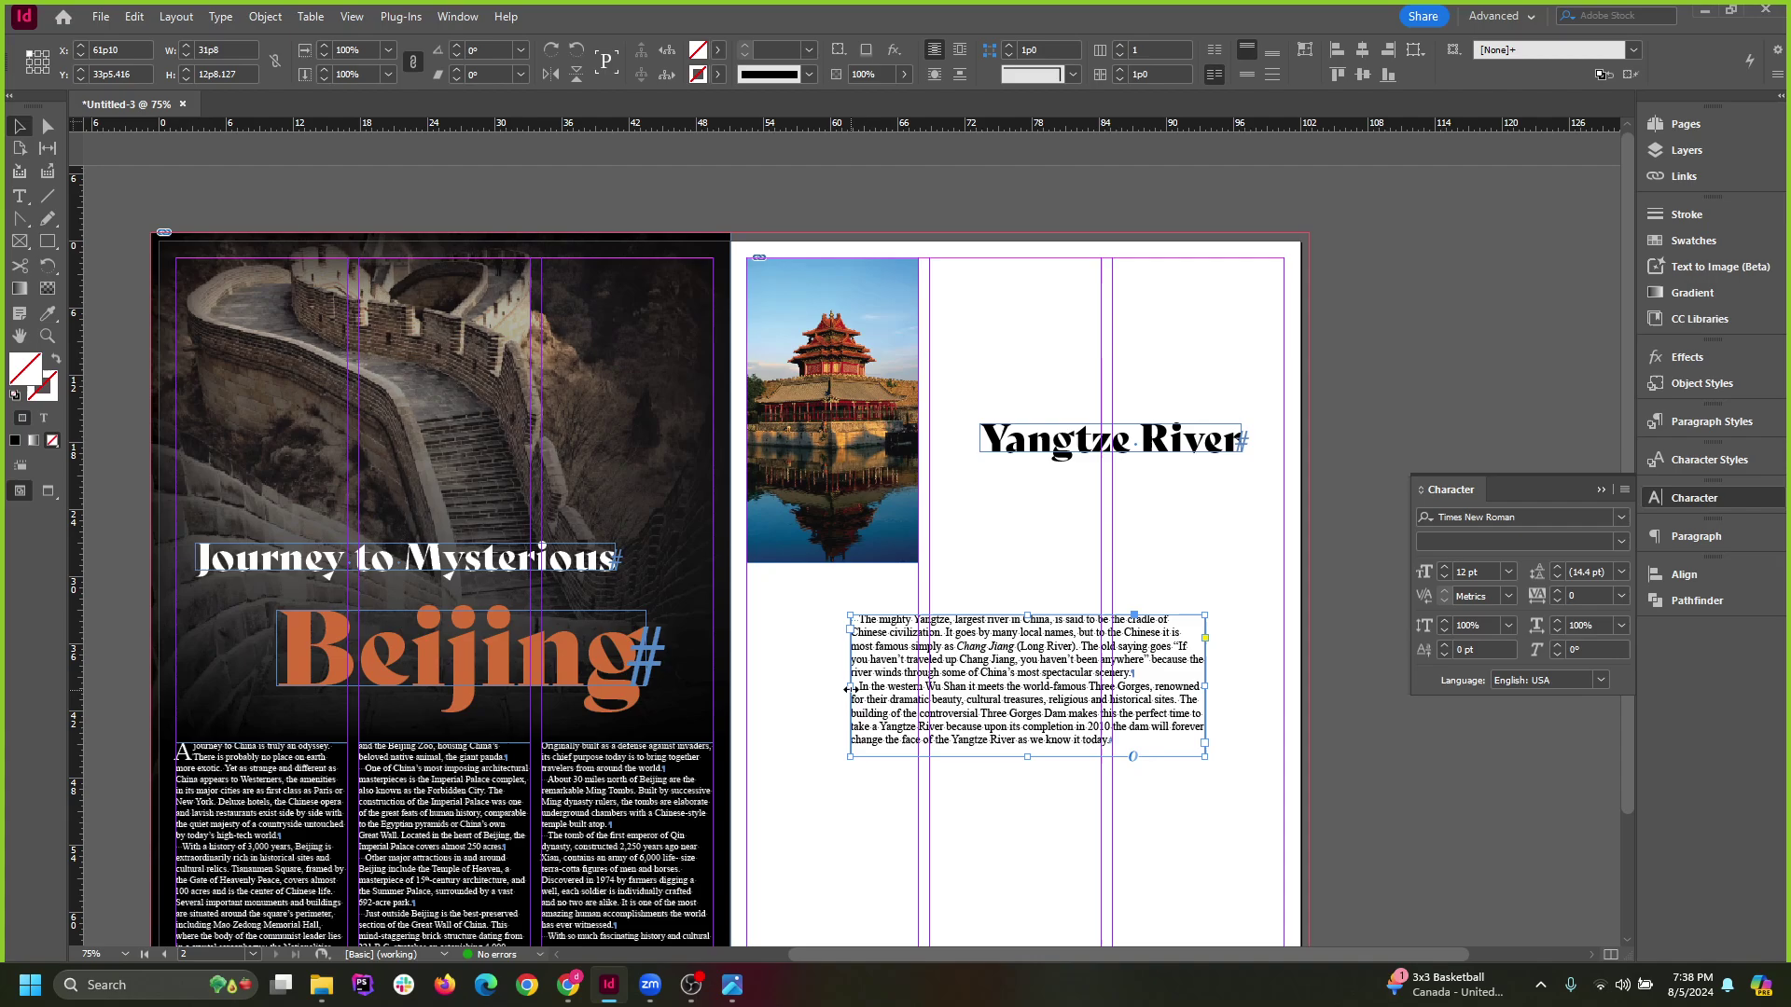
{"action": "left_click_drag", "start_coordinate": [850, 686], "coordinate": [746, 687]}
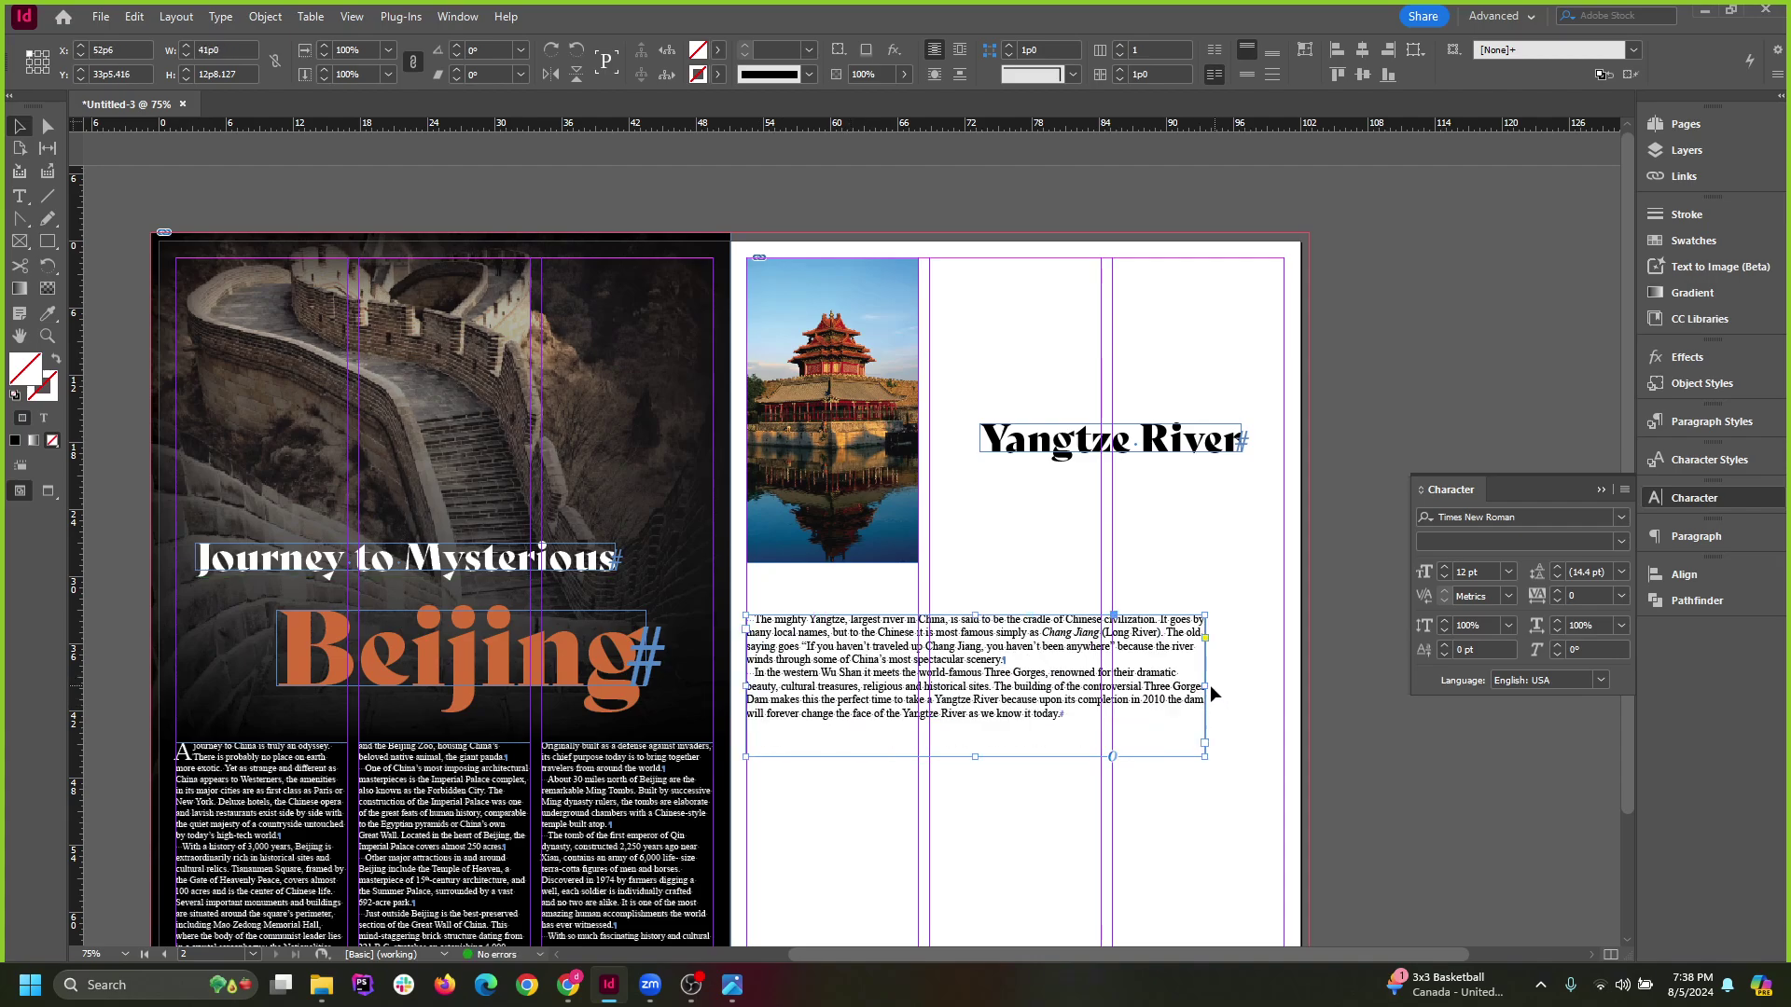
{"action": "left_click_drag", "start_coordinate": [1206, 685], "coordinate": [1100, 687]}
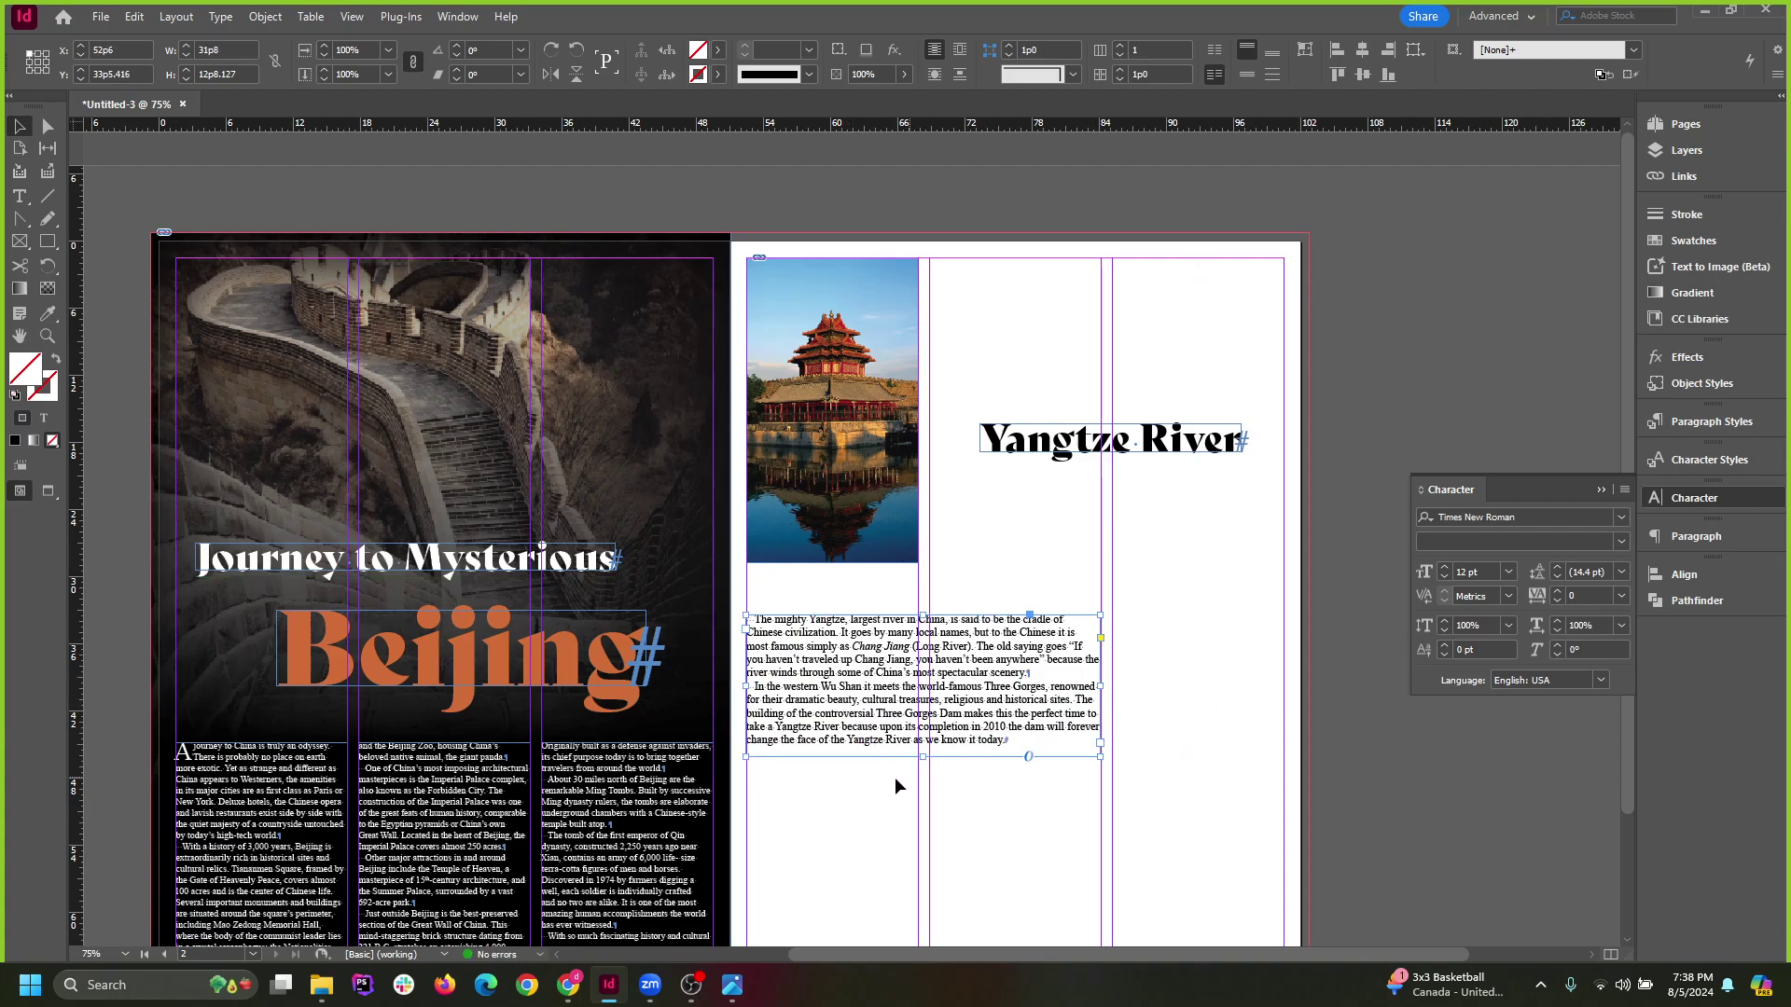
{"action": "left_click_drag", "start_coordinate": [925, 760], "coordinate": [926, 767]}
Nudge the "Yangtze River" heading slightly up beside the photo, to Y 15p9.6.
{"action": "left_click", "coordinate": [1267, 719]}
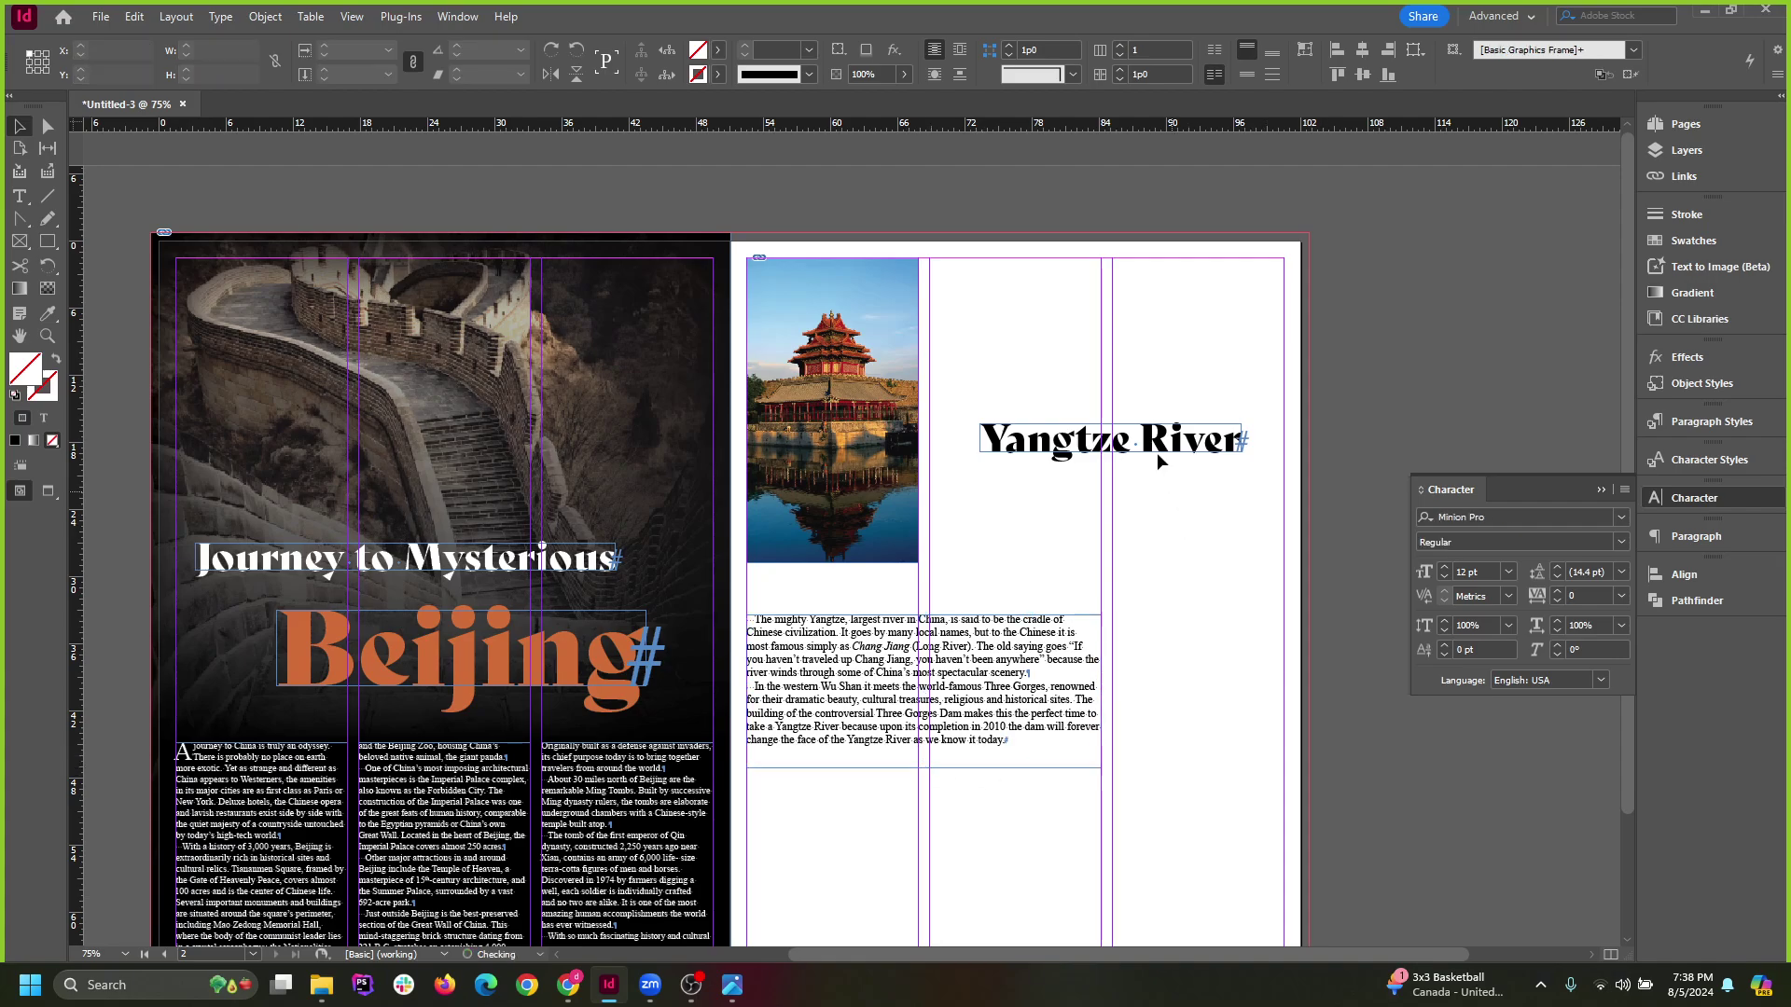
{"action": "left_click_drag", "start_coordinate": [1166, 452], "coordinate": [1169, 446]}
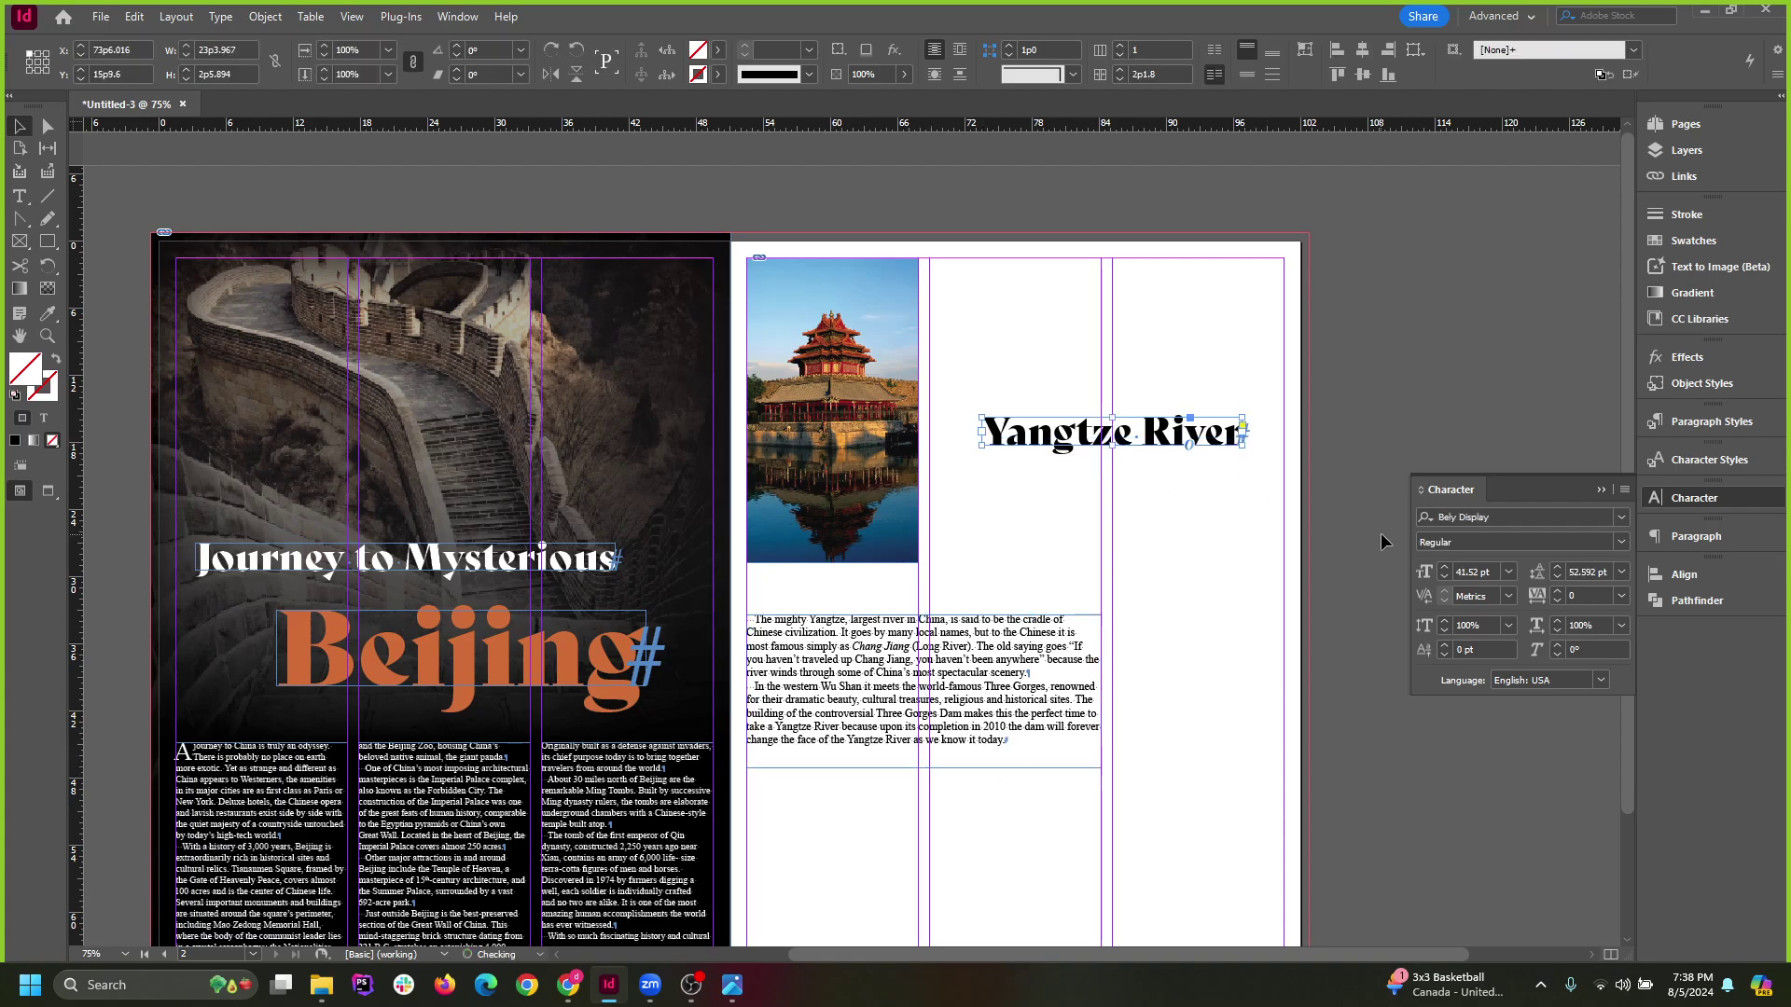
Place 44483.jpg from the china folder across the two outer columns of the Yangtze page, in a frame about 31p8 by 46p3.
{"action": "left_click", "coordinate": [1339, 597]}
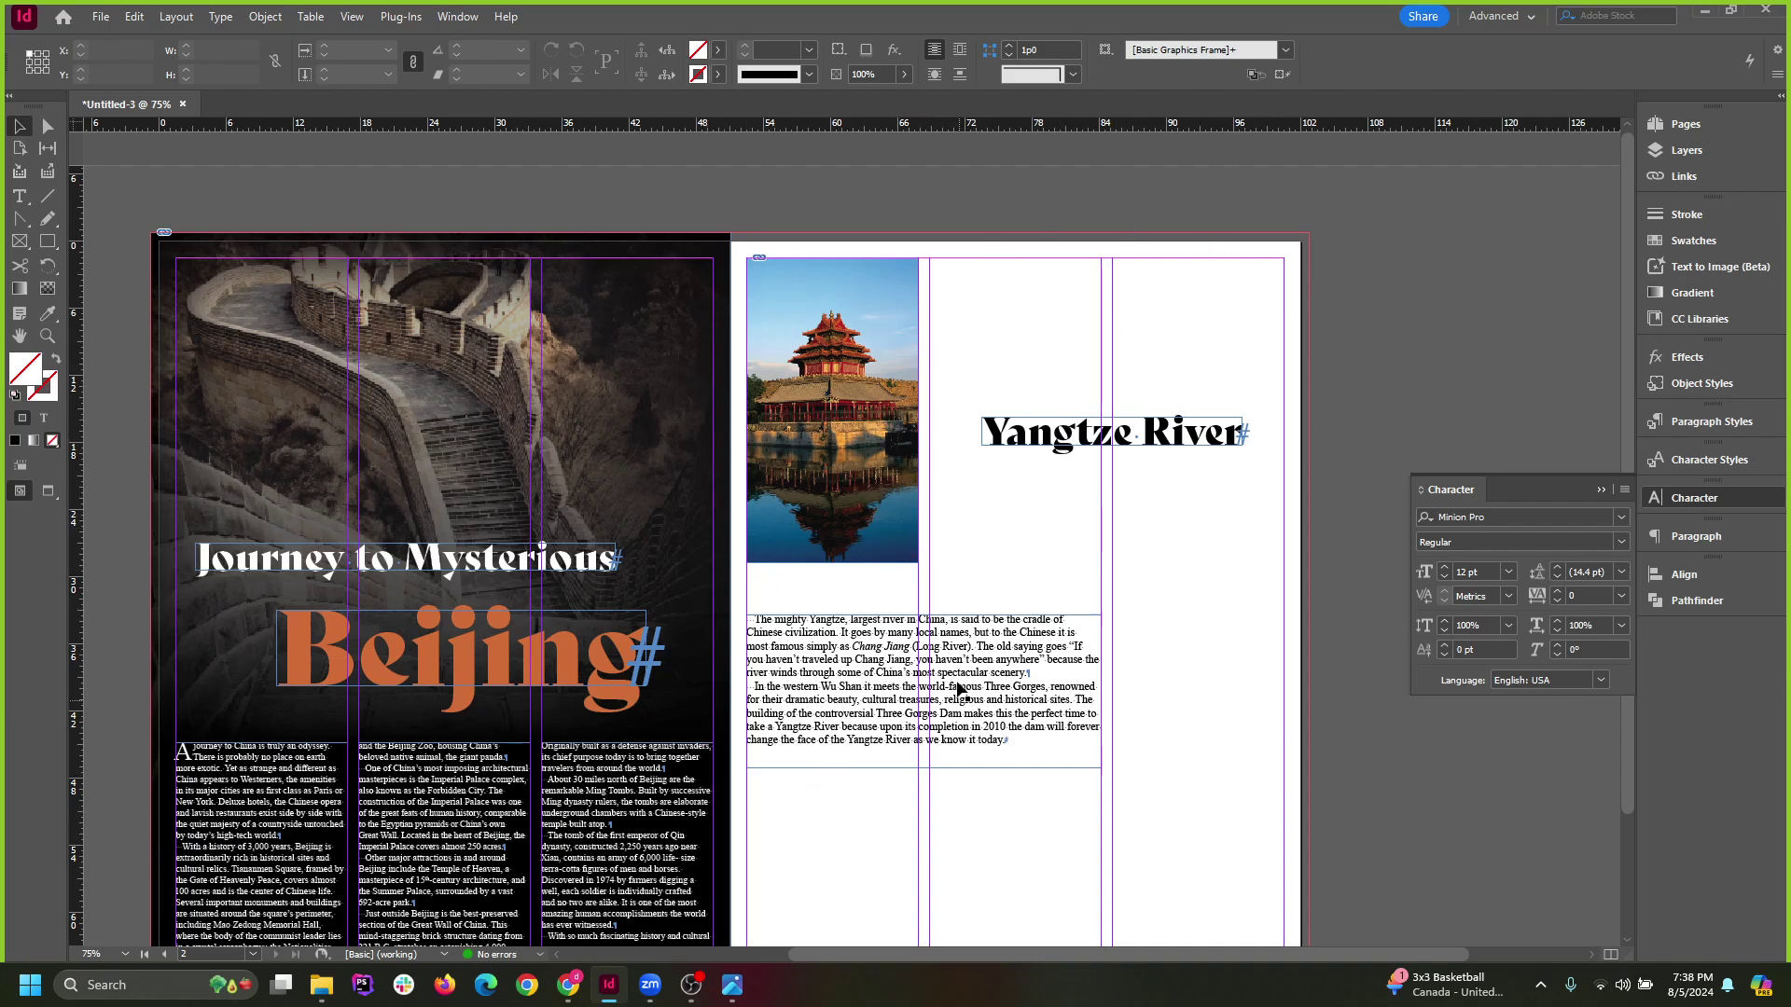
{"action": "scroll", "coordinate": [959, 688], "scroll_direction": "down", "scroll_amount": 3}
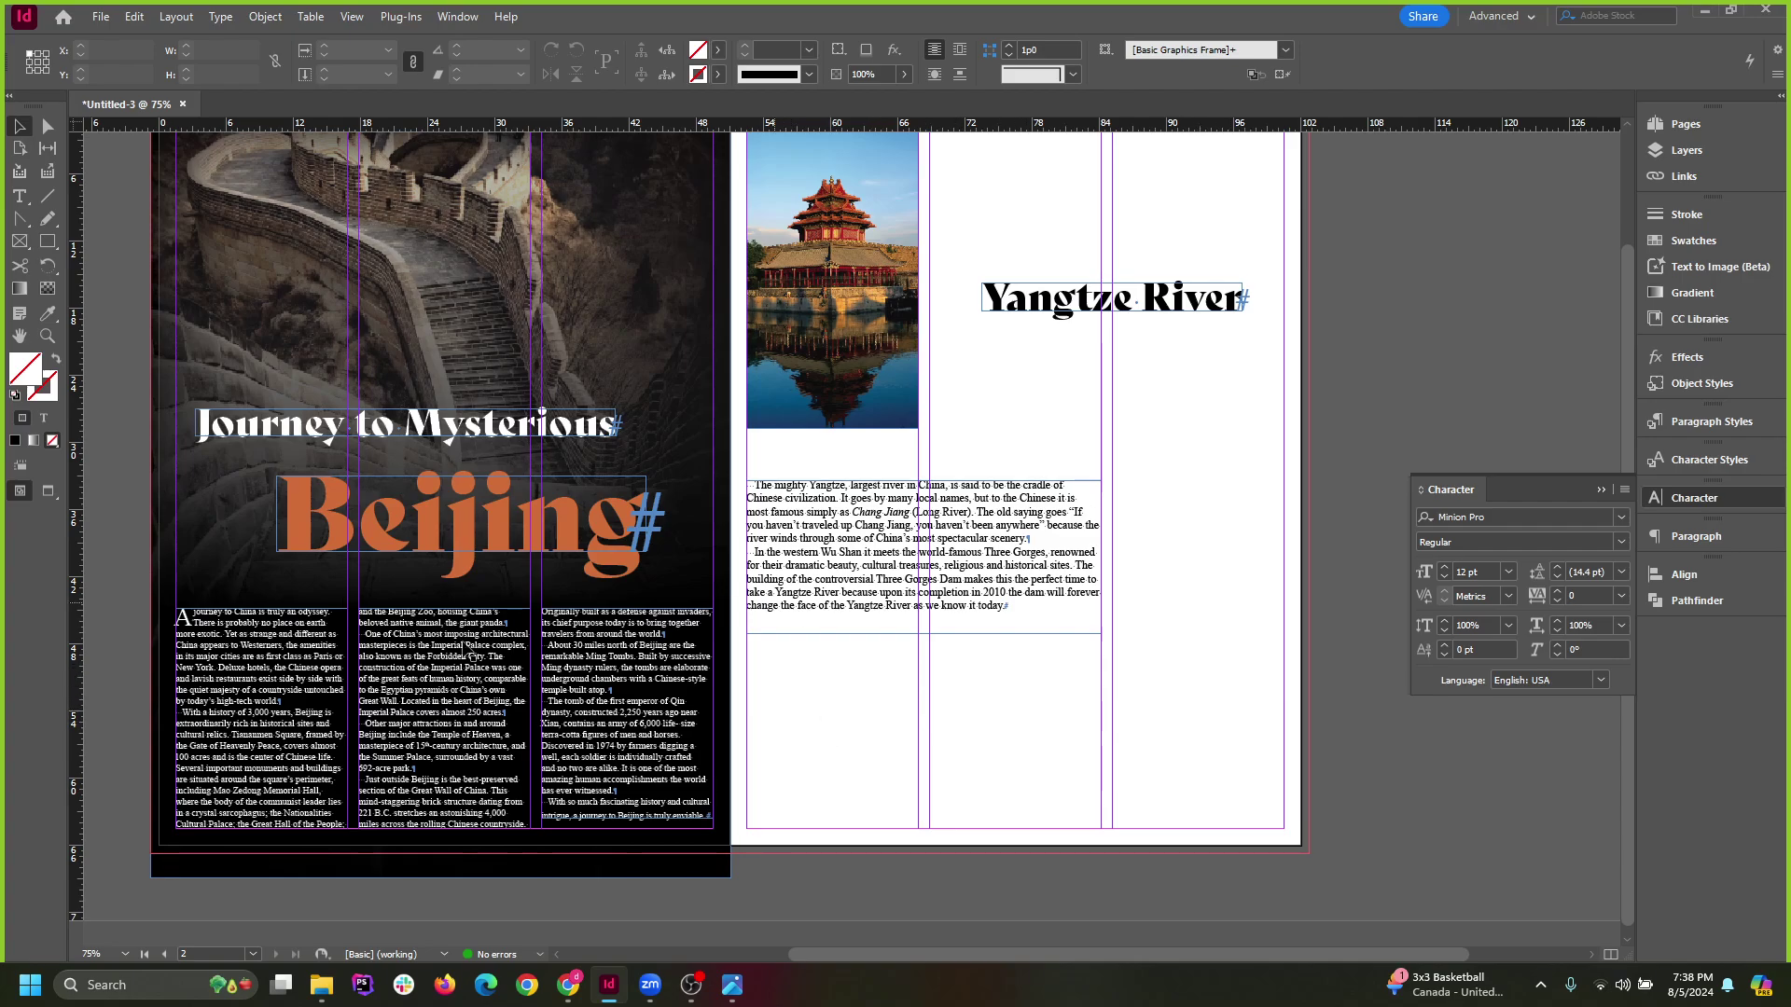
{"action": "left_click", "coordinate": [321, 985]}
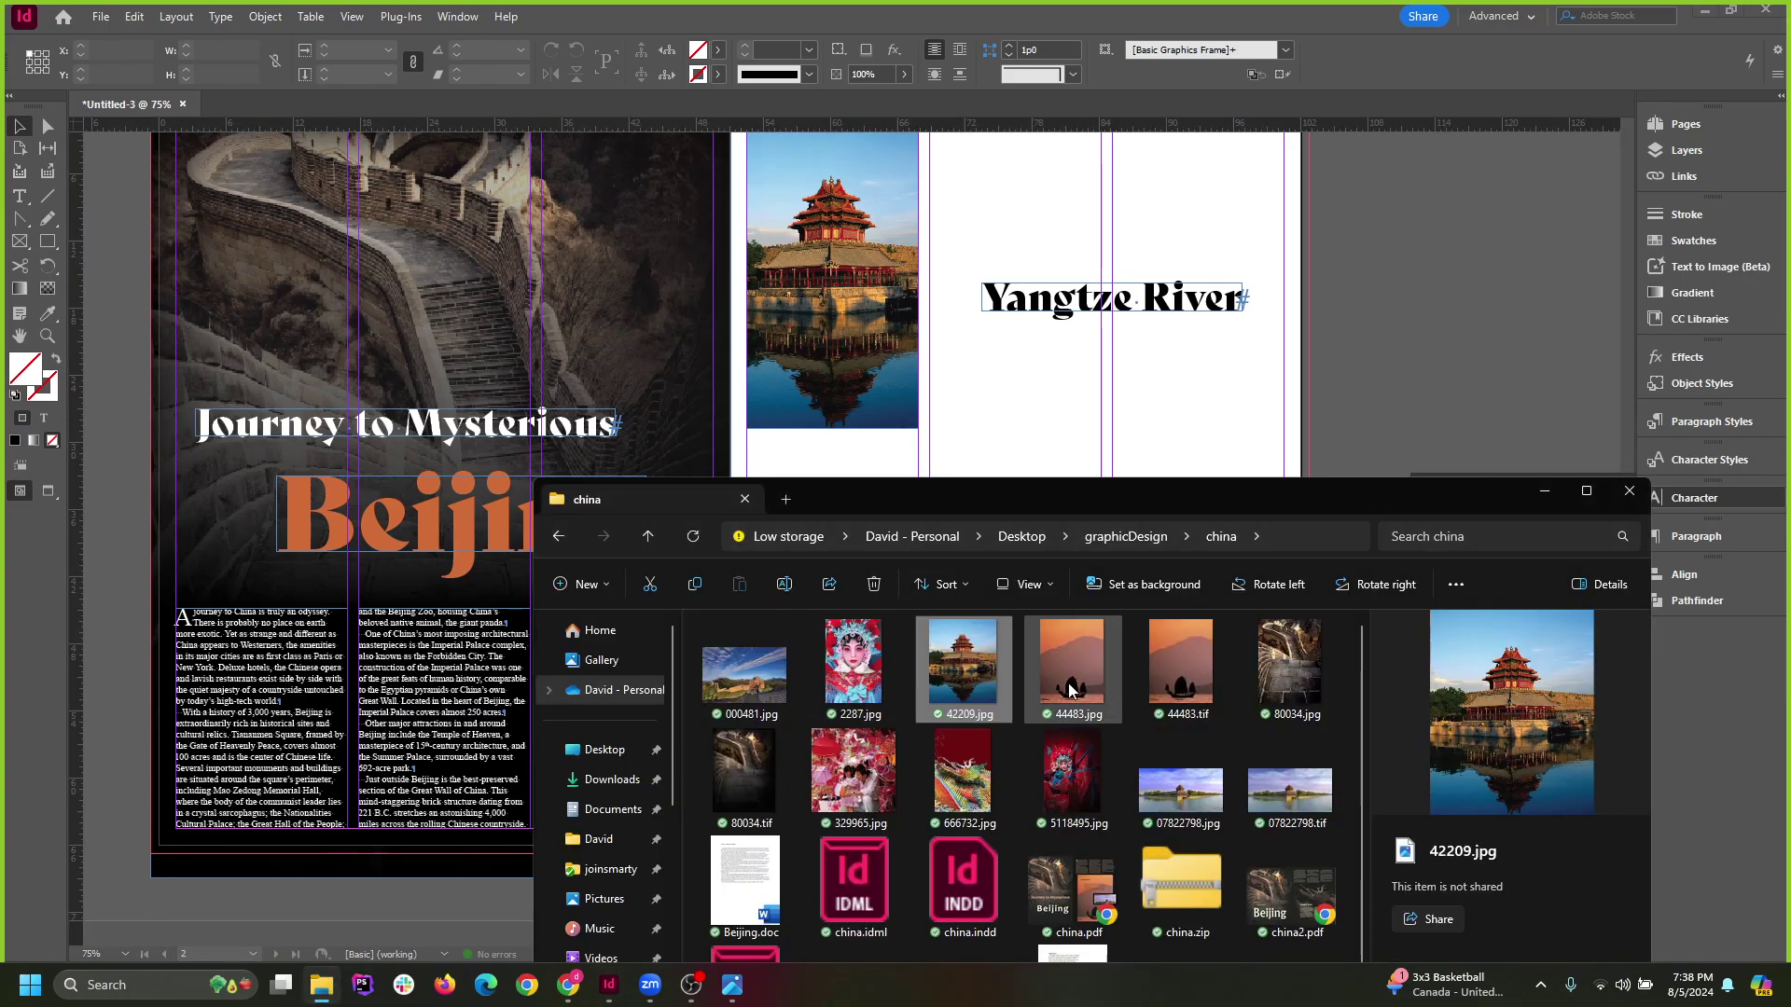
{"action": "left_click_drag", "start_coordinate": [1091, 672], "coordinate": [976, 284]}
{"action": "scroll", "coordinate": [1033, 306], "scroll_direction": "up", "scroll_amount": 2}
{"action": "left_click_drag", "start_coordinate": [1198, 613], "coordinate": [1284, 776]}
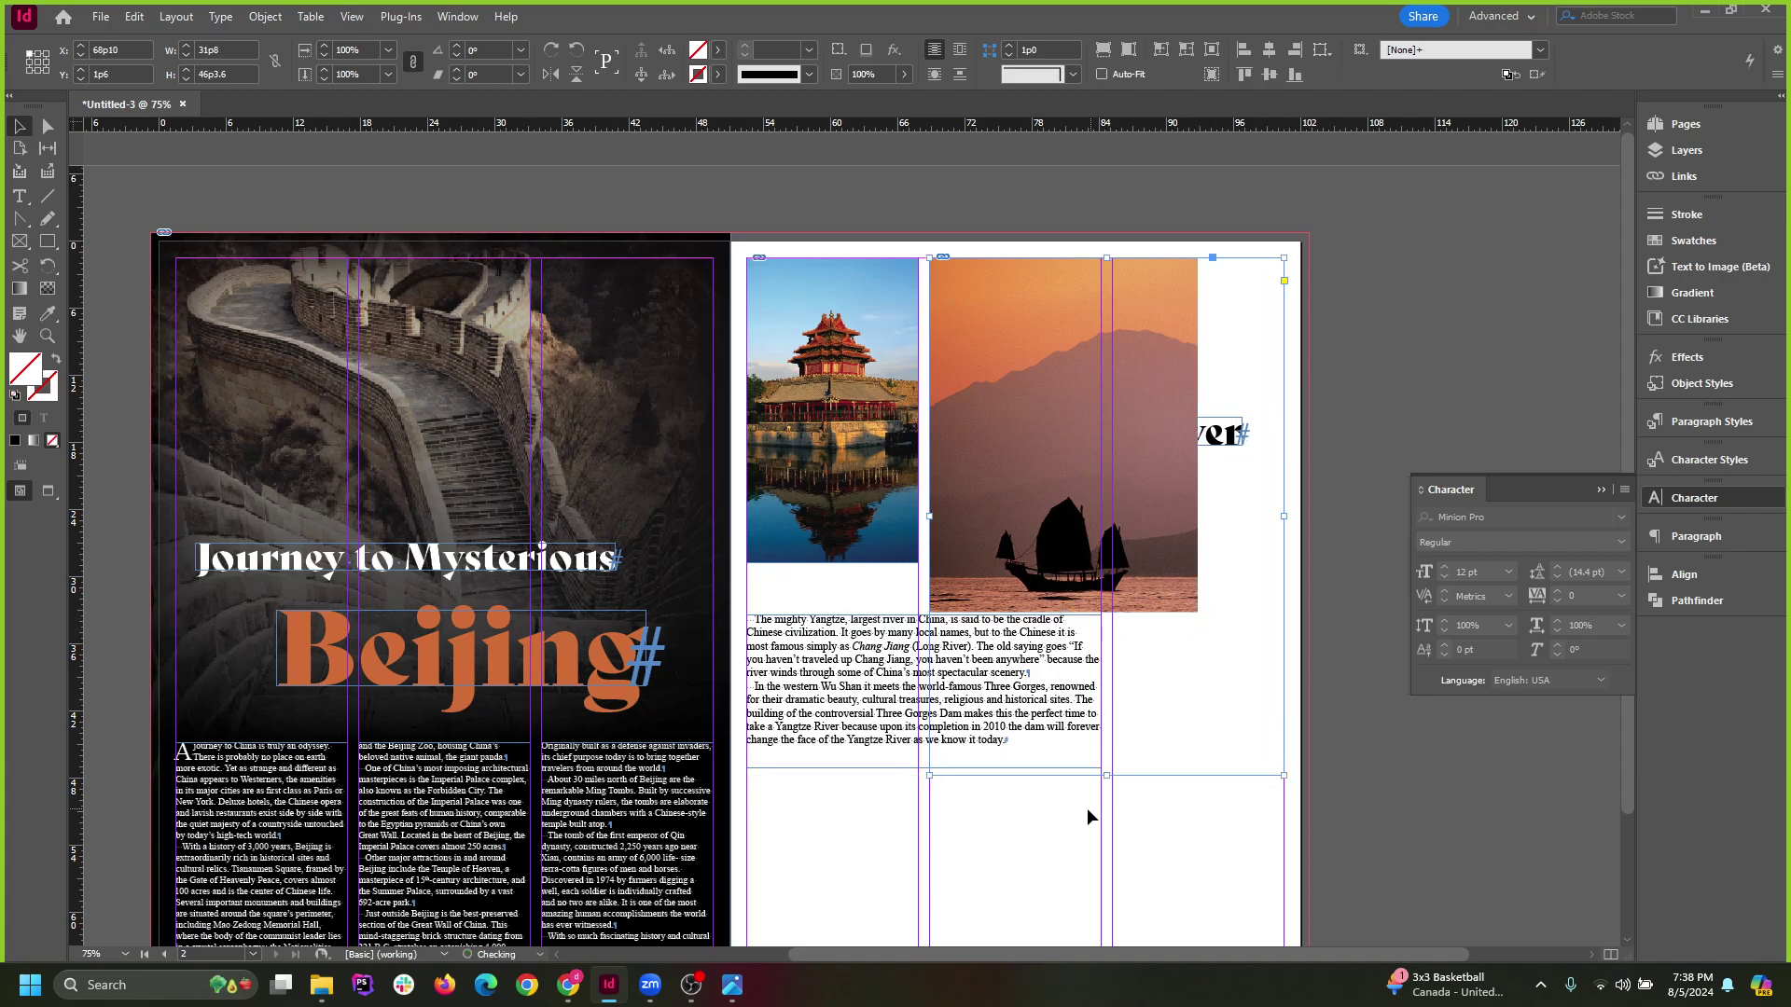
Fill the sailboat photo's frame proportionally and send the photo behind the Yangtze text.
{"action": "right_click", "coordinate": [1101, 440]}
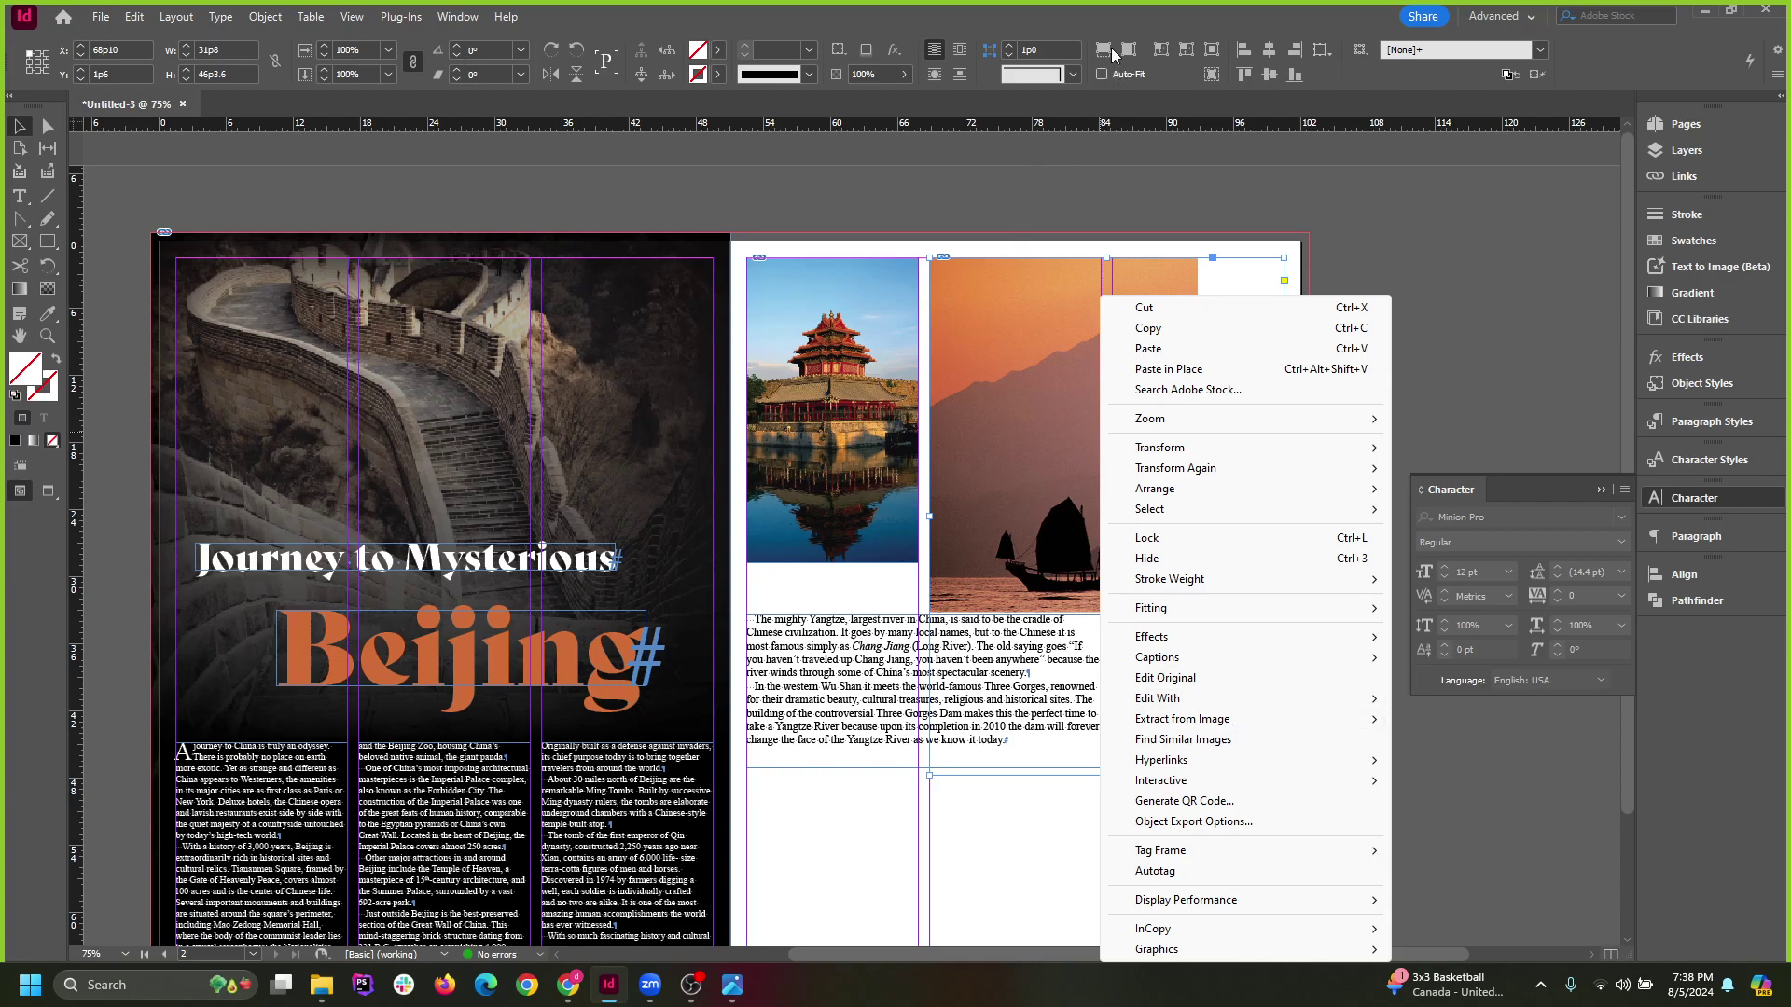
{"action": "left_click", "coordinate": [1112, 53]}
{"action": "key", "text": "ctrl+shift+bracketleft"}
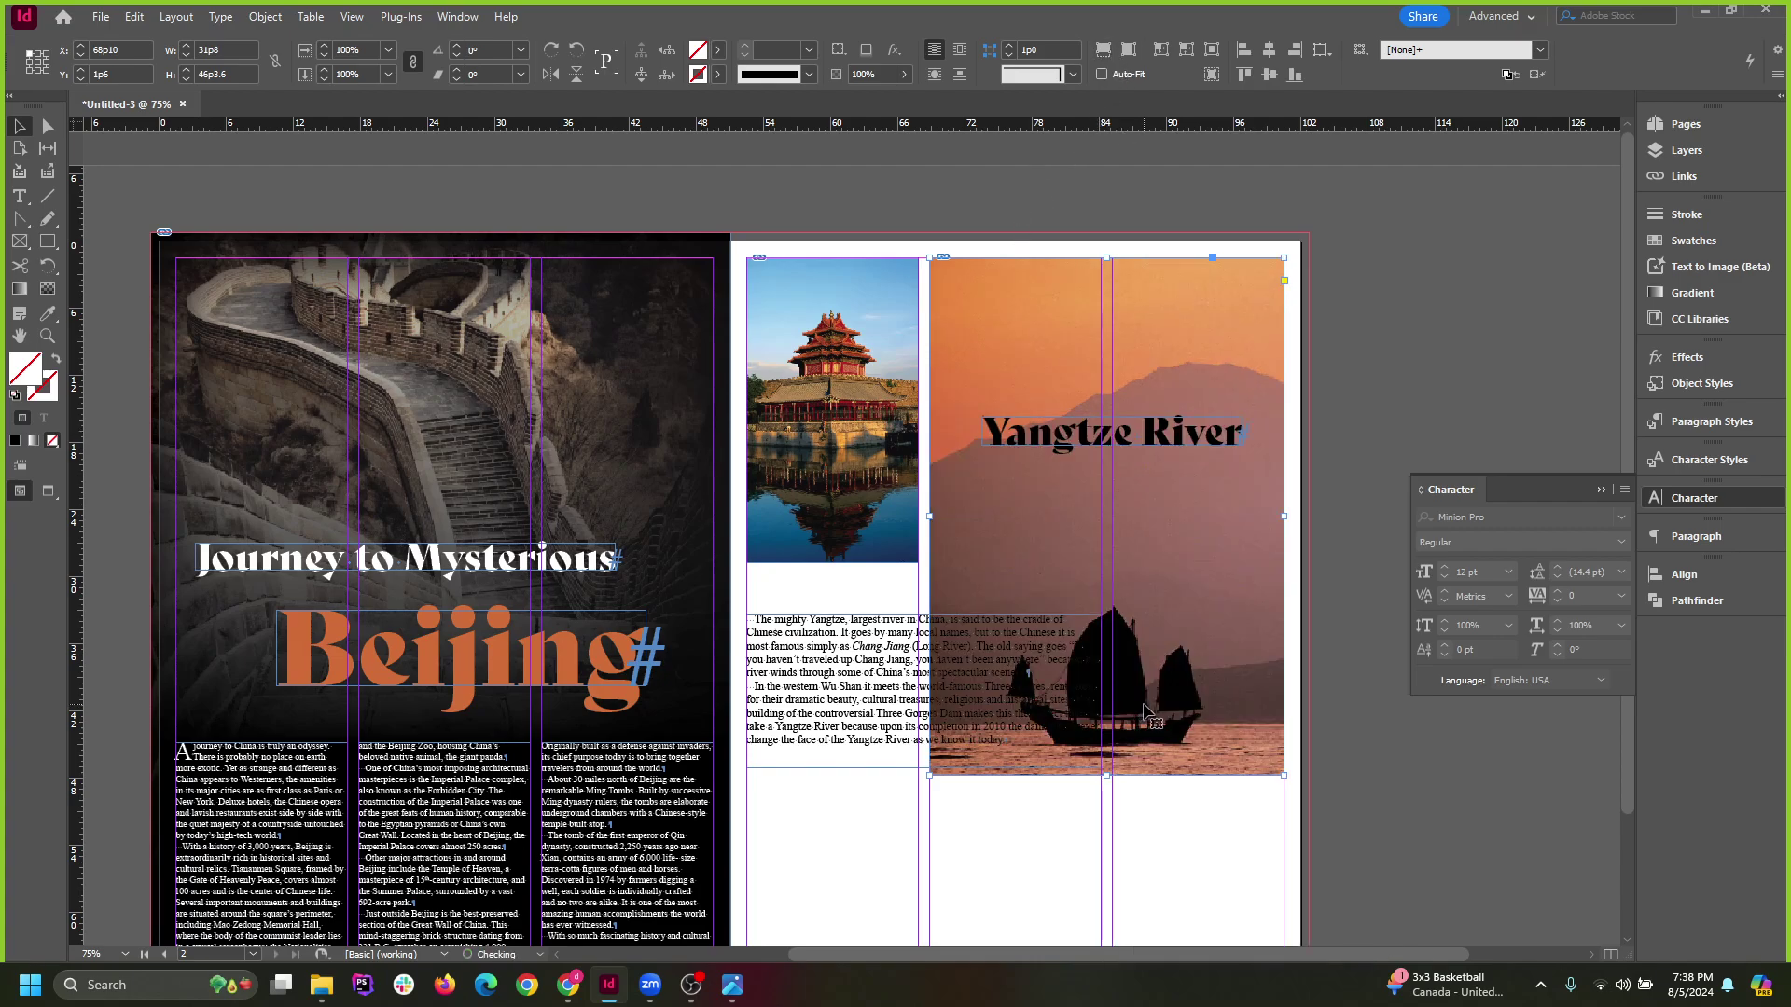
Extend the sailboat photo's frame down to the bottom margin, 63p0 high, and refit the image to fill it proportionally.
{"action": "scroll", "coordinate": [1117, 665], "scroll_direction": "down", "scroll_amount": 3}
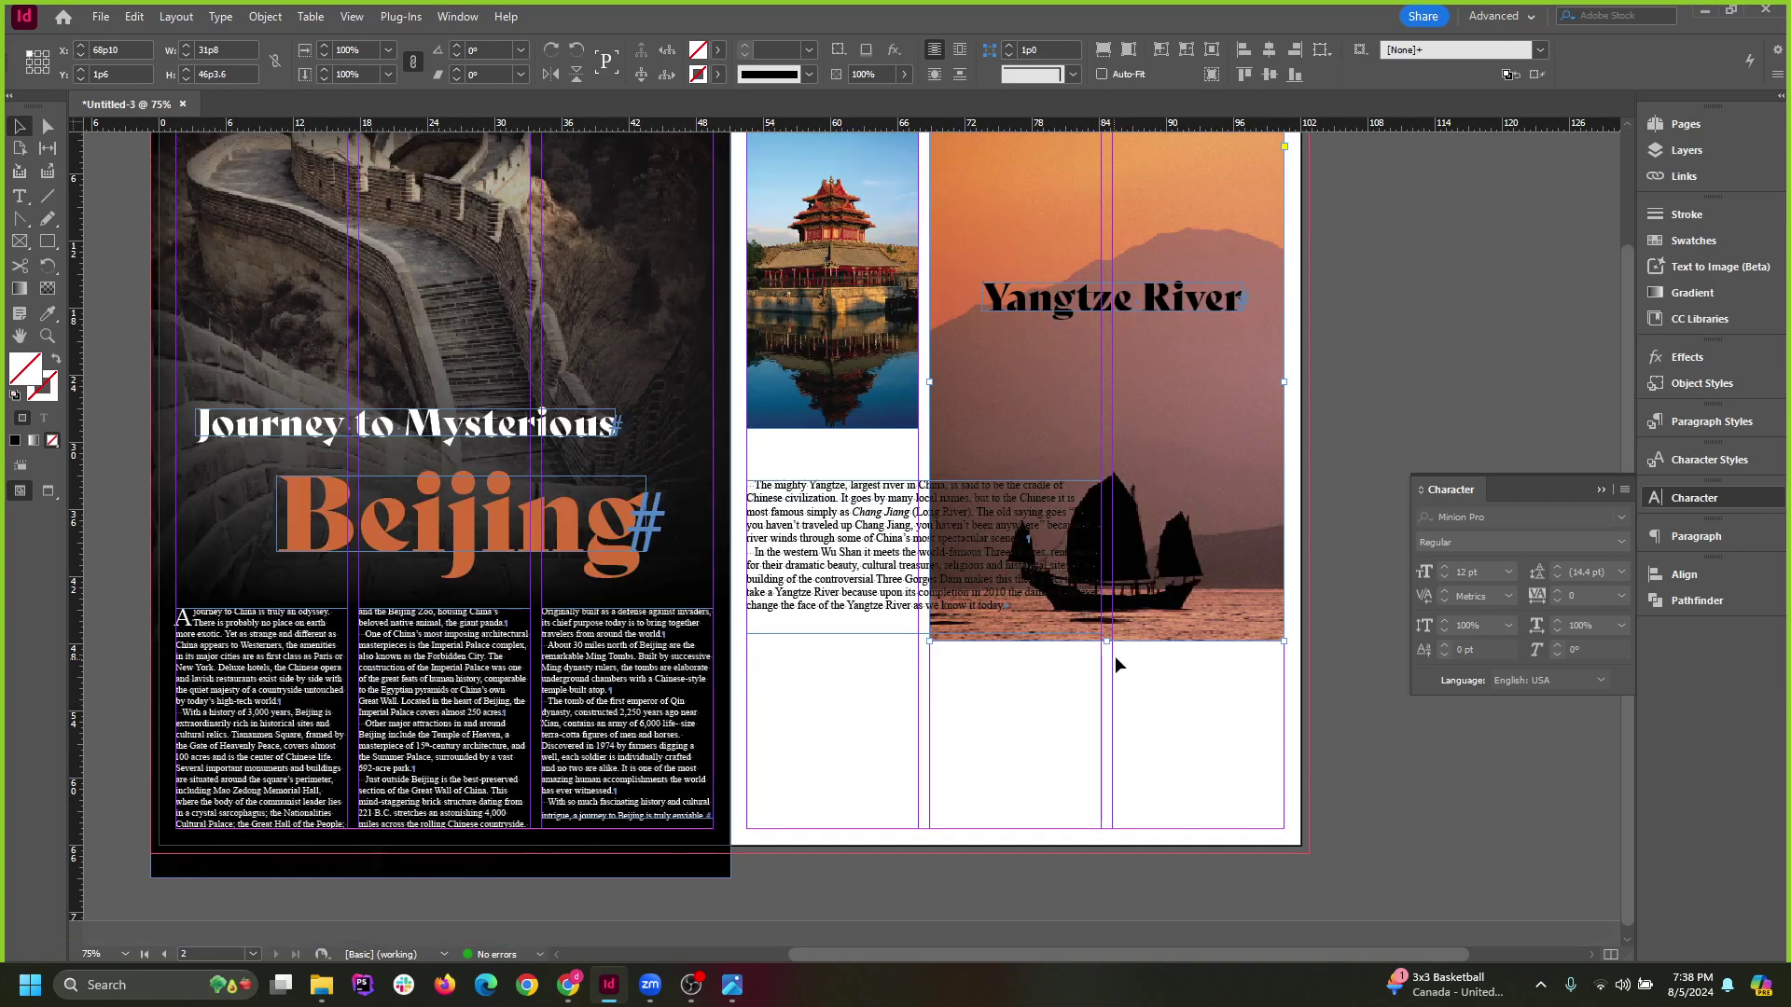
{"action": "left_click_drag", "start_coordinate": [1106, 642], "coordinate": [1106, 828]}
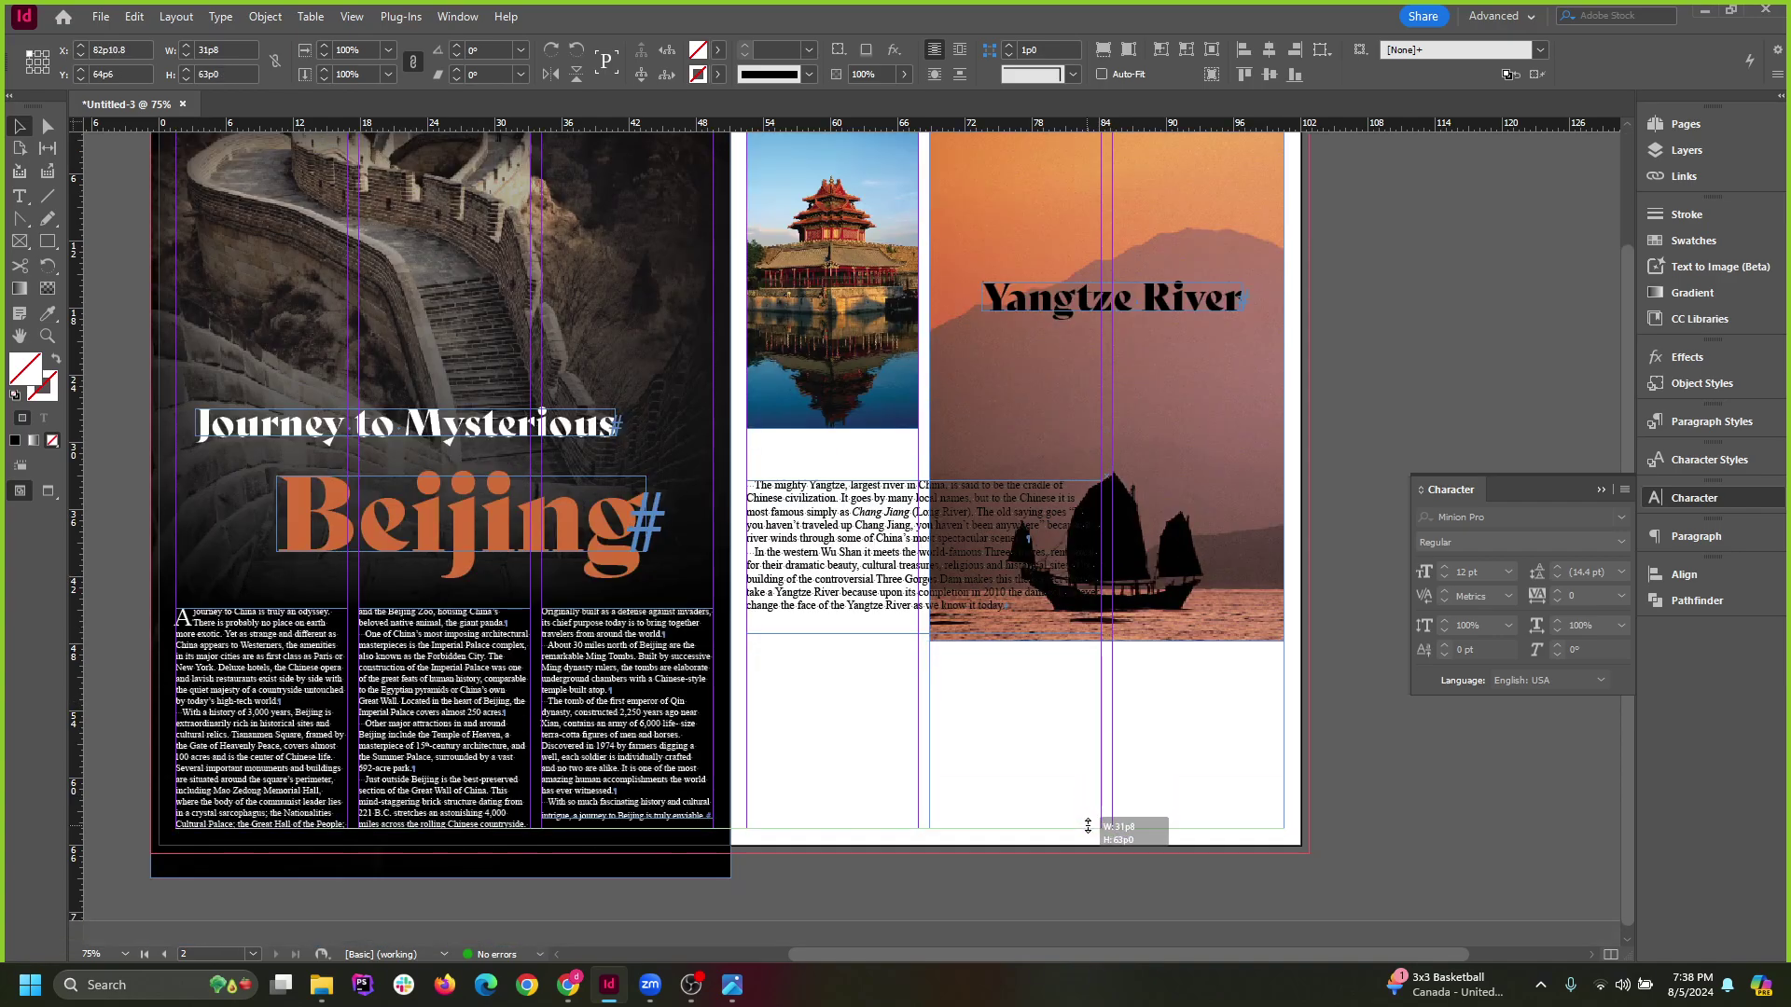
{"action": "left_click", "coordinate": [1111, 46]}
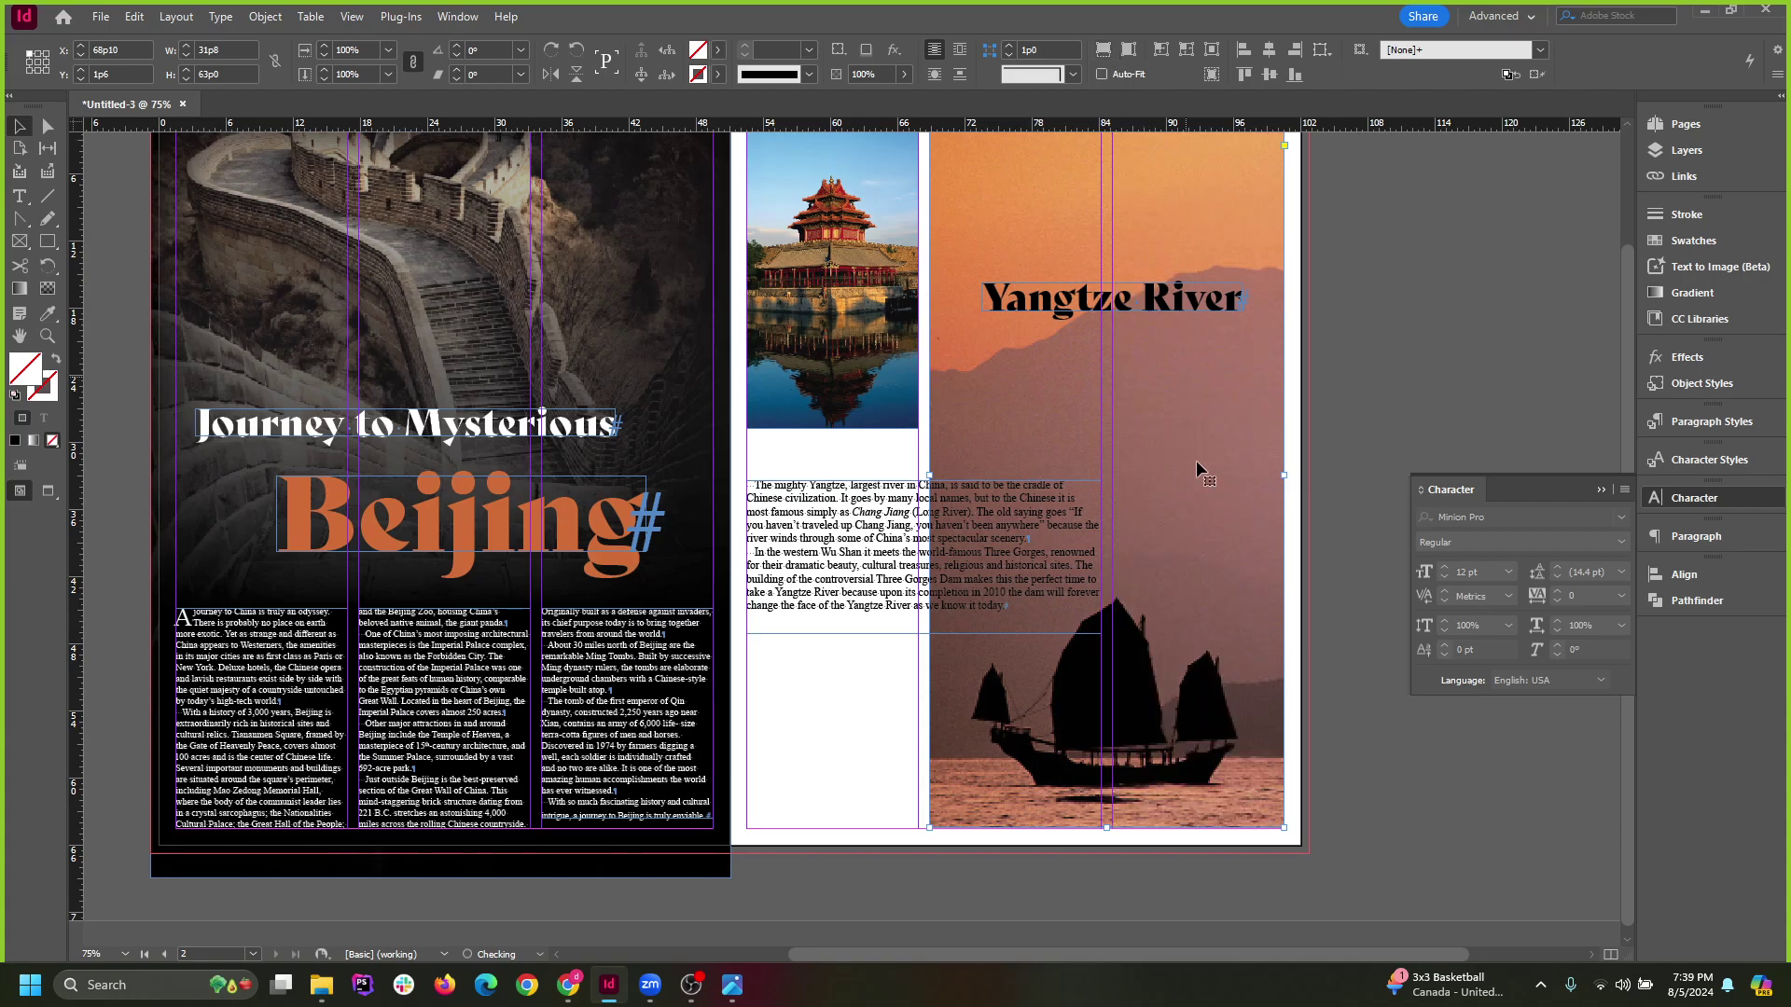
{"action": "scroll", "coordinate": [1304, 496], "scroll_direction": "up", "scroll_amount": 1}
{"action": "left_click", "coordinate": [1359, 468]}
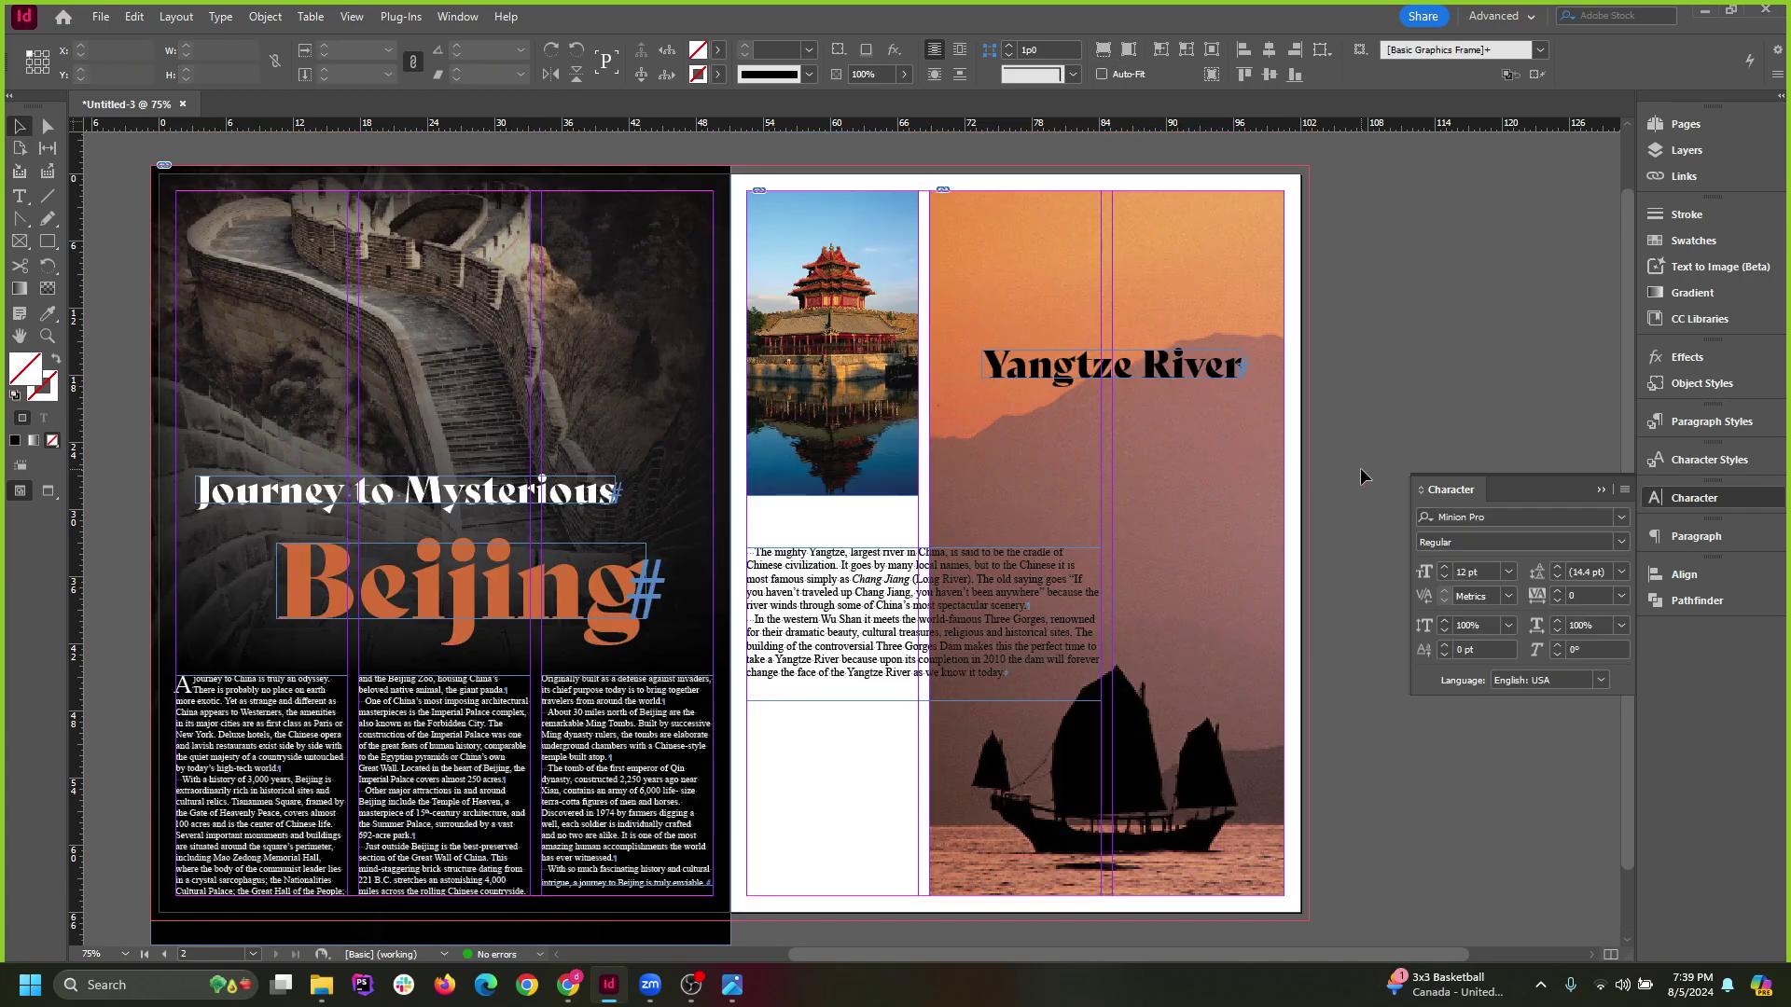
Reposition the Yangtze body text and heading, and break the heading into two lines after "Yangtze".
{"action": "left_click_drag", "start_coordinate": [997, 621], "coordinate": [997, 596]}
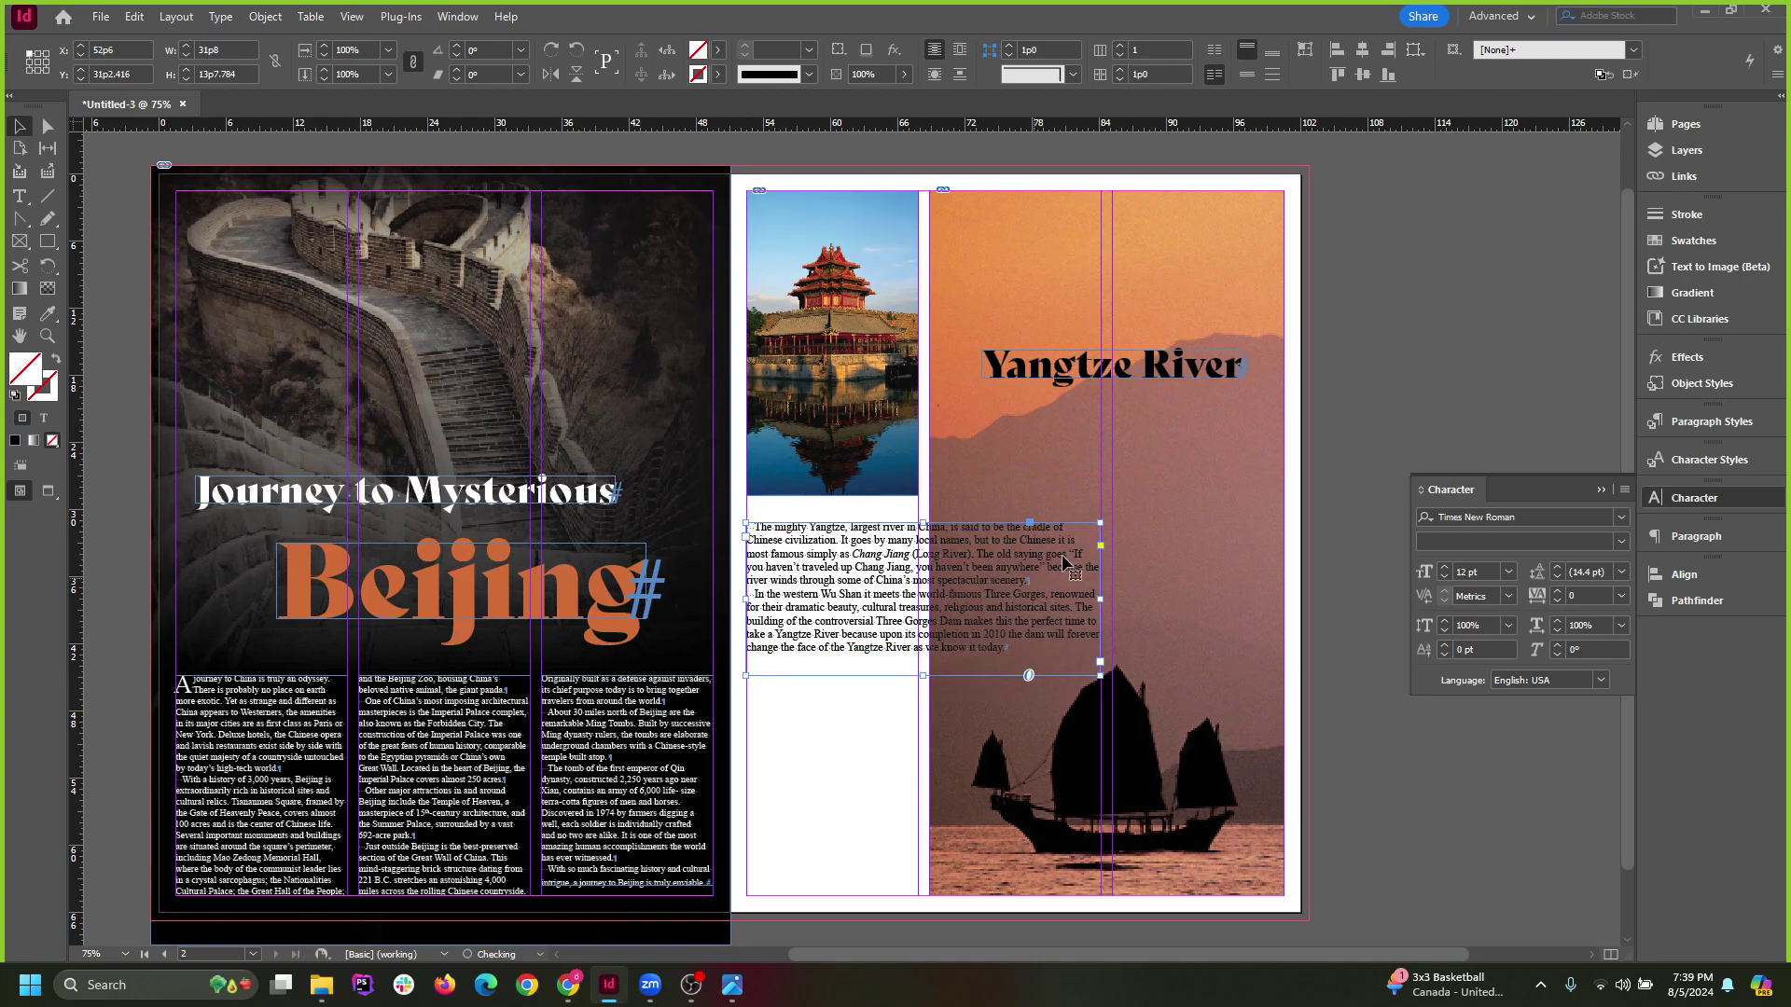
{"action": "left_click_drag", "start_coordinate": [1149, 370], "coordinate": [1149, 459]}
{"action": "double_click", "coordinate": [1141, 466]}
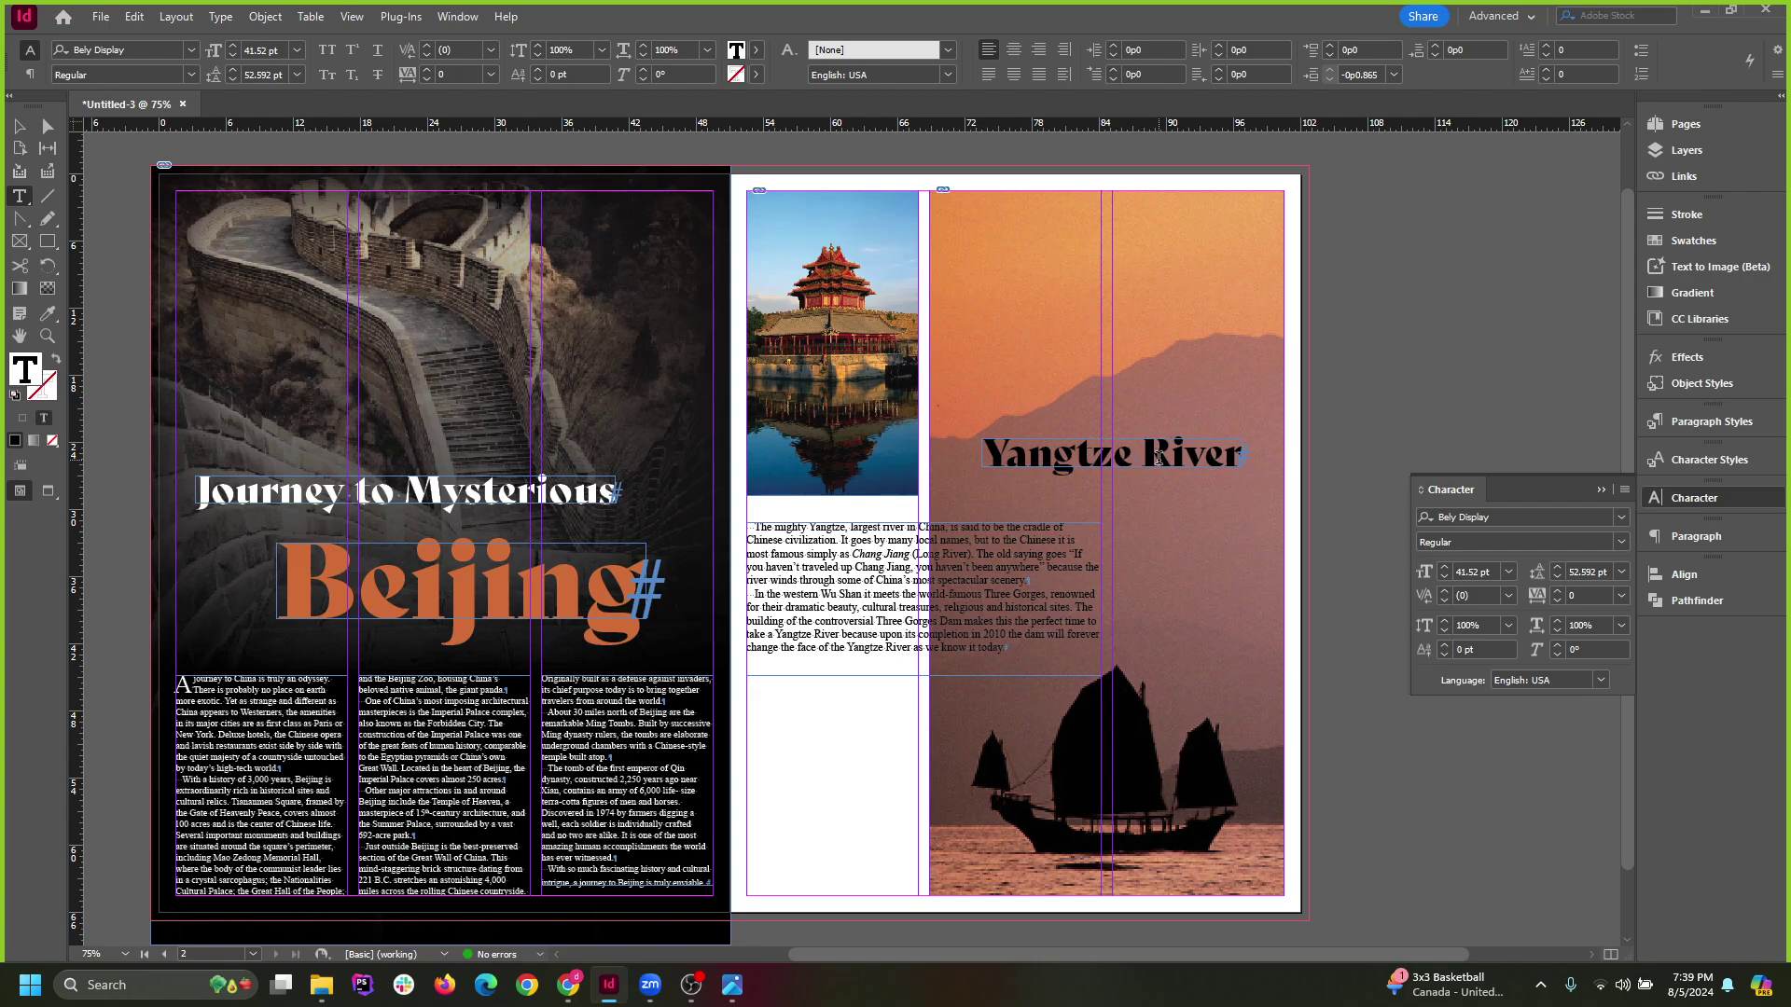
{"action": "double_click", "coordinate": [1153, 446]}
{"action": "key", "text": "BackSpace"}
{"action": "left_click", "coordinate": [20, 126]}
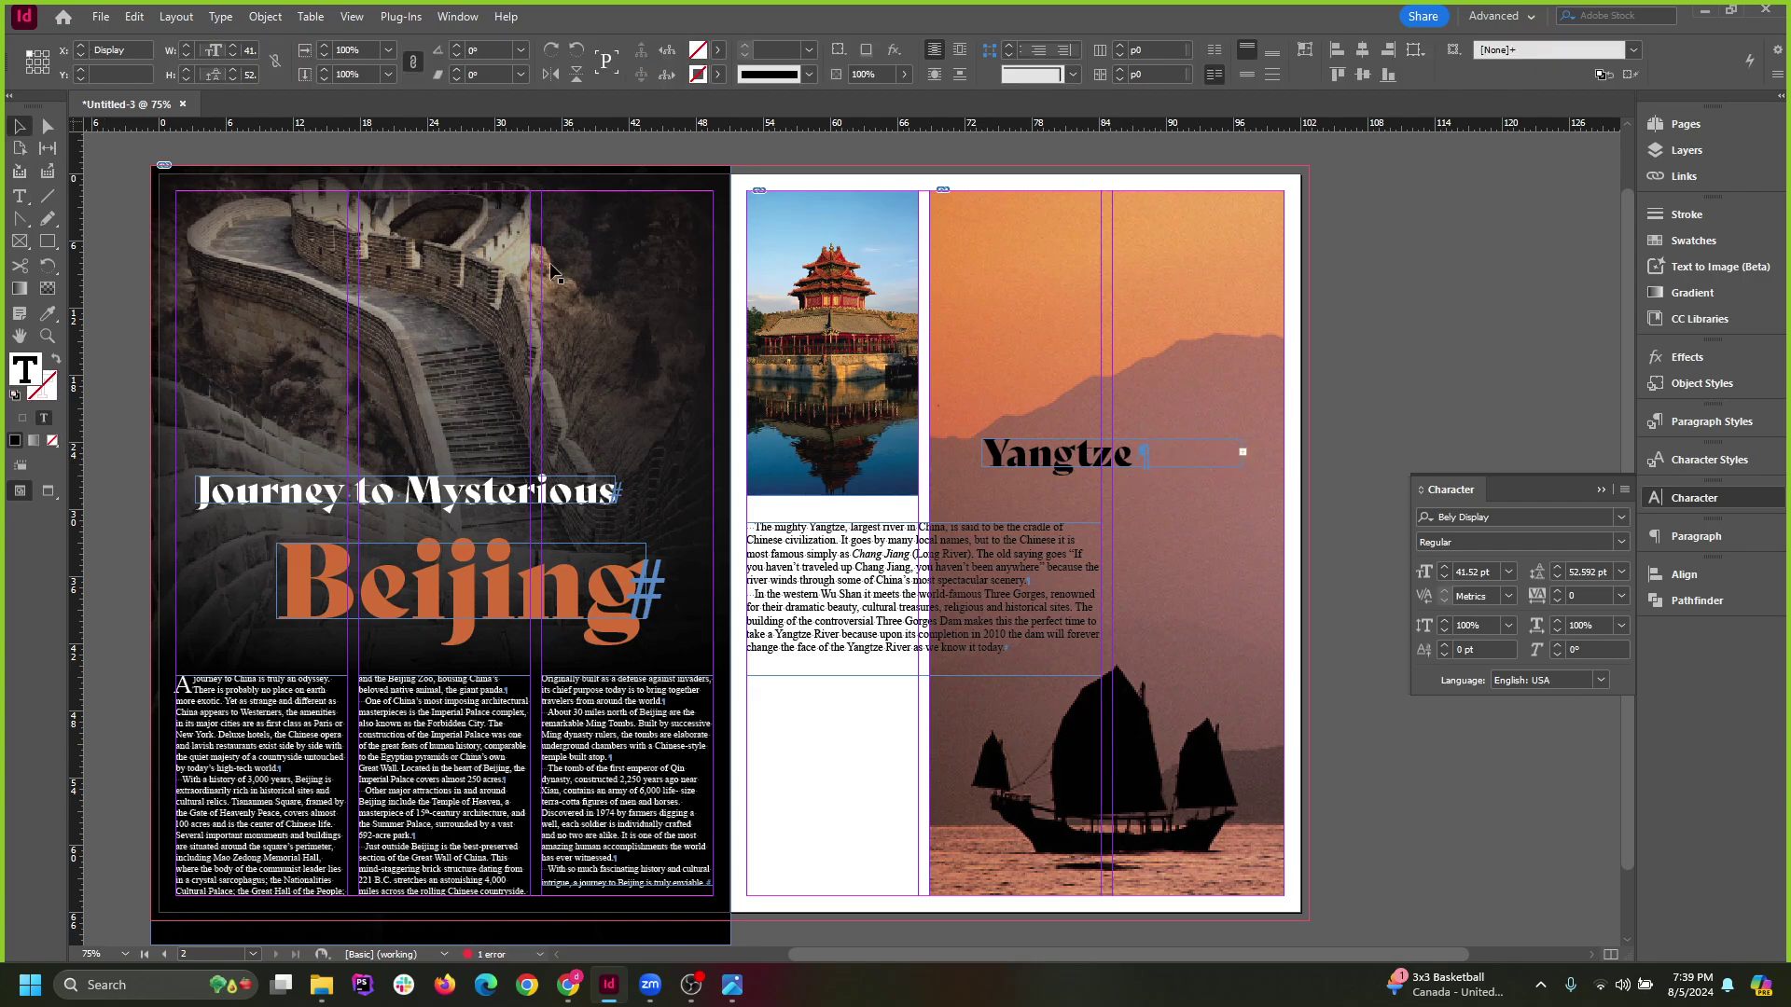
{"action": "key", "text": "ctrl+z"}
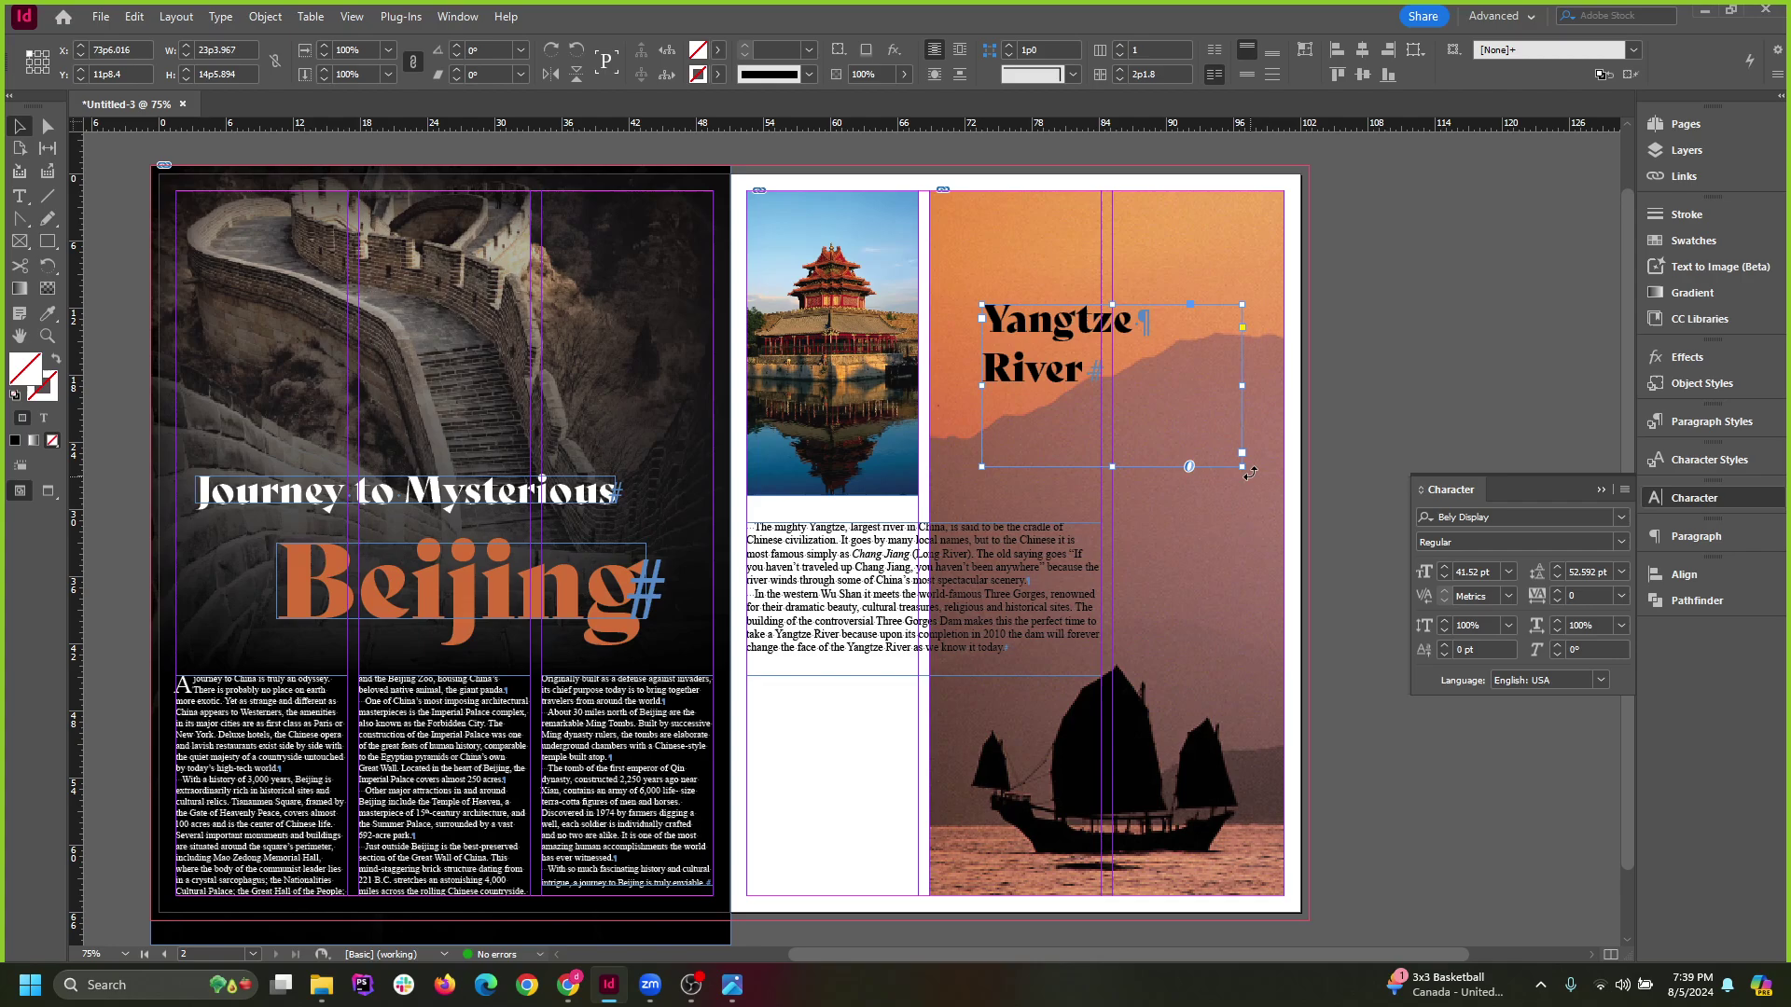
Shrink the heading frame around the two-line "Yangtze River" title and centre it over the upper part of the sailboat photo.
{"action": "left_click_drag", "start_coordinate": [1242, 464], "coordinate": [1134, 397]}
{"action": "left_click", "coordinate": [1149, 382]}
{"action": "left_click_drag", "start_coordinate": [1043, 340], "coordinate": [1129, 353]}
{"action": "left_click", "coordinate": [1318, 371]}
{"action": "key", "text": "ctrl+shift+a"}
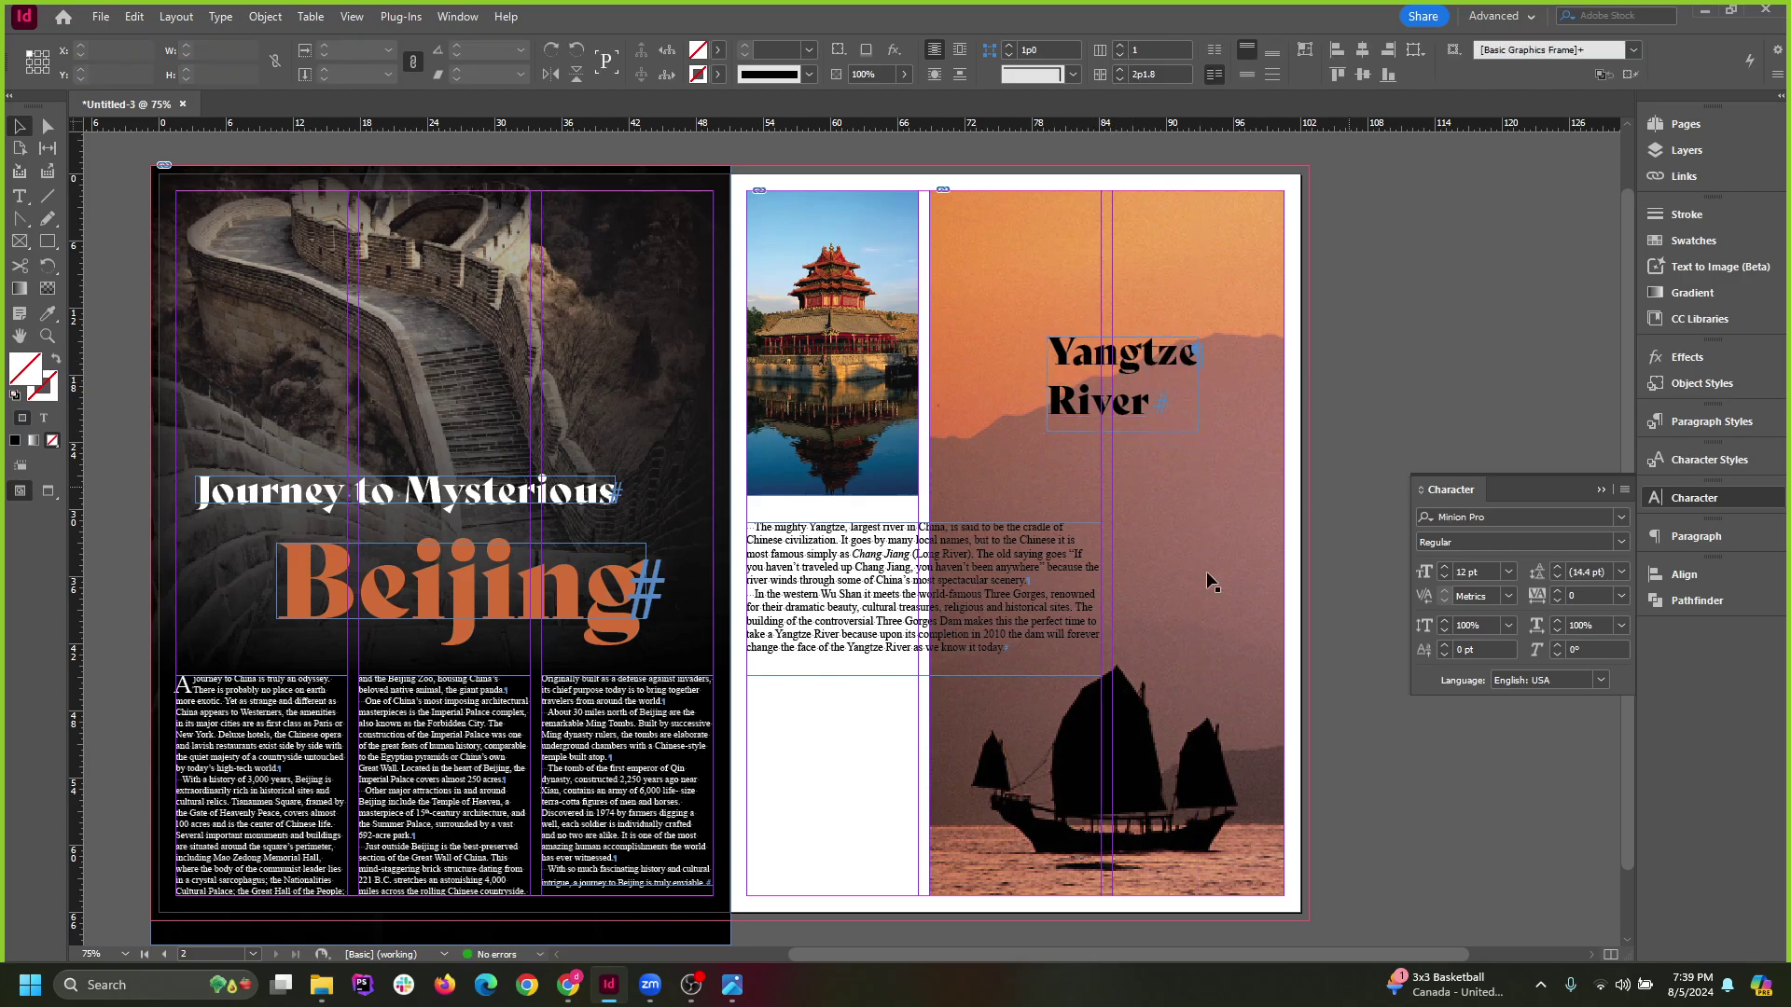
Move the Yangtze body text onto the sailboat photo below the heading and end its frame at the outer margin, about 31p2 wide.
{"action": "scroll", "coordinate": [1207, 584], "scroll_direction": "down", "scroll_amount": 2}
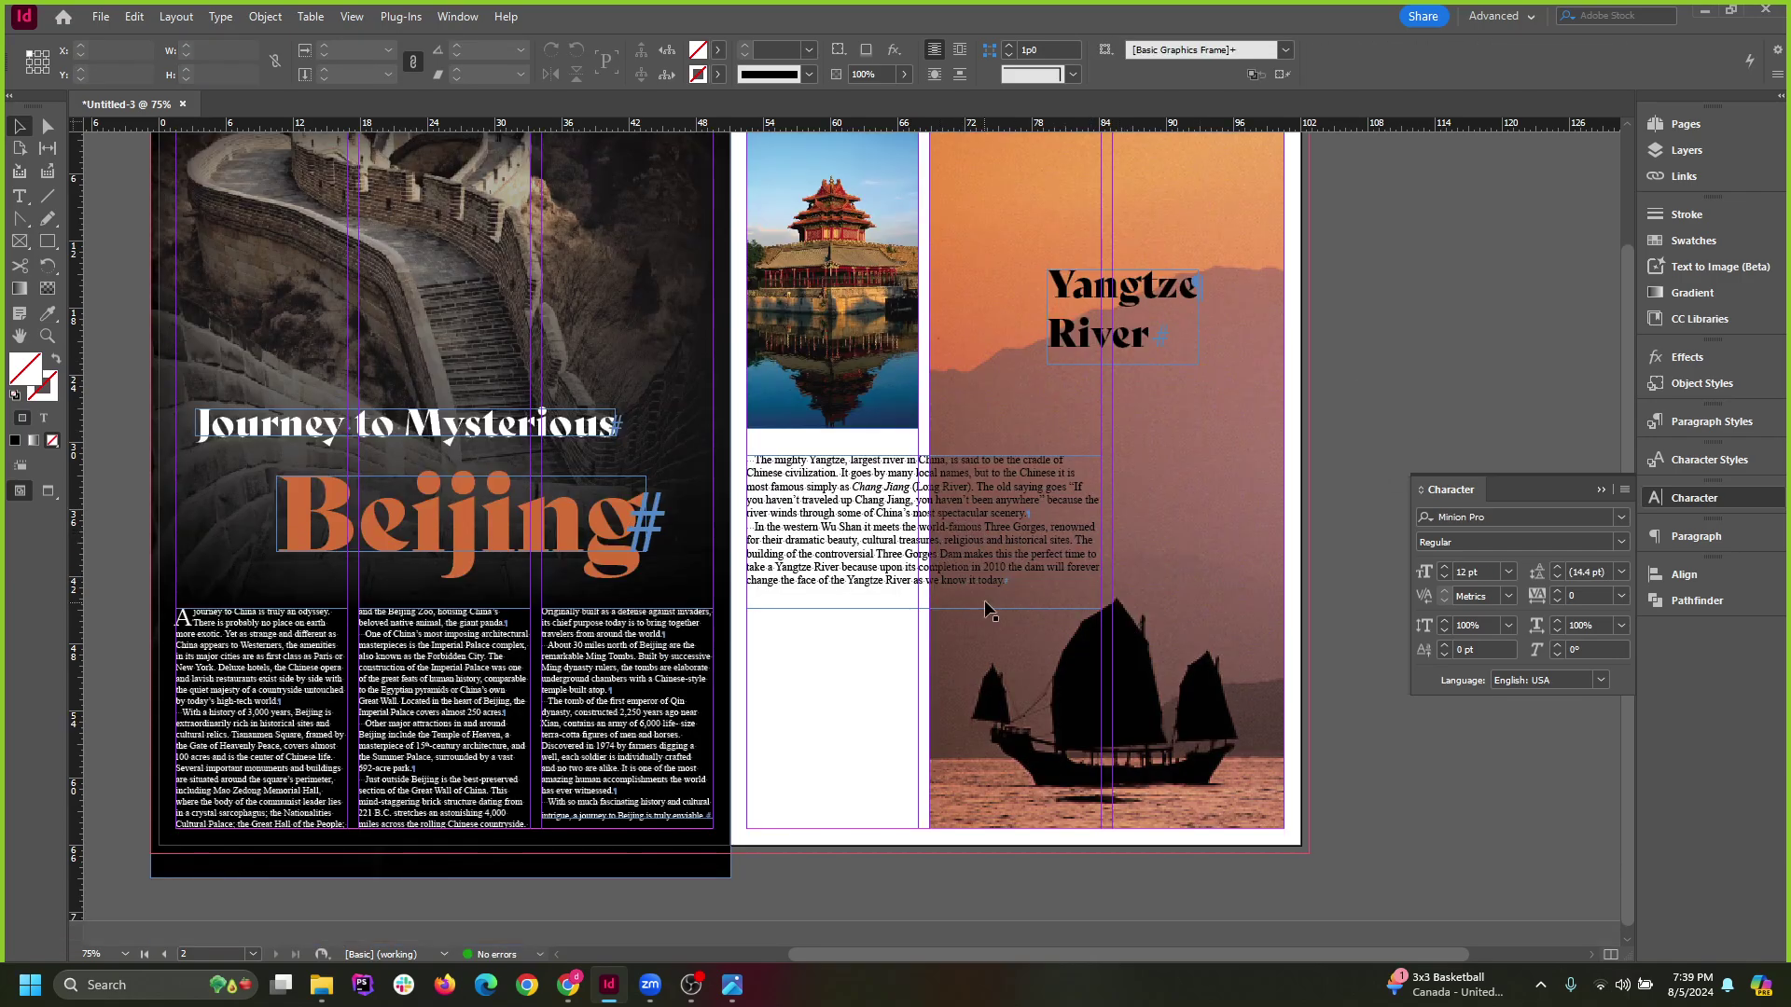
{"action": "left_click_drag", "start_coordinate": [965, 529], "coordinate": [1116, 492]}
{"action": "left_click_drag", "start_coordinate": [1289, 488], "coordinate": [1285, 489]}
{"action": "scroll", "coordinate": [1353, 522], "scroll_direction": "up", "scroll_amount": 3}
{"action": "left_click", "coordinate": [1357, 588]}
{"action": "scroll", "coordinate": [1334, 540], "scroll_direction": "down", "scroll_amount": 1}
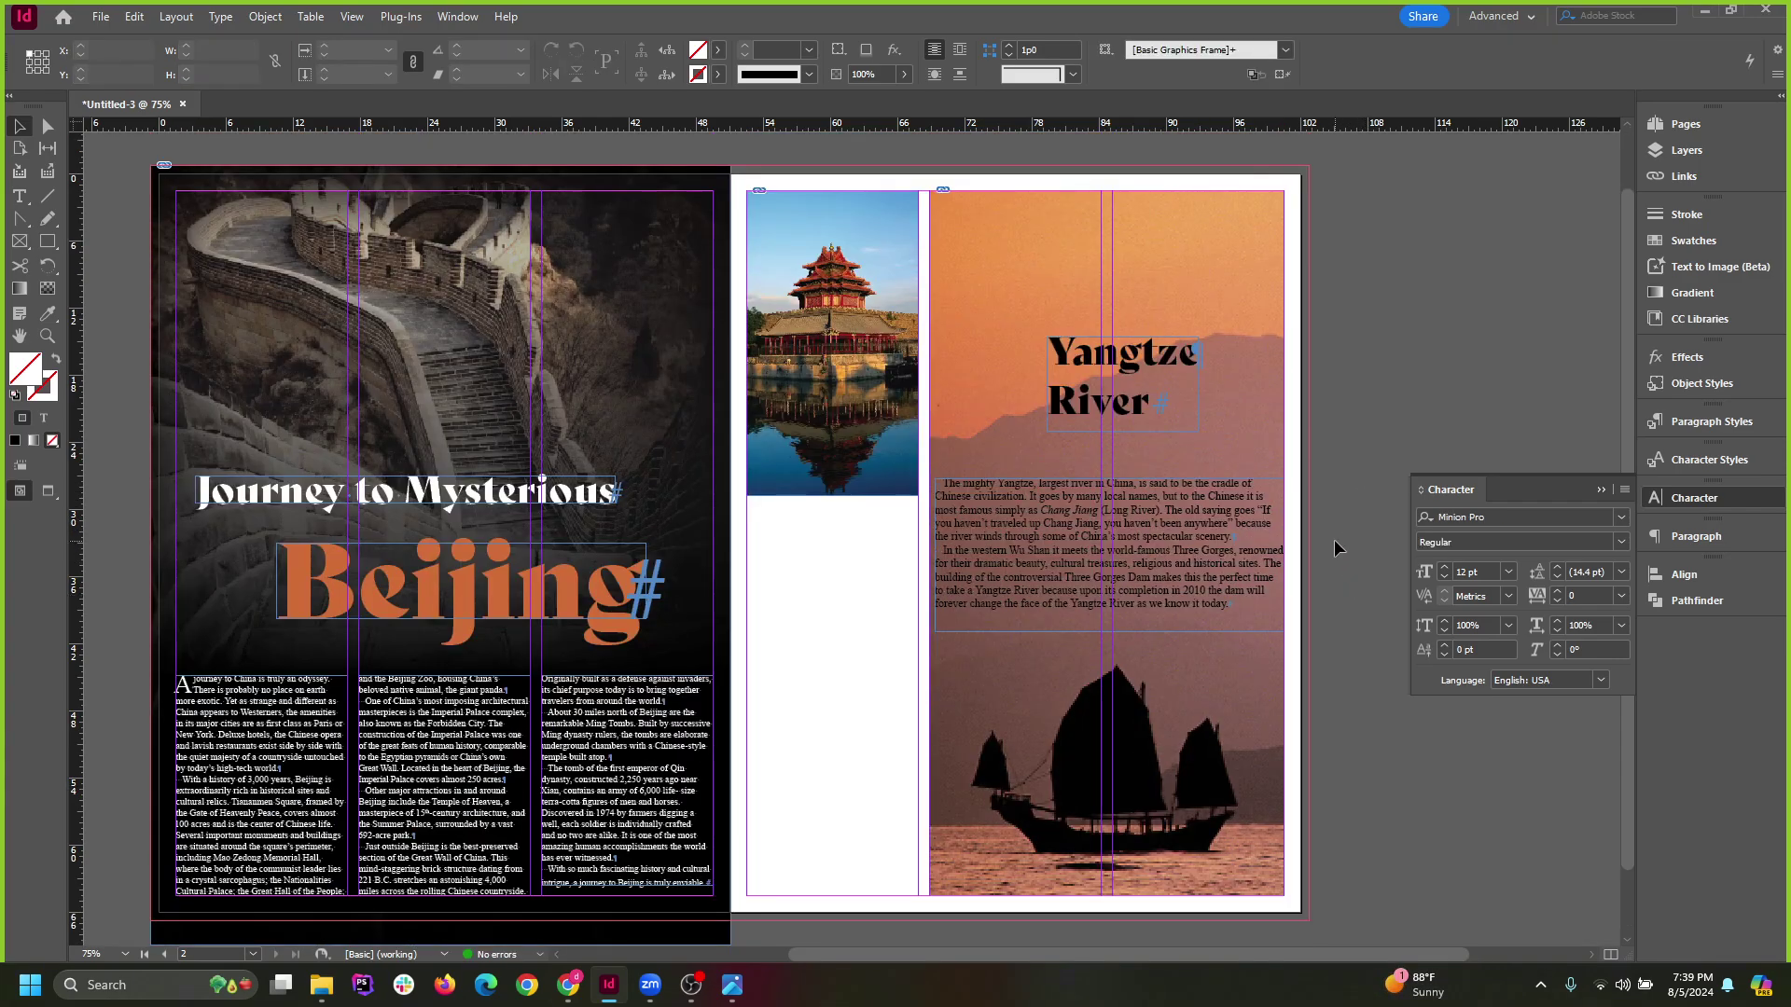
Extend the sailboat photo's frame to the page's top, outer and bottom edges, 66p0 high.
{"action": "scroll", "coordinate": [1334, 539], "scroll_direction": "up", "scroll_amount": 1}
{"action": "left_click", "coordinate": [1267, 401]}
{"action": "scroll", "coordinate": [1245, 496], "scroll_direction": "down", "scroll_amount": 2}
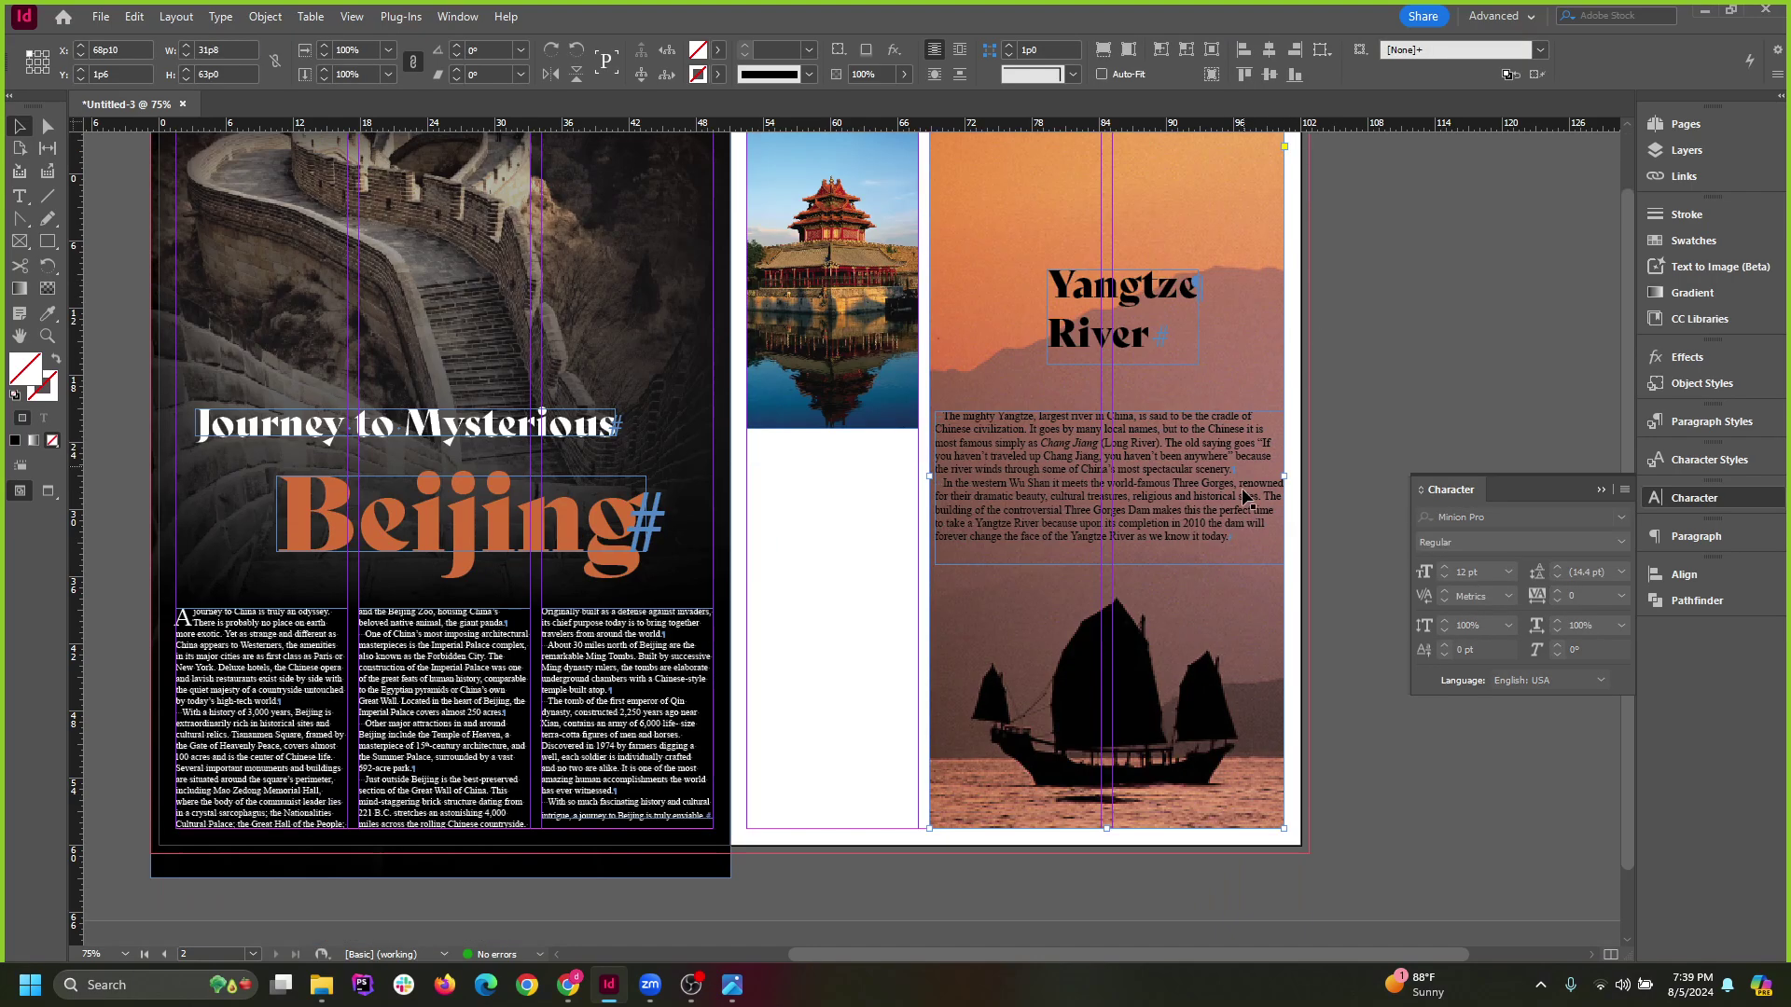
{"action": "scroll", "coordinate": [1347, 506], "scroll_direction": "up", "scroll_amount": 2}
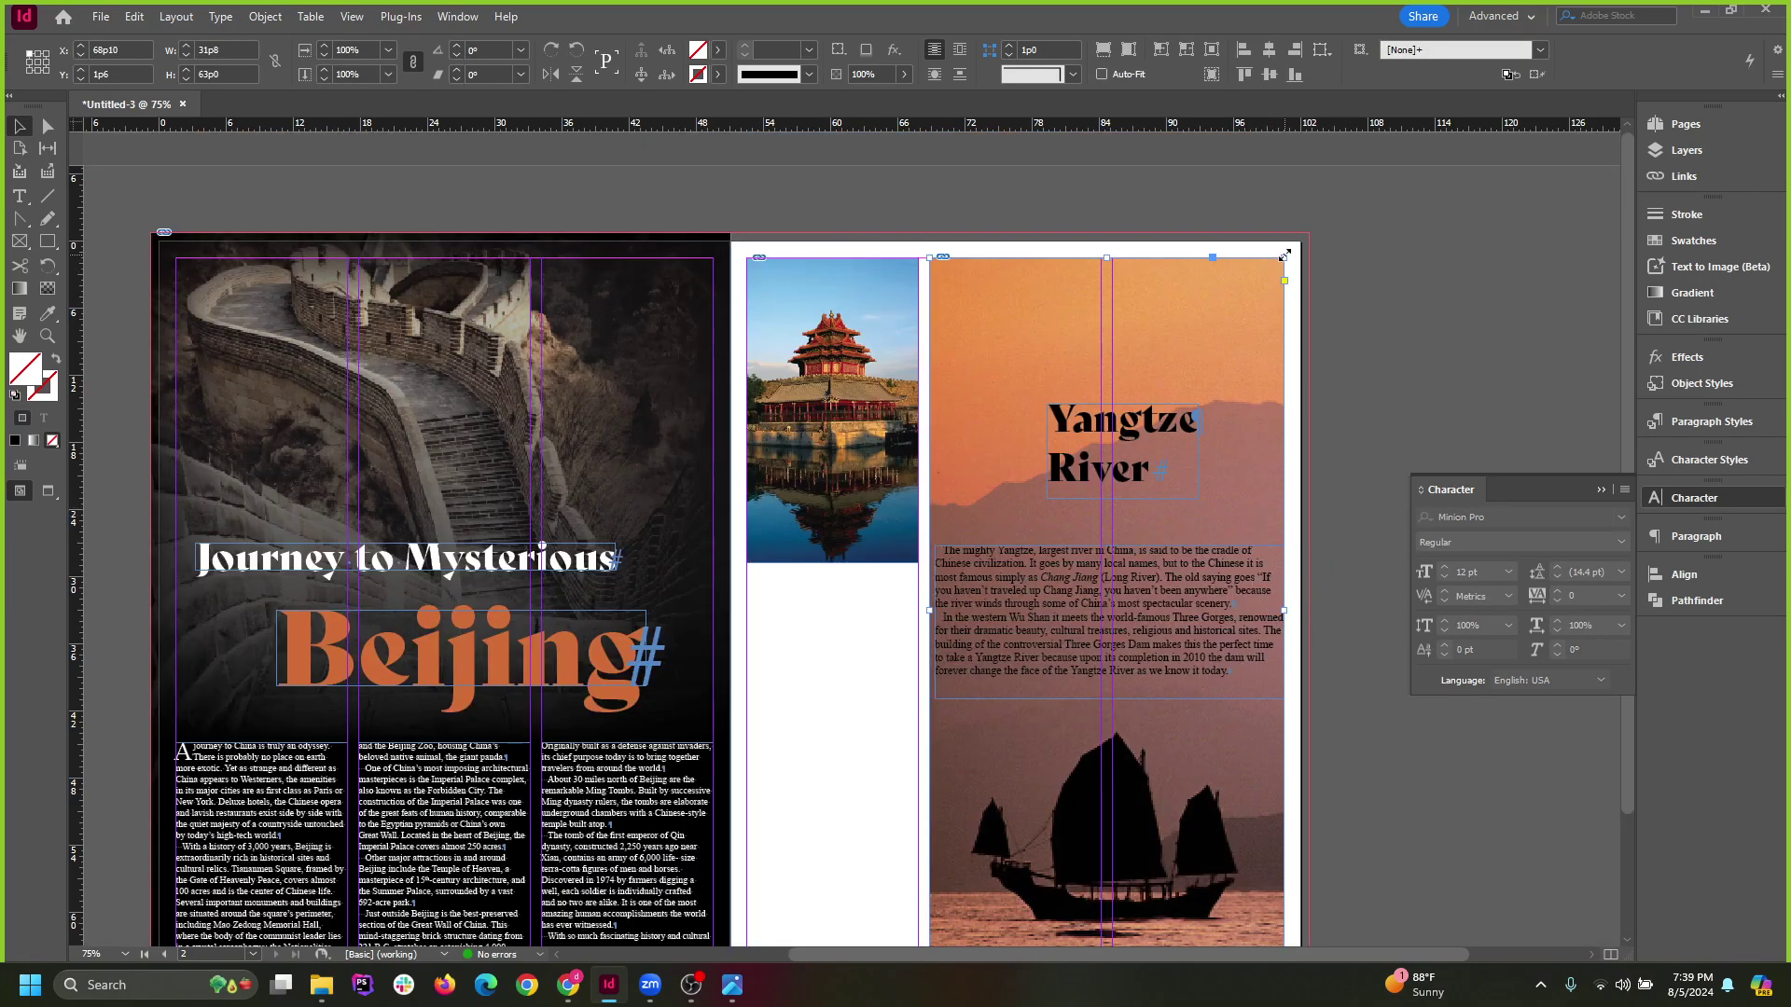
{"action": "left_click_drag", "start_coordinate": [1284, 255], "coordinate": [1302, 241]}
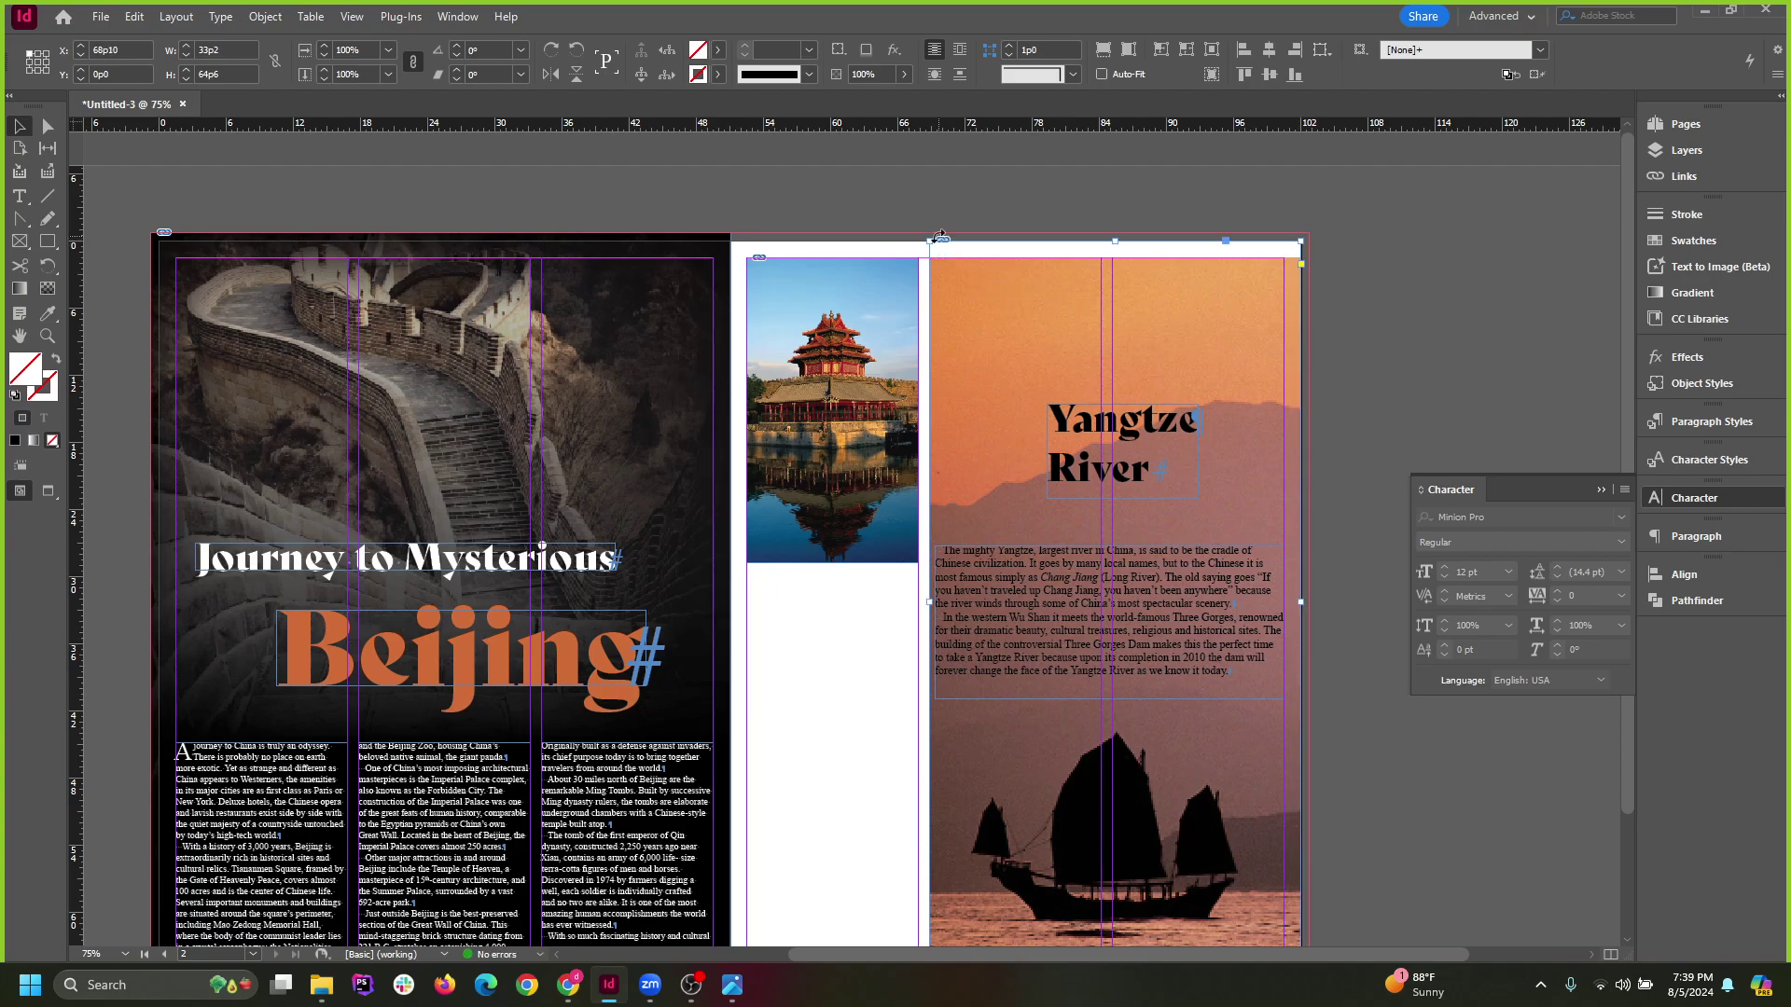
{"action": "scroll", "coordinate": [1094, 715], "scroll_direction": "down", "scroll_amount": 2}
{"action": "left_click_drag", "start_coordinate": [930, 822], "coordinate": [931, 833]}
{"action": "scroll", "coordinate": [917, 904], "scroll_direction": "up", "scroll_amount": 1}
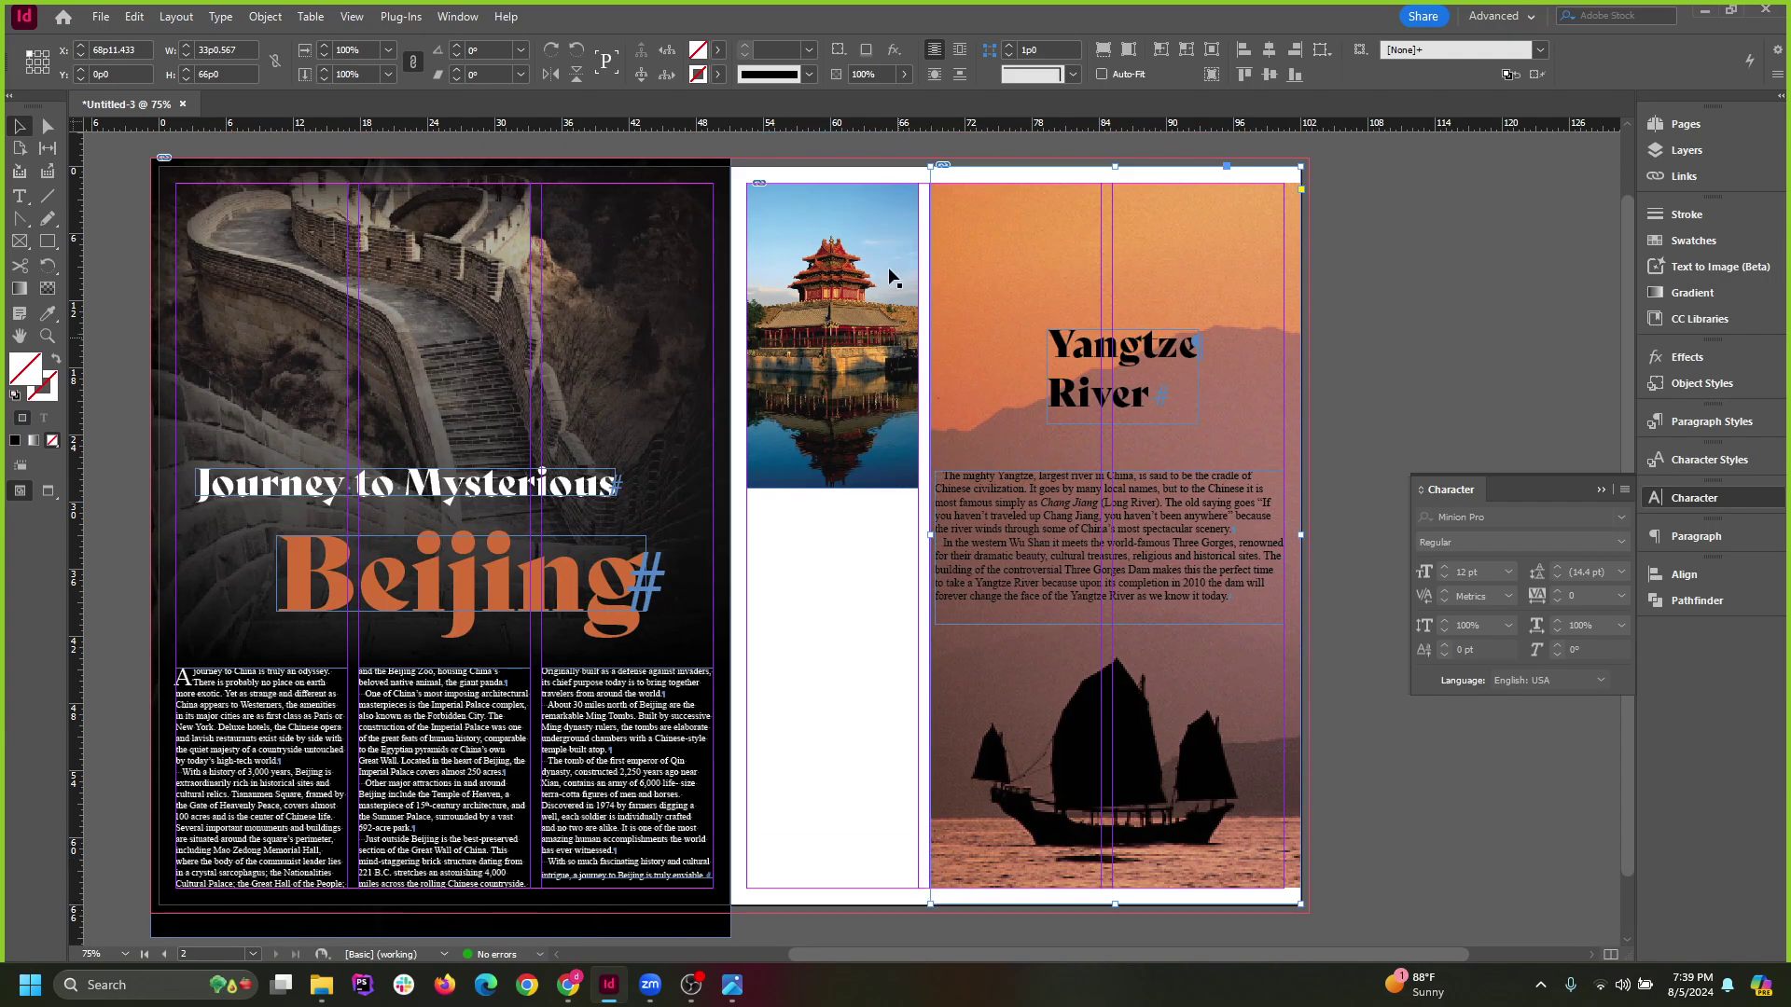
Extend the sailboat photo's frame to the bleed on its bottom, outer and top sides and refit the image to fill it.
{"action": "scroll", "coordinate": [1110, 443], "scroll_direction": "down", "scroll_amount": 1}
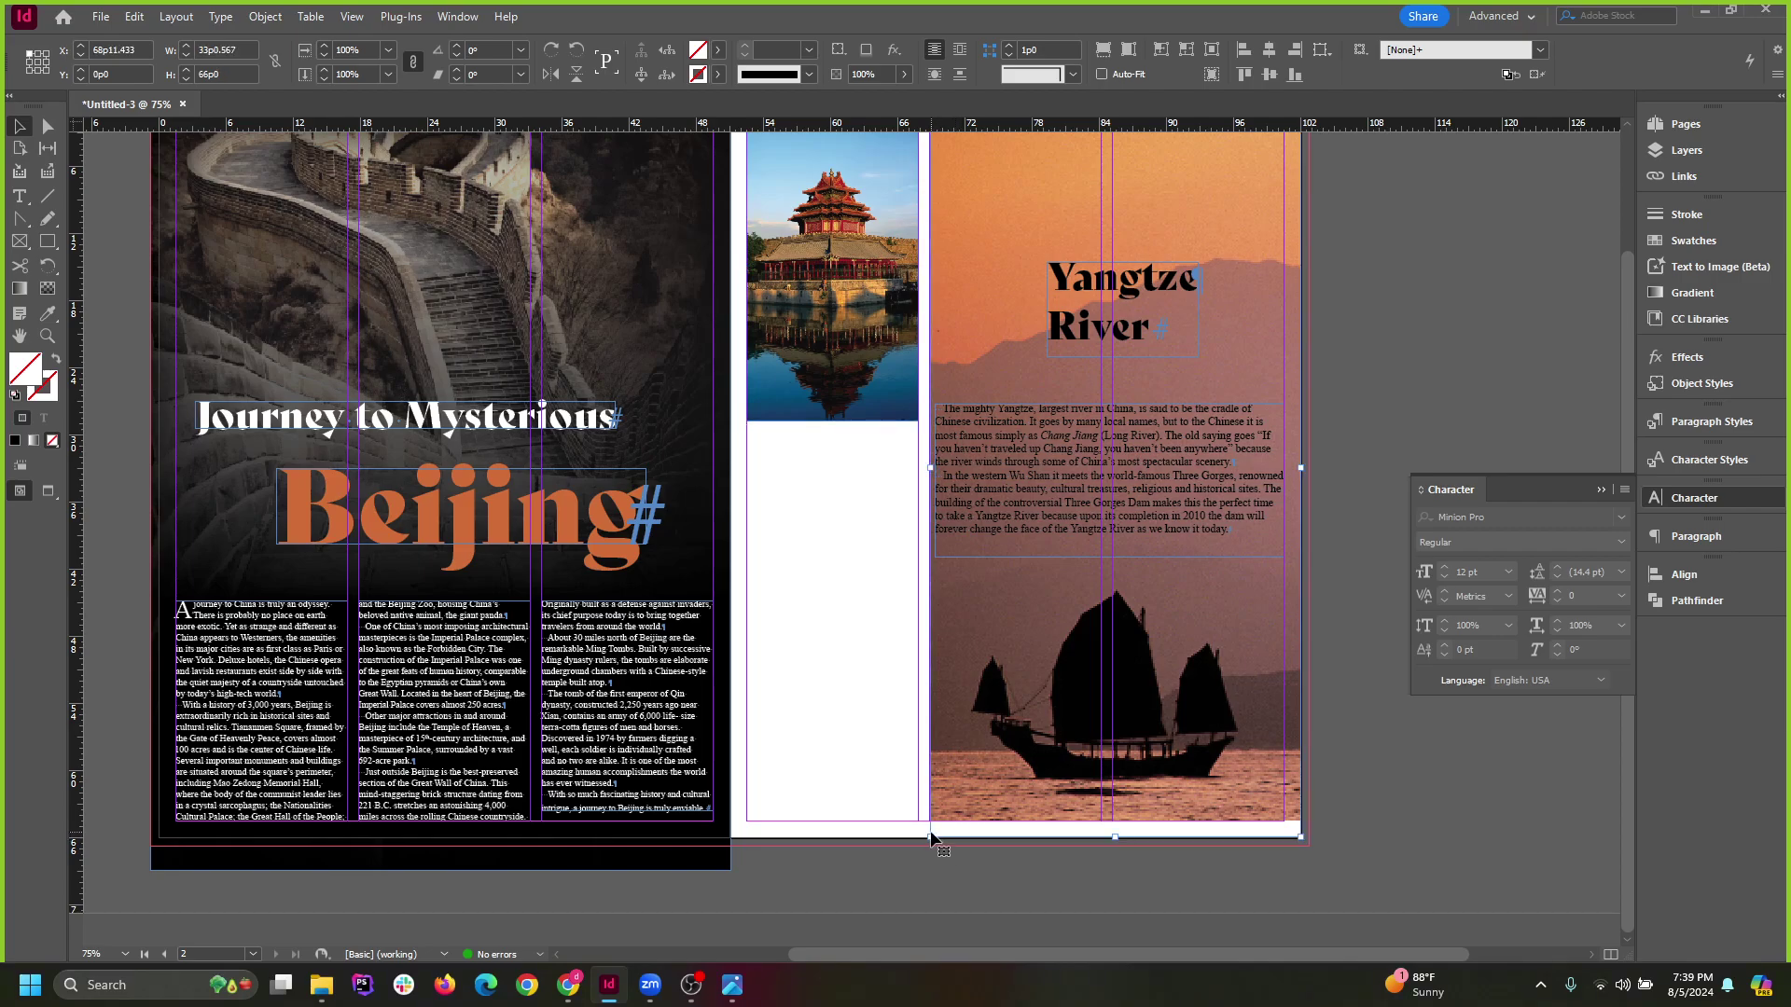
{"action": "left_click_drag", "start_coordinate": [931, 837], "coordinate": [931, 845]}
{"action": "left_click_drag", "start_coordinate": [1299, 847], "coordinate": [1309, 847]}
{"action": "scroll", "coordinate": [1341, 814], "scroll_direction": "up", "scroll_amount": 2}
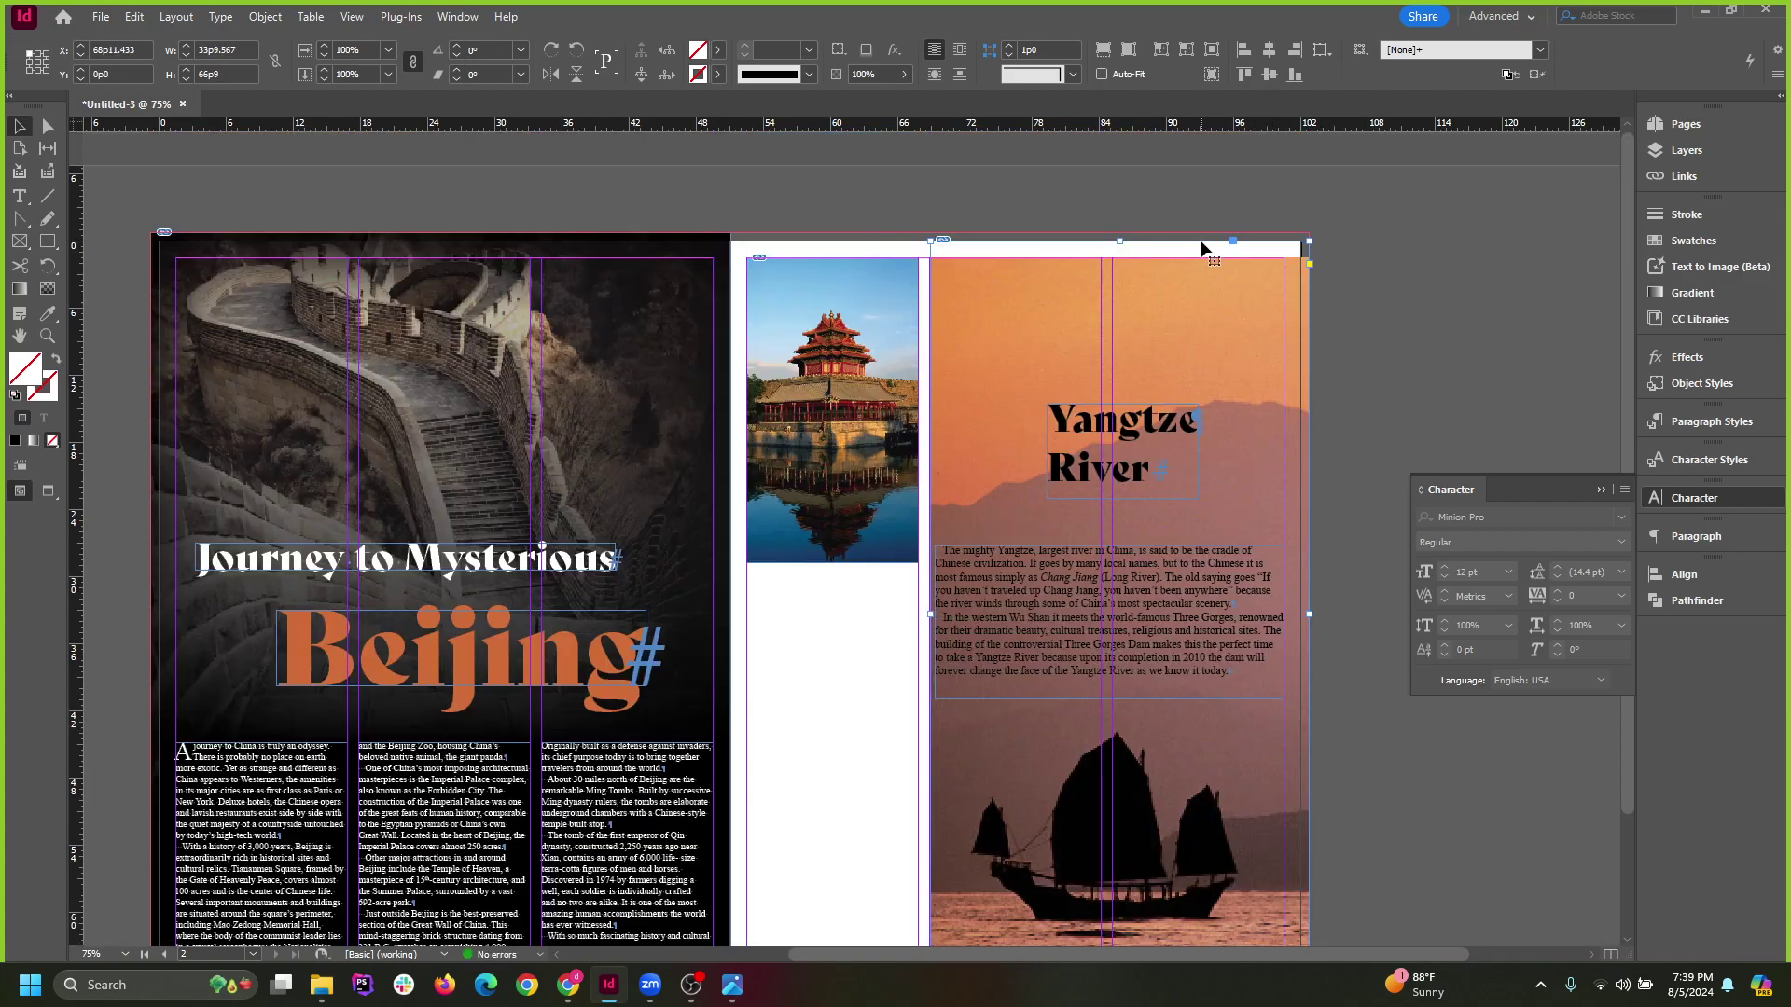
{"action": "left_click_drag", "start_coordinate": [1121, 241], "coordinate": [1120, 233]}
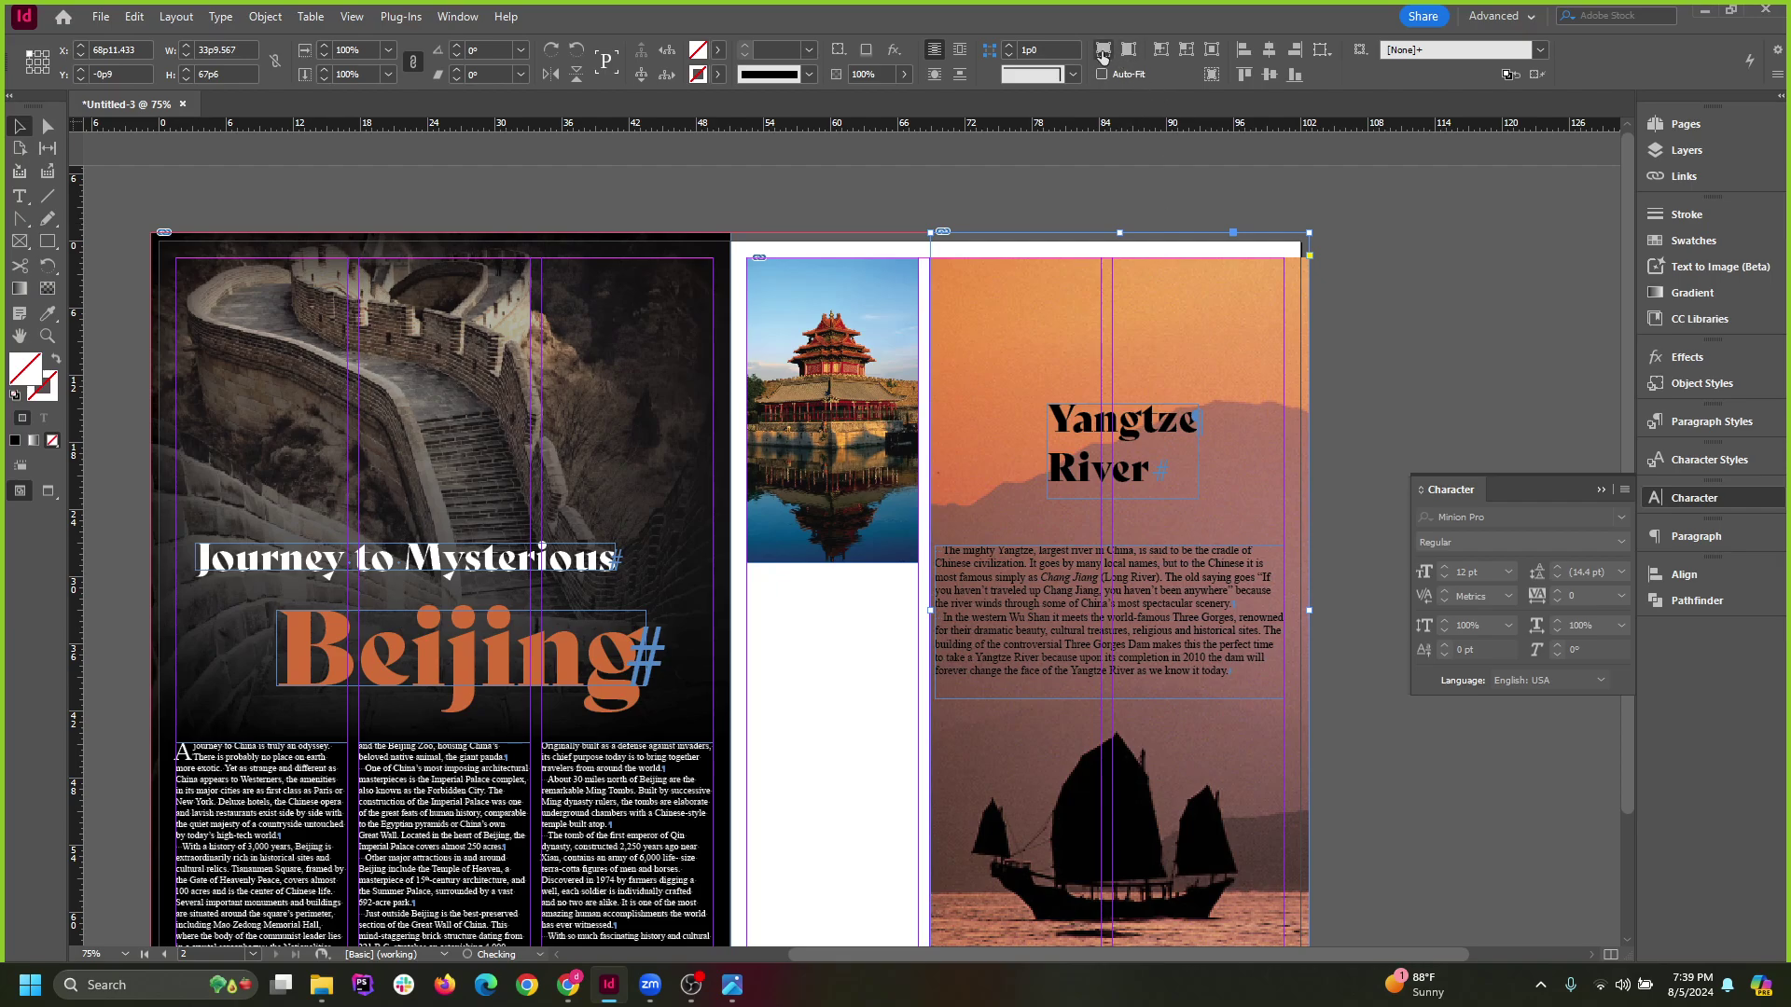
{"action": "left_click", "coordinate": [1103, 51]}
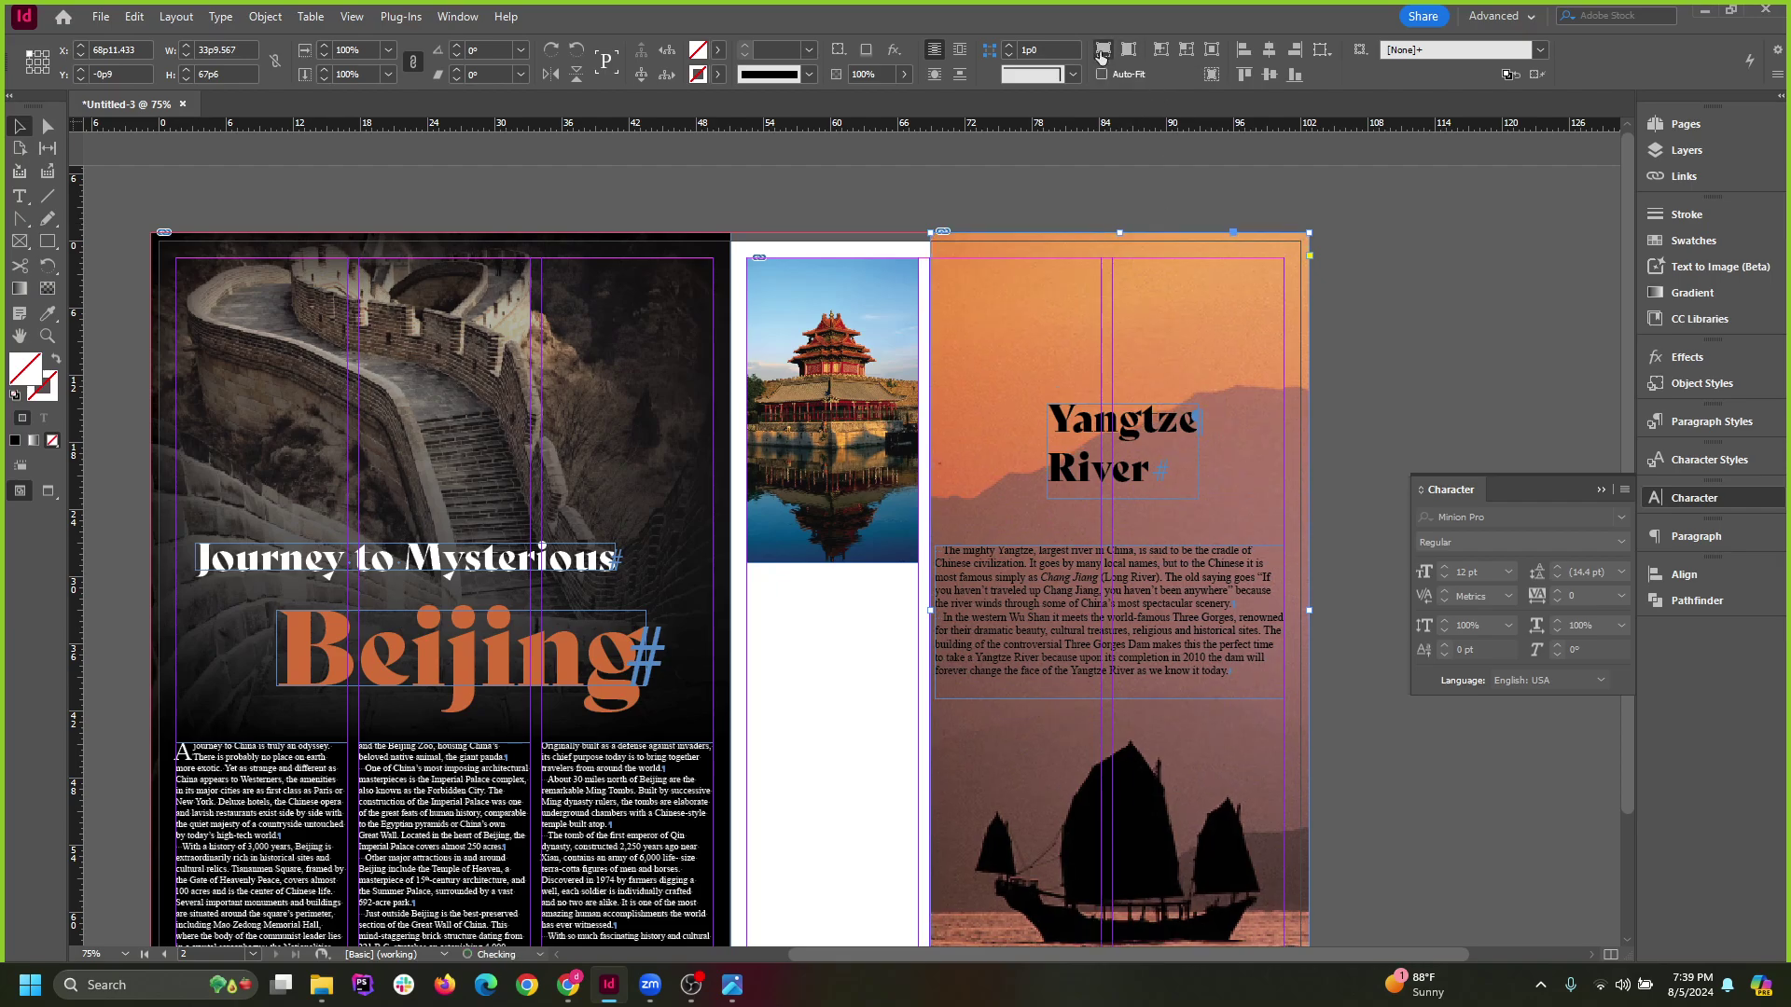
{"action": "left_click", "coordinate": [1407, 350]}
{"action": "scroll", "coordinate": [1375, 473], "scroll_direction": "down", "scroll_amount": 2}
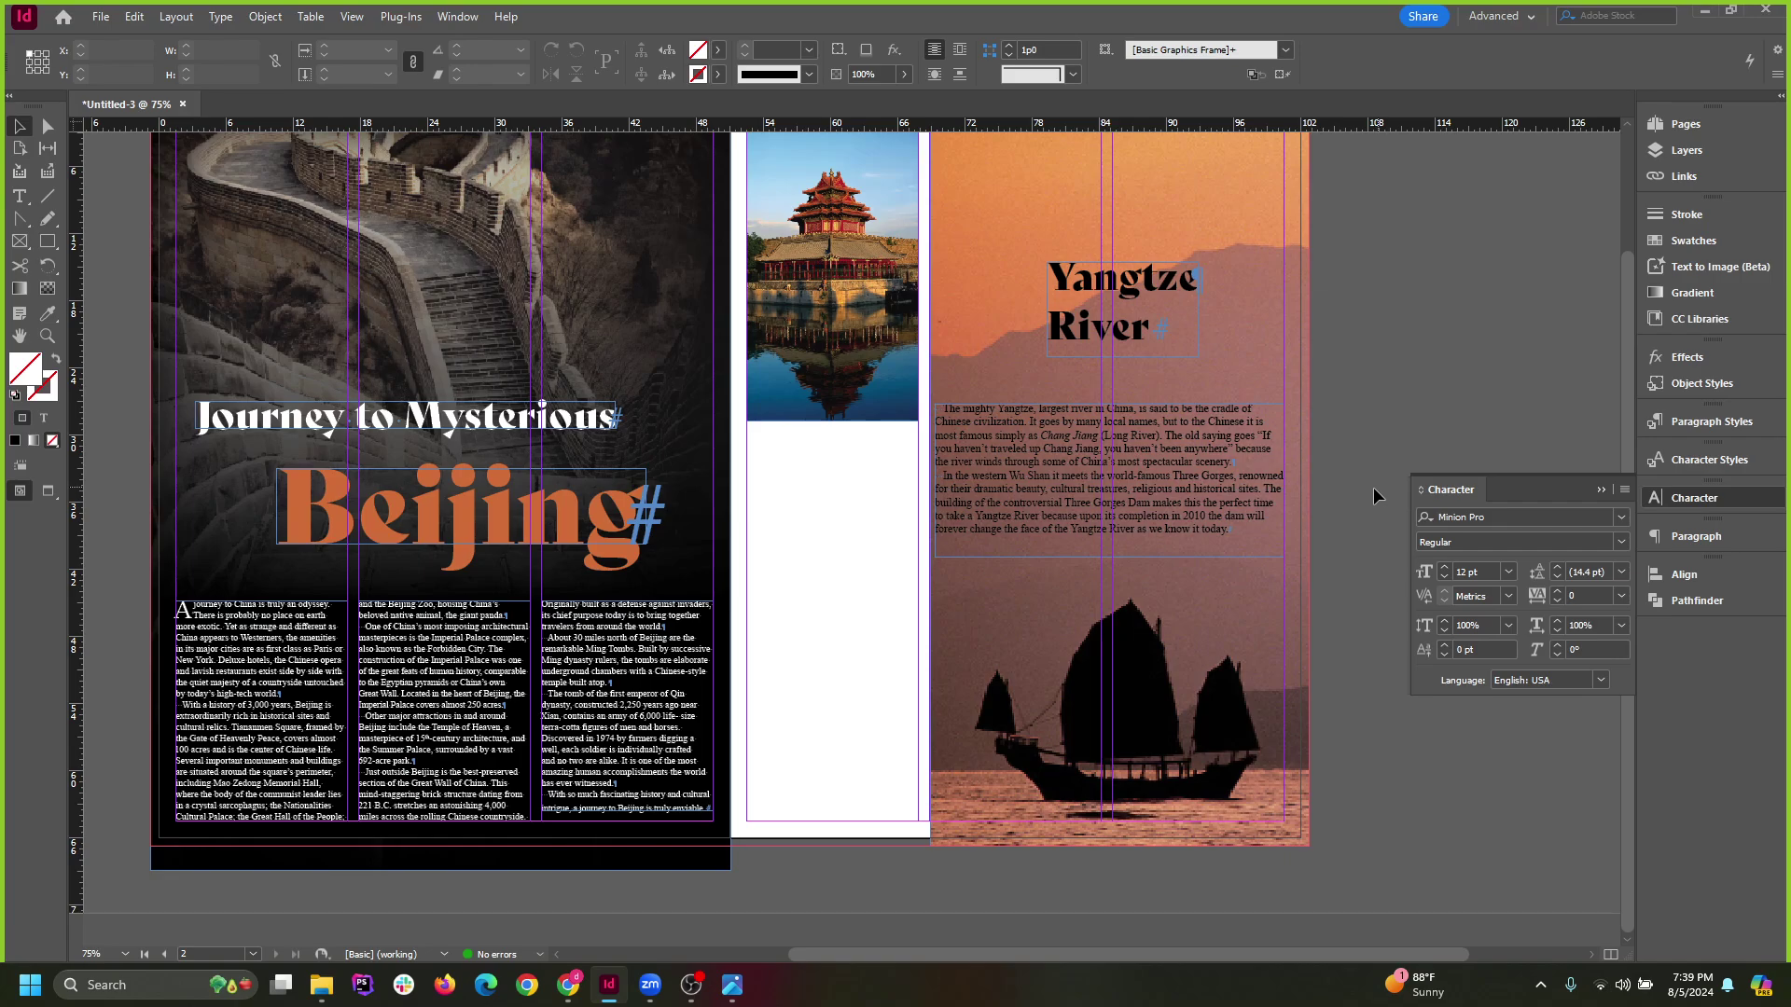
Extend the pagoda photo's frame to the top bleed, the spine and the sailboat photo, and fill it proportionally.
{"action": "scroll", "coordinate": [1373, 486], "scroll_direction": "up", "scroll_amount": 2}
{"action": "left_click", "coordinate": [865, 306]}
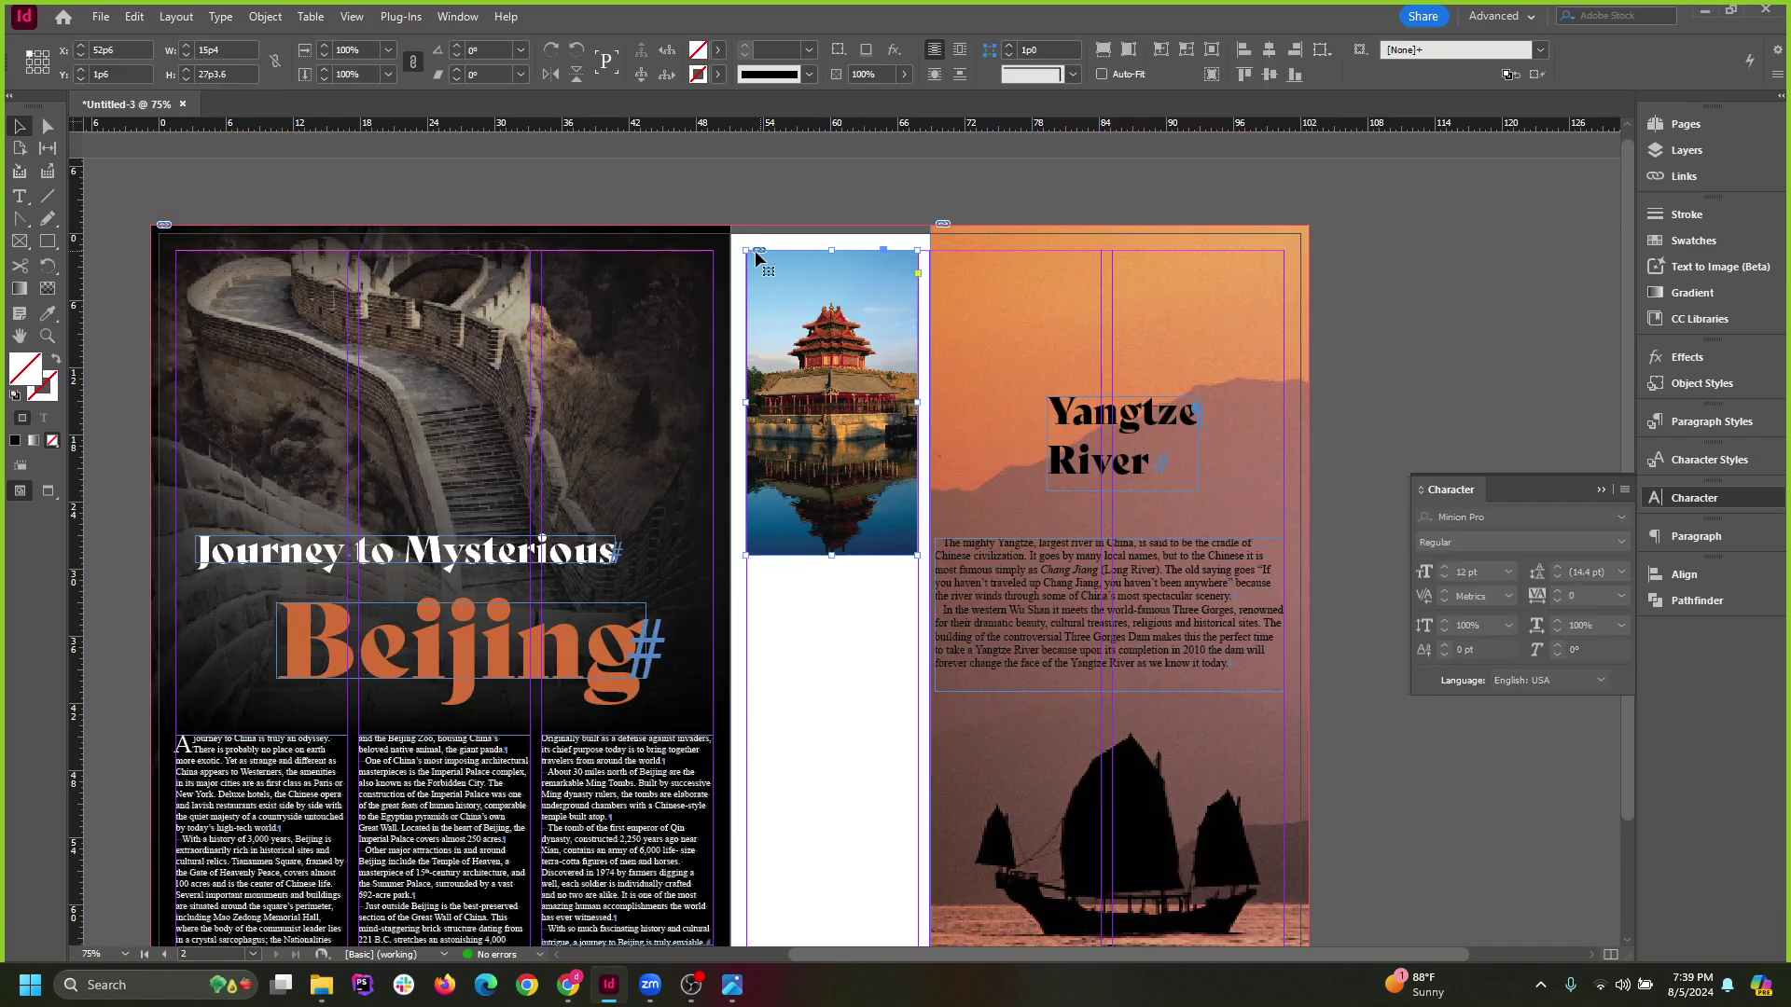
{"action": "left_click_drag", "start_coordinate": [755, 253], "coordinate": [740, 228]}
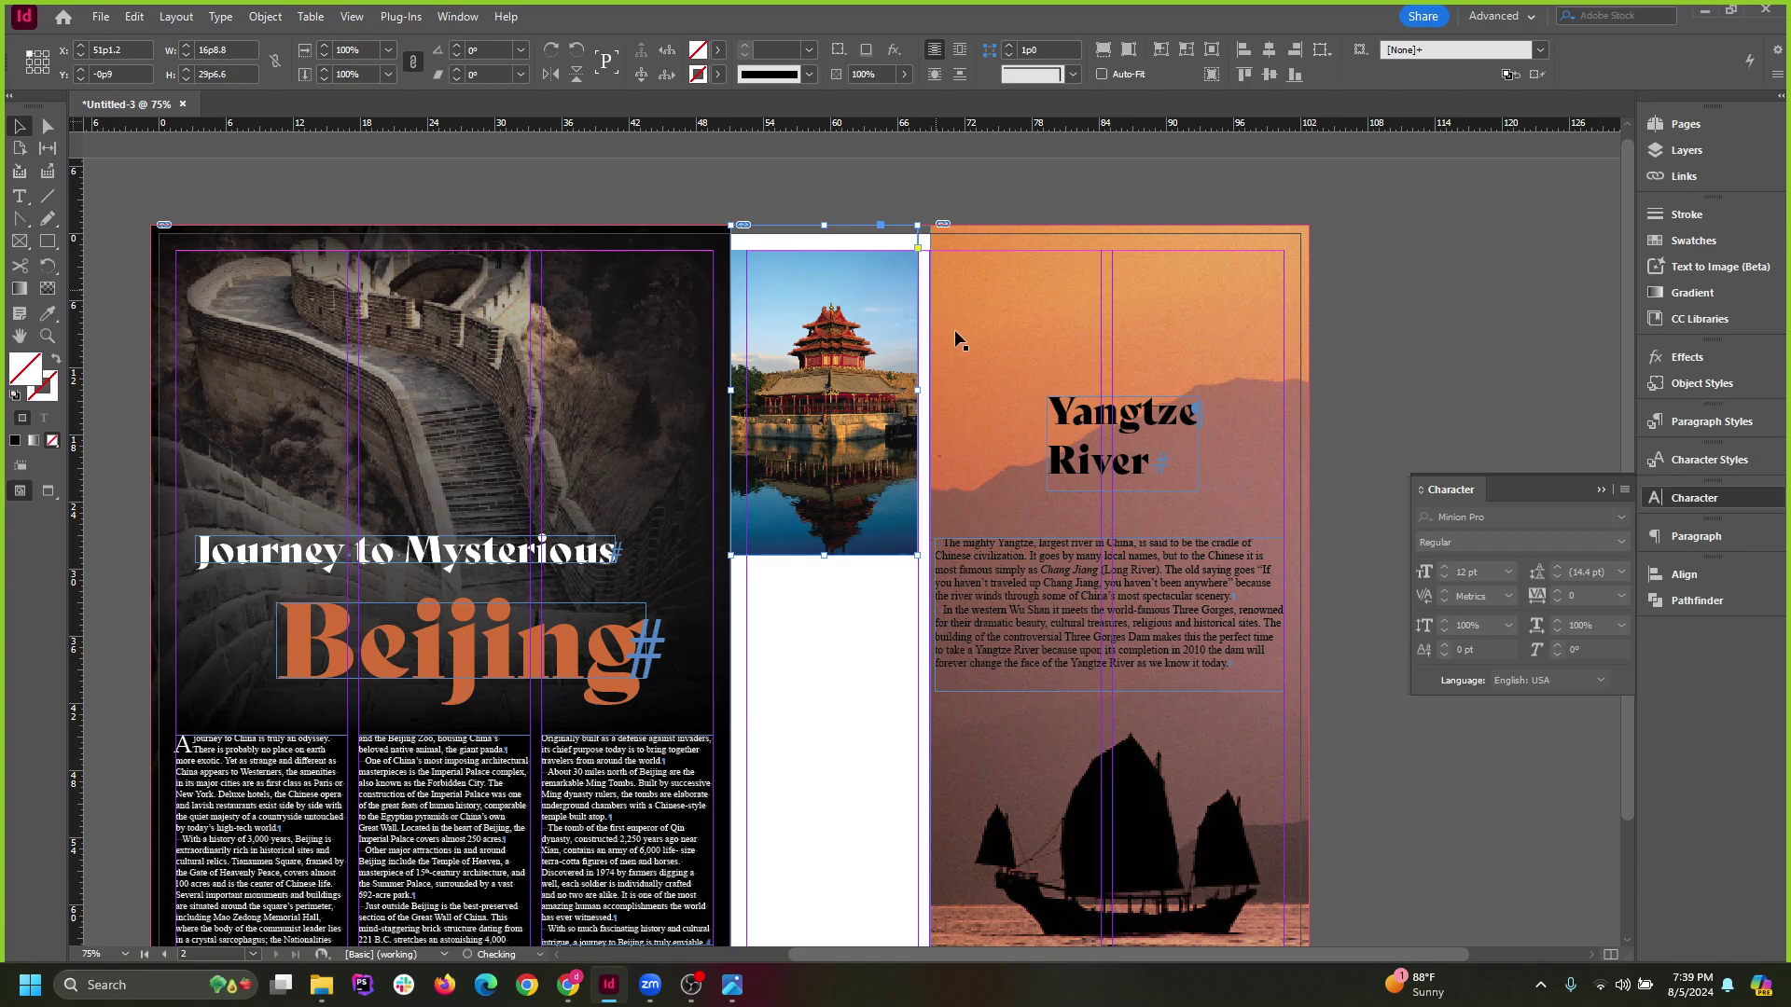
{"action": "left_click_drag", "start_coordinate": [918, 401], "coordinate": [930, 401]}
{"action": "scroll", "coordinate": [804, 556], "scroll_direction": "down", "scroll_amount": 1}
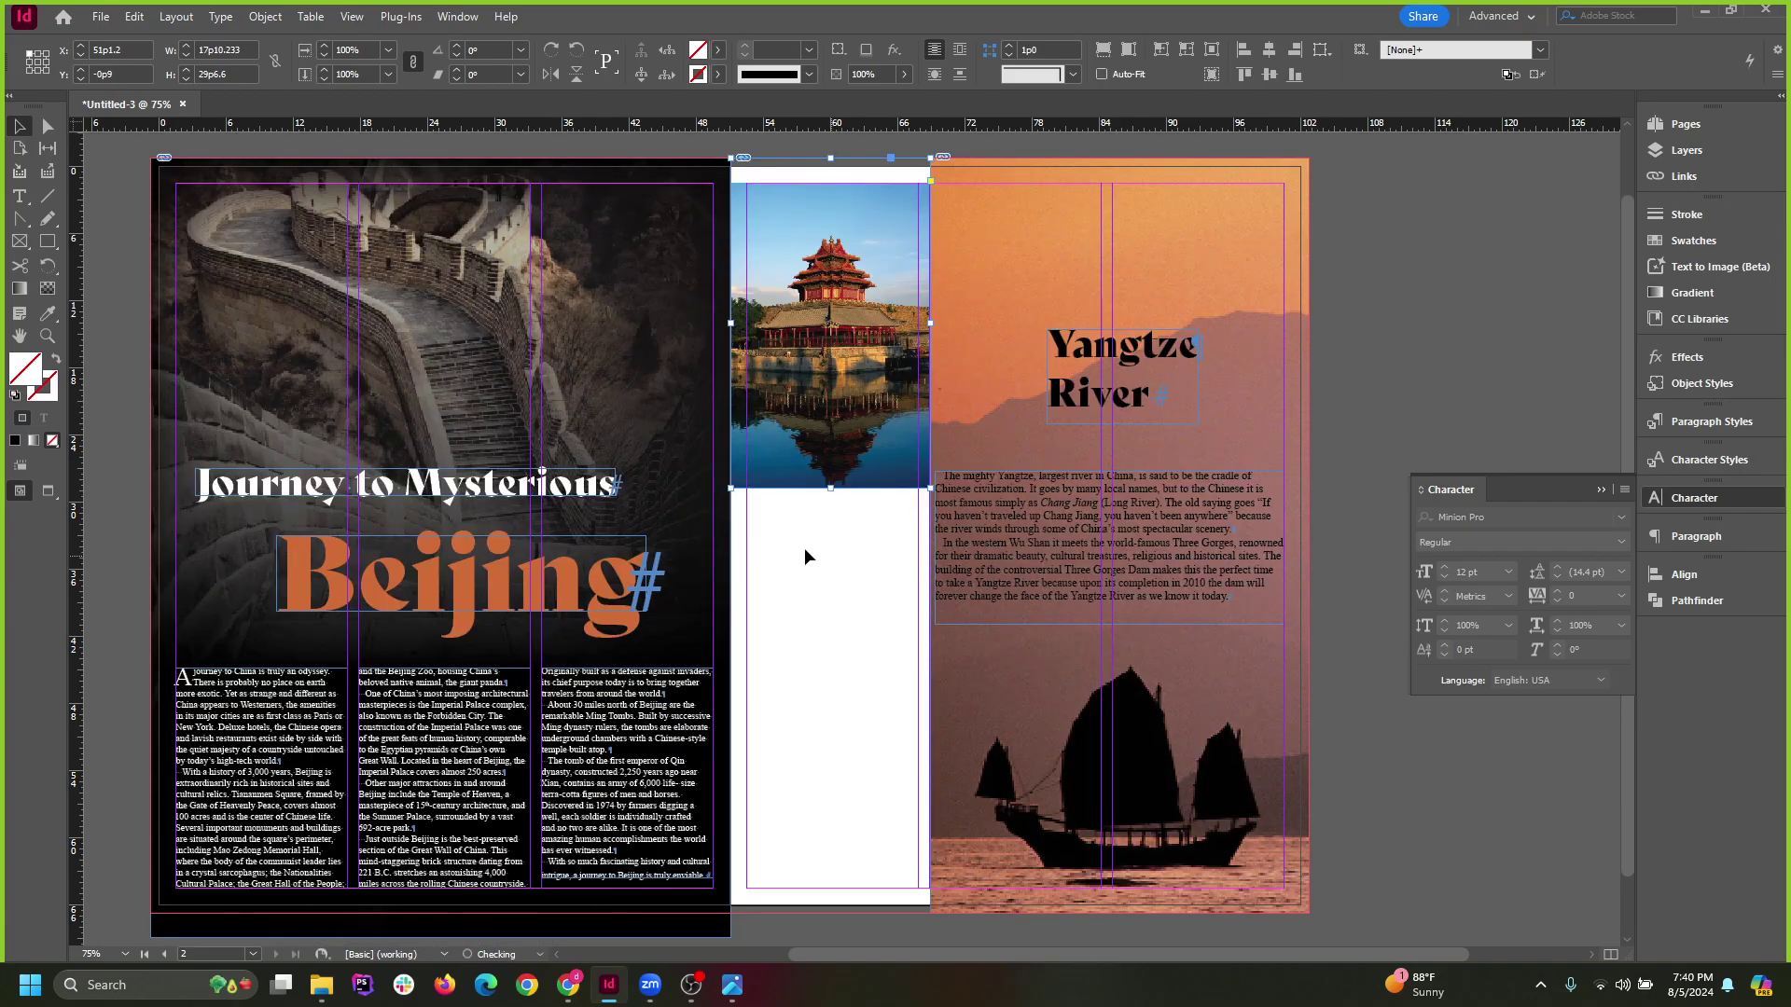
{"action": "scroll", "coordinate": [1042, 328], "scroll_direction": "up", "scroll_amount": 1}
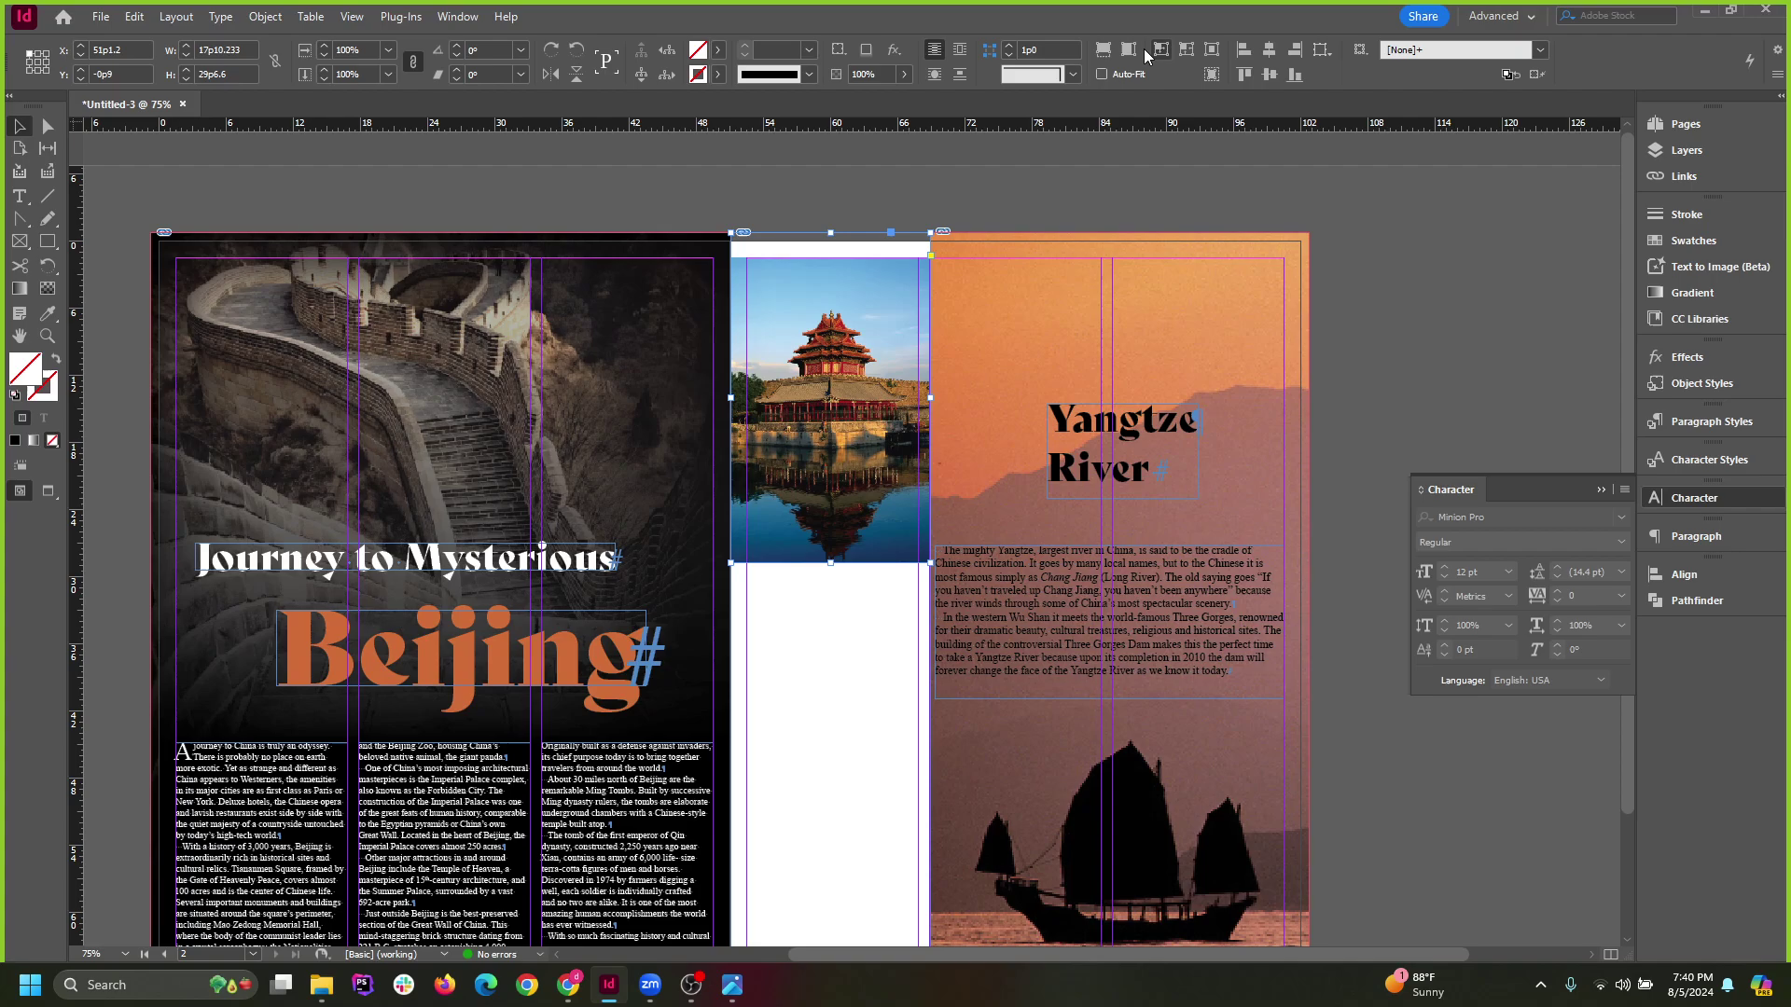
{"action": "left_click", "coordinate": [1102, 49]}
{"action": "left_click", "coordinate": [1407, 377]}
Examine the whole spread in Preview mode without guides, and return to the normal view.
{"action": "key", "text": "w"}
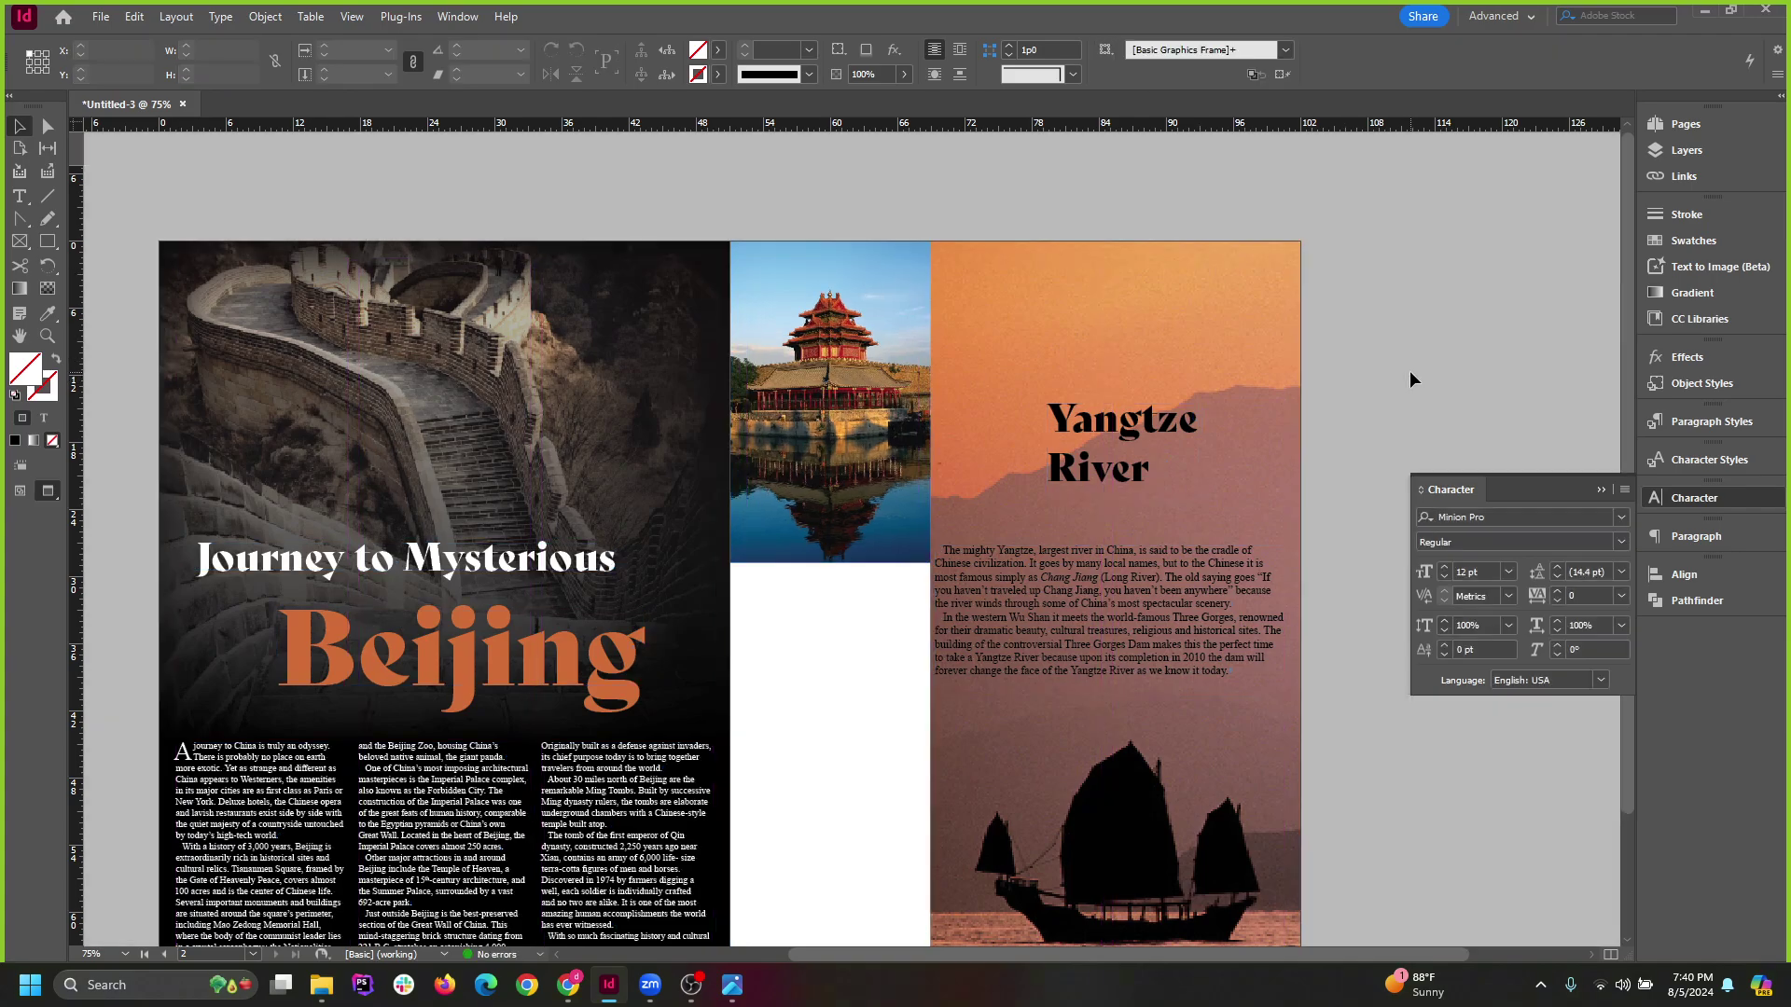
{"action": "scroll", "coordinate": [1323, 429], "scroll_direction": "down", "scroll_amount": 1}
{"action": "scroll", "coordinate": [1318, 433], "scroll_direction": "up", "scroll_amount": 1}
{"action": "scroll", "coordinate": [1318, 433], "scroll_direction": "down", "scroll_amount": 2}
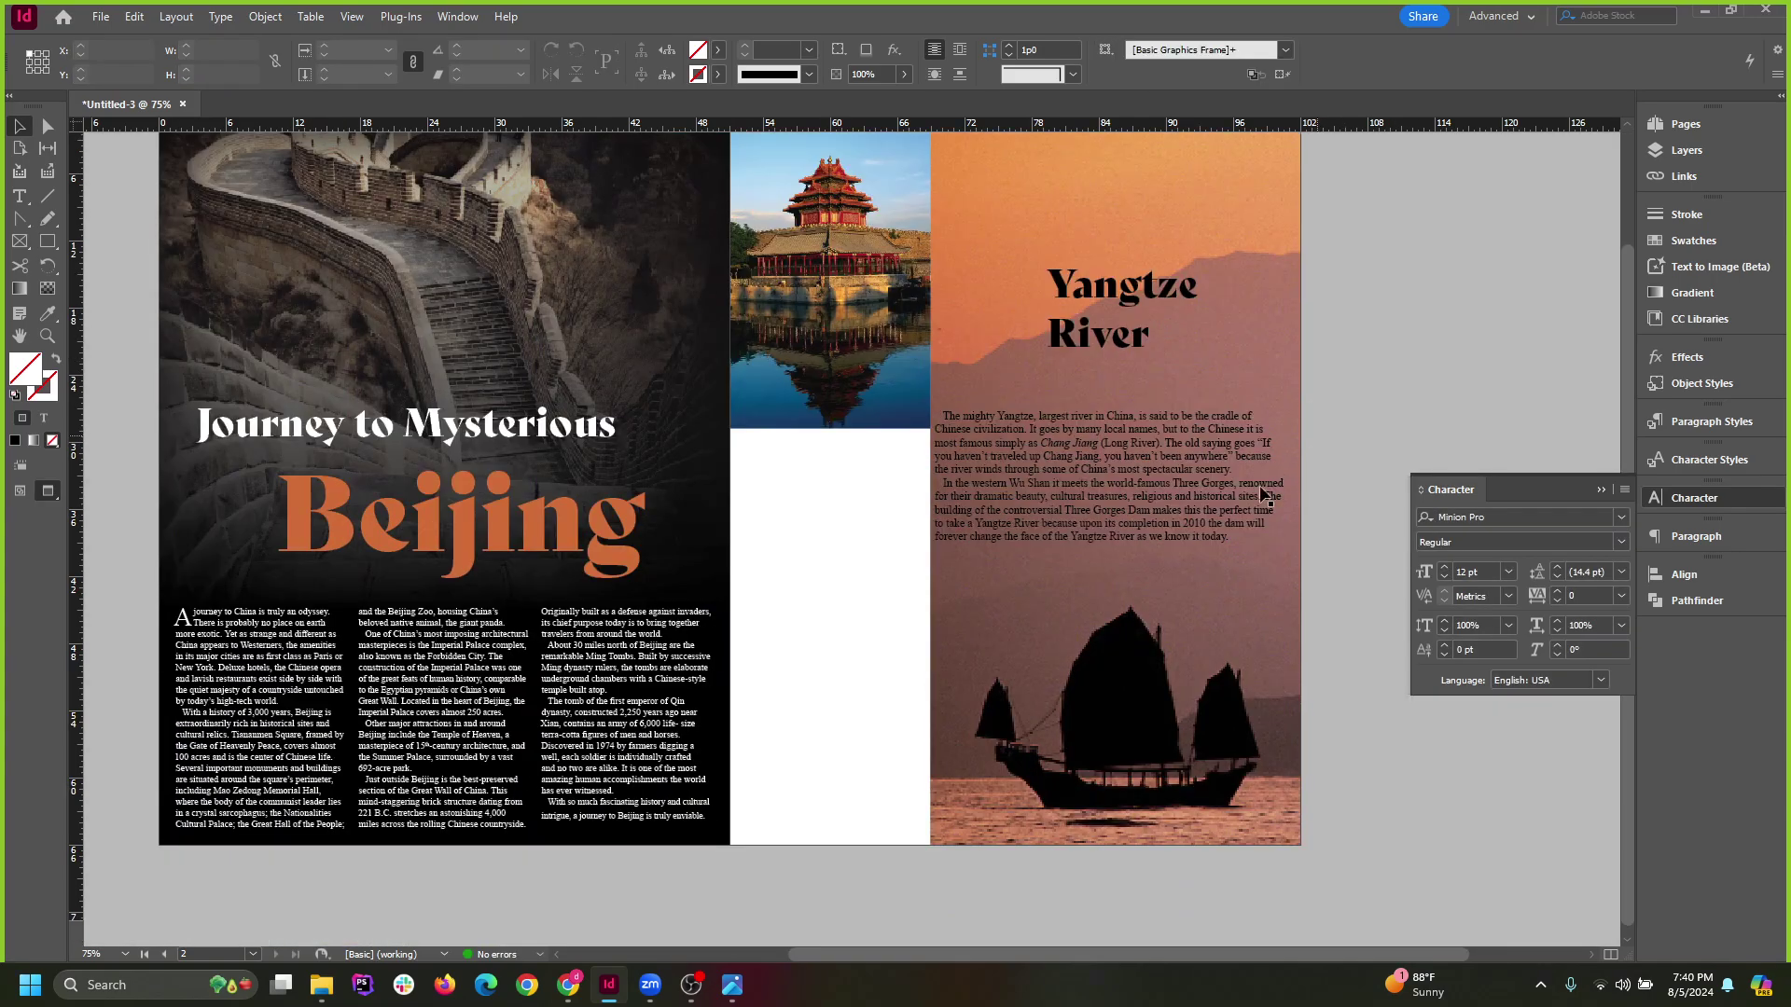
{"action": "scroll", "coordinate": [1099, 653], "scroll_direction": "down", "scroll_amount": 1}
{"action": "scroll", "coordinate": [1037, 769], "scroll_direction": "up", "scroll_amount": 1}
{"action": "scroll", "coordinate": [1037, 768], "scroll_direction": "down", "scroll_amount": 1}
{"action": "scroll", "coordinate": [1041, 736], "scroll_direction": "up", "scroll_amount": 1}
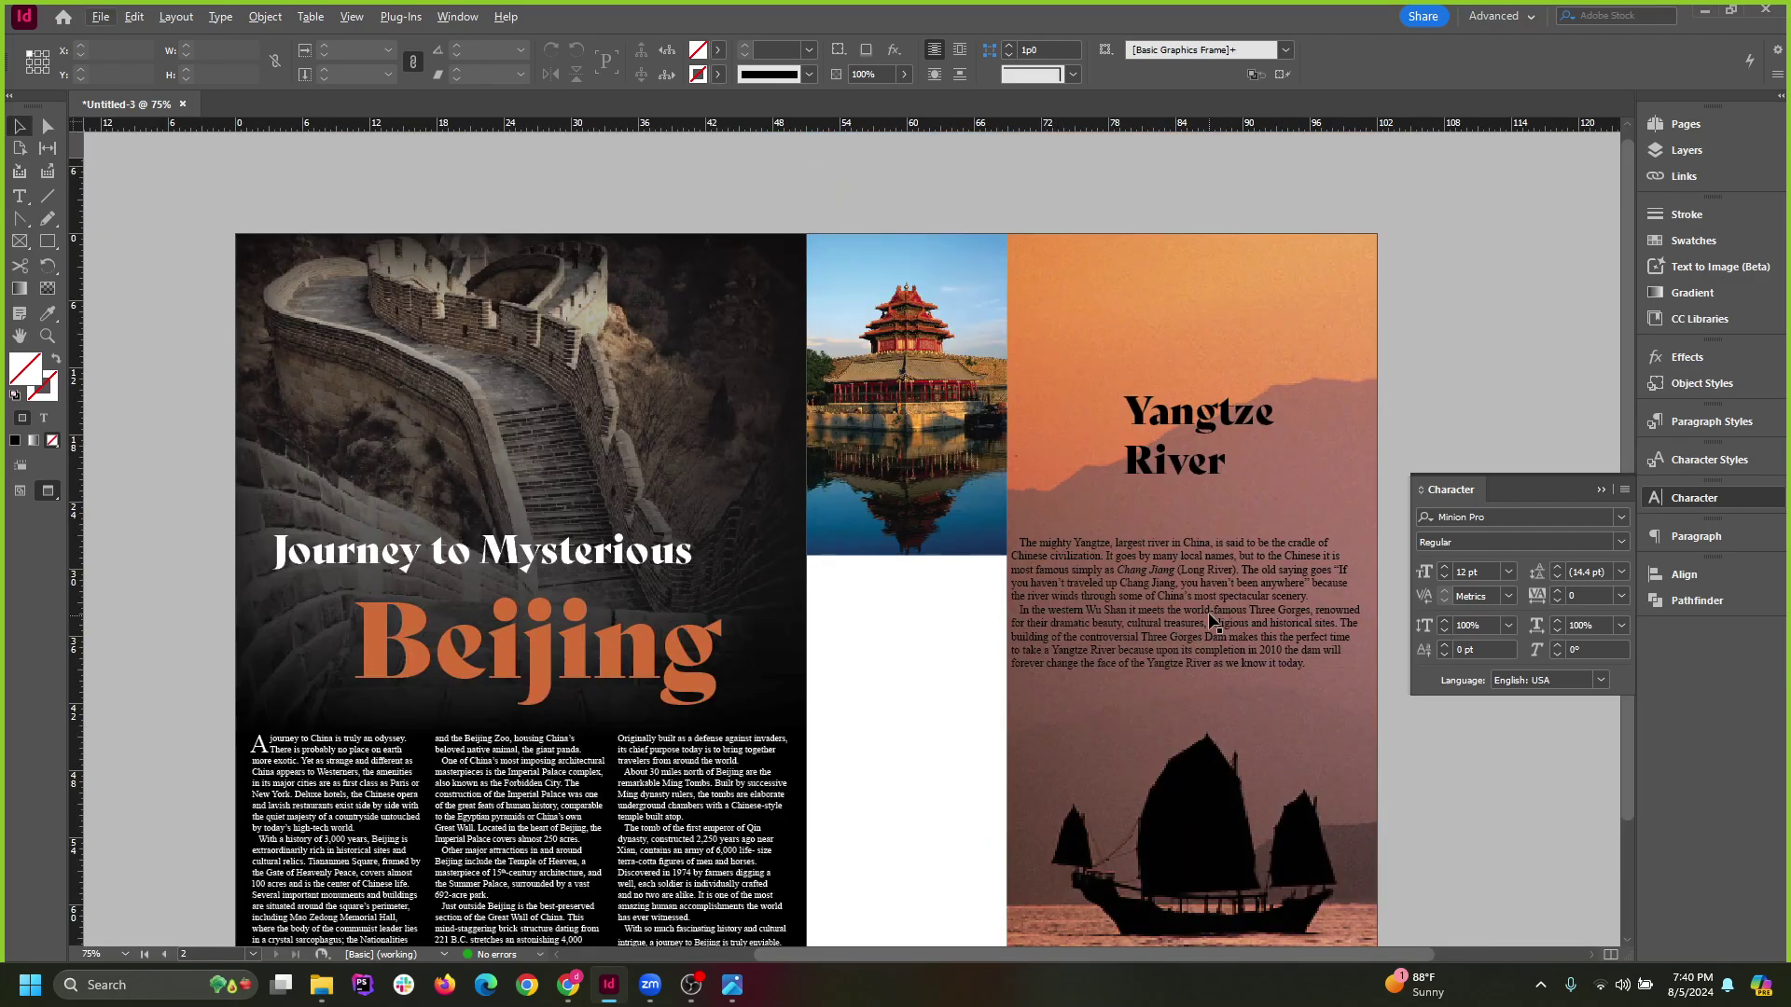
{"action": "left_click", "coordinate": [1045, 623]}
{"action": "key", "text": "w"}
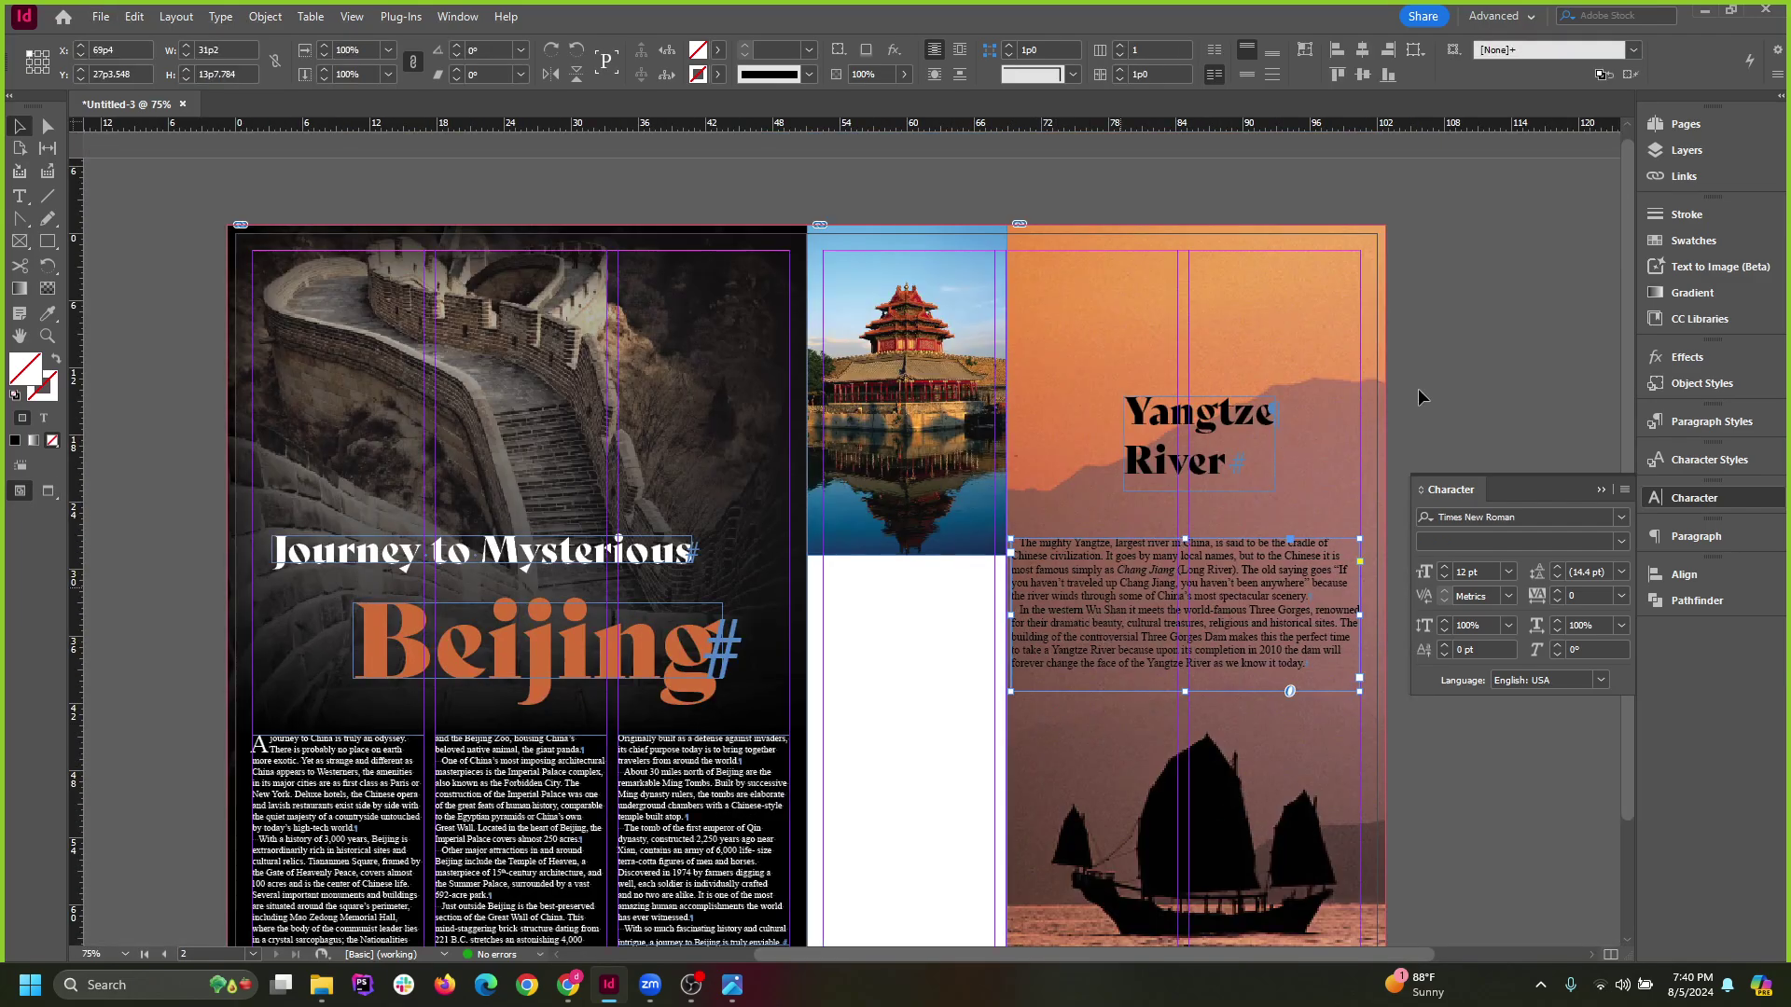
{"action": "scroll", "coordinate": [1097, 681], "scroll_direction": "up", "scroll_amount": 1}
{"action": "scroll", "coordinate": [1040, 706], "scroll_direction": "down", "scroll_amount": 3}
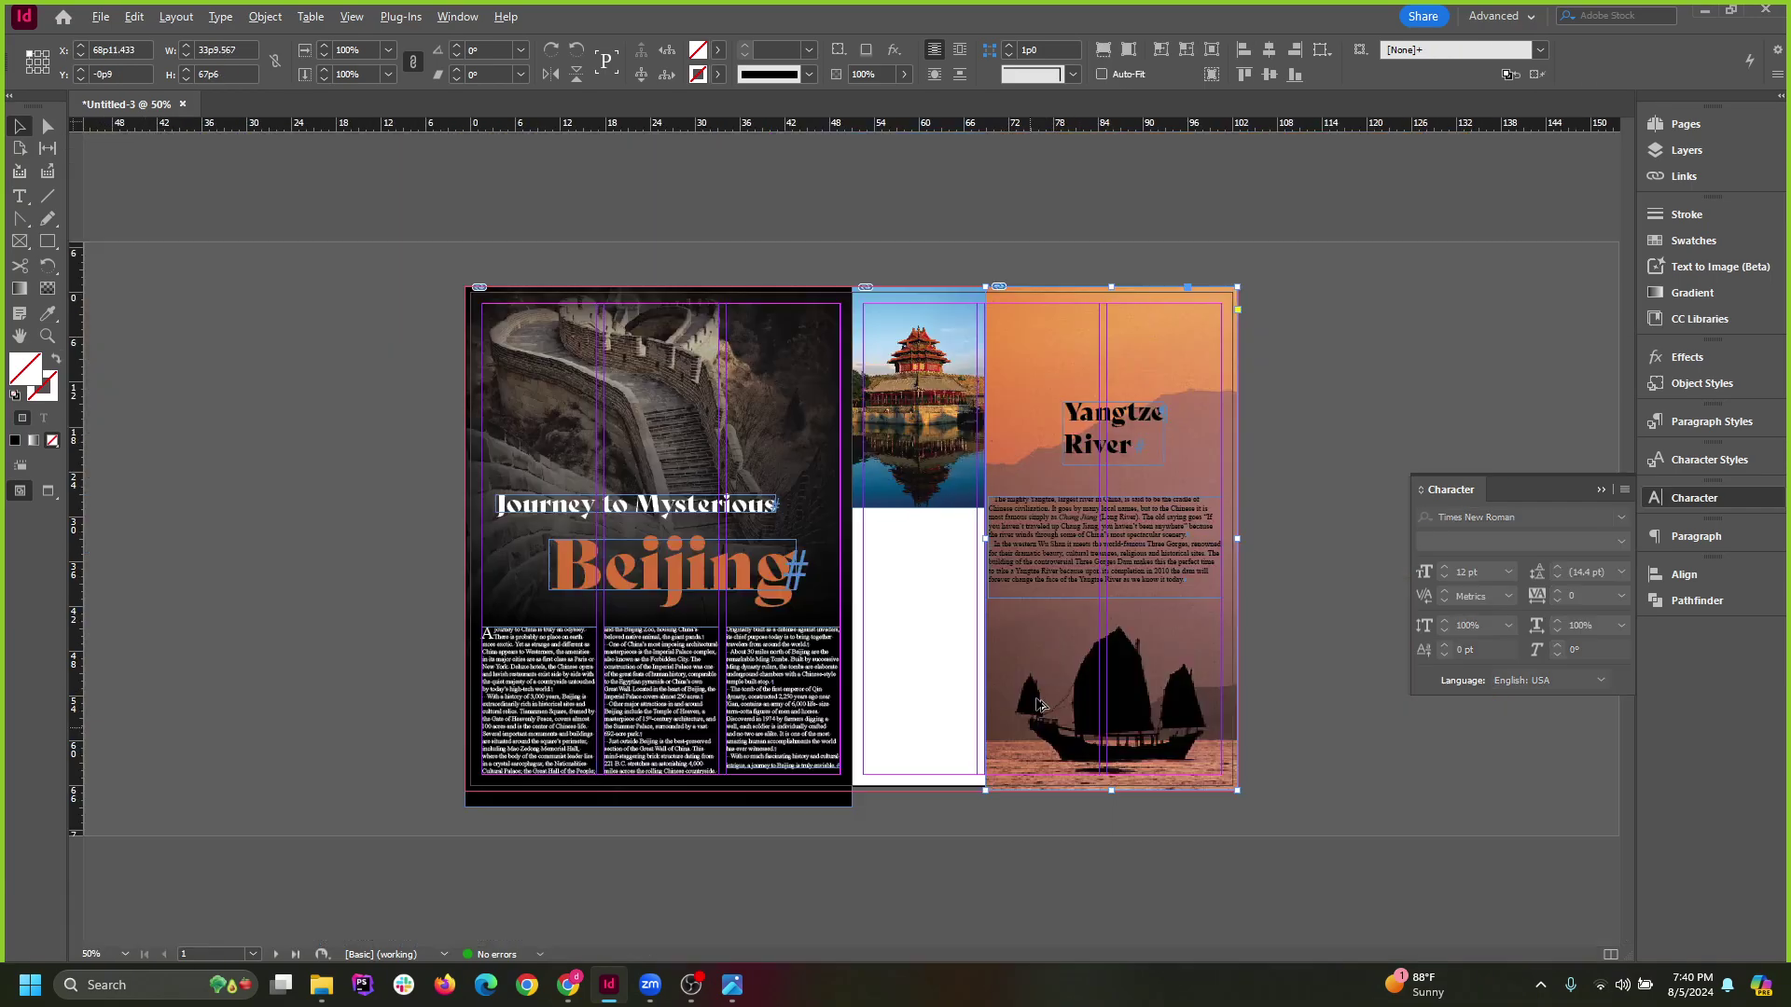
Pull in the sailboat photo frame's inner edge so the frame starts at X about 69p9.6.
{"action": "scroll", "coordinate": [1016, 505], "scroll_direction": "up", "scroll_amount": 4}
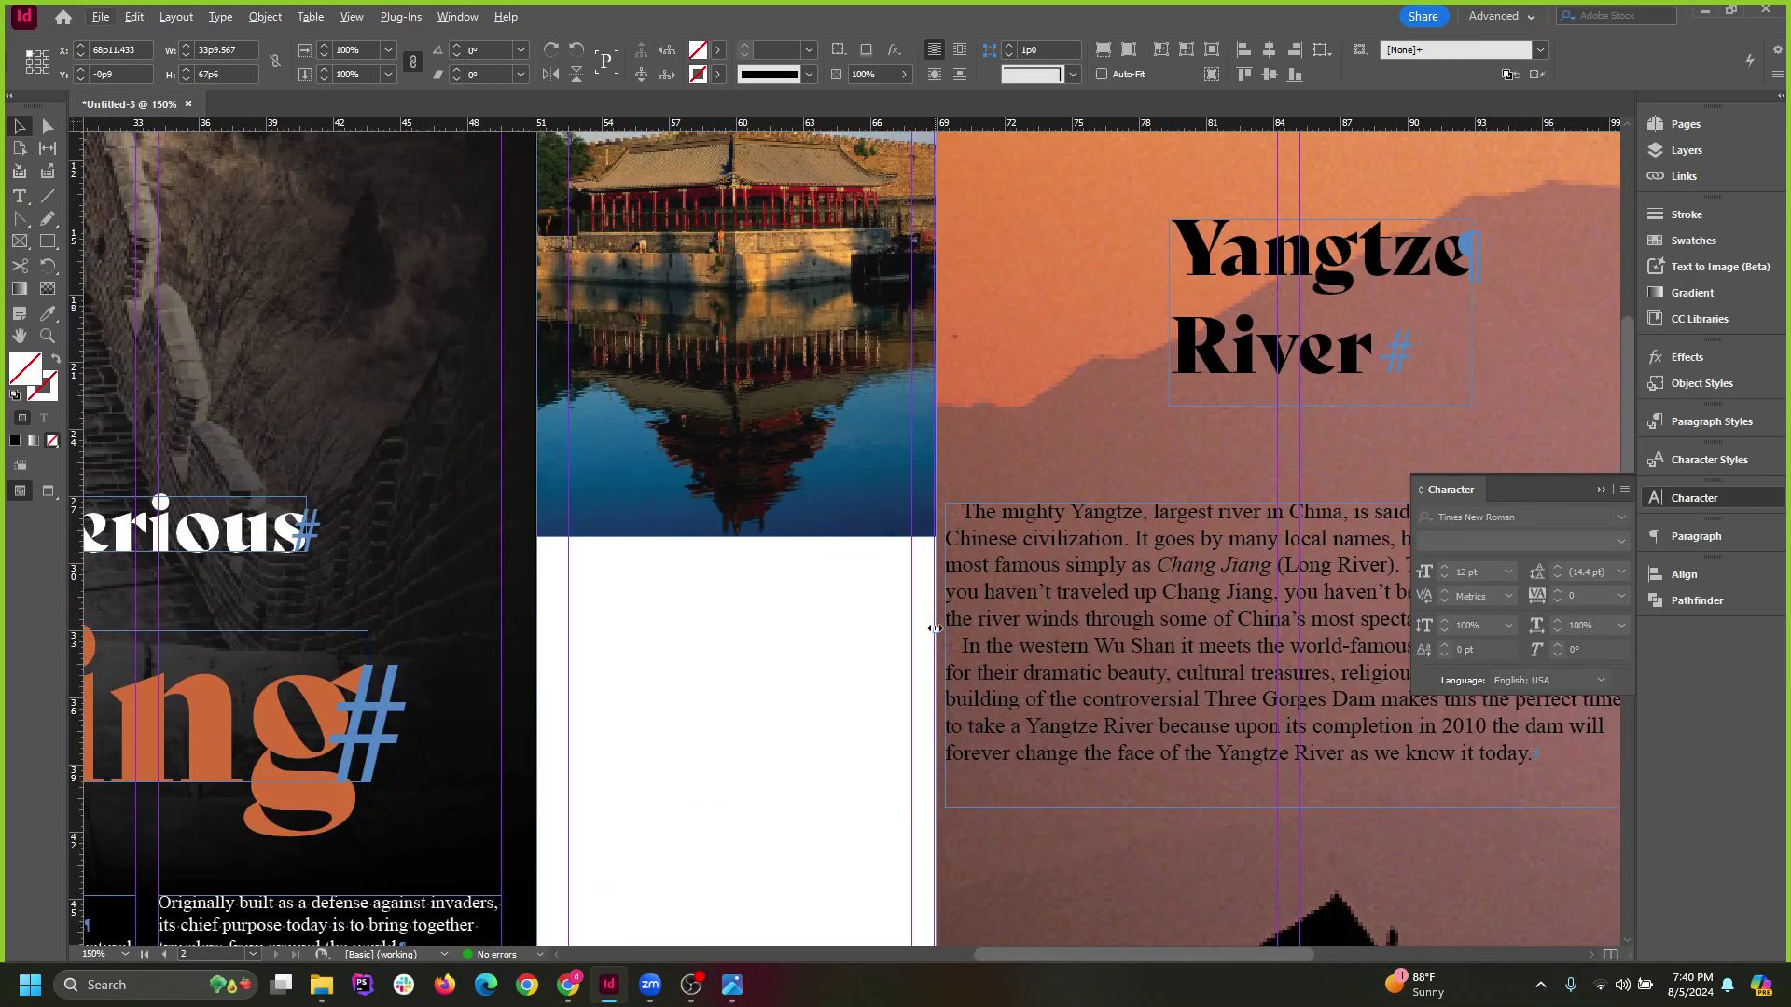
{"action": "mouse_move", "coordinate": [935, 628]}
{"action": "left_mouse_down"}
{"action": "mouse_move", "coordinate": [1082, 623]}
{"action": "mouse_move", "coordinate": [899, 619]}
{"action": "mouse_move", "coordinate": [931, 621]}
{"action": "left_mouse_up"}
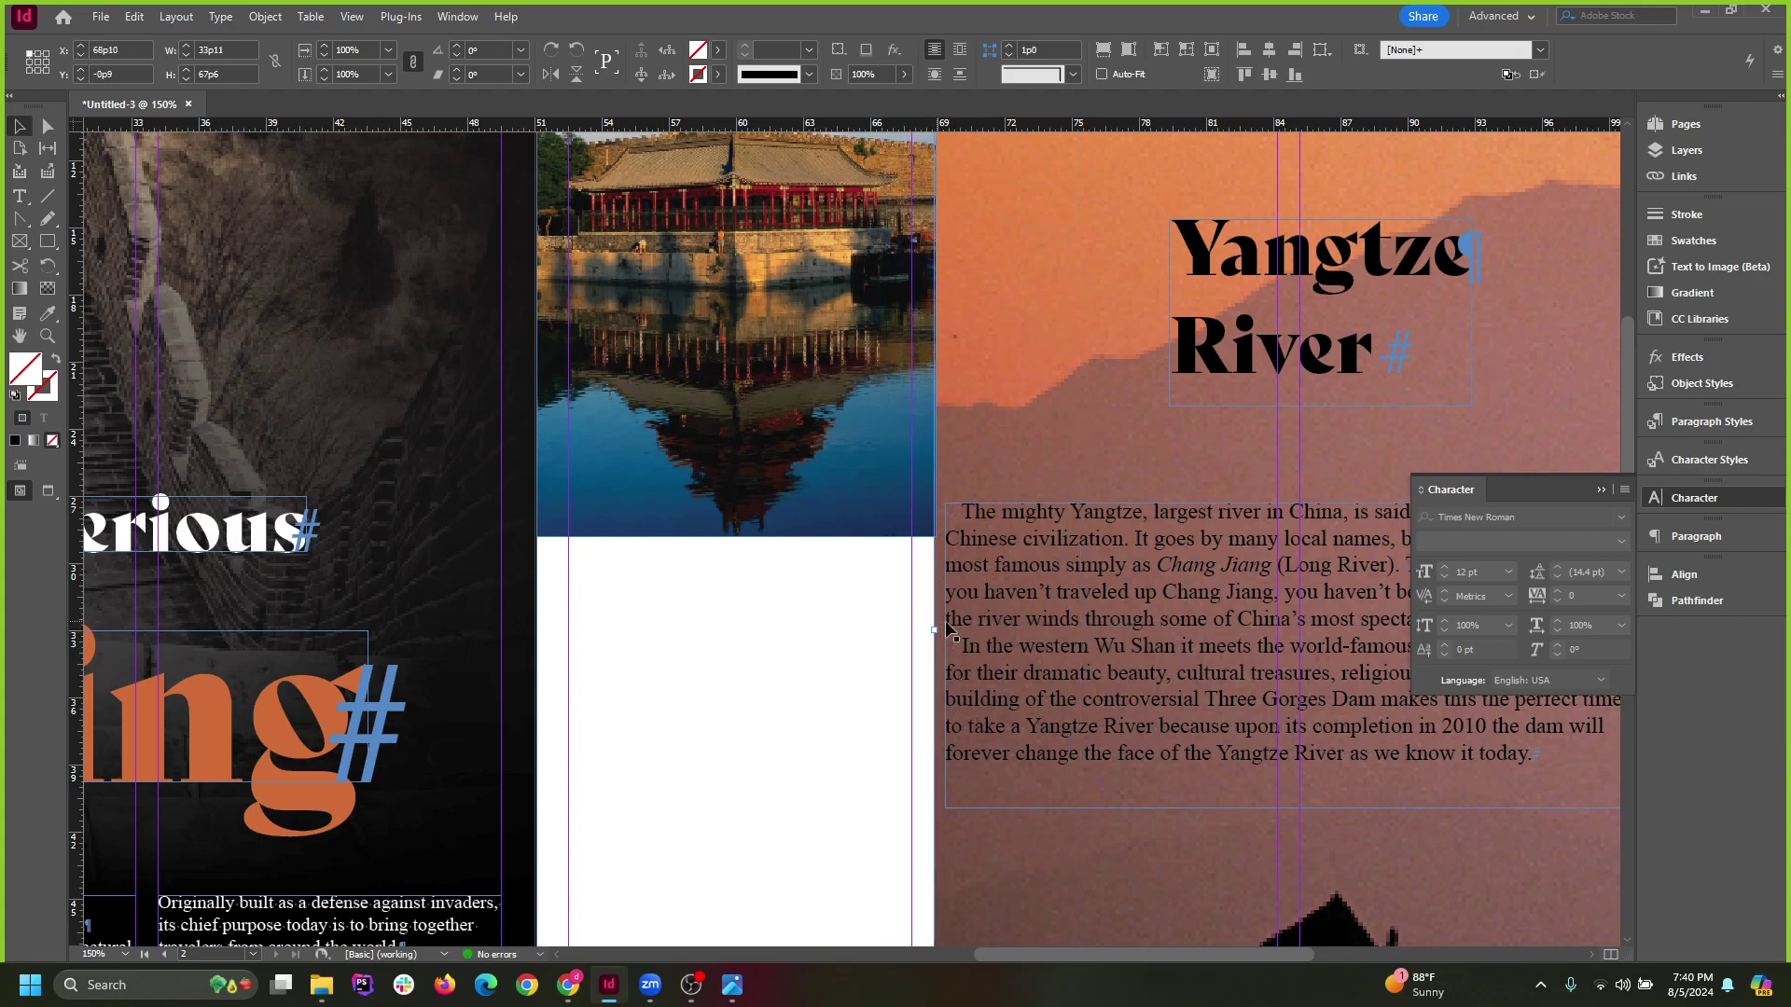
{"action": "scroll", "coordinate": [947, 611], "scroll_direction": "up", "scroll_amount": 5}
{"action": "scroll", "coordinate": [915, 703], "scroll_direction": "down", "scroll_amount": 2}
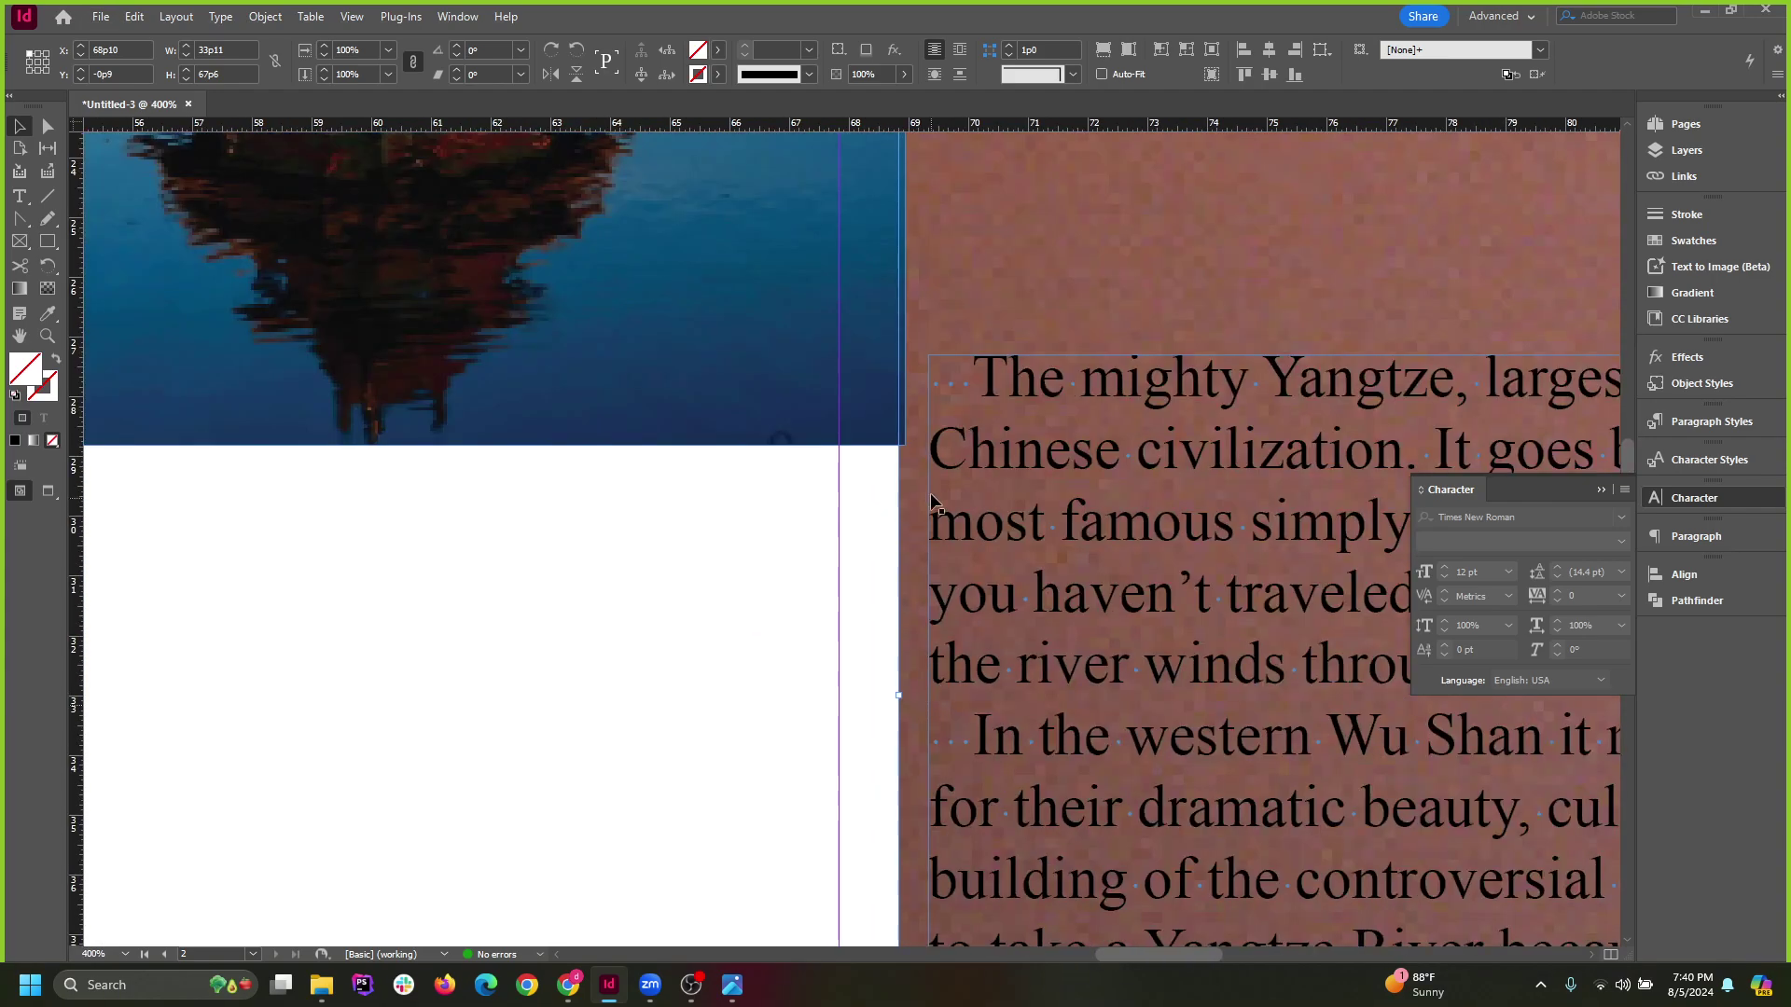
{"action": "left_click_drag", "start_coordinate": [898, 695], "coordinate": [956, 692]}
{"action": "scroll", "coordinate": [986, 709], "scroll_direction": "down", "scroll_amount": 5}
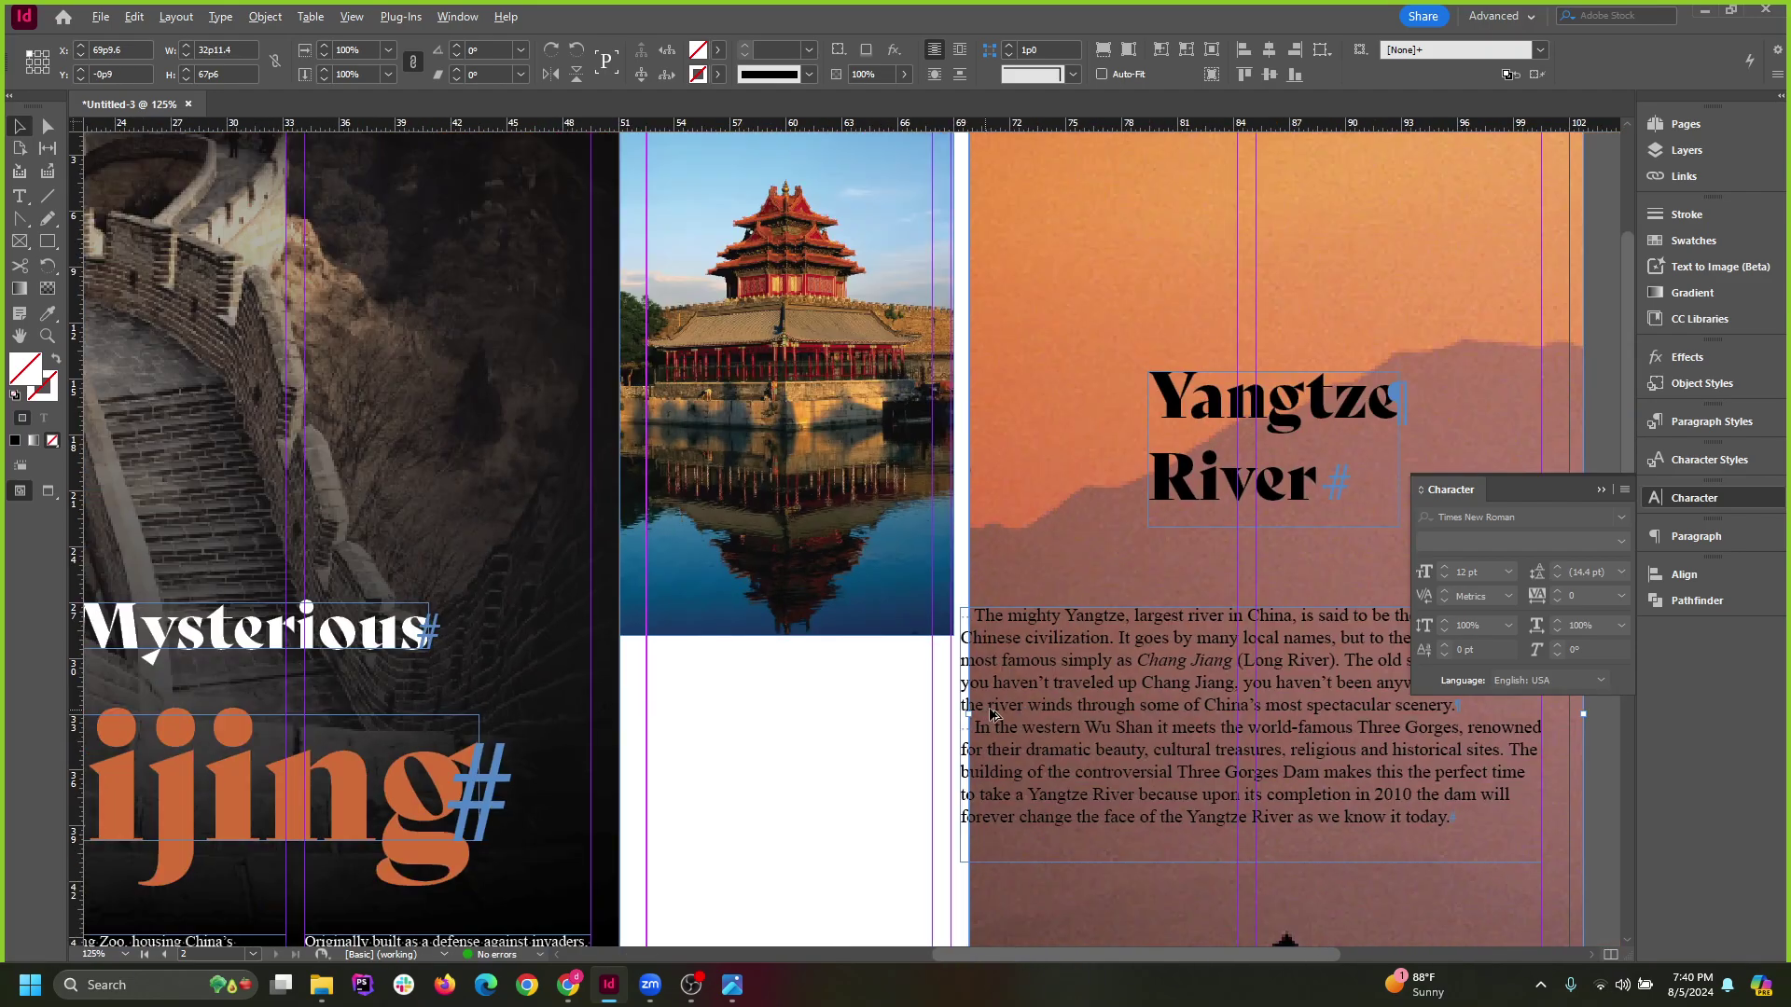
Narrow the pagoda photo's frame from its outer edge to about 16p8.8 wide, ending at the first column's edge.
{"action": "scroll", "coordinate": [961, 550], "scroll_direction": "up", "scroll_amount": 3}
{"action": "scroll", "coordinate": [977, 357], "scroll_direction": "up", "scroll_amount": 2}
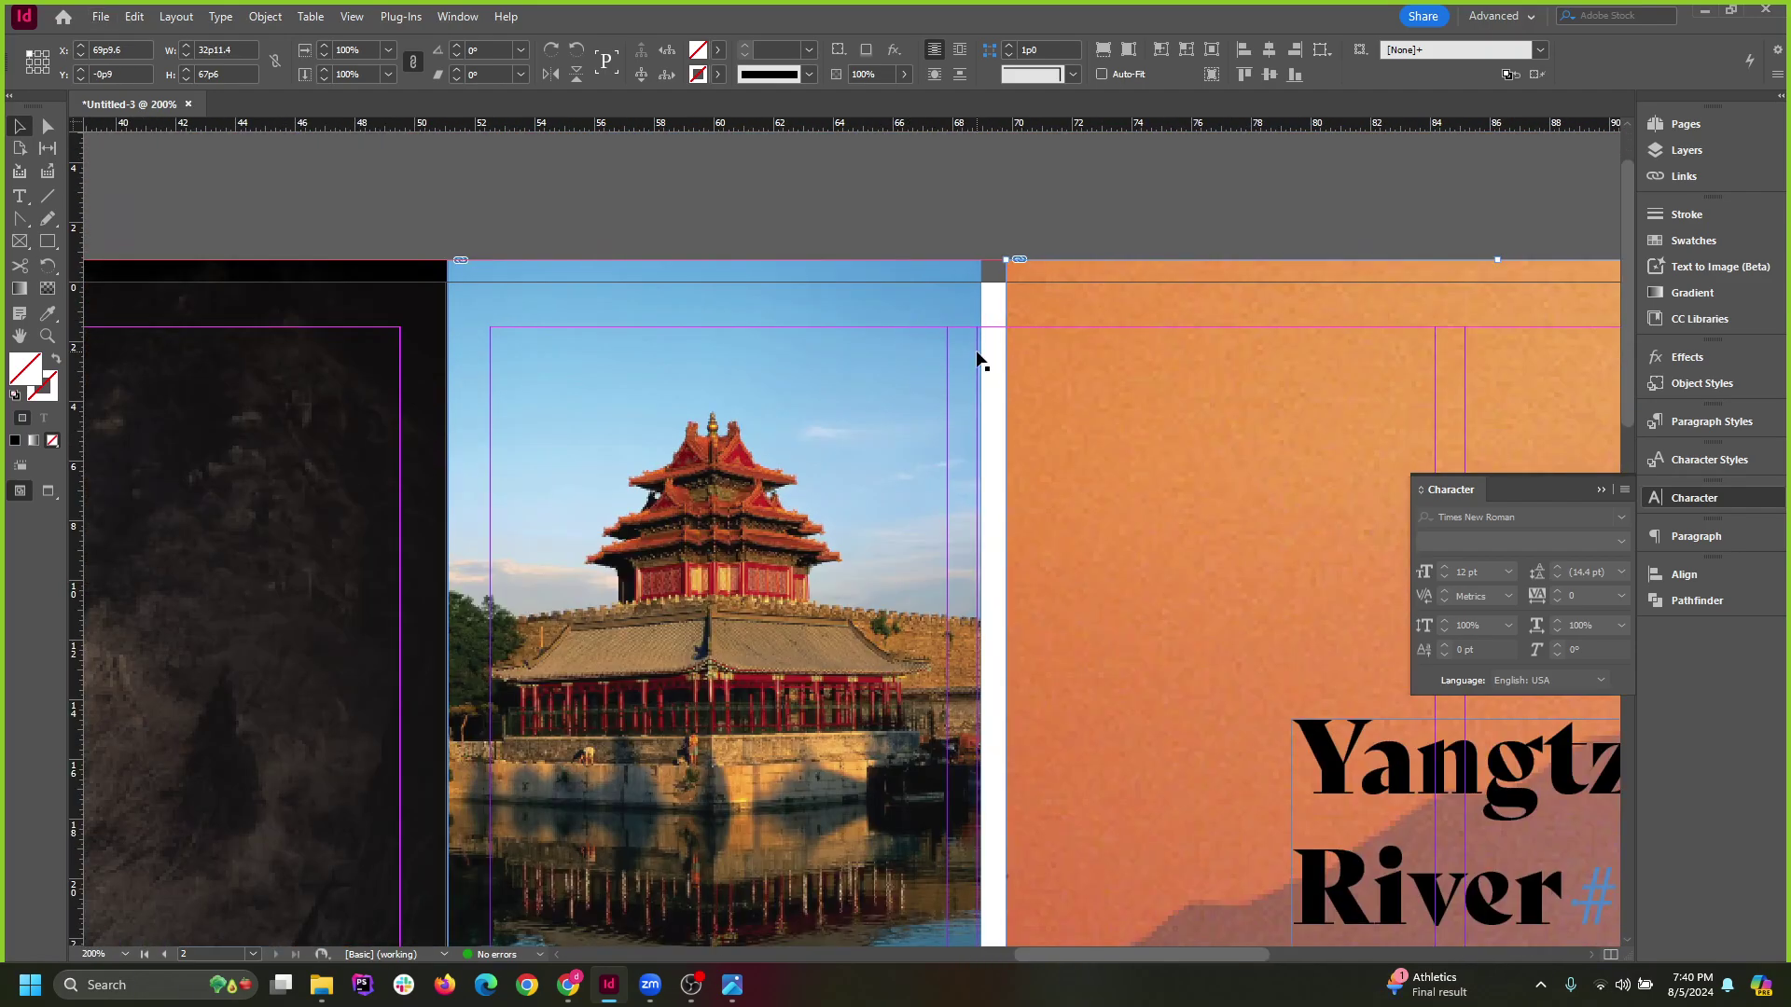
{"action": "left_click_drag", "start_coordinate": [982, 699], "coordinate": [948, 700]}
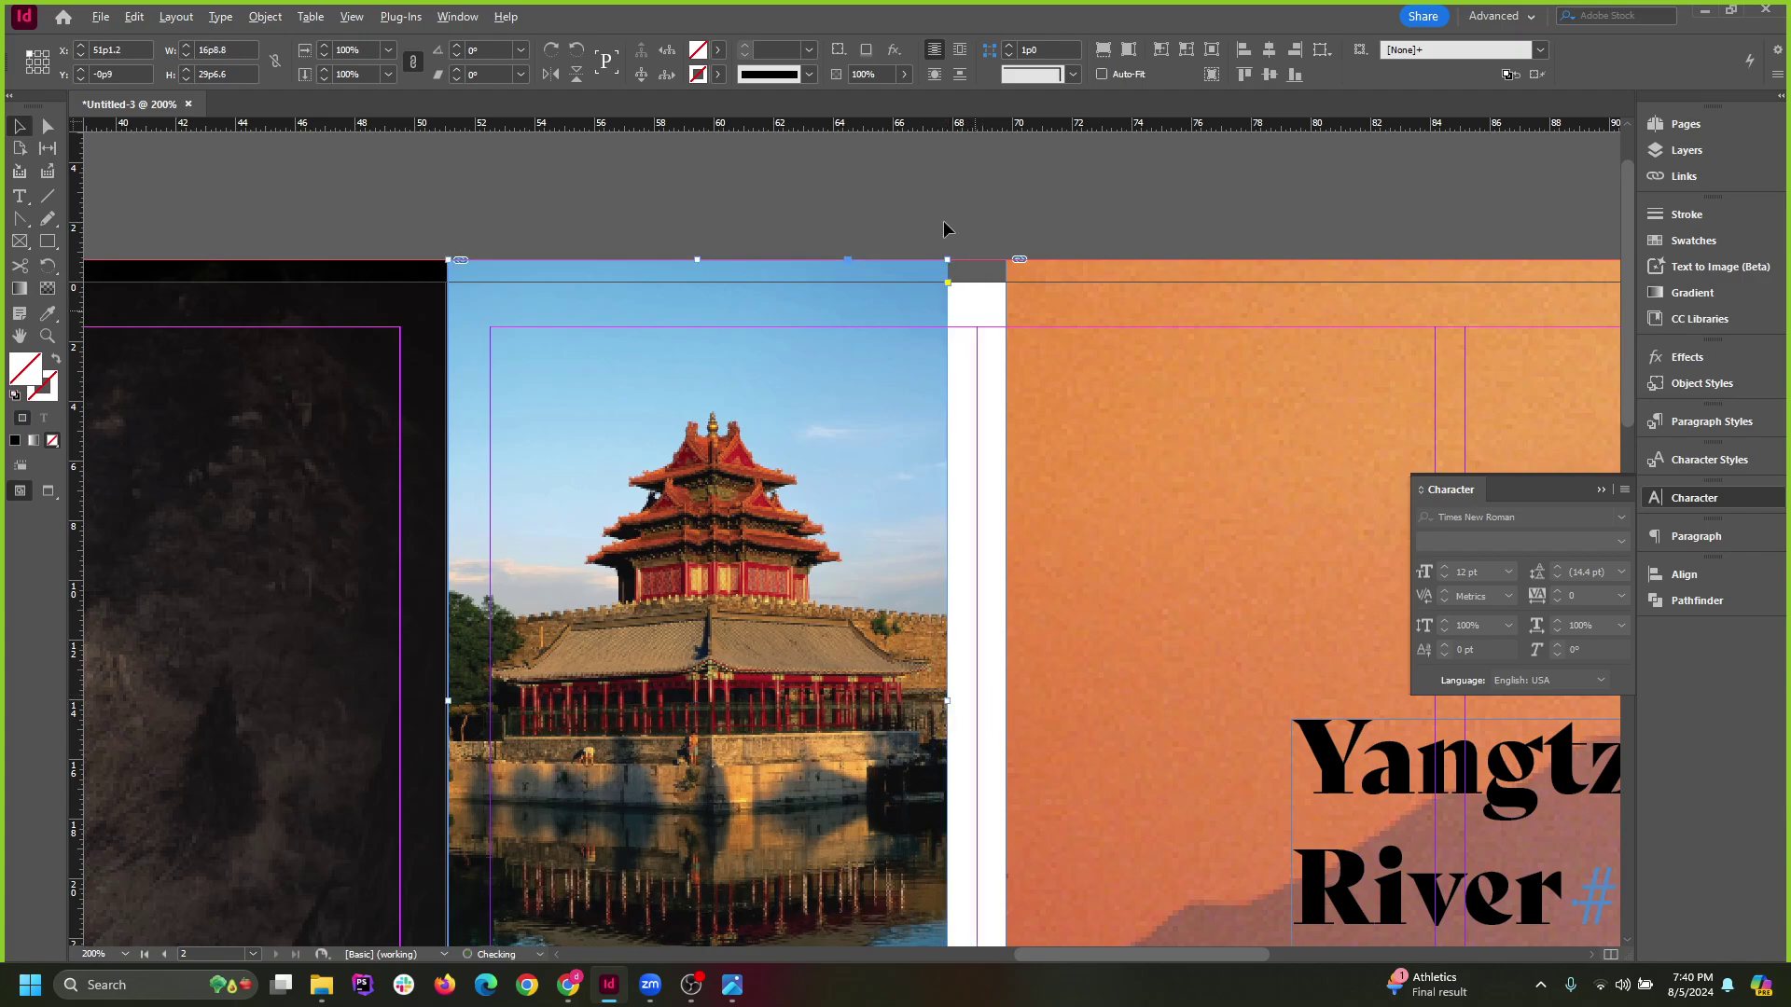
Extend the sailboat photo frame's inner edge to meet the pagoda photo, at X 67p10.
{"action": "scroll", "coordinate": [944, 224], "scroll_direction": "down", "scroll_amount": 1}
{"action": "scroll", "coordinate": [1010, 483], "scroll_direction": "down", "scroll_amount": 4}
{"action": "scroll", "coordinate": [995, 431], "scroll_direction": "up", "scroll_amount": 3}
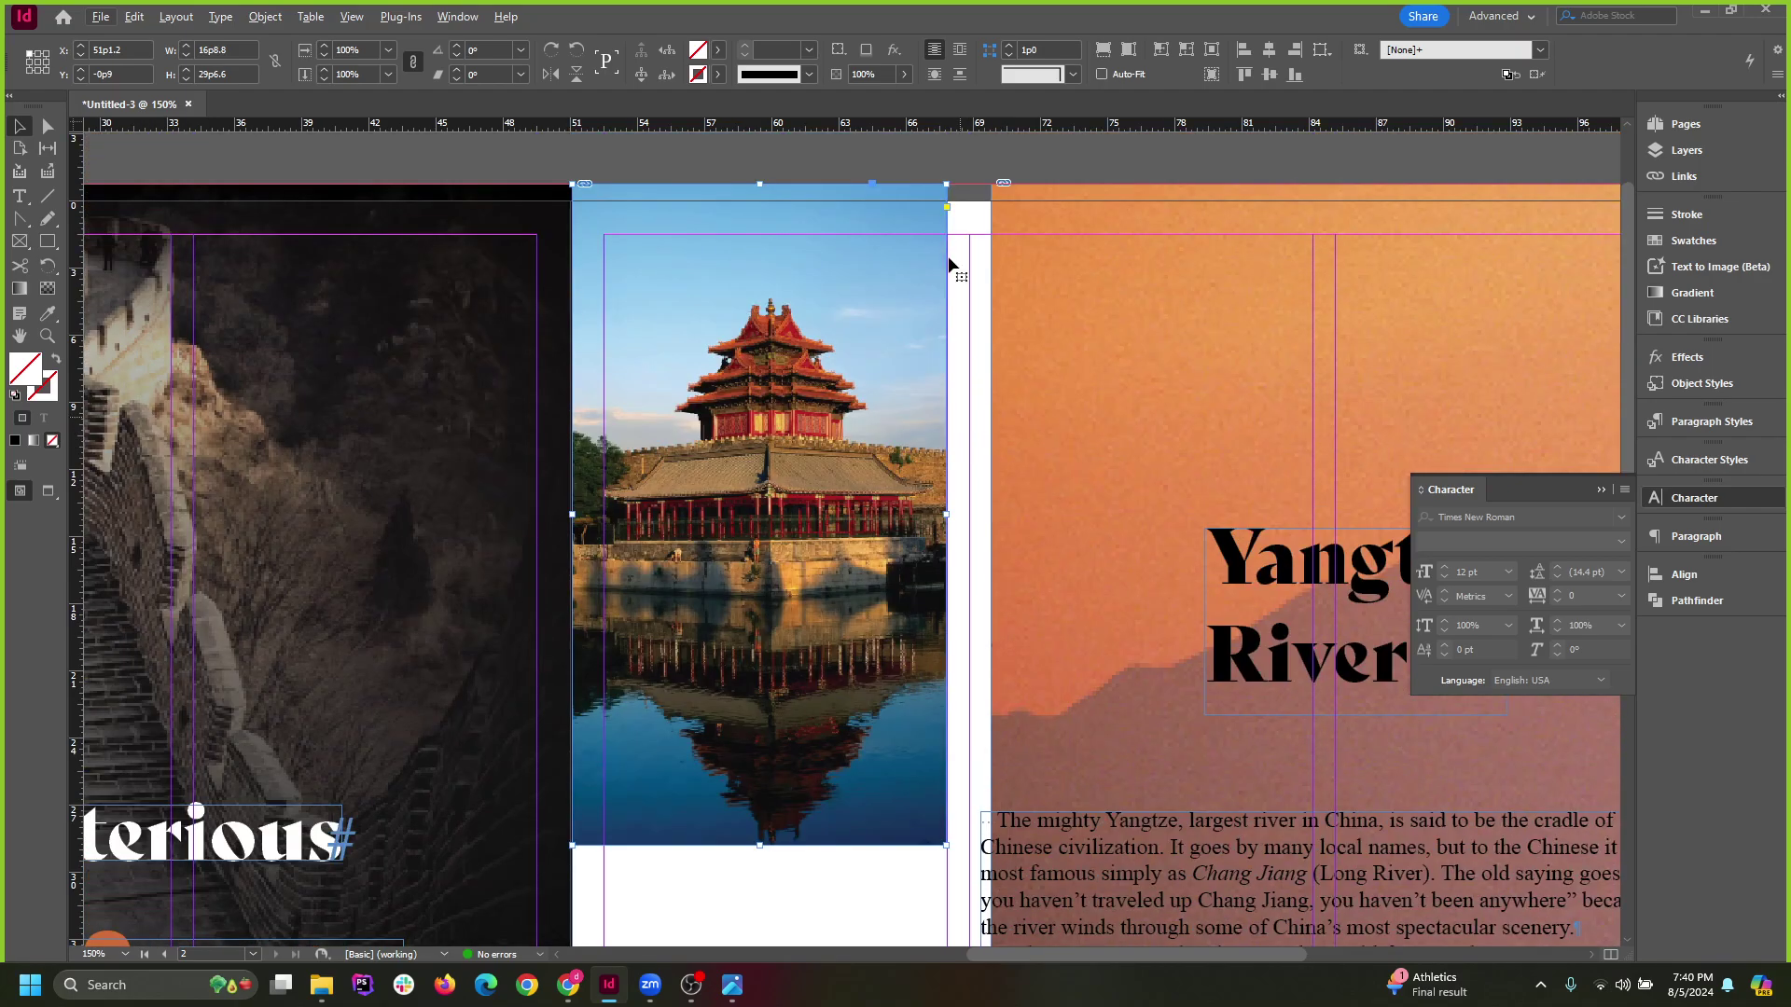
{"action": "left_click", "coordinate": [1010, 429]}
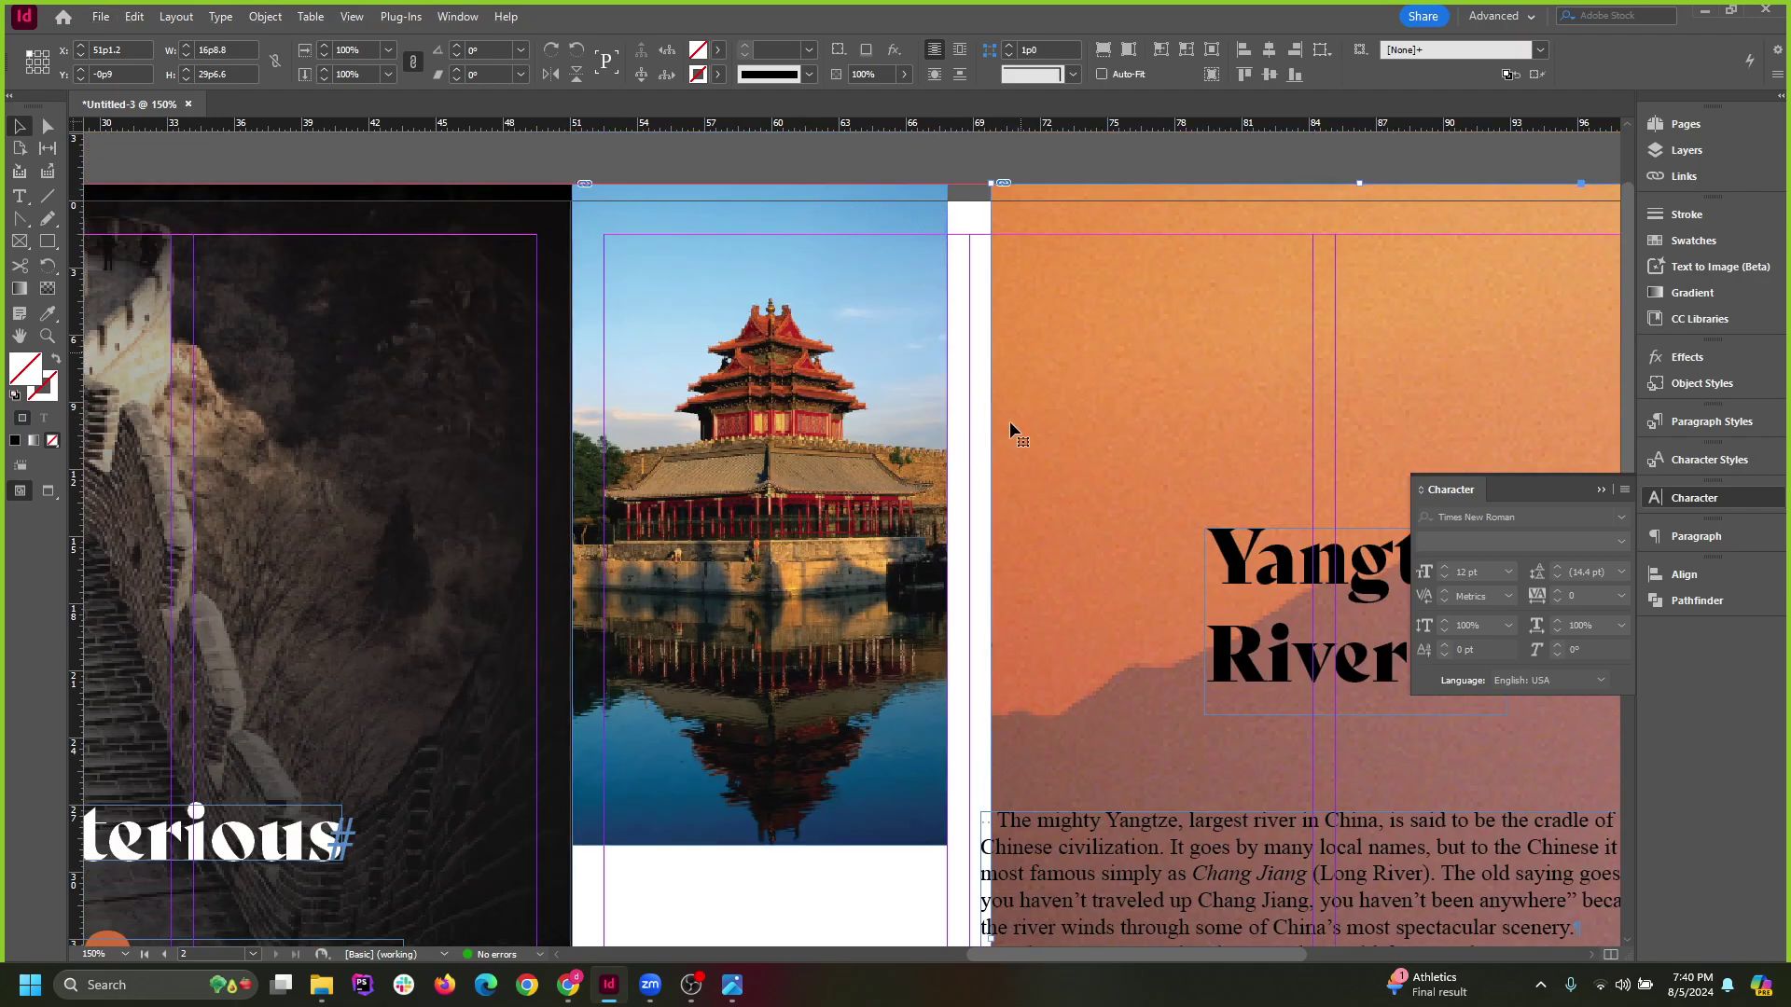
{"action": "scroll", "coordinate": [1024, 419], "scroll_direction": "down", "scroll_amount": 4}
{"action": "scroll", "coordinate": [1033, 441], "scroll_direction": "up", "scroll_amount": 4}
{"action": "left_click_drag", "start_coordinate": [990, 185], "coordinate": [947, 187]}
{"action": "scroll", "coordinate": [987, 516], "scroll_direction": "down", "scroll_amount": 3}
{"action": "scroll", "coordinate": [959, 759], "scroll_direction": "up", "scroll_amount": 4}
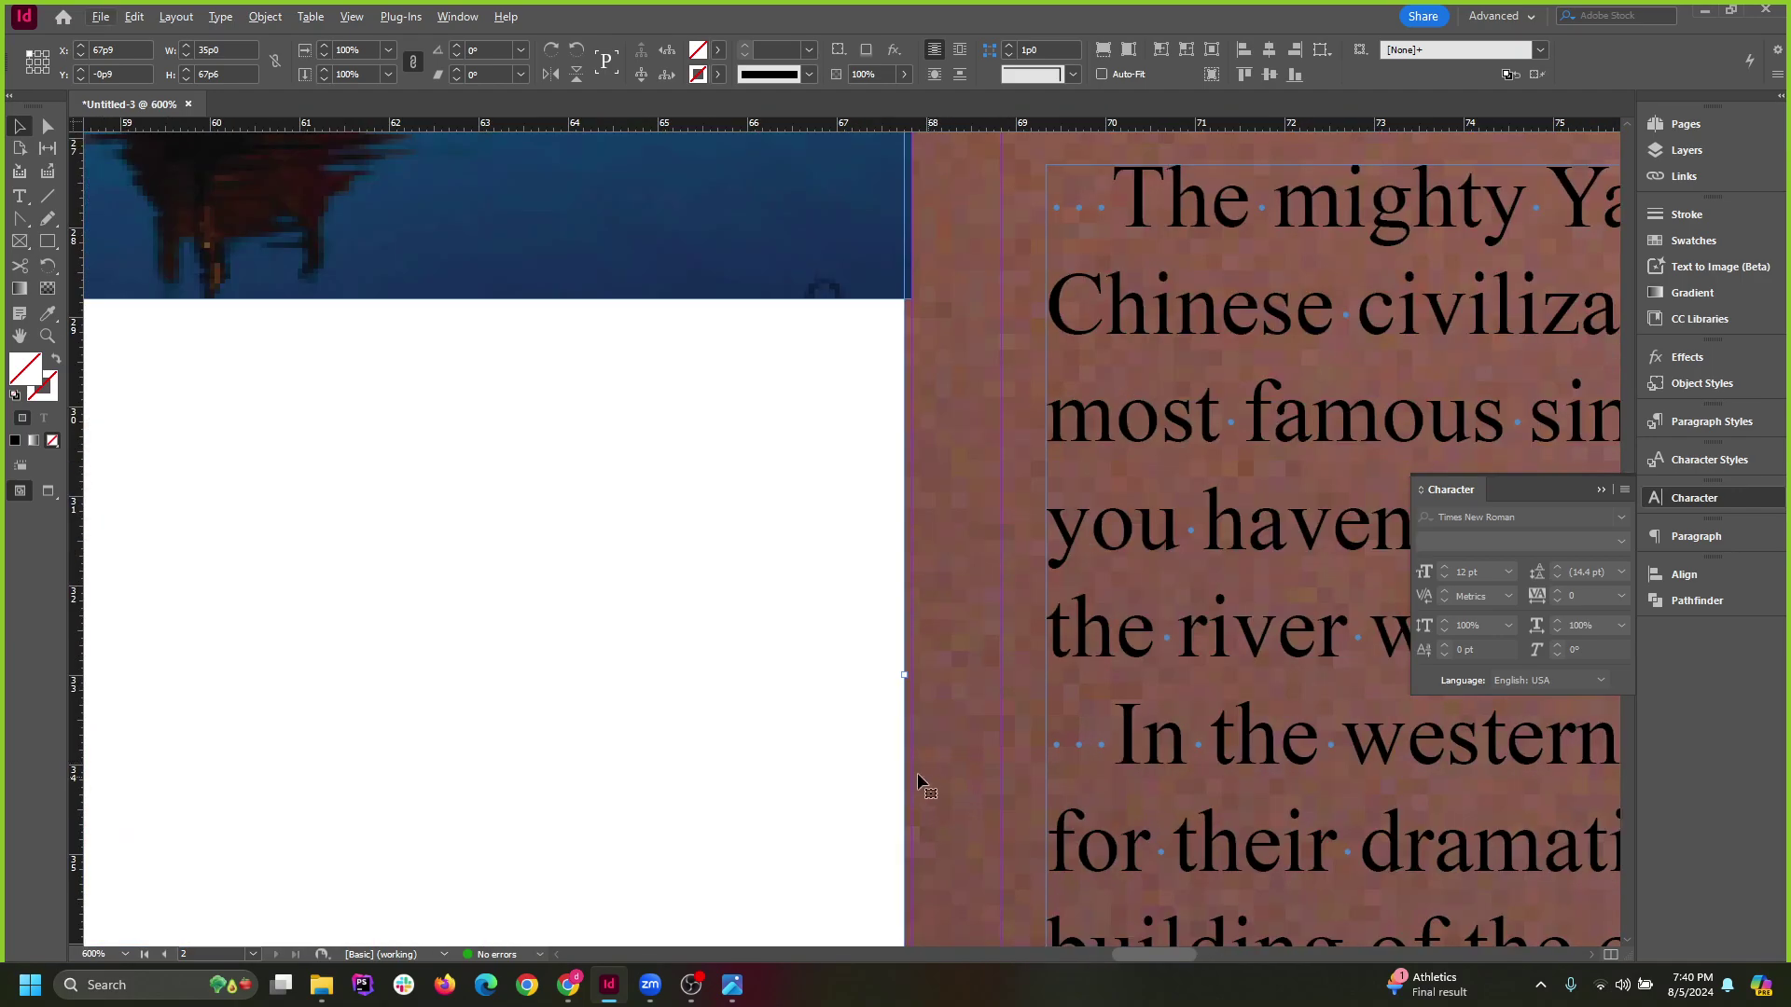
{"action": "left_click_drag", "start_coordinate": [901, 679], "coordinate": [912, 677]}
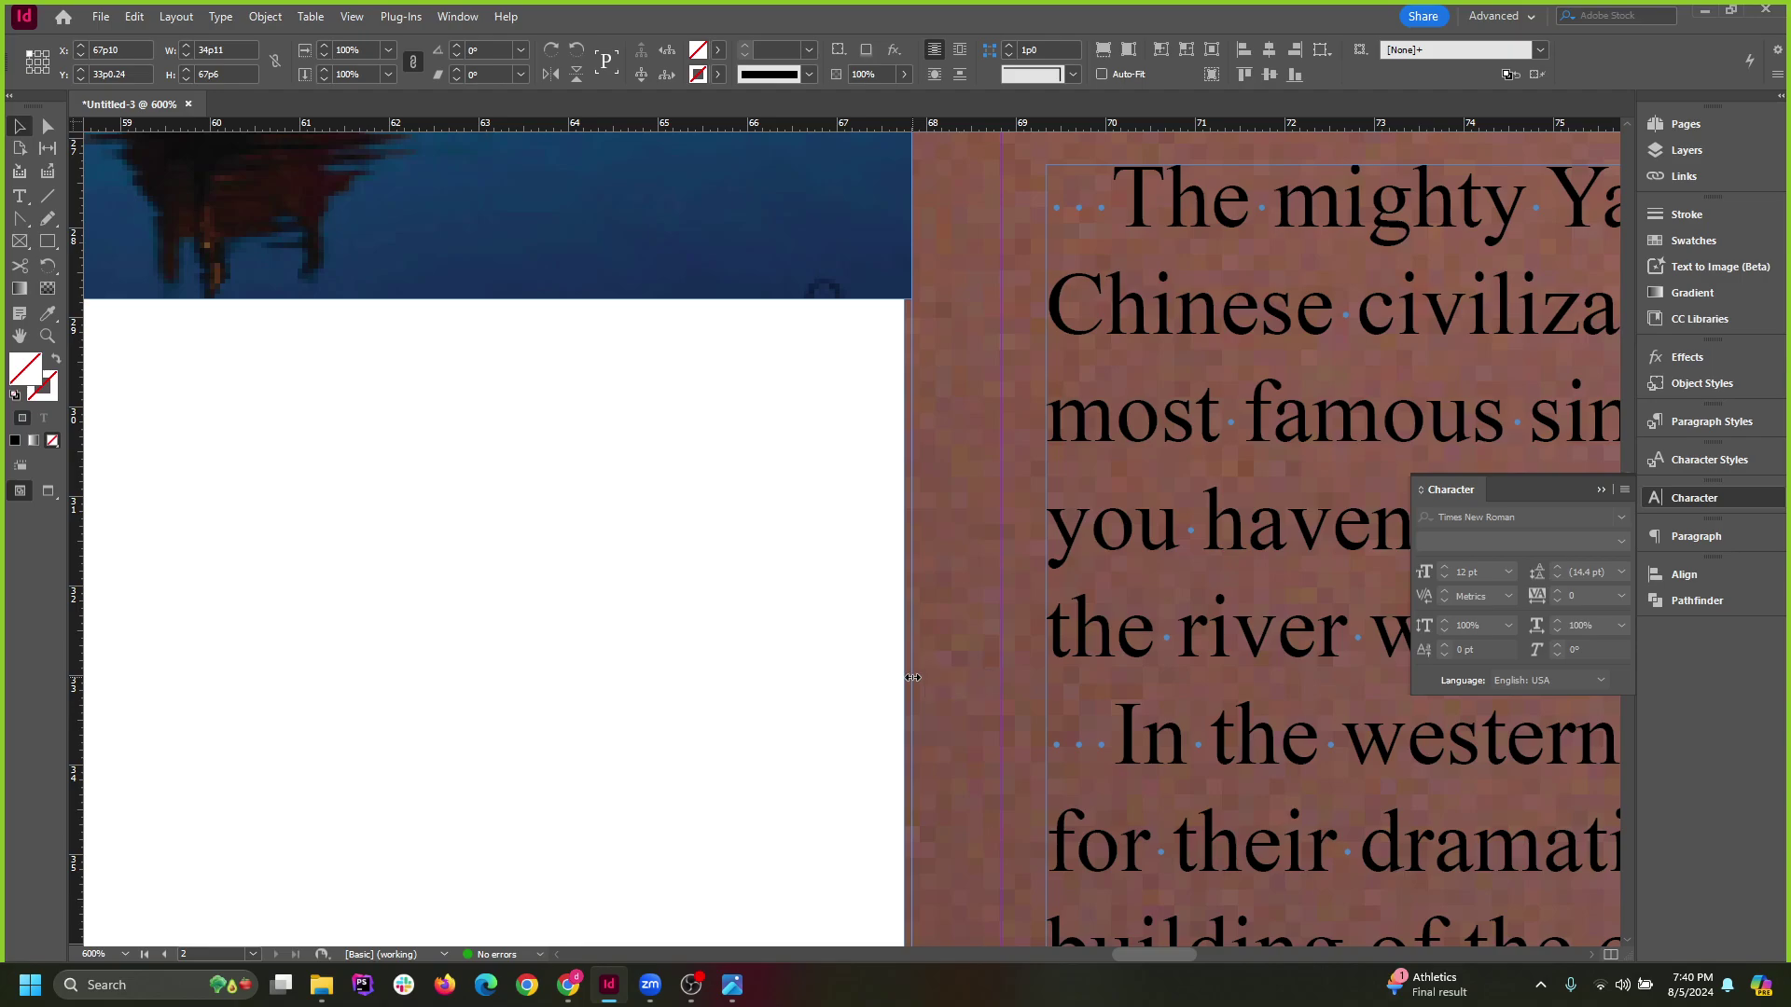
{"action": "left_click", "coordinate": [845, 709]}
Widen the Yangtze body text frame to the column guide at X 68p10, making it 31p8 wide.
{"action": "scroll", "coordinate": [975, 528], "scroll_direction": "down", "scroll_amount": 10}
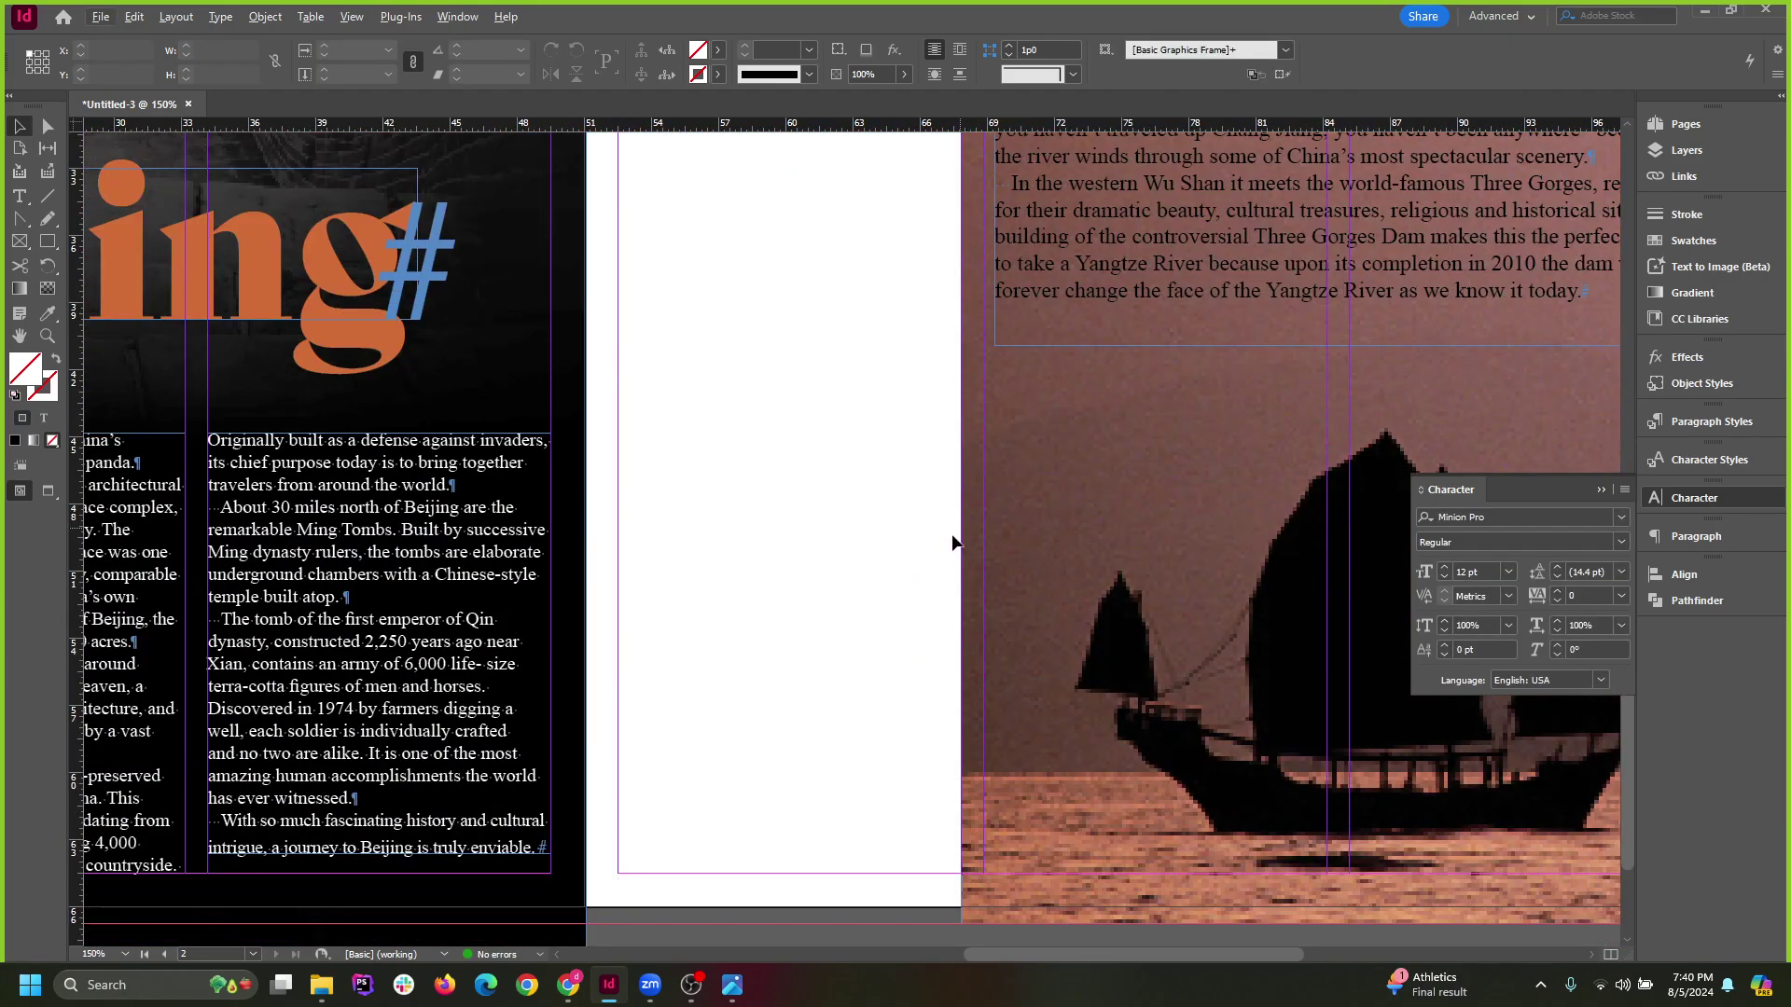
{"action": "scroll", "coordinate": [952, 543], "scroll_direction": "down", "scroll_amount": 2}
{"action": "scroll", "coordinate": [993, 593], "scroll_direction": "up", "scroll_amount": 3}
{"action": "left_click", "coordinate": [1005, 555]}
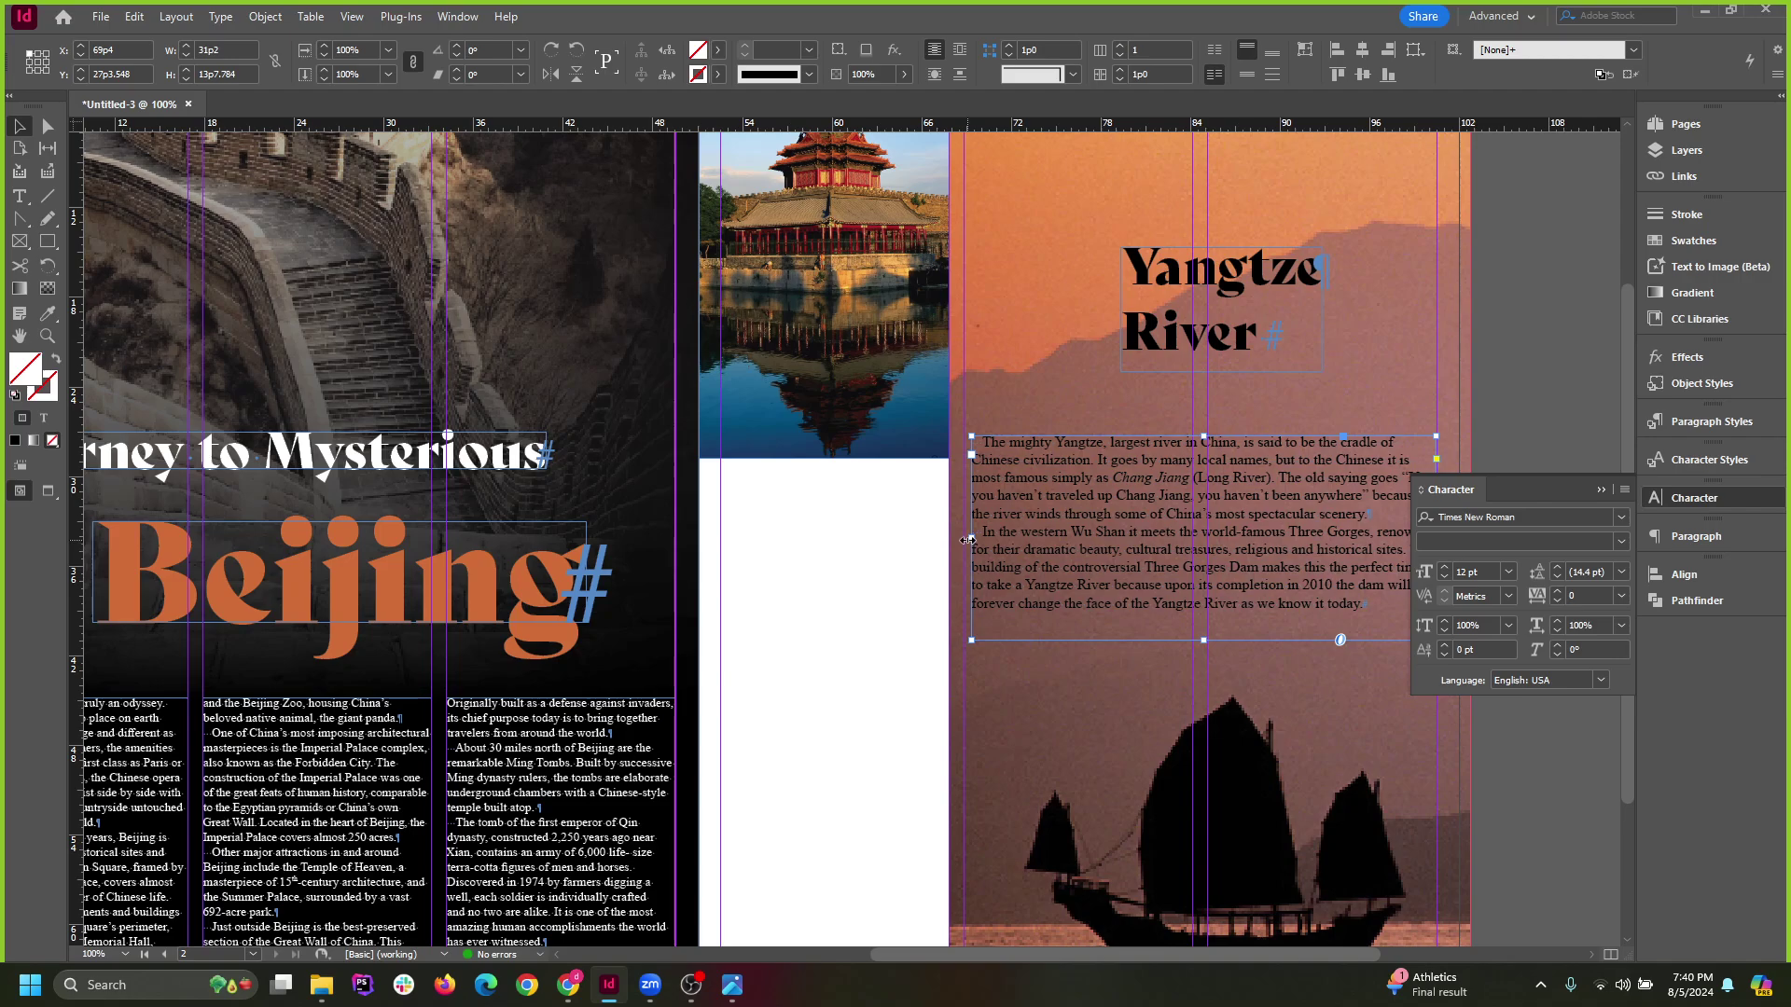
{"action": "left_click_drag", "start_coordinate": [968, 541], "coordinate": [961, 541]}
{"action": "scroll", "coordinate": [1146, 572], "scroll_direction": "down", "scroll_amount": 1}
{"action": "scroll", "coordinate": [1146, 570], "scroll_direction": "up", "scroll_amount": 1}
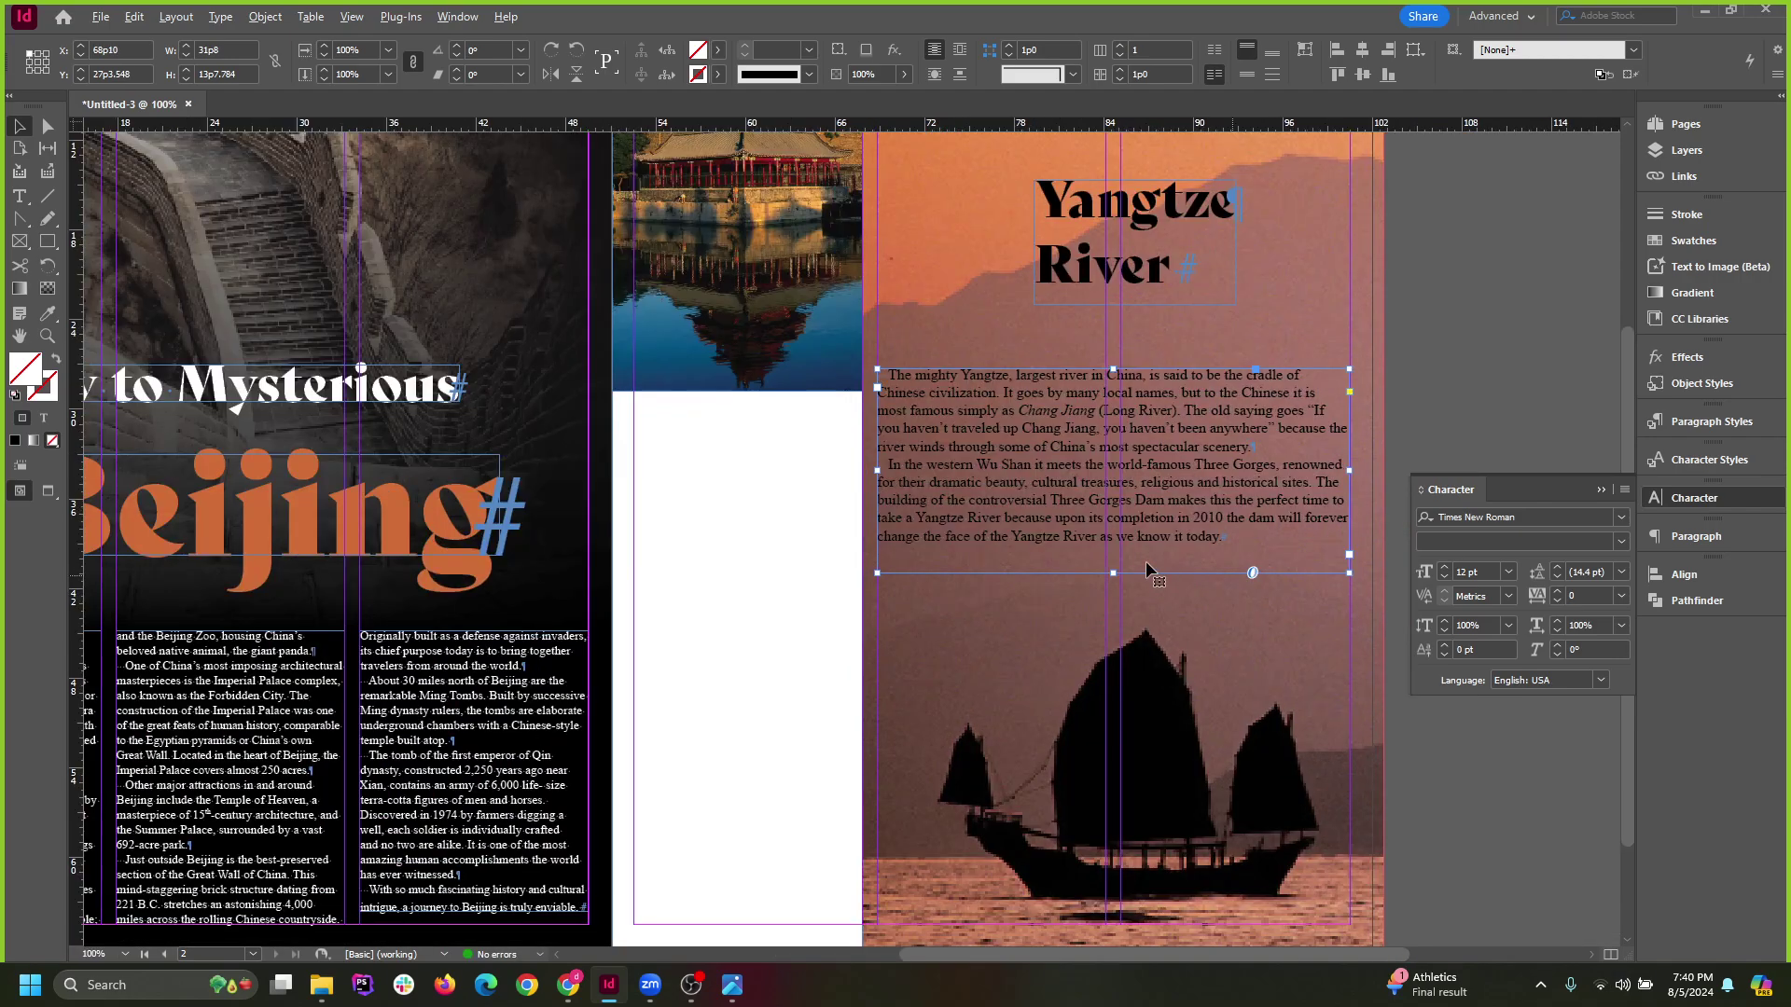
{"action": "scroll", "coordinate": [1145, 566], "scroll_direction": "up", "scroll_amount": 2}
{"action": "left_click", "coordinate": [812, 670]}
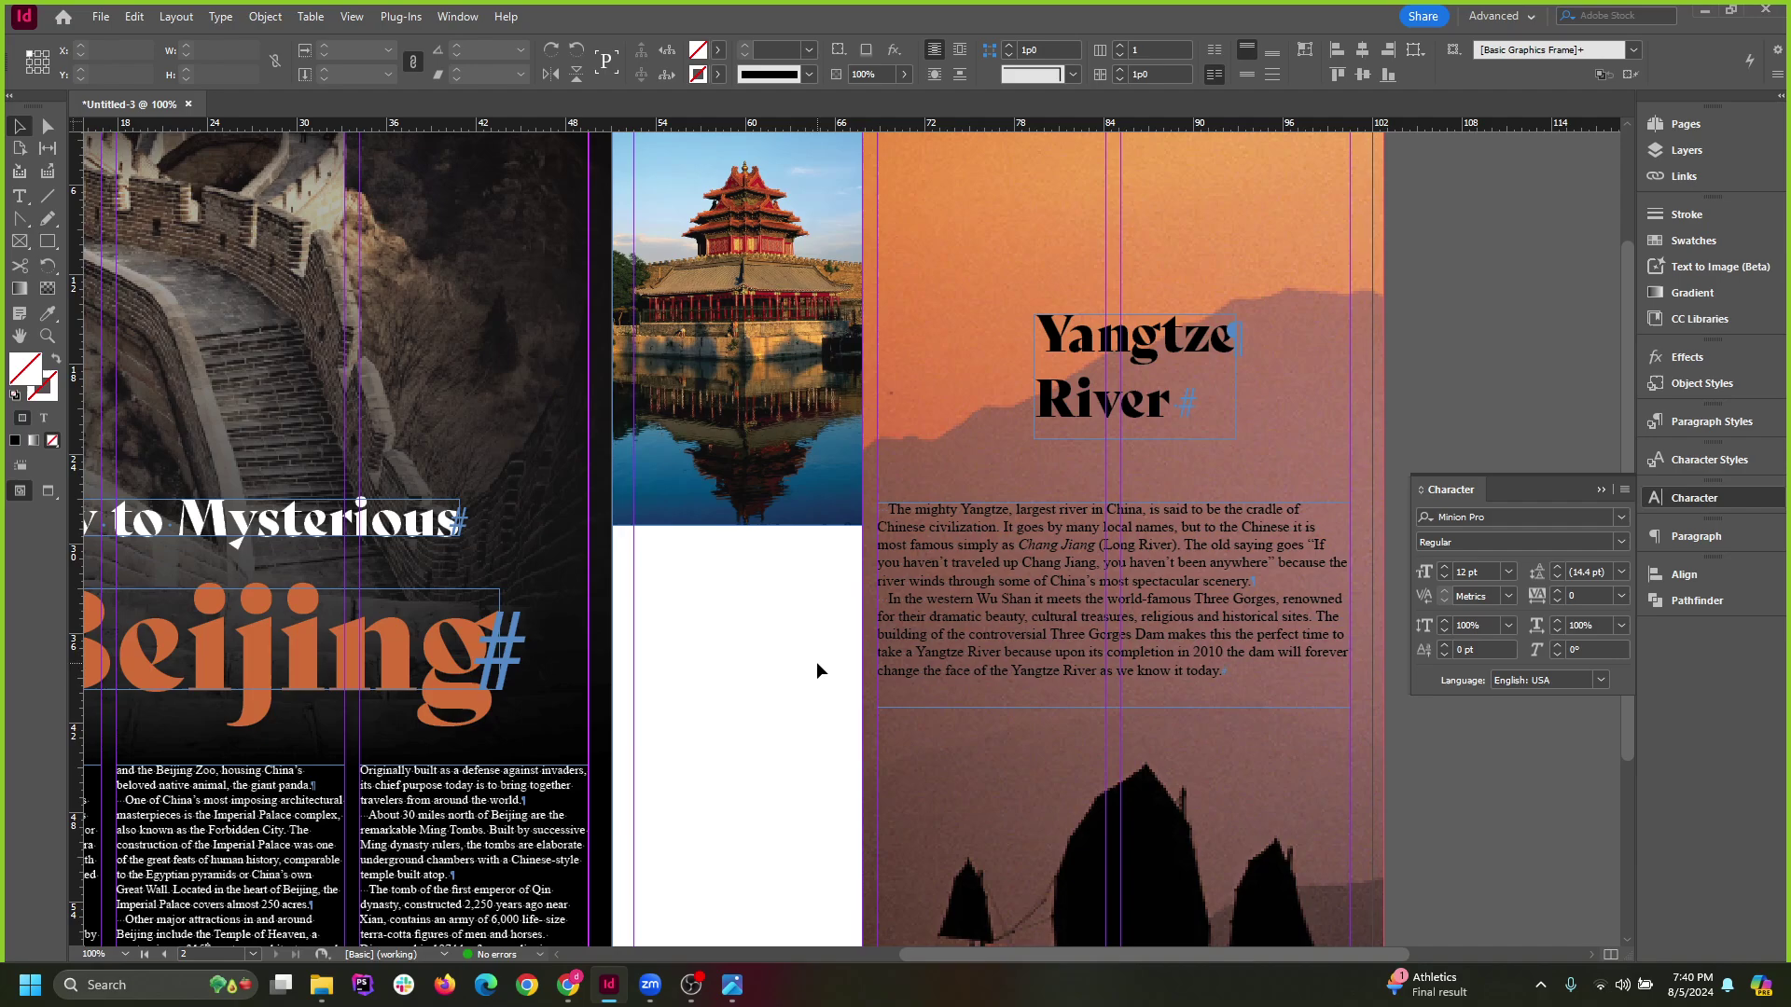
Set the text color of the Yangtze River heading and body text to [Paper], checking it in Preview mode.
{"action": "key", "text": "w"}
{"action": "scroll", "coordinate": [1063, 602], "scroll_direction": "down", "scroll_amount": 2}
{"action": "scroll", "coordinate": [1067, 599], "scroll_direction": "up", "scroll_amount": 1}
{"action": "left_click", "coordinate": [1126, 580]}
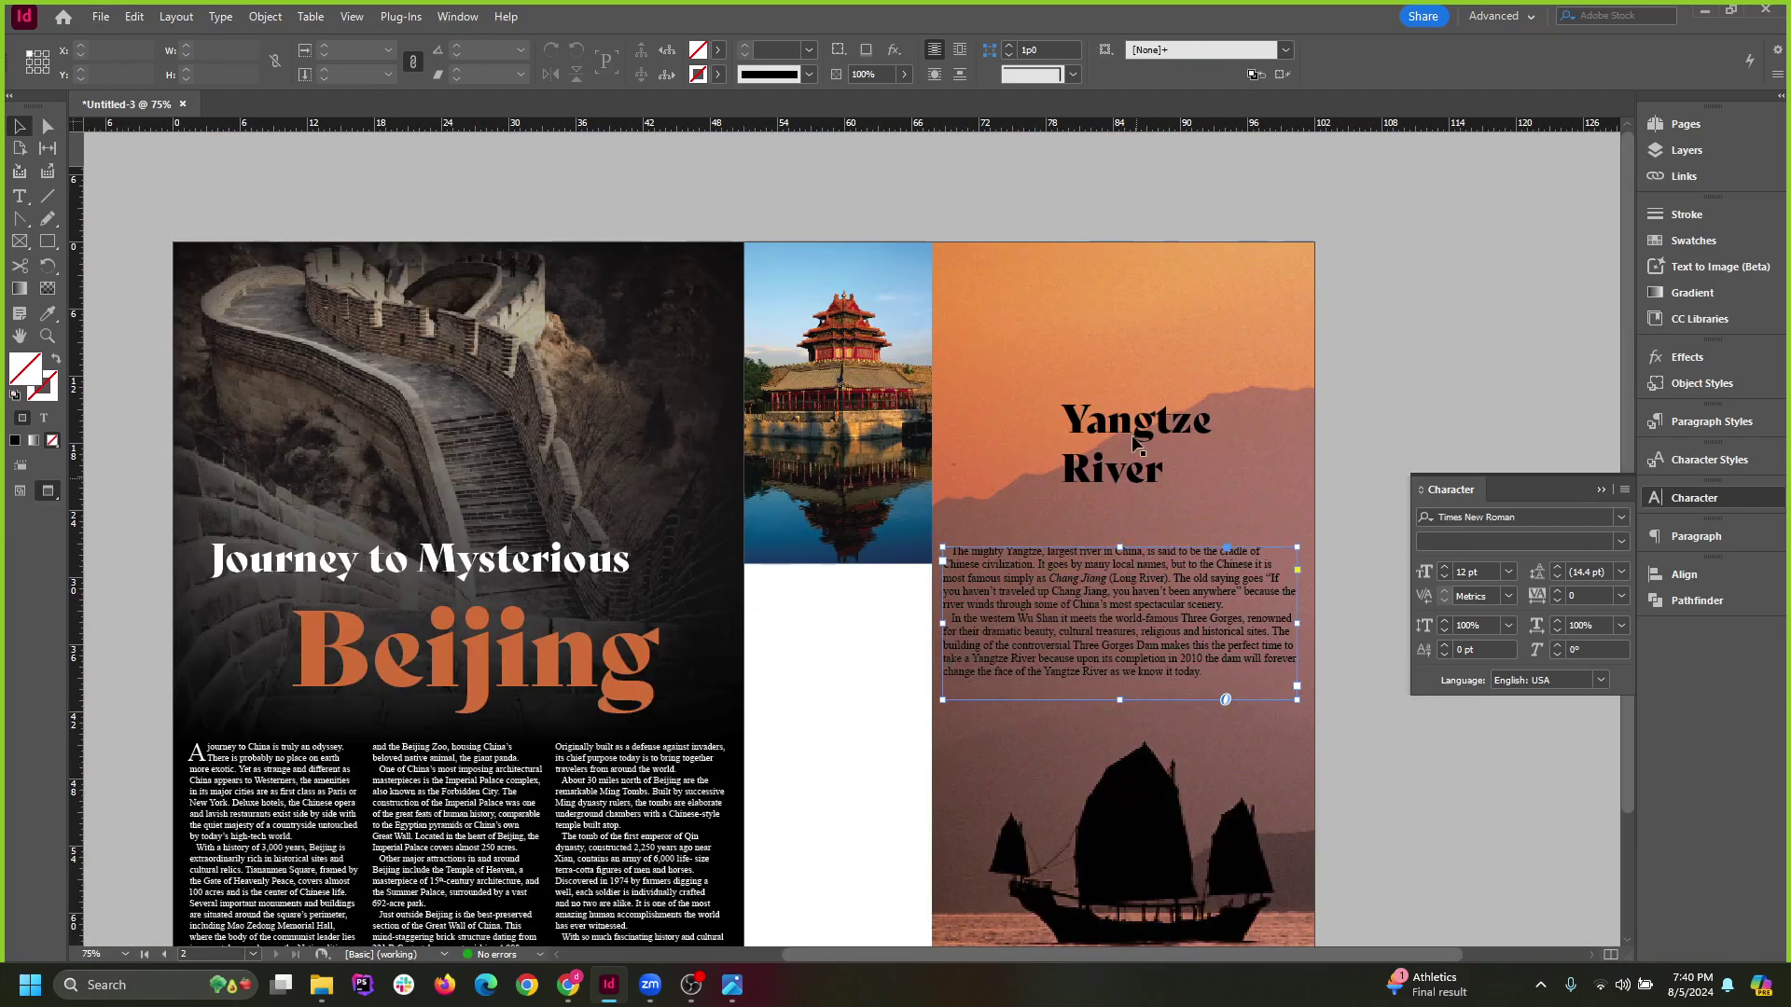
{"action": "left_click", "coordinate": [1133, 434], "text": "shift"}
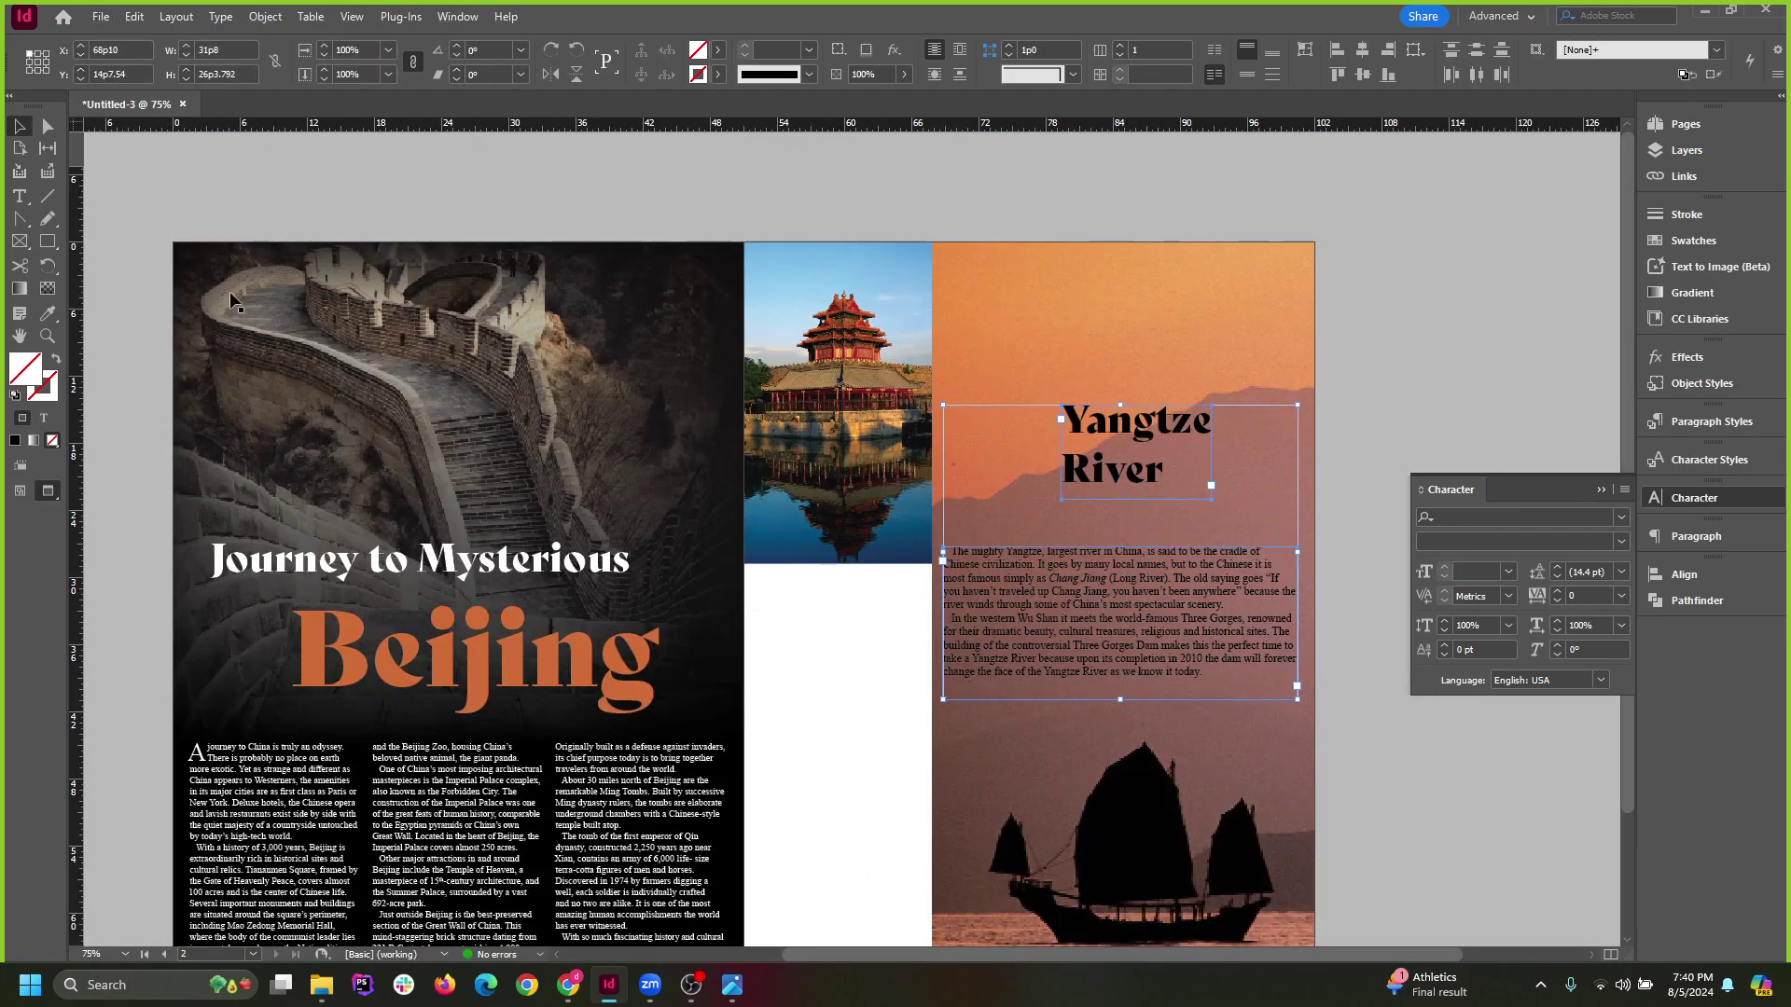
{"action": "left_click", "coordinate": [44, 418]}
{"action": "left_click", "coordinate": [718, 52]}
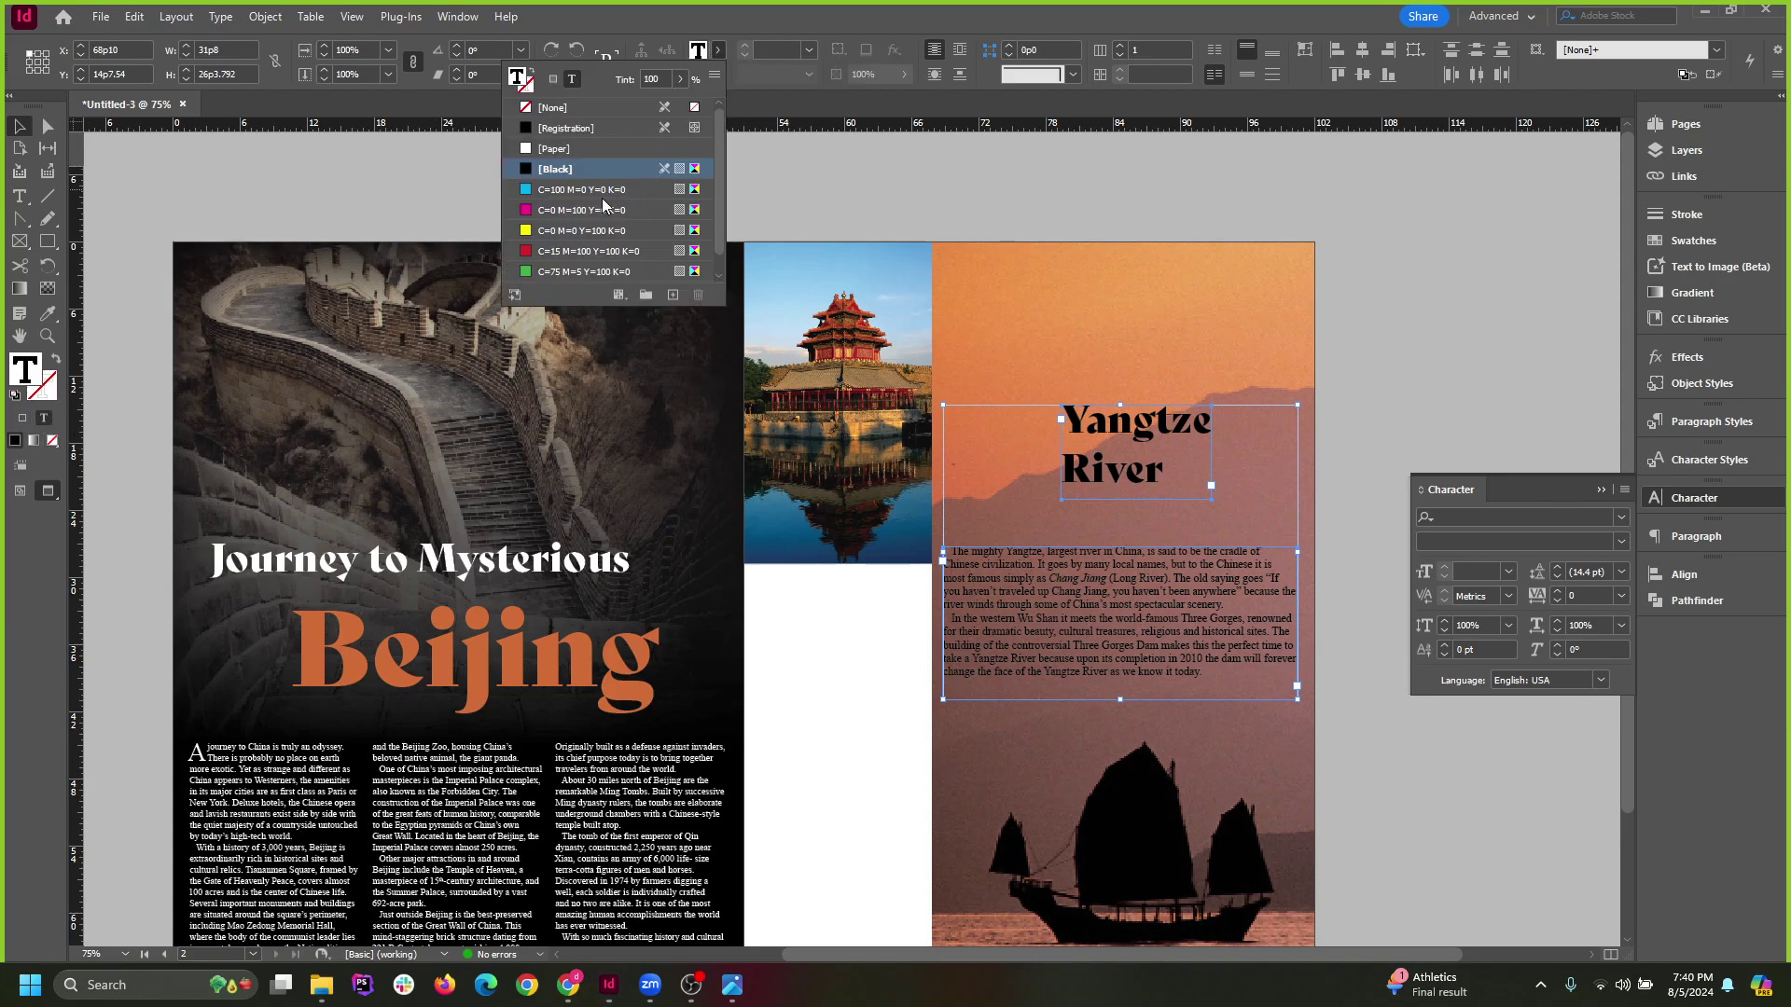
{"action": "left_click", "coordinate": [564, 151]}
{"action": "left_click", "coordinate": [1418, 334]}
{"action": "left_click", "coordinate": [1441, 356]}
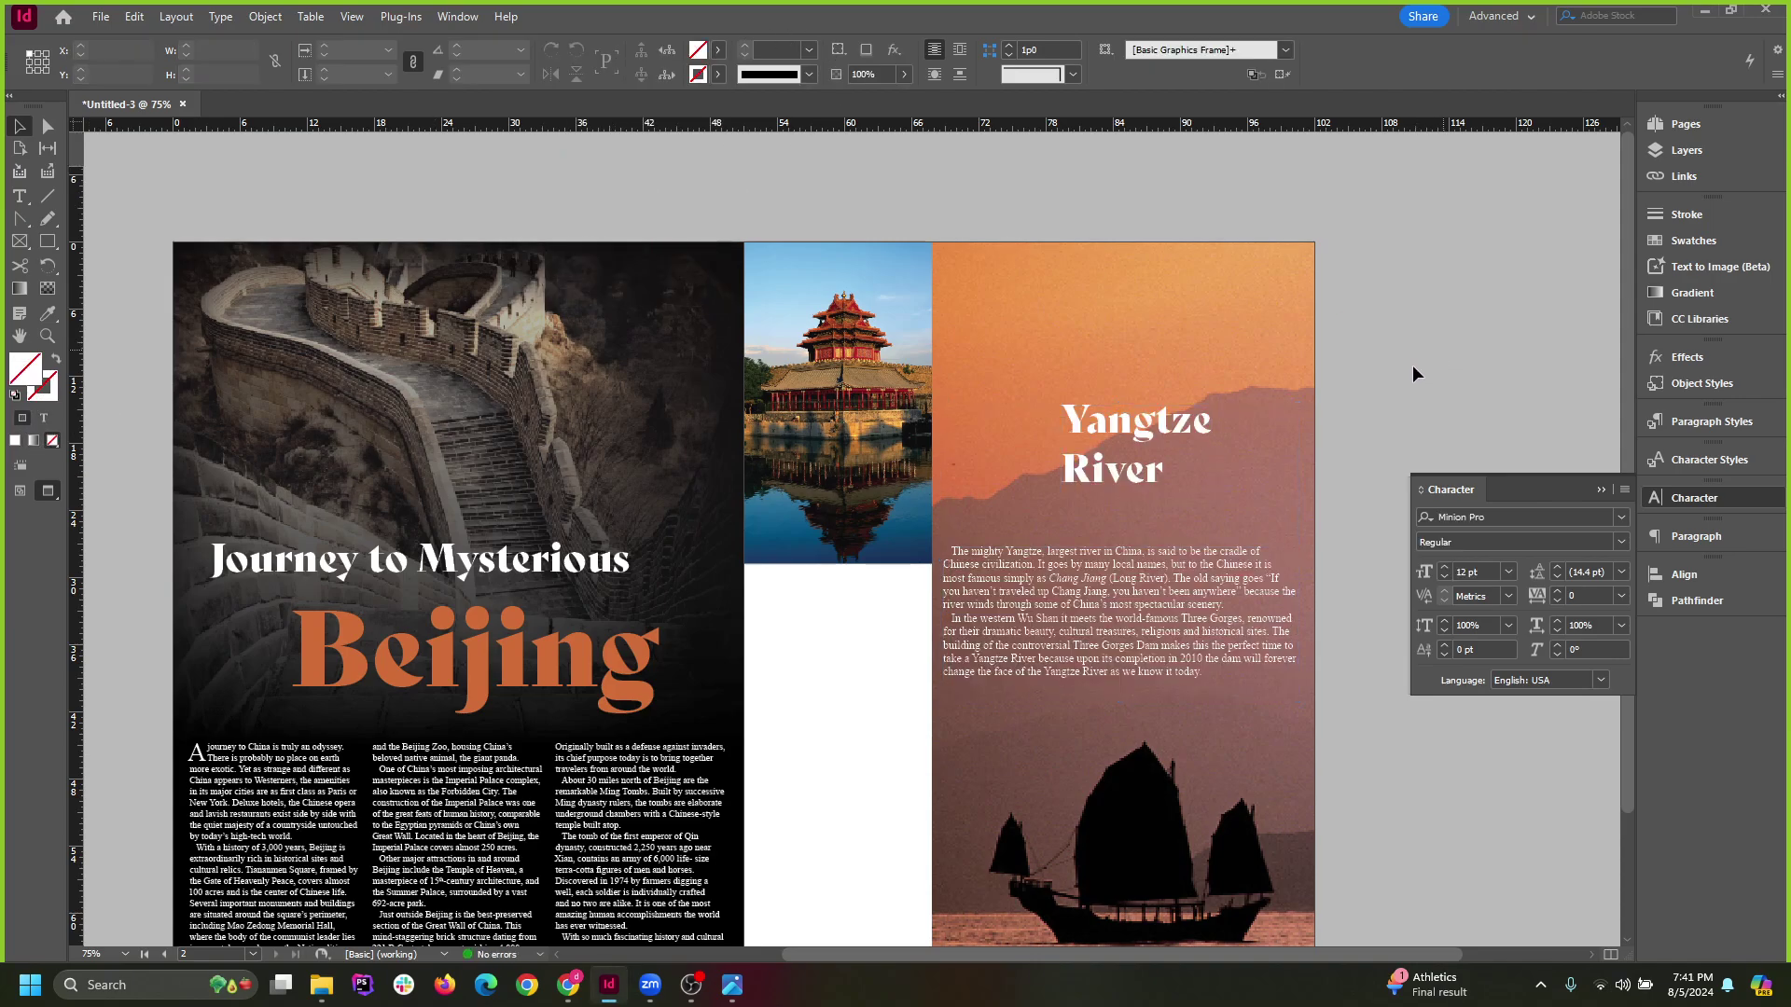
{"action": "scroll", "coordinate": [1211, 597], "scroll_direction": "down", "scroll_amount": 2}
{"action": "left_click", "coordinate": [1202, 497]}
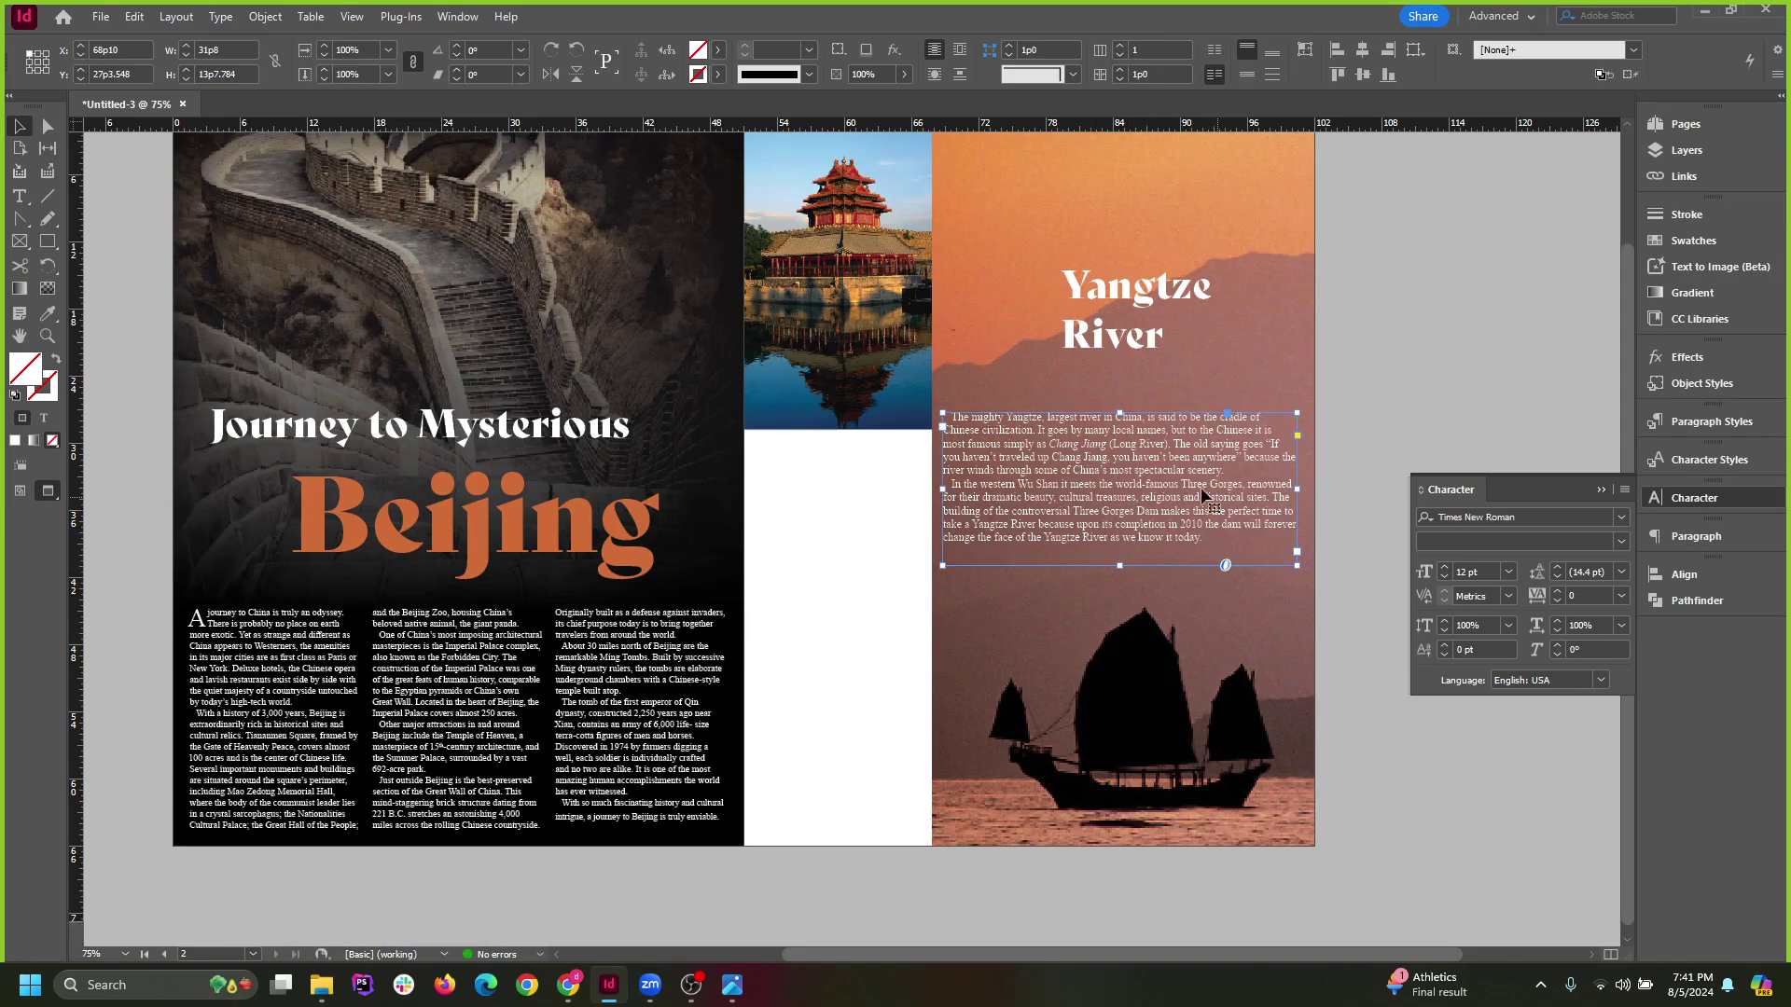
{"action": "left_click", "coordinate": [1369, 451]}
{"action": "key", "text": "w"}
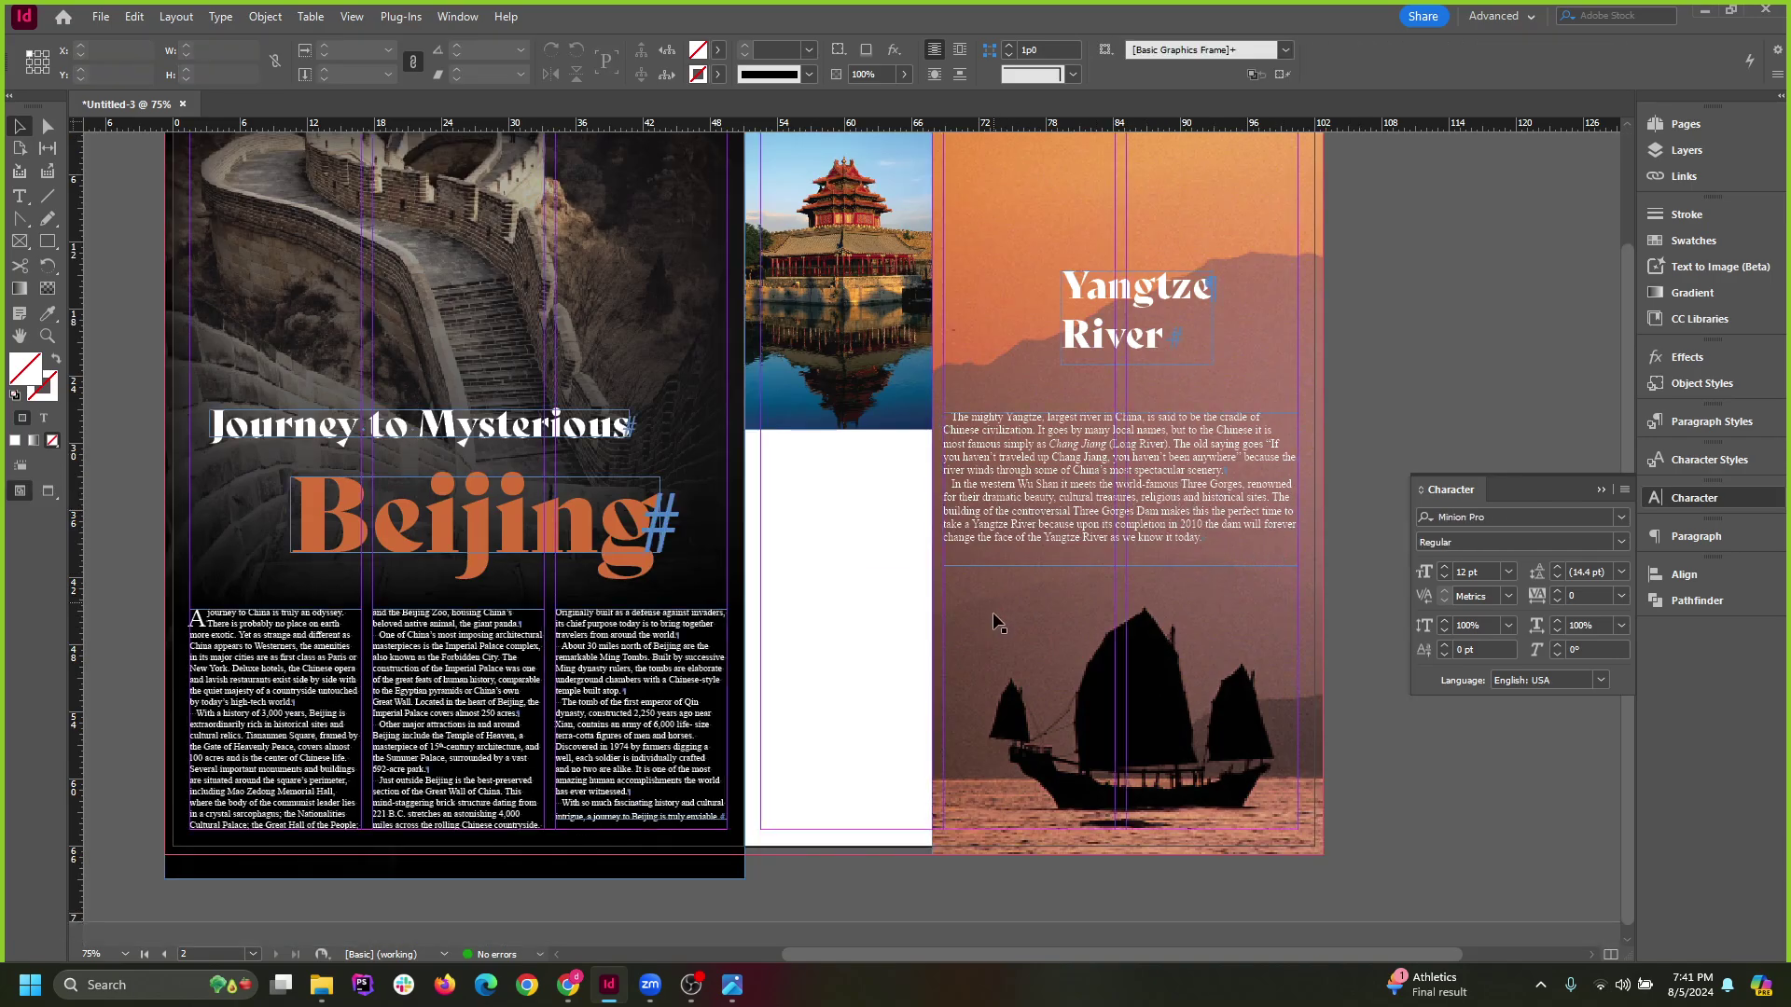
Extend the sailboat photo's frame to the spine at X 51p0, behind the pagoda photo, and fill it proportionally.
{"action": "scroll", "coordinate": [992, 612], "scroll_direction": "up", "scroll_amount": 2}
{"action": "left_click", "coordinate": [960, 496]}
{"action": "scroll", "coordinate": [975, 606], "scroll_direction": "down", "scroll_amount": 2}
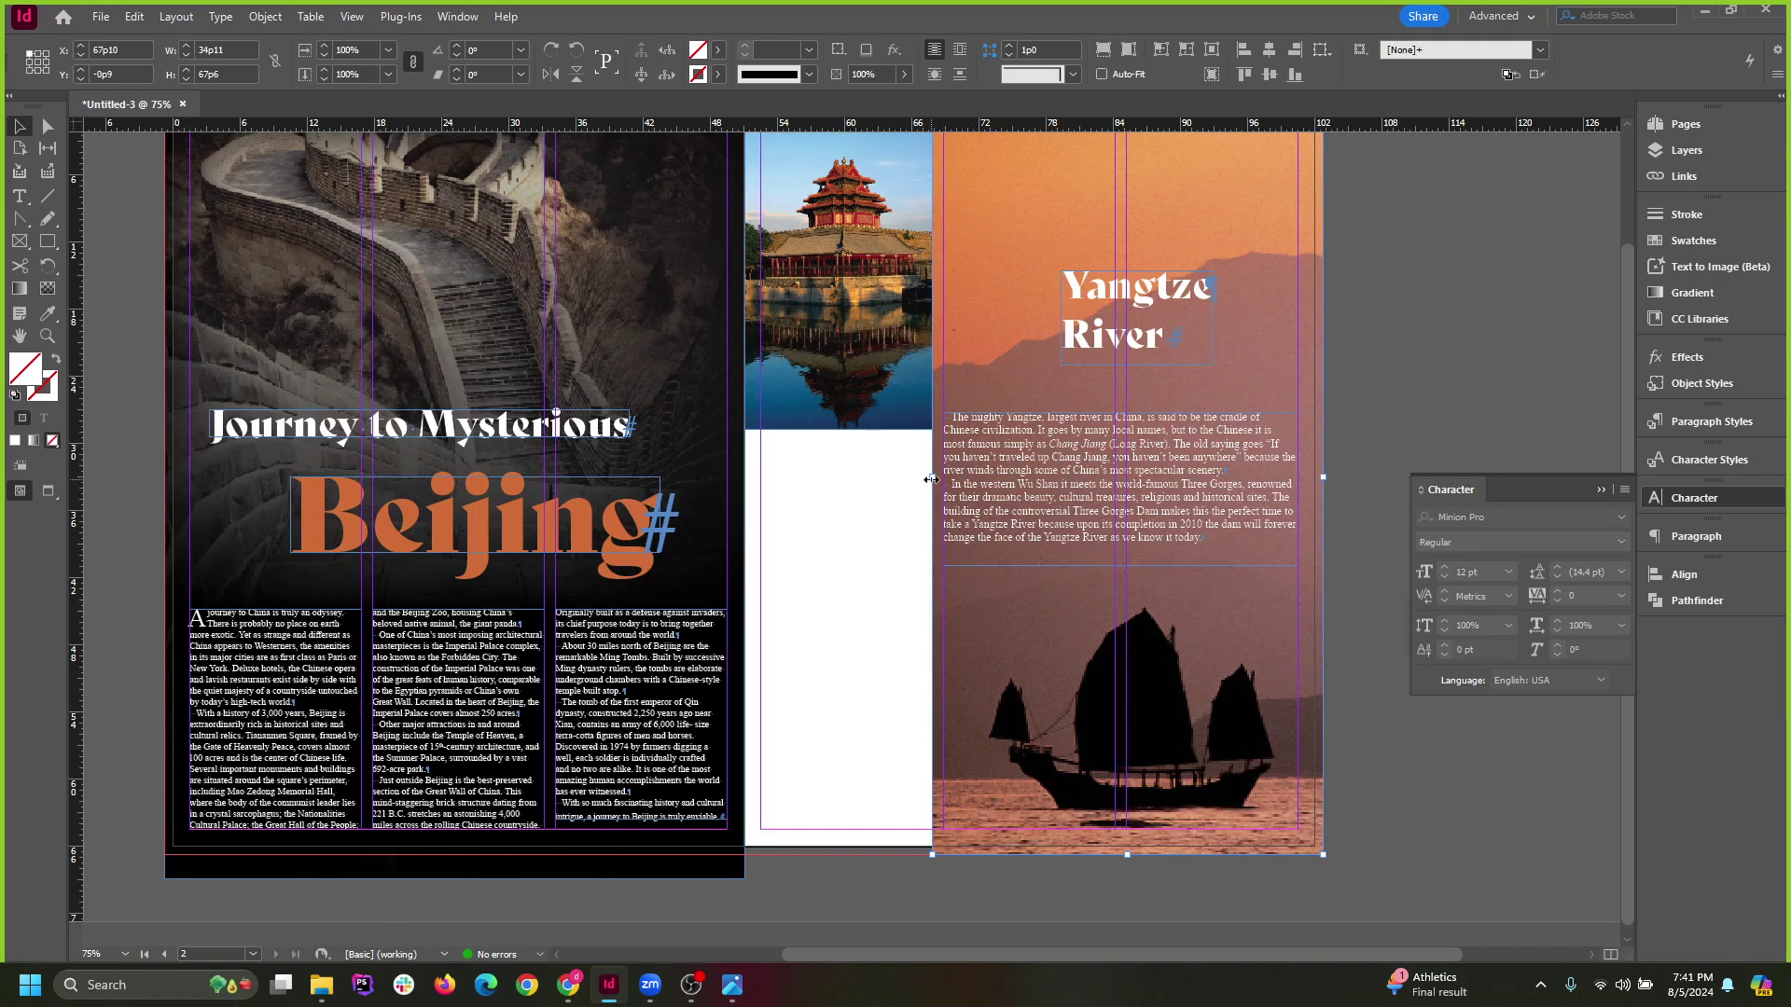
{"action": "left_click_drag", "start_coordinate": [931, 480], "coordinate": [743, 478]}
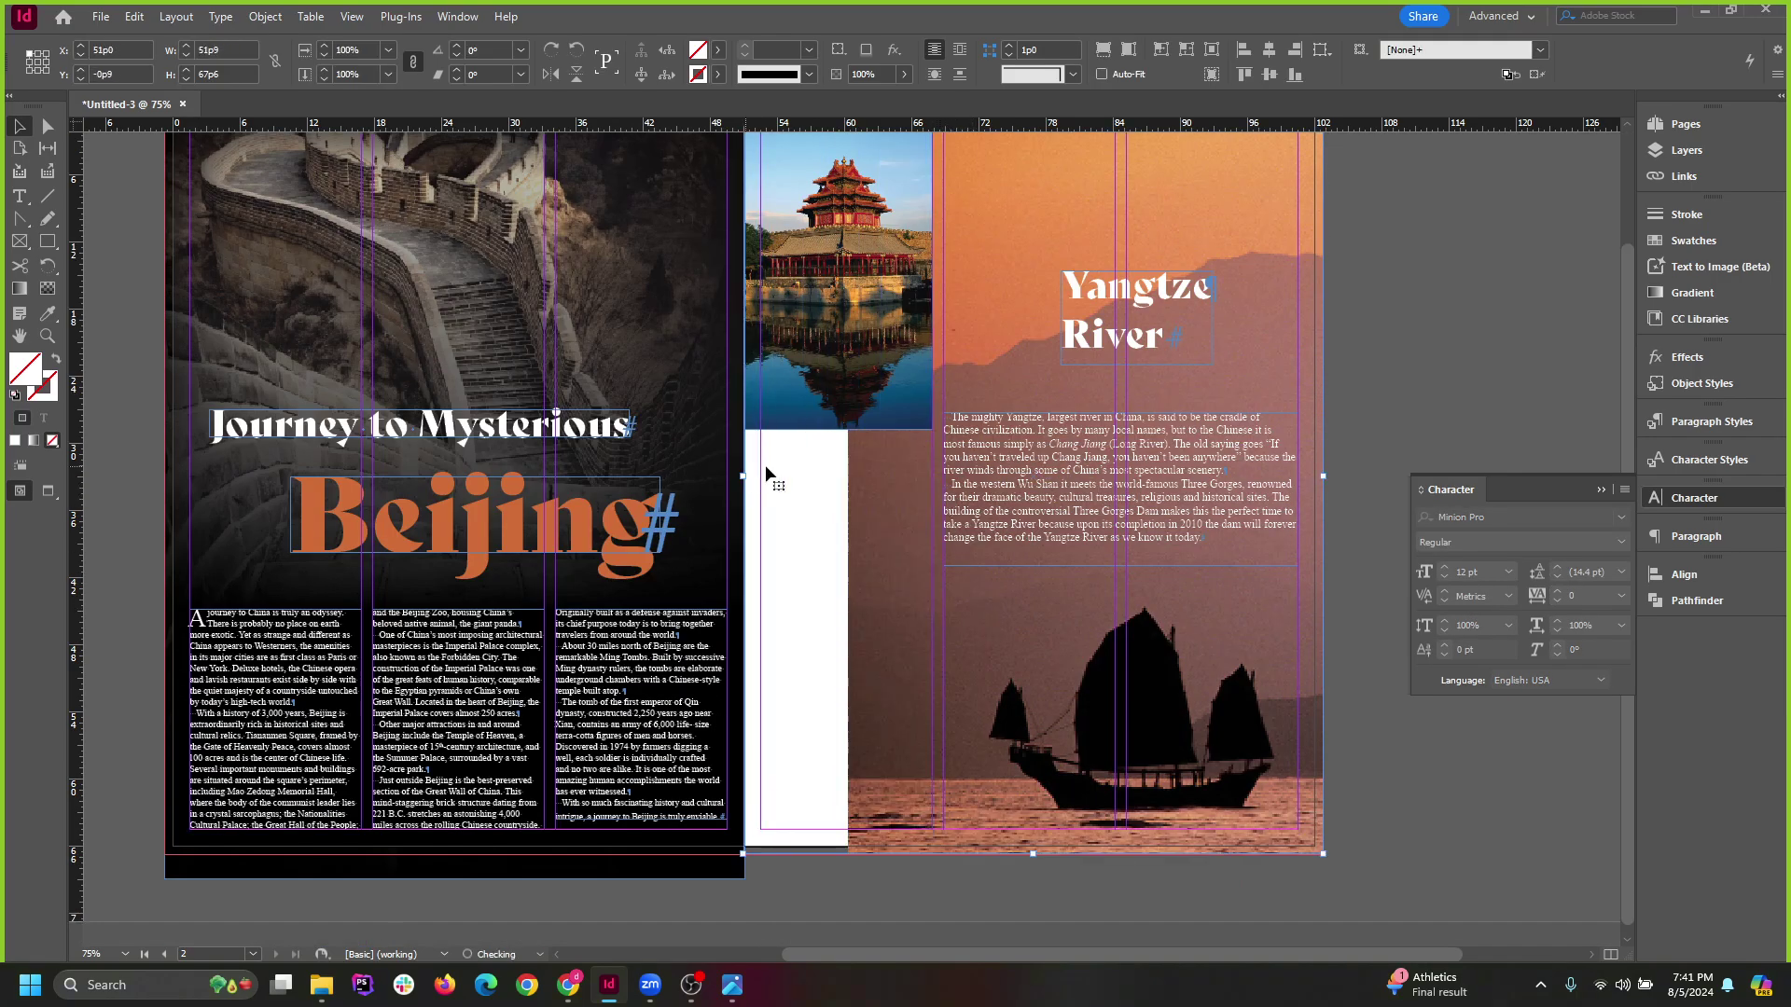
{"action": "scroll", "coordinate": [1123, 308], "scroll_direction": "up", "scroll_amount": 3}
{"action": "left_click", "coordinate": [1103, 49]}
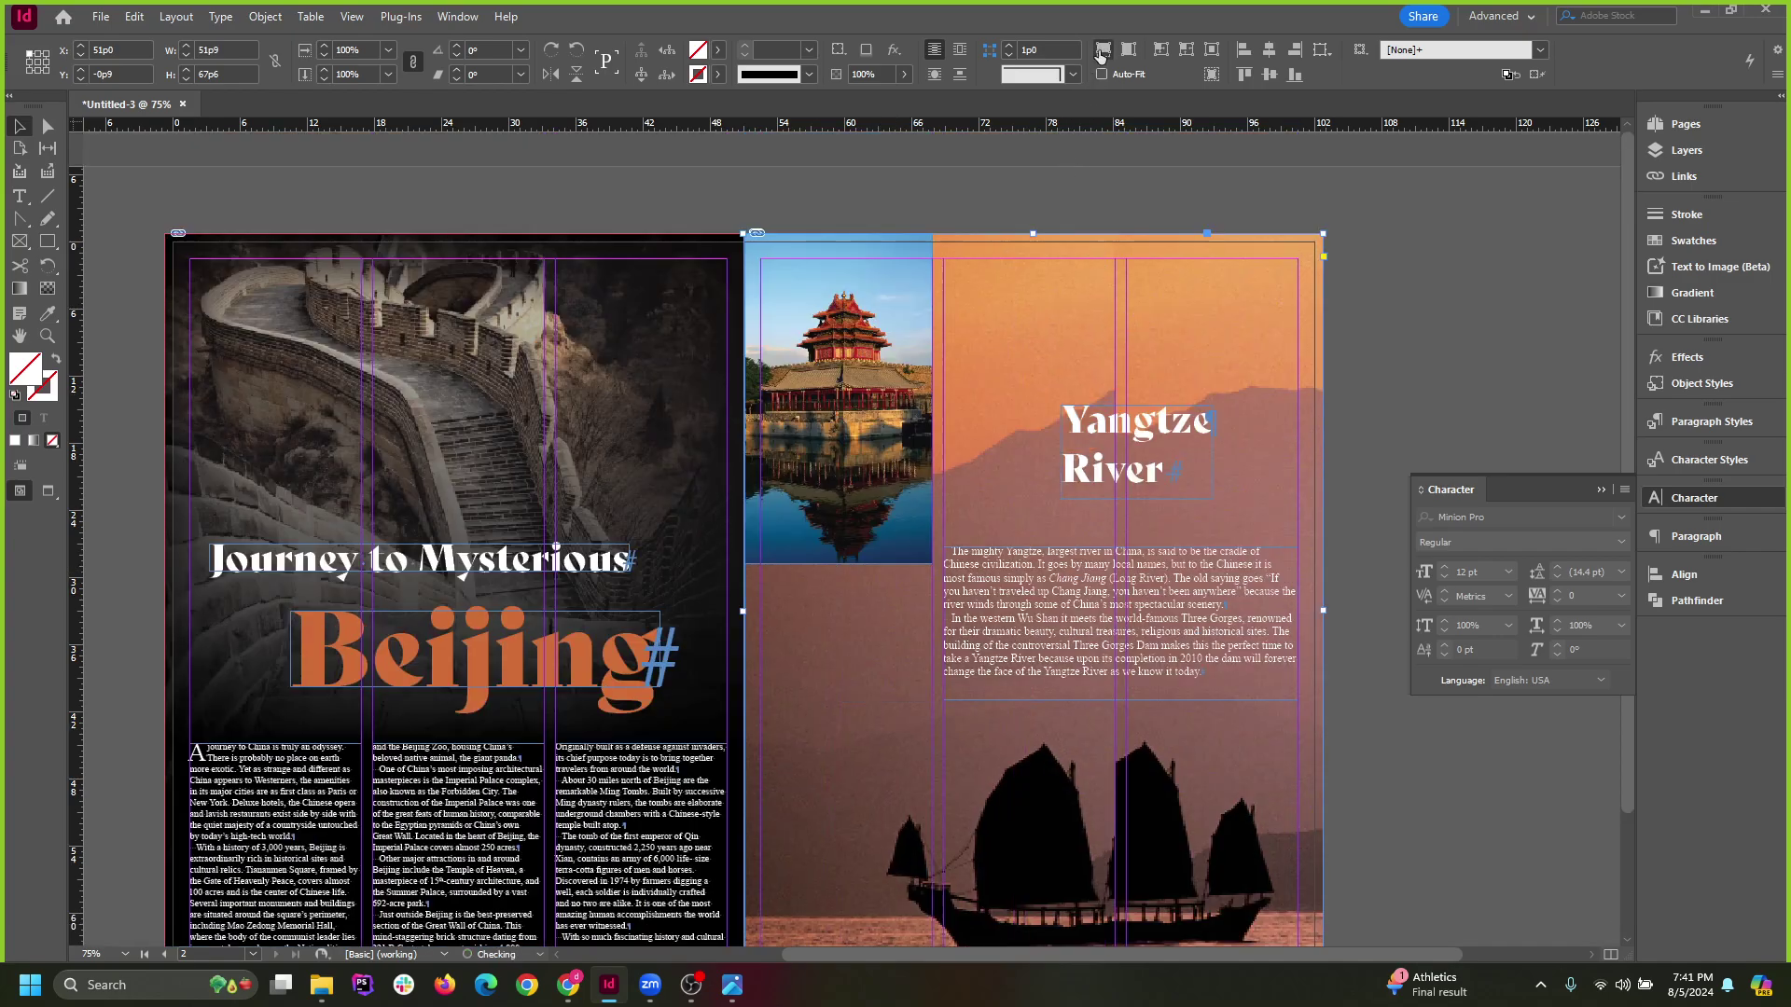
{"action": "scroll", "coordinate": [1082, 650], "scroll_direction": "down", "scroll_amount": 3}
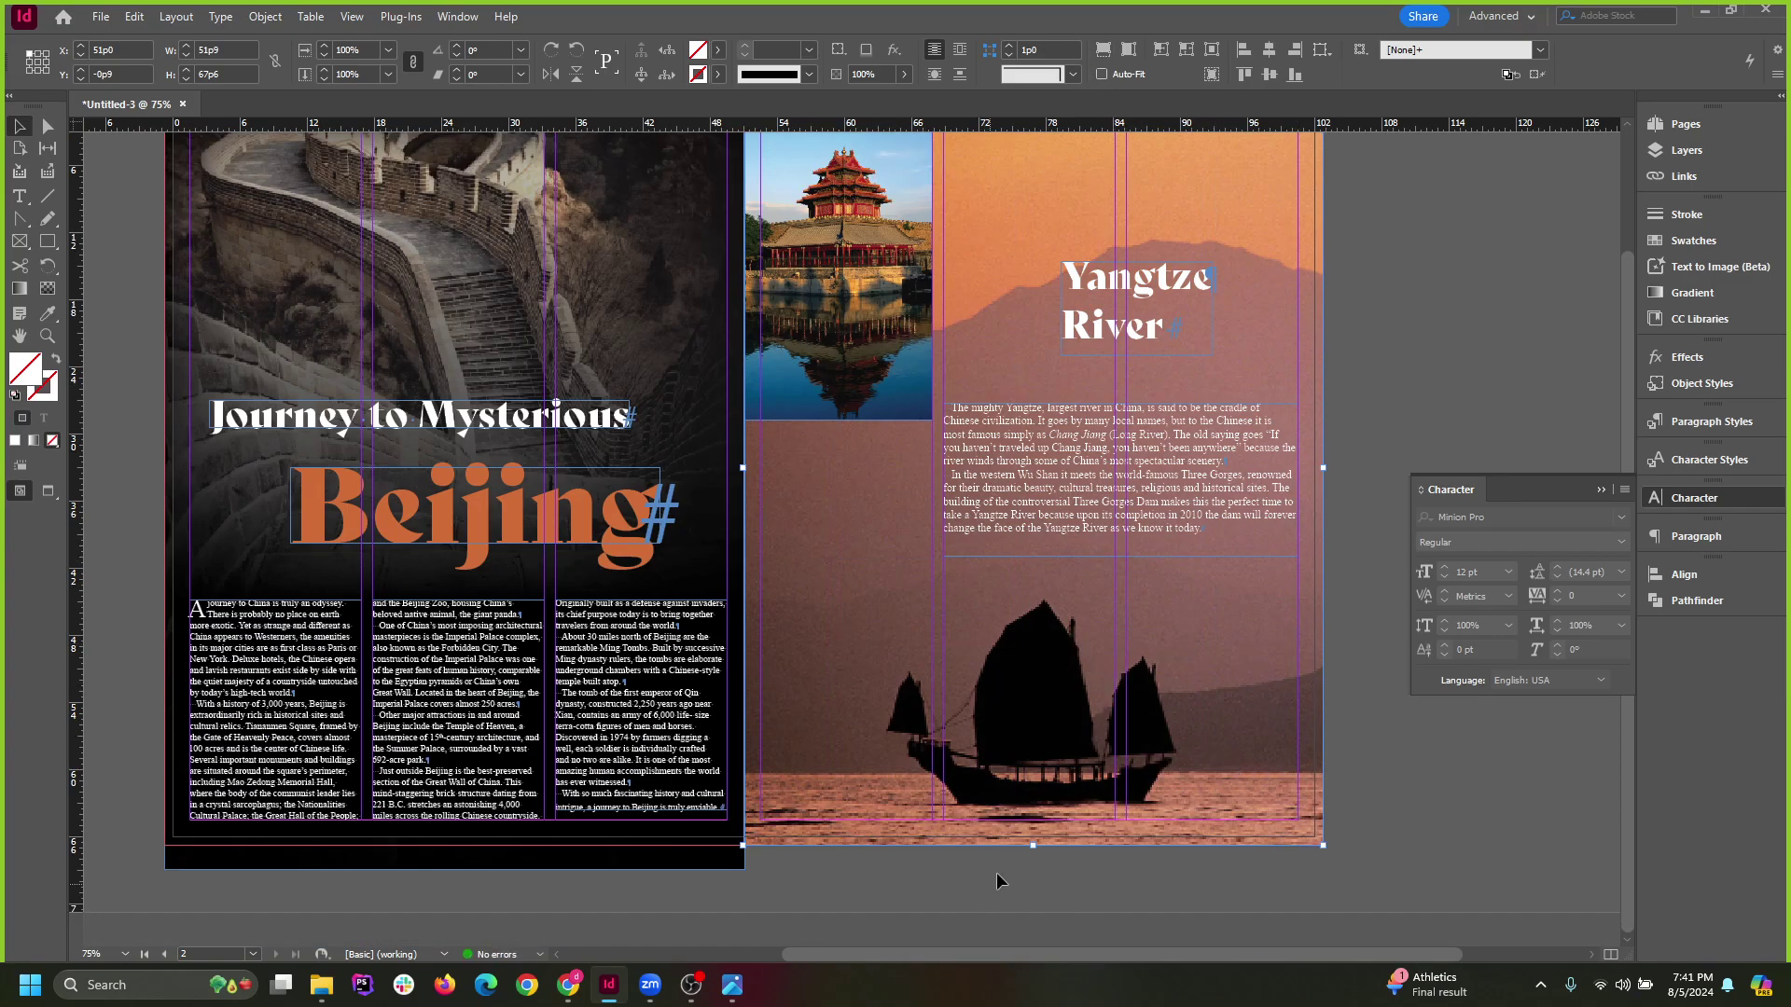
Shorten the Great Wall photo's frame so its lower edge sits on the bottom bleed line.
{"action": "left_click", "coordinate": [643, 866]}
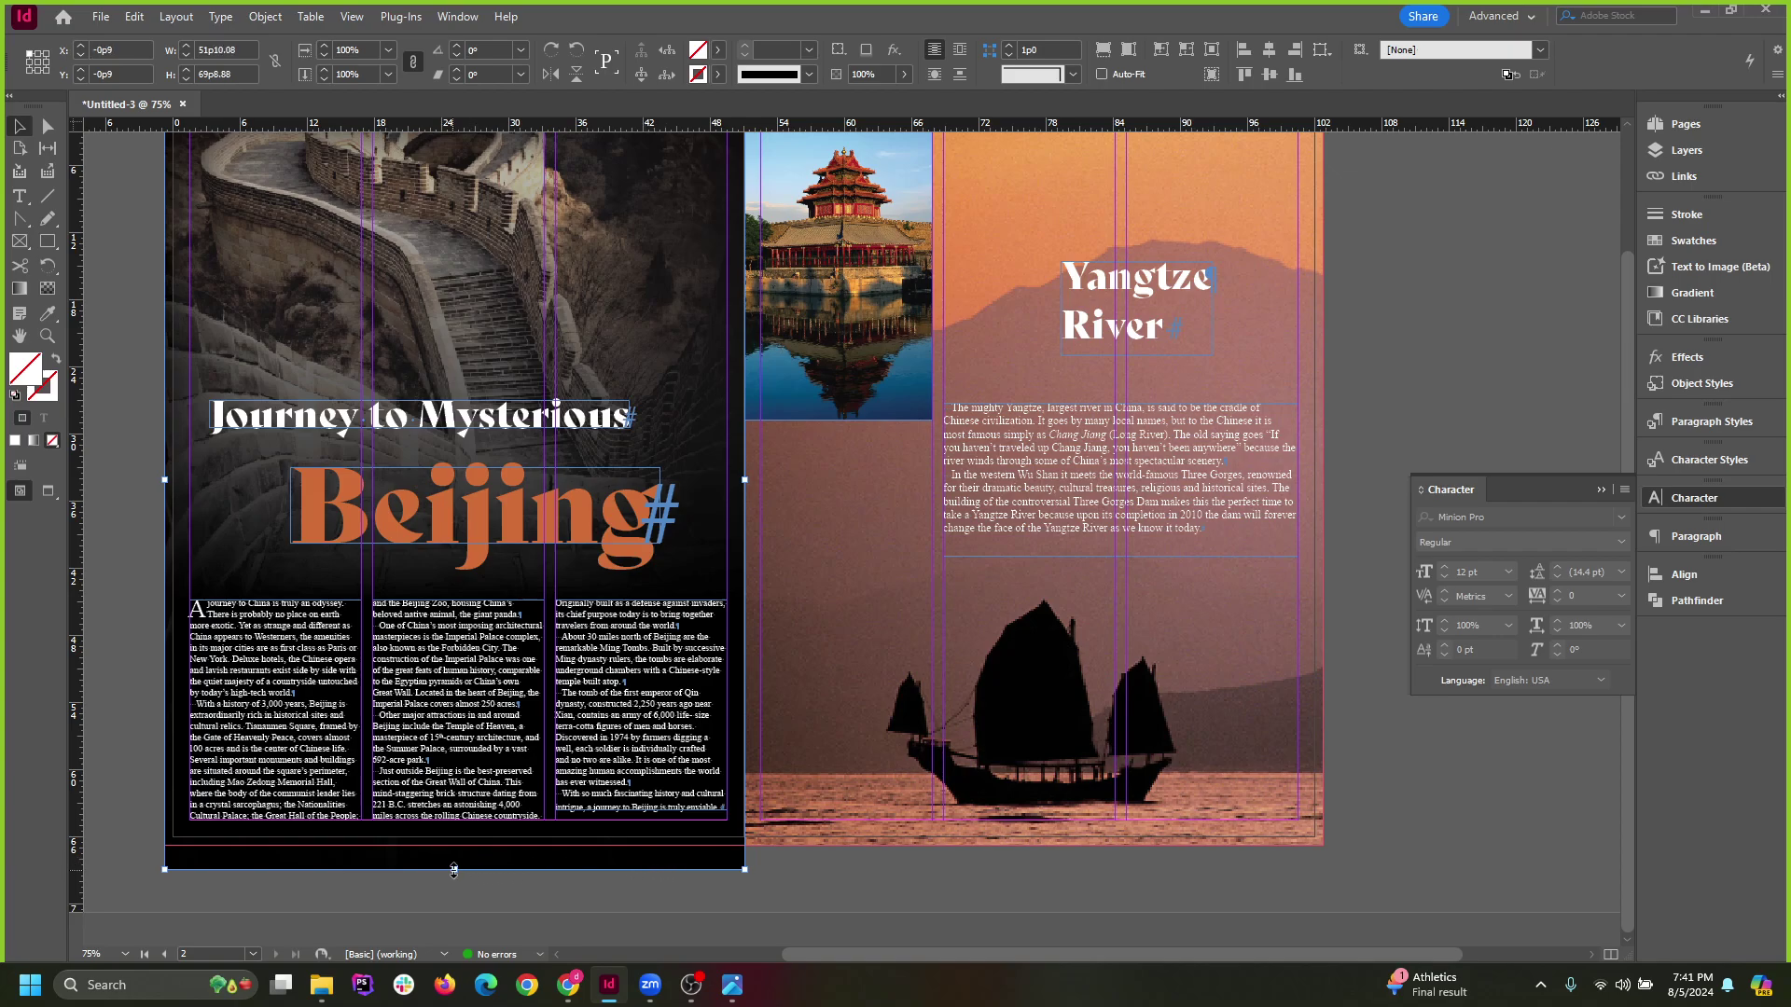
{"action": "left_click_drag", "start_coordinate": [453, 869], "coordinate": [462, 845]}
{"action": "left_click", "coordinate": [1105, 932]}
Move the Yangtze River heading up over the sunset sky, to Y about 8p4.8.
{"action": "scroll", "coordinate": [1230, 643], "scroll_direction": "up", "scroll_amount": 3}
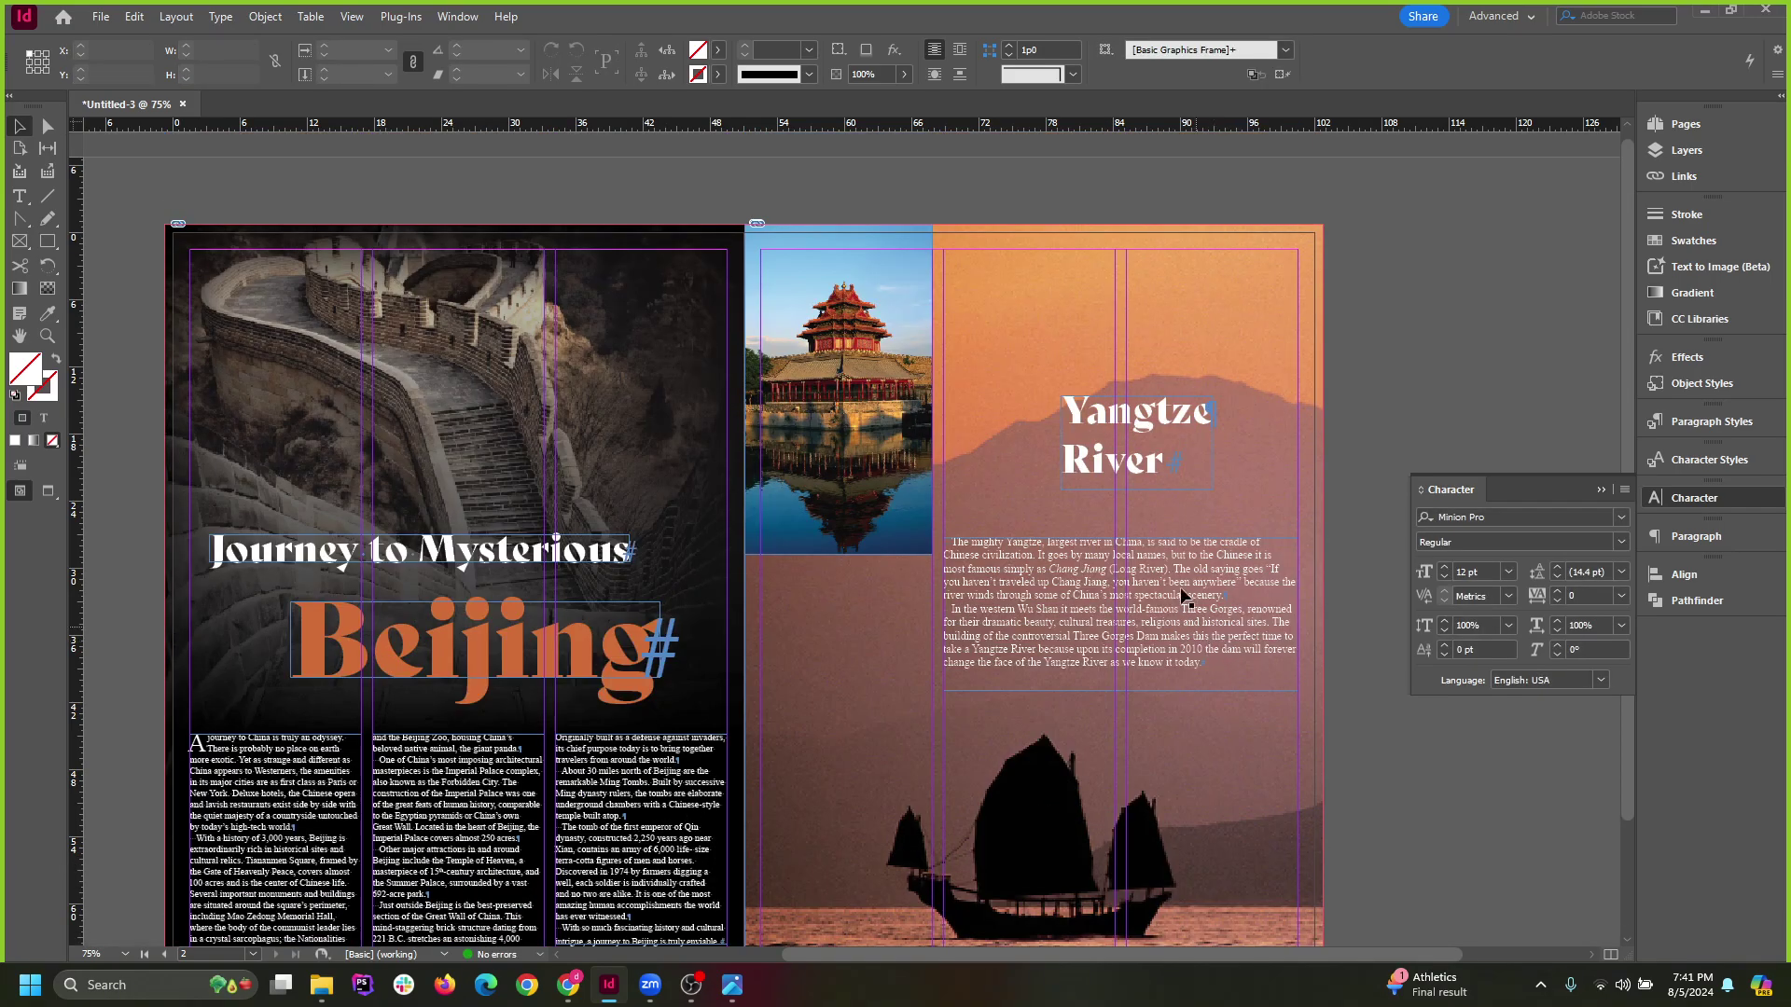
{"action": "left_click_drag", "start_coordinate": [1152, 430], "coordinate": [1155, 370]}
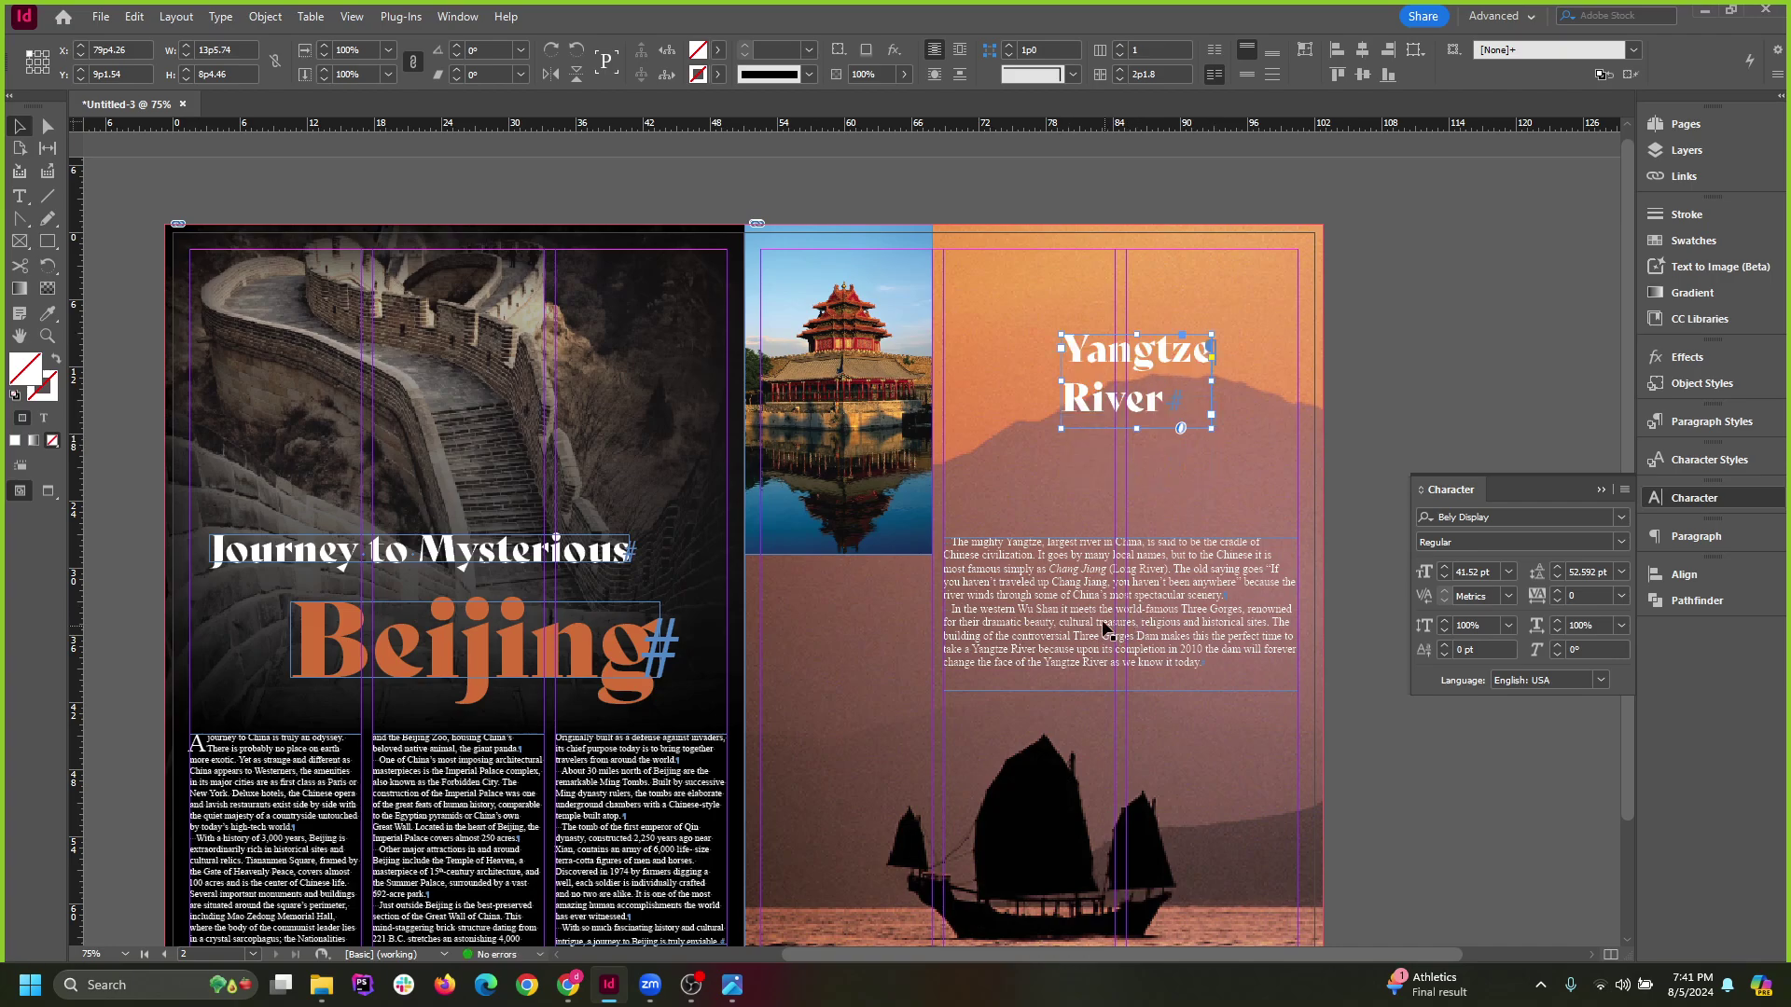
{"action": "key", "text": "ctrl+z"}
{"action": "left_click_drag", "start_coordinate": [1161, 436], "coordinate": [1159, 370]}
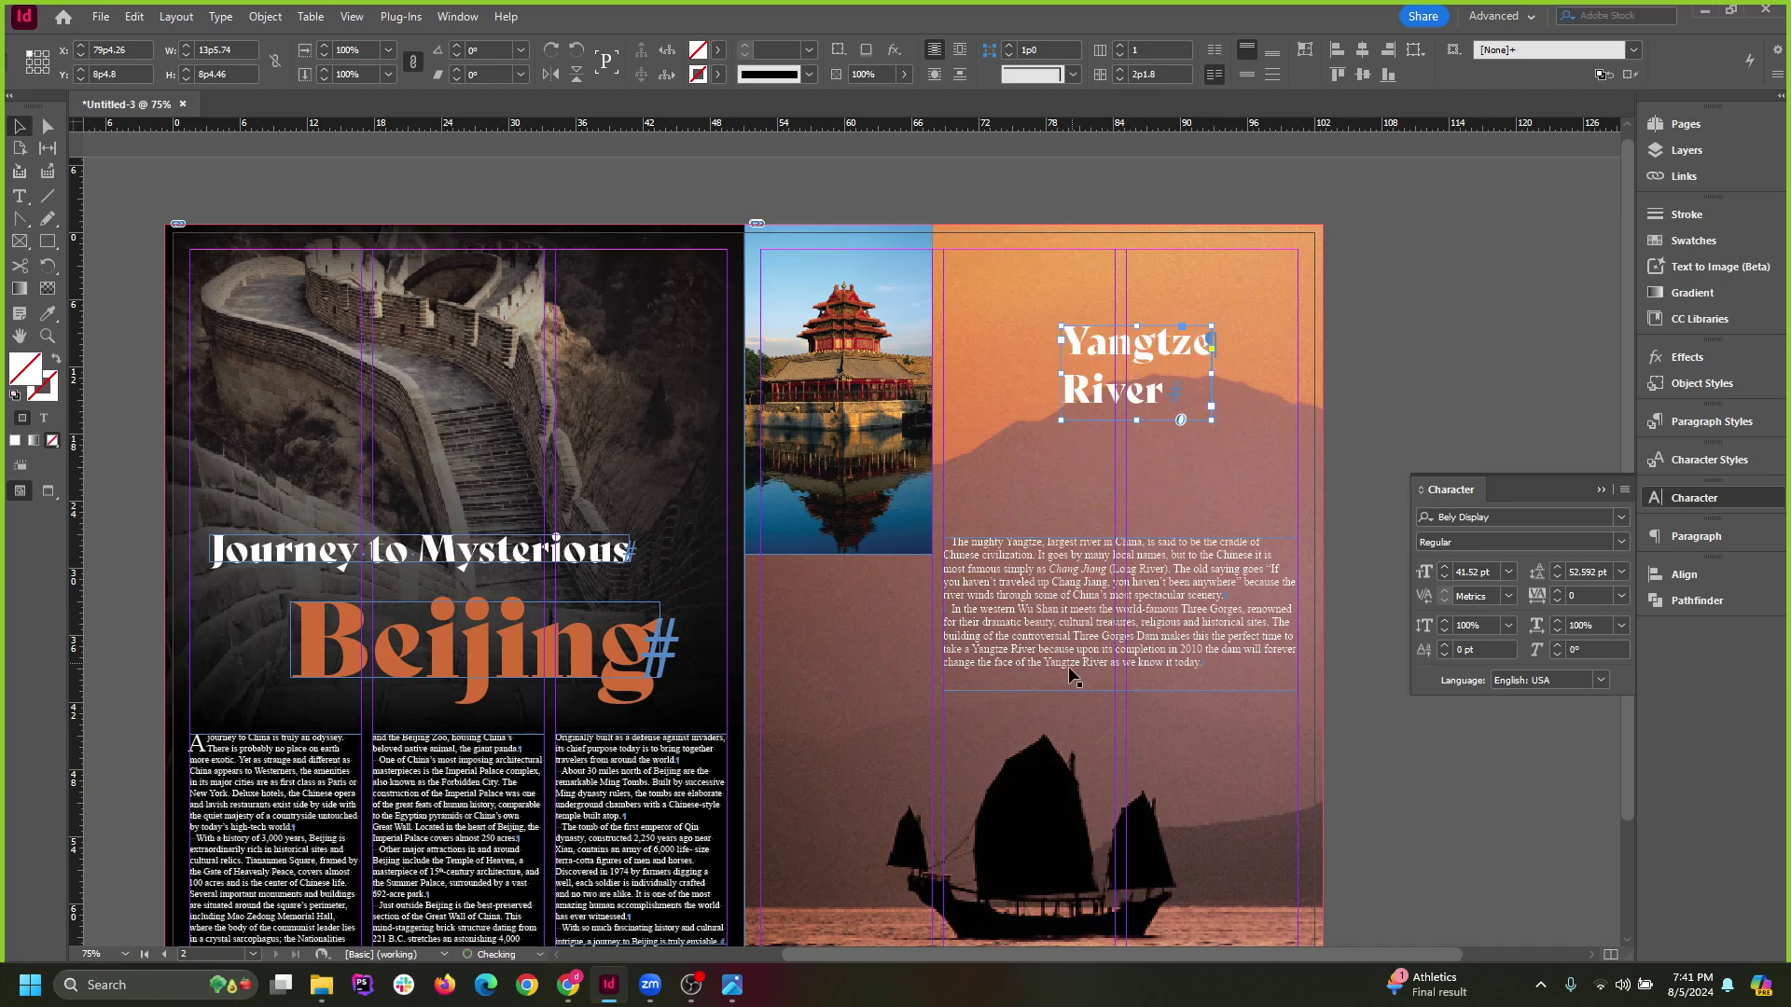
Narrow the Yangtze body text frame to one column, 15p4 wide, and raise its upper edge to Y 22p6.
{"action": "left_click", "coordinate": [1209, 573]}
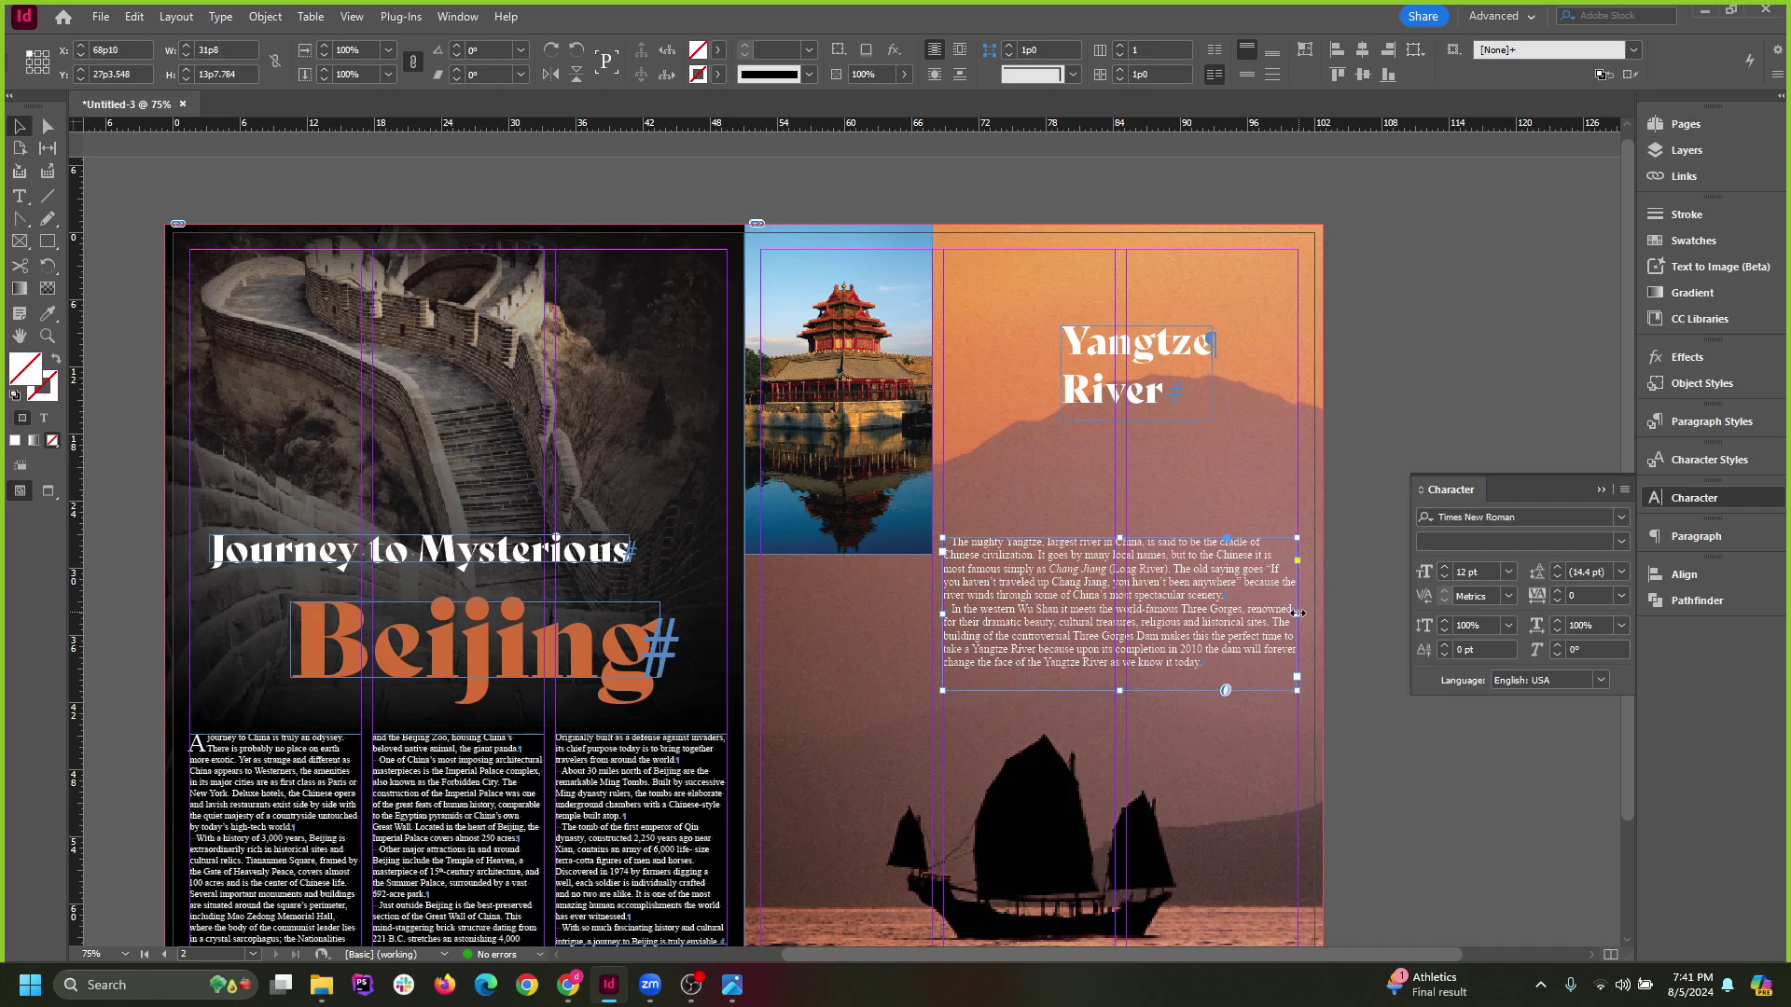
{"action": "left_click_drag", "start_coordinate": [1297, 613], "coordinate": [1113, 596]}
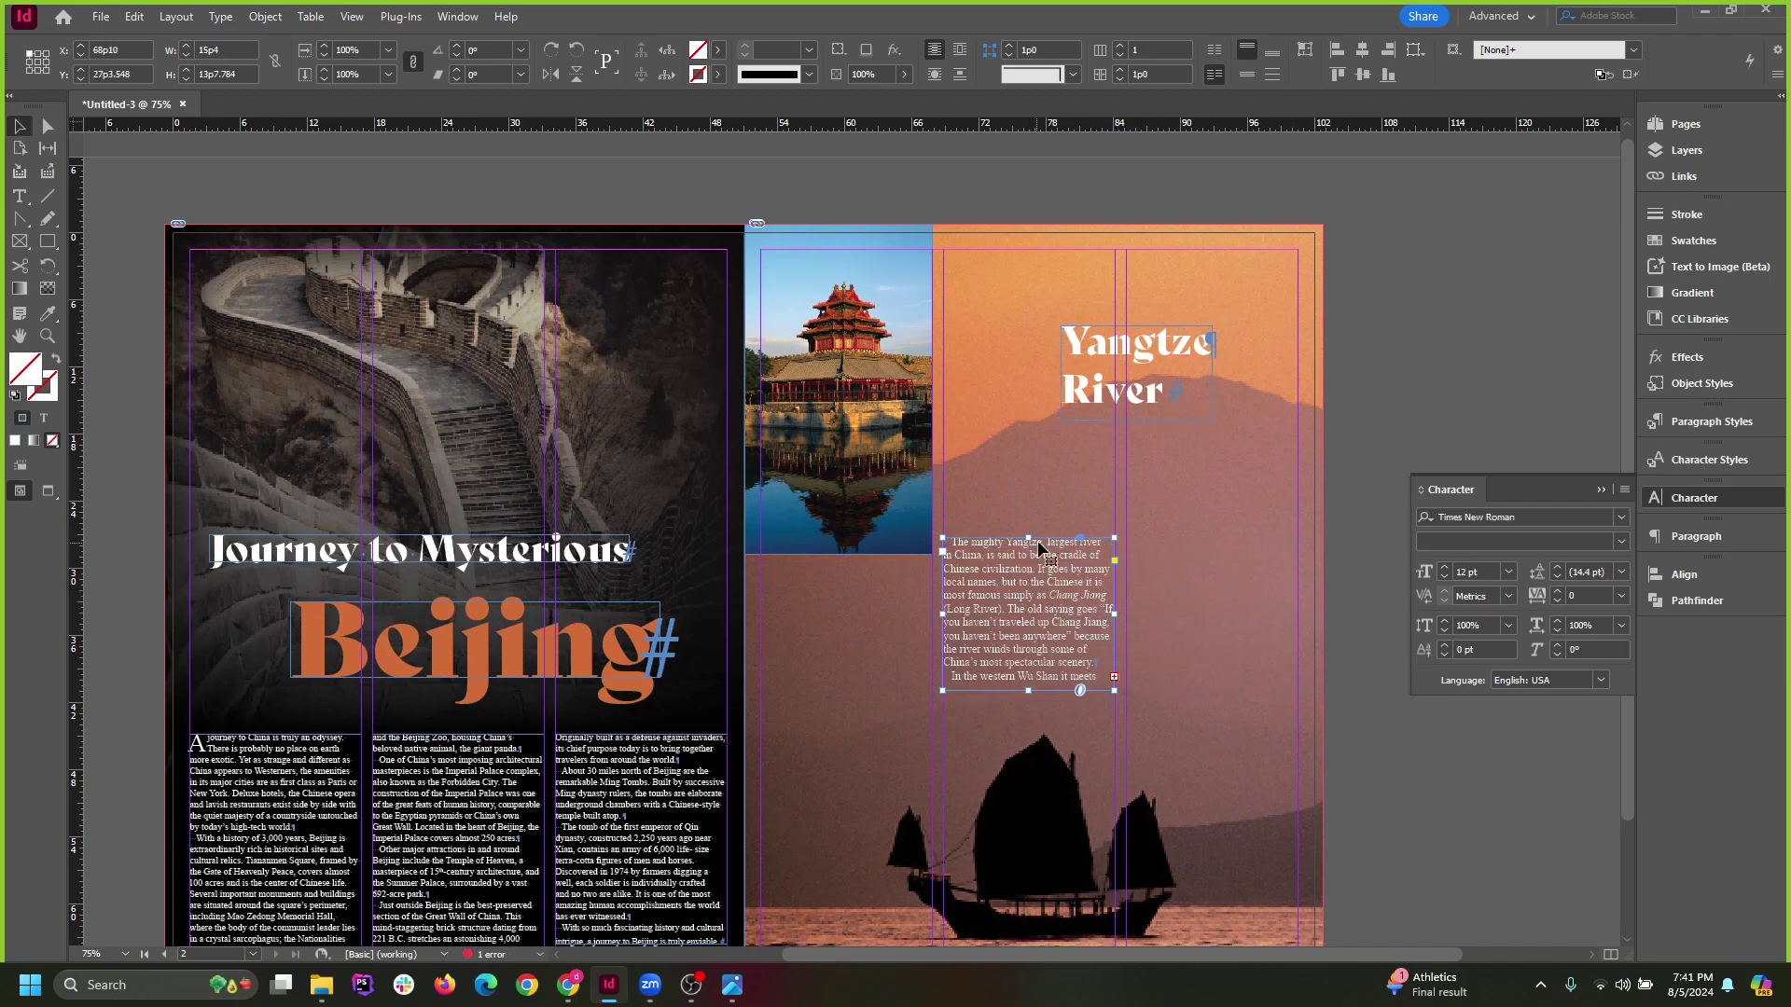
{"action": "left_click_drag", "start_coordinate": [1026, 539], "coordinate": [1026, 485]}
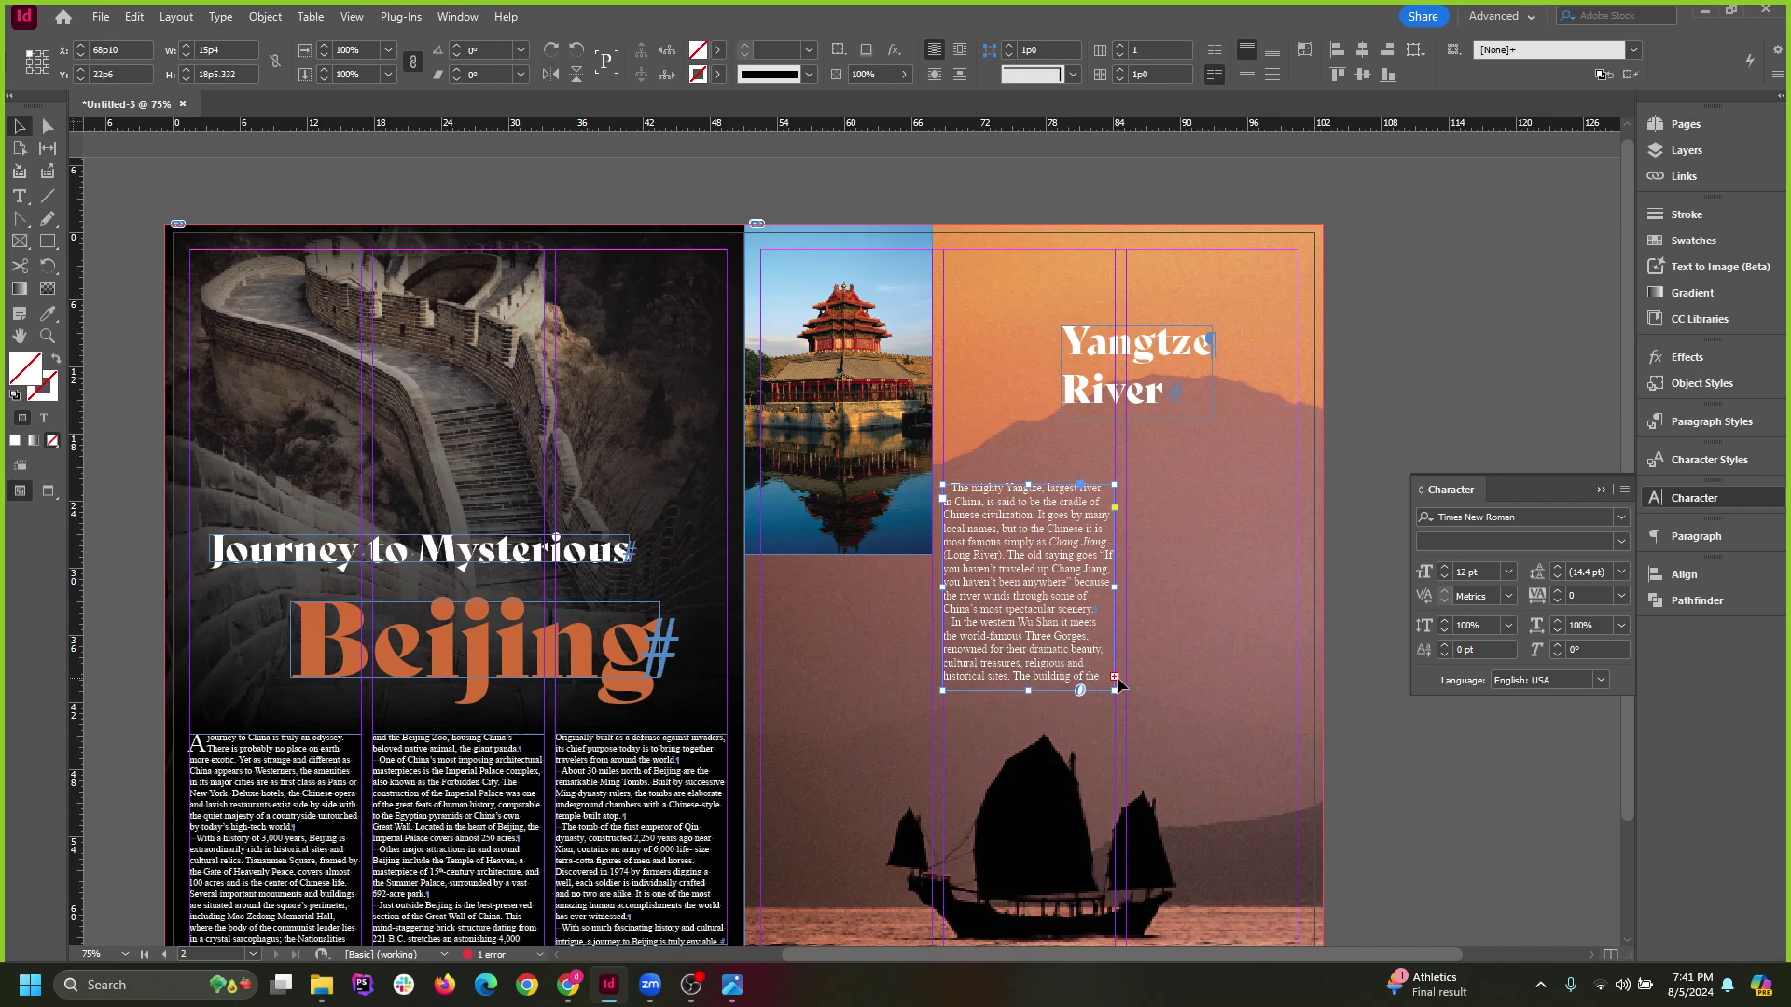
Thread the overset text into a second 15p4-wide frame in the outer column and shorten the first frame to about 13p1.2 high.
{"action": "left_click", "coordinate": [1115, 678]}
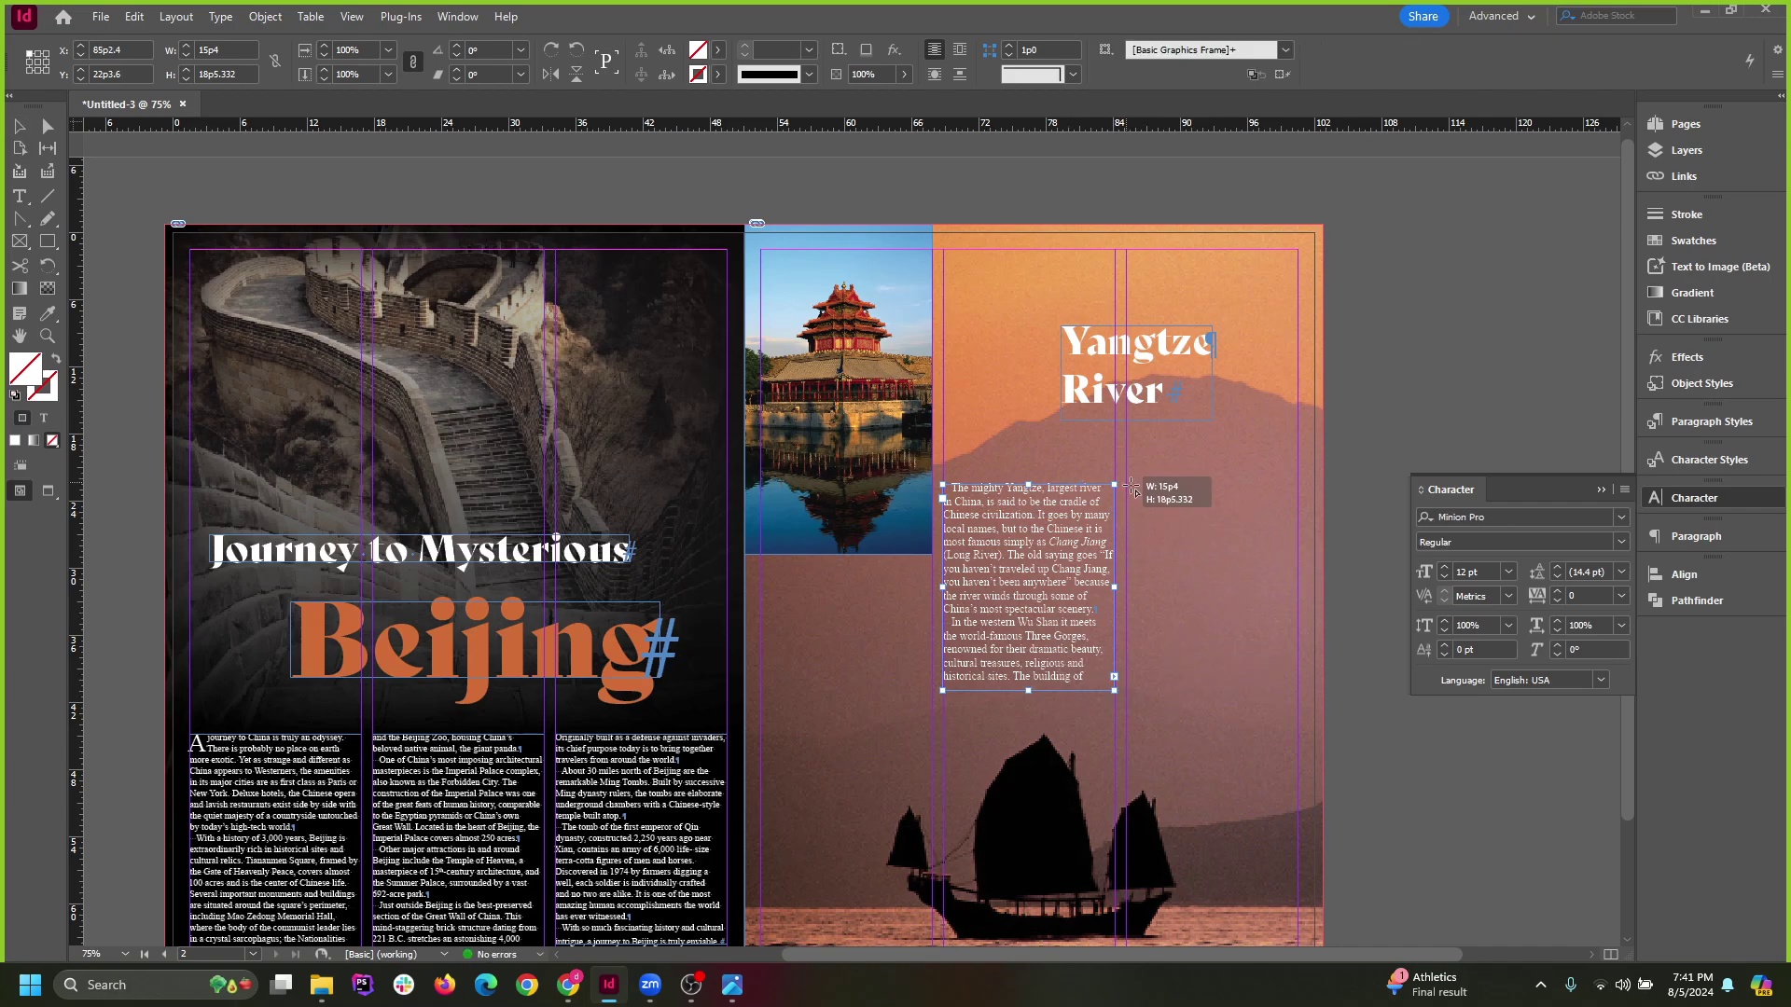
{"action": "left_click_drag", "start_coordinate": [1129, 485], "coordinate": [1297, 703]}
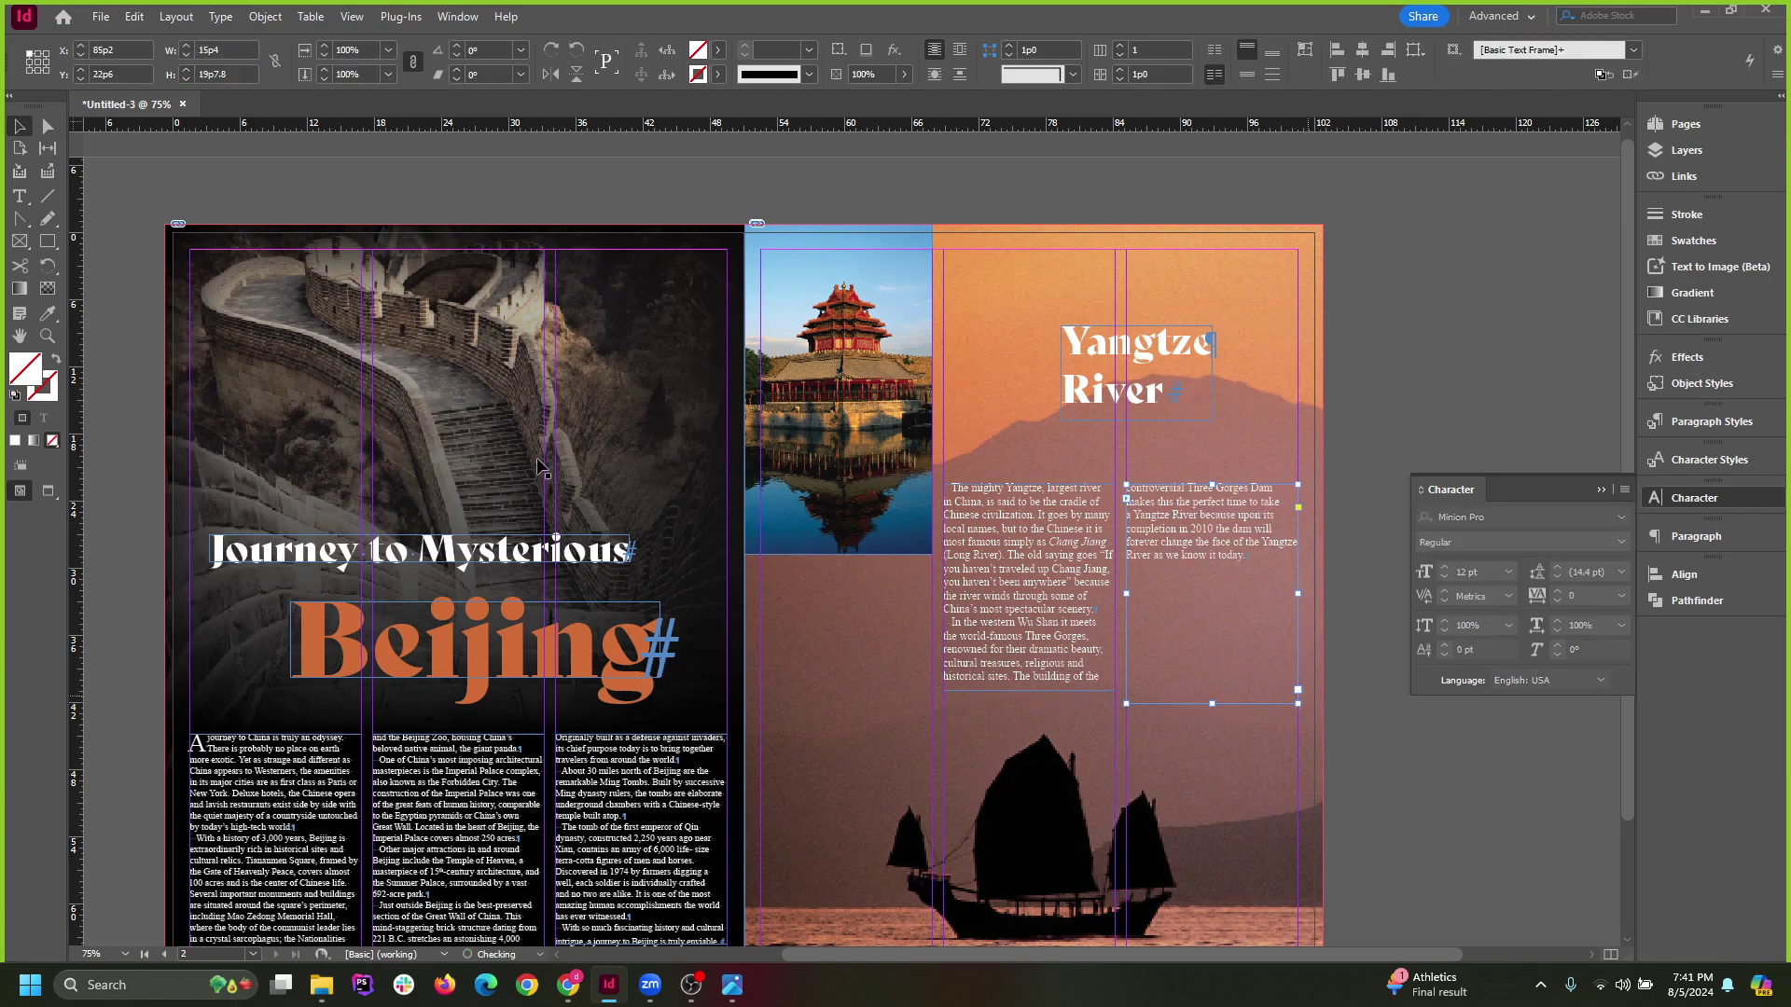
{"action": "left_click", "coordinate": [1045, 672]}
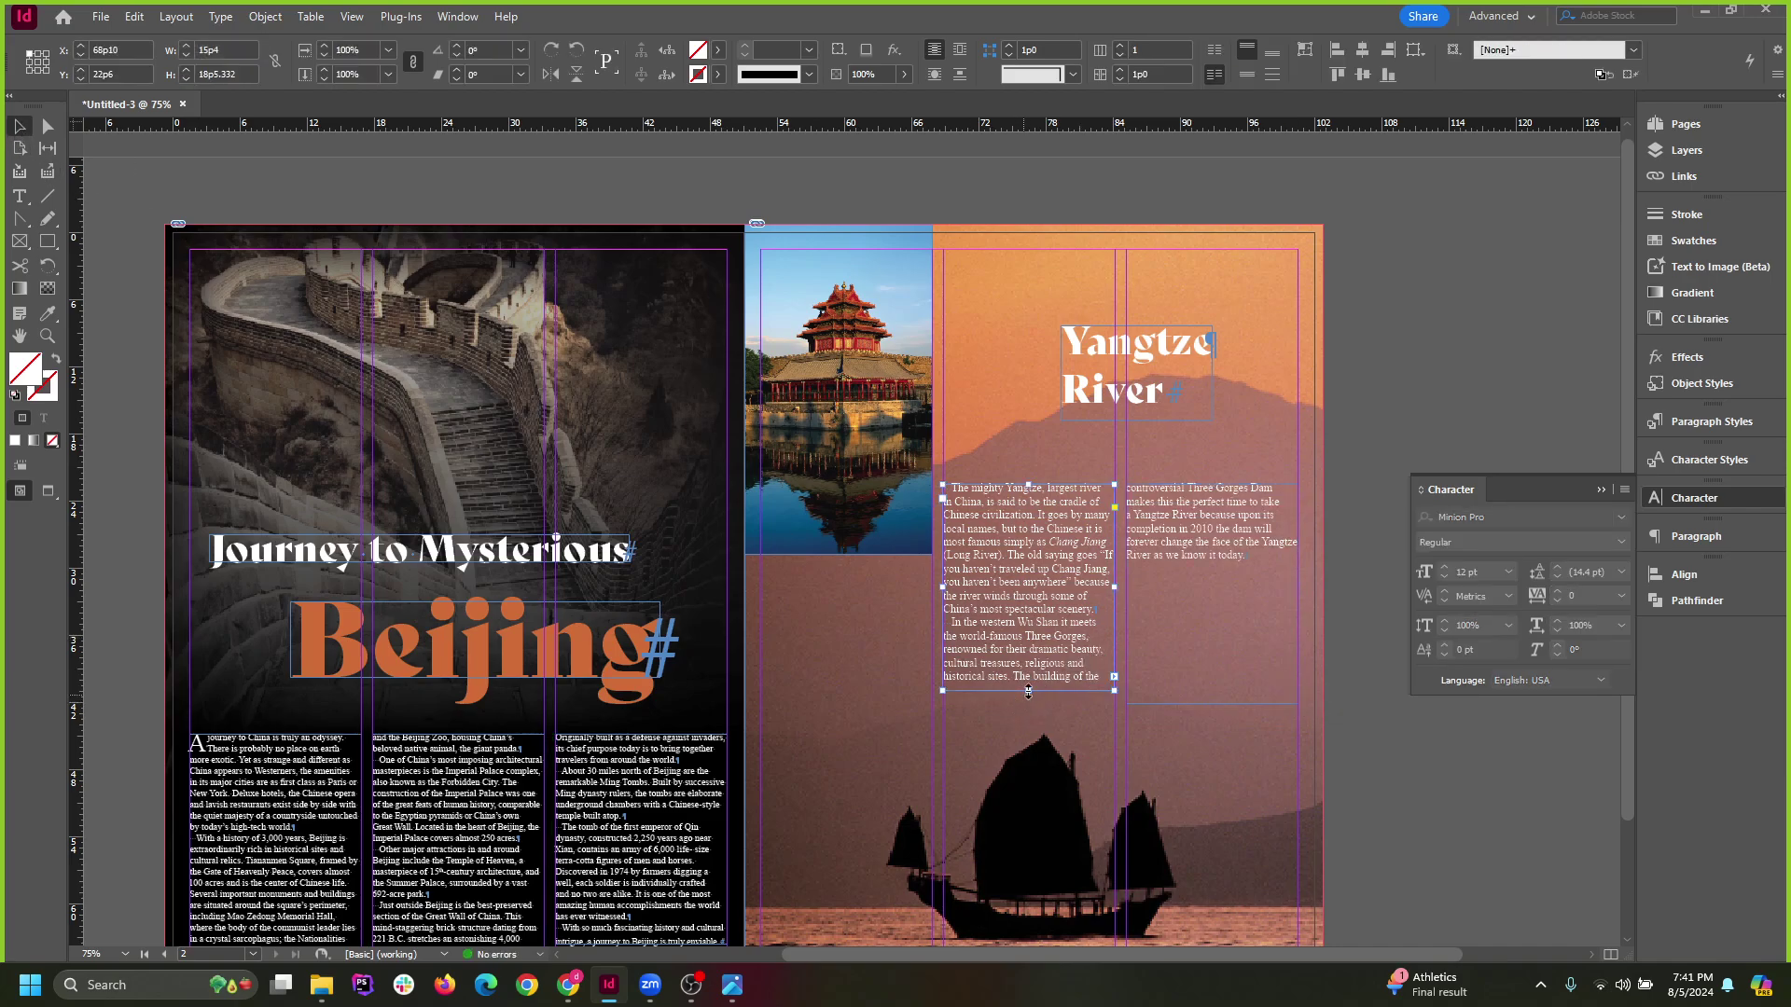
{"action": "left_click_drag", "start_coordinate": [1028, 690], "coordinate": [1028, 631]}
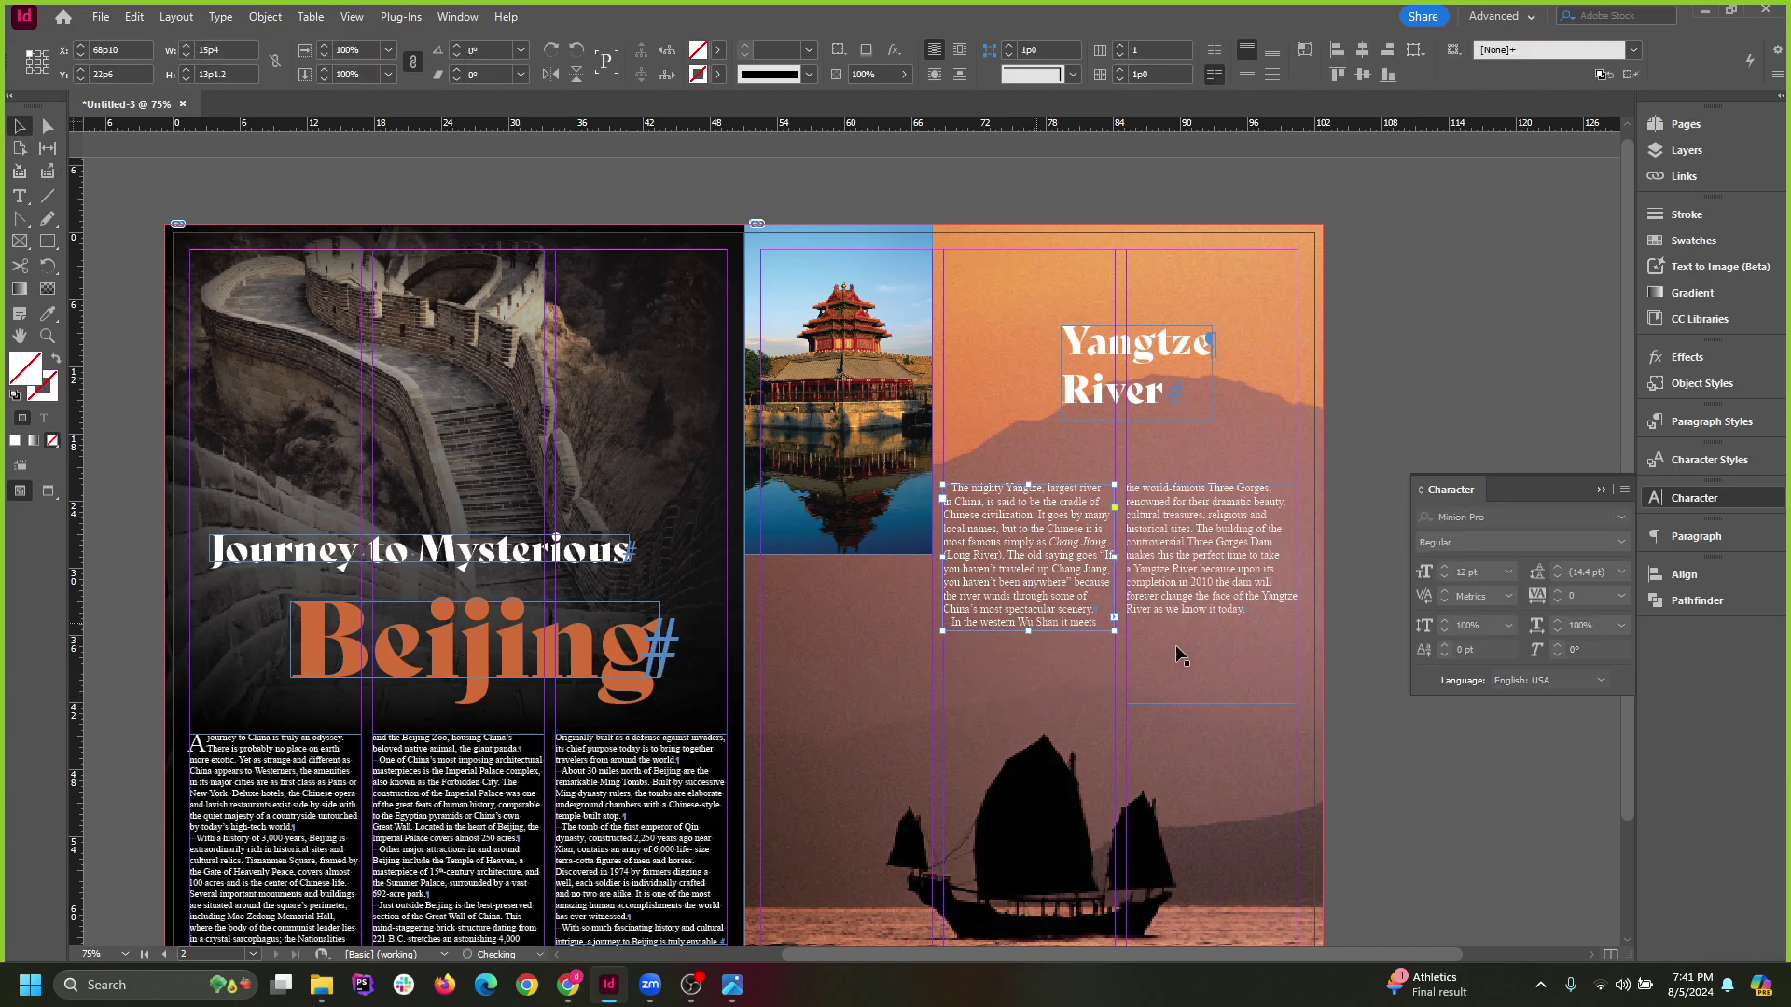
Fit the height of the second Yangtze body text frame, in the outer column, to its text.
{"action": "left_click", "coordinate": [1192, 593]}
{"action": "double_click", "coordinate": [1215, 704]}
{"action": "left_click", "coordinate": [1436, 439]}
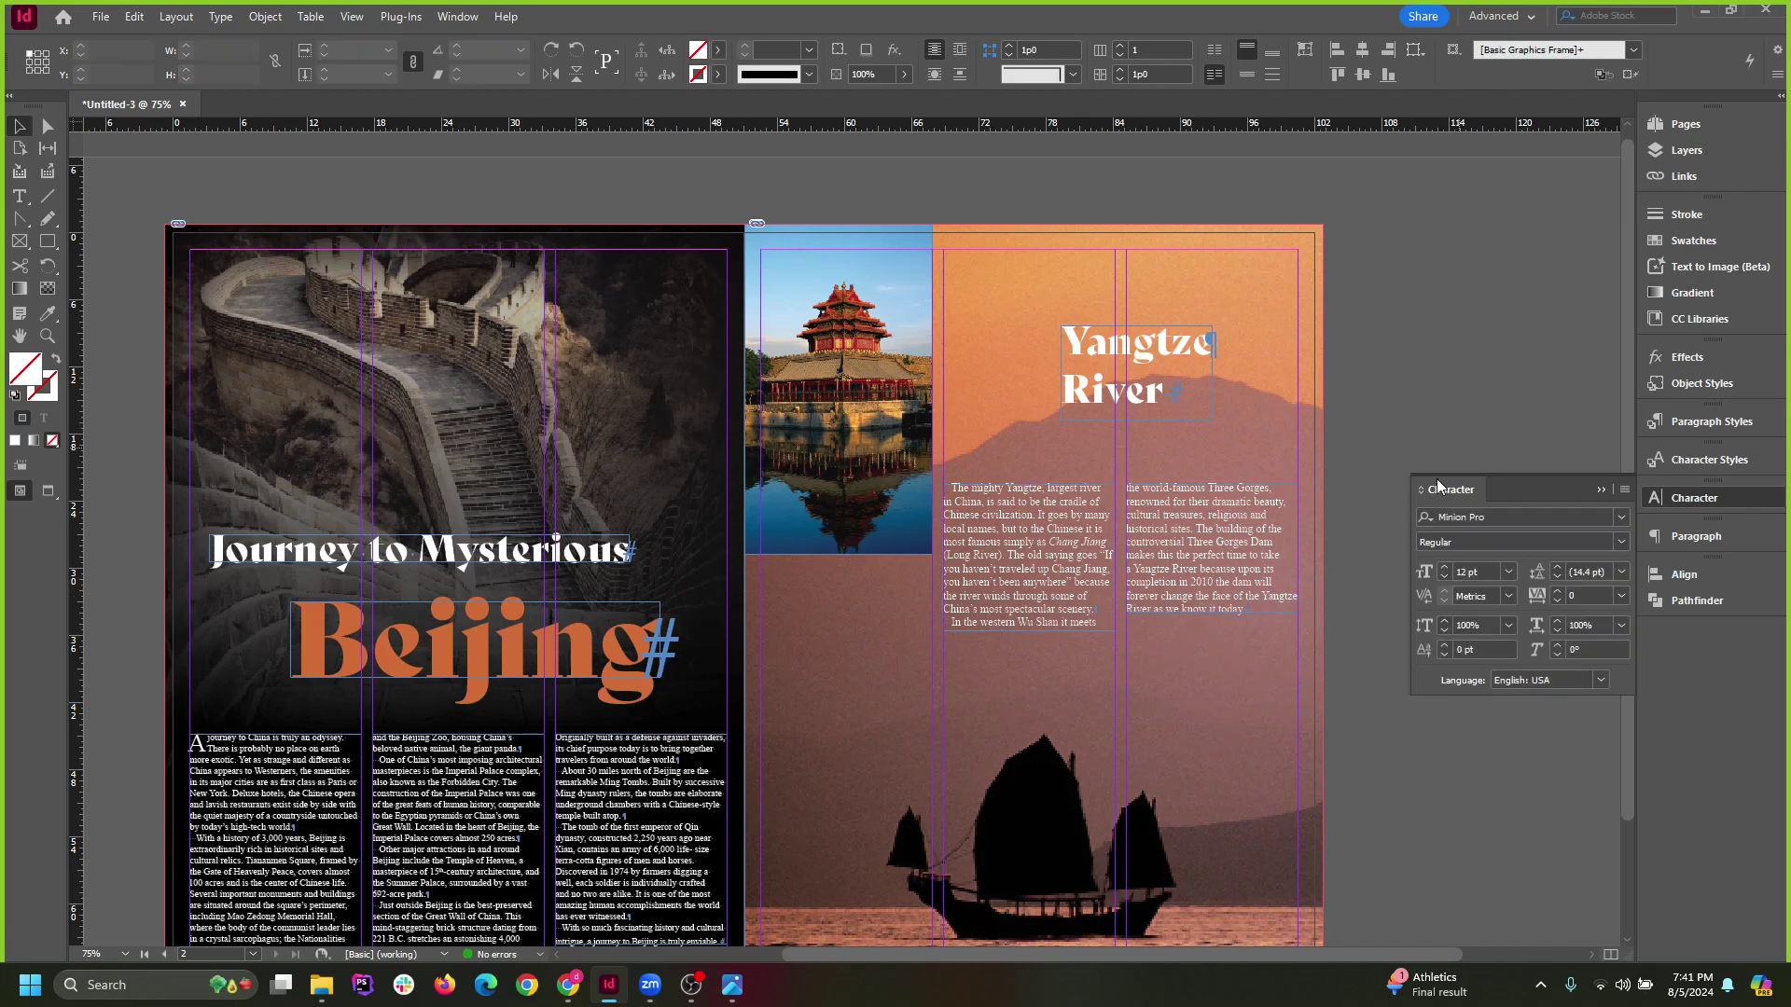
Examine the Yangtze page's heading, text columns and photos with and without guides, at several magnifications.
{"action": "scroll", "coordinate": [1065, 526], "scroll_direction": "down", "scroll_amount": 1}
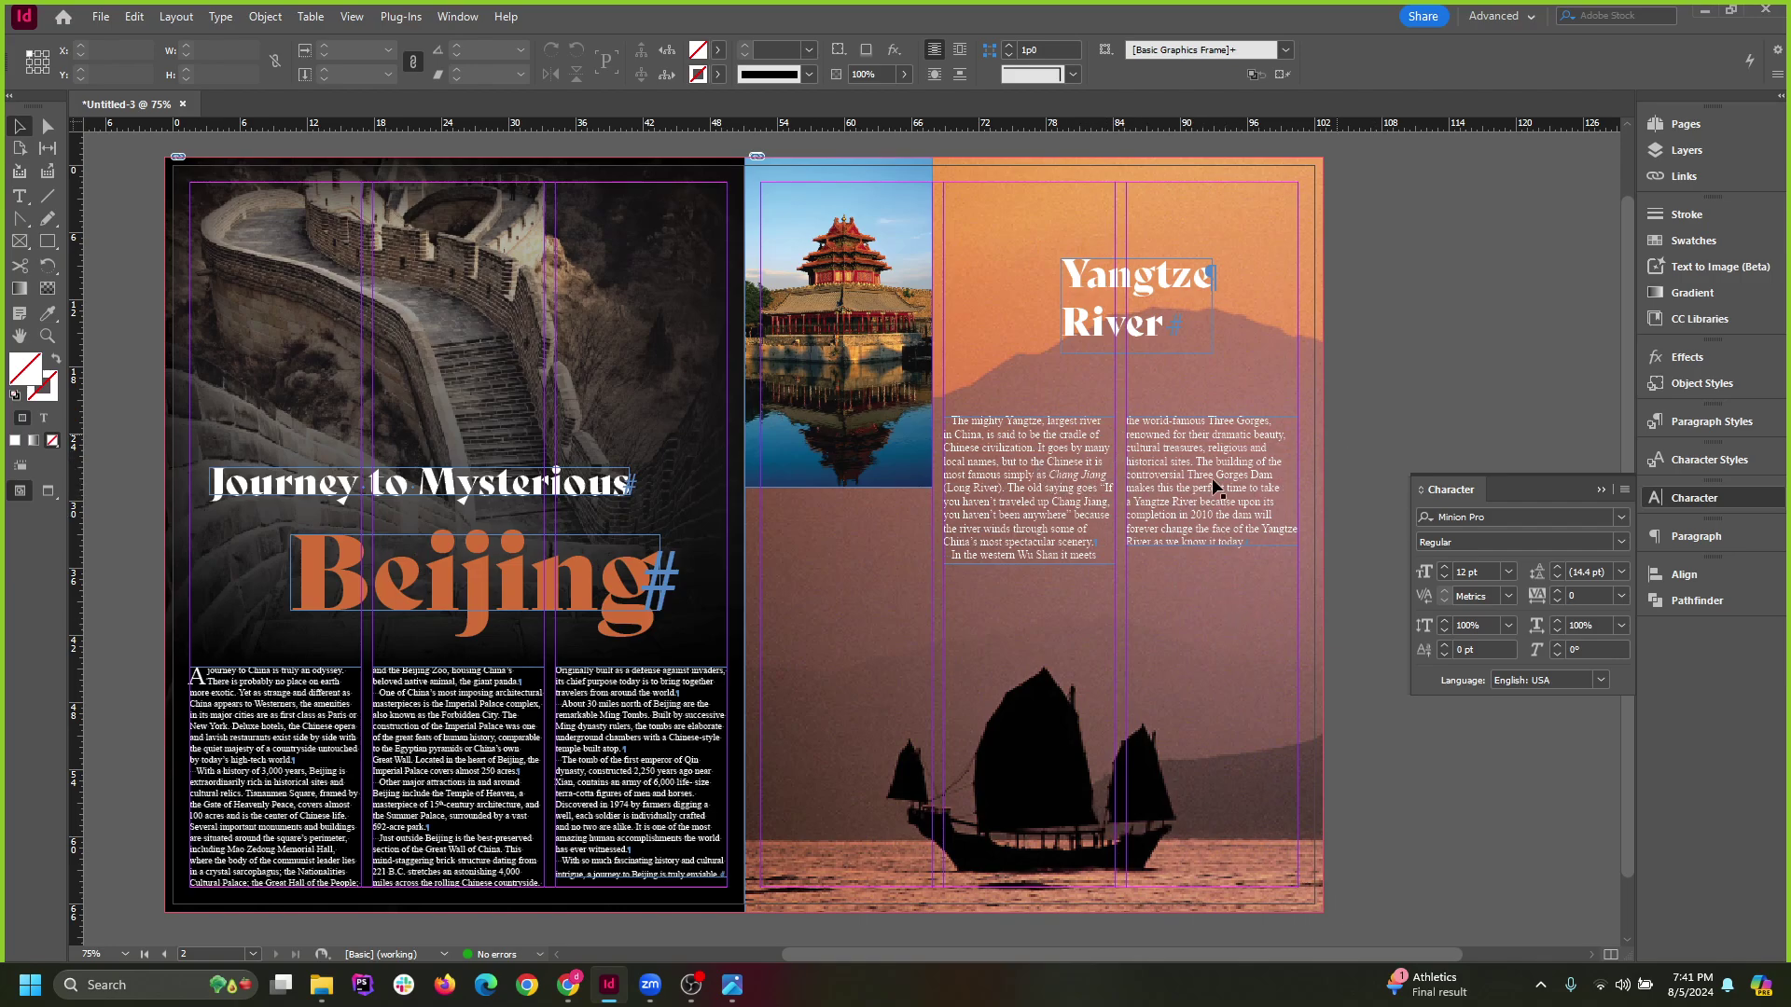
{"action": "scroll", "coordinate": [1212, 478], "scroll_direction": "up", "scroll_amount": 2}
{"action": "key", "text": "w"}
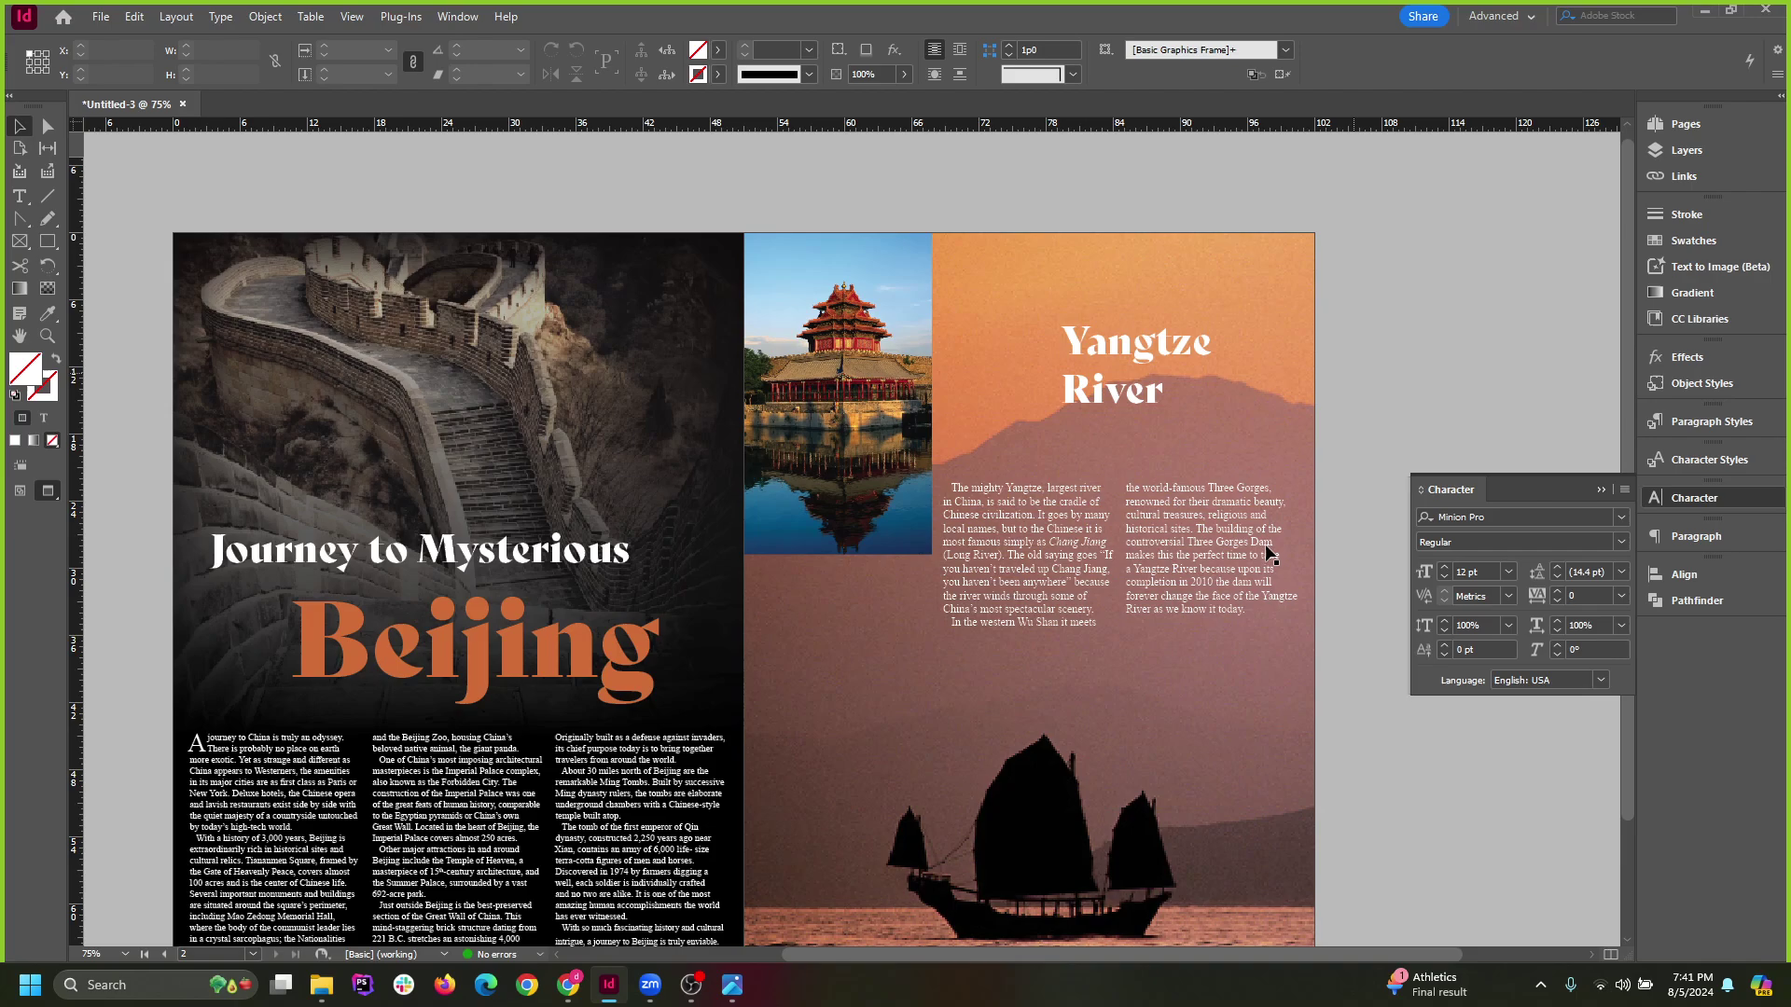
{"action": "scroll", "coordinate": [1119, 758], "scroll_direction": "down", "scroll_amount": 2}
{"action": "scroll", "coordinate": [1068, 713], "scroll_direction": "up", "scroll_amount": 2}
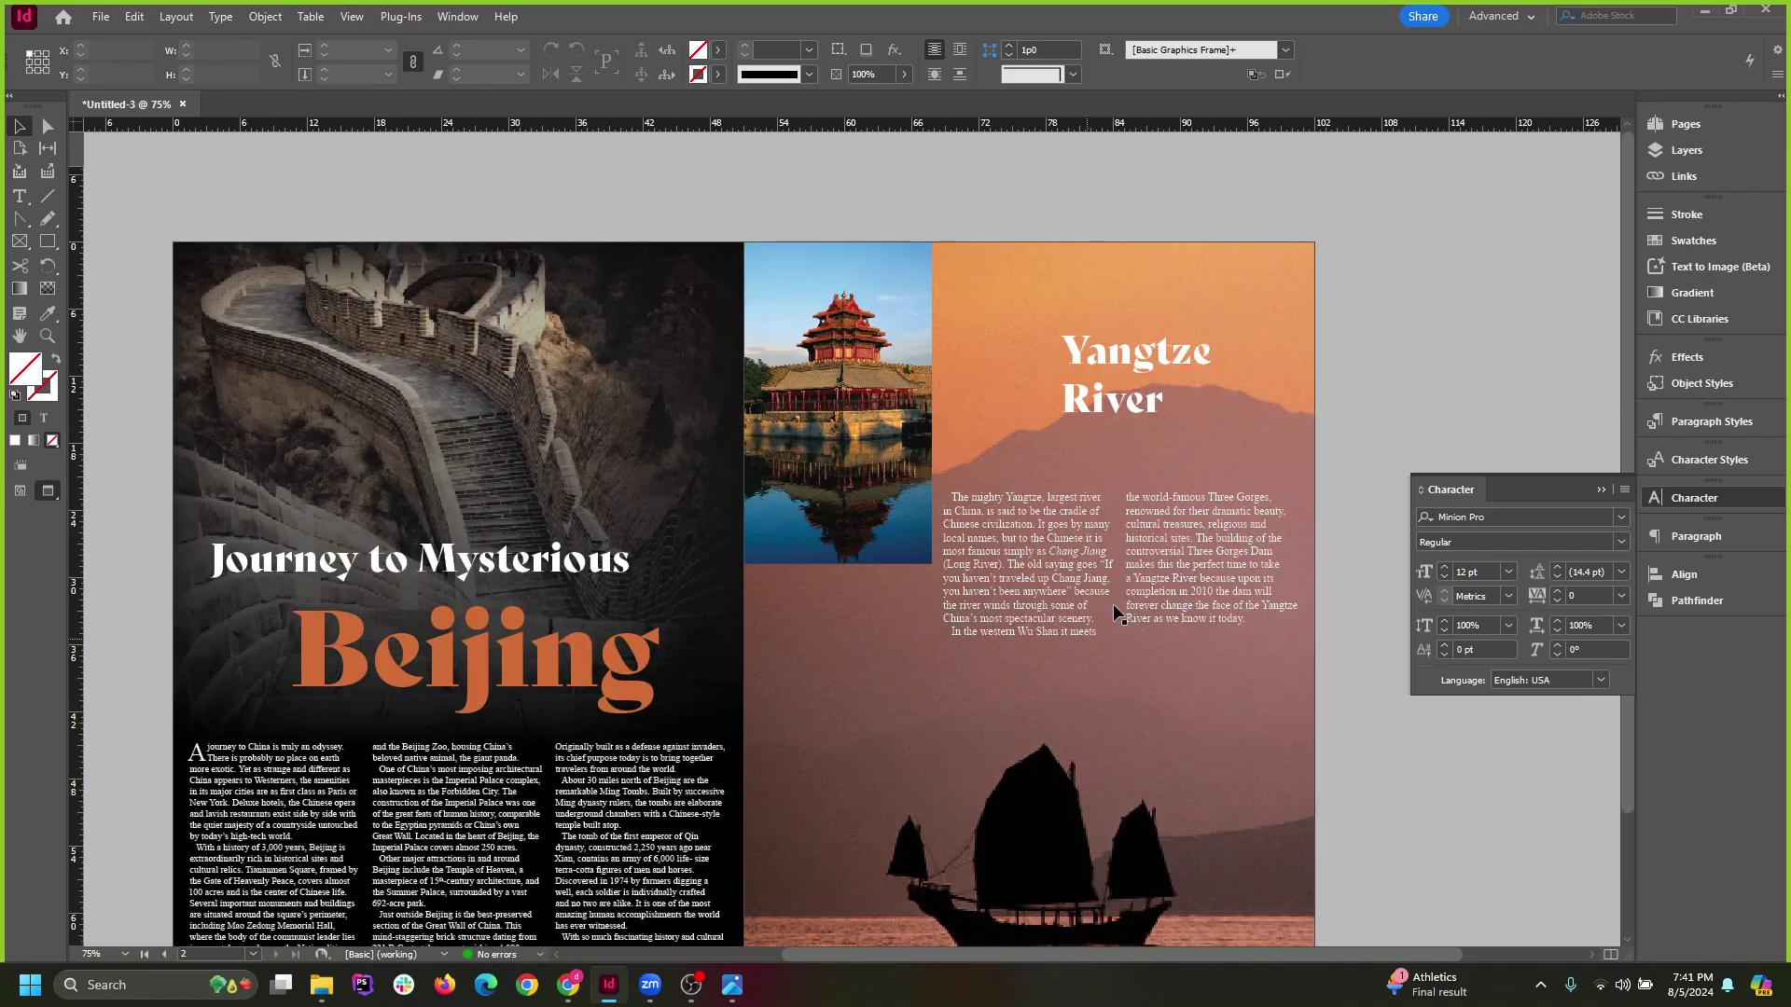
{"action": "scroll", "coordinate": [1093, 579], "scroll_direction": "up", "scroll_amount": 1}
{"action": "left_click", "coordinate": [1049, 586]}
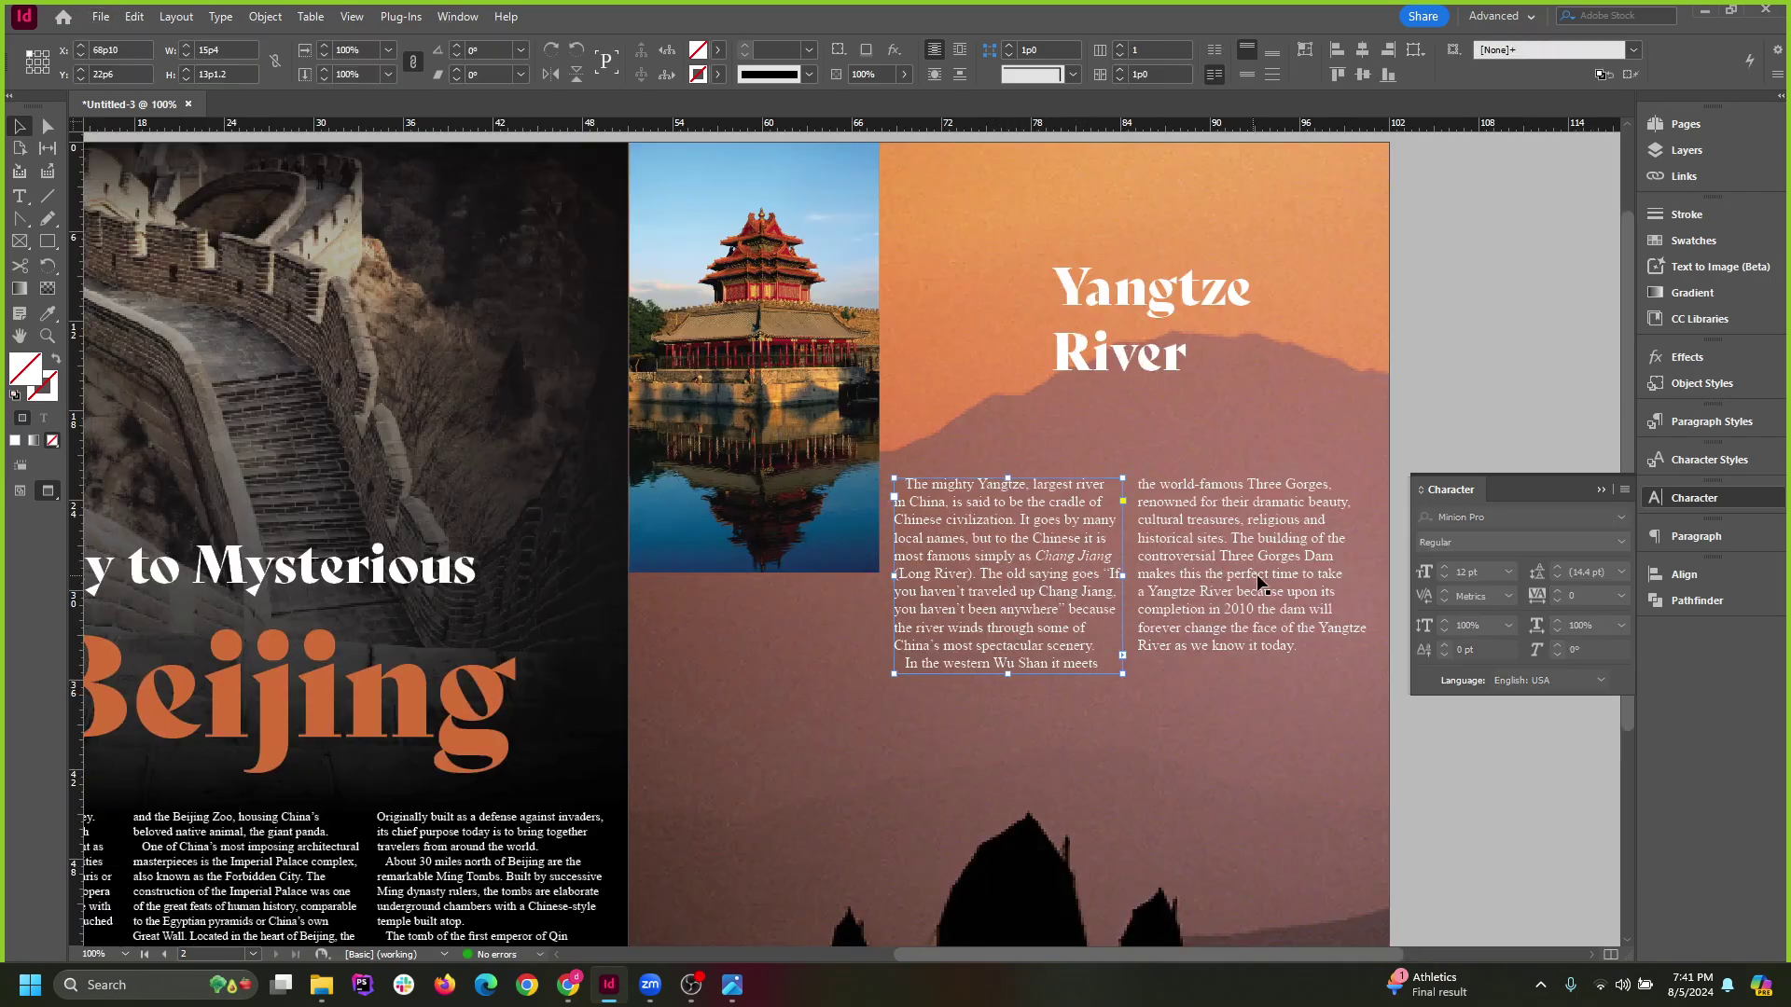
{"action": "key", "text": "w"}
{"action": "left_click", "coordinate": [1492, 323]}
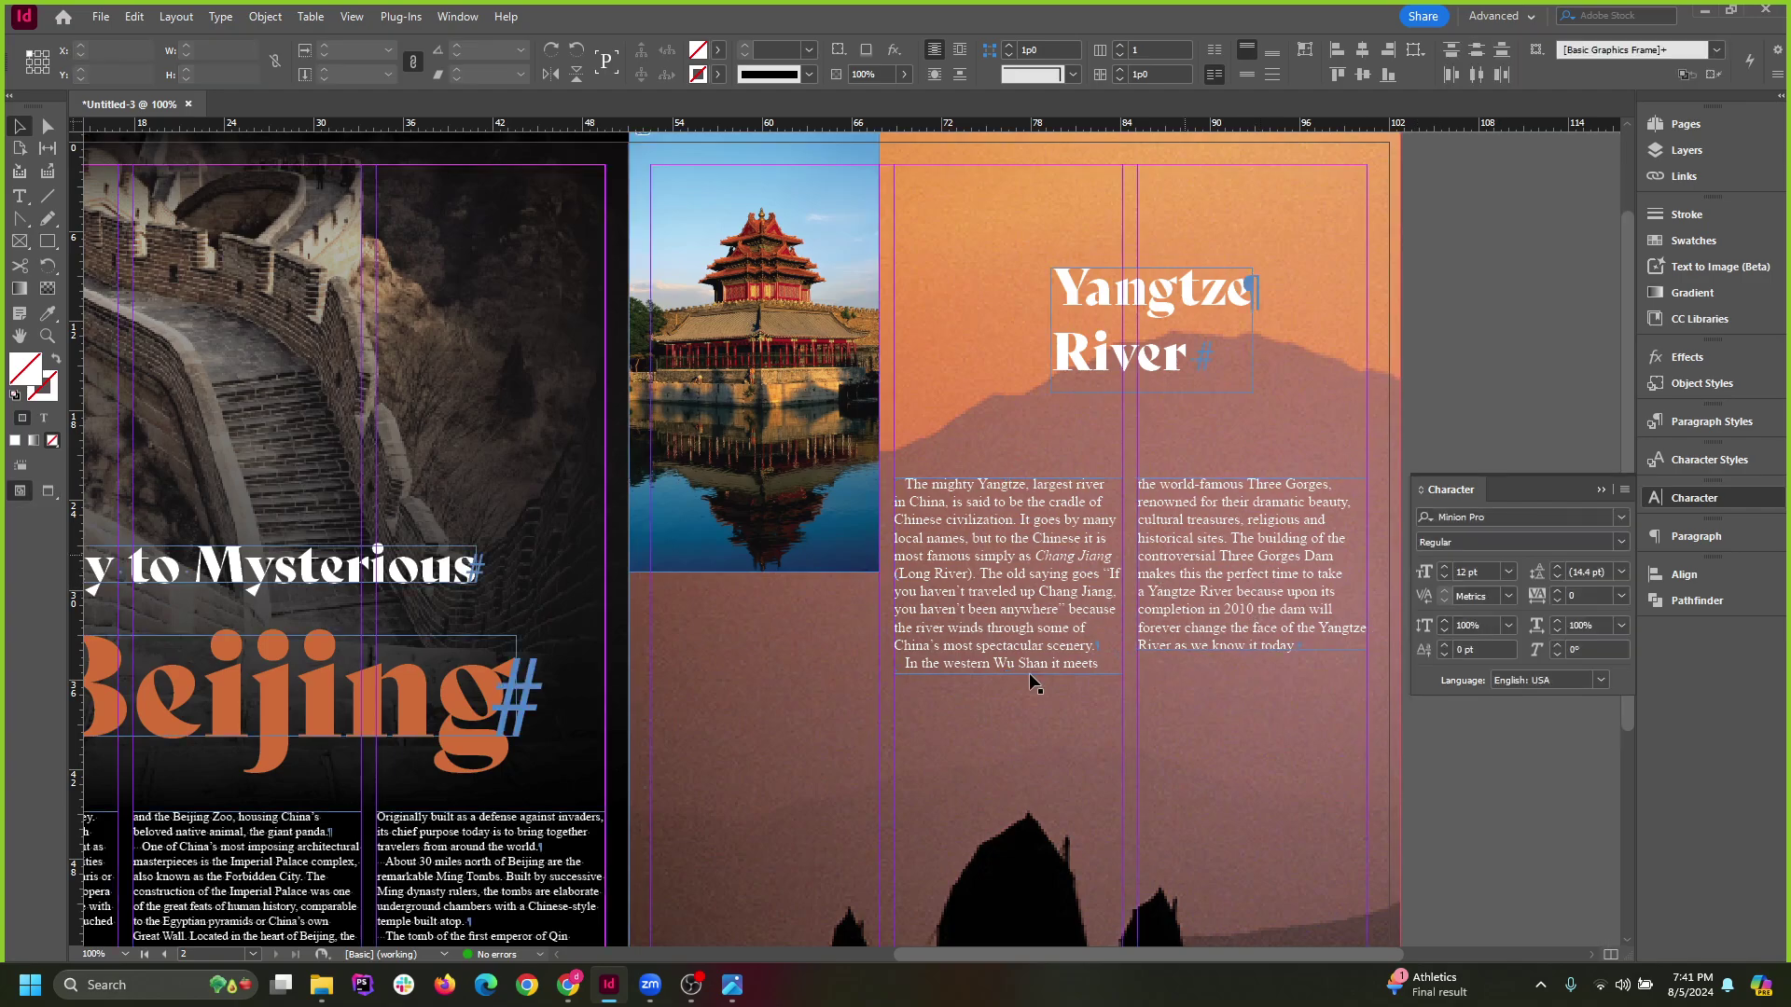
{"action": "scroll", "coordinate": [989, 644], "scroll_direction": "up", "scroll_amount": 2}
{"action": "scroll", "coordinate": [927, 632], "scroll_direction": "down", "scroll_amount": 3}
{"action": "scroll", "coordinate": [928, 632], "scroll_direction": "down", "scroll_amount": 6}
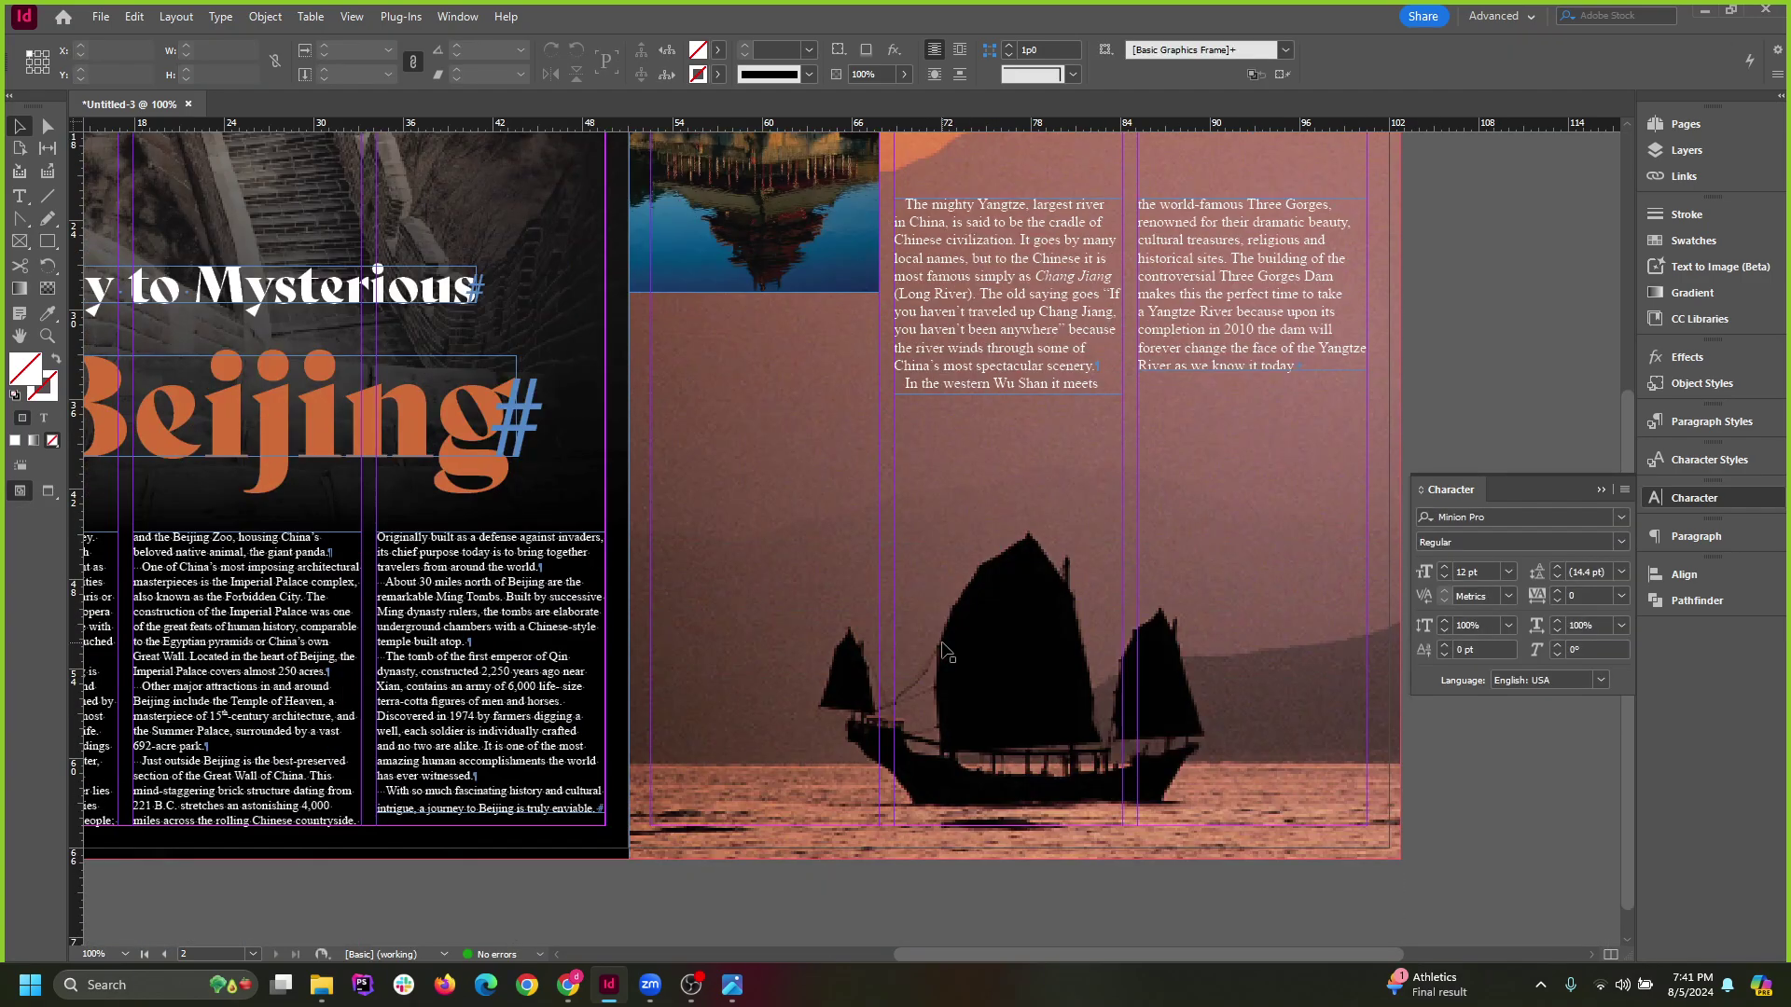
{"action": "scroll", "coordinate": [944, 640], "scroll_direction": "up", "scroll_amount": 8}
{"action": "scroll", "coordinate": [946, 643], "scroll_direction": "down", "scroll_amount": 6}
{"action": "scroll", "coordinate": [968, 647], "scroll_direction": "up", "scroll_amount": 5}
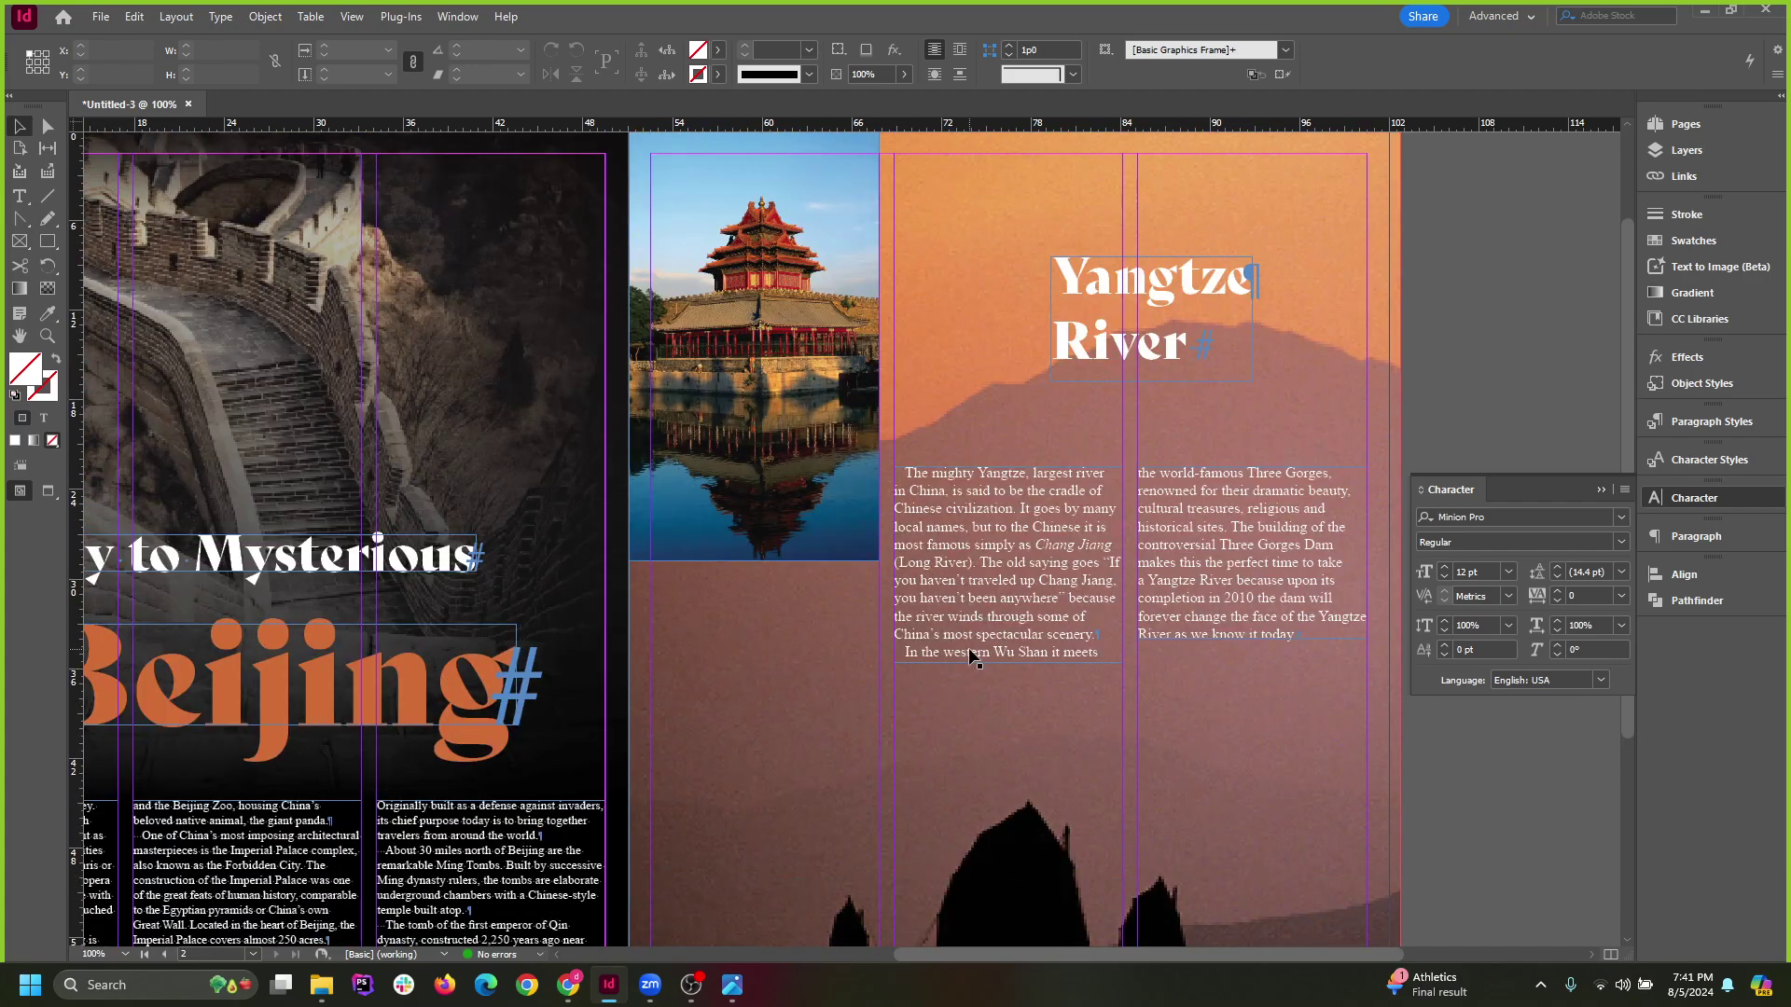
{"action": "left_click", "coordinate": [901, 566]}
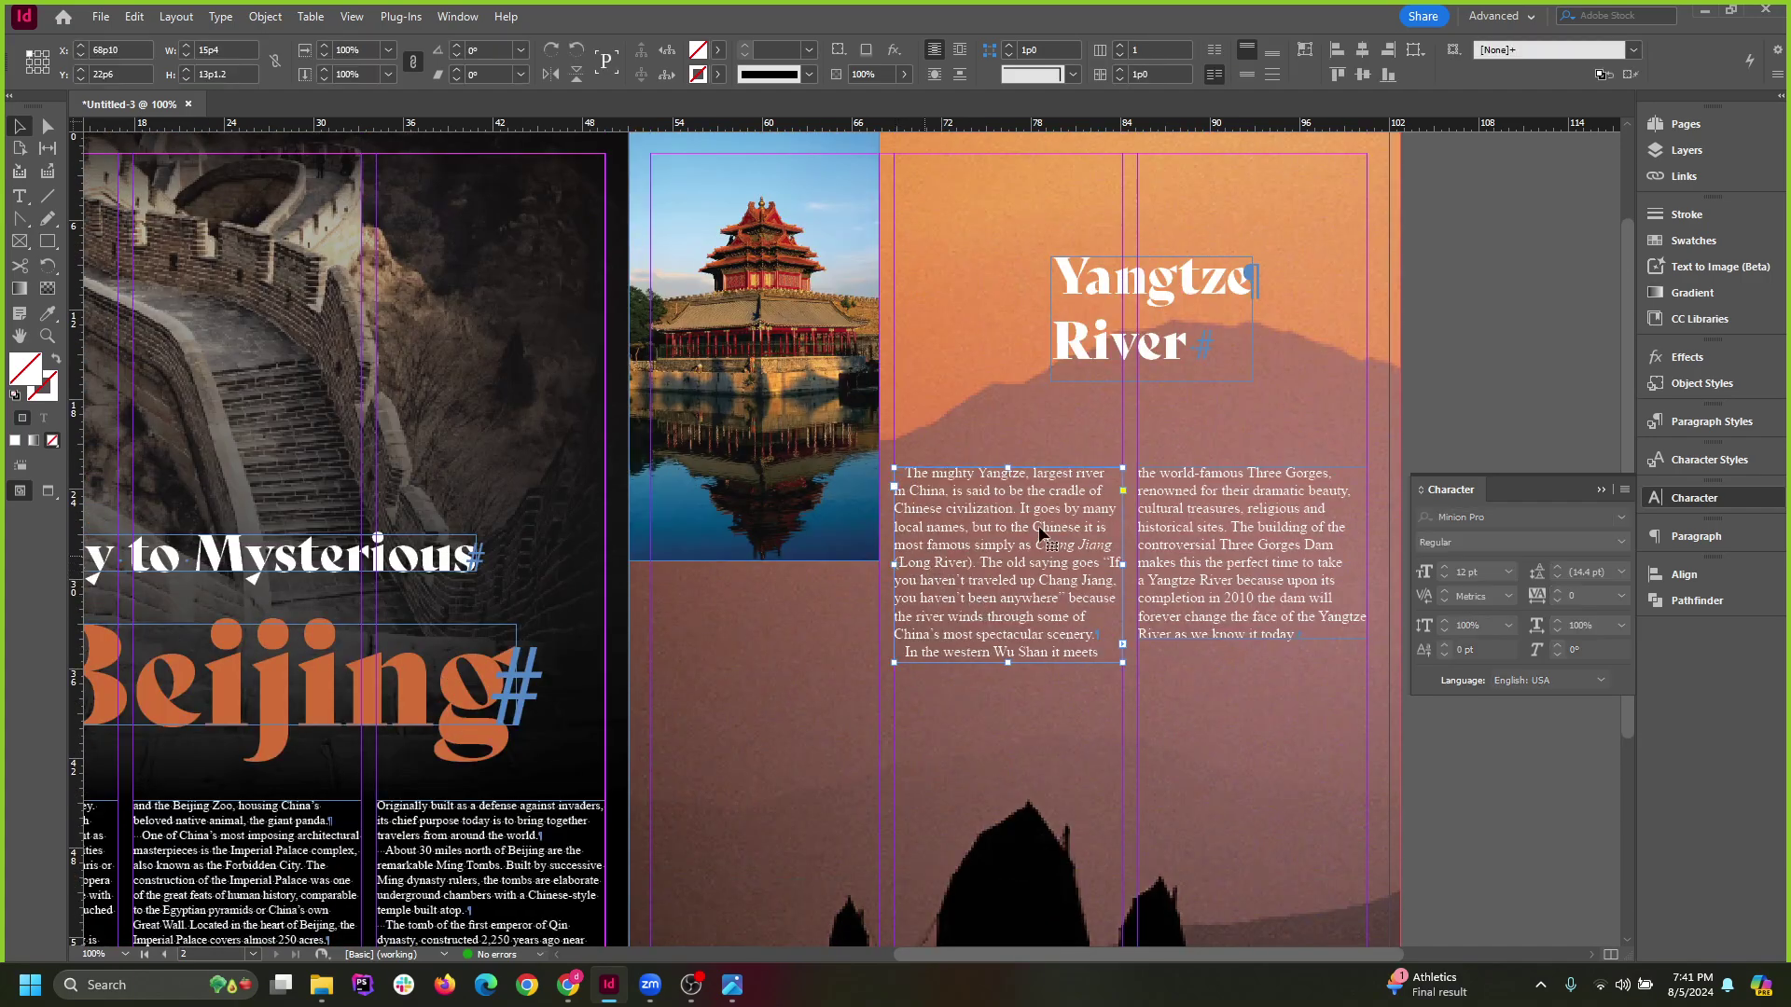
{"action": "scroll", "coordinate": [938, 504], "scroll_direction": "up", "scroll_amount": 1}
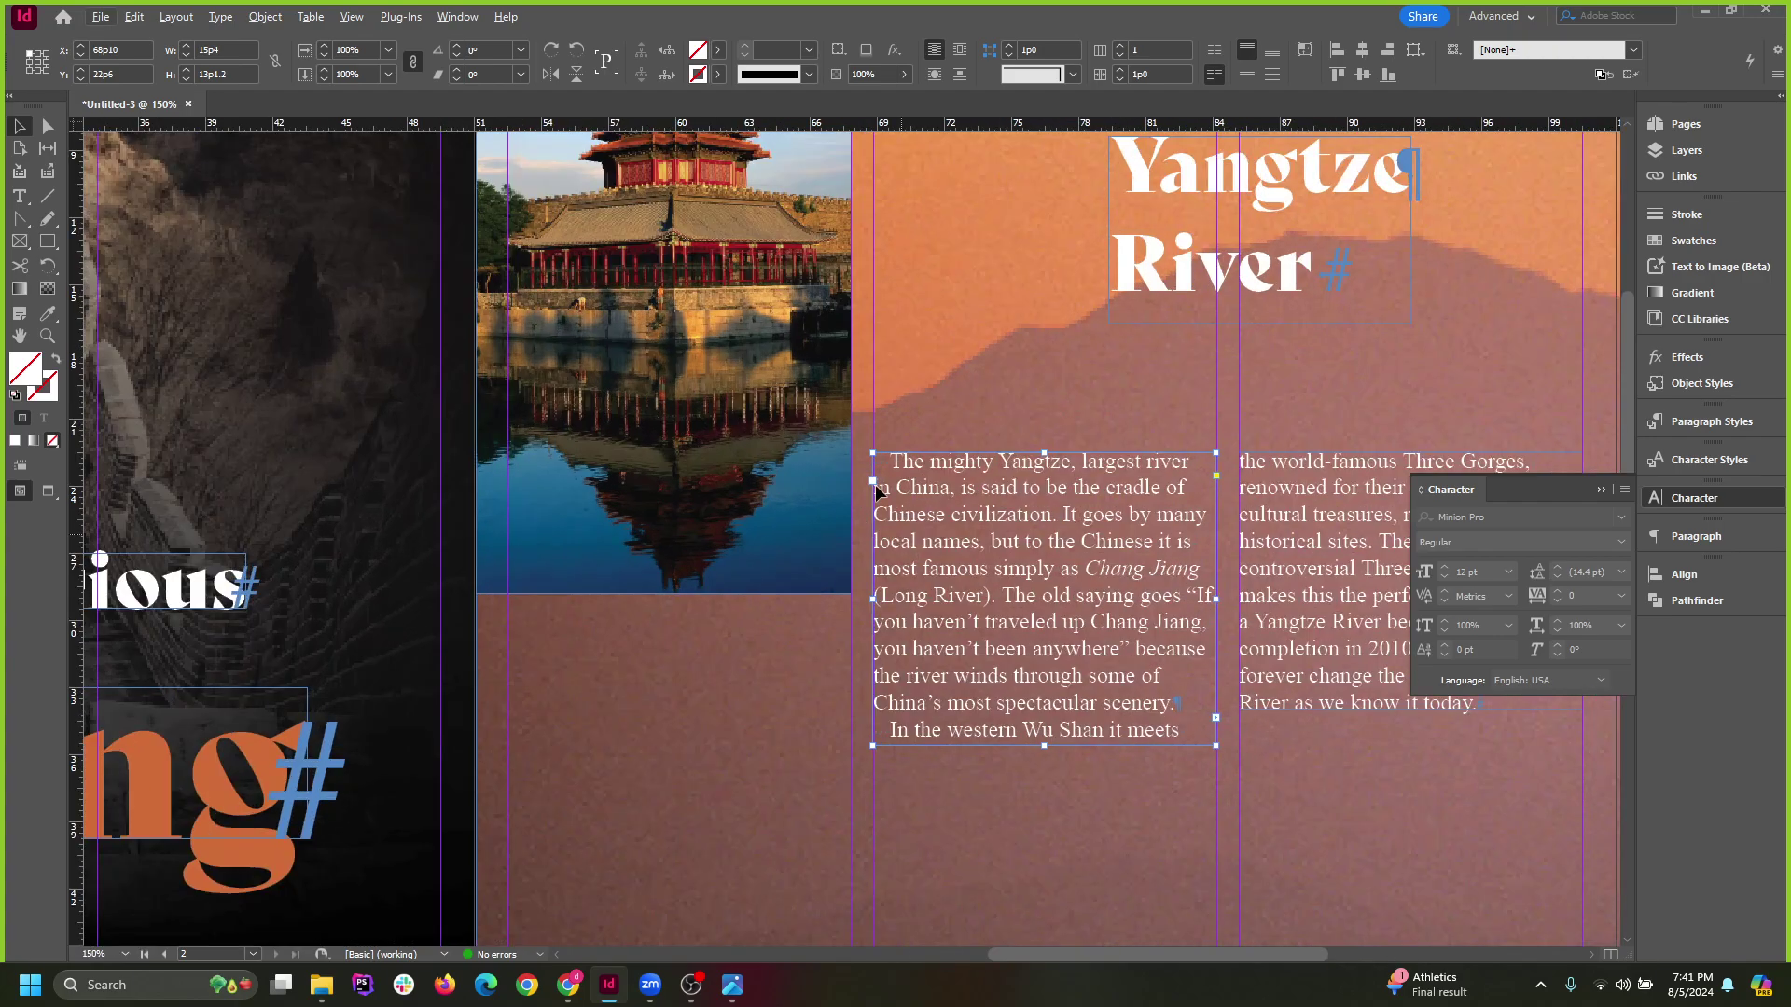
{"action": "scroll", "coordinate": [808, 658], "scroll_direction": "down", "scroll_amount": 1}
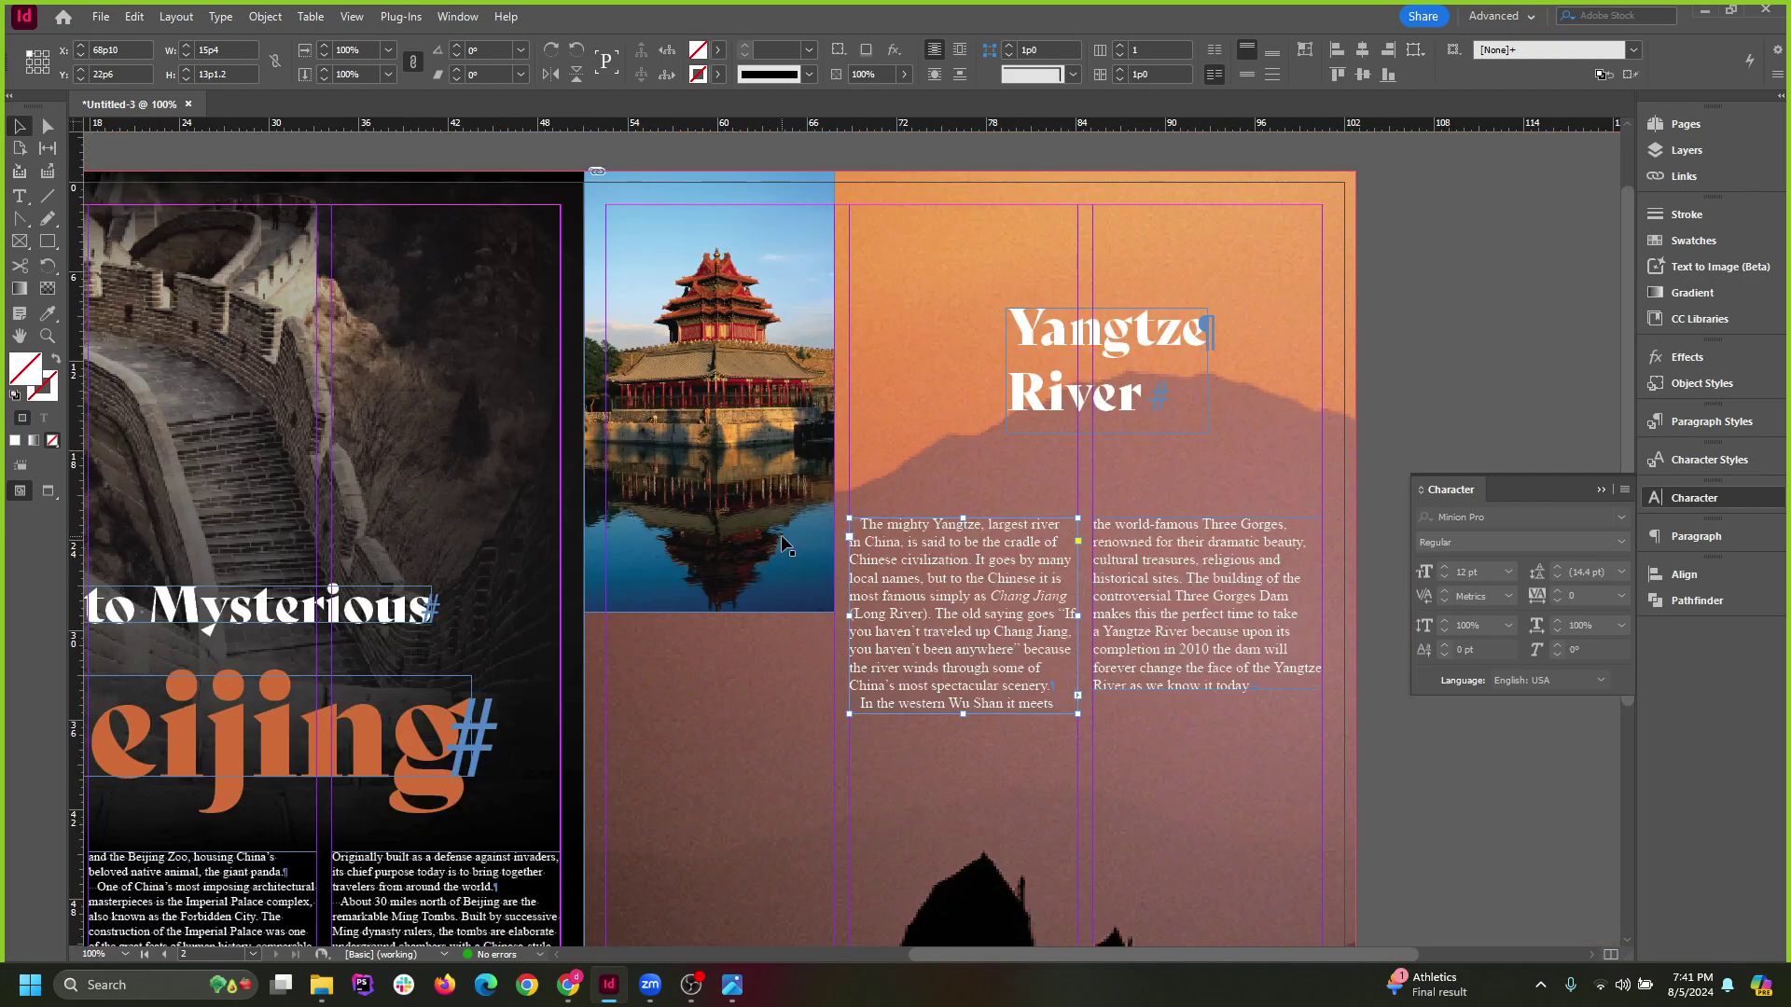
{"action": "scroll", "coordinate": [787, 539], "scroll_direction": "down", "scroll_amount": 2}
{"action": "scroll", "coordinate": [783, 522], "scroll_direction": "down", "scroll_amount": 1}
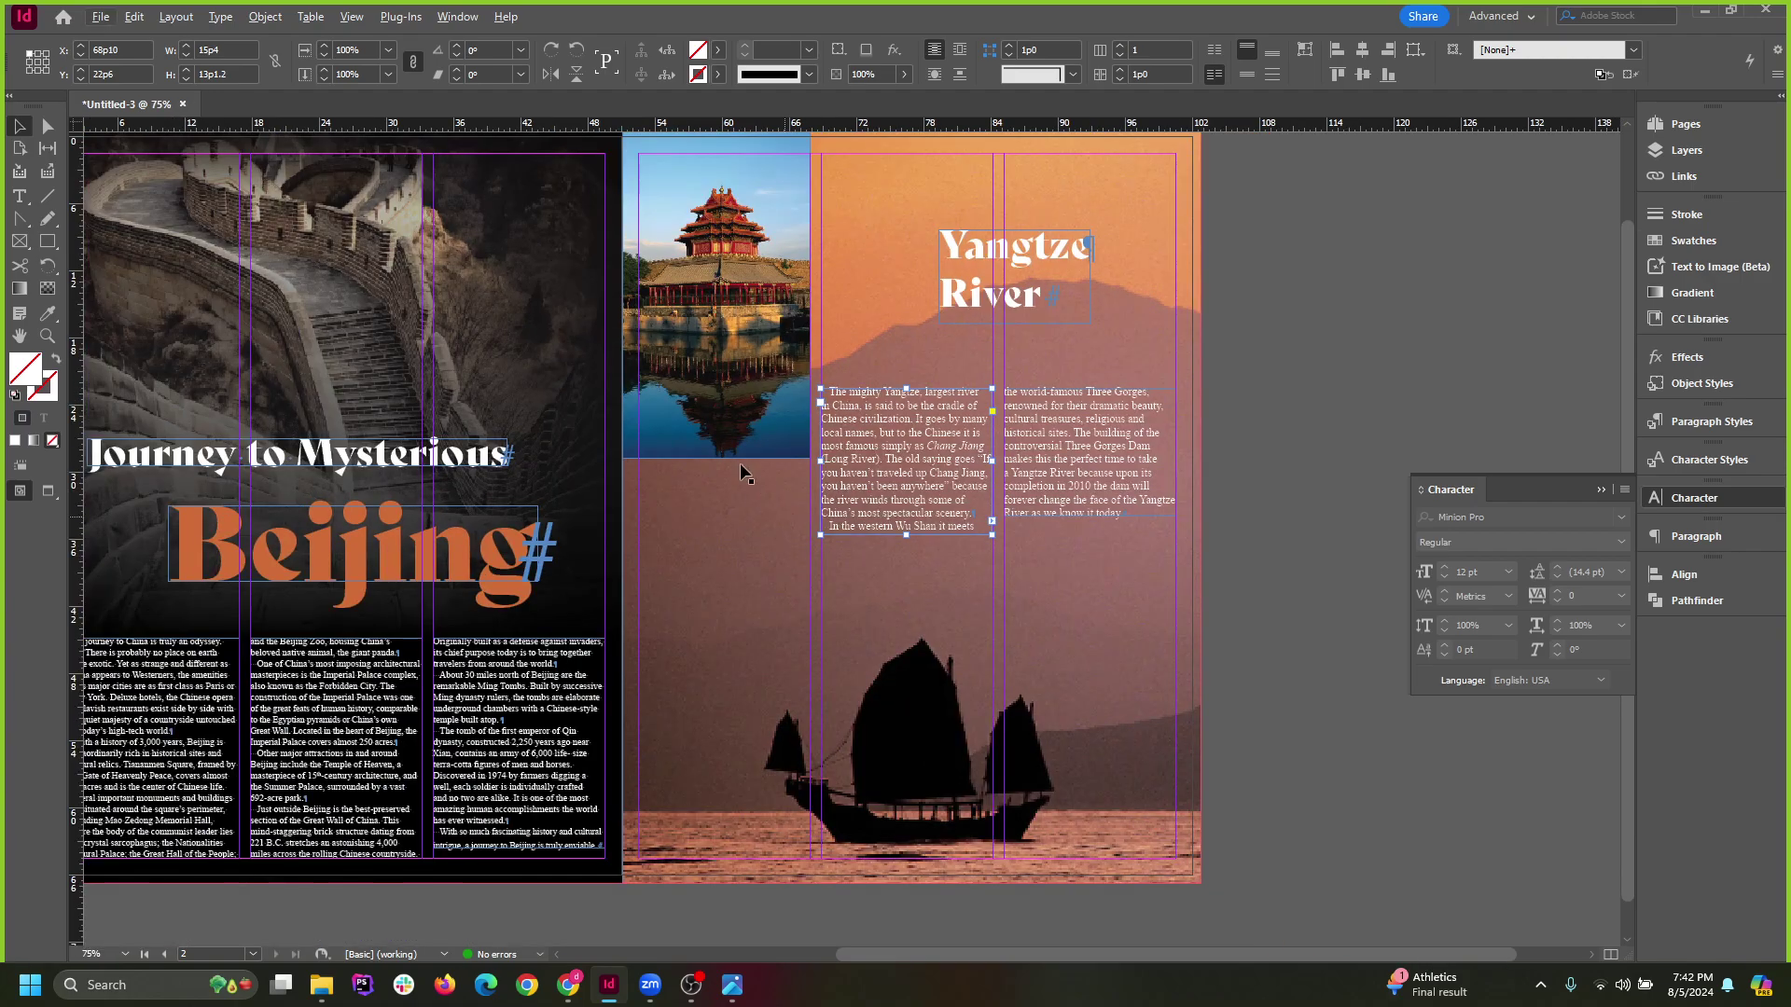
Shorten the temple photo's frame from its lower edge to a height of 22p10.2.
{"action": "scroll", "coordinate": [758, 524], "scroll_direction": "up", "scroll_amount": 2}
{"action": "left_click", "coordinate": [748, 540]}
{"action": "left_click_drag", "start_coordinate": [717, 562], "coordinate": [722, 487]}
Move both Yangtze body text frames together straight down, closer to the sailboat.
{"action": "left_click", "coordinate": [973, 550]}
{"action": "left_click", "coordinate": [1082, 549], "text": "shift"}
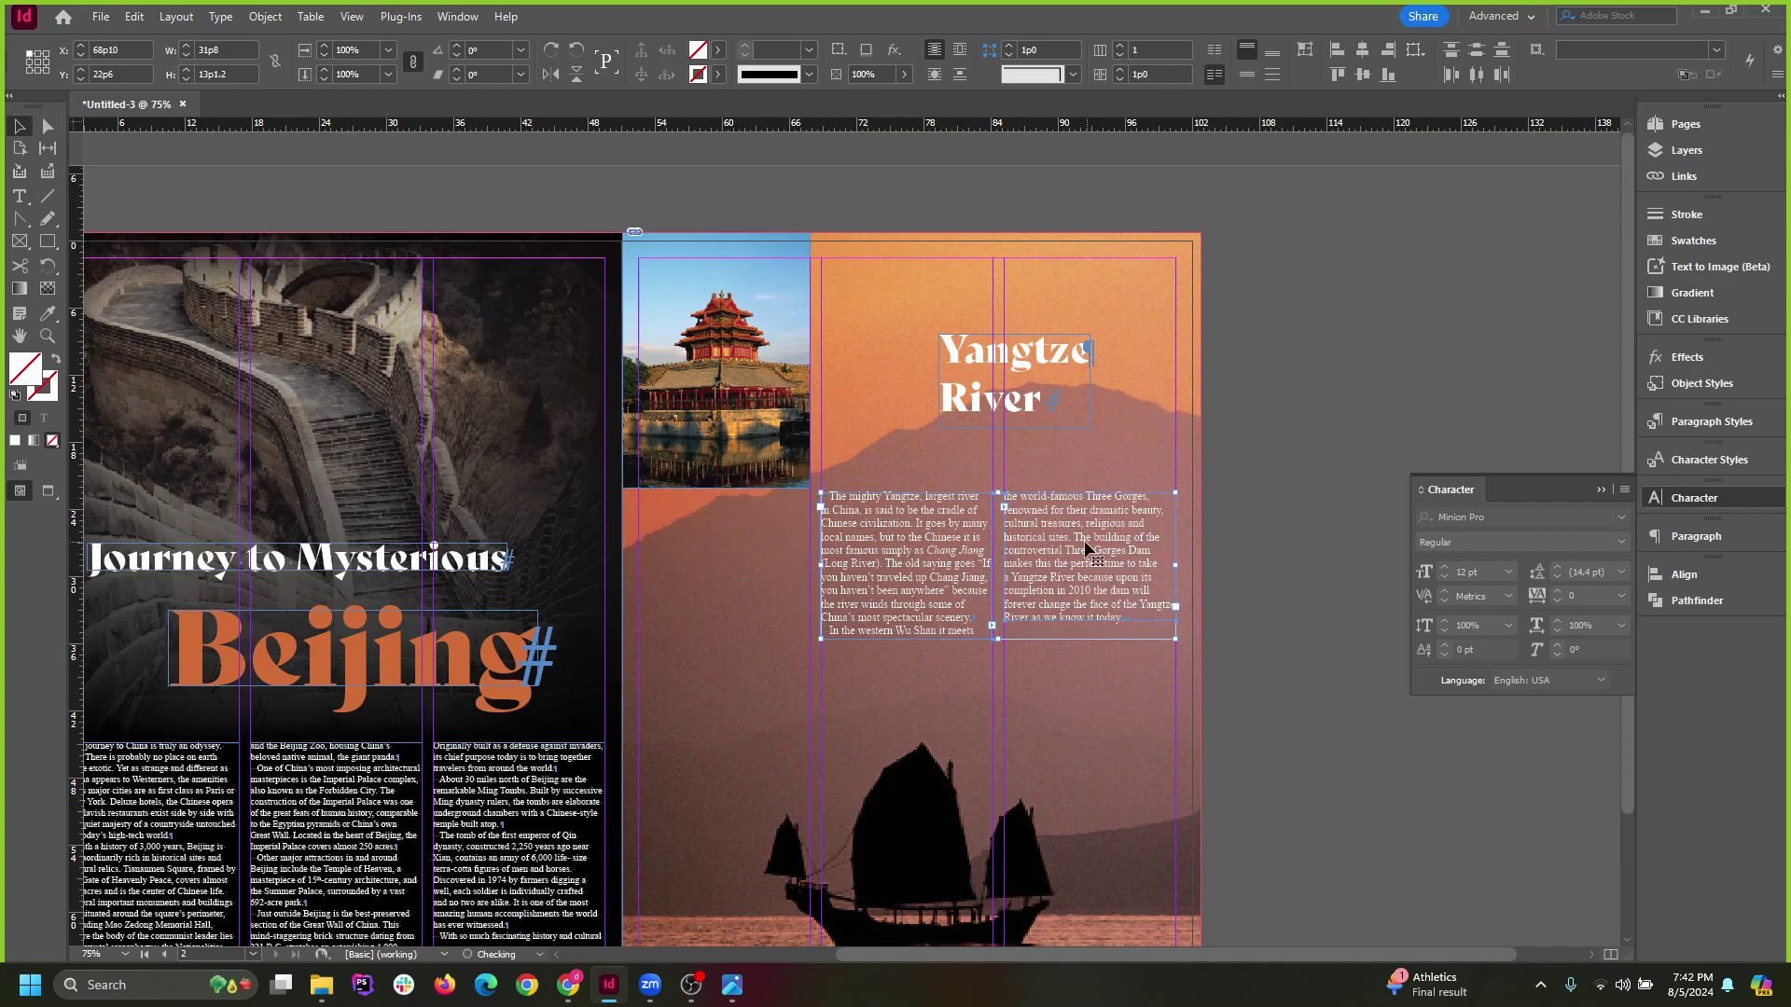
{"action": "left_click_drag", "start_coordinate": [1084, 540], "coordinate": [1082, 605]}
{"action": "left_click", "coordinate": [1354, 506]}
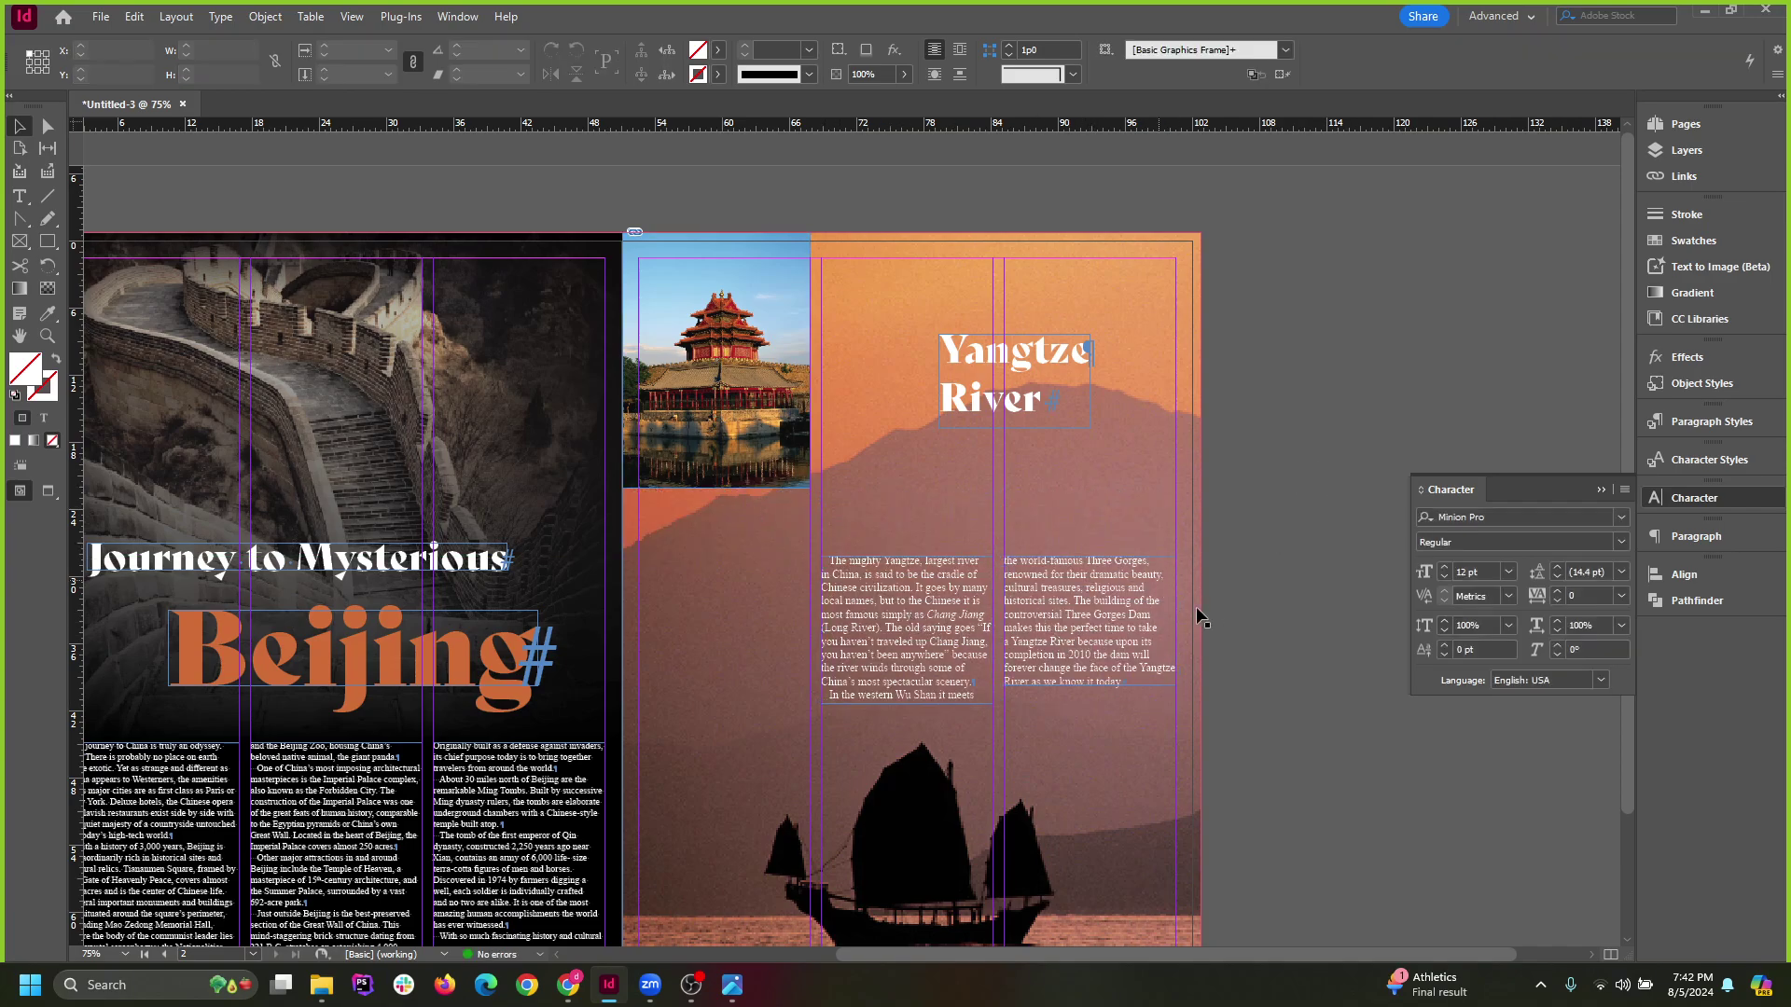
{"action": "scroll", "coordinate": [1080, 609], "scroll_direction": "down", "scroll_amount": 1}
{"action": "scroll", "coordinate": [1114, 631], "scroll_direction": "up", "scroll_amount": 1}
{"action": "left_click_drag", "start_coordinate": [699, 320], "coordinate": [749, 354]}
{"action": "key", "text": "ctrl+z"}
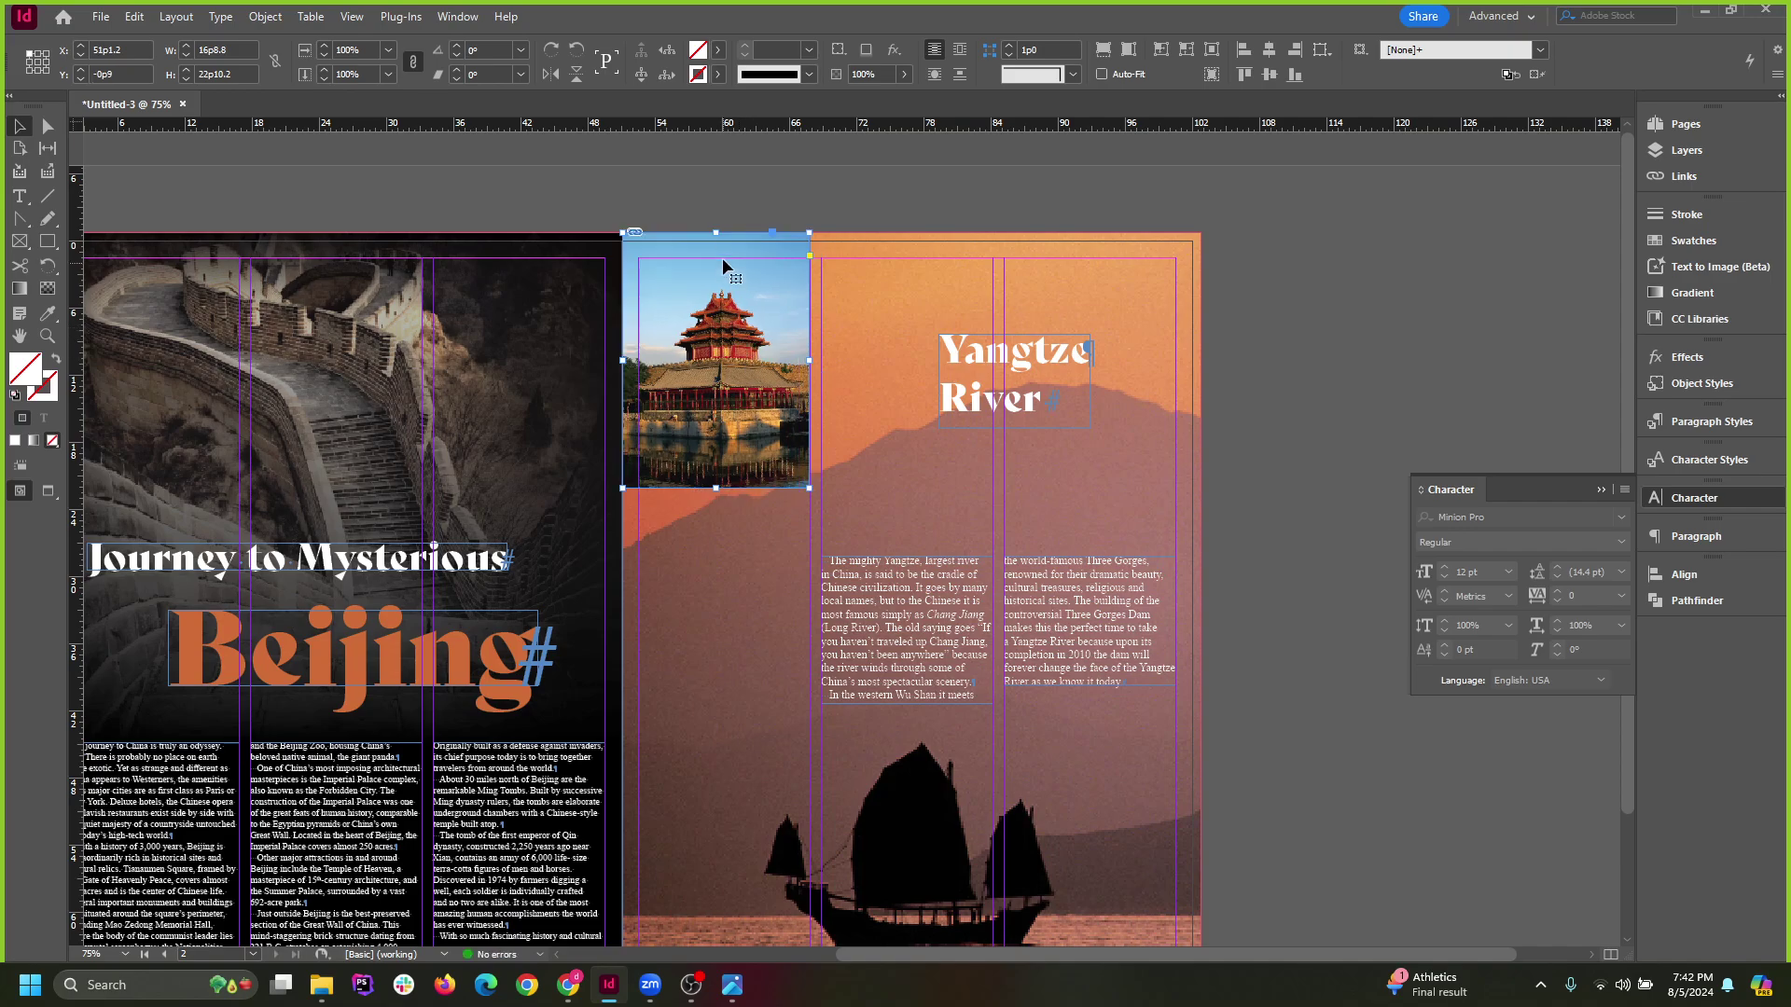
Move the temple photo into the Yangtze page's middle column, at X 68p10 and Y 1p6.
{"action": "left_click", "coordinate": [886, 226]}
{"action": "key", "text": "w"}
{"action": "scroll", "coordinate": [1265, 518], "scroll_direction": "down", "scroll_amount": 1}
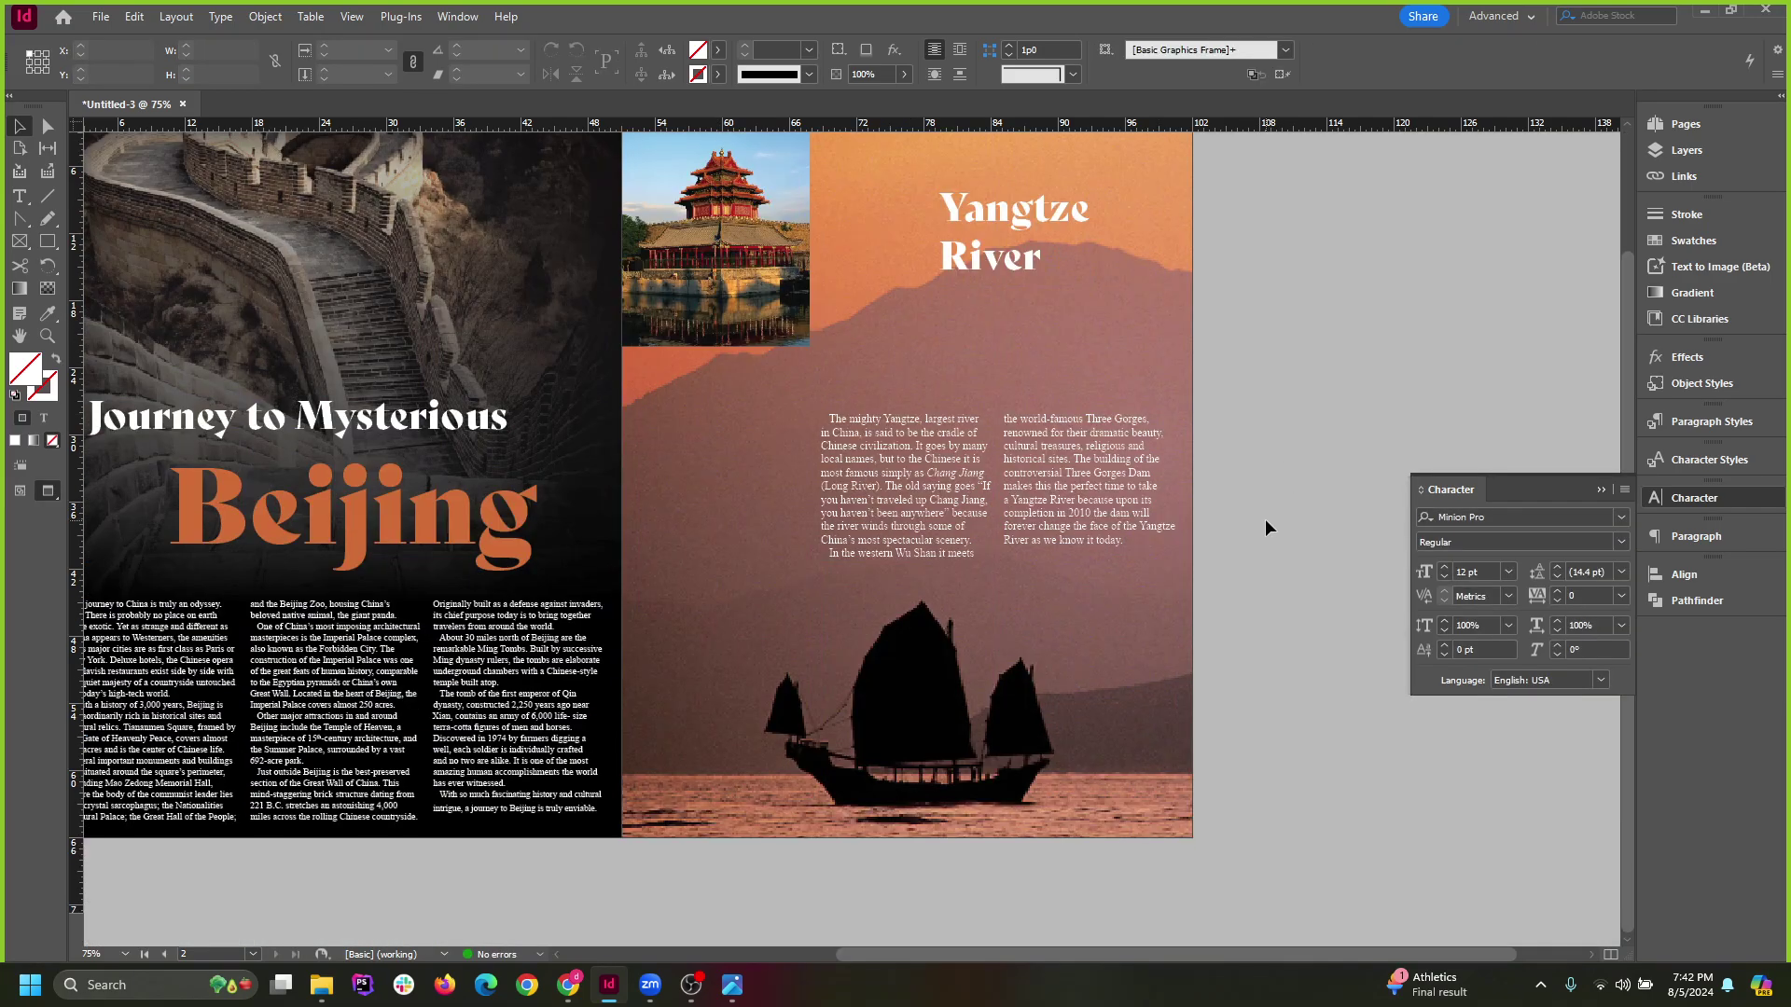
{"action": "scroll", "coordinate": [1245, 564], "scroll_direction": "up", "scroll_amount": 1}
{"action": "scroll", "coordinate": [1236, 564], "scroll_direction": "down", "scroll_amount": 1}
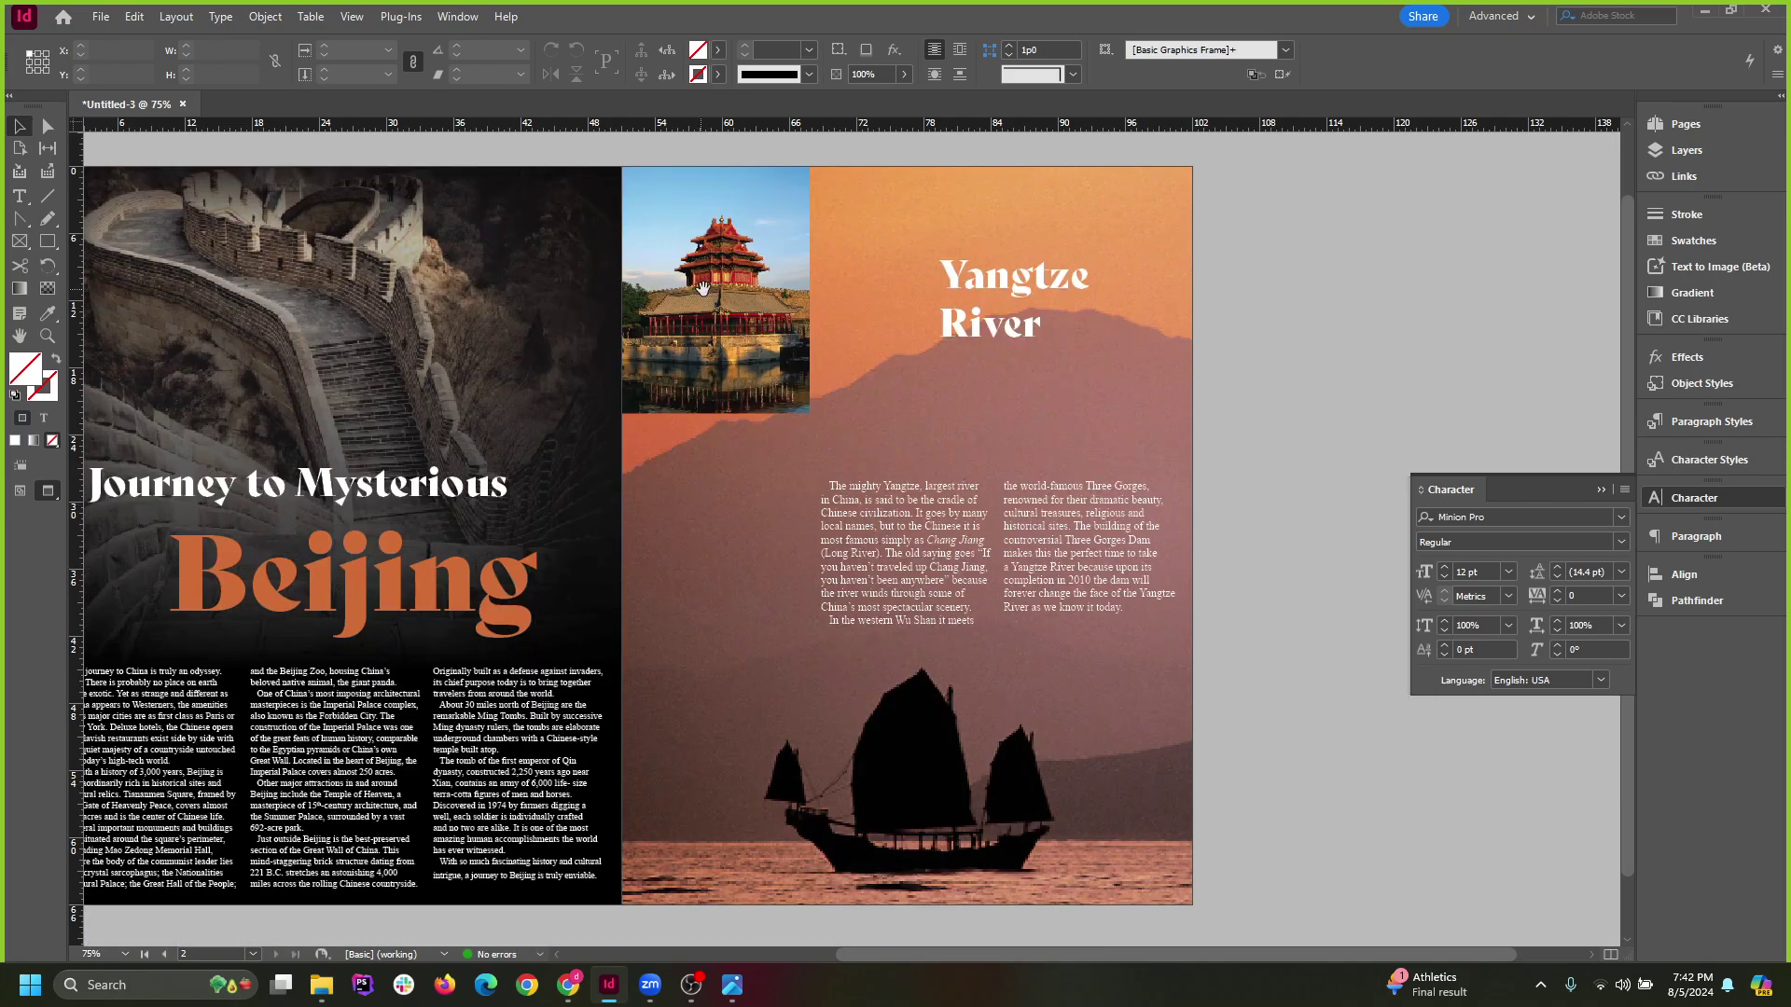
{"action": "key", "text": "w"}
{"action": "left_click_drag", "start_coordinate": [756, 294], "coordinate": [945, 317]}
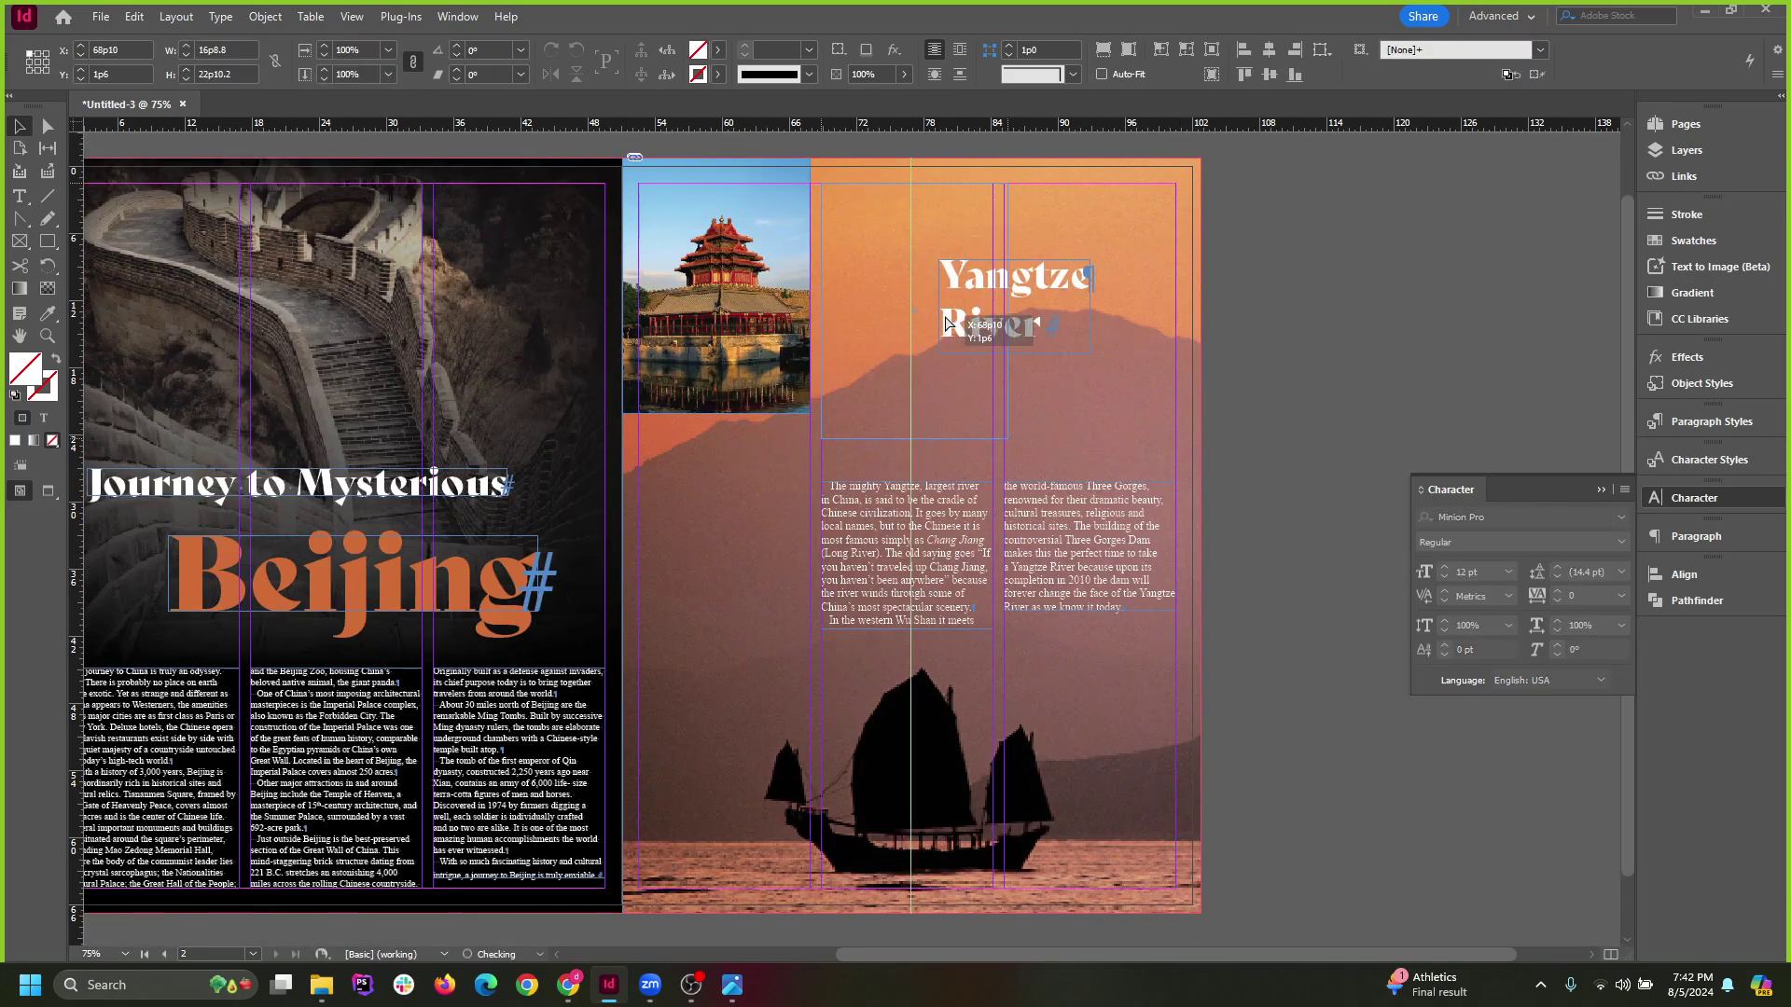
{"action": "left_click", "coordinate": [1393, 317]}
Move the Yangtze River heading into the inner column beside the body text, at about X 53p5 and Y 29p9.7, and preview the spread.
{"action": "left_click_drag", "start_coordinate": [1039, 281], "coordinate": [736, 524]}
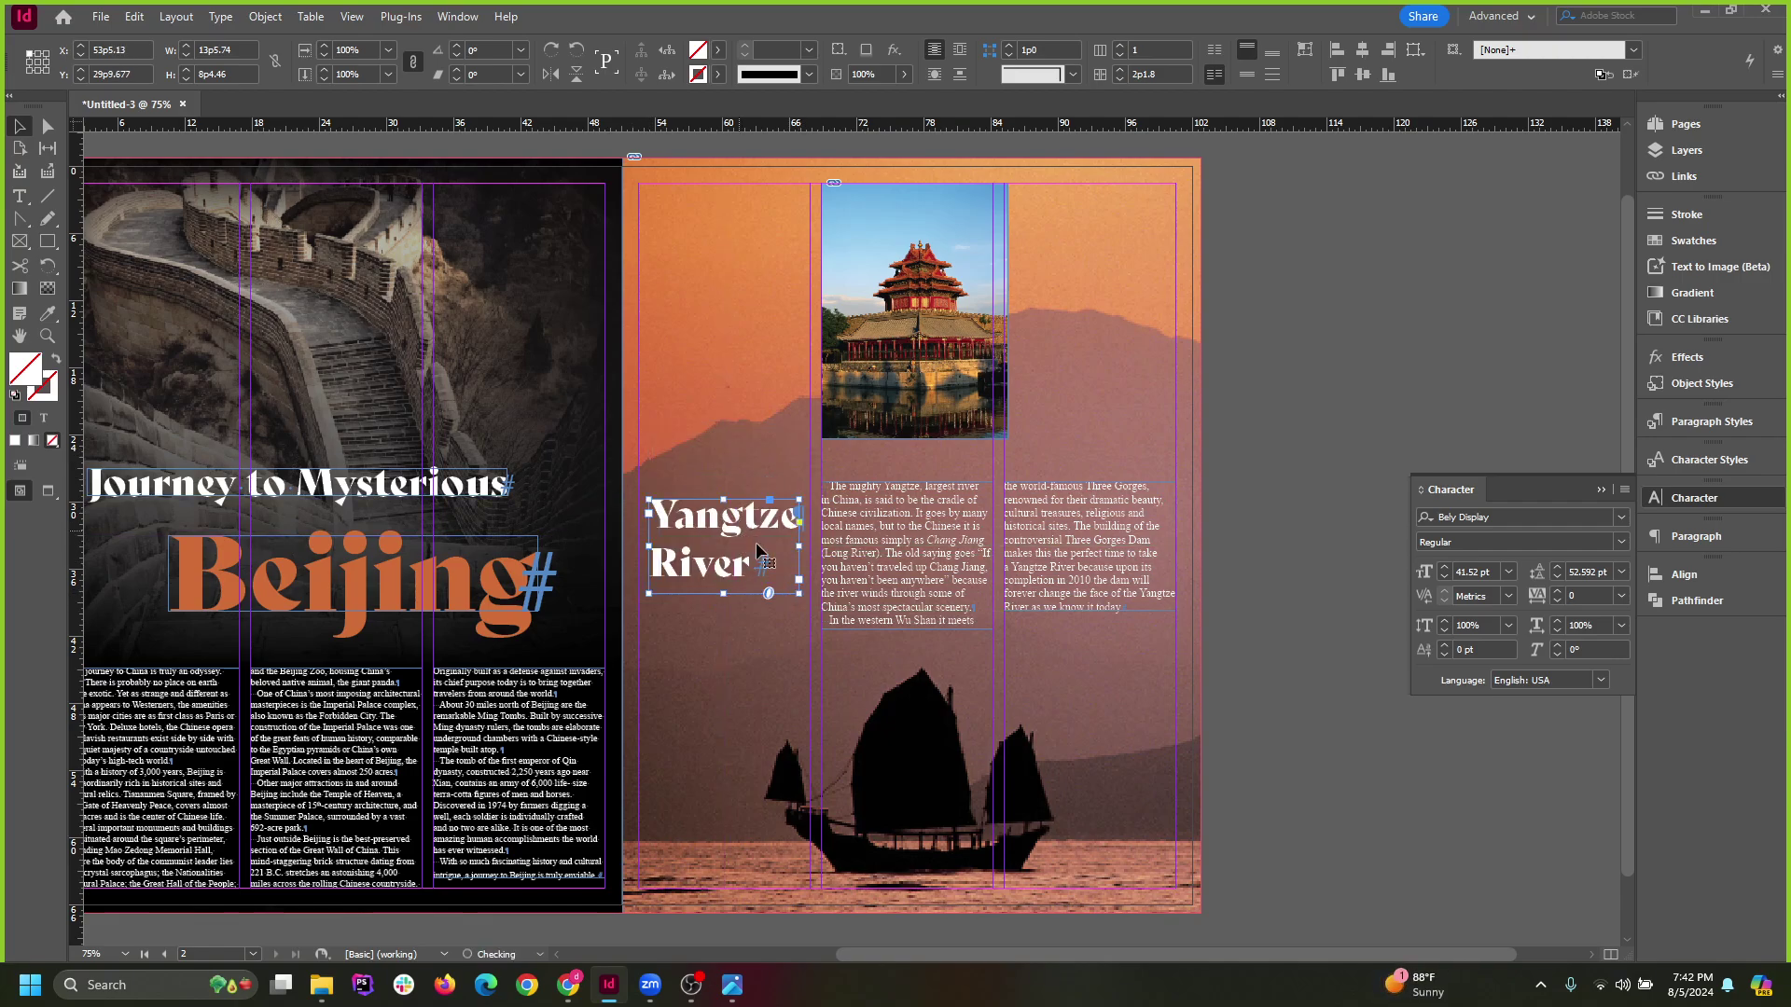
{"action": "left_click", "coordinate": [1305, 444]}
{"action": "key", "text": "w"}
{"action": "key", "text": "ctrl+minus"}
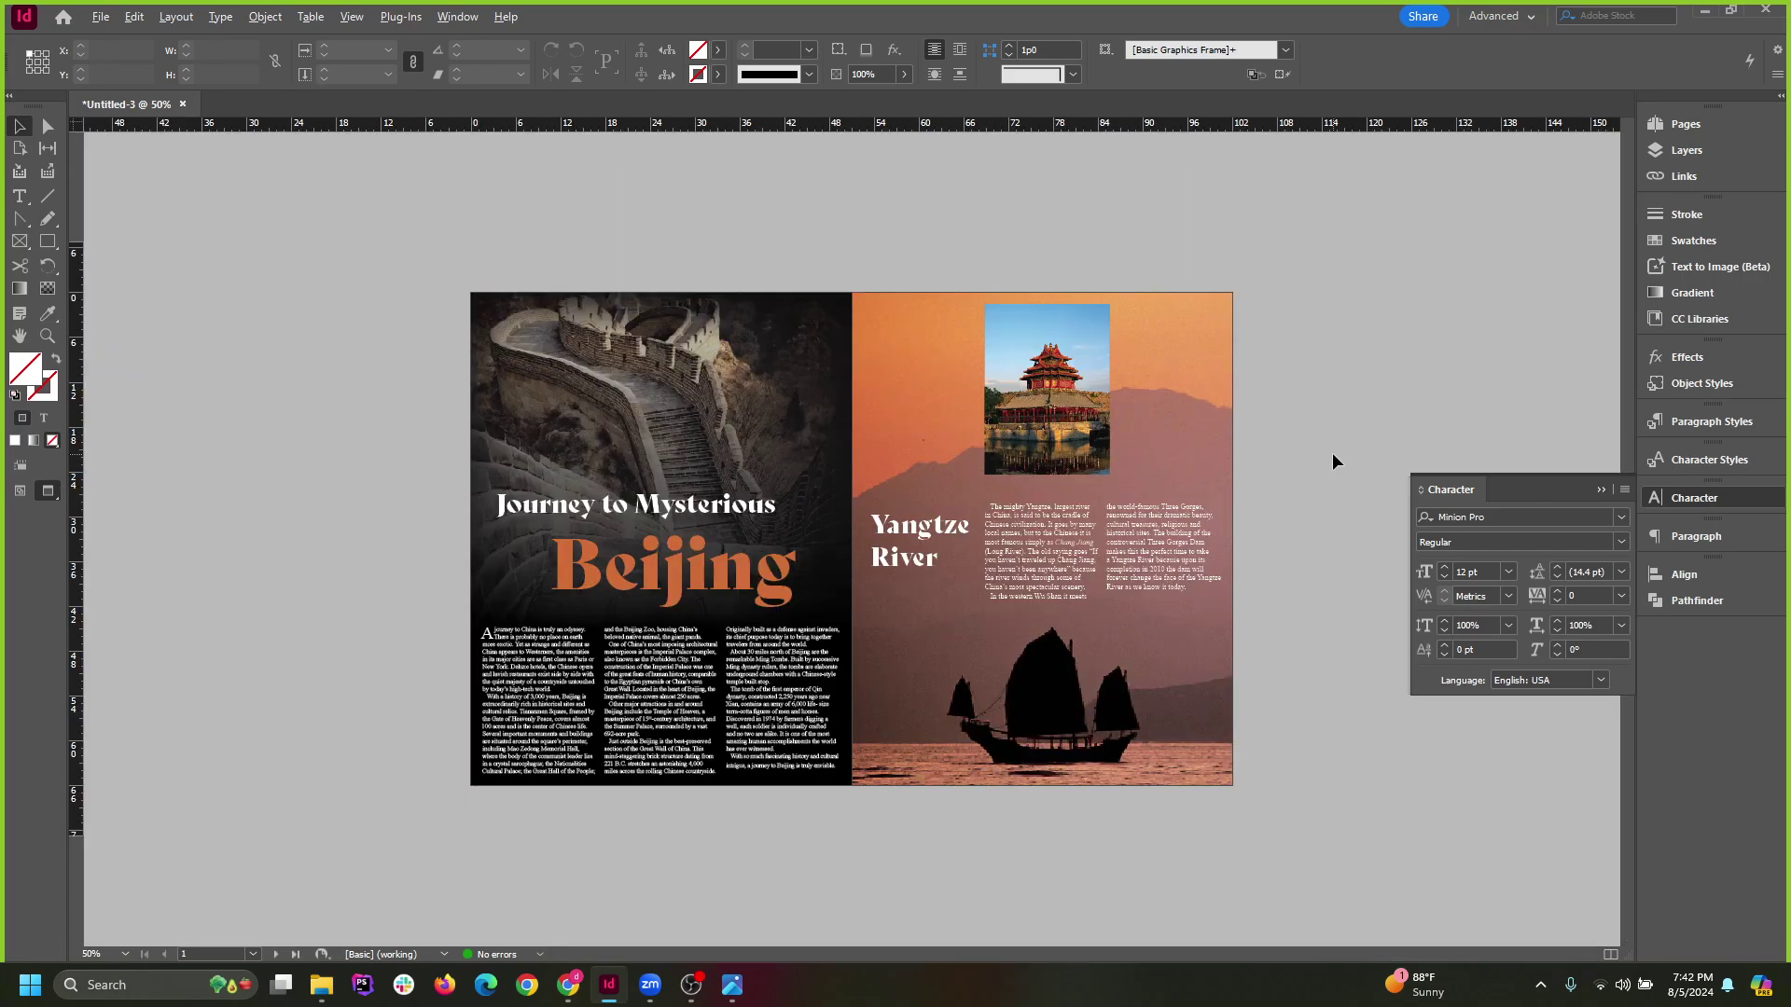
{"action": "key", "text": "ctrl+equal"}
{"action": "scroll", "coordinate": [1281, 541], "scroll_direction": "down", "scroll_amount": 2}
{"action": "scroll", "coordinate": [1249, 495], "scroll_direction": "up", "scroll_amount": 2}
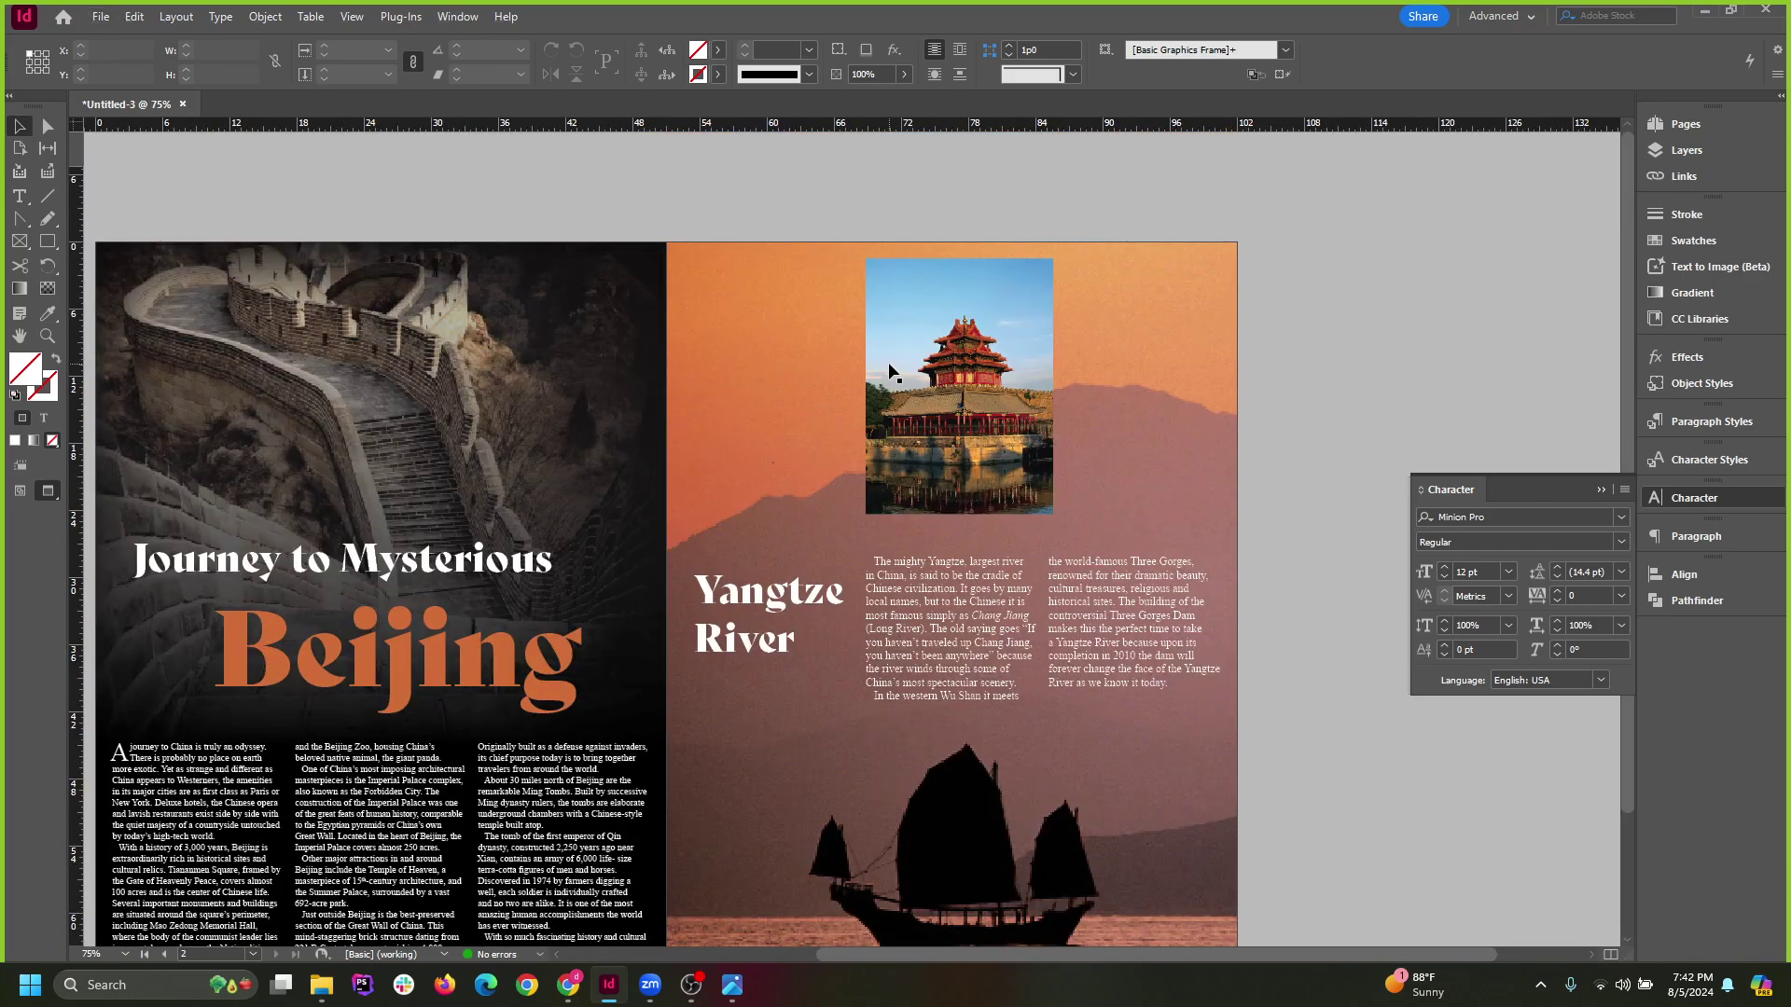
Move the temple photo to the inner column's top margin at X 52p6, Y 1p6, and narrow its frame to 15p4.
{"action": "left_click", "coordinate": [888, 362]}
{"action": "key", "text": "w"}
{"action": "key", "text": "w"}
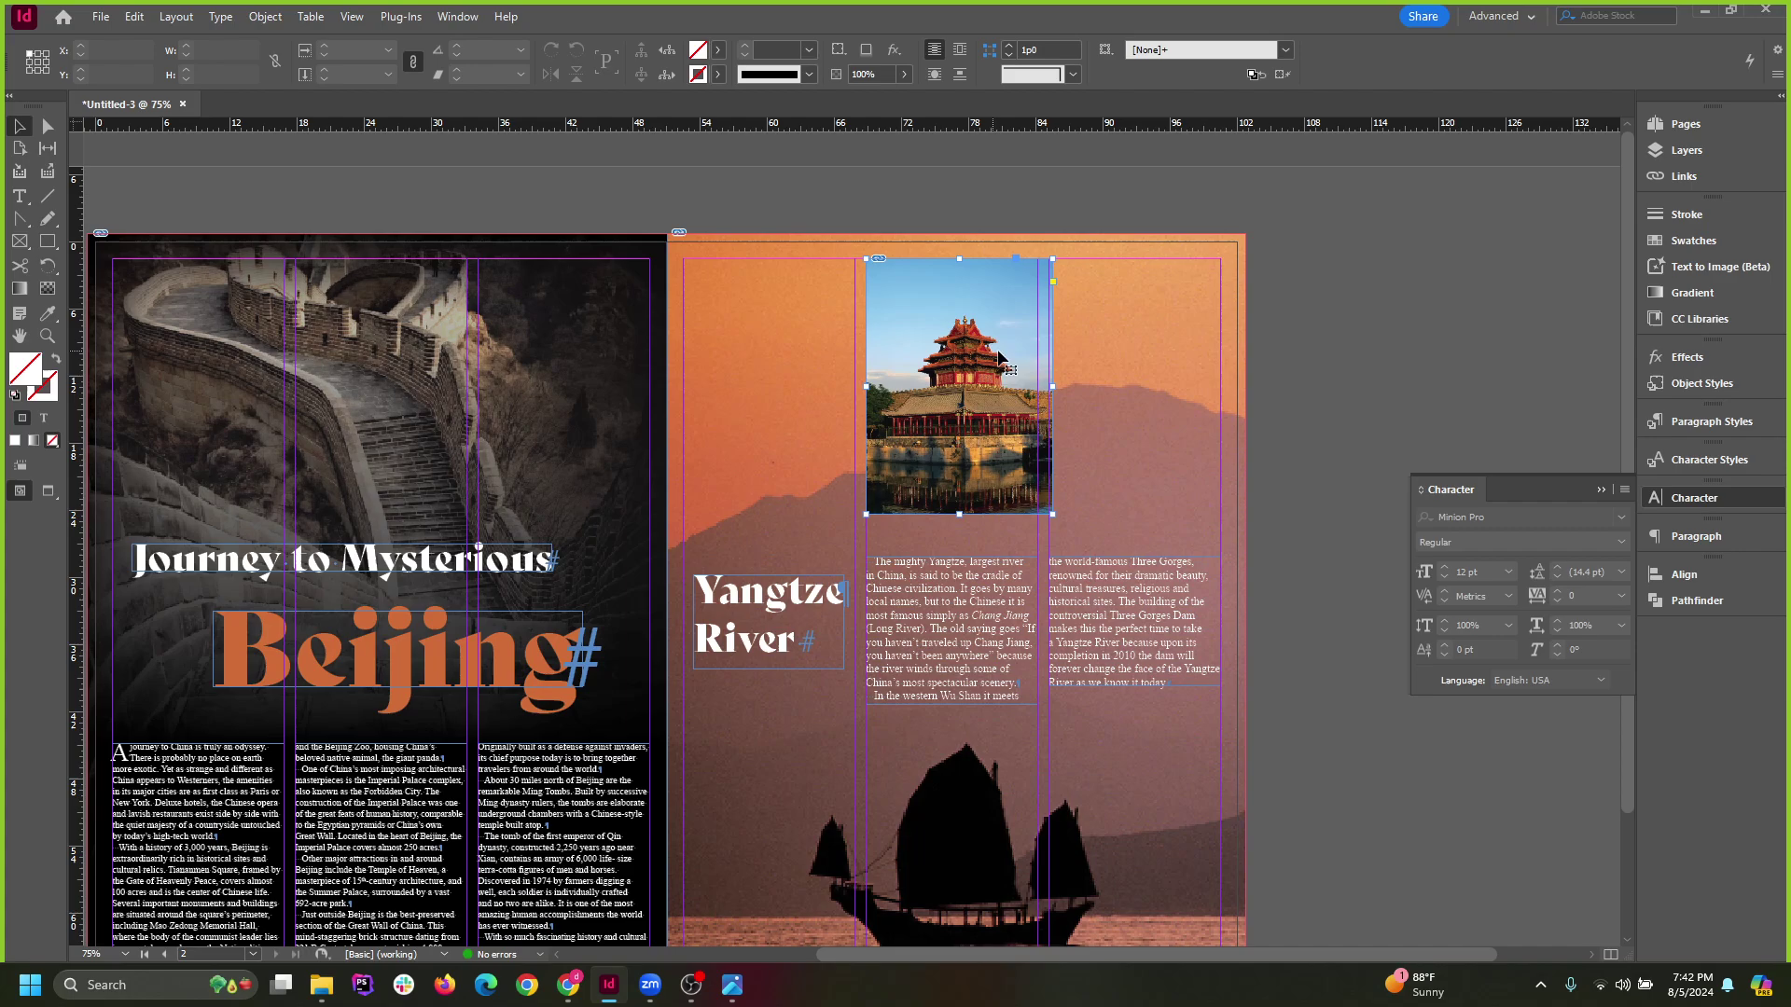
{"action": "left_click_drag", "start_coordinate": [971, 317], "coordinate": [791, 310]}
{"action": "left_click_drag", "start_coordinate": [867, 390], "coordinate": [854, 390]}
{"action": "left_click", "coordinate": [1367, 362]}
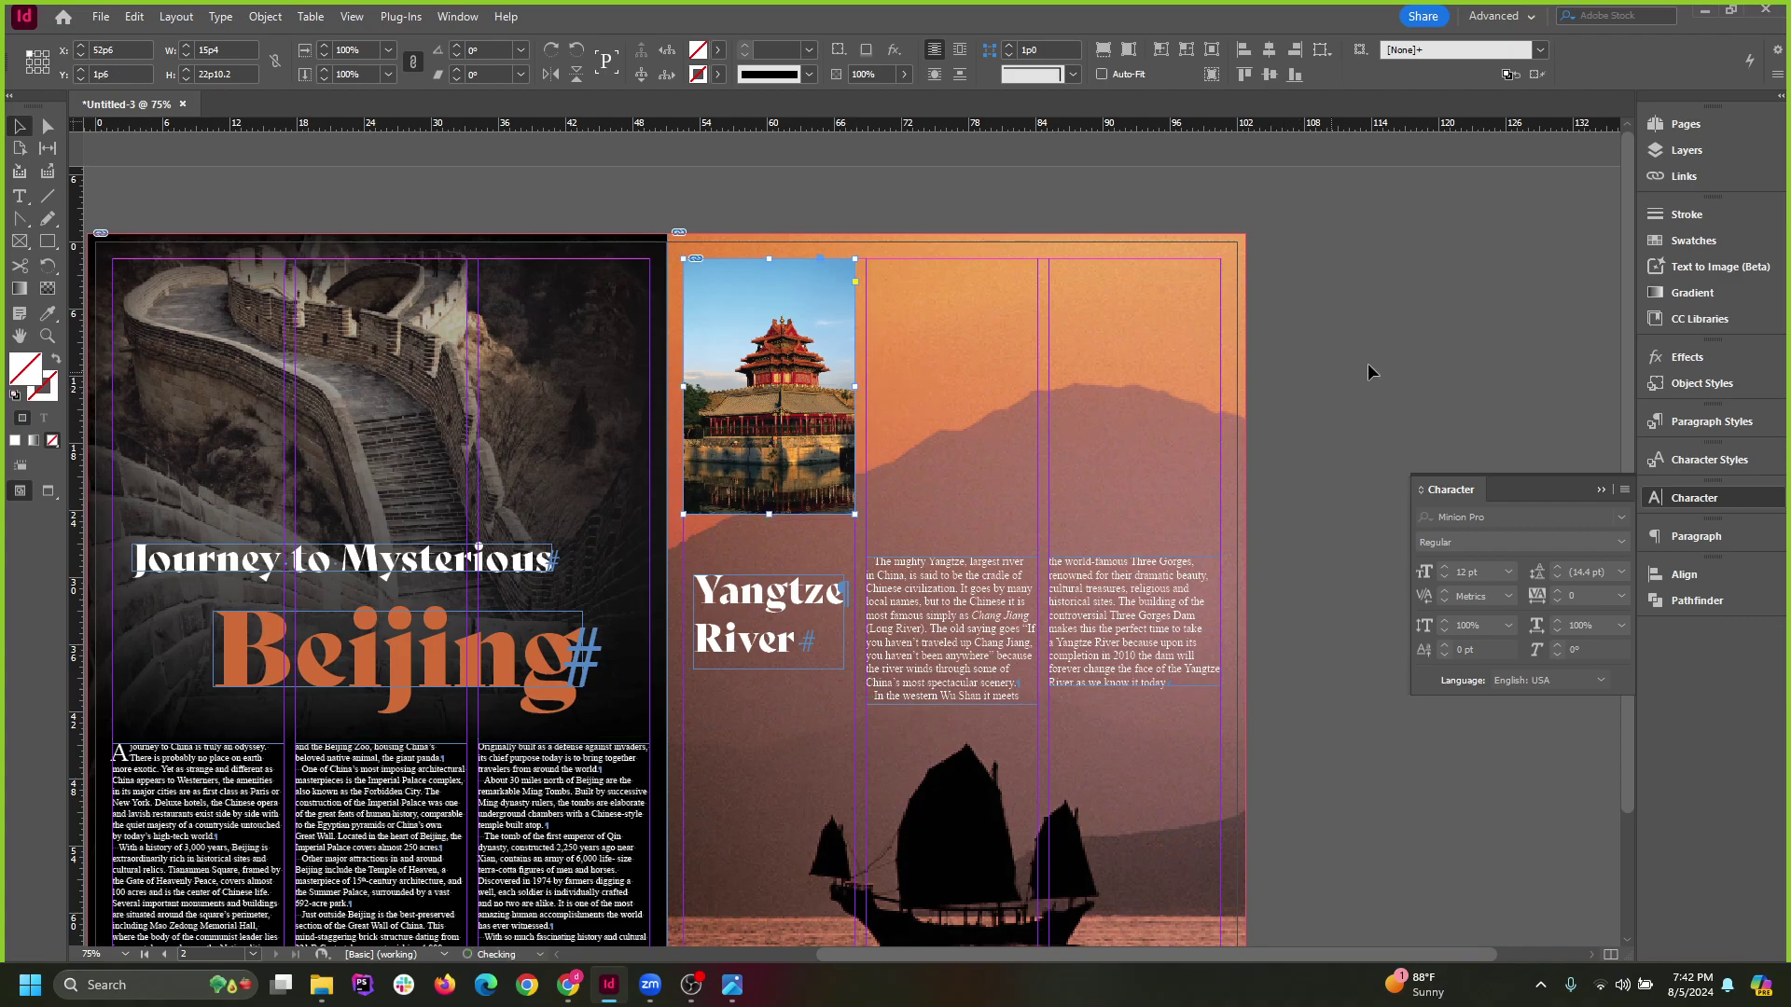
Fill the temple photo's frame proportionally with its image.
{"action": "left_click", "coordinate": [812, 420]}
{"action": "left_click", "coordinate": [1099, 51]}
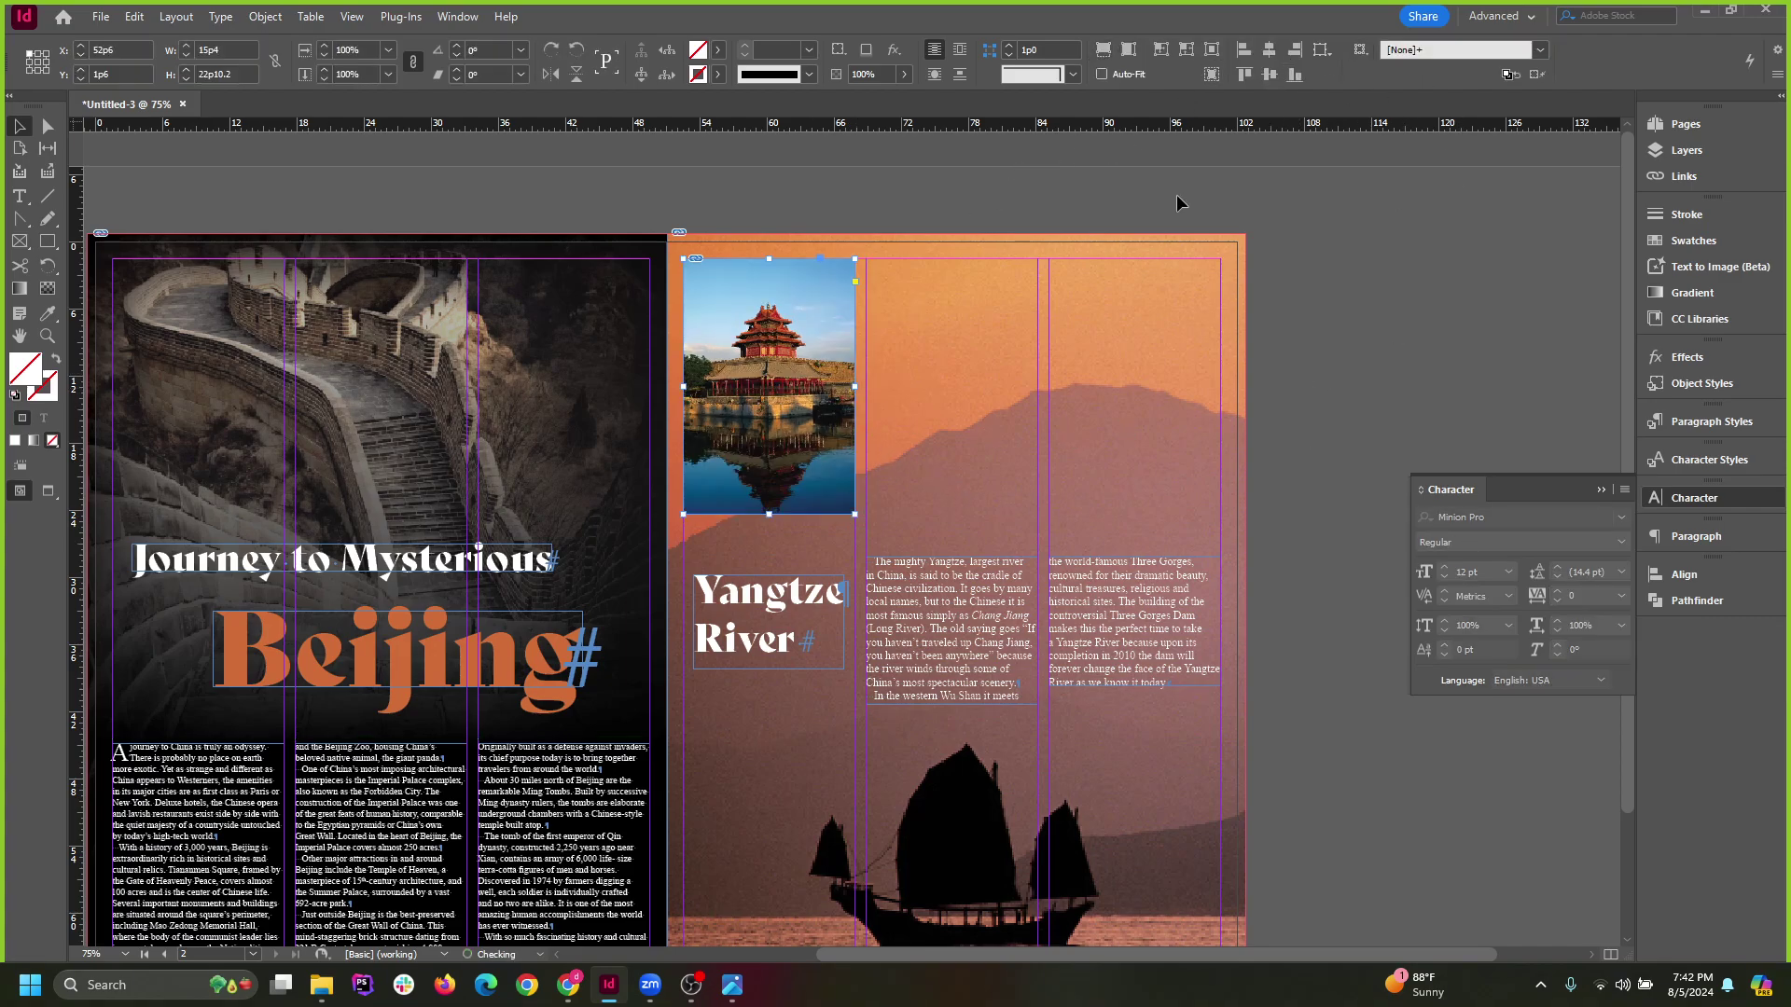
{"action": "left_click", "coordinate": [1208, 420]}
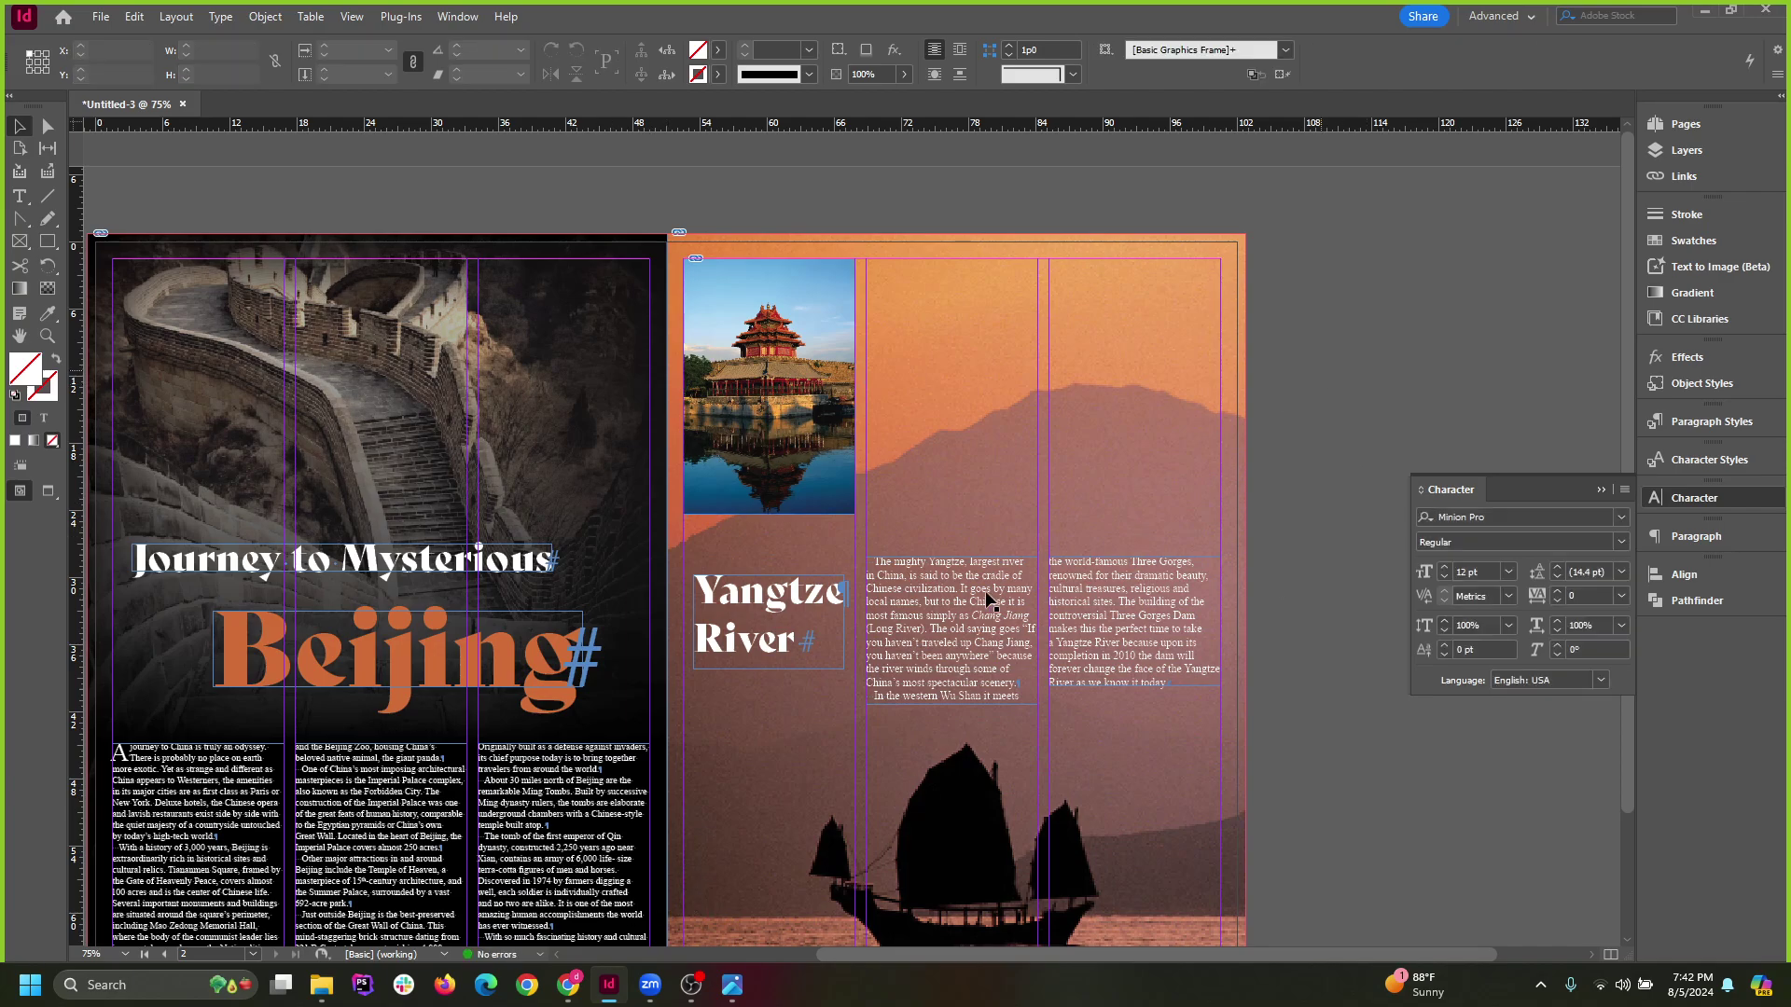
Switch to File Explorer's china folder and place 07822798.tif on the pasteboard beside the Yangtze page.
{"action": "left_click", "coordinate": [321, 984]}
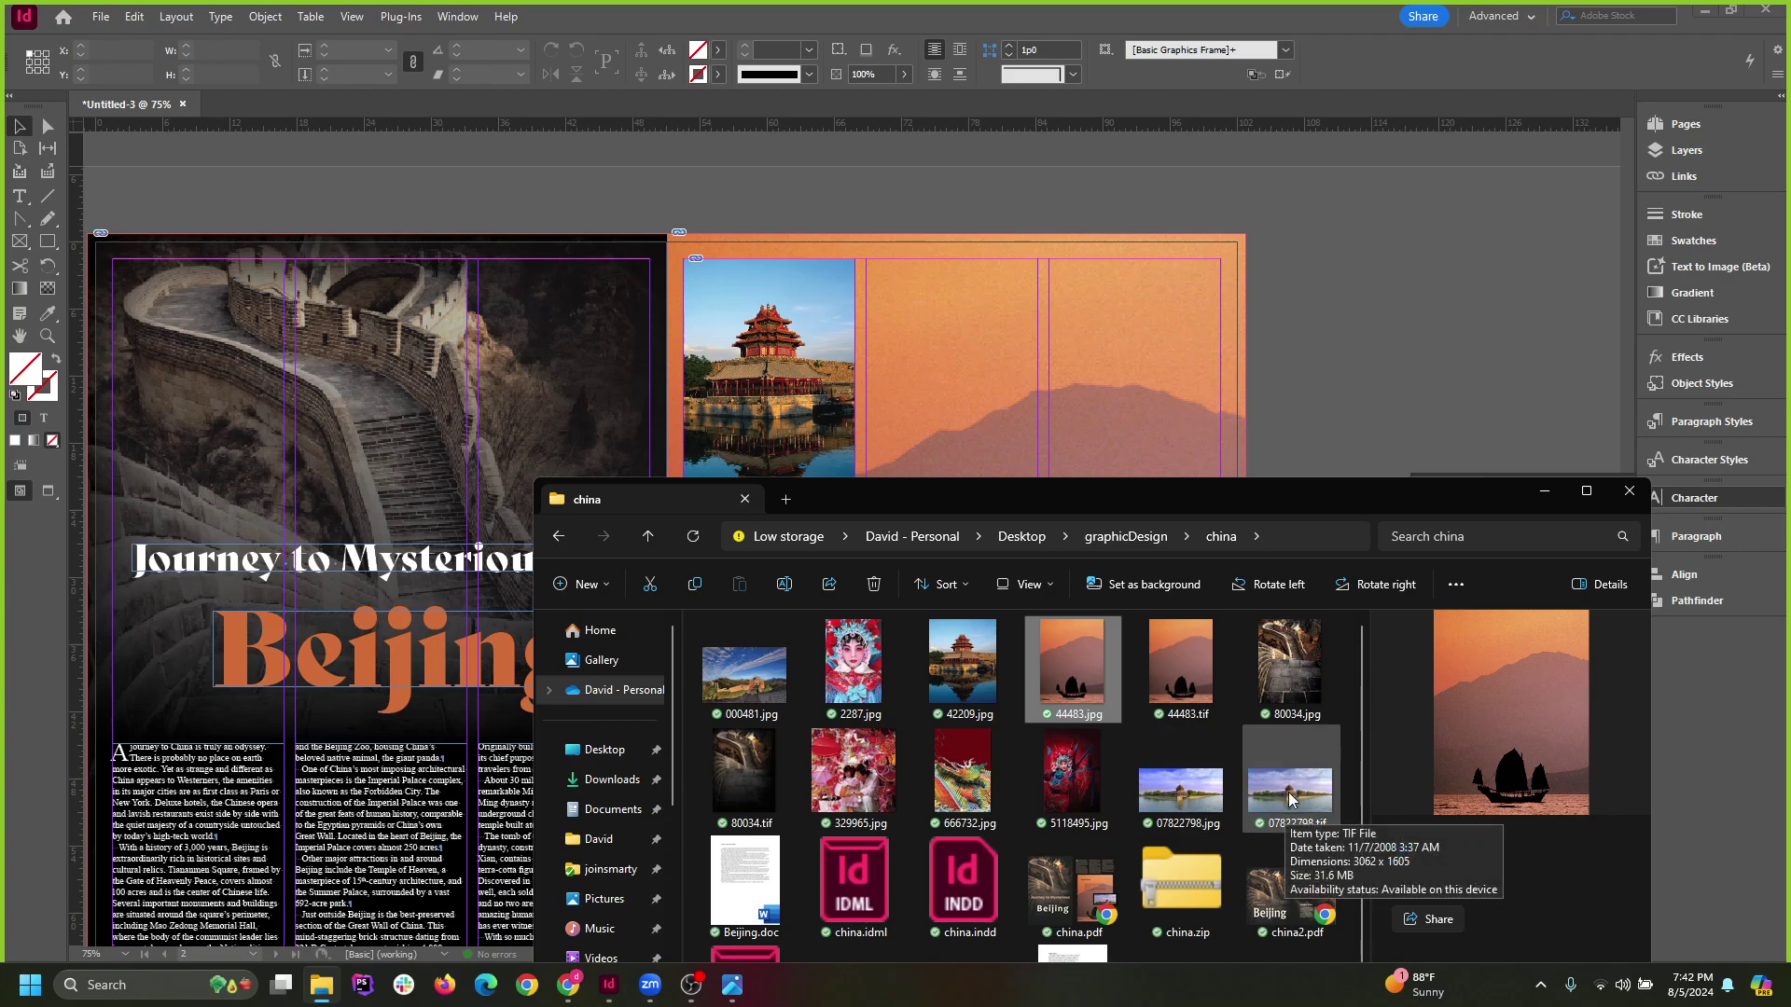
{"action": "scroll", "coordinate": [1289, 793], "scroll_direction": "down", "scroll_amount": 1}
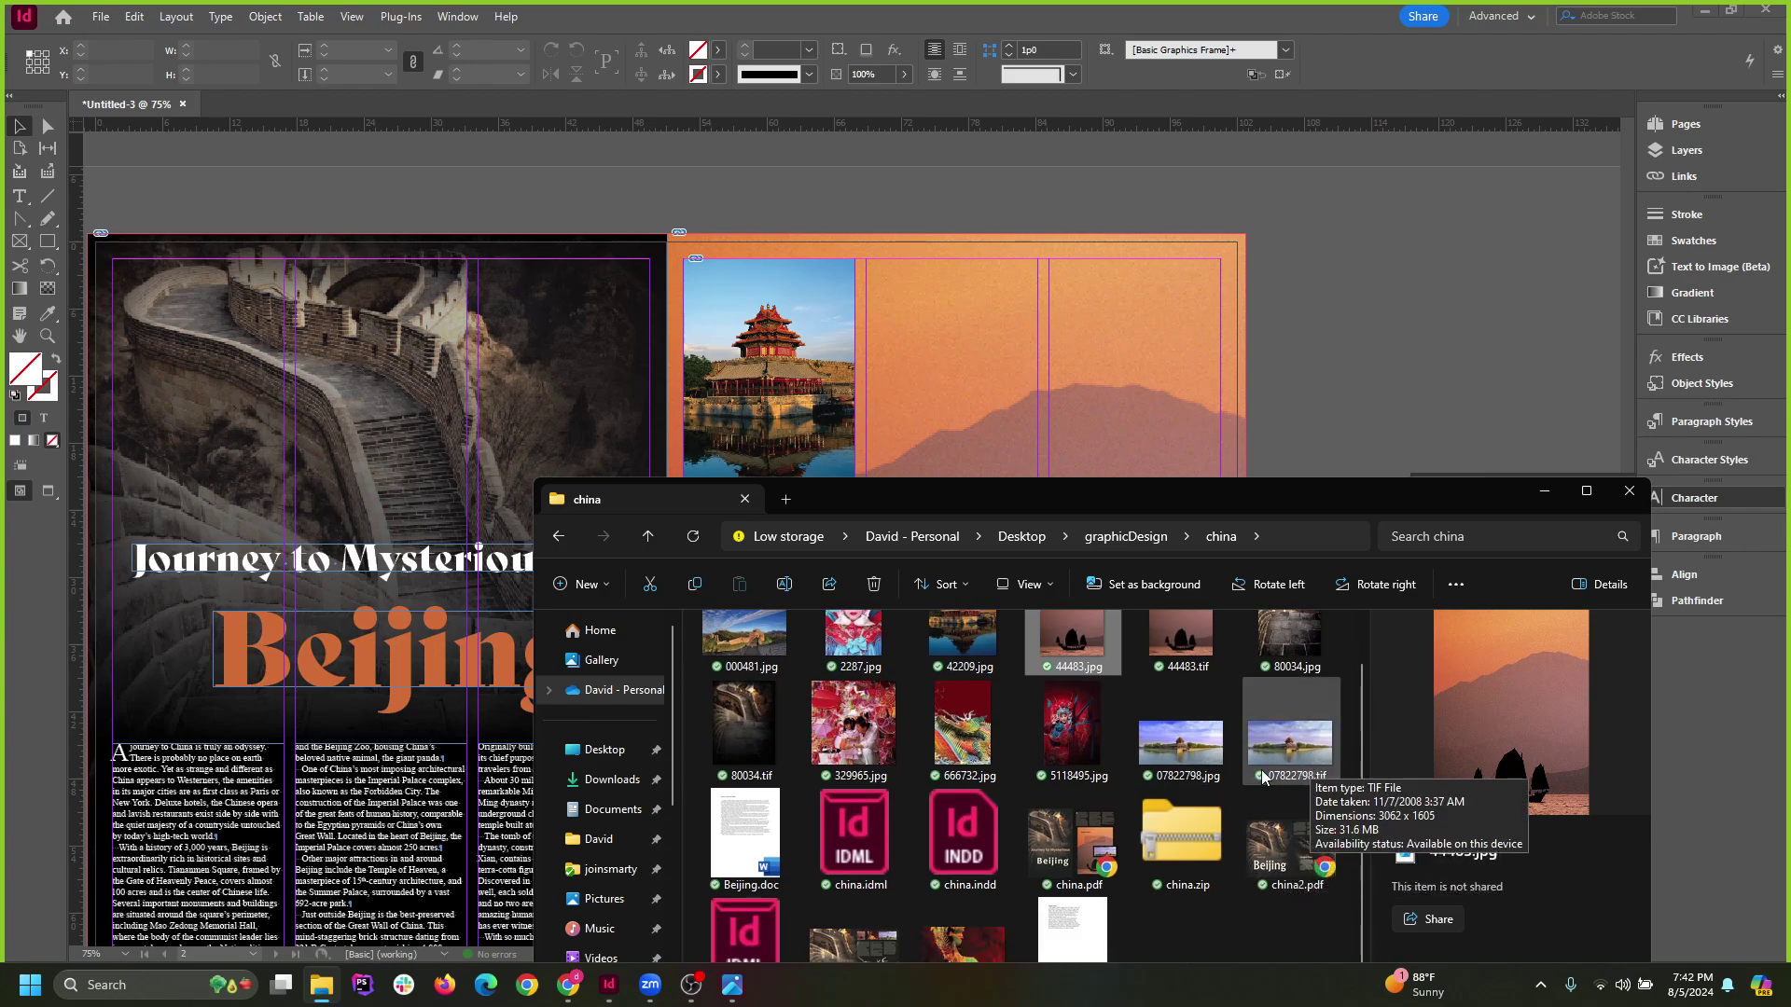
{"action": "scroll", "coordinate": [1306, 770], "scroll_direction": "up", "scroll_amount": 1}
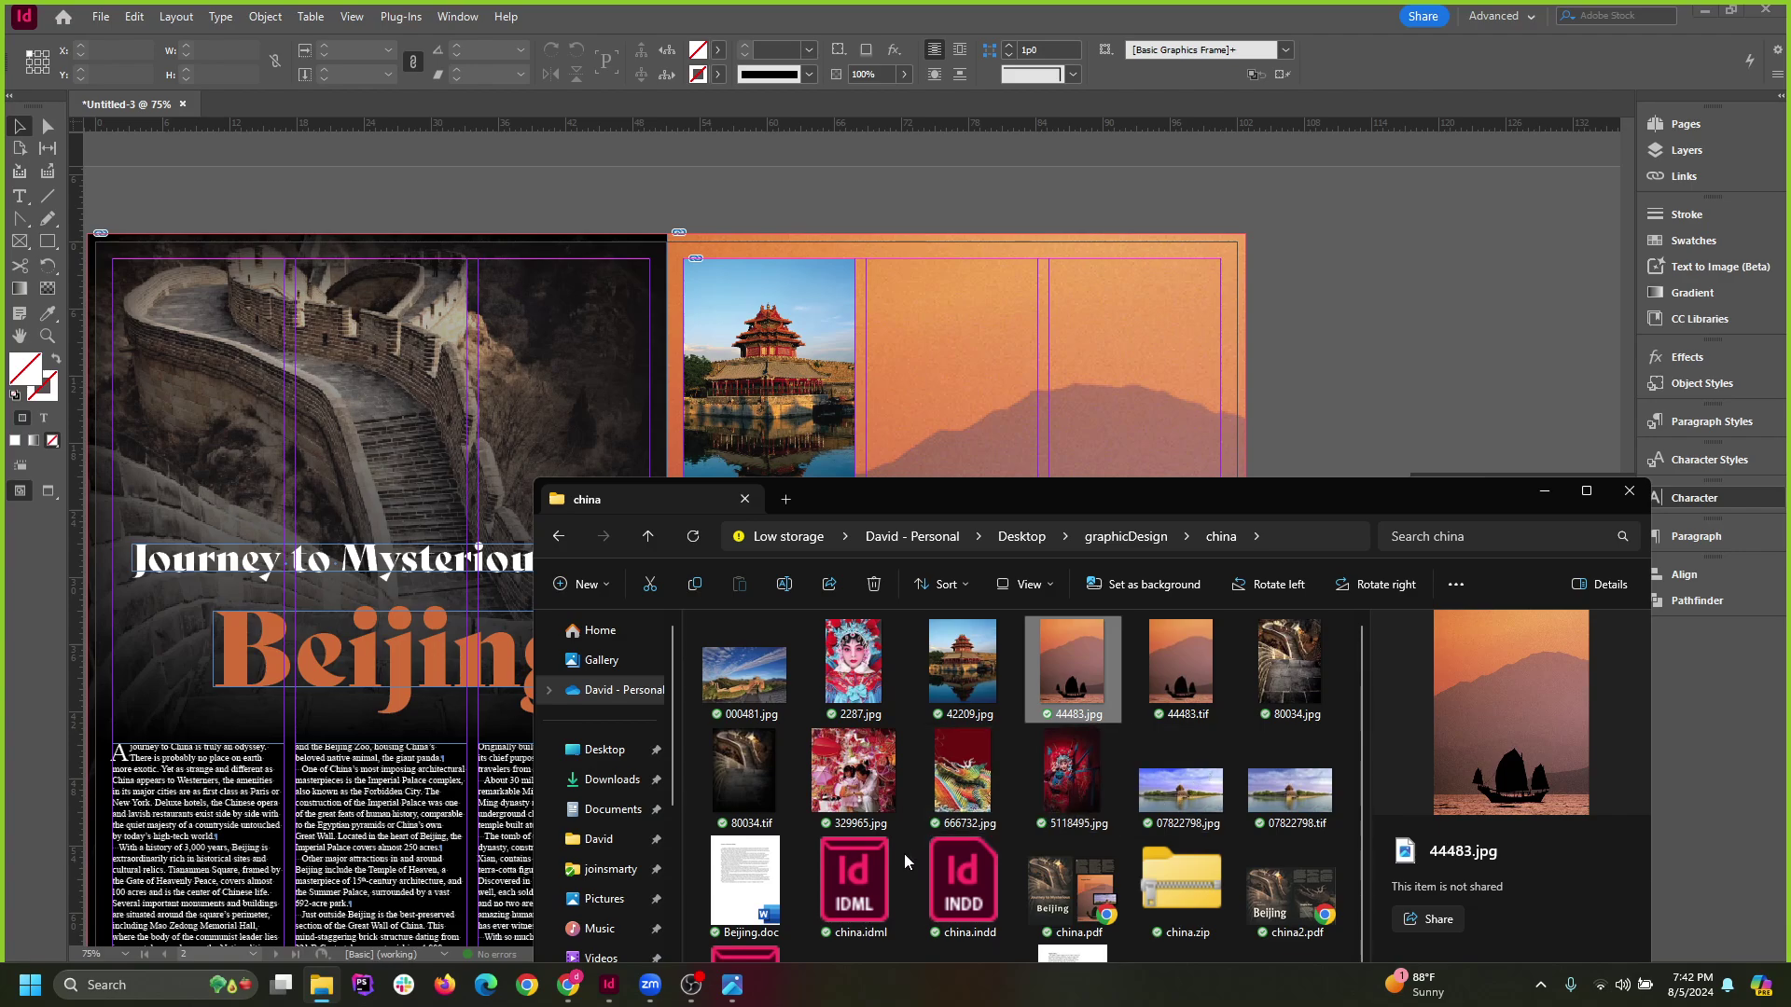
{"action": "scroll", "coordinate": [869, 843], "scroll_direction": "down", "scroll_amount": 1}
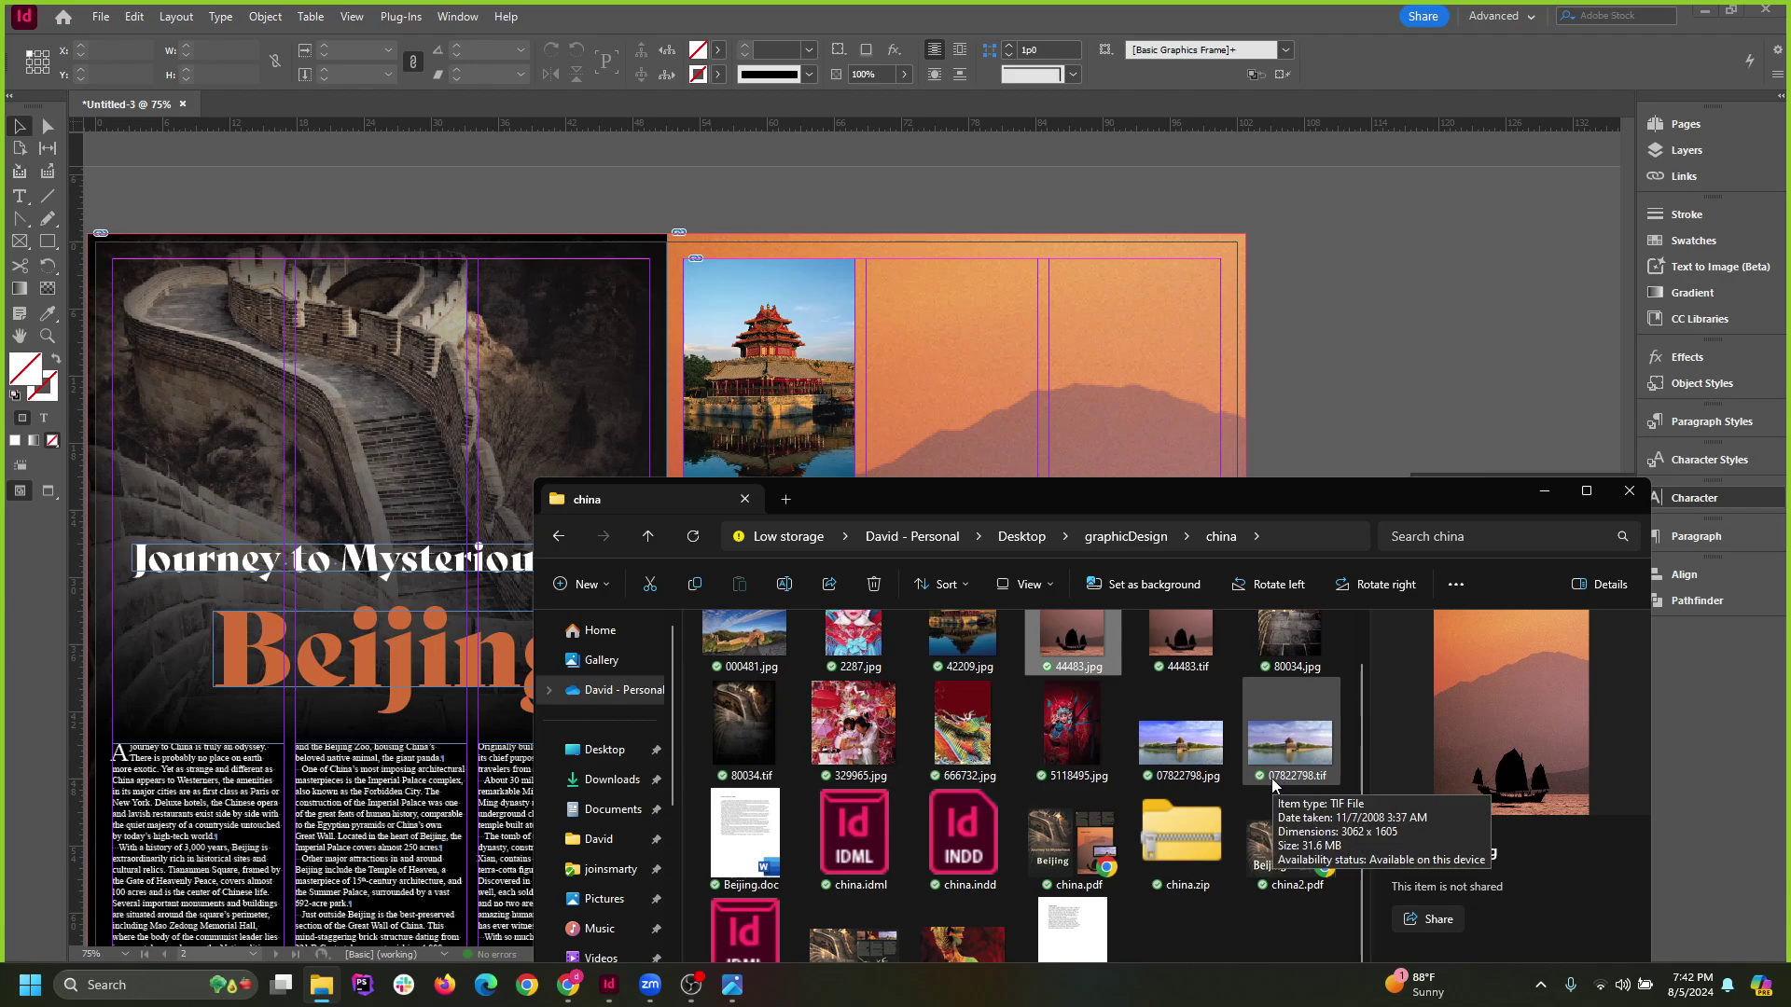
{"action": "left_click_drag", "start_coordinate": [1285, 763], "coordinate": [1386, 258]}
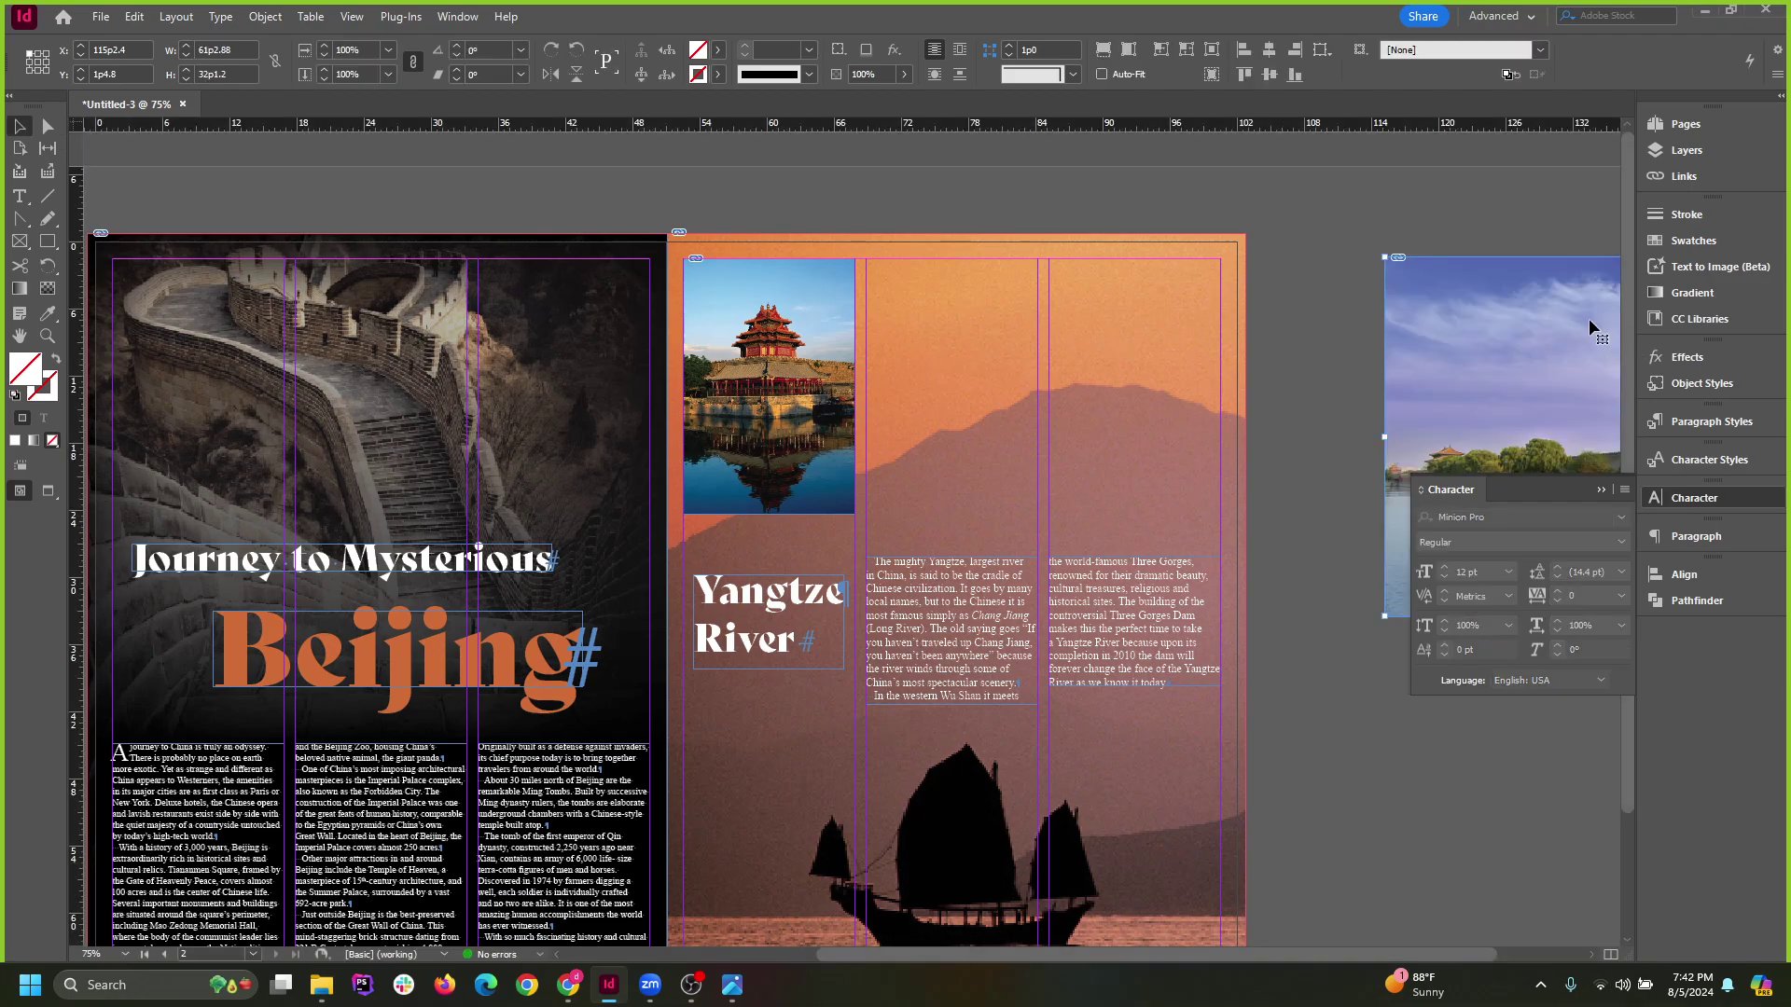
Move the lake photo to X 68p10, Y 1p6, and narrow its frame to 31p8 to span the two outer columns.
{"action": "left_click_drag", "start_coordinate": [1591, 323], "coordinate": [1005, 306]}
{"action": "key", "text": "ctrl+minus"}
{"action": "left_click_drag", "start_coordinate": [1452, 407], "coordinate": [1223, 416]}
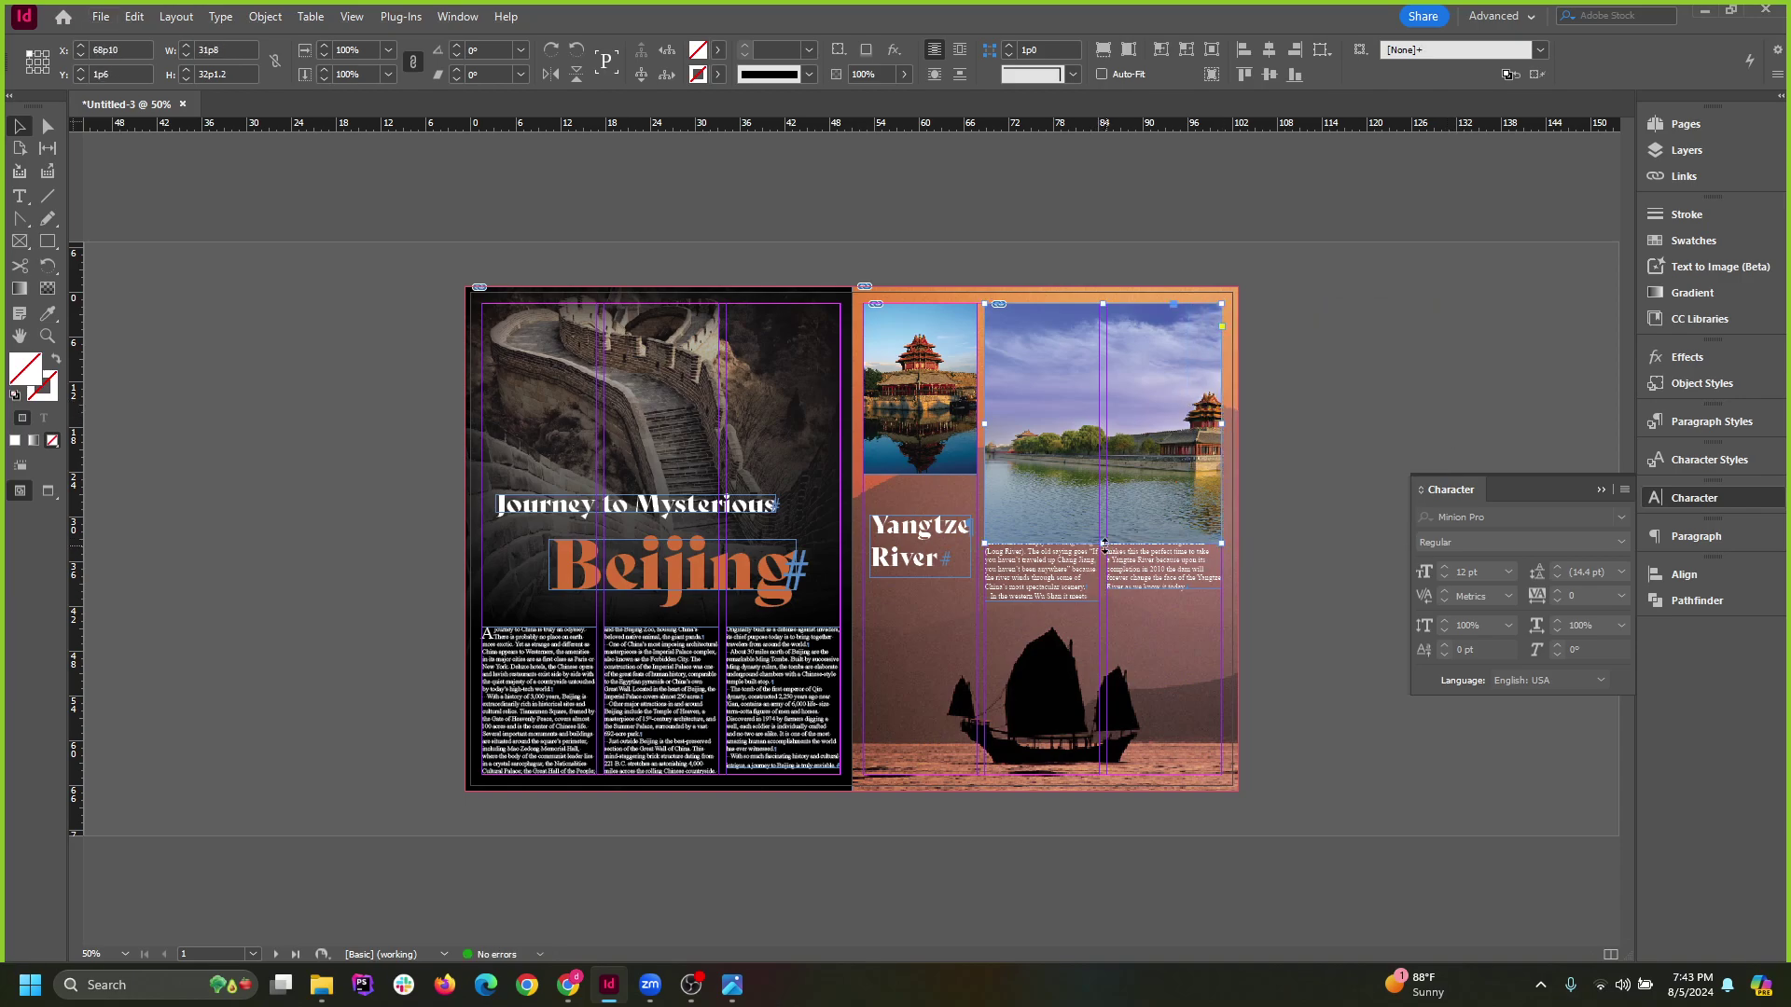
Shorten the lake photo's frame to 22p10.2, matching the temple photo, and fill it proportionally with the image.
{"action": "left_click_drag", "start_coordinate": [1105, 545], "coordinate": [1104, 474]}
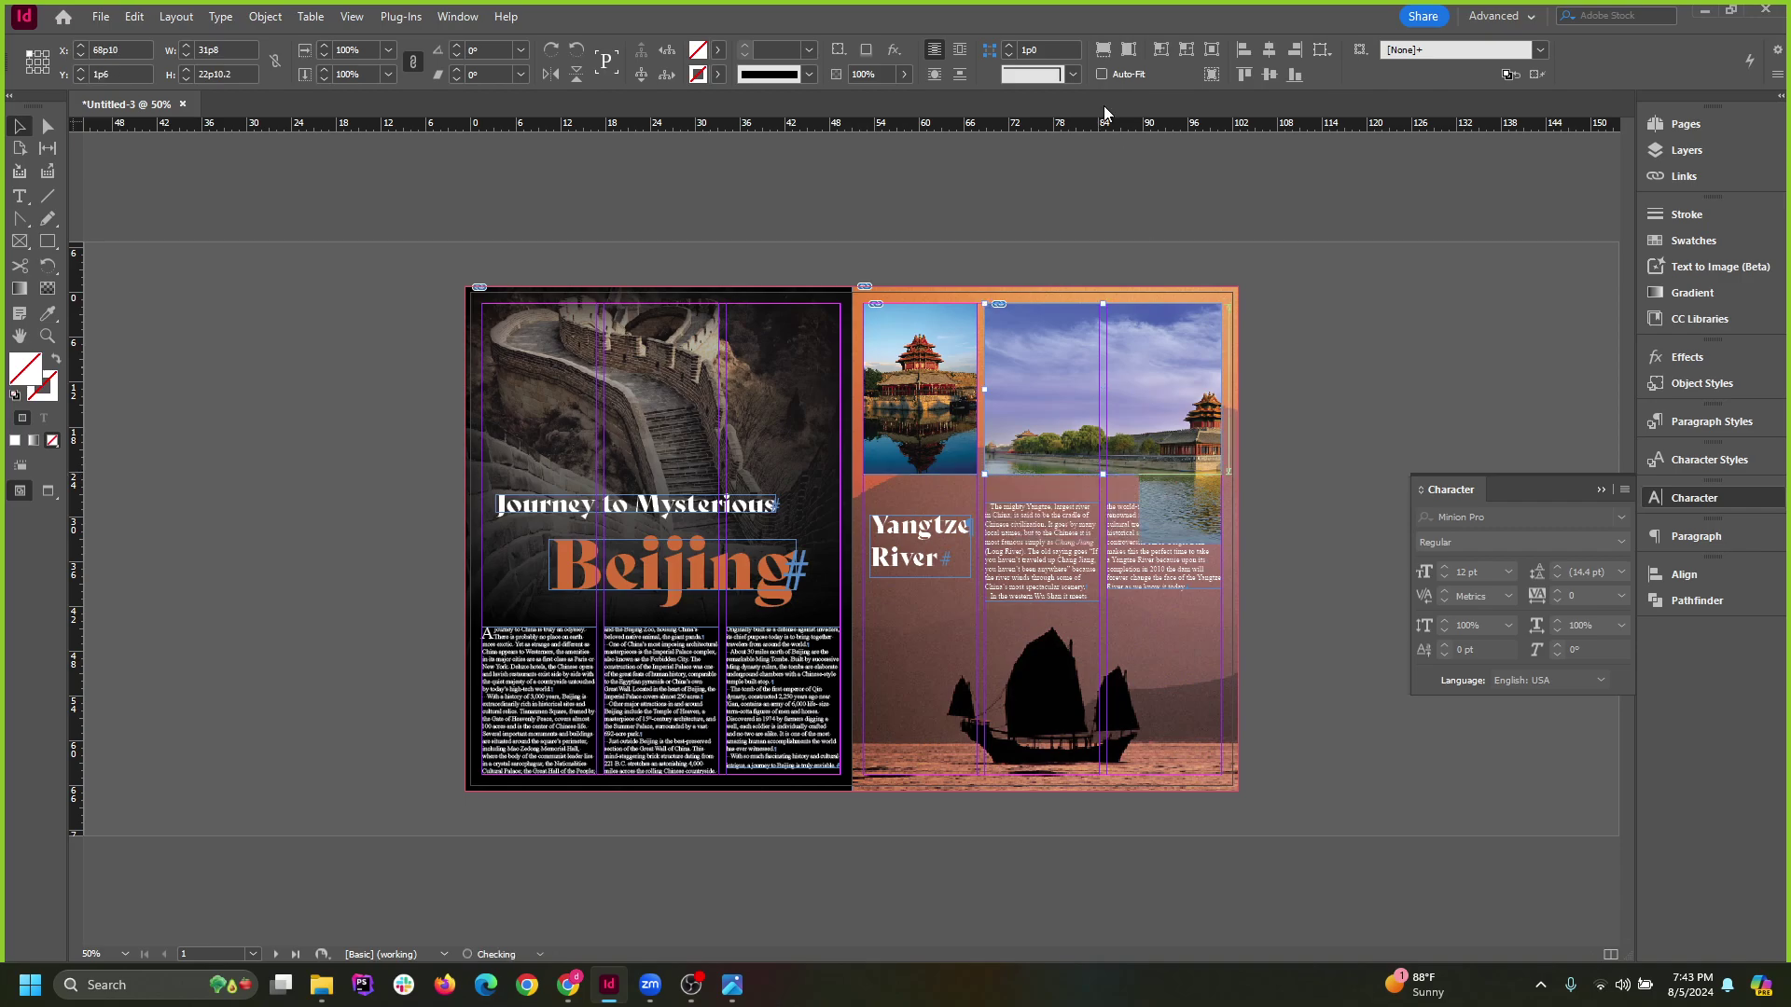
{"action": "left_click", "coordinate": [1103, 50]}
{"action": "left_click", "coordinate": [1386, 479]}
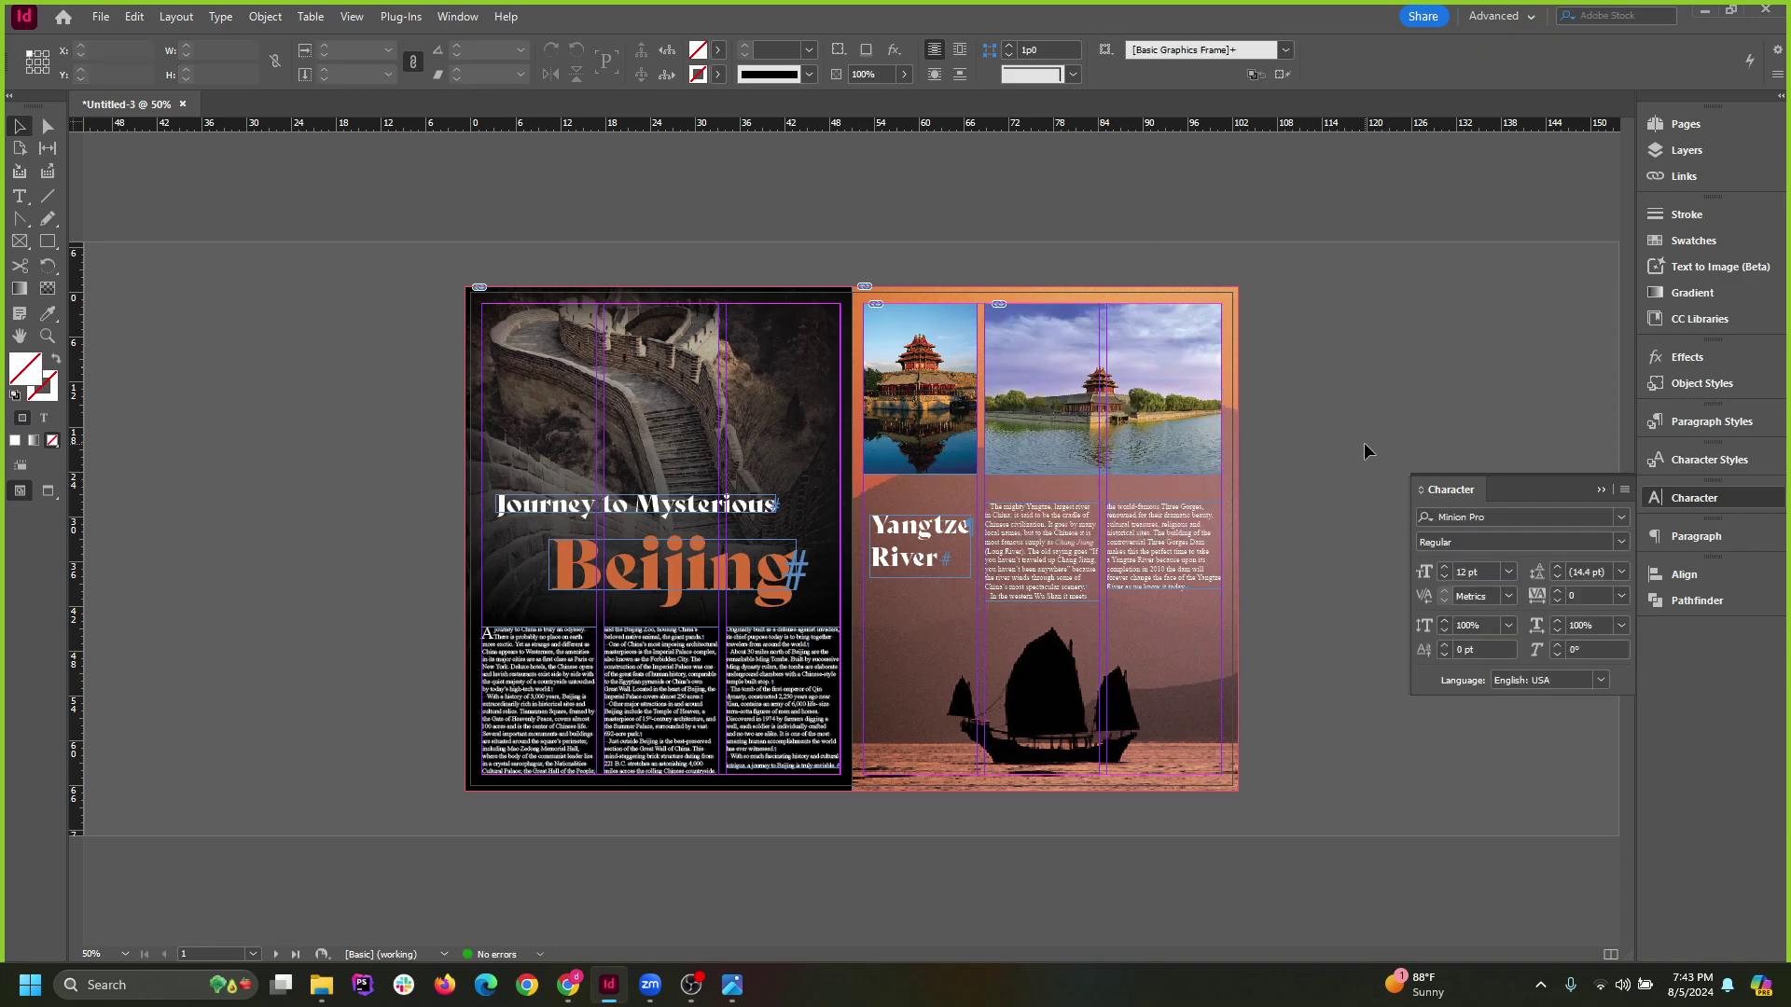
Preview the whole spread without guides and collapse the floating Character settings.
{"action": "key", "text": "w"}
{"action": "scroll", "coordinate": [991, 712], "scroll_direction": "up", "scroll_amount": 1}
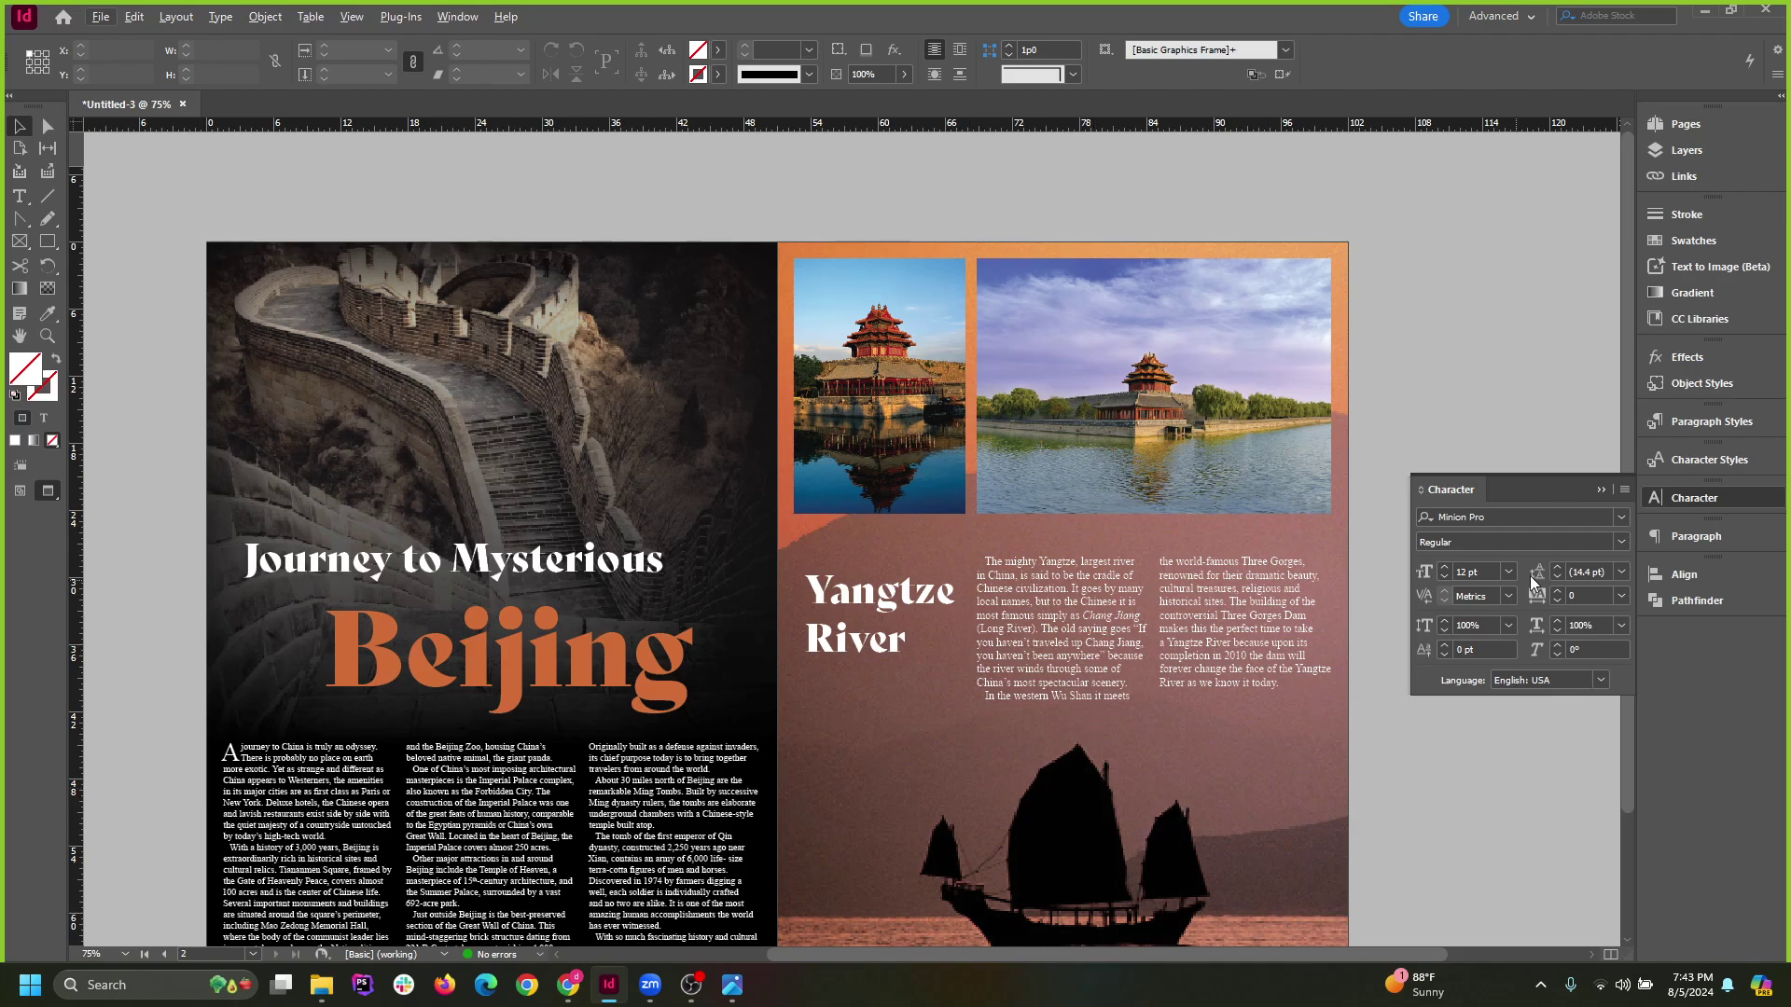
{"action": "left_click", "coordinate": [1596, 492]}
{"action": "scroll", "coordinate": [1412, 521], "scroll_direction": "down", "scroll_amount": 3}
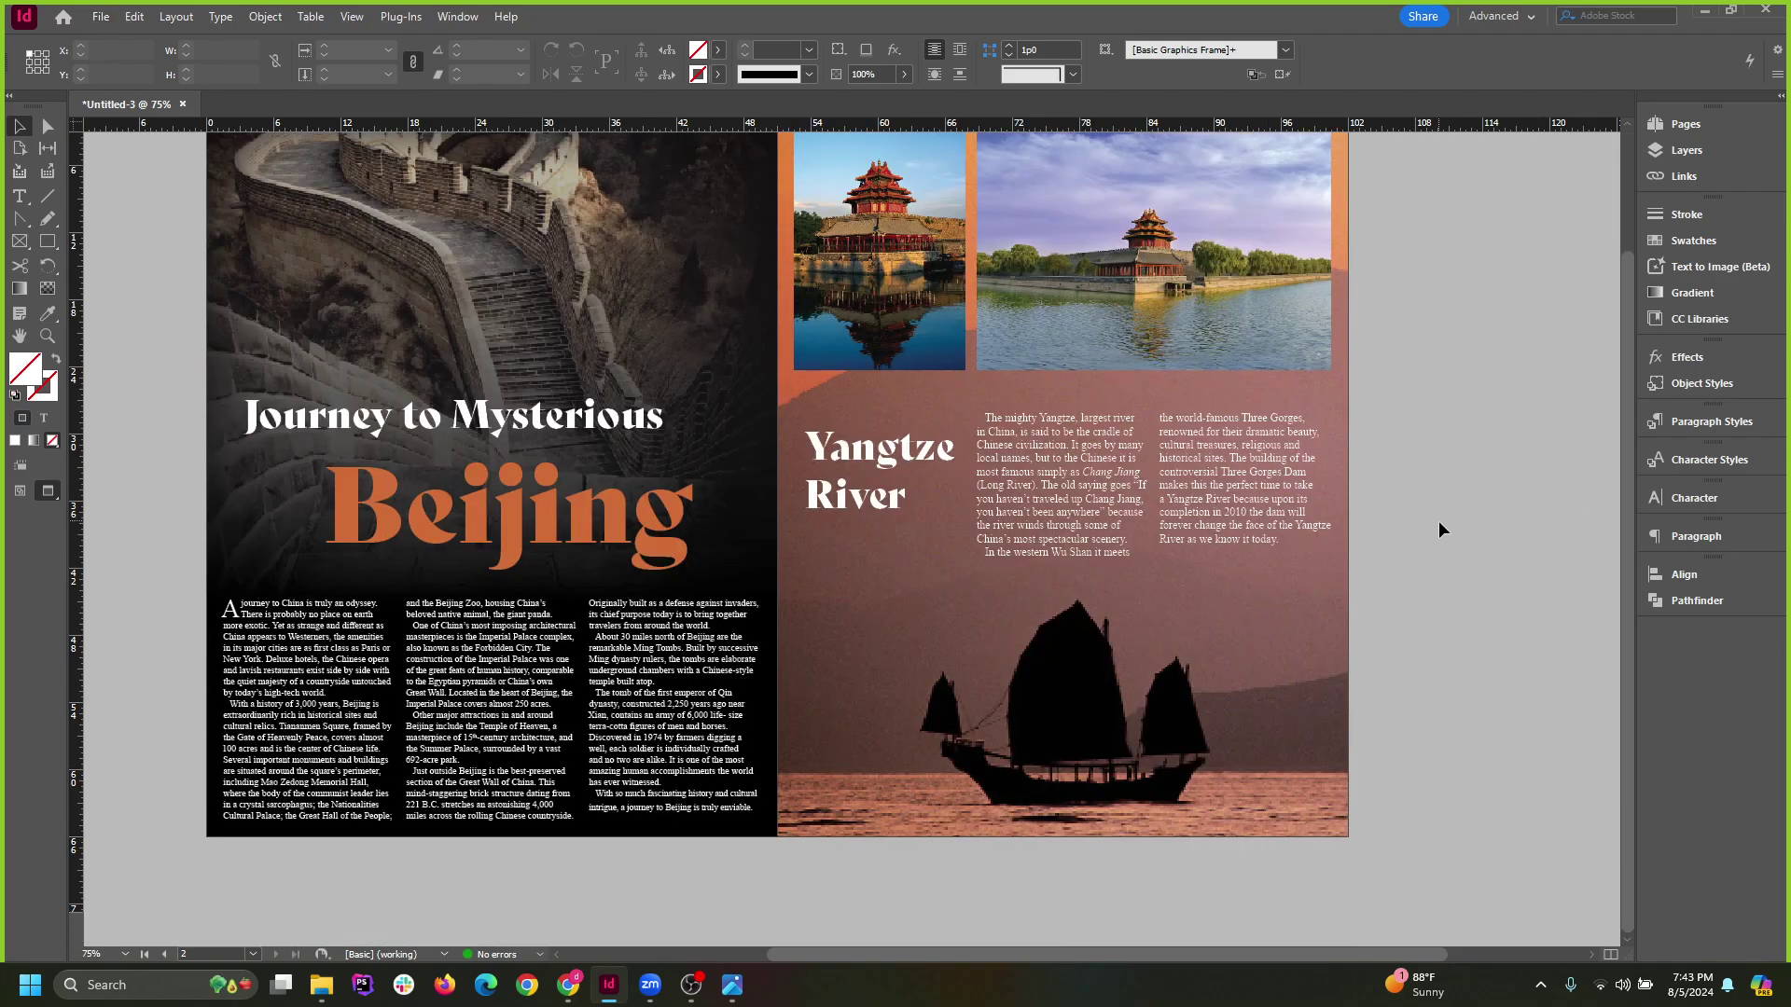
Review the layout of the whole spread, comparing it with and without guides.
{"action": "scroll", "coordinate": [1438, 521], "scroll_direction": "up", "scroll_amount": 3}
{"action": "scroll", "coordinate": [1457, 556], "scroll_direction": "down", "scroll_amount": 3}
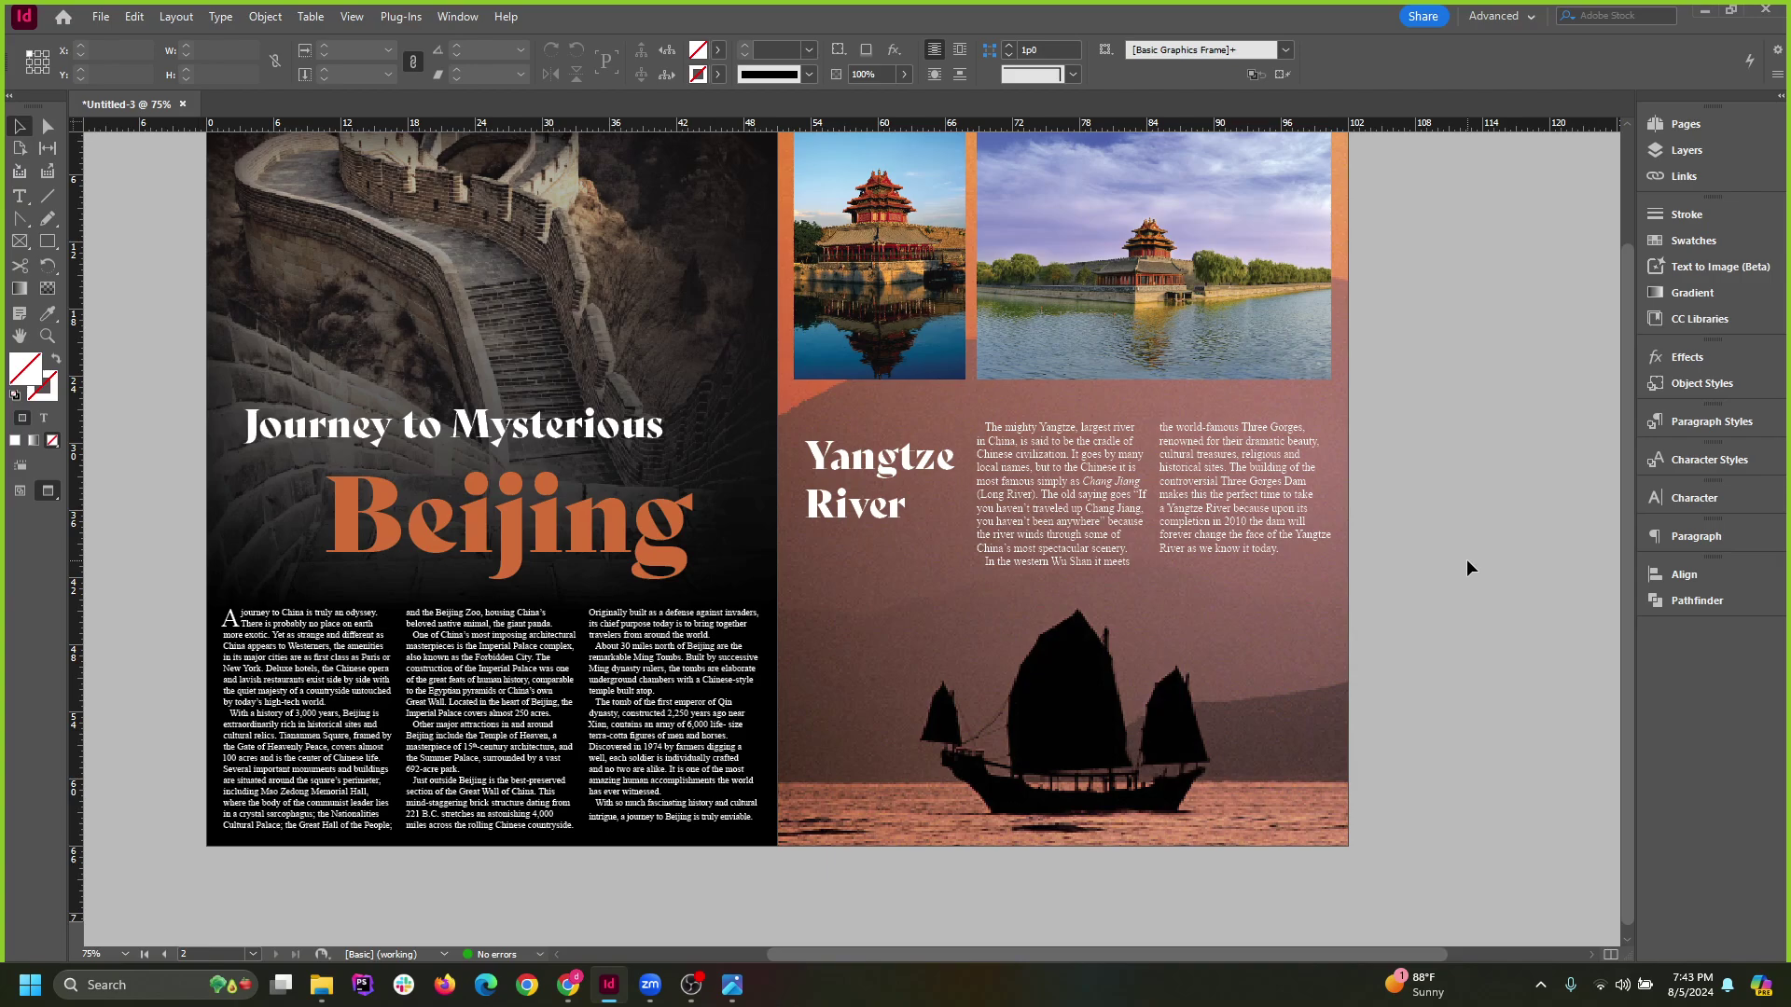
{"action": "scroll", "coordinate": [1468, 560], "scroll_direction": "up", "scroll_amount": 3}
{"action": "scroll", "coordinate": [1455, 573], "scroll_direction": "down", "scroll_amount": 1}
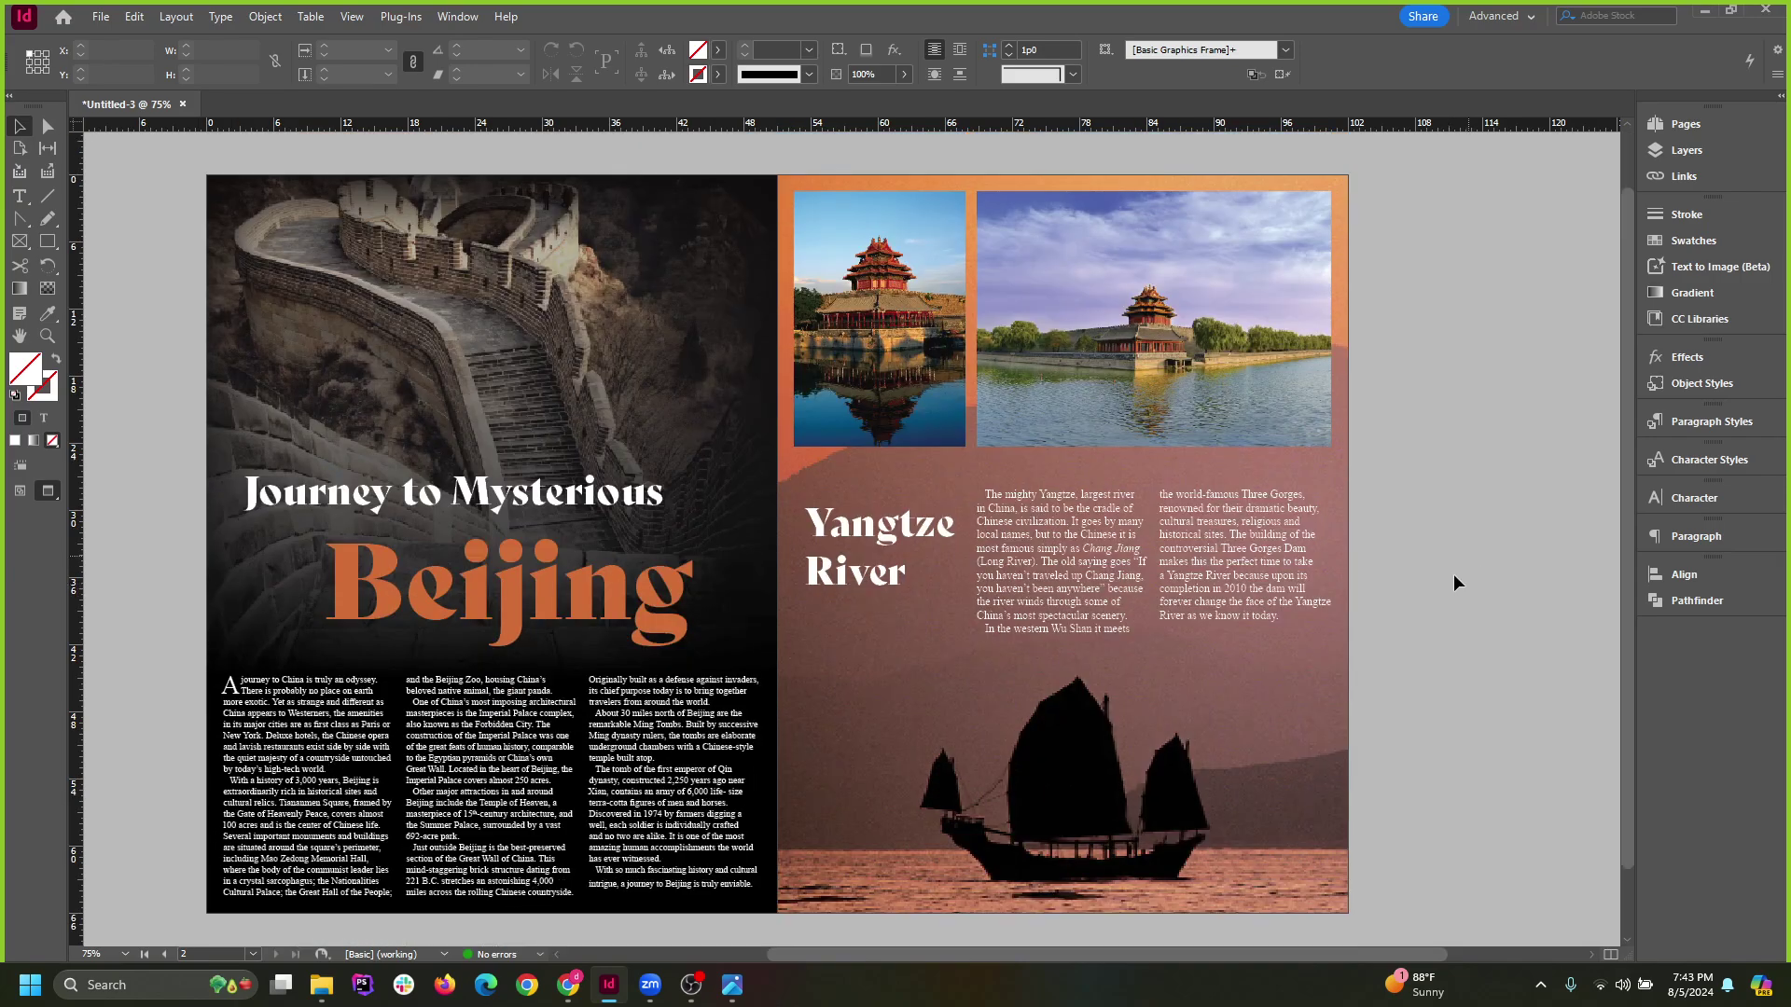
{"action": "scroll", "coordinate": [1453, 579], "scroll_direction": "down", "scroll_amount": 1}
{"action": "scroll", "coordinate": [1045, 620], "scroll_direction": "up", "scroll_amount": 1}
{"action": "scroll", "coordinate": [1213, 662], "scroll_direction": "down", "scroll_amount": 2}
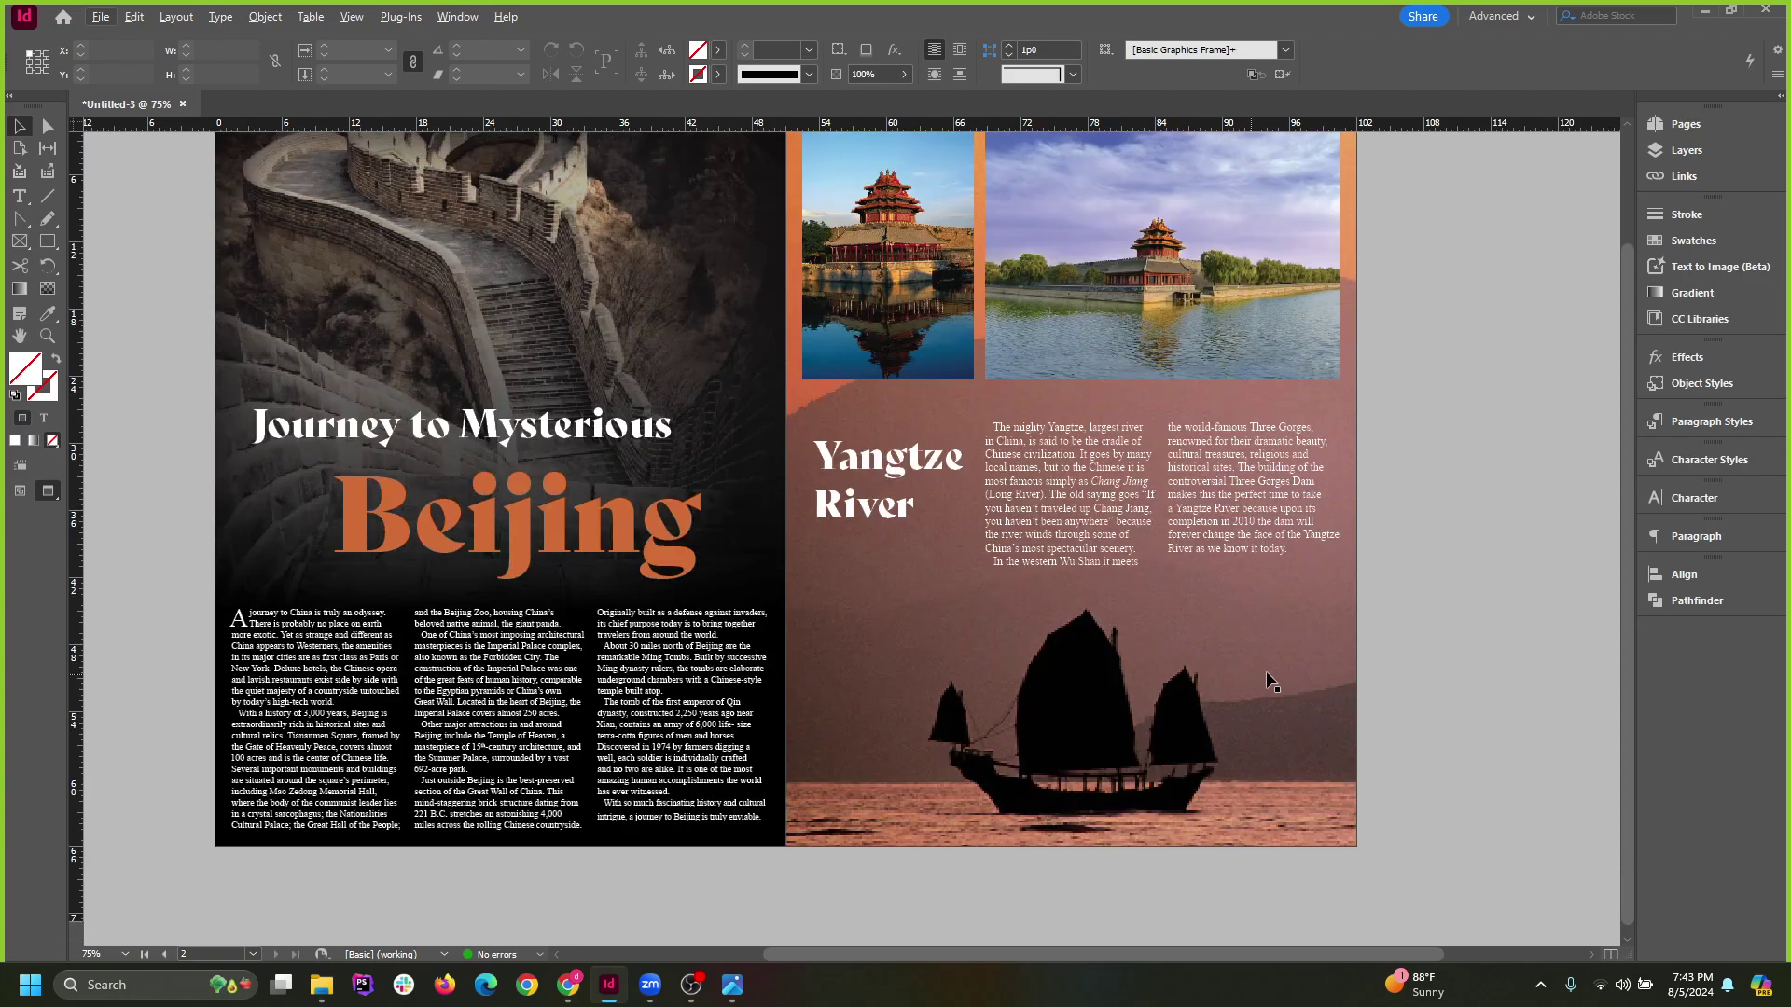
{"action": "scroll", "coordinate": [1384, 656], "scroll_direction": "up", "scroll_amount": 1}
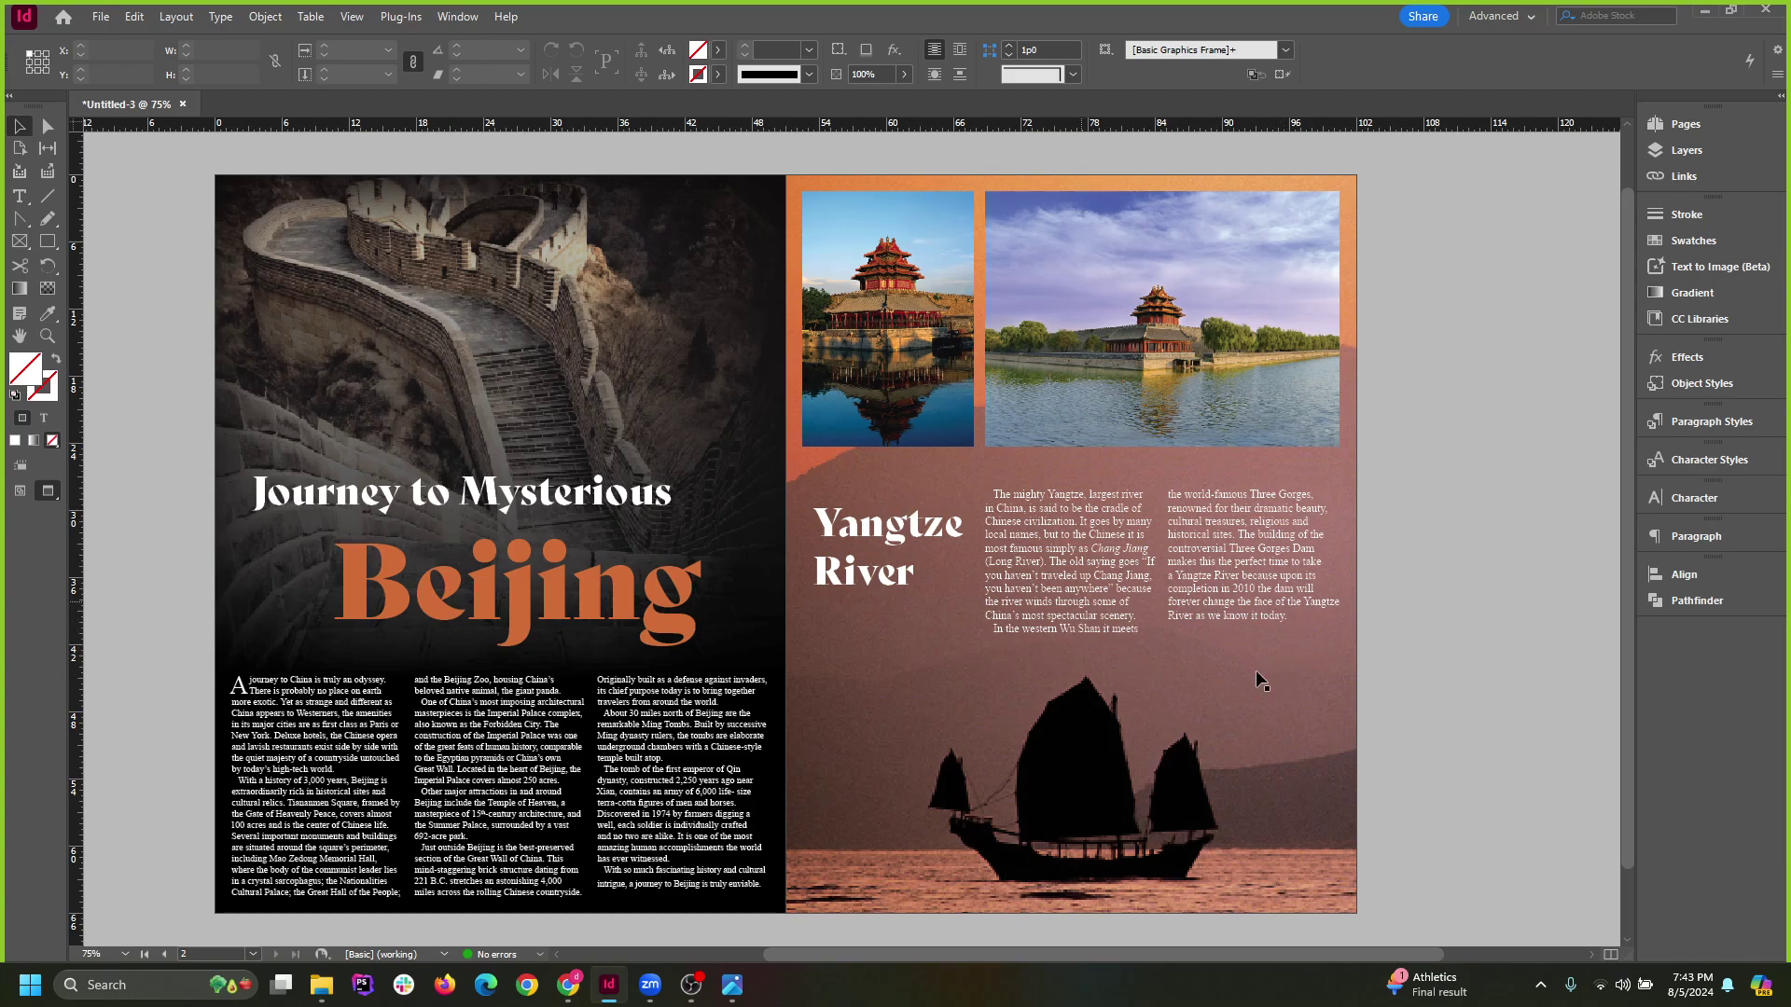
{"action": "key", "text": "w"}
{"action": "key", "text": "w"}
Try rounding the lake photo's corners with a radius of about 2p2.4.
{"action": "scroll", "coordinate": [1129, 714], "scroll_direction": "up", "scroll_amount": 2}
{"action": "left_click", "coordinate": [1131, 475]}
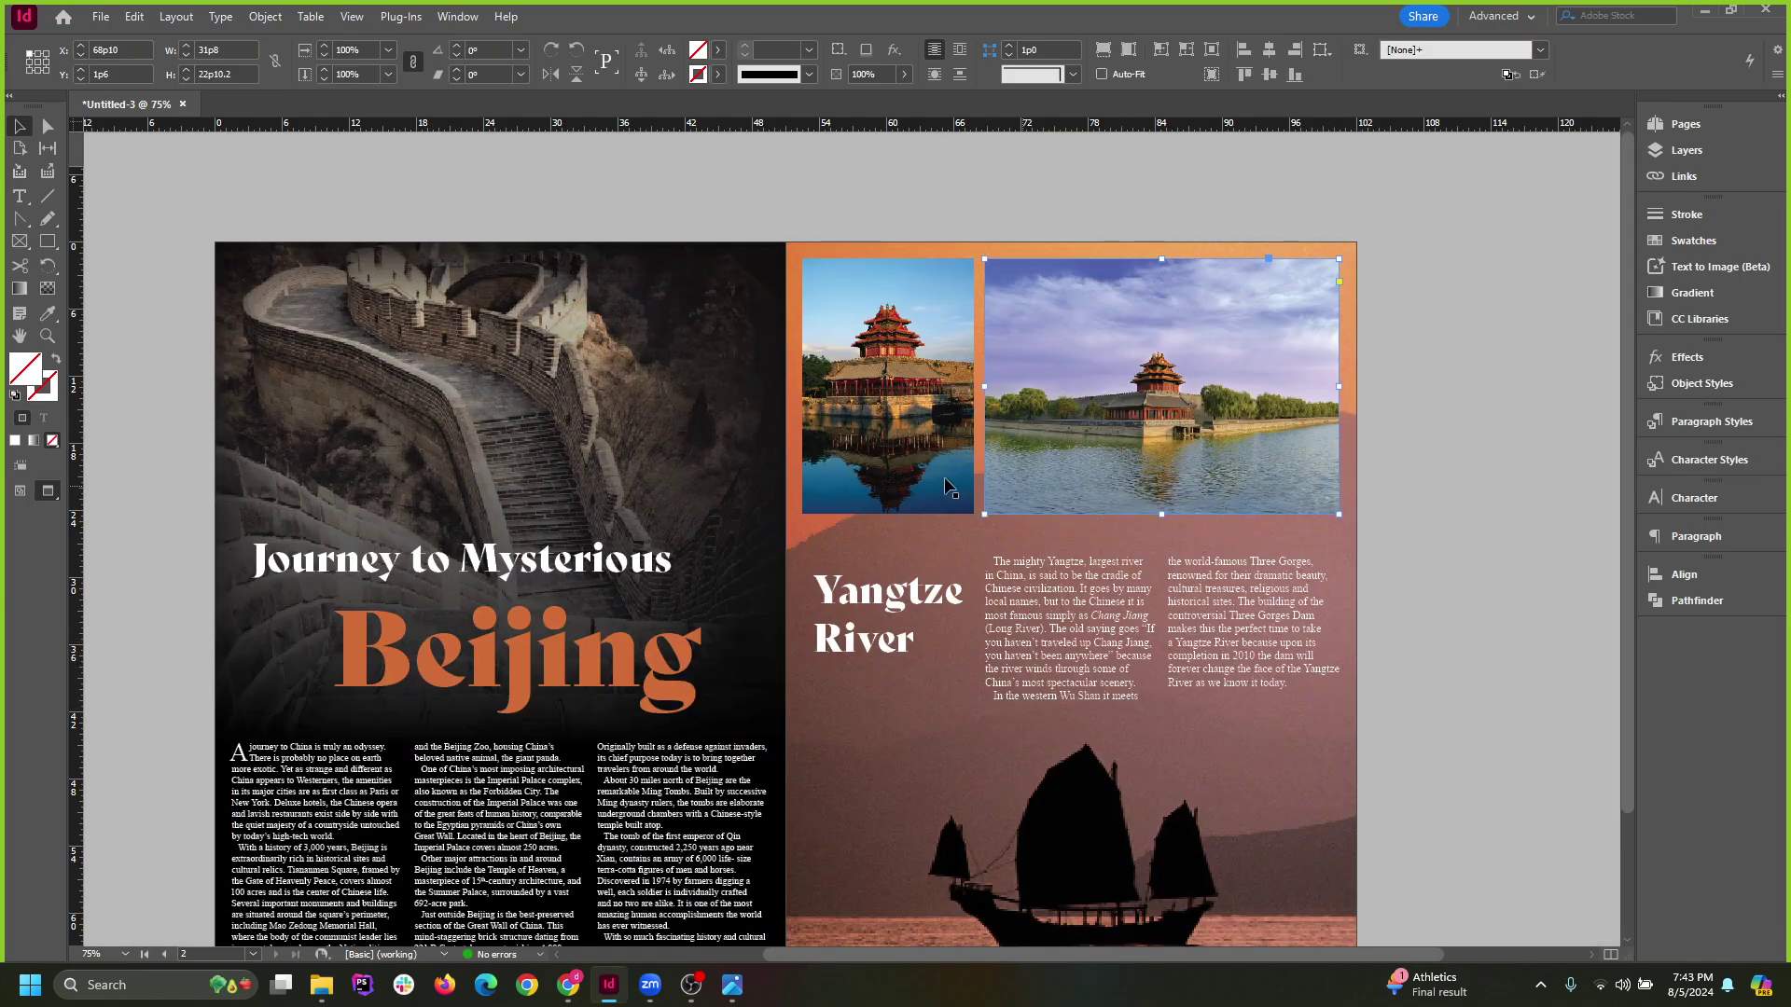
{"action": "left_click", "coordinate": [1441, 484]}
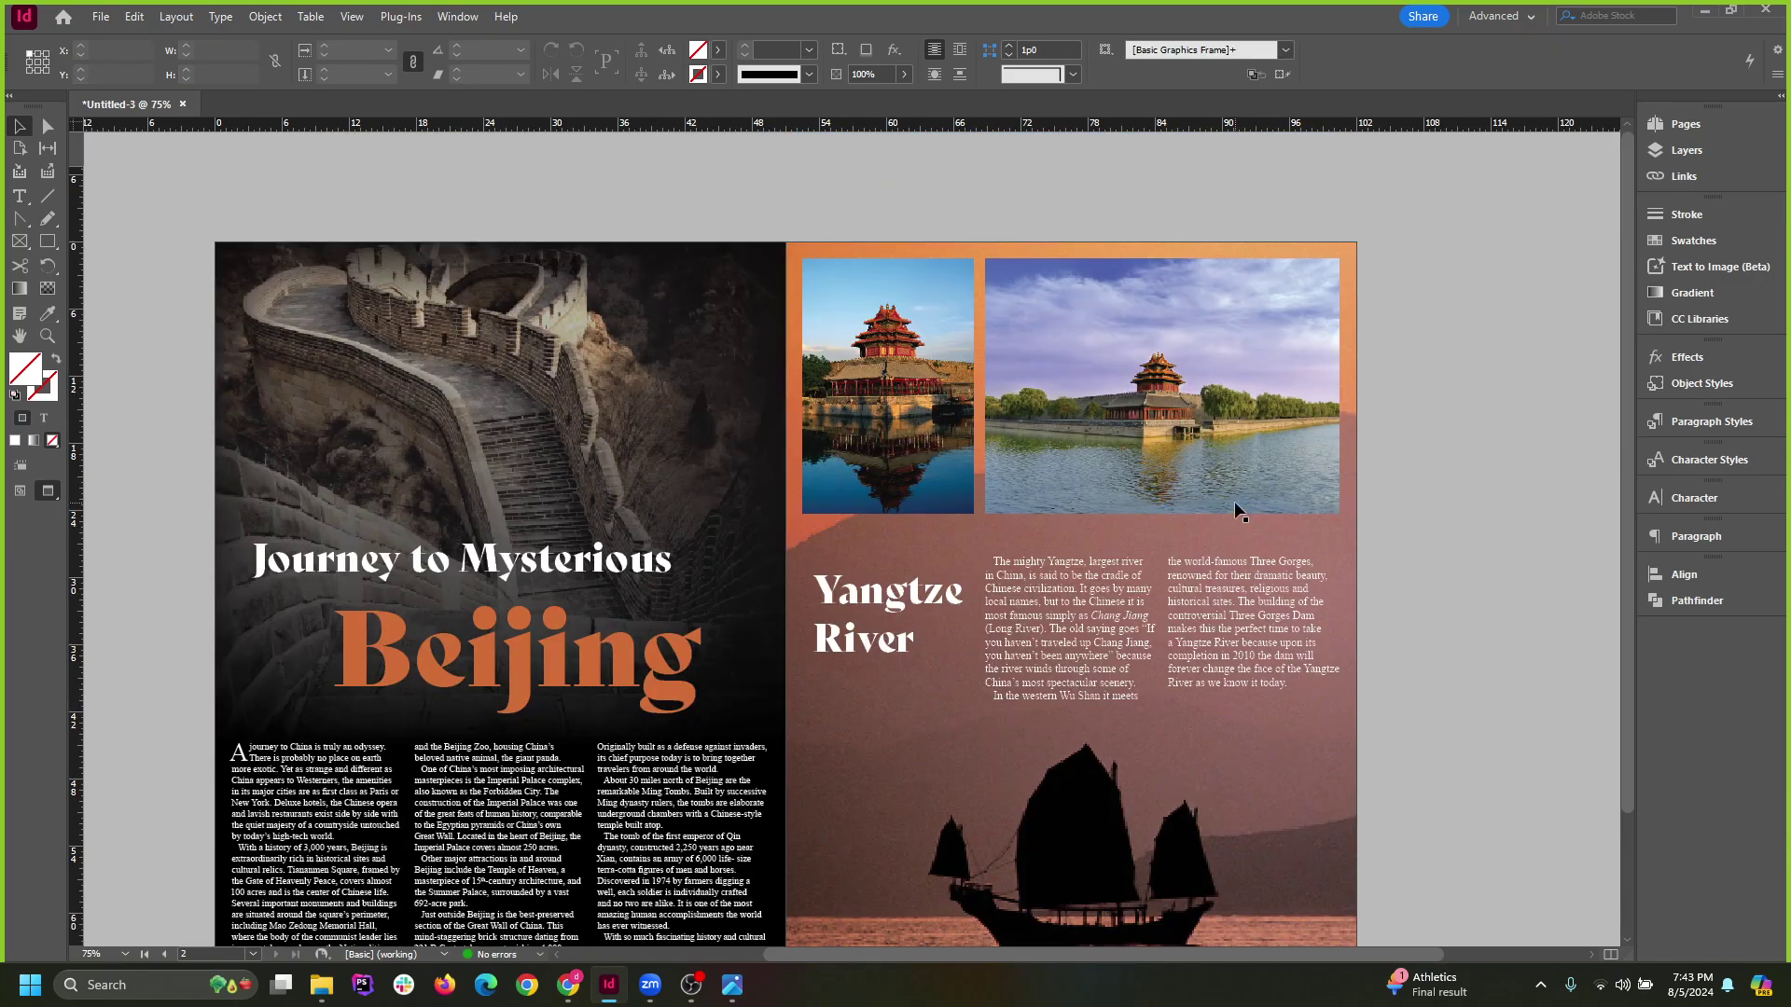
{"action": "left_click", "coordinate": [1254, 501]}
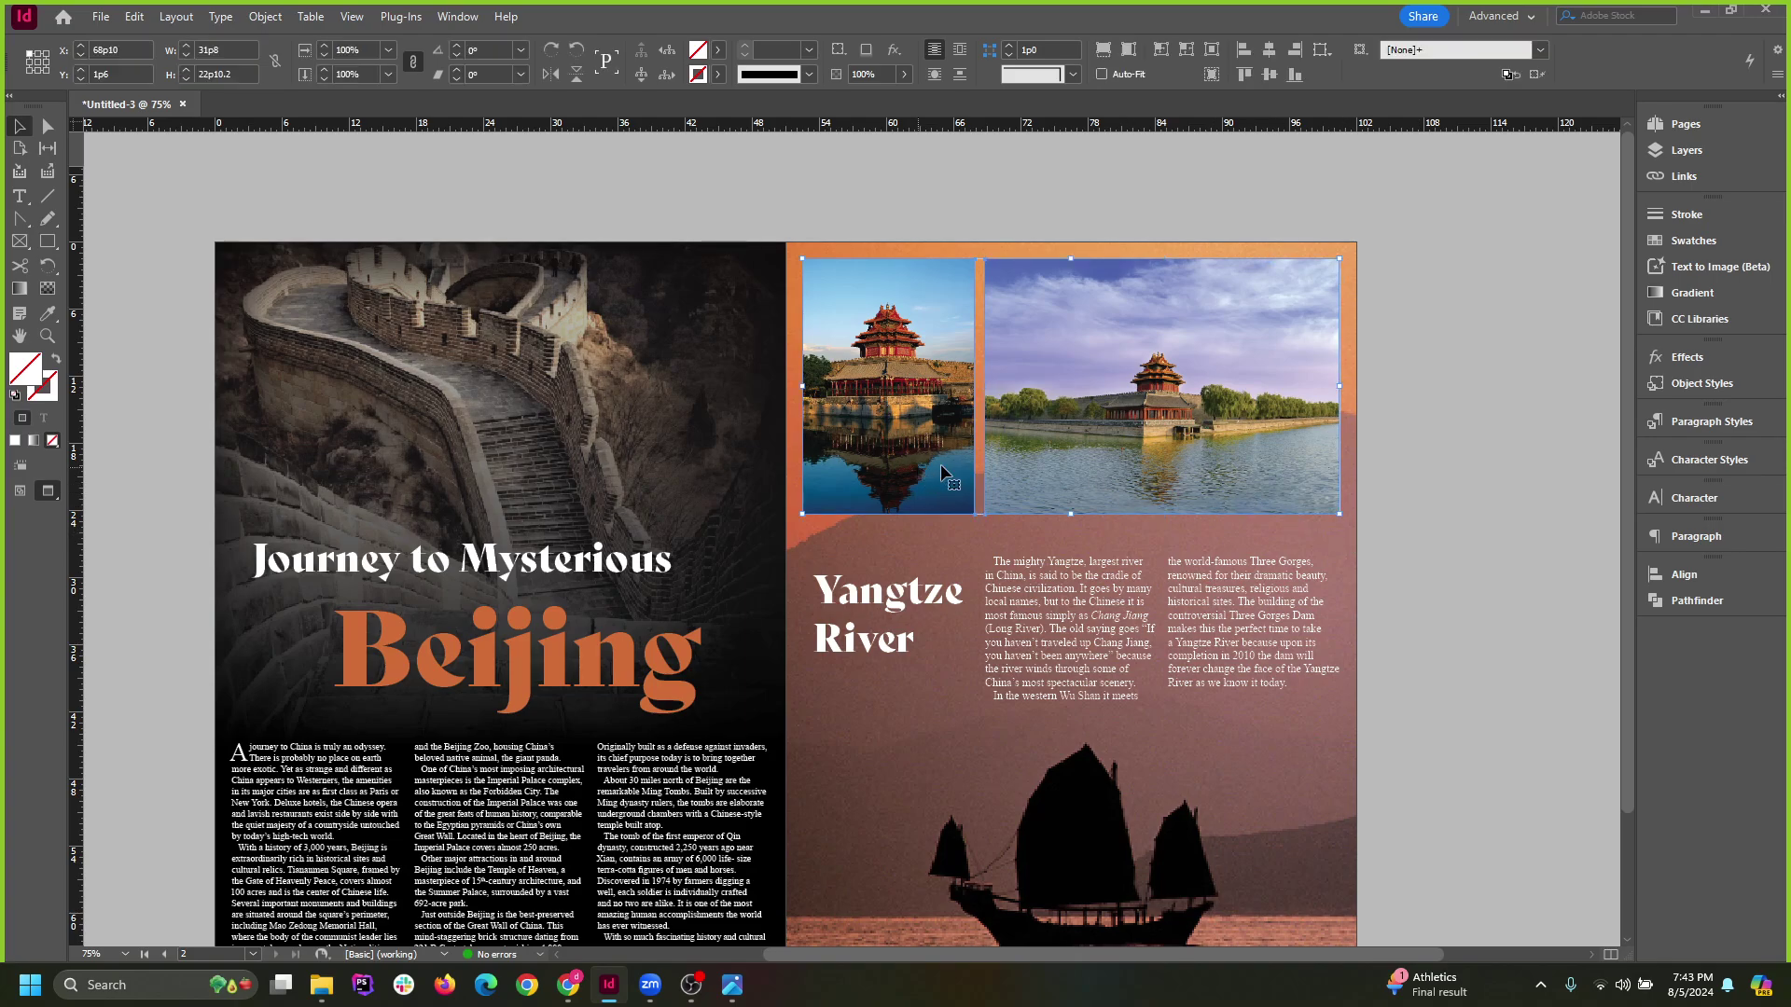
{"action": "key", "text": "ctrl+equal"}
{"action": "key", "text": "ctrl+equal"}
{"action": "left_click", "coordinate": [1431, 288]}
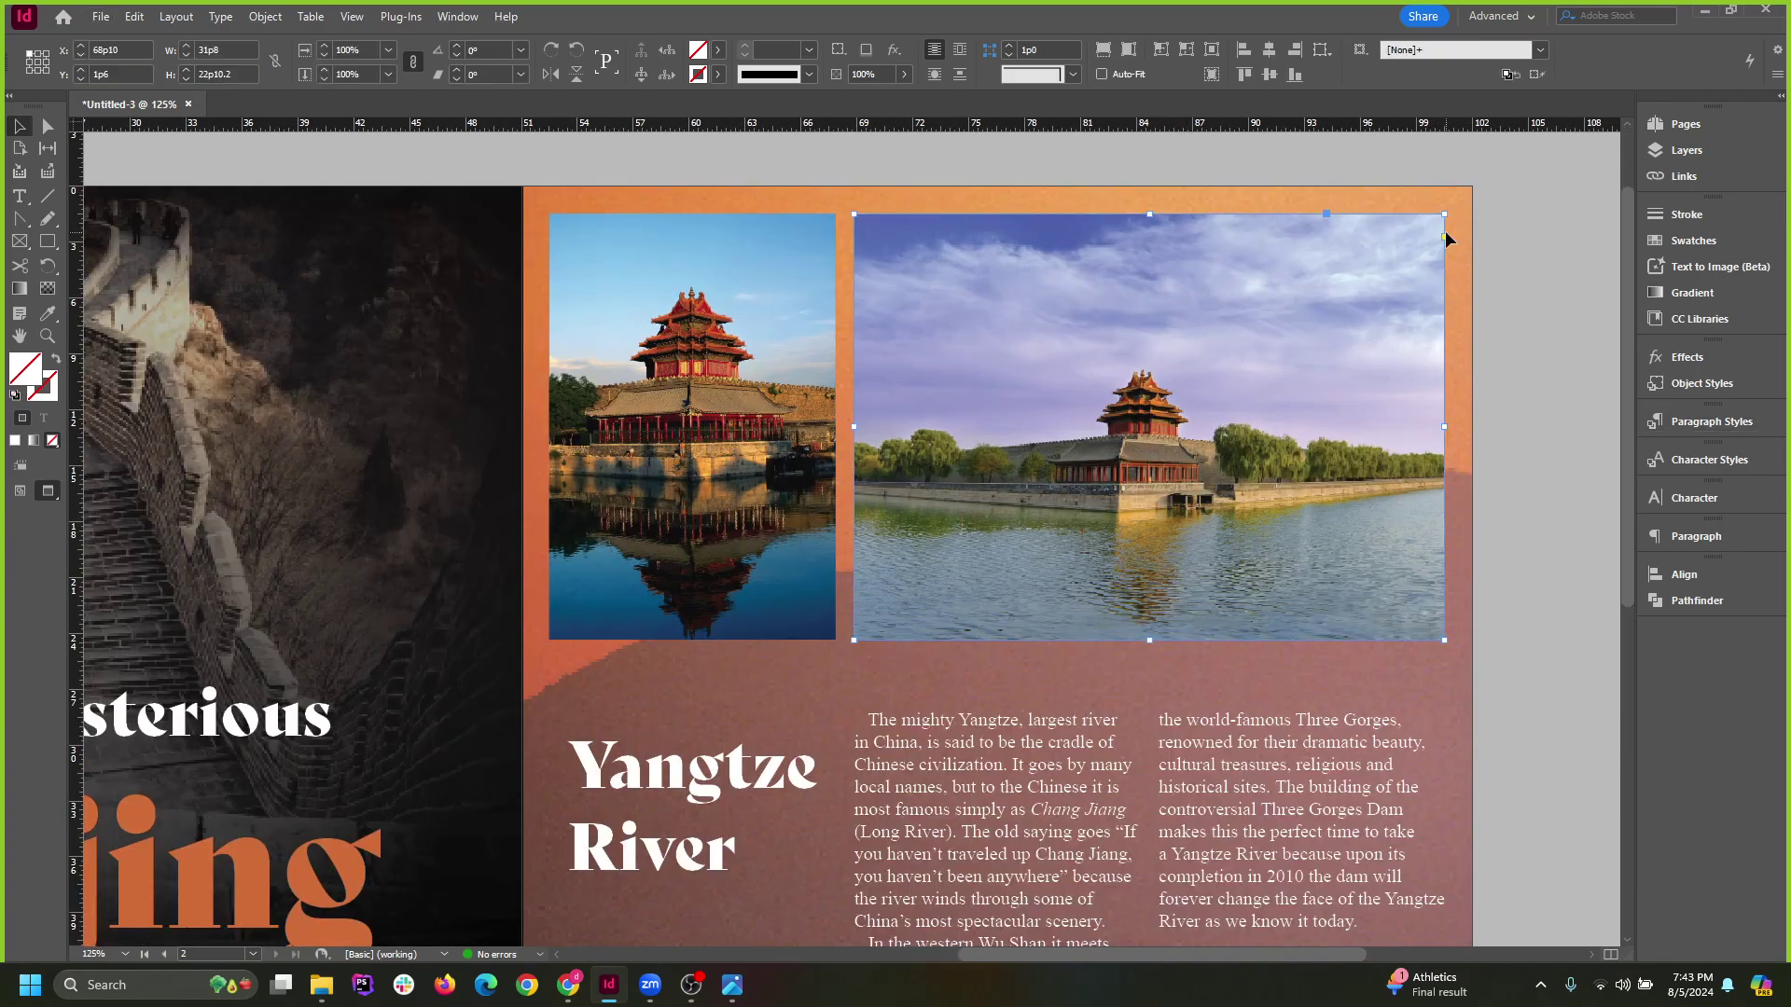
{"action": "left_click_drag", "start_coordinate": [1442, 215], "coordinate": [1406, 211]}
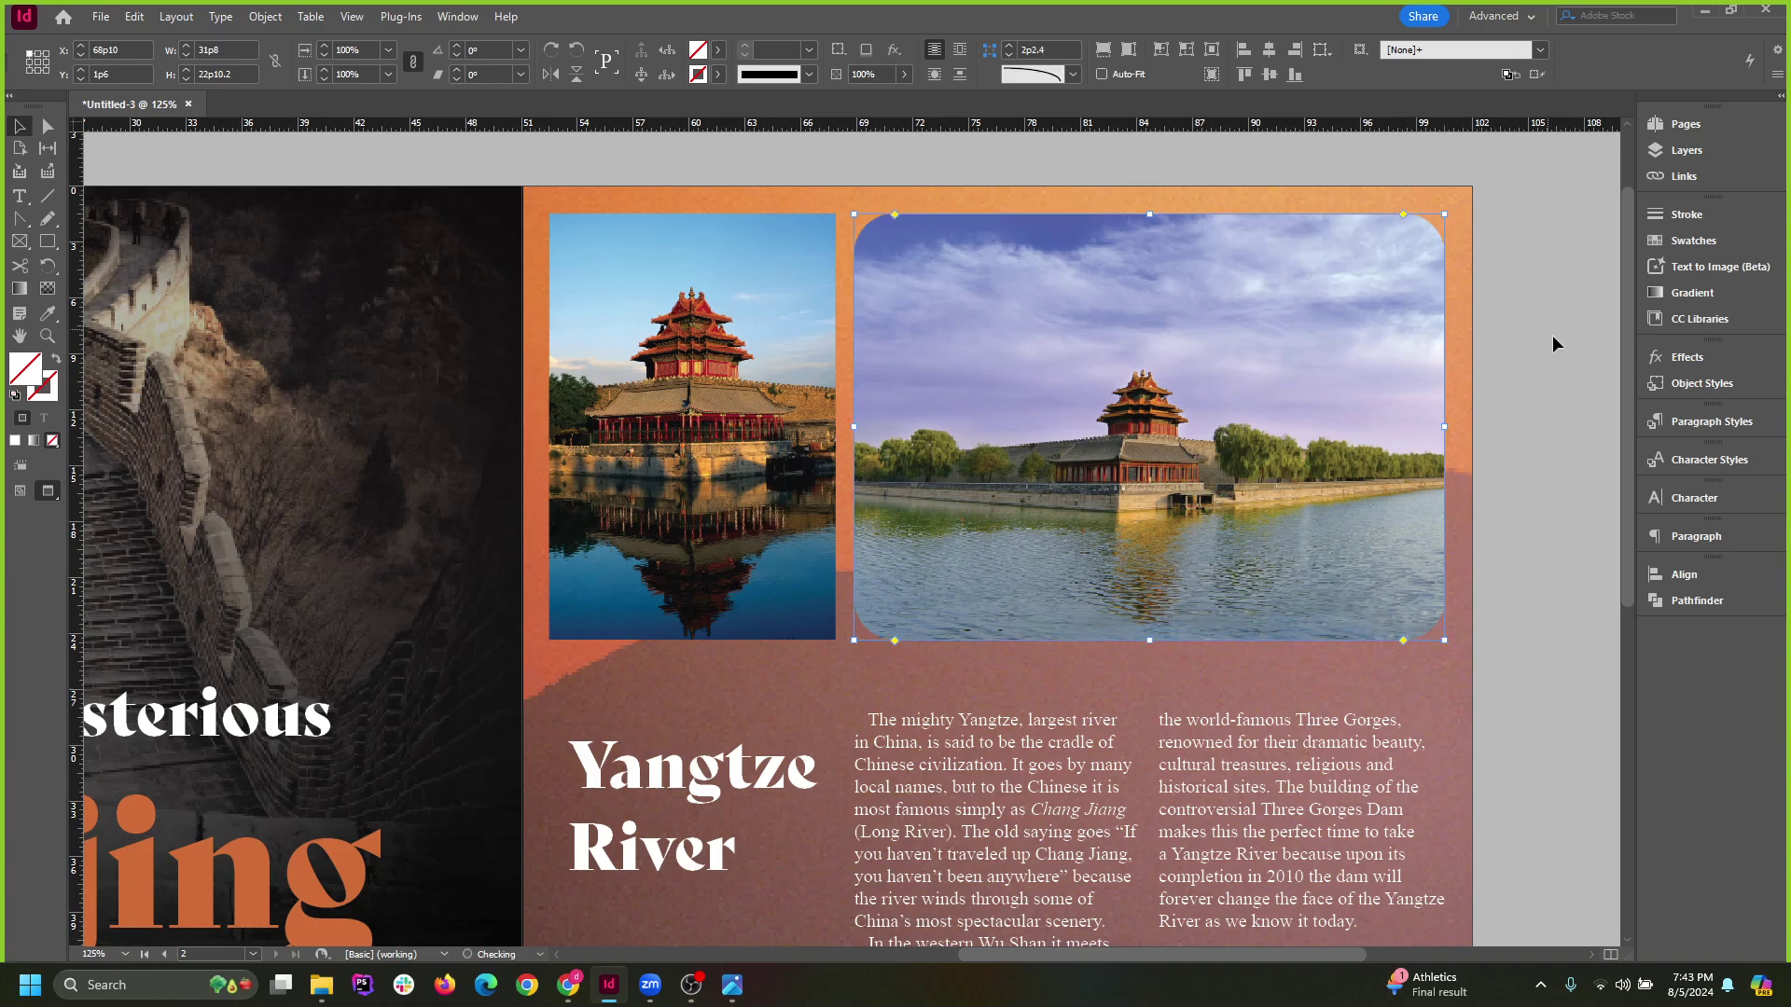
Try rounding the temple photo's corners with a radius of about 1p9, and view the whole spread.
{"action": "left_click", "coordinate": [1571, 653]}
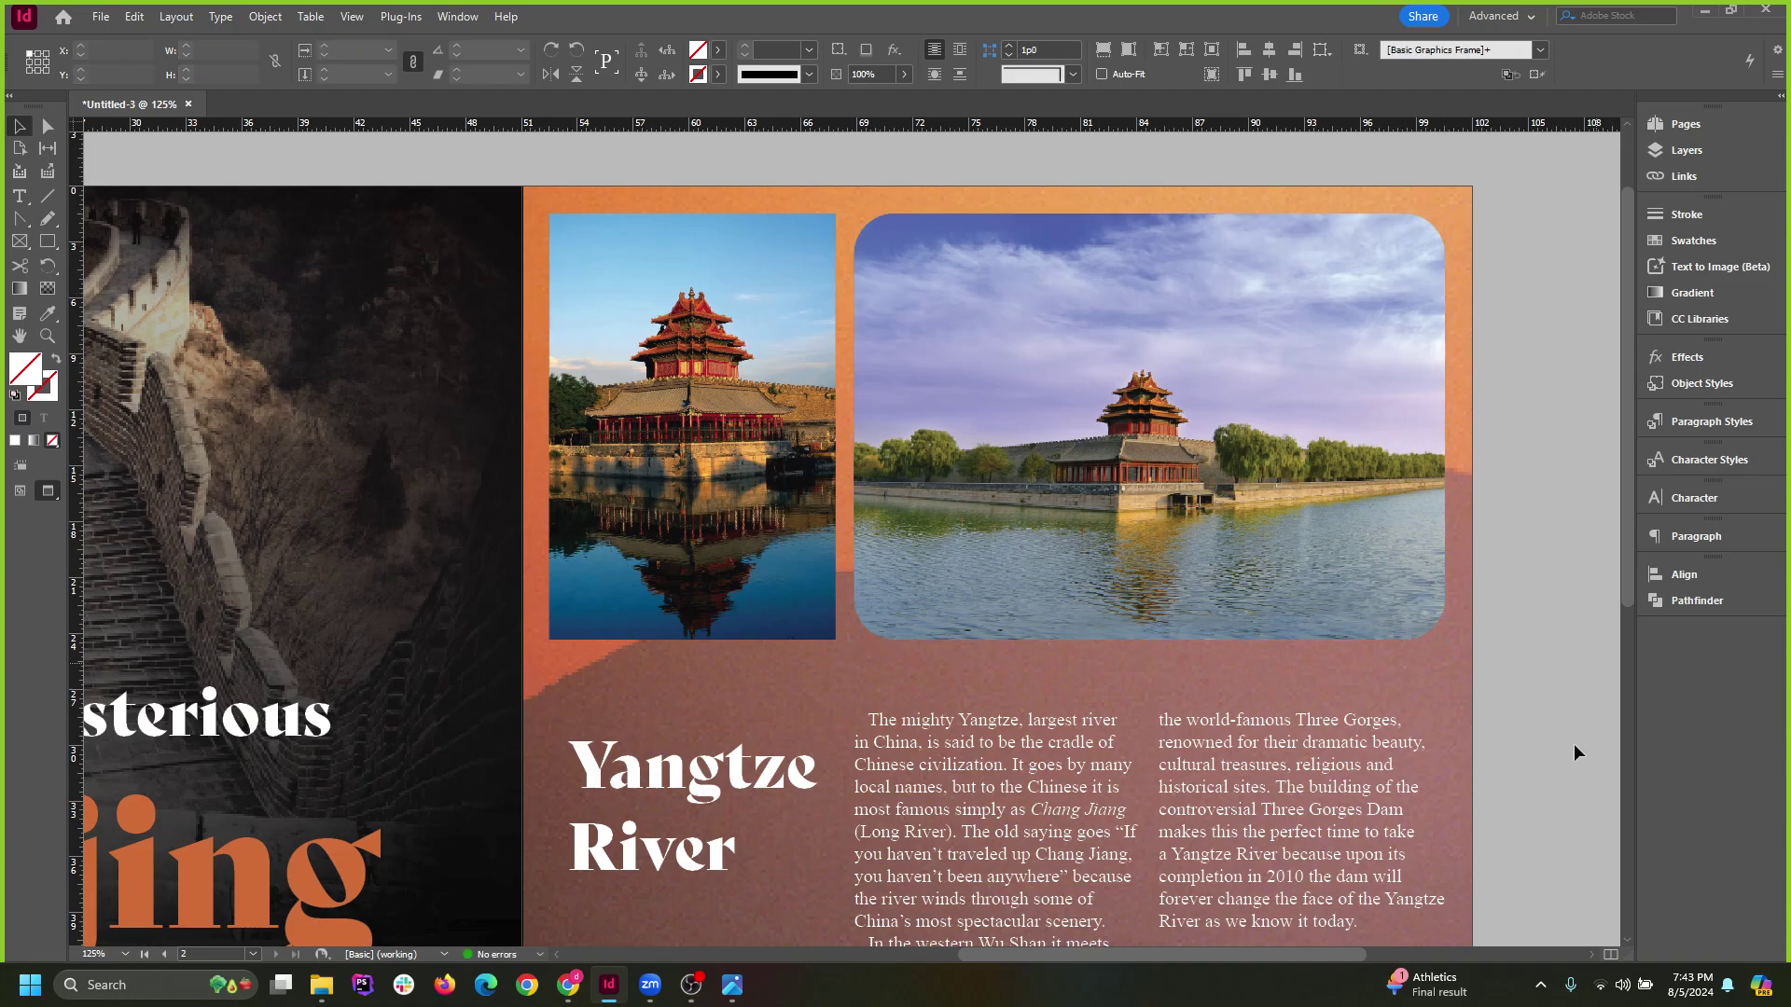
{"action": "left_click", "coordinate": [795, 234]}
{"action": "left_click_drag", "start_coordinate": [817, 212], "coordinate": [803, 214]}
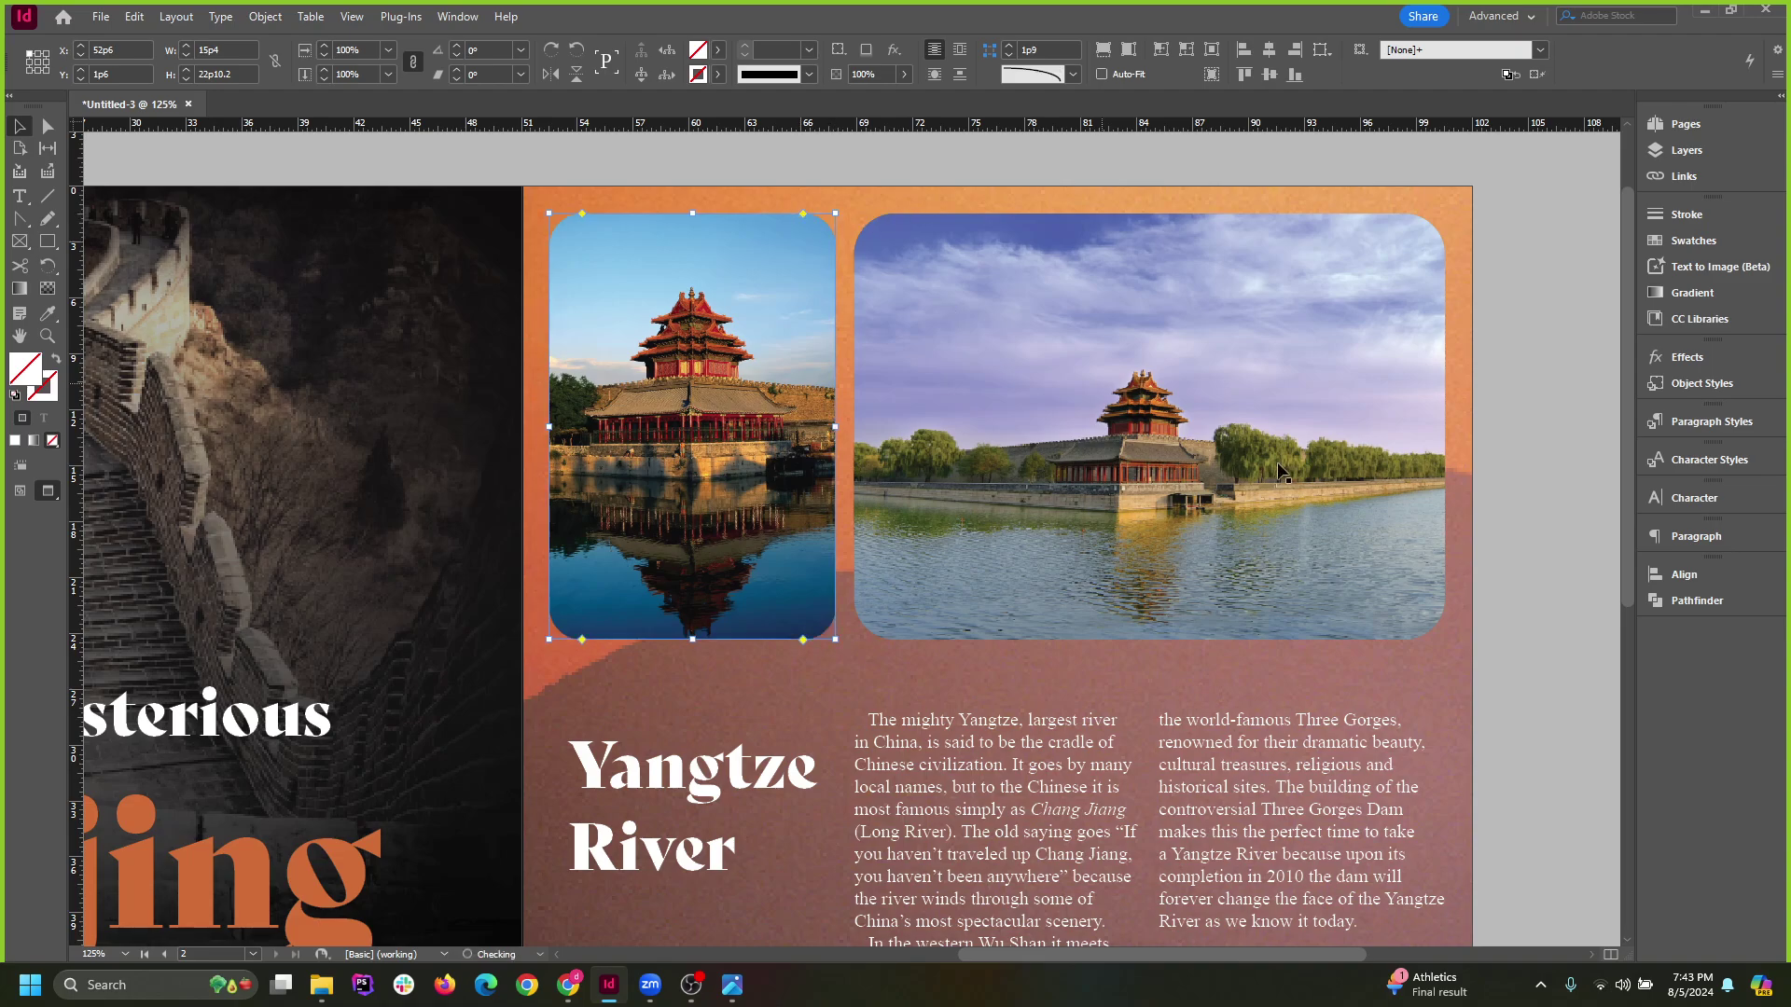
{"action": "left_click", "coordinate": [1503, 469]}
{"action": "key", "text": "ctrl+5"}
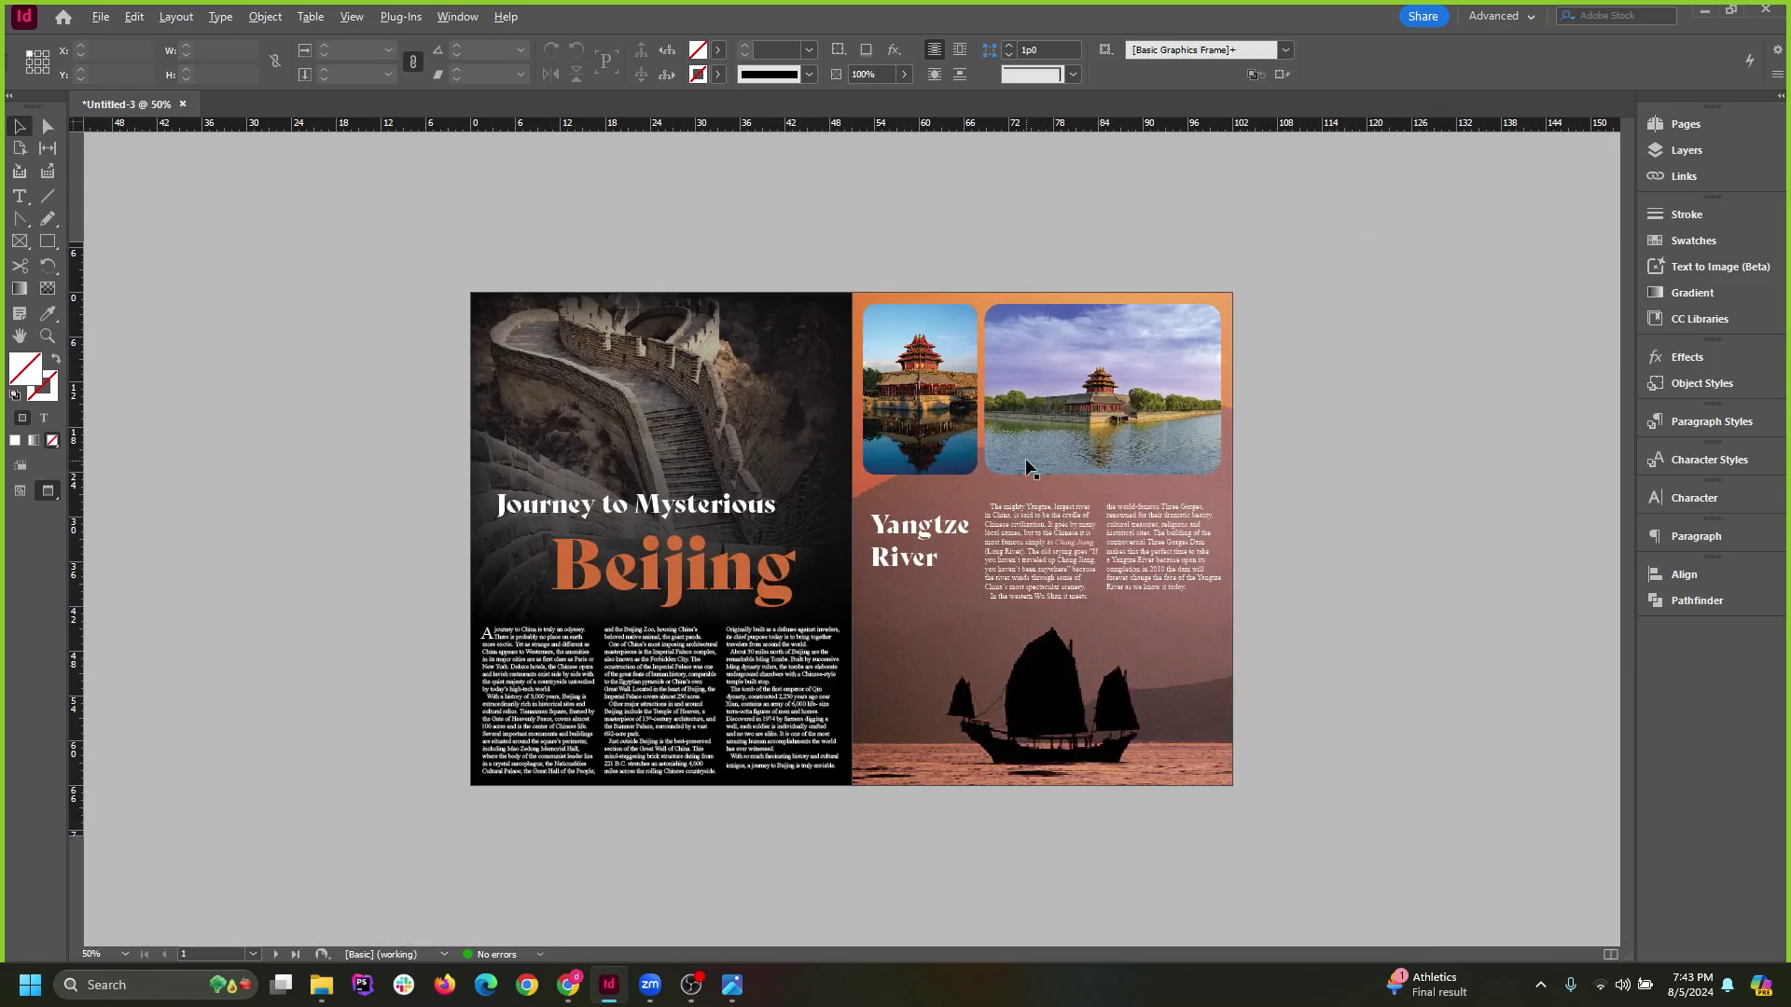
Undo the corner rounding on both top photos.
{"action": "scroll", "coordinate": [1028, 458], "scroll_direction": "up", "scroll_amount": 2}
{"action": "key", "text": "ctrl+z"}
{"action": "key", "text": "ctrl+z"}
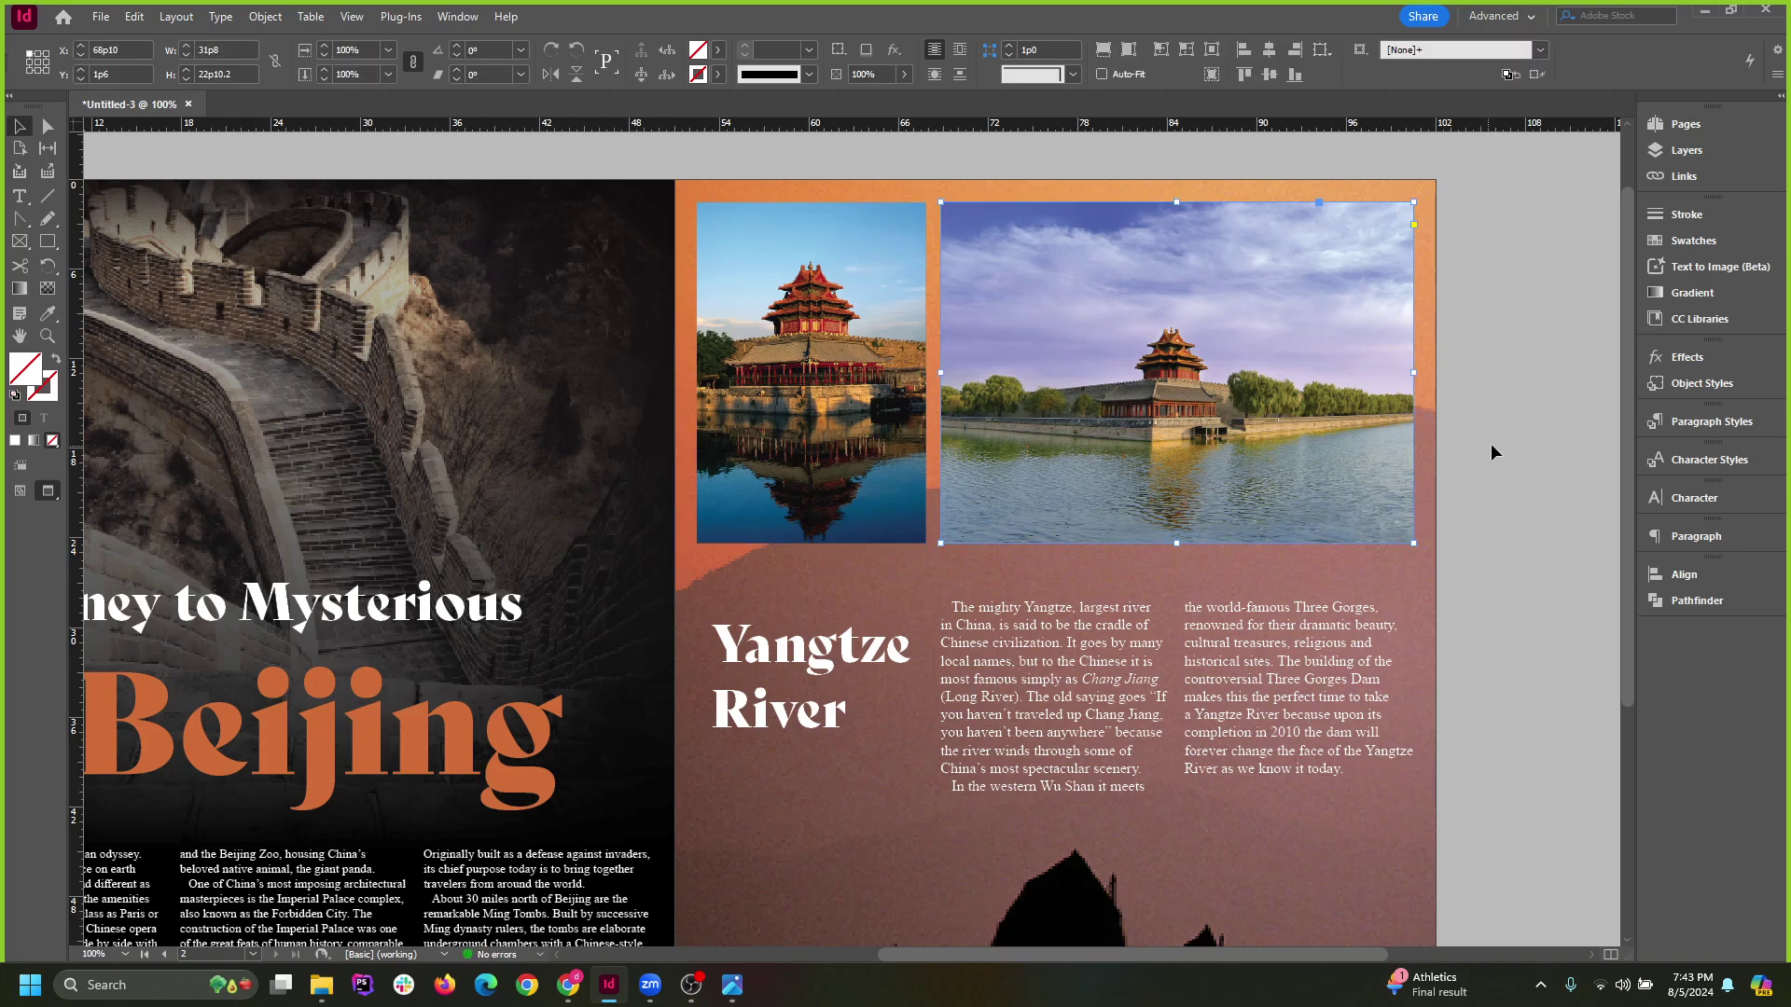
Round the lake photo's corners again and set their radius to exactly 1p0.
{"action": "scroll", "coordinate": [1287, 209], "scroll_direction": "up", "scroll_amount": 2}
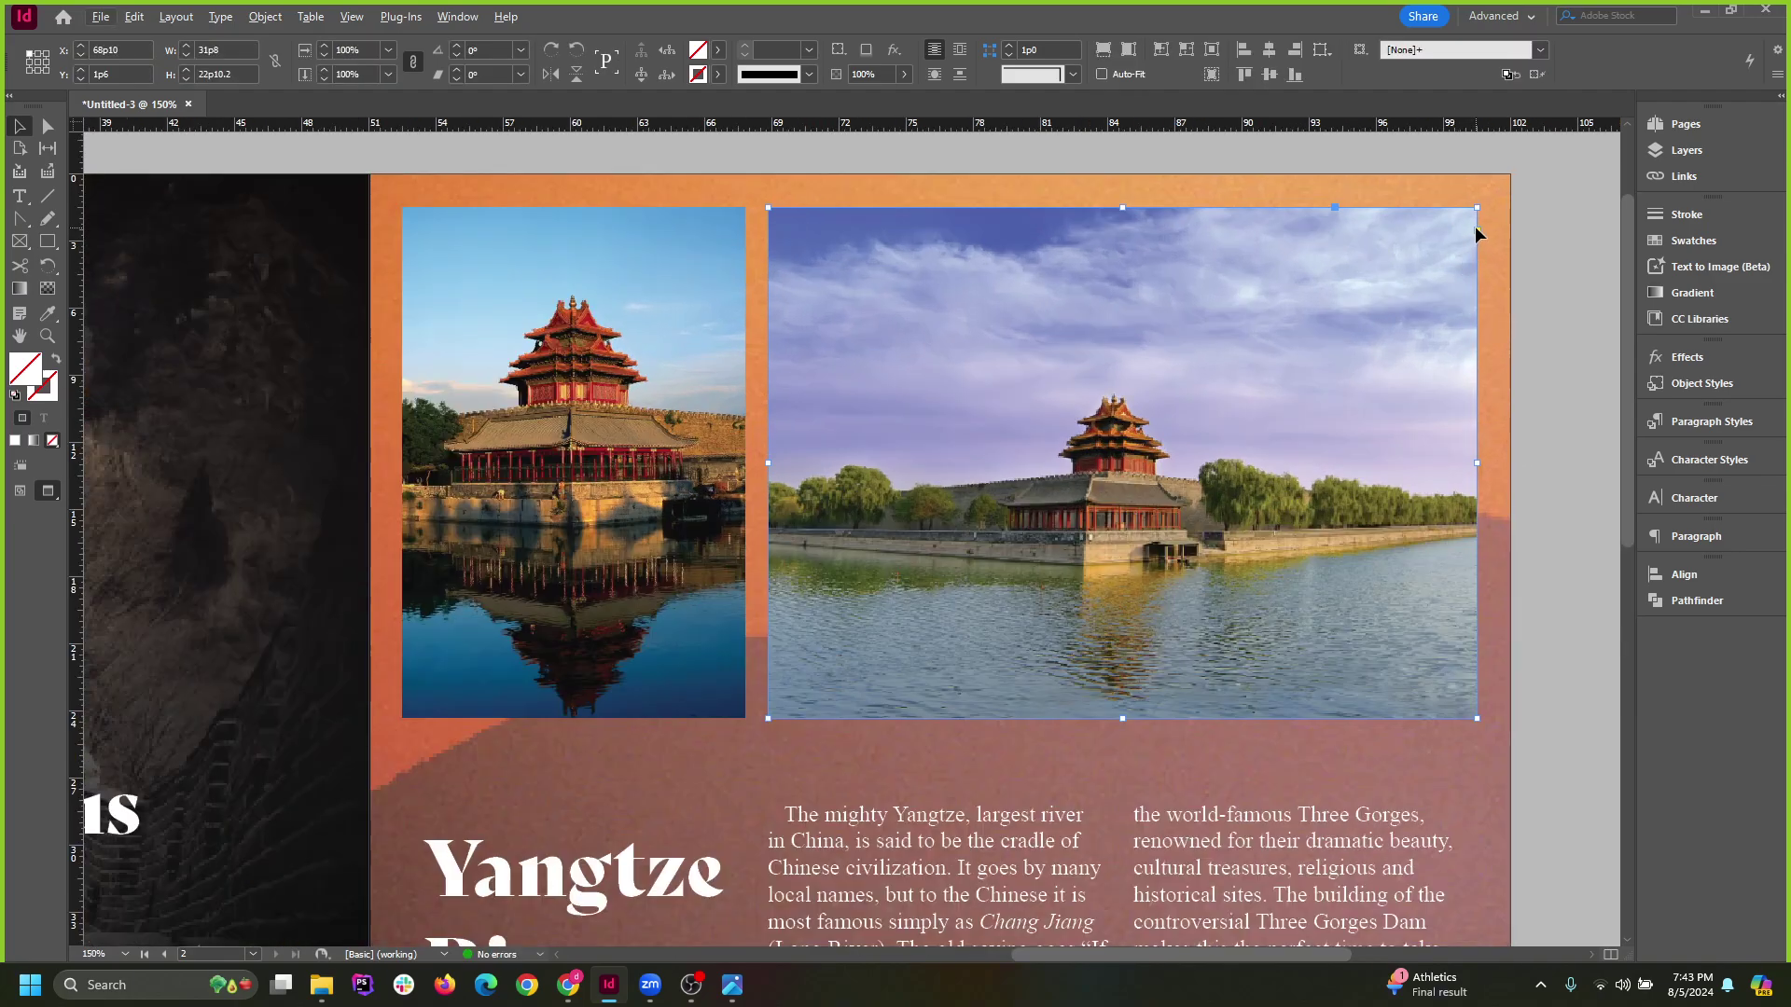
{"action": "left_click", "coordinate": [1471, 224]}
{"action": "left_click_drag", "start_coordinate": [1476, 209], "coordinate": [1401, 207]}
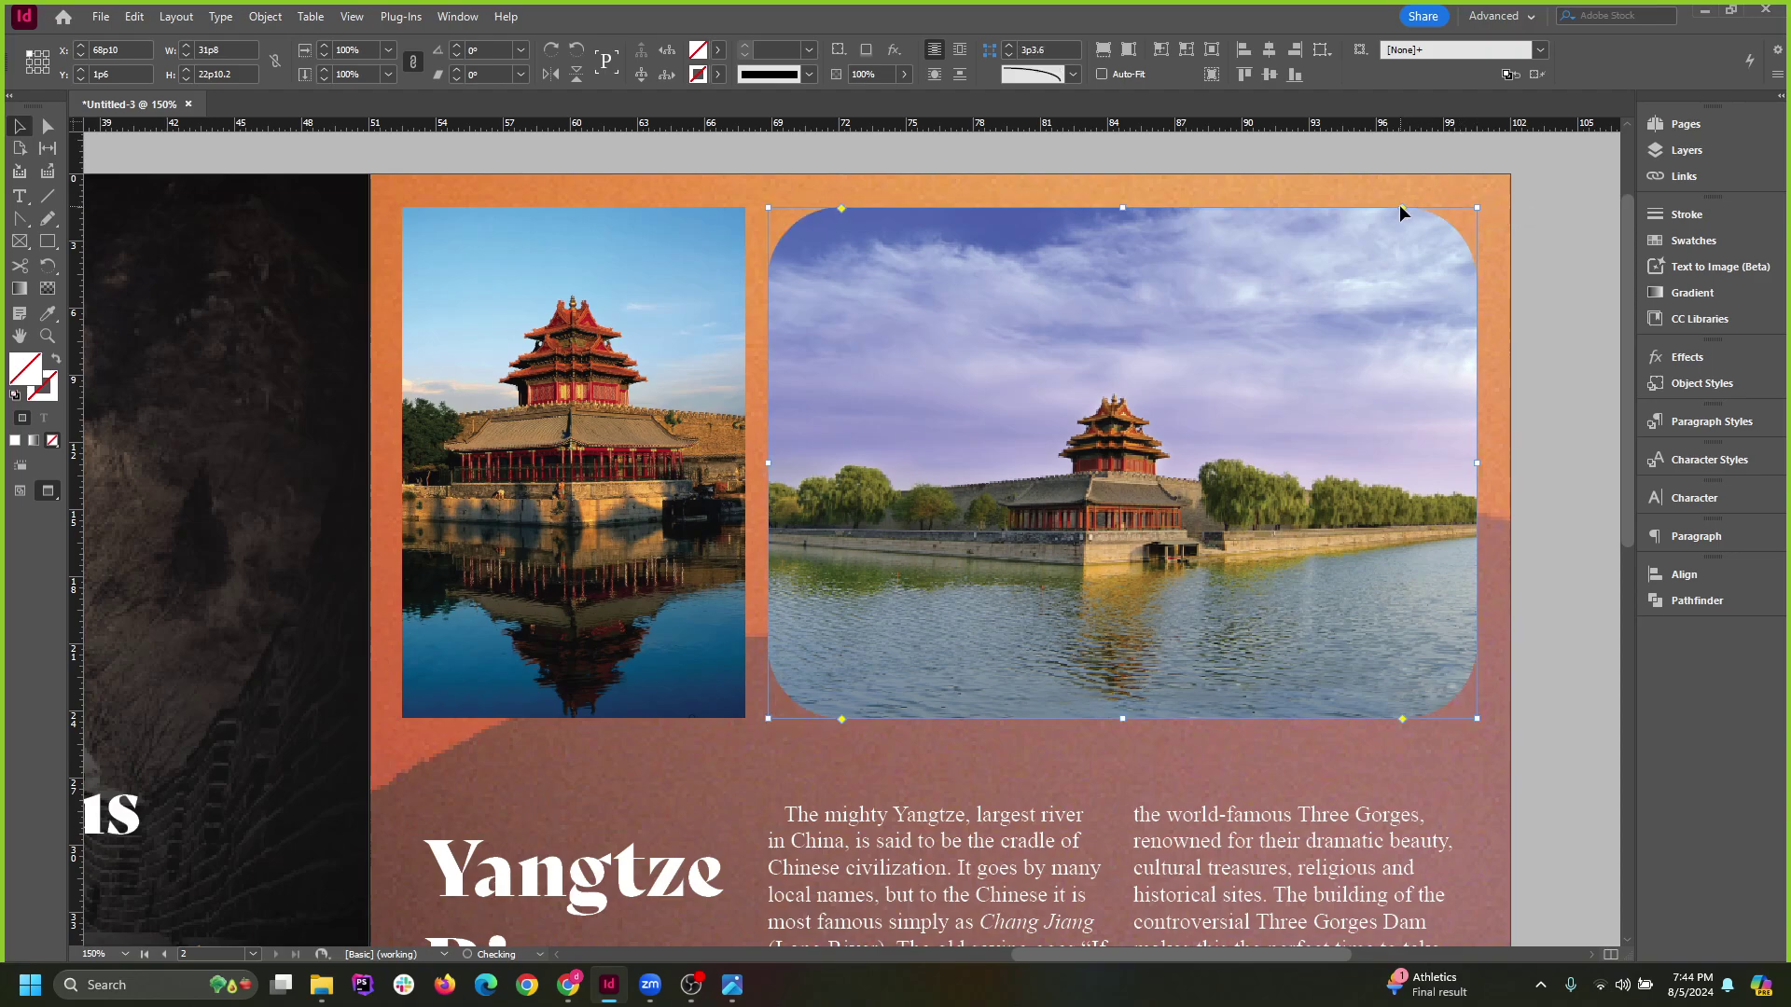
{"action": "left_click", "coordinate": [1010, 56]}
{"action": "left_click", "coordinate": [1010, 56]}
{"action": "left_click", "coordinate": [1010, 56]}
{"action": "left_click", "coordinate": [1010, 56]}
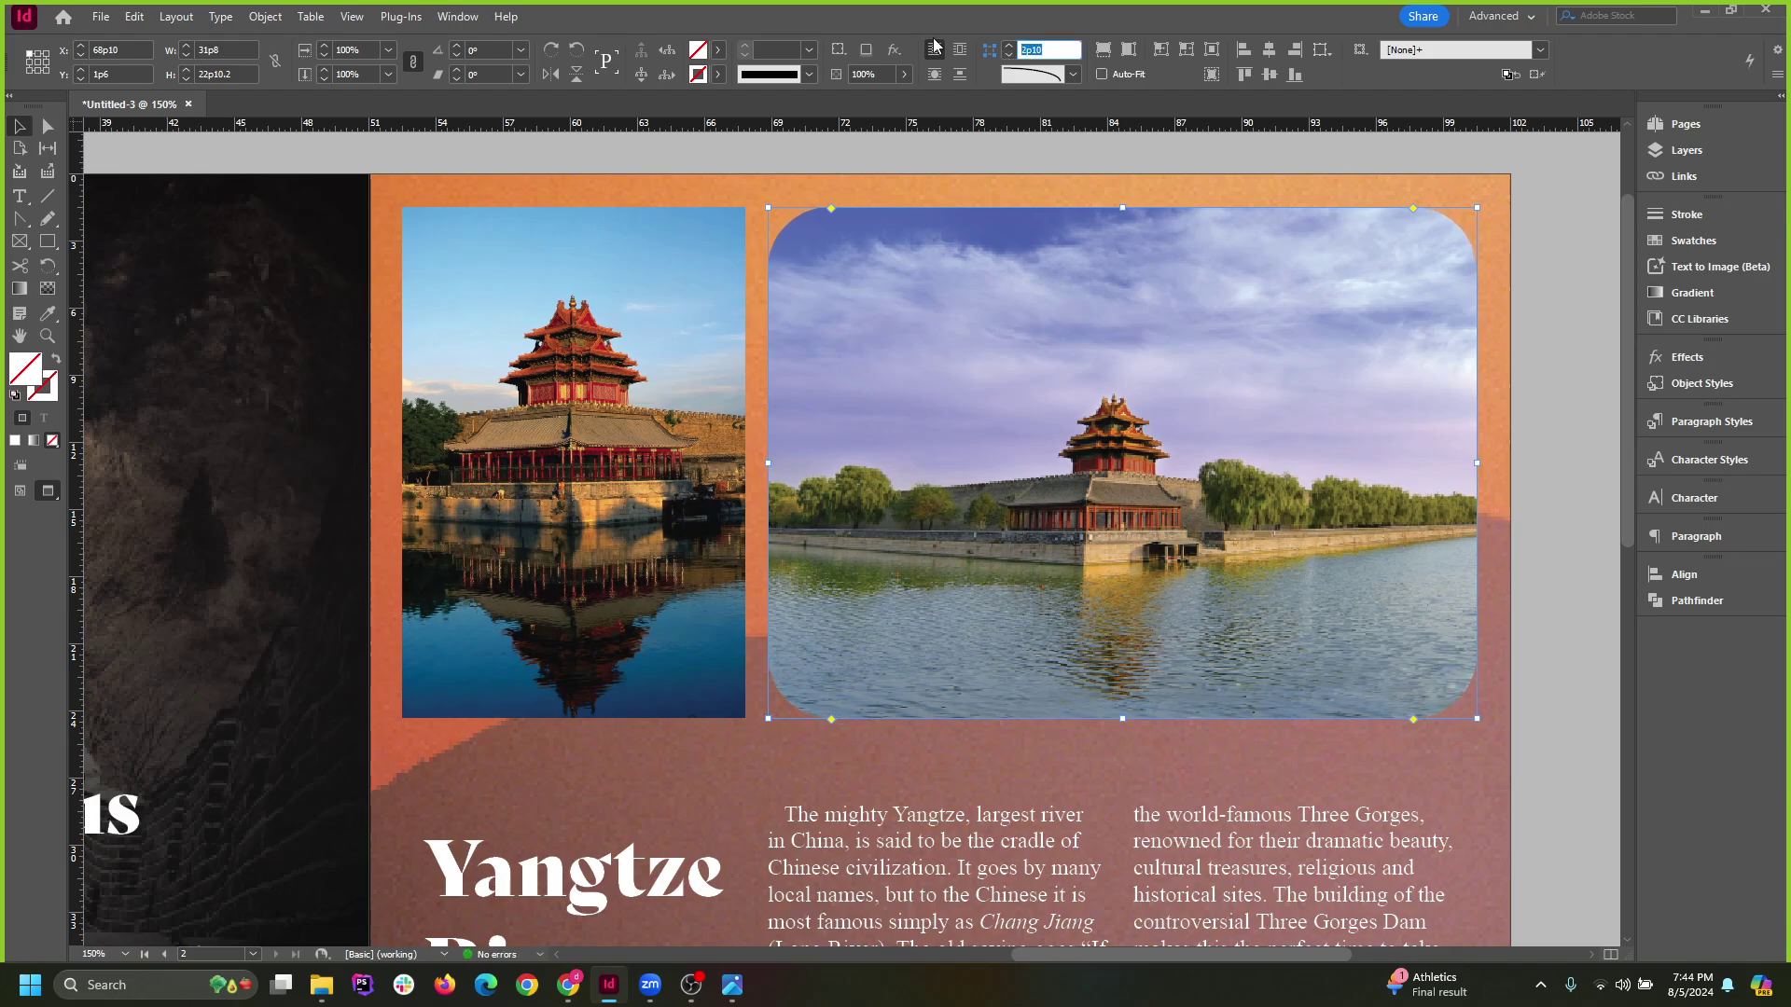
{"action": "type", "text": "1p"}
{"action": "key", "text": "Return"}
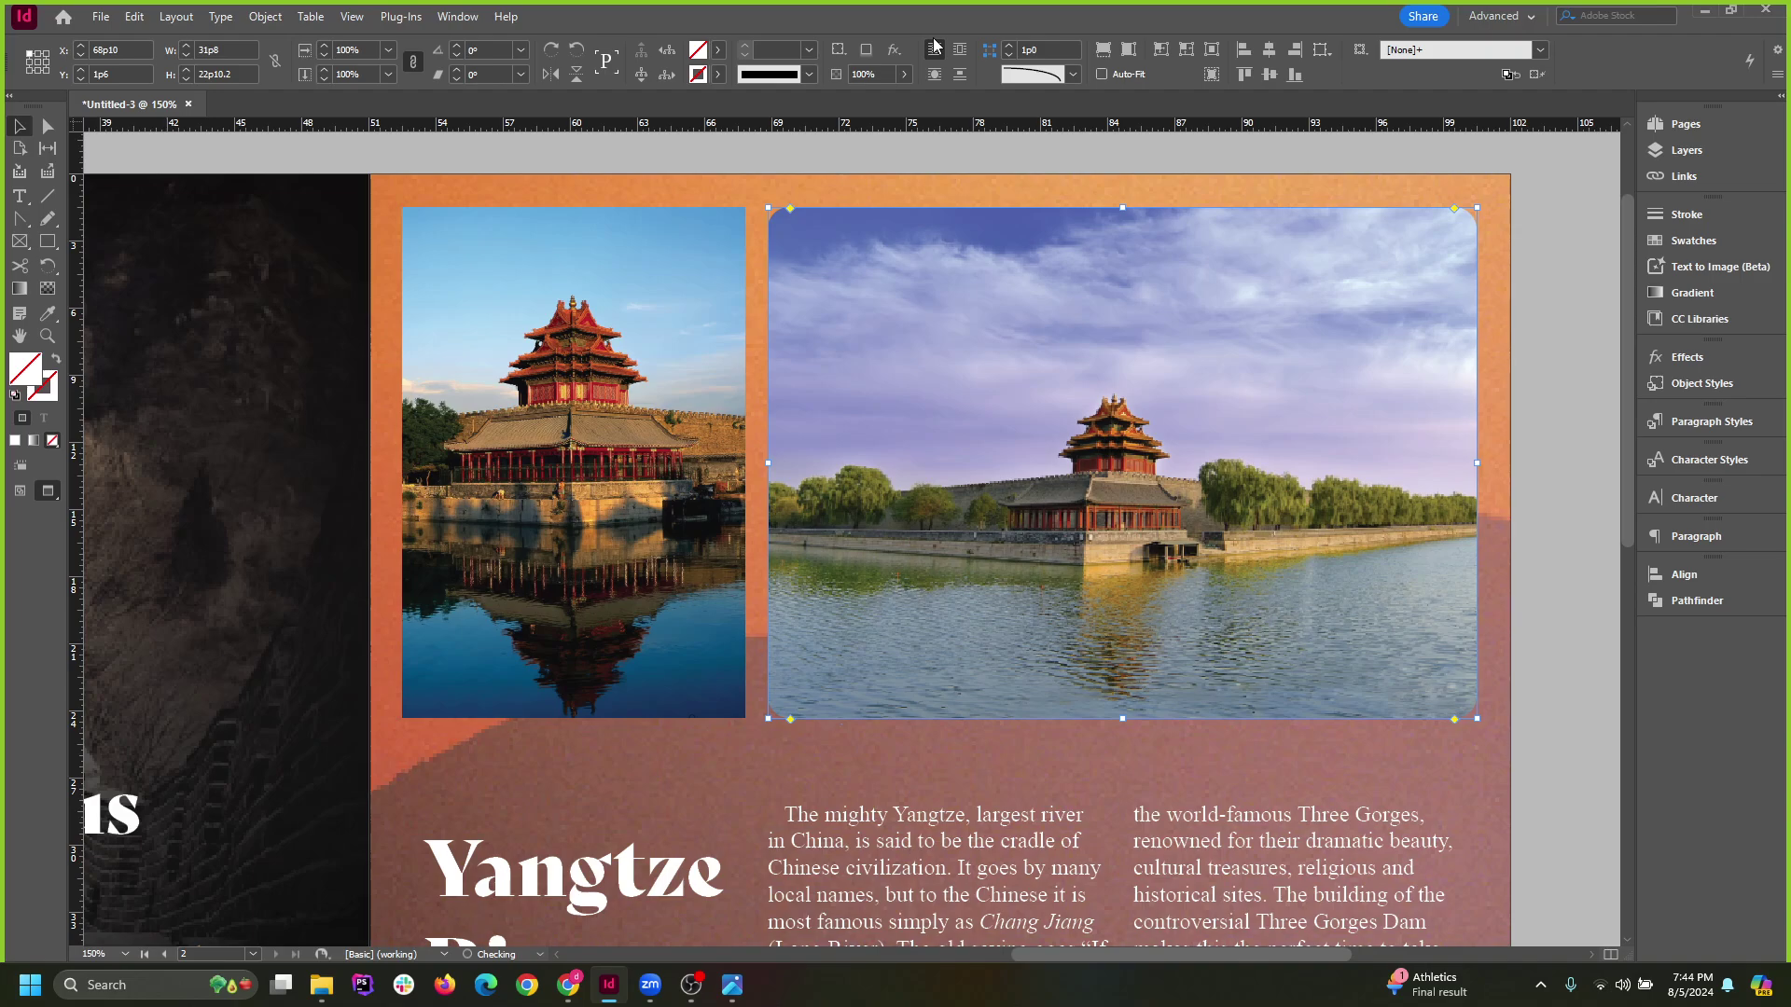
Round the temple photo's corners and set their radius to 1p0, matching the lake photo.
{"action": "left_click", "coordinate": [1520, 262]}
{"action": "left_click", "coordinate": [670, 355]}
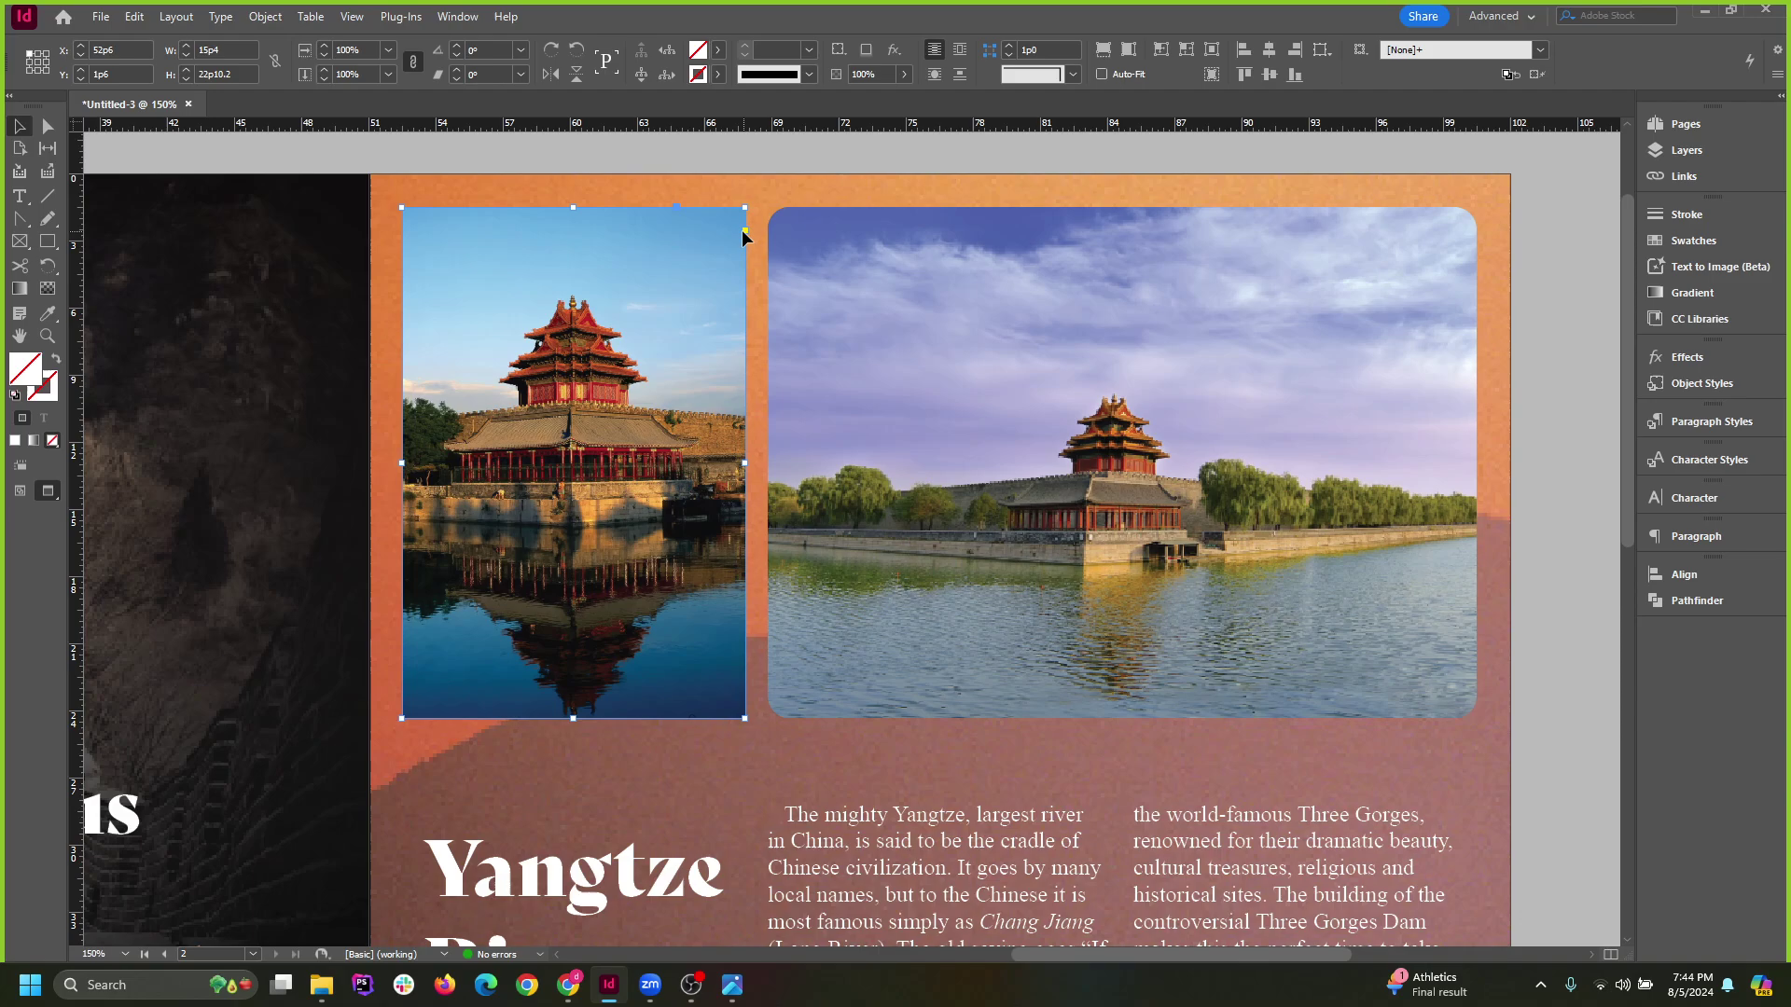
{"action": "left_click_drag", "start_coordinate": [746, 217], "coordinate": [733, 201]}
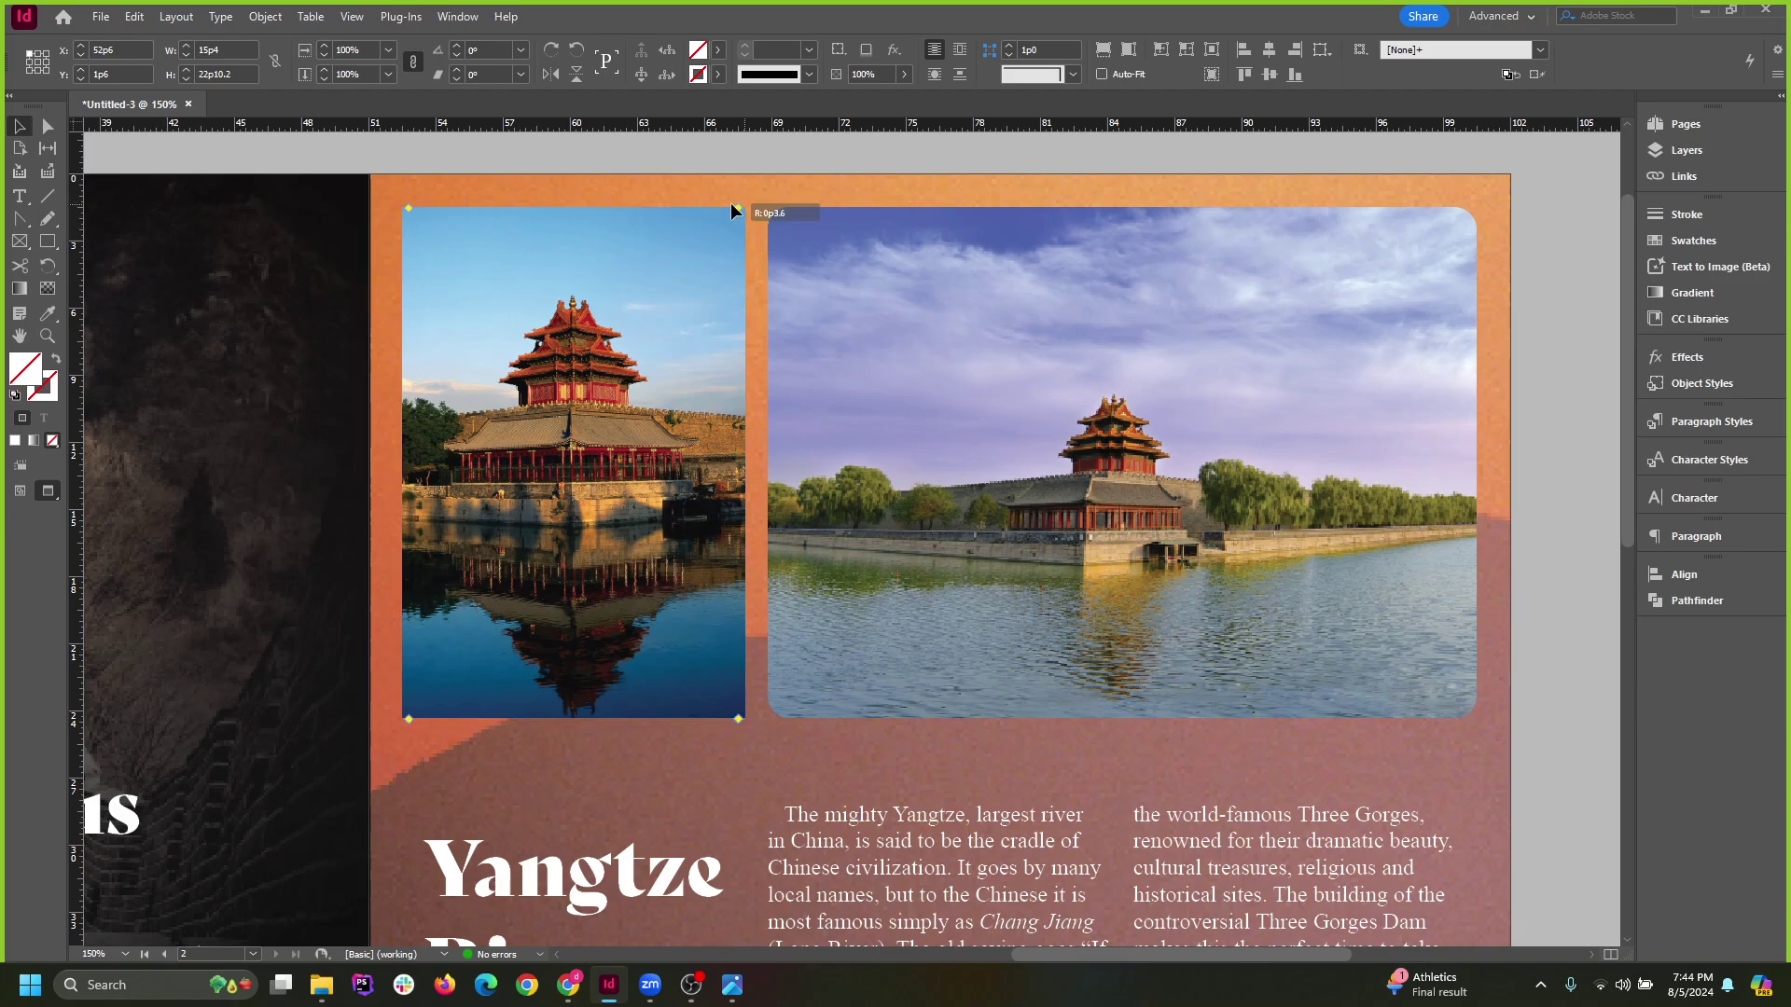
{"action": "double_click", "coordinate": [1049, 52]}
{"action": "type", "text": "1p"}
{"action": "key", "text": "Return"}
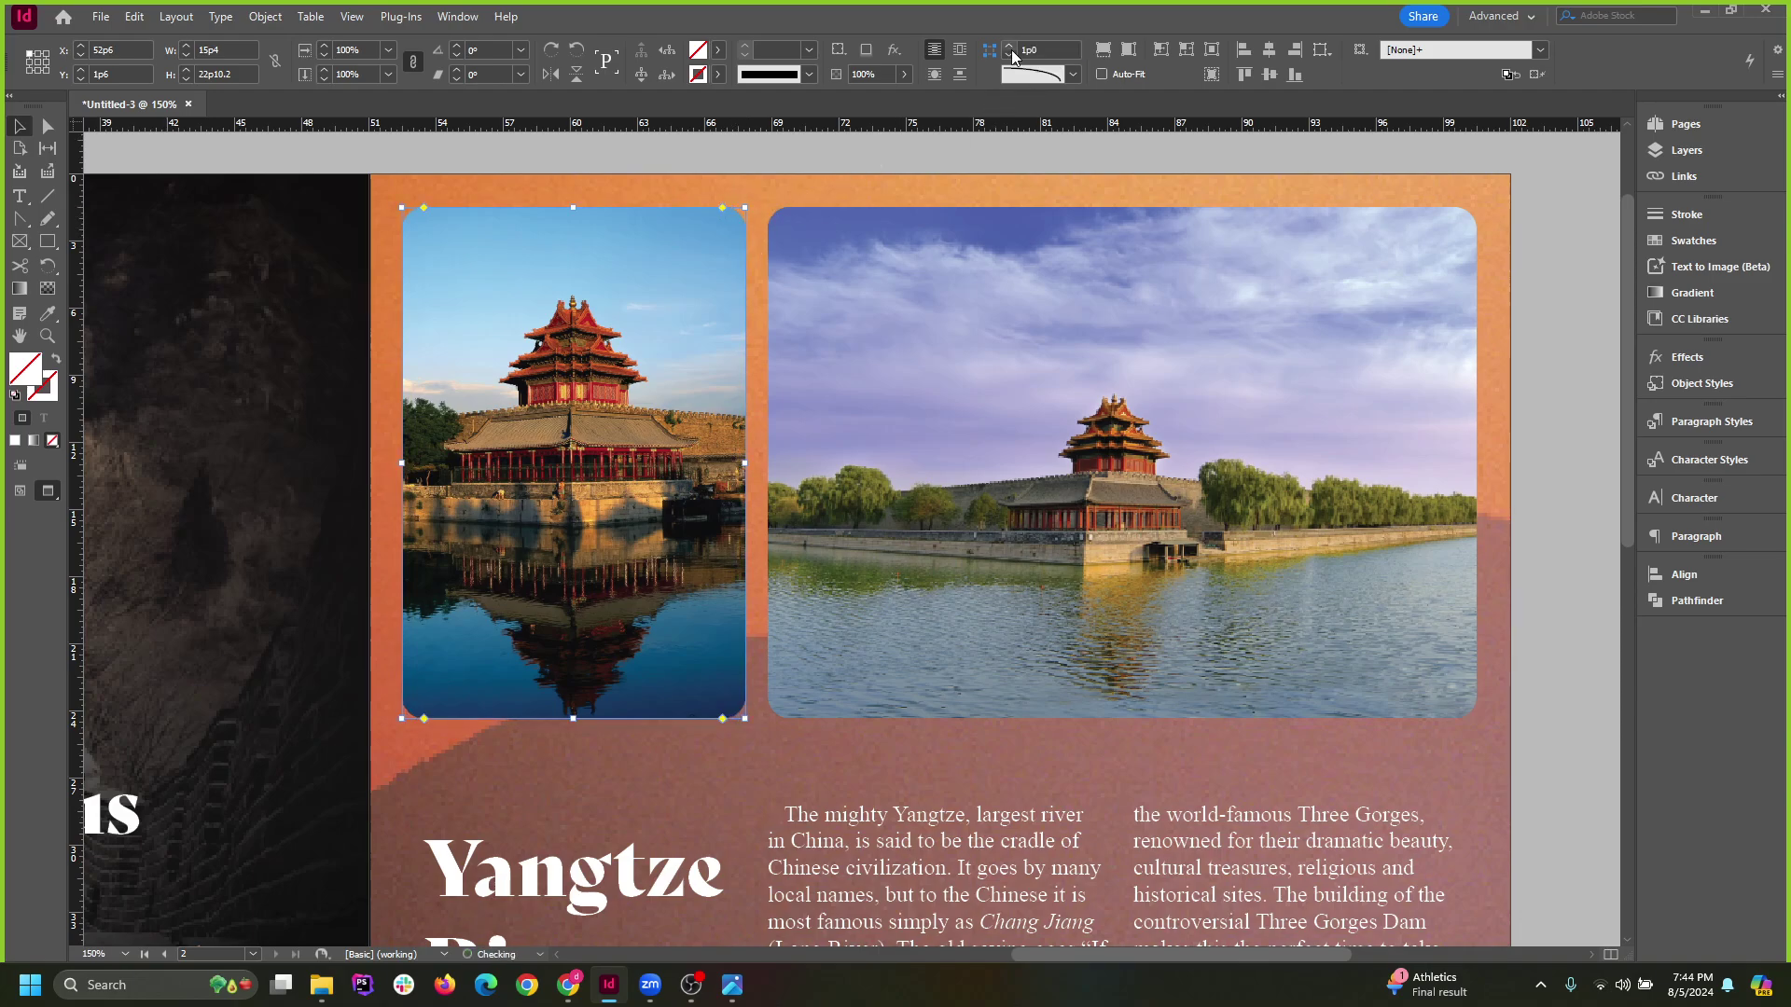
Examine the rounded photos against the rest of the spread.
{"action": "left_click", "coordinate": [1582, 339]}
{"action": "scroll", "coordinate": [864, 546], "scroll_direction": "down", "scroll_amount": 4}
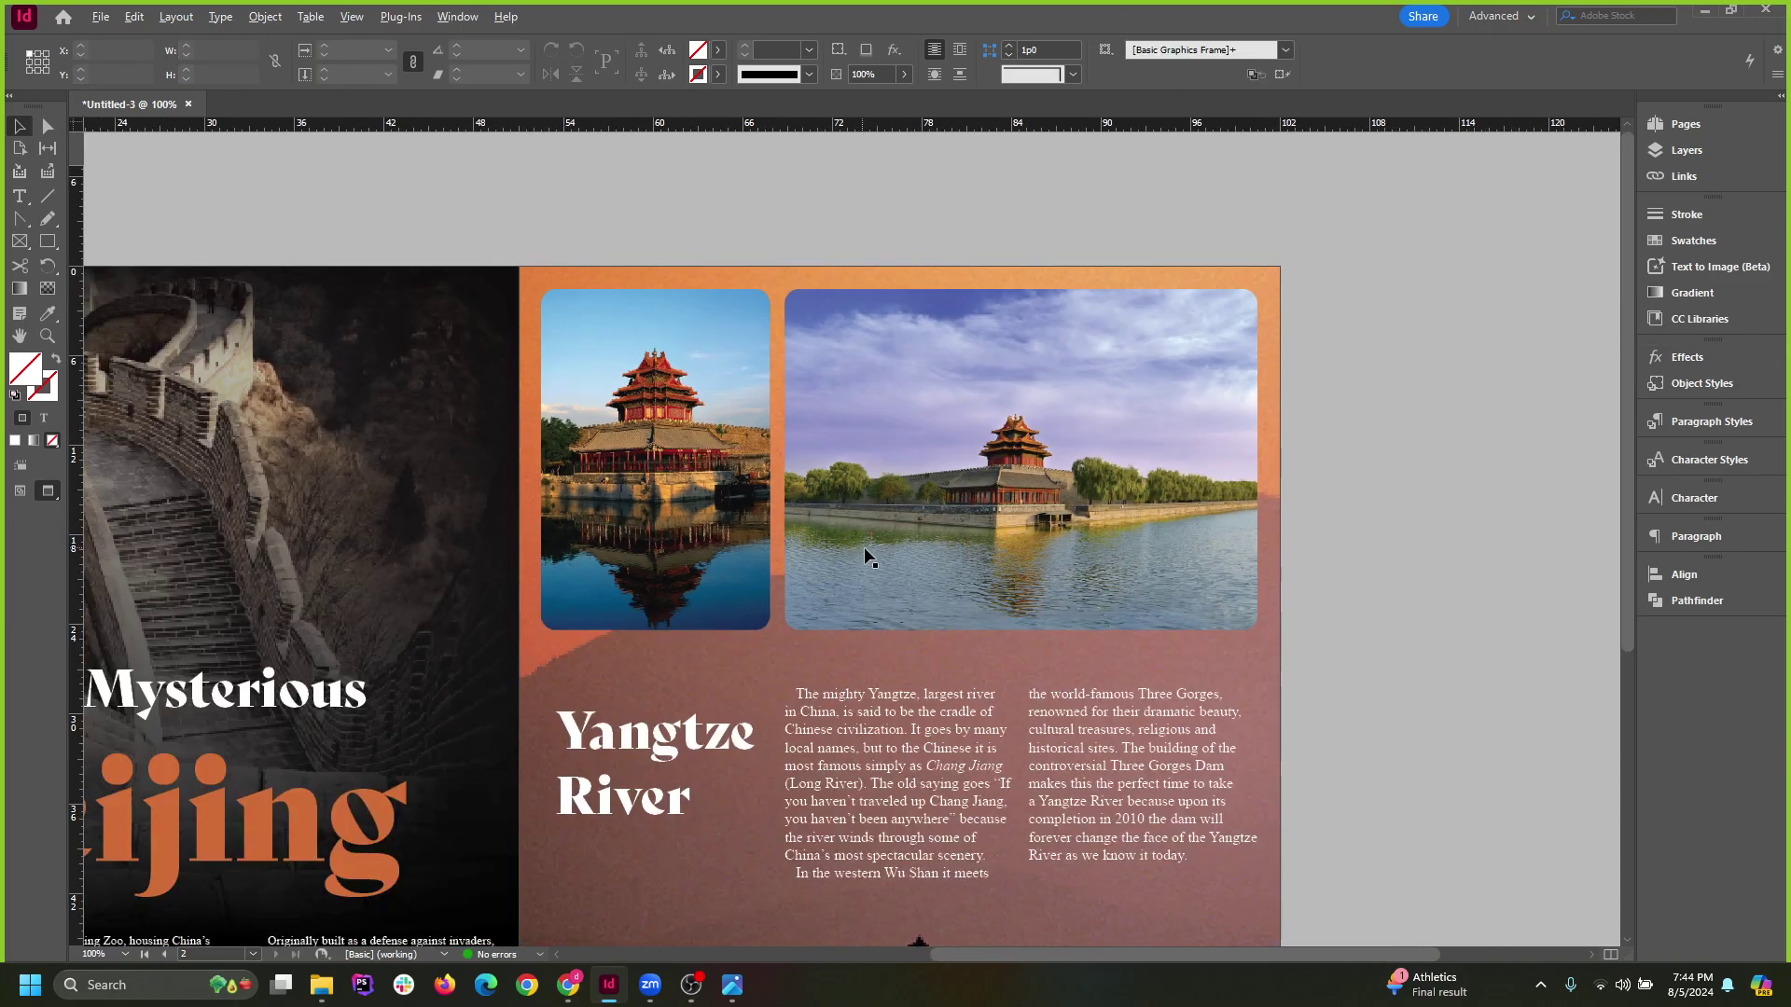
{"action": "scroll", "coordinate": [789, 579], "scroll_direction": "up", "scroll_amount": 1}
{"action": "scroll", "coordinate": [1066, 582], "scroll_direction": "down", "scroll_amount": 2}
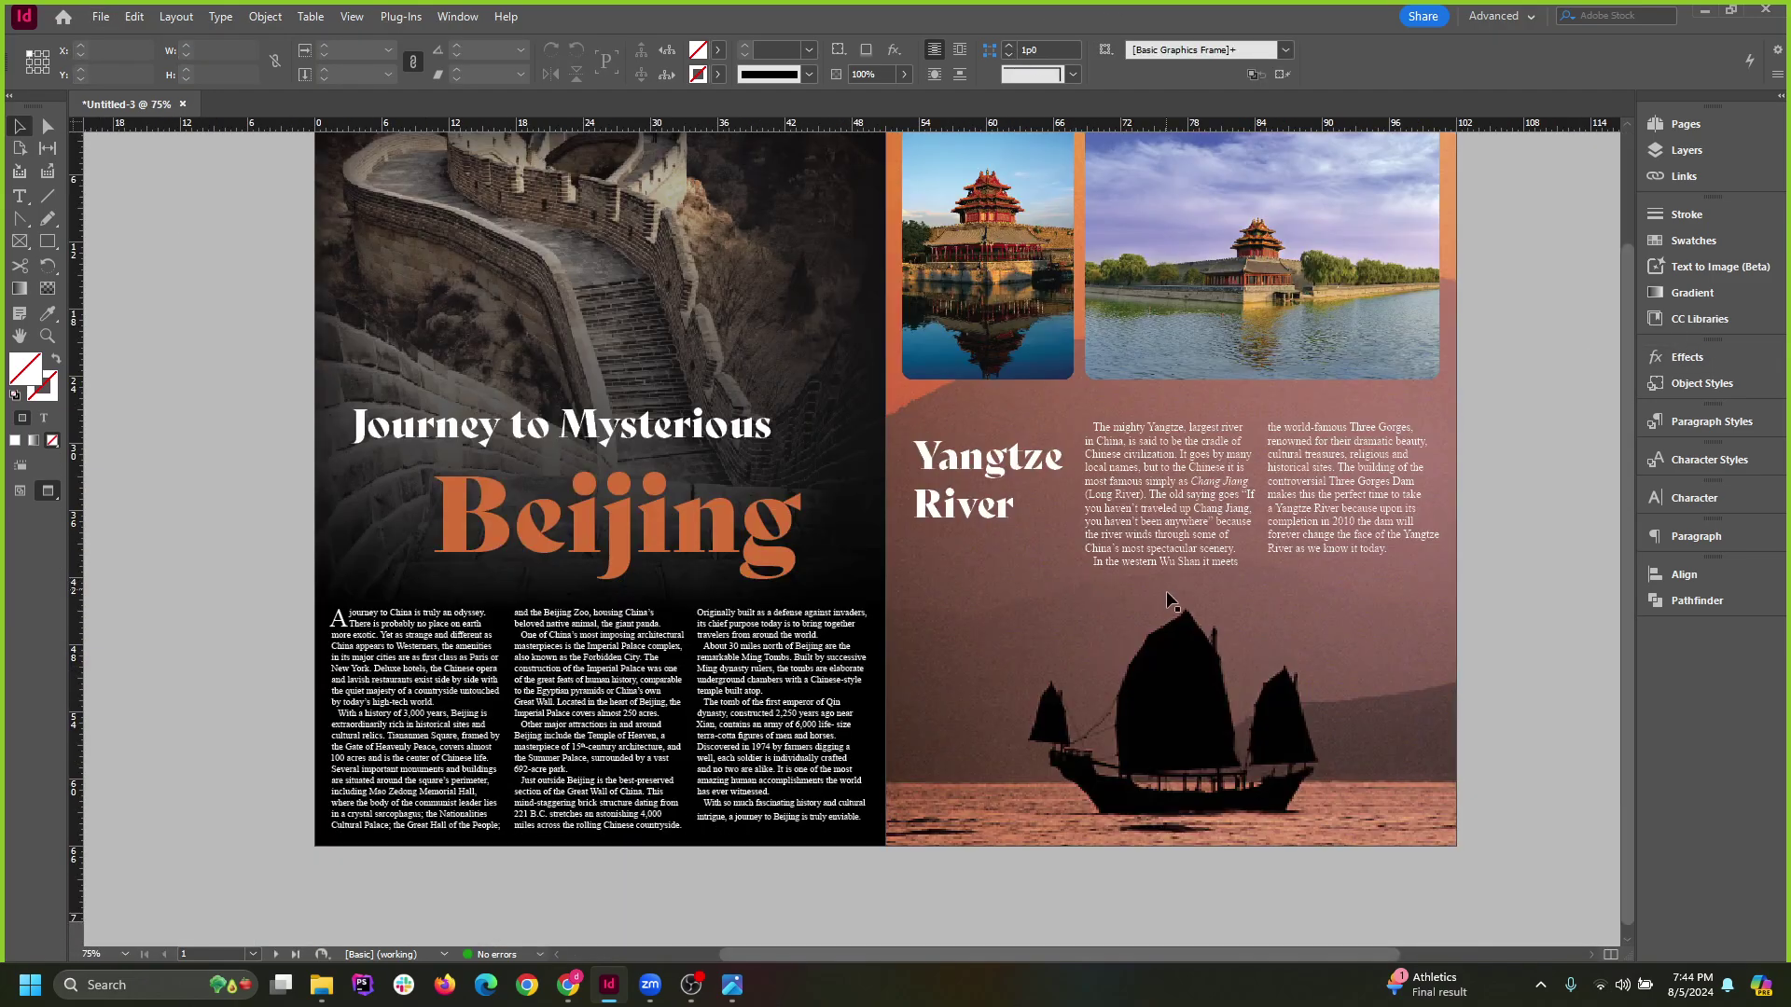
{"action": "scroll", "coordinate": [1166, 591], "scroll_direction": "up", "scroll_amount": 2}
{"action": "scroll", "coordinate": [1414, 669], "scroll_direction": "down", "scroll_amount": 2}
{"action": "scroll", "coordinate": [929, 740], "scroll_direction": "up", "scroll_amount": 1}
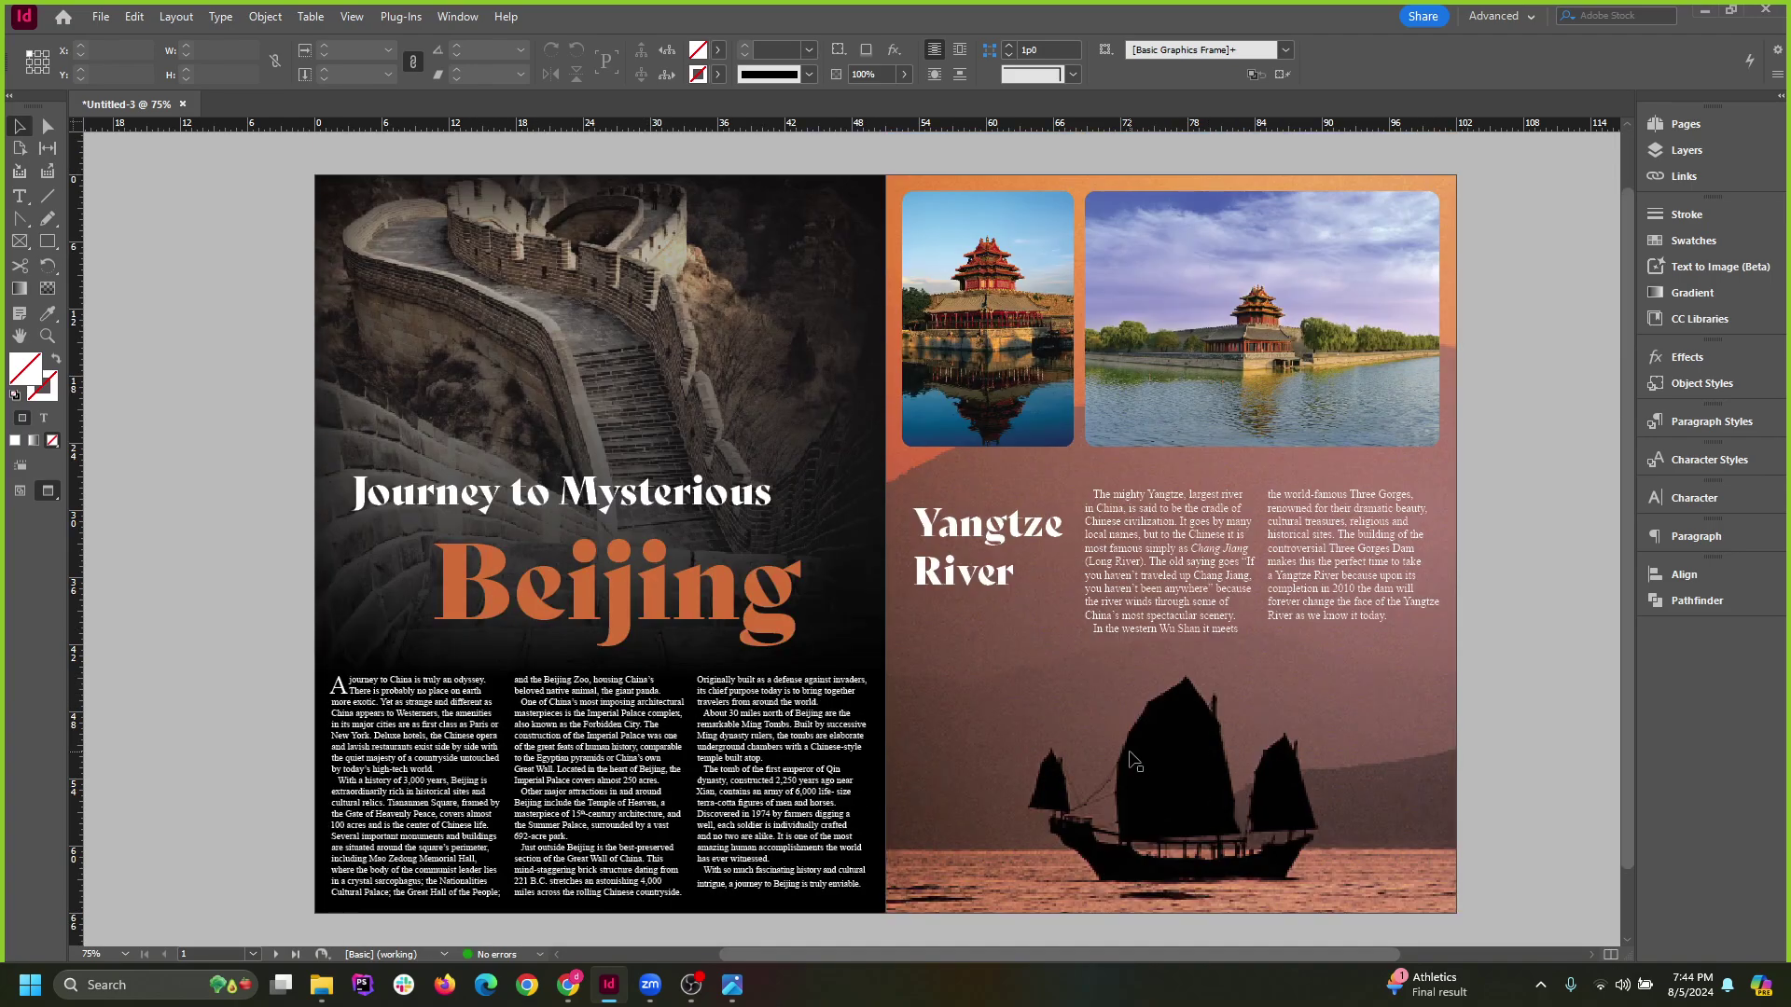
Give the temple and lake photos together a [Paper] stroke with a weight of 6 pt.
{"action": "scroll", "coordinate": [1214, 625], "scroll_direction": "up", "scroll_amount": 1}
{"action": "scroll", "coordinate": [1501, 395], "scroll_direction": "up", "scroll_amount": 1}
{"action": "left_click", "coordinate": [1150, 327]}
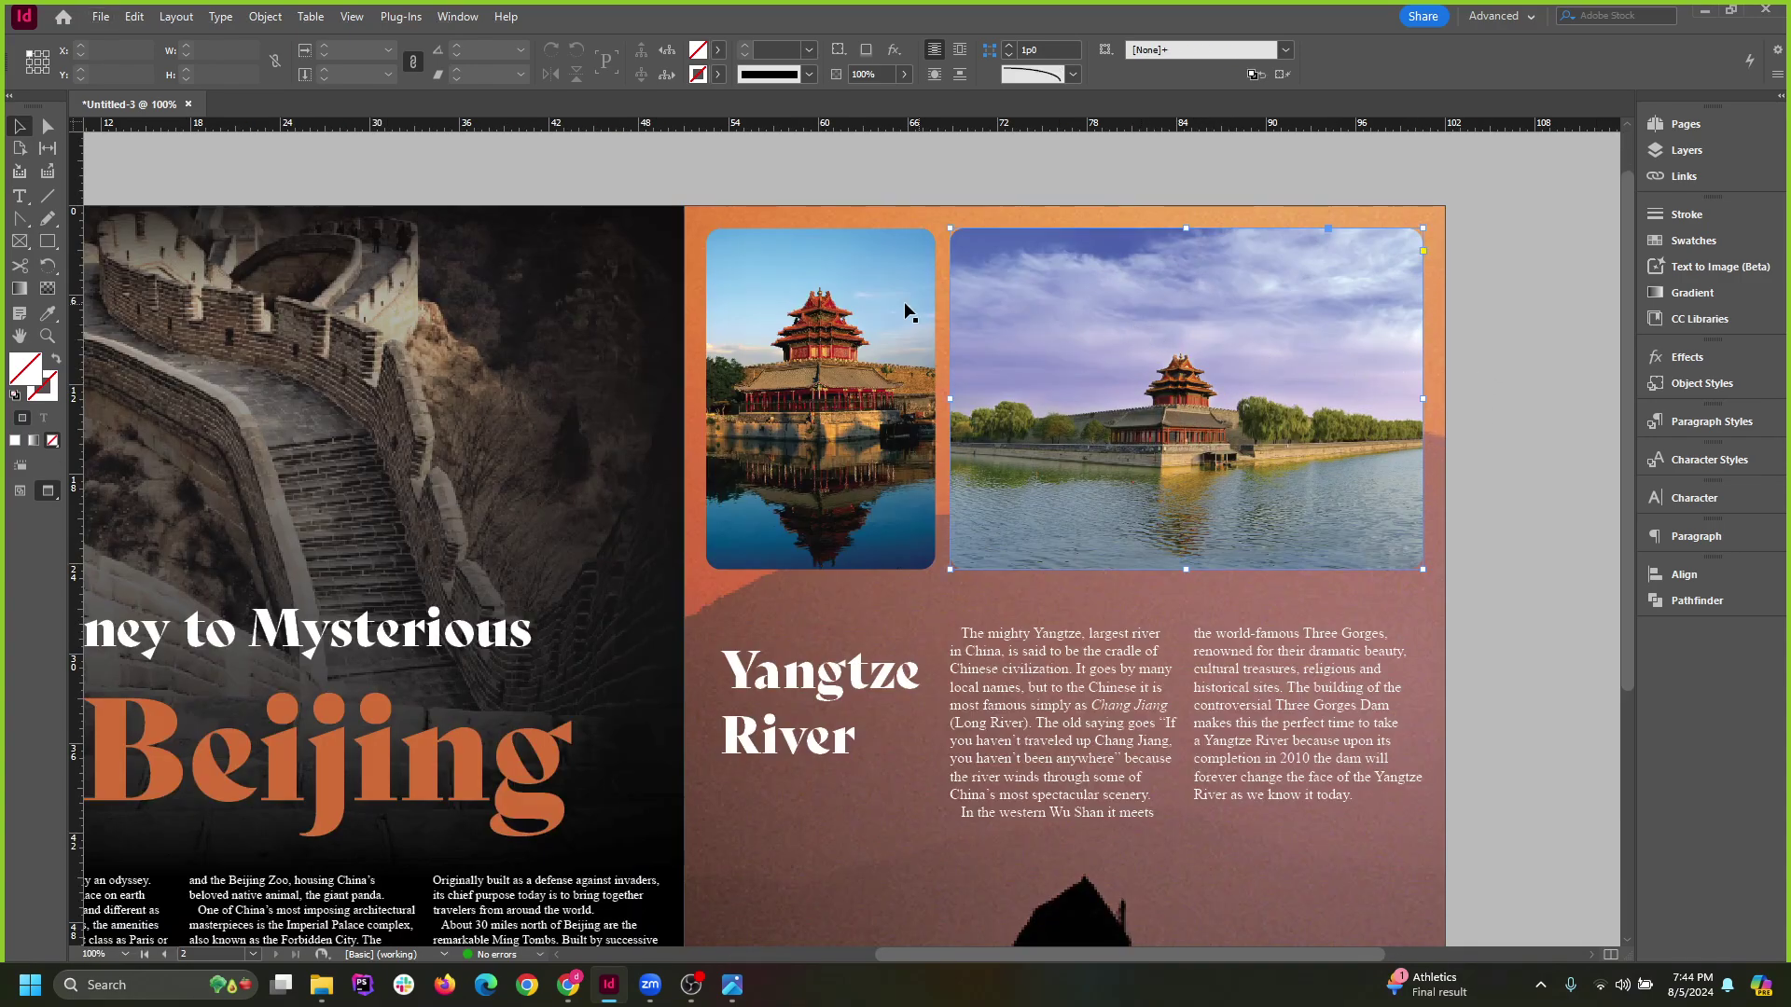
{"action": "left_click", "coordinate": [719, 74]}
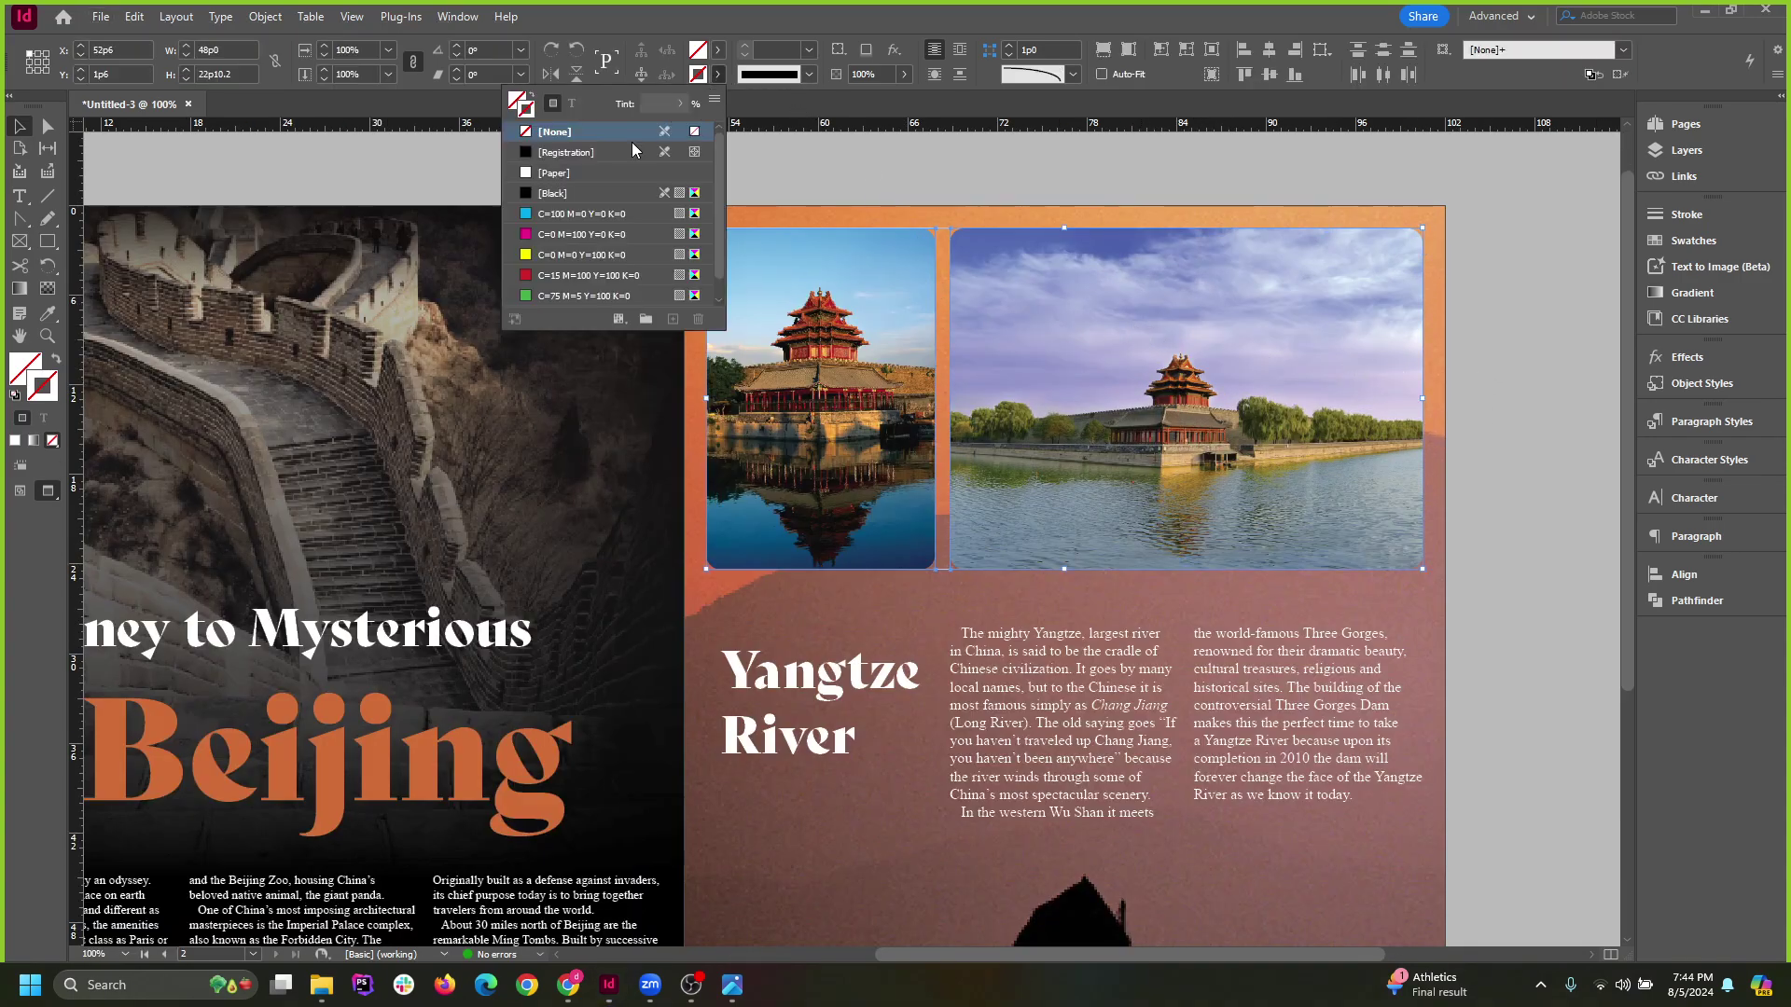
{"action": "left_click", "coordinate": [578, 173]}
{"action": "left_click", "coordinate": [744, 45]}
{"action": "left_click", "coordinate": [744, 45]}
{"action": "left_click", "coordinate": [745, 45]}
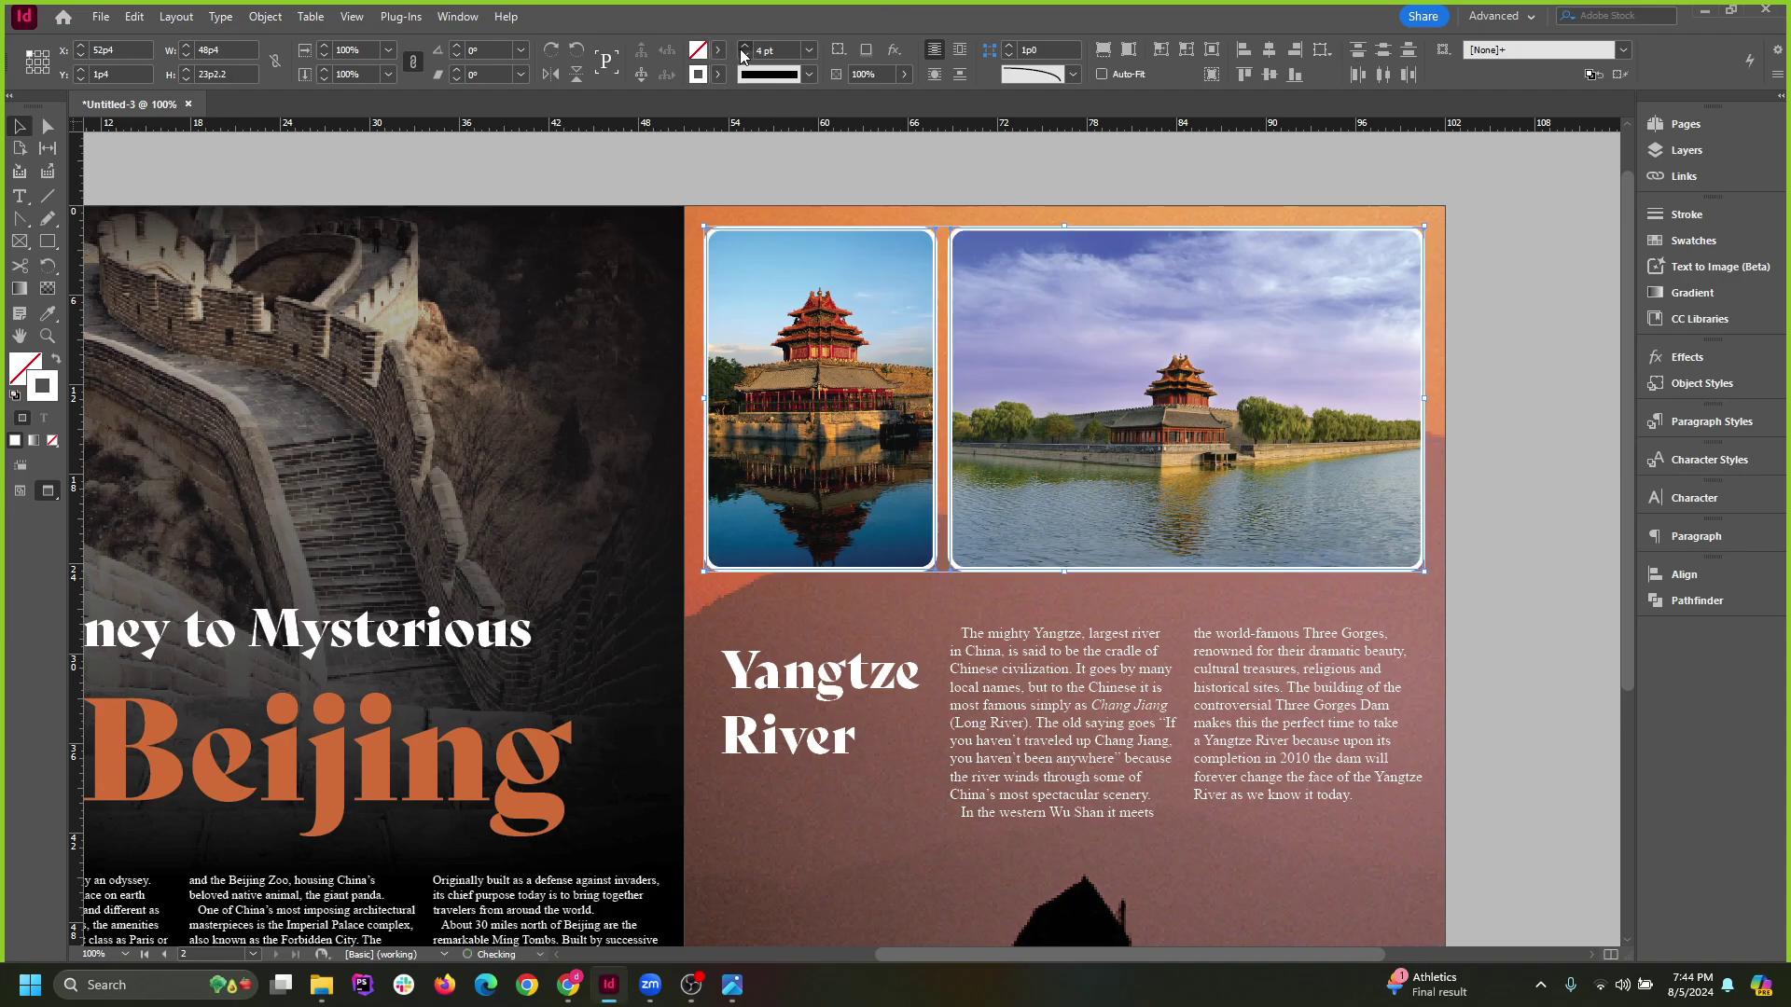
{"action": "left_click", "coordinate": [744, 45]}
{"action": "left_click", "coordinate": [745, 45]}
Change the stroke colour of both top photos to [Black] and check the effect on the spread.
{"action": "left_click", "coordinate": [719, 75]}
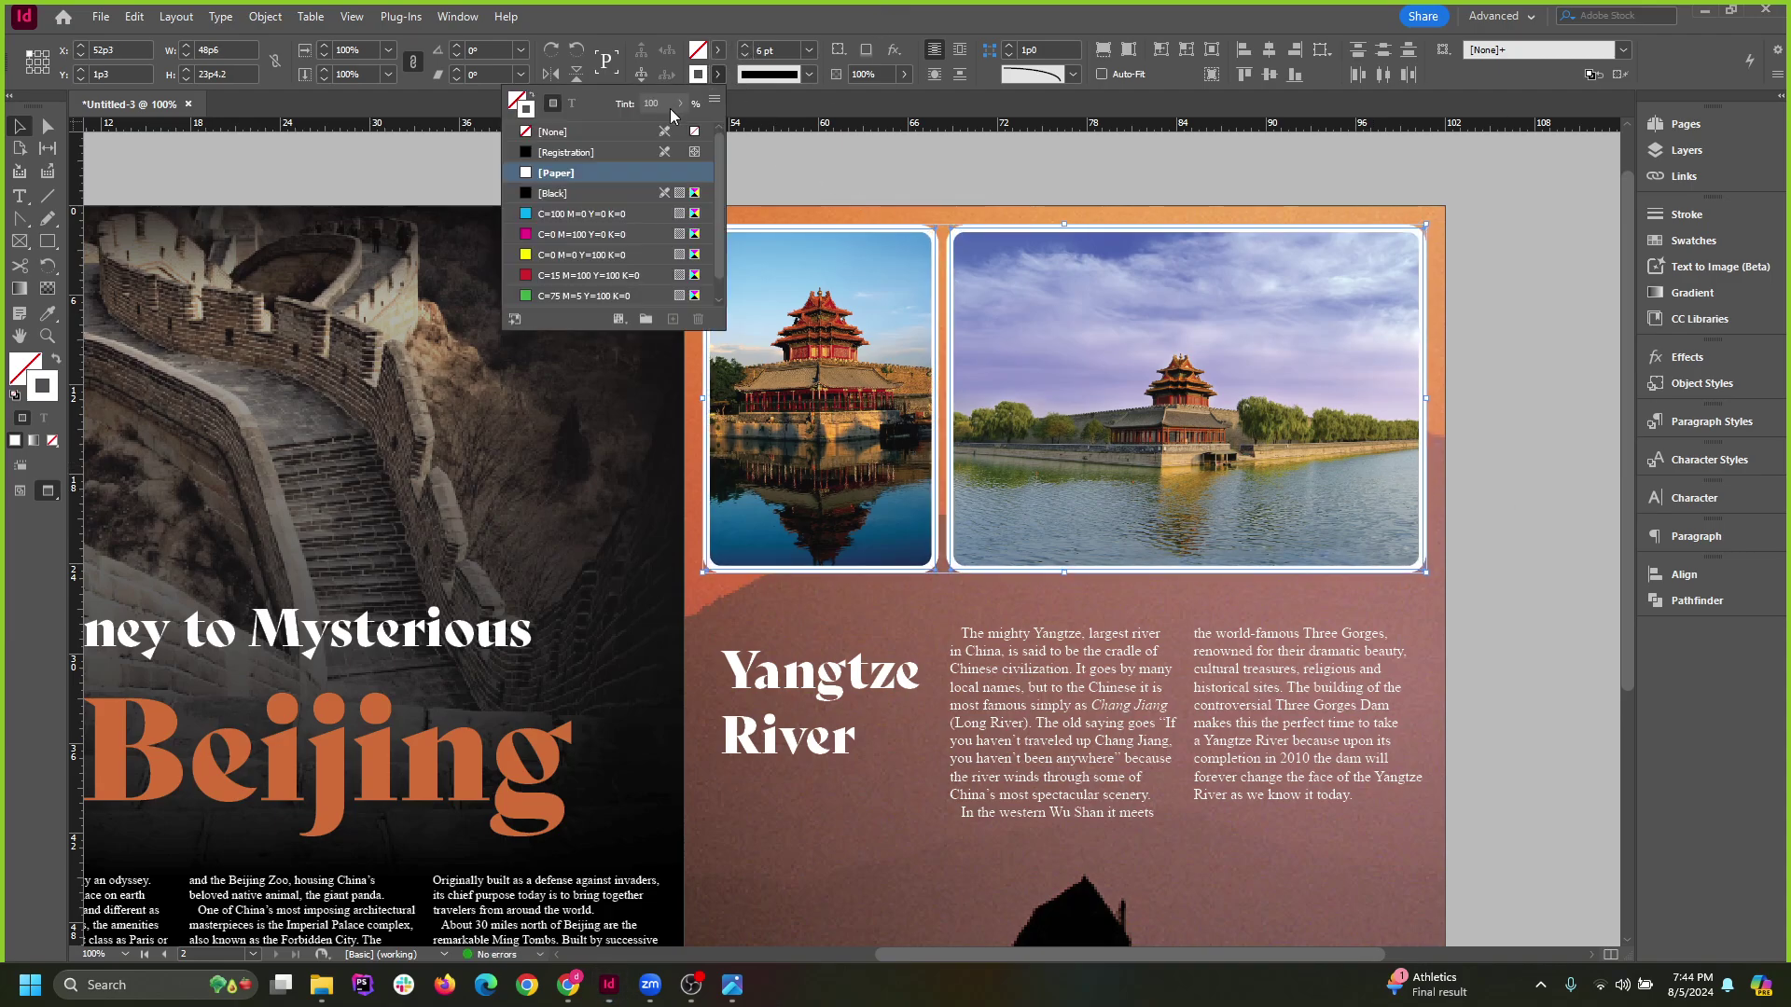
{"action": "left_click", "coordinate": [550, 201]}
{"action": "left_click", "coordinate": [1530, 432]}
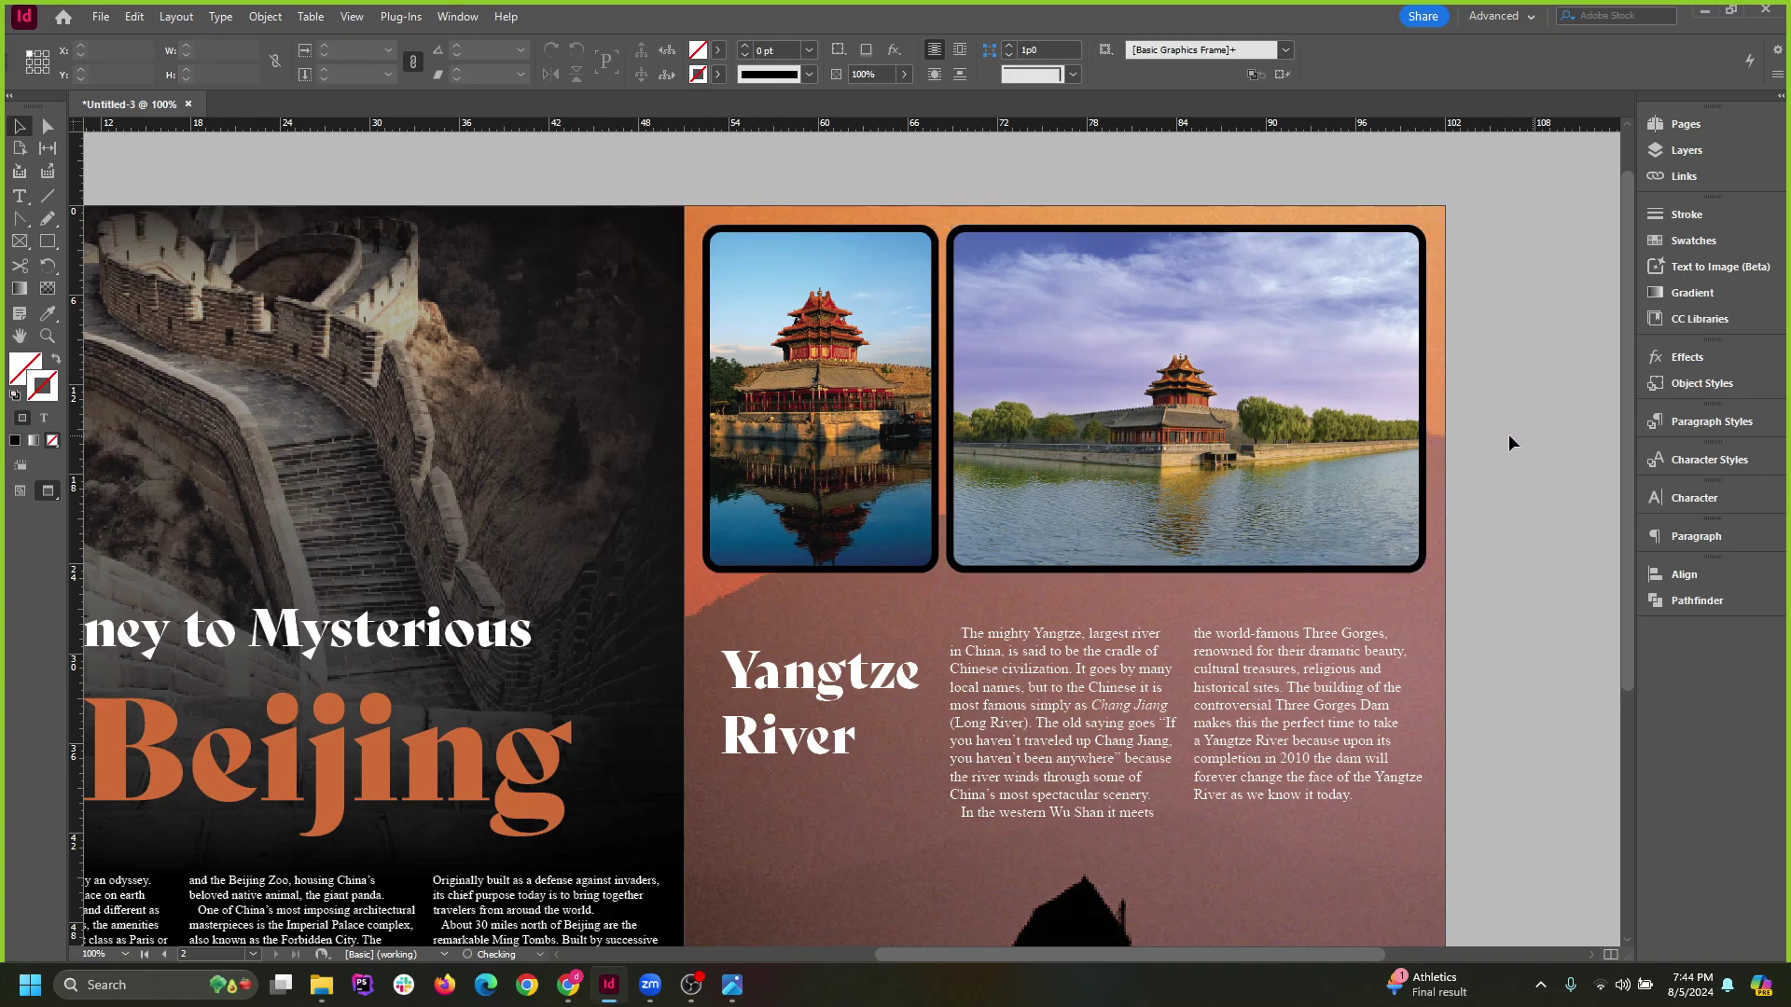
{"action": "key", "text": "ctrl+minus"}
{"action": "key", "text": "ctrl+minus"}
{"action": "scroll", "coordinate": [1087, 550], "scroll_direction": "up", "scroll_amount": 1}
{"action": "left_click", "coordinate": [910, 480]}
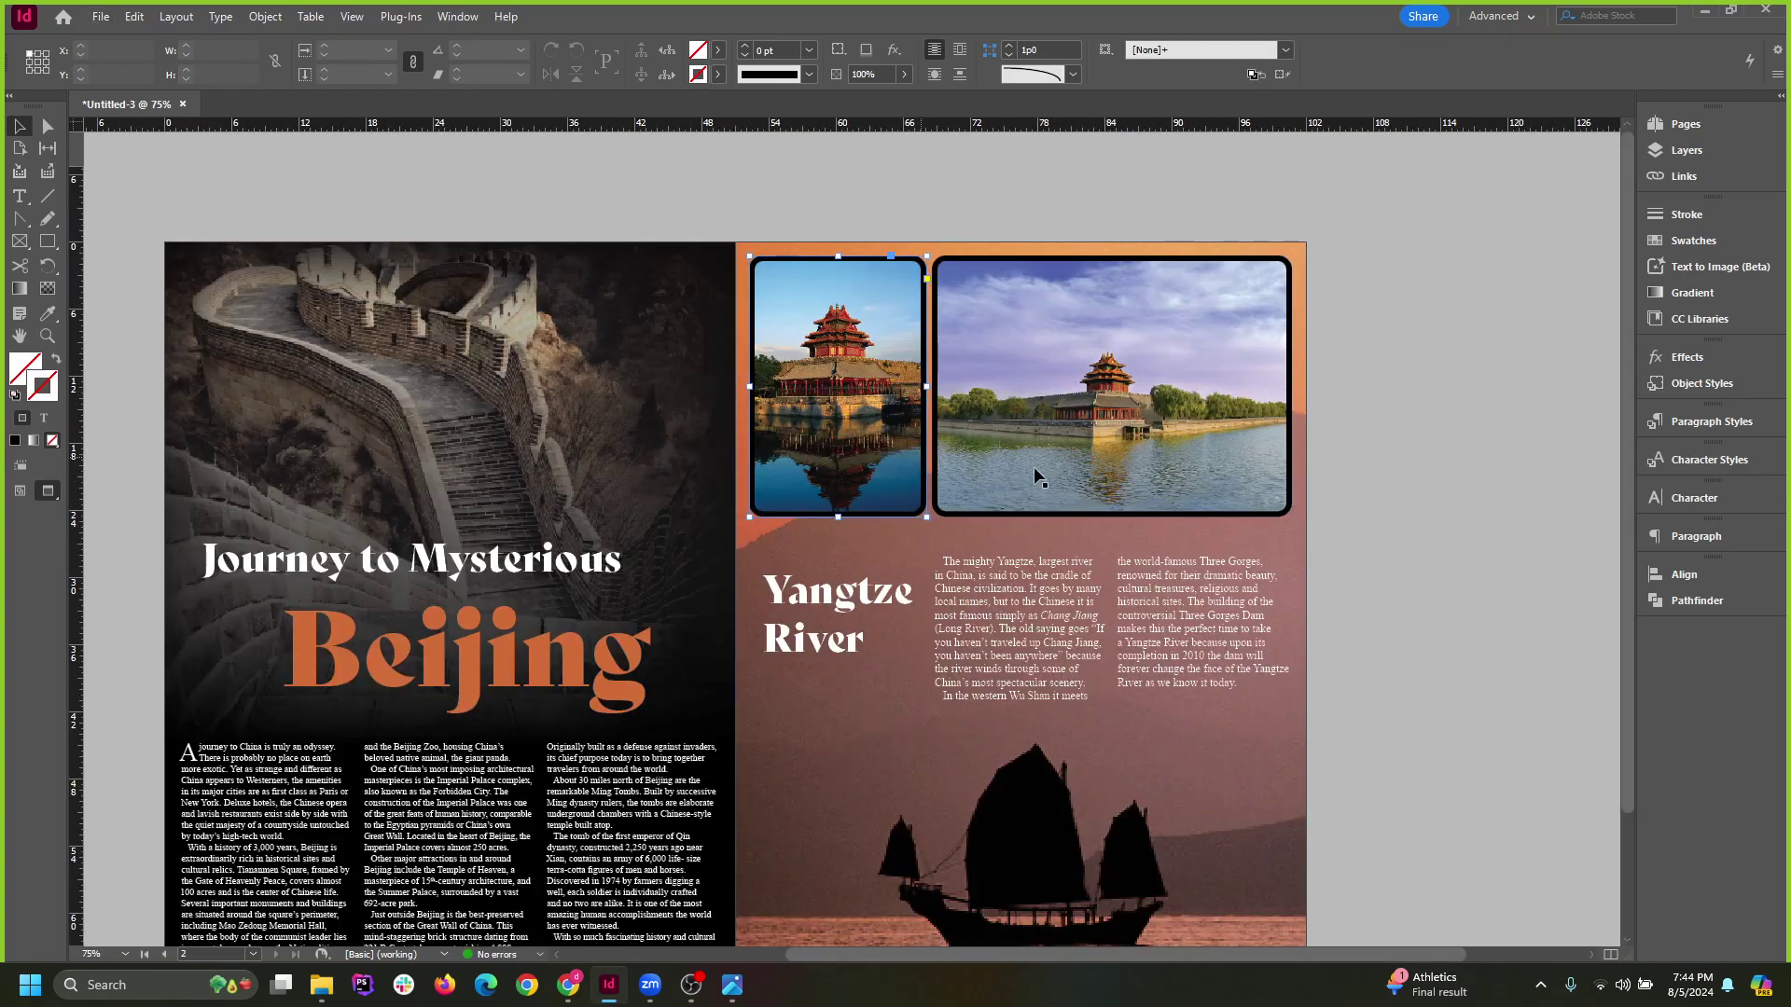
{"action": "left_click", "coordinate": [1552, 611]}
{"action": "scroll", "coordinate": [854, 590], "scroll_direction": "down", "scroll_amount": 1}
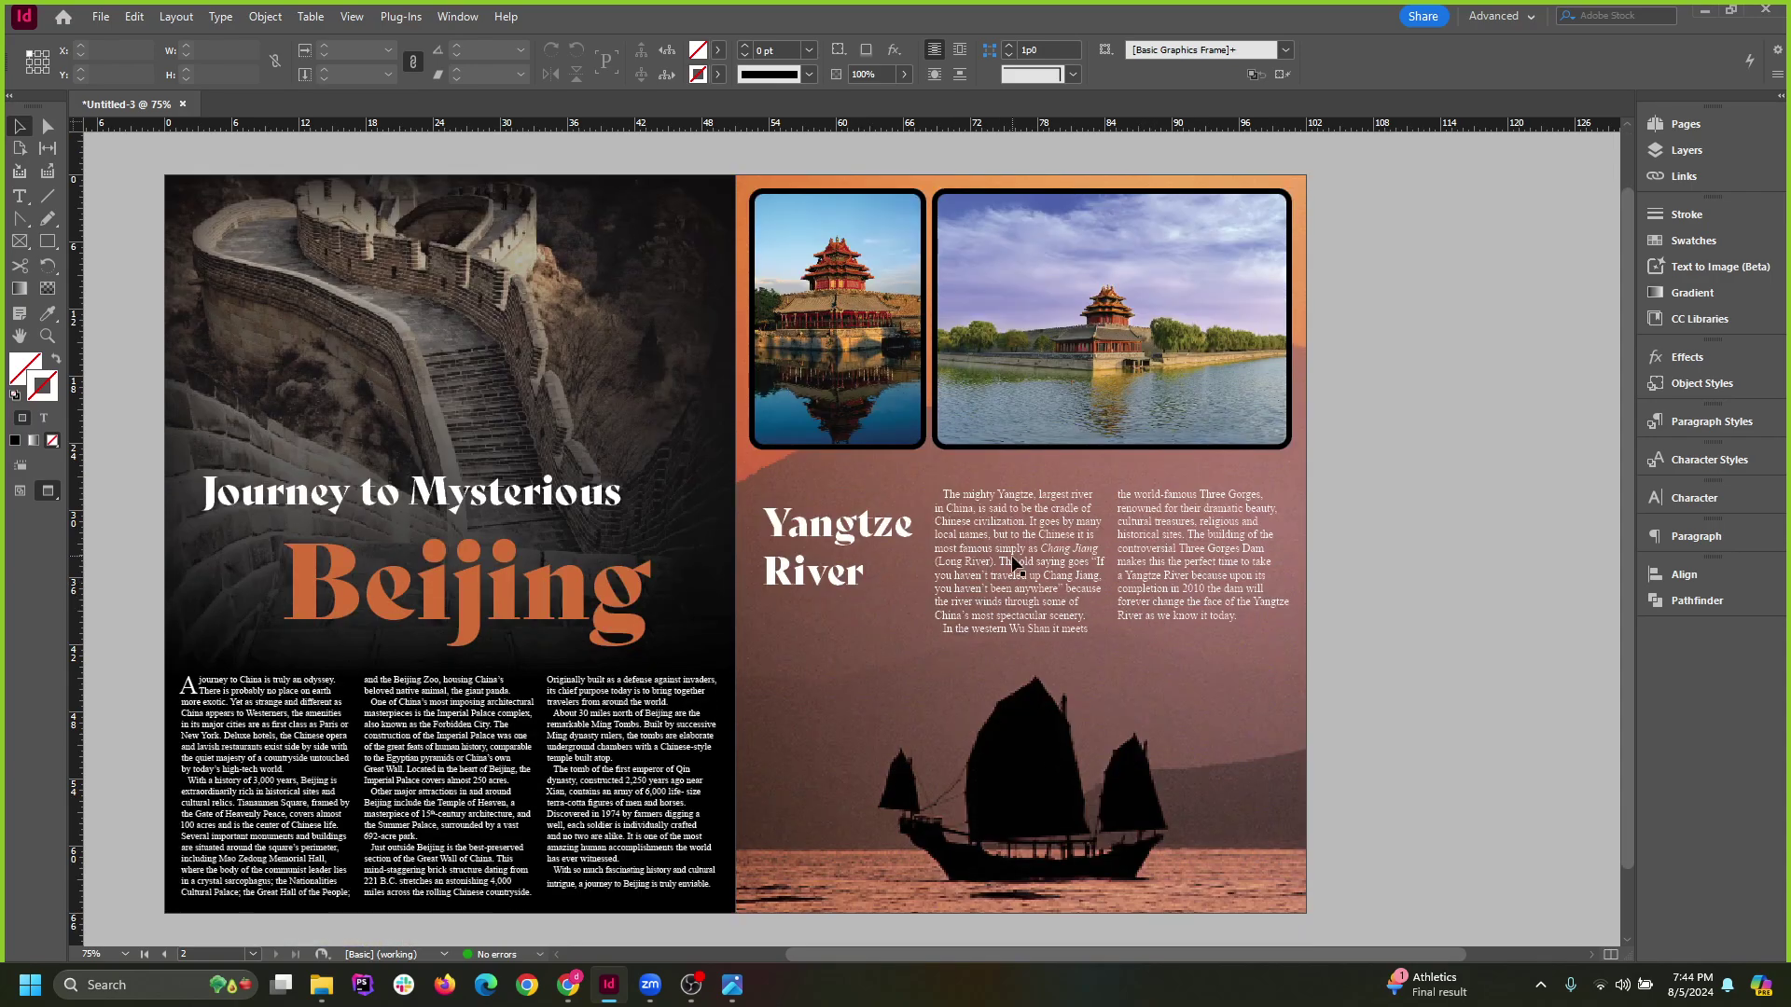
Draw a rectangle about 48p6 by 16p4.8 over the Yangtze heading and text columns, and fill it with black.
{"action": "scroll", "coordinate": [1013, 564], "scroll_direction": "down", "scroll_amount": 1}
{"action": "scroll", "coordinate": [1371, 552], "scroll_direction": "up", "scroll_amount": 1}
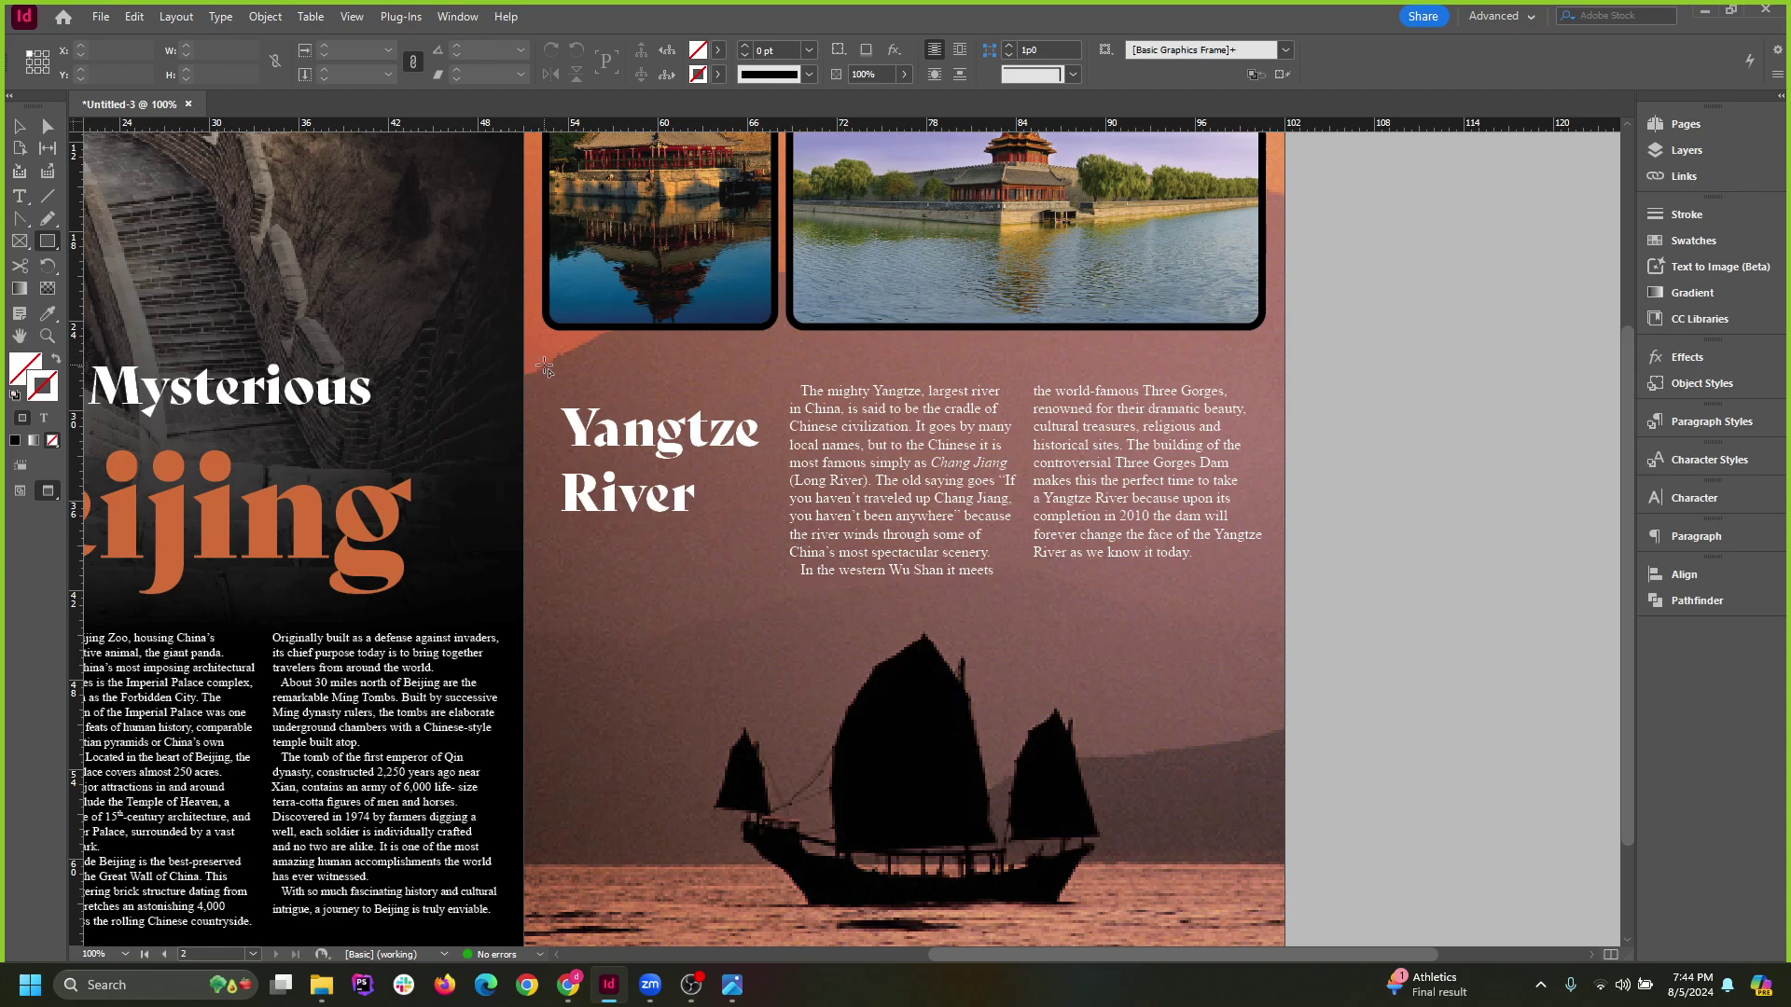
{"action": "left_click_drag", "start_coordinate": [542, 366], "coordinate": [1266, 611]}
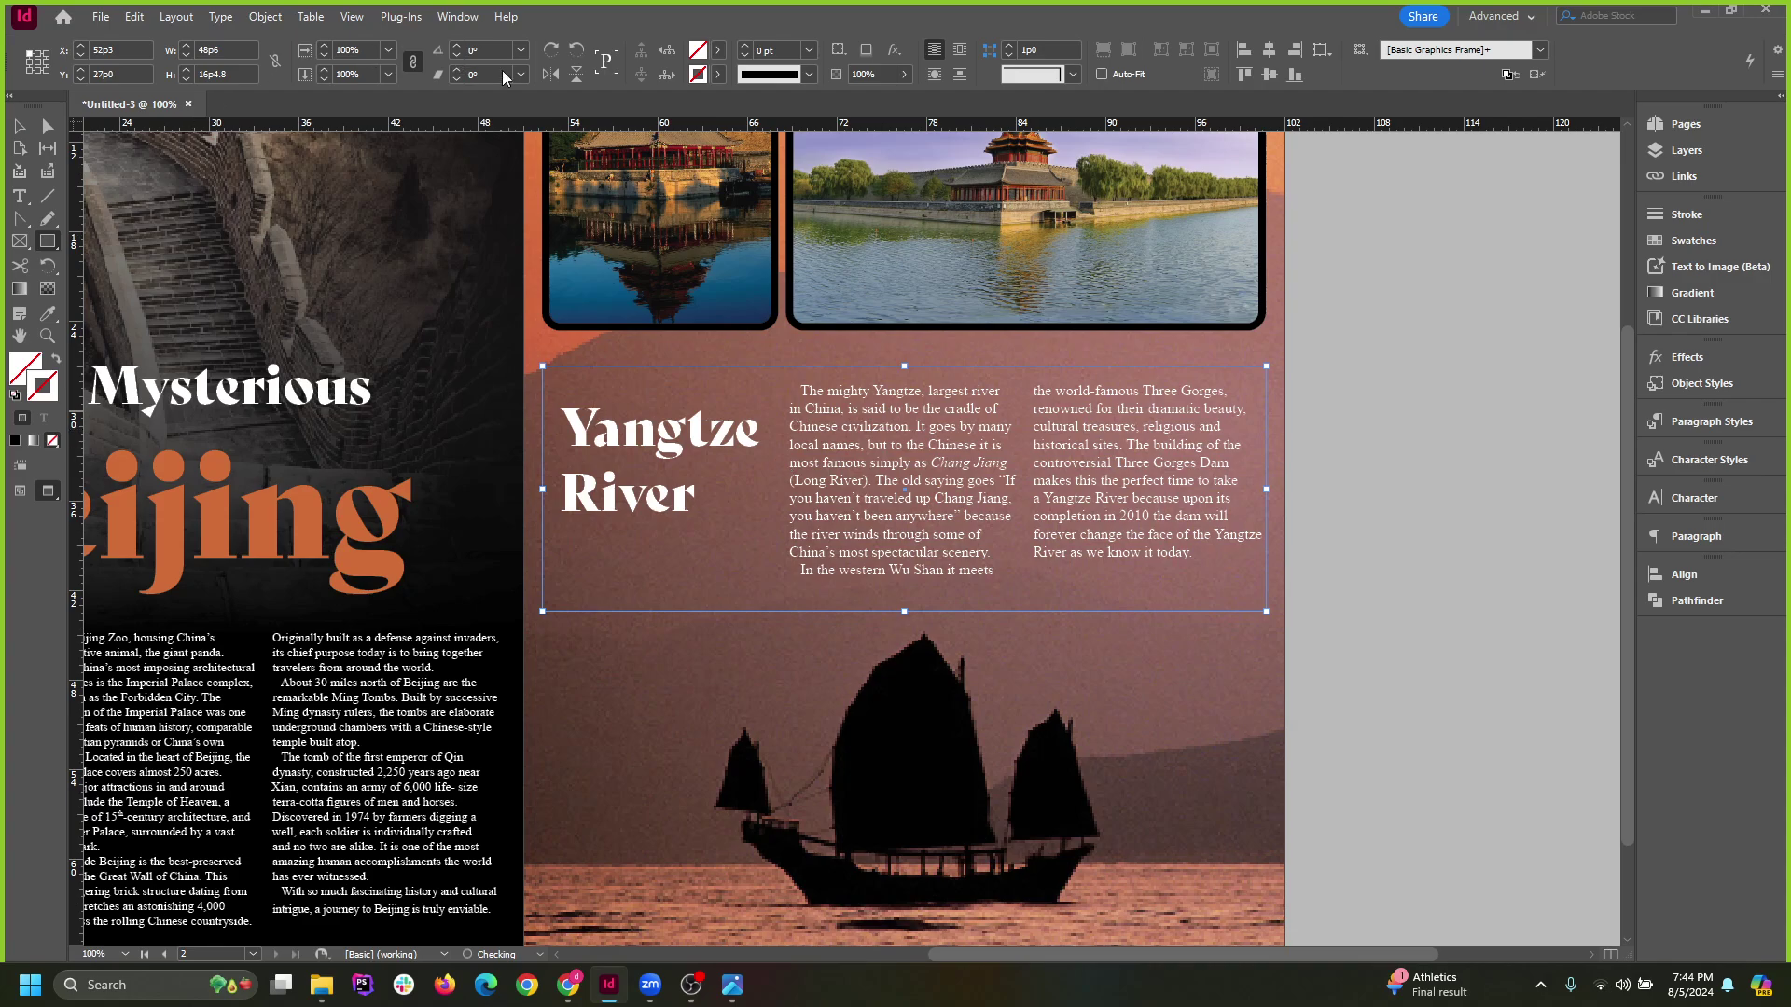
{"action": "left_click", "coordinate": [717, 49]}
{"action": "left_click", "coordinate": [558, 169]}
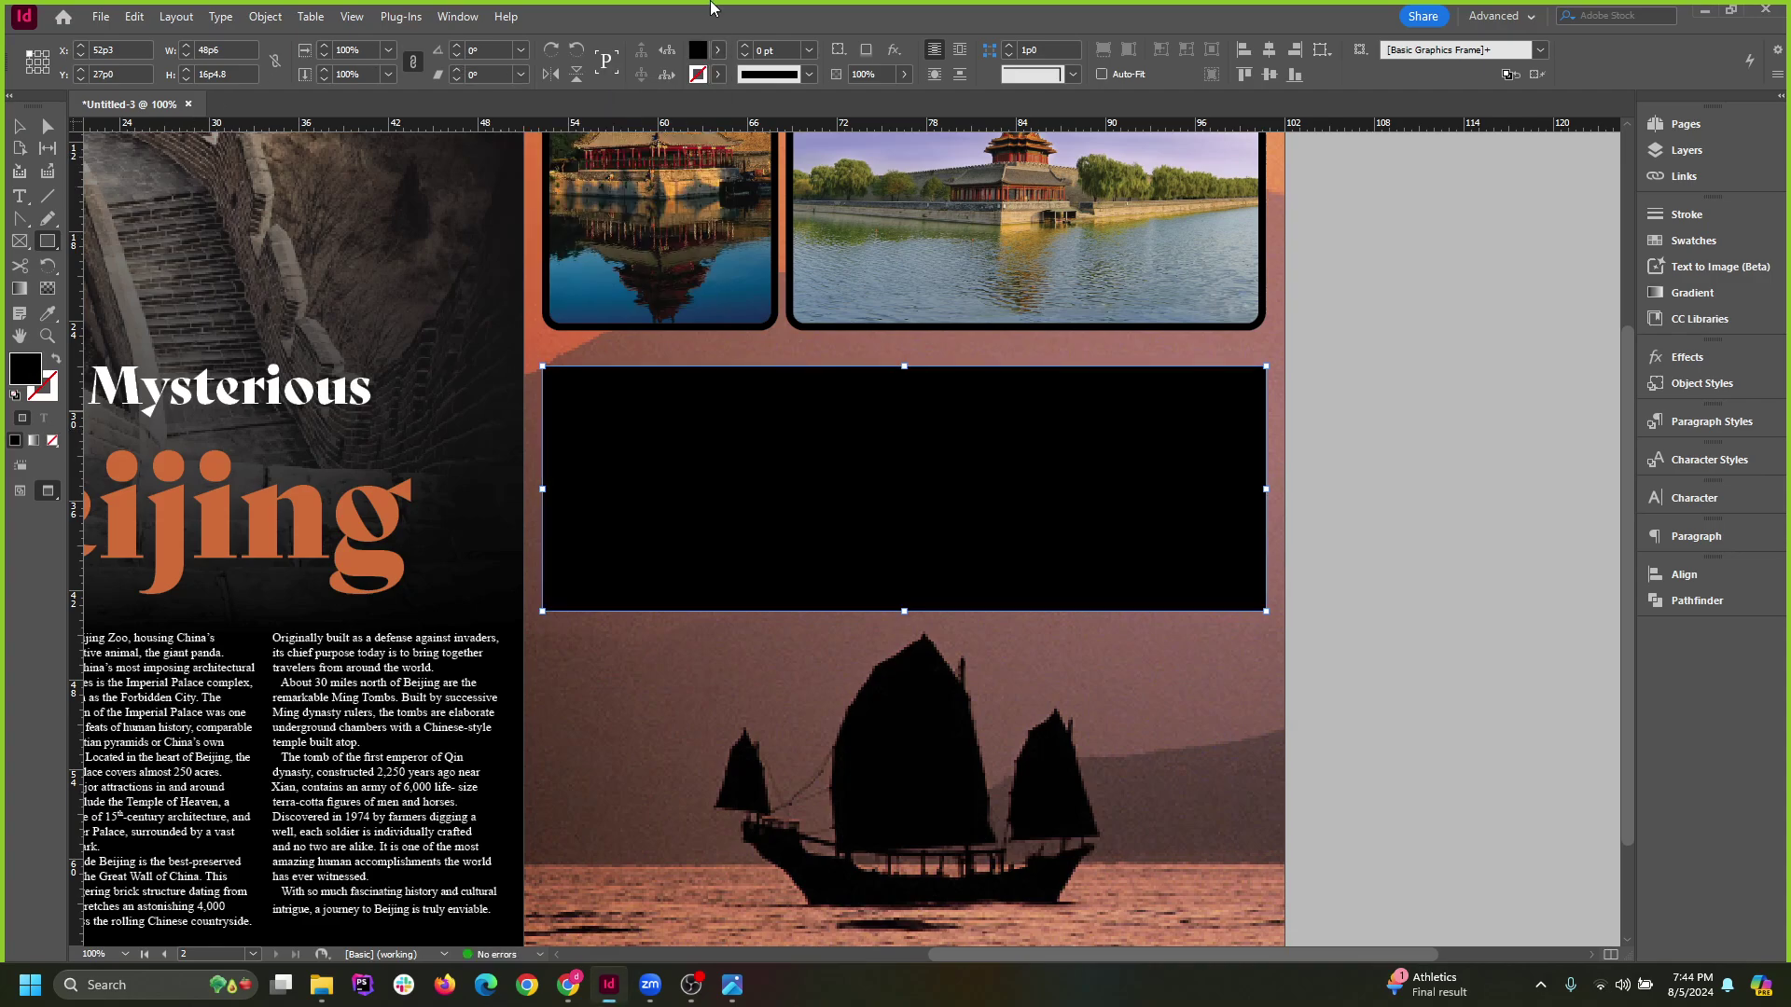
Send the black rectangle backward behind the Yangtze River heading and text, and deselect it.
{"action": "key", "text": "ctrl+["}
{"action": "key", "text": "ctrl+["}
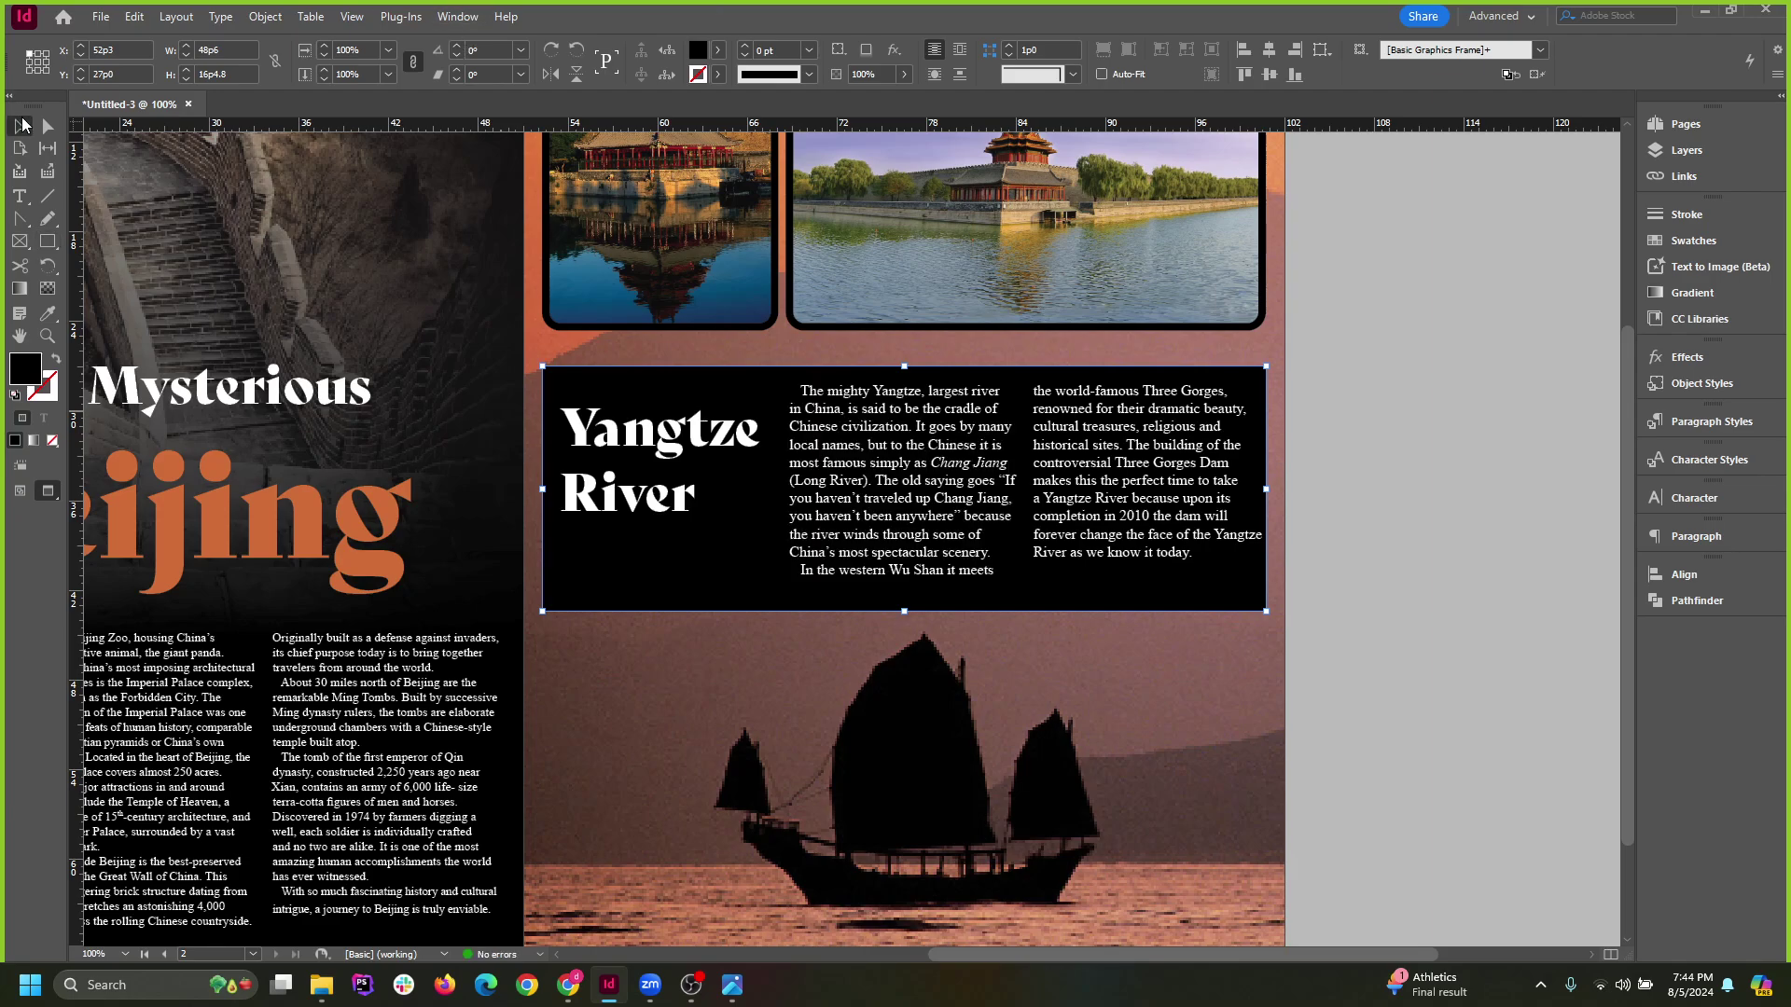
{"action": "key", "text": "v"}
{"action": "left_click", "coordinate": [1453, 696]}
{"action": "scroll", "coordinate": [1452, 696], "scroll_direction": "up", "scroll_amount": 3}
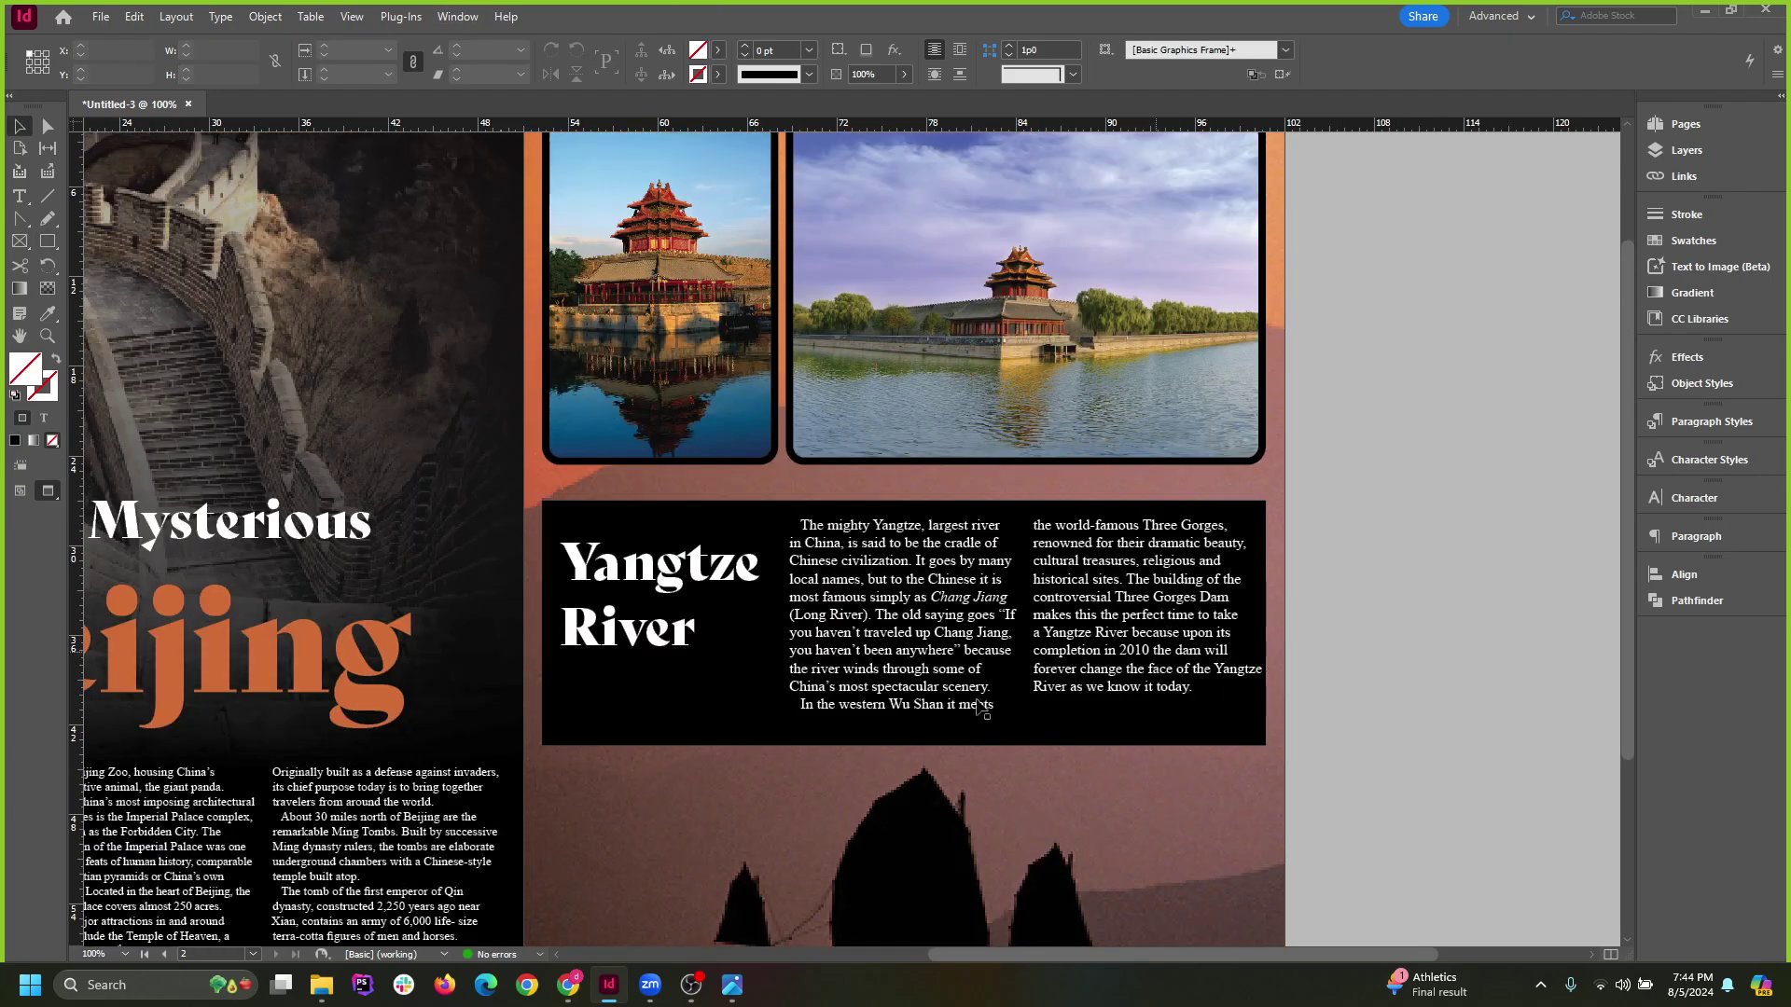
Raise the lower edge of the black panel behind the Yangtze River text to a height of 15p7.2.
{"action": "left_click", "coordinate": [956, 744]}
{"action": "key", "text": "w"}
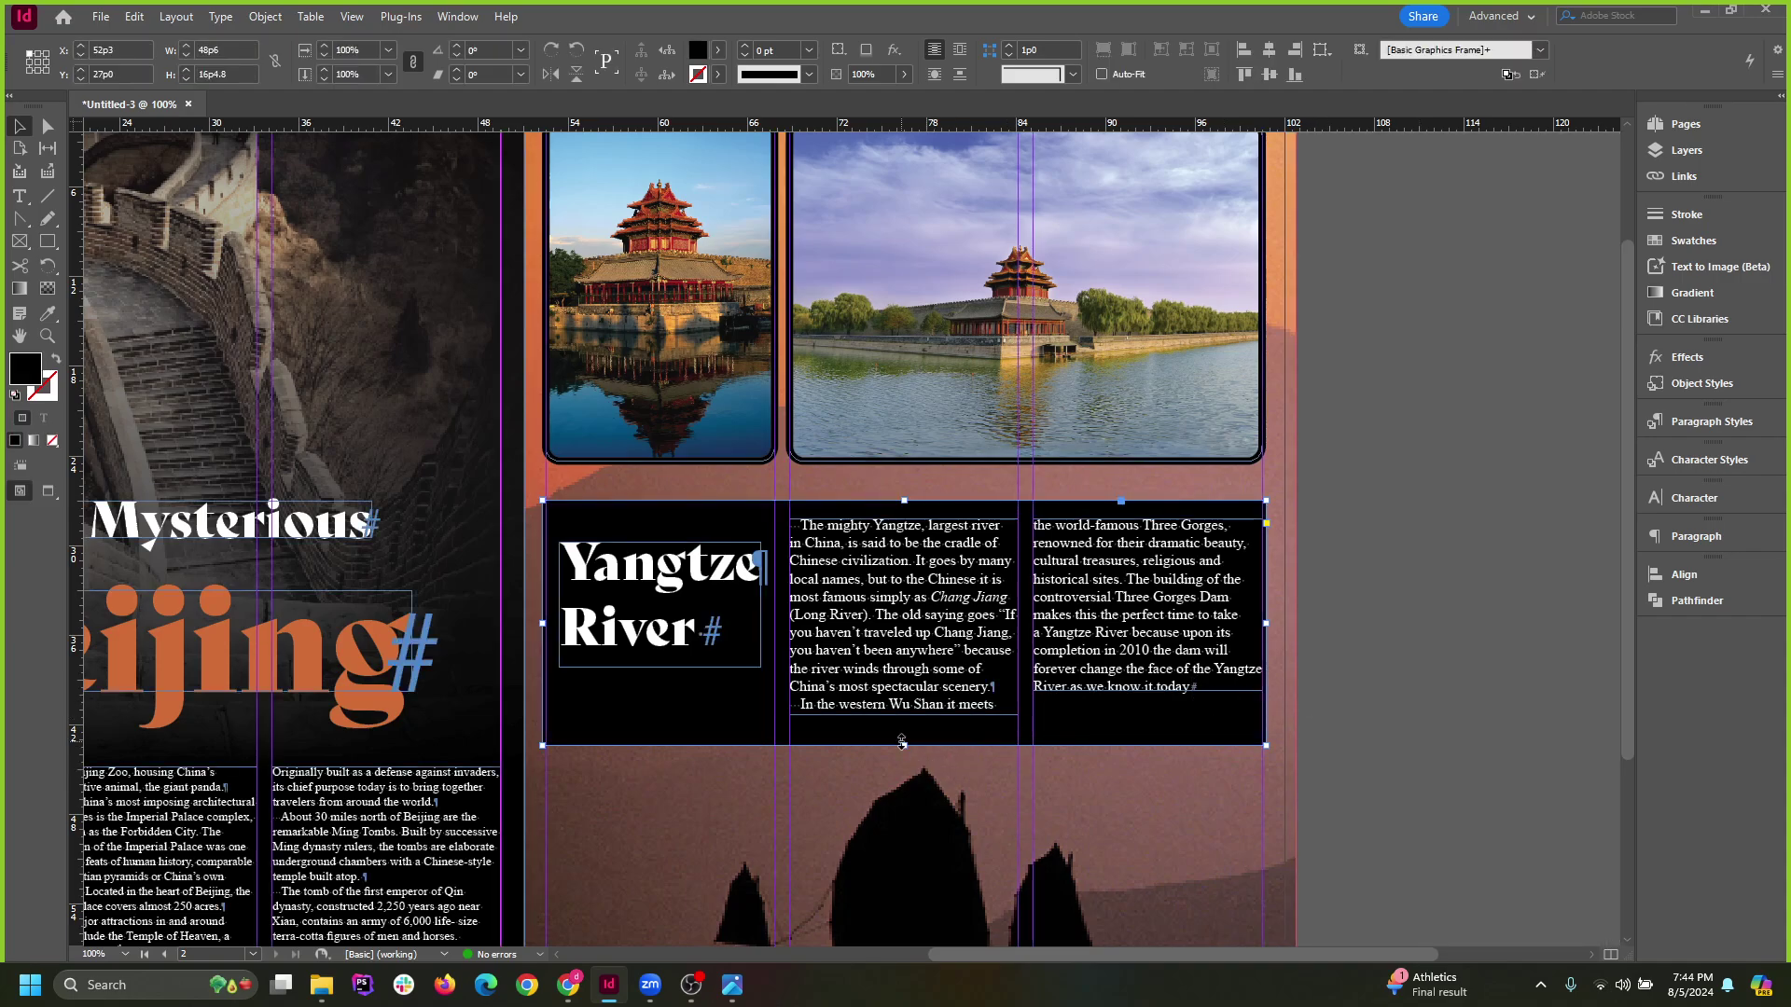
{"action": "left_click_drag", "start_coordinate": [902, 743], "coordinate": [902, 727]}
{"action": "left_click", "coordinate": [1301, 715]}
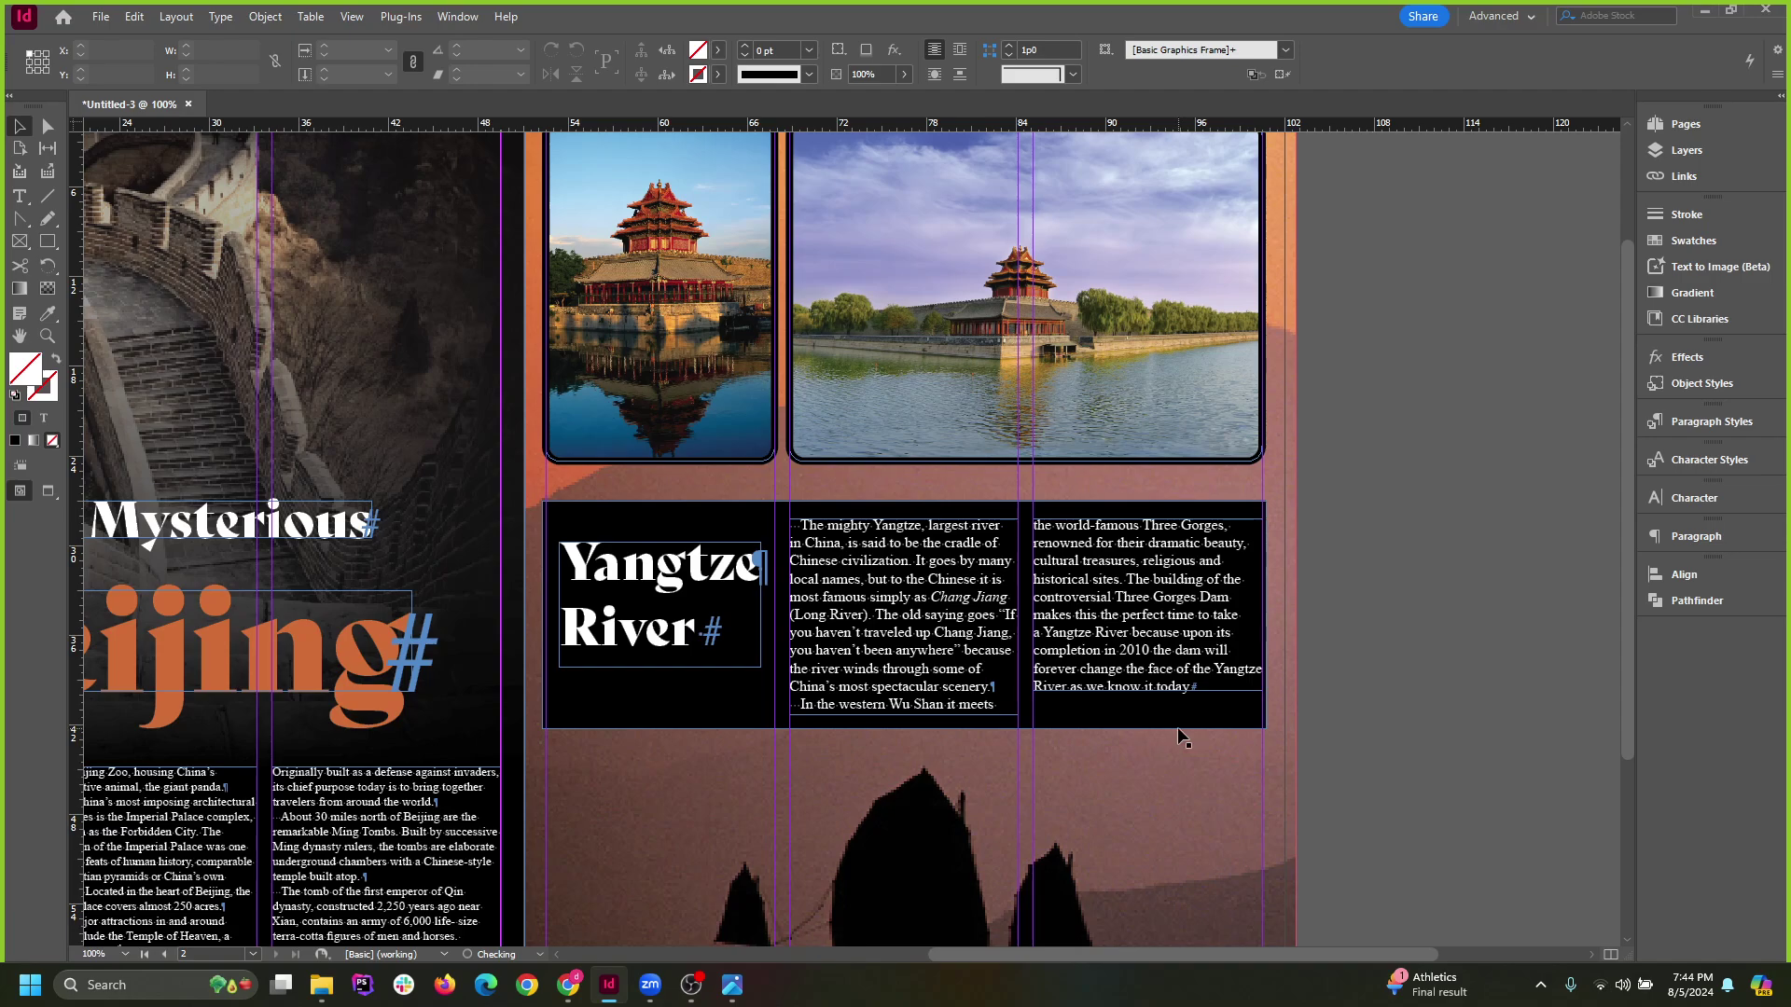
{"action": "left_click", "coordinate": [1125, 727]}
{"action": "left_click_drag", "start_coordinate": [904, 729], "coordinate": [904, 733]}
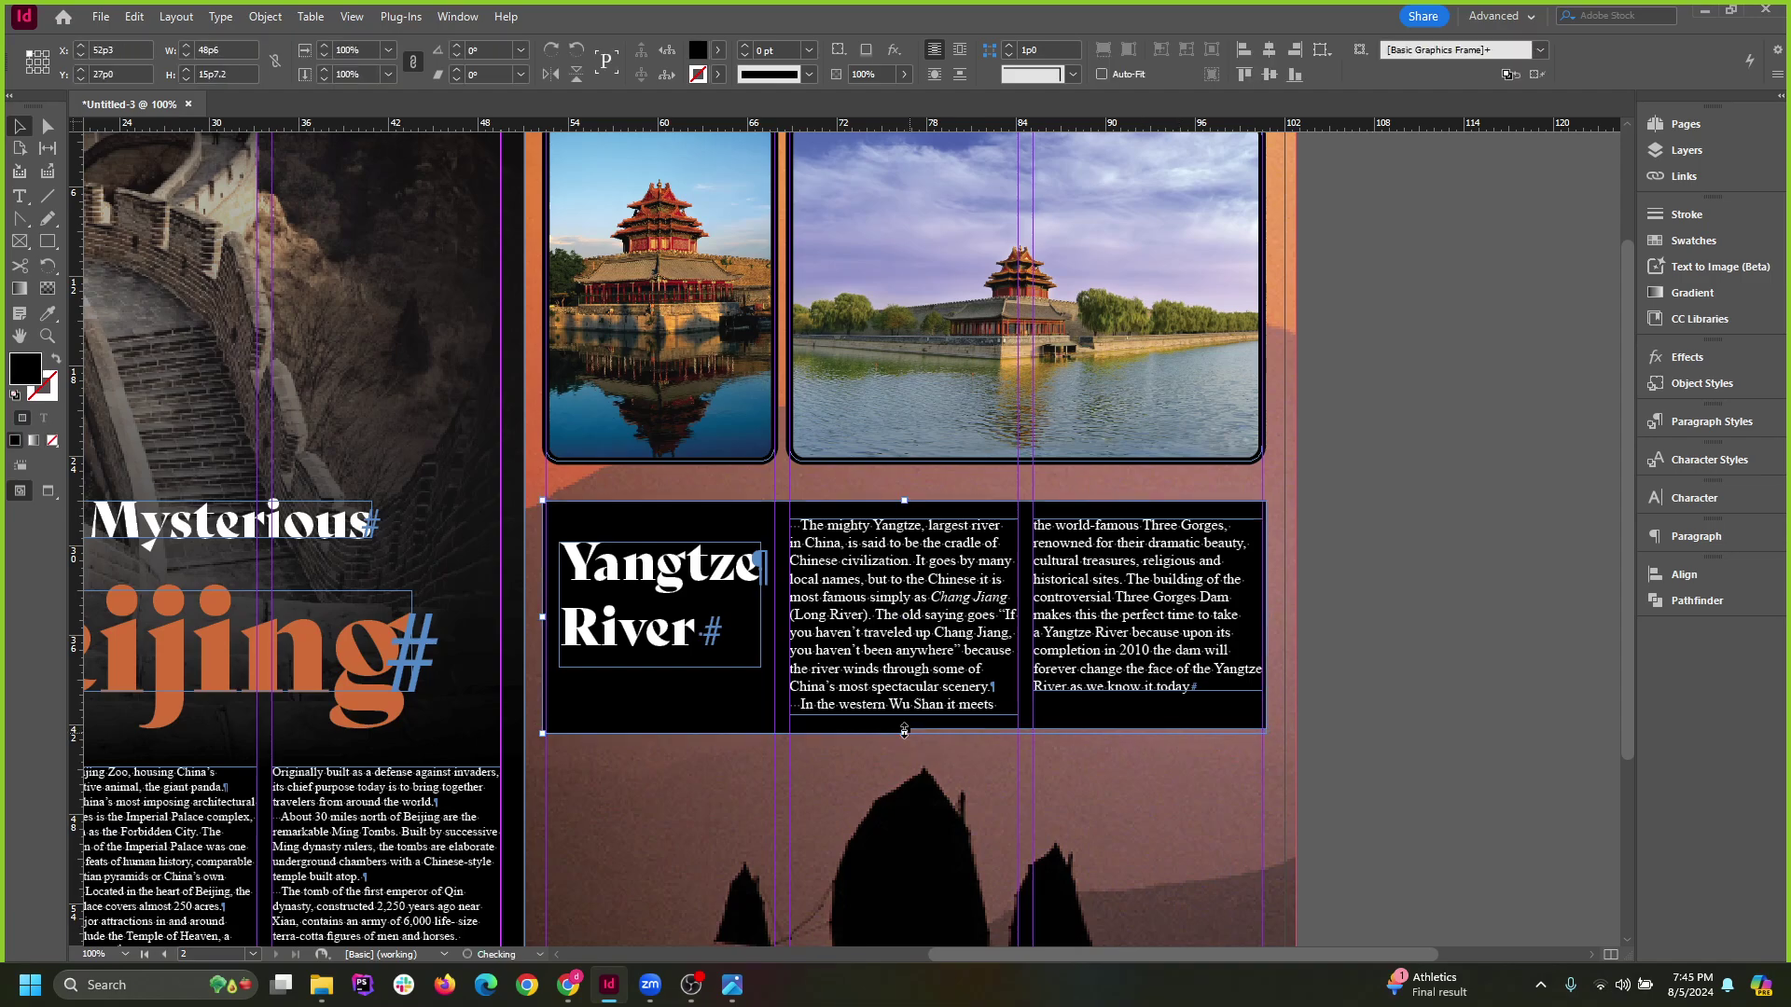
Snap the black panel's left and right edges to the Yangtze page's margin guides.
{"action": "left_click_drag", "start_coordinate": [543, 616], "coordinate": [548, 615]}
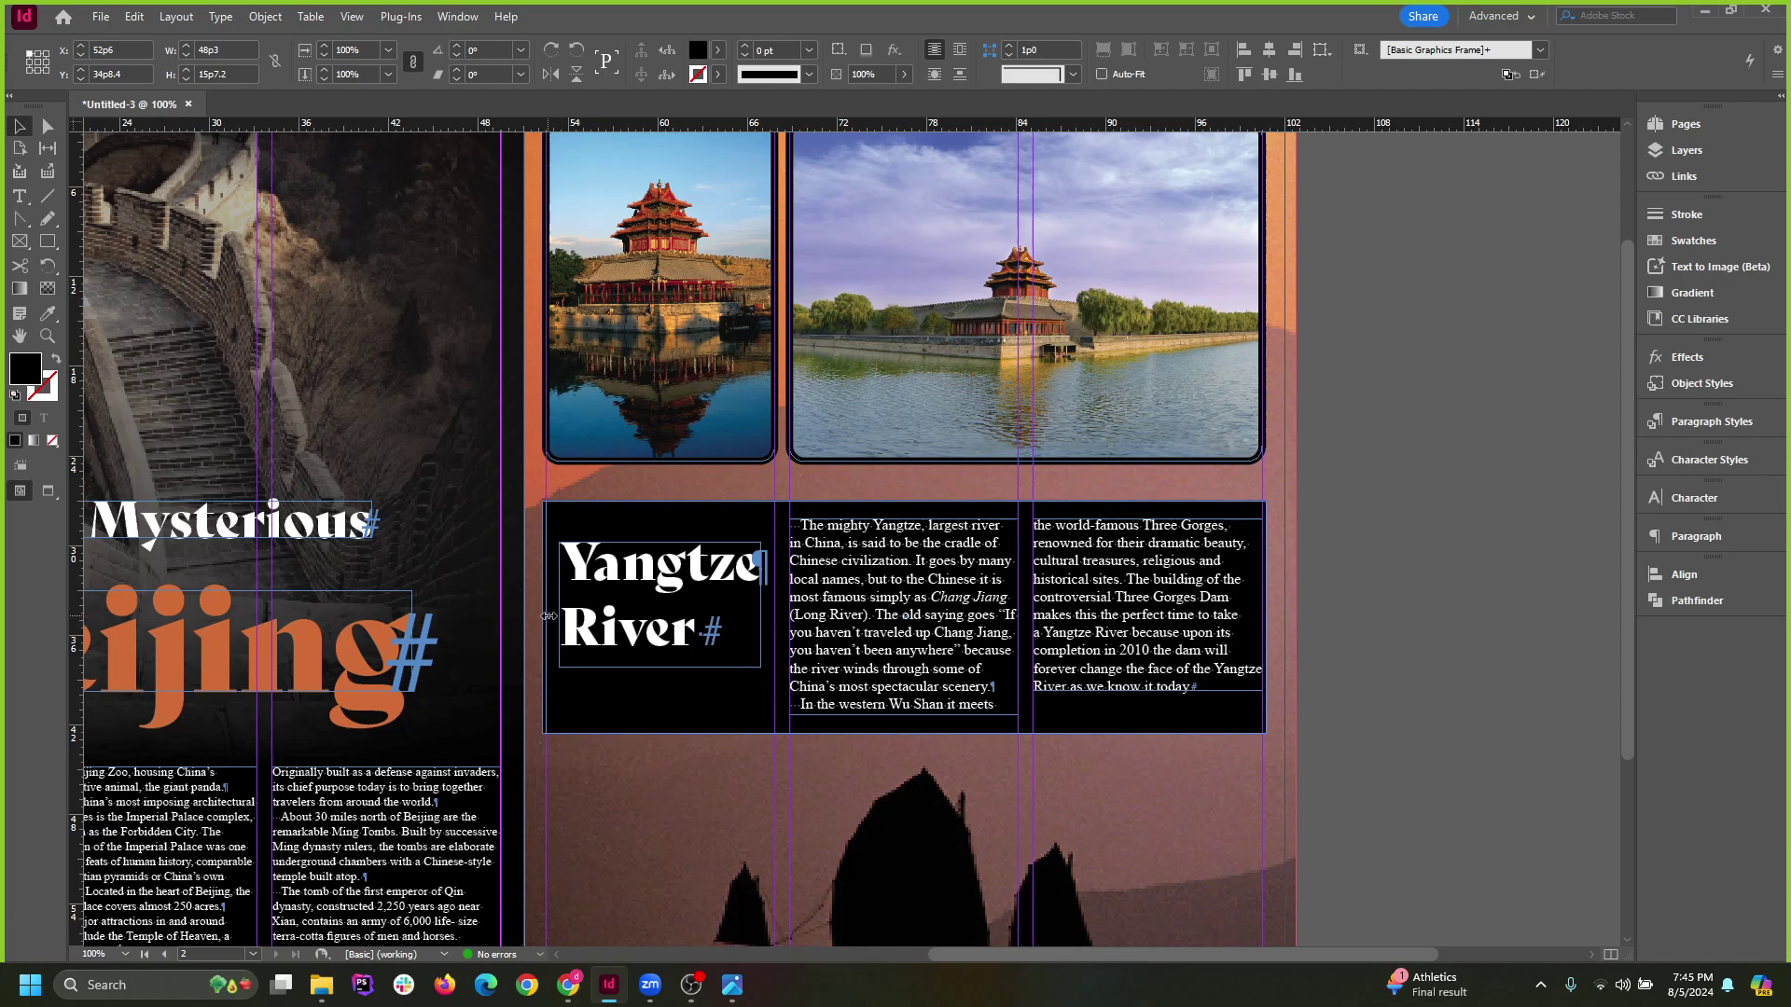
{"action": "scroll", "coordinate": [1265, 614], "scroll_direction": "up", "scroll_amount": 2}
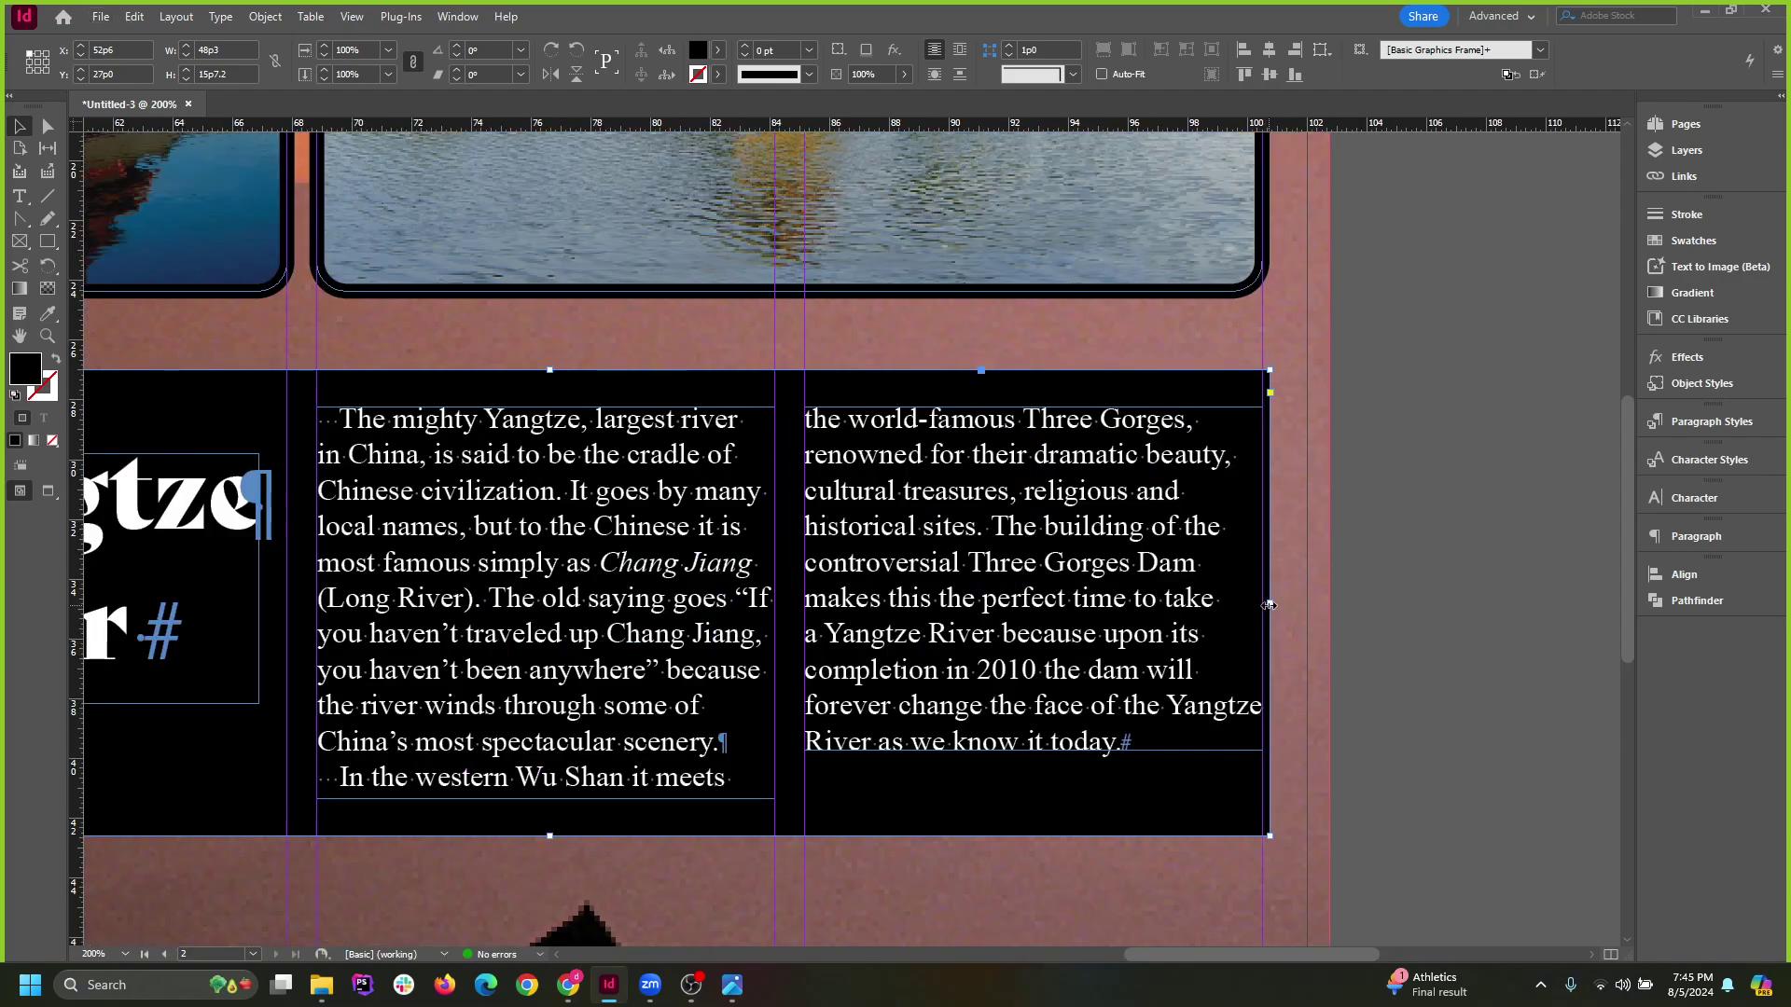
{"action": "mouse_move", "coordinate": [1268, 606]}
{"action": "left_mouse_down"}
{"action": "mouse_move", "coordinate": [1330, 604]}
{"action": "mouse_move", "coordinate": [1263, 597]}
{"action": "left_mouse_up"}
{"action": "left_click", "coordinate": [1461, 608]}
{"action": "scroll", "coordinate": [1461, 608], "scroll_direction": "down", "scroll_amount": 1}
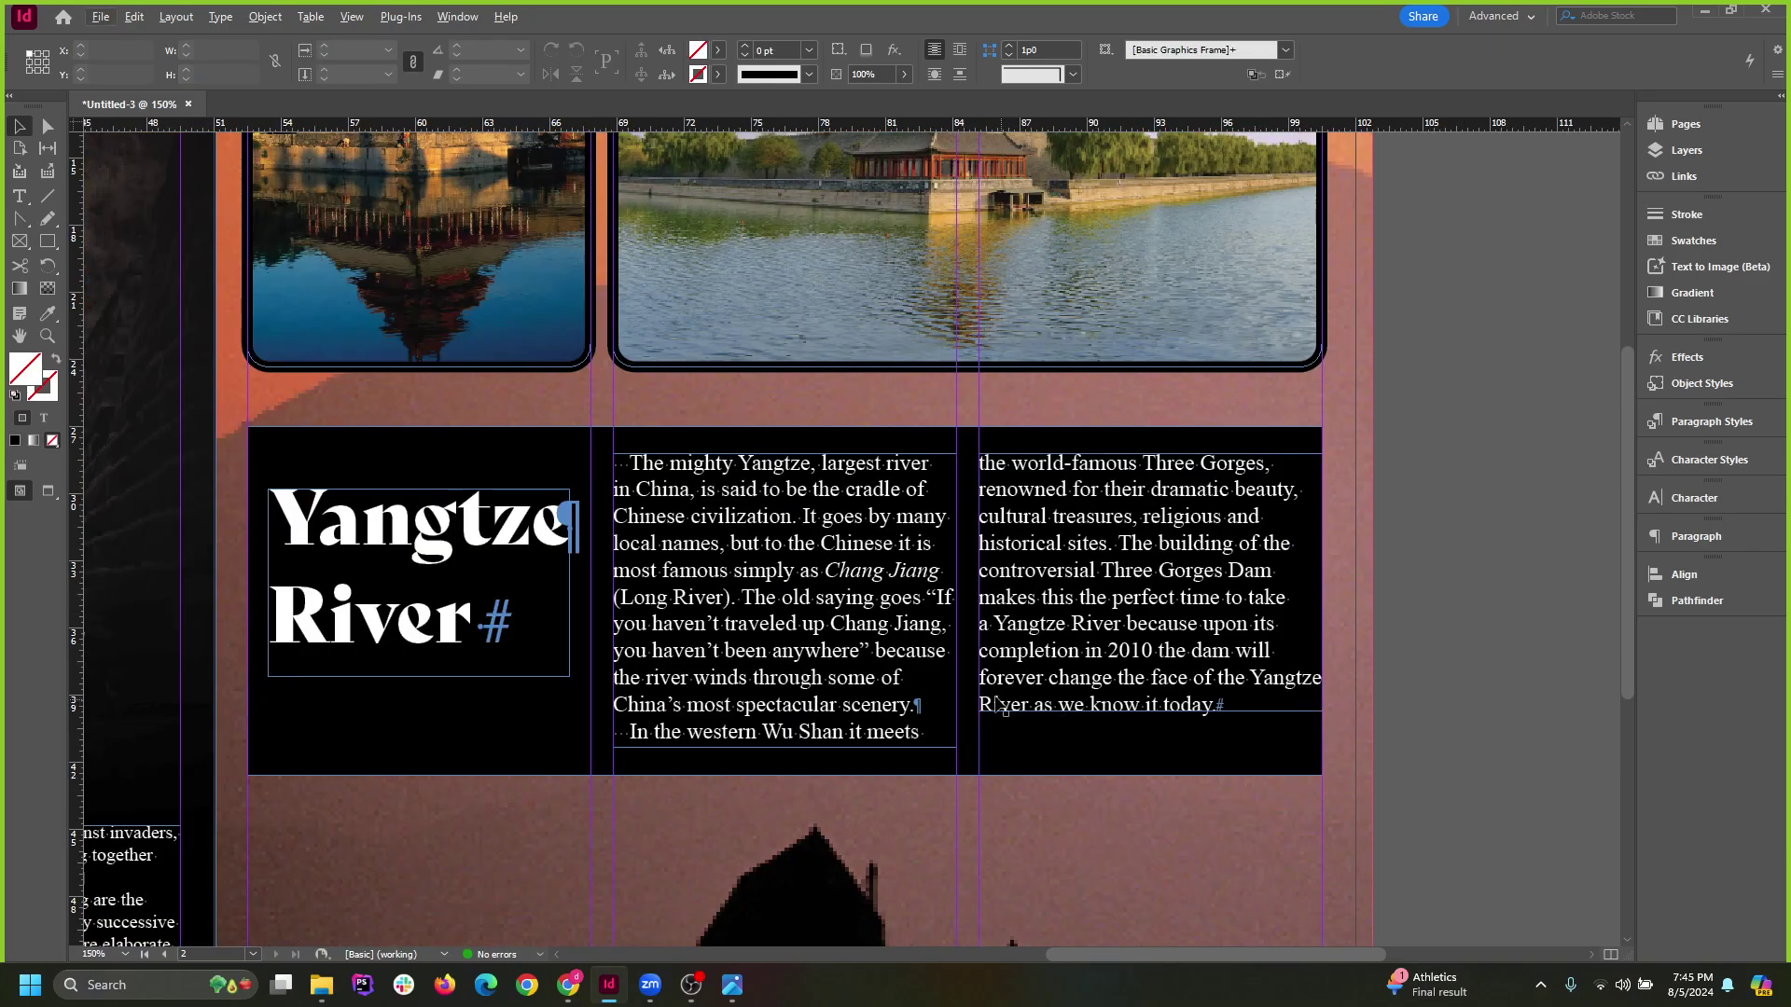
Examine how the lines in the last Yangtze text column sit against the black panel's outer edge.
{"action": "scroll", "coordinate": [1305, 740], "scroll_direction": "up", "scroll_amount": 1}
{"action": "left_click", "coordinate": [1133, 546]}
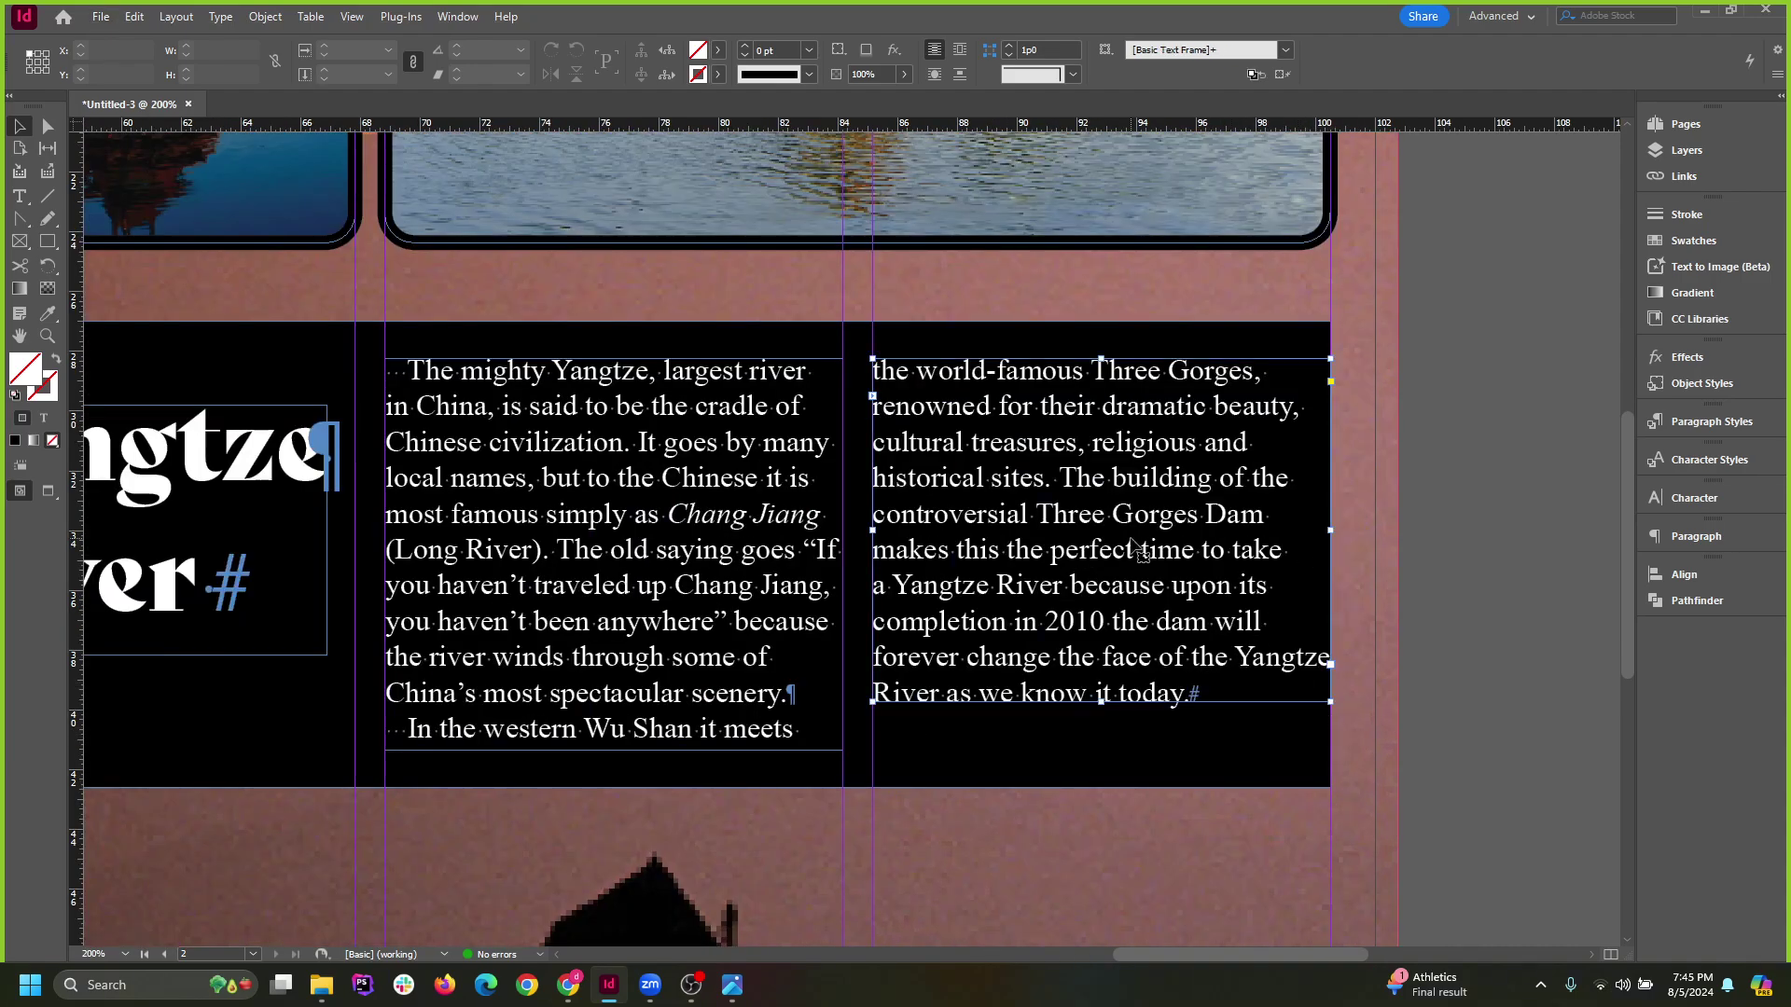
{"action": "scroll", "coordinate": [1212, 718], "scroll_direction": "down", "scroll_amount": 2}
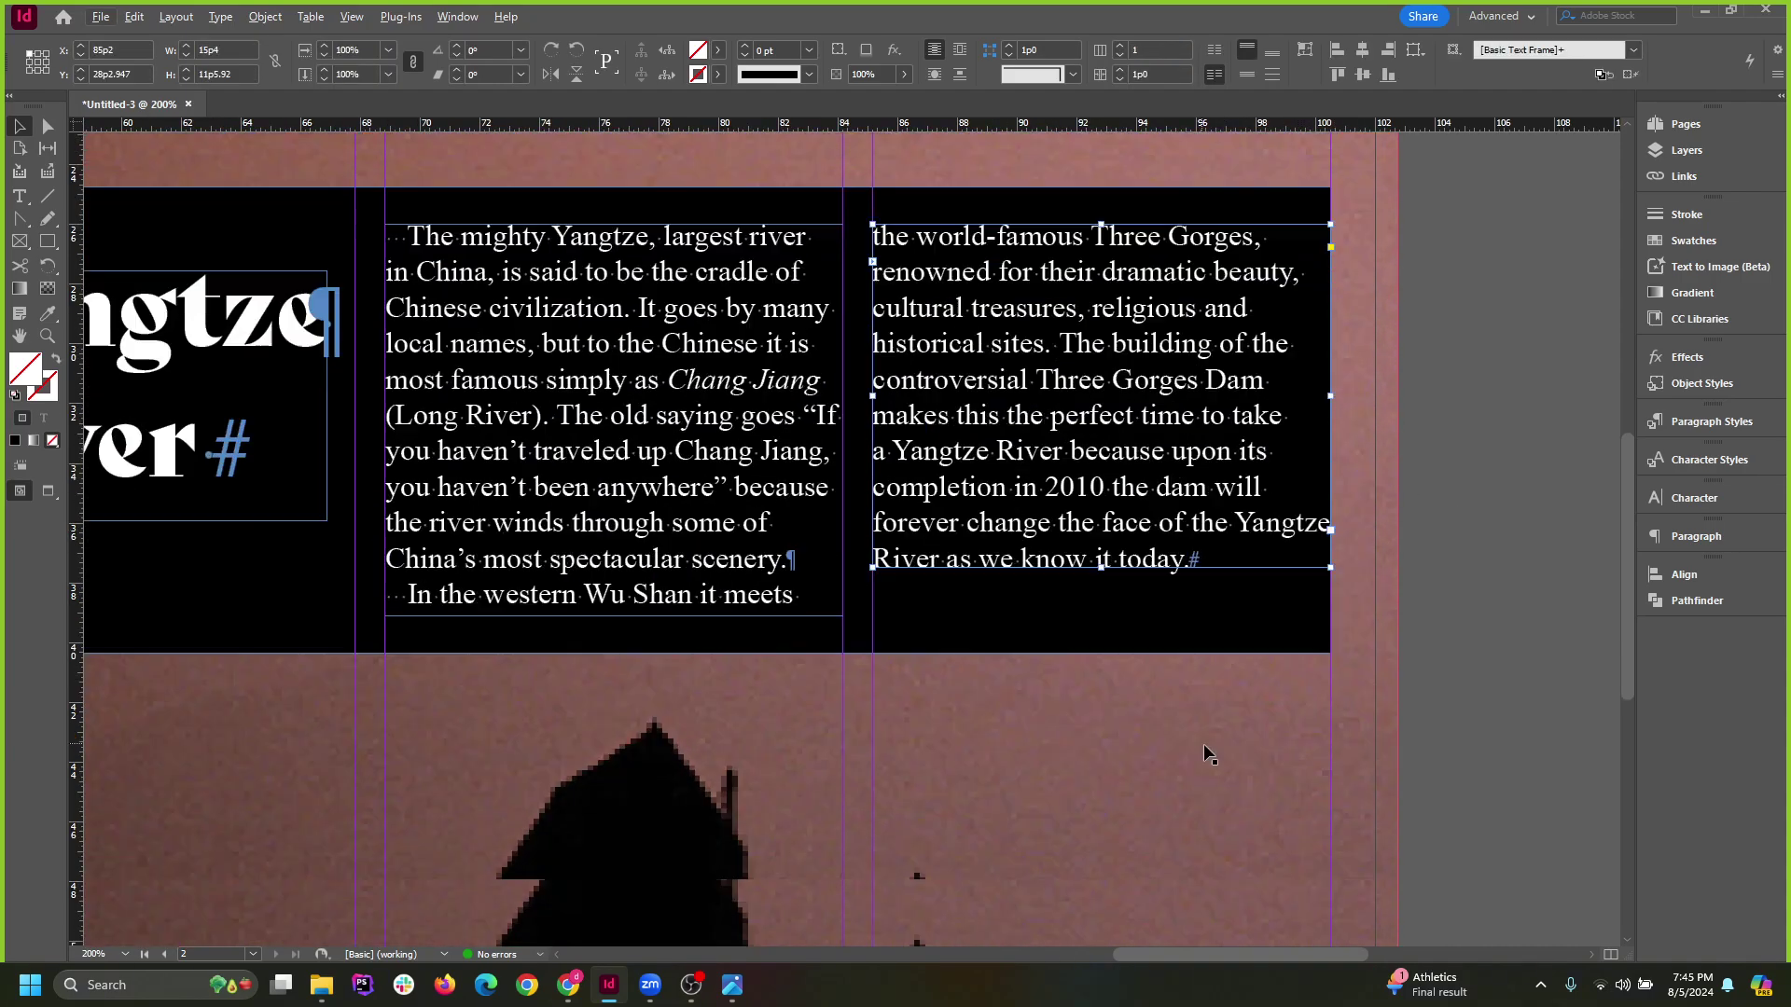
{"action": "scroll", "coordinate": [1203, 743], "scroll_direction": "up", "scroll_amount": 4}
{"action": "scroll", "coordinate": [1353, 765], "scroll_direction": "down", "scroll_amount": 1}
{"action": "left_click", "coordinate": [1493, 771]}
{"action": "scroll", "coordinate": [1334, 760], "scroll_direction": "up", "scroll_amount": 4}
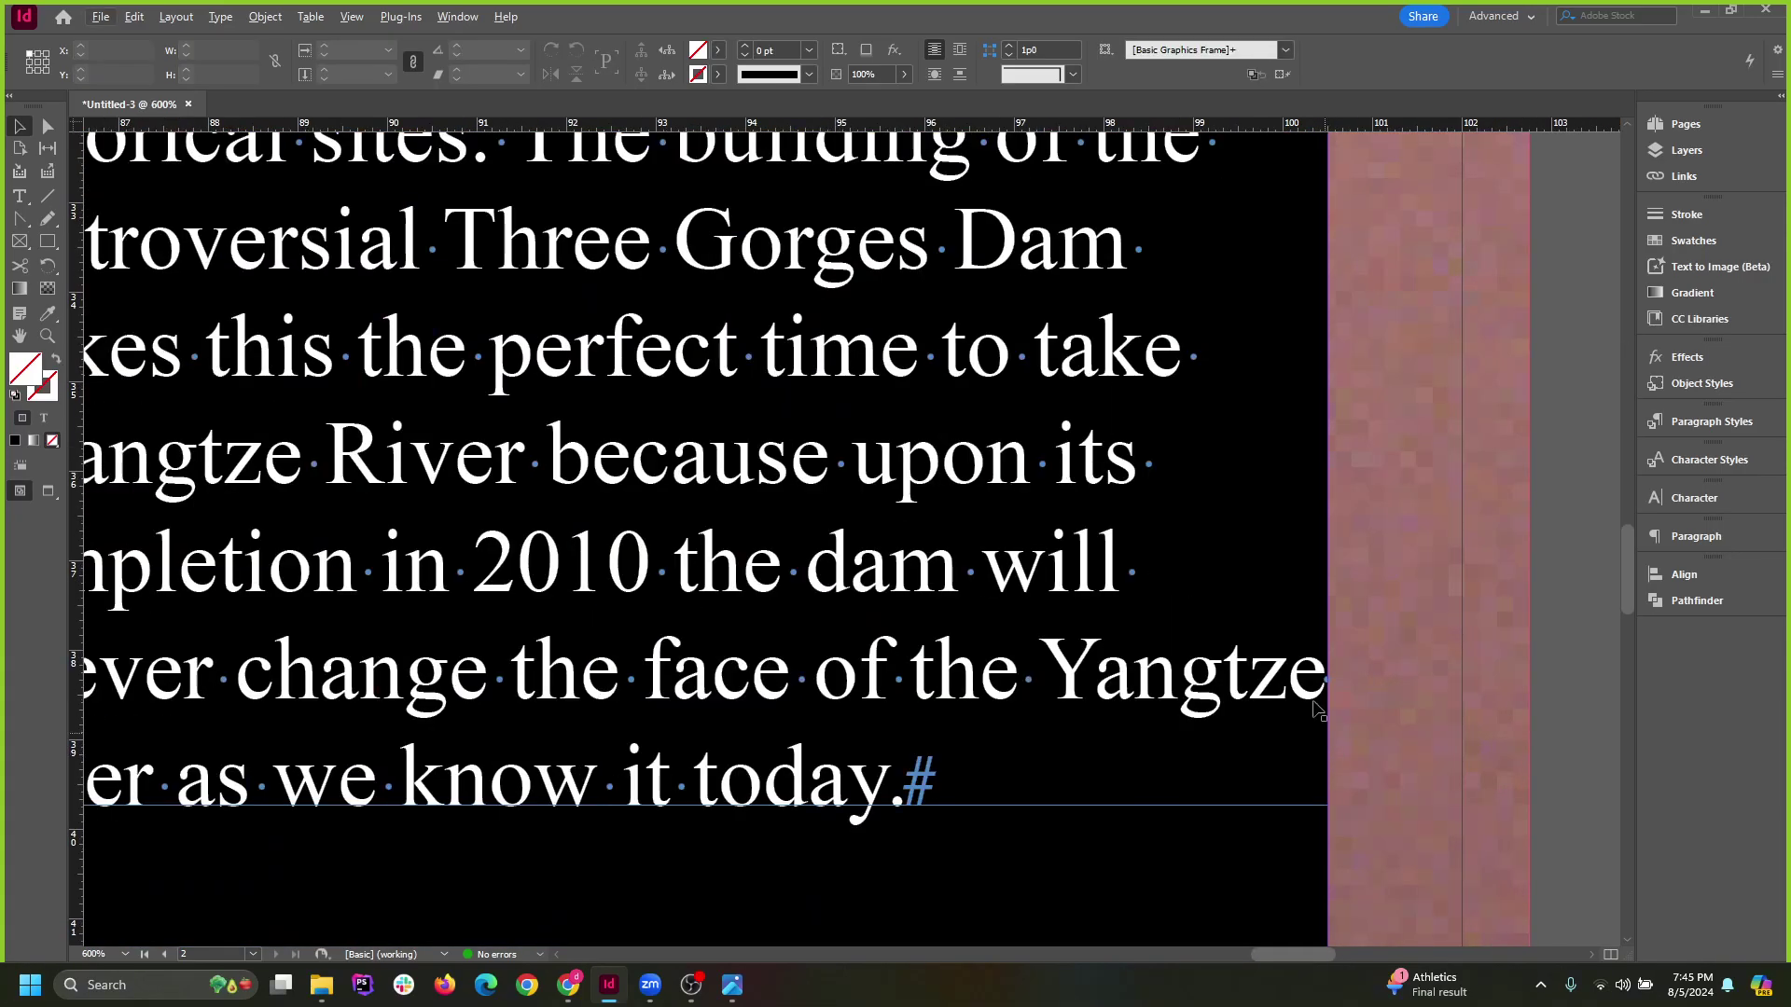
{"action": "scroll", "coordinate": [1329, 687], "scroll_direction": "down", "scroll_amount": 4}
Stretch the black panel past the page's outer edge and inward to the spine, about 51p7.92 wide, and preview it without guides.
{"action": "left_click", "coordinate": [1161, 374]}
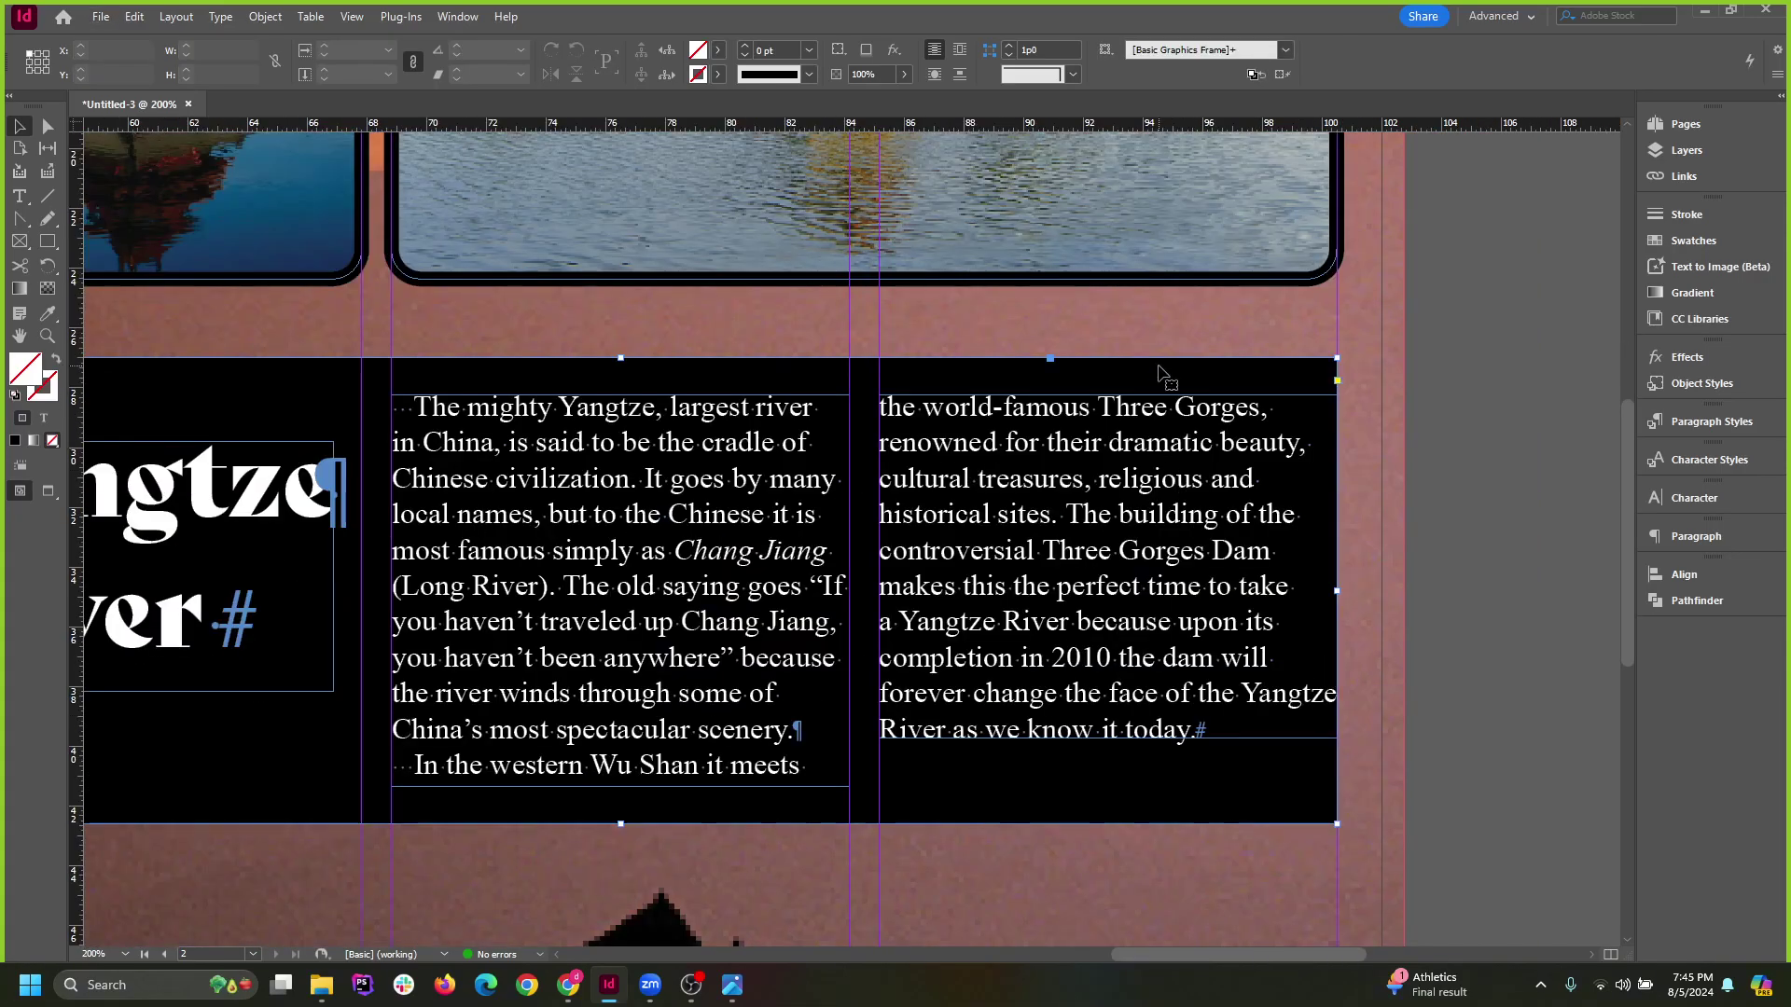
{"action": "left_click_drag", "start_coordinate": [1337, 591], "coordinate": [1403, 591]}
{"action": "scroll", "coordinate": [1524, 663], "scroll_direction": "down", "scroll_amount": 2}
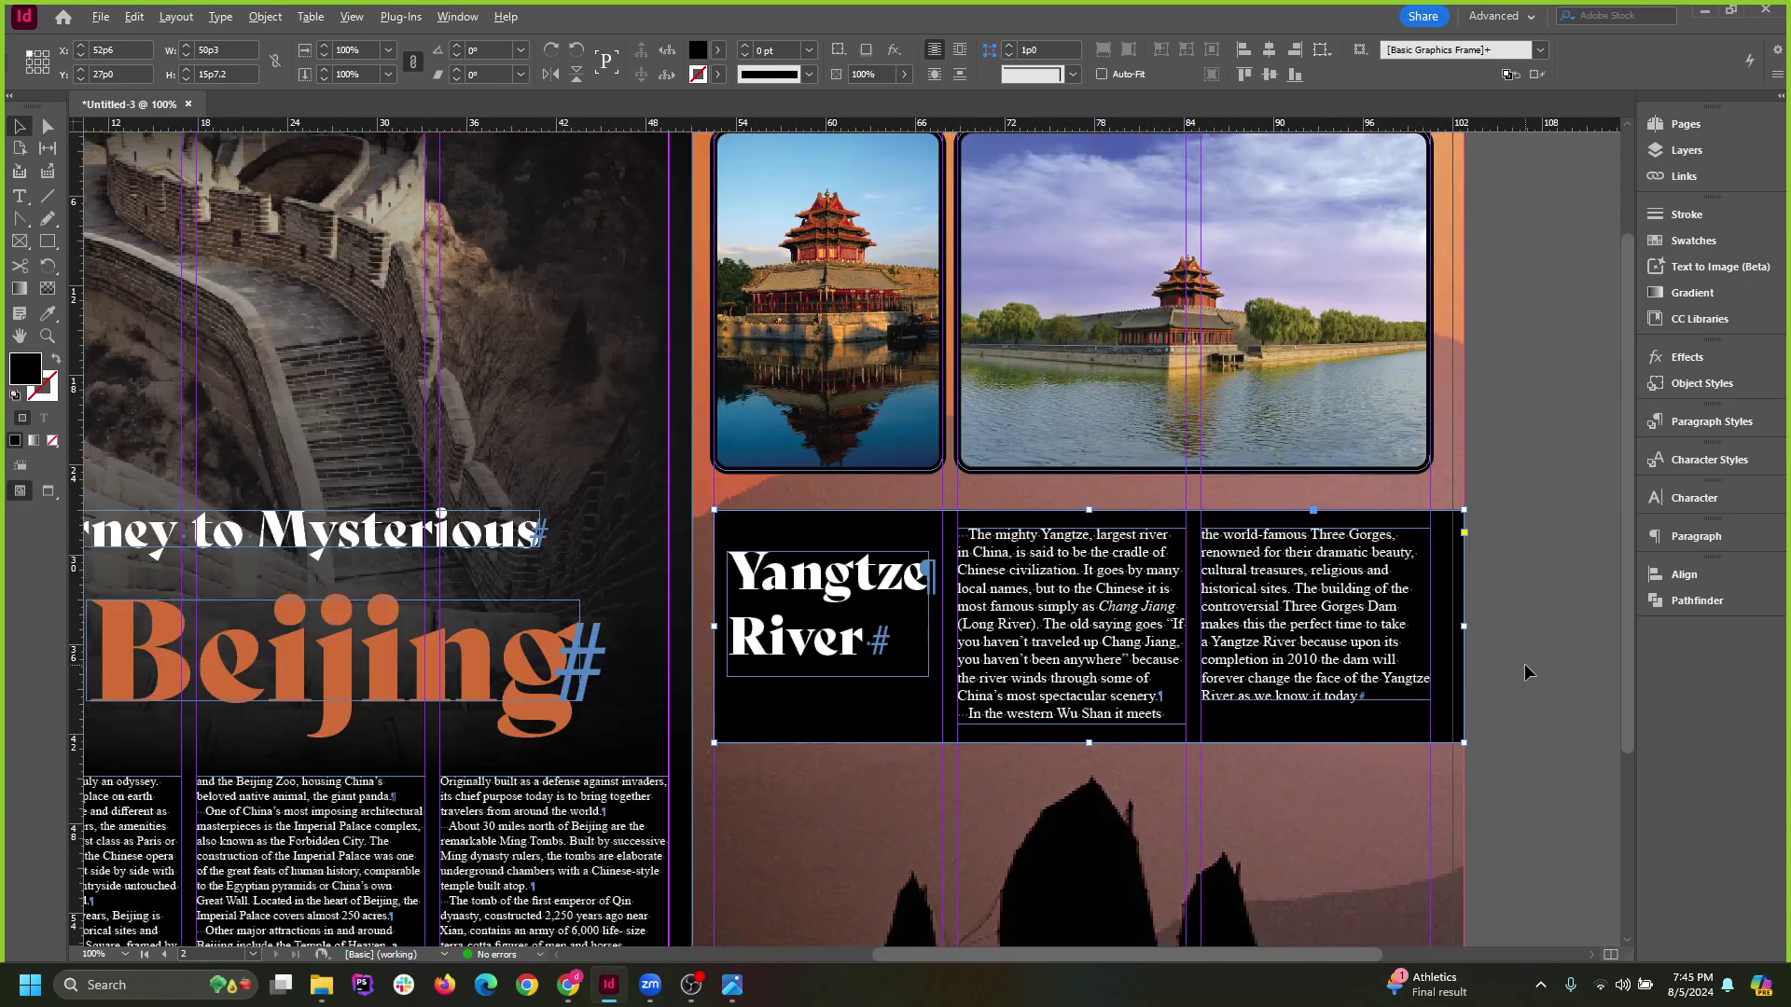
{"action": "left_click", "coordinate": [743, 530]}
{"action": "left_click", "coordinate": [1539, 622]}
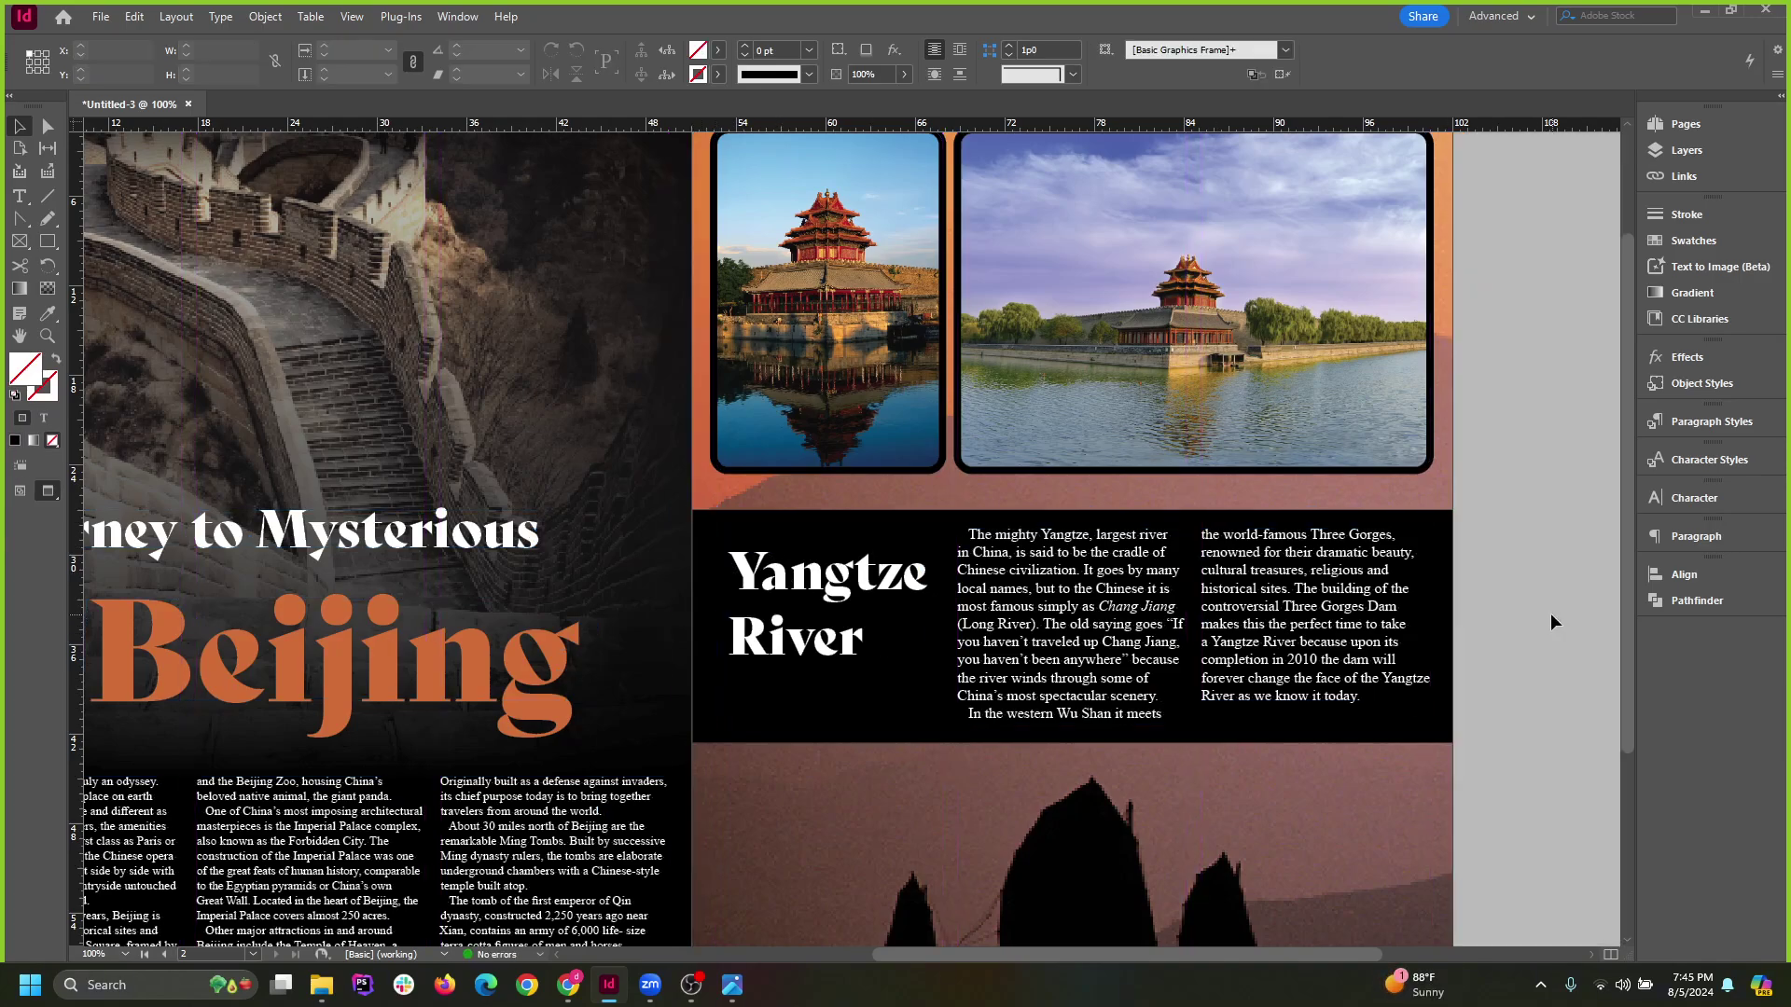
Inspect the join between the black Yangtze panel and the spine, with the guides shown and hidden.
{"action": "scroll", "coordinate": [1550, 622], "scroll_direction": "down", "scroll_amount": 3}
{"action": "scroll", "coordinate": [978, 614], "scroll_direction": "up", "scroll_amount": 4}
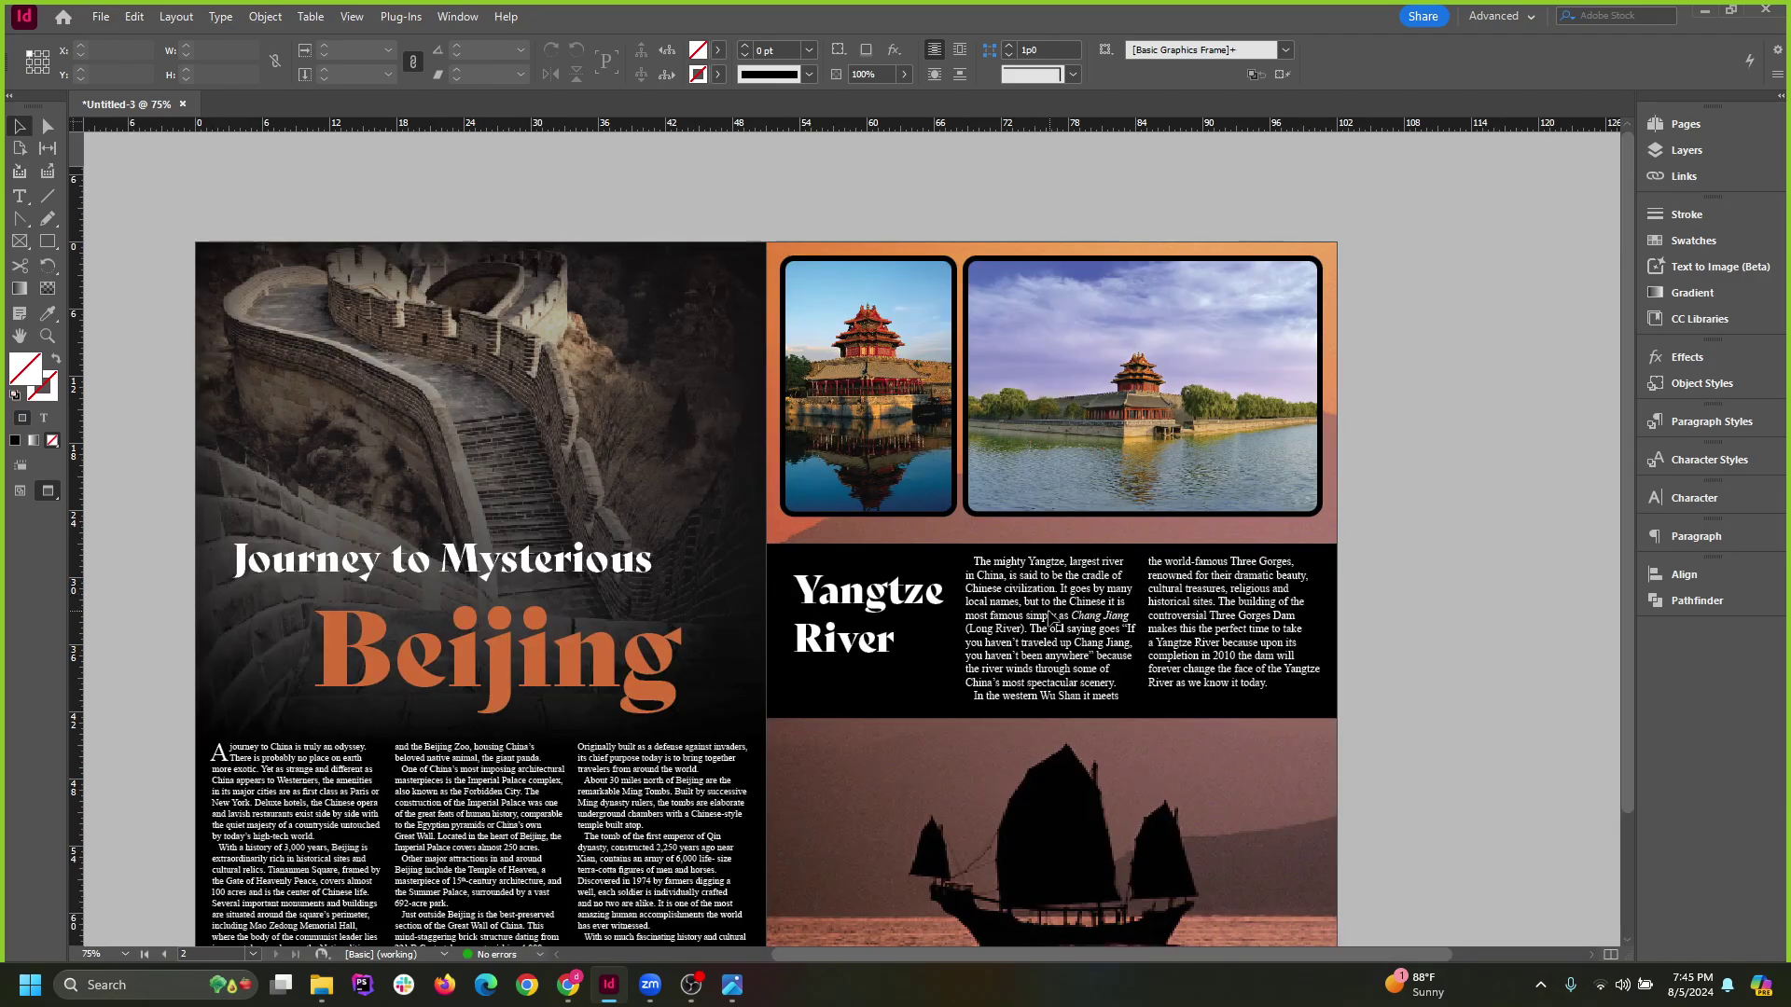
{"action": "left_click", "coordinate": [676, 737]}
{"action": "scroll", "coordinate": [676, 753], "scroll_direction": "up", "scroll_amount": 1}
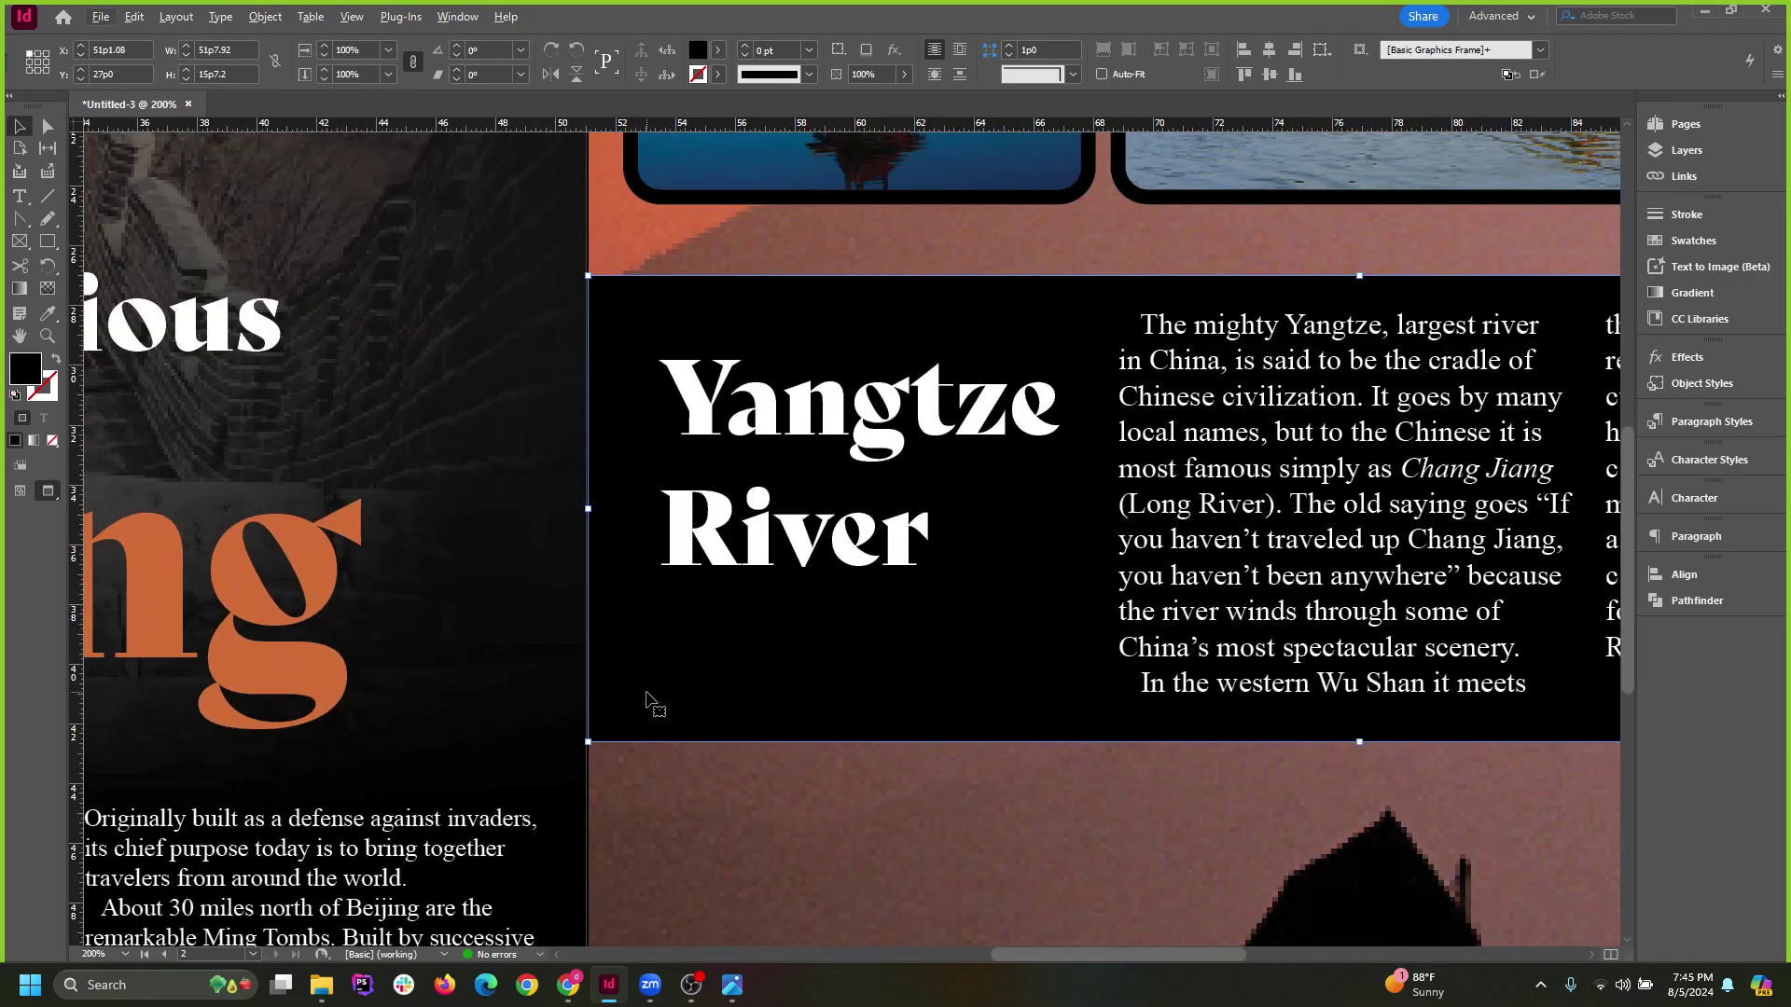
{"action": "key", "text": "alt+w"}
{"action": "left_click", "coordinate": [907, 835]}
{"action": "key", "text": "w"}
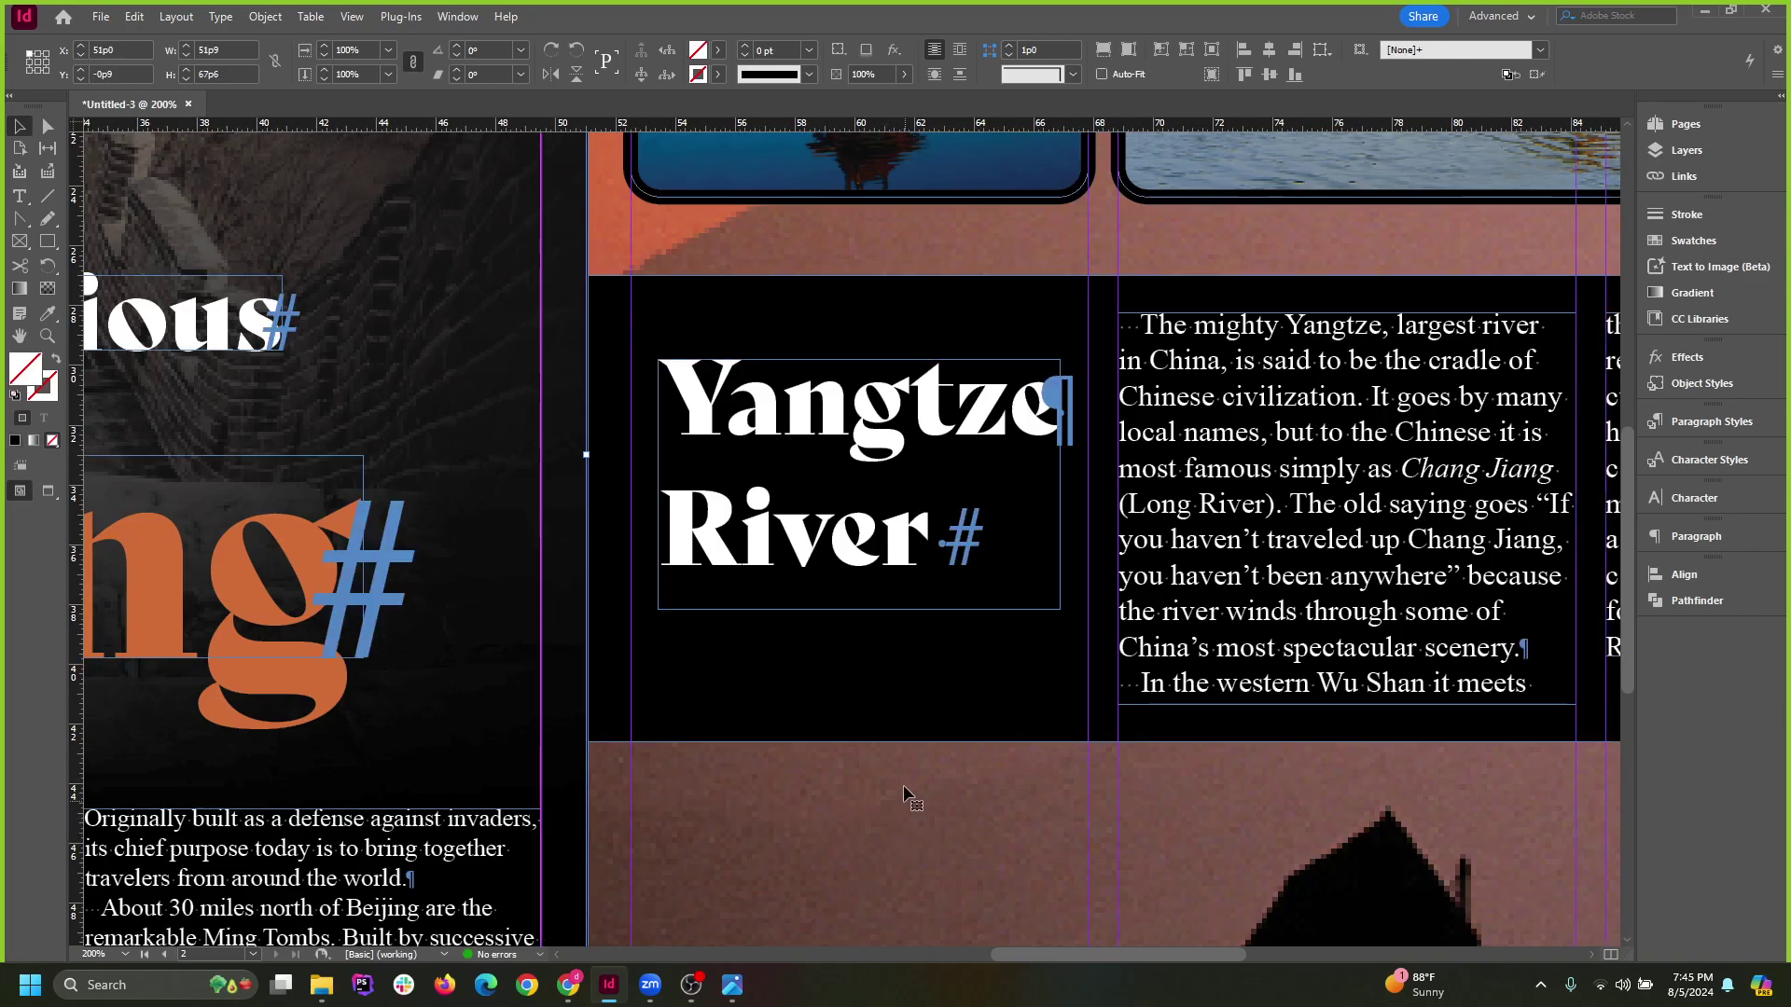
{"action": "scroll", "coordinate": [900, 784], "scroll_direction": "down", "scroll_amount": 2}
{"action": "left_click", "coordinate": [1563, 784]}
{"action": "key", "text": "w"}
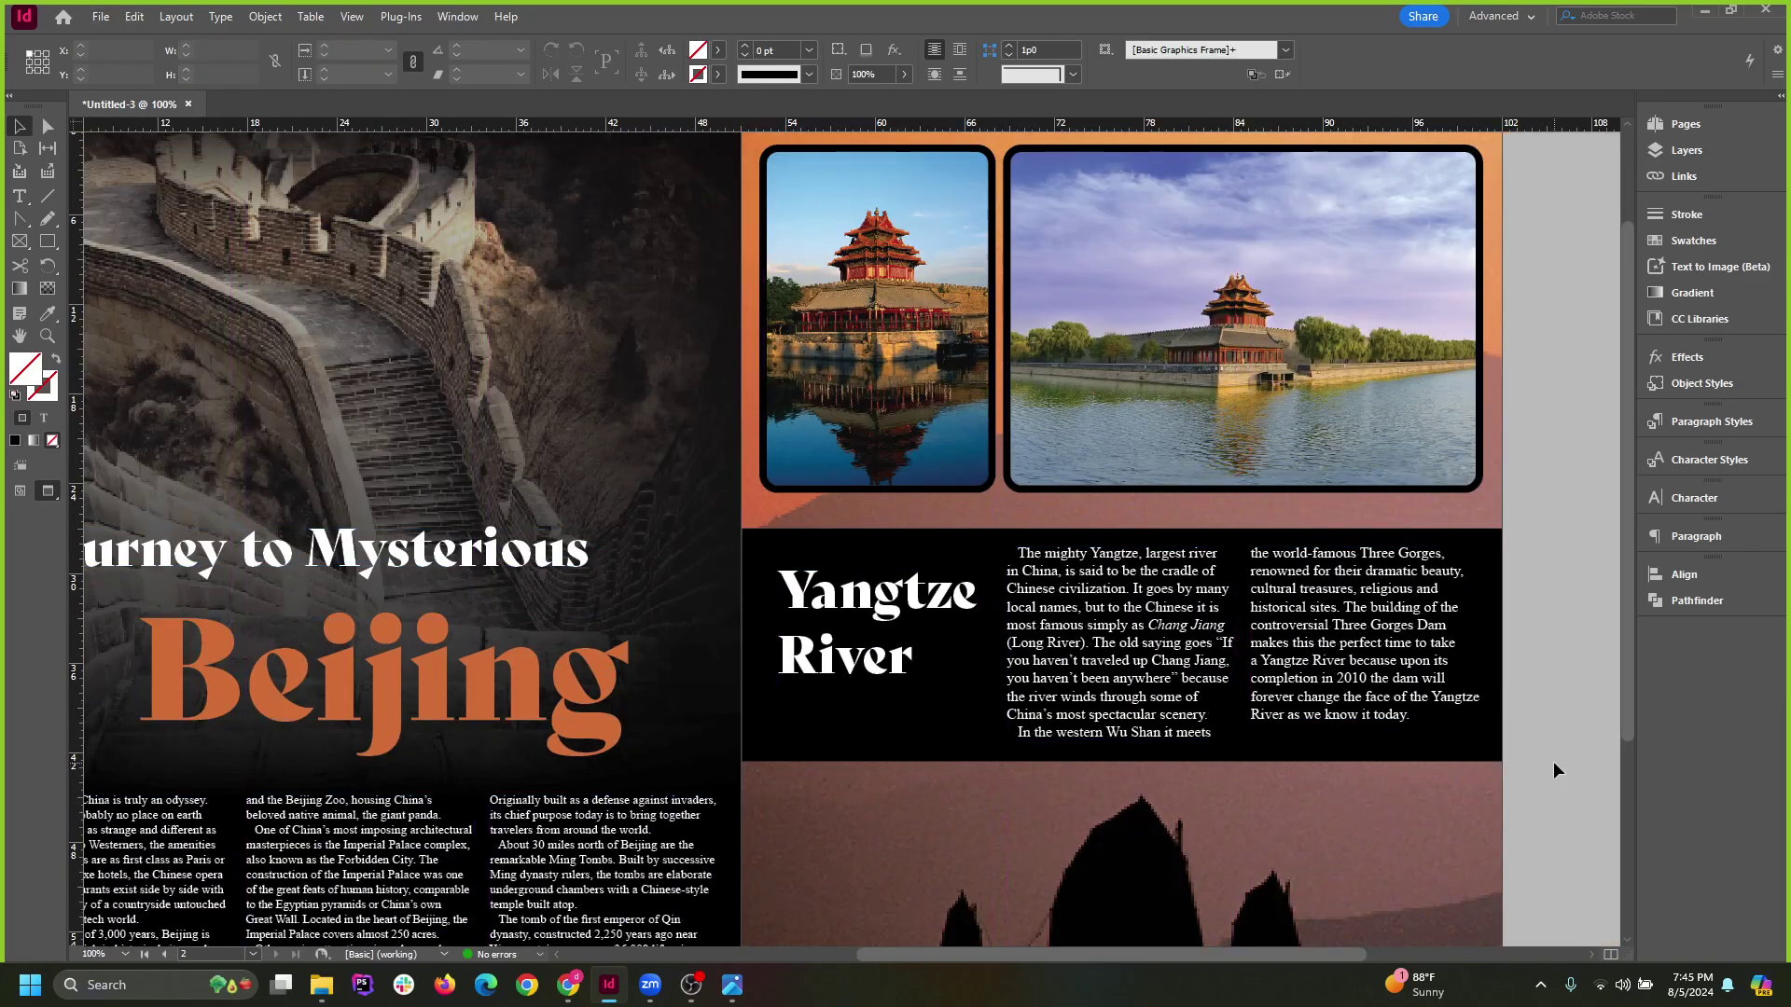
Widen the dark overlay rectangle on the Great Wall page slightly past the spine, to 51p1.56.
{"action": "scroll", "coordinate": [832, 504], "scroll_direction": "up", "scroll_amount": 3}
{"action": "scroll", "coordinate": [832, 504], "scroll_direction": "up", "scroll_amount": 8}
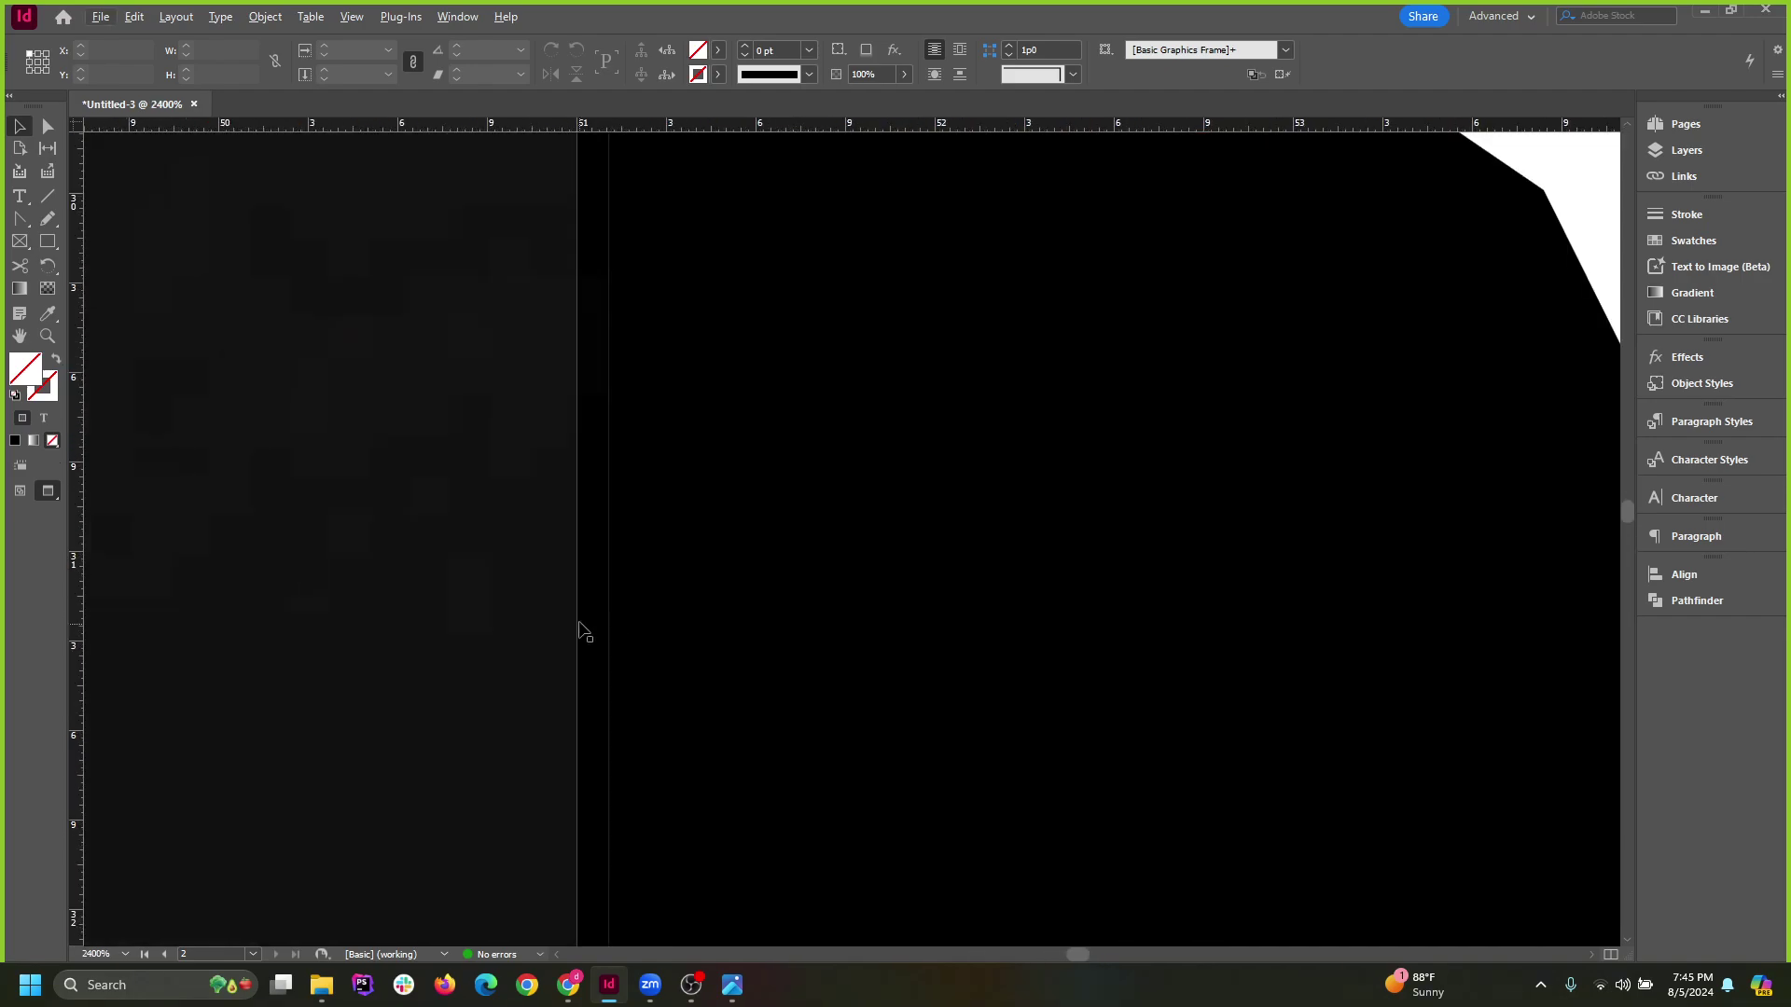
{"action": "left_click", "coordinate": [602, 627]}
{"action": "left_click", "coordinate": [579, 628]}
{"action": "scroll", "coordinate": [580, 627], "scroll_direction": "down", "scroll_amount": 3}
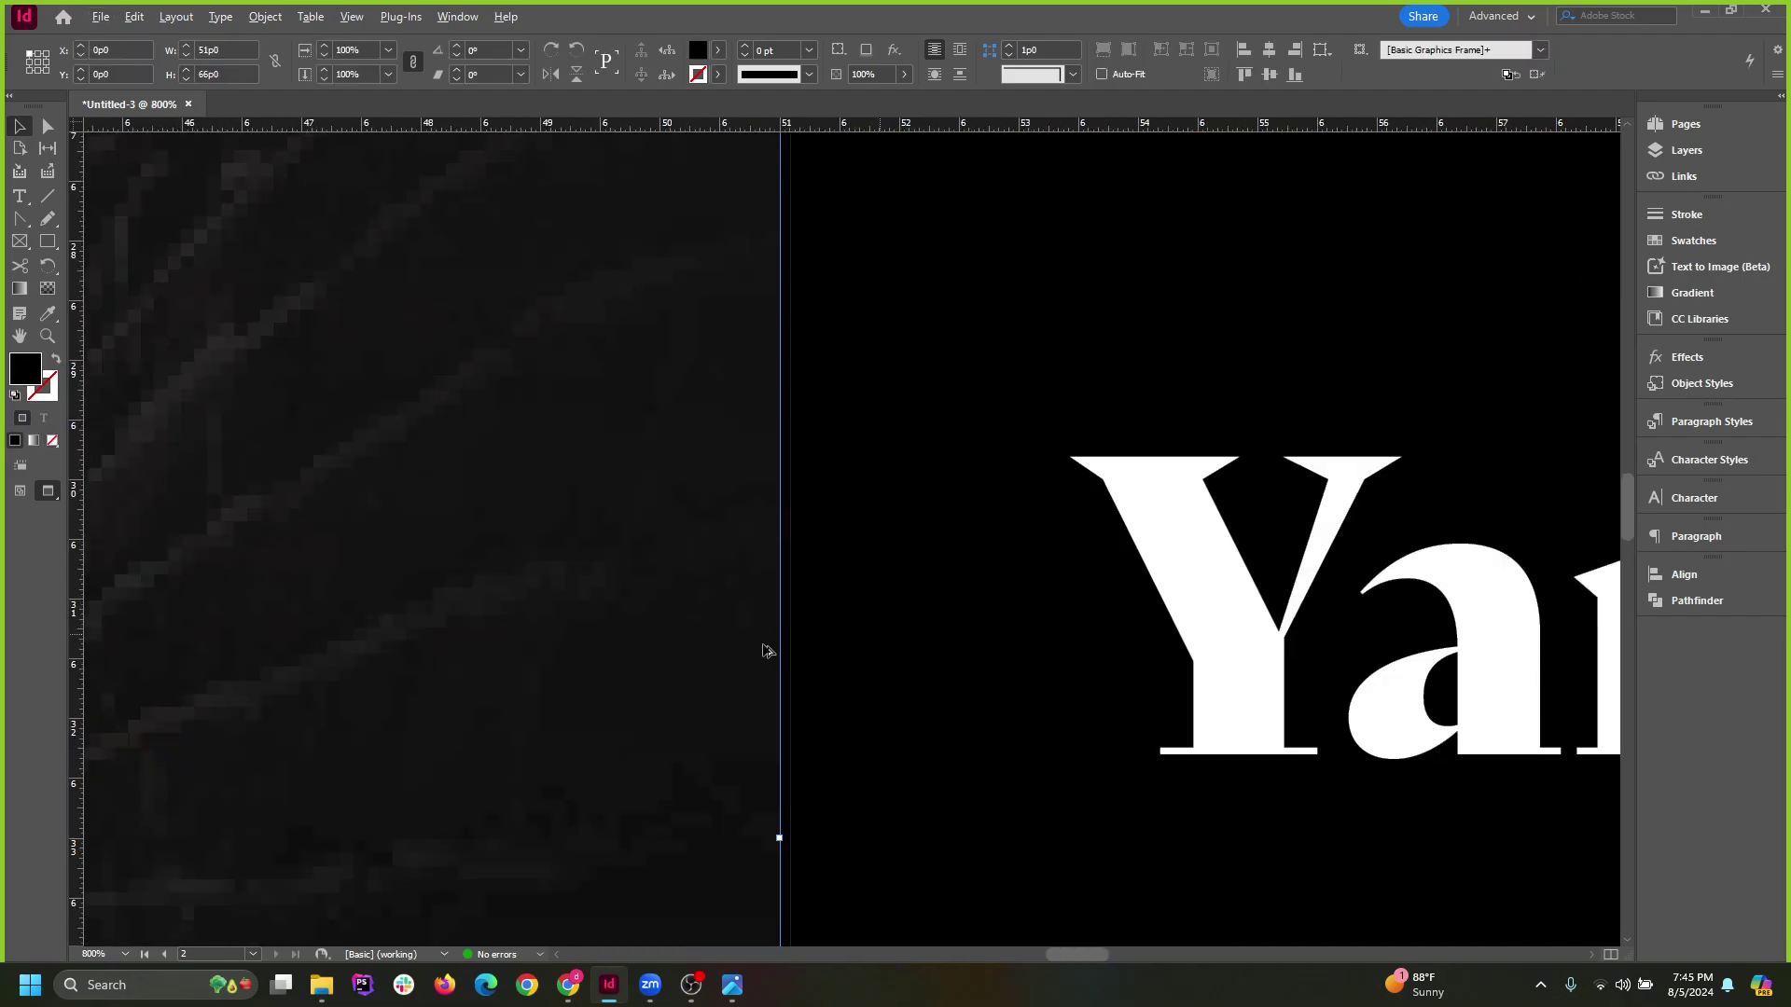
{"action": "mouse_move", "coordinate": [779, 840]}
{"action": "left_mouse_down"}
{"action": "mouse_move", "coordinate": [861, 839]}
{"action": "mouse_move", "coordinate": [797, 828]}
{"action": "left_mouse_up"}
{"action": "scroll", "coordinate": [815, 820], "scroll_direction": "down", "scroll_amount": 3}
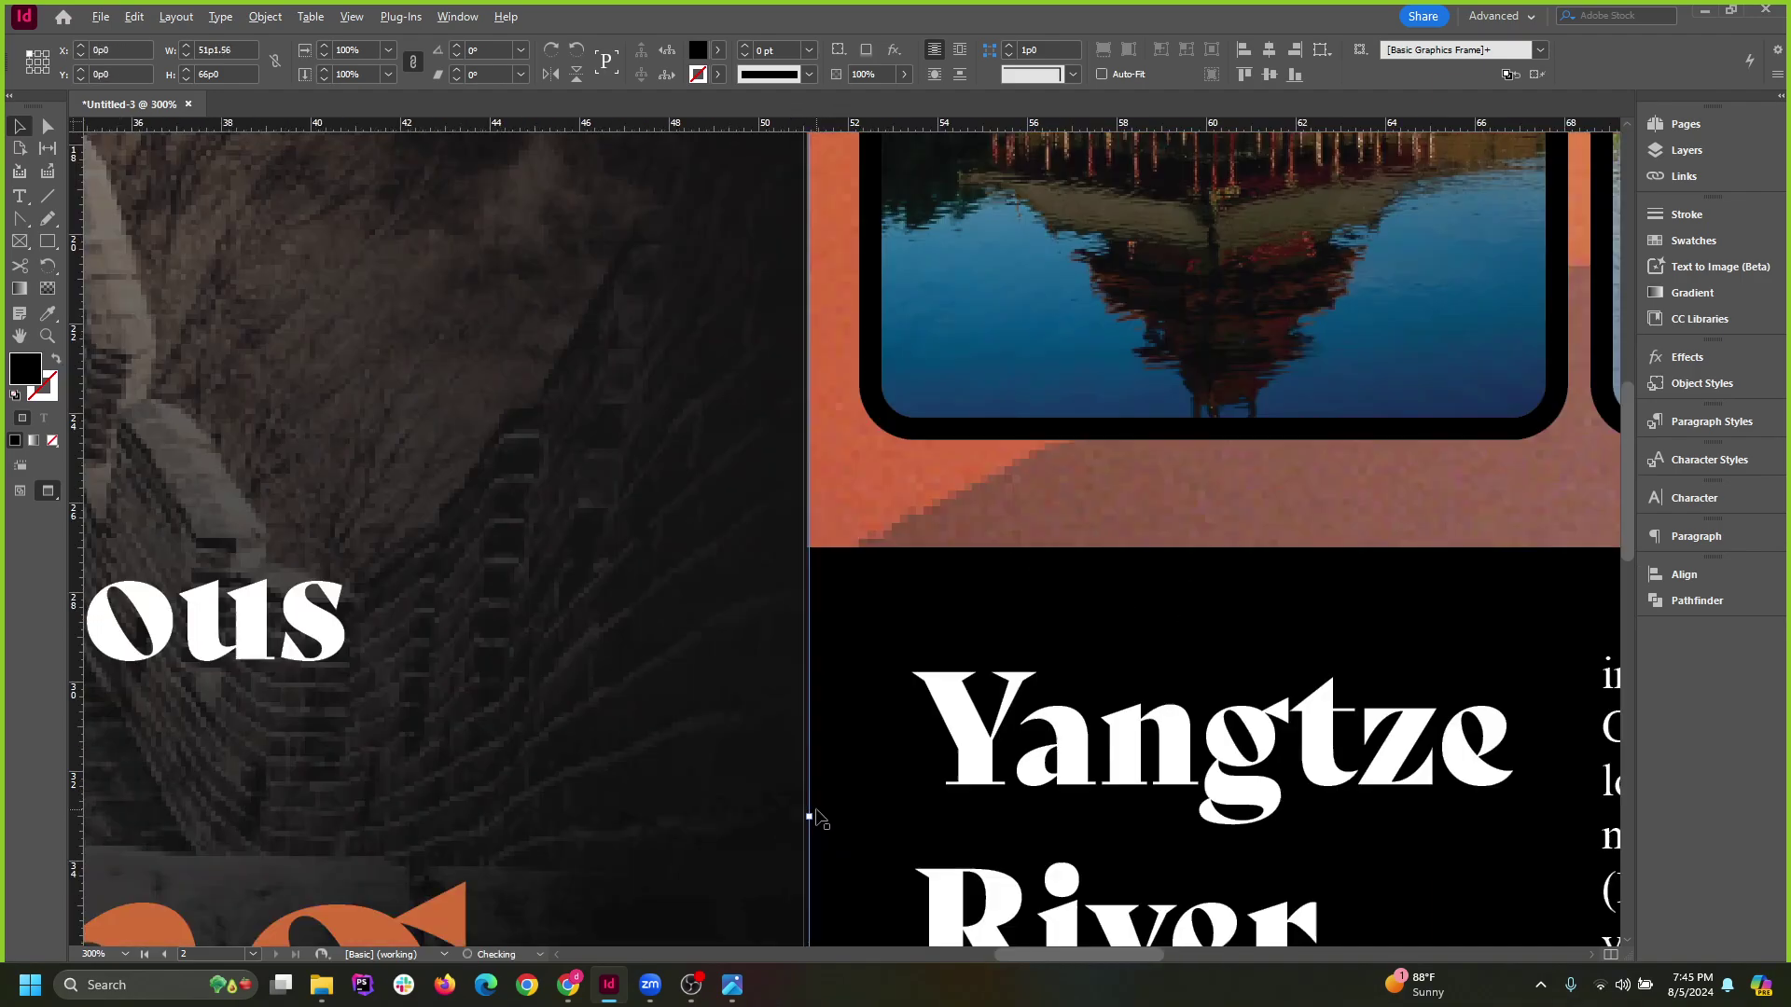
Pull the dark overlay's upper corner aside and trim the Great Wall photo frame to the spine and page top, 51p9 by 66p9.
{"action": "scroll", "coordinate": [817, 564], "scroll_direction": "up", "scroll_amount": 3}
{"action": "scroll", "coordinate": [817, 571], "scroll_direction": "up", "scroll_amount": 5}
{"action": "scroll", "coordinate": [797, 419], "scroll_direction": "up", "scroll_amount": 4}
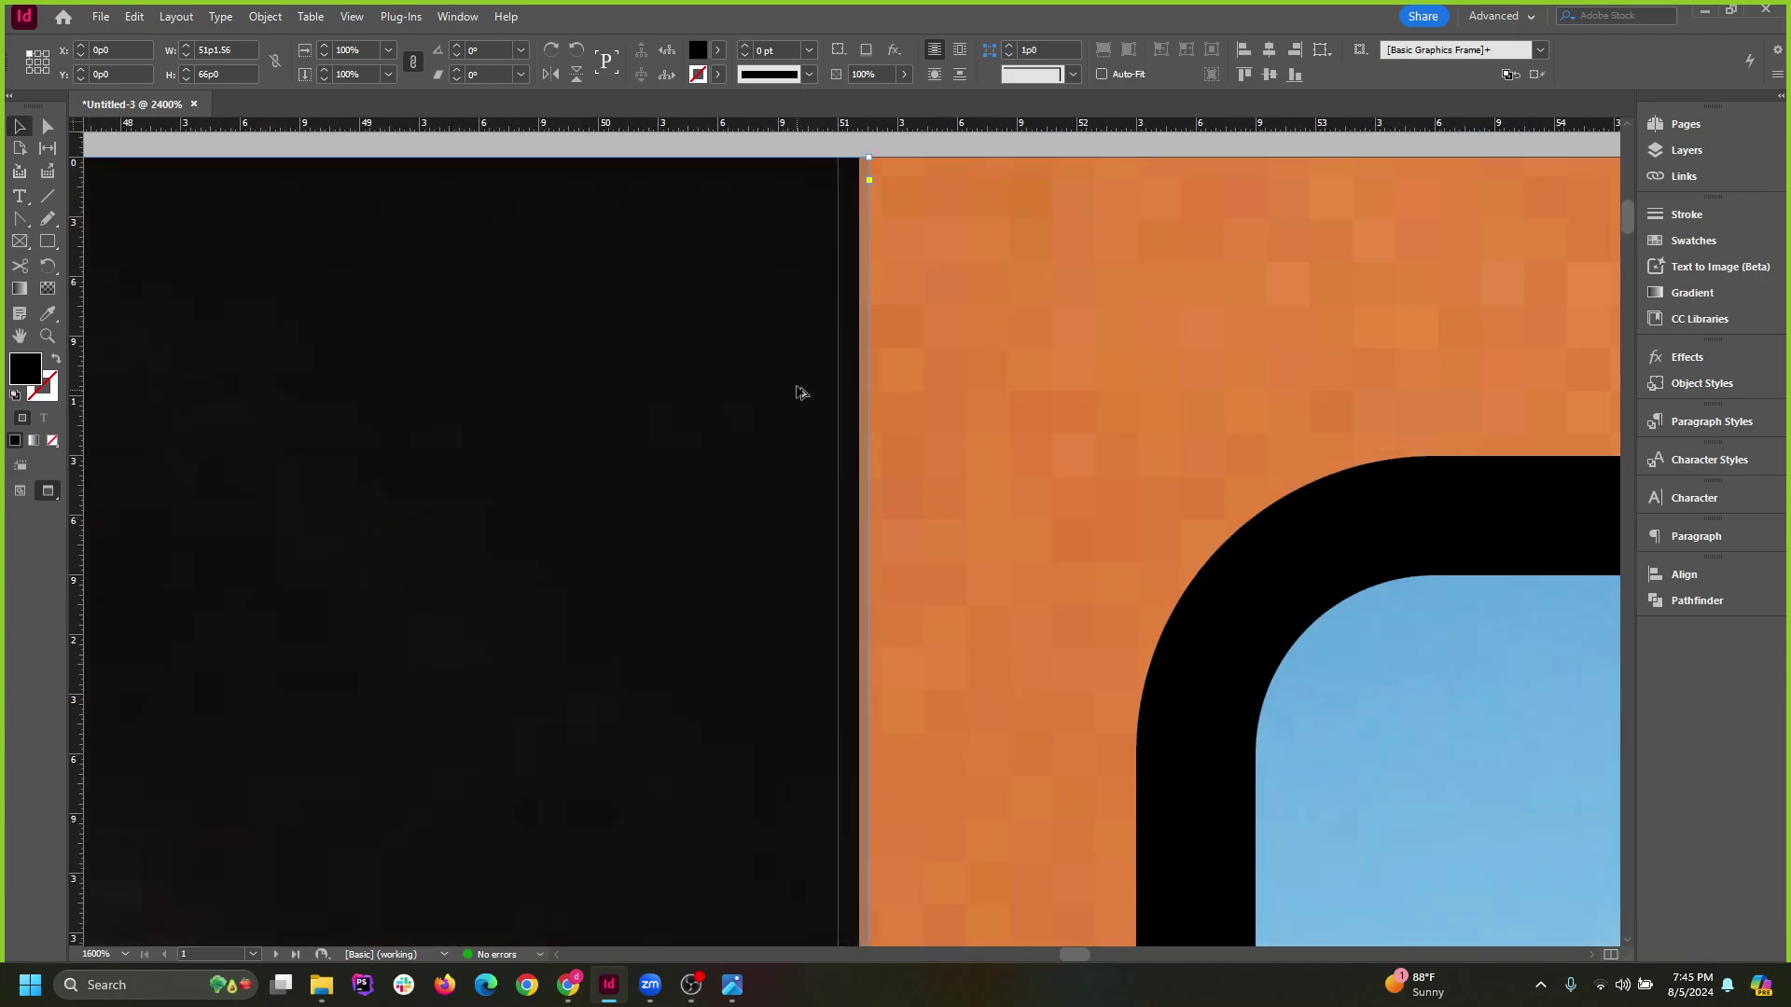
{"action": "scroll", "coordinate": [814, 724], "scroll_direction": "up", "scroll_amount": 2}
{"action": "left_click_drag", "start_coordinate": [849, 411], "coordinate": [688, 512]}
{"action": "left_click", "coordinate": [843, 549]}
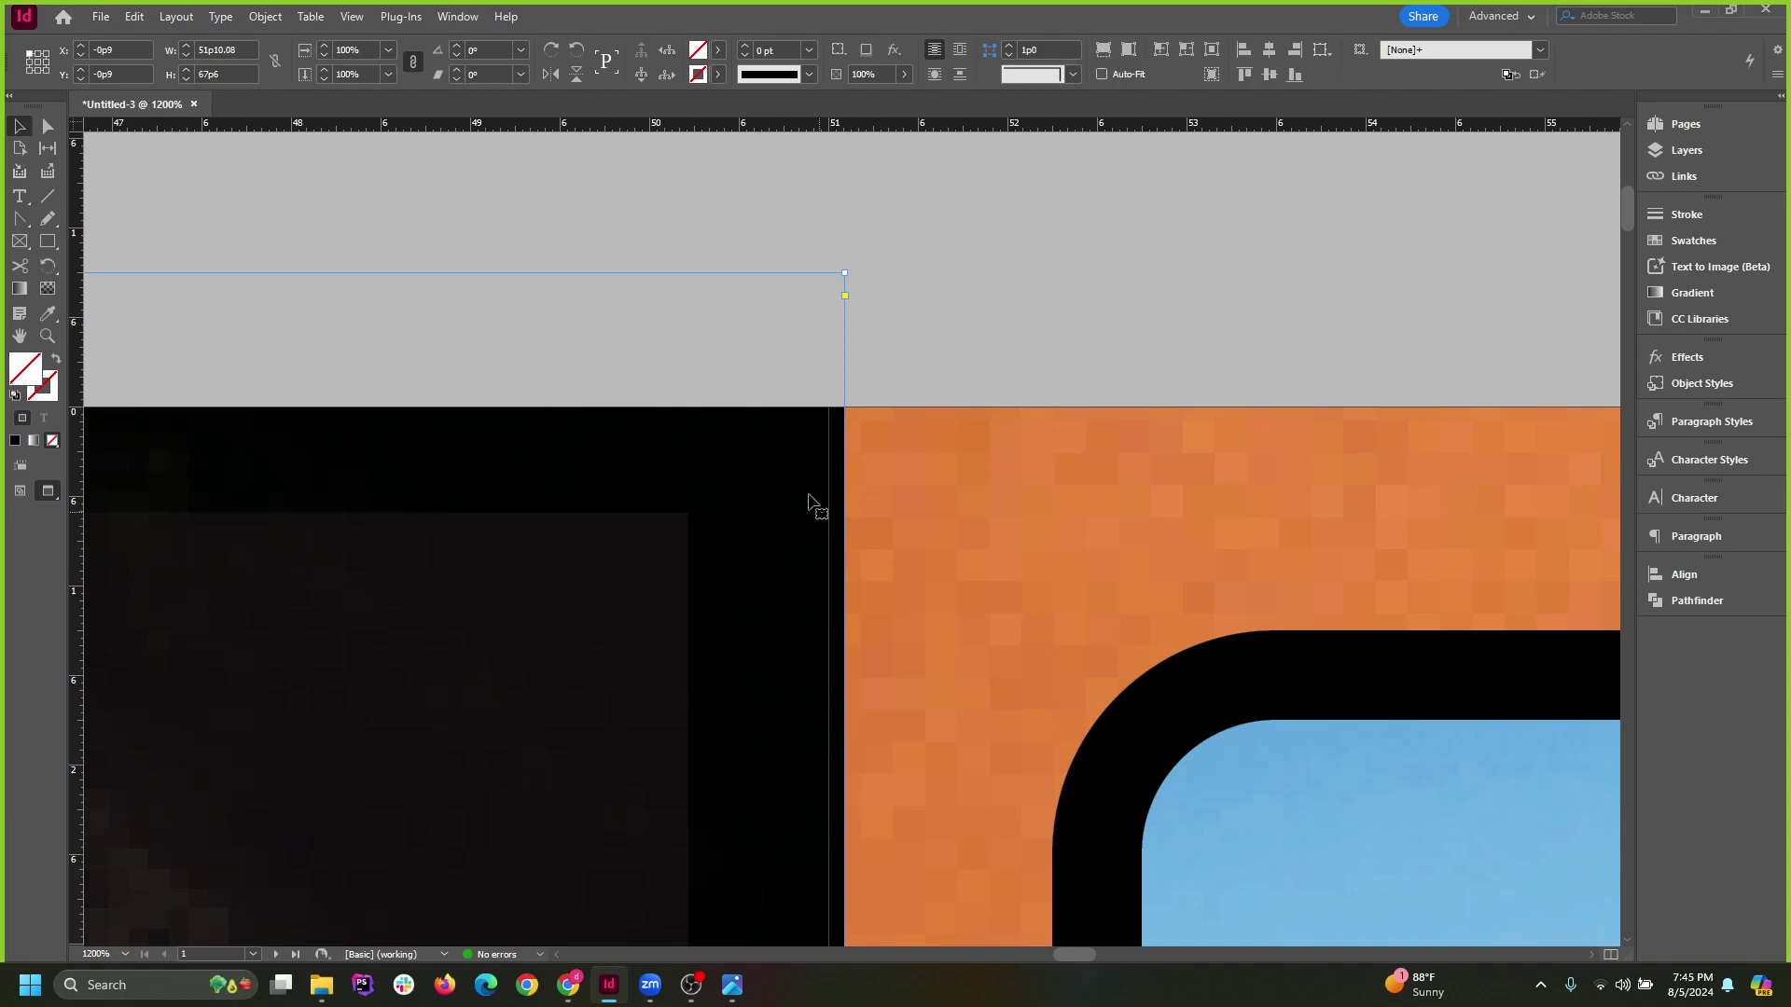
{"action": "left_click_drag", "start_coordinate": [843, 271], "coordinate": [829, 407]}
Resize the dark overlay on the Great Wall page to 51p0 by 66p0, meeting the page's upper corner at the spine.
{"action": "left_click", "coordinate": [691, 567]}
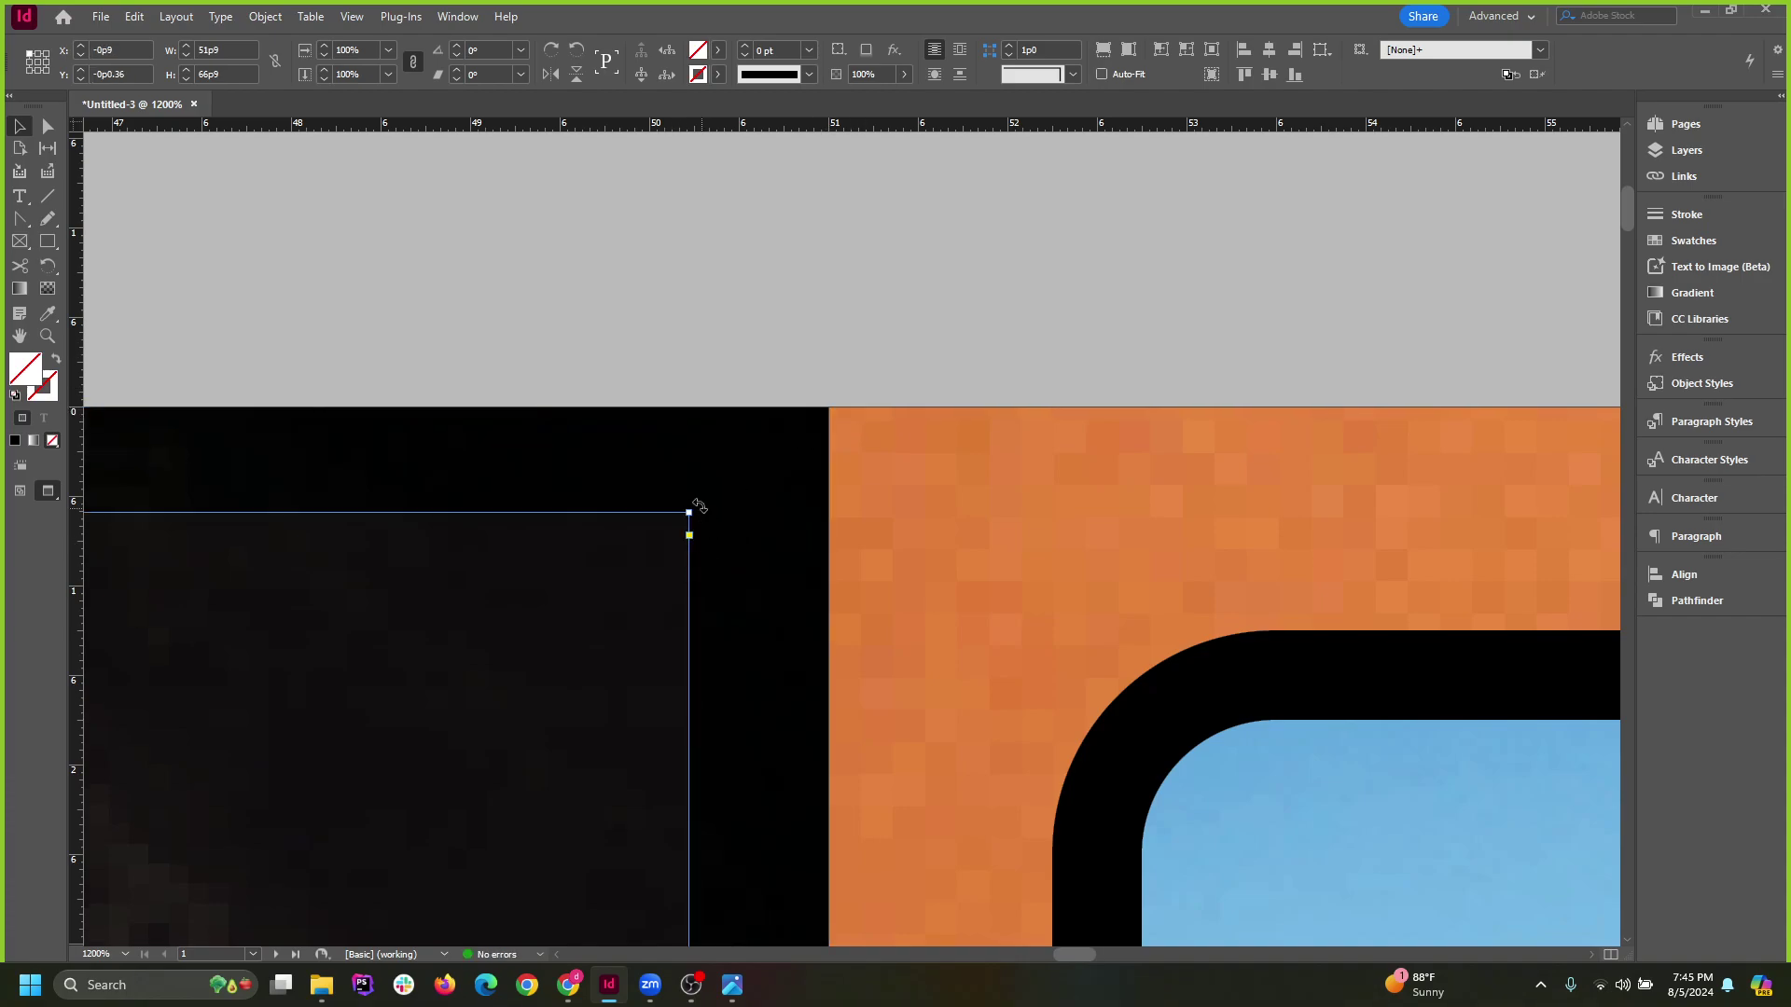
{"action": "left_click_drag", "start_coordinate": [691, 508], "coordinate": [828, 408]}
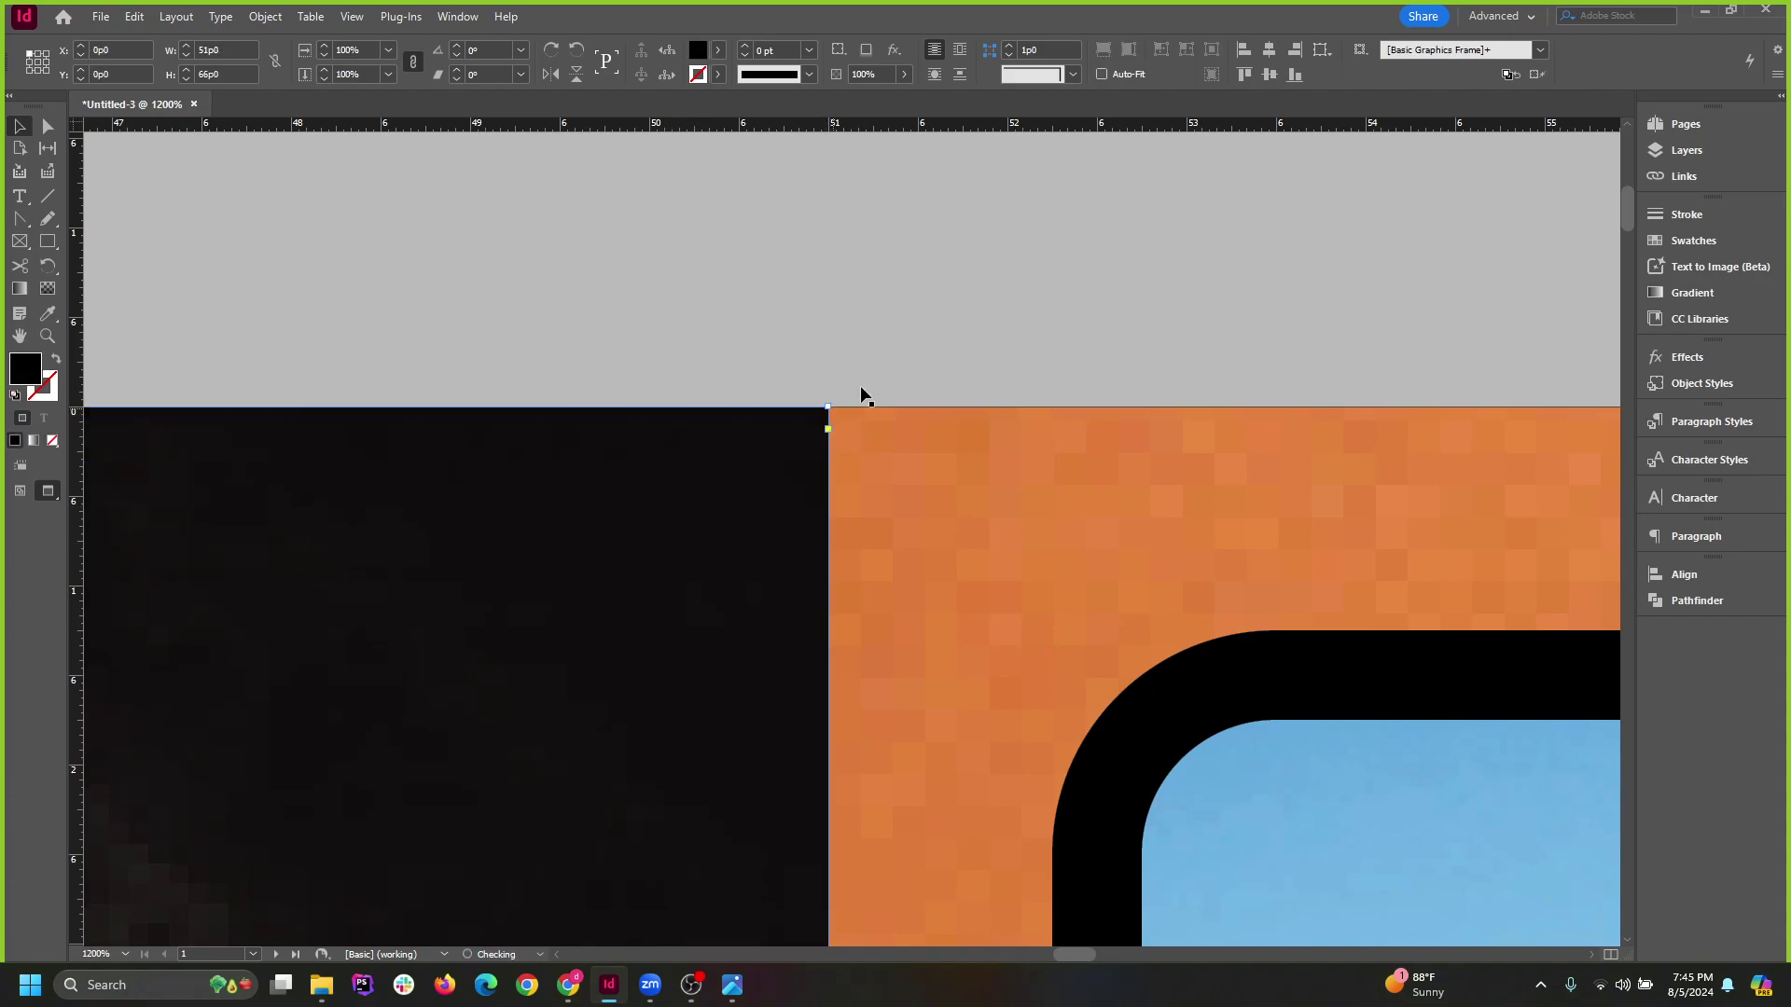
{"action": "left_click", "coordinate": [859, 388]}
{"action": "scroll", "coordinate": [803, 317], "scroll_direction": "down", "scroll_amount": 5}
{"action": "left_click", "coordinate": [718, 292]}
{"action": "scroll", "coordinate": [680, 200], "scroll_direction": "down", "scroll_amount": 3}
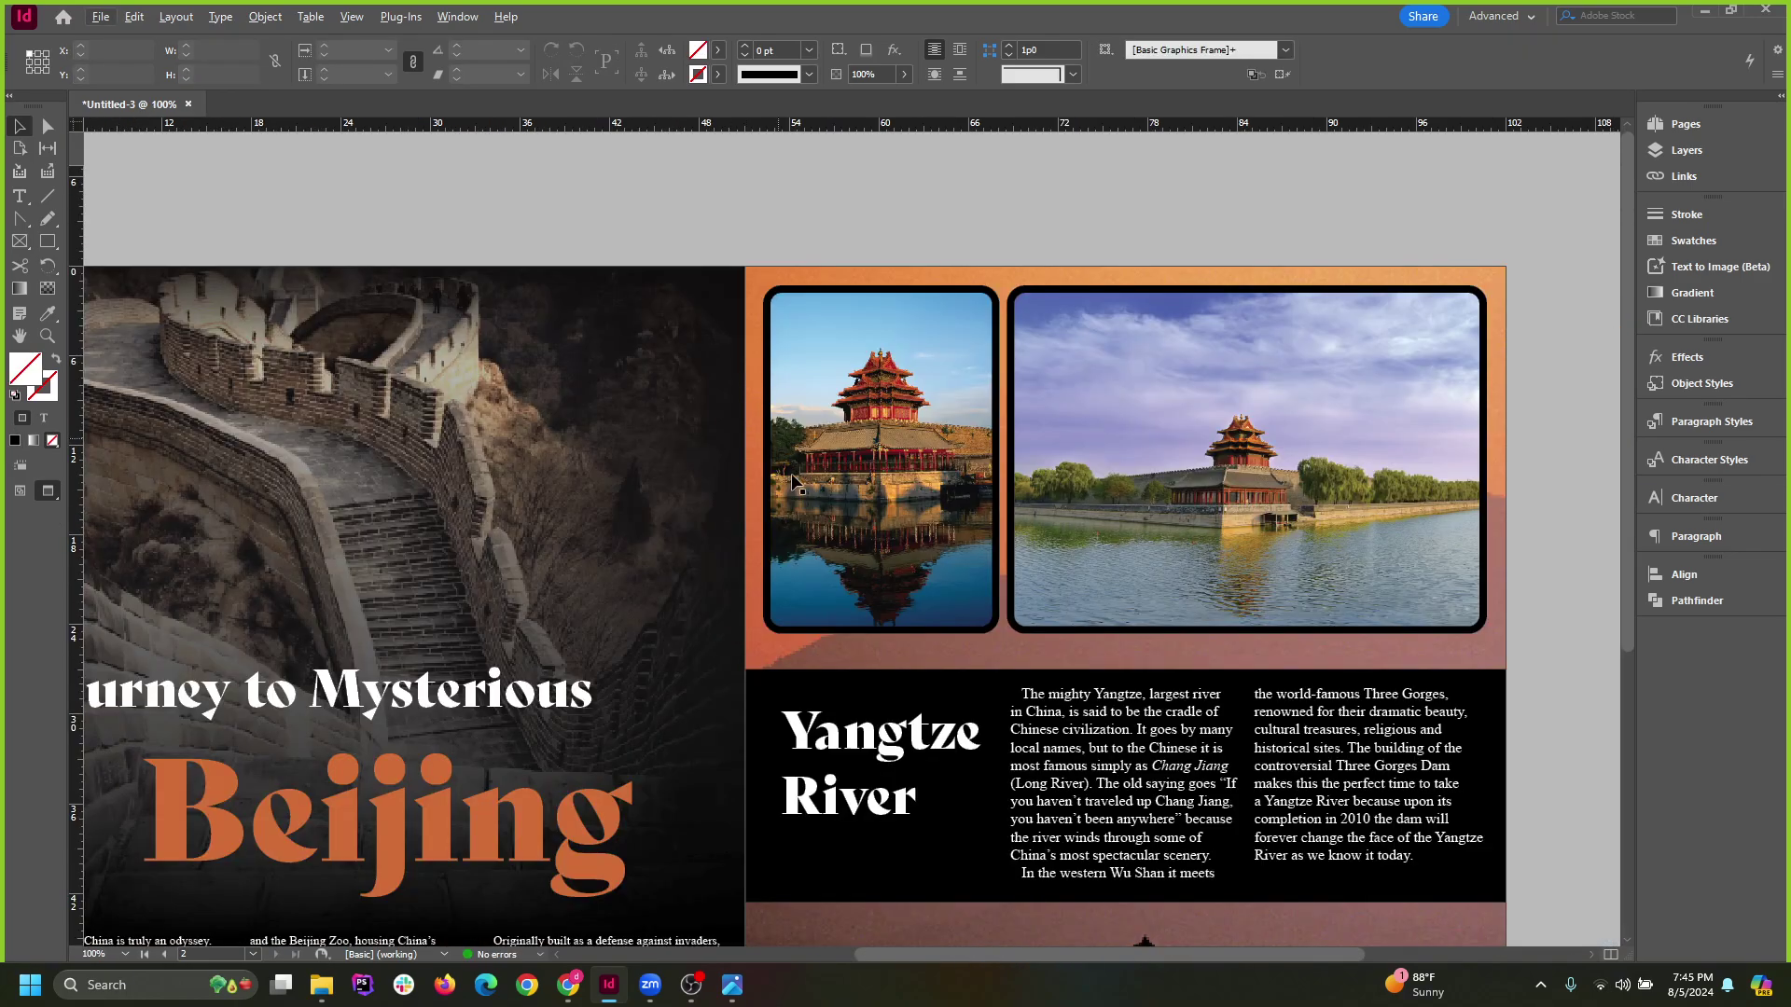
Extend the black Yangtze panel's inner edge to the spine at X 51p0, making it 51p9 wide, and deselect it.
{"action": "scroll", "coordinate": [815, 601], "scroll_direction": "down", "scroll_amount": 4}
{"action": "scroll", "coordinate": [754, 453], "scroll_direction": "up", "scroll_amount": 4}
{"action": "scroll", "coordinate": [759, 461], "scroll_direction": "up", "scroll_amount": 2}
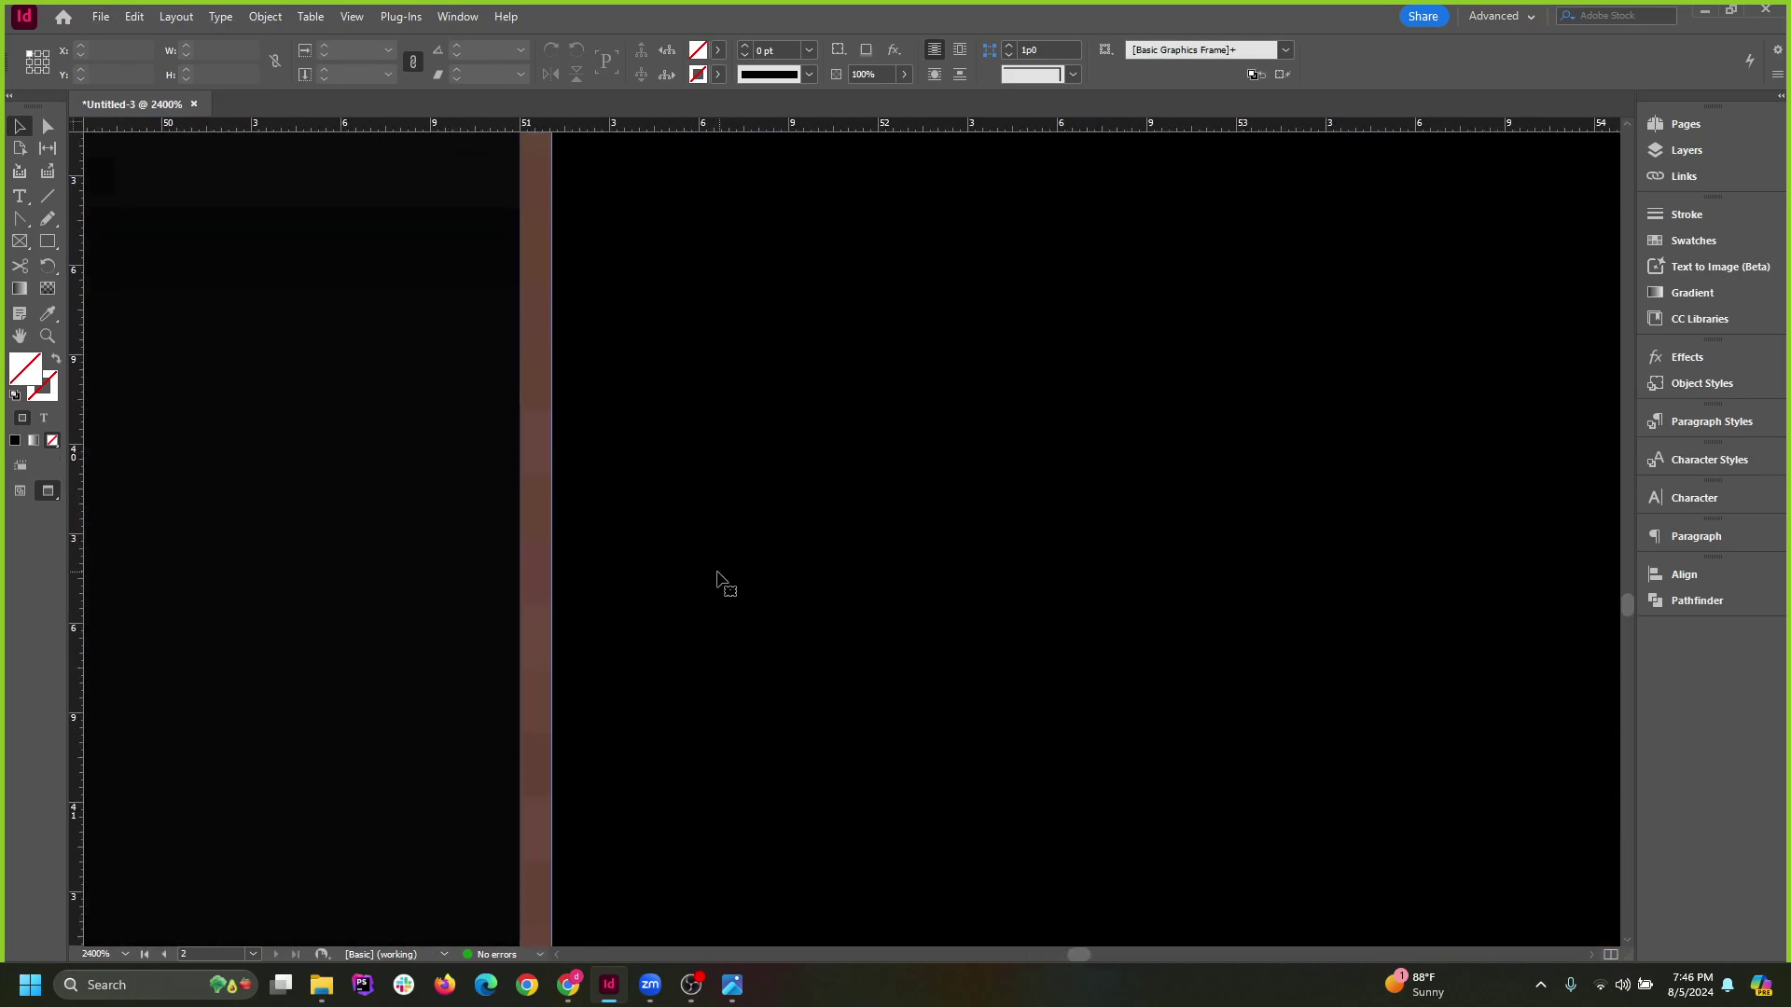
{"action": "left_click", "coordinate": [719, 584]}
{"action": "scroll", "coordinate": [699, 548], "scroll_direction": "down", "scroll_amount": 1}
{"action": "scroll", "coordinate": [678, 377], "scroll_direction": "up", "scroll_amount": 3}
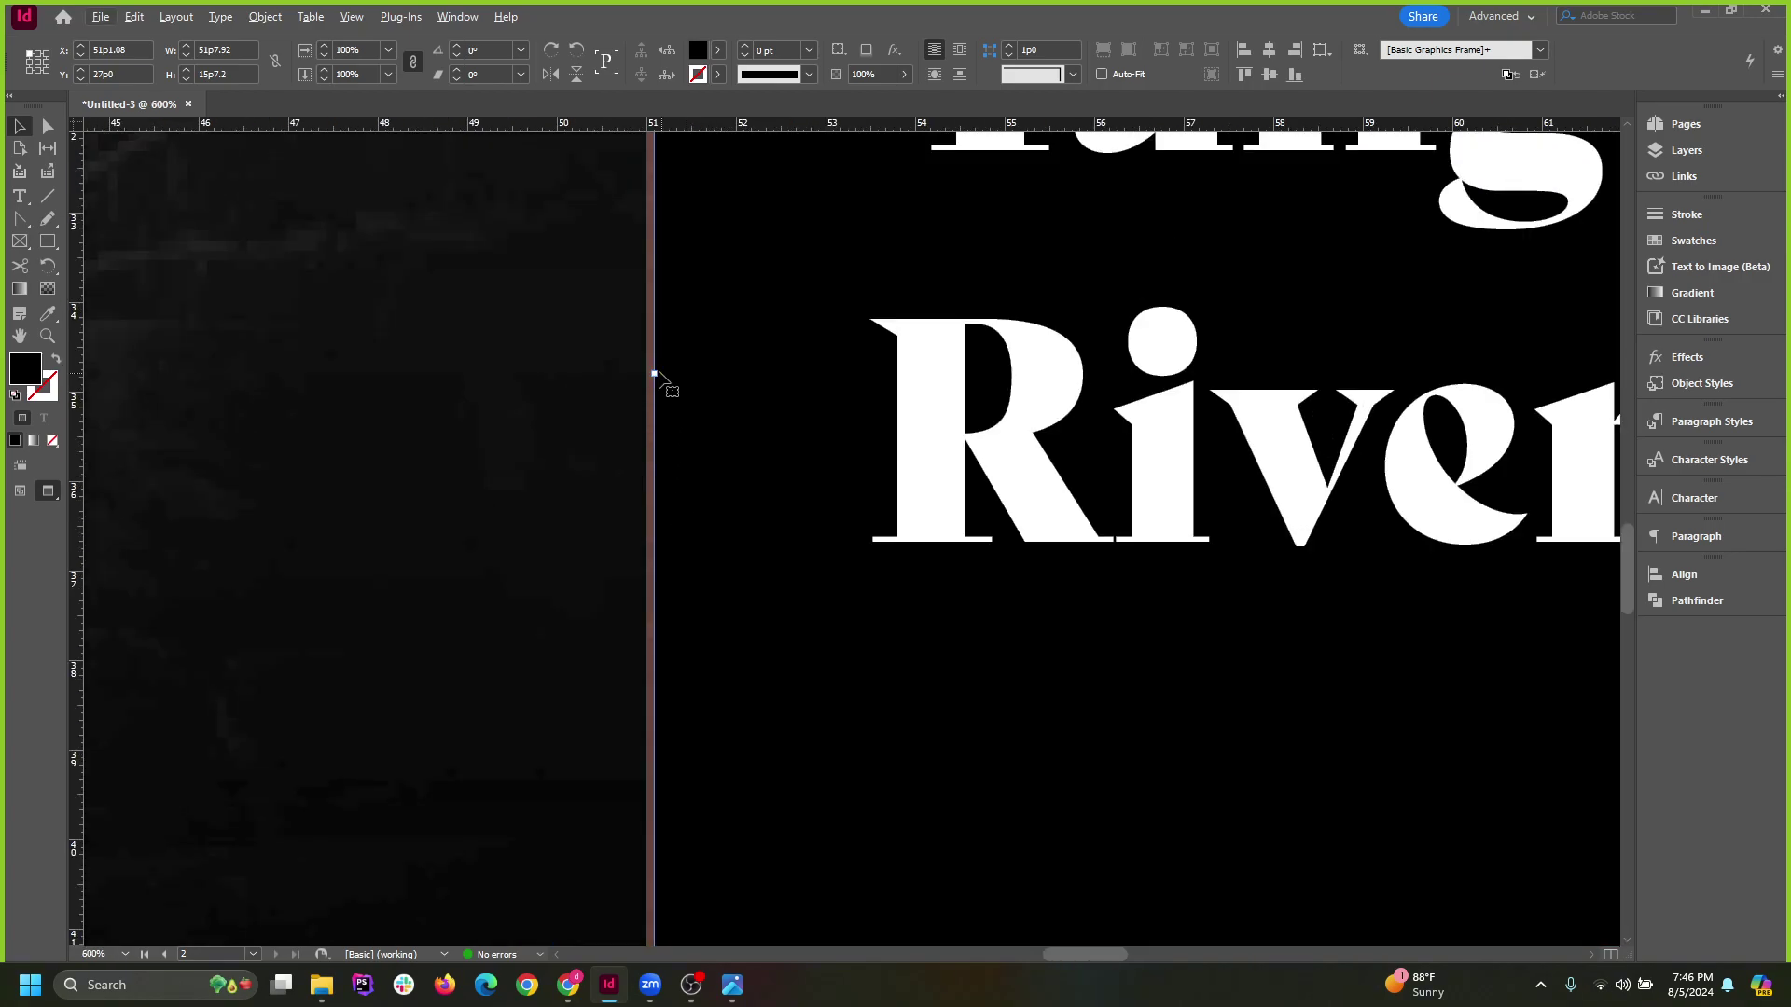
{"action": "left_click_drag", "start_coordinate": [654, 373], "coordinate": [648, 371]}
{"action": "scroll", "coordinate": [719, 616], "scroll_direction": "down", "scroll_amount": 5}
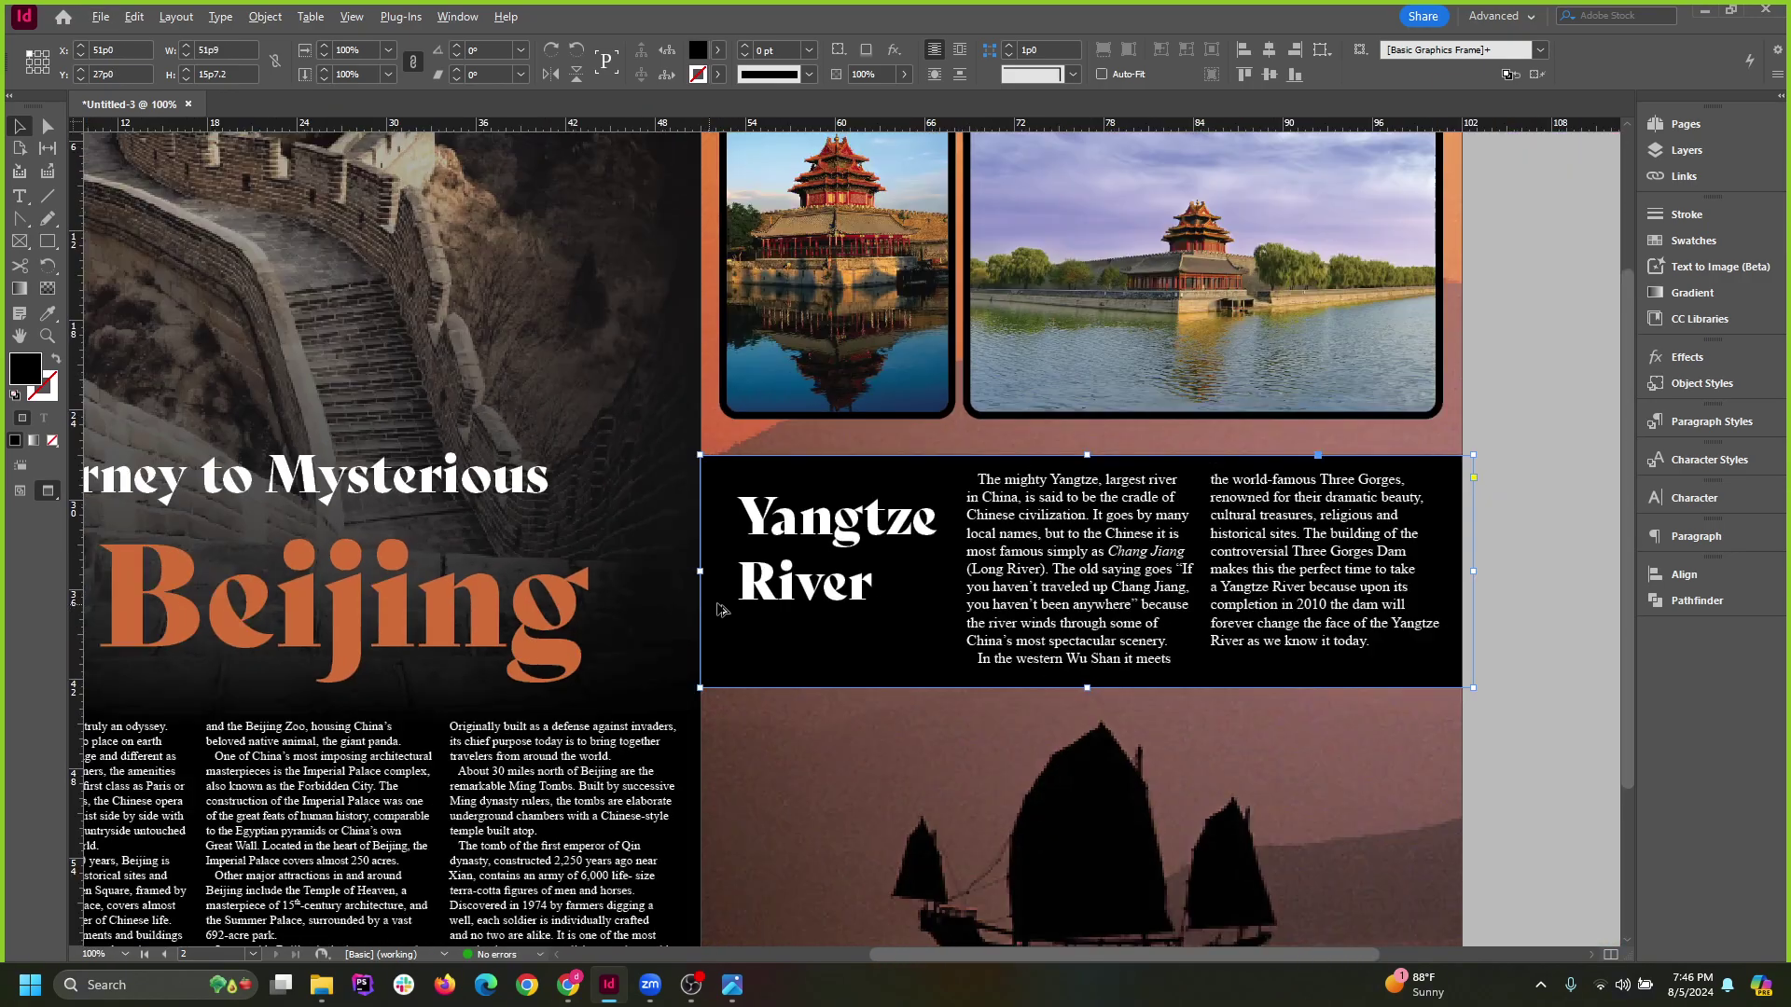
{"action": "left_click", "coordinate": [1493, 716]}
{"action": "left_click", "coordinate": [1468, 646]}
{"action": "left_click", "coordinate": [1537, 784]}
Lower the black Yangtze panel's opacity to 91% and deselect it.
{"action": "left_click", "coordinate": [901, 659]}
{"action": "left_click", "coordinate": [903, 74]}
{"action": "left_click_drag", "start_coordinate": [904, 97], "coordinate": [893, 102]}
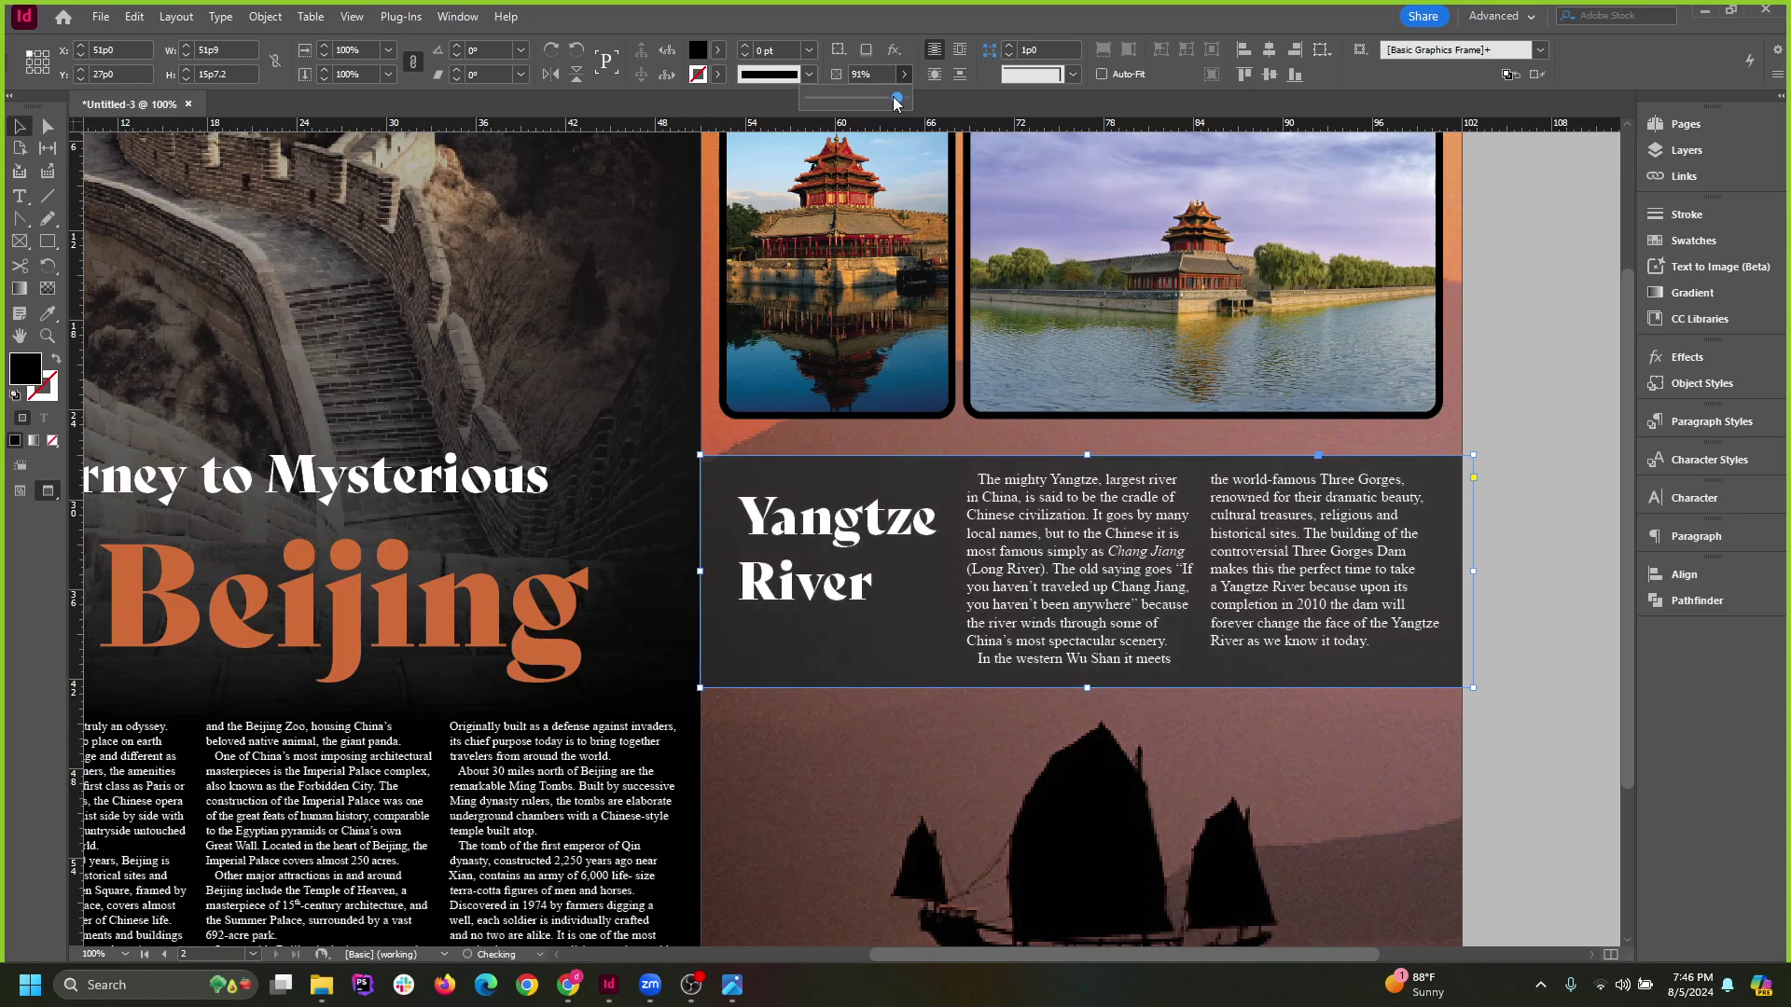
{"action": "left_click", "coordinate": [1538, 620]}
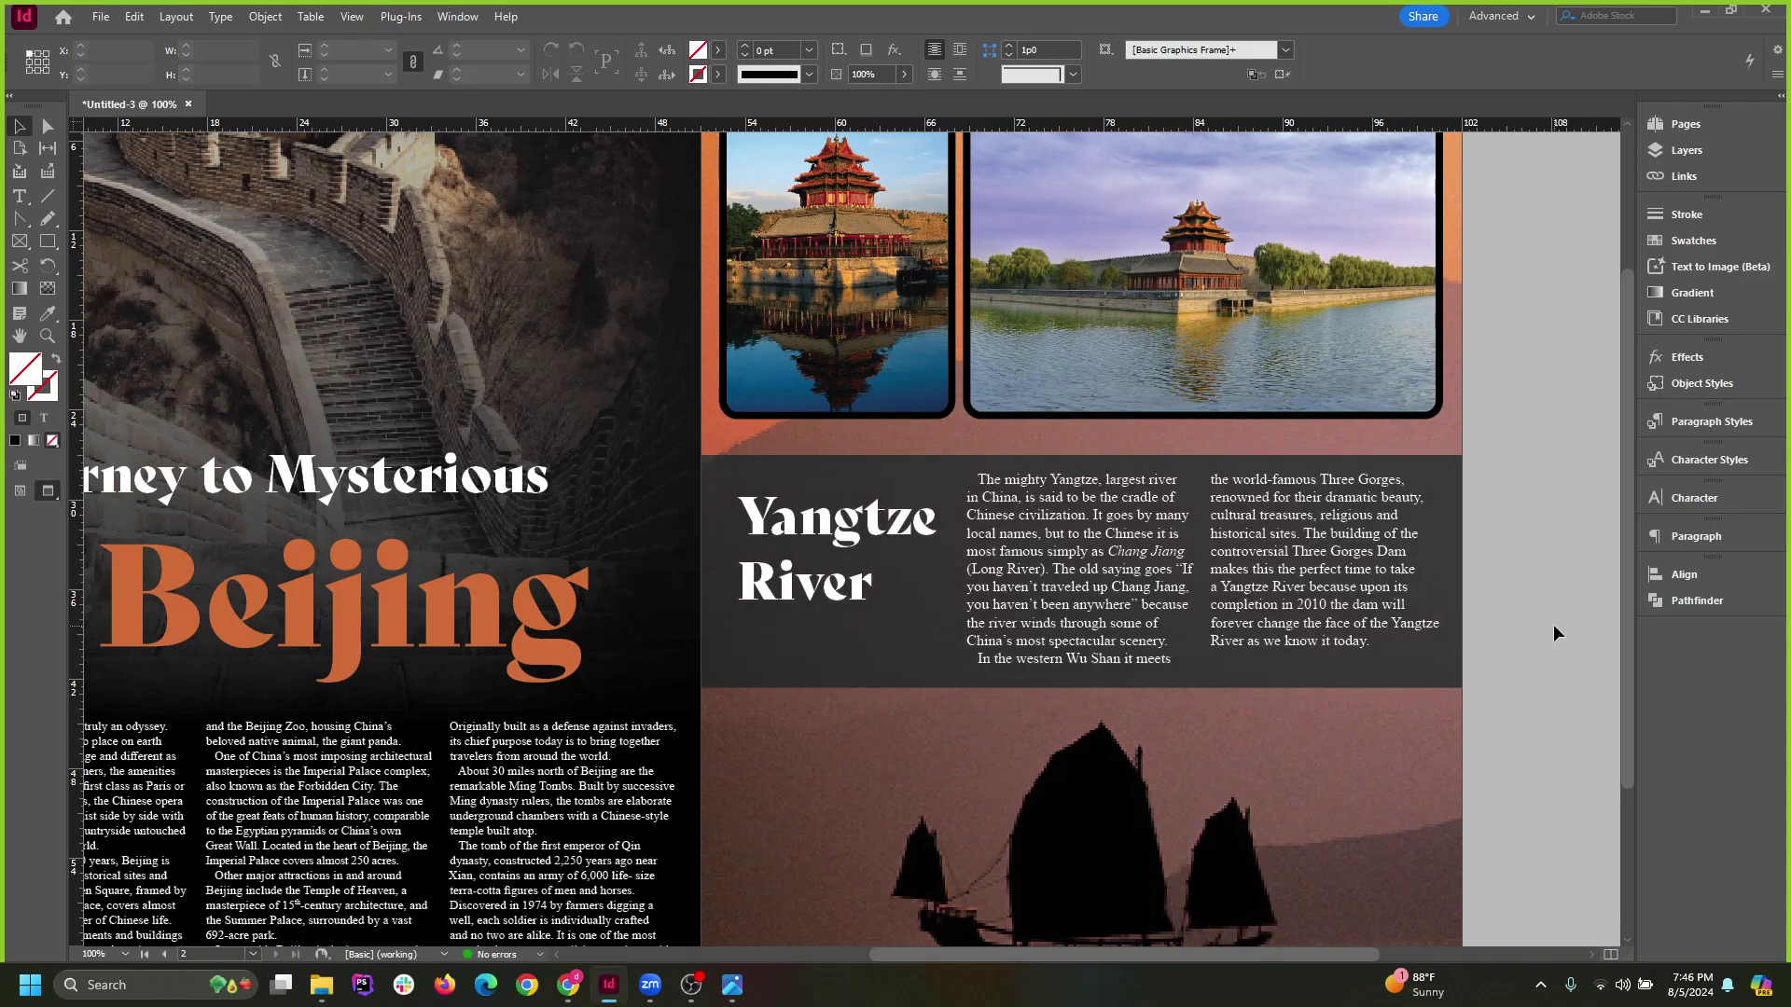
Review the whole spread, and examine the sailing boat photo's image quality up close.
{"action": "key", "text": "ctrl+5"}
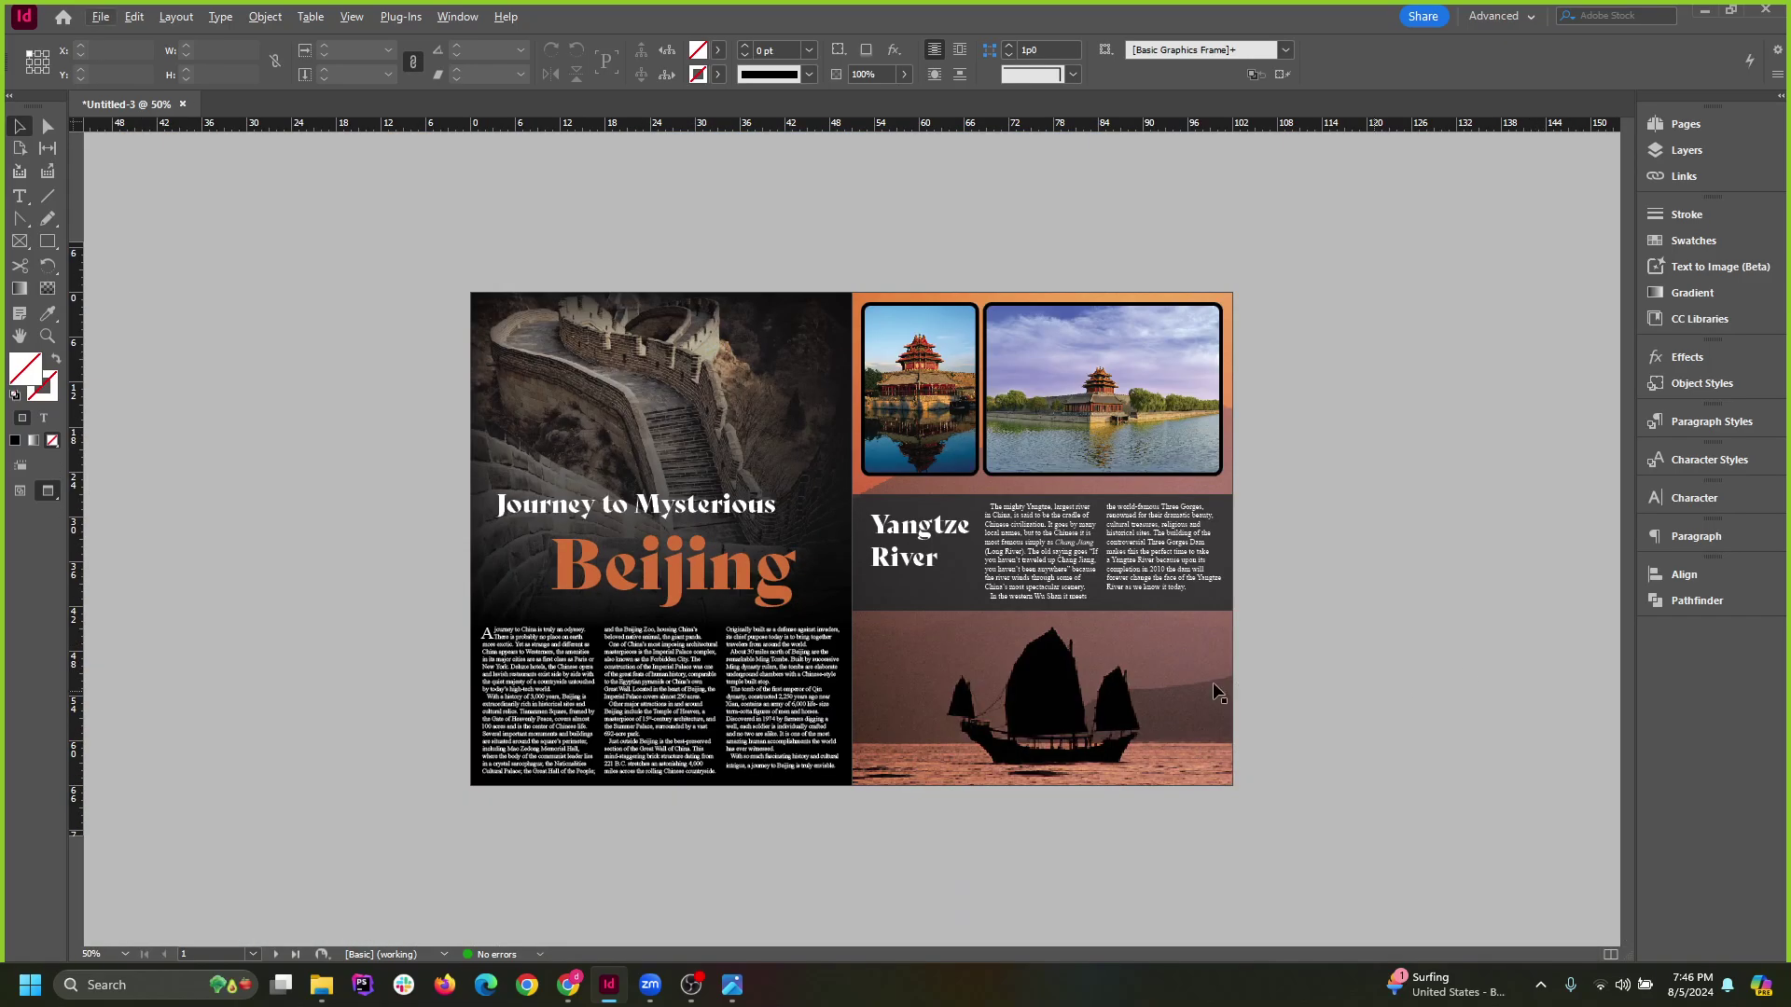
{"action": "key", "text": "ctrl+1"}
{"action": "scroll", "coordinate": [1184, 718], "scroll_direction": "down", "scroll_amount": 3}
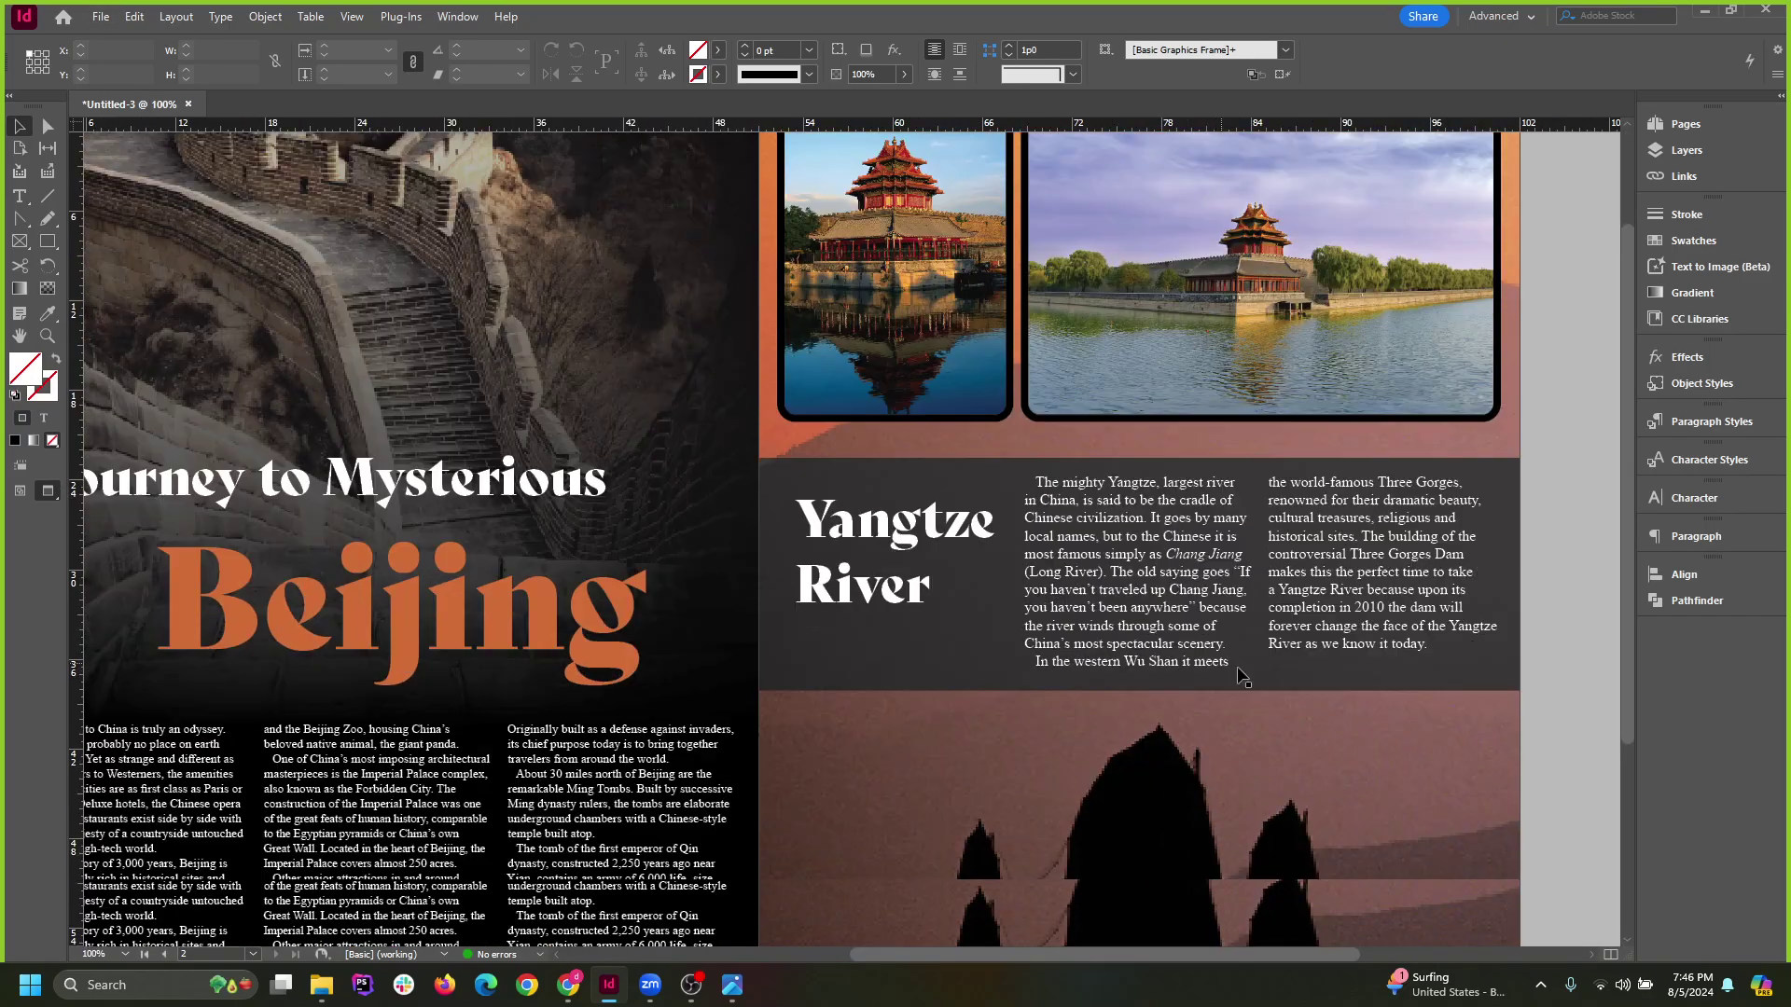
{"action": "scroll", "coordinate": [1247, 709], "scroll_direction": "down", "scroll_amount": 1}
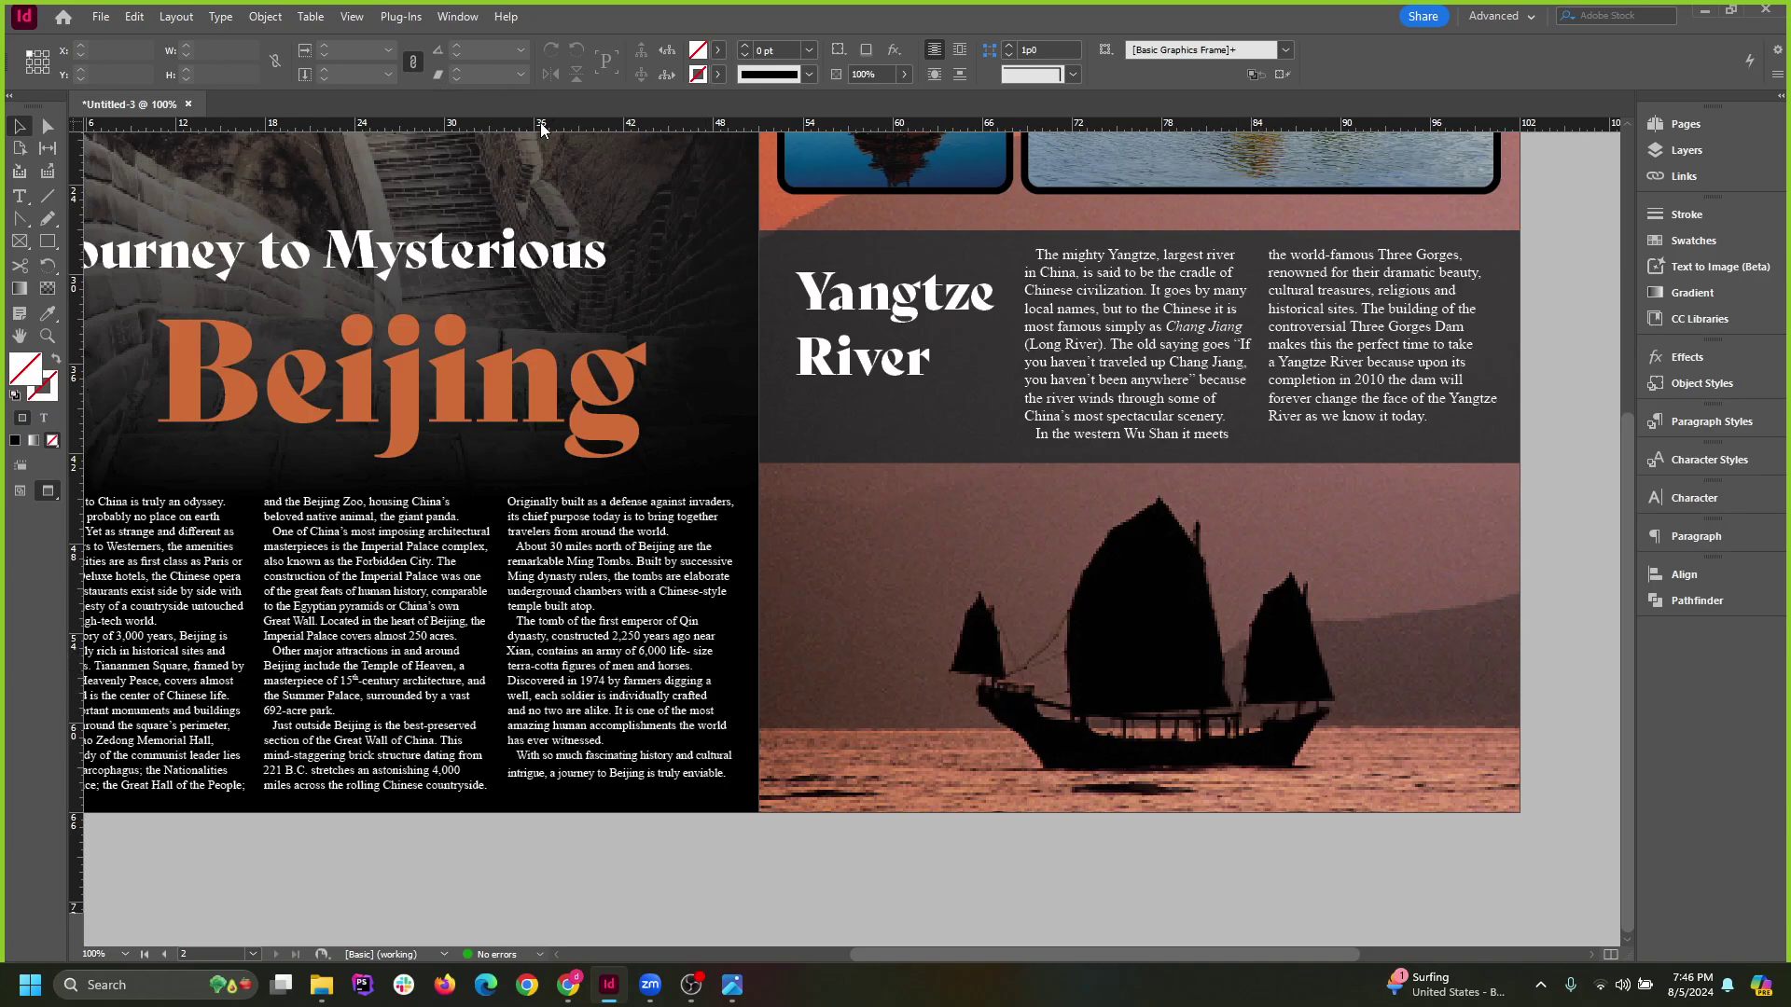
{"action": "scroll", "coordinate": [1133, 725], "scroll_direction": "up", "scroll_amount": 2}
{"action": "left_click", "coordinate": [1288, 539]}
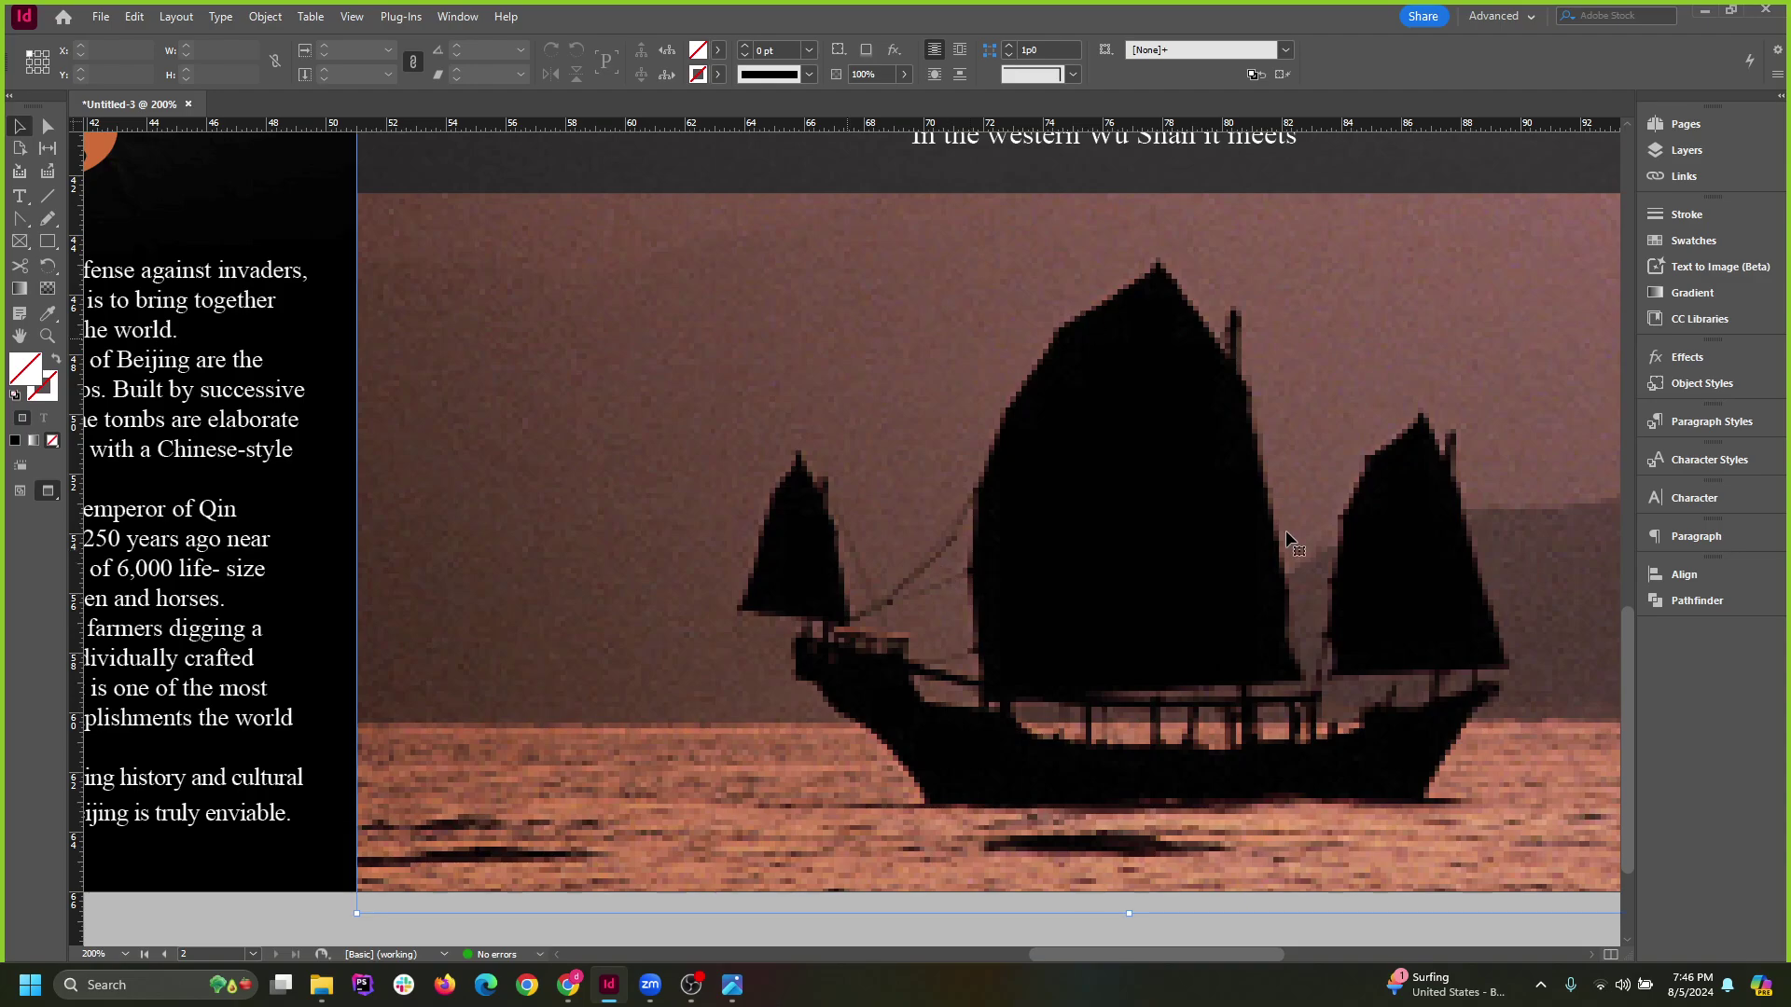
{"action": "scroll", "coordinate": [830, 485], "scroll_direction": "up", "scroll_amount": 4}
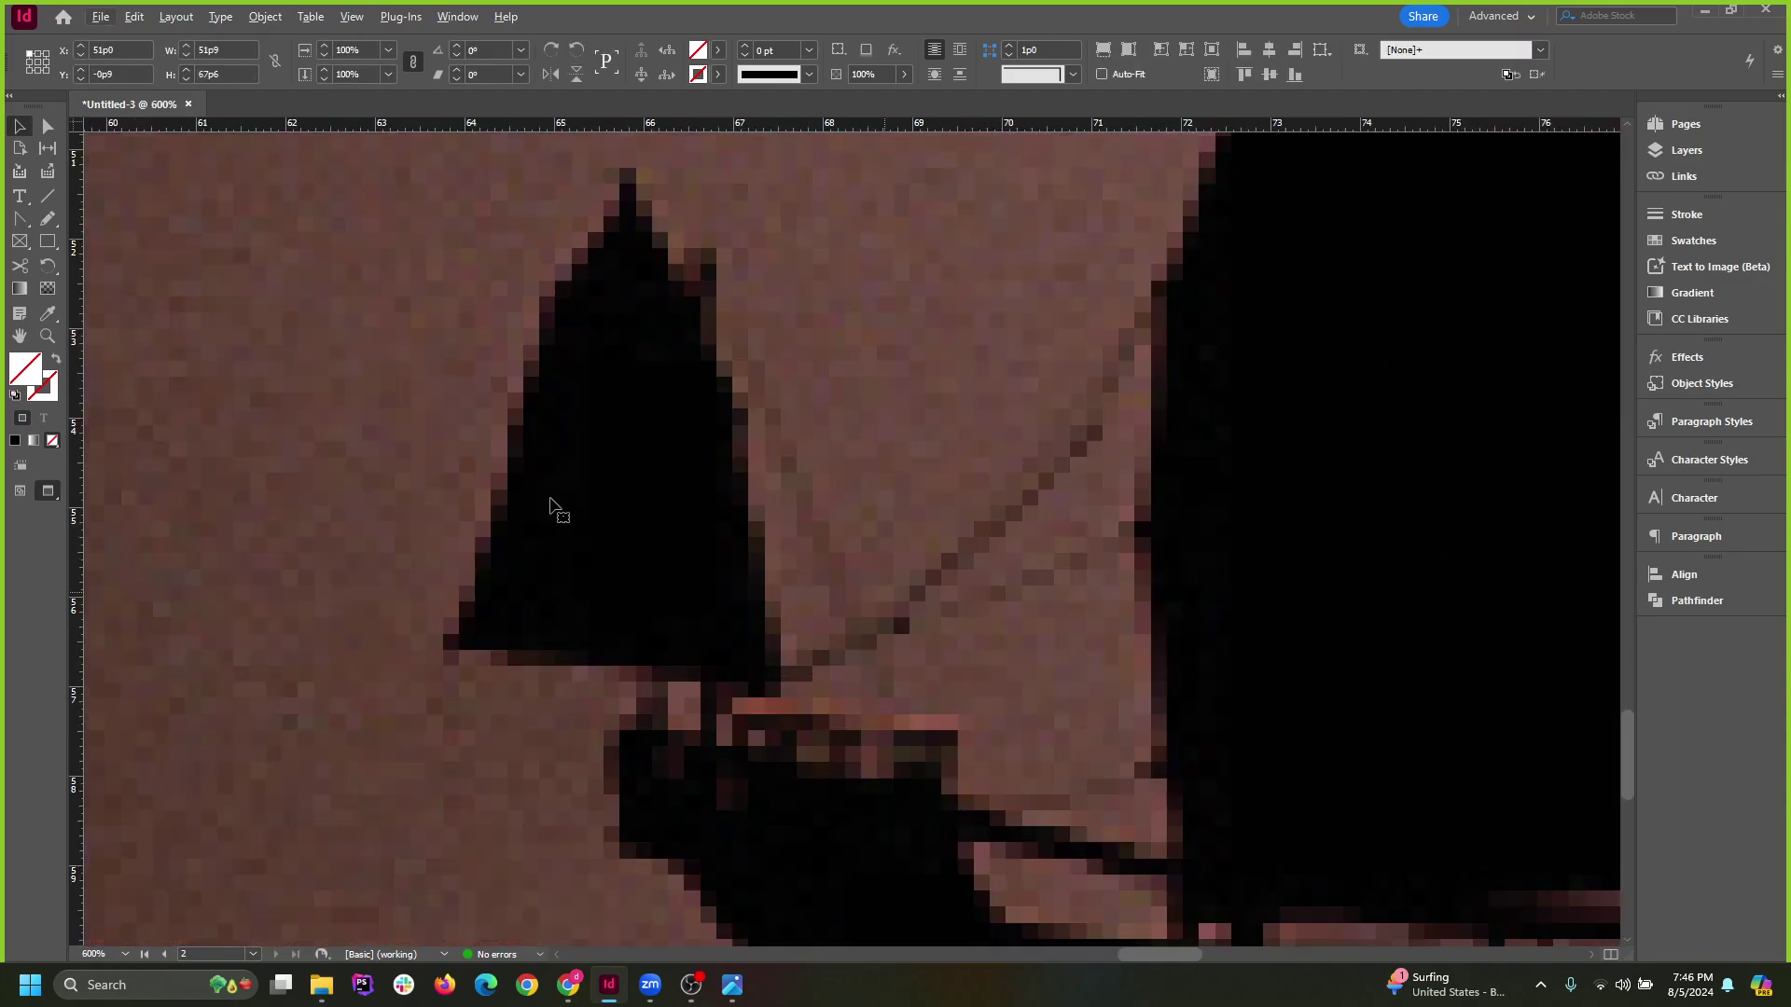
{"action": "scroll", "coordinate": [551, 504], "scroll_direction": "down", "scroll_amount": 5}
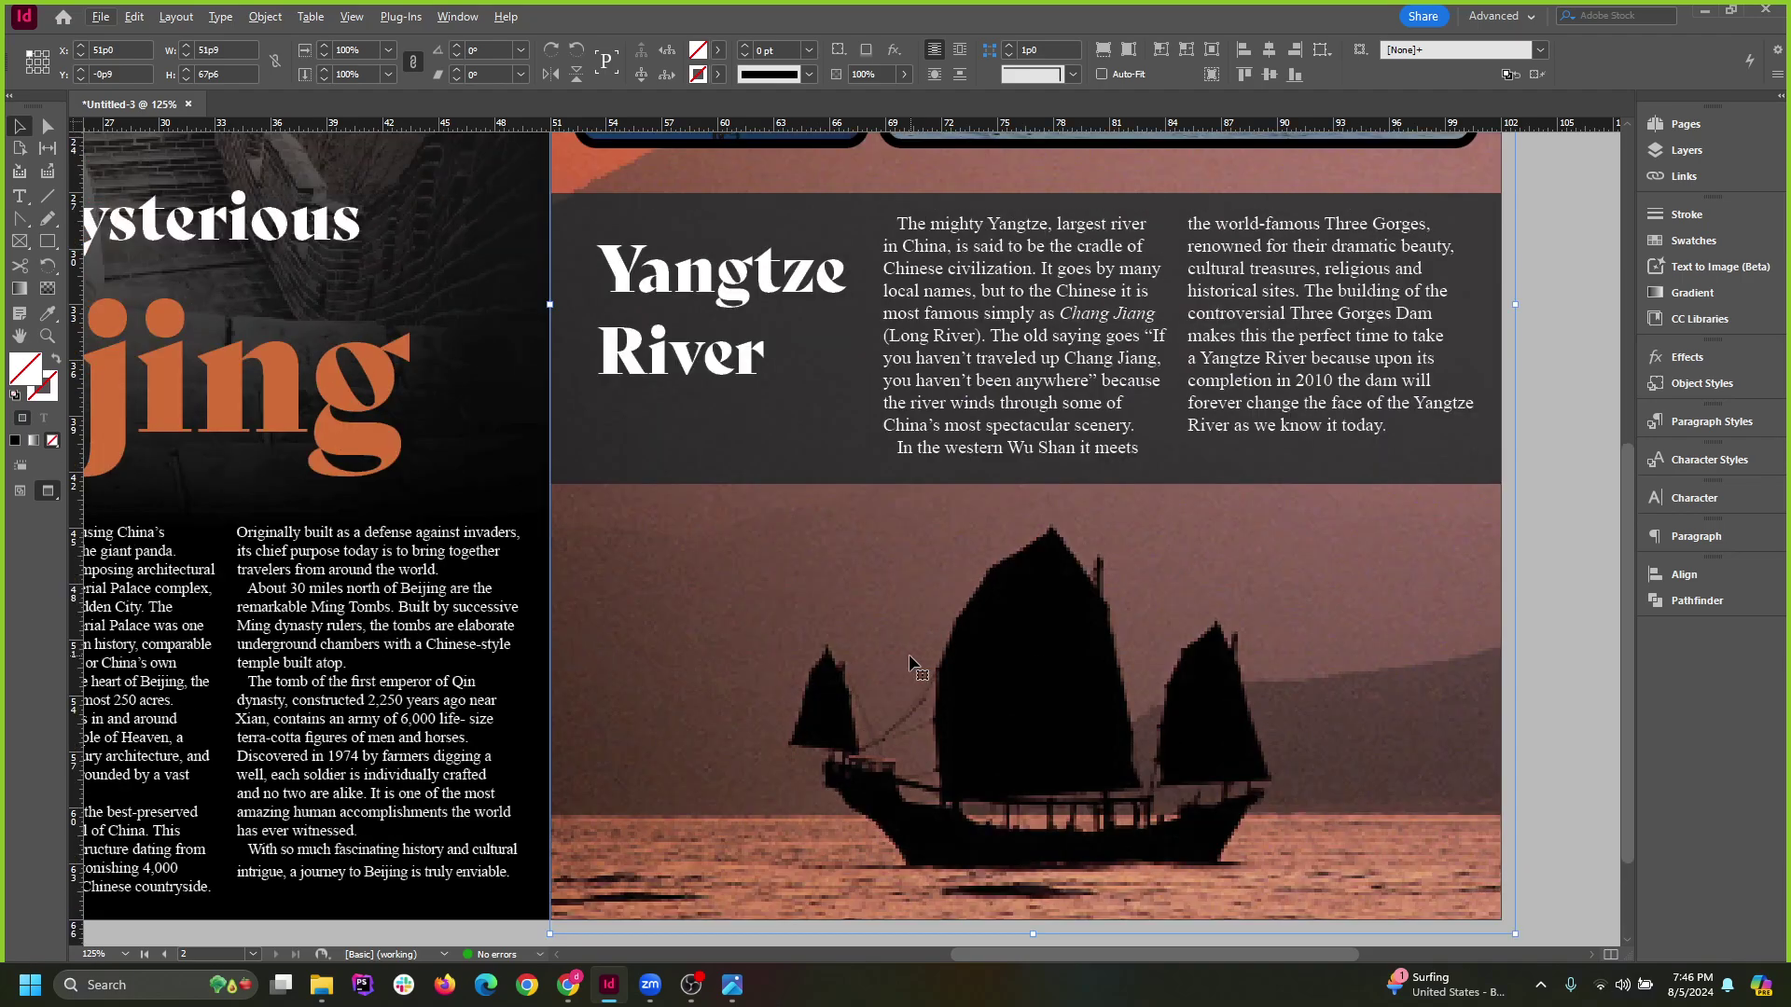
Set the display performance to High Quality Display and deselect the boat photo on the Yangtze page.
{"action": "scroll", "coordinate": [910, 662], "scroll_direction": "down", "scroll_amount": 1}
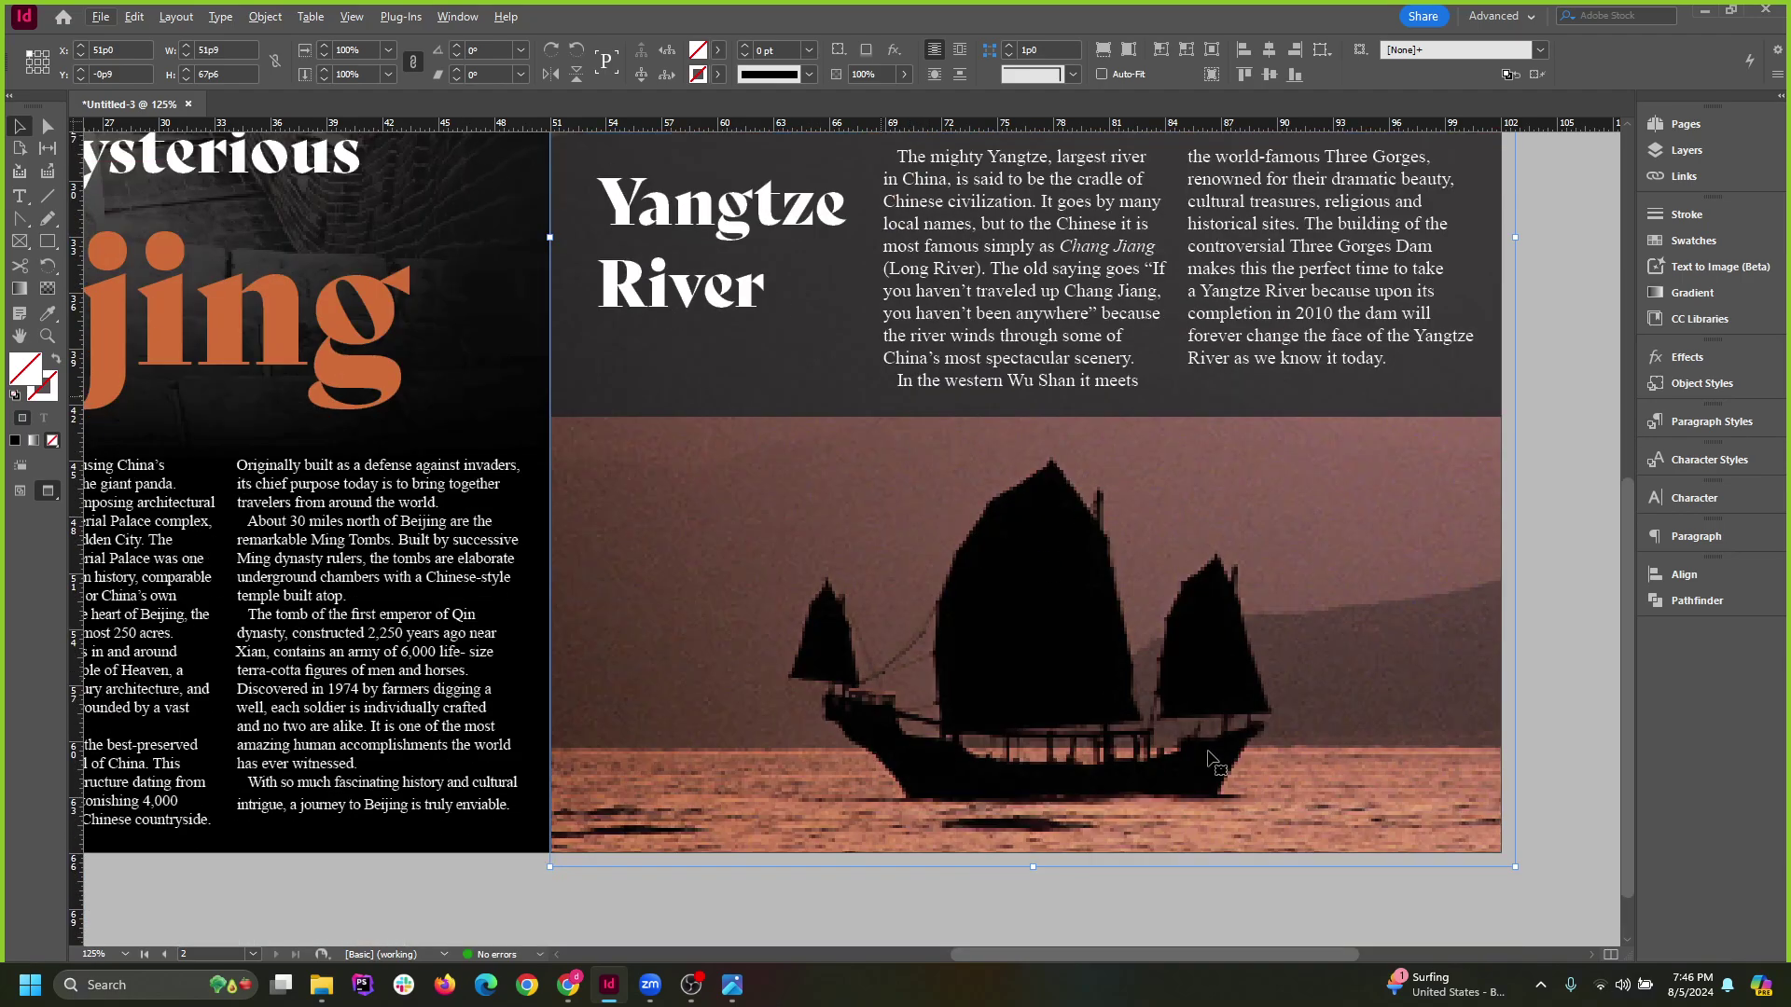
{"action": "left_click", "coordinate": [351, 17]}
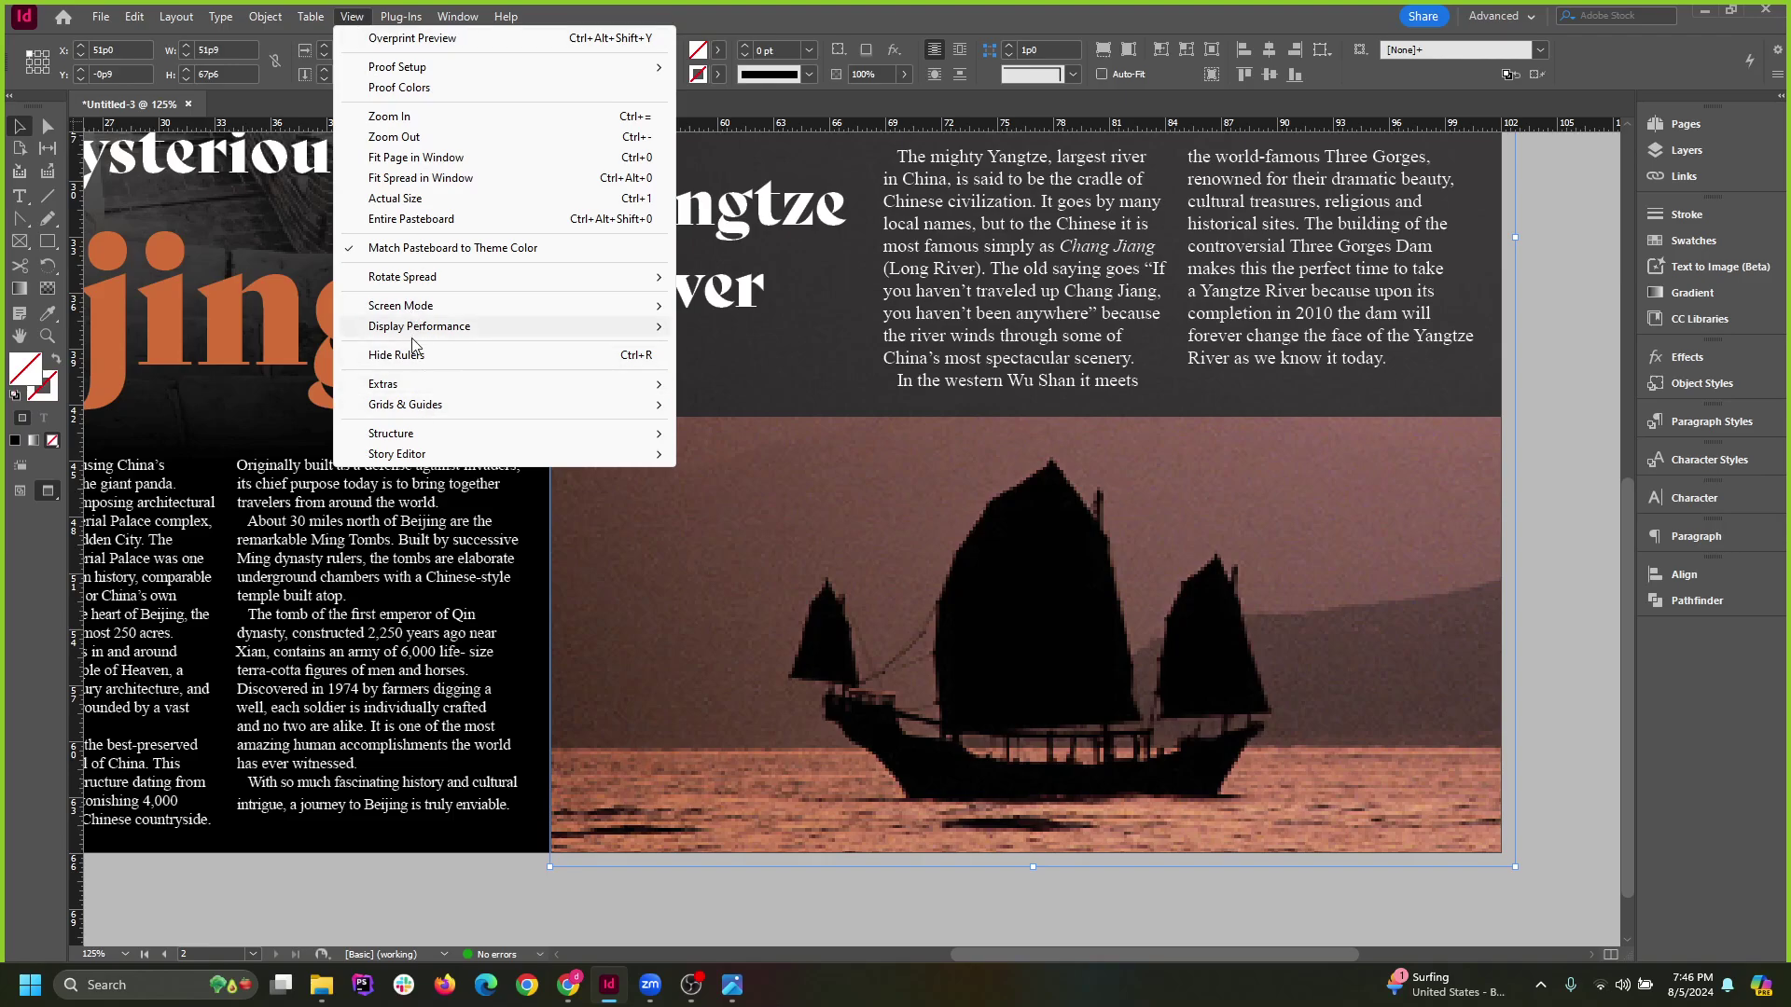
{"action": "mouse_move", "coordinate": [418, 334]}
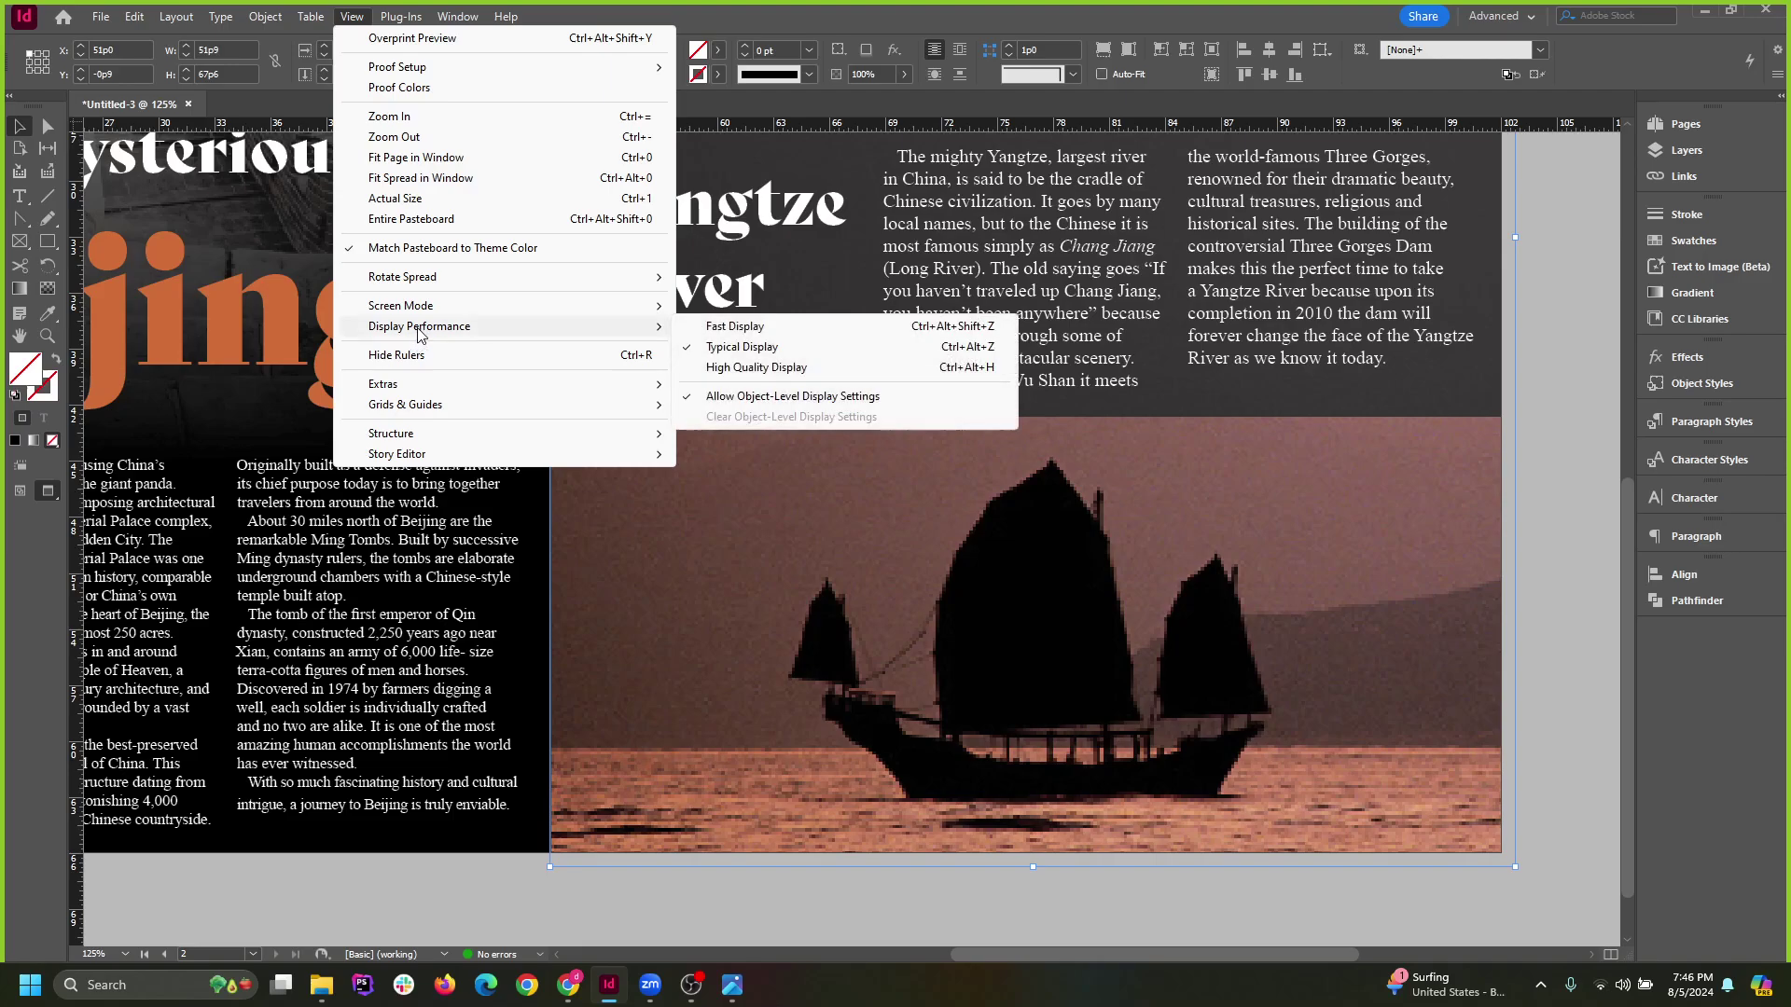
{"action": "left_click", "coordinate": [737, 367]}
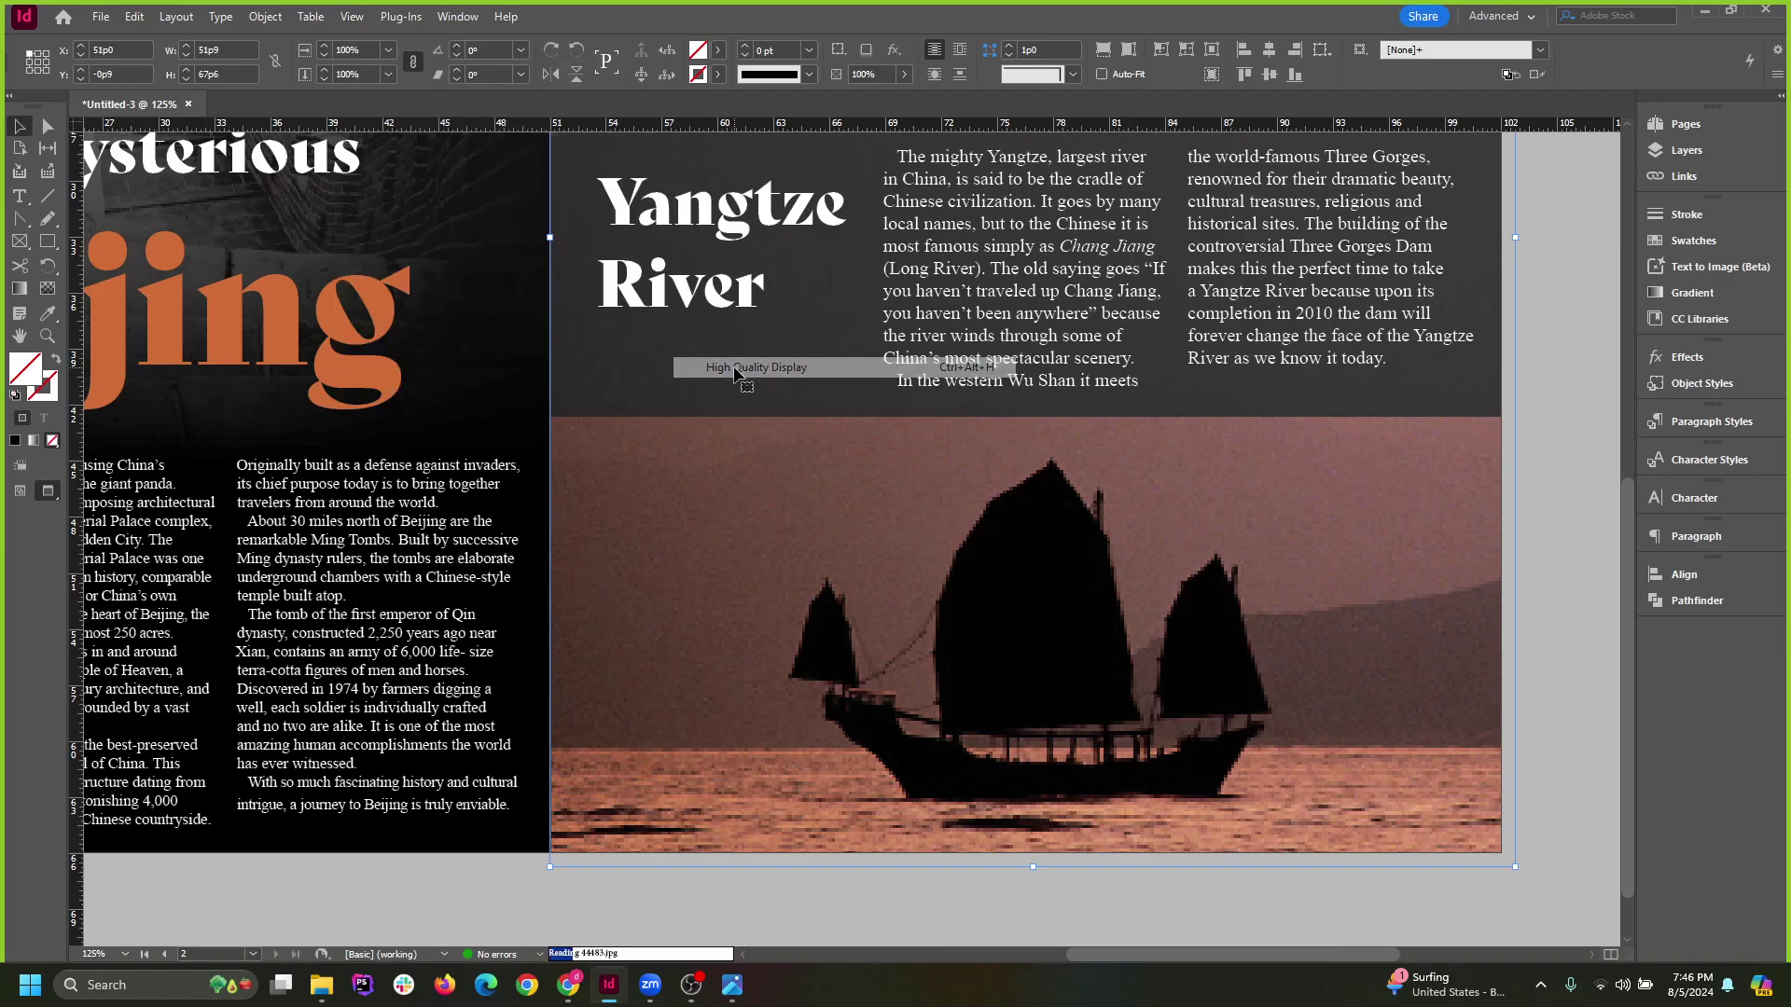
{"action": "left_click", "coordinate": [1035, 886]}
Examine the sailing boat photo's image quality up close and at normal page size.
{"action": "scroll", "coordinate": [940, 706], "scroll_direction": "up", "scroll_amount": 4}
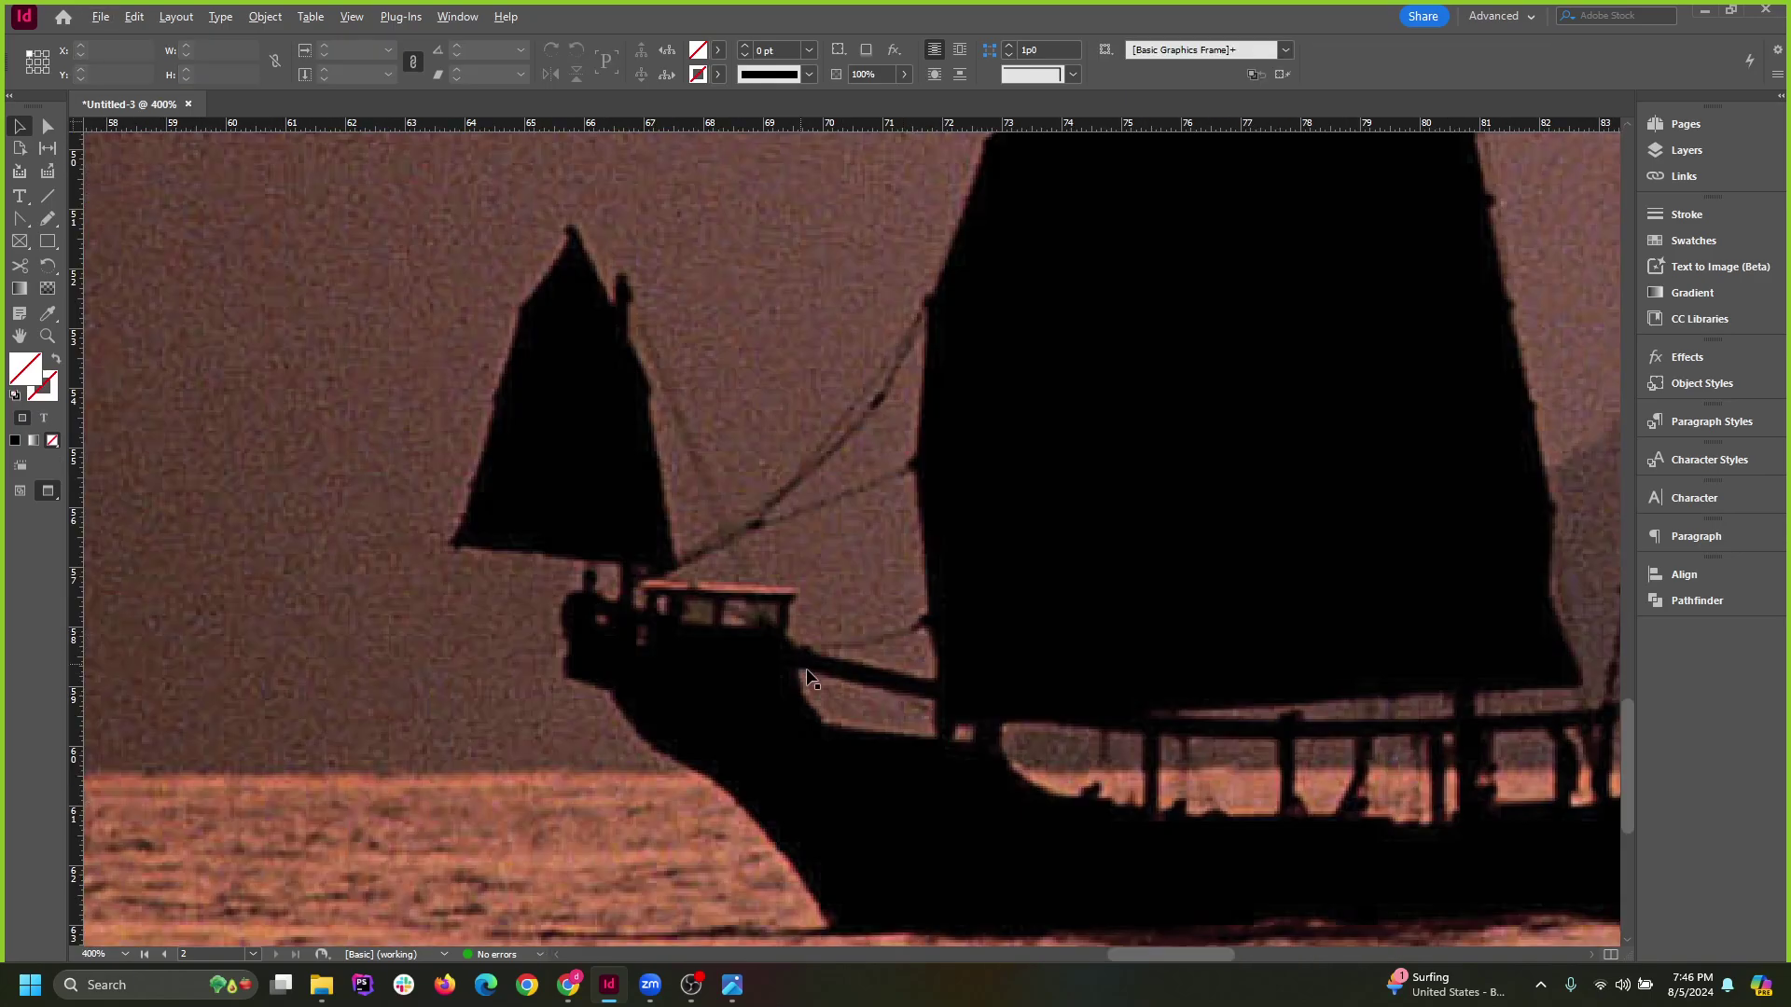
{"action": "scroll", "coordinate": [808, 679], "scroll_direction": "down", "scroll_amount": 2}
{"action": "scroll", "coordinate": [815, 682], "scroll_direction": "down", "scroll_amount": 3}
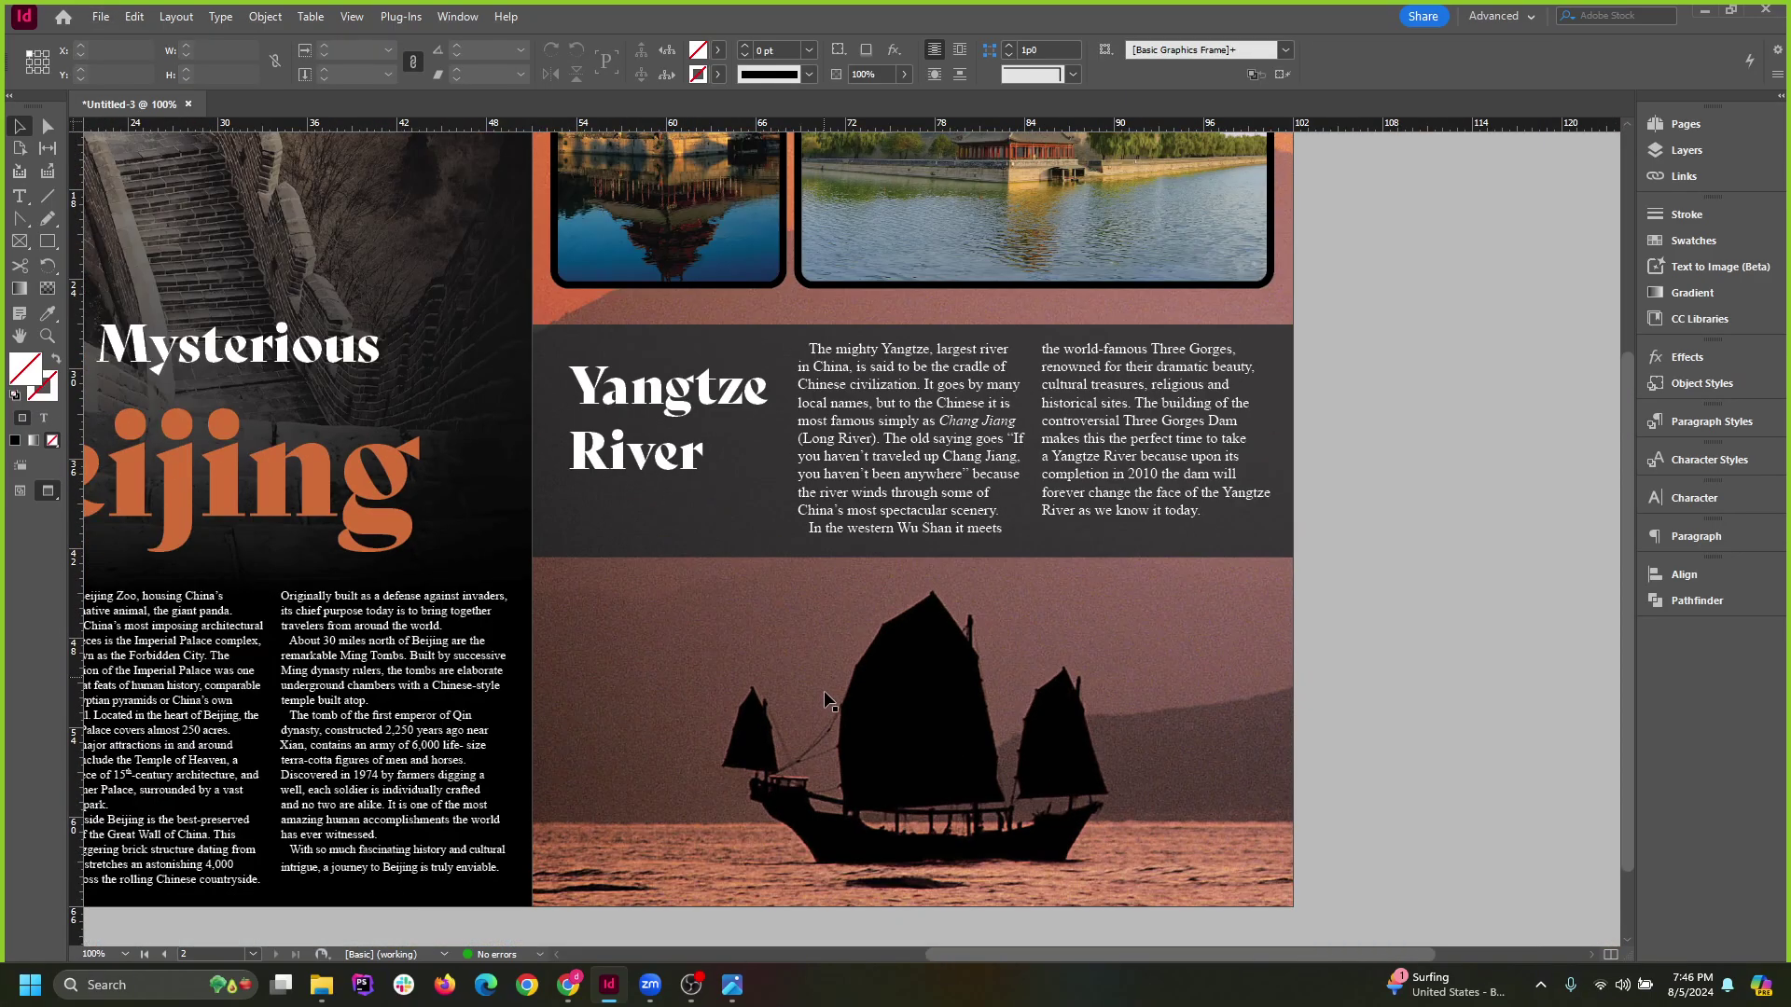
{"action": "scroll", "coordinate": [760, 725], "scroll_direction": "up", "scroll_amount": 2}
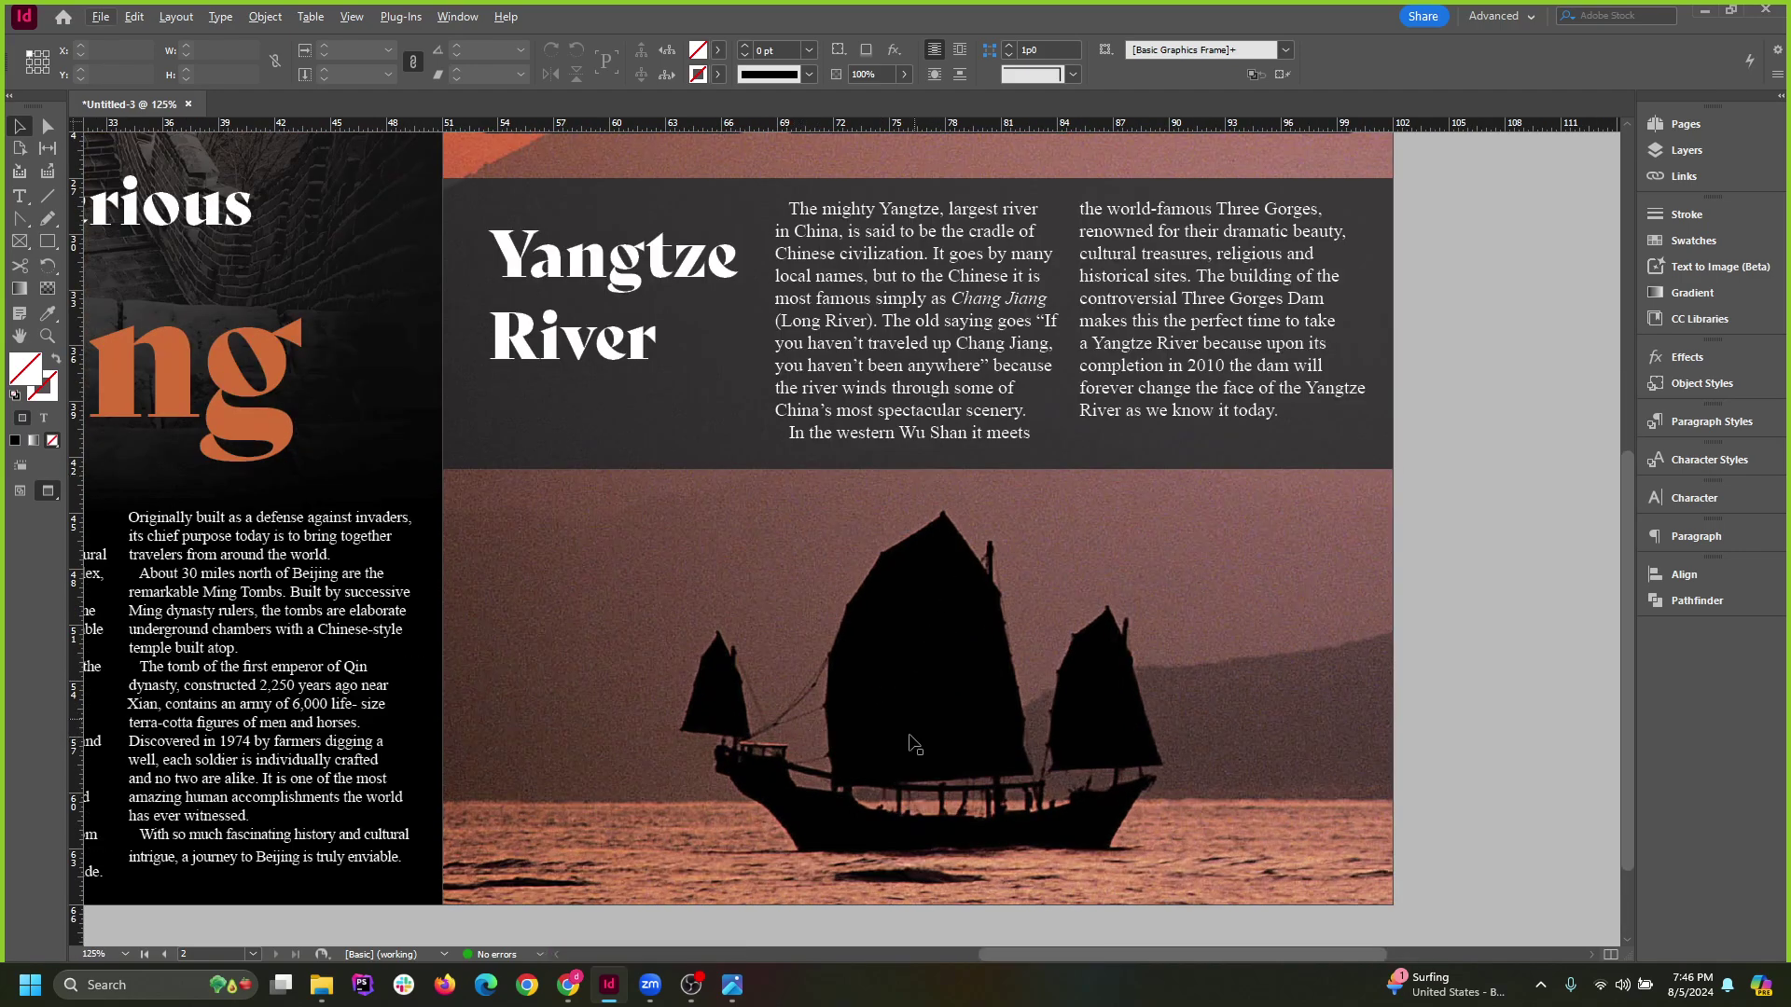
{"action": "scroll", "coordinate": [824, 810], "scroll_direction": "up", "scroll_amount": 4}
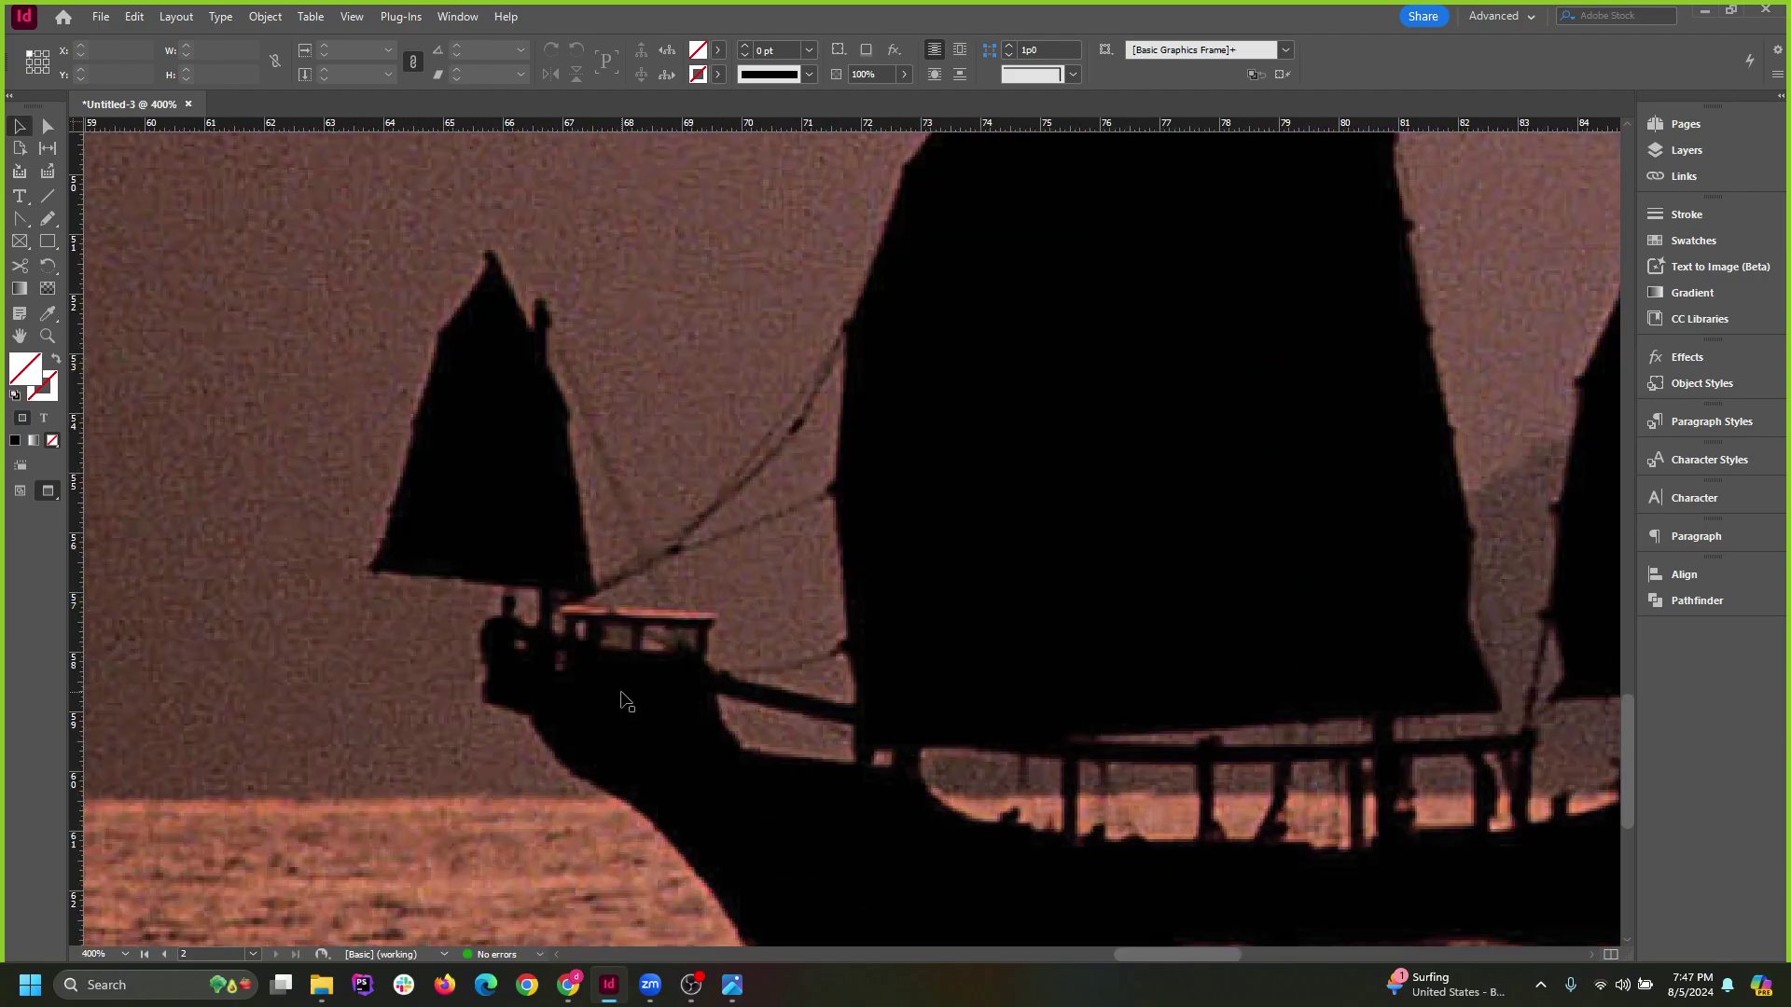
{"action": "scroll", "coordinate": [625, 701], "scroll_direction": "down", "scroll_amount": 6}
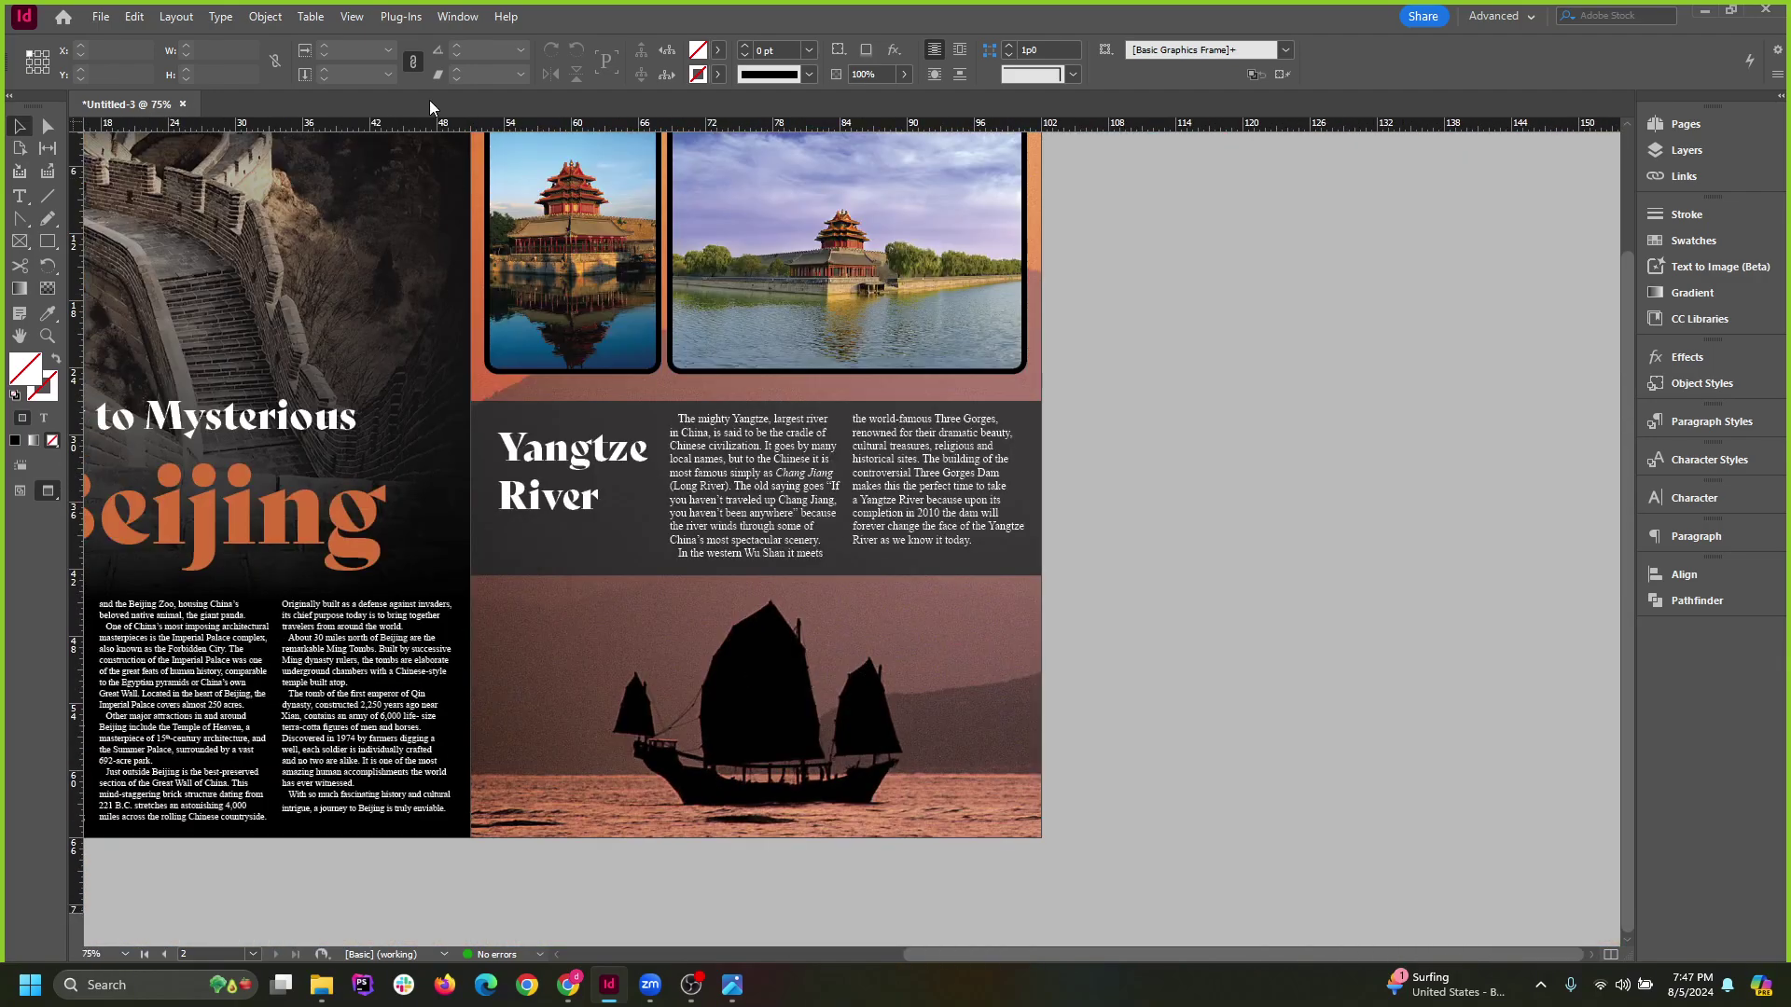
Compare the file details of 44483.tif and 44483.jpg in the china folder, and return to the magazine spread.
{"action": "left_click", "coordinate": [327, 986]}
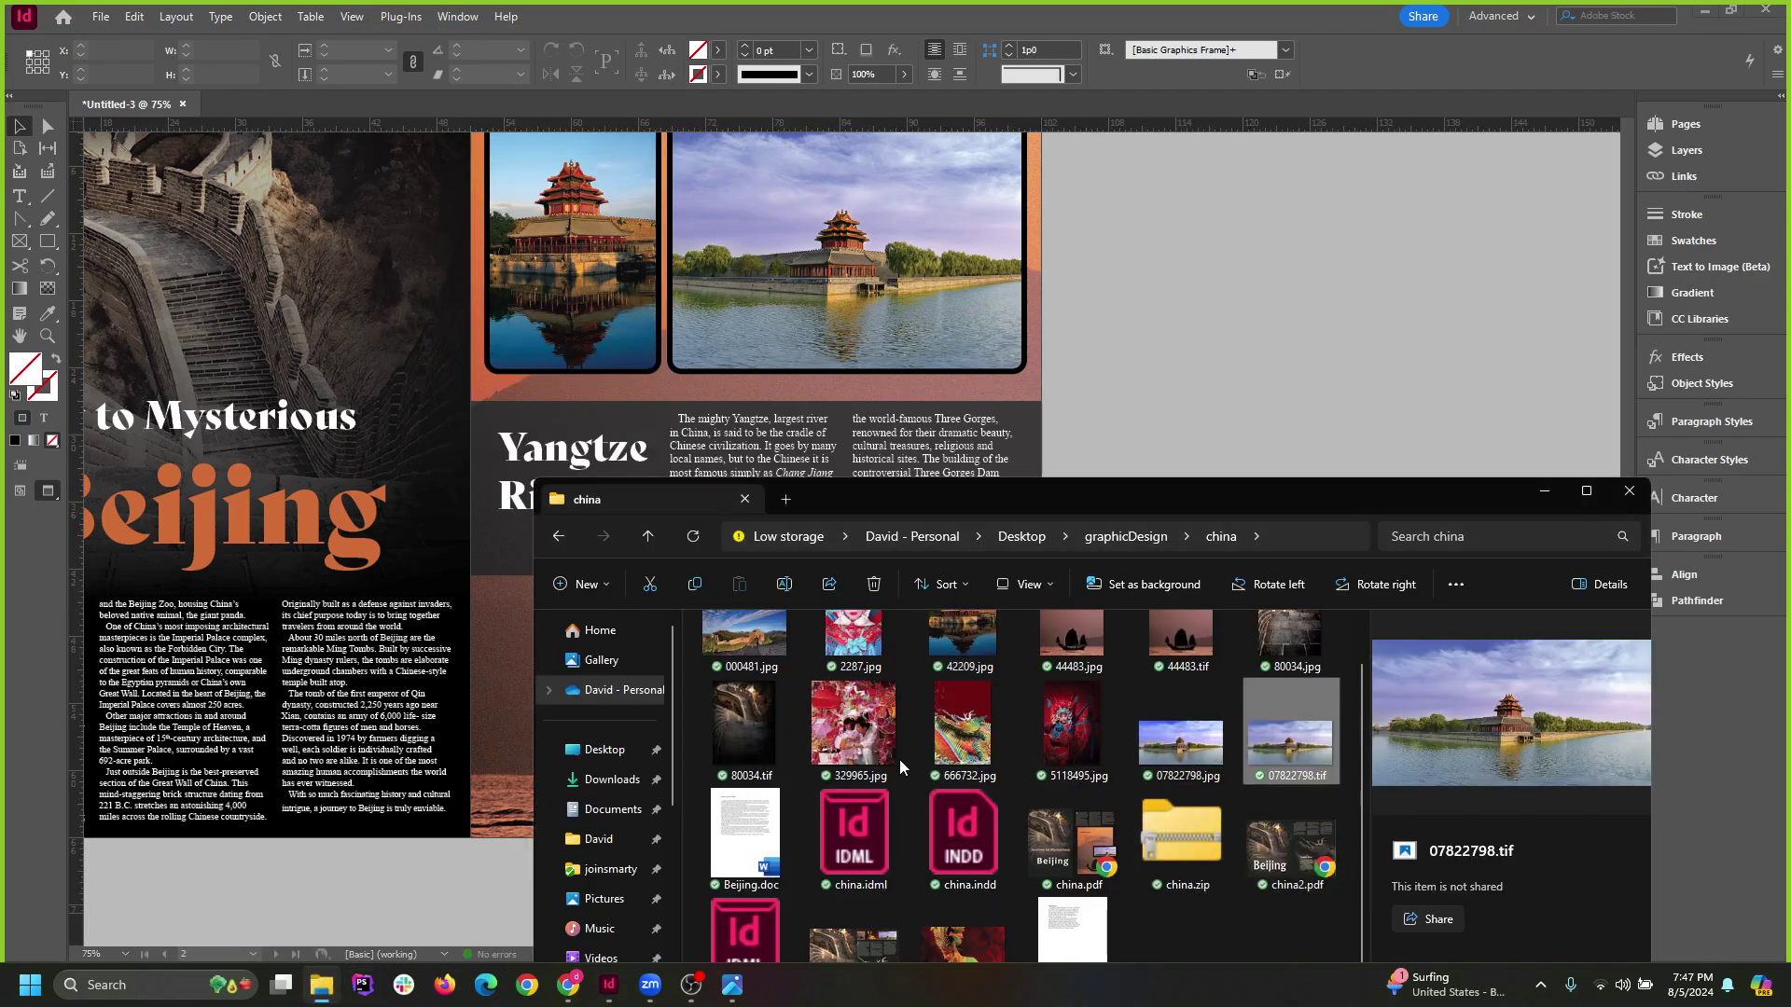
{"action": "scroll", "coordinate": [896, 761], "scroll_direction": "up", "scroll_amount": 1}
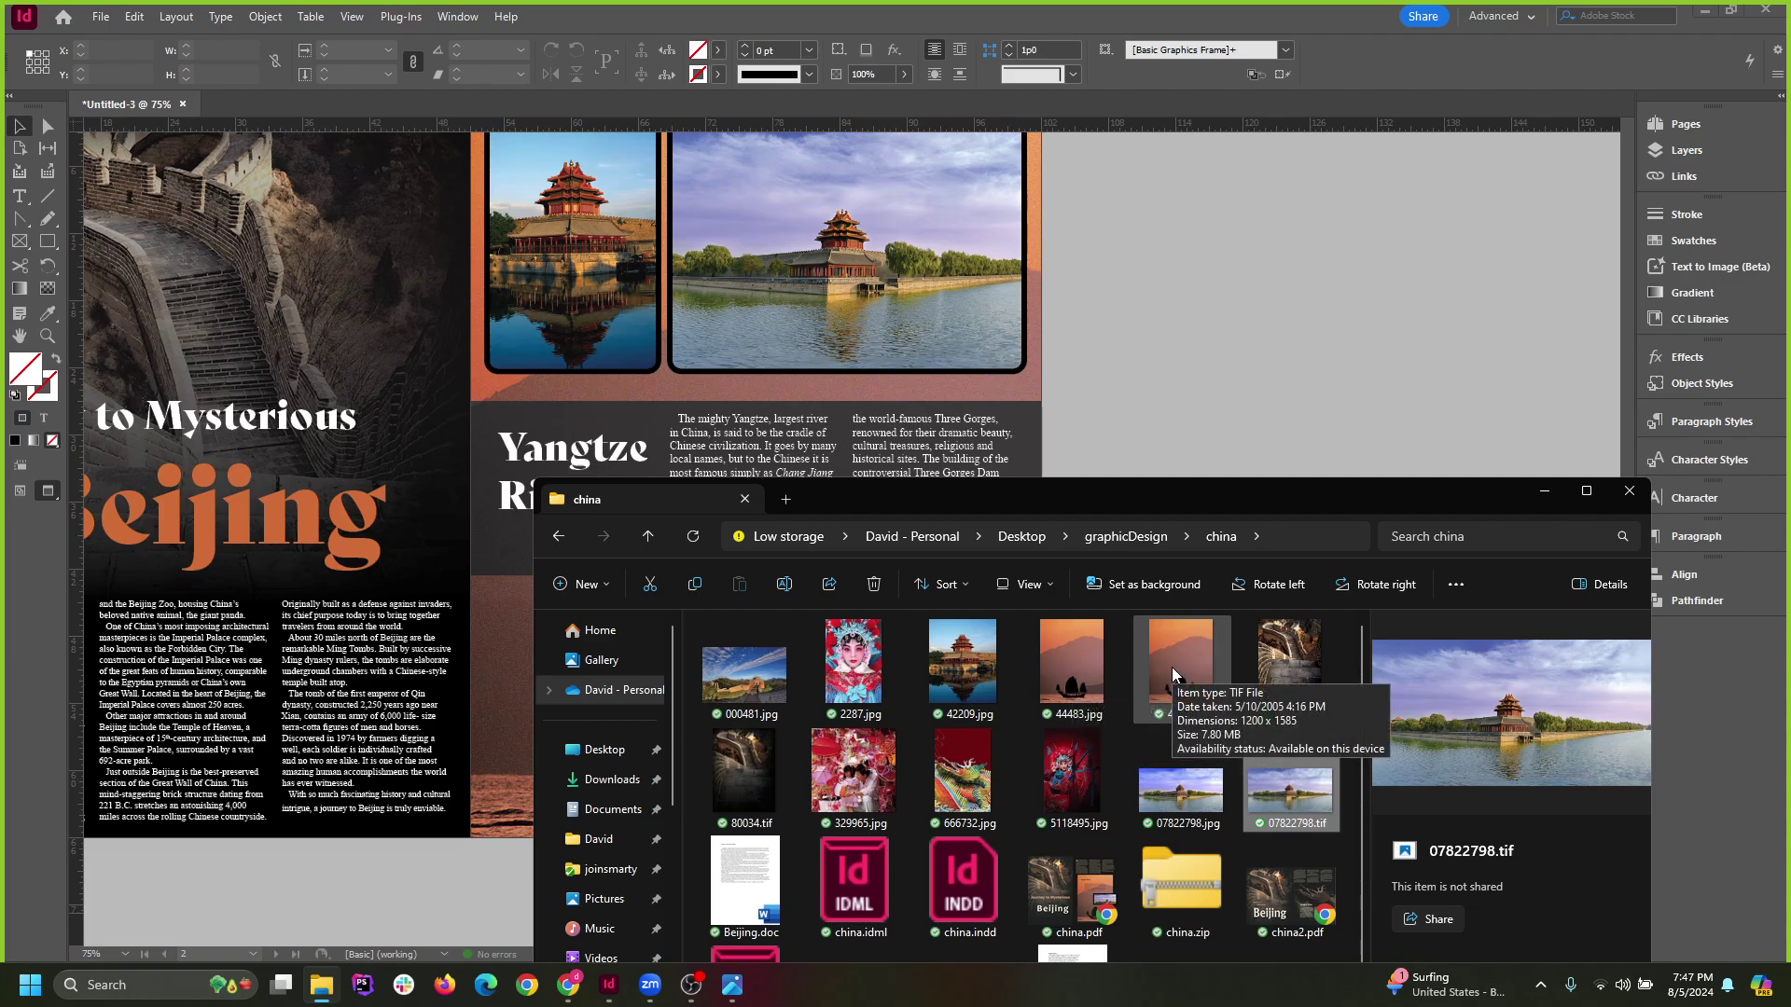
{"action": "left_click", "coordinate": [1157, 692]}
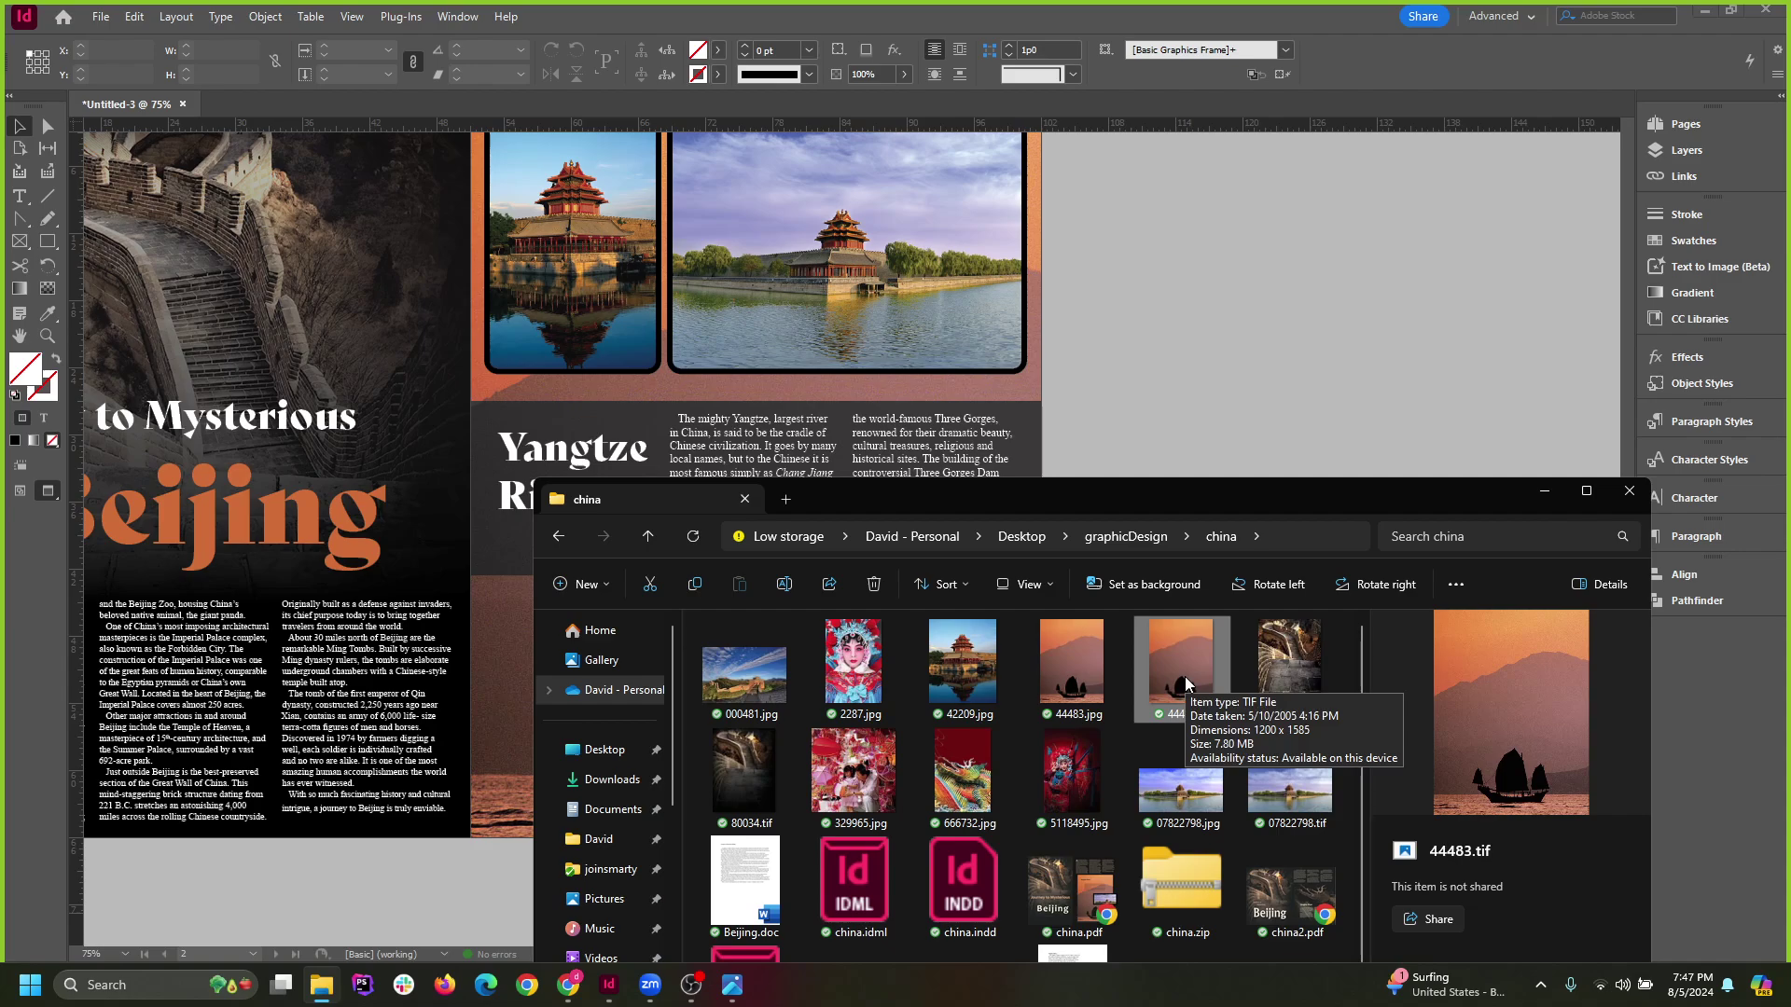
{"action": "left_click", "coordinate": [1087, 681]}
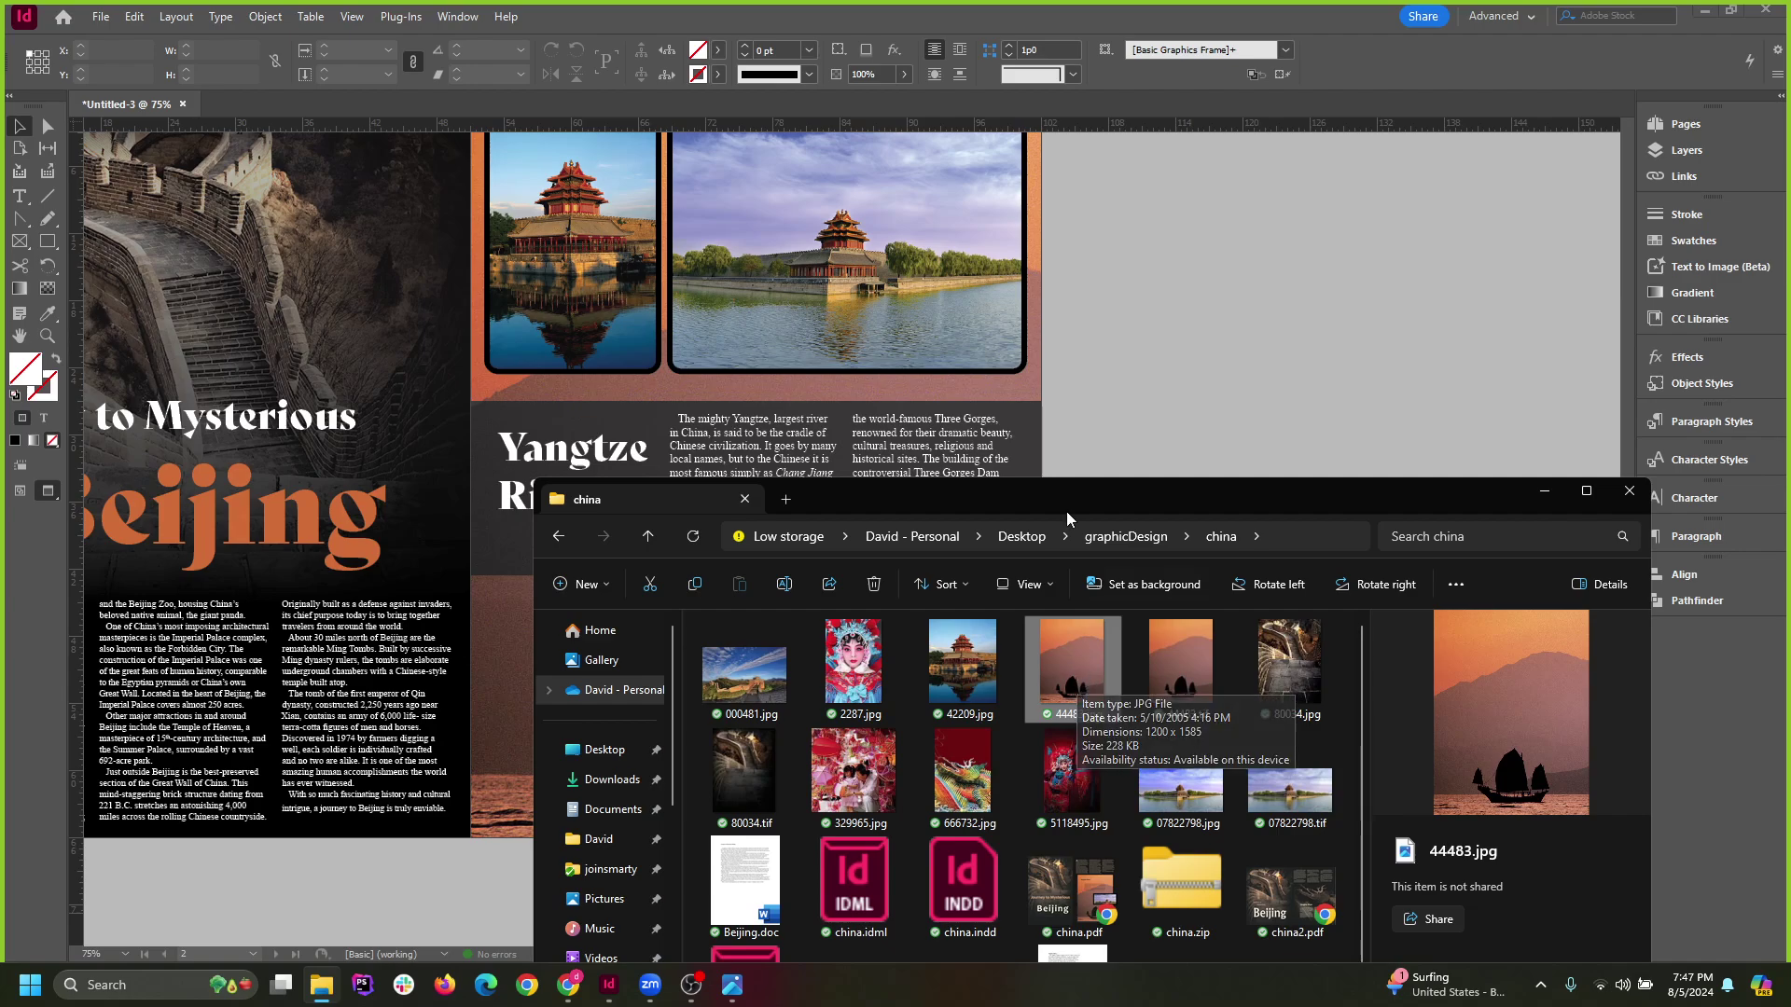
{"action": "left_click", "coordinate": [1545, 494]}
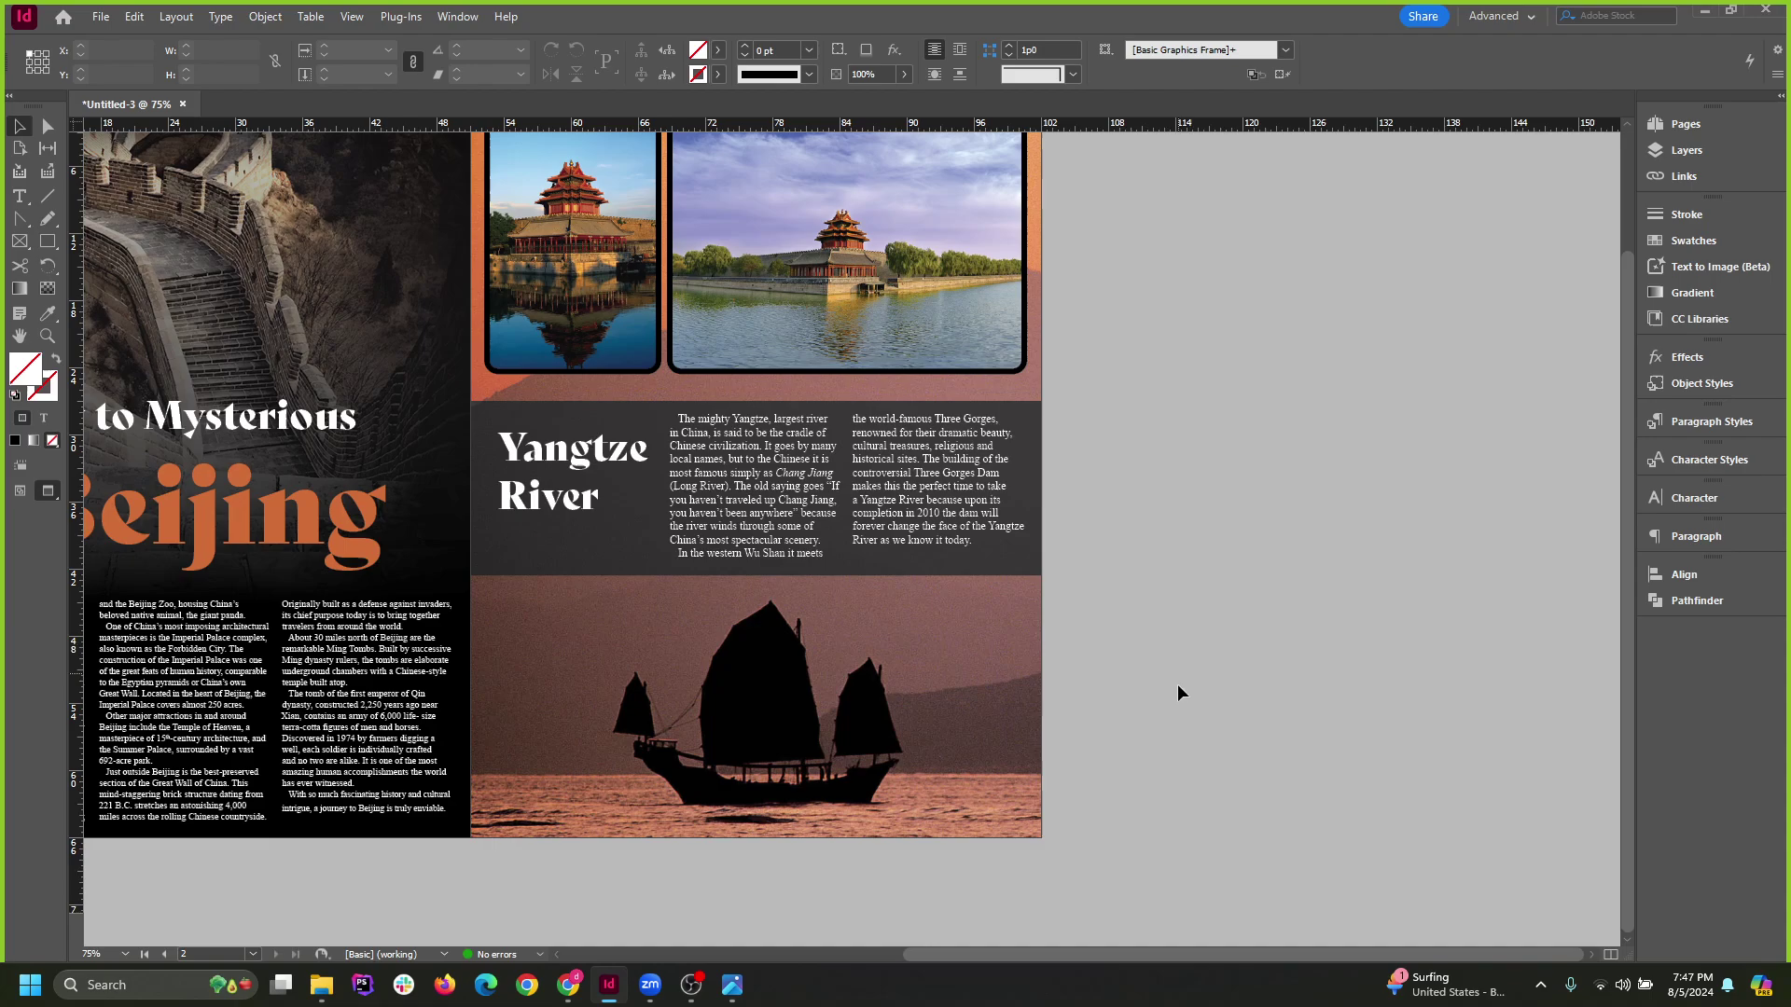
{"action": "scroll", "coordinate": [1184, 668], "scroll_direction": "up", "scroll_amount": 1}
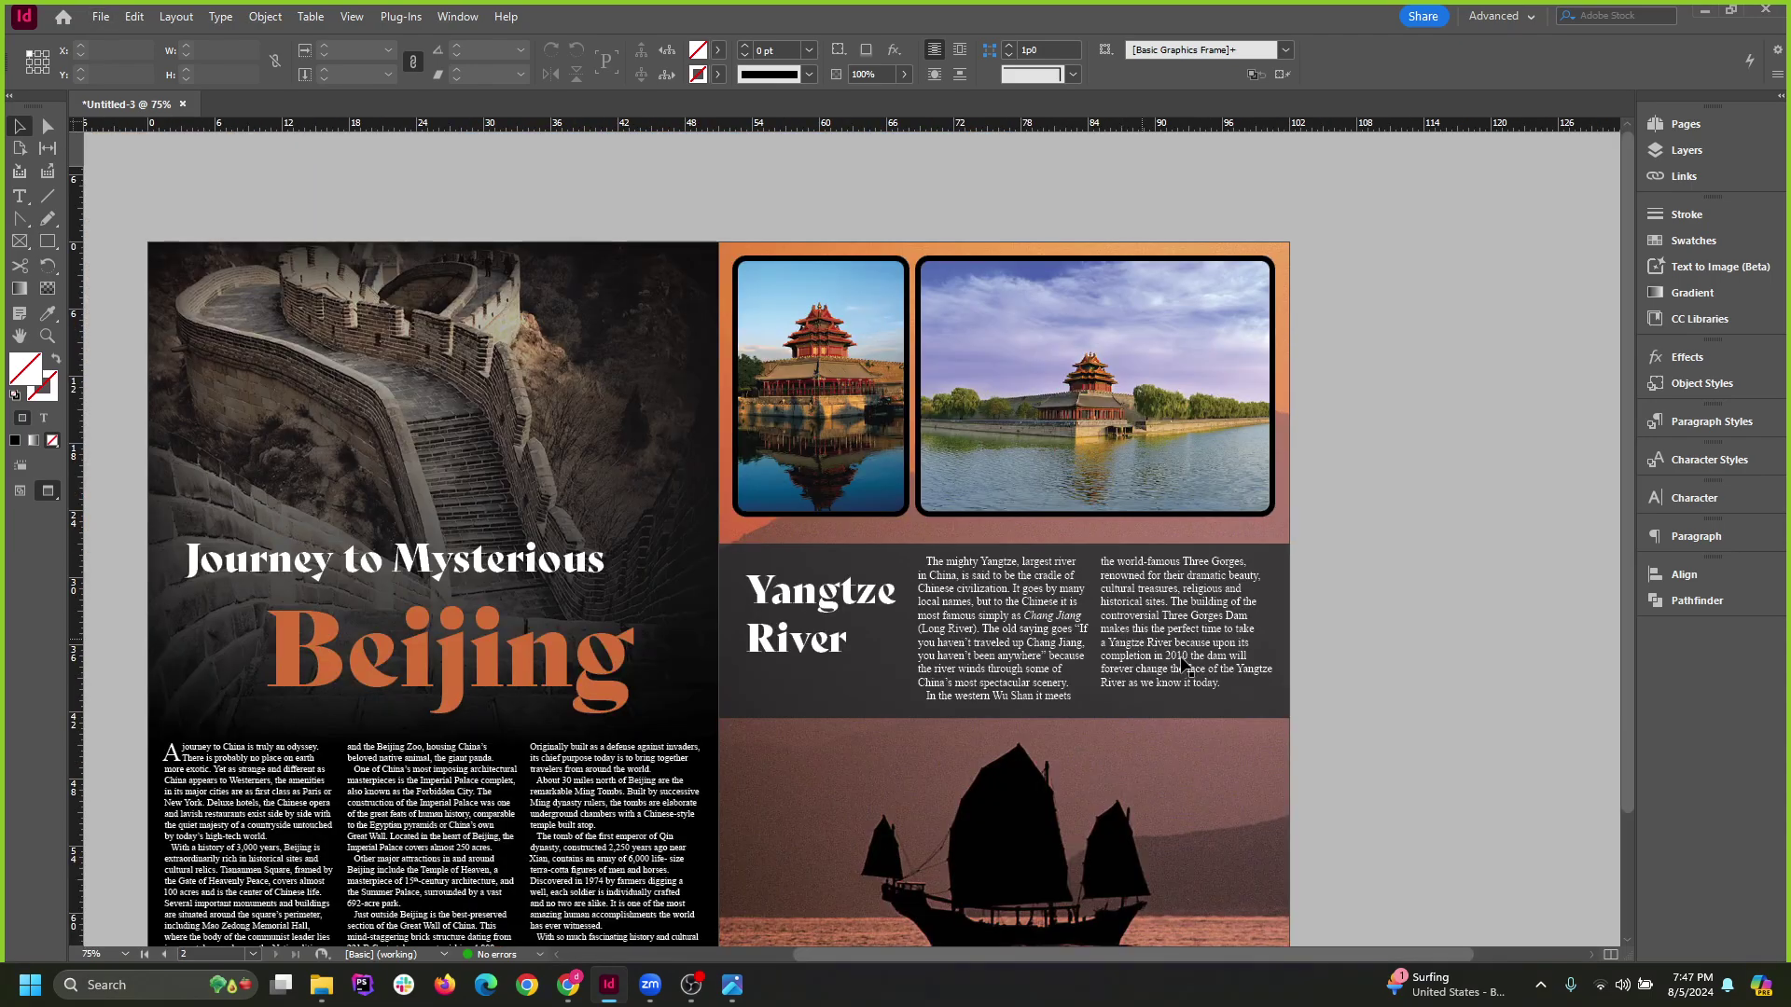
{"action": "scroll", "coordinate": [1252, 668], "scroll_direction": "down", "scroll_amount": 3}
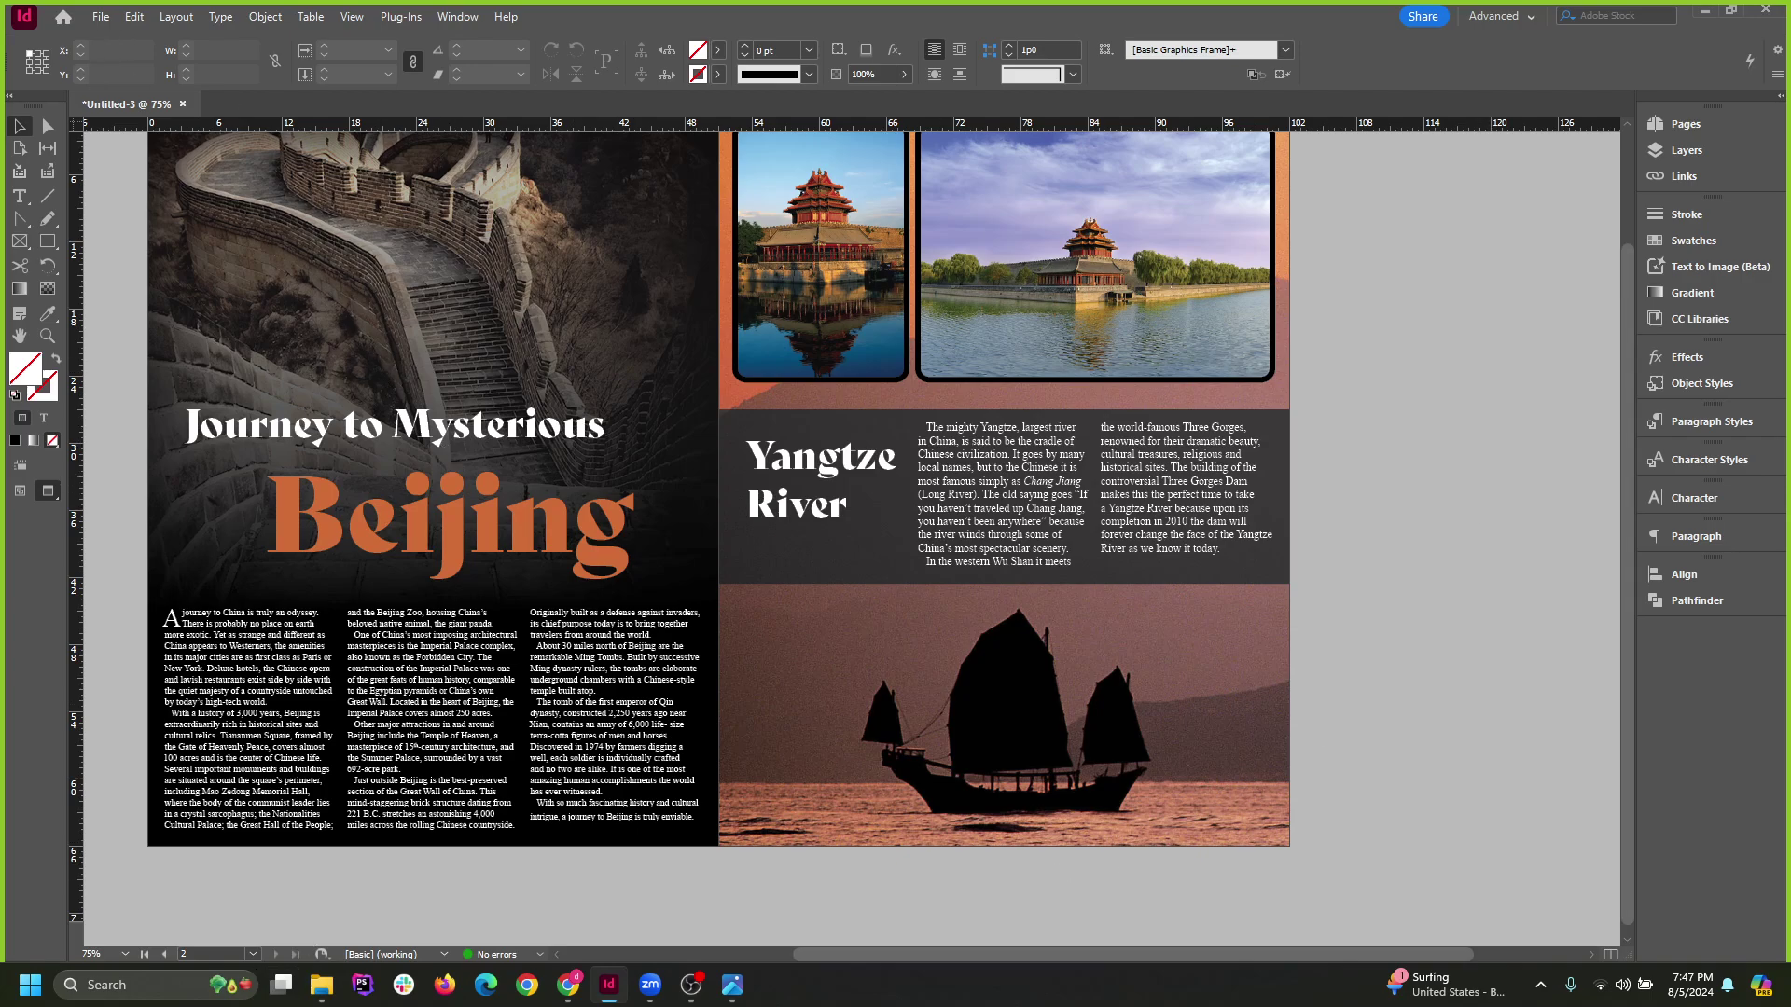
Launch Adobe Photoshop 2024.
{"action": "key", "text": "alt+Tab"}
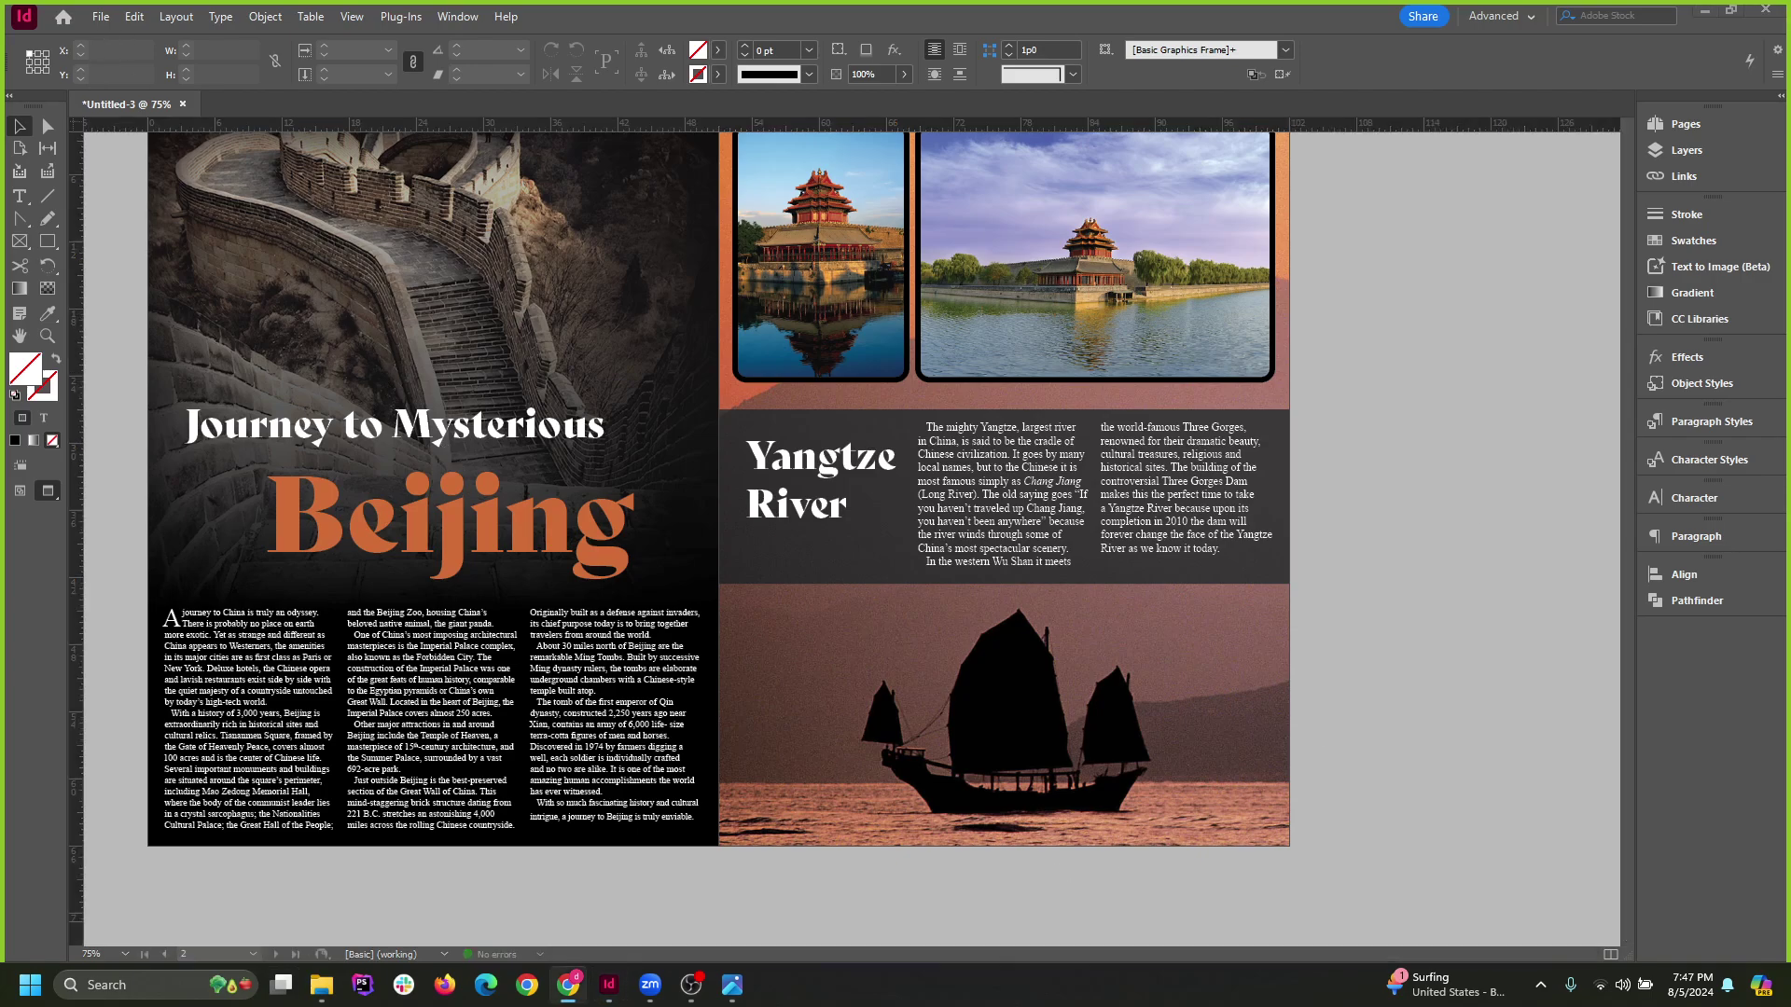
{"action": "left_click", "coordinate": [100, 16]}
{"action": "mouse_move", "coordinate": [185, 43]}
{"action": "left_click", "coordinate": [429, 38]}
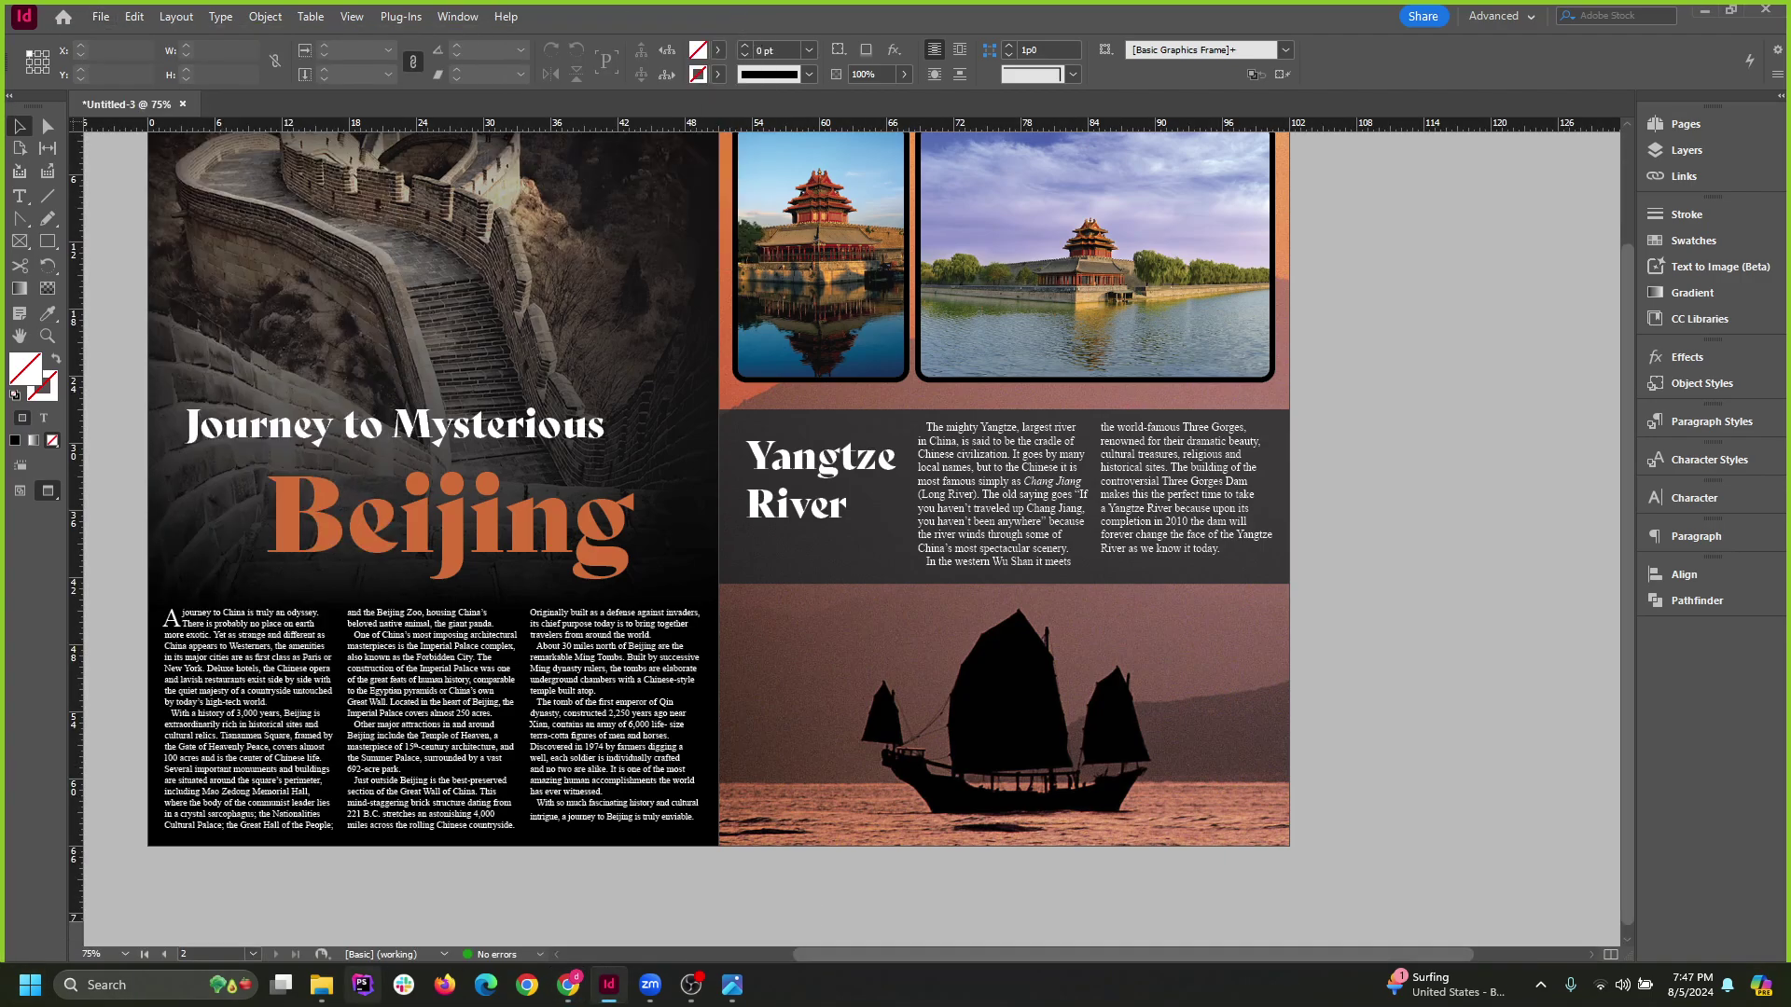
{"action": "left_click", "coordinate": [70, 975]}
{"action": "type", "text": "ph"}
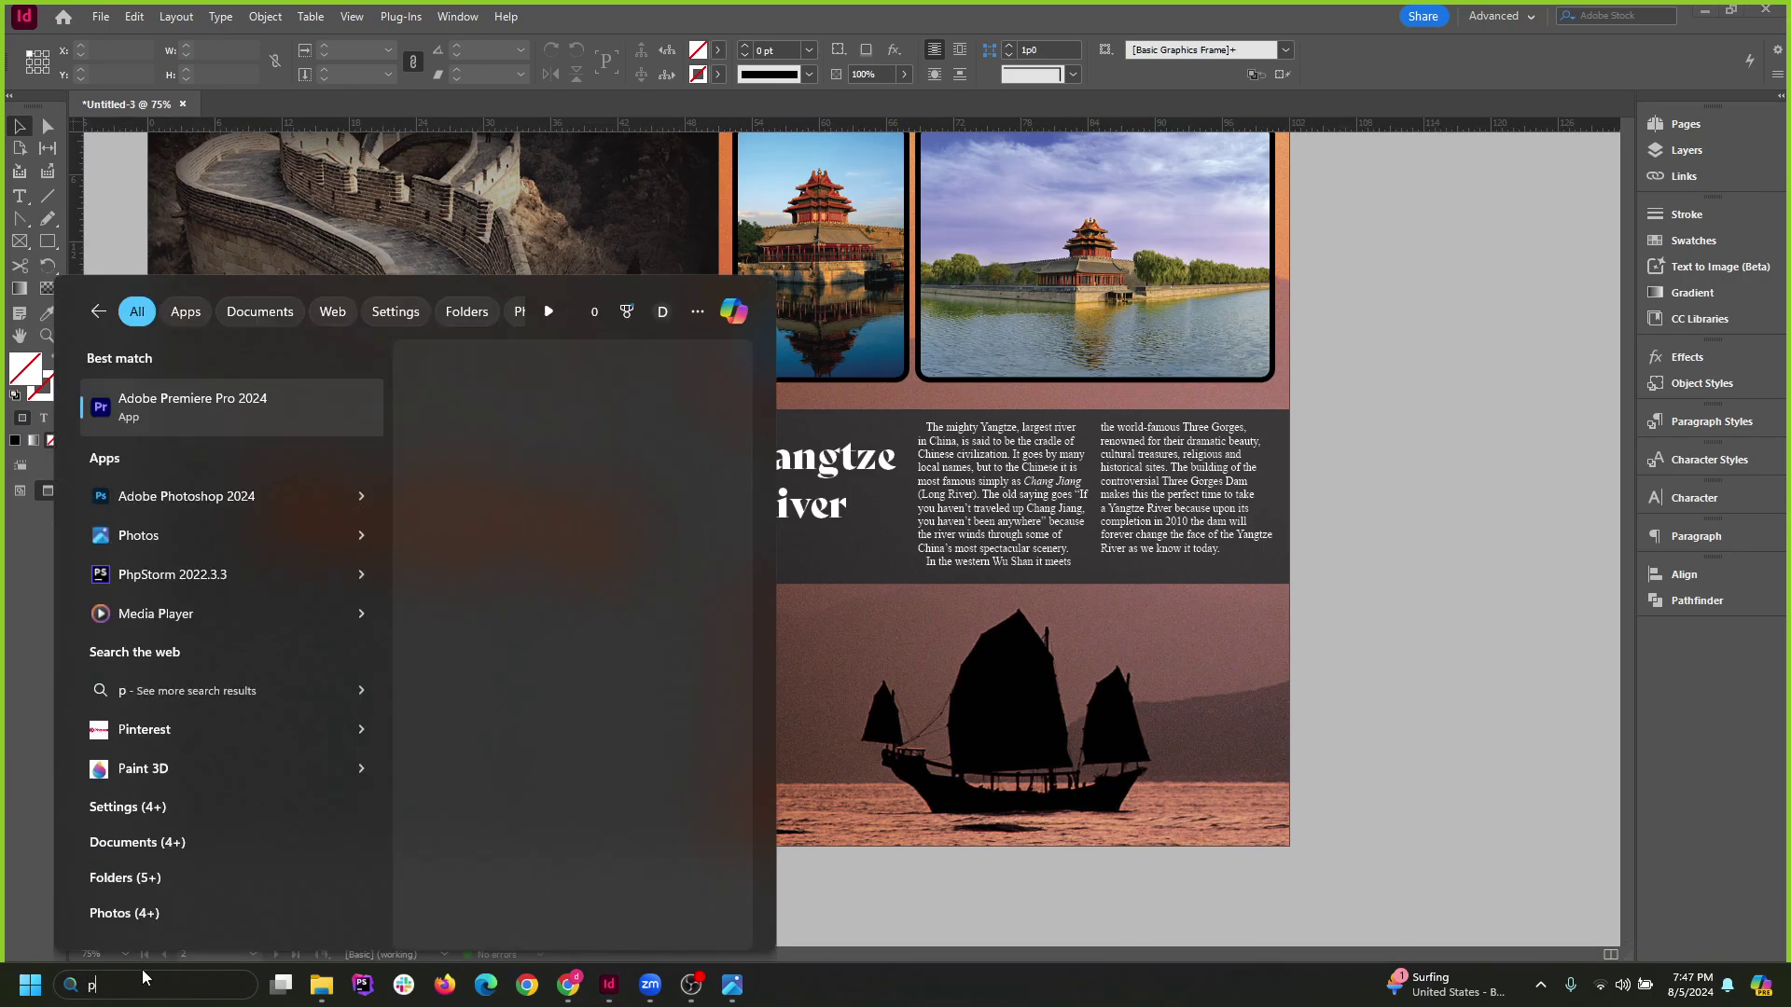
{"action": "left_click", "coordinate": [877, 524]}
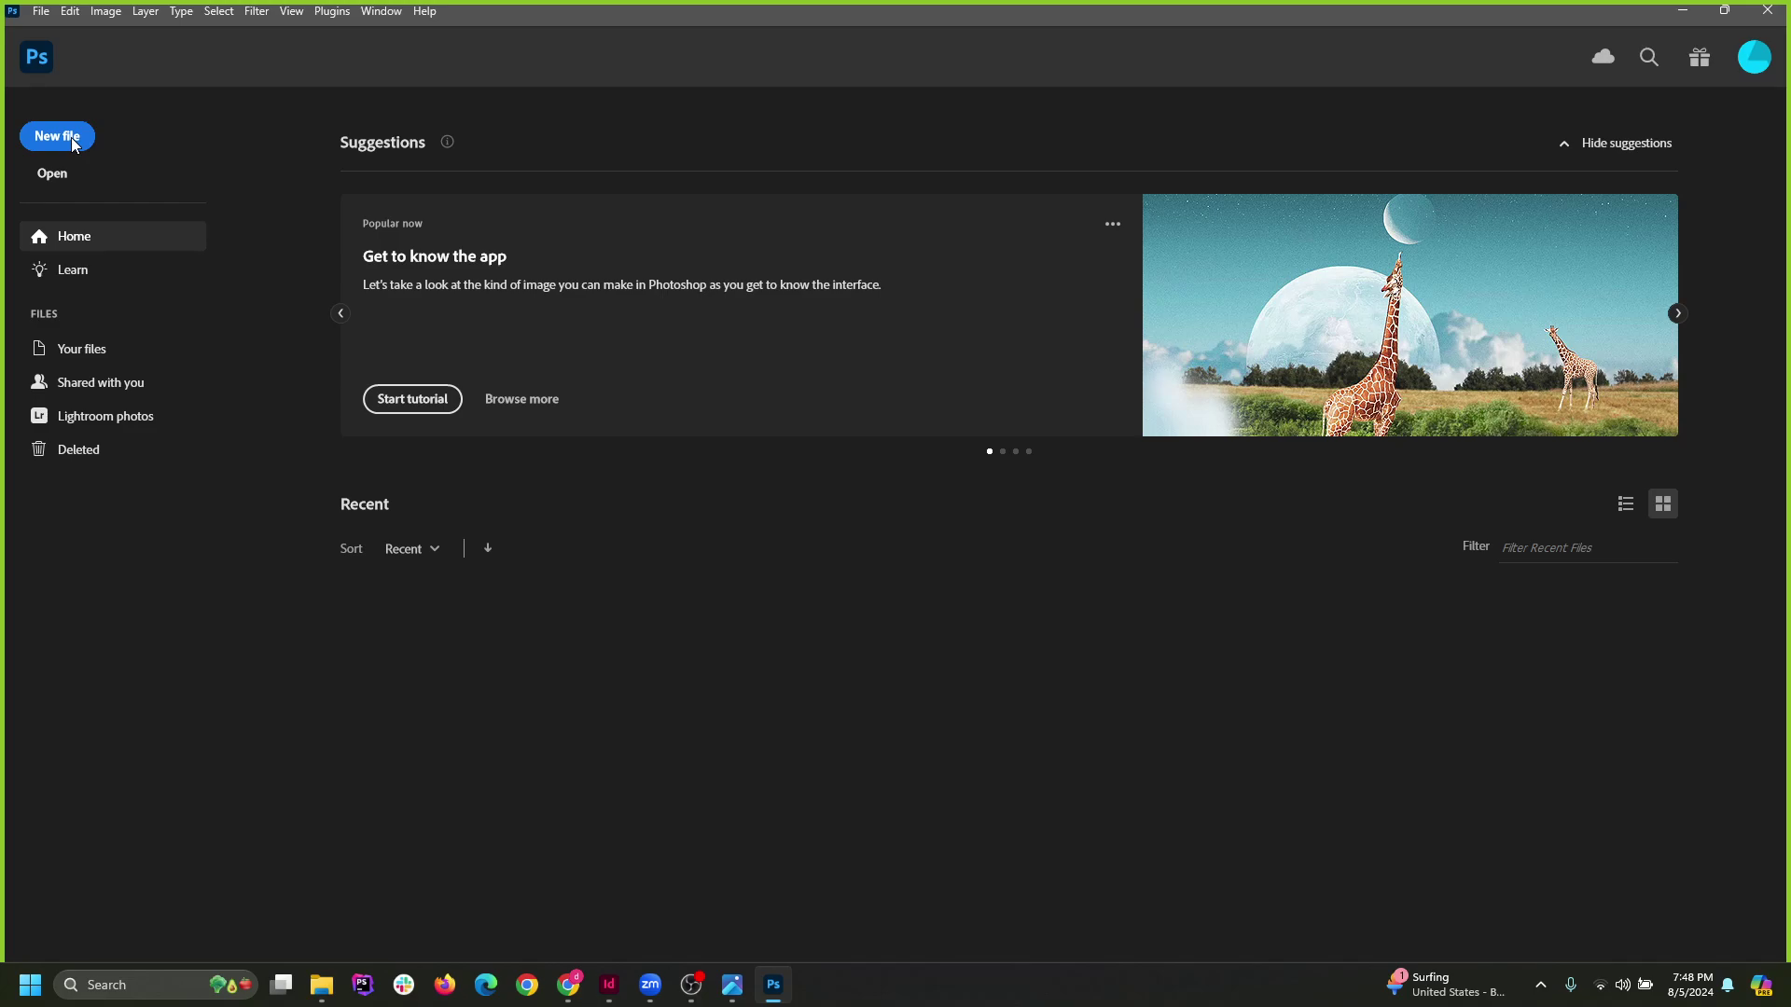
Start a new document with the Letter print preset, 8.5 x 11 in at 300 ppi.
{"action": "left_click", "coordinate": [72, 142]}
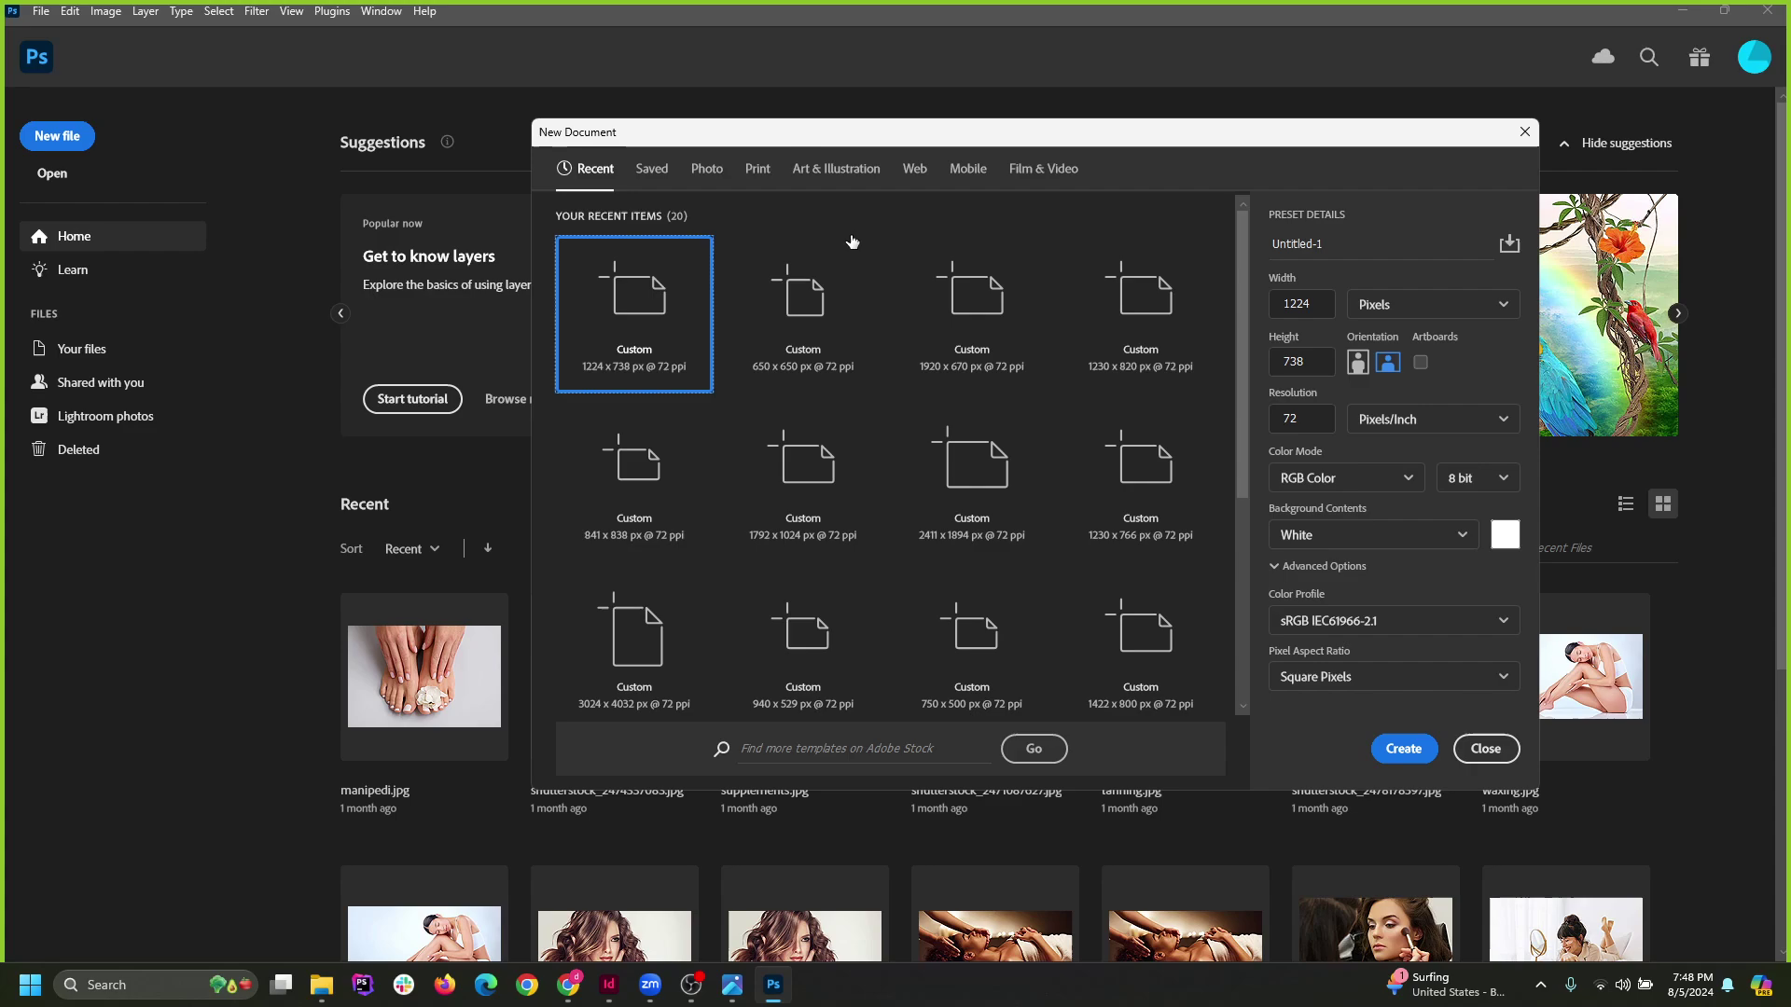
{"action": "mouse_move", "coordinate": [881, 146]}
{"action": "left_mouse_down"}
{"action": "mouse_move", "coordinate": [905, 162]}
{"action": "mouse_move", "coordinate": [836, 162]}
{"action": "mouse_move", "coordinate": [859, 159]}
{"action": "left_mouse_up"}
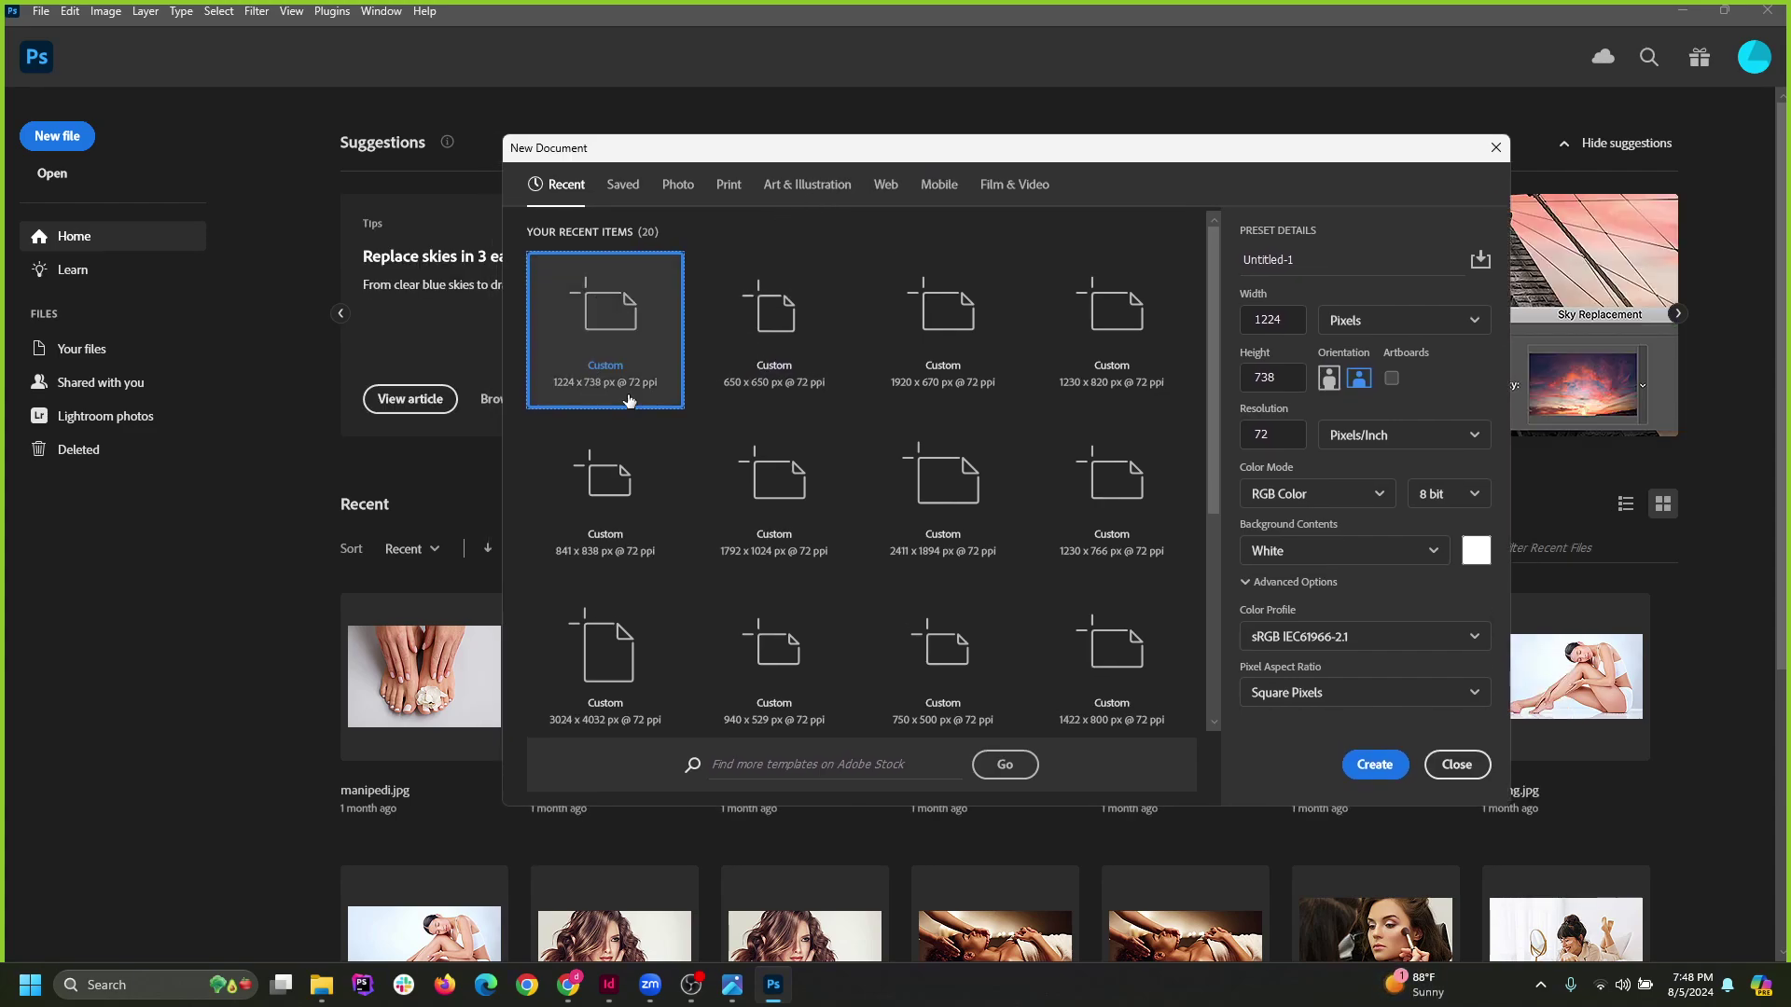
{"action": "left_click", "coordinate": [1360, 318]}
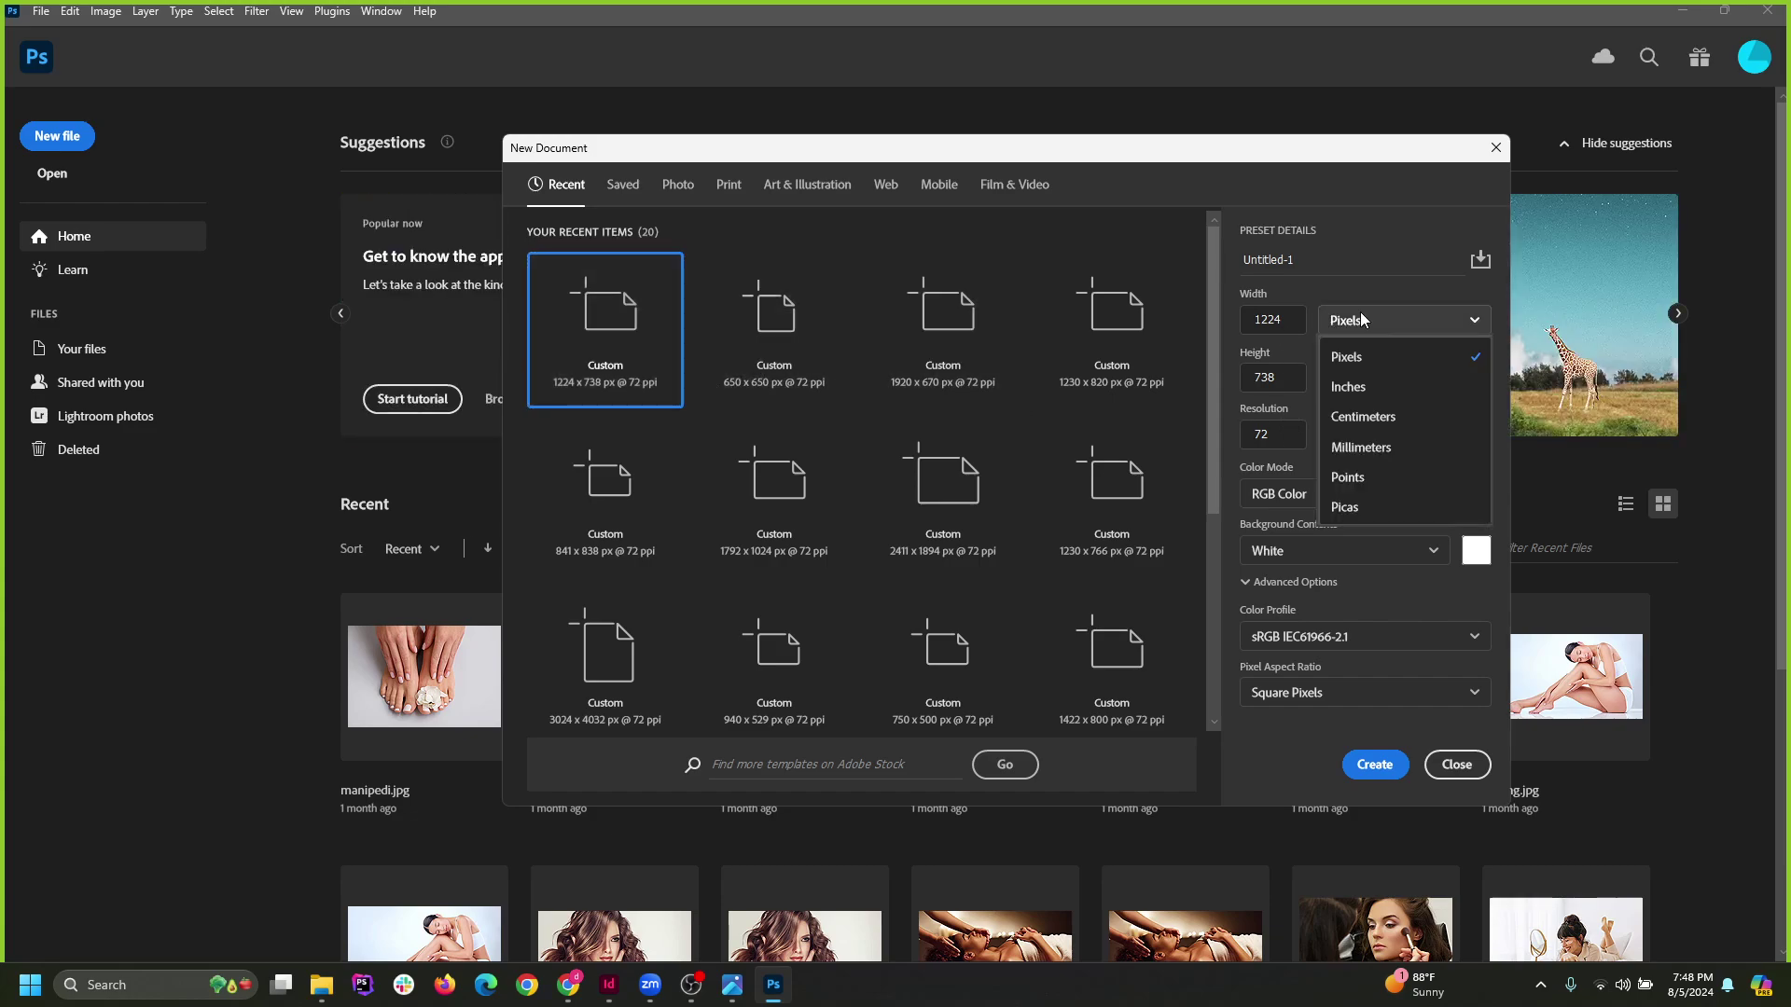
{"action": "left_click", "coordinate": [720, 194]}
{"action": "left_click", "coordinate": [727, 189]}
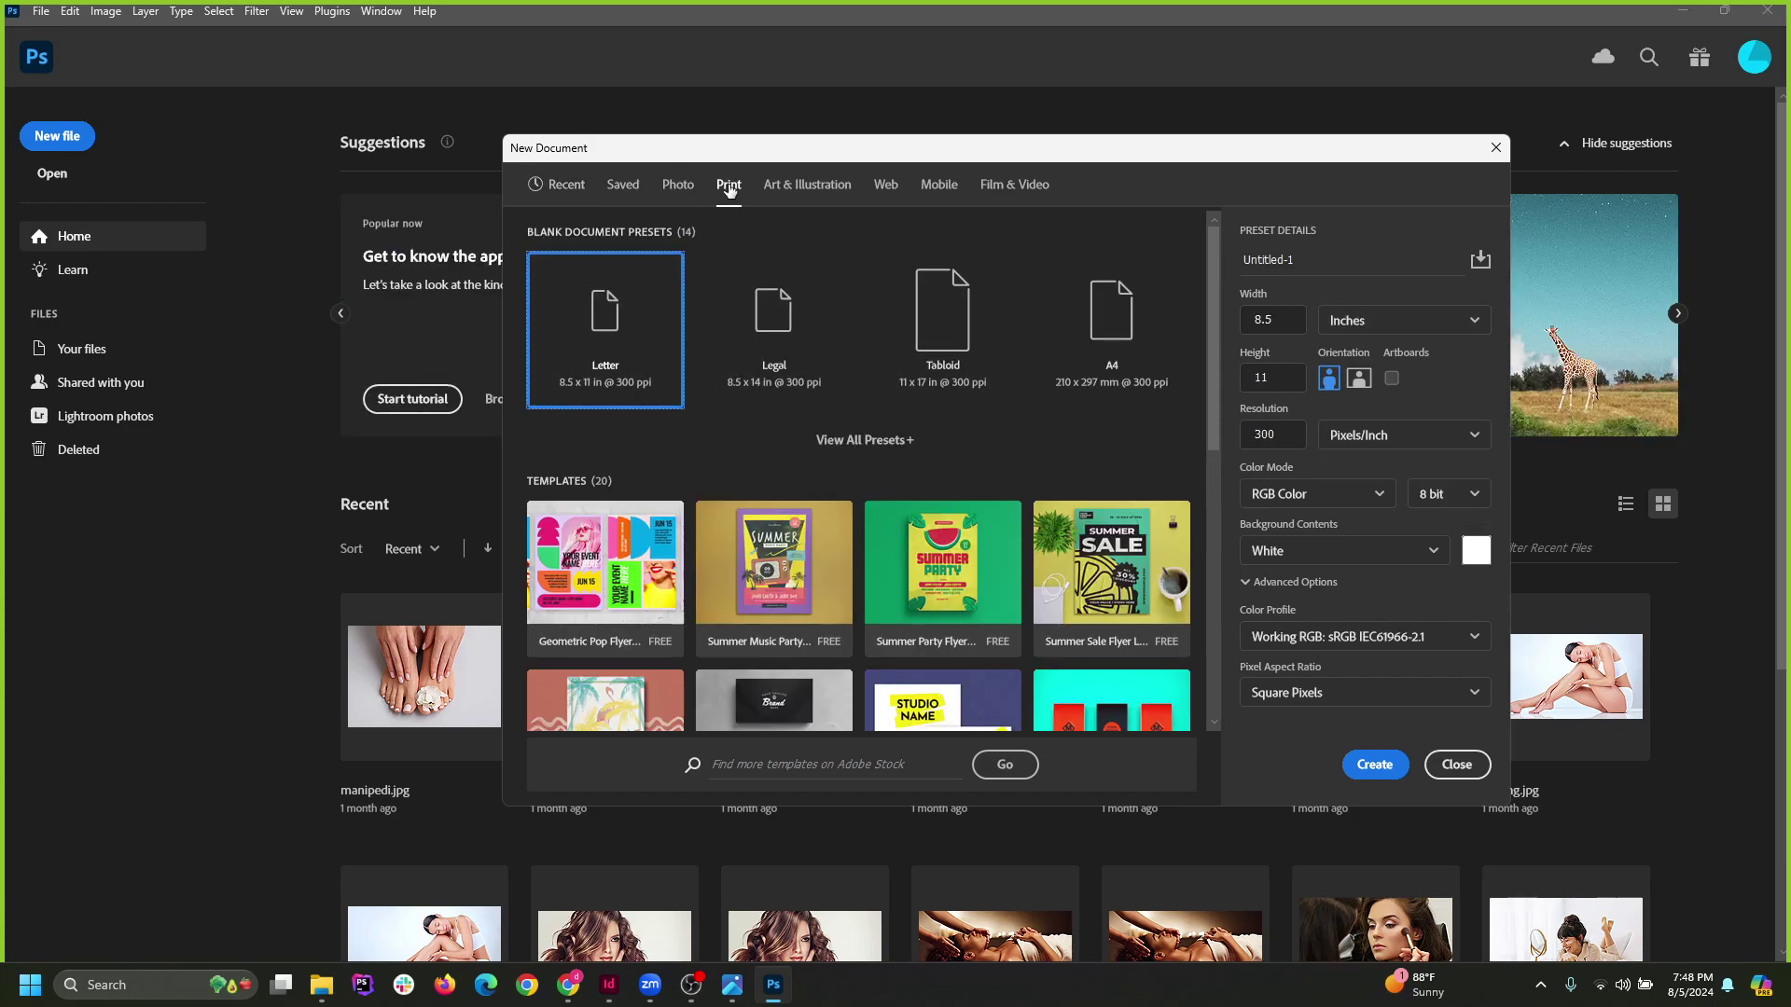
Check the preset's width, height and resolution, and create the document at 8.5 x 11 inches and 300 pixels/inch.
{"action": "left_click", "coordinate": [1274, 326]}
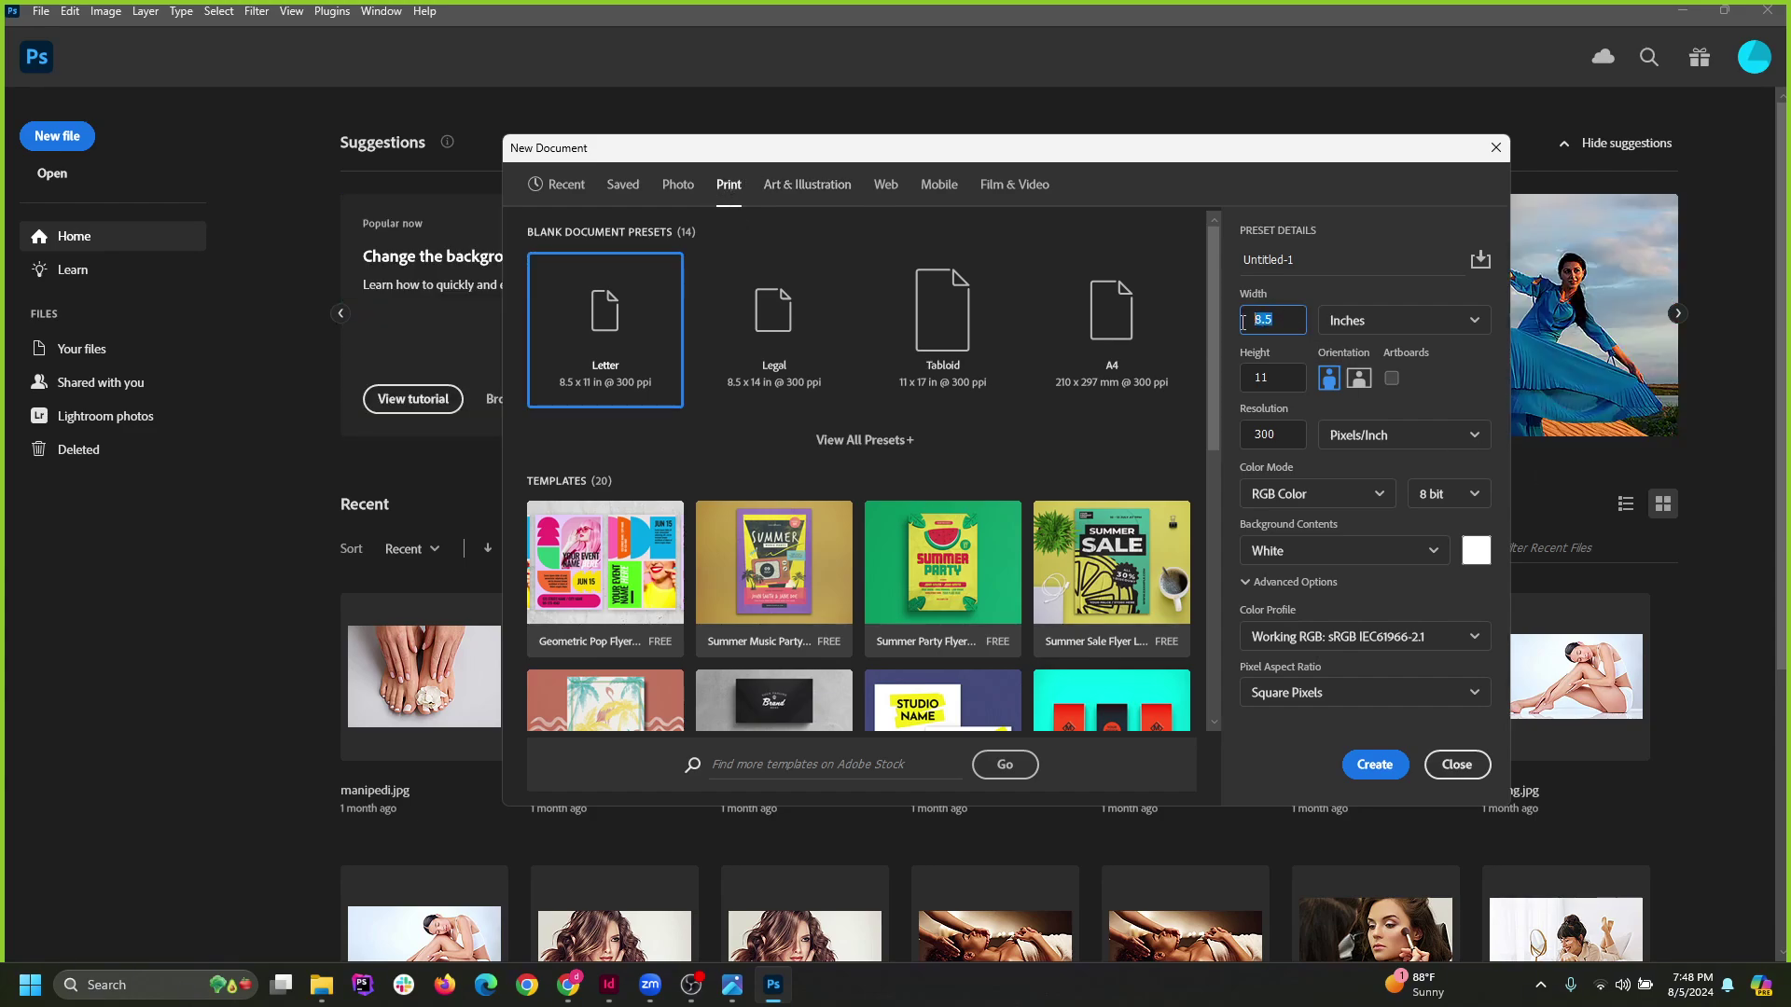
{"action": "key", "text": "Tab"}
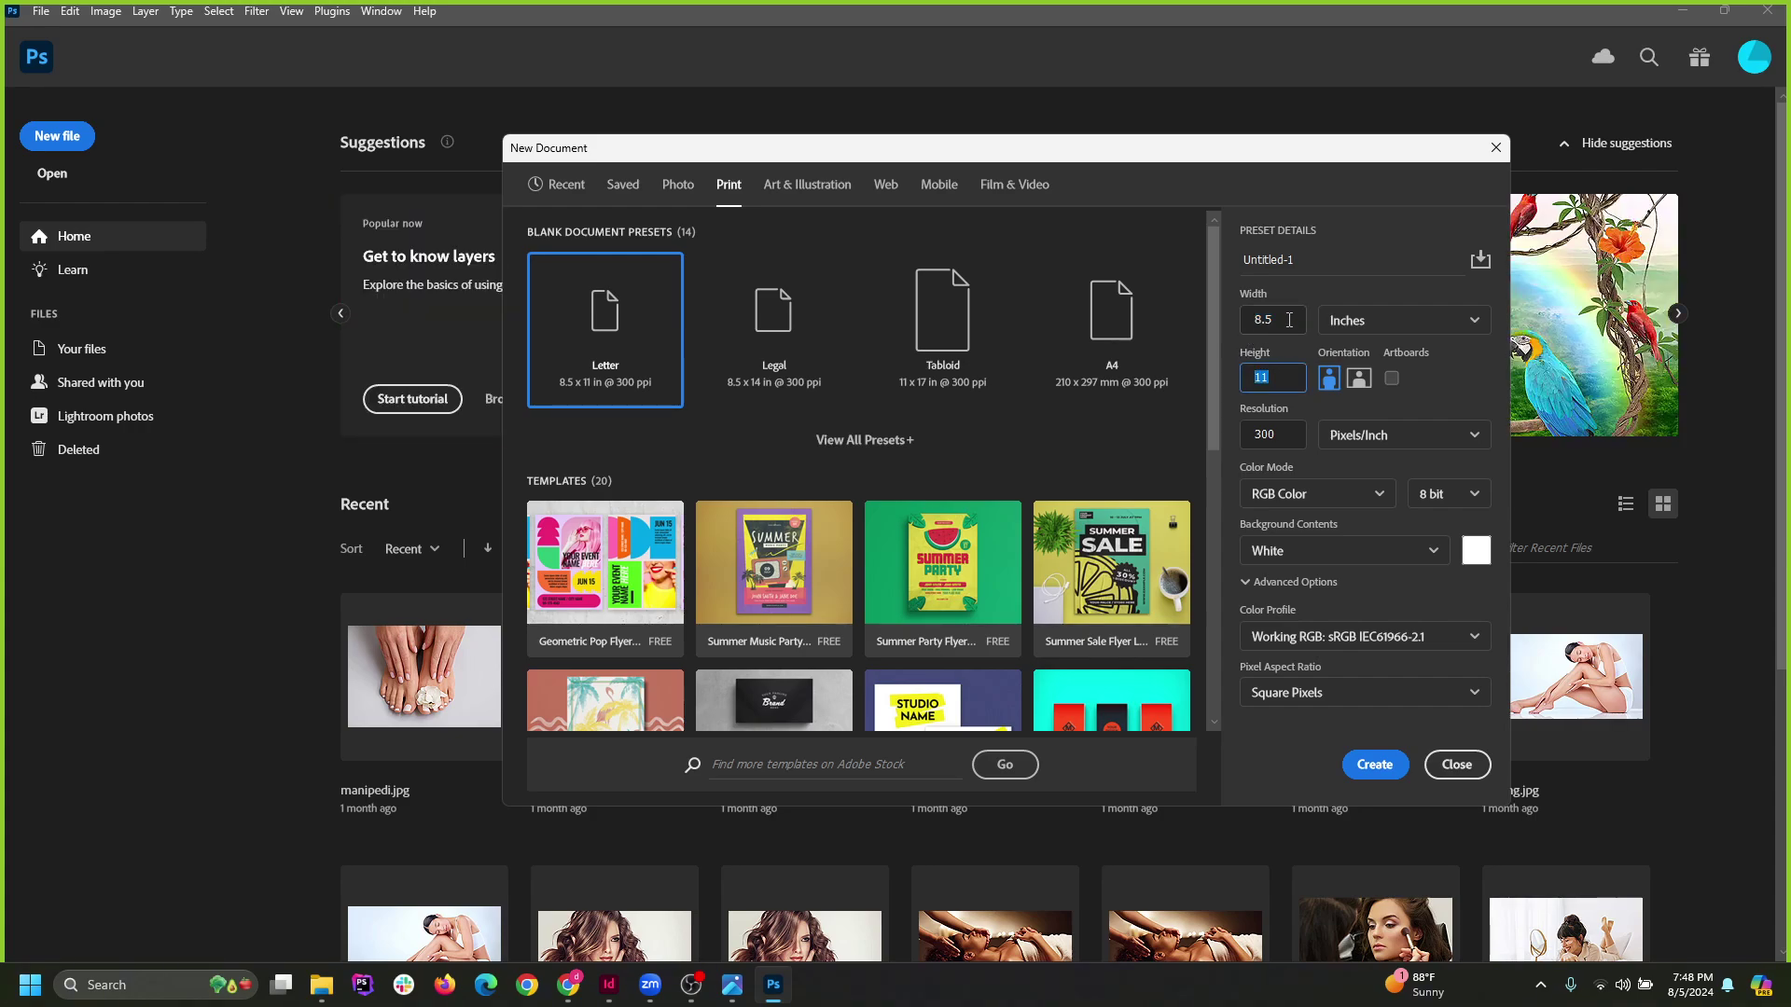
{"action": "left_click", "coordinate": [1289, 320]}
{"action": "double_click", "coordinate": [1284, 438]}
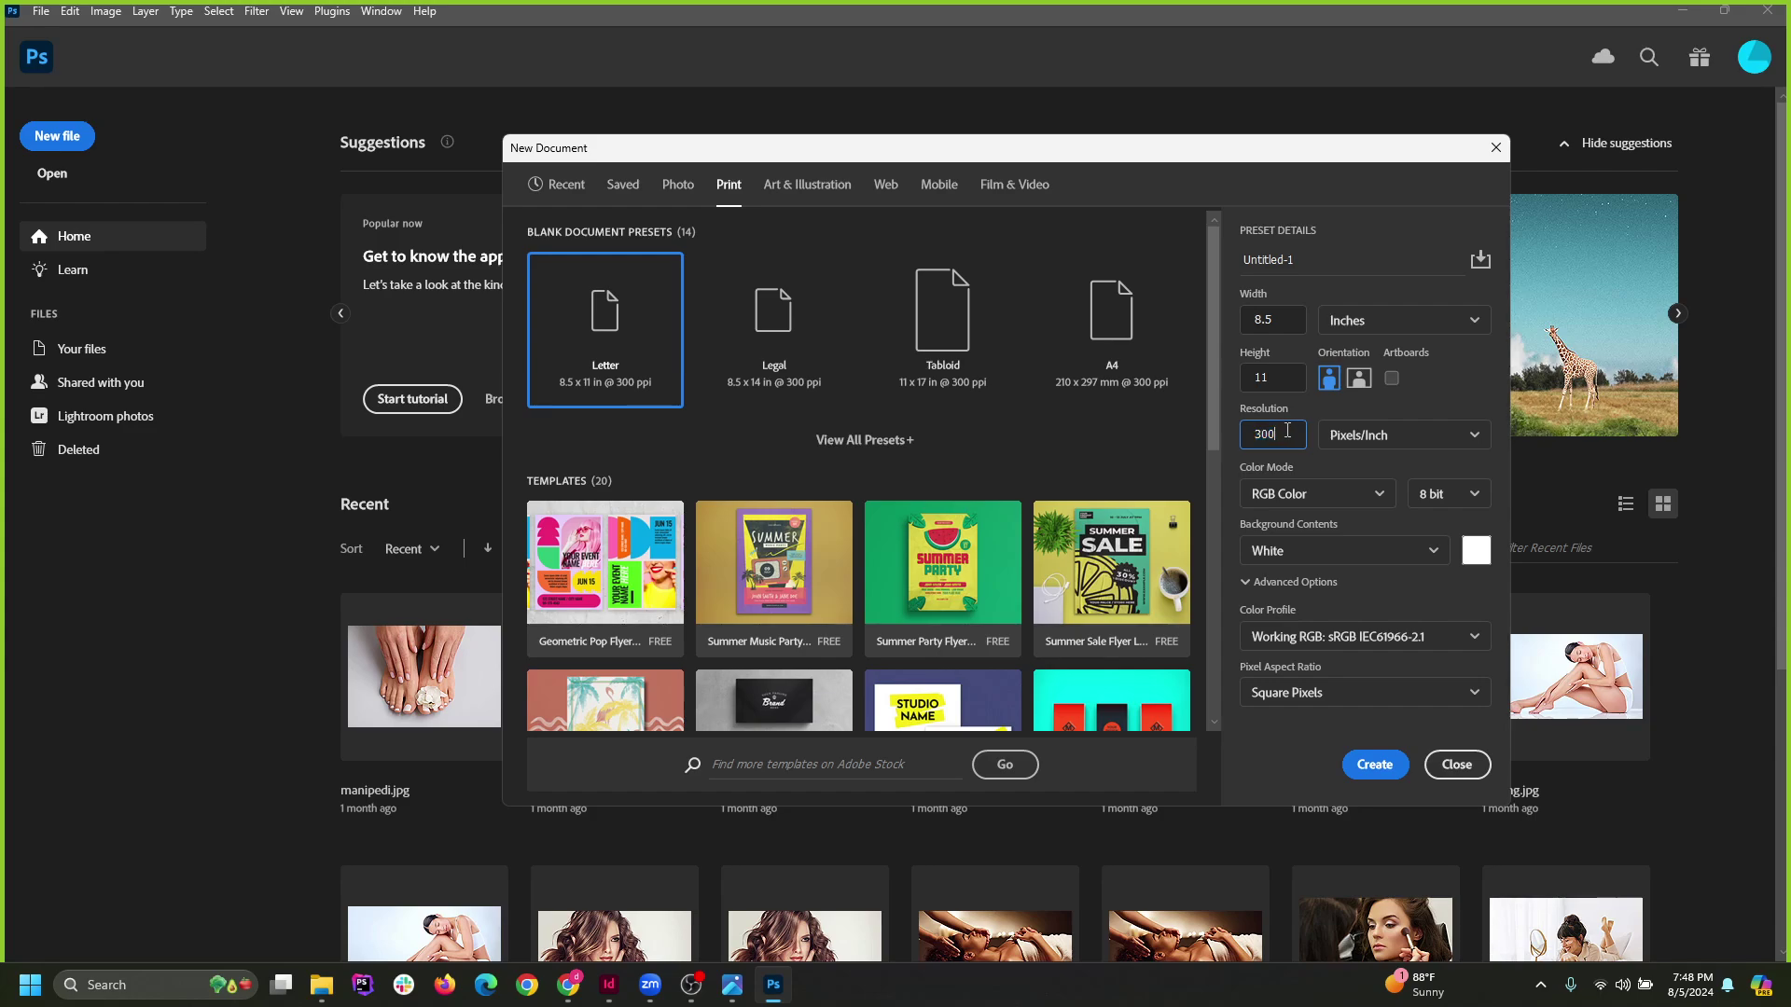
{"action": "left_click", "coordinate": [1278, 436]}
{"action": "type", "text": "150"}
{"action": "left_click", "coordinate": [1279, 326]}
{"action": "left_click", "coordinate": [1294, 437]}
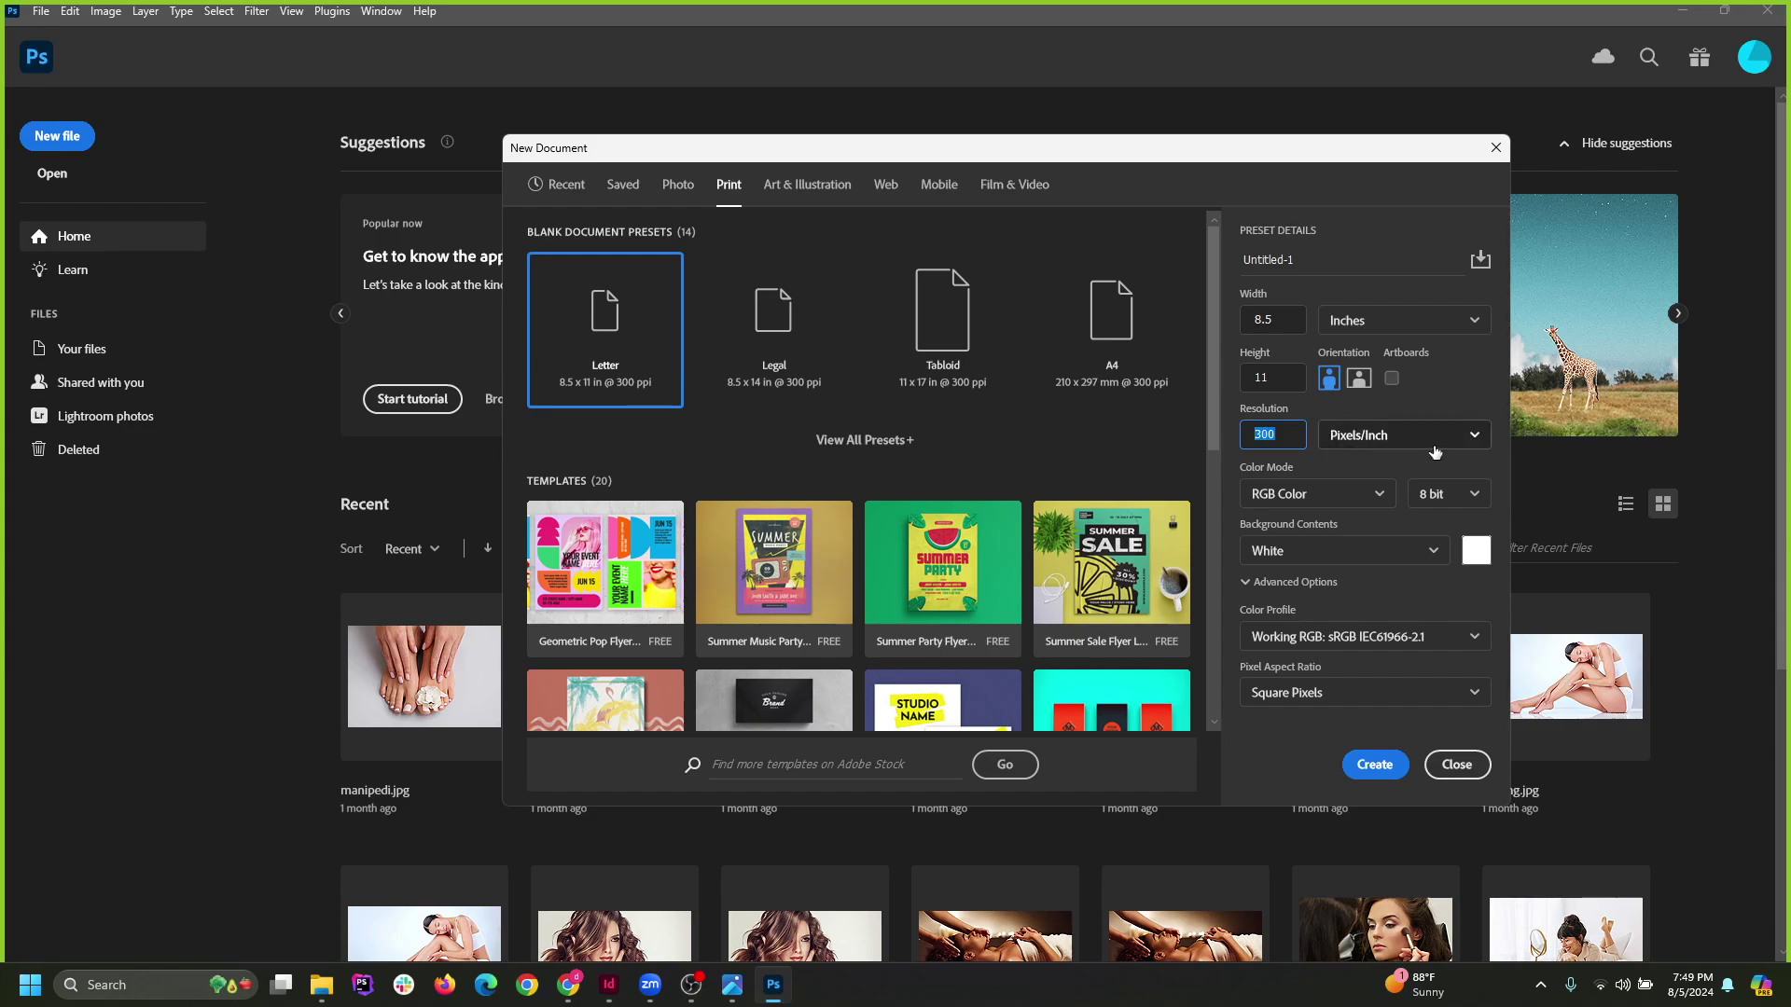
{"action": "left_click_drag", "start_coordinate": [1276, 320], "coordinate": [1225, 332]}
{"action": "left_click", "coordinate": [1278, 379]}
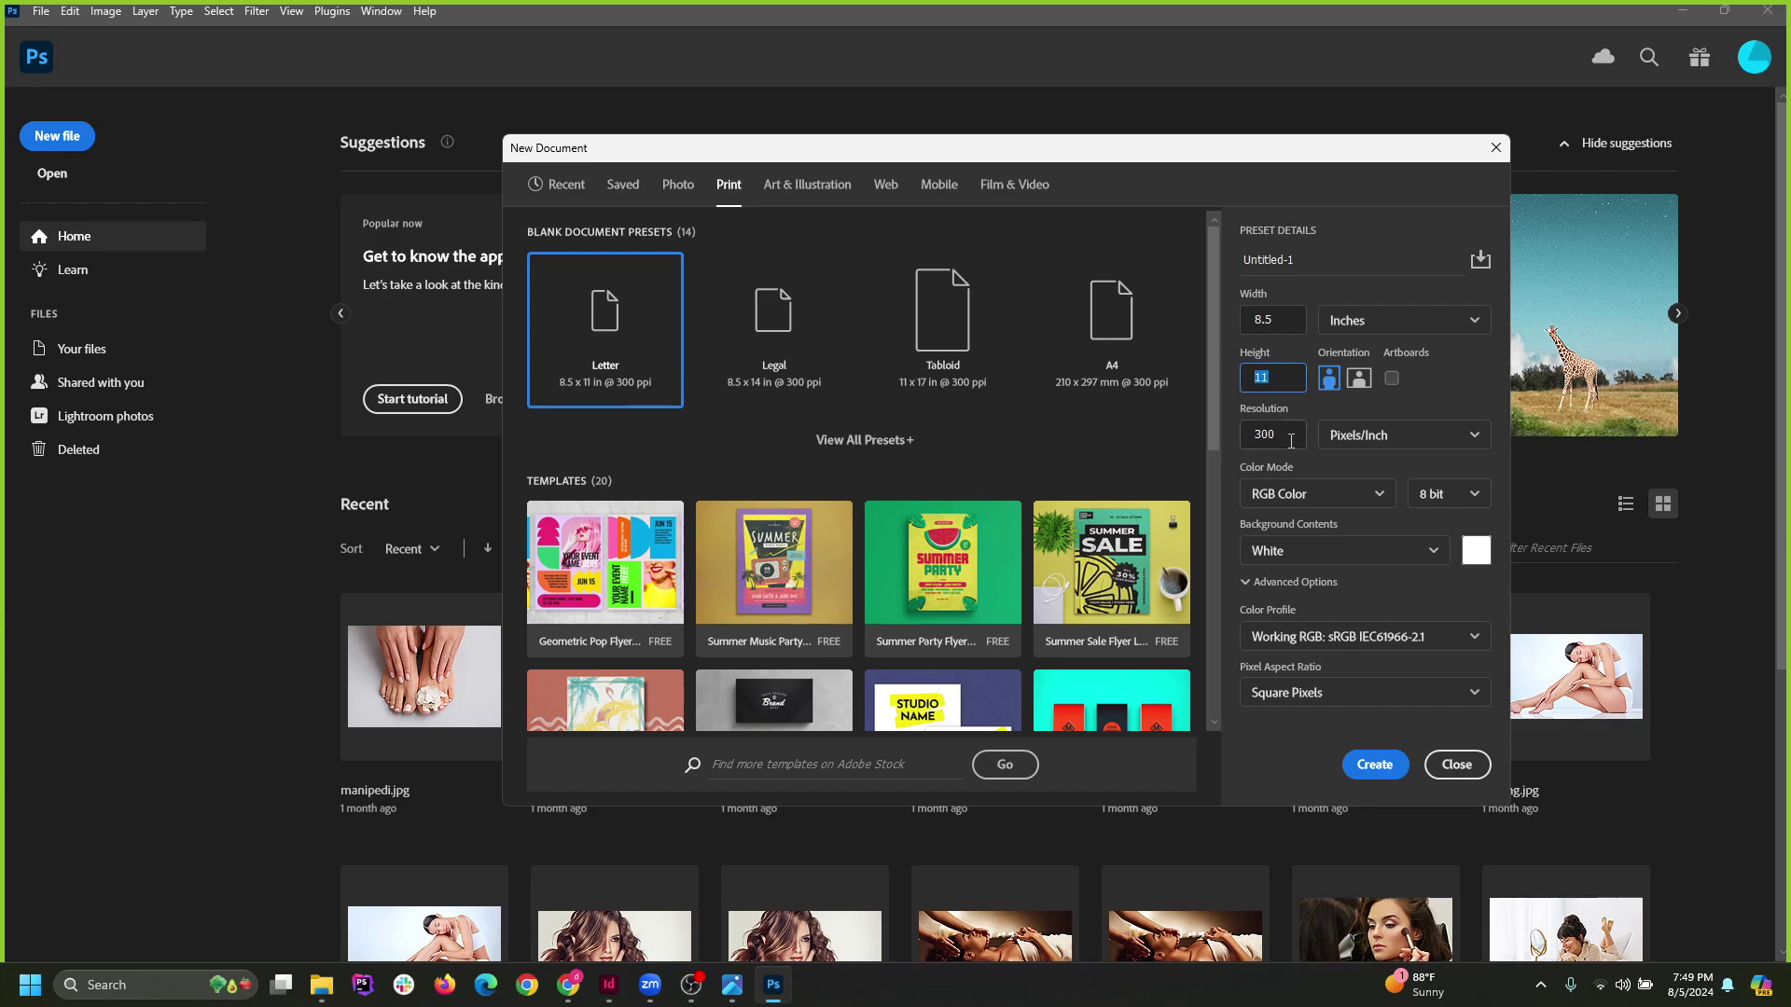
{"action": "left_click_drag", "start_coordinate": [1291, 441], "coordinate": [1269, 441]}
{"action": "left_click", "coordinate": [1289, 318]}
{"action": "left_click", "coordinate": [1284, 436]}
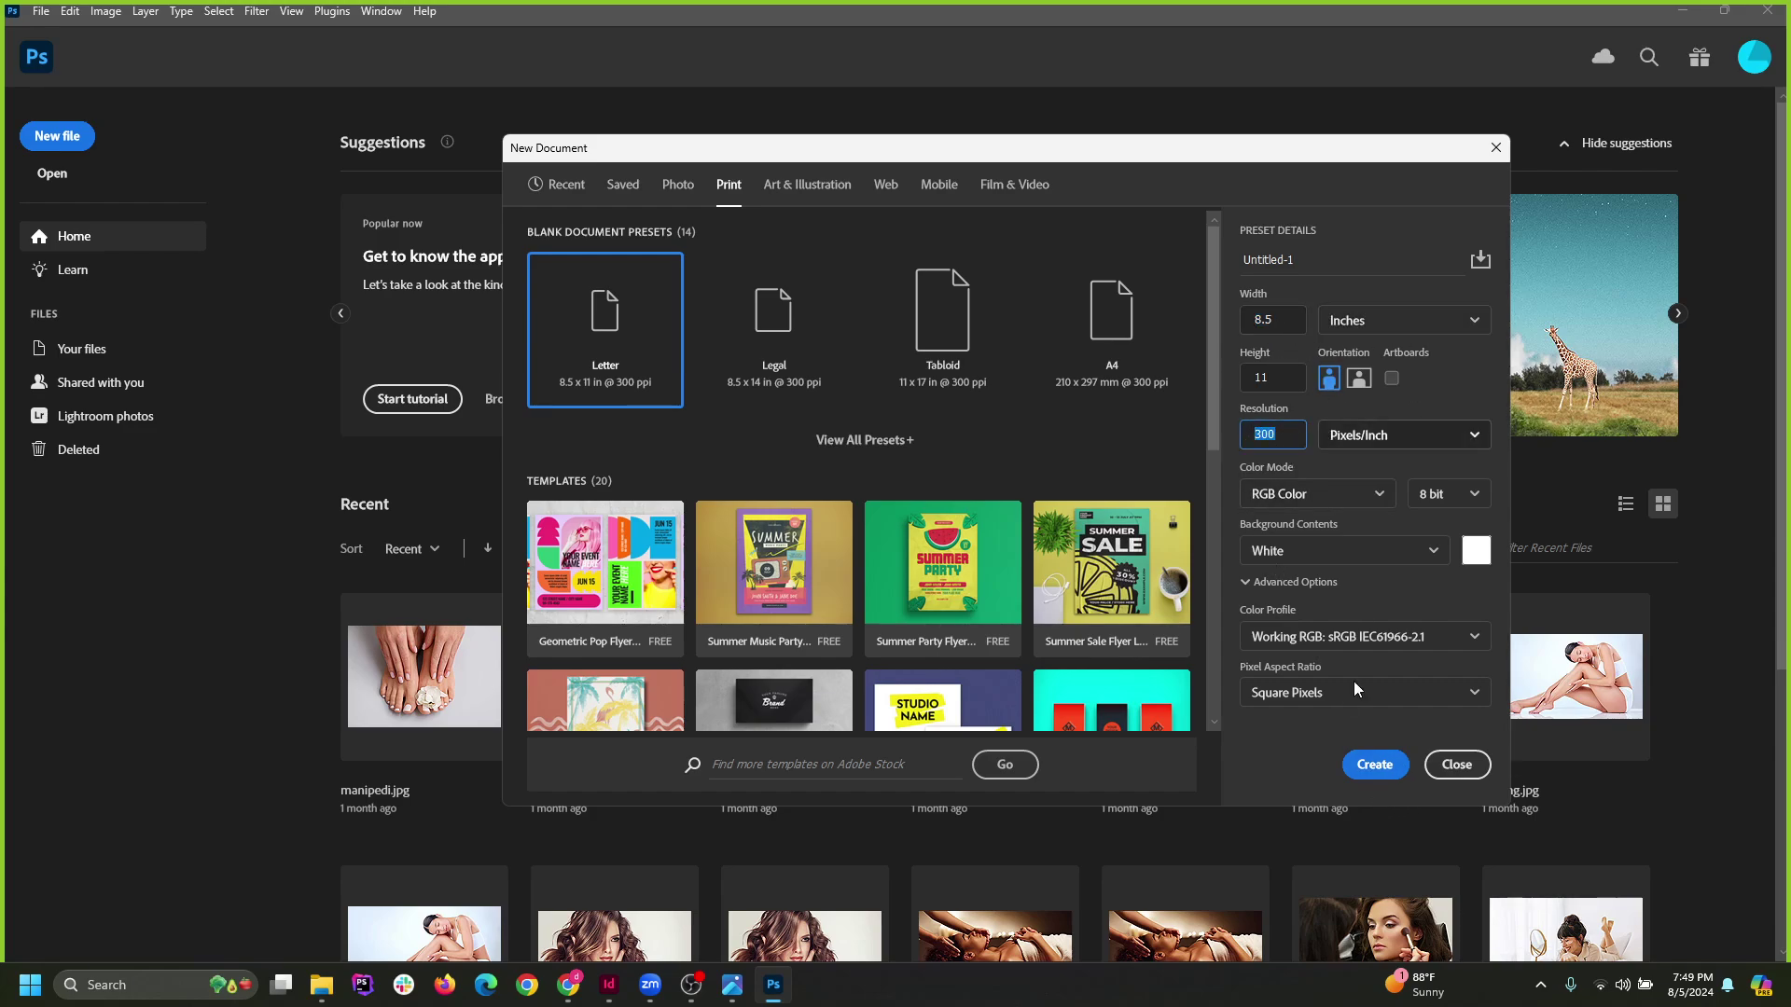
{"action": "left_click", "coordinate": [1373, 762]}
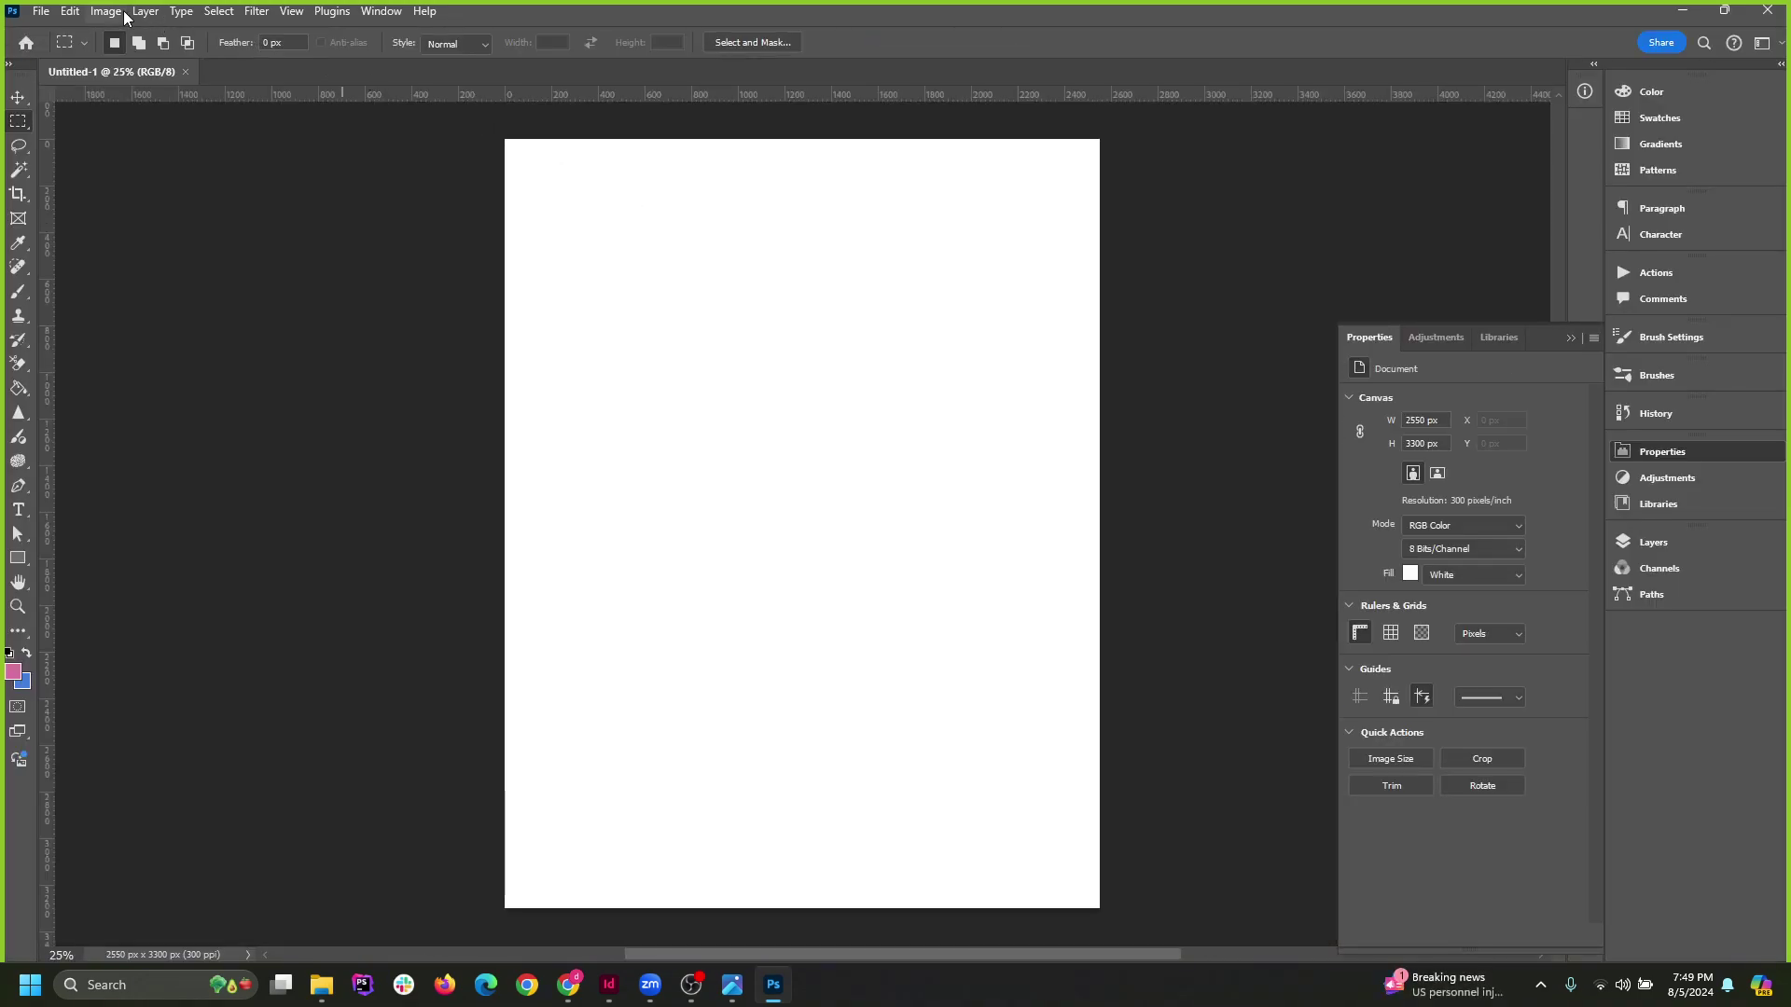
Check the blank letter document's width and height in pixels in Image Size without changing them.
{"action": "left_click", "coordinate": [105, 11]}
{"action": "left_click", "coordinate": [140, 152]}
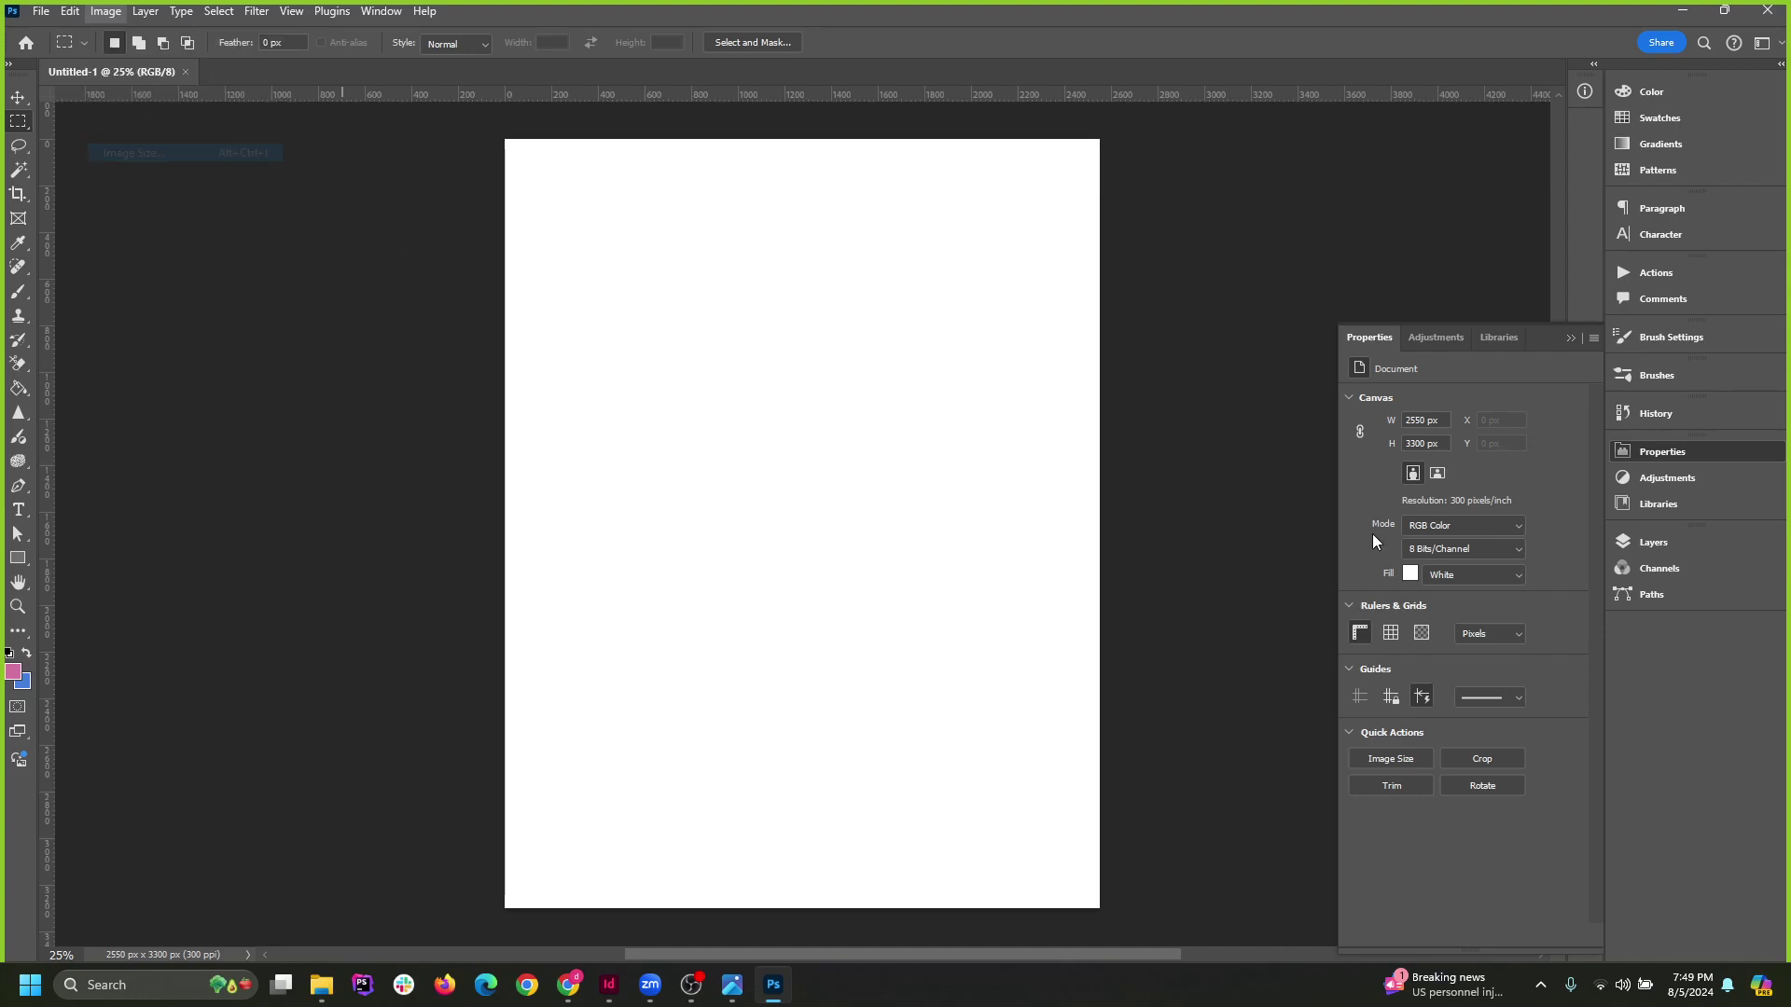
{"action": "left_click_drag", "start_coordinate": [1363, 278], "coordinate": [761, 254]}
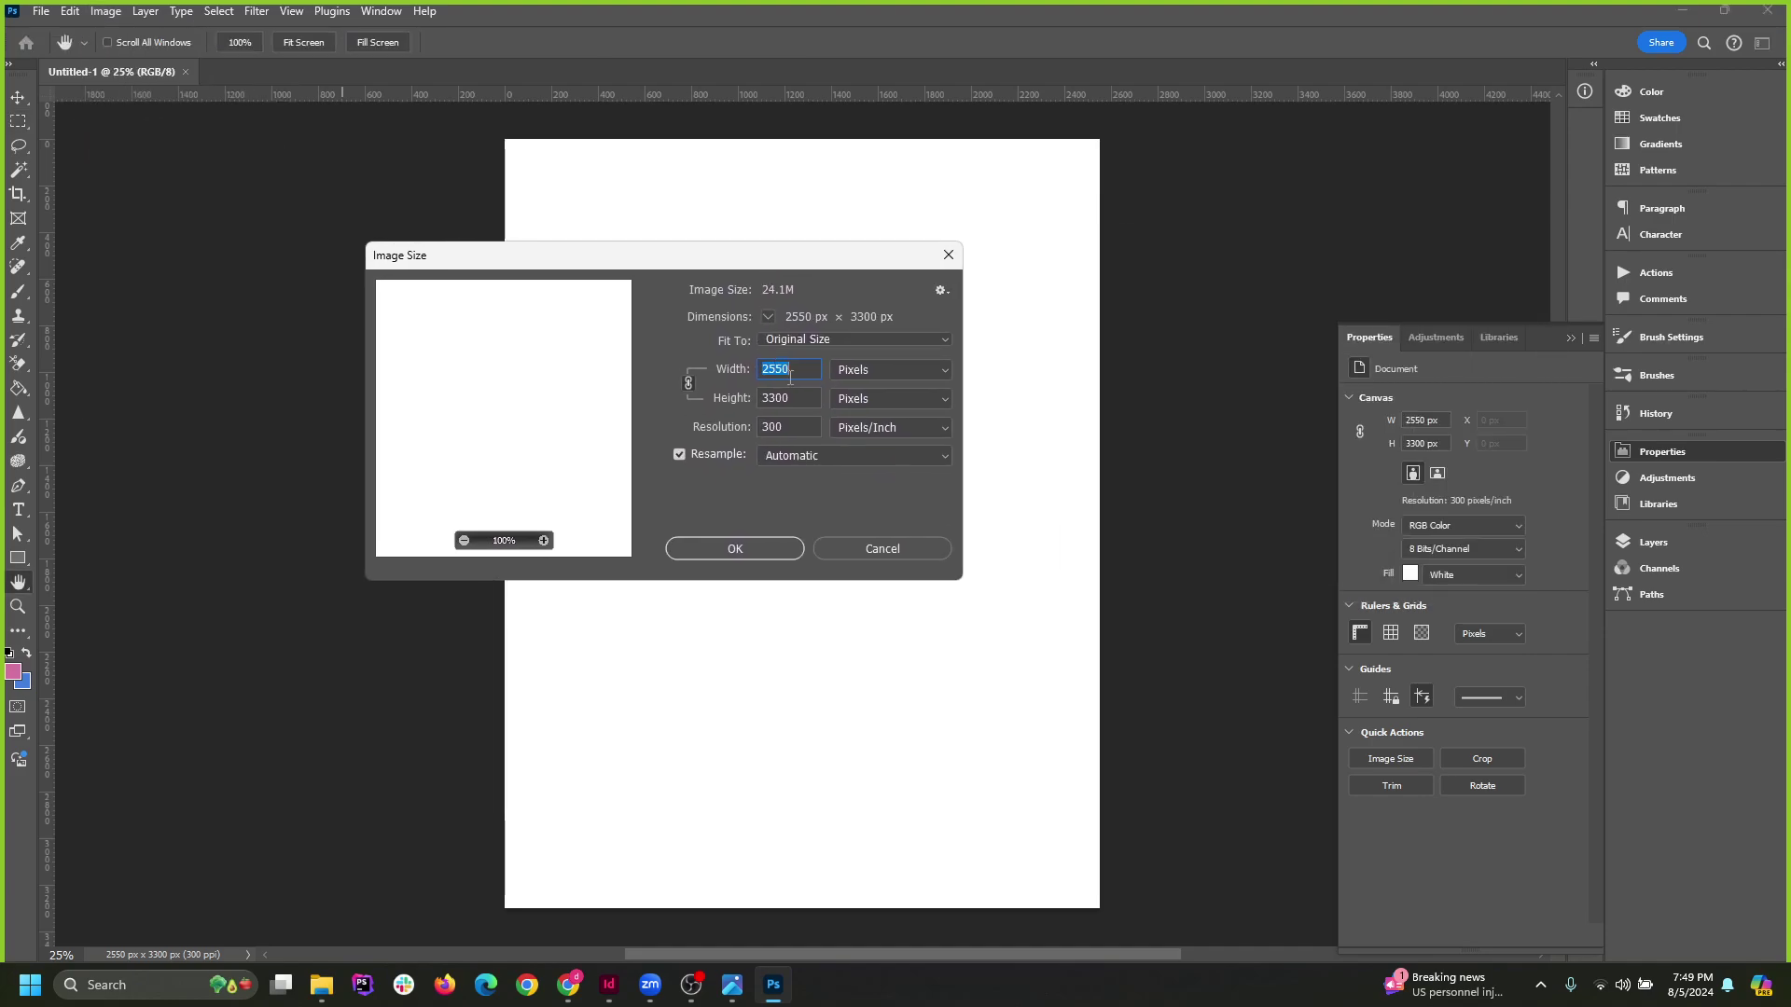
{"action": "left_click", "coordinate": [802, 370]}
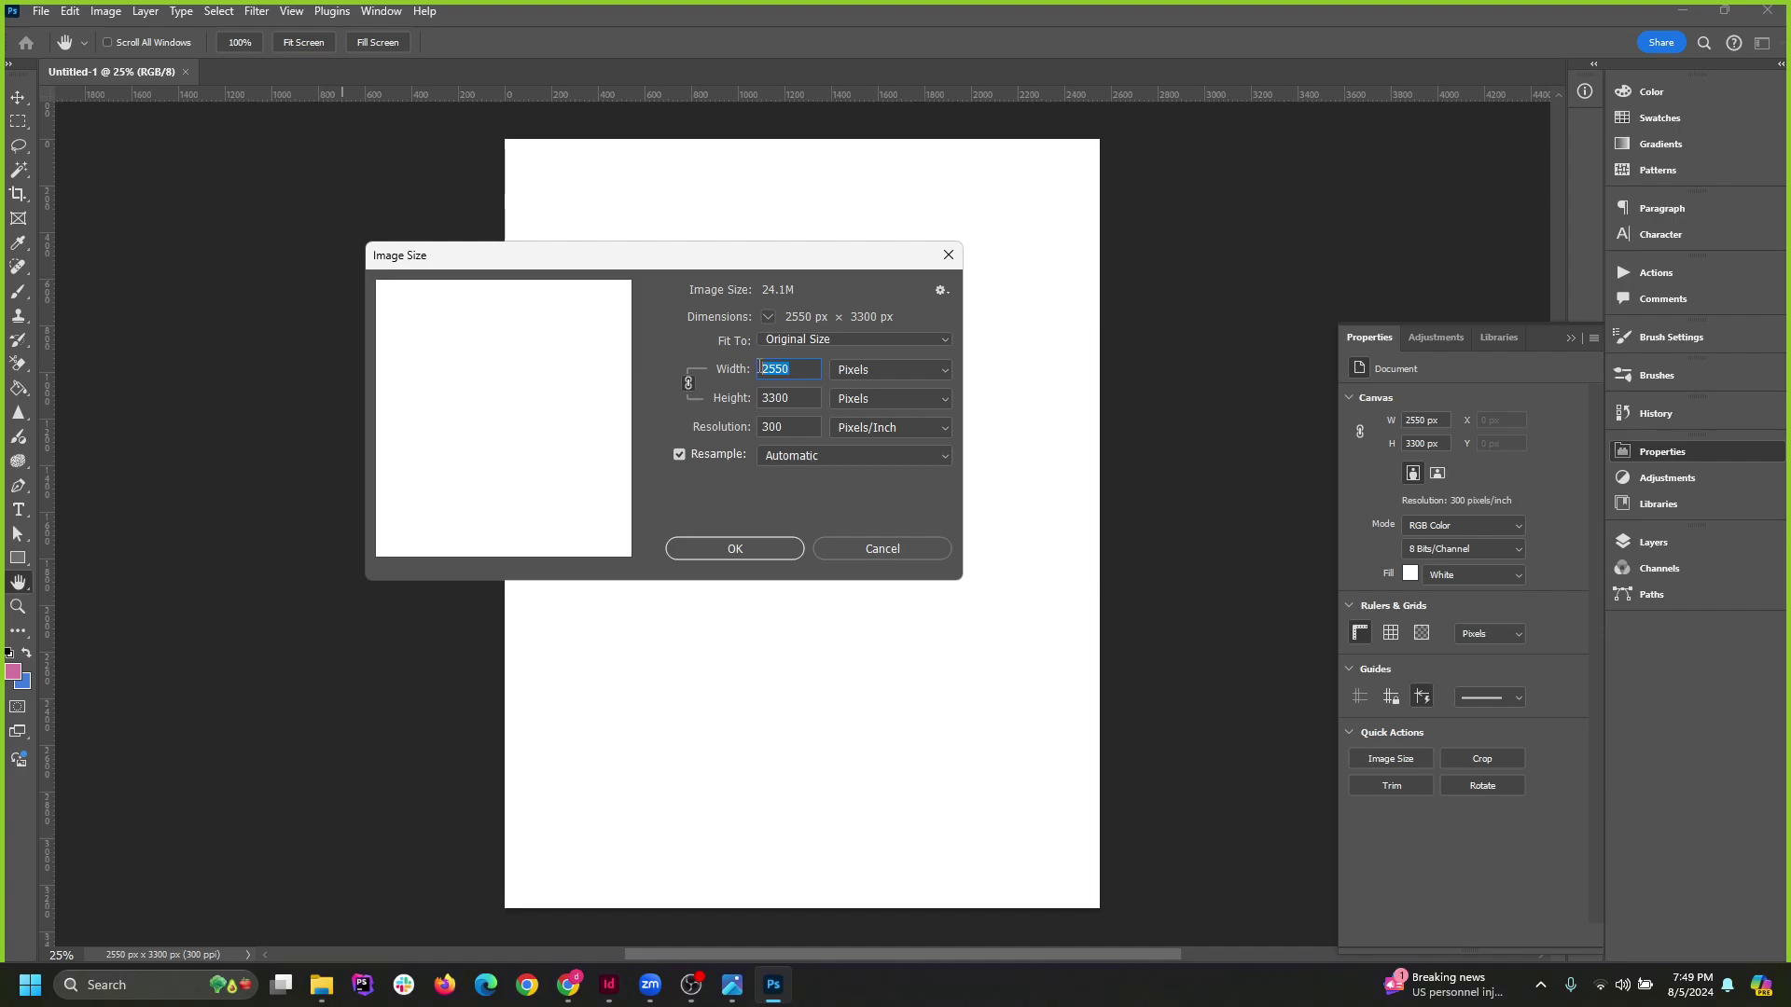
{"action": "double_click", "coordinate": [800, 400]}
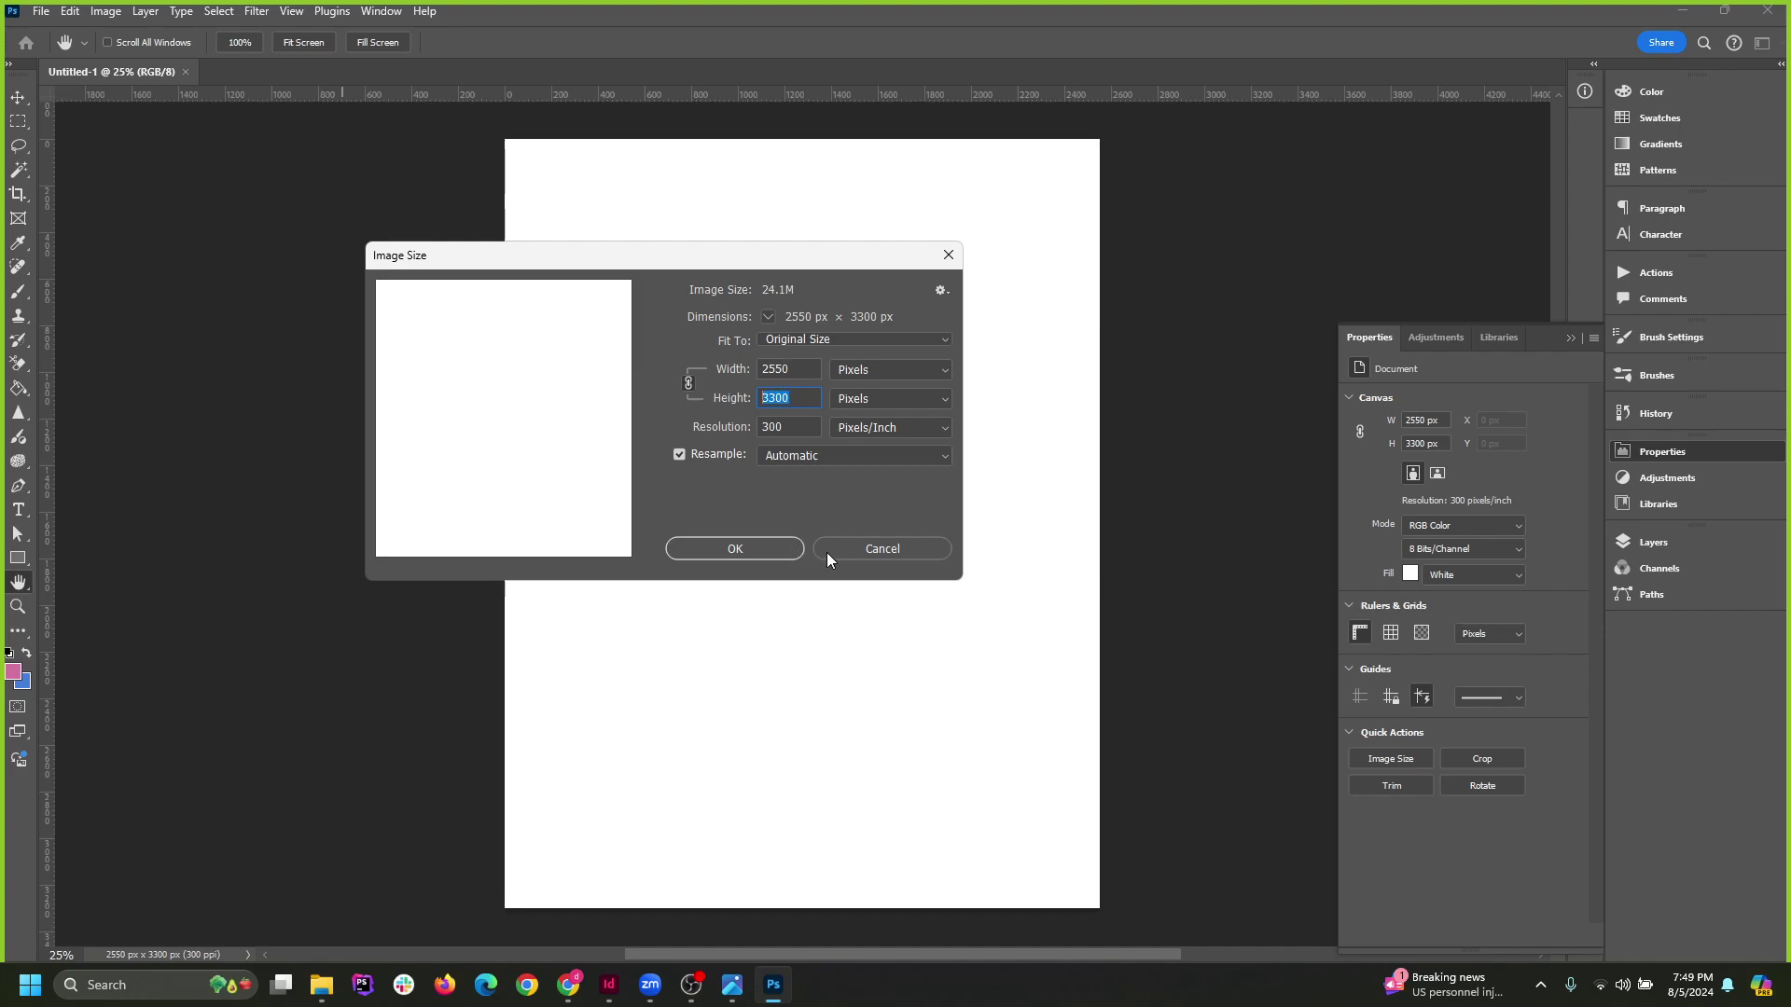
{"action": "left_click", "coordinate": [868, 550]}
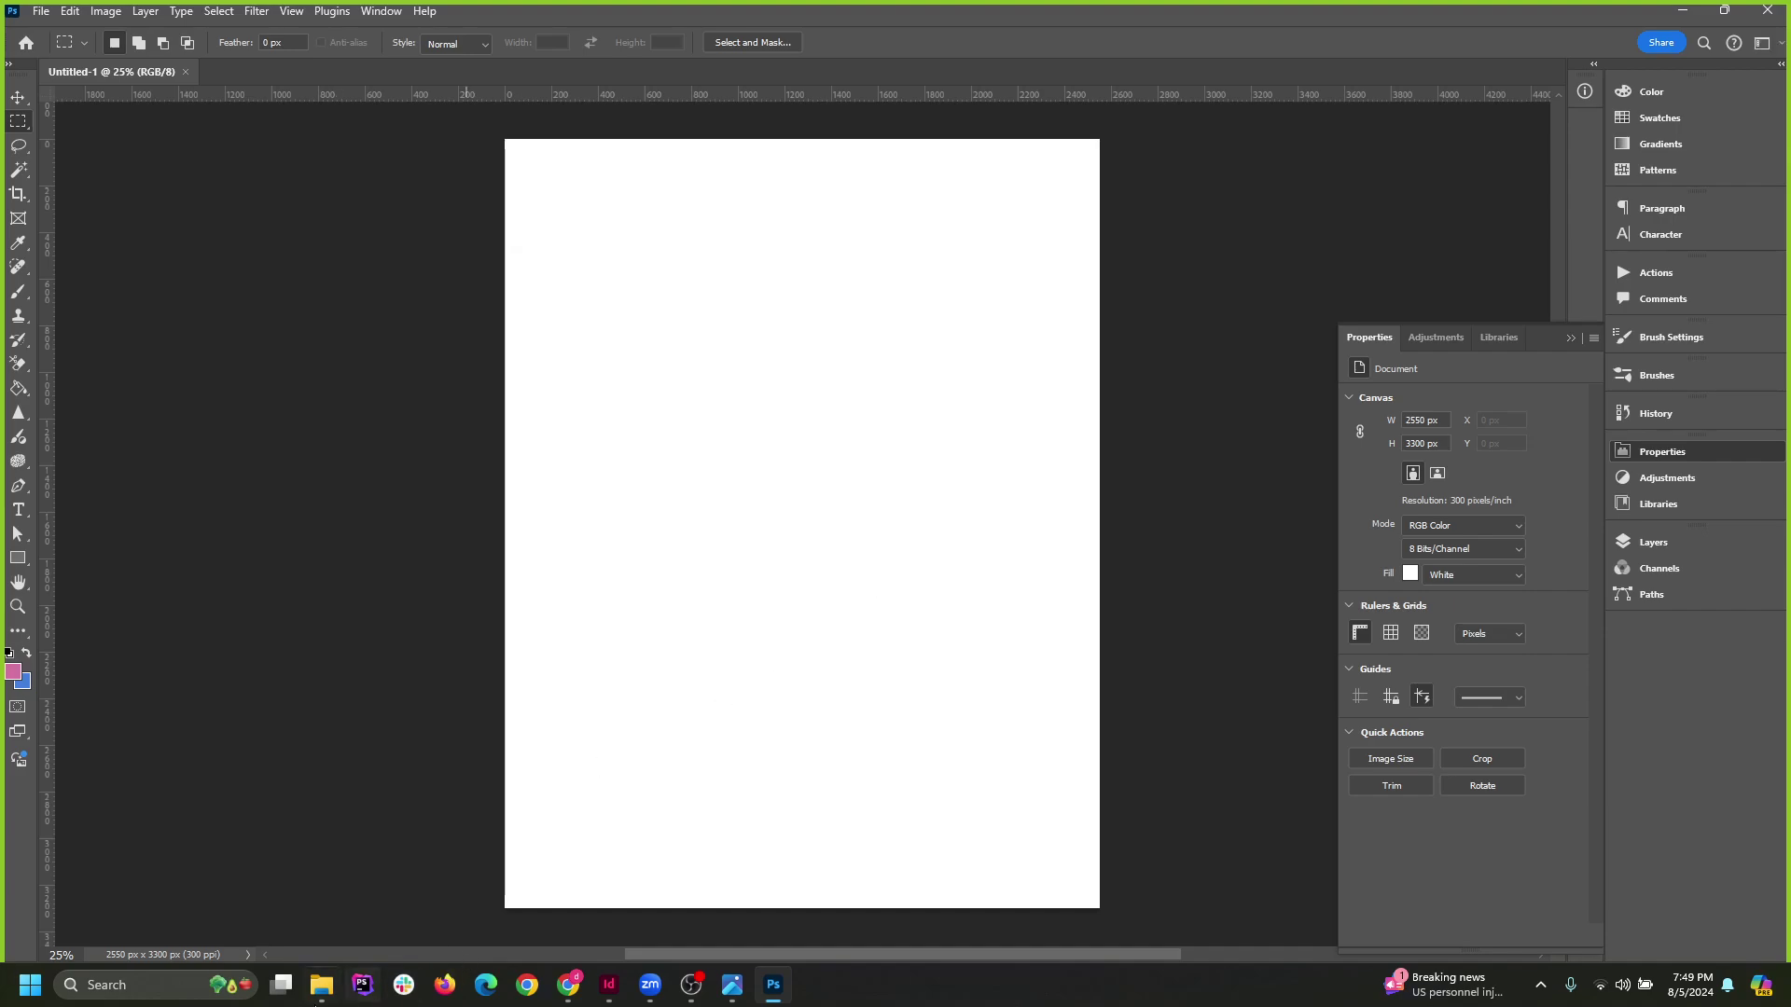
Place 44483.jpg from the china folder into the letter document at 100% scale.
{"action": "left_click", "coordinate": [318, 996]}
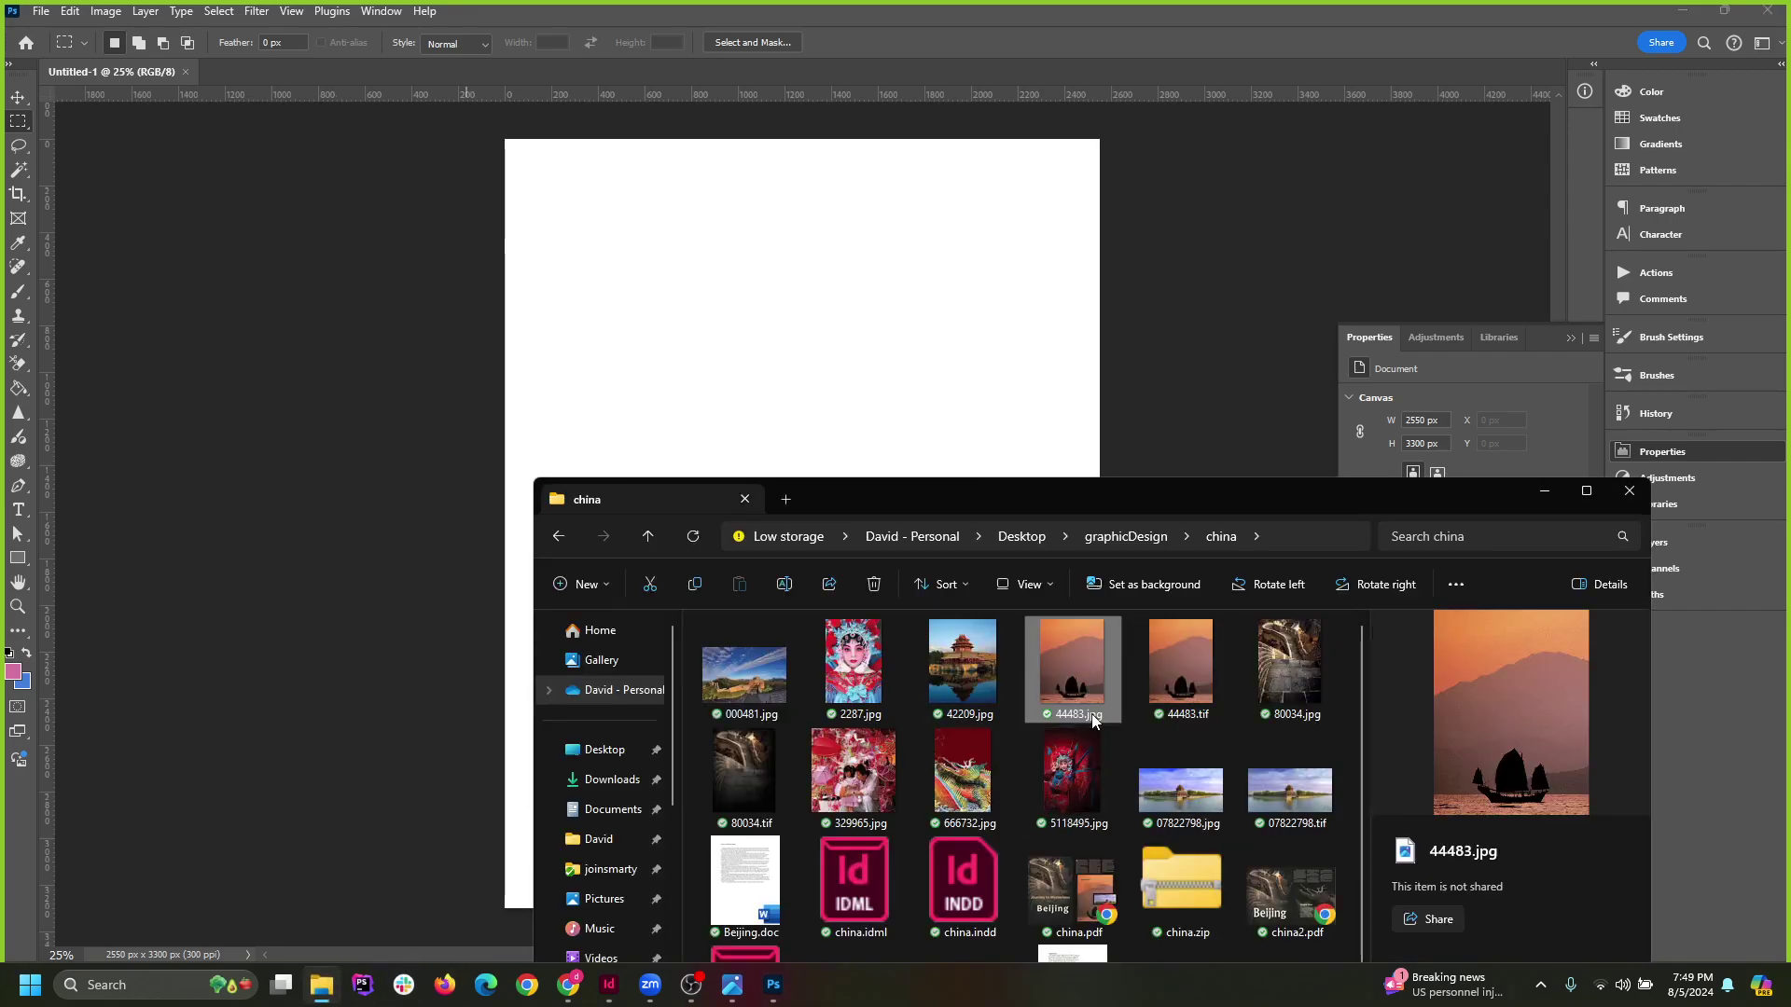
{"action": "left_click", "coordinate": [850, 299]}
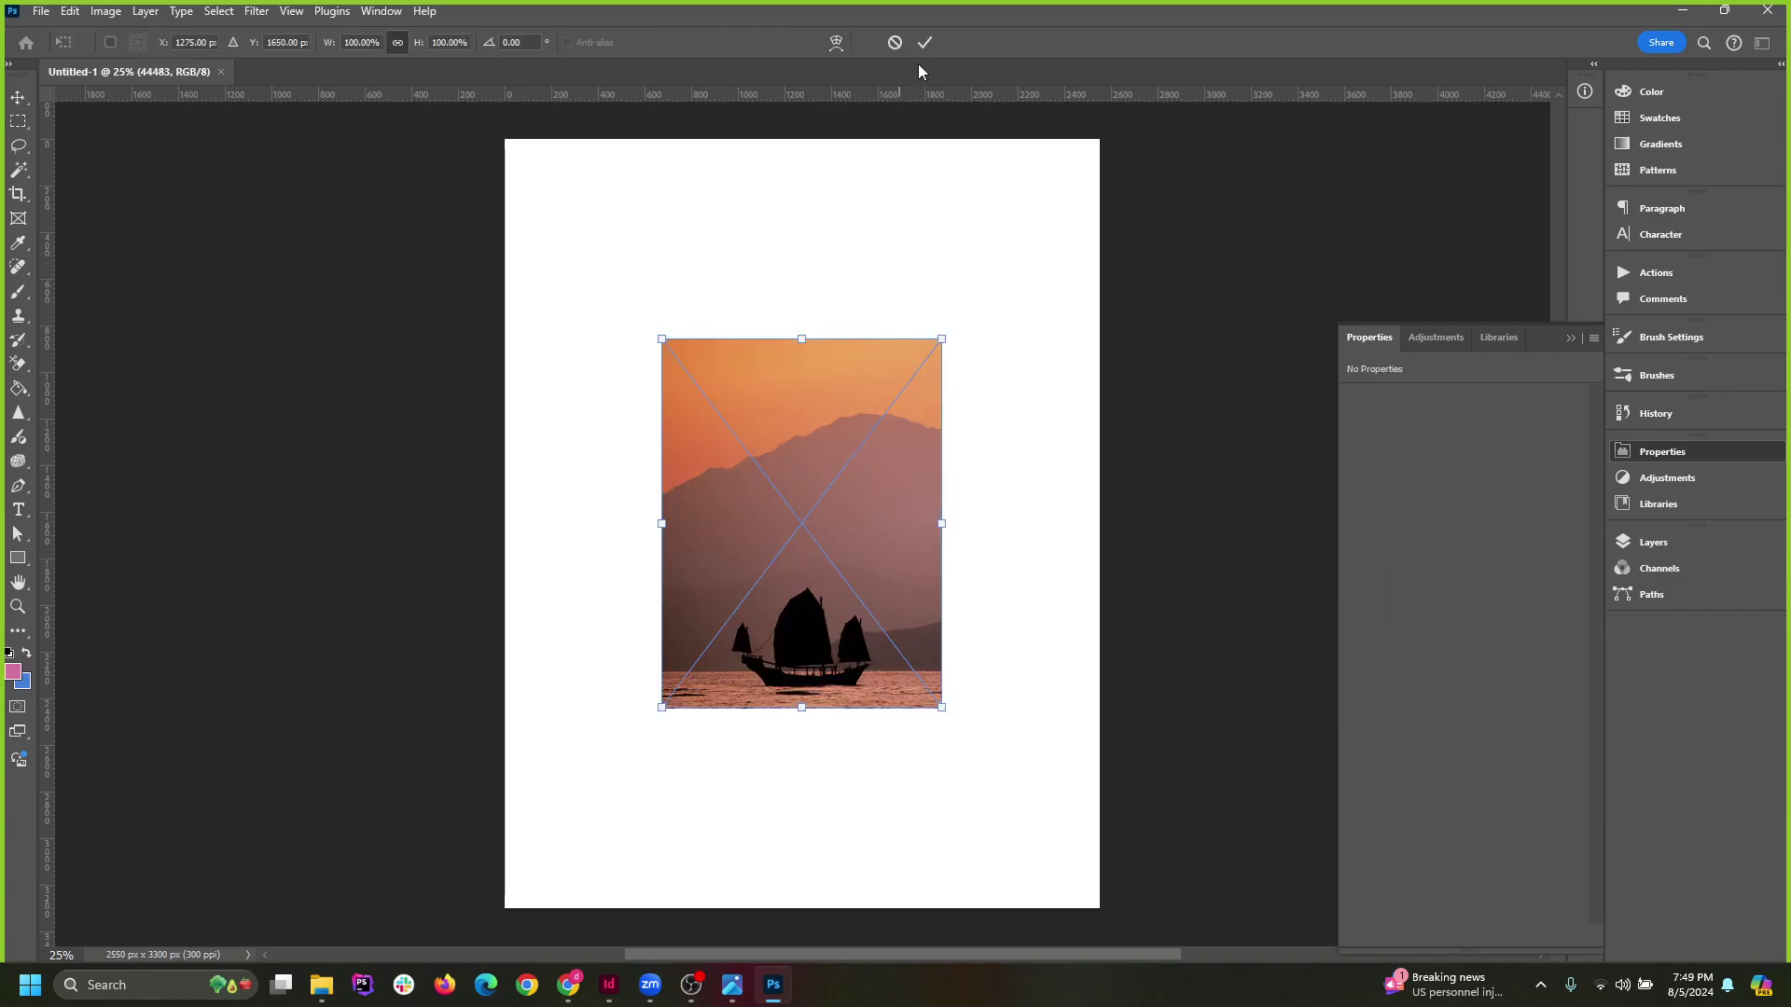
{"action": "left_click", "coordinate": [924, 42]}
{"action": "left_click_drag", "start_coordinate": [858, 502], "coordinate": [824, 459]}
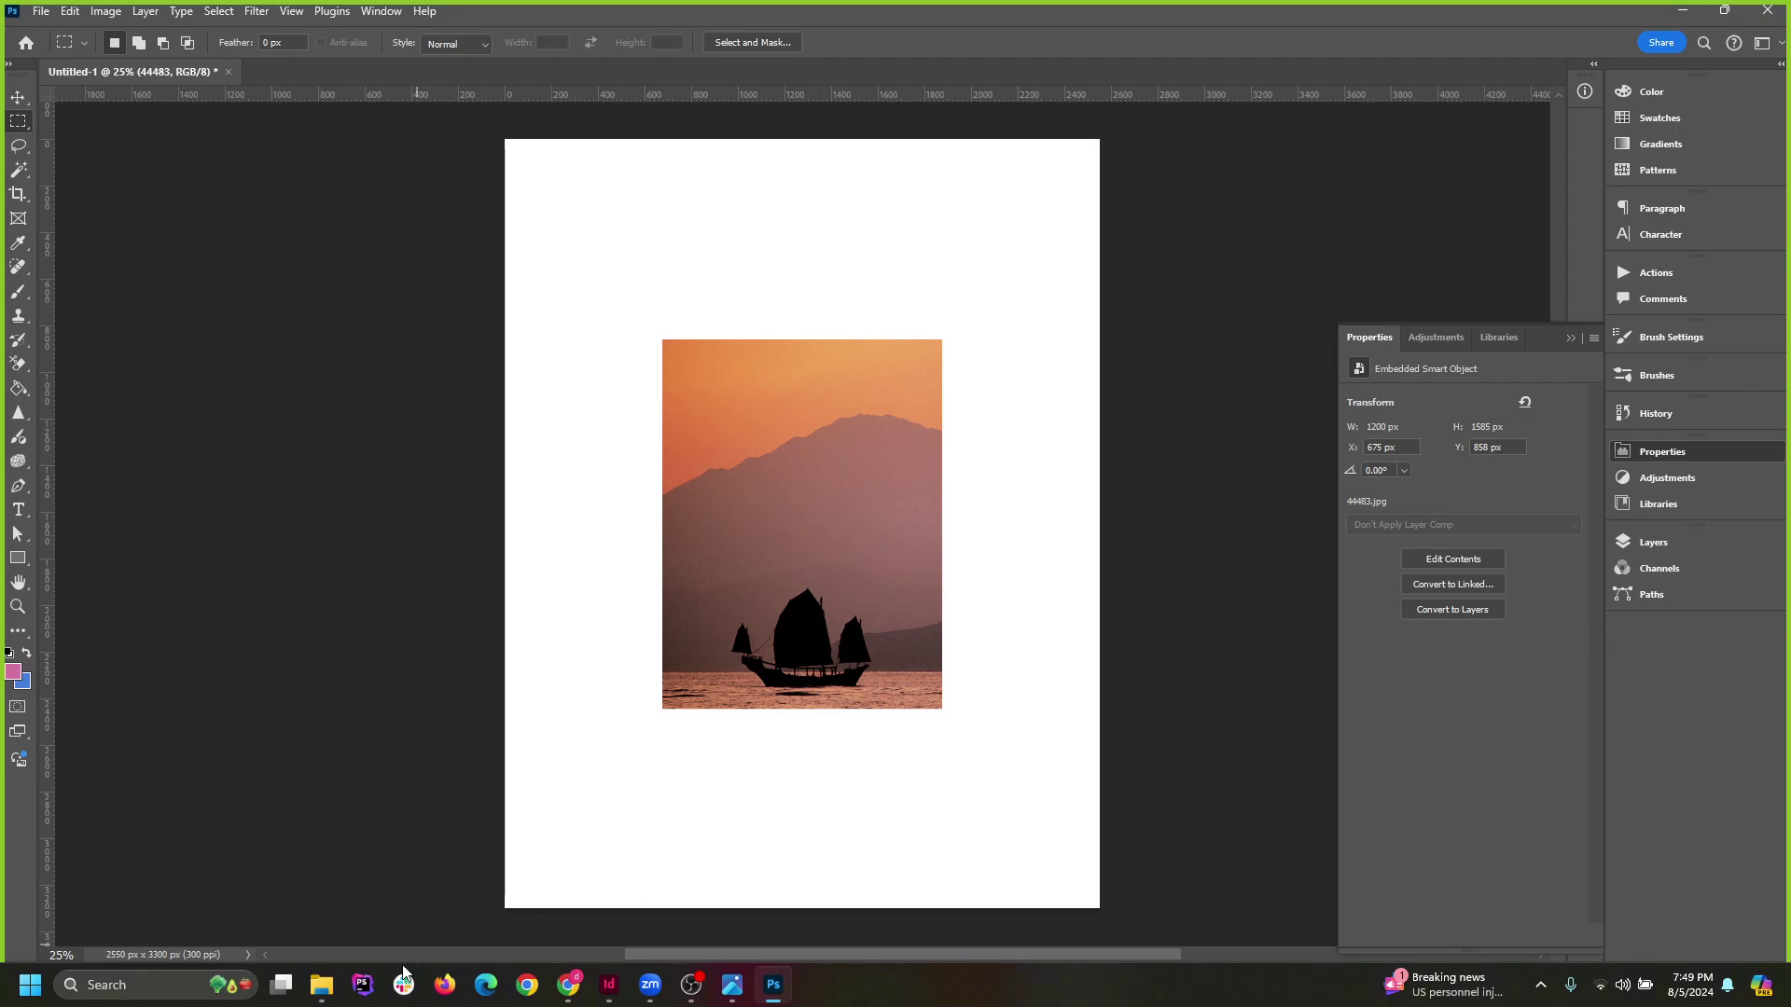
{"action": "left_click", "coordinate": [321, 985]}
{"action": "left_click_drag", "start_coordinate": [1094, 614], "coordinate": [1219, 673]}
{"action": "left_click_drag", "start_coordinate": [1094, 266], "coordinate": [976, 248]}
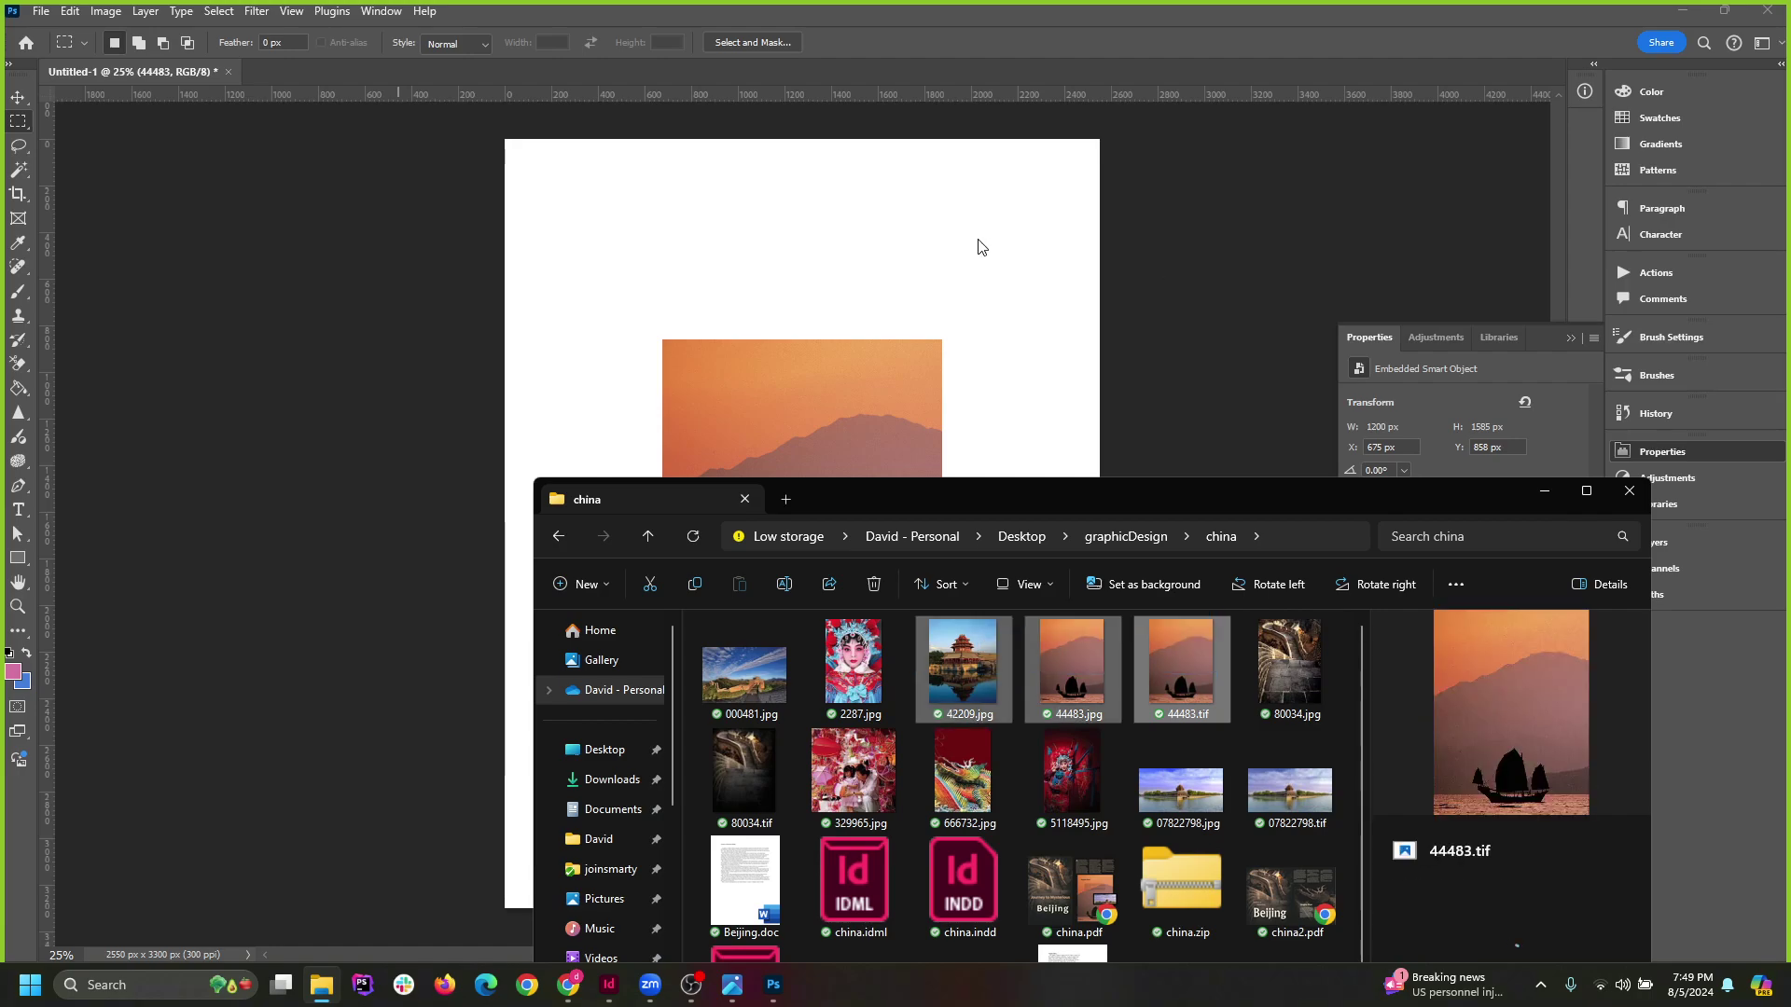
{"action": "left_click", "coordinate": [1222, 752]}
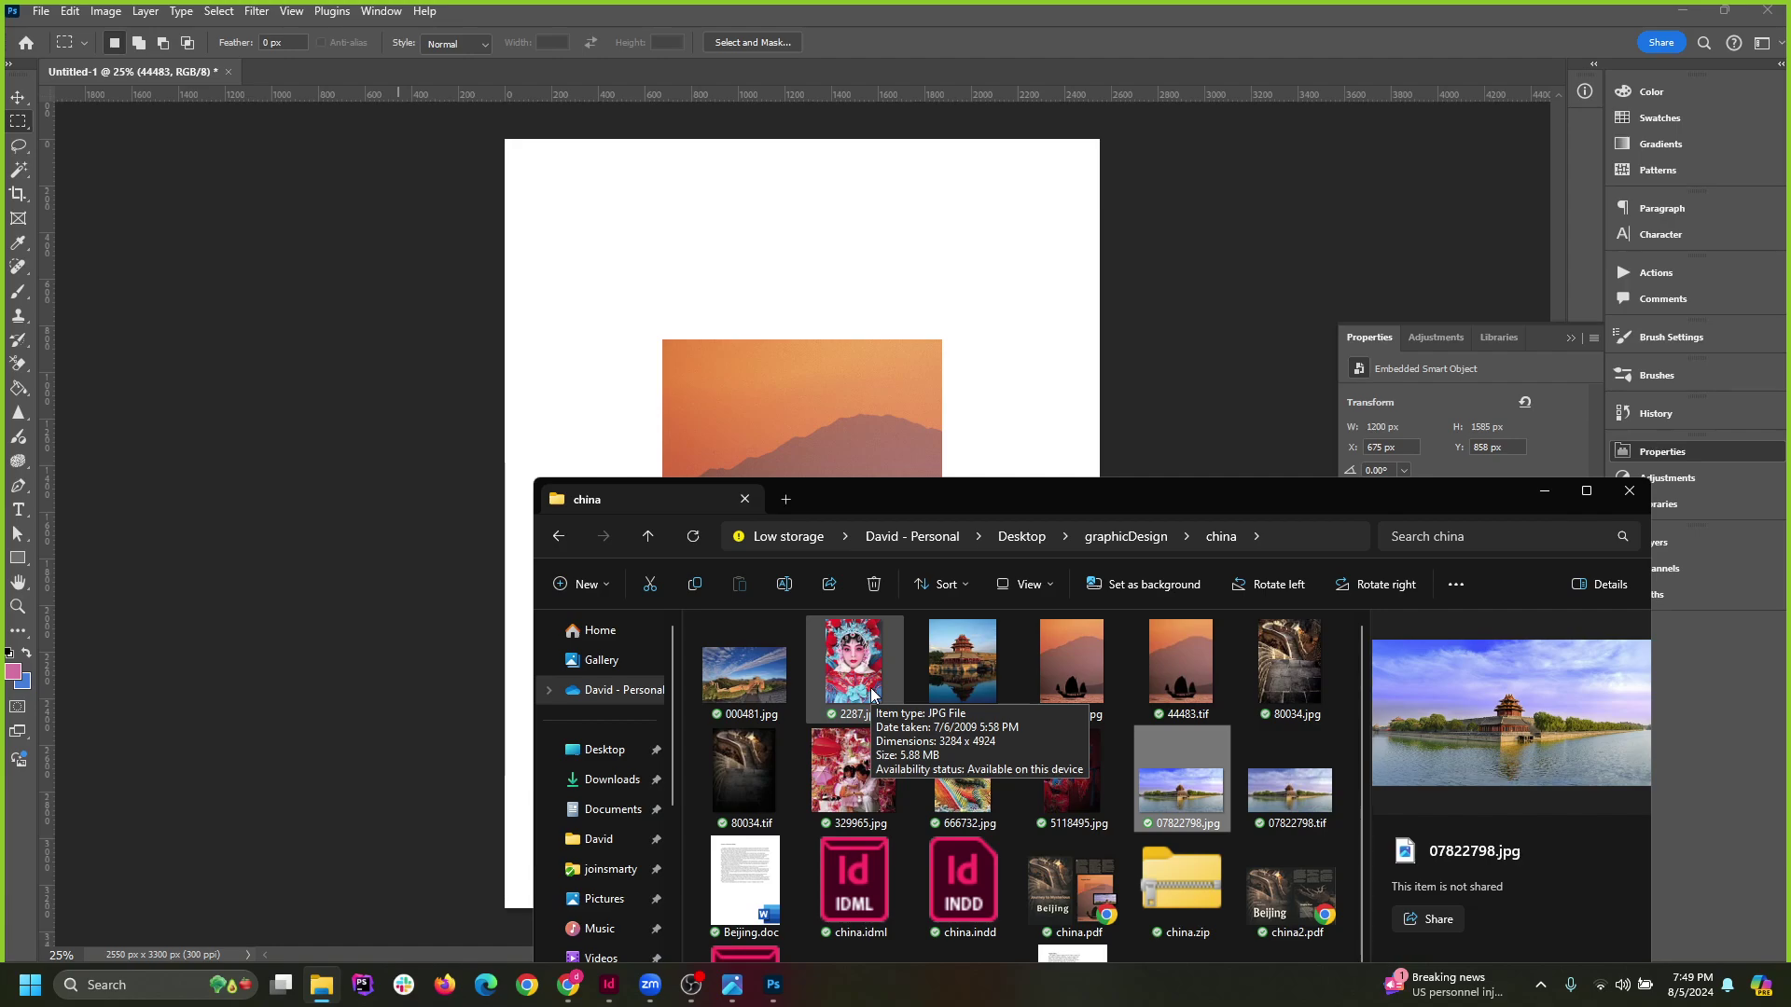
{"action": "left_click_drag", "start_coordinate": [871, 695], "coordinate": [1166, 268]}
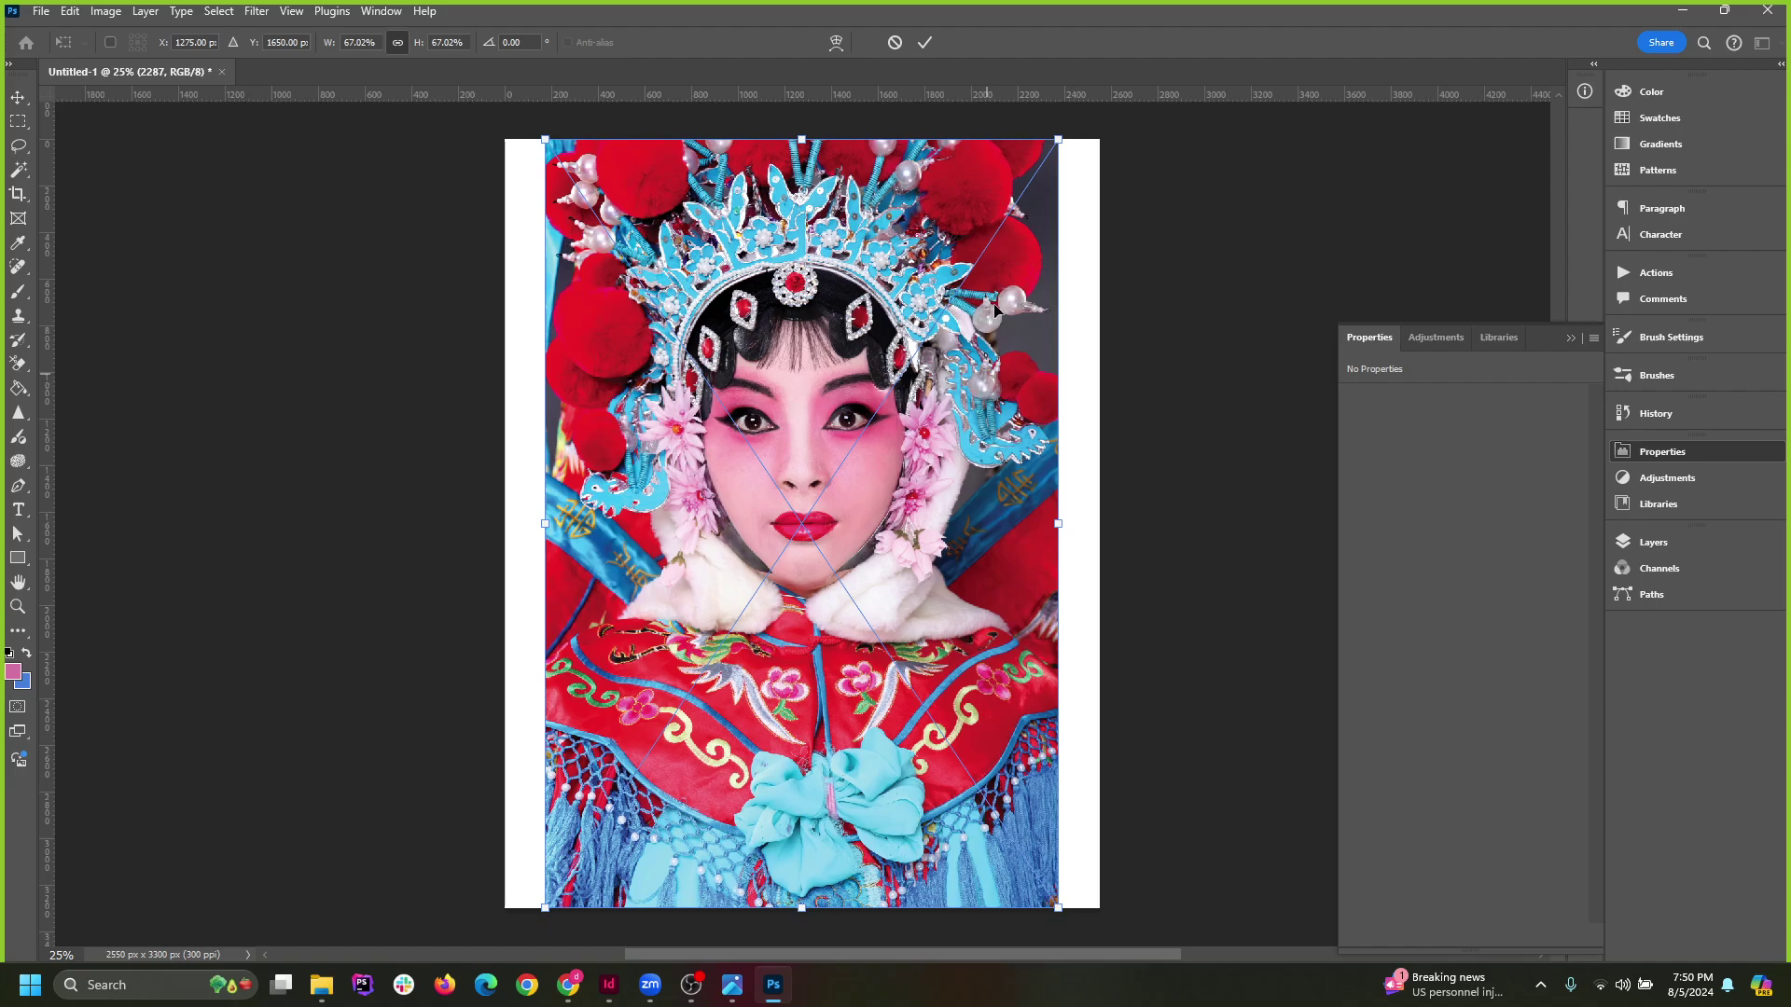
{"action": "left_click", "coordinate": [894, 42]}
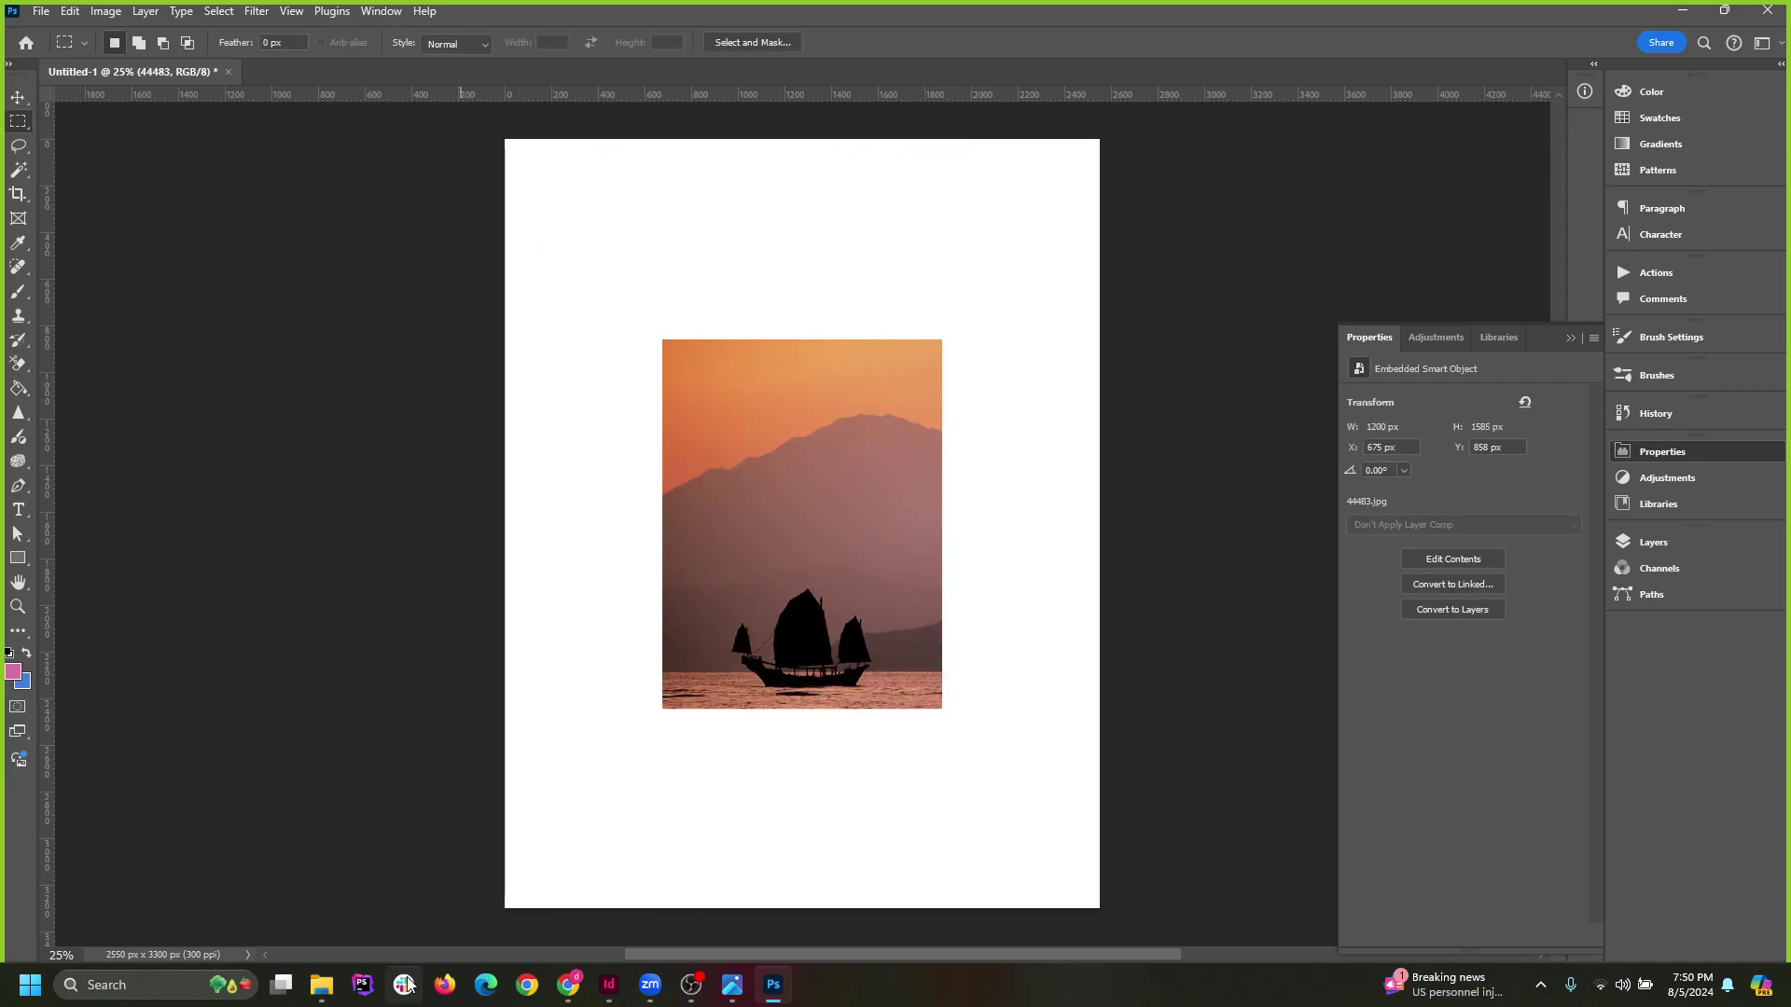
Open 2287.jpg from the china folder as its own document and copy the opera portrait at full size into the letter document.
{"action": "left_click", "coordinate": [322, 985]}
{"action": "left_click_drag", "start_coordinate": [851, 667], "coordinate": [697, 71]}
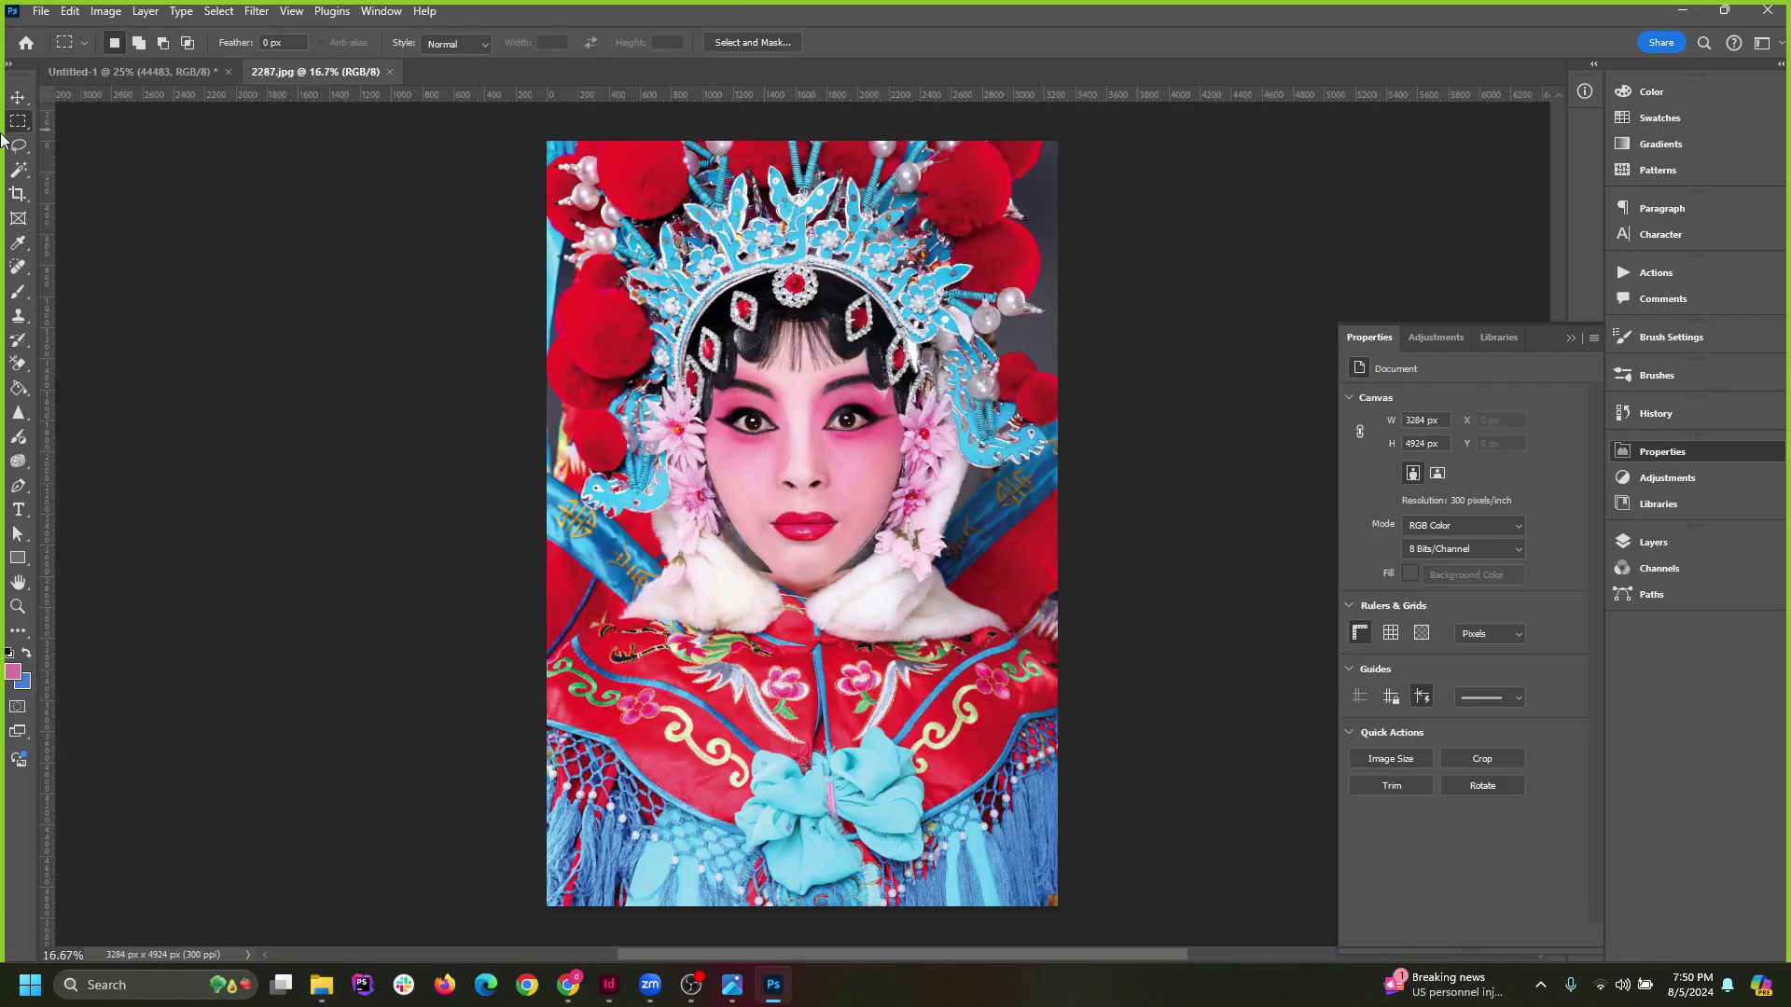
{"action": "left_click", "coordinate": [17, 93]}
{"action": "left_click_drag", "start_coordinate": [830, 271], "coordinate": [149, 79]}
{"action": "left_click_drag", "start_coordinate": [688, 266], "coordinate": [774, 280]}
{"action": "left_click_drag", "start_coordinate": [899, 244], "coordinate": [1030, 692]}
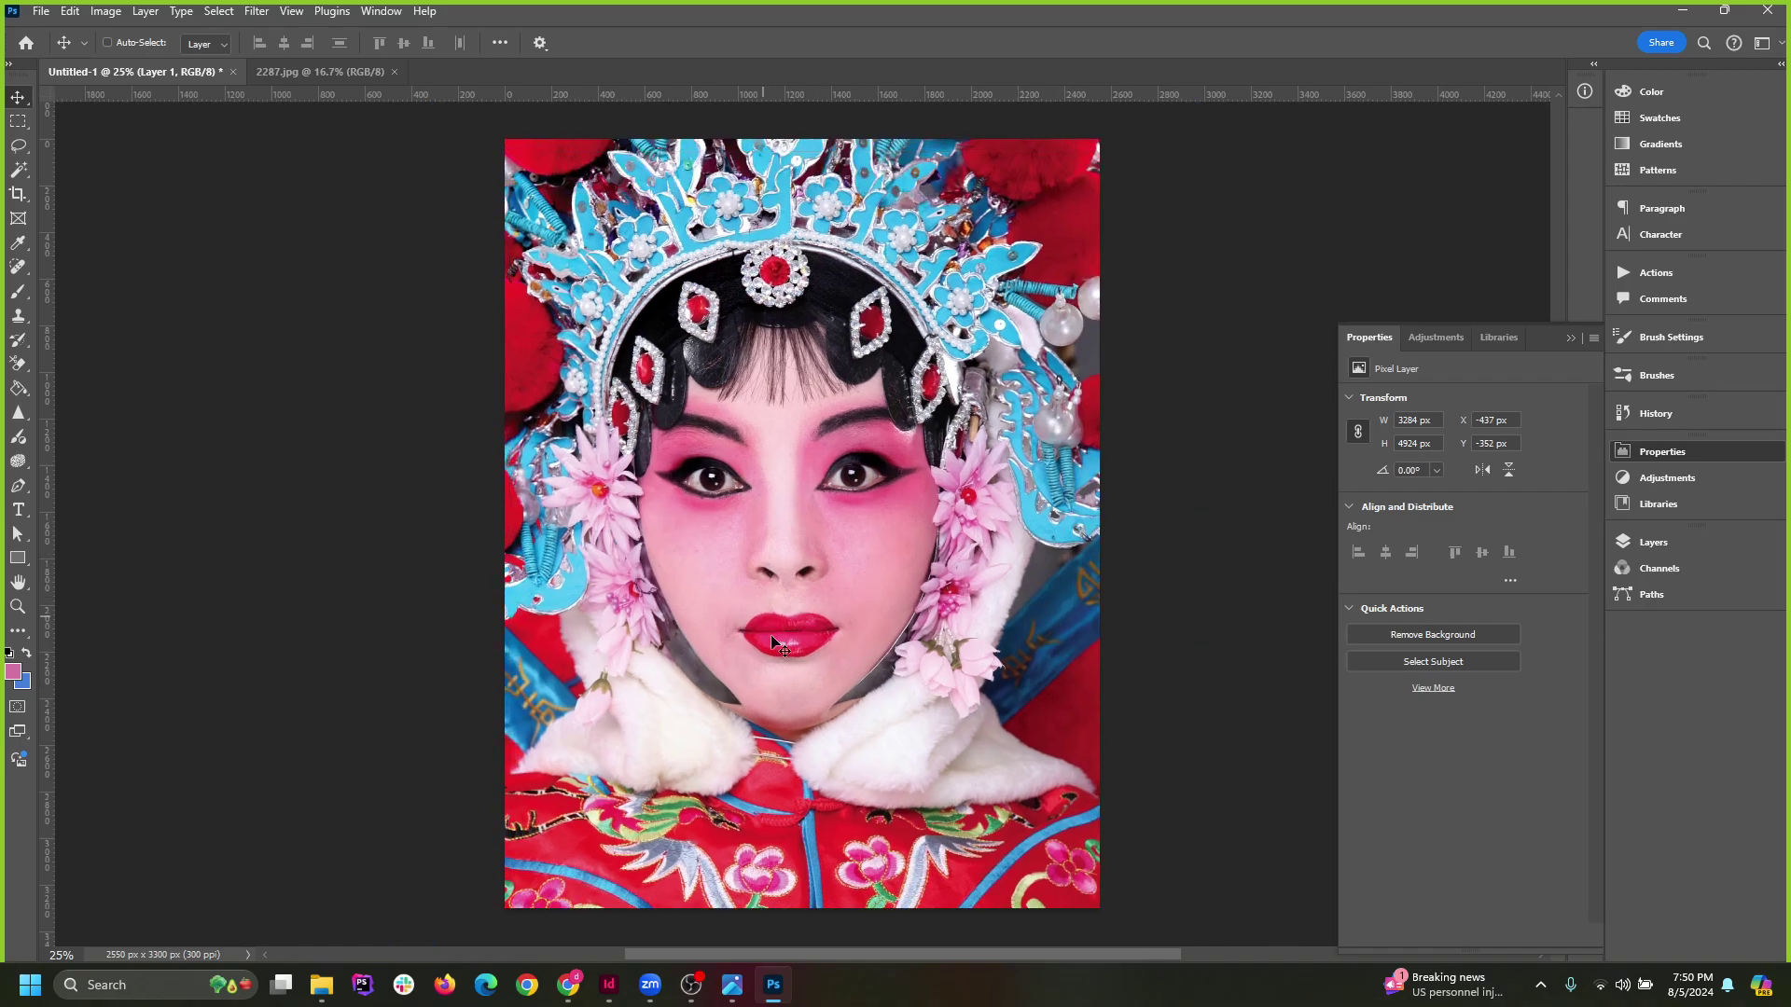
Move the boat photo to about X 223, Y 714 px and the opera portrait to about X 1084, Y -812 px.
{"action": "left_click_drag", "start_coordinate": [557, 558], "coordinate": [1185, 516]}
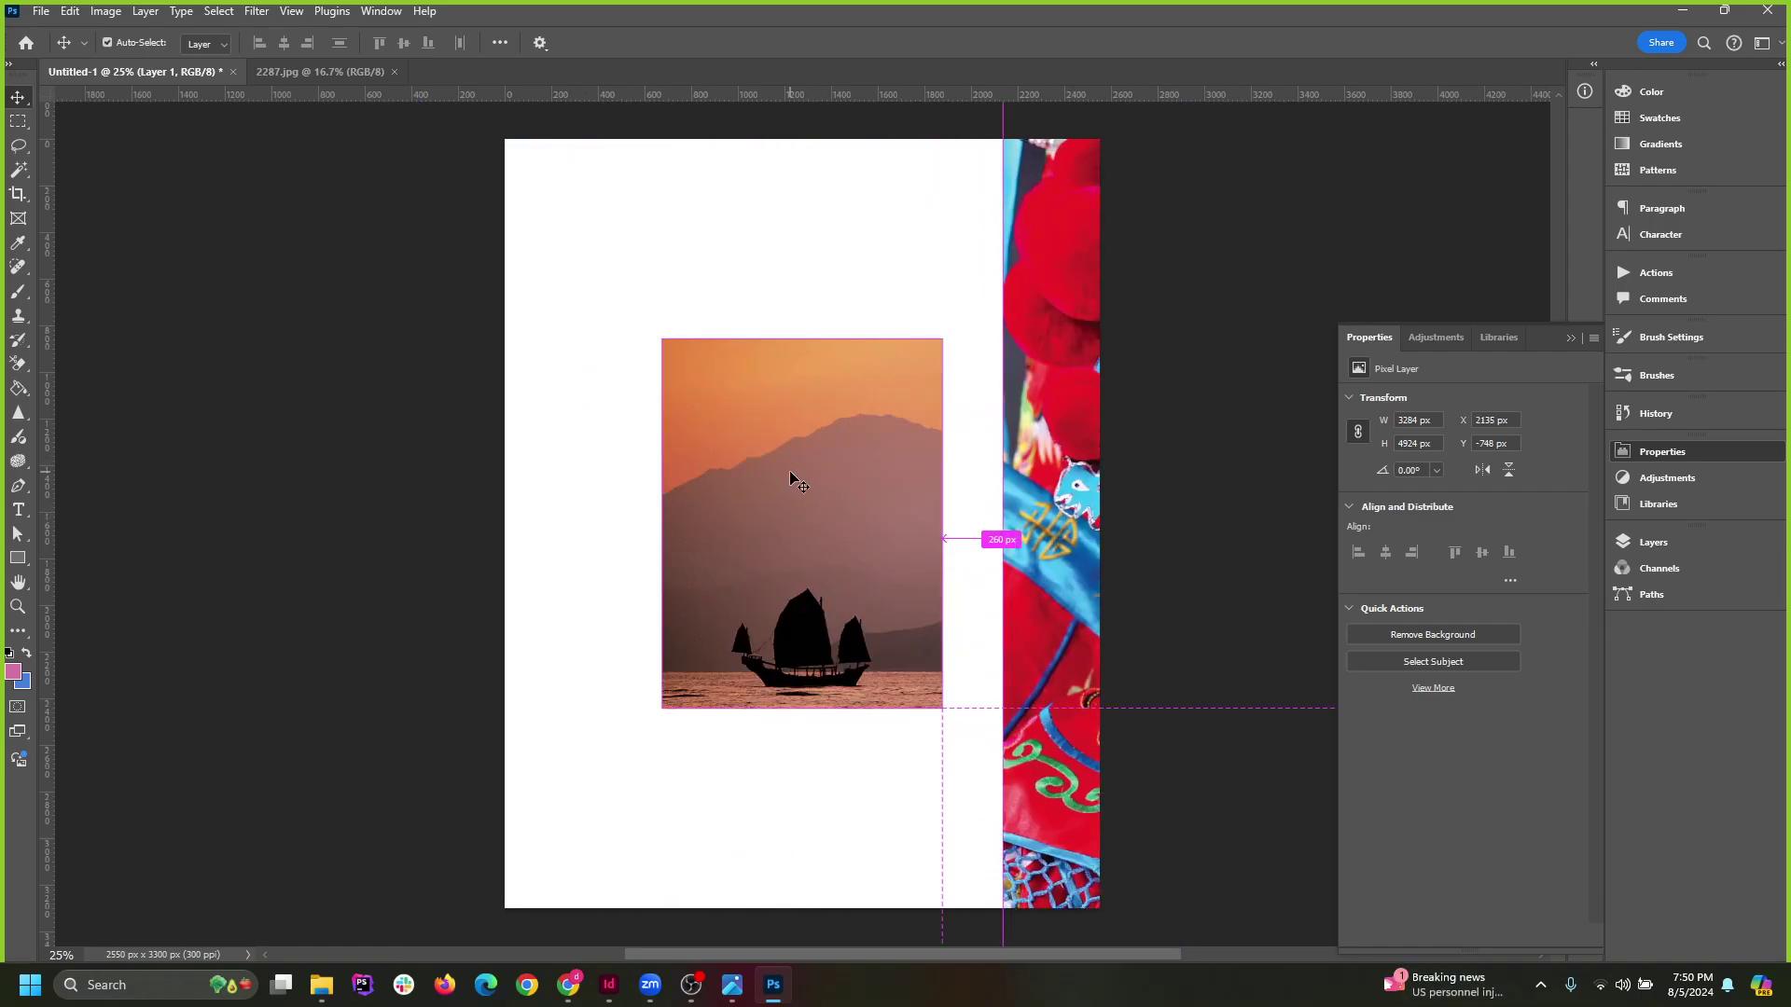
{"action": "mouse_move", "coordinate": [792, 479]}
{"action": "left_mouse_down", "text": "ctrl"}
{"action": "mouse_move", "coordinate": [735, 418]}
{"action": "mouse_move", "coordinate": [811, 473]}
{"action": "left_mouse_up", "text": "ctrl"}
{"action": "left_click_drag", "start_coordinate": [1035, 480], "coordinate": [939, 474]}
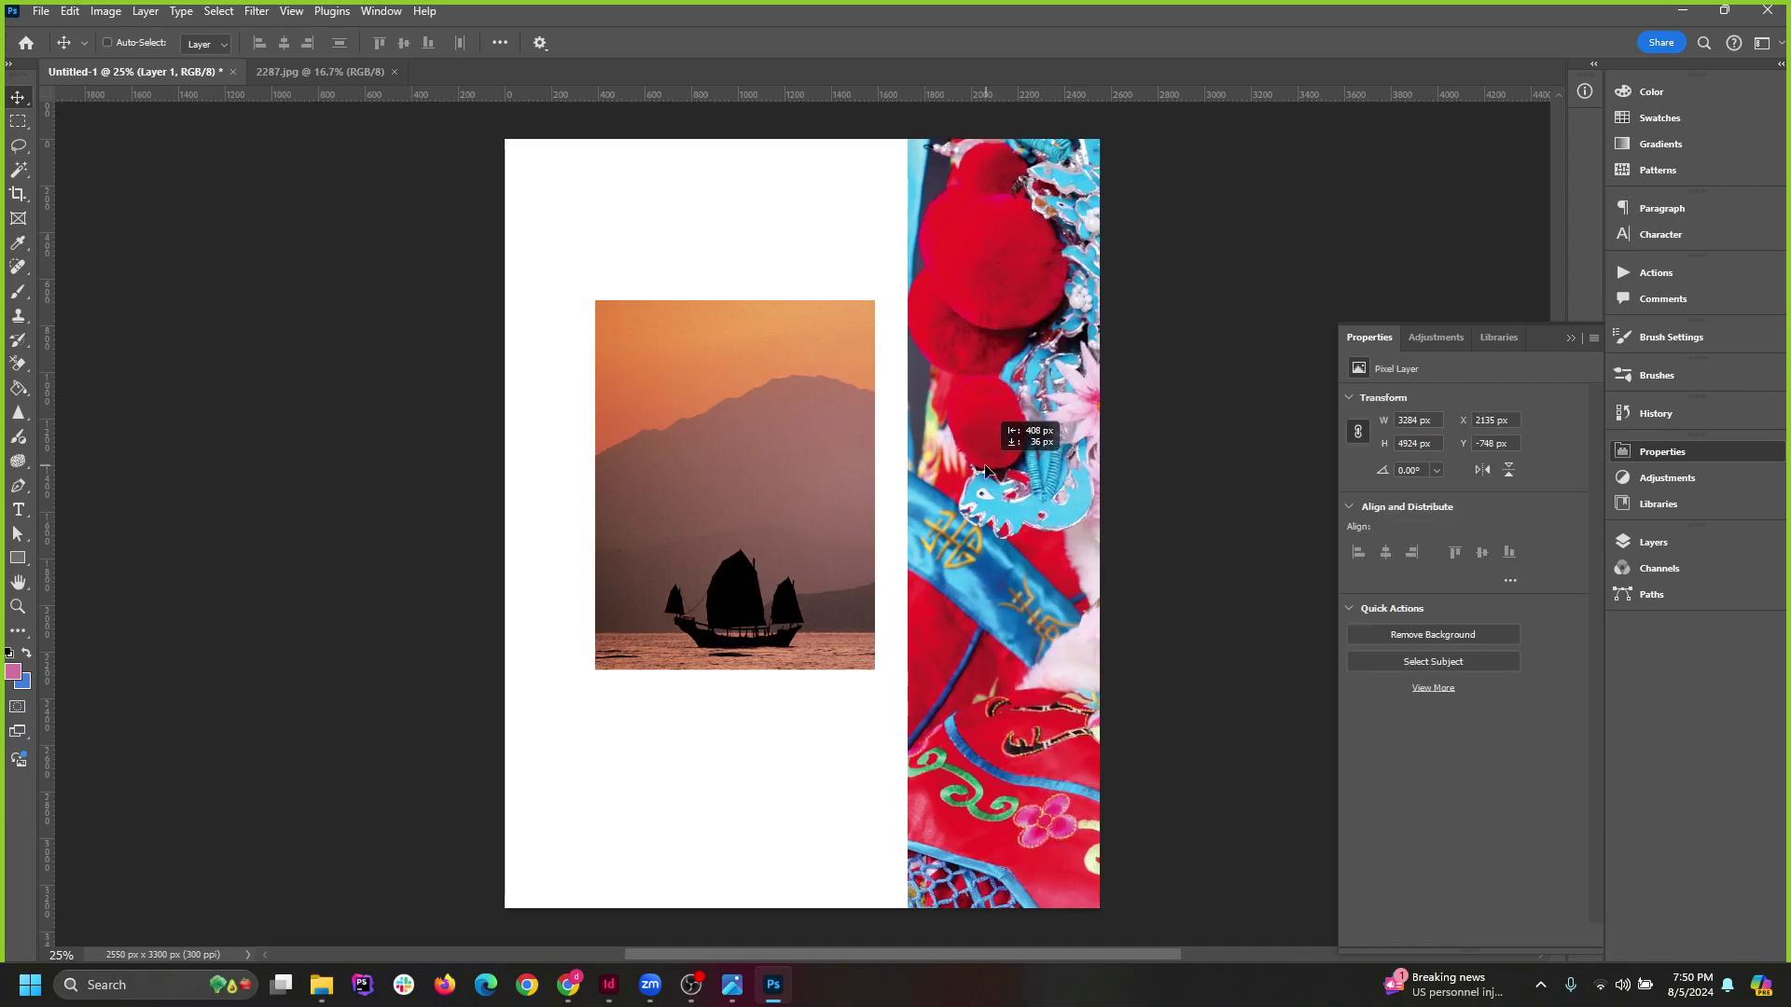
{"action": "left_click_drag", "start_coordinate": [769, 457], "coordinate": [731, 460]}
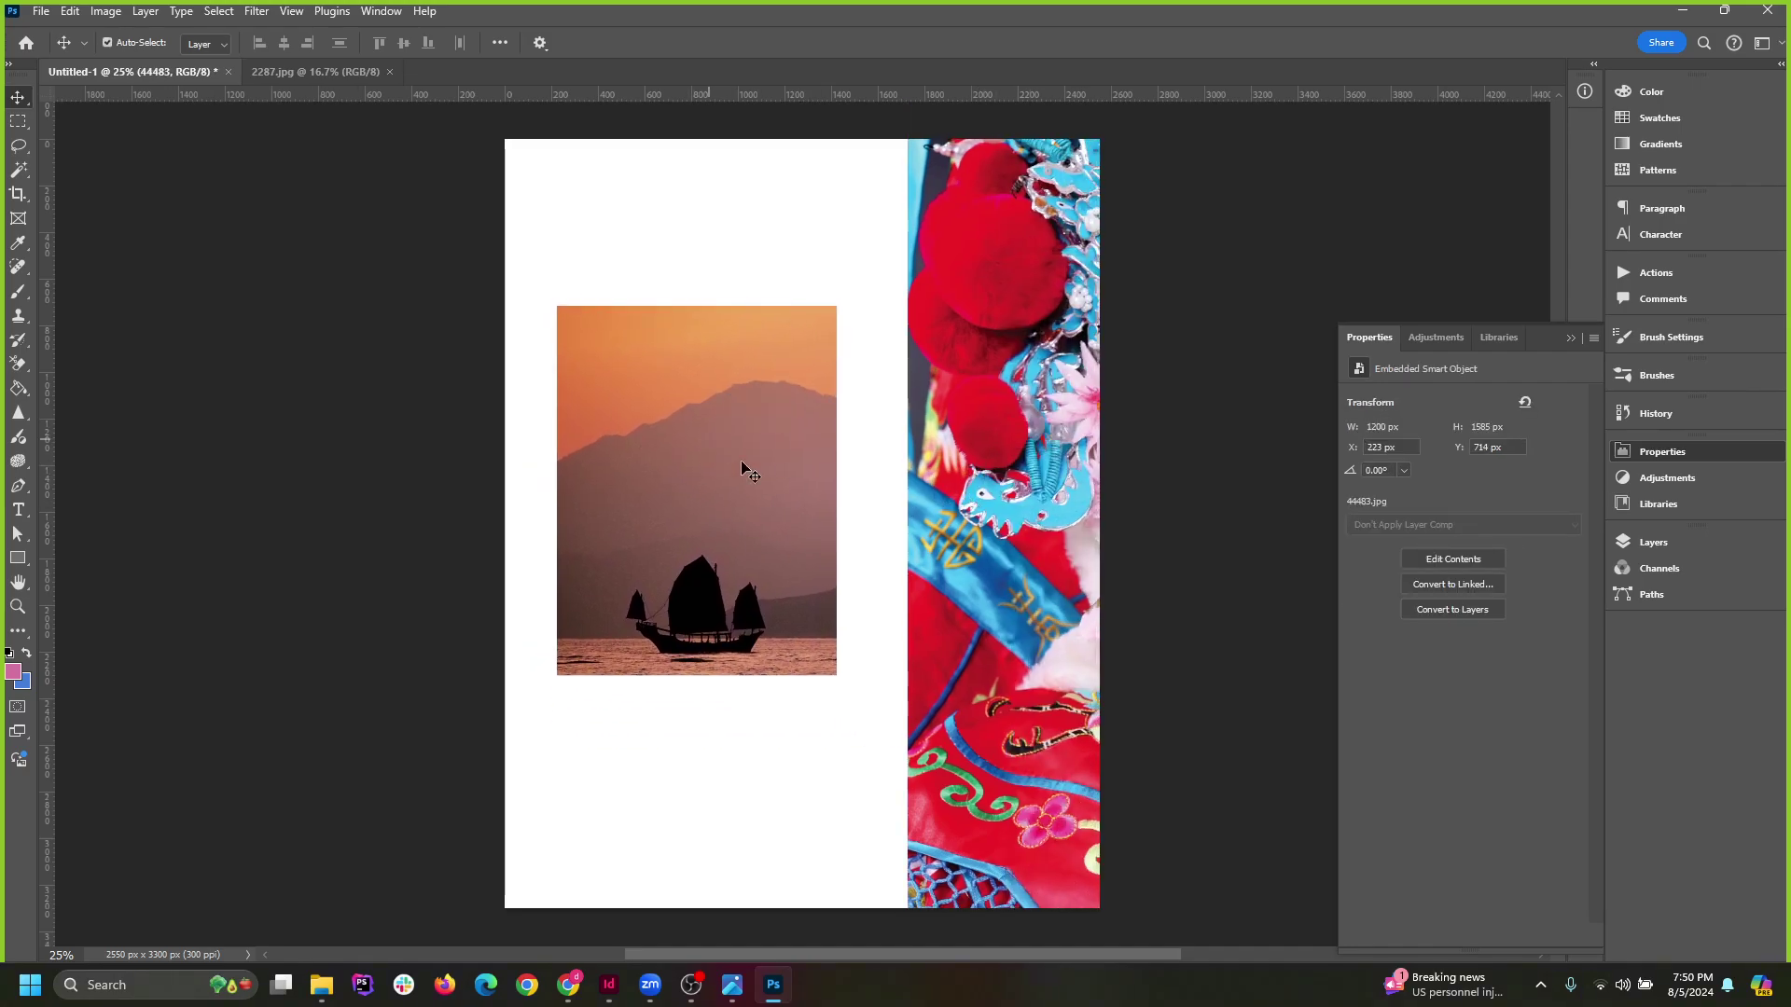
{"action": "left_click_drag", "start_coordinate": [1030, 383], "coordinate": [894, 342], "text": "ctrl"}
Delete the boat photo and the opera portrait from the letter document.
{"action": "left_click", "coordinate": [763, 441], "text": "ctrl"}
{"action": "key", "text": "Delete"}
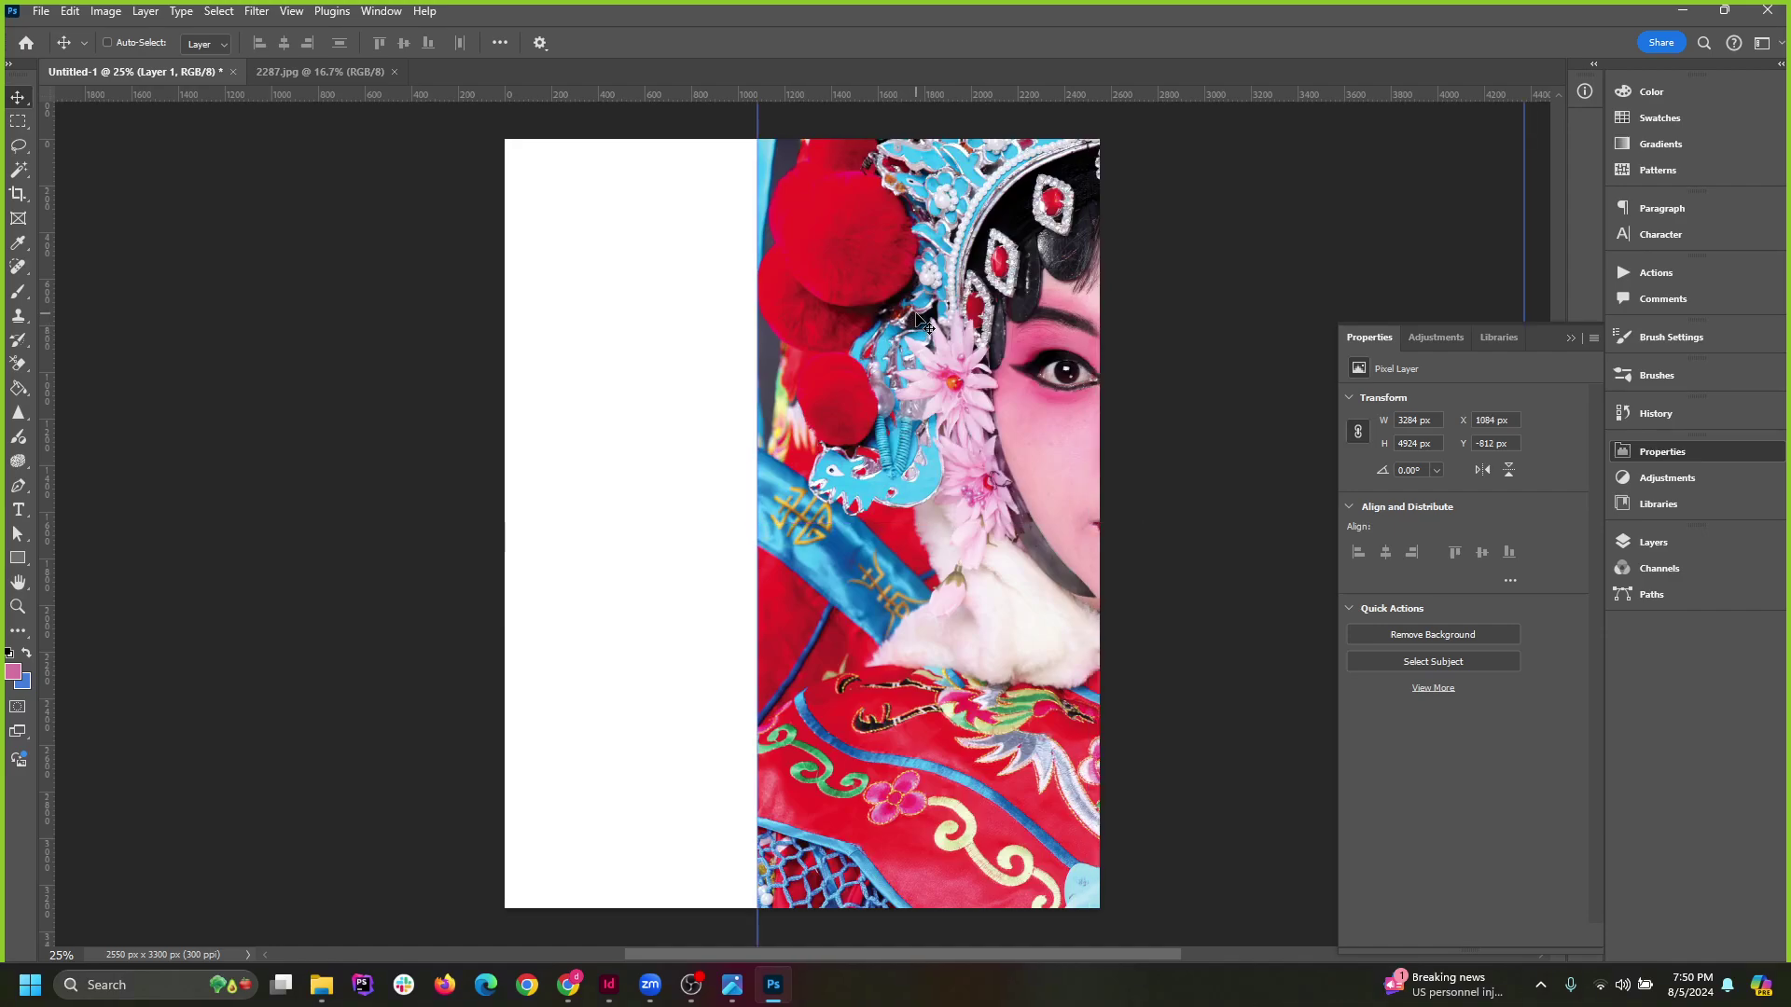
{"action": "key", "text": "Delete"}
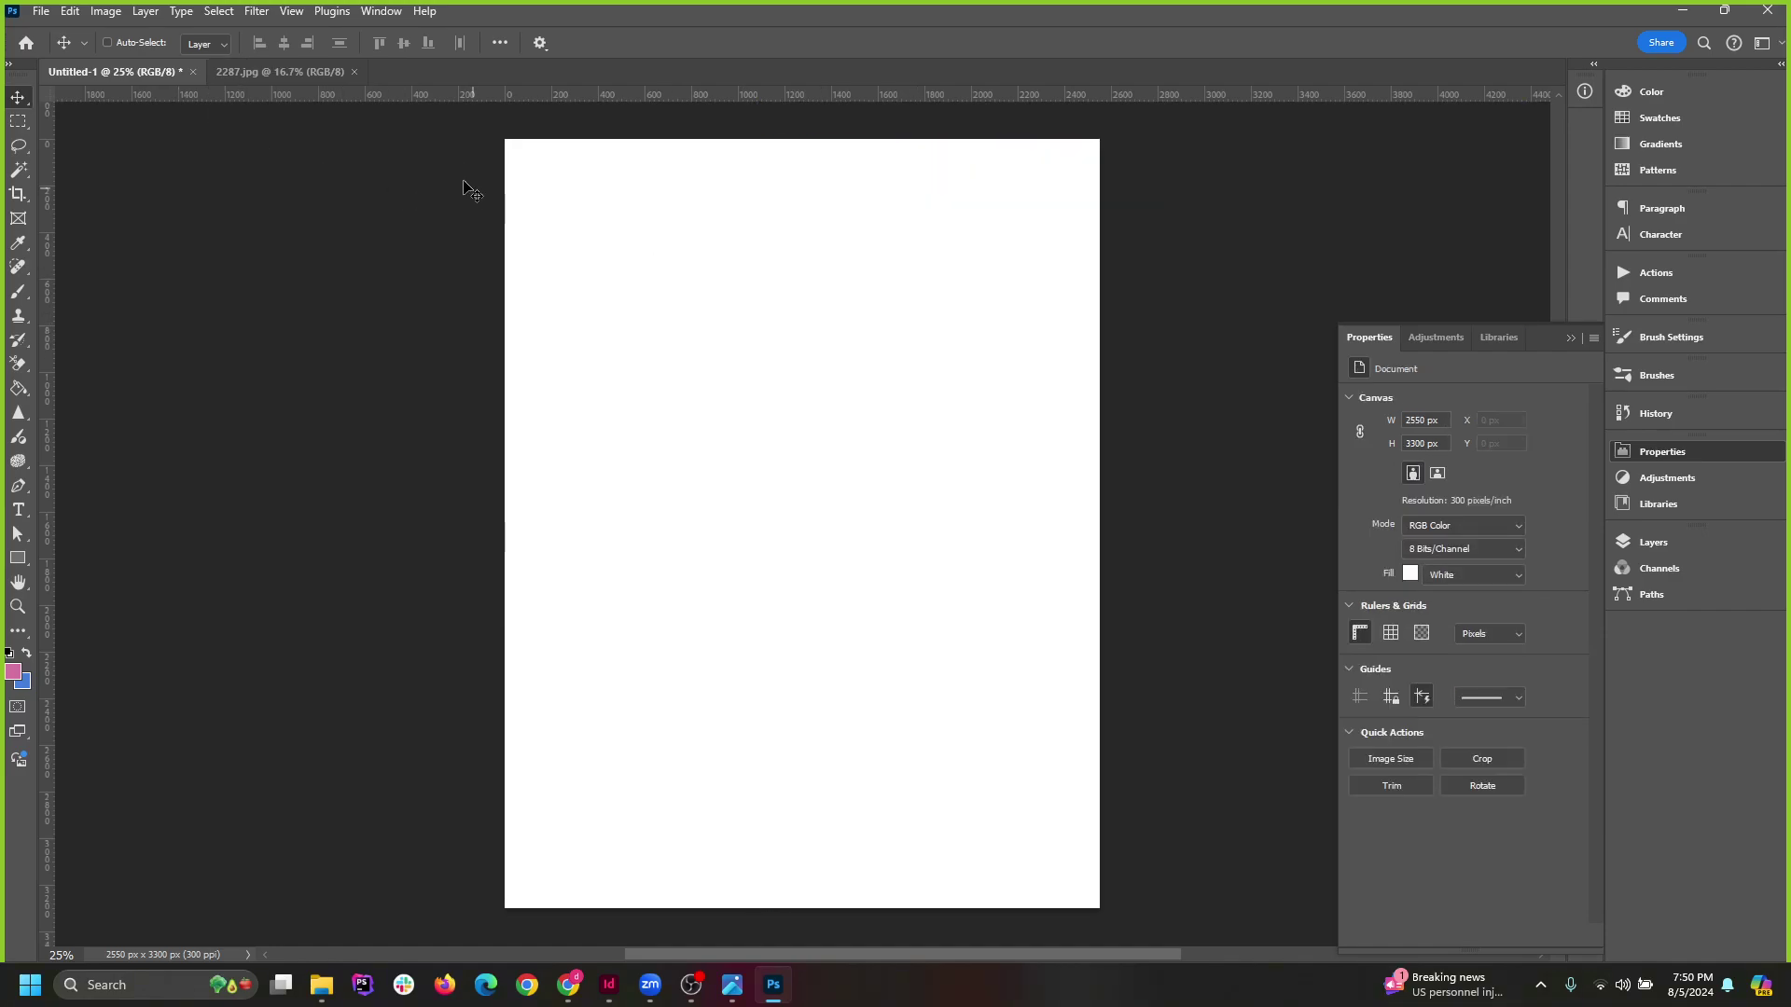
Check the letter document's pixel dimensions and resolution in Image Size again, and return to the magazine spread in InDesign.
{"action": "left_click", "coordinate": [120, 13]}
{"action": "left_click", "coordinate": [112, 152]}
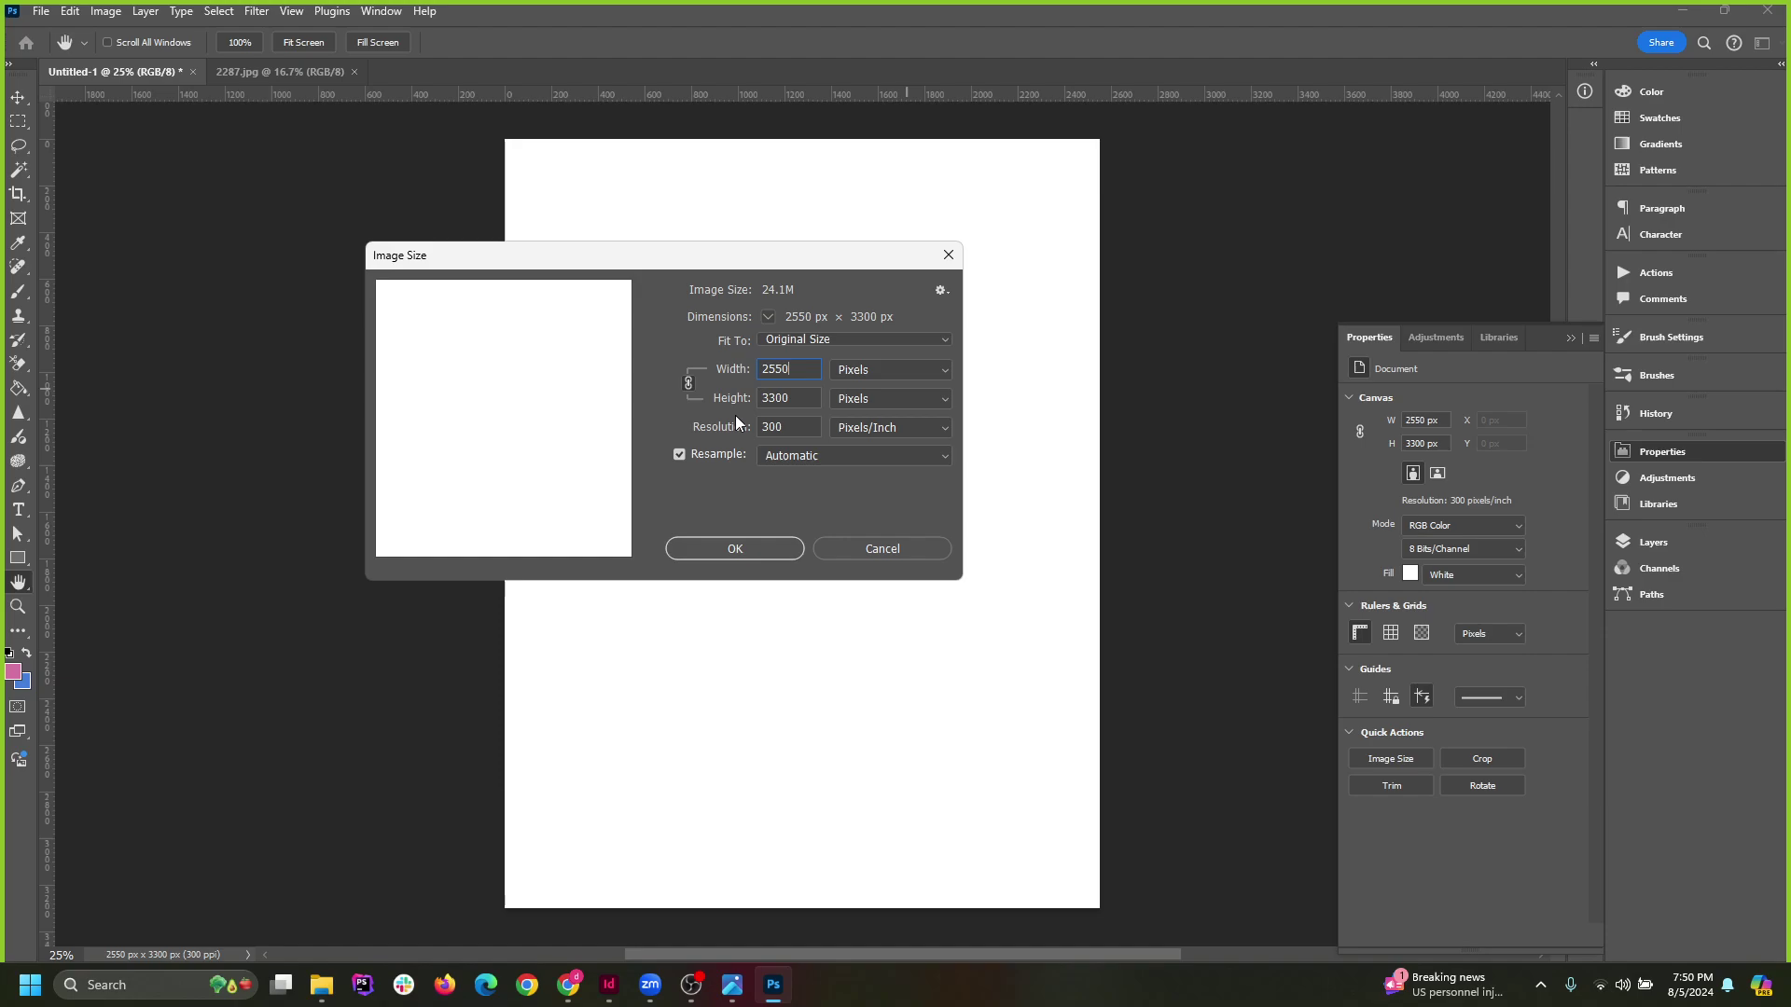
{"action": "left_click", "coordinate": [871, 547]}
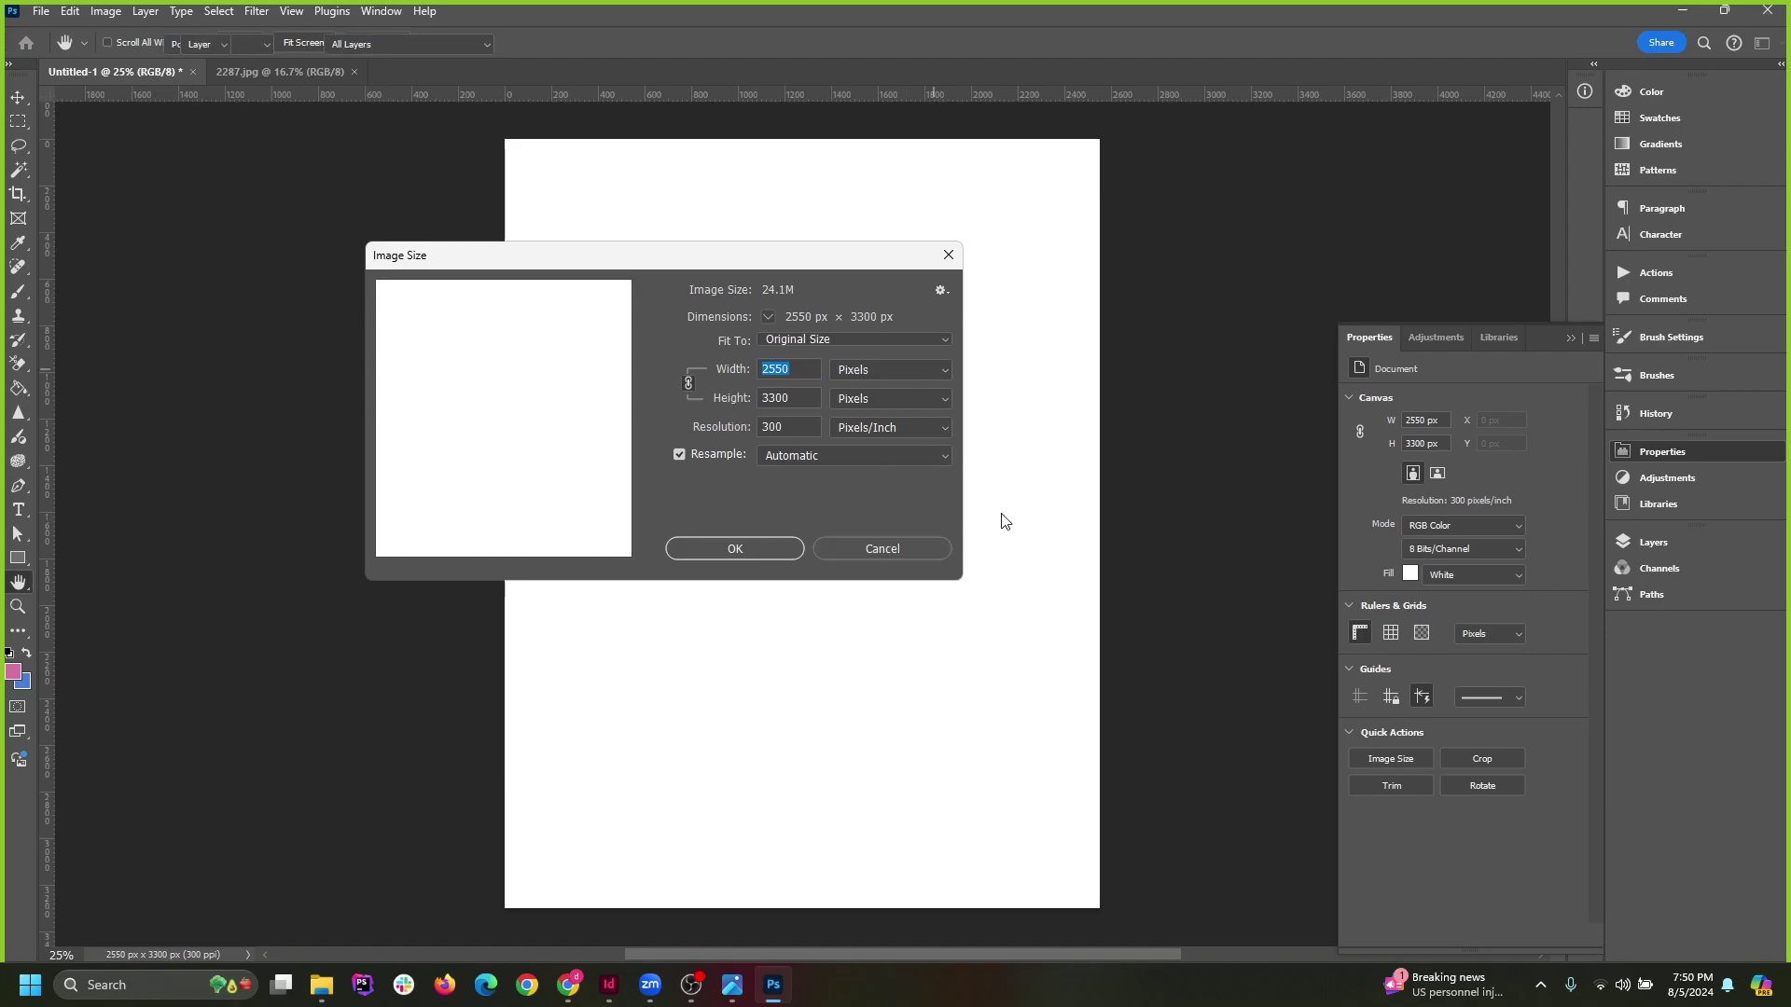
{"action": "left_click", "coordinate": [1680, 16]}
{"action": "left_click", "coordinate": [1681, 16]}
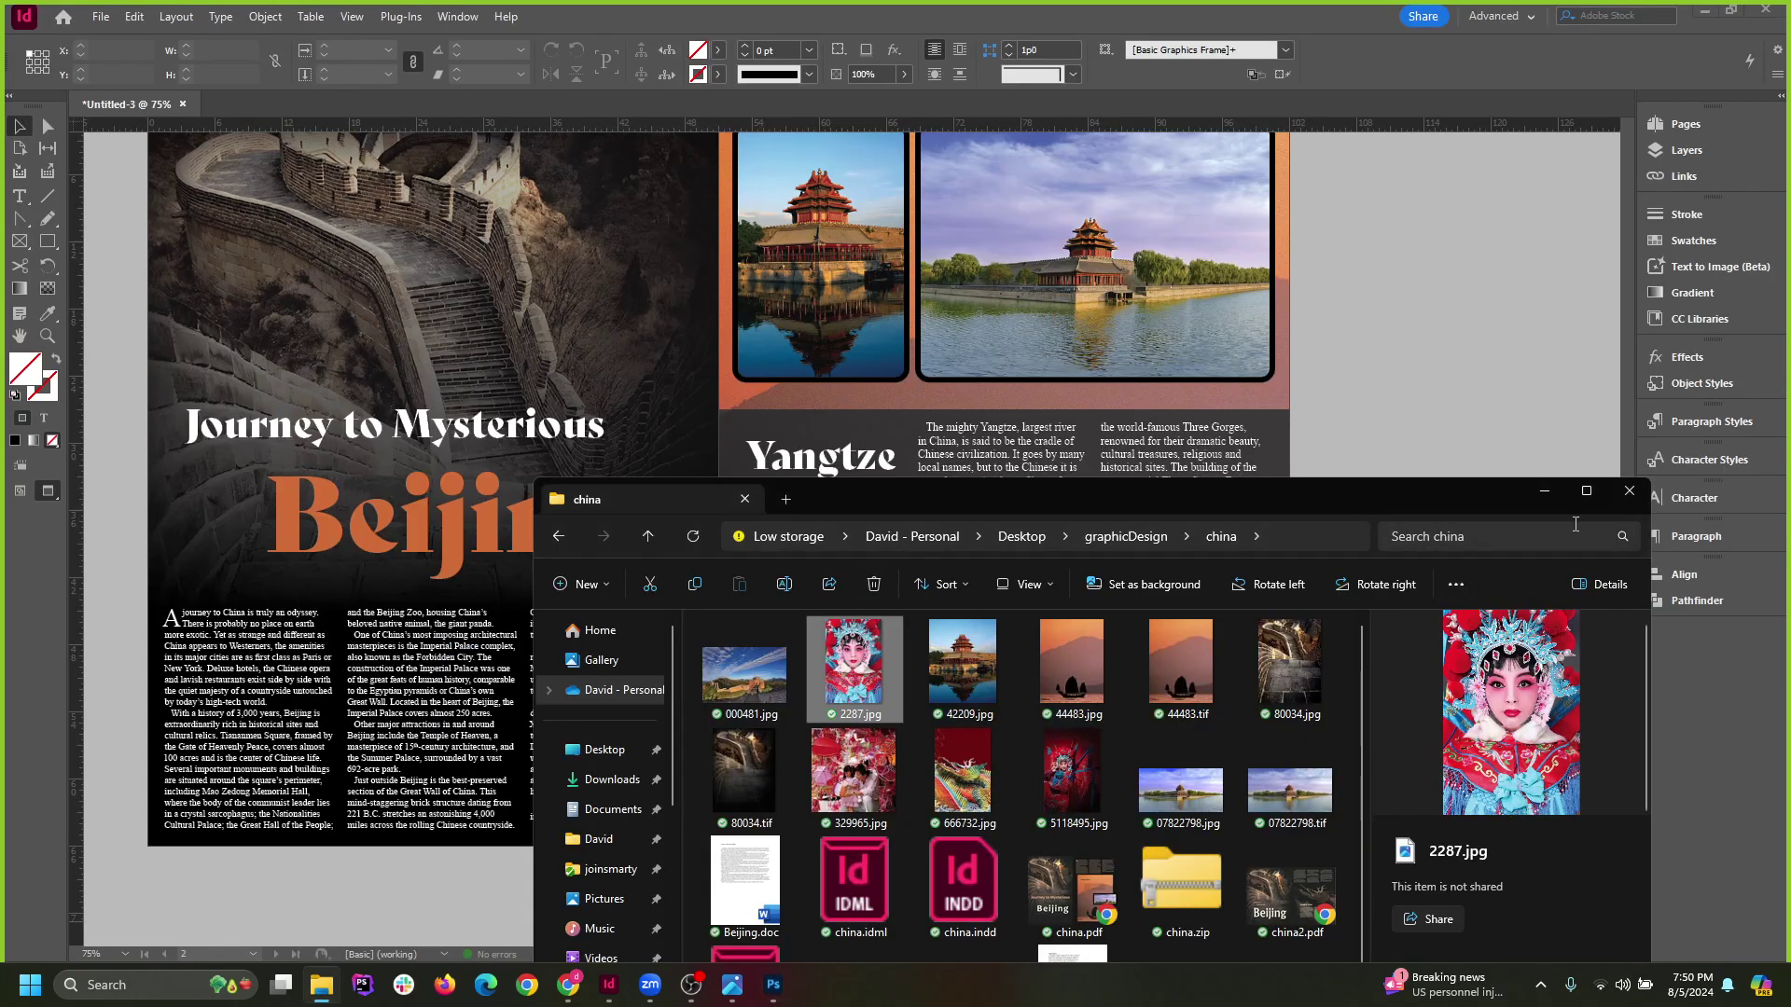
{"action": "left_click", "coordinate": [1550, 499]}
Try to move the boat background photo on the Yangtze River page, undo the move, and glance at 2287.jpg in the china folder.
{"action": "left_click_drag", "start_coordinate": [921, 716], "coordinate": [1242, 749]}
{"action": "key", "text": "ctrl+z"}
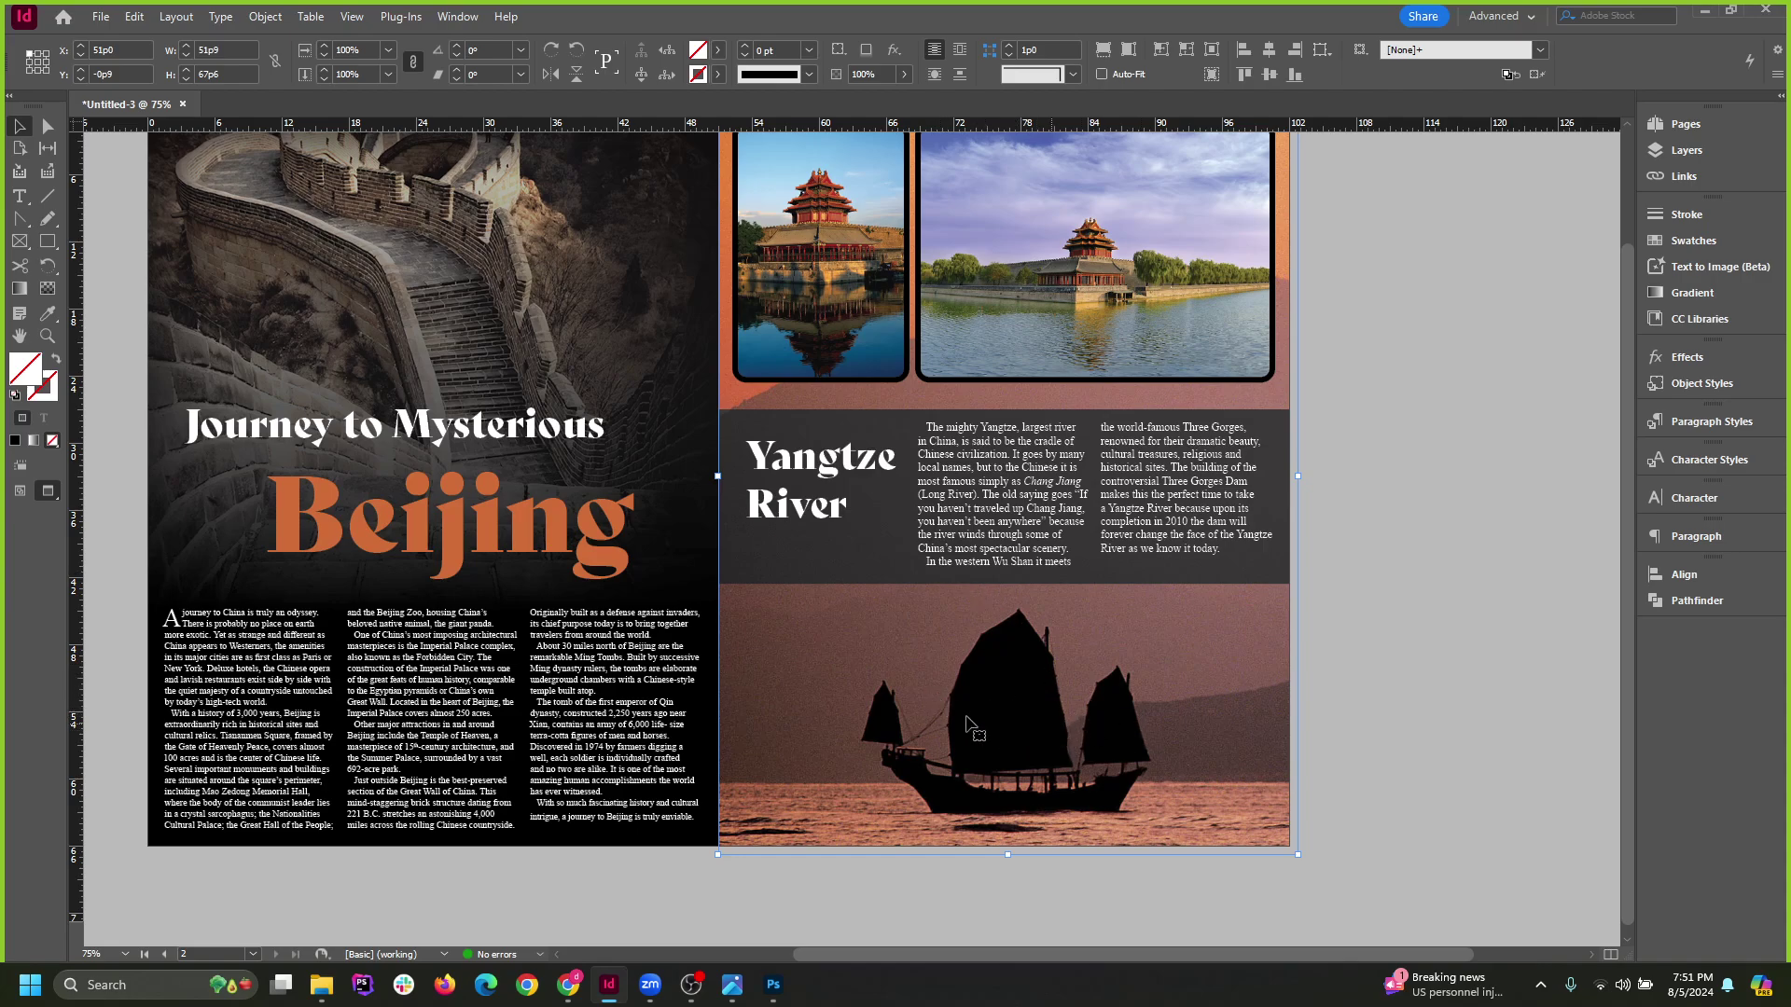
{"action": "left_click", "coordinate": [541, 303]}
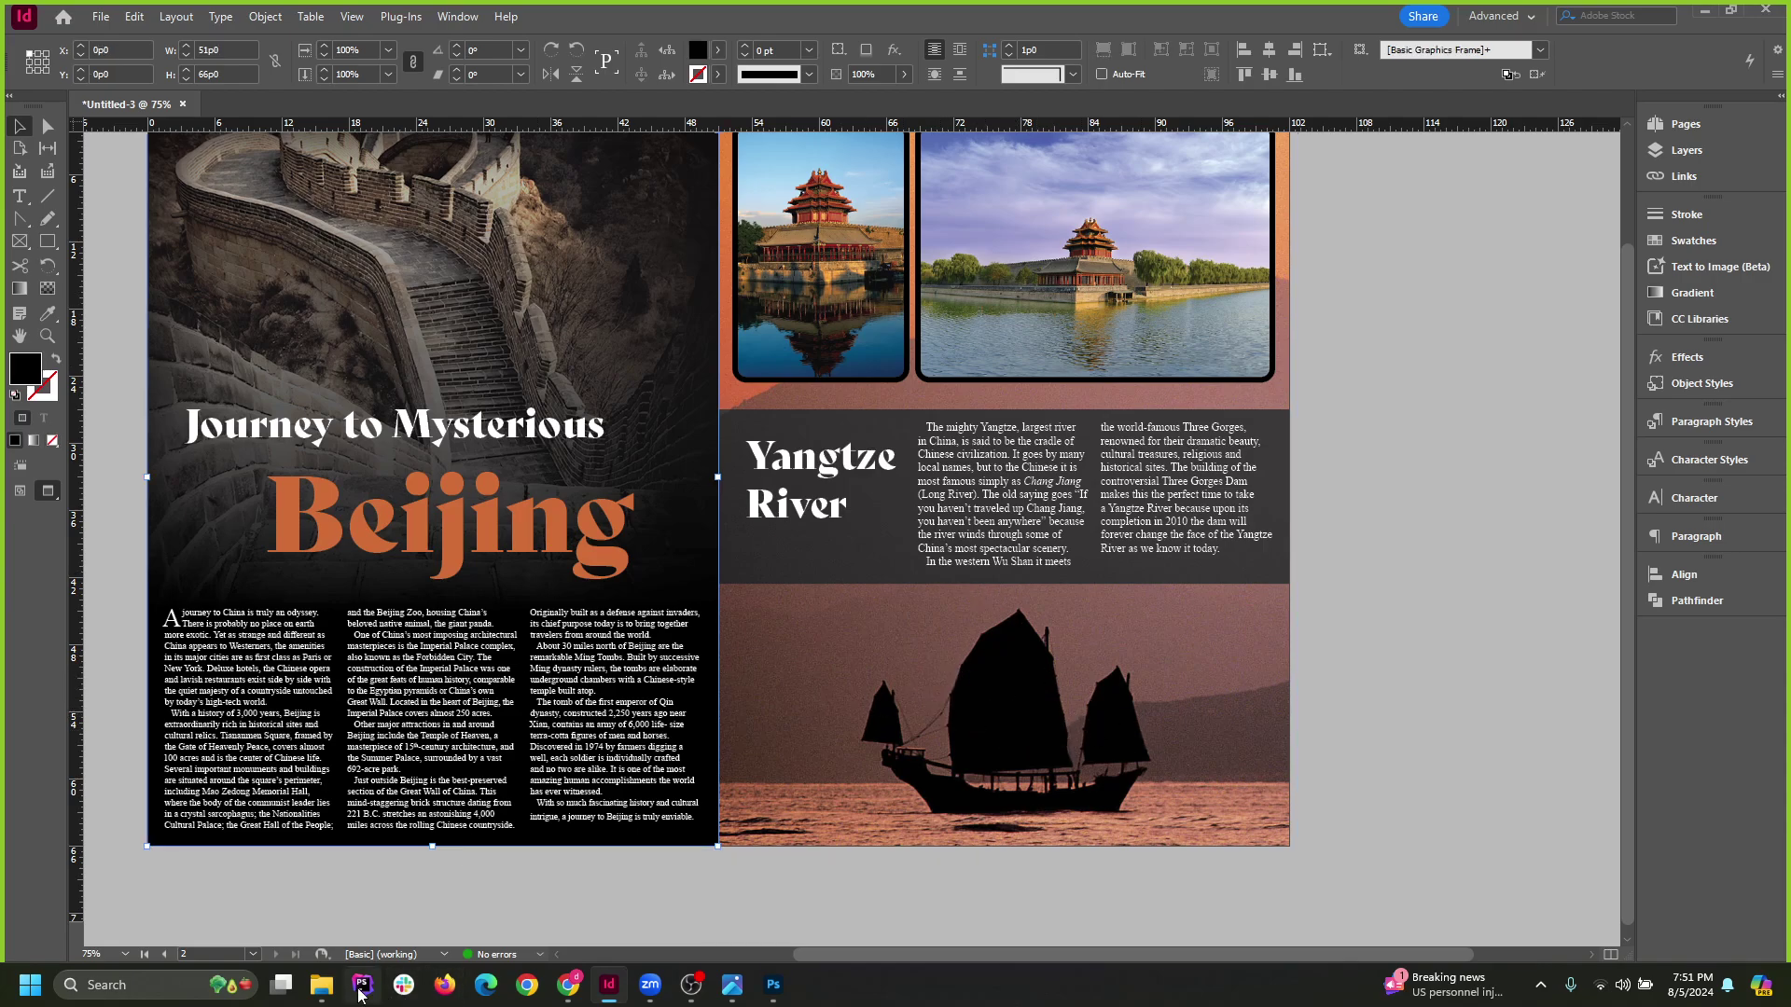
{"action": "left_click", "coordinate": [321, 984]}
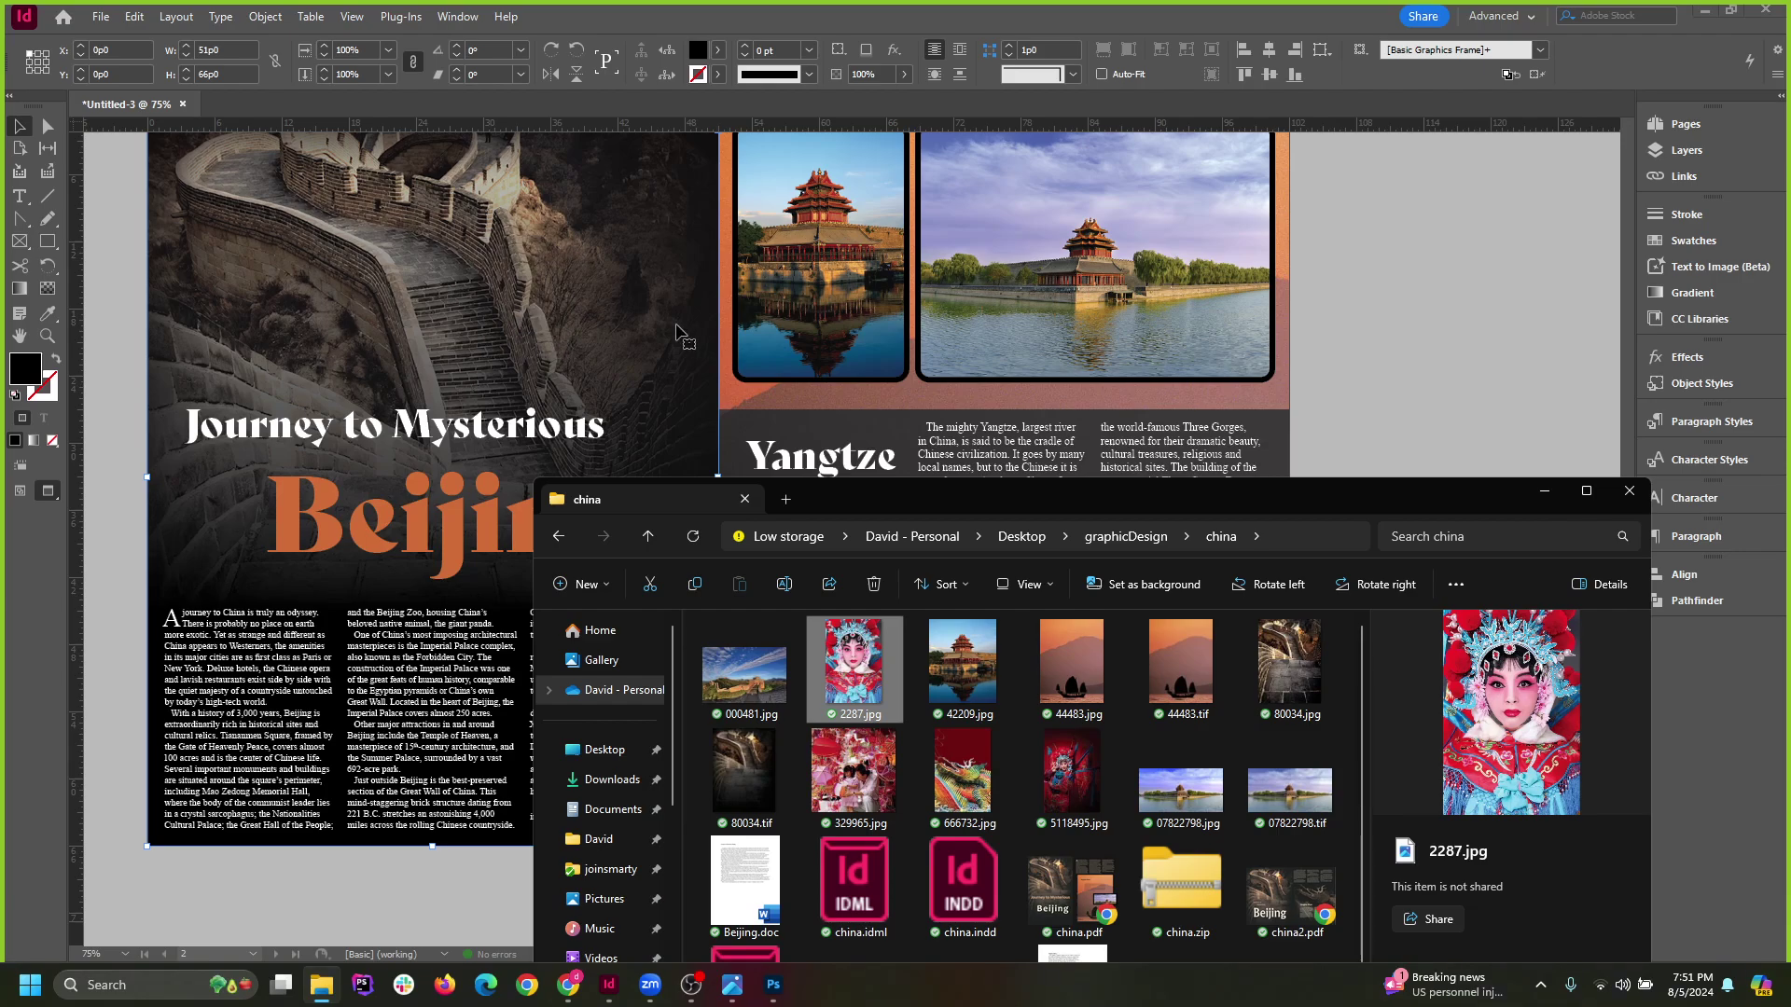
{"action": "left_click", "coordinate": [1492, 350]}
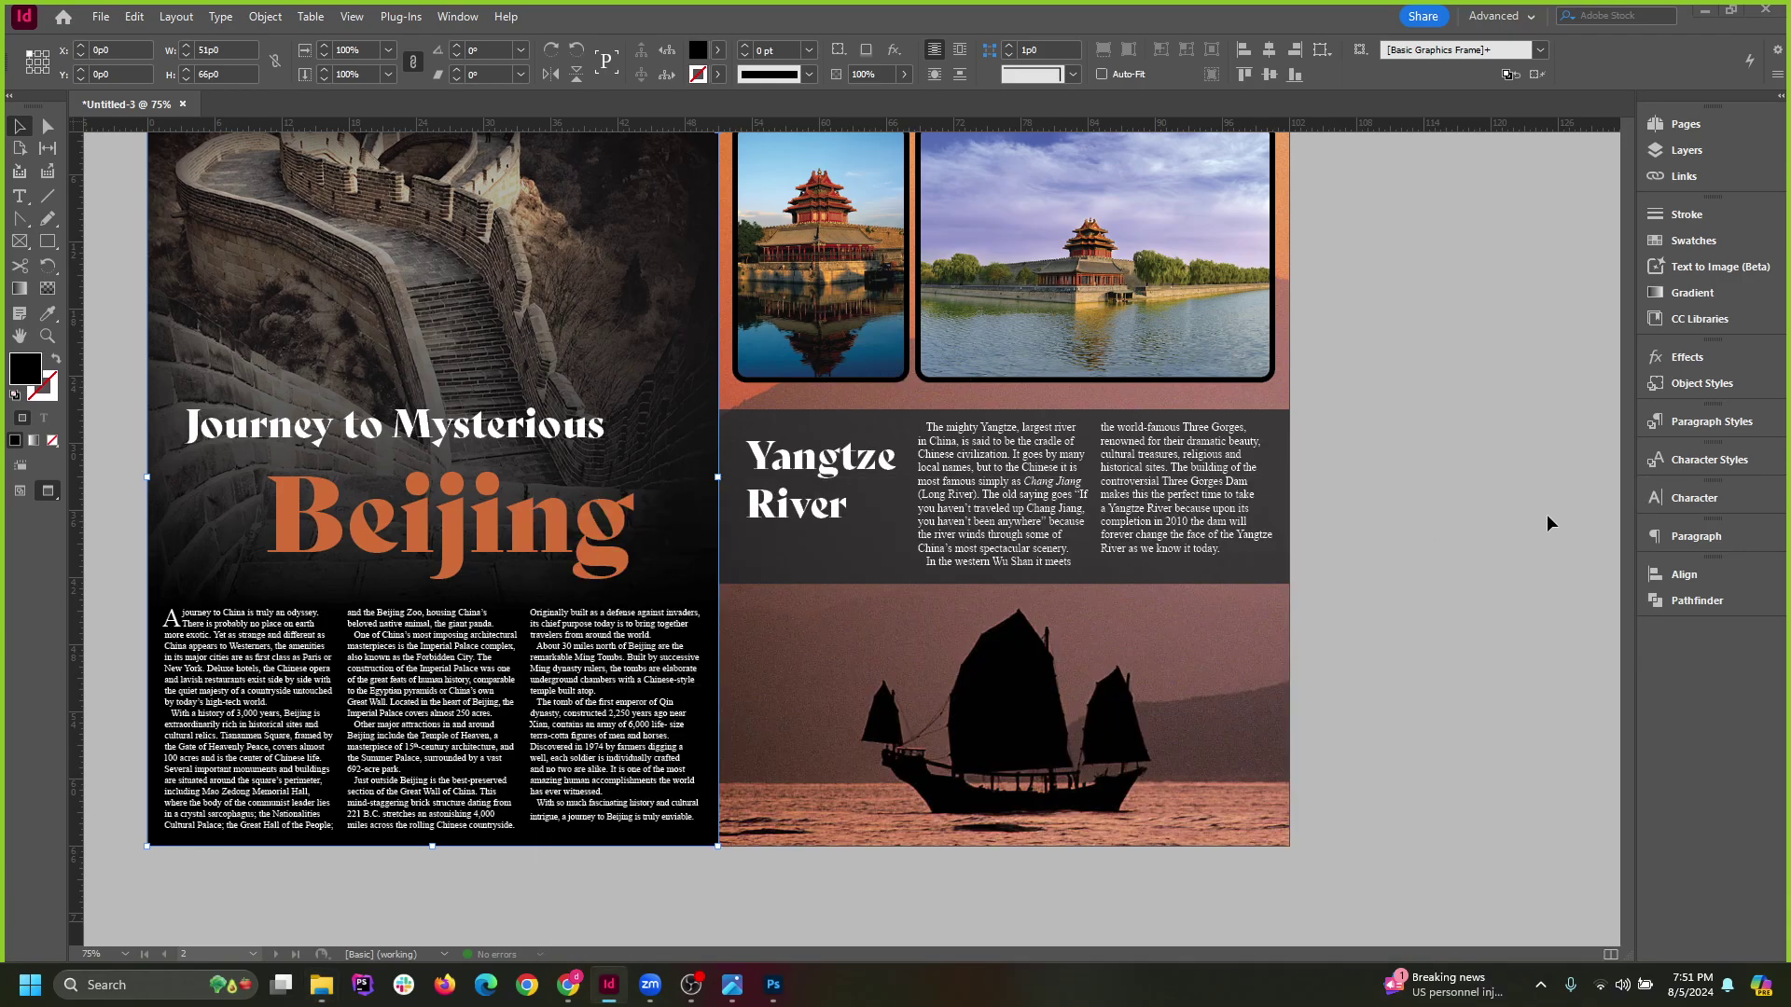
Move the boat background photo off the Yangtze River page onto the pasteboard beside the spread, and show the layout in normal view.
{"action": "left_click", "coordinate": [1049, 678]}
{"action": "key", "text": "ctrl+minus"}
{"action": "key", "text": "ctrl+minus"}
{"action": "key", "text": "ctrl+minus"}
{"action": "key", "text": "ctrl+minus"}
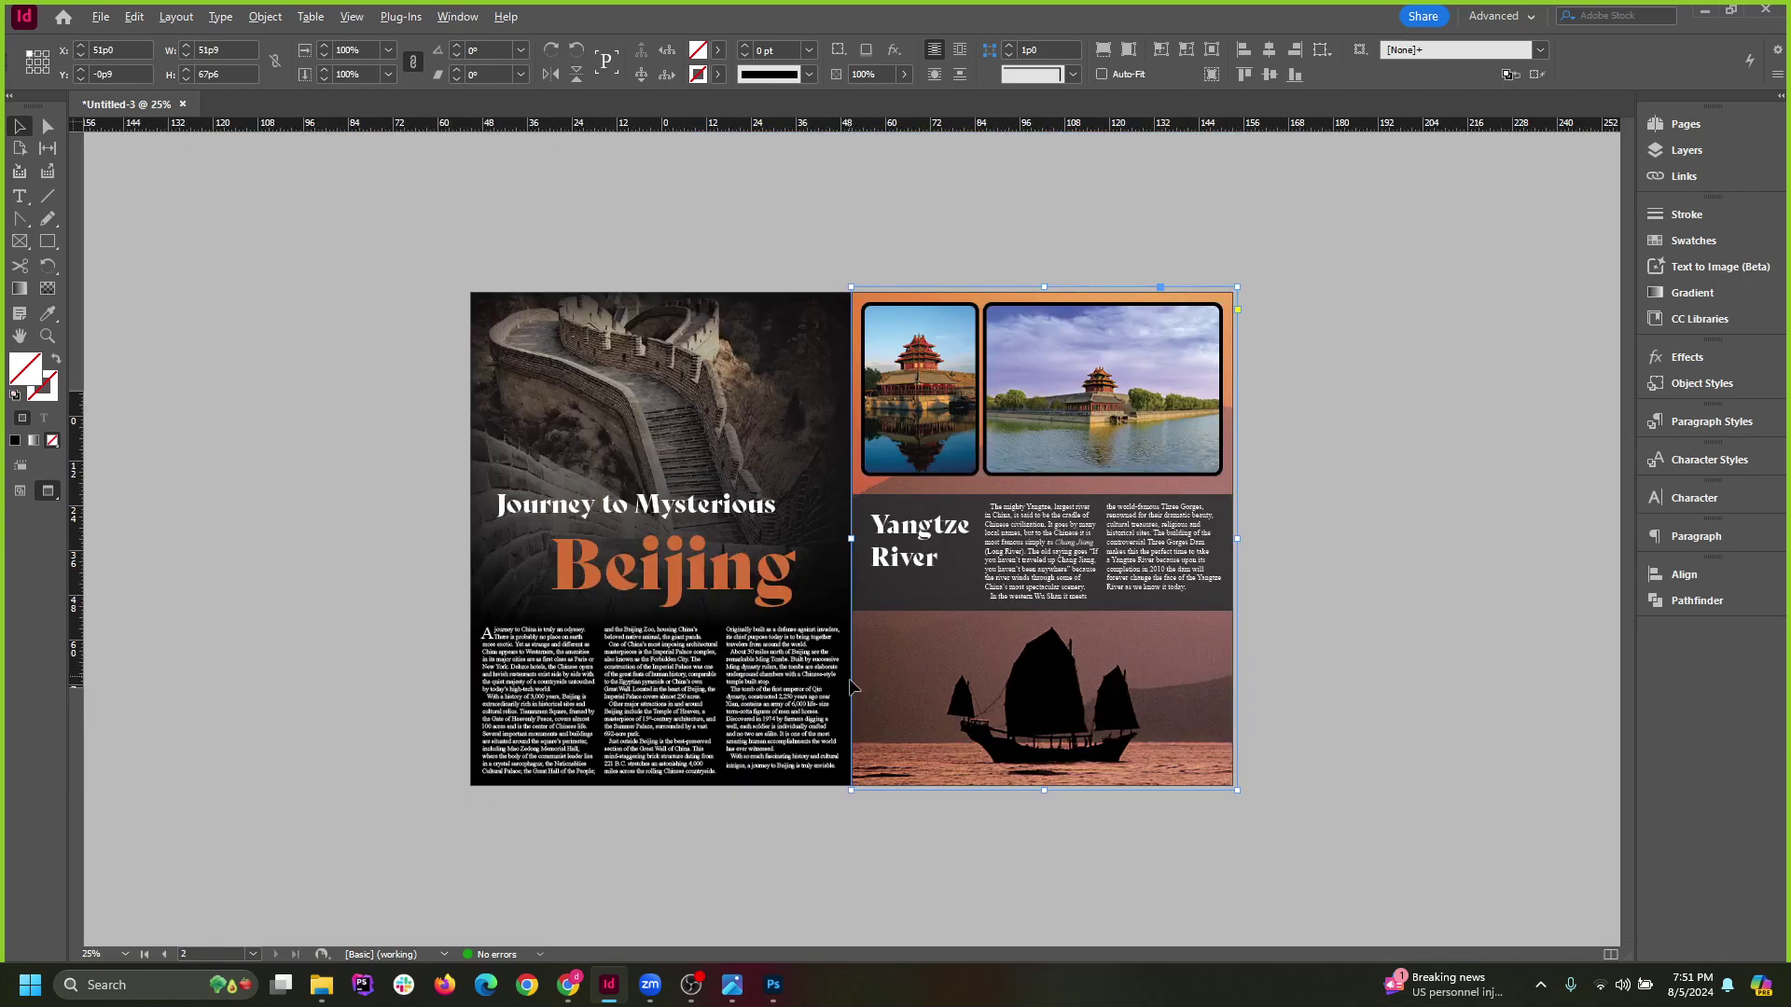
{"action": "key", "text": "ctrl+equal"}
{"action": "key", "text": "ctrl+equal"}
{"action": "key", "text": "ctrl+equal"}
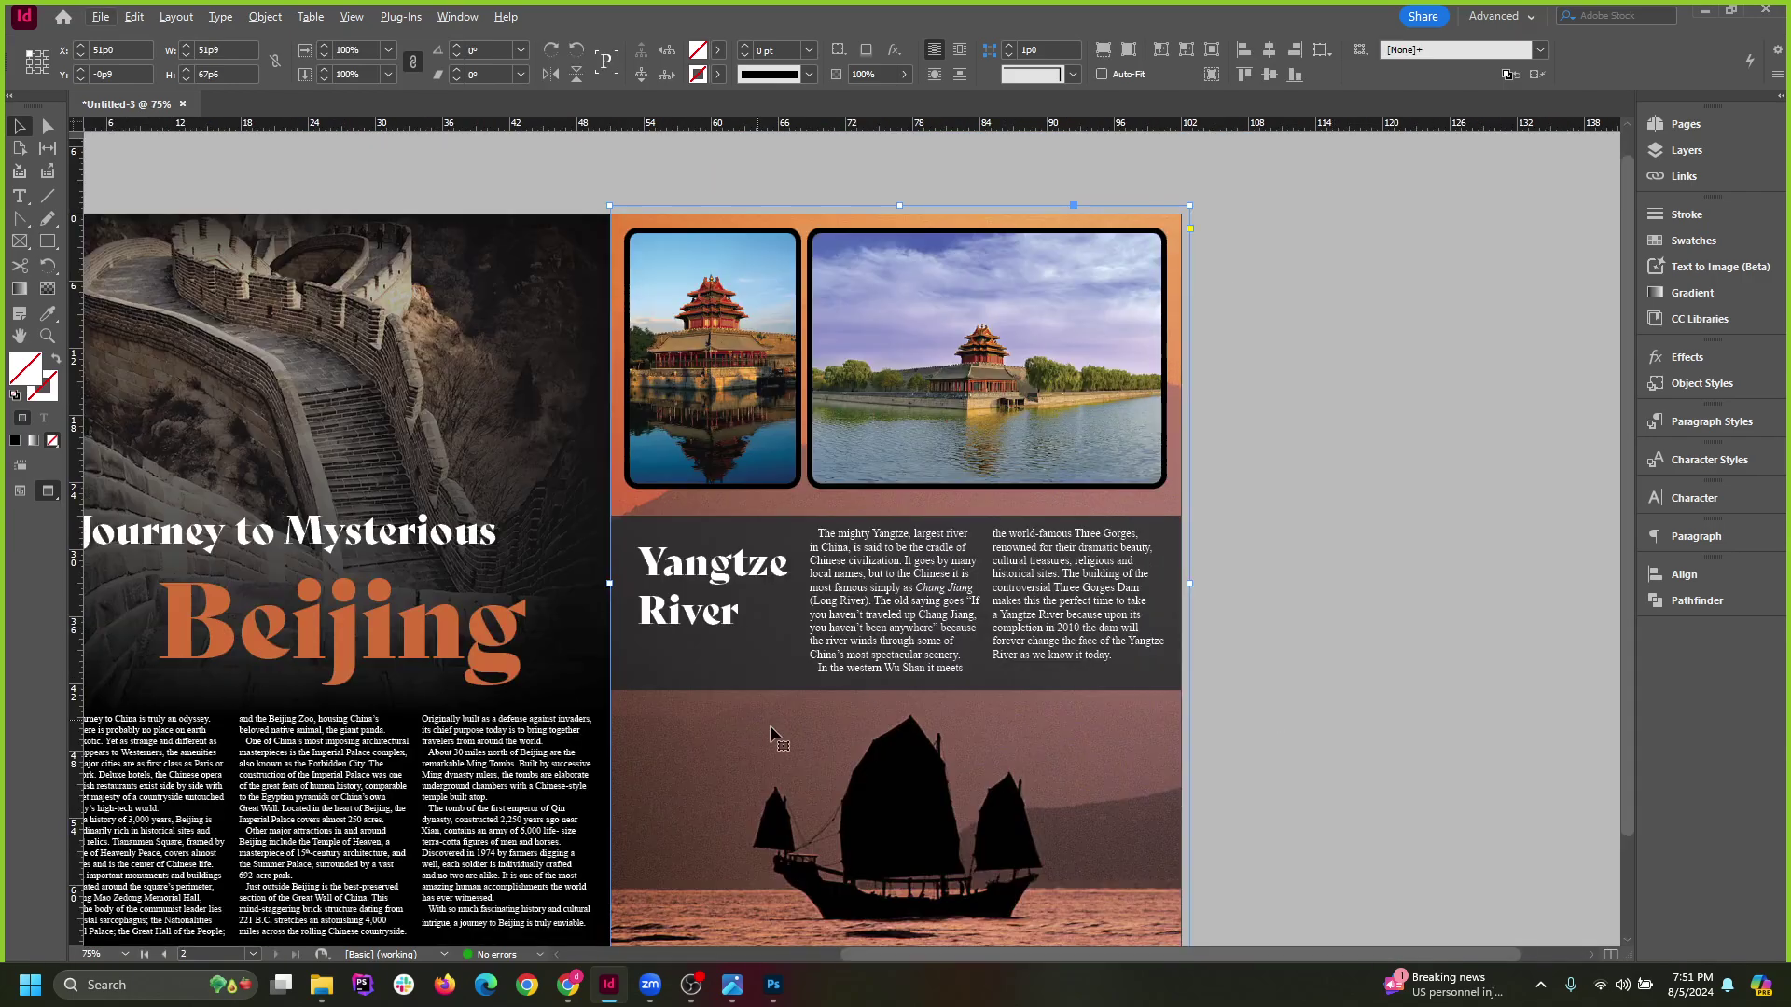
{"action": "key", "text": "ctrl+minus"}
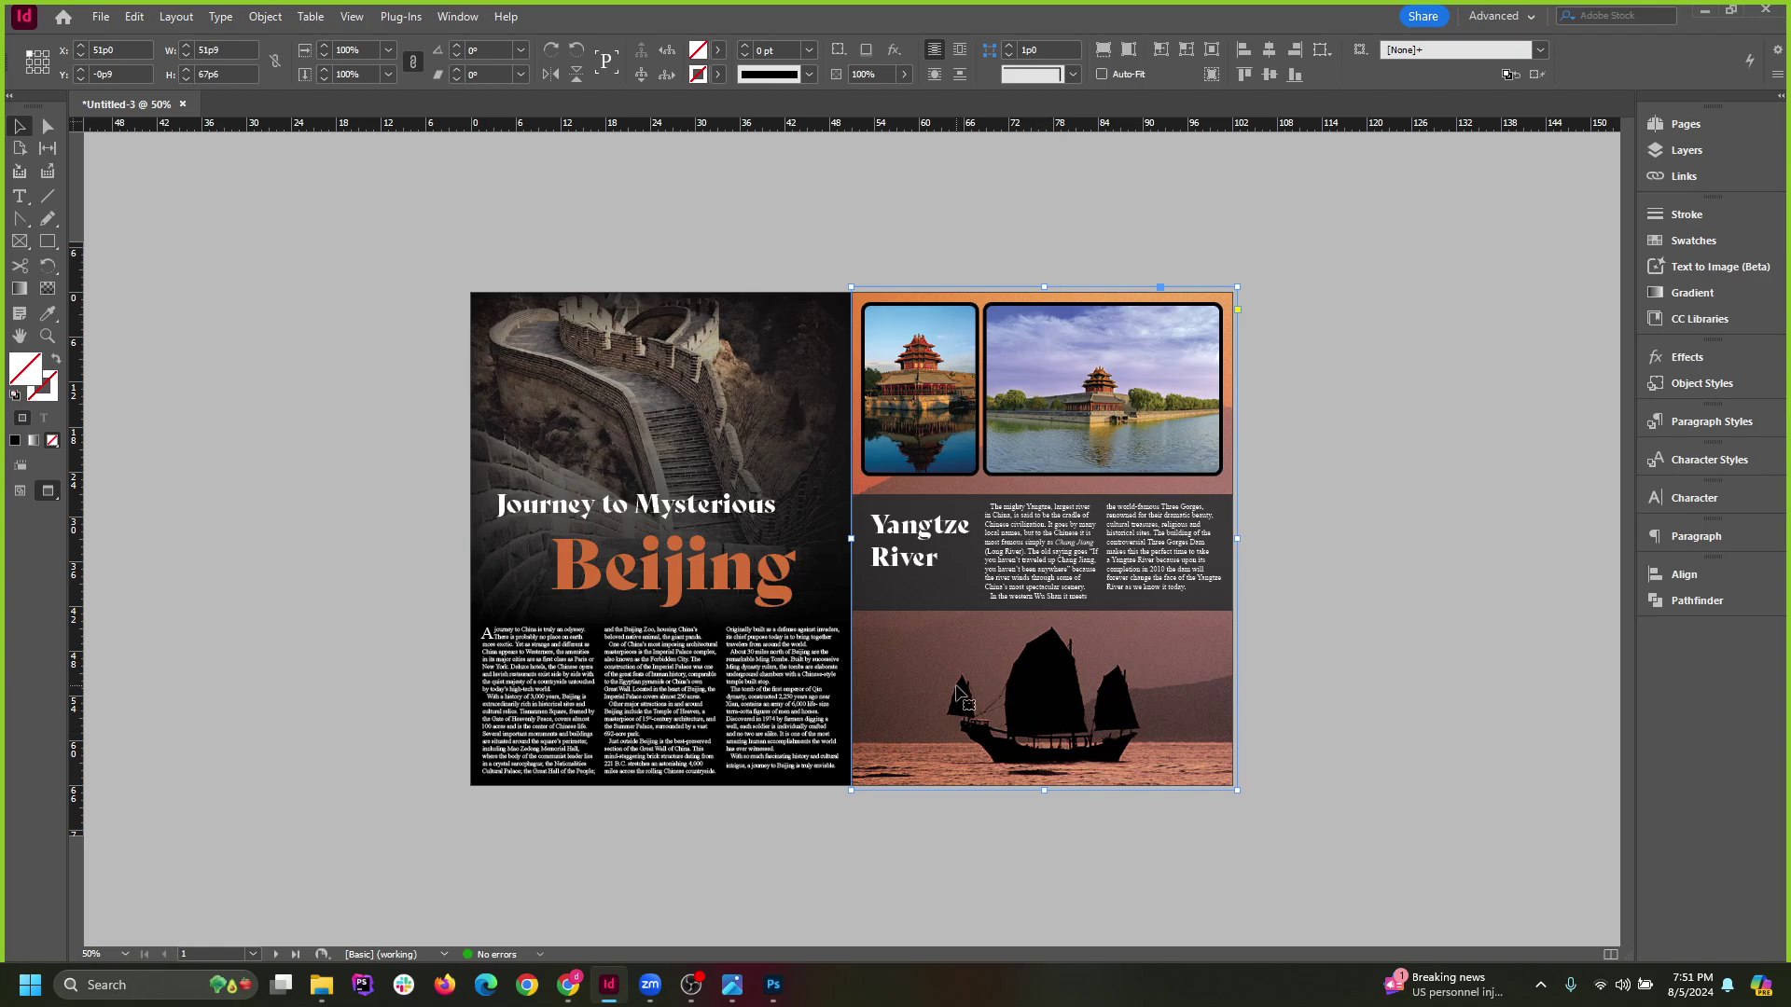
{"action": "left_click_drag", "start_coordinate": [907, 670], "coordinate": [1352, 602]}
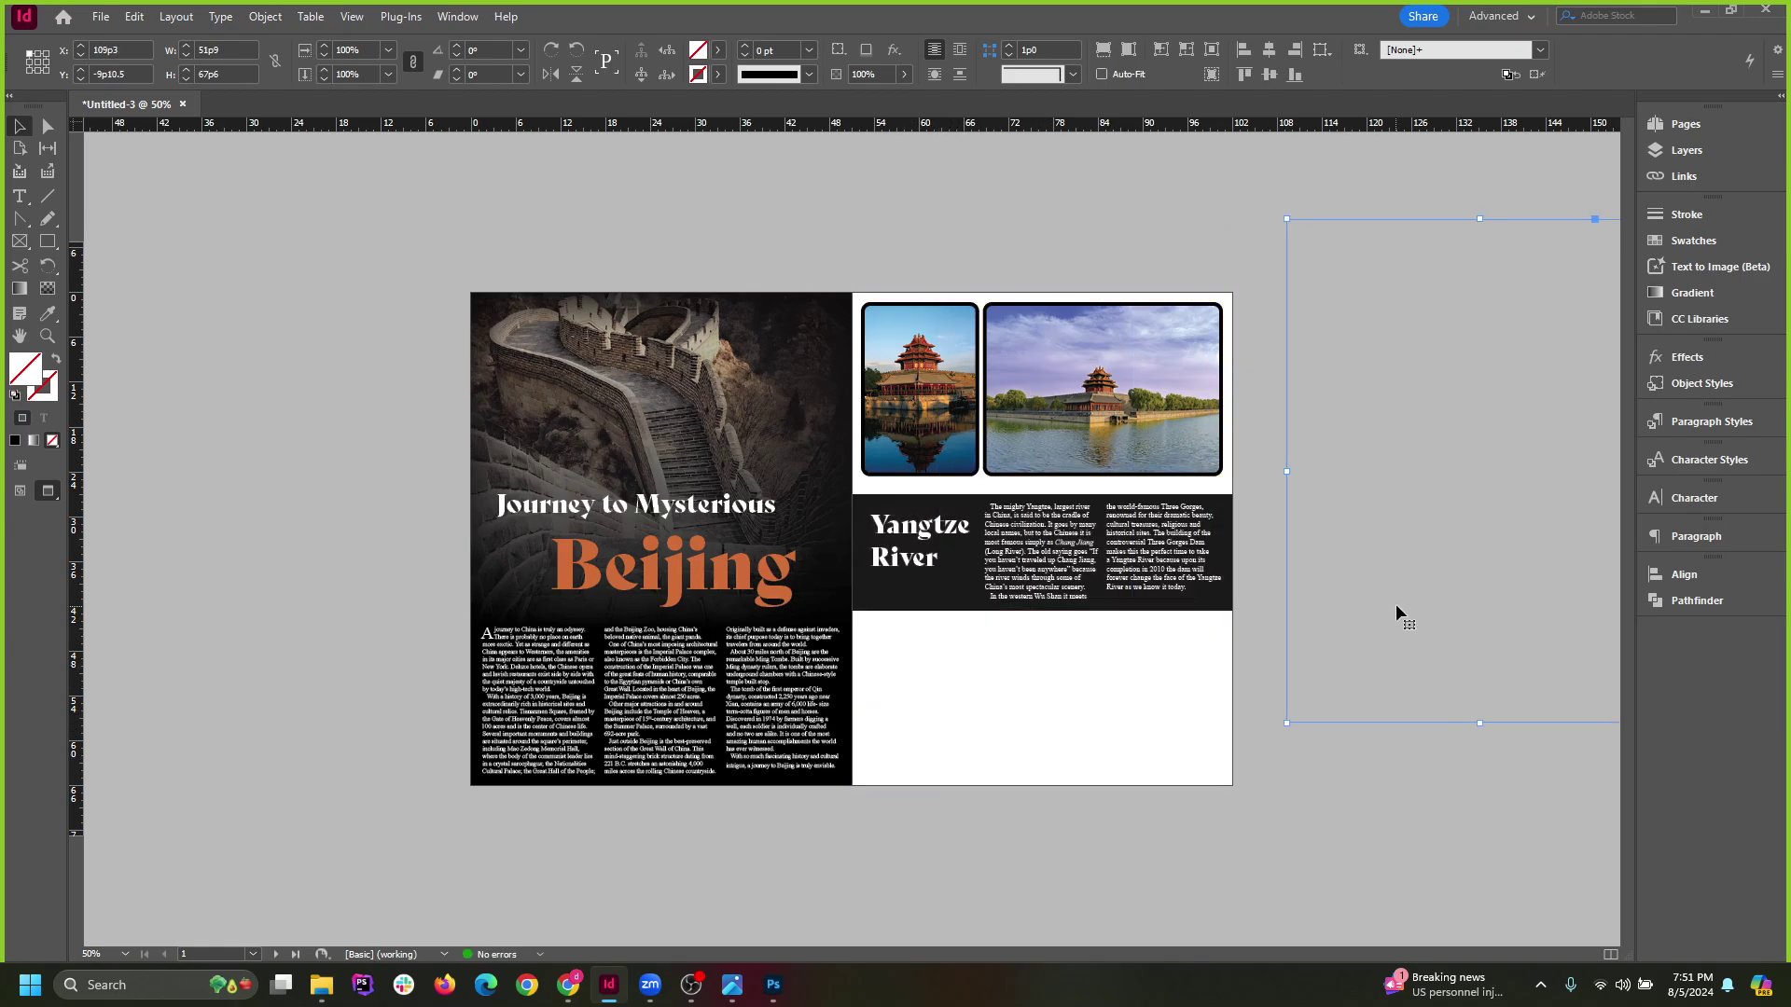
{"action": "key", "text": "w"}
{"action": "left_click", "coordinate": [1386, 855]}
{"action": "left_click_drag", "start_coordinate": [1507, 553], "coordinate": [1469, 623]}
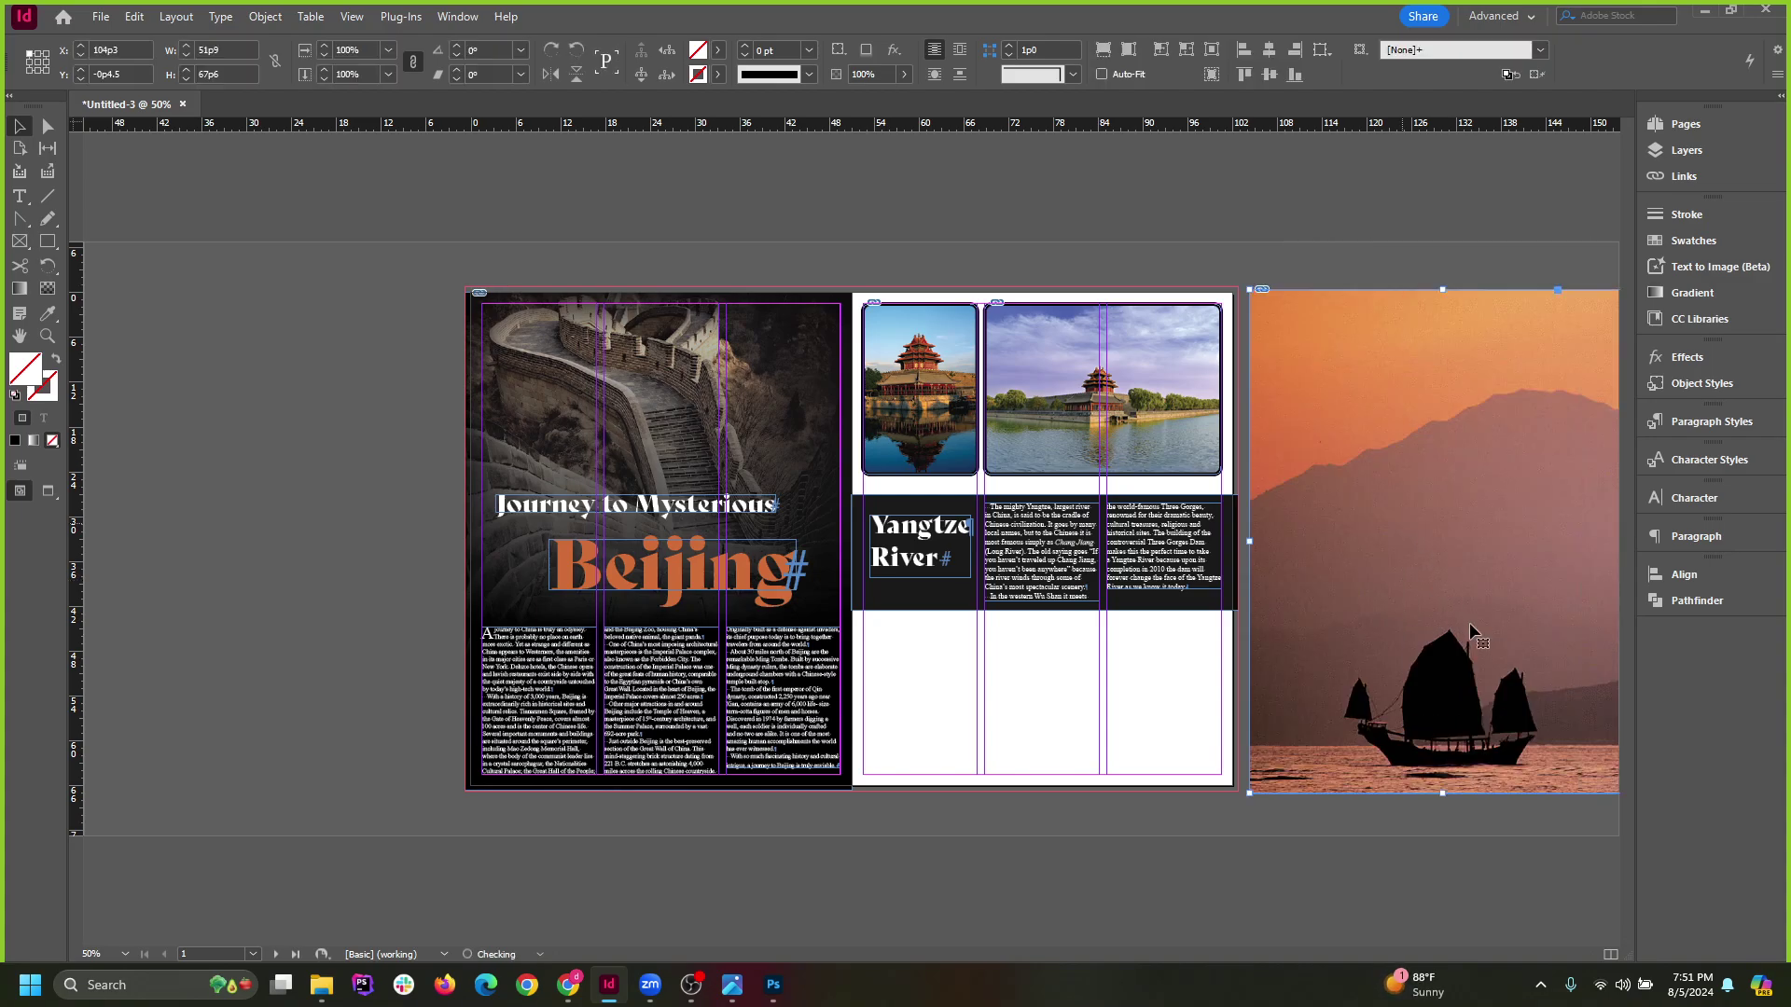
Undo both moves of the boat background photo and return the spread to preview mode.
{"action": "key", "text": "ctrl+z"}
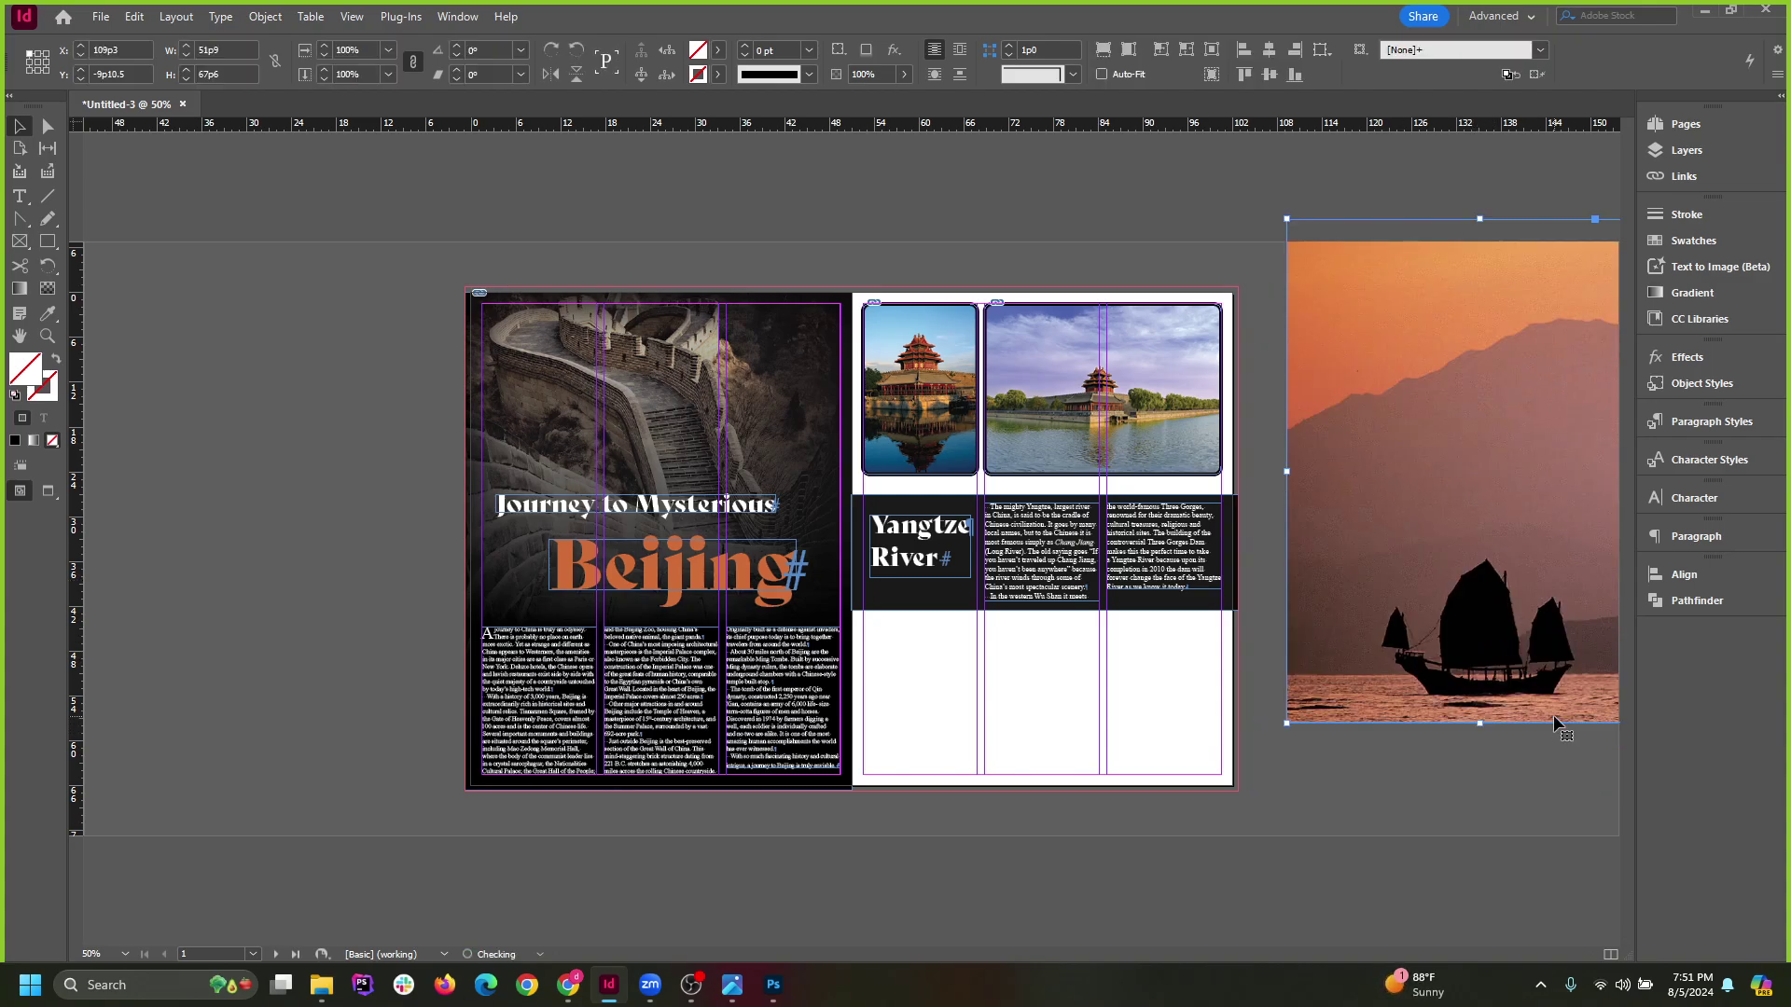
{"action": "key", "text": "ctrl+z"}
{"action": "left_click", "coordinate": [1504, 670]}
{"action": "key", "text": "w"}
{"action": "scroll", "coordinate": [1179, 710], "scroll_direction": "up", "scroll_amount": 3}
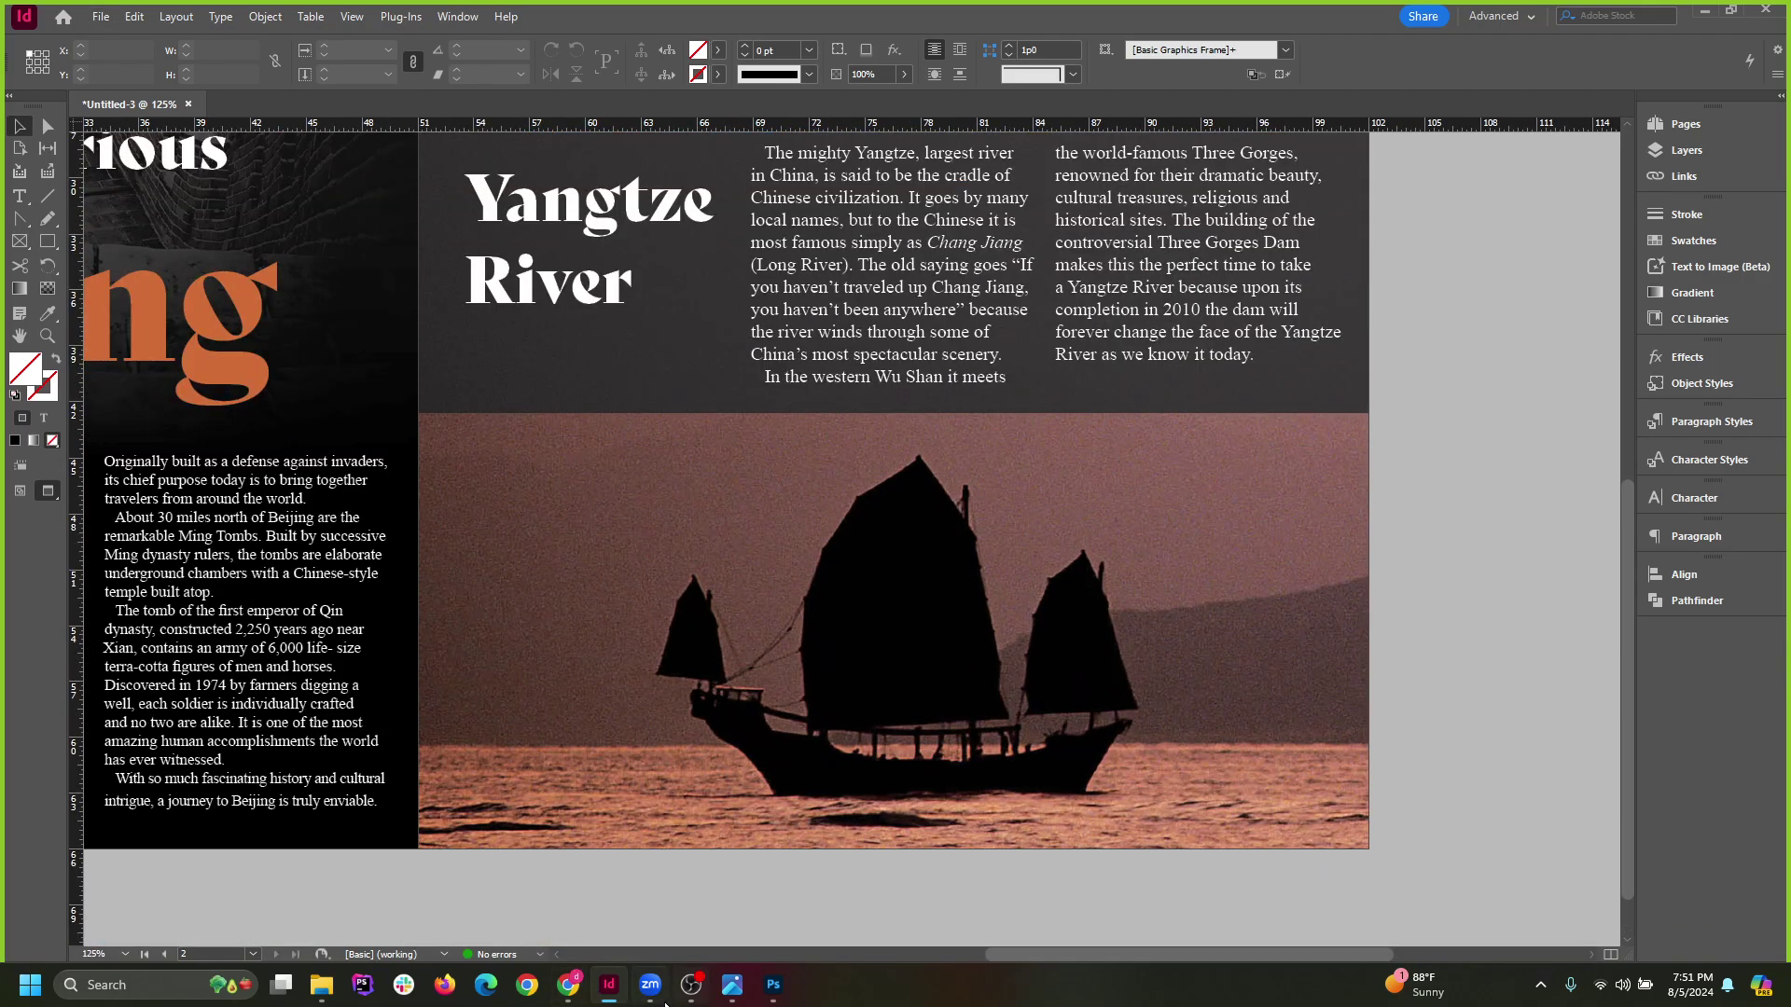
Switch to Photoshop, restore the deleted photos, and move the opera portrait off the canvas to uncover the boat photo.
{"action": "left_click", "coordinate": [773, 985]}
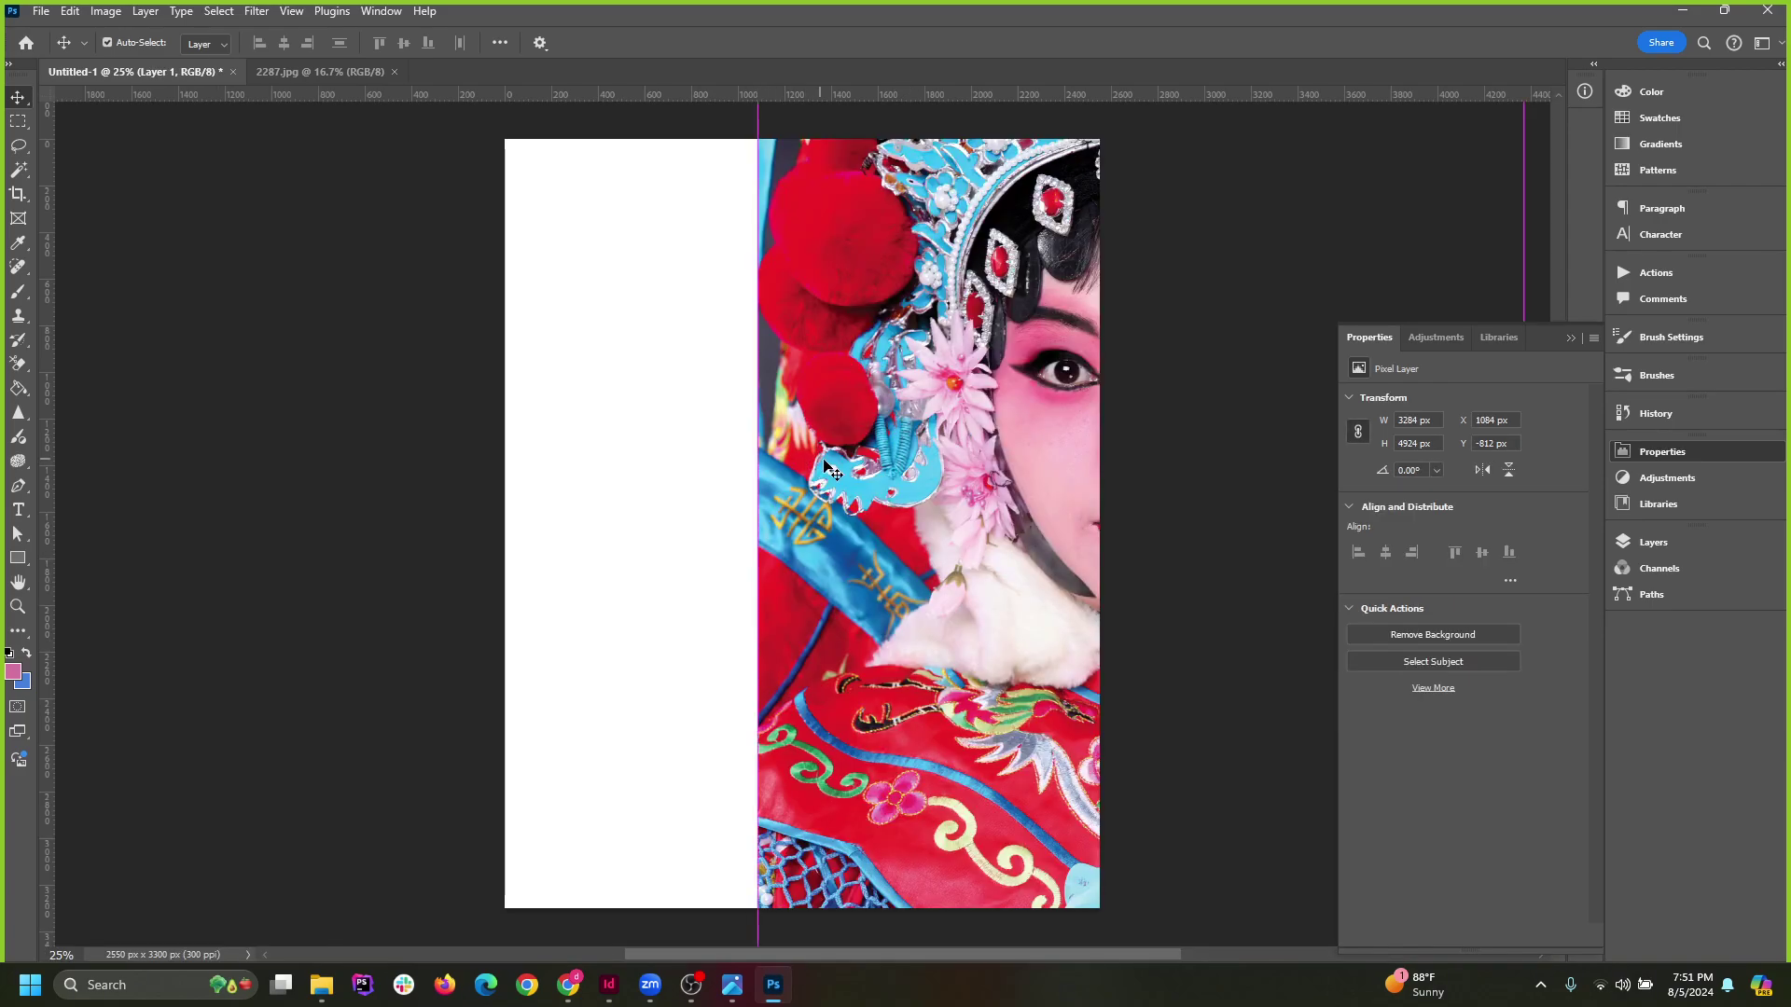
{"action": "left_click_drag", "start_coordinate": [825, 469], "coordinate": [926, 509]}
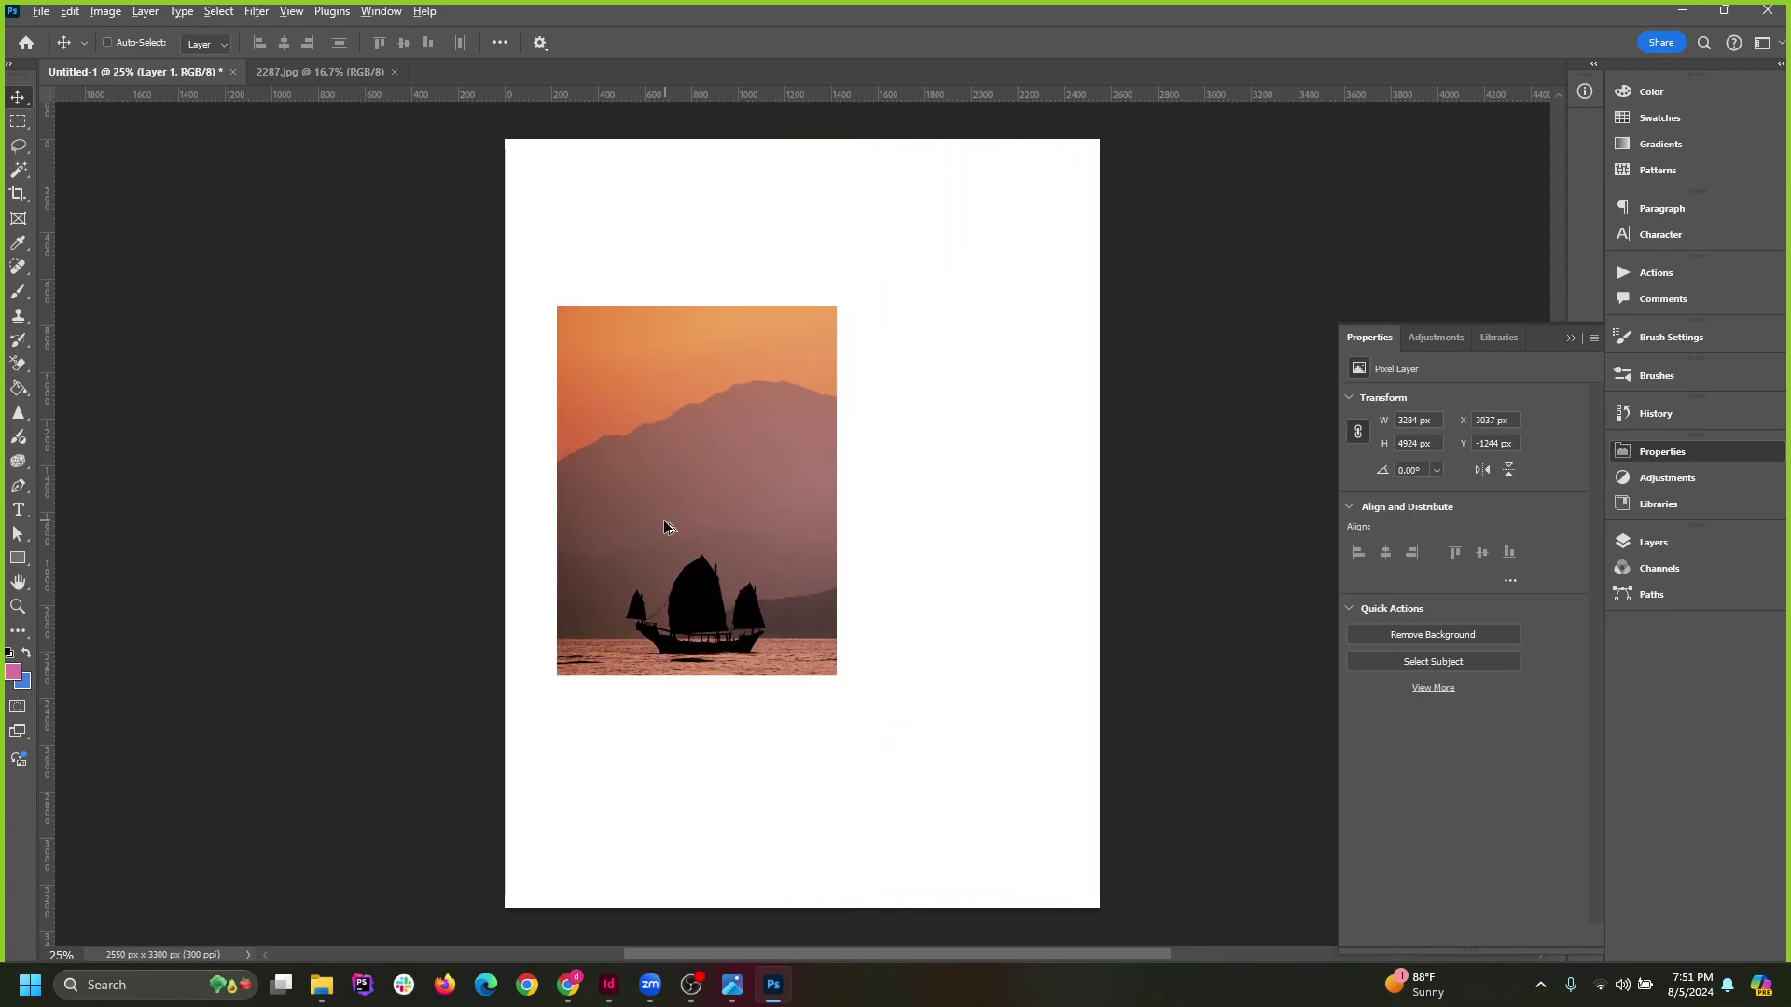
Undo the recent opera portrait and boat photo moves and the portrait's restoration until only the boat photo remains on the page.
{"action": "scroll", "coordinate": [664, 524], "scroll_direction": "up", "scroll_amount": 5}
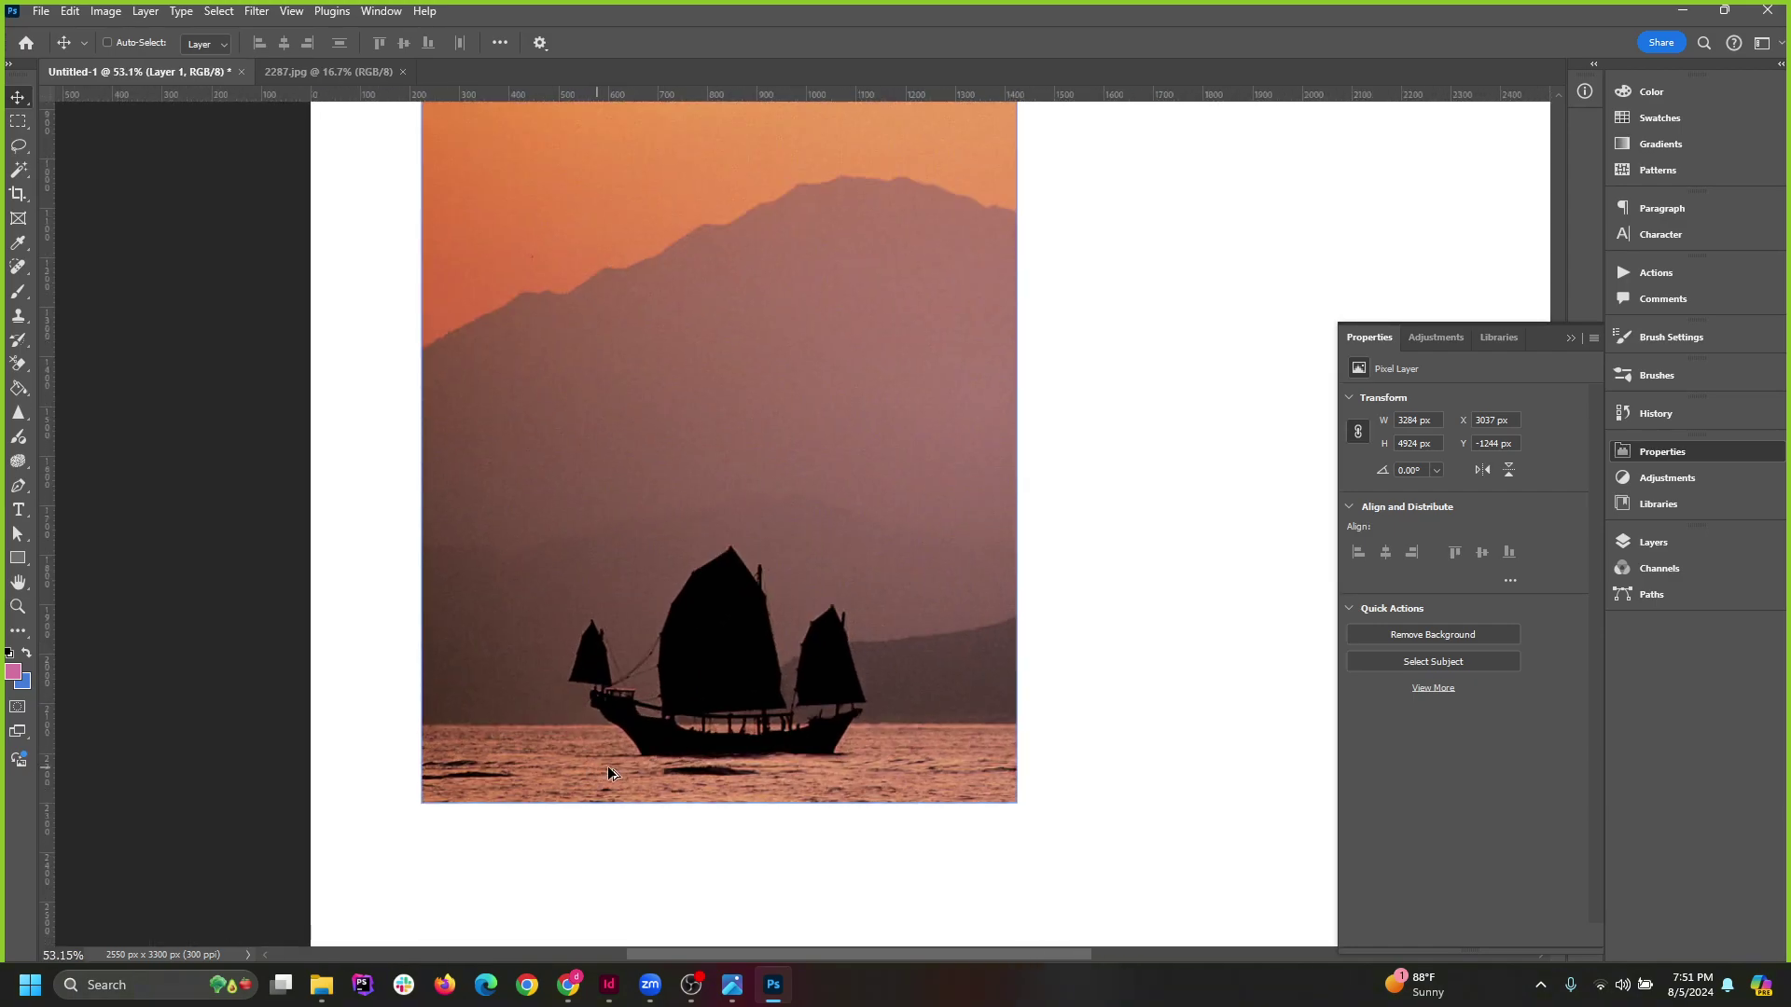
{"action": "left_click_drag", "start_coordinate": [640, 559], "coordinate": [831, 579]}
{"action": "key", "text": "ctrl+z"}
{"action": "key", "text": "ctrl+z"}
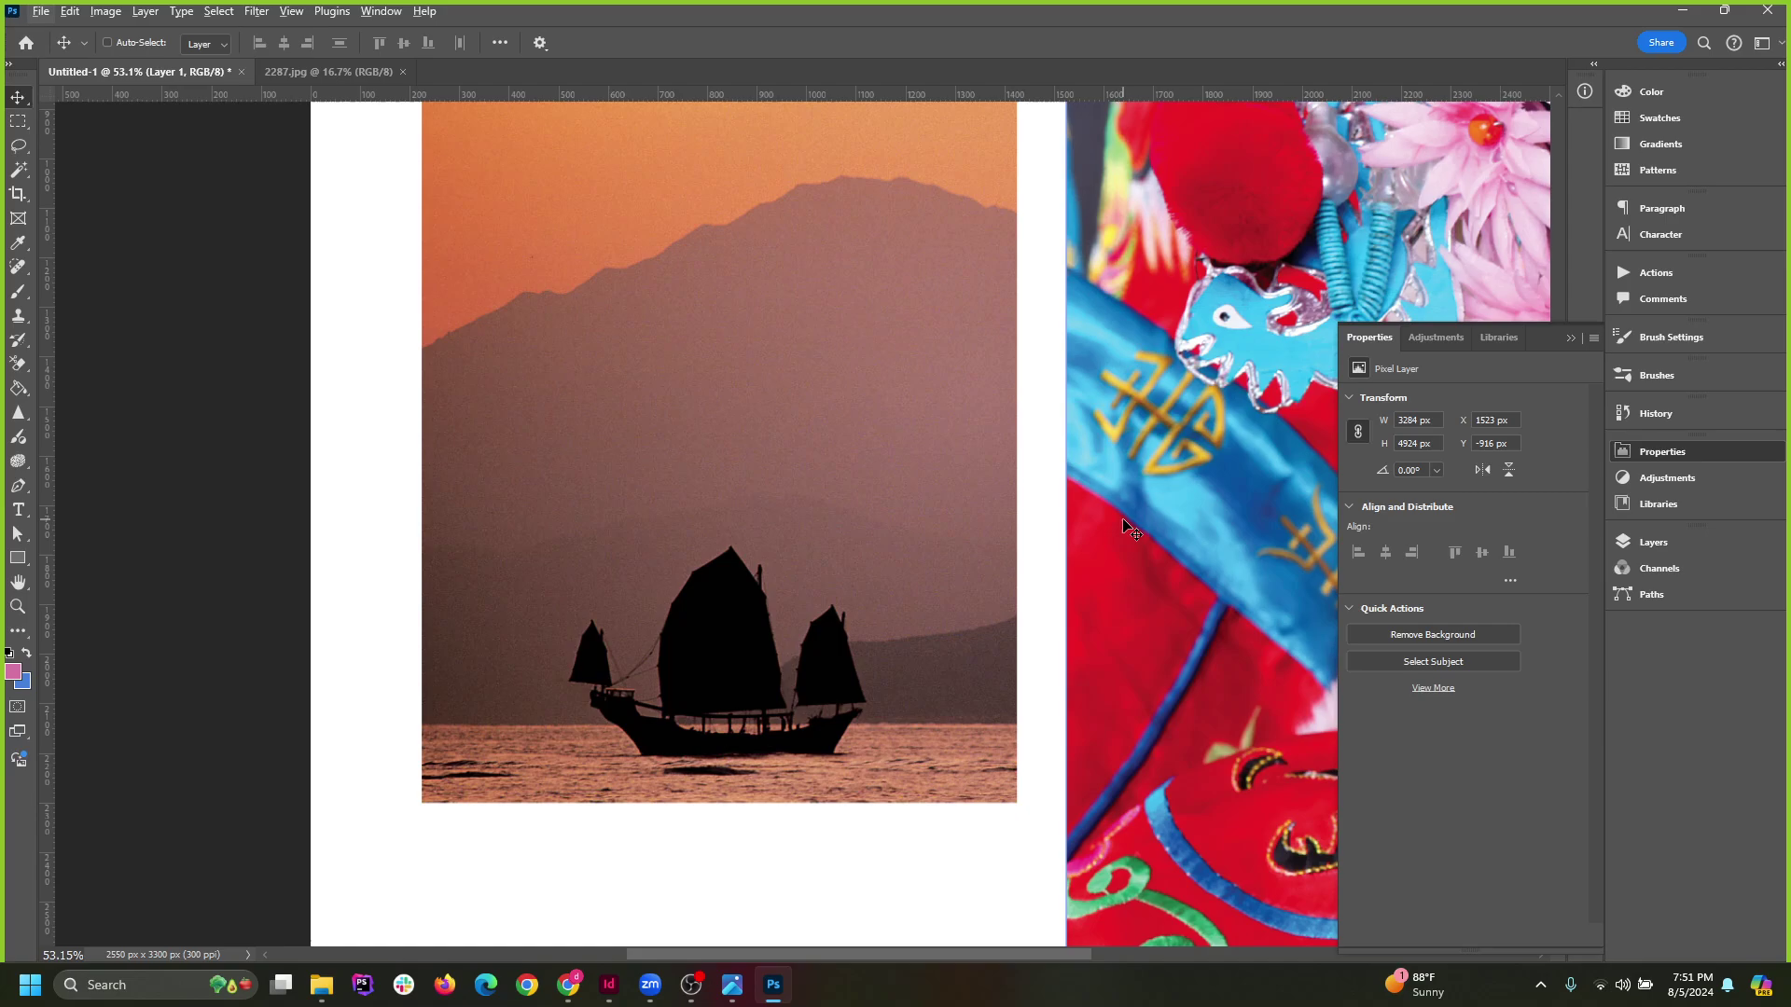
{"action": "key", "text": "ctrl+z"}
{"action": "key", "text": "ctrl+z"}
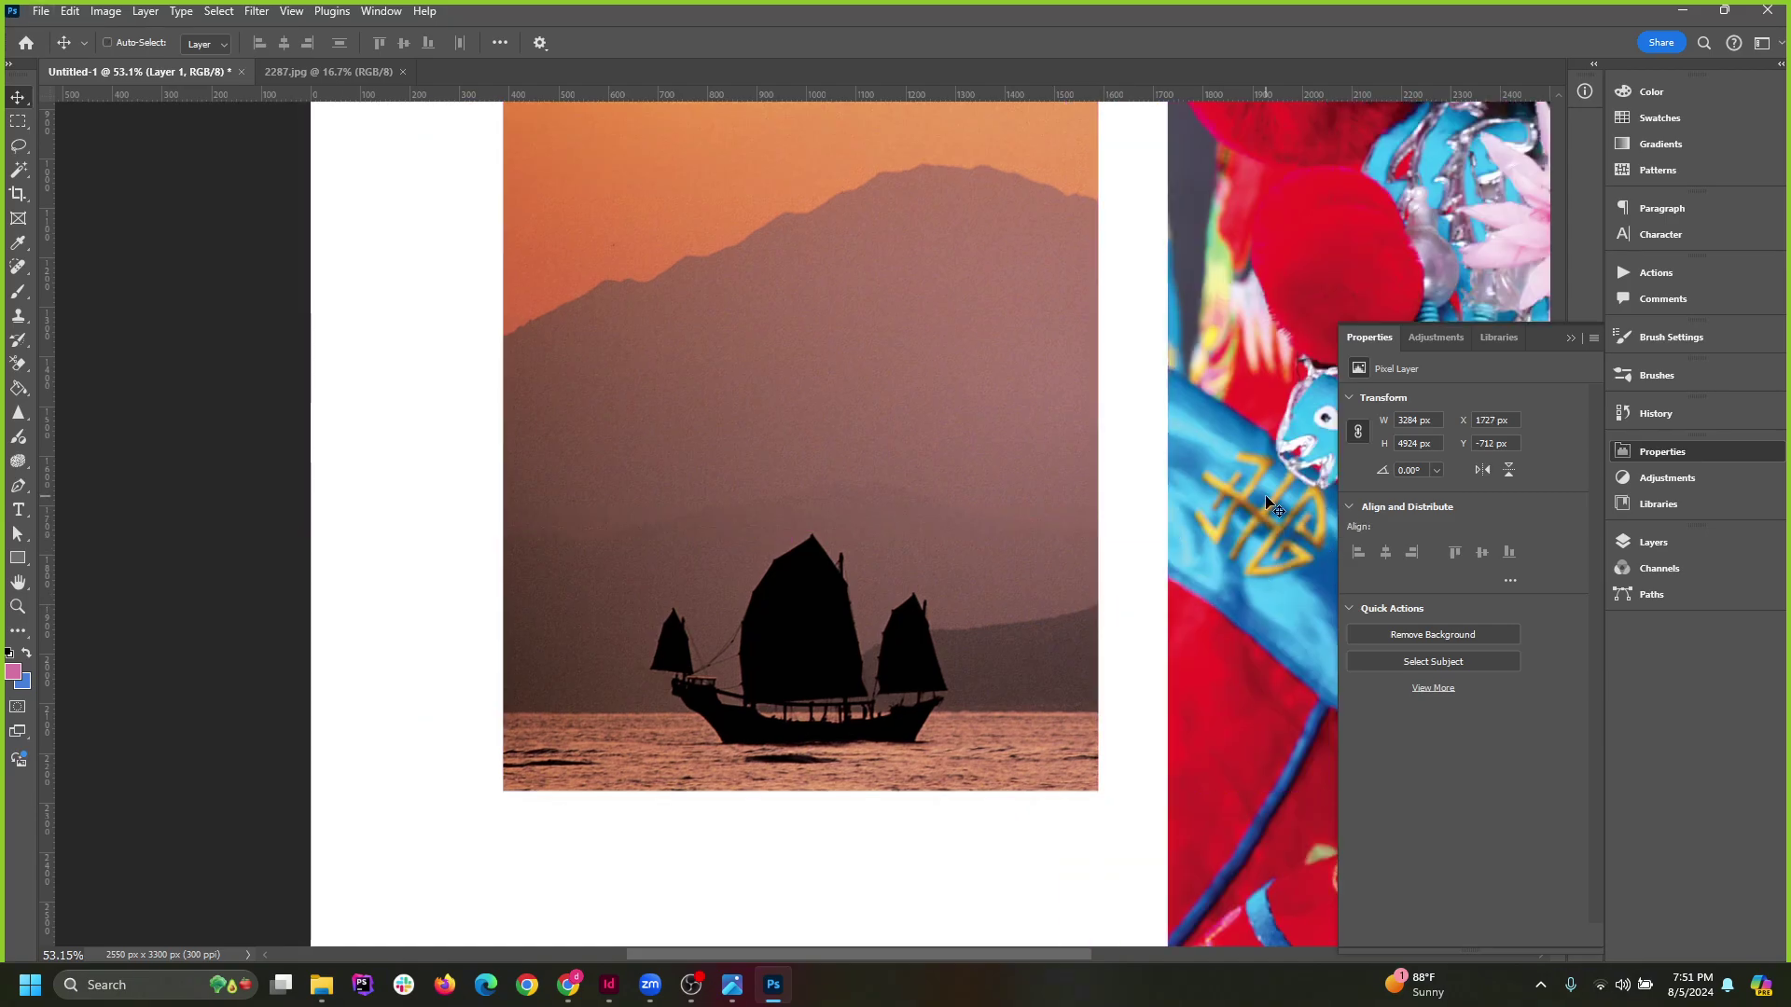
{"action": "scroll", "coordinate": [1166, 550], "scroll_direction": "down", "scroll_amount": 2}
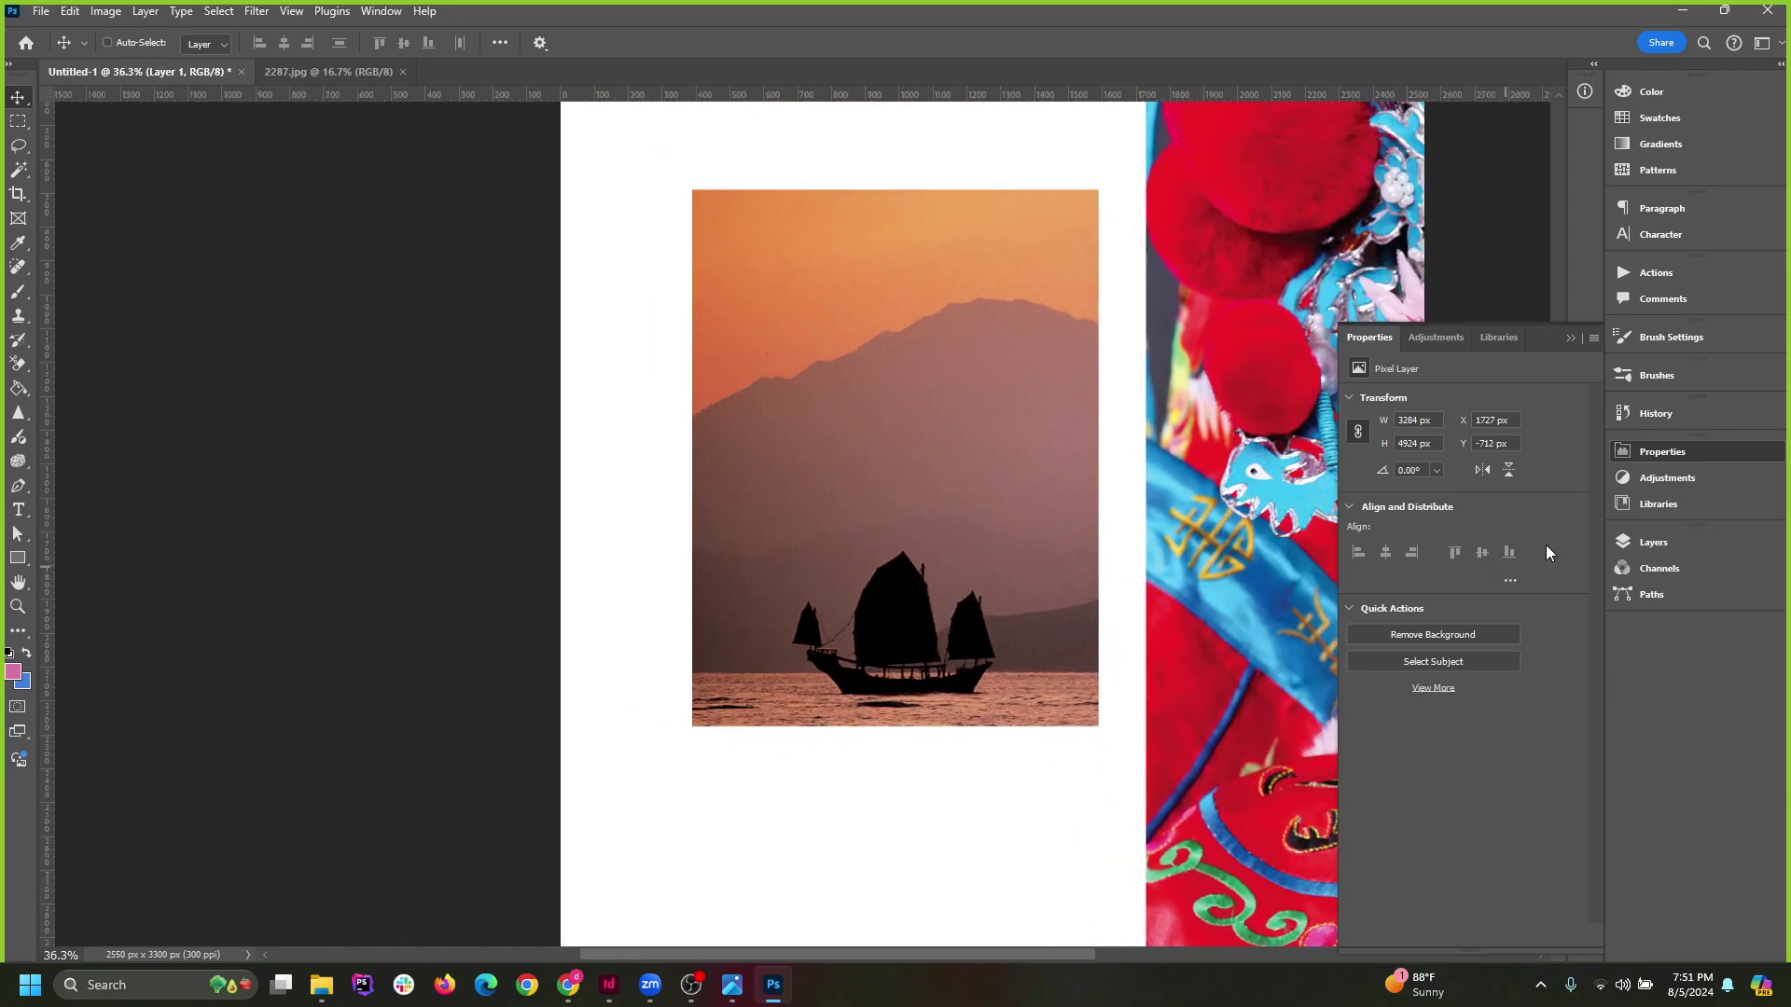
{"action": "scroll", "coordinate": [1116, 567], "scroll_direction": "down", "scroll_amount": 2}
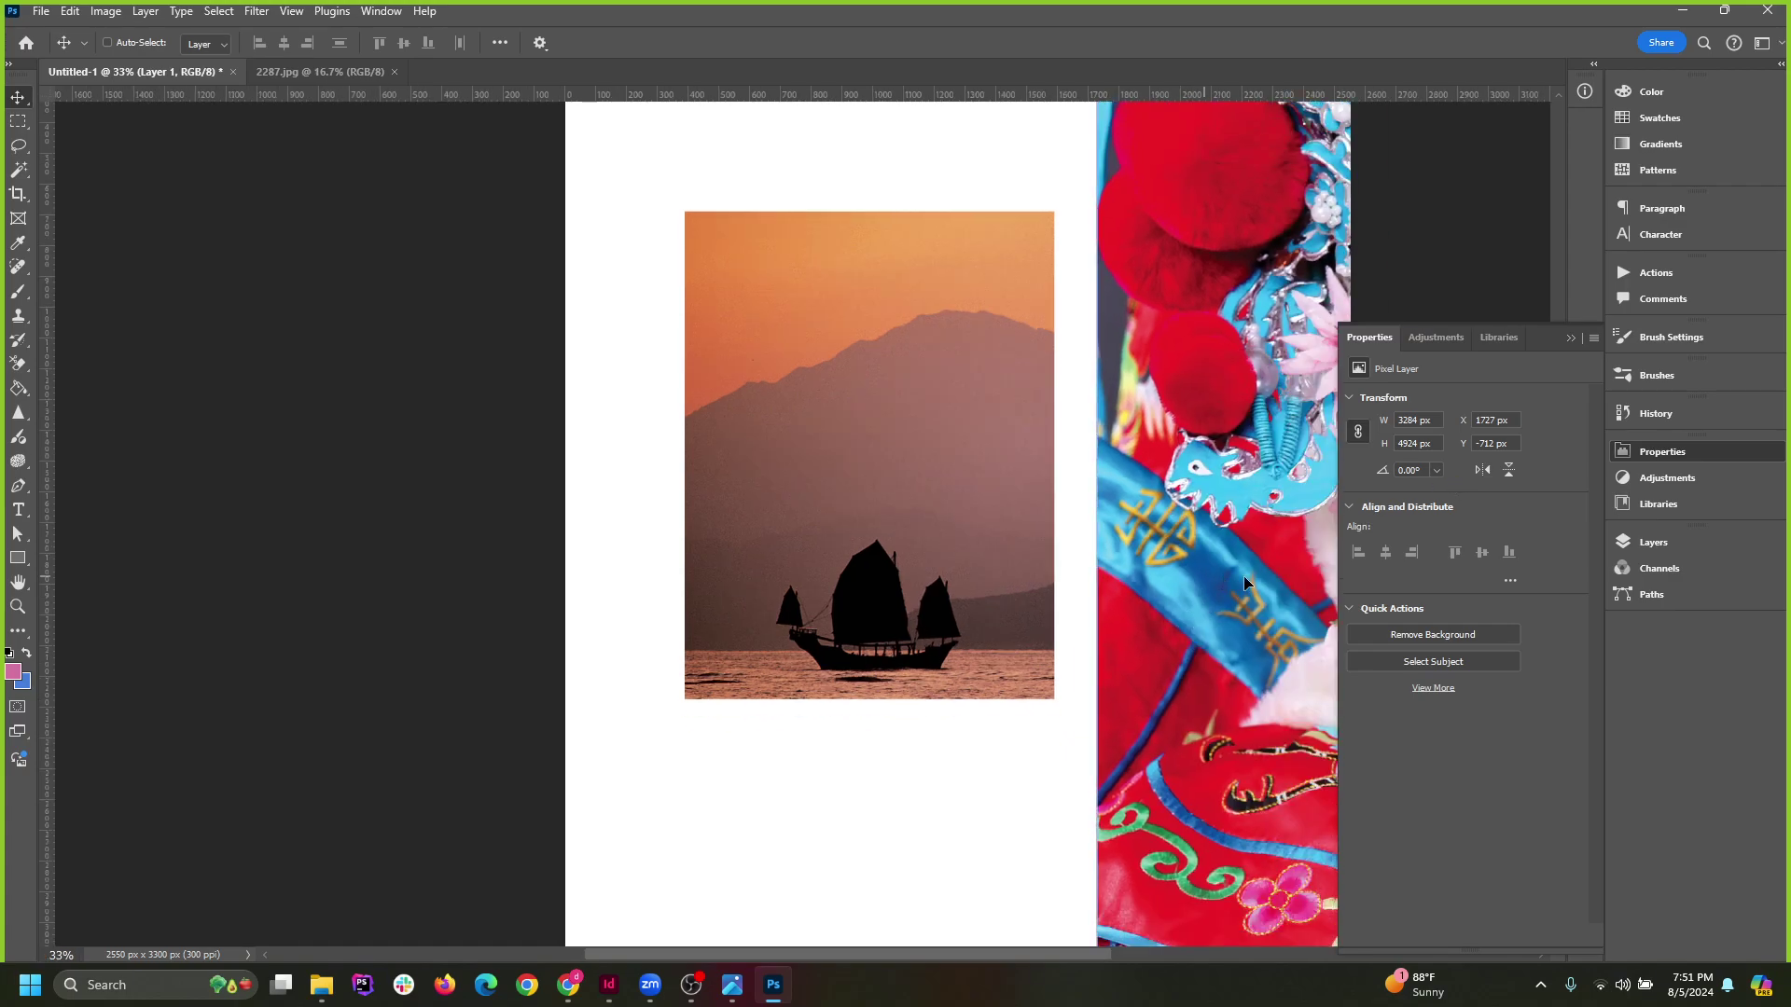
{"action": "key", "text": "ctrl+z"}
{"action": "key", "text": "ctrl+z"}
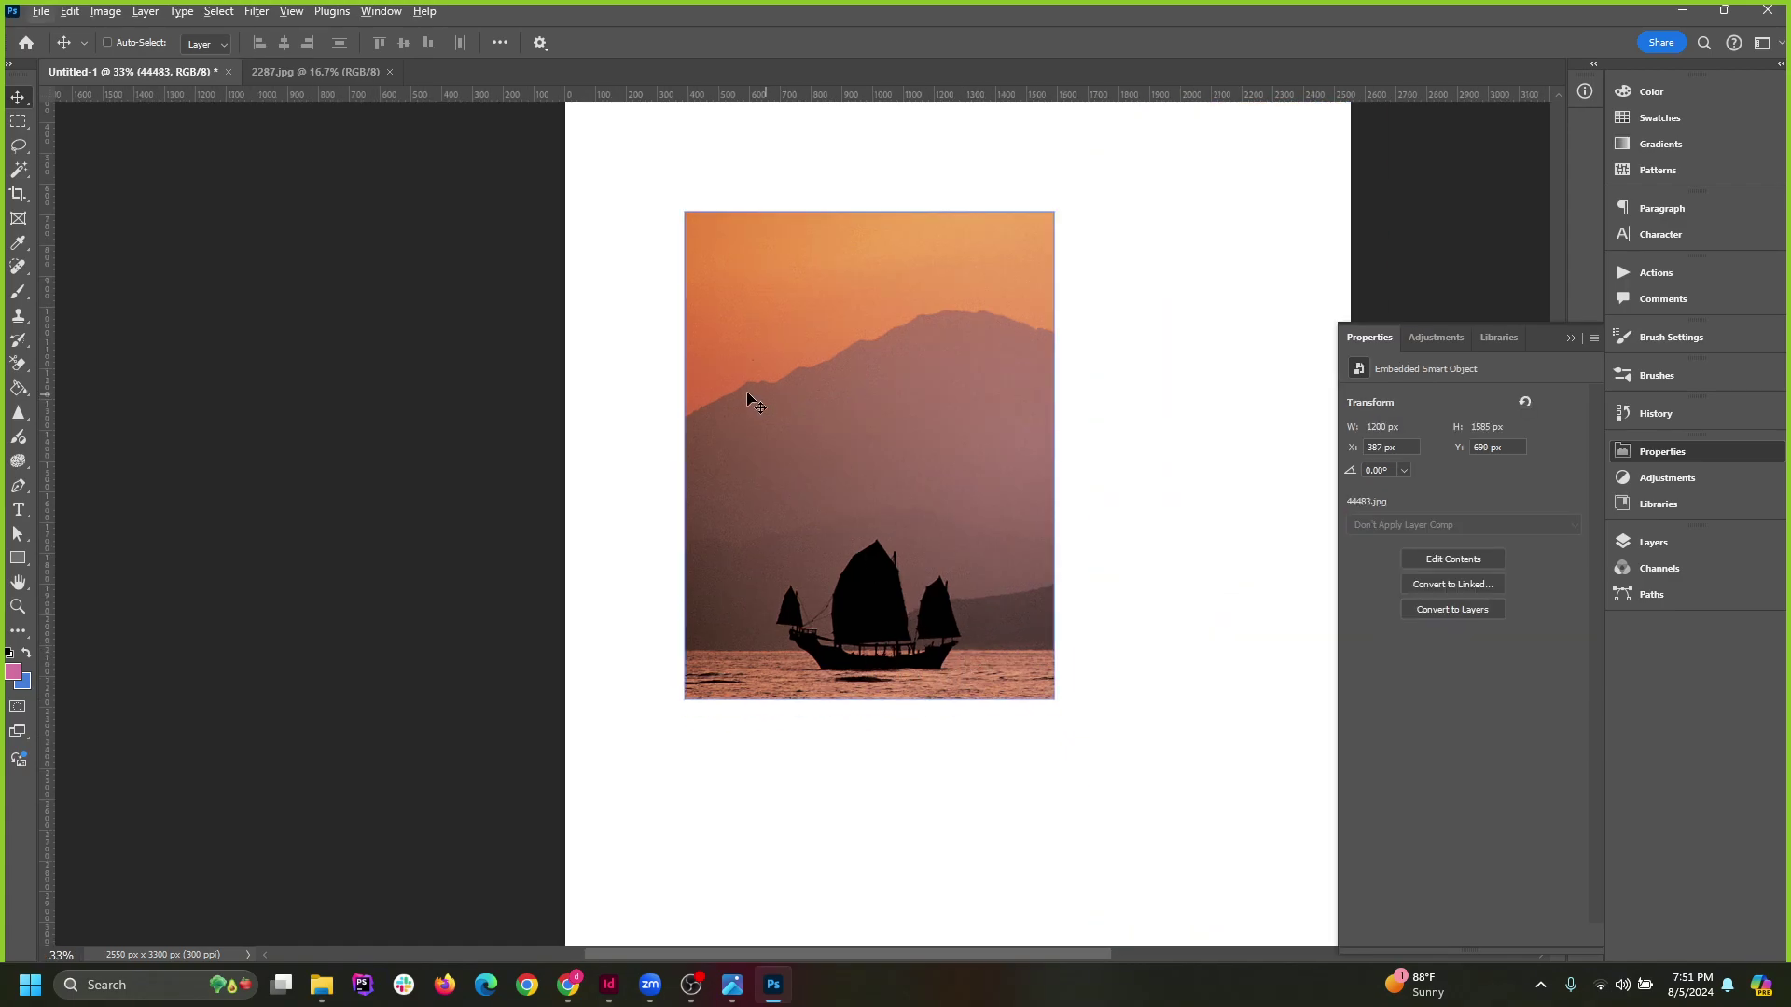
Inspect the boat photo's grain up close, and move the photo to about X 744 px, Y 928 px.
{"action": "scroll", "coordinate": [865, 414], "scroll_direction": "up", "scroll_amount": 1}
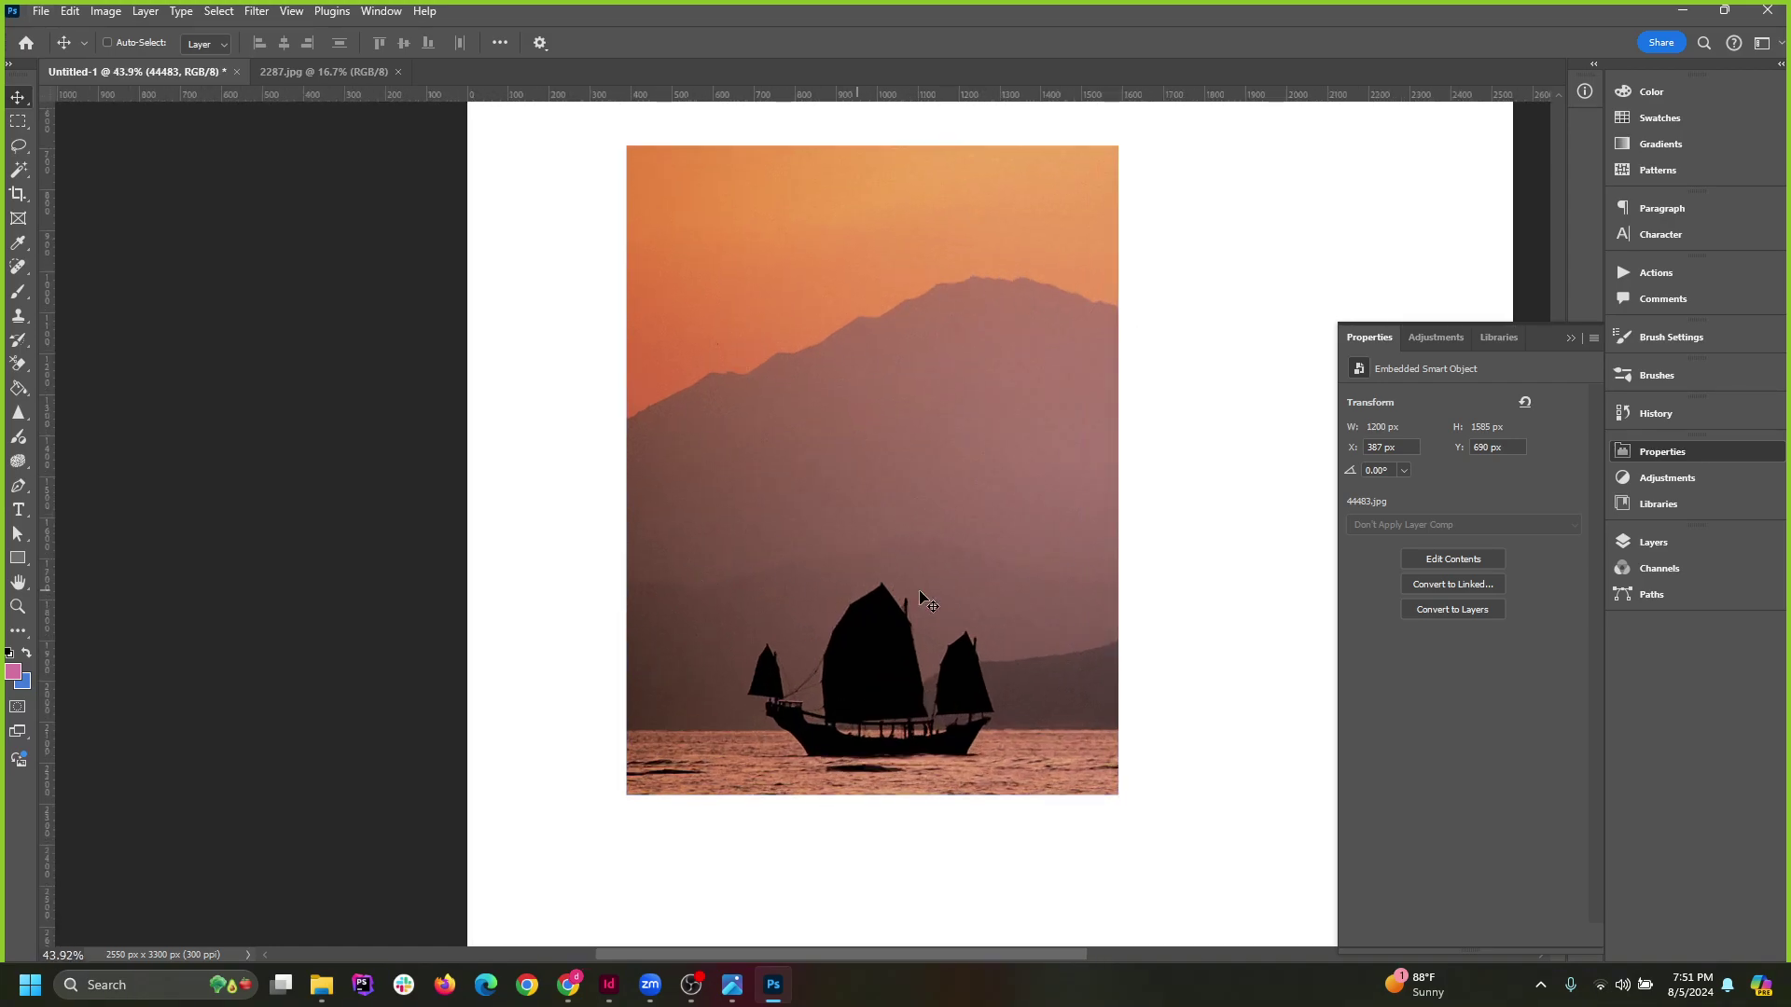
{"action": "scroll", "coordinate": [737, 420], "scroll_direction": "up", "scroll_amount": 5}
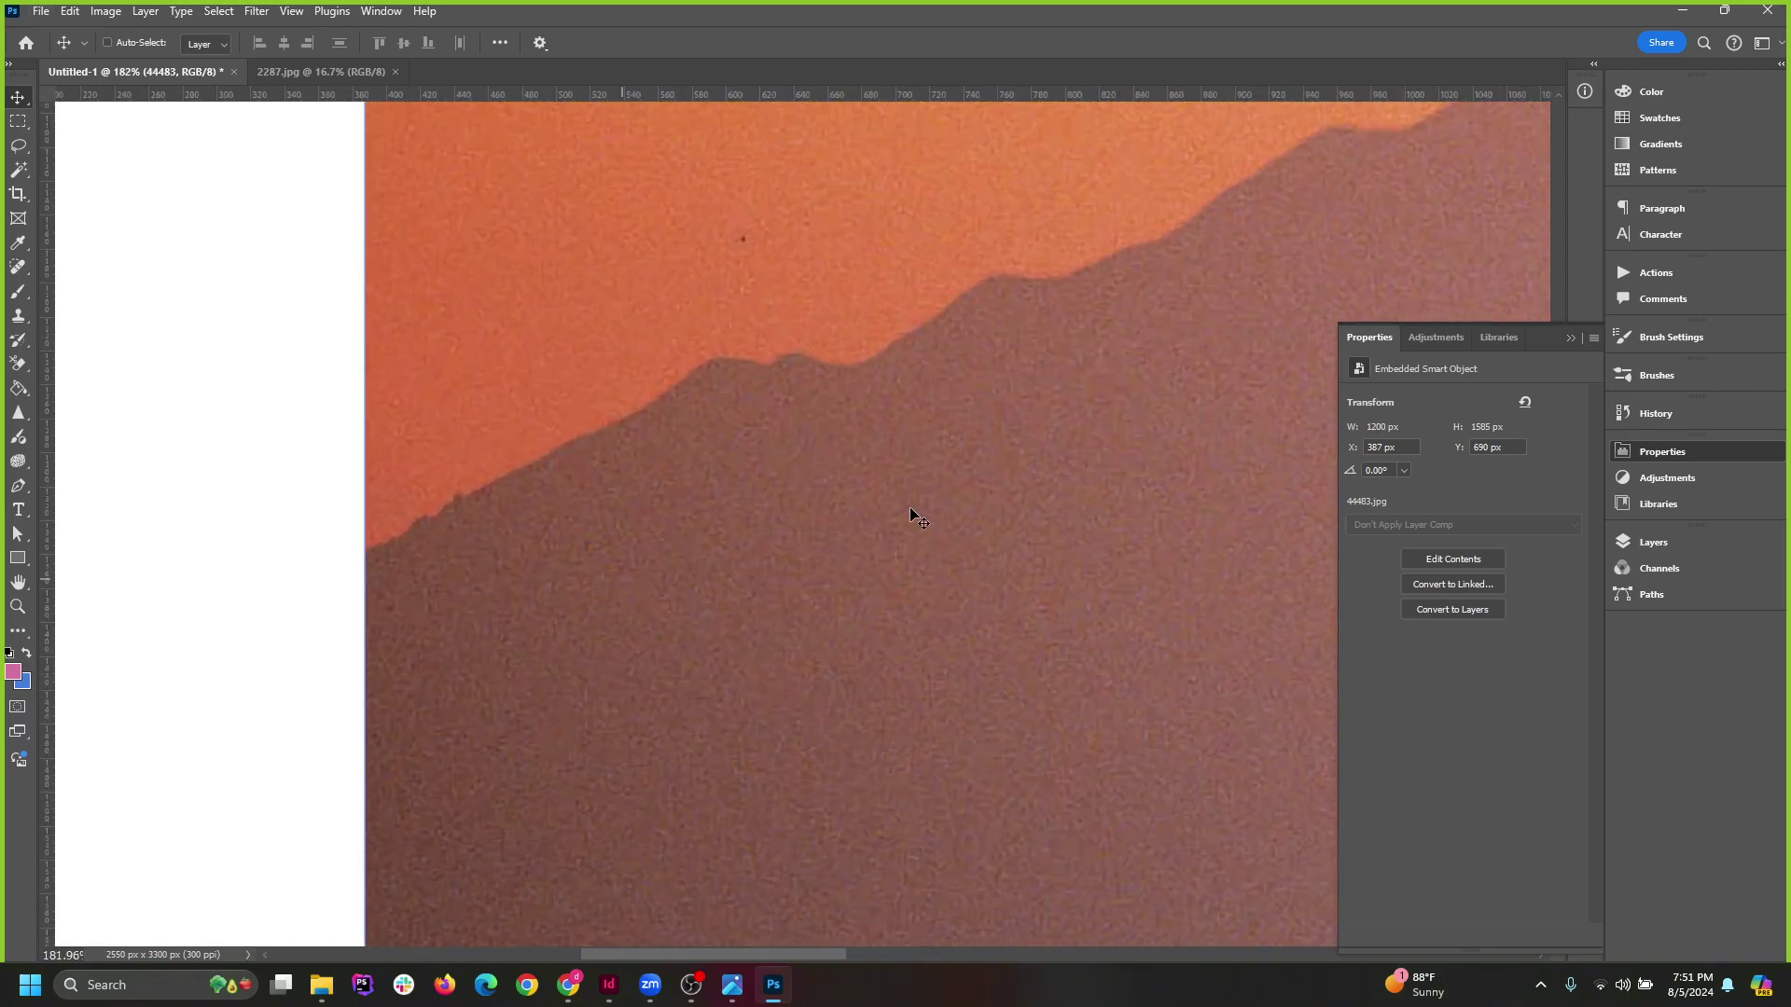
{"action": "scroll", "coordinate": [523, 547], "scroll_direction": "down", "scroll_amount": 5}
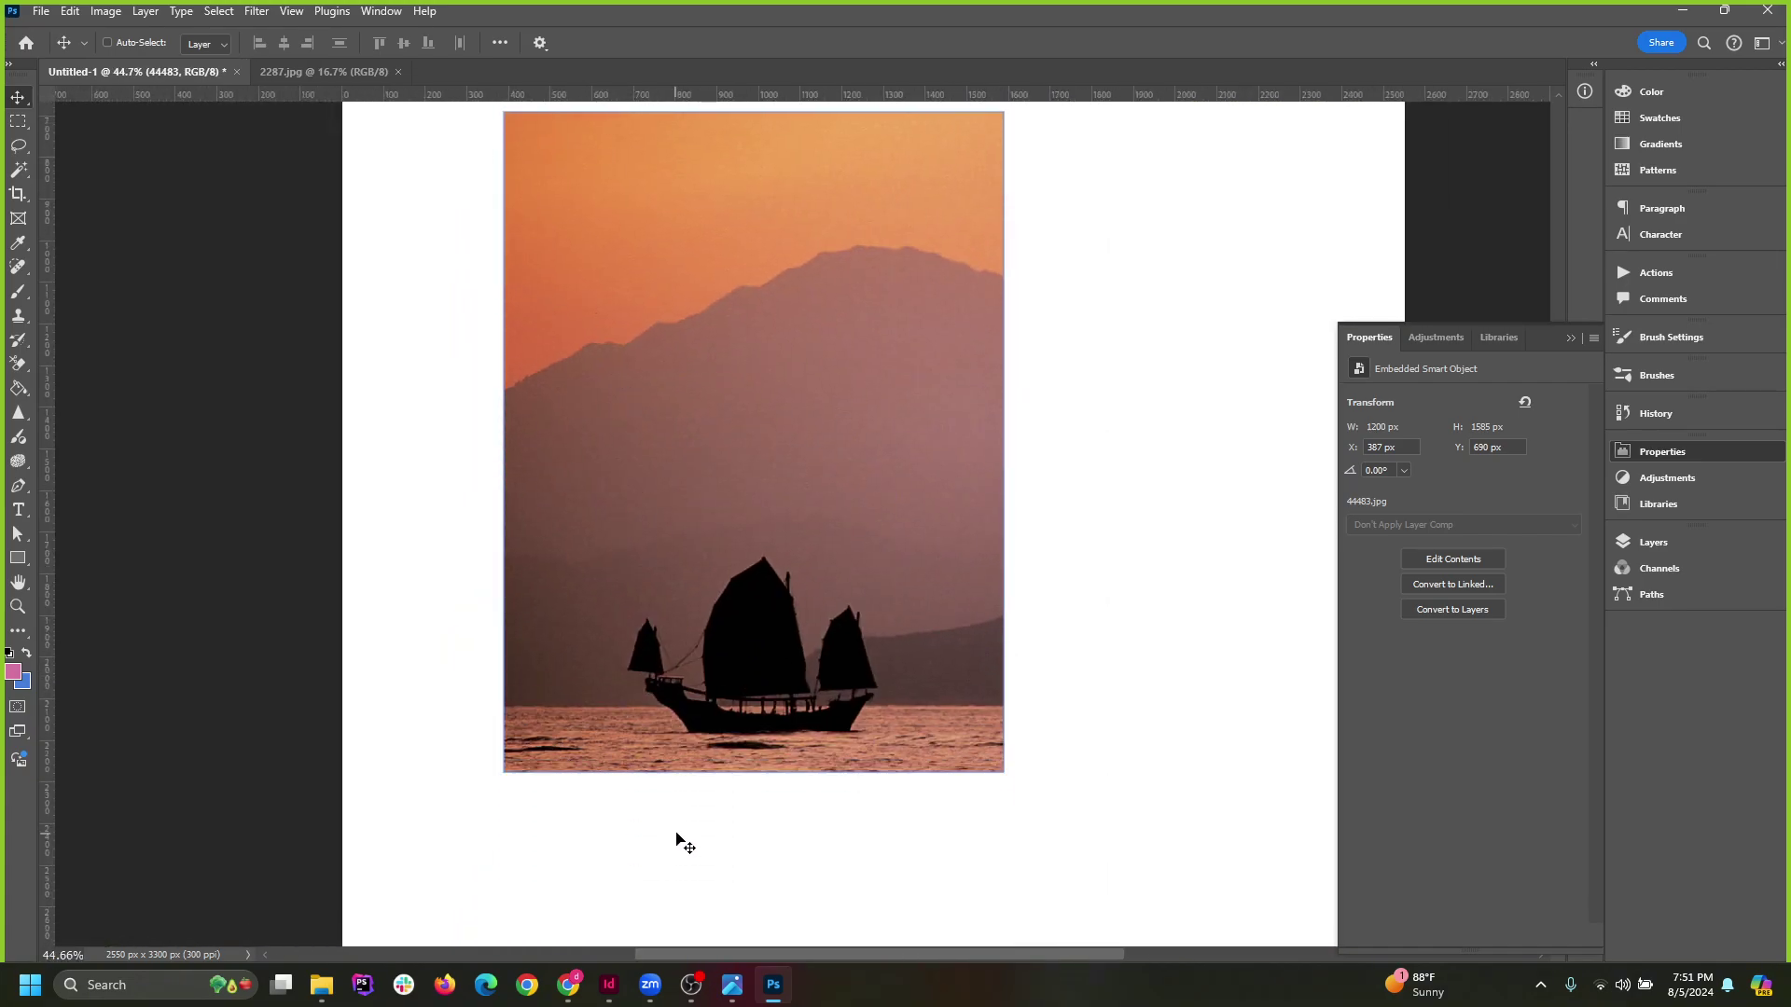
{"action": "scroll", "coordinate": [675, 764], "scroll_direction": "up", "scroll_amount": 5}
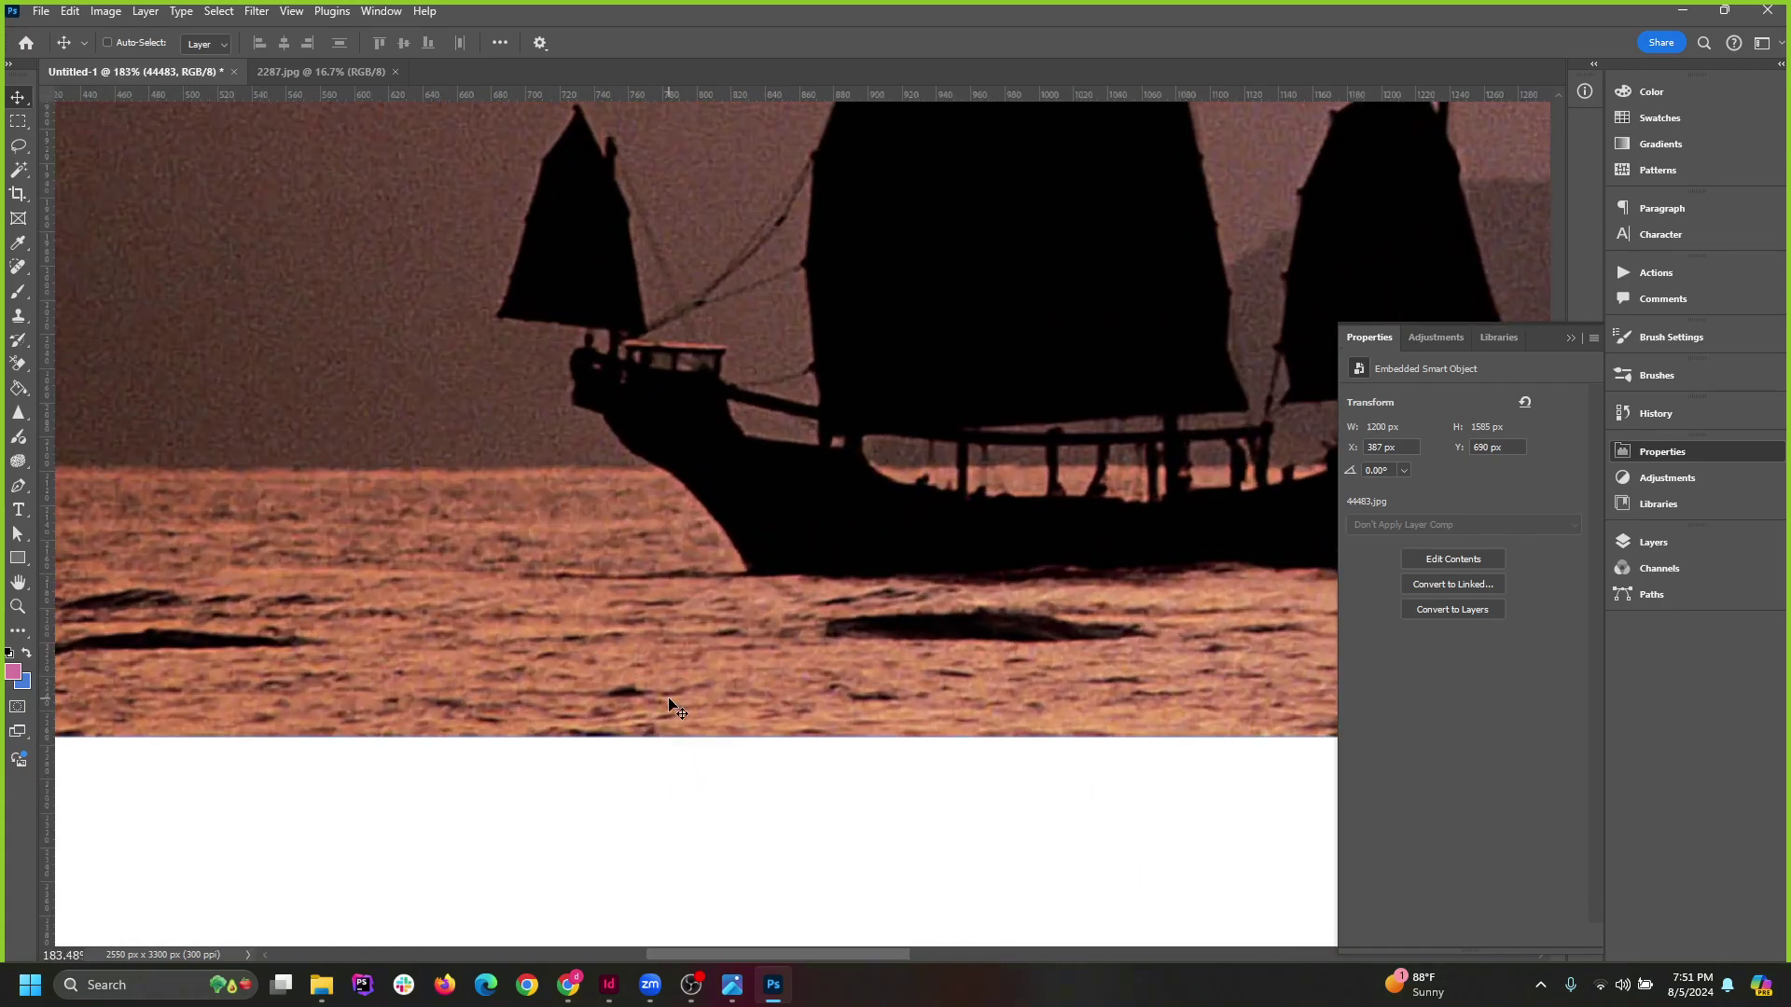
{"action": "scroll", "coordinate": [560, 647], "scroll_direction": "down", "scroll_amount": 7}
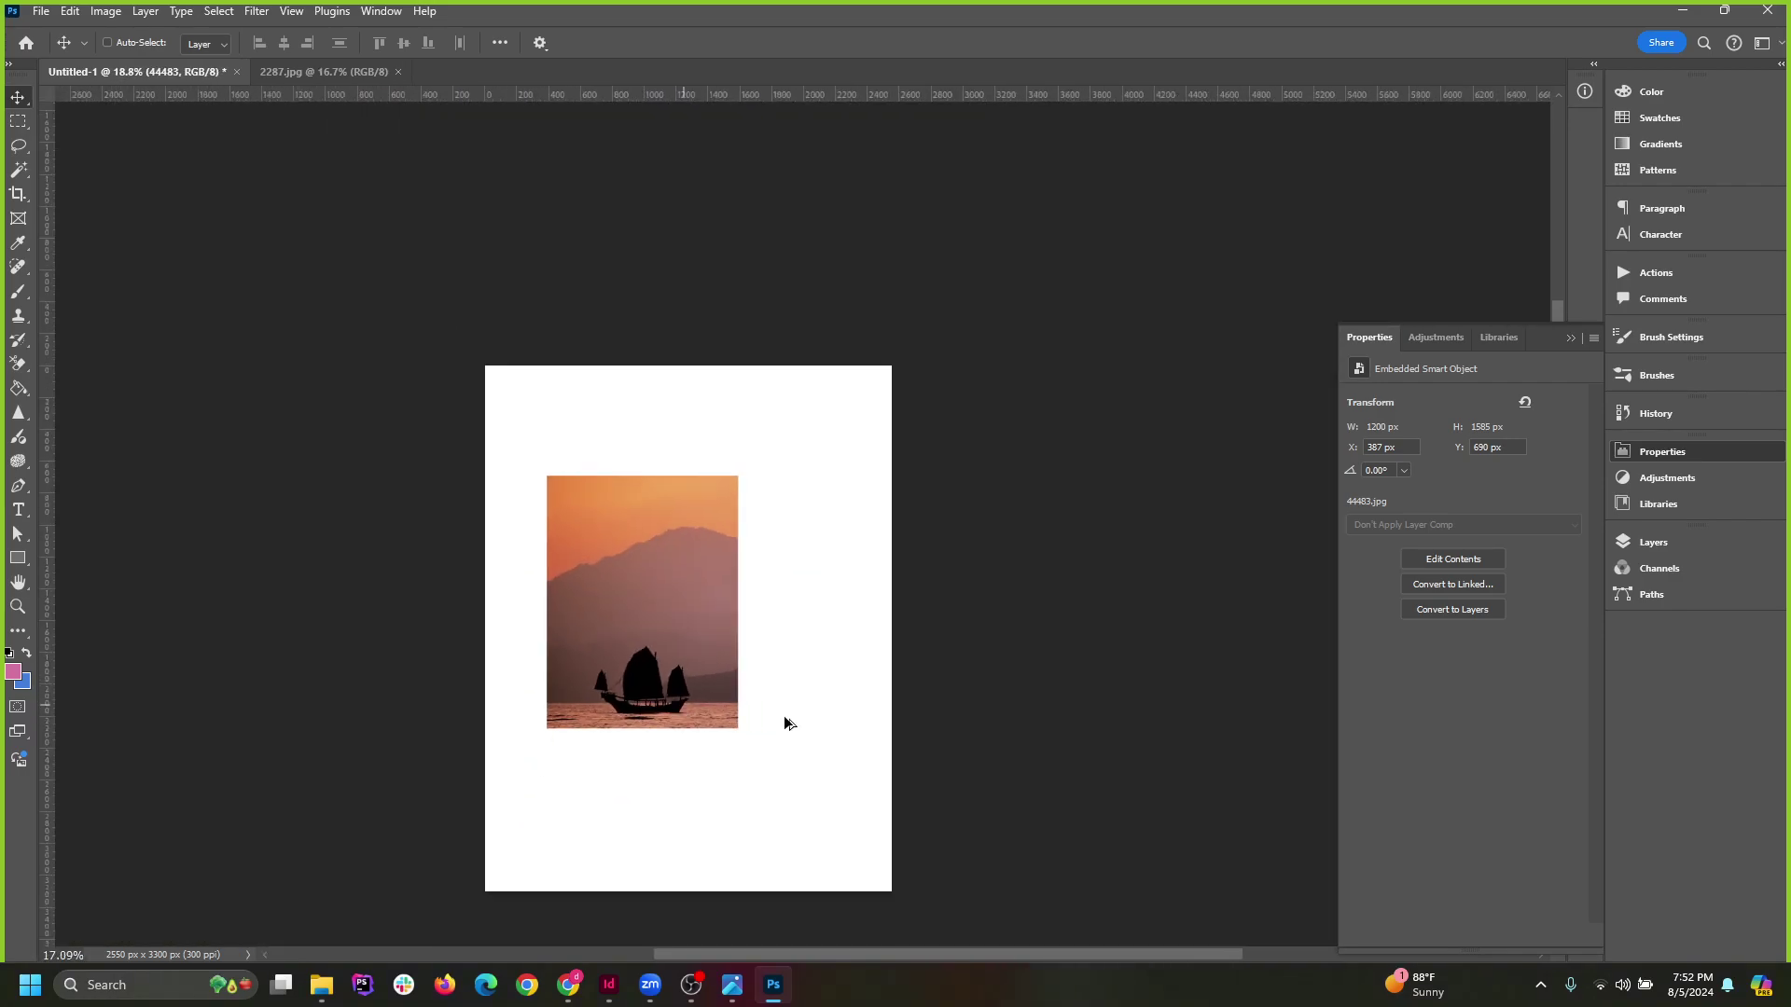
{"action": "left_click_drag", "start_coordinate": [606, 555], "coordinate": [744, 597]}
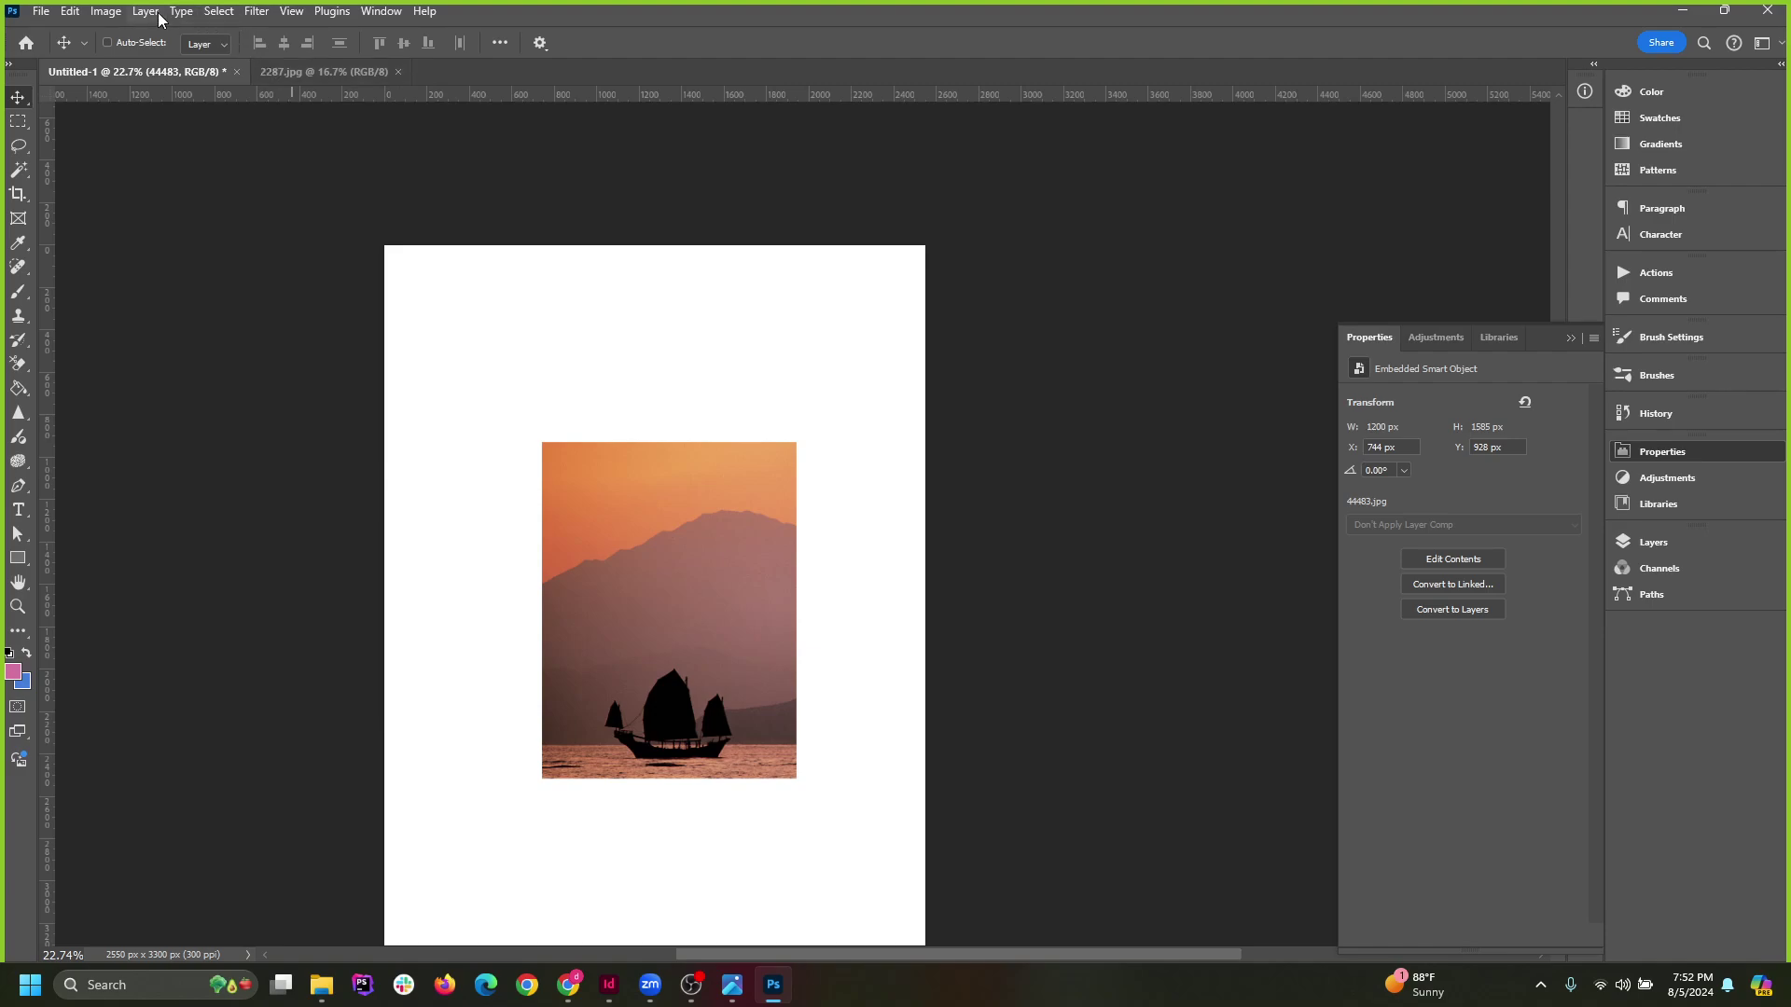
Open Neural Filters for the boat photo and enable the Super Zoom filter.
{"action": "left_click", "coordinate": [261, 16]}
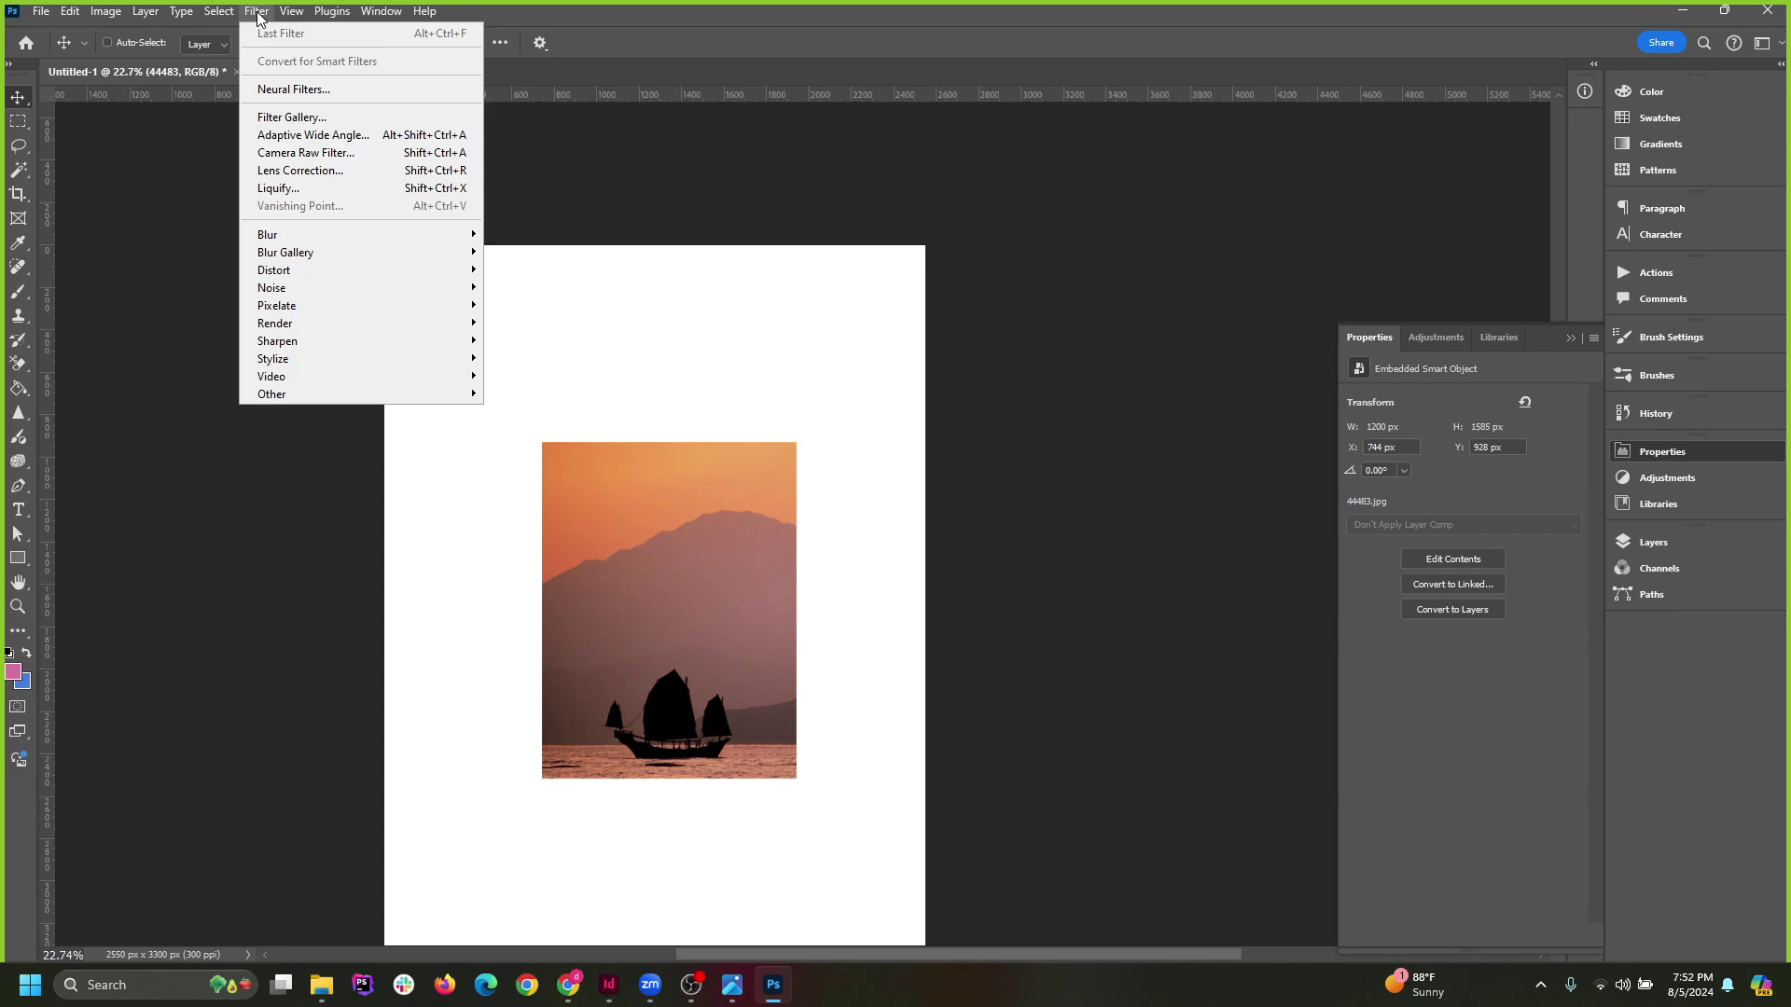
{"action": "left_click", "coordinate": [286, 93]}
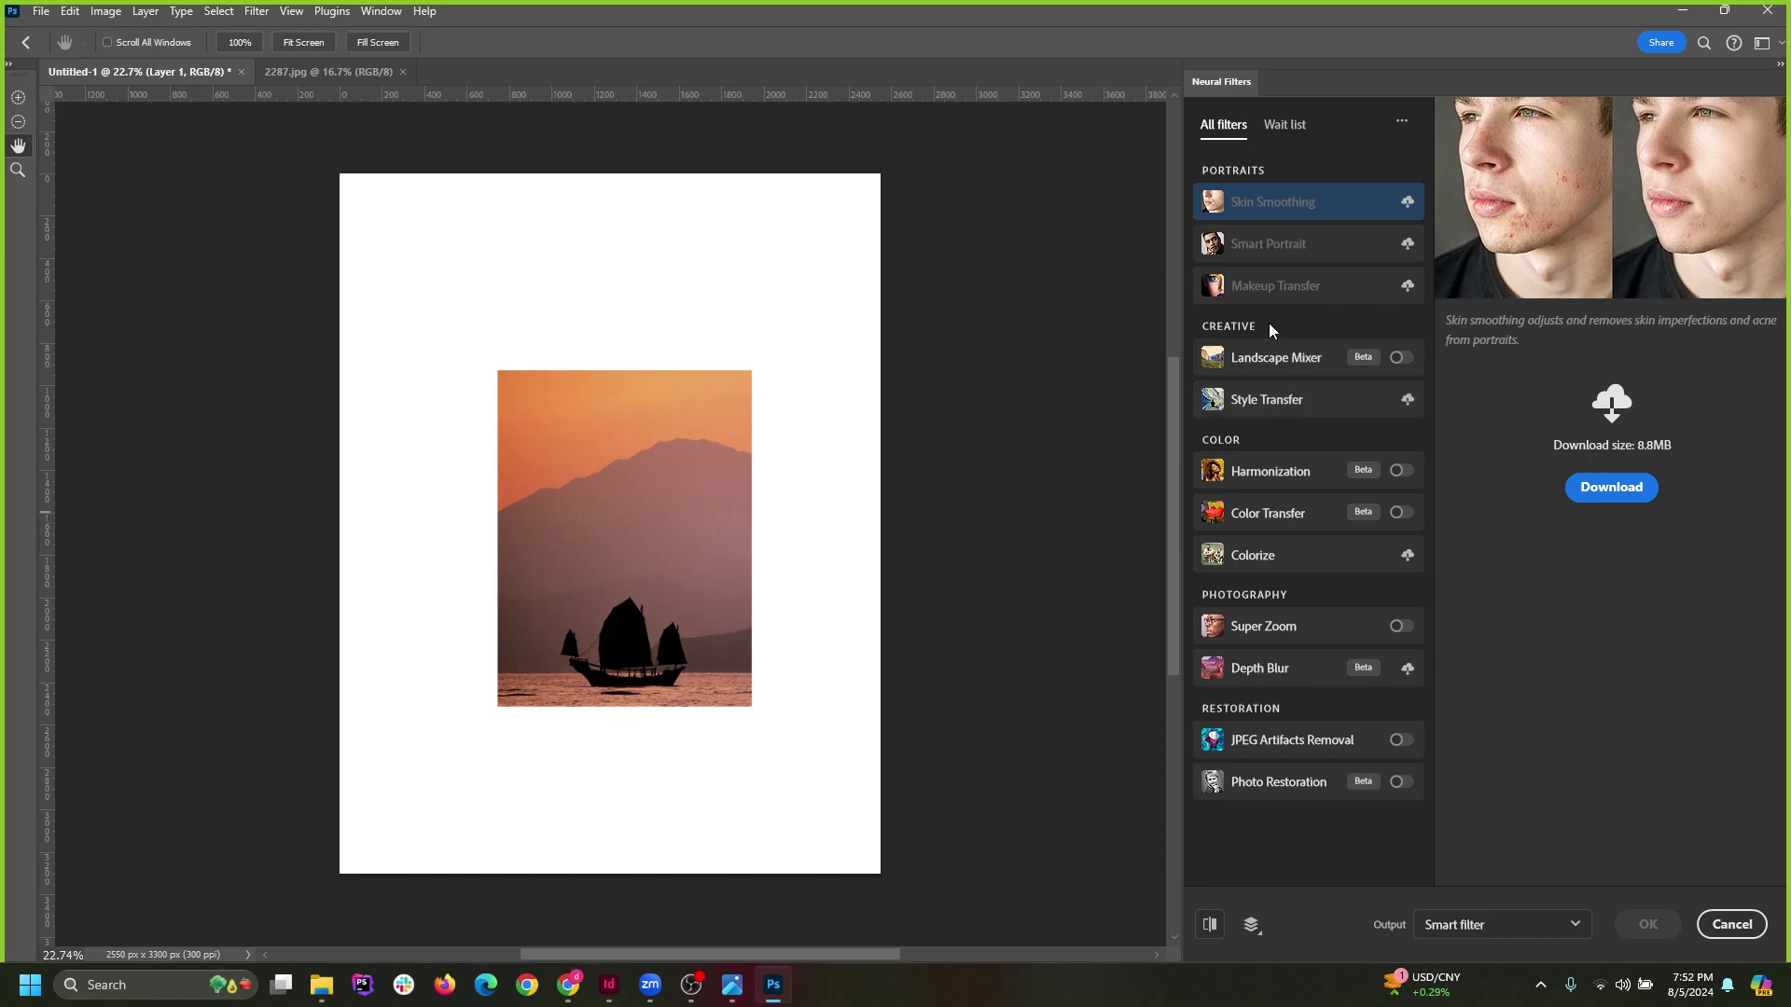
{"action": "left_click", "coordinate": [1392, 628]}
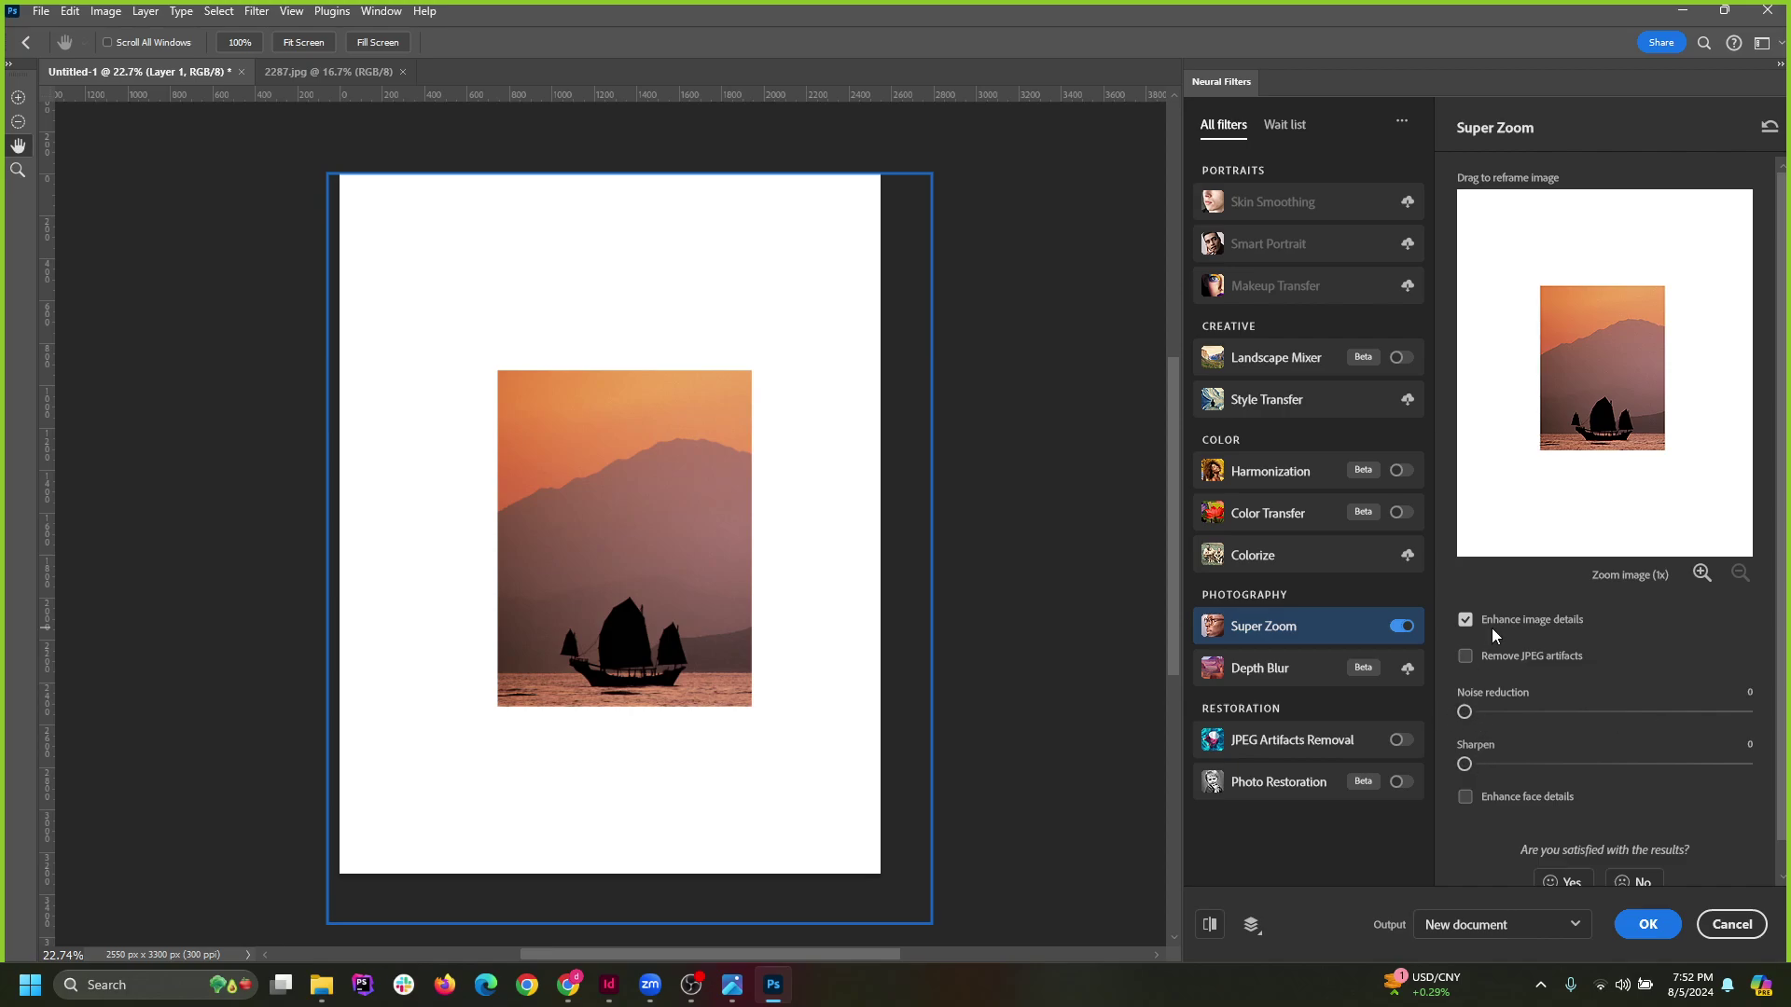
Set Super Zoom to 3x enlargement with JPEG artifact removal on and noise reduction at 2.
{"action": "left_click", "coordinate": [1702, 574]}
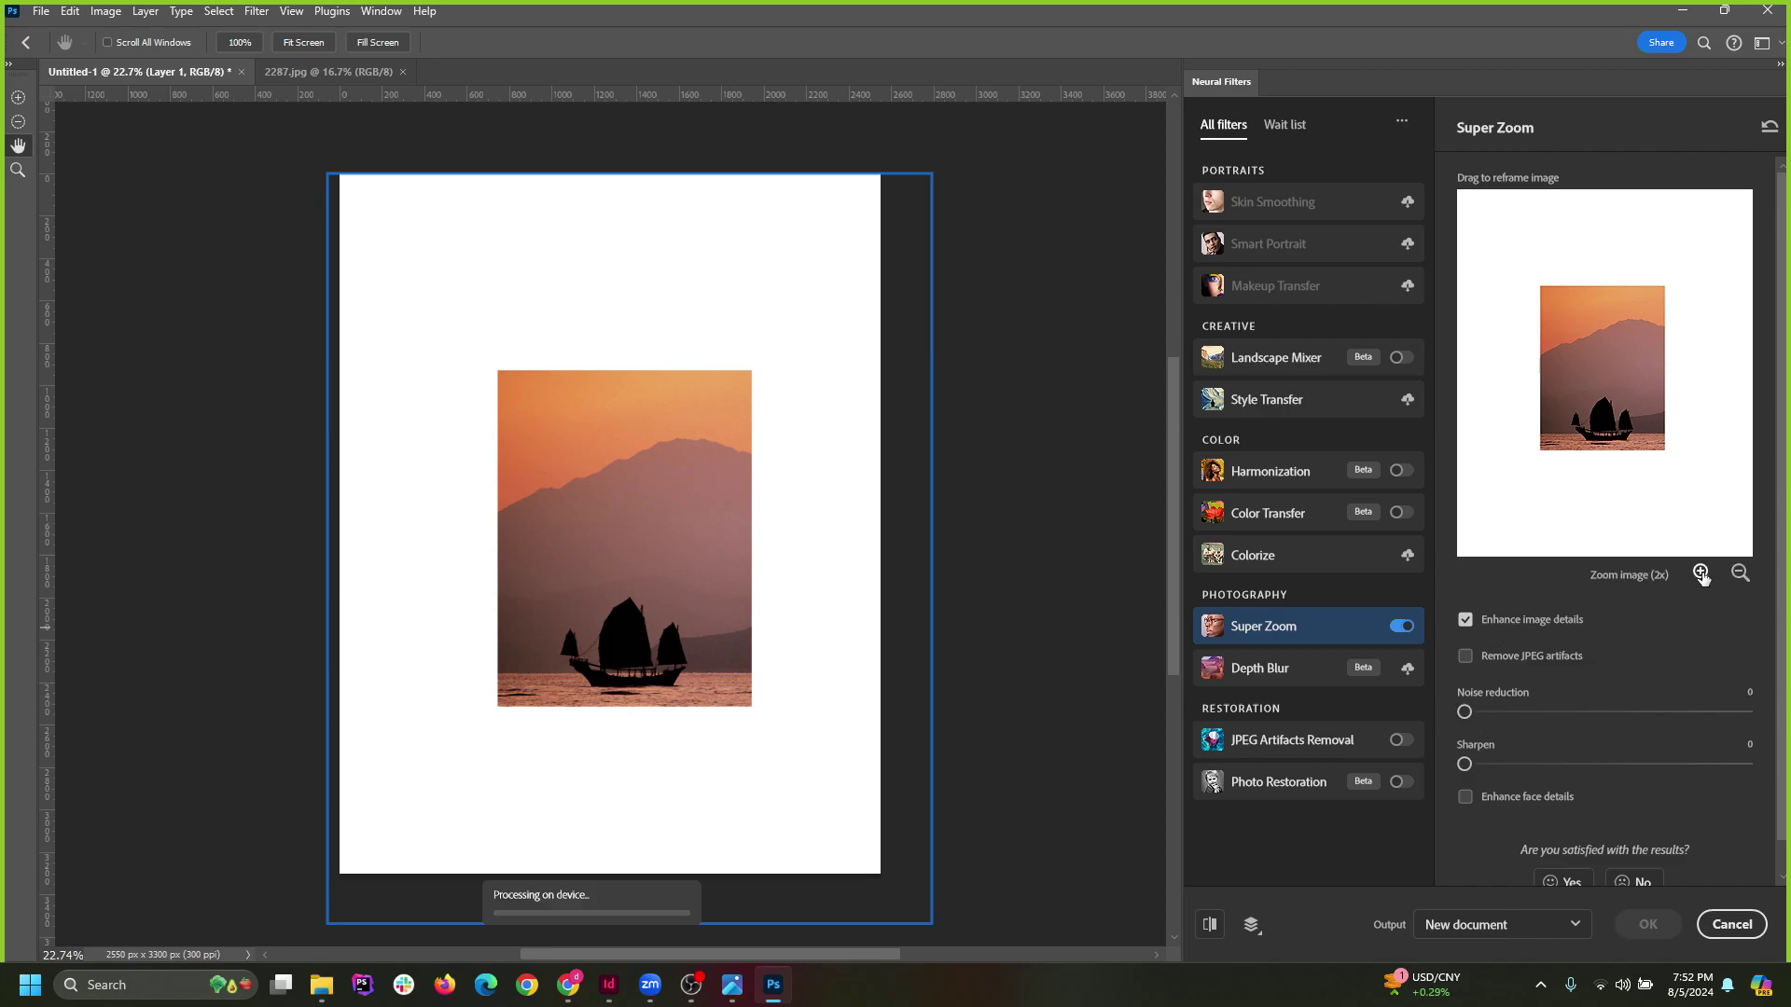
{"action": "left_click", "coordinate": [1702, 575]}
{"action": "left_click_drag", "start_coordinate": [1462, 717], "coordinate": [1471, 715]}
{"action": "left_click", "coordinate": [1482, 709]}
{"action": "scroll", "coordinate": [1586, 760], "scroll_direction": "down", "scroll_amount": 1}
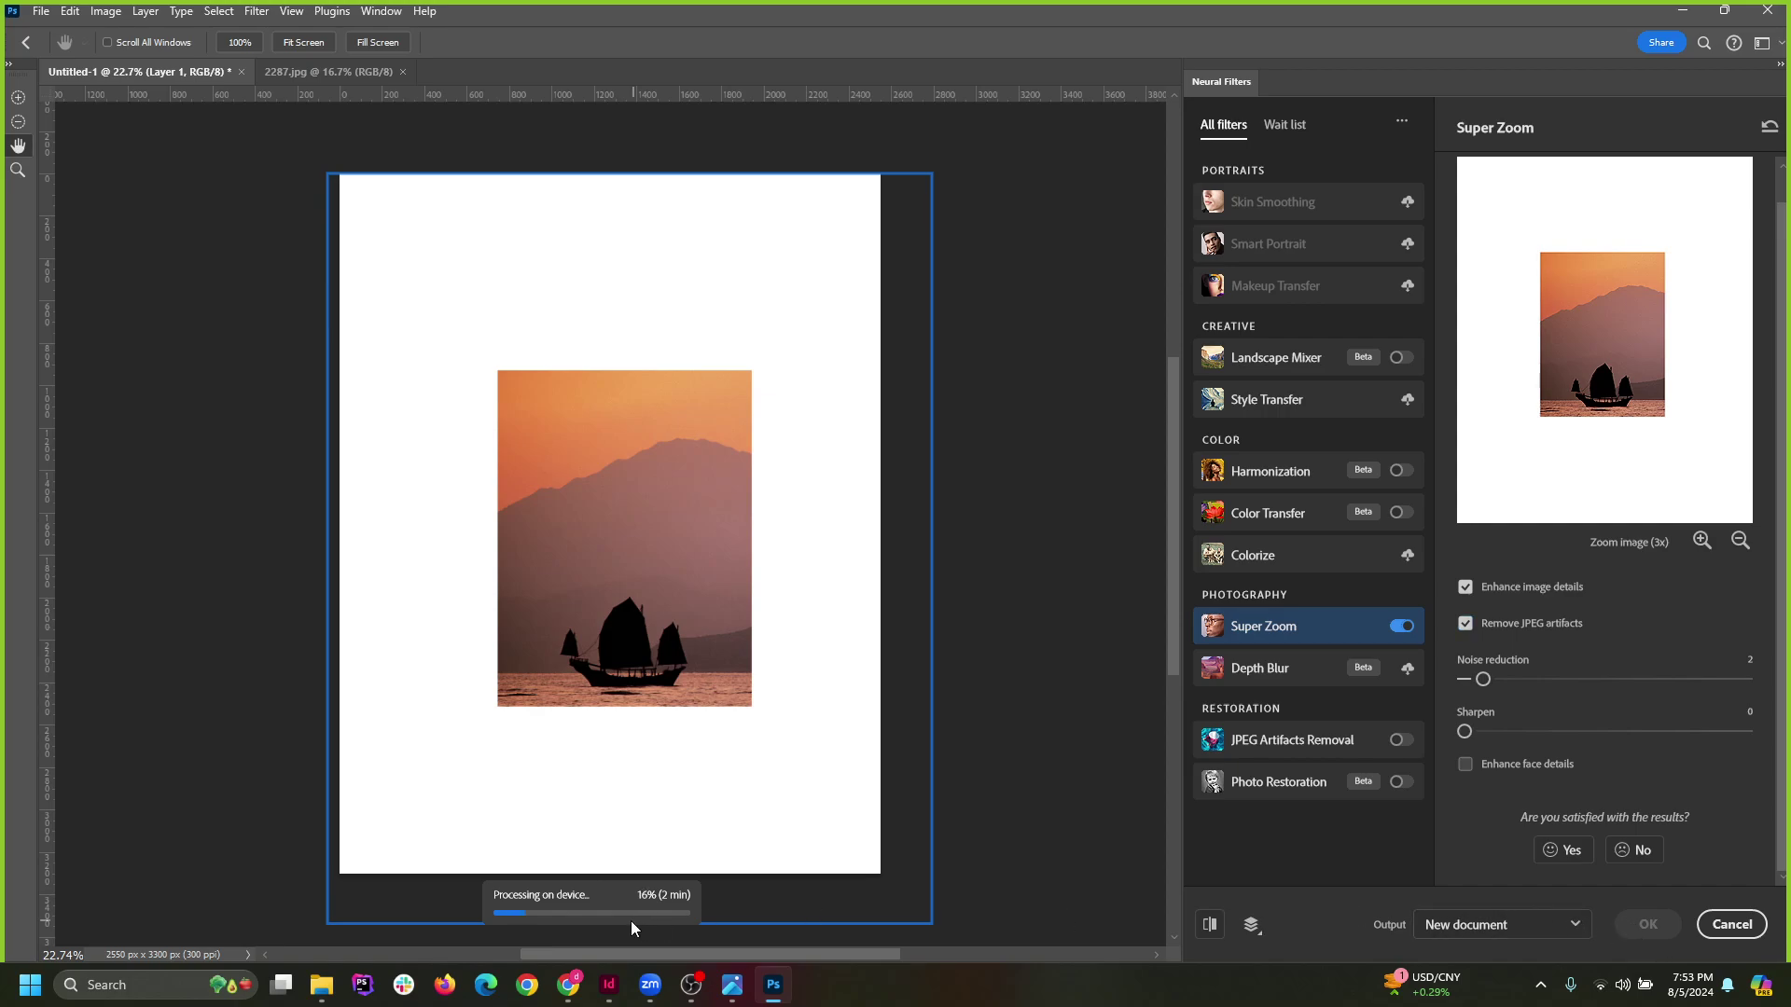
{"action": "key", "text": "alt+Tab"}
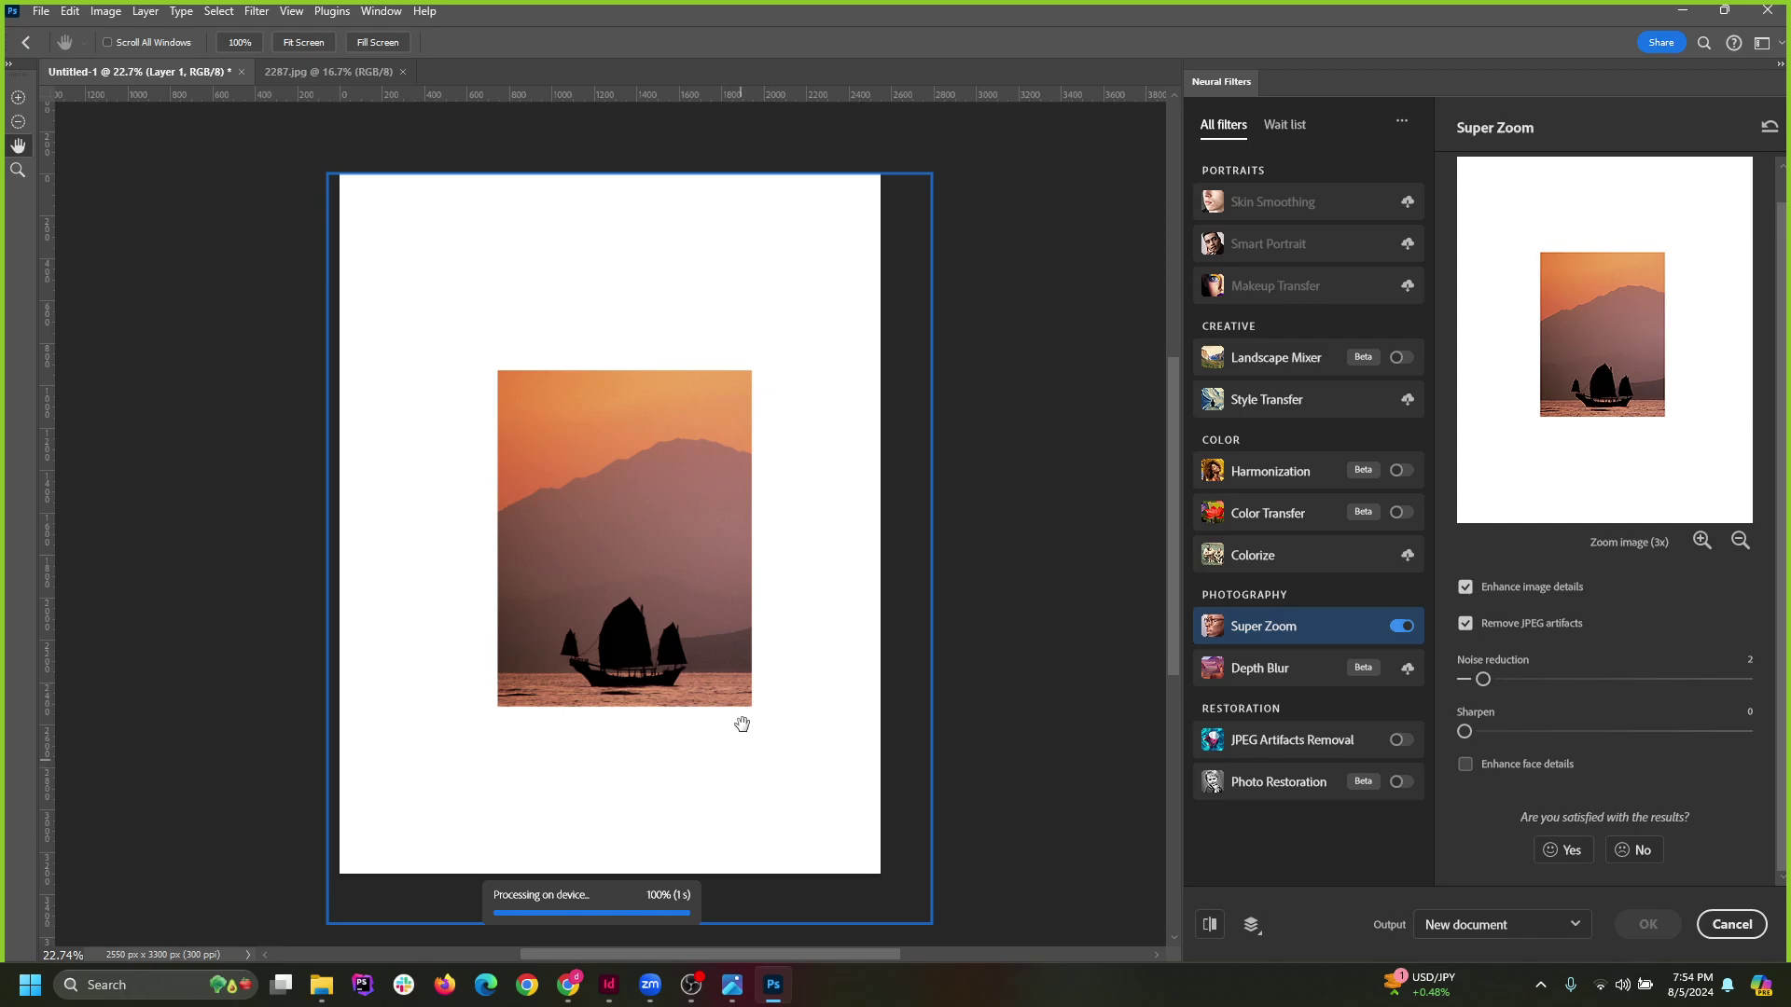
{"action": "scroll", "coordinate": [806, 711], "scroll_direction": "down", "scroll_amount": 2}
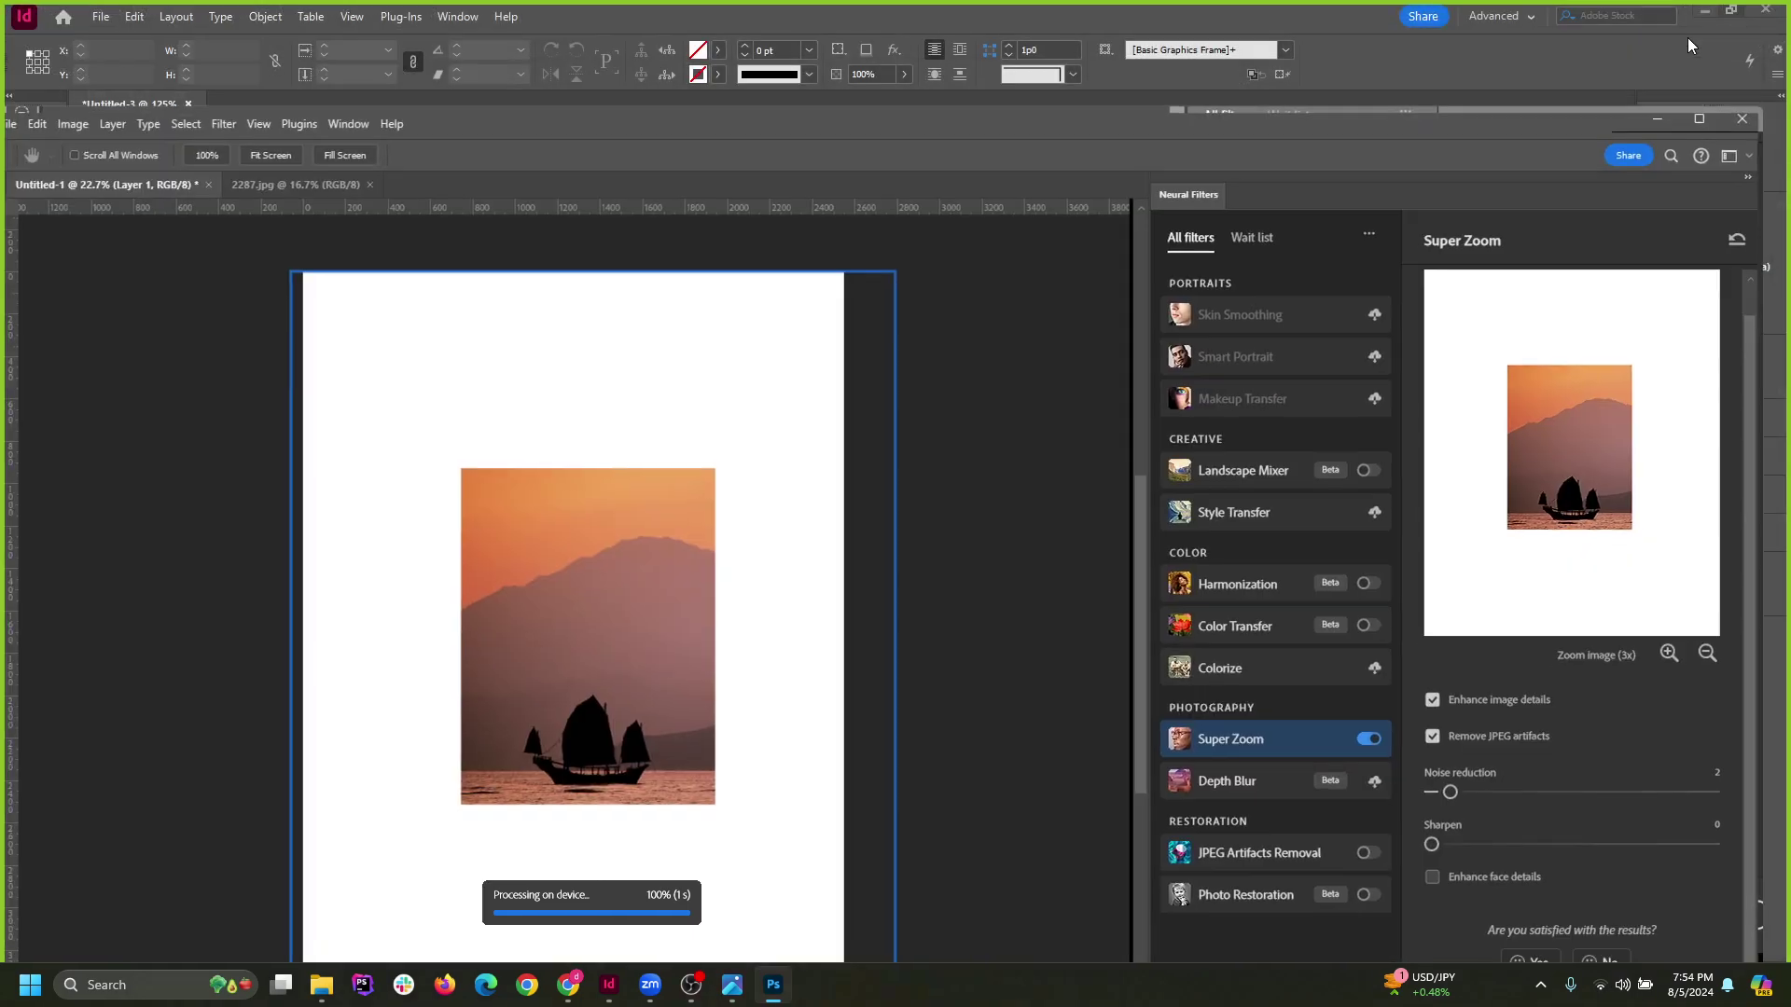
{"action": "left_click", "coordinate": [1723, 10]}
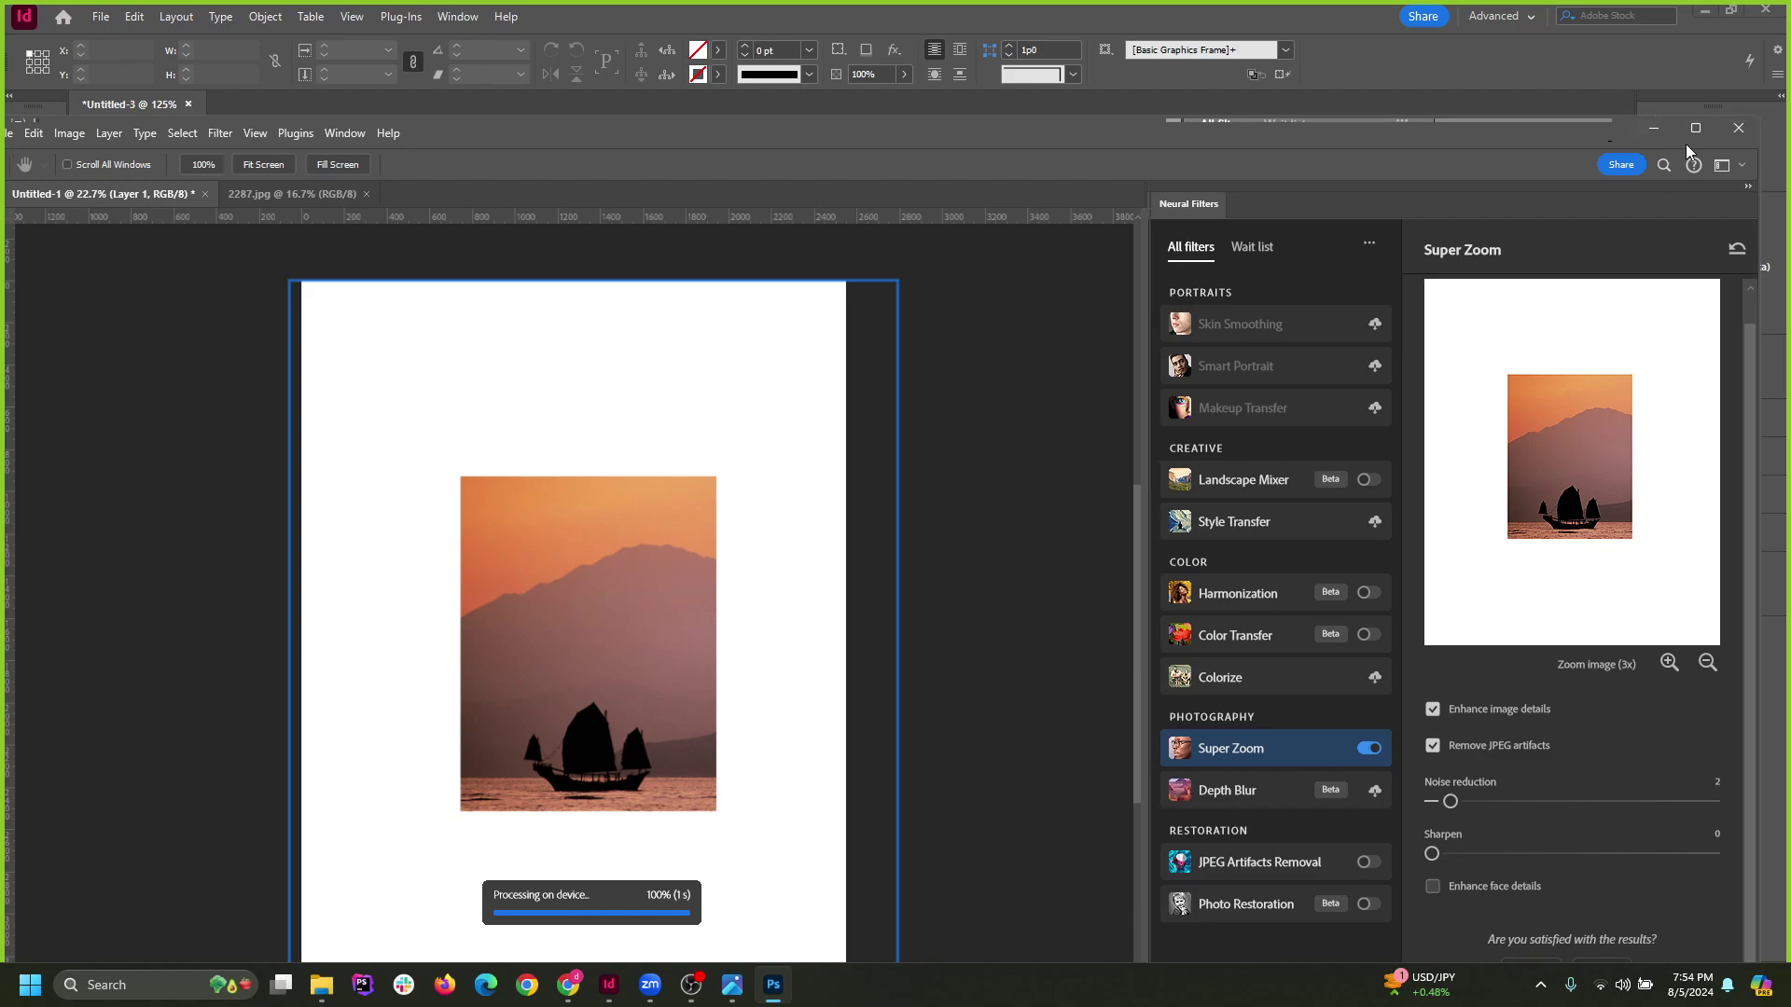
{"action": "left_click", "coordinate": [1696, 127]}
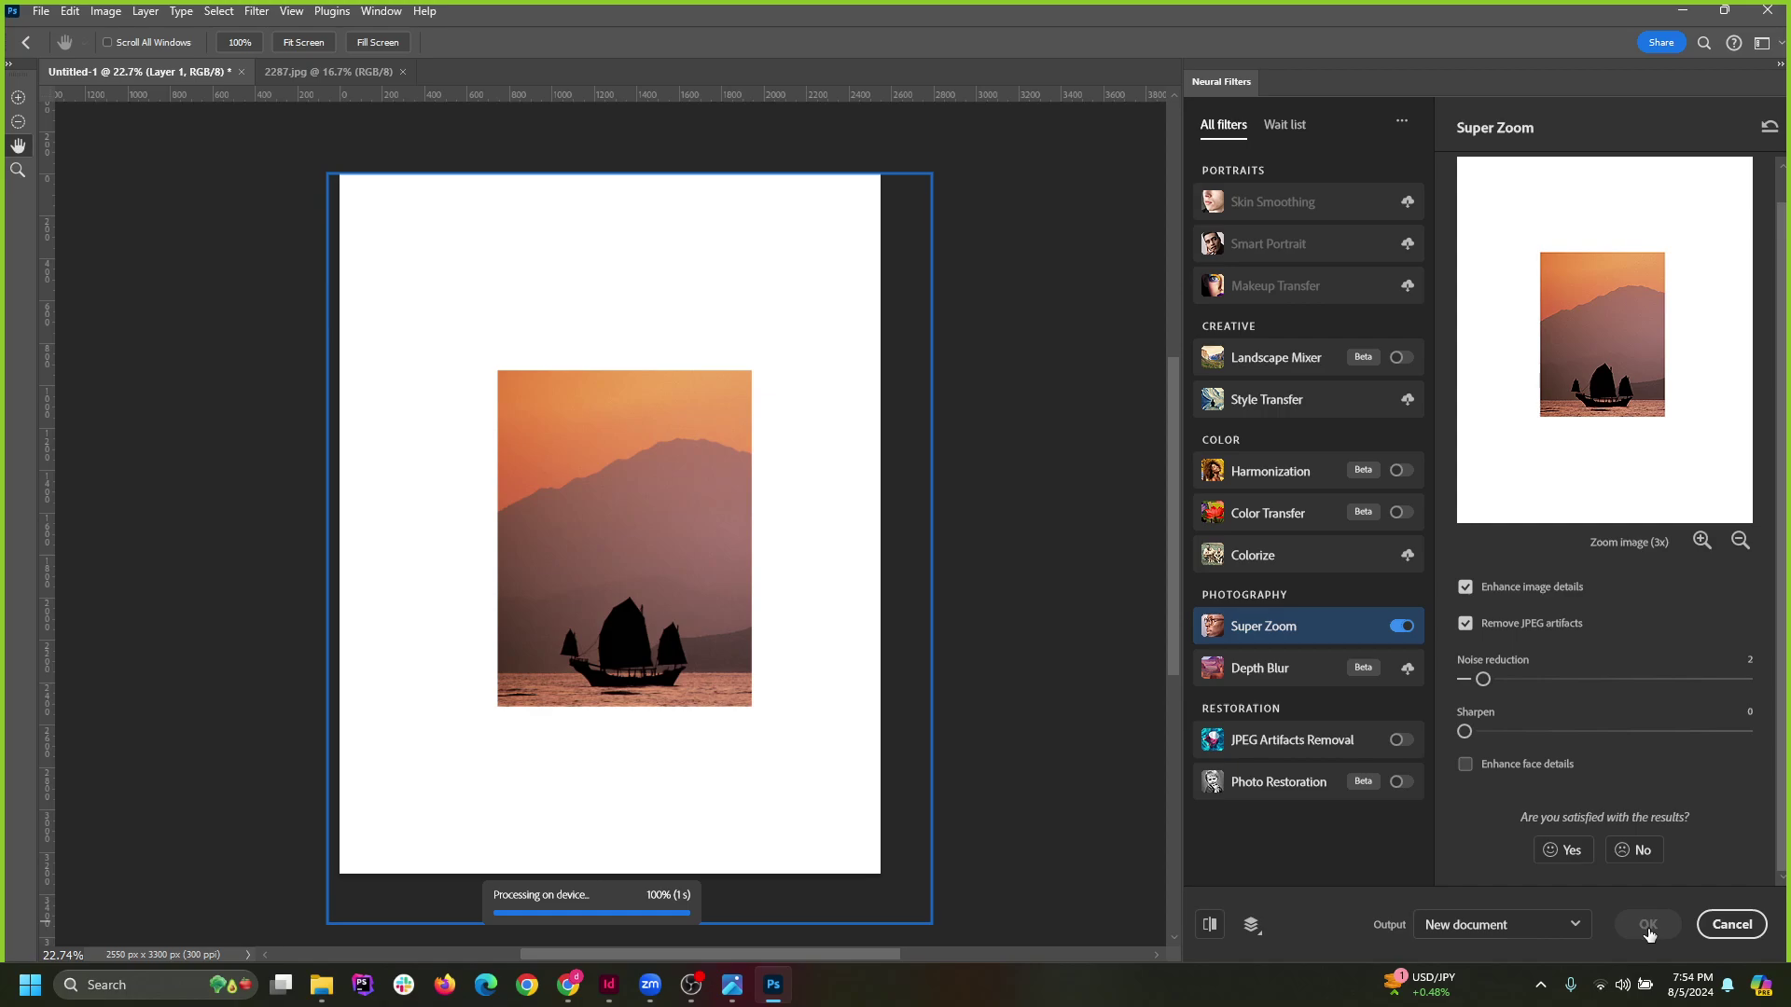
Apply Super Zoom with the enlarged boat photo output as a new document, and collapse the layer properties.
{"action": "mouse_move", "coordinate": [695, 999]}
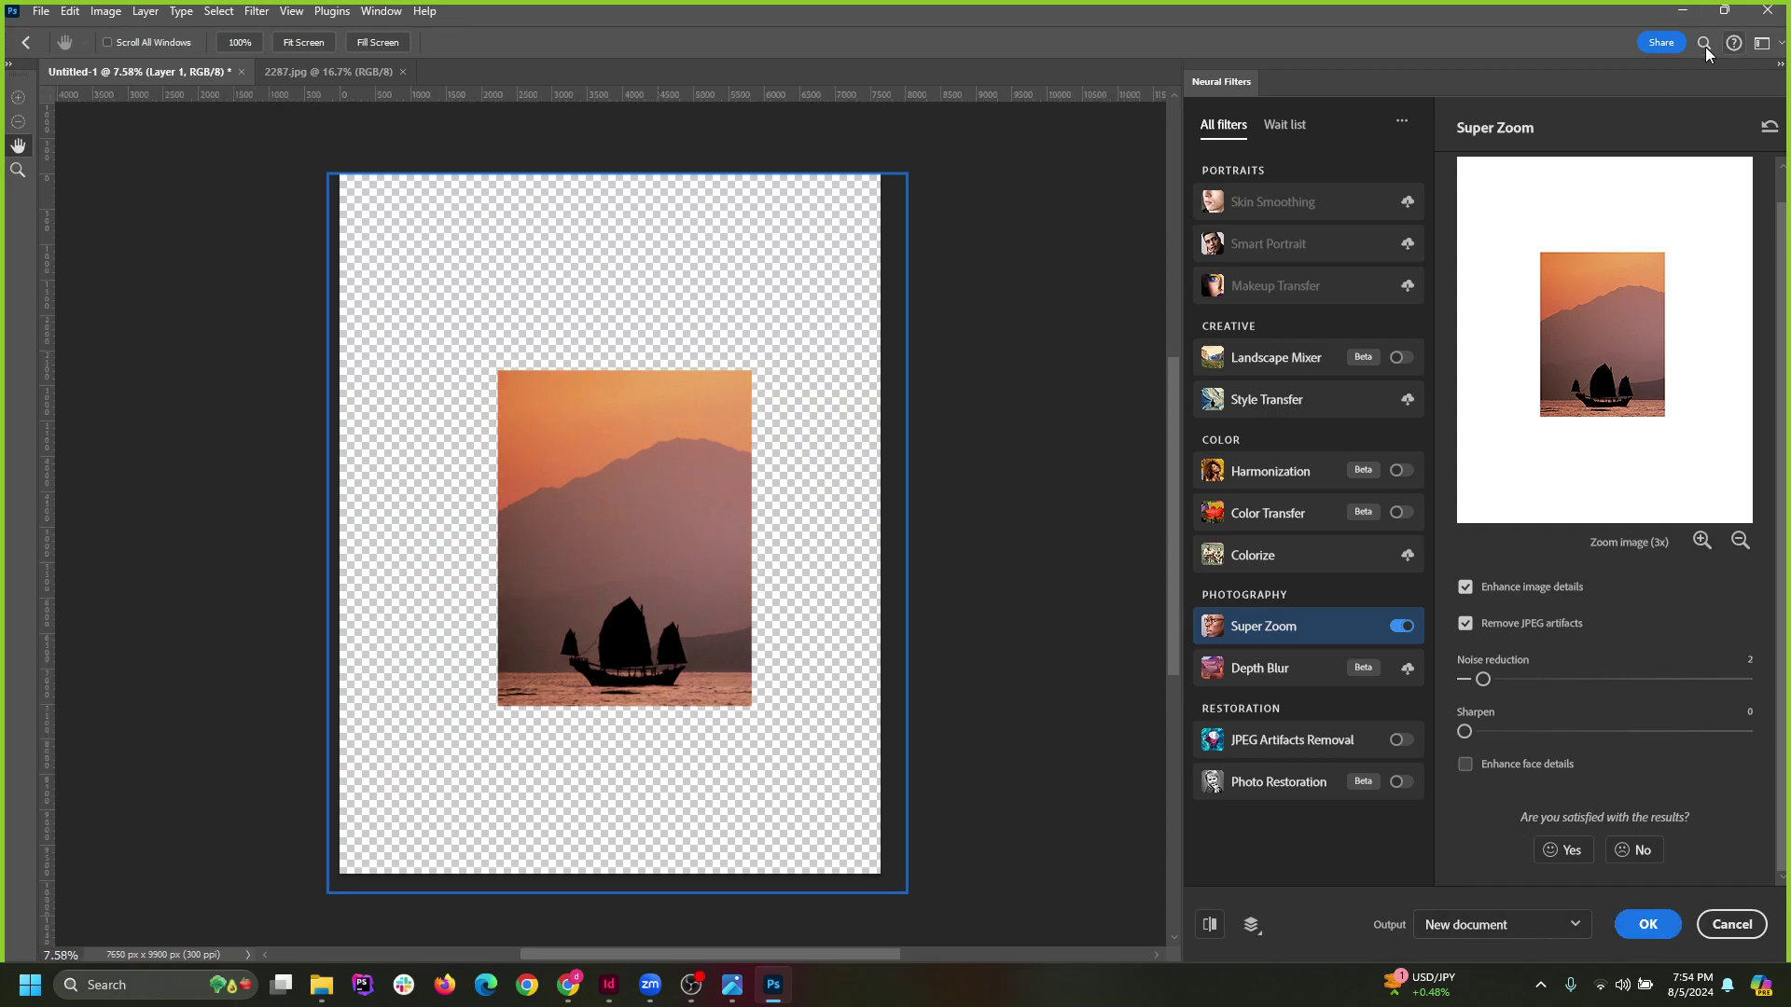
{"action": "left_click", "coordinate": [1647, 924]}
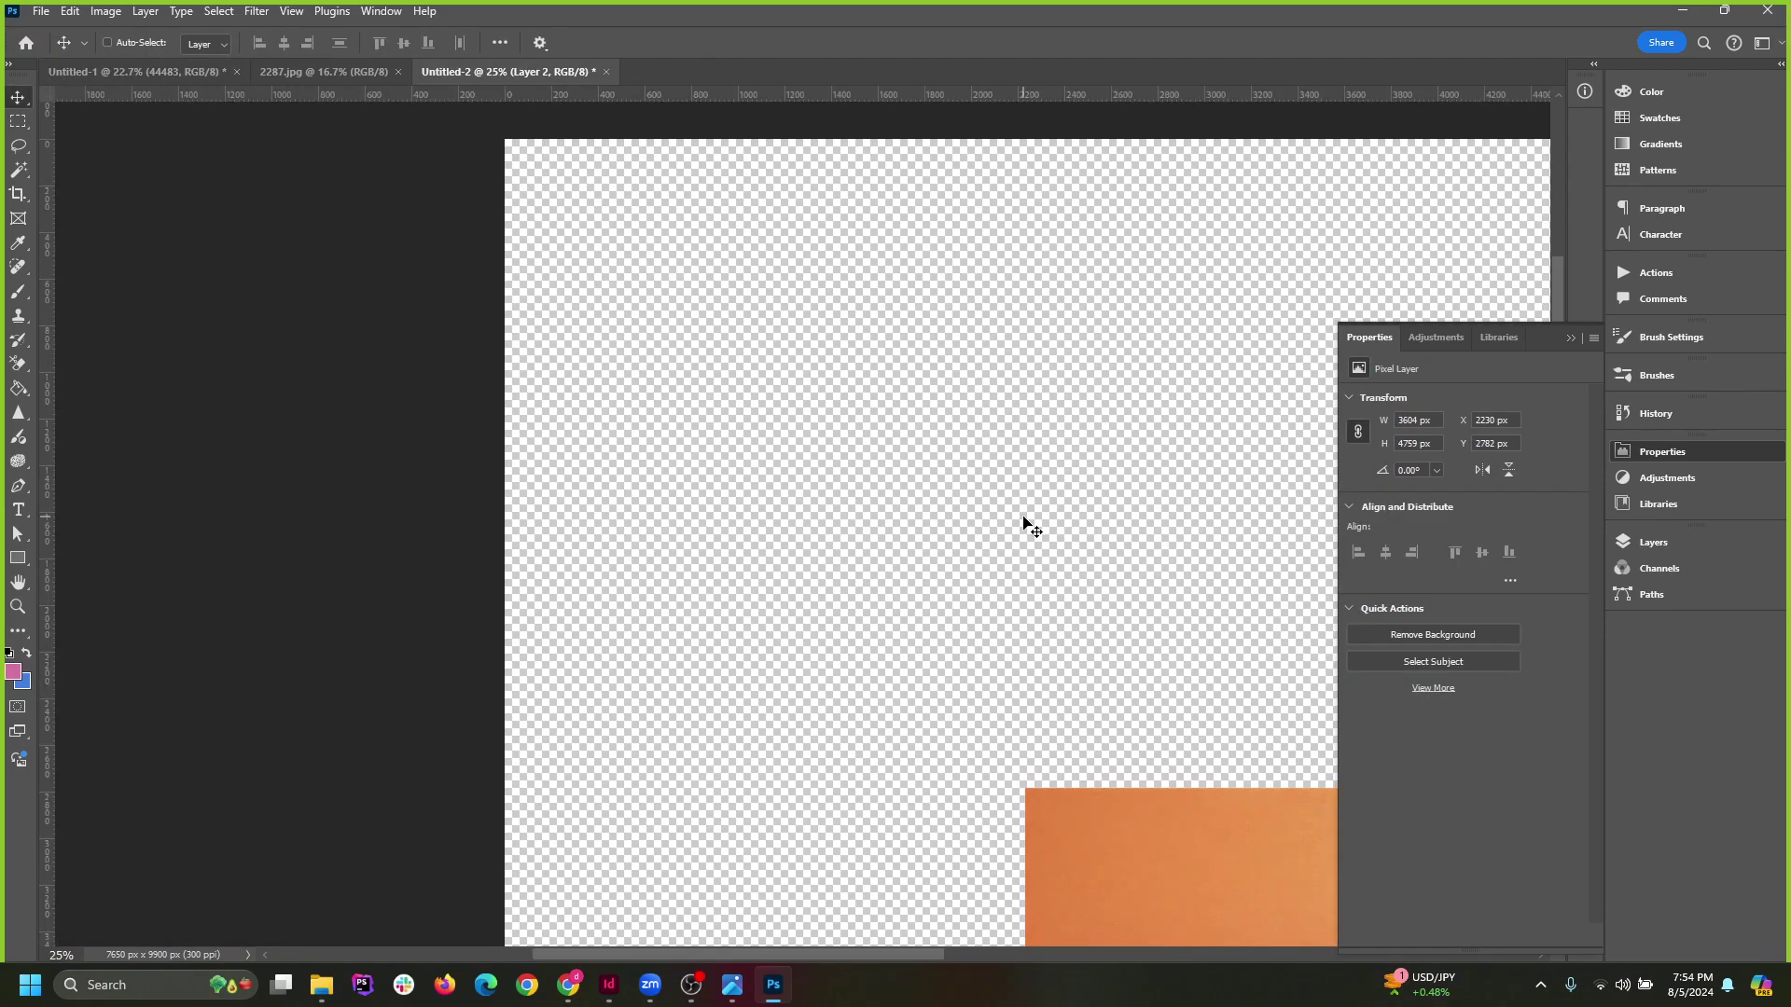
{"action": "left_click", "coordinate": [1570, 337]}
{"action": "key", "text": "ctrl+minus"}
{"action": "key", "text": "ctrl+minus"}
{"action": "key", "text": "ctrl+minus"}
{"action": "key", "text": "ctrl+minus"}
{"action": "key", "text": "ctrl+minus"}
{"action": "key", "text": "ctrl+minus"}
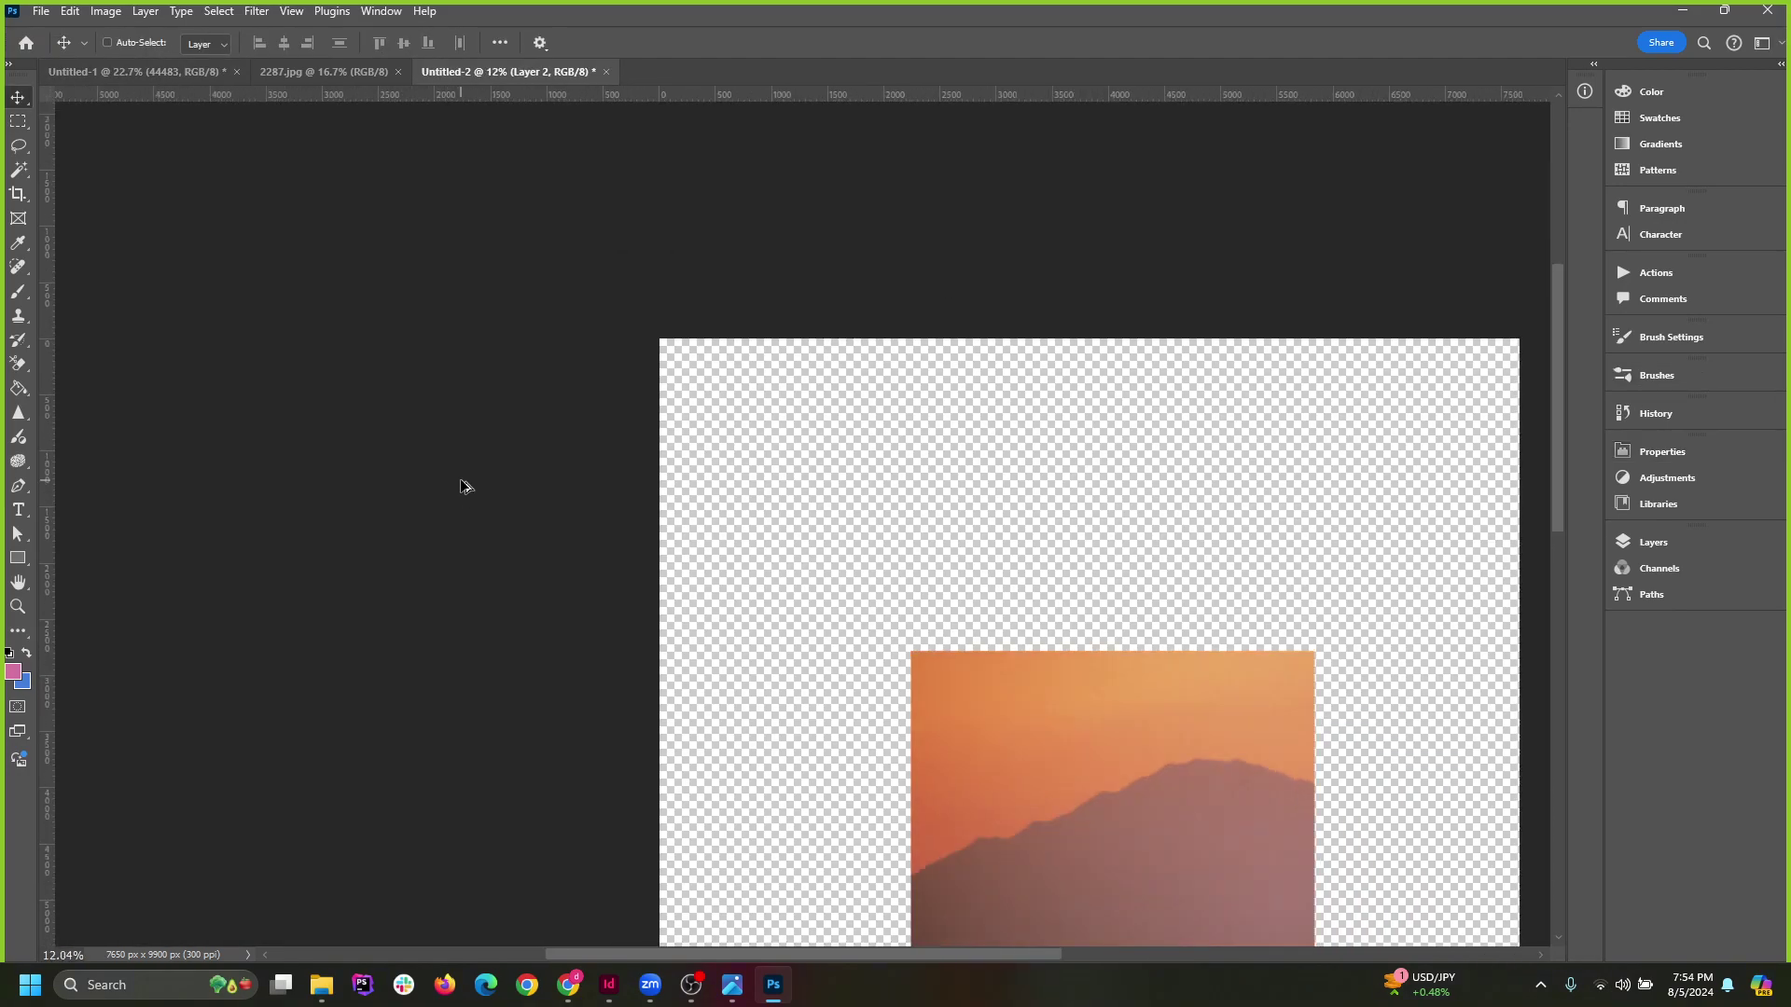
Move the enlarged boat photo slightly downward on its transparent canvas.
{"action": "scroll", "coordinate": [999, 780], "scroll_direction": "up", "scroll_amount": 5}
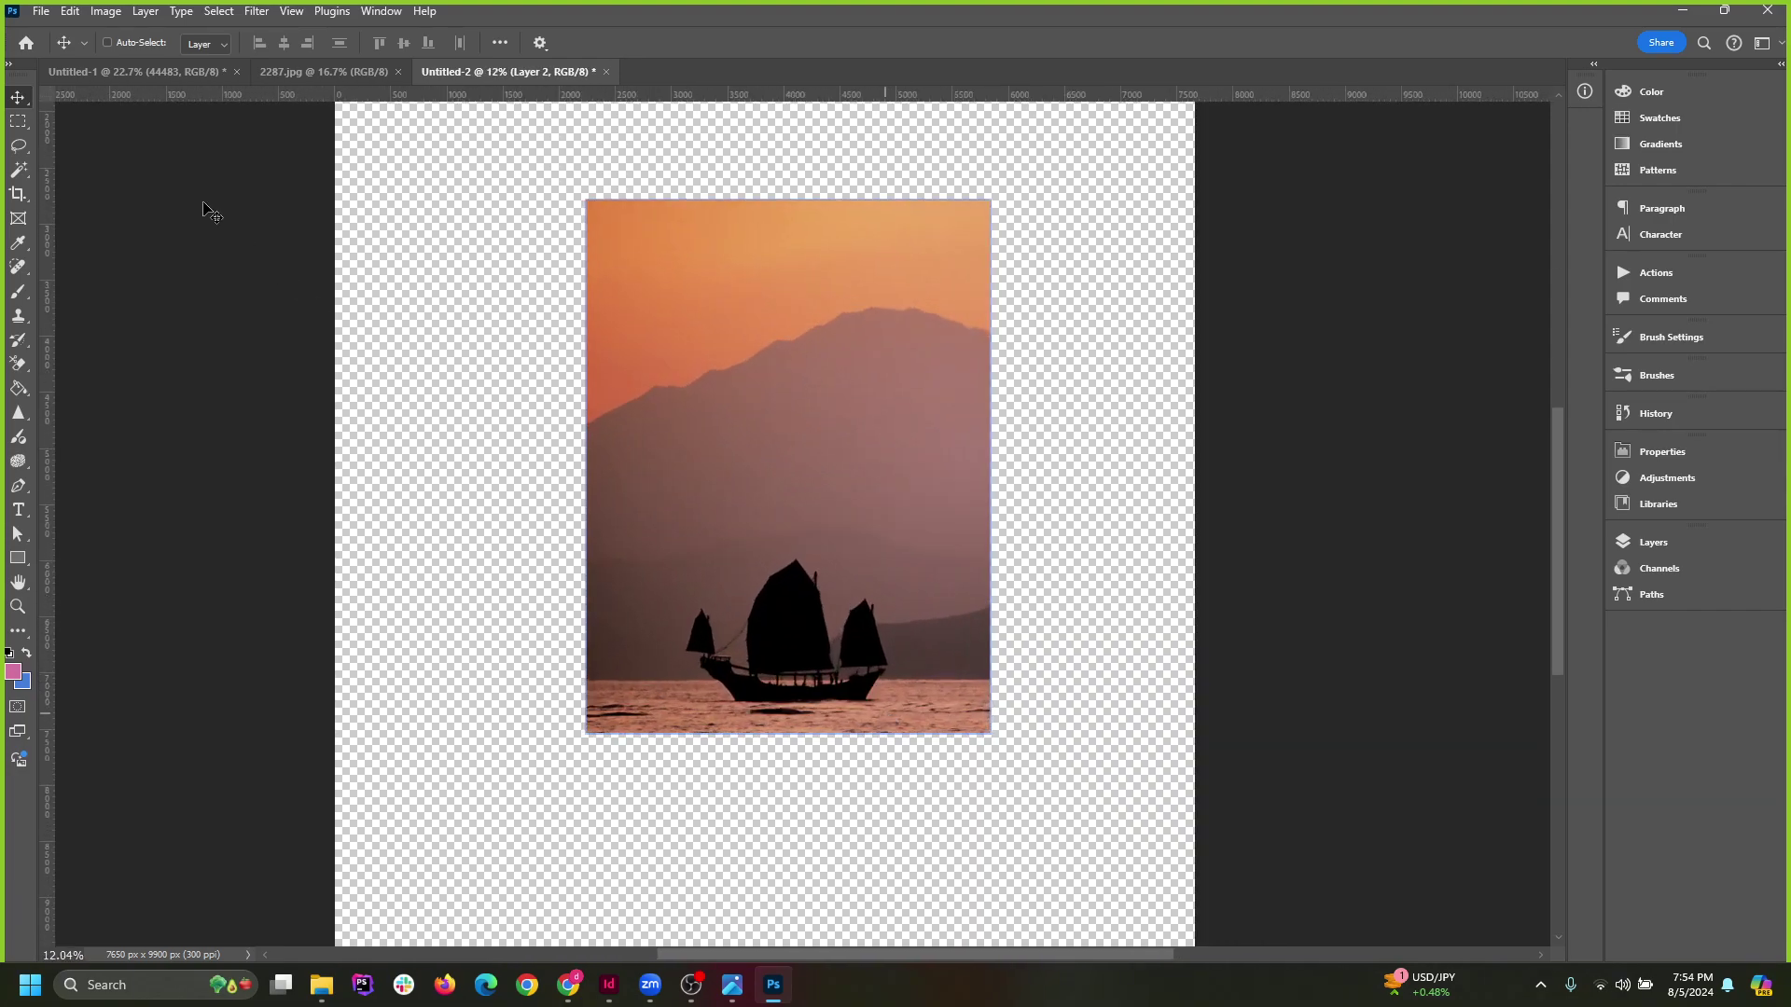
{"action": "scroll", "coordinate": [895, 414], "scroll_direction": "down", "scroll_amount": 4}
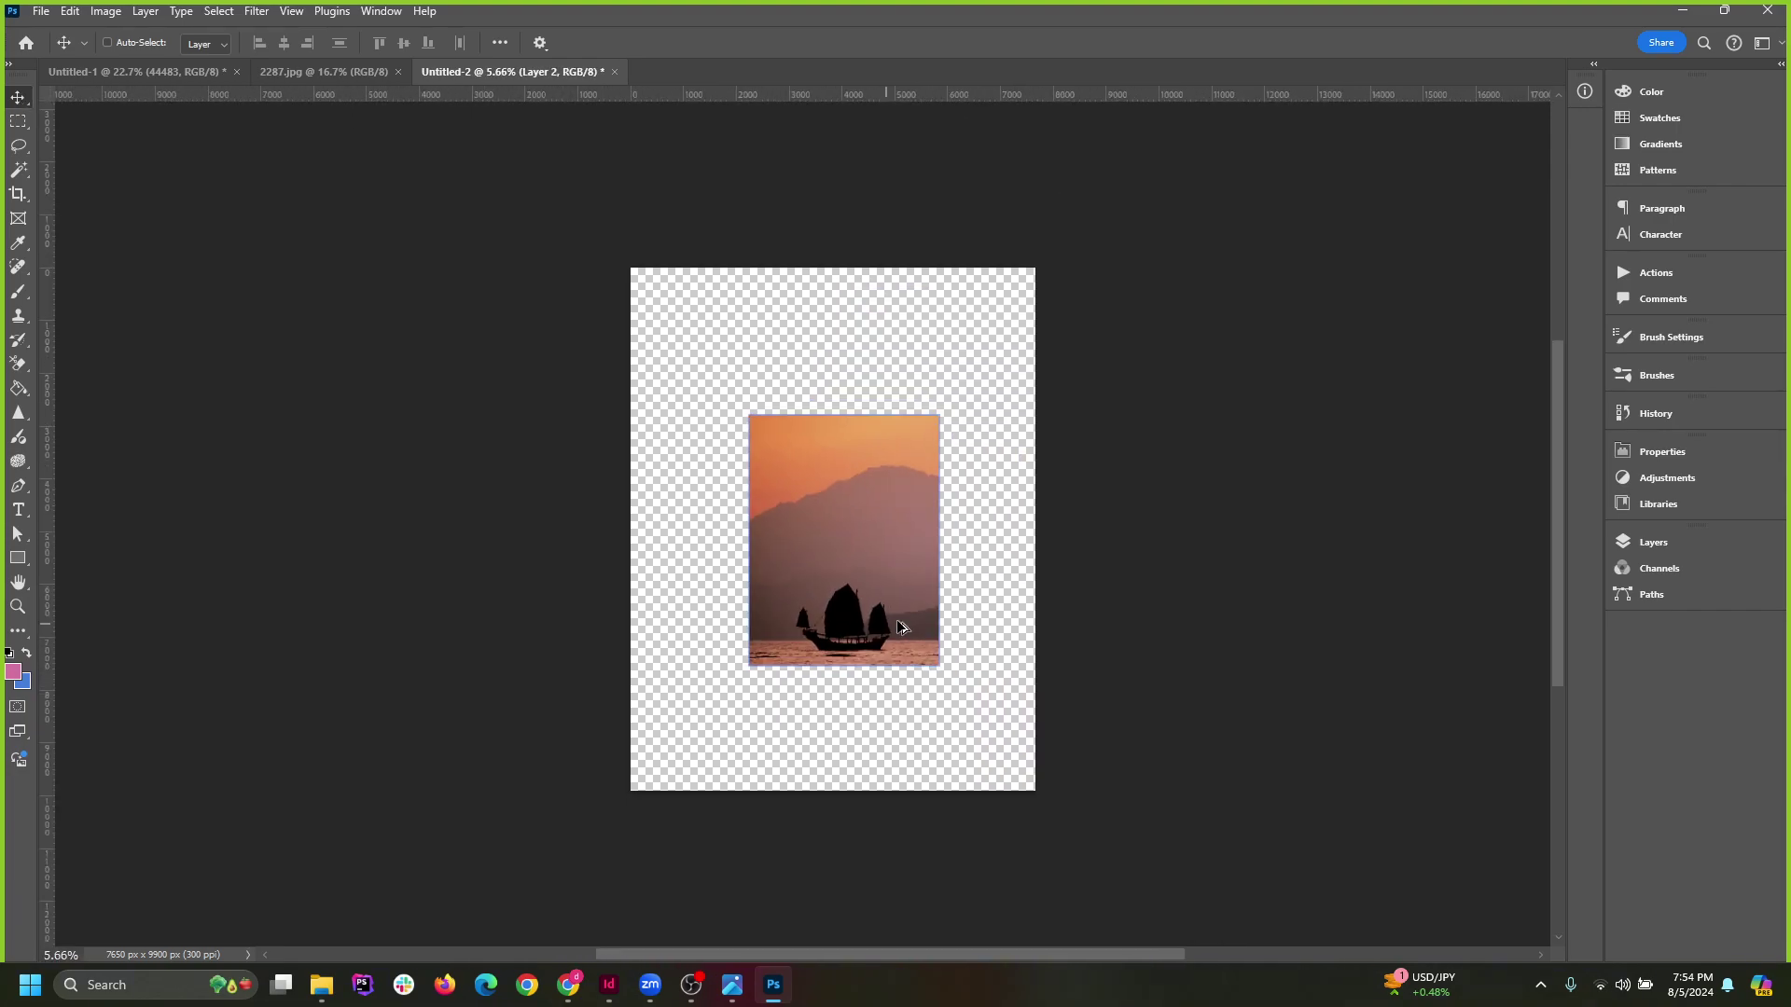
{"action": "scroll", "coordinate": [964, 615], "scroll_direction": "up", "scroll_amount": 2}
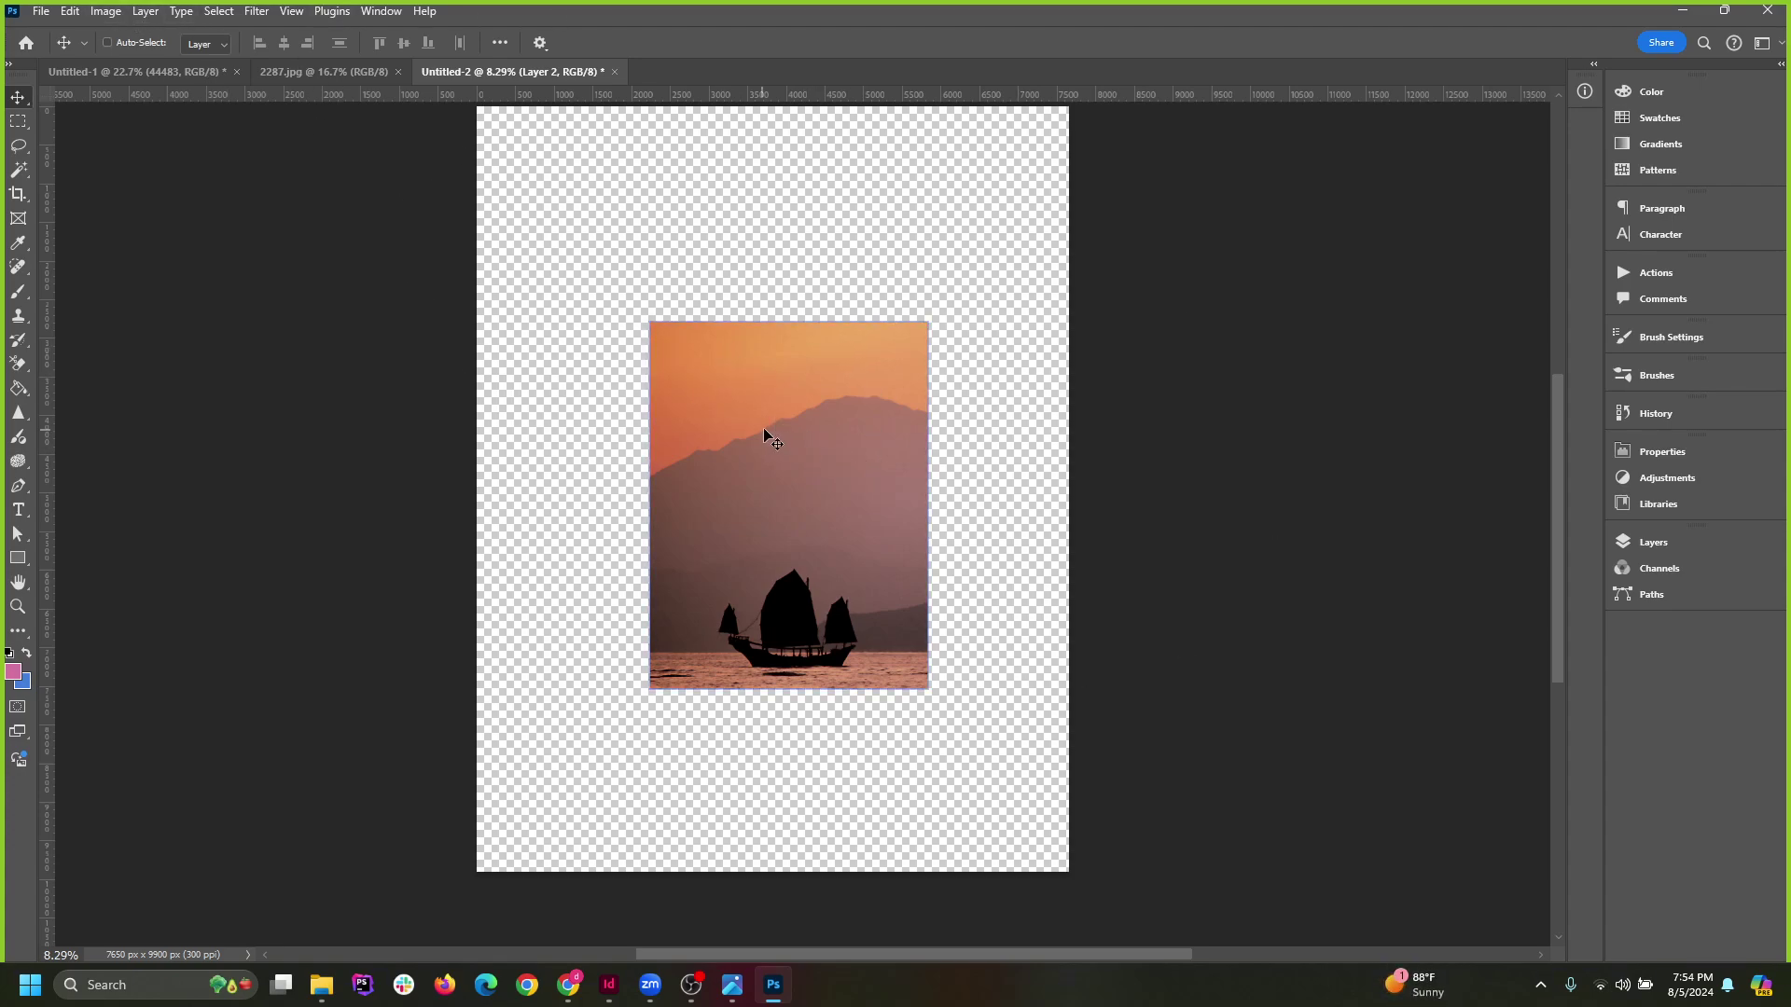
{"action": "left_click_drag", "start_coordinate": [741, 413], "coordinate": [798, 570]}
{"action": "left_click", "coordinate": [41, 12]}
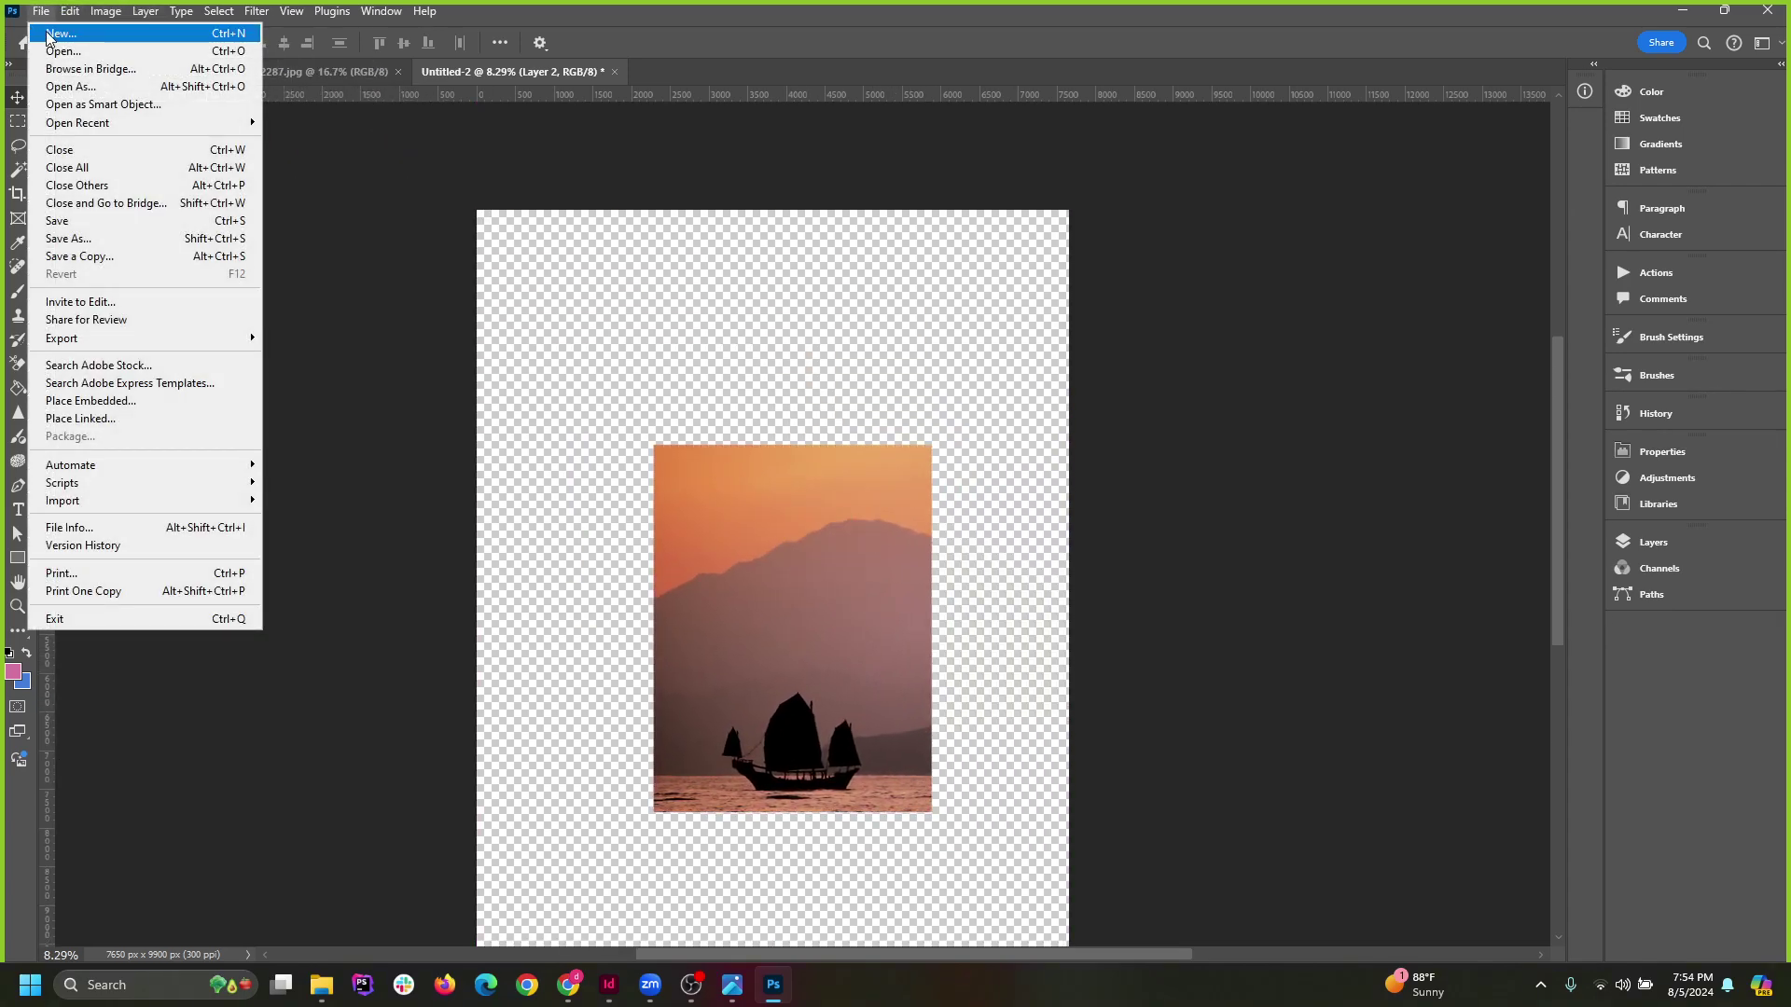
{"action": "left_click", "coordinate": [61, 33]}
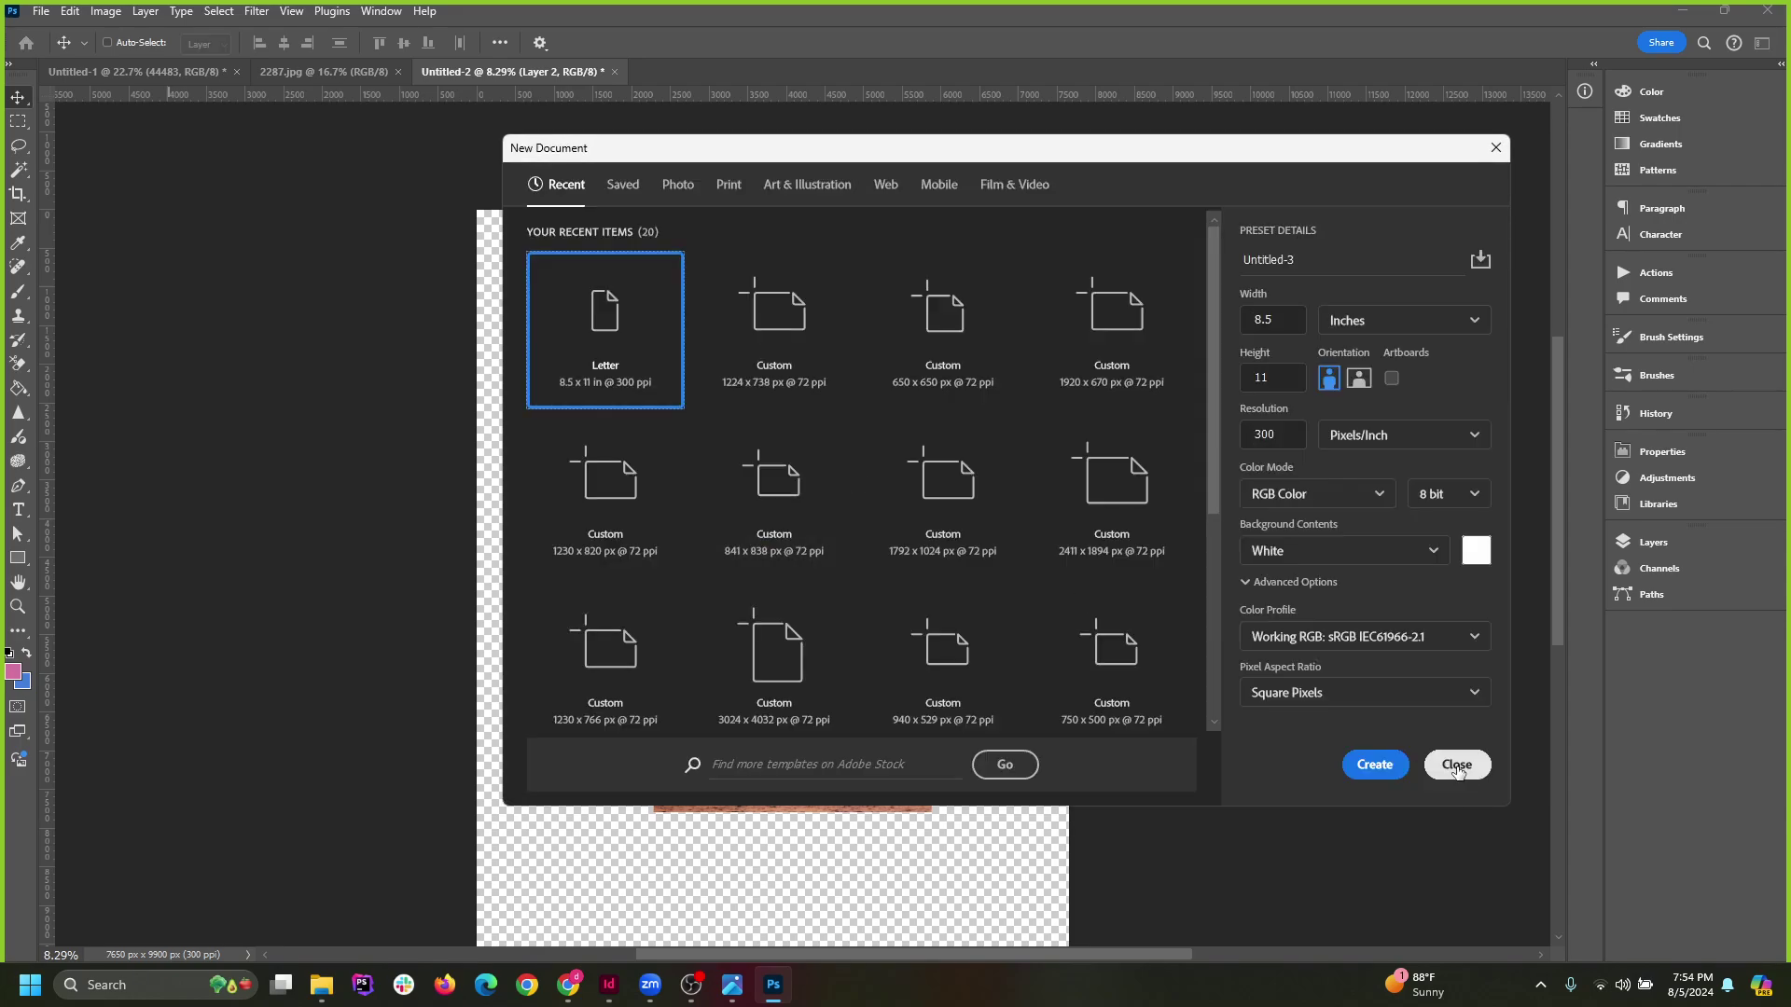
{"action": "left_click", "coordinate": [1456, 765]}
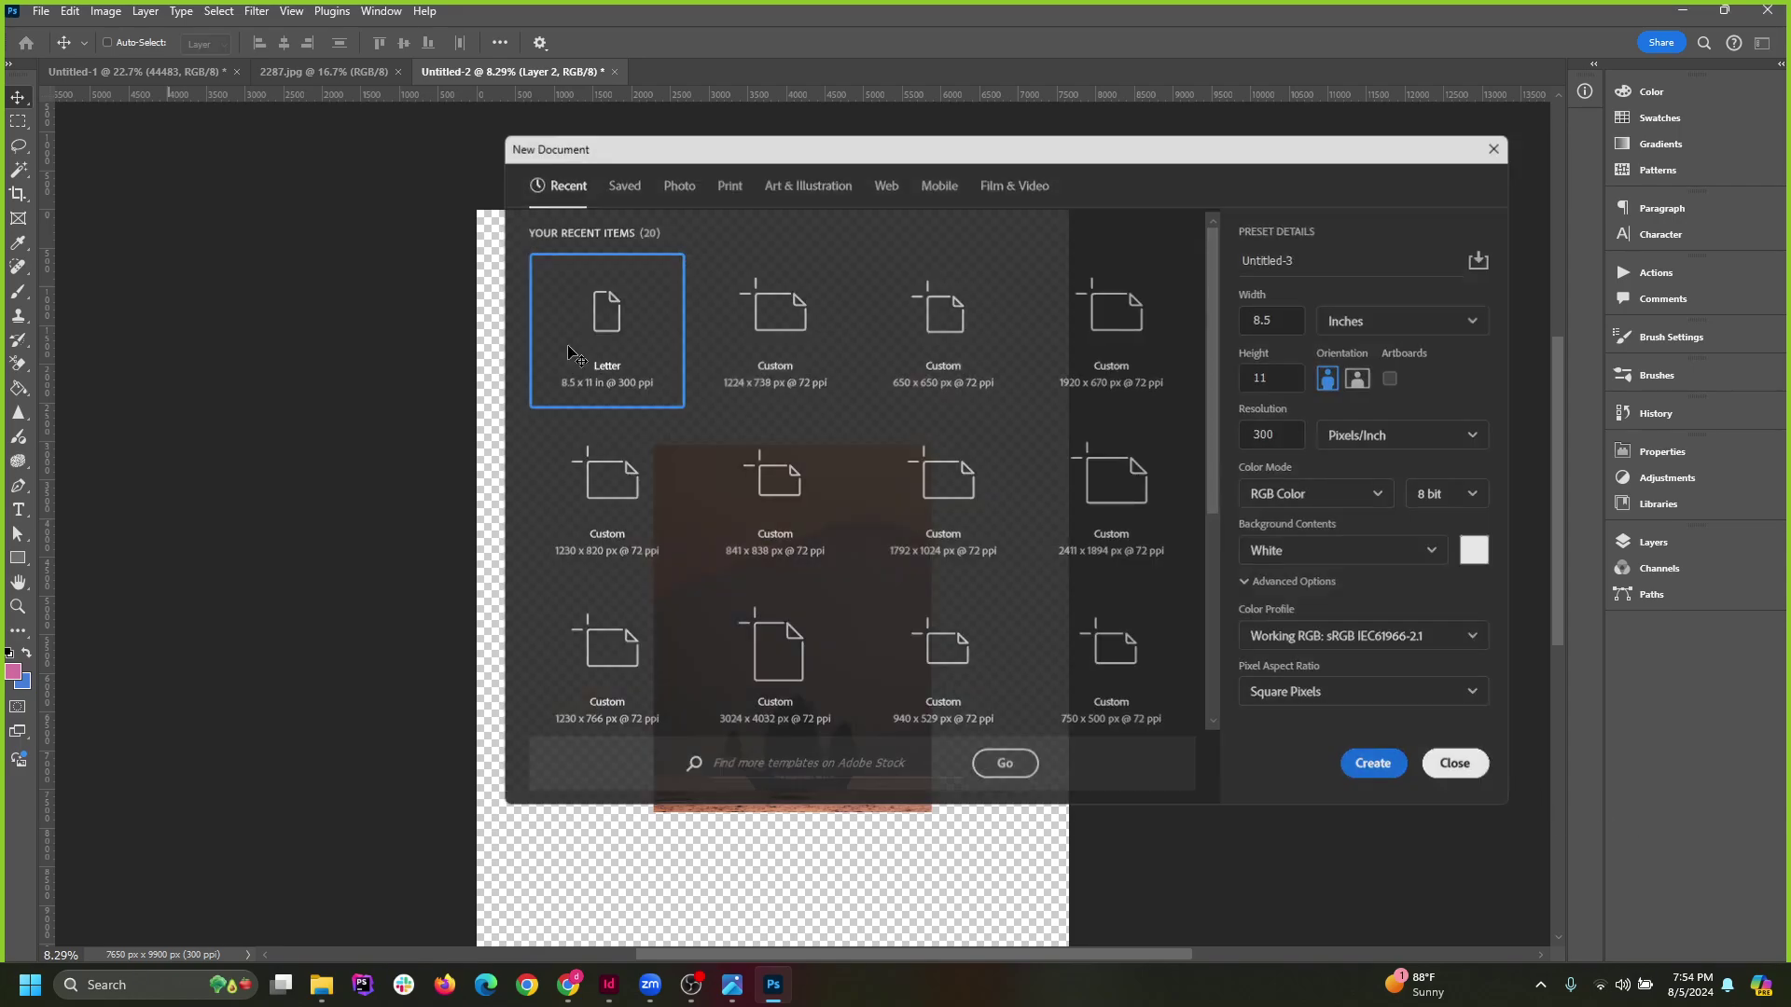
Activate the Crop tool and try an 8.5 by 11 crop ratio on the enlarged boat photo's canvas.
{"action": "left_click", "coordinate": [17, 194]}
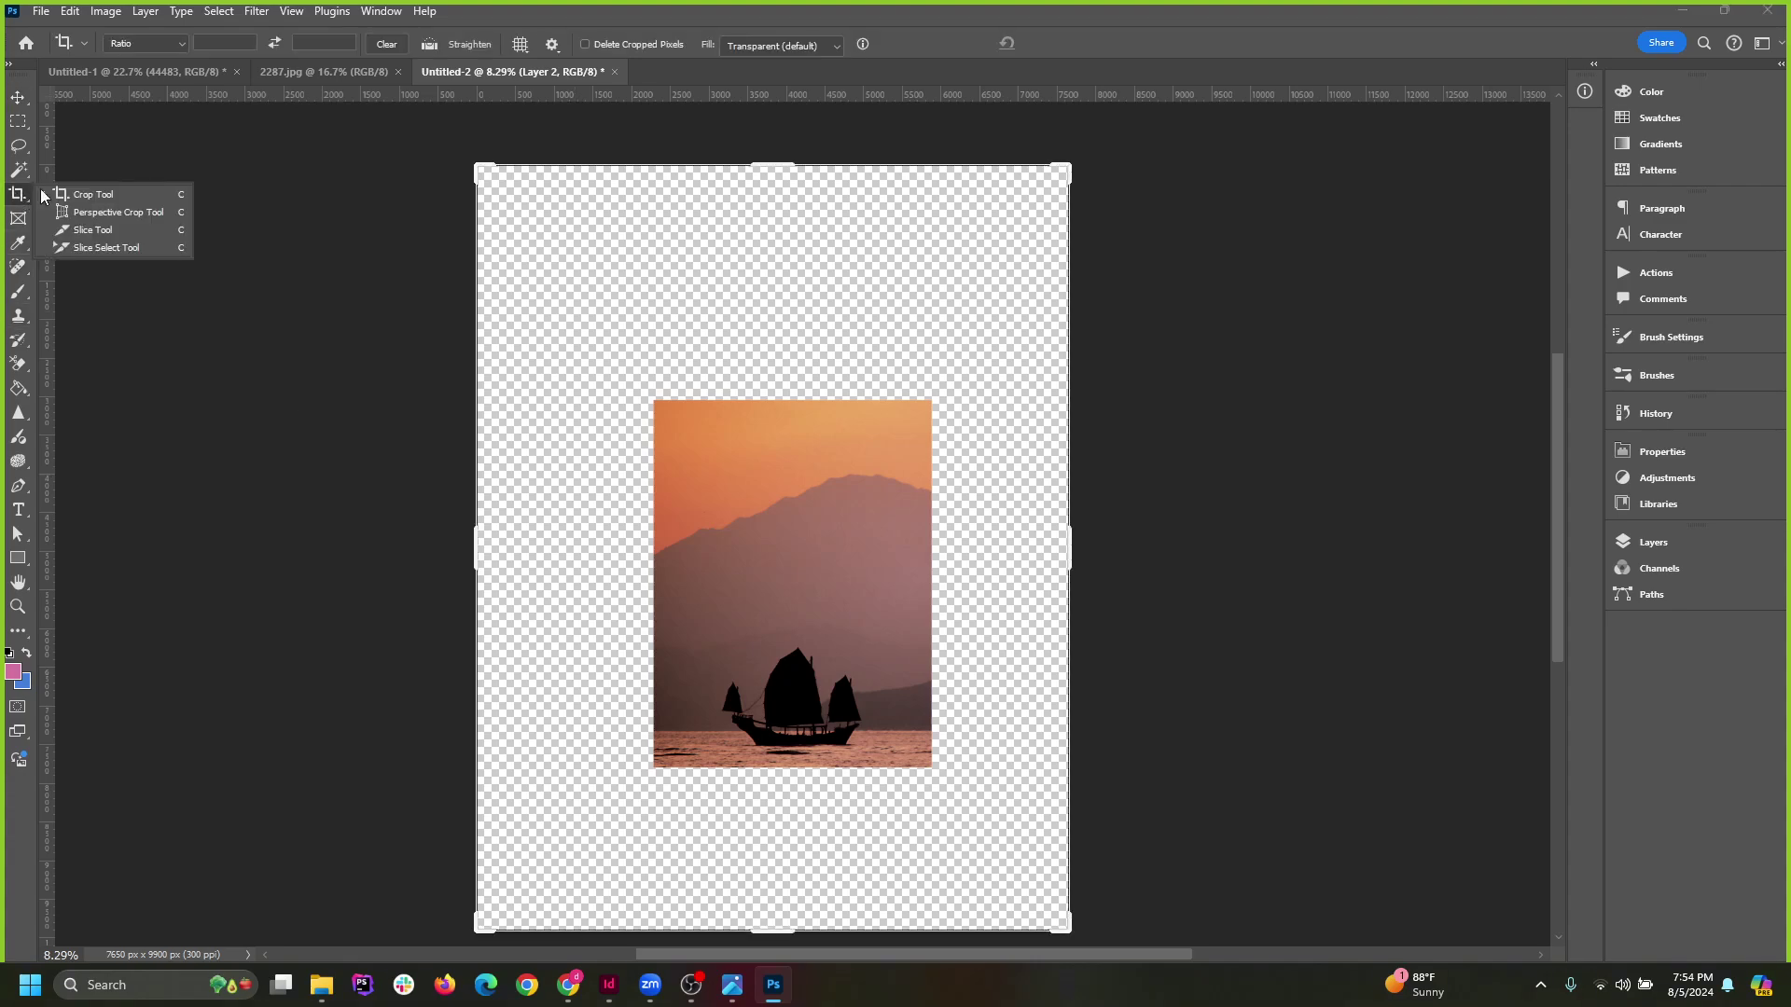
{"action": "left_click", "coordinate": [94, 200]}
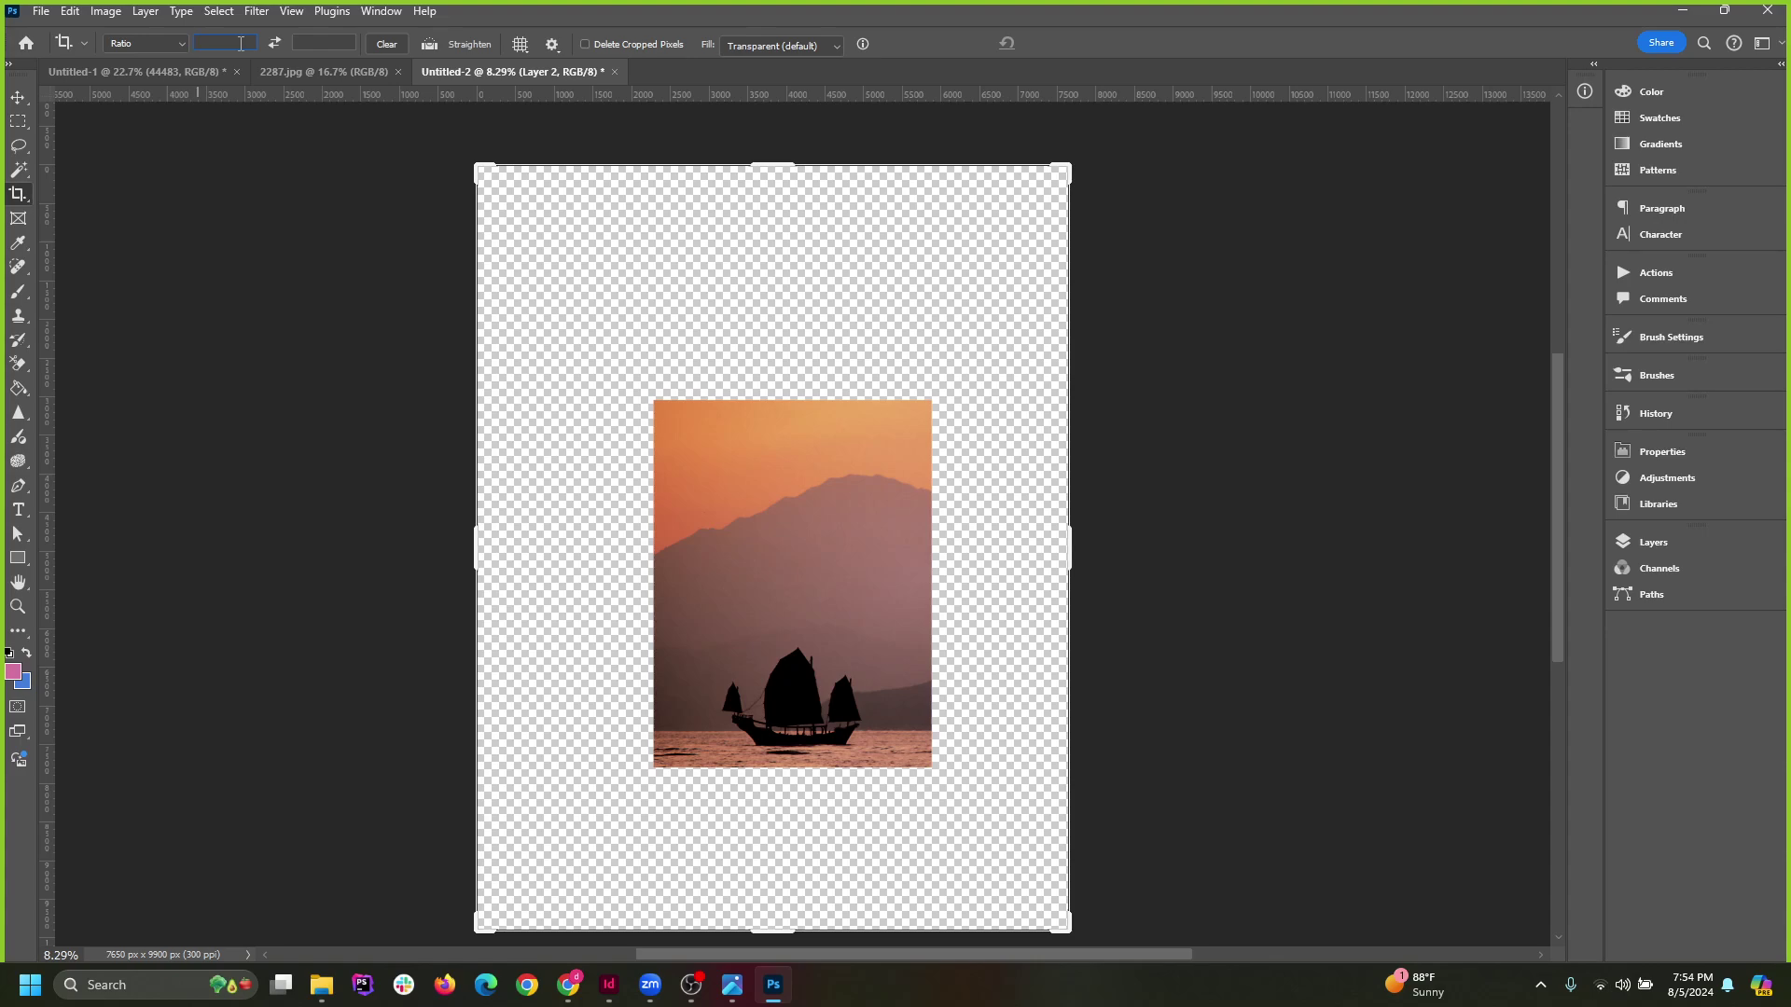
{"action": "left_click", "coordinate": [241, 44]}
{"action": "type", "text": "8.5in"}
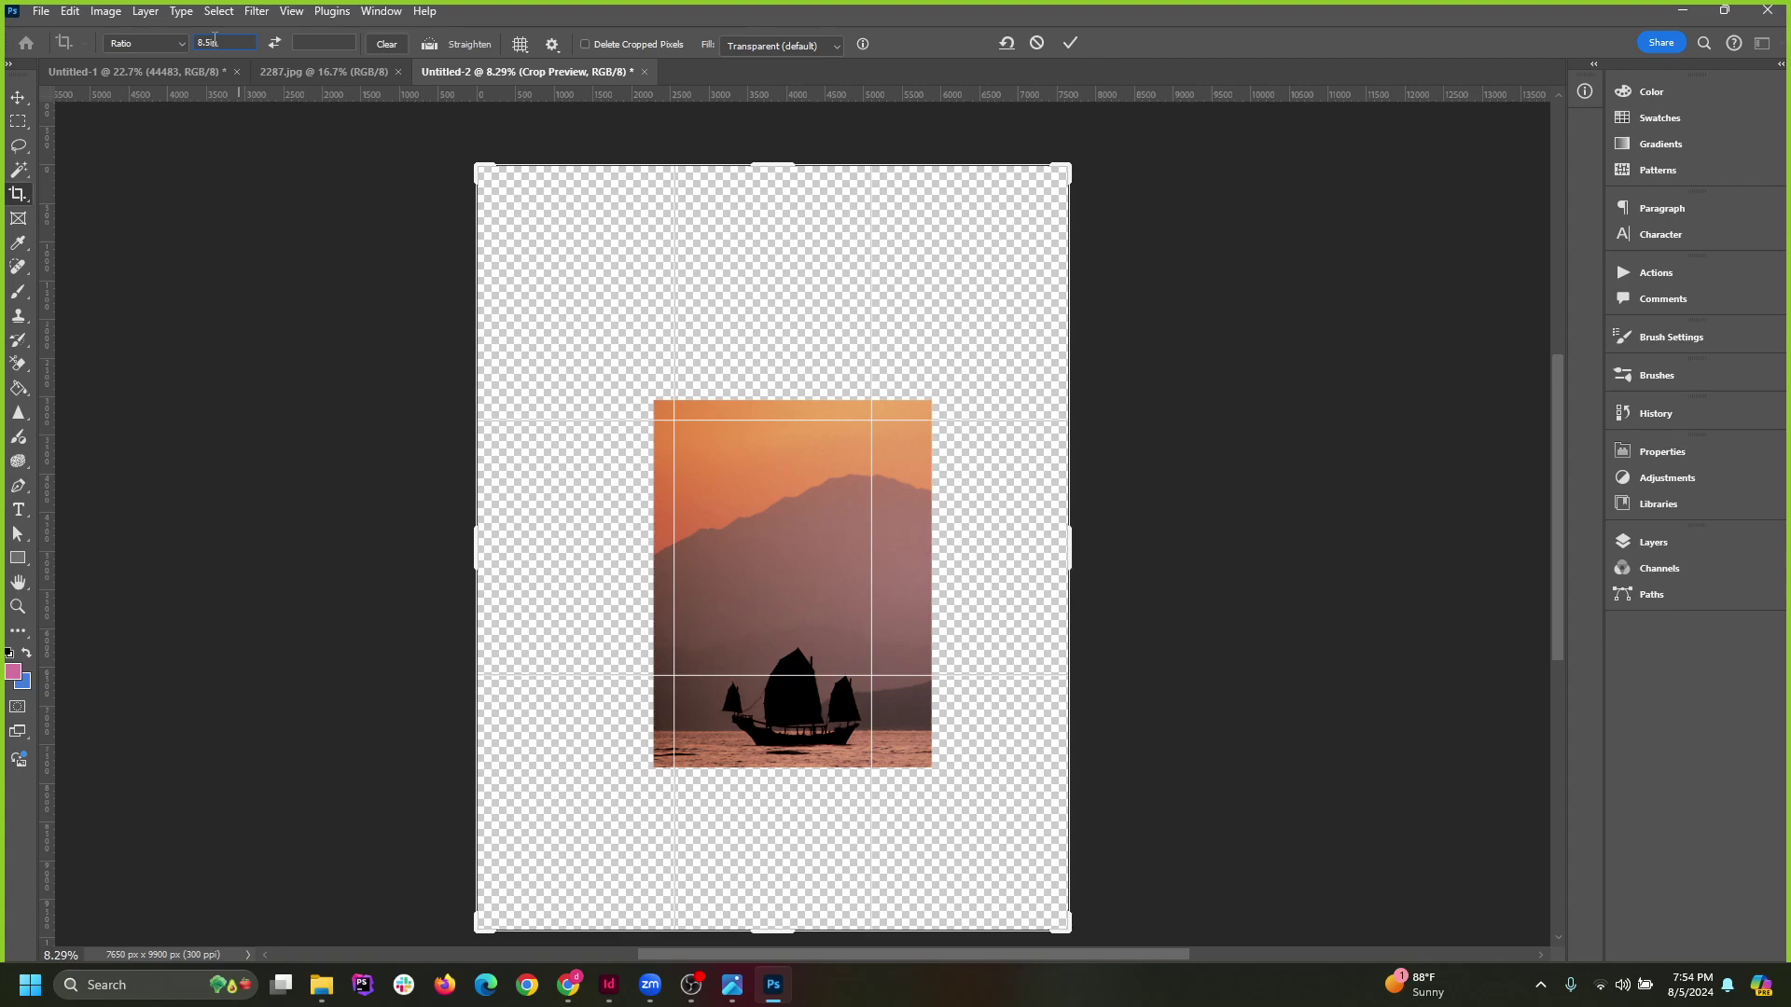
{"action": "key", "text": "Escape"}
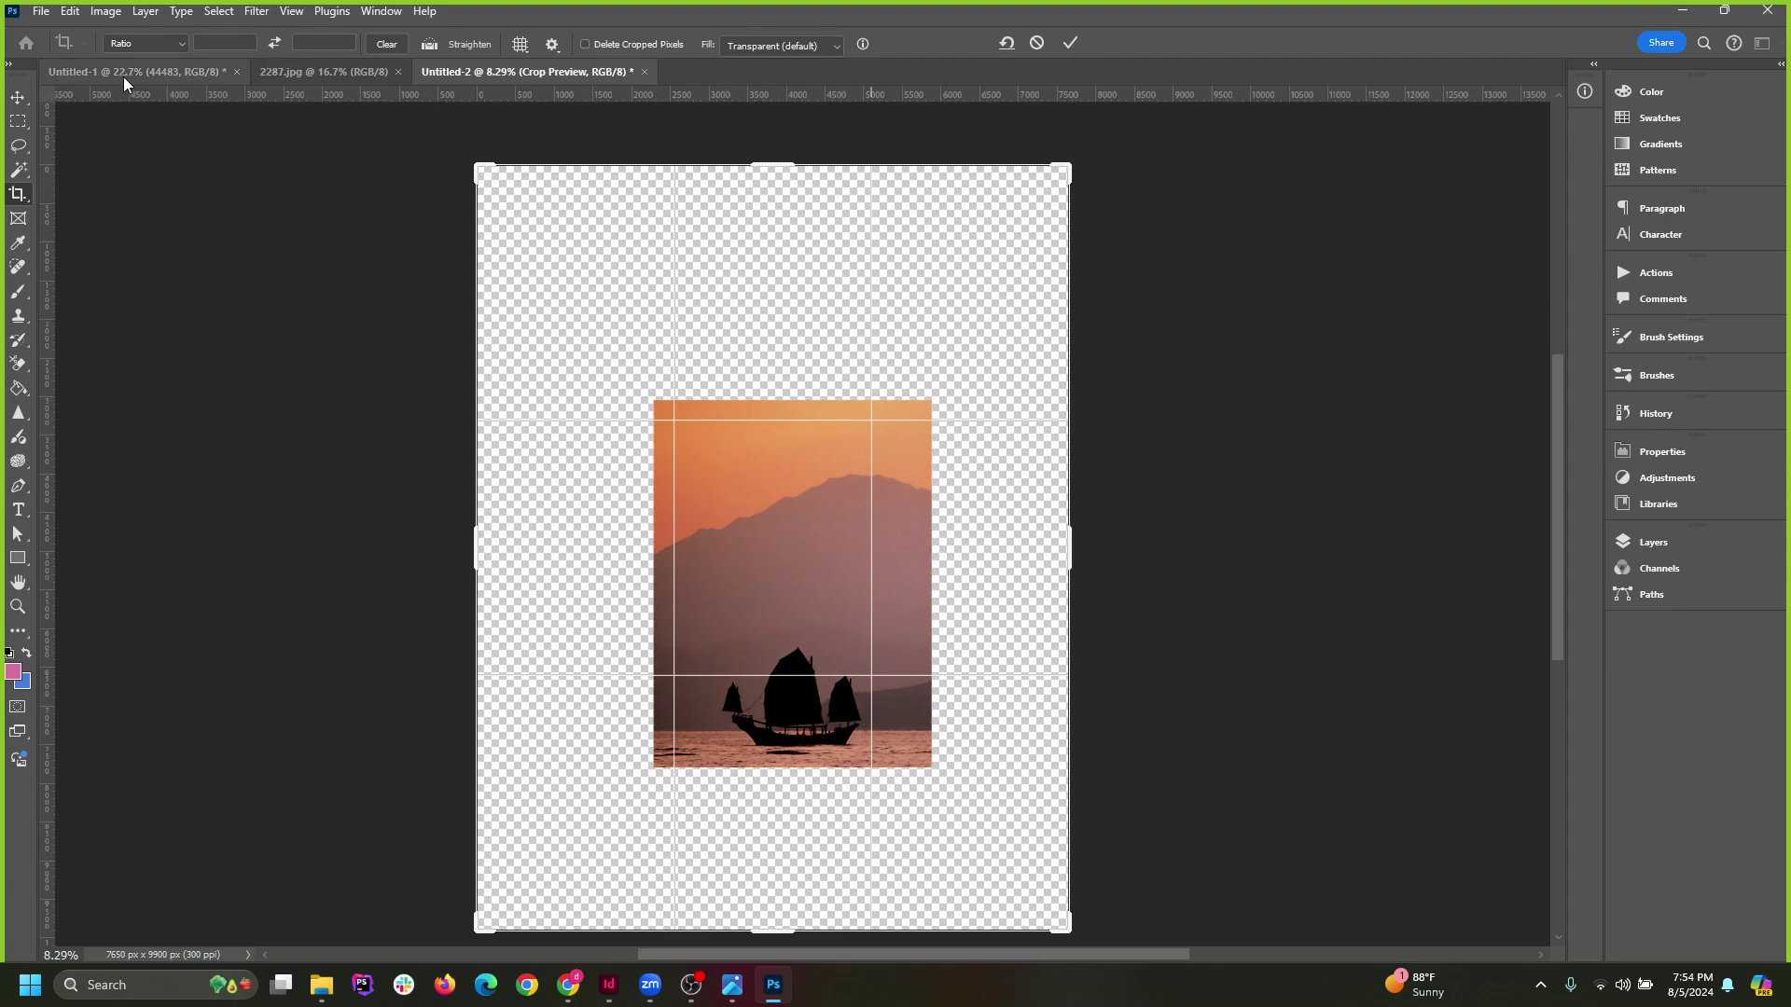
{"action": "left_click", "coordinate": [239, 44]}
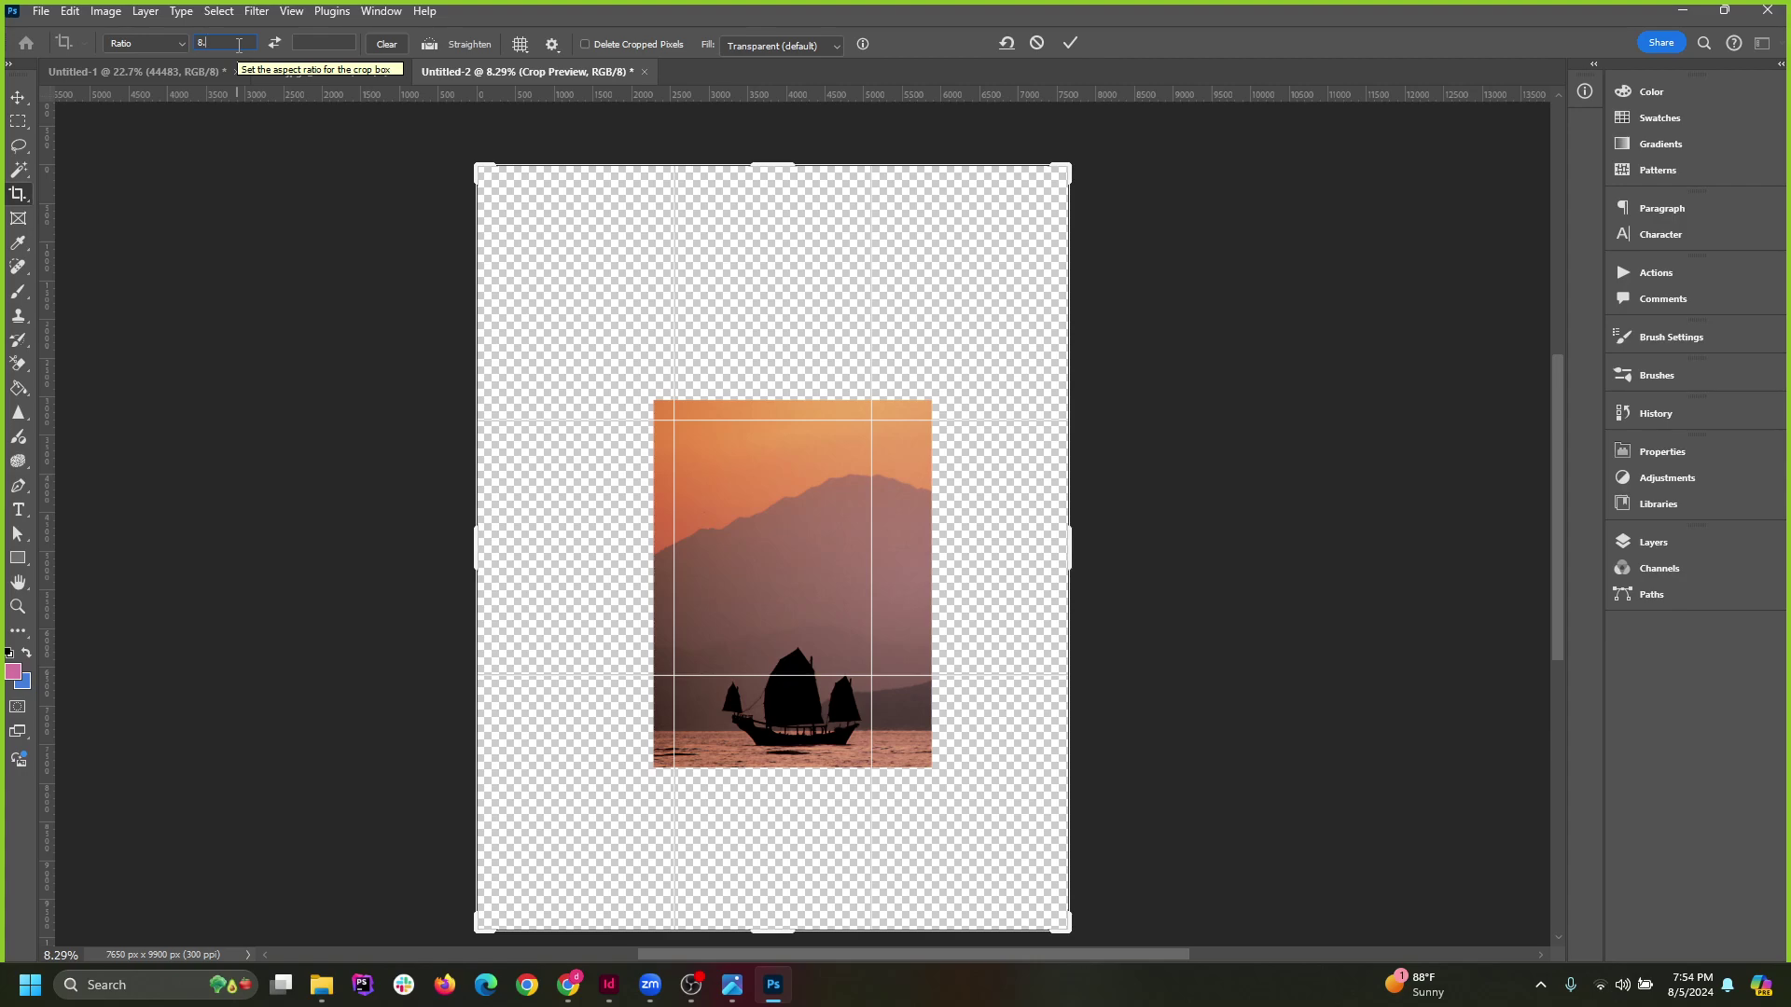
{"action": "type", "text": "8."}
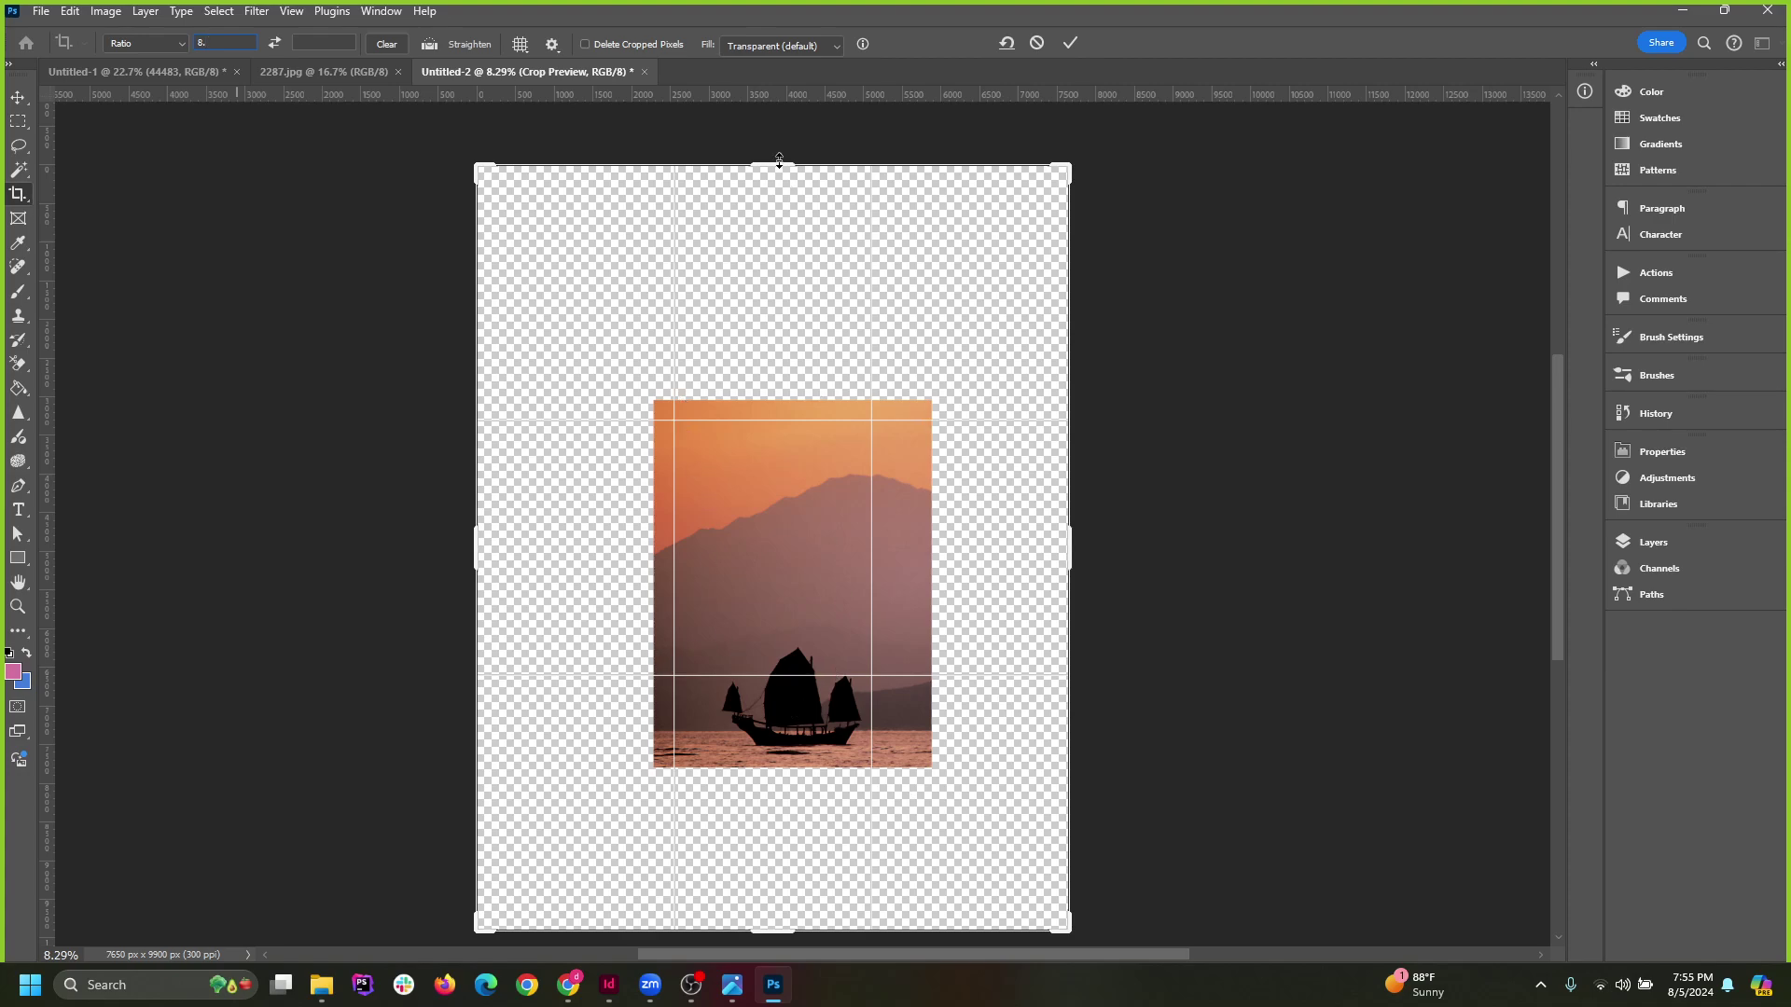
{"action": "left_click_drag", "start_coordinate": [774, 166], "coordinate": [773, 306]}
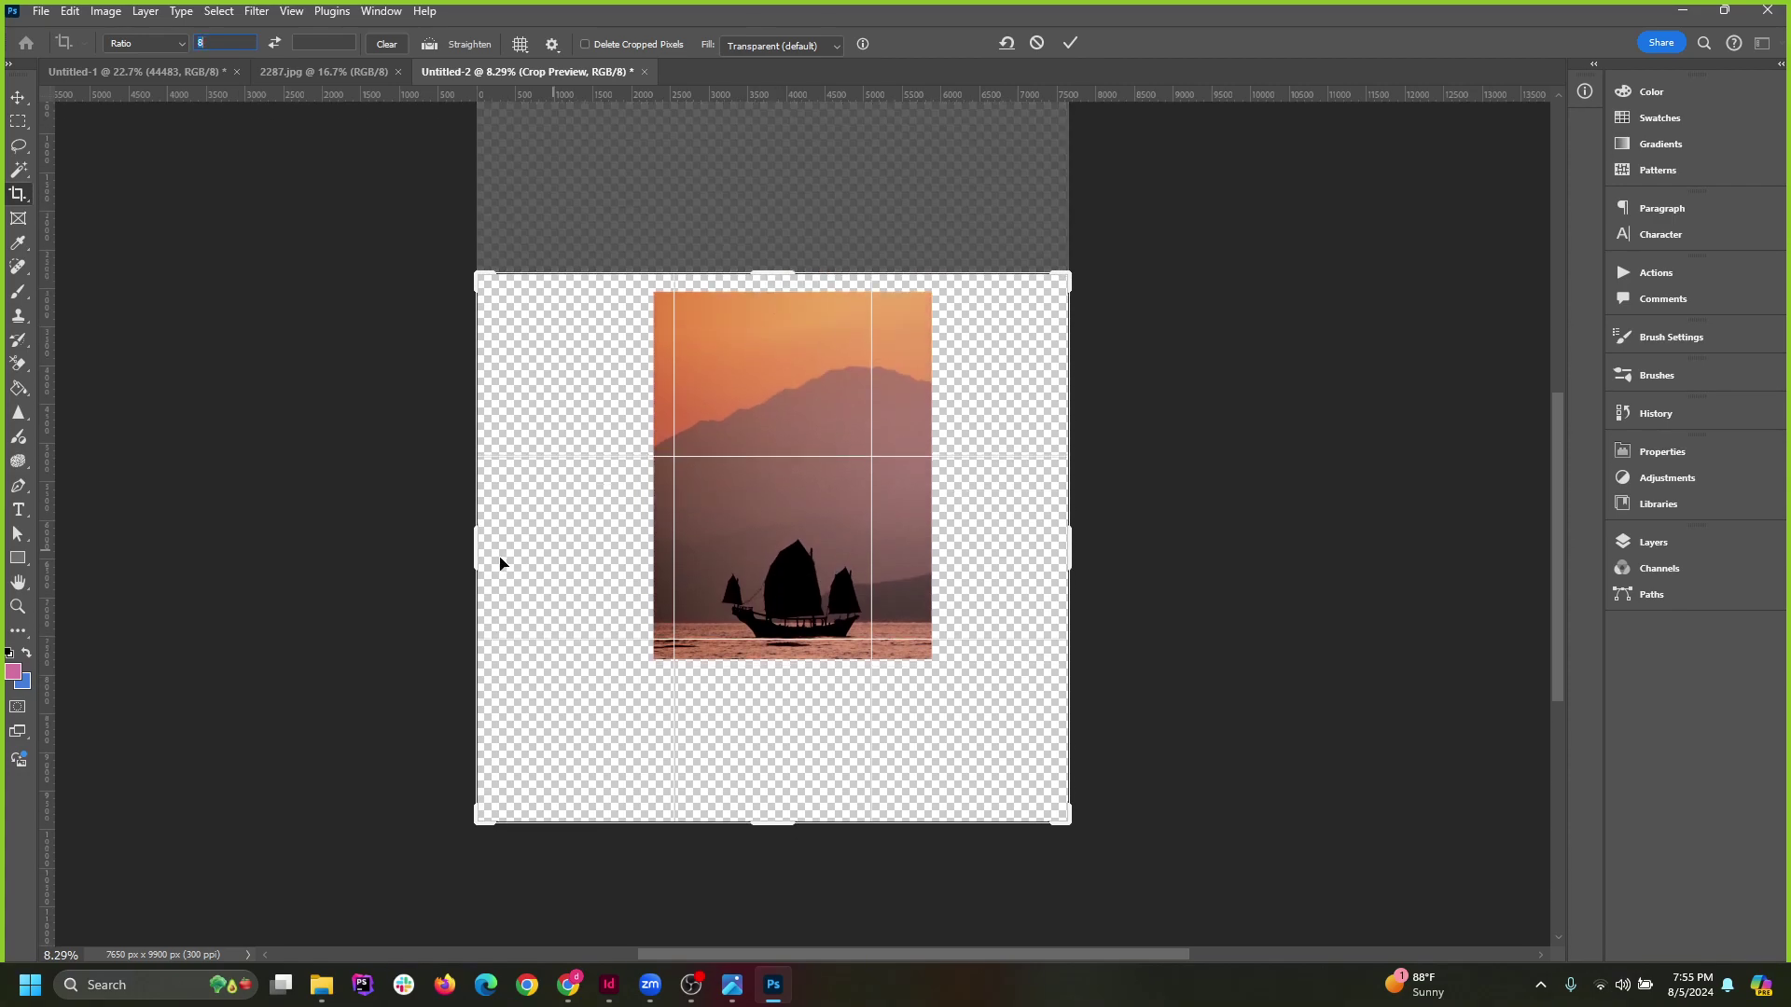
{"action": "left_click", "coordinate": [221, 44]}
{"action": "left_click", "coordinate": [324, 42]}
{"action": "type", "text": "11in"}
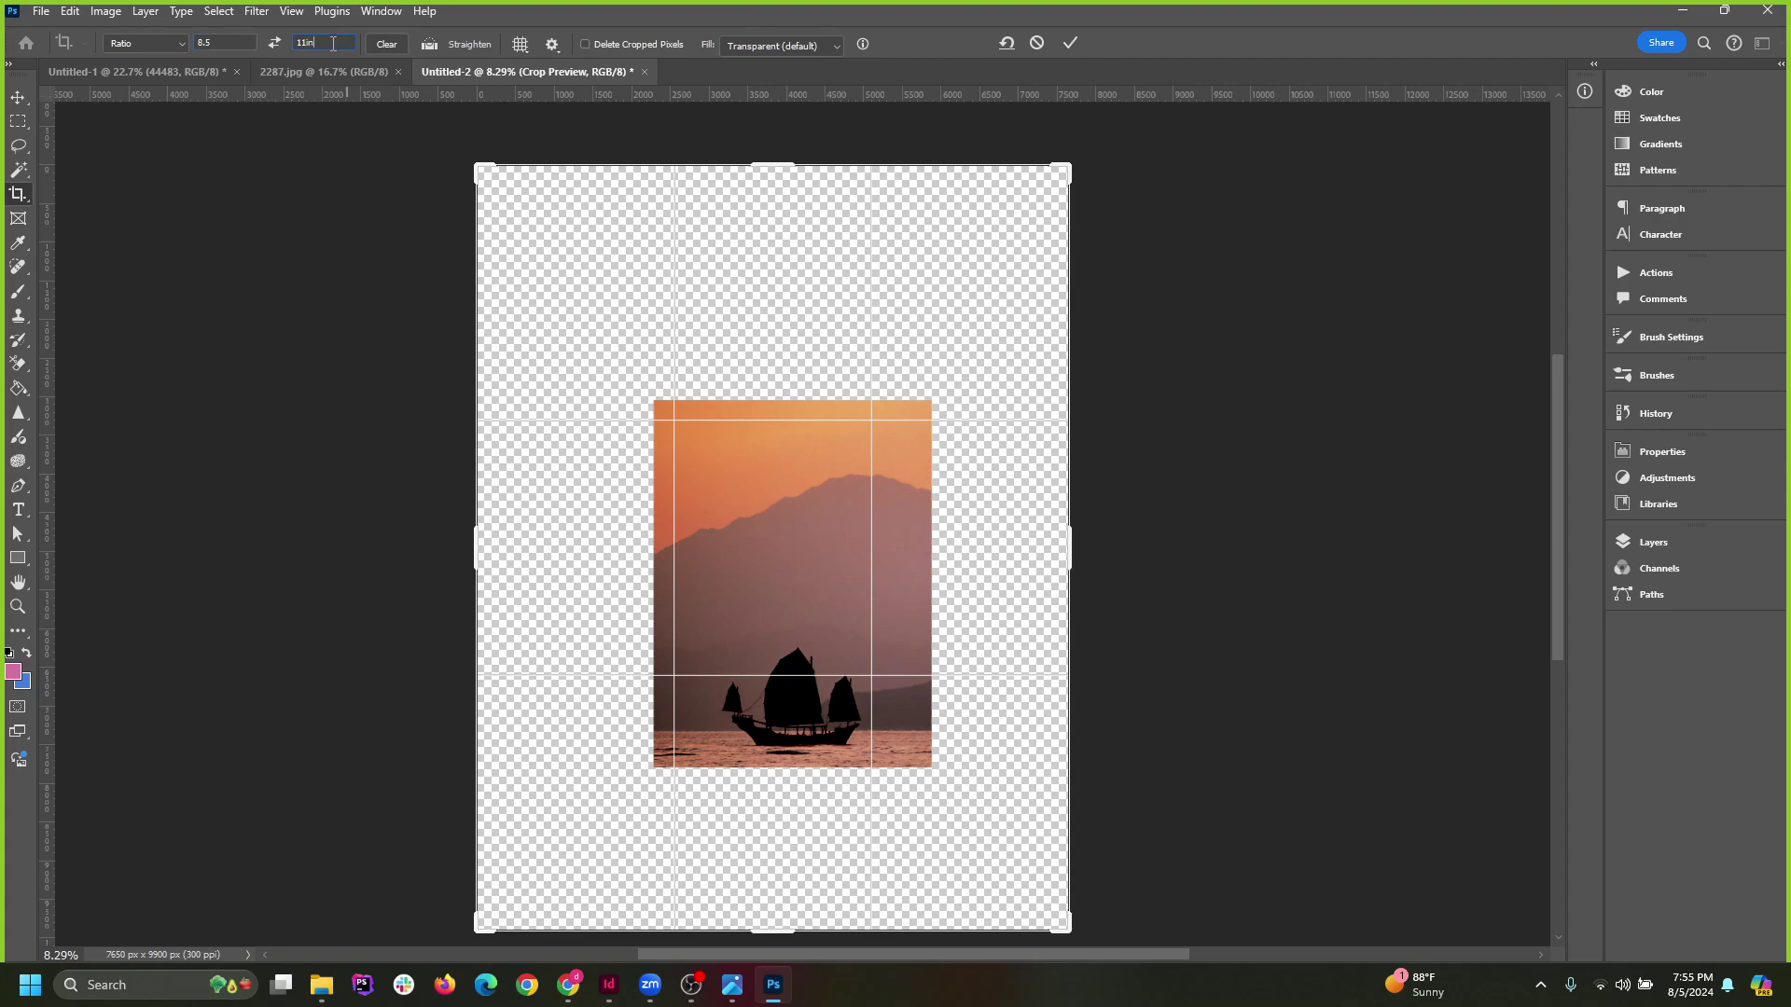
{"action": "left_click", "coordinate": [224, 44]}
Switch the crop to W x H x Resolution mode and set its resolution to 300 px/in.
{"action": "left_click", "coordinate": [170, 44]}
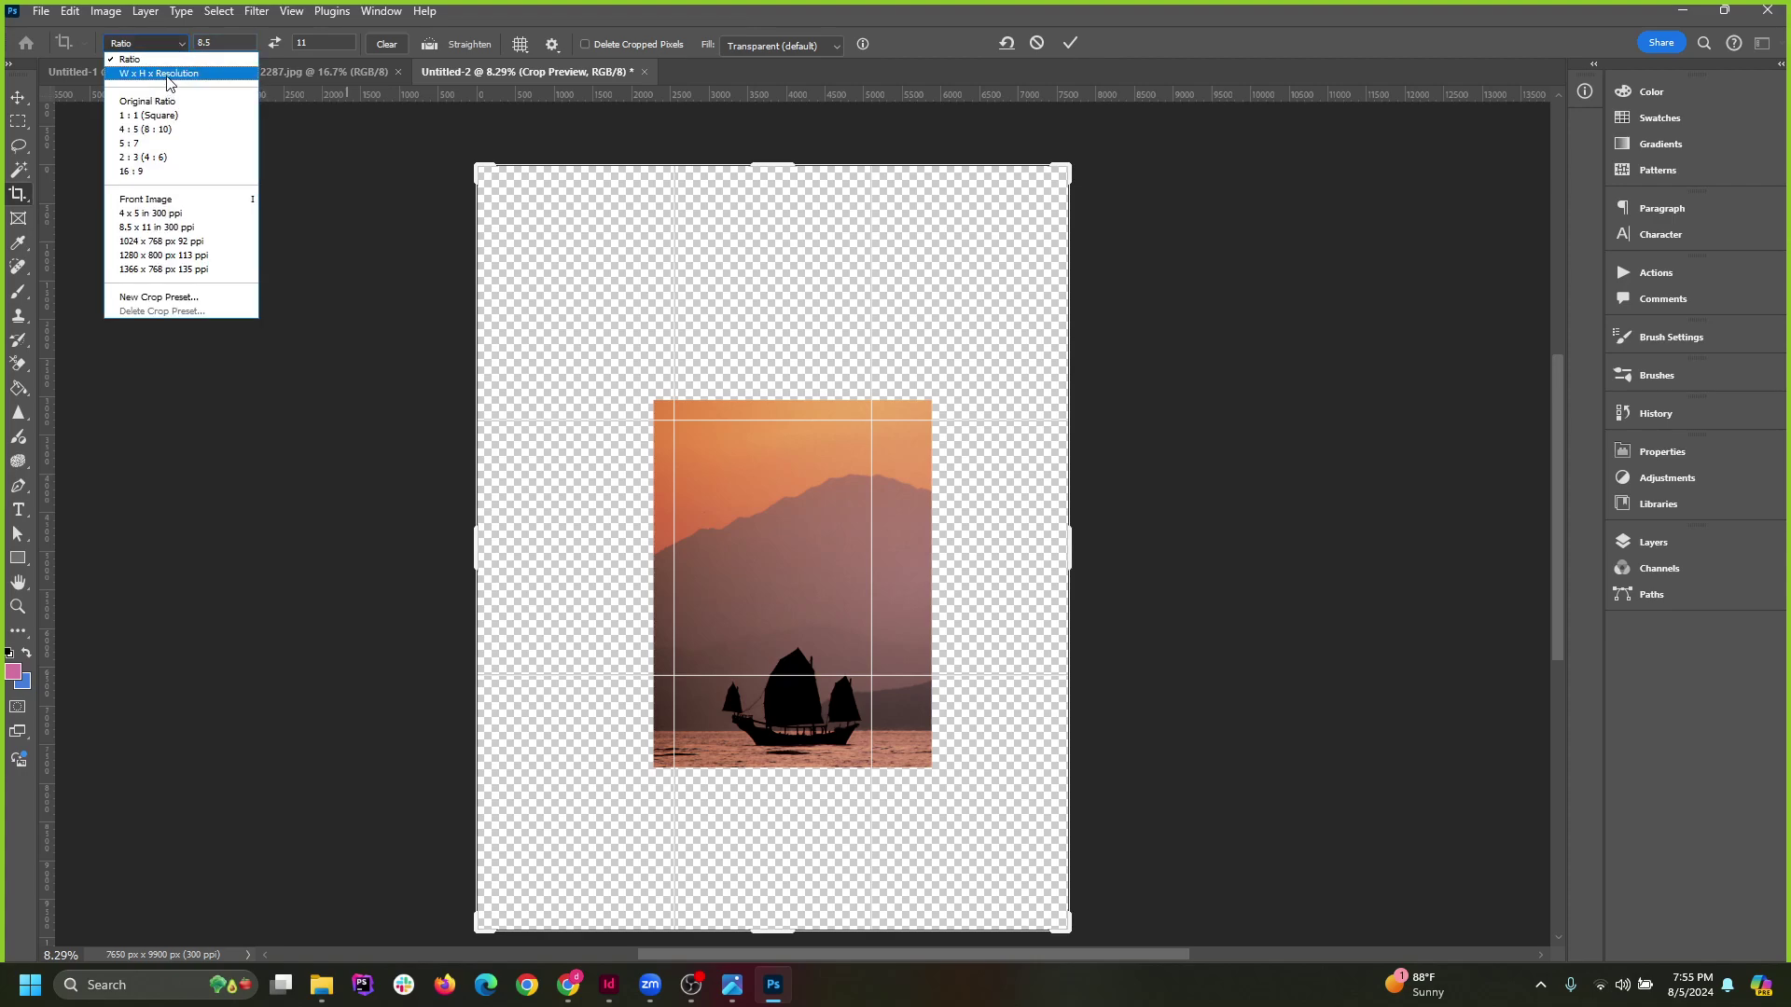
{"action": "left_click", "coordinate": [166, 74]}
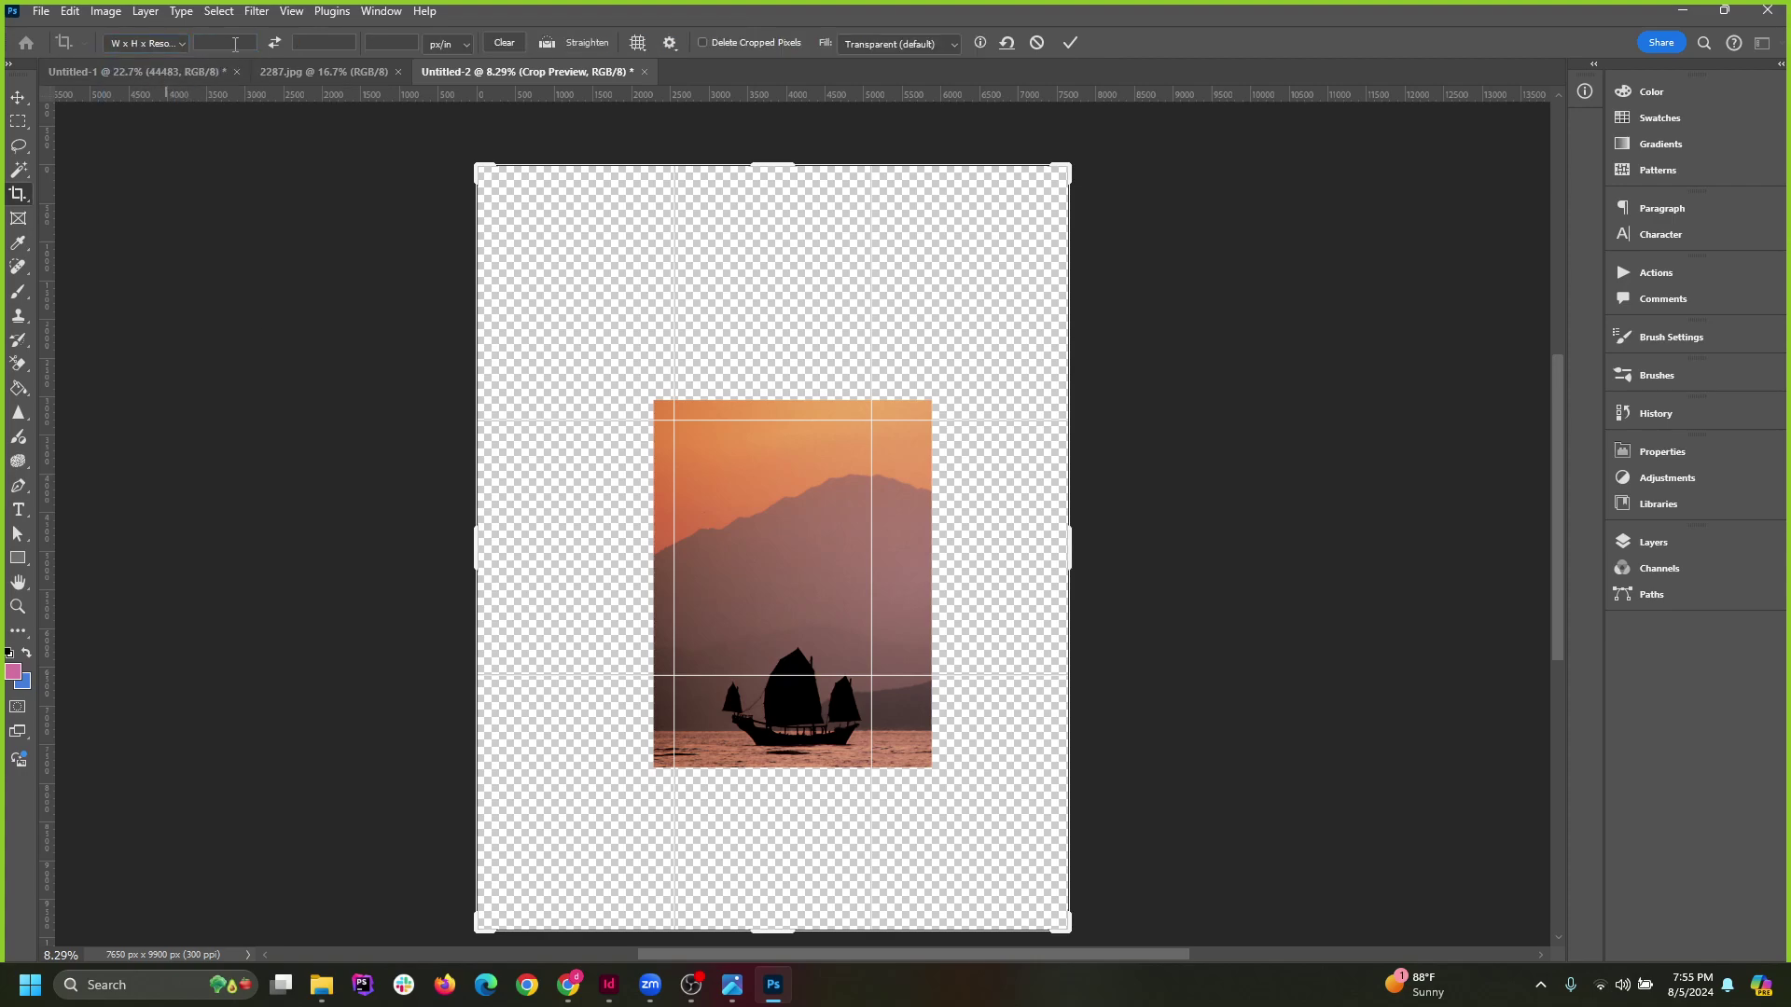
{"action": "left_click", "coordinate": [355, 48]}
{"action": "type", "text": "8.5"}
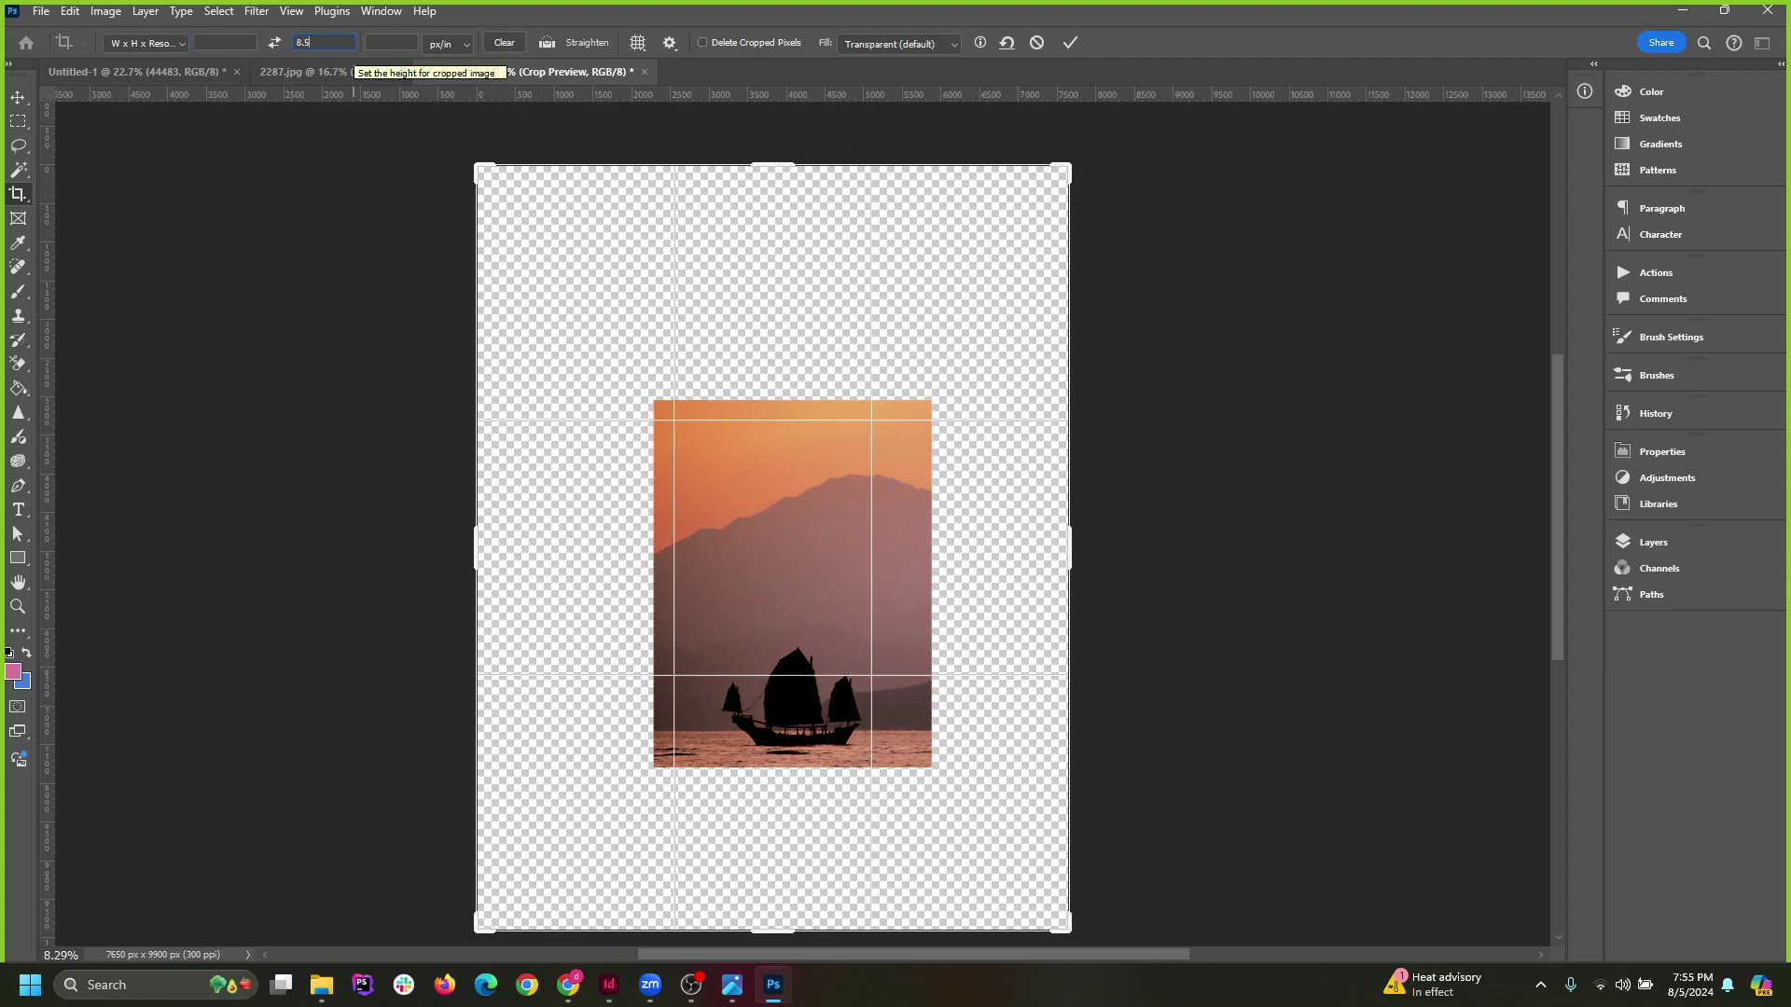
{"action": "key", "text": "Tab"}
{"action": "type", "text": "11"}
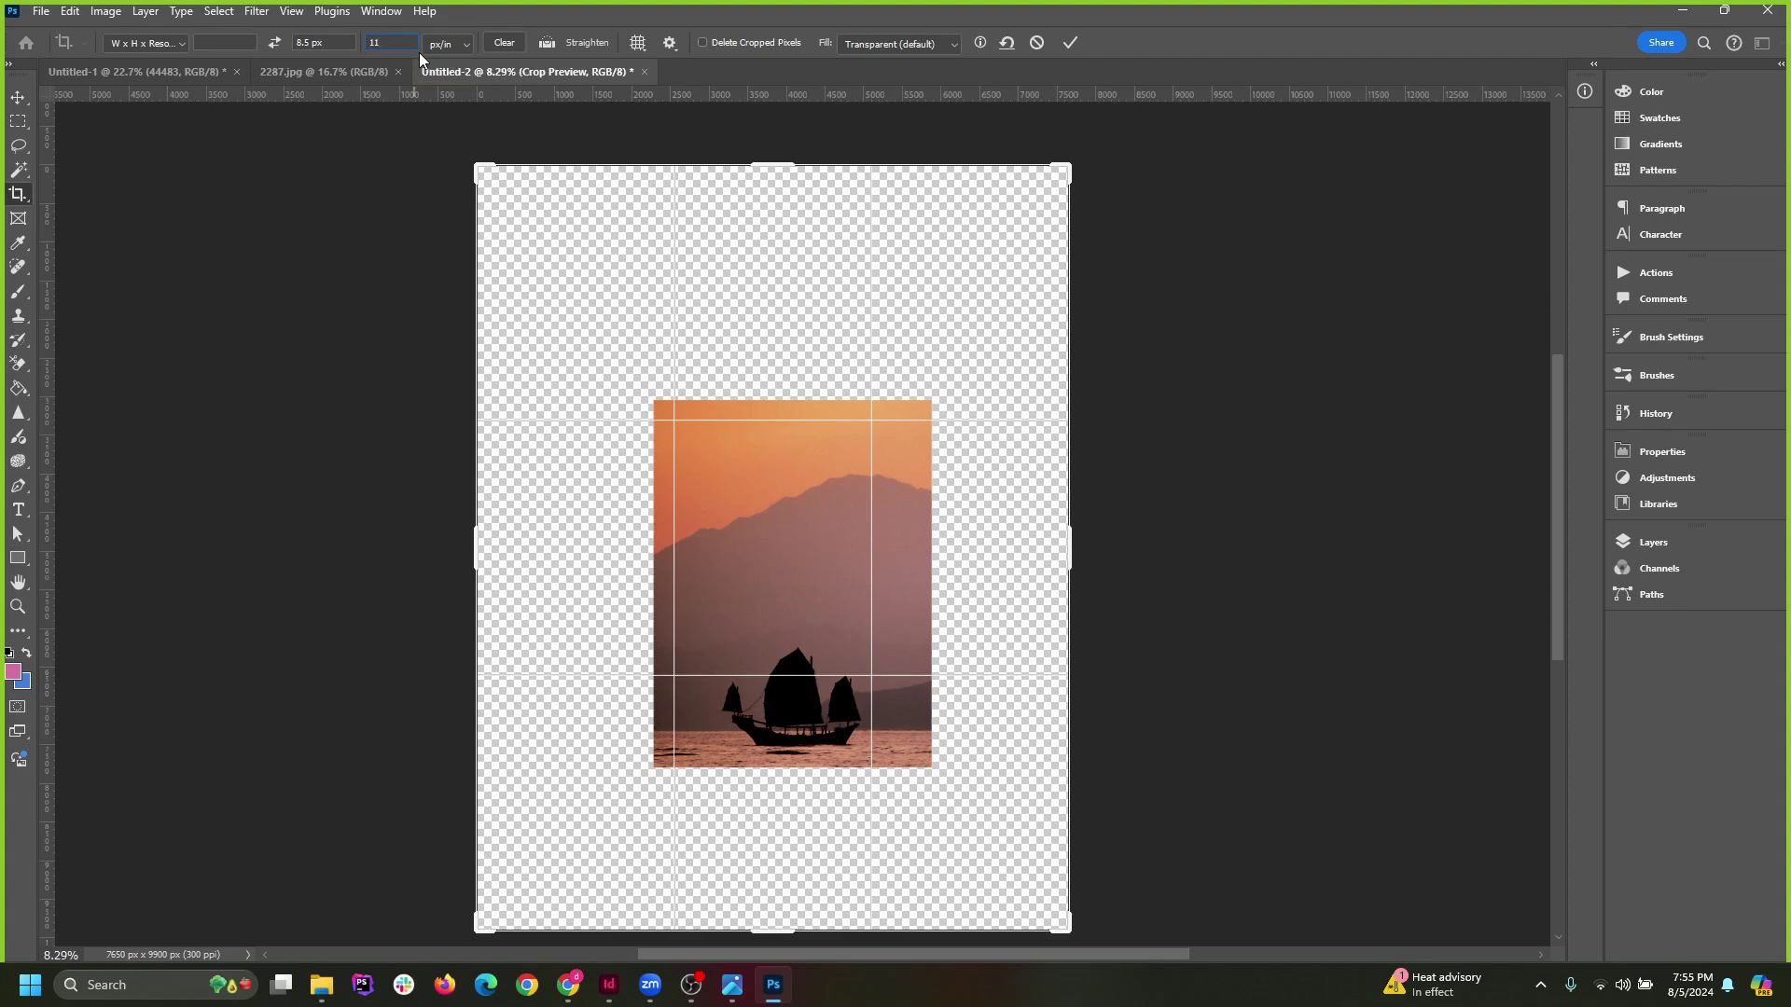
{"action": "left_click", "coordinate": [235, 42]}
{"action": "double_click", "coordinate": [375, 44]}
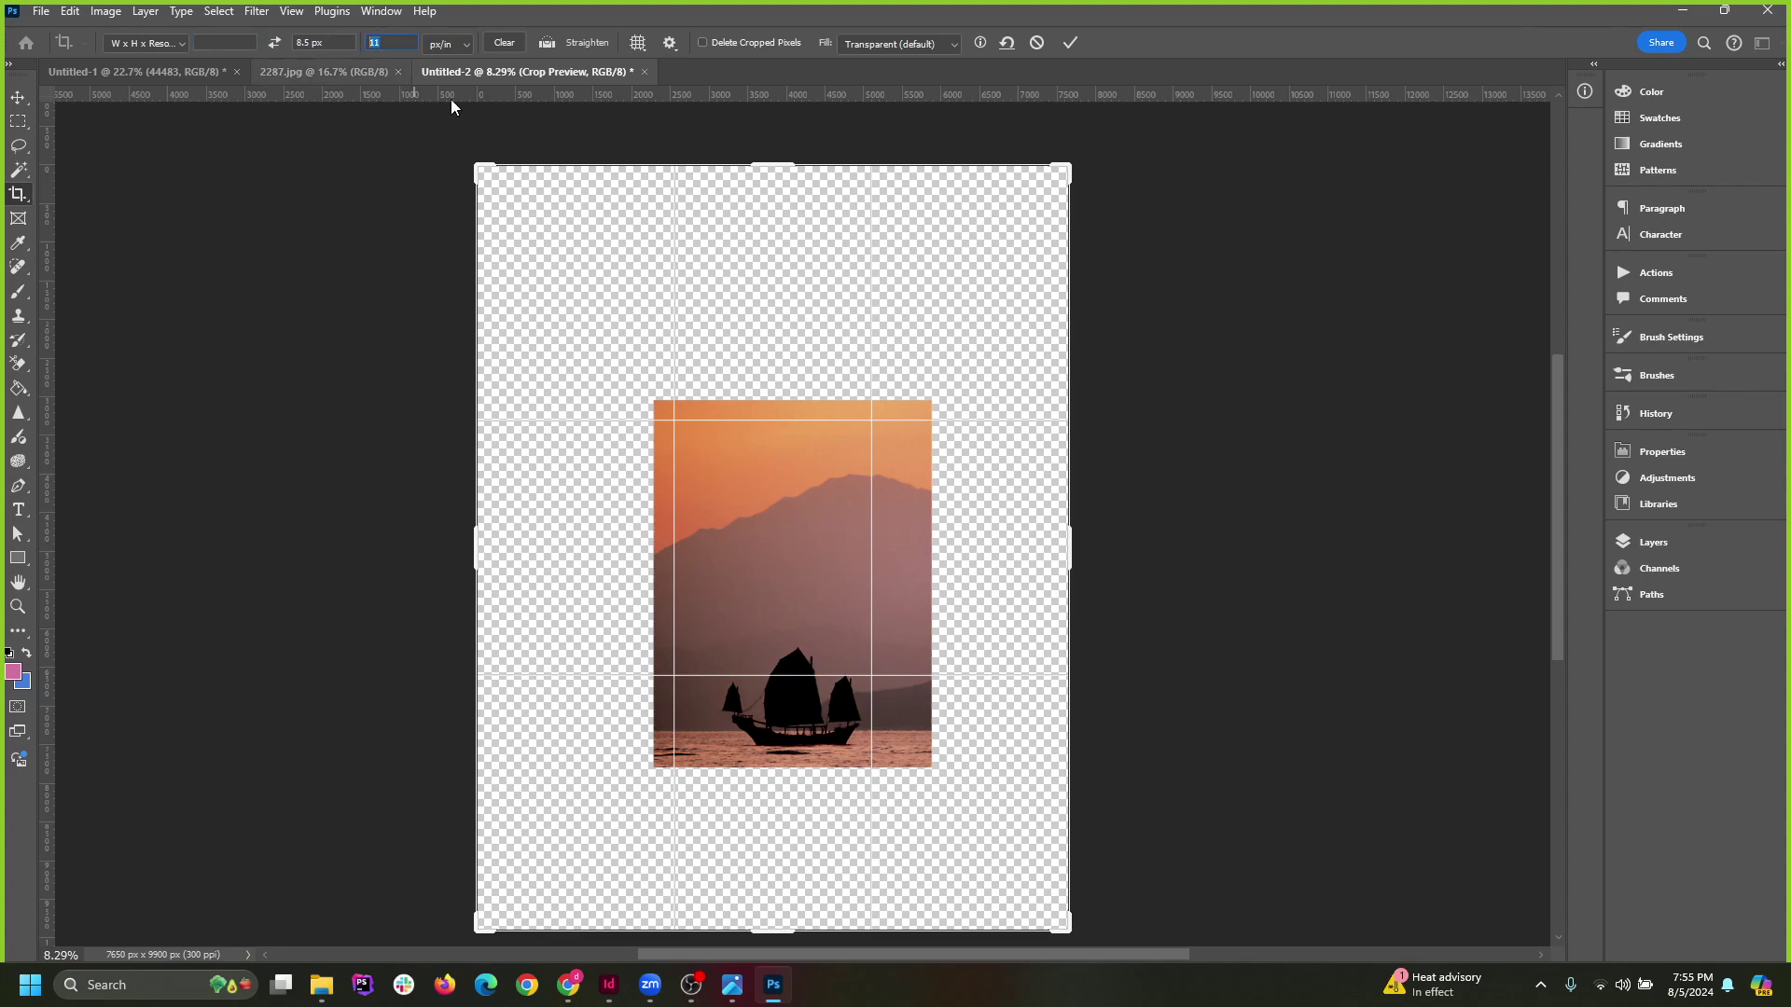
{"action": "key", "text": "BackSpace"}
{"action": "type", "text": "300"}
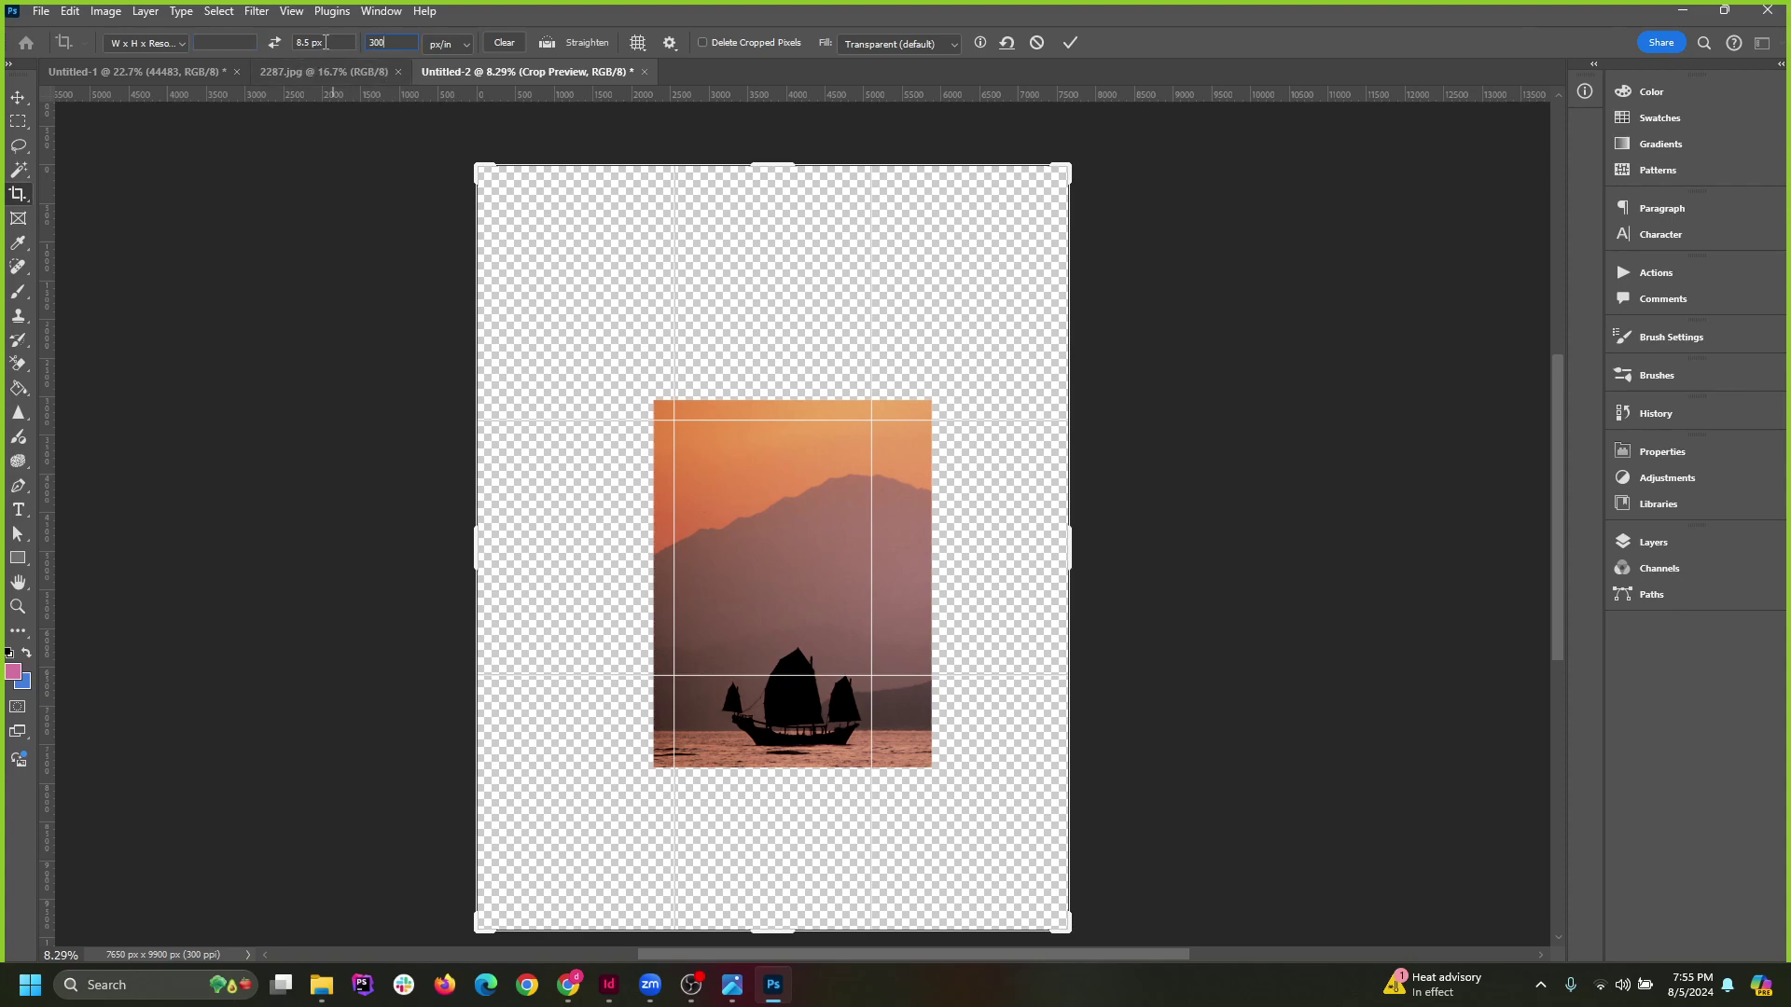
Set the crop size to 8.5 in wide by 11 in high.
{"action": "left_click_drag", "start_coordinate": [327, 42], "coordinate": [295, 42]}
{"action": "left_click", "coordinate": [232, 43]}
{"action": "type", "text": "8.5"}
{"action": "key", "text": "Tab"}
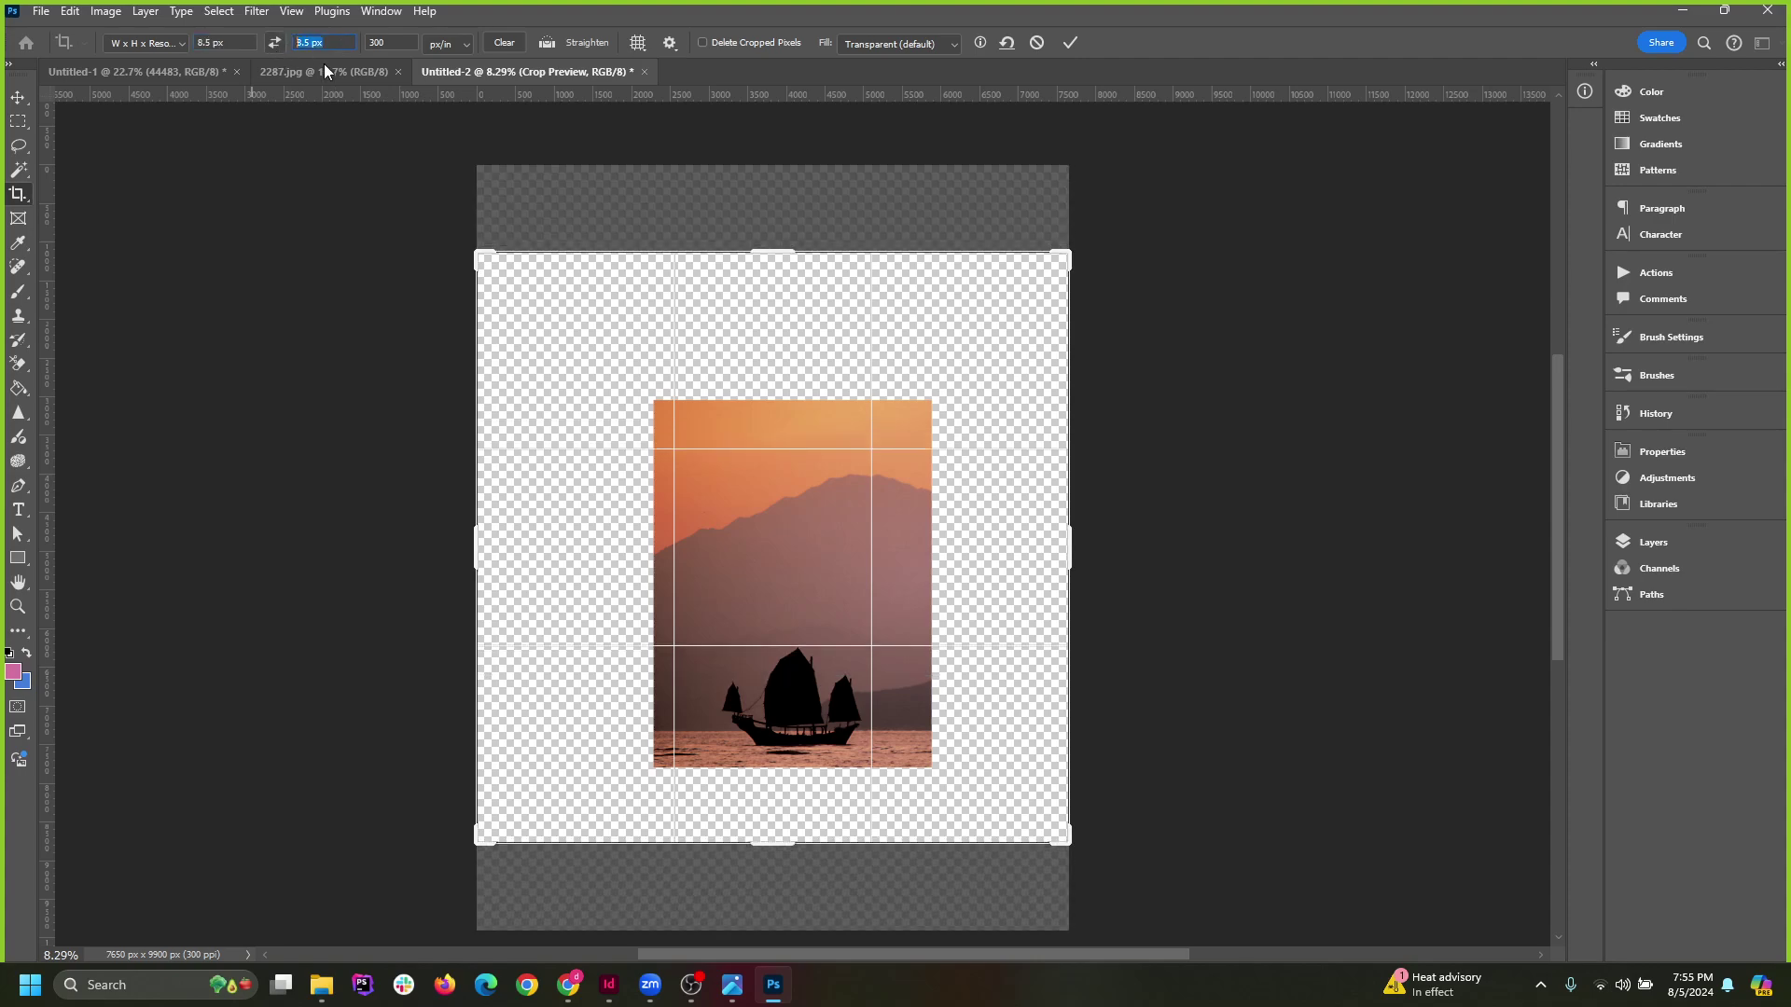
{"action": "type", "text": "11"}
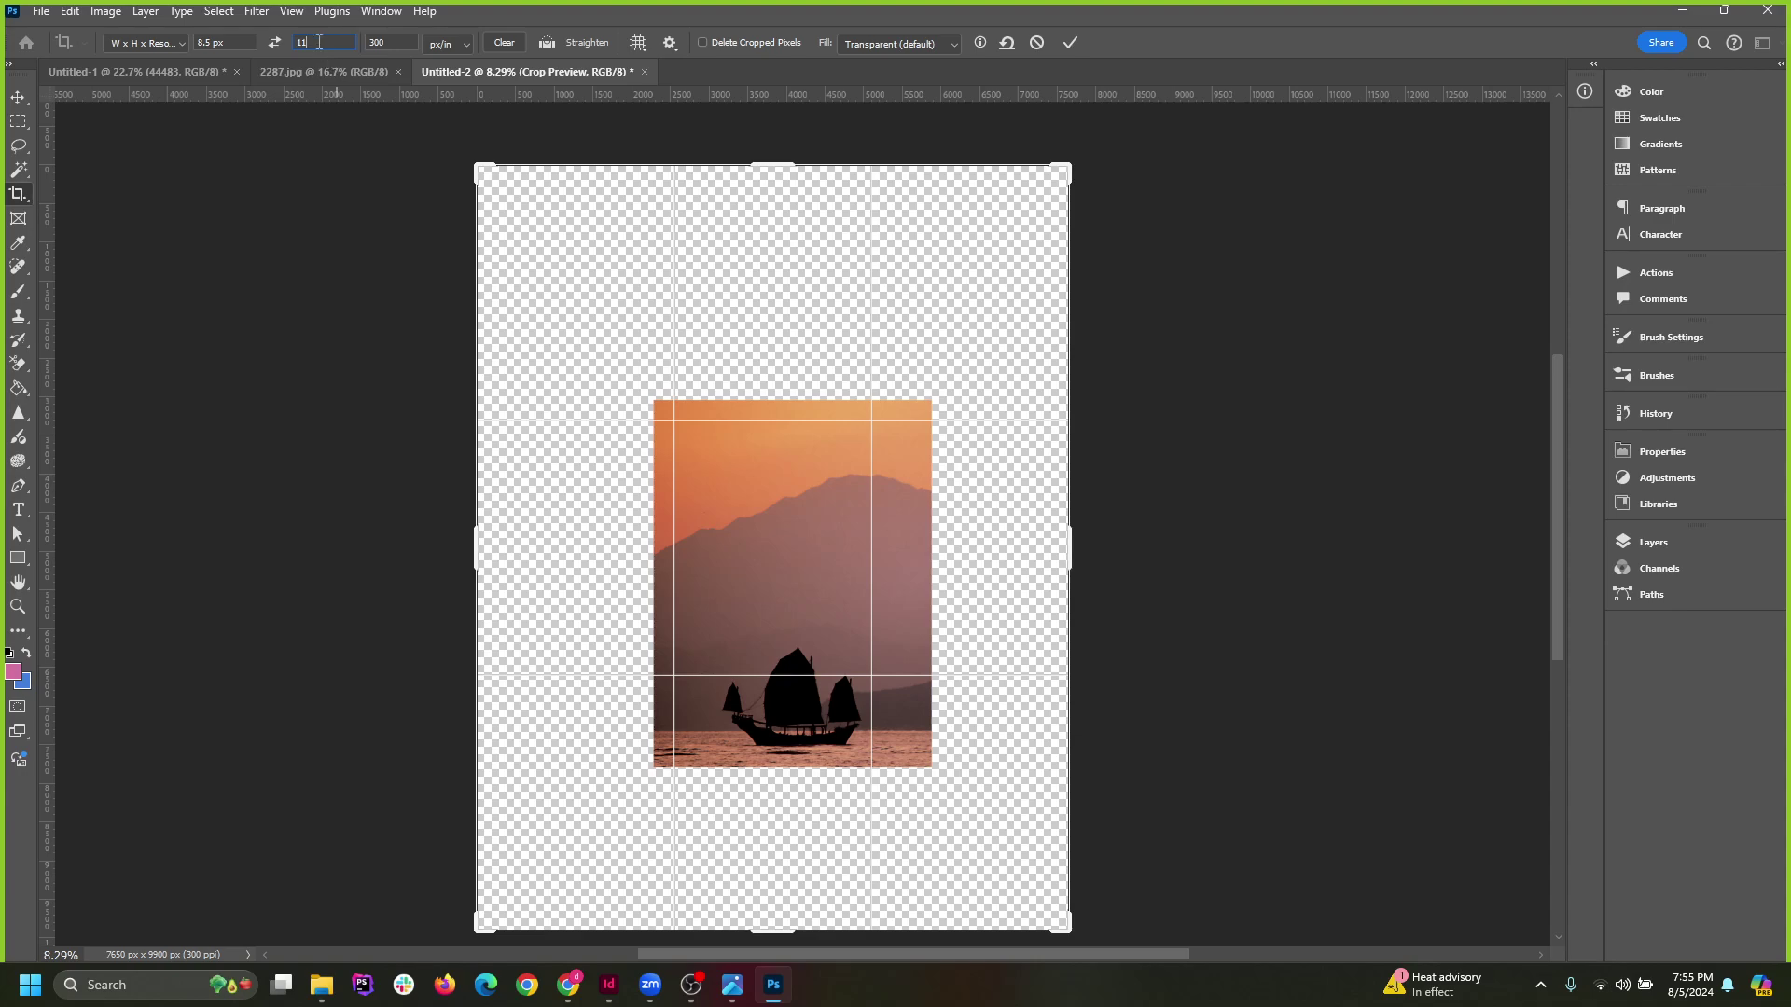
{"action": "type", "text": "in"}
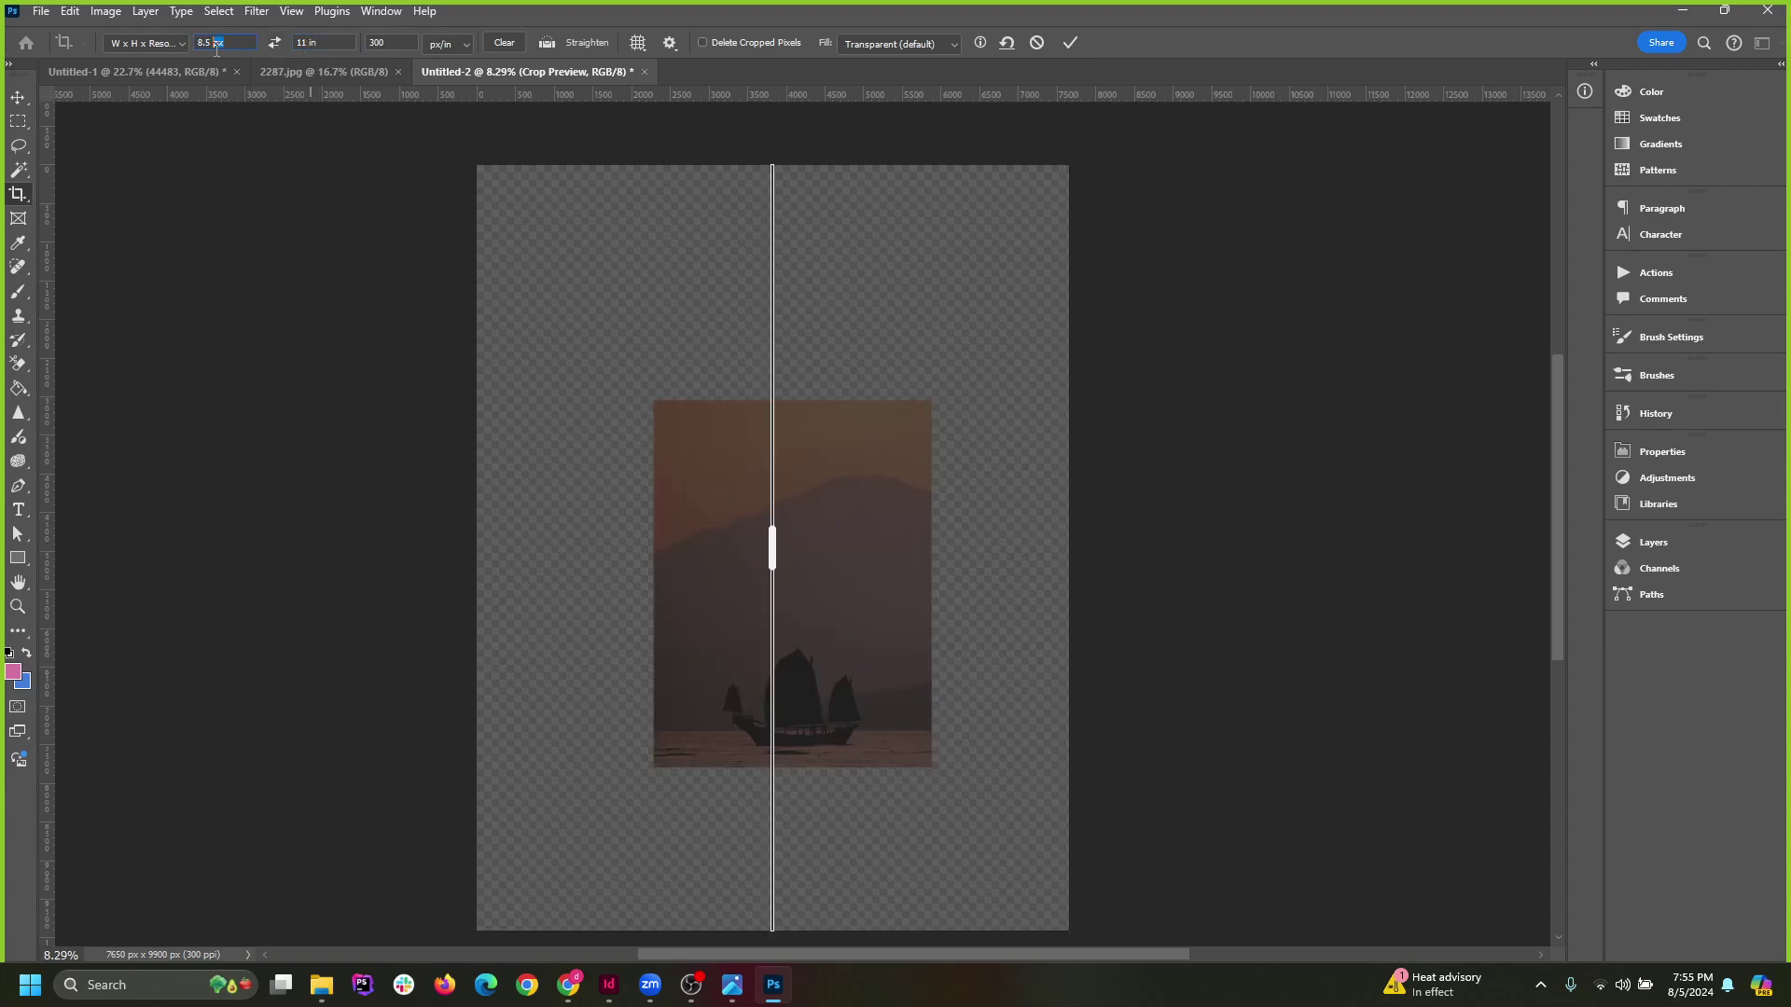
{"action": "key", "text": "Return"}
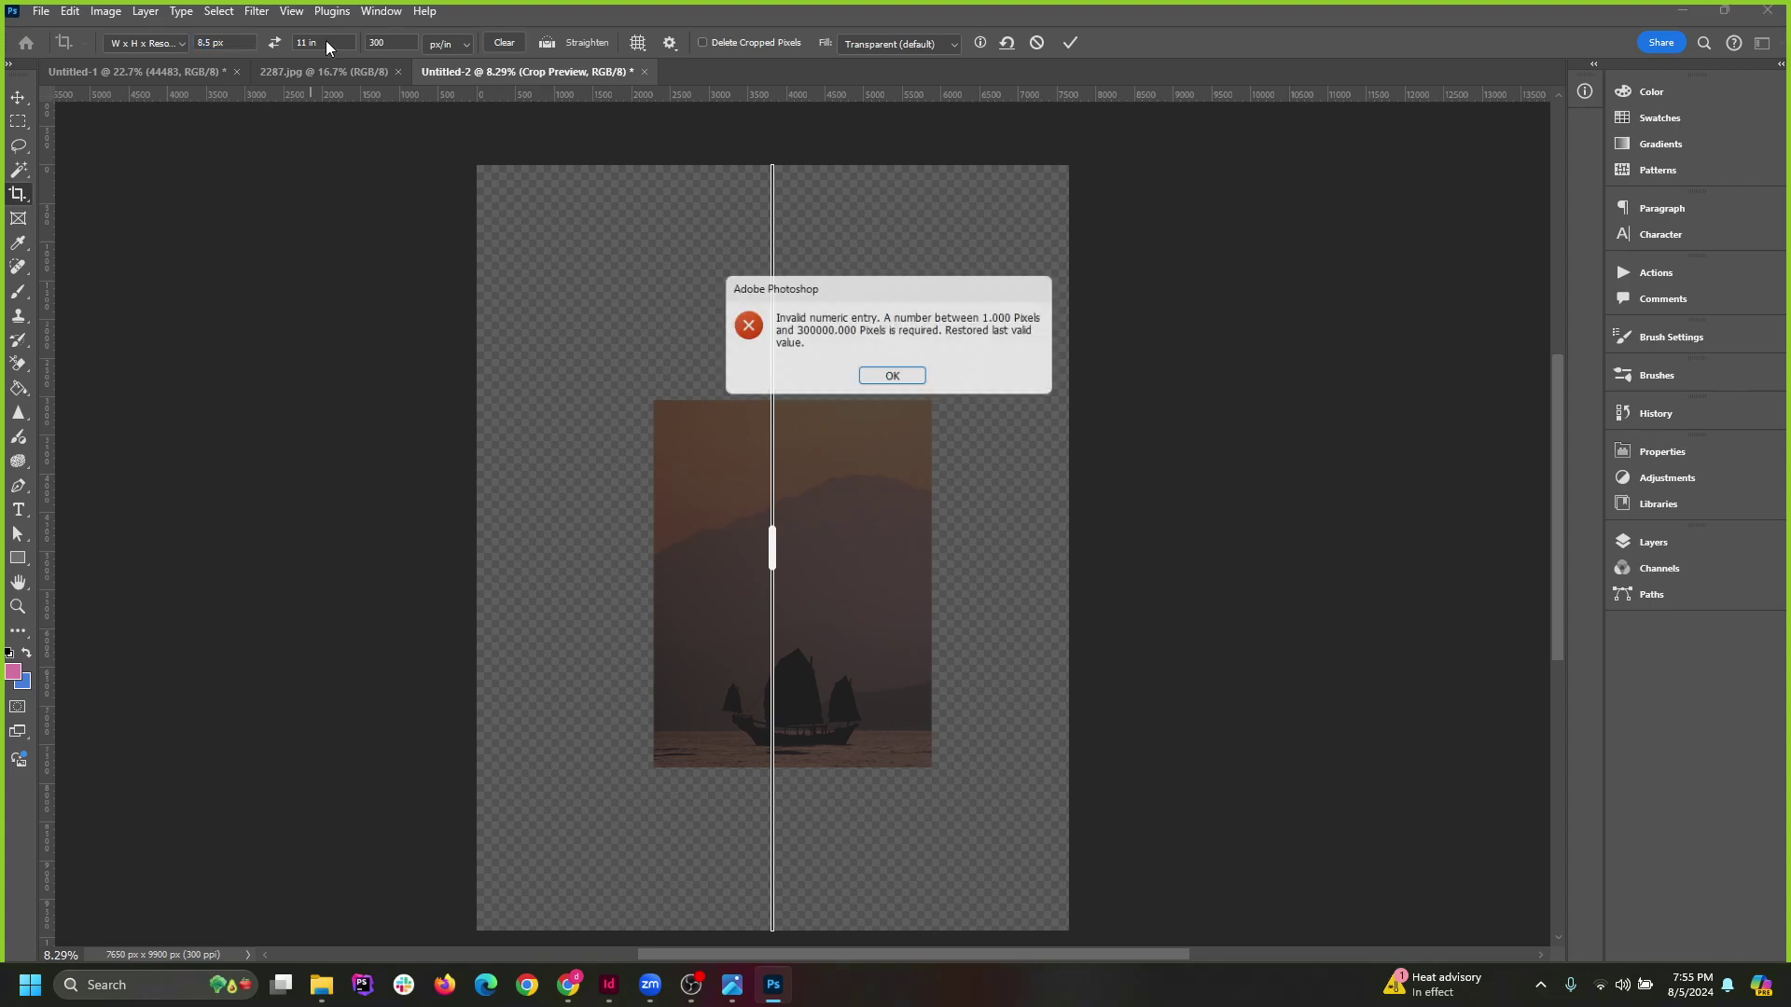
{"action": "left_click", "coordinate": [891, 378]}
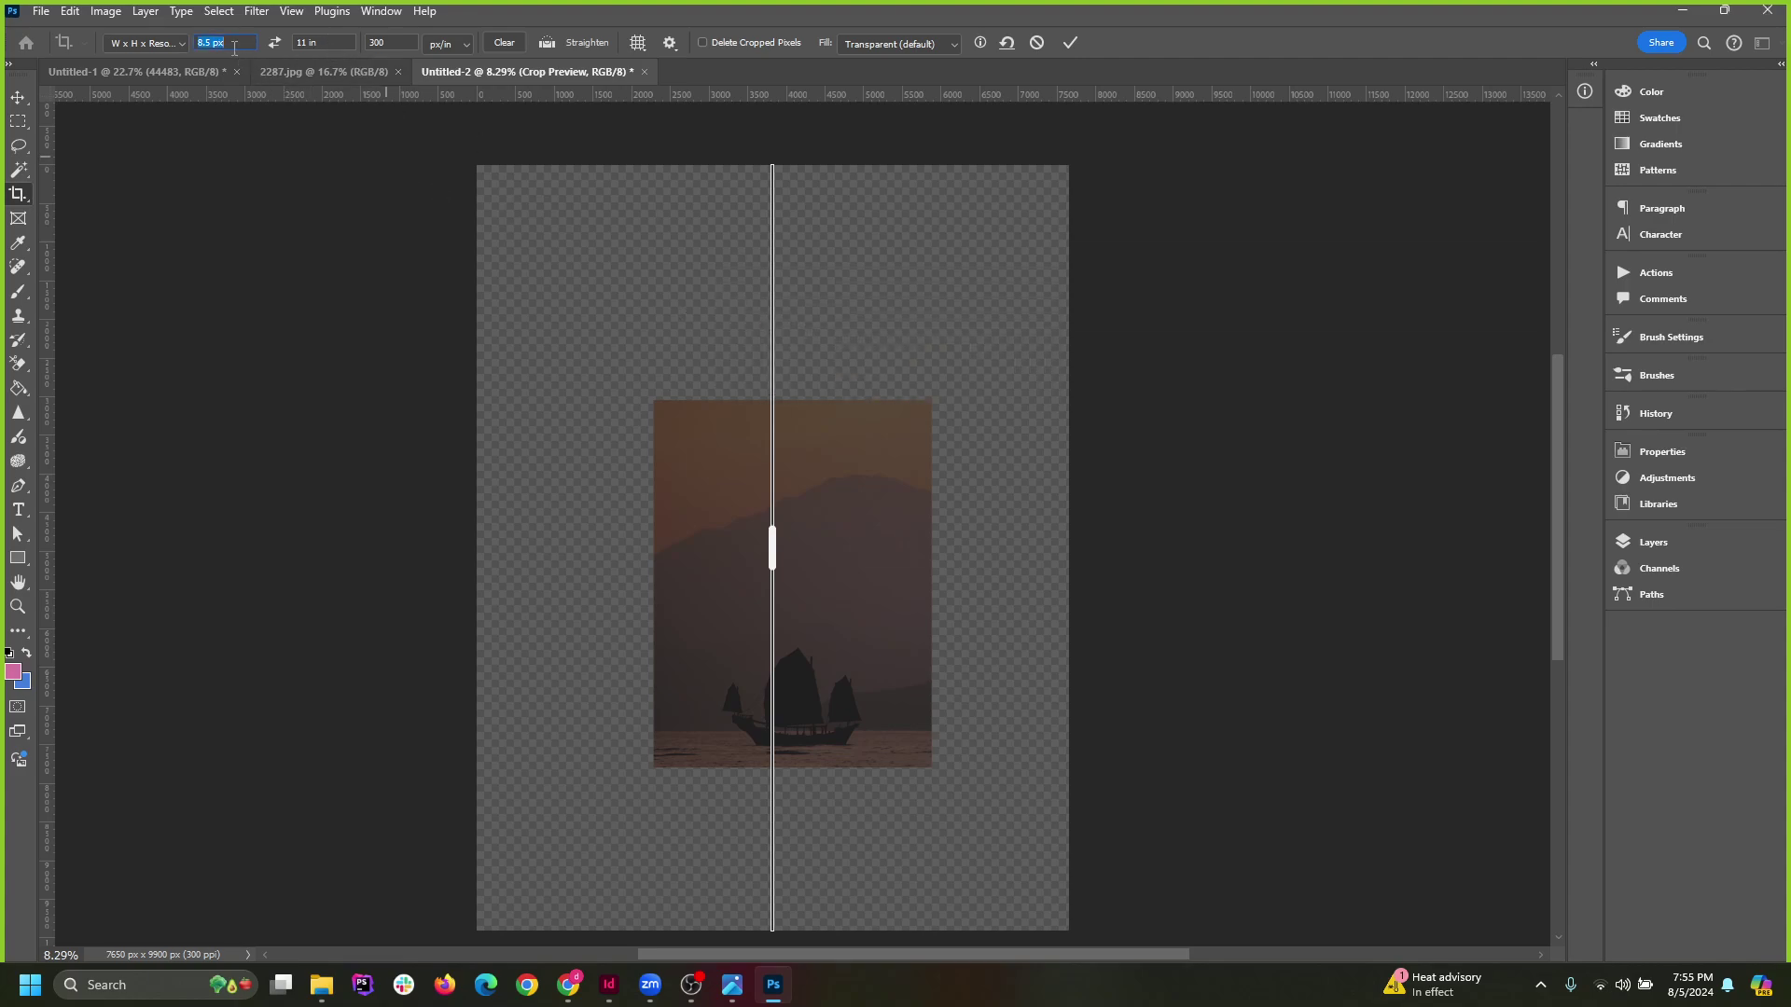
{"action": "type", "text": "in"}
{"action": "key", "text": "Return"}
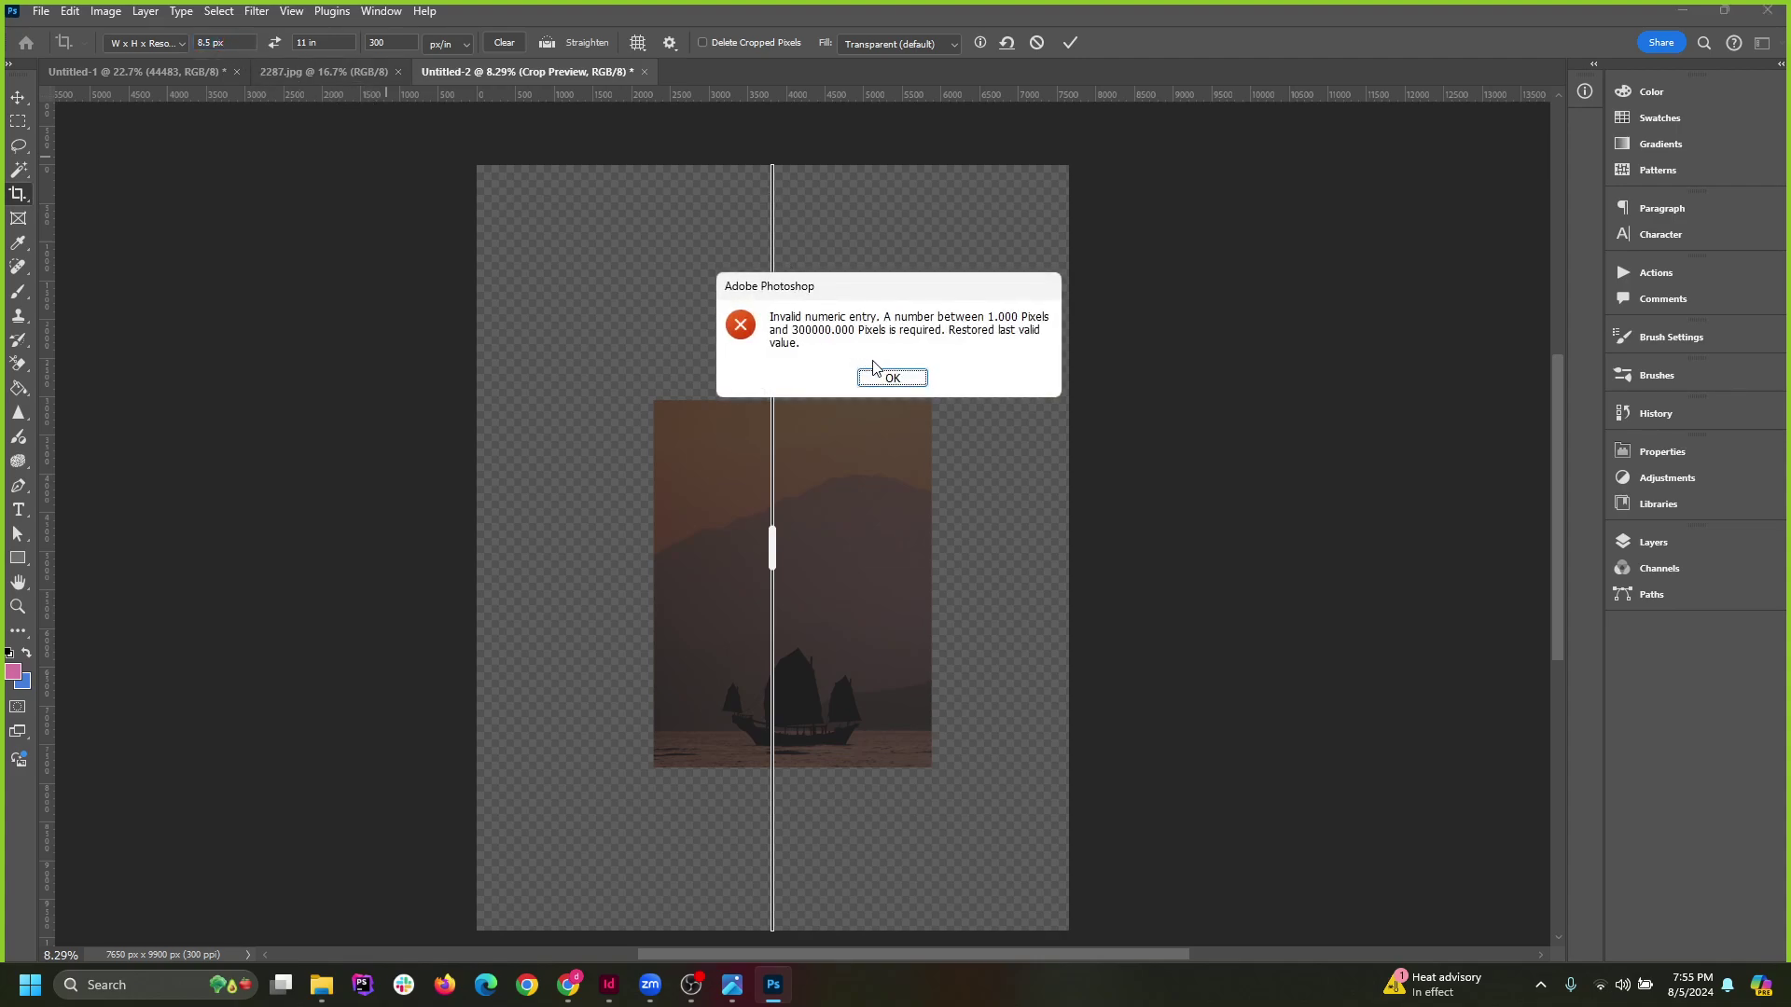
{"action": "left_click", "coordinate": [881, 377]}
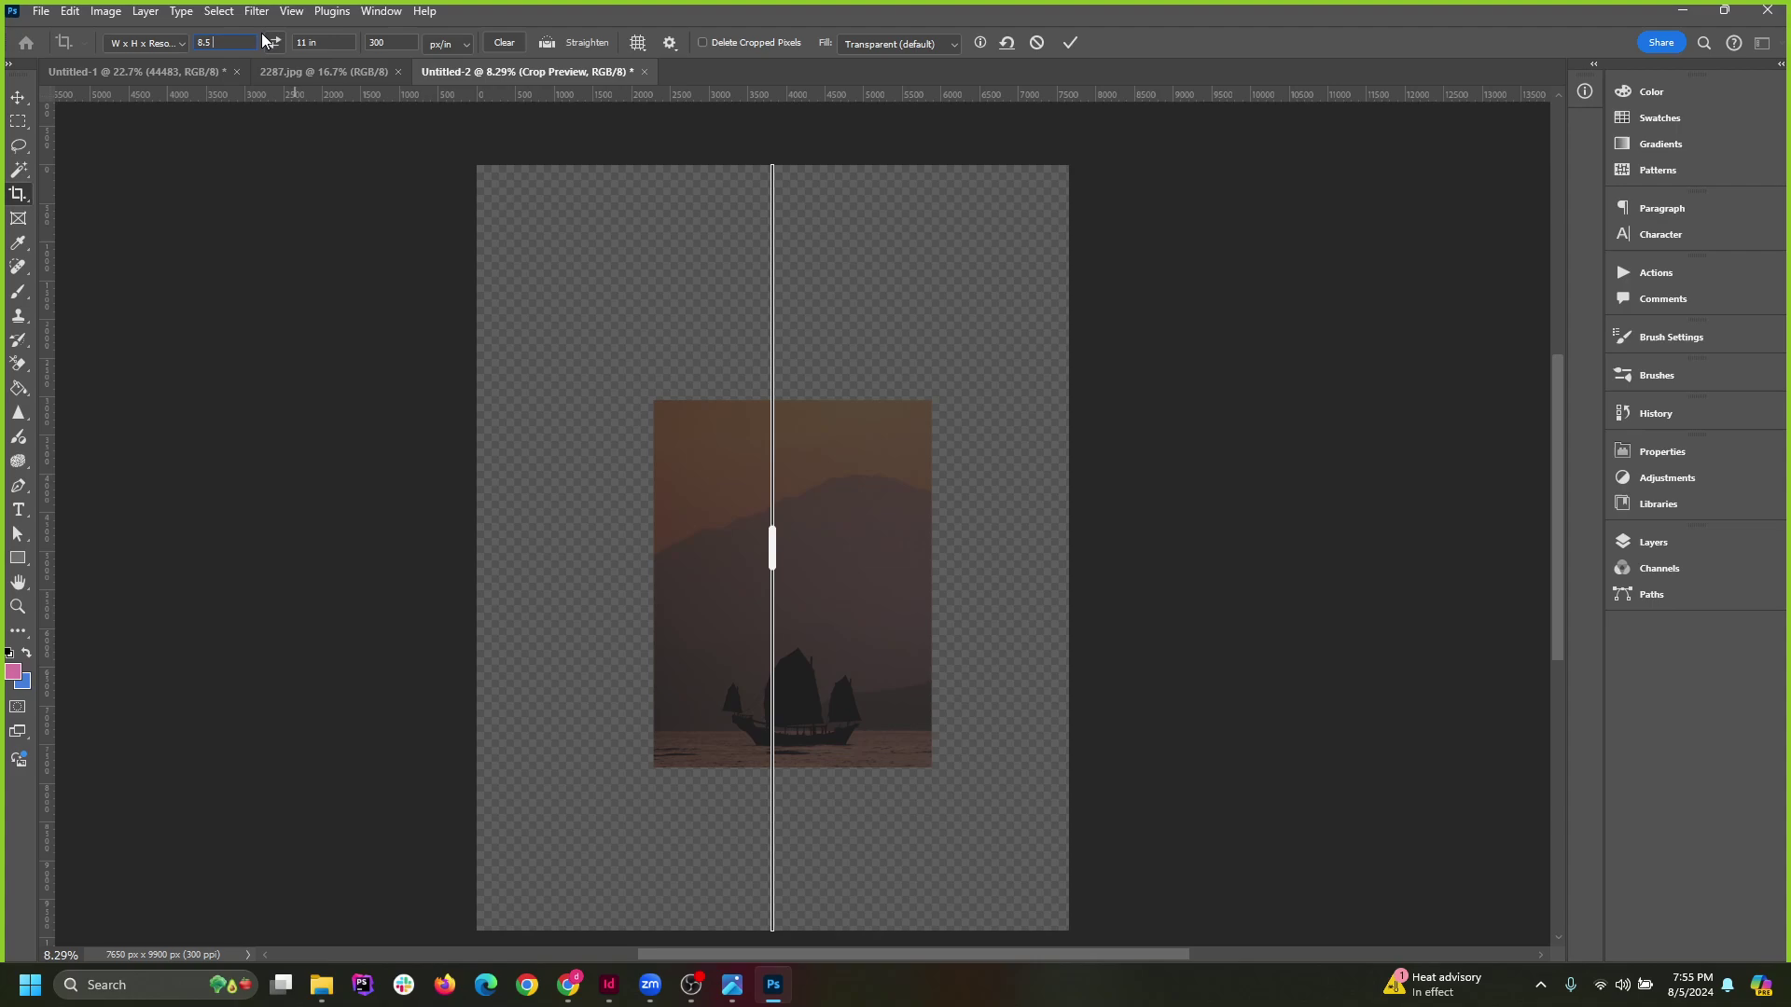
{"action": "type", "text": "8.5 in"}
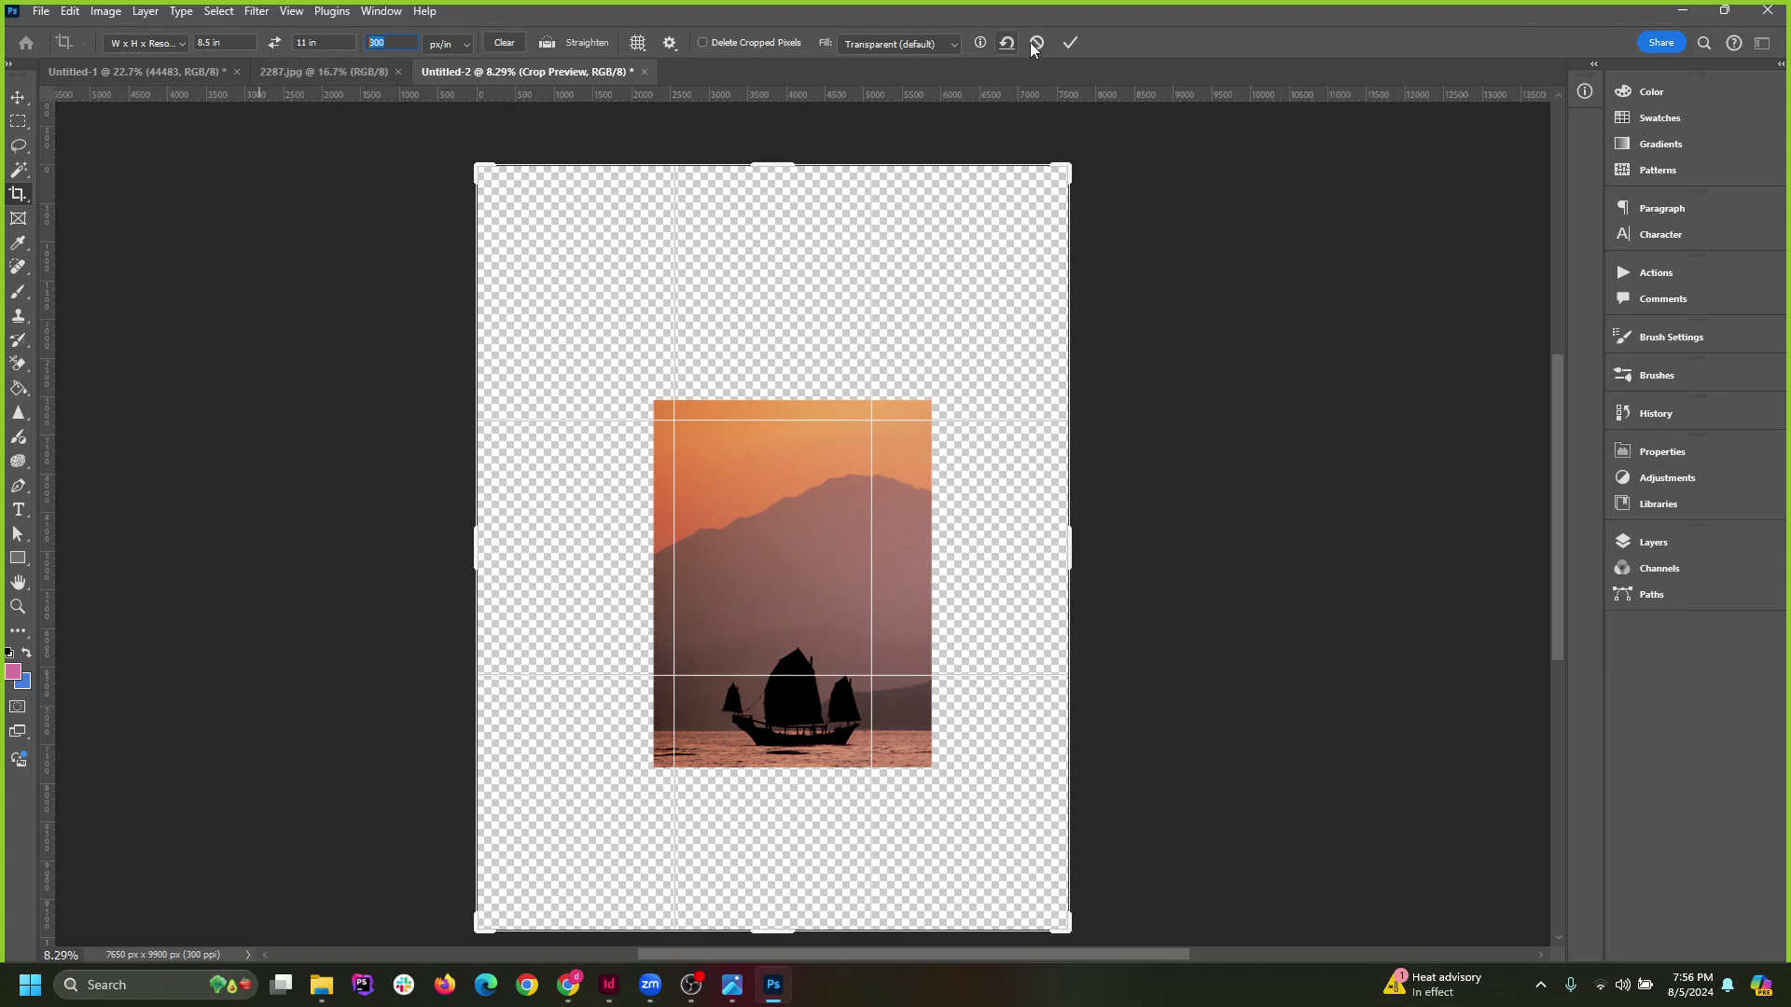
Apply the letter-size crop to the enlarged boat document and undo it.
{"action": "left_click", "coordinate": [1070, 44]}
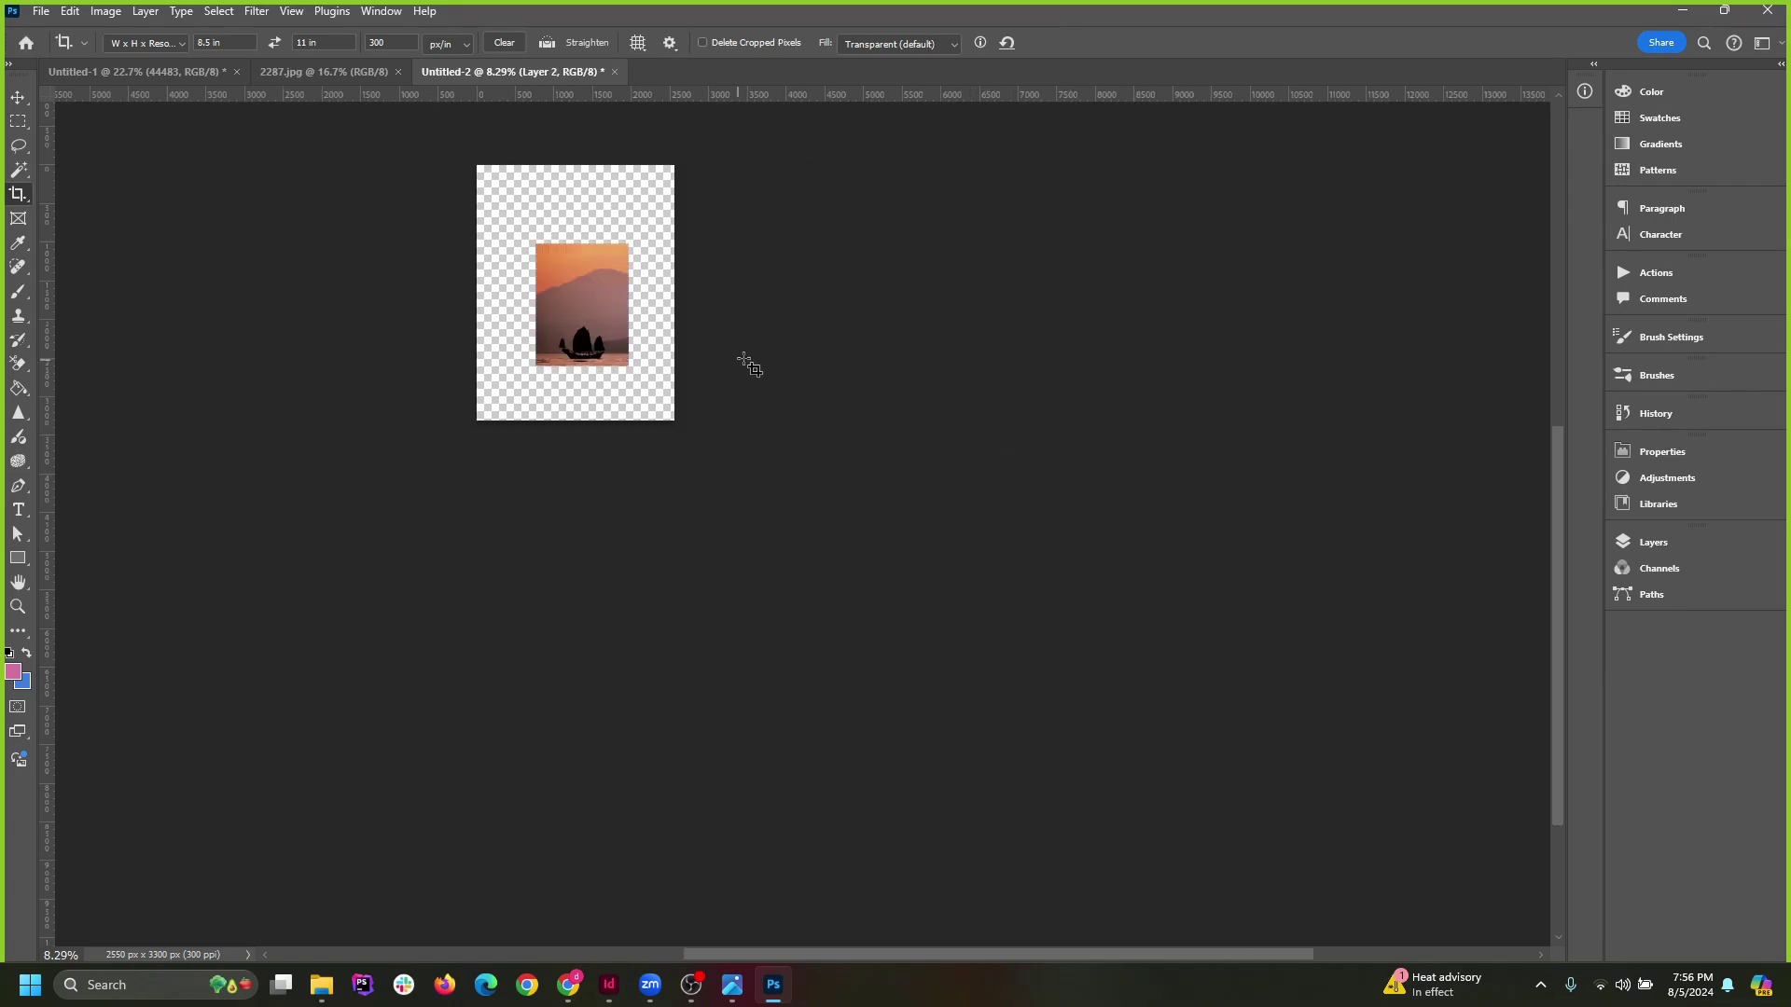
{"action": "key", "text": "ctrl"}
{"action": "key", "text": "ctrl+z"}
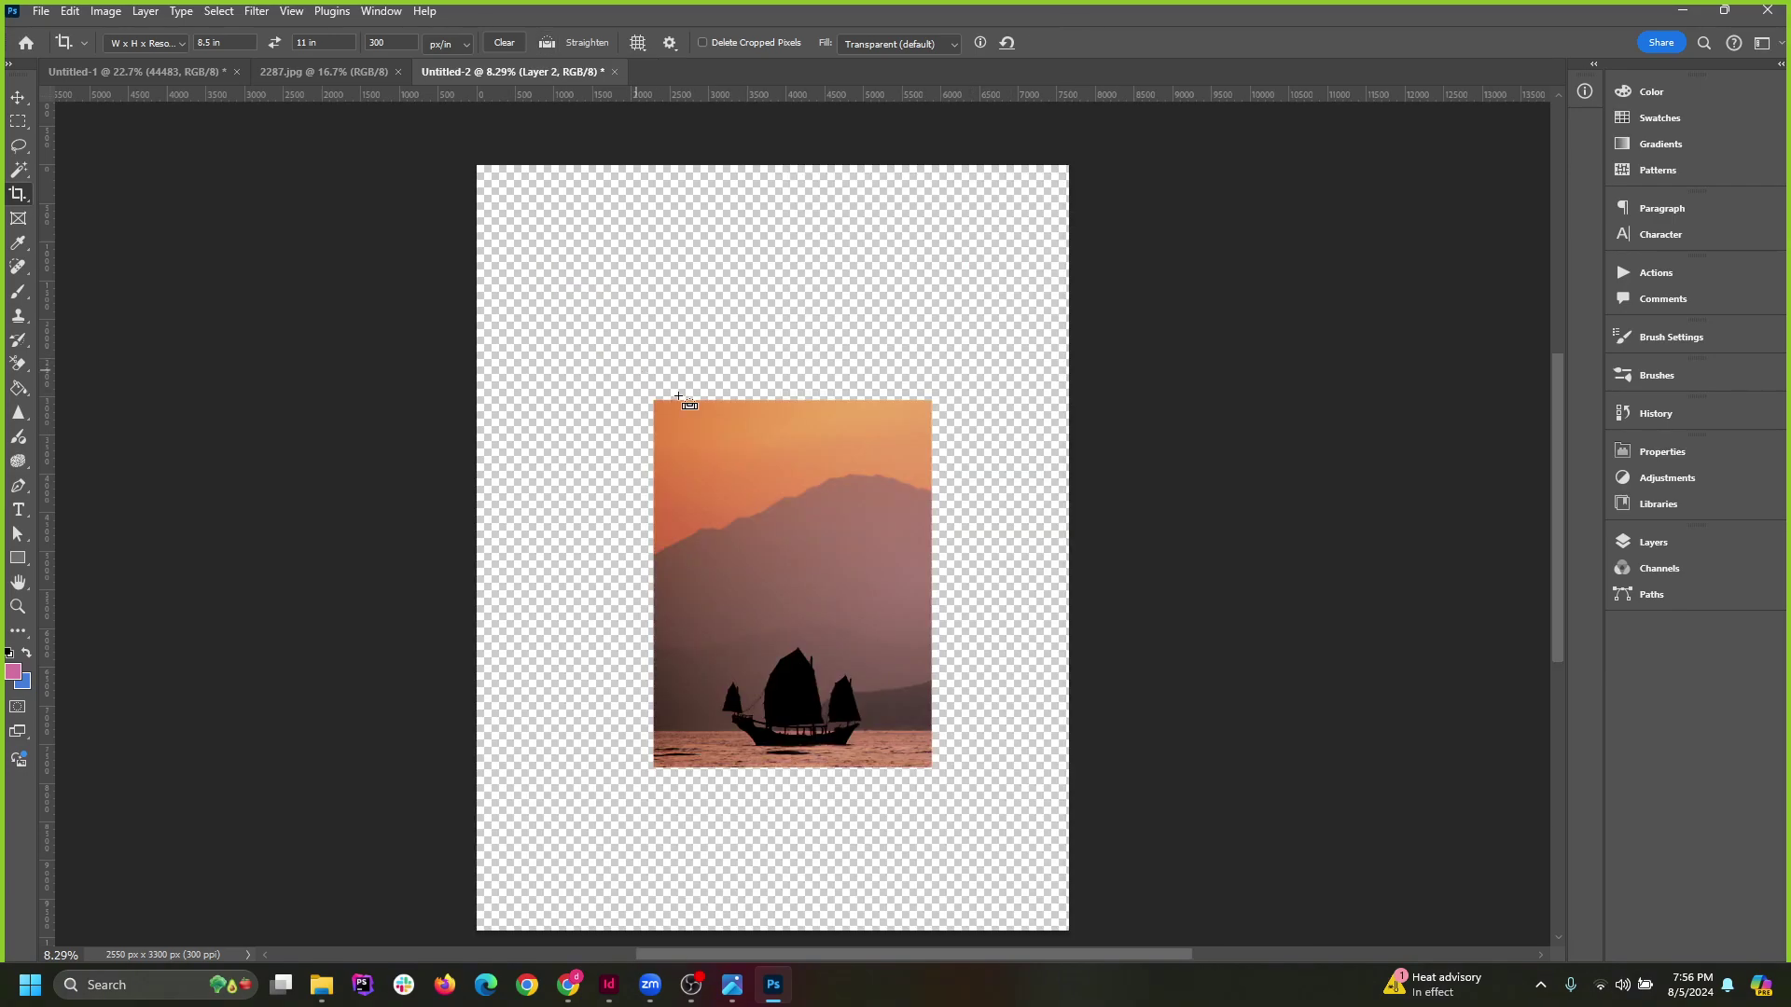
Create a new Letter document, 8.5 x 11 in at 300 ppi, with a white background.
{"action": "left_click", "coordinate": [44, 12]}
{"action": "left_click", "coordinate": [61, 31]}
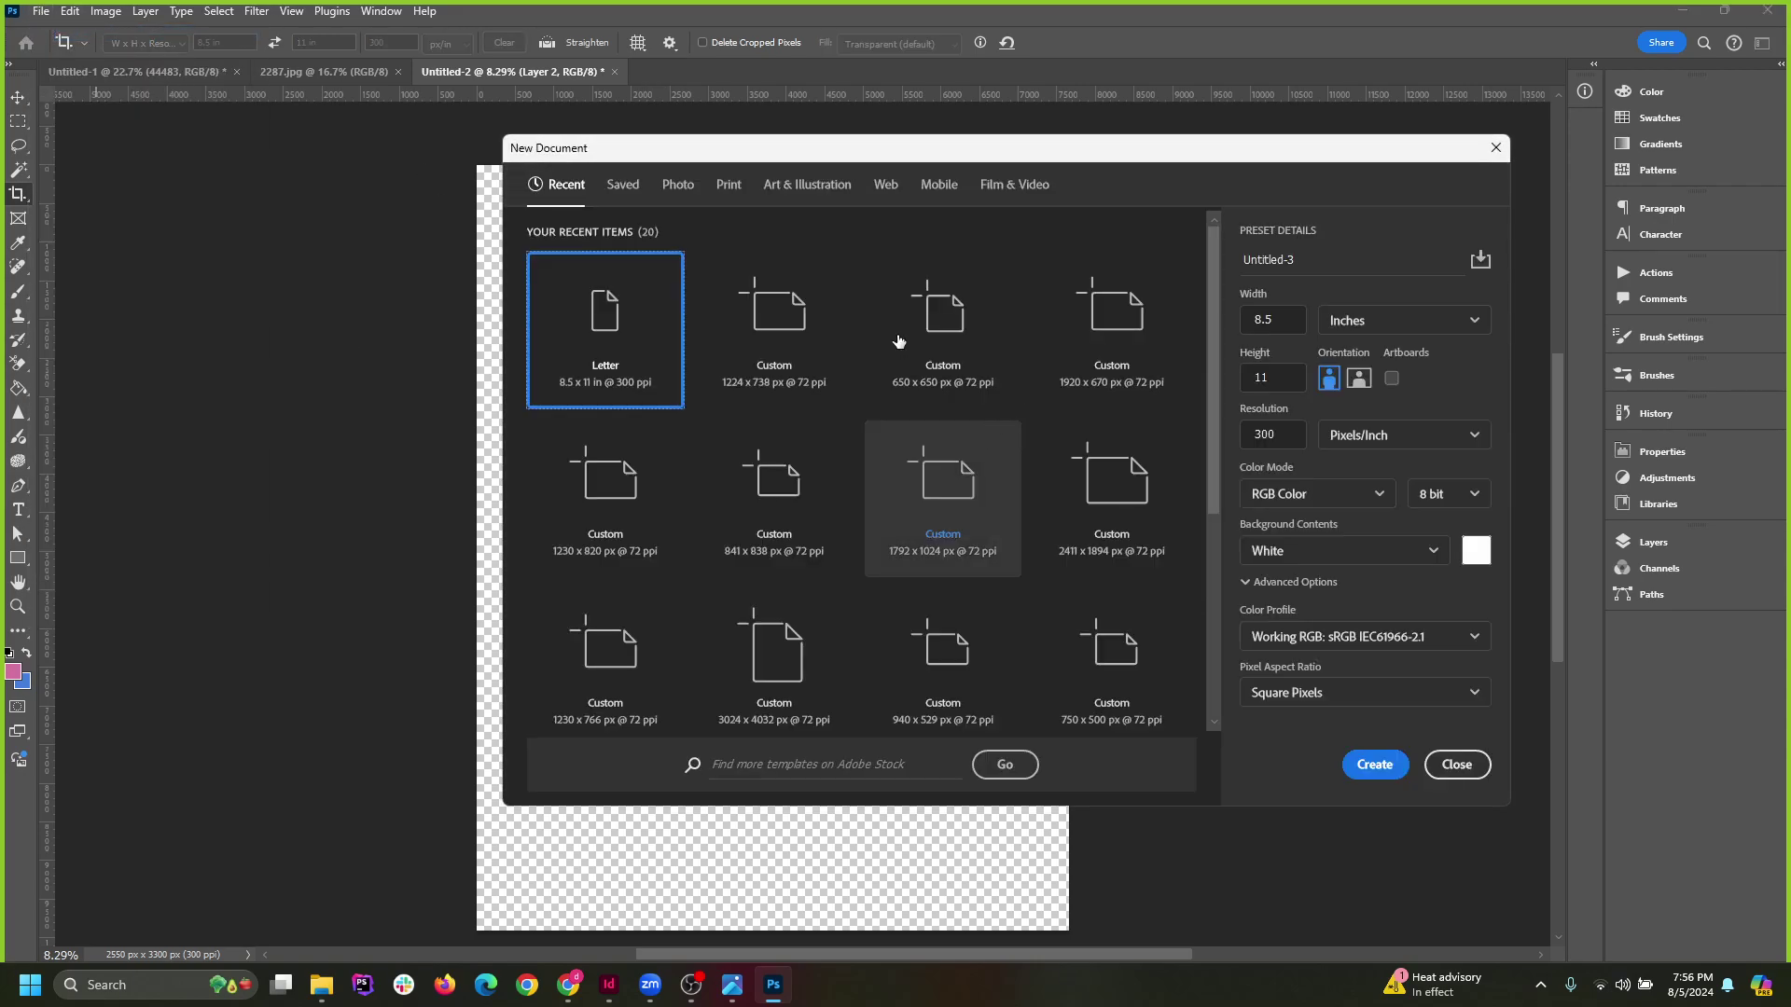
{"action": "left_click", "coordinate": [1377, 768]}
Copy the enlarged boat photo from Untitled-2 into the new Untitled-3 letter document with the Move tool.
{"action": "left_click", "coordinate": [523, 71]}
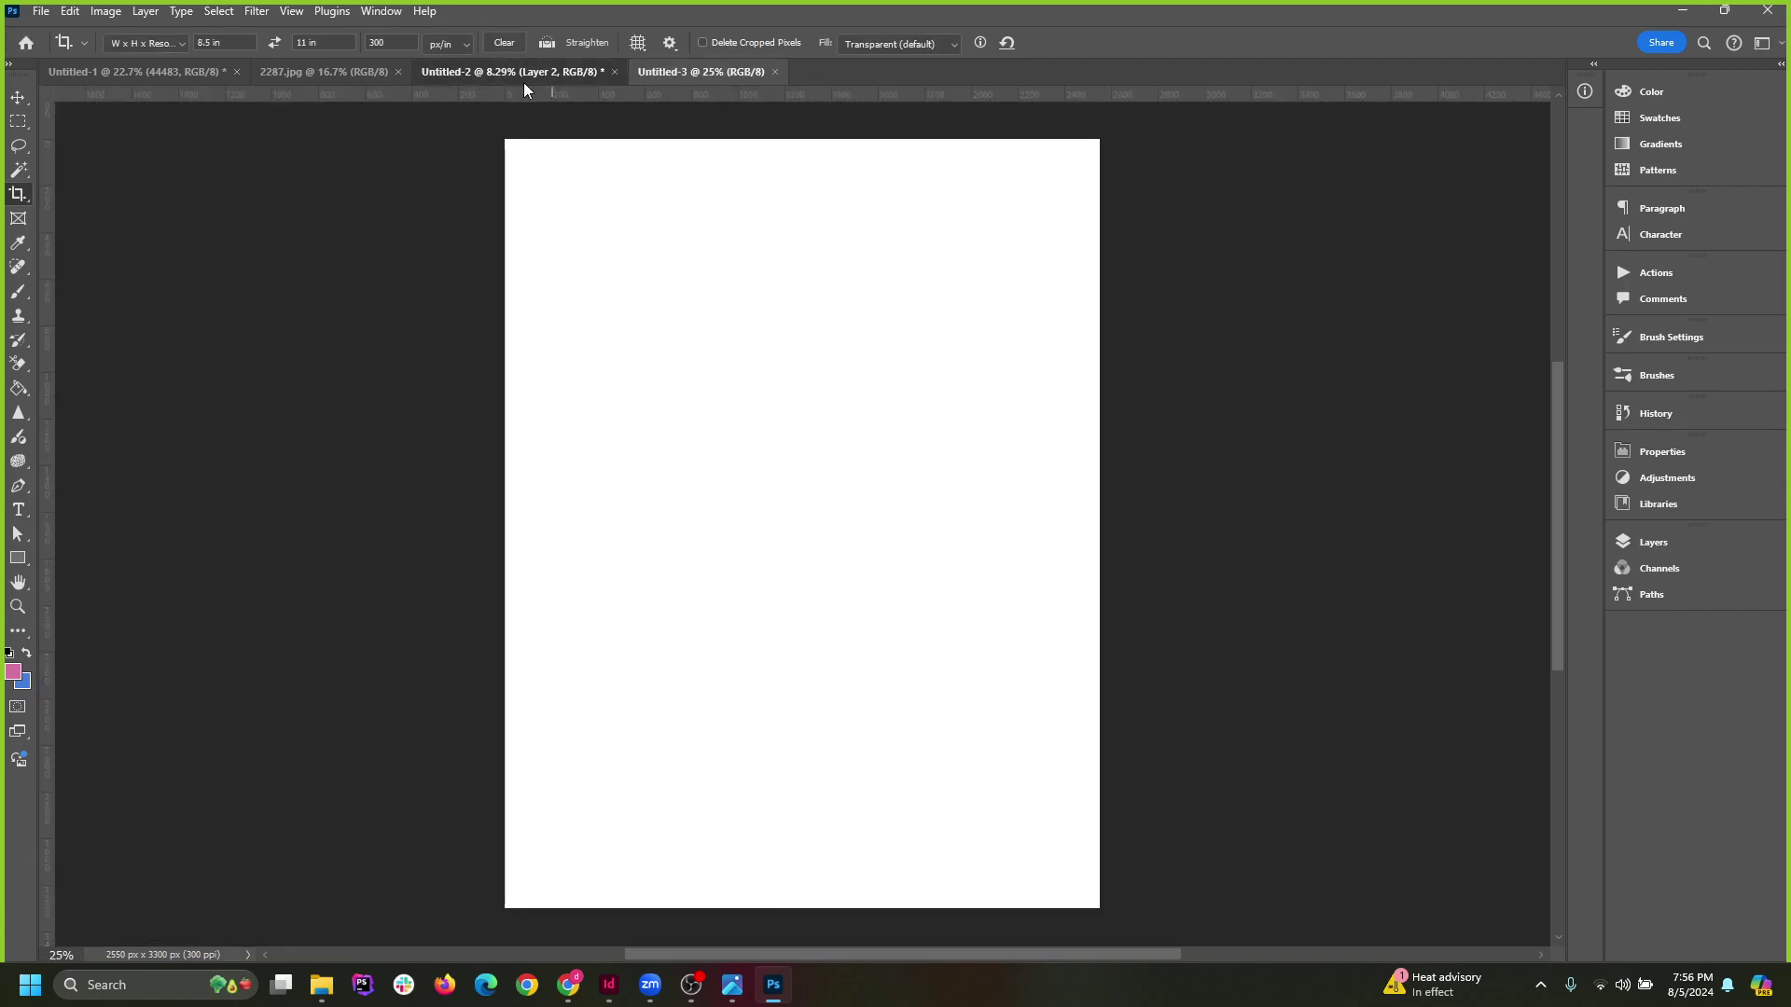
{"action": "key", "text": "v"}
{"action": "left_click_drag", "start_coordinate": [758, 491], "coordinate": [847, 395]}
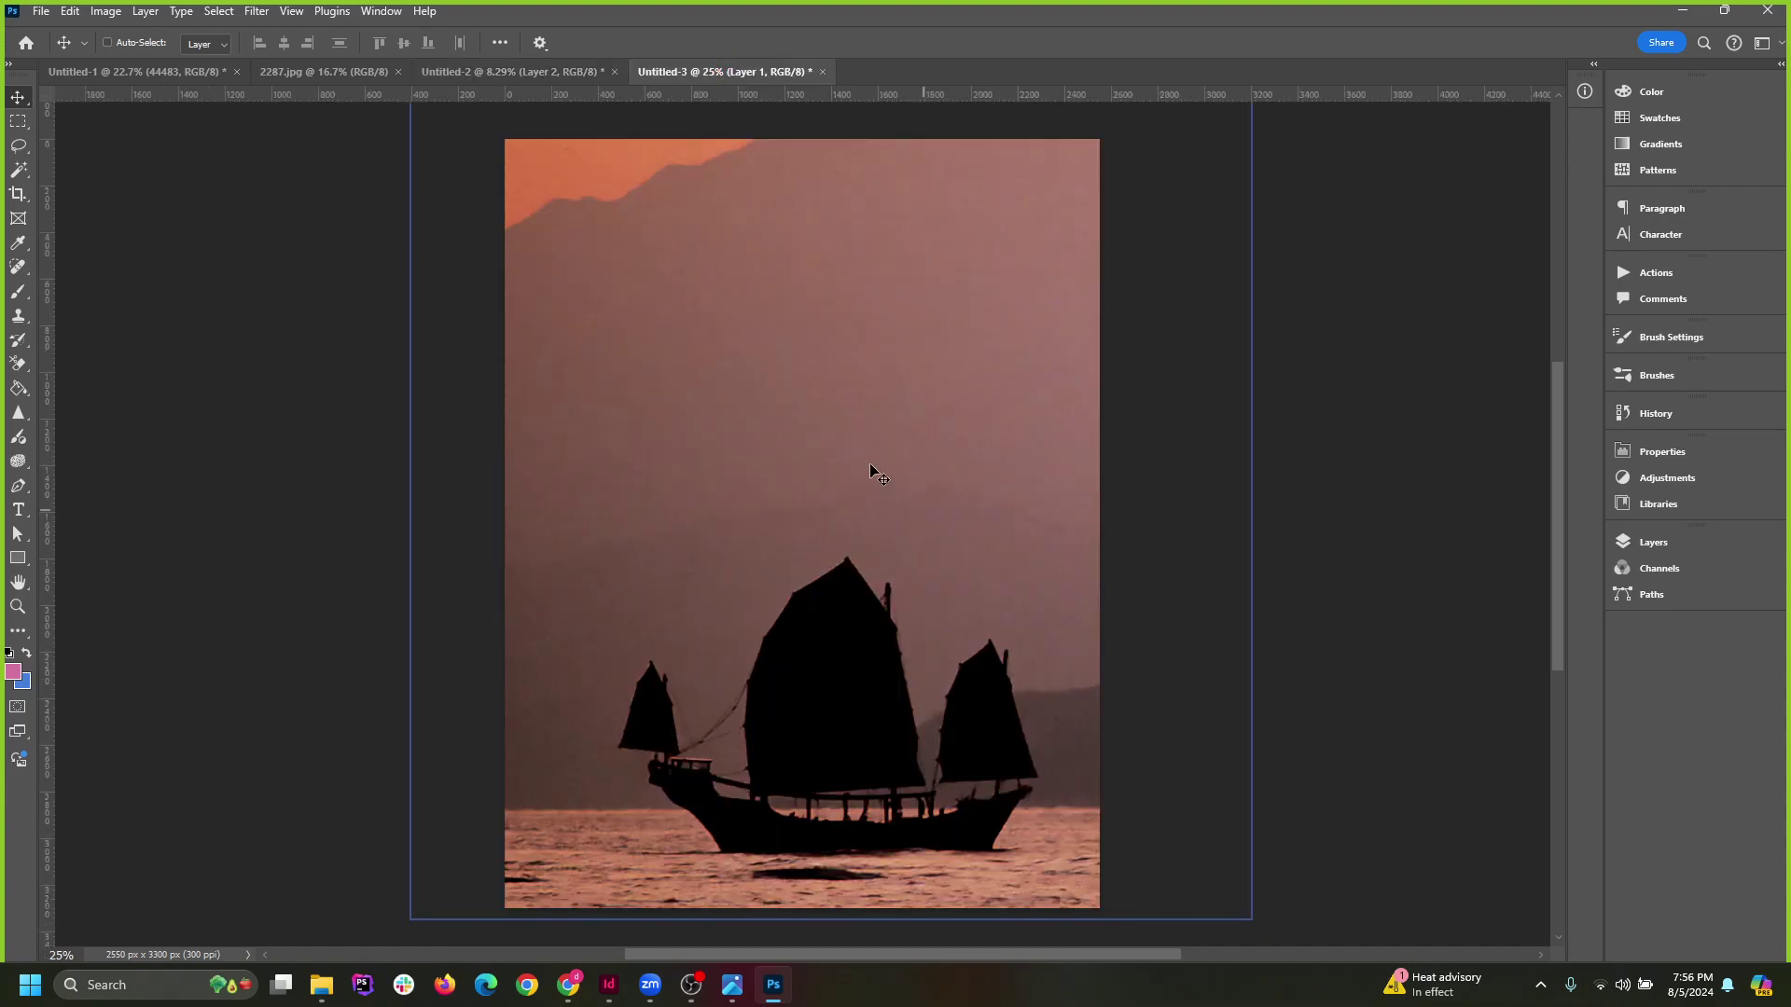
Reposition the enlarged boat photo on the letter page to try different framings of the boat and the mountain.
{"action": "scroll", "coordinate": [681, 559], "scroll_direction": "down", "scroll_amount": 1}
{"action": "left_click_drag", "start_coordinate": [678, 557], "coordinate": [960, 354]}
{"action": "scroll", "coordinate": [632, 690], "scroll_direction": "up", "scroll_amount": 2}
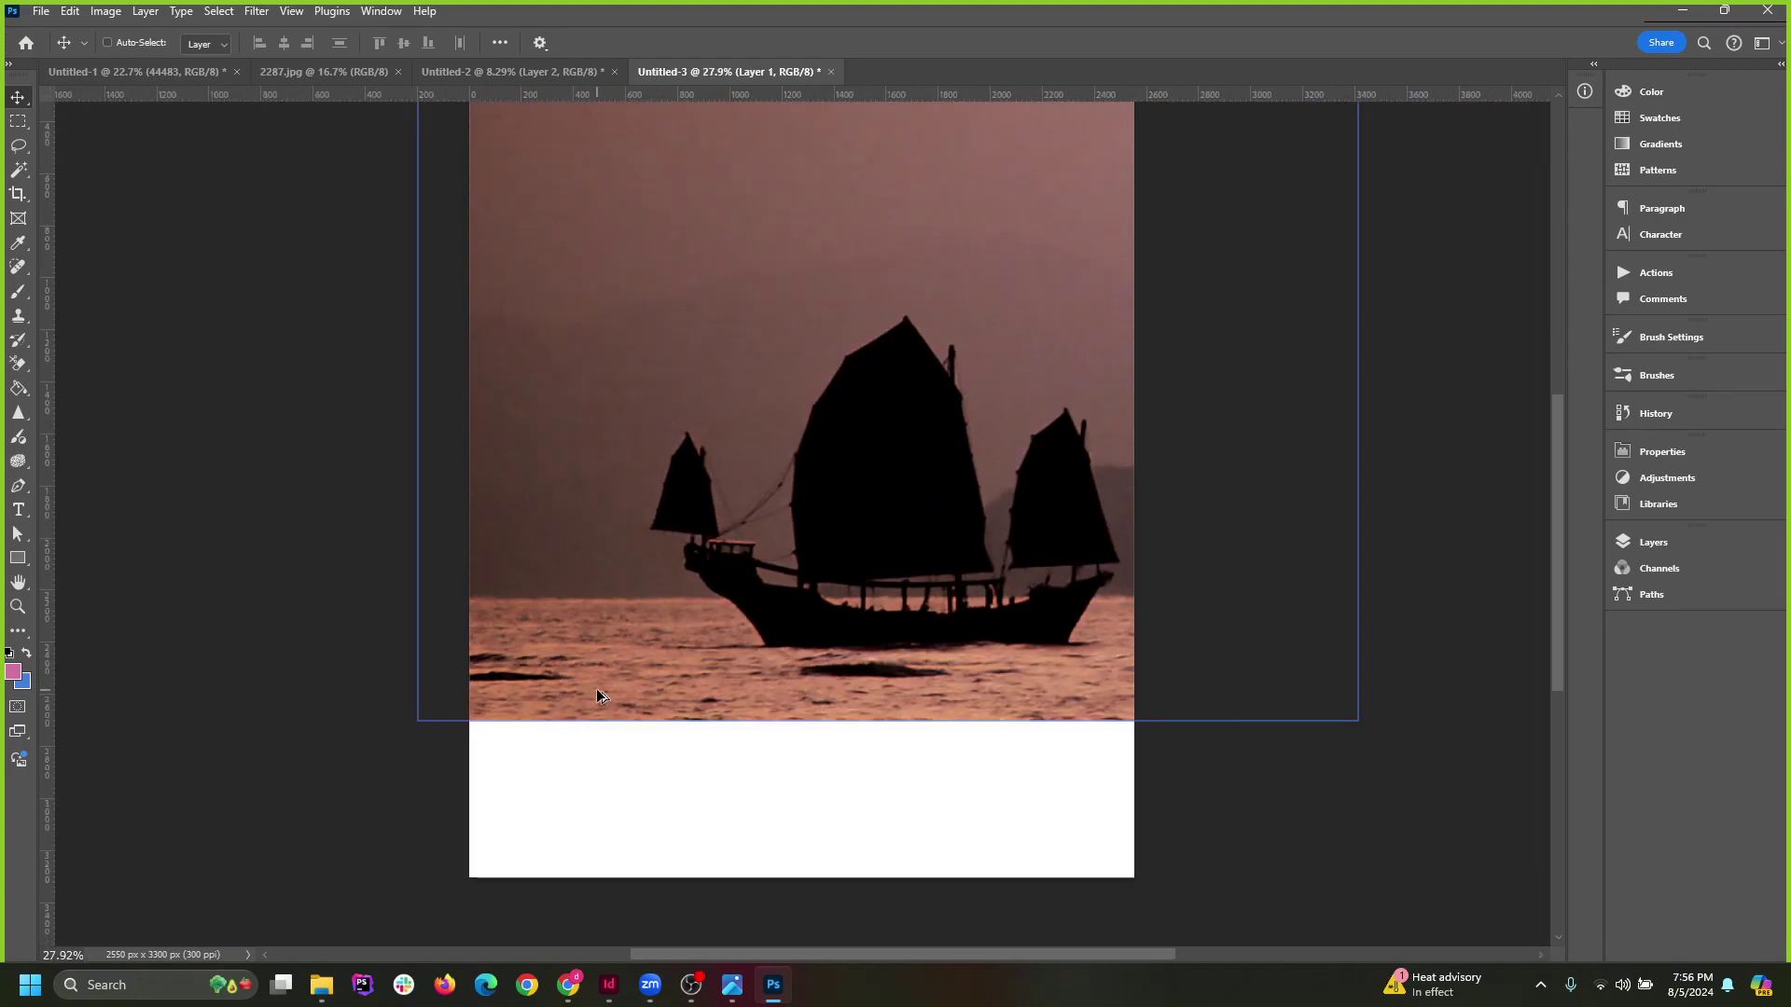
{"action": "scroll", "coordinate": [597, 695], "scroll_direction": "down", "scroll_amount": 2}
{"action": "left_click_drag", "start_coordinate": [648, 451], "coordinate": [610, 711]}
{"action": "scroll", "coordinate": [650, 667], "scroll_direction": "down", "scroll_amount": 2}
{"action": "left_click_drag", "start_coordinate": [719, 595], "coordinate": [715, 582]}
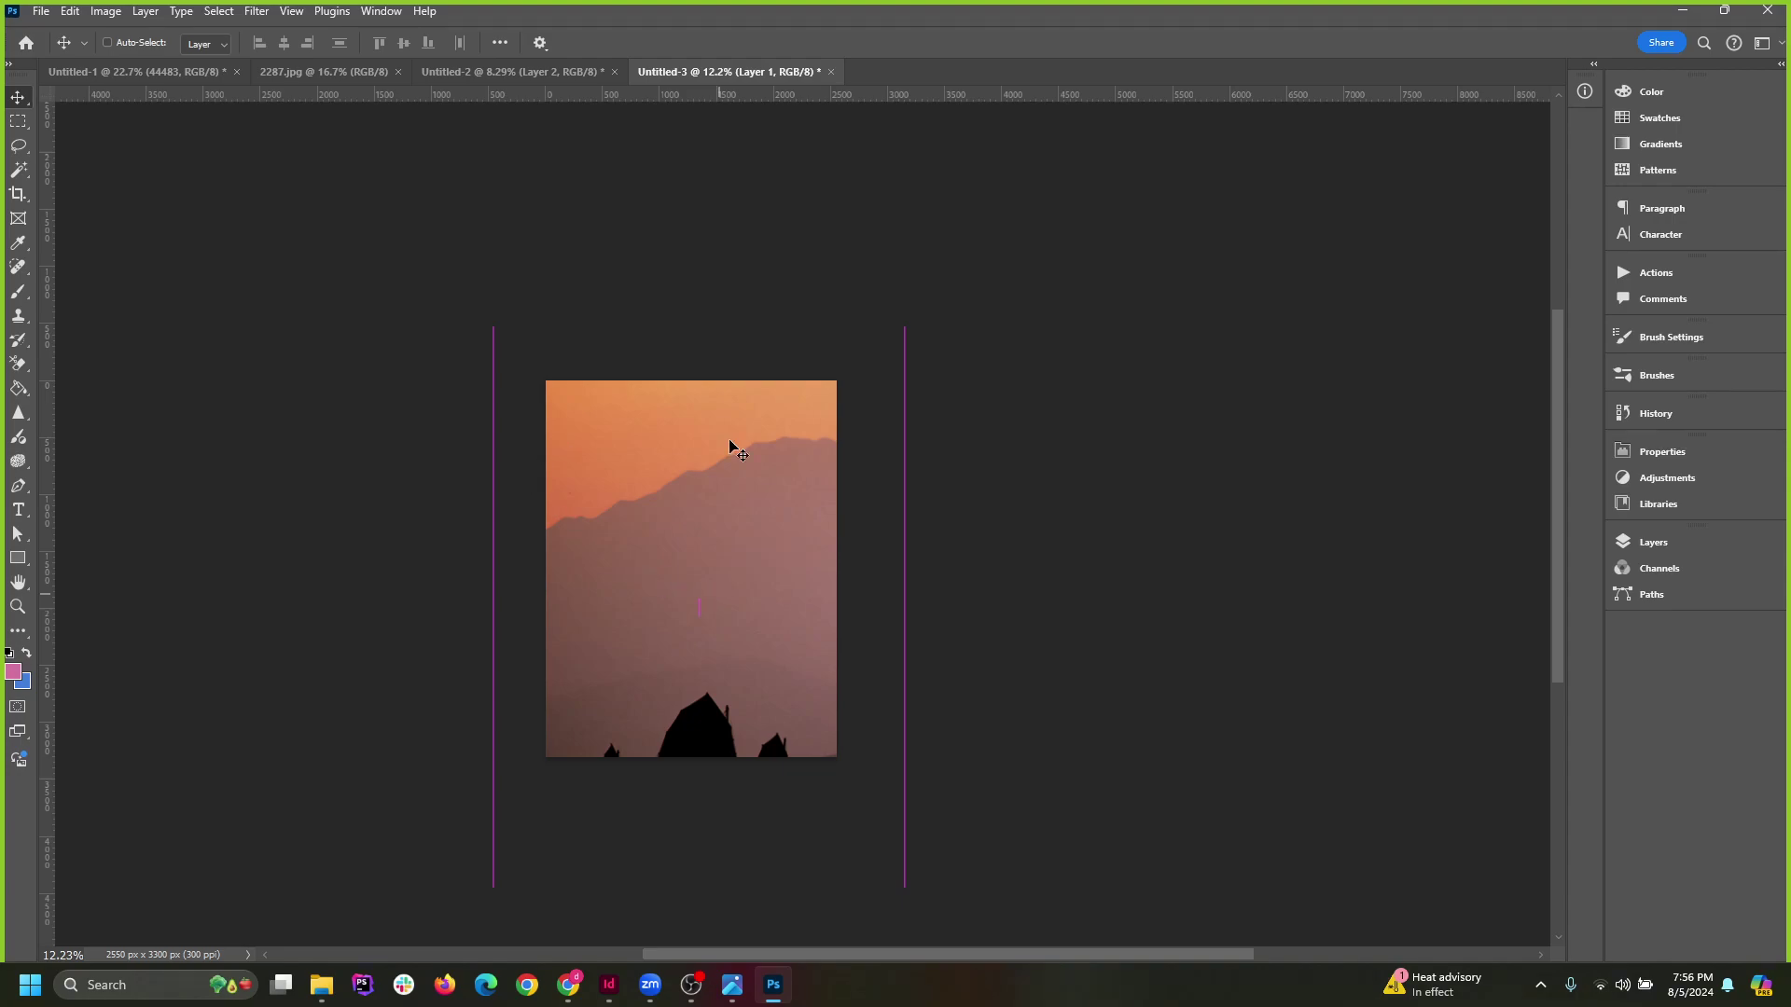
{"action": "scroll", "coordinate": [741, 711], "scroll_direction": "up", "scroll_amount": 2}
{"action": "left_click_drag", "start_coordinate": [739, 696], "coordinate": [966, 505]}
Copy the enlarged boat photo from Untitled-3 into Untitled-1, placing it along the page's right side.
{"action": "left_click_drag", "start_coordinate": [821, 563], "coordinate": [345, 184]}
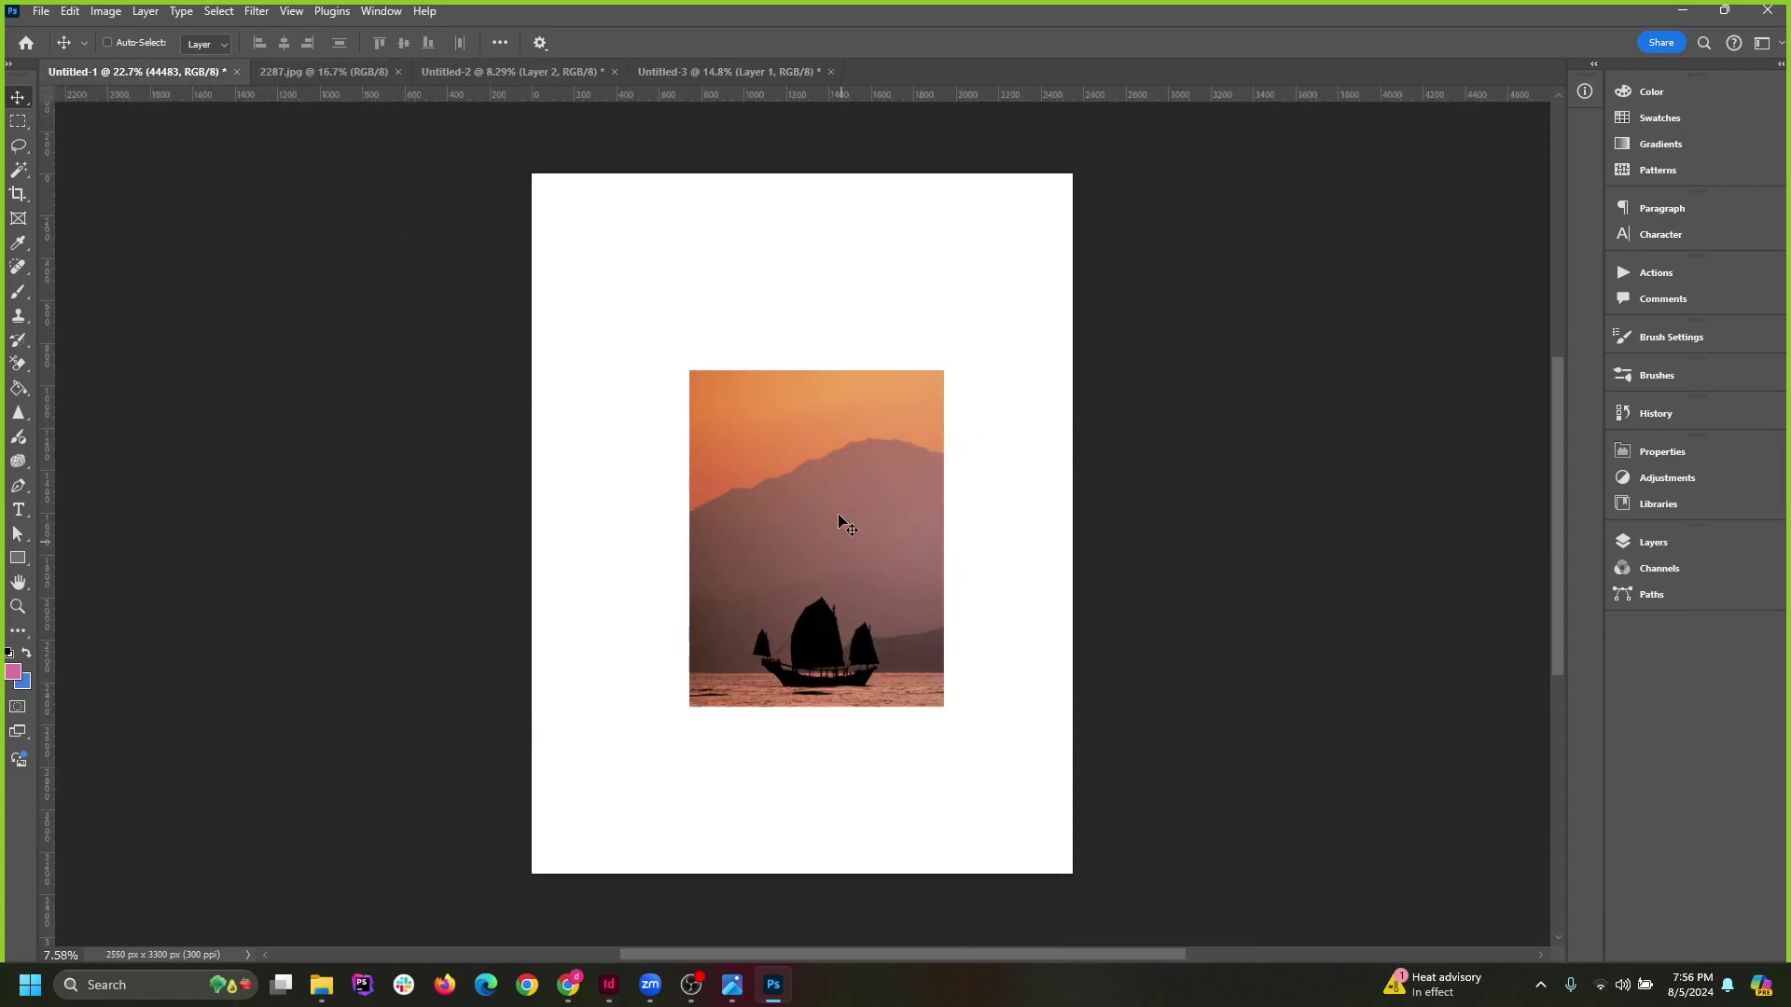
{"action": "left_click_drag", "start_coordinate": [684, 110], "coordinate": [1193, 410]}
{"action": "mouse_move", "coordinate": [994, 541]}
{"action": "left_mouse_down"}
{"action": "mouse_move", "coordinate": [1034, 540]}
{"action": "mouse_move", "coordinate": [964, 541]}
{"action": "left_mouse_up"}
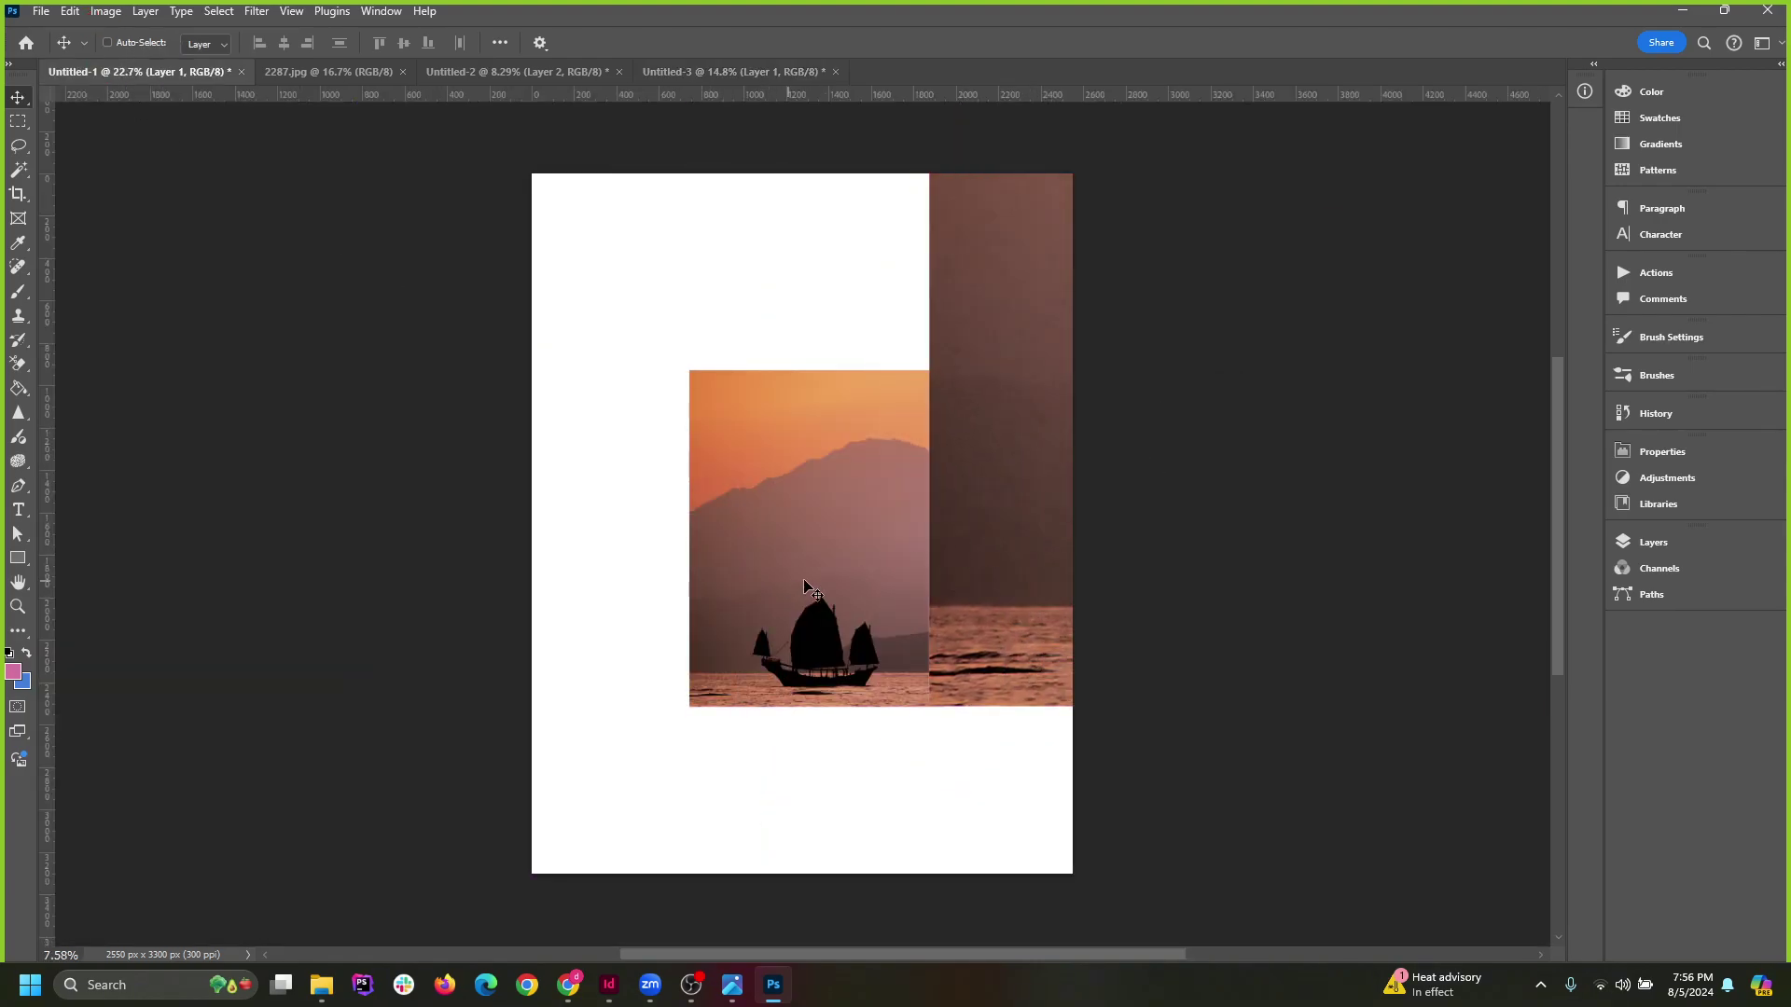
Arrange the original and enlarged boat photos side by side, bringing the small original in front at the page's left edge.
{"action": "left_click", "coordinate": [838, 602], "text": "ctrl"}
{"action": "left_click_drag", "start_coordinate": [837, 601], "coordinate": [717, 565]}
{"action": "left_click_drag", "start_coordinate": [1038, 500], "coordinate": [800, 620]}
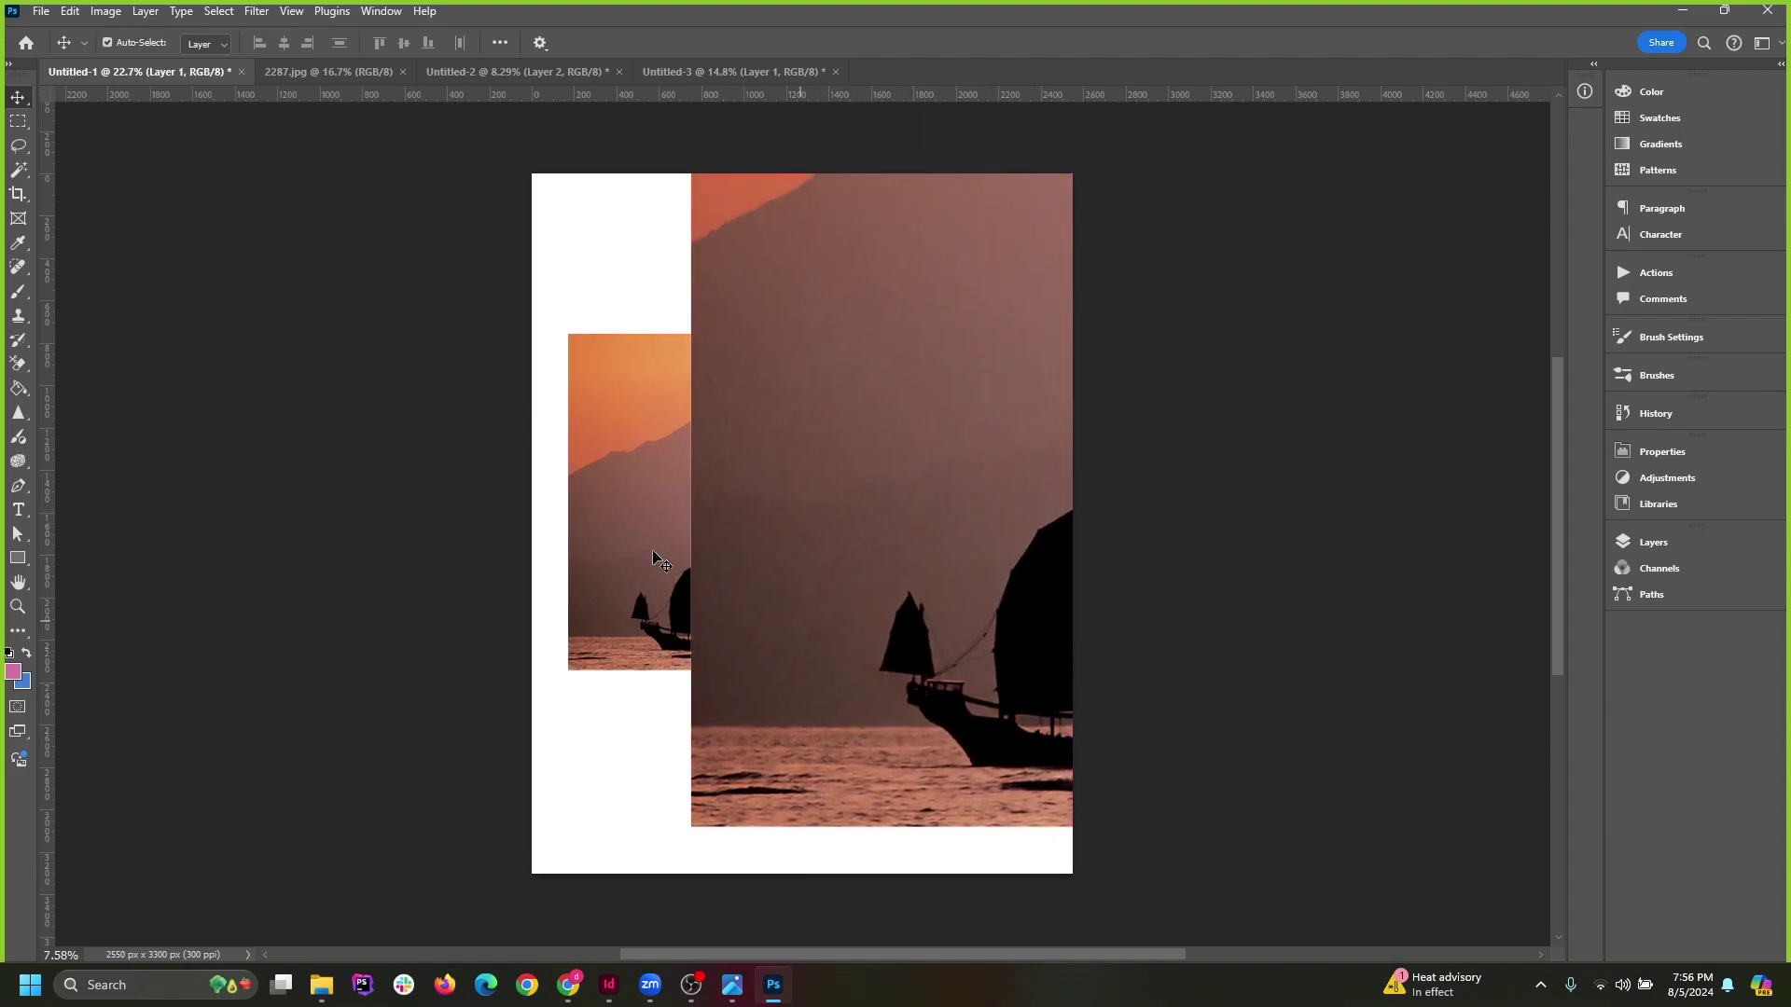
{"action": "left_click_drag", "start_coordinate": [609, 508], "coordinate": [628, 451]}
{"action": "key", "text": "ctrl+shift+bracketright"}
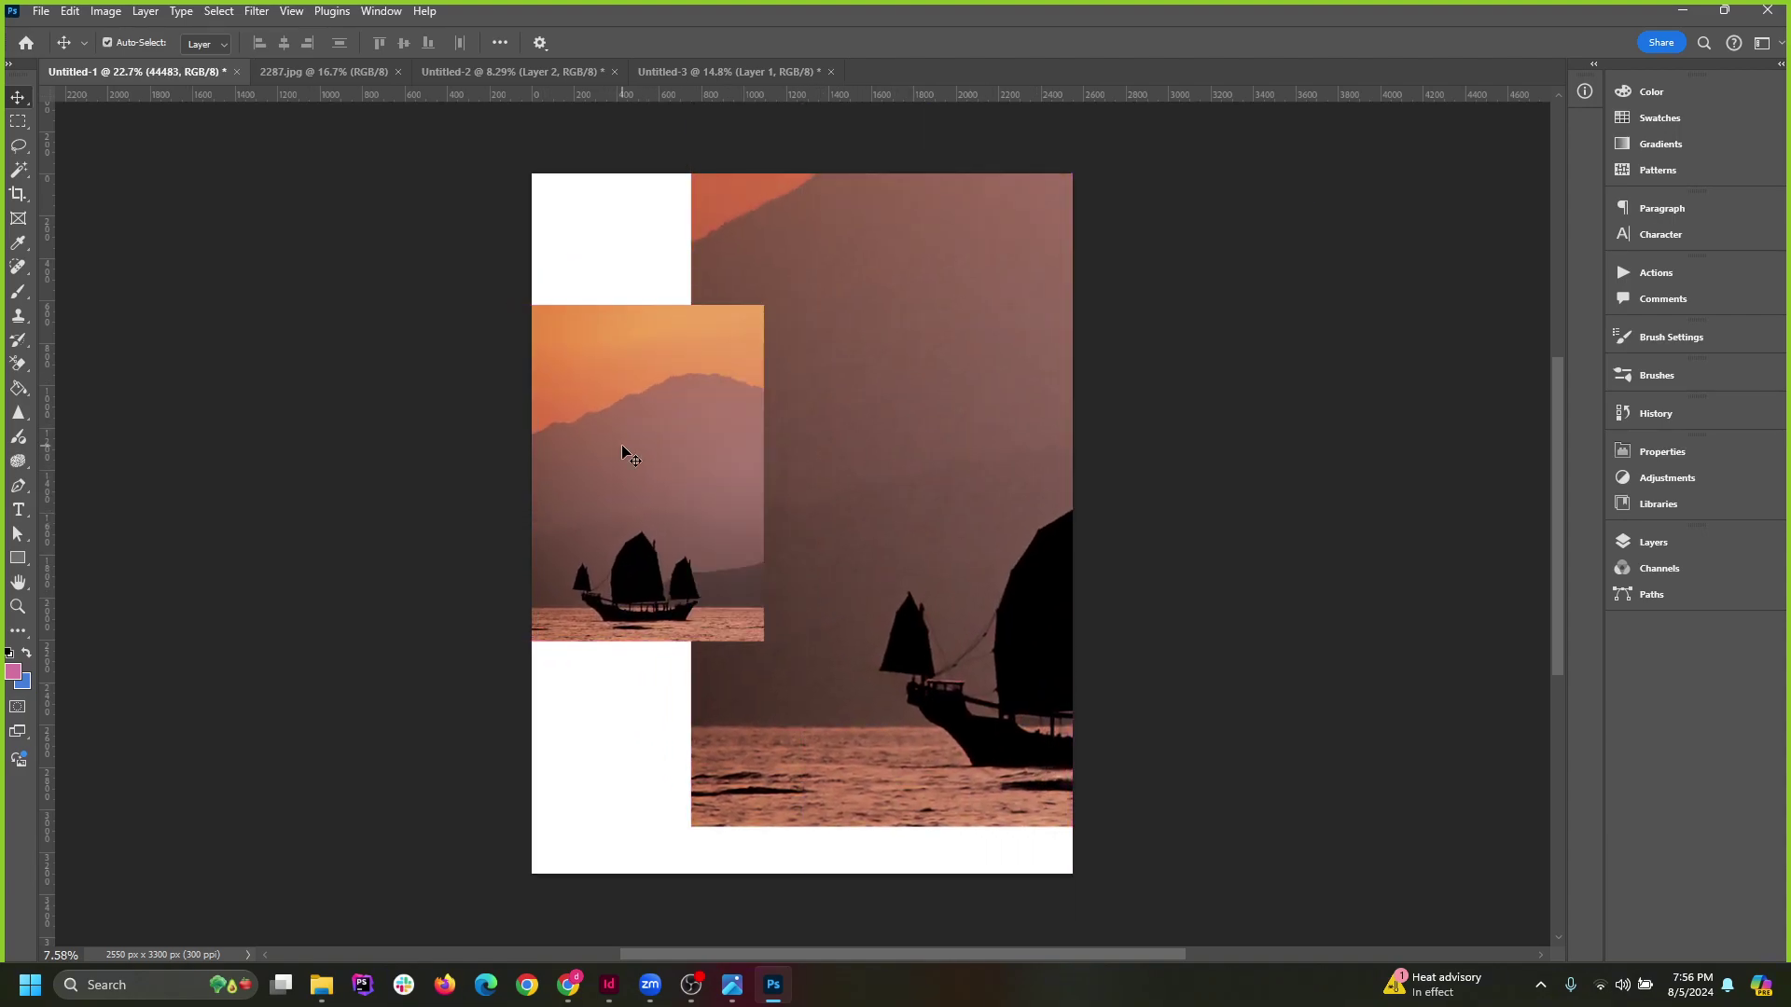
{"action": "left_click_drag", "start_coordinate": [979, 521], "coordinate": [986, 457]}
{"action": "mouse_move", "coordinate": [615, 451]}
{"action": "left_mouse_down"}
{"action": "mouse_move", "coordinate": [663, 451]}
{"action": "mouse_move", "coordinate": [640, 452]}
{"action": "left_mouse_up"}
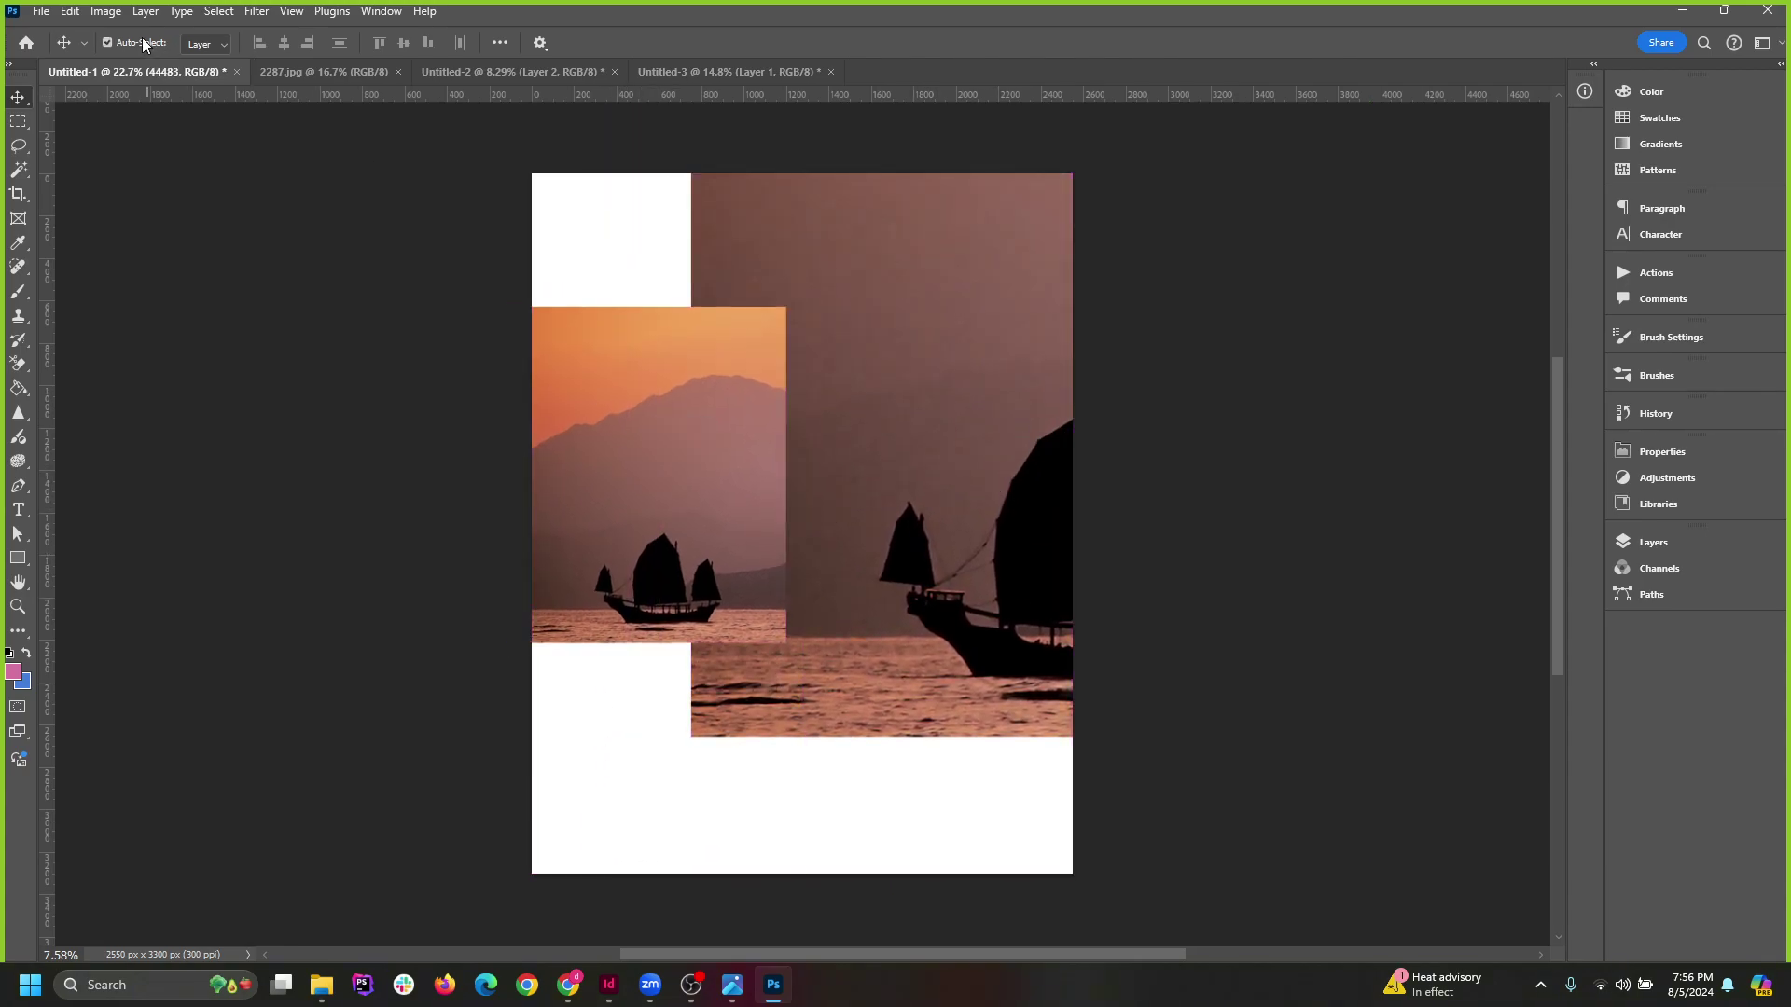
Enlarge the Untitled-1 canvas with the Crop tool at 8.5 x 11 in and 300 px/in so the full enlarged boat photo fits.
{"action": "left_click", "coordinate": [71, 11]}
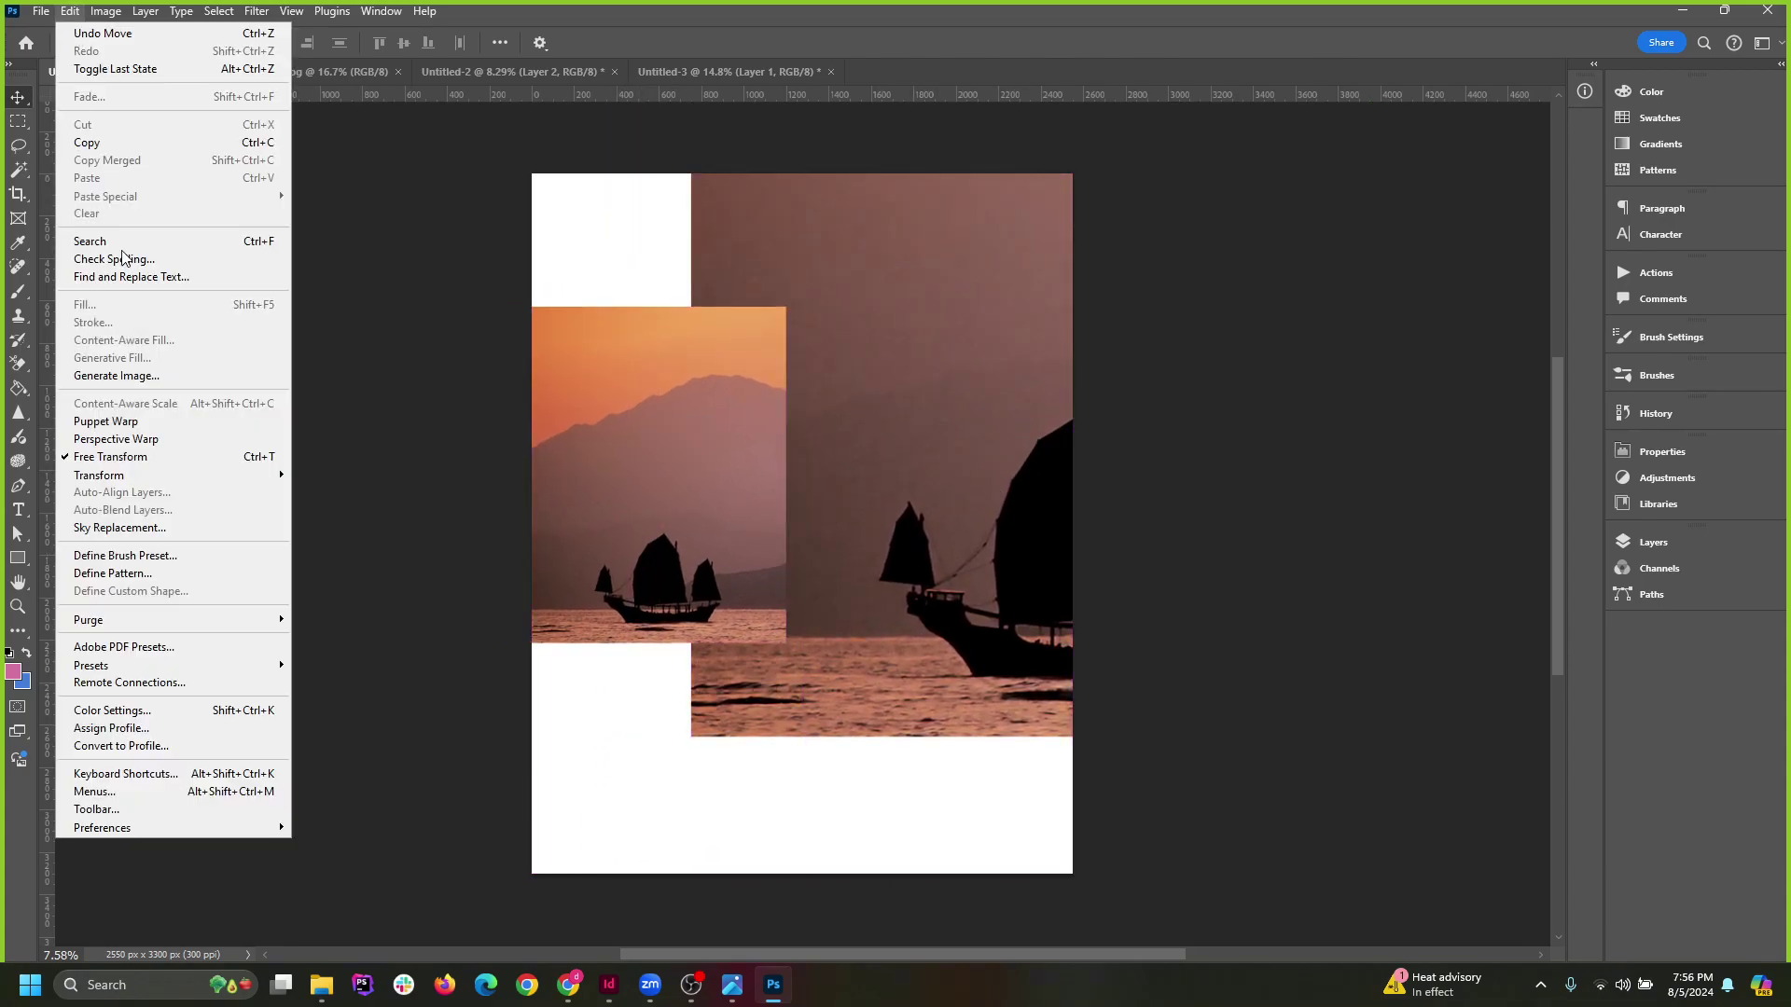
{"action": "left_click", "coordinate": [773, 262]}
{"action": "scroll", "coordinate": [487, 860], "scroll_direction": "down", "scroll_amount": 3}
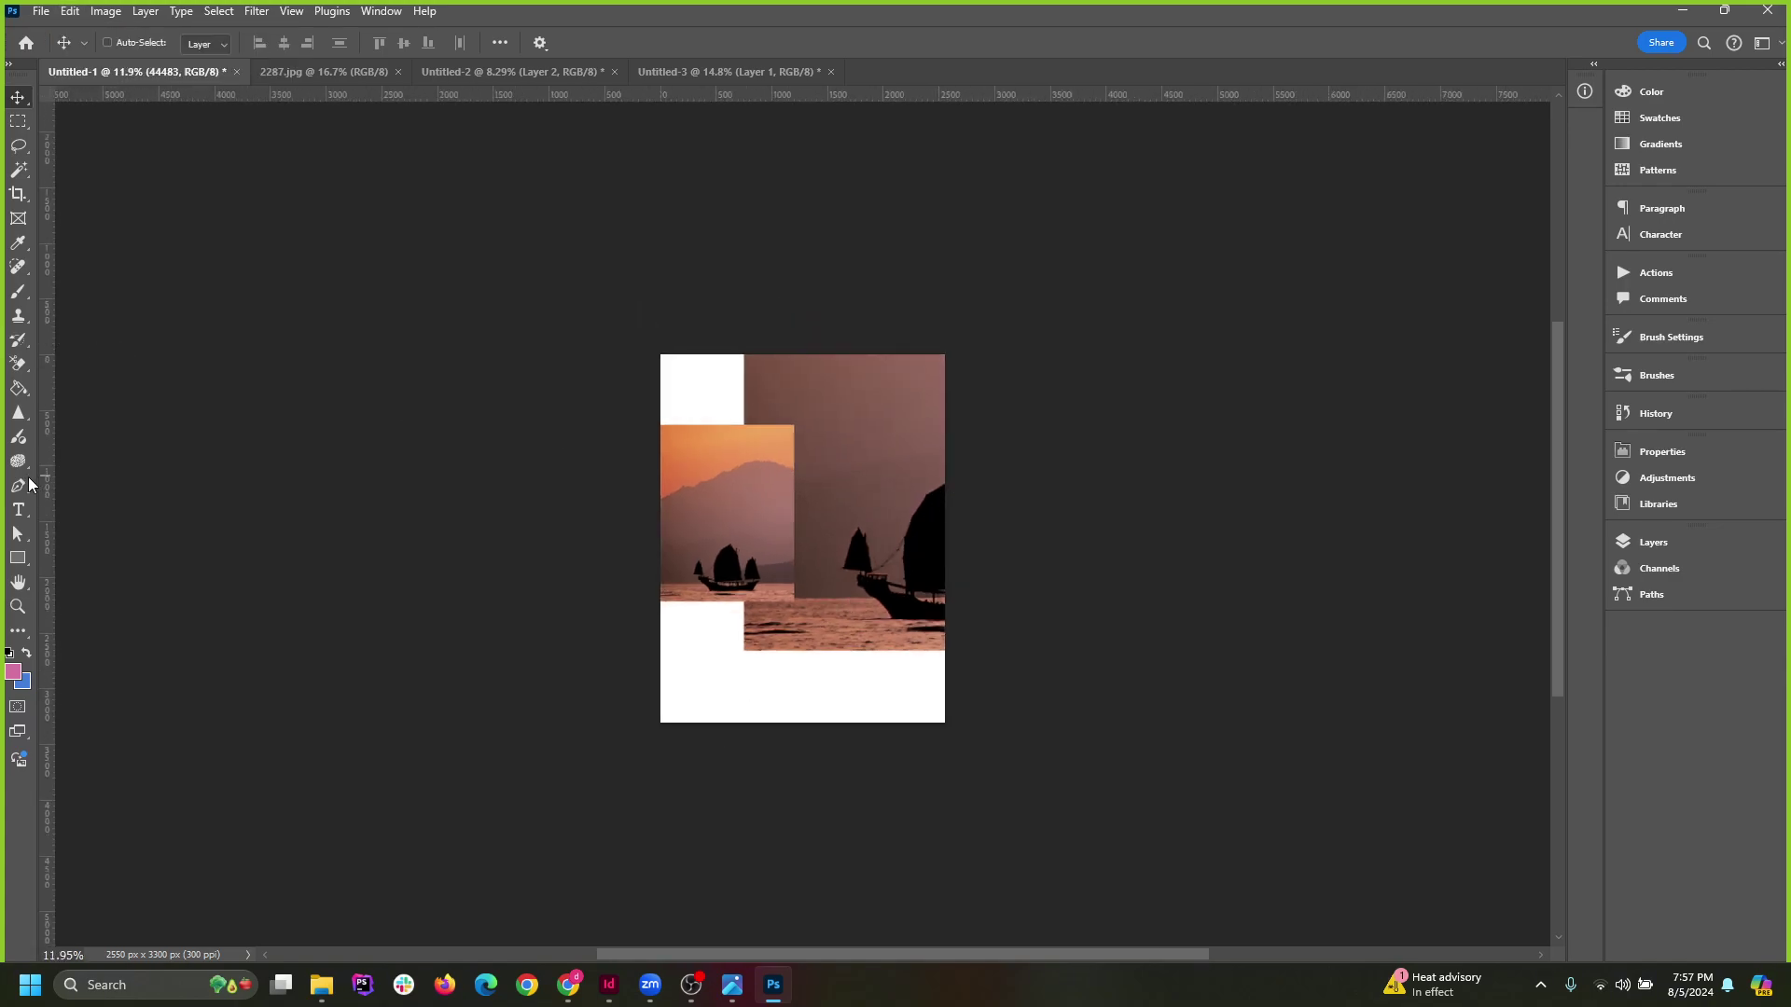
{"action": "left_click", "coordinate": [18, 193]}
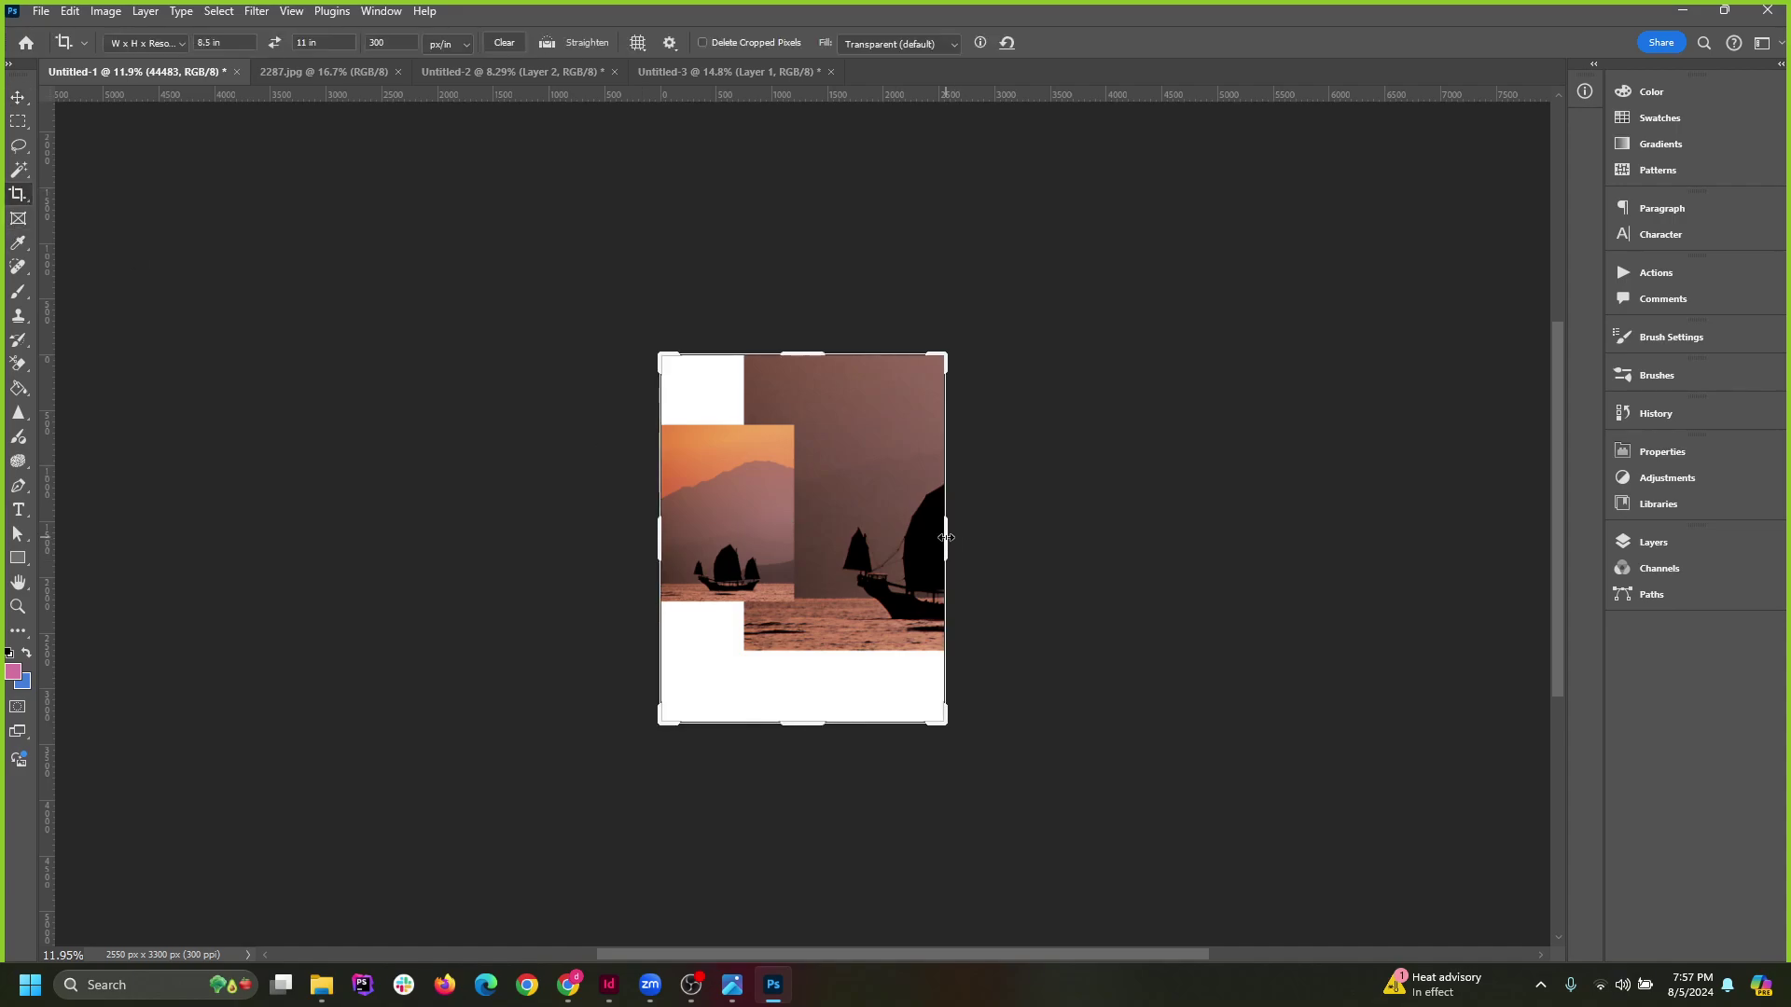
{"action": "left_click_drag", "start_coordinate": [946, 538], "coordinate": [1052, 548]}
{"action": "left_click", "coordinate": [19, 99]}
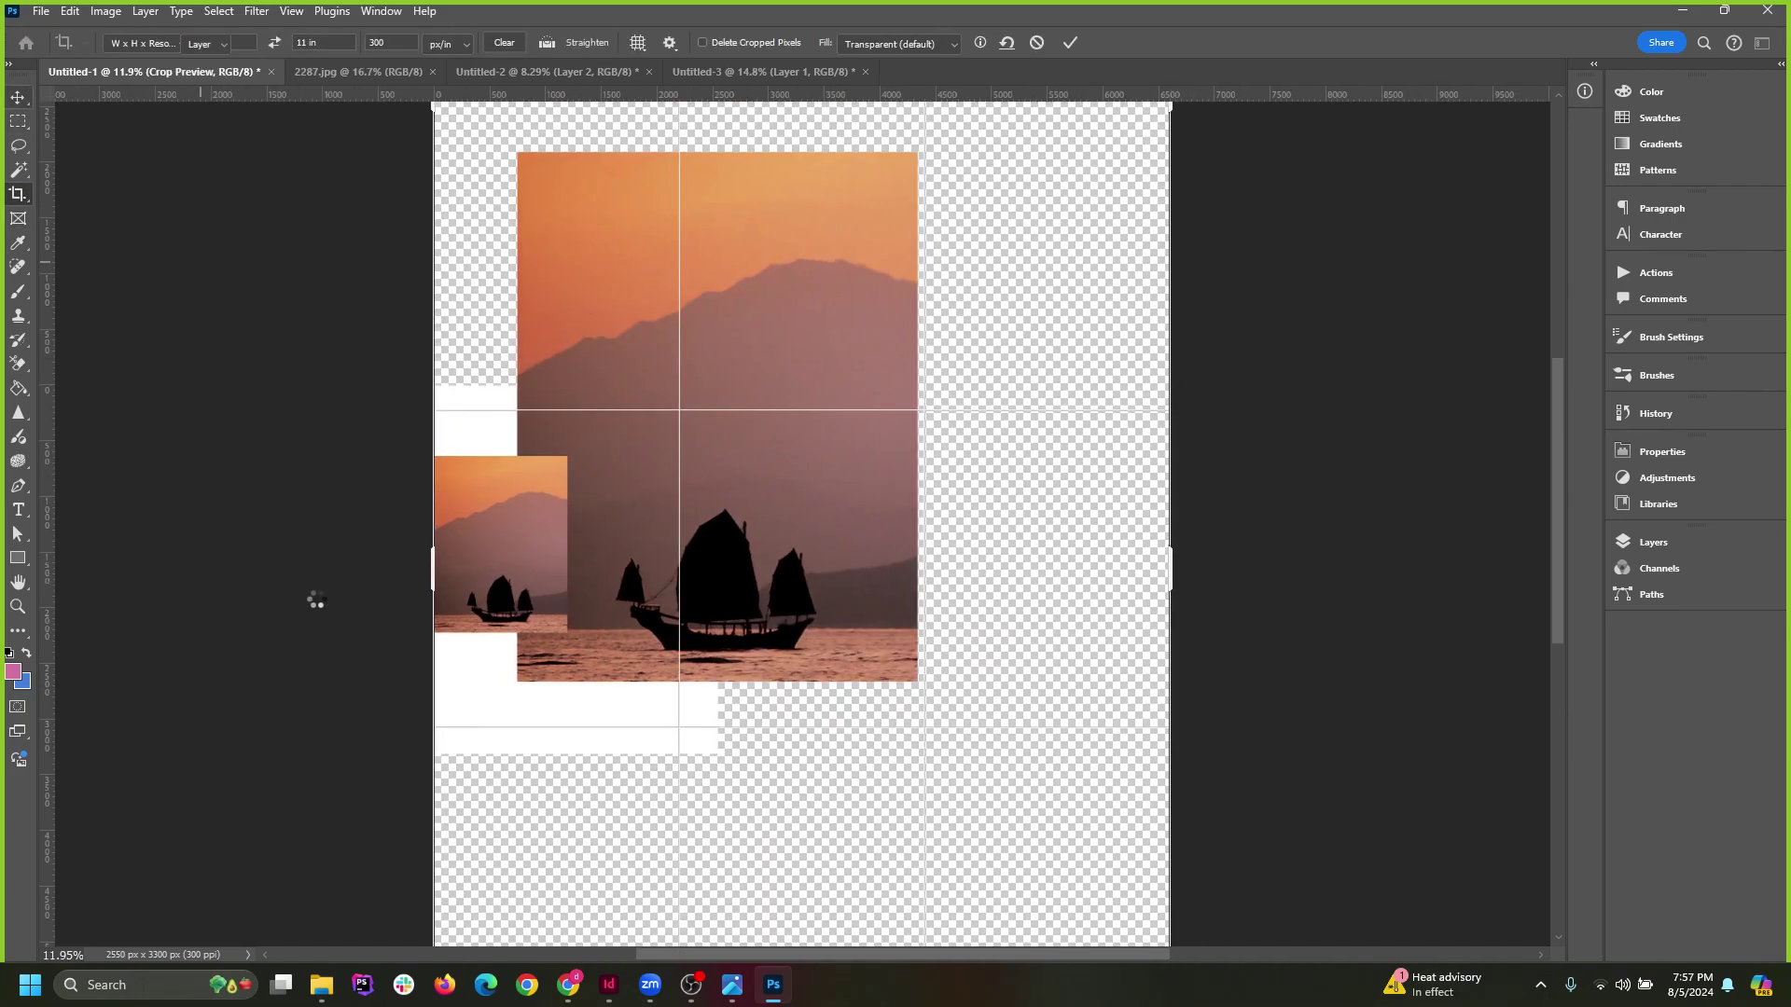
{"action": "scroll", "coordinate": [653, 652], "scroll_direction": "up", "scroll_amount": 4}
{"action": "scroll", "coordinate": [532, 373], "scroll_direction": "up", "scroll_amount": 4}
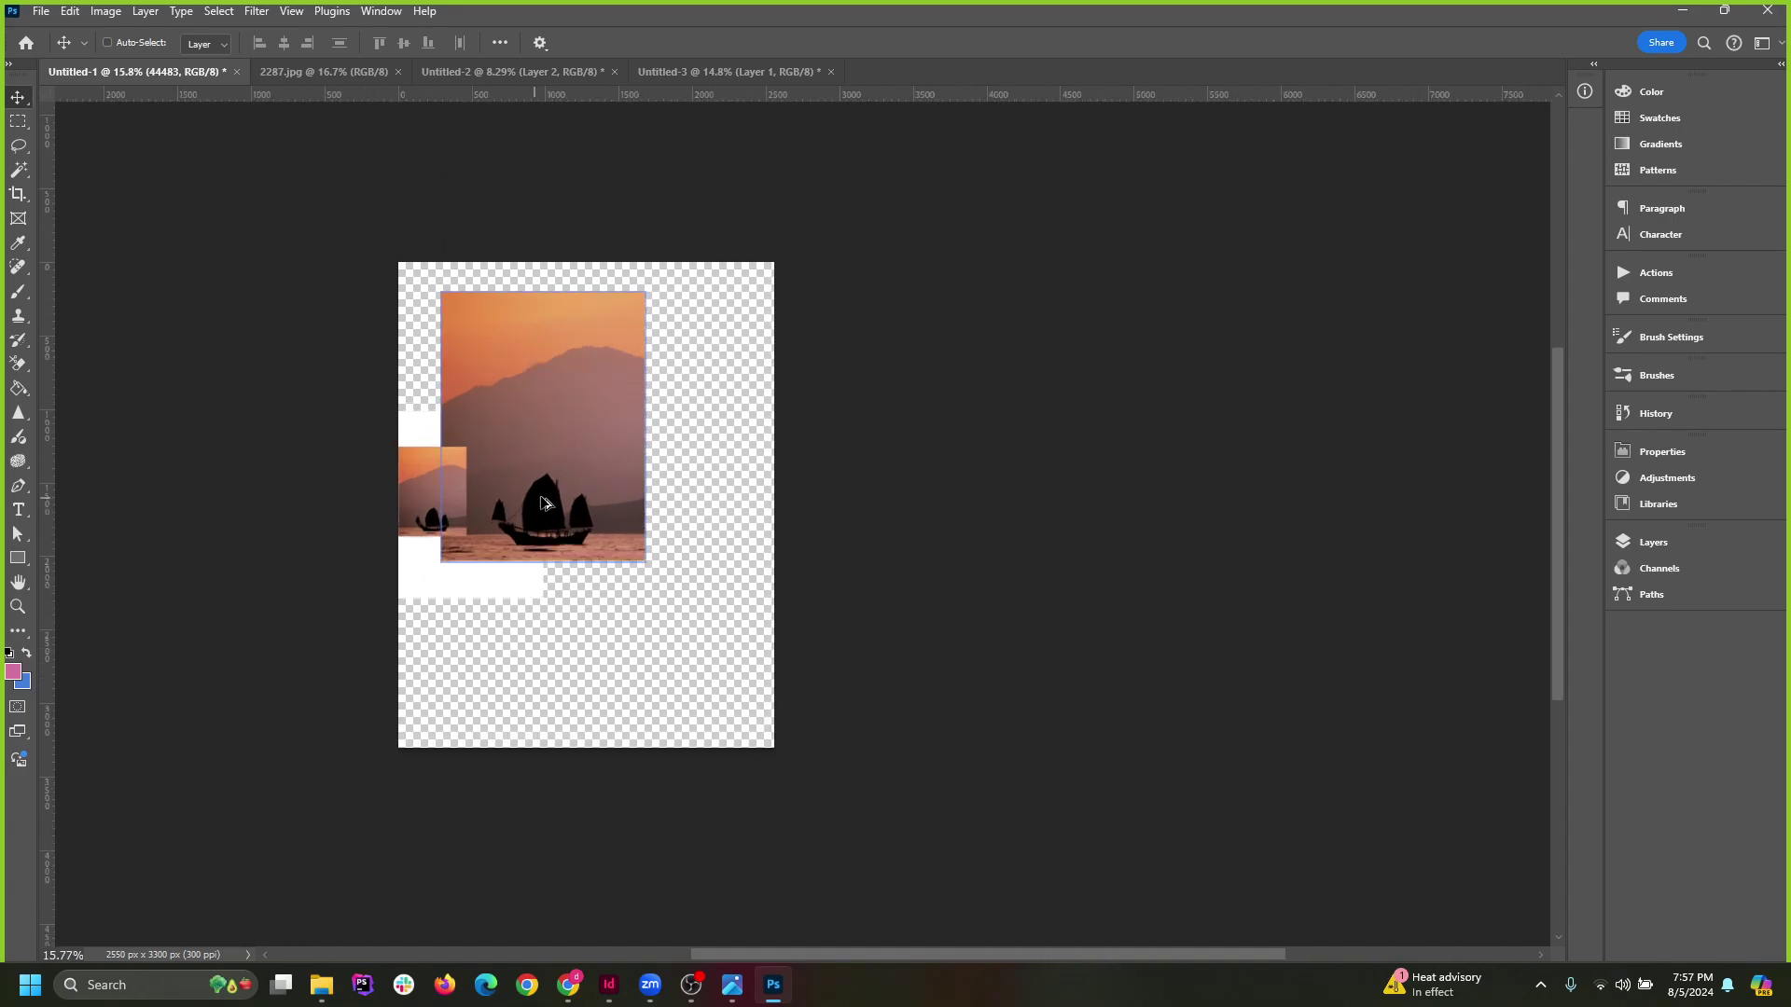
Separate the two boat photos and scale the small original to about 1391 x 1836 px, matching the enlarged photo's height.
{"action": "left_click_drag", "start_coordinate": [548, 392], "coordinate": [691, 451]}
{"action": "left_click_drag", "start_coordinate": [418, 521], "coordinate": [493, 523]}
{"action": "left_click", "coordinate": [70, 11]}
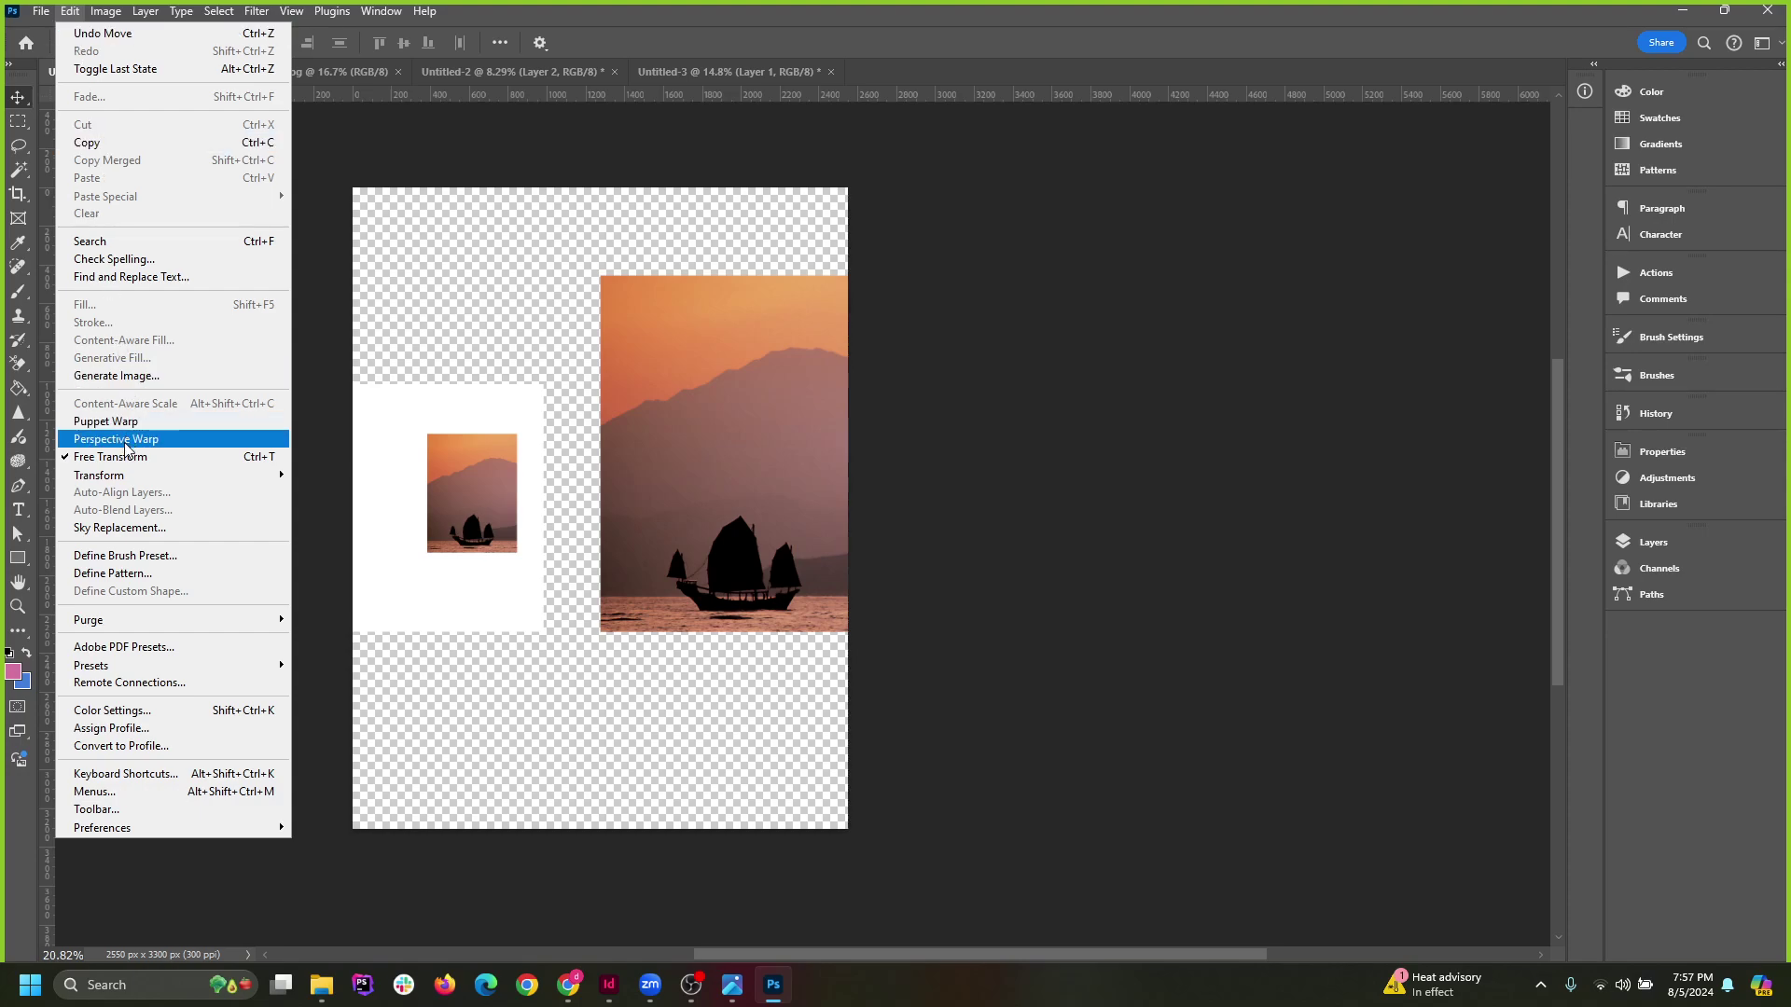
{"action": "left_click", "coordinate": [183, 457]}
{"action": "left_click_drag", "start_coordinate": [476, 429], "coordinate": [494, 283]}
{"action": "left_click_drag", "start_coordinate": [472, 551], "coordinate": [485, 640]}
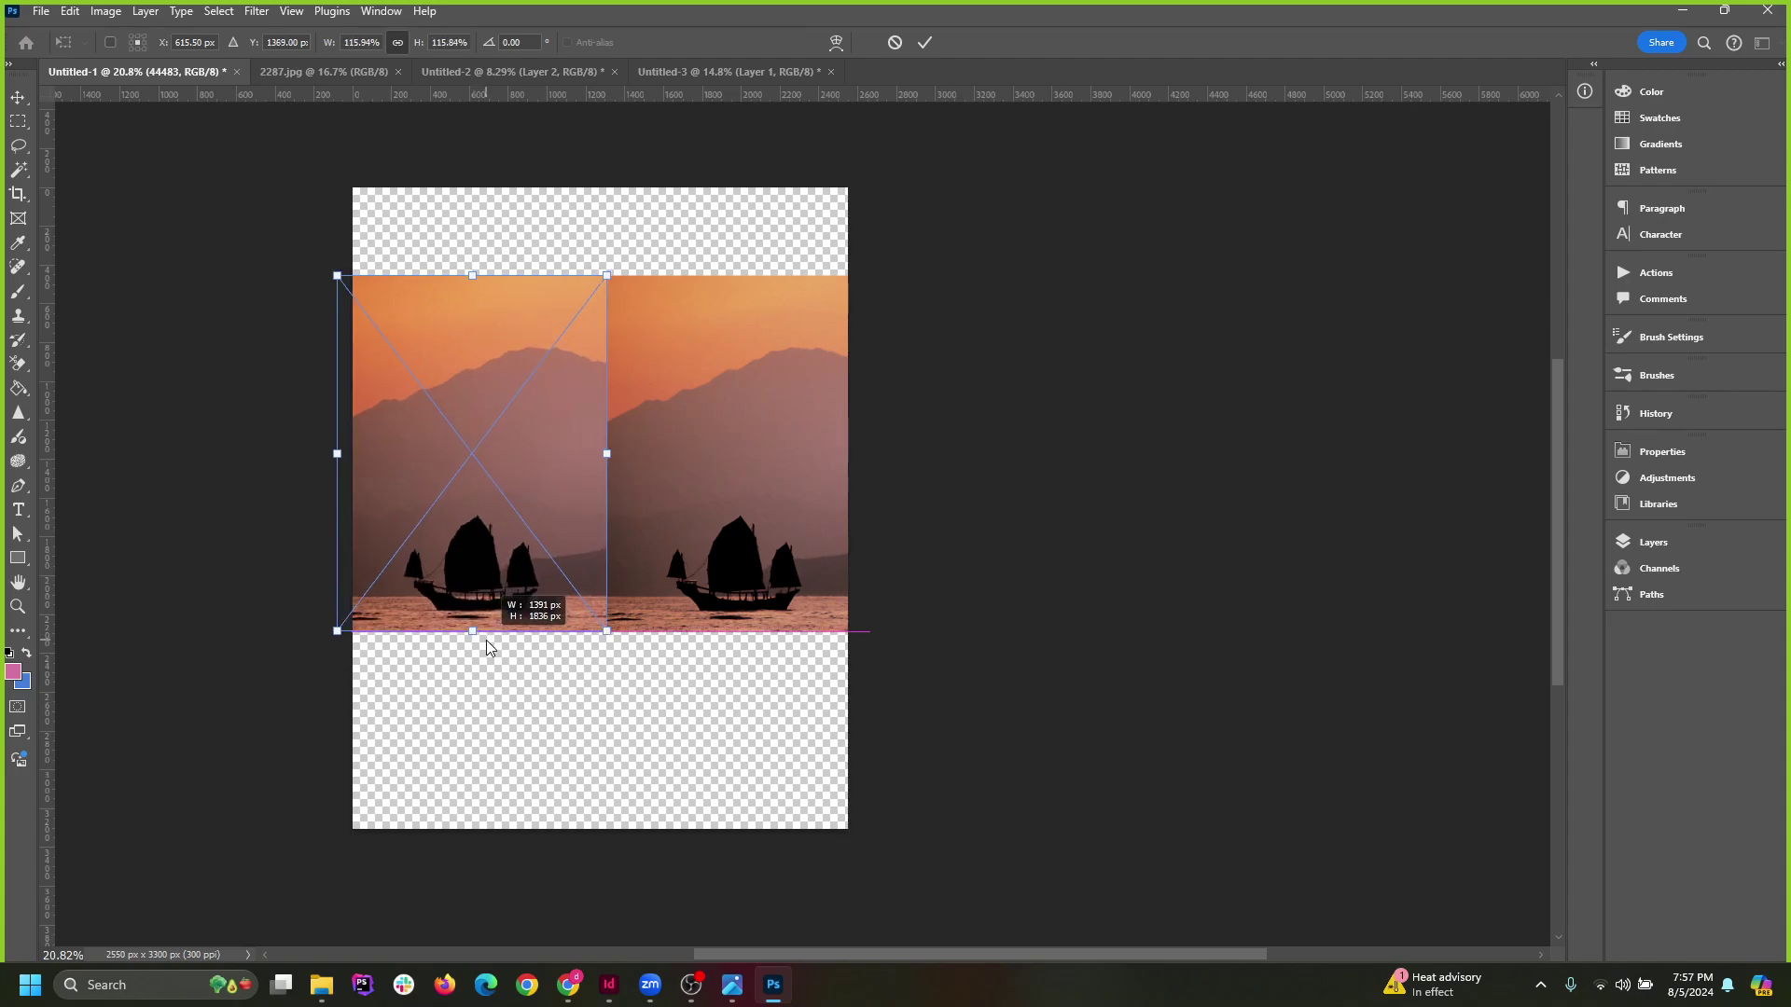
{"action": "left_click", "coordinate": [927, 43]}
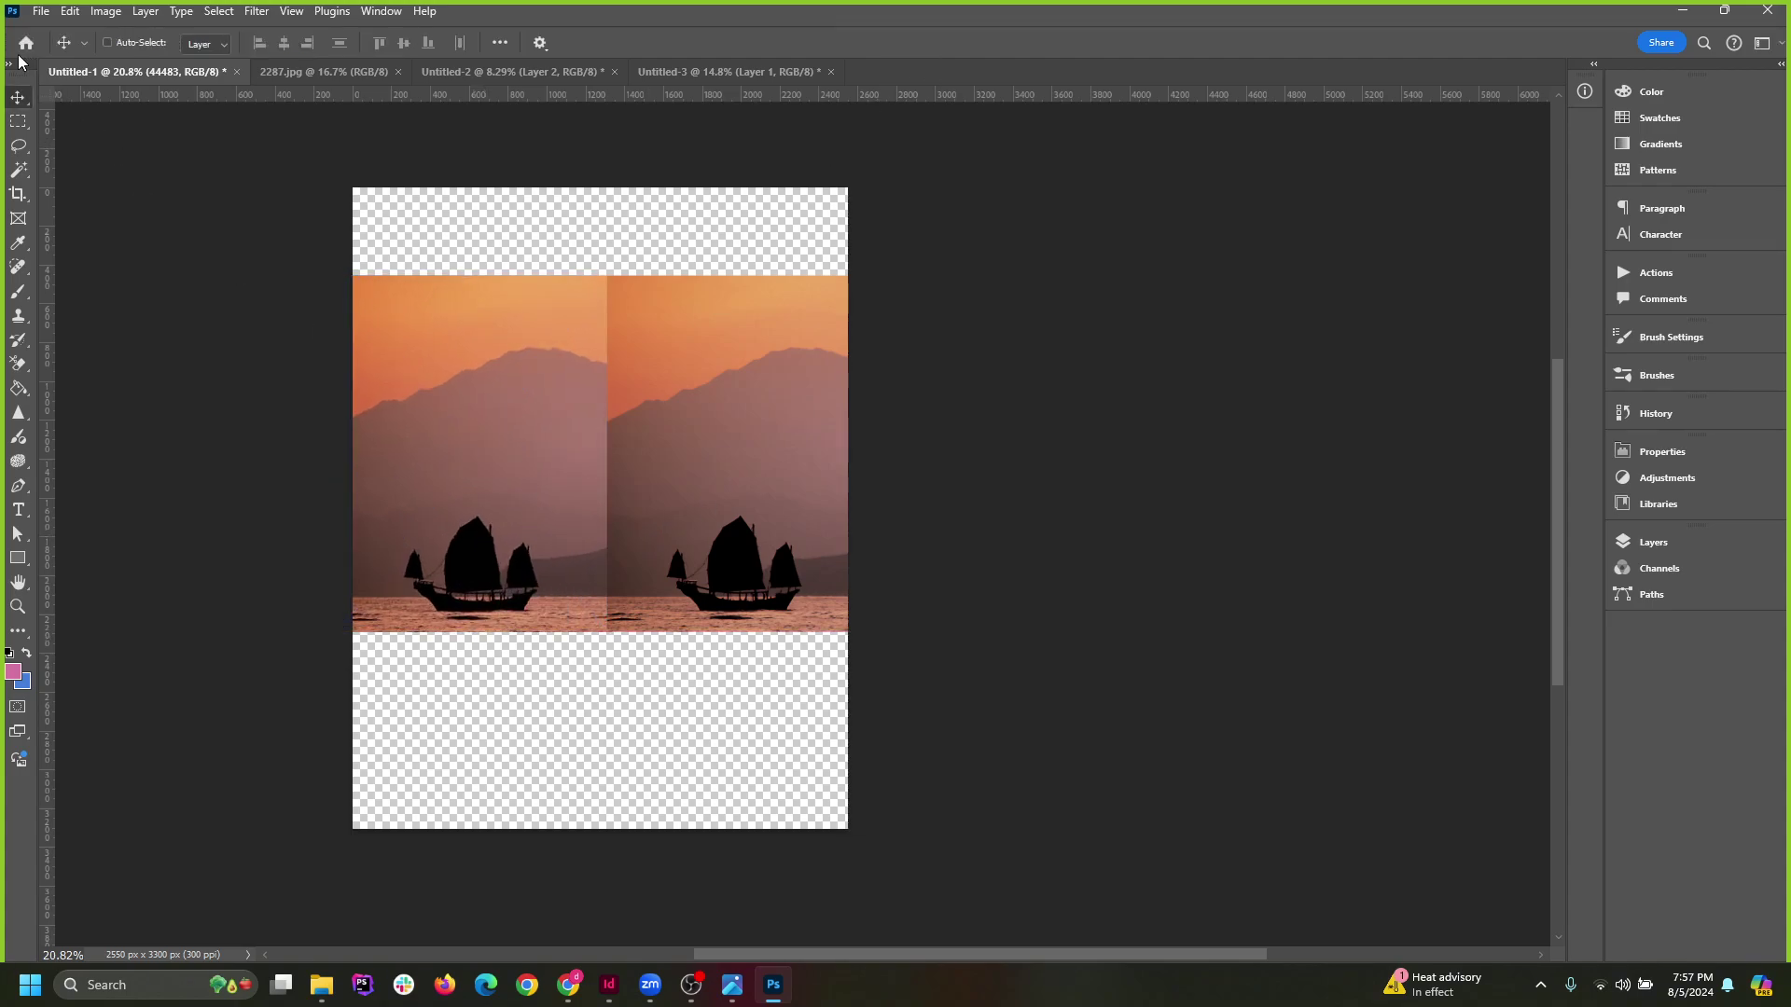
Shift the original photo and then the enlarged one toward the page's left edge, comparing the boats' detail up close.
{"action": "scroll", "coordinate": [518, 535], "scroll_direction": "up", "scroll_amount": 5}
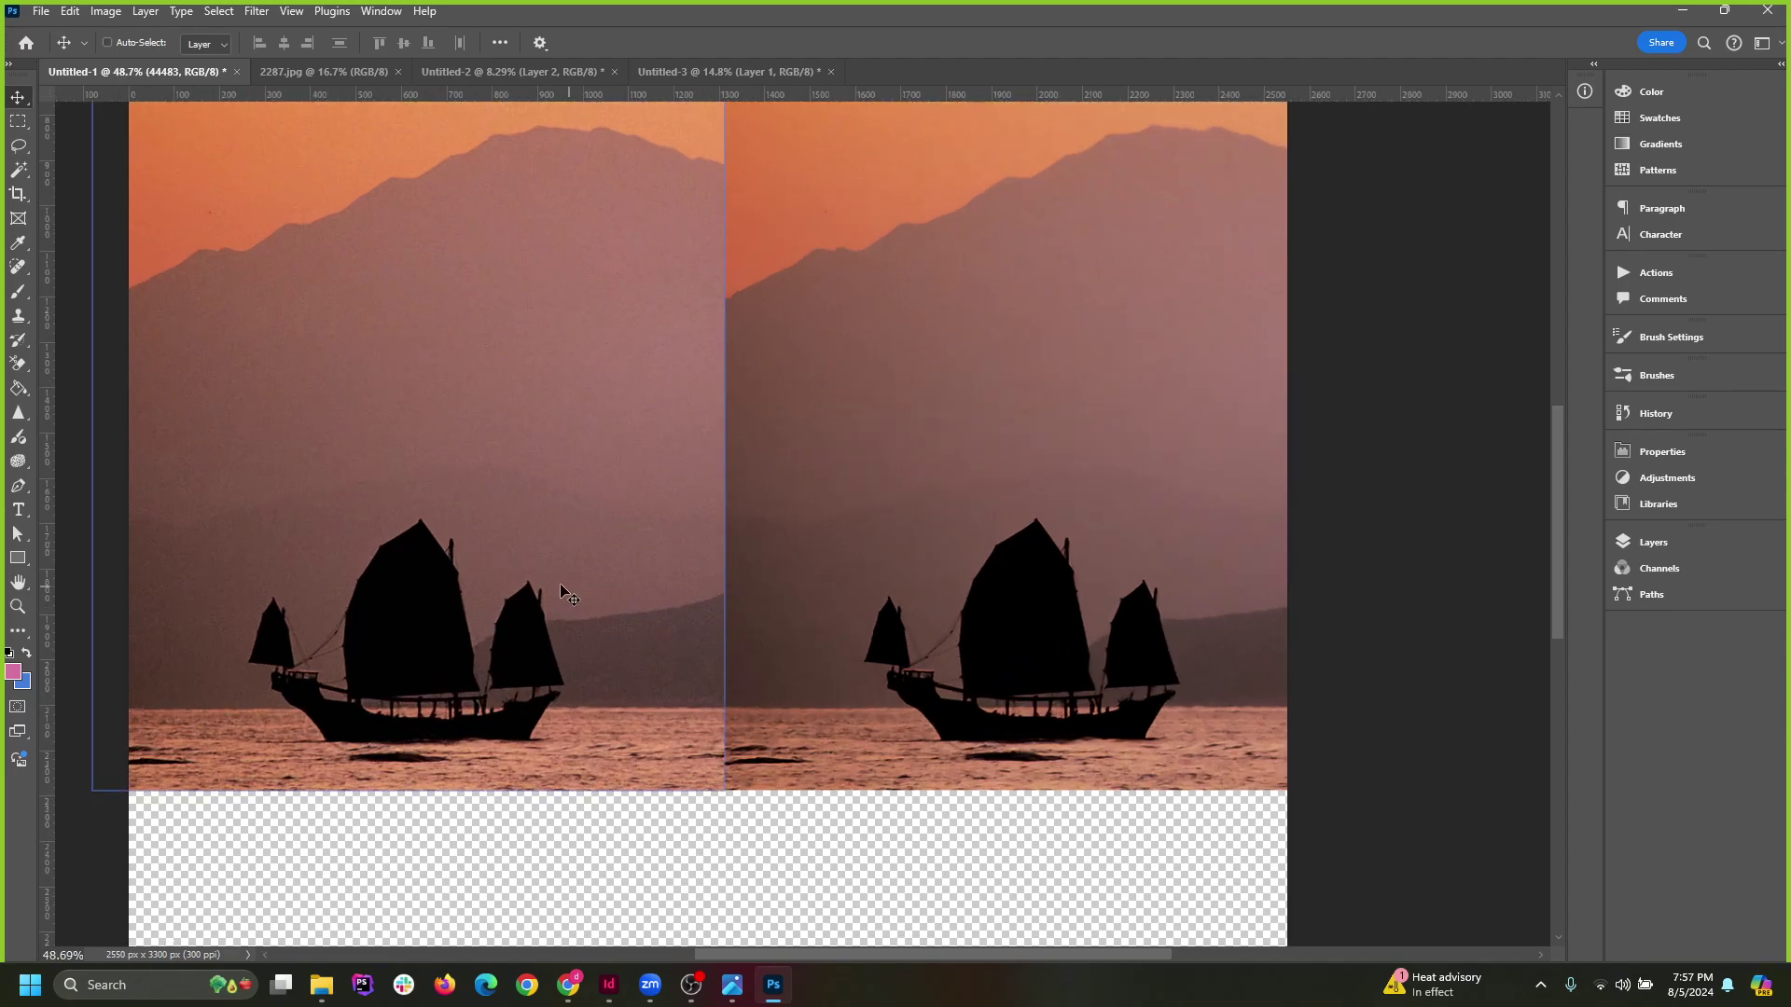
{"action": "left_click_drag", "start_coordinate": [611, 560], "coordinate": [525, 561]}
{"action": "scroll", "coordinate": [352, 653], "scroll_direction": "up", "scroll_amount": 5}
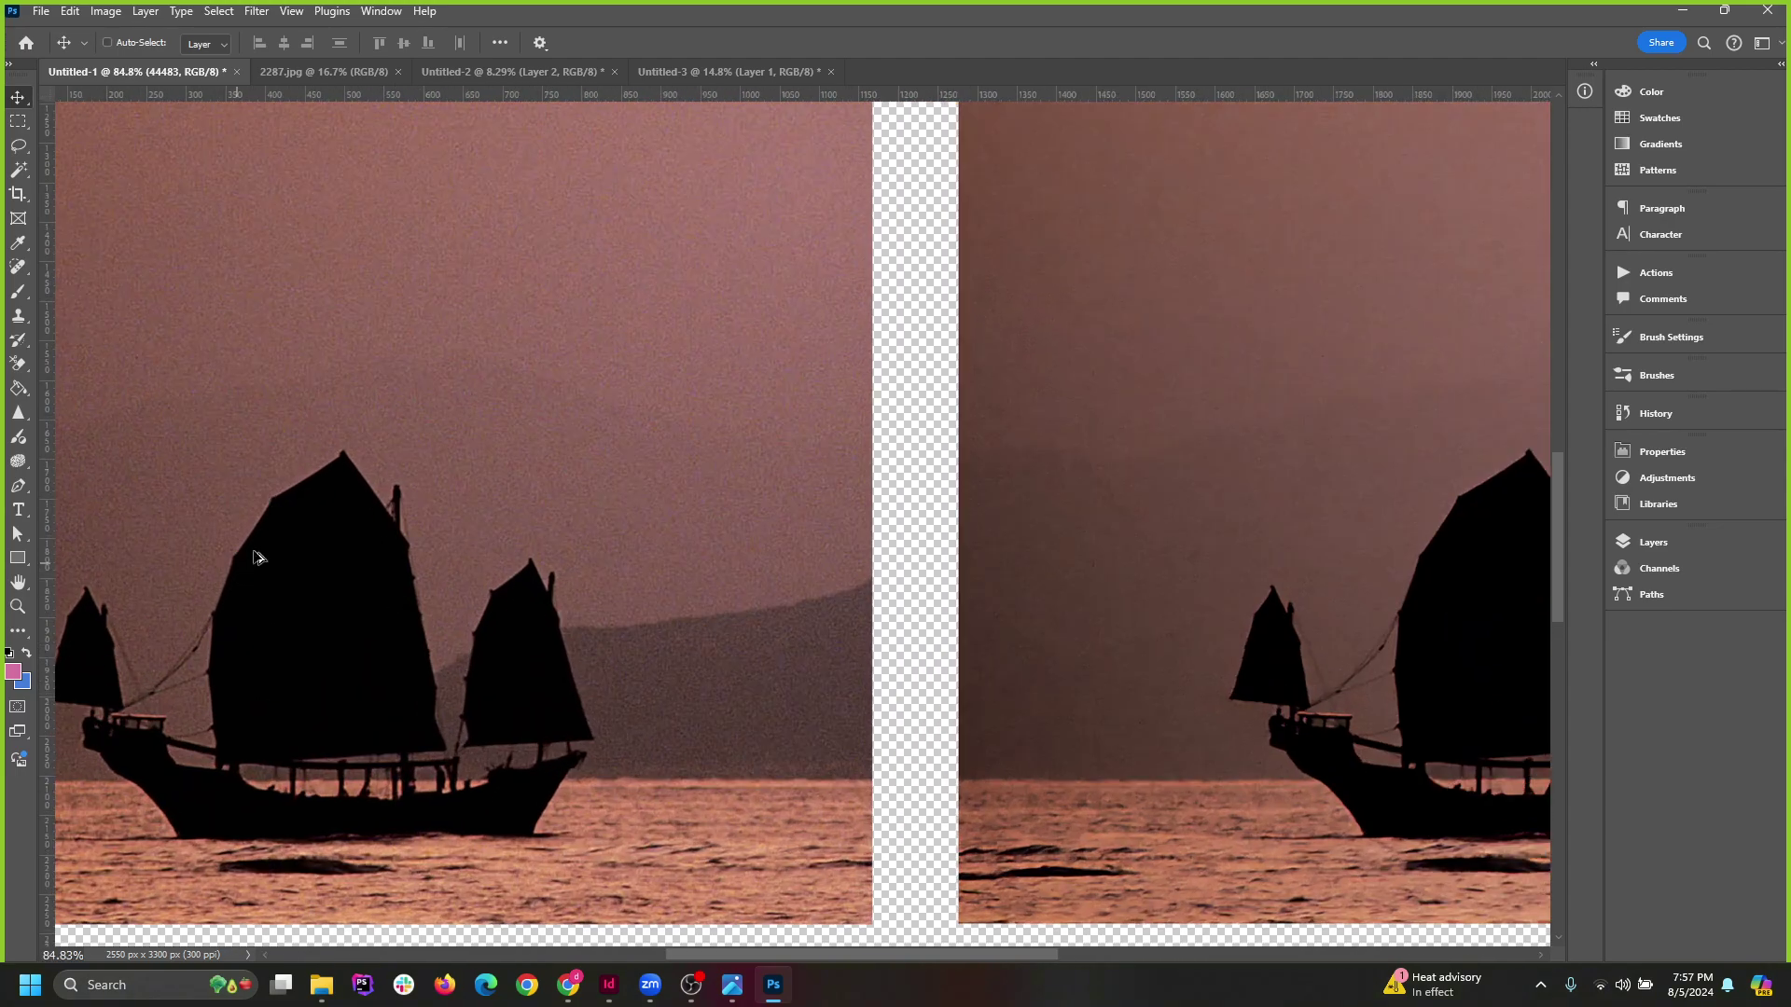
{"action": "scroll", "coordinate": [532, 590], "scroll_direction": "down", "scroll_amount": 5}
{"action": "scroll", "coordinate": [1300, 633], "scroll_direction": "up", "scroll_amount": 4}
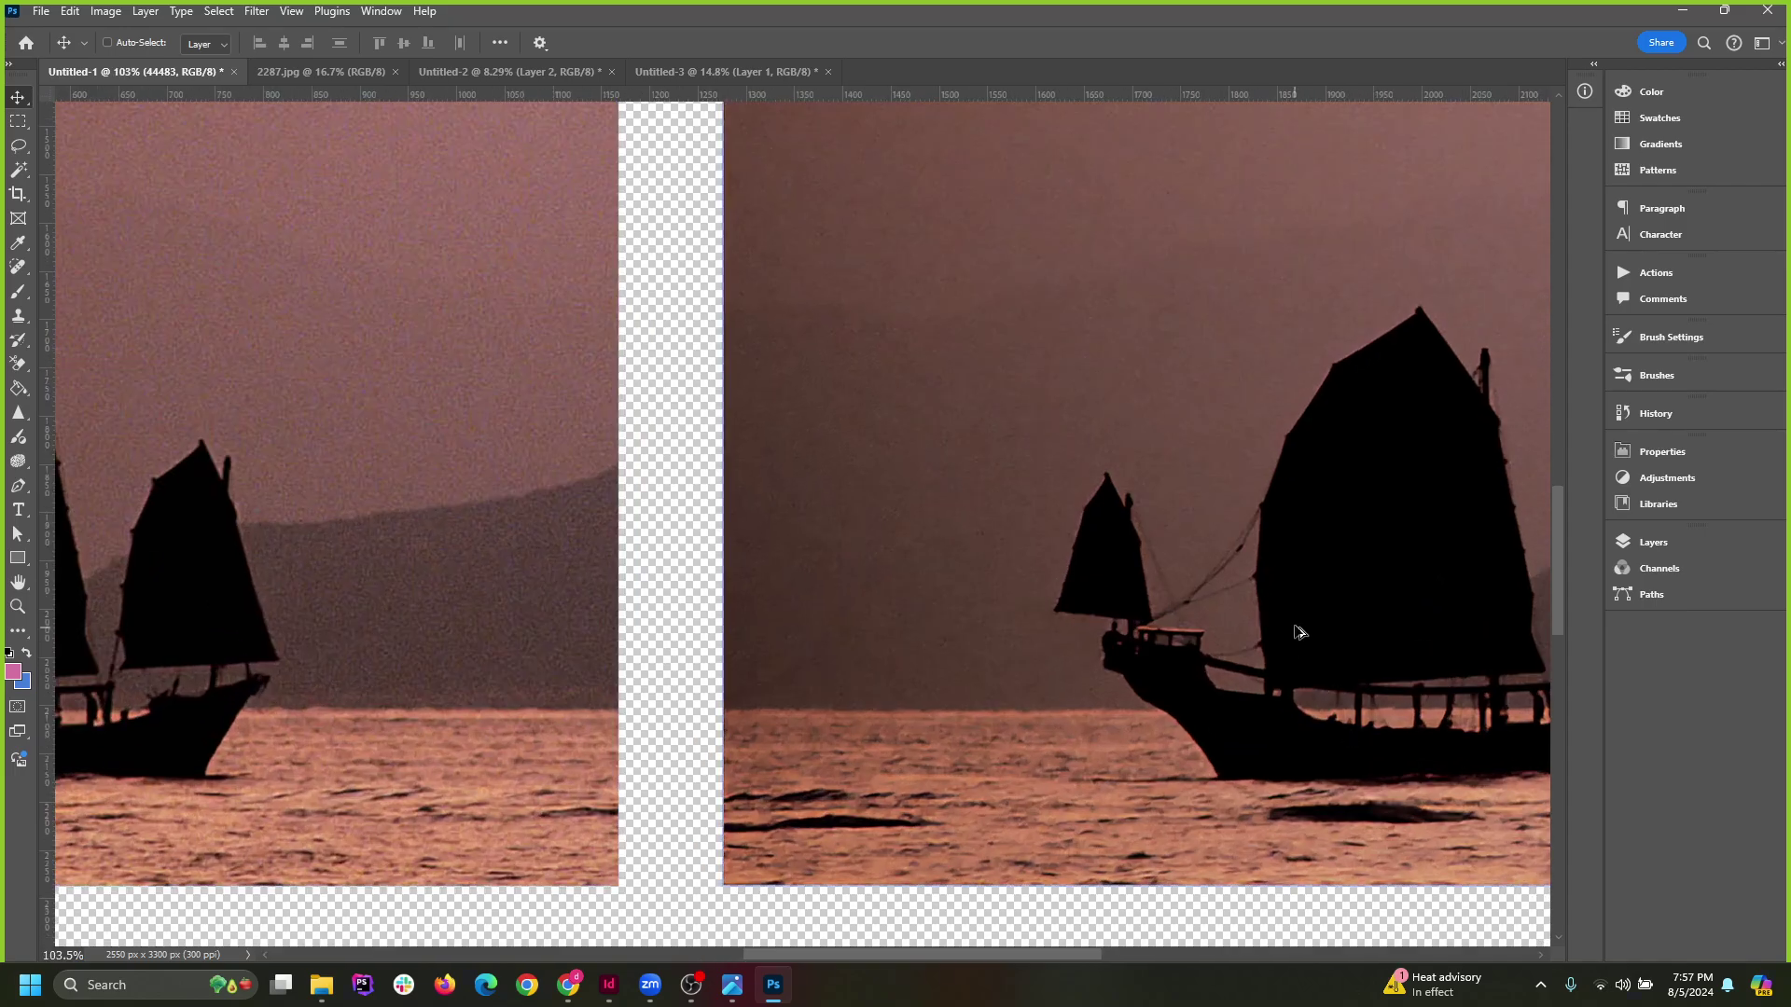
{"action": "left_click_drag", "start_coordinate": [1364, 575], "coordinate": [1131, 578]}
{"action": "scroll", "coordinate": [1132, 522], "scroll_direction": "down", "scroll_amount": 2}
{"action": "scroll", "coordinate": [1136, 457], "scroll_direction": "up", "scroll_amount": 3}
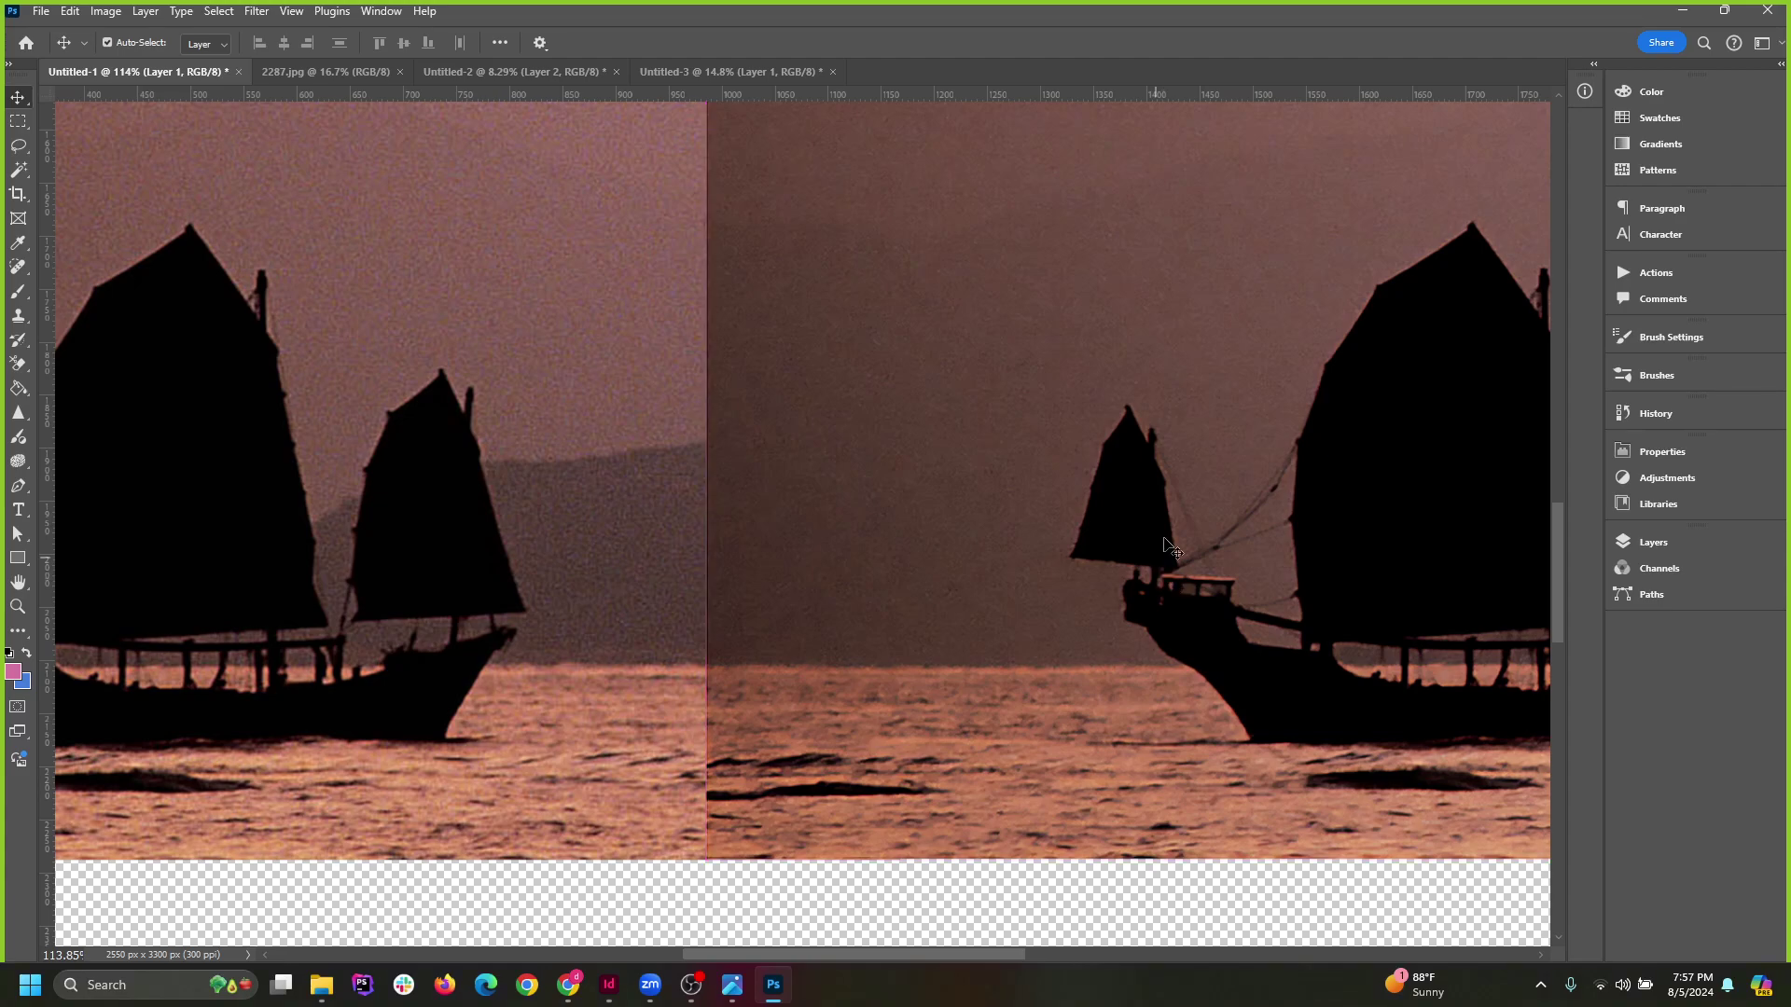
Slide the enlarged photo over the original to compare the sky grain and the boats' bows at high magnification.
{"action": "left_click_drag", "start_coordinate": [1136, 455], "coordinate": [948, 454]}
{"action": "scroll", "coordinate": [502, 305], "scroll_direction": "up", "scroll_amount": 8}
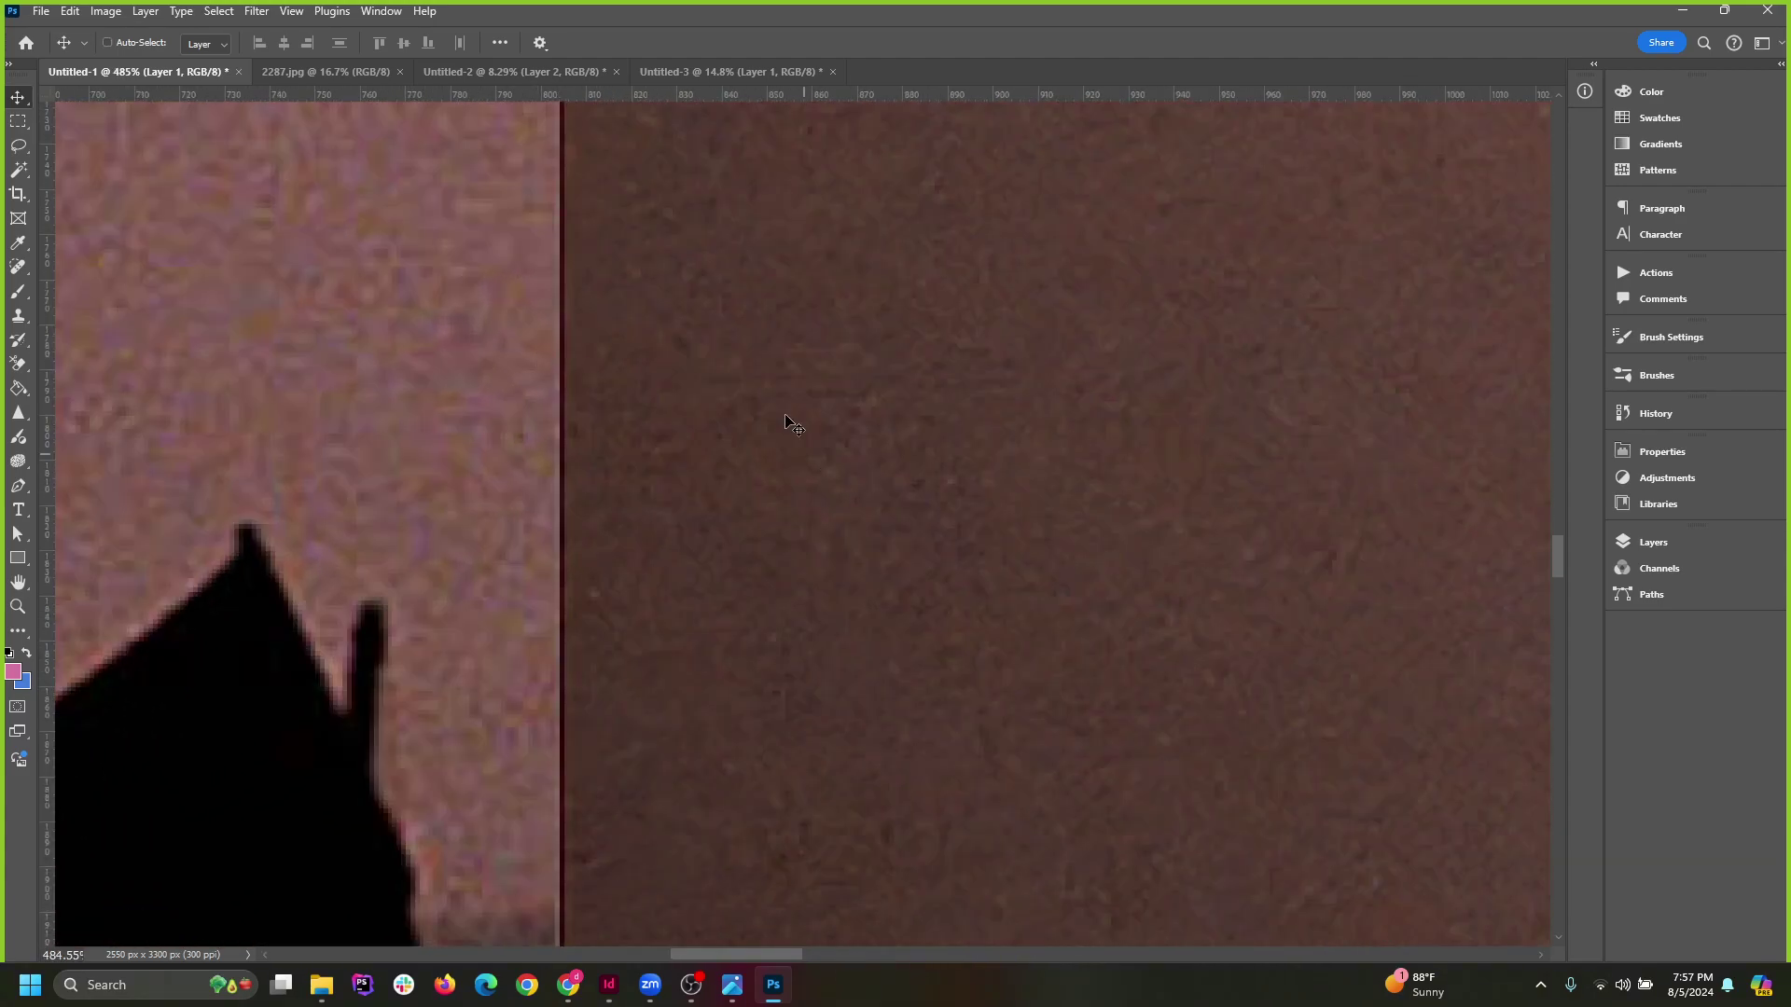
{"action": "scroll", "coordinate": [970, 481], "scroll_direction": "down", "scroll_amount": 7}
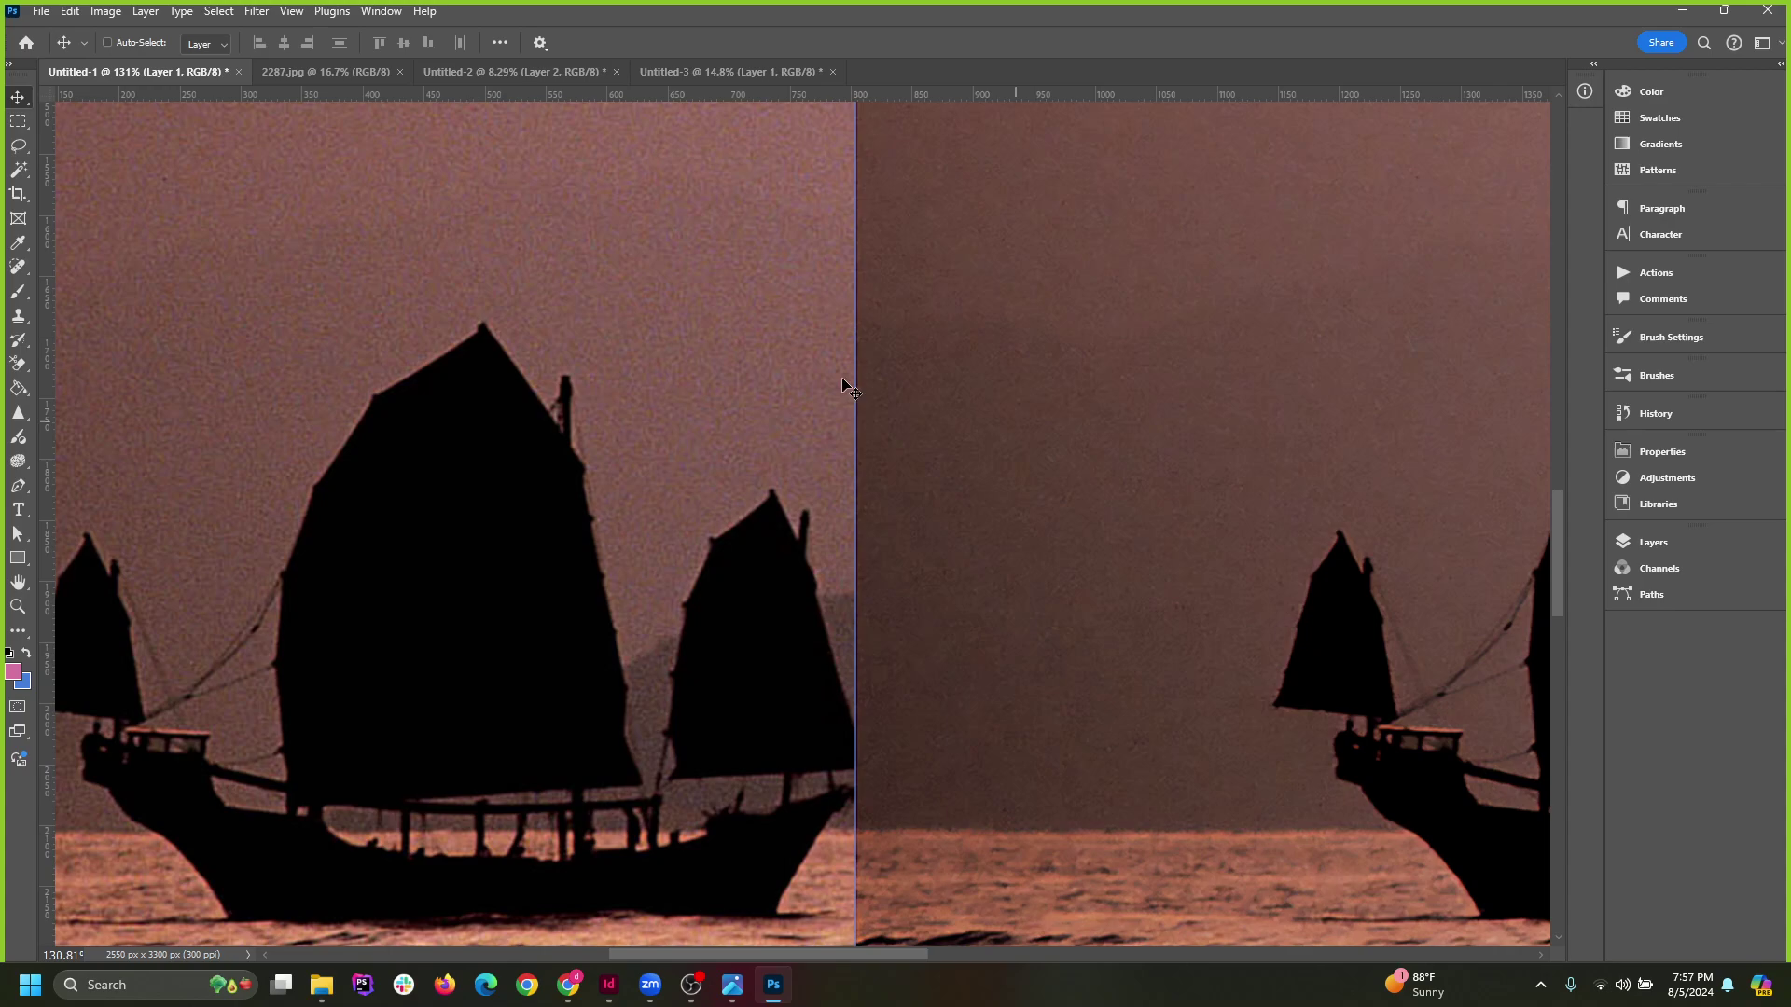
{"action": "scroll", "coordinate": [539, 347], "scroll_direction": "down", "scroll_amount": 3}
{"action": "left_click_drag", "start_coordinate": [1228, 557], "coordinate": [924, 555]}
{"action": "scroll", "coordinate": [923, 555], "scroll_direction": "down", "scroll_amount": 2}
{"action": "scroll", "coordinate": [653, 886], "scroll_direction": "up", "scroll_amount": 6}
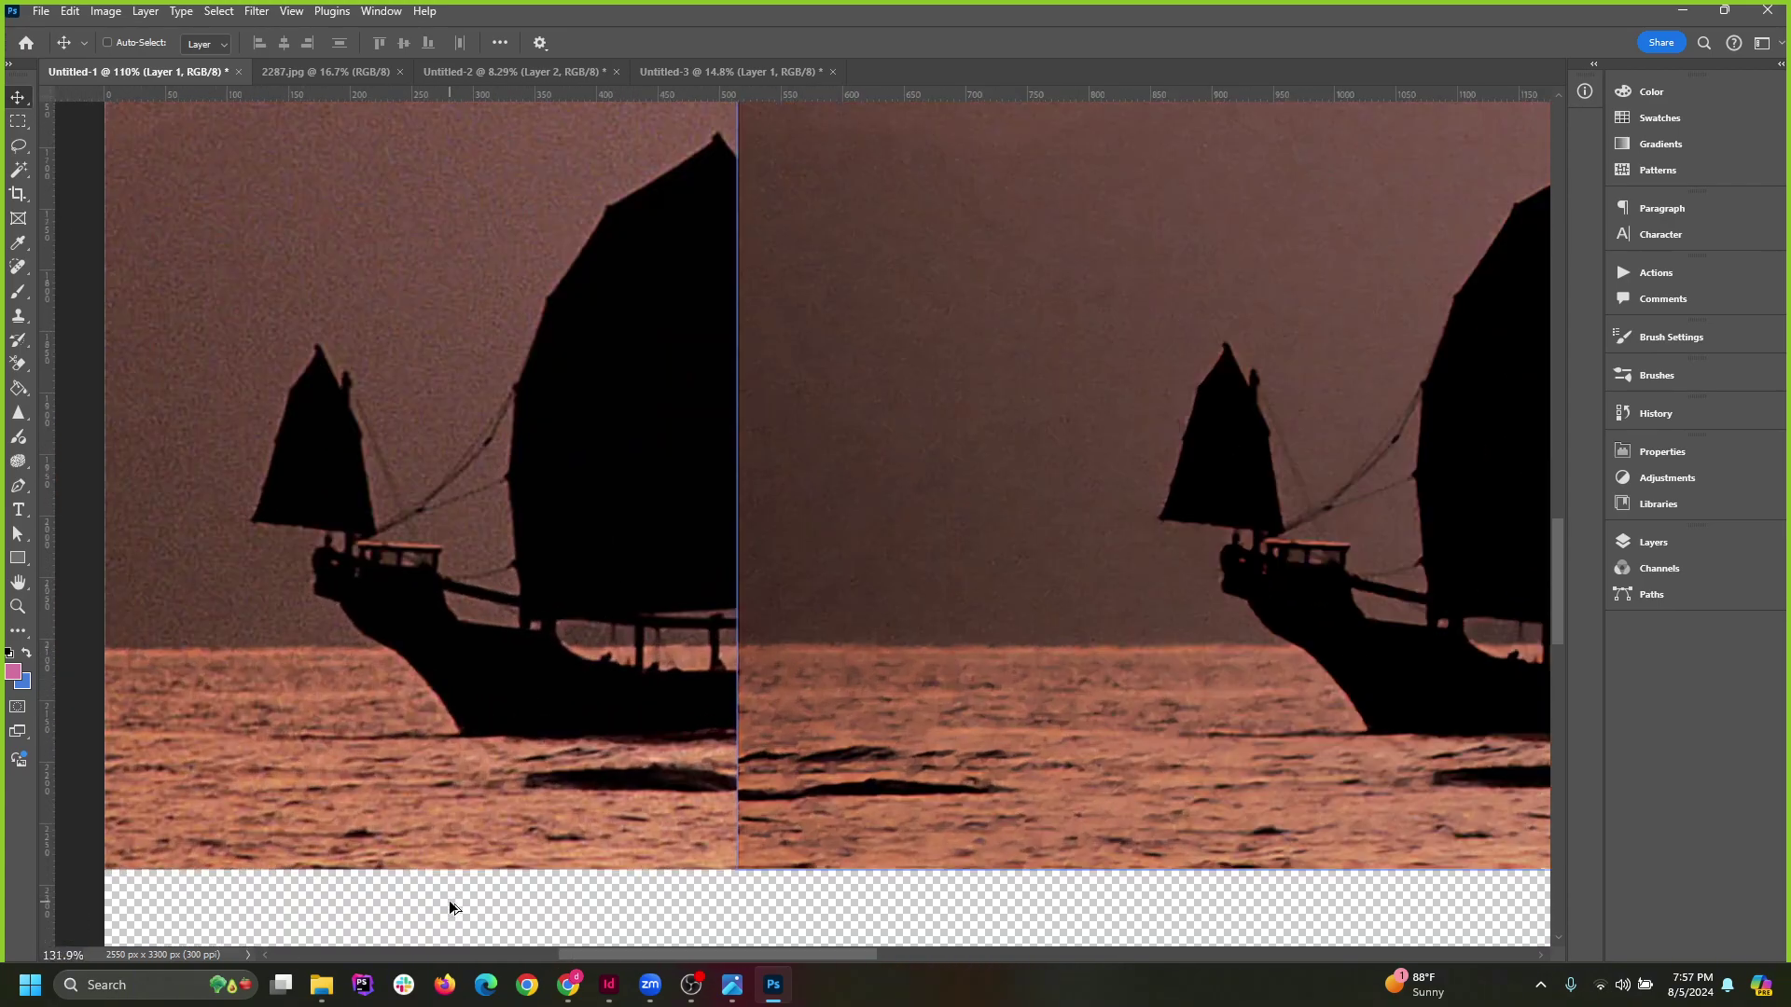
Shift both photos until the same wave pattern sits side by side and compare the water texture up close.
{"action": "scroll", "coordinate": [805, 870], "scroll_direction": "up", "scroll_amount": 3}
{"action": "scroll", "coordinate": [809, 694], "scroll_direction": "down", "scroll_amount": 5}
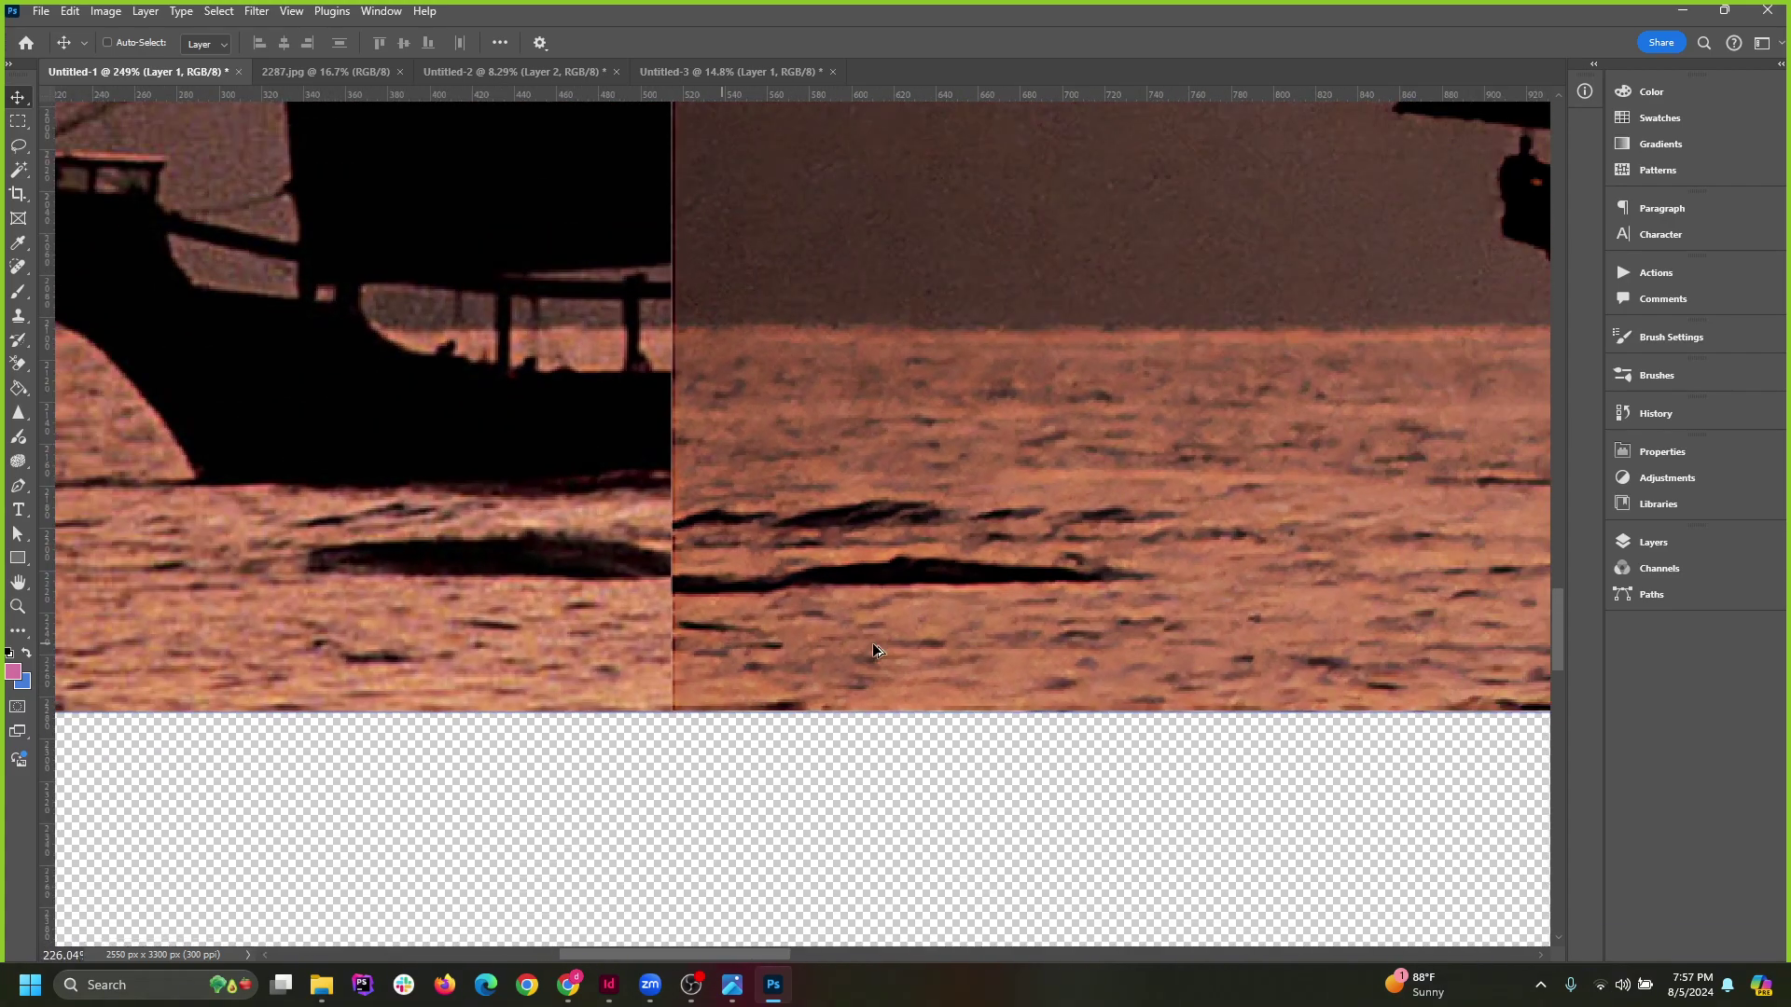
{"action": "scroll", "coordinate": [542, 654], "scroll_direction": "up", "scroll_amount": 3}
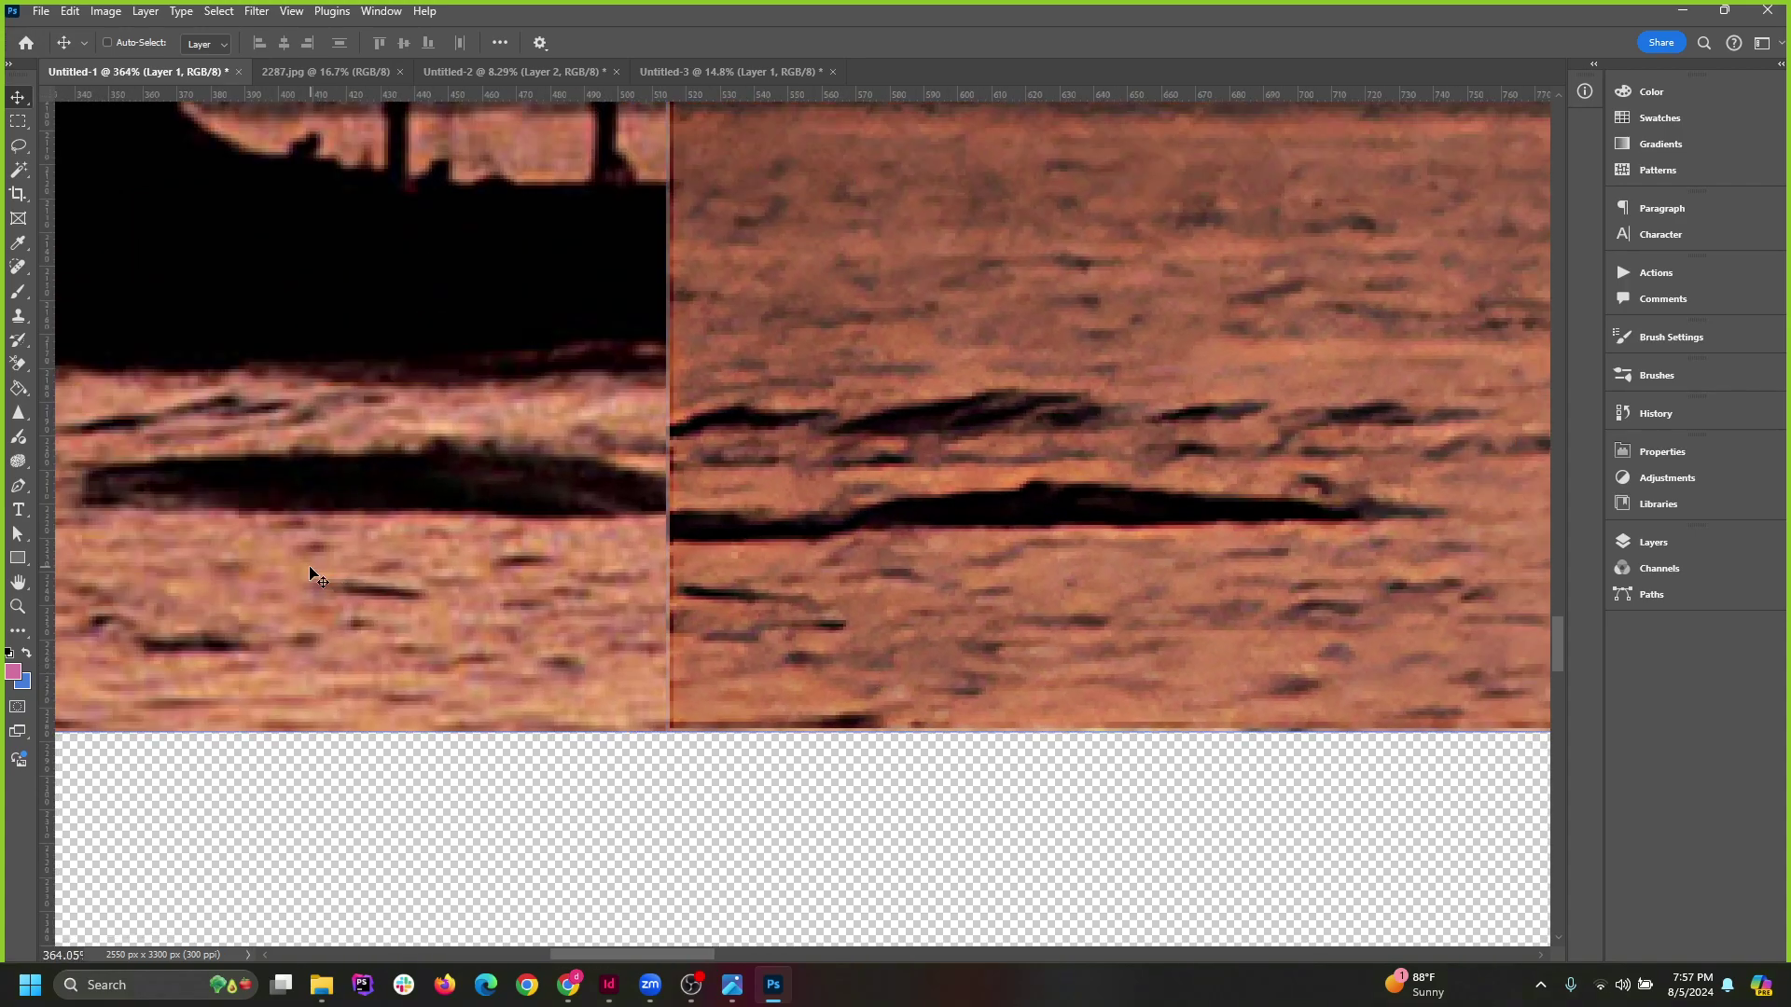
{"action": "left_click_drag", "start_coordinate": [310, 567], "coordinate": [178, 571]}
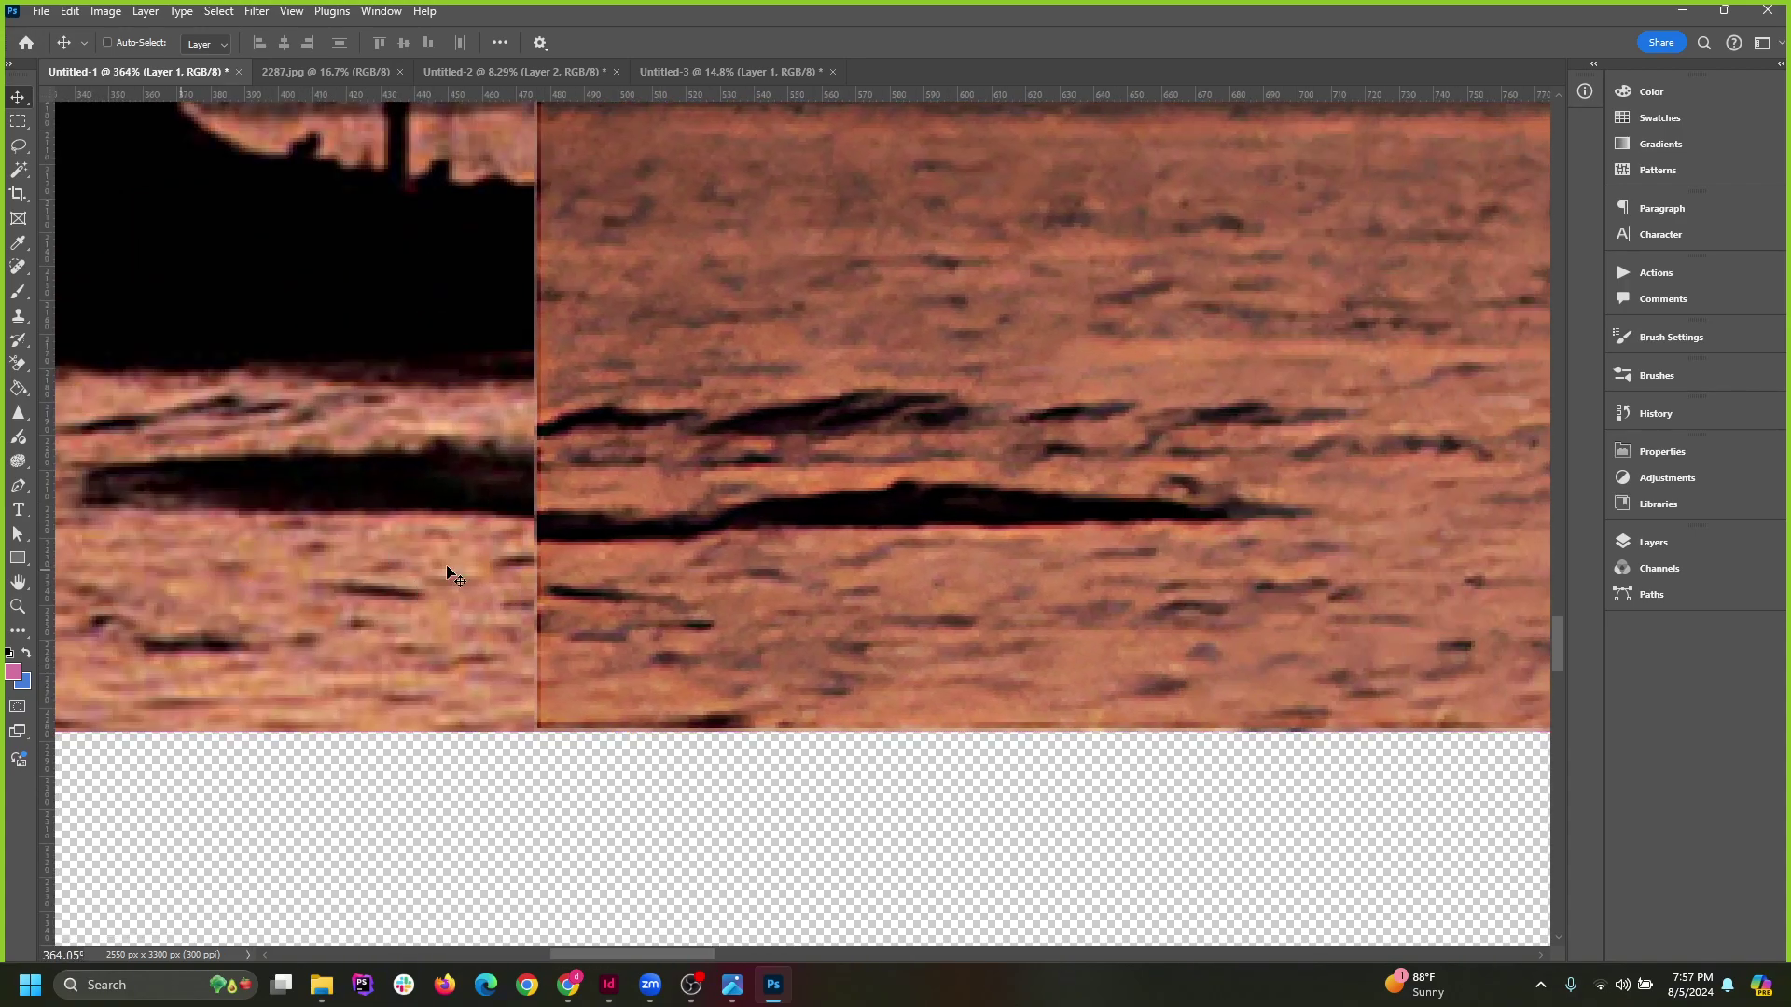
{"action": "scroll", "coordinate": [566, 587], "scroll_direction": "down", "scroll_amount": 4}
{"action": "left_click_drag", "start_coordinate": [1518, 601], "coordinate": [1434, 604]}
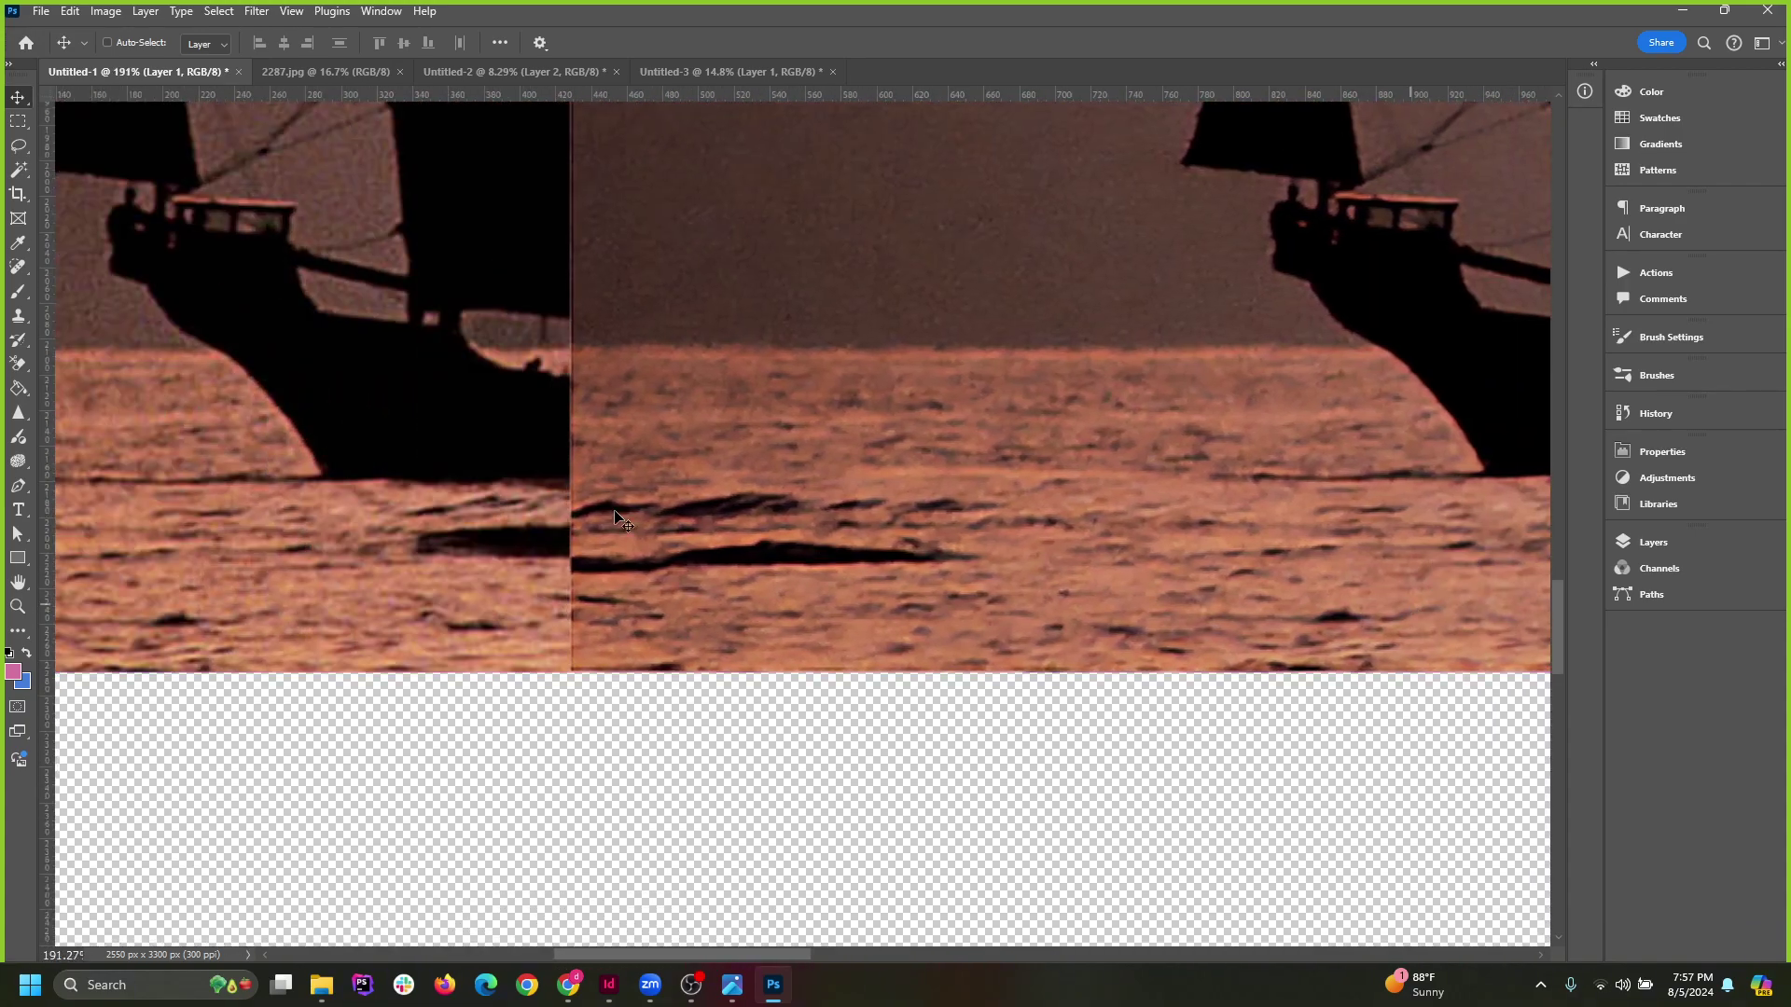
{"action": "left_click_drag", "start_coordinate": [193, 499], "coordinate": [988, 576]}
{"action": "scroll", "coordinate": [432, 656], "scroll_direction": "up", "scroll_amount": 3}
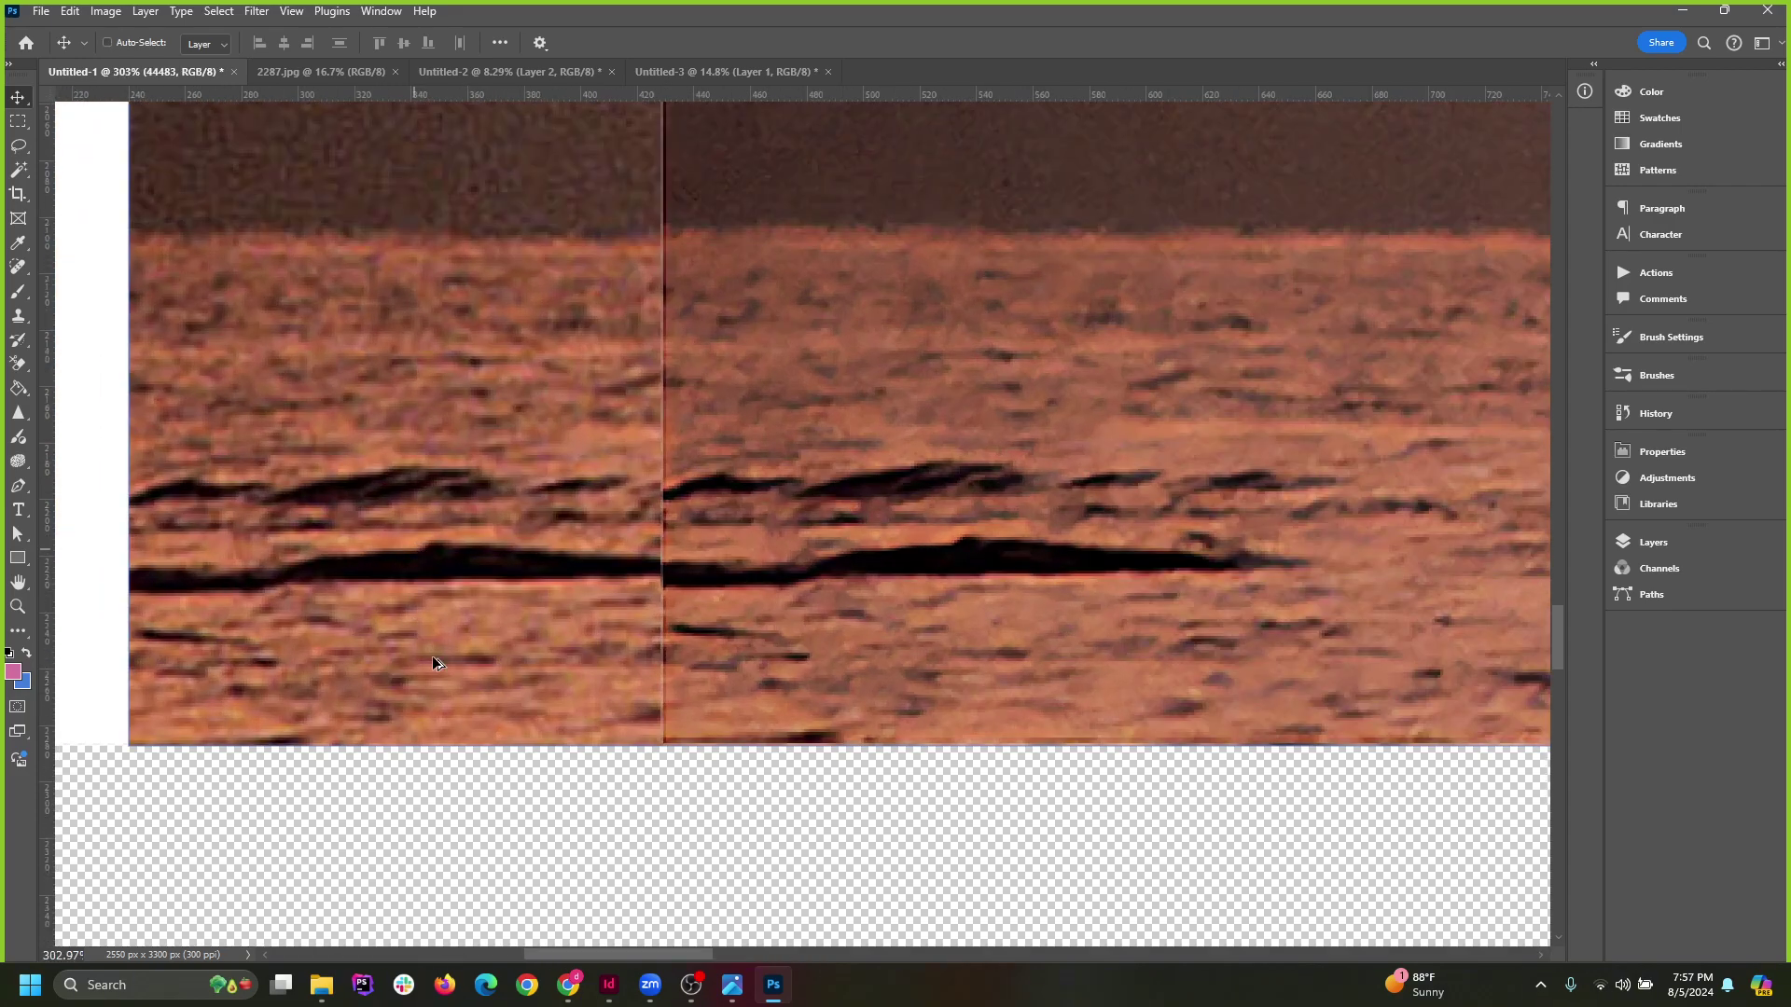
{"action": "scroll", "coordinate": [656, 716], "scroll_direction": "down", "scroll_amount": 12}
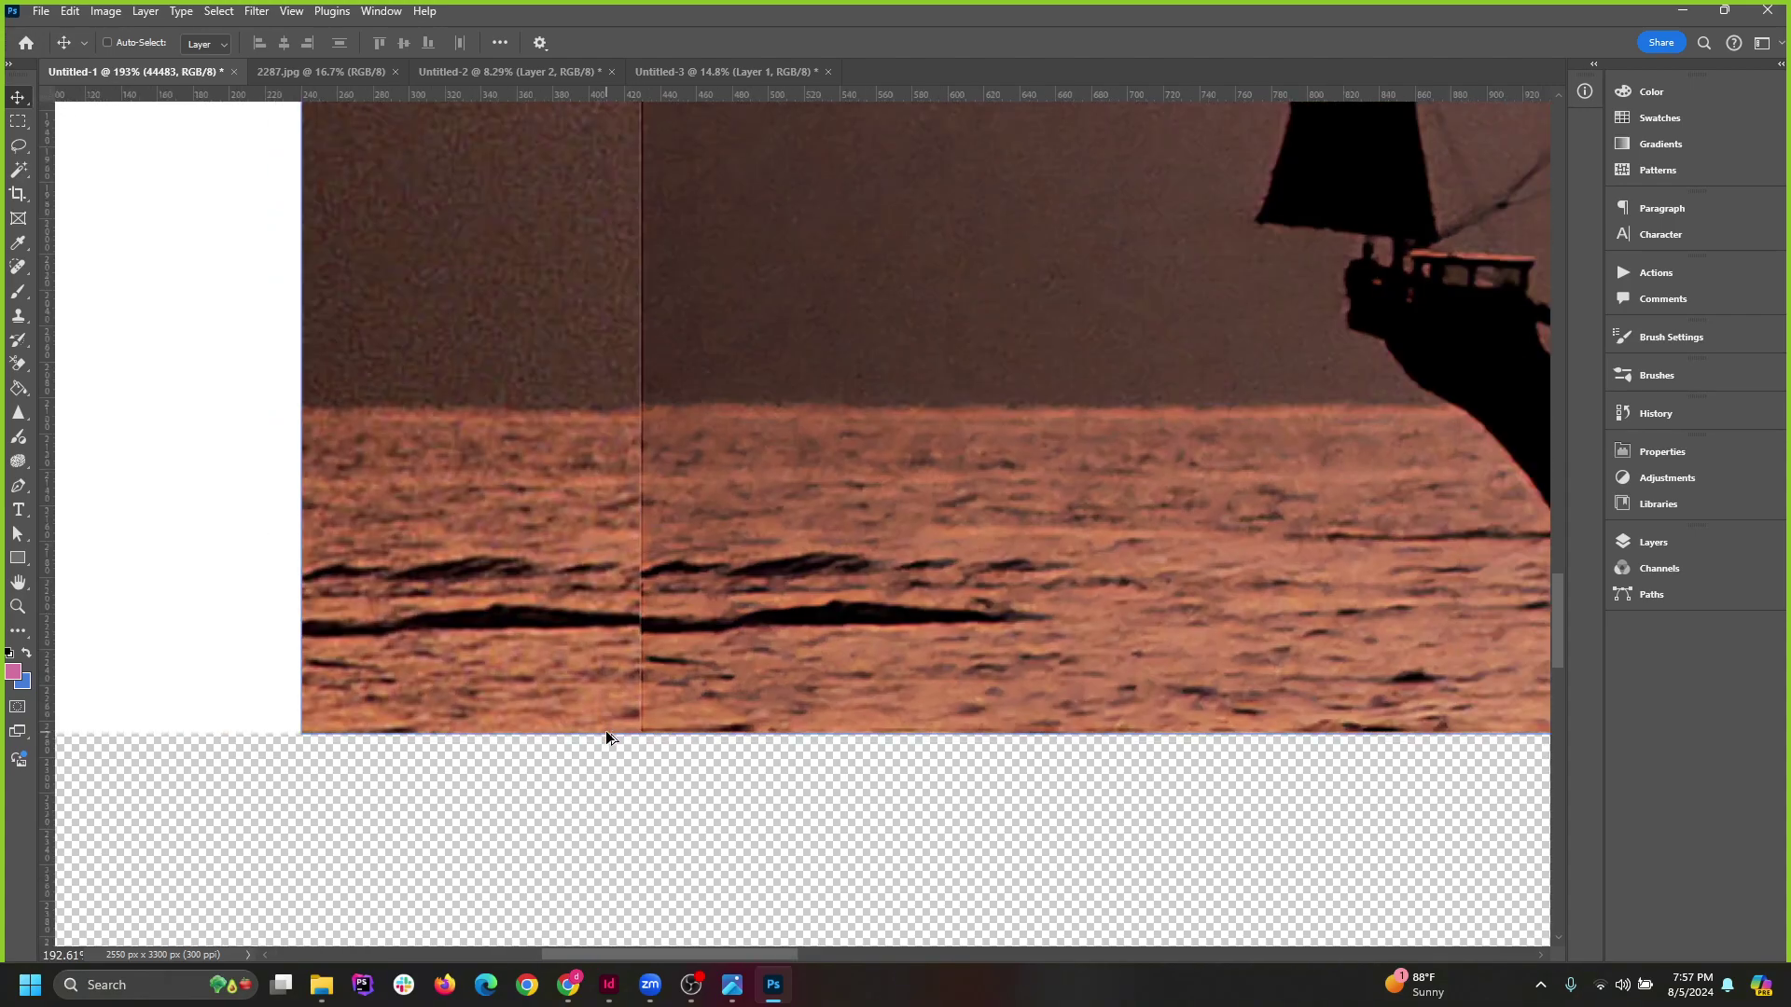
Undo the photo shifts made for the close-up comparison, along with a small trial move of the original photo.
{"action": "key", "text": "ctrl"}
{"action": "key", "text": "ctrl+z"}
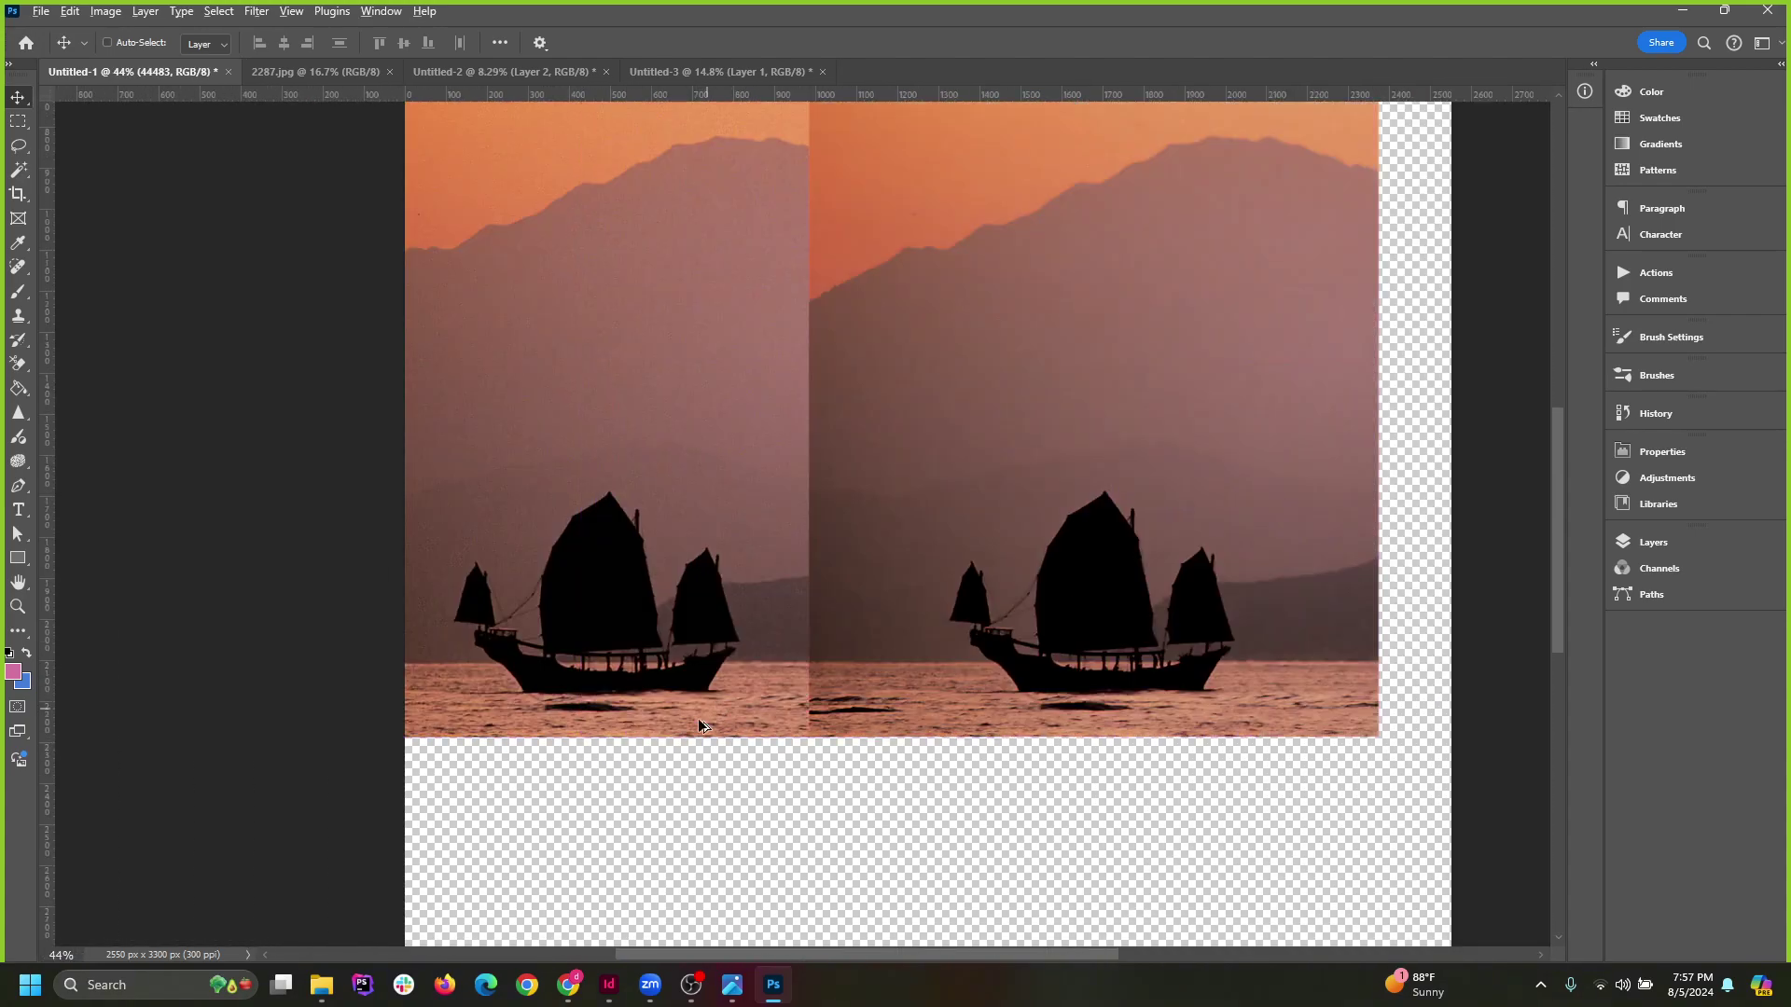
{"action": "scroll", "coordinate": [699, 727], "scroll_direction": "down", "scroll_amount": 5}
{"action": "scroll", "coordinate": [755, 594], "scroll_direction": "up", "scroll_amount": 3}
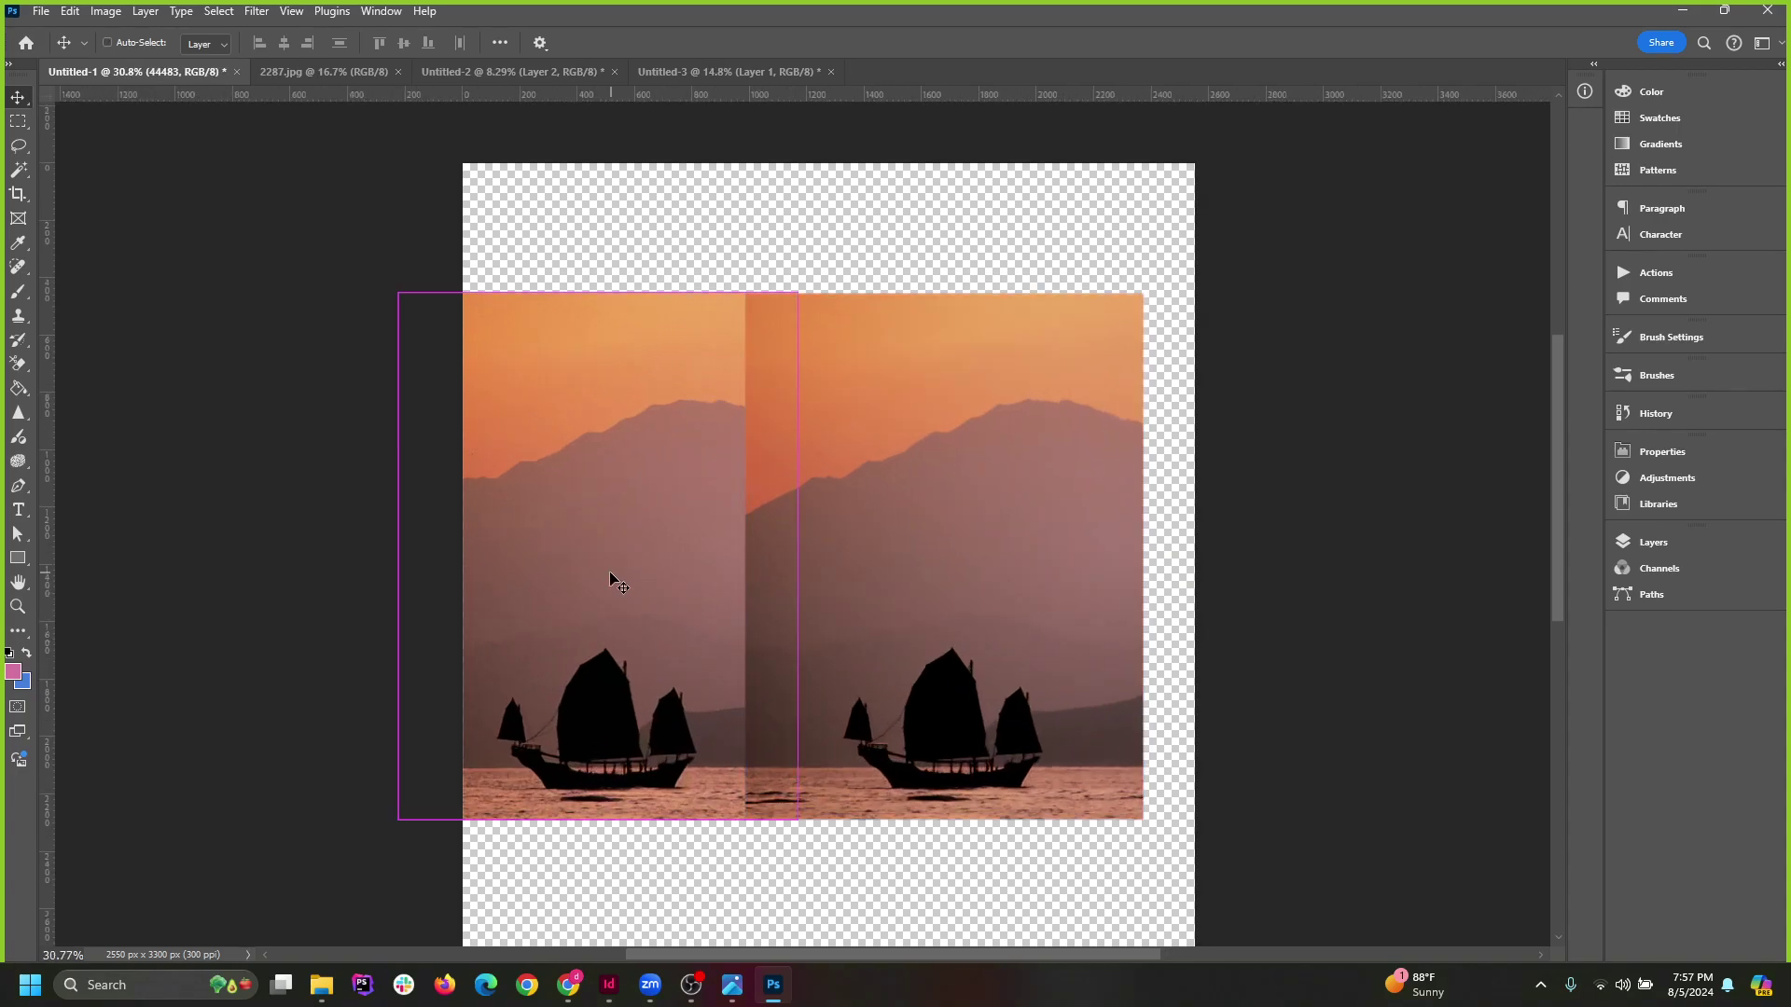
{"action": "left_click_drag", "start_coordinate": [612, 597], "coordinate": [634, 644]}
{"action": "key", "text": "ctrl+z"}
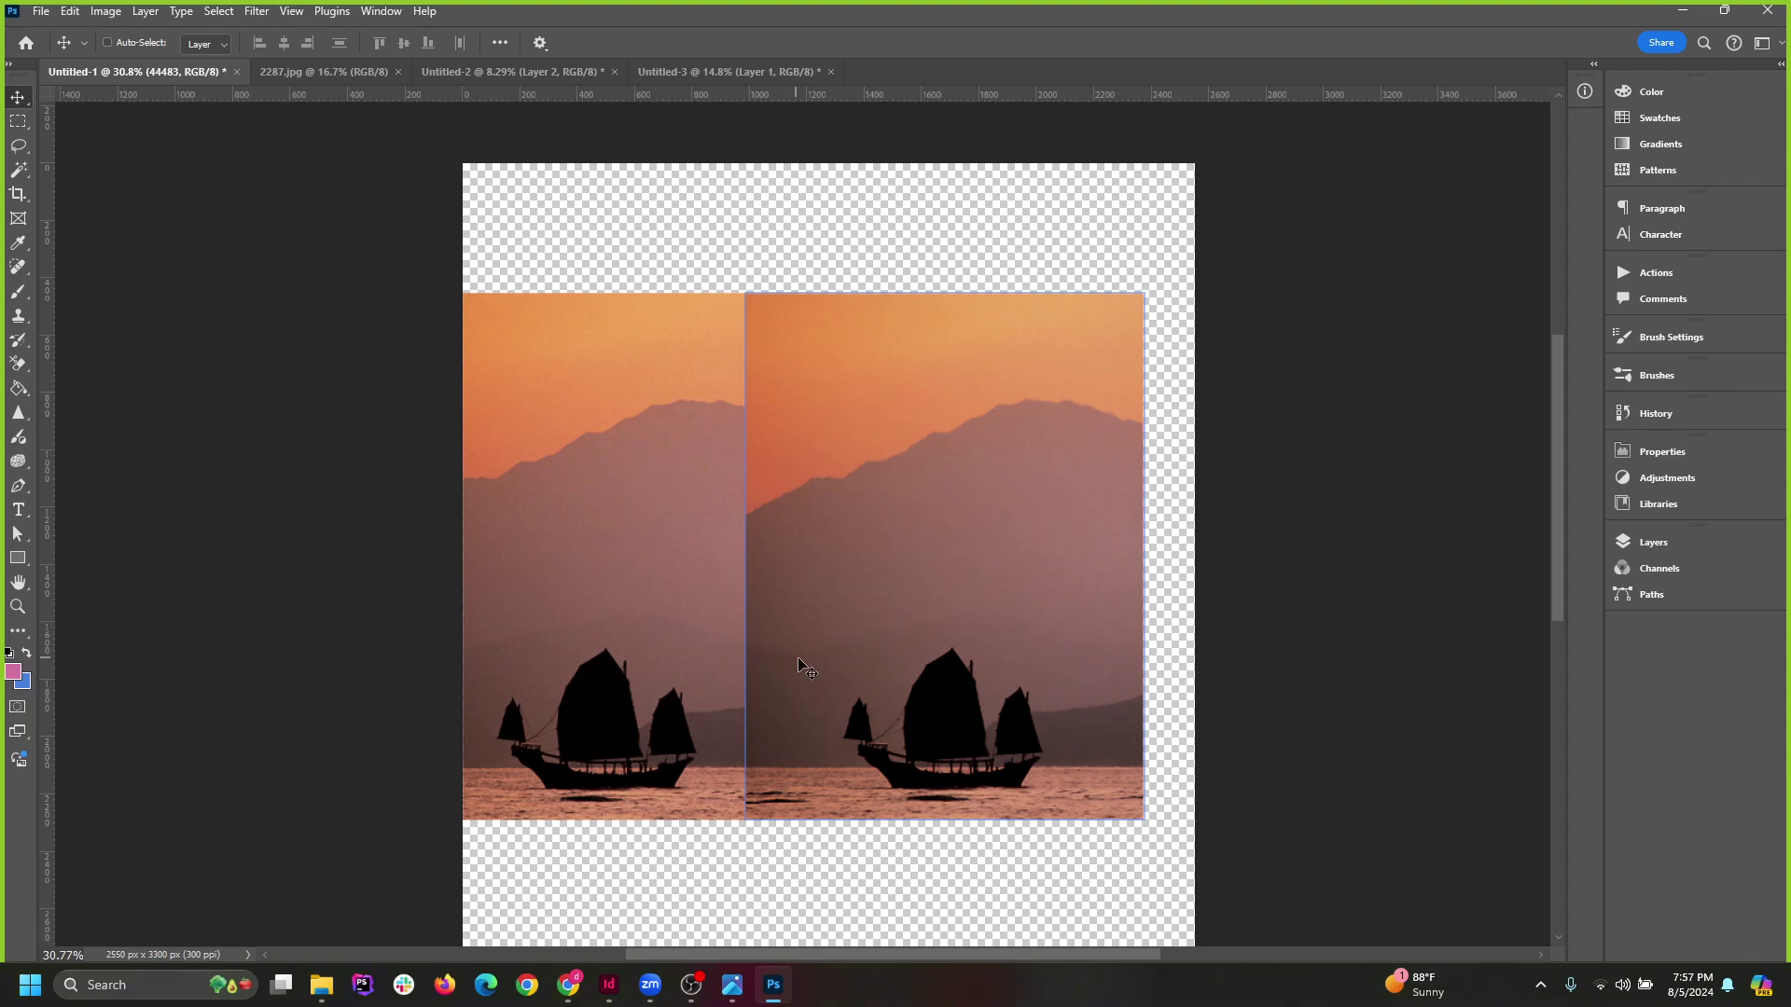
Compare the sky grain up close, and shift both photos horizontally so the matching boat bows appear side by side.
{"action": "scroll", "coordinate": [799, 664], "scroll_direction": "up", "scroll_amount": 15}
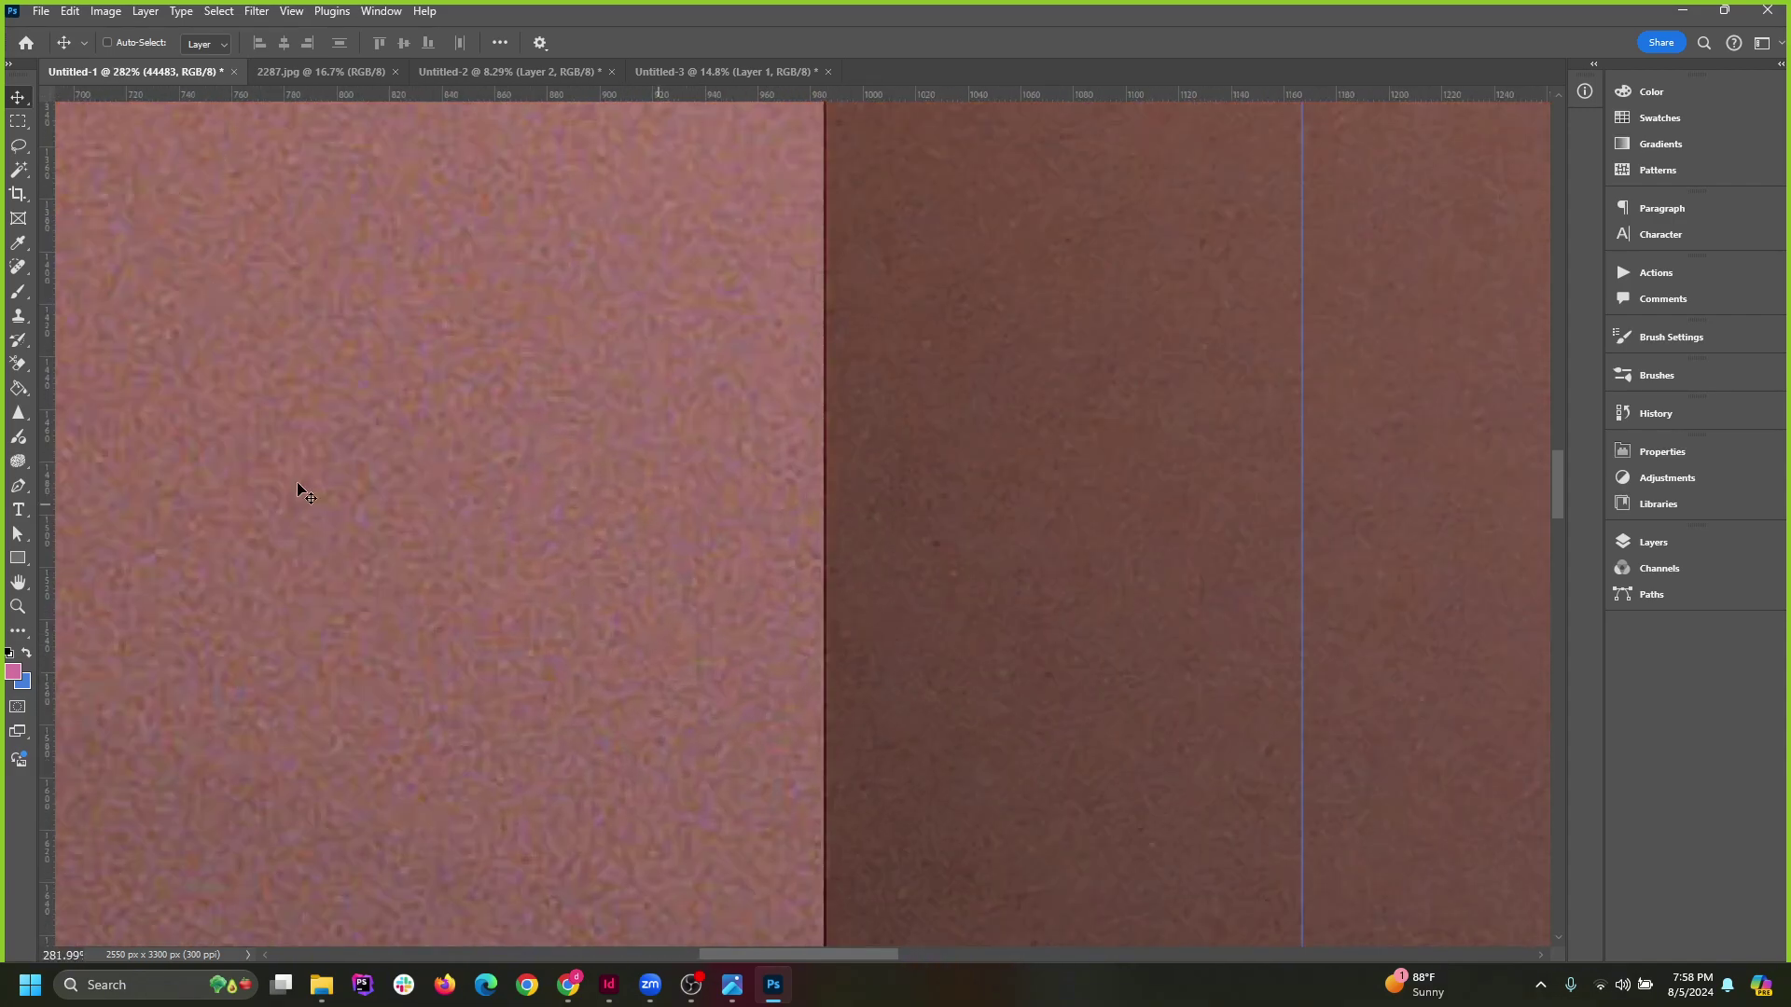
{"action": "scroll", "coordinate": [1087, 583], "scroll_direction": "down", "scroll_amount": 5}
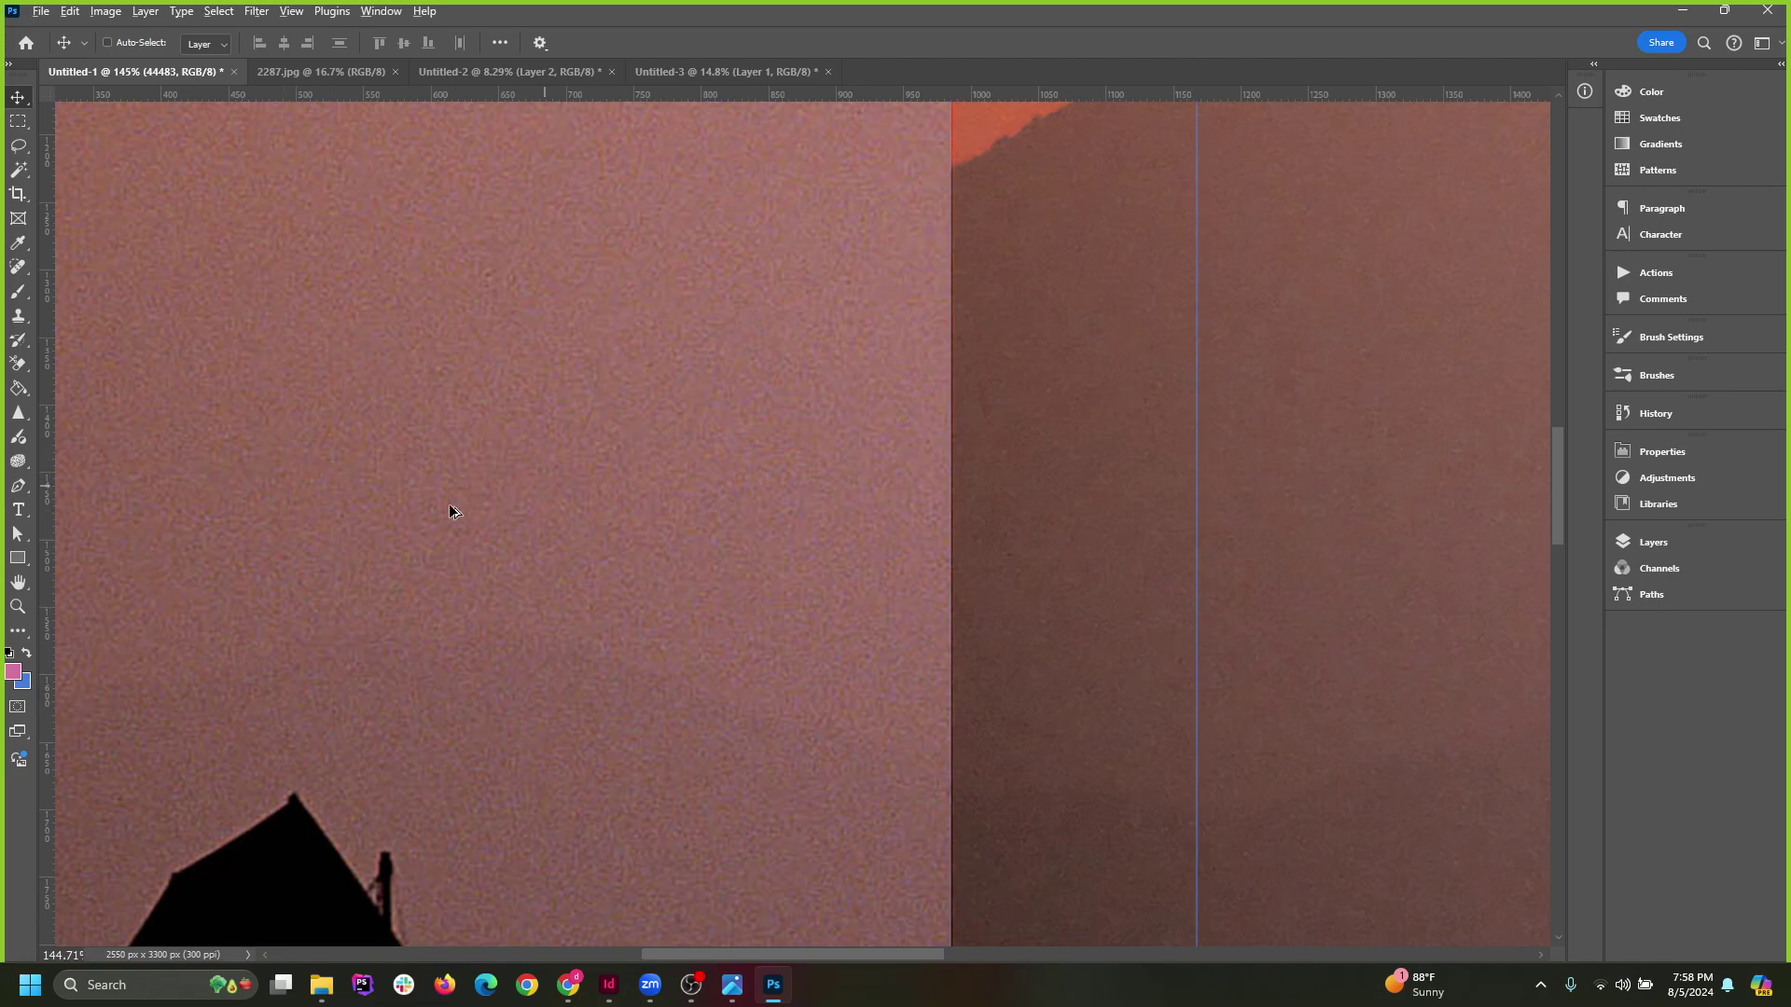
{"action": "scroll", "coordinate": [1201, 586], "scroll_direction": "up", "scroll_amount": 4}
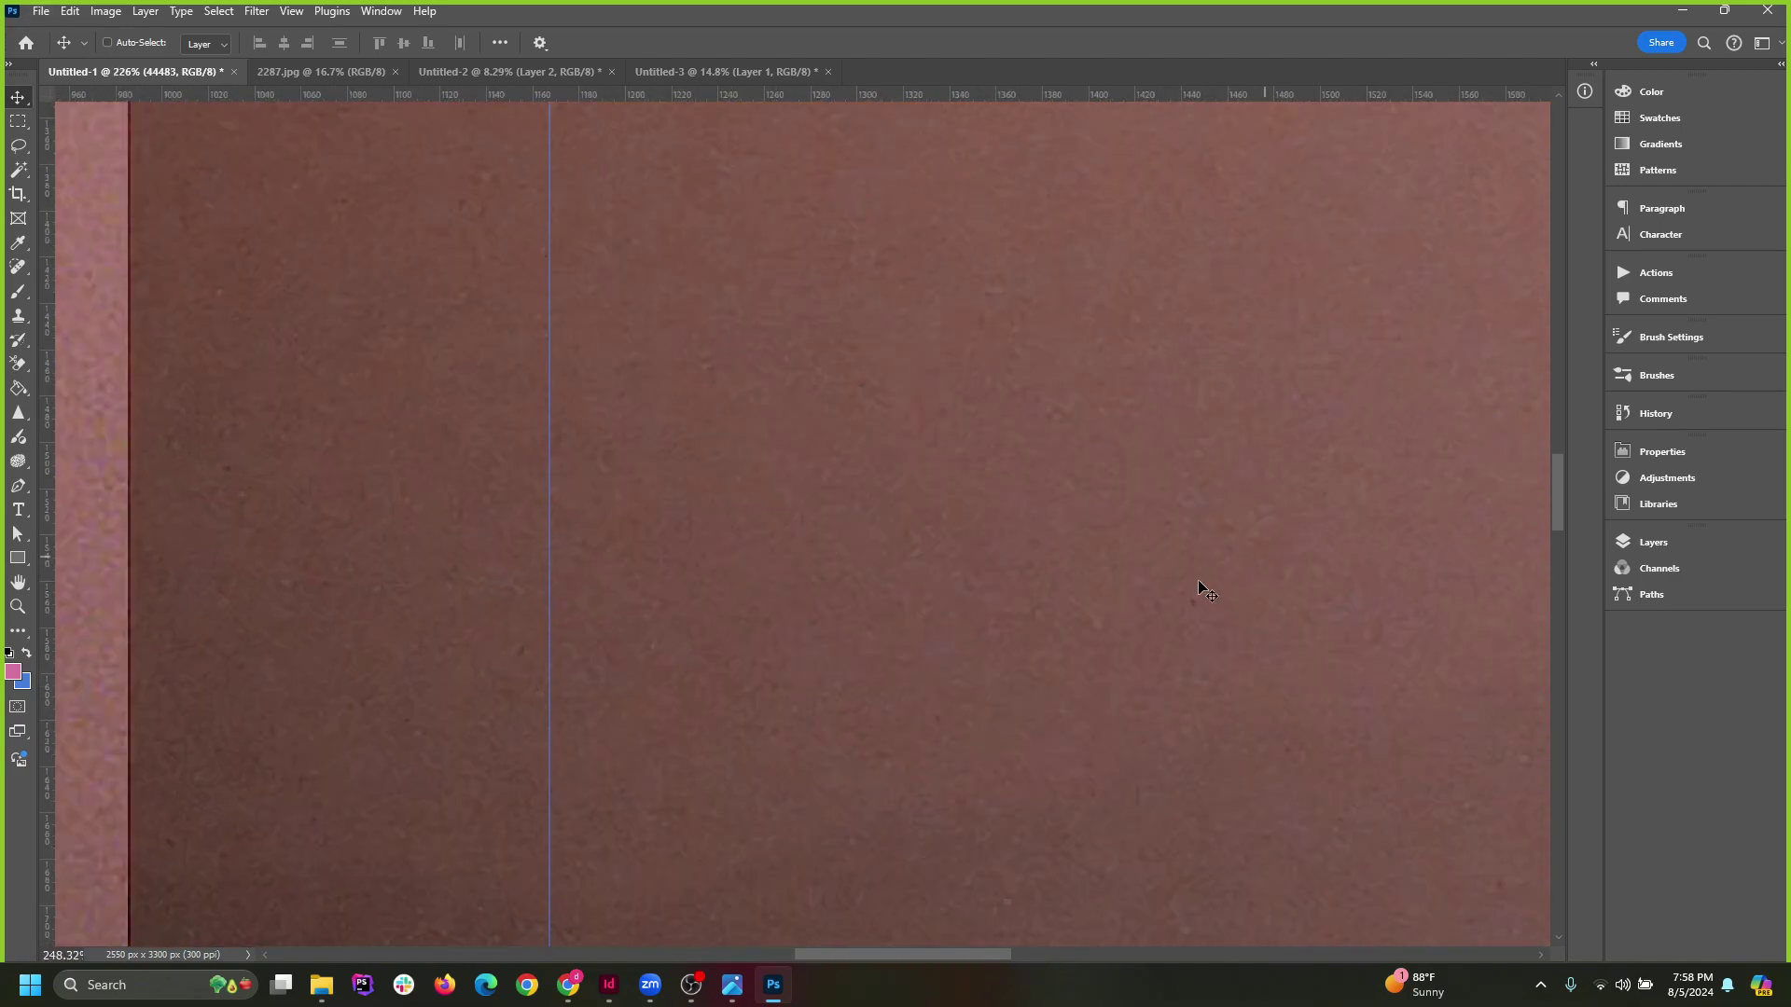
{"action": "scroll", "coordinate": [1147, 401], "scroll_direction": "down", "scroll_amount": 4}
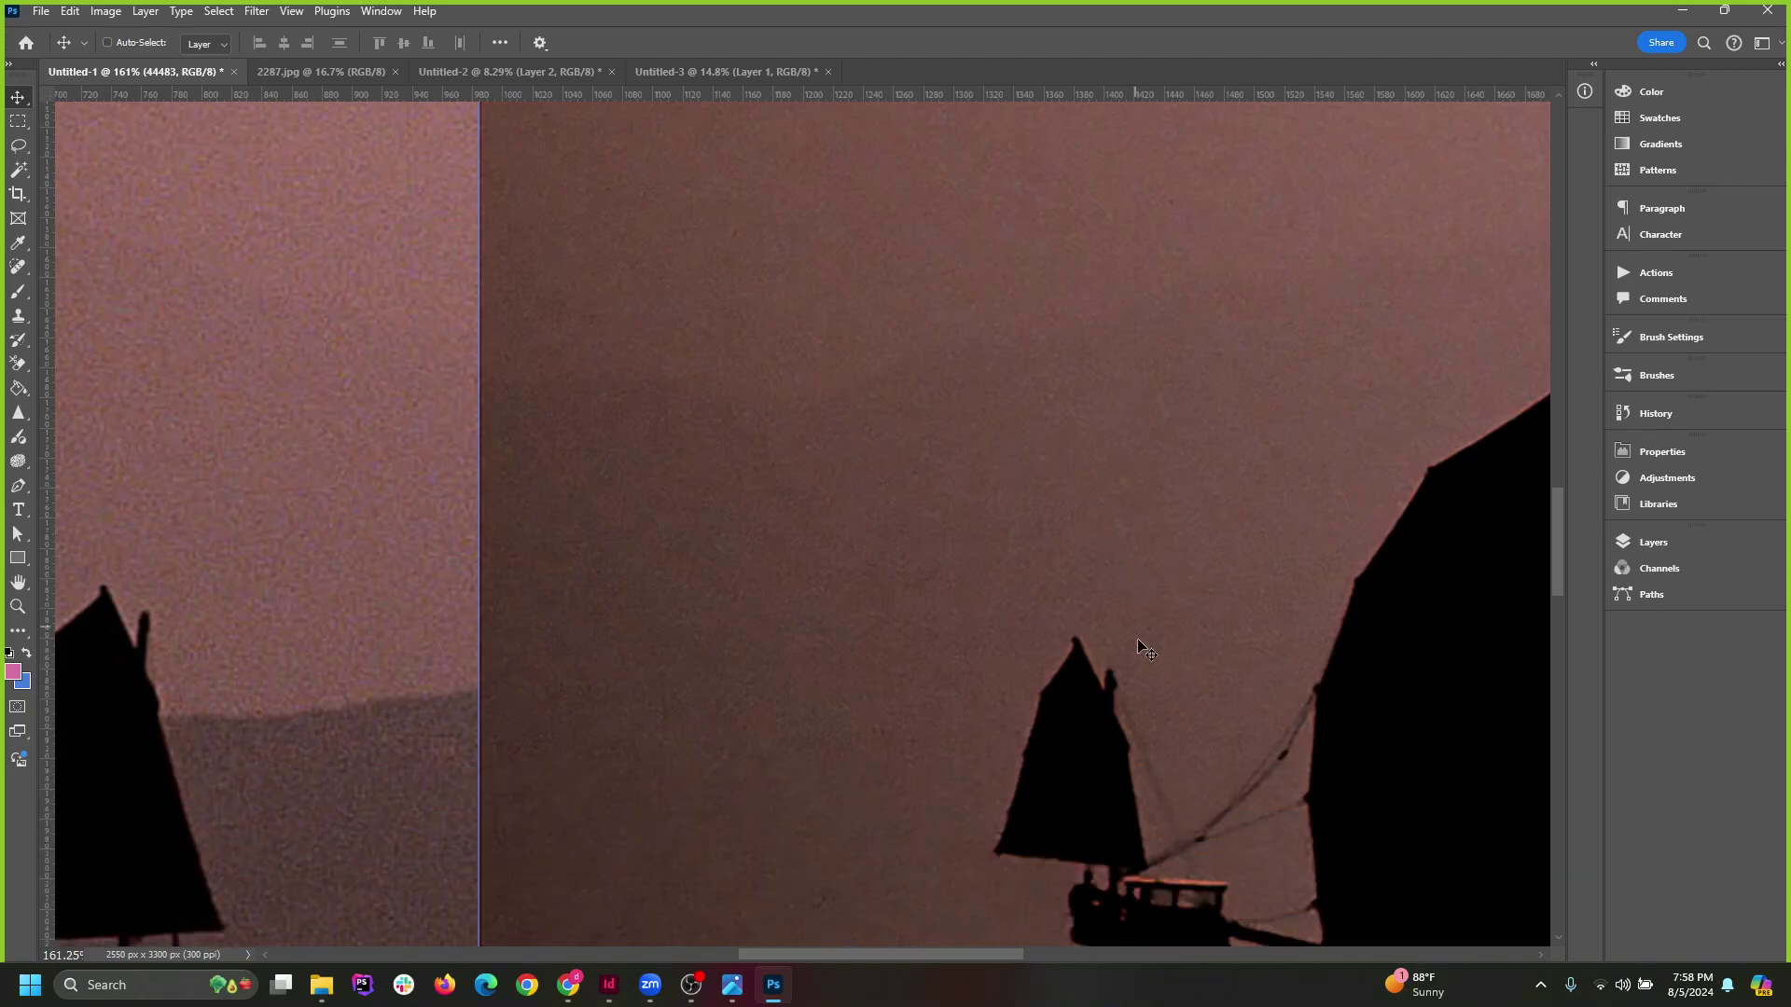
{"action": "scroll", "coordinate": [1132, 658], "scroll_direction": "down", "scroll_amount": 2}
{"action": "left_click_drag", "start_coordinate": [213, 484], "coordinate": [960, 494]}
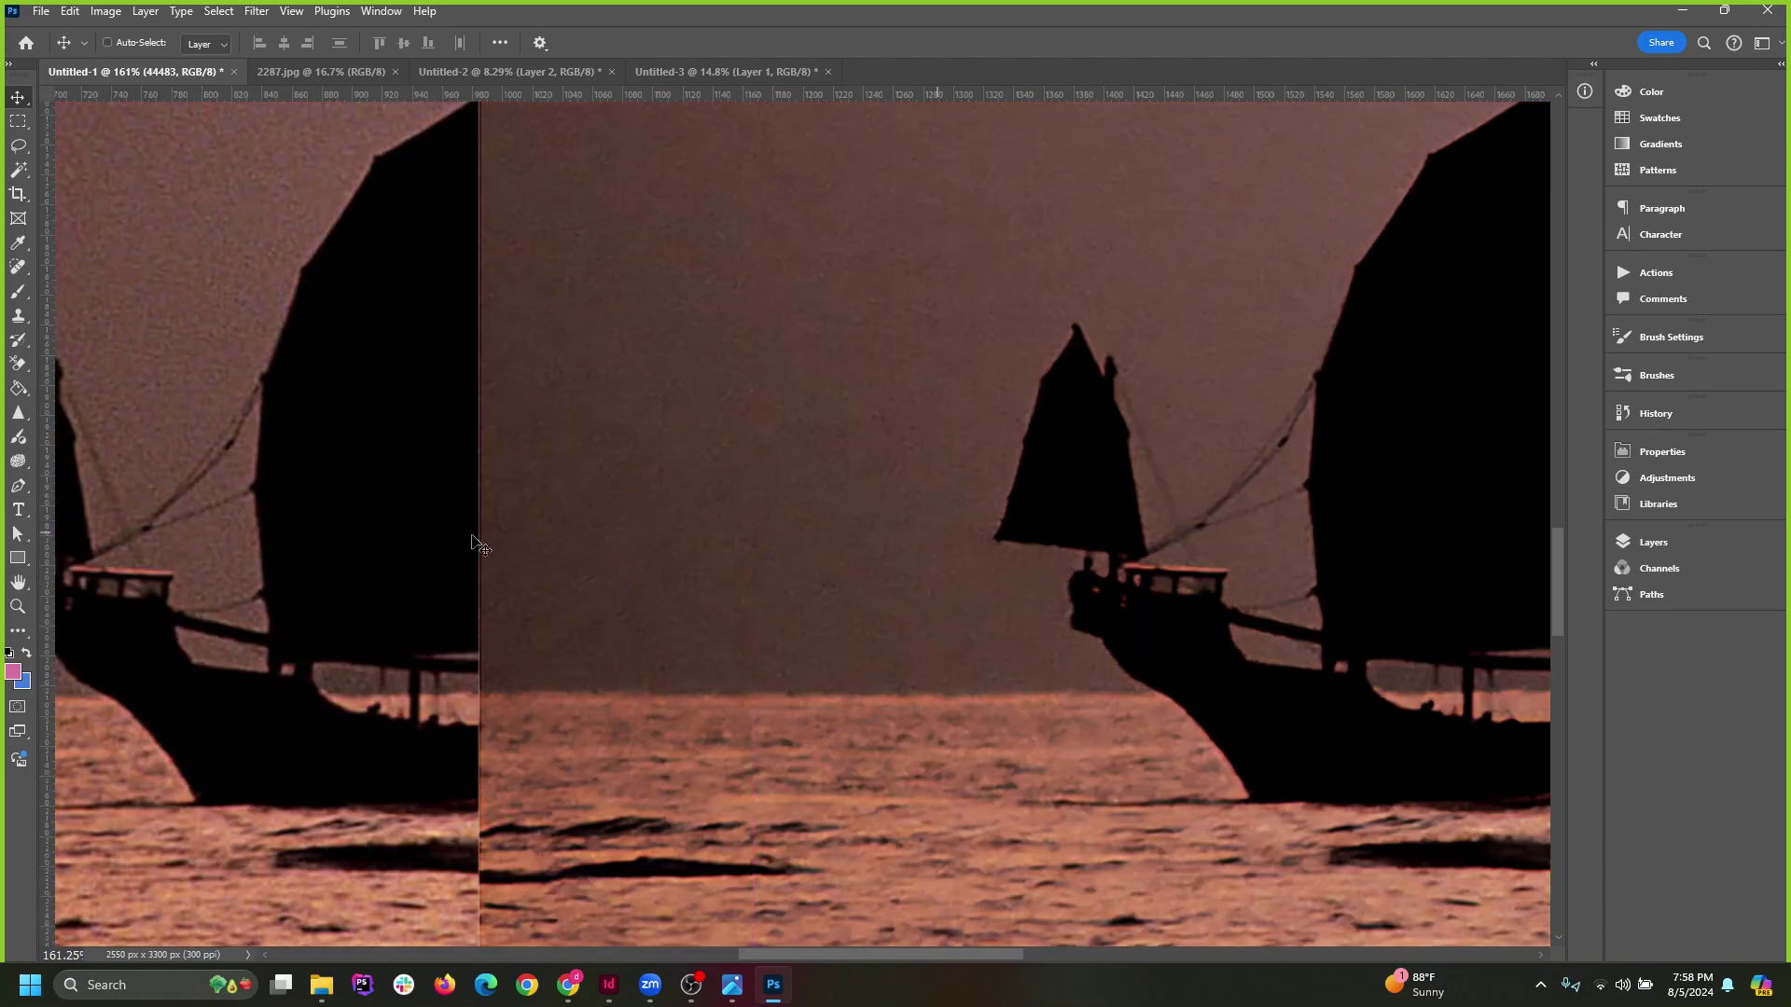
{"action": "key", "text": "ctrl+z"}
{"action": "left_click_drag", "start_coordinate": [1355, 481], "coordinate": [1235, 478]}
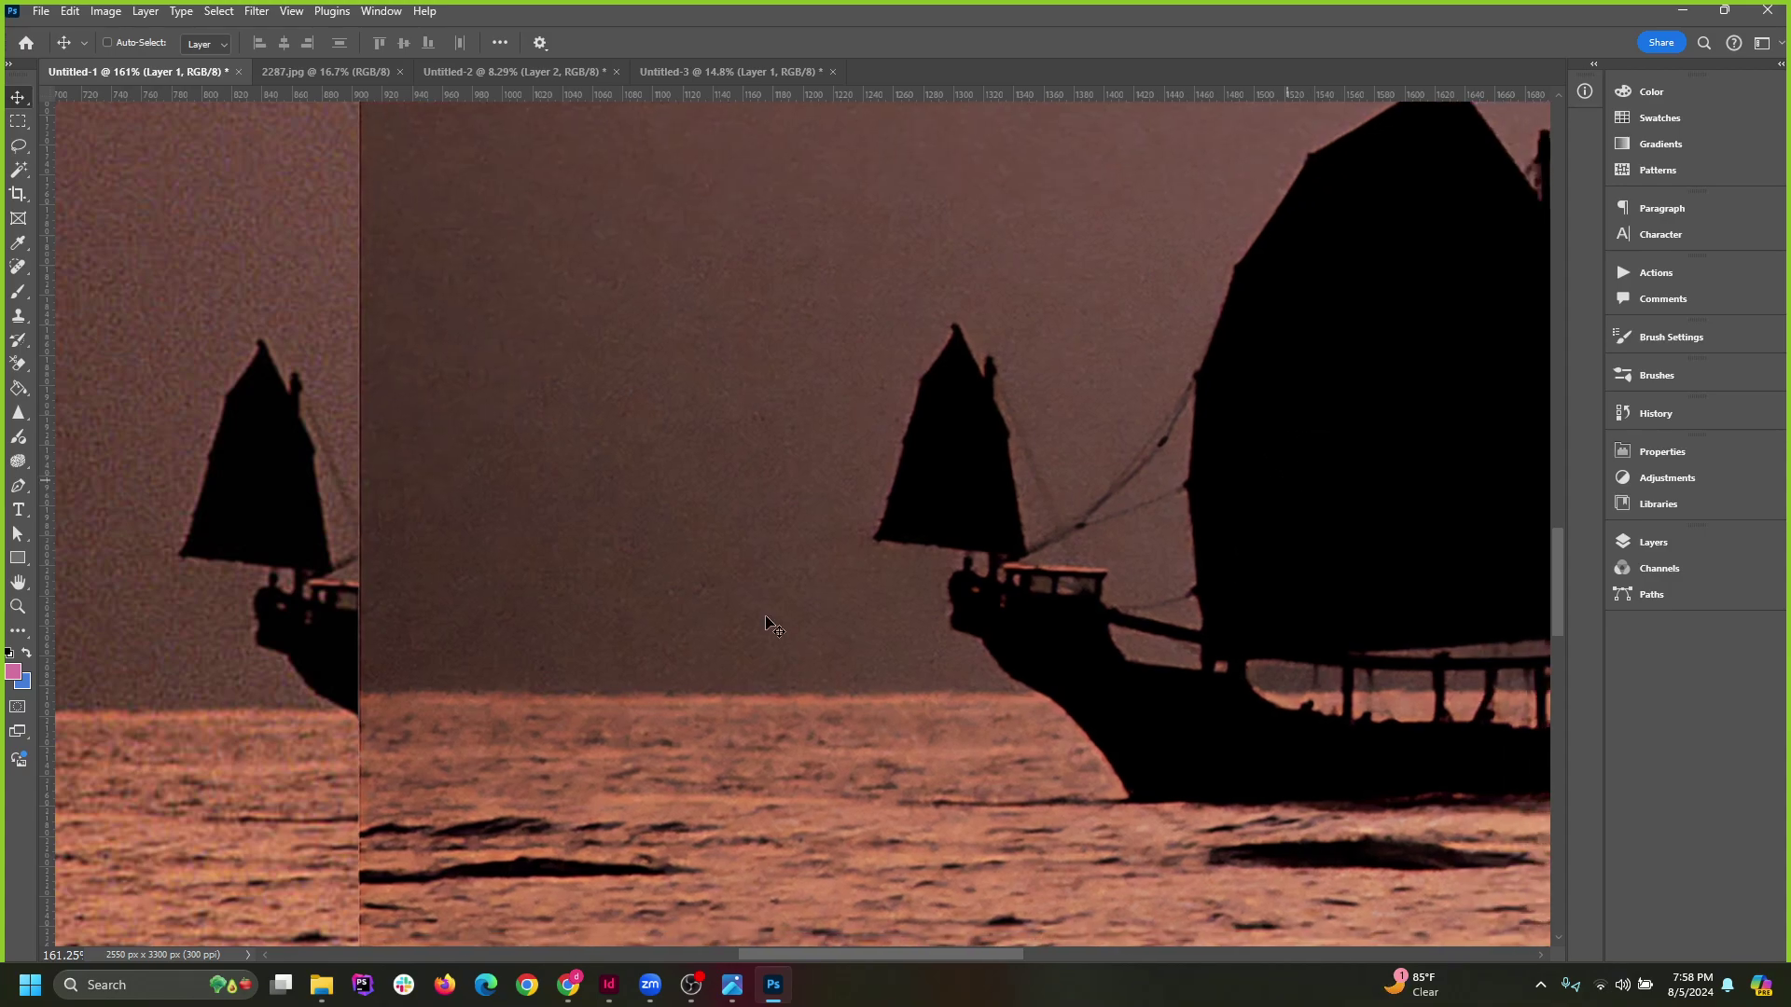
{"action": "left_click_drag", "start_coordinate": [546, 631], "coordinate": [708, 630]}
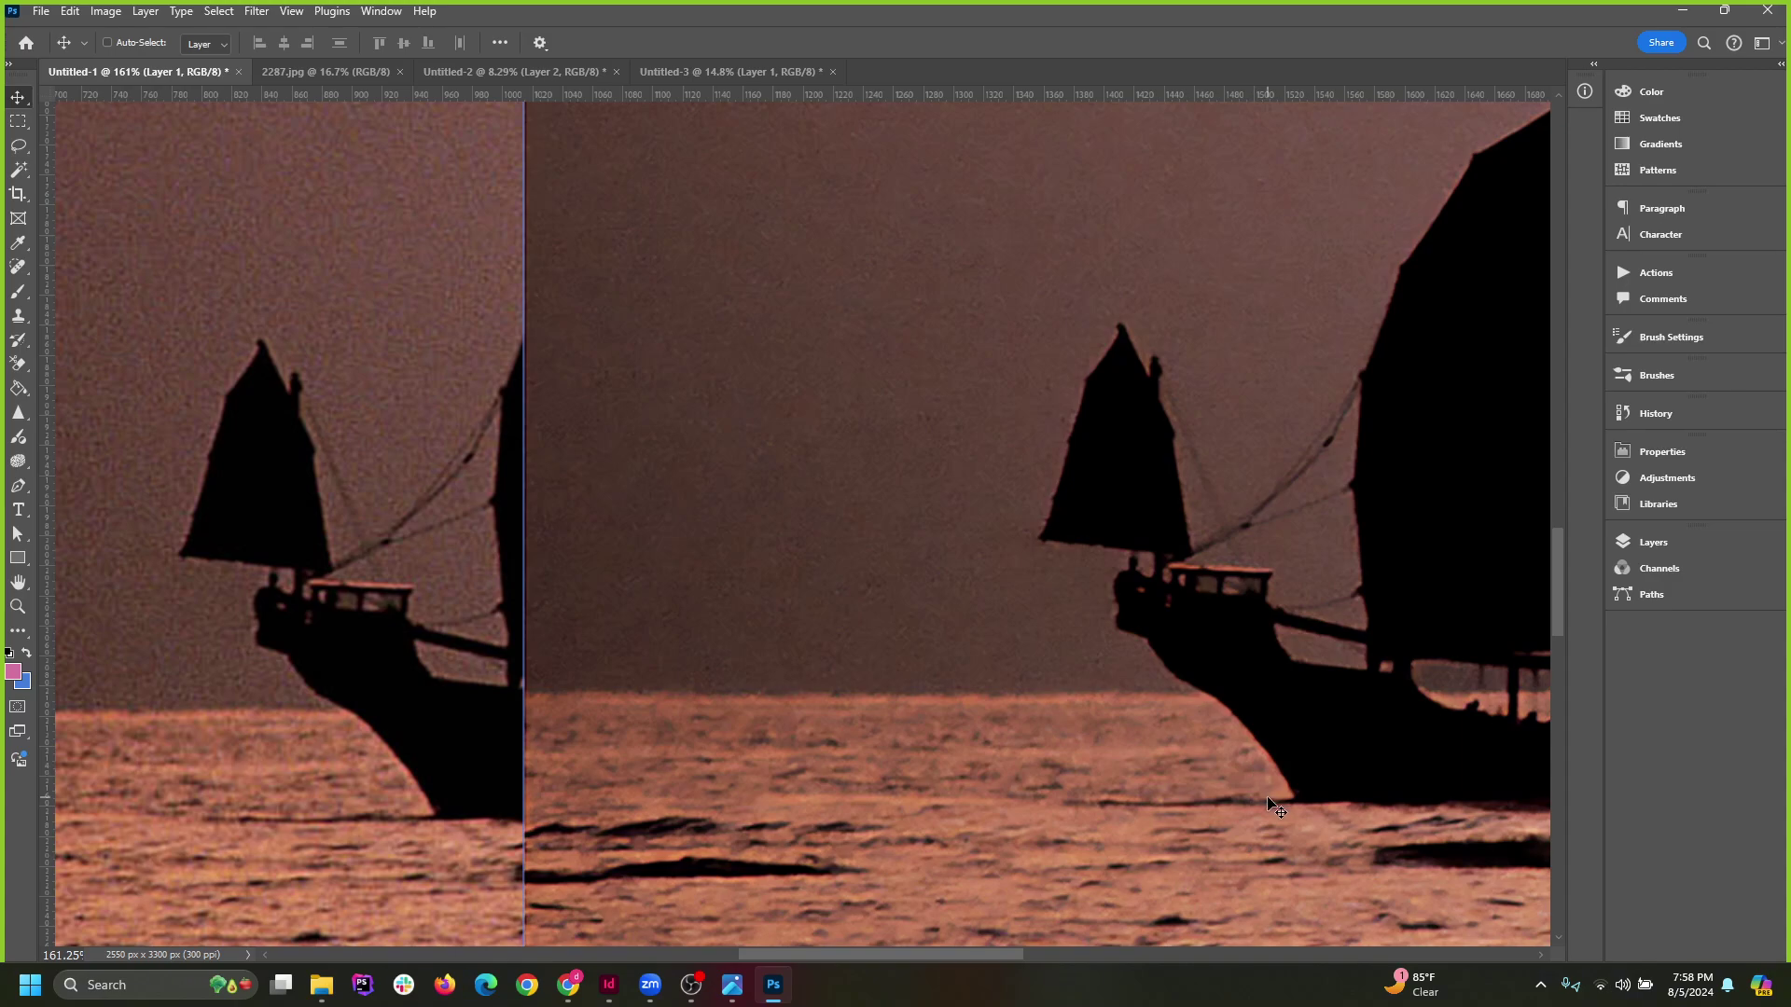
Delete the original boat photo from the page, and undo a trial move of the enlarged photo.
{"action": "scroll", "coordinate": [672, 594], "scroll_direction": "down", "scroll_amount": 5}
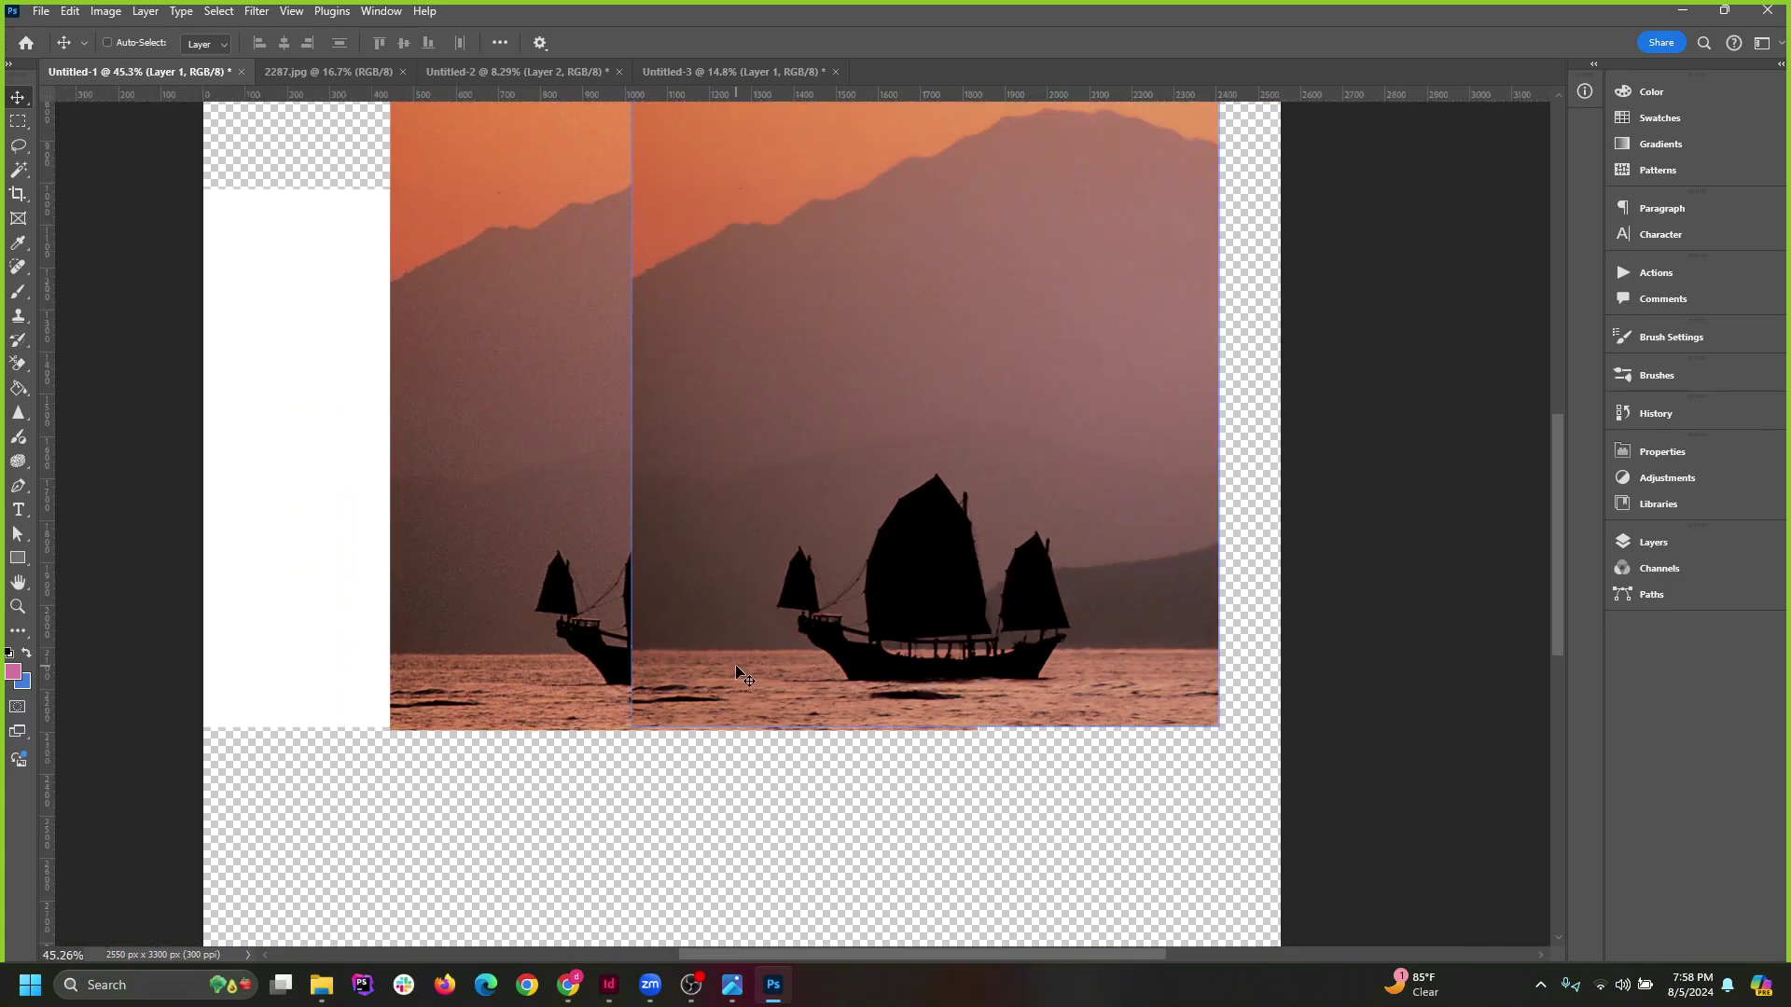
{"action": "scroll", "coordinate": [711, 580], "scroll_direction": "up", "scroll_amount": 2}
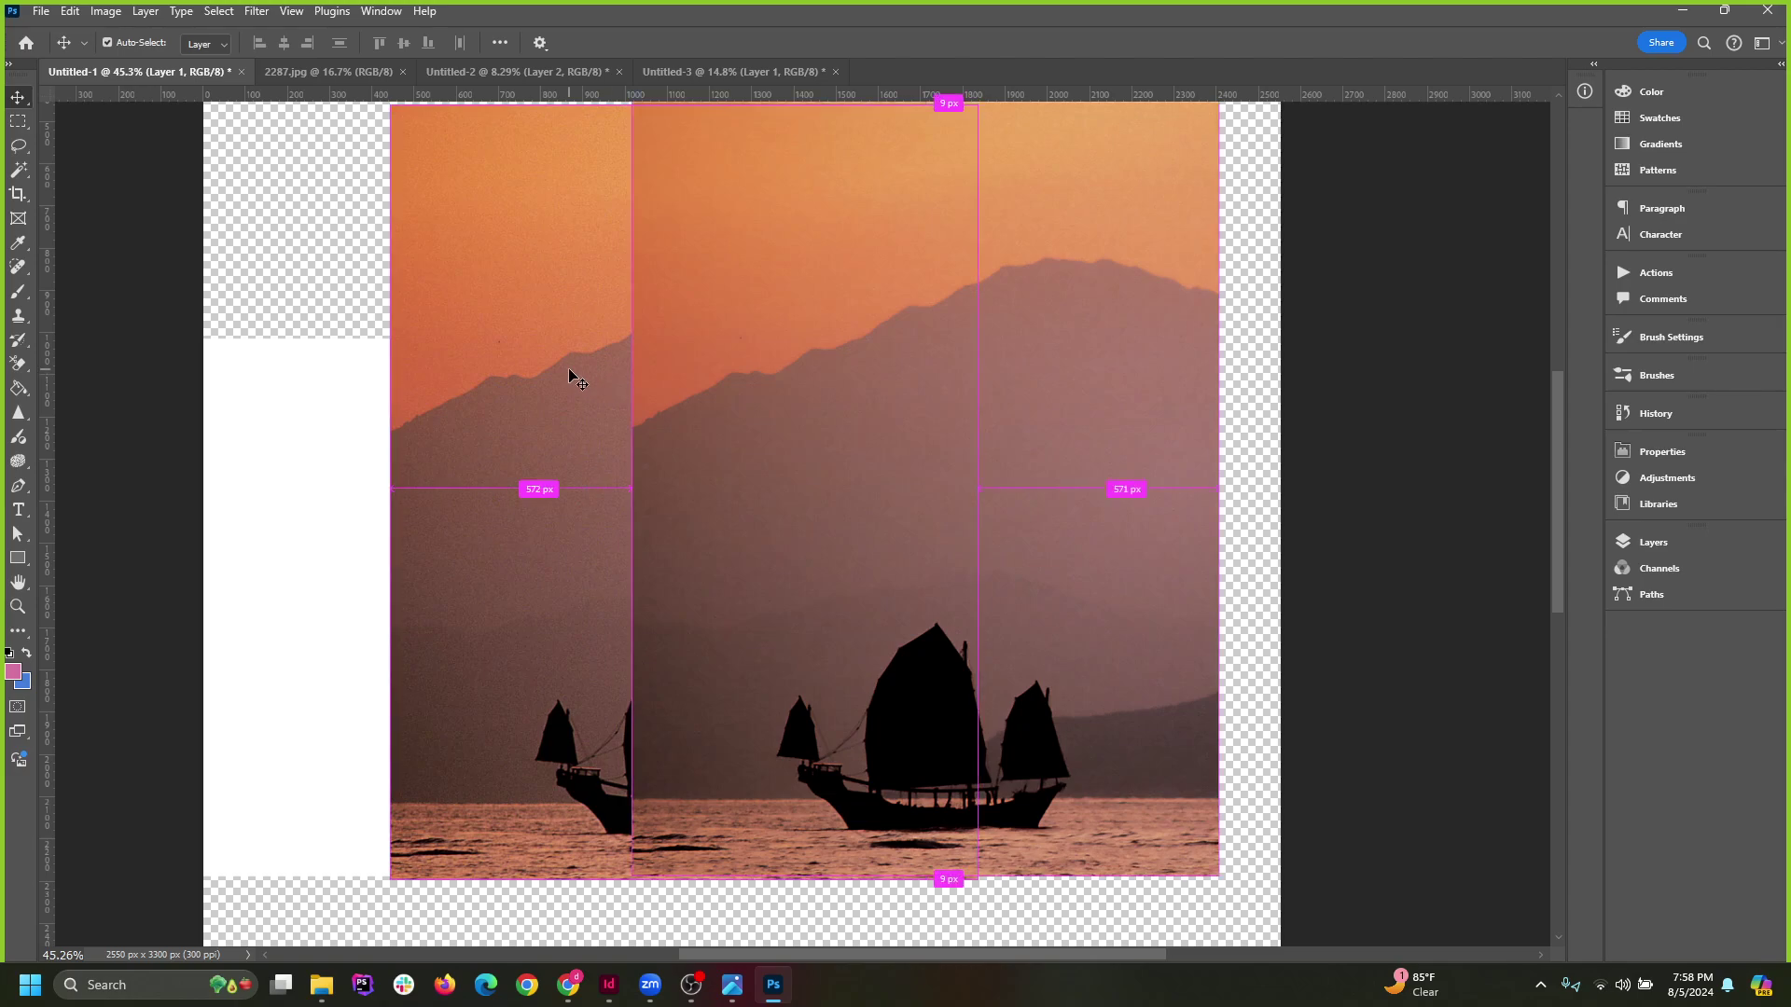
{"action": "left_click", "coordinate": [503, 381], "text": "ctrl"}
{"action": "left_click_drag", "start_coordinate": [497, 381], "coordinate": [489, 376]}
{"action": "key", "text": "Delete"}
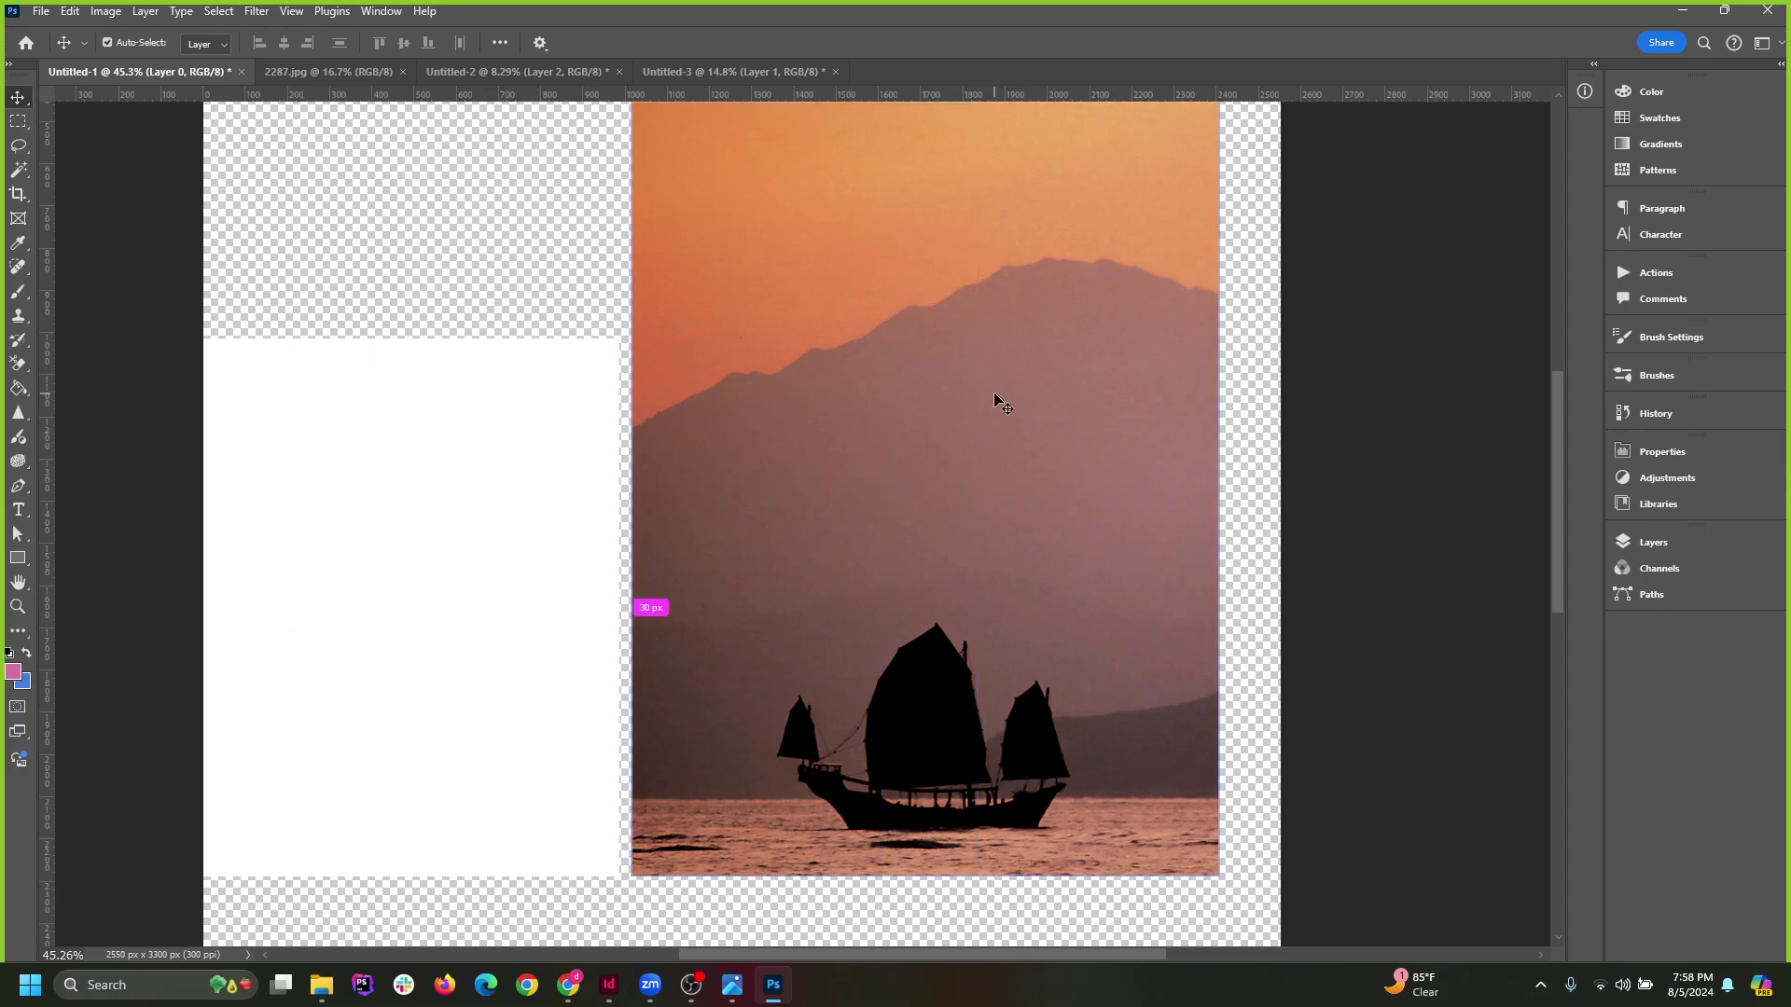
{"action": "left_click_drag", "start_coordinate": [1026, 472], "coordinate": [915, 551]}
{"action": "key", "text": "ctrl+z"}
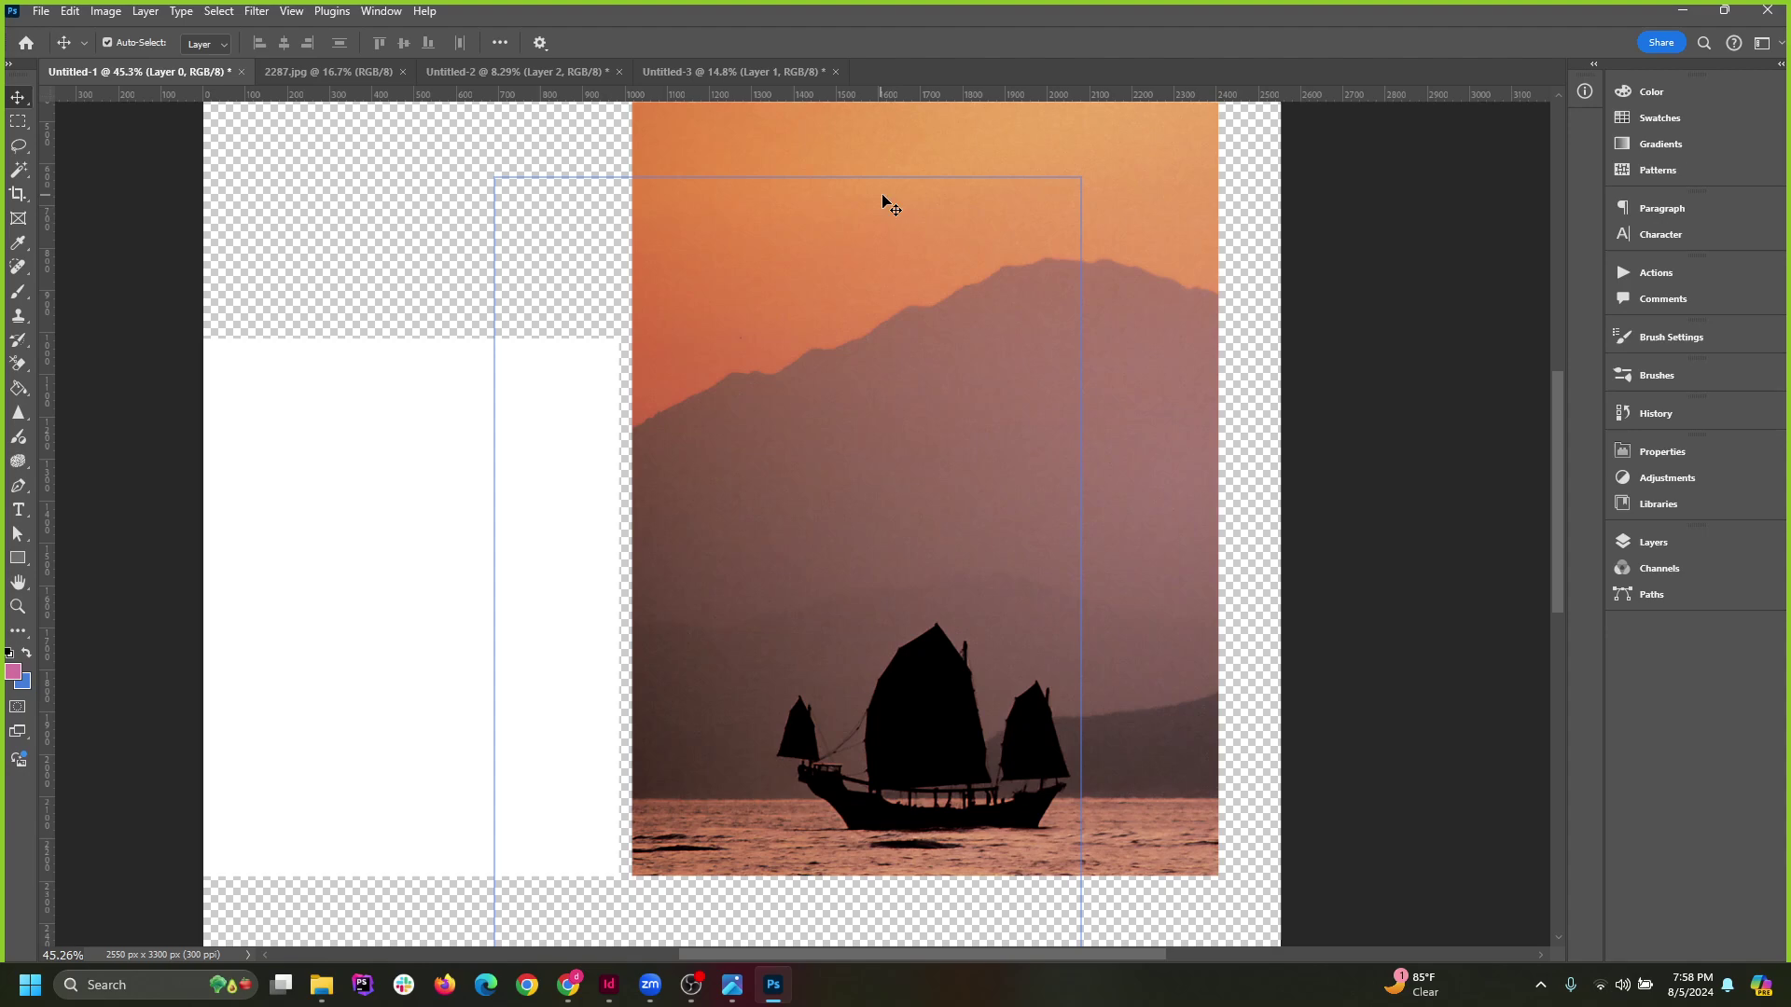
Switch to the Beijing spread in InDesign and examine the boat background and the wide pagoda photo on the Yangtze River page.
{"action": "left_click", "coordinate": [1680, 10]}
{"action": "scroll", "coordinate": [910, 737], "scroll_direction": "down", "scroll_amount": 4}
{"action": "scroll", "coordinate": [998, 601], "scroll_direction": "up", "scroll_amount": 3}
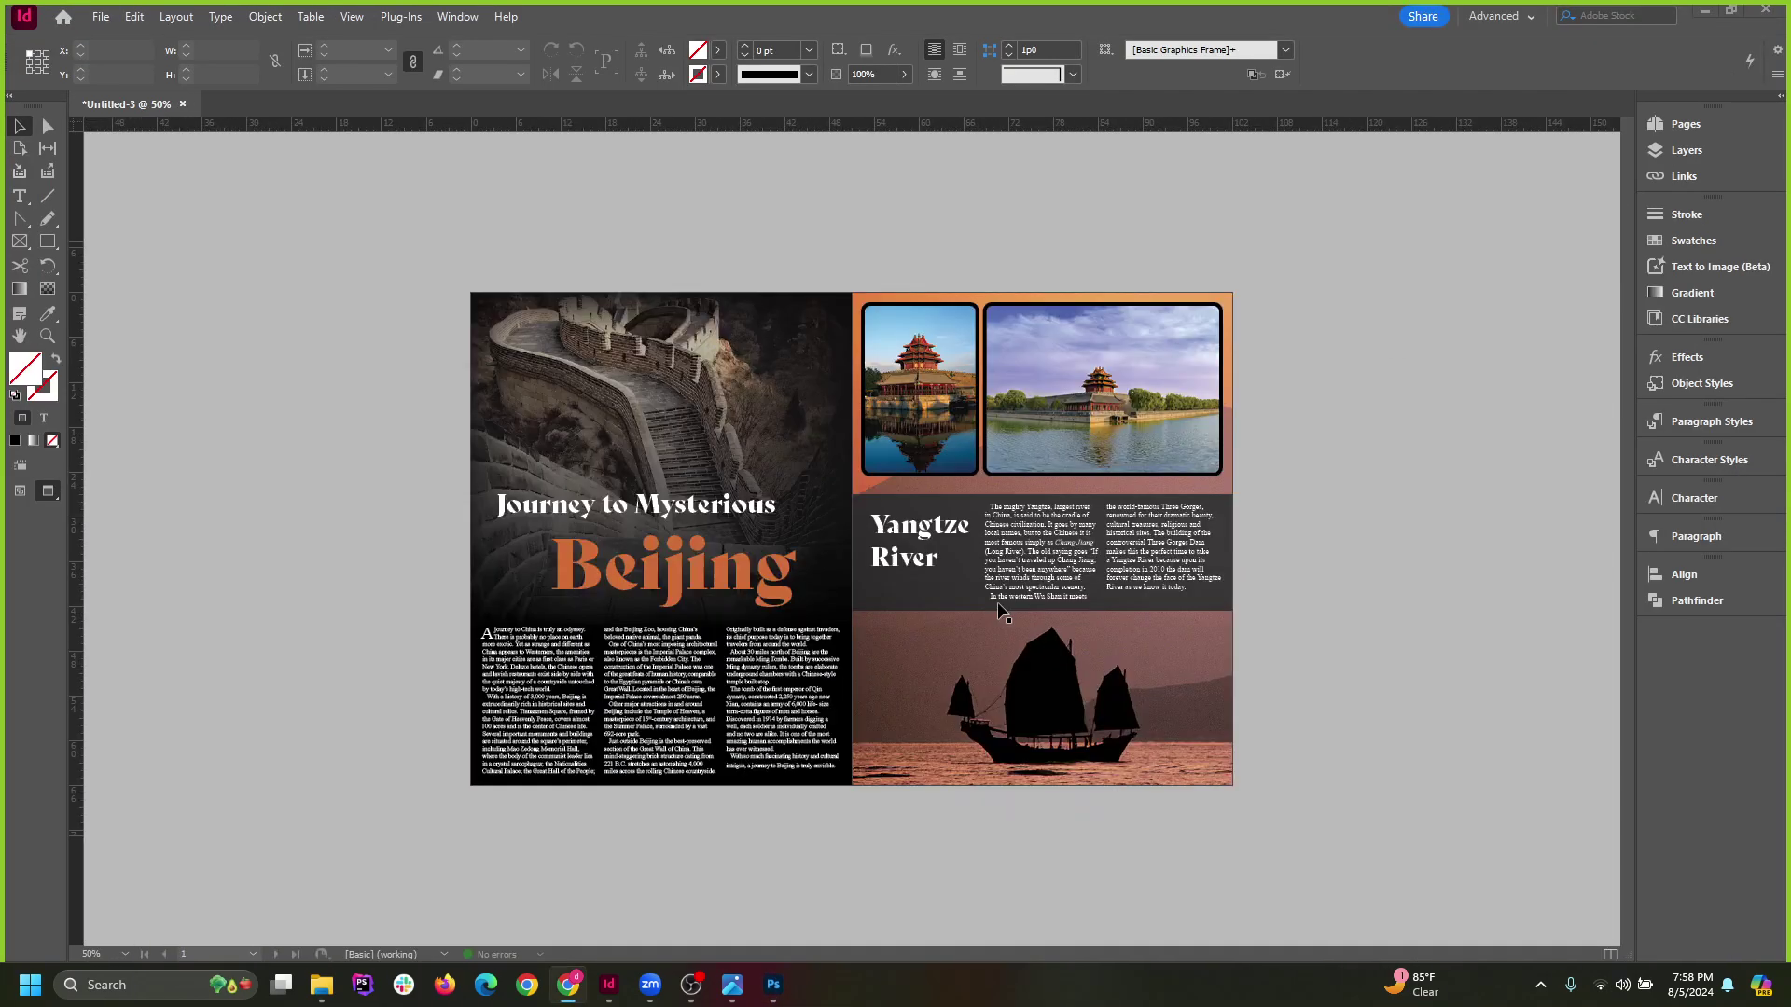
{"action": "scroll", "coordinate": [1068, 732], "scroll_direction": "down", "scroll_amount": 2}
{"action": "scroll", "coordinate": [1249, 746], "scroll_direction": "up", "scroll_amount": 1}
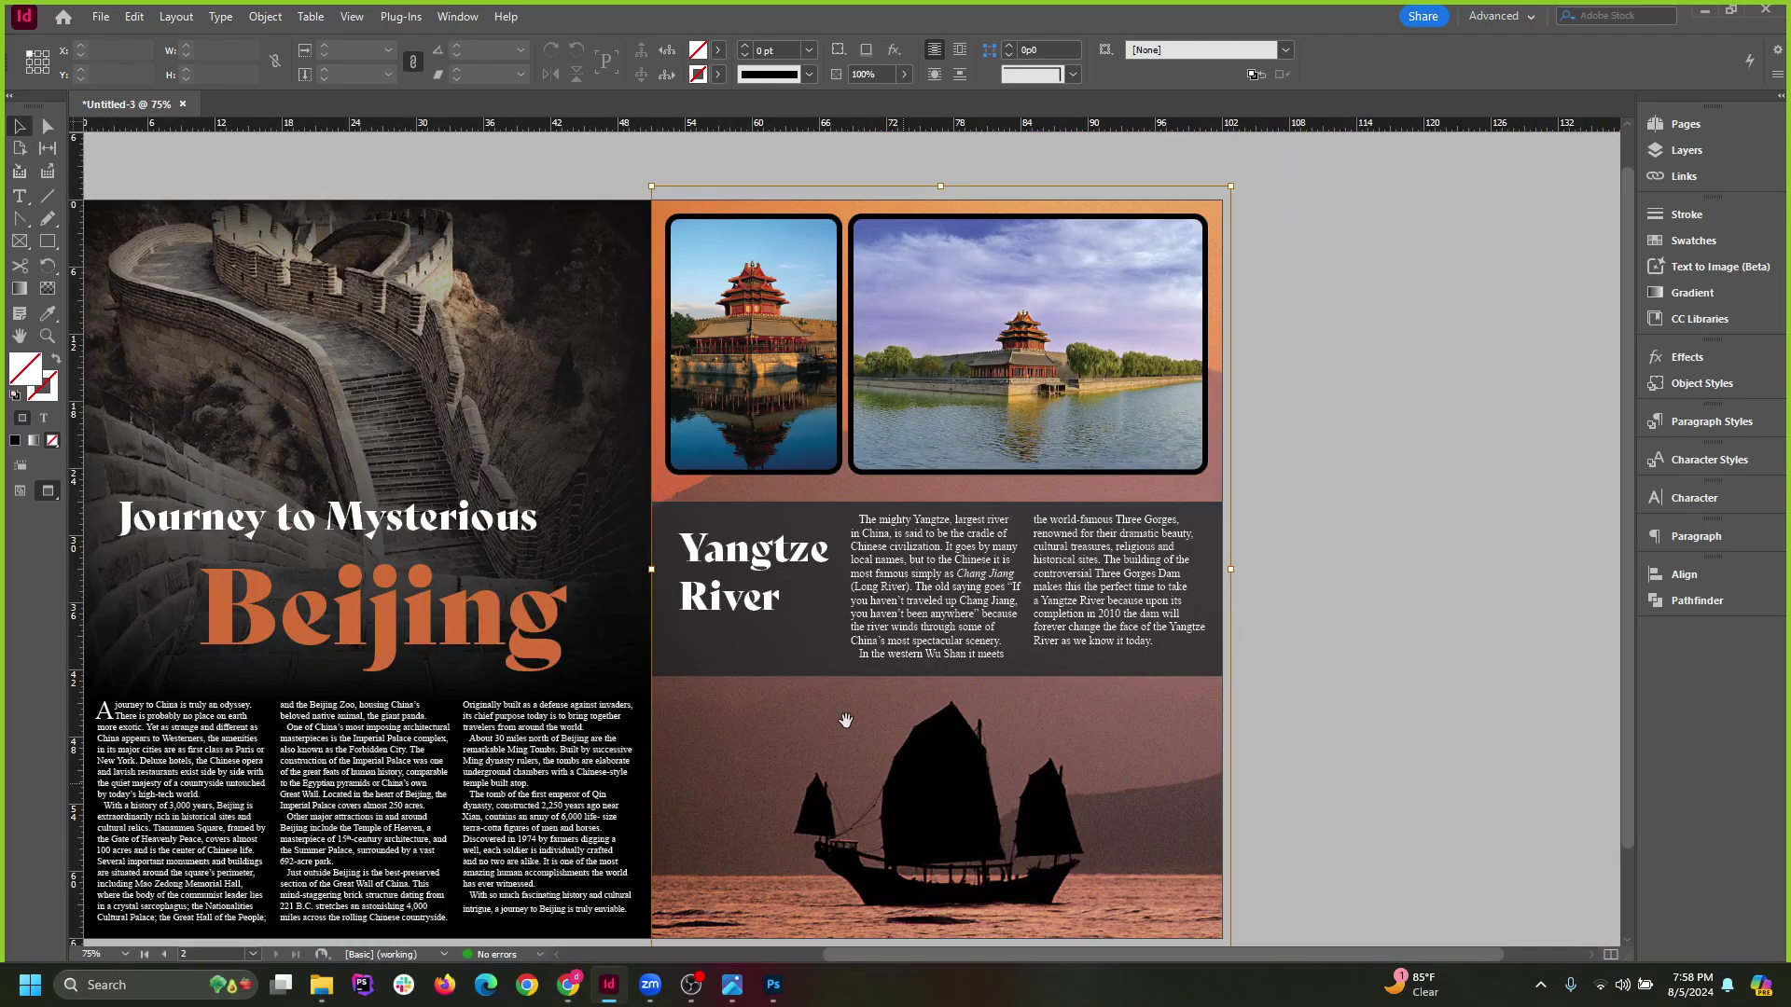
{"action": "left_click", "coordinate": [653, 561]}
{"action": "key", "text": "ctrl+minus"}
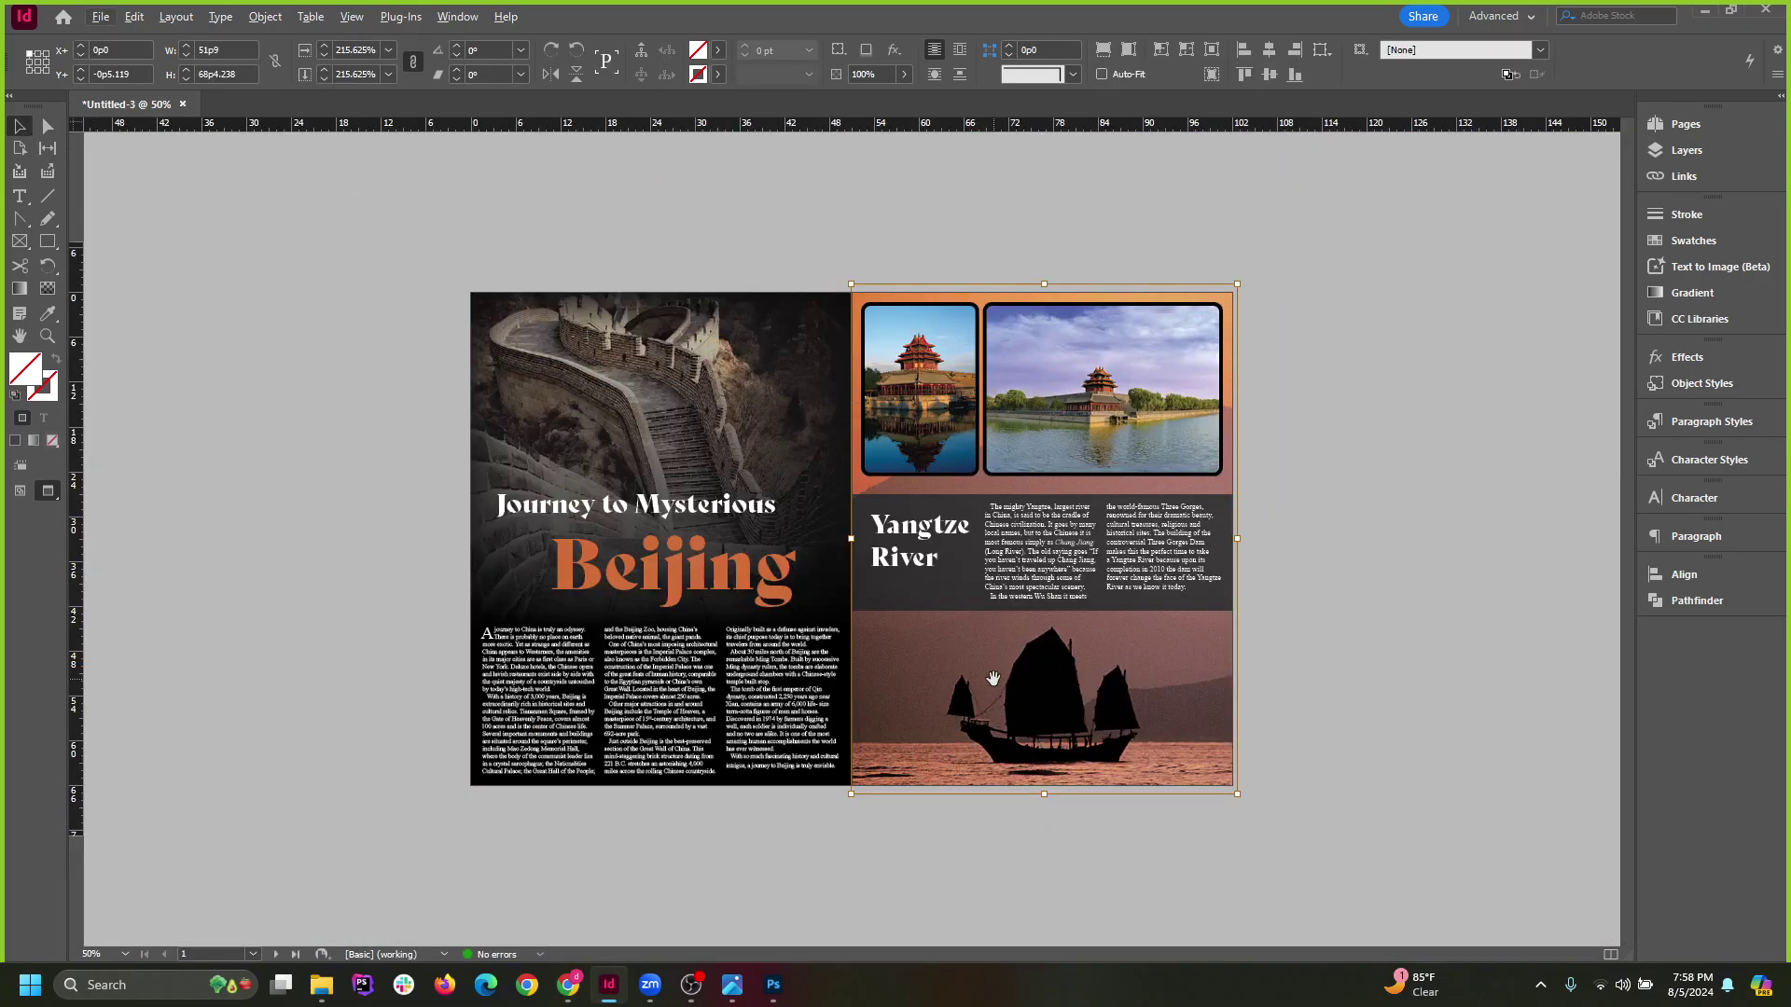
{"action": "left_click", "coordinate": [1098, 357]}
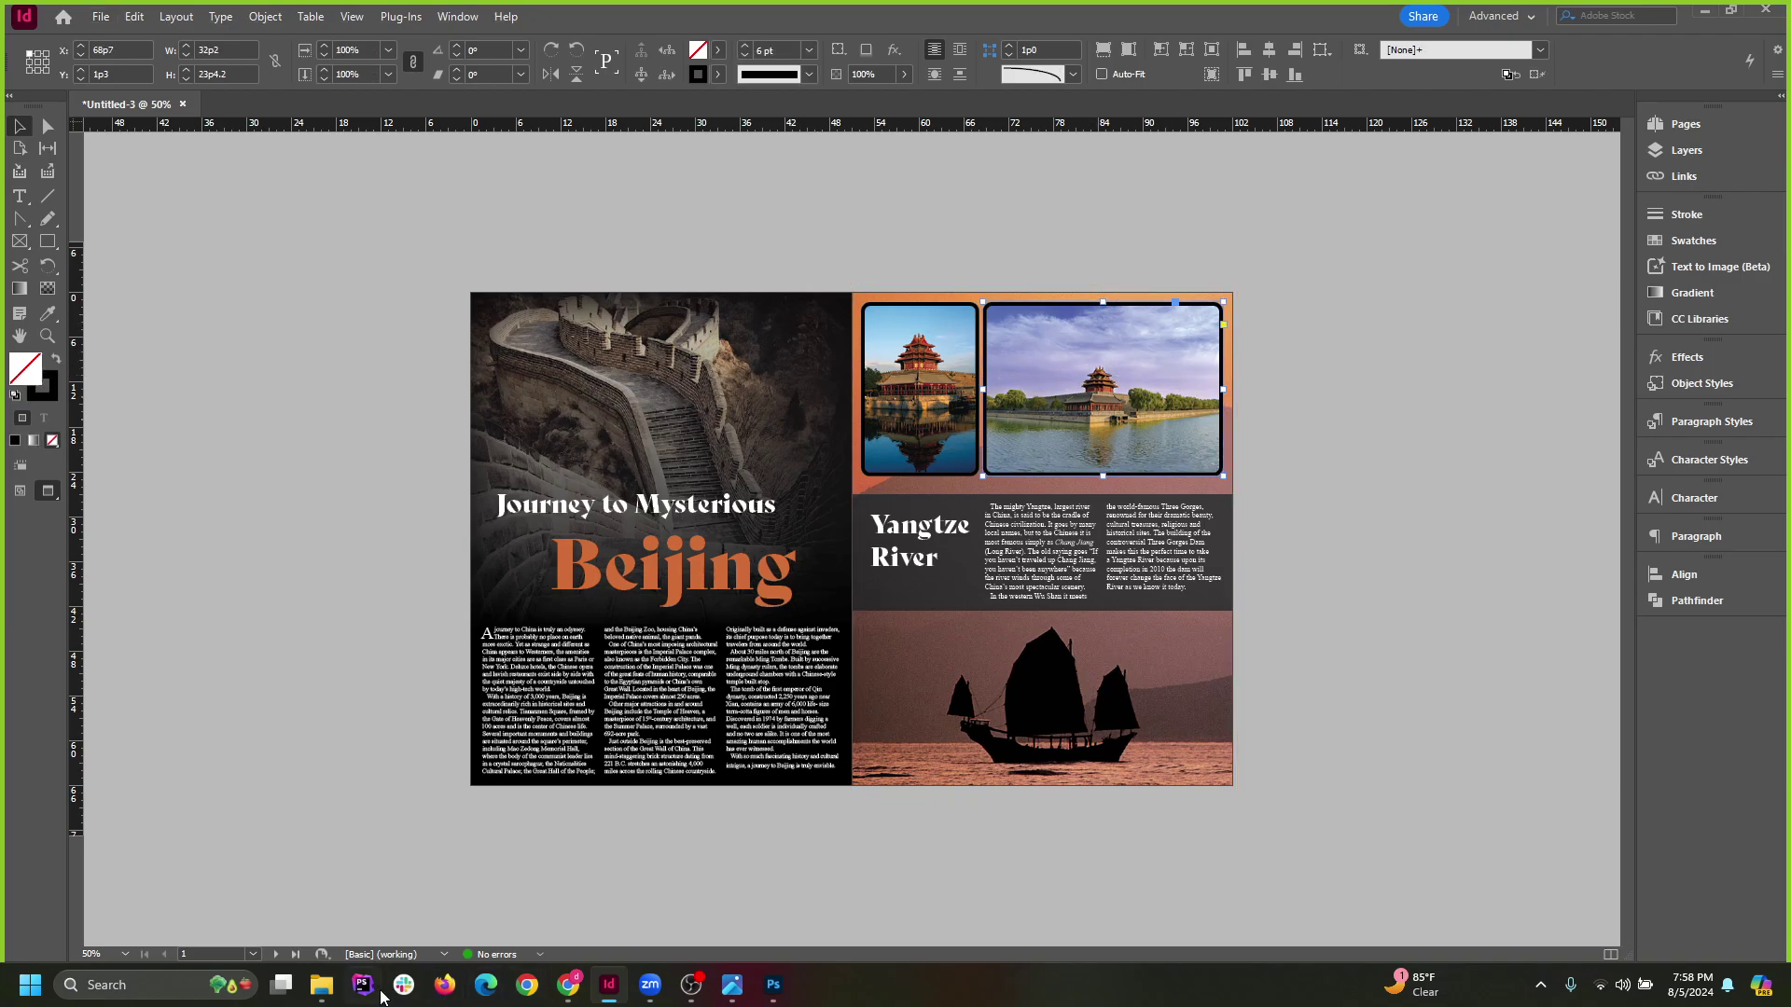
Inspect the file sizes of 42209.jpg, 07822798.jpg, 80034.jpg, 80034.tif, 000481.jpg and 2287.jpg in the china folder in File Explorer.
{"action": "left_click", "coordinate": [321, 984]}
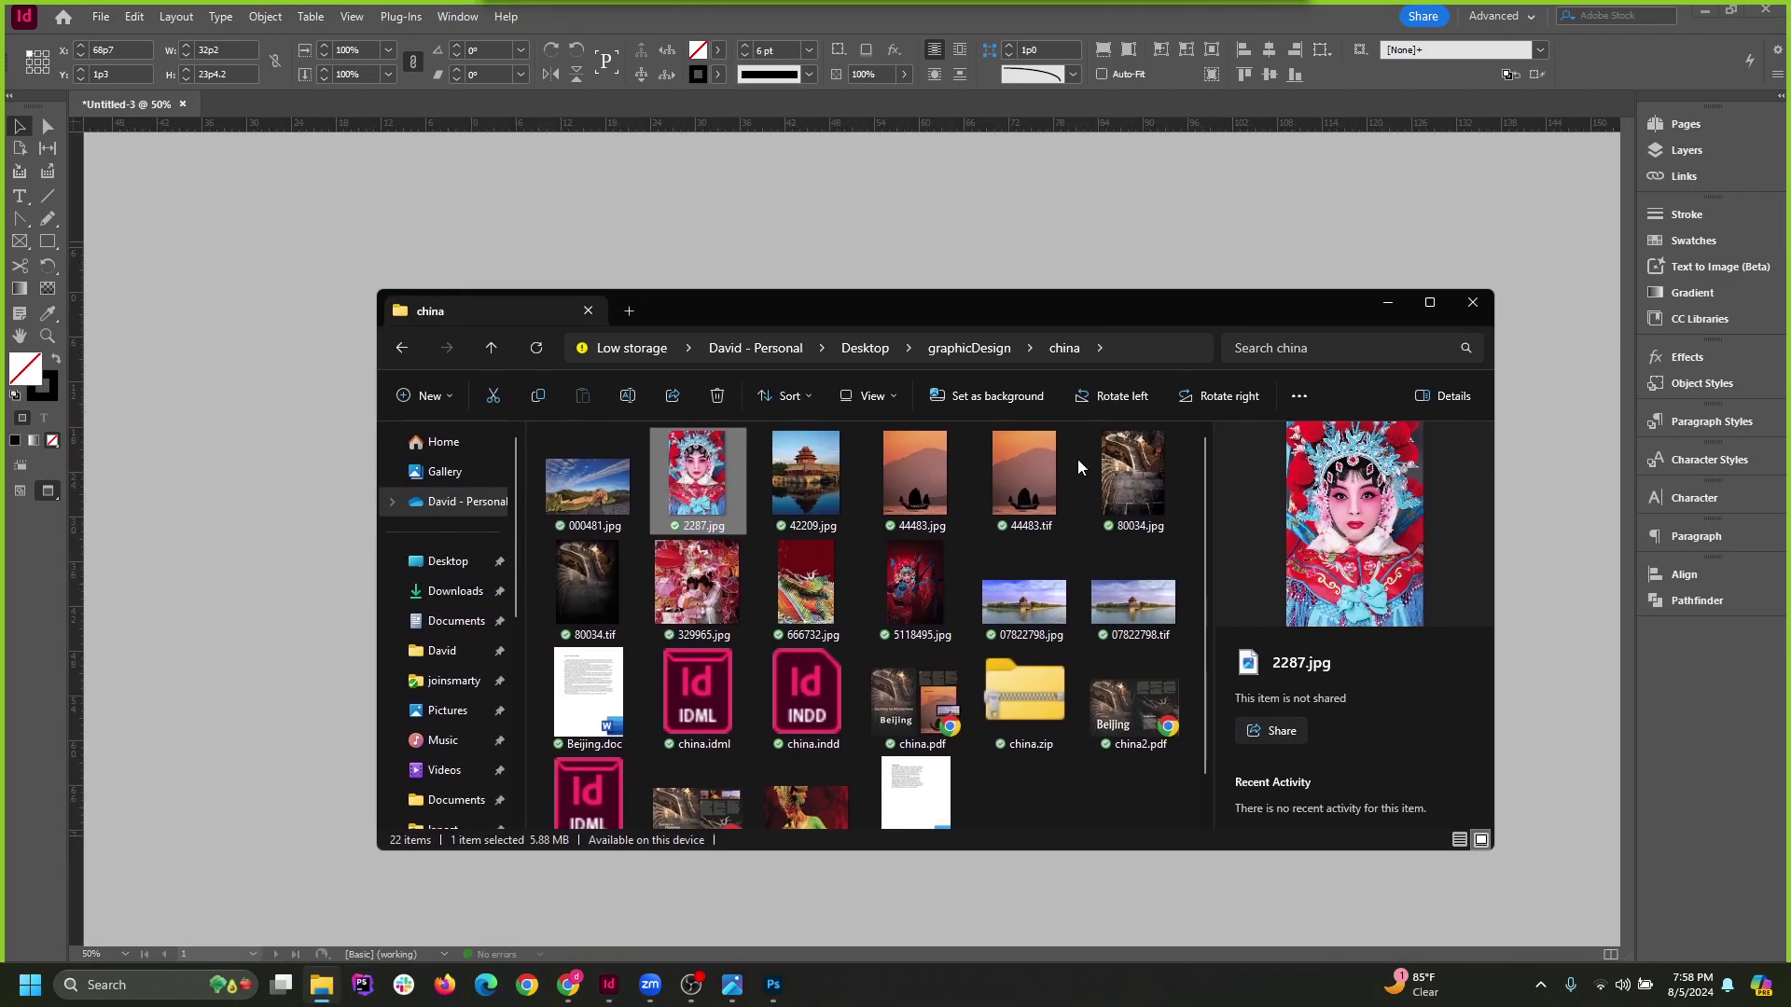
{"action": "left_click", "coordinate": [806, 496]}
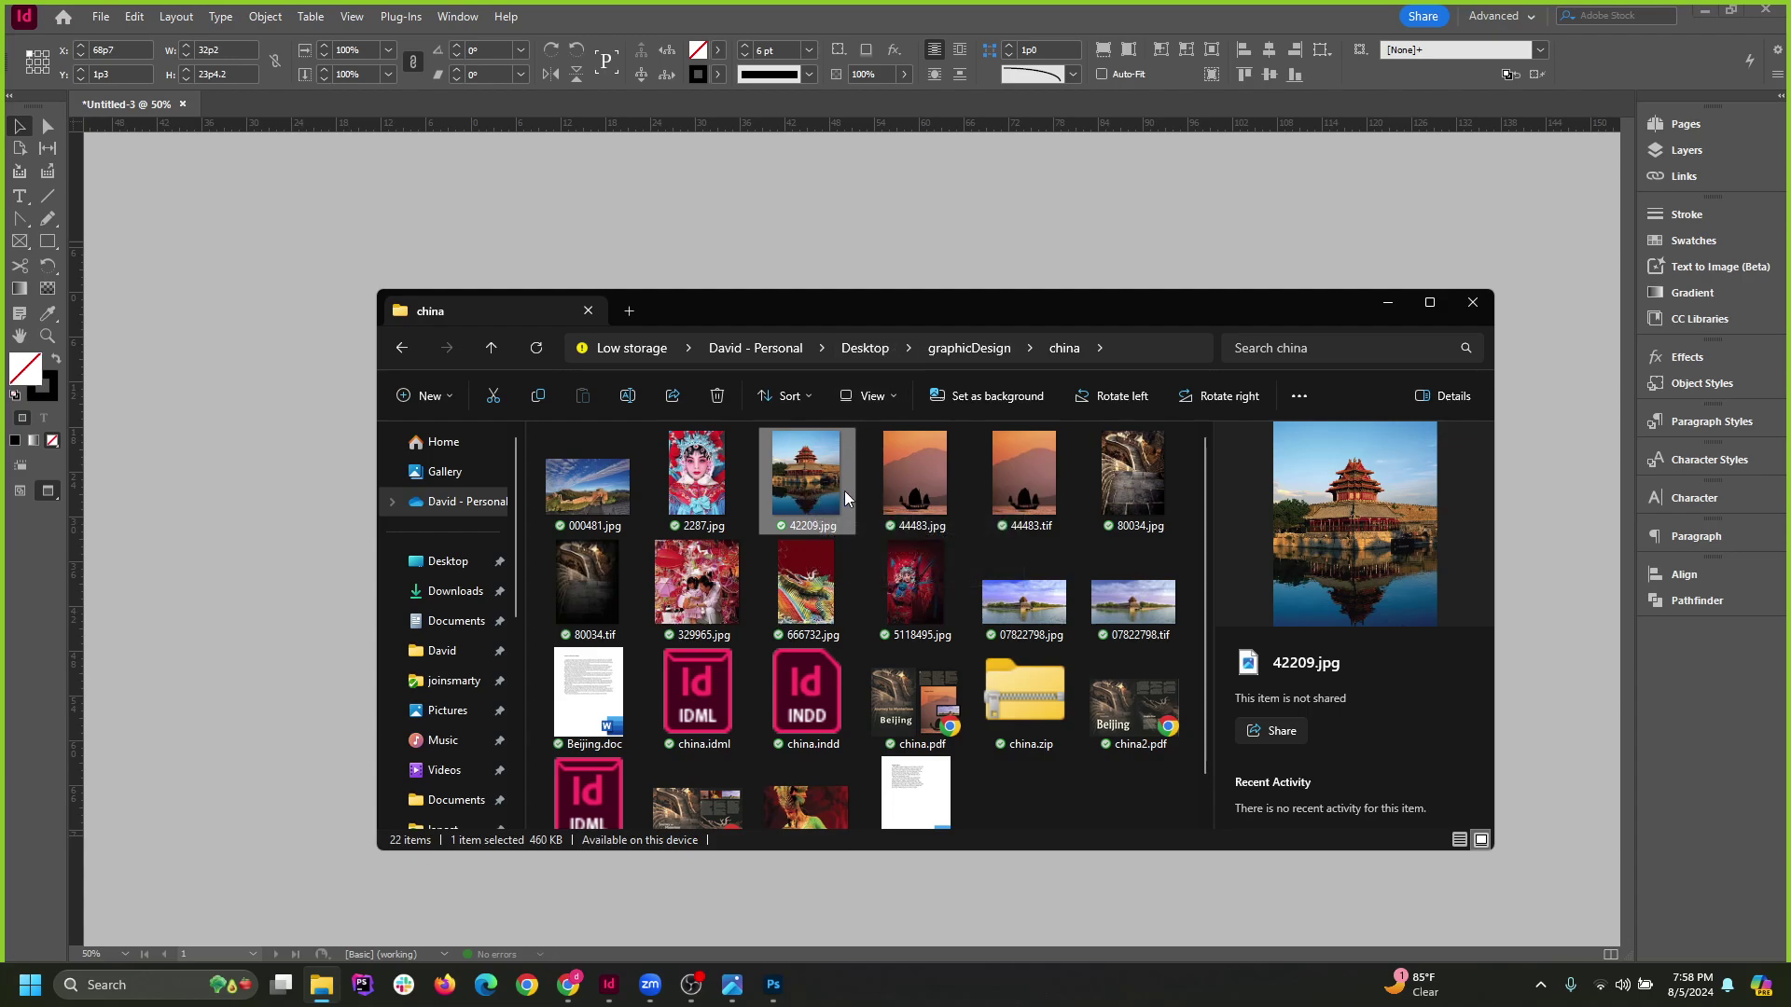
{"action": "left_click", "coordinate": [1022, 615]}
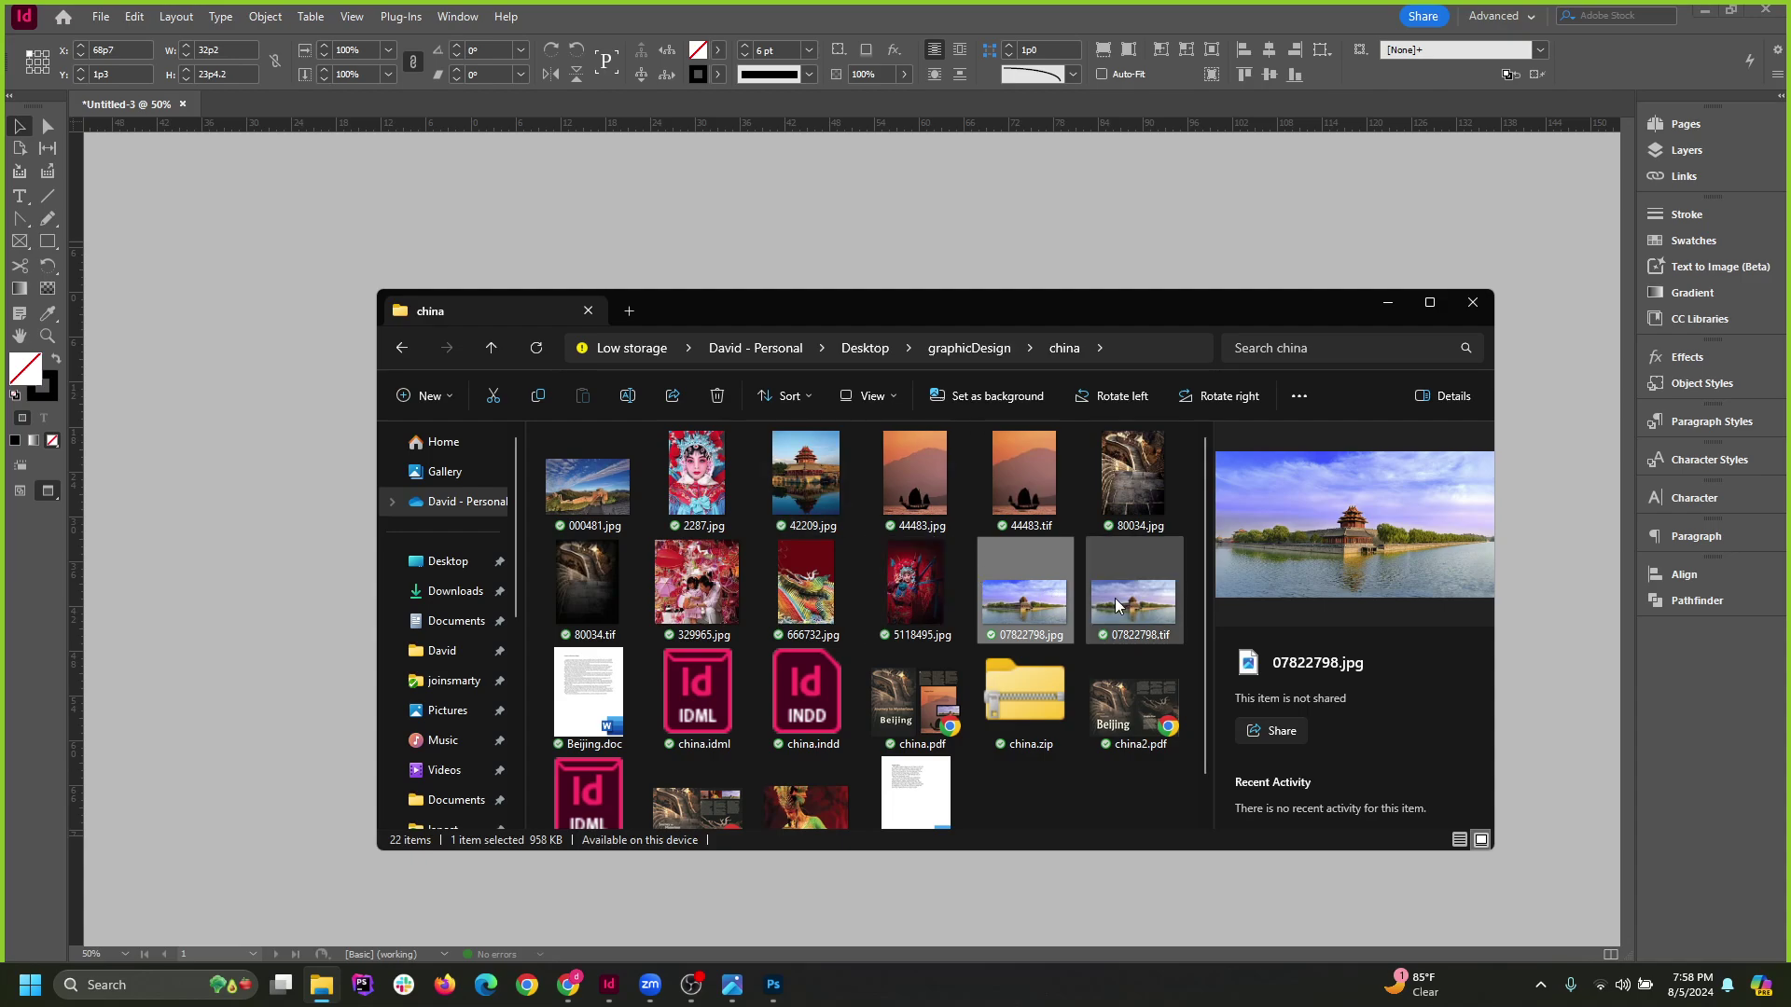
{"action": "left_click", "coordinate": [1143, 485]}
{"action": "left_click", "coordinate": [600, 590]}
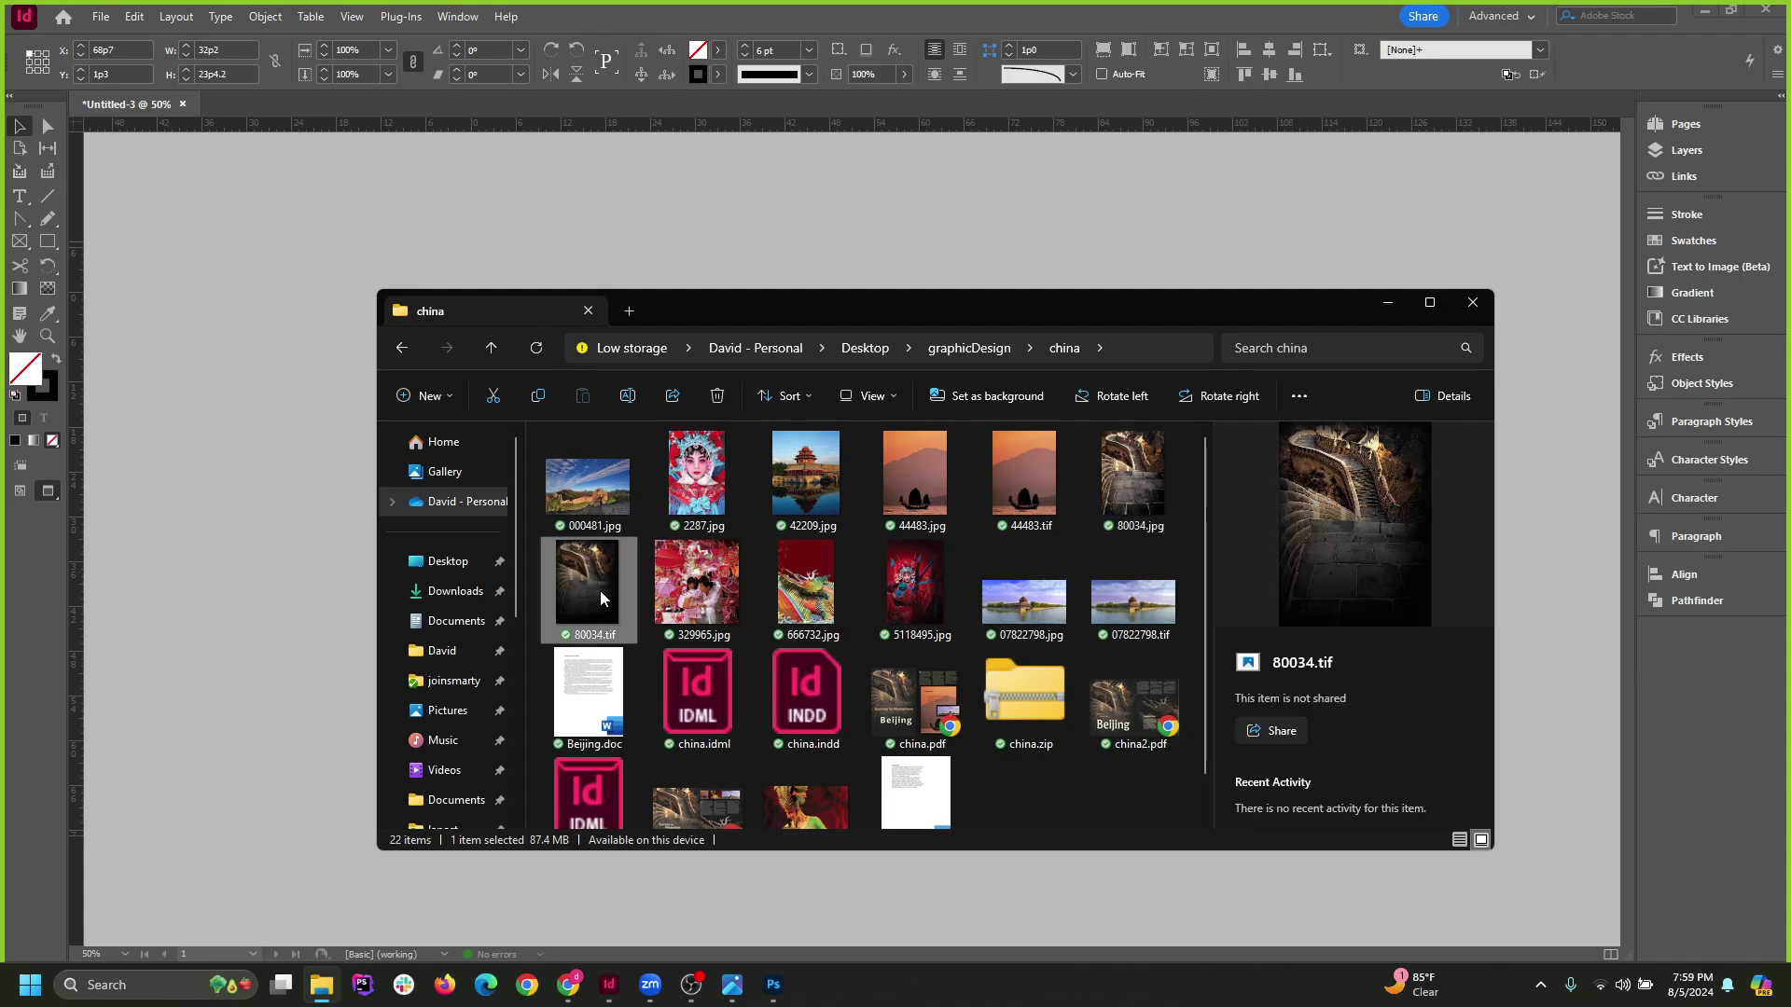
{"action": "left_click", "coordinate": [589, 491]}
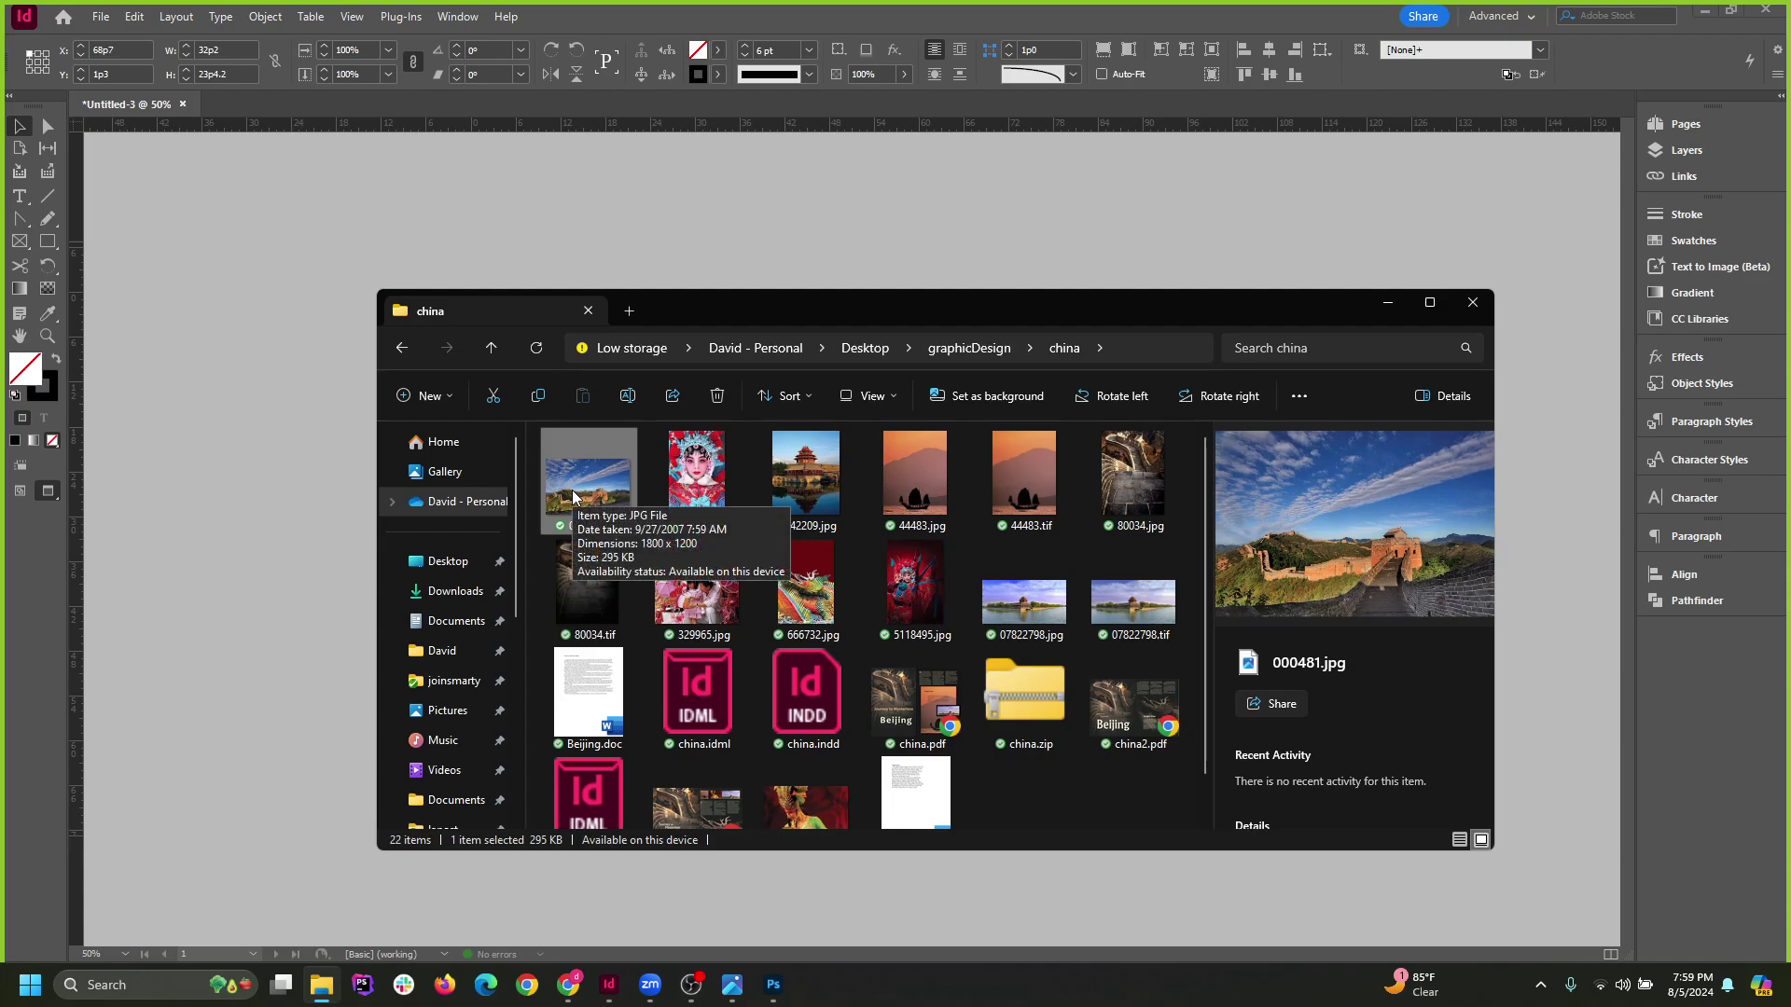
{"action": "left_click", "coordinate": [686, 466]}
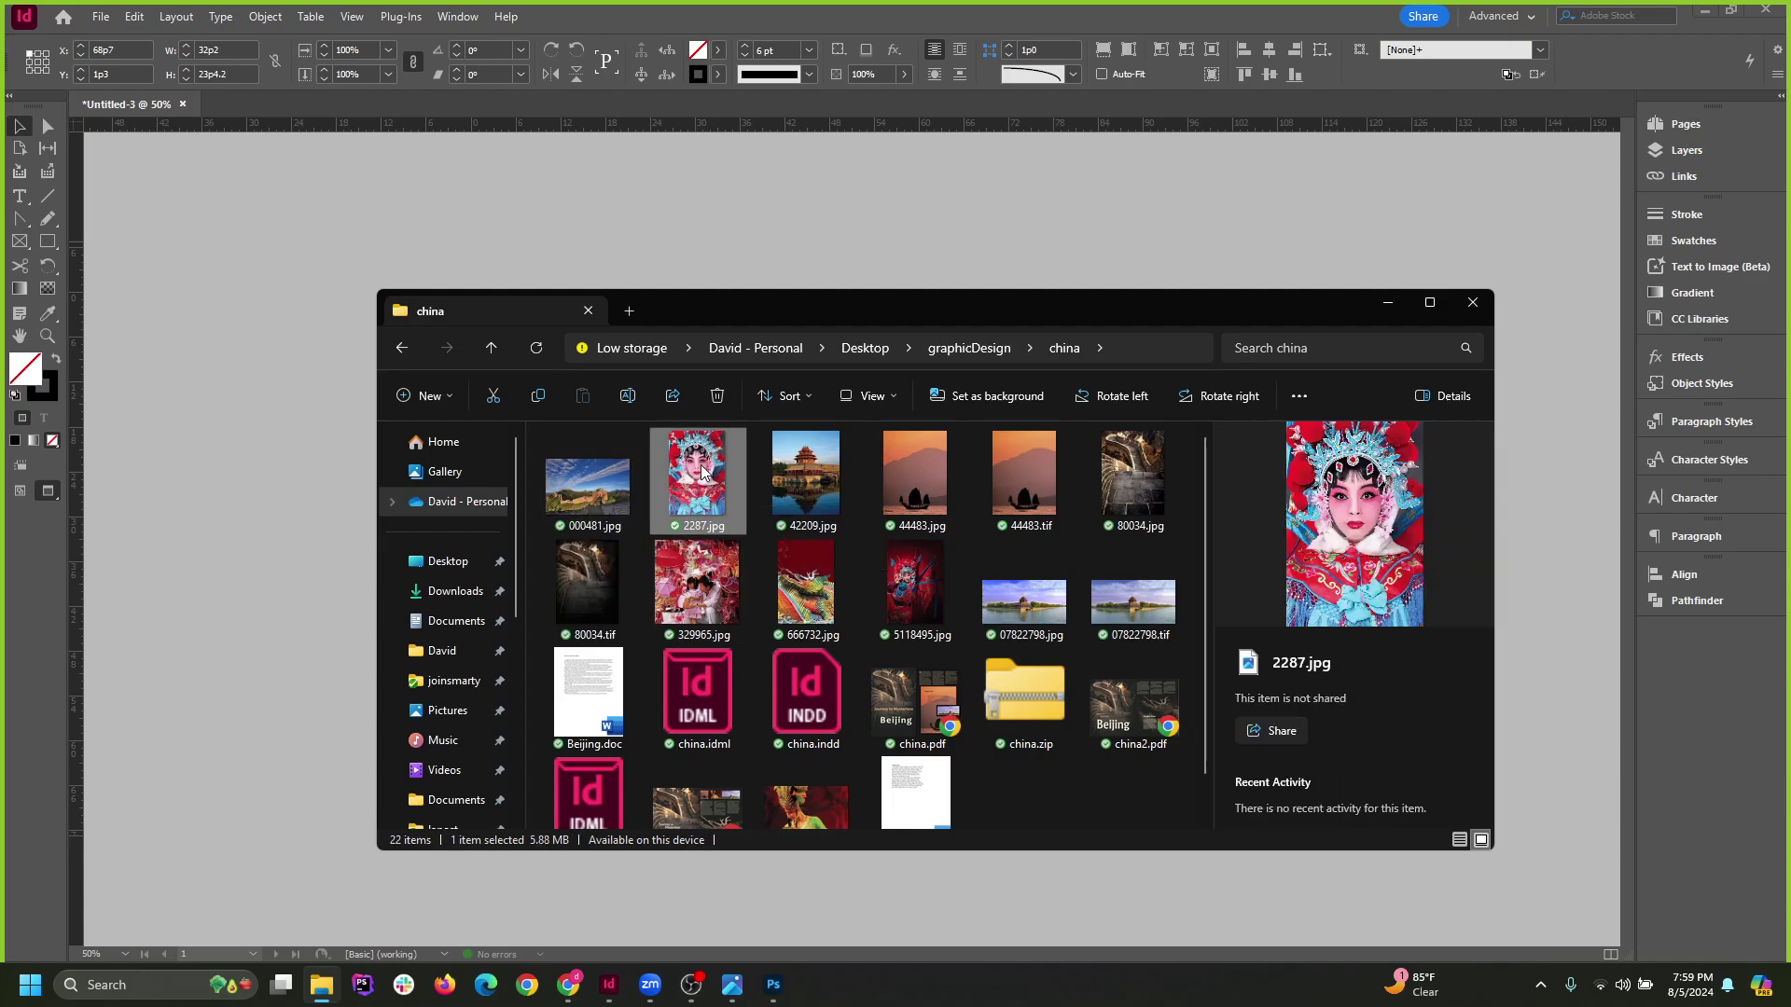
Put away the china folder window and examine the pictures and text on the Beijing and Yangtze River spread.
{"action": "left_click", "coordinate": [1387, 302]}
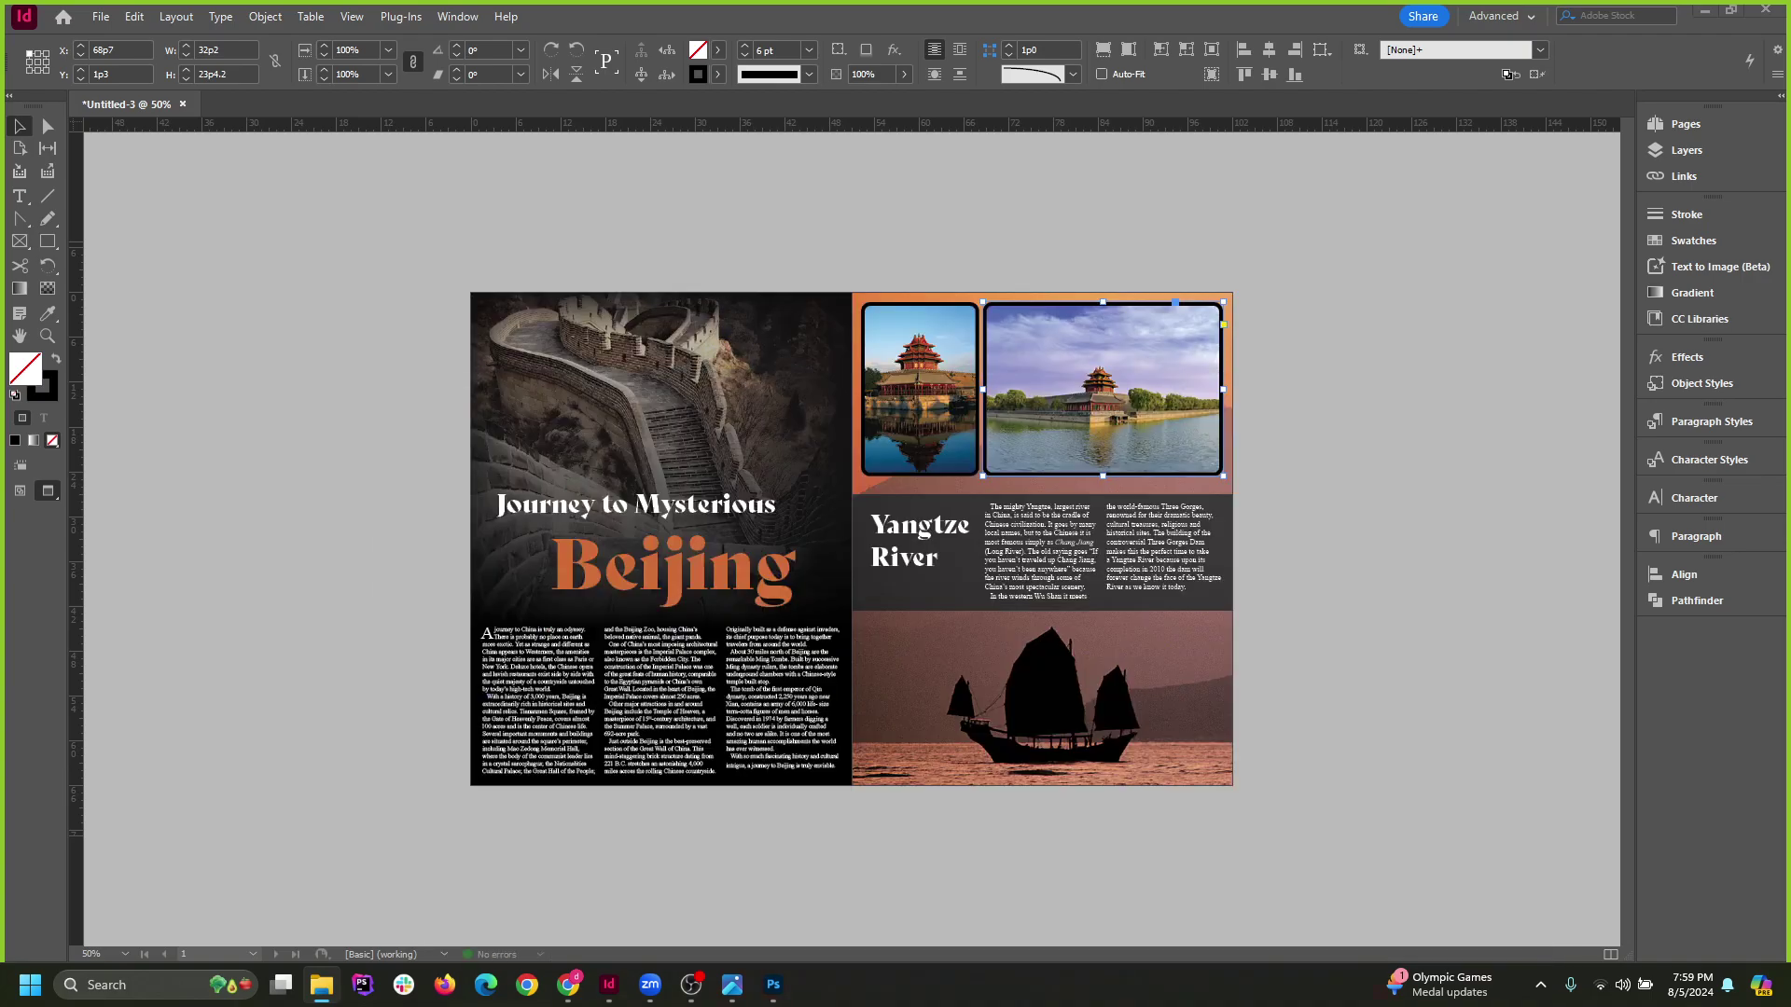
{"action": "left_click_drag", "start_coordinate": [1038, 1002], "coordinate": [988, 409]}
{"action": "left_click", "coordinate": [1339, 416]}
{"action": "scroll", "coordinate": [1082, 492], "scroll_direction": "up", "scroll_amount": 1}
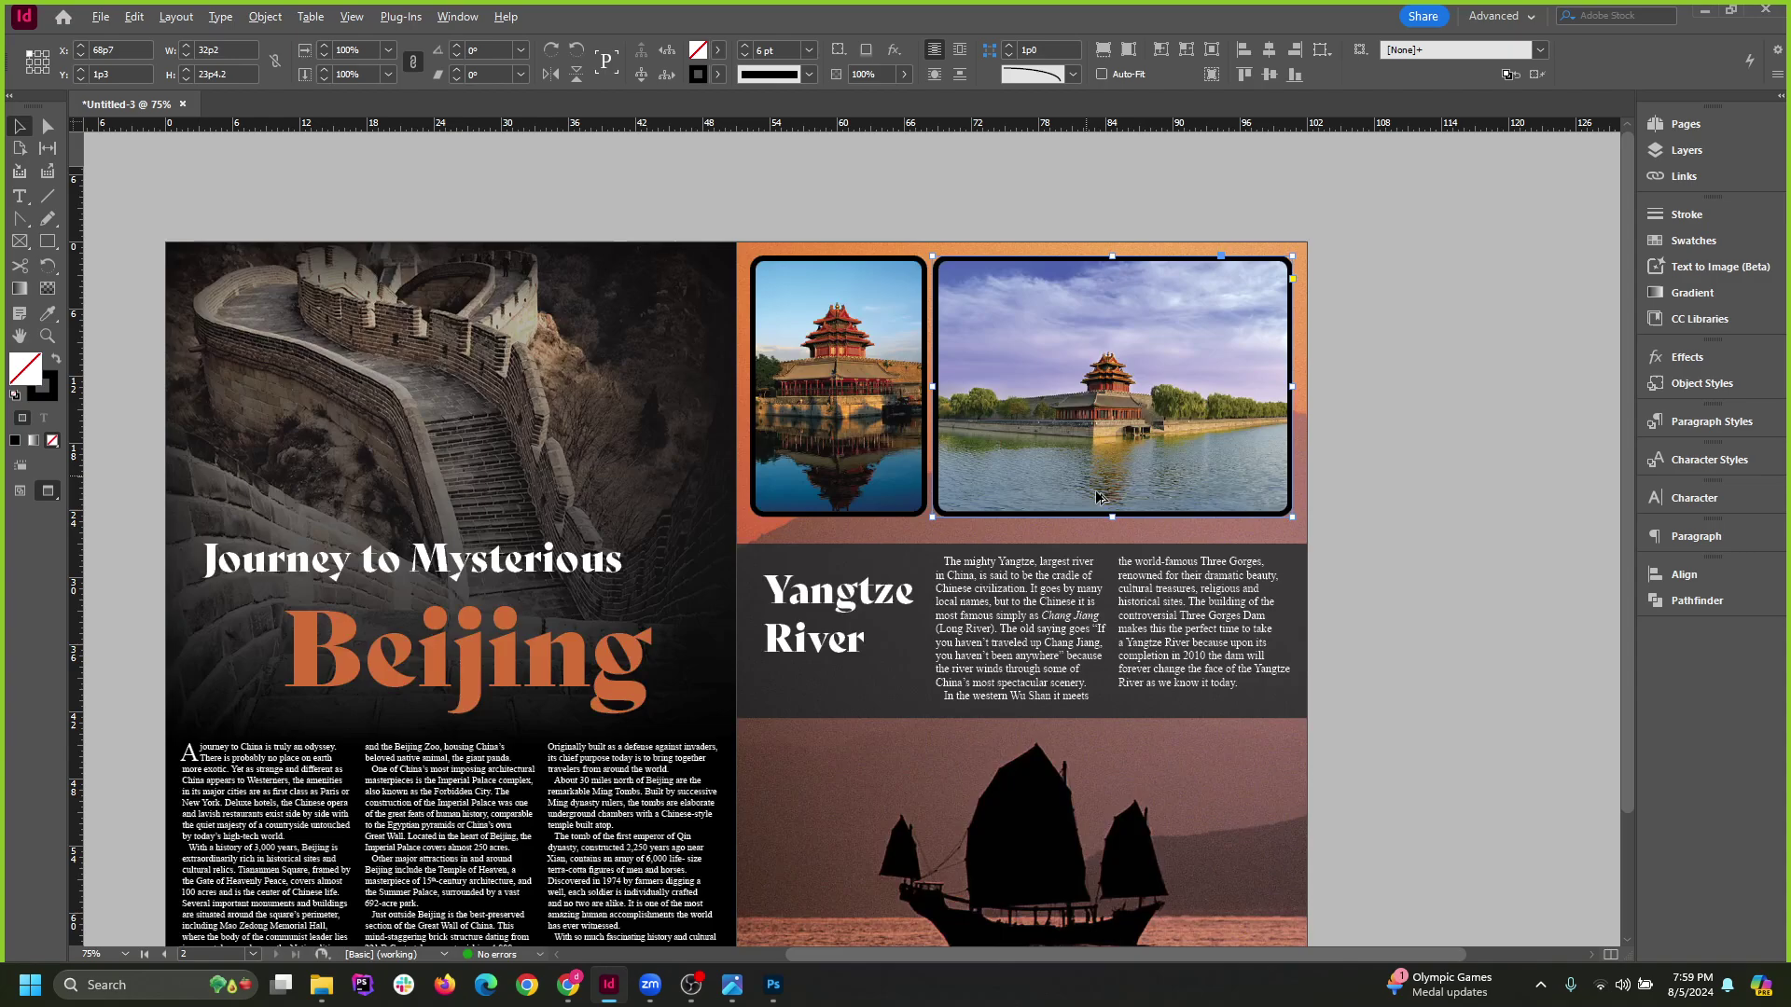
{"action": "scroll", "coordinate": [973, 535], "scroll_direction": "down", "scroll_amount": 1}
{"action": "left_click", "coordinate": [1384, 438]}
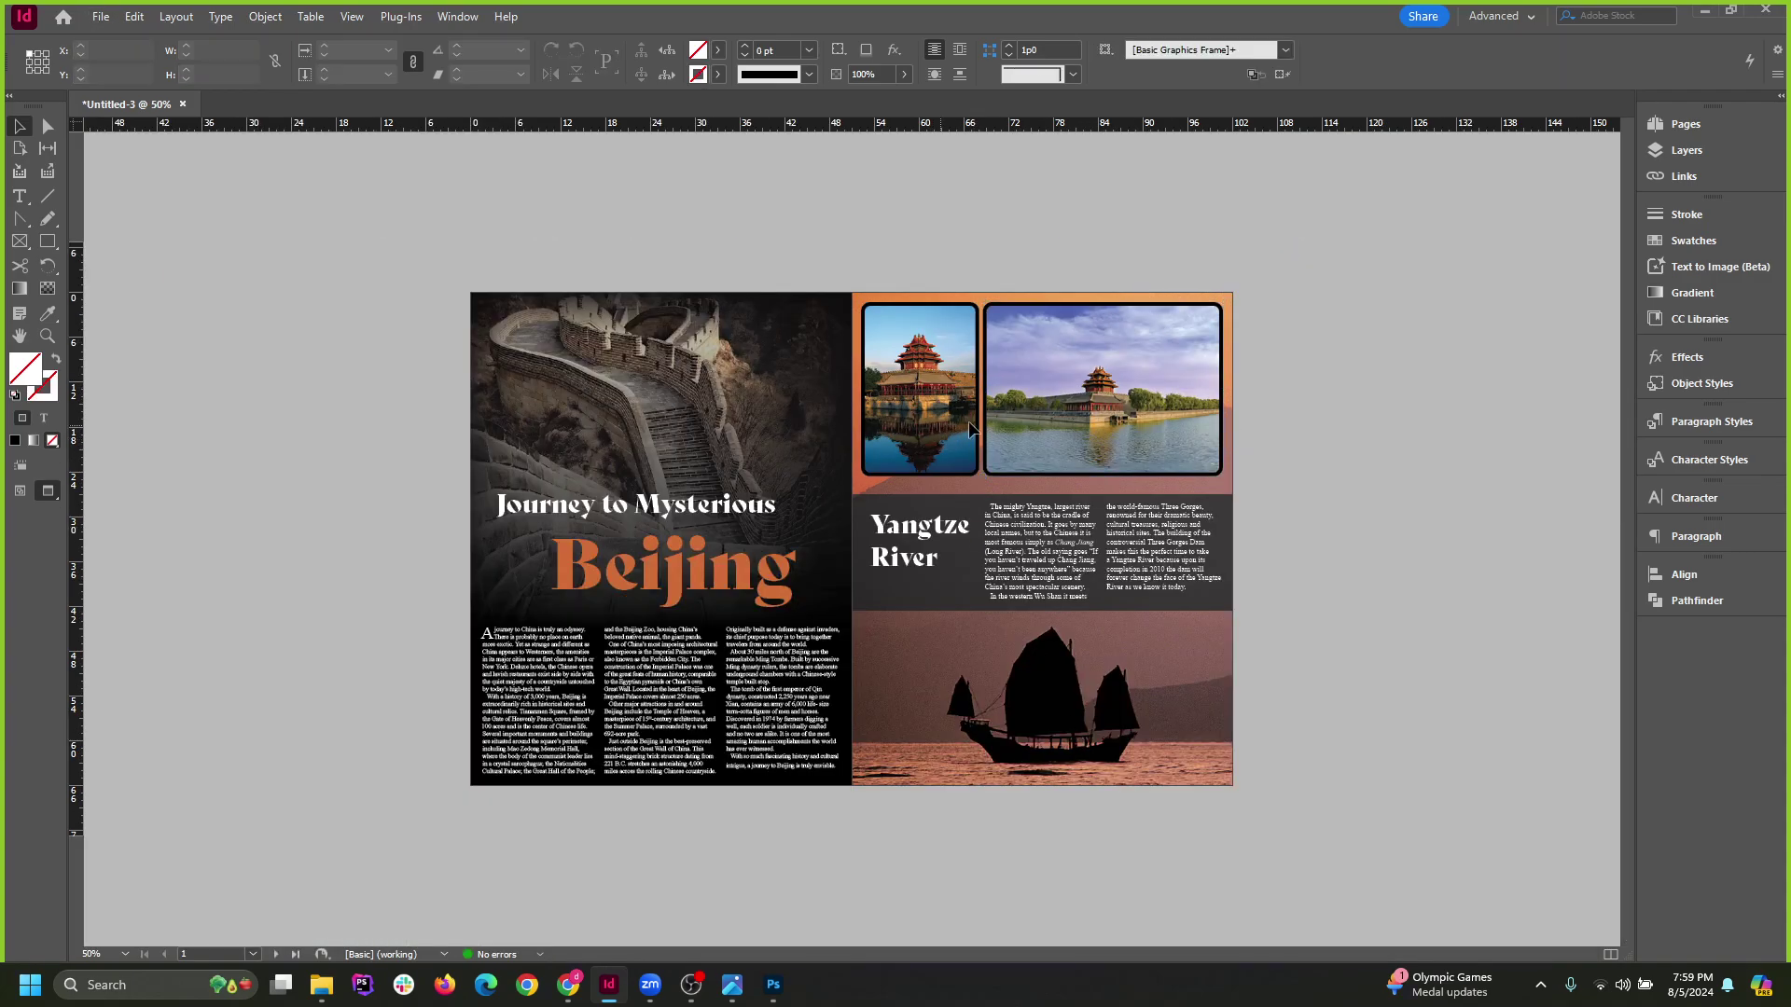
Try moving the smaller pagoda picture off the page and shrinking the sunset background frame, and undo both changes.
{"action": "left_click_drag", "start_coordinate": [968, 421], "coordinate": [1432, 471]}
{"action": "left_click", "coordinate": [1132, 688]}
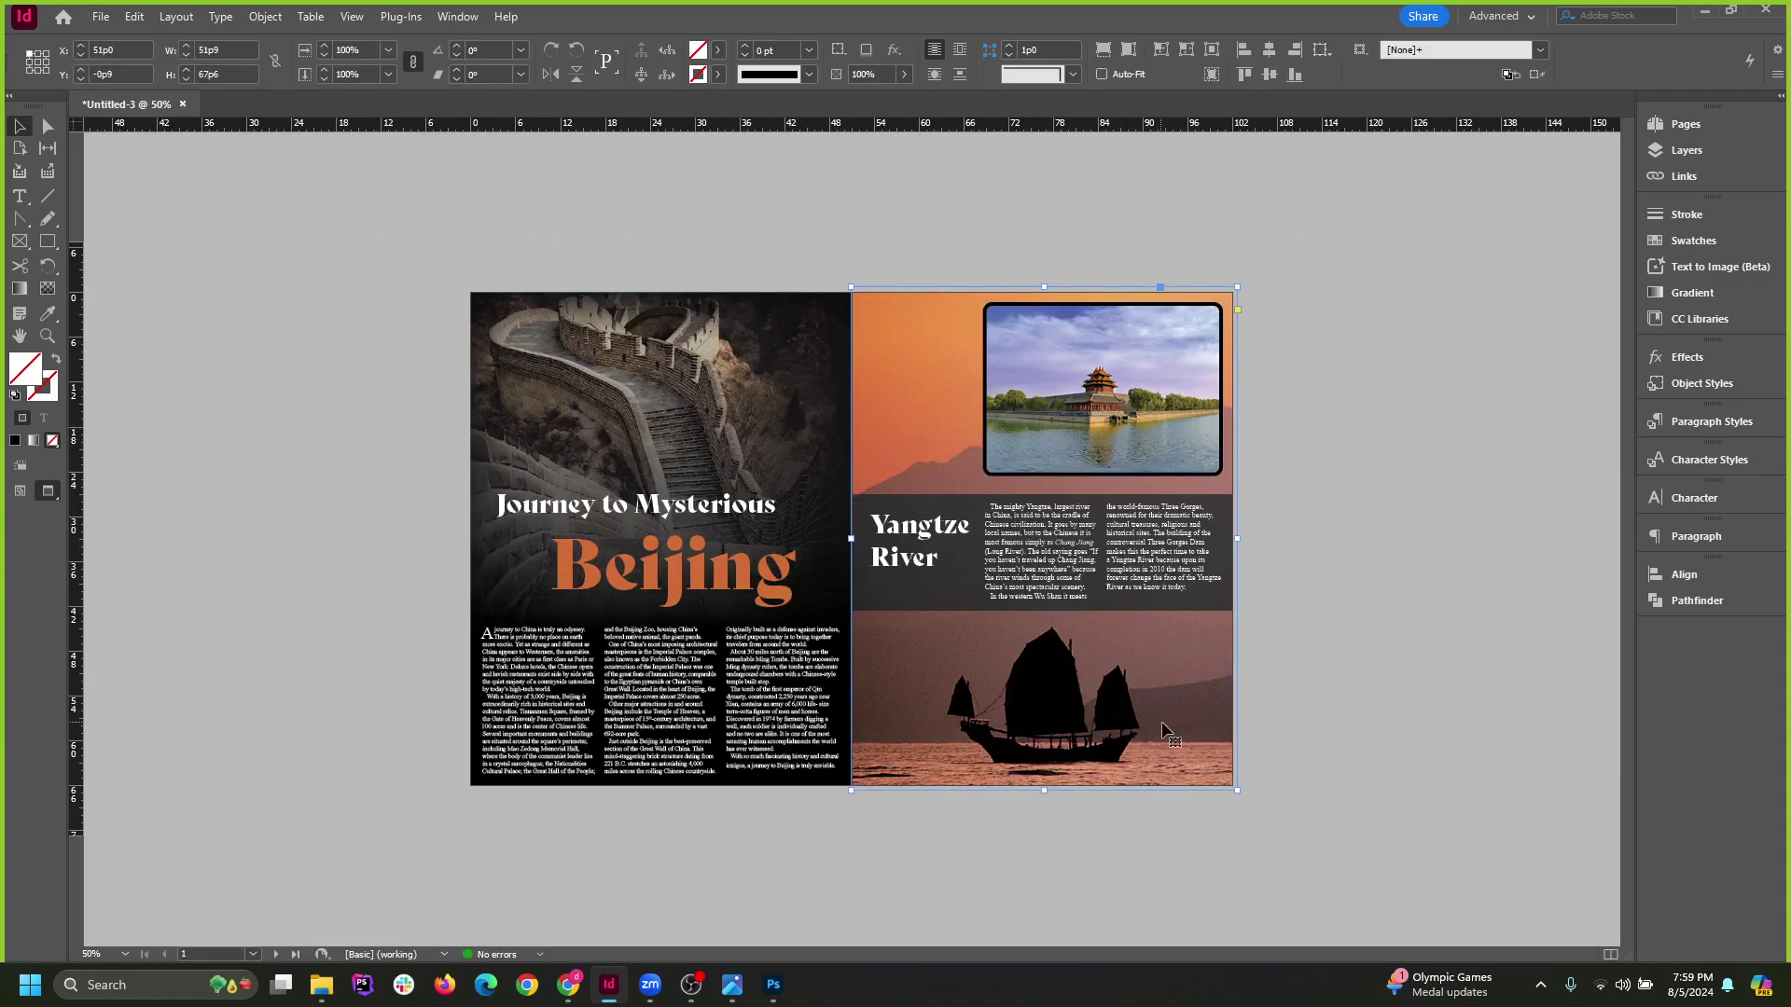
{"action": "left_click_drag", "start_coordinate": [1233, 792], "coordinate": [1003, 484]}
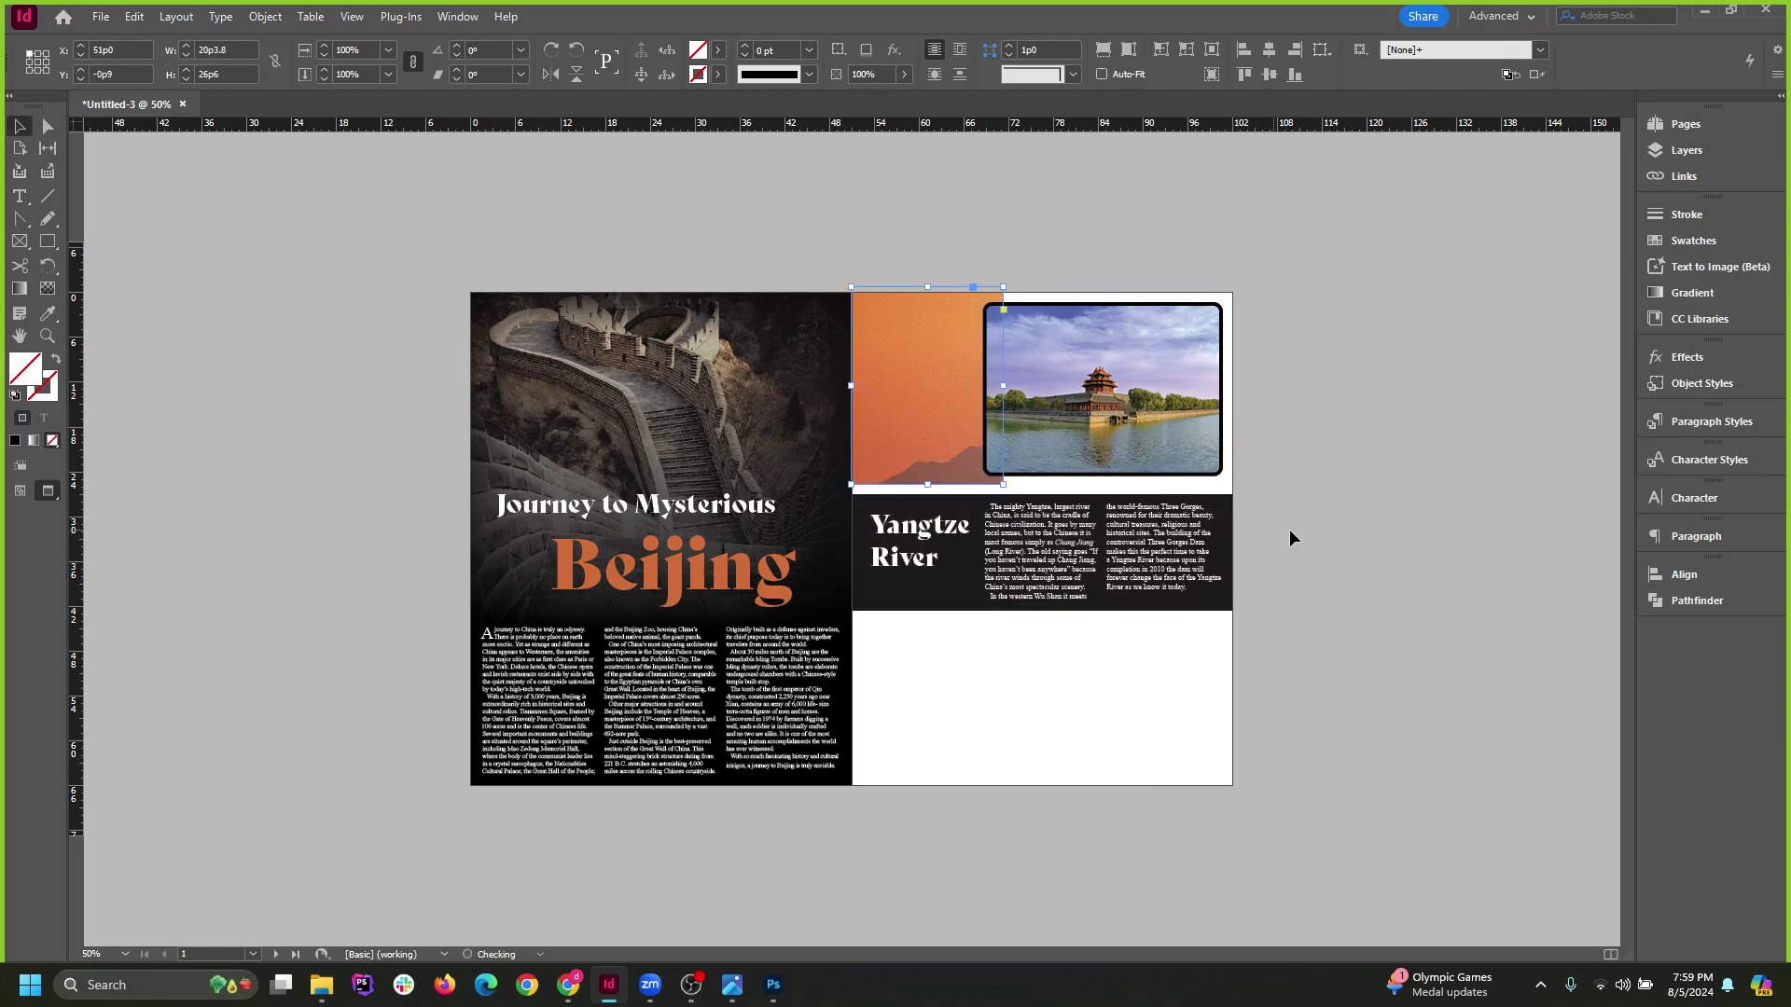
{"action": "key", "text": "ctrl+z"}
{"action": "key", "text": "ctrl+z"}
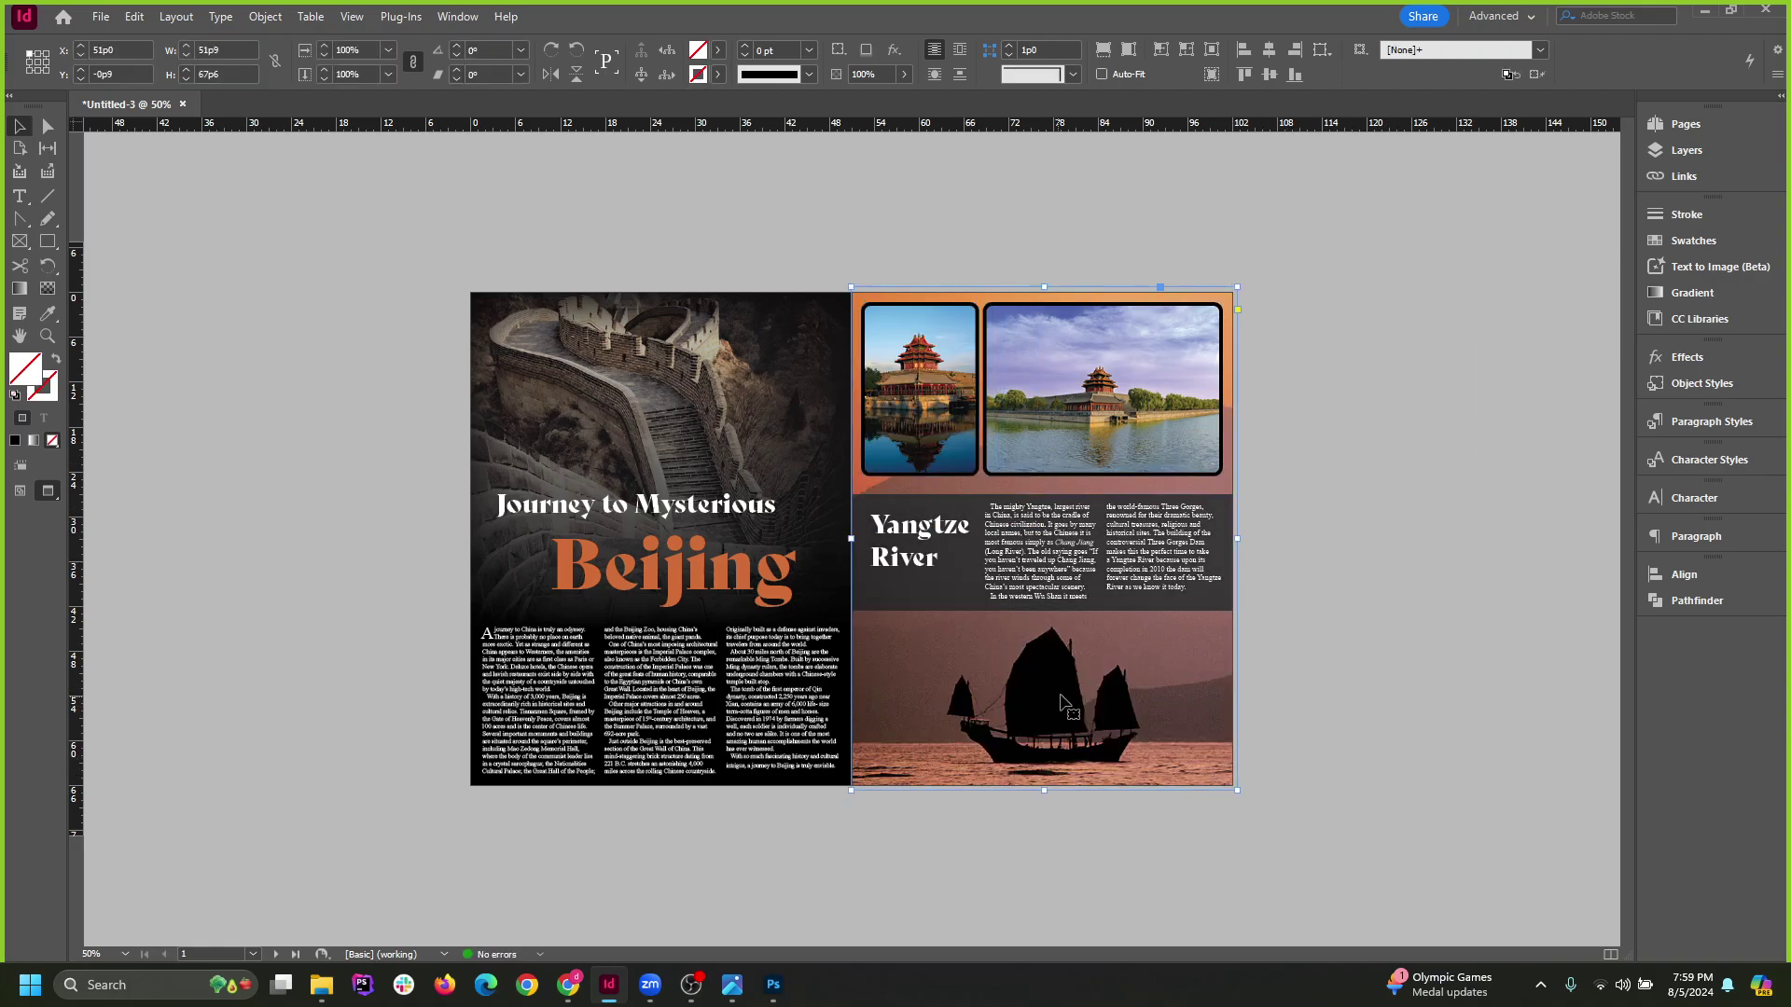
{"action": "right_click", "coordinate": [1026, 651]}
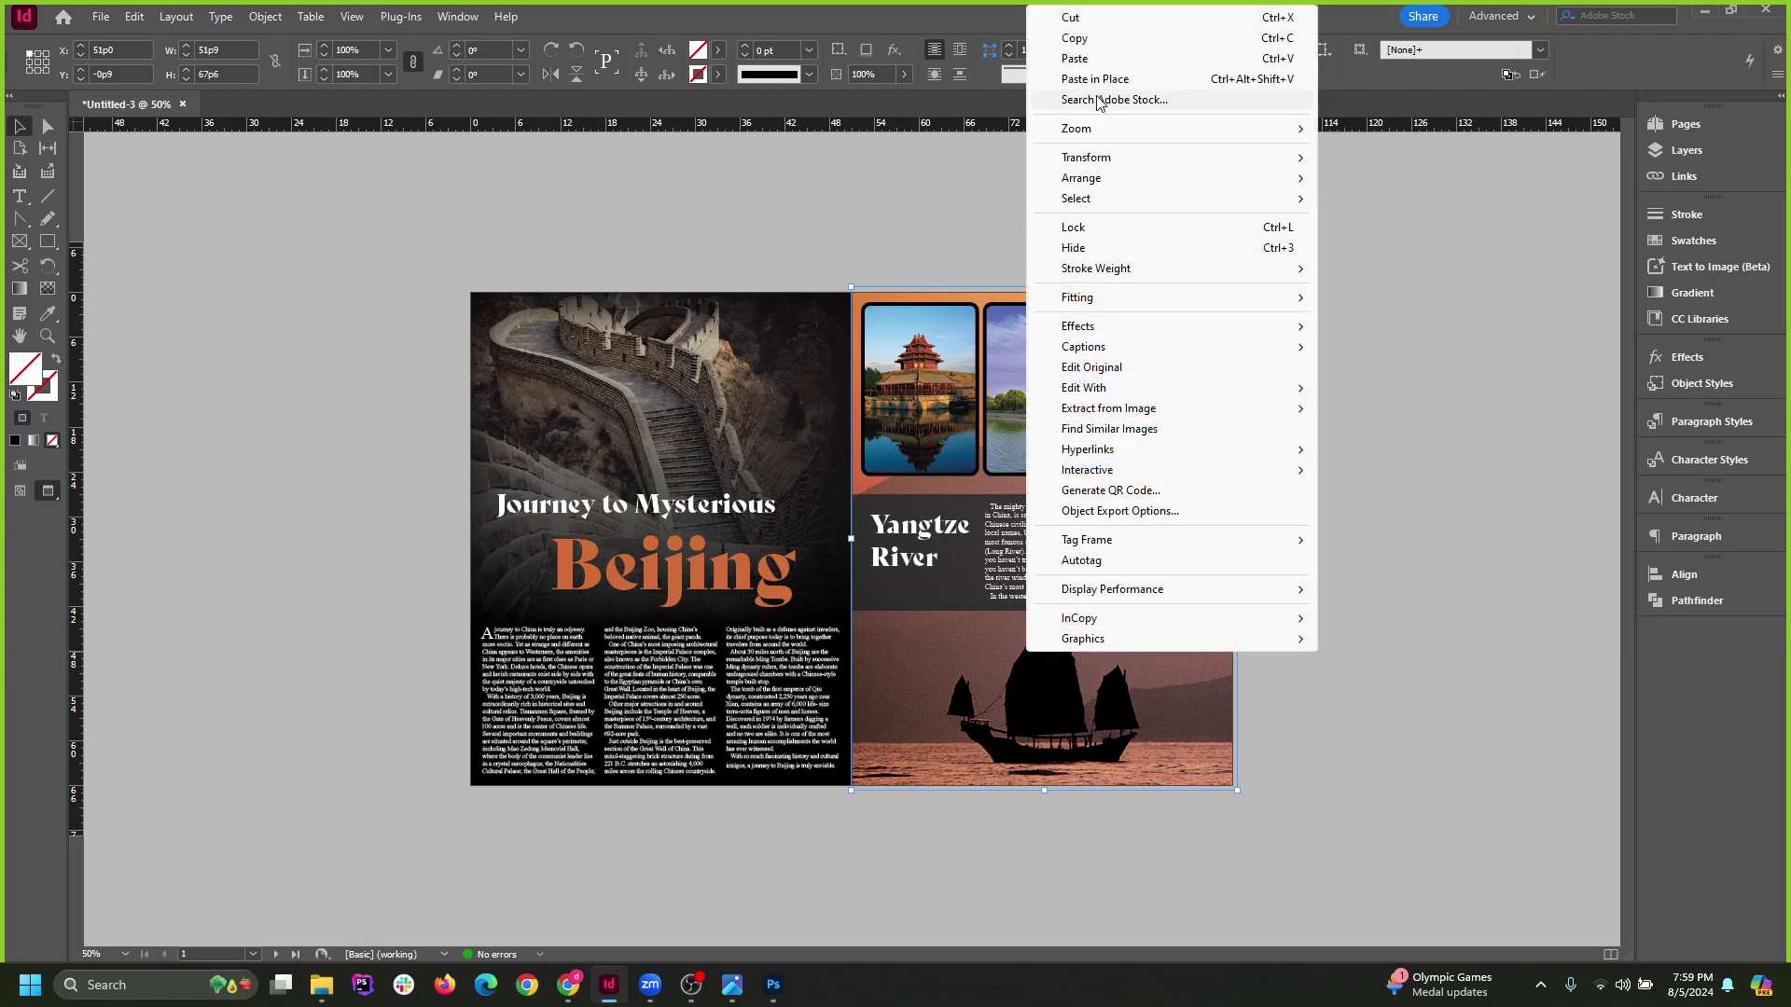
{"action": "left_click", "coordinate": [1539, 744]}
{"action": "double_click", "coordinate": [1034, 651]}
{"action": "scroll", "coordinate": [1073, 475], "scroll_direction": "up", "scroll_amount": 2}
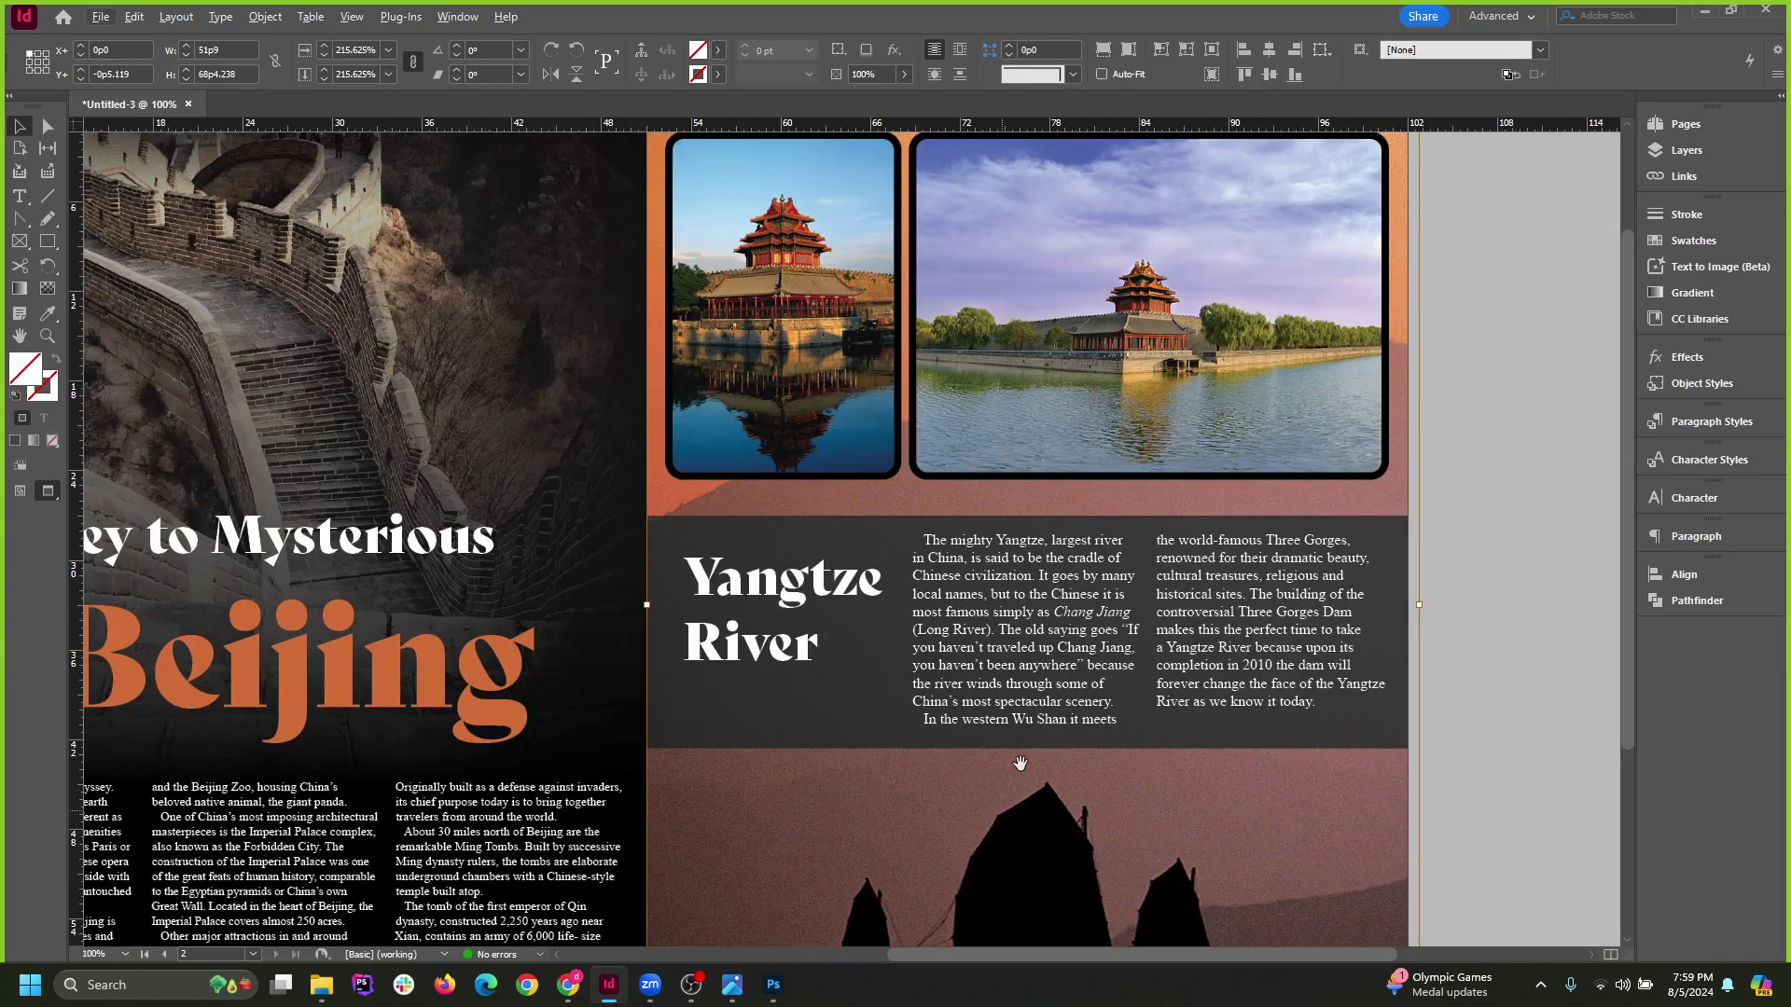
{"action": "scroll", "coordinate": [1034, 624], "scroll_direction": "down", "scroll_amount": 2}
{"action": "left_click", "coordinate": [1408, 640]}
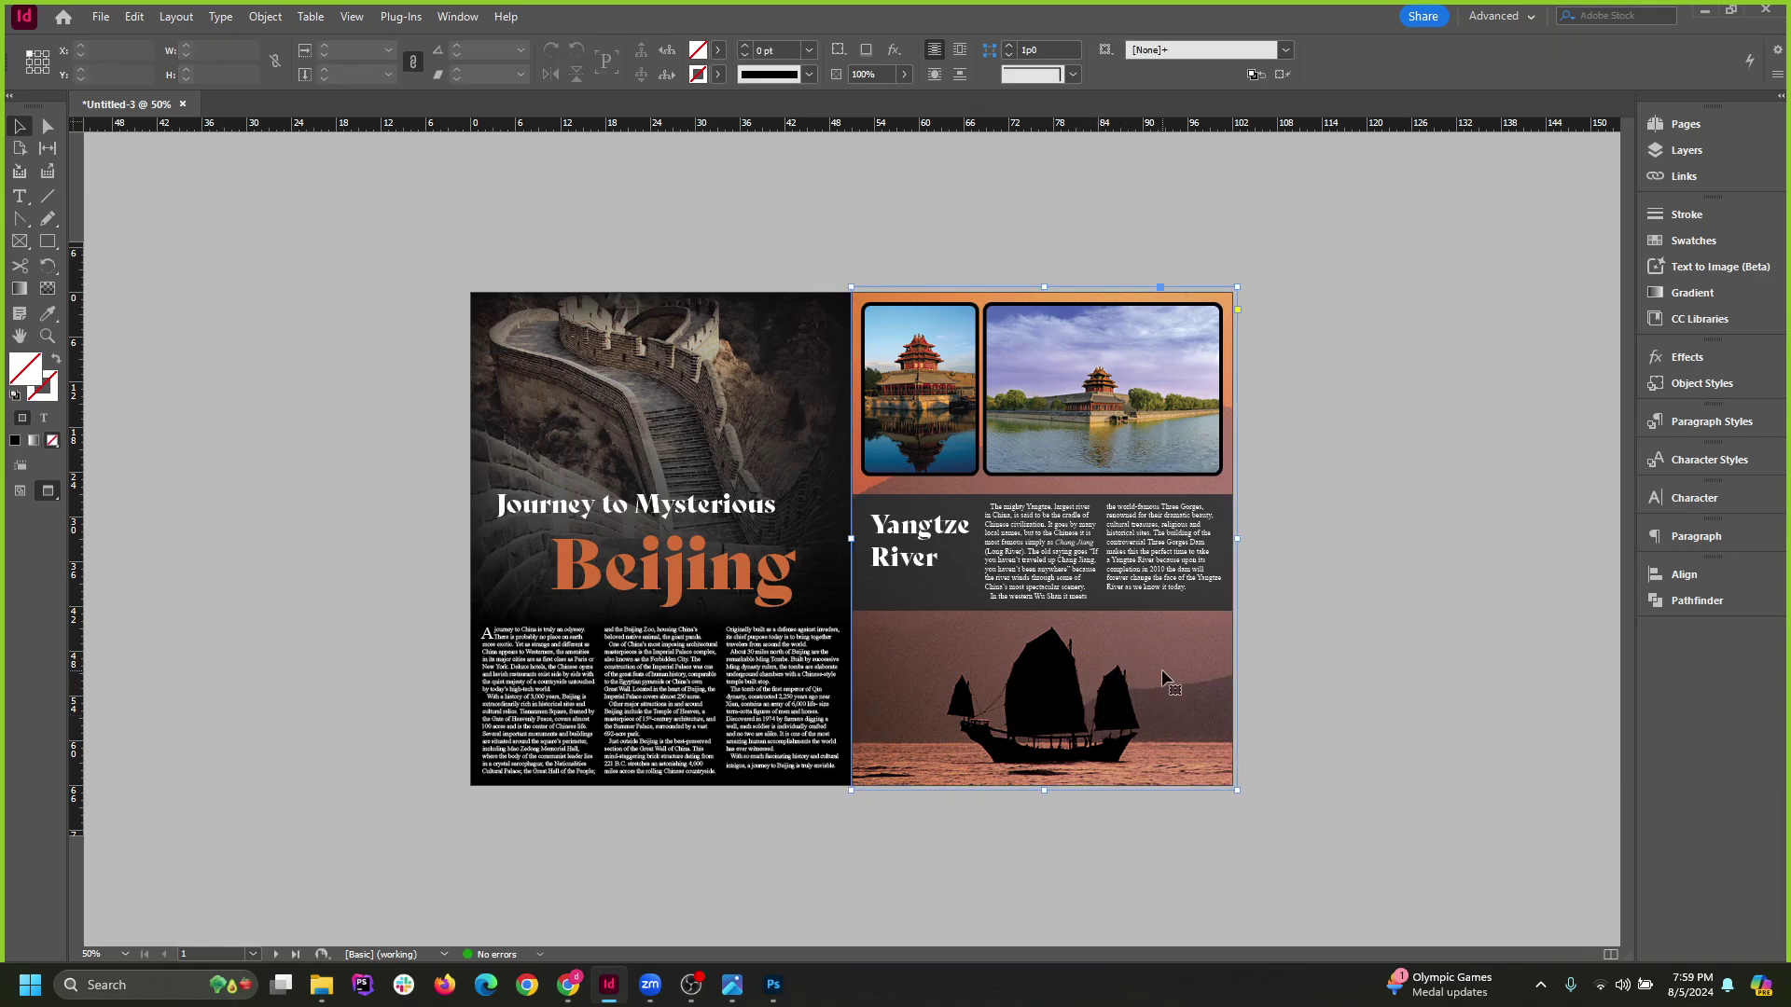
Cut the sunset boat picture out of the Yangtze page's background frame and paste it into the smaller pagoda frame.
{"action": "double_click", "coordinate": [1161, 669]}
{"action": "right_click", "coordinate": [1125, 658]}
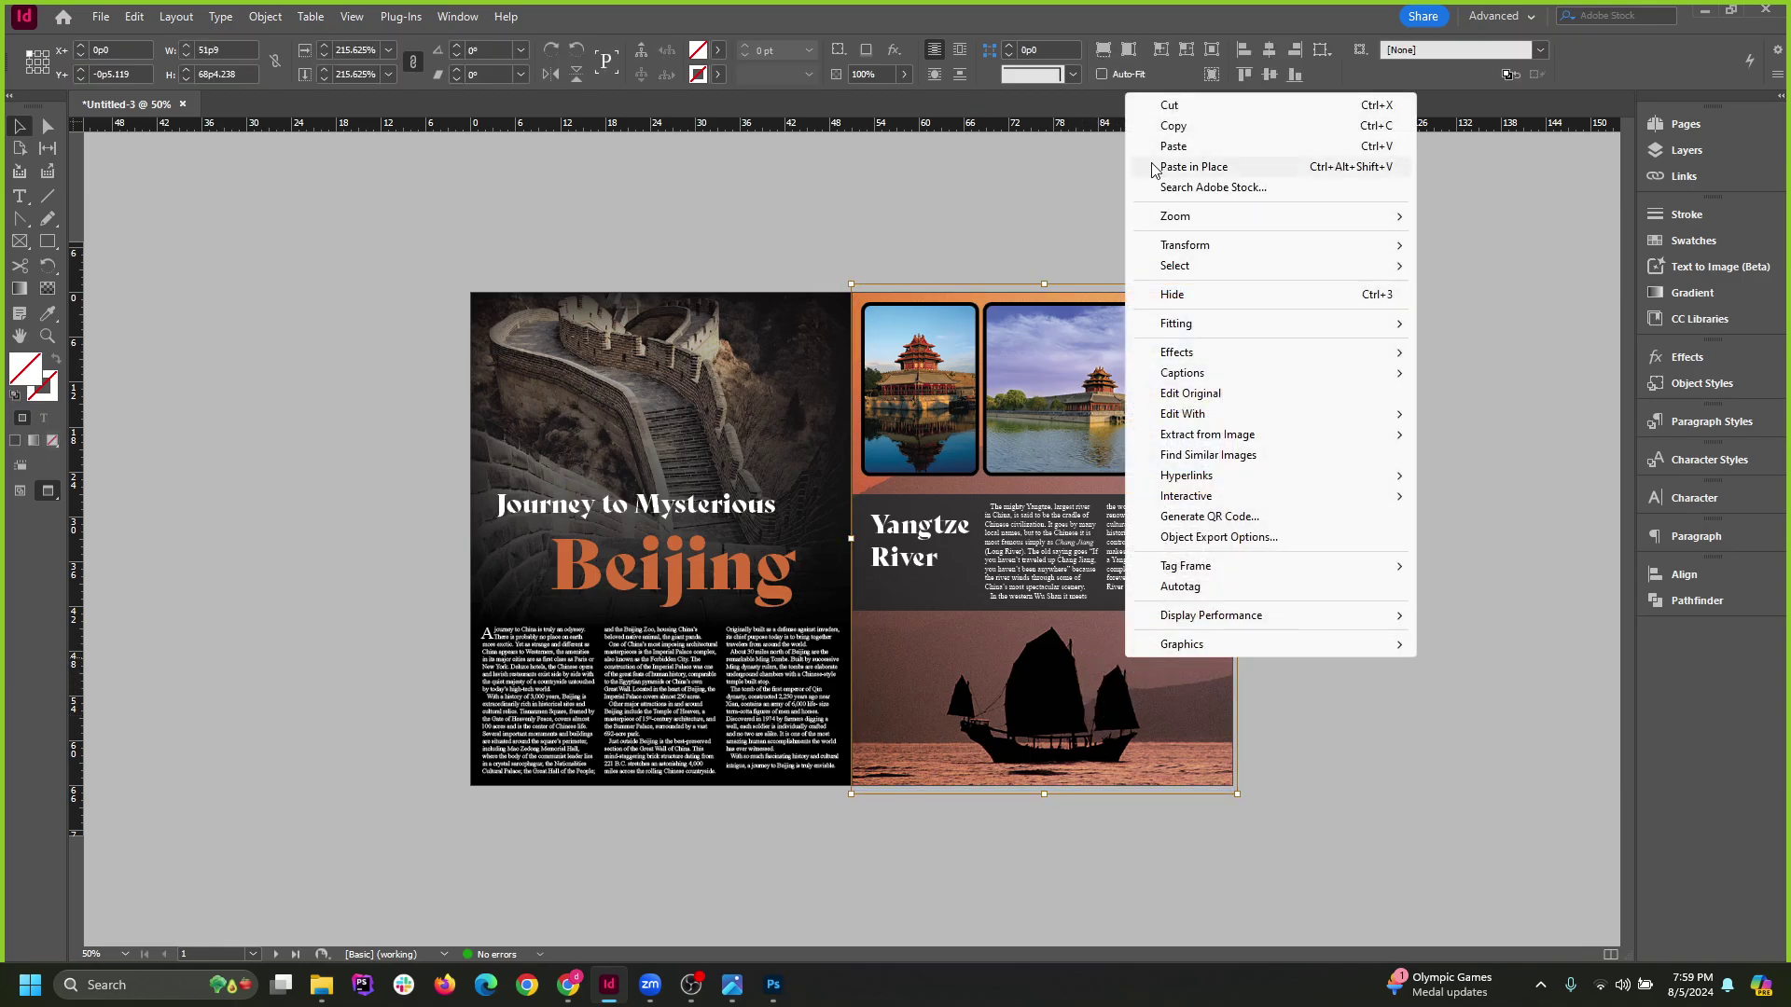
{"action": "left_click", "coordinate": [1170, 105]}
{"action": "left_click", "coordinate": [923, 375]}
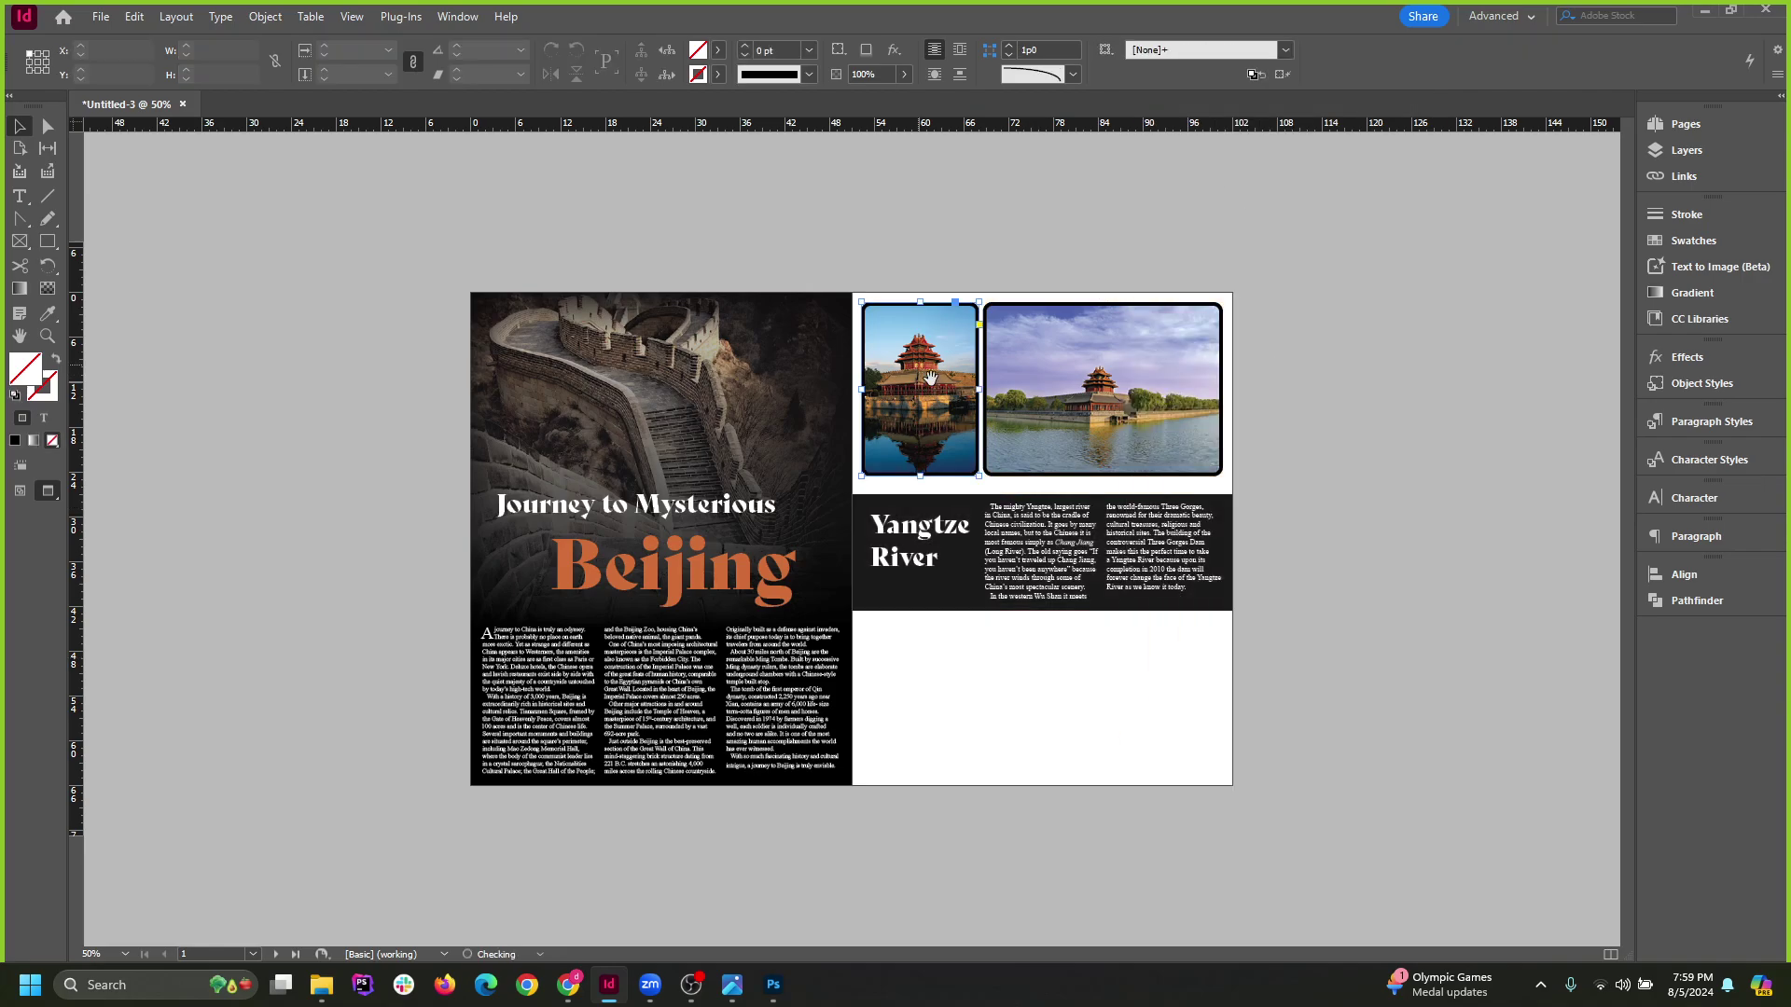
{"action": "right_click", "coordinate": [911, 369]}
{"action": "left_click", "coordinate": [986, 369]}
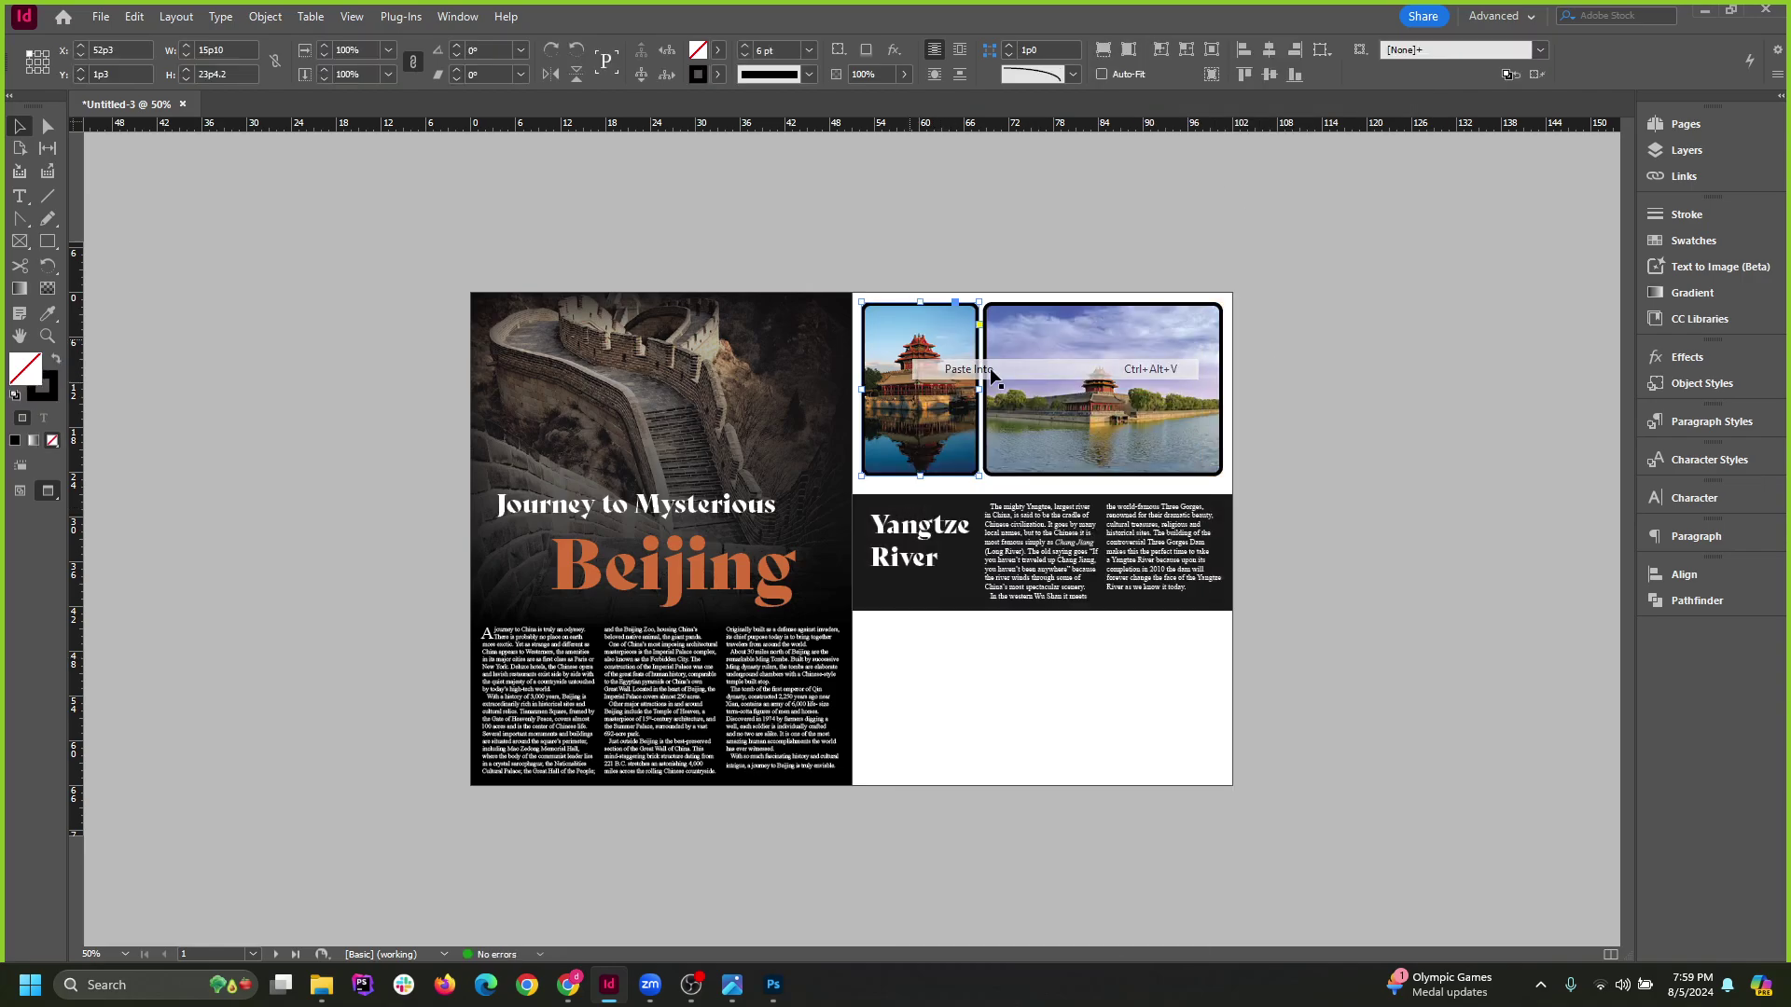
Fill the small rounded frame proportionally with the pasted sunset boat picture and deselect it.
{"action": "left_click", "coordinate": [1101, 52]}
{"action": "left_click", "coordinate": [1399, 524]}
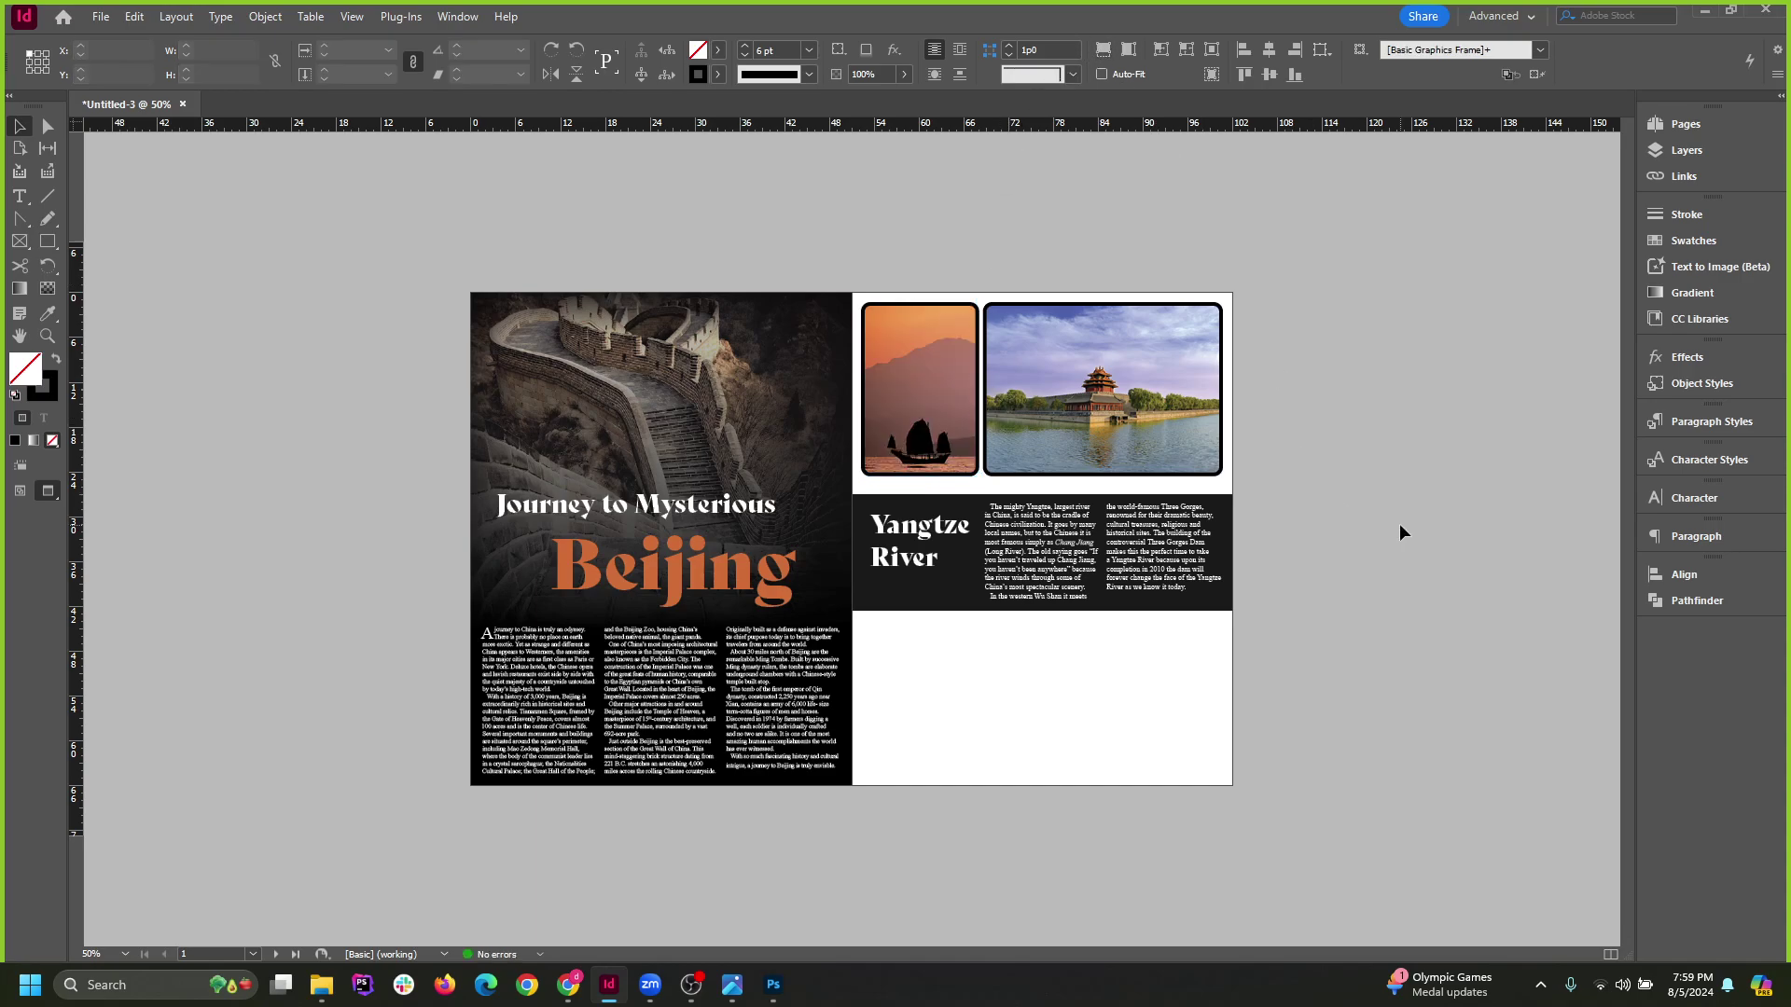
{"action": "left_click", "coordinate": [1020, 691]}
{"action": "left_click", "coordinate": [1405, 674]}
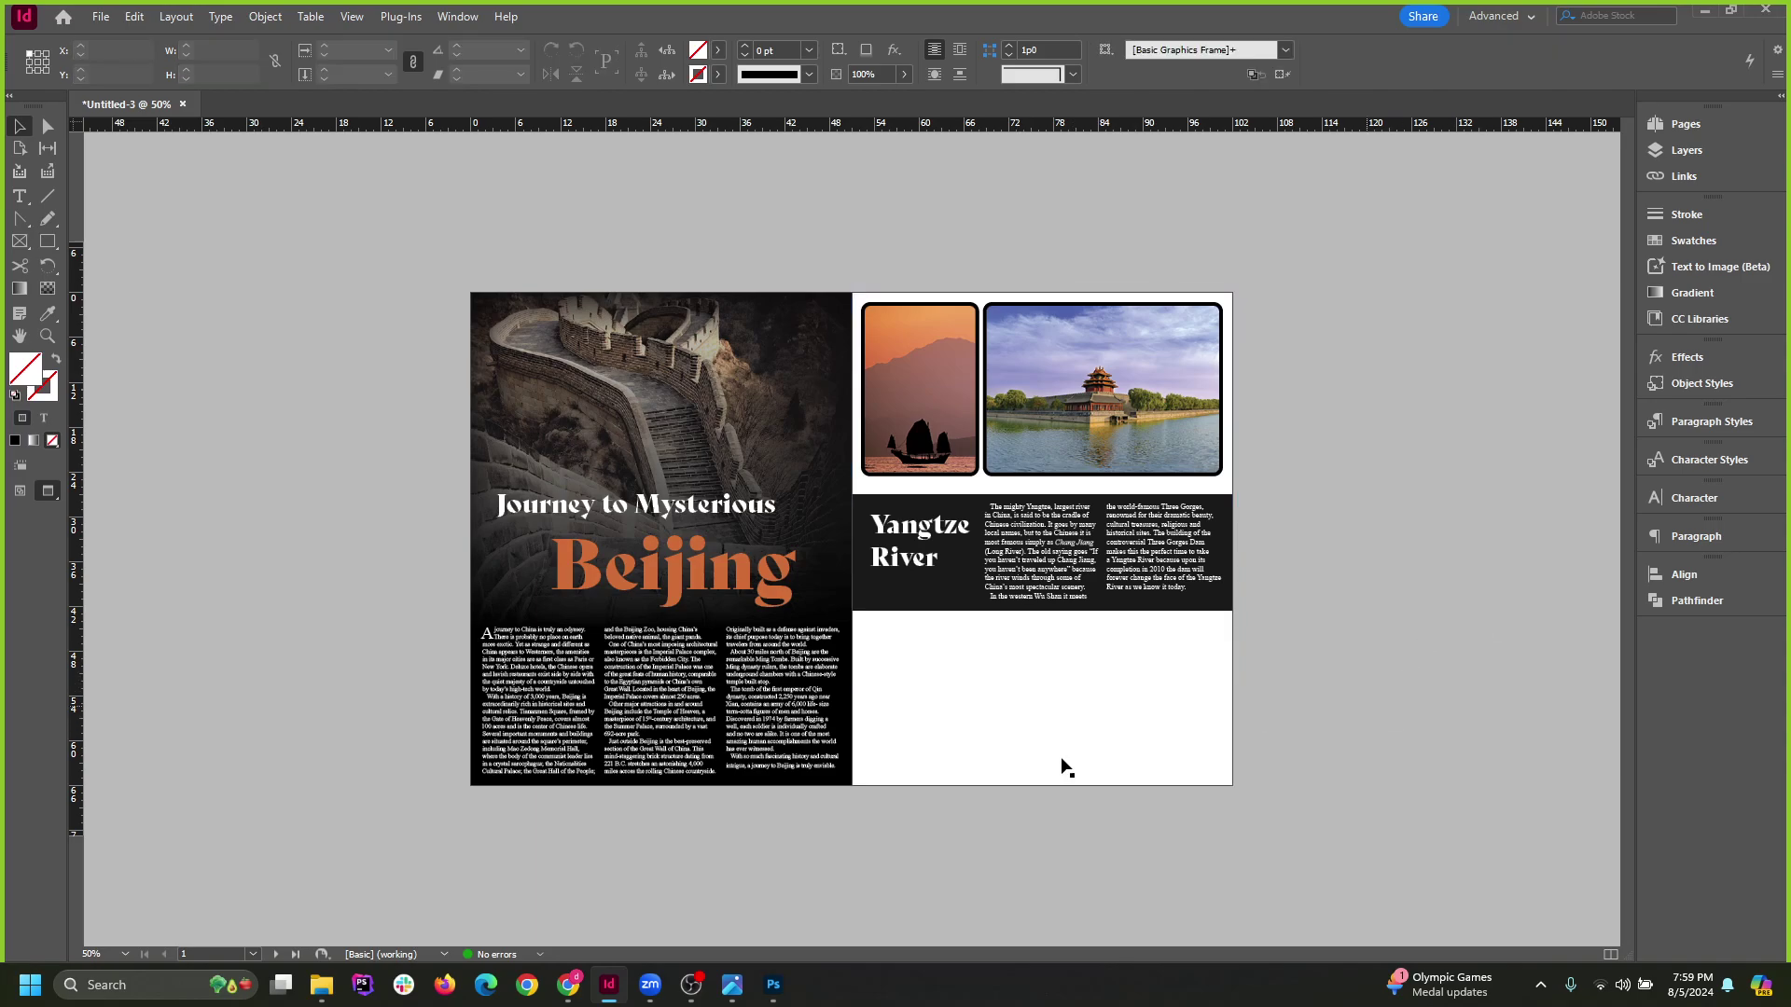
Place 2287.jpg from the china folder at the Yangtze page's upper inner corner and narrow its frame to the 51p0 page width.
{"action": "left_click", "coordinate": [322, 985]}
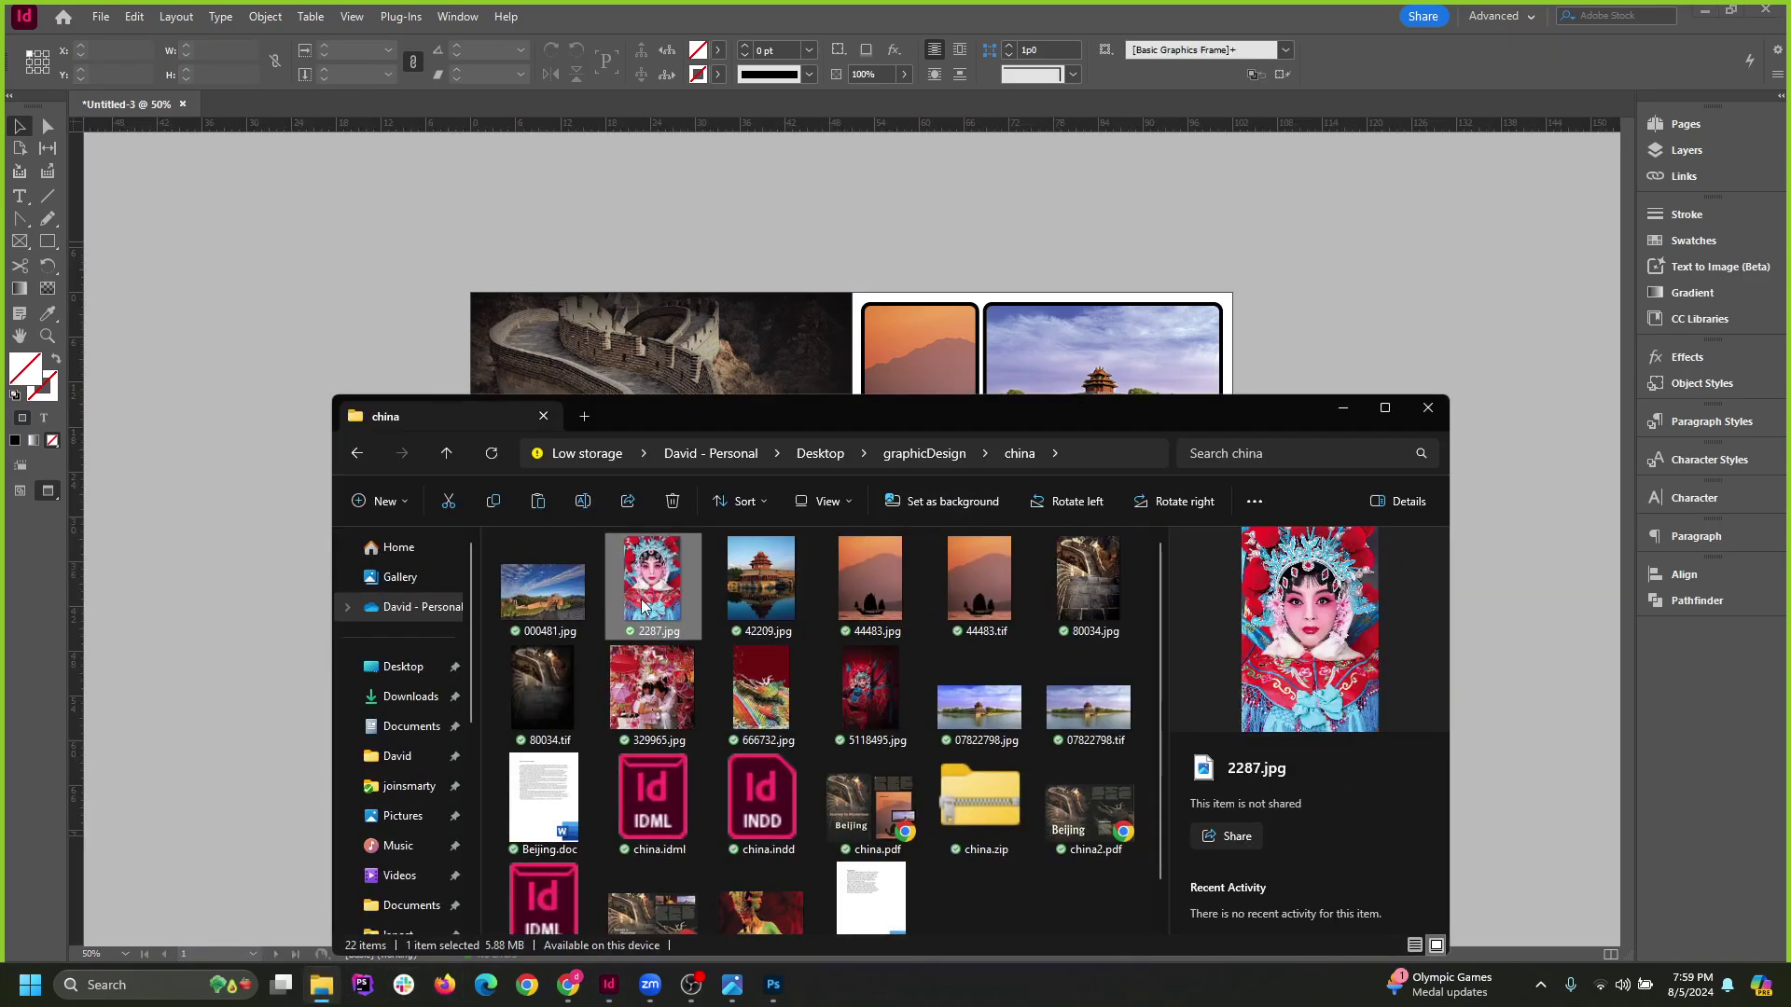
{"action": "left_click_drag", "start_coordinate": [849, 389], "coordinate": [977, 354]}
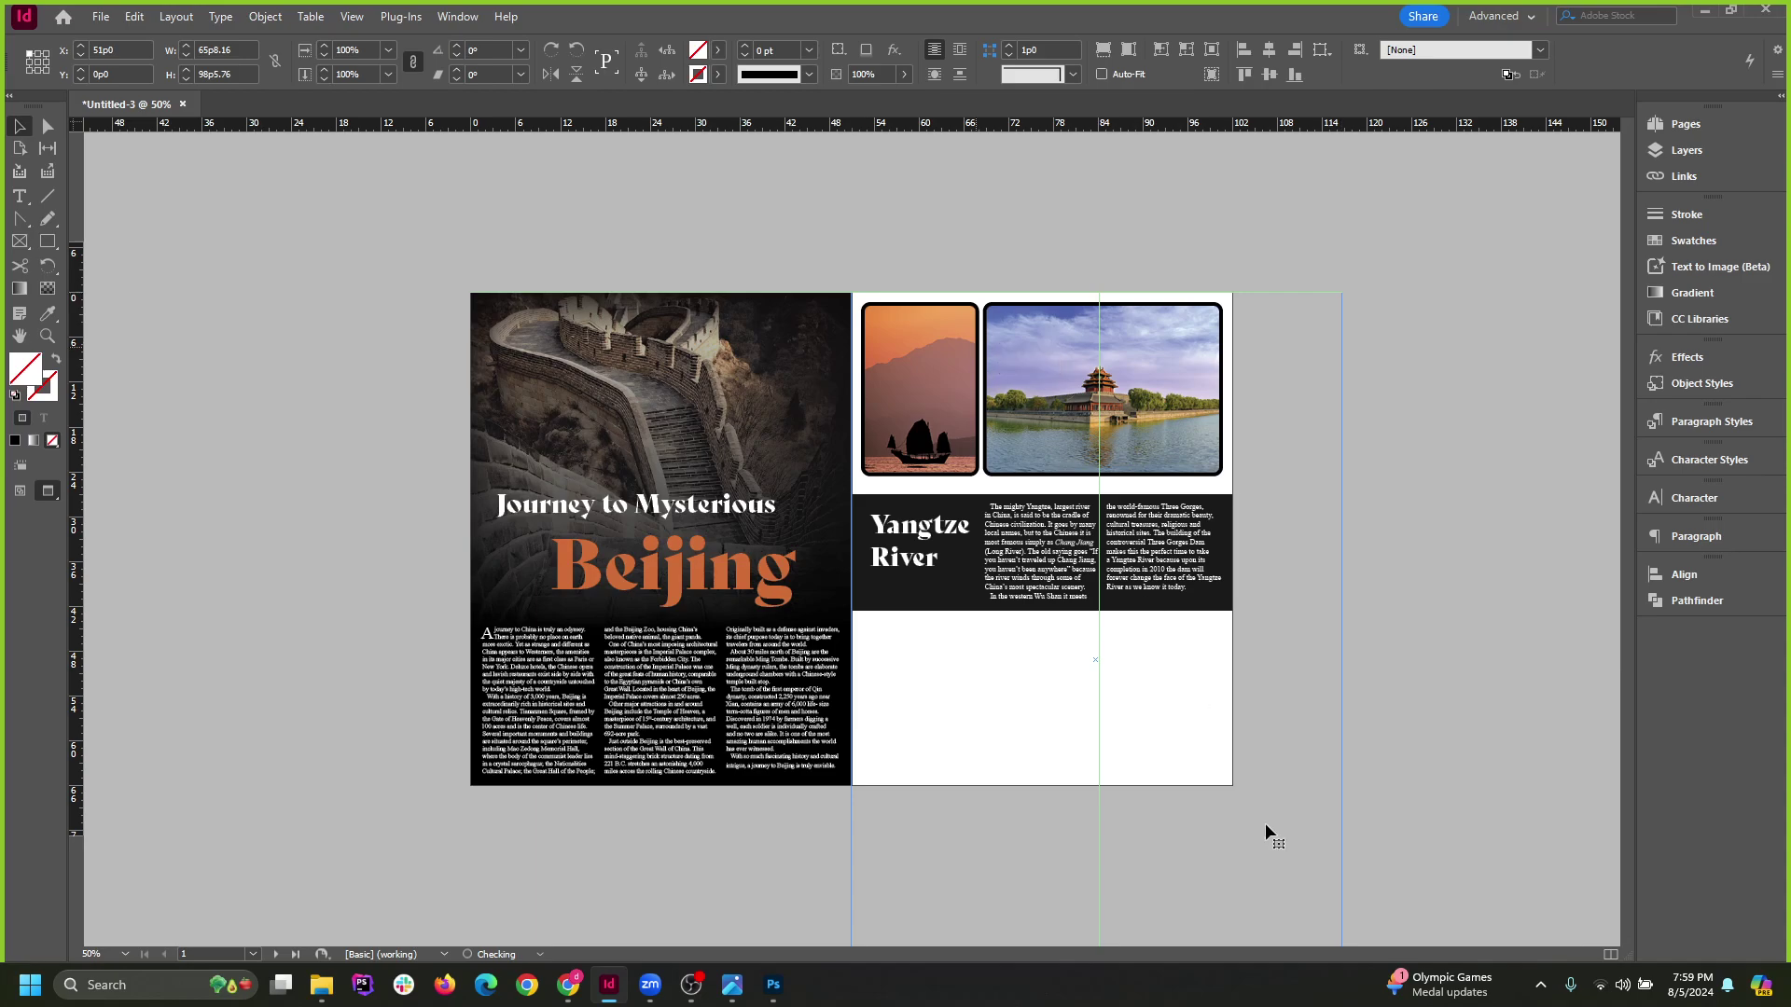
{"action": "left_click_drag", "start_coordinate": [1341, 668], "coordinate": [1232, 664]}
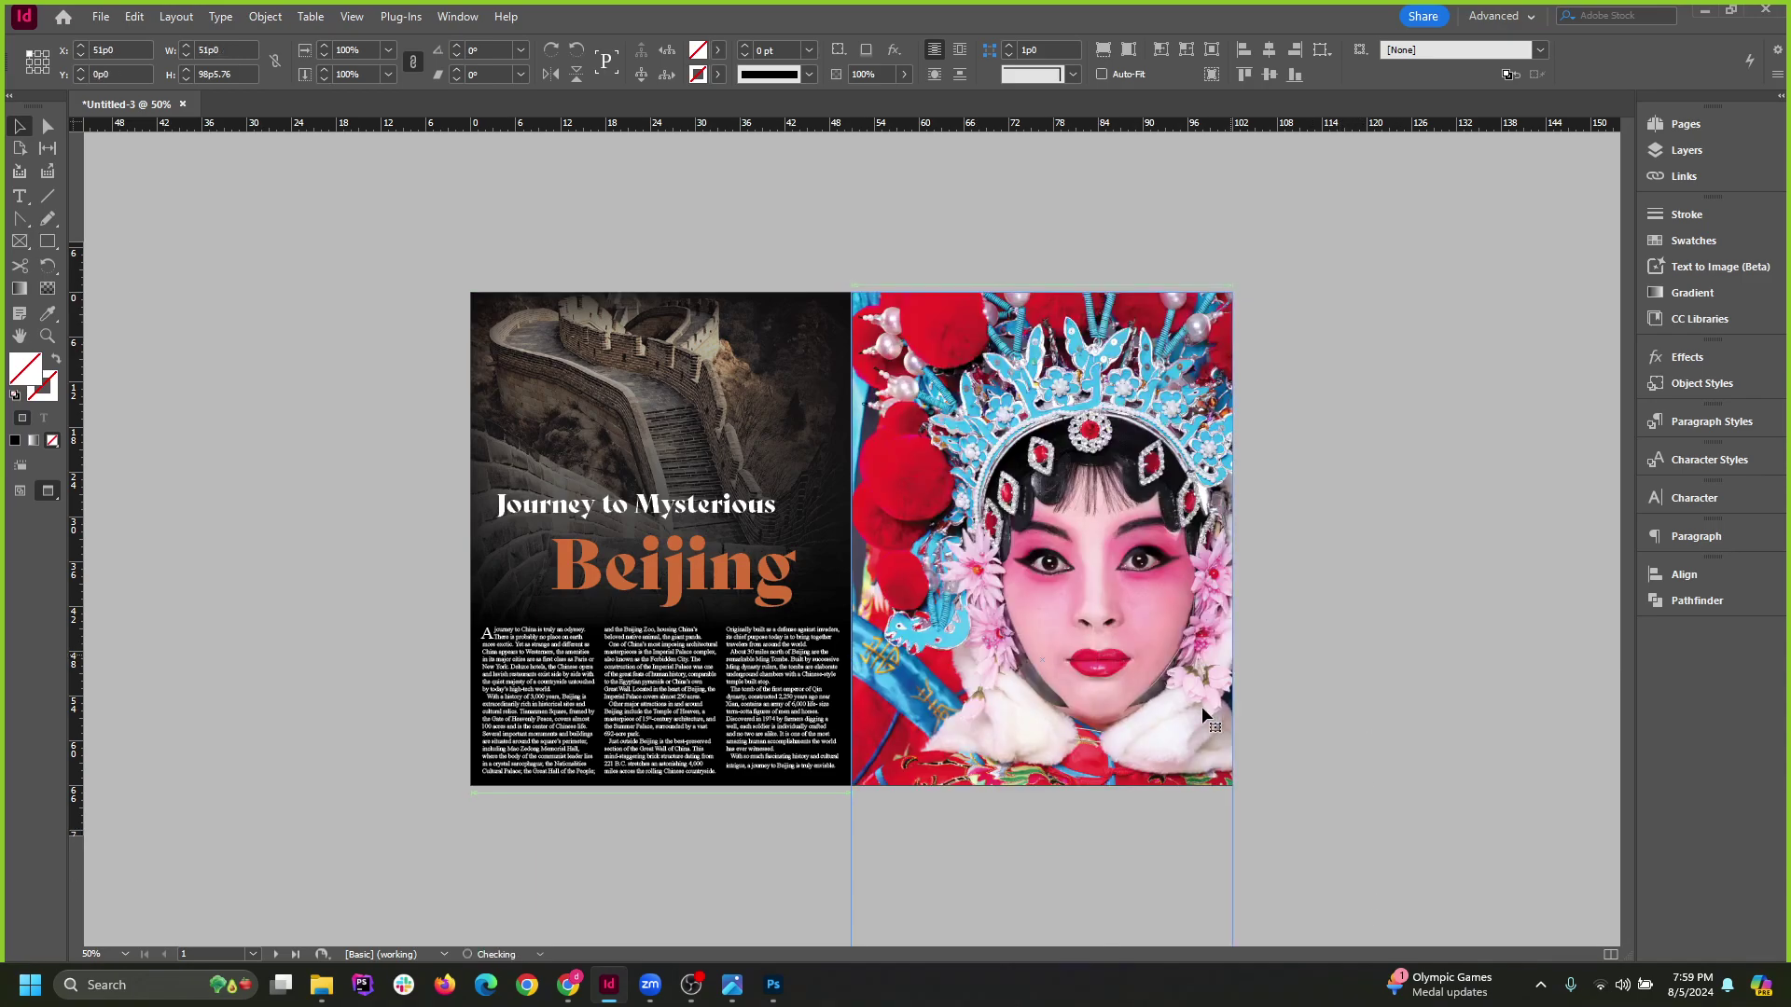
Shorten the opera portrait's frame to the 66p0 page height and fill the frame proportionally.
{"action": "key", "text": "ctrl+equal"}
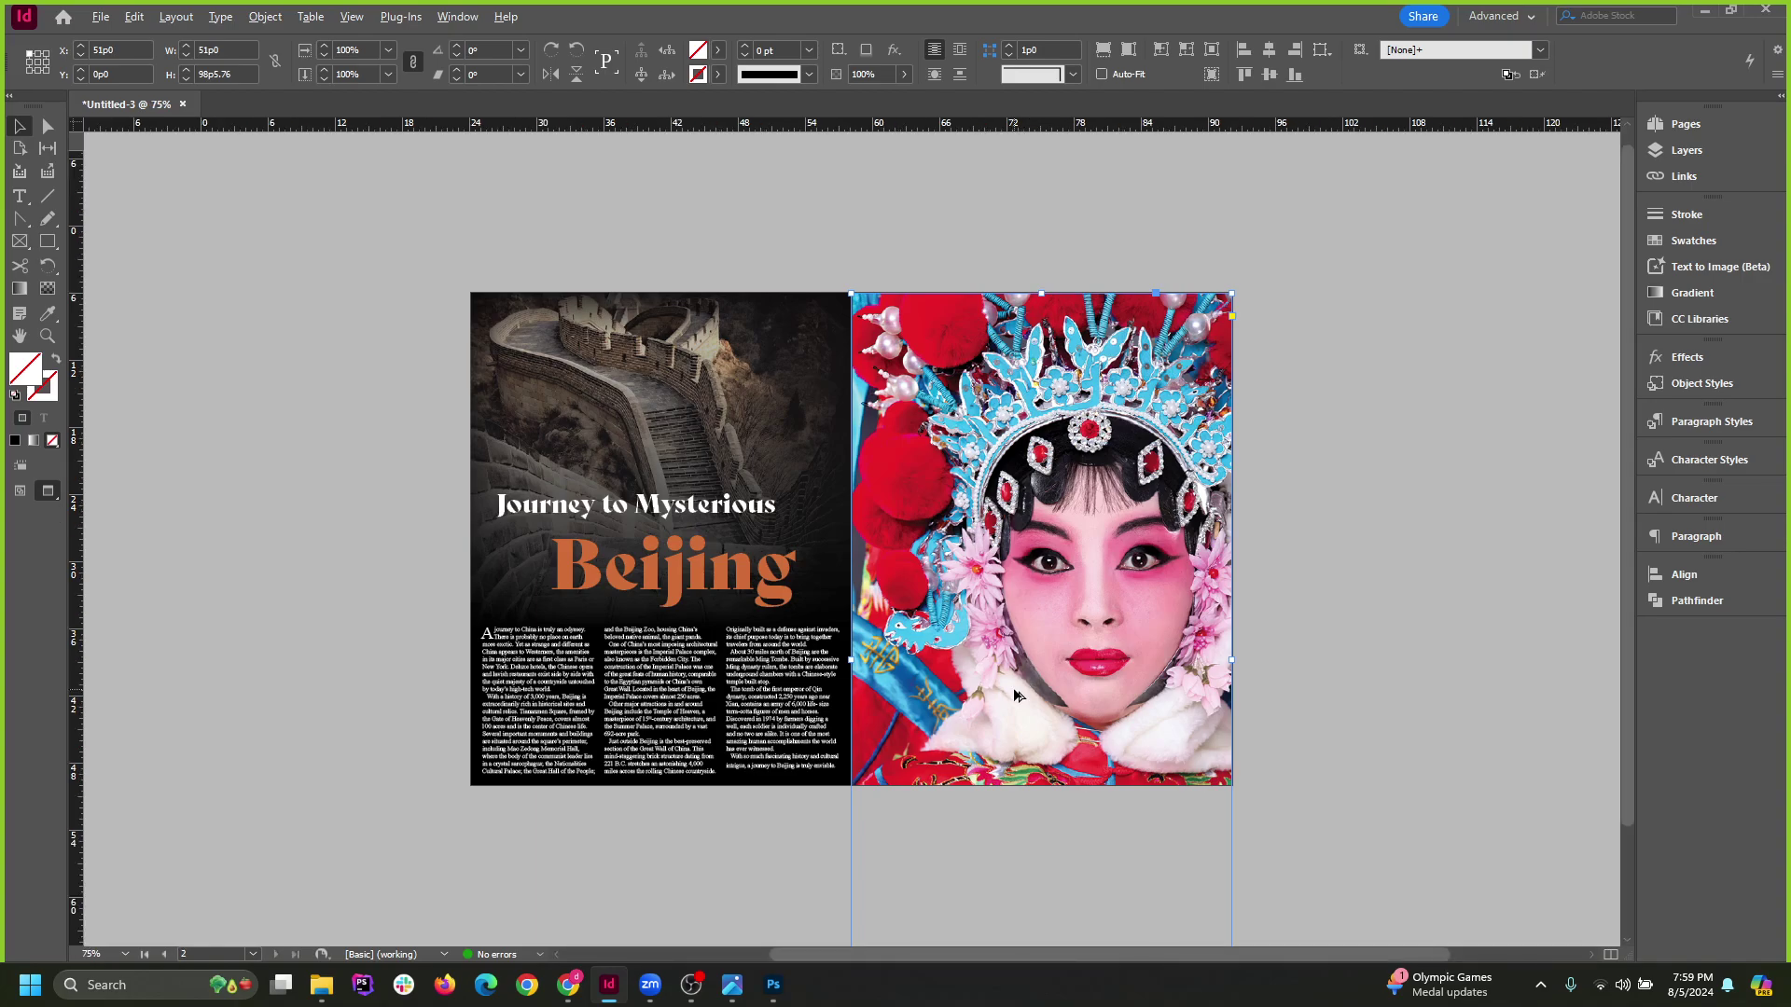
{"action": "key", "text": "ctrl+minus"}
{"action": "key", "text": "ctrl+minus"}
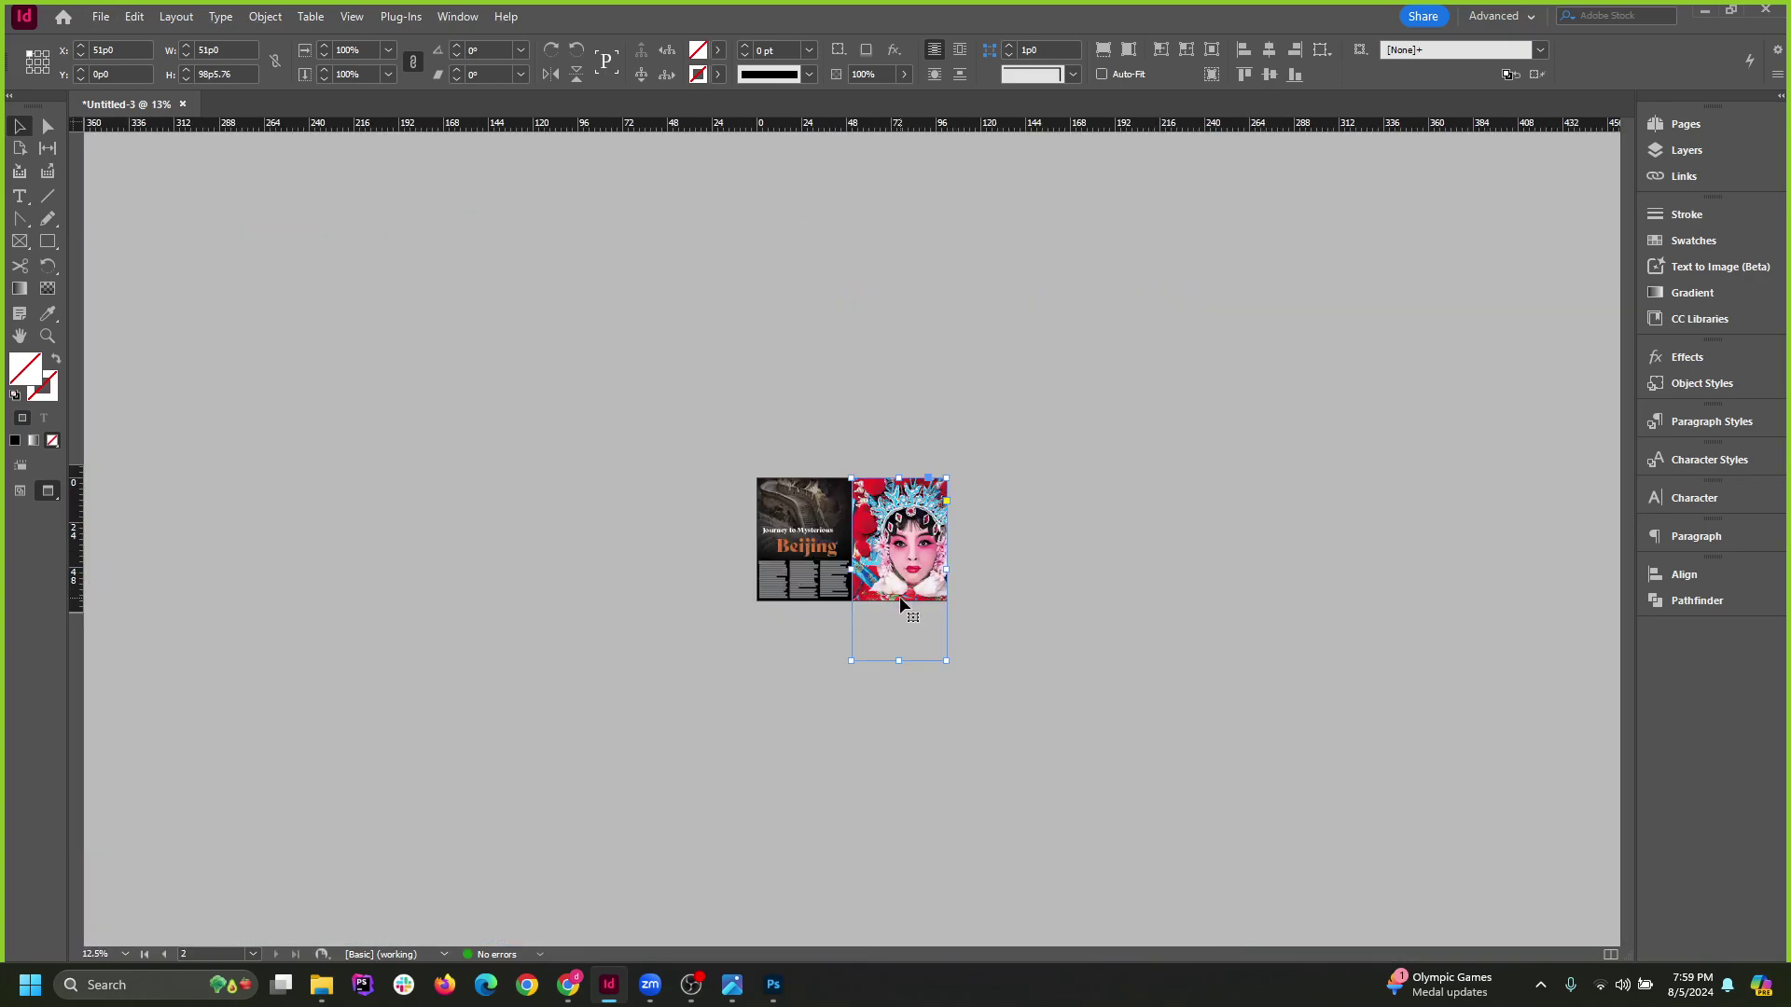
{"action": "left_click_drag", "start_coordinate": [945, 784], "coordinate": [946, 662]}
{"action": "left_click", "coordinate": [1118, 51]}
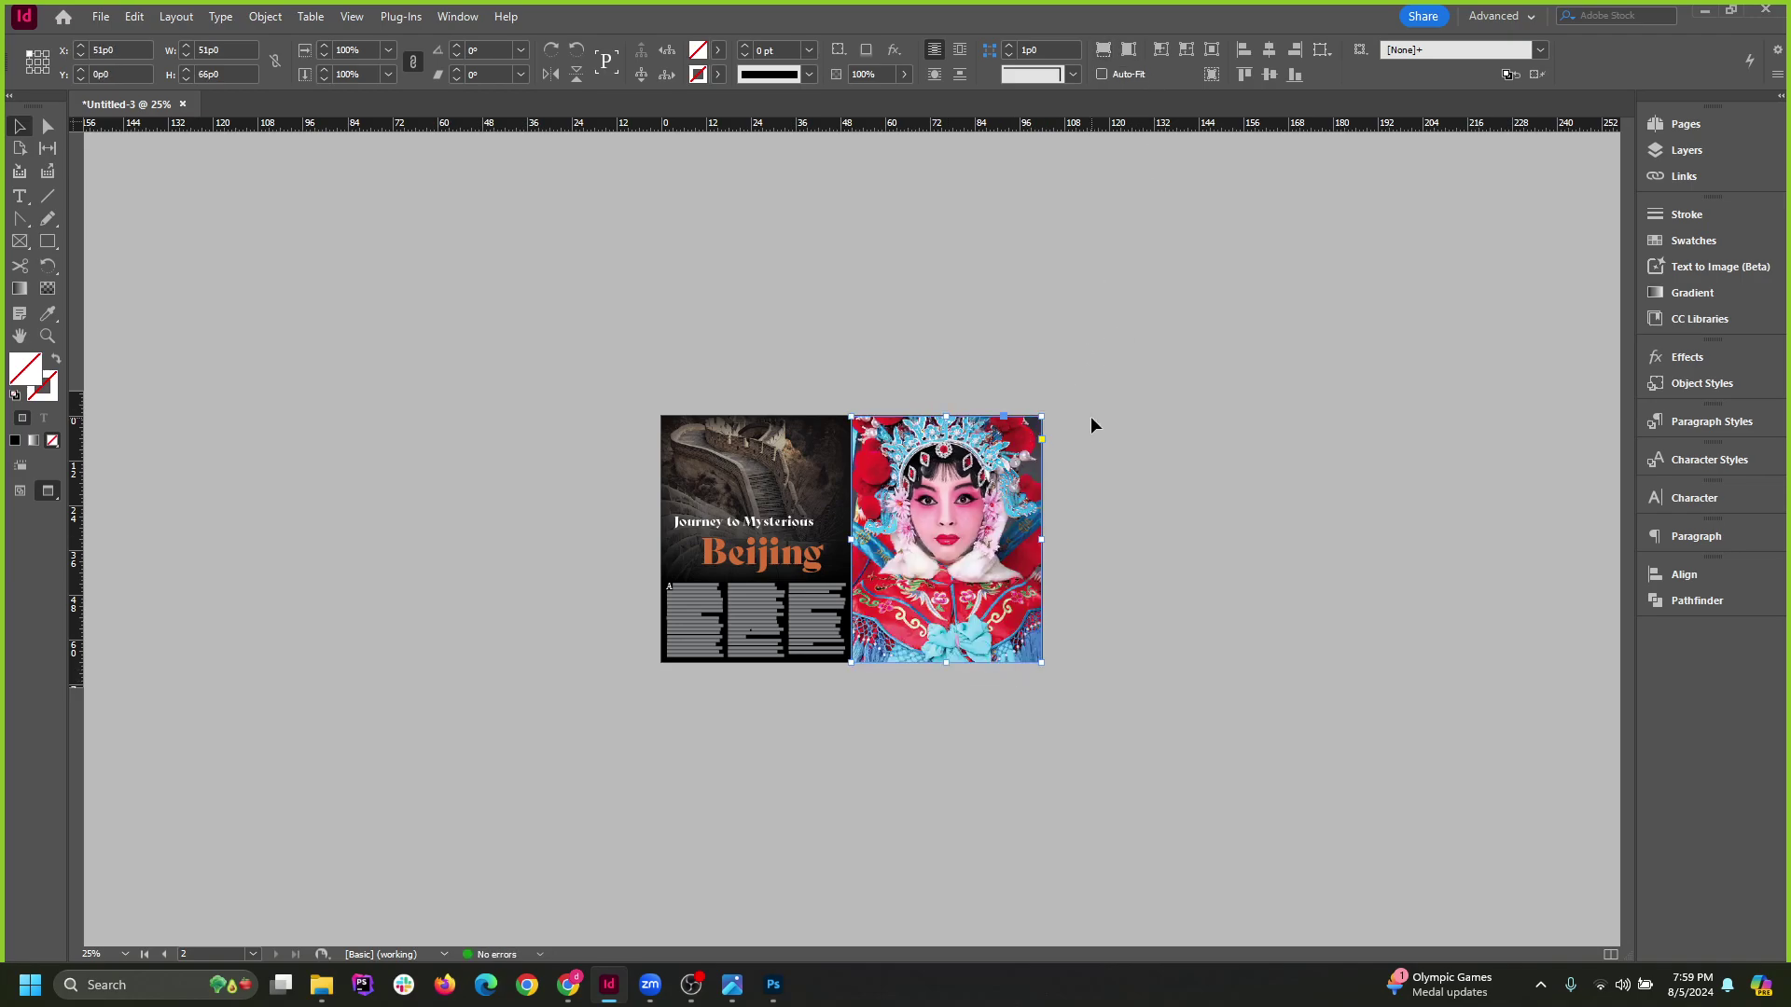
Send the opera portrait to the back behind the Yangtze page's pictures and text, and check the spread.
{"action": "key", "text": "ctrl+shift+bracketleft"}
{"action": "key", "text": "ctrl+equal"}
{"action": "key", "text": "ctrl+equal"}
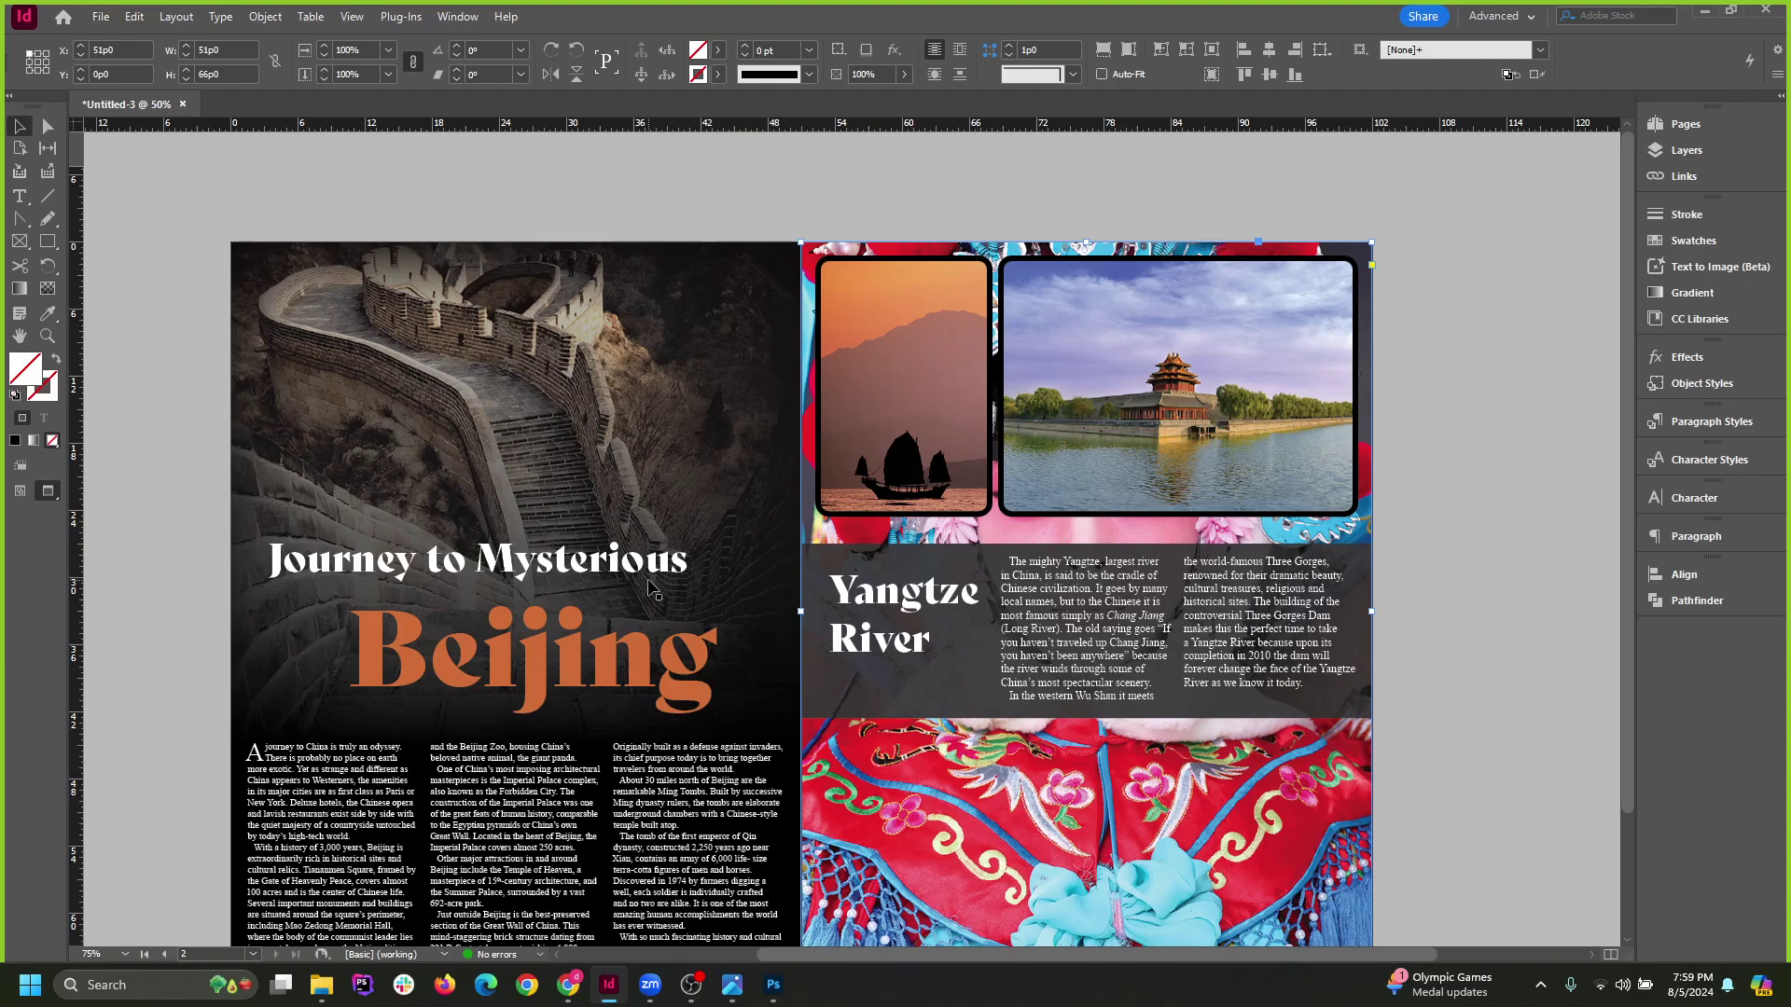
{"action": "scroll", "coordinate": [649, 581], "scroll_direction": "down", "scroll_amount": 1}
{"action": "scroll", "coordinate": [1134, 470], "scroll_direction": "up", "scroll_amount": 1}
{"action": "scroll", "coordinate": [859, 550], "scroll_direction": "down", "scroll_amount": 1}
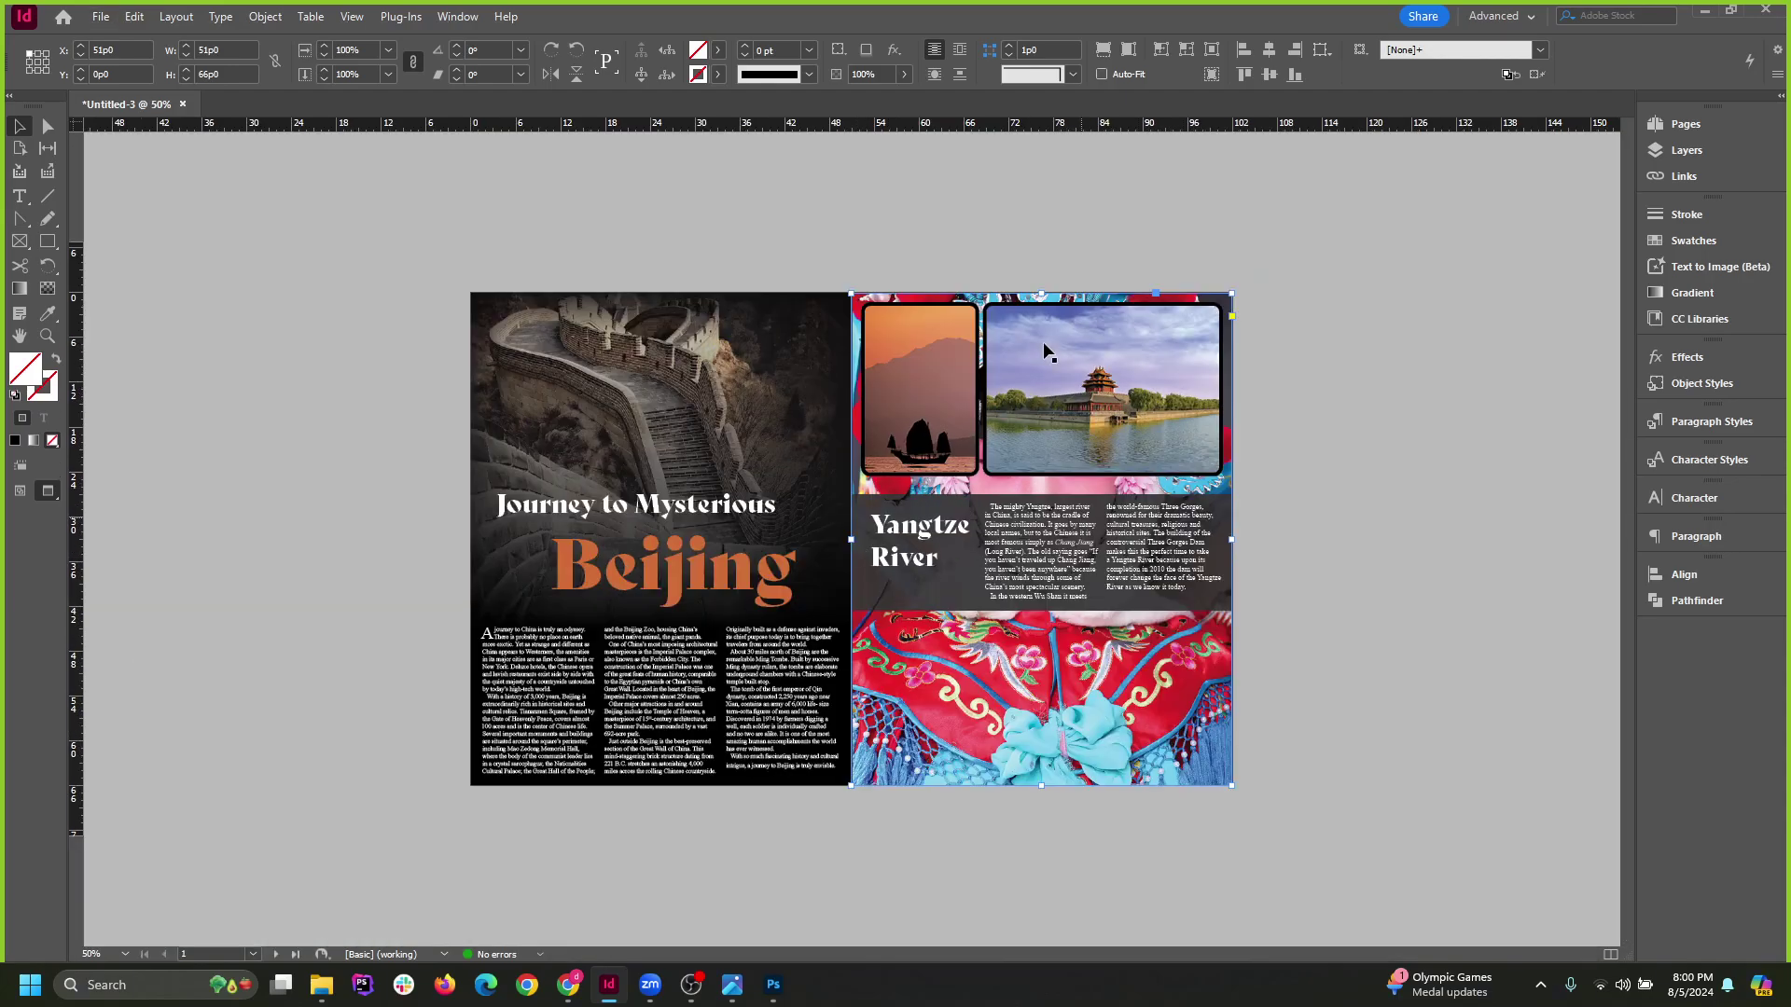
{"action": "left_click", "coordinate": [1422, 777]}
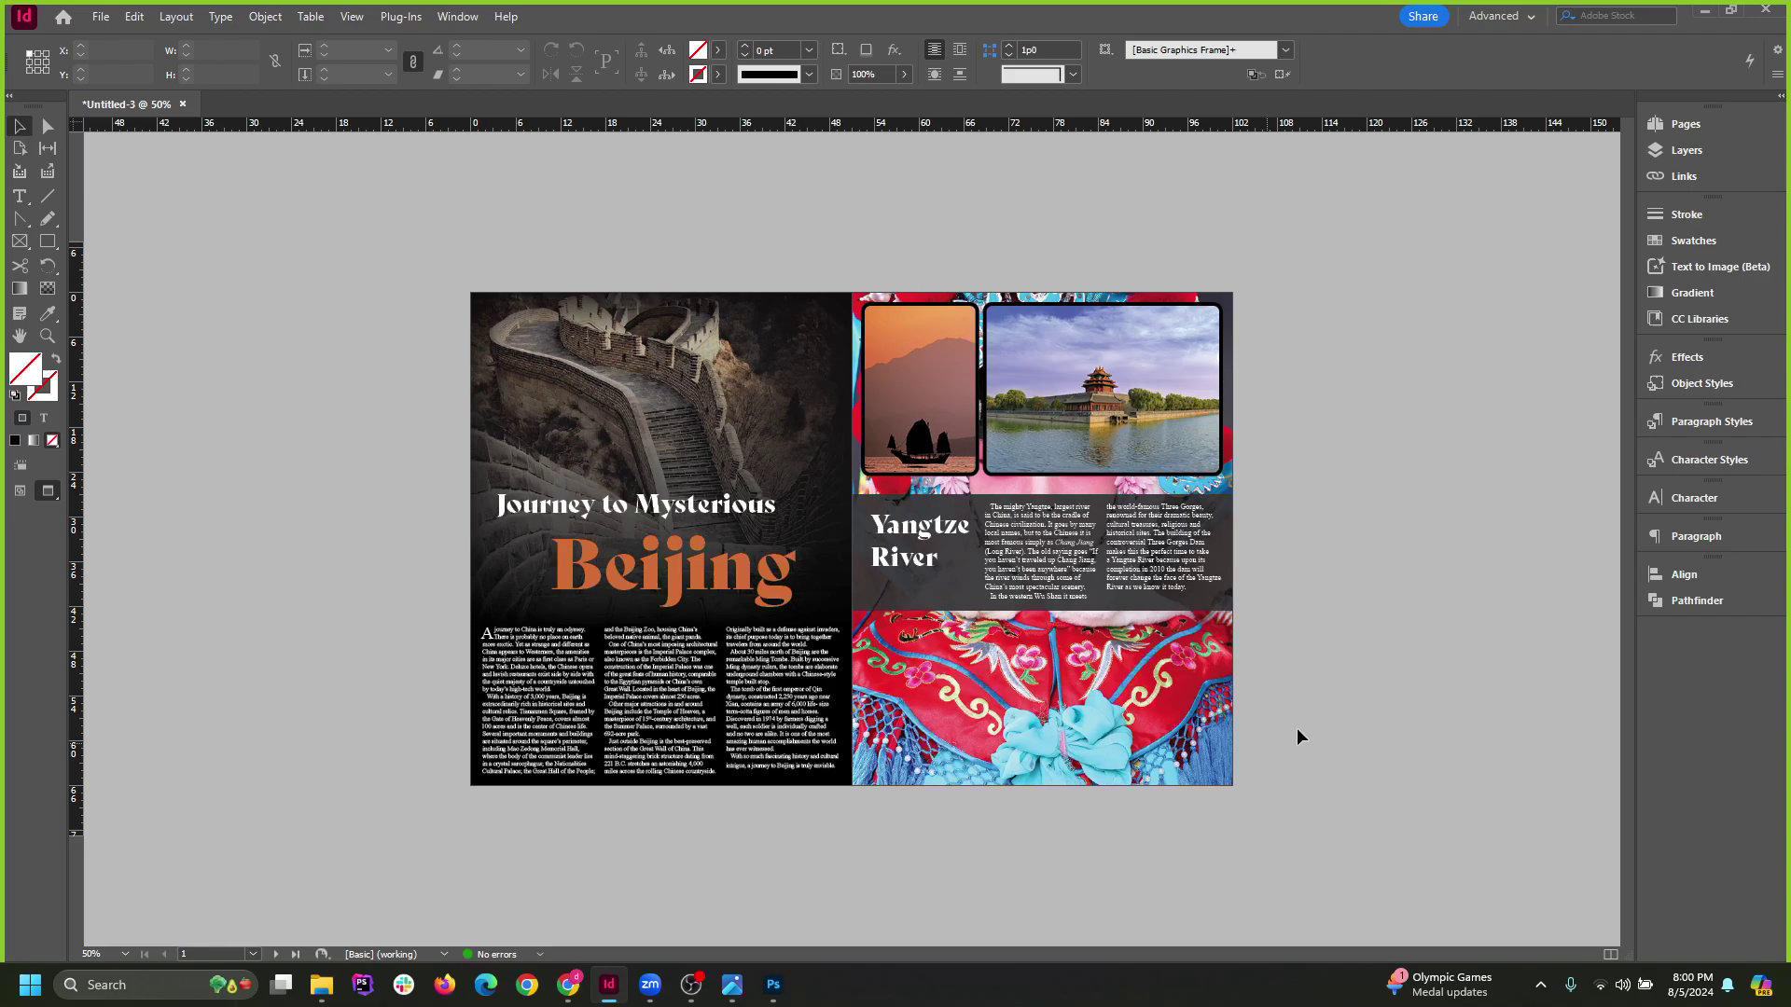
Undo the layering, resizing and placement of the opera portrait and discard the loaded image.
{"action": "key", "text": "ctrl+z"}
{"action": "key", "text": "ctrl+z"}
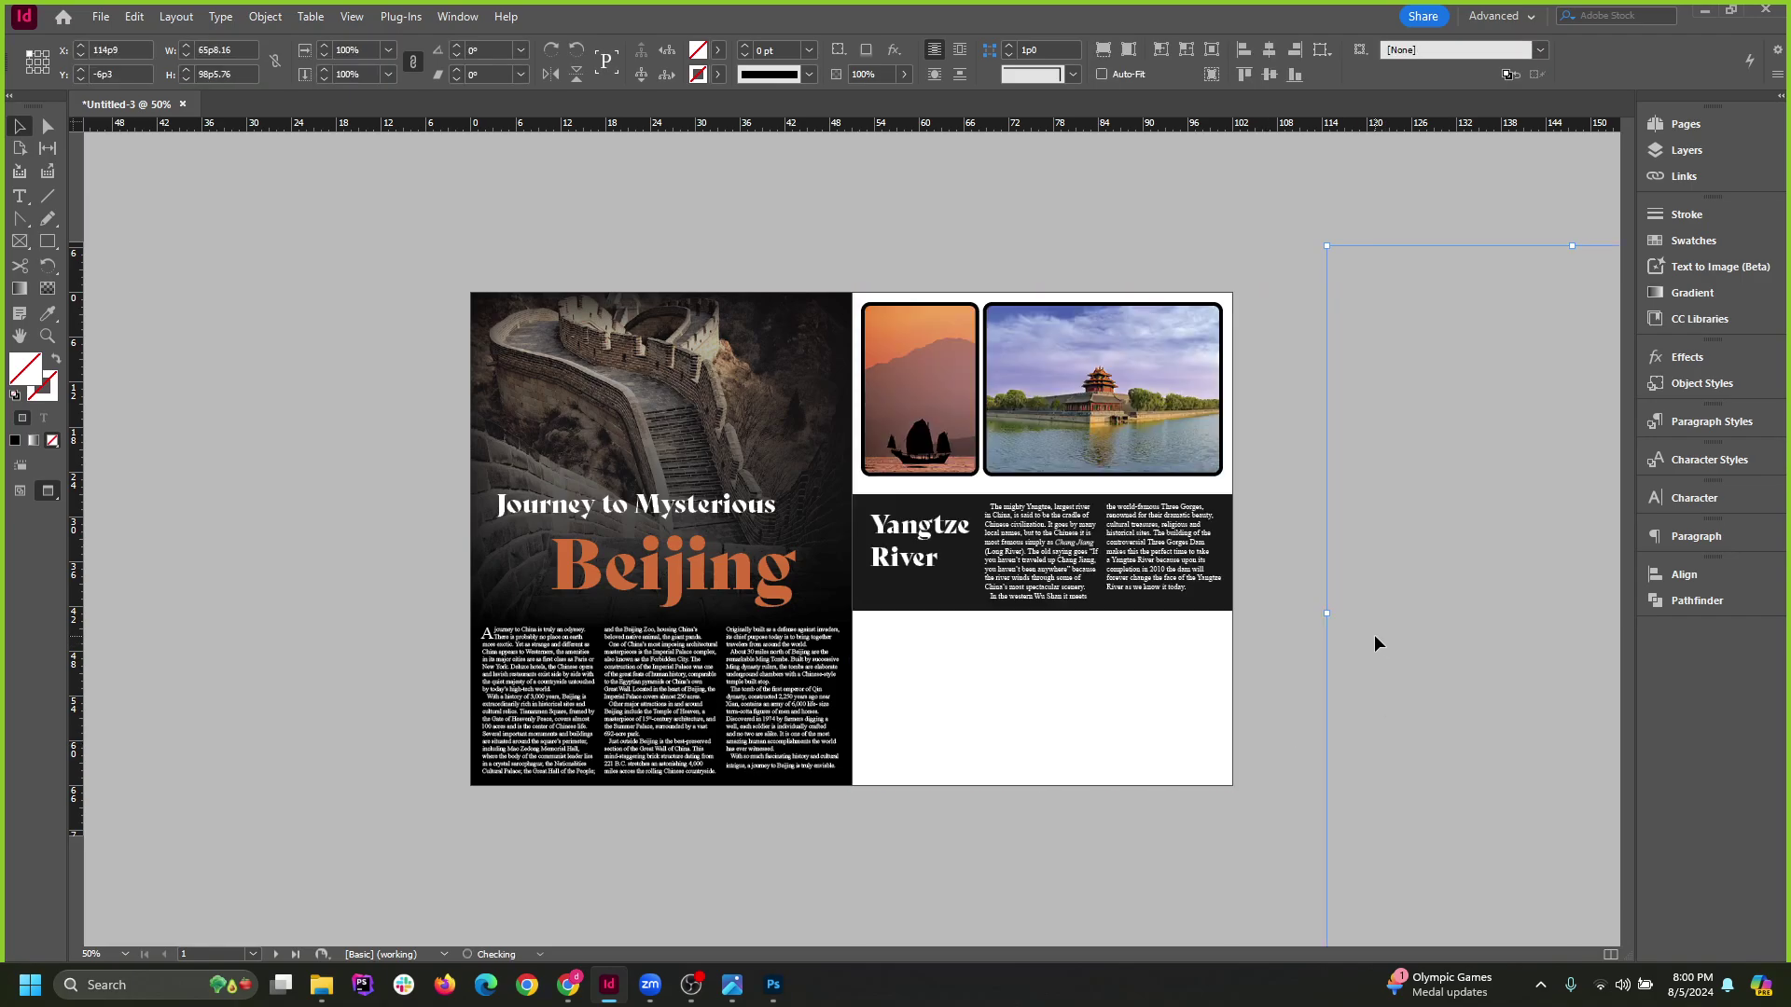
{"action": "key", "text": "ctrl+z"}
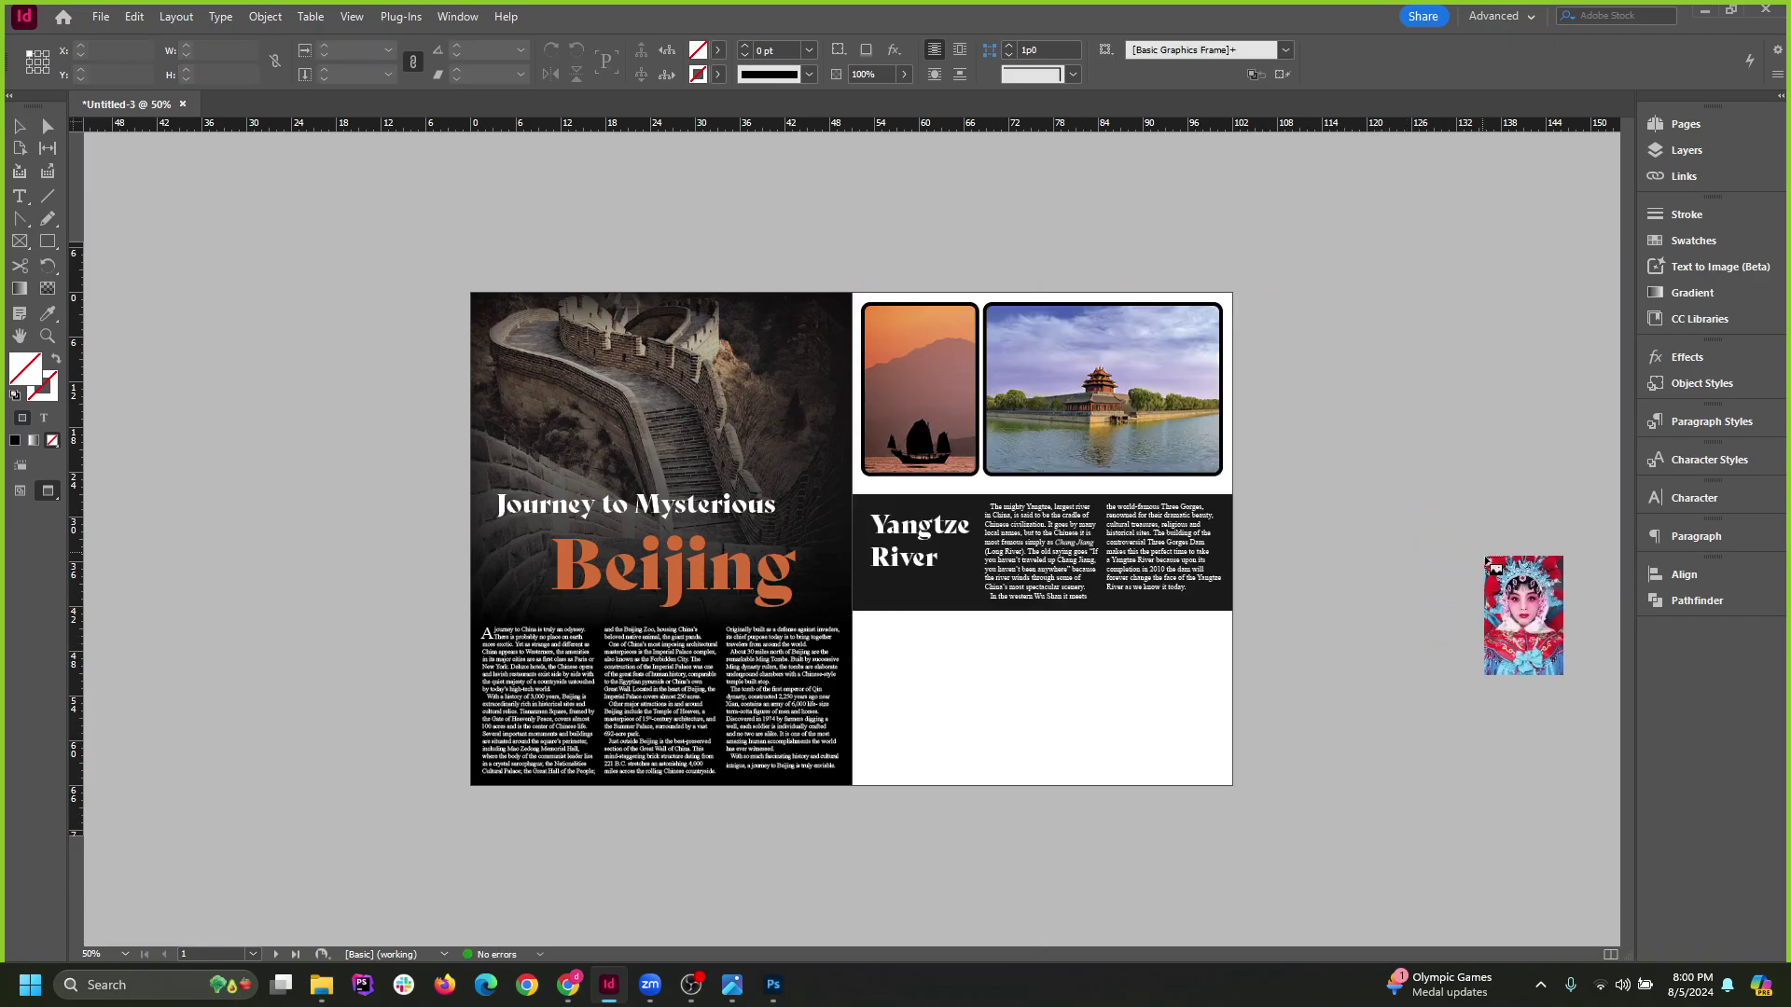
{"action": "key", "text": "Escape"}
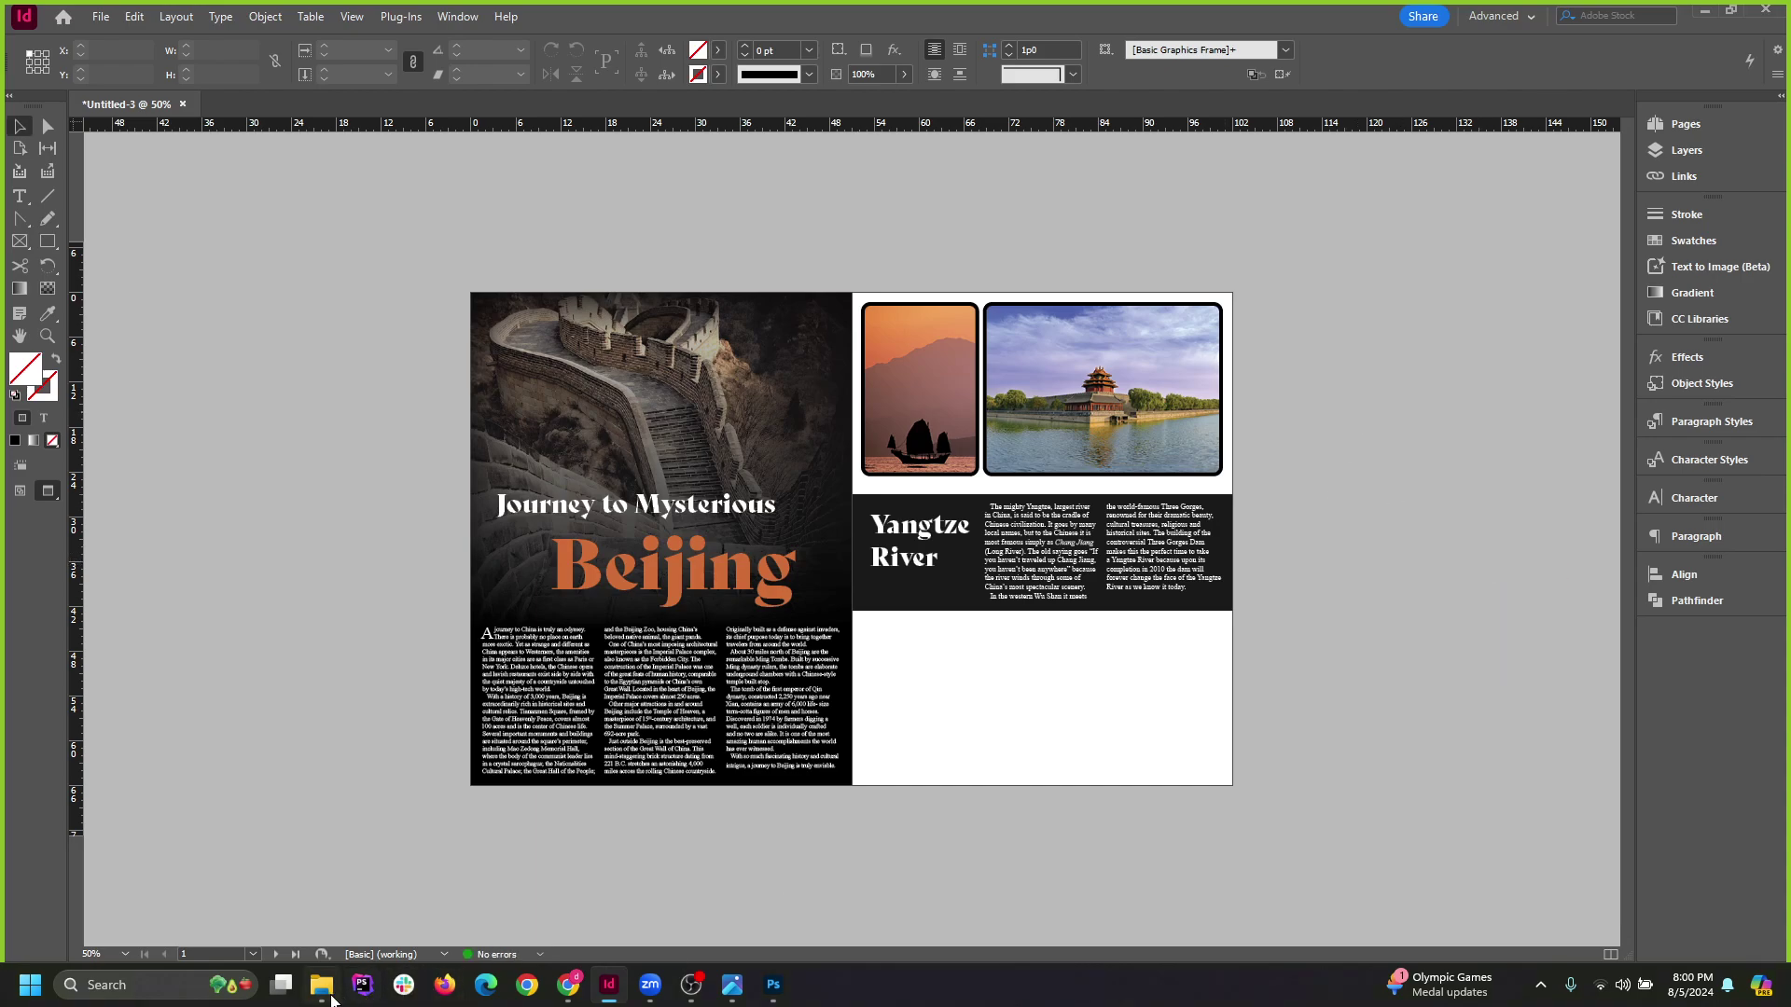
Look through the china folder for another background image, previewing 80034.jpg, 80034.tif and 666732.jpg.
{"action": "left_click", "coordinate": [321, 985]}
{"action": "left_click", "coordinate": [1106, 593]}
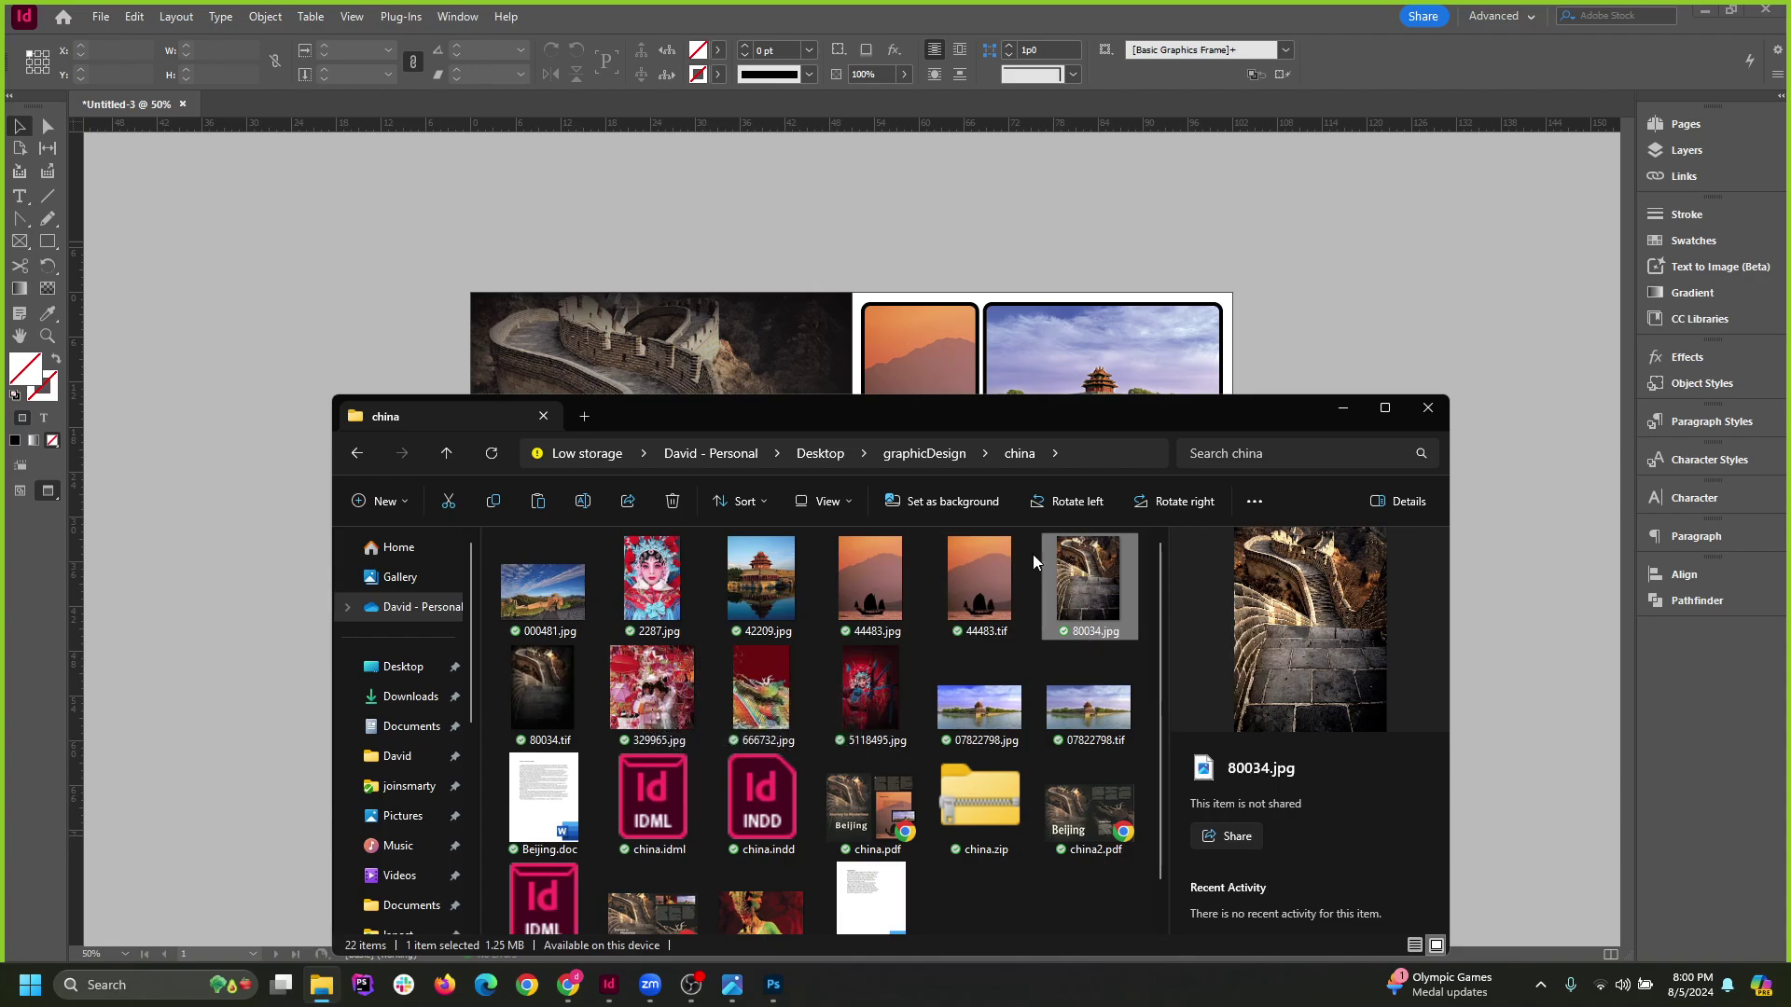
{"action": "left_click_drag", "start_coordinate": [977, 425], "coordinate": [1054, 340]}
{"action": "left_click", "coordinate": [615, 633]}
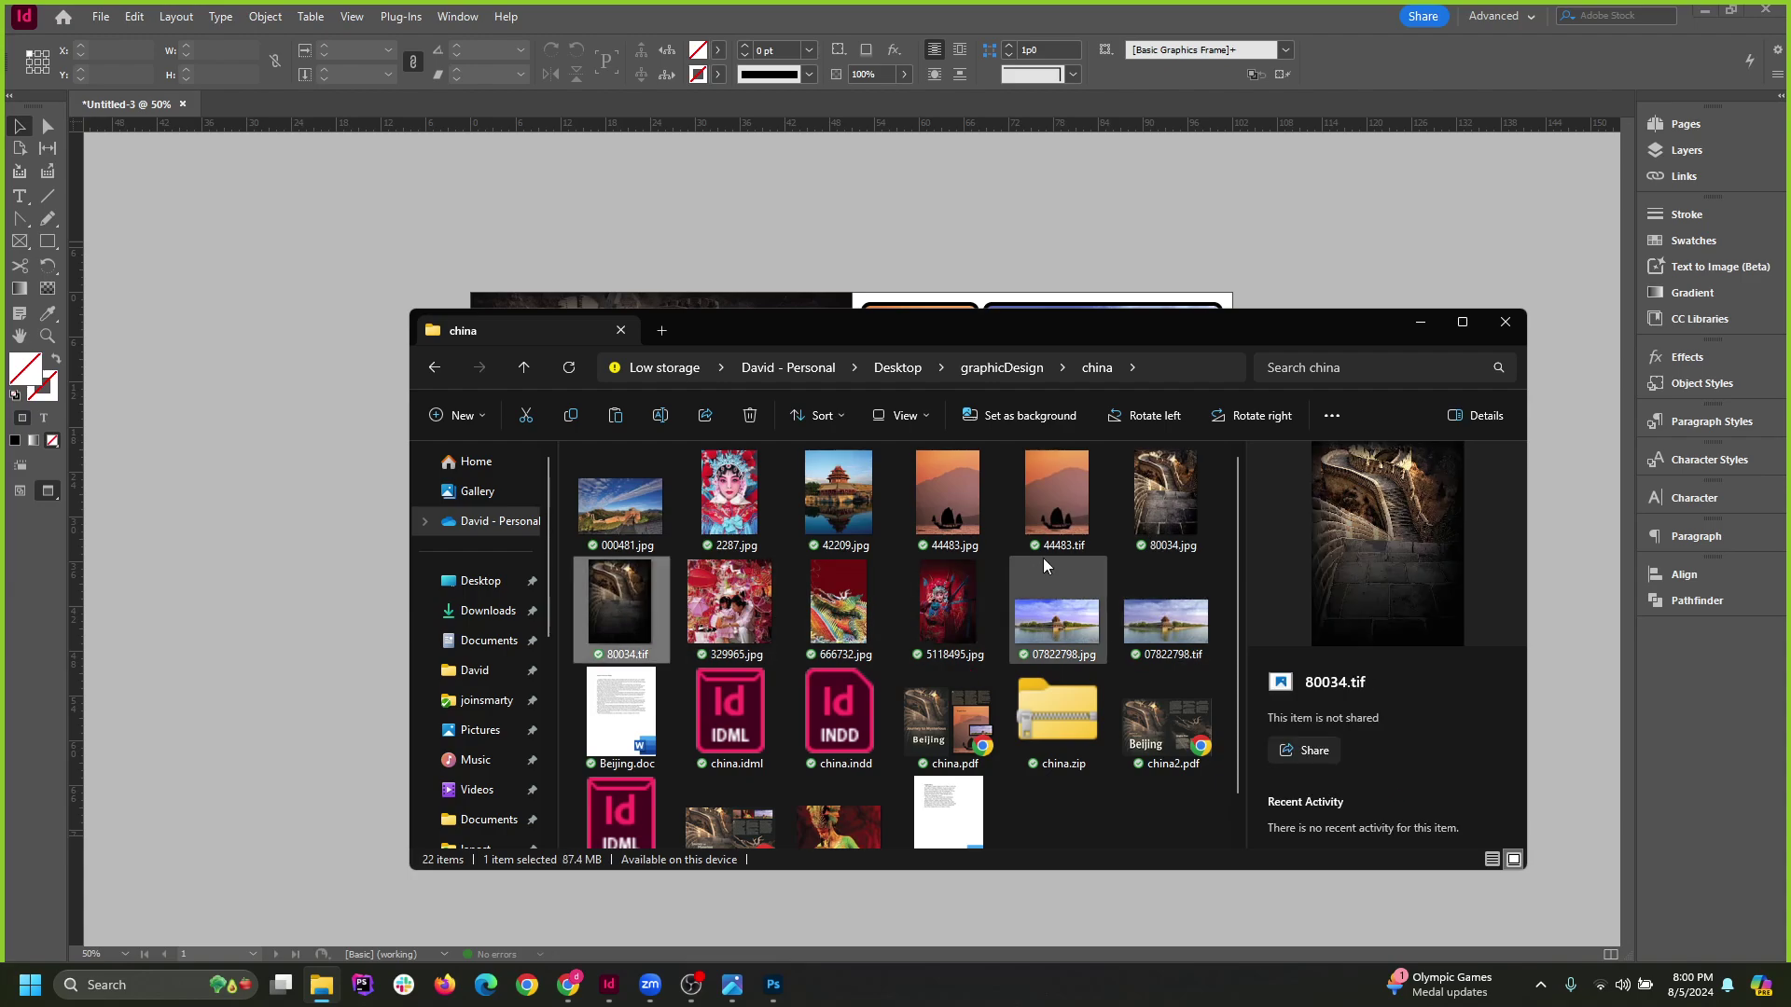
{"action": "left_click", "coordinate": [1133, 517]}
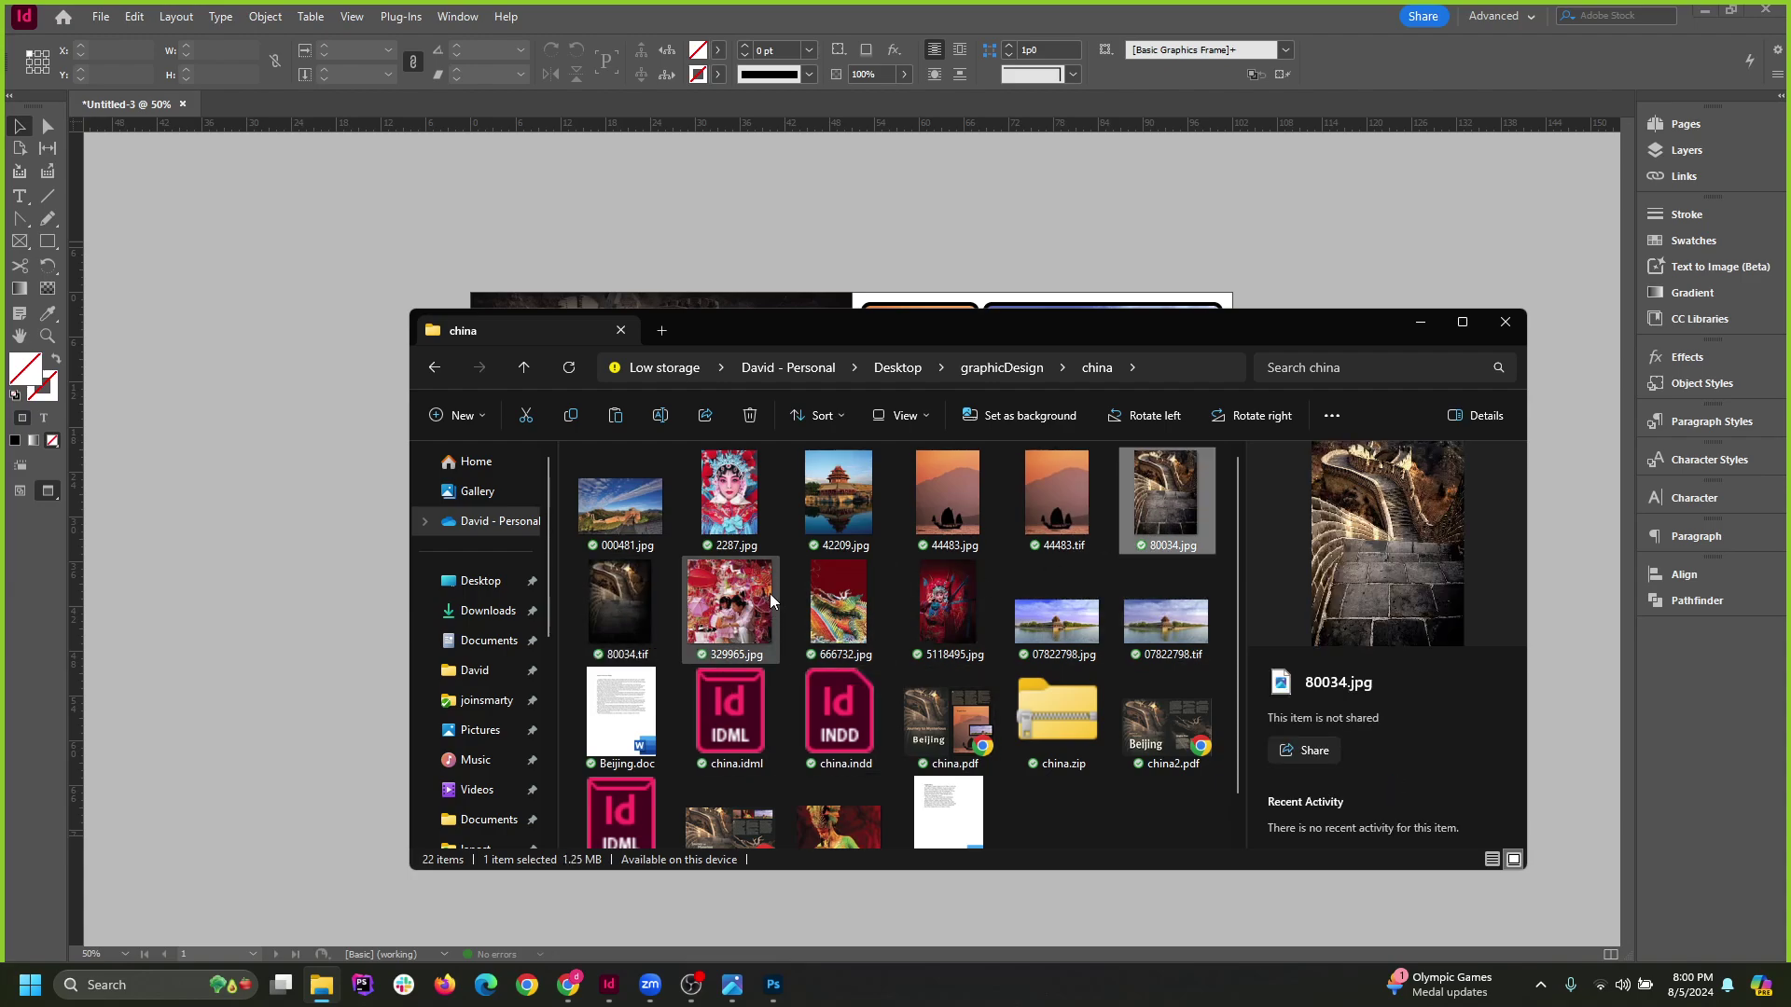
{"action": "scroll", "coordinate": [769, 593], "scroll_direction": "down", "scroll_amount": 1}
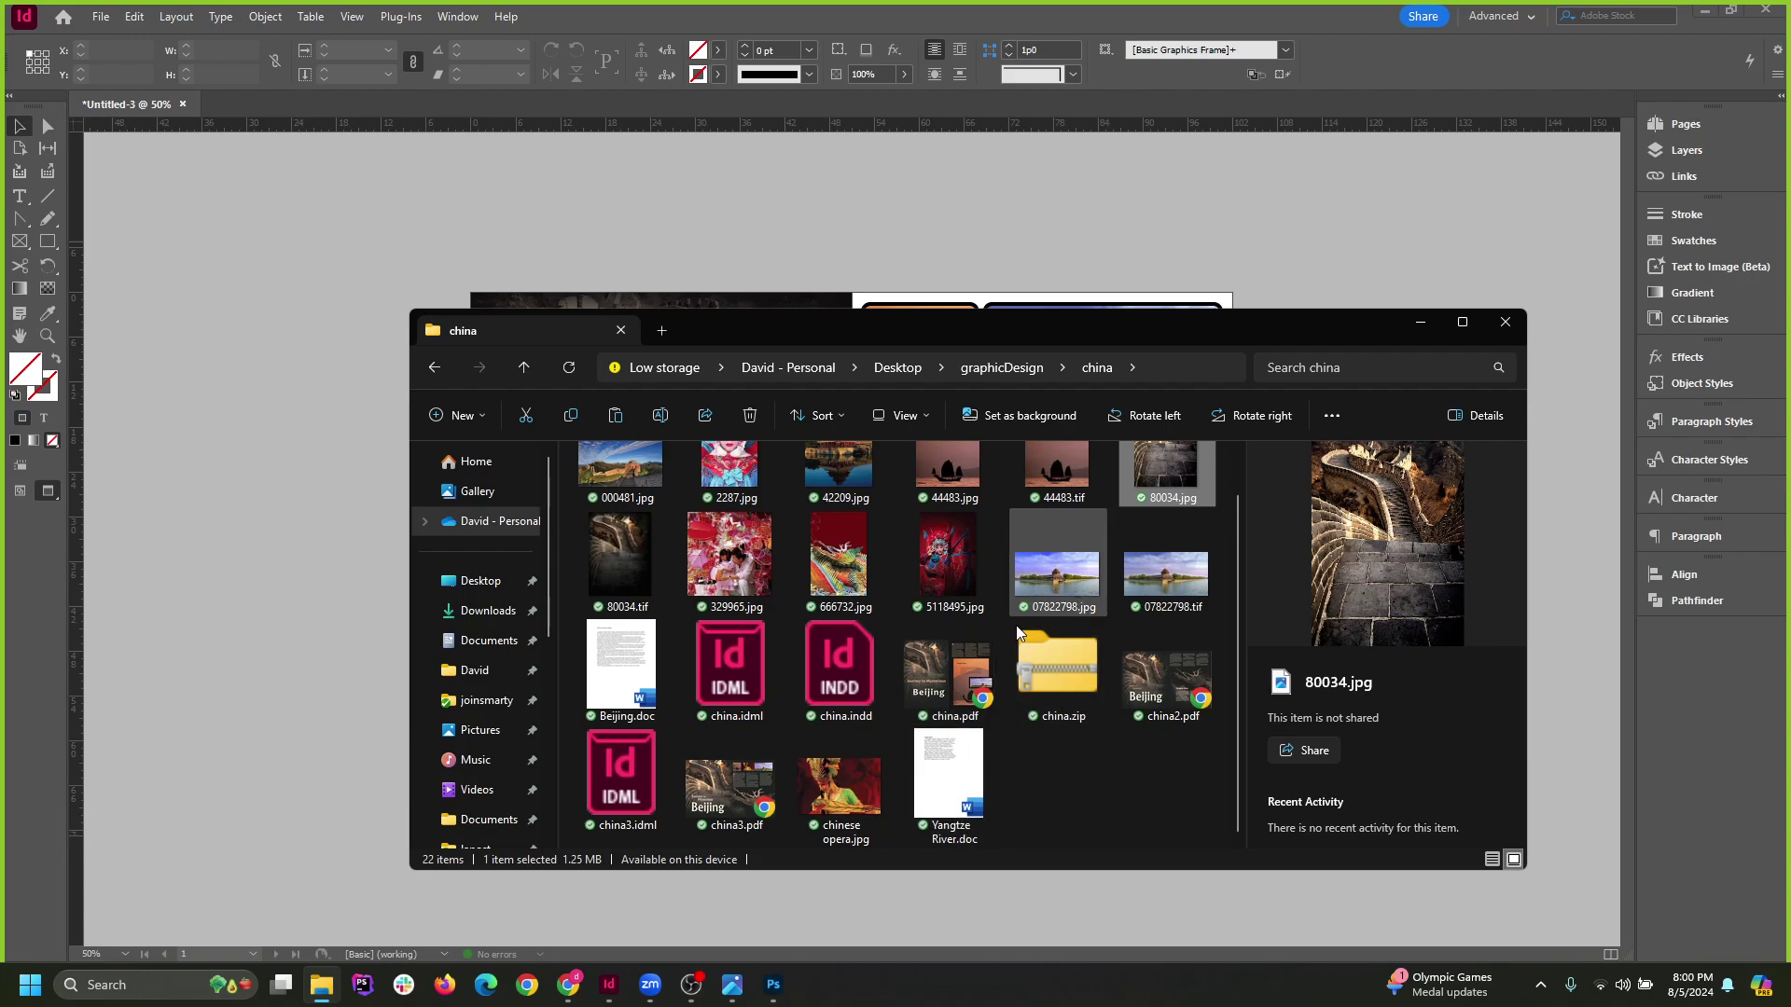
{"action": "scroll", "coordinate": [1017, 633], "scroll_direction": "up", "scroll_amount": 1}
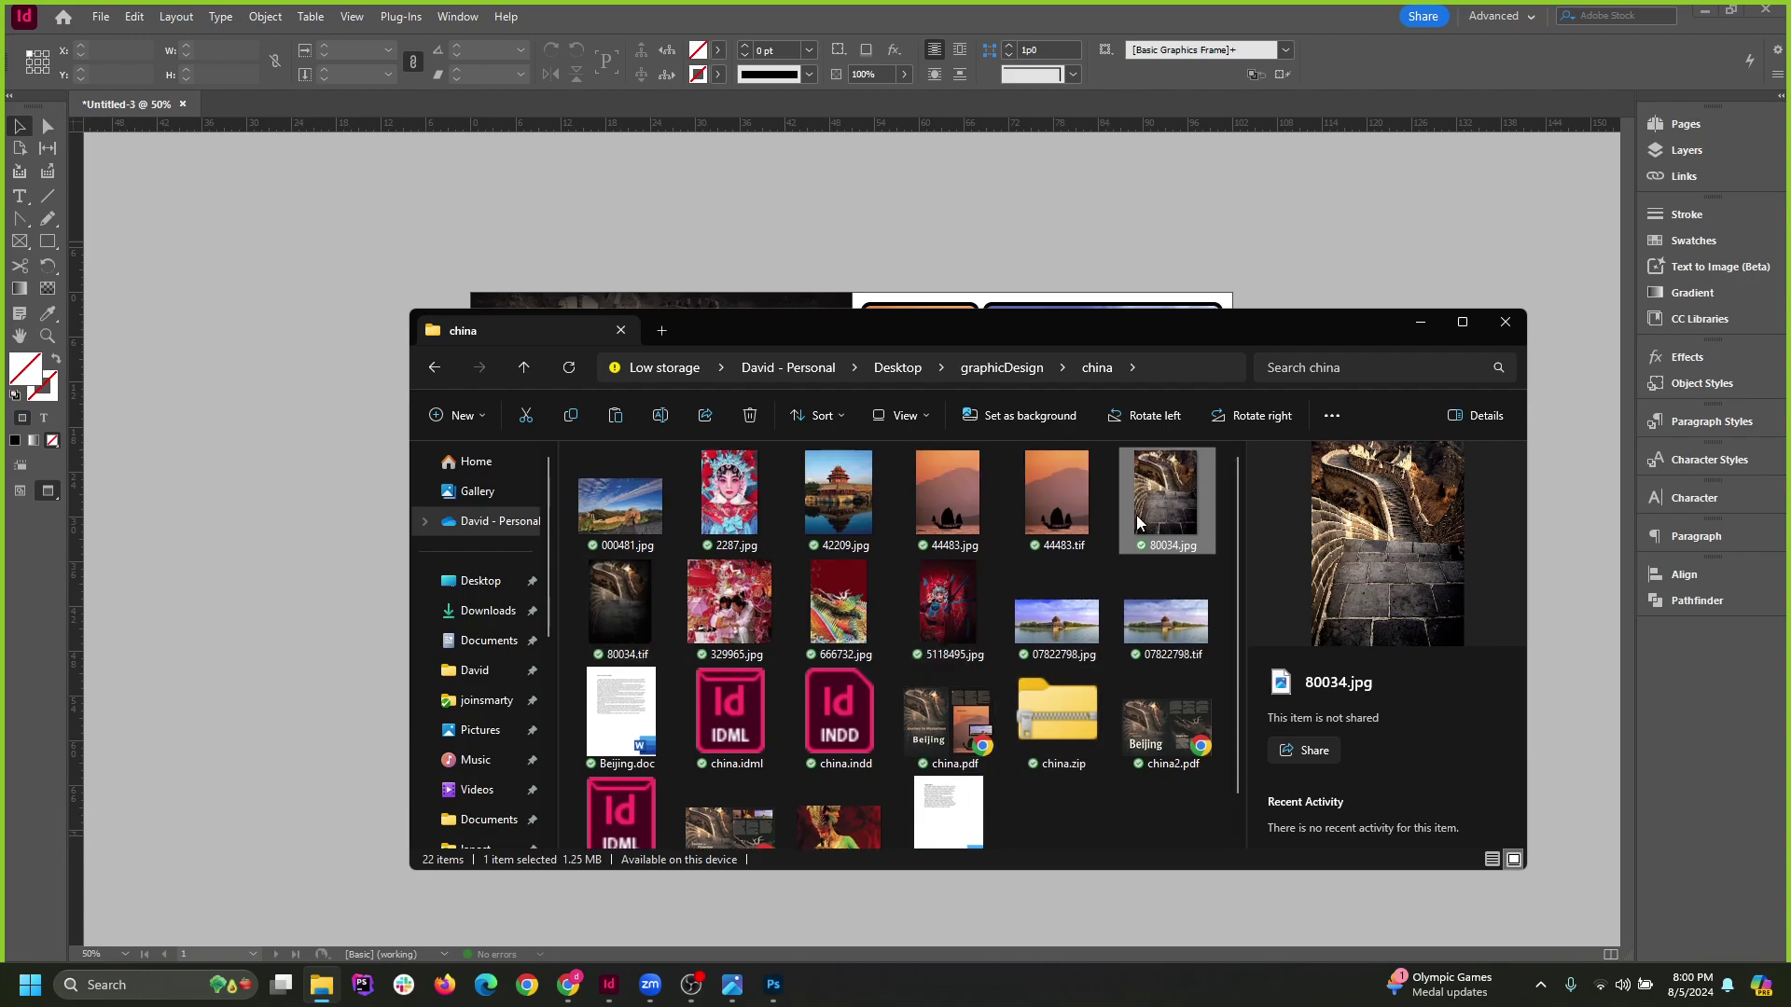
{"action": "left_click", "coordinate": [811, 632]}
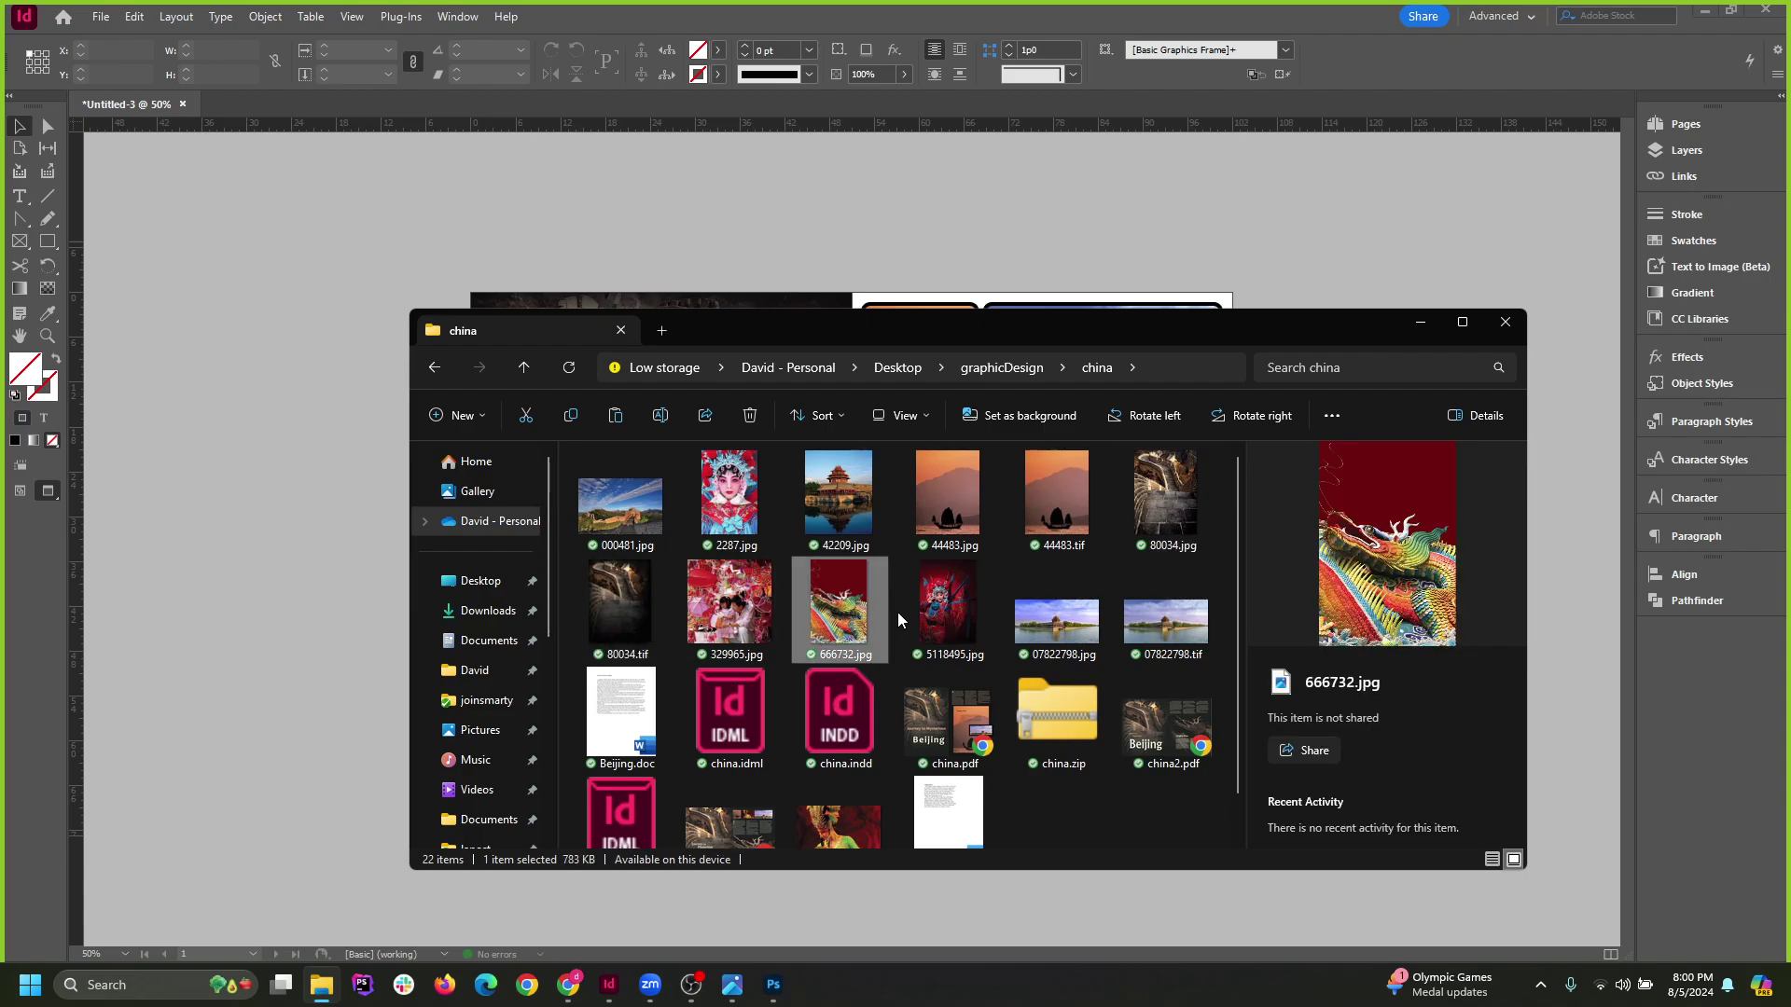
{"action": "mouse_move", "coordinate": [1041, 333]}
{"action": "left_mouse_down"}
{"action": "mouse_move", "coordinate": [1305, 928]}
{"action": "mouse_move", "coordinate": [1043, 339]}
{"action": "left_mouse_up"}
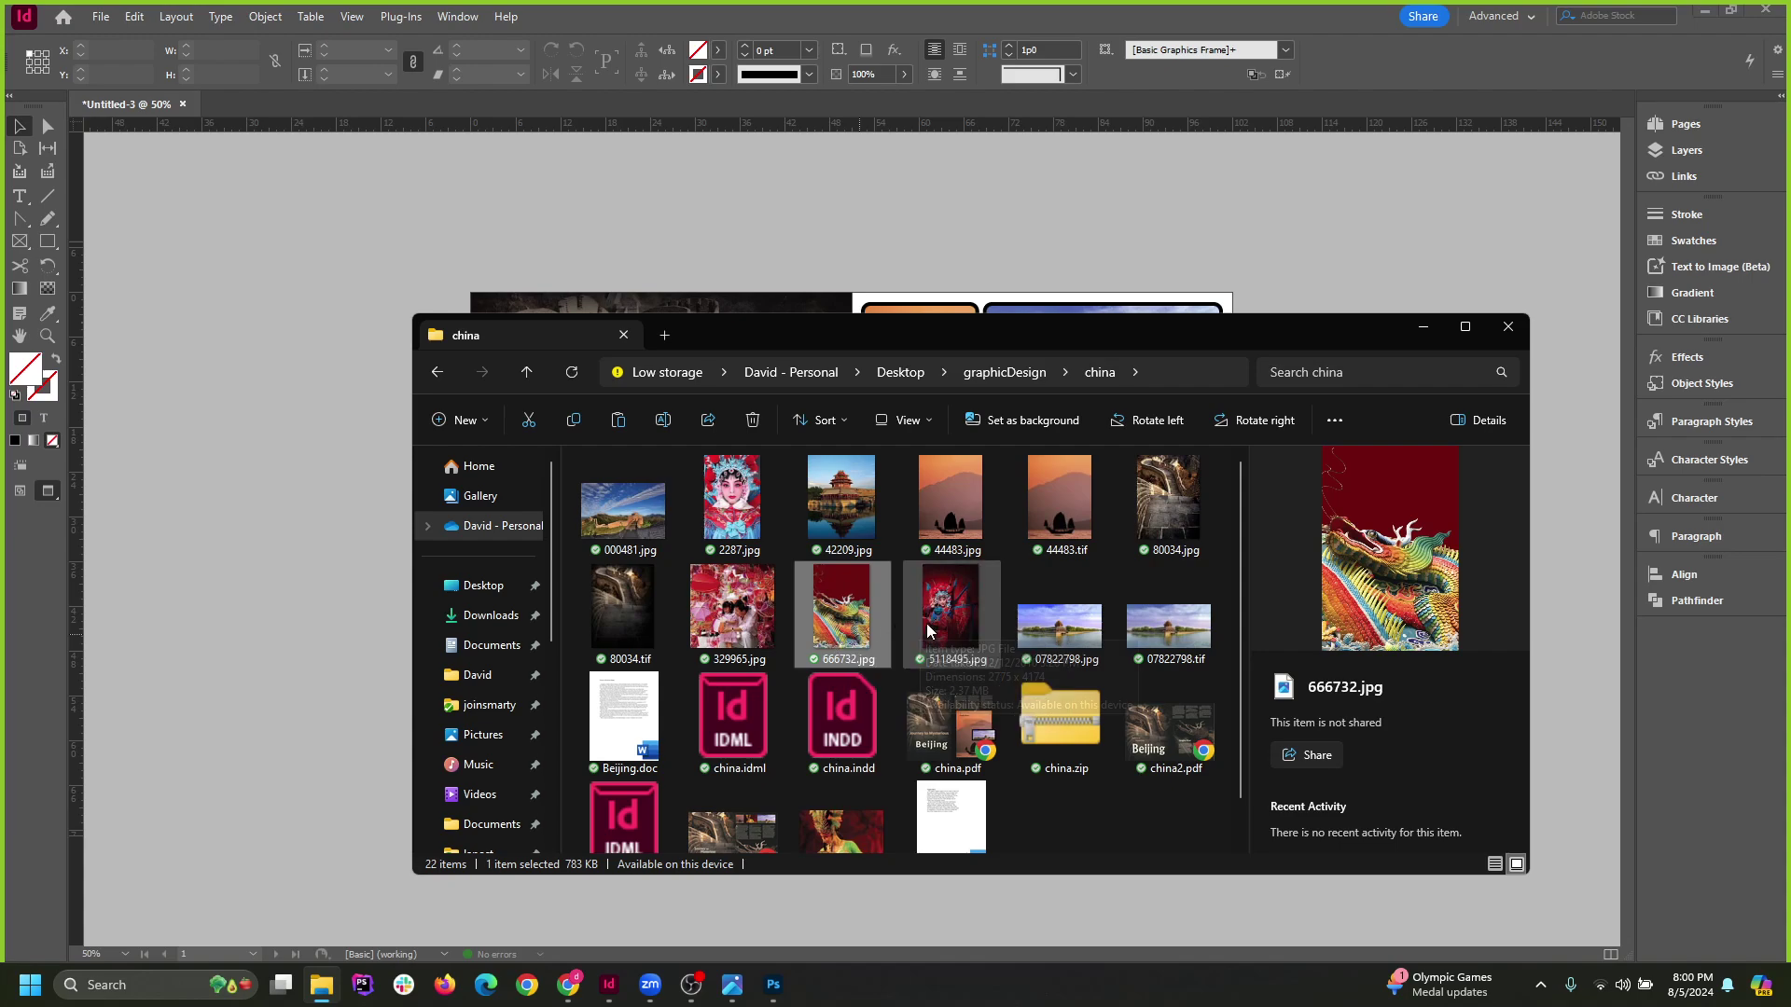
Place the dragon image 666732.jpg on the Yangtze page, resize its frame to the 51p0 page width and page bottom, and fill it proportionally.
{"action": "left_click_drag", "start_coordinate": [828, 634], "coordinate": [1322, 247]}
{"action": "left_click_drag", "start_coordinate": [1442, 309], "coordinate": [971, 357]}
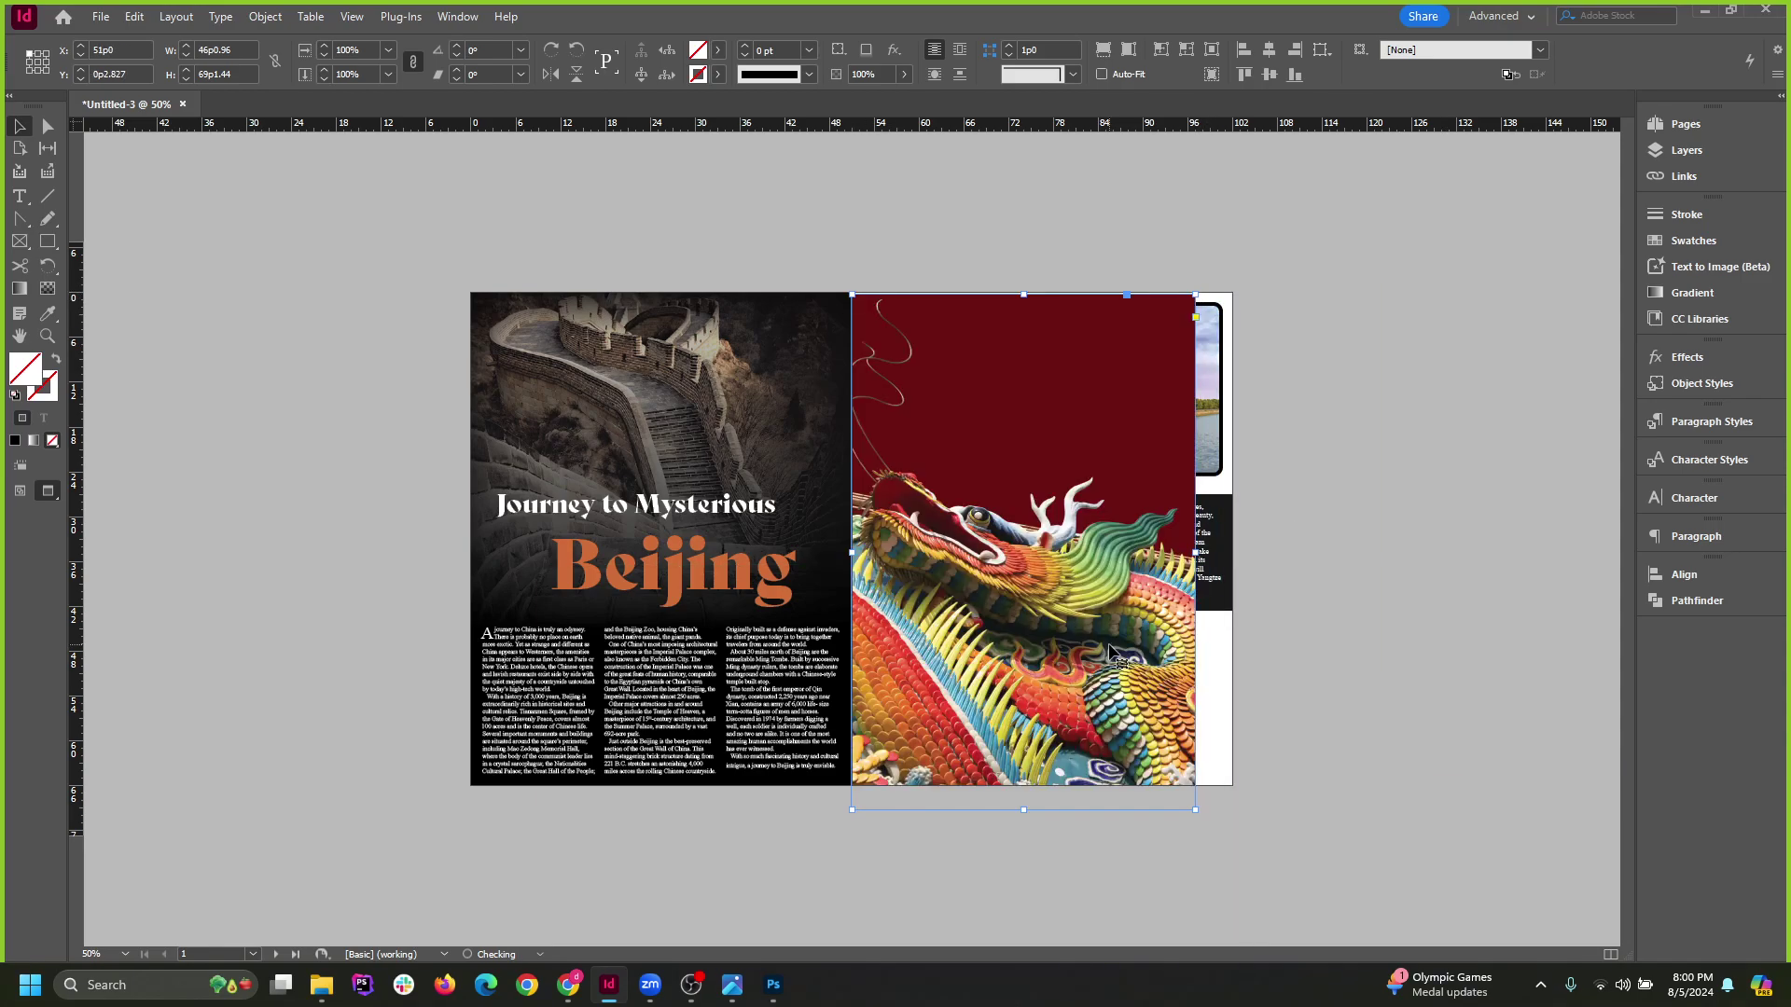
{"action": "left_click_drag", "start_coordinate": [1195, 808], "coordinate": [1233, 786]}
{"action": "right_click", "coordinate": [1176, 701]}
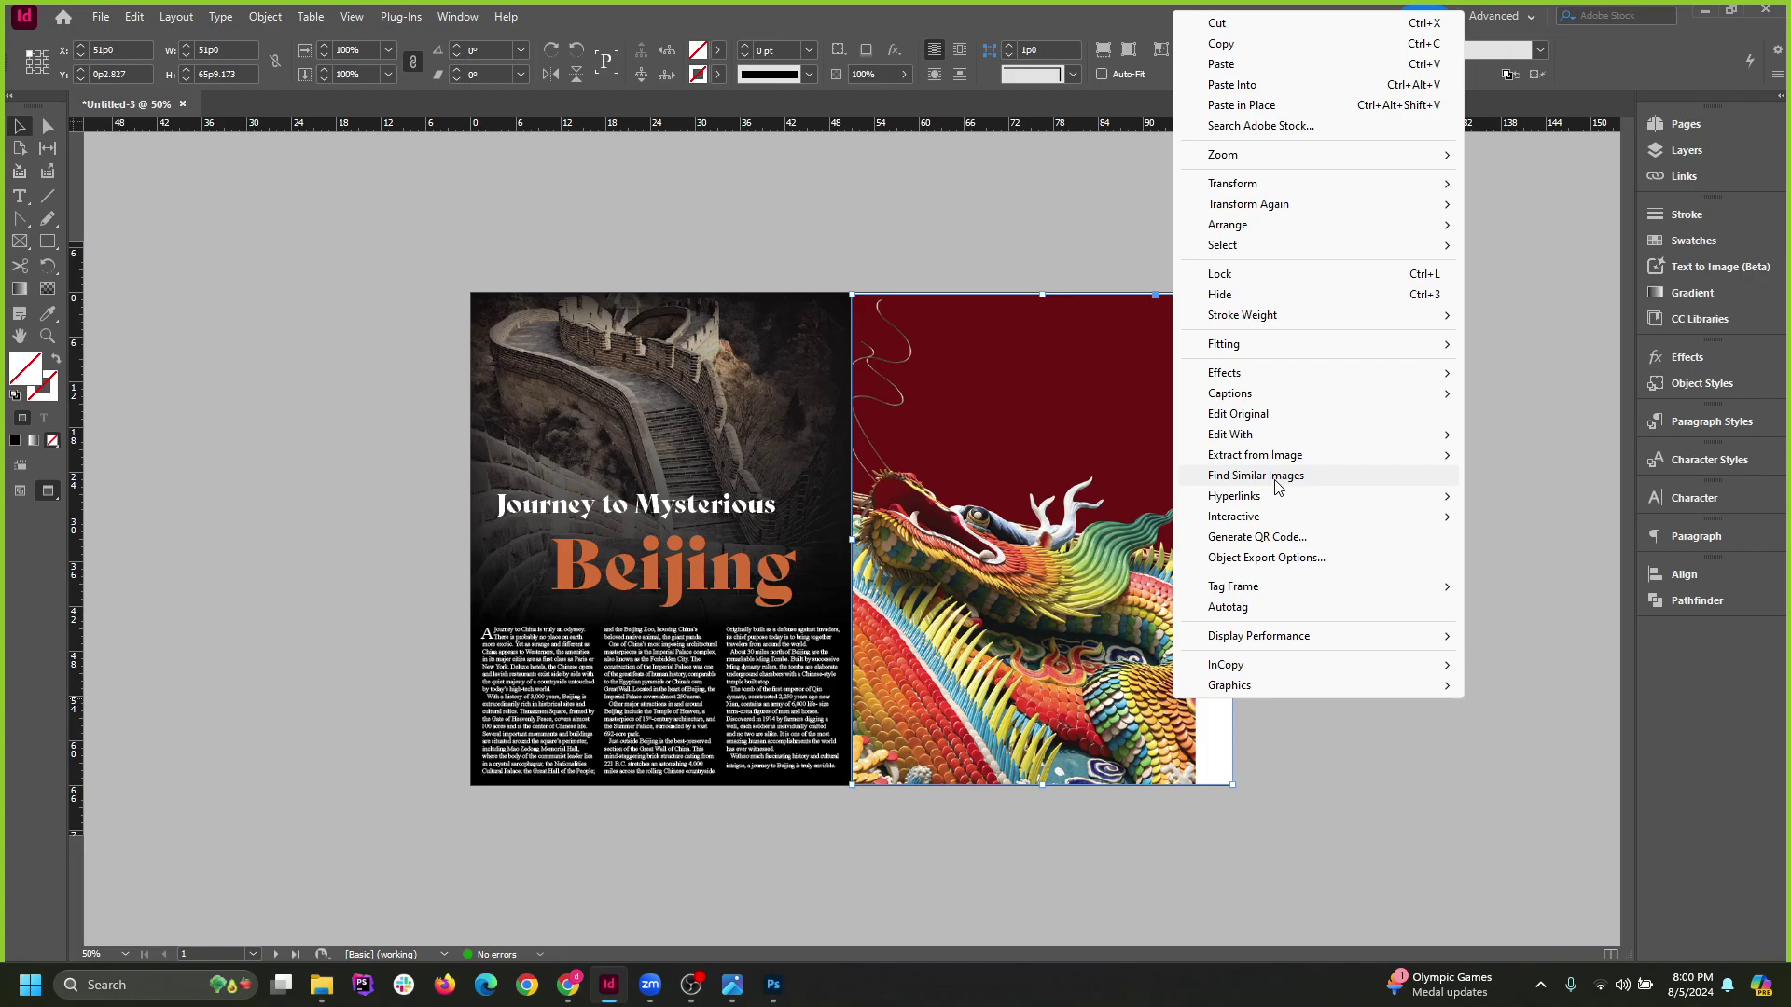
{"action": "mouse_move", "coordinate": [1253, 351]}
{"action": "left_click", "coordinate": [1551, 347]}
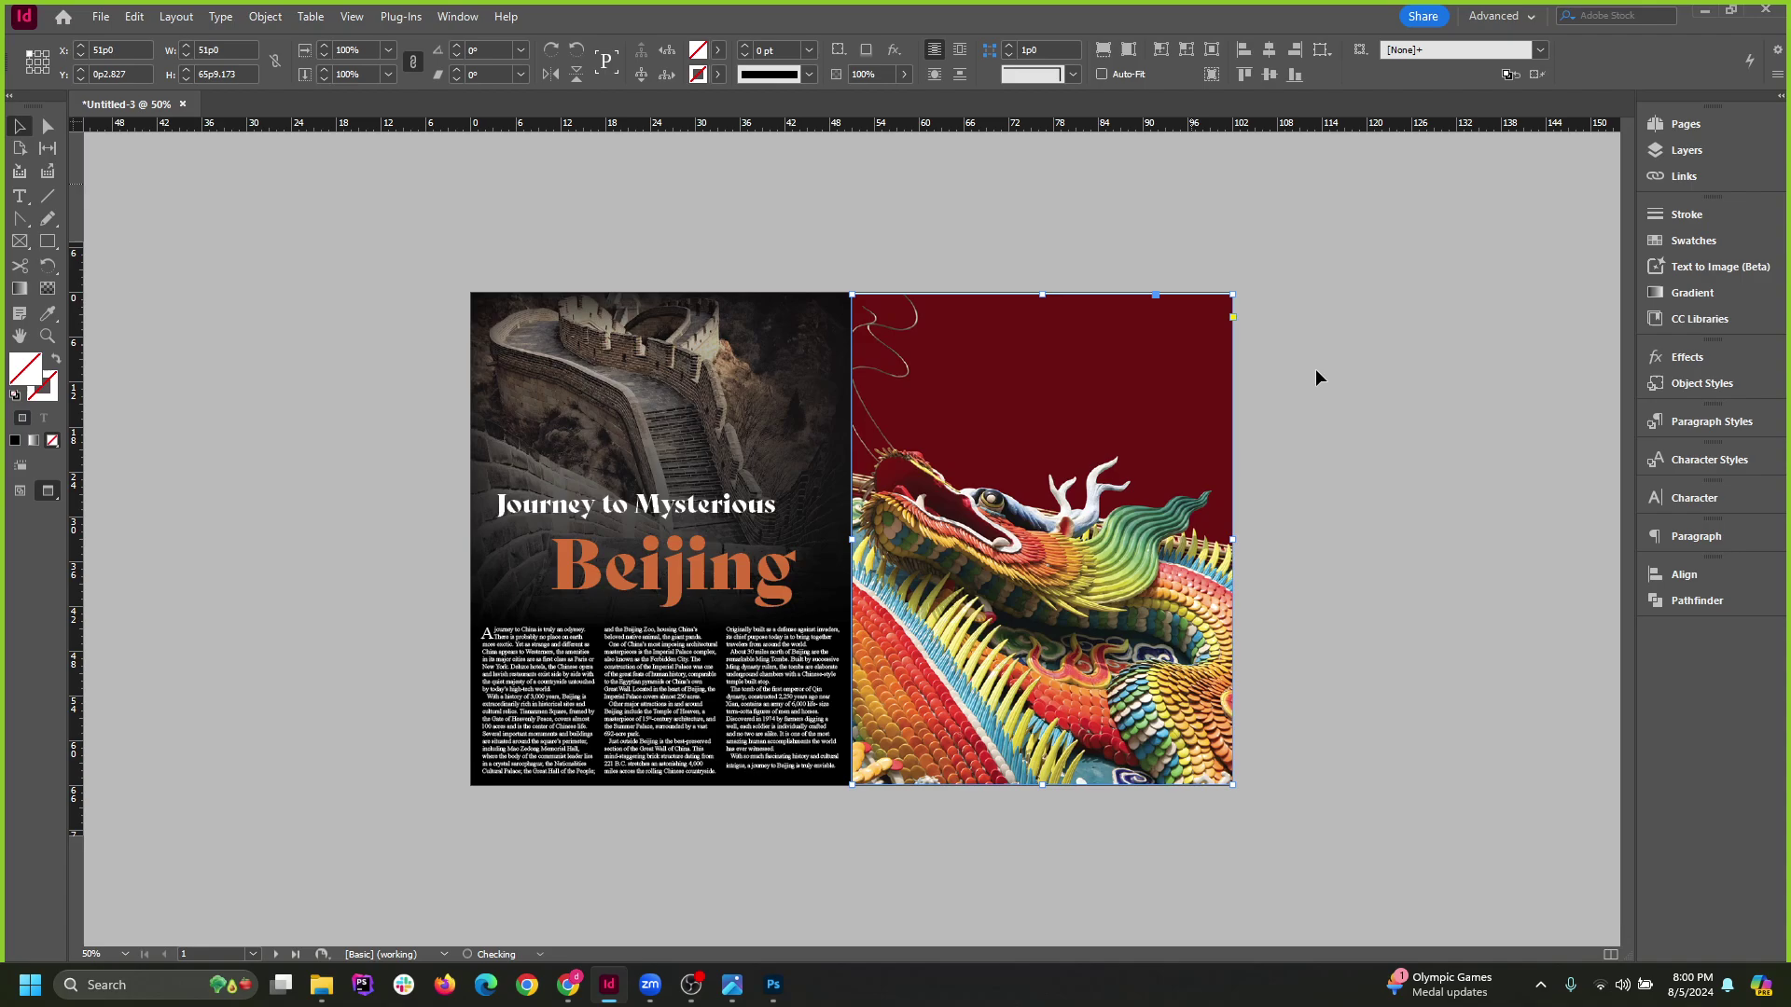
Send the dragon image behind the Yangtze page's pictures and text, and inspect the page up close.
{"action": "key", "text": "ctrl+shift+bracketleft"}
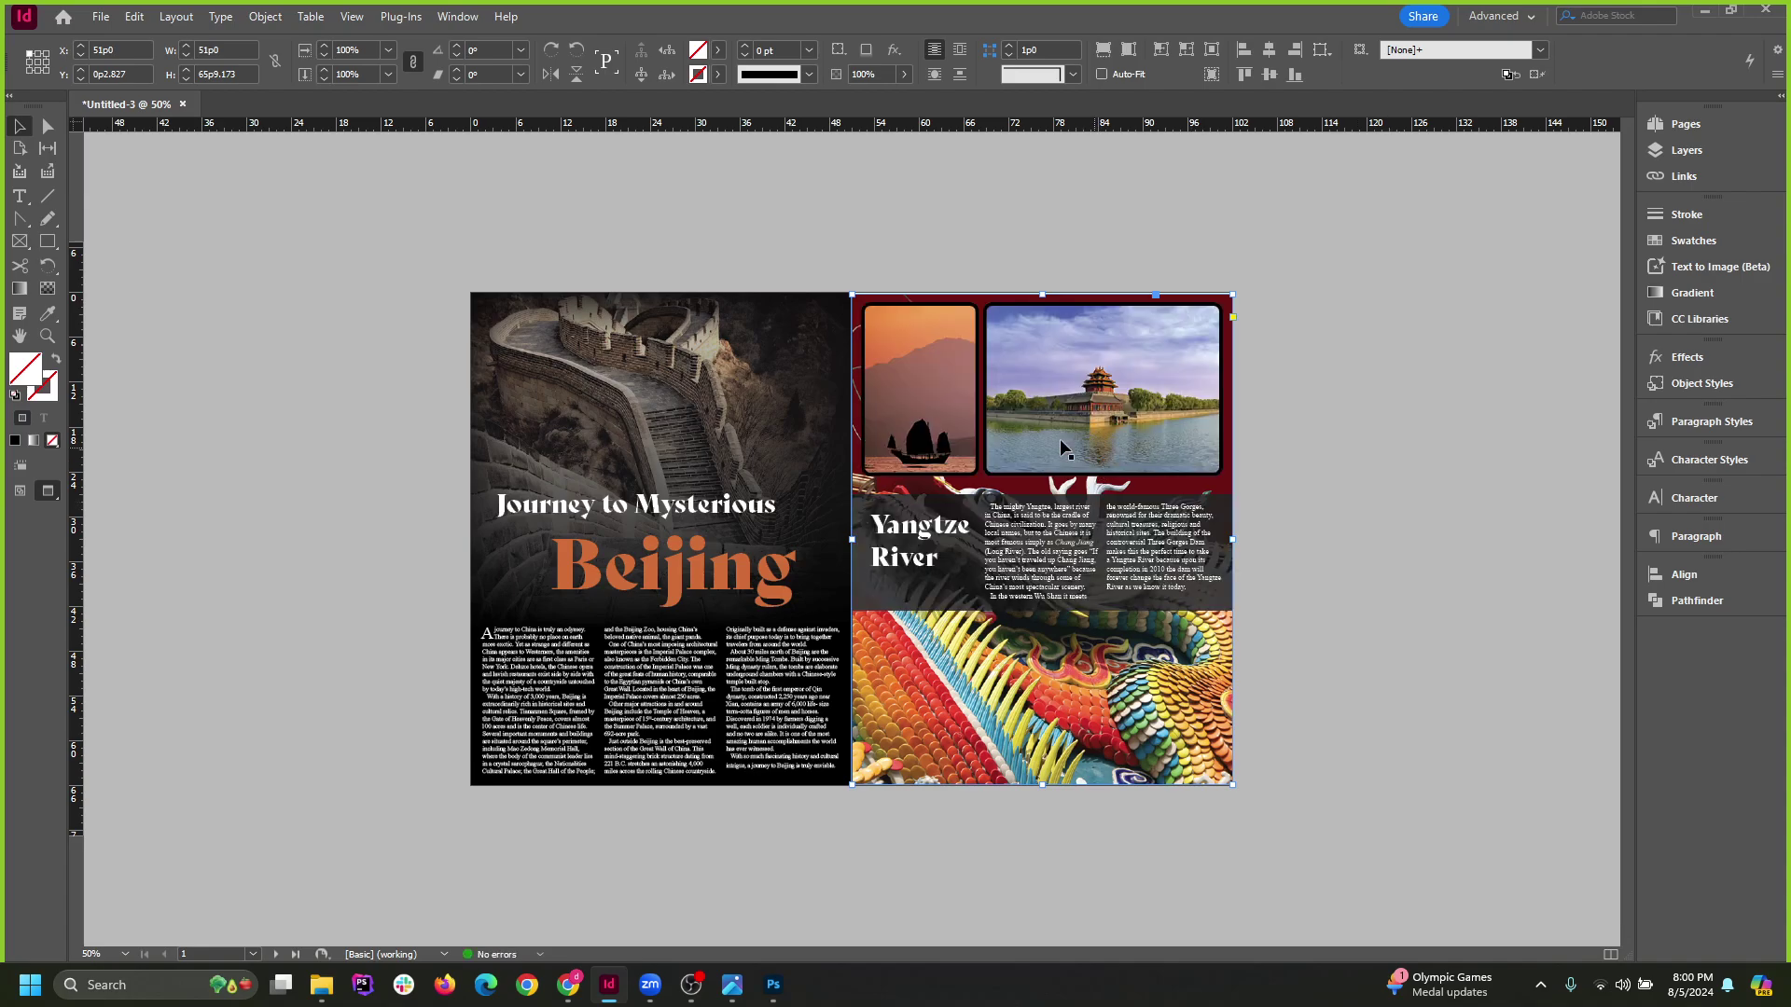
{"action": "left_click", "coordinate": [1347, 540]}
{"action": "scroll", "coordinate": [1313, 591], "scroll_direction": "up", "scroll_amount": 2}
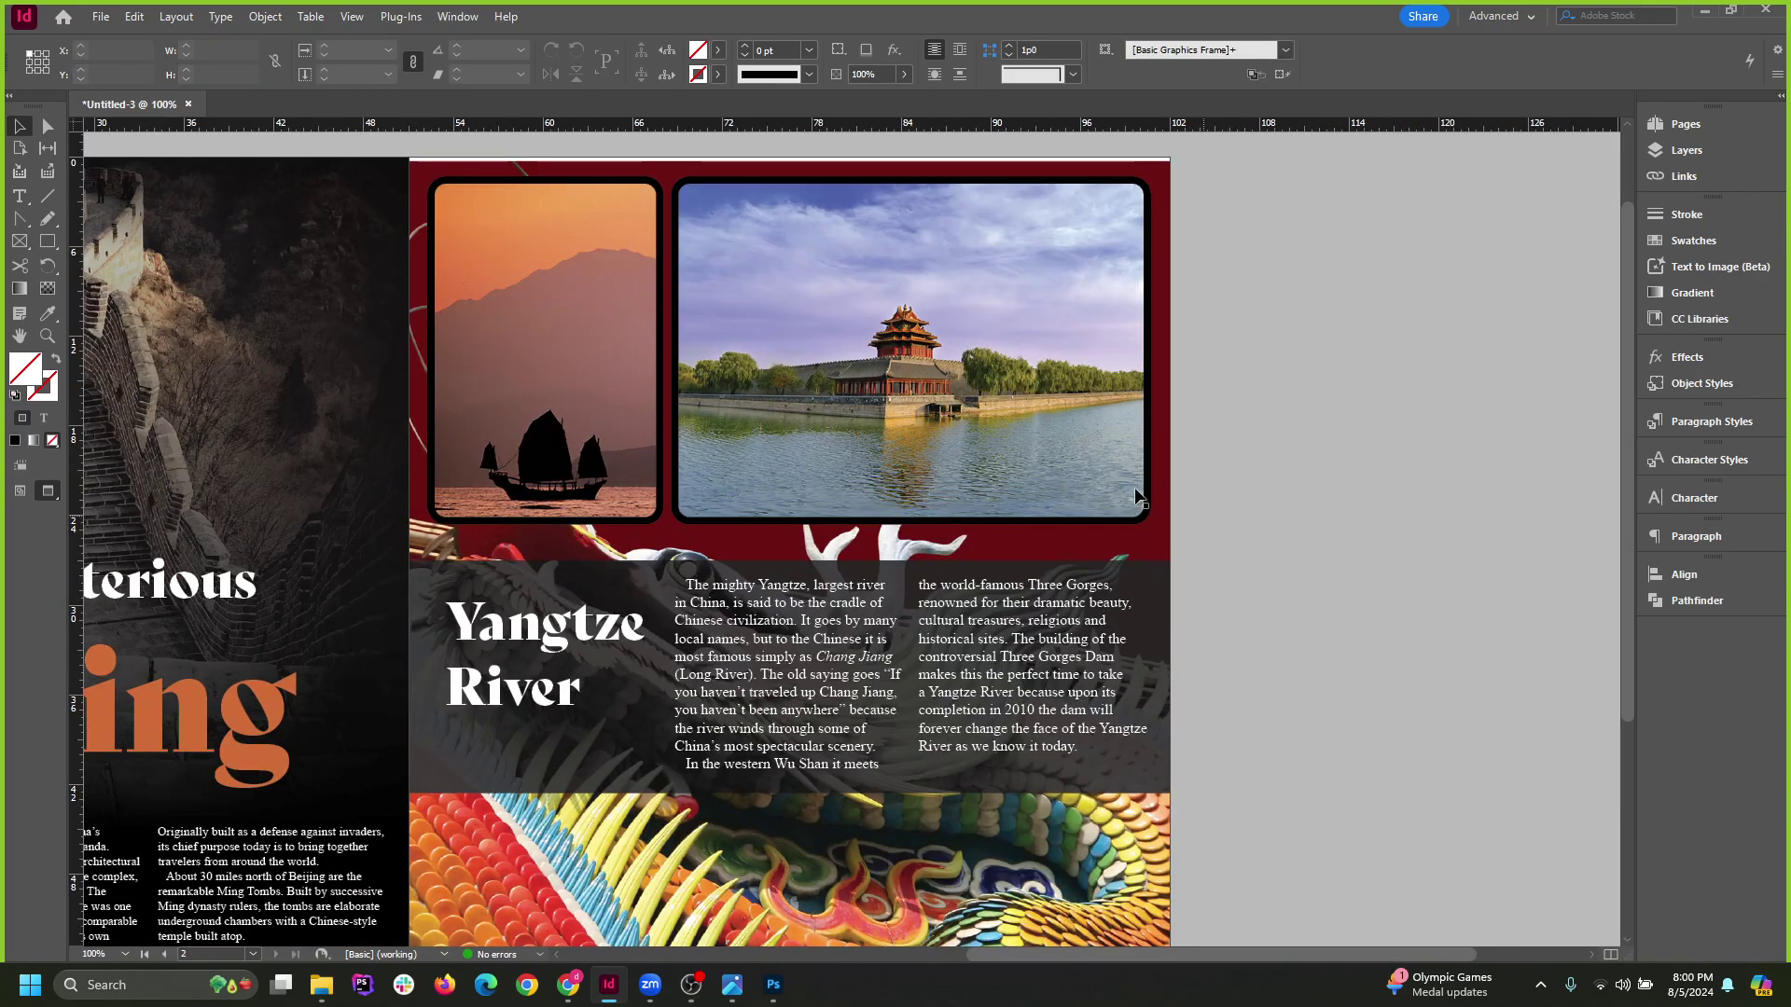
{"action": "scroll", "coordinate": [1137, 495], "scroll_direction": "down", "scroll_amount": 1}
{"action": "scroll", "coordinate": [1119, 509], "scroll_direction": "down", "scroll_amount": 2}
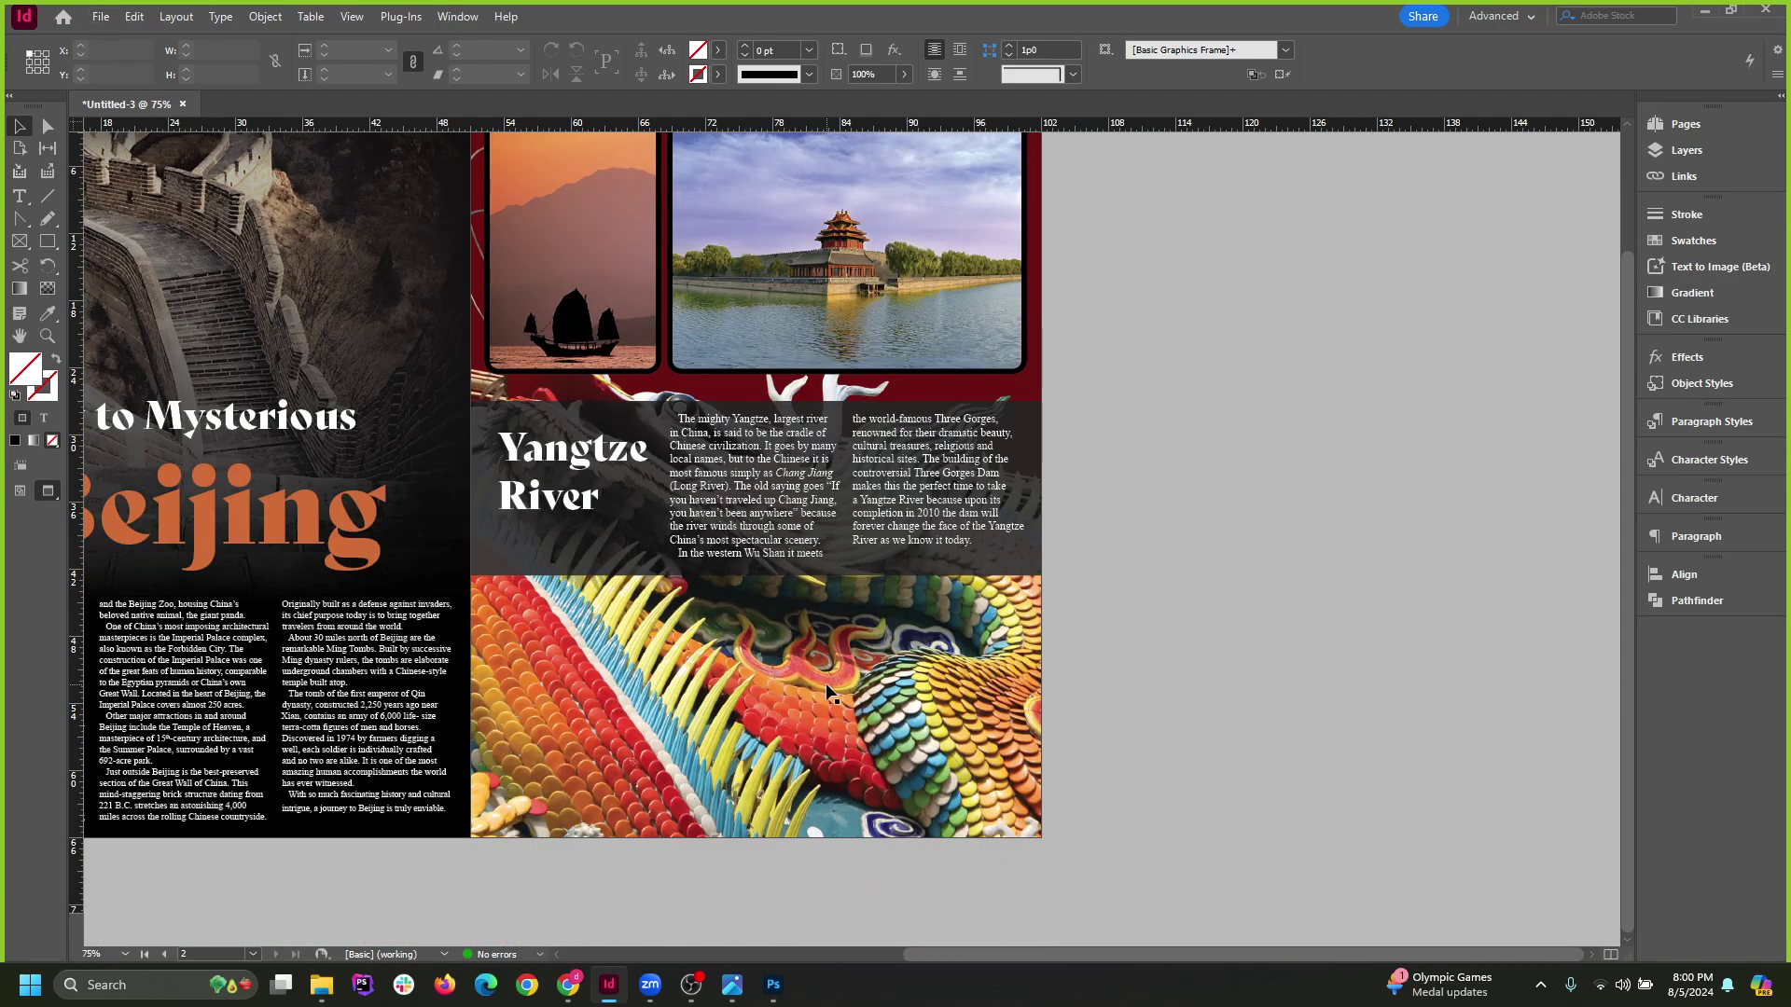
{"action": "left_click", "coordinate": [825, 683]}
{"action": "scroll", "coordinate": [813, 687], "scroll_direction": "up", "scroll_amount": 2}
{"action": "scroll", "coordinate": [791, 673], "scroll_direction": "down", "scroll_amount": 1}
{"action": "key", "text": "ctrl+minus"}
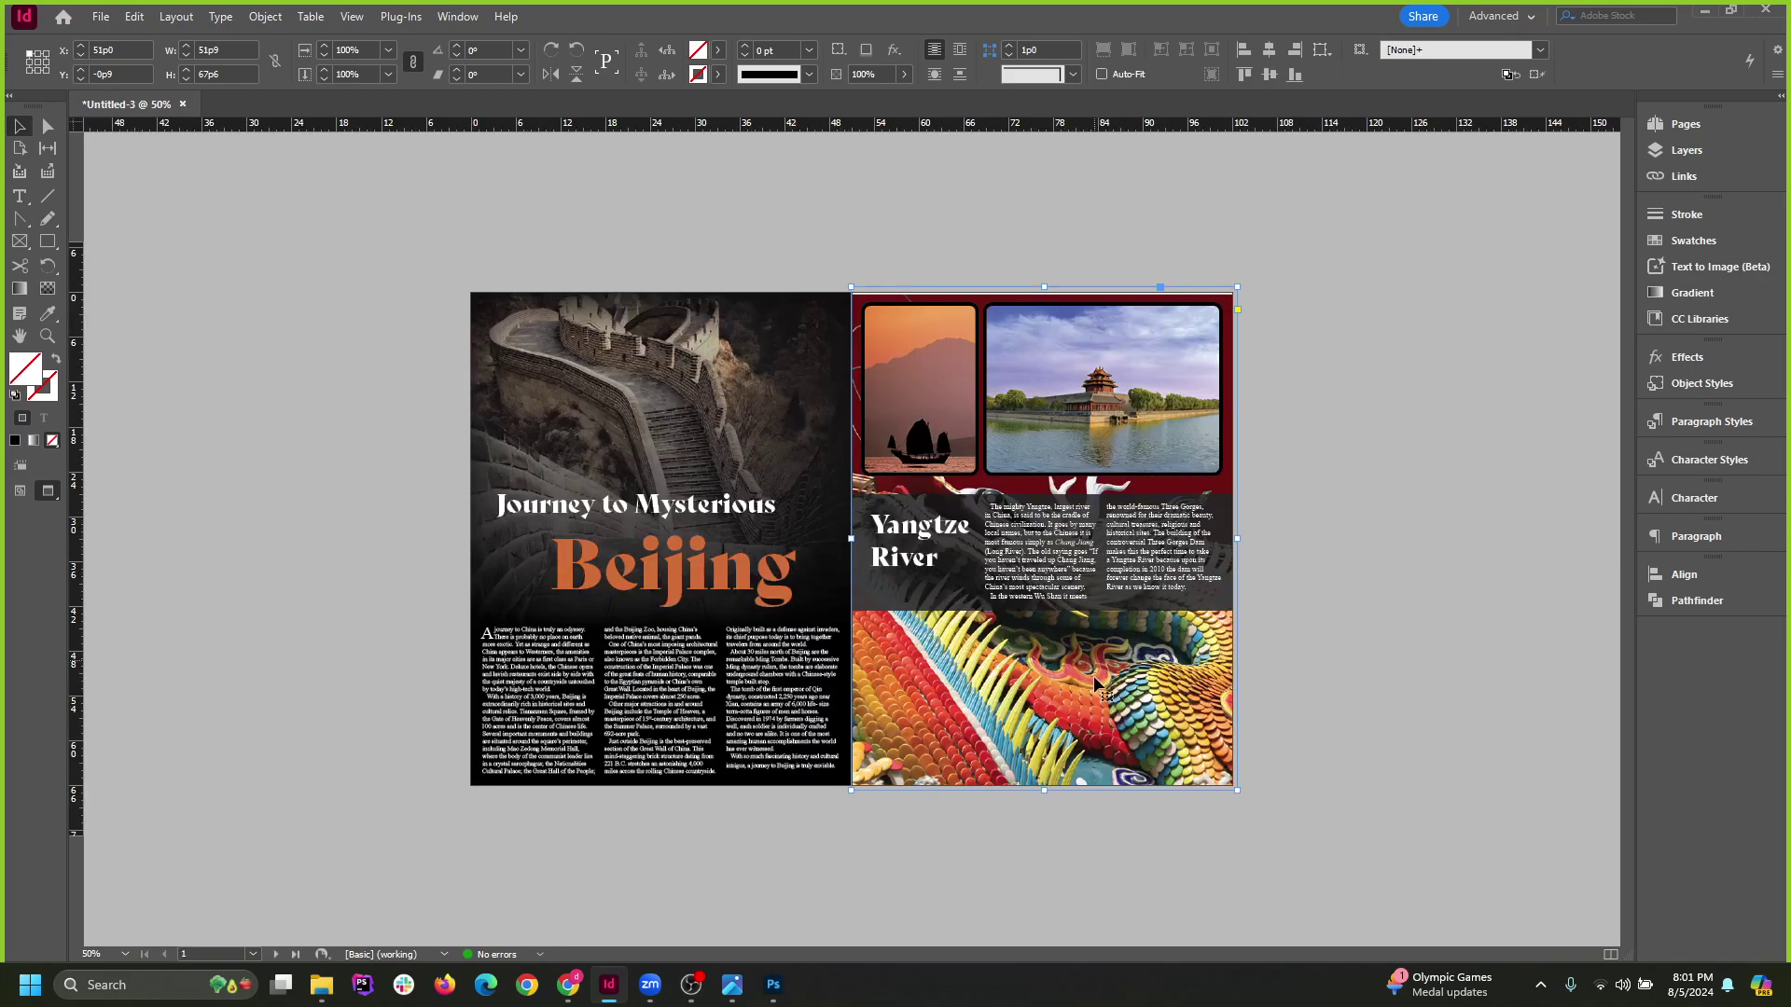
Undo the dragon image's layering and proportional fill.
{"action": "key", "text": "ctrl+z"}
{"action": "key", "text": "ctrl+z"}
{"action": "key", "text": "ctrl+z"}
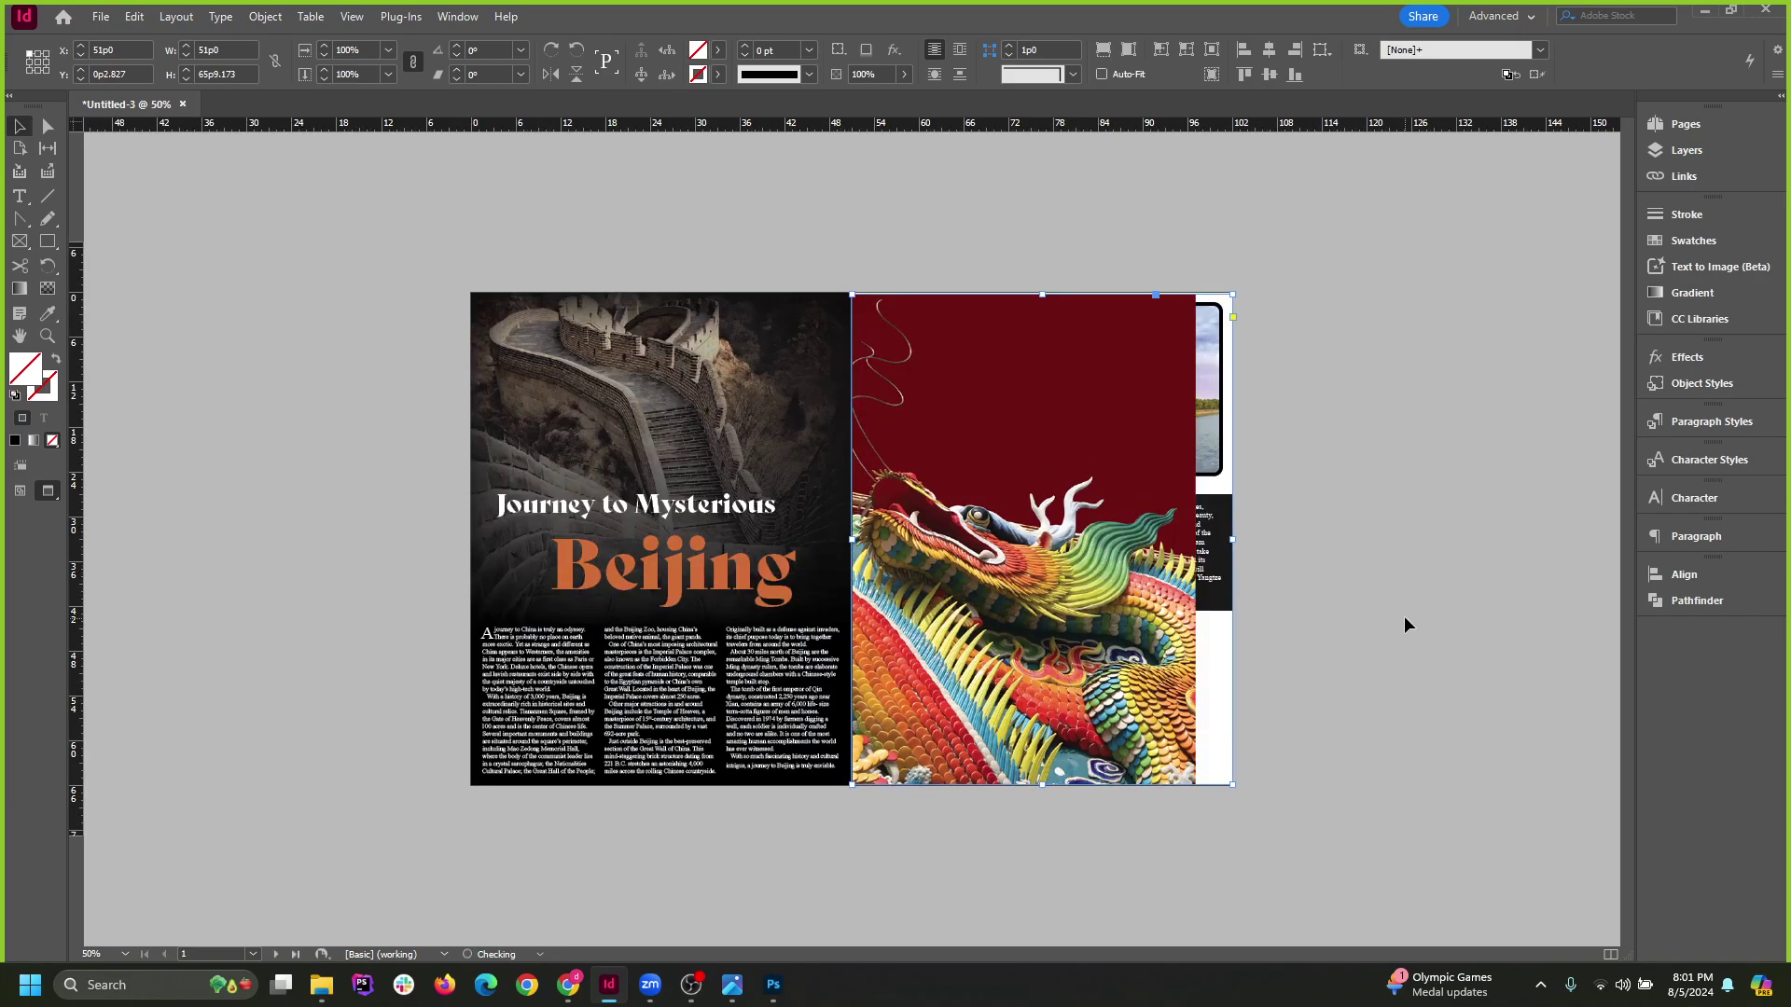
Fill the dragon image's frame proportionally again and send it to the back.
{"action": "key", "text": "ctrl+alt+shift+c"}
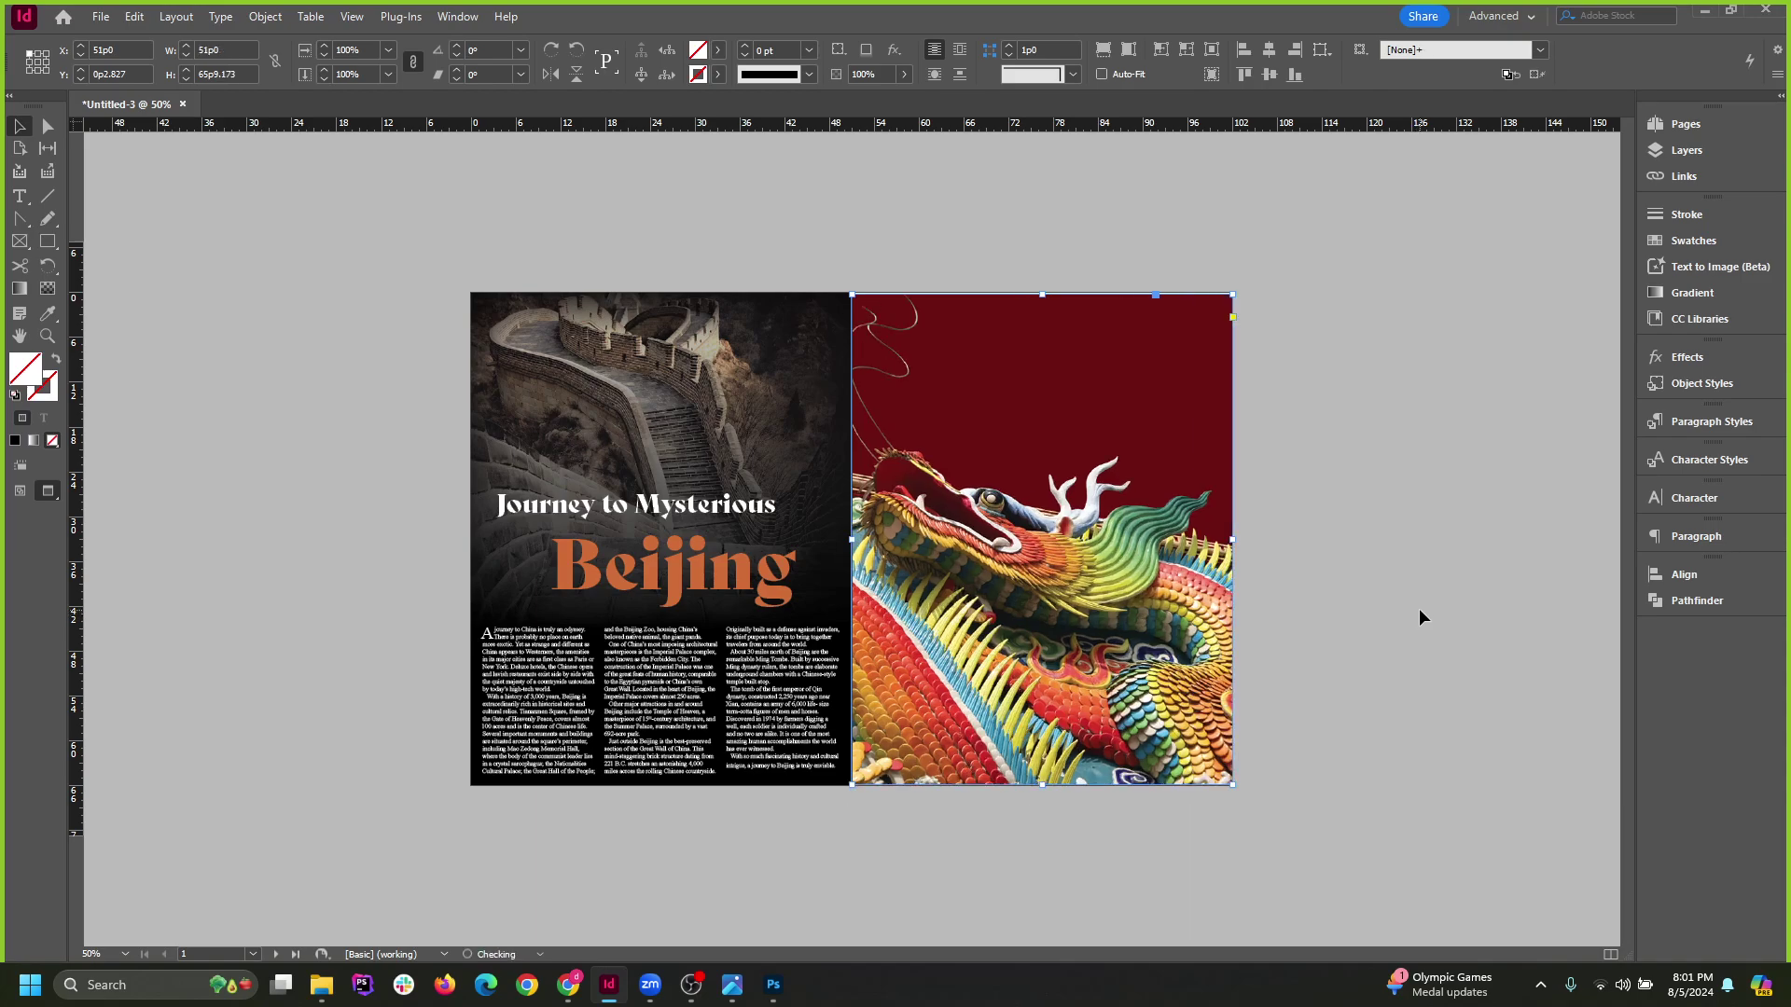
{"action": "key", "text": "ctrl+shift+bracketleft"}
{"action": "left_click", "coordinate": [1403, 602]}
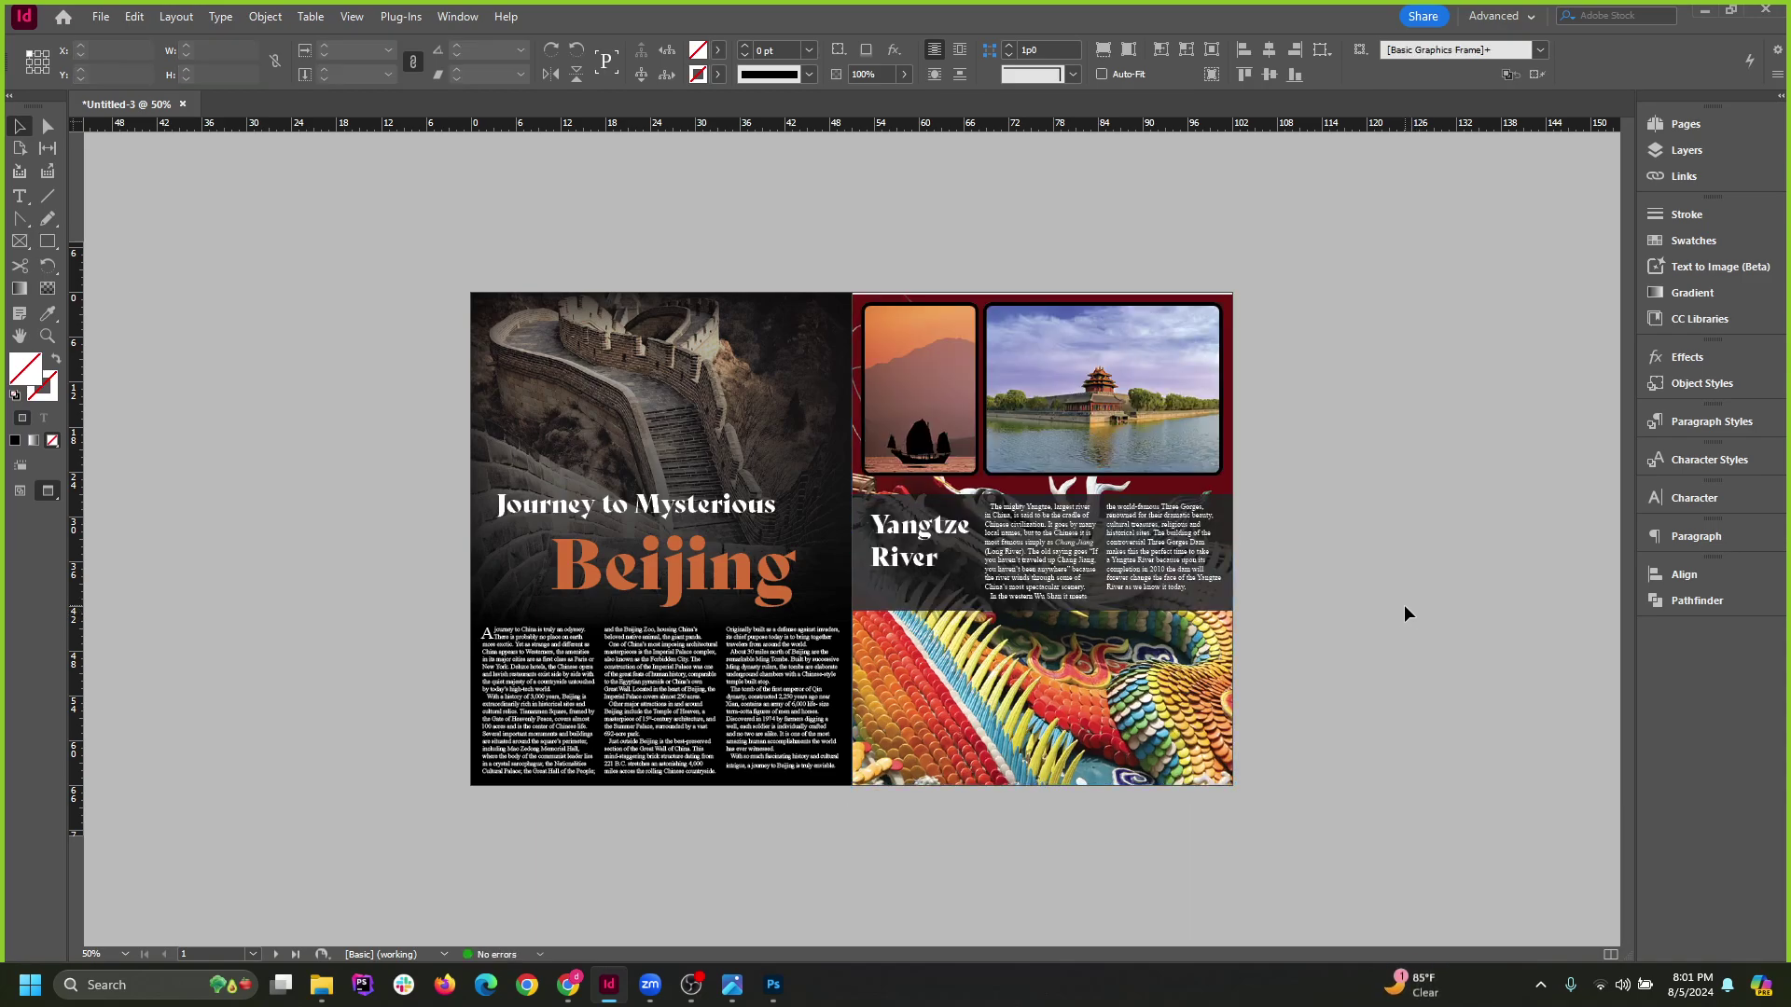
Move the Yangtze River heading, both text columns and the dark band down below the dragon's head, with the band at about Y 46p5.
{"action": "left_click", "coordinate": [913, 565]}
{"action": "left_click", "coordinate": [1078, 554], "text": "shift"}
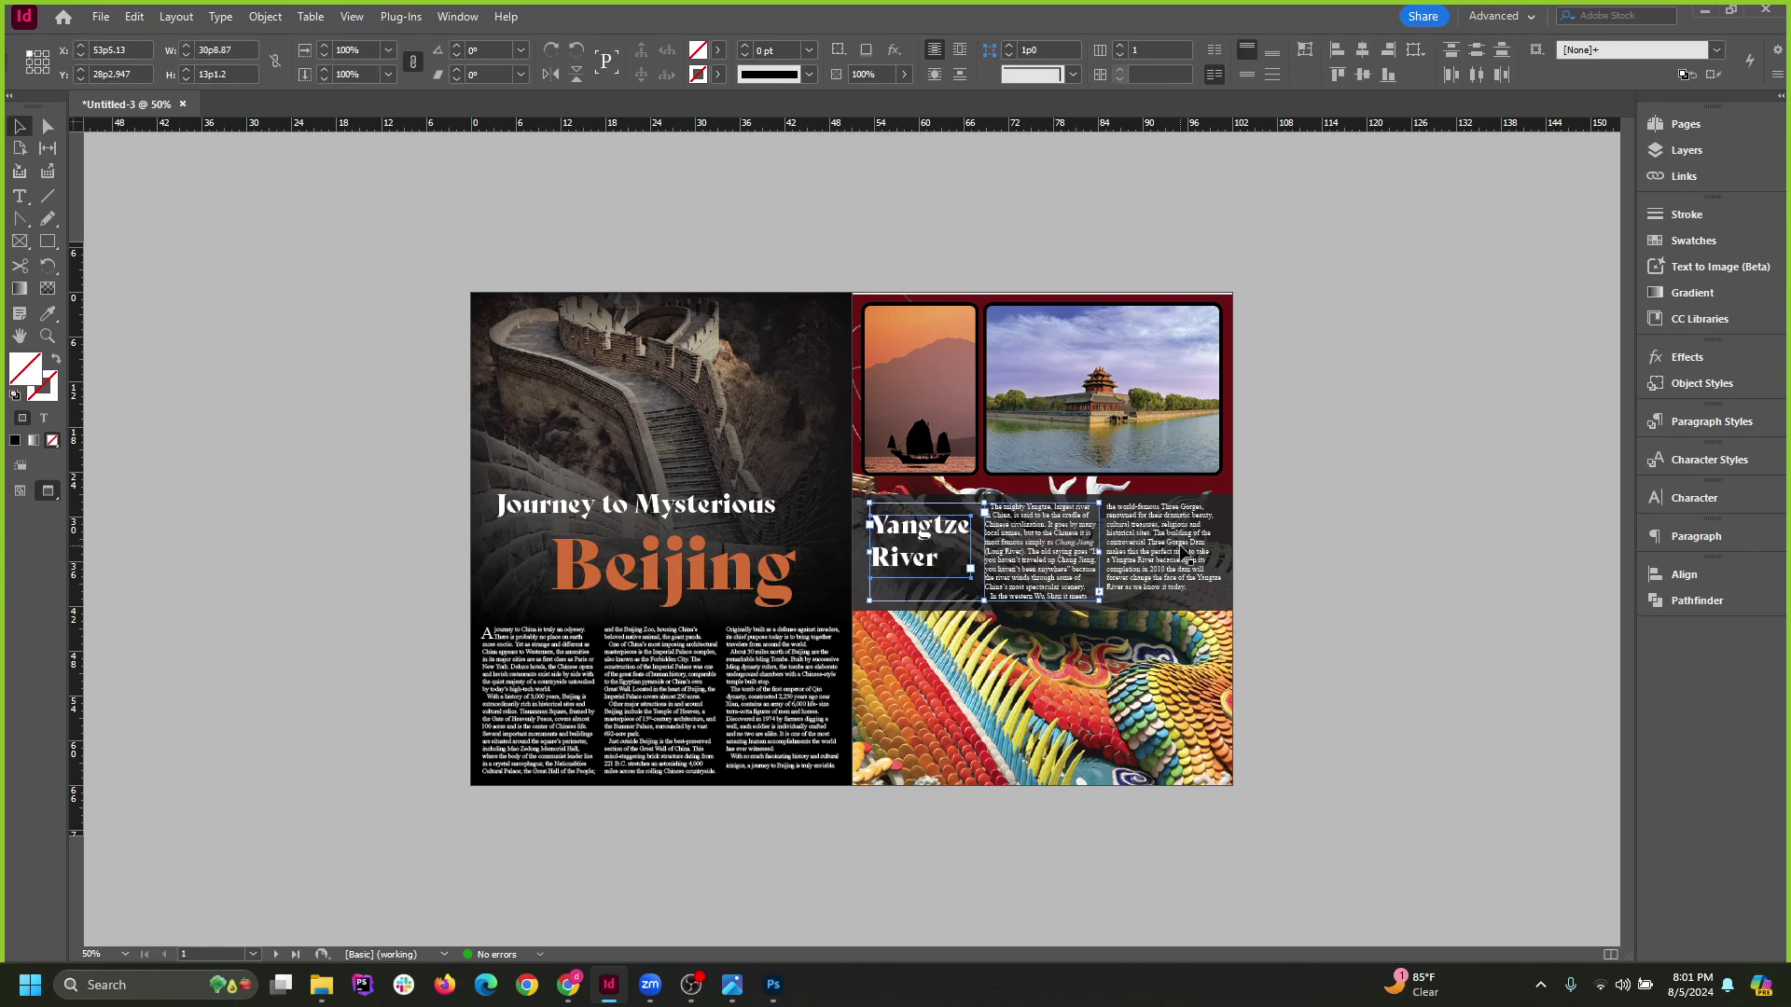
{"action": "left_click", "coordinate": [1223, 539], "text": "shift"}
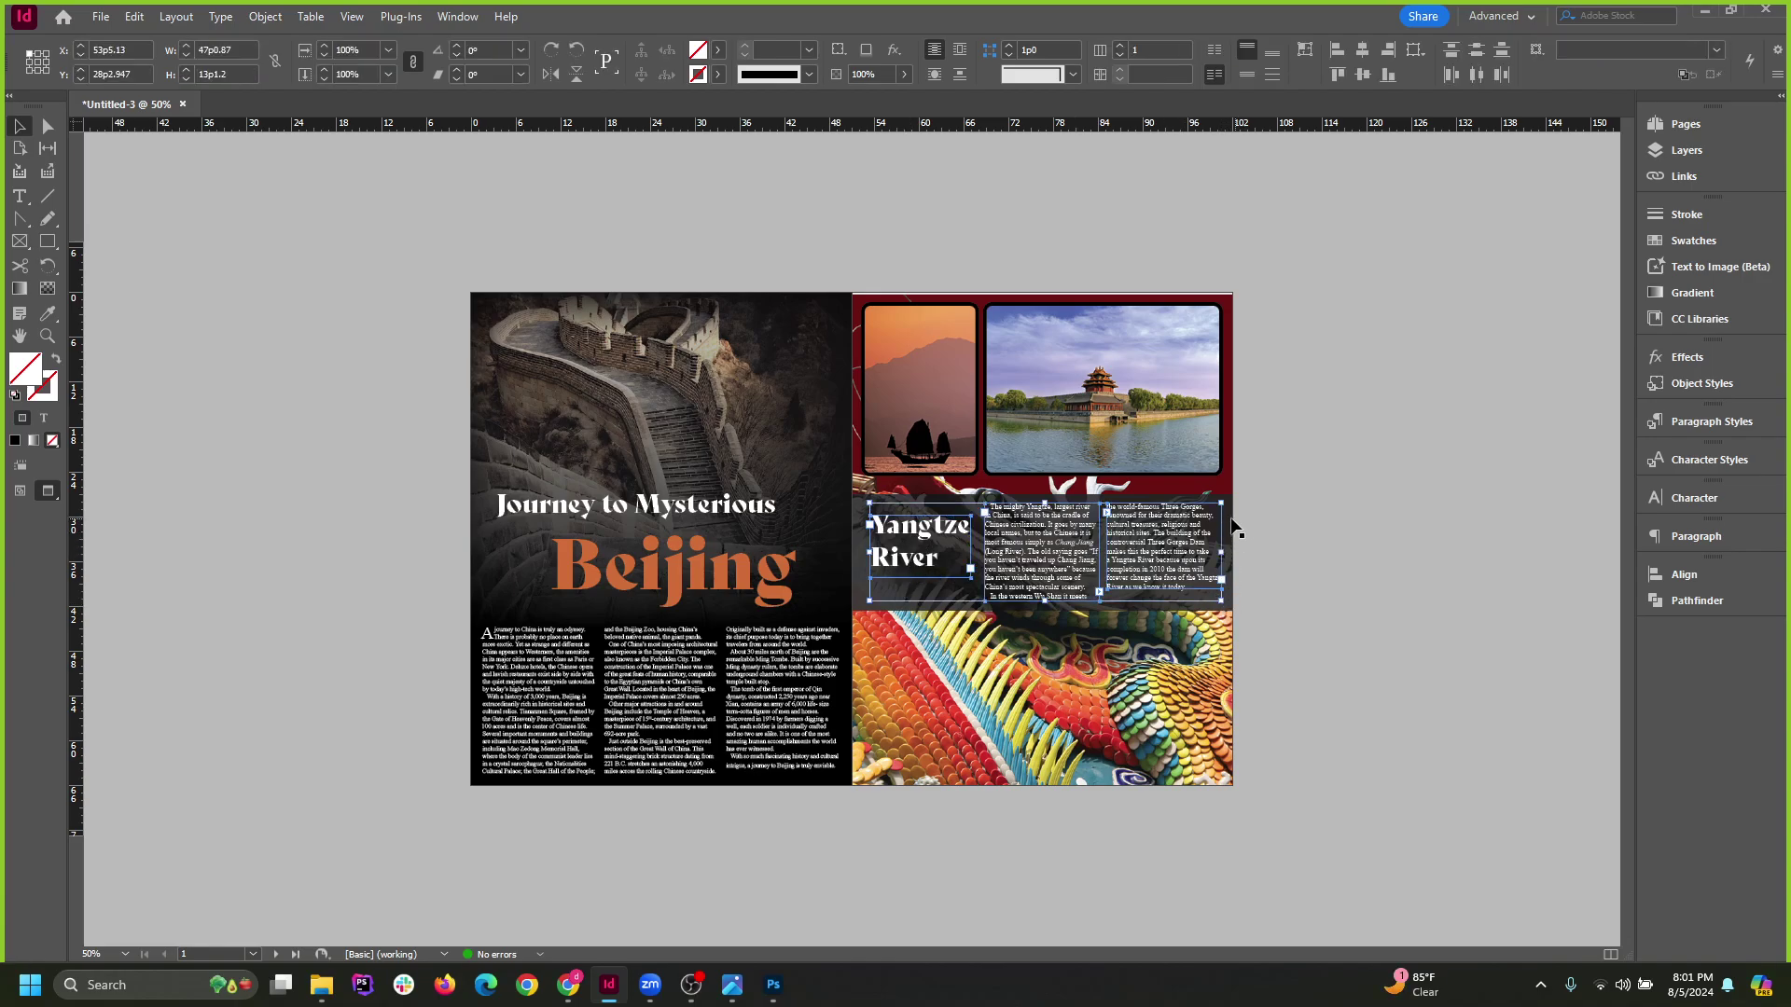
{"action": "left_click", "coordinate": [1229, 537], "text": "shift"}
{"action": "left_click_drag", "start_coordinate": [1227, 545], "coordinate": [1231, 701]}
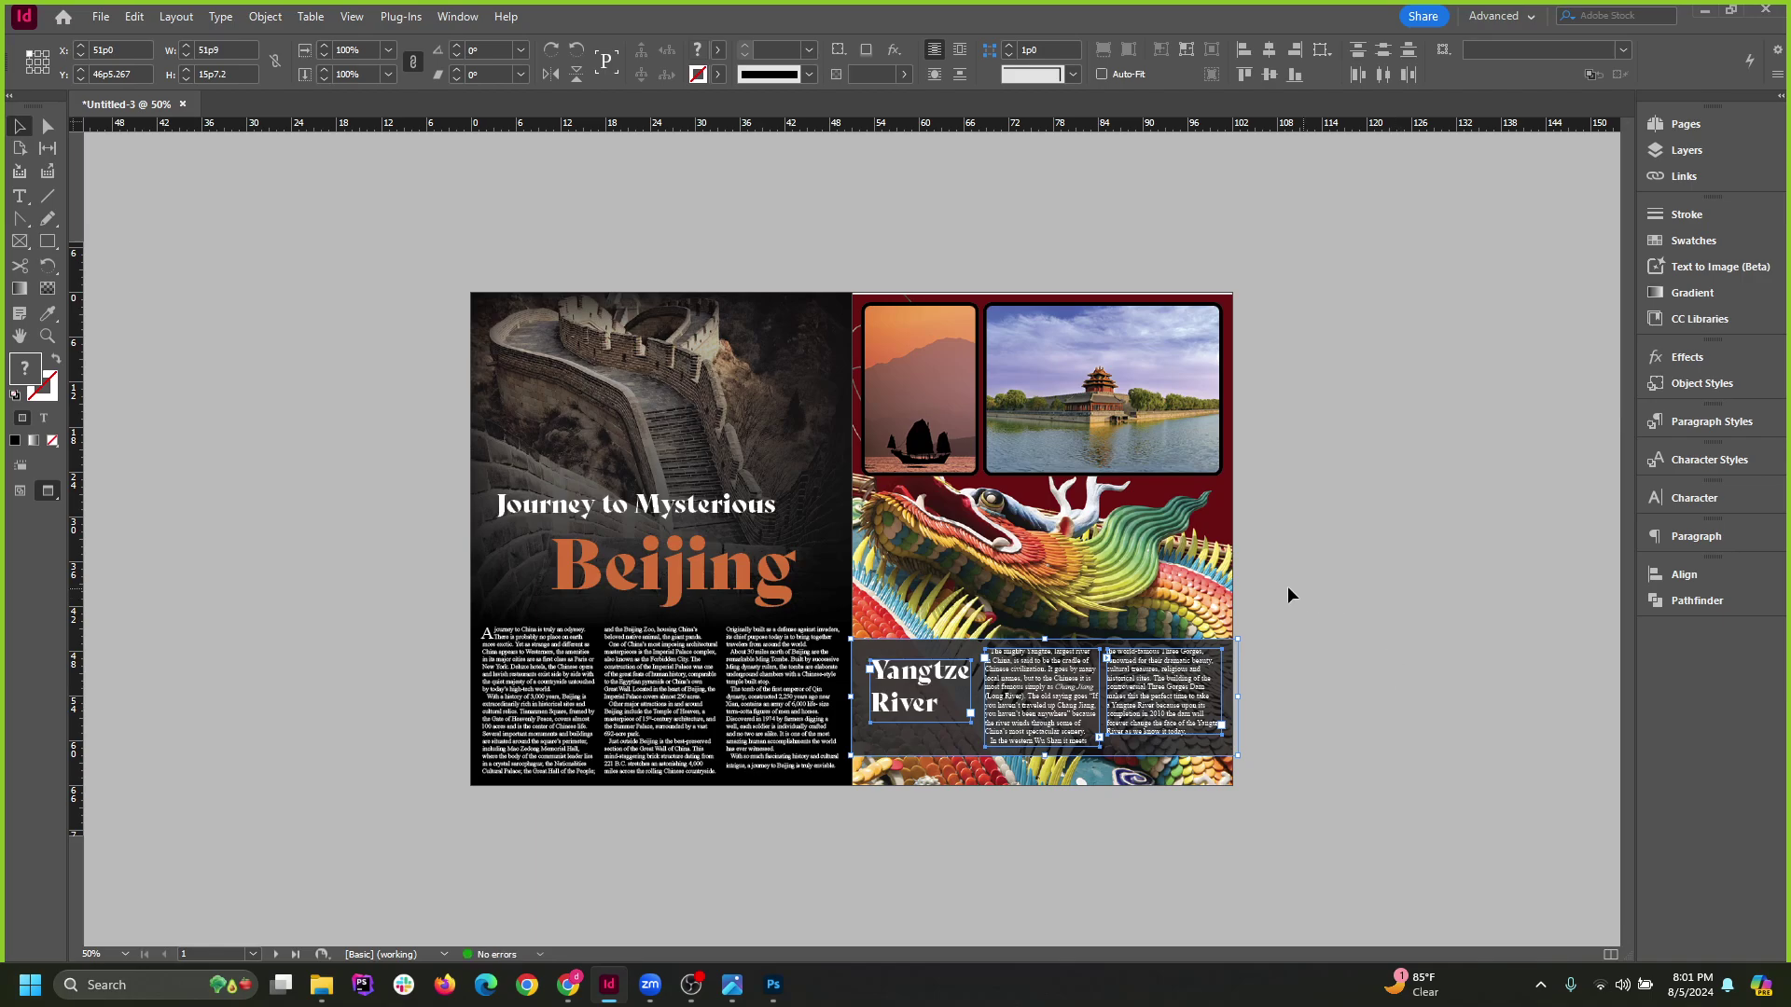
Try moving the boat picture over the palace picture, and undo the move.
{"action": "scroll", "coordinate": [1277, 578], "scroll_direction": "up", "scroll_amount": 1}
{"action": "left_click", "coordinate": [808, 394]}
{"action": "left_click", "coordinate": [1073, 401], "text": "shift"}
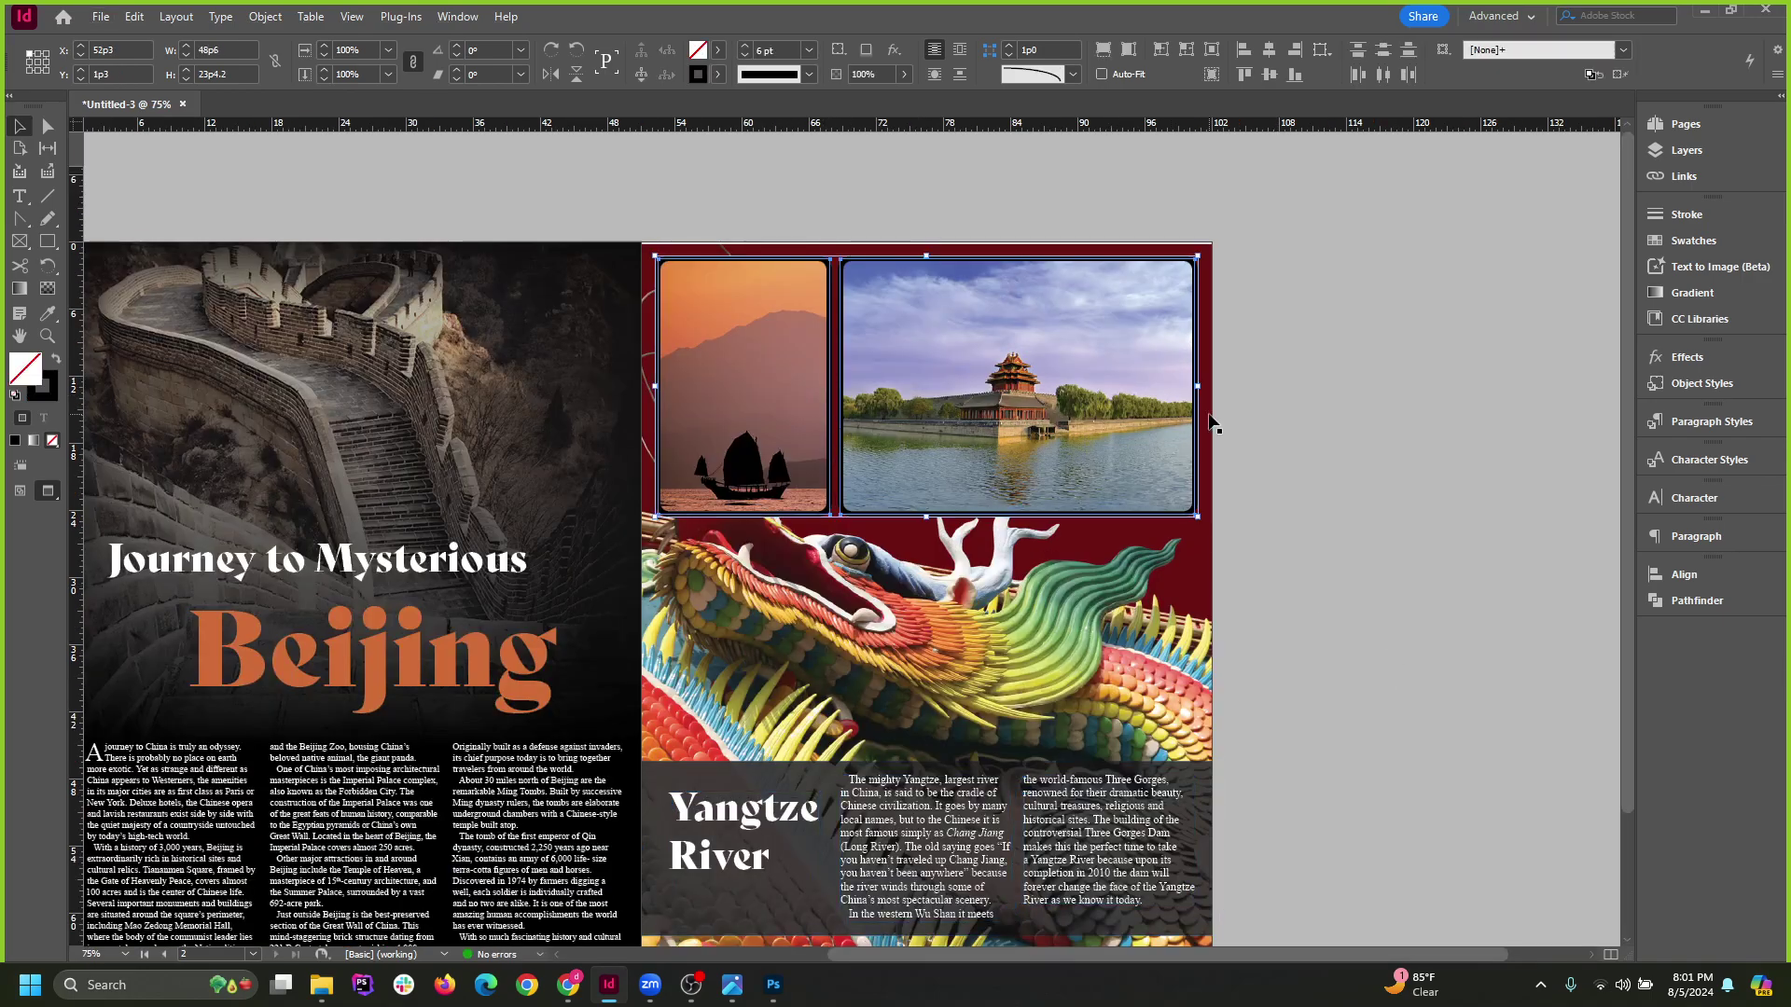
{"action": "left_click", "coordinate": [1396, 503]}
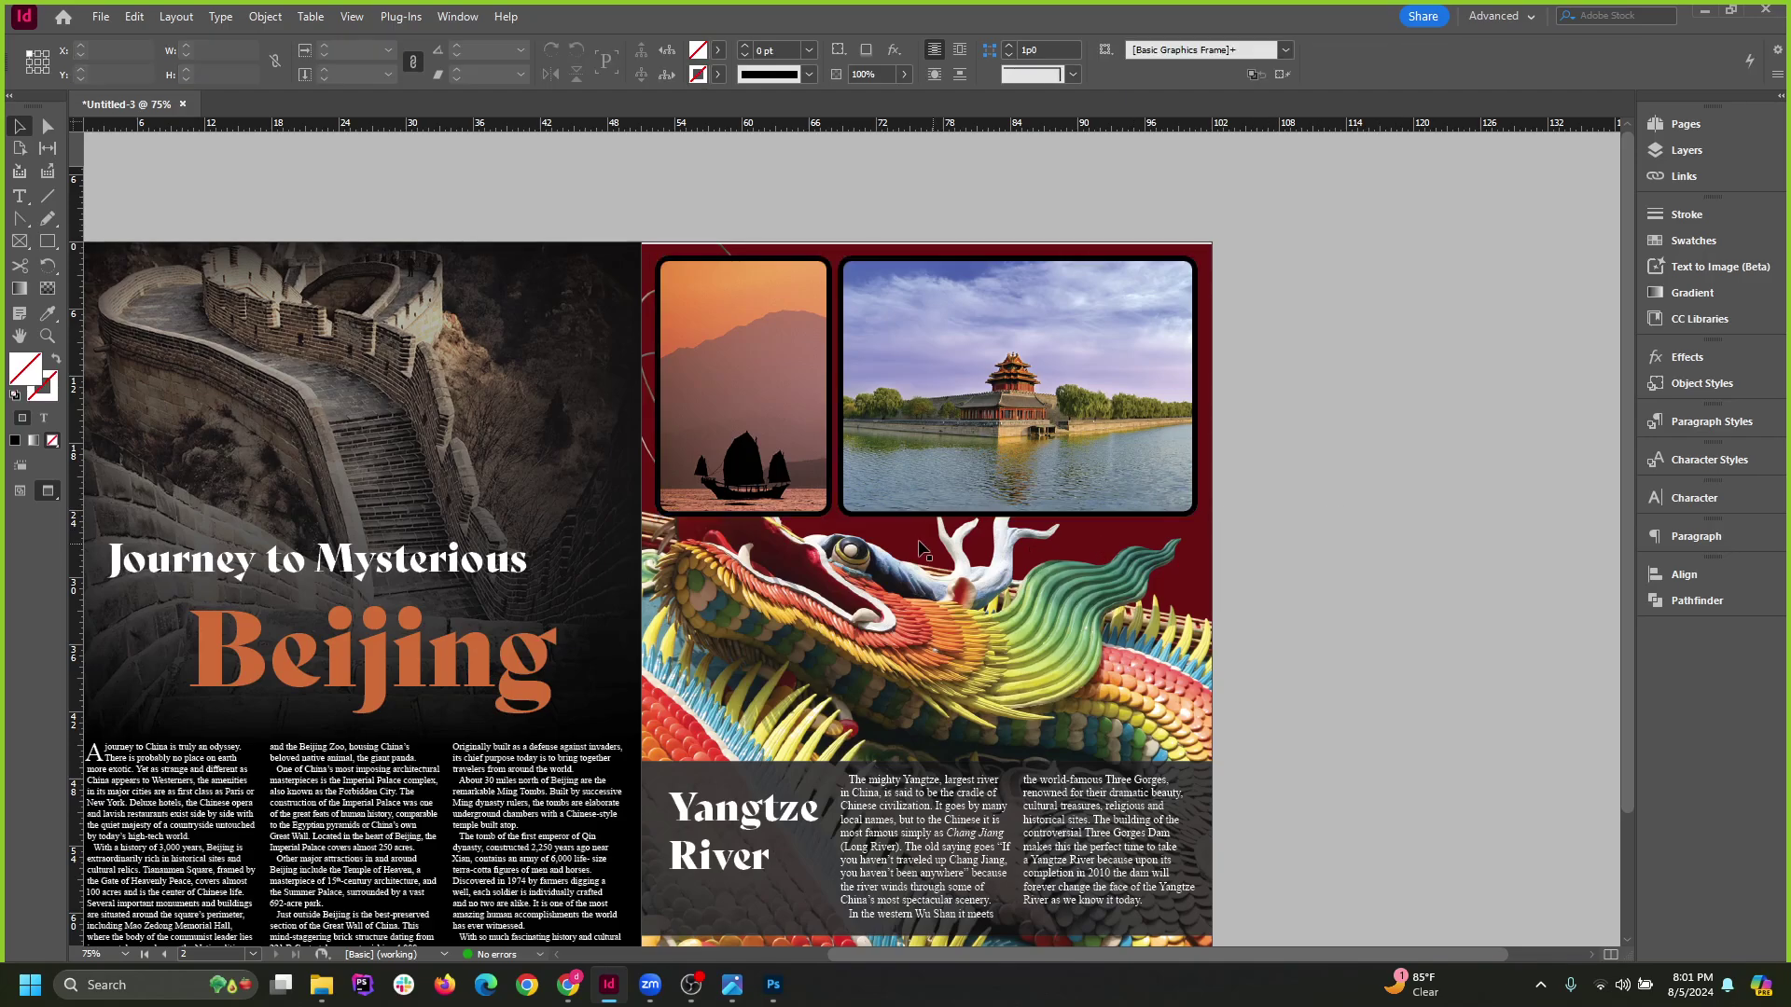
{"action": "scroll", "coordinate": [923, 545], "scroll_direction": "up", "scroll_amount": 2}
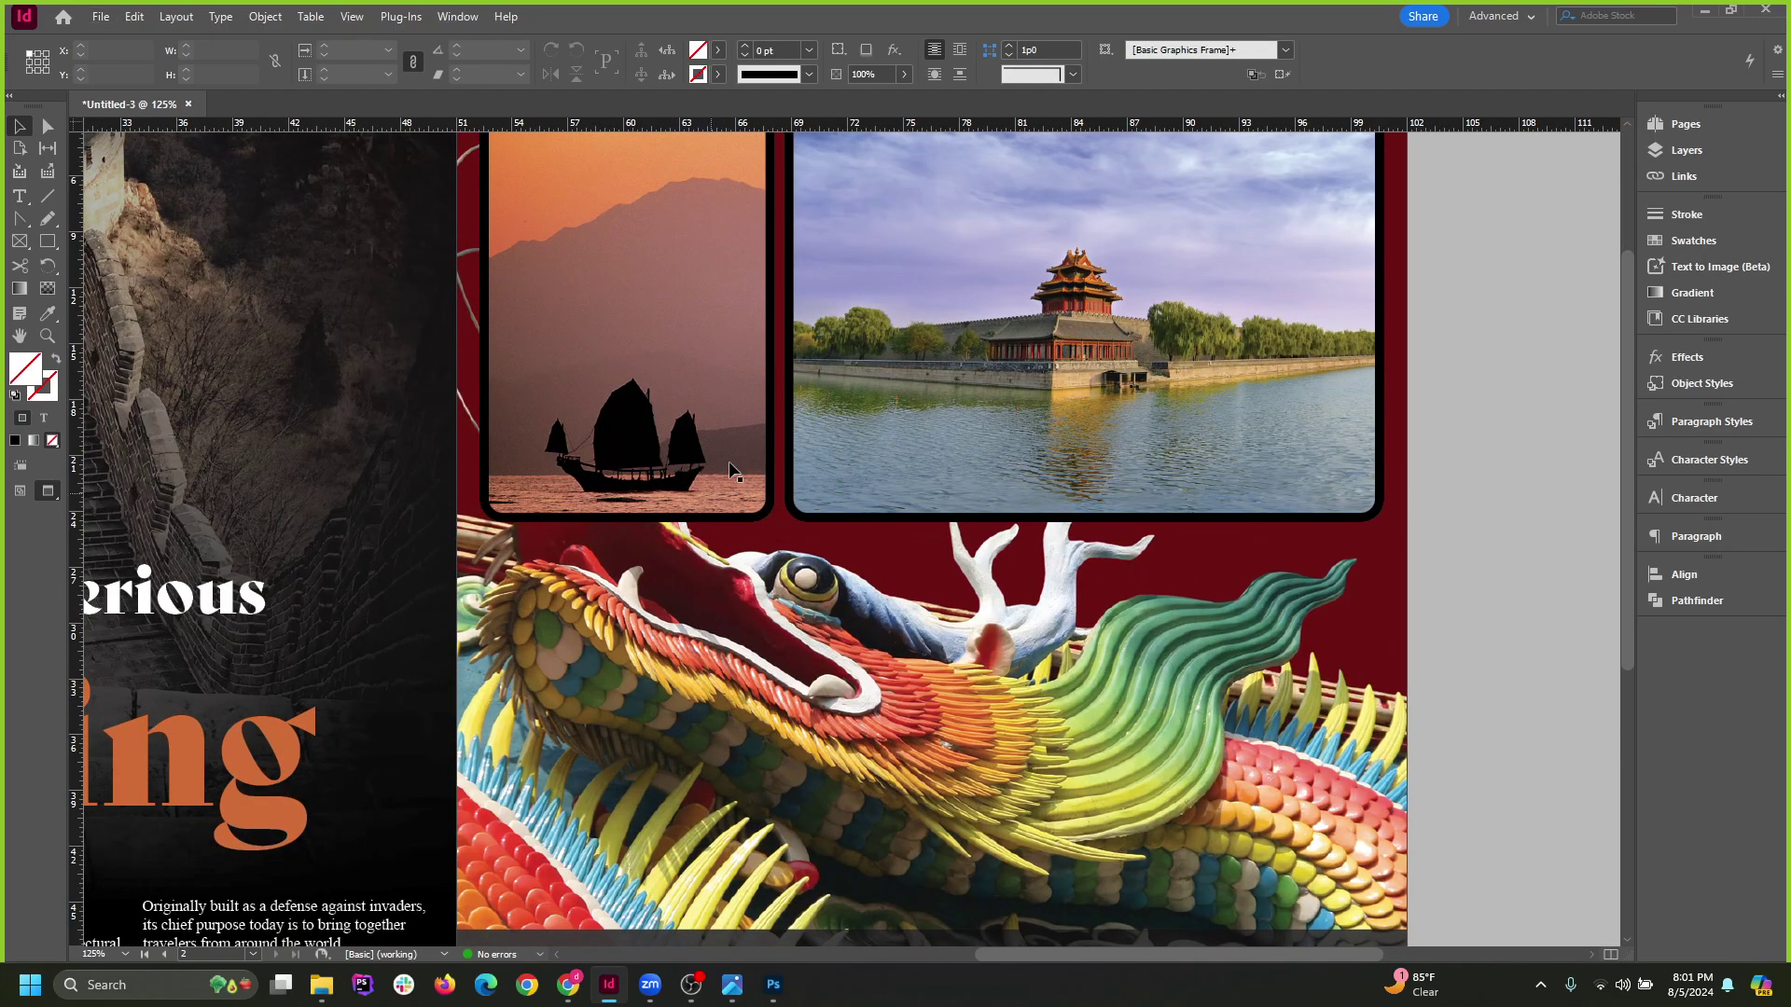
{"action": "left_click_drag", "start_coordinate": [731, 467], "coordinate": [1005, 421]}
{"action": "key", "text": "ctrl+z"}
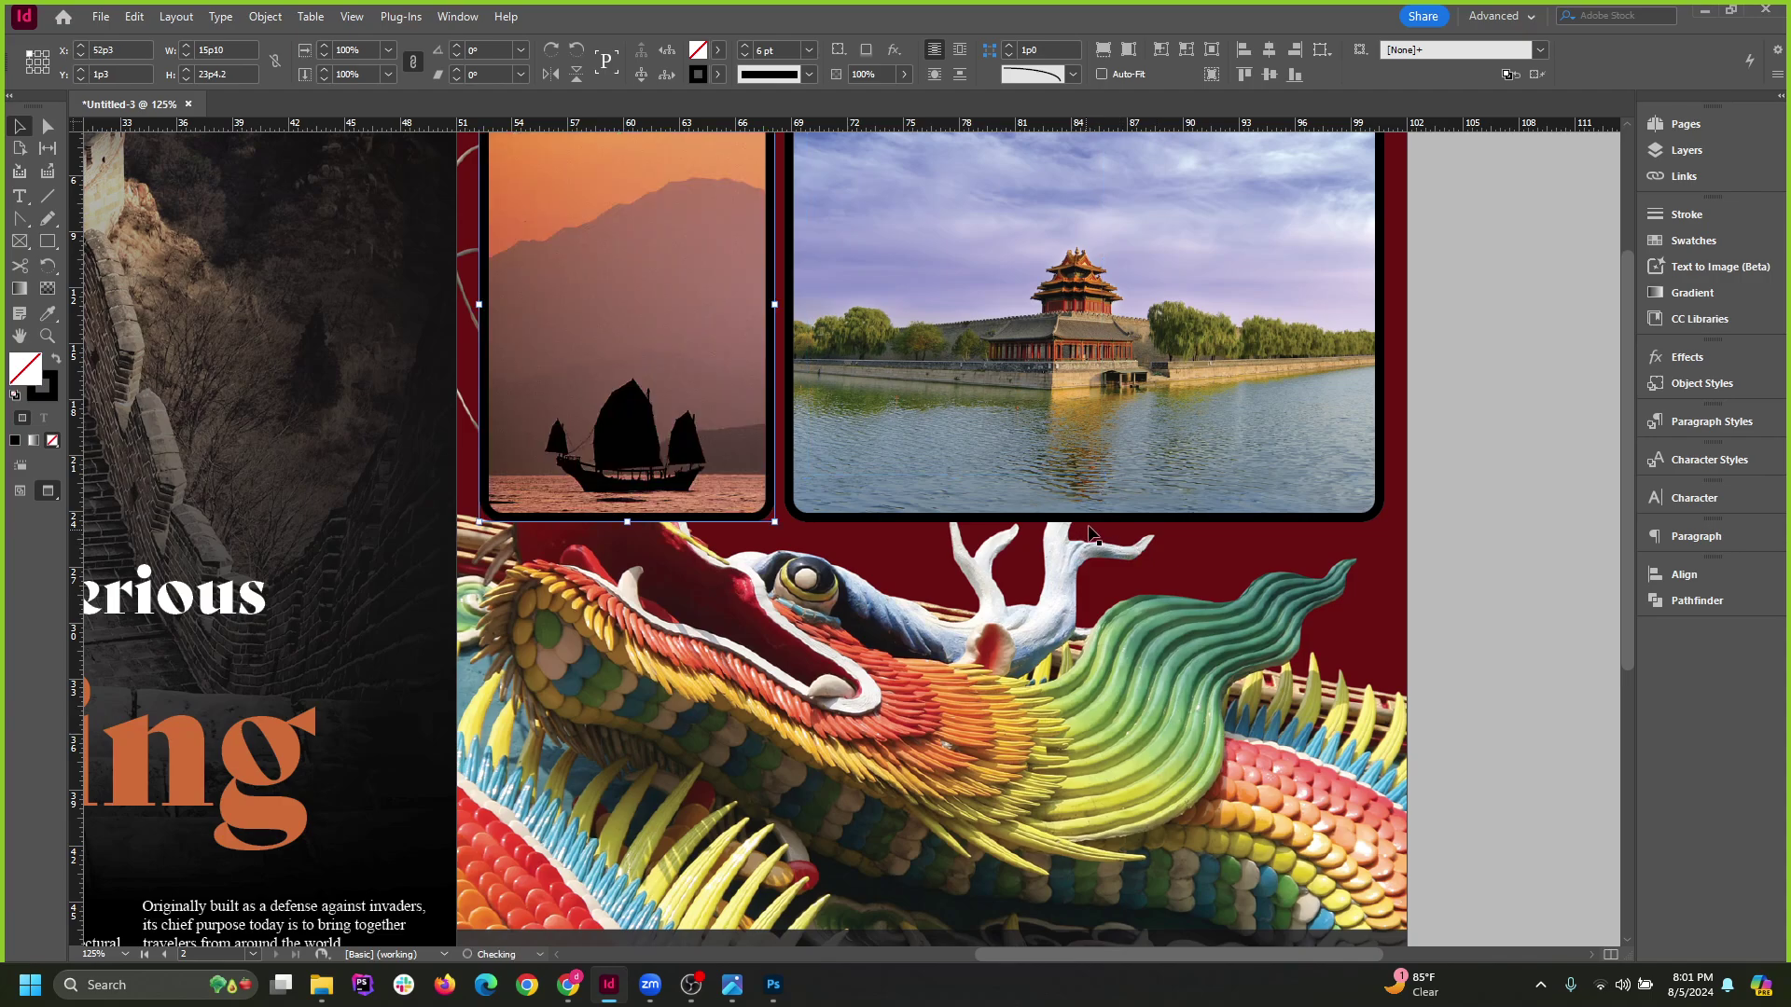
Undo the last move of the Yangtze heading, text columns and dark band.
{"action": "left_click", "coordinate": [952, 377]}
{"action": "key", "text": "ctrl+minus"}
{"action": "key", "text": "ctrl+minus"}
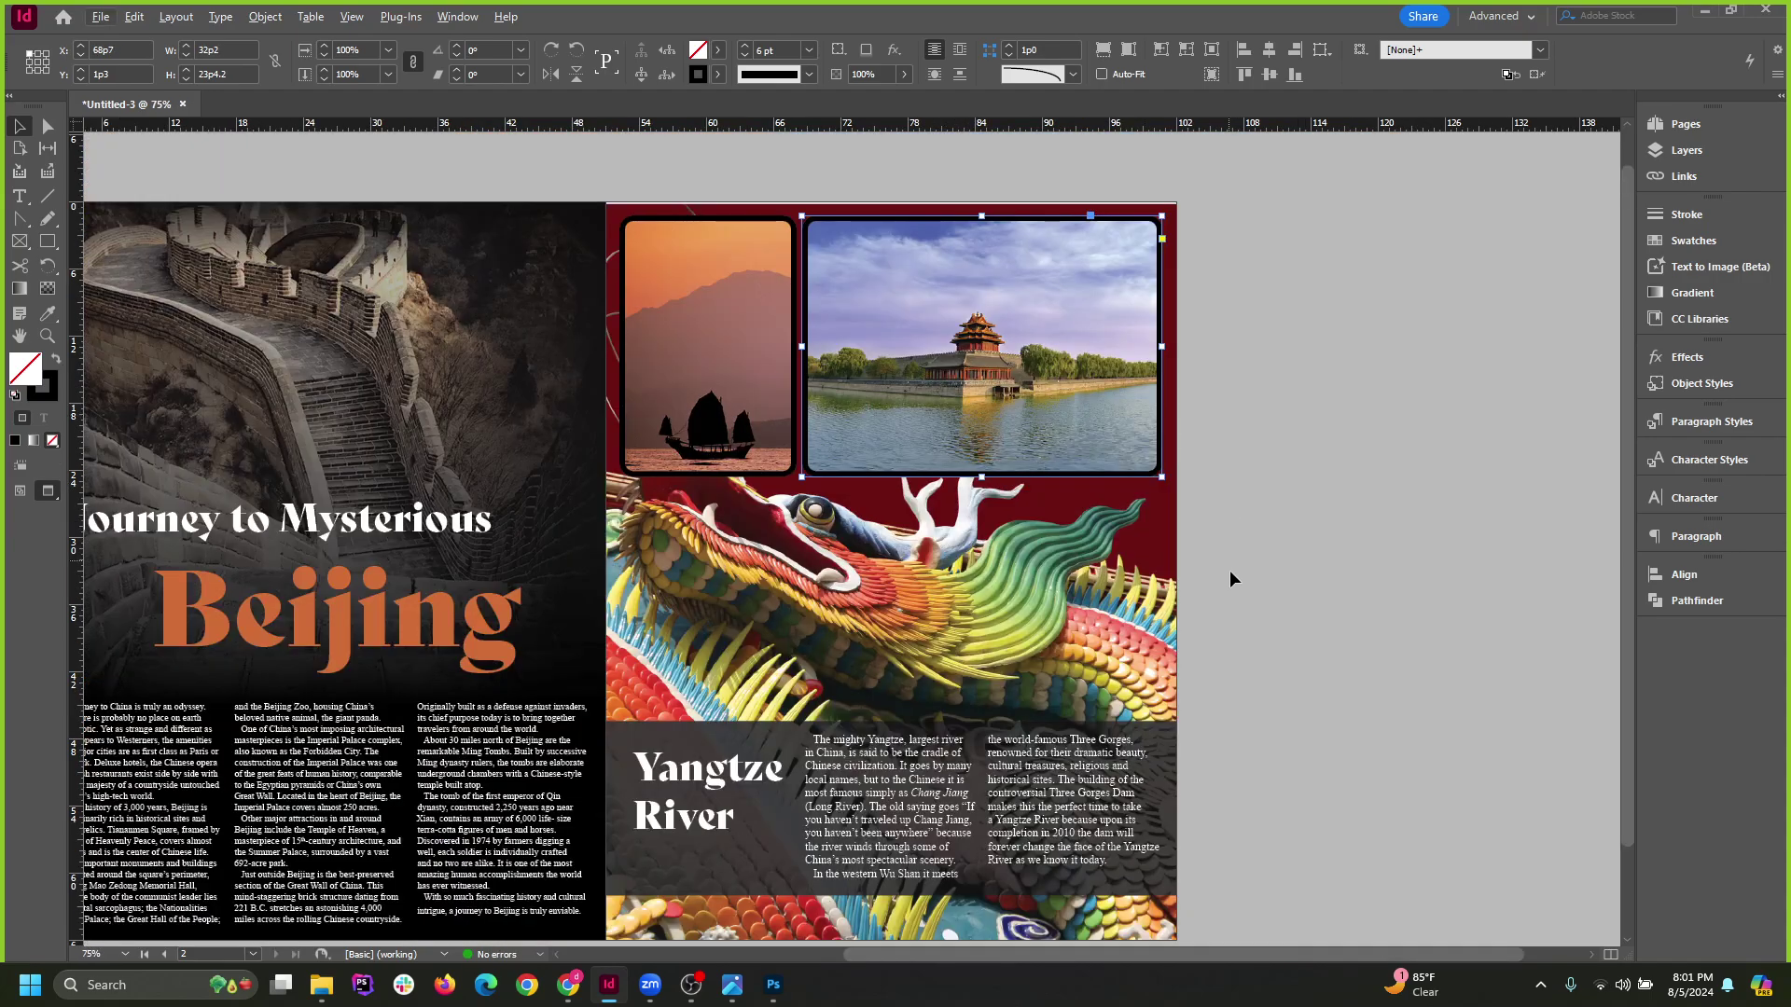
{"action": "key", "text": "ctrl+minus"}
{"action": "key", "text": "ctrl+z"}
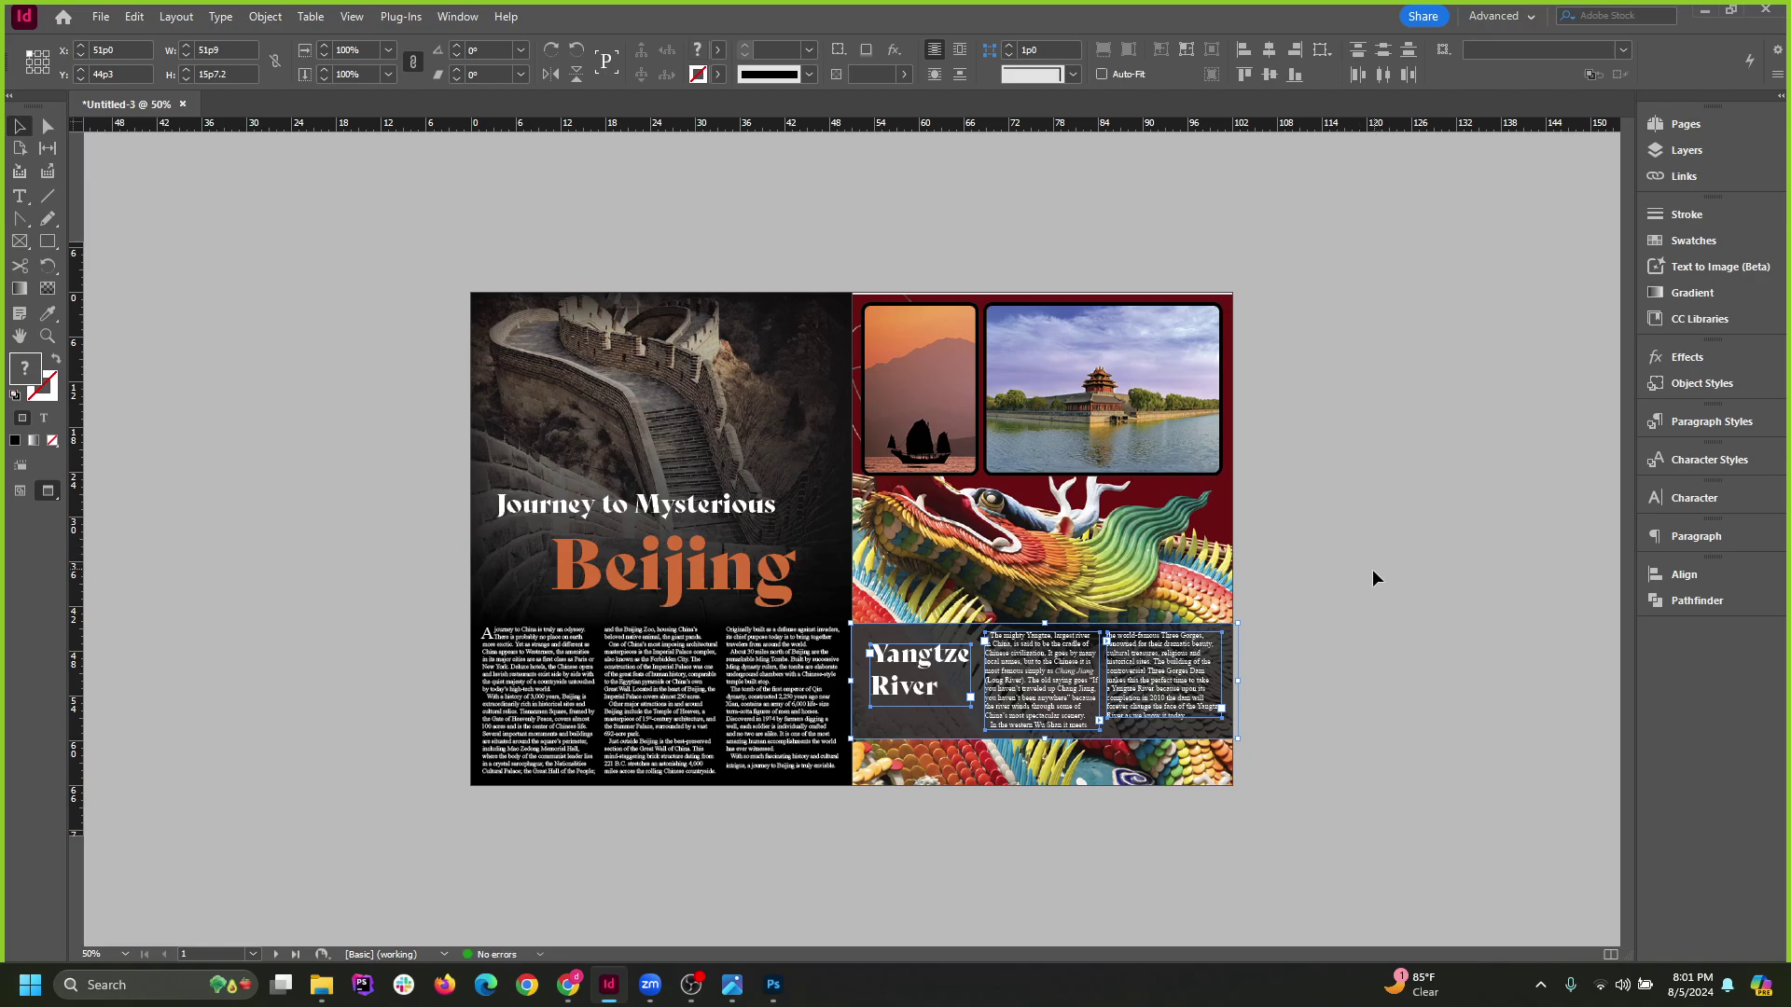
Move the two framed pictures down past the page's bottom edge, and the heading and text columns up onto the red area at Y 6p9.
{"action": "left_click", "coordinate": [1410, 595]}
{"action": "left_click_drag", "start_coordinate": [1041, 417], "coordinate": [1165, 854]}
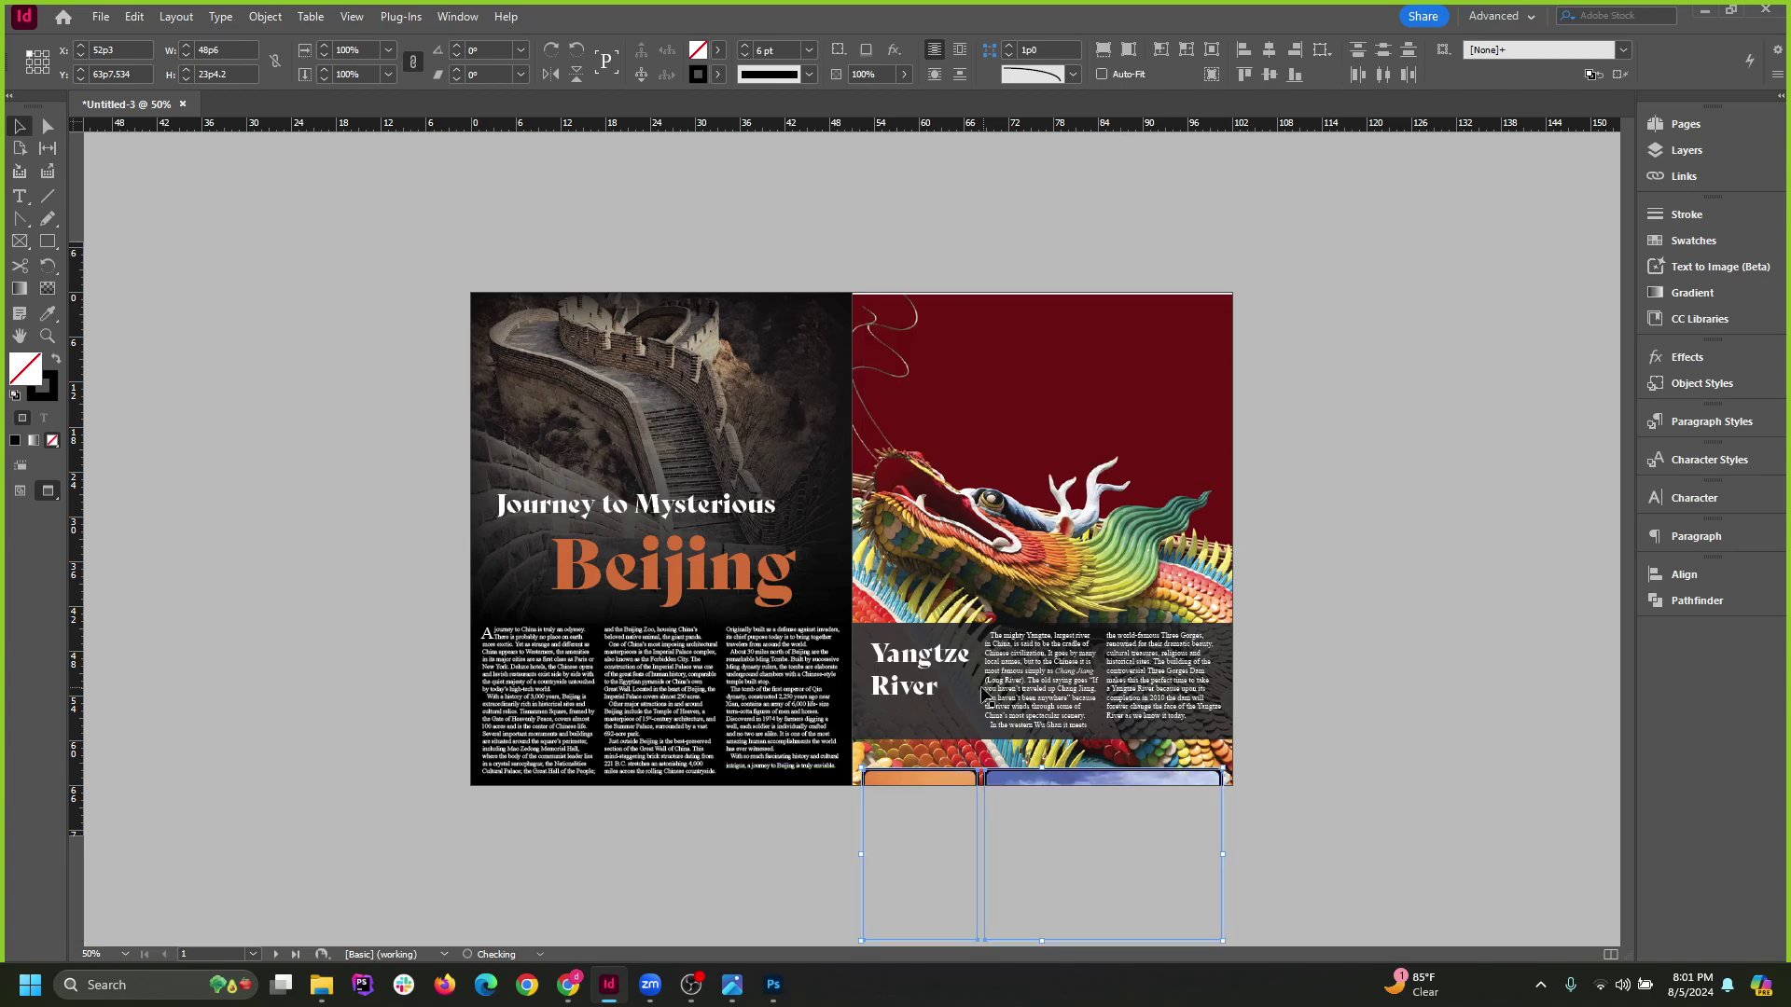
{"action": "left_click", "coordinate": [1166, 706]}
{"action": "left_click_drag", "start_coordinate": [1165, 706], "coordinate": [1166, 417]}
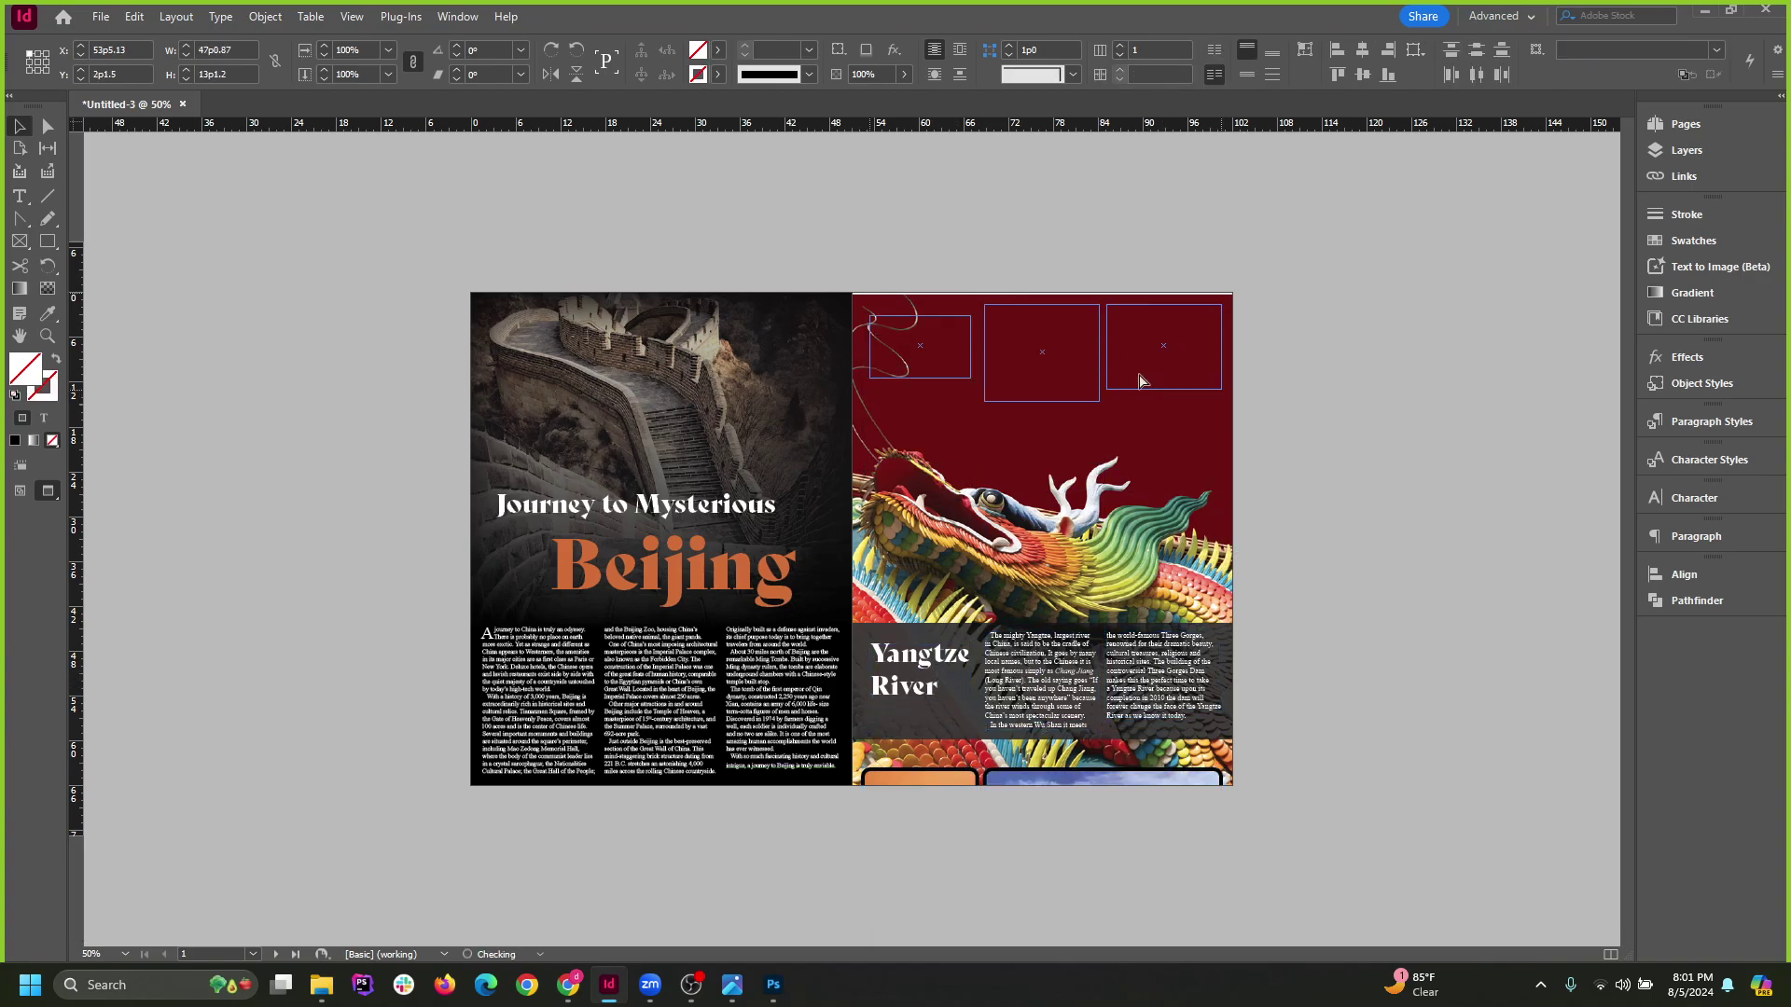
{"action": "left_click", "coordinate": [1463, 674]}
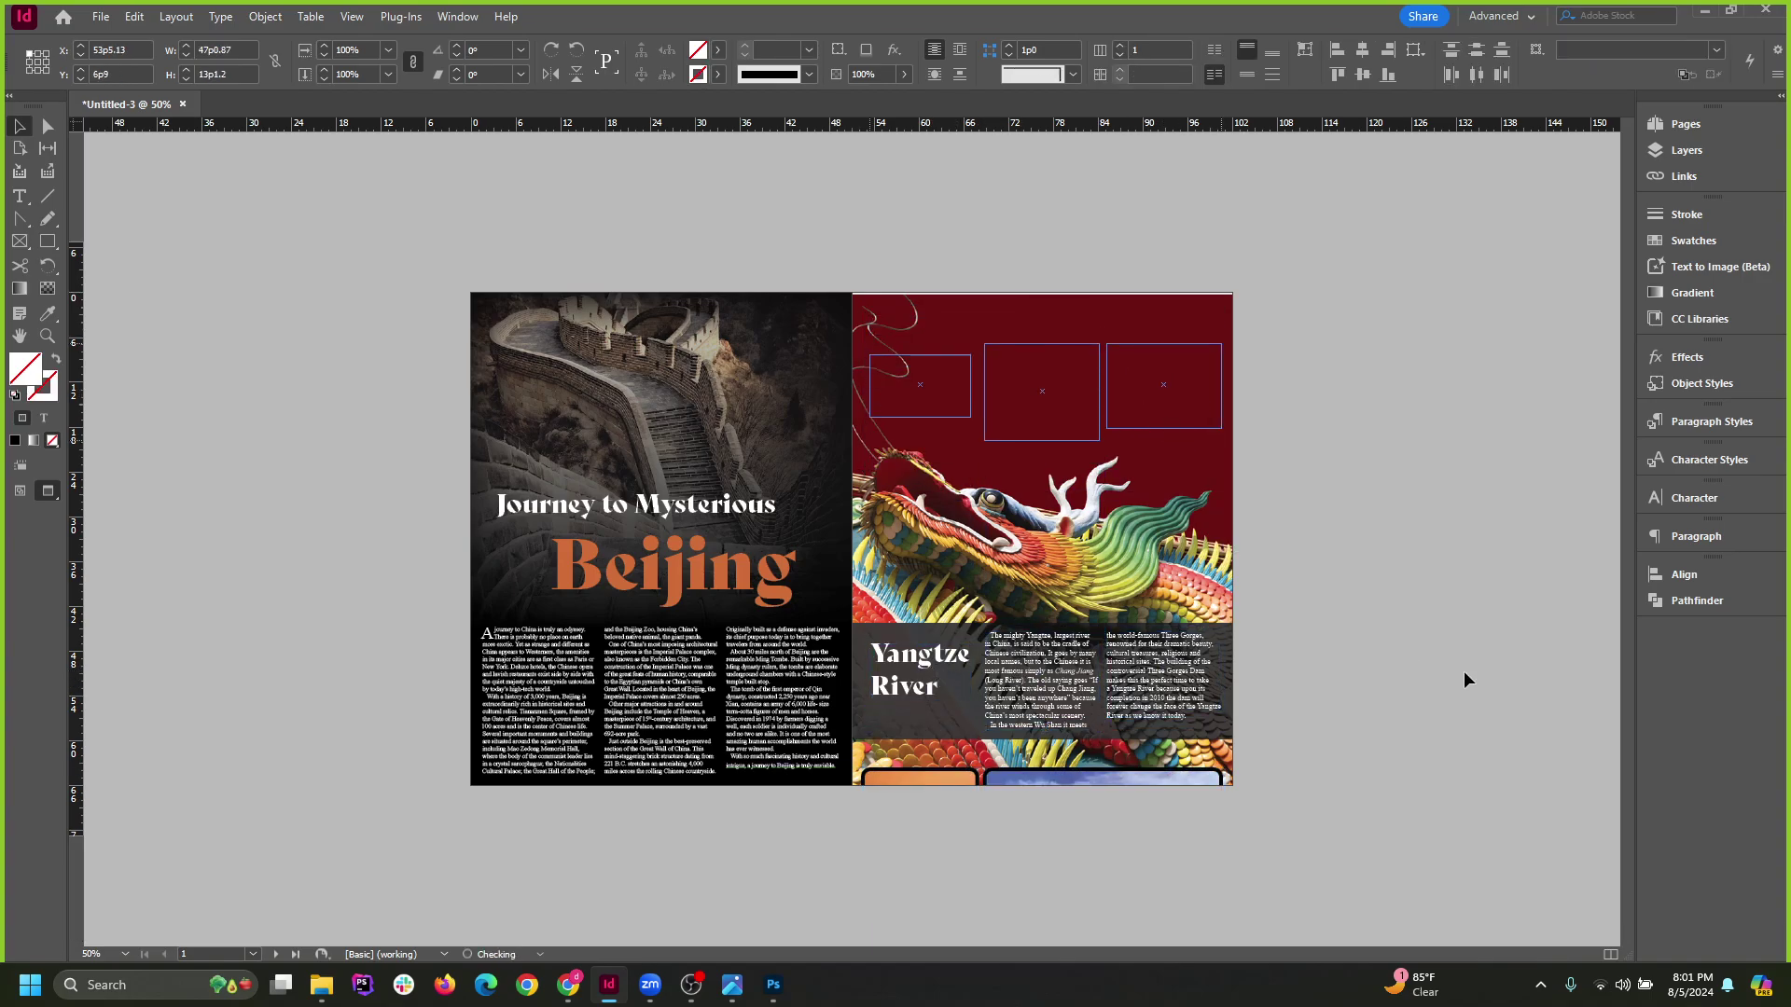
Move the dark band off the page onto the pasteboard and raise both framed pictures to Y 39p3 below the dragon's head.
{"action": "left_click", "coordinate": [1060, 724]}
{"action": "left_click_drag", "start_coordinate": [1061, 724], "coordinate": [1435, 541]}
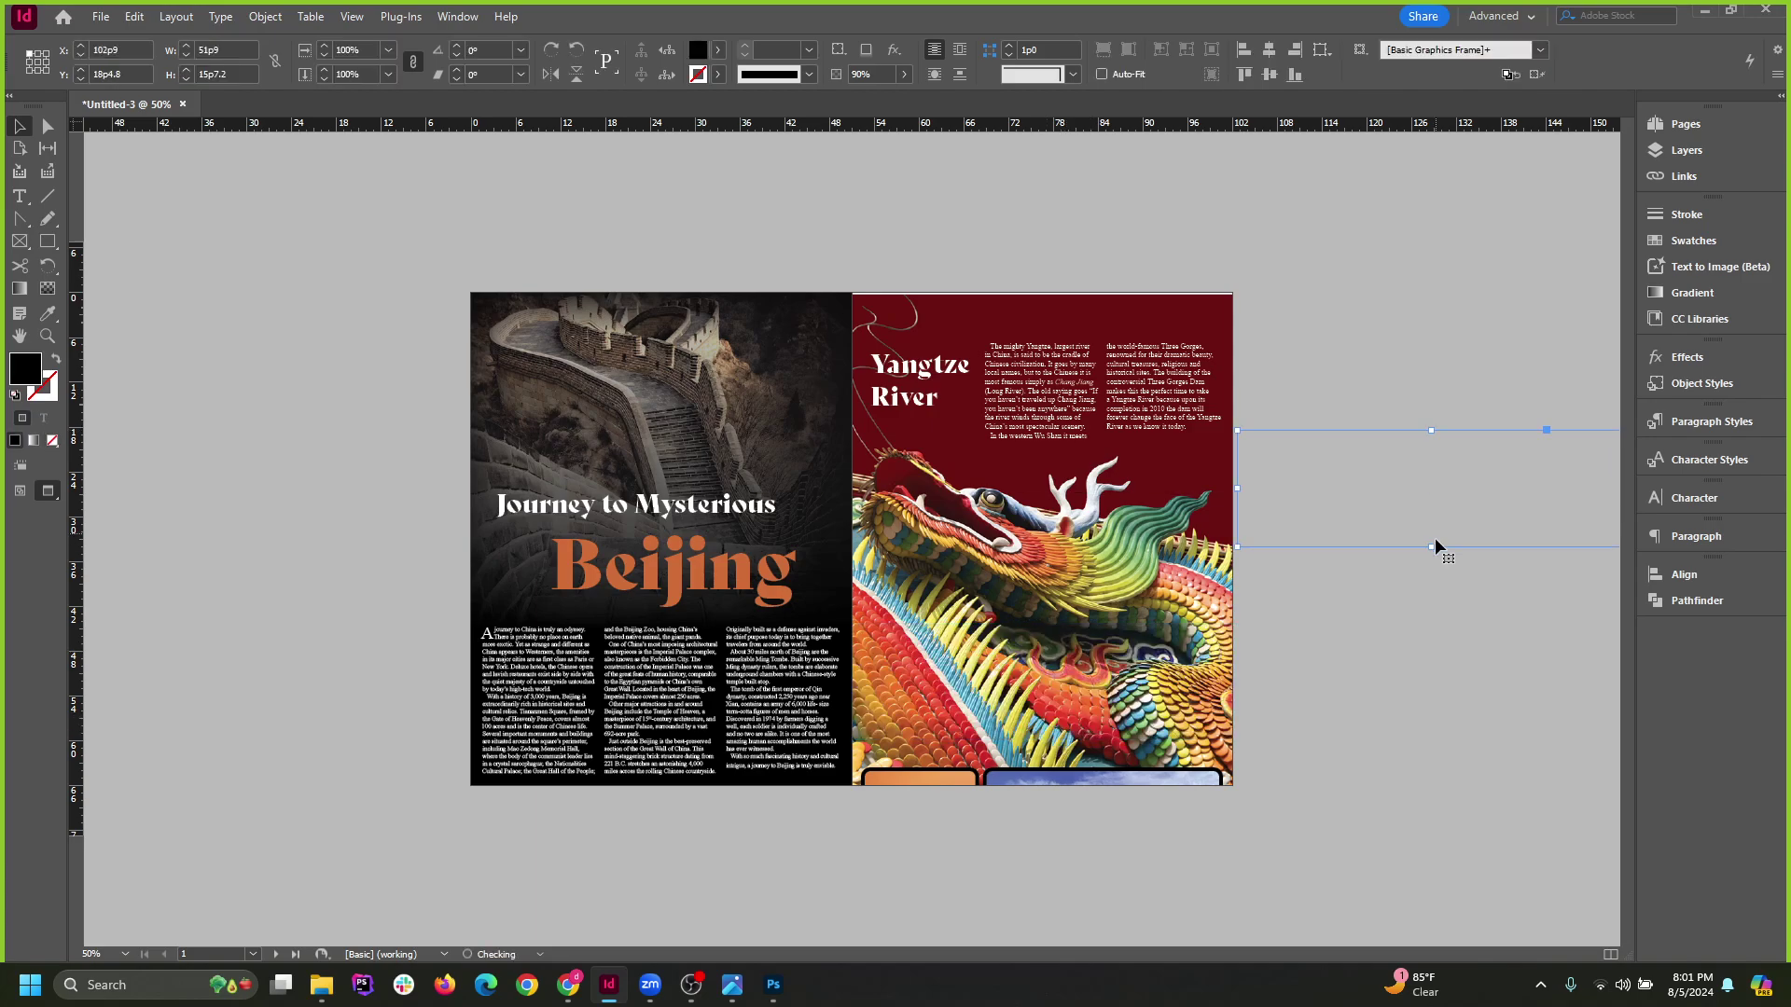
{"action": "left_click", "coordinate": [1003, 786]}
{"action": "left_click_drag", "start_coordinate": [1127, 786], "coordinate": [1140, 600]}
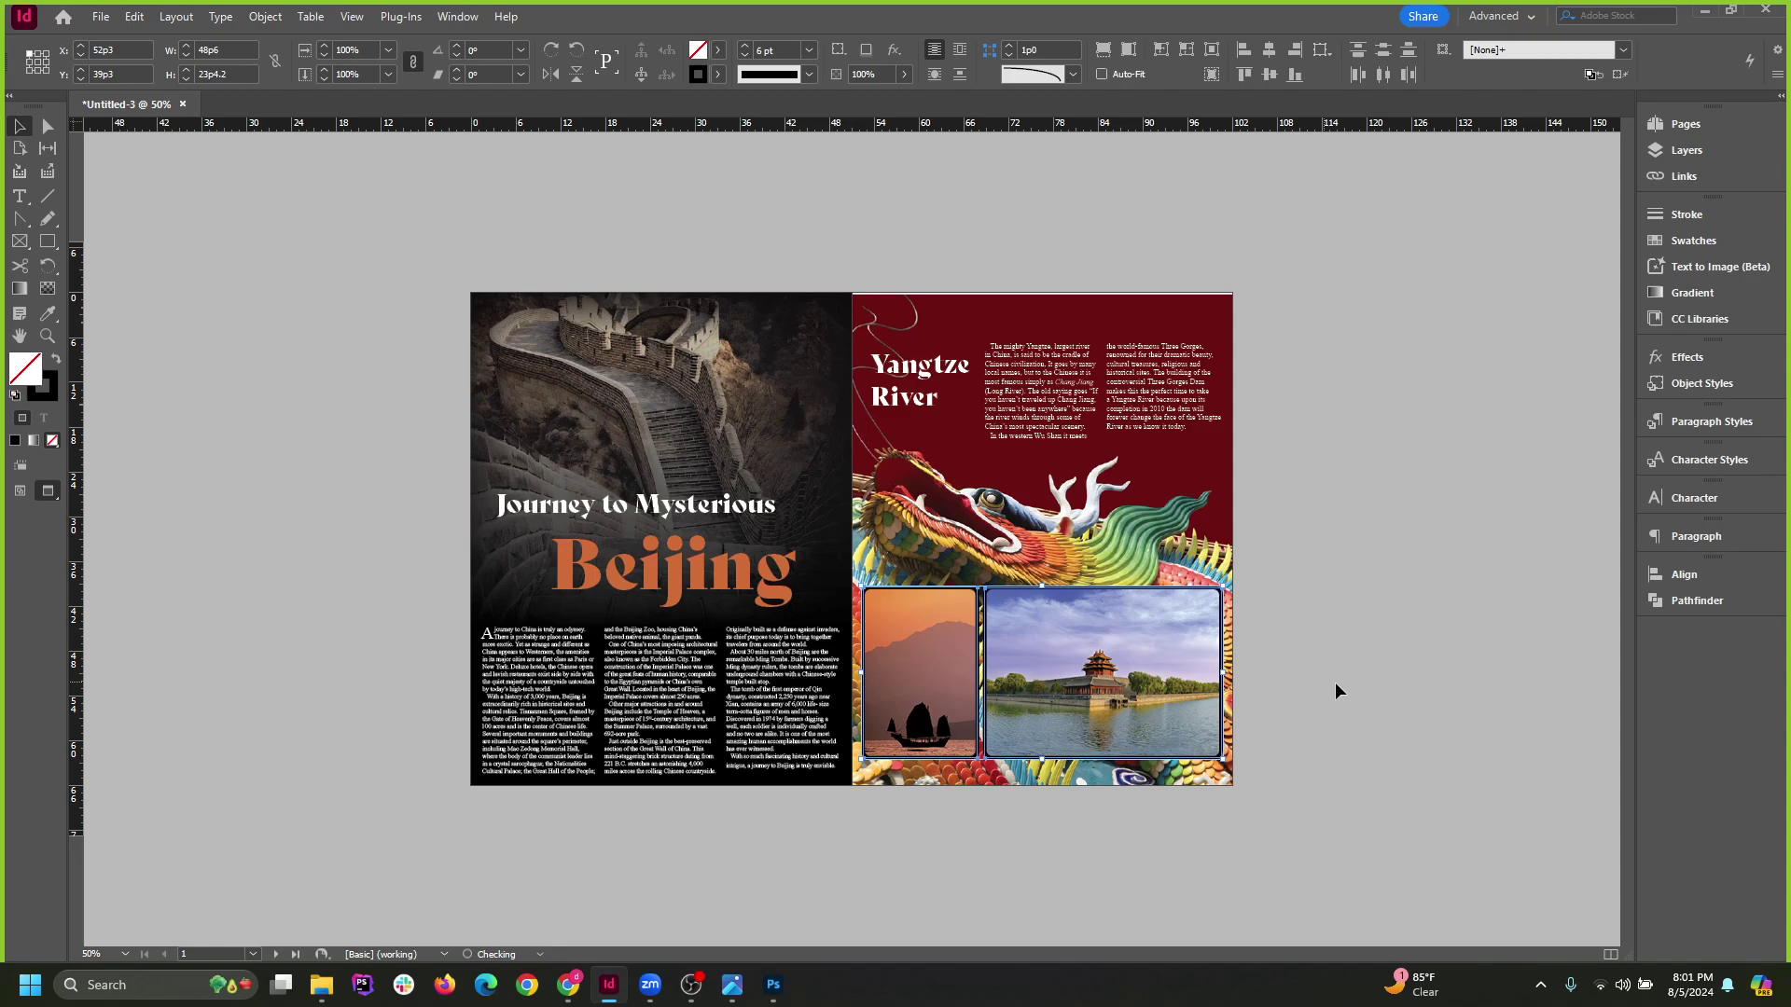
Examine the rearranged Yangtze page with its text above the dragon and the two pictures below it.
{"action": "left_click", "coordinate": [1363, 685]}
{"action": "double_click", "coordinate": [920, 650]}
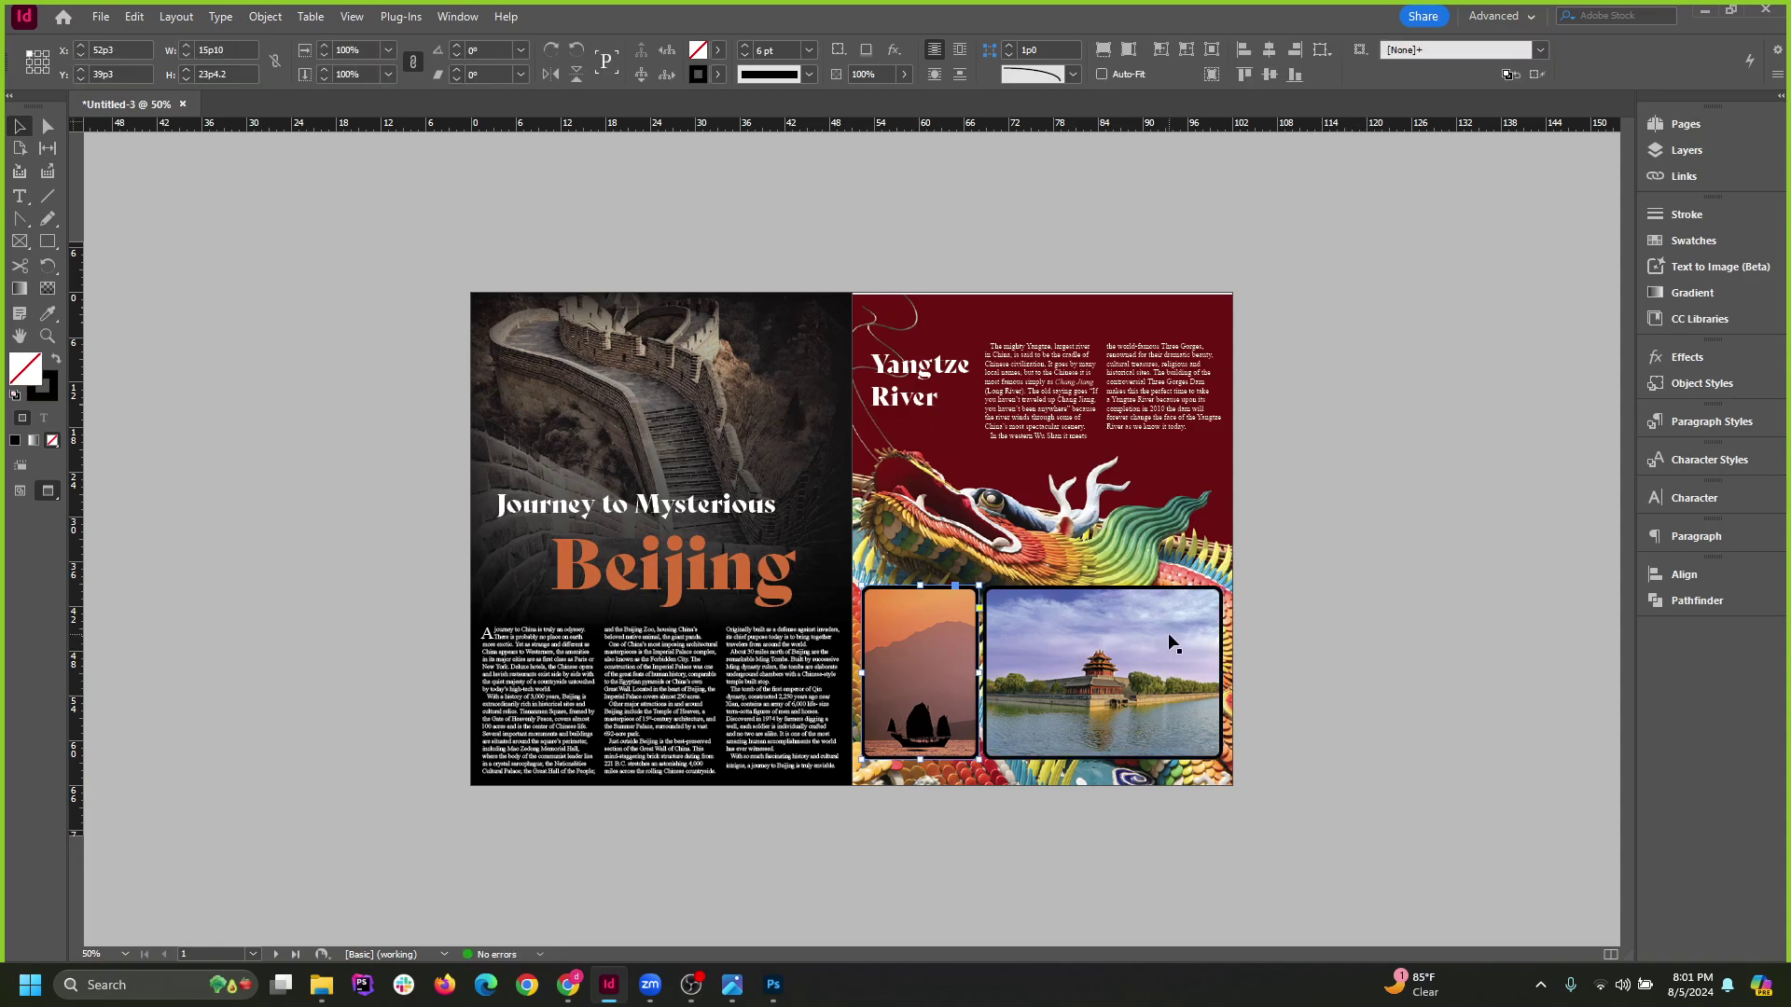
{"action": "left_click", "coordinate": [1167, 632]}
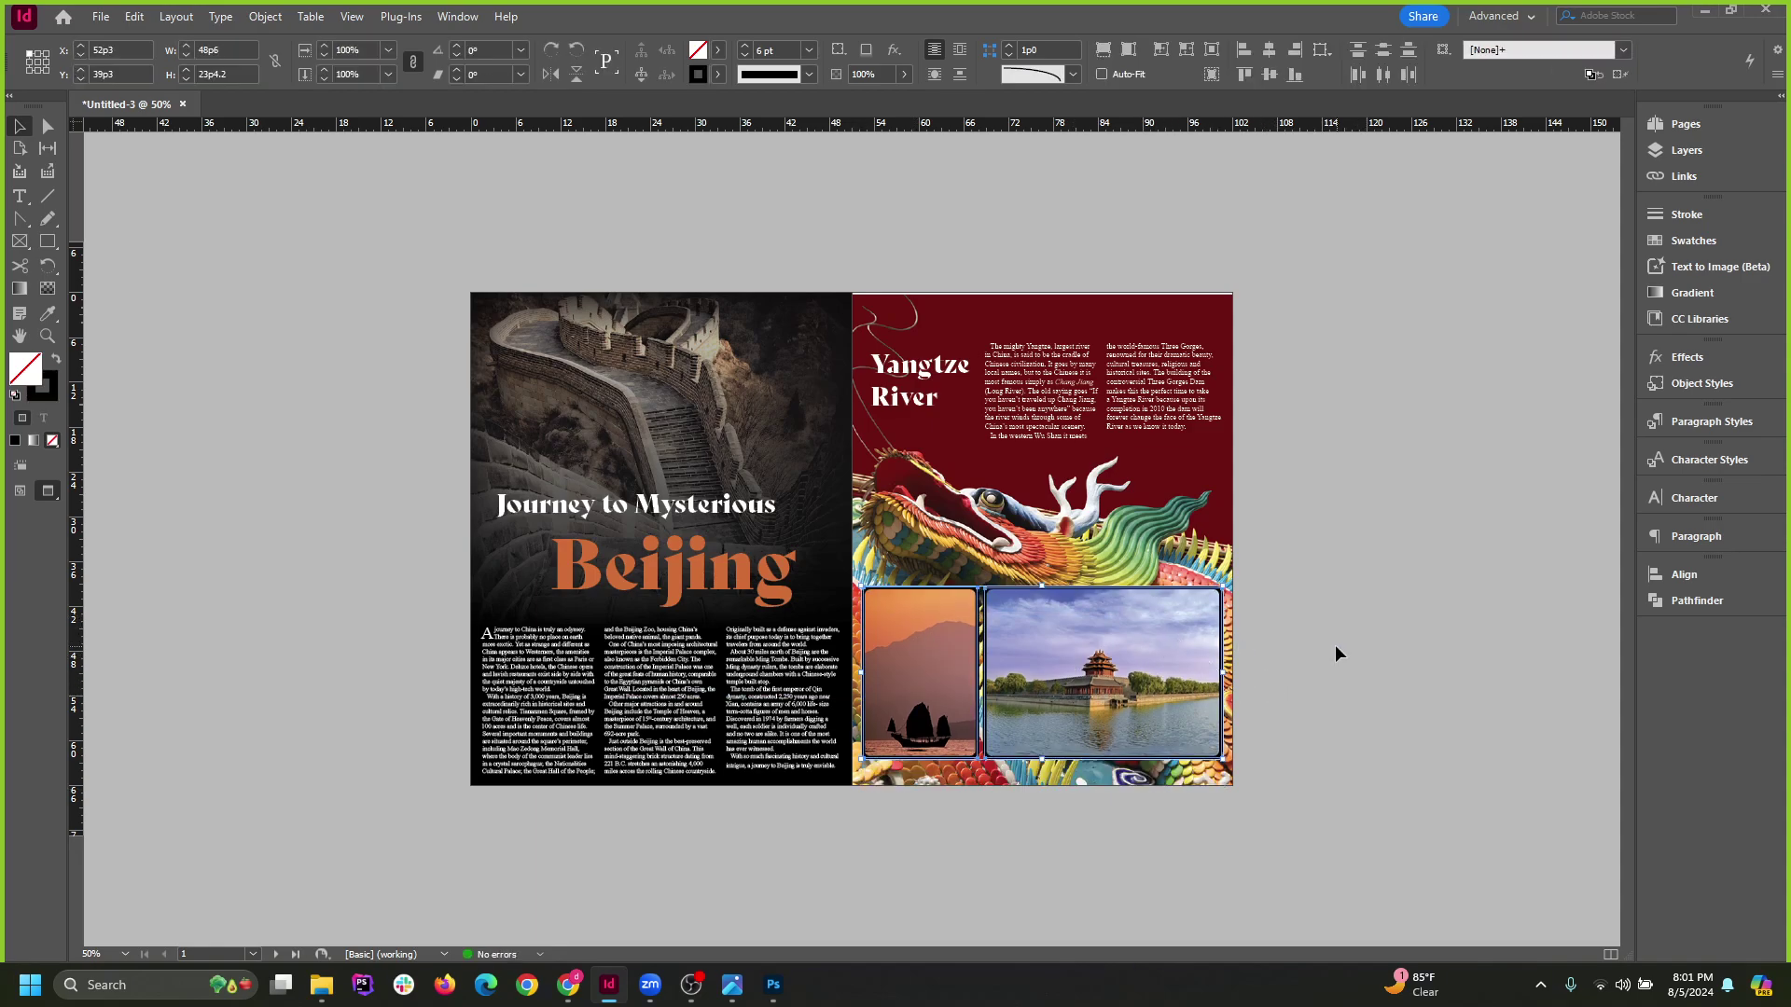
{"action": "scroll", "coordinate": [1255, 696], "scroll_direction": "up", "scroll_amount": 1}
{"action": "scroll", "coordinate": [1259, 697], "scroll_direction": "down", "scroll_amount": 1}
{"action": "scroll", "coordinate": [1272, 708], "scroll_direction": "up", "scroll_amount": 1}
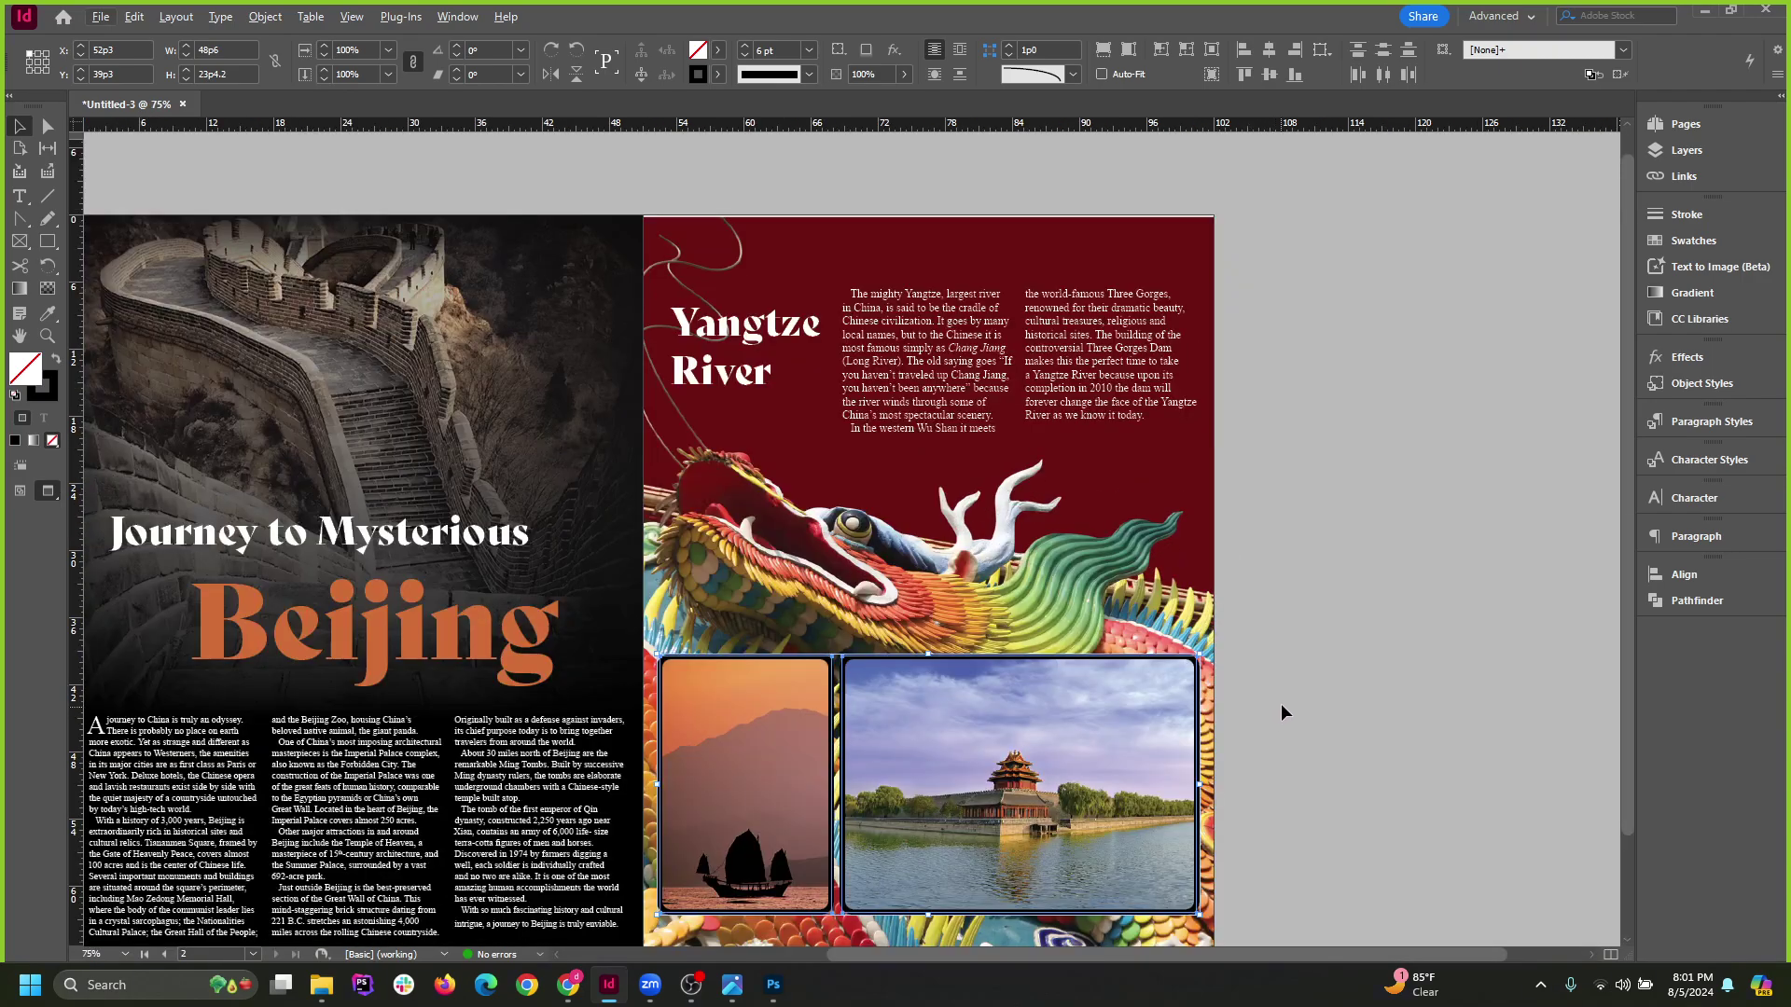
{"action": "scroll", "coordinate": [1281, 703], "scroll_direction": "down", "scroll_amount": 1}
{"action": "left_click", "coordinate": [1291, 707]}
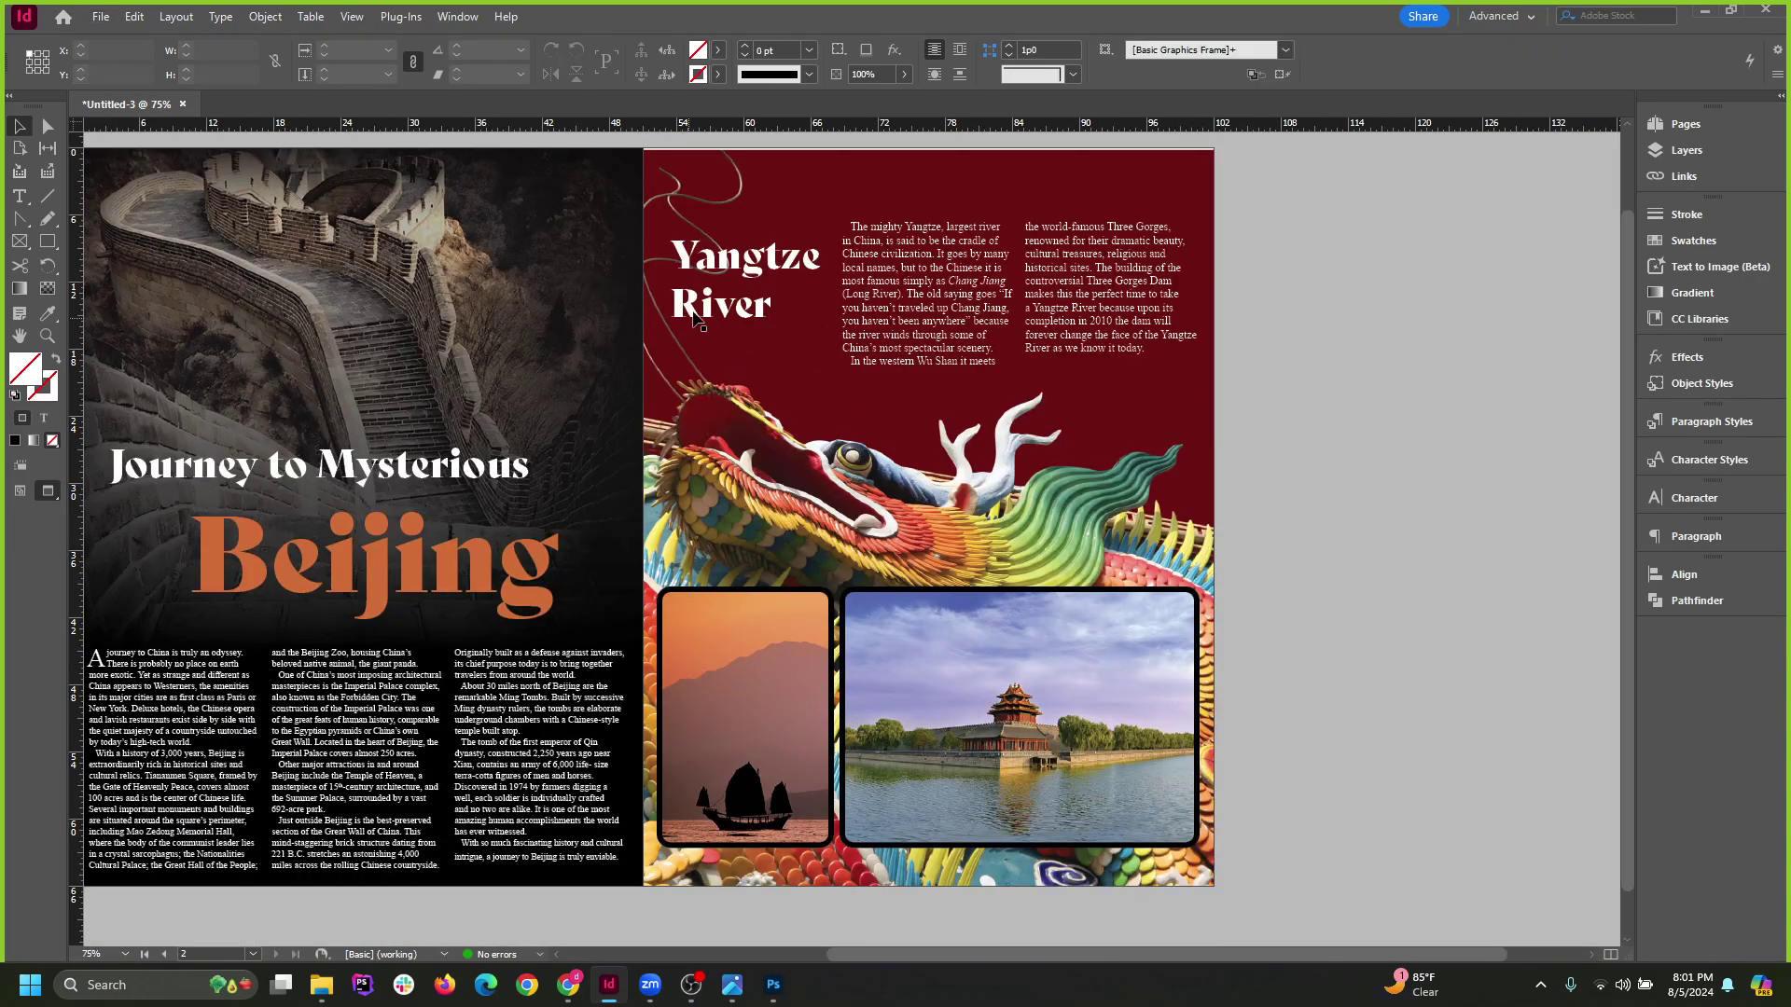
Move the boat picture's frame and the palace image inside its frame down to about Y 52p10.
{"action": "key", "text": "ctrl+minus"}
{"action": "left_click", "coordinate": [935, 640]}
{"action": "left_click", "coordinate": [1147, 625], "text": "shift"}
{"action": "left_click_drag", "start_coordinate": [1147, 624], "coordinate": [1147, 726]}
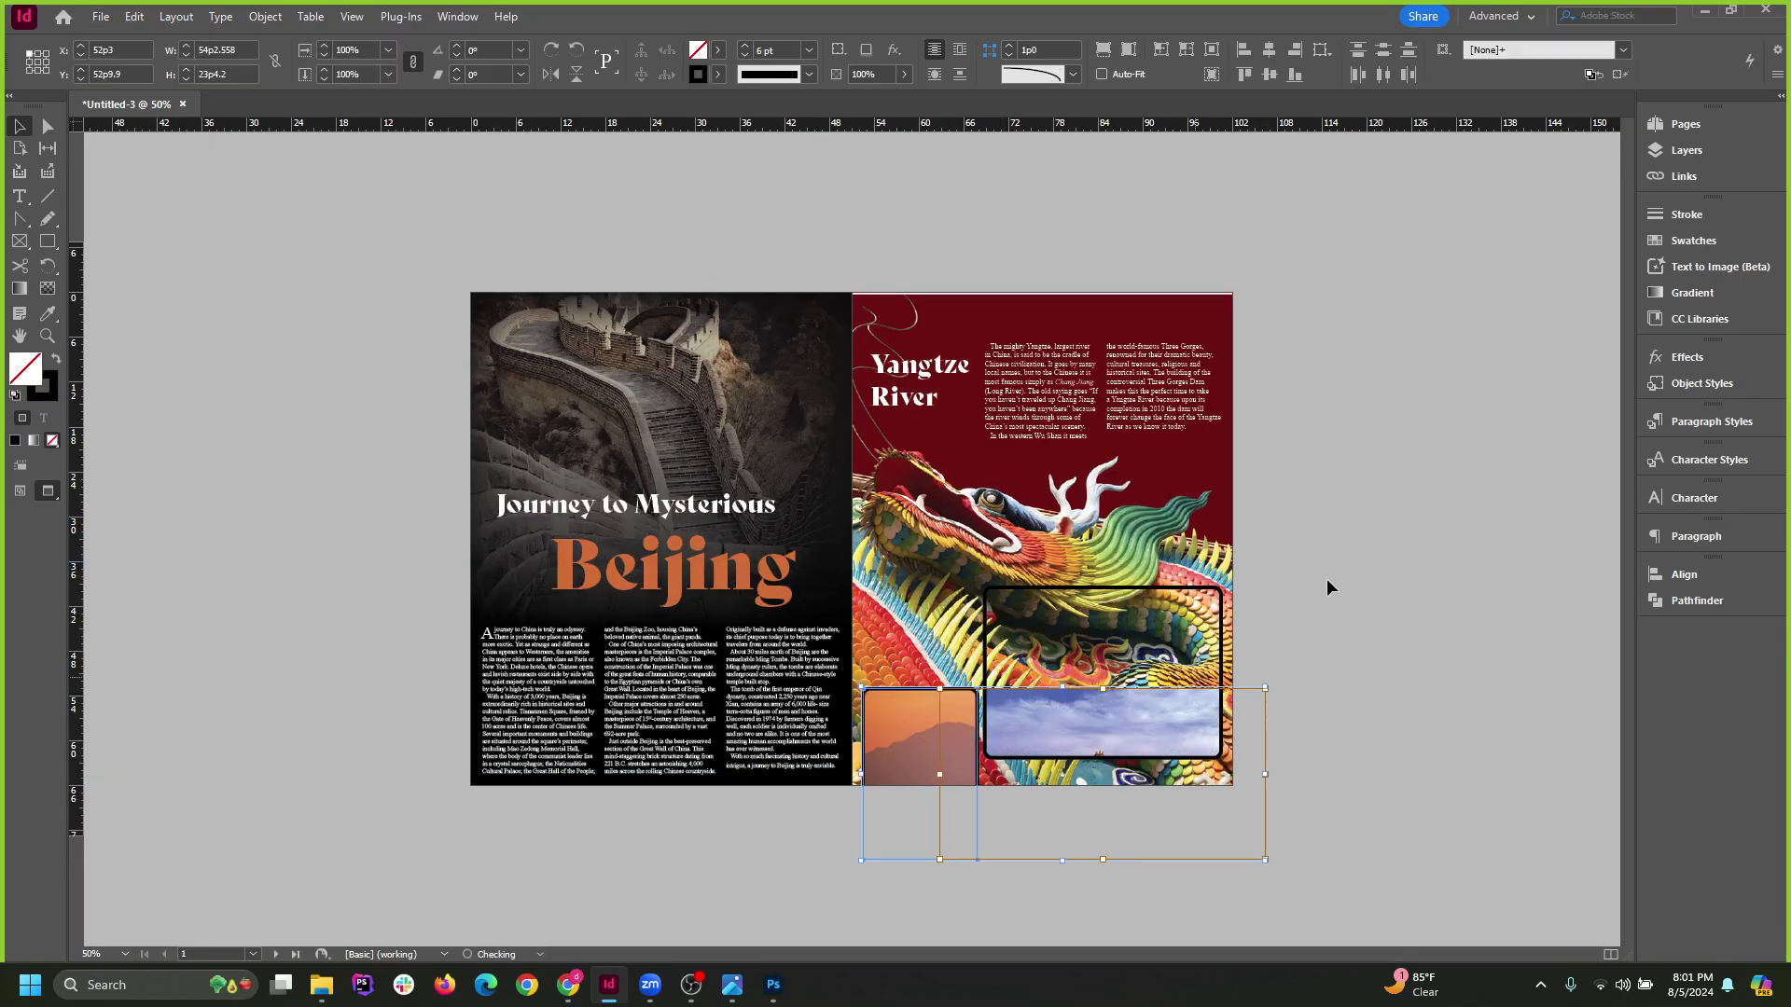
{"action": "left_click", "coordinate": [1326, 584]}
Arrange the boat picture in the Yangtze page's upper-left corner at about X 52p3, Y 3p8, with the heading and text columns beside it.
{"action": "left_click_drag", "start_coordinate": [944, 377], "coordinate": [1169, 549]}
{"action": "scroll", "coordinate": [947, 393], "scroll_direction": "up", "scroll_amount": 1}
{"action": "left_click_drag", "start_coordinate": [1113, 392], "coordinate": [1275, 467]}
{"action": "left_click_drag", "start_coordinate": [1125, 560], "coordinate": [1064, 337]}
Widen the Yangtze River heading's text frame to about 29p9, trying and undoing a fit of the frame to its text.
{"action": "left_click_drag", "start_coordinate": [1192, 317], "coordinate": [1358, 317]}
{"action": "left_click", "coordinate": [1370, 322]}
{"action": "left_click", "coordinate": [1103, 323]}
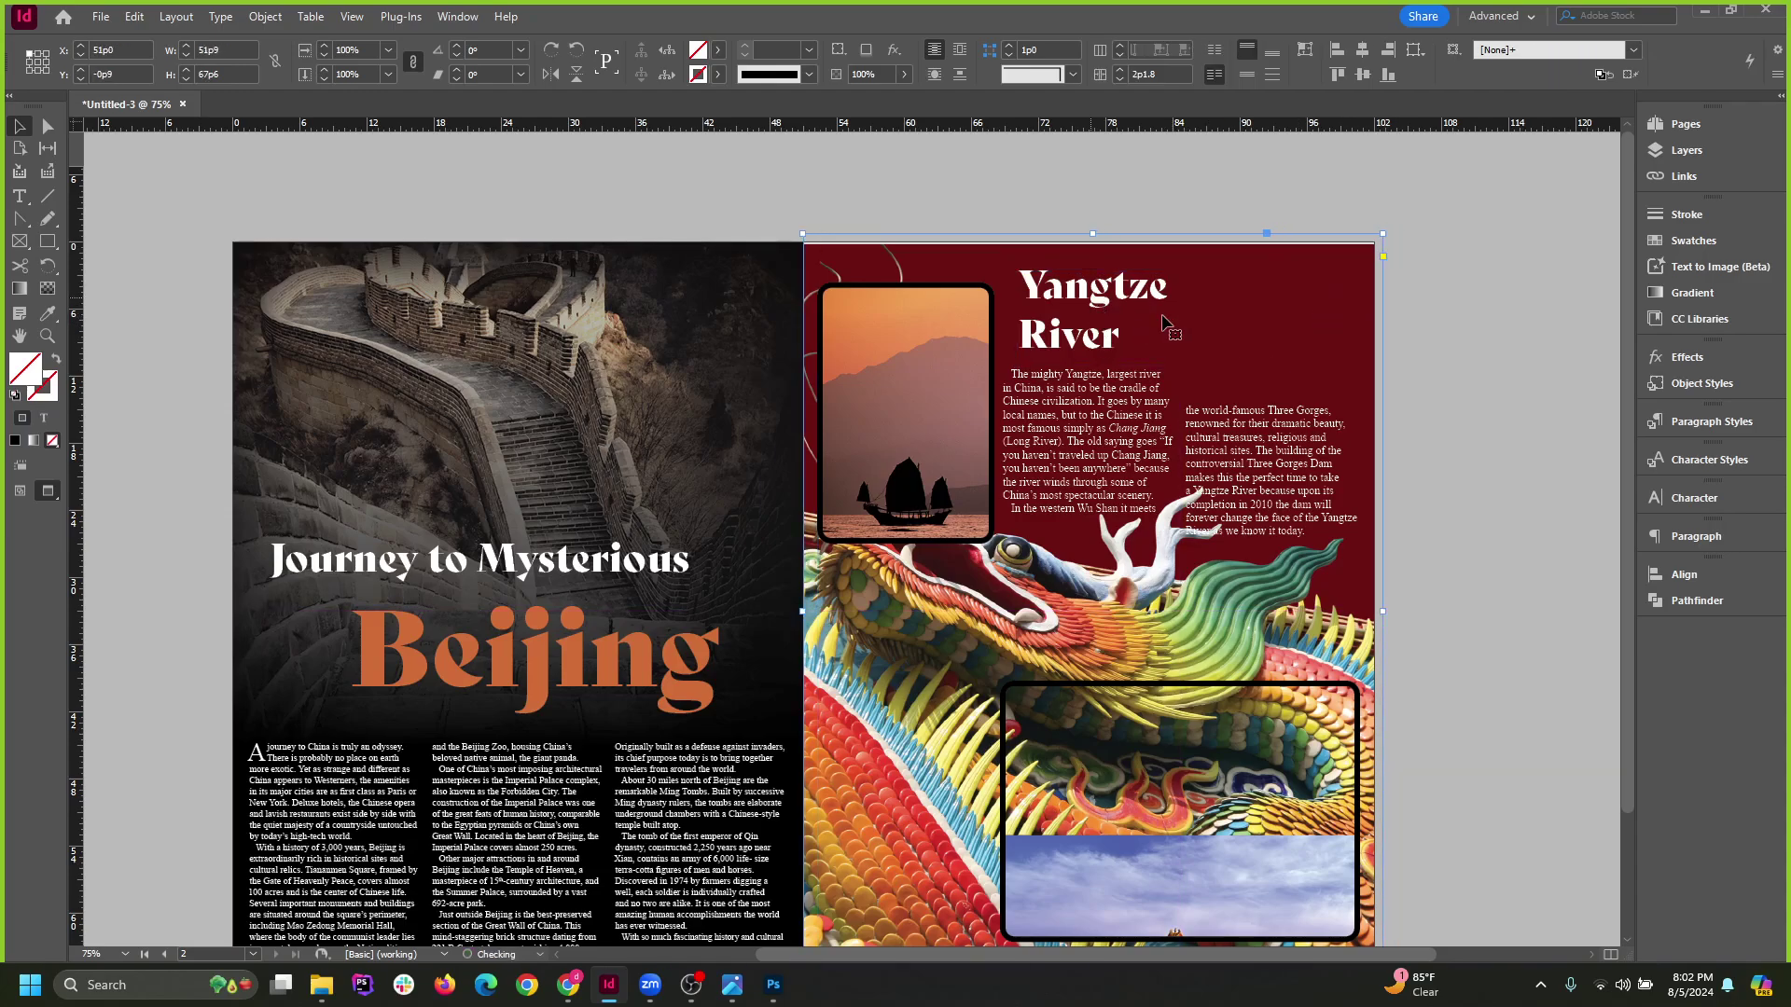
{"action": "double_click", "coordinate": [1345, 317]}
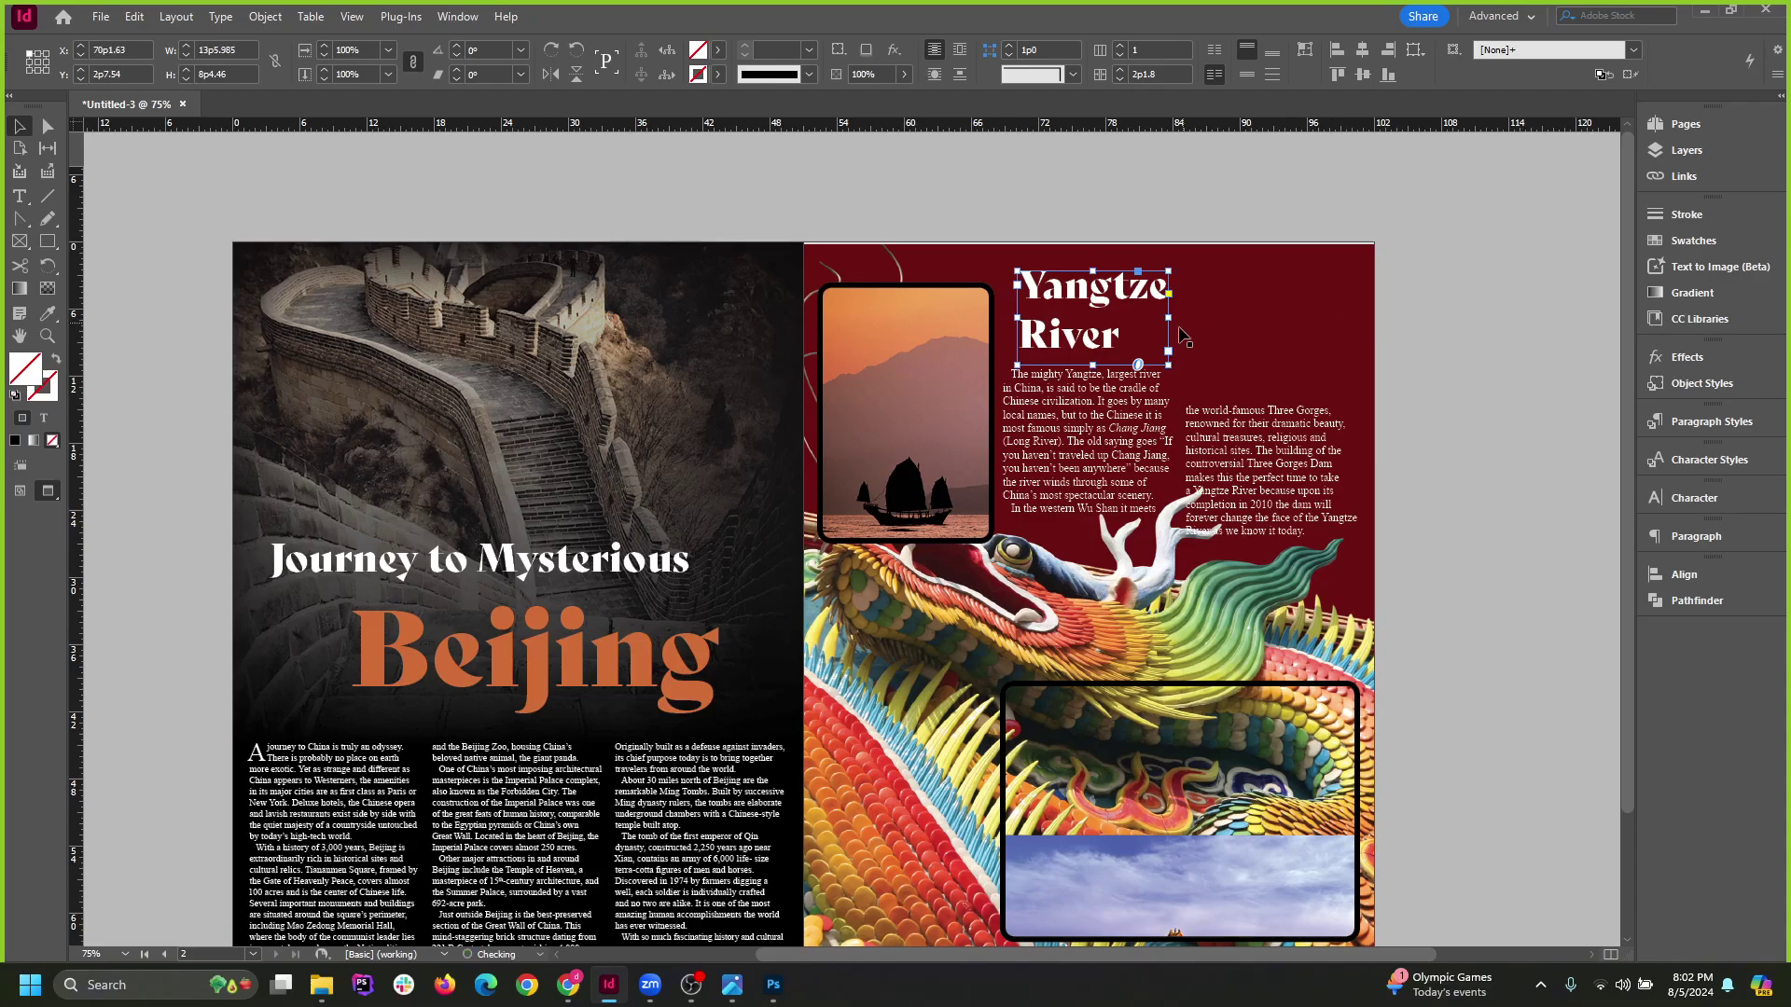
{"action": "key", "text": "ctrl+z"}
Remove the line break in the Yangtze River heading and move the one-line heading down closer to the text columns.
{"action": "double_click", "coordinate": [1175, 289]}
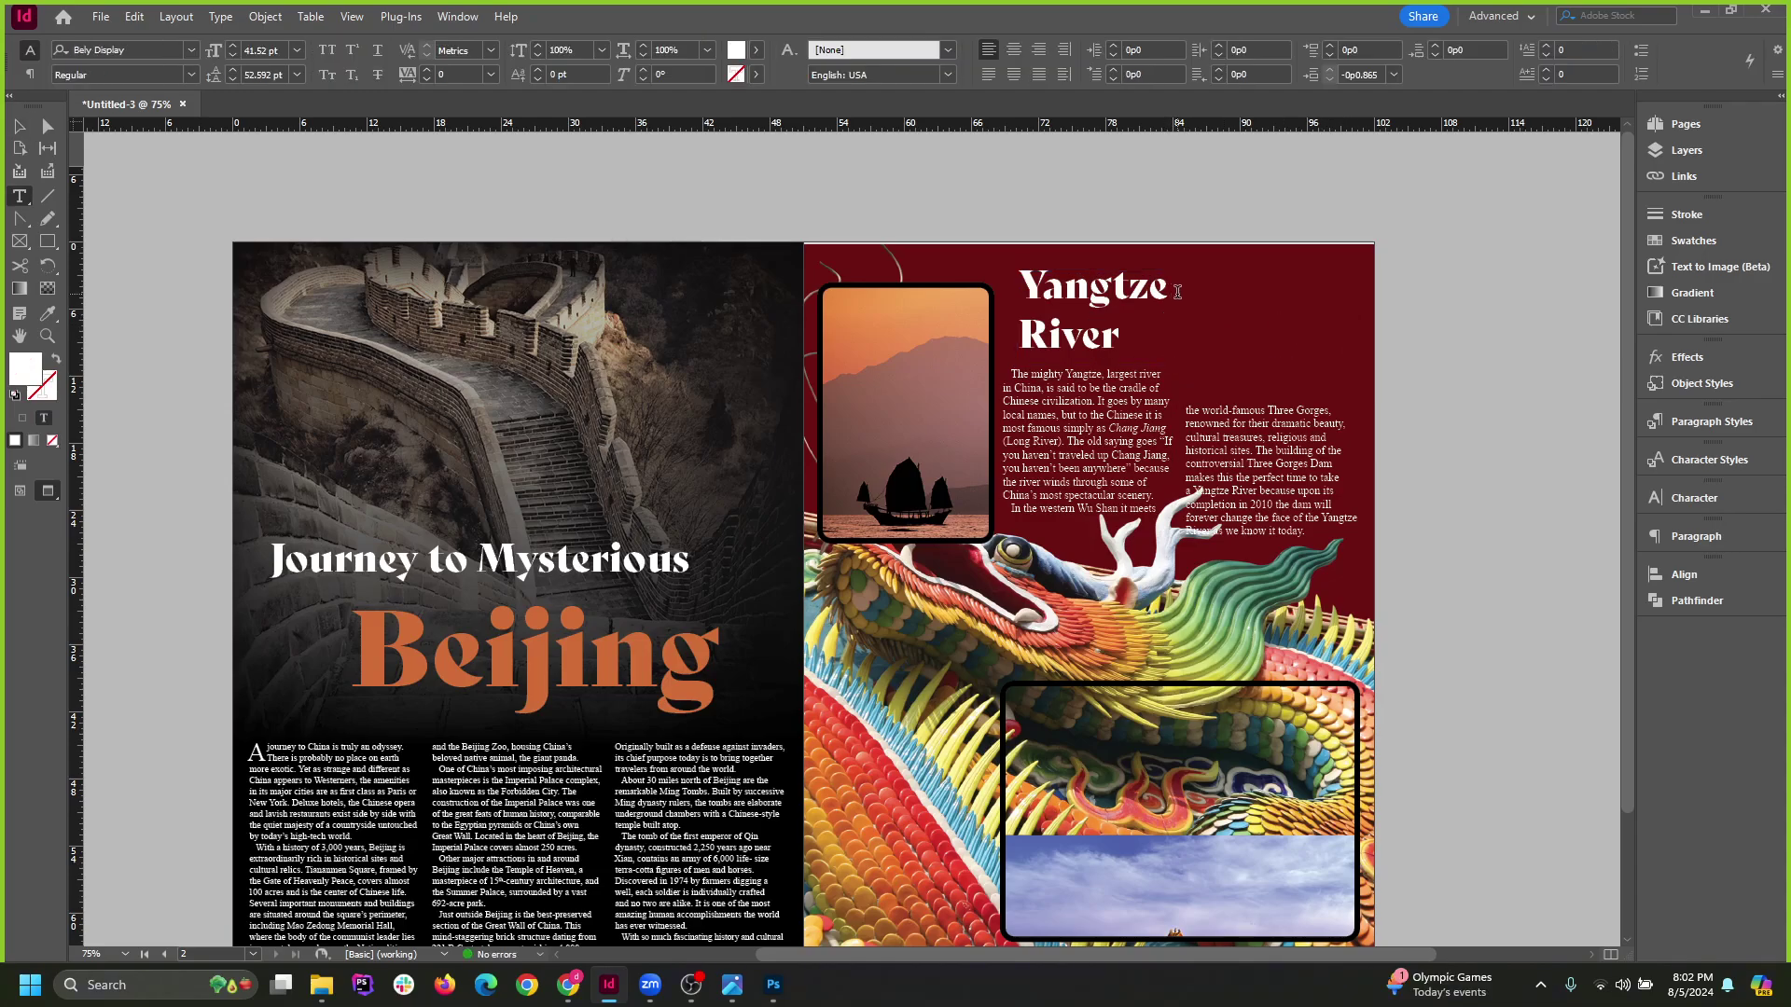
{"action": "key", "text": "Delete"}
{"action": "left_click", "coordinate": [19, 126]}
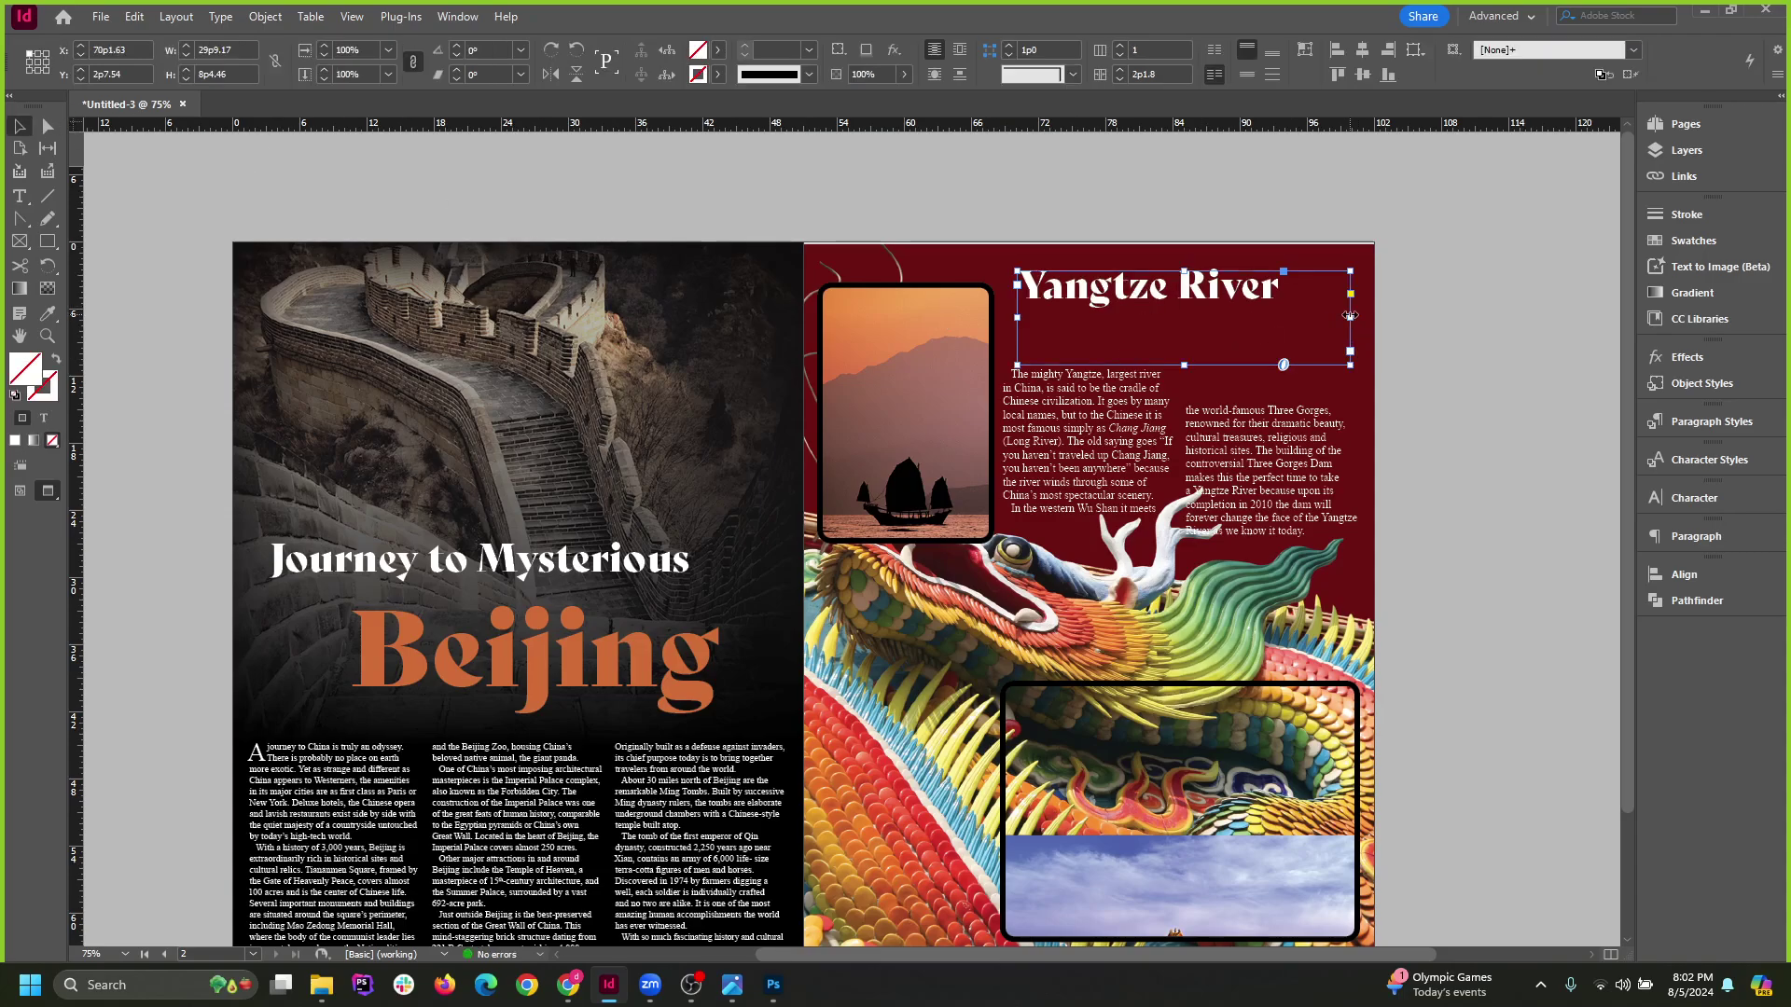
{"action": "left_click_drag", "start_coordinate": [1148, 362], "coordinate": [1177, 314]}
Delete the framed palace picture from the lower part of the Yangtze River page.
{"action": "left_click", "coordinate": [1045, 353]}
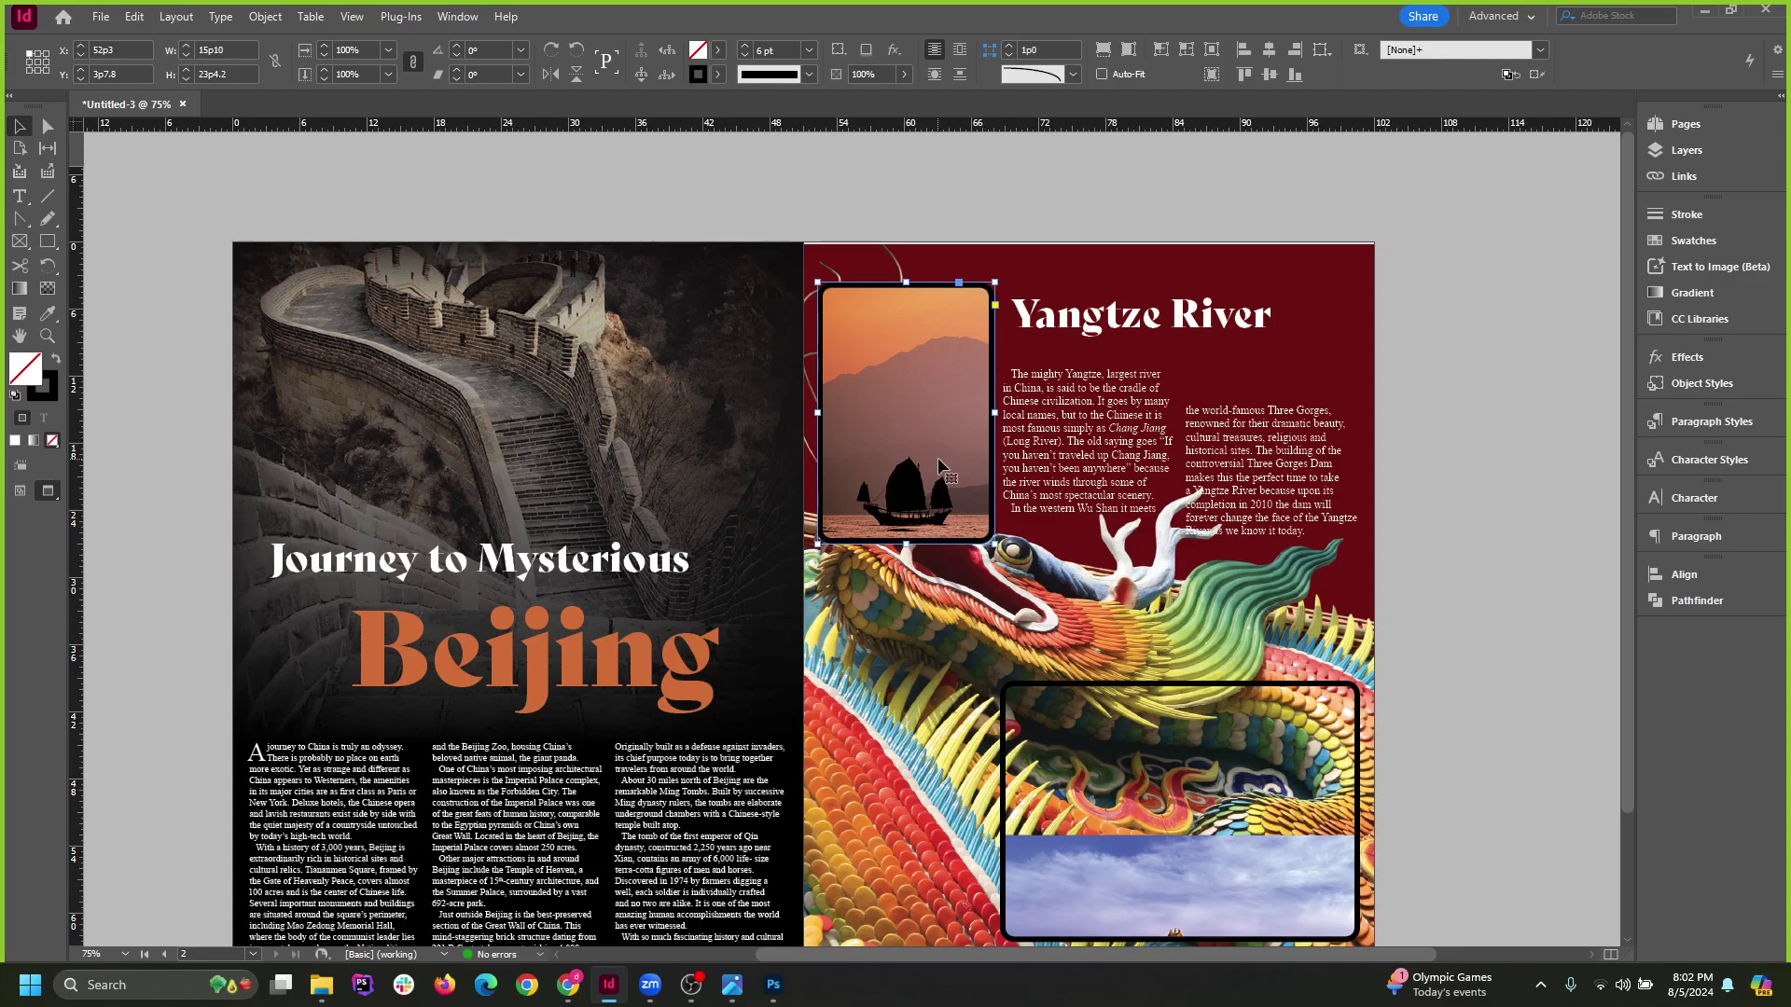
{"action": "left_click", "coordinate": [1218, 694]}
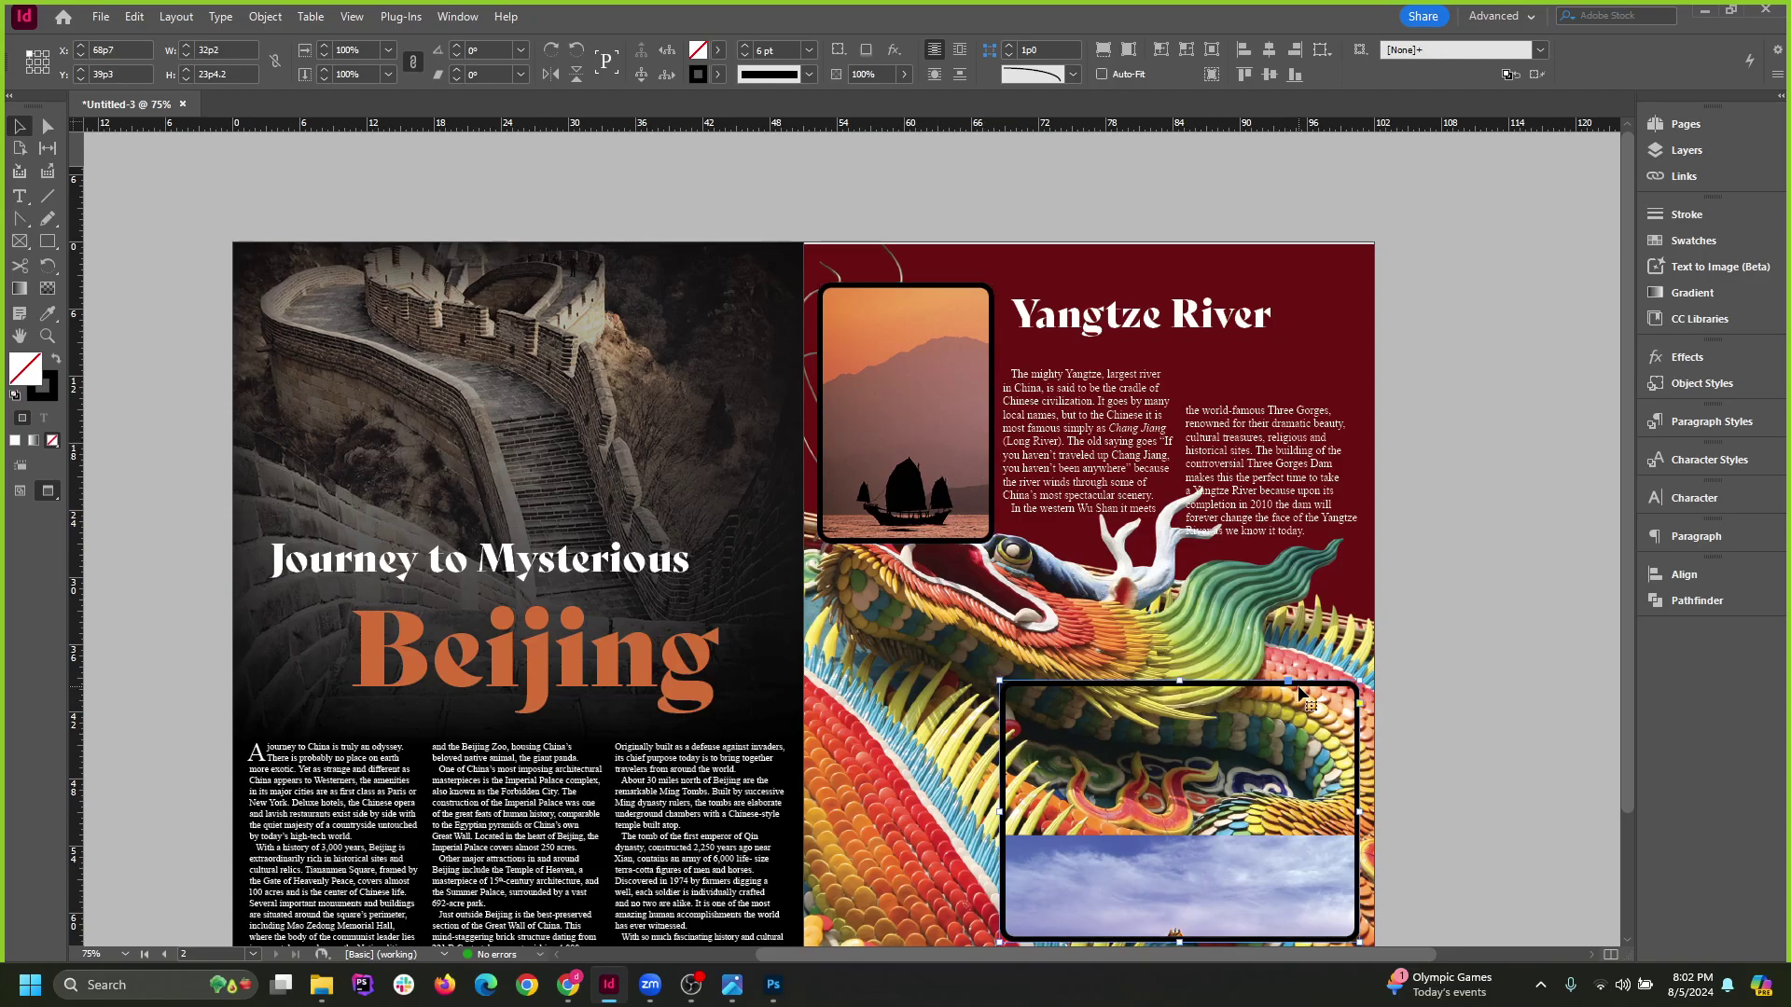
{"action": "key", "text": "Delete"}
{"action": "scroll", "coordinate": [1441, 643], "scroll_direction": "down", "scroll_amount": 3}
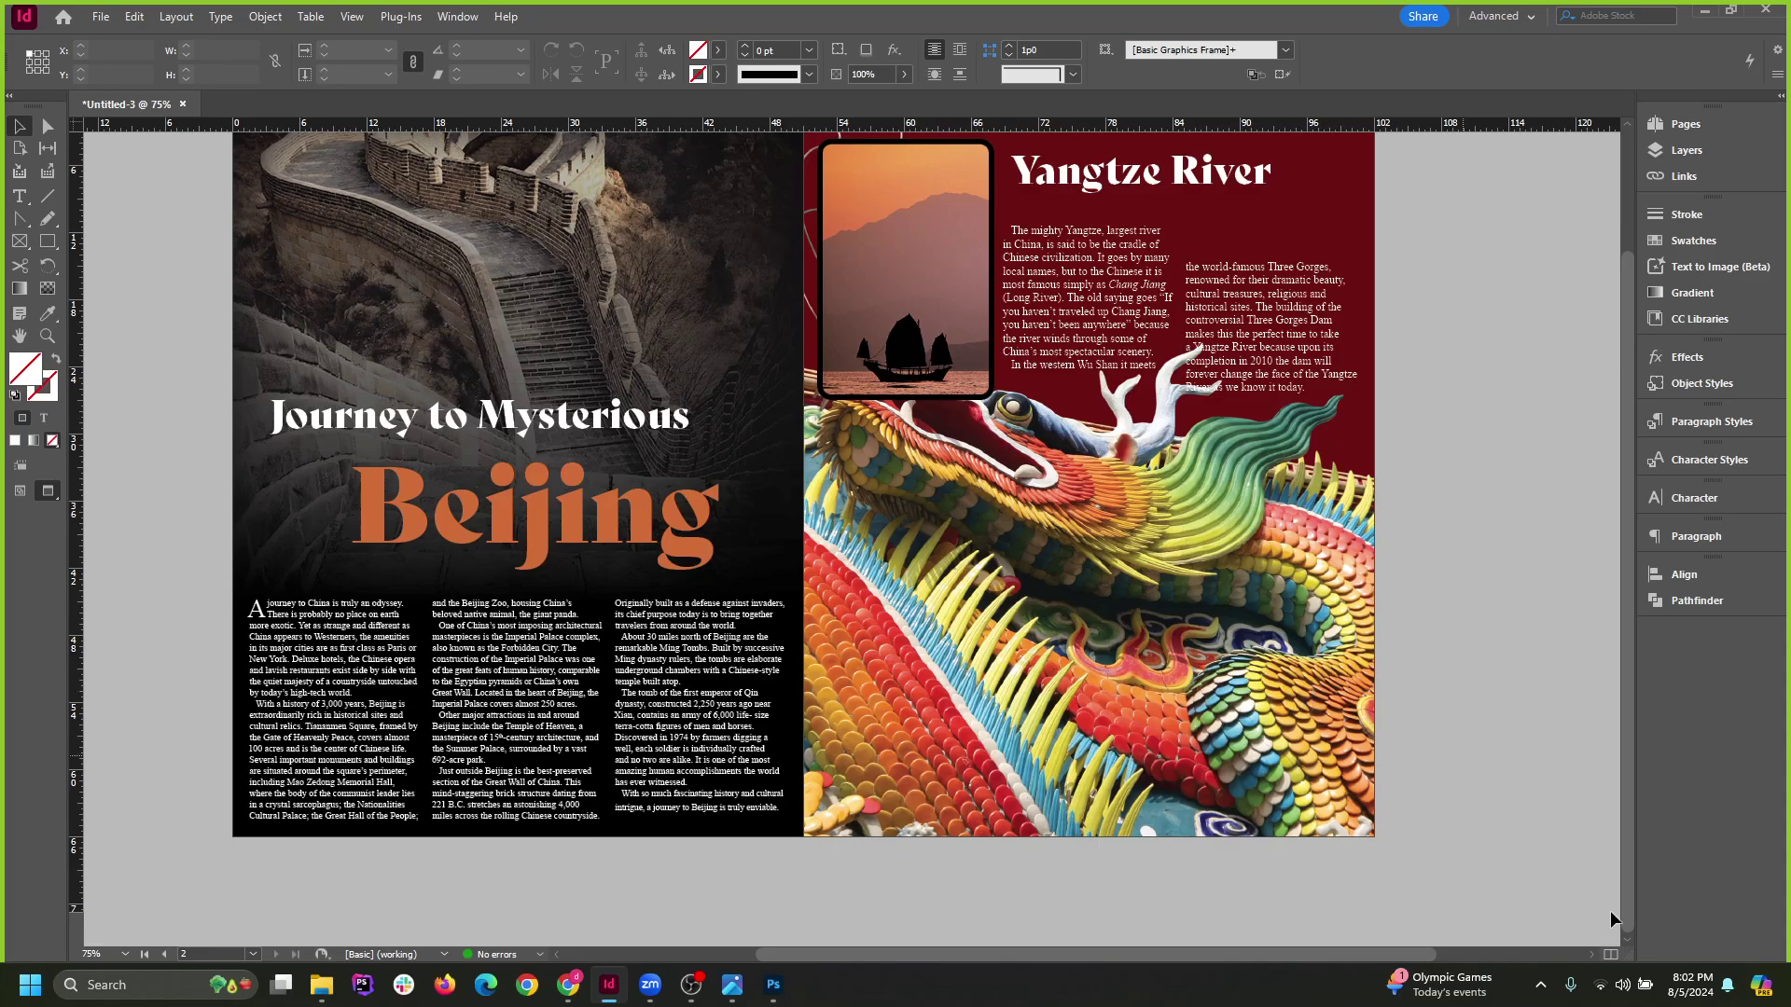
Try moving the boat picture over the second text column and off the page, returning it to its place beside the heading.
{"action": "scroll", "coordinate": [1502, 836], "scroll_direction": "up", "scroll_amount": 3}
{"action": "left_click", "coordinate": [1329, 528]}
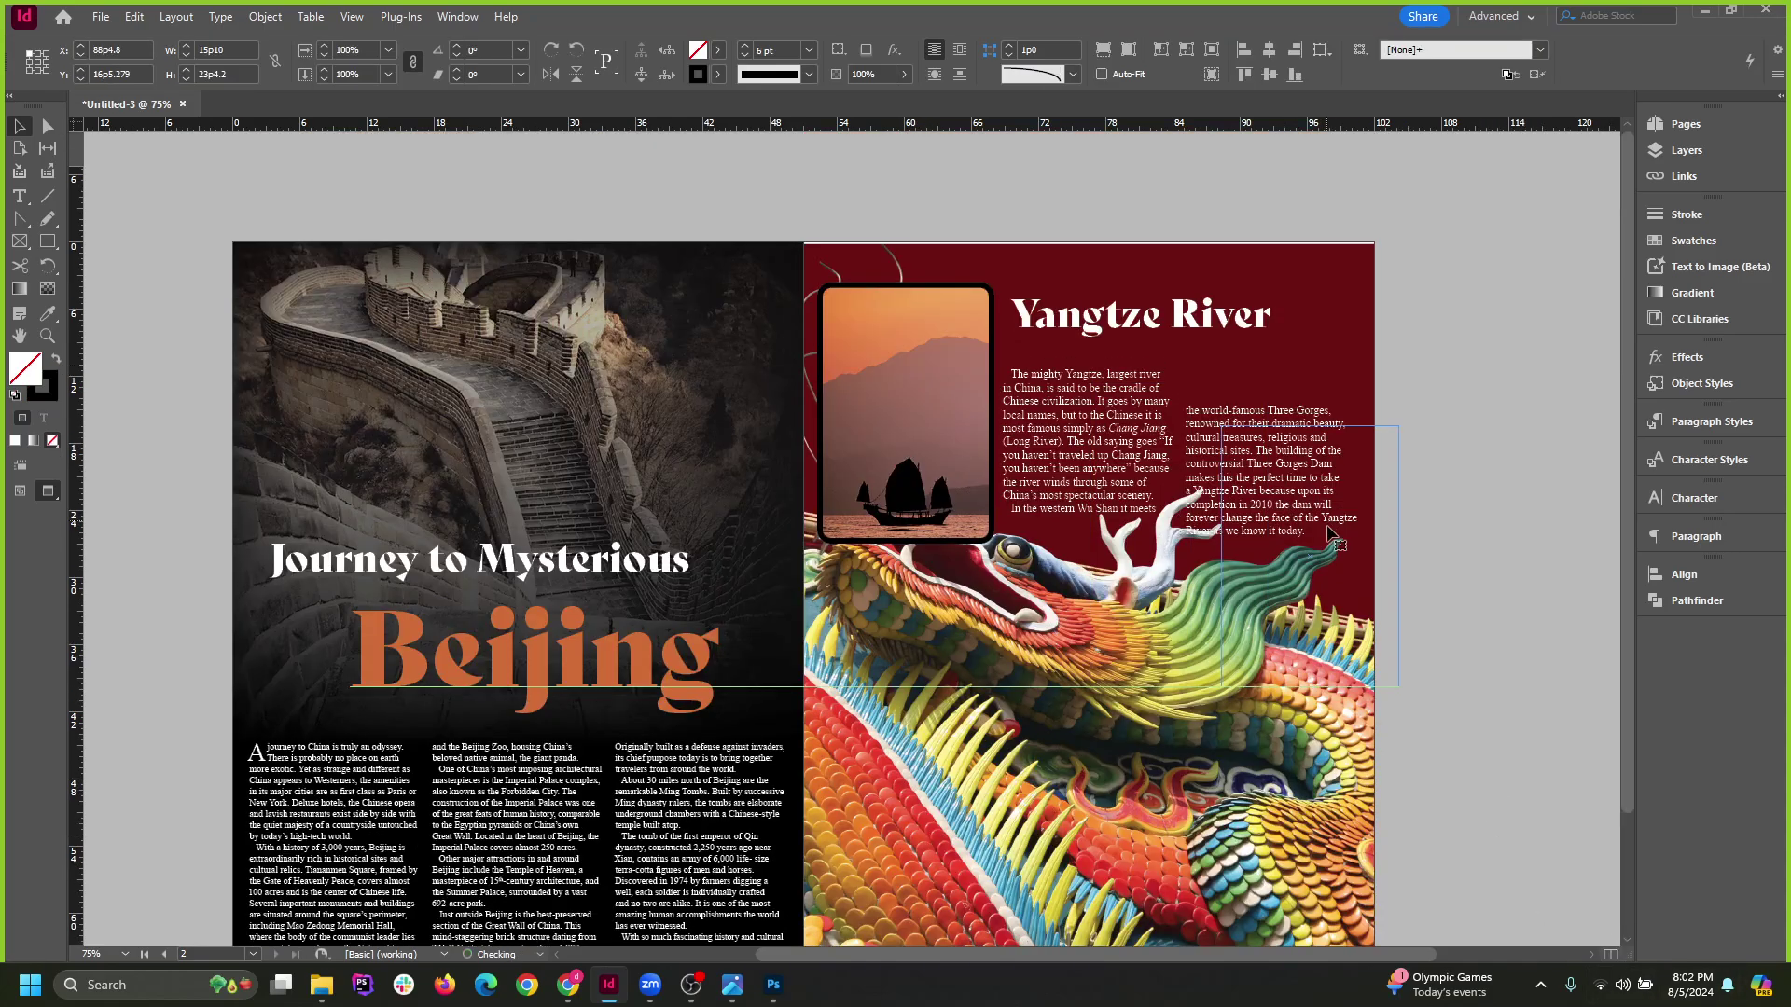
{"action": "left_click_drag", "start_coordinate": [1331, 531], "coordinate": [1331, 532]}
{"action": "key", "text": "ctrl+z"}
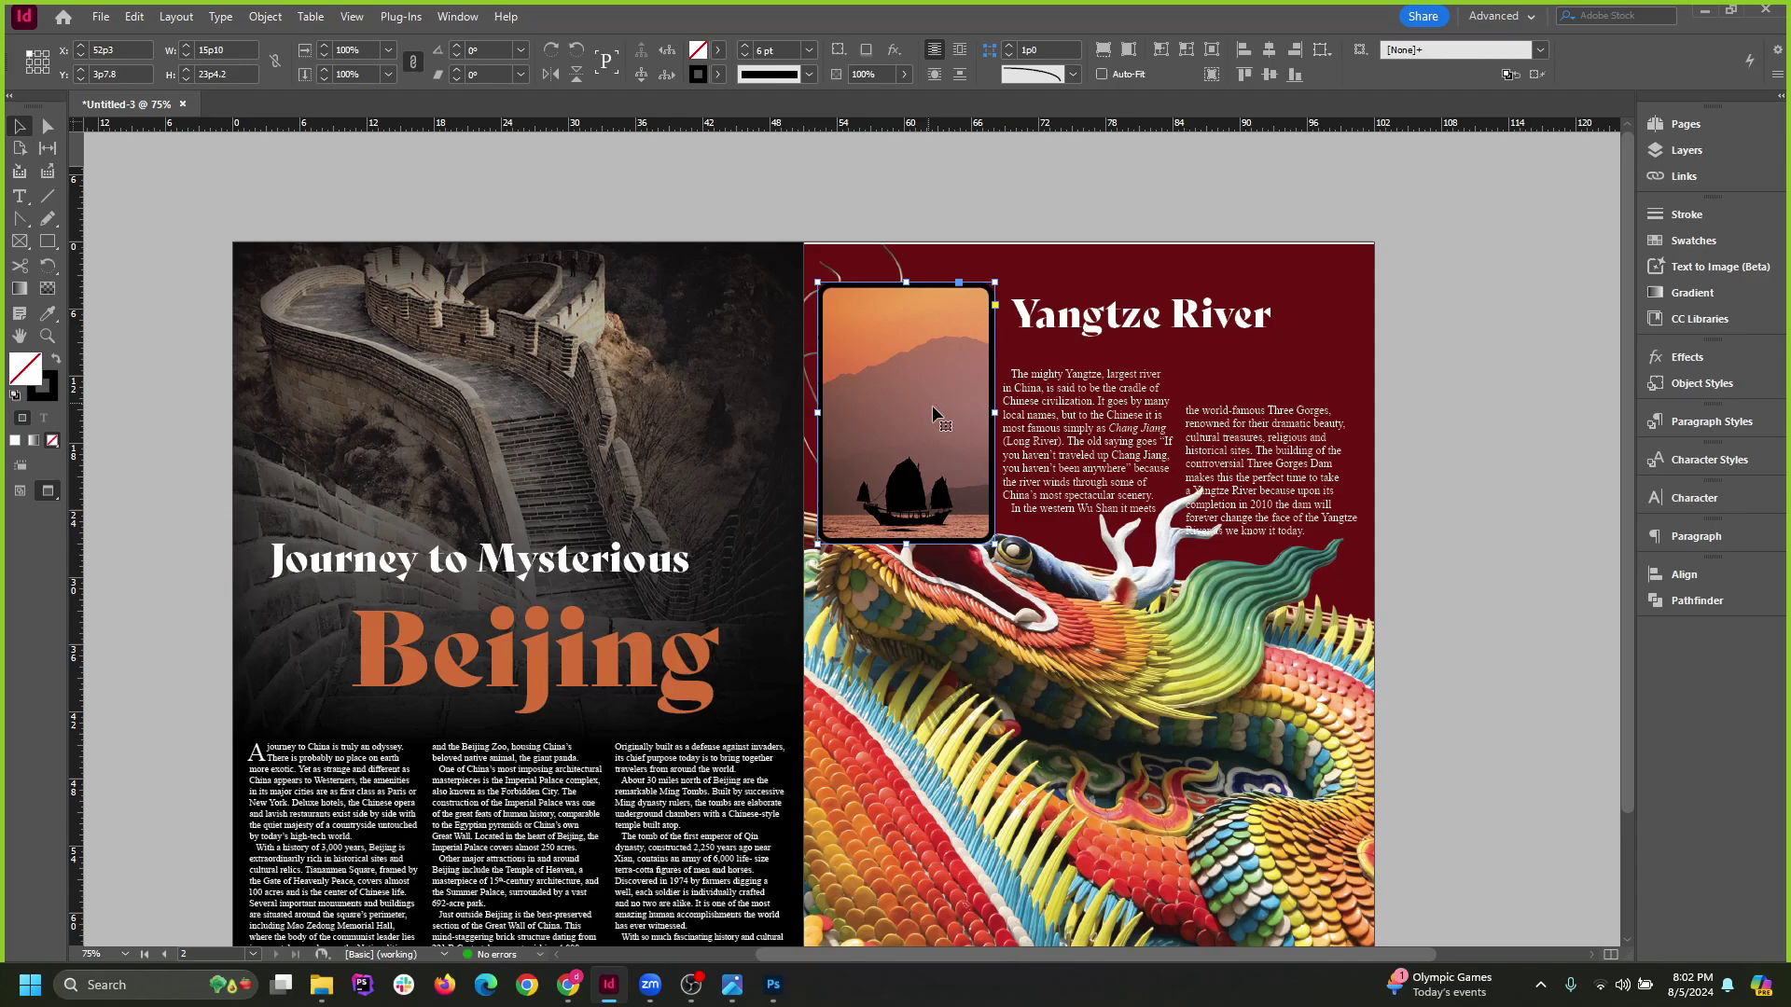
{"action": "left_click_drag", "start_coordinate": [1004, 446], "coordinate": [1665, 692]}
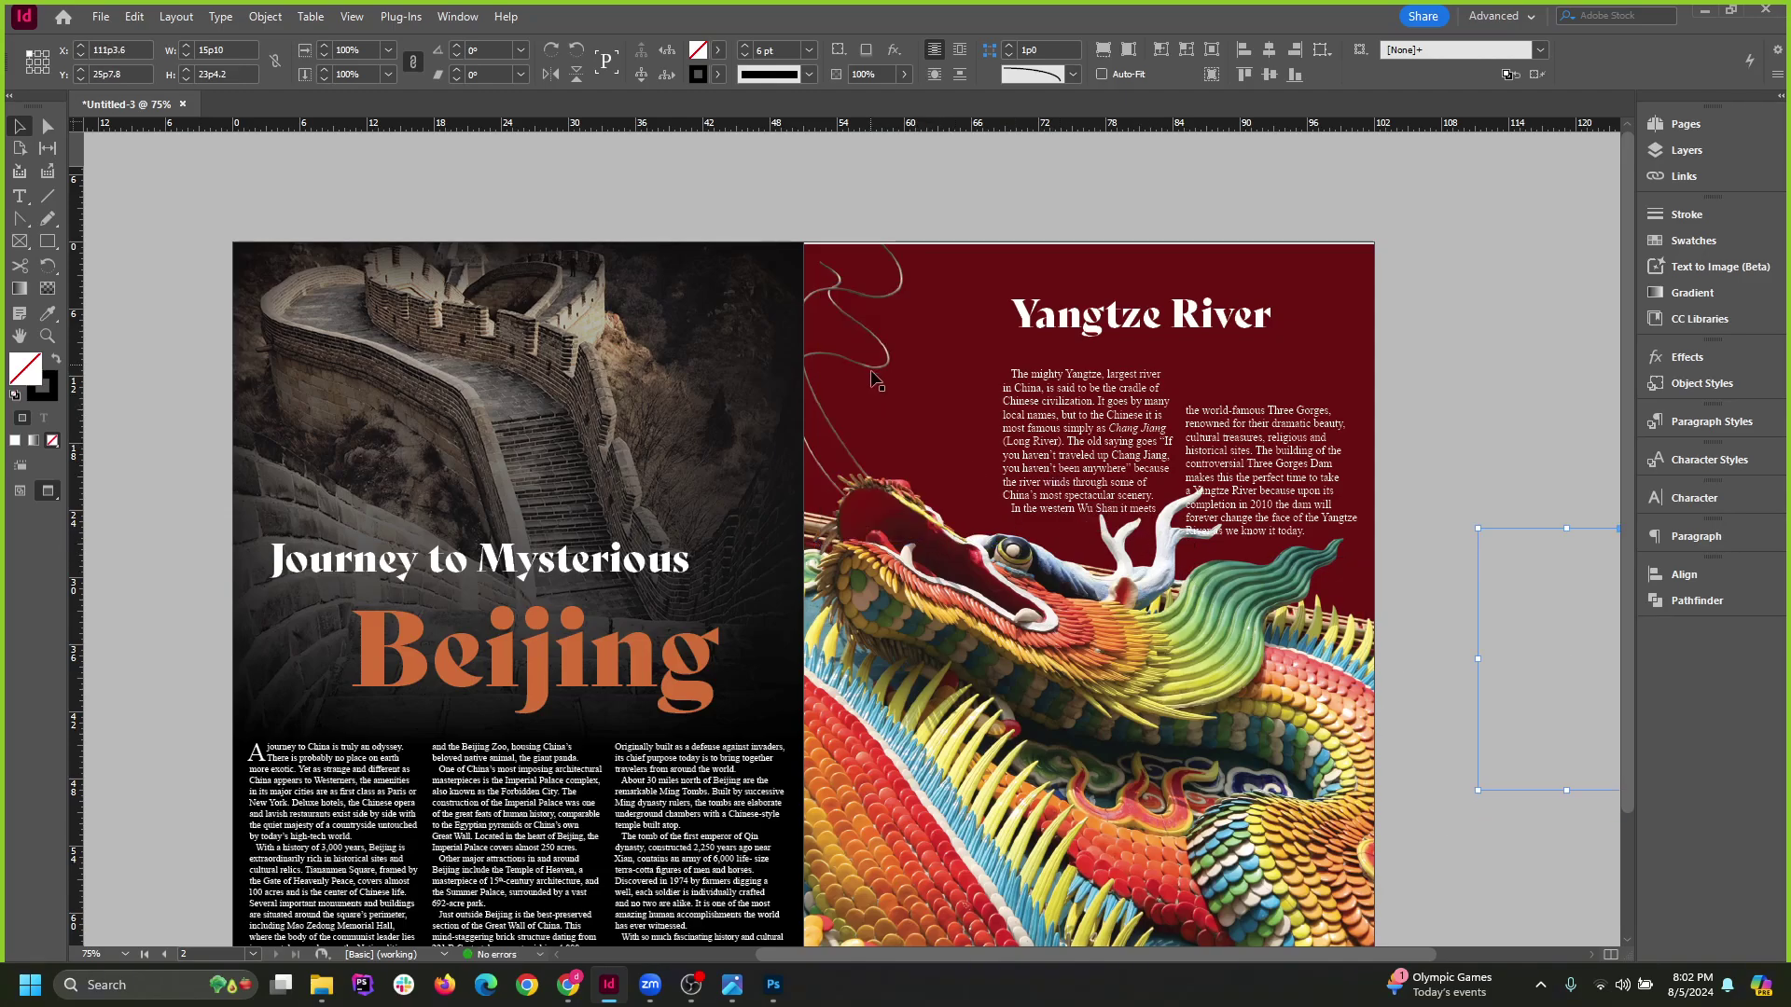
{"action": "left_click_drag", "start_coordinate": [1537, 645], "coordinate": [942, 377]}
{"action": "left_click", "coordinate": [1452, 555]}
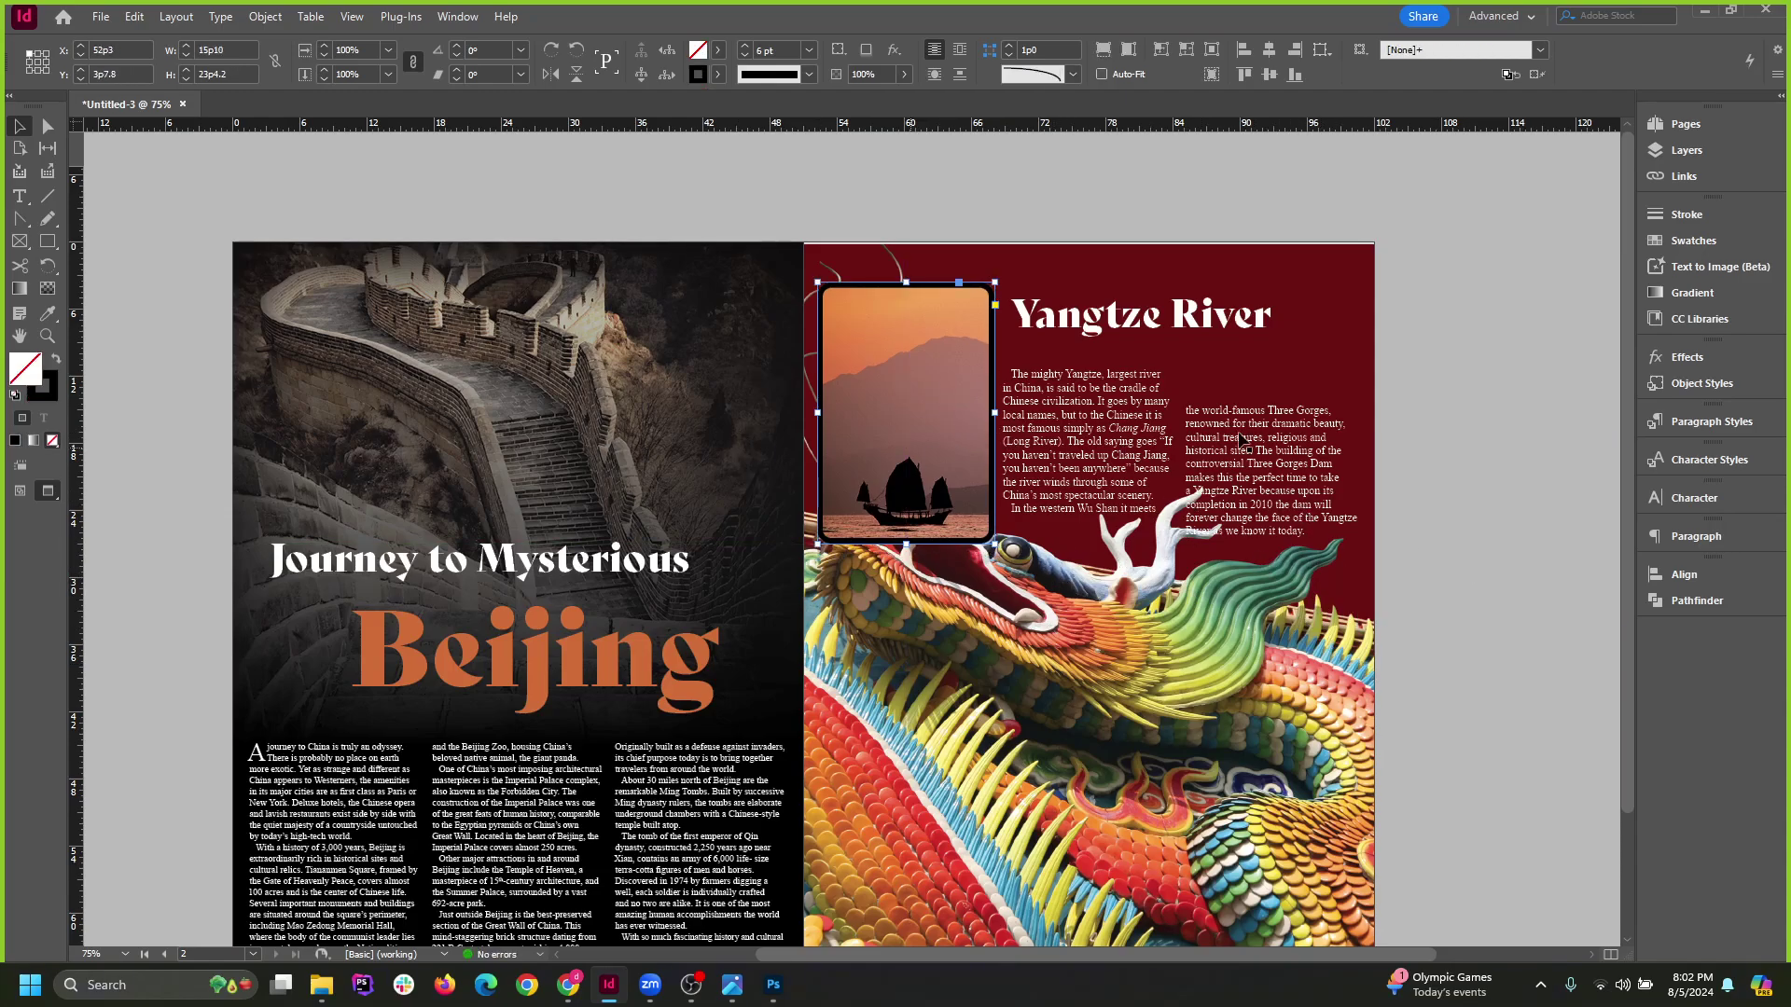
{"action": "left_click", "coordinate": [1485, 336]}
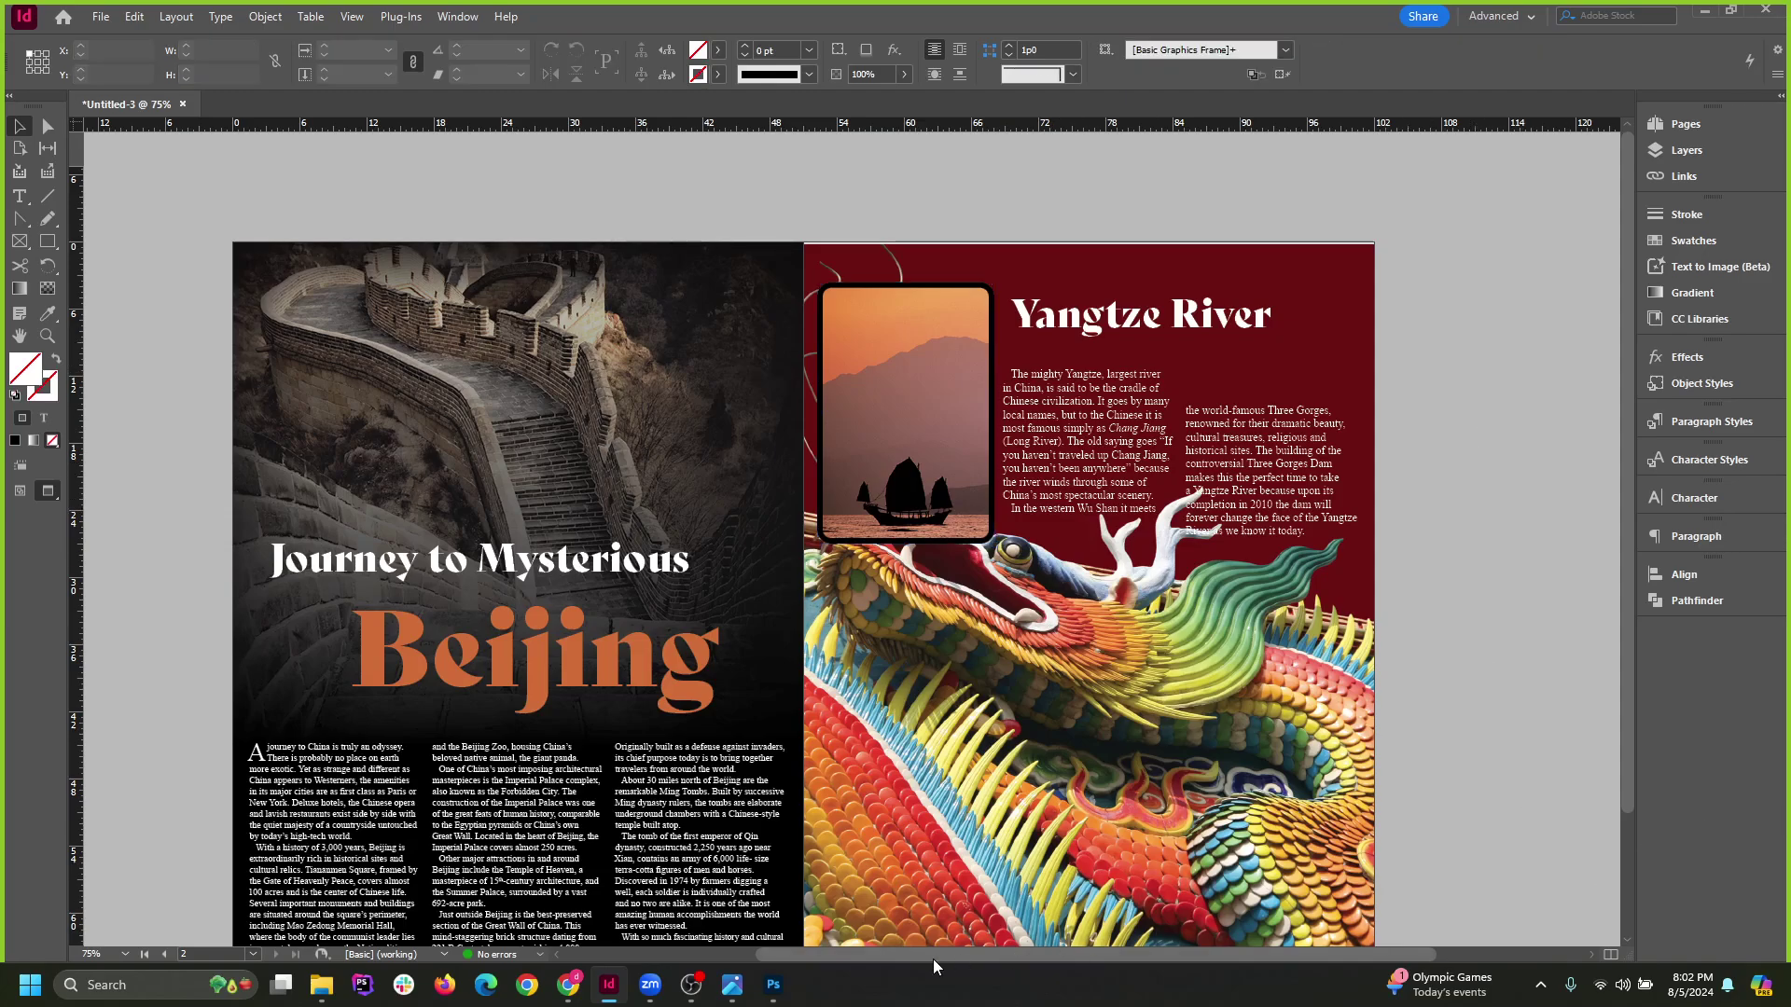
{"action": "left_click", "coordinate": [691, 984]}
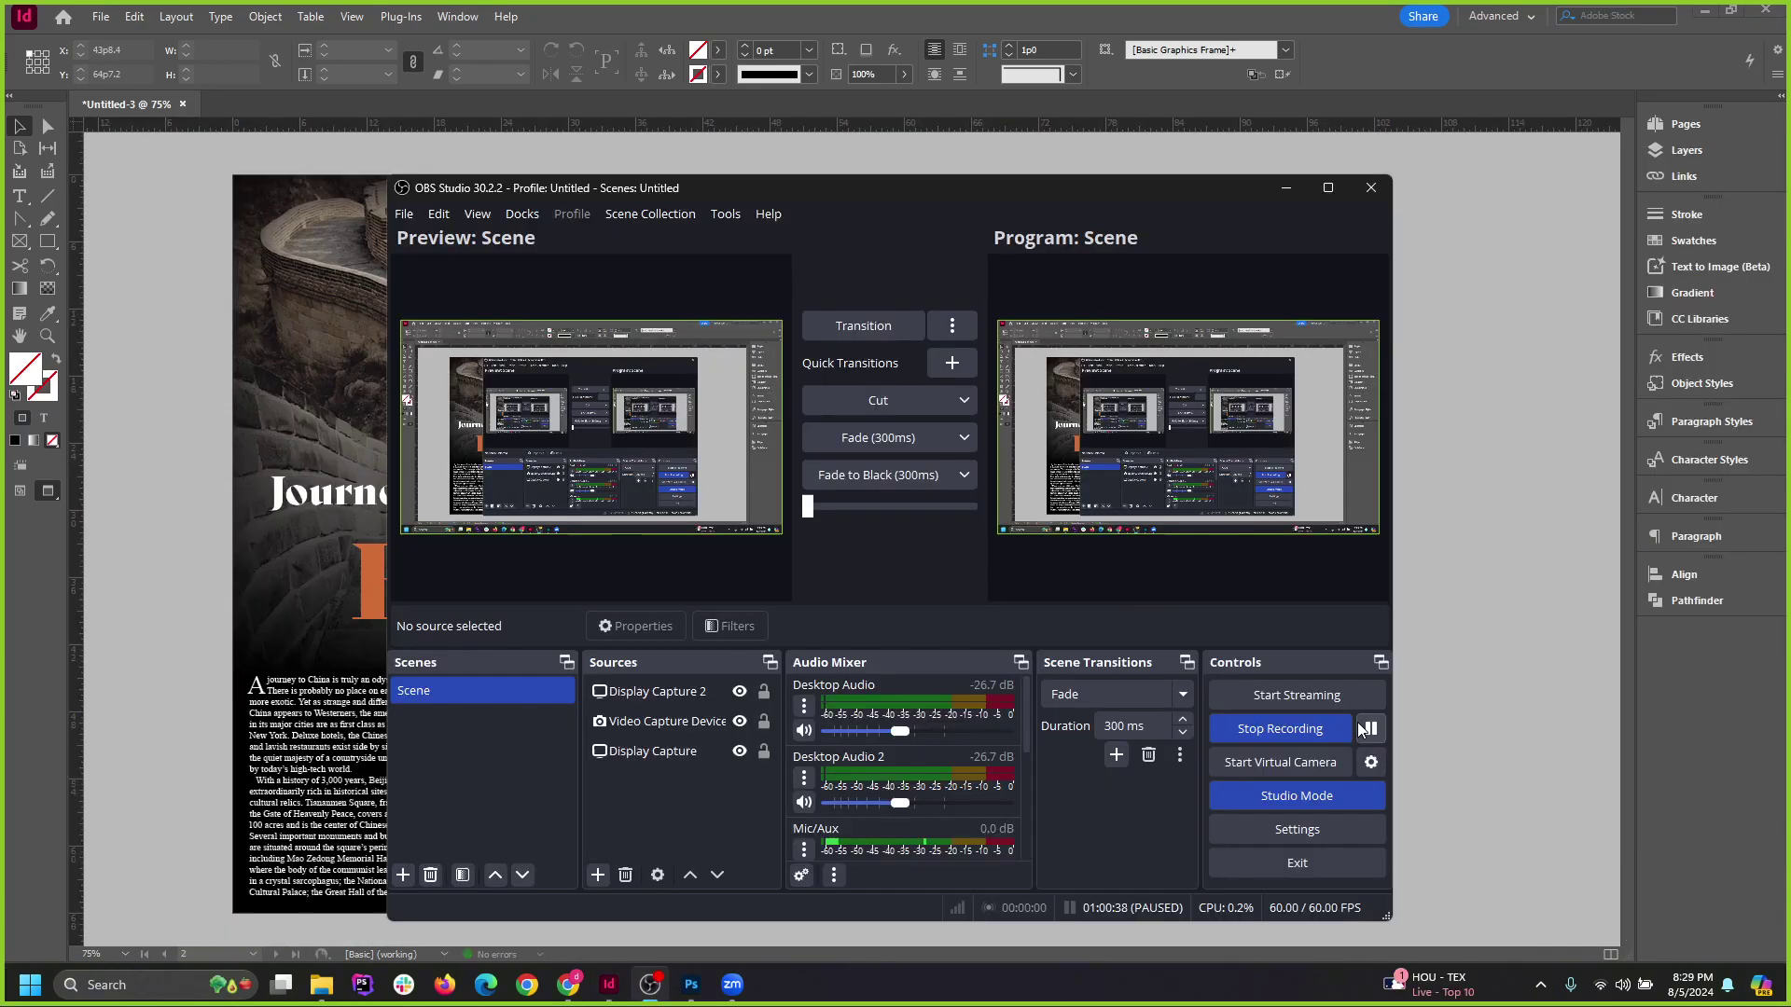
{"action": "left_click", "coordinate": [1287, 188]}
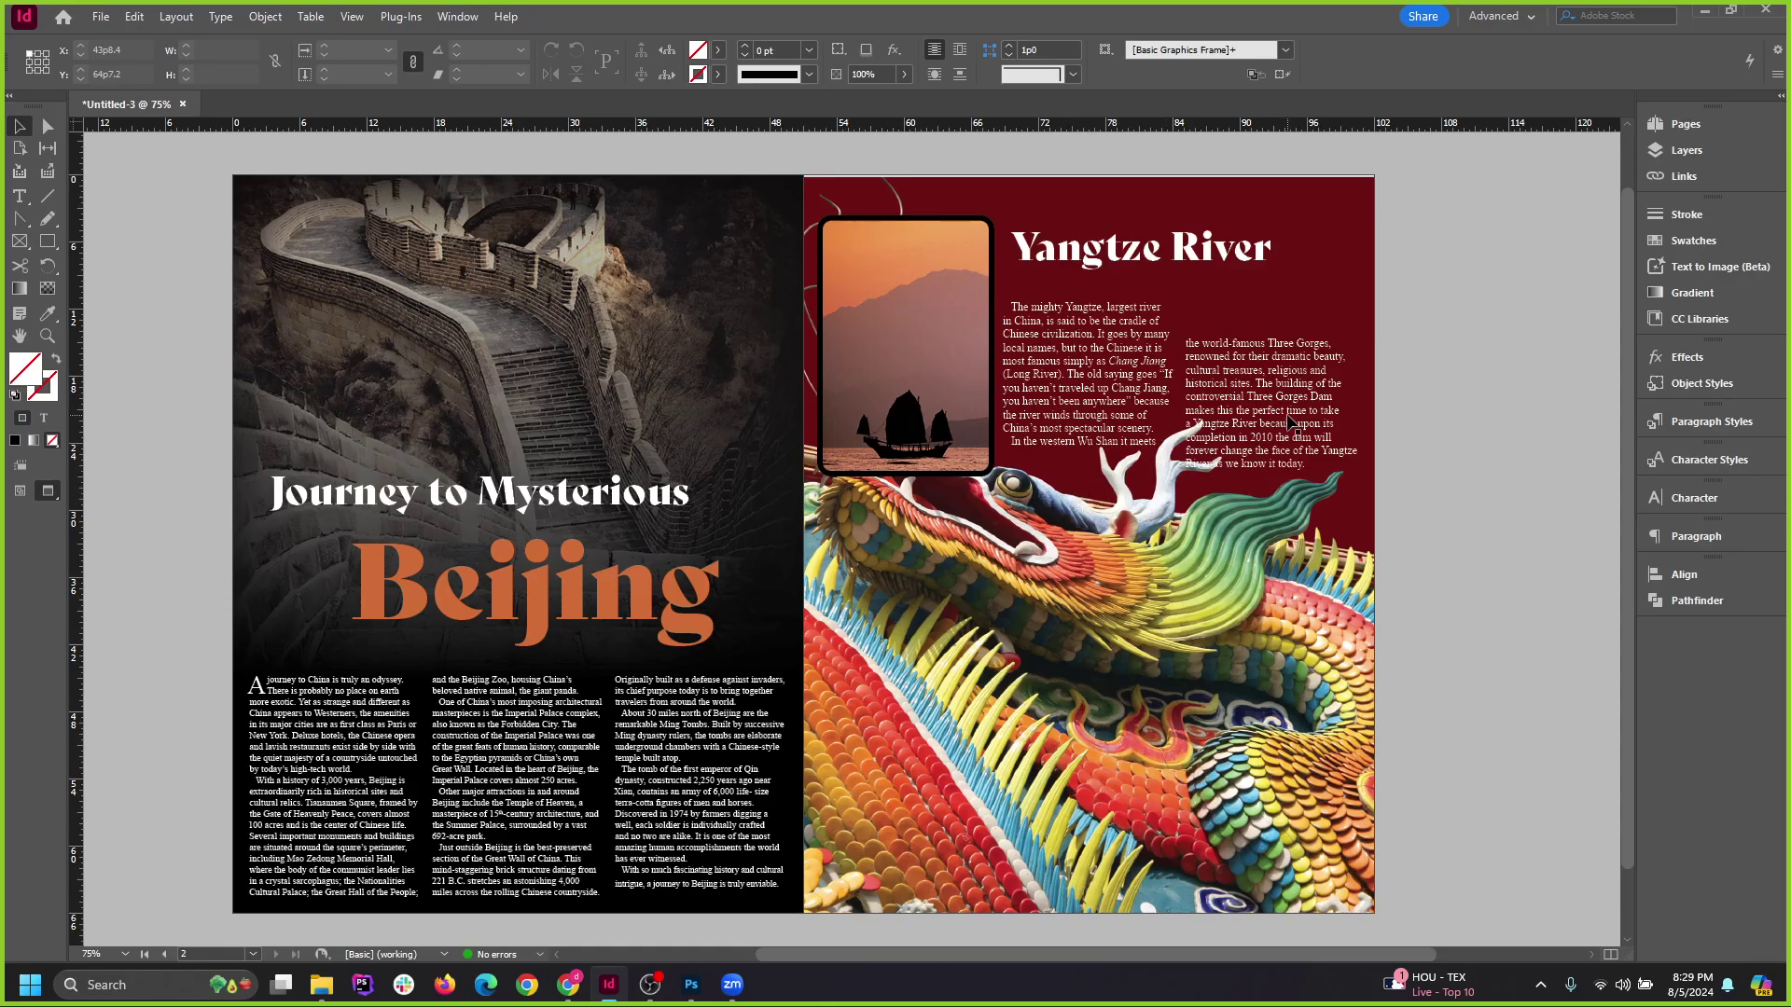
{"action": "scroll", "coordinate": [1194, 403], "scroll_direction": "up", "scroll_amount": 2}
{"action": "scroll", "coordinate": [940, 480], "scroll_direction": "down", "scroll_amount": 2}
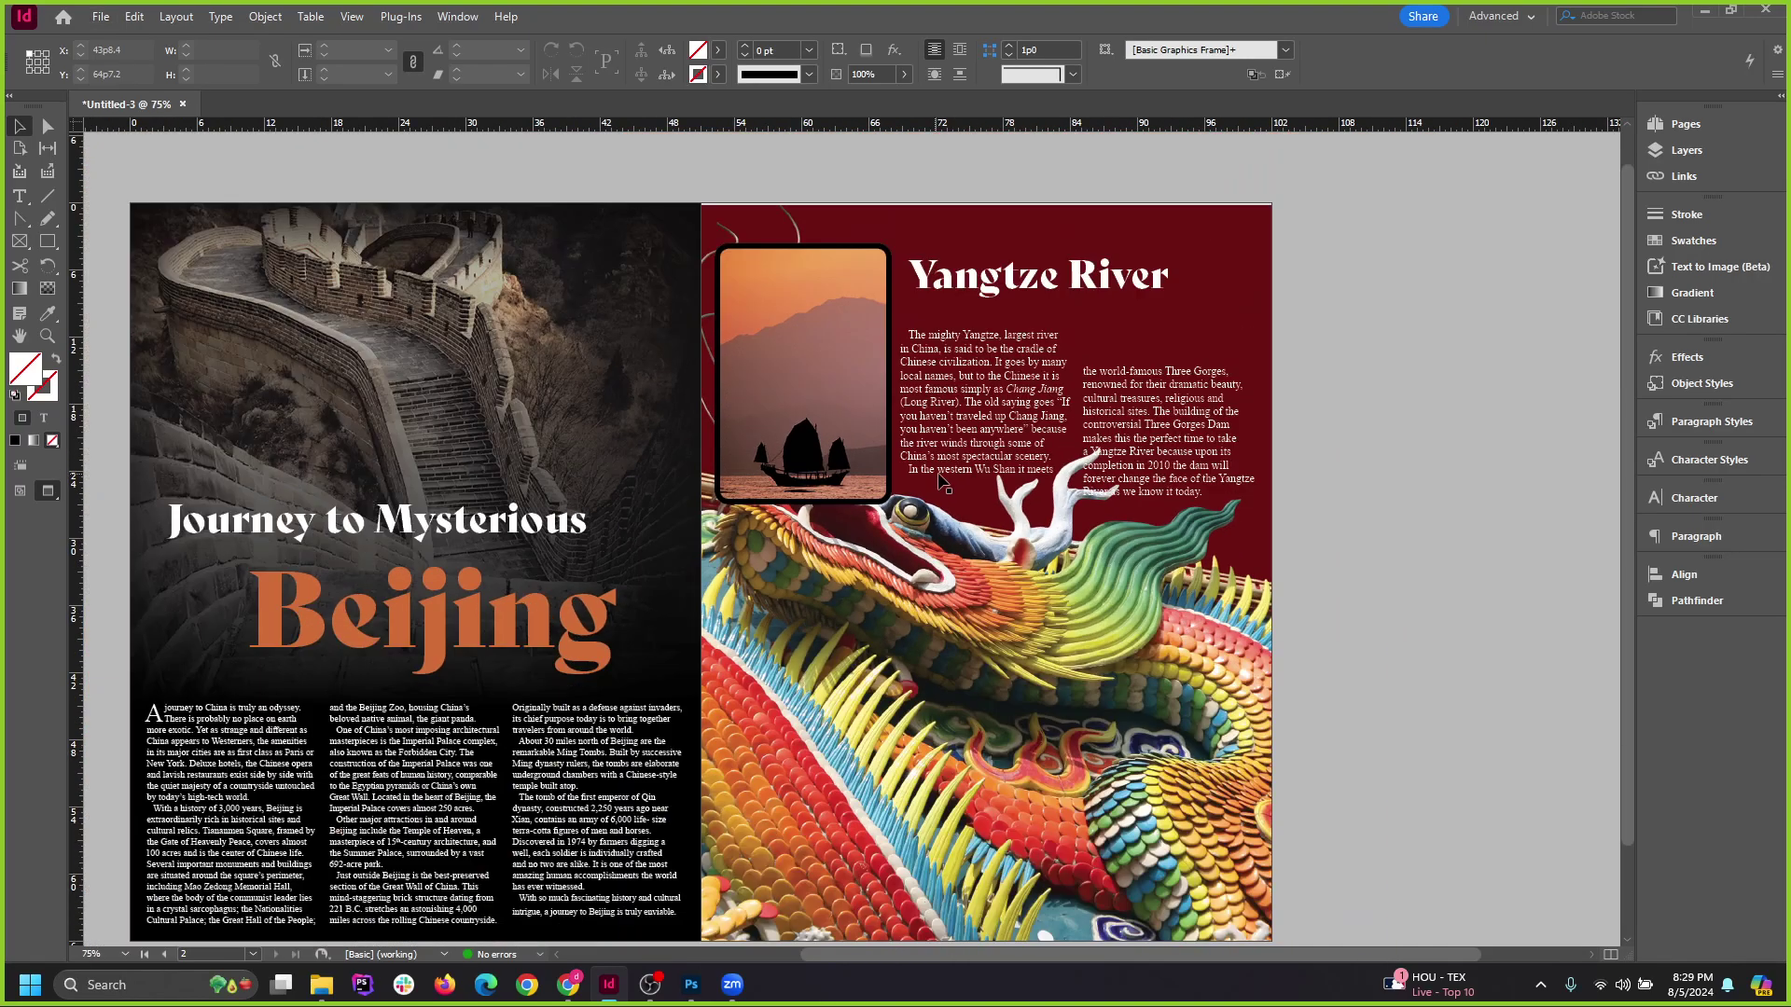
Try to move the boat image out of its frame, and undo the move.
{"action": "left_click", "coordinate": [864, 417]}
{"action": "left_click_drag", "start_coordinate": [800, 382], "coordinate": [1400, 373]}
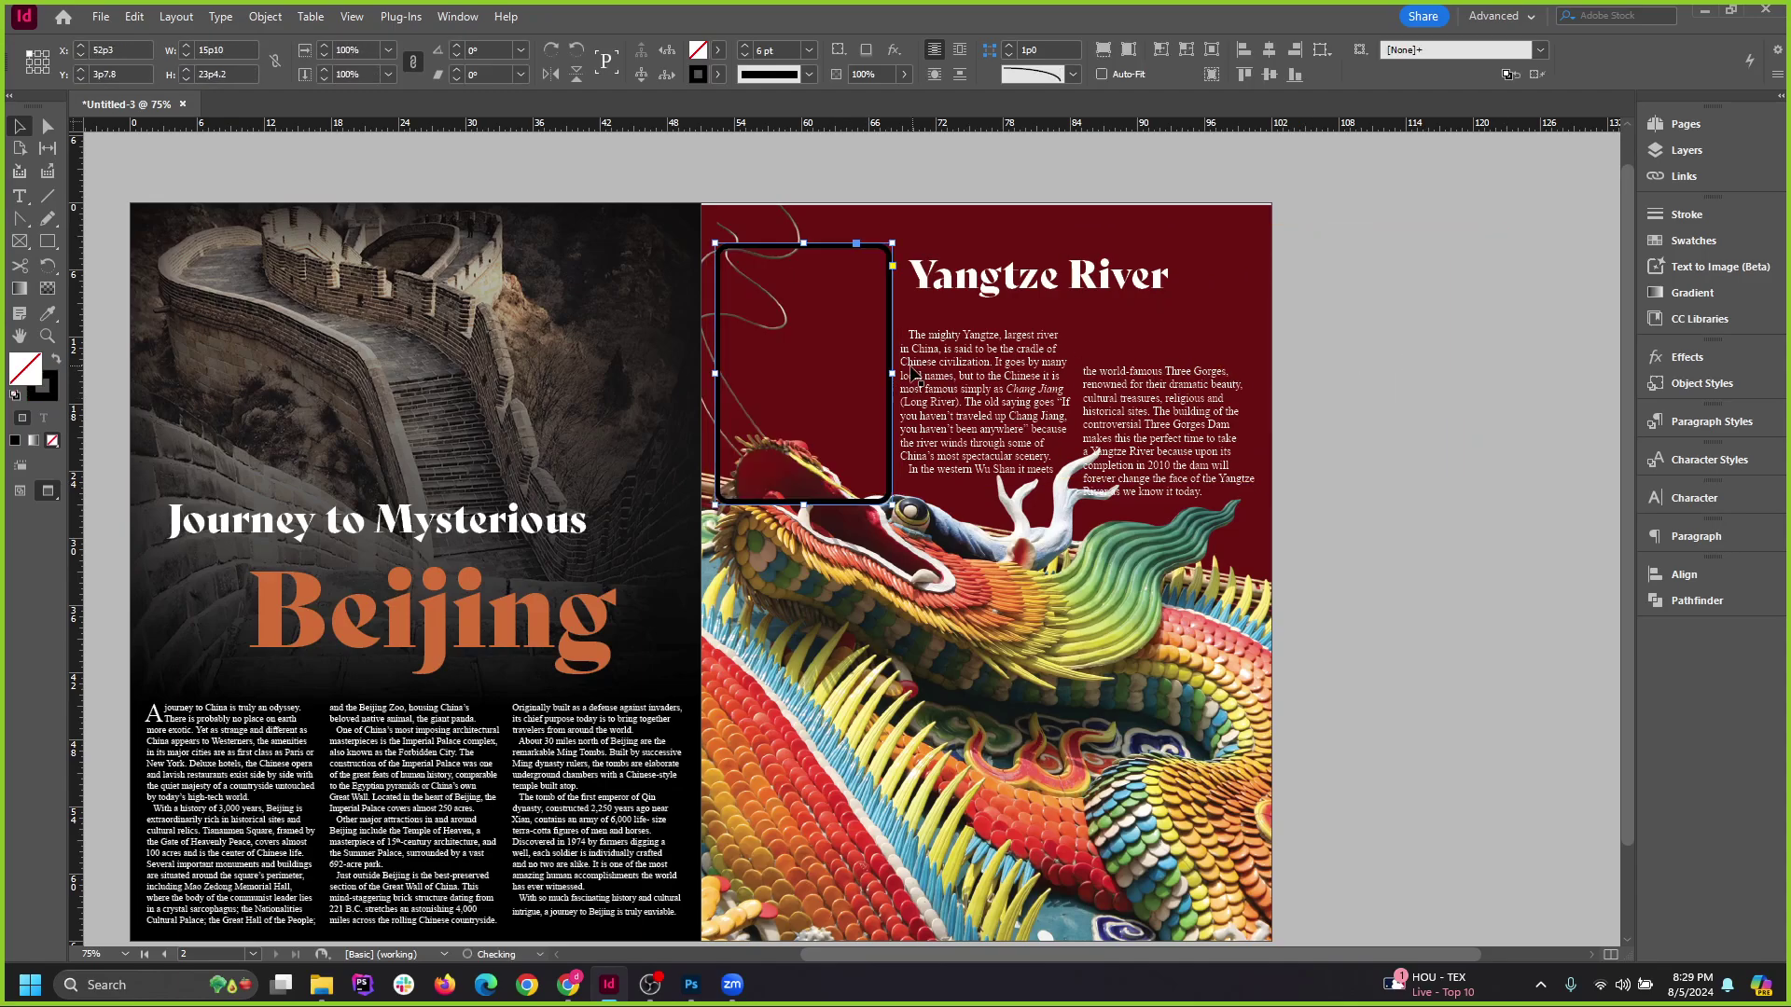
{"action": "key", "text": "ctrl+z"}
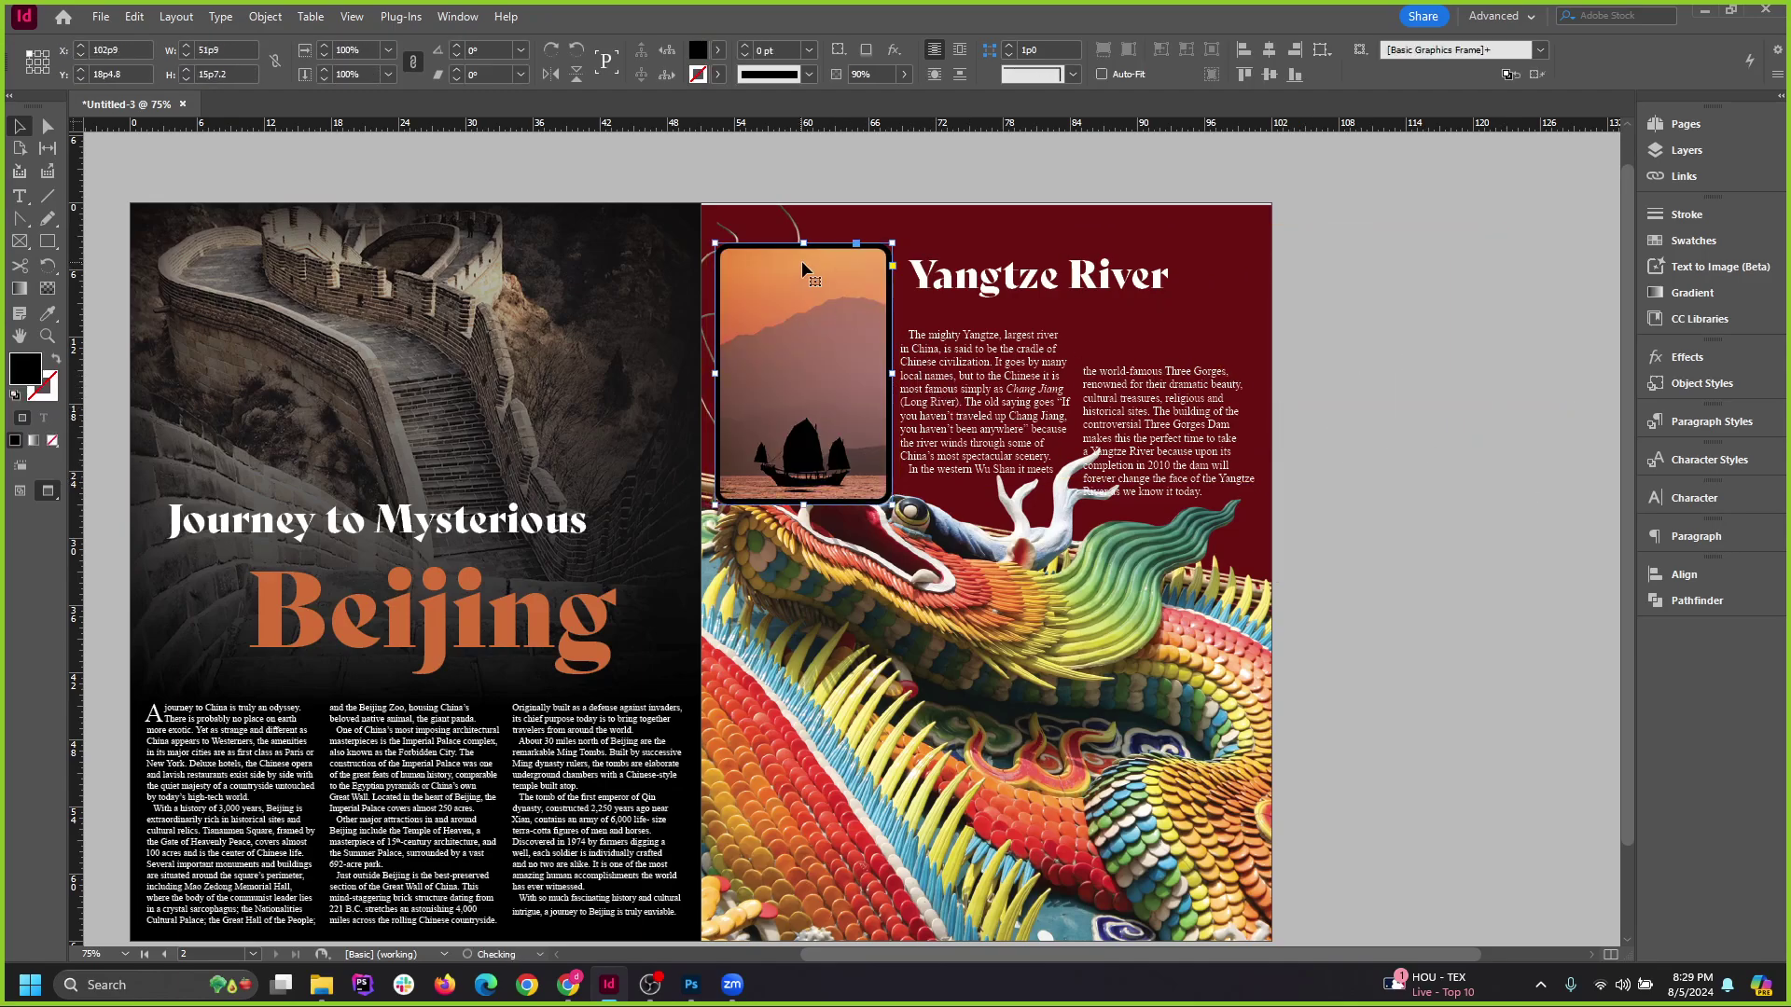
Turn off the preview display and delete the black rectangle lying on the pasteboard beside the Yangtze River page.
{"action": "key", "text": "w"}
{"action": "left_click", "coordinate": [1427, 494]}
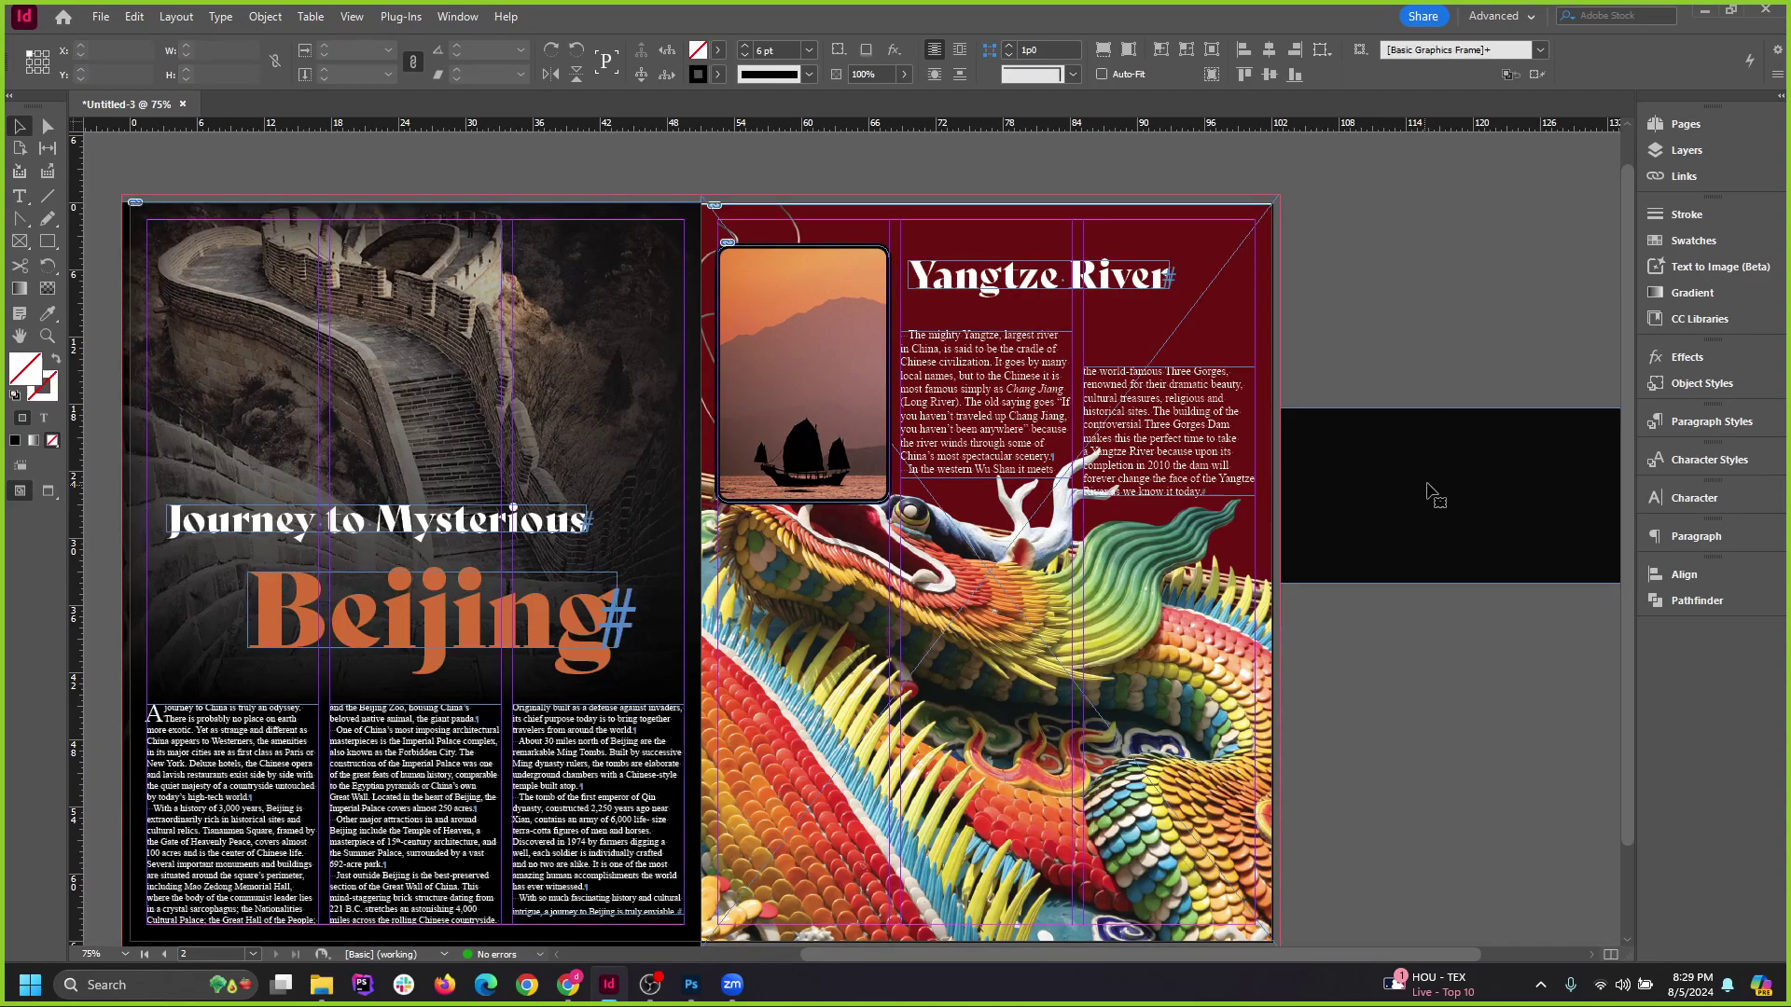
{"action": "key", "text": "Delete"}
Move the boat picture, the Yangtze River heading and its two text columns off the page onto the pasteboard.
{"action": "left_click_drag", "start_coordinate": [821, 326], "coordinate": [1527, 355]}
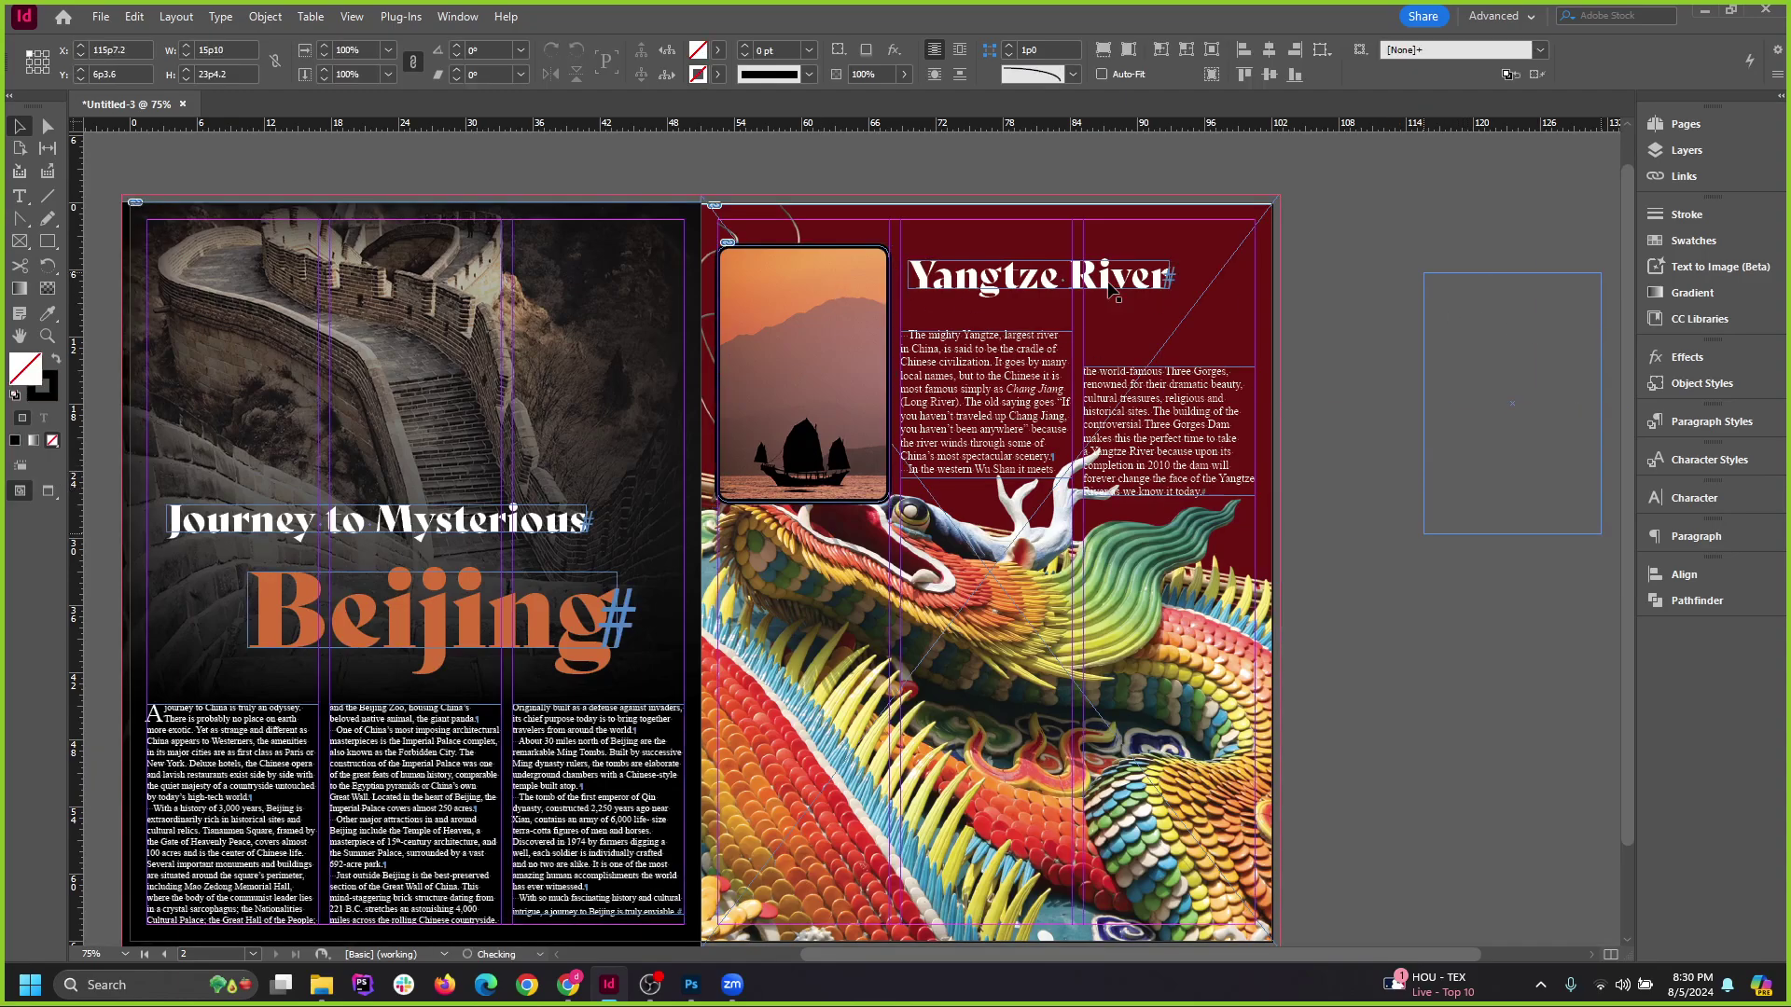
{"action": "left_click", "coordinate": [1007, 370]}
{"action": "left_click", "coordinate": [1019, 254]}
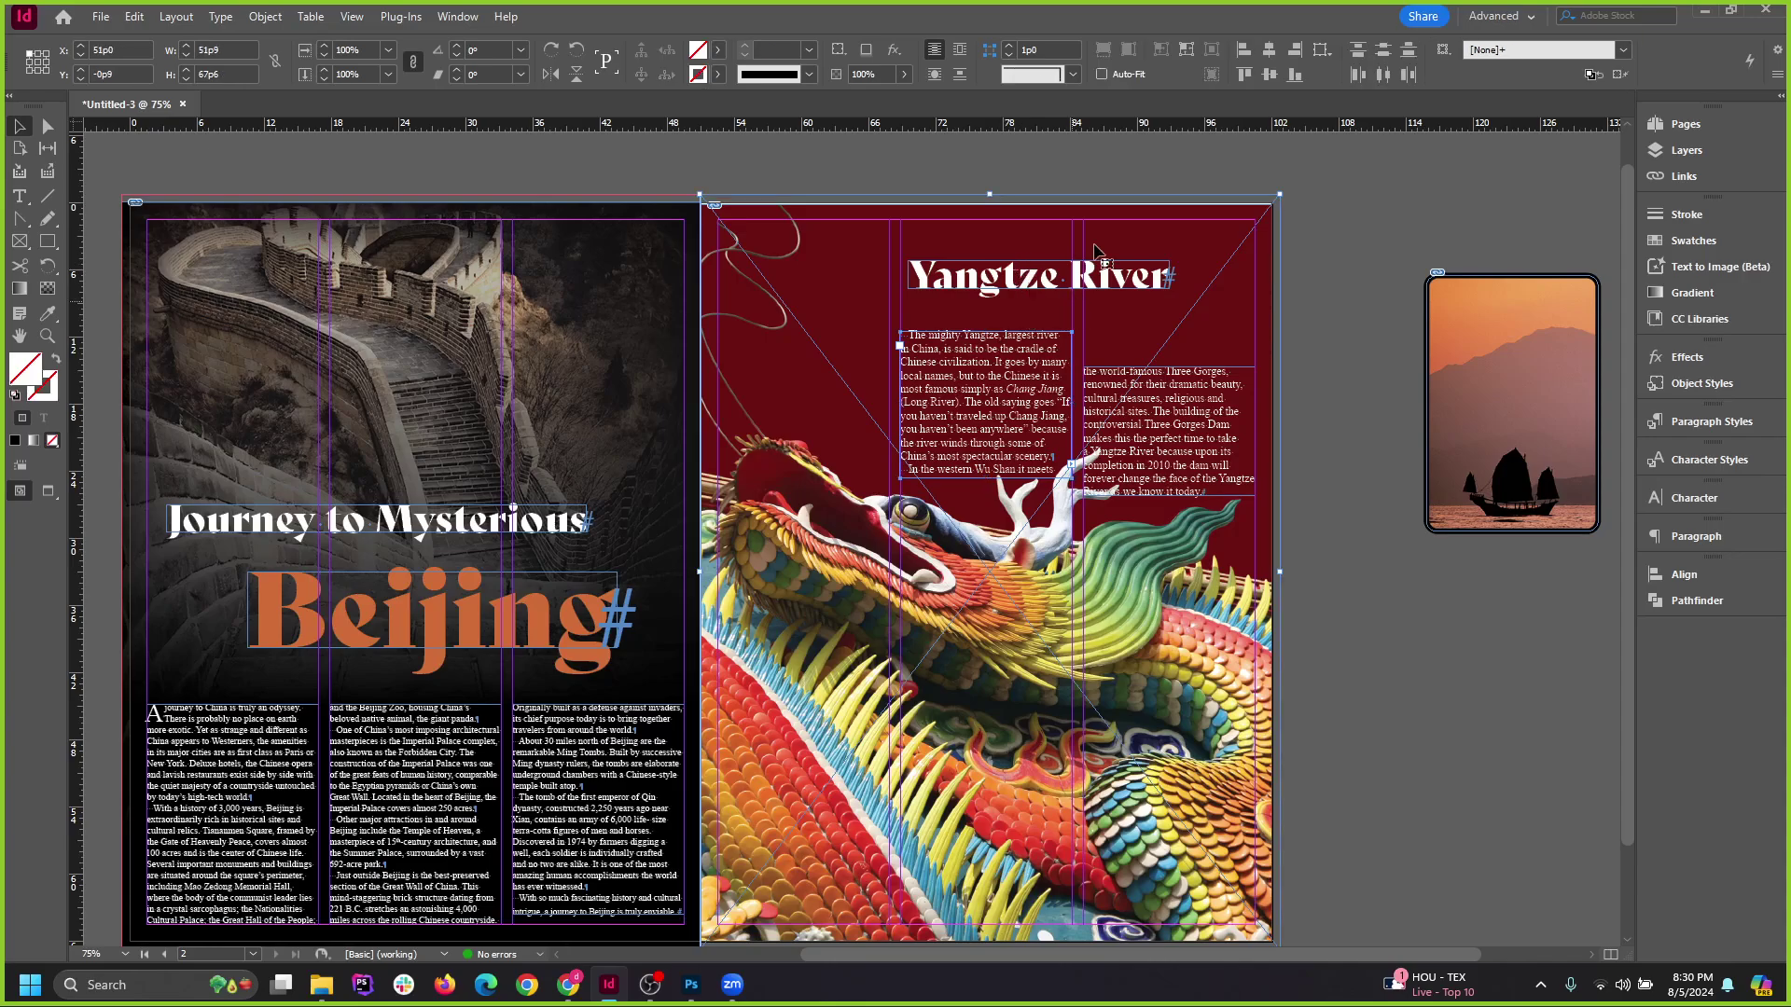
{"action": "left_click", "coordinate": [1306, 177]}
{"action": "left_click", "coordinate": [1098, 290]}
{"action": "left_click", "coordinate": [1026, 360], "text": "shift"}
{"action": "left_click", "coordinate": [1153, 424], "text": "shift"}
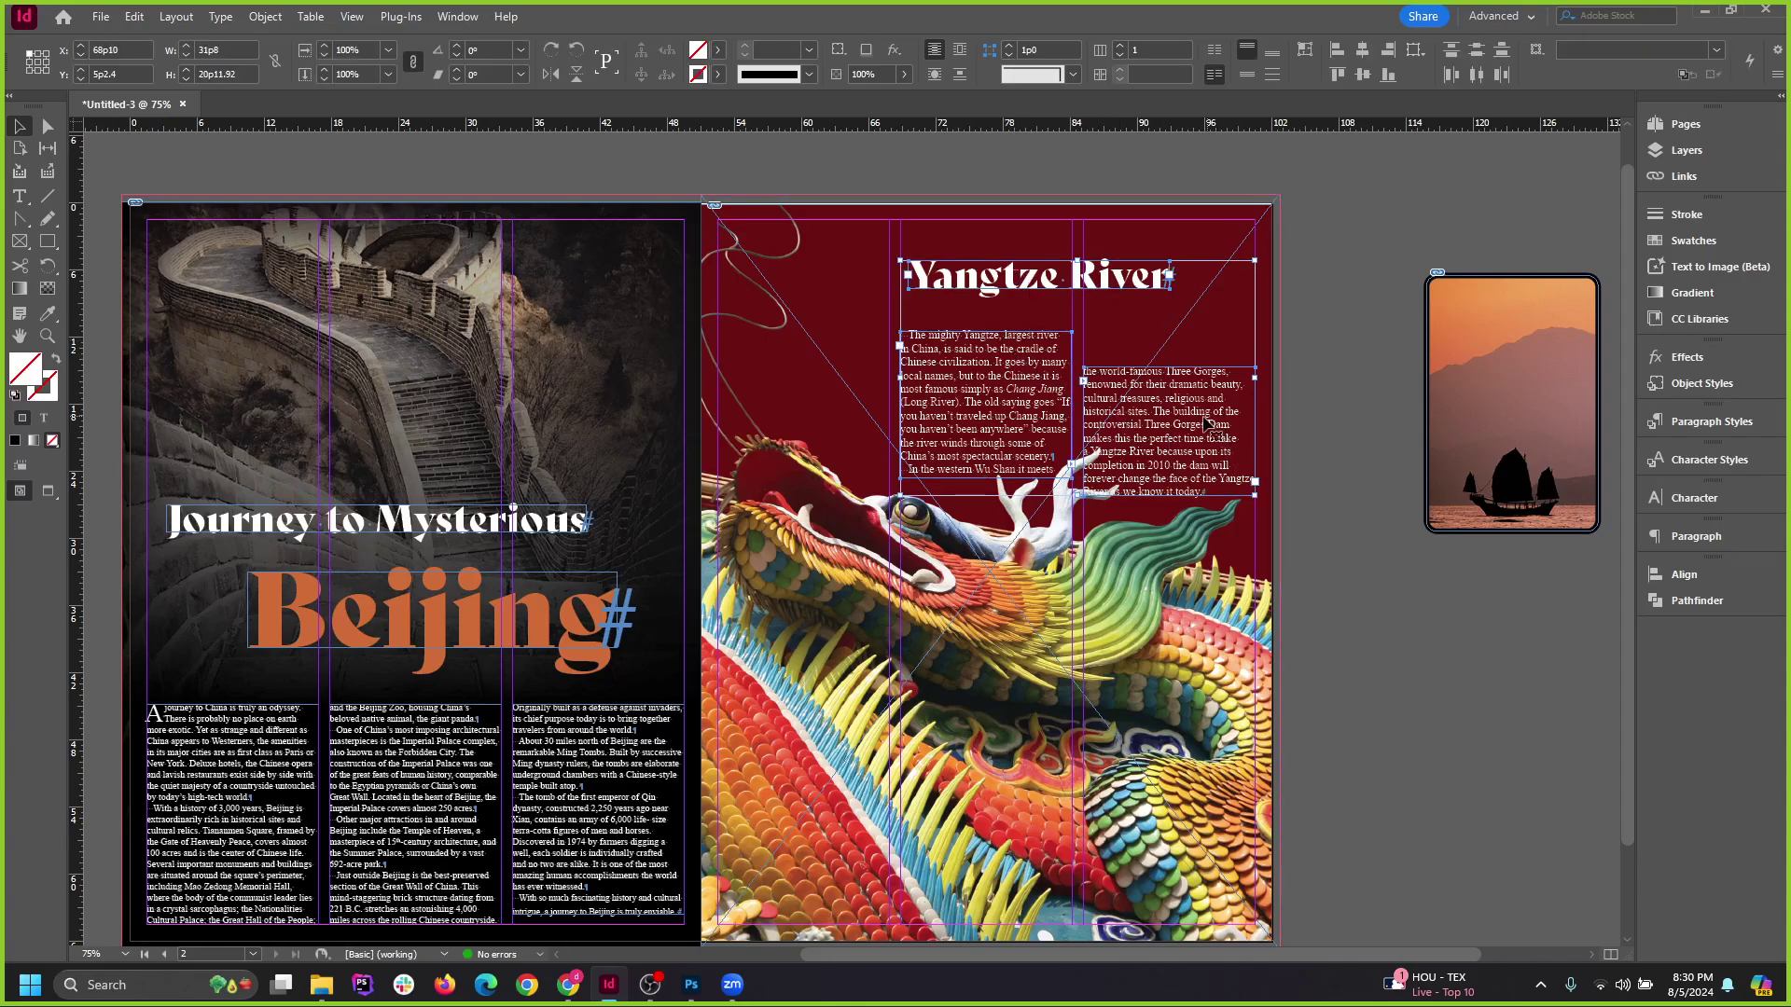
{"action": "left_click_drag", "start_coordinate": [1182, 438], "coordinate": [1560, 721]}
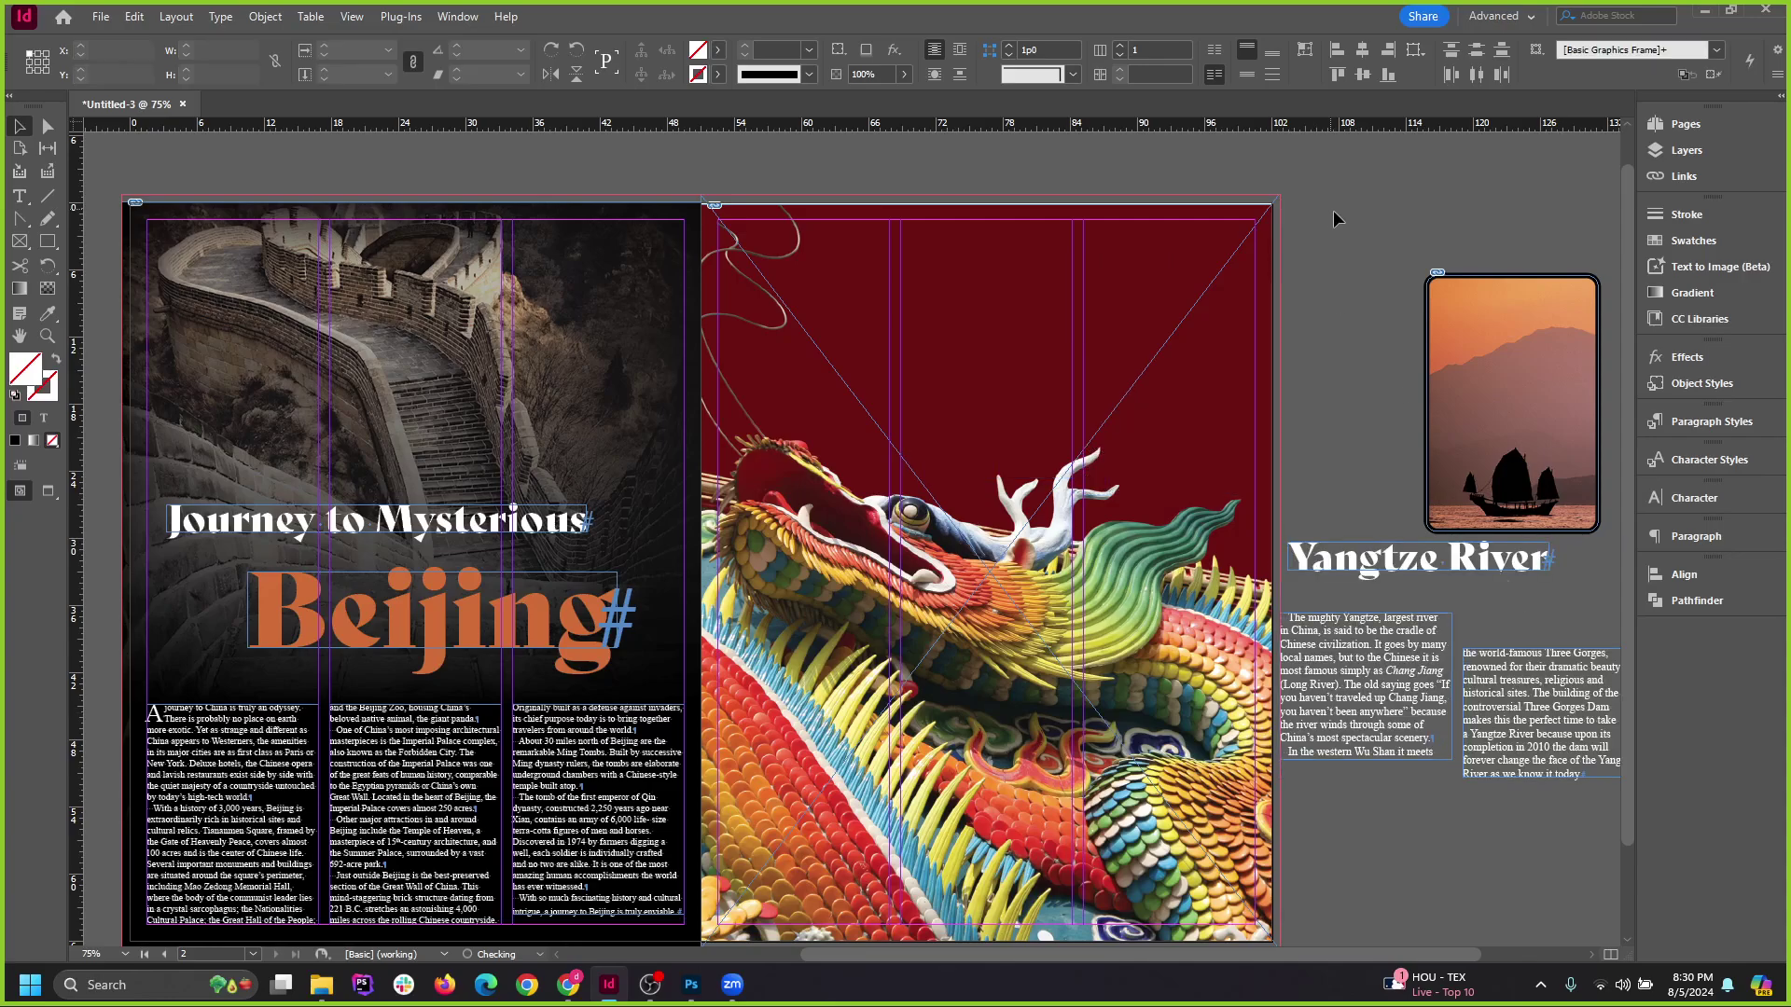
{"action": "left_click", "coordinate": [1371, 328]}
Preview the cleared Yangtze page and examine the dragon's outline against the red background.
{"action": "key", "text": "w"}
{"action": "scroll", "coordinate": [956, 471], "scroll_direction": "up", "scroll_amount": 2}
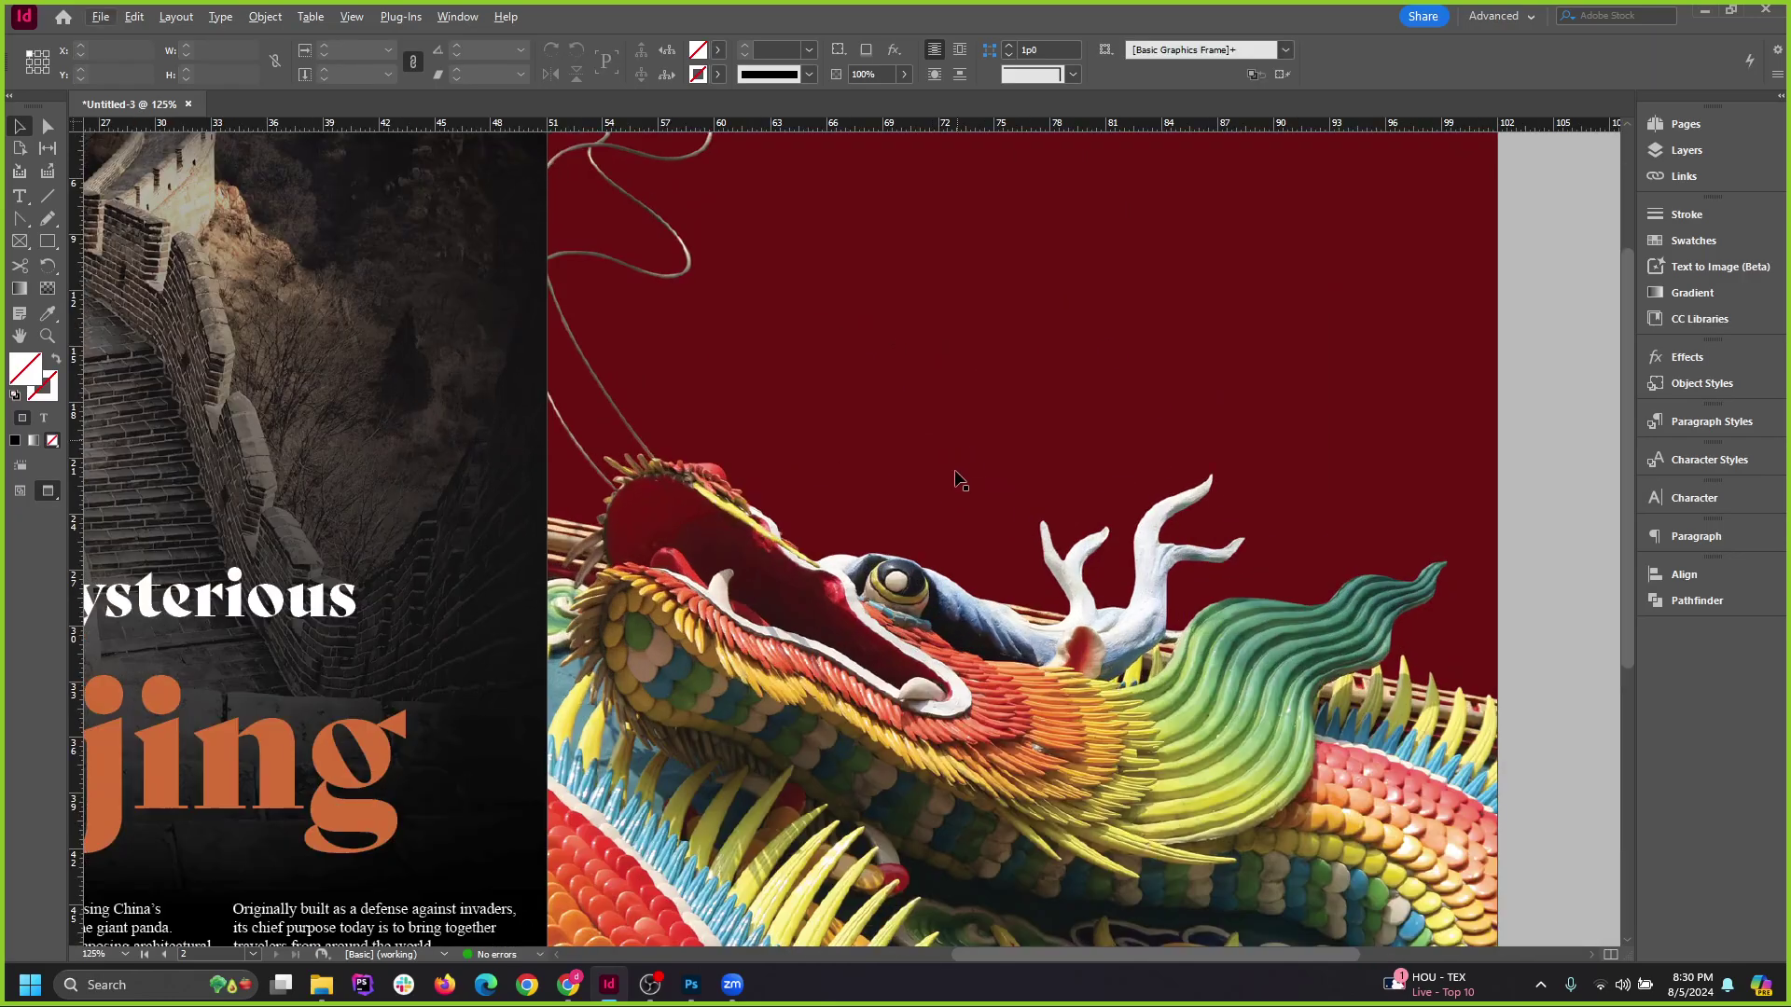
{"action": "scroll", "coordinate": [925, 676], "scroll_direction": "up", "scroll_amount": 2}
{"action": "left_click", "coordinate": [924, 679]}
{"action": "scroll", "coordinate": [943, 653], "scroll_direction": "down", "scroll_amount": 3}
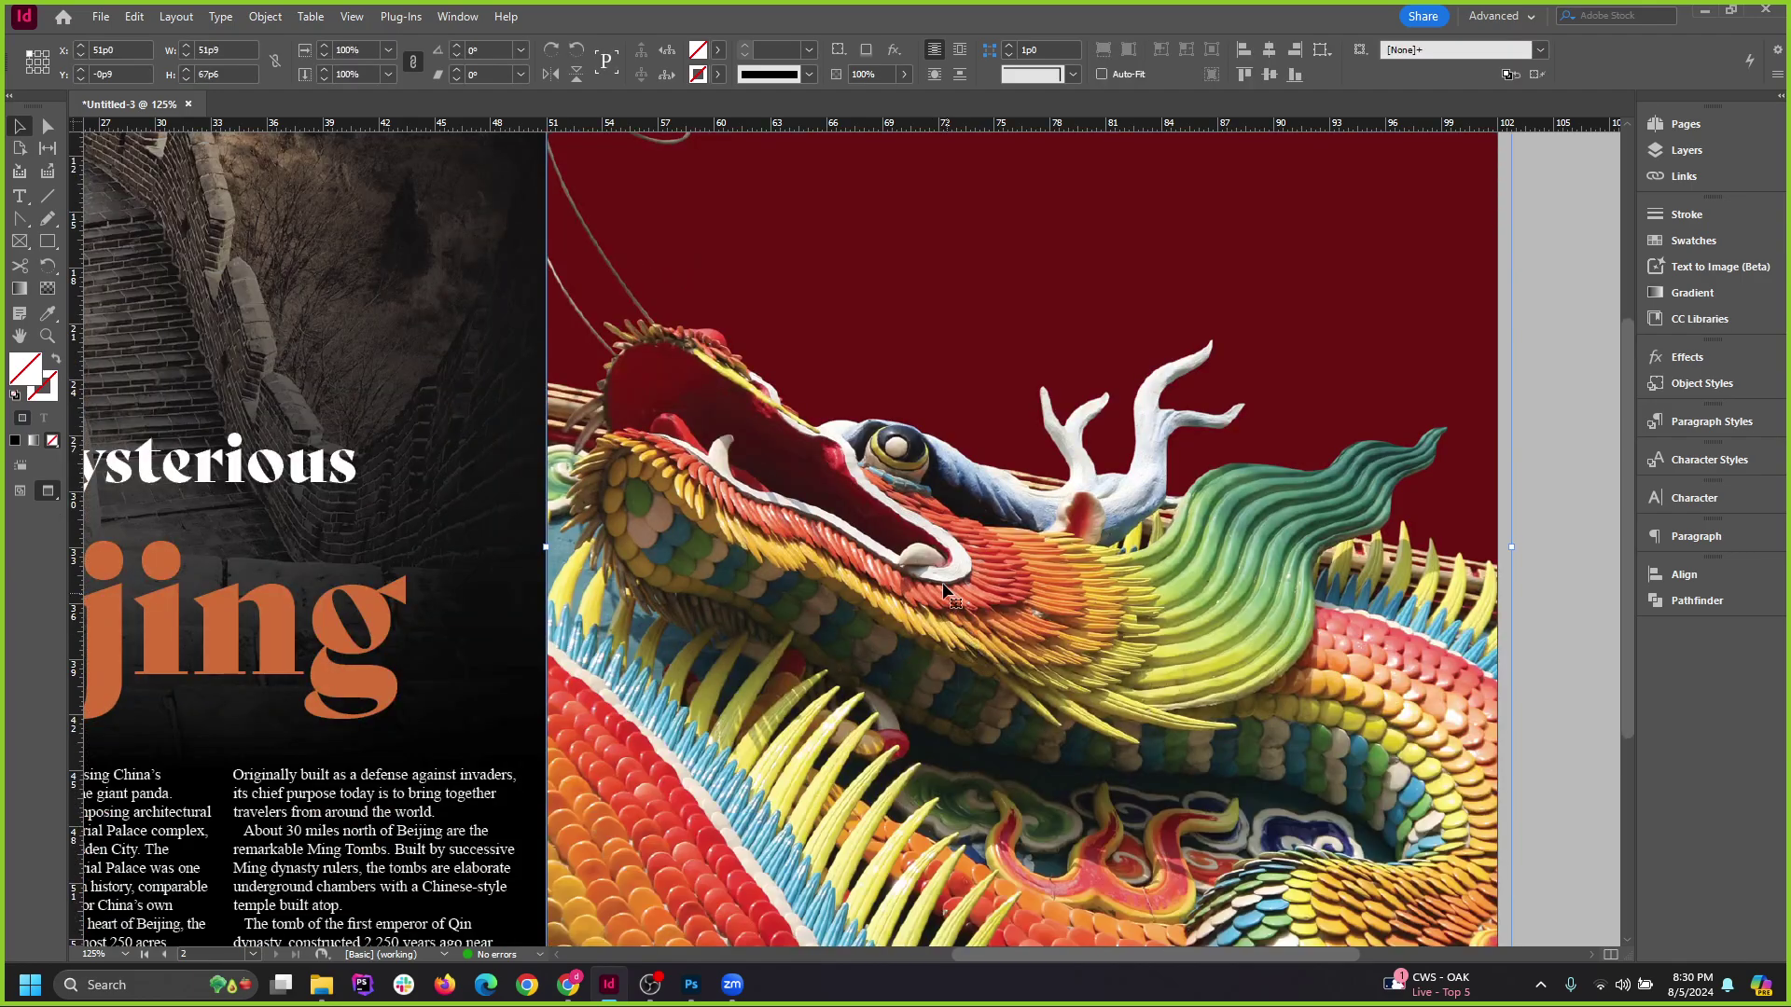
{"action": "scroll", "coordinate": [961, 585], "scroll_direction": "down", "scroll_amount": 3}
{"action": "scroll", "coordinate": [973, 592], "scroll_direction": "up", "scroll_amount": 2}
{"action": "scroll", "coordinate": [876, 410], "scroll_direction": "down", "scroll_amount": 1}
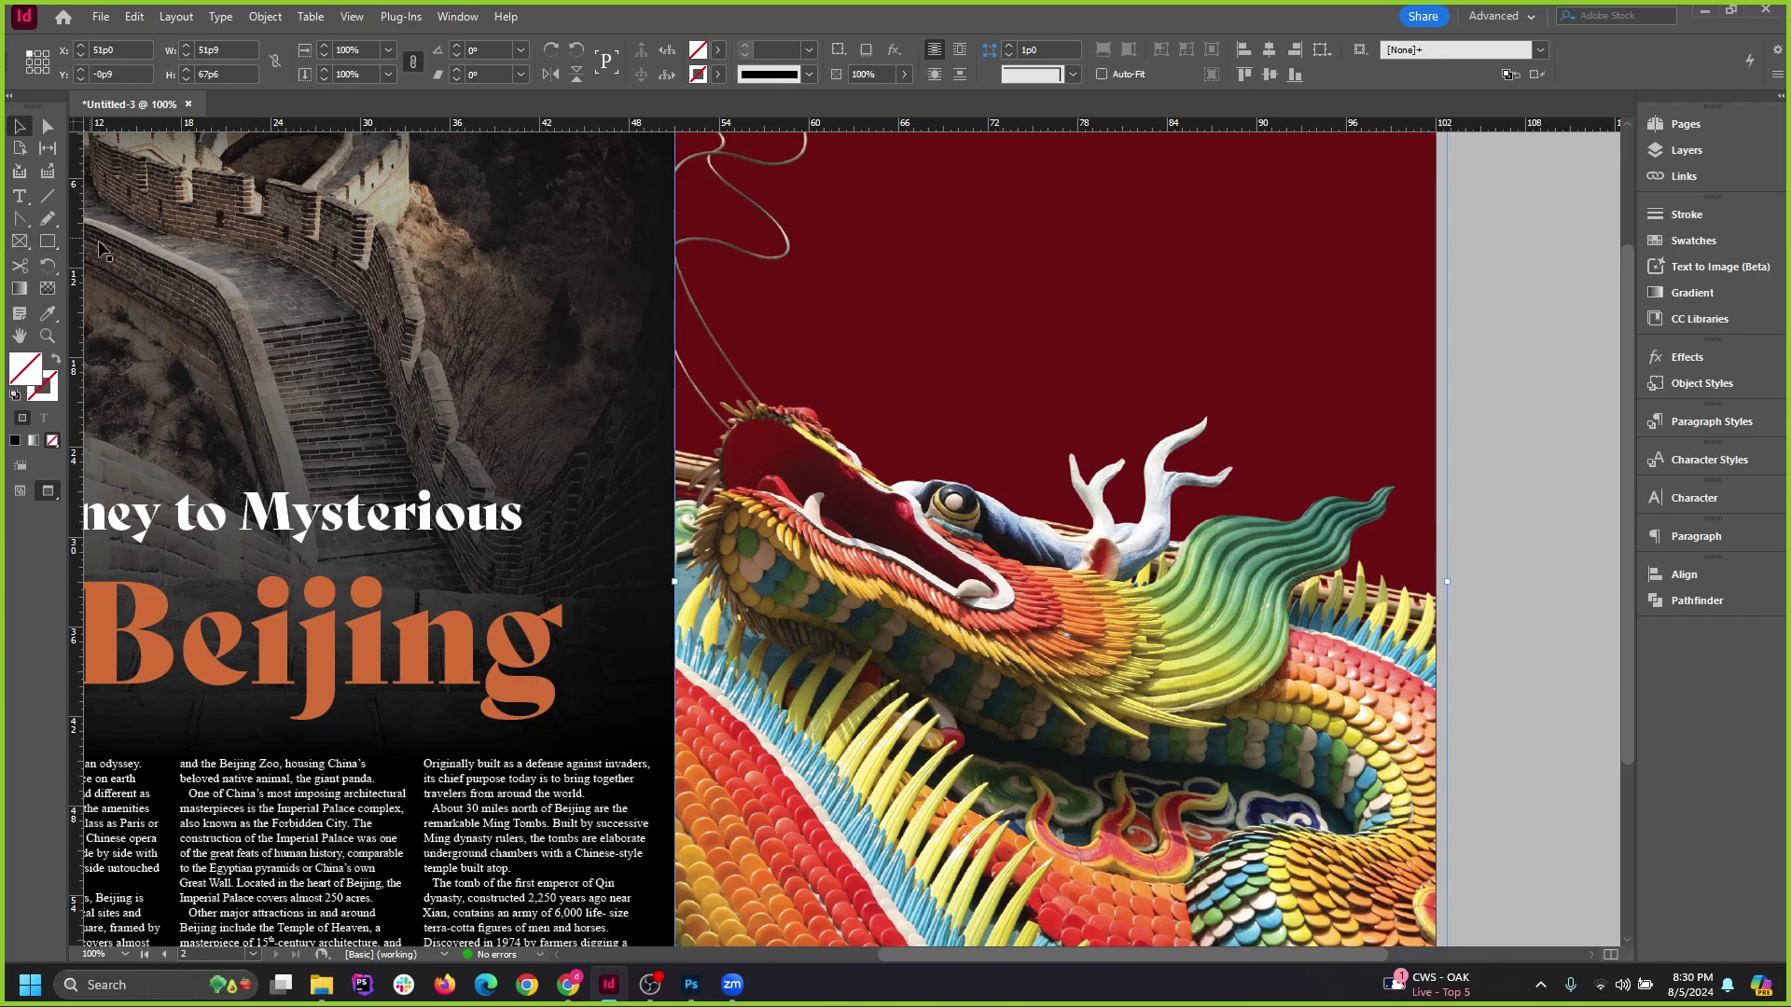
{"action": "scroll", "coordinate": [317, 322], "scroll_direction": "up", "scroll_amount": 2}
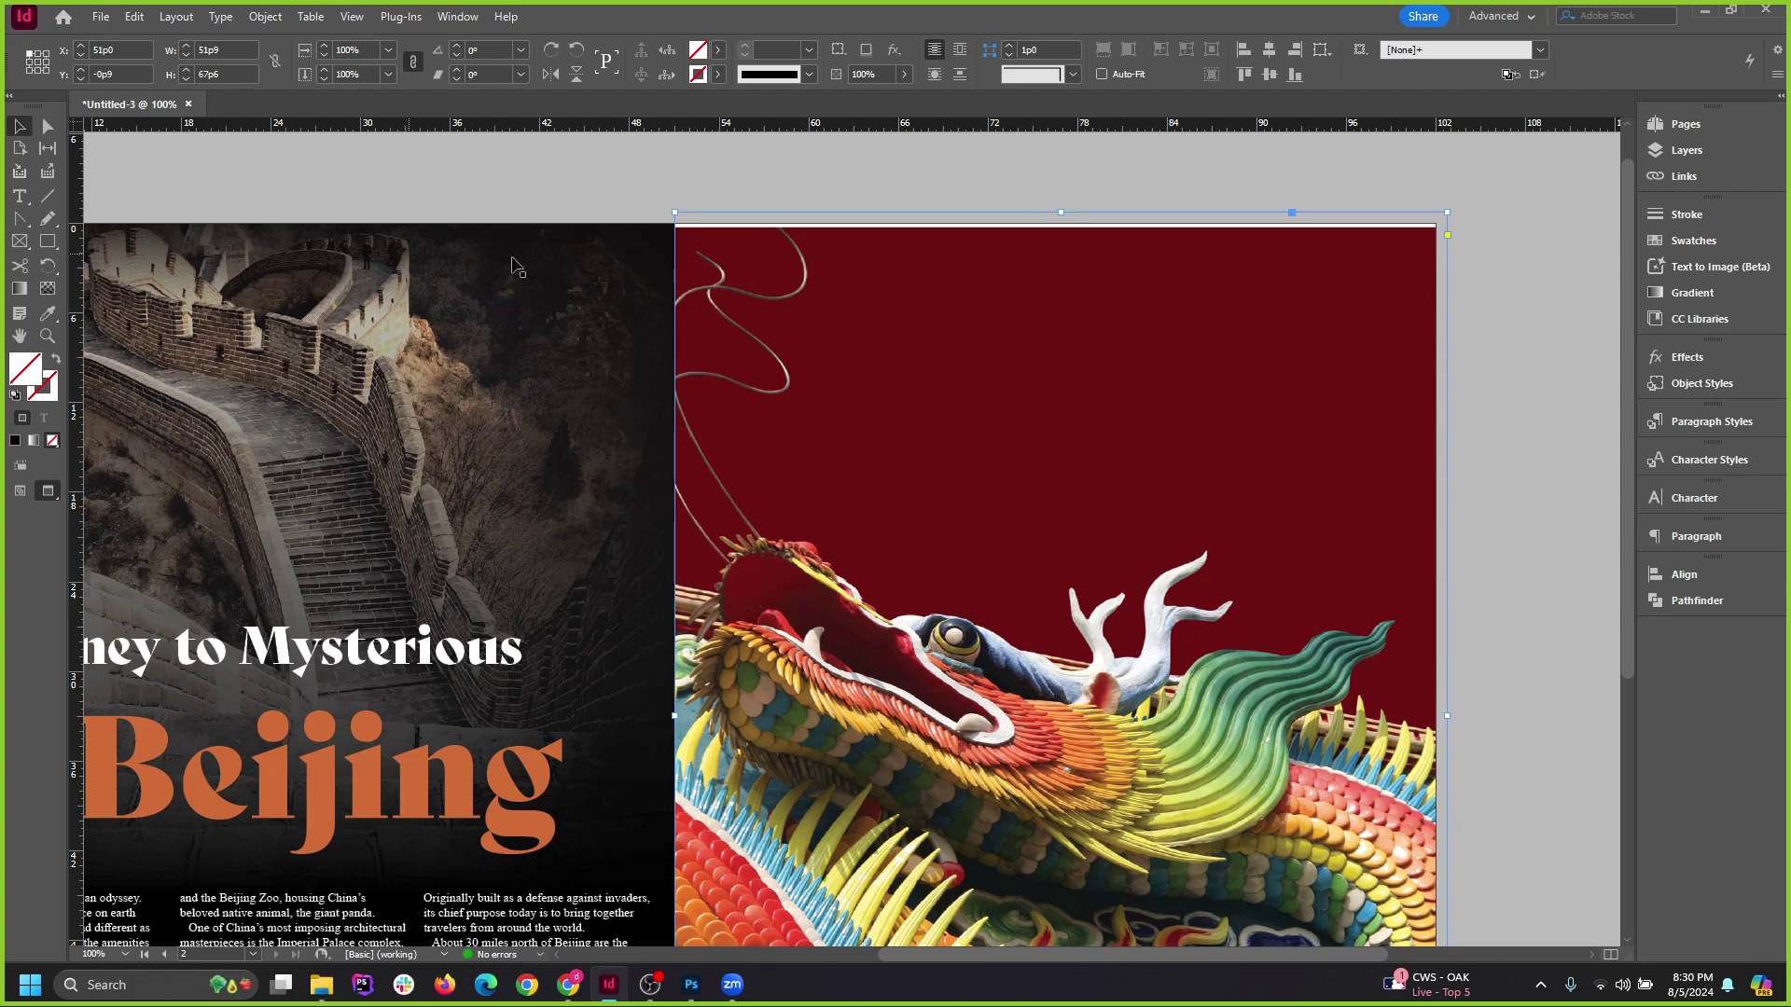
{"action": "scroll", "coordinate": [979, 385], "scroll_direction": "down", "scroll_amount": 2}
{"action": "scroll", "coordinate": [1293, 482], "scroll_direction": "up", "scroll_amount": 1}
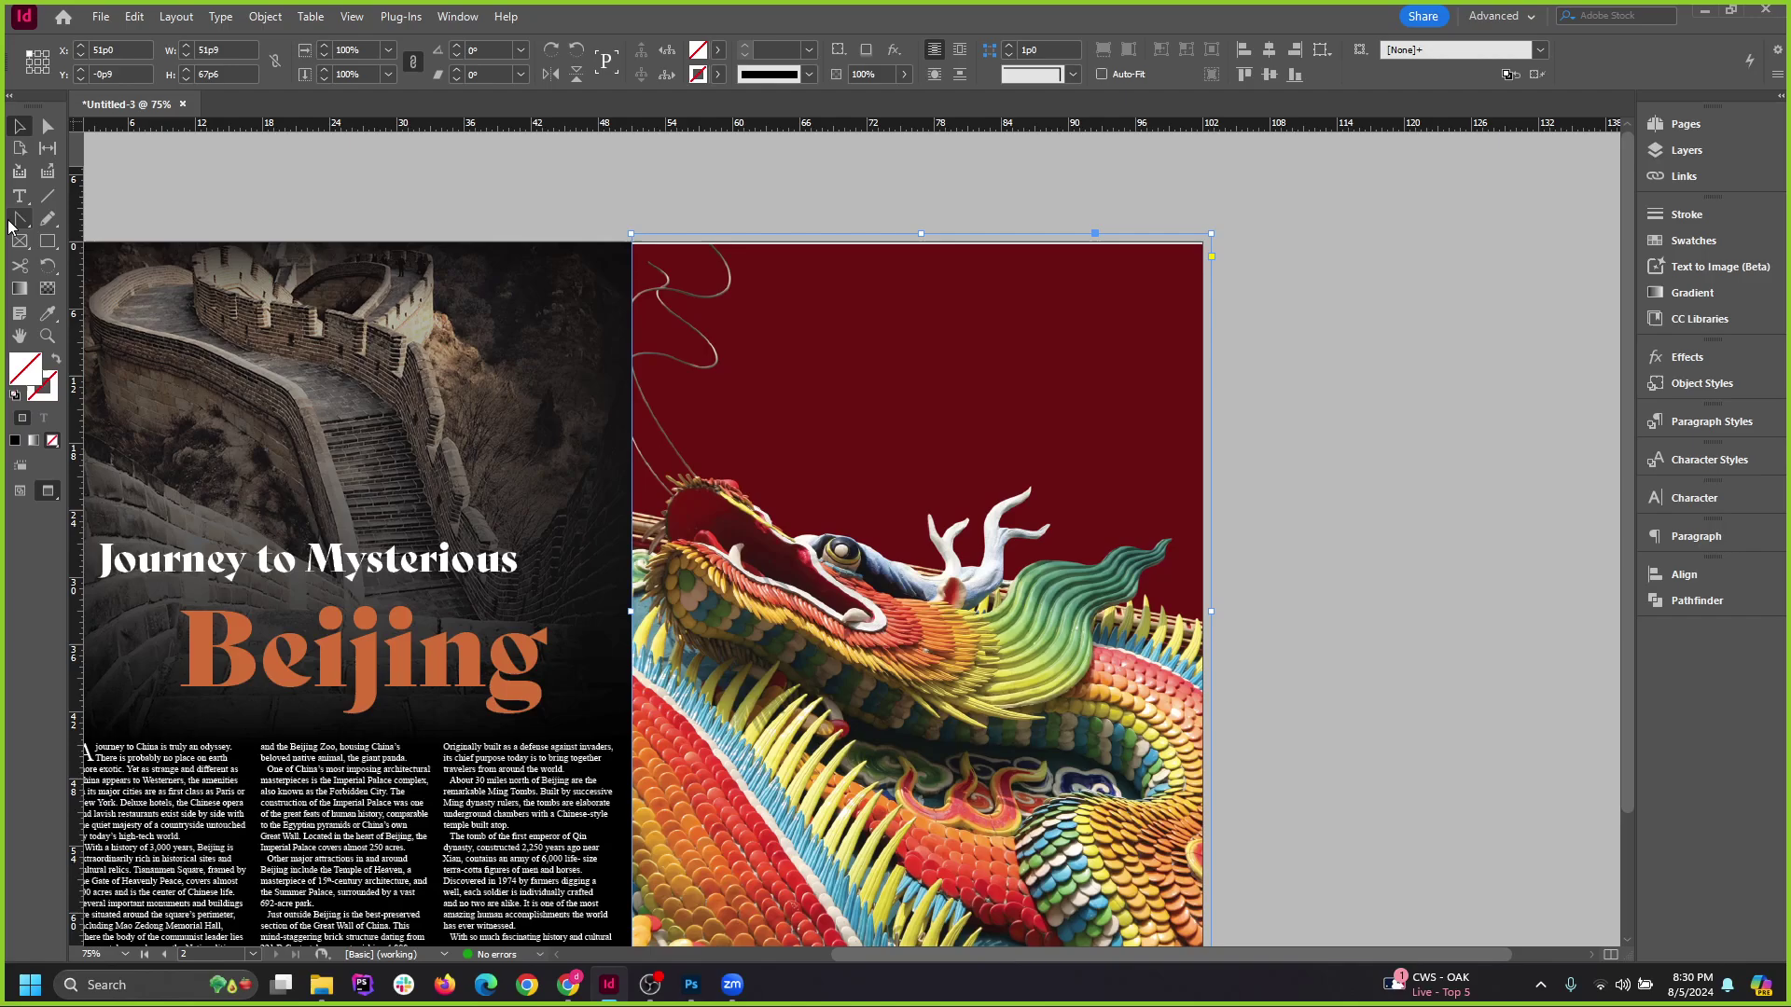
Move the empty 51p9 by 67p6 frame covering the dragon picture off the page and delete it.
{"action": "left_click_drag", "start_coordinate": [887, 440], "coordinate": [1186, 460]}
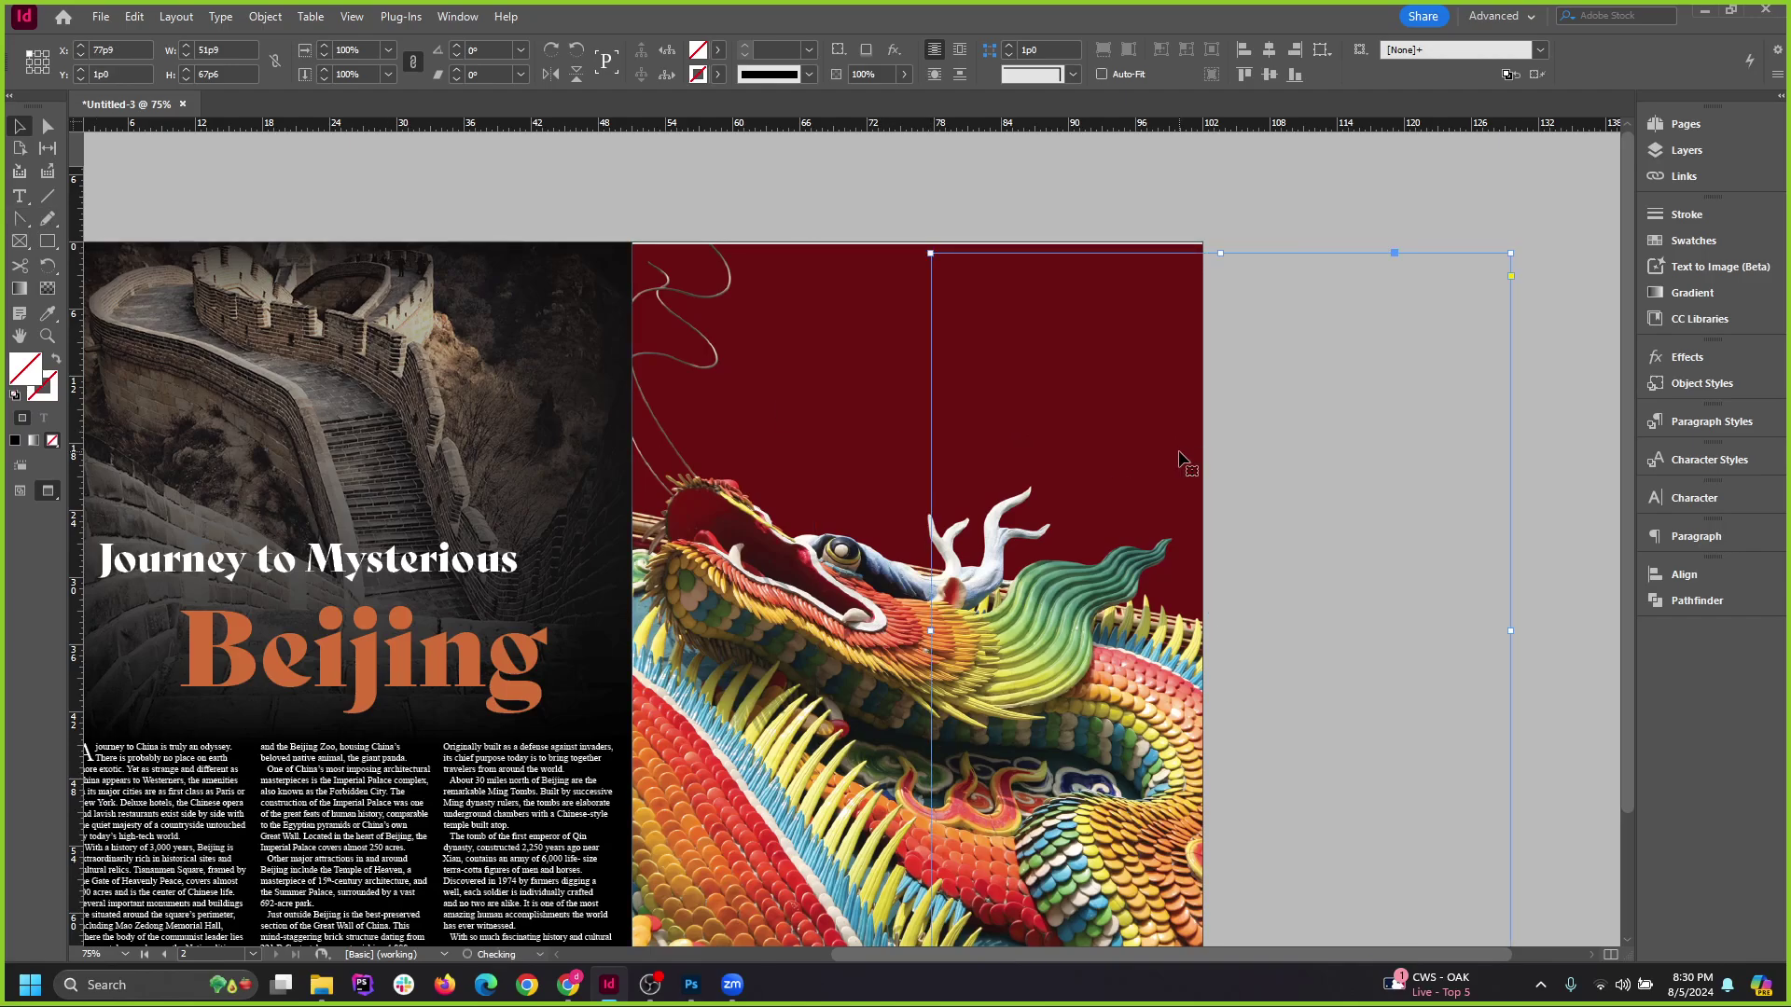
{"action": "left_click", "coordinate": [1282, 453]}
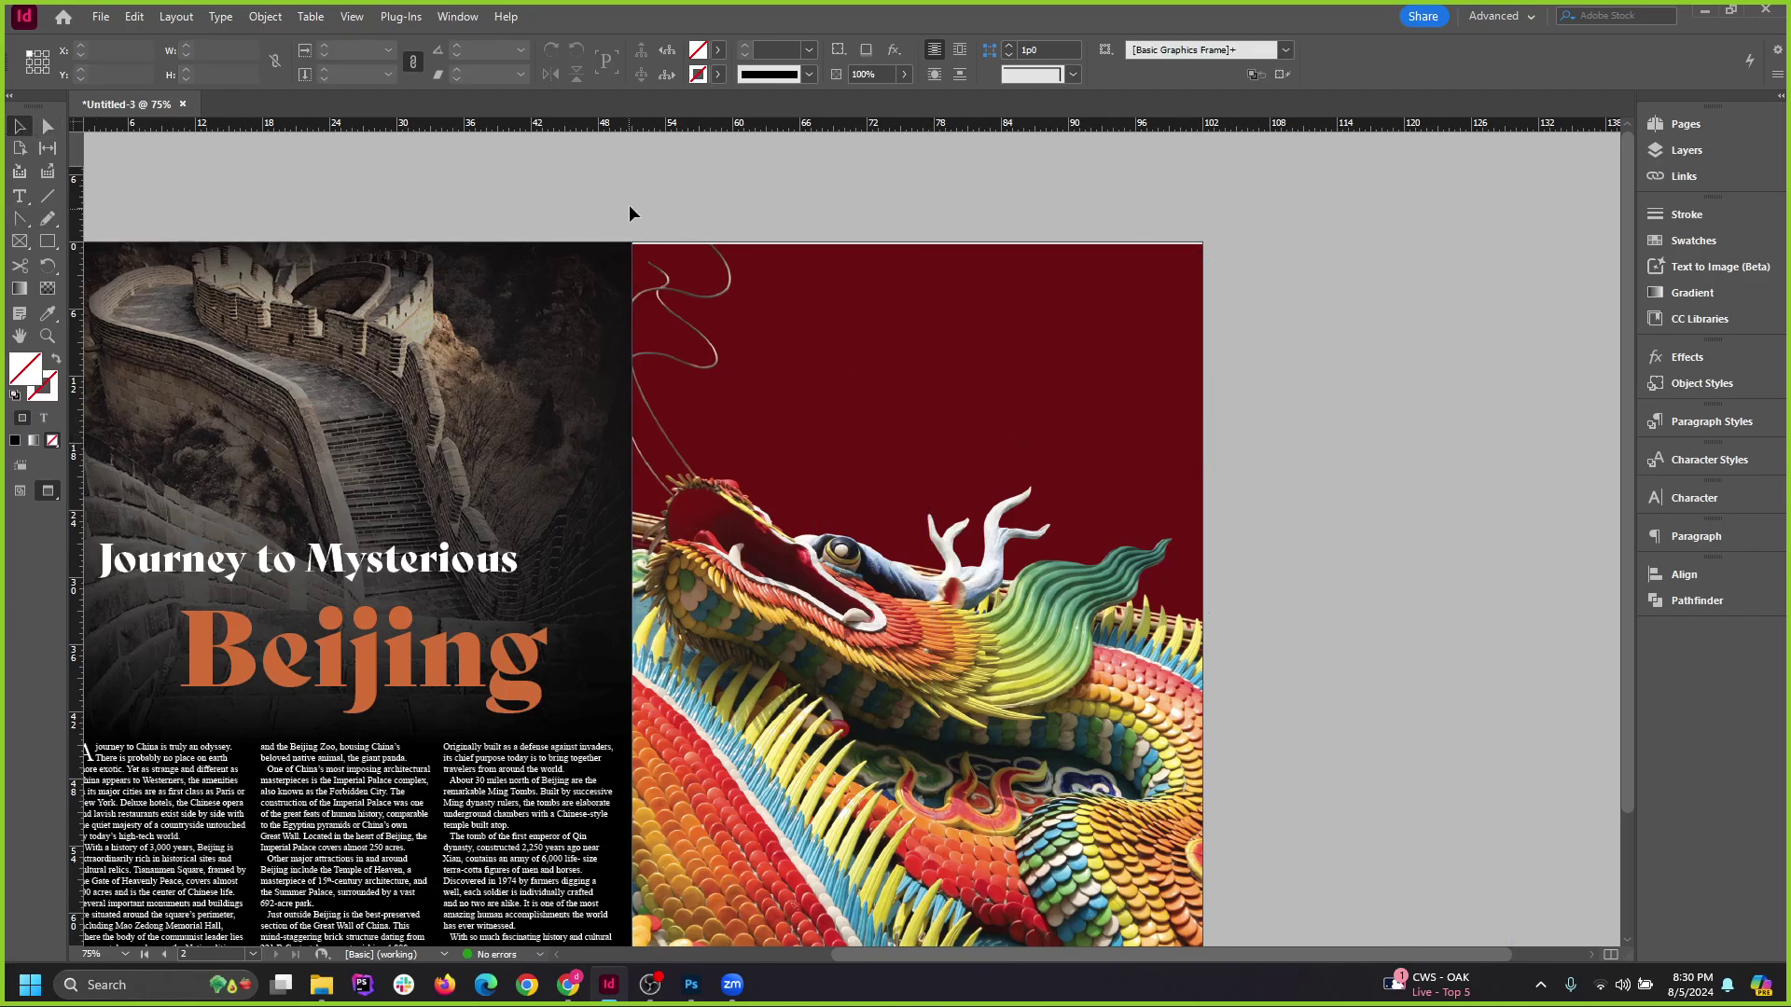
{"action": "key", "text": "w"}
{"action": "left_click", "coordinate": [1216, 467]}
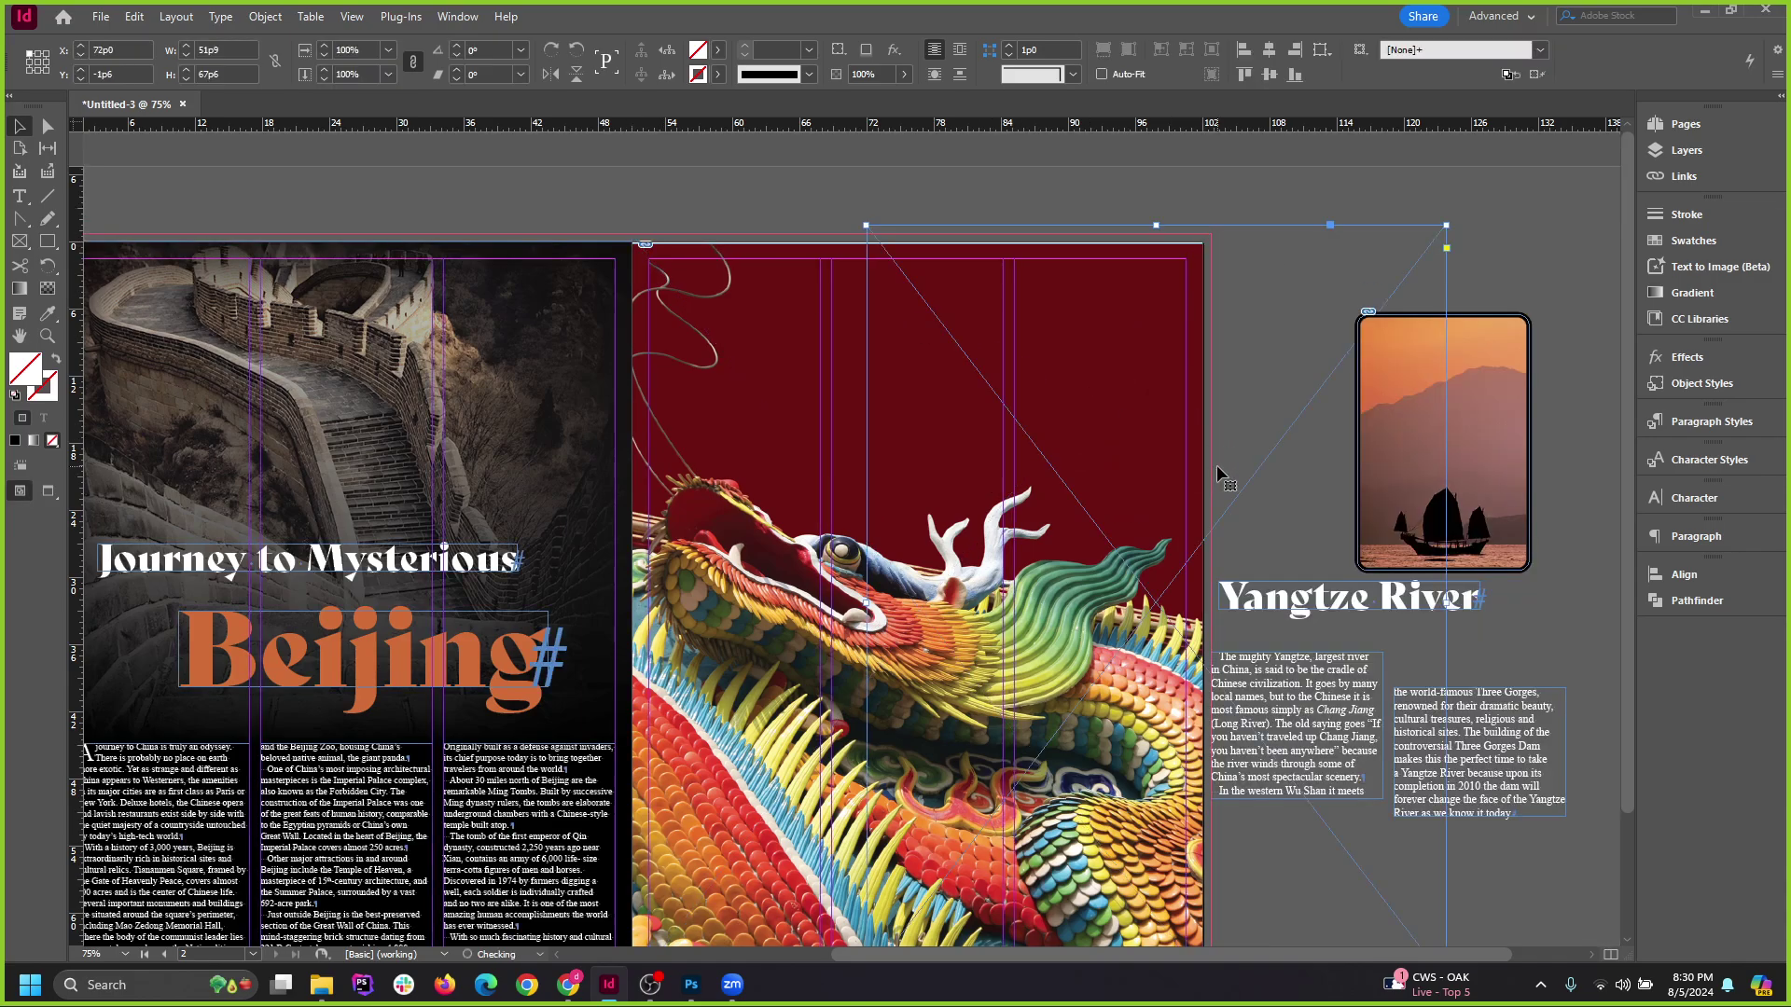
{"action": "key", "text": "ctrl+minus"}
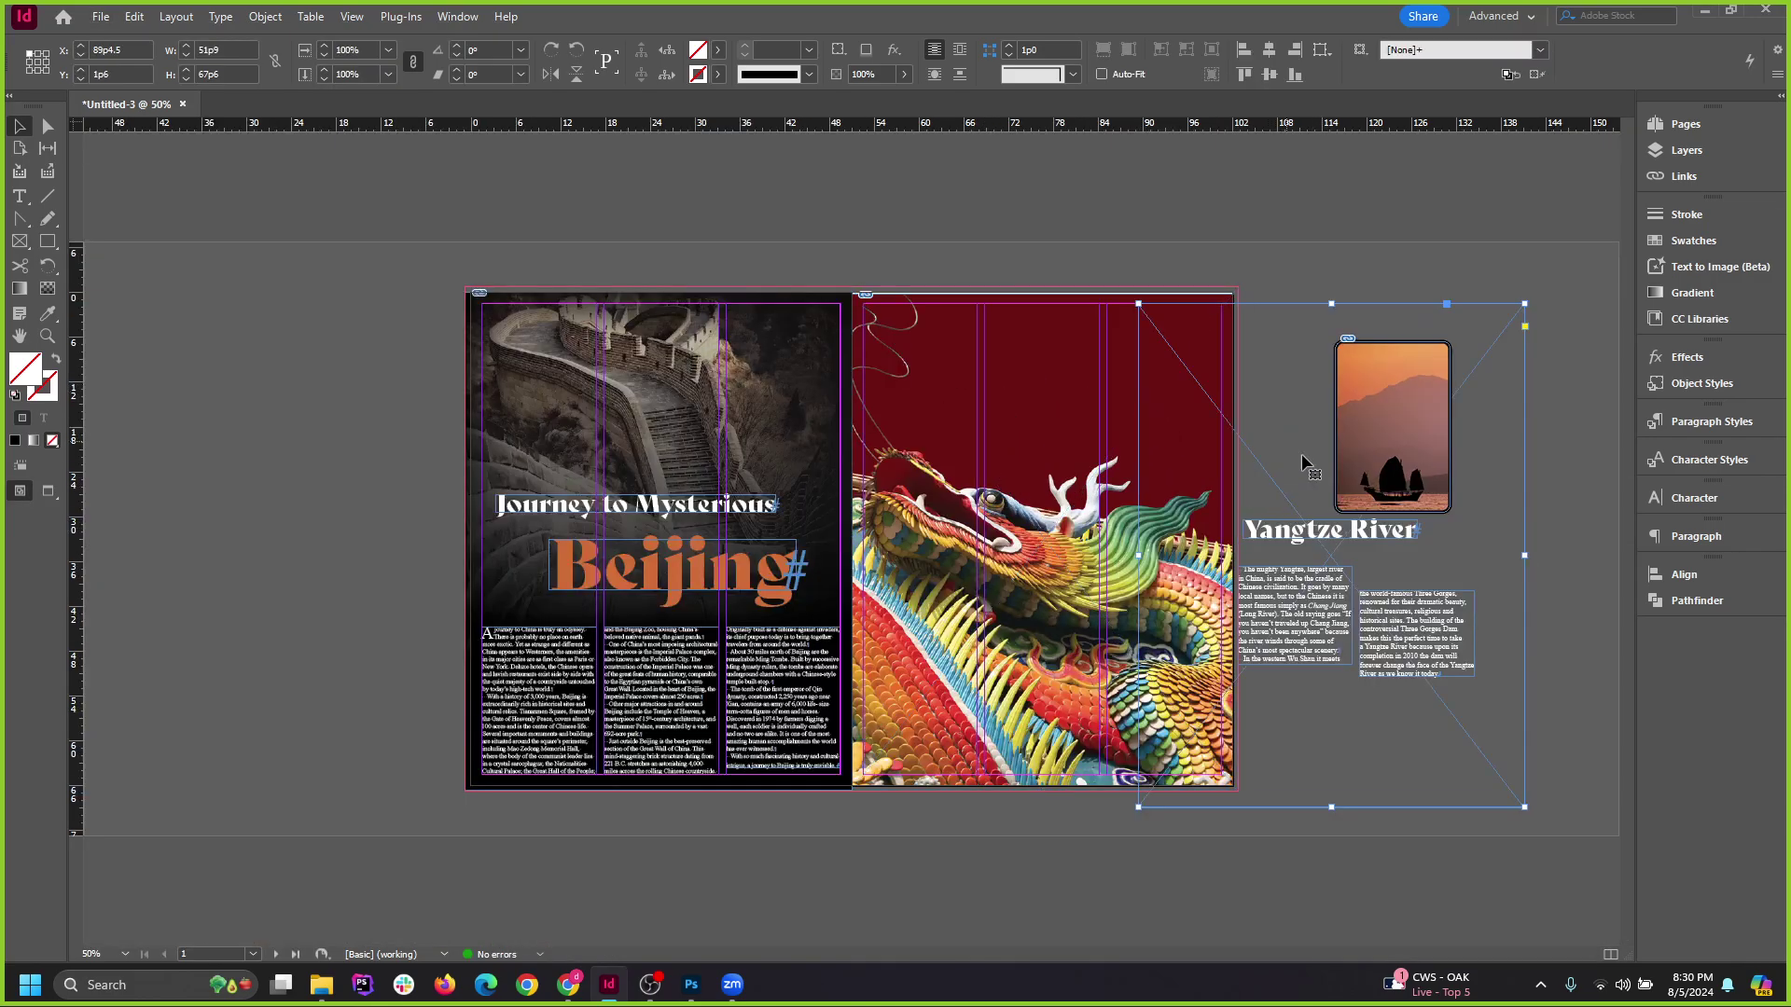
{"action": "left_click_drag", "start_coordinate": [1304, 462], "coordinate": [763, 425]}
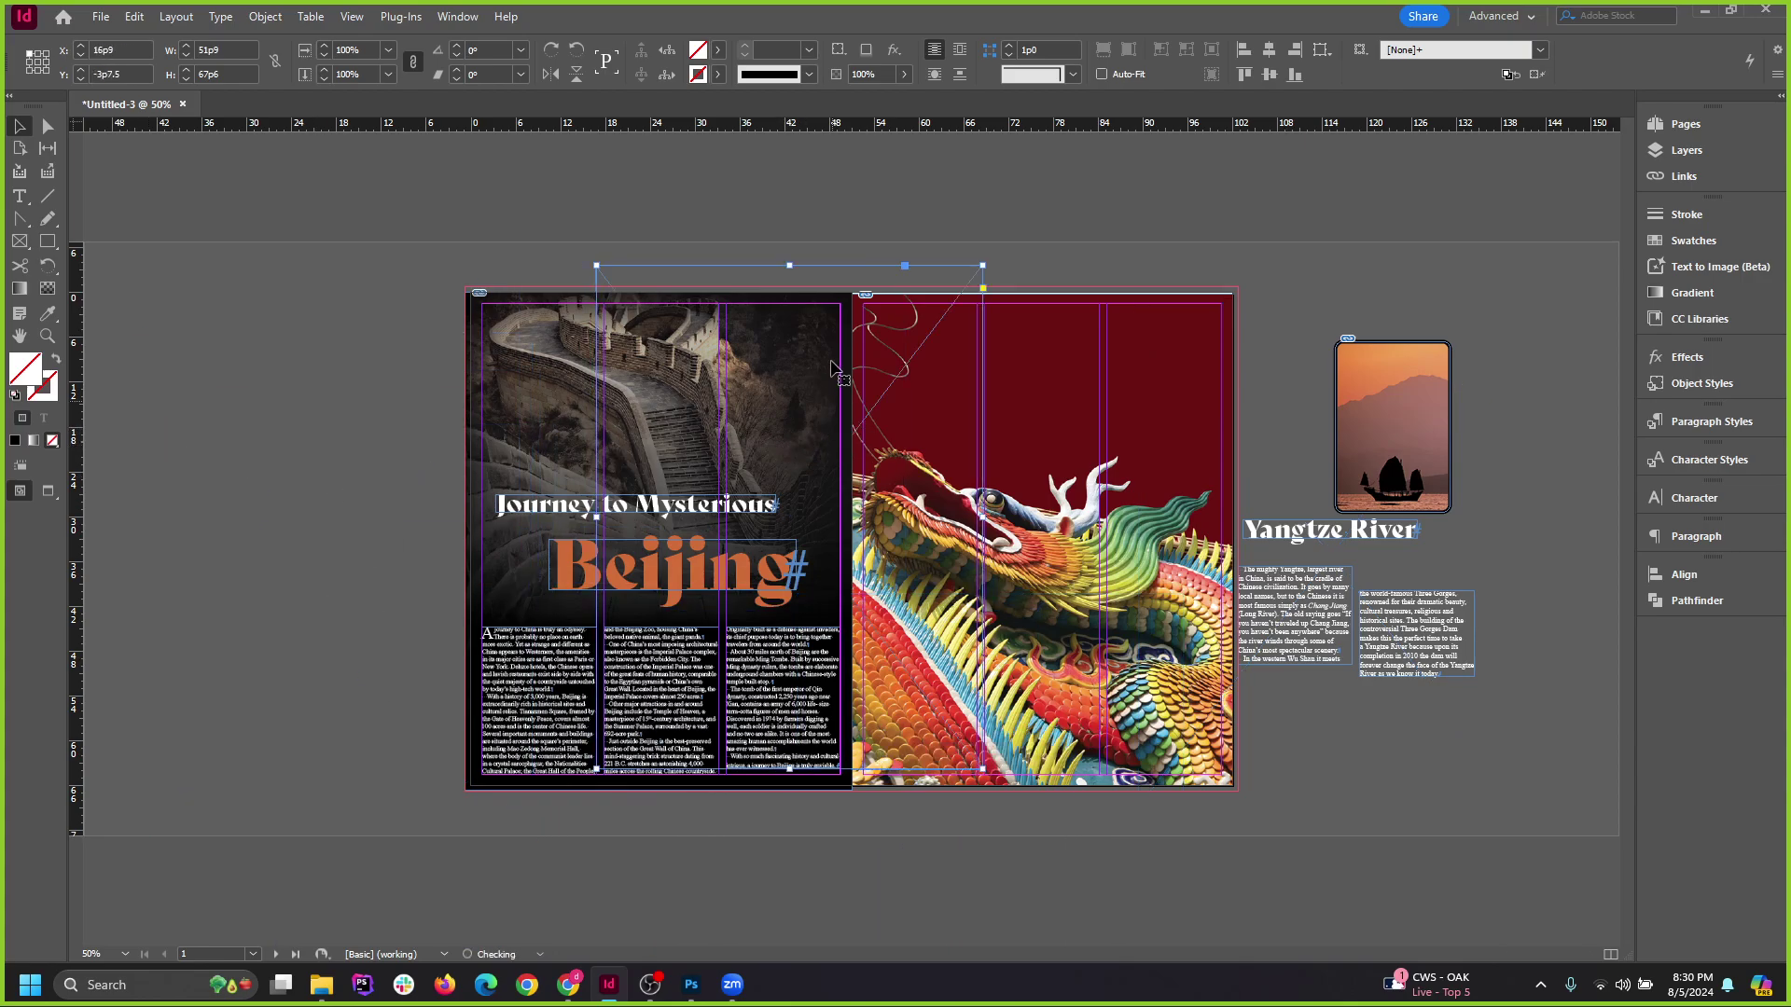
{"action": "left_click_drag", "start_coordinate": [820, 270], "coordinate": [323, 350]}
{"action": "key", "text": "Delete"}
Try shifting the dragon background picture sideways, and undo the shift.
{"action": "left_click_drag", "start_coordinate": [1031, 369], "coordinate": [1185, 378]}
{"action": "key", "text": "ctrl+z"}
{"action": "key", "text": "ctrl+shift+z"}
{"action": "key", "text": "ctrl+z"}
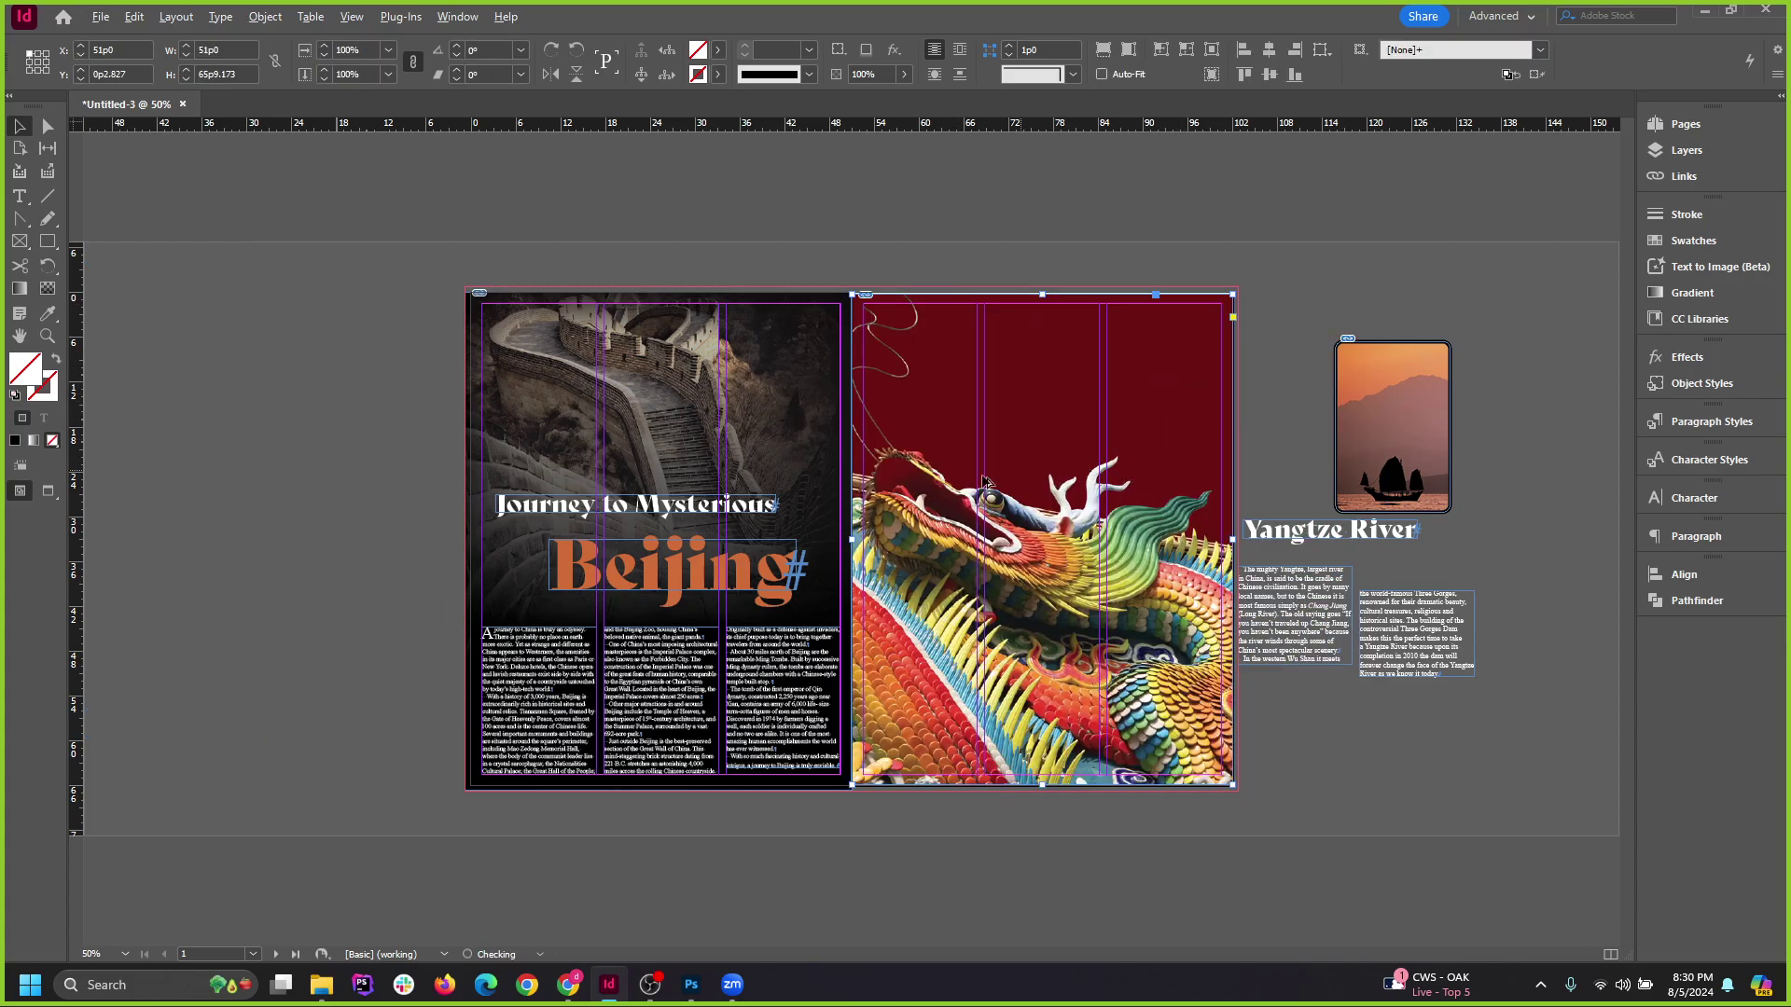
Begin a curved Pen path above the dragon's back spines, around the tip of the green mane and up beside the nearest horn.
{"action": "scroll", "coordinate": [989, 439], "scroll_direction": "up", "scroll_amount": 2}
{"action": "scroll", "coordinate": [1077, 364], "scroll_direction": "down", "scroll_amount": 1}
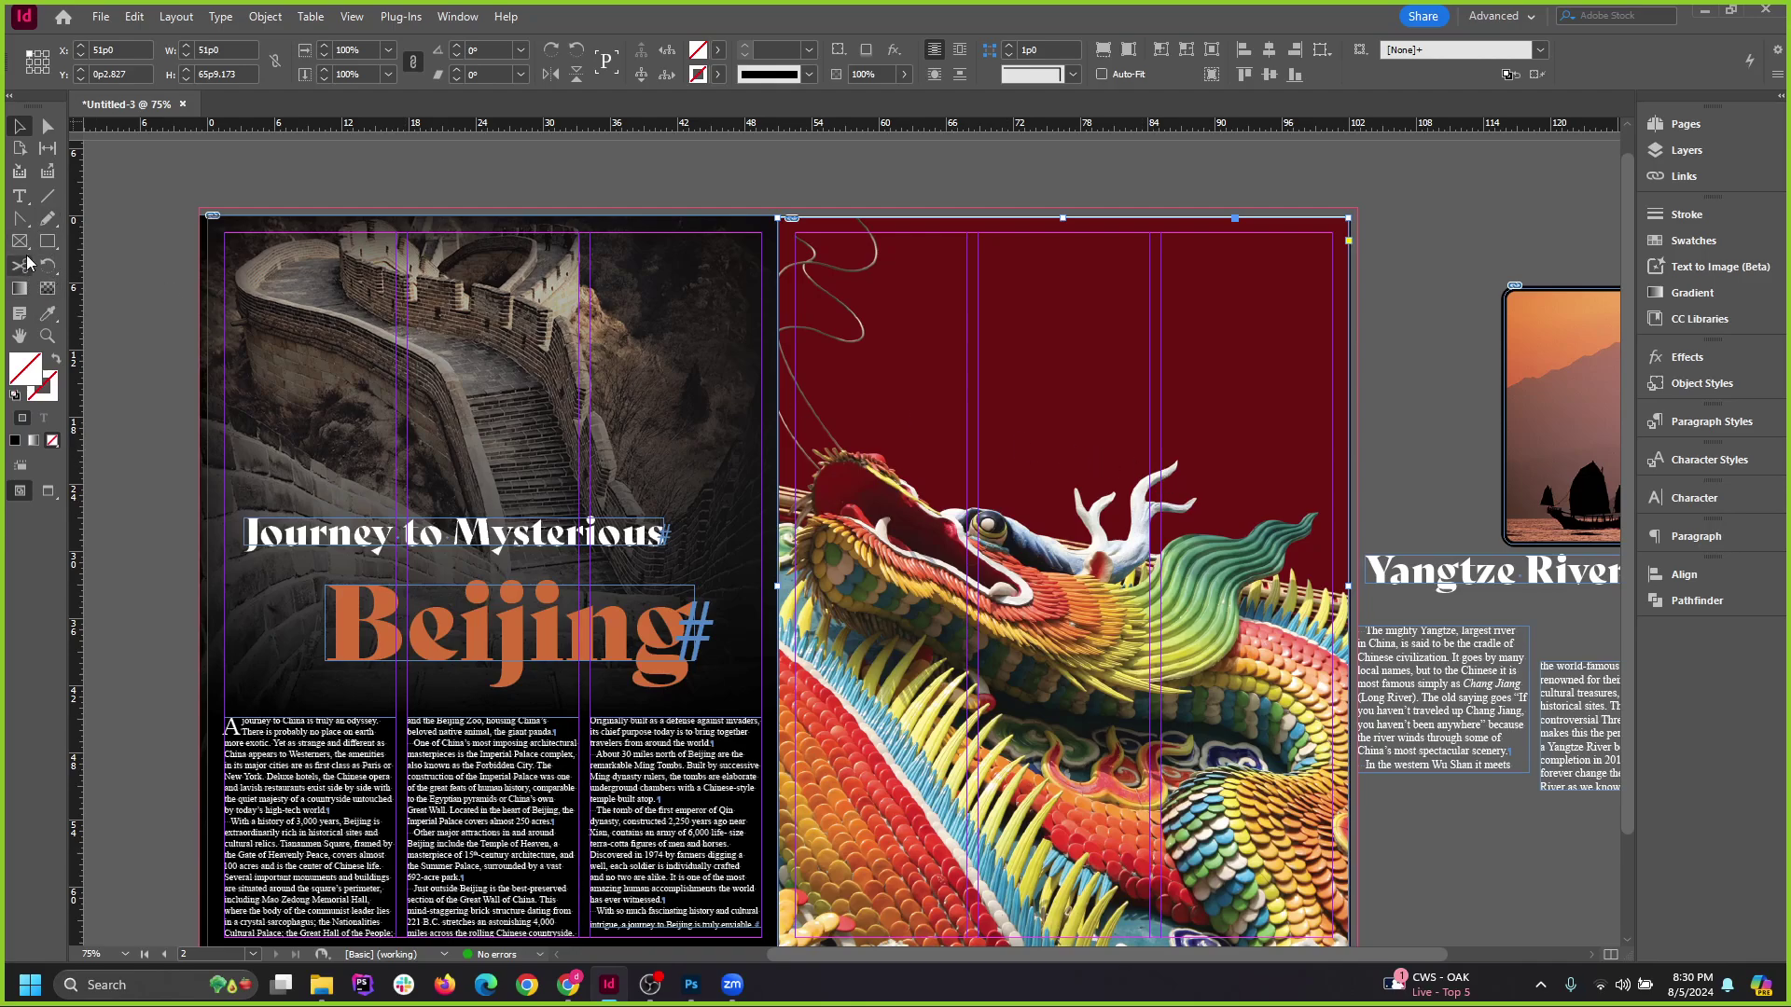
{"action": "left_click", "coordinate": [38, 220]}
{"action": "left_click", "coordinate": [90, 242]}
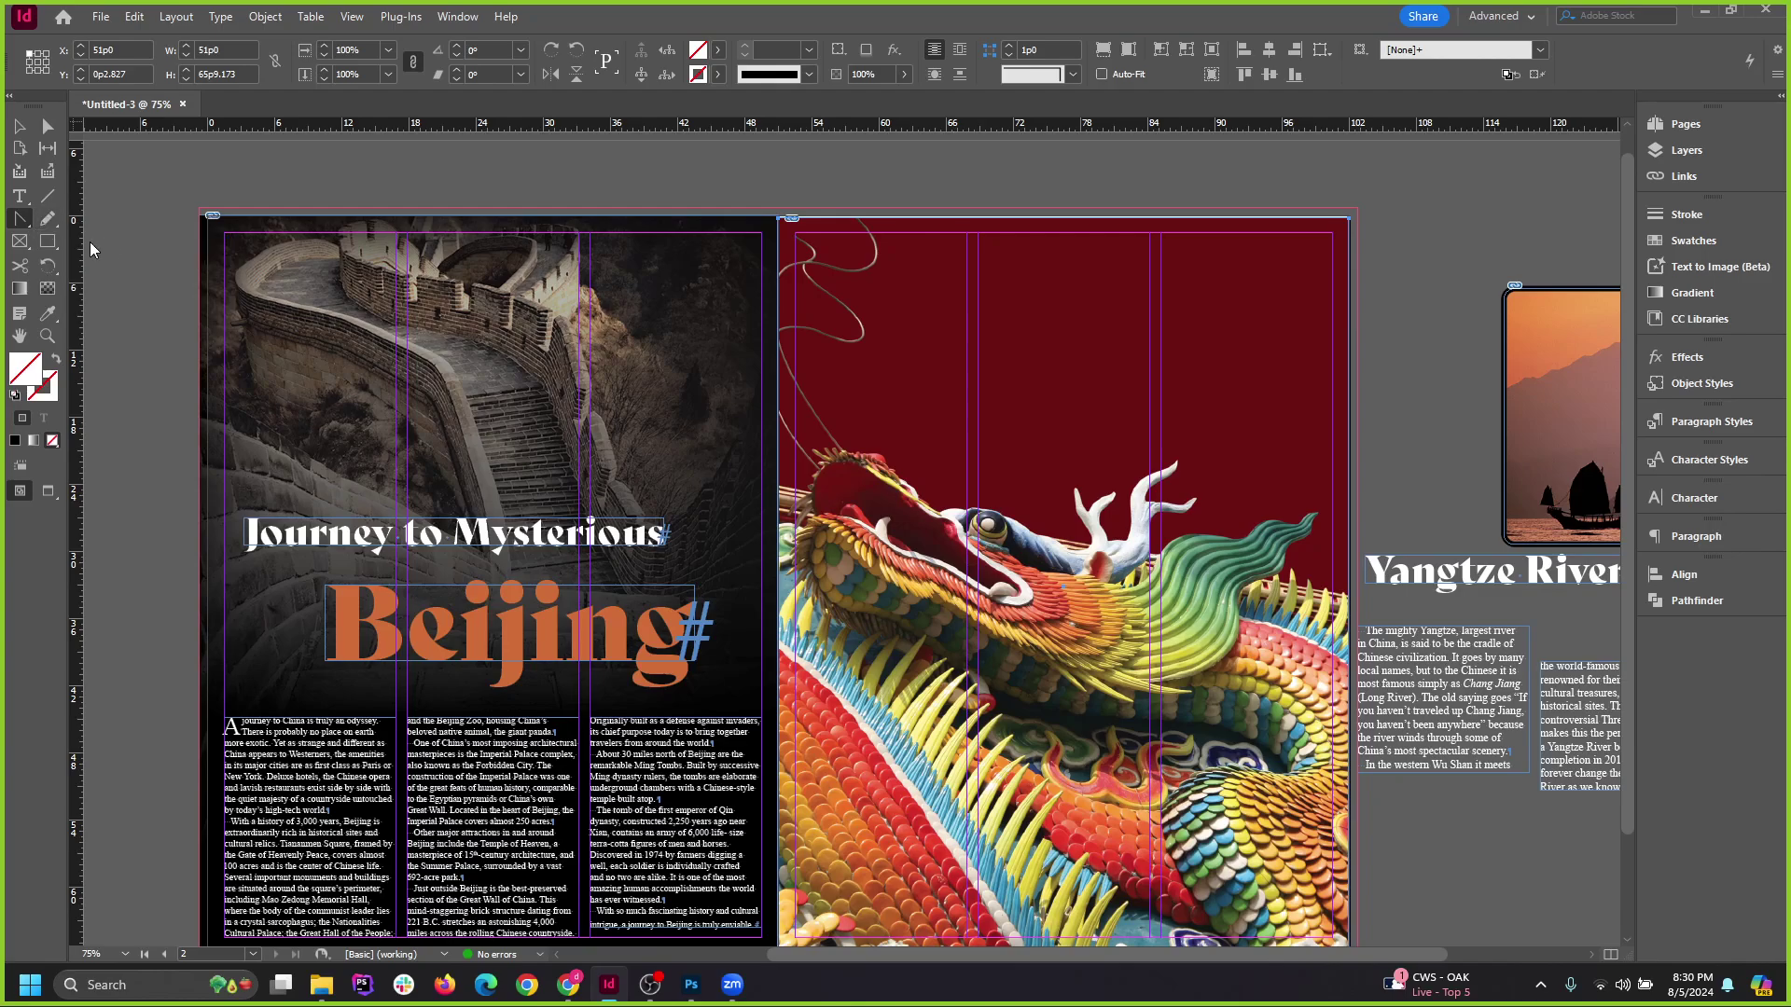
{"action": "scroll", "coordinate": [1348, 531], "scroll_direction": "up", "scroll_amount": 4}
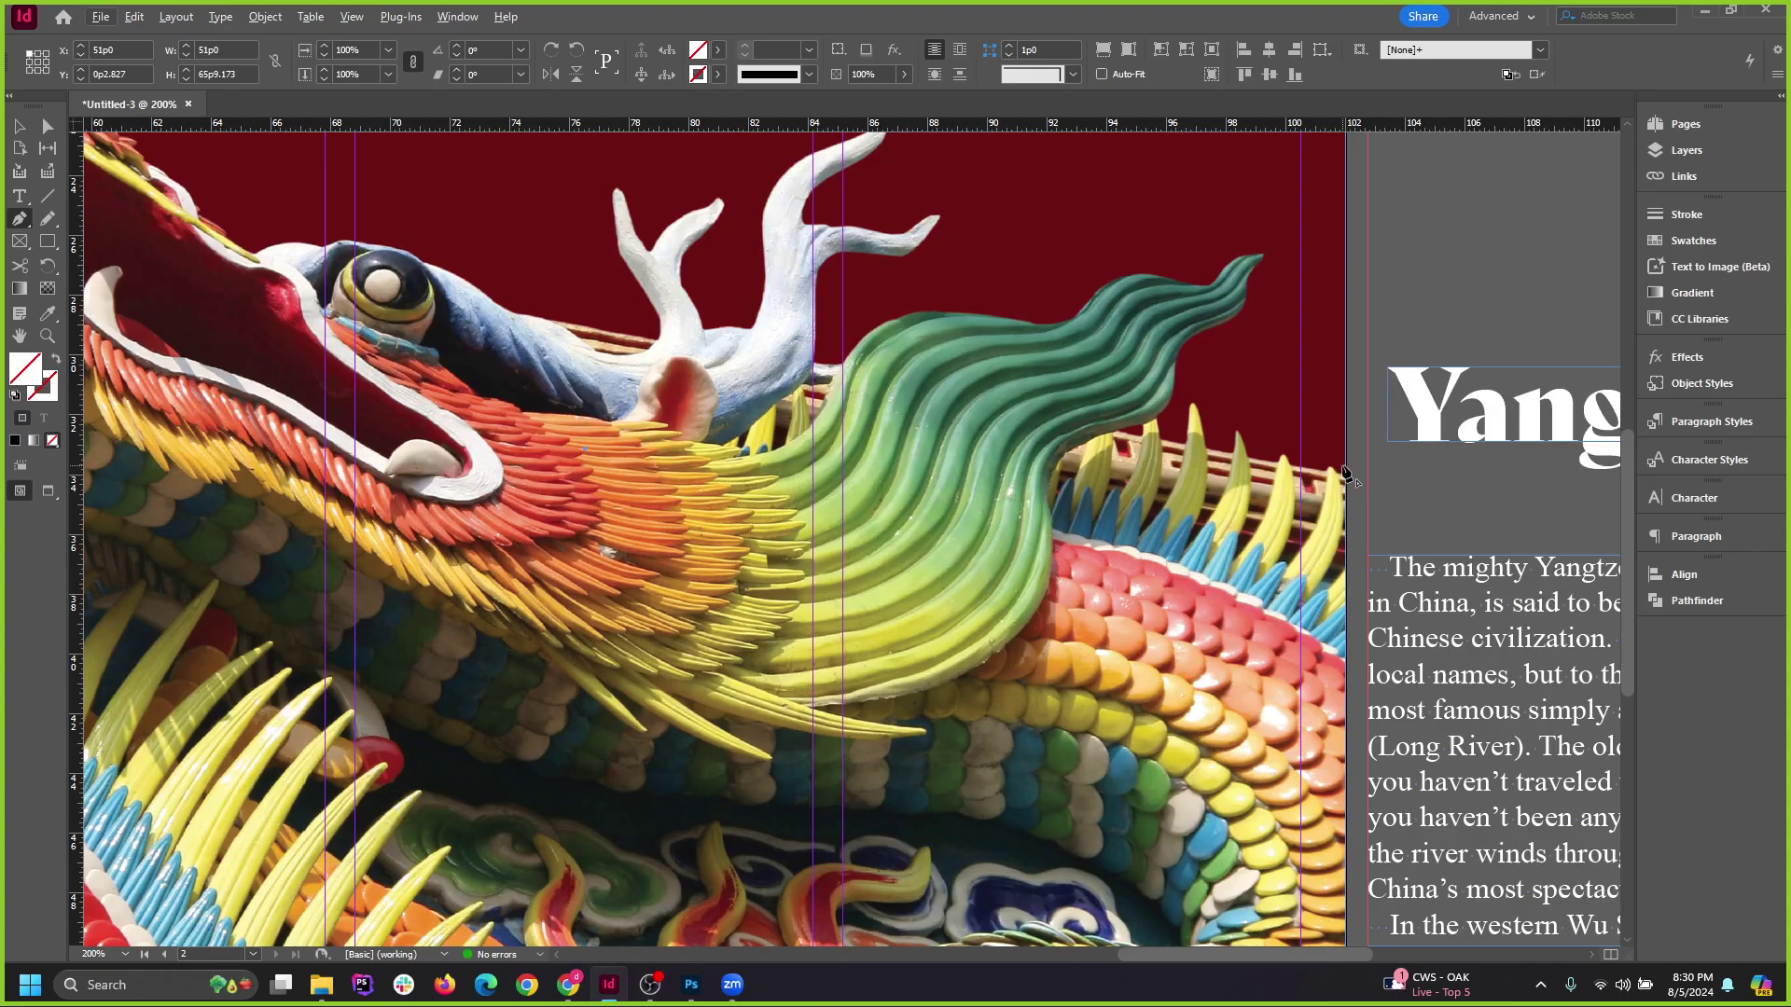
{"action": "left_click", "coordinate": [1344, 467]}
{"action": "left_click", "coordinate": [1236, 420]}
{"action": "left_click_drag", "start_coordinate": [1192, 377], "coordinate": [1214, 346]}
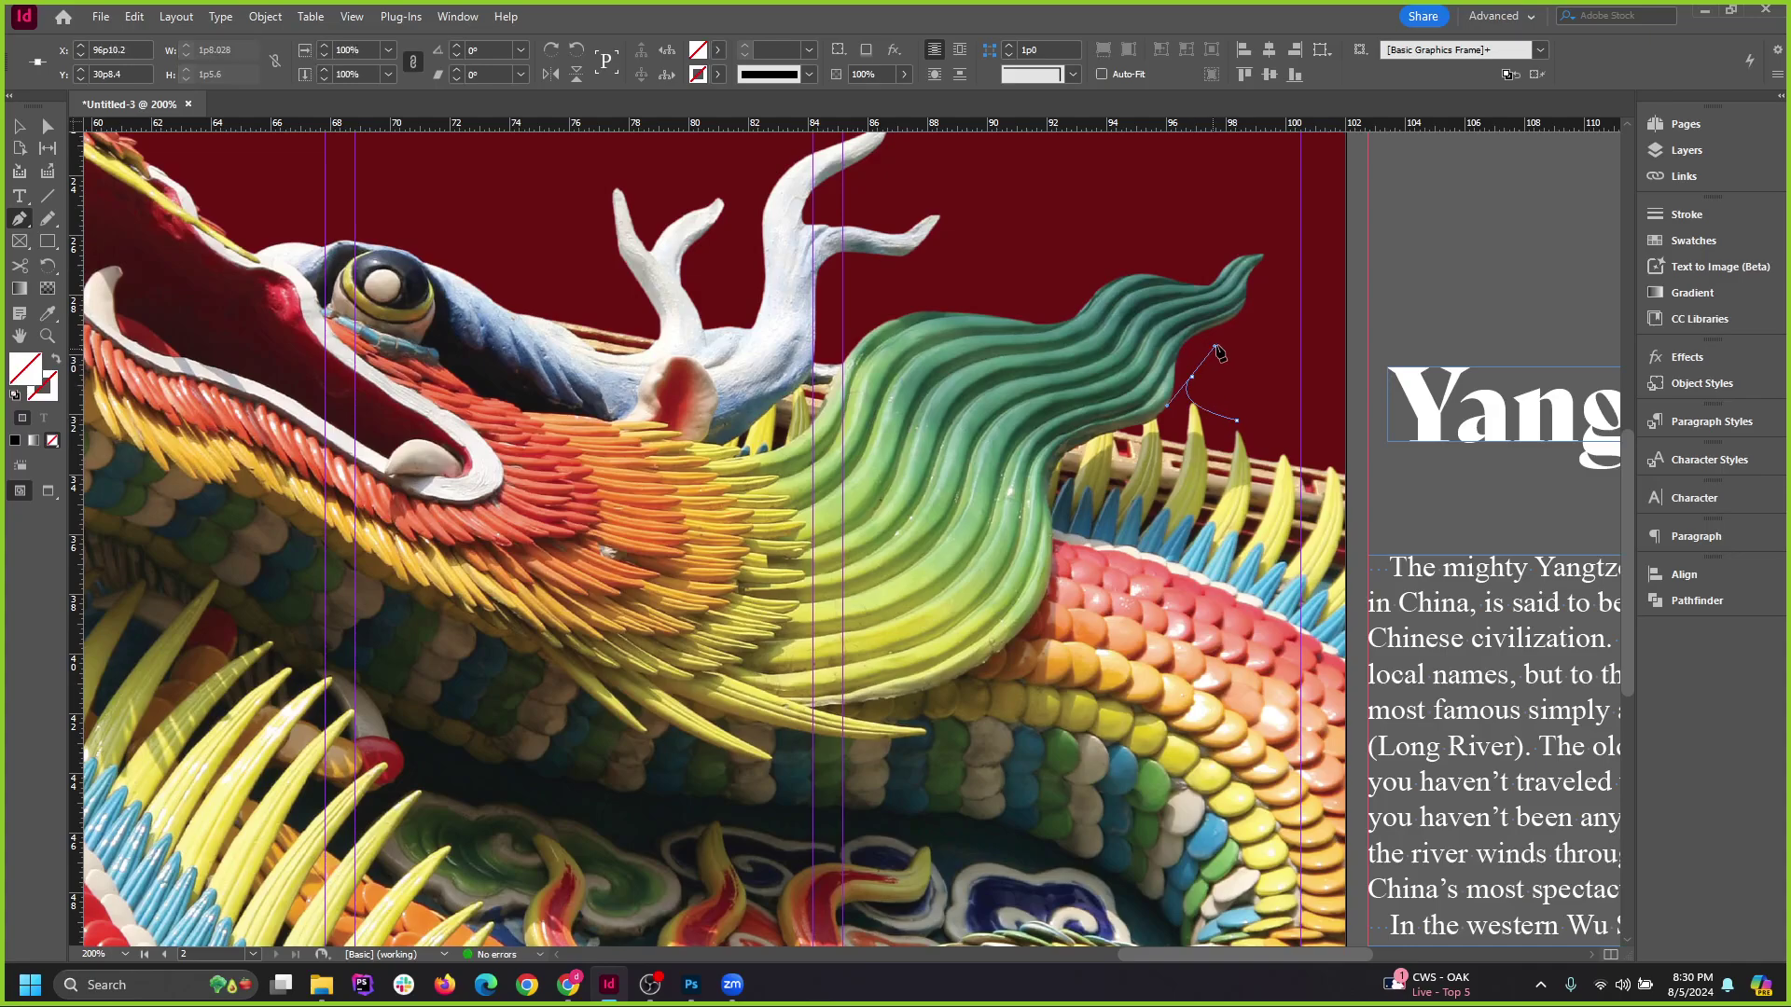
{"action": "left_click_drag", "start_coordinate": [1301, 283], "coordinate": [885, 185]}
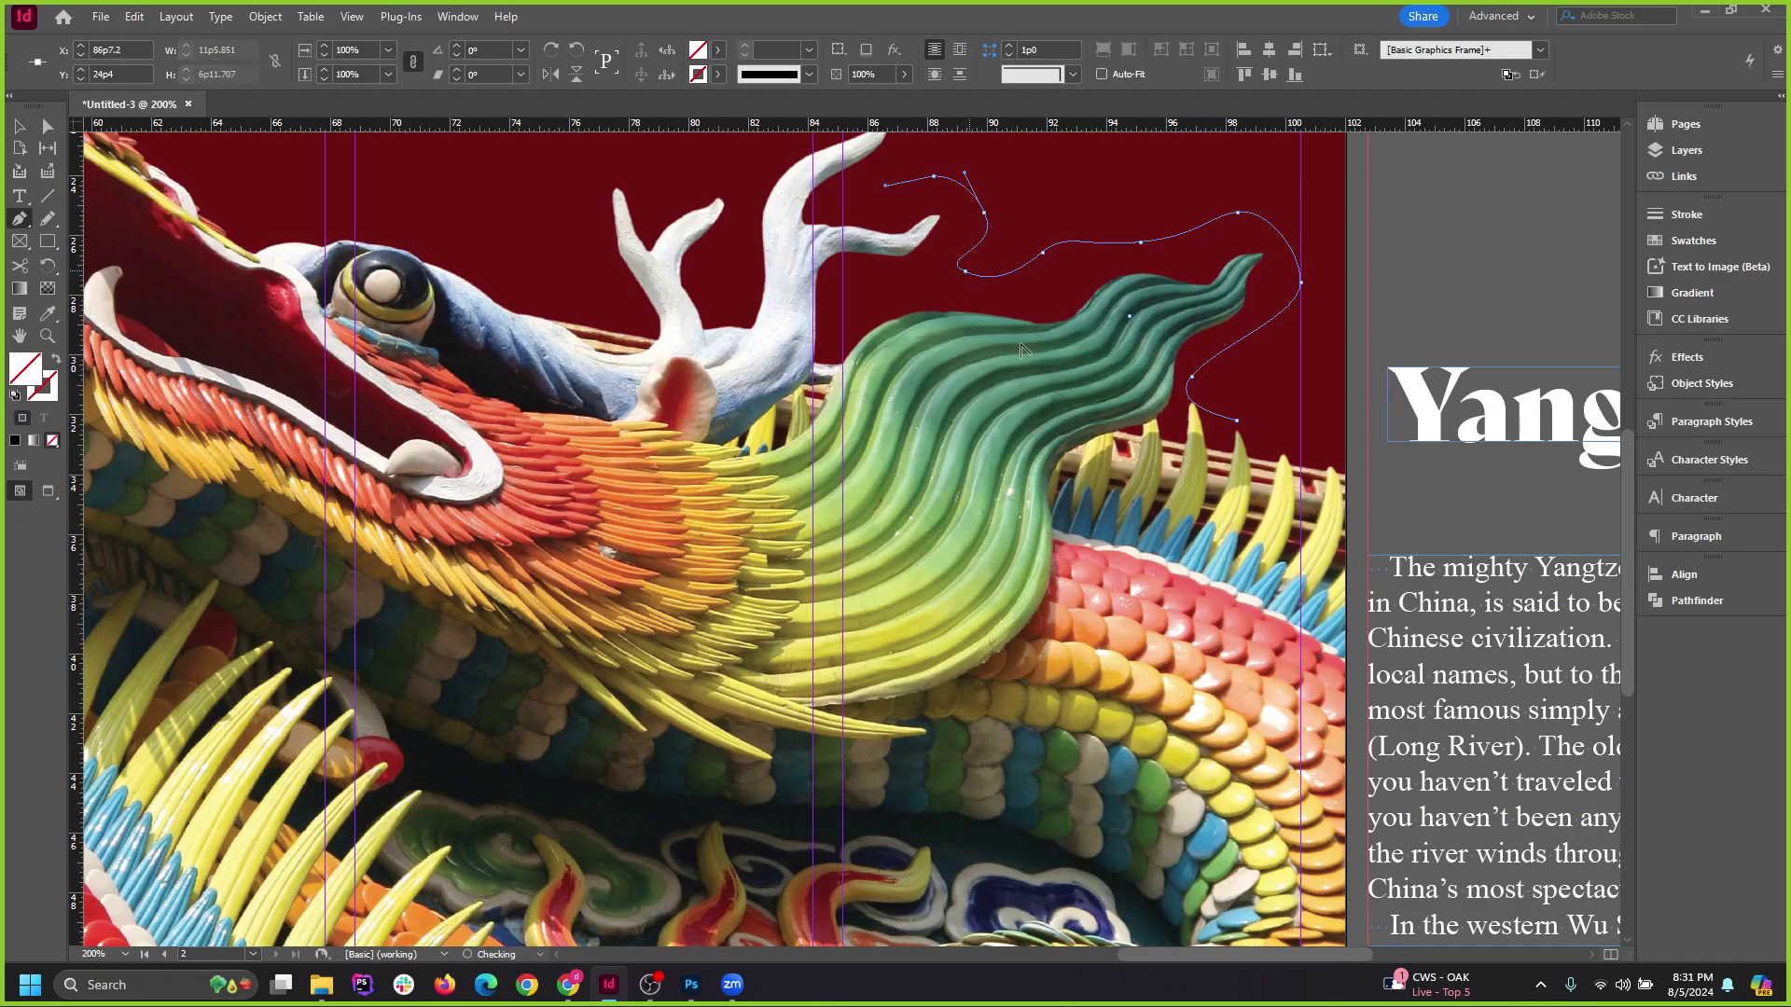
Extend the curved Pen path over the dragon's head and around its whiskers to a smooth point just above the Yangtze page.
{"action": "key", "text": "ctrl+minus"}
{"action": "key", "text": "ctrl+minus"}
{"action": "scroll", "coordinate": [963, 348], "scroll_direction": "up", "scroll_amount": 3}
{"action": "left_click_drag", "start_coordinate": [952, 379], "coordinate": [370, 233]}
{"action": "scroll", "coordinate": [452, 255], "scroll_direction": "up", "scroll_amount": 4}
{"action": "left_click_drag", "start_coordinate": [464, 544], "coordinate": [472, 492]}
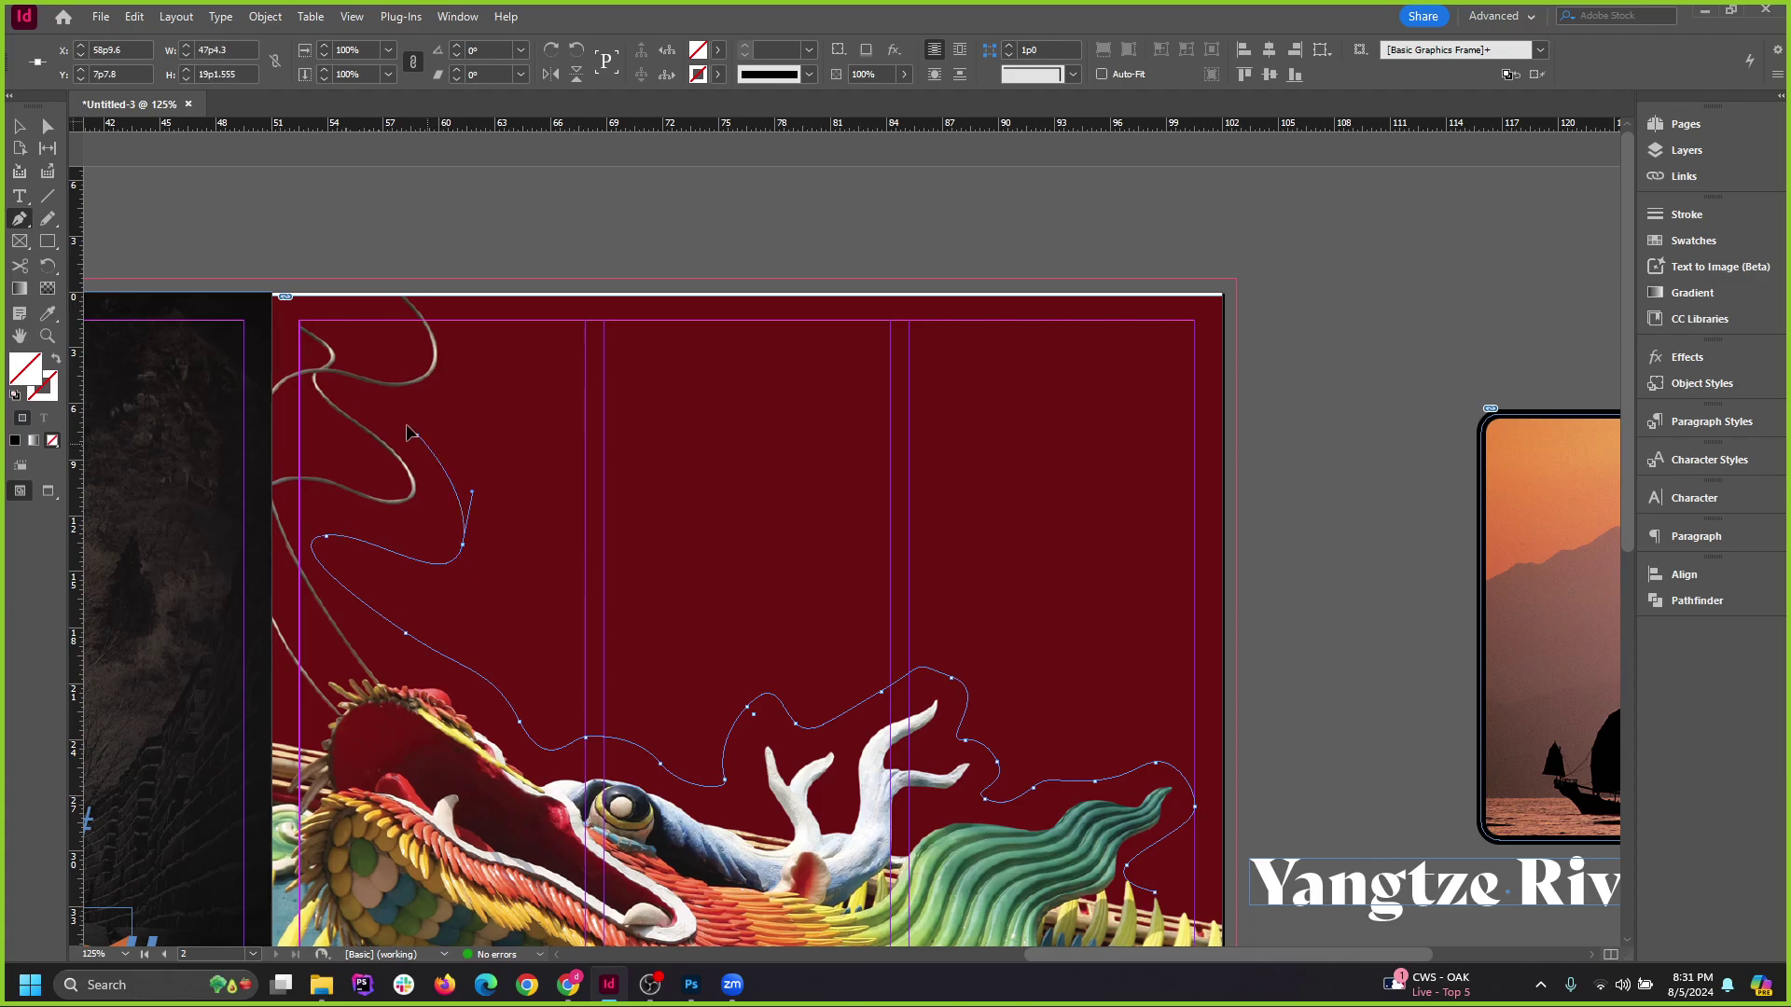
{"action": "left_click_drag", "start_coordinate": [417, 435], "coordinate": [495, 379]}
{"action": "left_click_drag", "start_coordinate": [460, 284], "coordinate": [395, 242]}
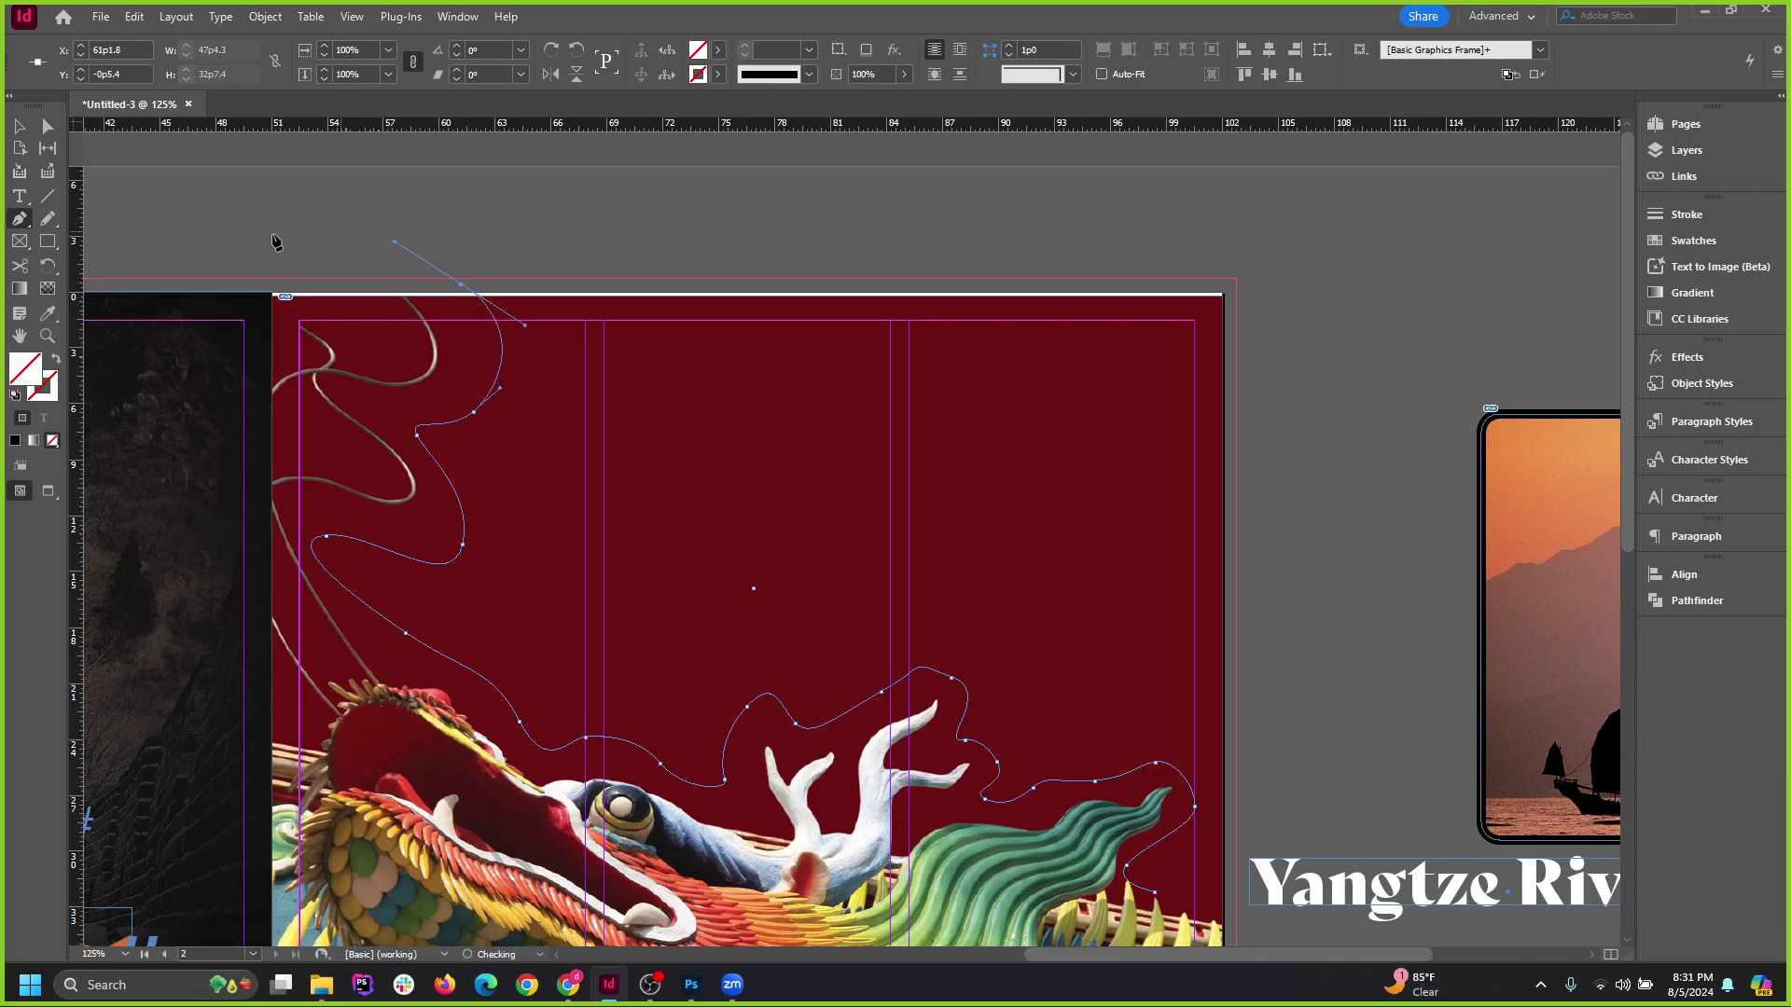
Carry the path across the Yangtze page's inner edge, with one point above the page and a corner point below it.
{"action": "key", "text": "ctrl+minus"}
{"action": "key", "text": "ctrl+minus"}
{"action": "key", "text": "ctrl+minus"}
{"action": "key", "text": "ctrl+minus"}
{"action": "key", "text": "ctrl+minus"}
{"action": "key", "text": "ctrl+equal"}
{"action": "key", "text": "ctrl+equal"}
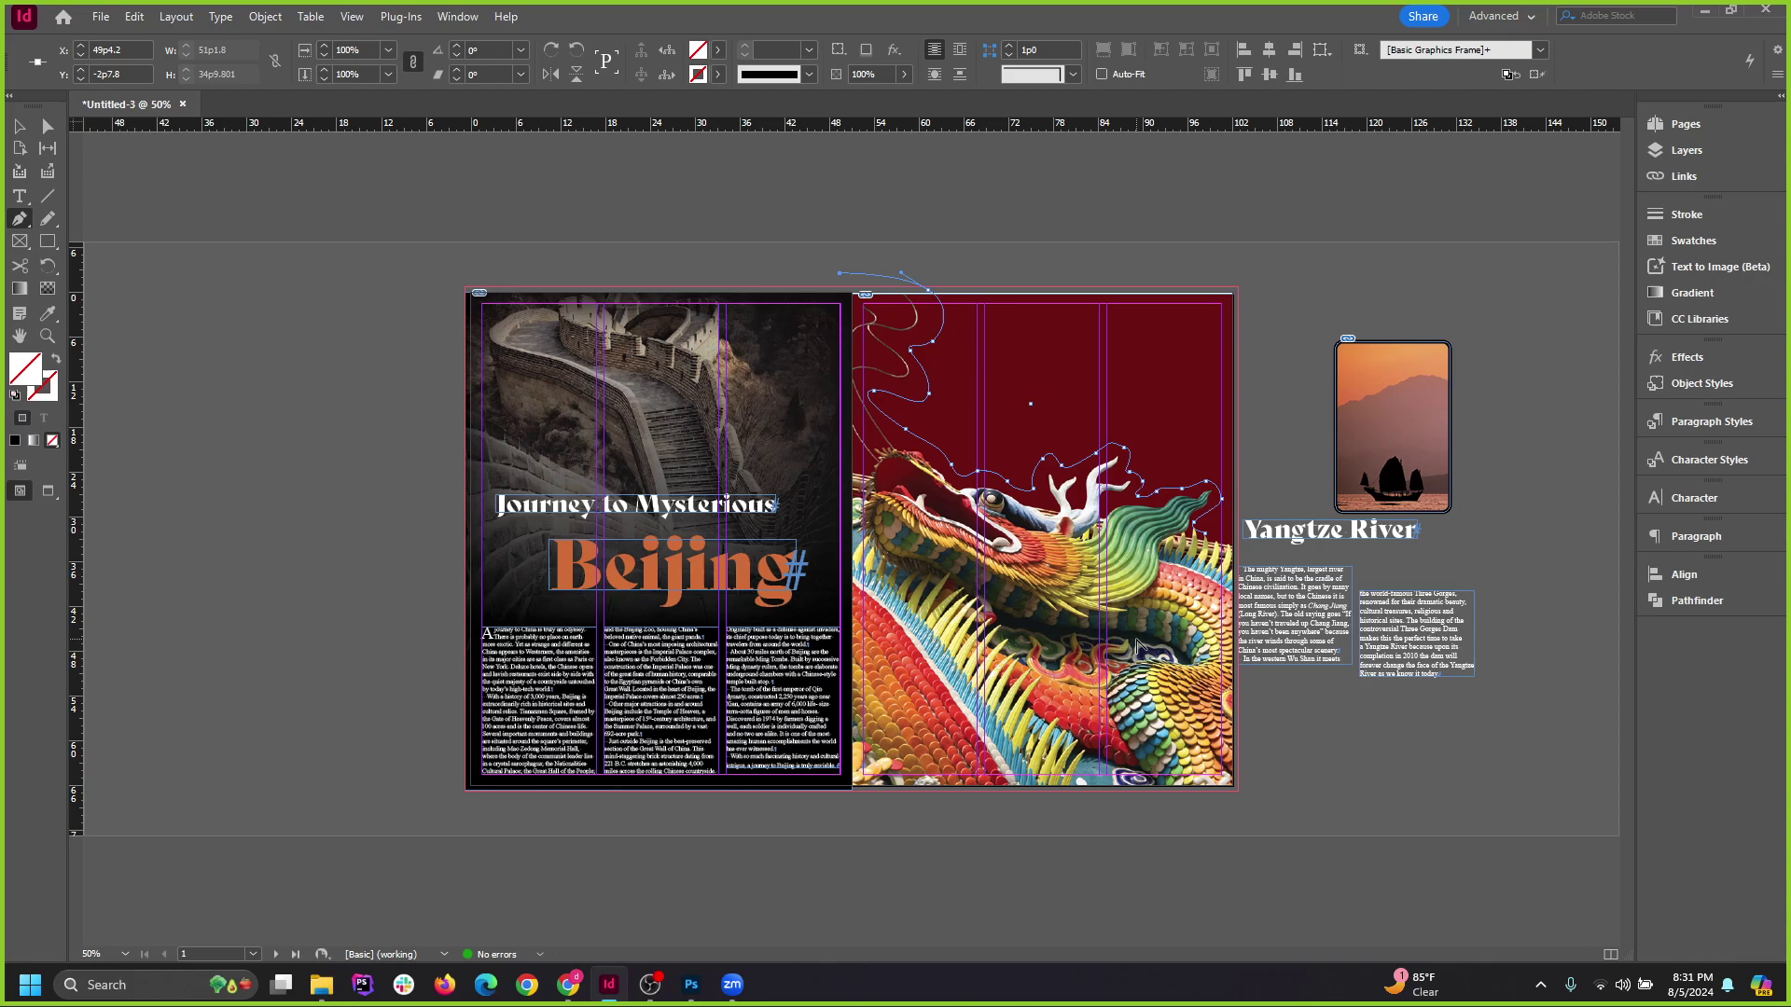
{"action": "key", "text": "ctrl+equal"}
{"action": "key", "text": "ctrl+minus"}
{"action": "left_click", "coordinate": [841, 810]}
Try running the path around the page's outer side and back to its upper inner corner, and undo those segments.
{"action": "left_click", "coordinate": [1256, 825]}
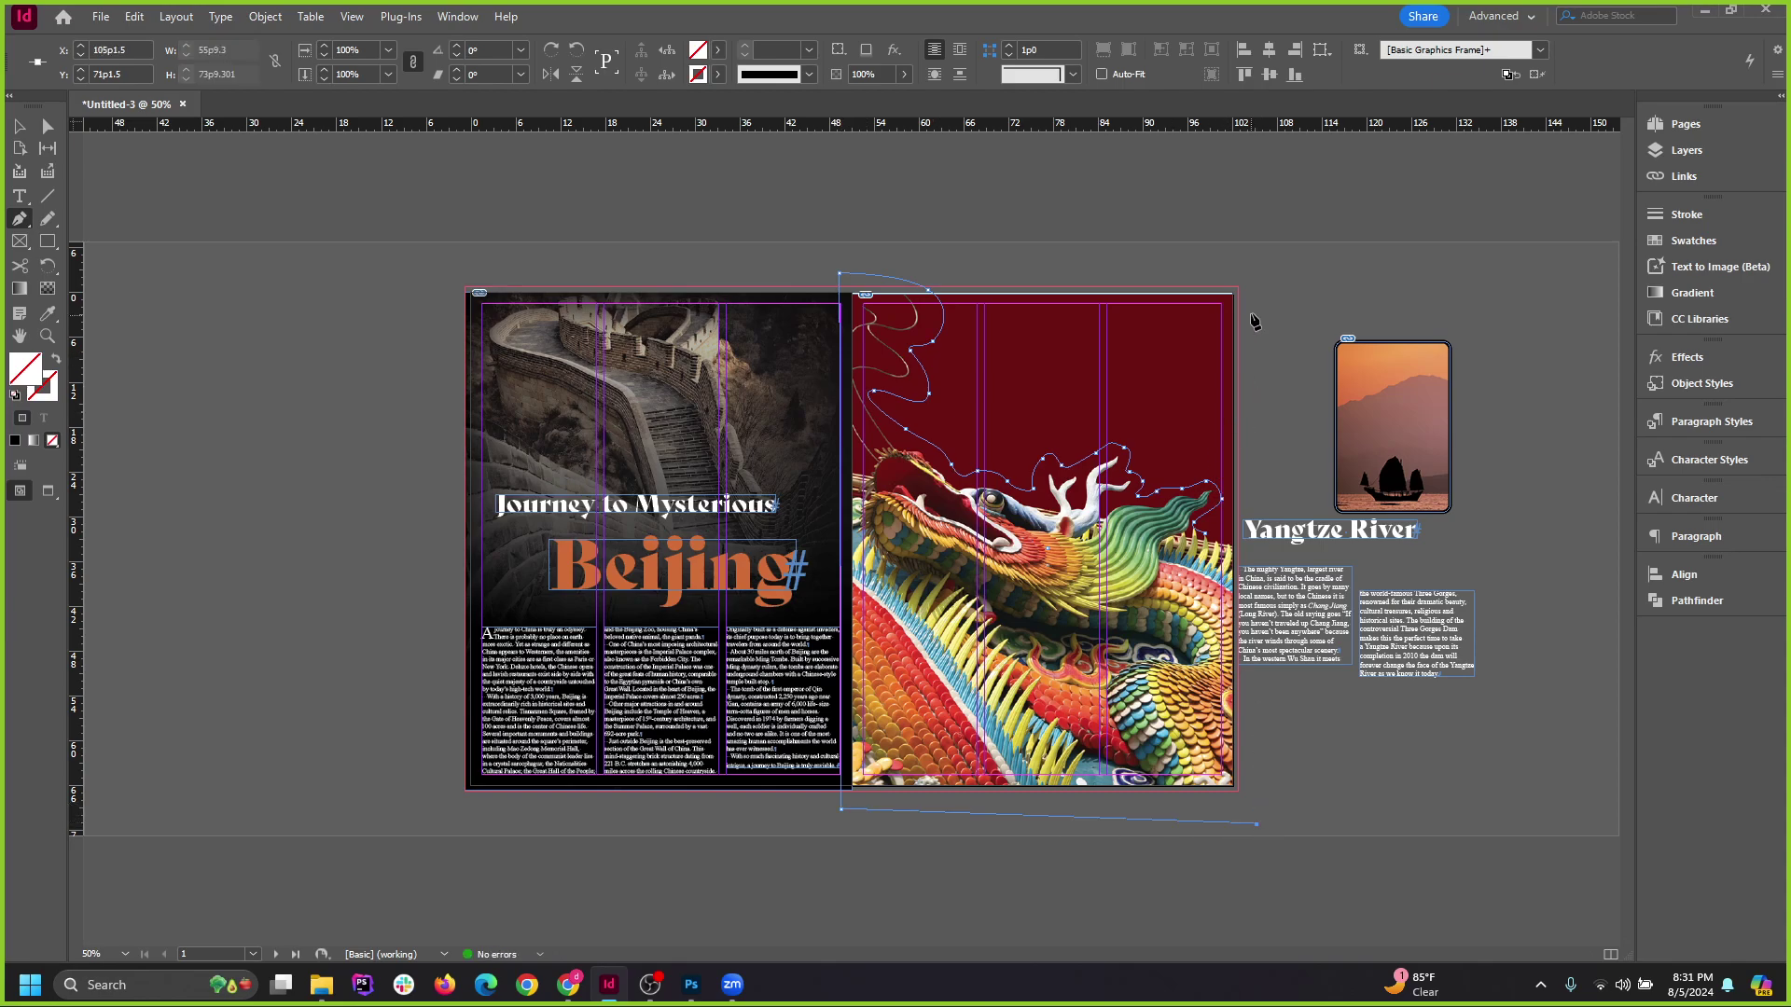
{"action": "left_click", "coordinate": [1255, 283]}
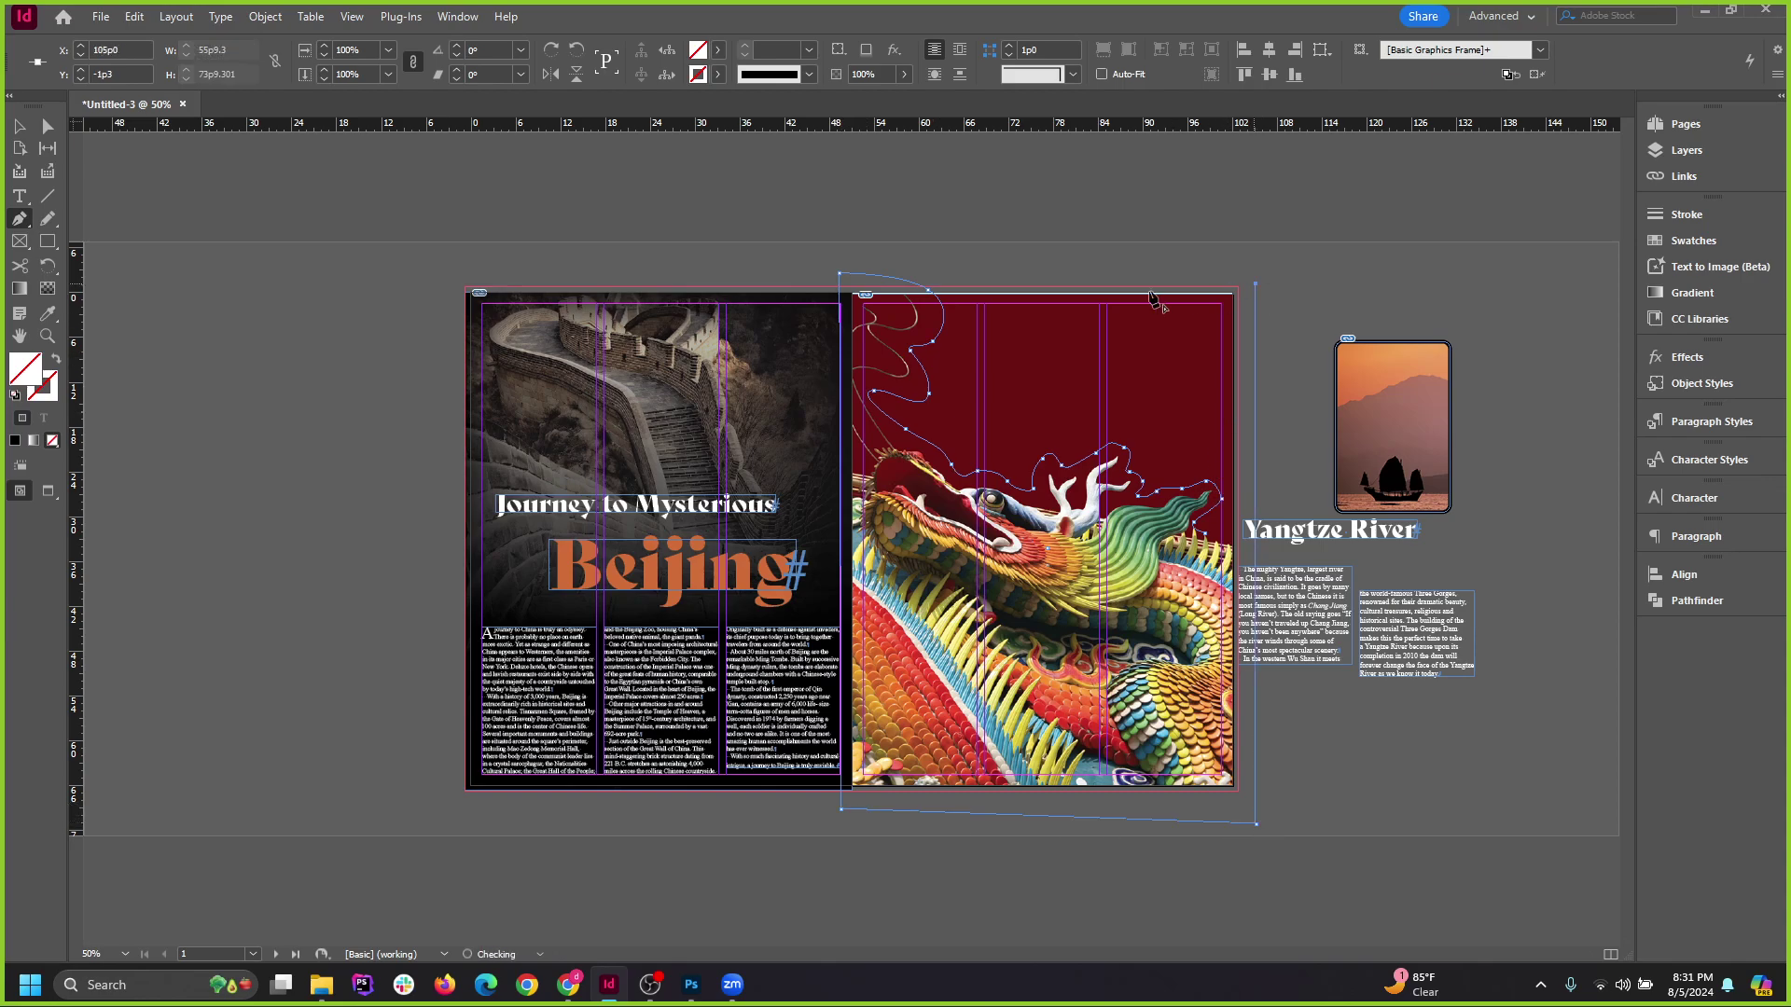
{"action": "left_click", "coordinate": [841, 277]}
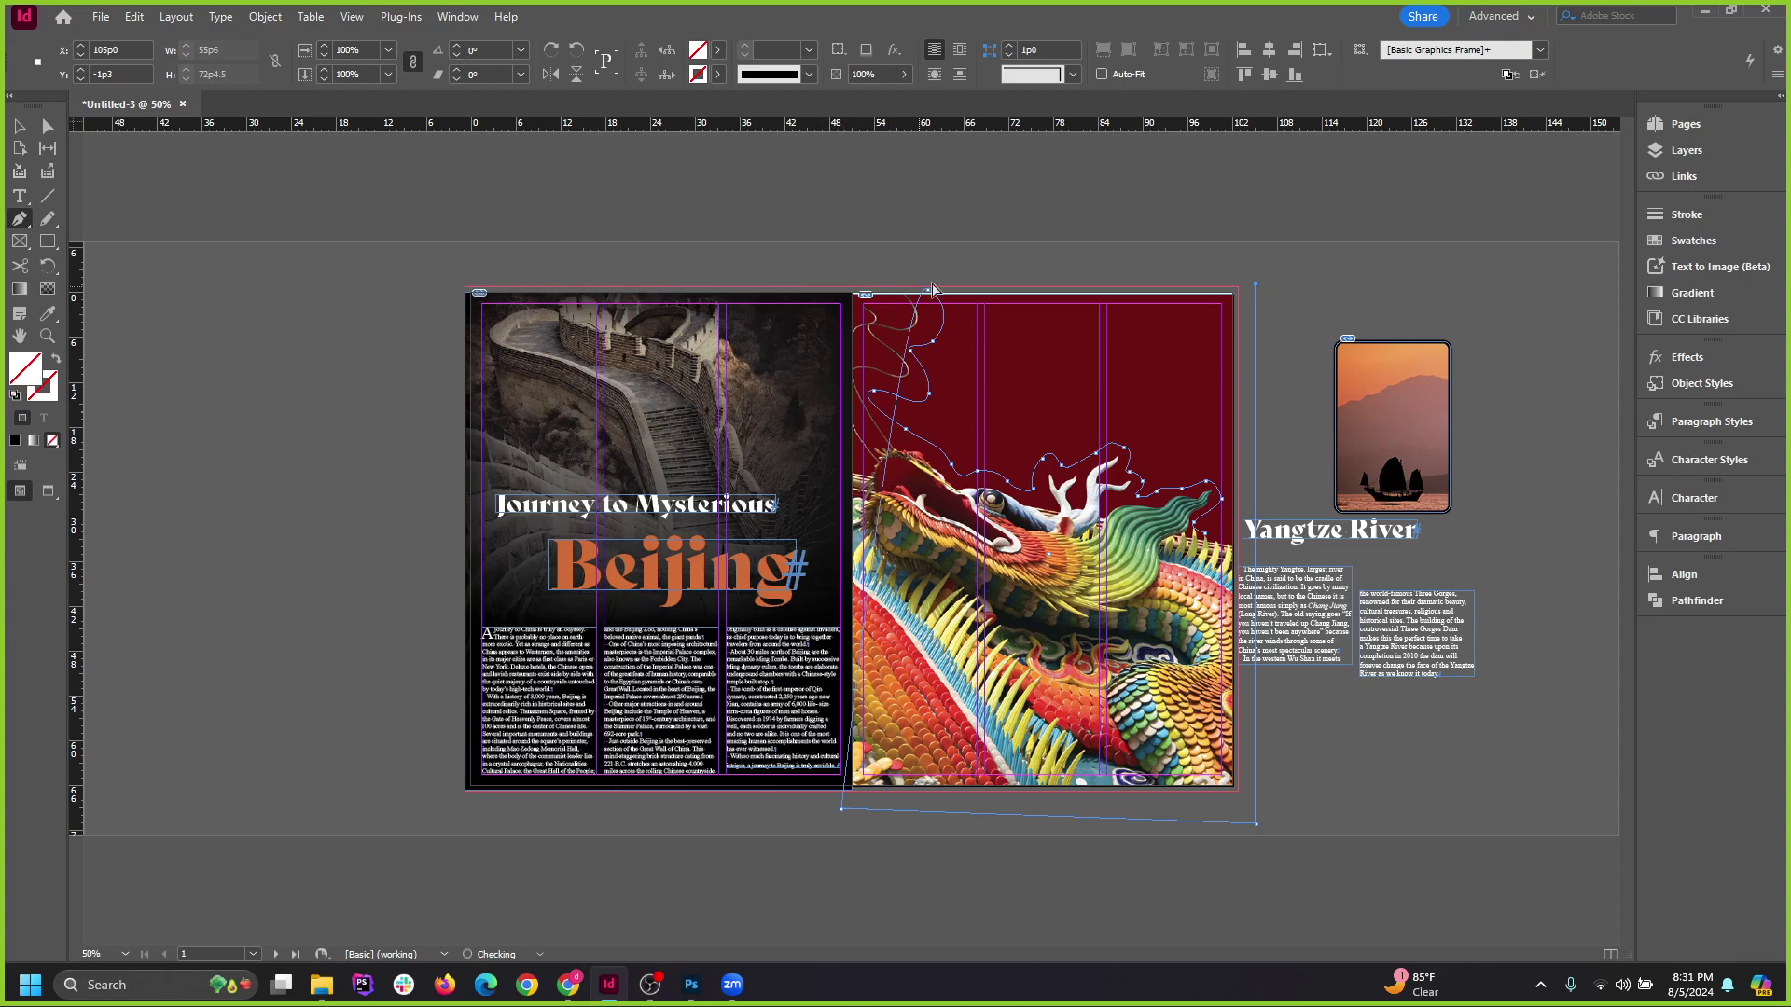
{"action": "key", "text": "ctrl+z"}
{"action": "scroll", "coordinate": [978, 373], "scroll_direction": "up", "scroll_amount": 3}
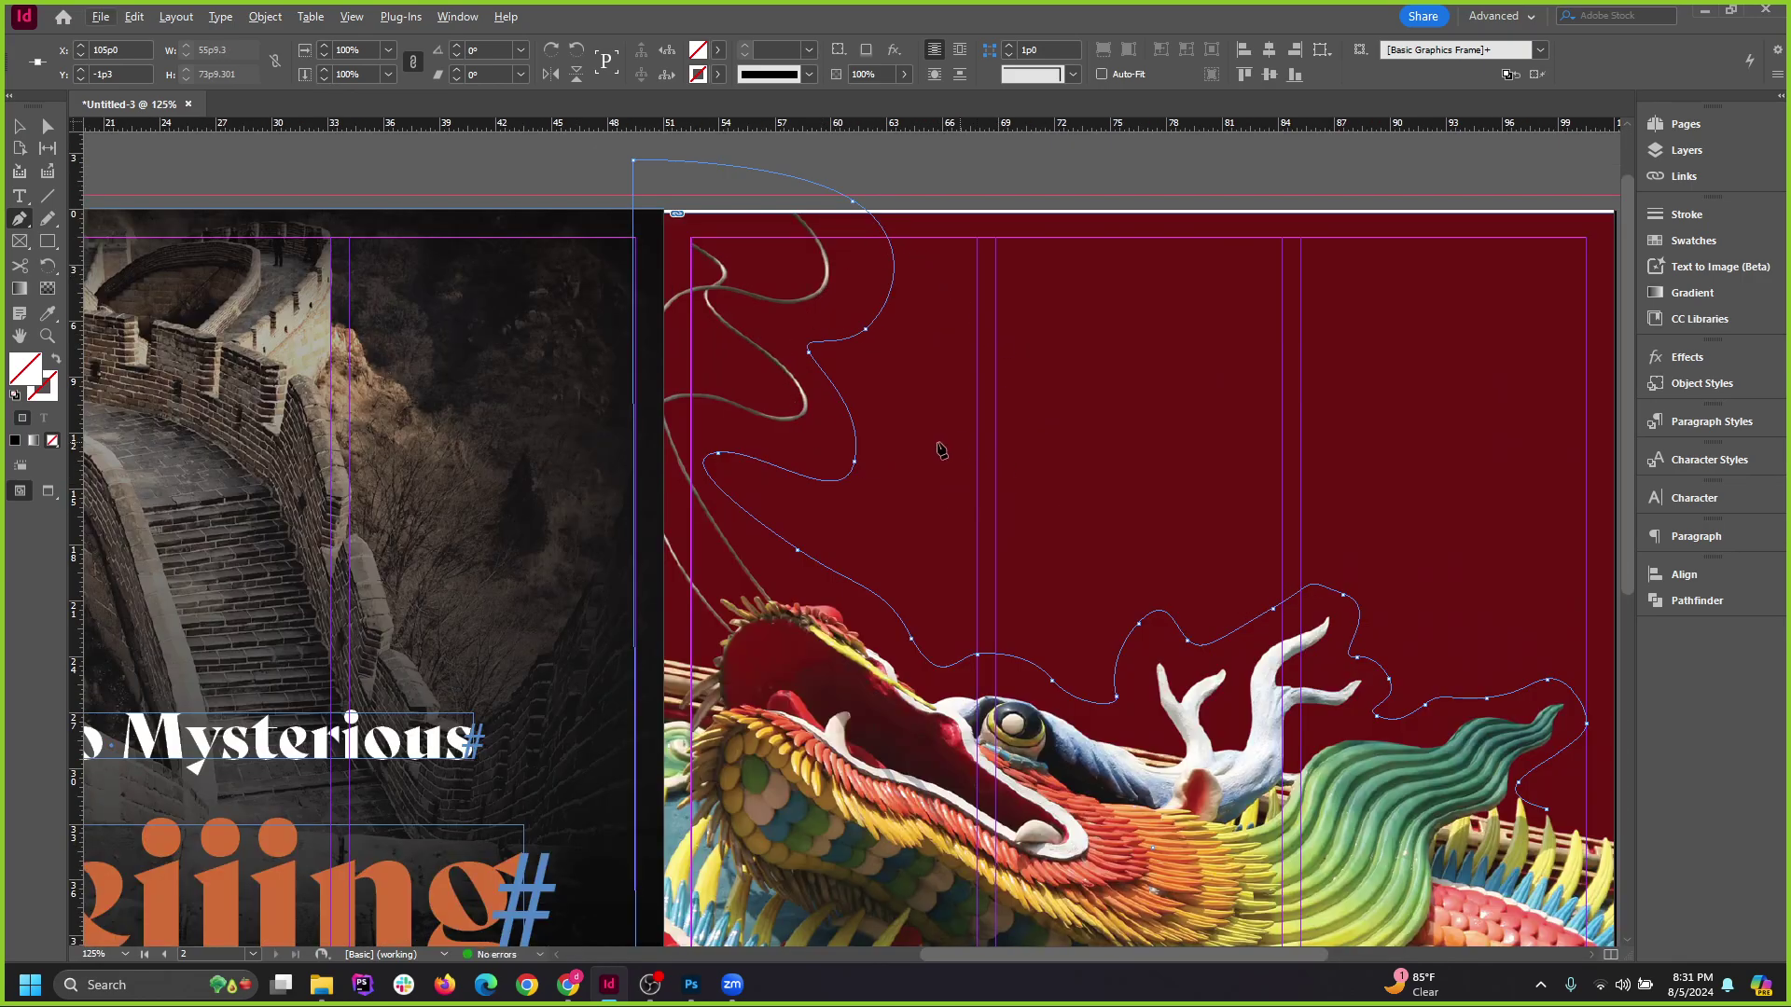
{"action": "scroll", "coordinate": [808, 312], "scroll_direction": "down", "scroll_amount": 2}
{"action": "scroll", "coordinate": [1019, 369], "scroll_direction": "down", "scroll_amount": 2}
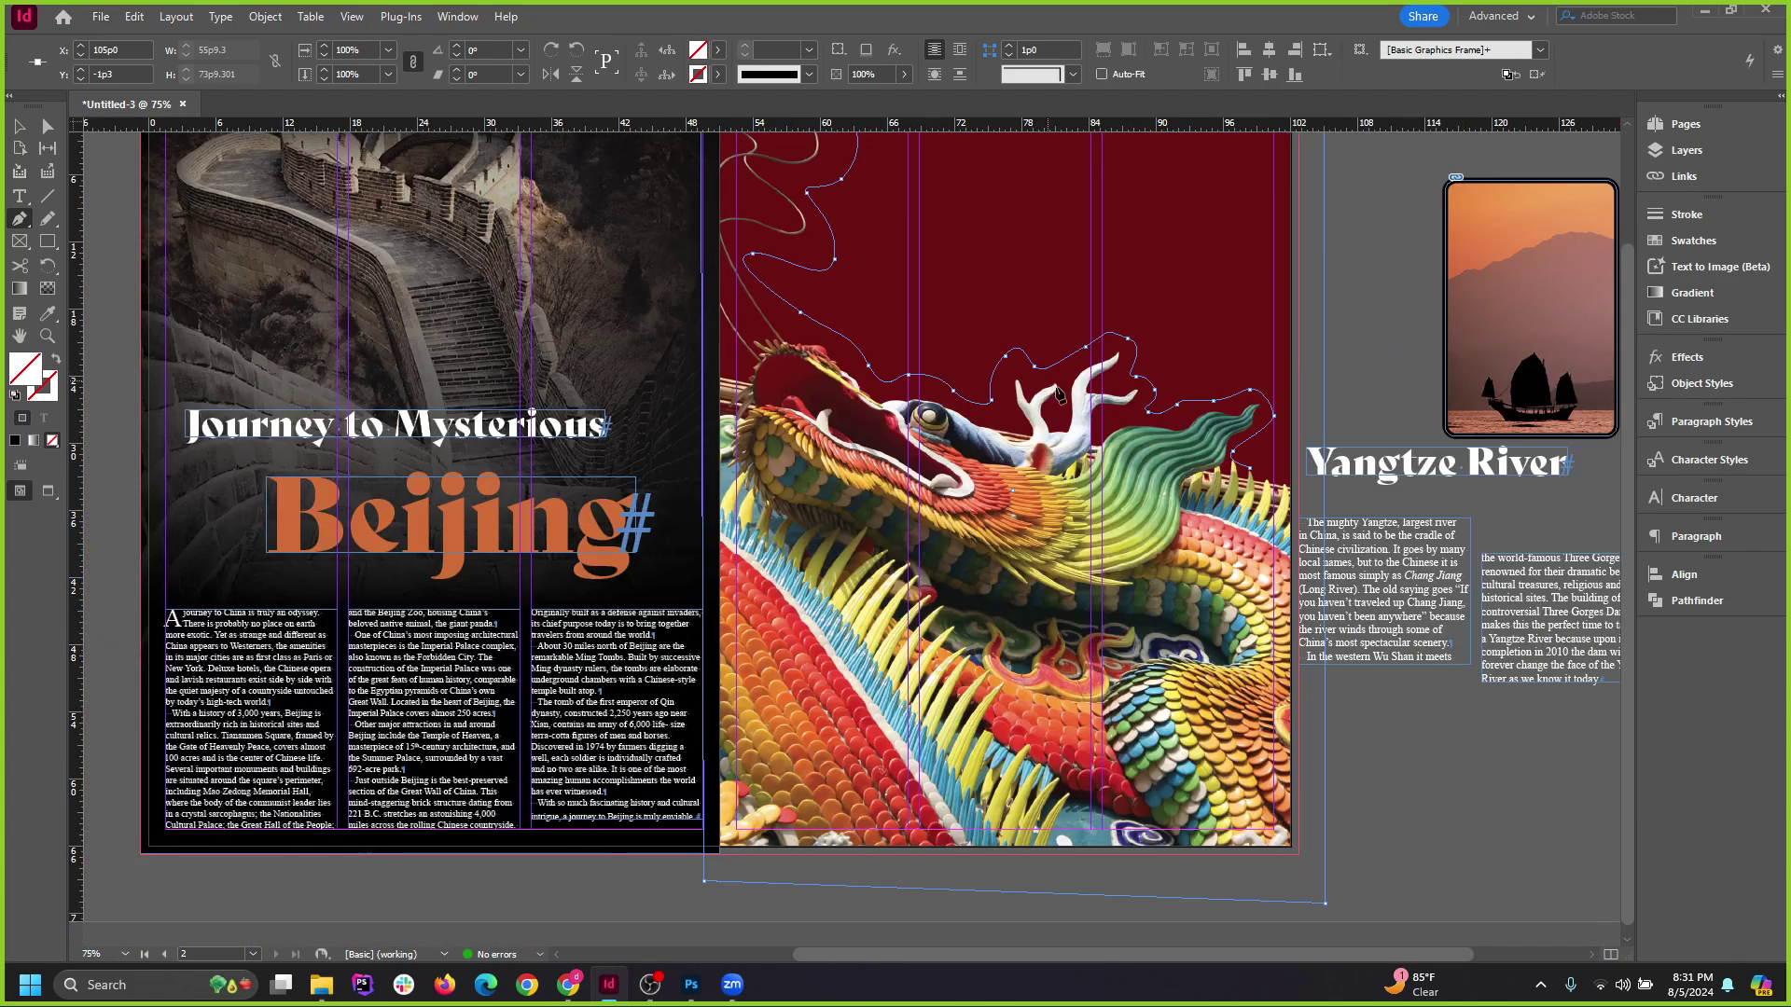
{"action": "scroll", "coordinate": [1026, 373], "scroll_direction": "up", "scroll_amount": 1}
{"action": "scroll", "coordinate": [1073, 406], "scroll_direction": "down", "scroll_amount": 1}
{"action": "key", "text": "ctrl+z"}
{"action": "key", "text": "ctrl+z"}
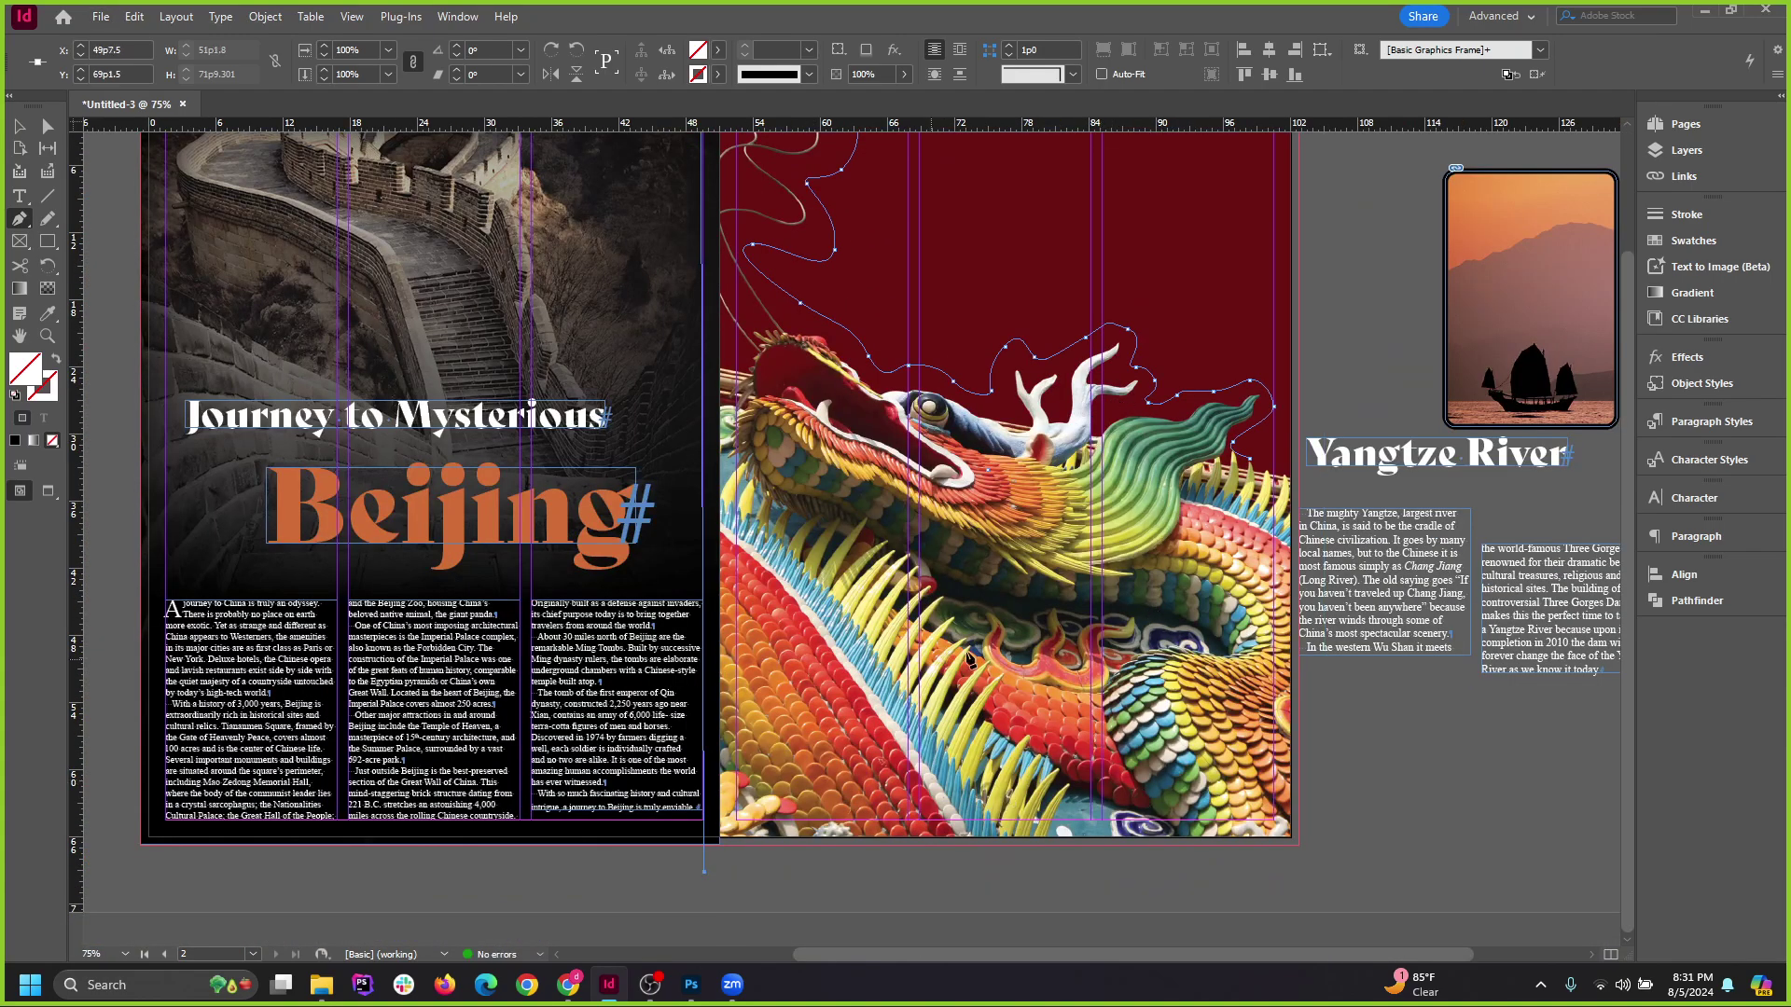
Add corner points below the page's outer corner and beside its outer edge, and close the path at its start near the back spines.
{"action": "left_click", "coordinate": [1328, 851]}
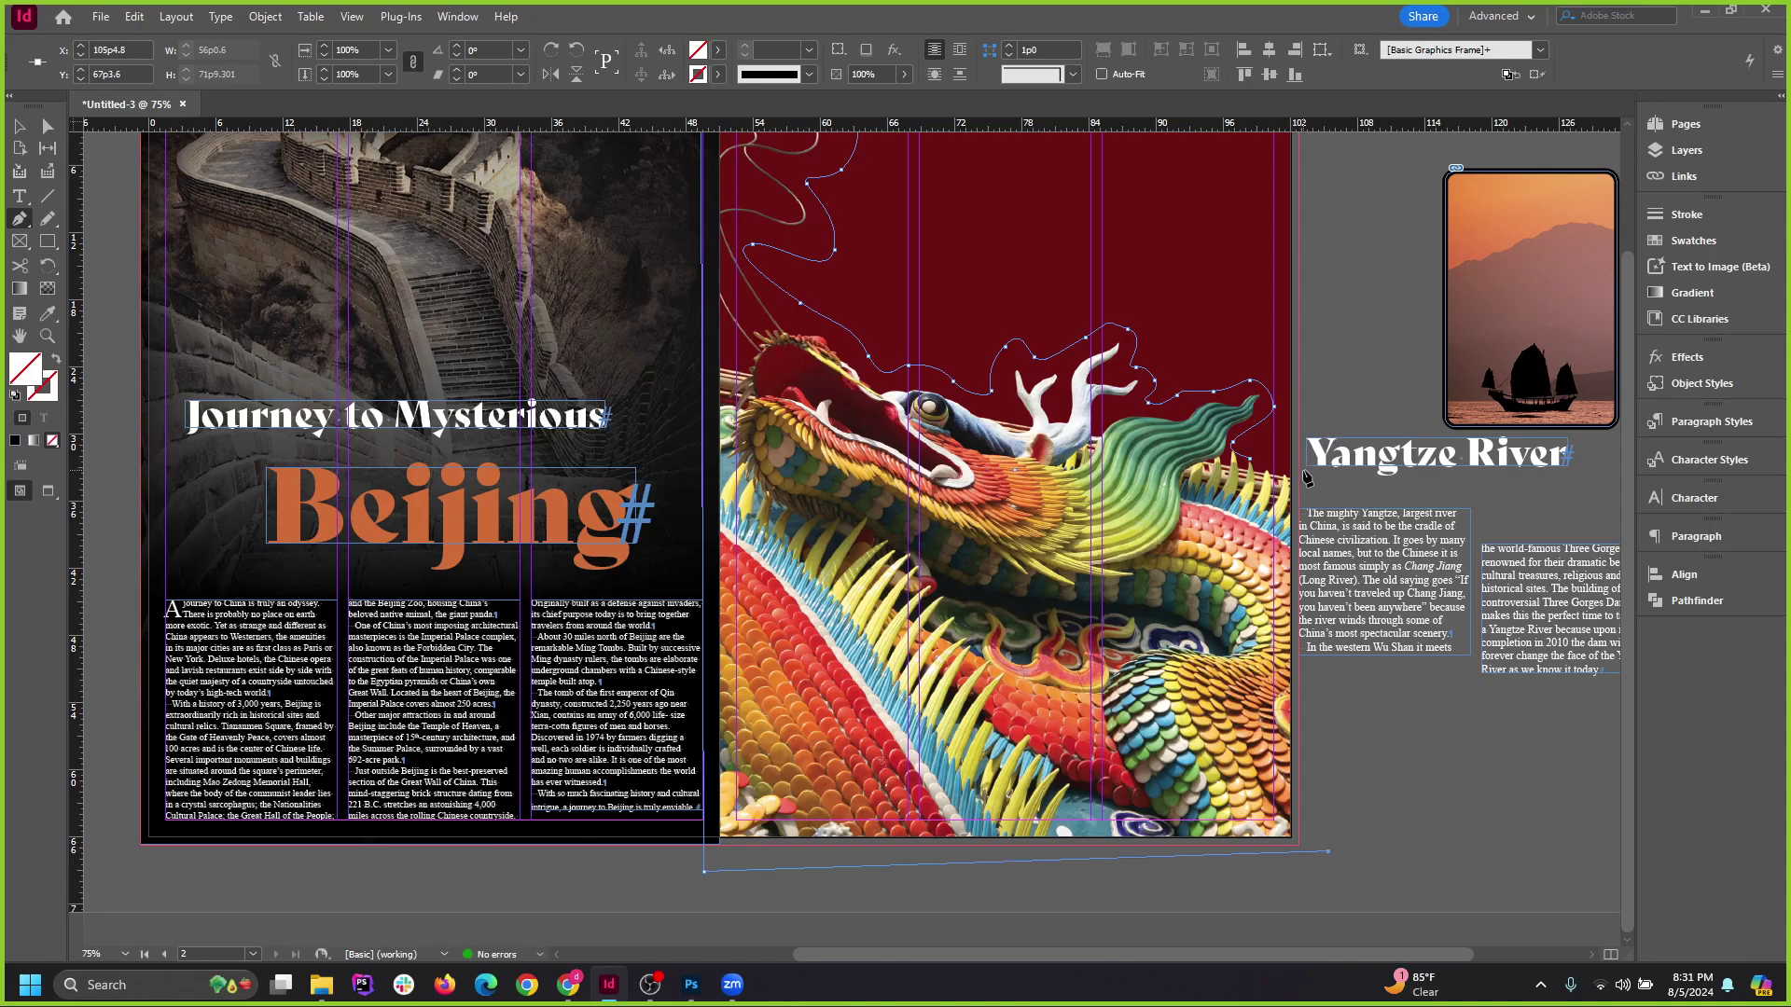
{"action": "left_click", "coordinate": [1306, 472]}
{"action": "scroll", "coordinate": [1312, 484], "scroll_direction": "up", "scroll_amount": 3}
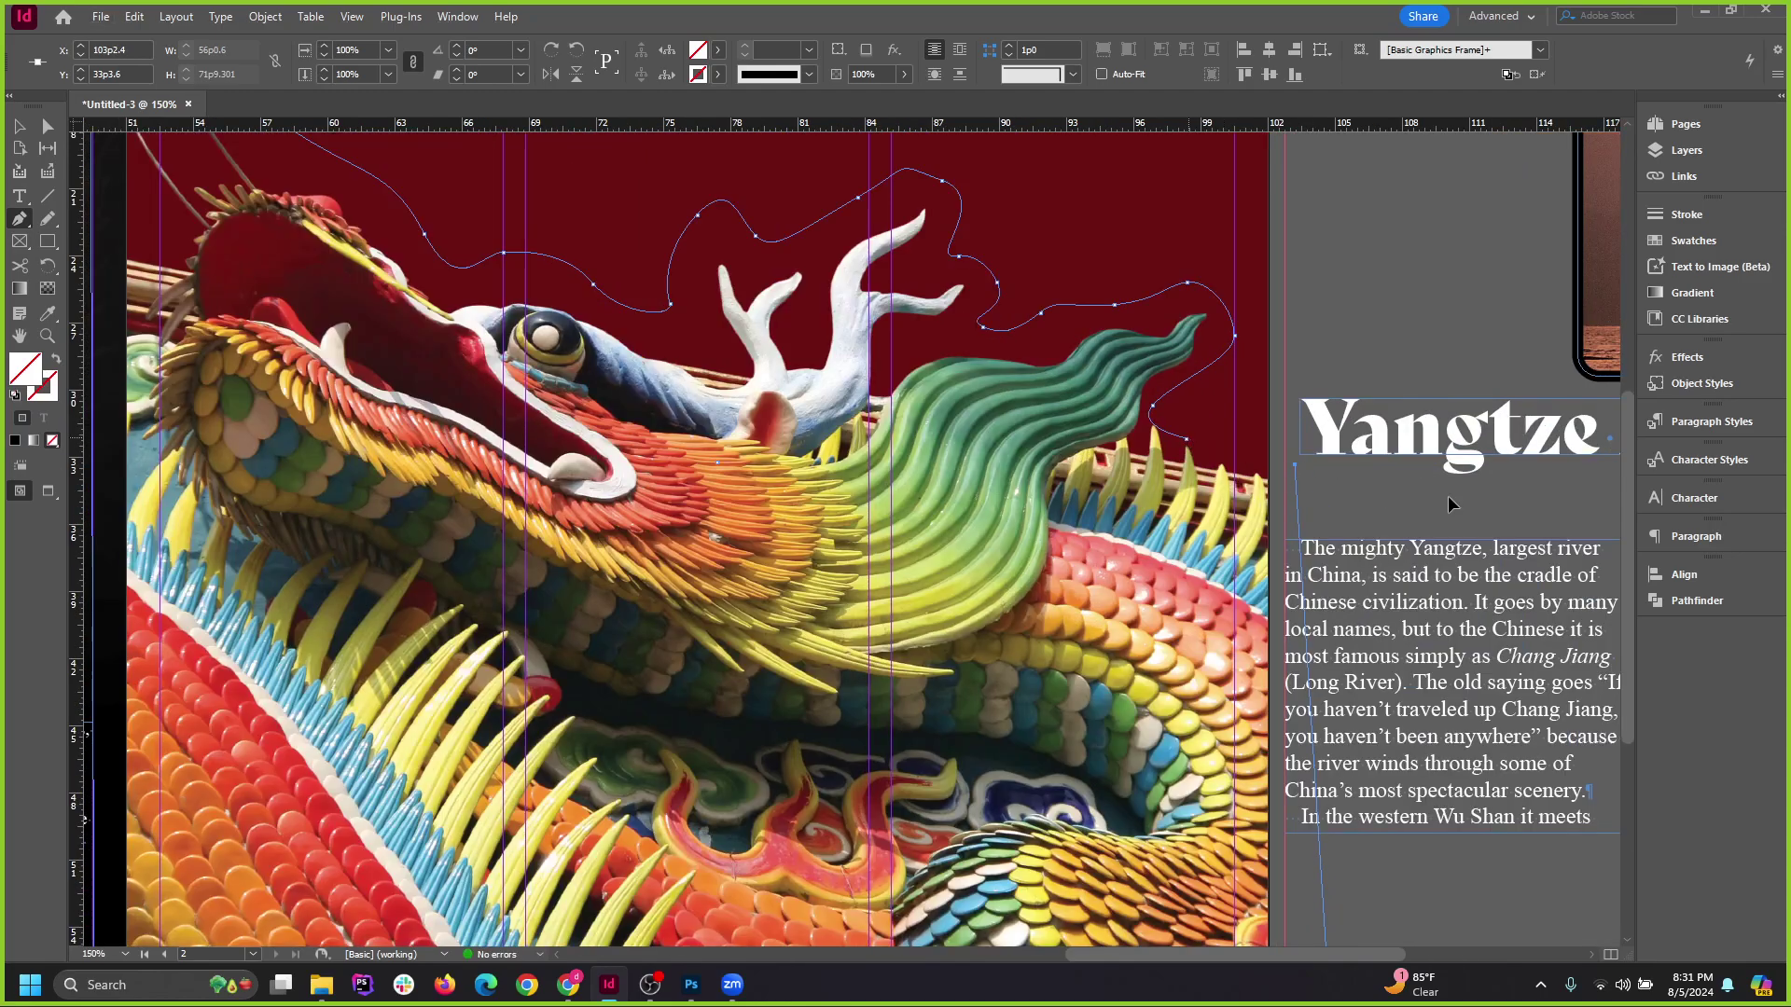
{"action": "scroll", "coordinate": [1257, 478], "scroll_direction": "down", "scroll_amount": 3}
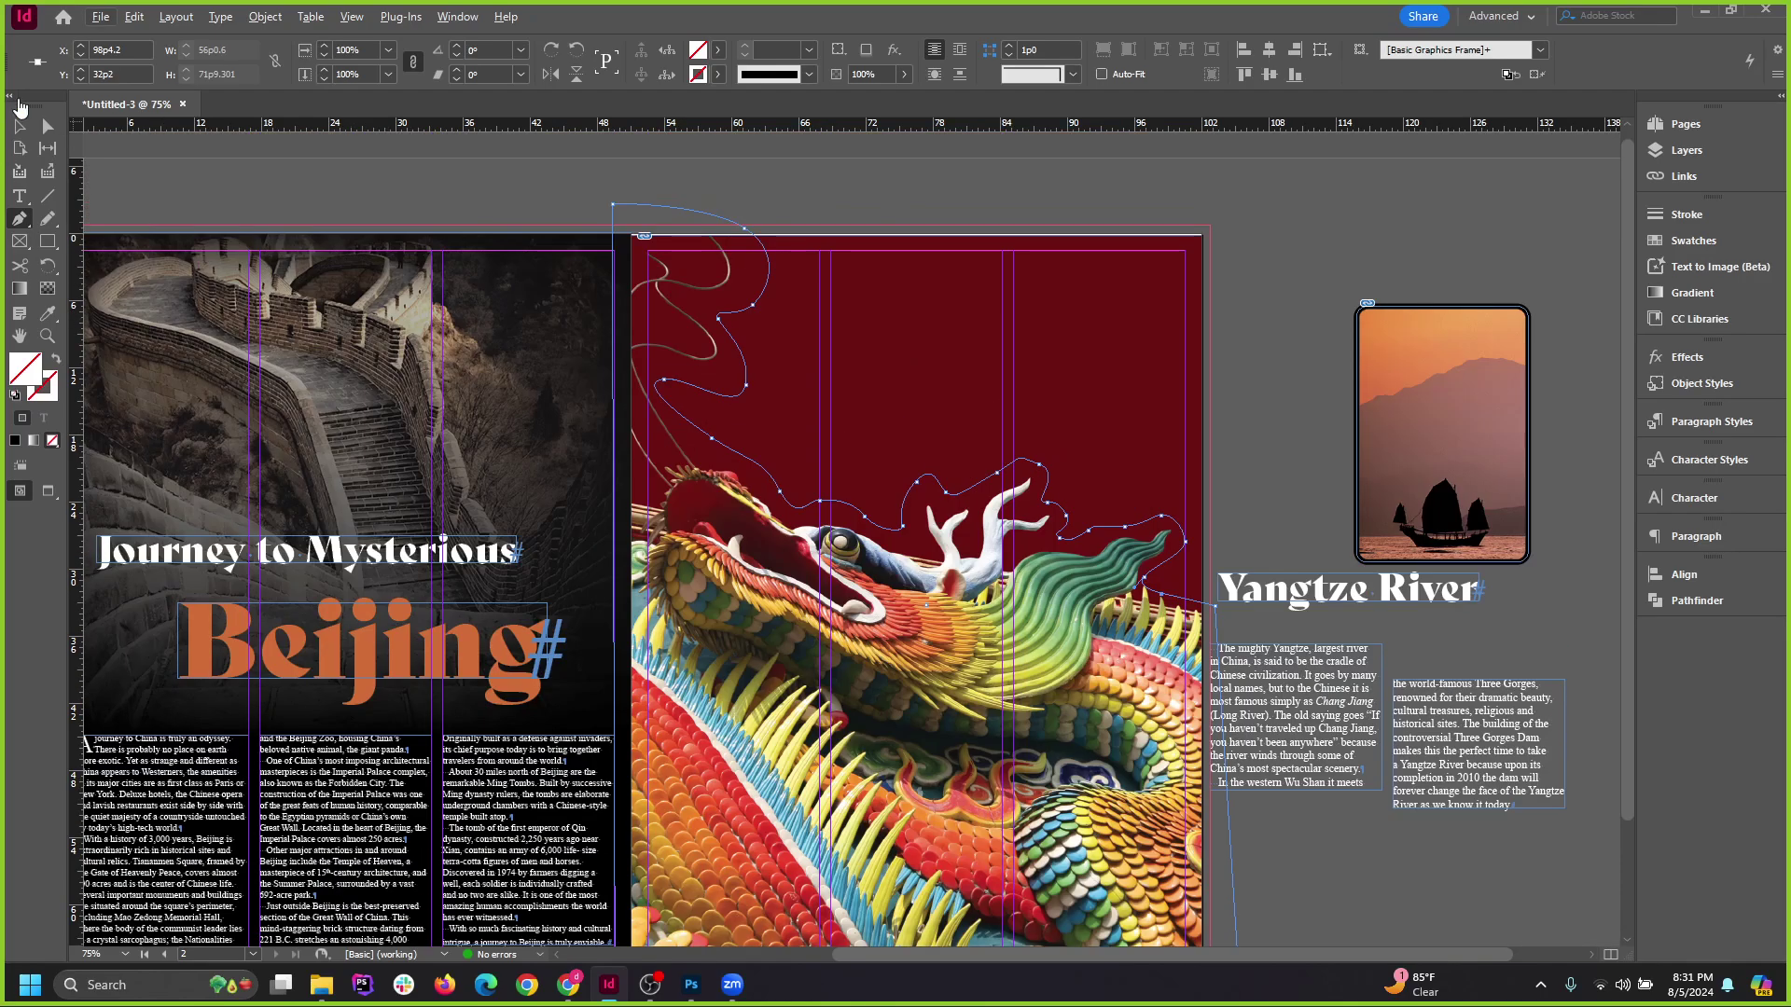
Try moving the closed dragon shape off beside the Beijing page and filling it with black, and undo both changes.
{"action": "left_click", "coordinate": [19, 125]}
{"action": "scroll", "coordinate": [1089, 507], "scroll_direction": "down", "scroll_amount": 3}
{"action": "scroll", "coordinate": [1026, 531], "scroll_direction": "up", "scroll_amount": 2}
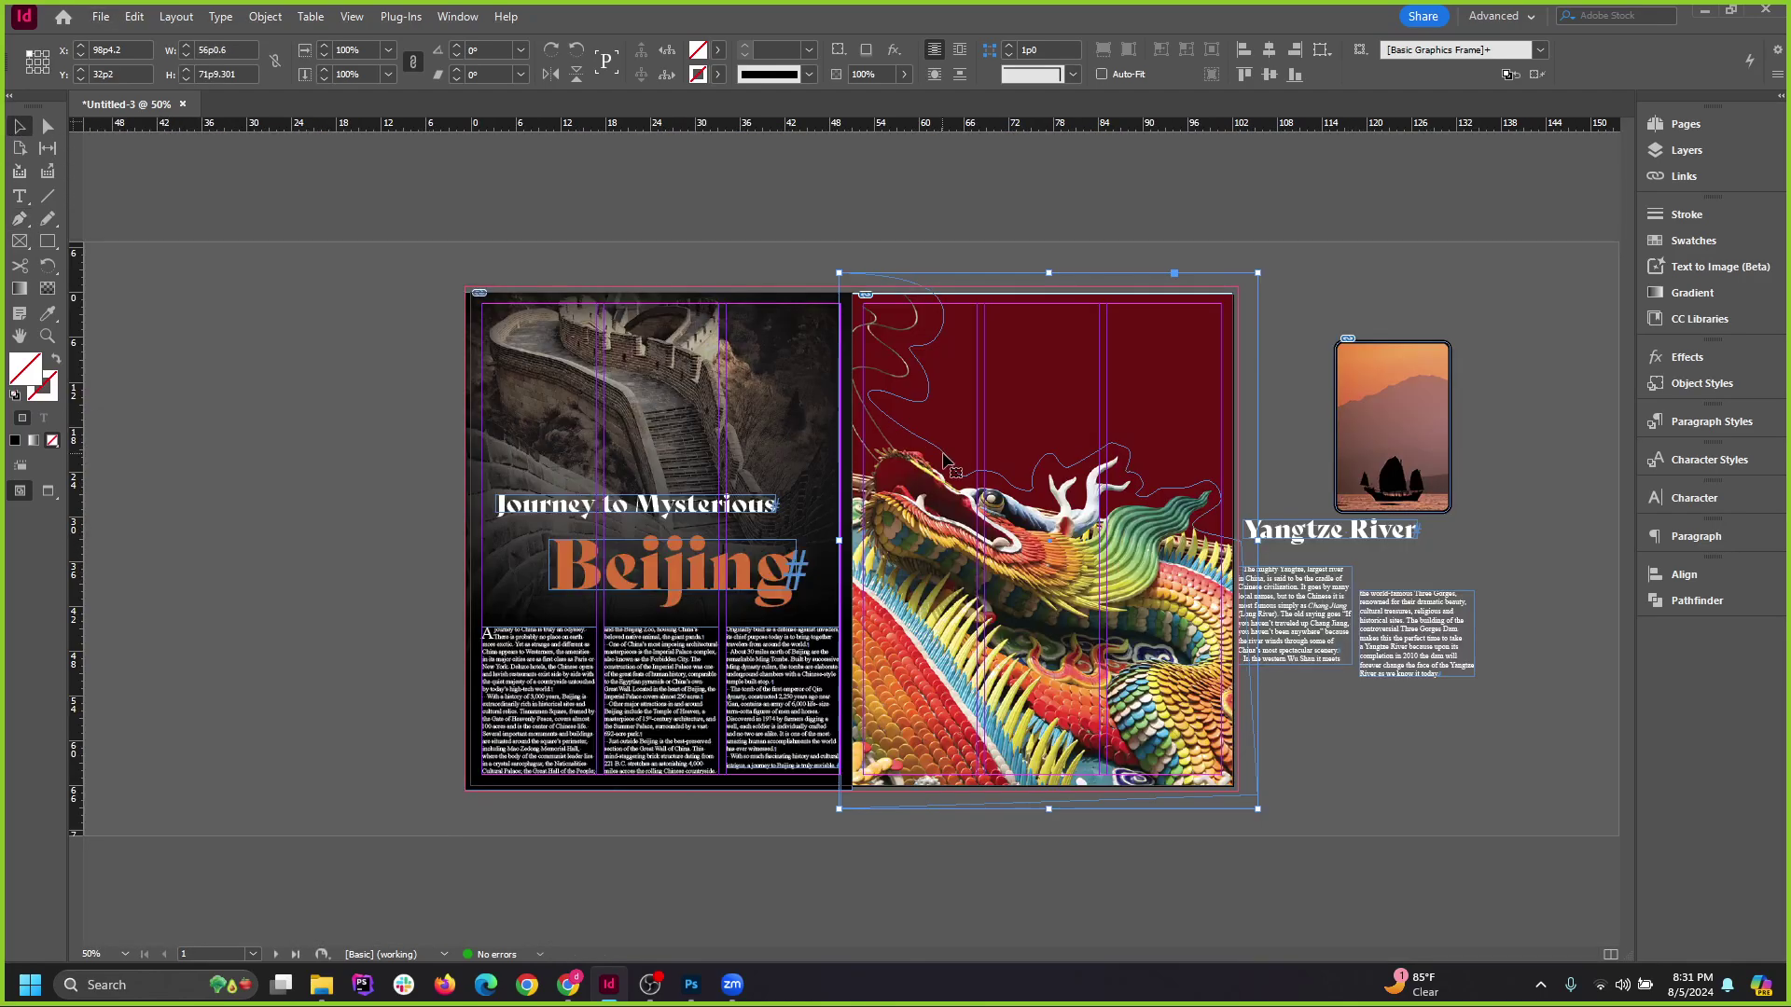
{"action": "left_click_drag", "start_coordinate": [942, 459], "coordinate": [308, 506]}
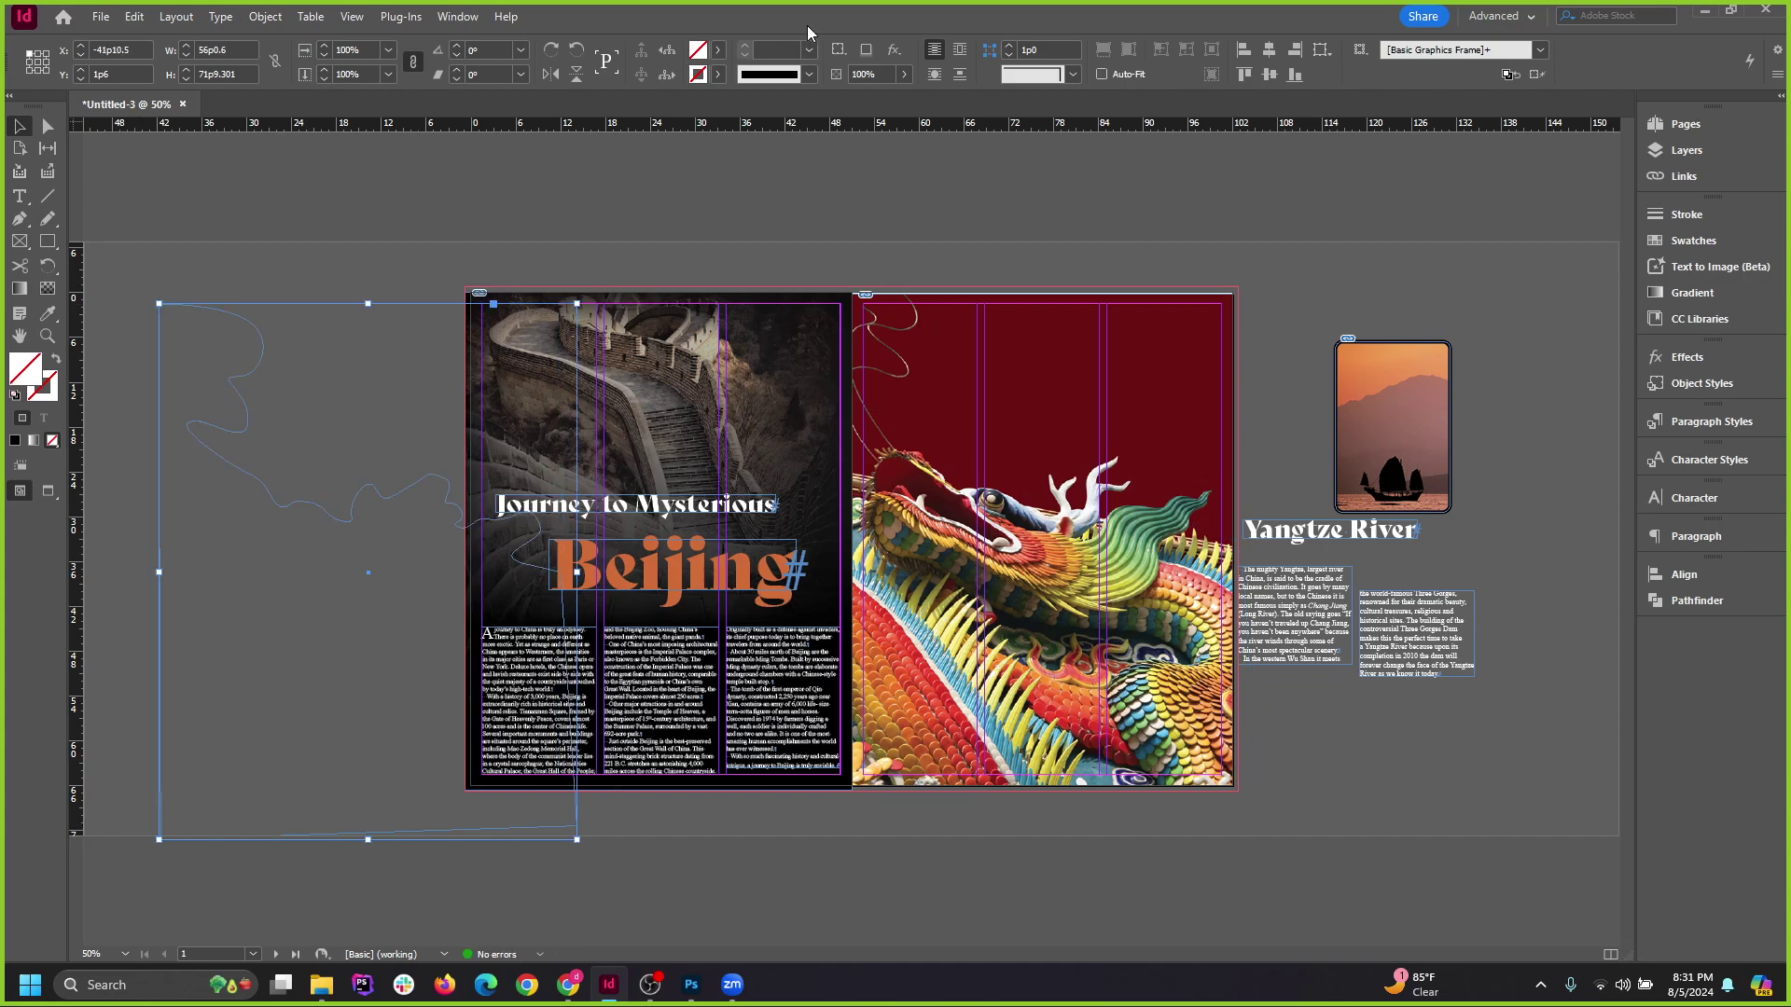
{"action": "left_click", "coordinate": [717, 52]}
{"action": "left_click", "coordinate": [559, 168]}
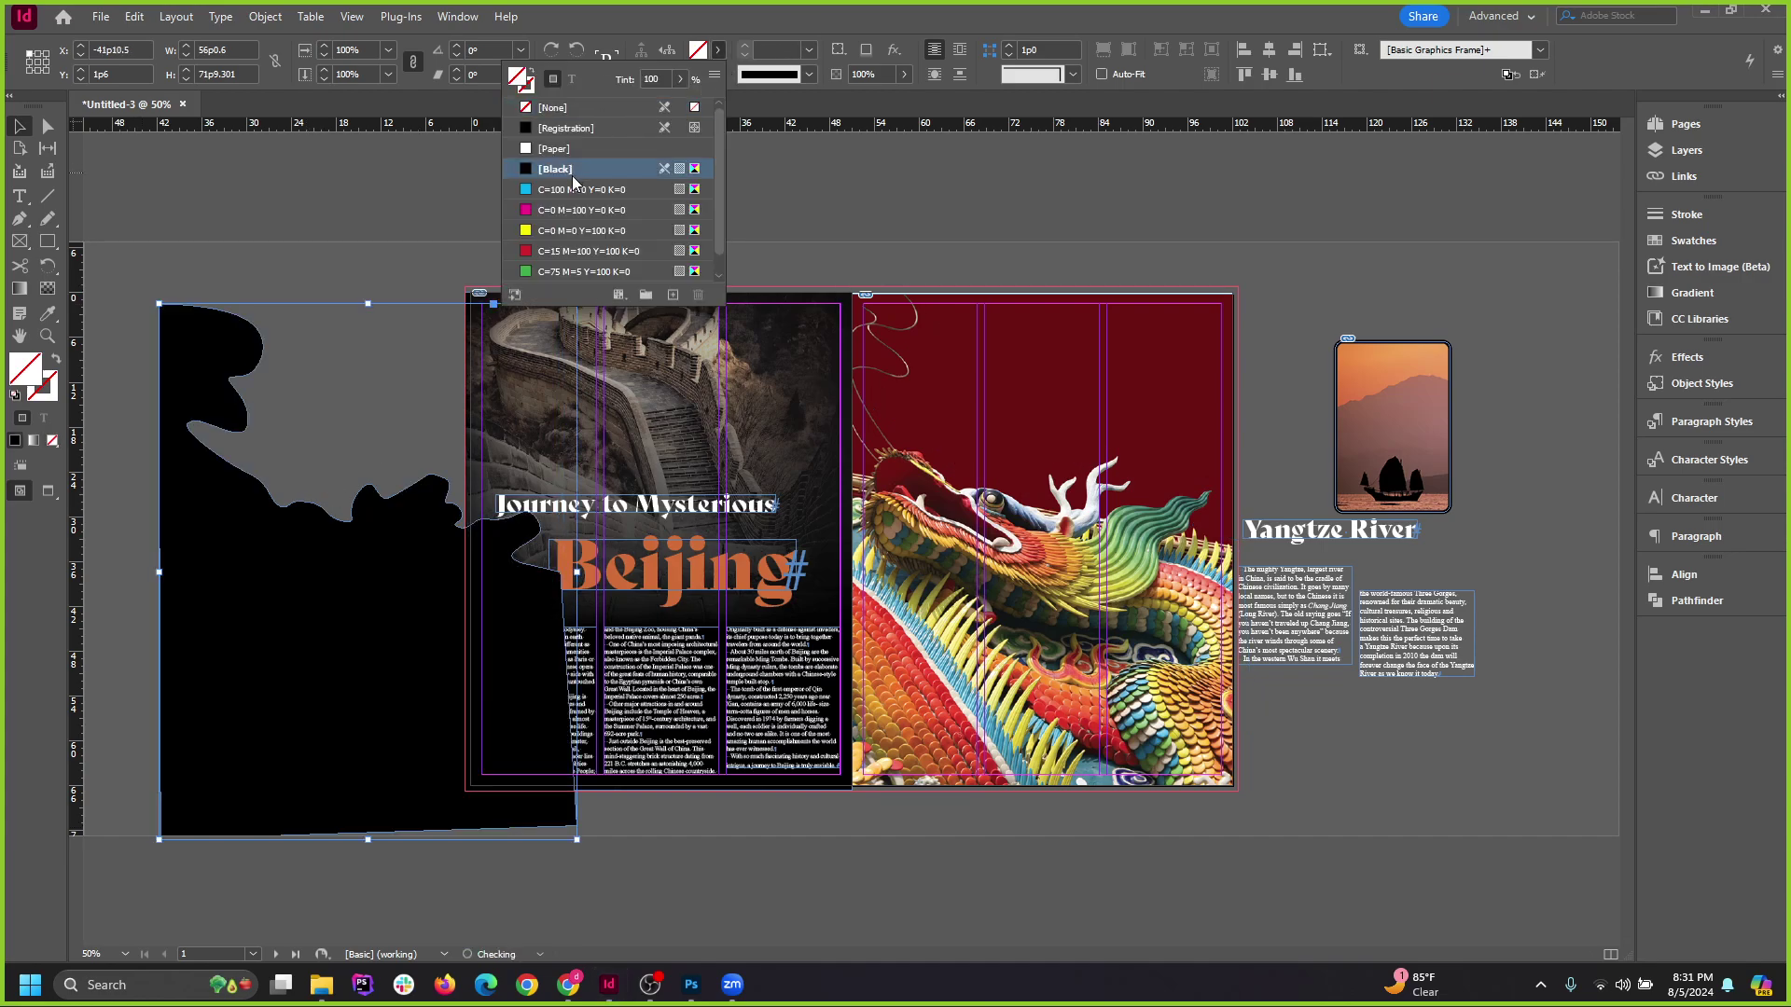
{"action": "left_click", "coordinate": [412, 335]}
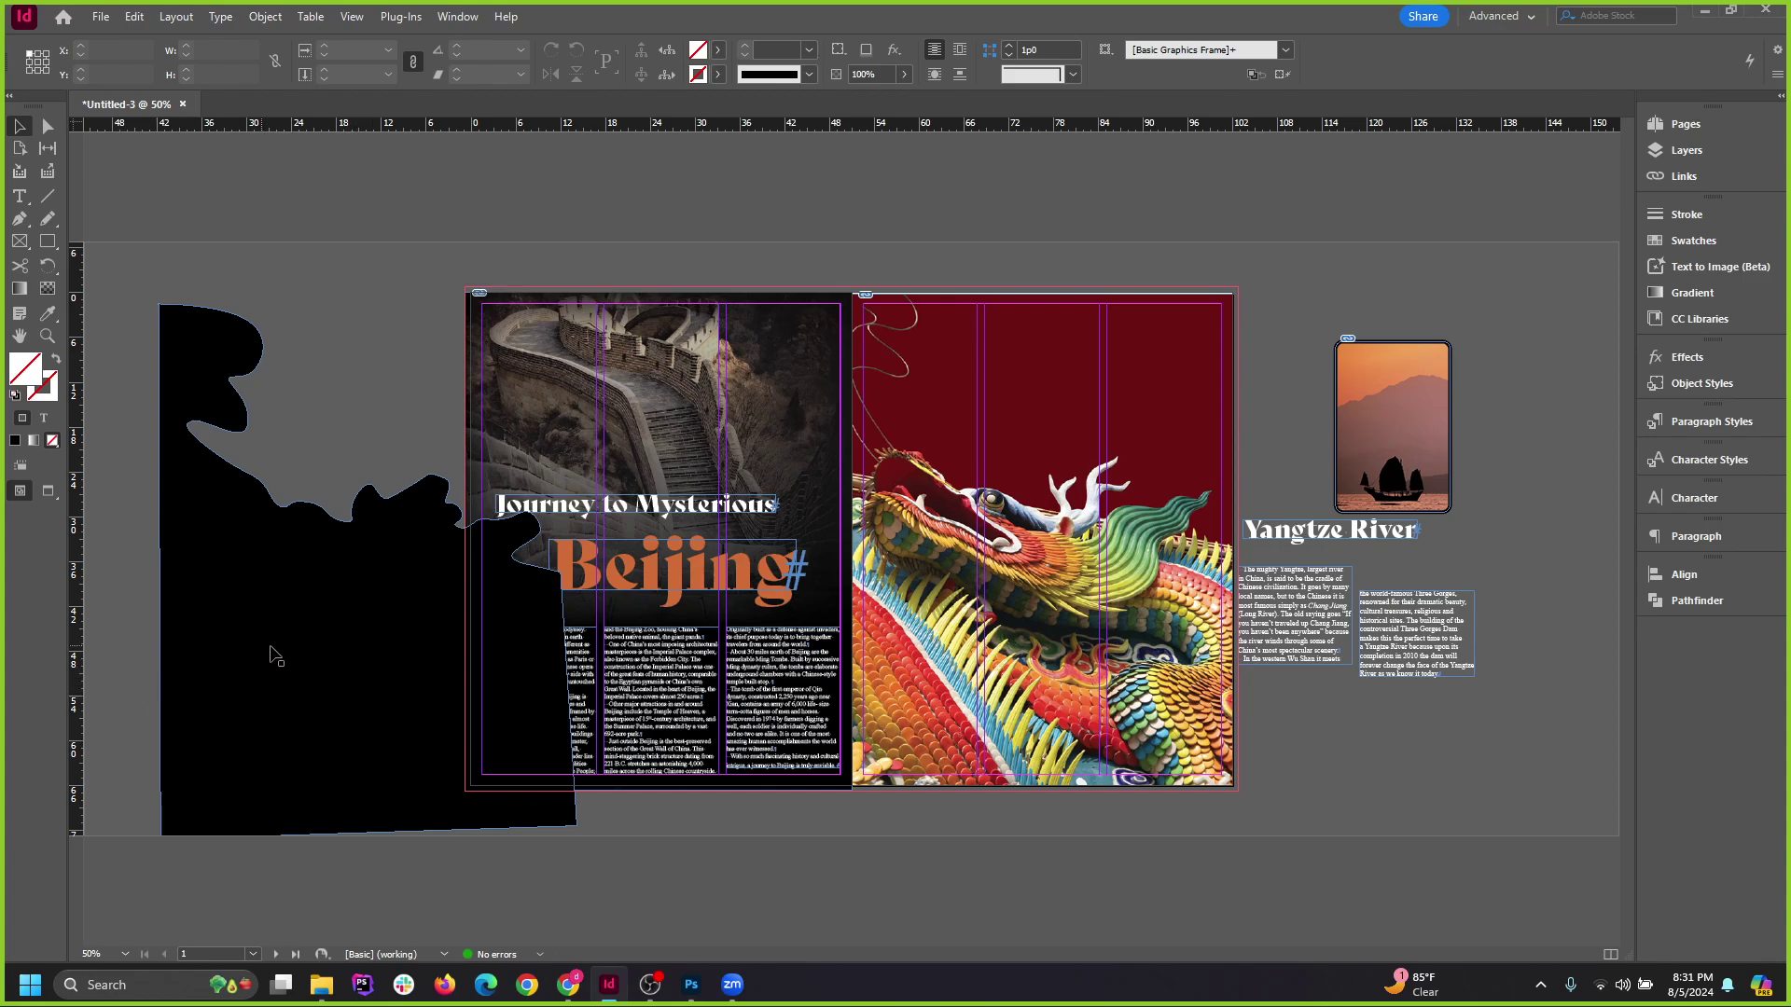
{"action": "key", "text": "ctrl+z"}
{"action": "key", "text": "ctrl+z"}
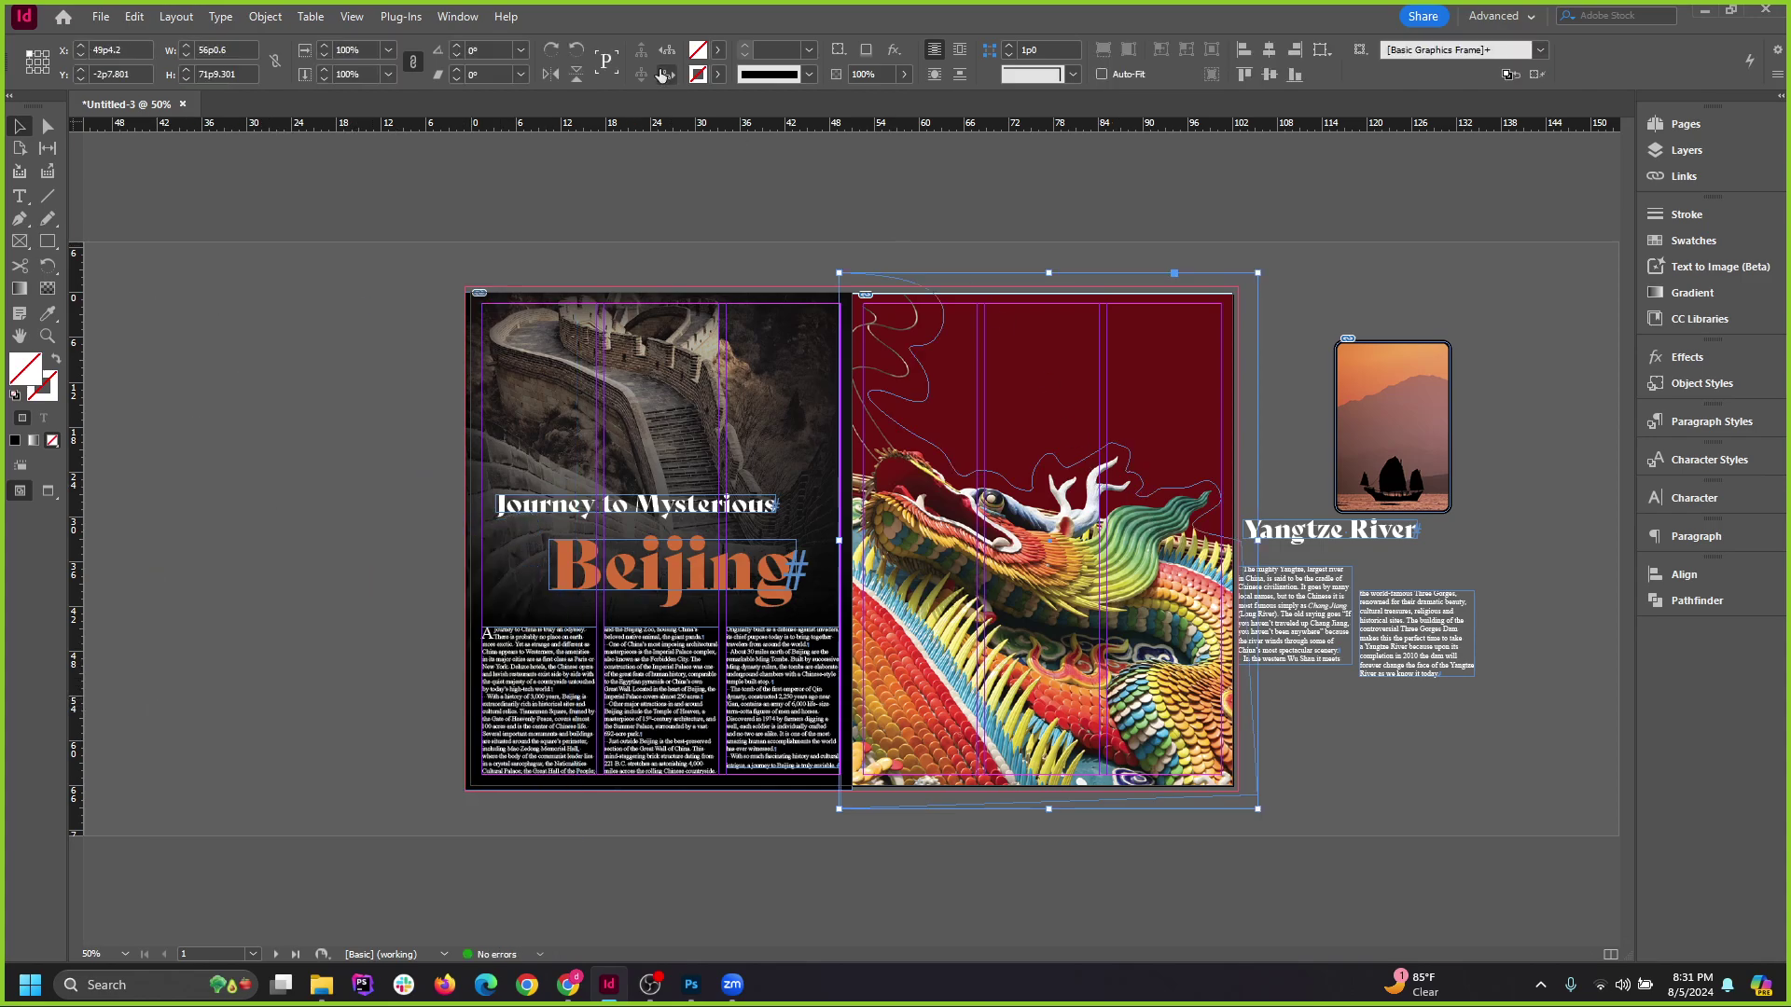
Fill the traced dragon shape with [Black] in place over the Yangtze page, and deselect it.
{"action": "left_click", "coordinate": [718, 73]}
{"action": "left_click", "coordinate": [555, 169]}
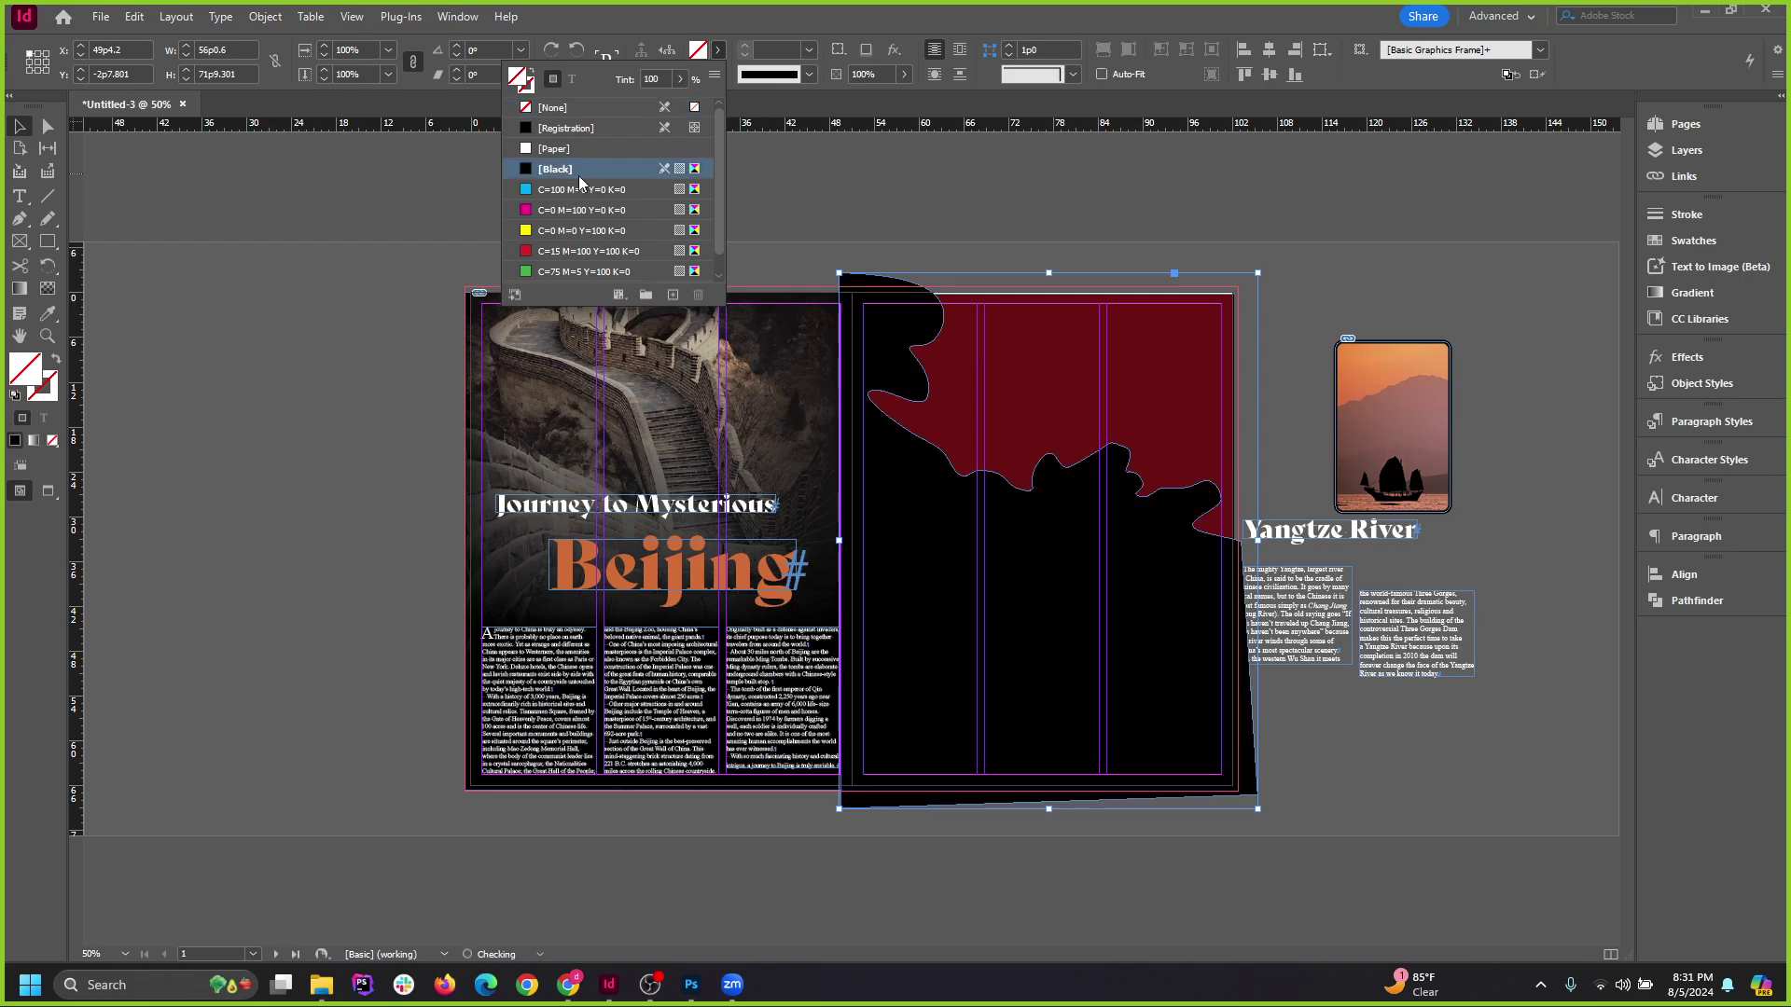
{"action": "left_click", "coordinate": [47, 126]}
{"action": "left_click", "coordinate": [182, 508]}
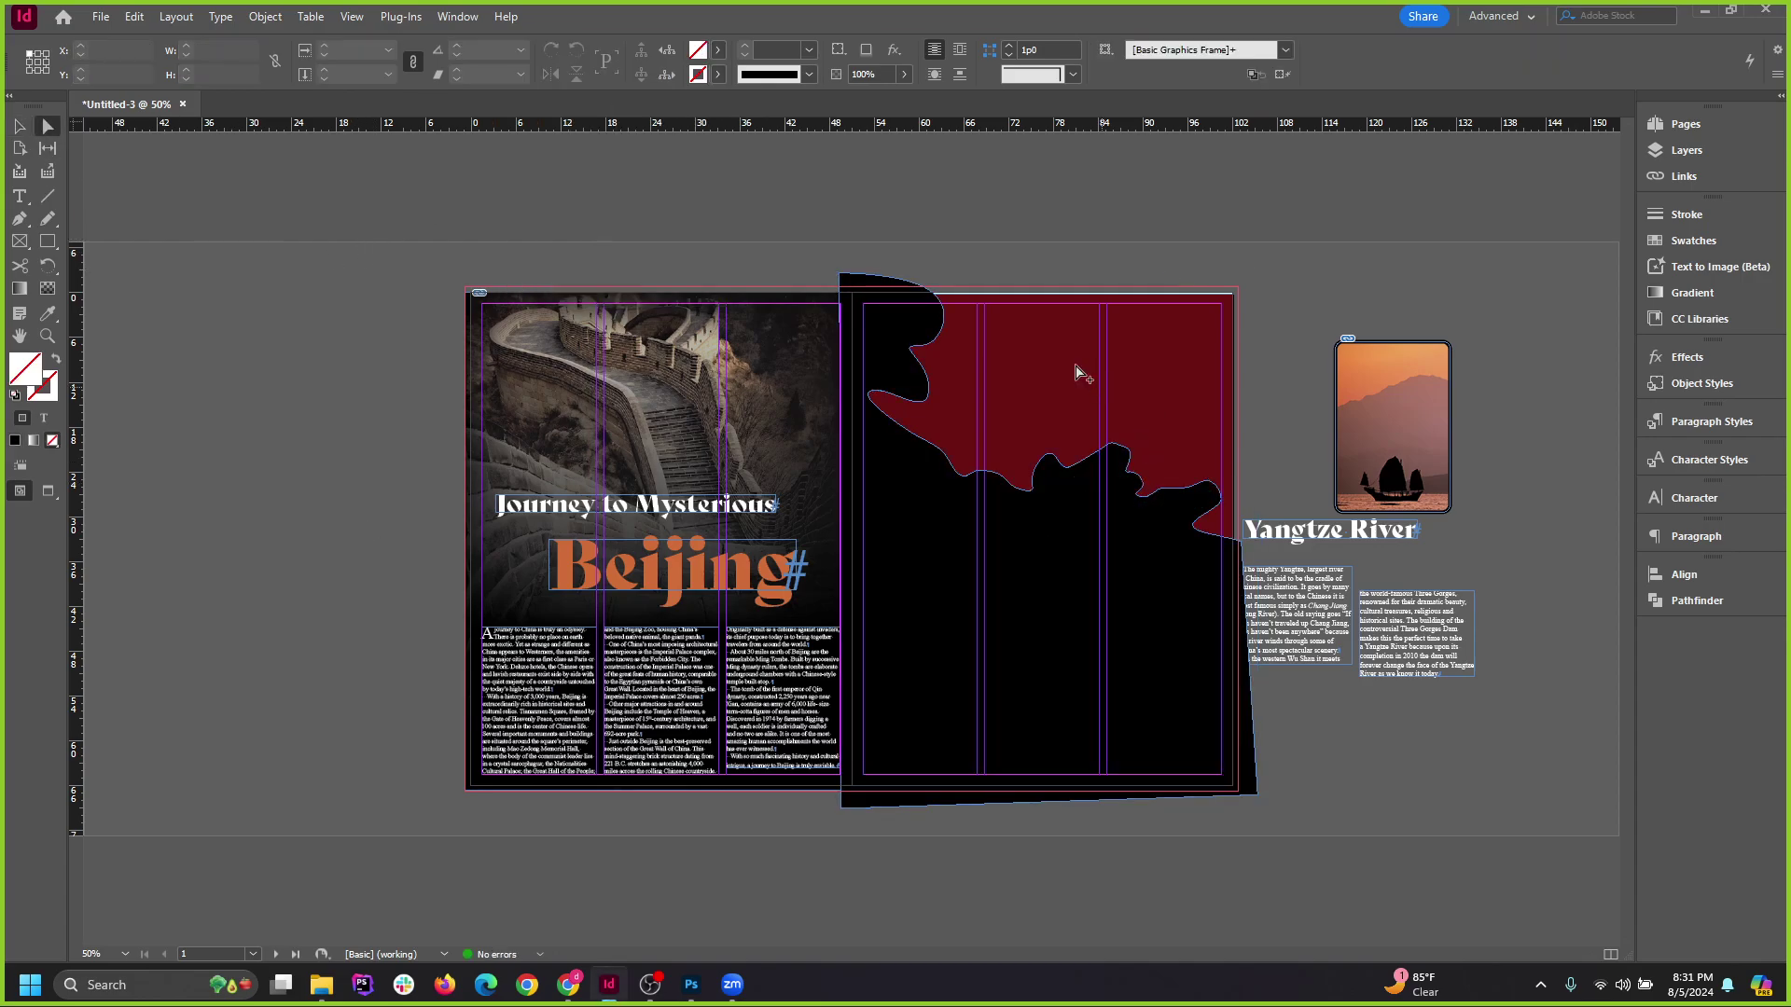
Move the black shape's top-left anchor point onto the Yangtze page's top-left corner at X 51p0, Y 0p0.
{"action": "key", "text": "ctrl+equal"}
{"action": "left_click", "coordinate": [663, 191]}
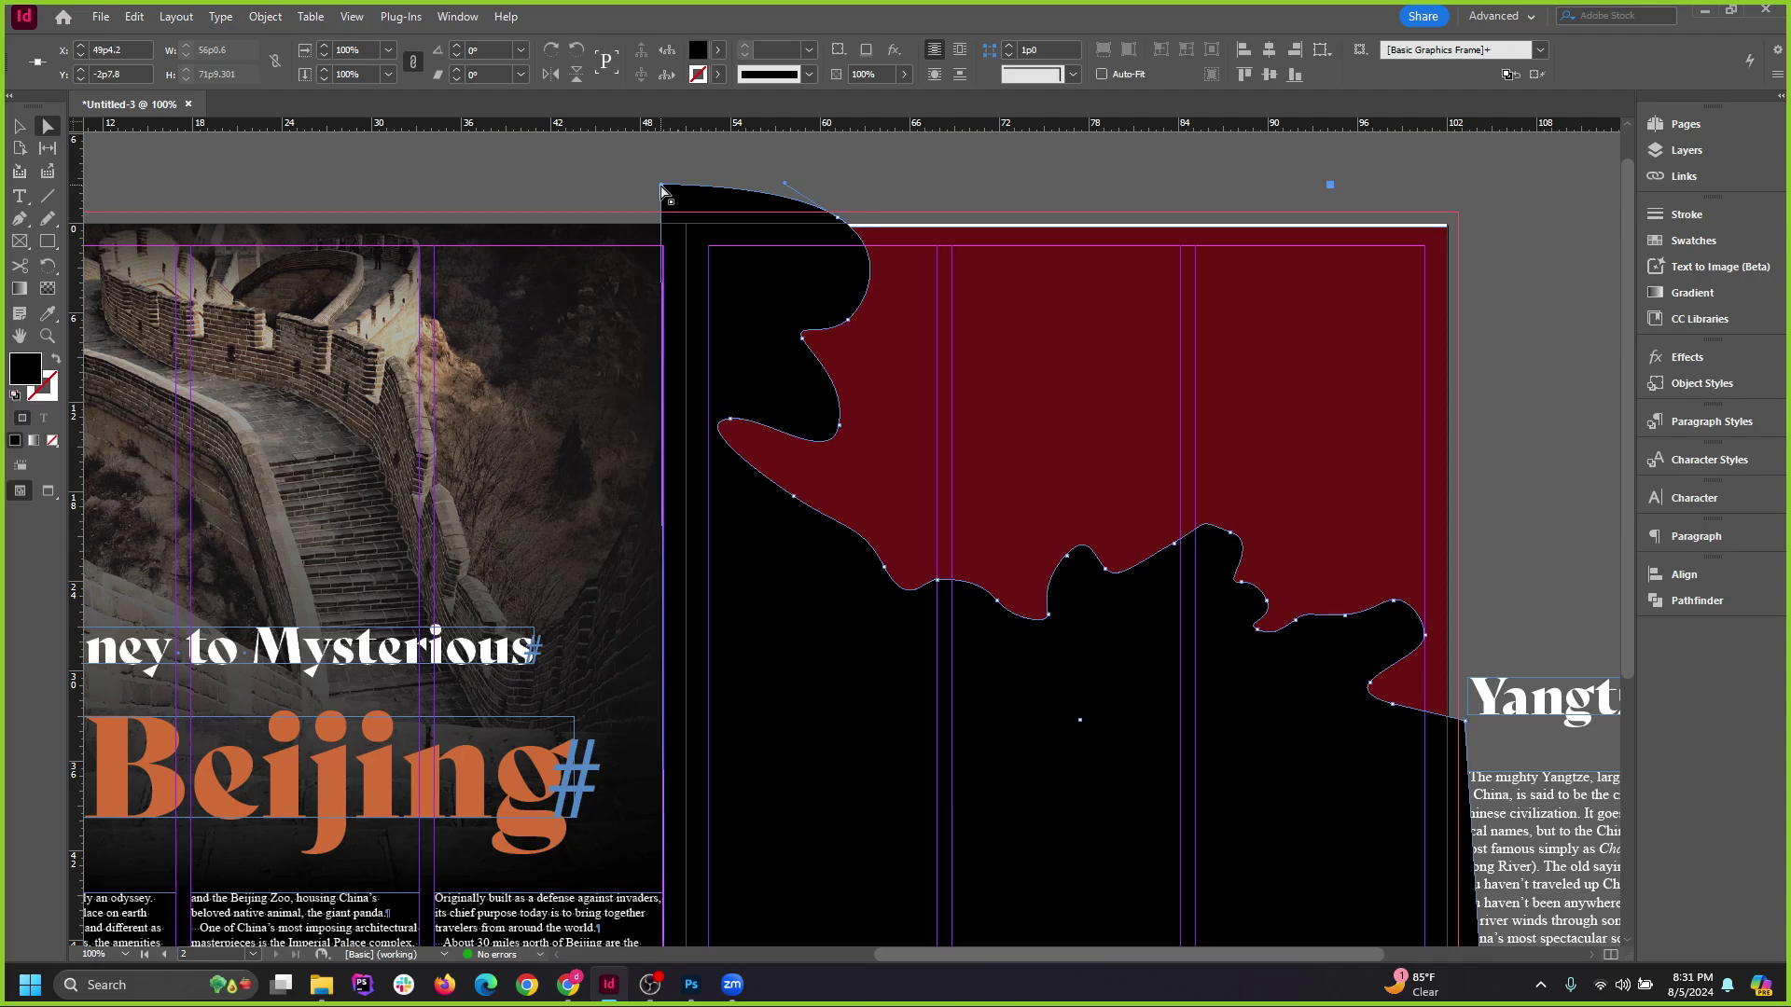
{"action": "left_click_drag", "start_coordinate": [663, 191], "coordinate": [714, 250]}
{"action": "key", "text": "ctrl+z"}
{"action": "left_click_drag", "start_coordinate": [661, 194], "coordinate": [685, 227]}
{"action": "scroll", "coordinate": [806, 292], "scroll_direction": "down", "scroll_amount": 3}
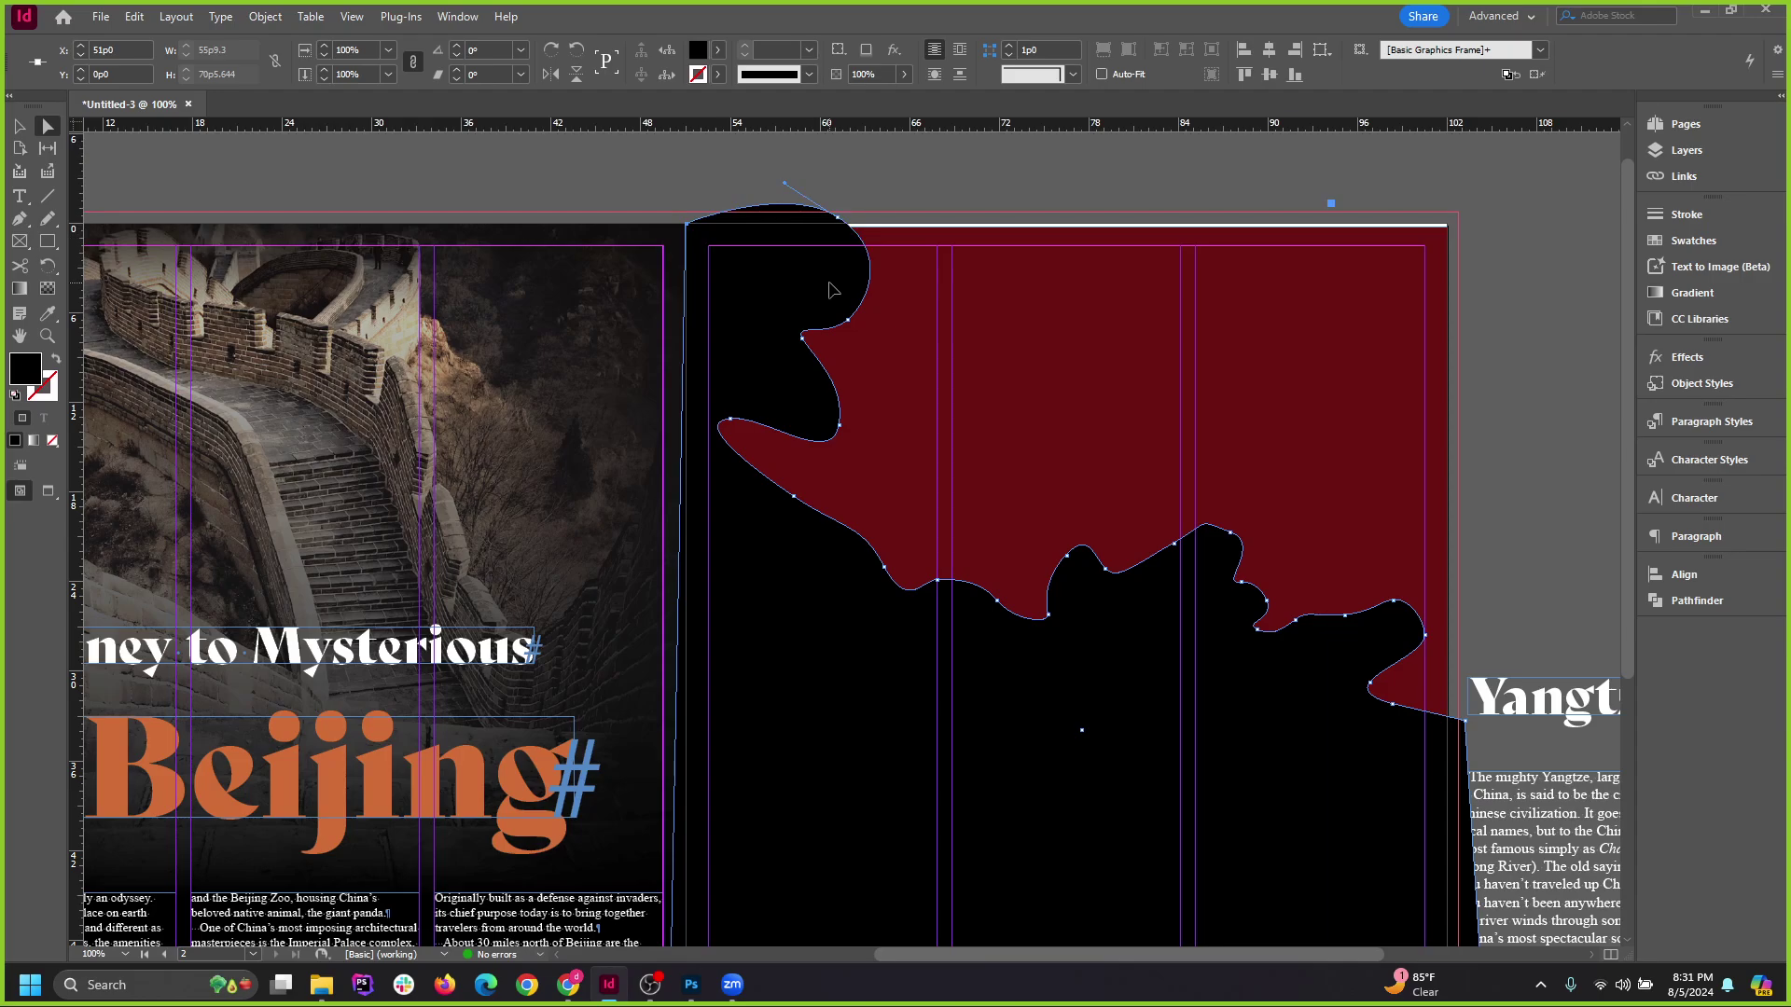
Align the black shape's two bottom corners to the bleed at X 51p0 and 102p9, Y 66p9, and its right-edge anchor to X 102p9.
{"action": "scroll", "coordinate": [807, 292], "scroll_direction": "up", "scroll_amount": 2}
{"action": "scroll", "coordinate": [803, 389], "scroll_direction": "down", "scroll_amount": 4}
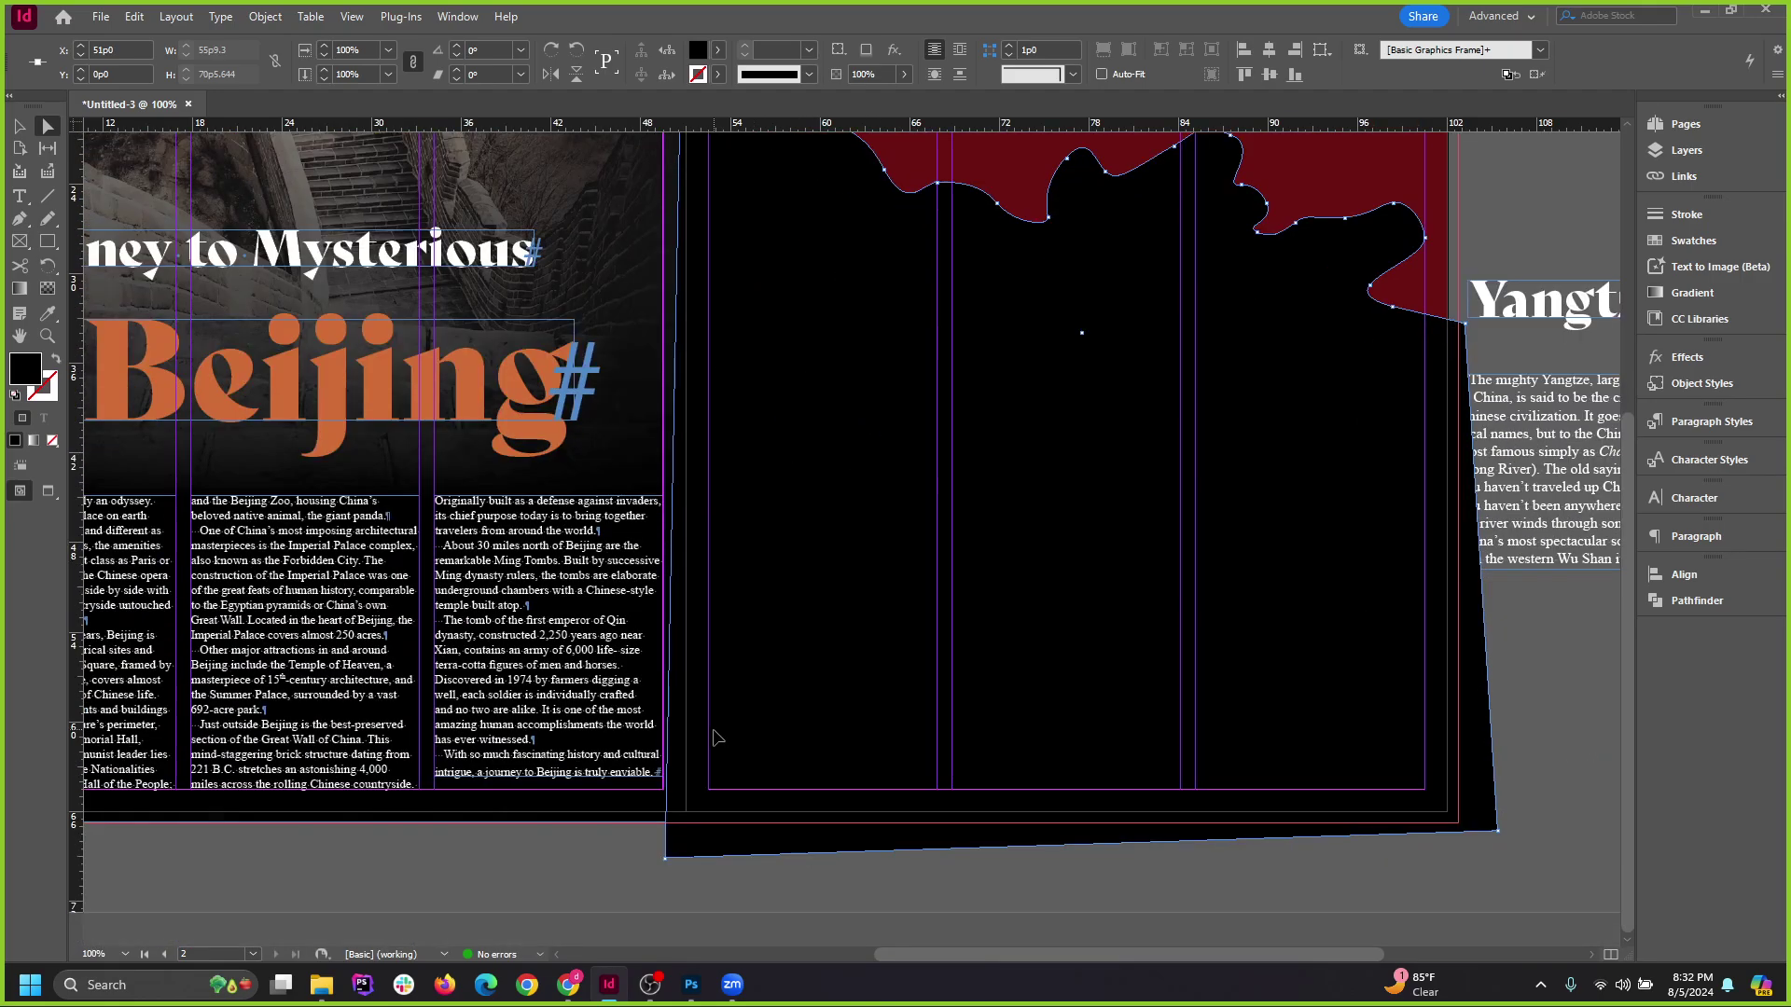
{"action": "left_click_drag", "start_coordinate": [666, 858], "coordinate": [674, 782]}
{"action": "scroll", "coordinate": [691, 852], "scroll_direction": "up", "scroll_amount": 2}
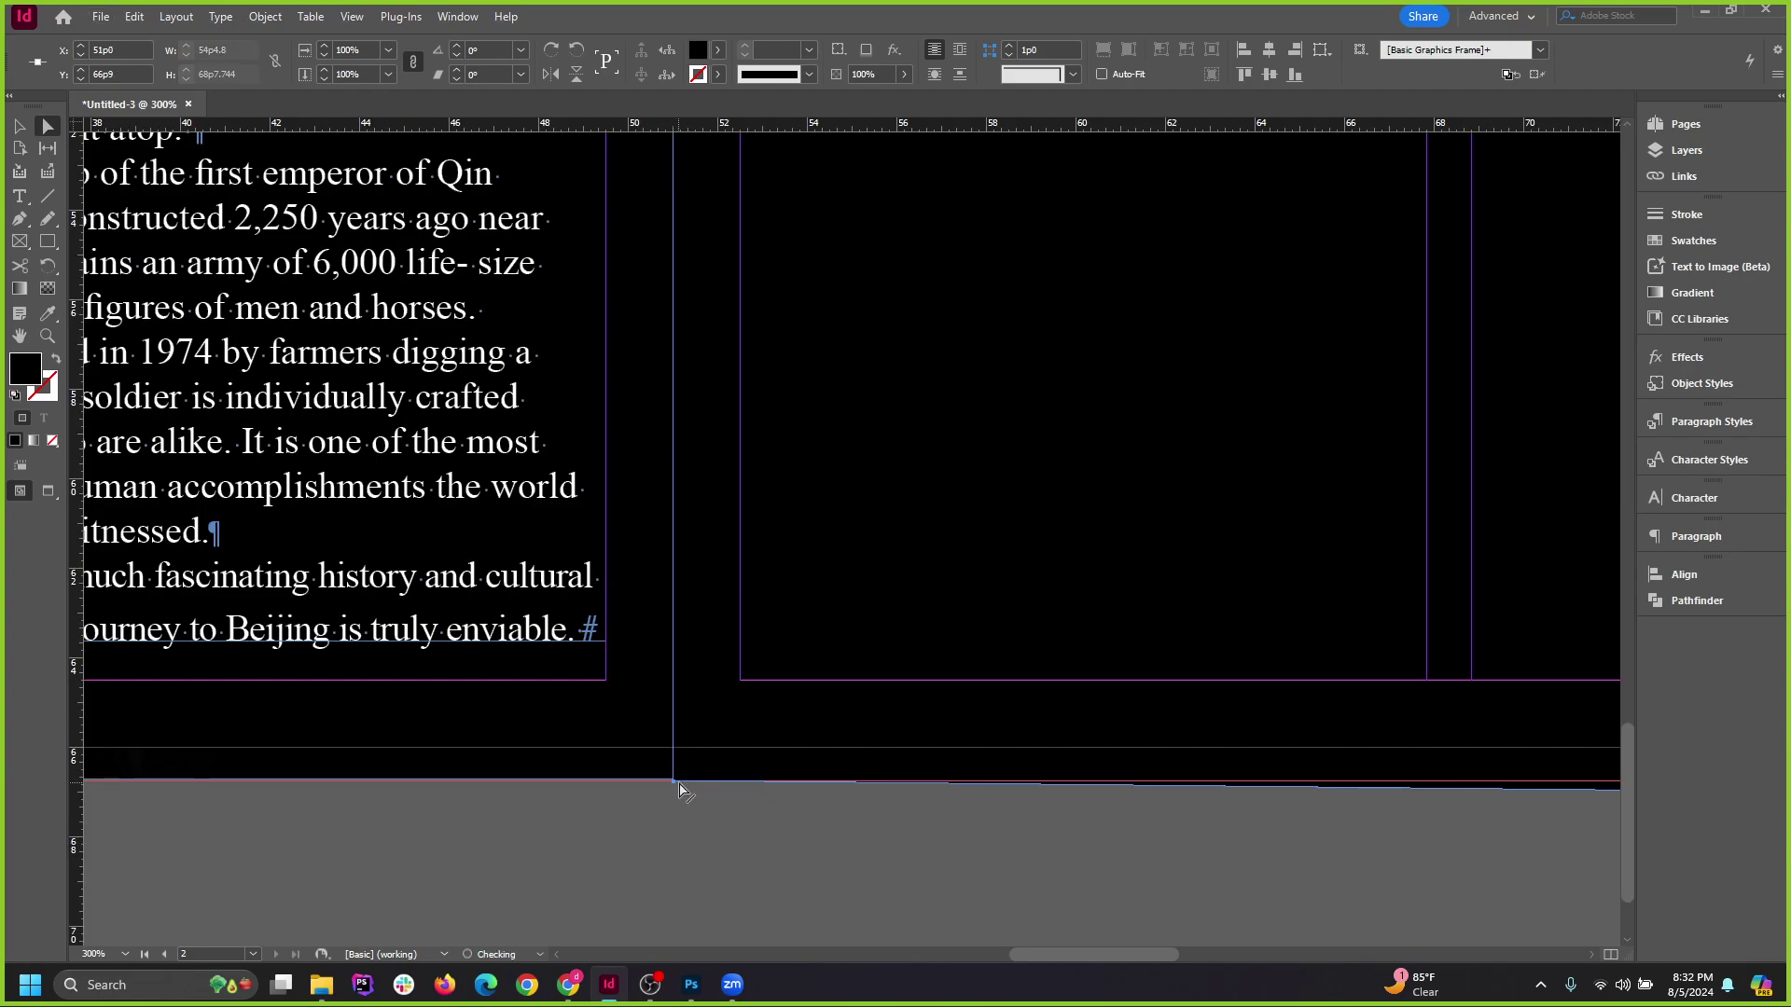
{"action": "scroll", "coordinate": [677, 785], "scroll_direction": "down", "scroll_amount": 3}
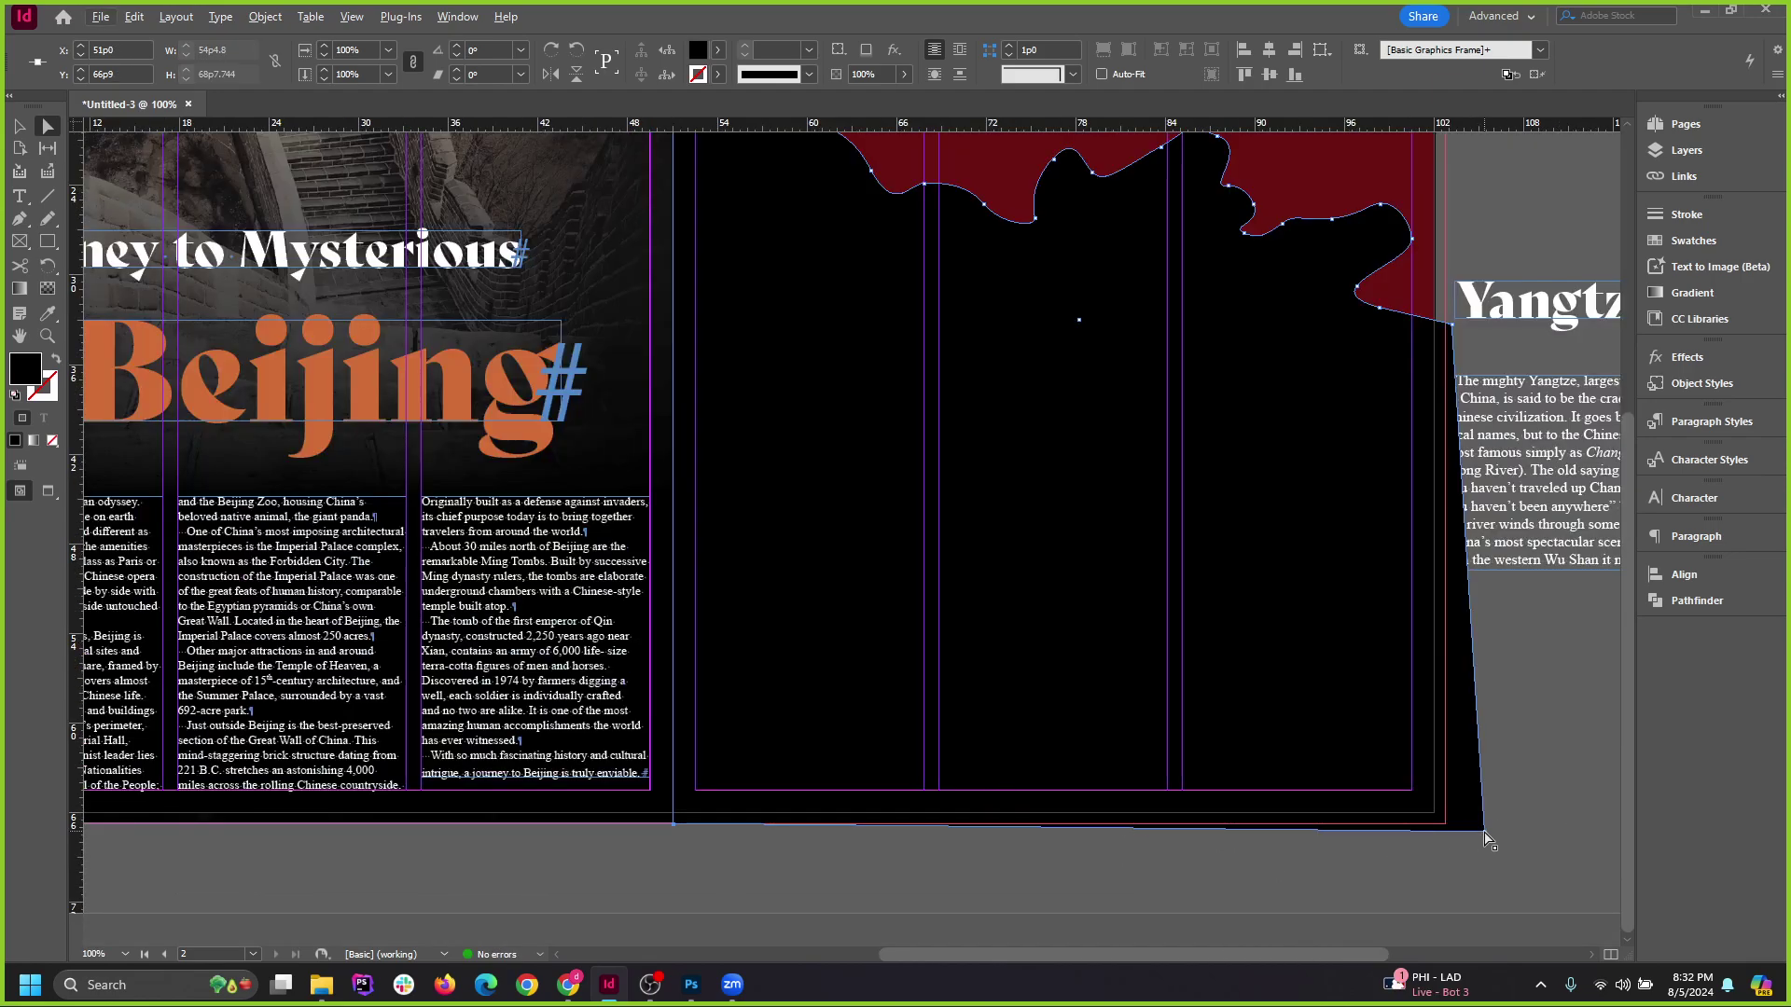
{"action": "left_click_drag", "start_coordinate": [1486, 833], "coordinate": [1445, 823]}
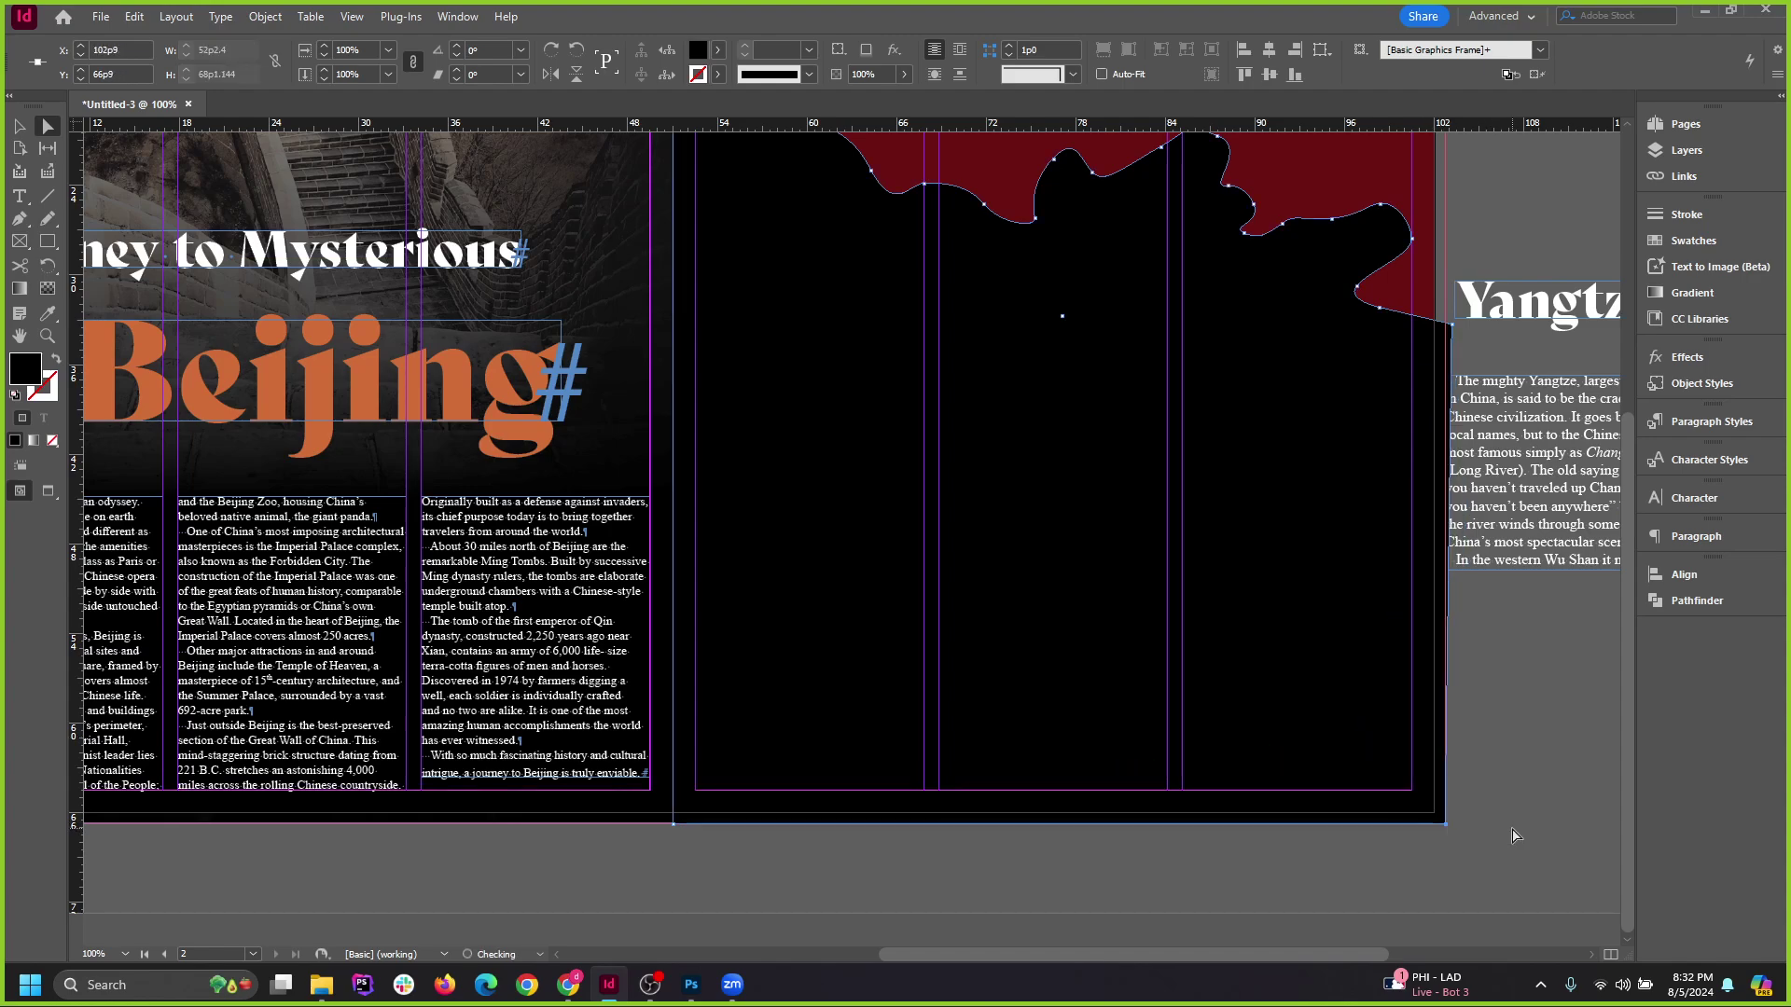
{"action": "scroll", "coordinate": [1508, 829], "scroll_direction": "up", "scroll_amount": 2}
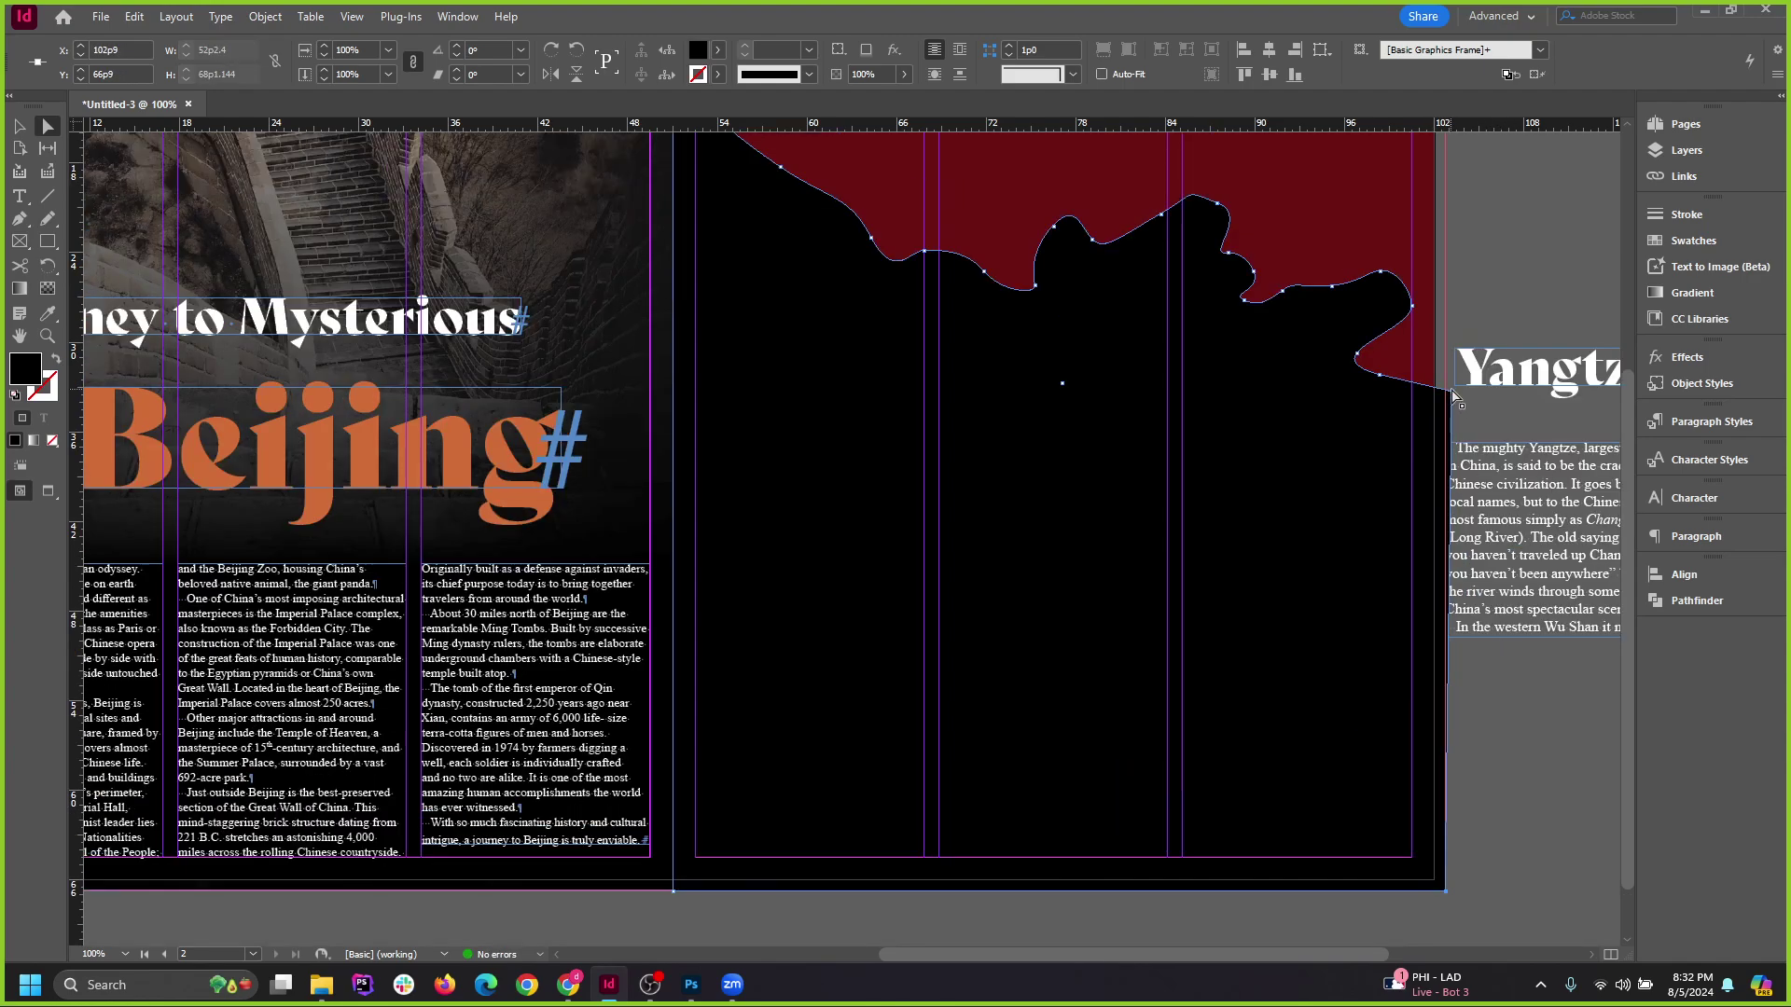
{"action": "left_click_drag", "start_coordinate": [1452, 391], "coordinate": [1446, 389]}
Move the curve's anchor point above the Yangtze page down to about X 61p11, Y 0p3, near the page's top edge.
{"action": "scroll", "coordinate": [1233, 535], "scroll_direction": "up", "scroll_amount": 8}
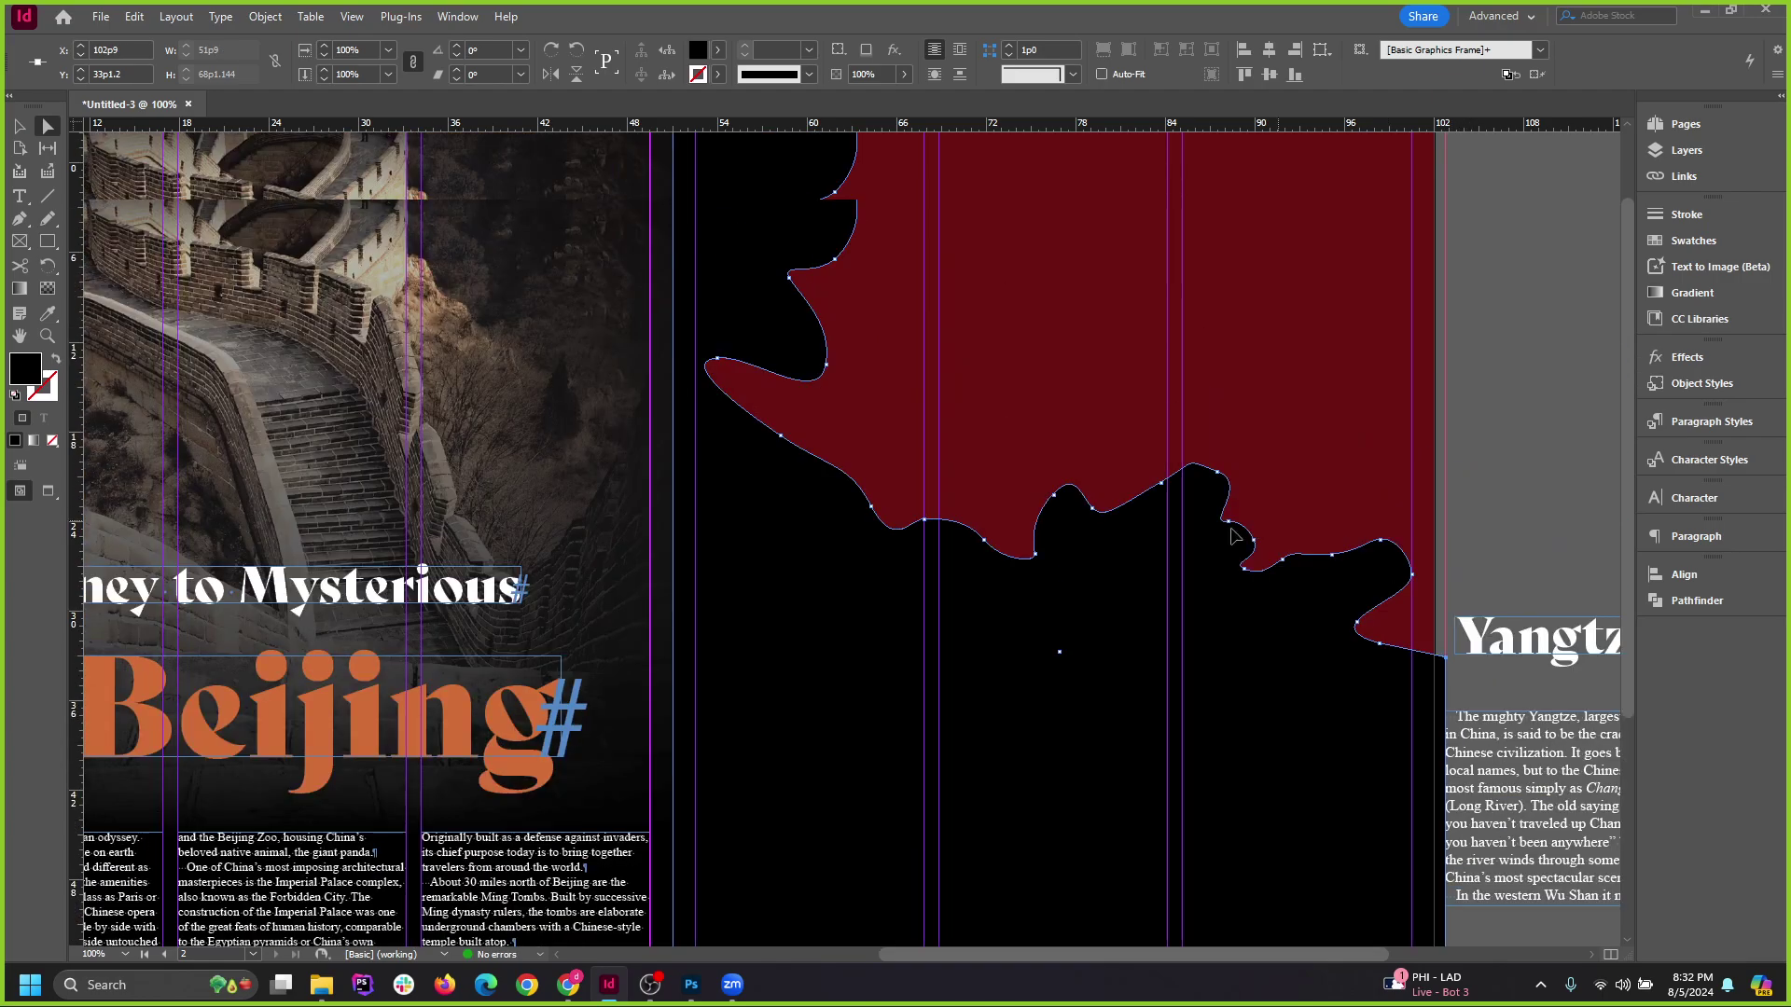
{"action": "scroll", "coordinate": [884, 521], "scroll_direction": "up", "scroll_amount": 3}
{"action": "scroll", "coordinate": [803, 285], "scroll_direction": "up", "scroll_amount": 2}
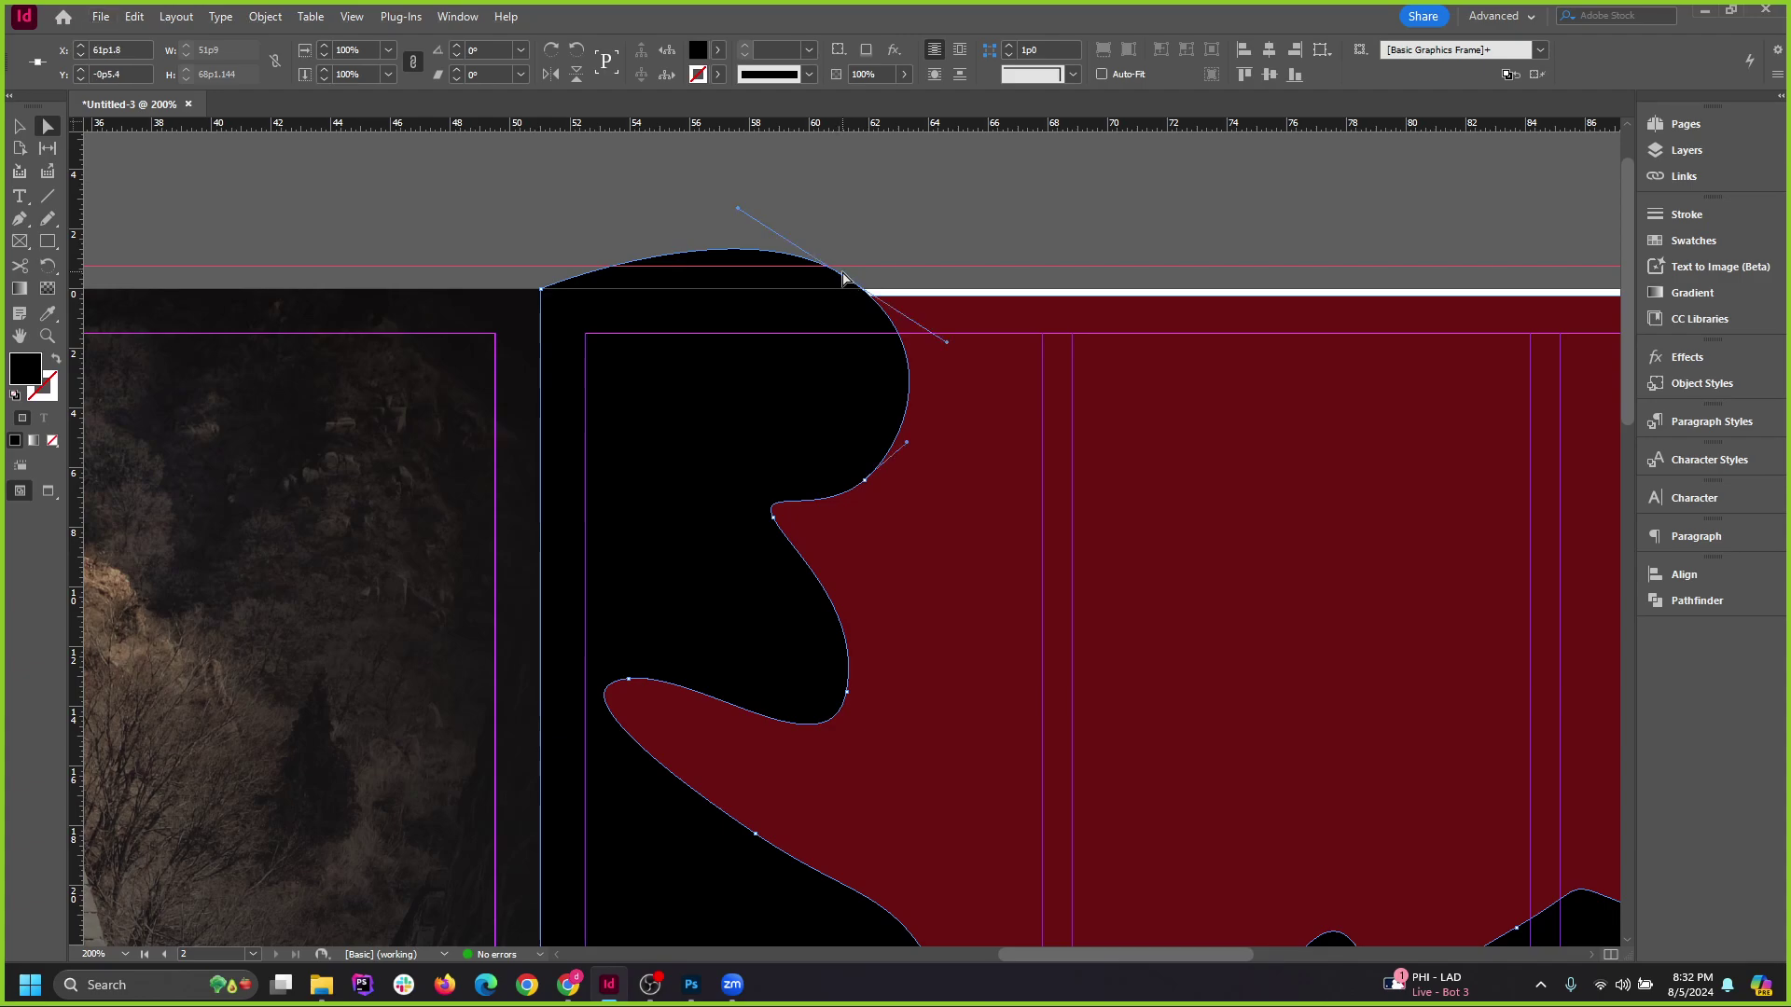
{"action": "left_click_drag", "start_coordinate": [844, 282], "coordinate": [855, 330]}
{"action": "key", "text": "ctrl+z"}
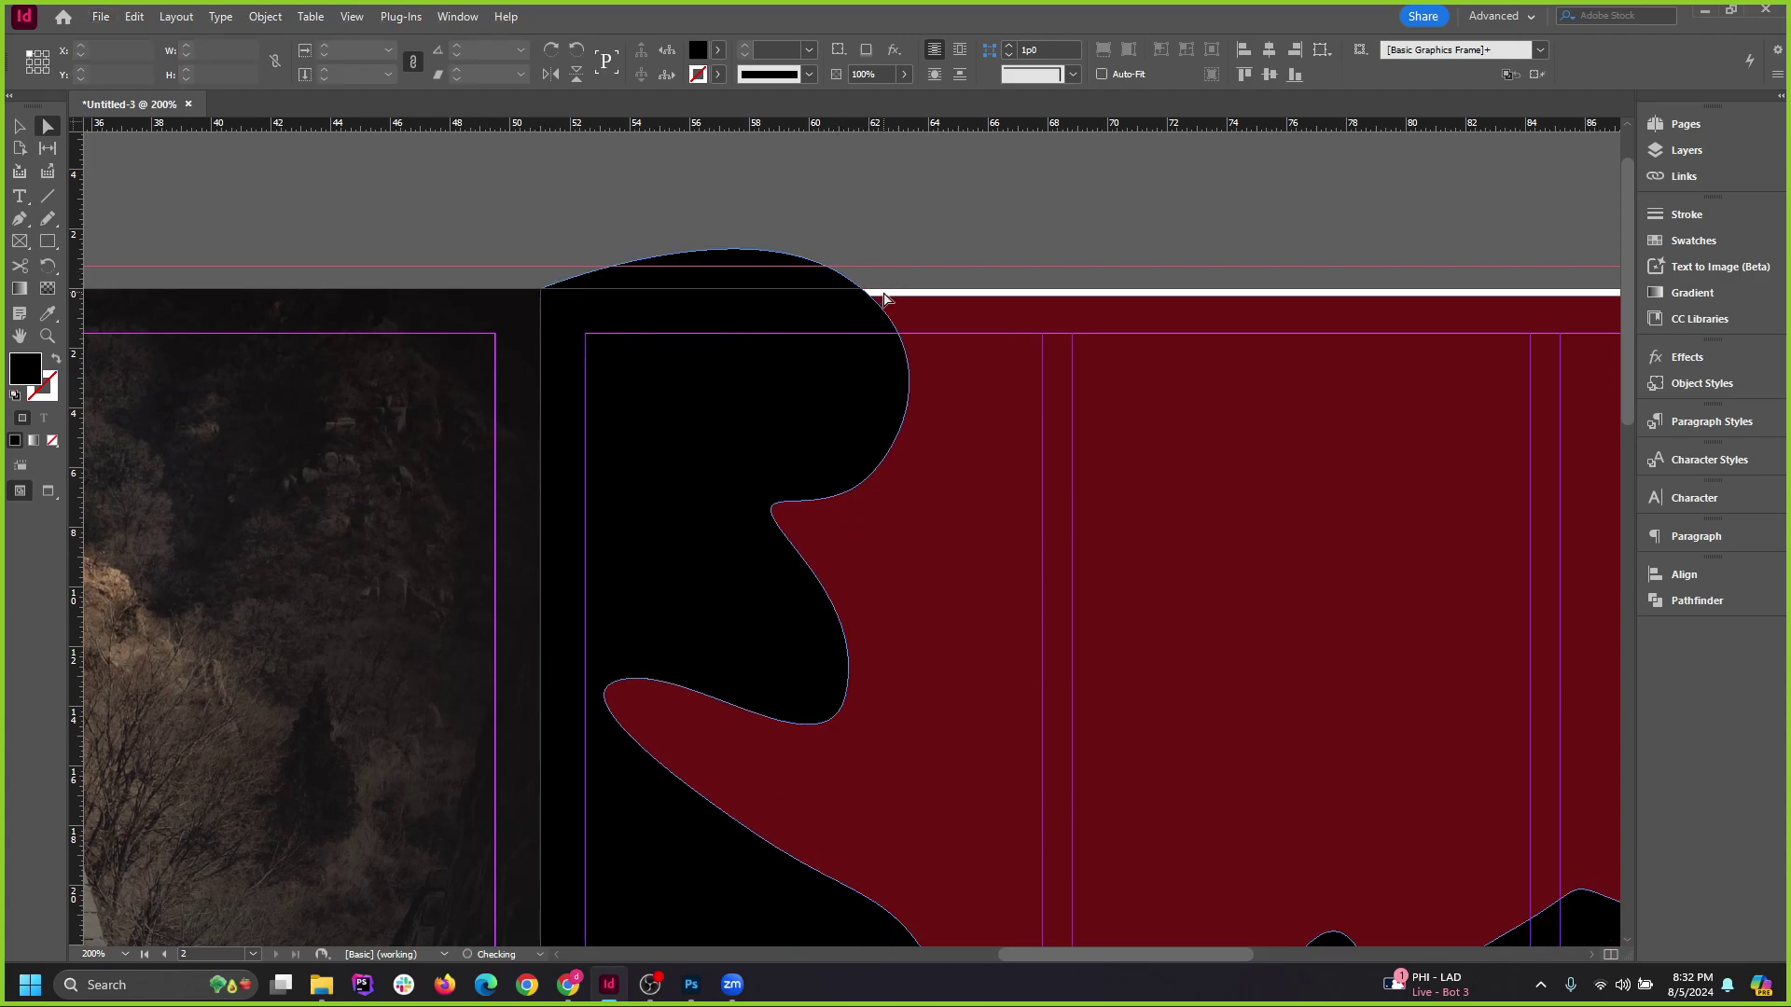
{"action": "left_click", "coordinate": [845, 280]}
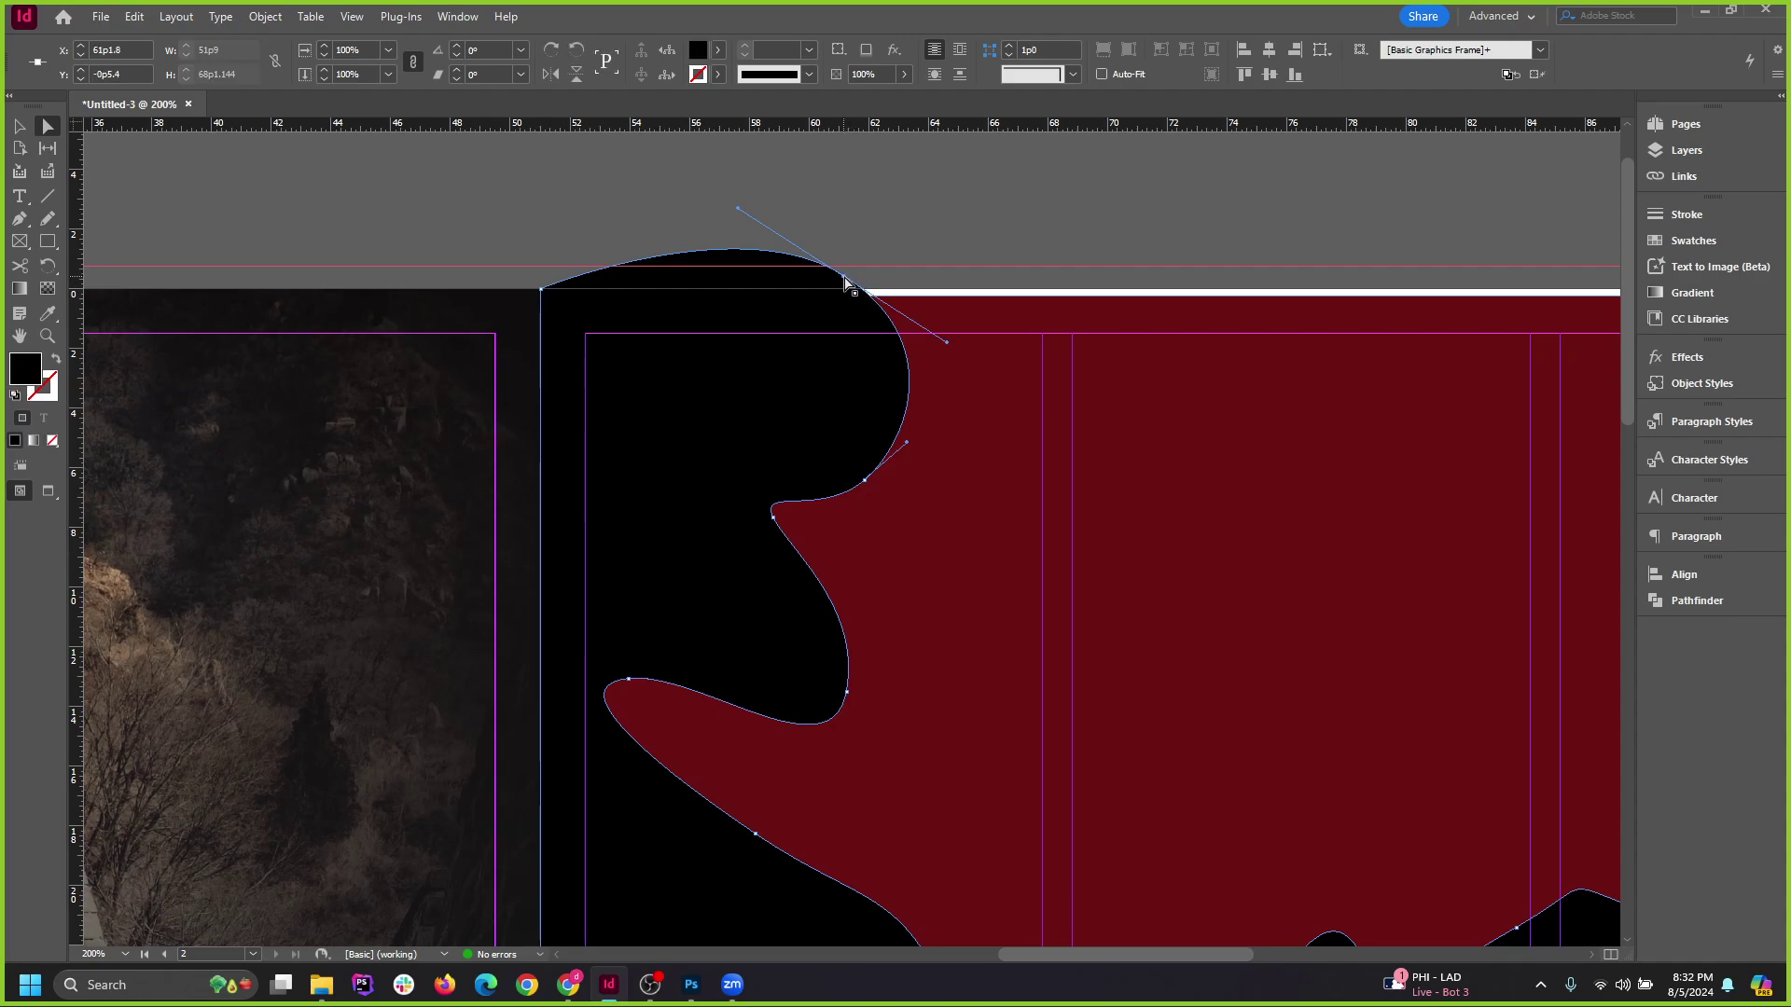
{"action": "left_click_drag", "start_coordinate": [845, 282], "coordinate": [867, 299]}
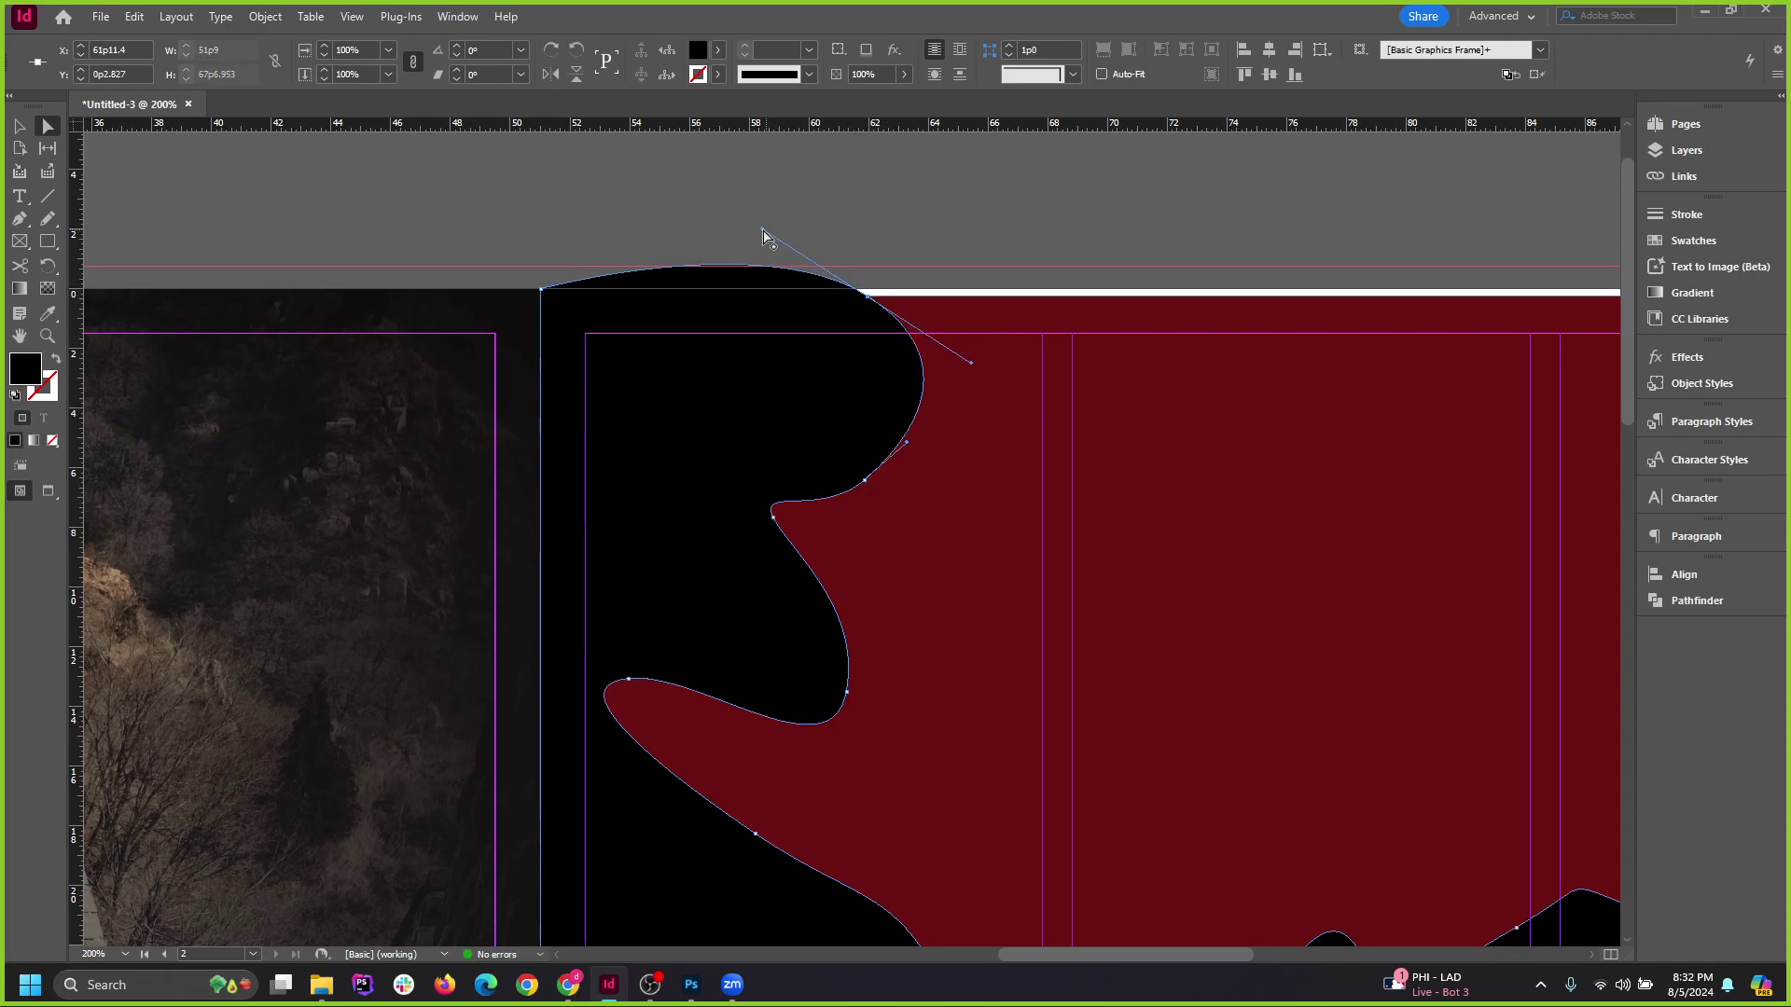
Flatten that anchor's left handle, align the anchor to the page's top edge at X 61p10.8, Y 0p0, and deselect the shape.
{"action": "left_click_drag", "start_coordinate": [761, 229], "coordinate": [764, 300]}
{"action": "key", "text": "ctrl+equal"}
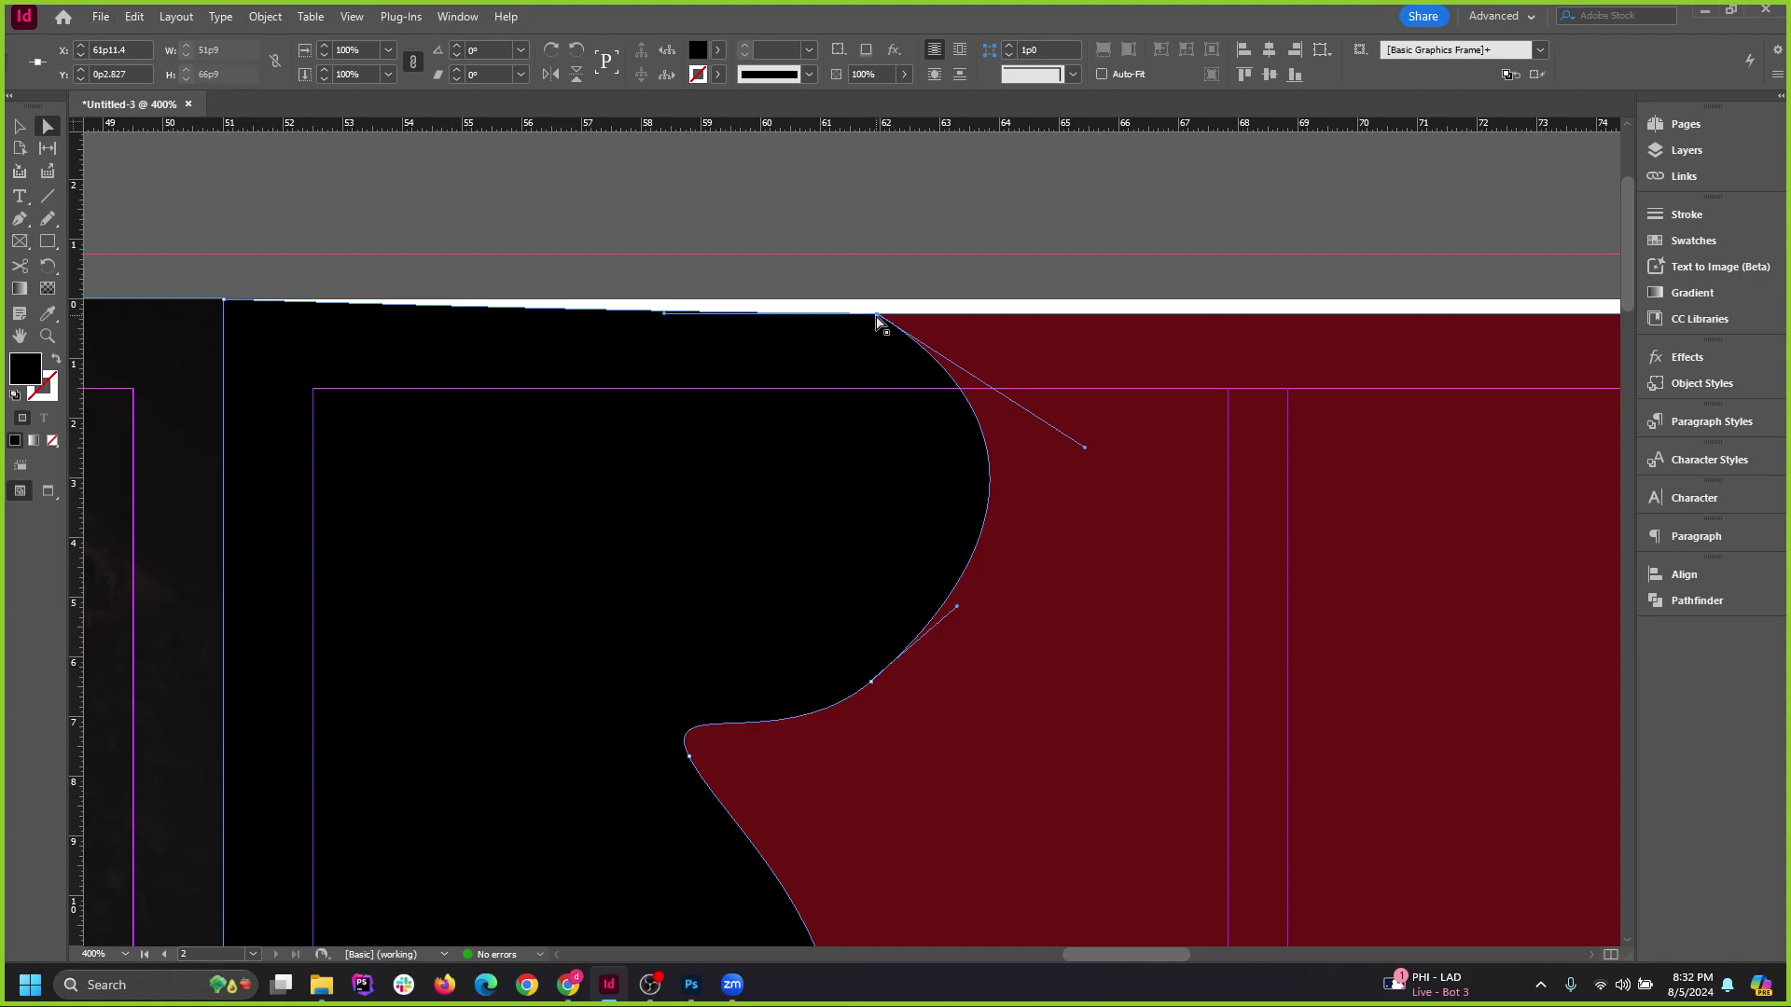
{"action": "left_click_drag", "start_coordinate": [876, 316], "coordinate": [874, 301]}
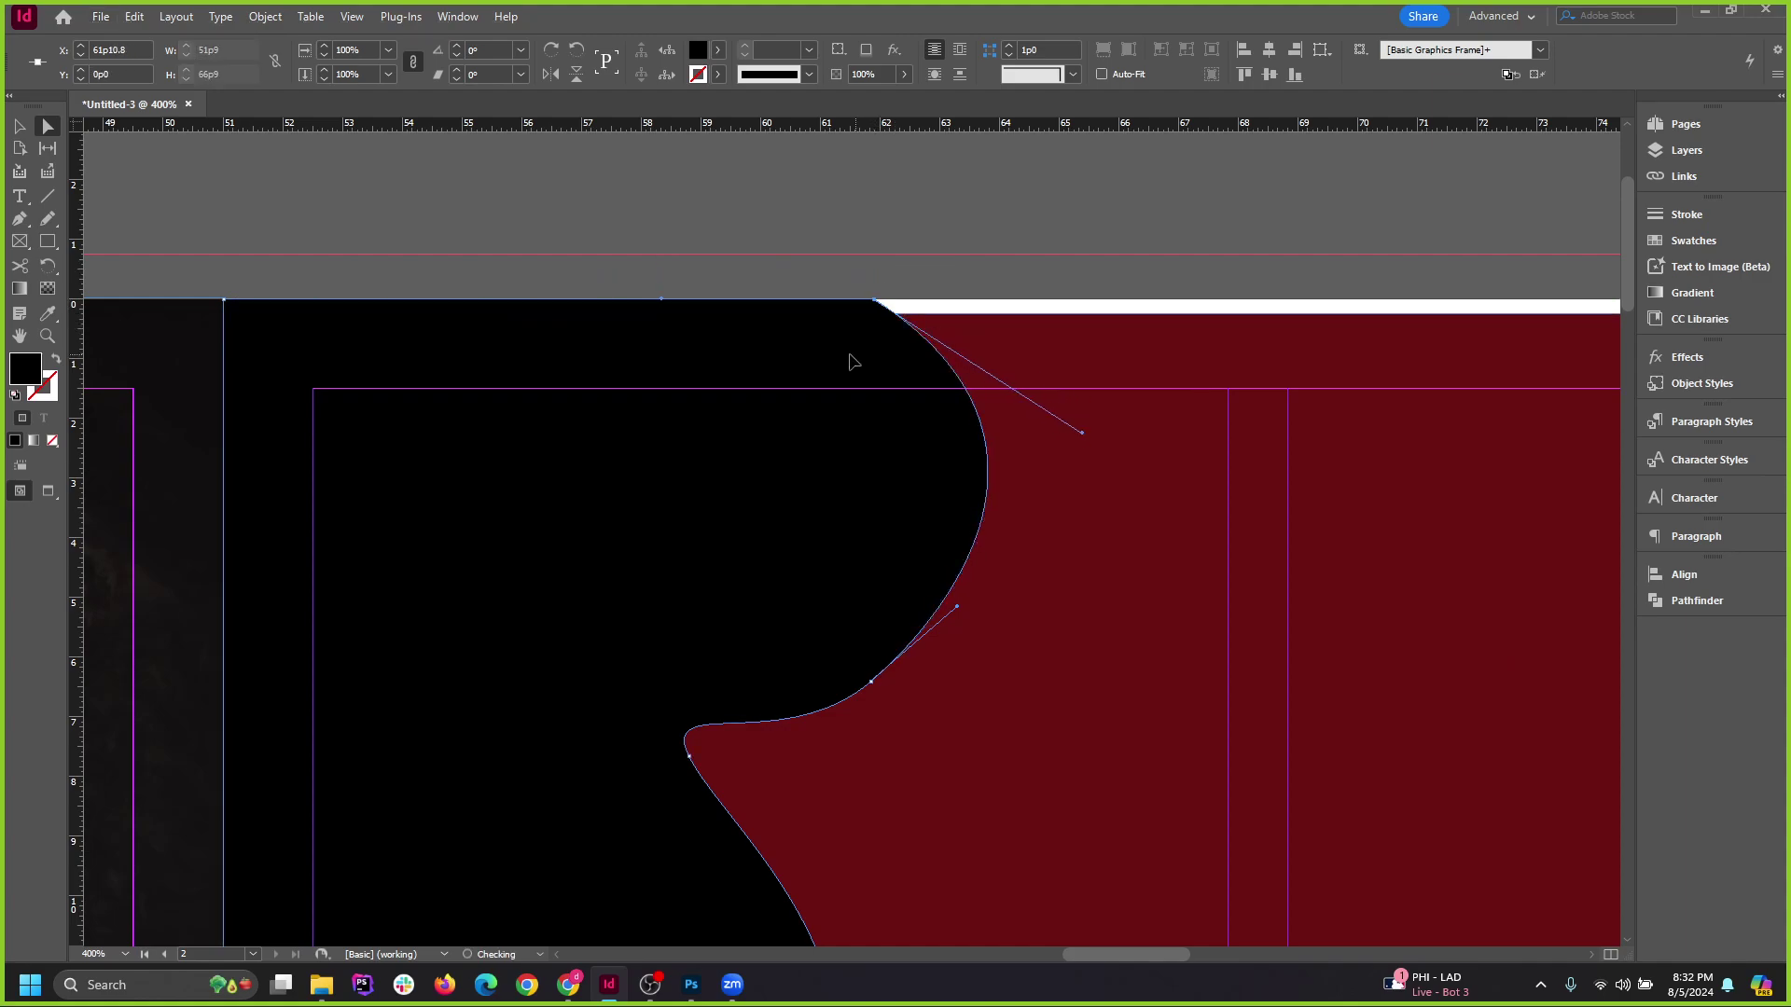
{"action": "left_click", "coordinate": [599, 259]}
{"action": "scroll", "coordinate": [600, 266], "scroll_direction": "down", "scroll_amount": 3}
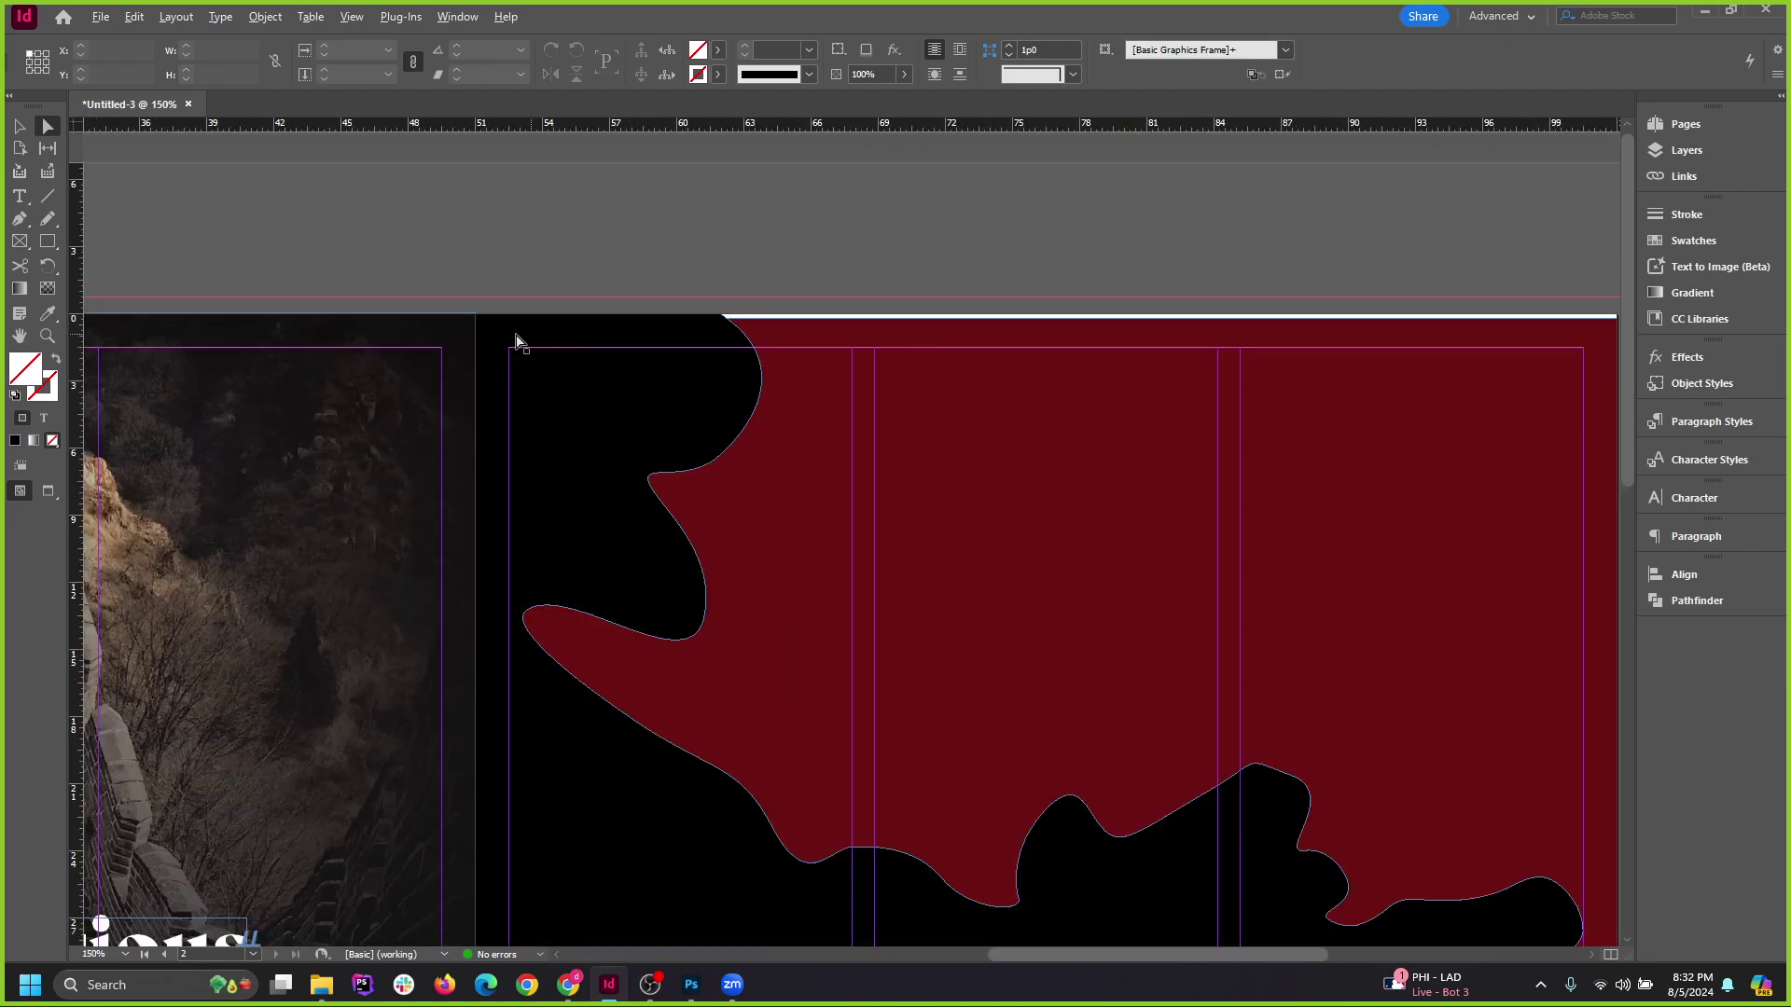
{"action": "scroll", "coordinate": [516, 338], "scroll_direction": "down", "scroll_amount": 1}
{"action": "left_click", "coordinate": [19, 128]}
{"action": "scroll", "coordinate": [947, 352], "scroll_direction": "down", "scroll_amount": 1}
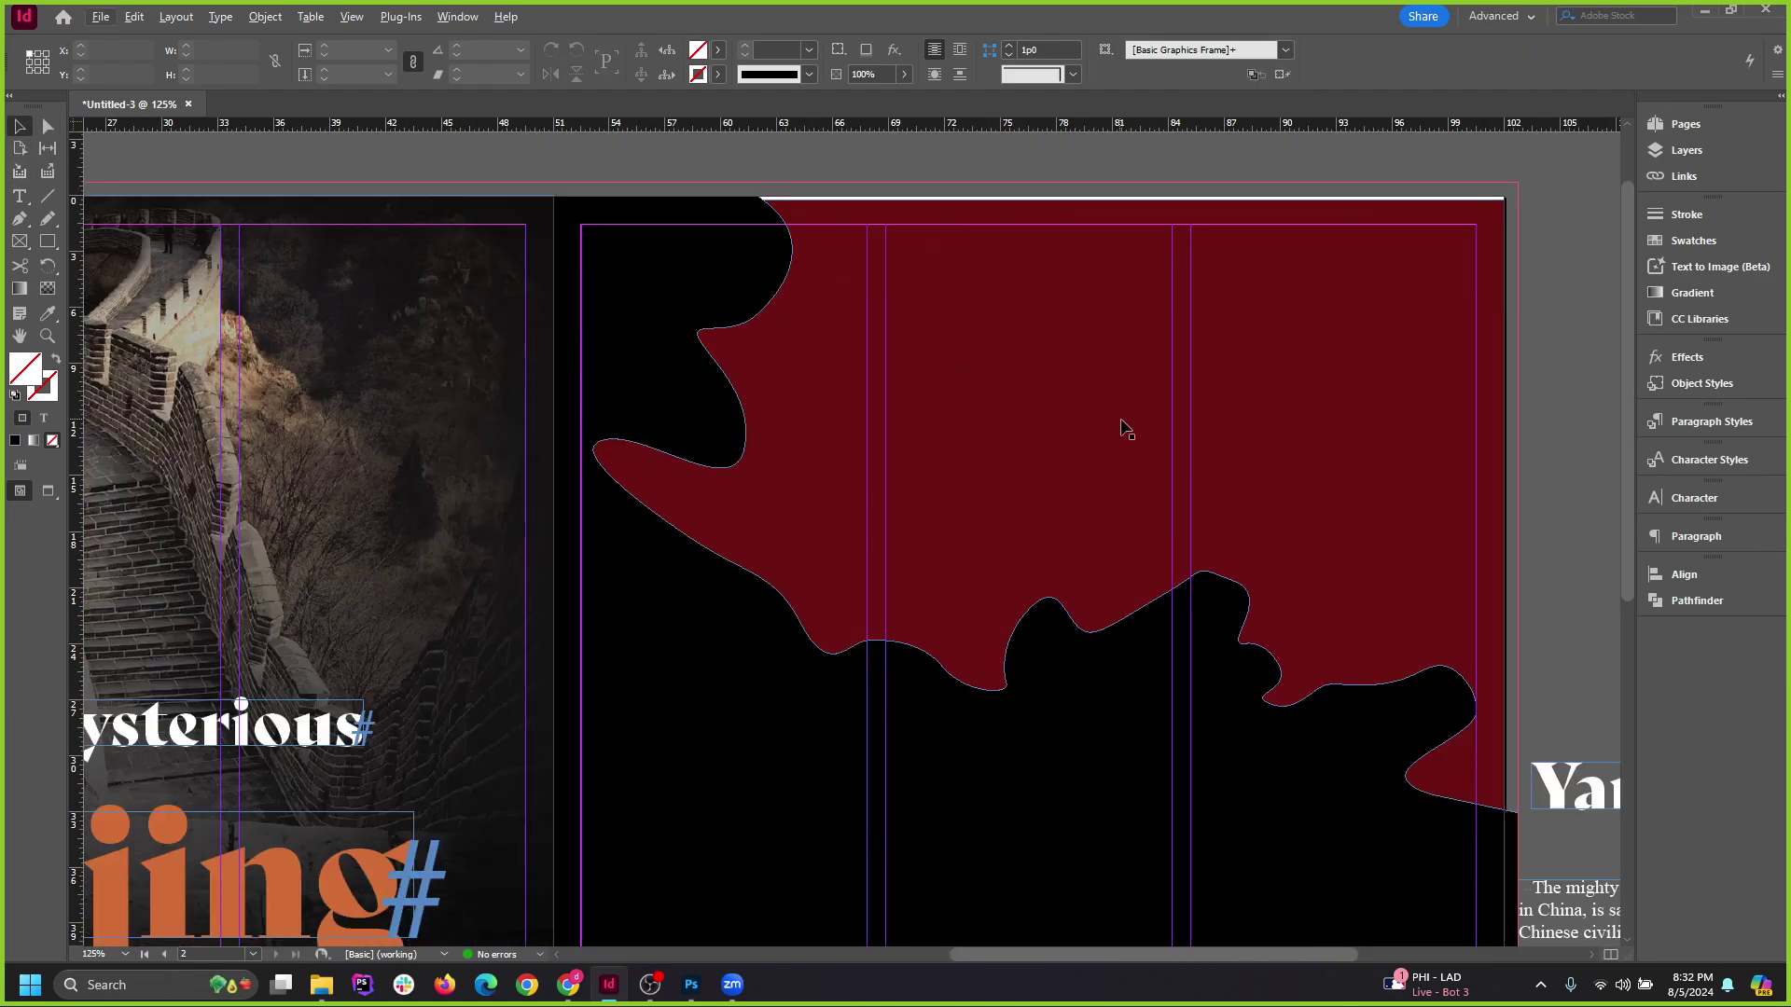
Delete the black-filled traced shape covering the dragon on the Yangtze page.
{"action": "left_click", "coordinate": [1123, 423]}
{"action": "scroll", "coordinate": [1070, 322], "scroll_direction": "down", "scroll_amount": 2}
{"action": "scroll", "coordinate": [1123, 527], "scroll_direction": "up", "scroll_amount": 2}
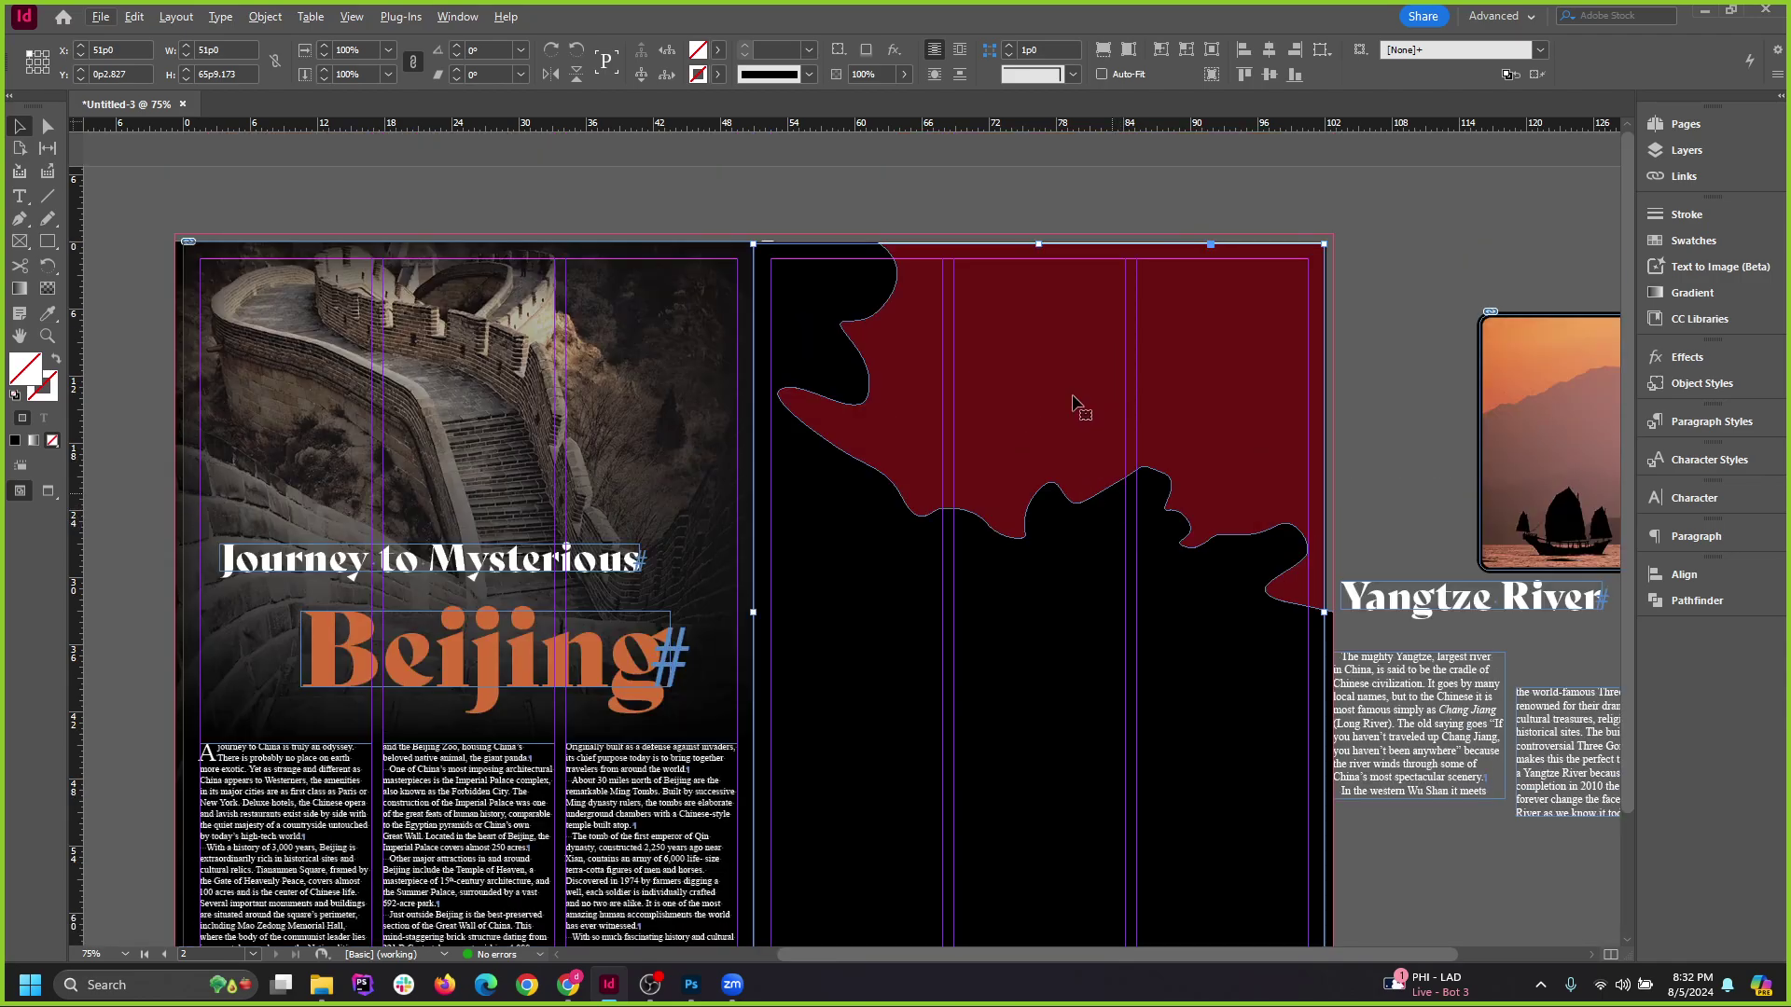
{"action": "scroll", "coordinate": [1057, 285], "scroll_direction": "up", "scroll_amount": 2}
{"action": "scroll", "coordinate": [991, 298], "scroll_direction": "down", "scroll_amount": 2}
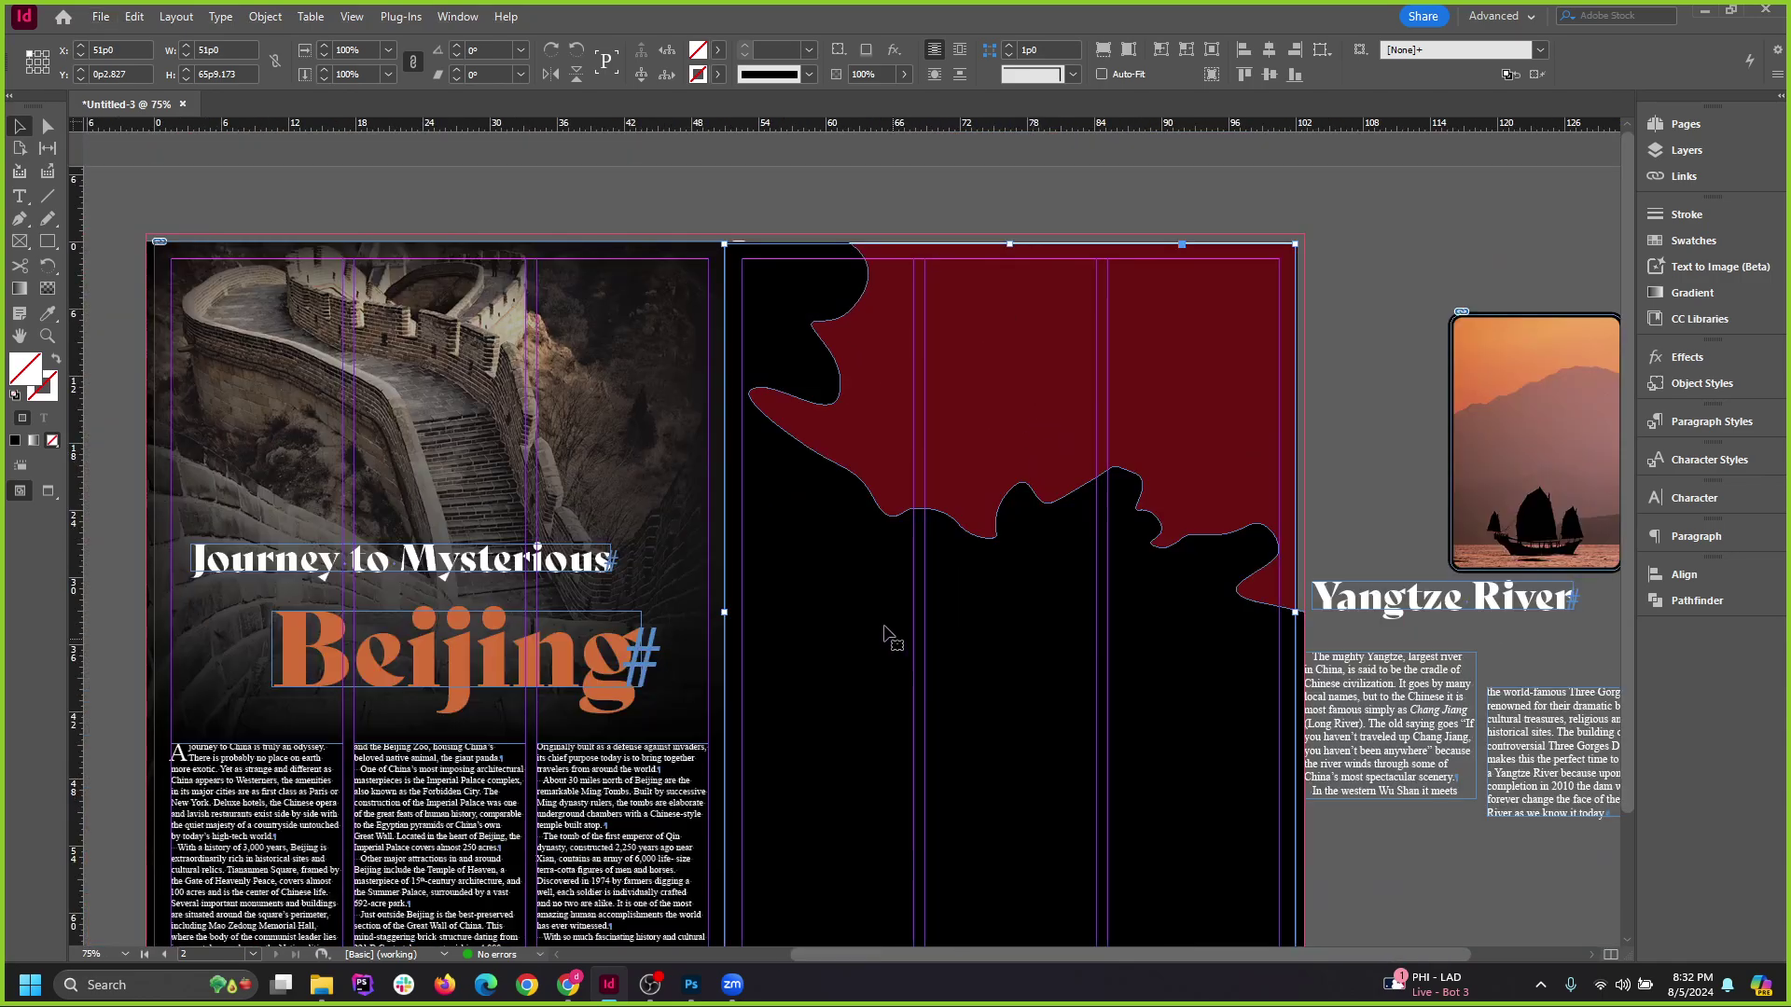
{"action": "left_click", "coordinate": [1376, 261]}
{"action": "left_click", "coordinate": [986, 621]}
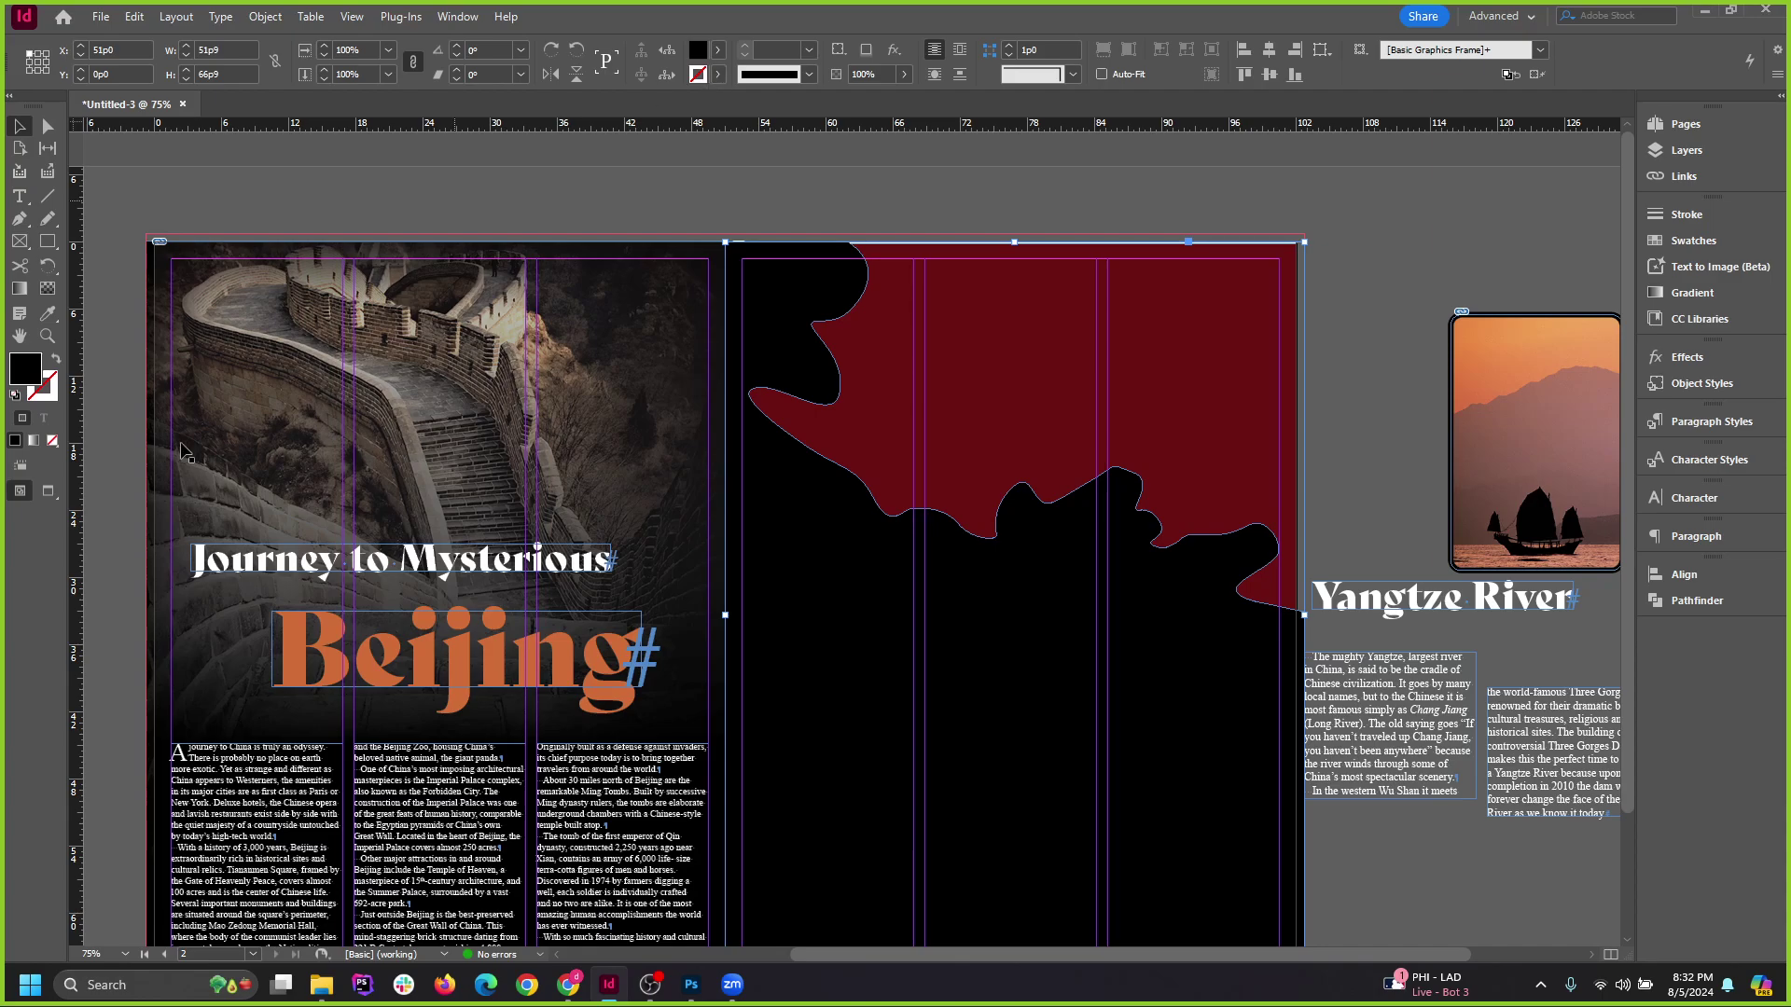
{"action": "key", "text": "Delete"}
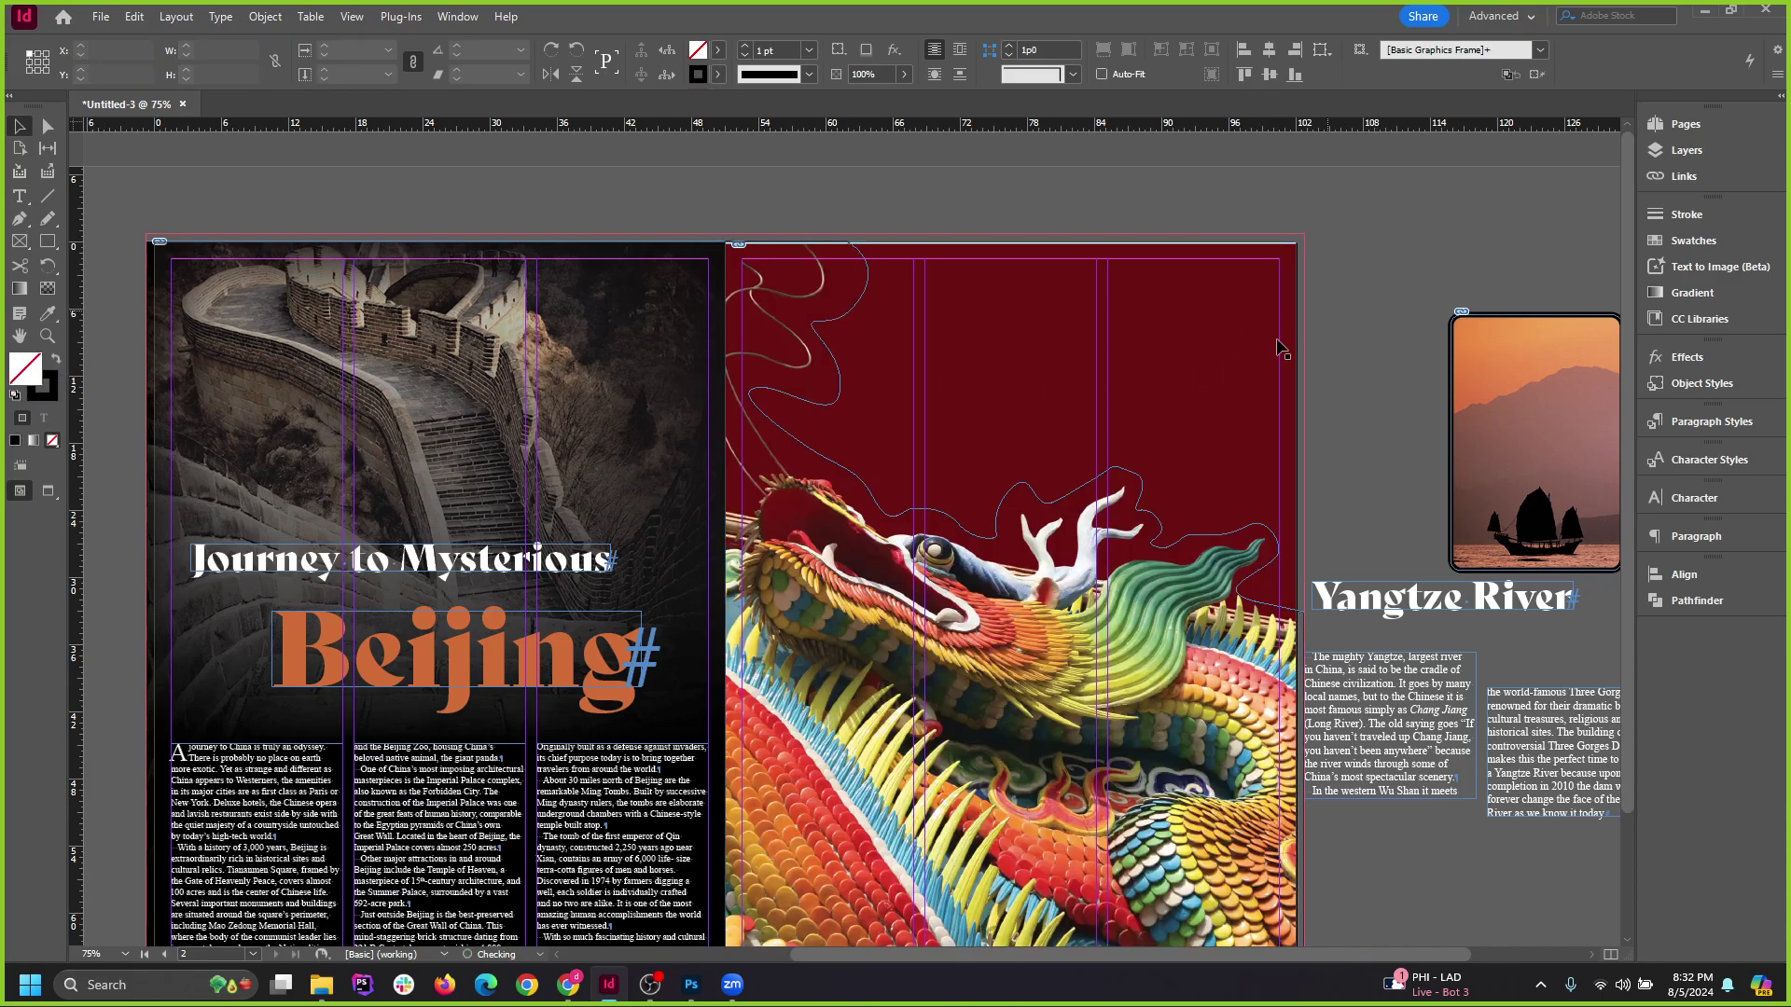
Move the full-page dragon image off the traced outline and cut it to the clipboard.
{"action": "scroll", "coordinate": [1165, 429], "scroll_direction": "down", "scroll_amount": 2}
{"action": "scroll", "coordinate": [1166, 429], "scroll_direction": "up", "scroll_amount": 2}
{"action": "left_click_drag", "start_coordinate": [933, 611], "coordinate": [1331, 392]}
{"action": "right_click", "coordinate": [1385, 402]}
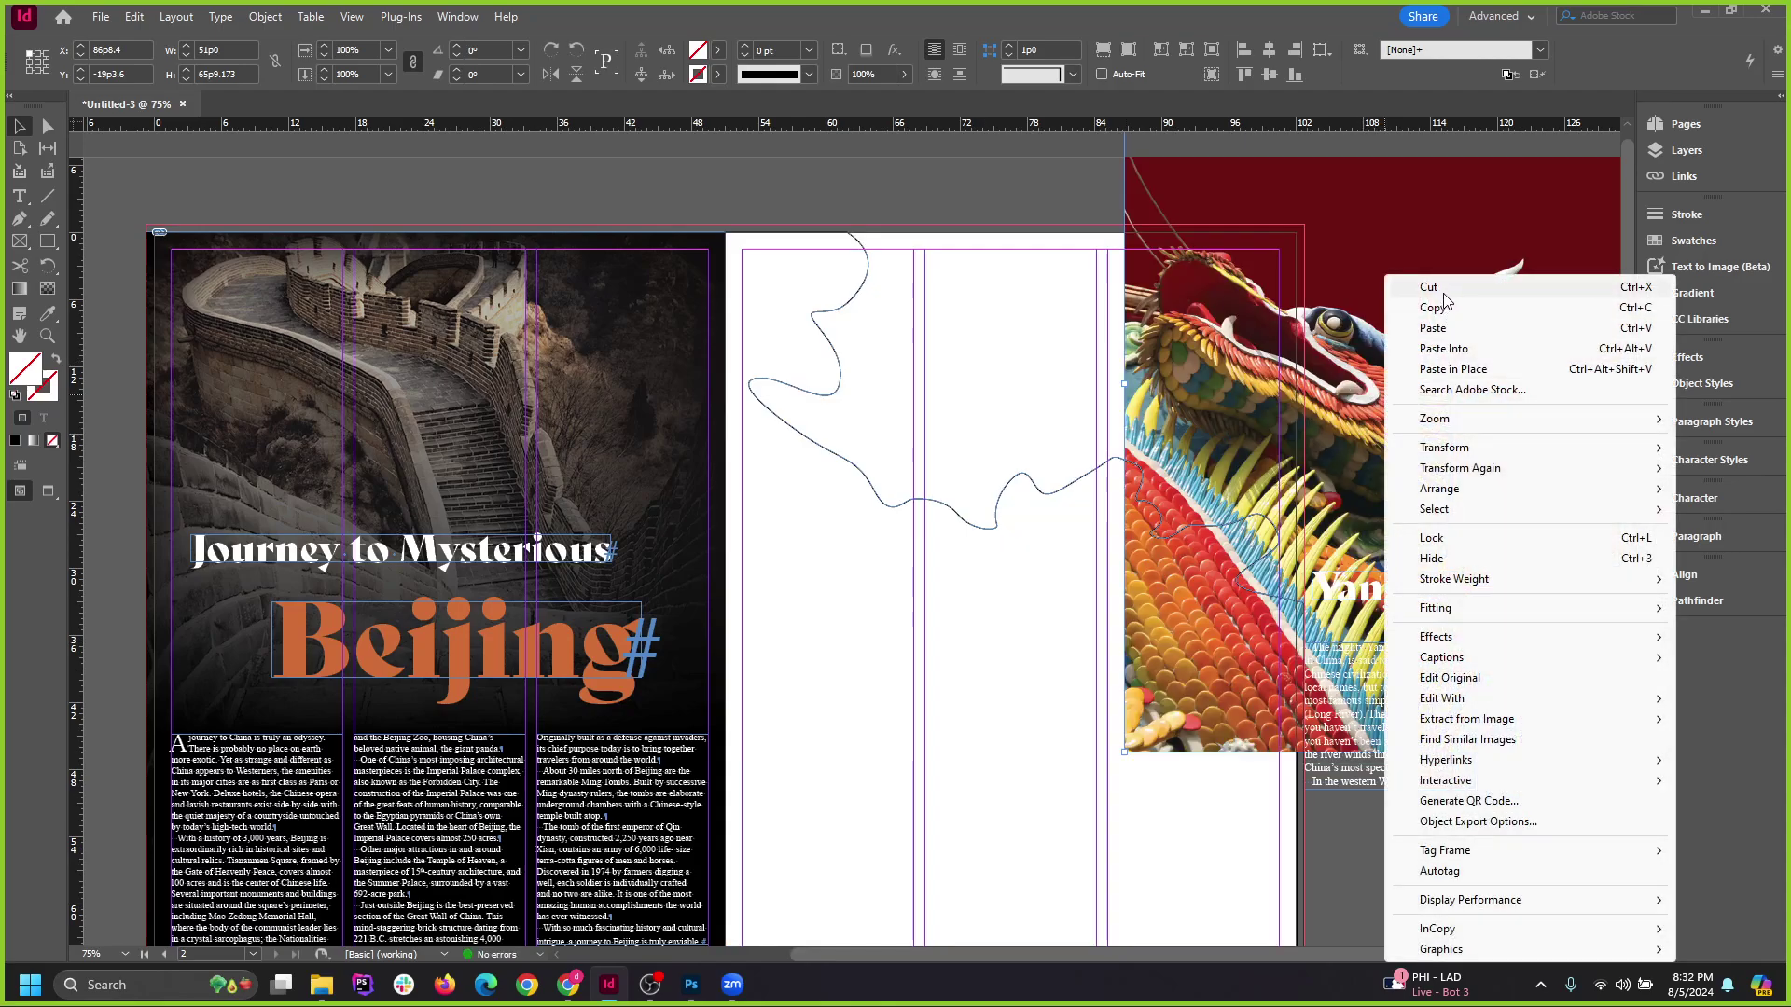
{"action": "left_click", "coordinate": [1443, 293]}
Paste the cut dragon image into the traced outline on the Yangtze page, fit it to fill the frame, and deselect it.
{"action": "left_click", "coordinate": [1063, 491]}
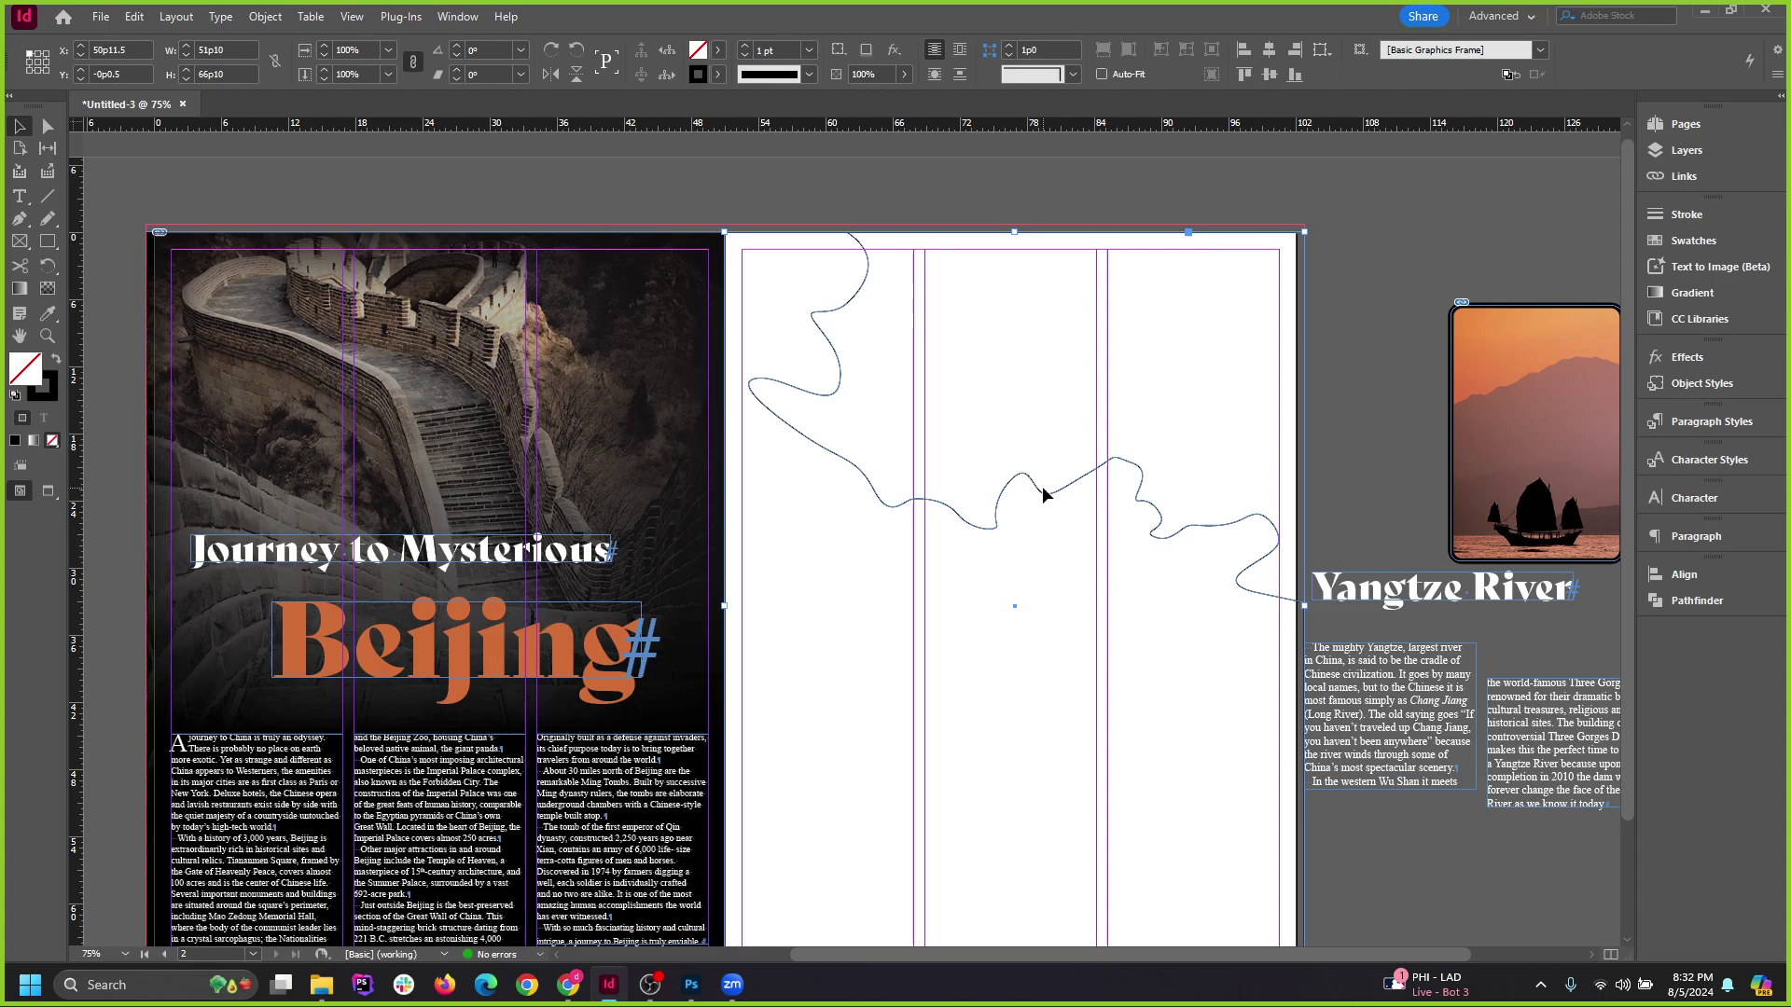
{"action": "key", "text": "Delete"}
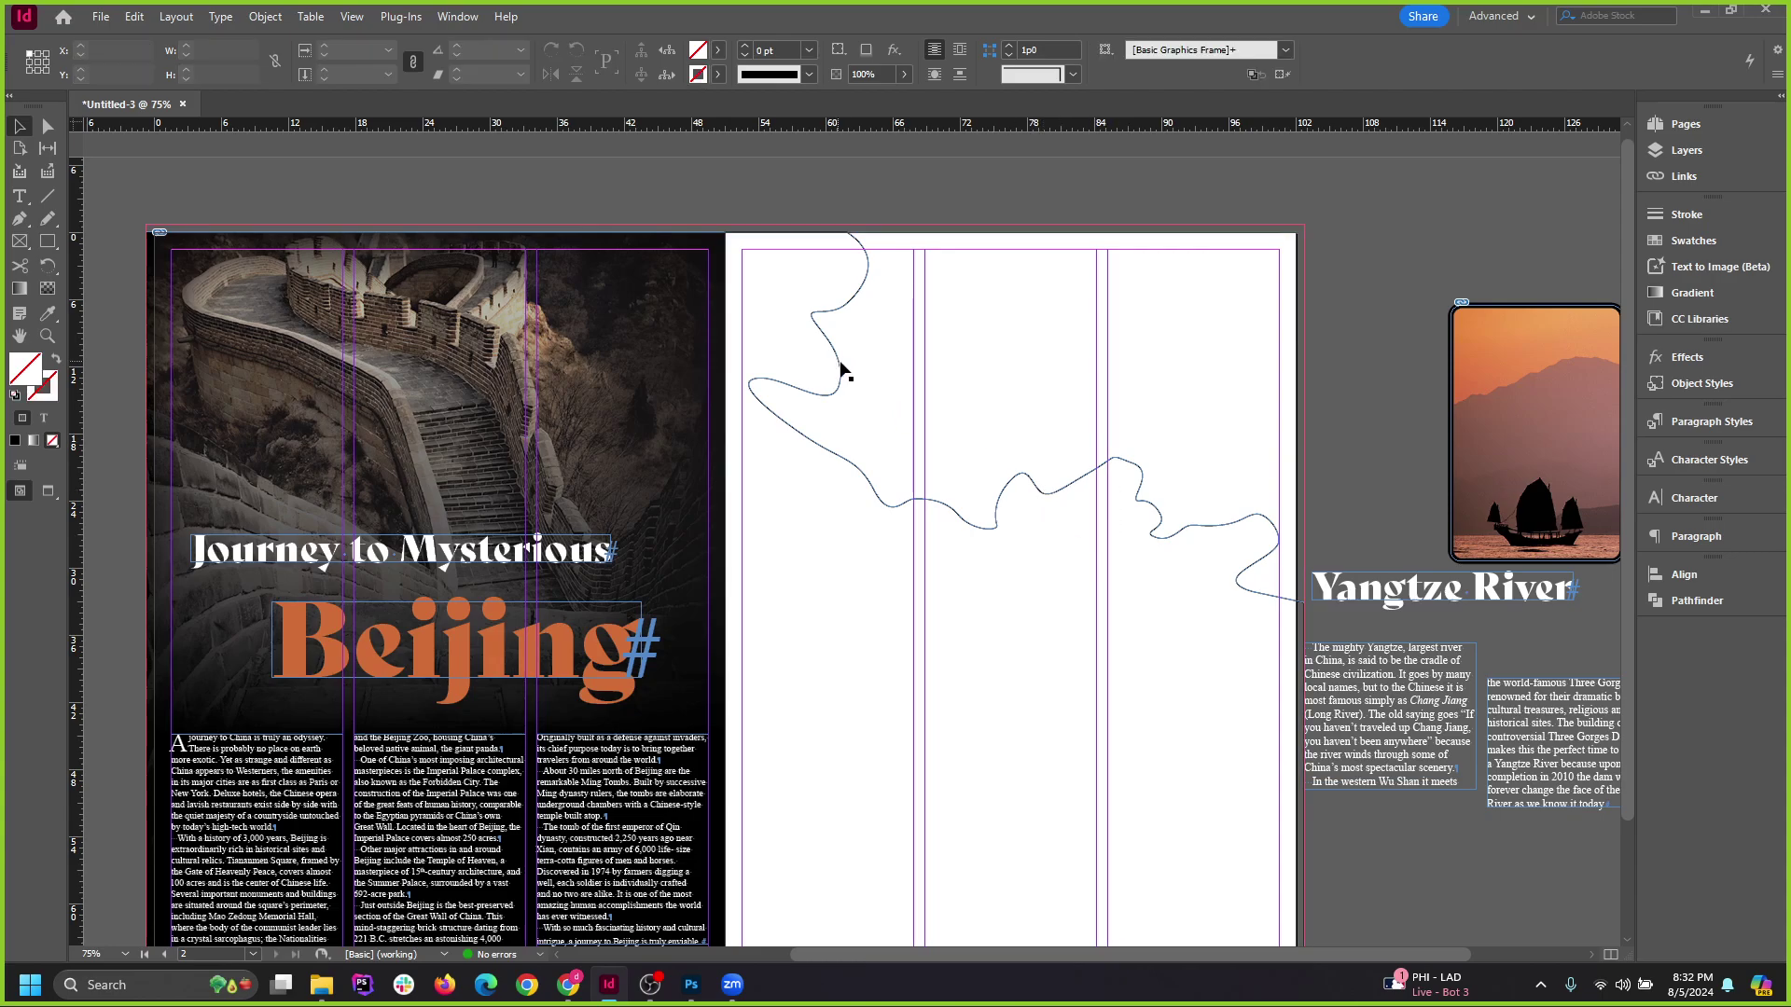
{"action": "left_click_drag", "start_coordinate": [841, 370], "coordinate": [992, 387]}
{"action": "key", "text": "ctrl+z"}
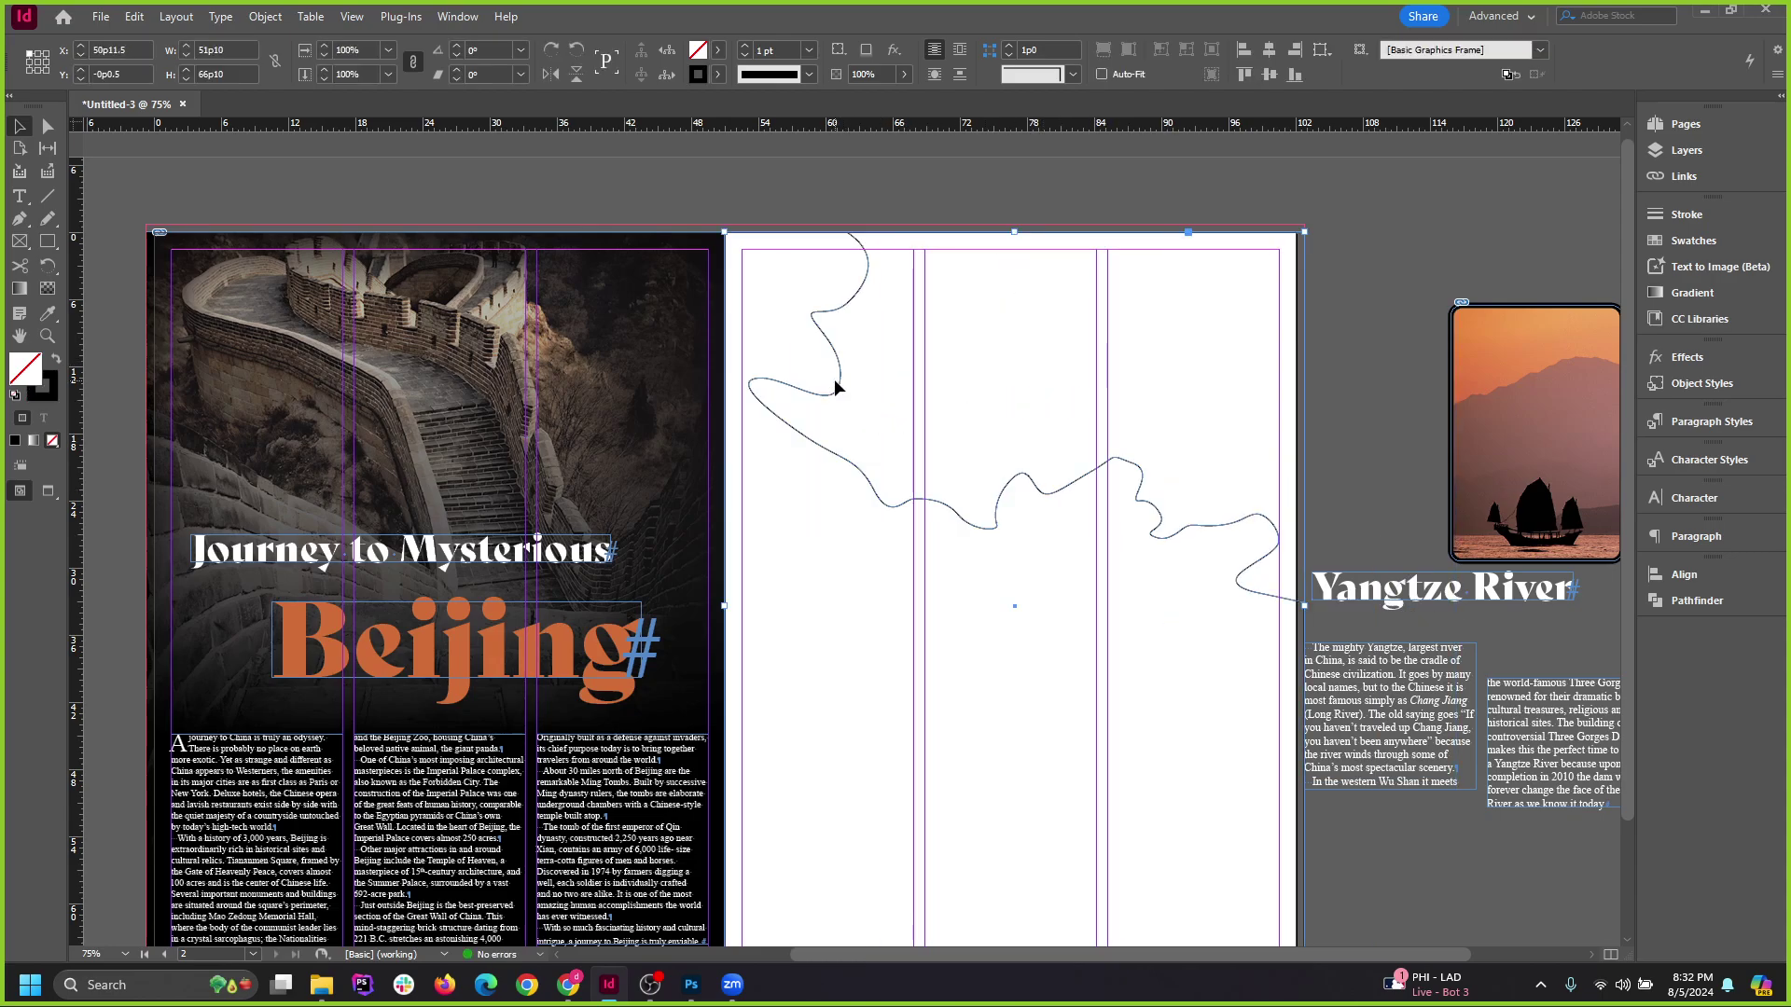
{"action": "right_click", "coordinate": [834, 379]}
{"action": "left_click", "coordinate": [920, 459]}
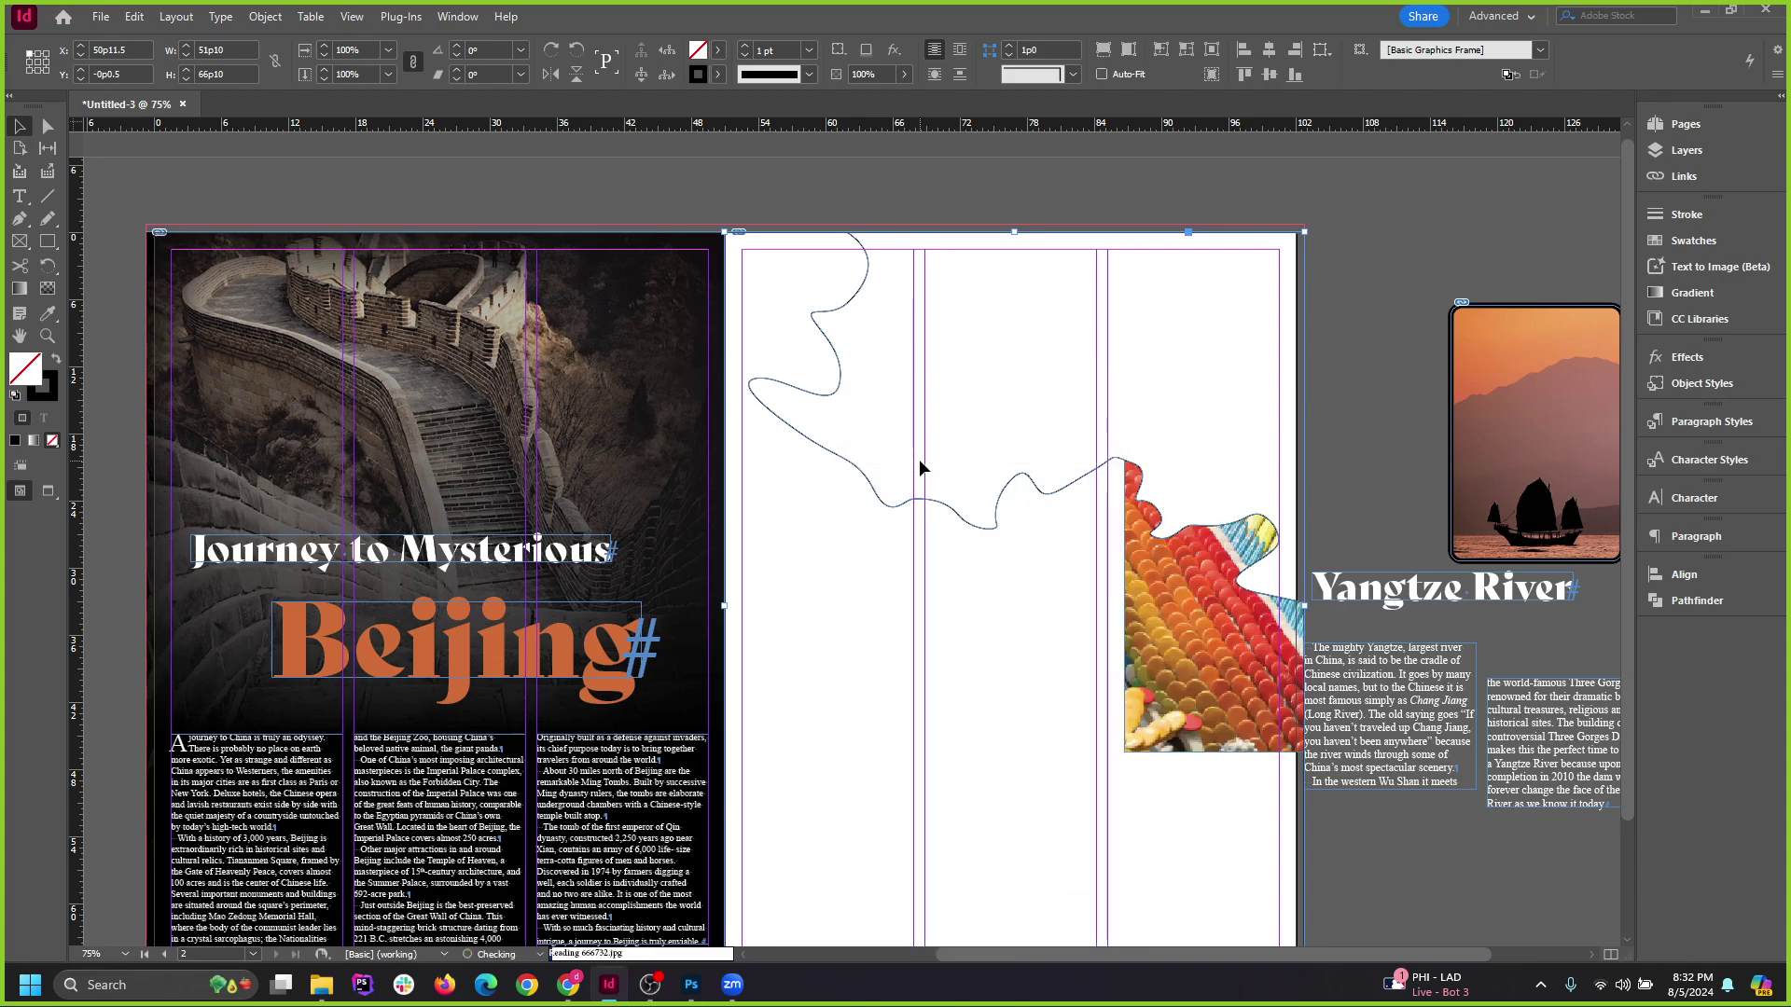
{"action": "left_click", "coordinate": [1104, 53]}
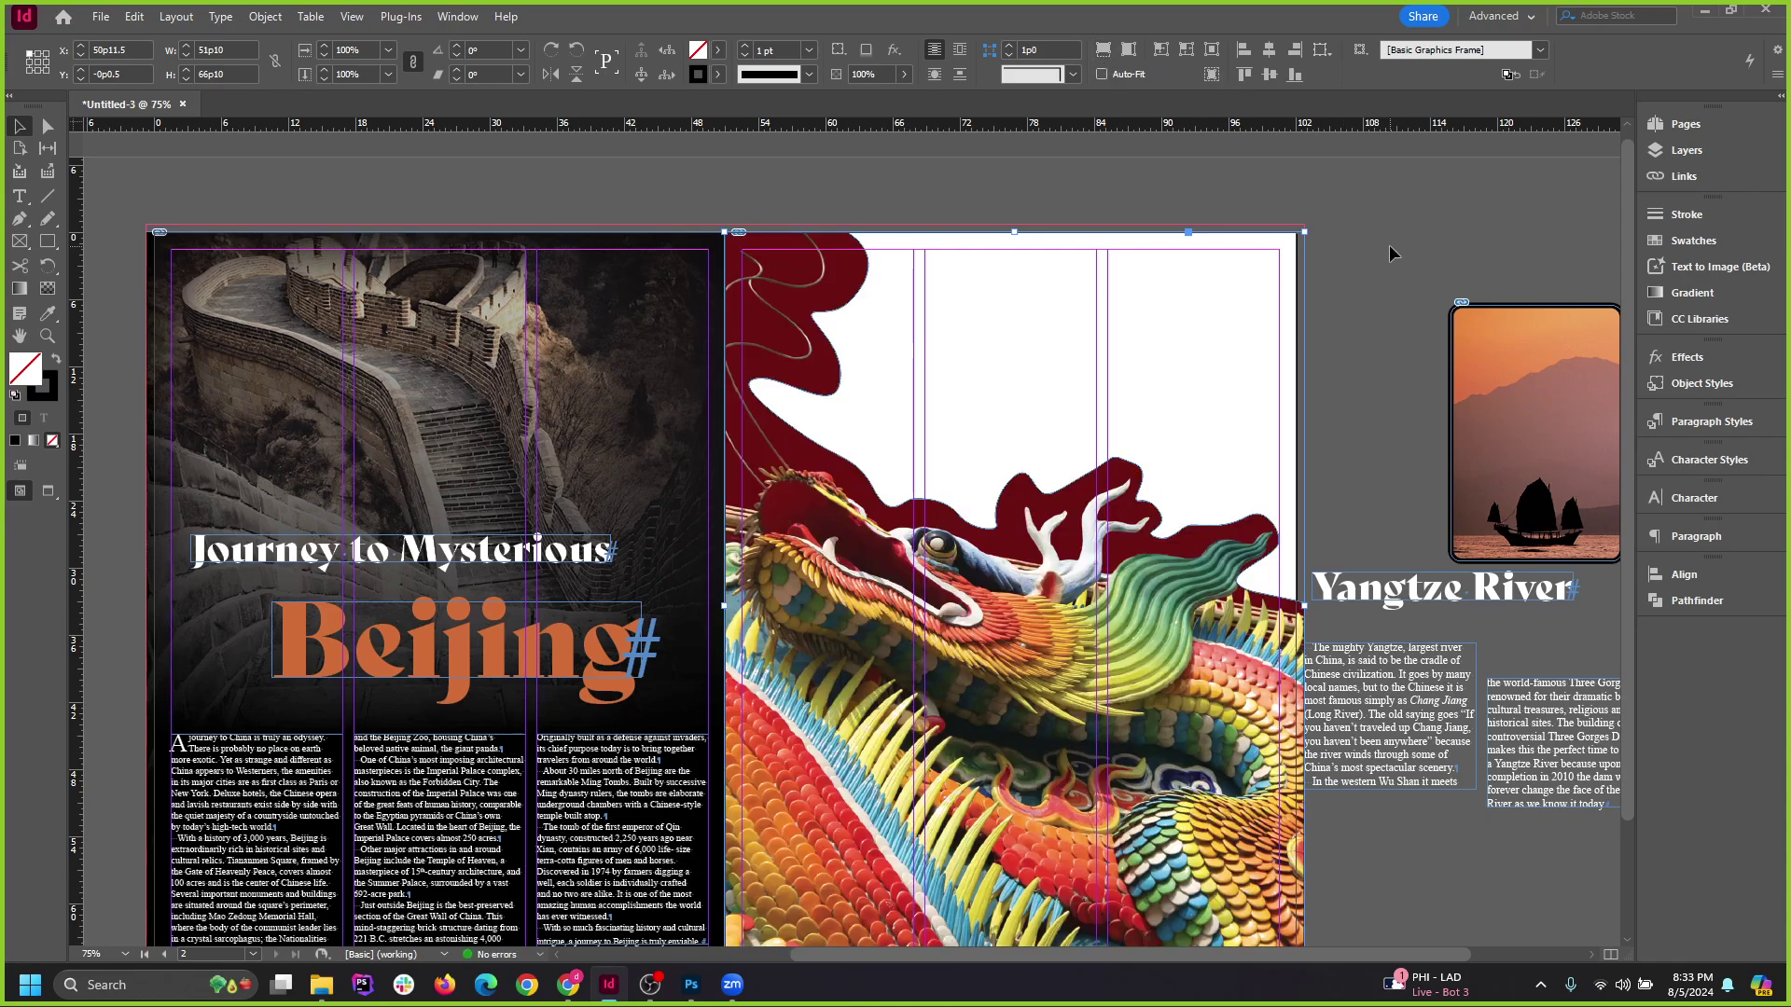
{"action": "left_click", "coordinate": [1399, 295]}
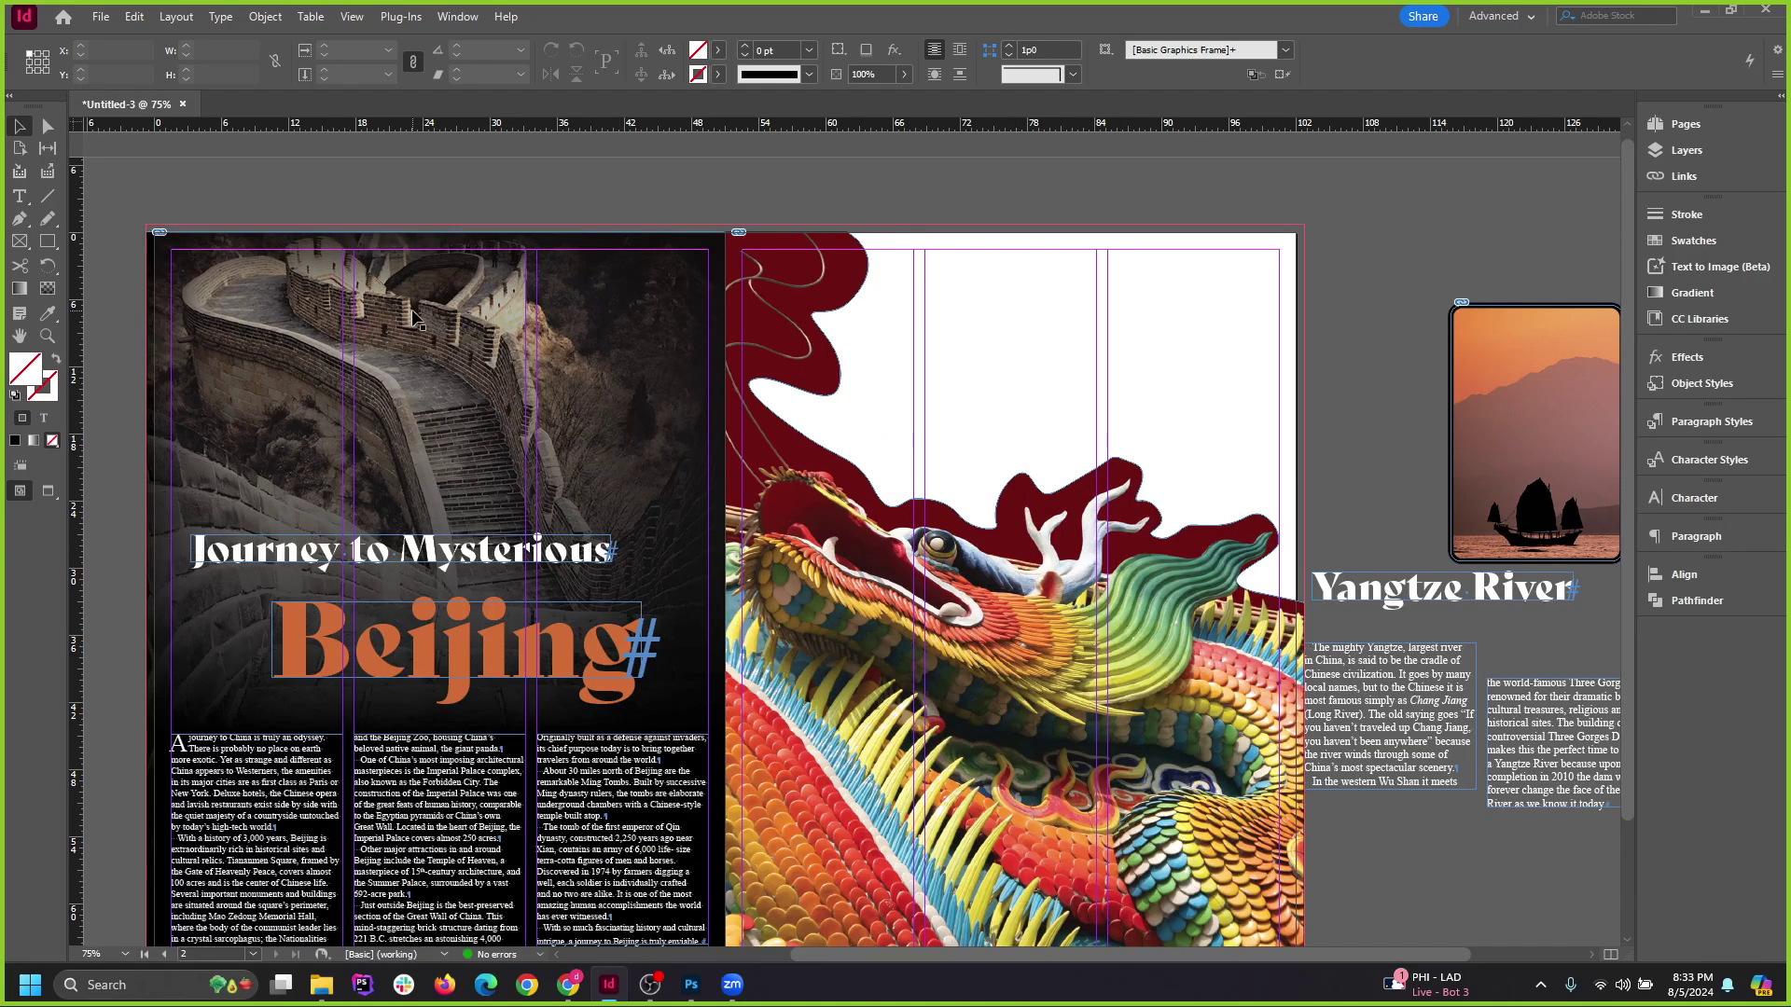
Draw a rectangle about 36p10 high across the upper Yangtze page and extend it to the right bleed for a width of 51p9.
{"action": "left_click", "coordinate": [47, 241]}
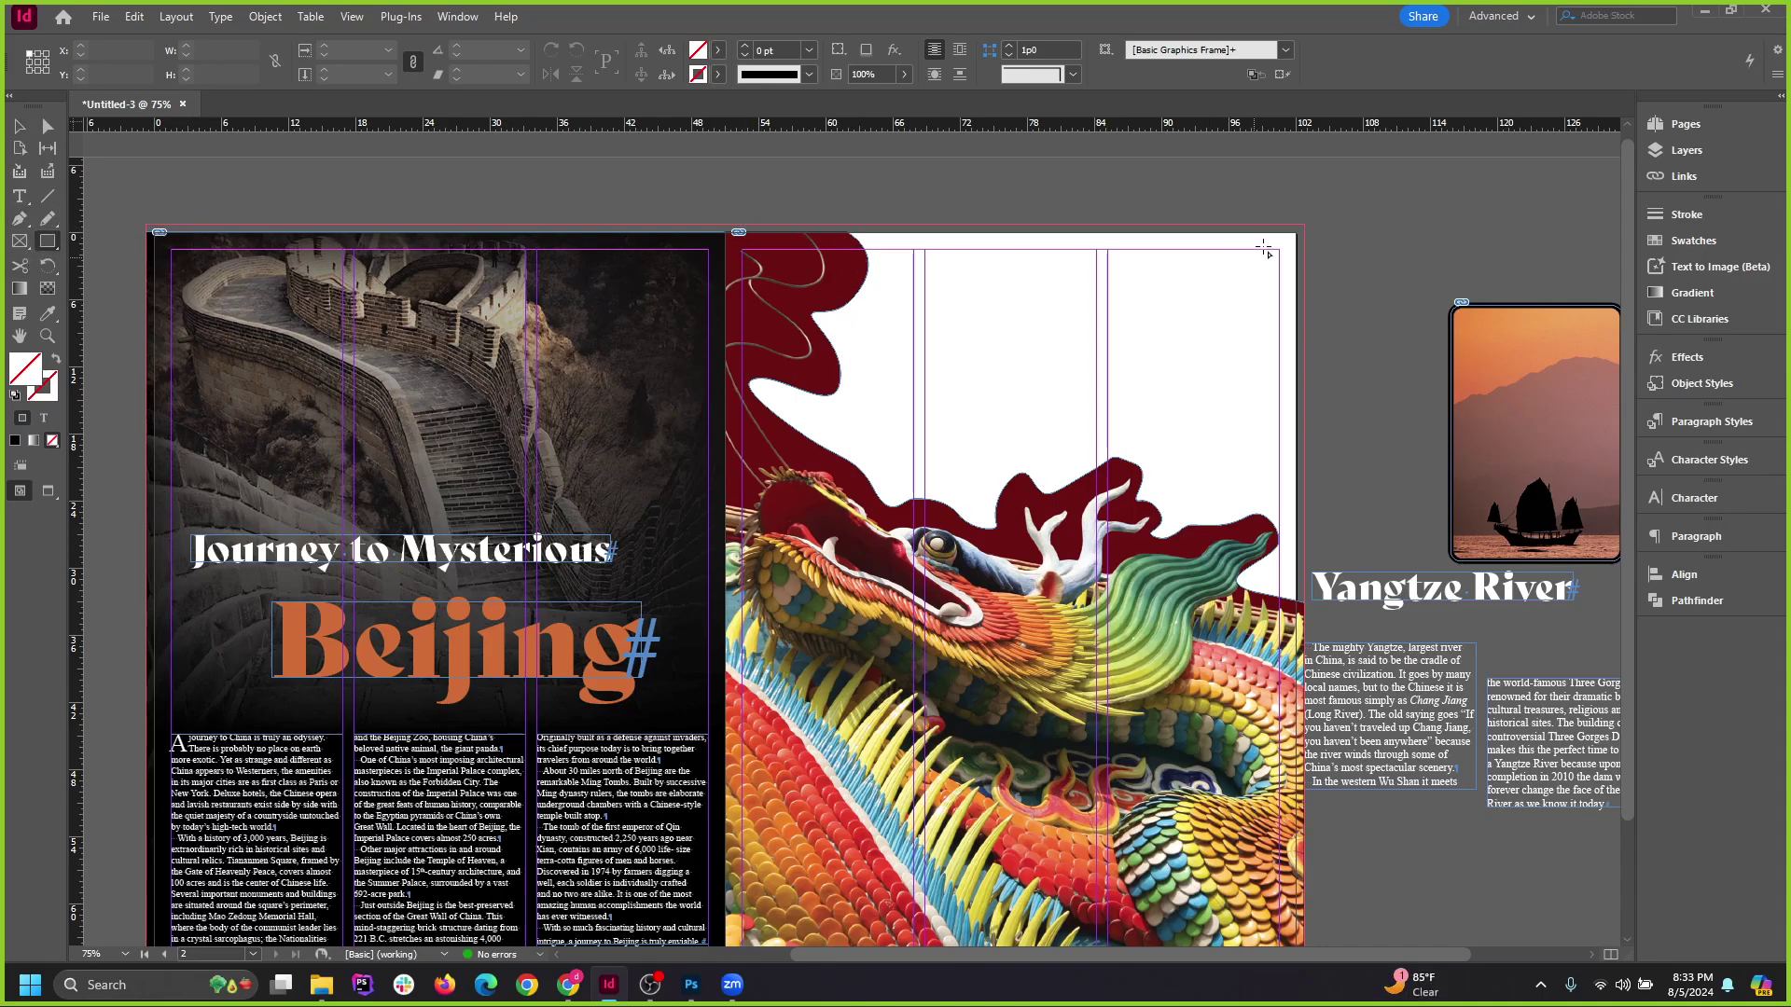
{"action": "left_click_drag", "start_coordinate": [1296, 238], "coordinate": [725, 643]}
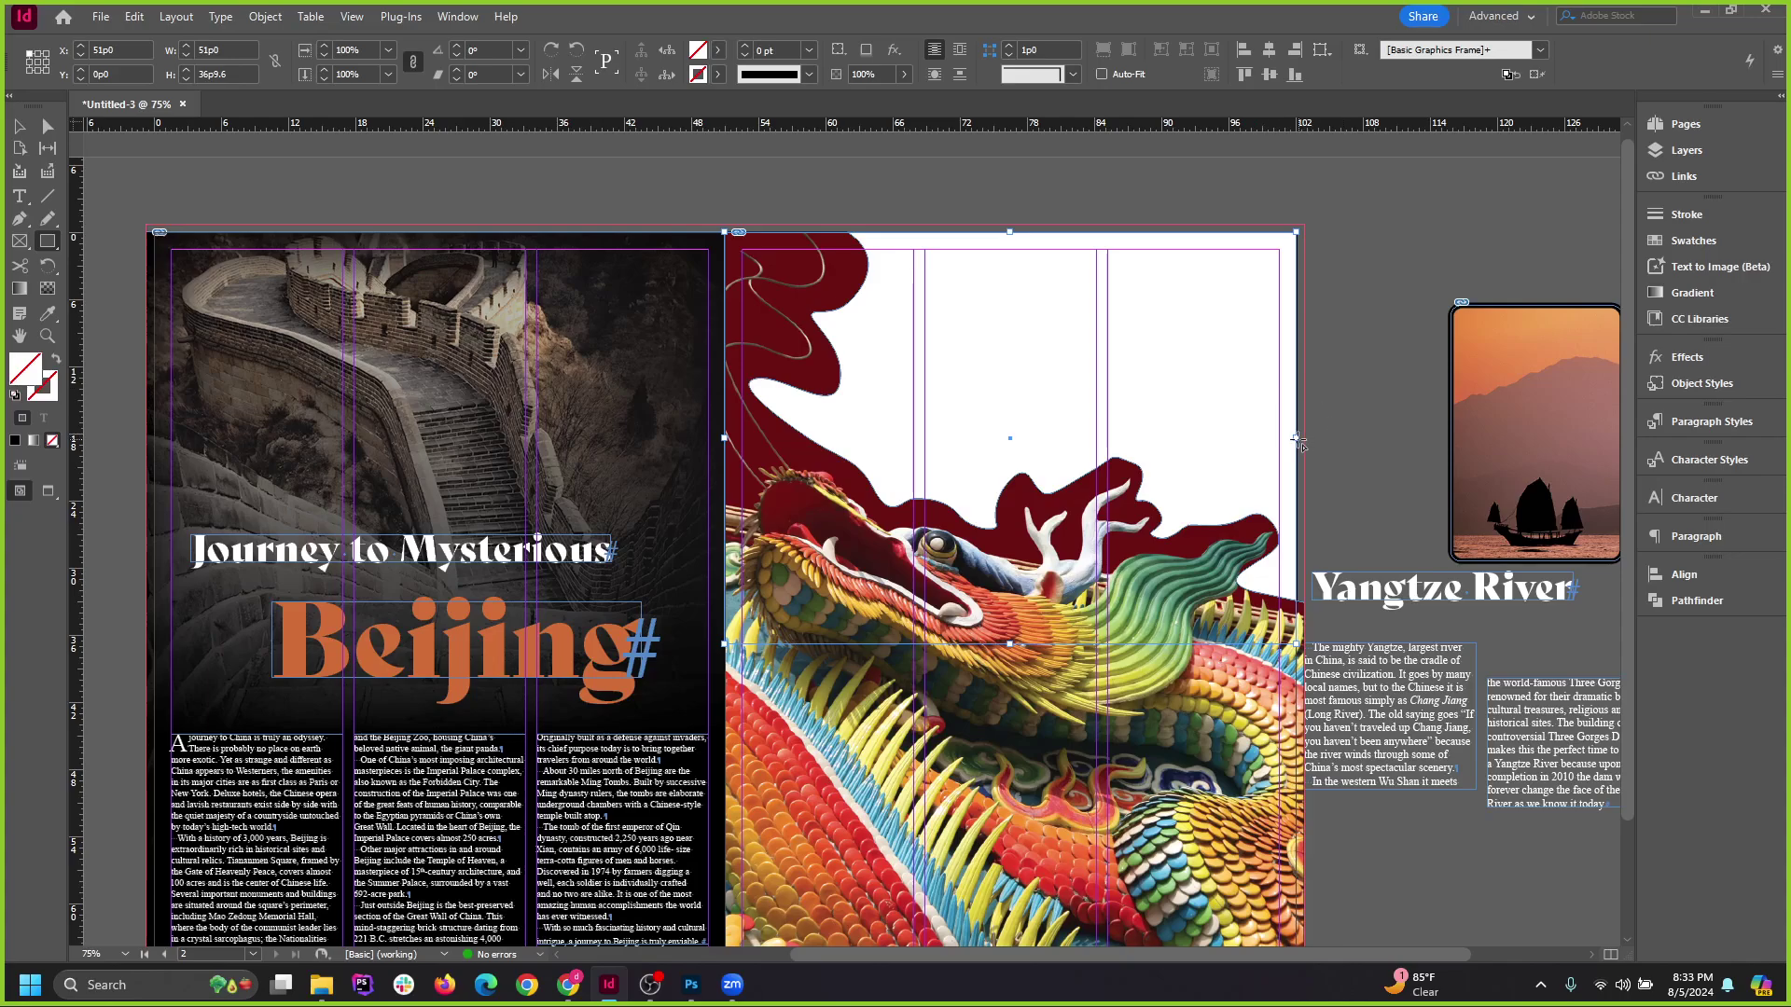
{"action": "left_click", "coordinate": [19, 127]}
{"action": "left_click_drag", "start_coordinate": [1297, 438], "coordinate": [1304, 438]}
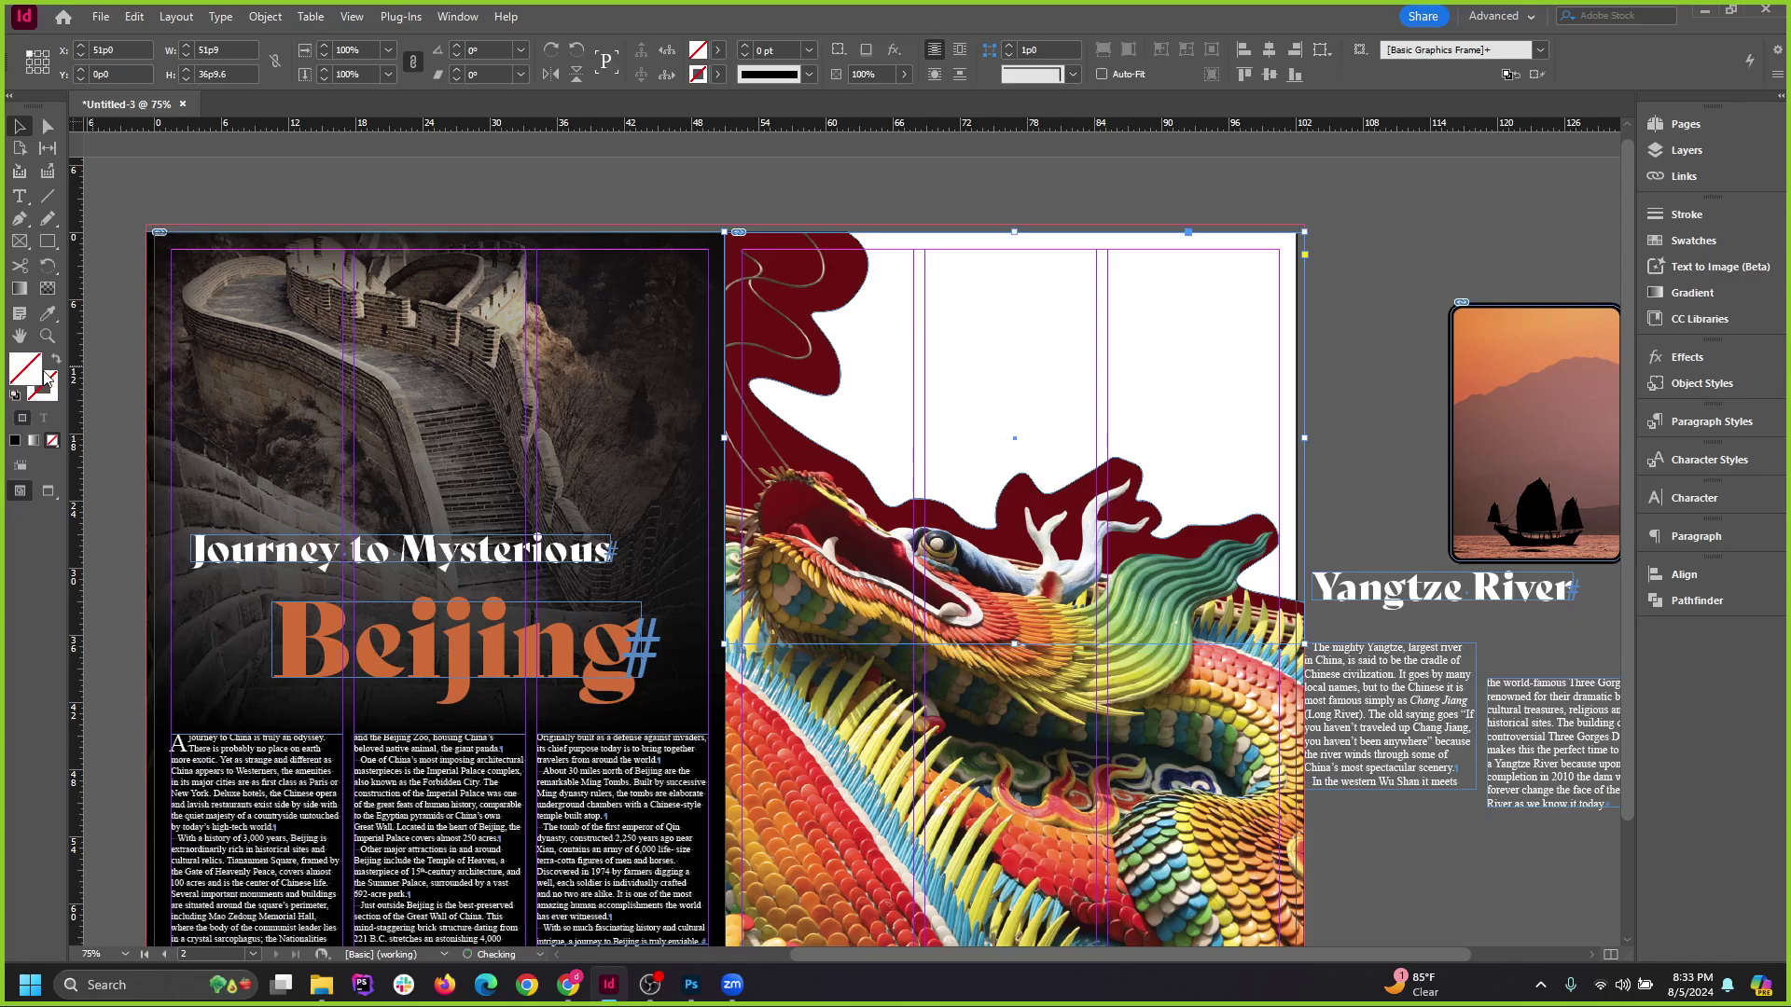
Try to fill the new rectangle with the dark red sampled from the dragon image using the Eyedropper tool.
{"action": "left_click", "coordinate": [45, 319]}
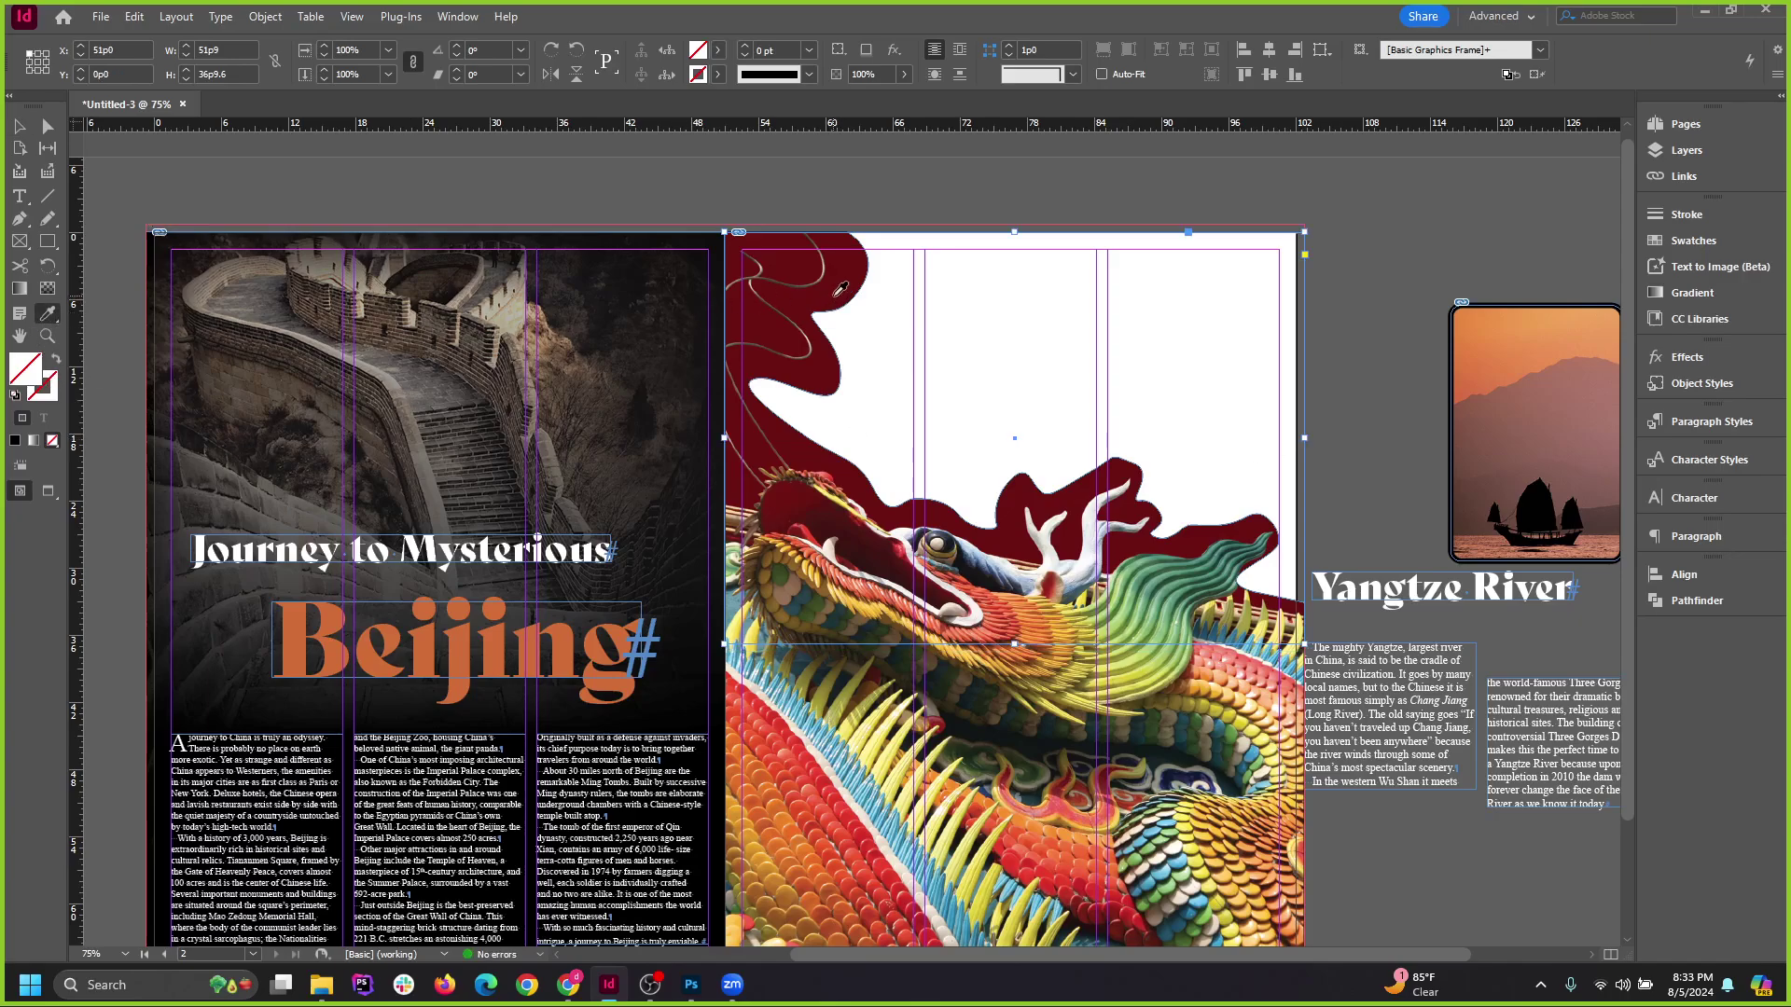
{"action": "left_click", "coordinate": [840, 289]}
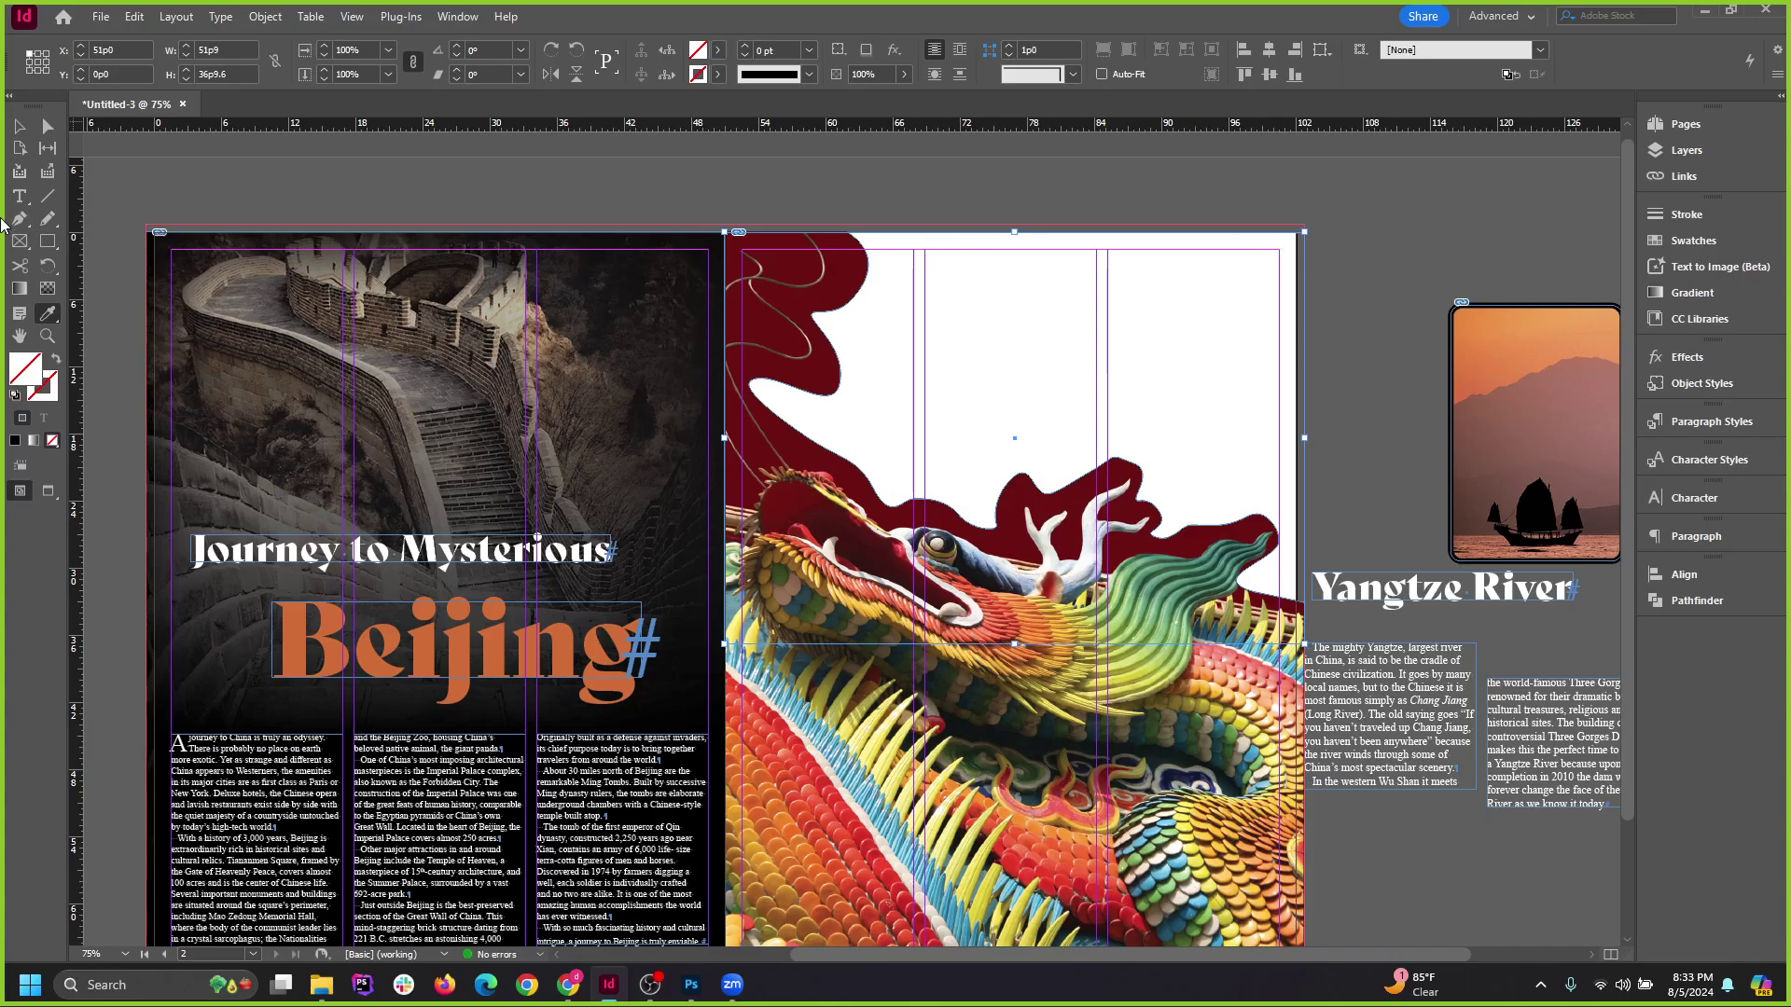
{"action": "left_click", "coordinate": [18, 126]}
{"action": "left_click", "coordinate": [1310, 366]}
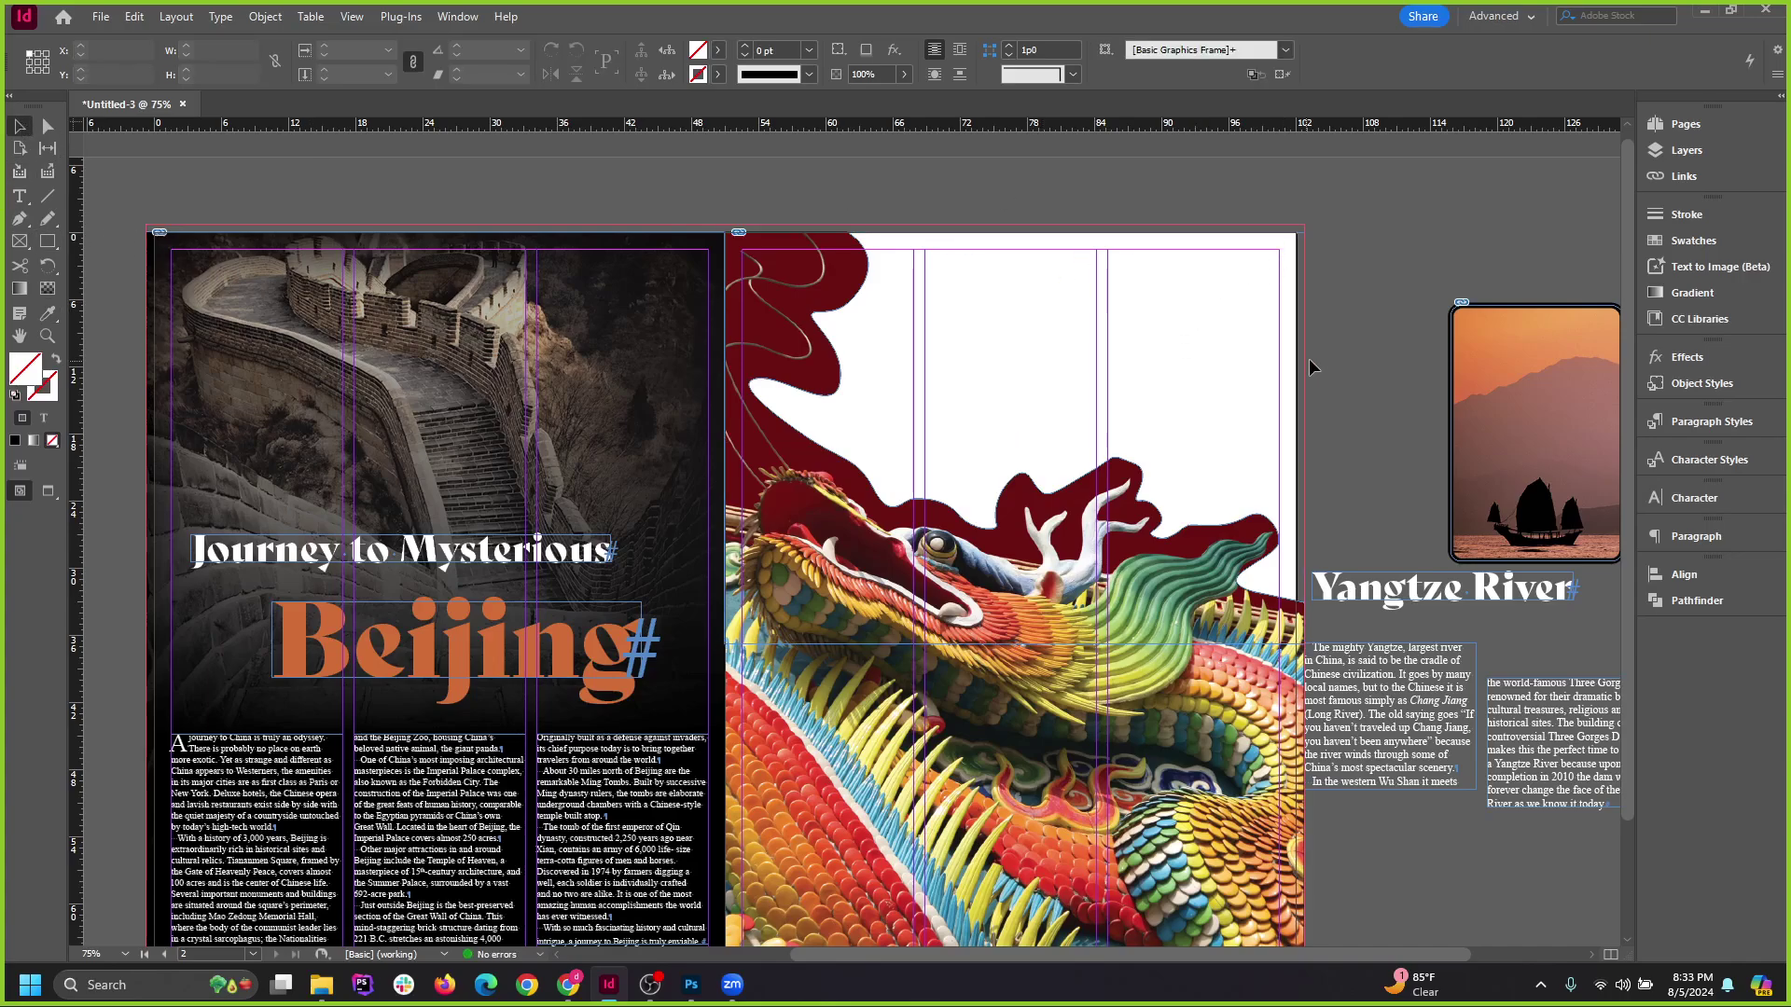
{"action": "left_click", "coordinate": [1304, 264]}
{"action": "left_click", "coordinate": [58, 320]}
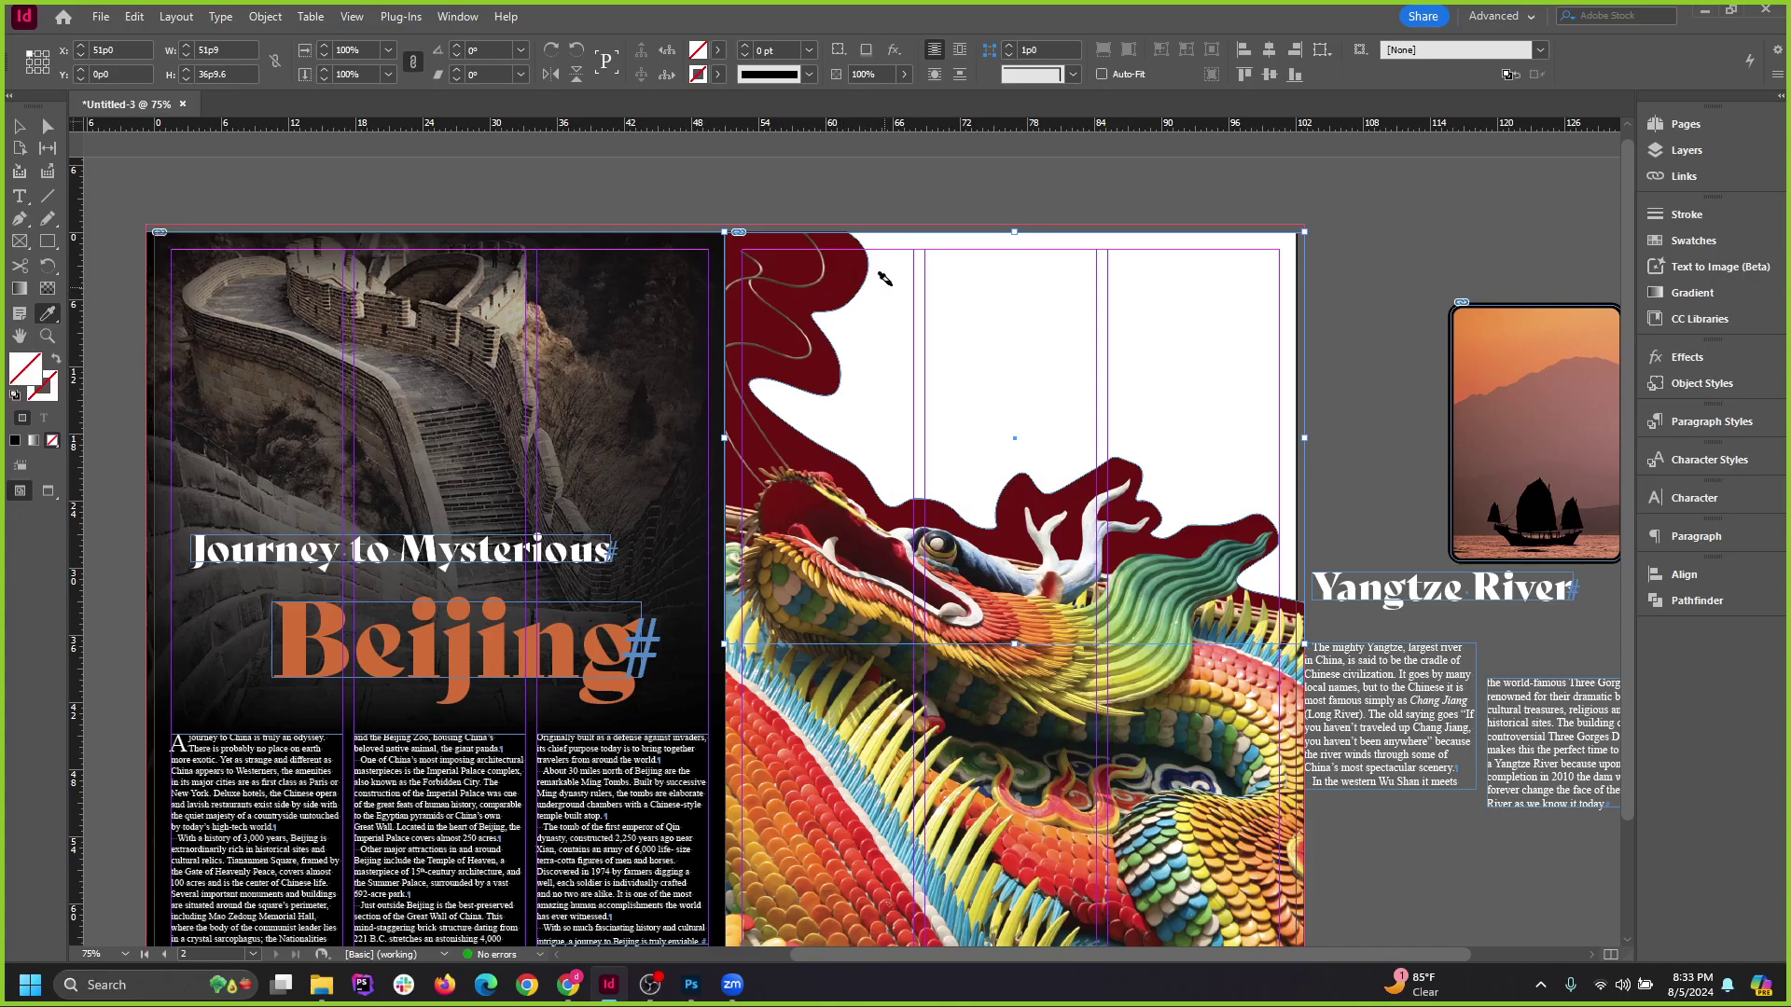
{"action": "key", "text": "alt"}
{"action": "left_click", "coordinate": [19, 125]}
{"action": "left_click", "coordinate": [886, 198]}
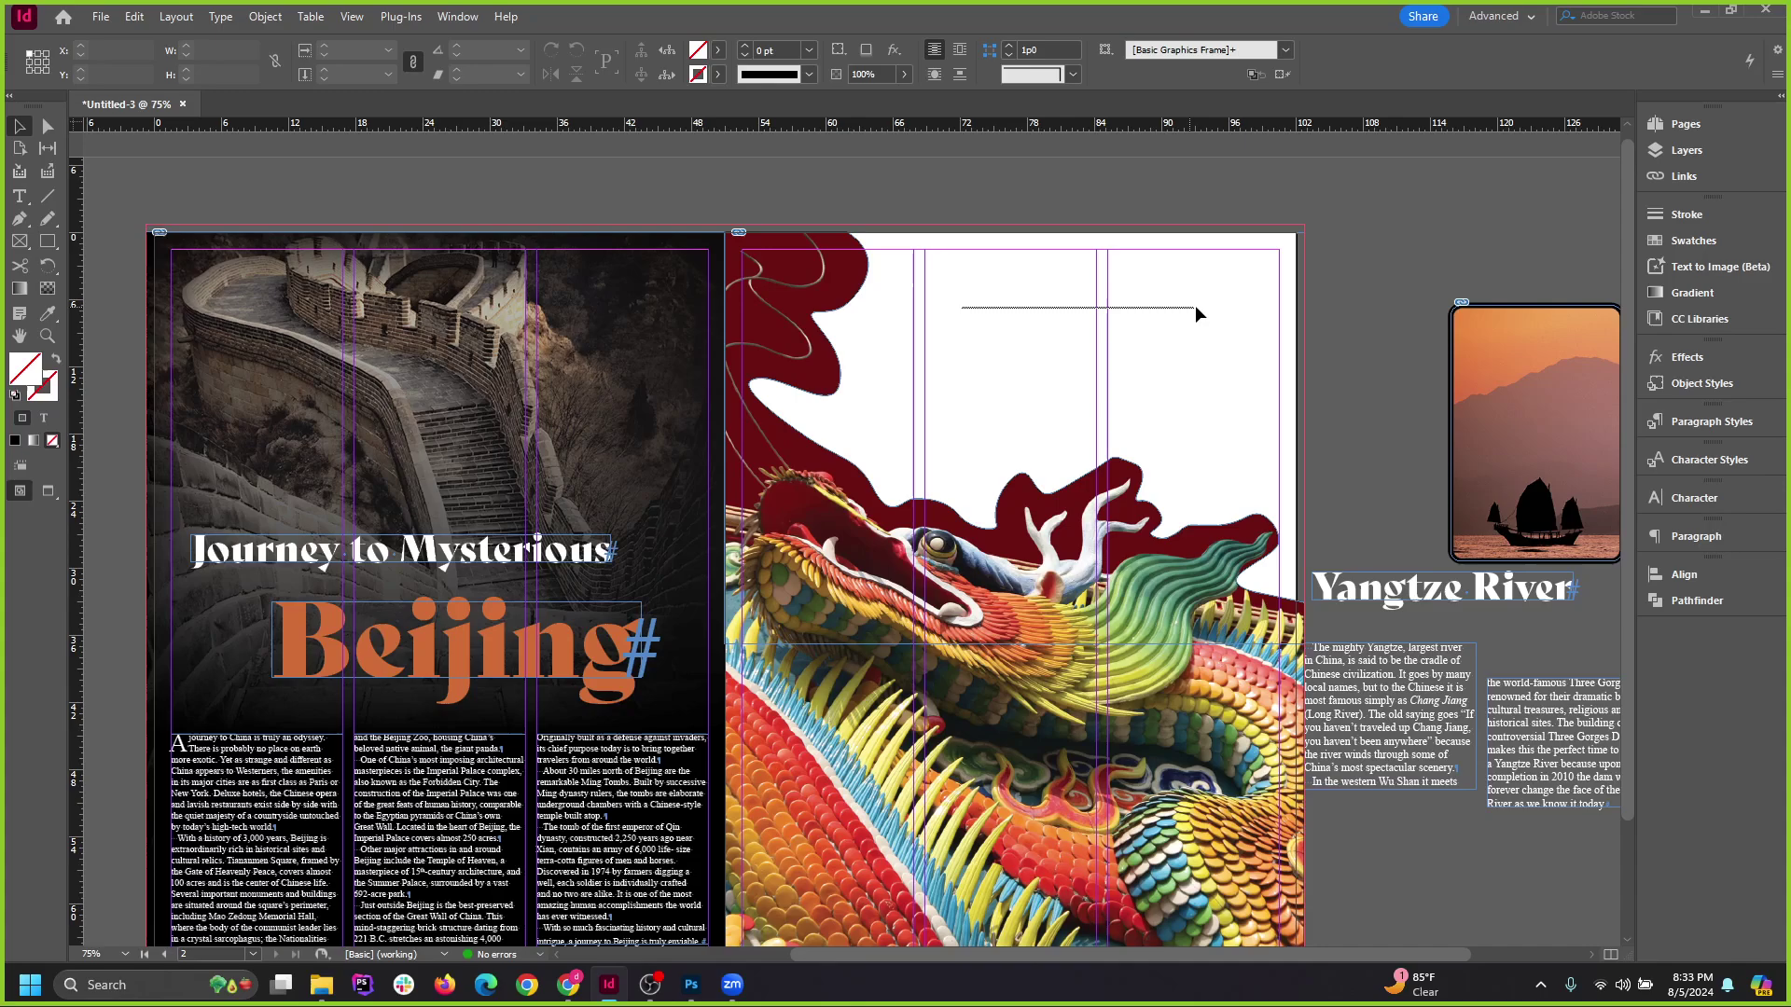
Select the dragon frame and examine its traced edge around the dark red curves up close.
{"action": "left_click", "coordinate": [851, 275]}
{"action": "key", "text": "ctrl+minus"}
{"action": "key", "text": "ctrl+minus"}
{"action": "key", "text": "ctrl+equal"}
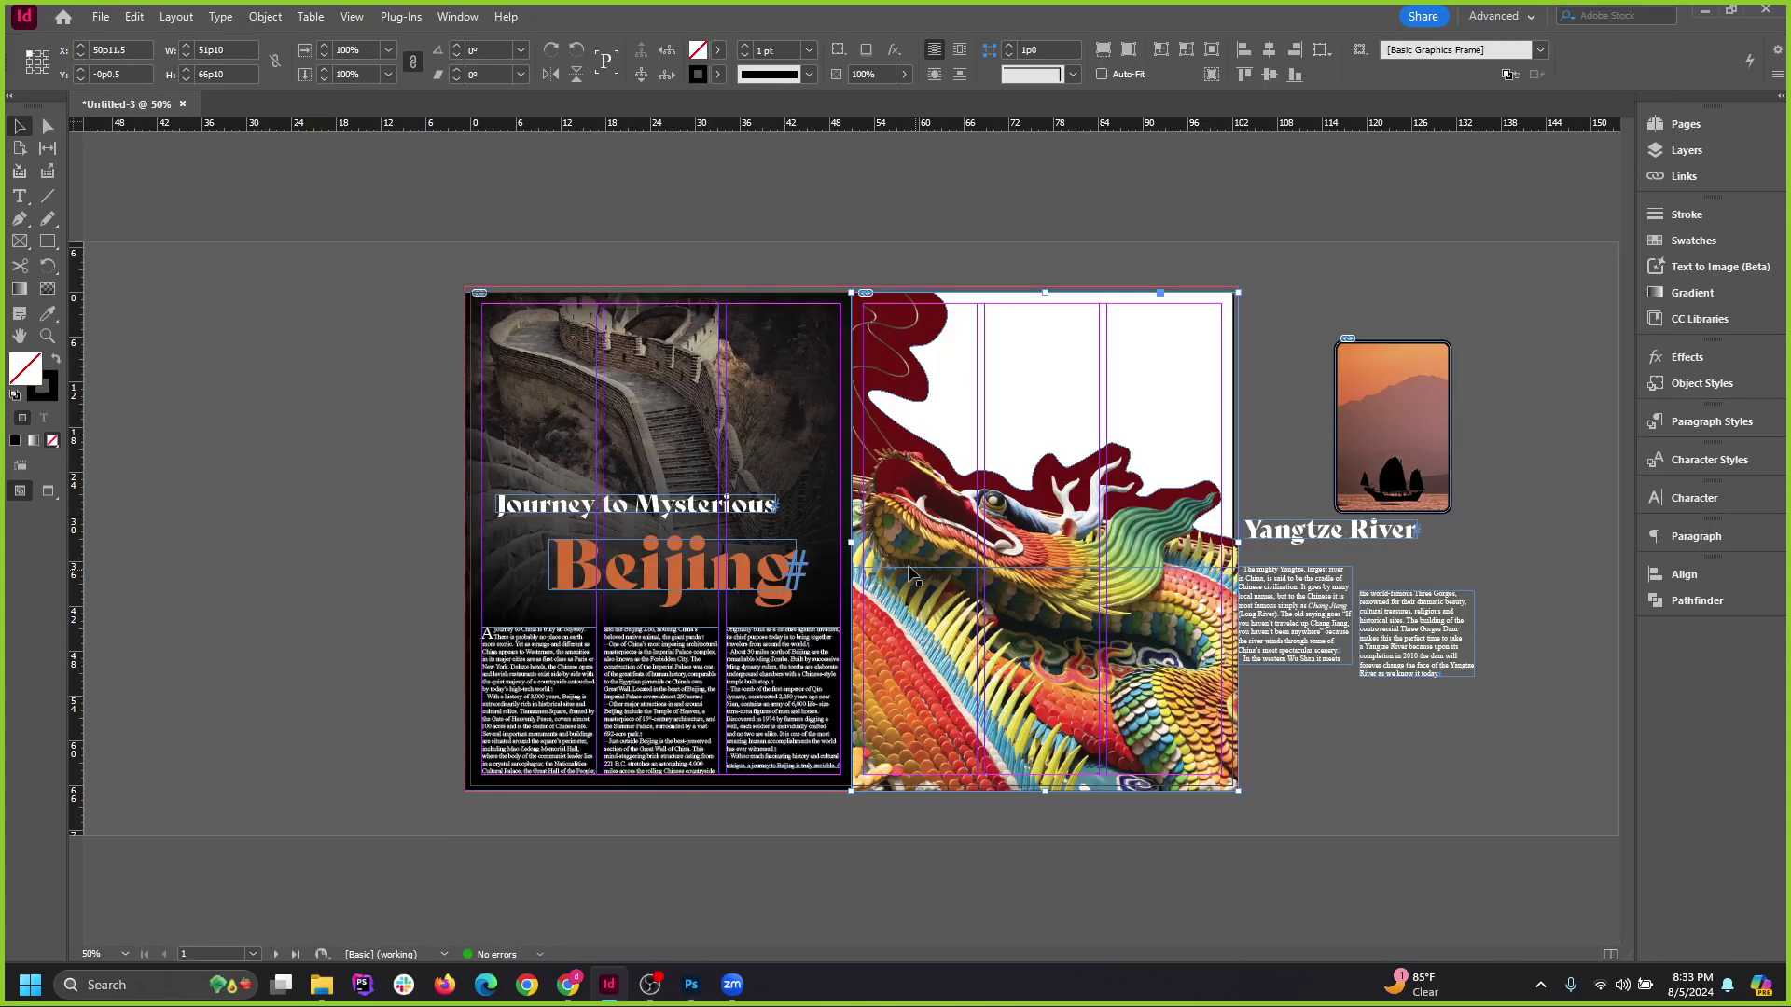
{"action": "scroll", "coordinate": [980, 400], "scroll_direction": "up", "scroll_amount": 4}
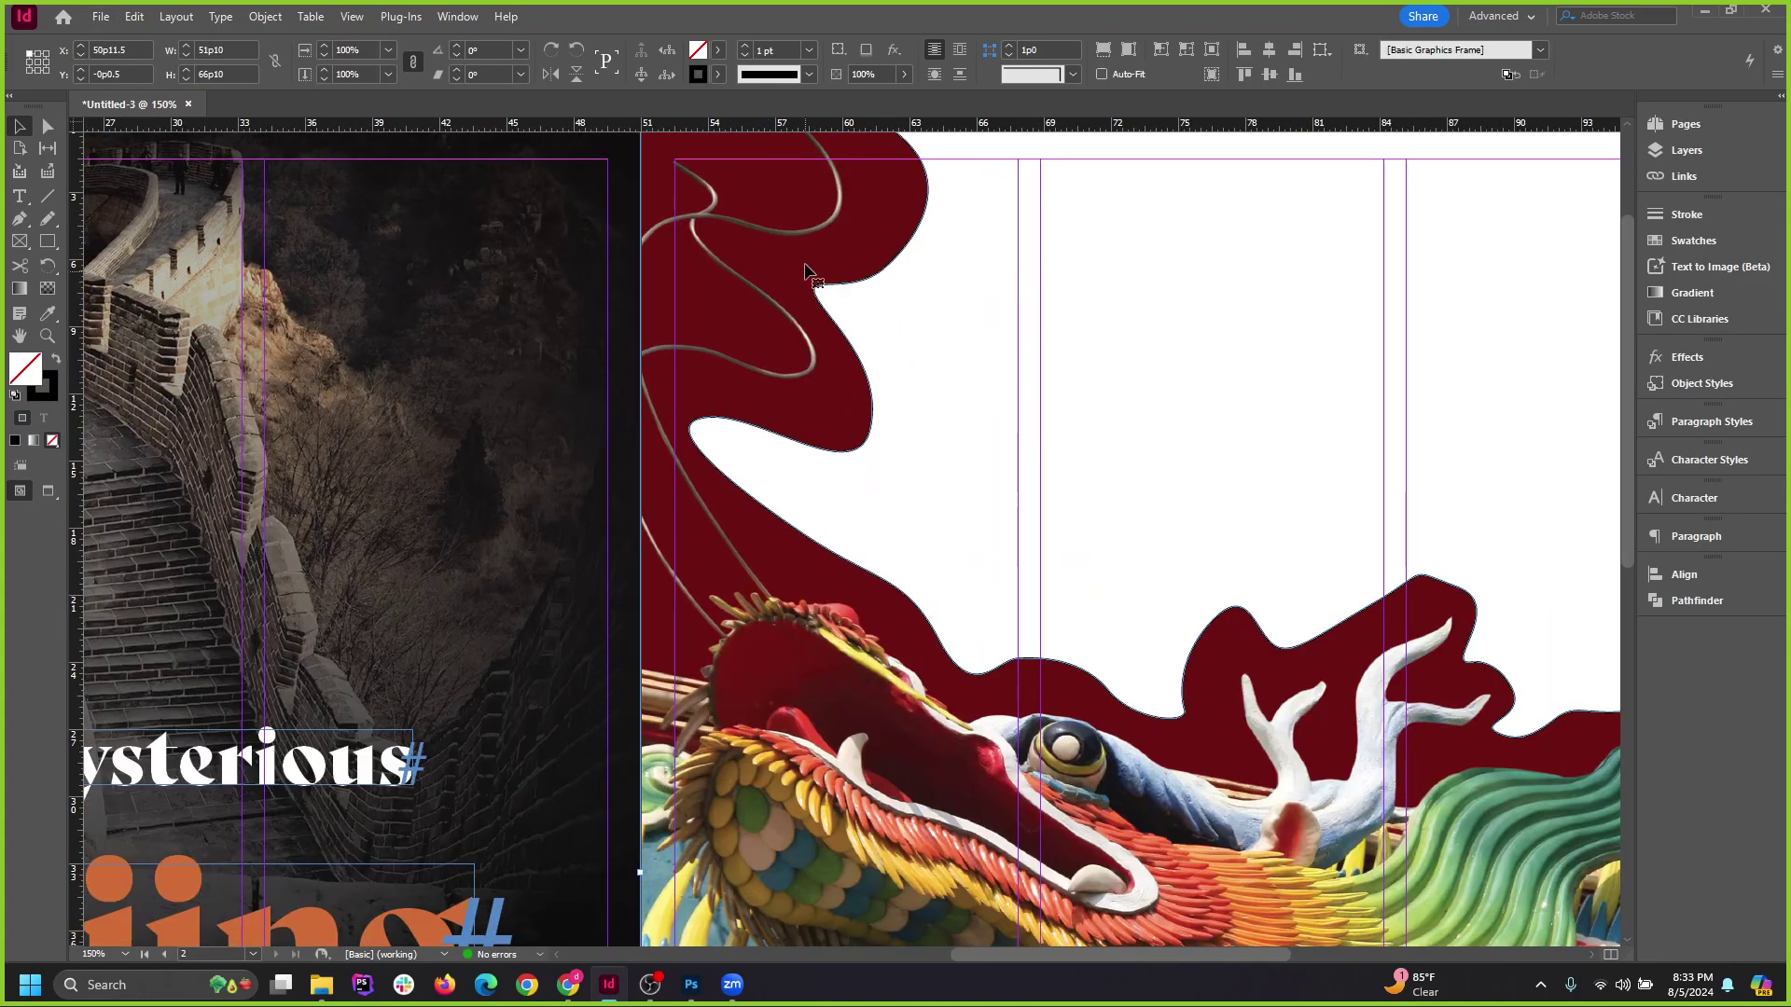
{"action": "scroll", "coordinate": [865, 259], "scroll_direction": "up", "scroll_amount": 1}
{"action": "scroll", "coordinate": [968, 390], "scroll_direction": "up", "scroll_amount": 2}
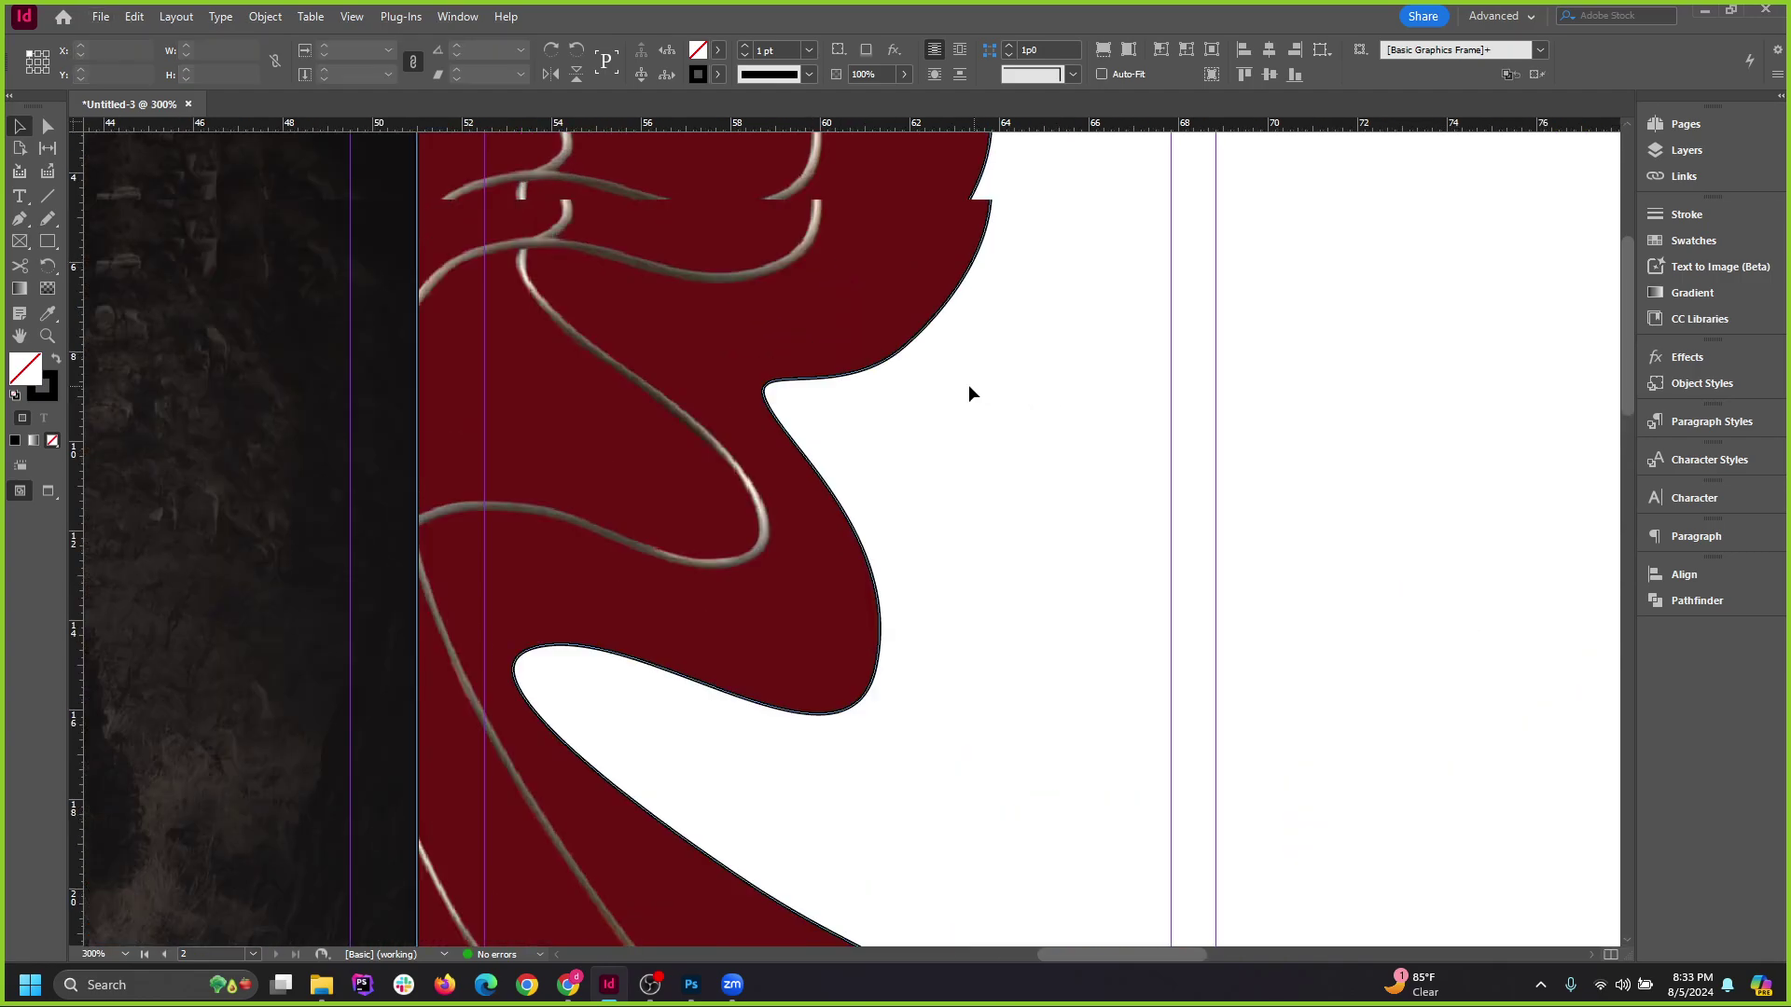
{"action": "left_click", "coordinate": [968, 390]}
{"action": "left_click", "coordinate": [909, 439]}
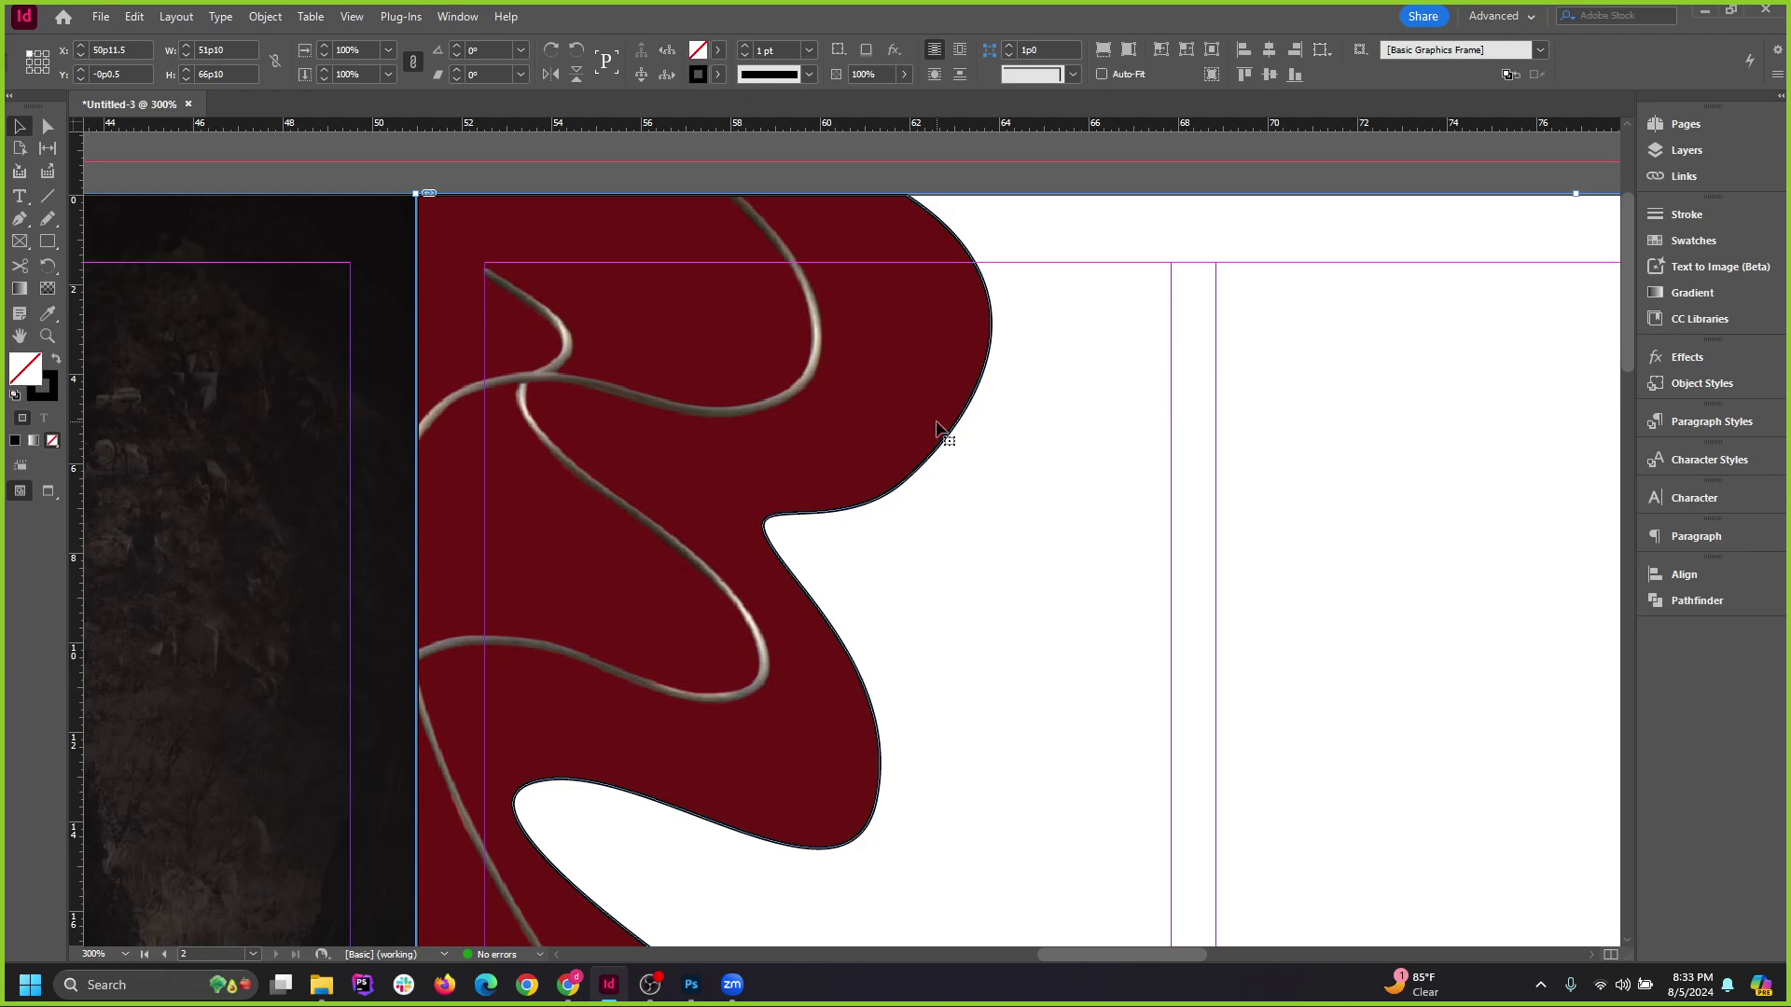
{"action": "scroll", "coordinate": [923, 401], "scroll_direction": "down", "scroll_amount": 2}
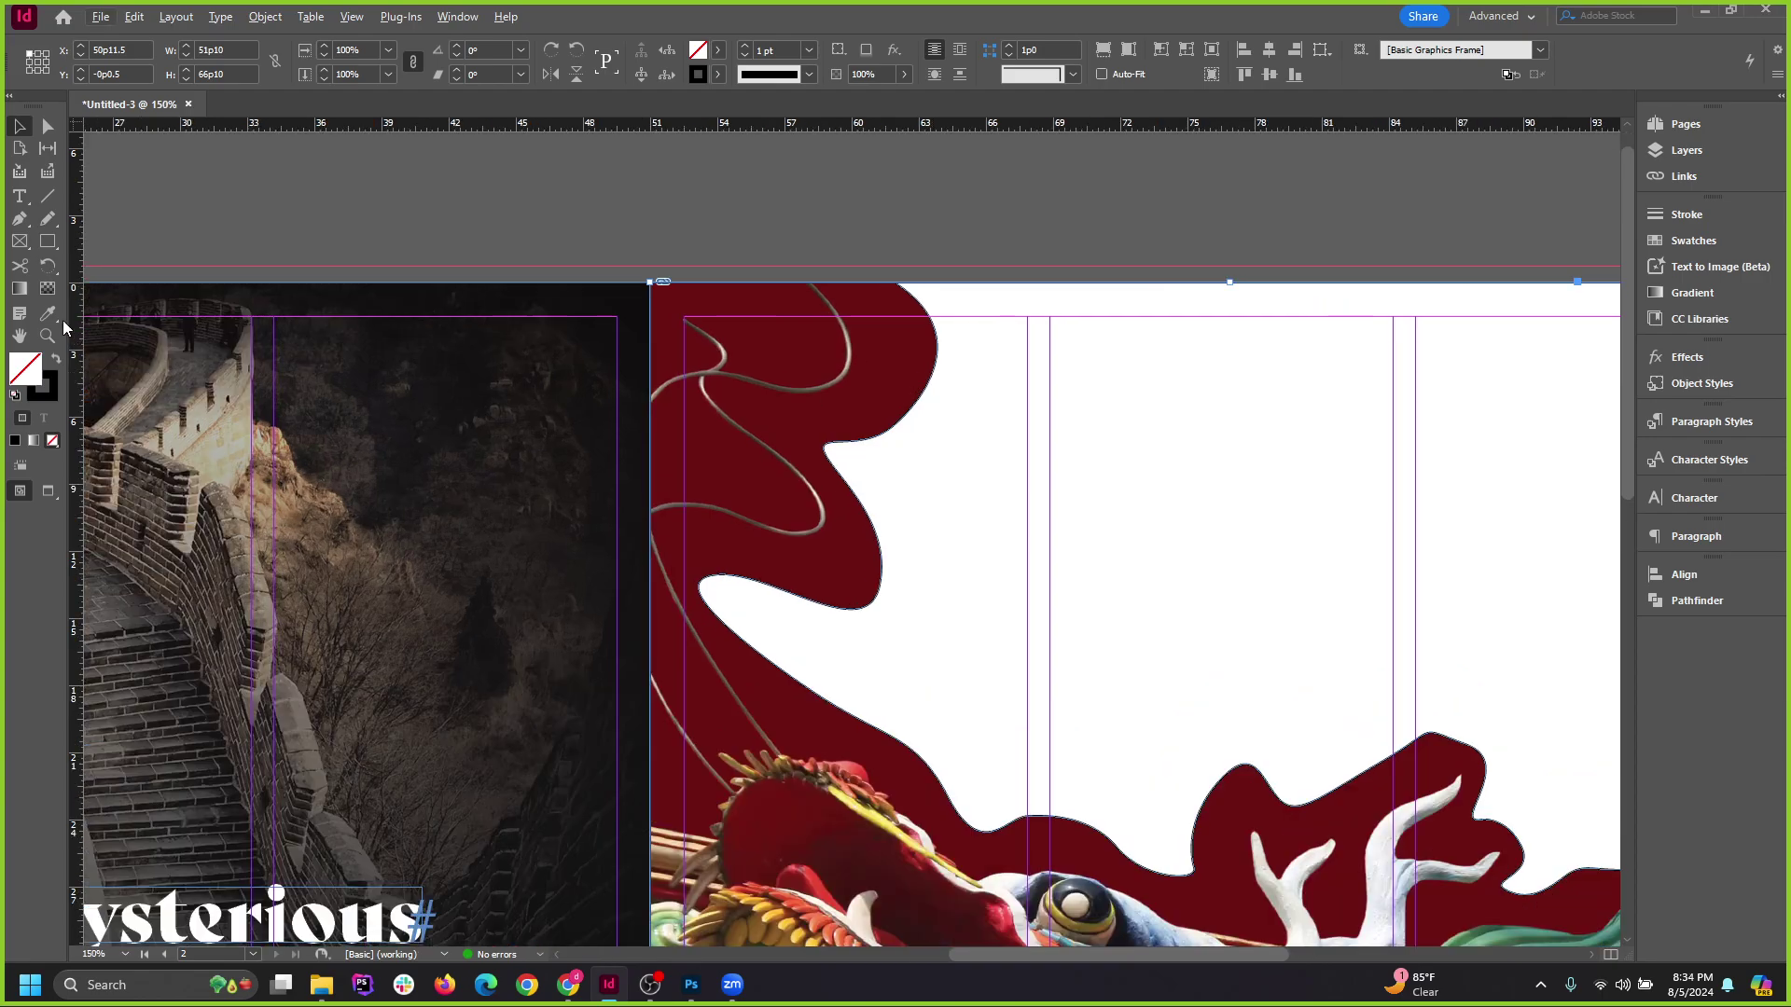
Turn on Fill Settings in the Eyedropper options alongside Character Settings and Paragraph Settings.
{"action": "double_click", "coordinate": [49, 313]}
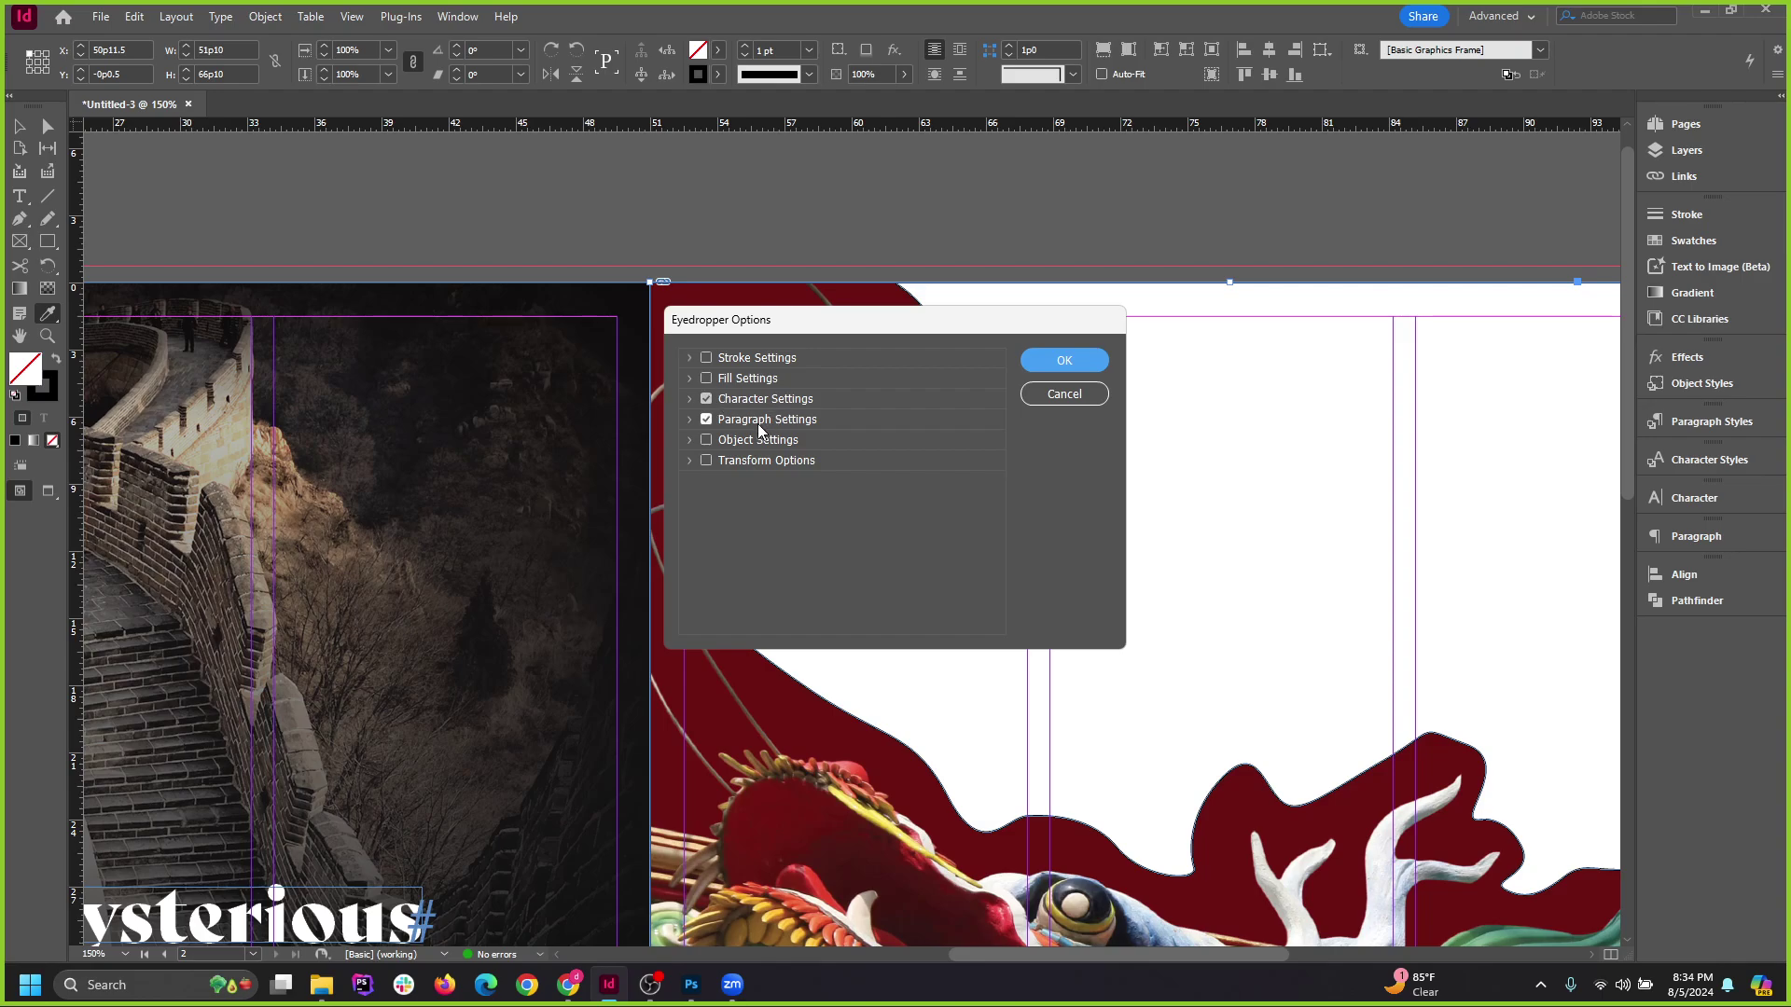
{"action": "left_click", "coordinate": [1093, 394]}
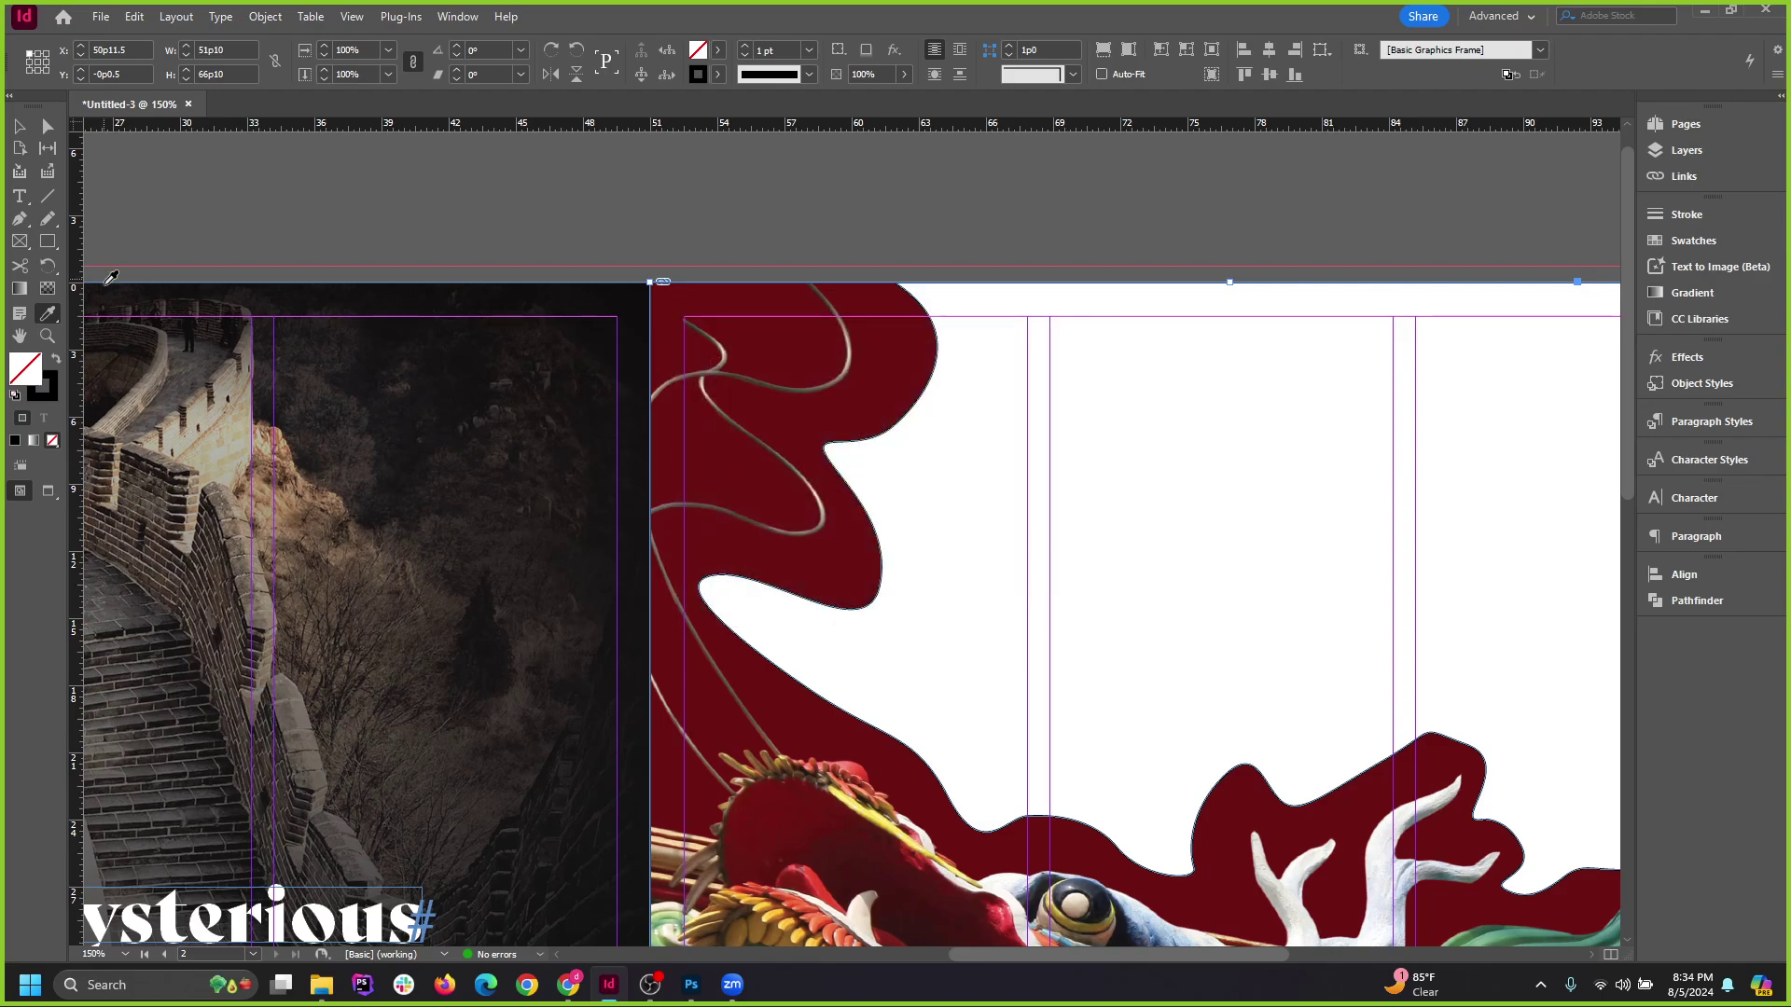
{"action": "double_click", "coordinate": [45, 316]}
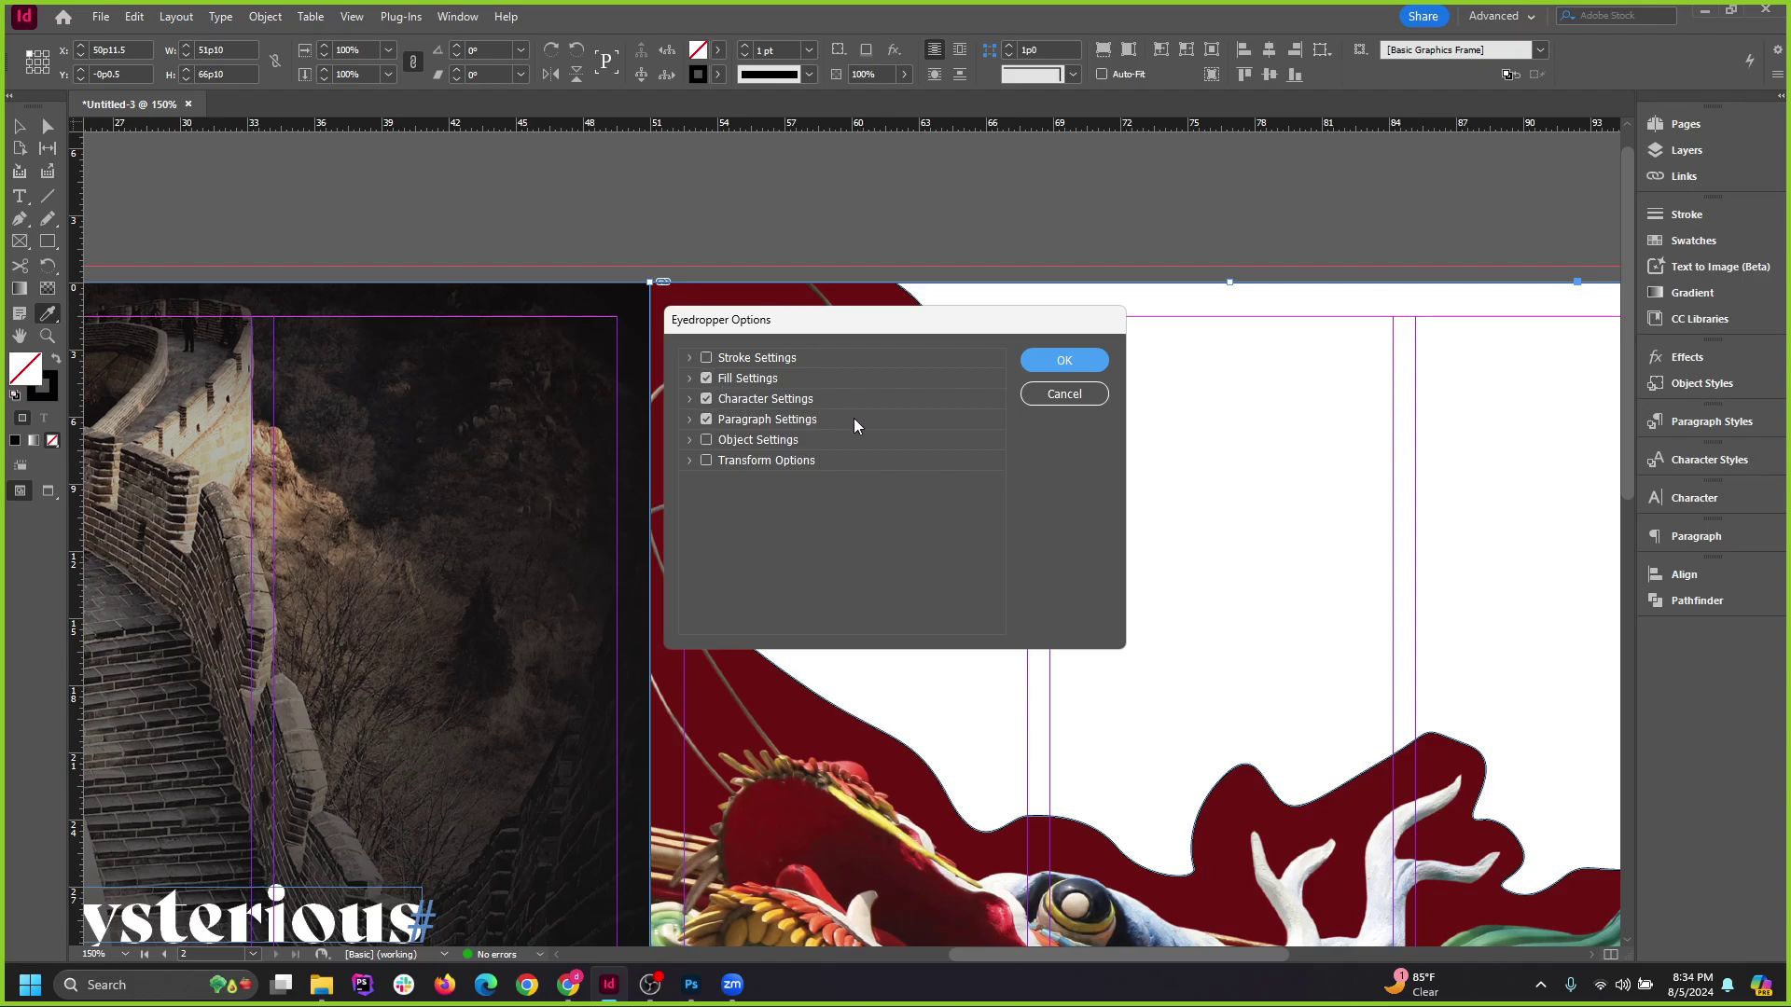
{"action": "left_click", "coordinate": [1045, 390]}
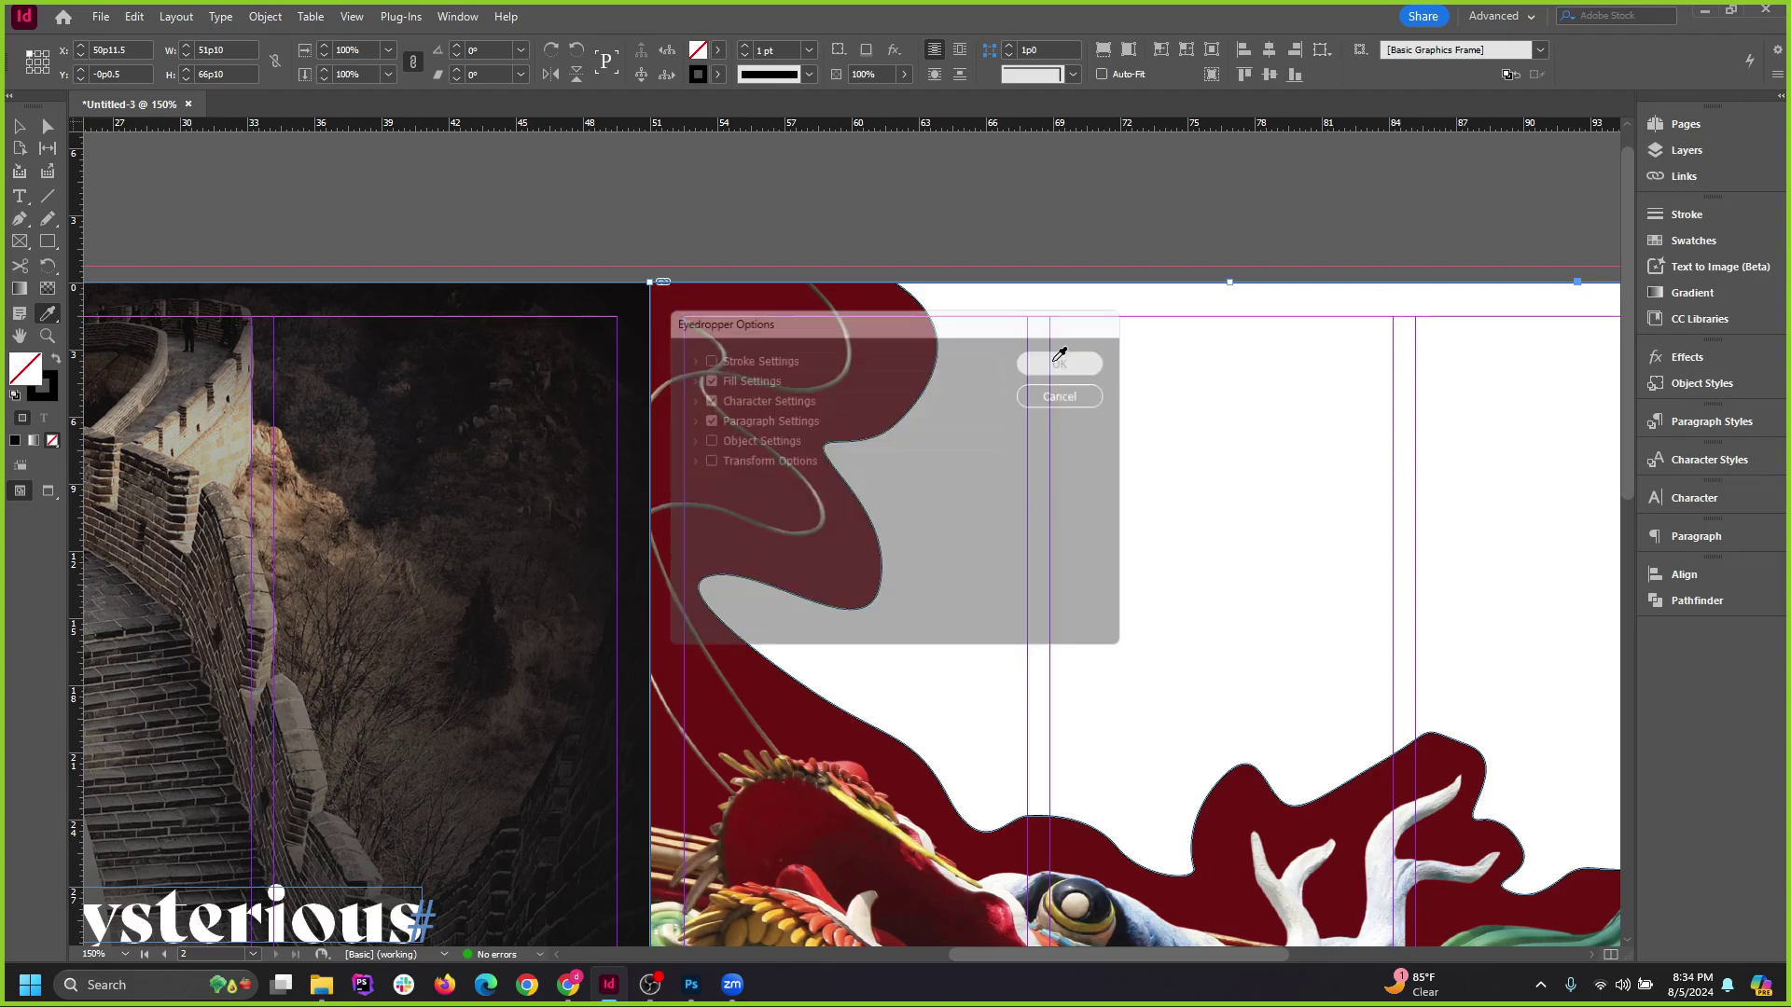
Sample the dragon image's dark red into the dragon frame's fill with the Eyedropper tool, and deselect the frame.
{"action": "left_click", "coordinate": [814, 418]}
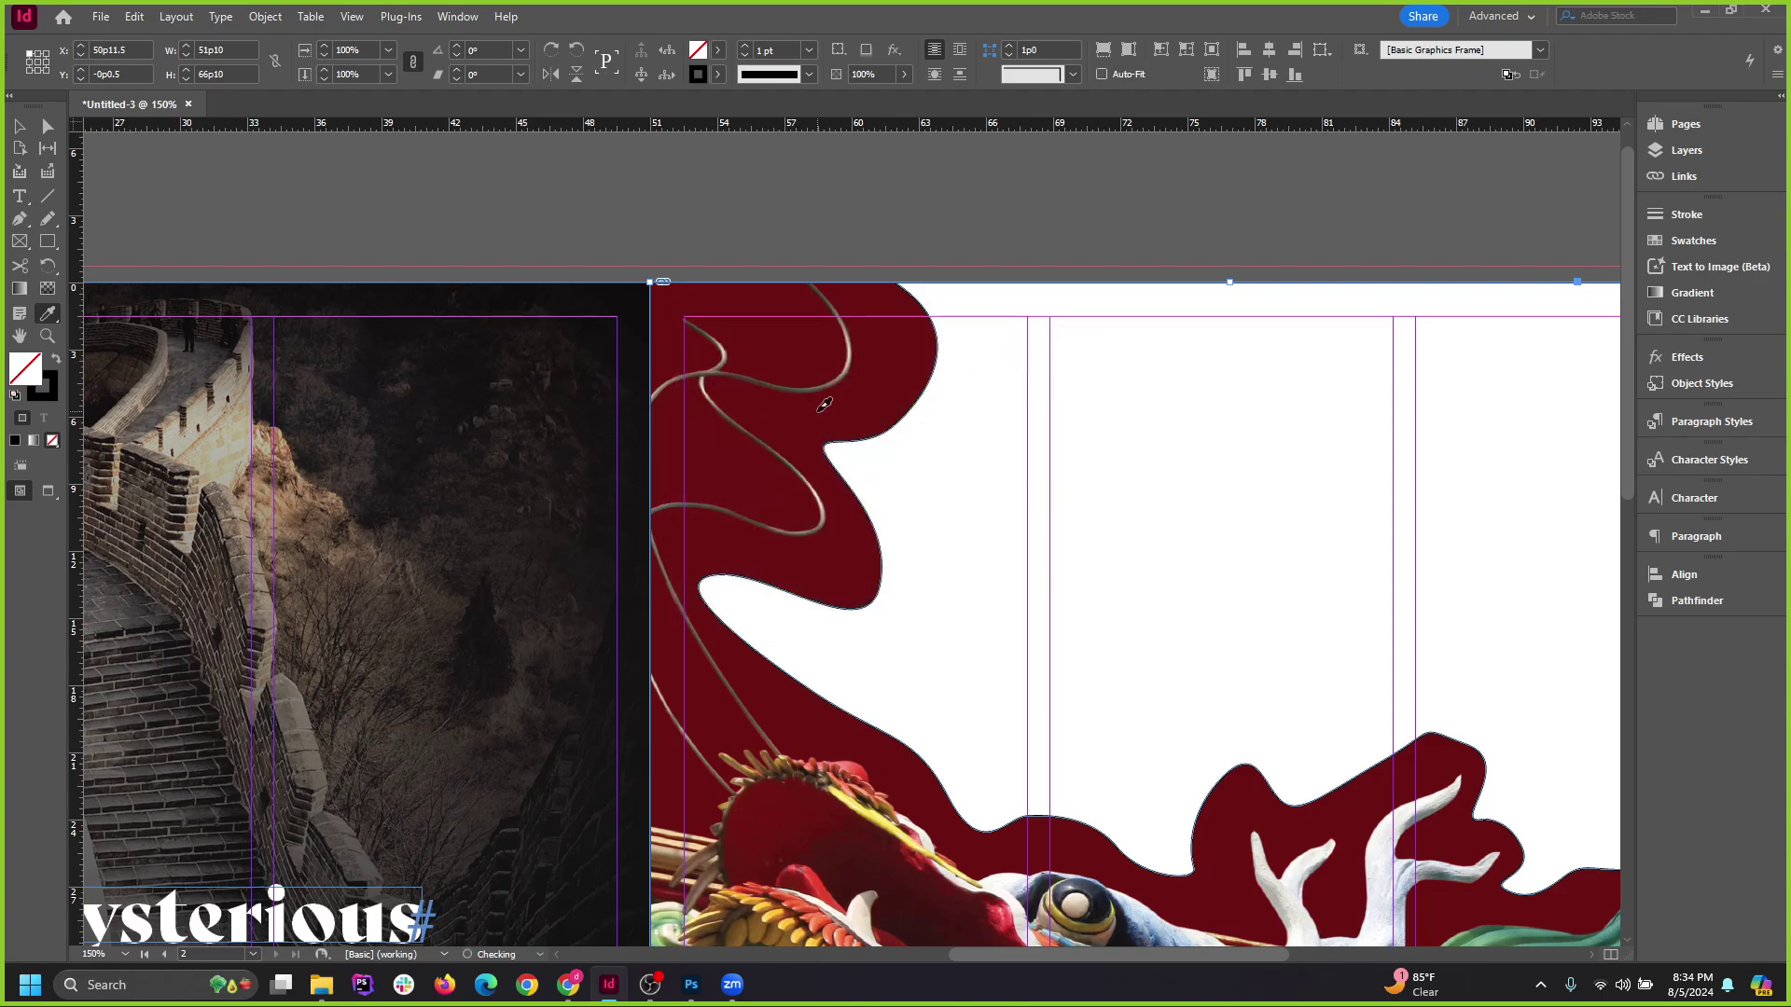
{"action": "key", "text": "ctrl+minus"}
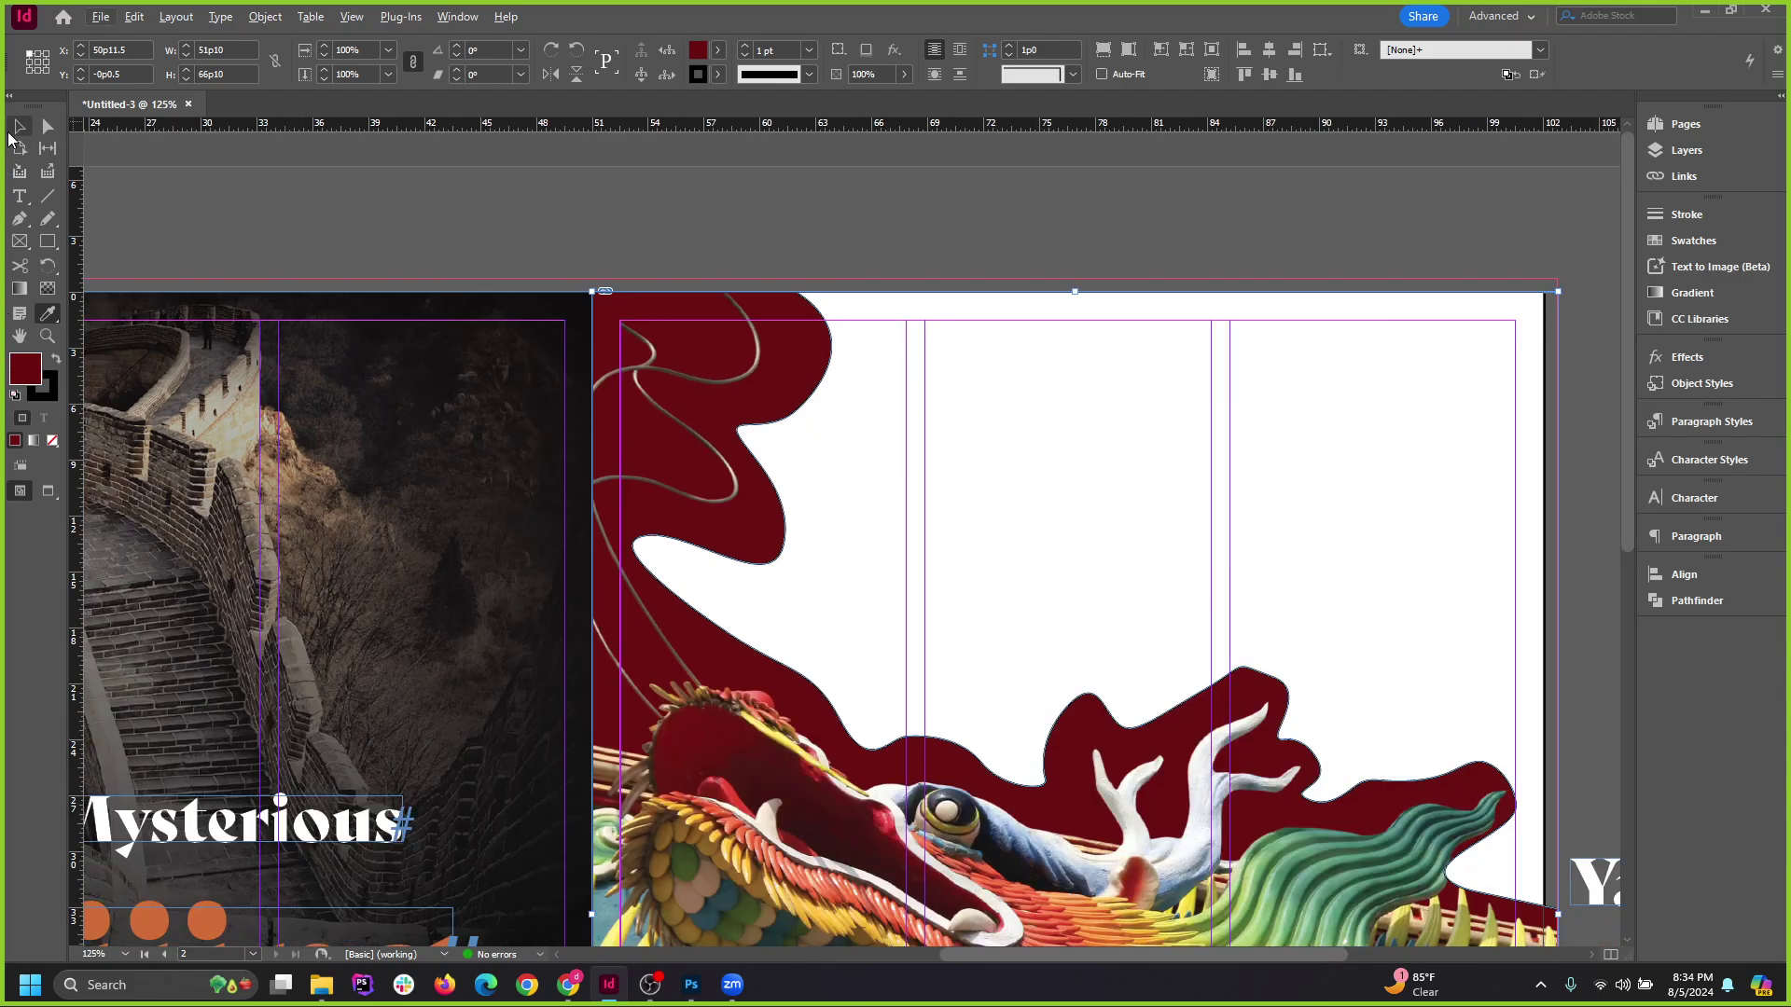
{"action": "key", "text": "v"}
{"action": "left_click", "coordinate": [887, 232]}
{"action": "key", "text": "ctrl+minus"}
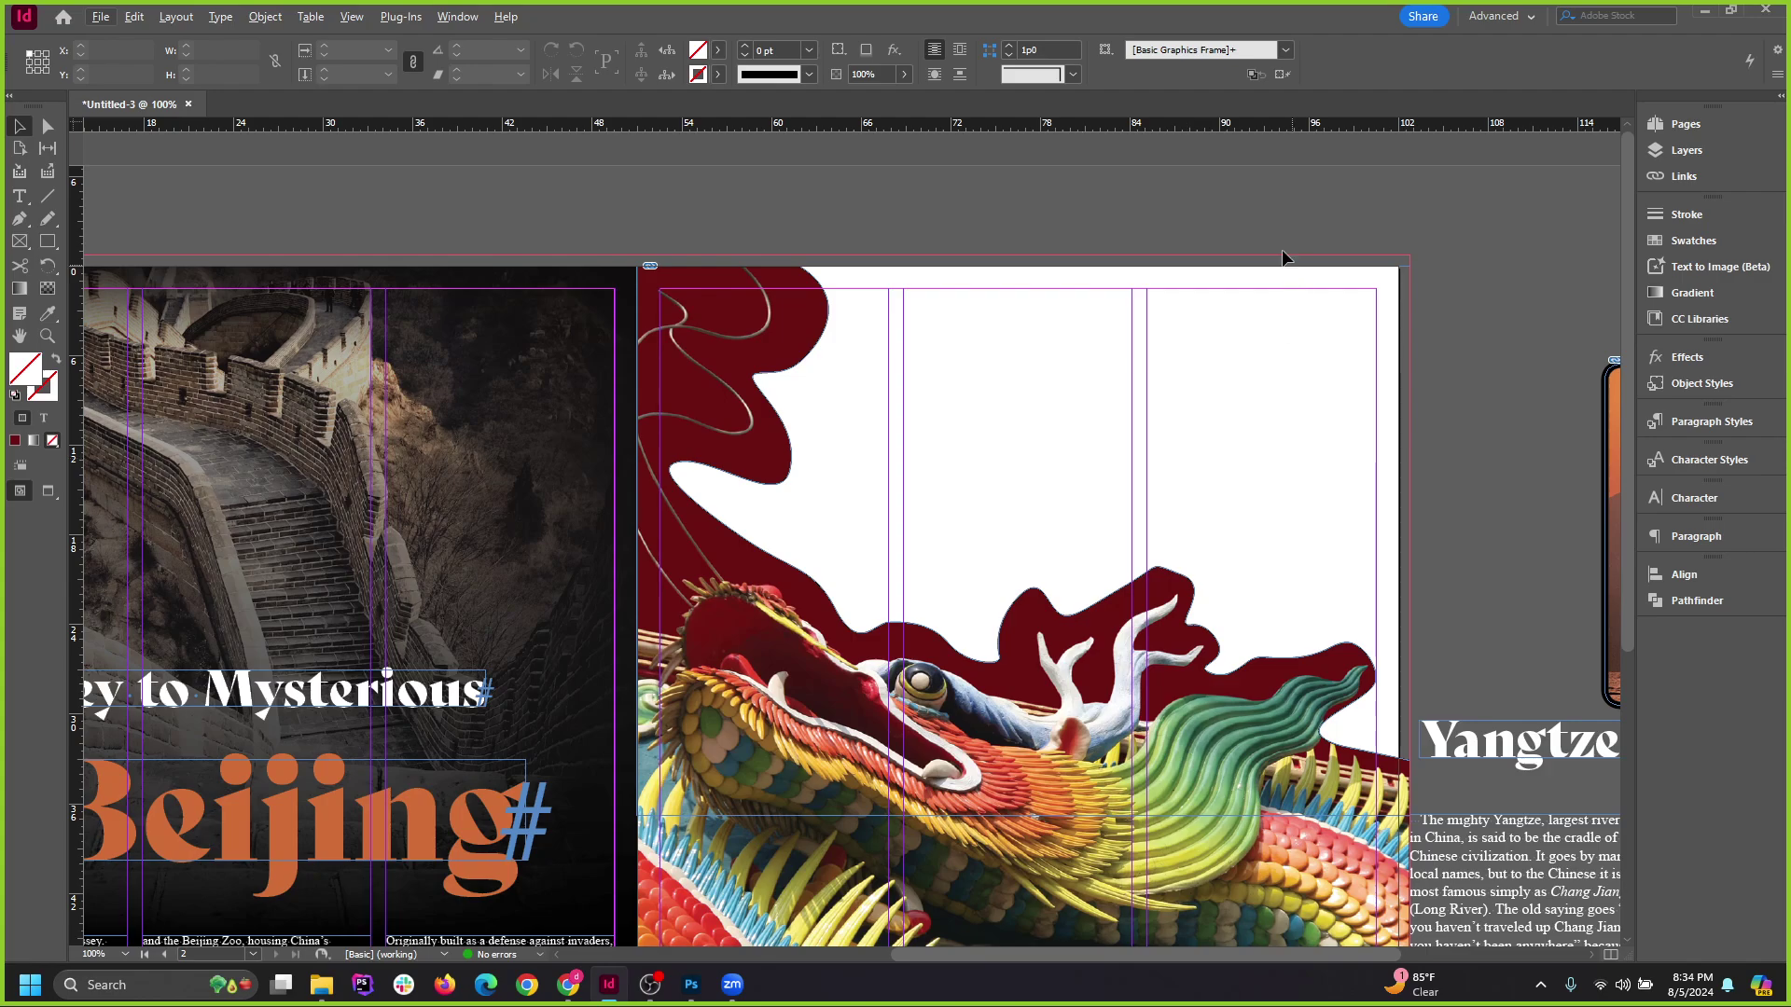
Fill the rectangle on the upper Yangtze page with the sampled dark red and send it behind the dragon frame.
{"action": "left_click", "coordinate": [1043, 367]}
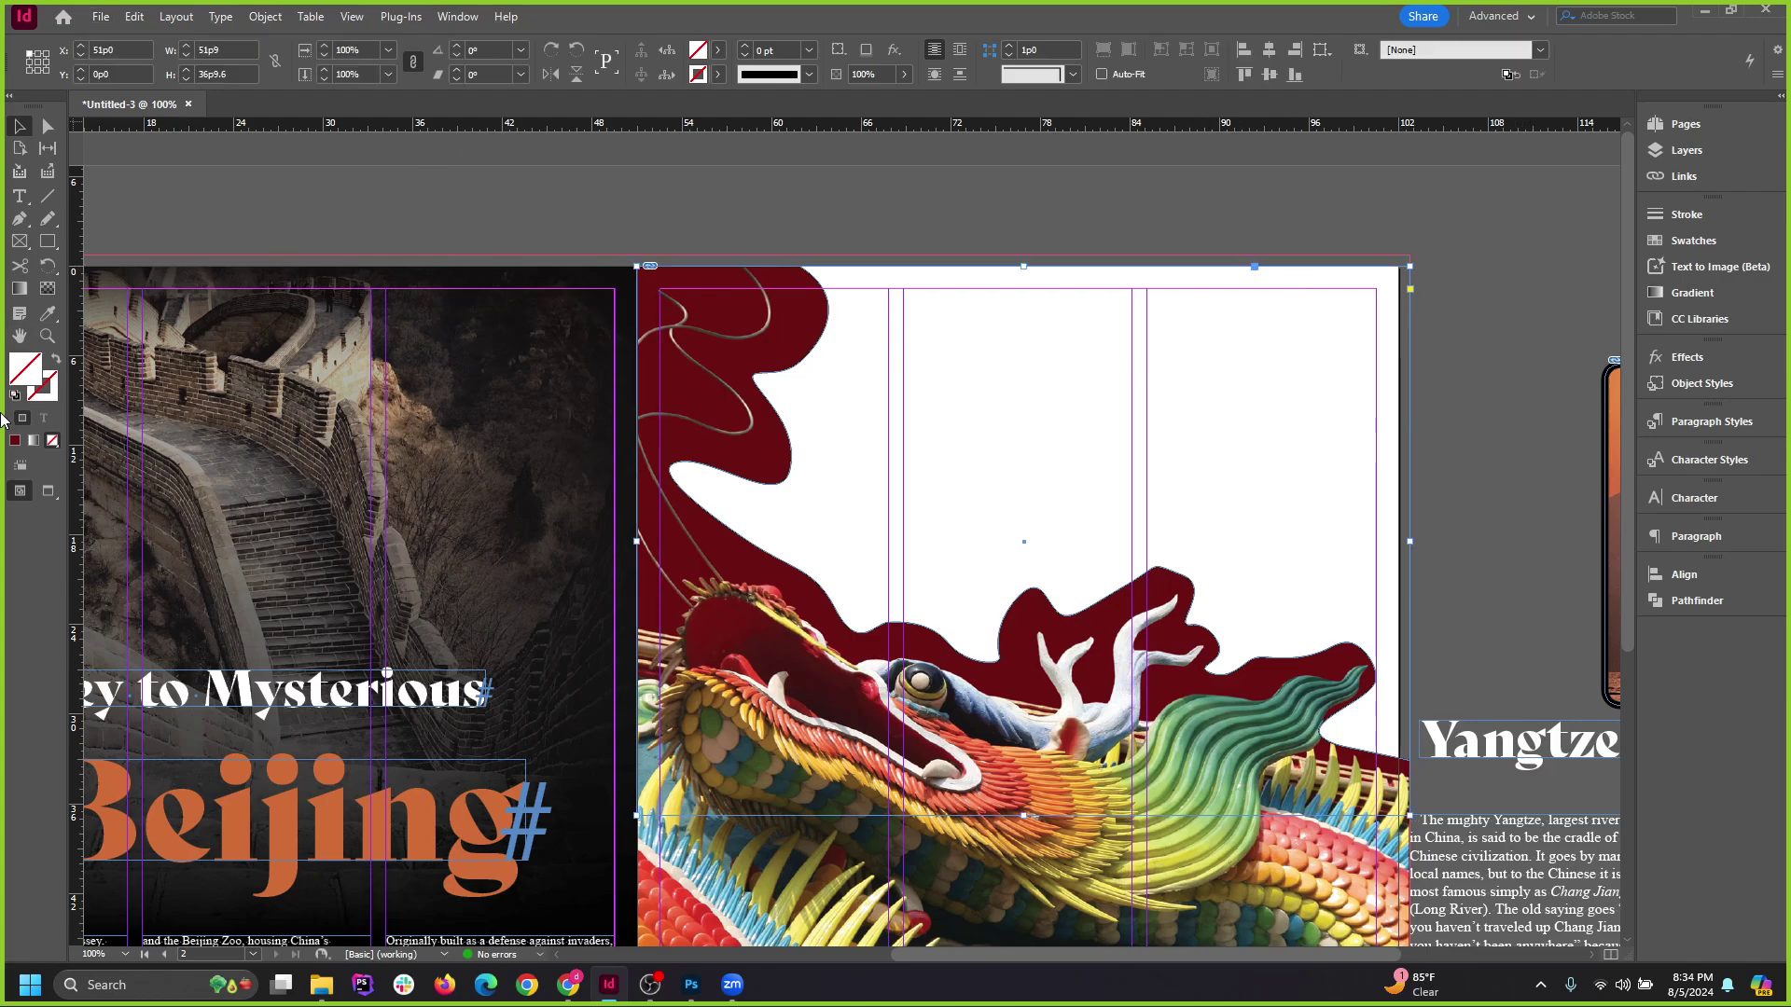
{"action": "left_click", "coordinate": [47, 313]}
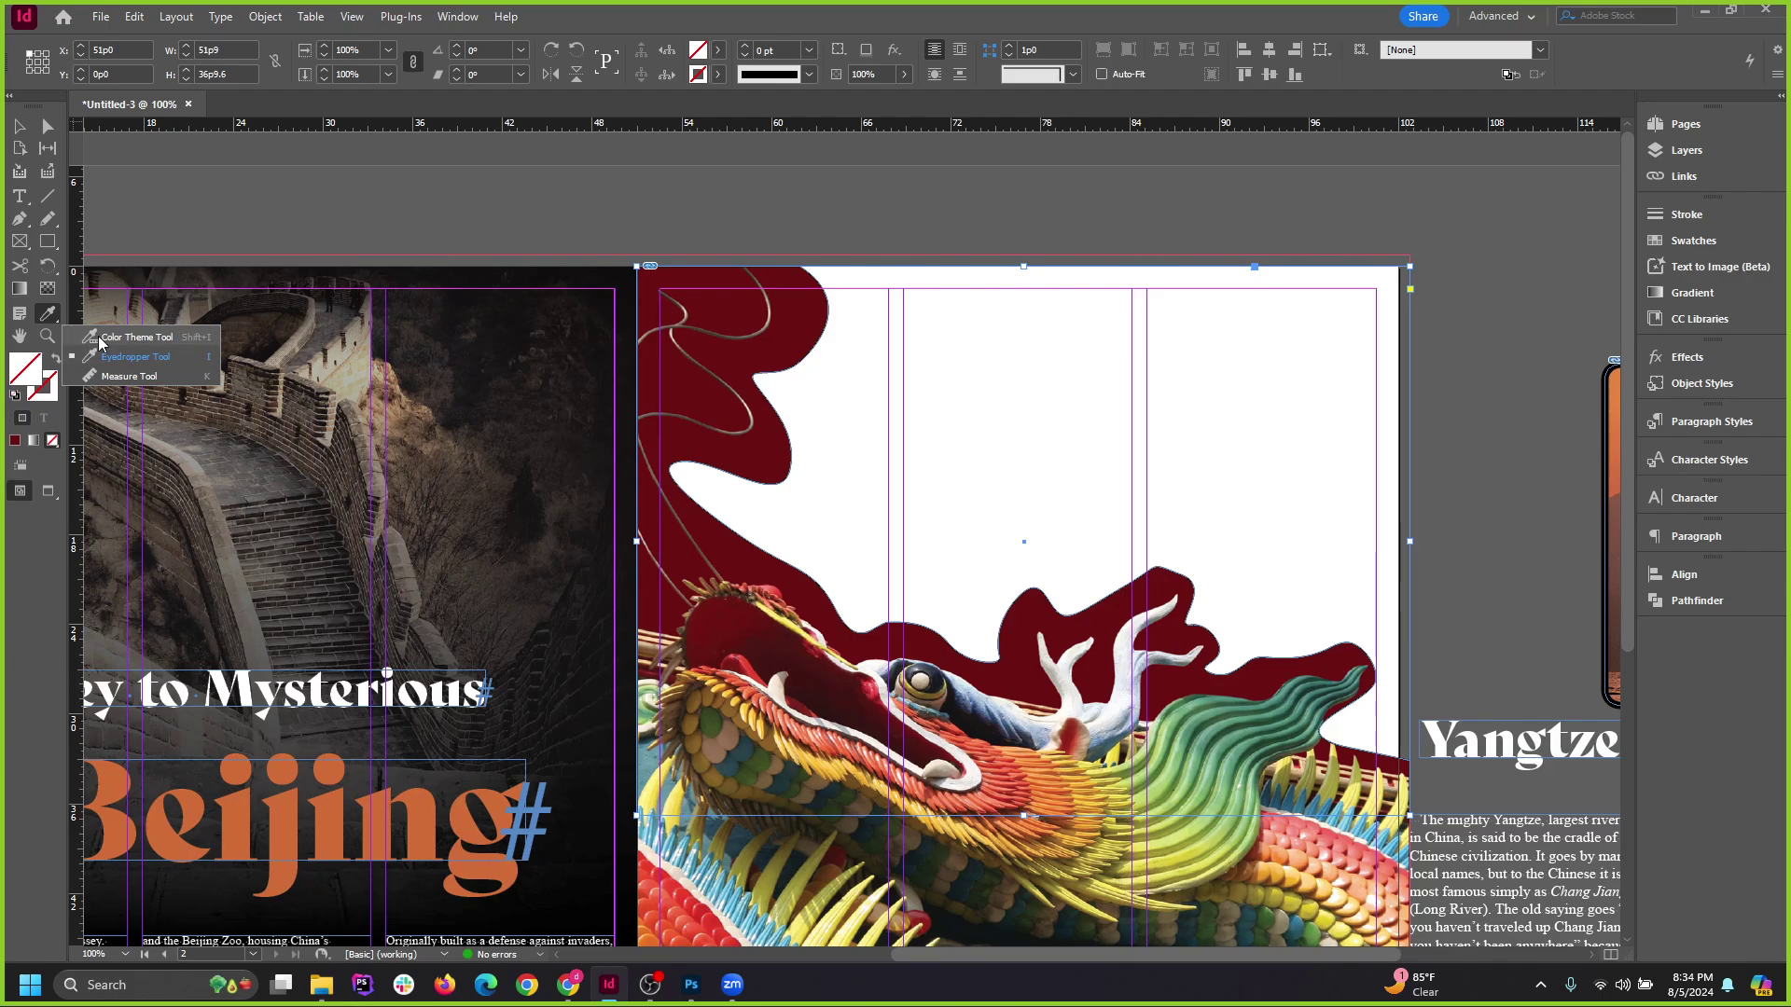
{"action": "left_click", "coordinate": [135, 356]}
{"action": "left_click", "coordinate": [757, 346]}
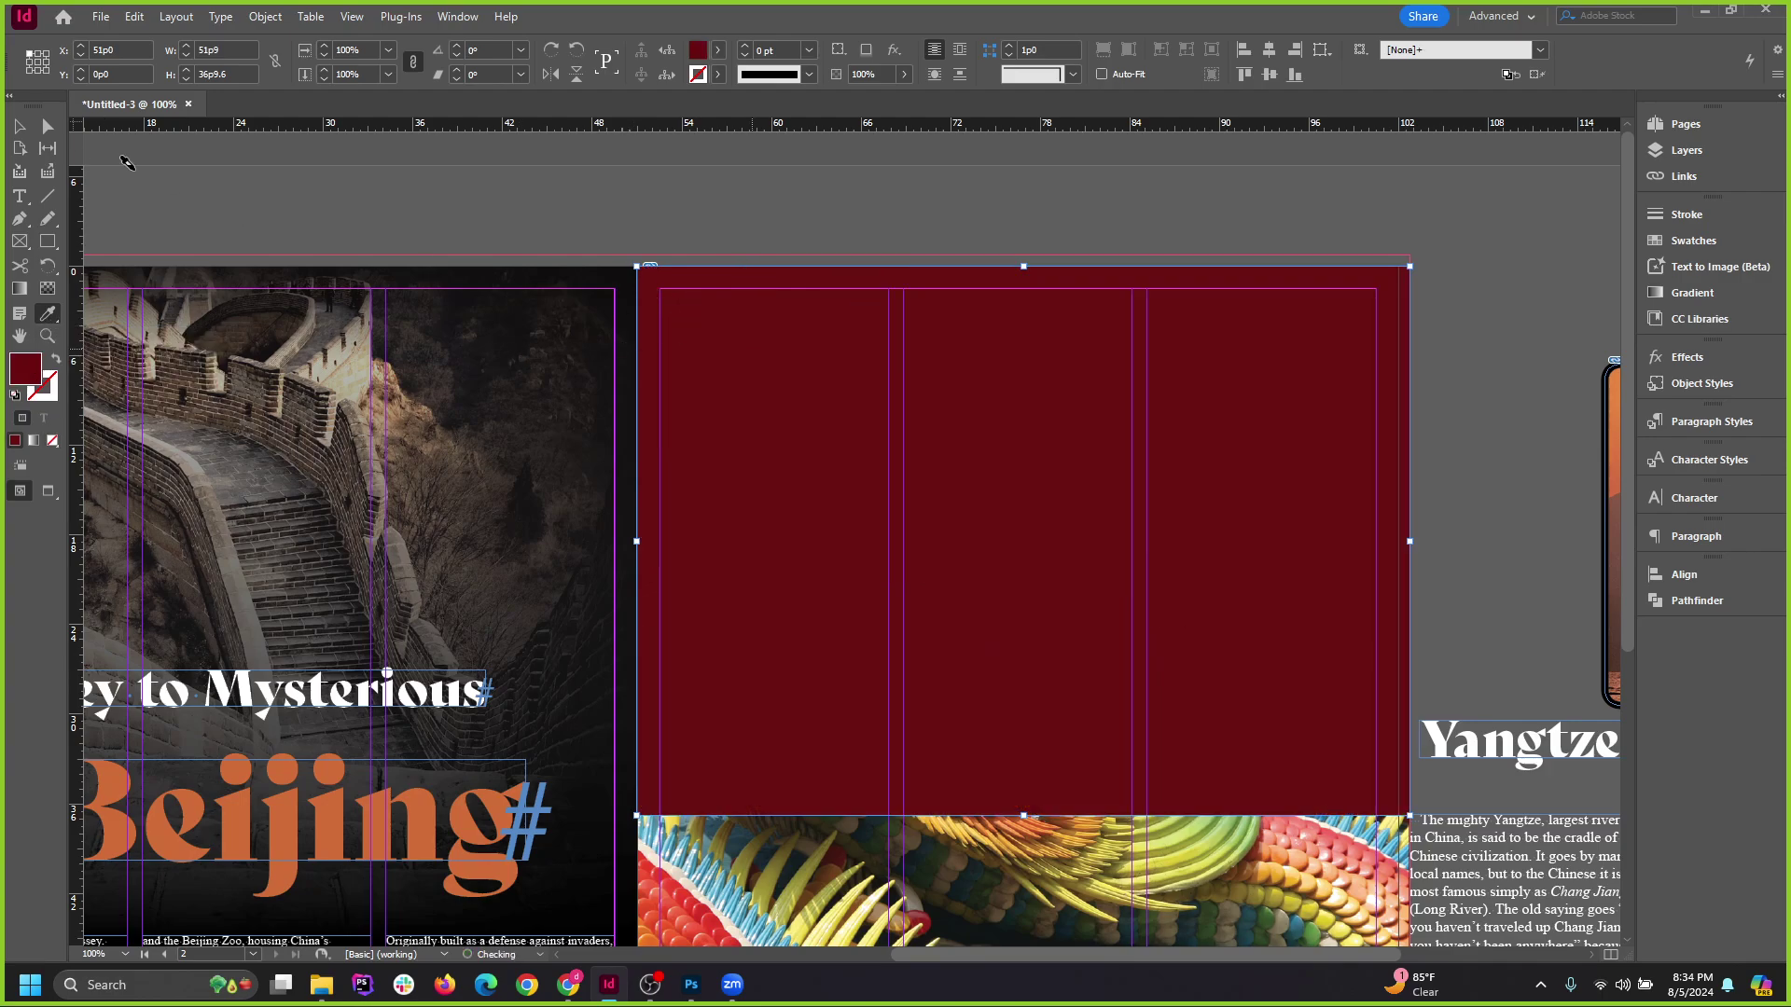
{"action": "key", "text": "ctrl+["}
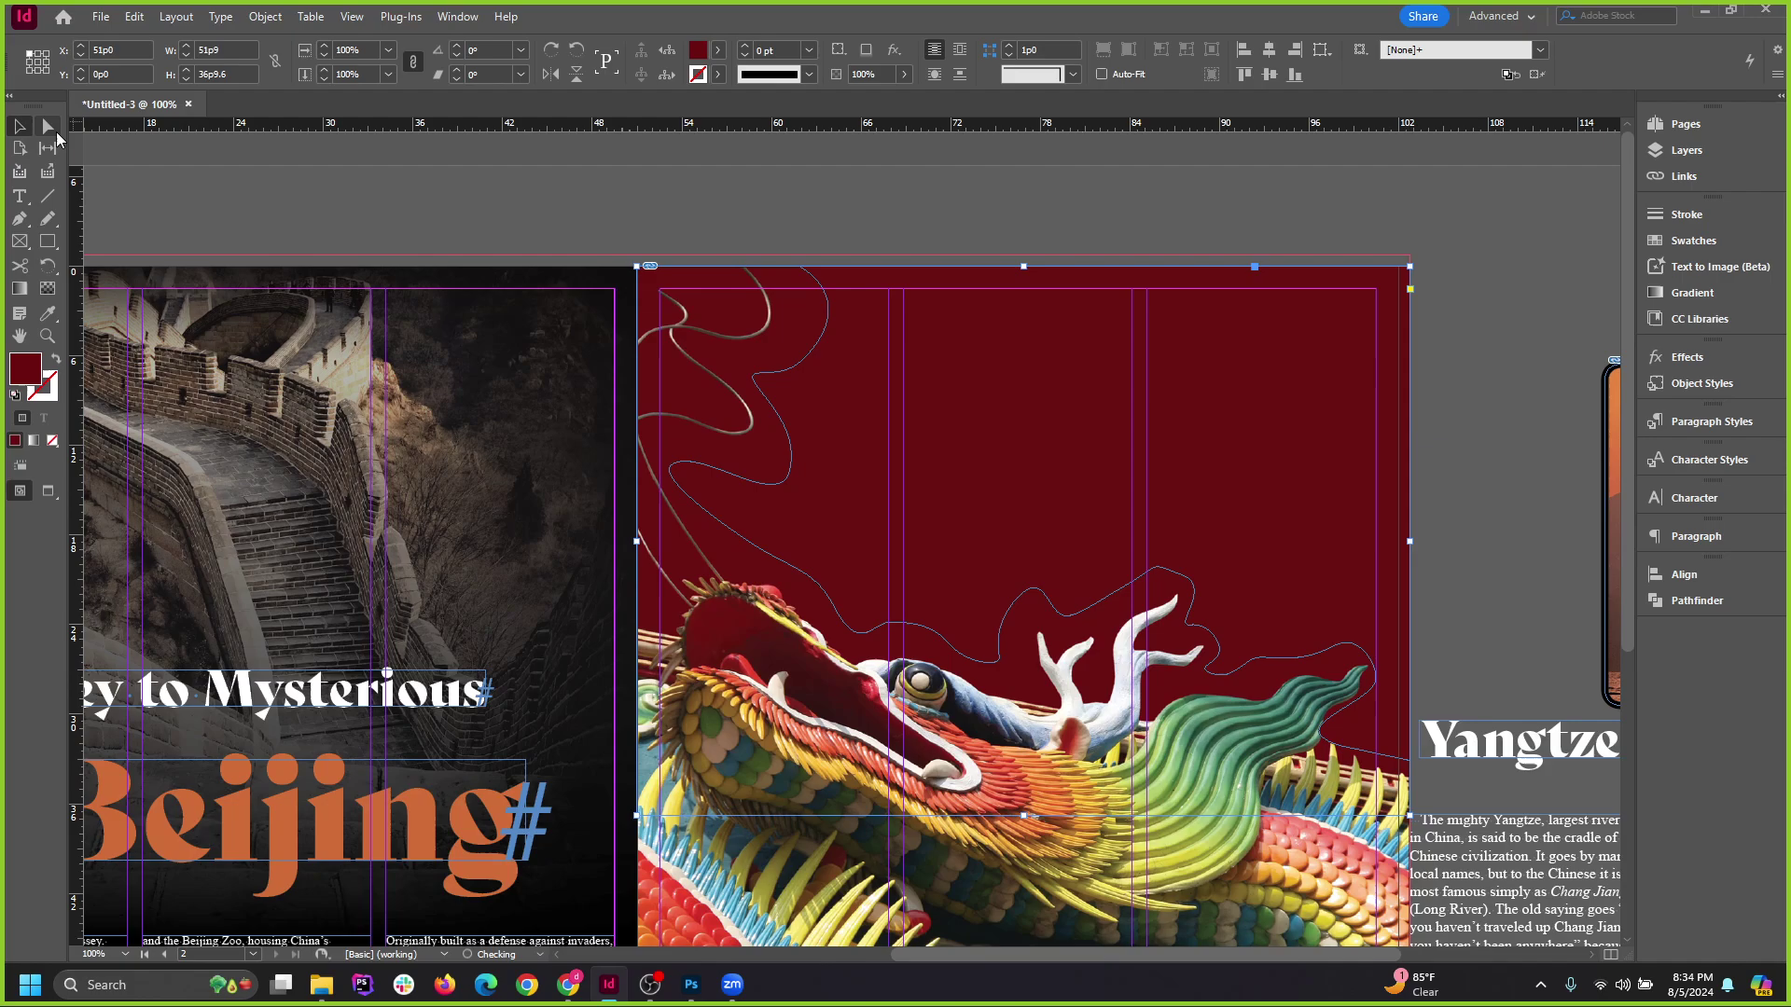
Remove the black stroke from the dragon frame on the Yangtze page and check the spread in preview mode.
{"action": "left_click", "coordinate": [845, 239]}
{"action": "key", "text": "w"}
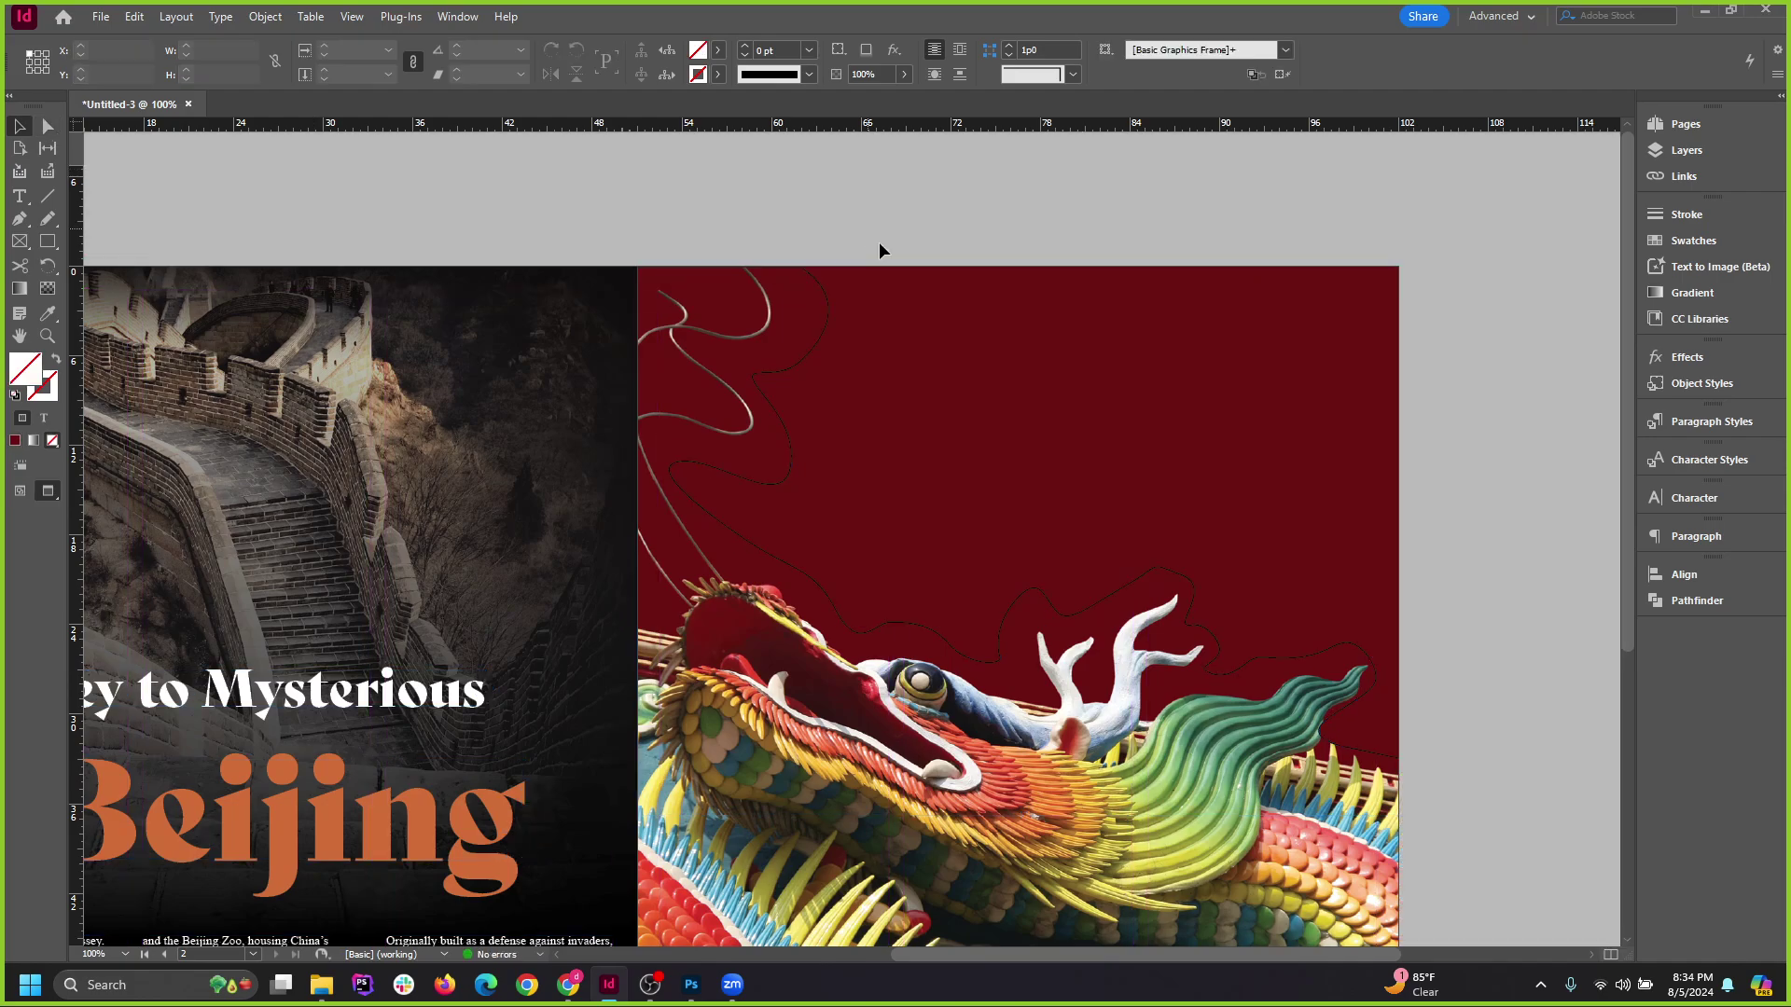
{"action": "key", "text": "ctrl+minus"}
{"action": "key", "text": "ctrl+minus"}
{"action": "key", "text": "ctrl+equal"}
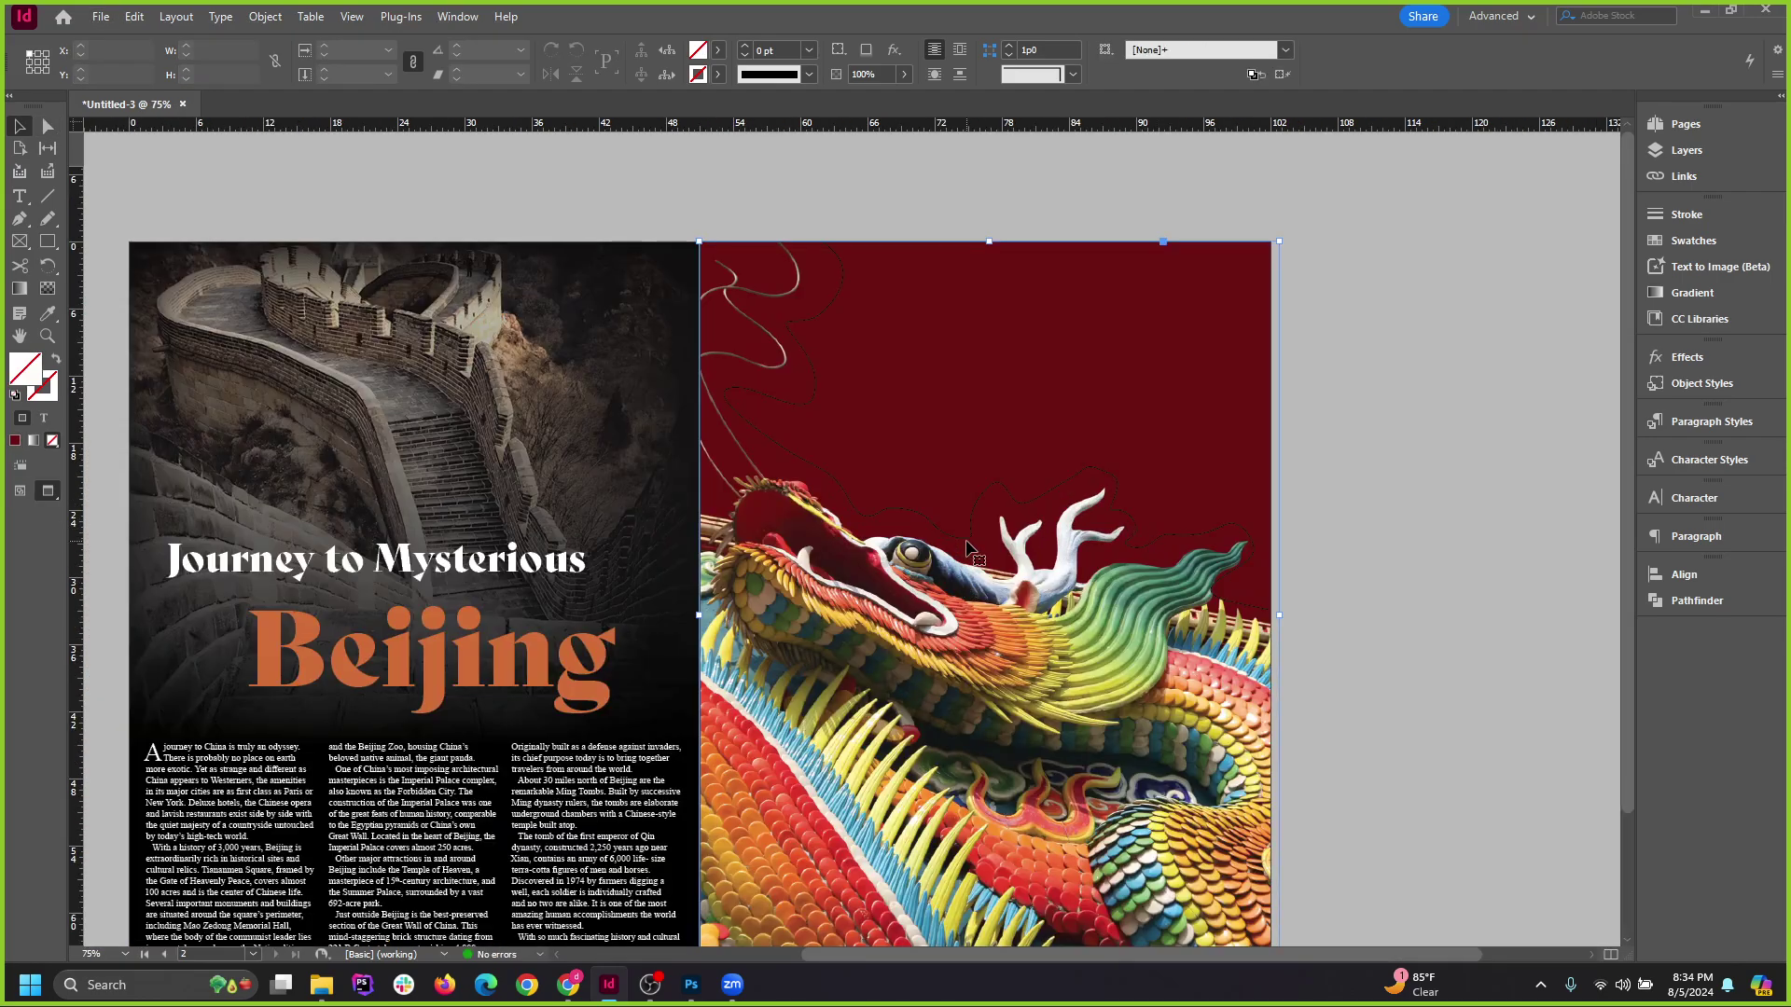
{"action": "left_click", "coordinate": [970, 551]}
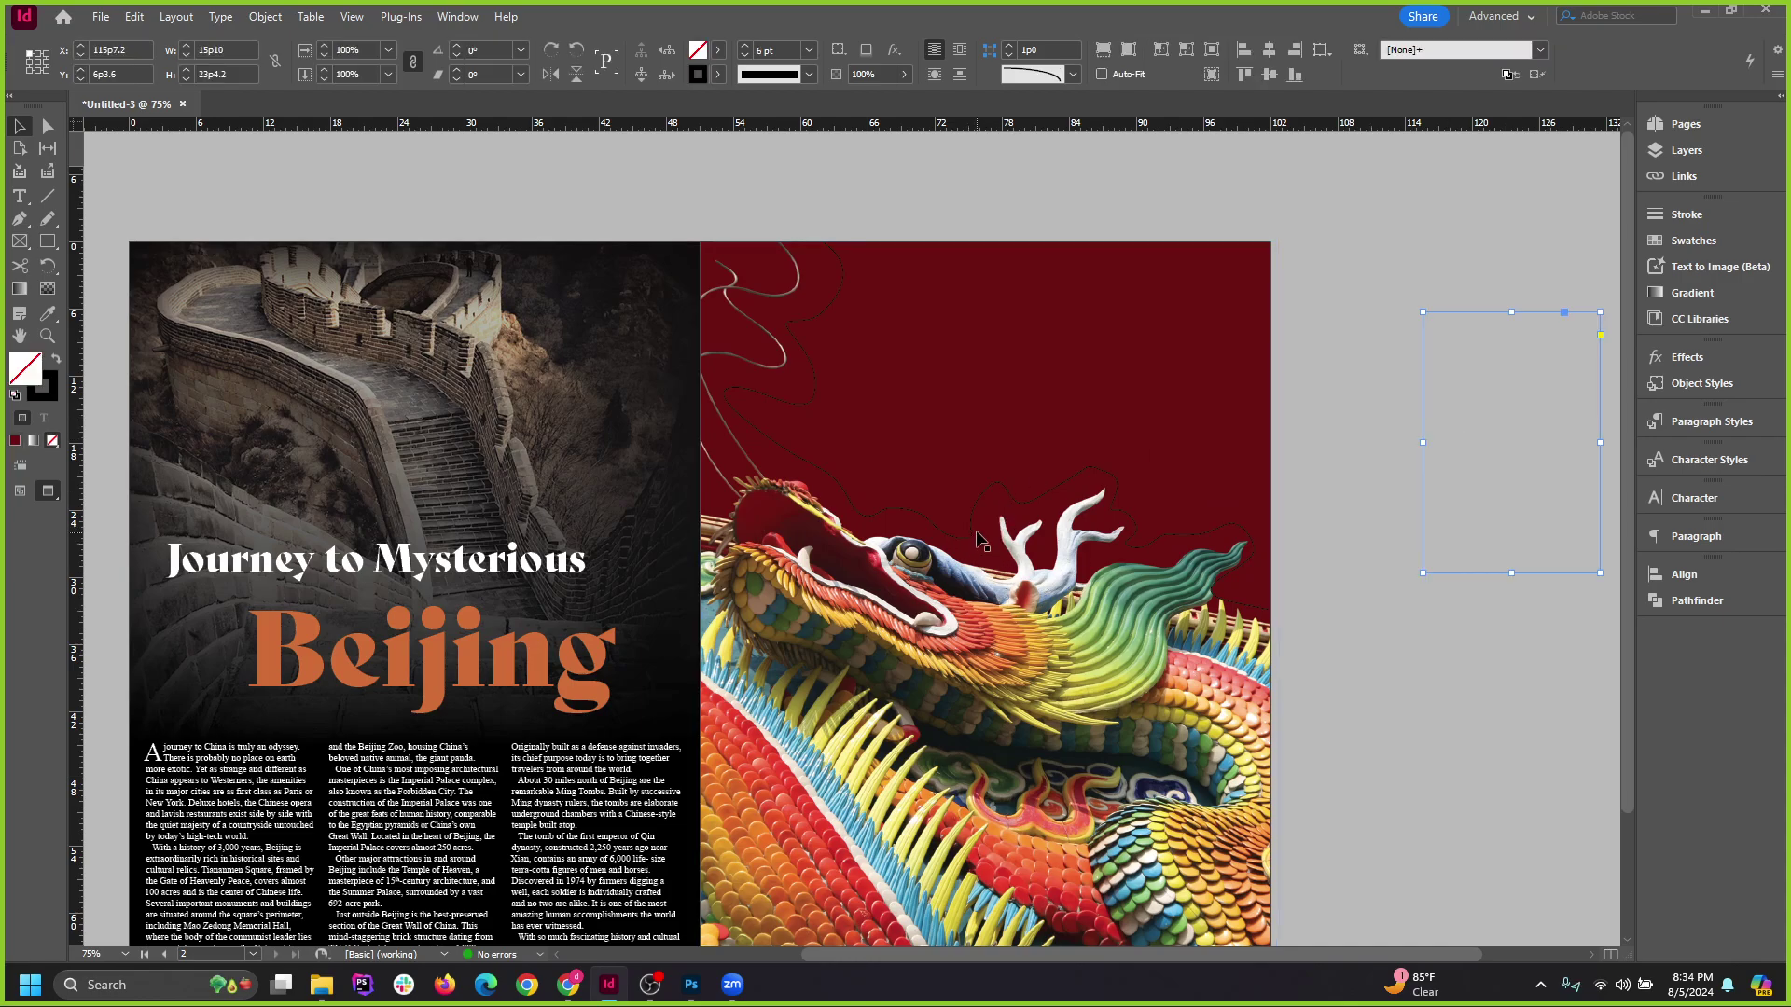
{"action": "left_click", "coordinate": [977, 539]}
{"action": "left_click", "coordinate": [719, 77]}
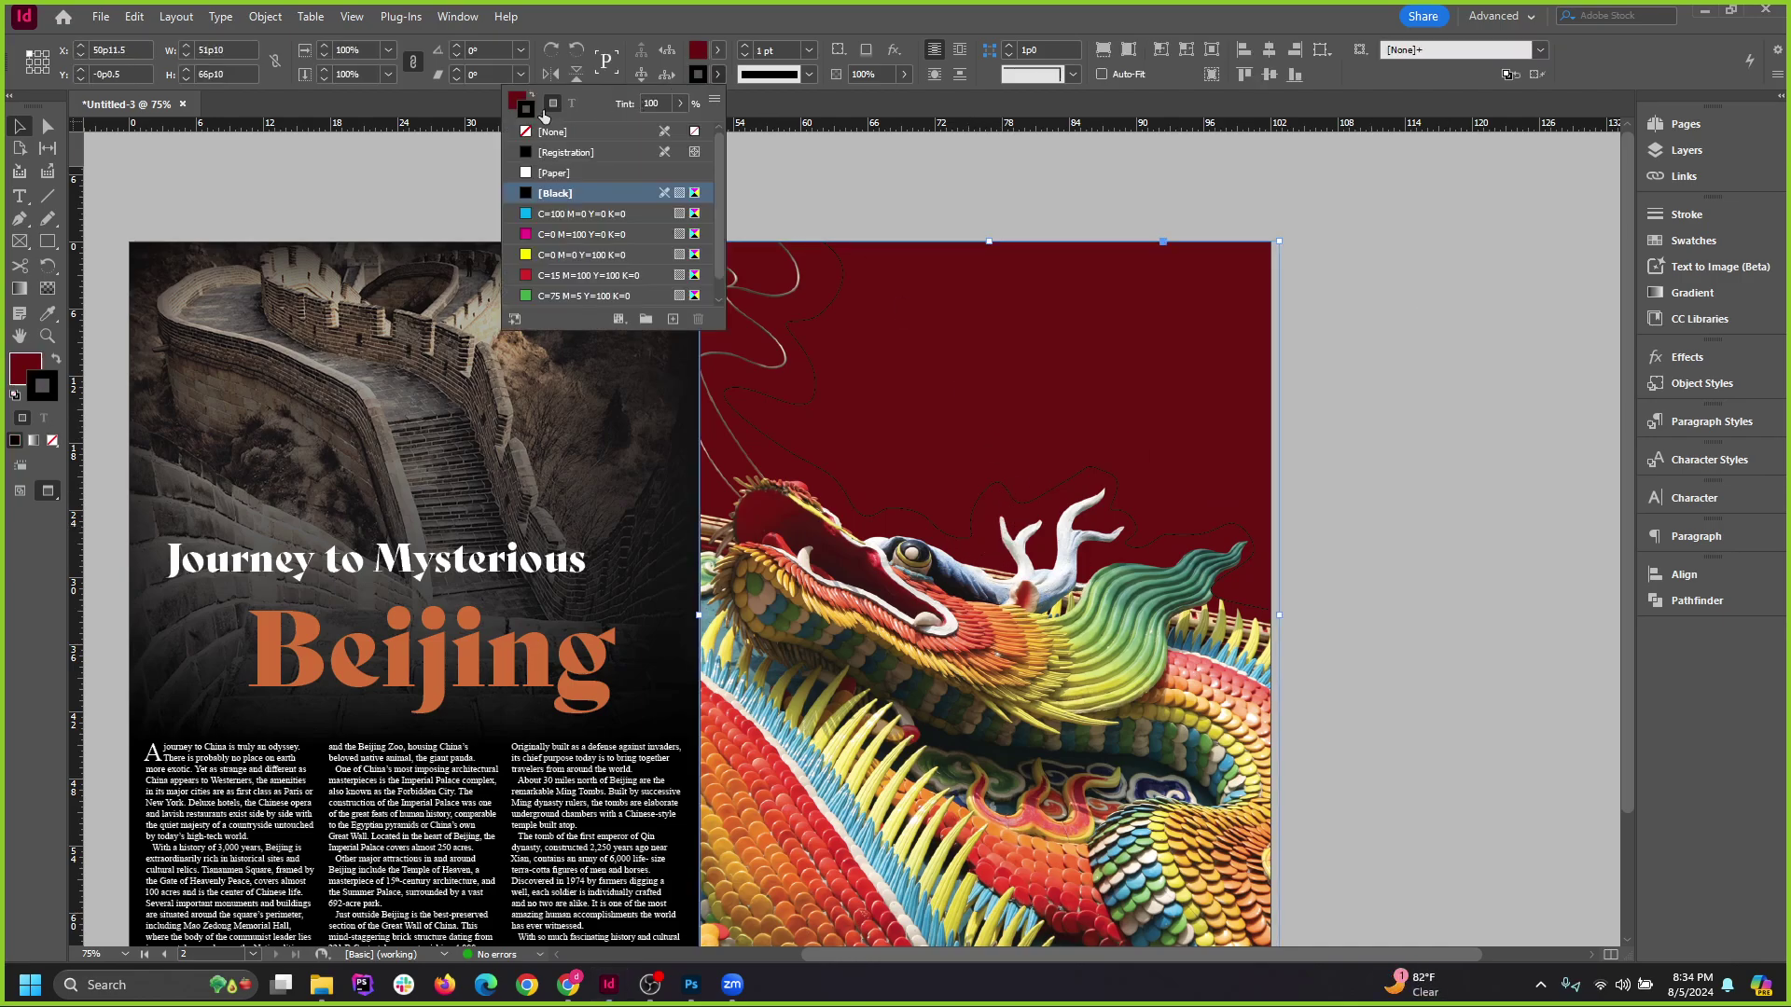
{"action": "left_click", "coordinate": [527, 133]}
{"action": "left_click", "coordinate": [1429, 424]}
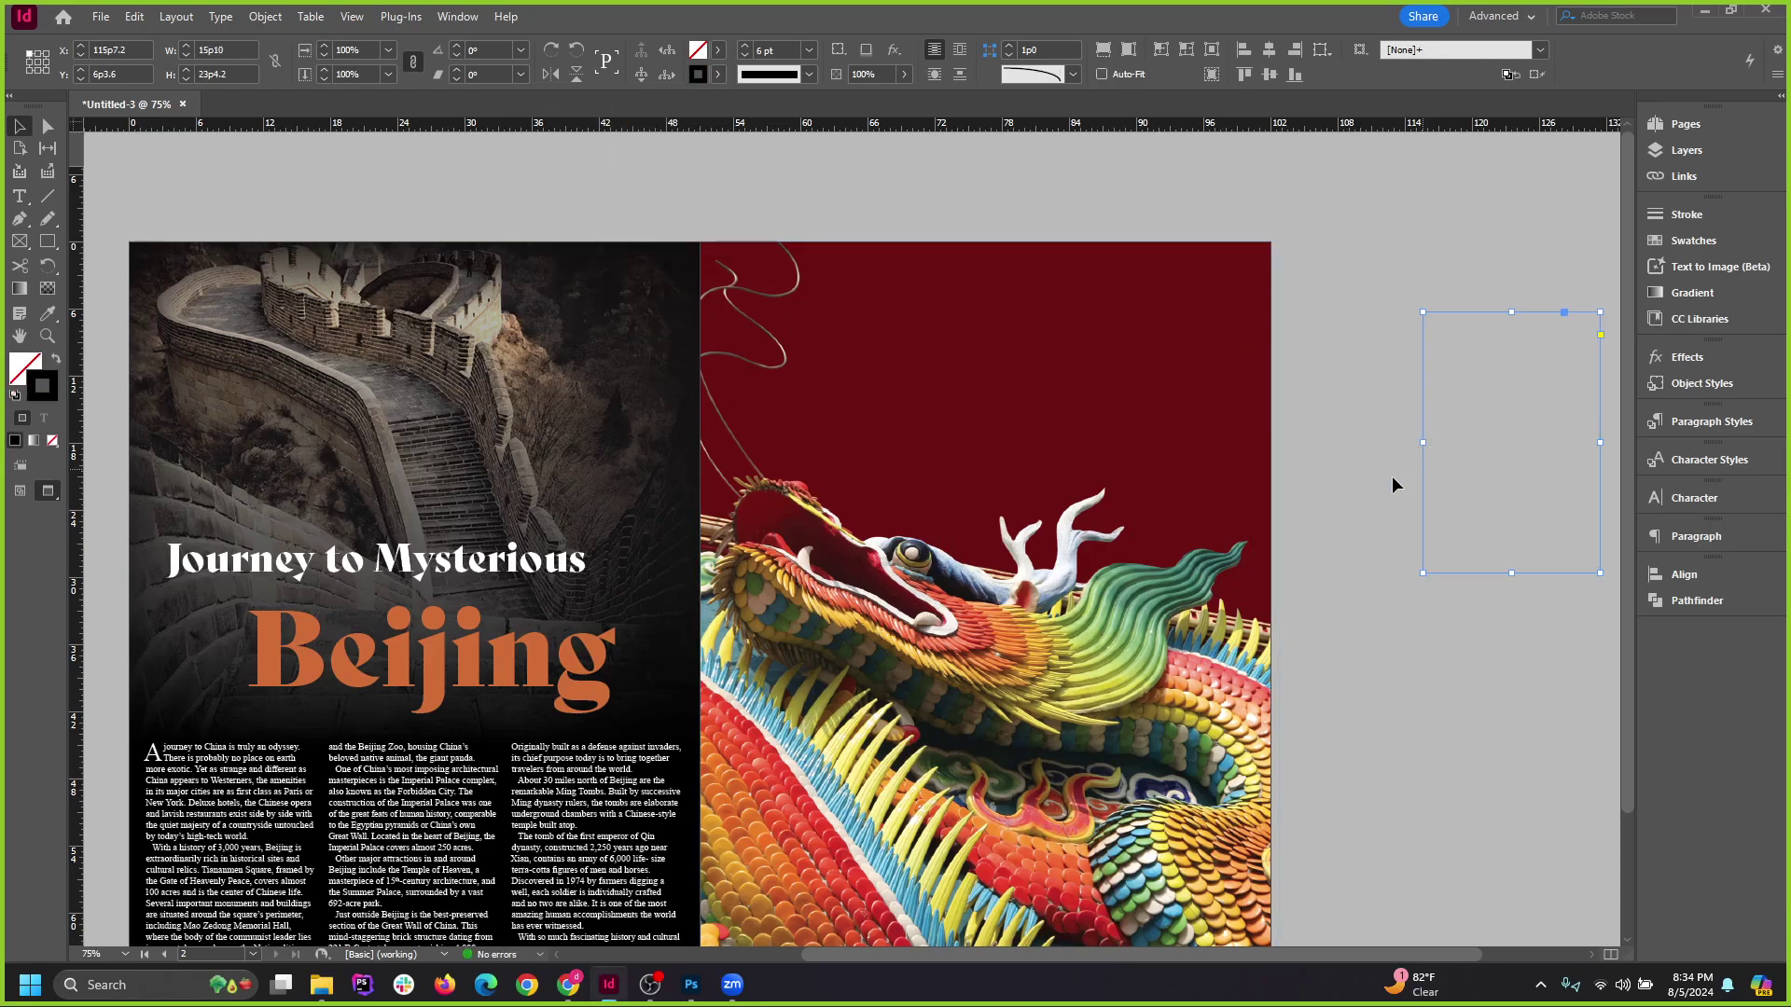
Return to the normal view and move the first Yangtze body text frame onto the dark red area above the dragon.
{"action": "key", "text": "w"}
{"action": "key", "text": "w"}
{"action": "key", "text": "w"}
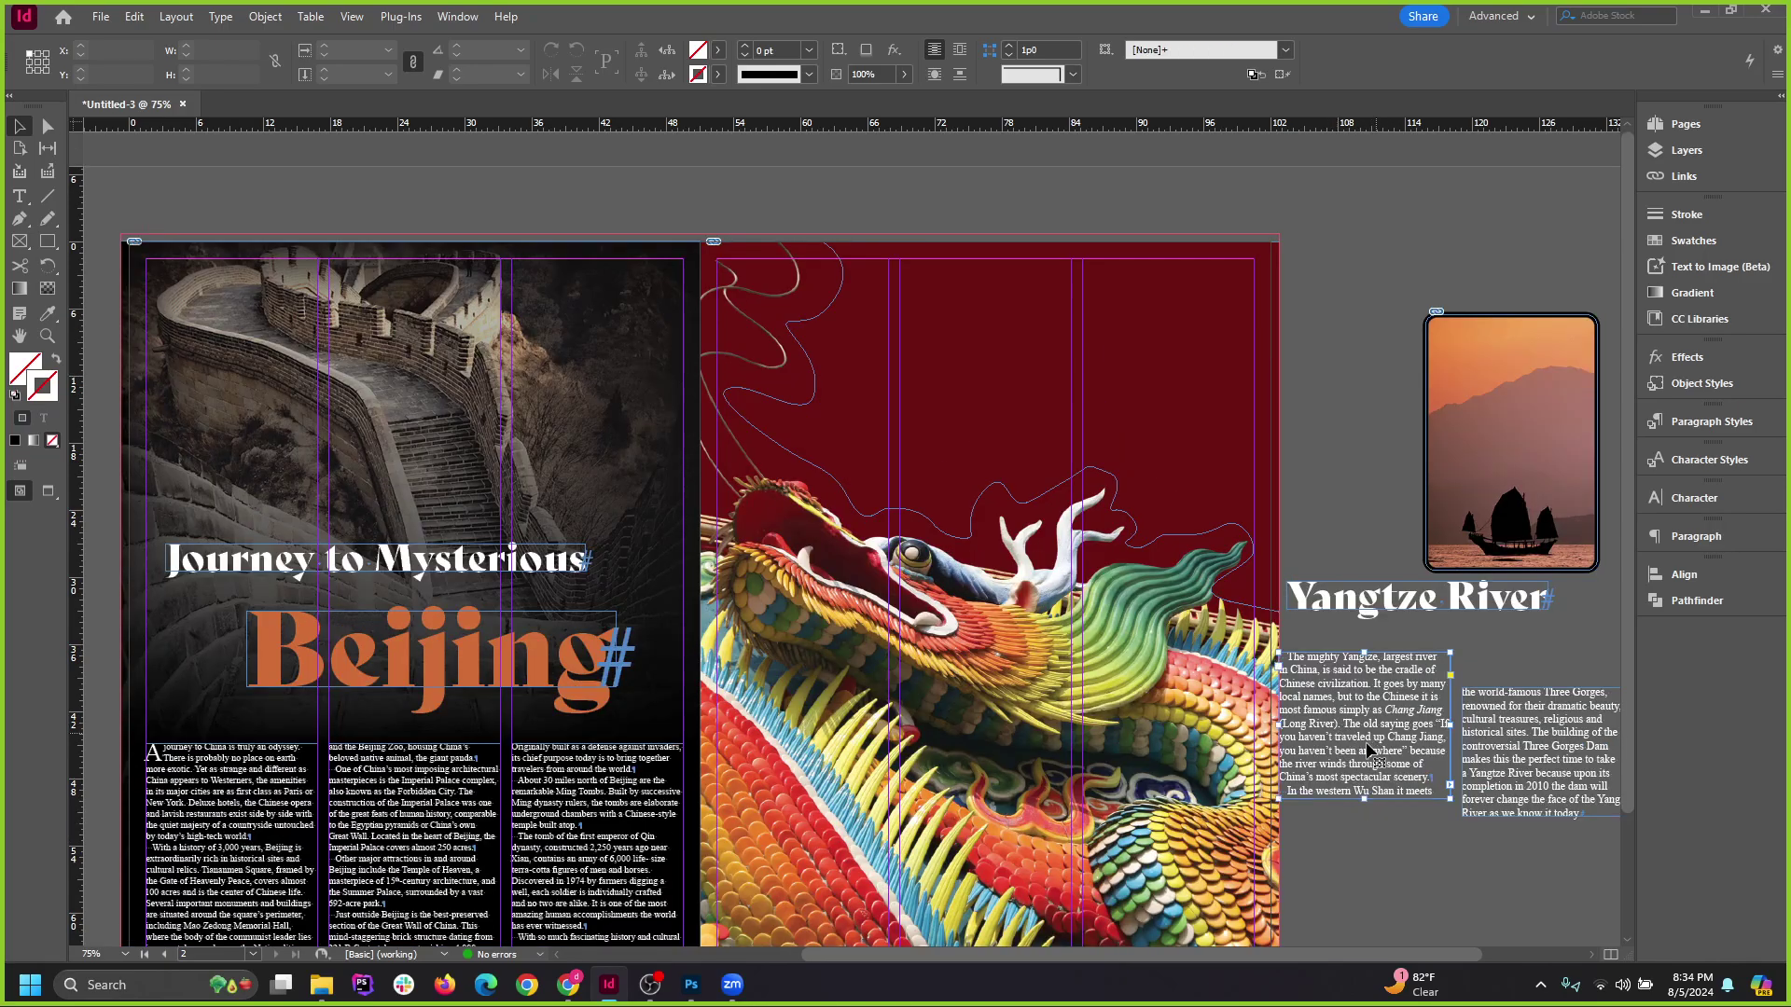
{"action": "left_click_drag", "start_coordinate": [1363, 756], "coordinate": [1464, 380]}
Move the sailing-boat picture from the pasteboard to the top of the dragon page's first column and inspect its overlap with the dragon frame.
{"action": "left_click", "coordinate": [1518, 504]}
{"action": "left_click_drag", "start_coordinate": [1518, 504], "coordinate": [810, 449]}
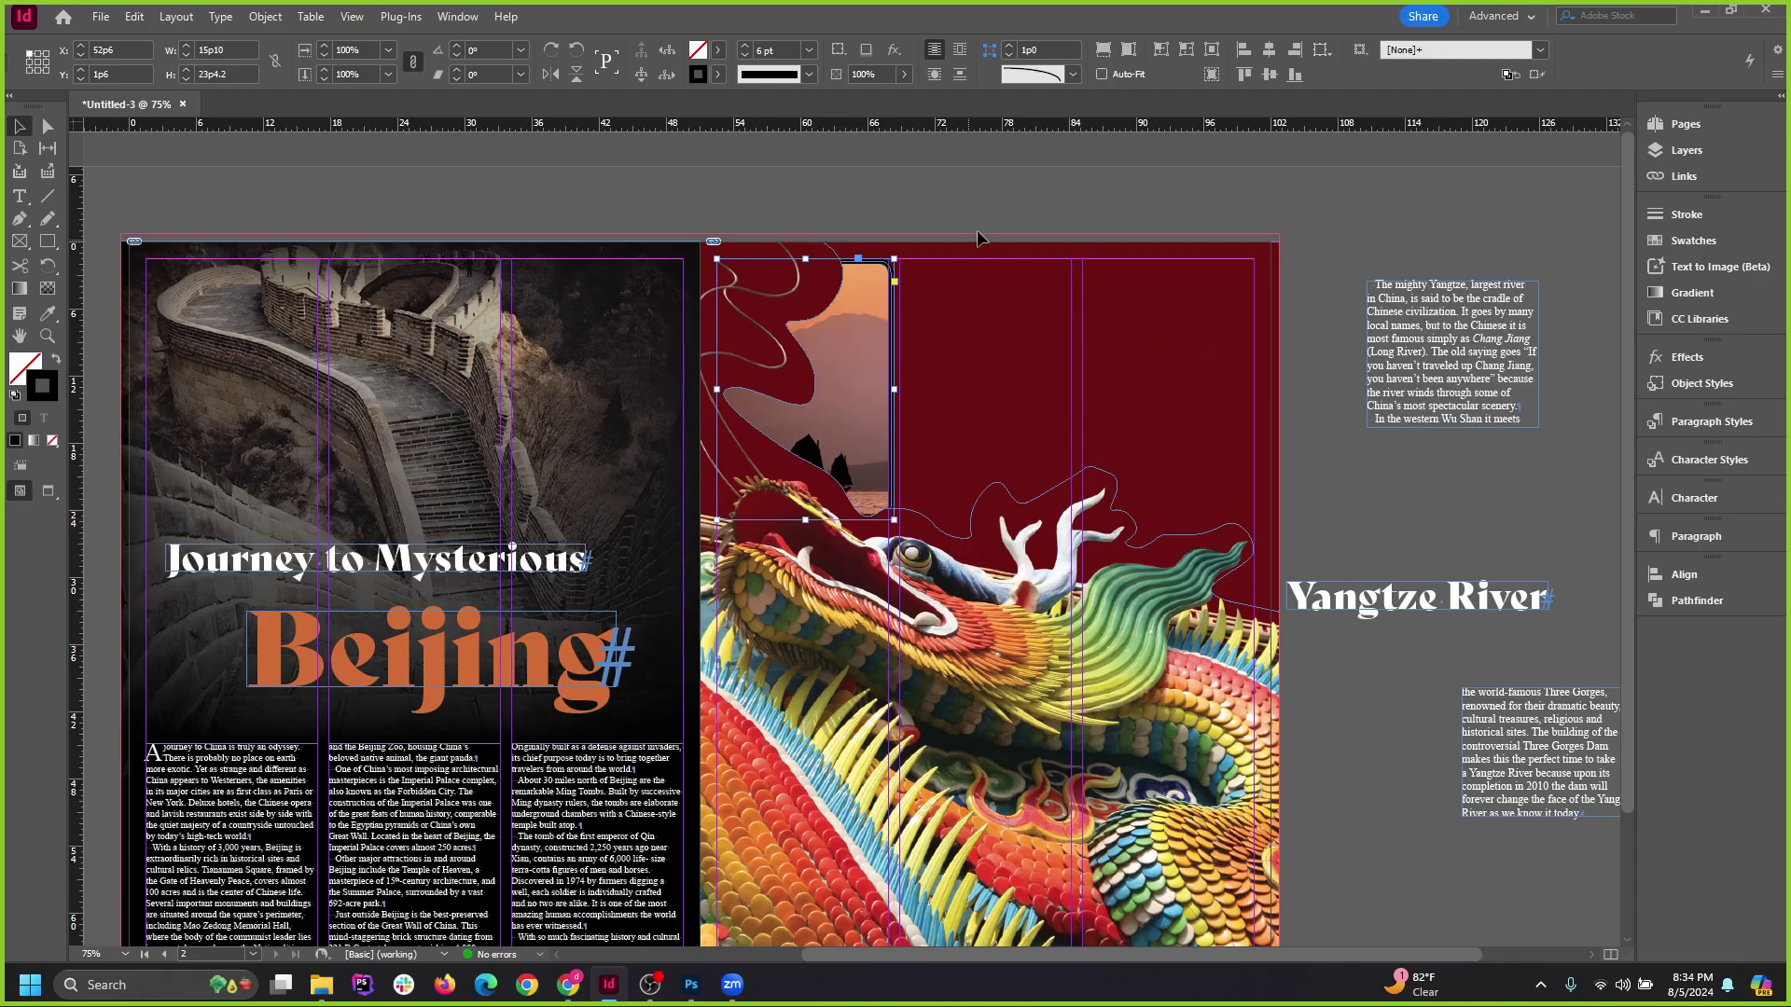
{"action": "left_click", "coordinate": [983, 204]}
{"action": "scroll", "coordinate": [828, 364], "scroll_direction": "up", "scroll_amount": 1}
{"action": "scroll", "coordinate": [826, 380], "scroll_direction": "up", "scroll_amount": 1}
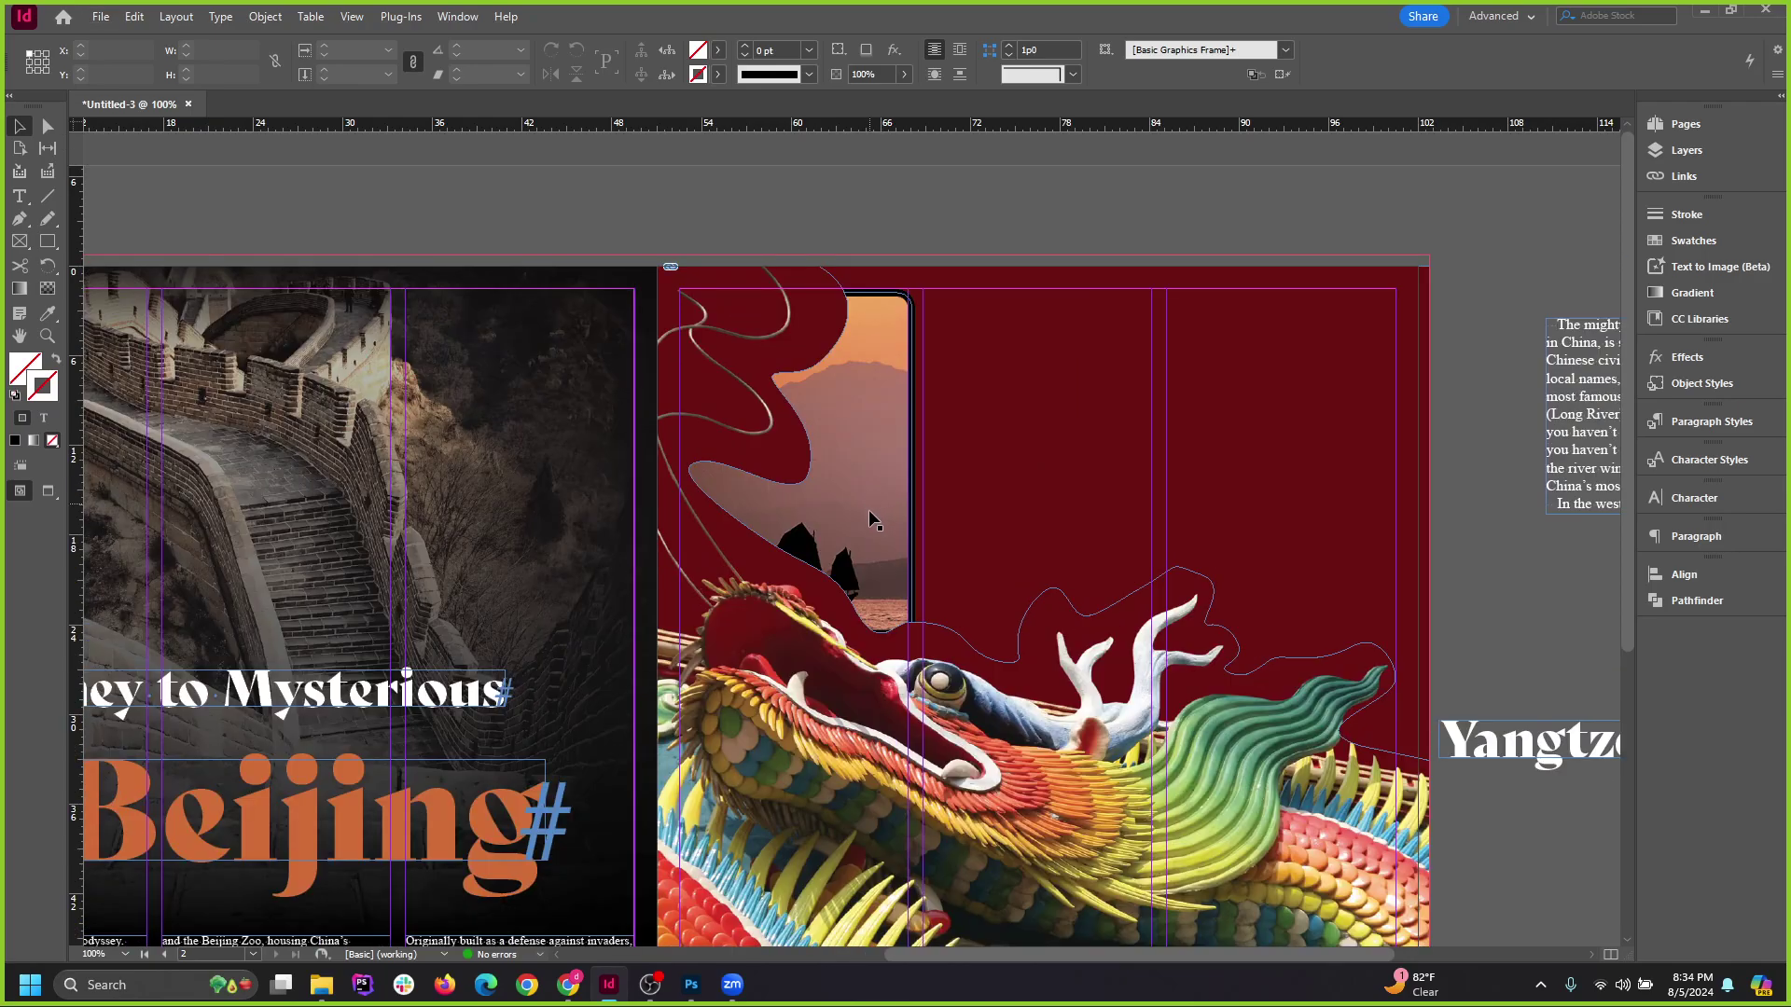
{"action": "scroll", "coordinate": [844, 476], "scroll_direction": "up", "scroll_amount": 2}
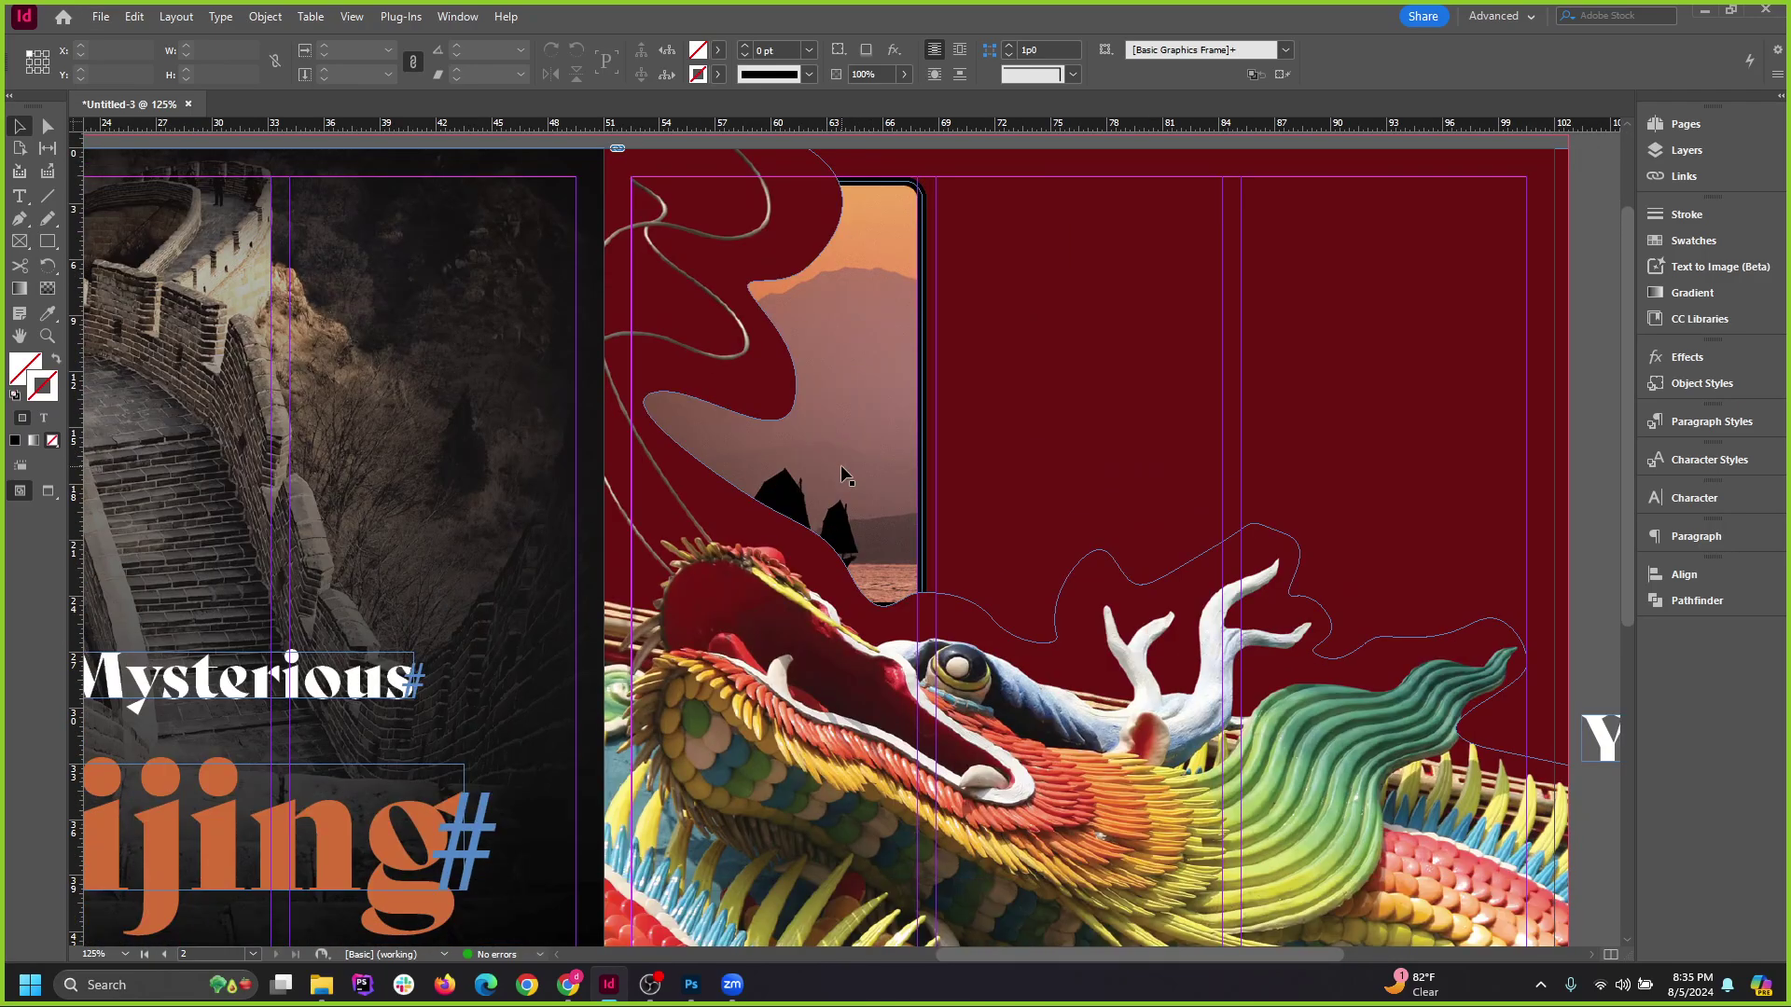
Shift the sailing-boat picture to the middle column above the dragon's head and preview the spread.
{"action": "left_click", "coordinate": [1201, 466]}
{"action": "left_click_drag", "start_coordinate": [1200, 467], "coordinate": [1143, 490]}
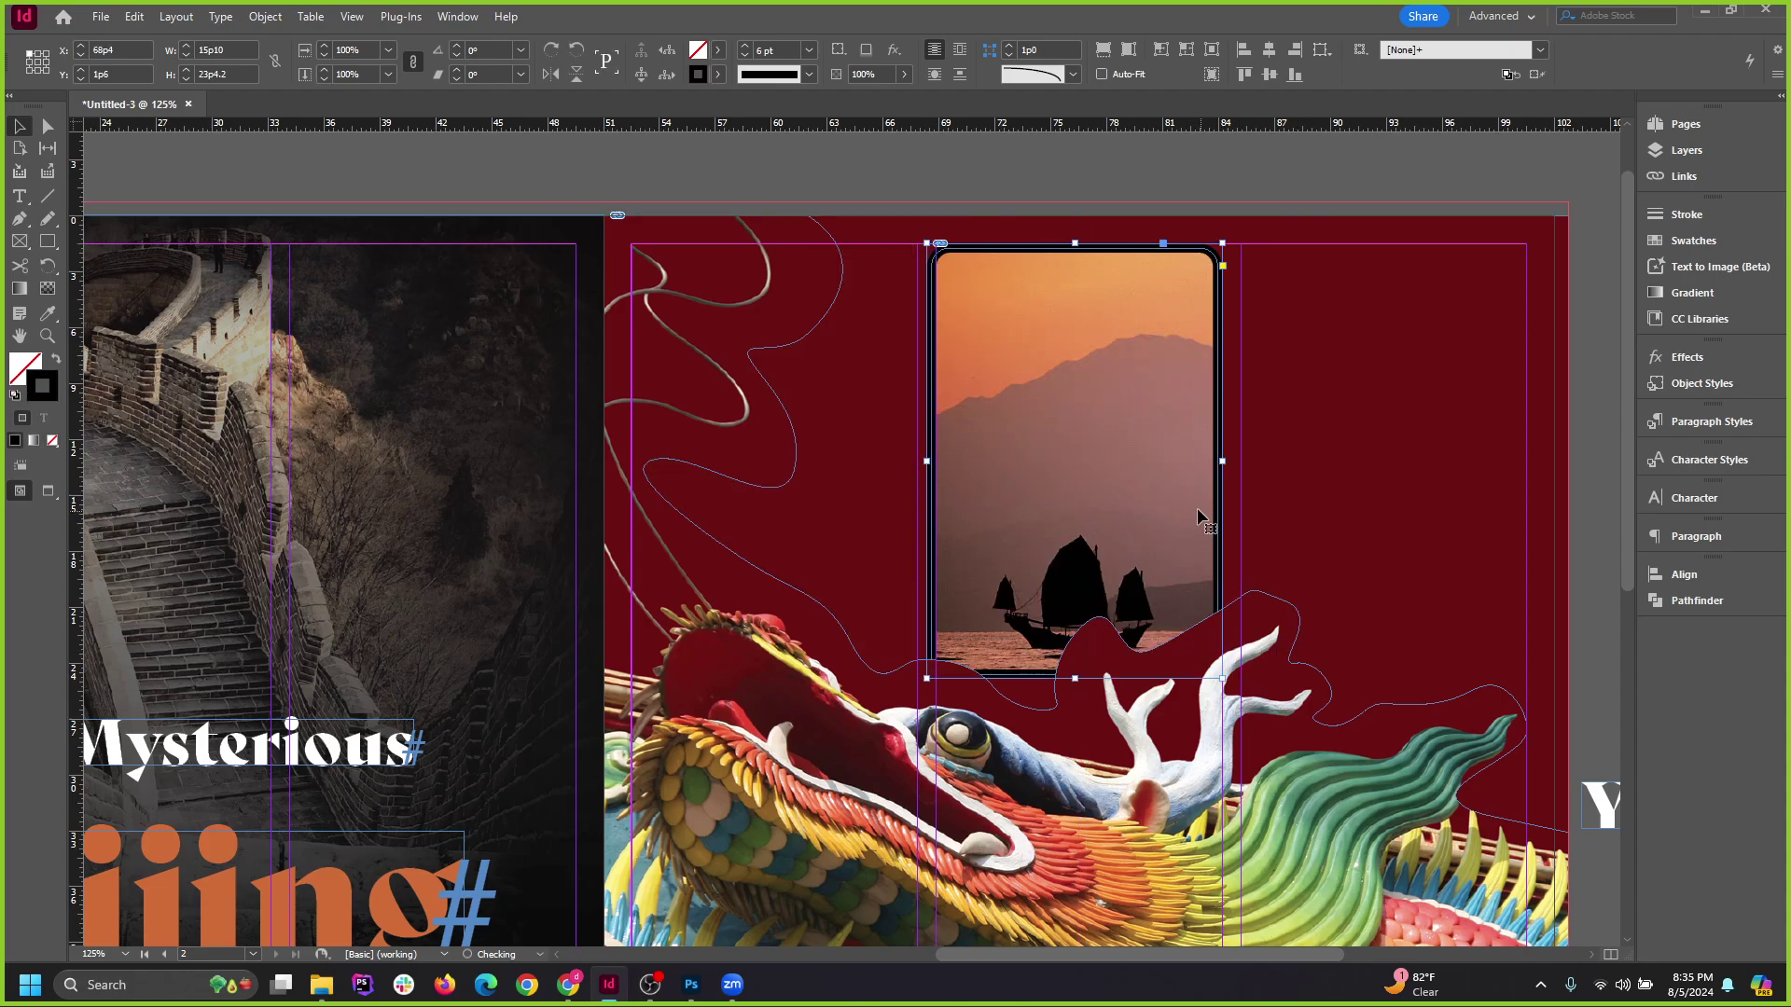
{"action": "left_click", "coordinate": [1320, 145]}
{"action": "scroll", "coordinate": [1151, 326], "scroll_direction": "down", "scroll_amount": 1}
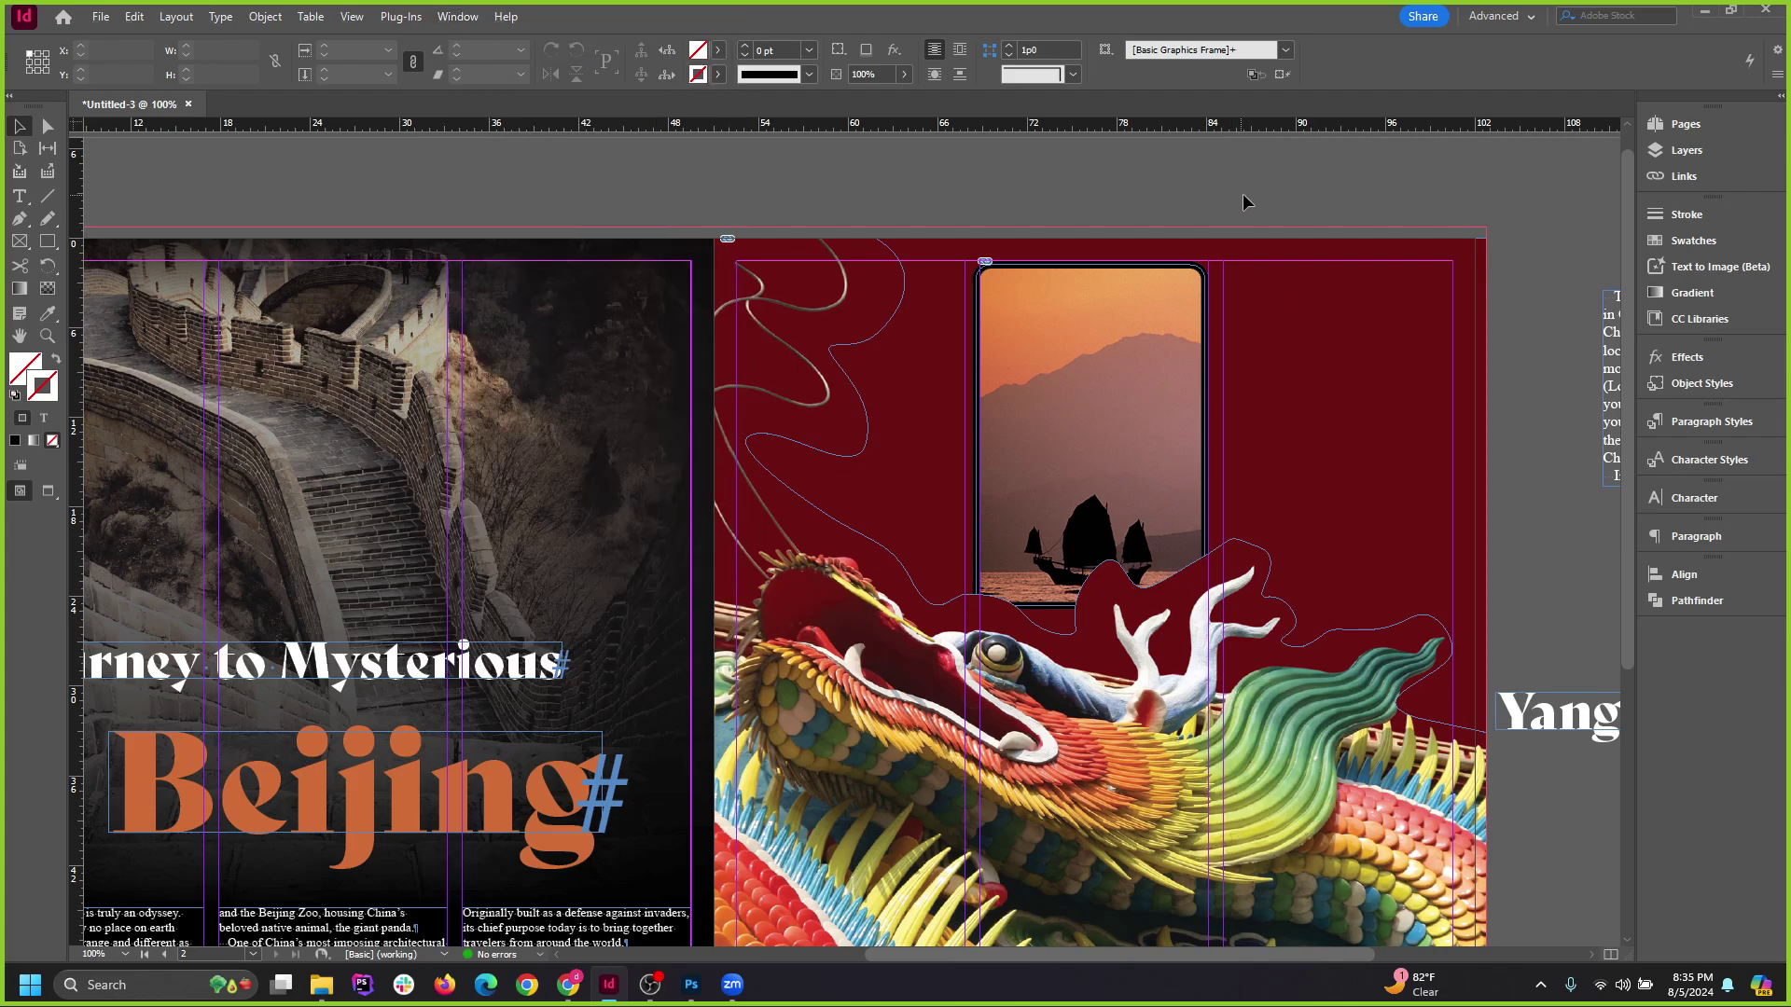
{"action": "scroll", "coordinate": [1242, 193], "scroll_direction": "down", "scroll_amount": 1}
{"action": "key", "text": "w"}
{"action": "scroll", "coordinate": [1119, 510], "scroll_direction": "up", "scroll_amount": 1}
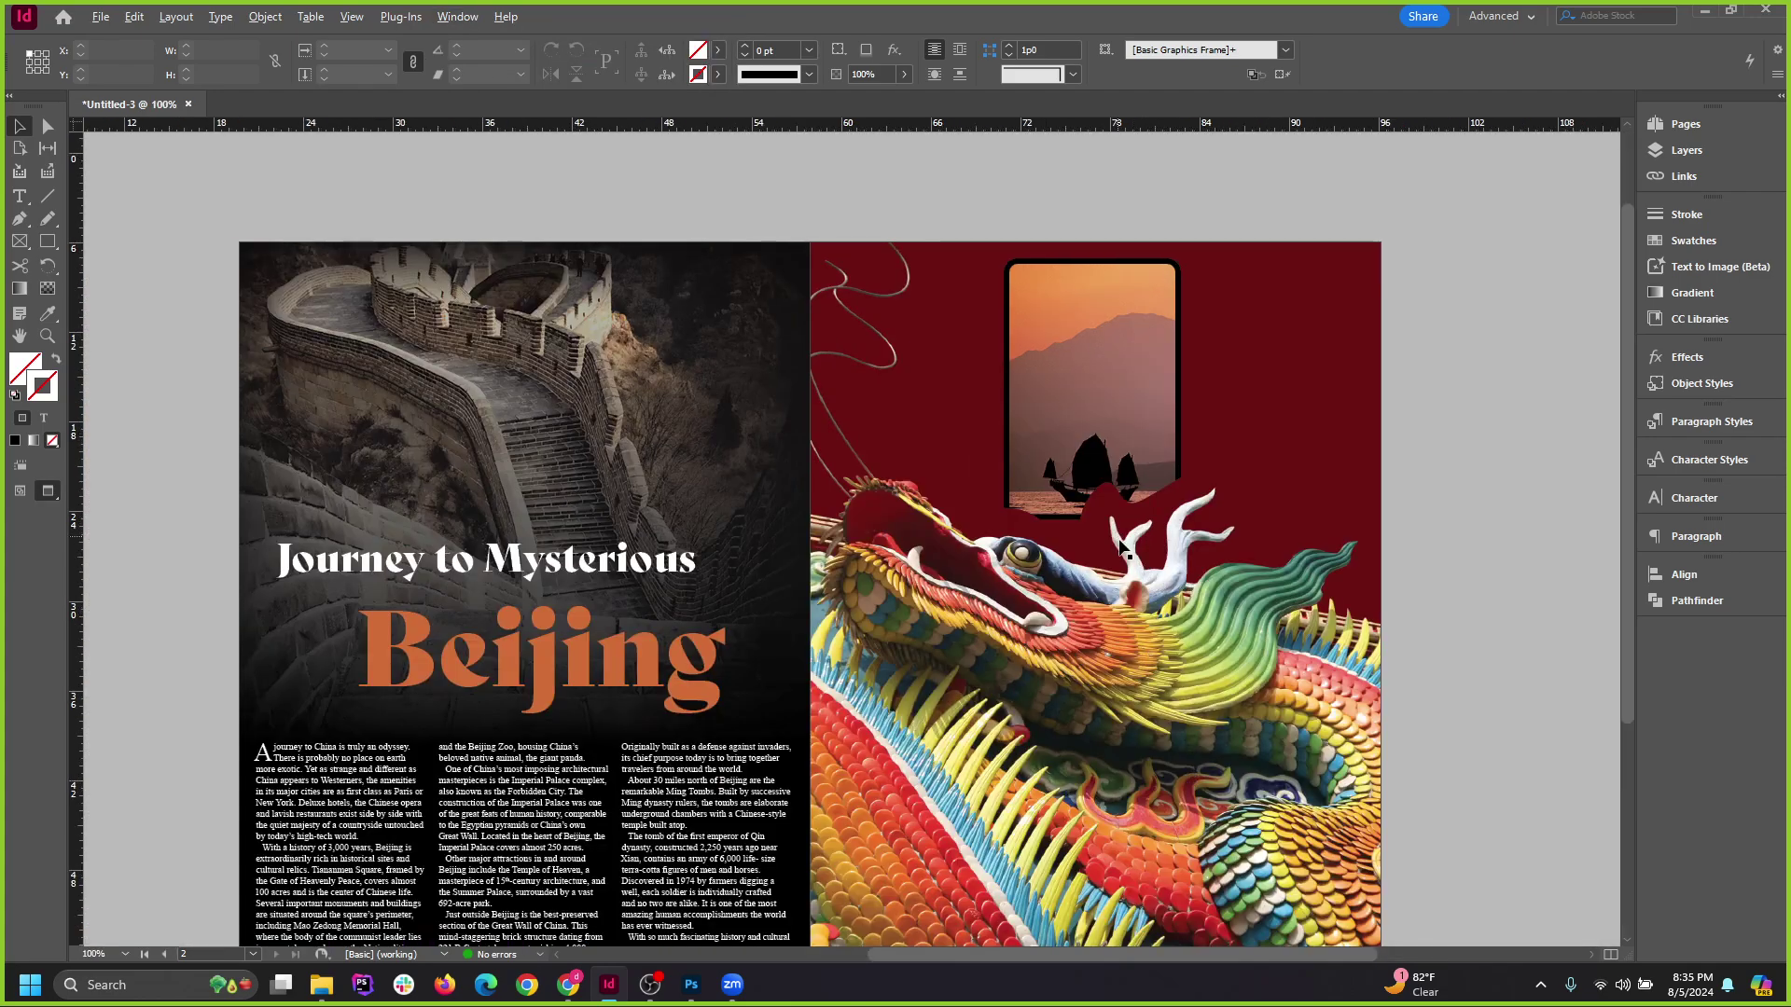
Undo the sailing-boat picture moves and the last move of the first Yangtze text frame.
{"action": "key", "text": "ctrl+z"}
{"action": "key", "text": "ctrl+z"}
{"action": "scroll", "coordinate": [917, 555], "scroll_direction": "down", "scroll_amount": 1}
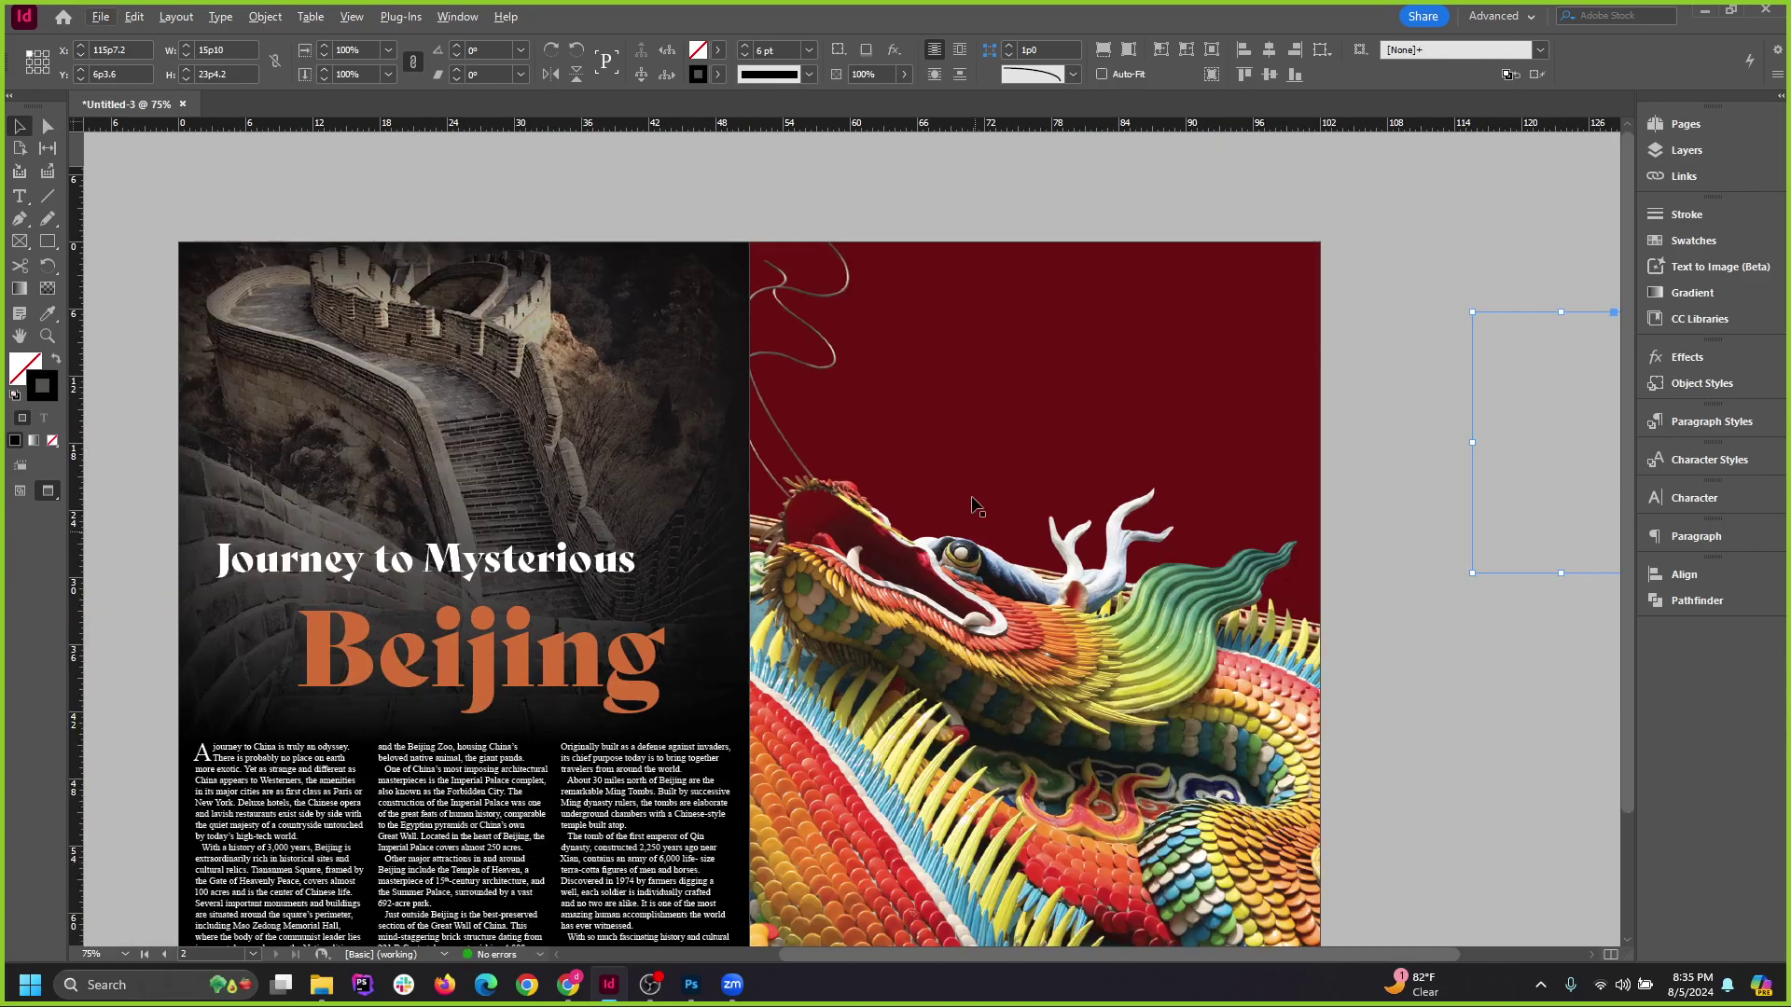
{"action": "scroll", "coordinate": [1070, 487], "scroll_direction": "down", "scroll_amount": 1}
{"action": "key", "text": "ctrl+z"}
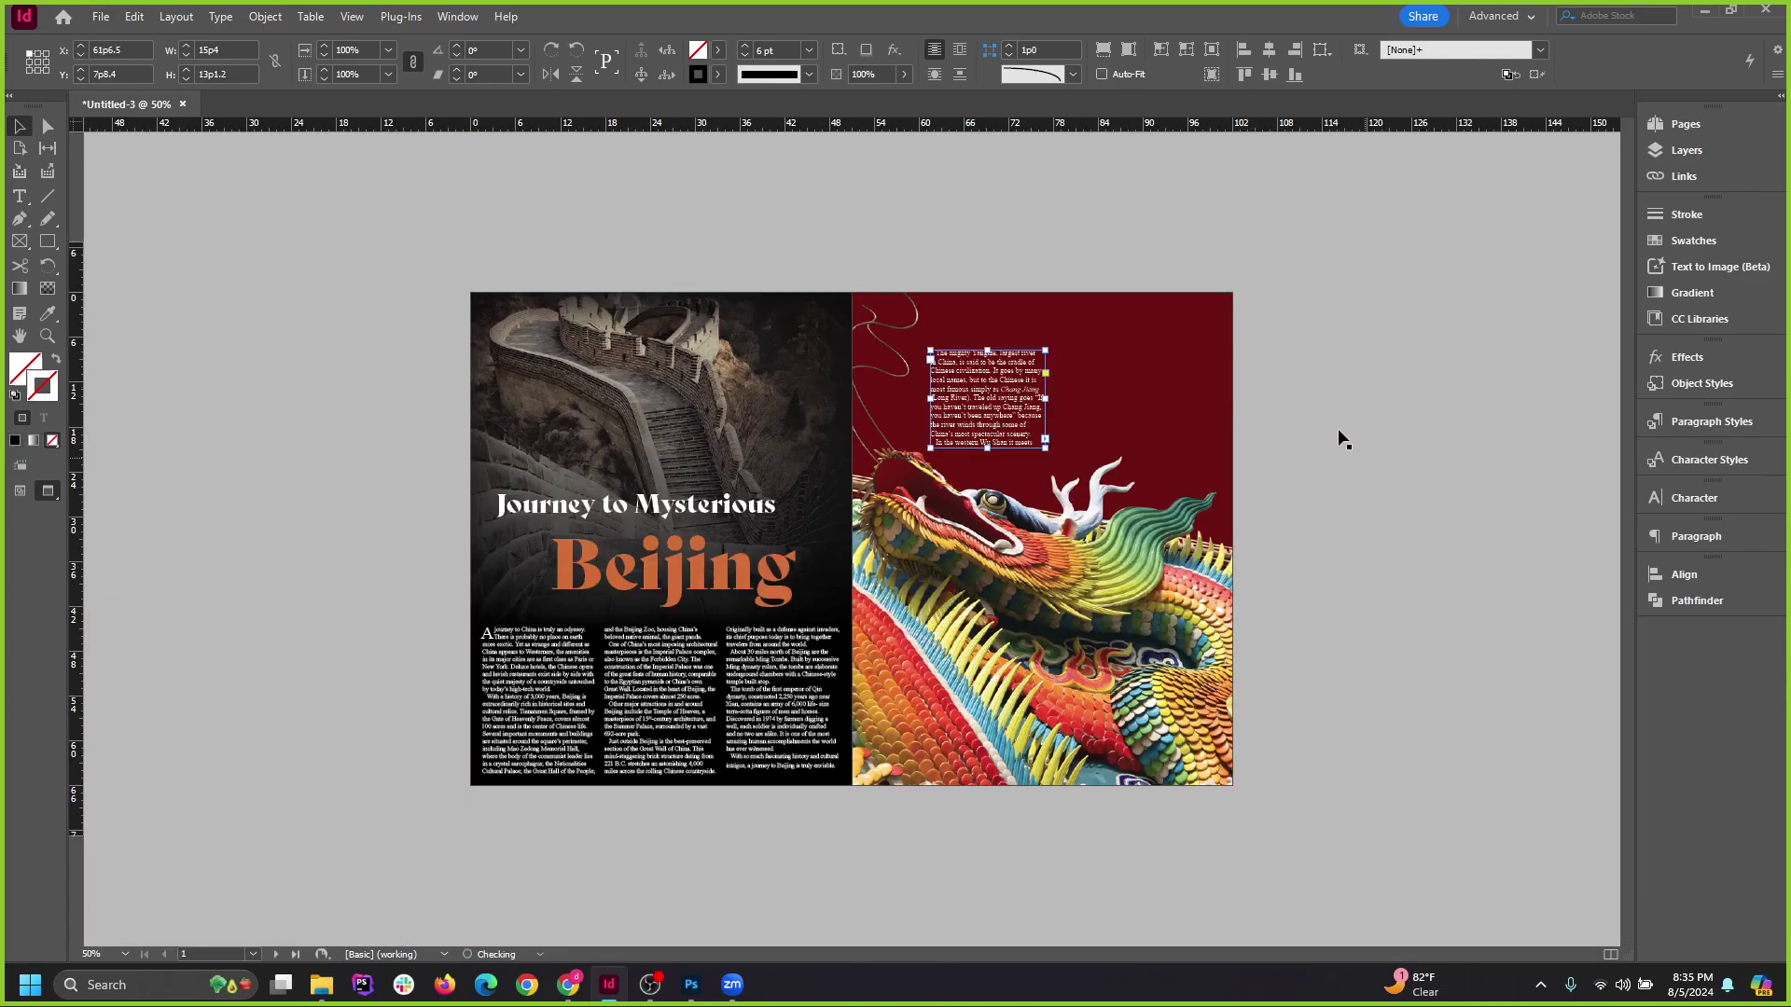
{"action": "scroll", "coordinate": [1008, 434], "scroll_direction": "up", "scroll_amount": 2}
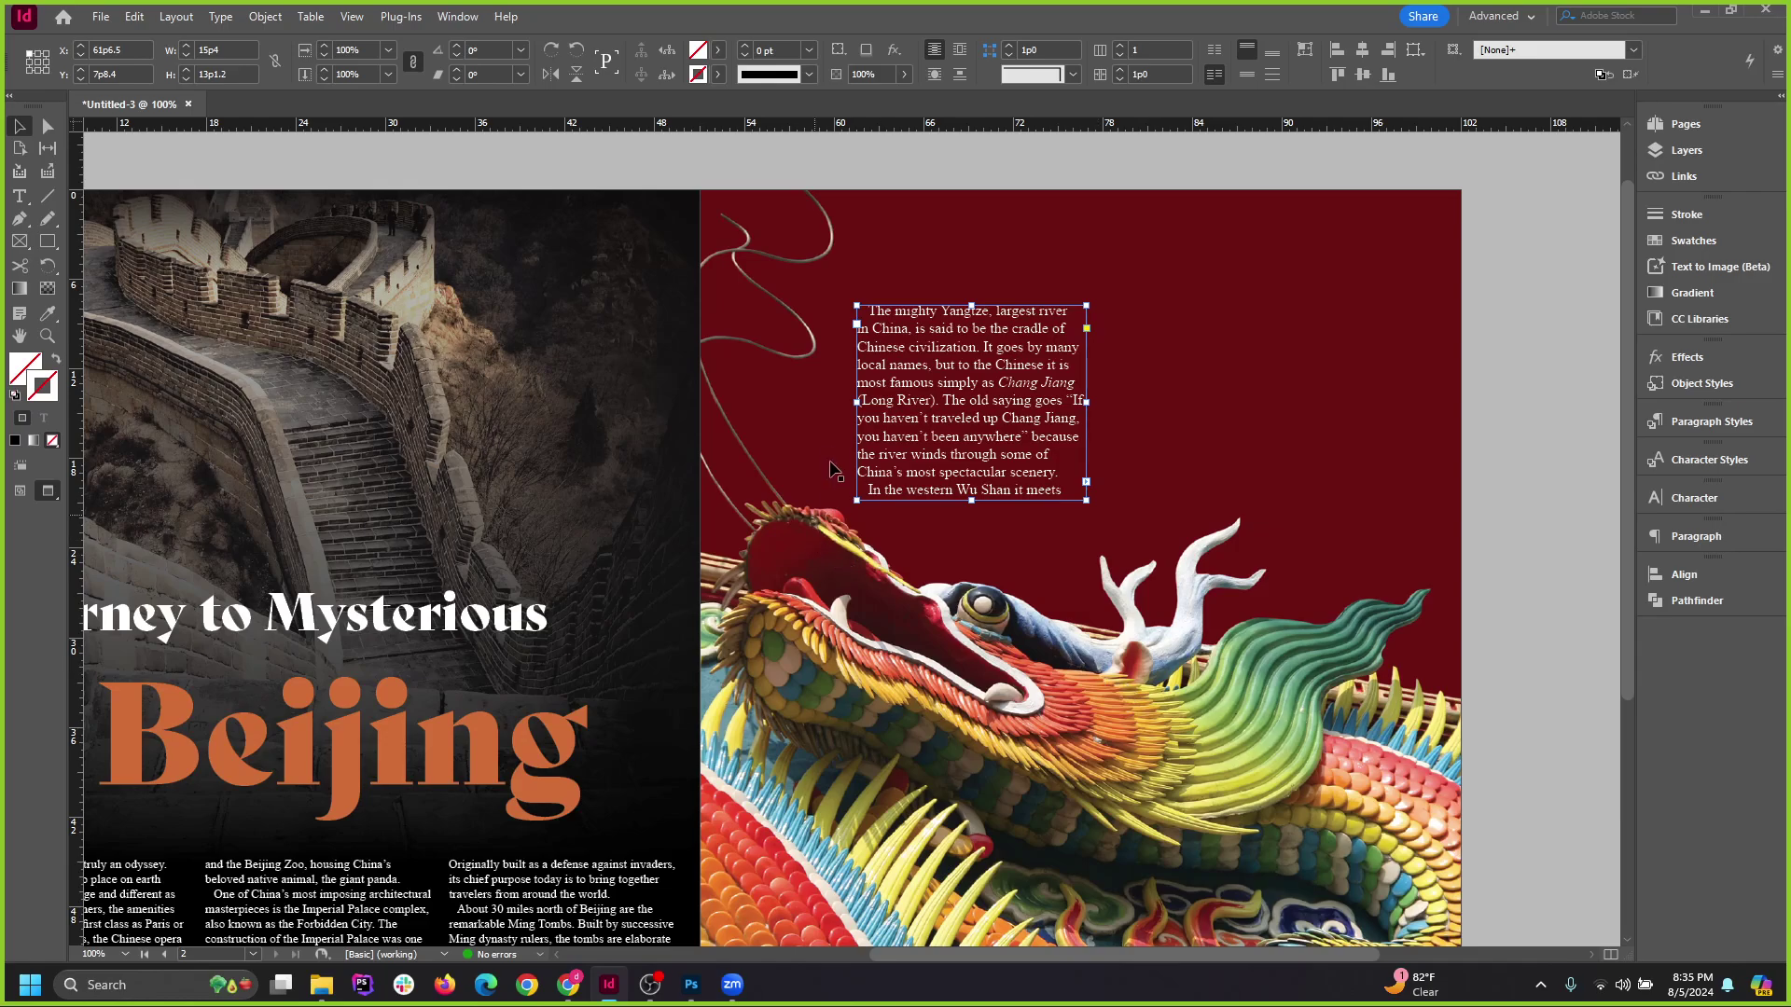
Try widening the first Yangtze text frame to the page's outer edge, and undo it.
{"action": "left_click", "coordinate": [752, 454]}
{"action": "left_click", "coordinate": [981, 408]}
{"action": "left_click_drag", "start_coordinate": [1084, 400], "coordinate": [1461, 402]}
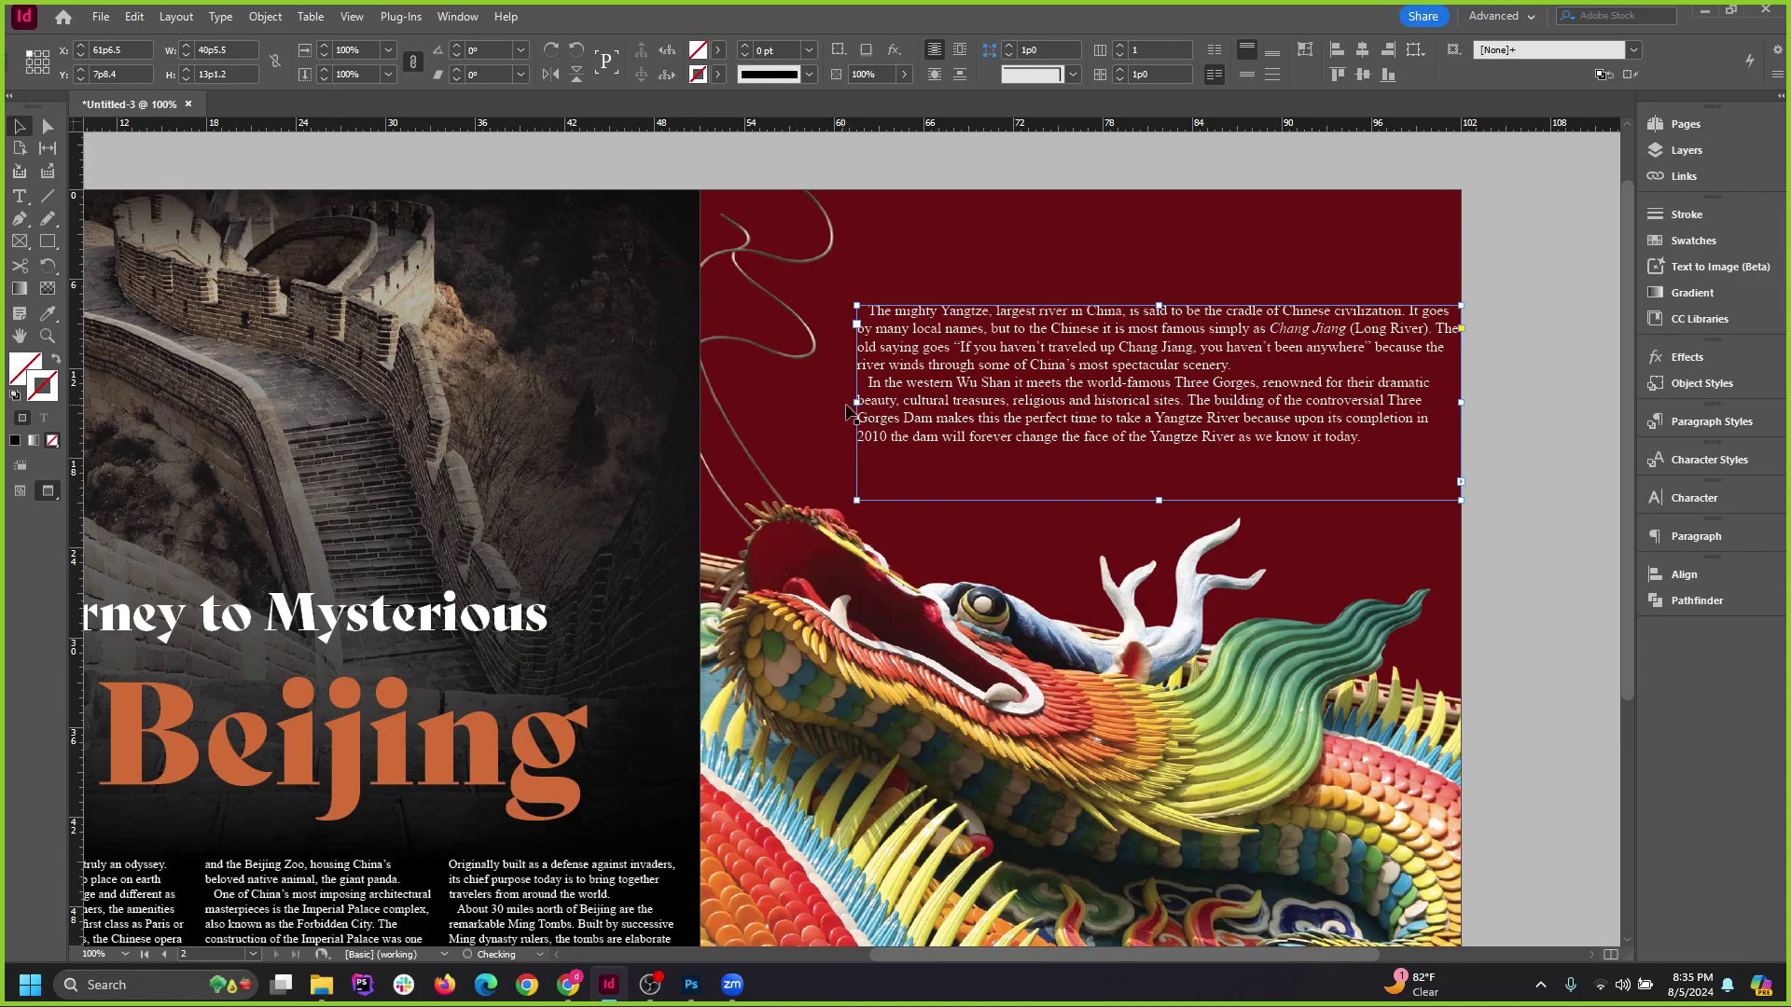
{"action": "key", "text": "ctrl+z"}
Show the guides and move the second Yangtze text frame from the pasteboard to X 84p2, Y 15p6.08, overlapping the dragon's horns.
{"action": "scroll", "coordinate": [825, 449], "scroll_direction": "down", "scroll_amount": 1}
{"action": "key", "text": "alt+w"}
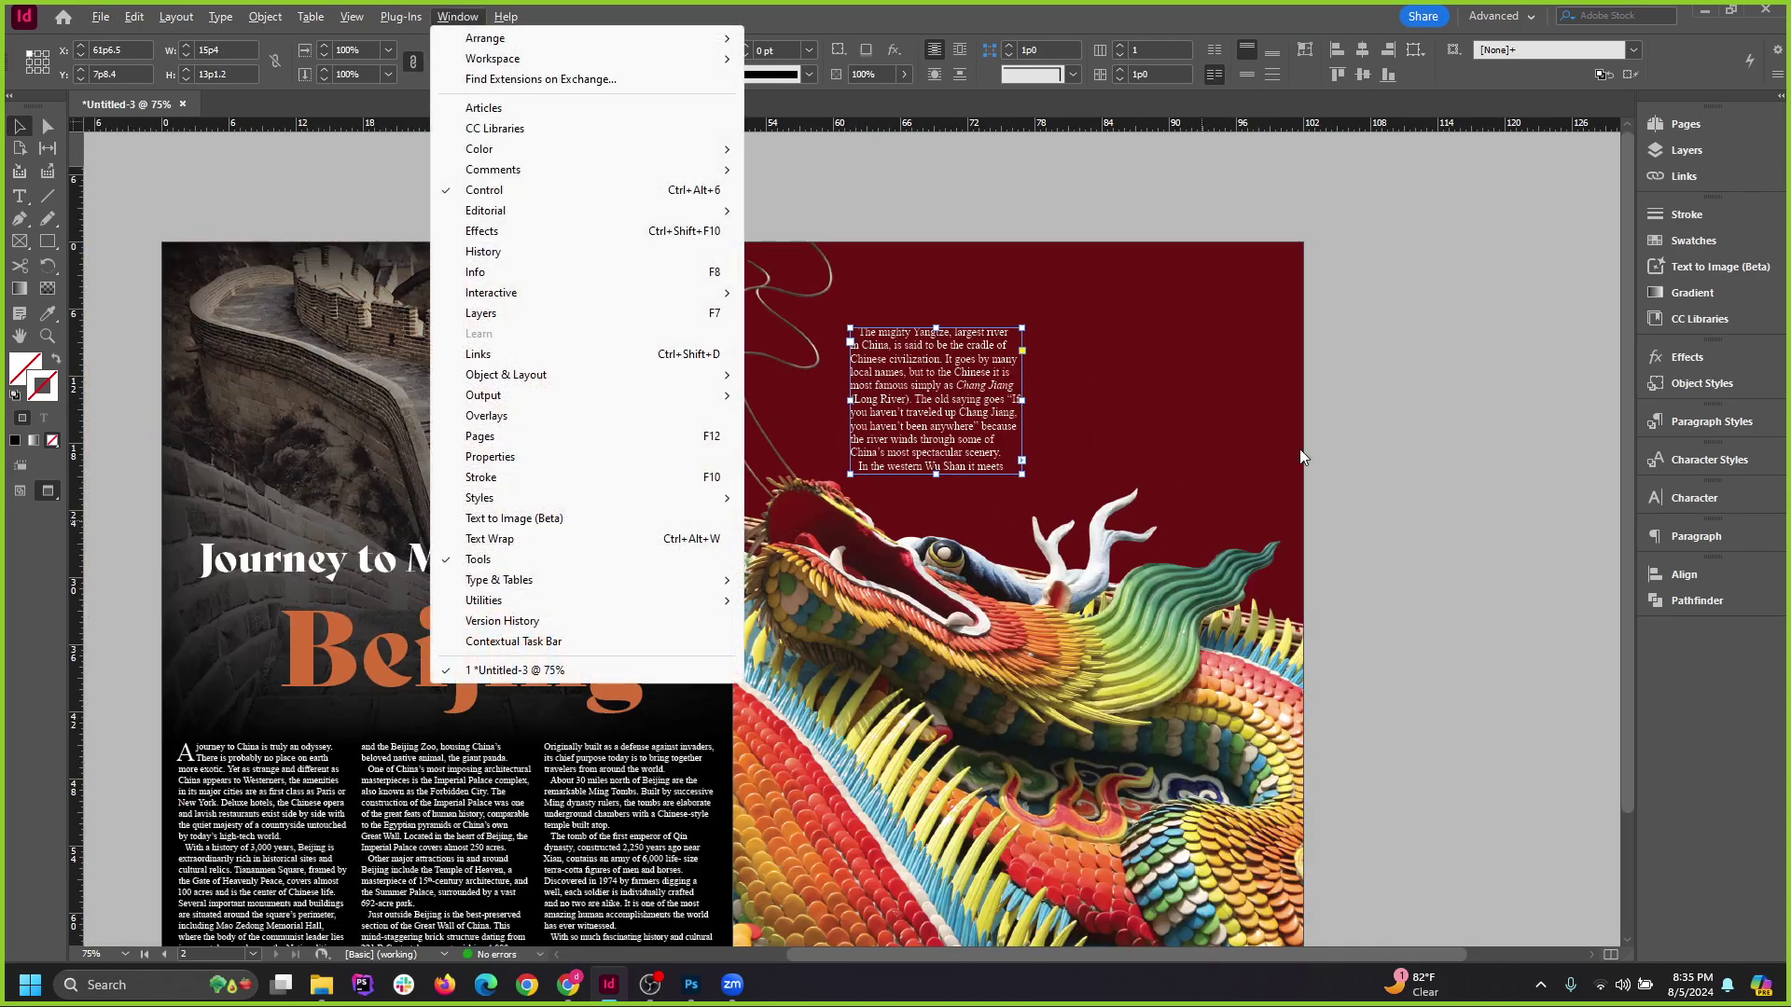
{"action": "key", "text": "Escape"}
{"action": "key", "text": "w"}
{"action": "left_click", "coordinate": [1564, 763]}
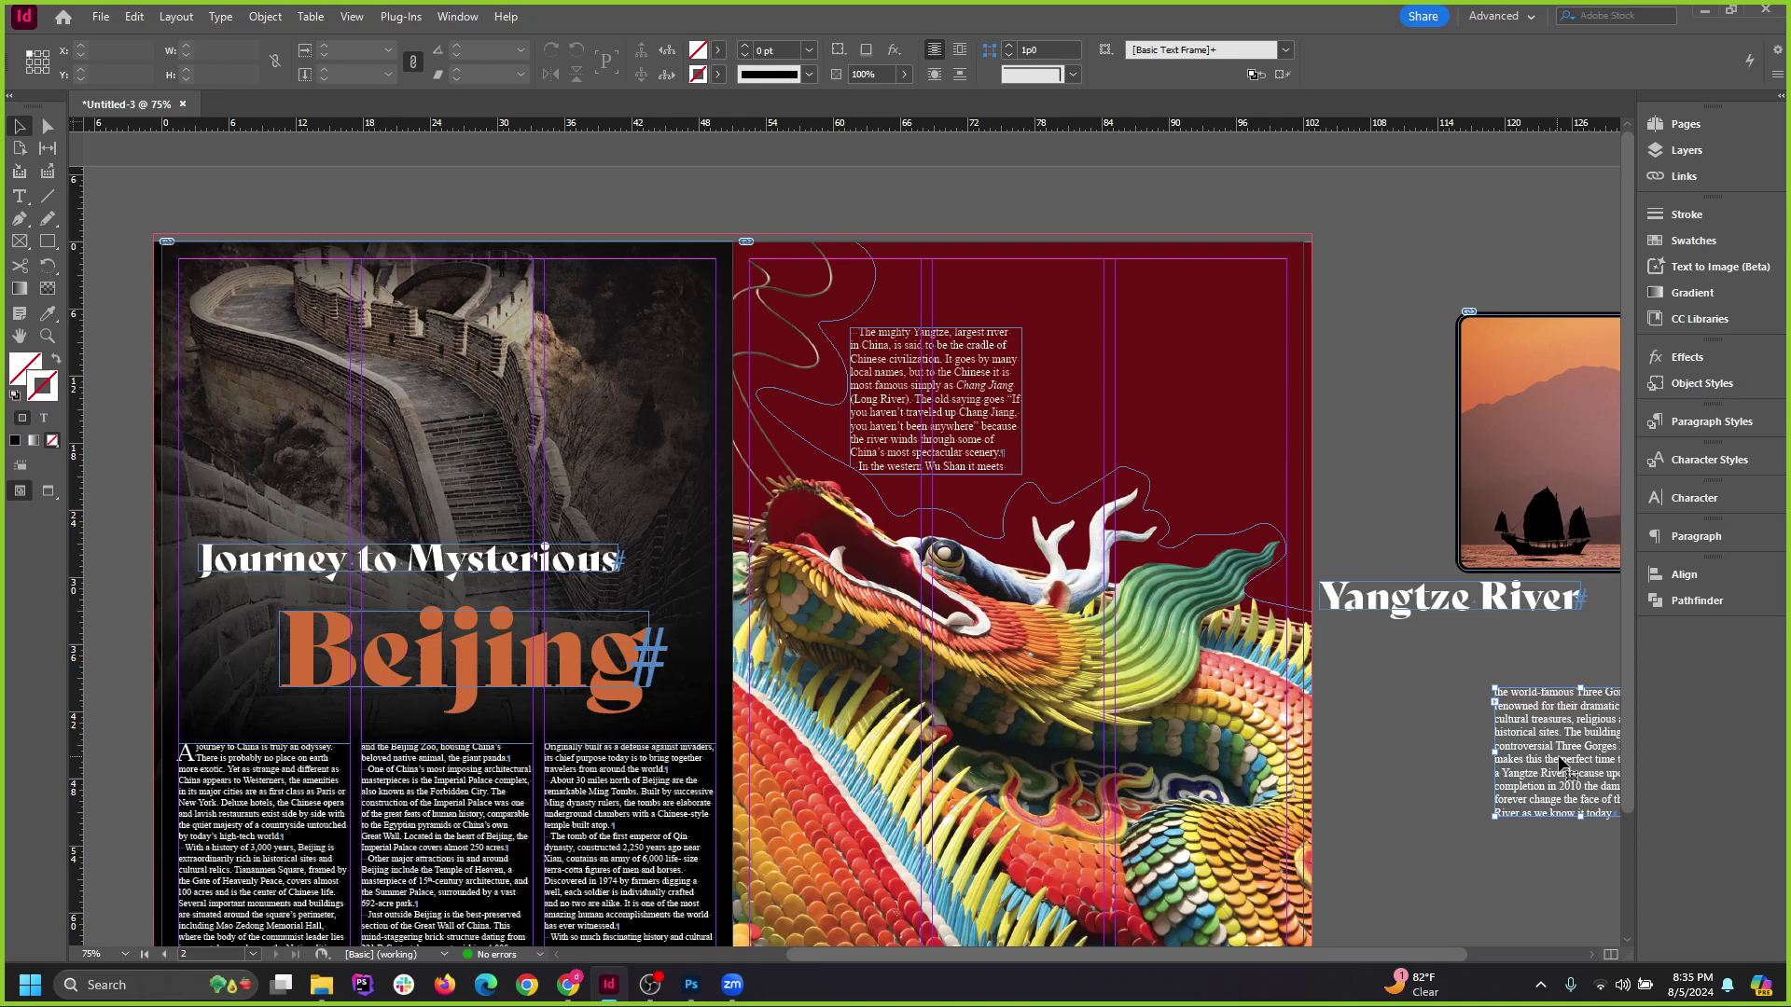
{"action": "left_click_drag", "start_coordinate": [1559, 763], "coordinate": [1203, 457]}
{"action": "left_click_drag", "start_coordinate": [1246, 400], "coordinate": [1246, 488]}
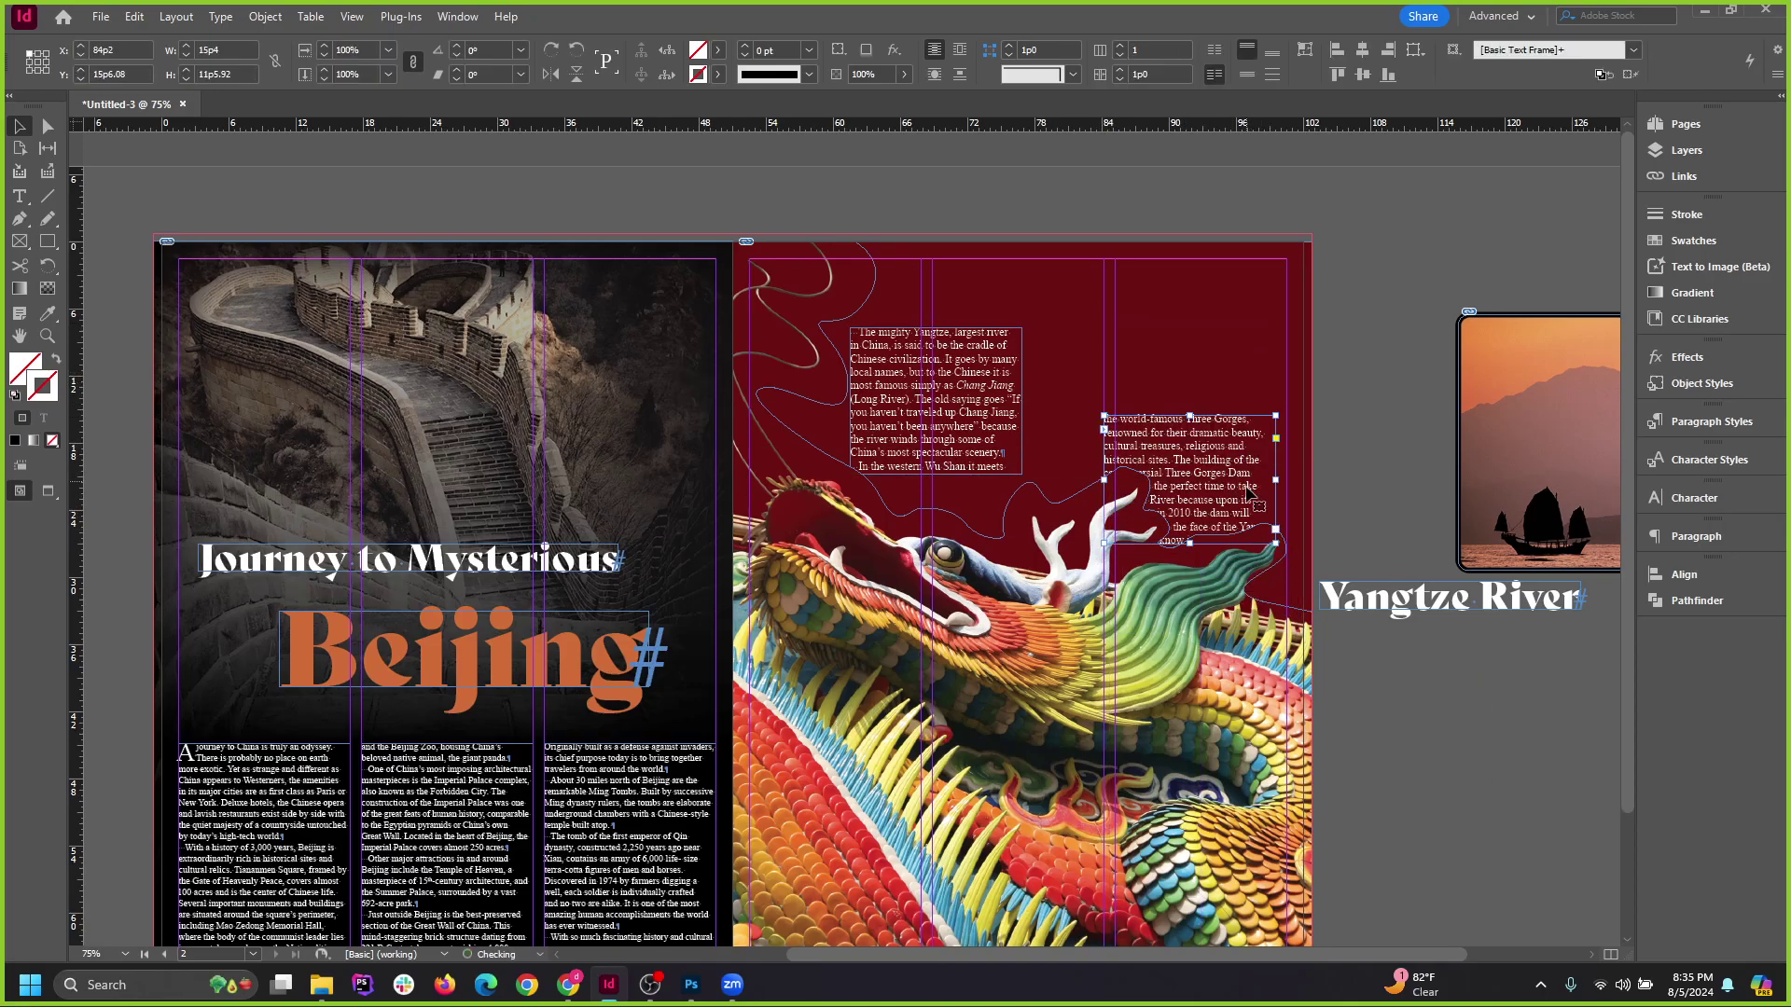
Lower the first Yangtze text frame to Y 14p8.44 over the dragon's head and examine both text frames against the contour.
{"action": "left_click_drag", "start_coordinate": [969, 365], "coordinate": [969, 443]}
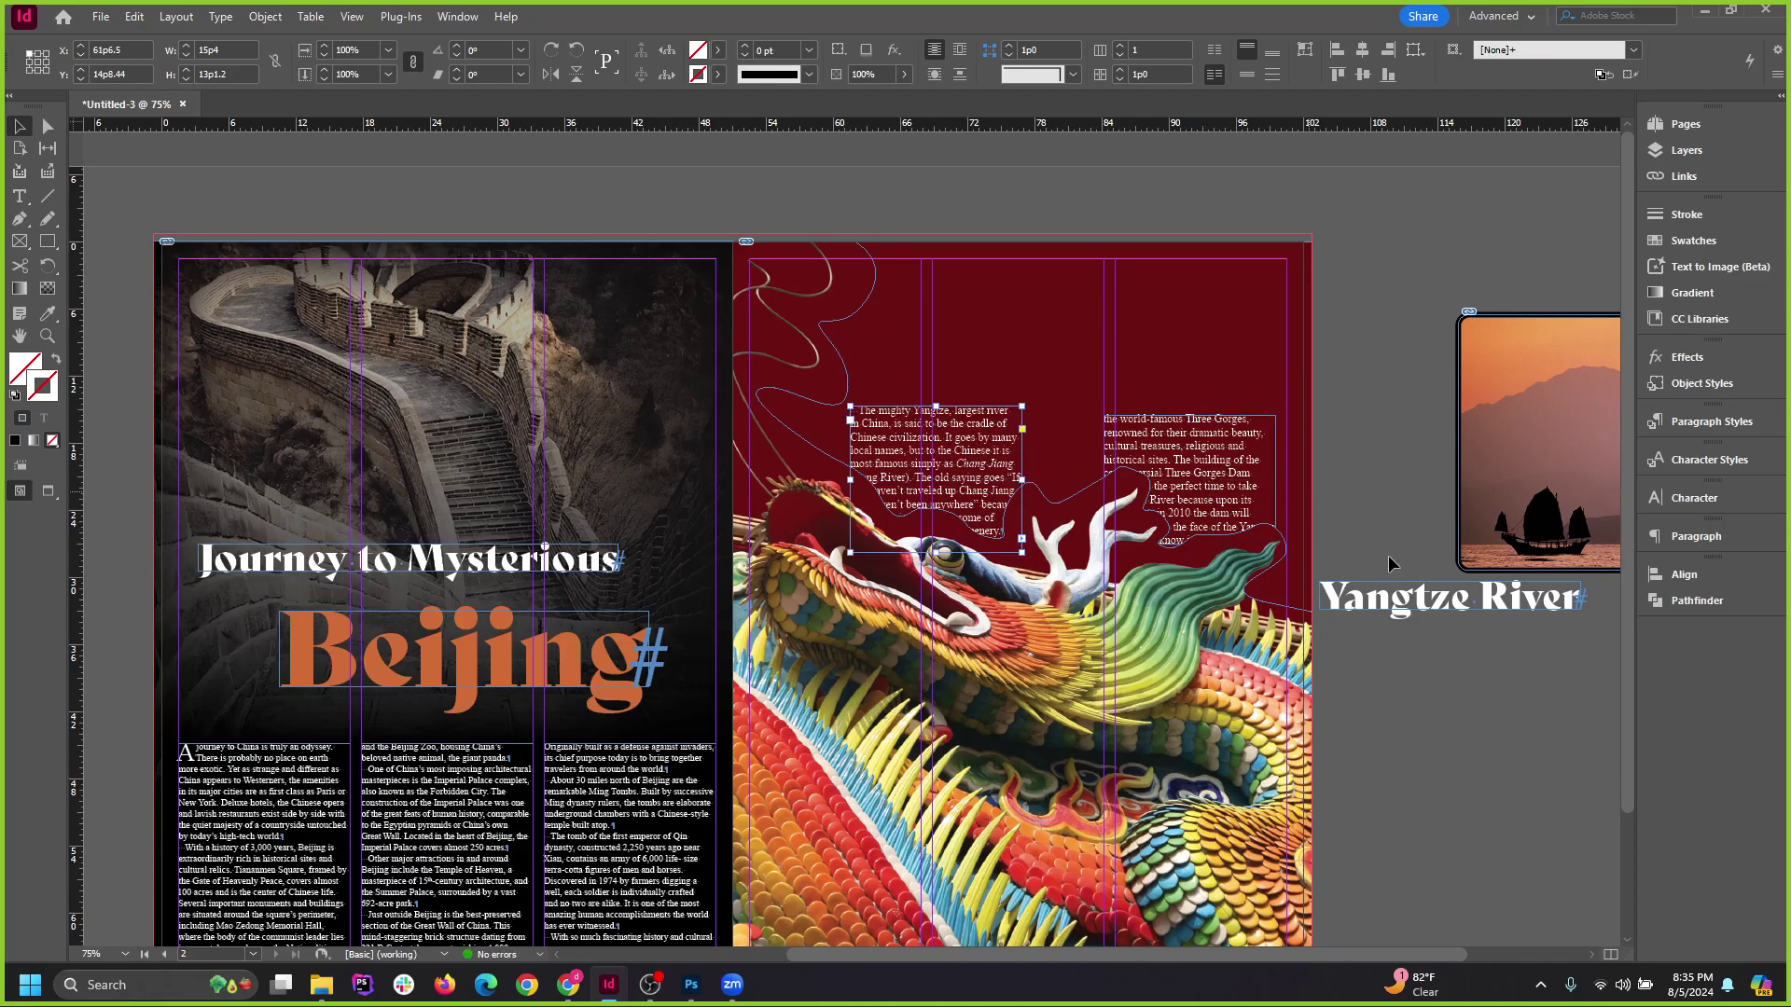
{"action": "left_click", "coordinate": [1379, 360]}
{"action": "left_click", "coordinate": [1167, 471]}
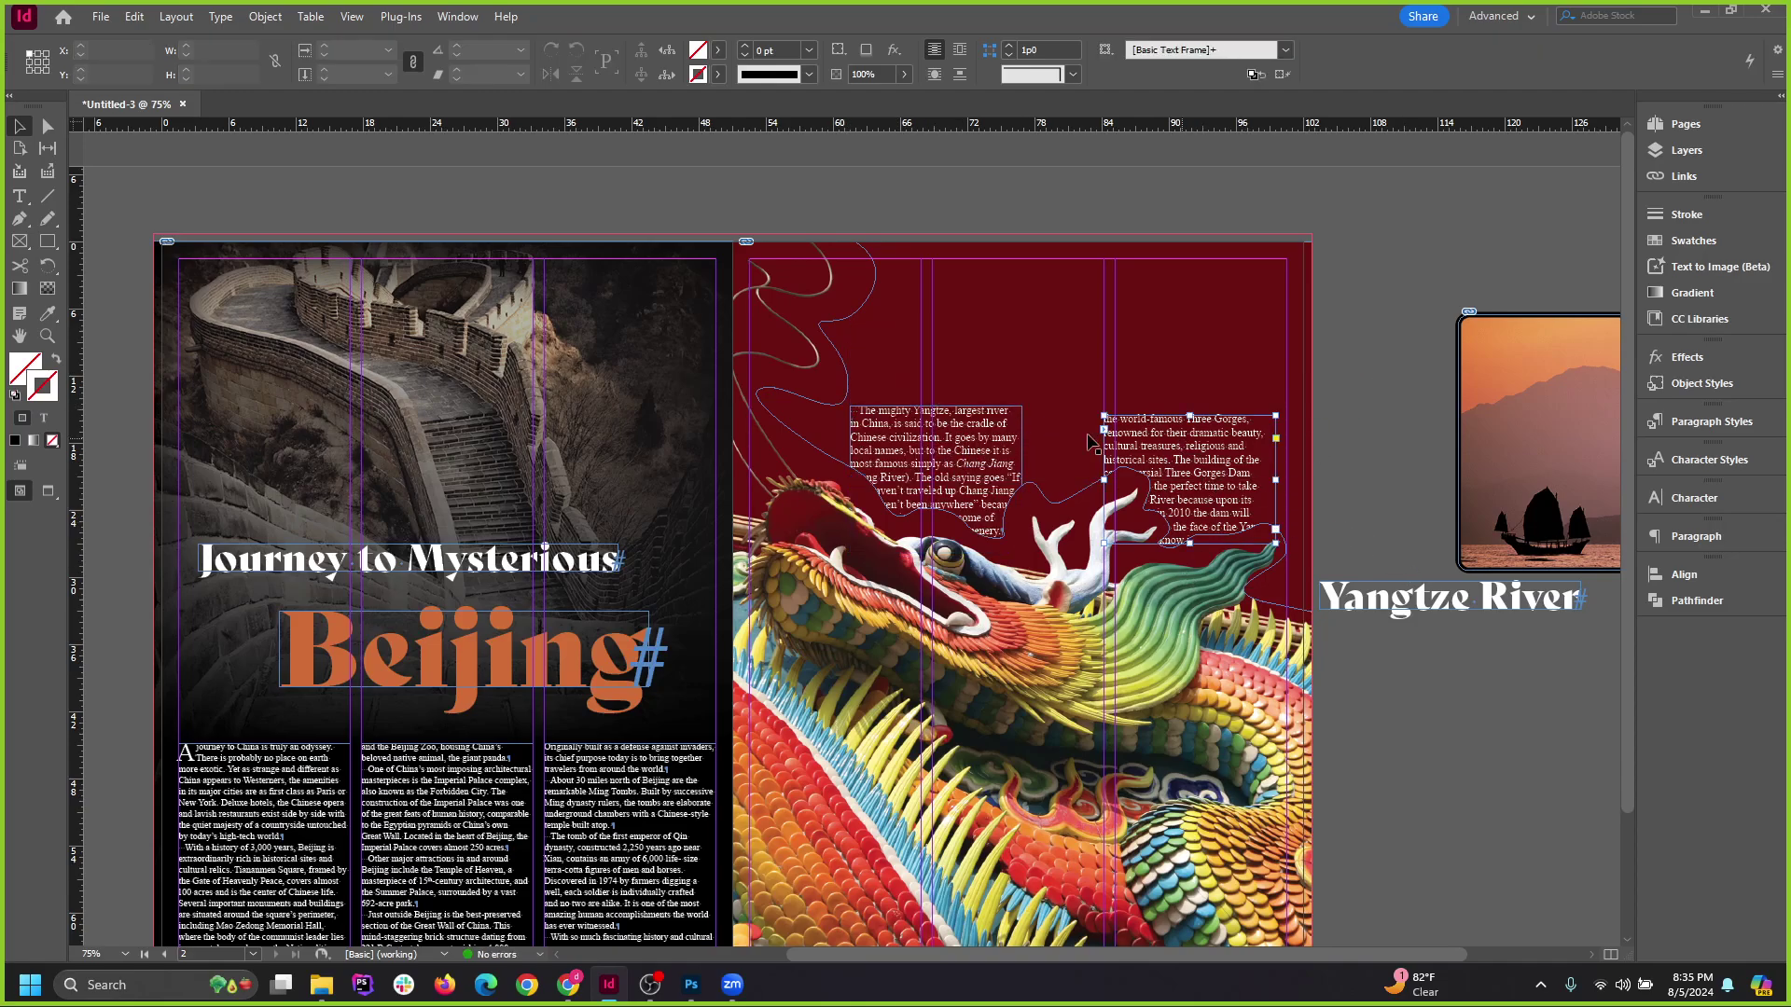
{"action": "left_click", "coordinate": [1020, 504], "text": "shift"}
{"action": "scroll", "coordinate": [1068, 478], "scroll_direction": "up", "scroll_amount": 2}
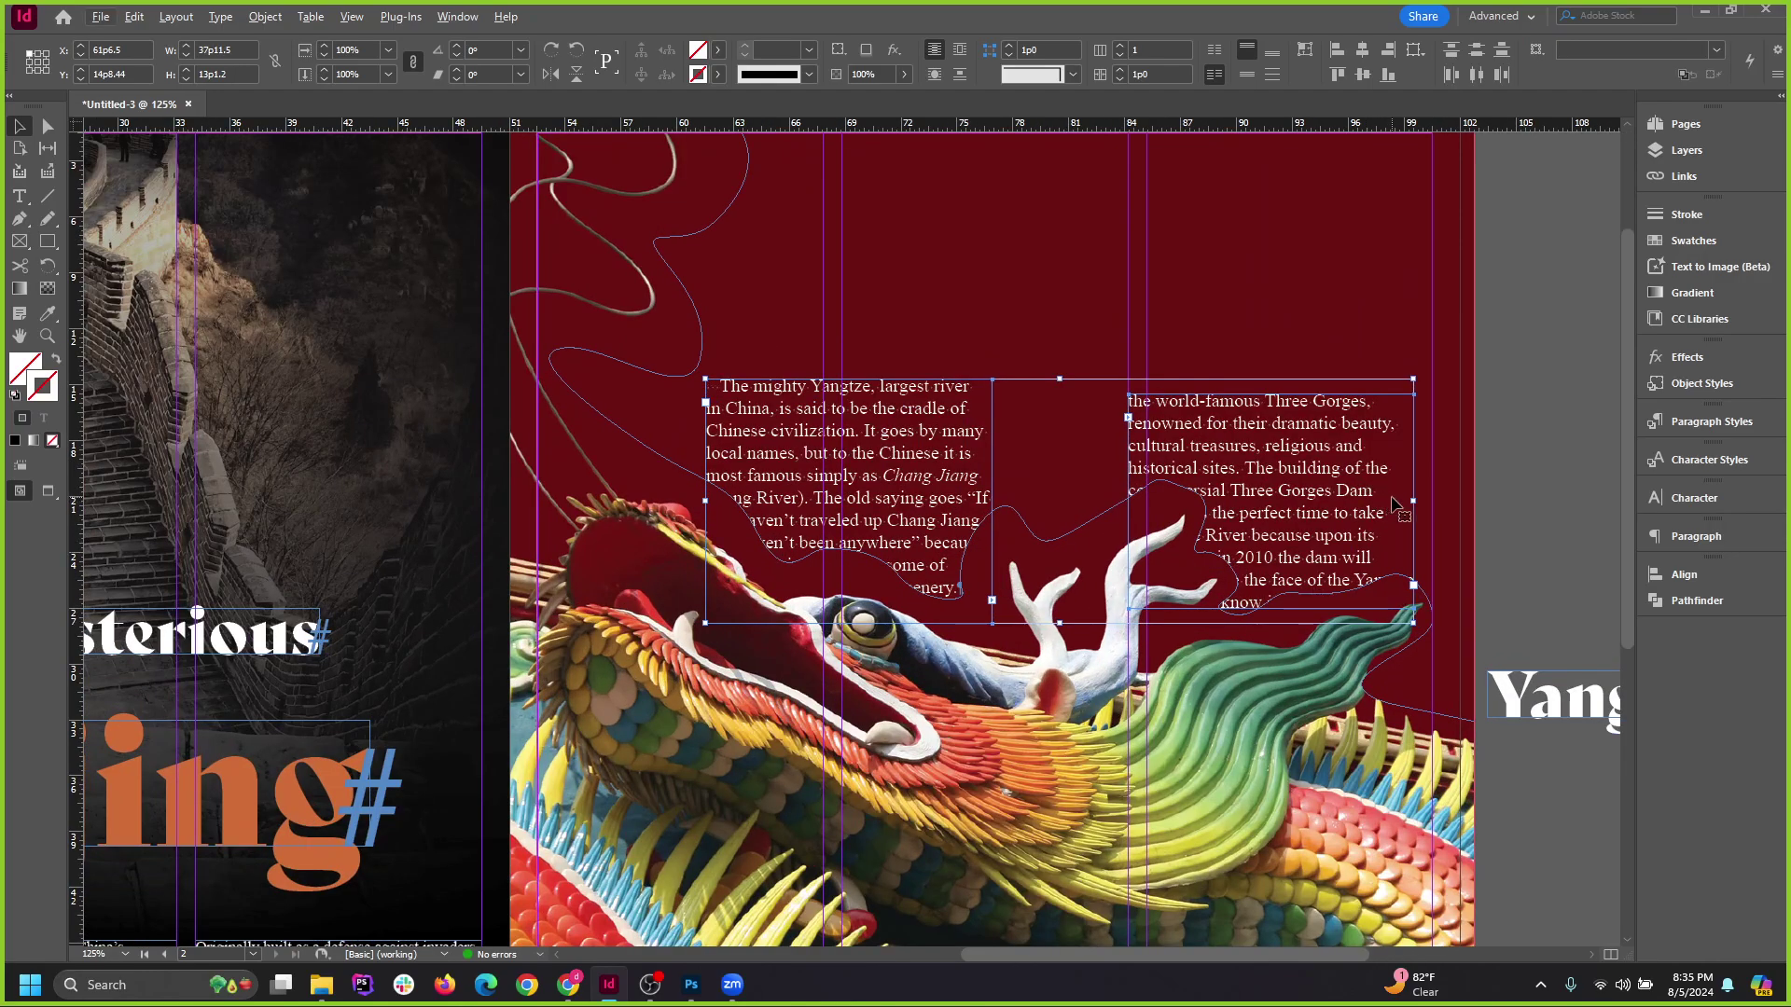
{"action": "left_click", "coordinate": [1518, 515]}
Set the dragon frame's text wrap to Wrap around object shape and uncover the text columns.
{"action": "left_click_drag", "start_coordinate": [1071, 547], "coordinate": [1231, 506]}
{"action": "left_click_drag", "start_coordinate": [650, 294], "coordinate": [791, 318]}
{"action": "key", "text": "ctrl+z"}
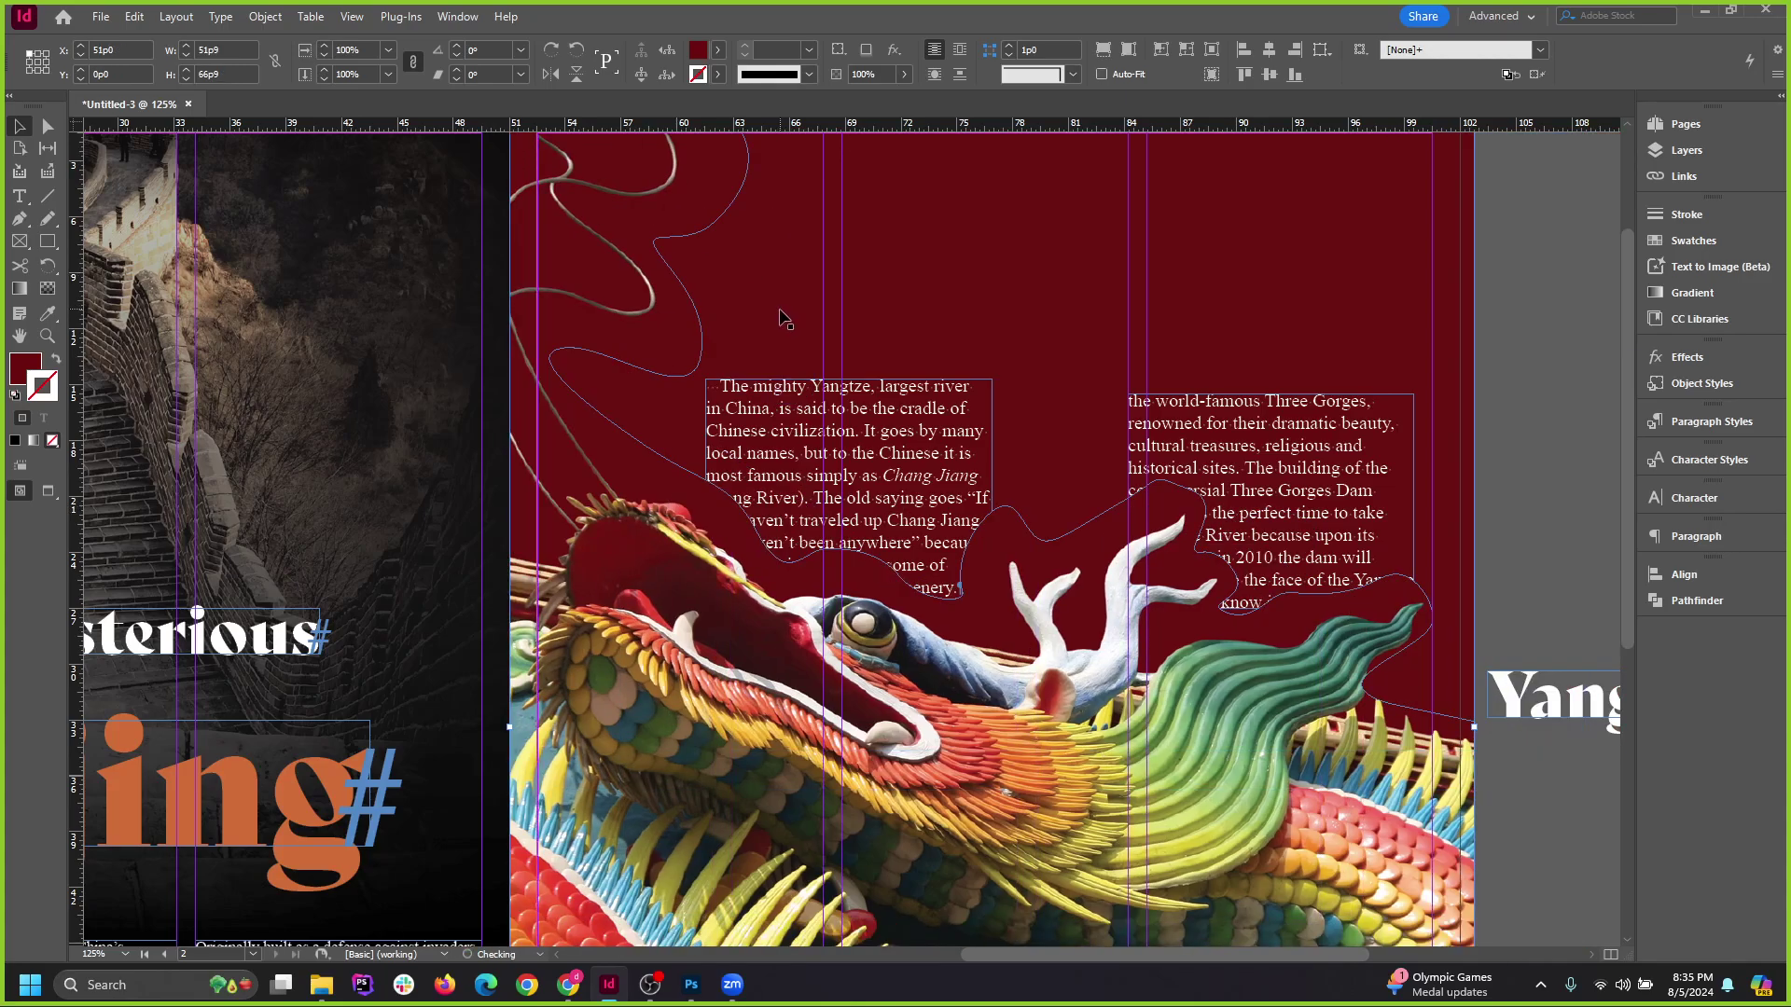
{"action": "left_click", "coordinate": [222, 17]}
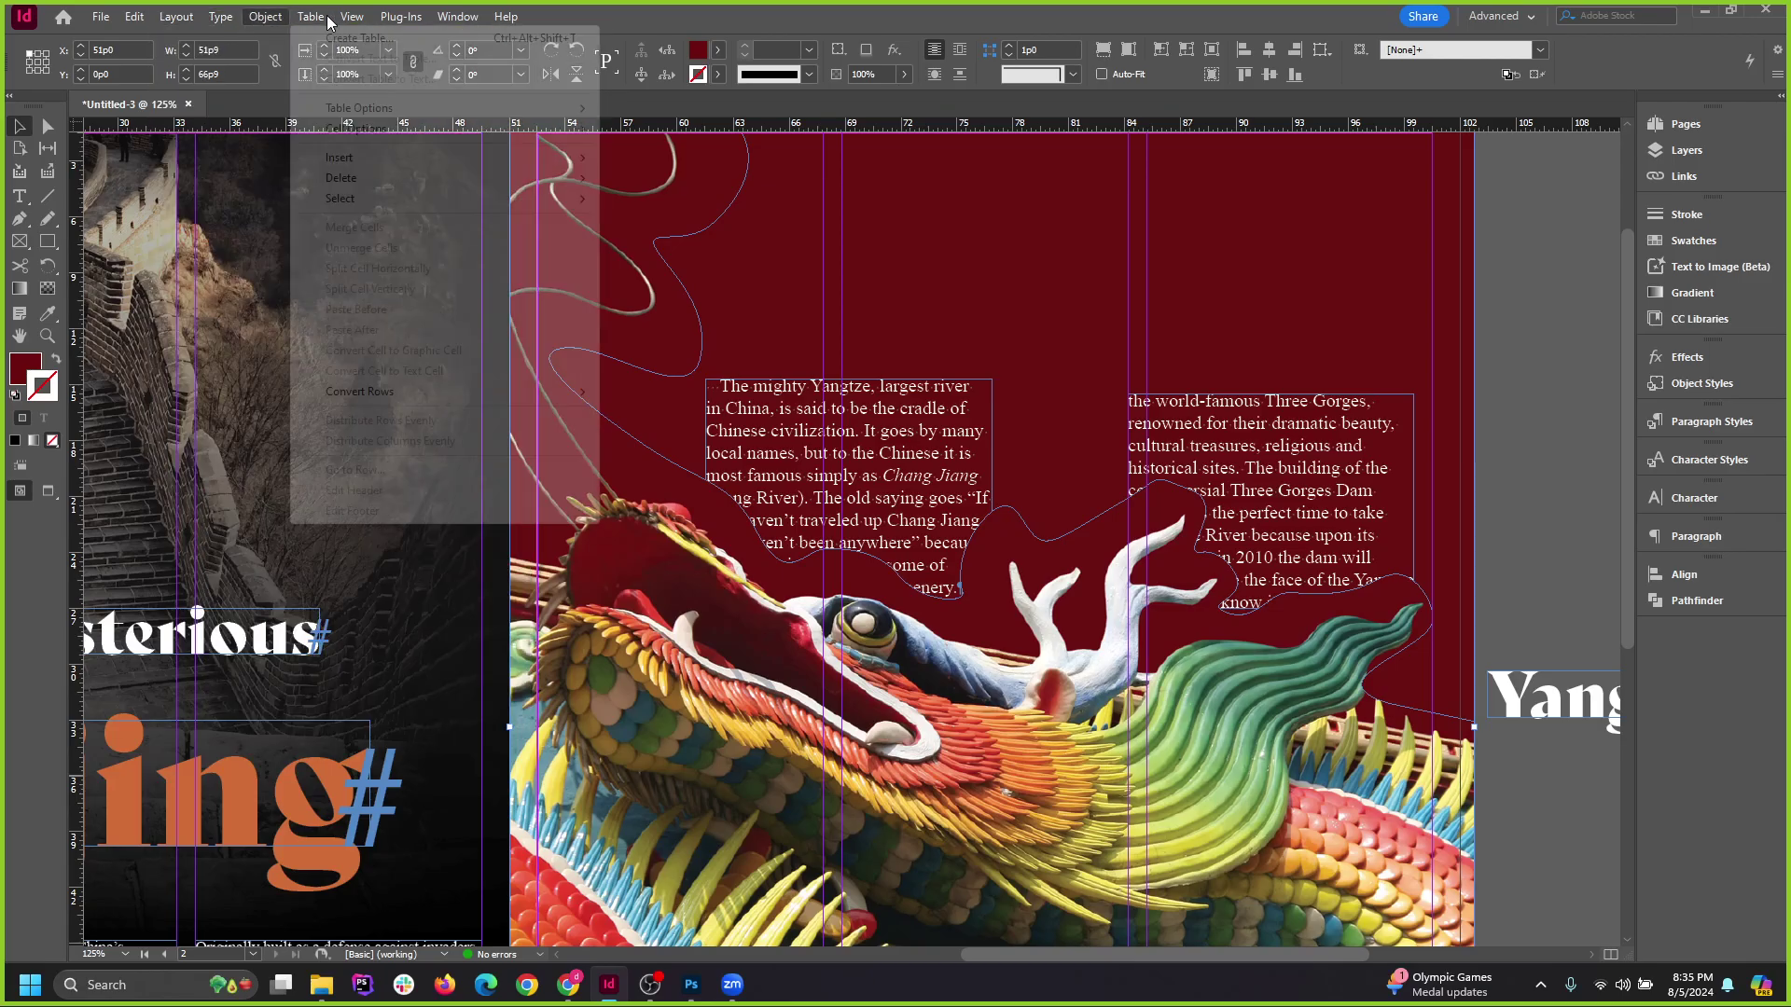
{"action": "mouse_move", "coordinate": [388, 18]}
{"action": "mouse_move", "coordinate": [457, 17]}
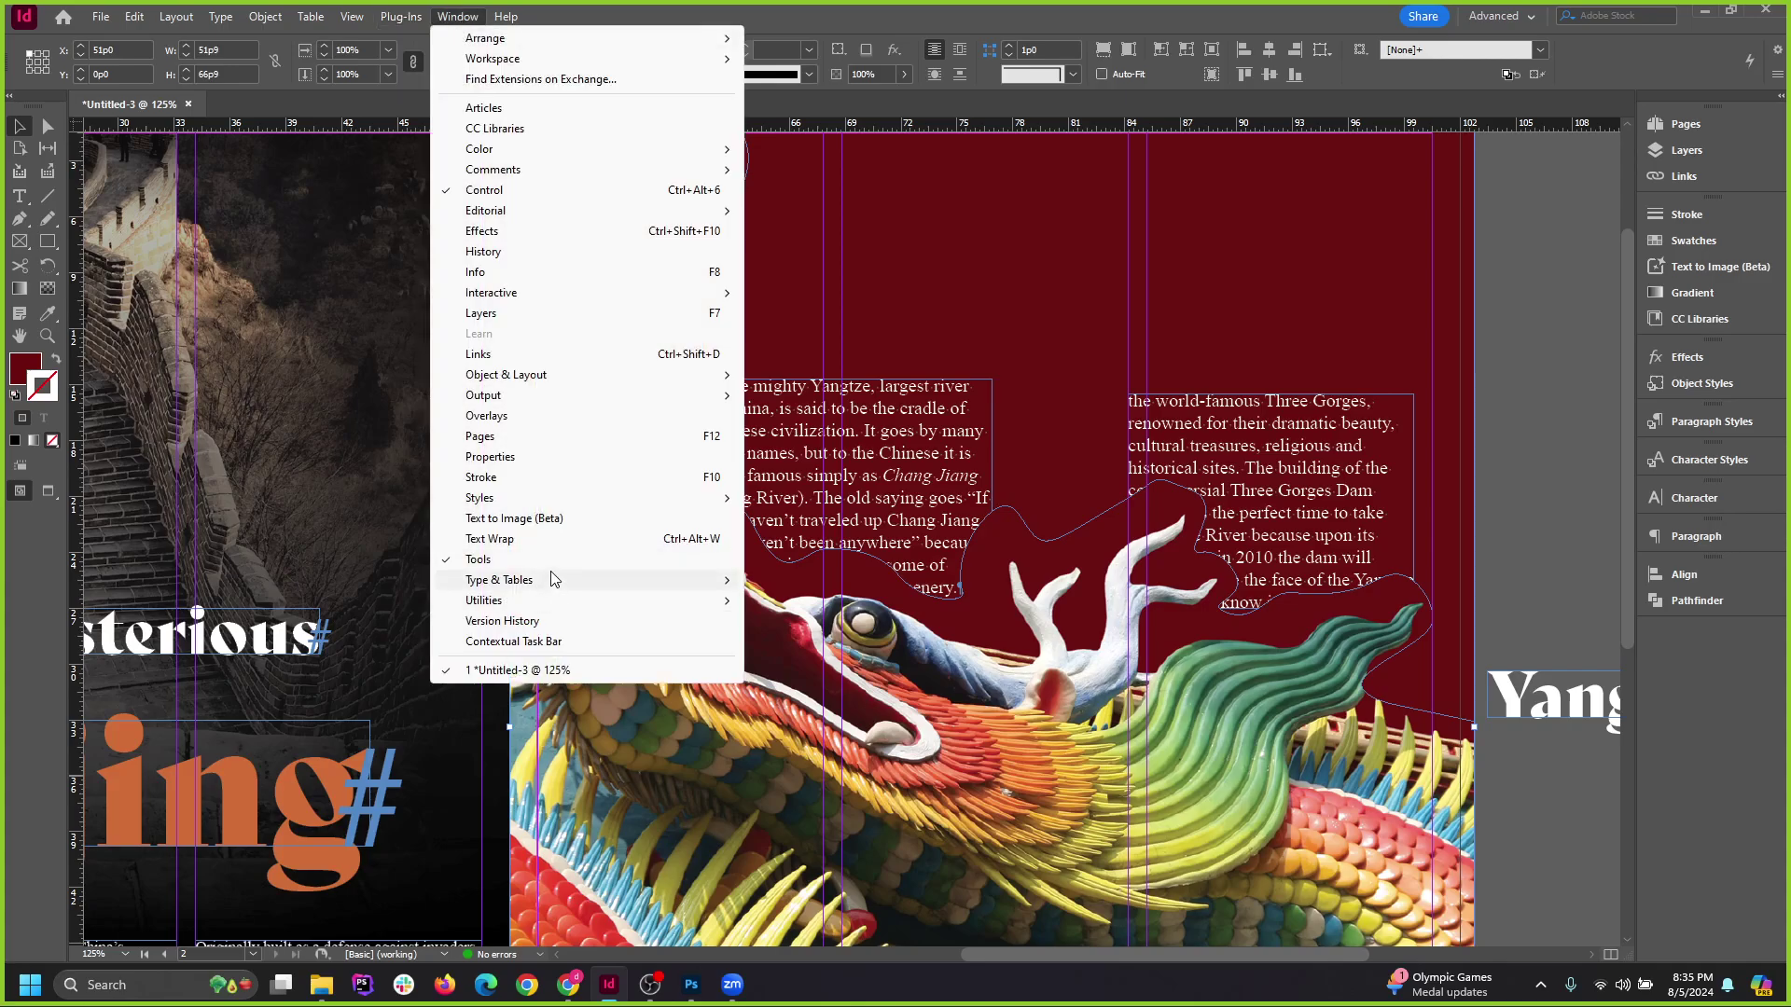
{"action": "left_click", "coordinate": [549, 543]}
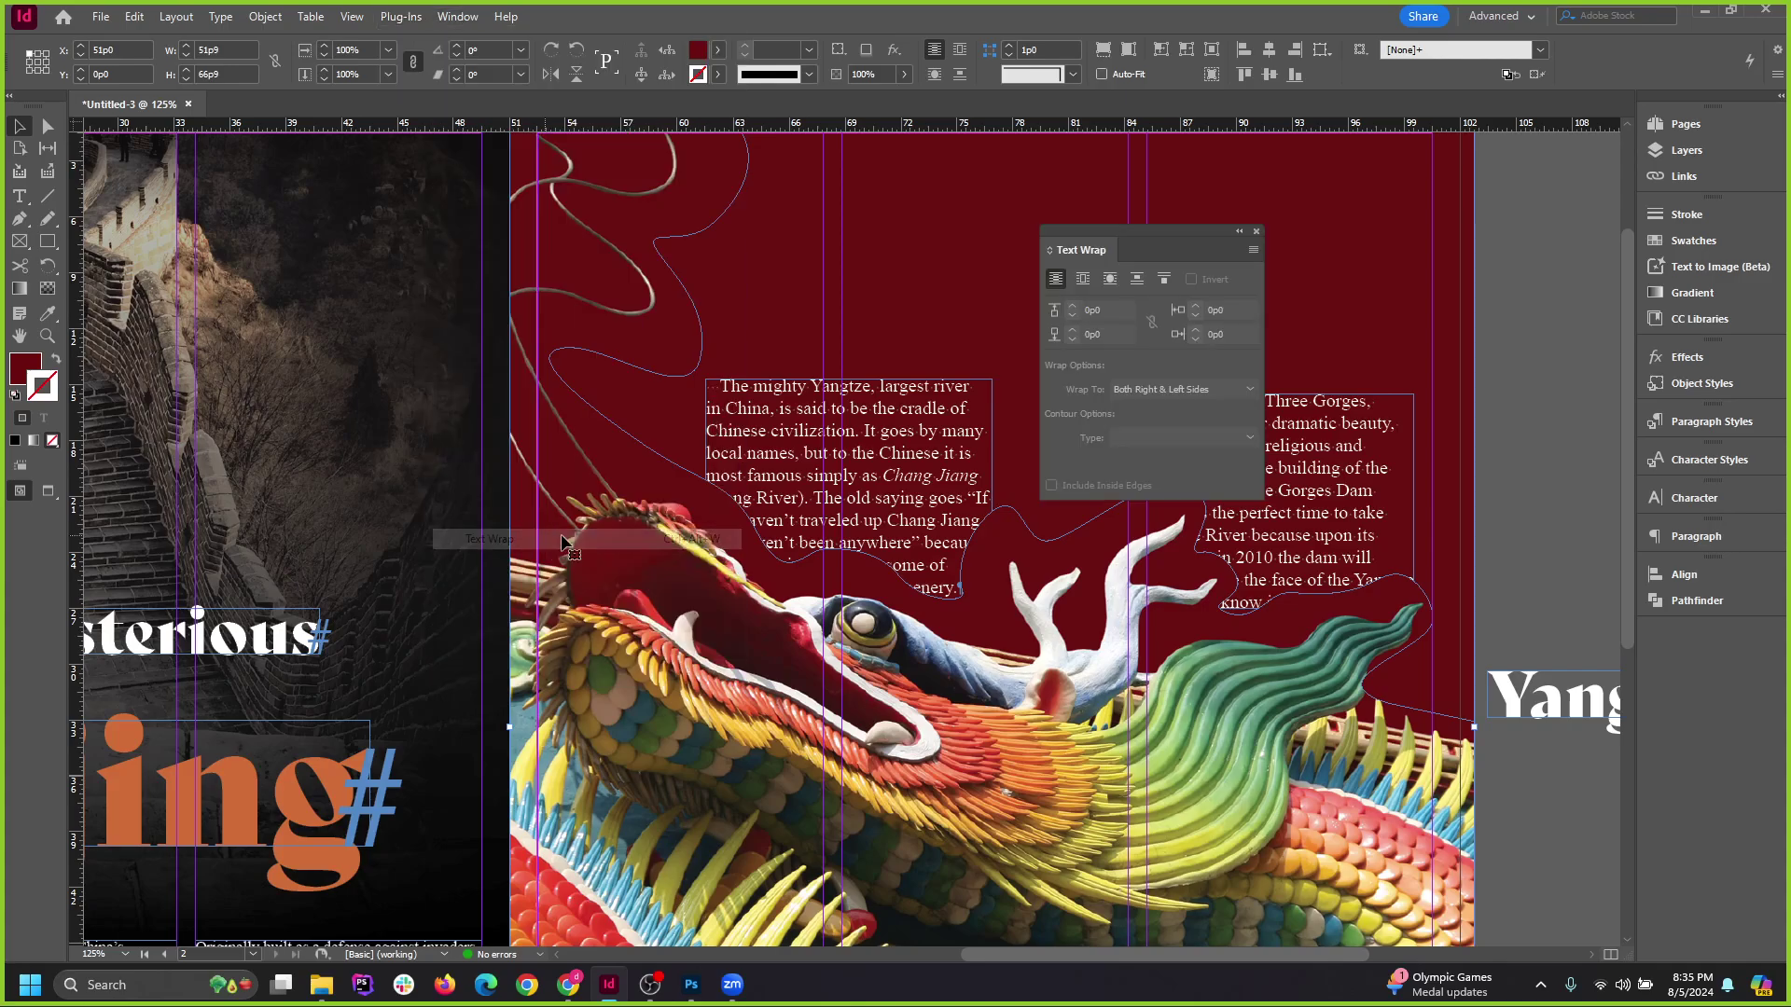
{"action": "left_click", "coordinate": [1109, 280]}
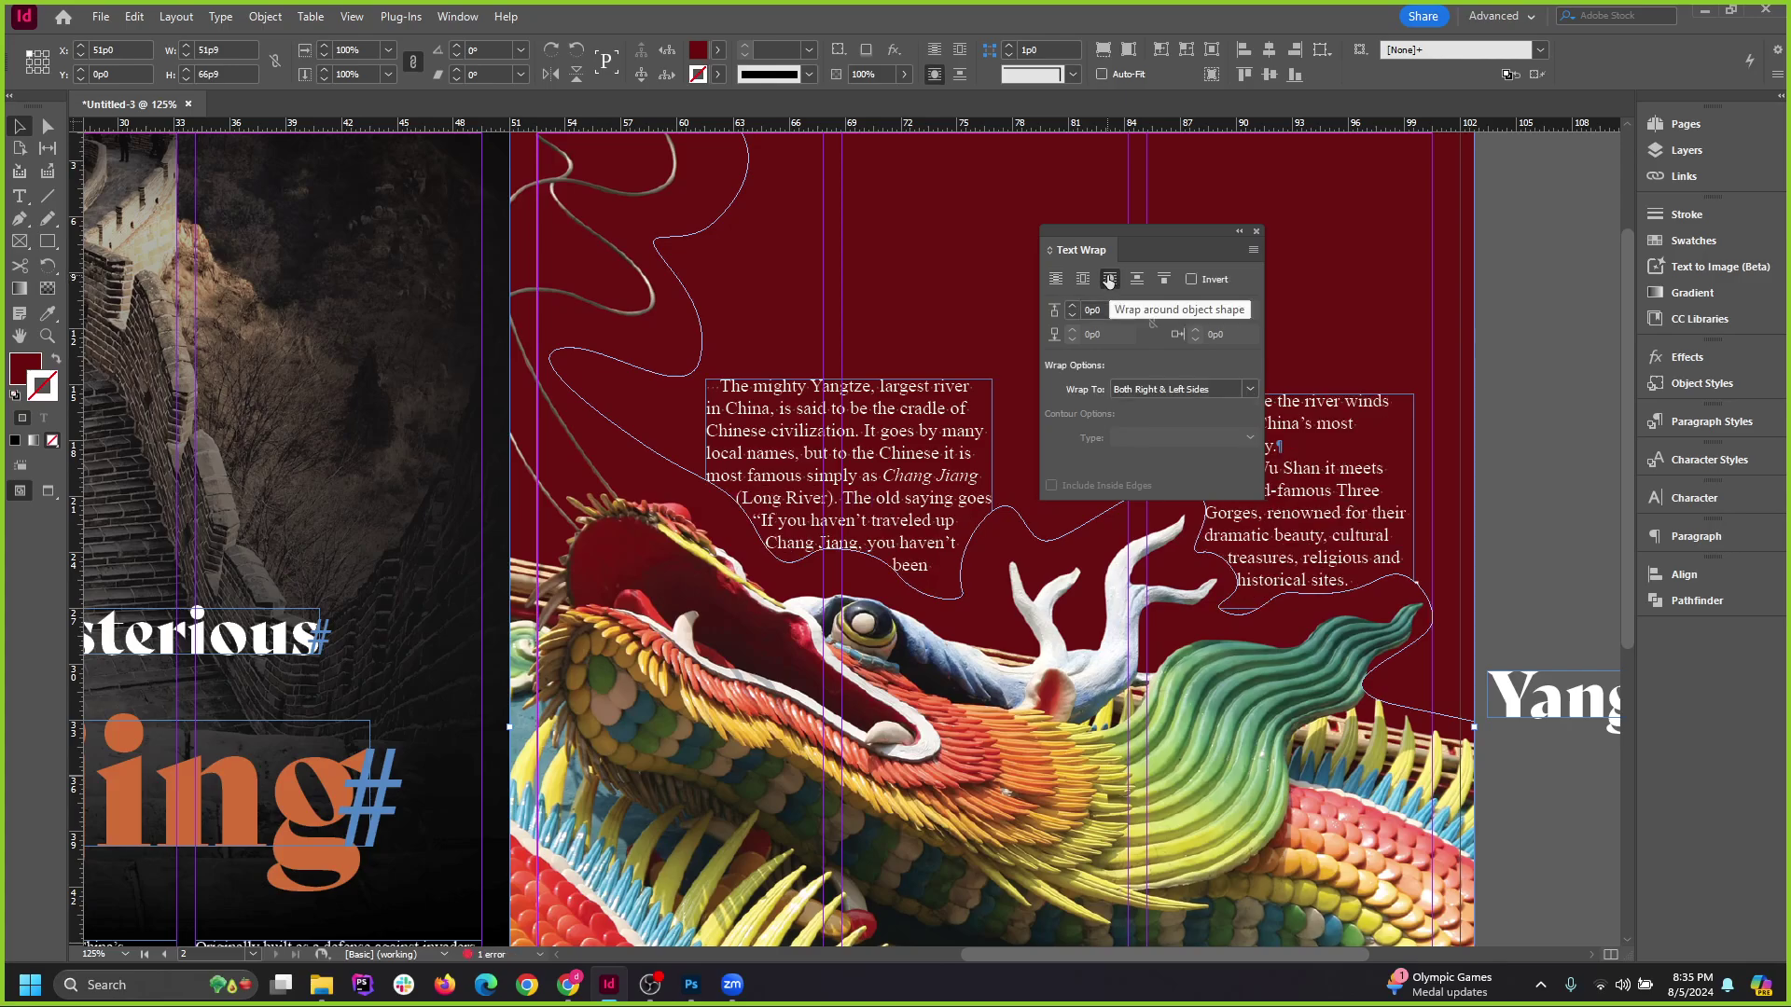
{"action": "left_click_drag", "start_coordinate": [1164, 235], "coordinate": [1617, 254]}
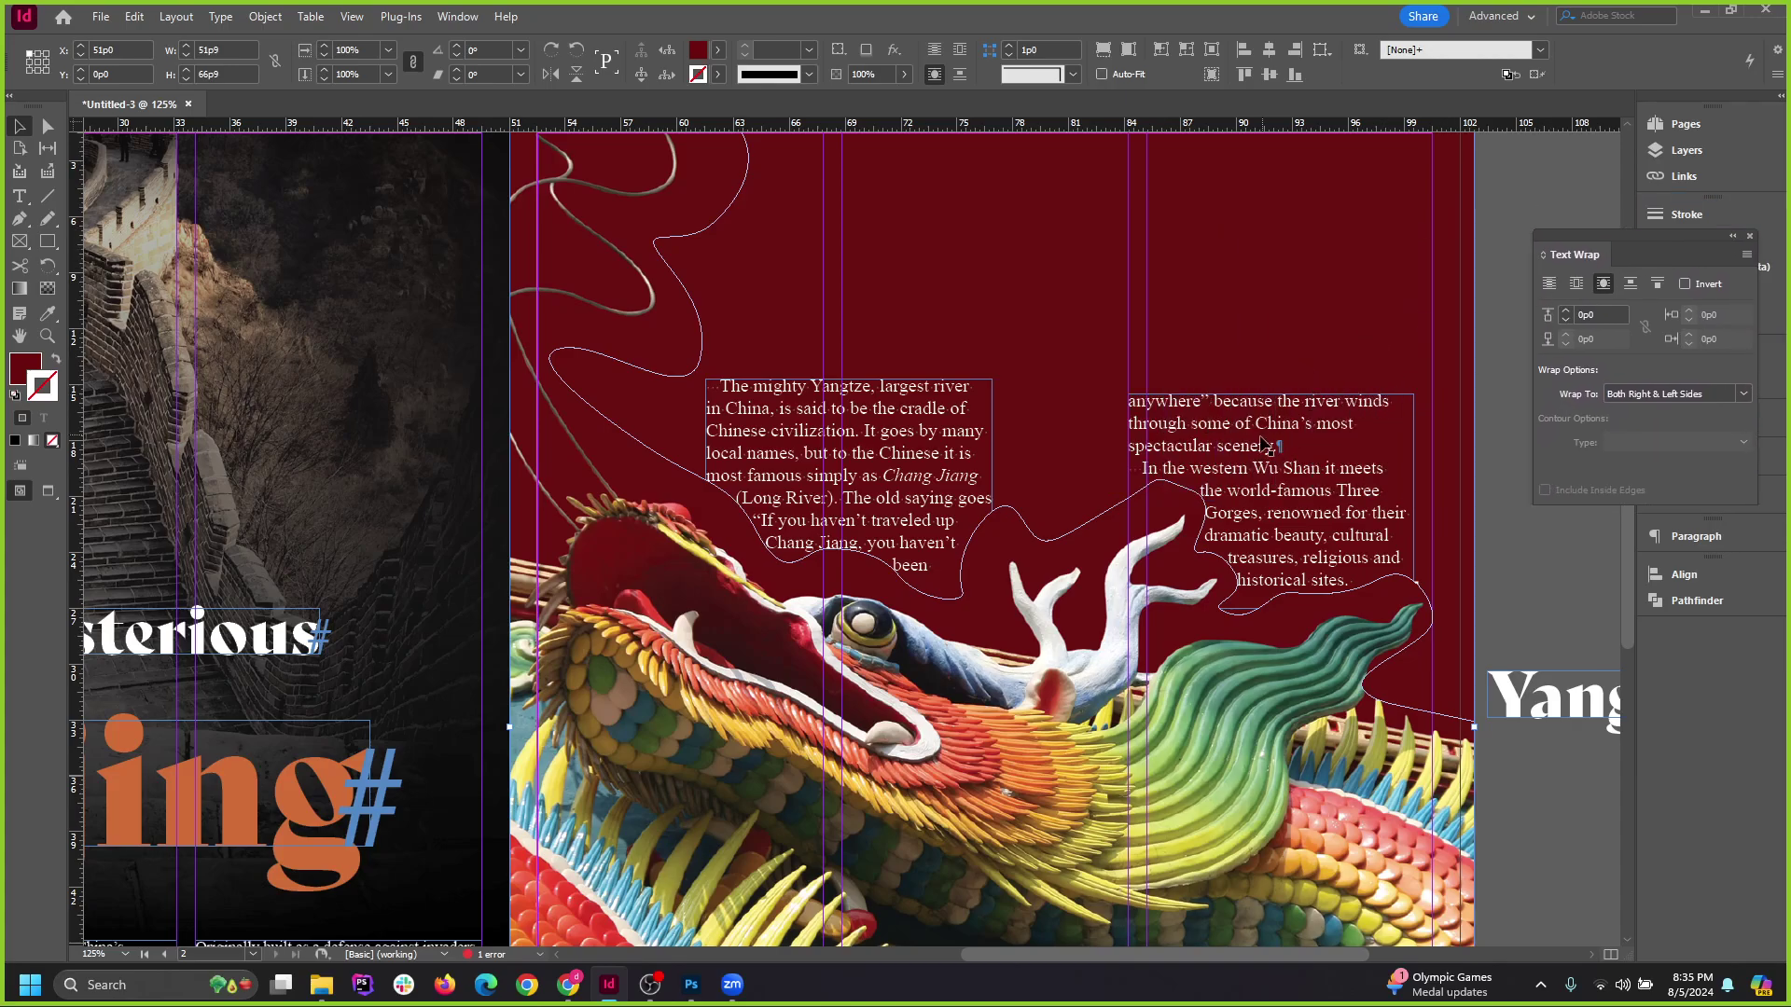
Raise the second Yangtze text frame's top edge level with the first frame's top edge.
{"action": "left_click", "coordinate": [1266, 404]}
{"action": "left_click_drag", "start_coordinate": [1266, 374], "coordinate": [1267, 379]}
Try lowering the first Yangtze text frame's top edge to Y 17p1.8, inspect the wrap, and restore the edge to Y 14p8.44.
{"action": "left_click", "coordinate": [833, 393]}
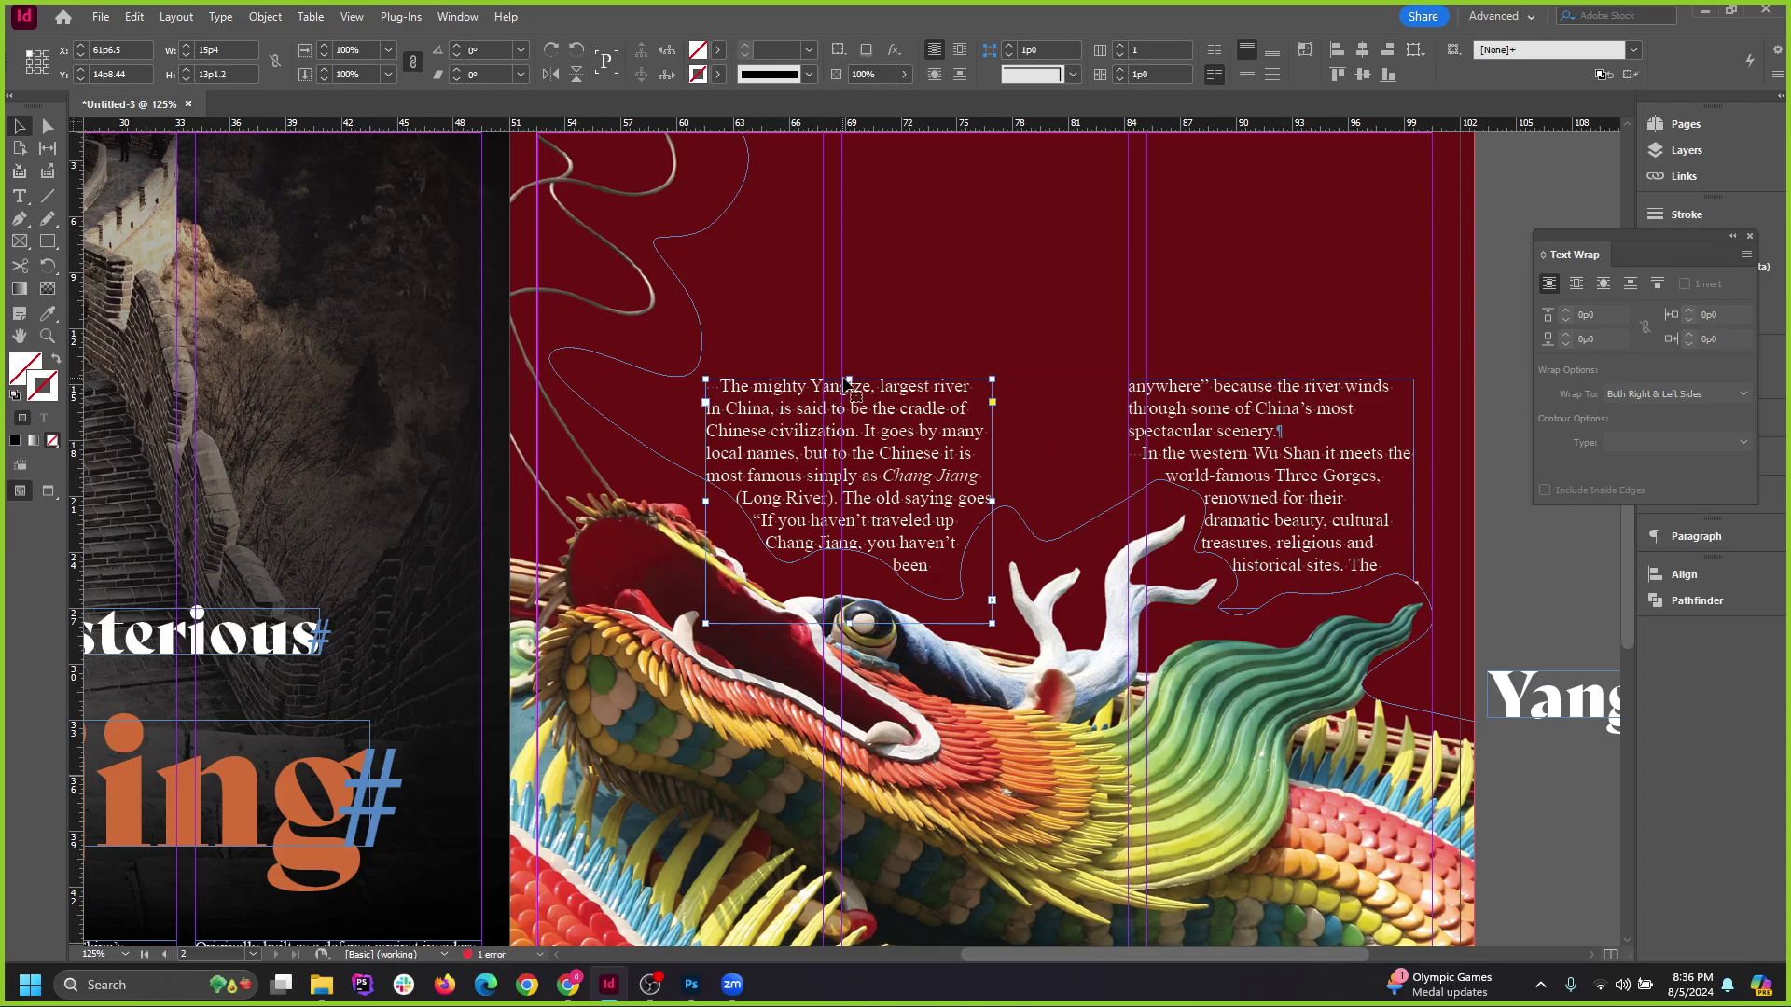
{"action": "left_click_drag", "start_coordinate": [848, 379], "coordinate": [870, 426]}
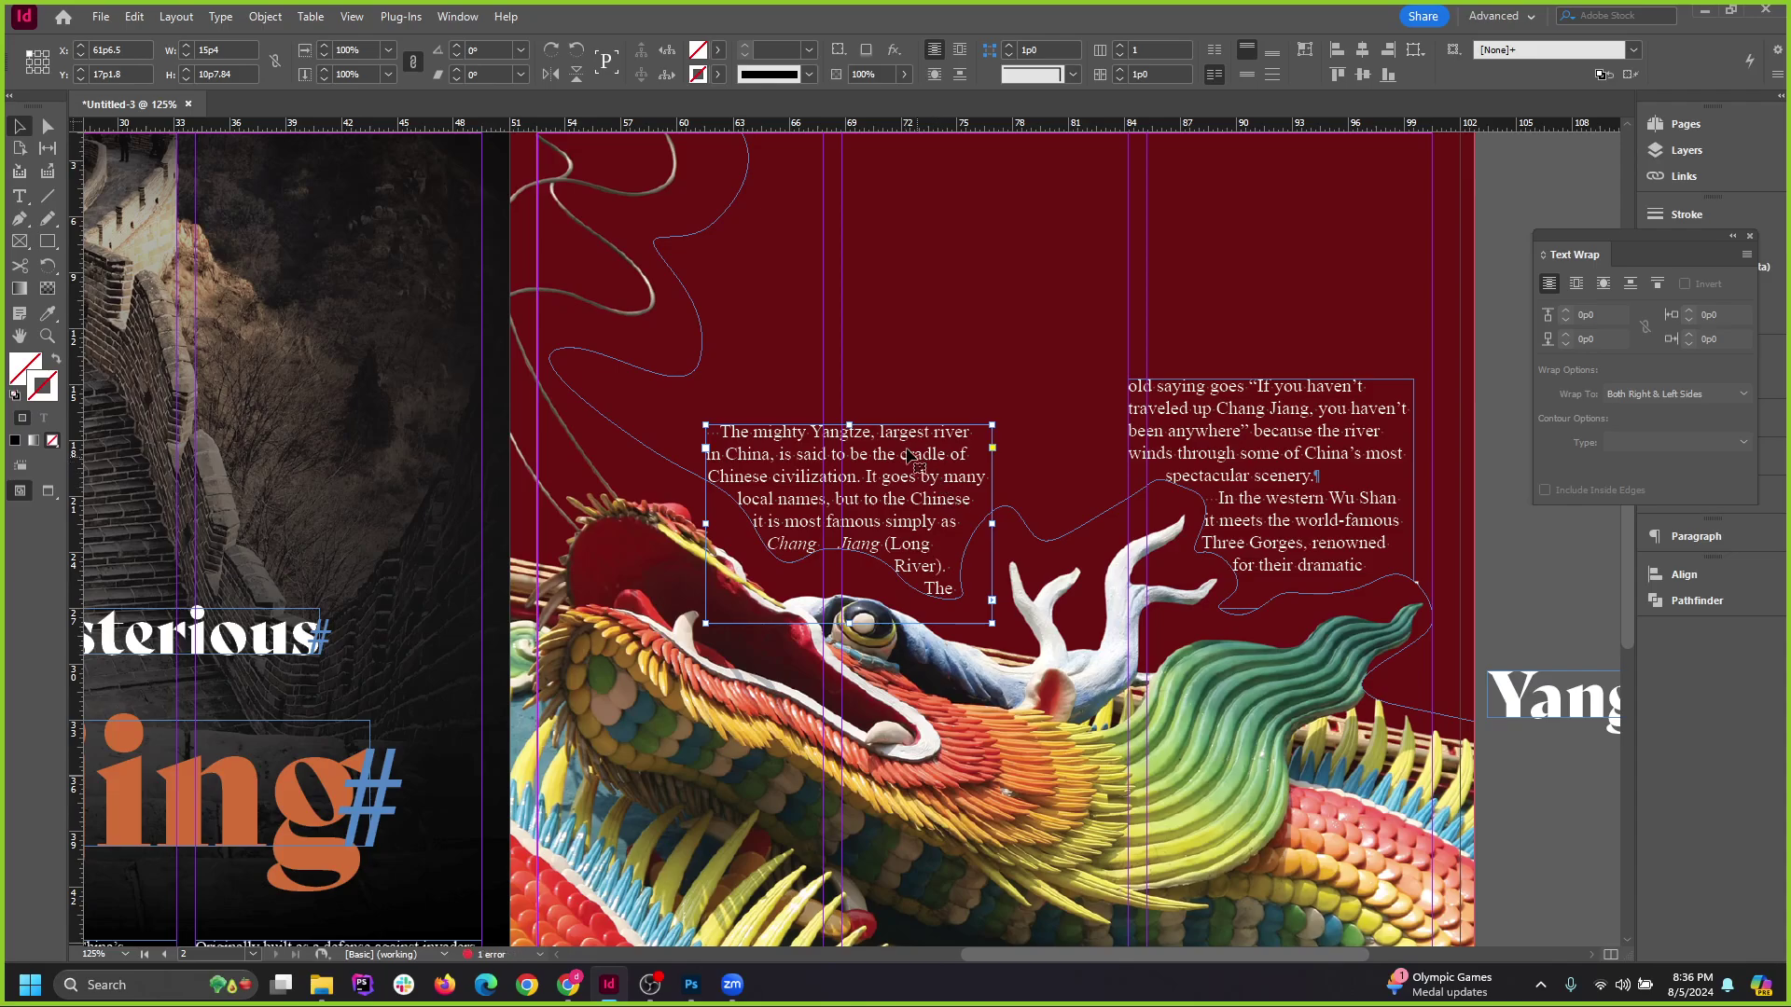
{"action": "scroll", "coordinate": [831, 576], "scroll_direction": "up", "scroll_amount": 4}
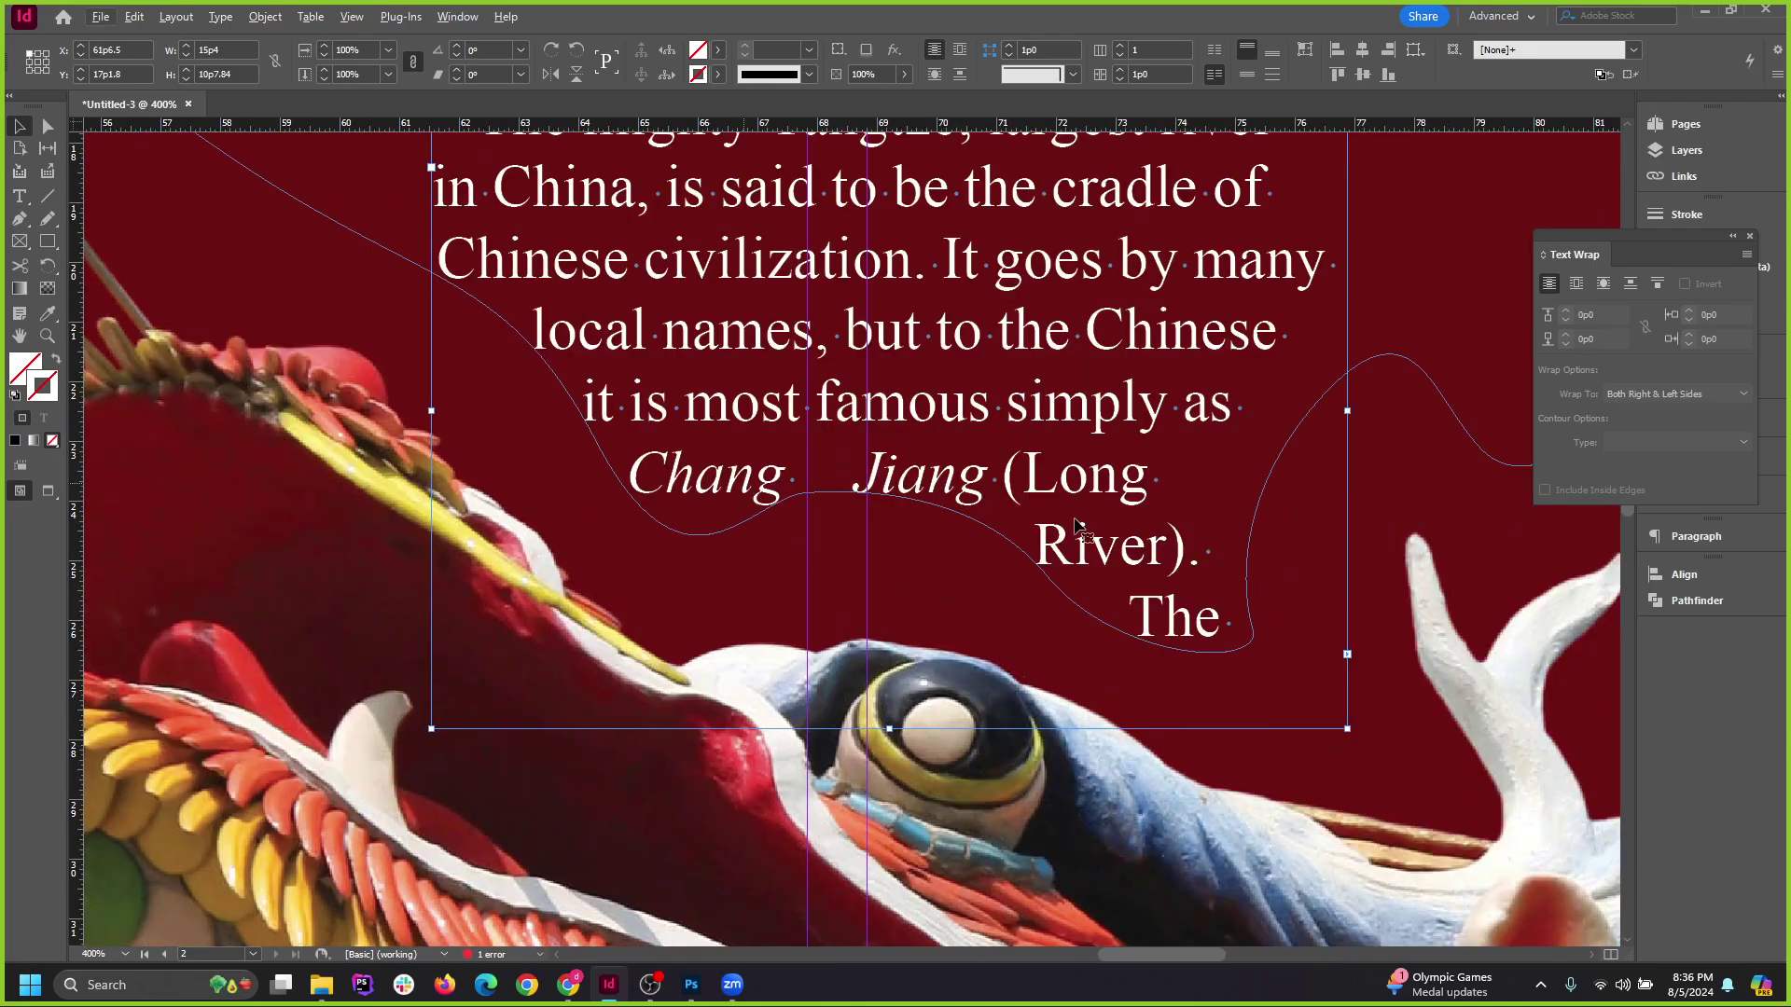
{"action": "scroll", "coordinate": [688, 653], "scroll_direction": "down", "scroll_amount": 4}
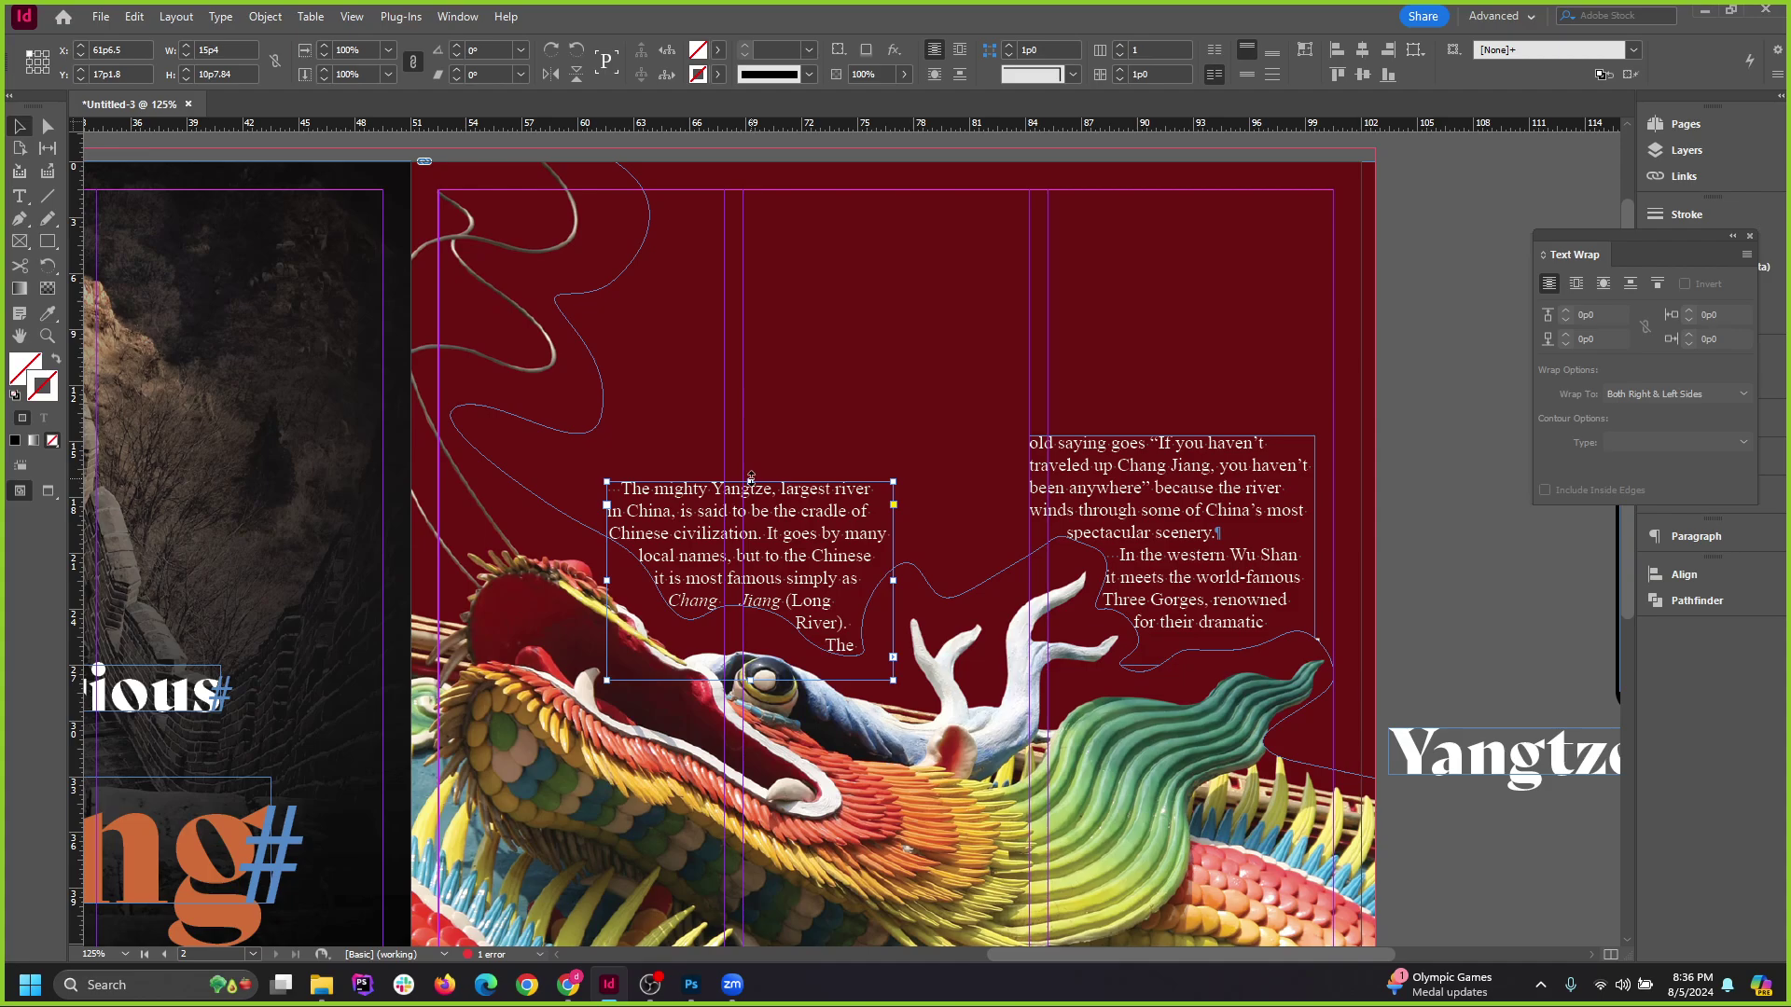
{"action": "left_click_drag", "start_coordinate": [751, 477], "coordinate": [751, 435]}
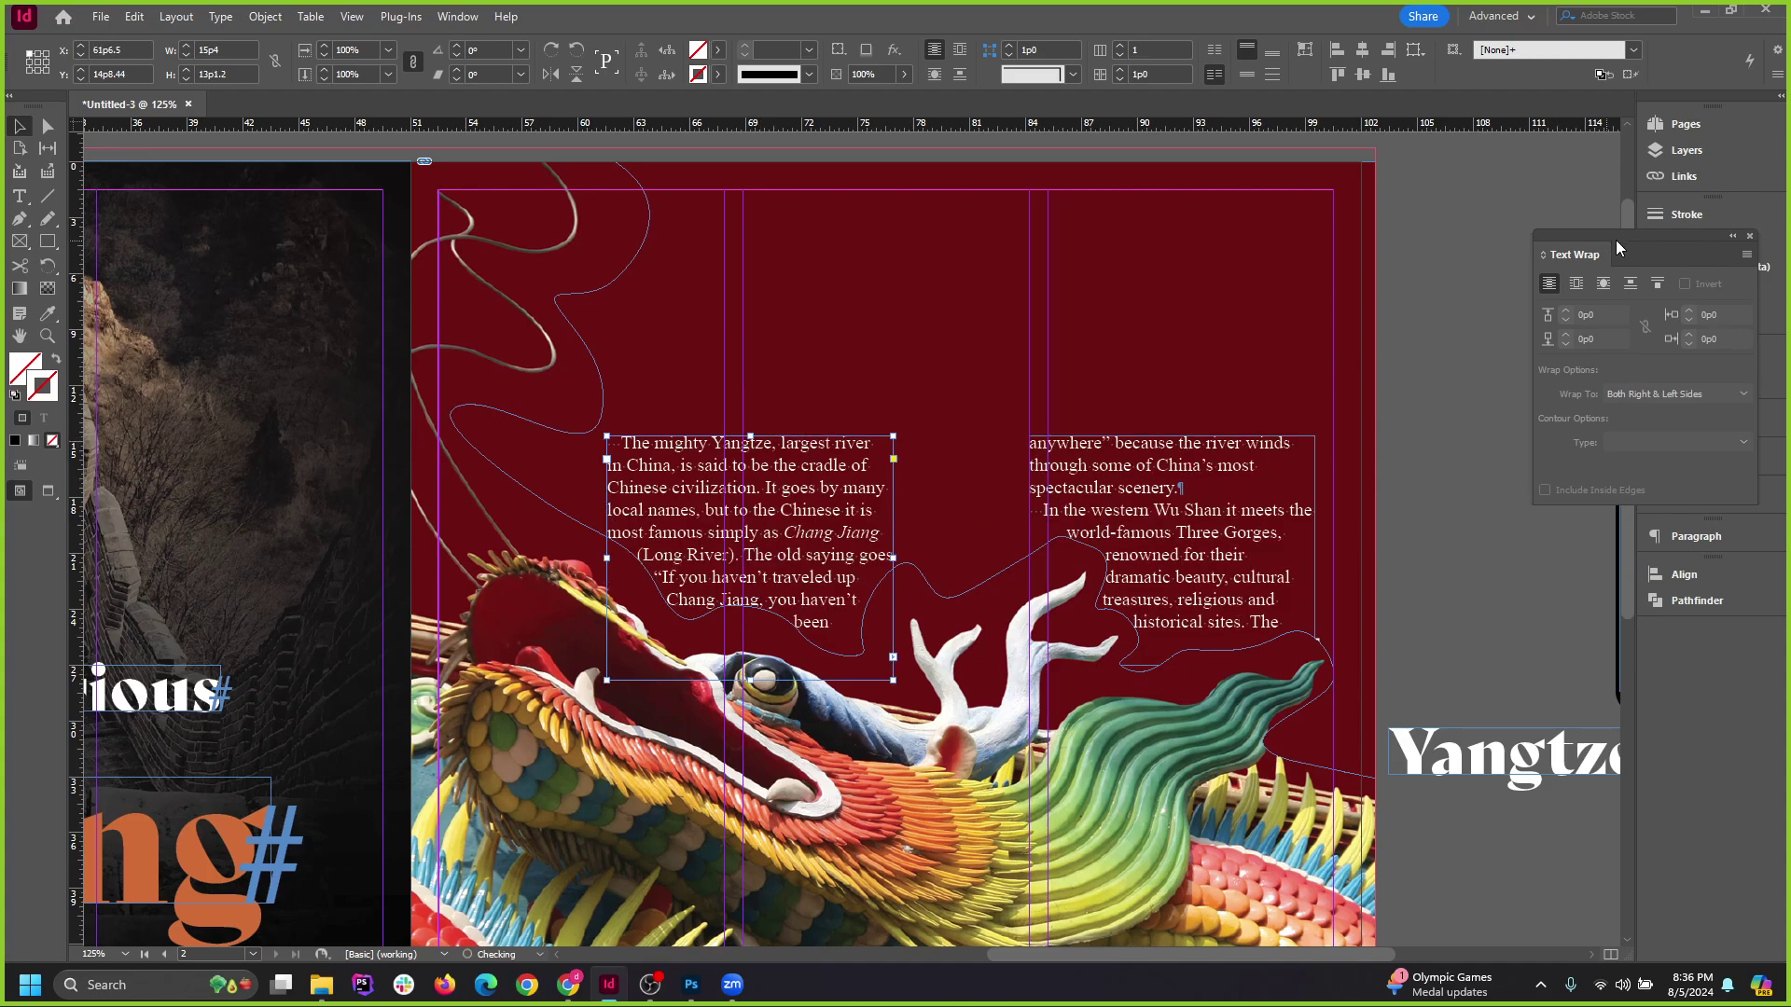
Try a text wrap offset of 0p11 on the dragon frame.
{"action": "left_click_drag", "start_coordinate": [1615, 239], "coordinate": [1356, 328]}
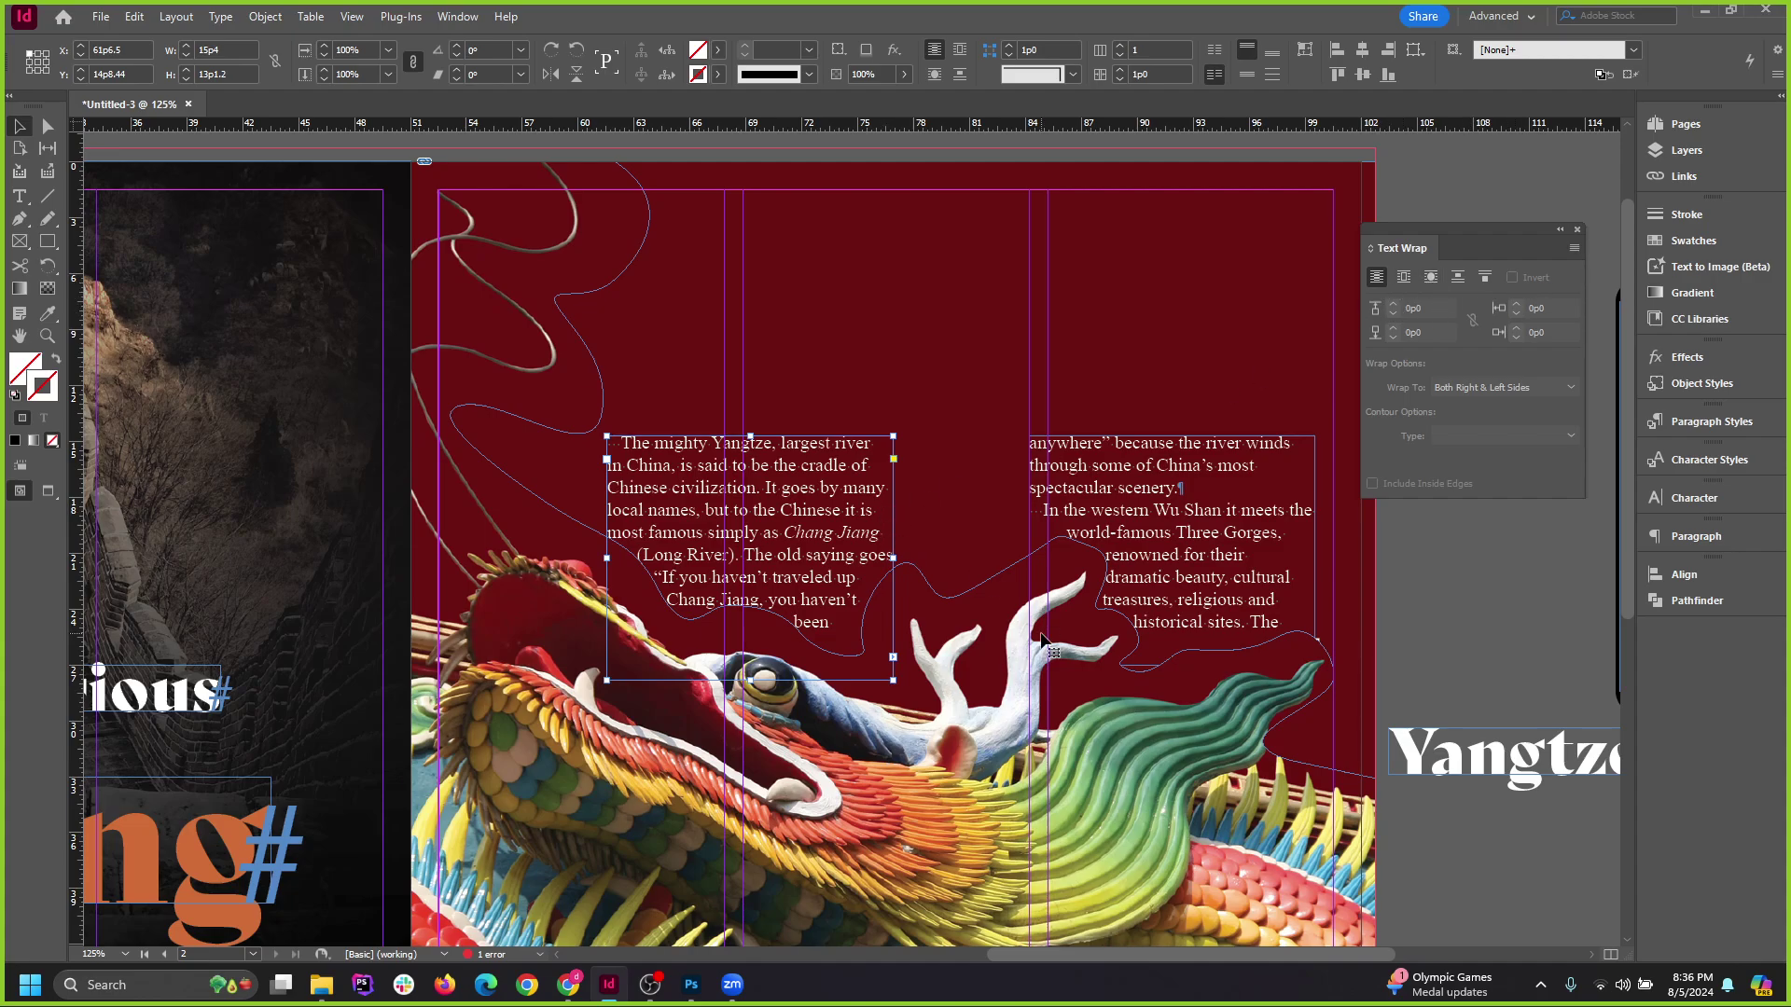
{"action": "left_click", "coordinate": [1045, 642]}
{"action": "left_click", "coordinate": [1393, 304]}
{"action": "left_click", "coordinate": [1394, 304]}
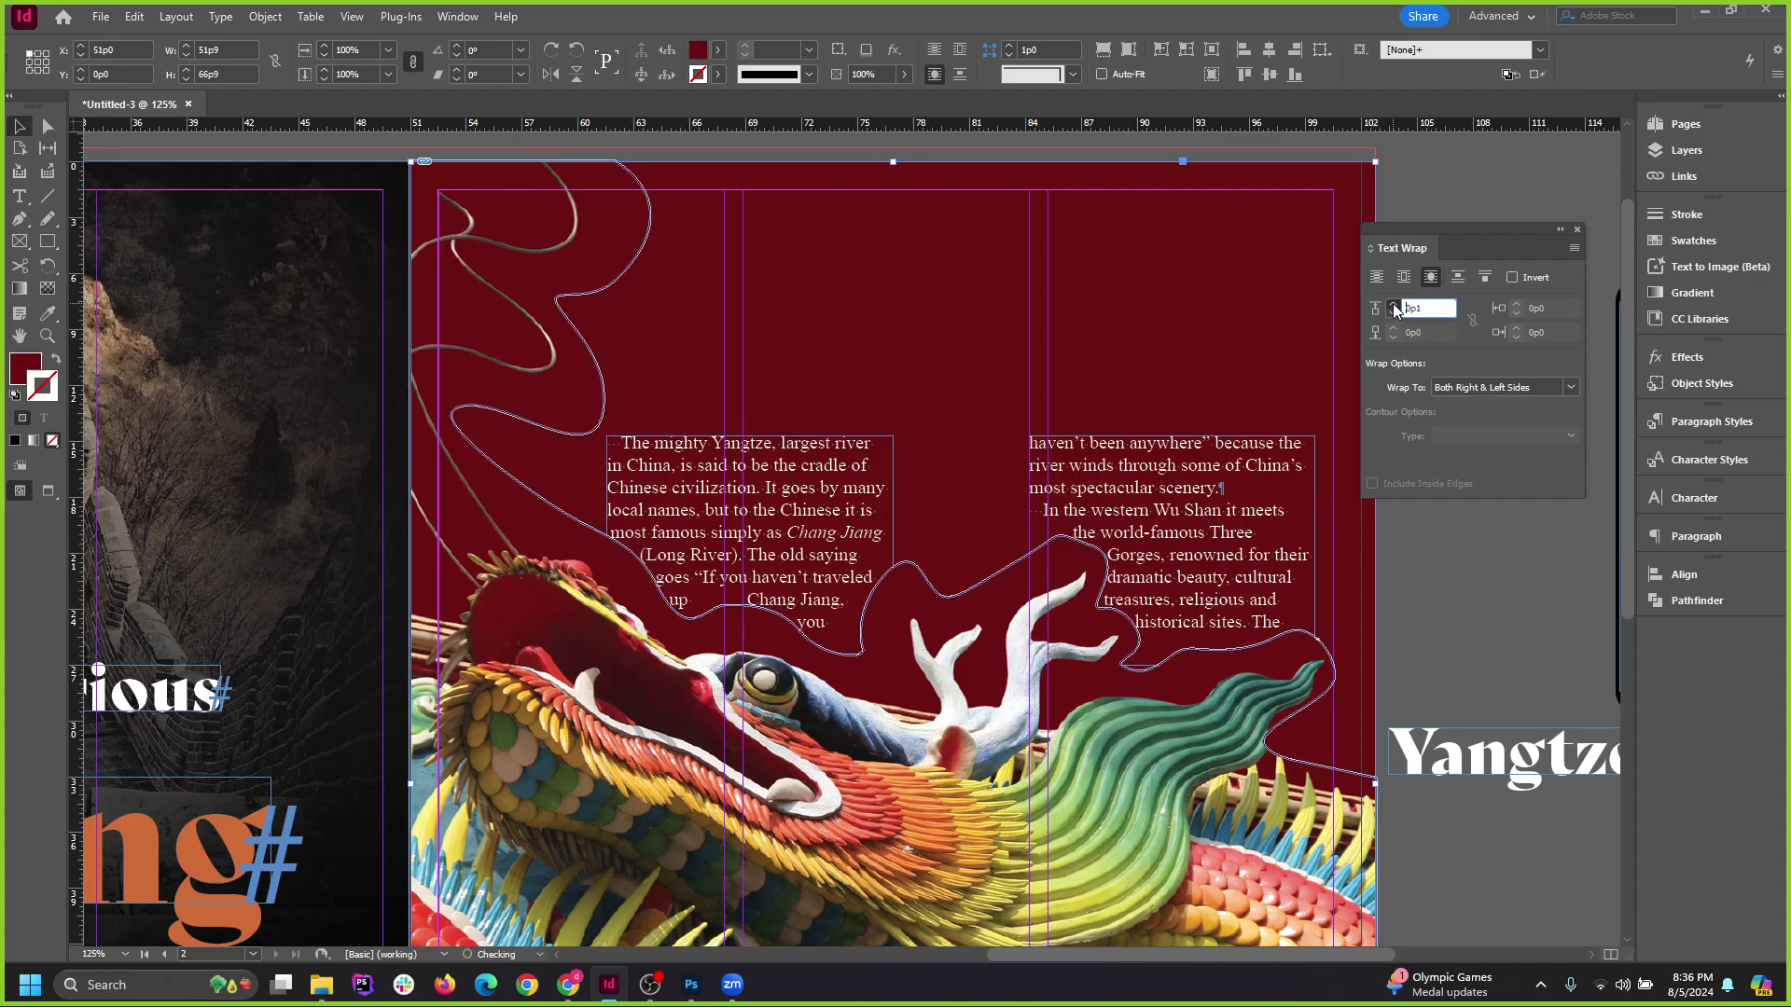
{"action": "left_click", "coordinate": [1394, 304]}
{"action": "left_click", "coordinate": [1393, 304]}
{"action": "left_click", "coordinate": [1394, 305]}
{"action": "left_click", "coordinate": [1394, 304]}
{"action": "left_click", "coordinate": [1393, 307]}
{"action": "left_click", "coordinate": [1394, 307]}
{"action": "left_click", "coordinate": [1393, 306]}
{"action": "left_click", "coordinate": [1393, 307]}
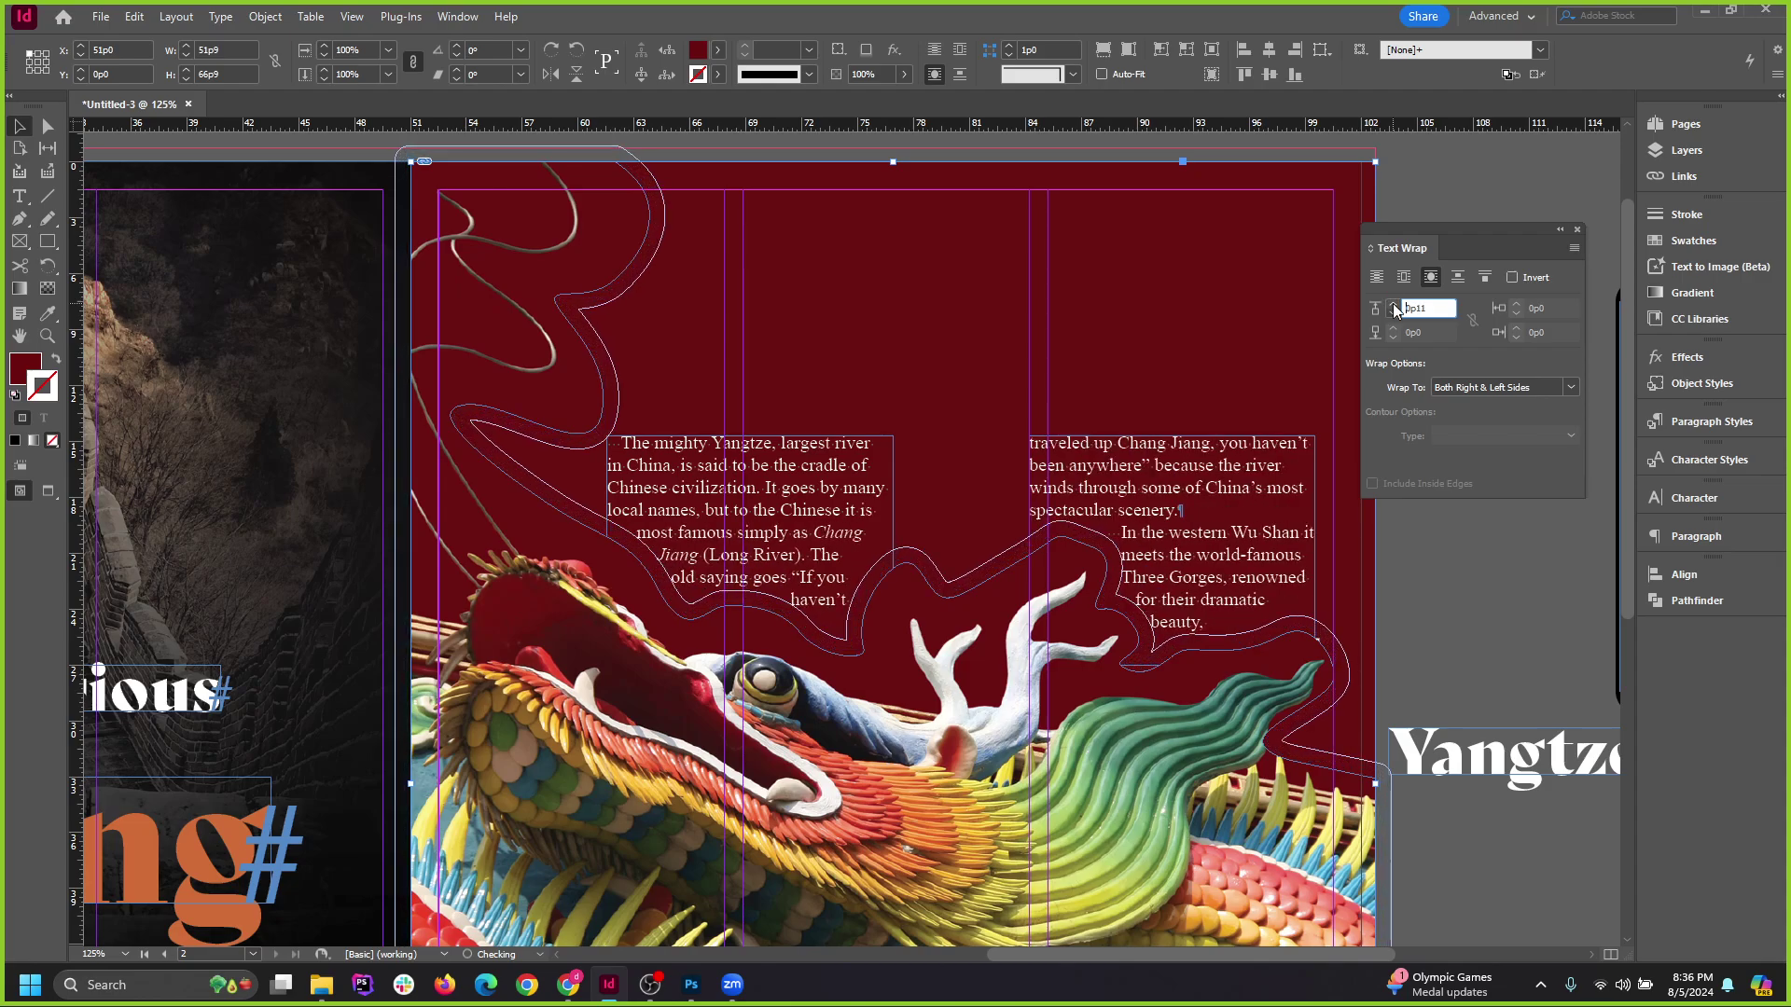
{"action": "left_click", "coordinate": [1394, 307]}
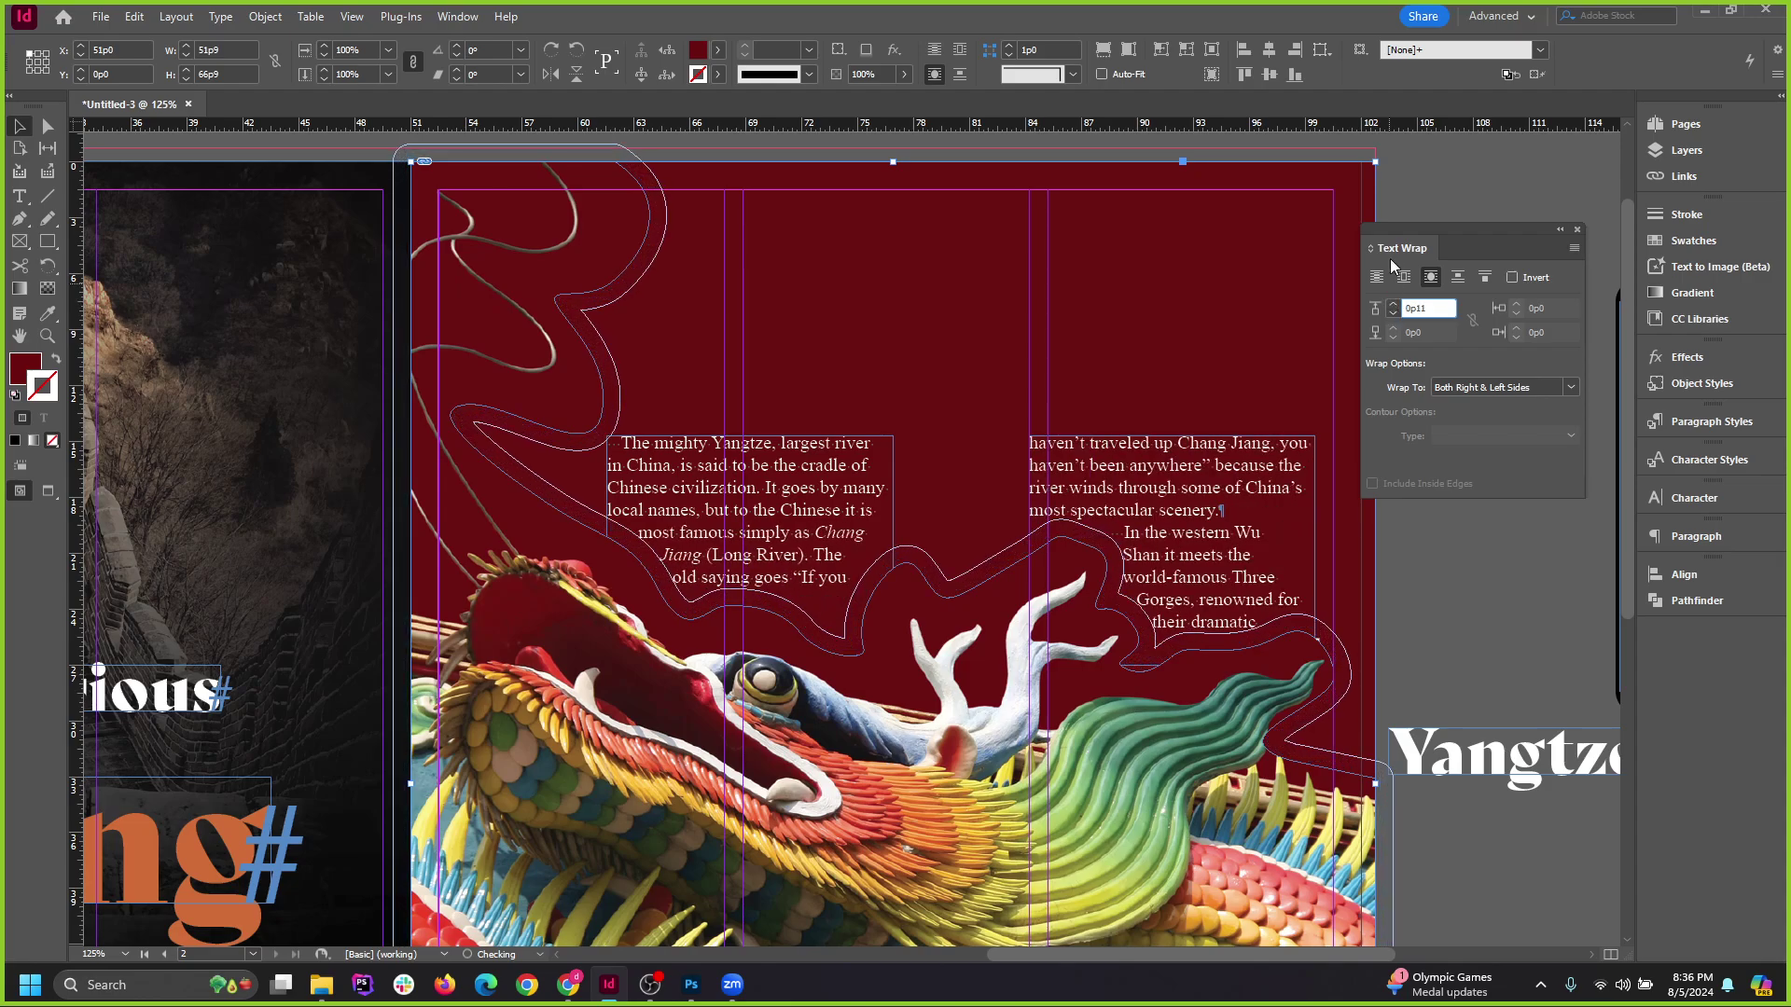
Reduce the dragon frame's text wrap offset to 0p2 and close the text wrap settings.
{"action": "left_click", "coordinate": [1389, 315]}
{"action": "left_click", "coordinate": [1389, 315]}
{"action": "left_click", "coordinate": [1388, 316]}
{"action": "left_click", "coordinate": [1389, 315]}
{"action": "left_click", "coordinate": [1388, 315]}
{"action": "left_click", "coordinate": [1388, 315]}
{"action": "left_click", "coordinate": [1388, 316]}
{"action": "left_click", "coordinate": [1389, 316]}
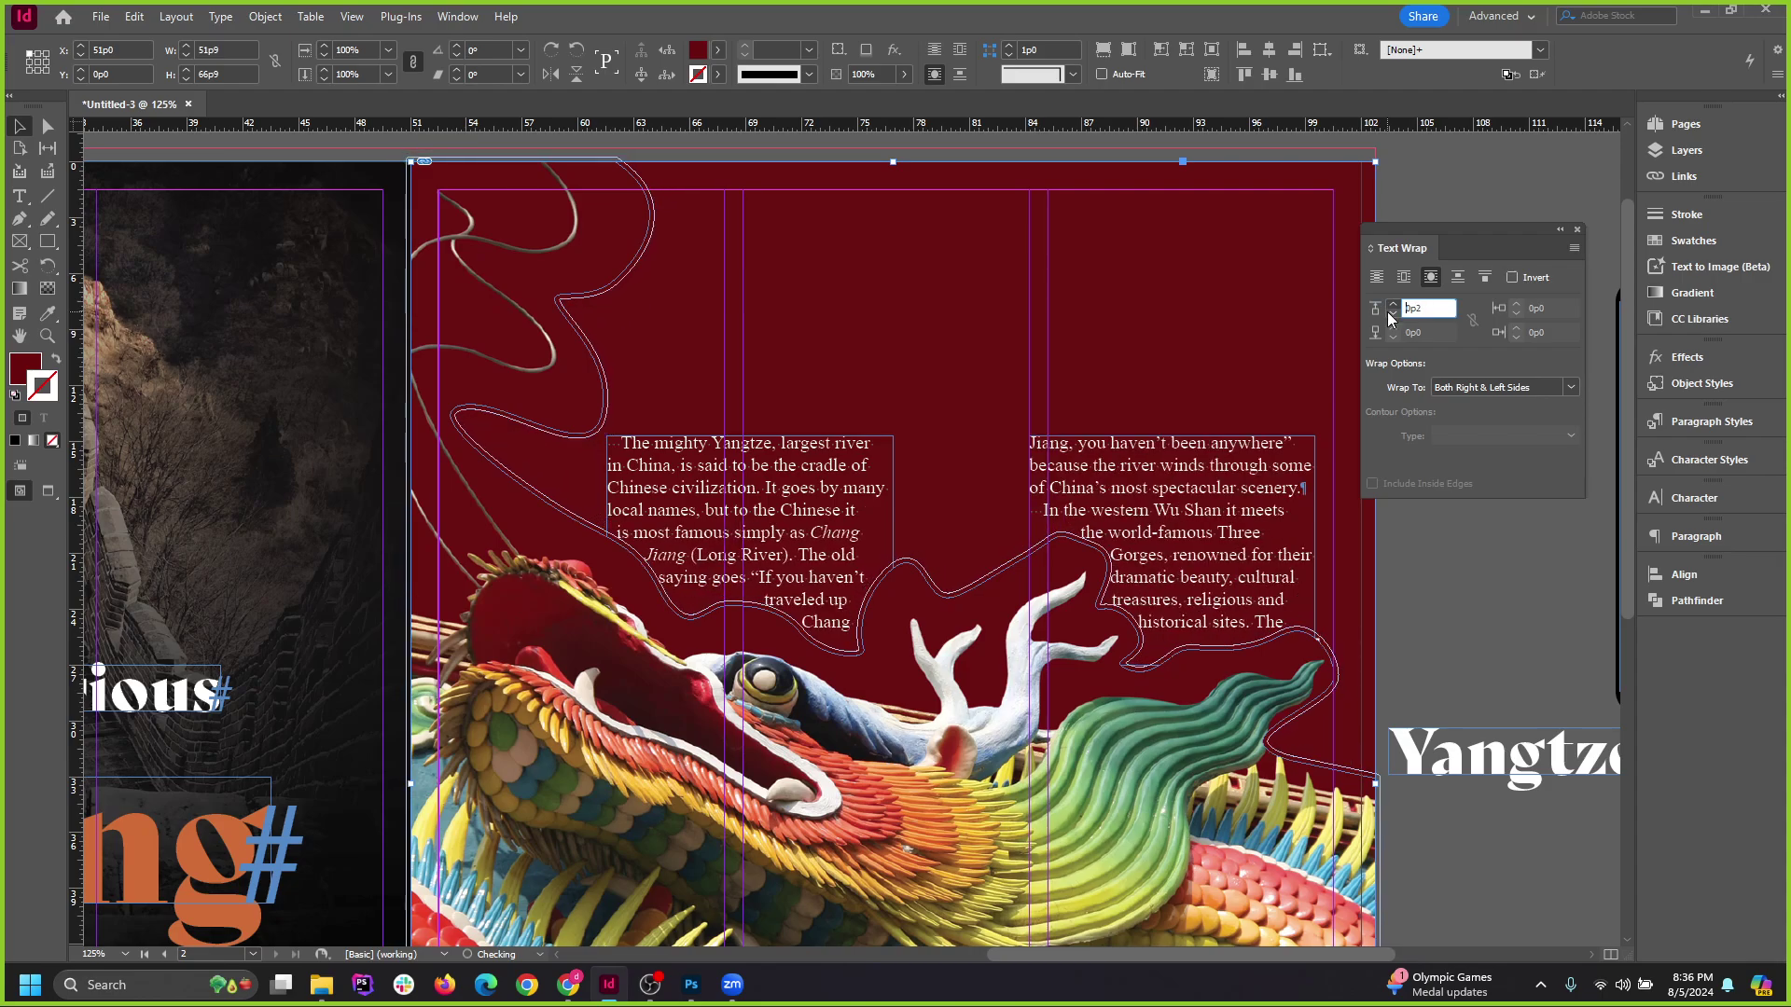
{"action": "left_click", "coordinate": [1388, 315]}
{"action": "left_click", "coordinate": [1393, 305]}
{"action": "left_click", "coordinate": [1434, 187]}
{"action": "left_click", "coordinate": [1575, 229]}
Preview the spread without guides and examine how the Yangtze text wraps around the dragon's contour.
{"action": "key", "text": "ctrl+minus"}
{"action": "key", "text": "ctrl+minus"}
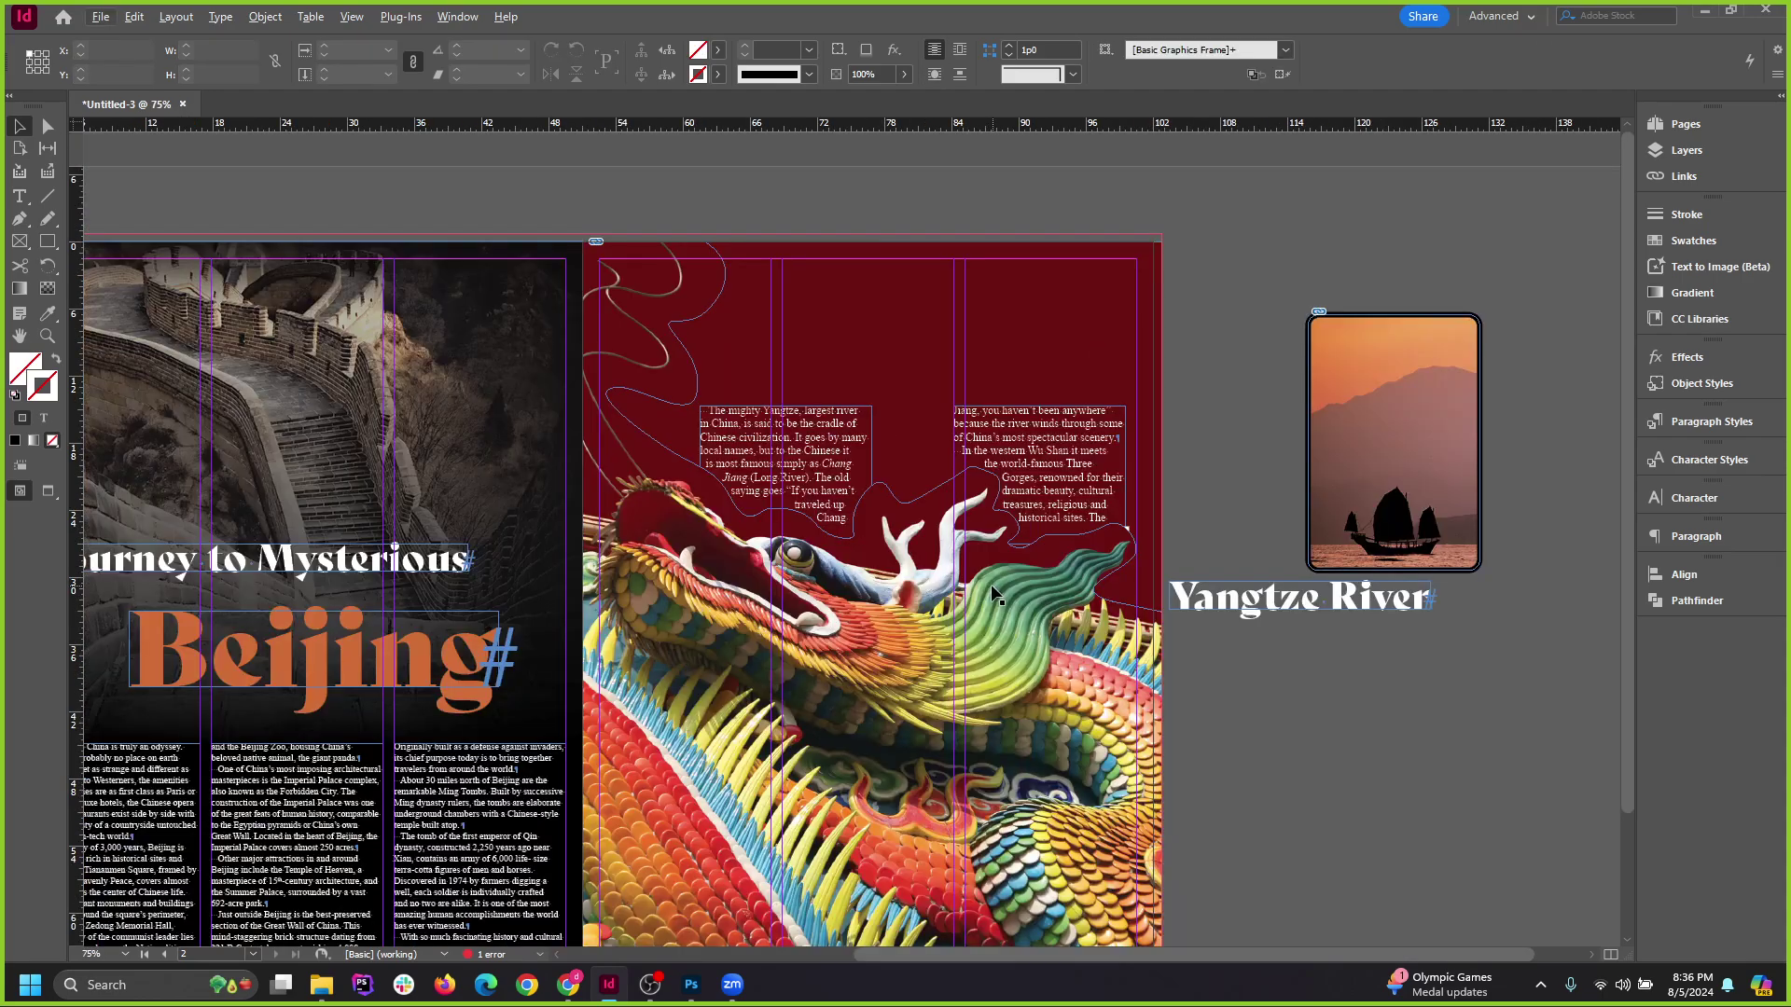
{"action": "key", "text": "ctrl+equal"}
{"action": "left_click", "coordinate": [1170, 471]}
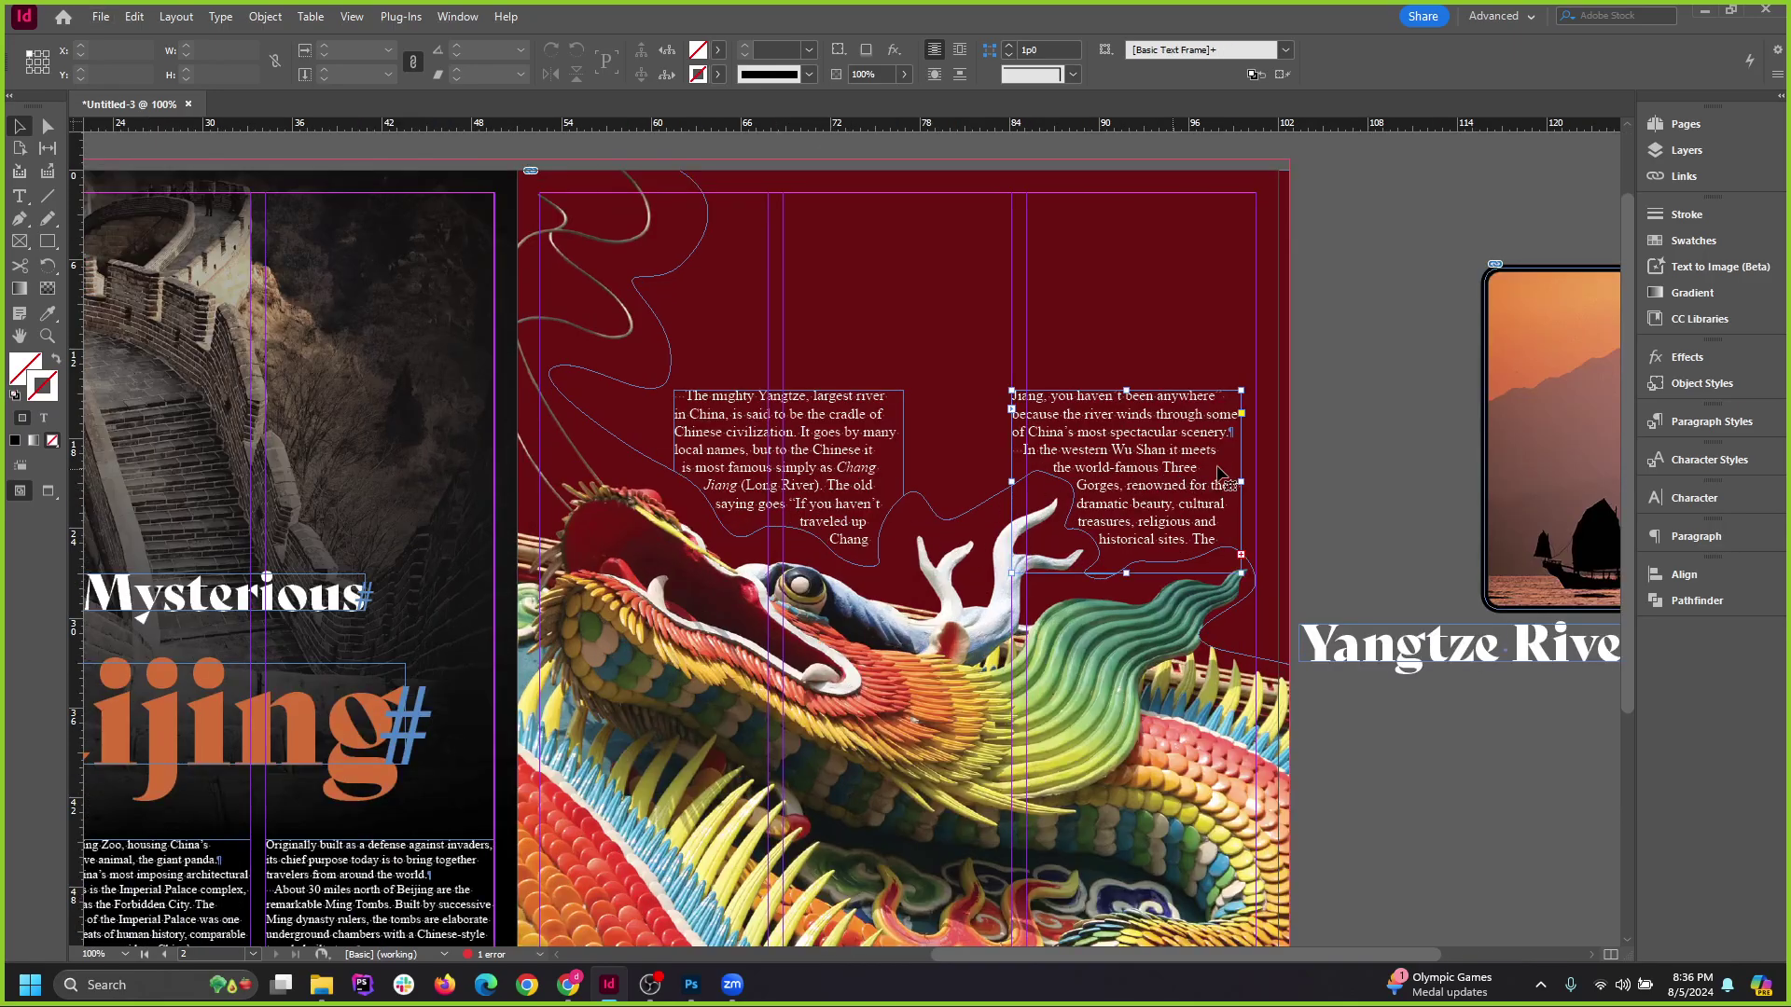
{"action": "left_click", "coordinate": [1408, 388]}
{"action": "key", "text": "w"}
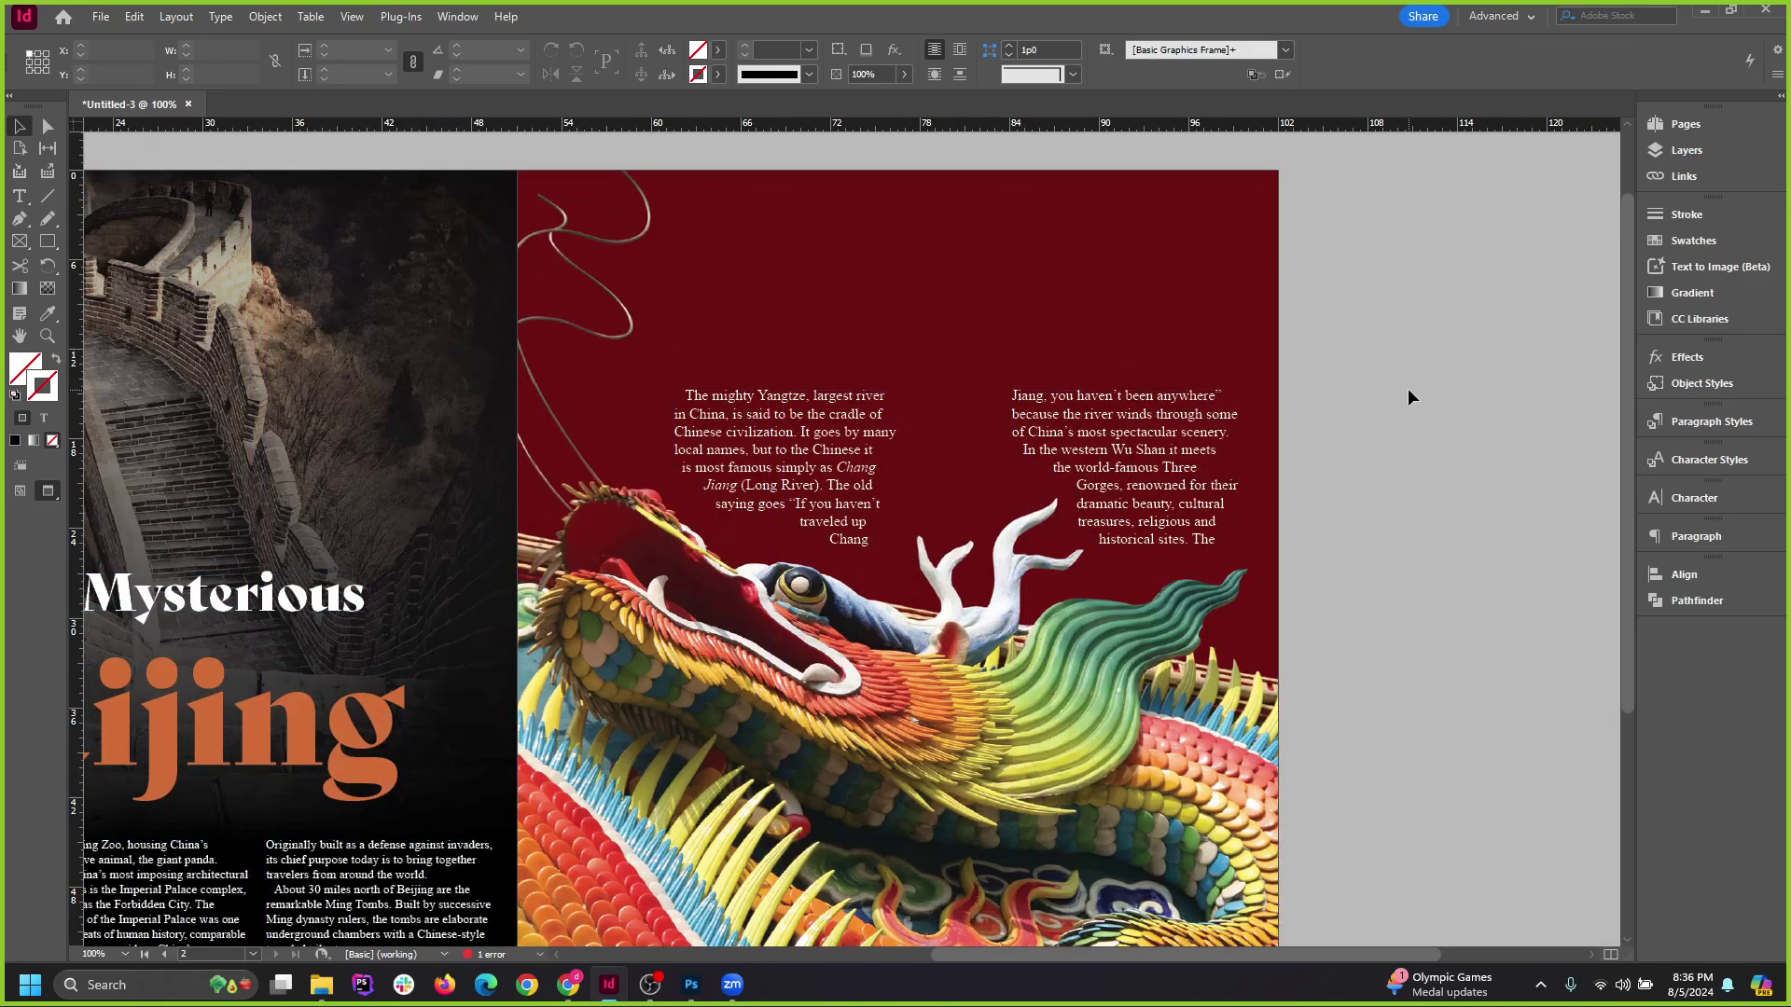
{"action": "key", "text": "ctrl+minus"}
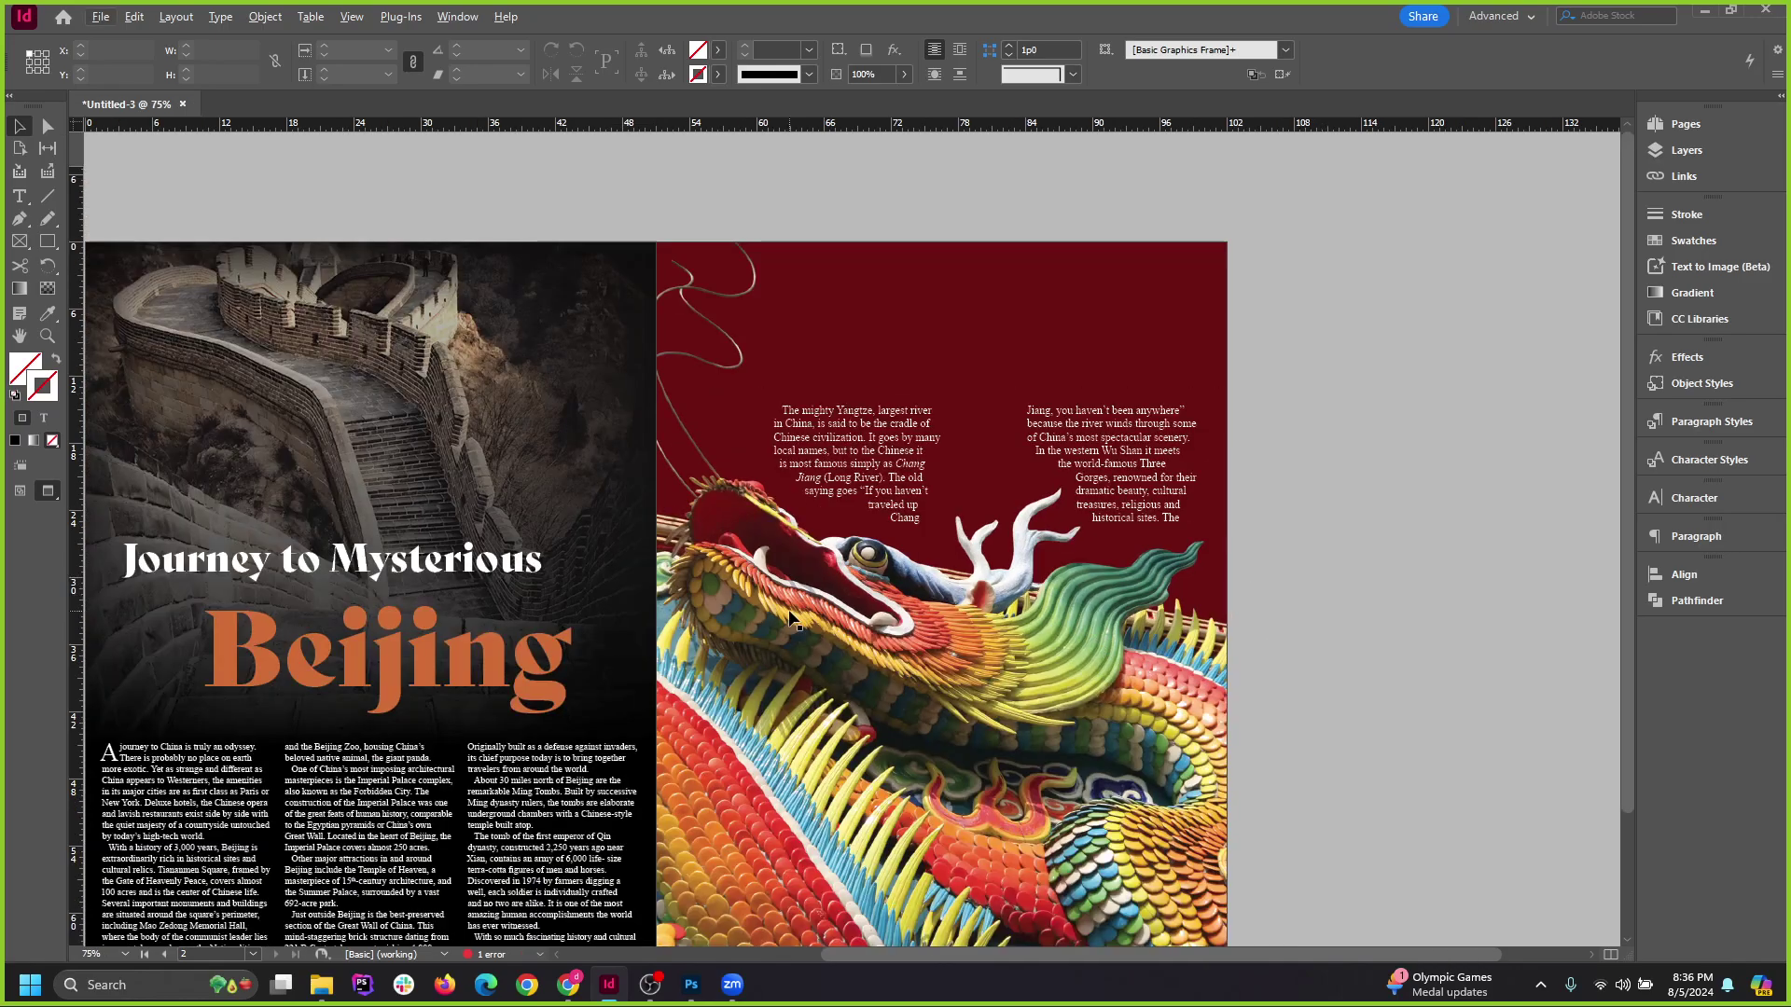
{"action": "left_click", "coordinate": [932, 628]}
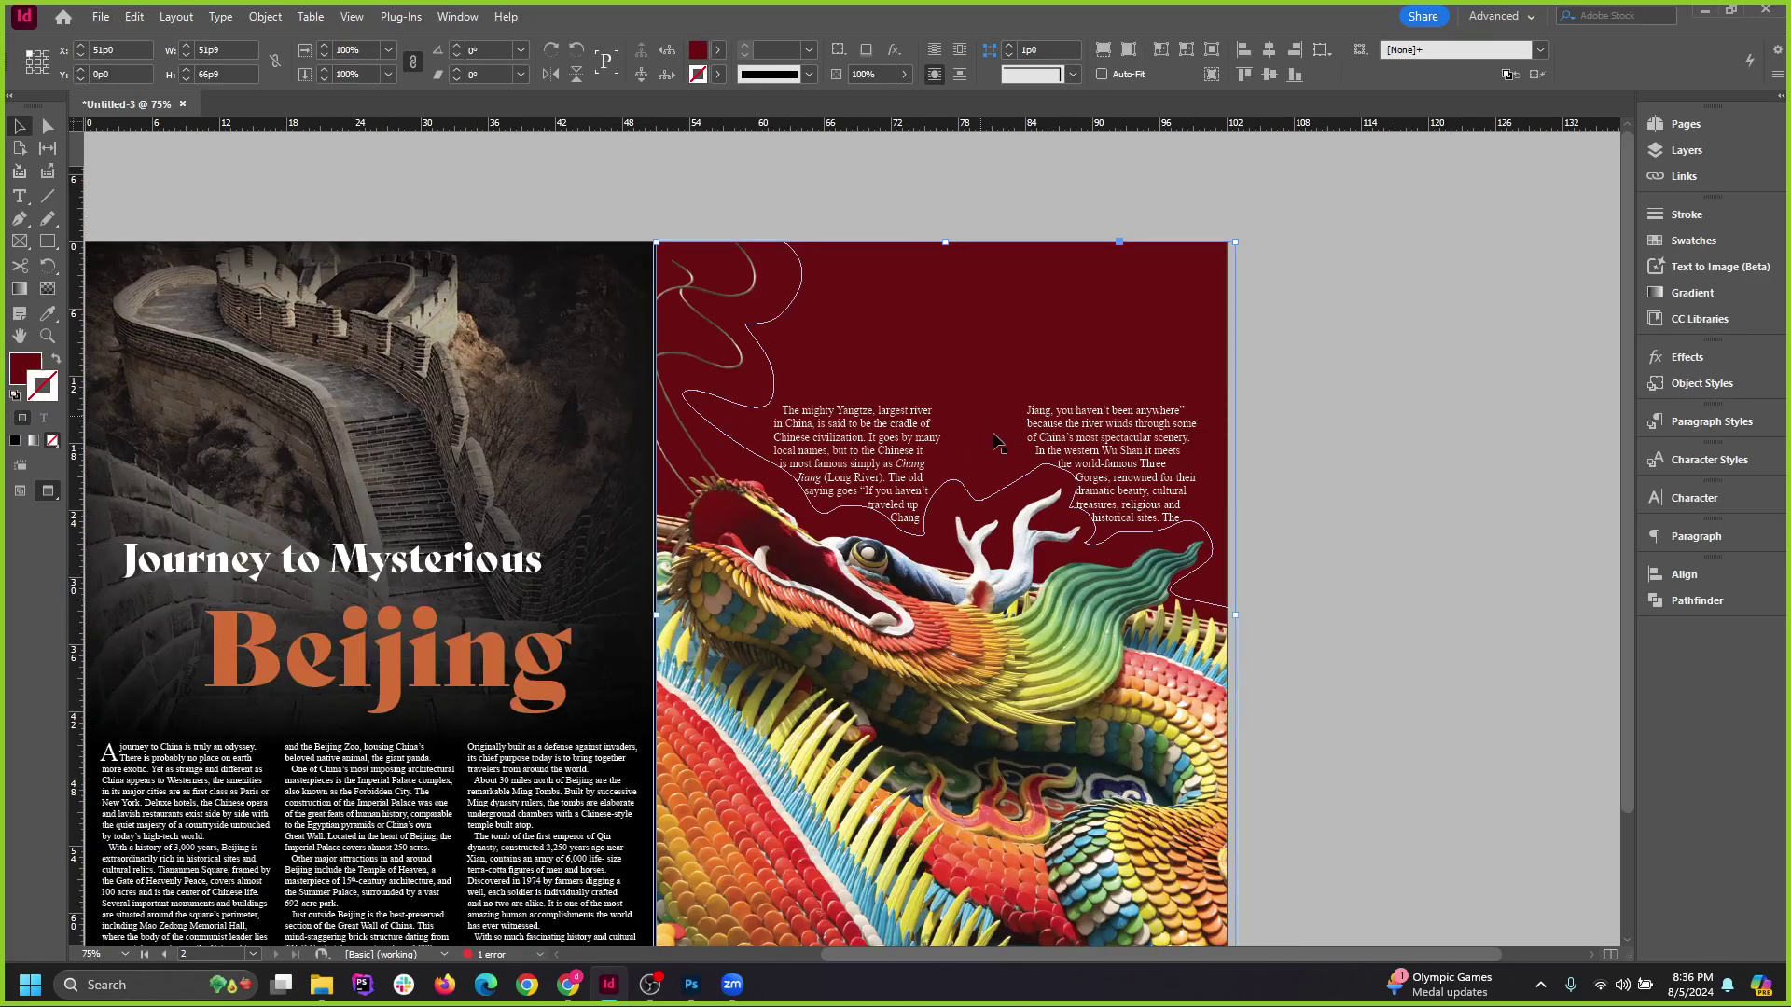
{"action": "left_click", "coordinate": [931, 314]}
{"action": "double_click", "coordinate": [1119, 773]}
{"action": "key", "text": "ctrl+minus"}
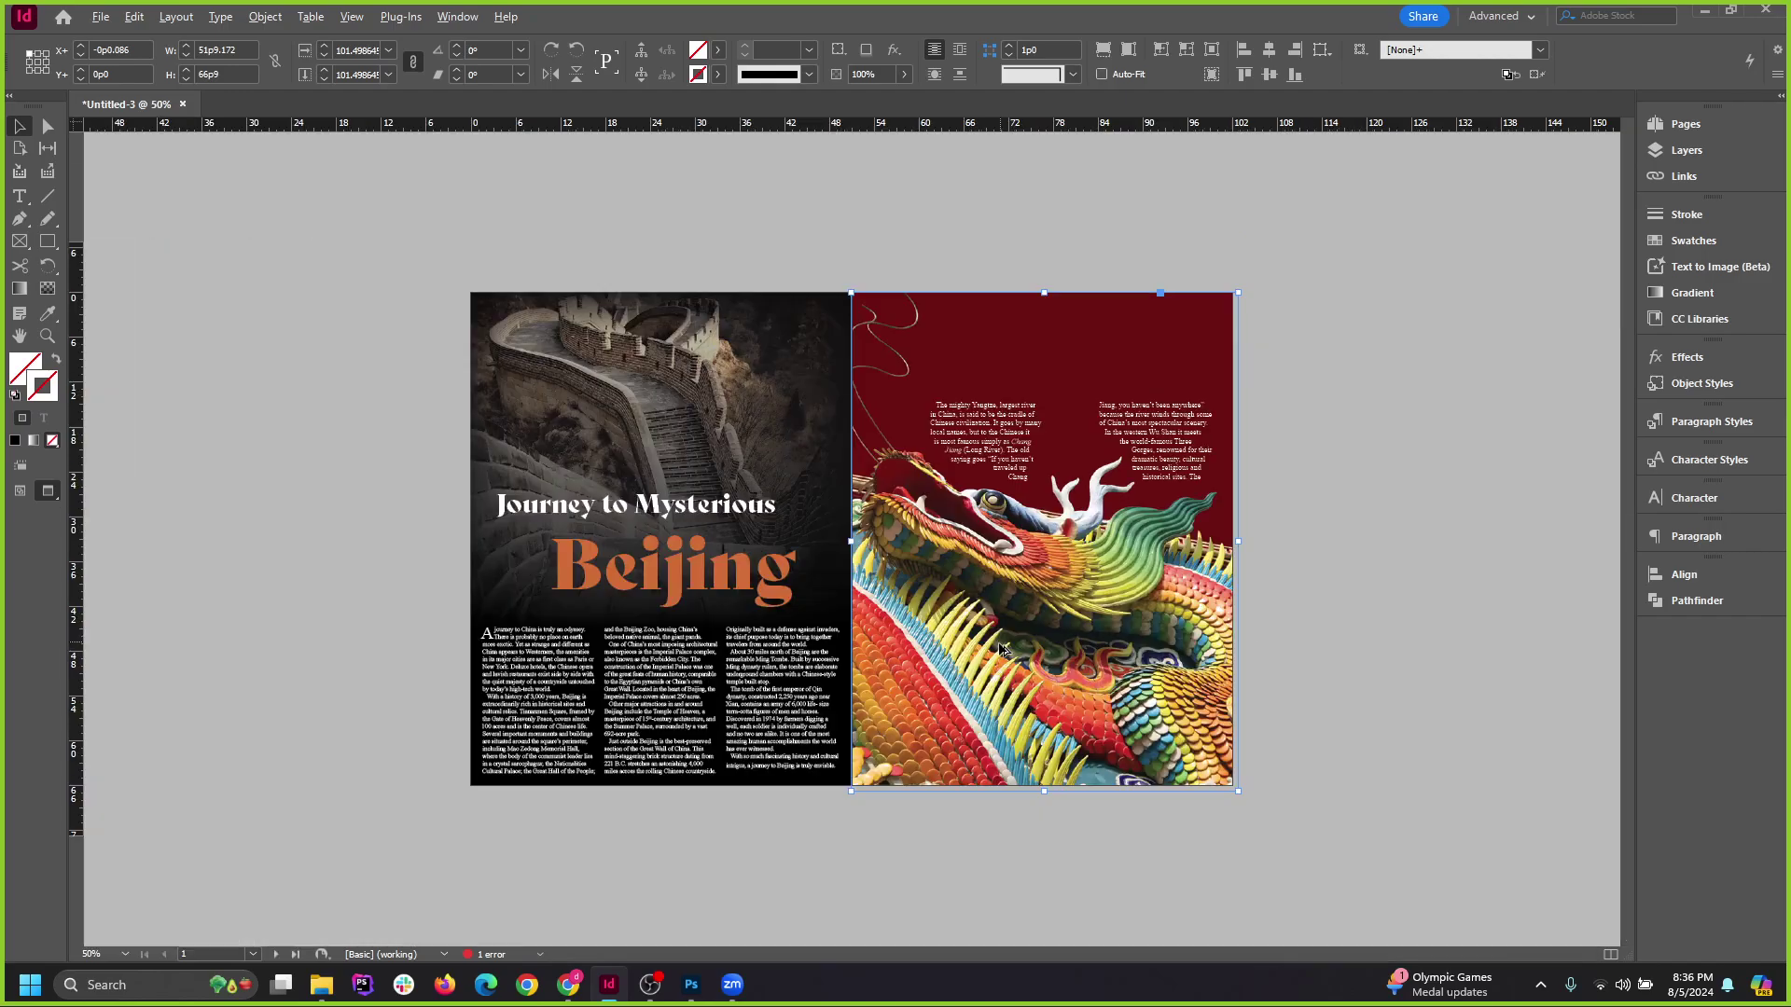
Undo the Yangtze page's rework back to the layout with the title, text columns and inset photos on the dragon page.
{"action": "key", "text": "ctrl+z"}
{"action": "key", "text": "ctrl+z"}
{"action": "key", "text": "ctrl+z"}
{"action": "key", "text": "ctrl+z"}
{"action": "key", "text": "ctrl+z"}
{"action": "key", "text": "ctrl+z"}
{"action": "key", "text": "ctrl+z"}
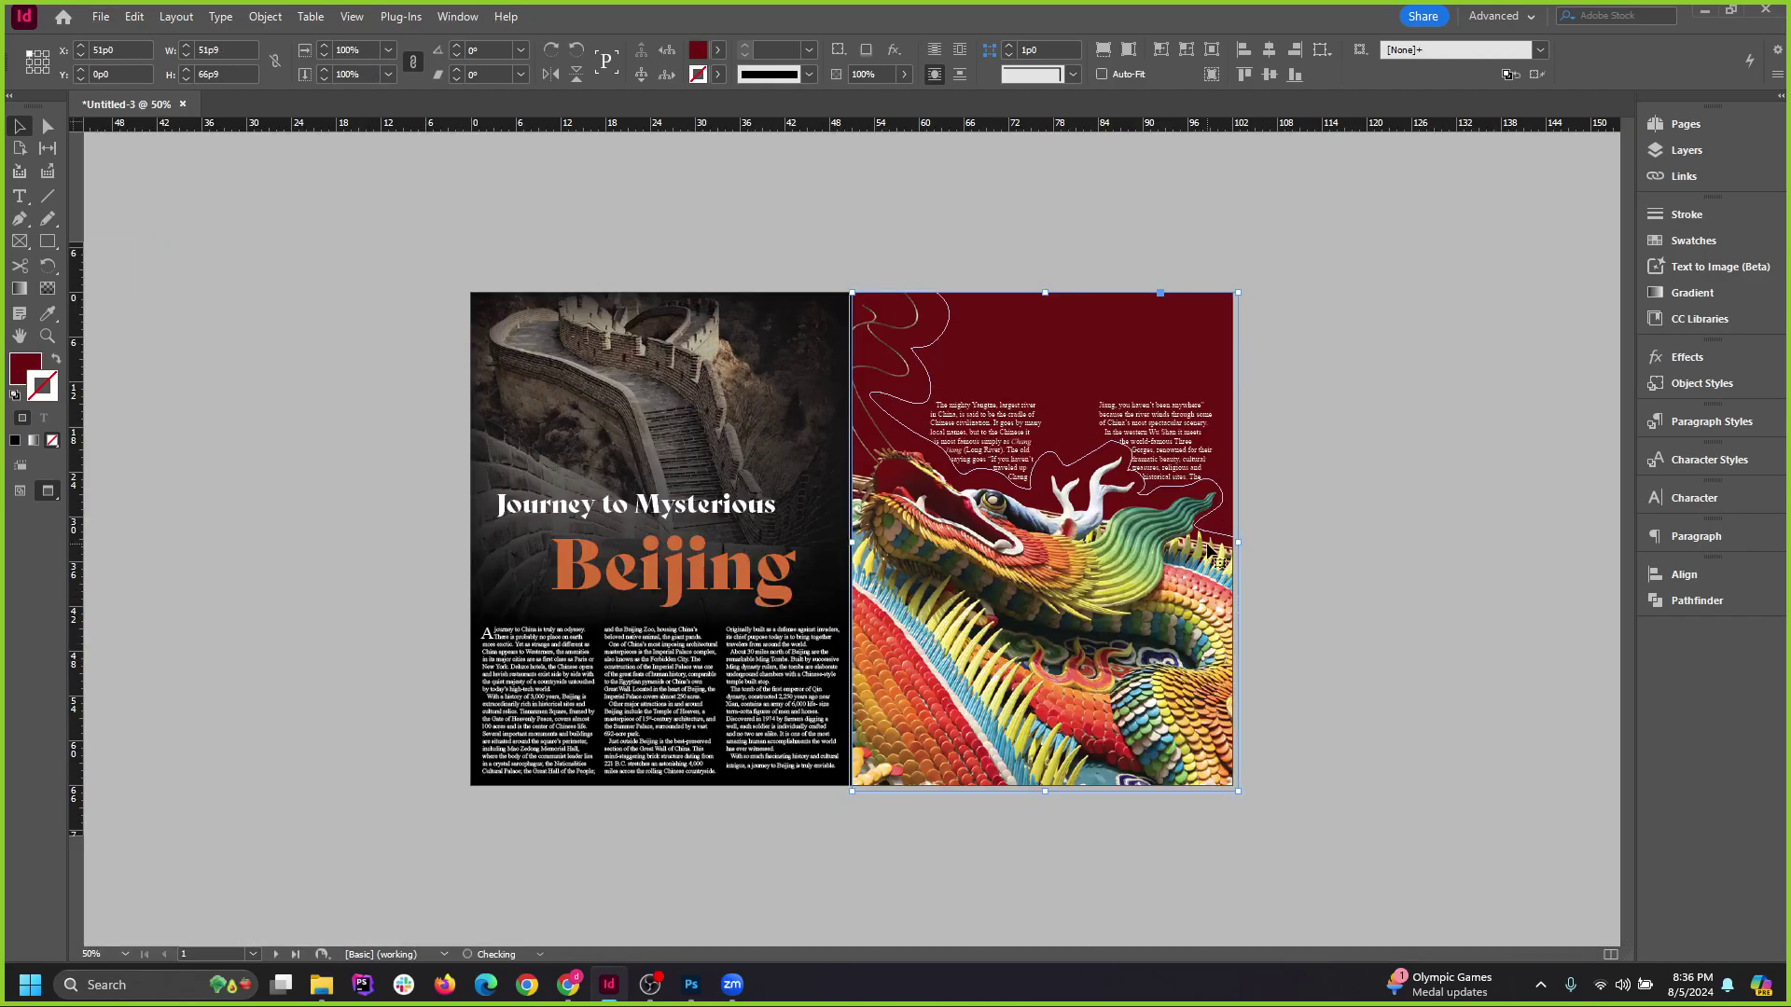
{"action": "key", "text": "ctrl+shift+z"}
{"action": "key", "text": "ctrl+shift+z"}
{"action": "key", "text": "ctrl+shift+z"}
{"action": "key", "text": "ctrl+shift+z"}
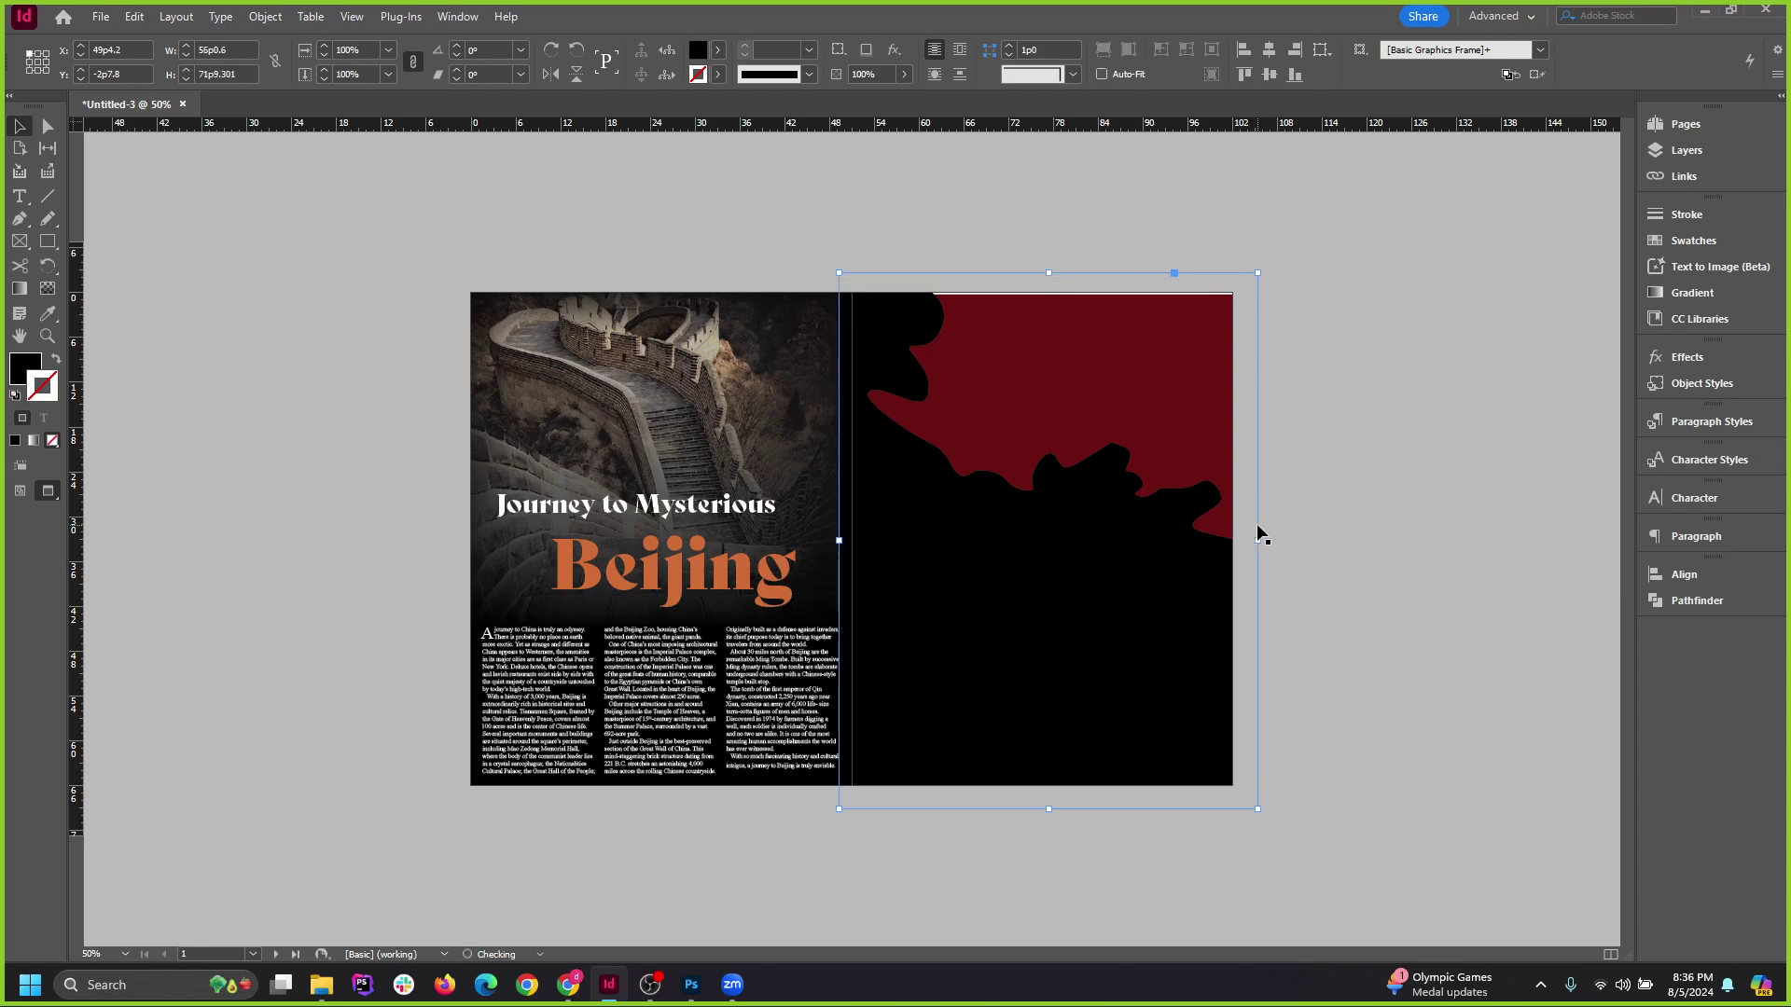
{"action": "key", "text": "ctrl+shift+z"}
{"action": "key", "text": "ctrl+shift+z"}
{"action": "key", "text": "ctrl+shift+z"}
{"action": "key", "text": "ctrl+shift+z"}
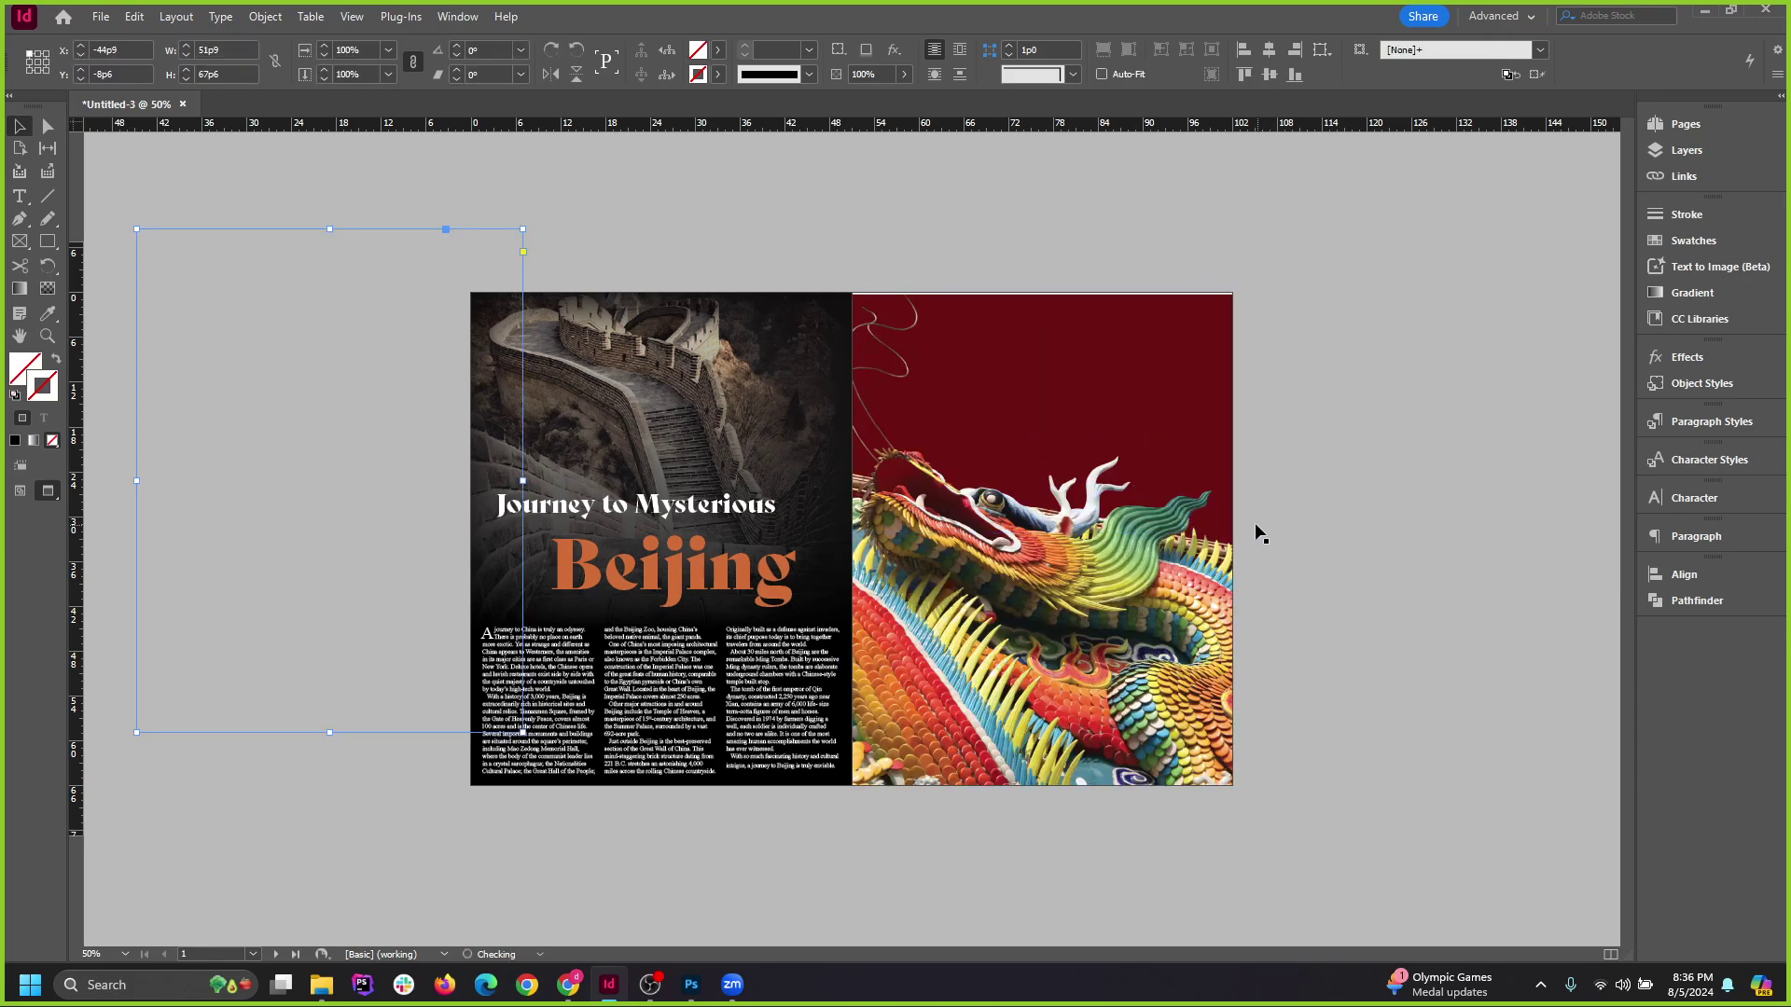
{"action": "key", "text": "ctrl+shift+z"}
{"action": "key", "text": "ctrl+shift+z"}
{"action": "key", "text": "ctrl+shift+z"}
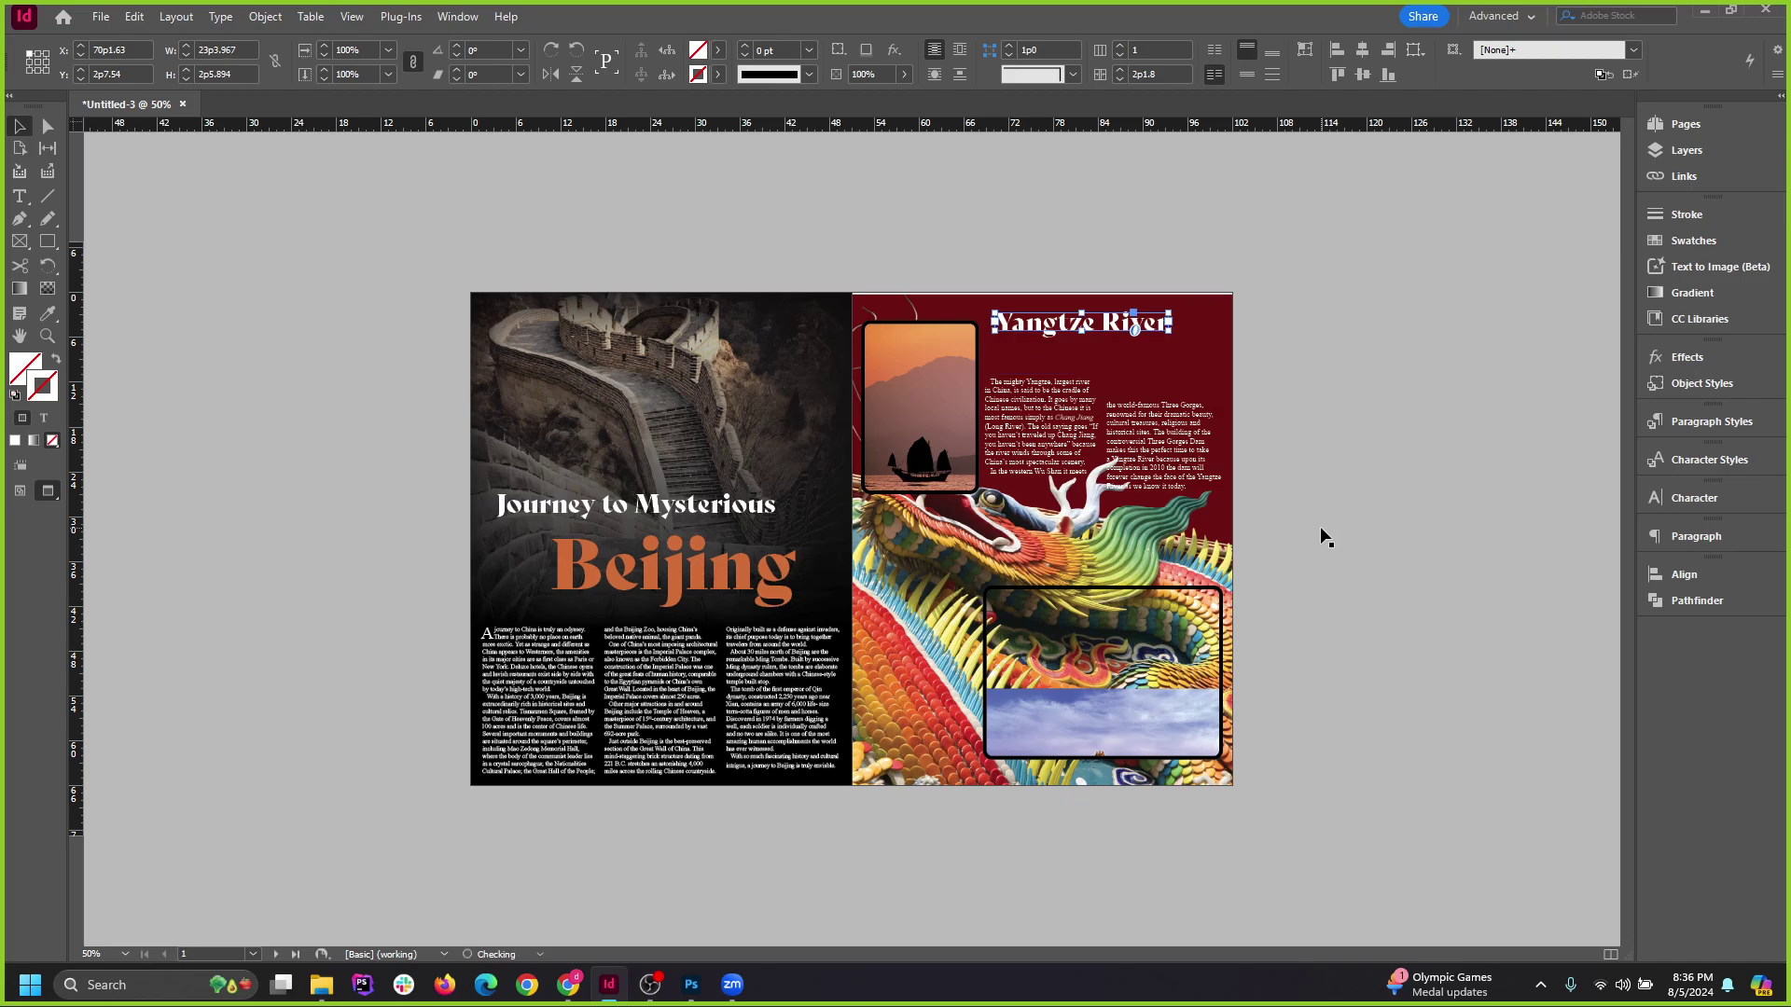
Show the guides again and move the boat photo, Yangtze River title, text frames and sky photo onto the pasteboard.
{"action": "key", "text": "w"}
{"action": "left_click", "coordinate": [1280, 638]}
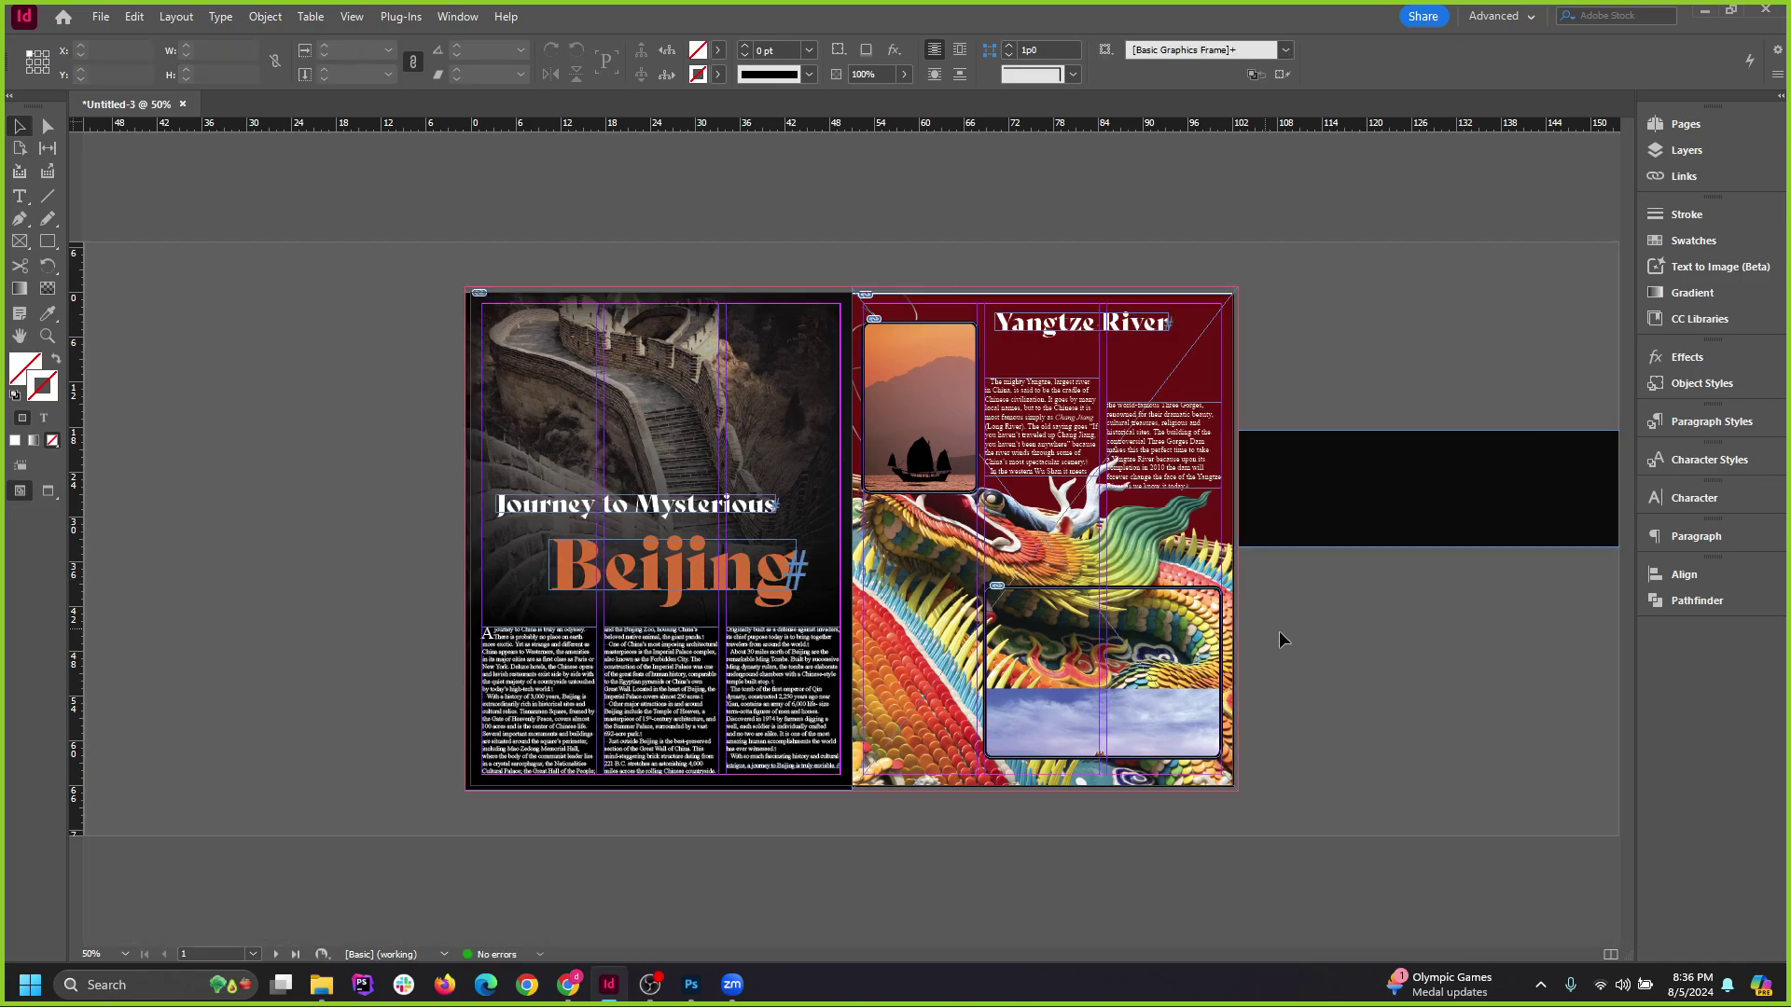
{"action": "left_click_drag", "start_coordinate": [975, 402], "coordinate": [1387, 342]}
{"action": "left_click_drag", "start_coordinate": [1152, 328], "coordinate": [1546, 347]}
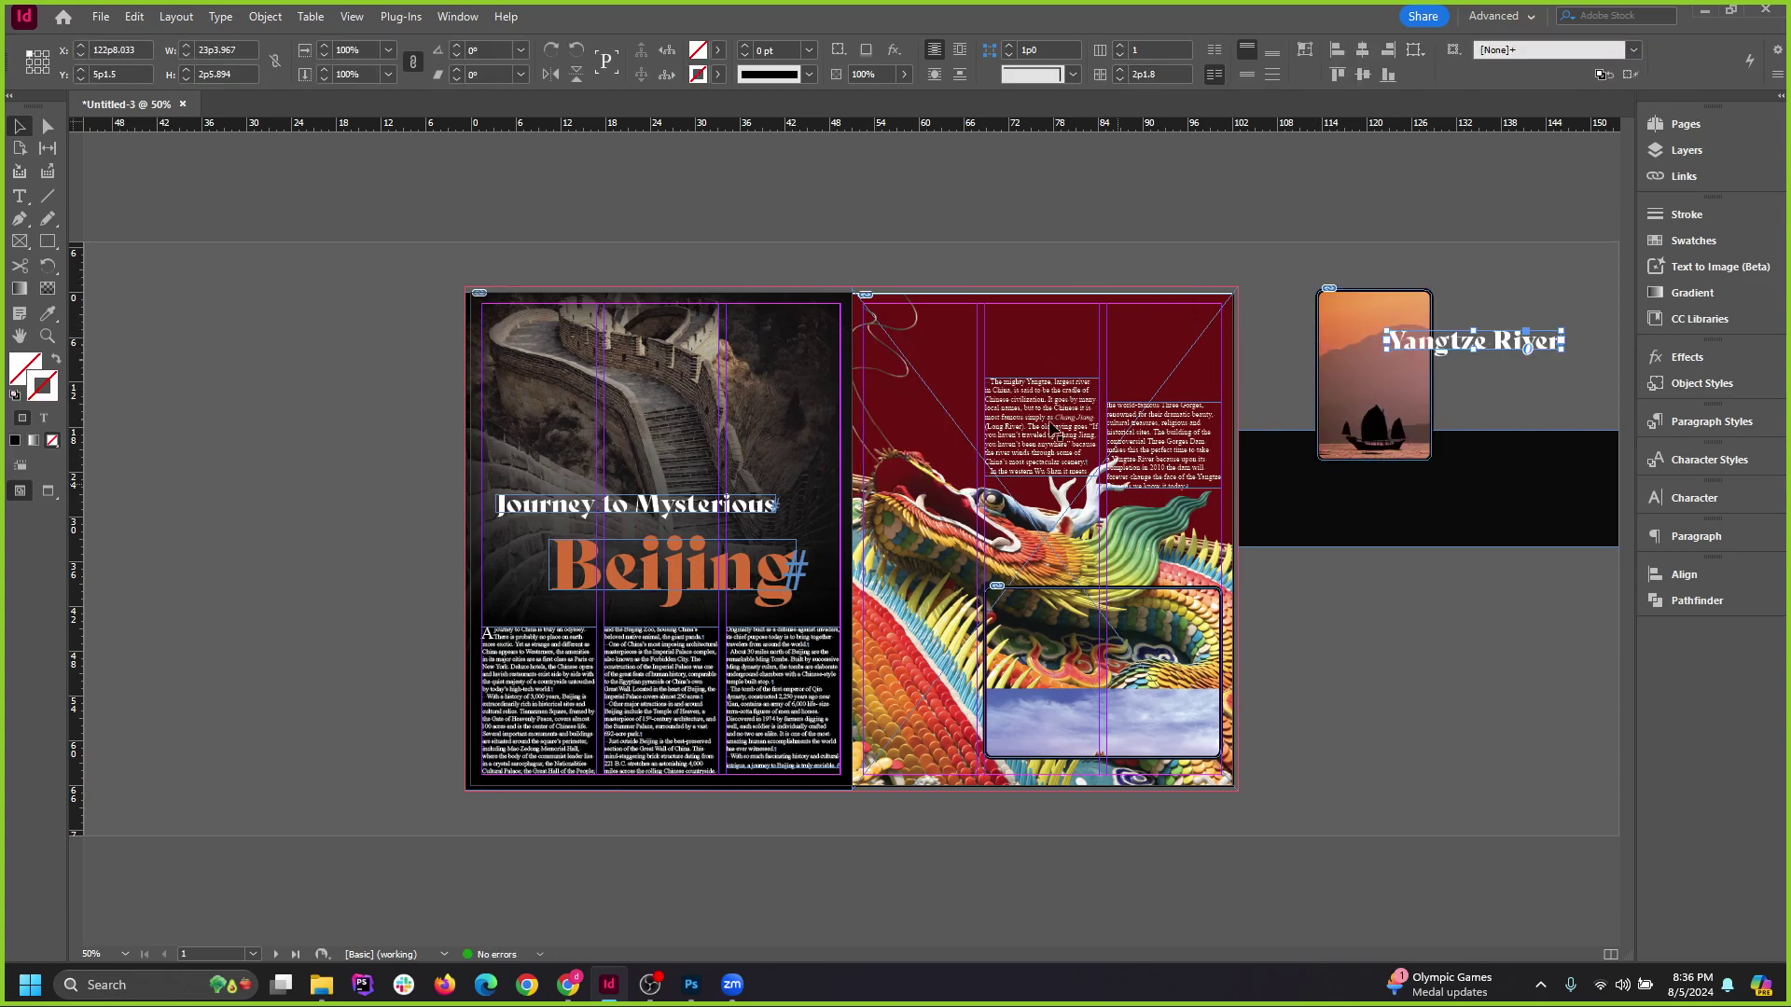
{"action": "left_click_drag", "start_coordinate": [1012, 442], "coordinate": [1399, 534]}
{"action": "left_click_drag", "start_coordinate": [1036, 656], "coordinate": [1403, 696]}
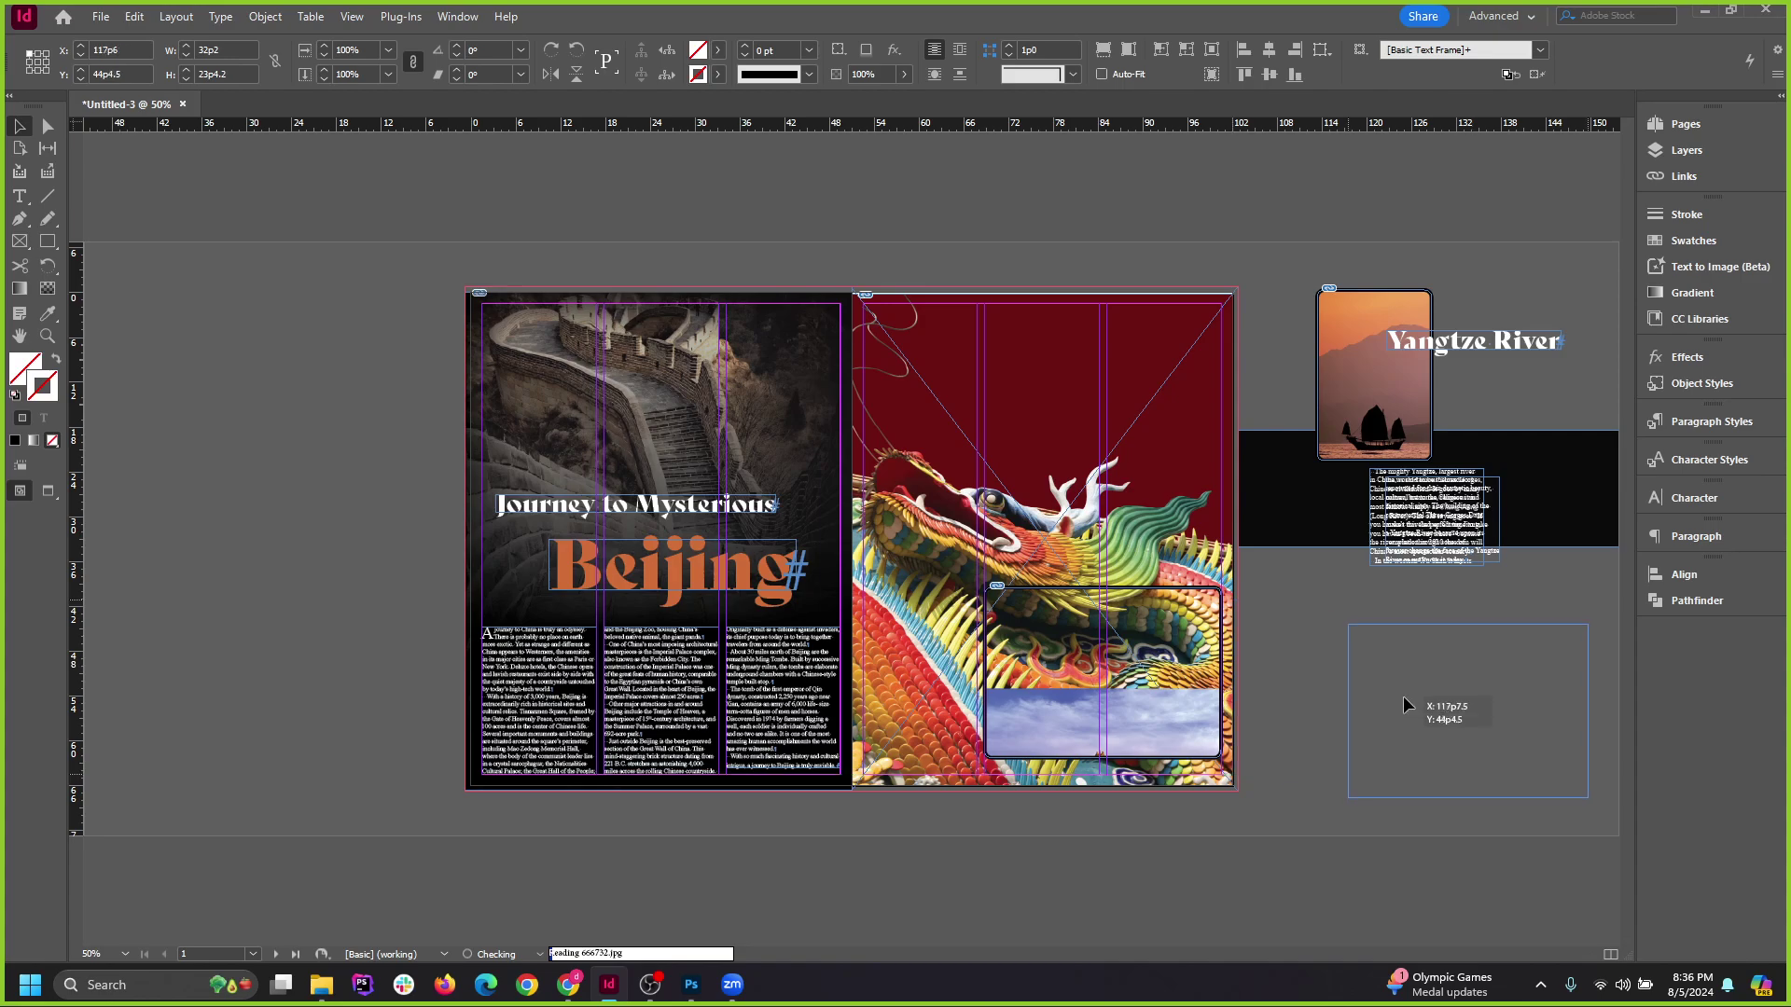
Delete the extra frame lying over the dragon photo.
{"action": "left_click_drag", "start_coordinate": [1108, 583], "coordinate": [1094, 701]}
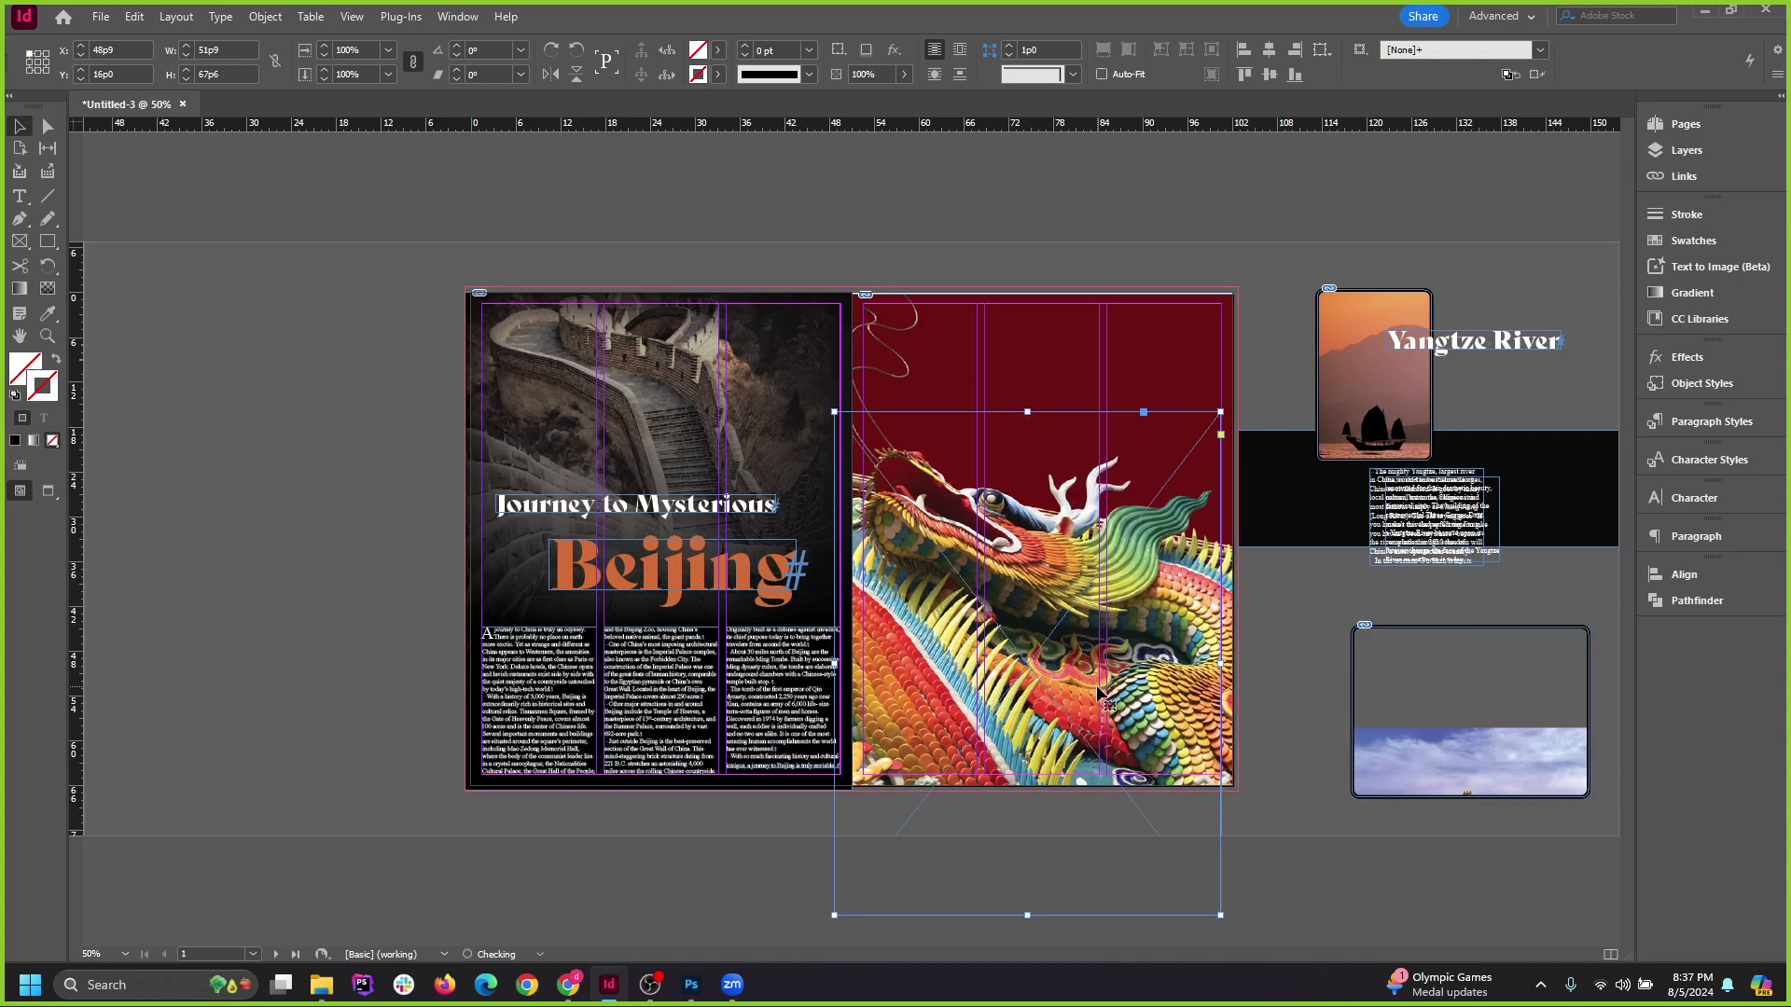
{"action": "key", "text": "ctrl+z"}
{"action": "key", "text": "Delete"}
Try moving the dragon photo on its page and undo each move.
{"action": "left_click_drag", "start_coordinate": [1006, 569], "coordinate": [1149, 588]}
{"action": "key", "text": "ctrl+z"}
{"action": "key", "text": "ctrl+="}
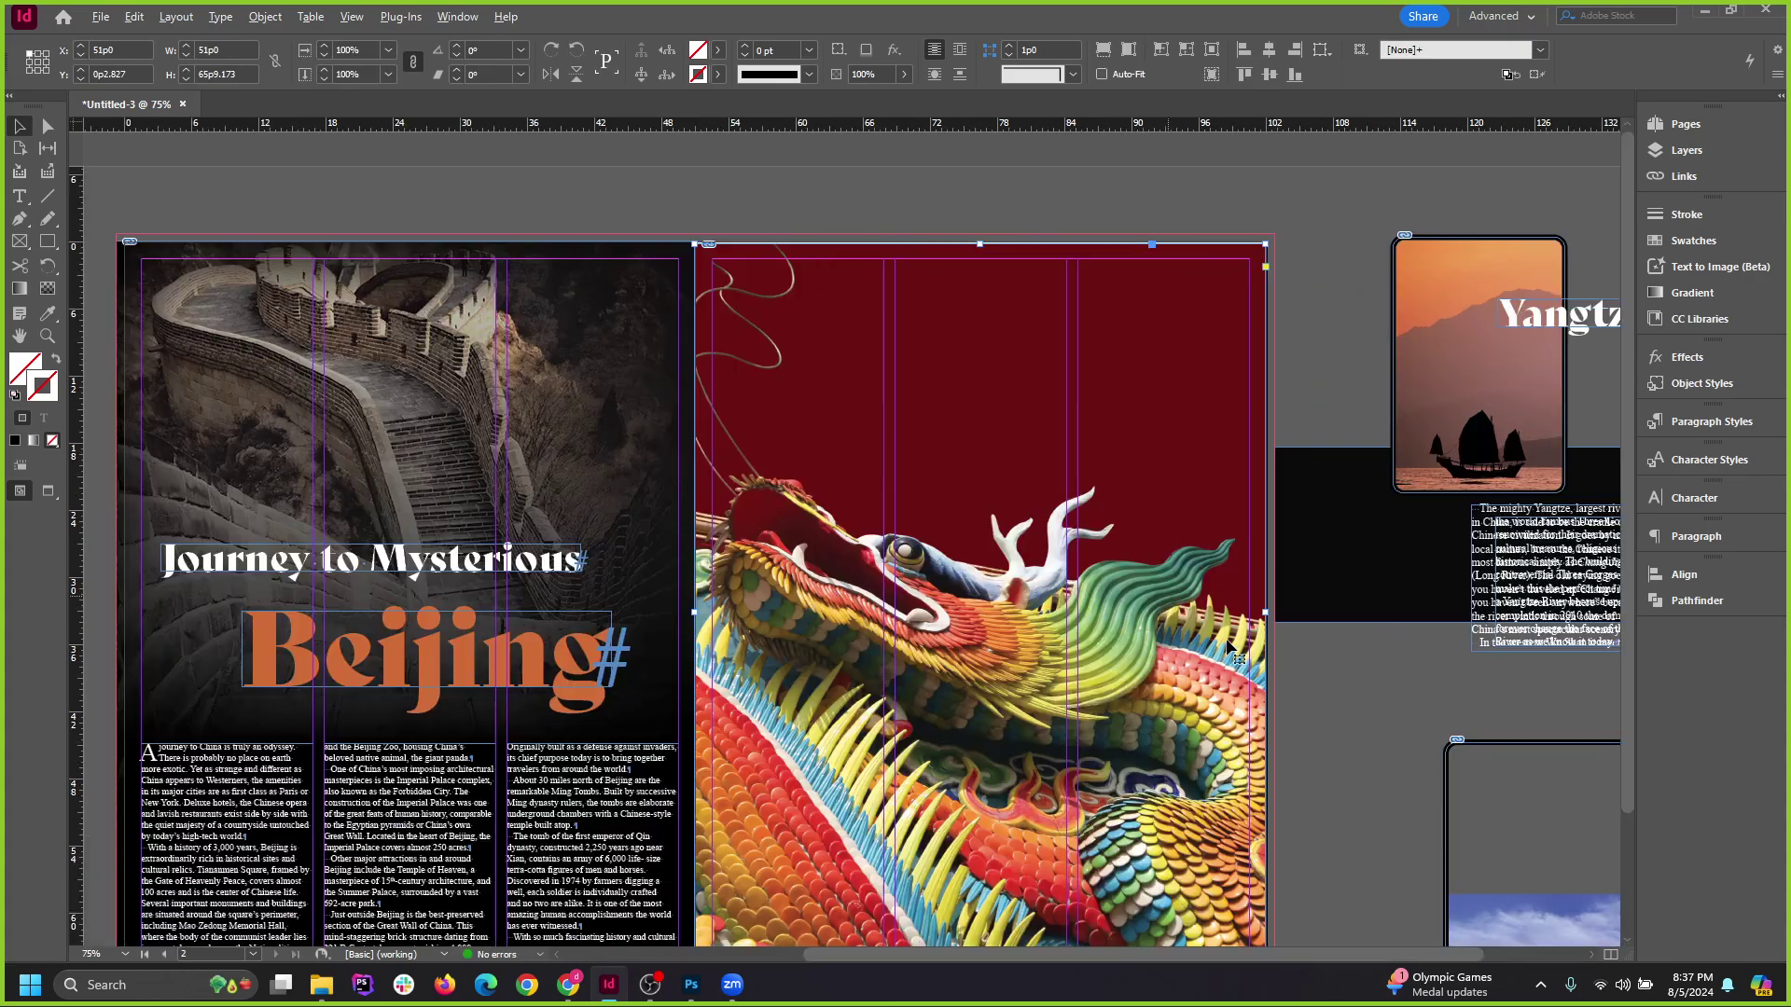
{"action": "key", "text": "ctrl+minus"}
{"action": "key", "text": "ctrl+equal"}
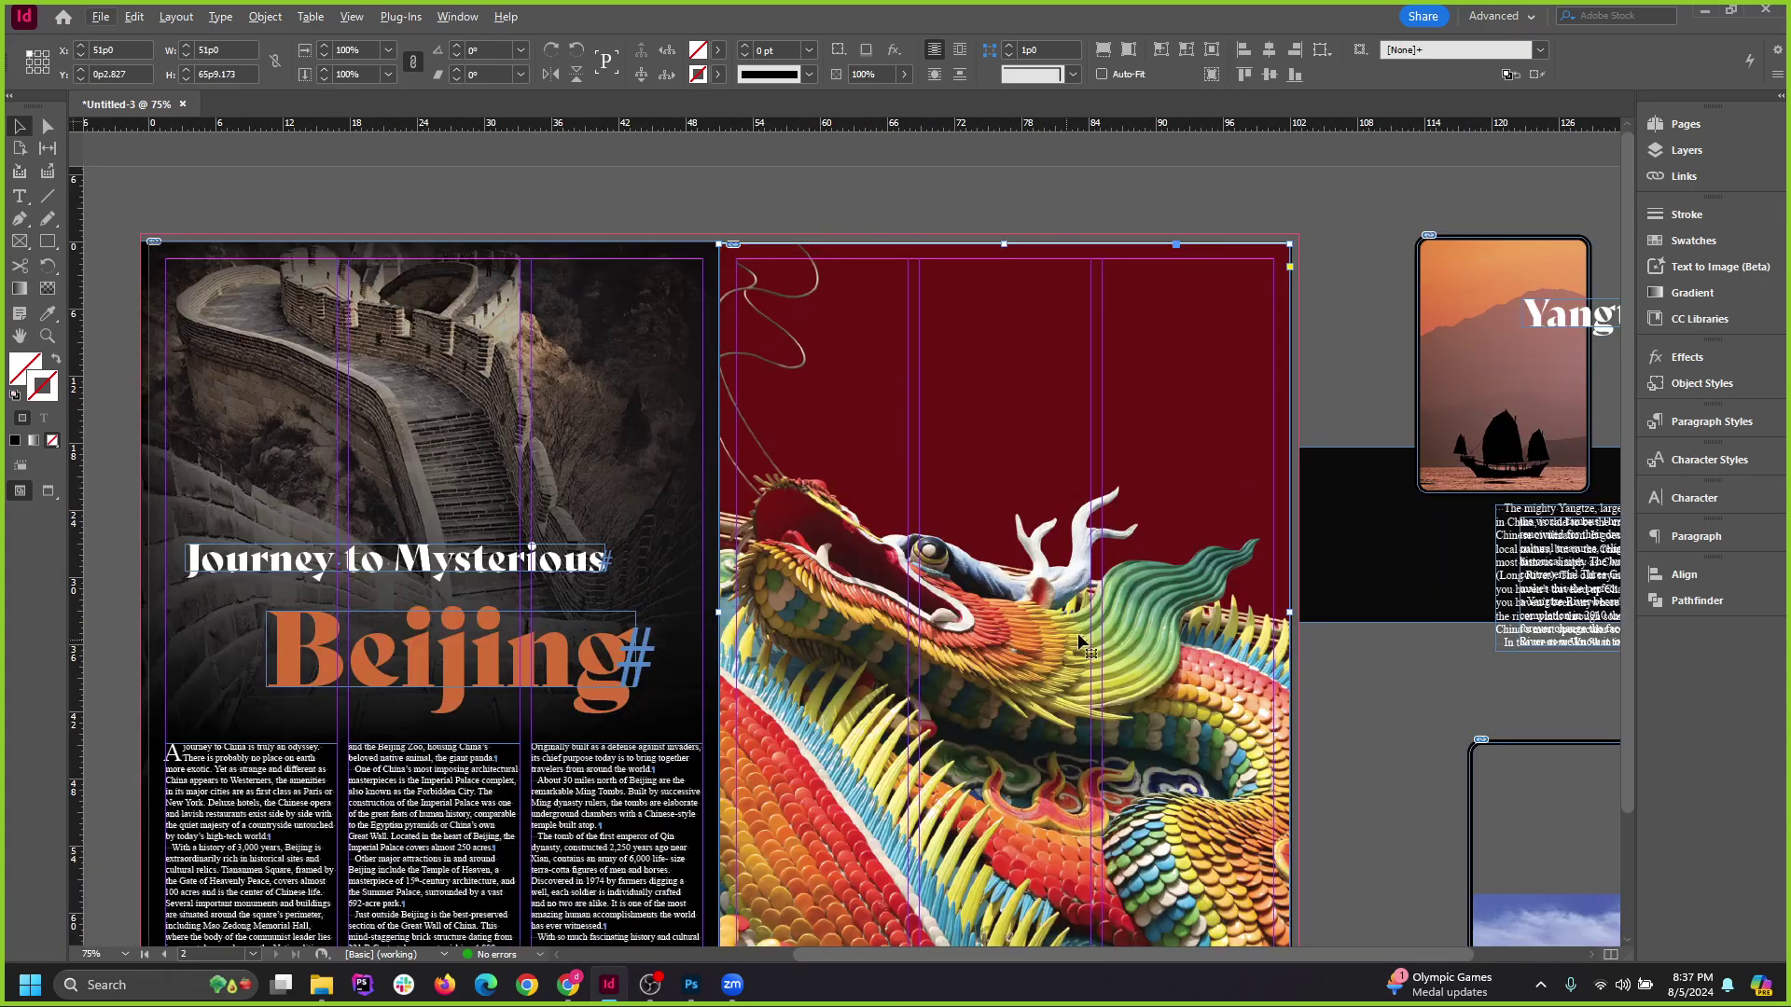
{"action": "left_click_drag", "start_coordinate": [1082, 650], "coordinate": [1203, 611]}
{"action": "key", "text": "ctrl+z"}
Open the Clipping Path settings for the dragon photo and set the type to Detect Edges.
{"action": "left_click", "coordinate": [266, 16]}
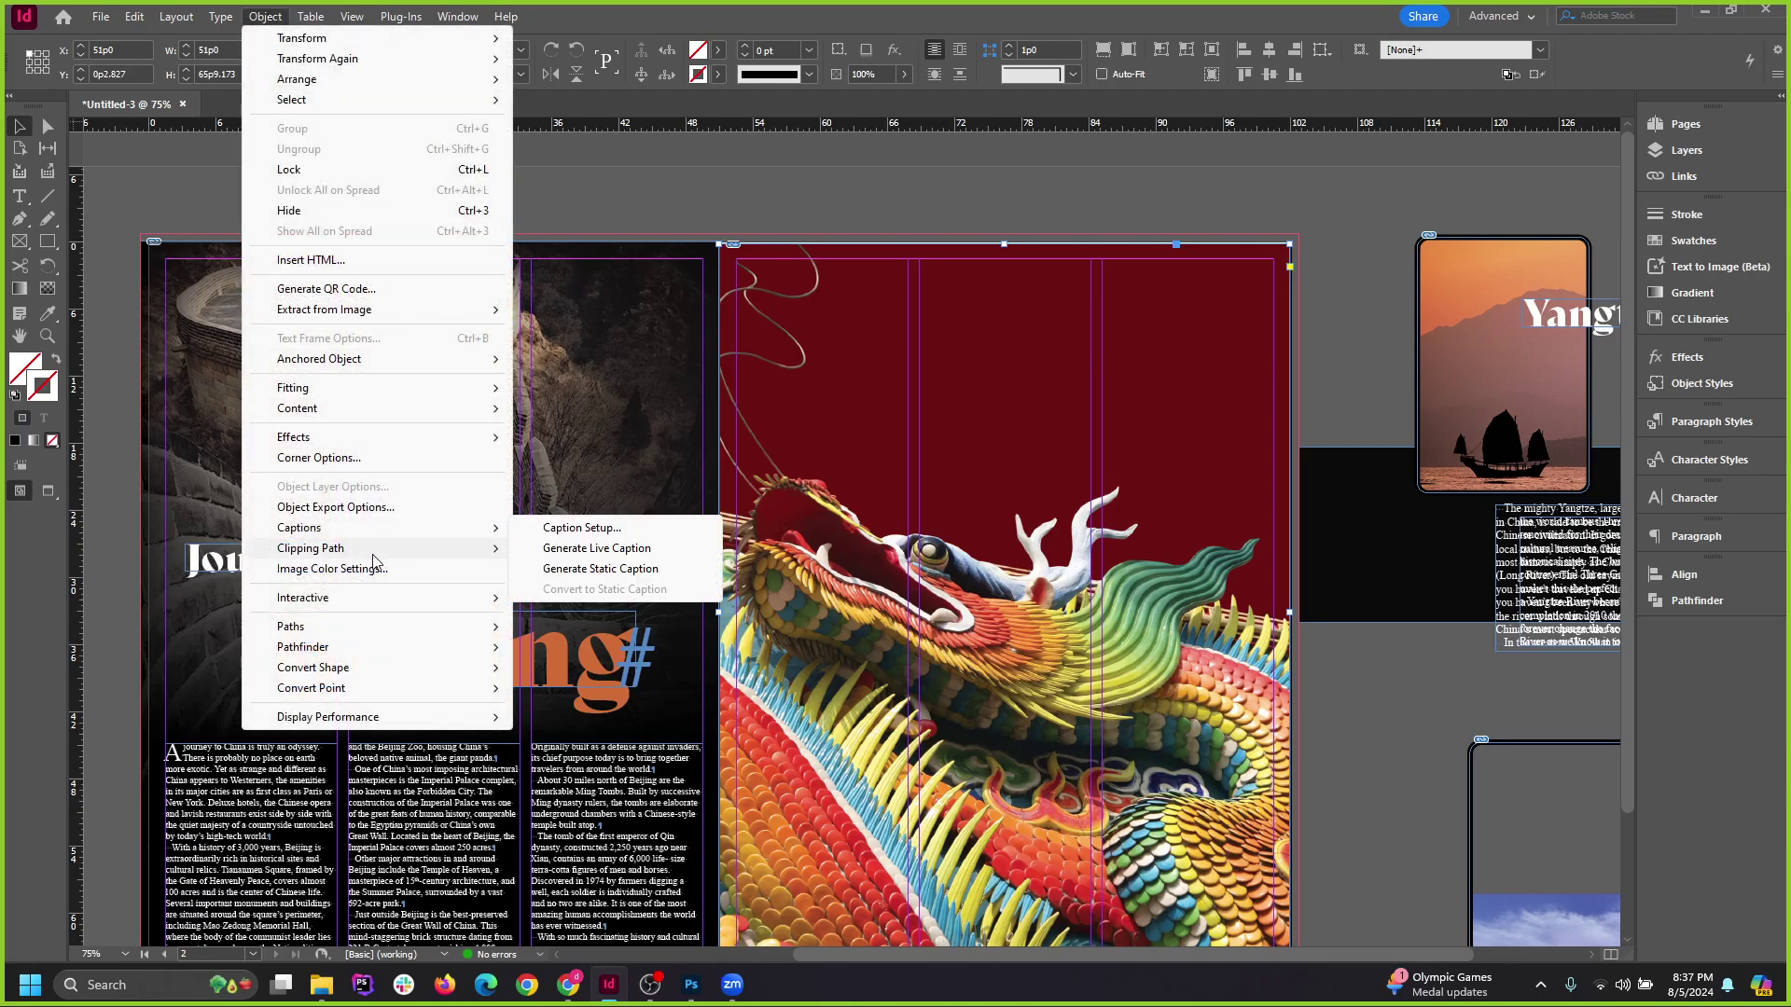
{"action": "left_click", "coordinate": [571, 552]}
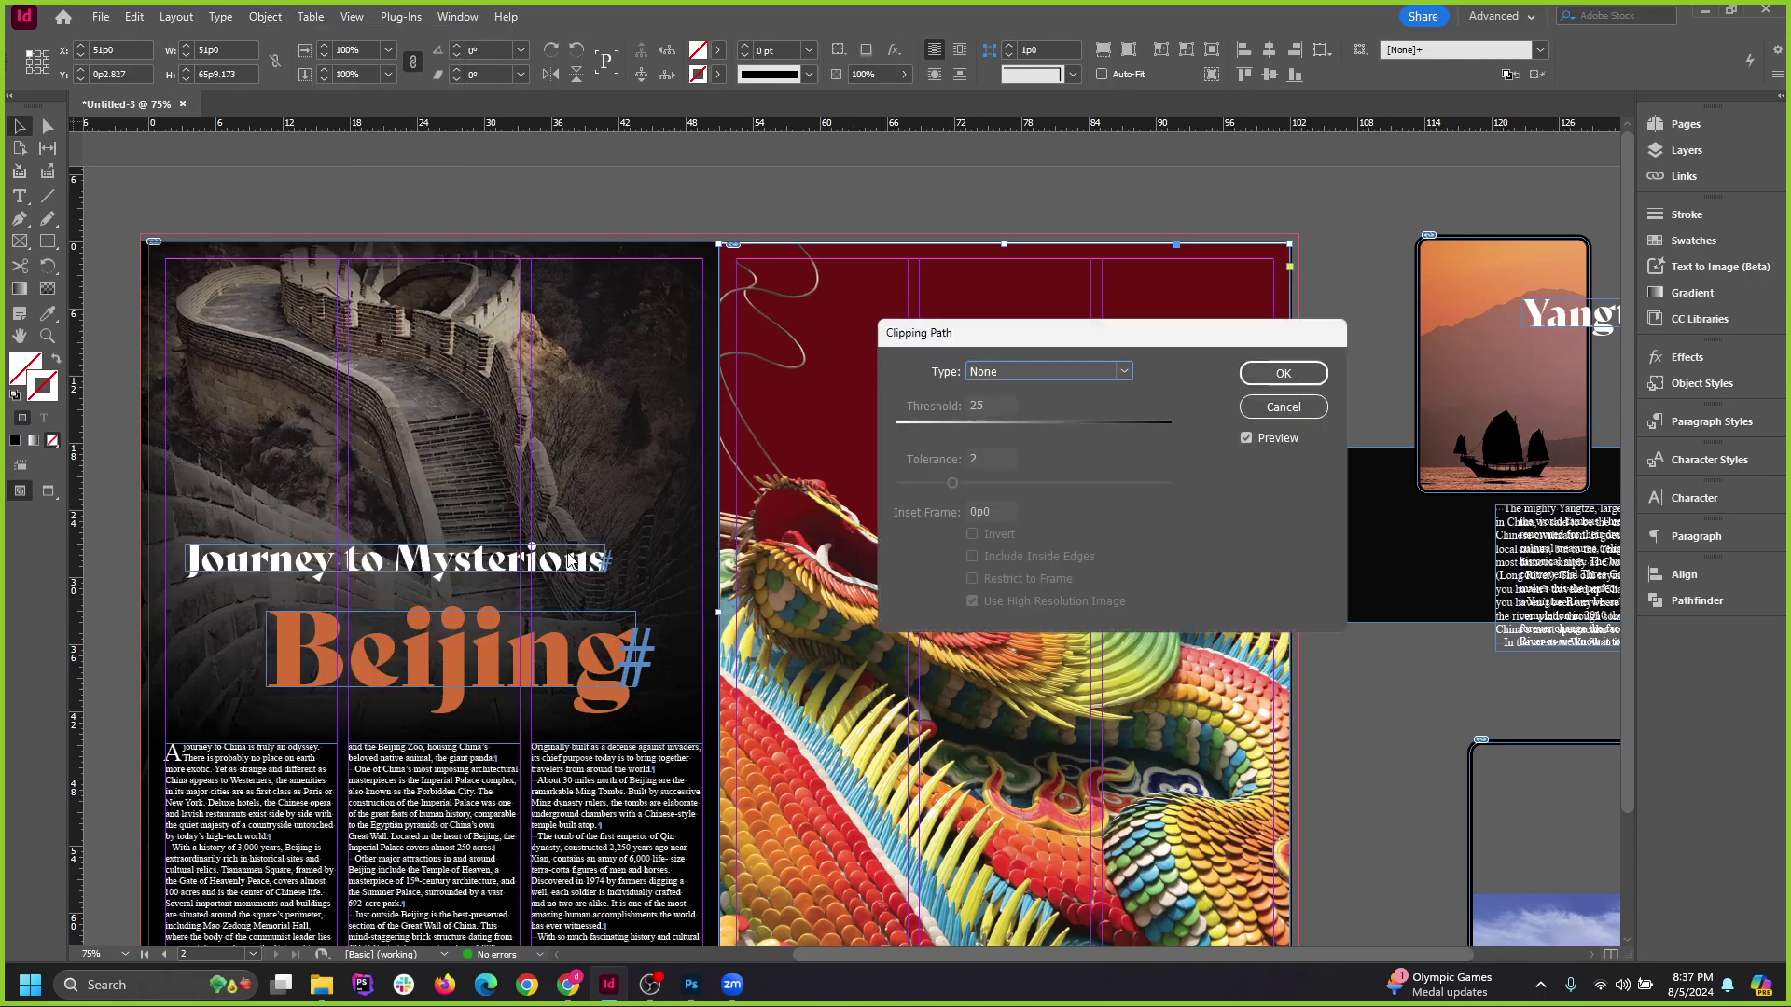
{"action": "left_click_drag", "start_coordinate": [1047, 350], "coordinate": [481, 282]}
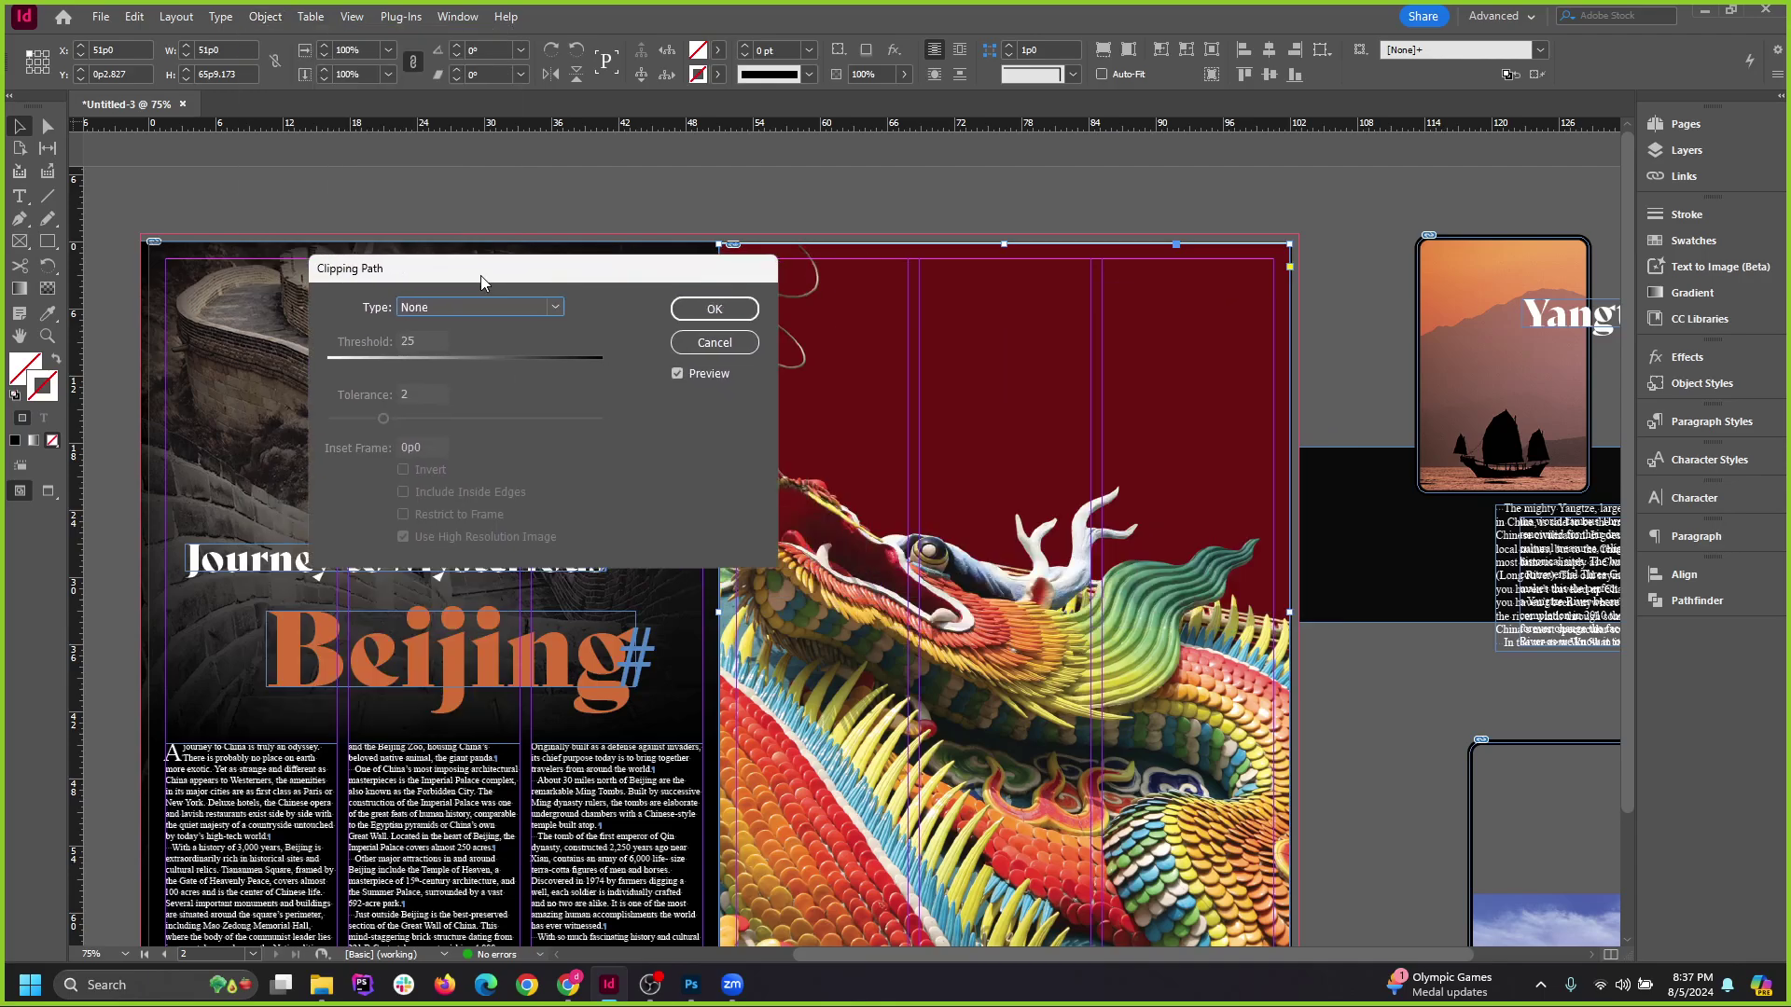
{"action": "left_click", "coordinate": [442, 311]}
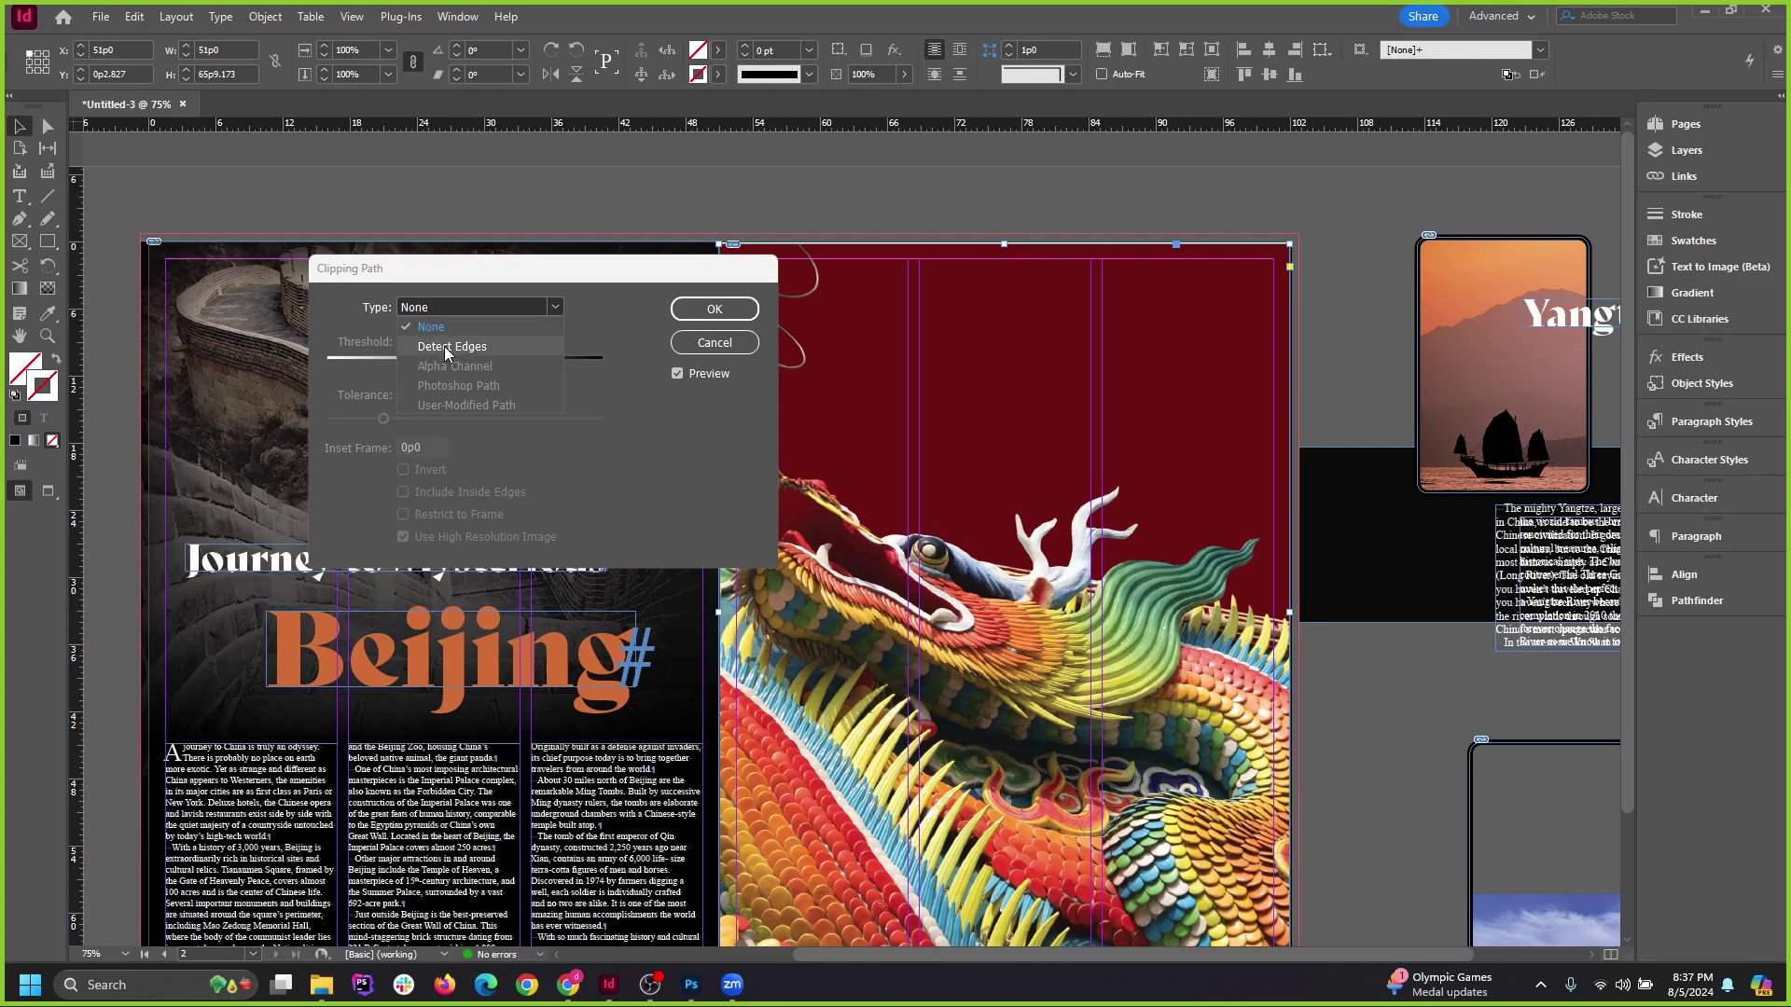
{"action": "left_click", "coordinate": [448, 346]}
{"action": "left_click_drag", "start_coordinate": [561, 272], "coordinate": [431, 253]}
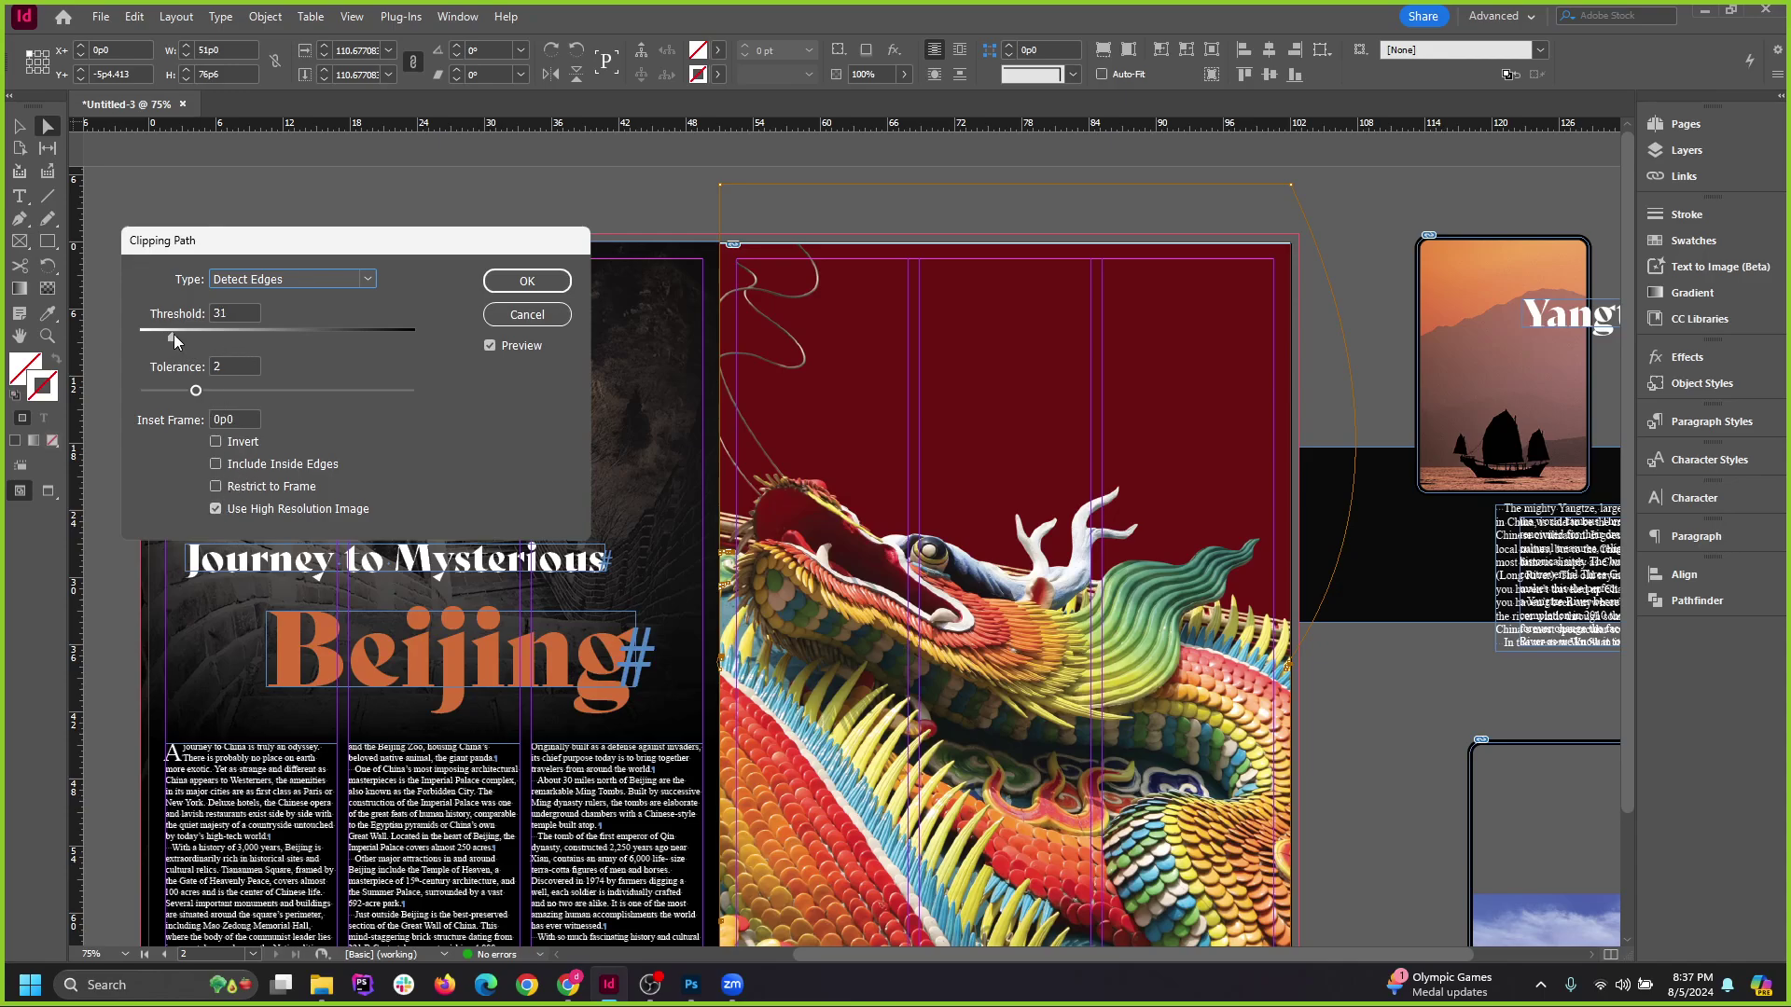
Try the edge-detected clipping path with threshold 41 and tolerance 4.31, compare the preview, and discard the settings.
{"action": "mouse_move", "coordinate": [173, 334]}
{"action": "left_mouse_down"}
{"action": "mouse_move", "coordinate": [224, 340]}
{"action": "mouse_move", "coordinate": [183, 336]}
{"action": "left_mouse_up"}
{"action": "left_click_drag", "start_coordinate": [460, 250], "coordinate": [1513, 368]}
{"action": "left_click_drag", "start_coordinate": [1288, 500], "coordinate": [1194, 449]}
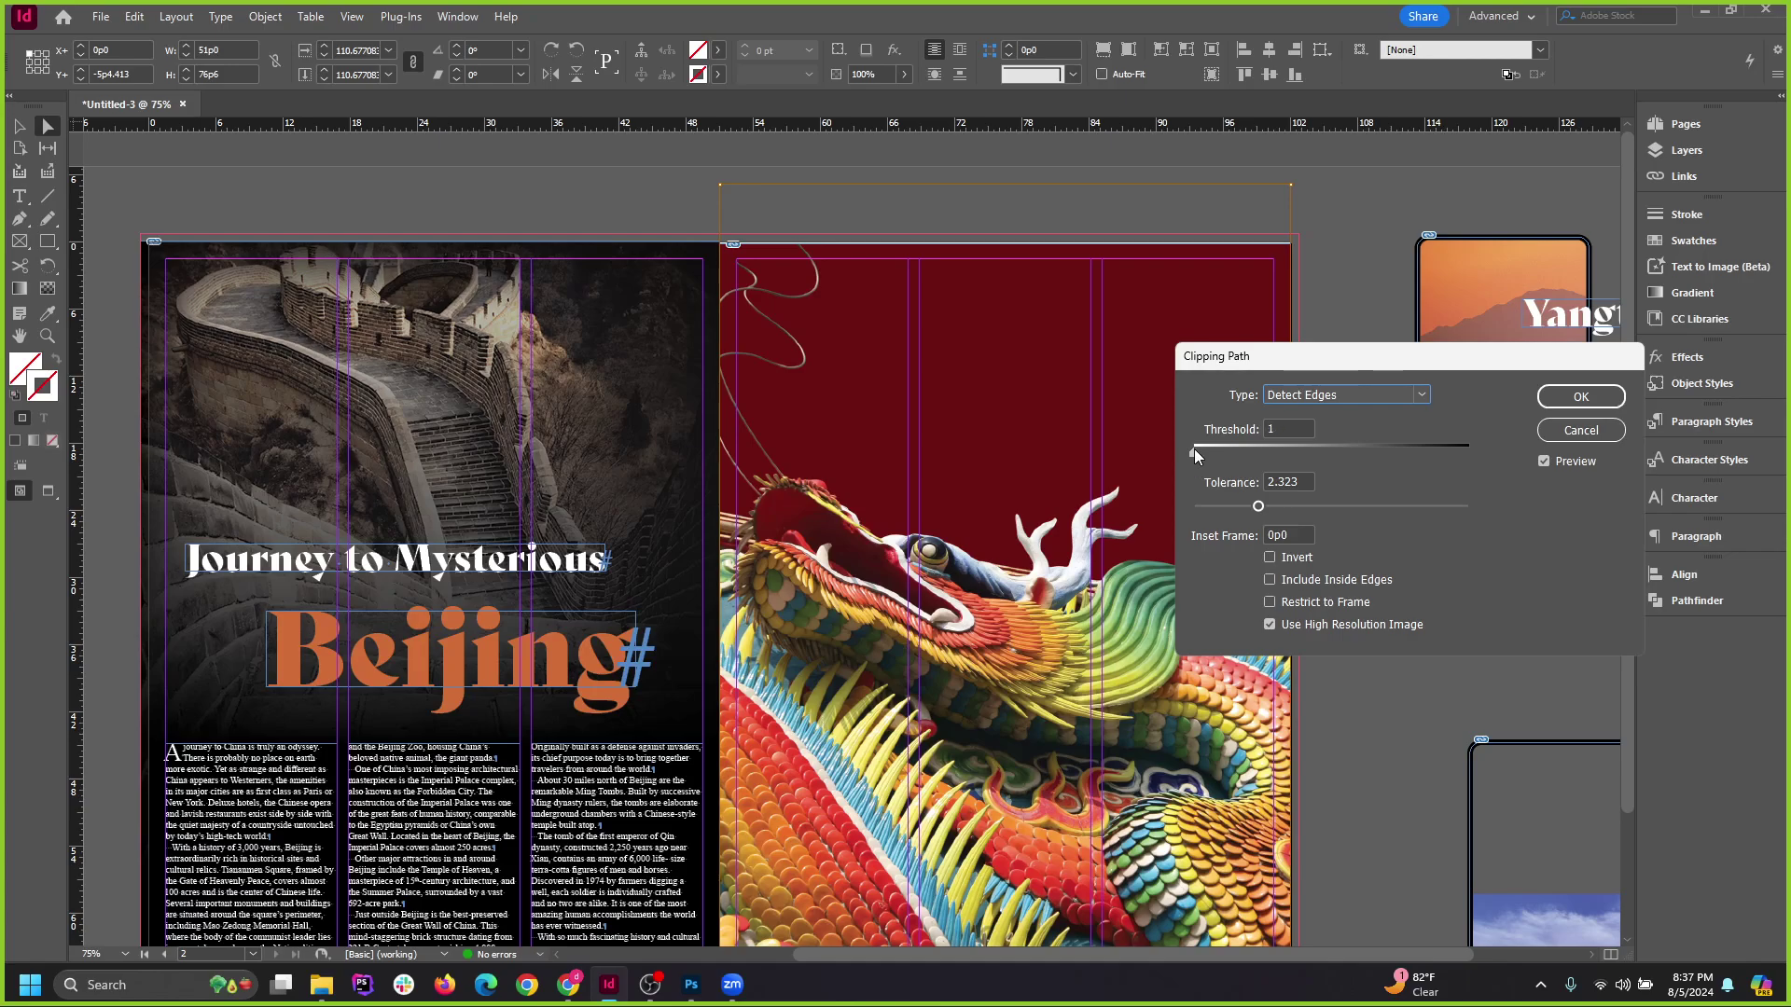
{"action": "left_click_drag", "start_coordinate": [1258, 507], "coordinate": [1231, 504]}
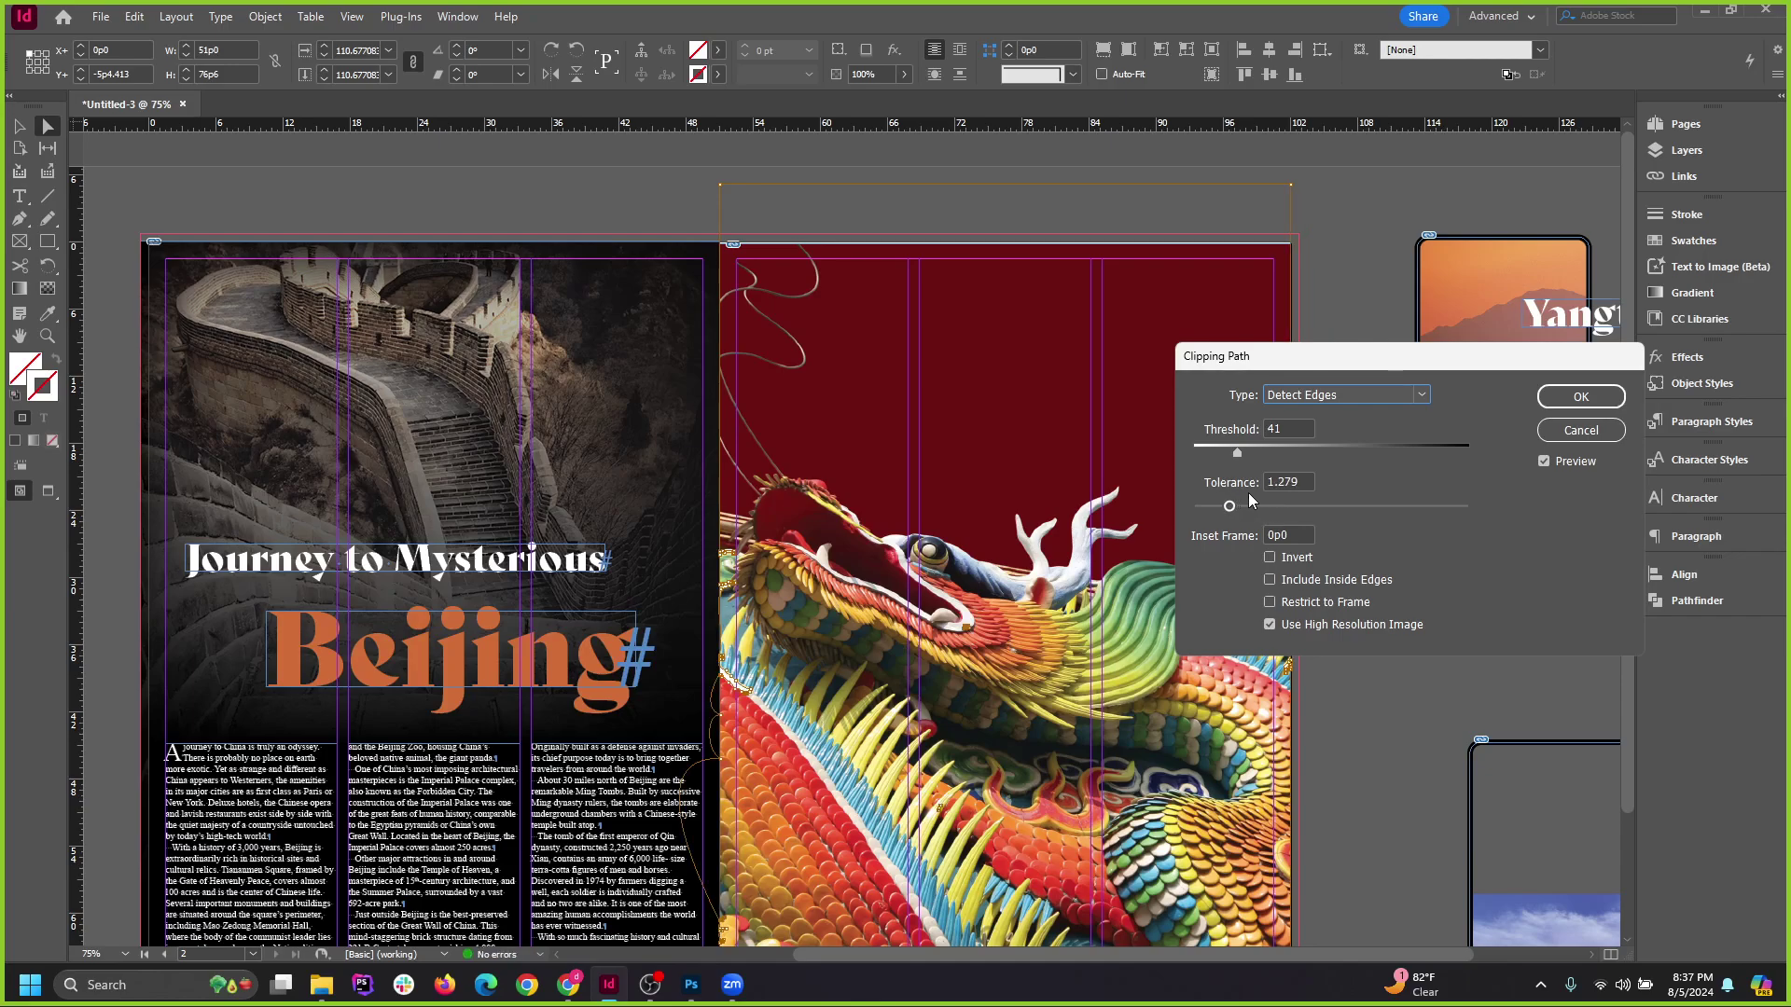
{"action": "left_click_drag", "start_coordinate": [1238, 505], "coordinate": [1312, 506]}
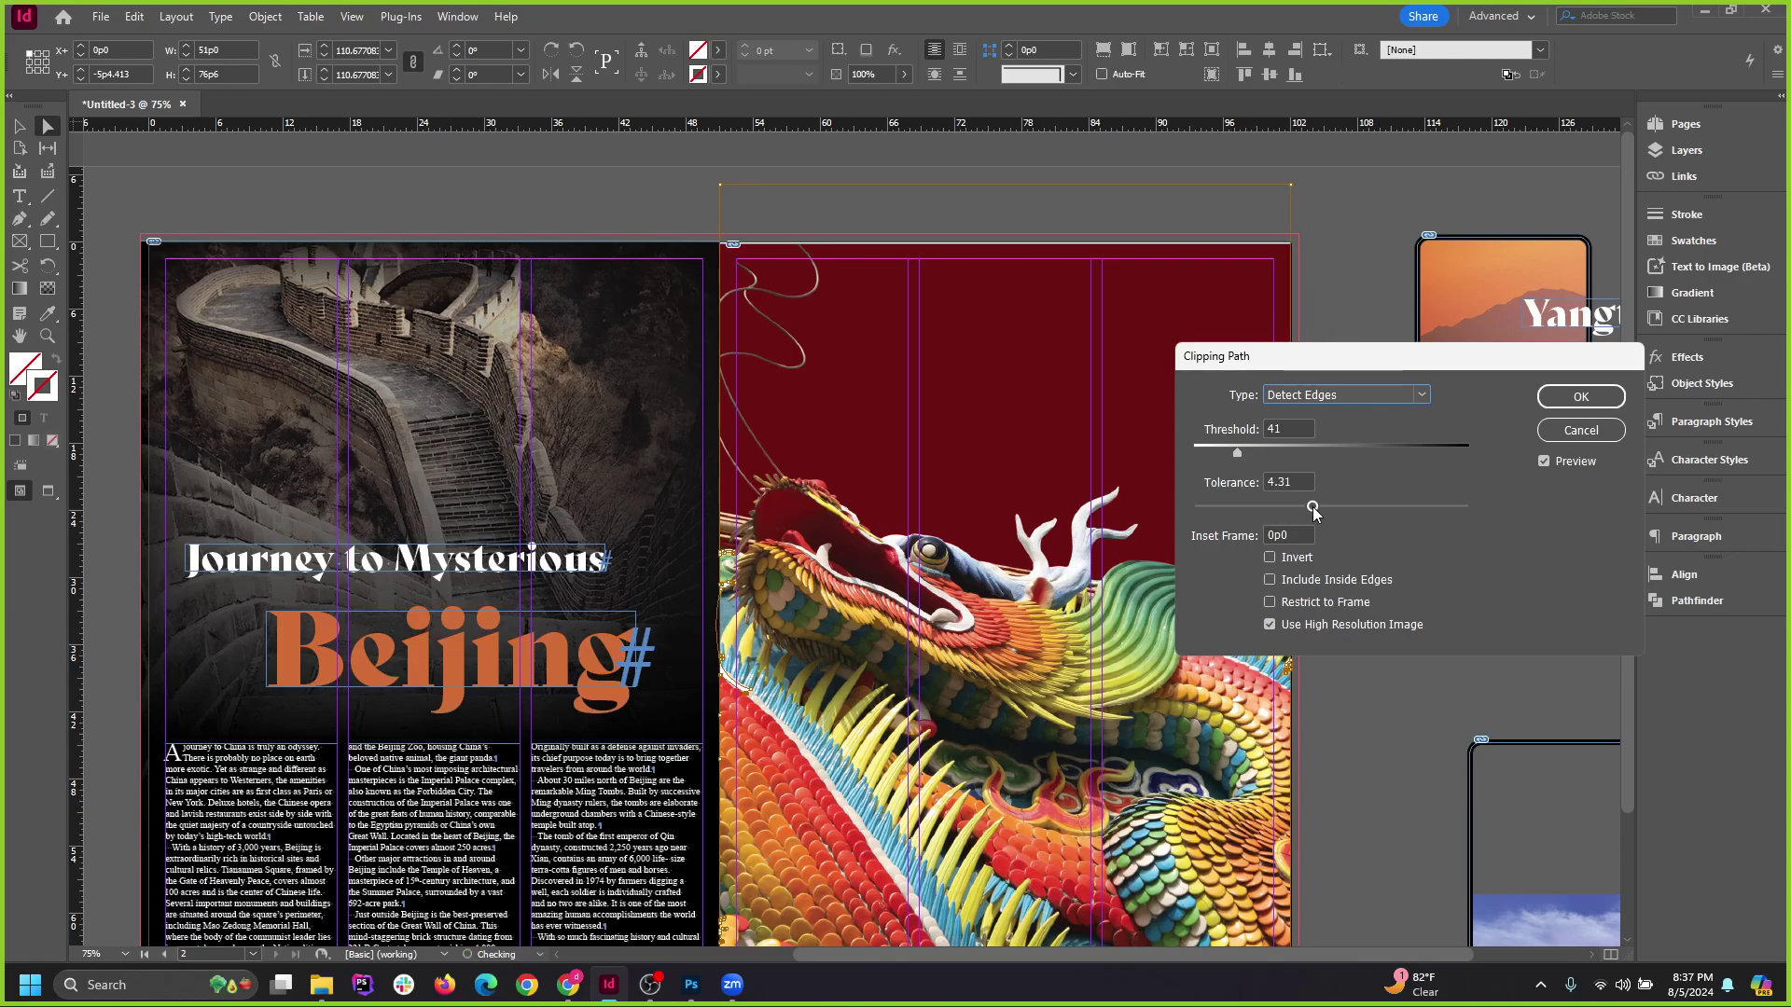
{"action": "left_click", "coordinate": [1543, 462]}
{"action": "left_click", "coordinate": [1544, 462]}
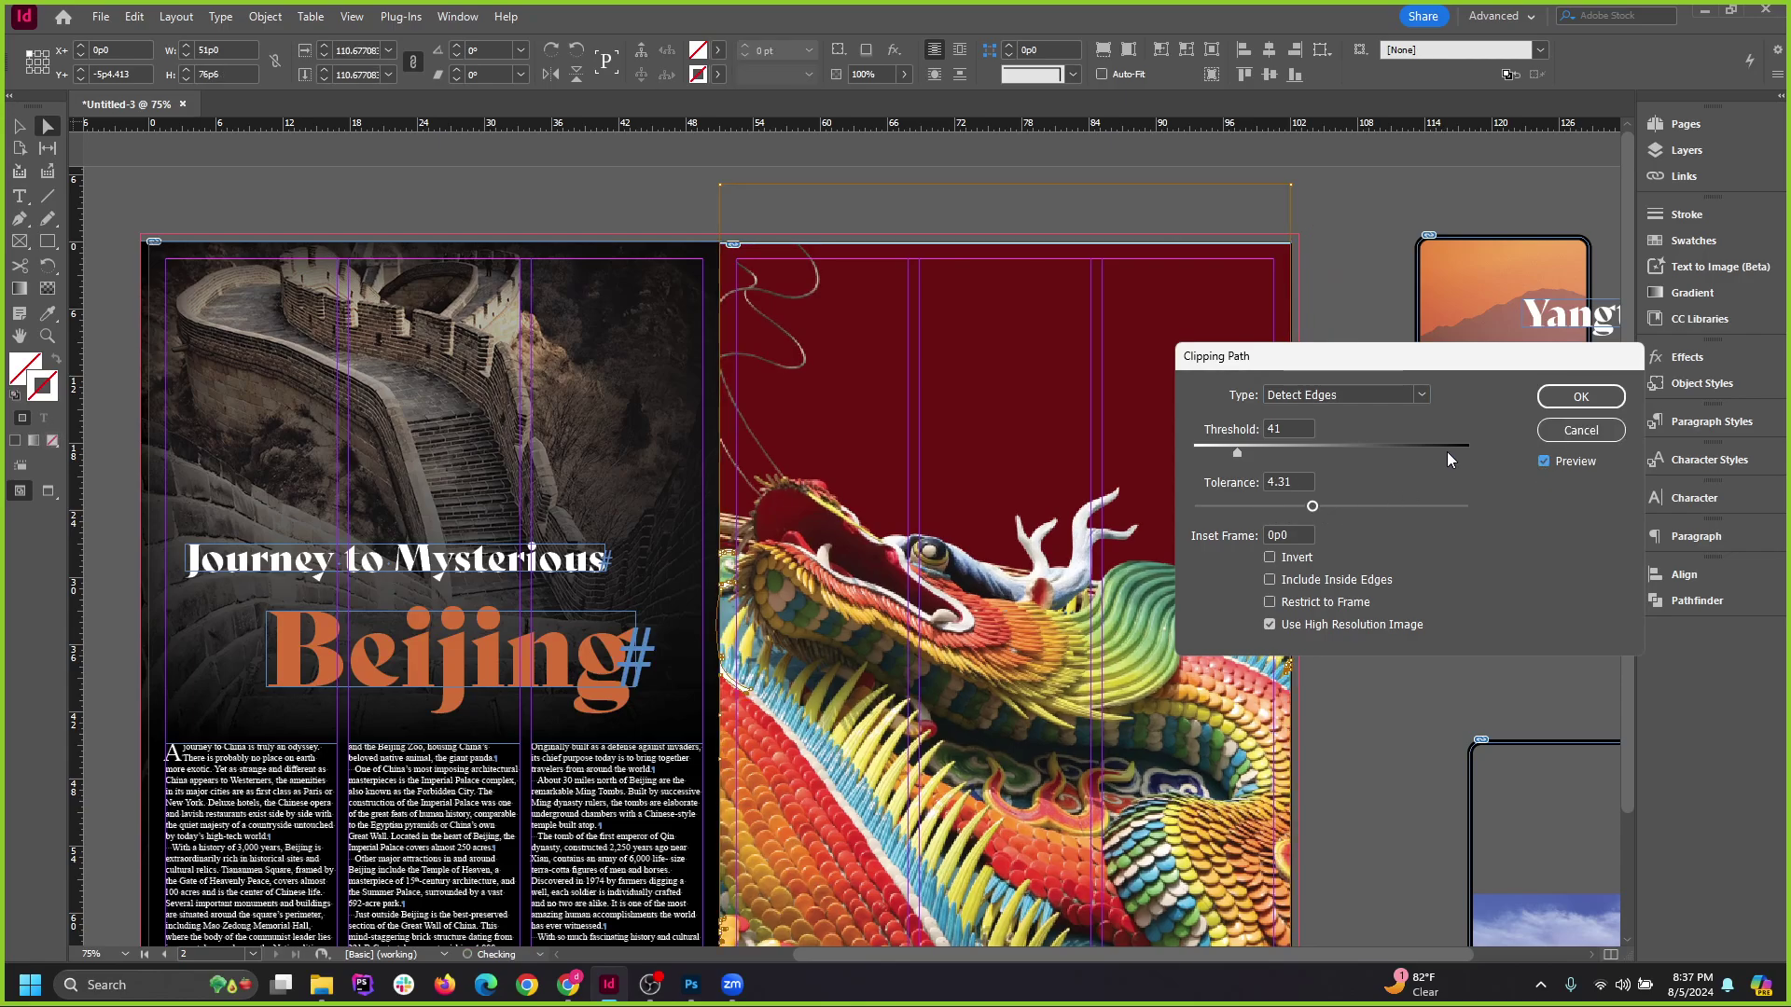
{"action": "left_click", "coordinate": [1577, 418]}
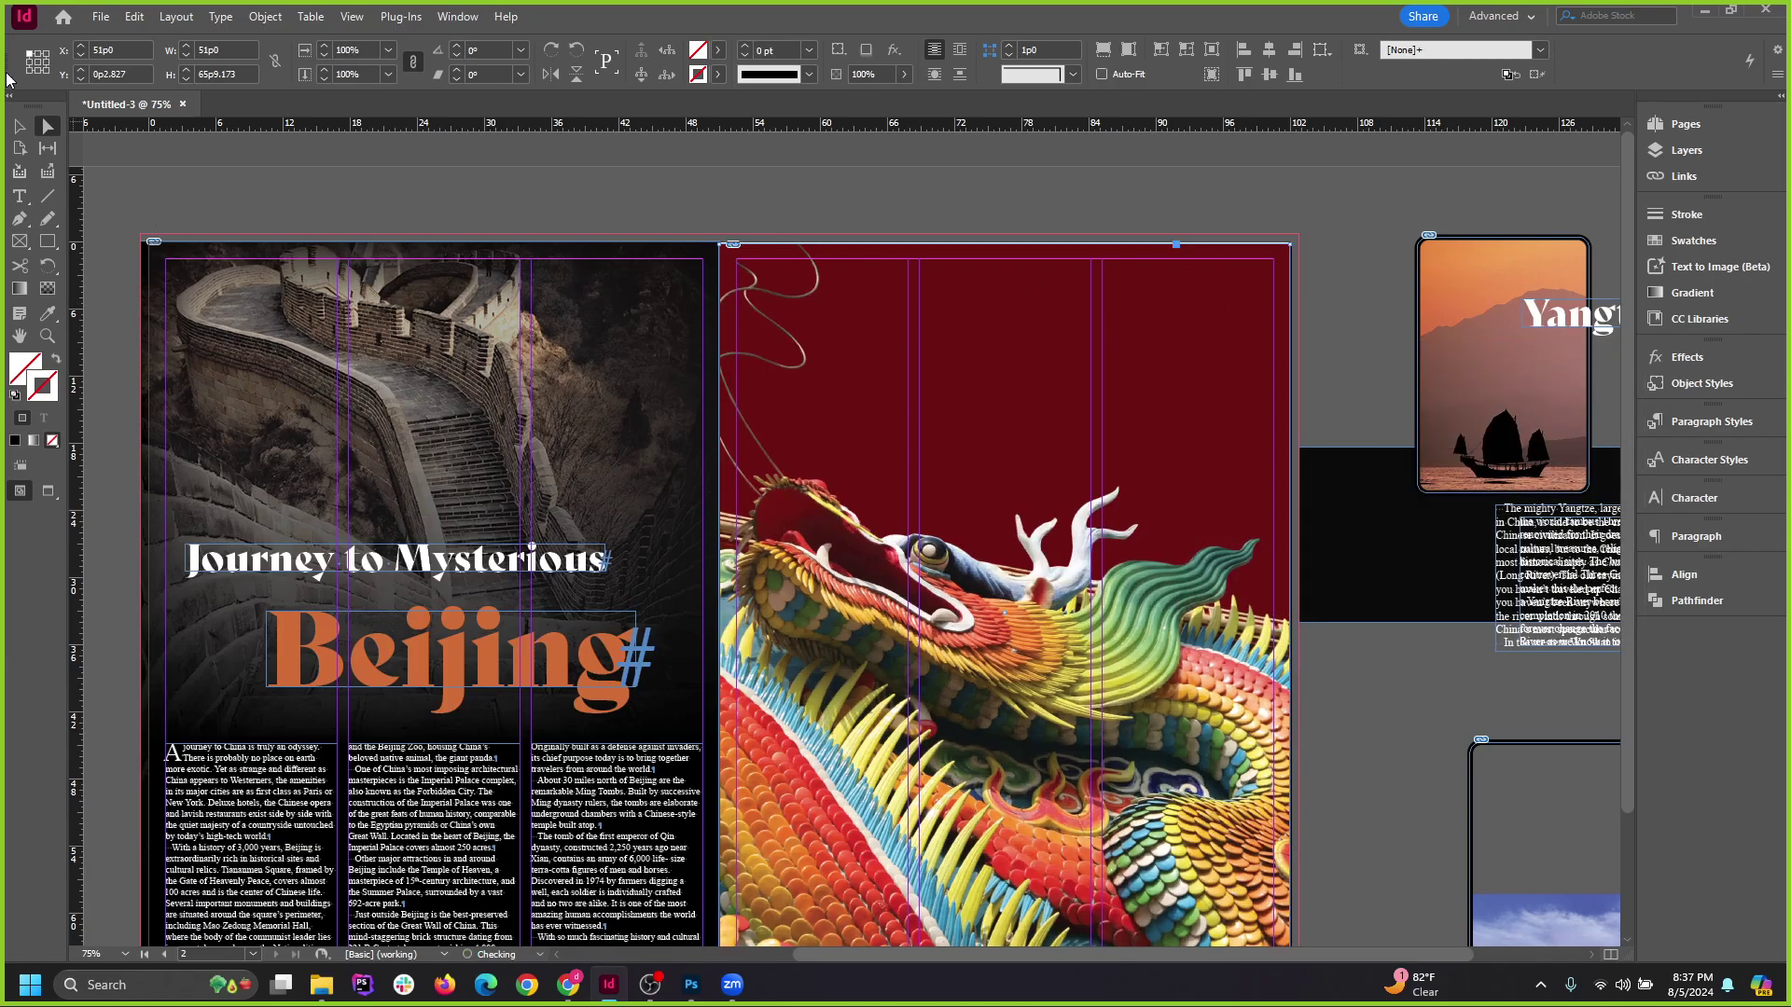
Move the dragon photo off the Yangtze page onto the pasteboard beside the Beijing page.
{"action": "left_click", "coordinate": [19, 125]}
{"action": "left_click", "coordinate": [882, 194]}
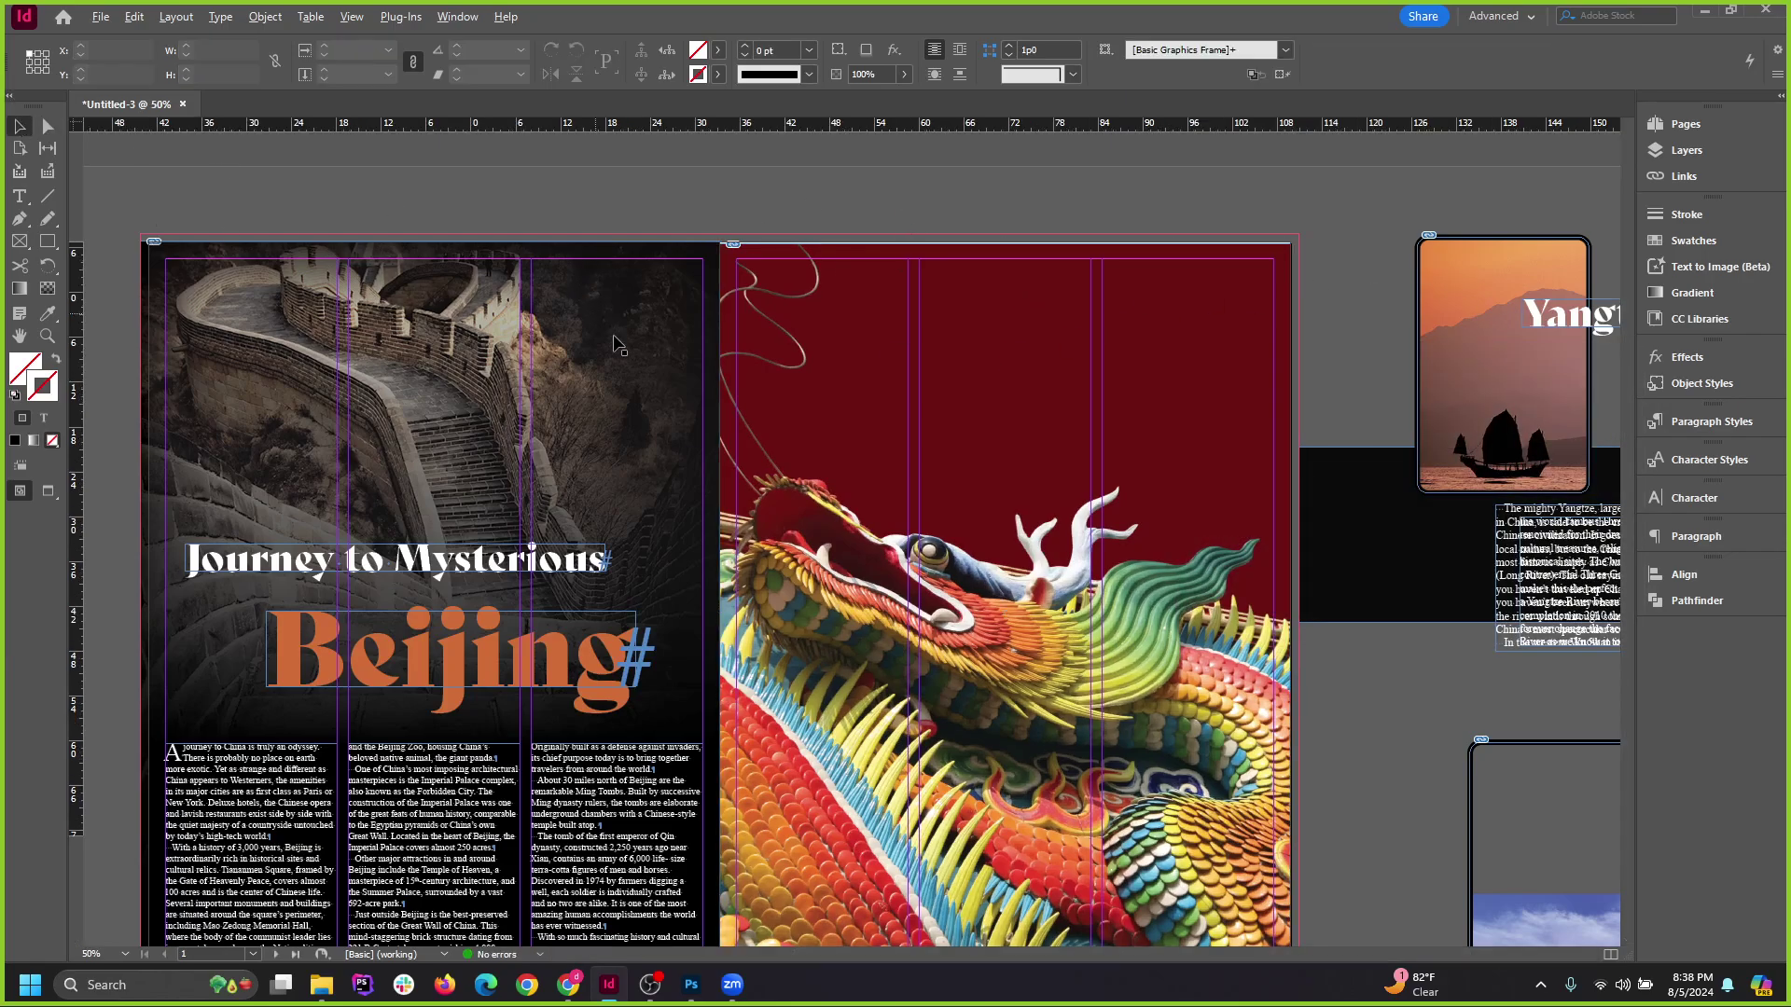
{"action": "key", "text": "ctrl+minus"}
{"action": "left_click_drag", "start_coordinate": [1071, 576], "coordinate": [304, 551]}
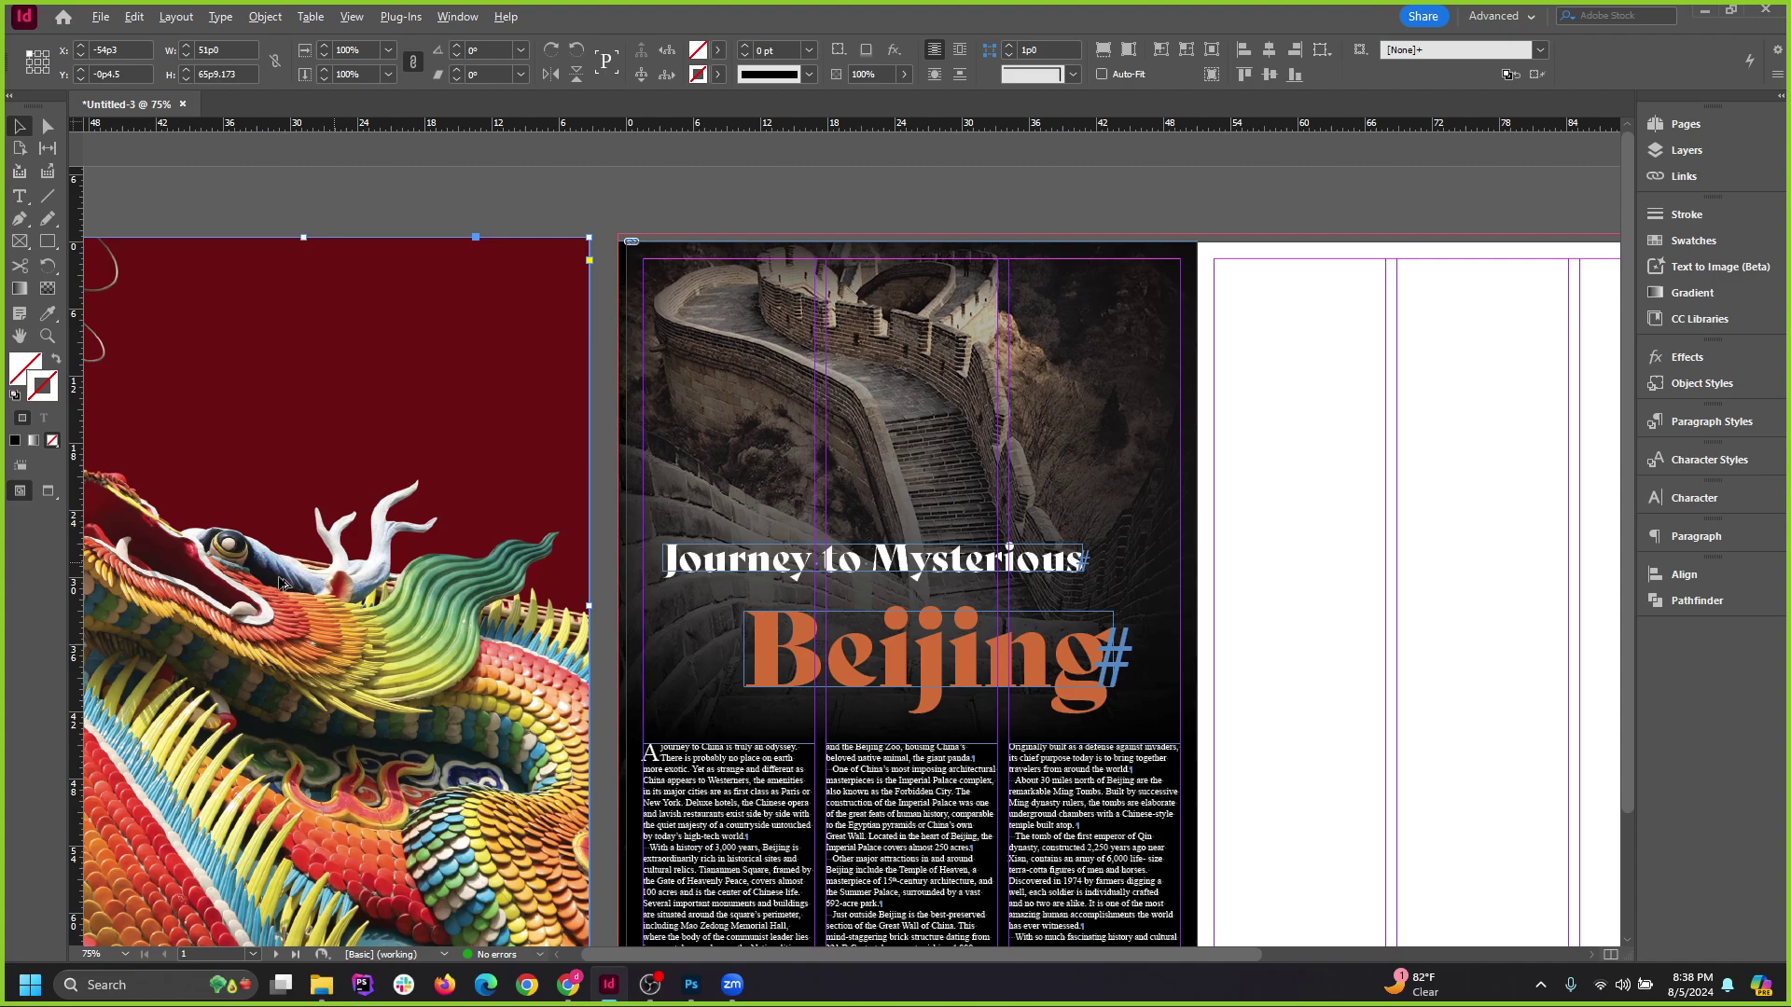
{"action": "key", "text": "ctrl+equal"}
{"action": "left_click_drag", "start_coordinate": [1153, 959], "coordinate": [842, 930]}
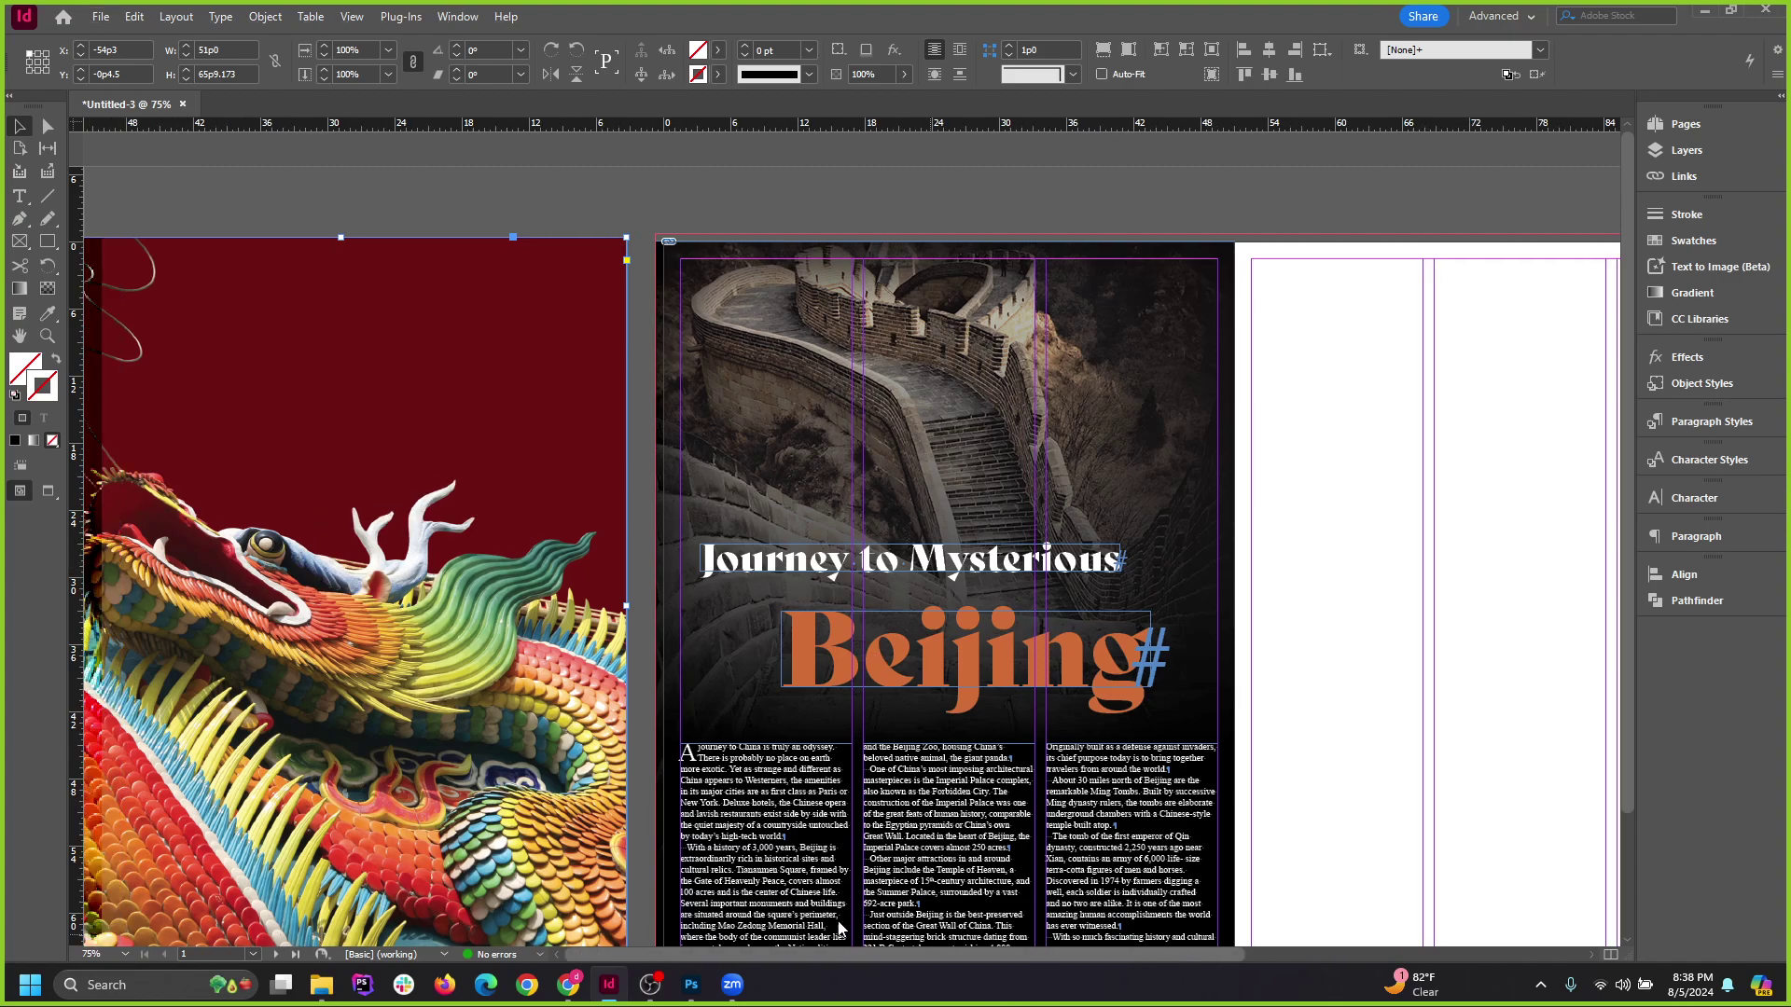
{"action": "key", "text": "ctrl+minus"}
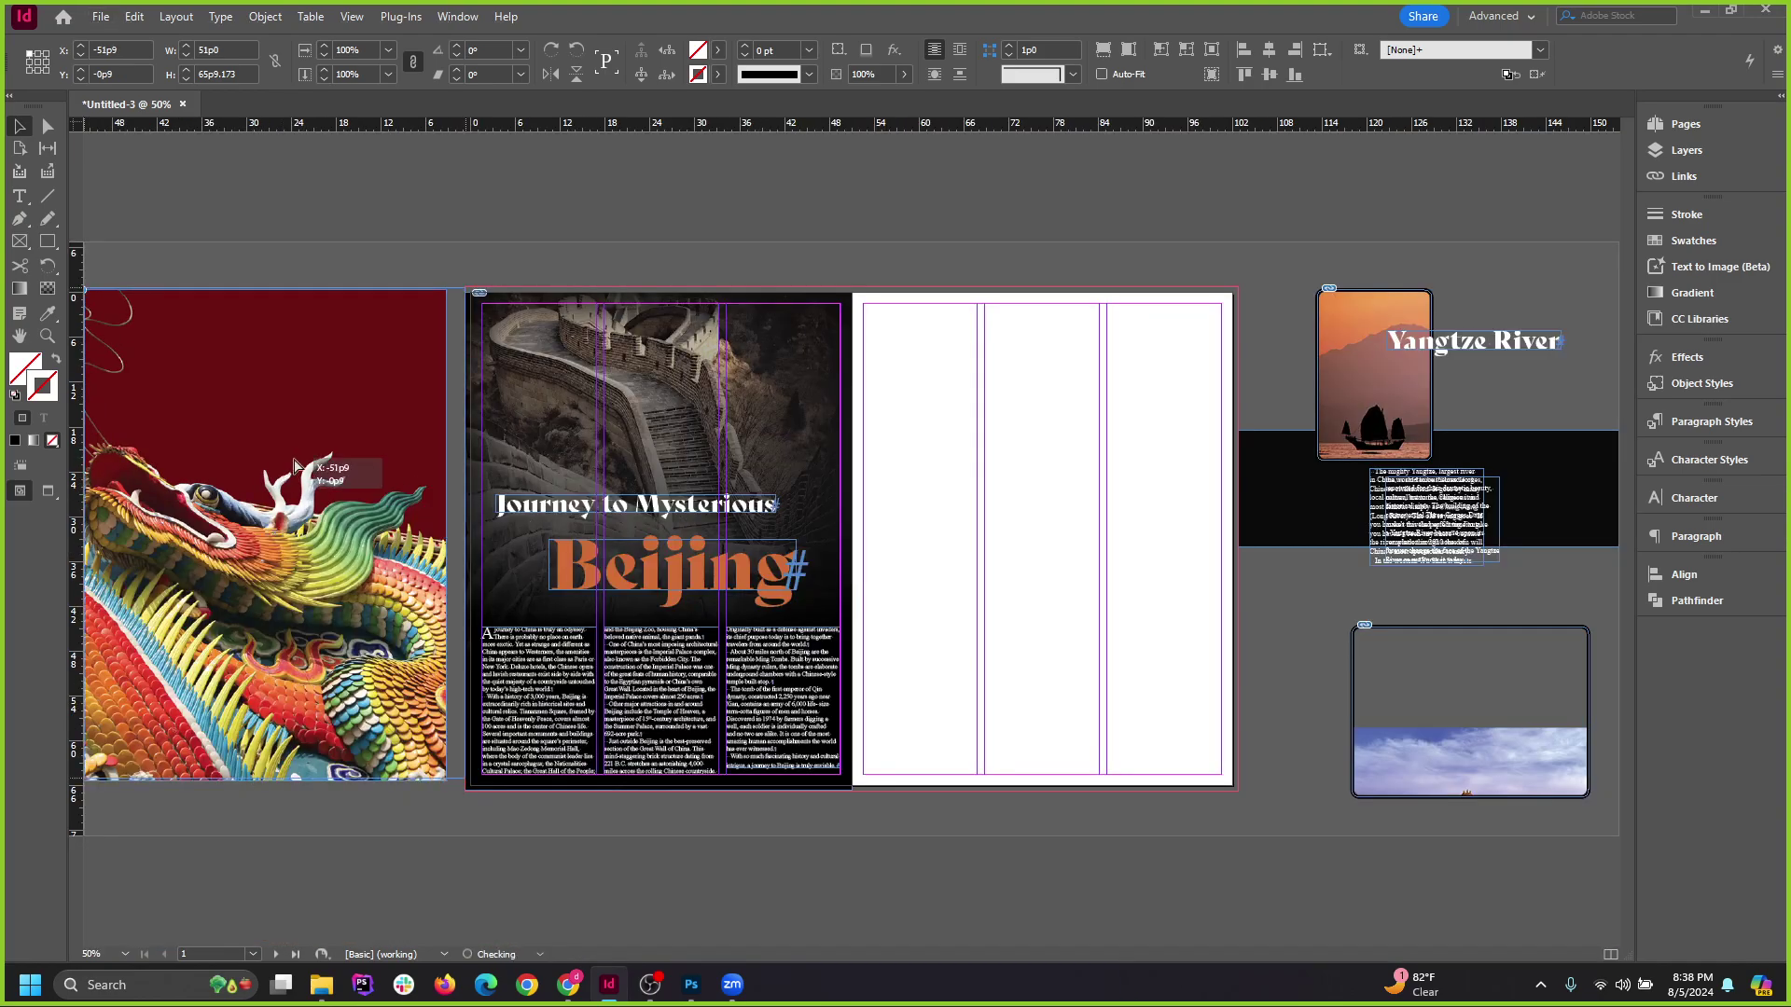
Move the dragon photo from the pasteboard back onto the blank Yangtze page and scale it down to about 39p0 wide.
{"action": "left_click_drag", "start_coordinate": [363, 471], "coordinate": [407, 357]}
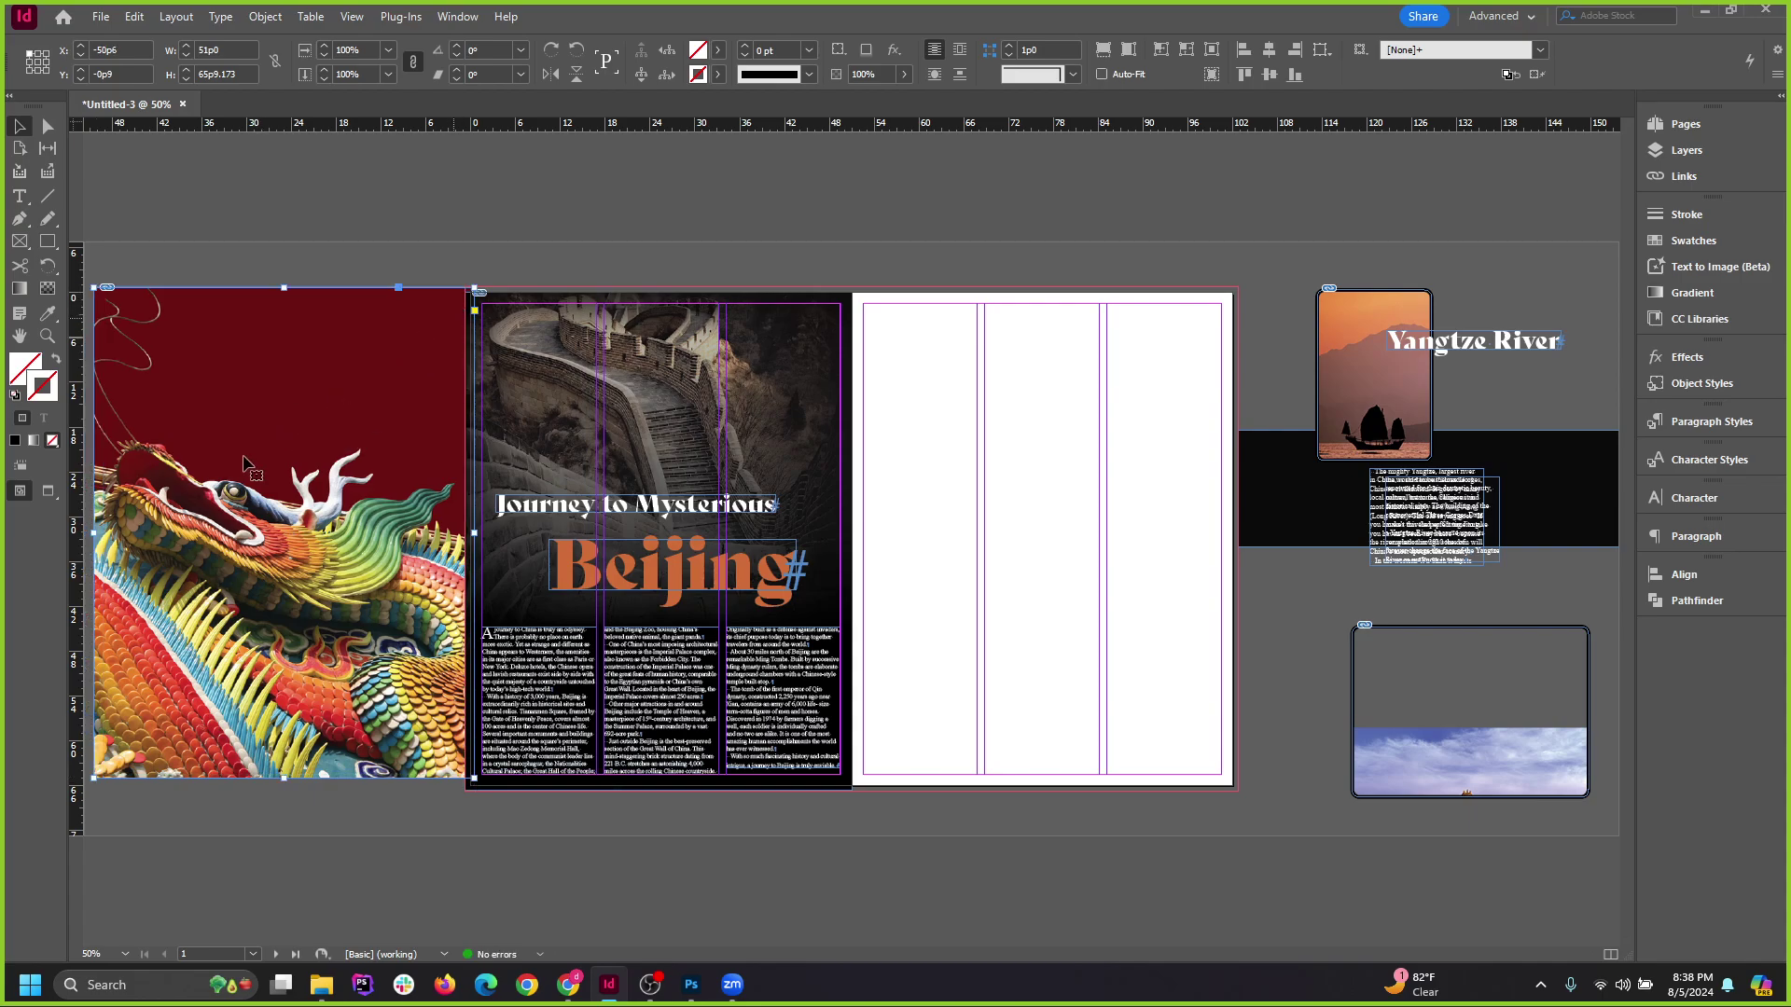
{"action": "left_click_drag", "start_coordinate": [250, 468], "coordinate": [1014, 485]}
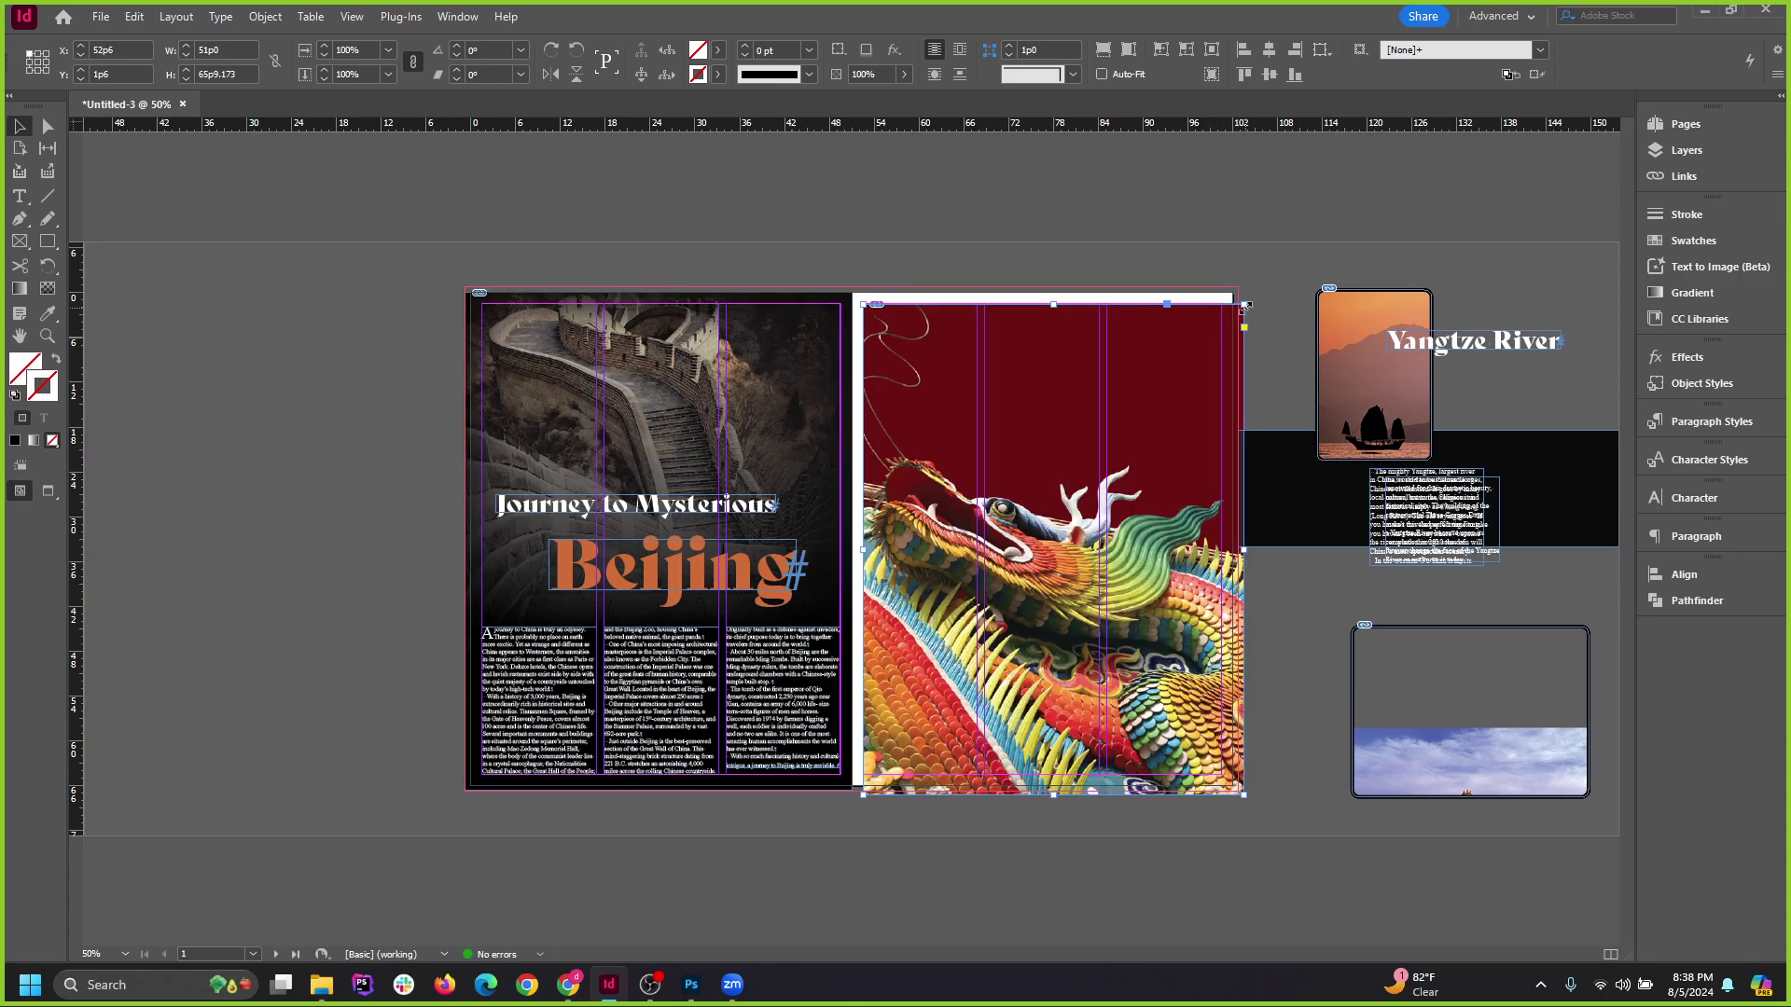
{"action": "left_click_drag", "start_coordinate": [1244, 305], "coordinate": [1198, 362]}
Try different positions for the scaled dragon photo and place it at about X 57p9.6, Y 7p10.8.
{"action": "left_click", "coordinate": [1257, 527]}
{"action": "key", "text": "ctrl+1"}
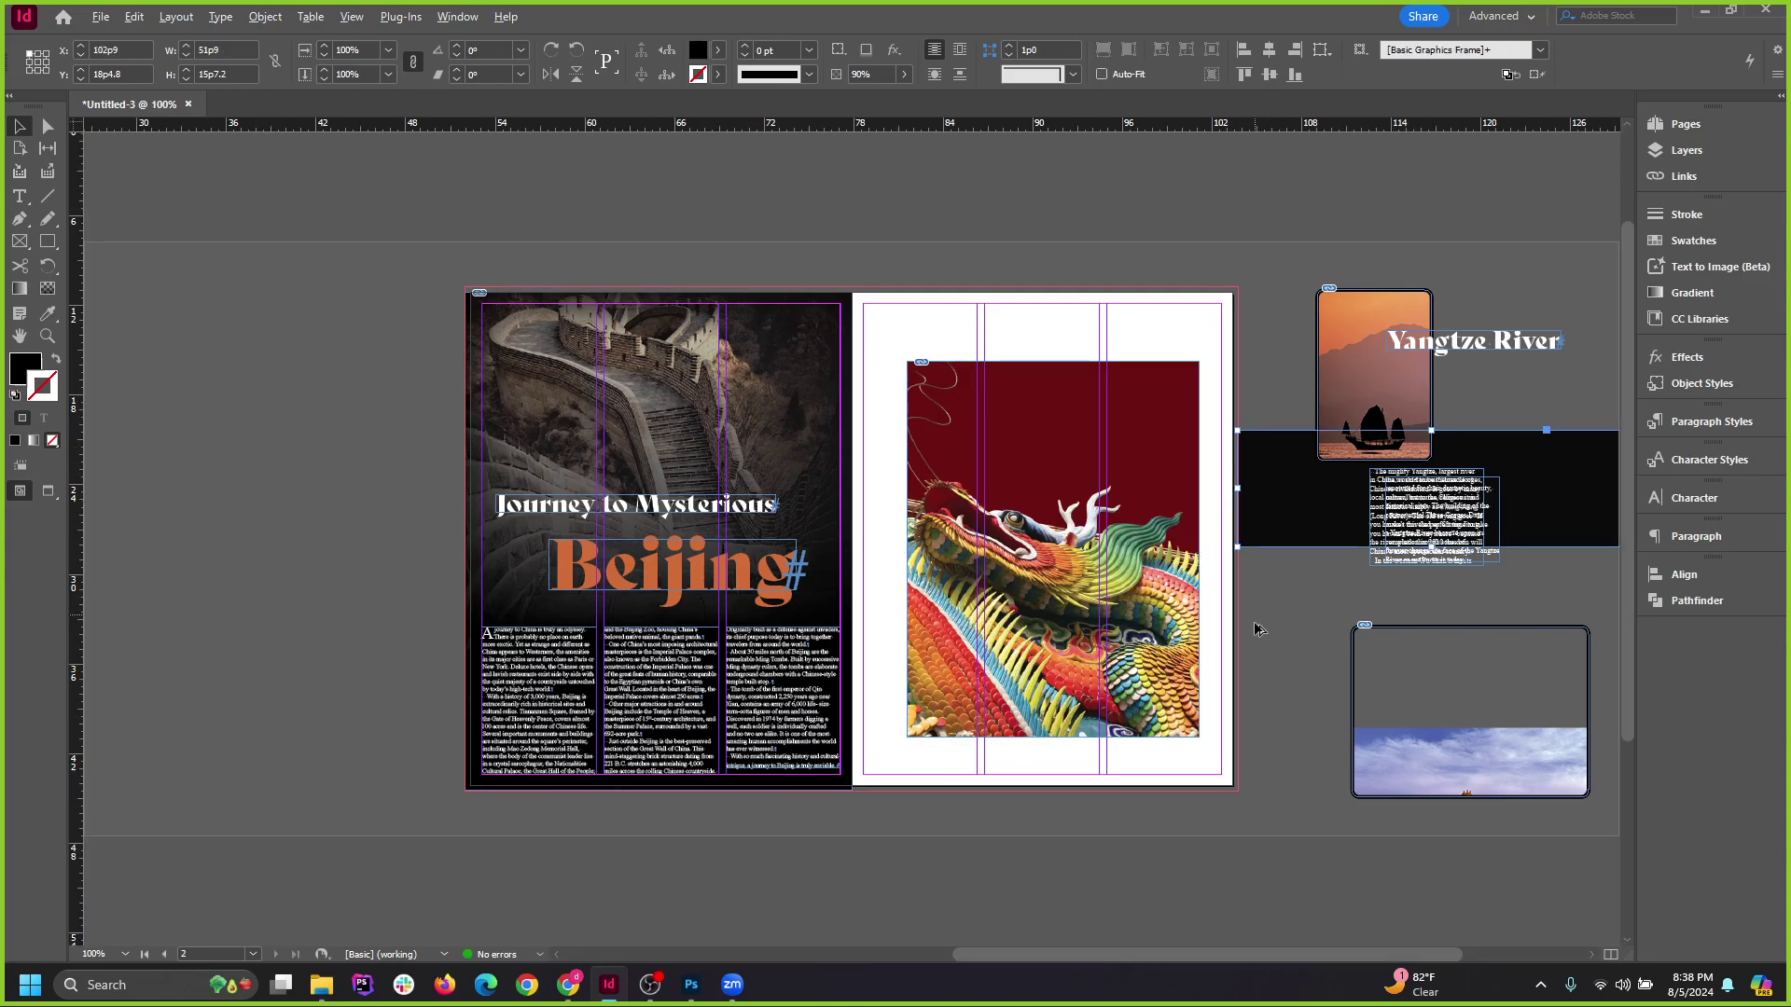
{"action": "key", "text": "ctrl+equal"}
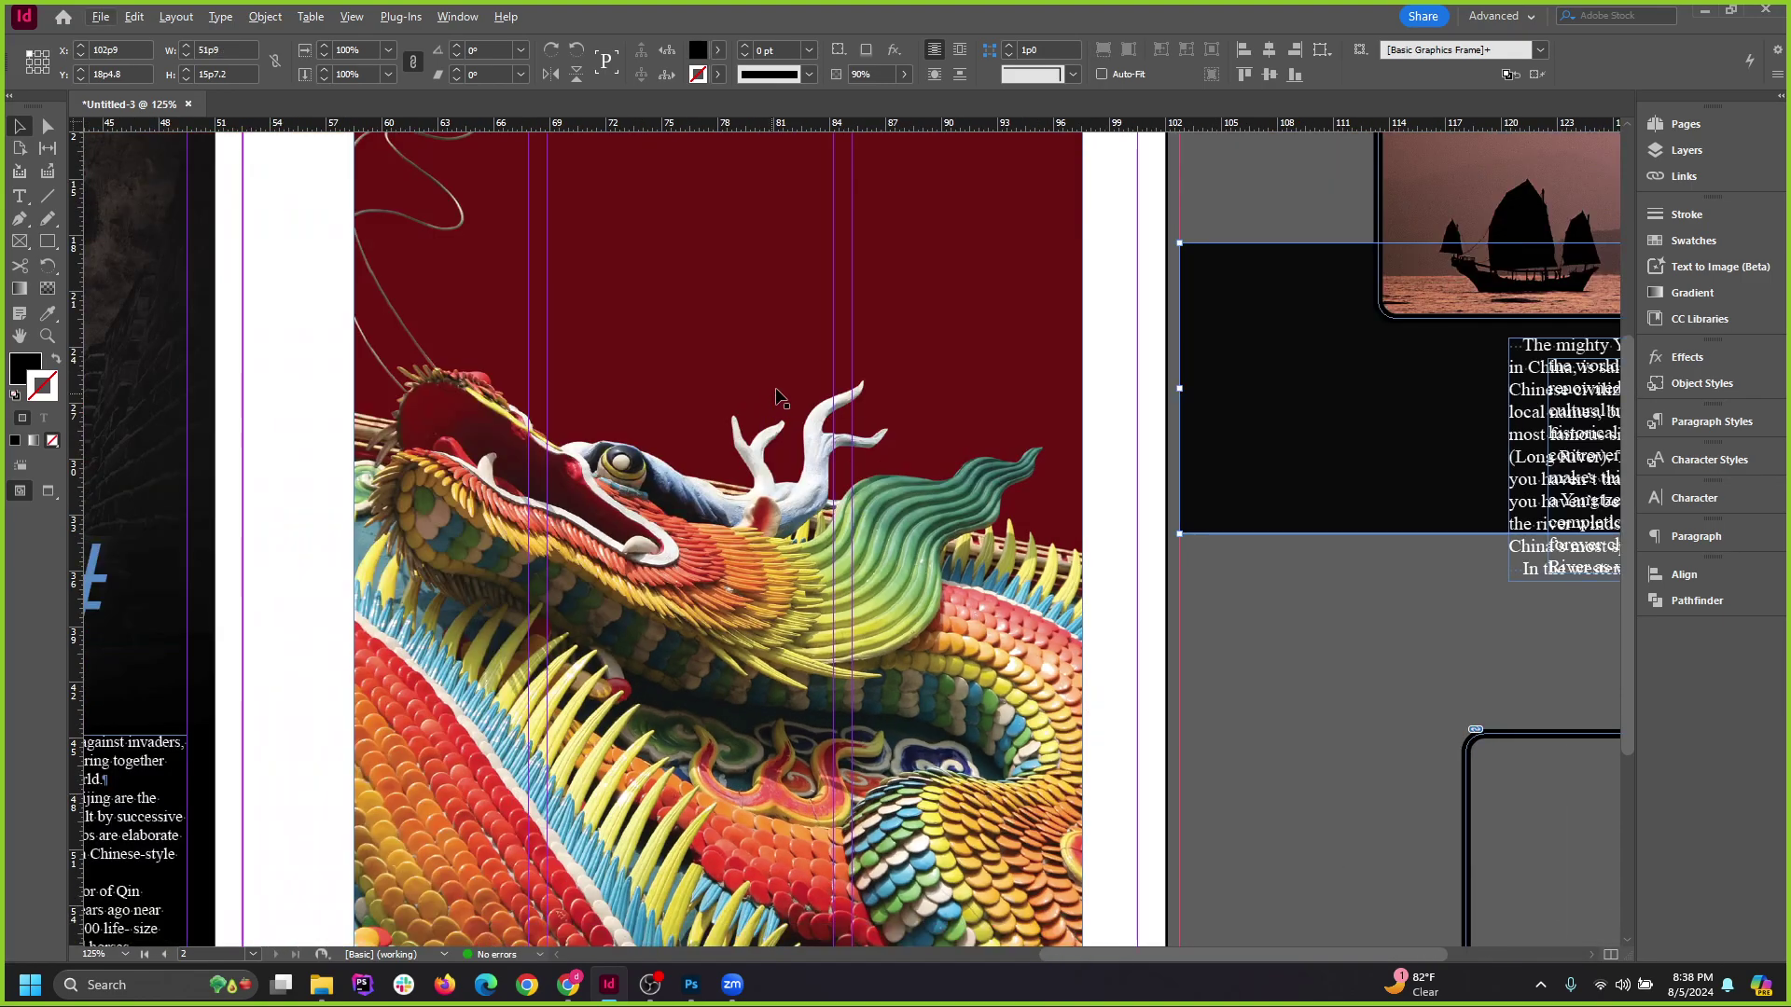
{"action": "key", "text": "ctrl+shift+a"}
{"action": "key", "text": "ctrl+minus"}
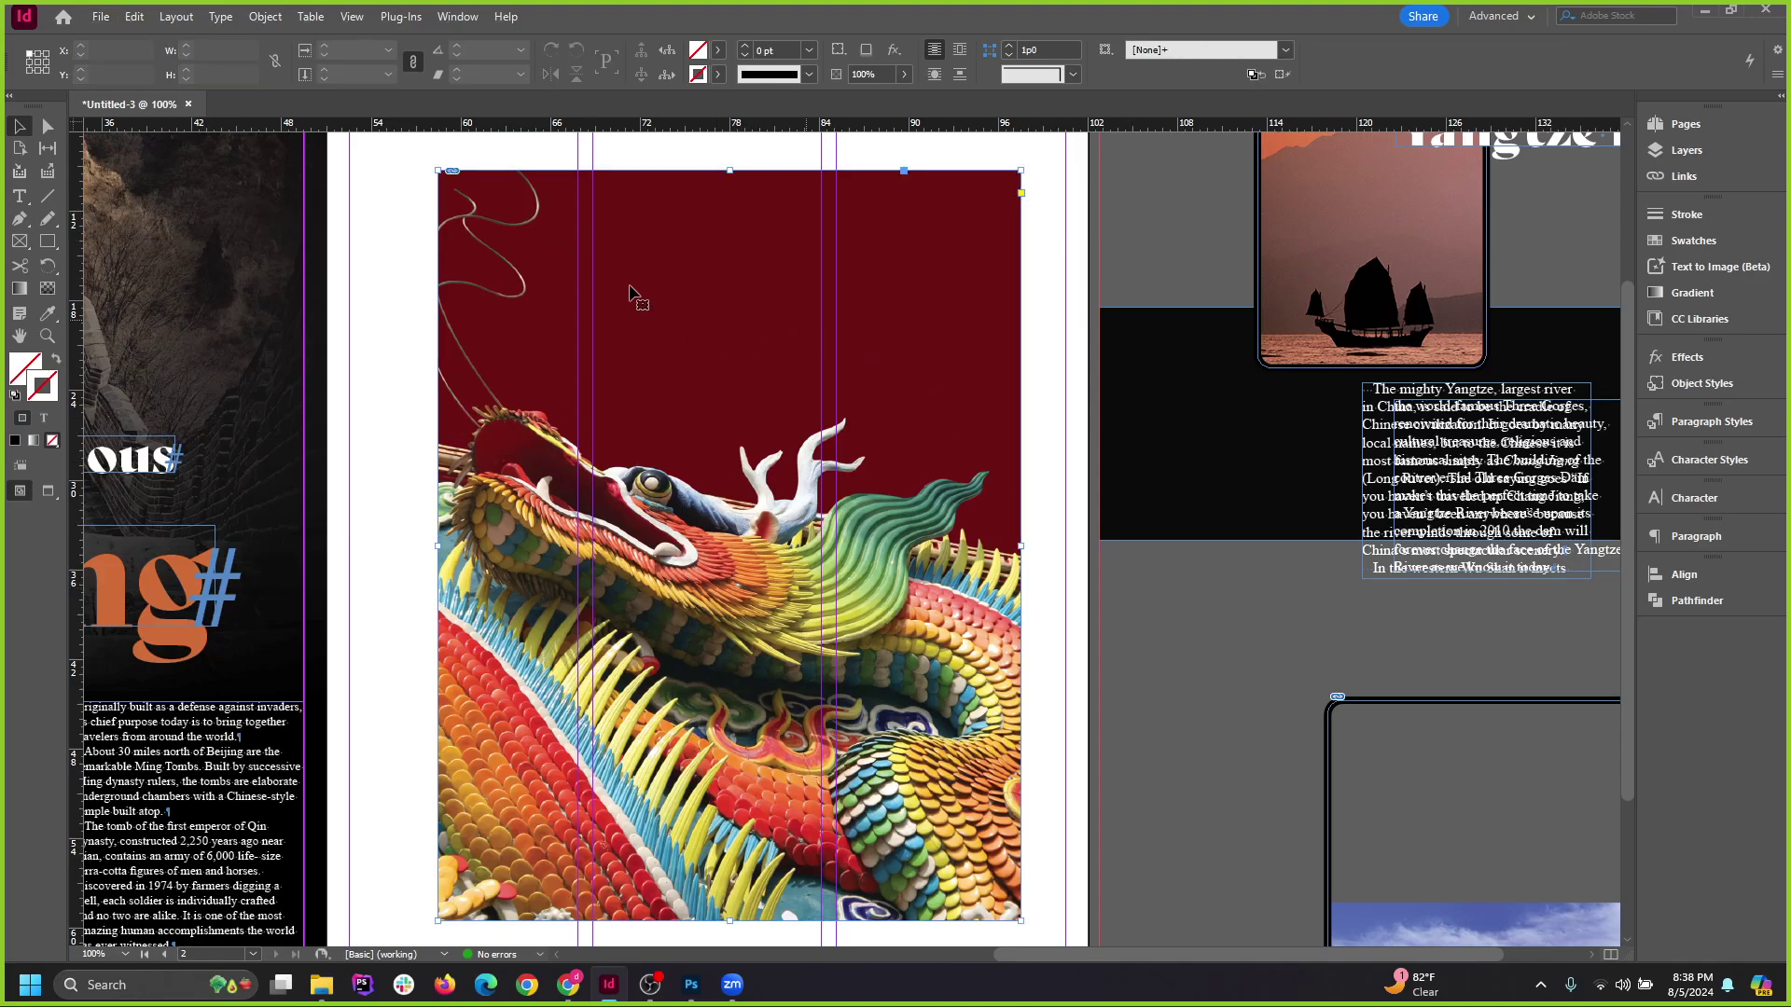
{"action": "left_click_drag", "start_coordinate": [632, 300], "coordinate": [785, 339]}
{"action": "key", "text": "ctrl+z"}
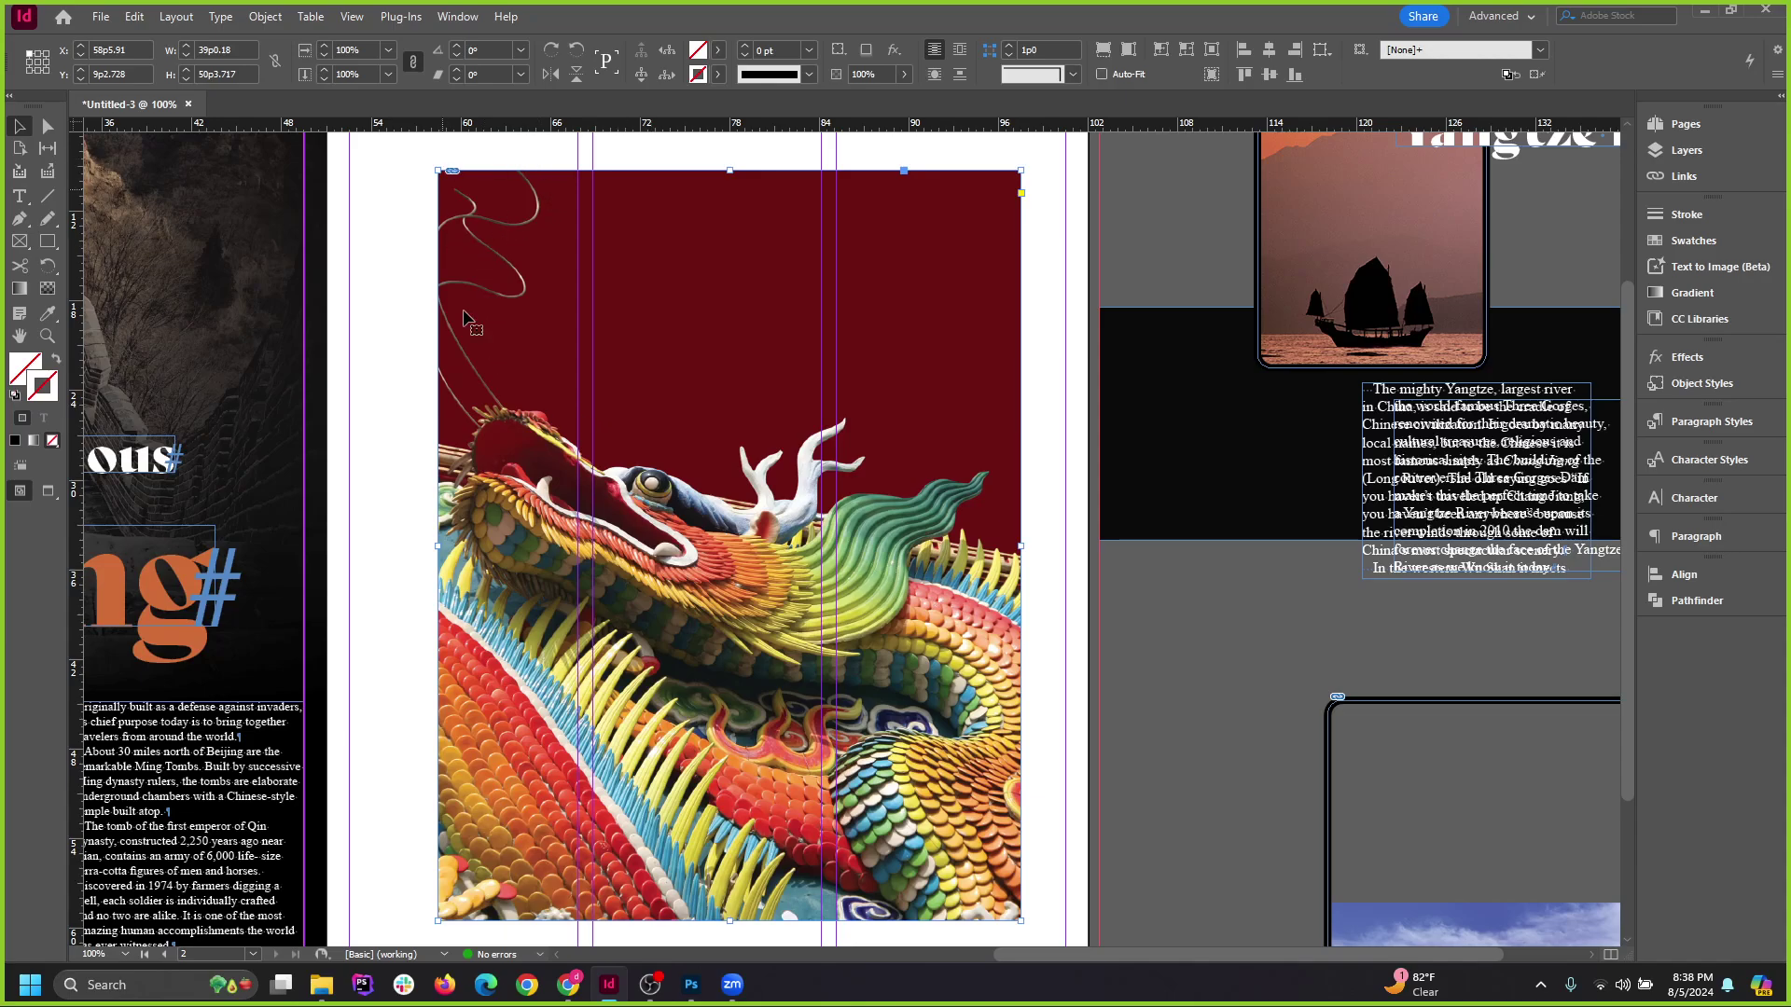
{"action": "mouse_move", "coordinate": [817, 416]}
{"action": "left_mouse_down"}
{"action": "mouse_move", "coordinate": [789, 398]}
{"action": "mouse_move", "coordinate": [805, 407]}
{"action": "left_mouse_up"}
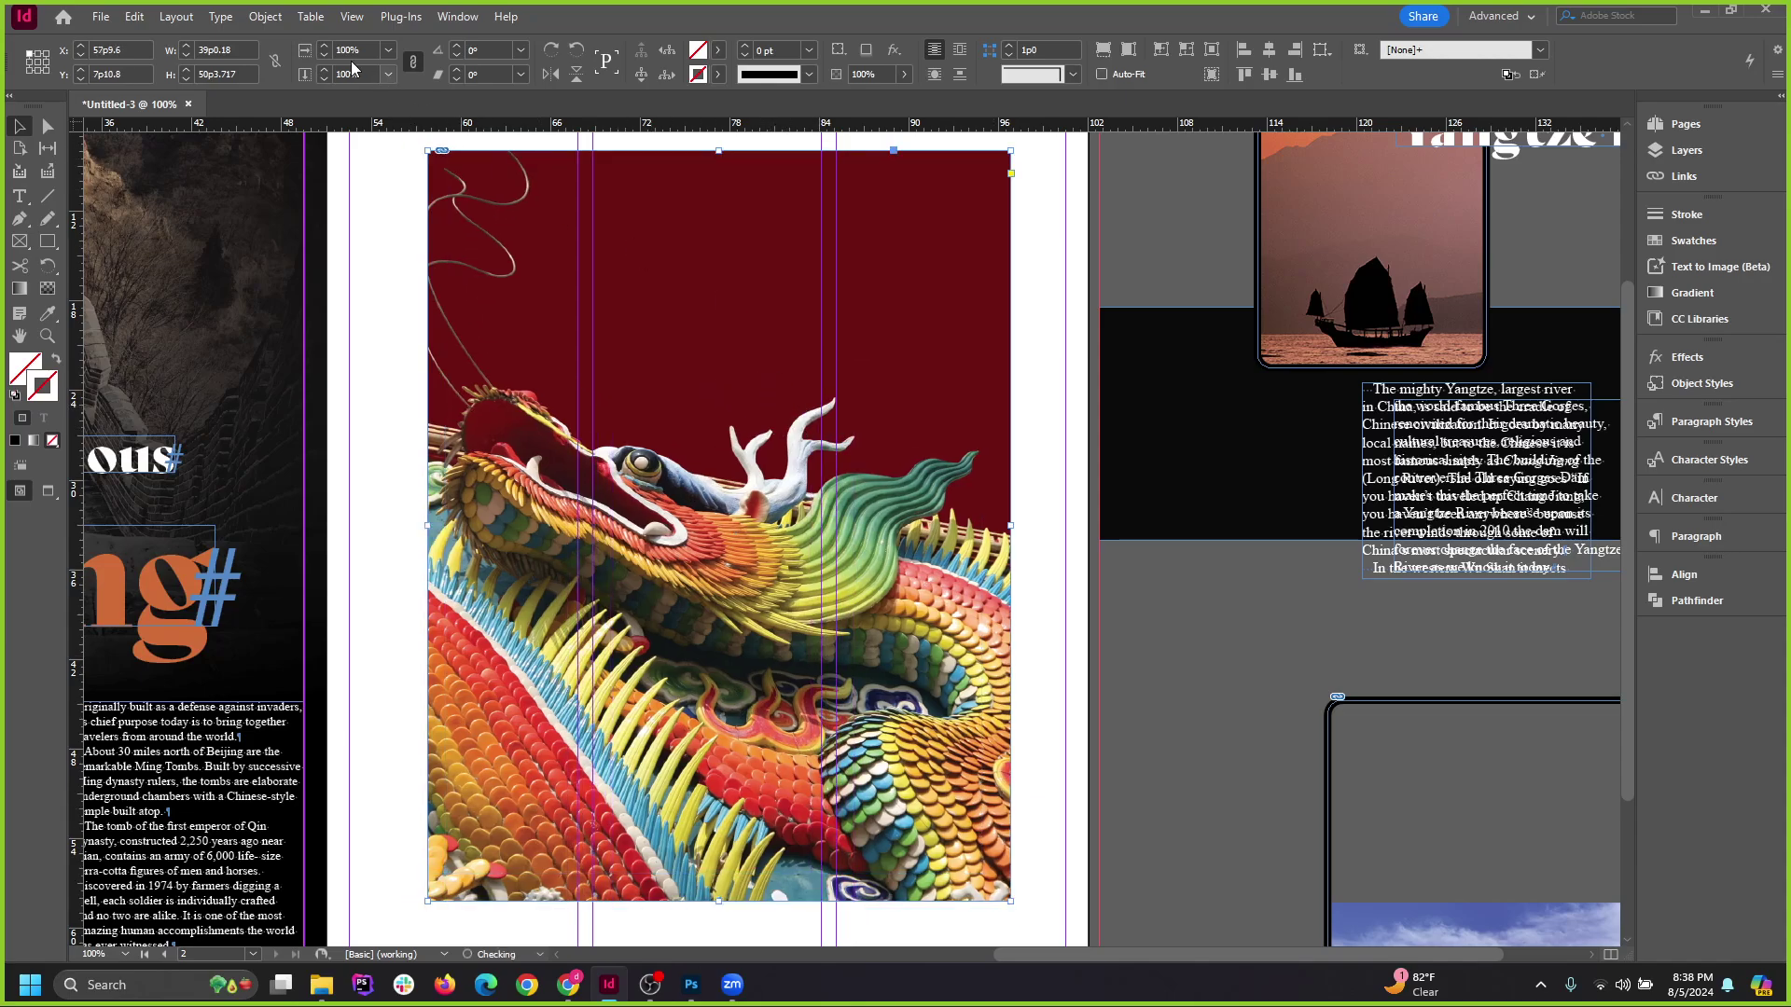
Open the Clipping Path options for the scaled dragon photo and choose Detect Edges as the type.
{"action": "left_click", "coordinate": [260, 19]}
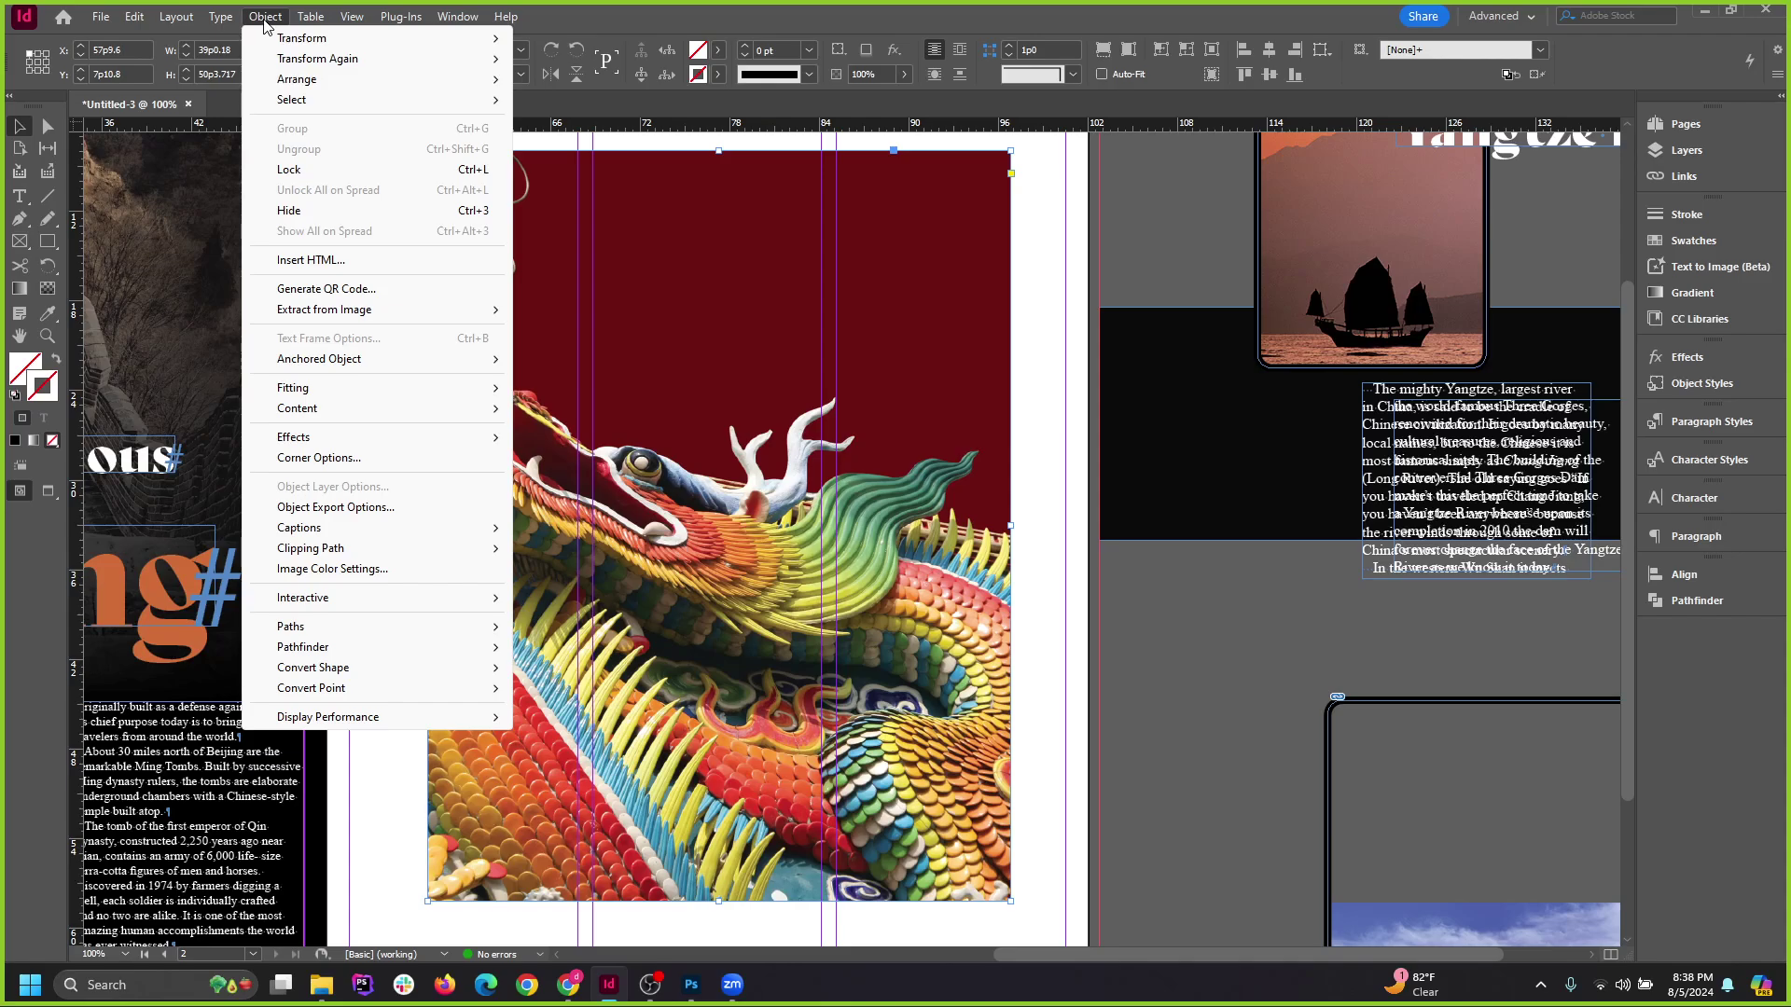
{"action": "left_click", "coordinate": [268, 19]}
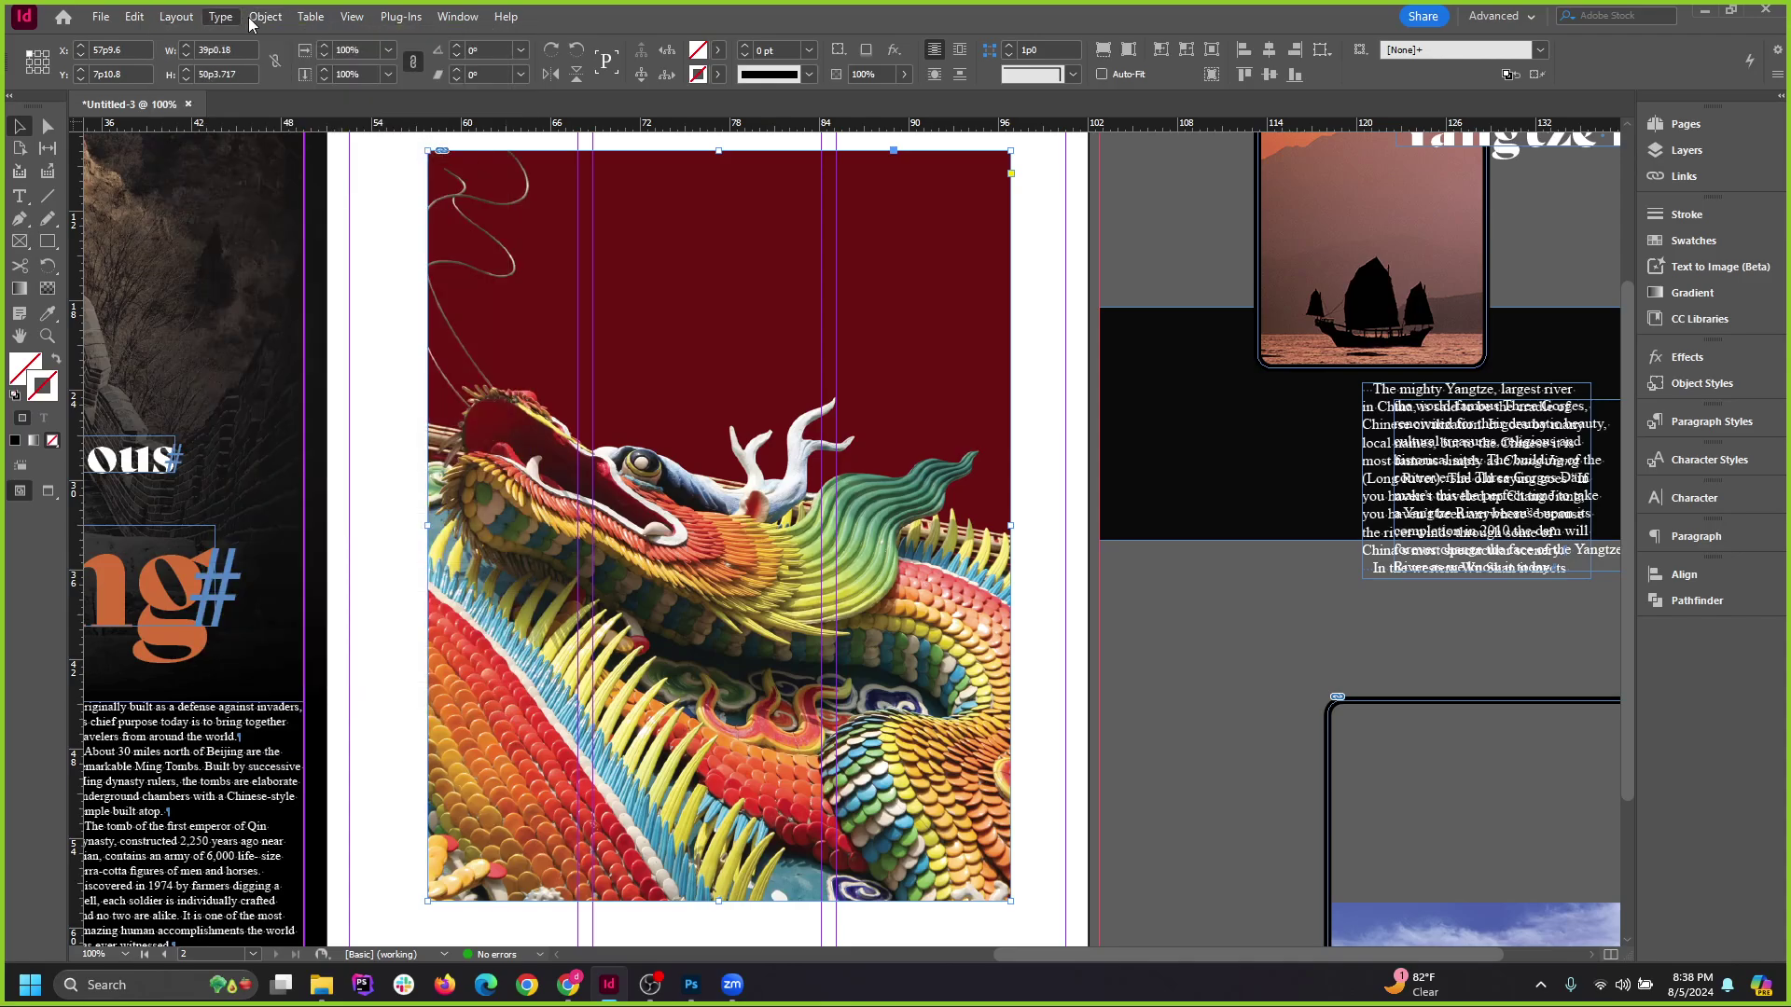
{"action": "left_click", "coordinate": [261, 18]}
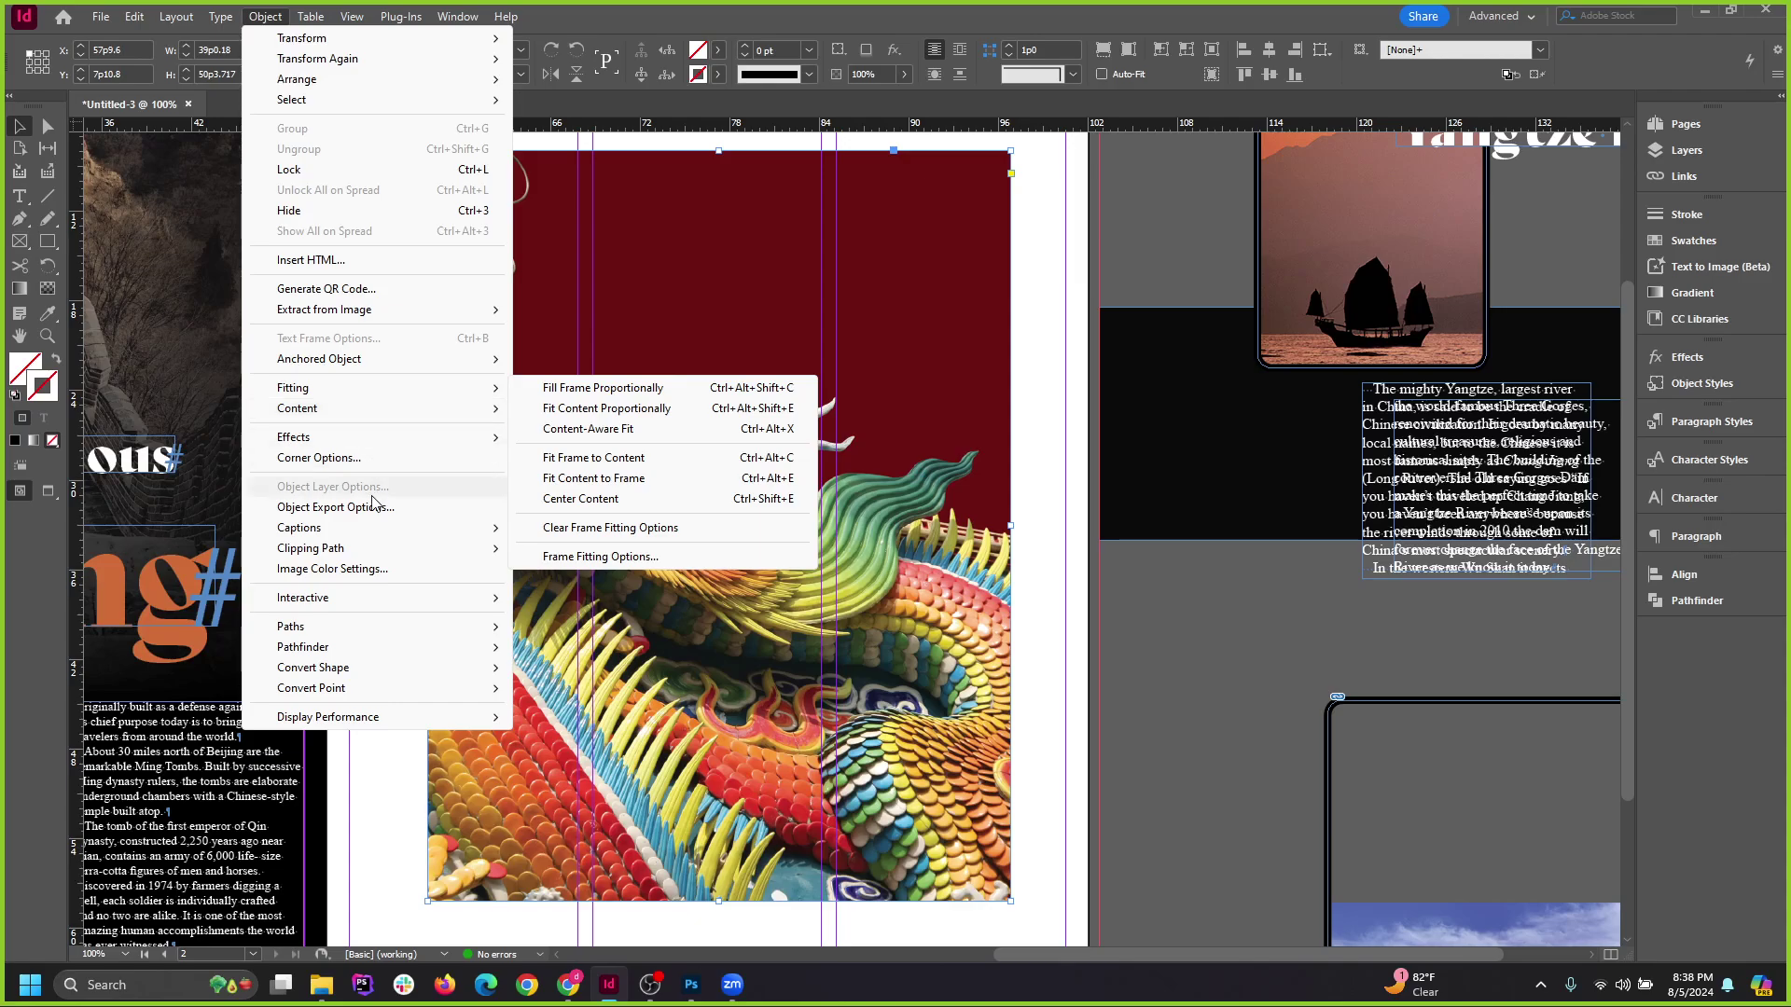
{"action": "mouse_move", "coordinate": [364, 555]}
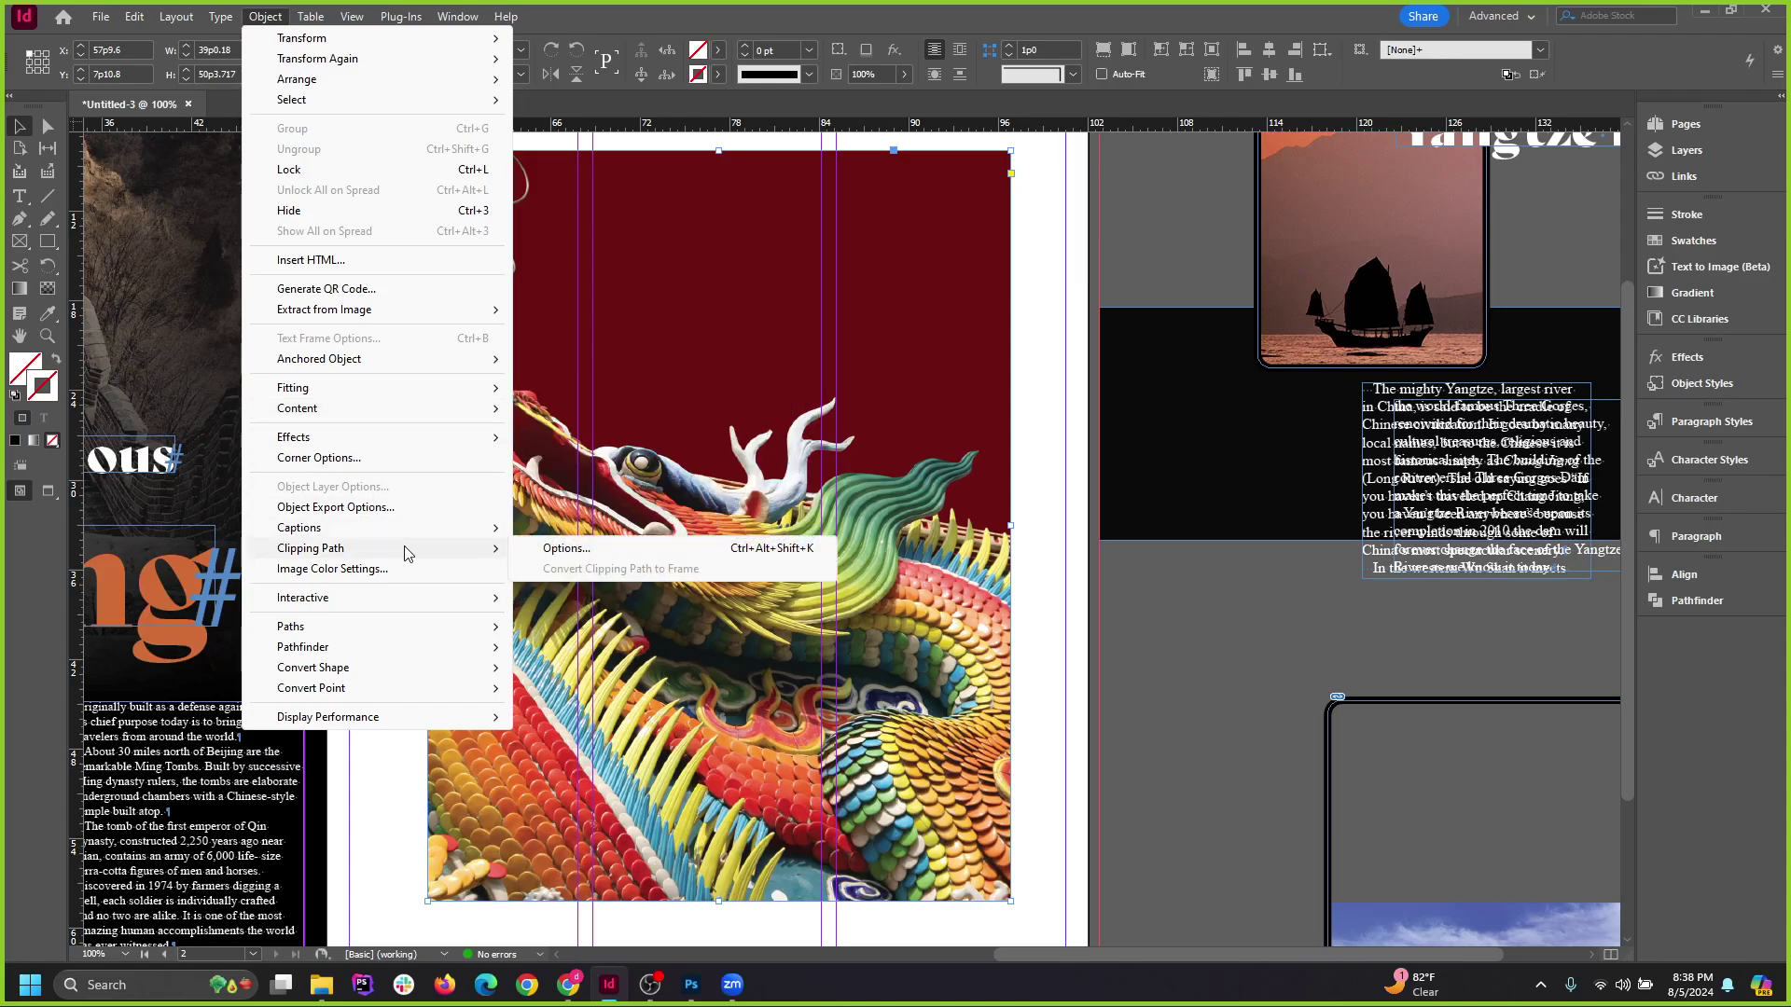
{"action": "left_click", "coordinate": [559, 549]}
{"action": "left_click", "coordinate": [1326, 401]}
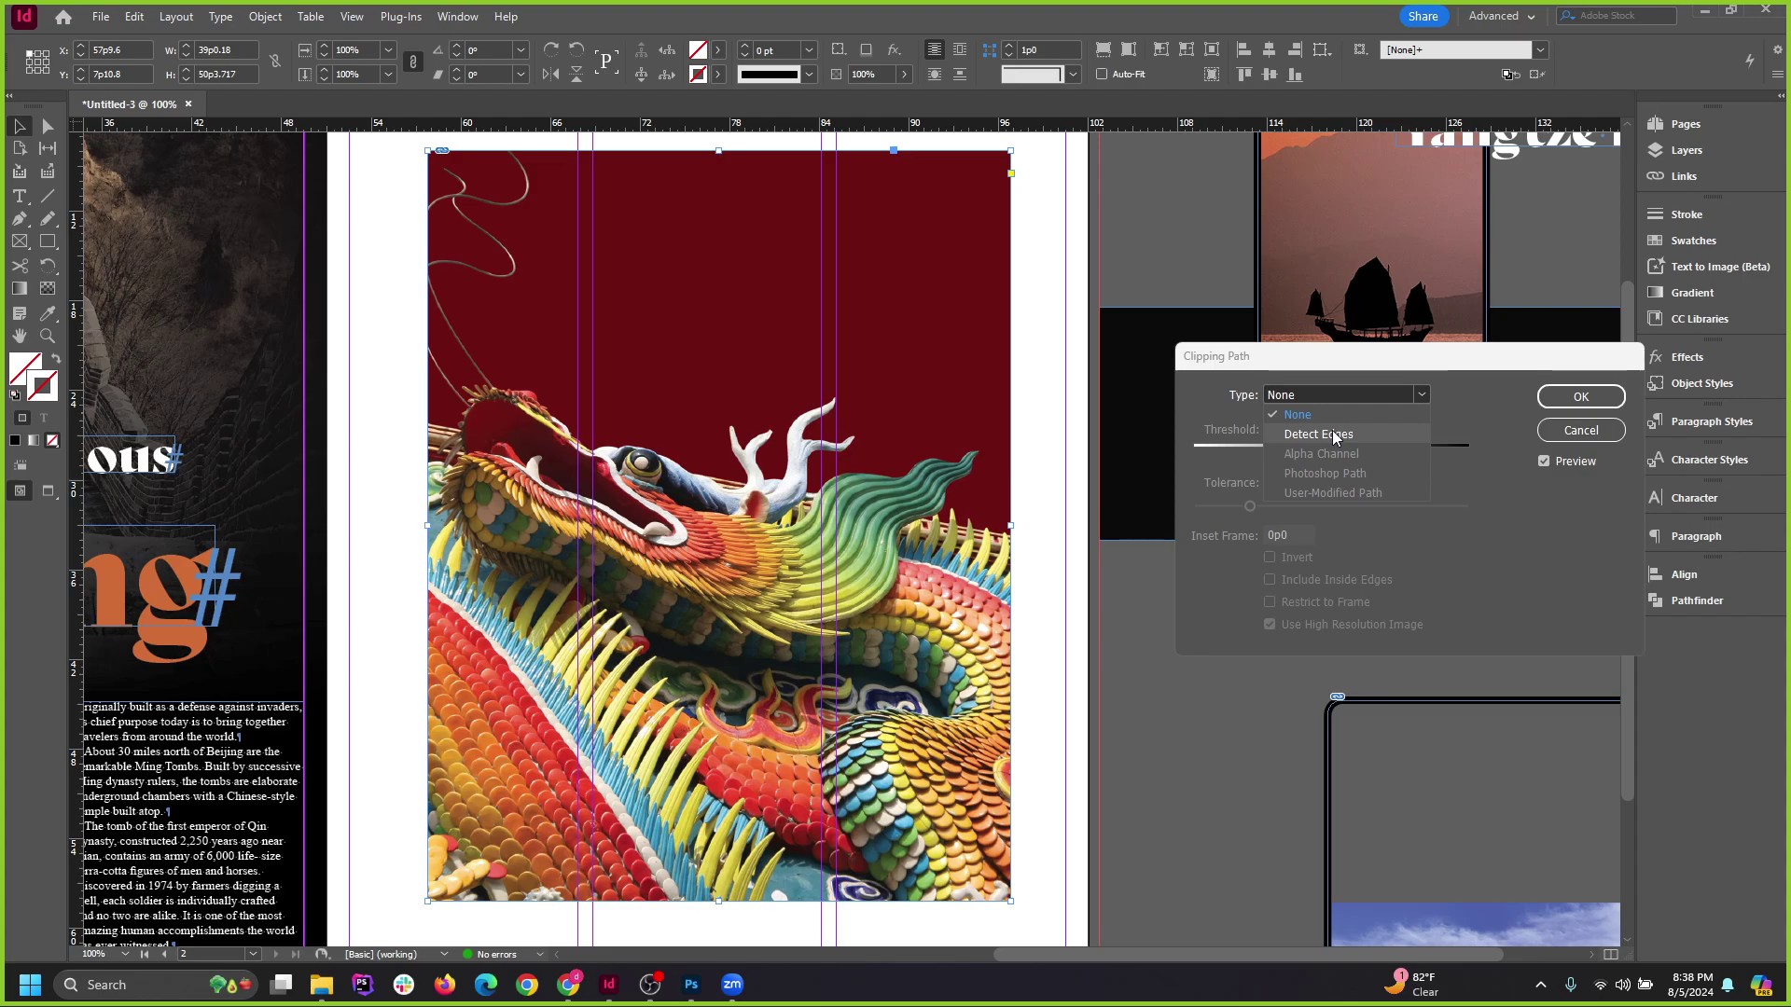
{"action": "left_click", "coordinate": [1332, 429]}
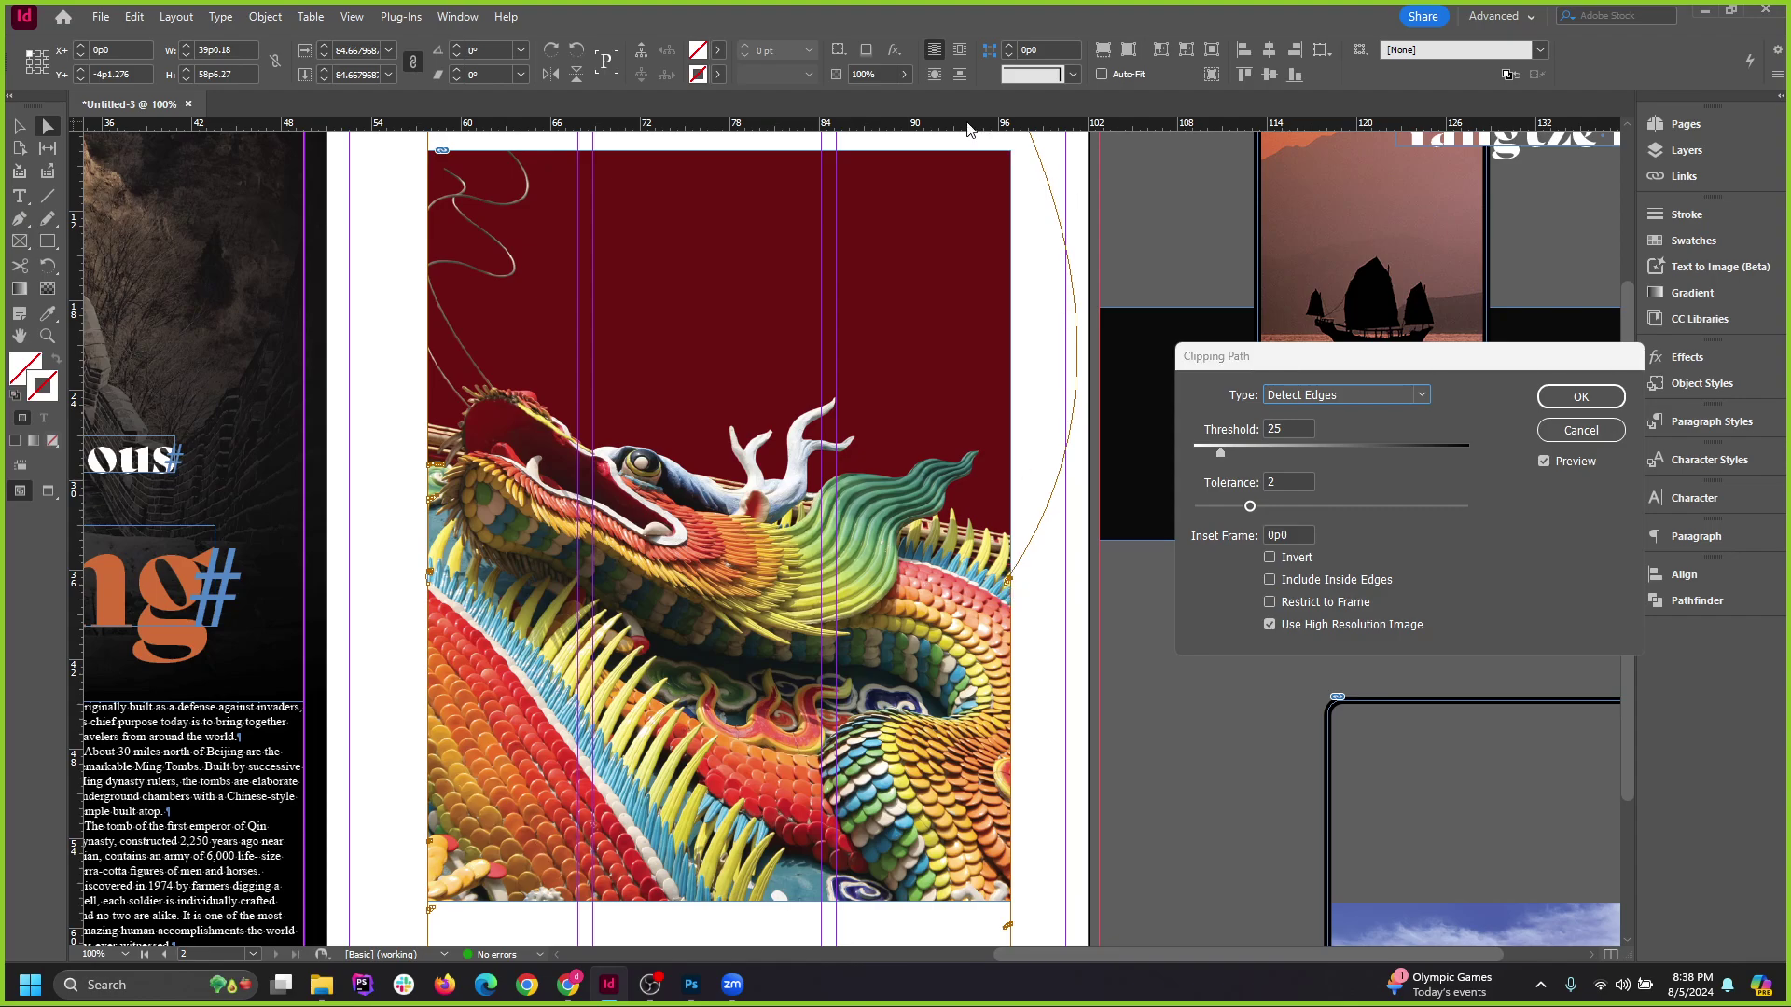
Try an inverted edge-detected clipping path with threshold 191 and tolerance 1.044, and discard the settings.
{"action": "mouse_move", "coordinate": [1273, 451]}
{"action": "left_mouse_down"}
{"action": "mouse_move", "coordinate": [1237, 449]}
{"action": "mouse_move", "coordinate": [1262, 455]}
{"action": "left_mouse_up"}
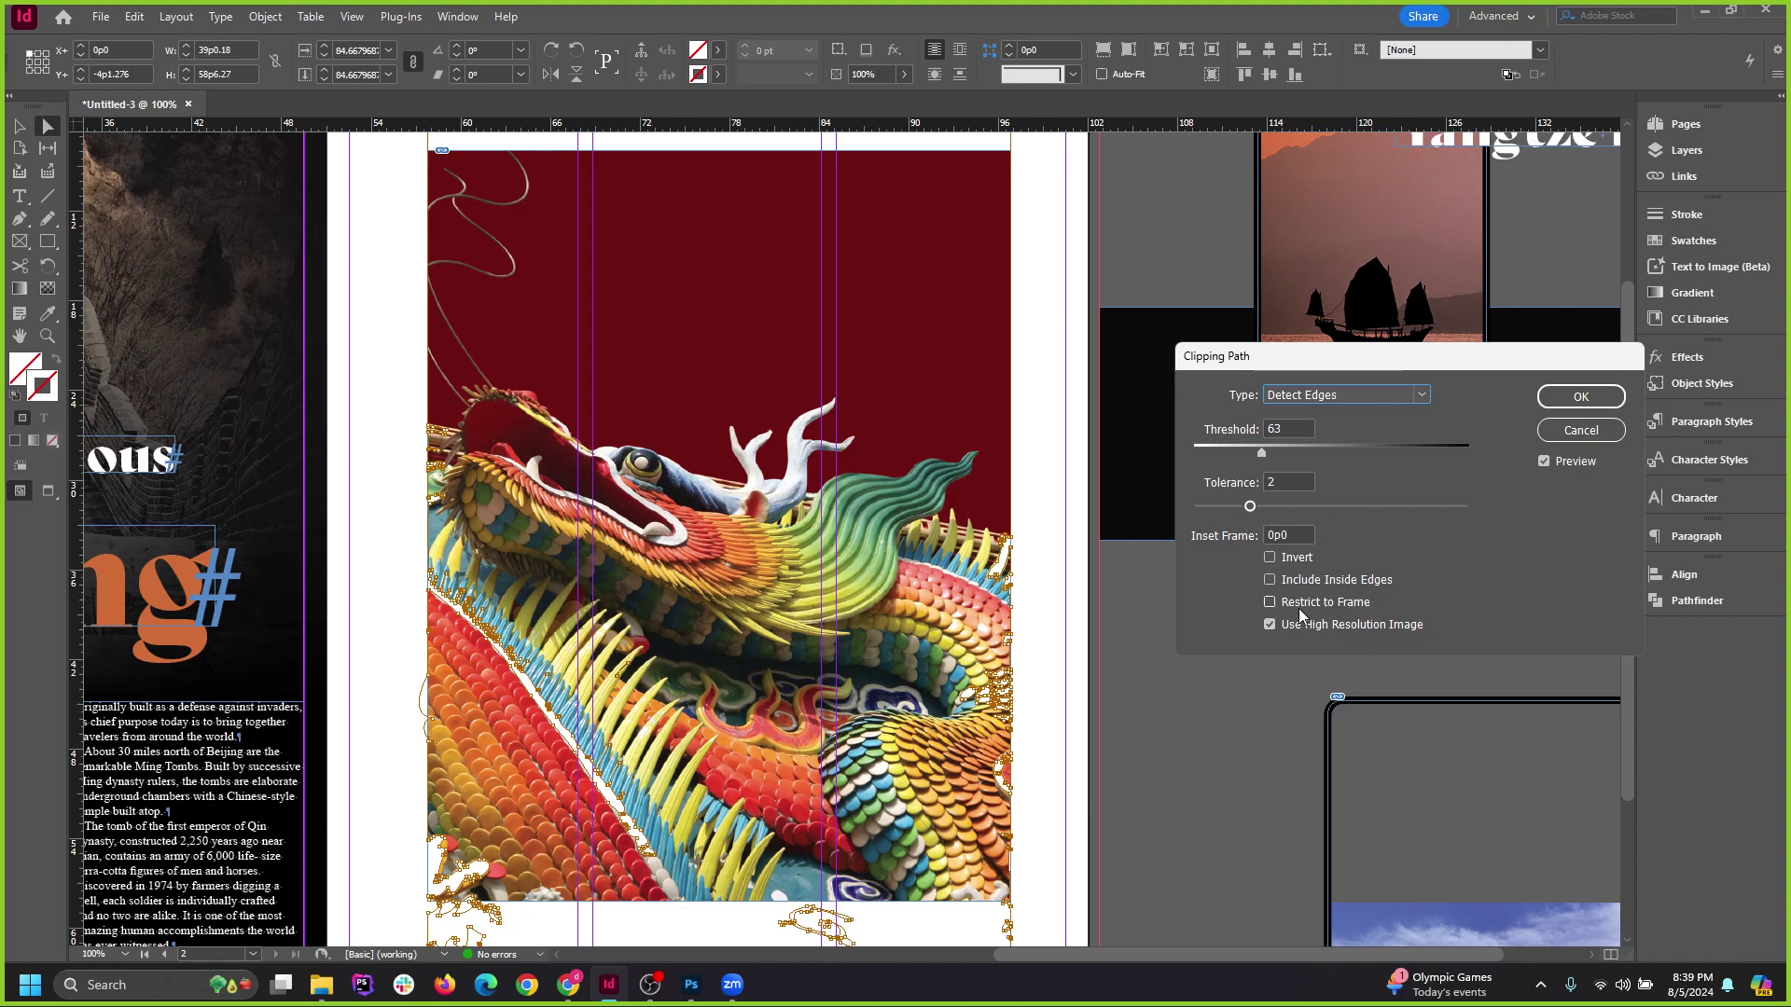
{"action": "left_click", "coordinate": [1270, 558]}
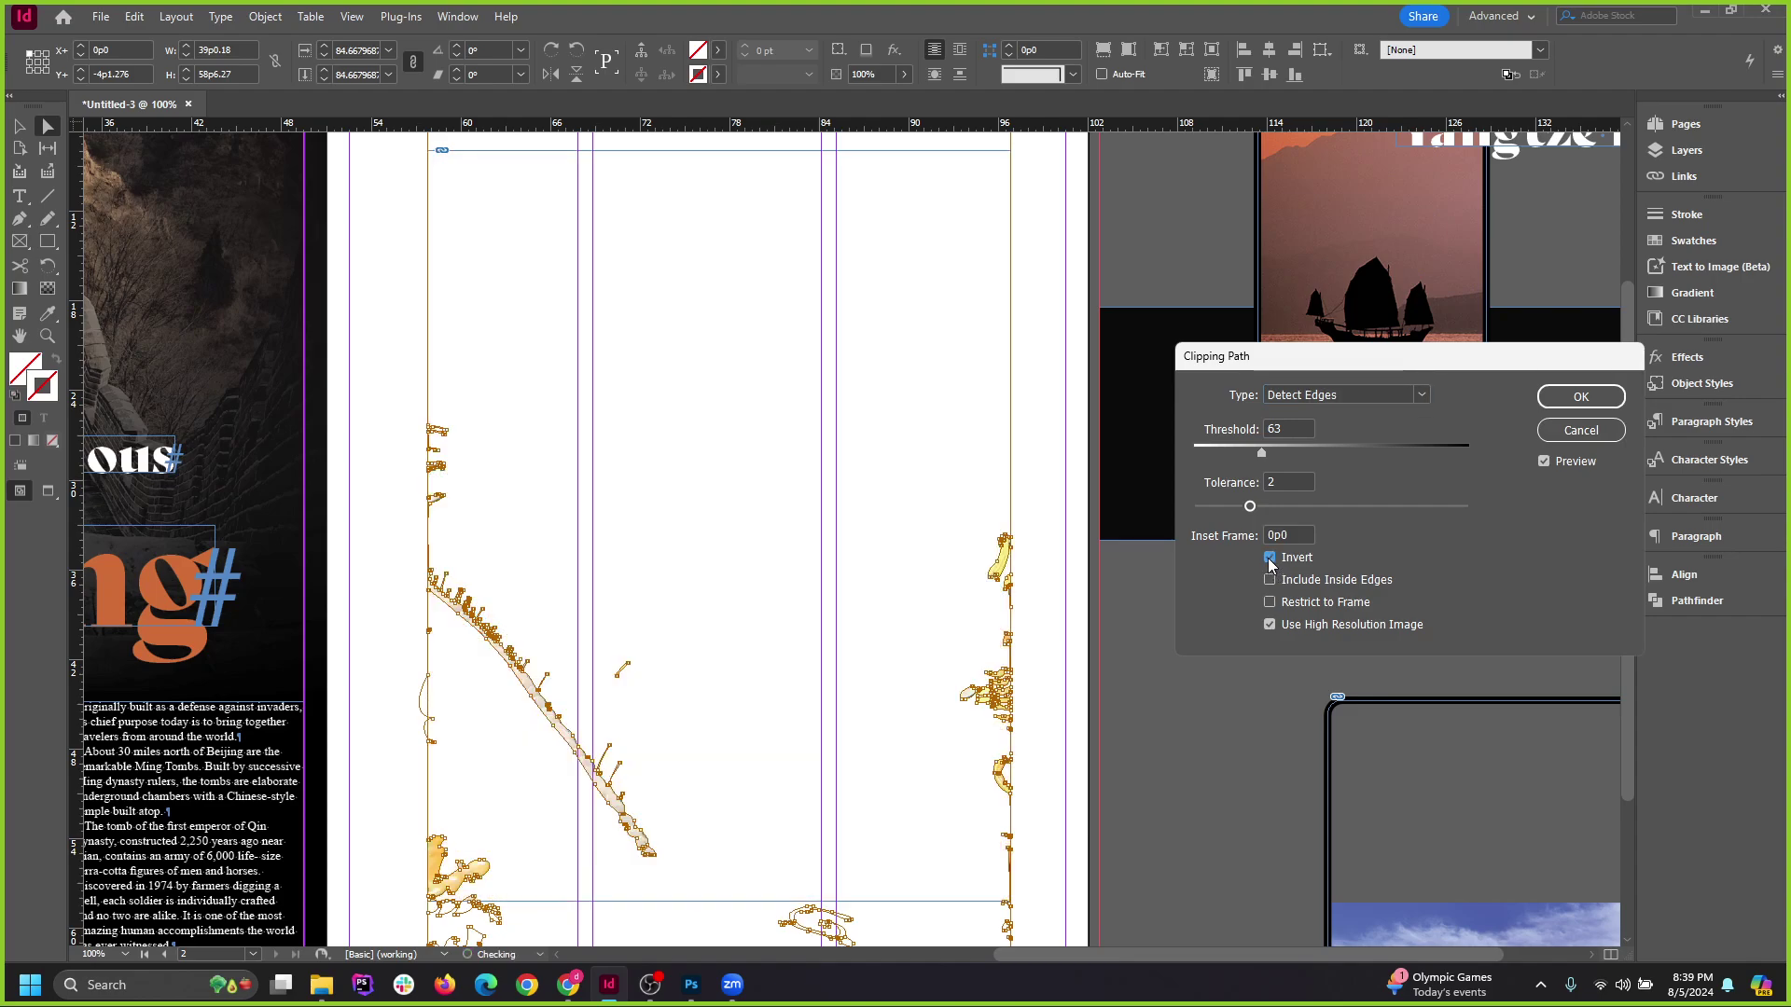
{"action": "left_click_drag", "start_coordinate": [1310, 454], "coordinate": [1395, 442]}
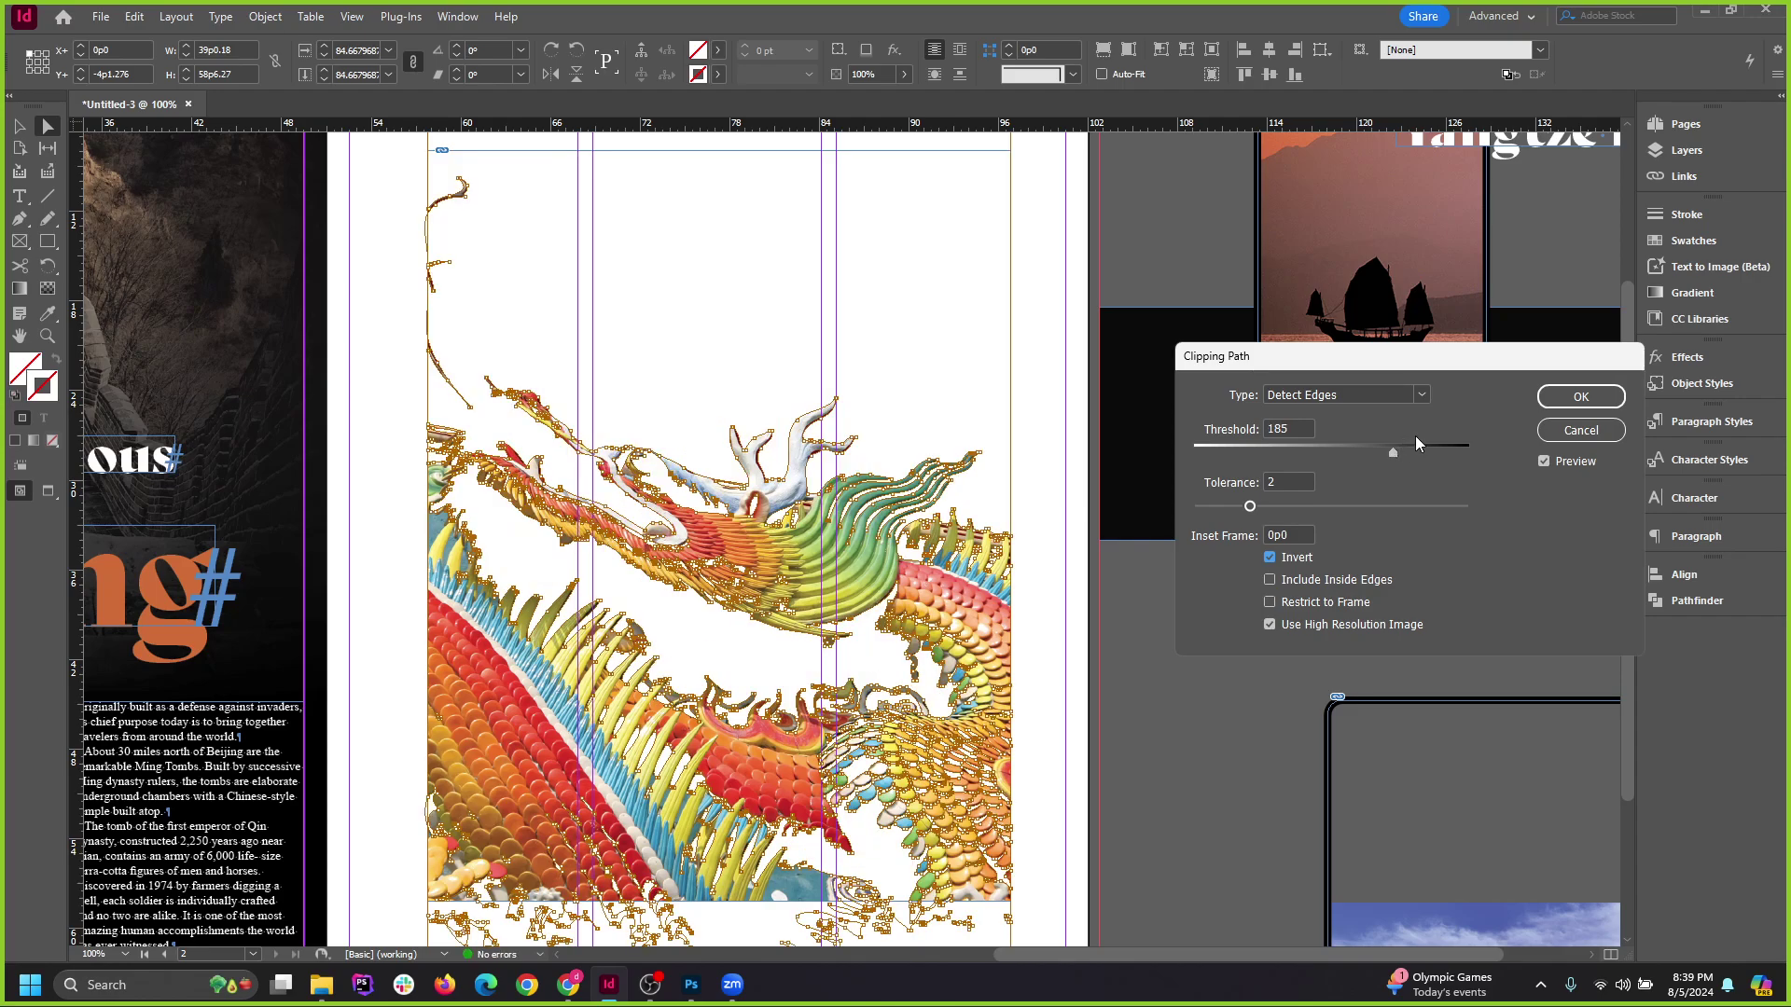
{"action": "mouse_move", "coordinate": [1413, 451]}
{"action": "left_mouse_down"}
{"action": "mouse_move", "coordinate": [1447, 447]}
{"action": "mouse_move", "coordinate": [1377, 451]}
{"action": "left_mouse_up"}
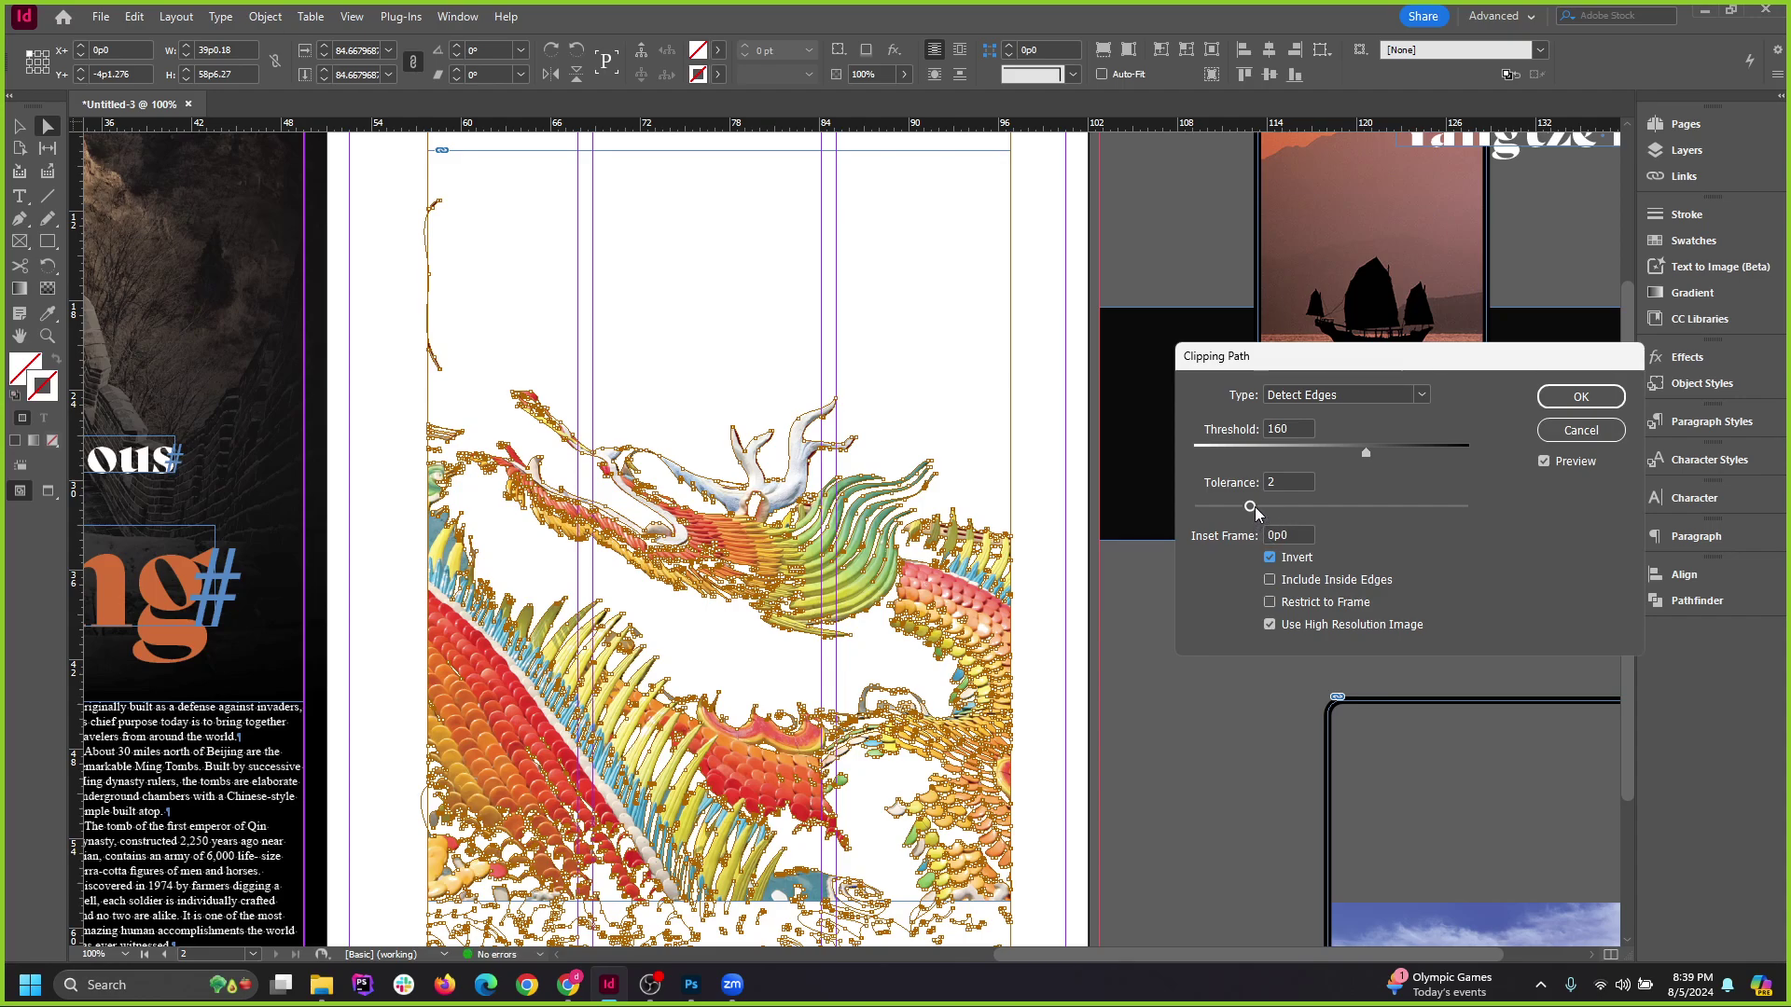
{"action": "mouse_move", "coordinate": [1249, 507]}
{"action": "left_mouse_down"}
{"action": "mouse_move", "coordinate": [1427, 508]}
{"action": "mouse_move", "coordinate": [1224, 510]}
{"action": "left_mouse_up"}
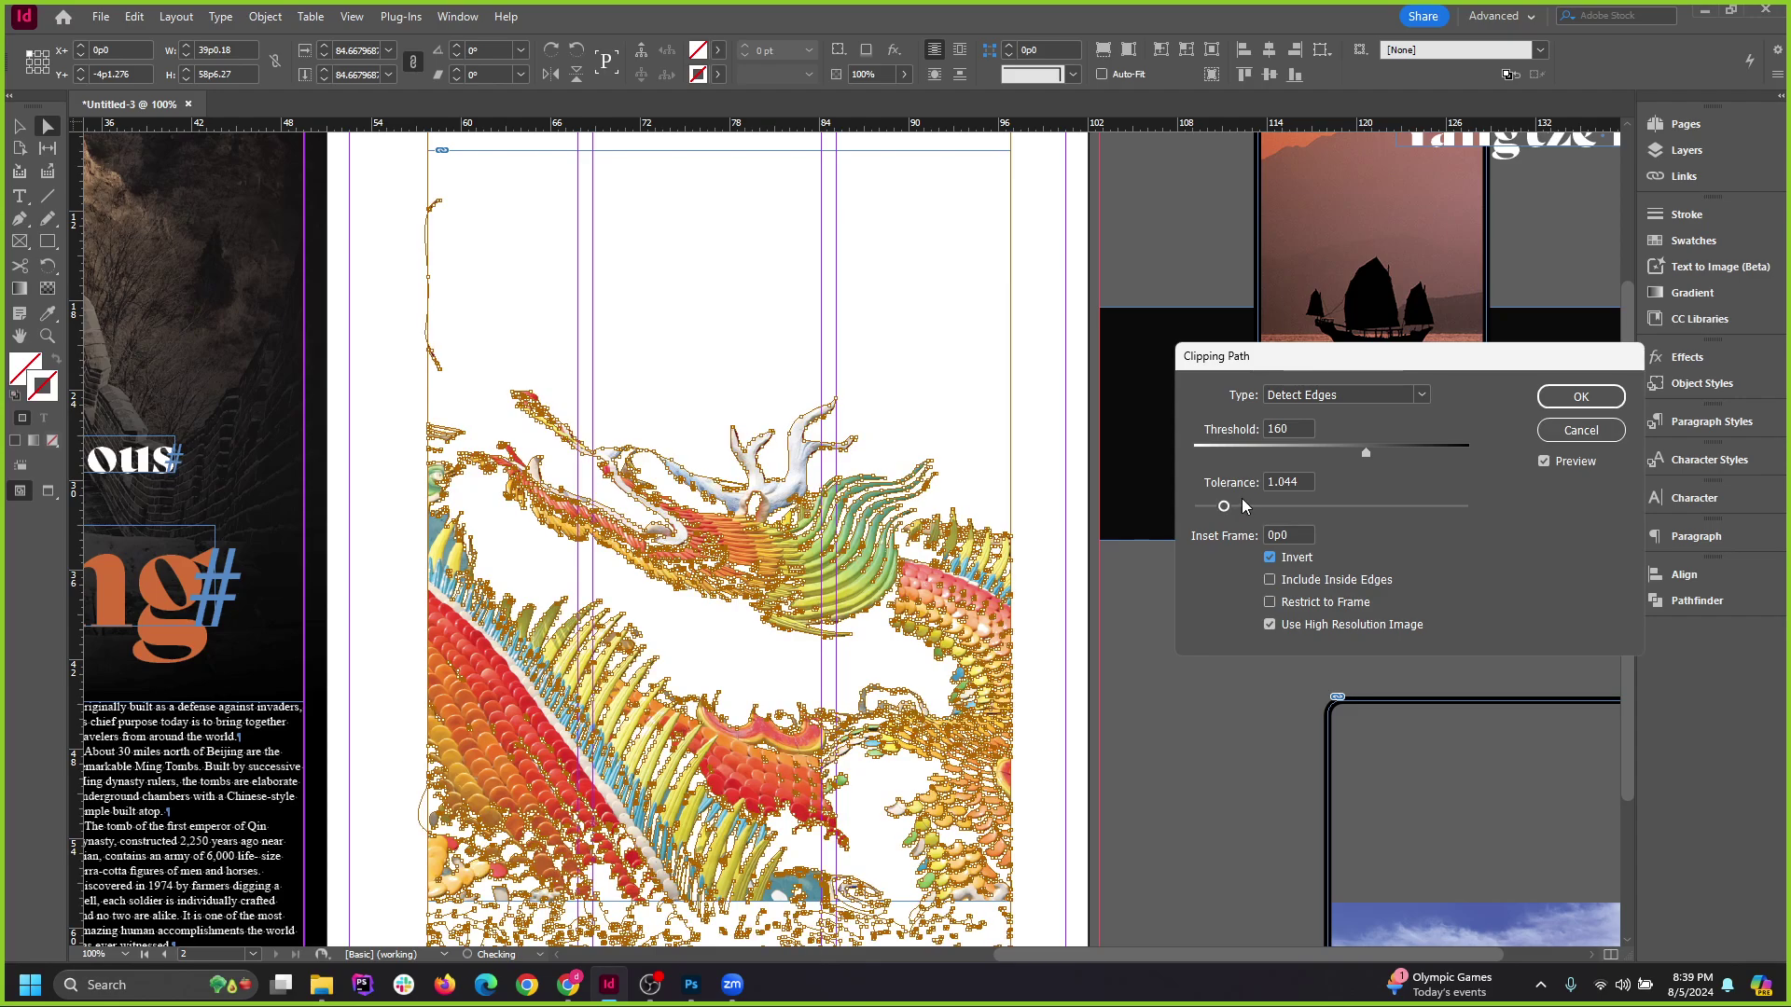
{"action": "left_click_drag", "start_coordinate": [1319, 449], "coordinate": [1399, 452]}
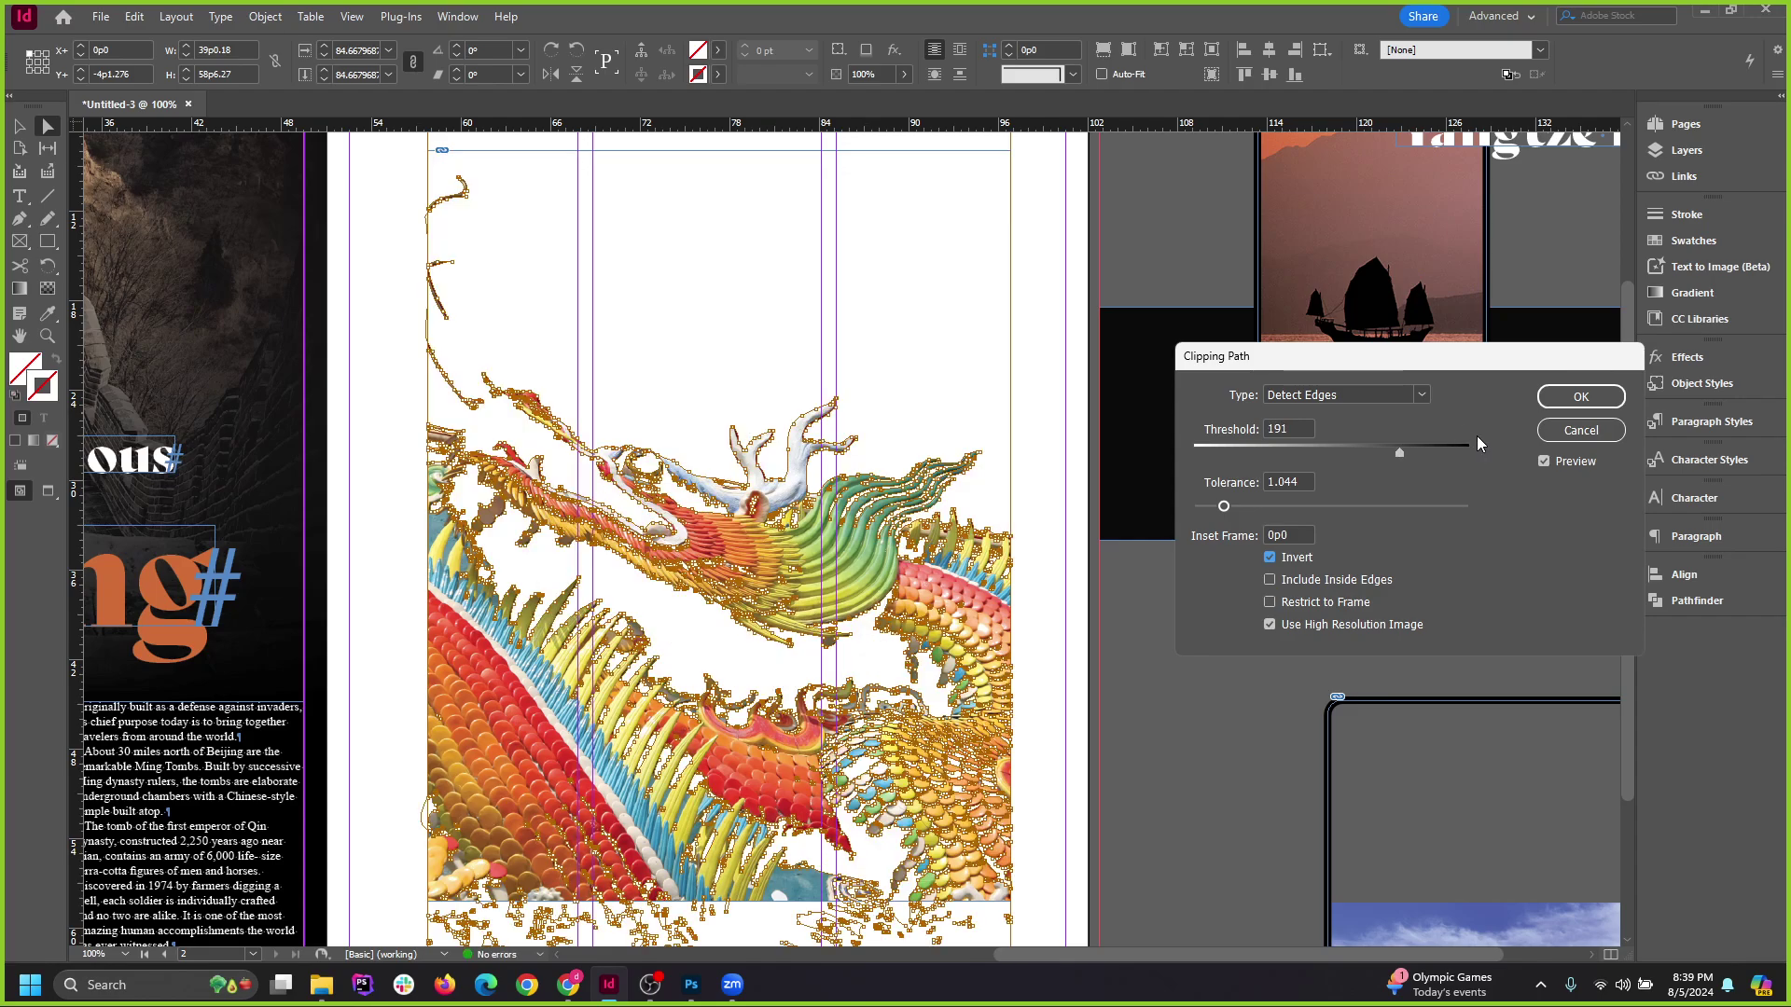
{"action": "left_click", "coordinate": [1581, 430]}
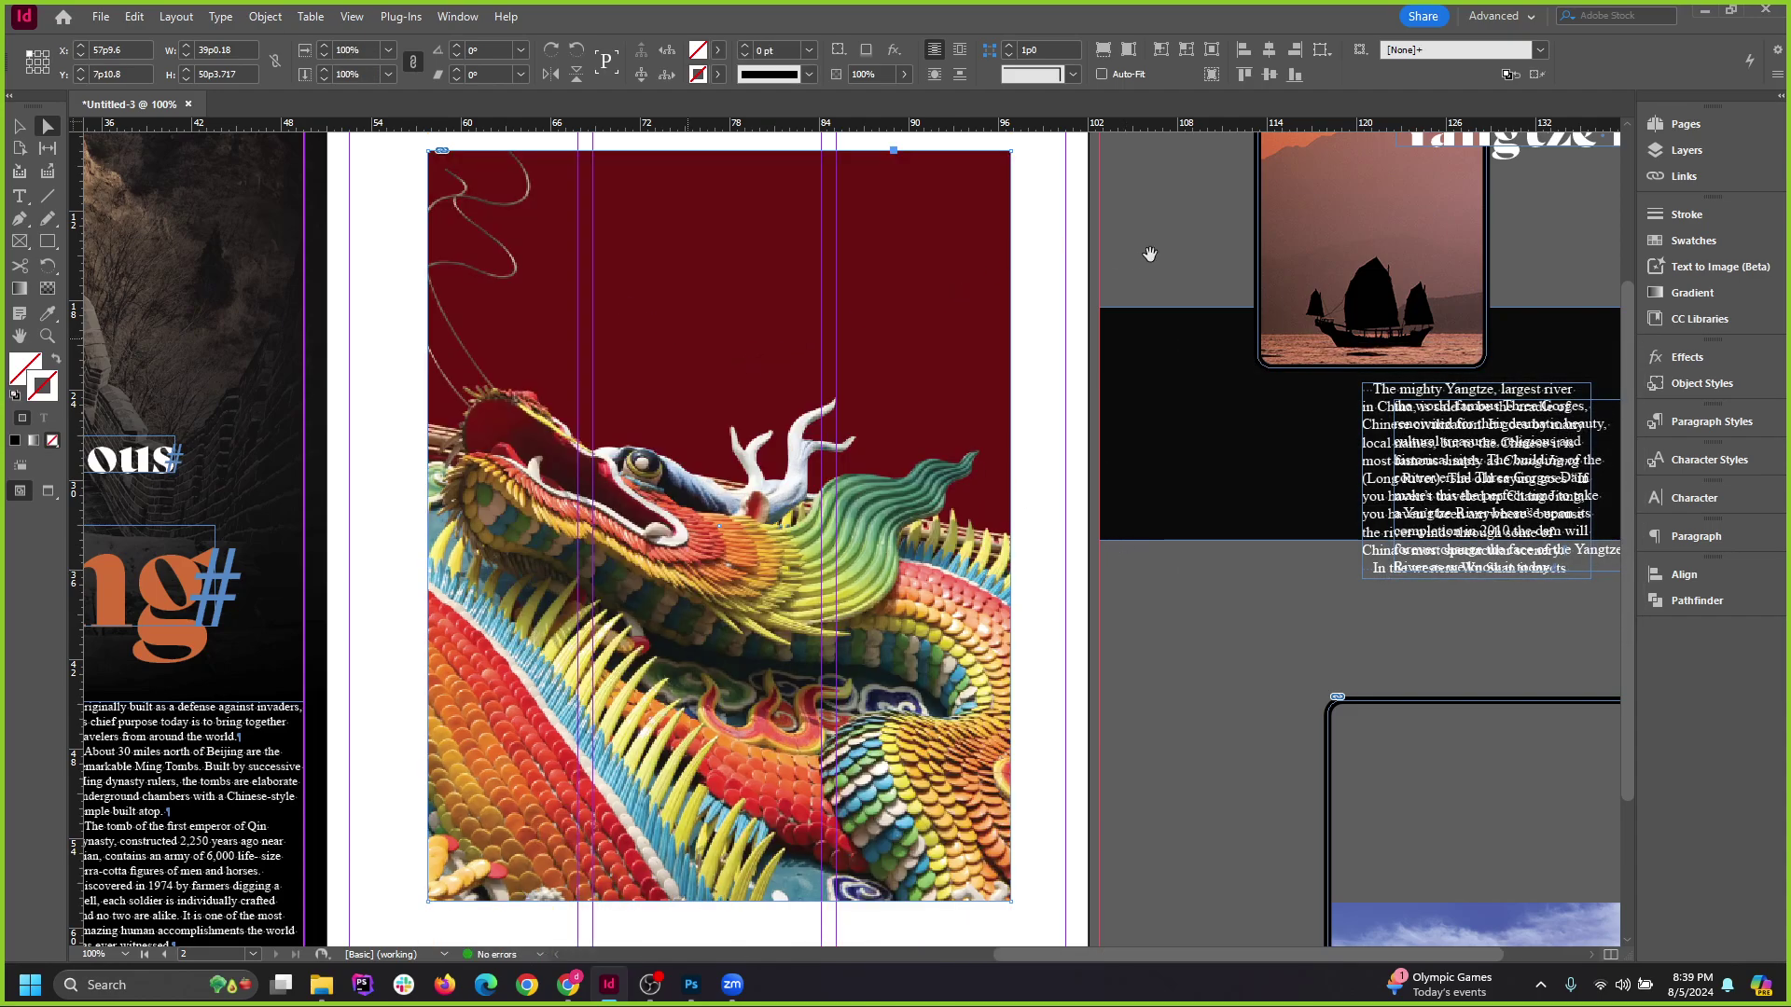
Undo the dragon photo's scaling and moves back to its full-page placement on the Yangtze page.
{"action": "key", "text": "ctrl+z"}
{"action": "key", "text": "ctrl+z"}
{"action": "key", "text": "ctrl+z"}
{"action": "key", "text": "ctrl+z"}
{"action": "key", "text": "ctrl+minus"}
{"action": "key", "text": "ctrl+minus"}
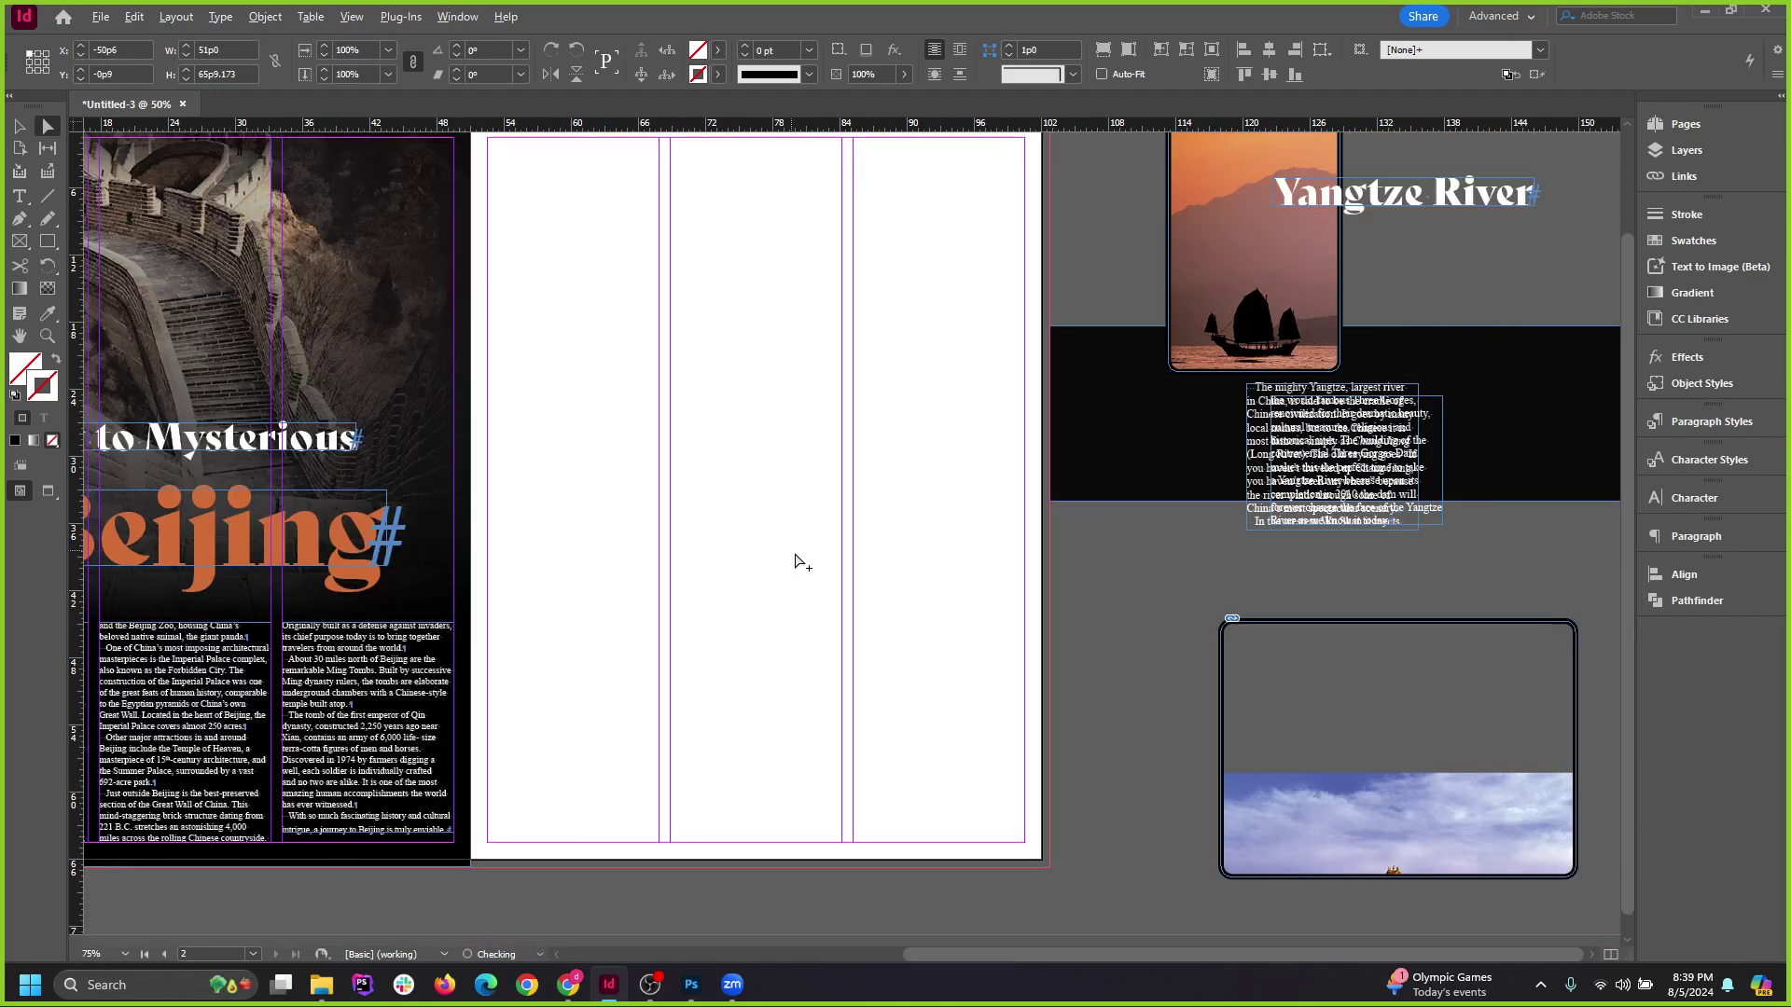
{"action": "key", "text": "ctrl+minus"}
{"action": "key", "text": "ctrl+shift+z"}
{"action": "key", "text": "ctrl+z"}
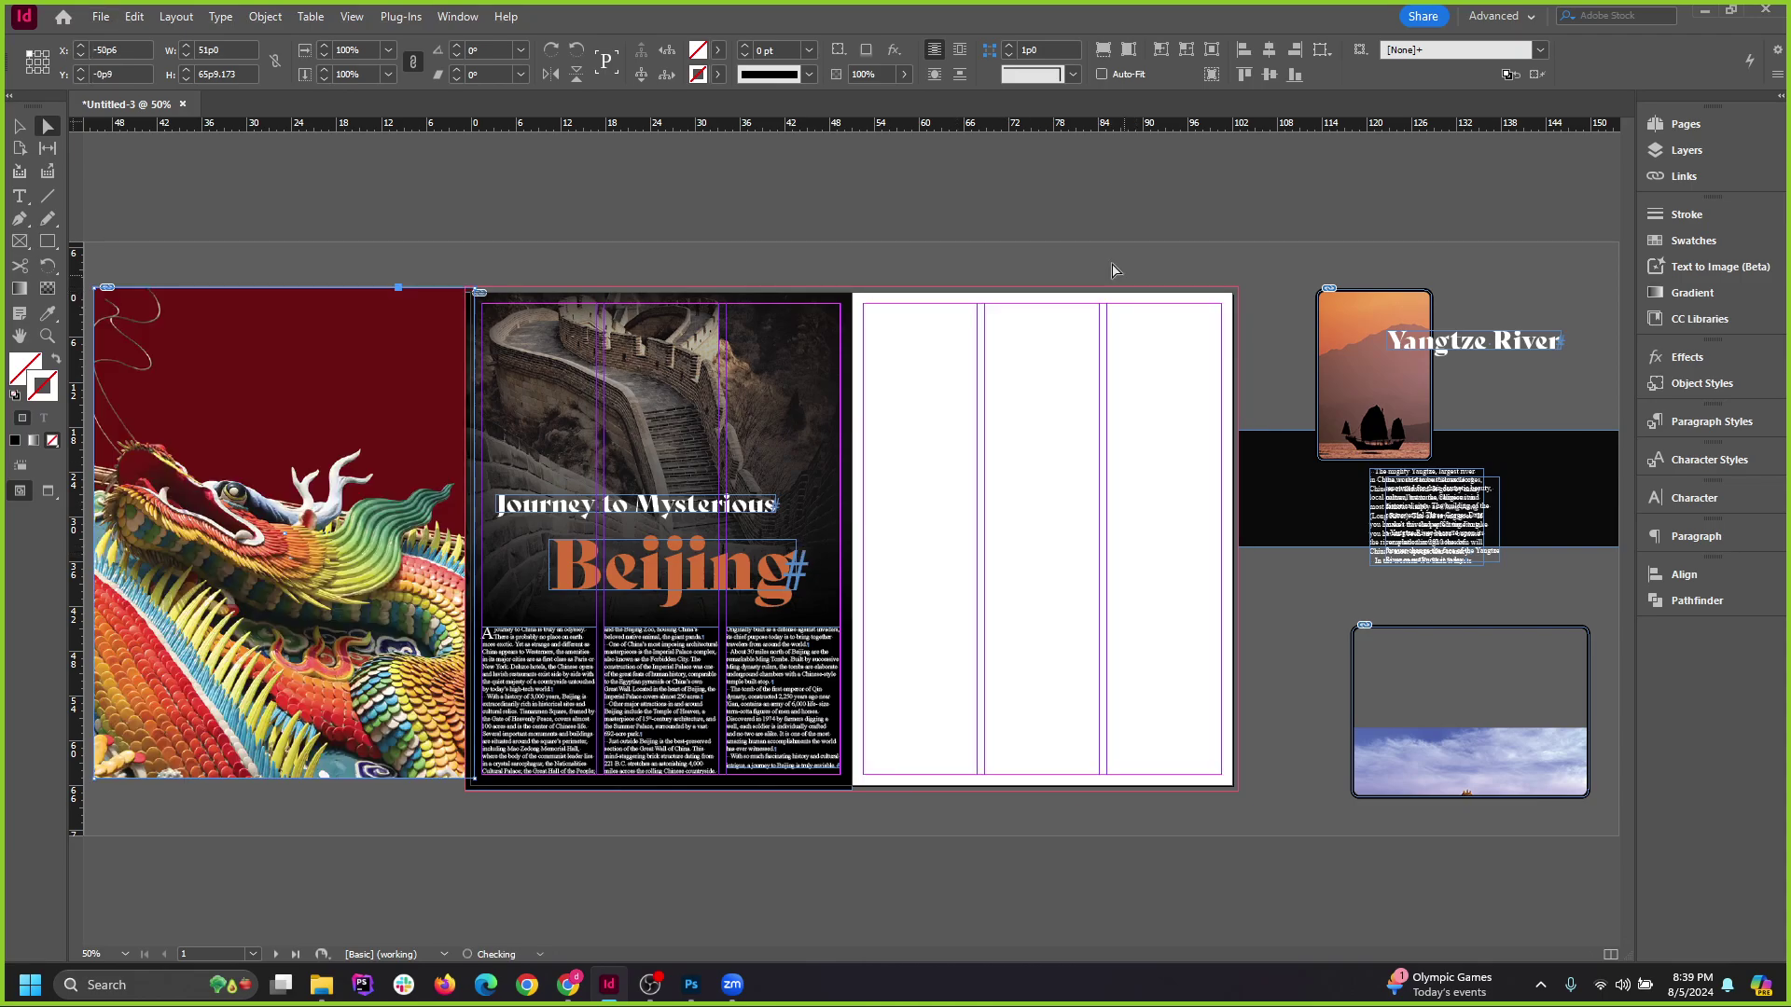
{"action": "key", "text": "ctrl+shift+z"}
{"action": "key", "text": "ctrl+z"}
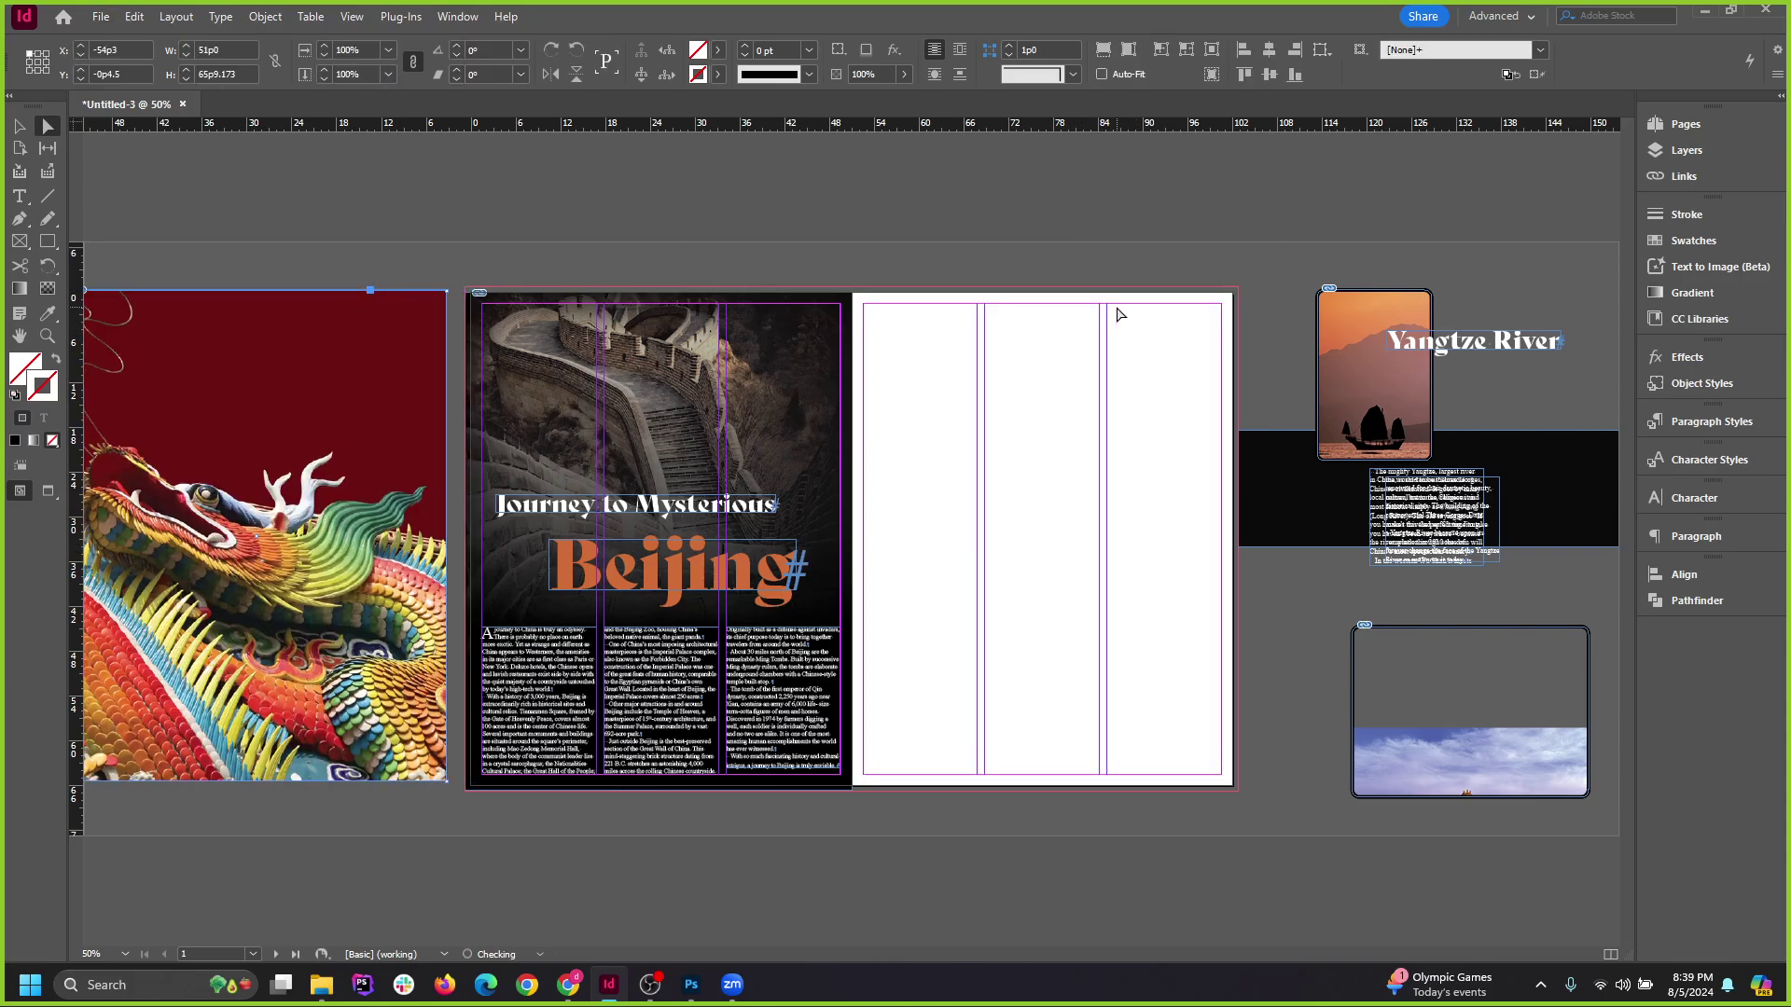
{"action": "key", "text": "ctrl+shift+z"}
{"action": "key", "text": "v"}
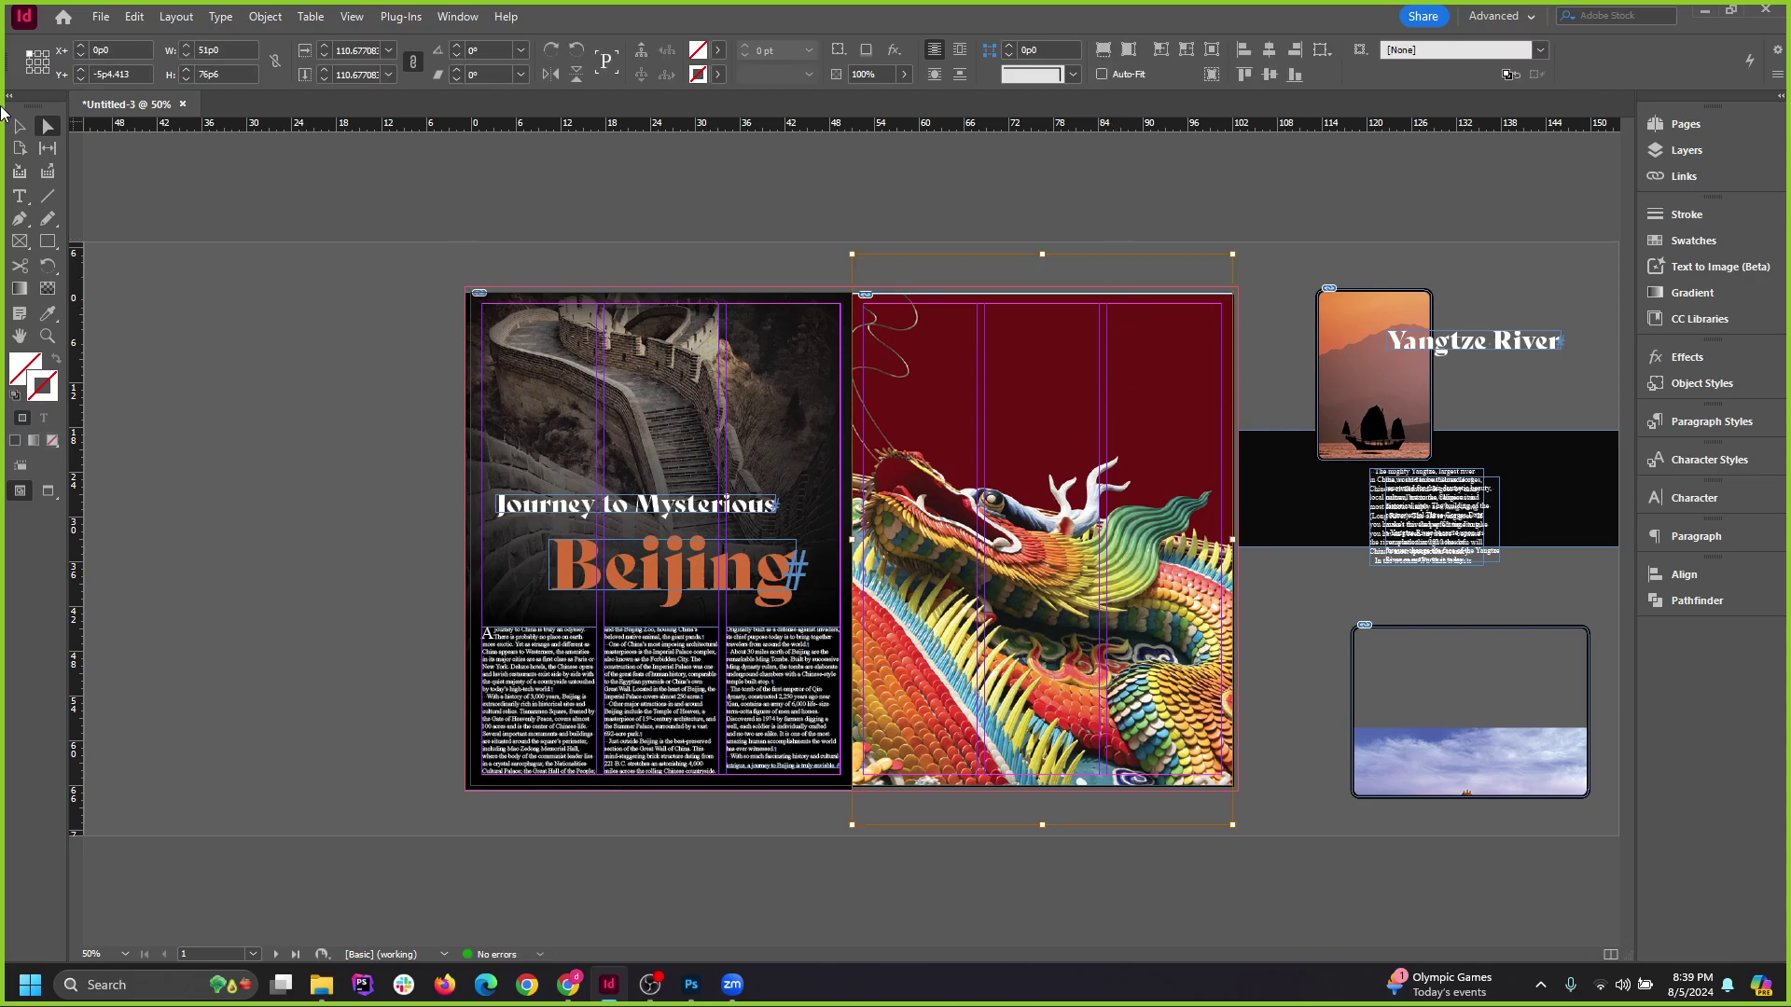
Open the full-page dragon photo for editing in Adobe Photoshop 2024 25.11.
{"action": "left_click", "coordinate": [1362, 558]}
{"action": "scroll", "coordinate": [1343, 396], "scroll_direction": "up", "scroll_amount": 1}
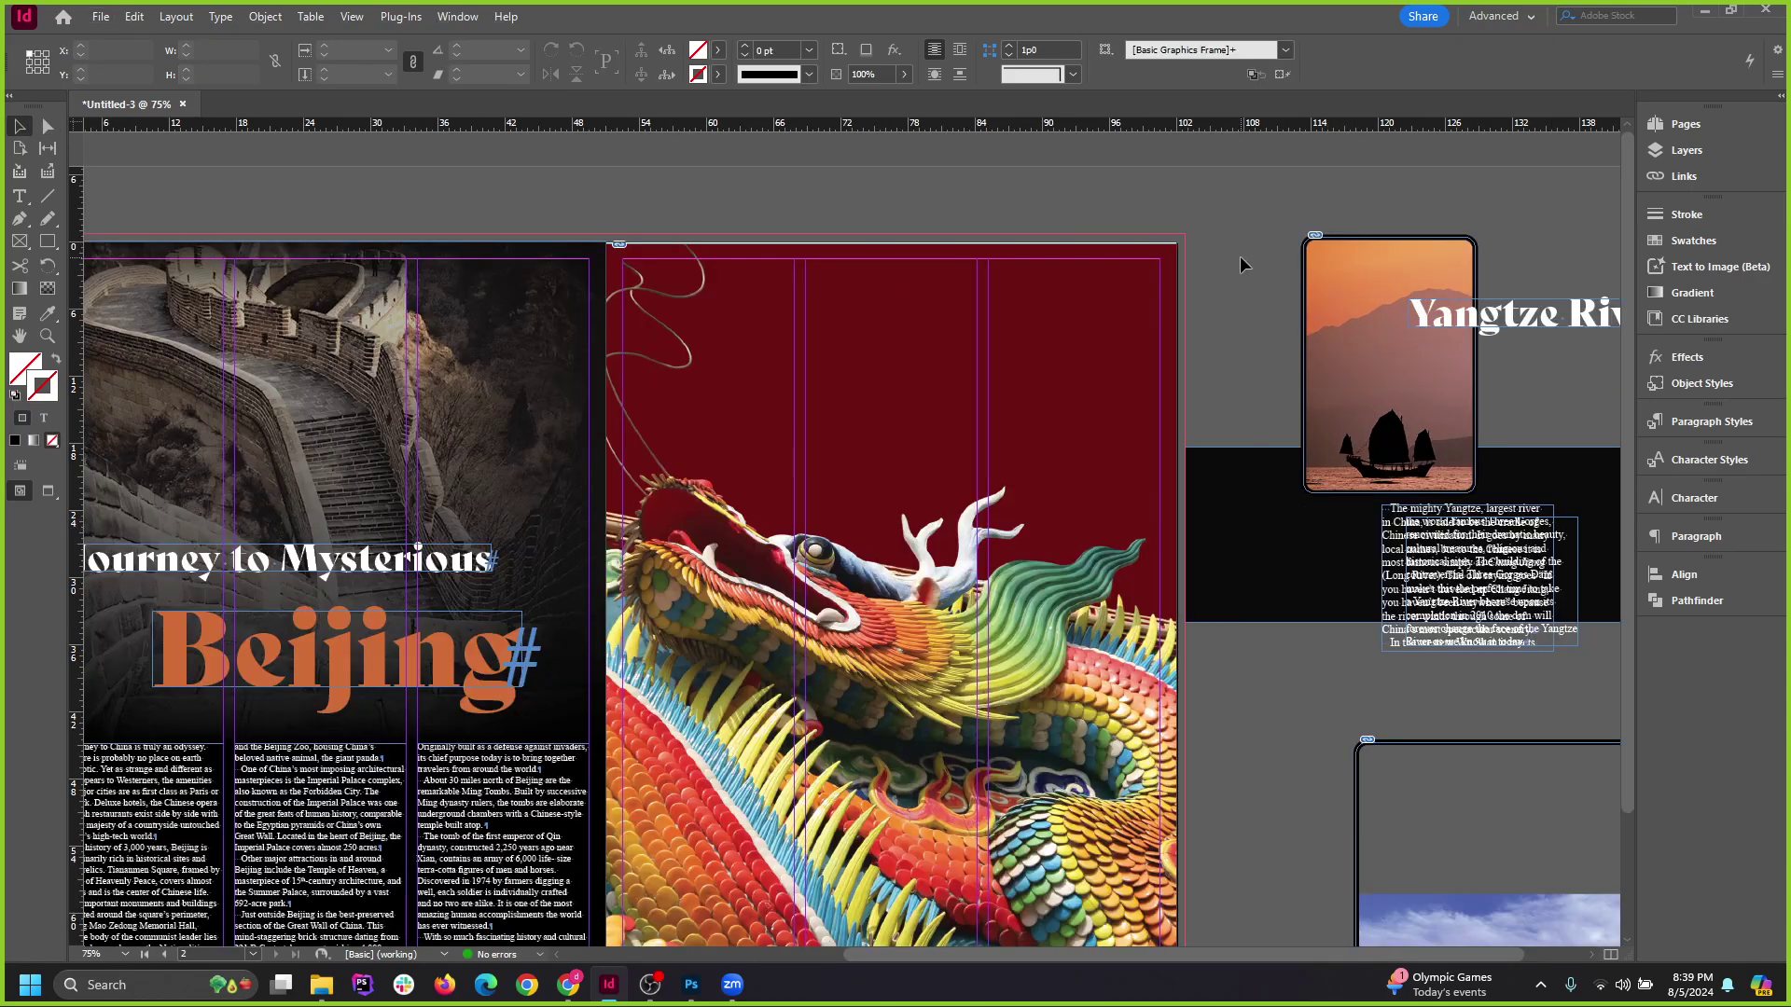
{"action": "scroll", "coordinate": [719, 270], "scroll_direction": "up", "scroll_amount": 3}
{"action": "left_click_drag", "start_coordinate": [791, 278], "coordinate": [730, 270]}
{"action": "left_click", "coordinate": [667, 176]}
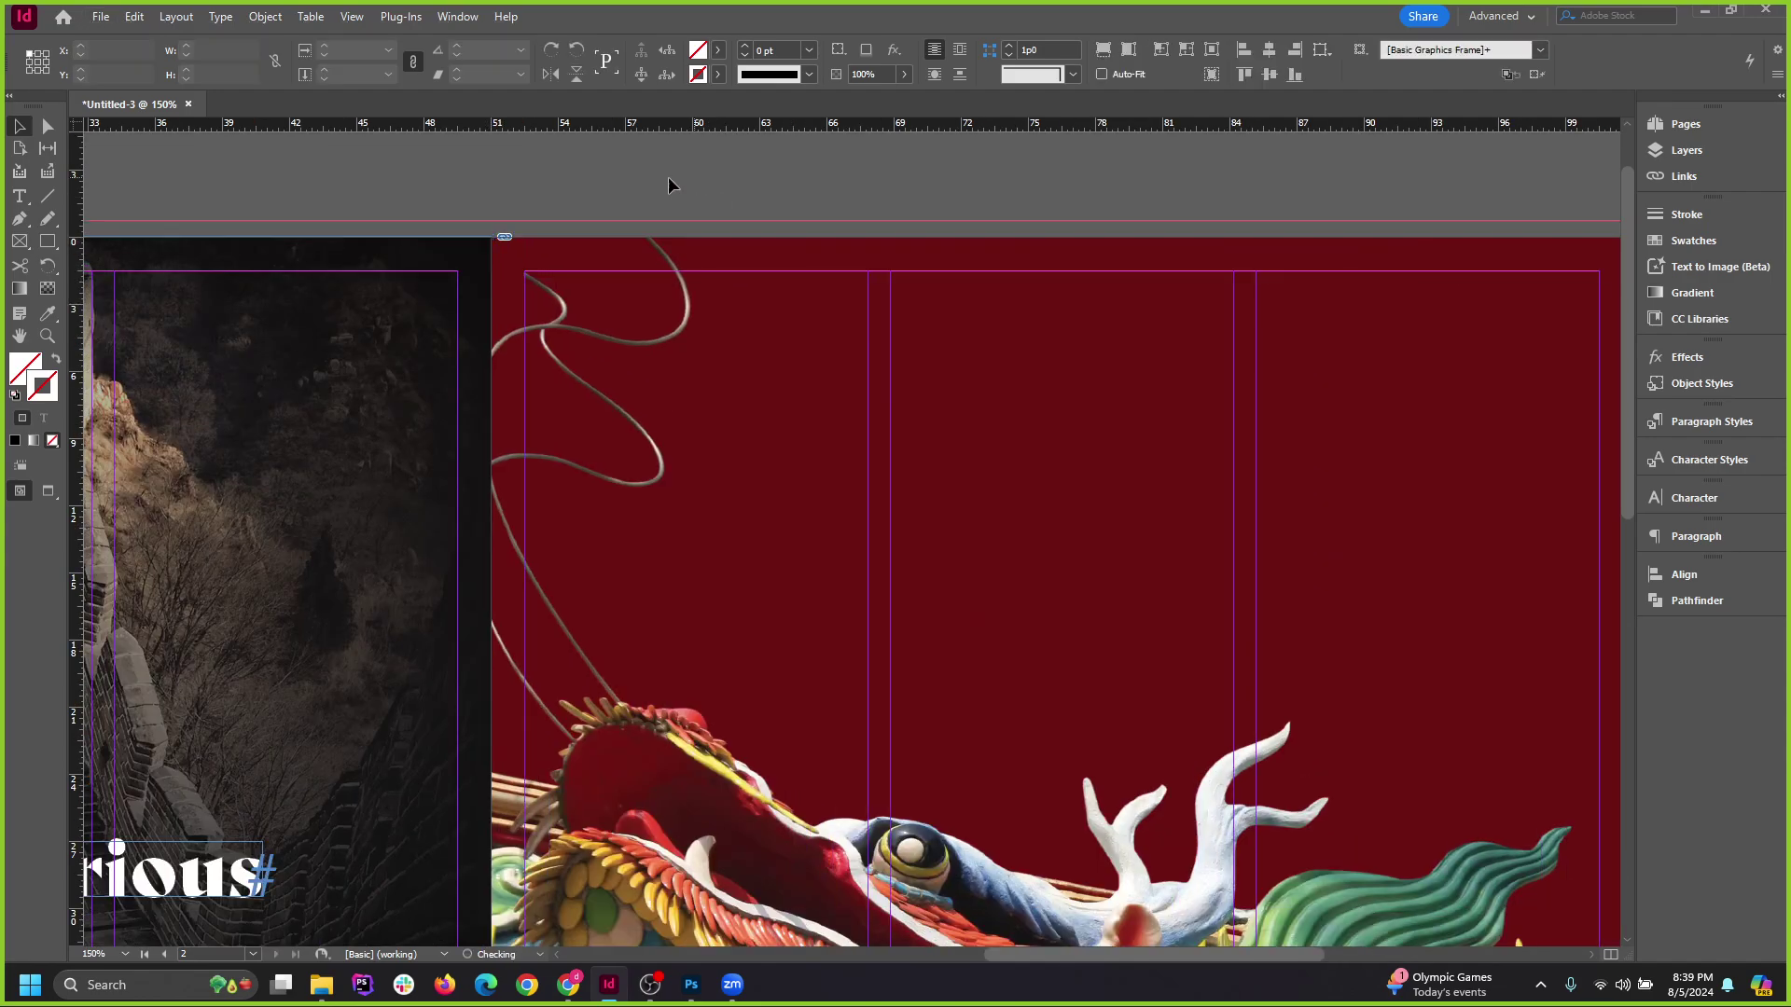
{"action": "scroll", "coordinate": [489, 229], "scroll_direction": "down", "scroll_amount": 2}
{"action": "scroll", "coordinate": [886, 473], "scroll_direction": "down", "scroll_amount": 3}
{"action": "scroll", "coordinate": [882, 457], "scroll_direction": "up", "scroll_amount": 2}
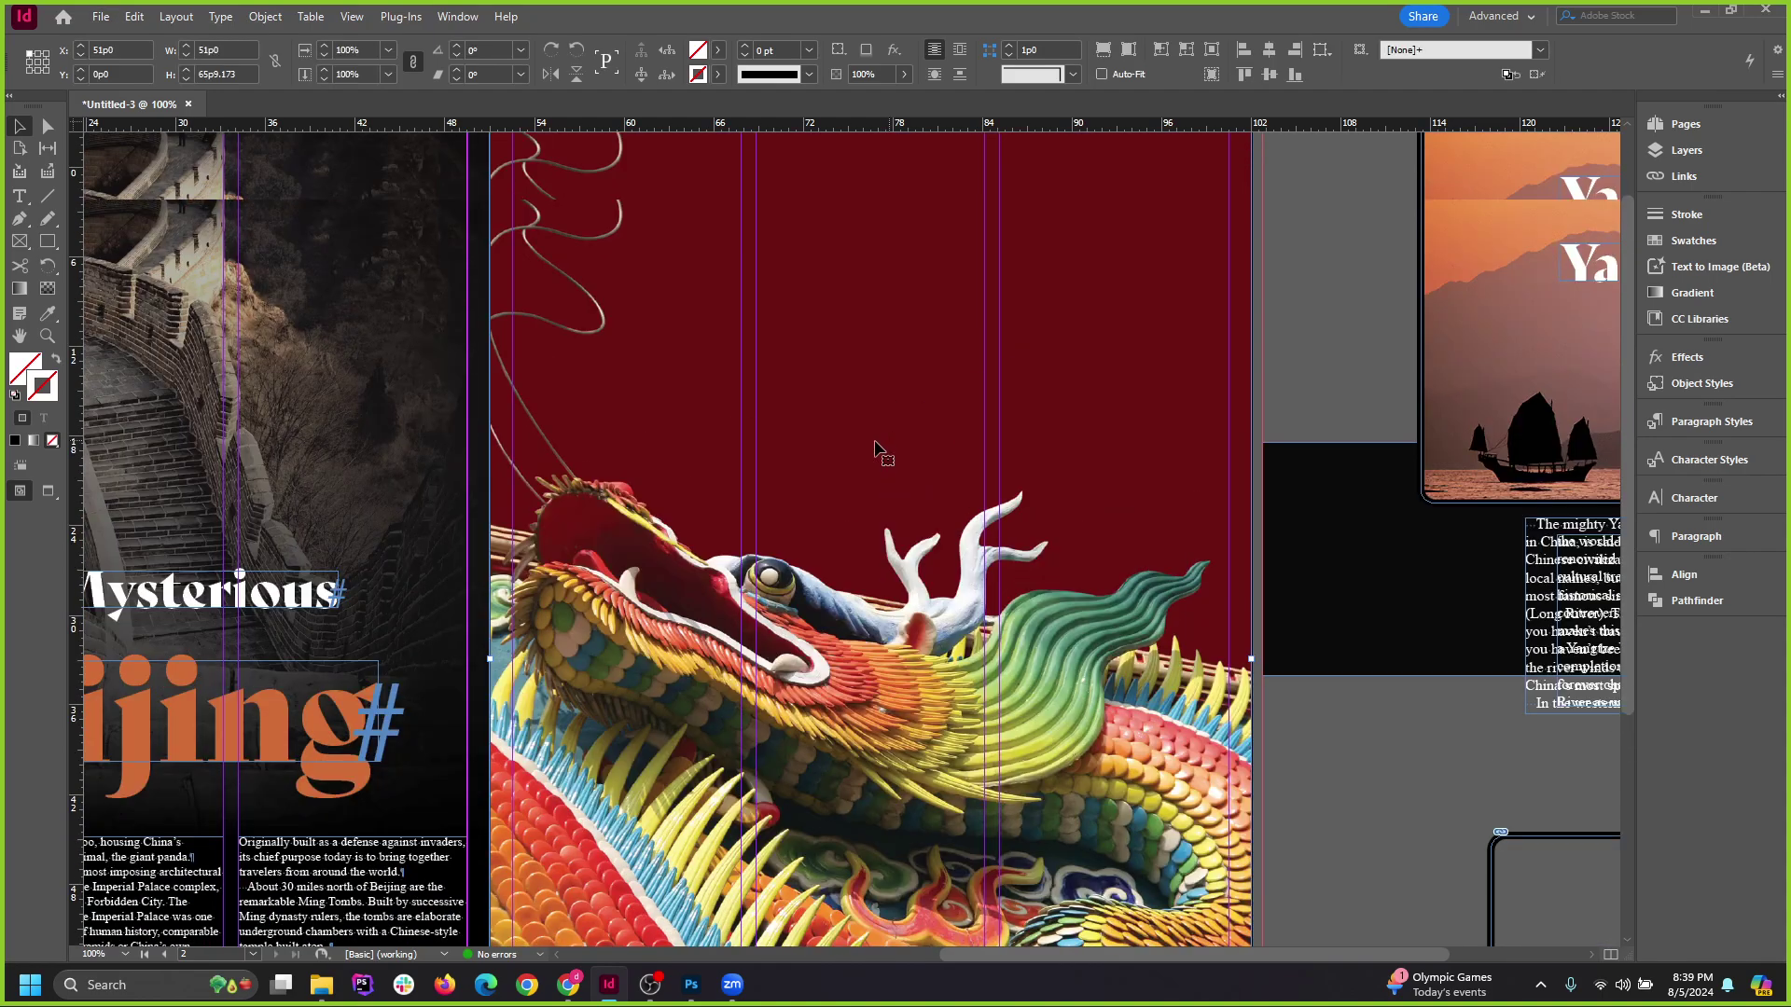
{"action": "right_click", "coordinate": [874, 452]}
{"action": "mouse_move", "coordinate": [1037, 698]}
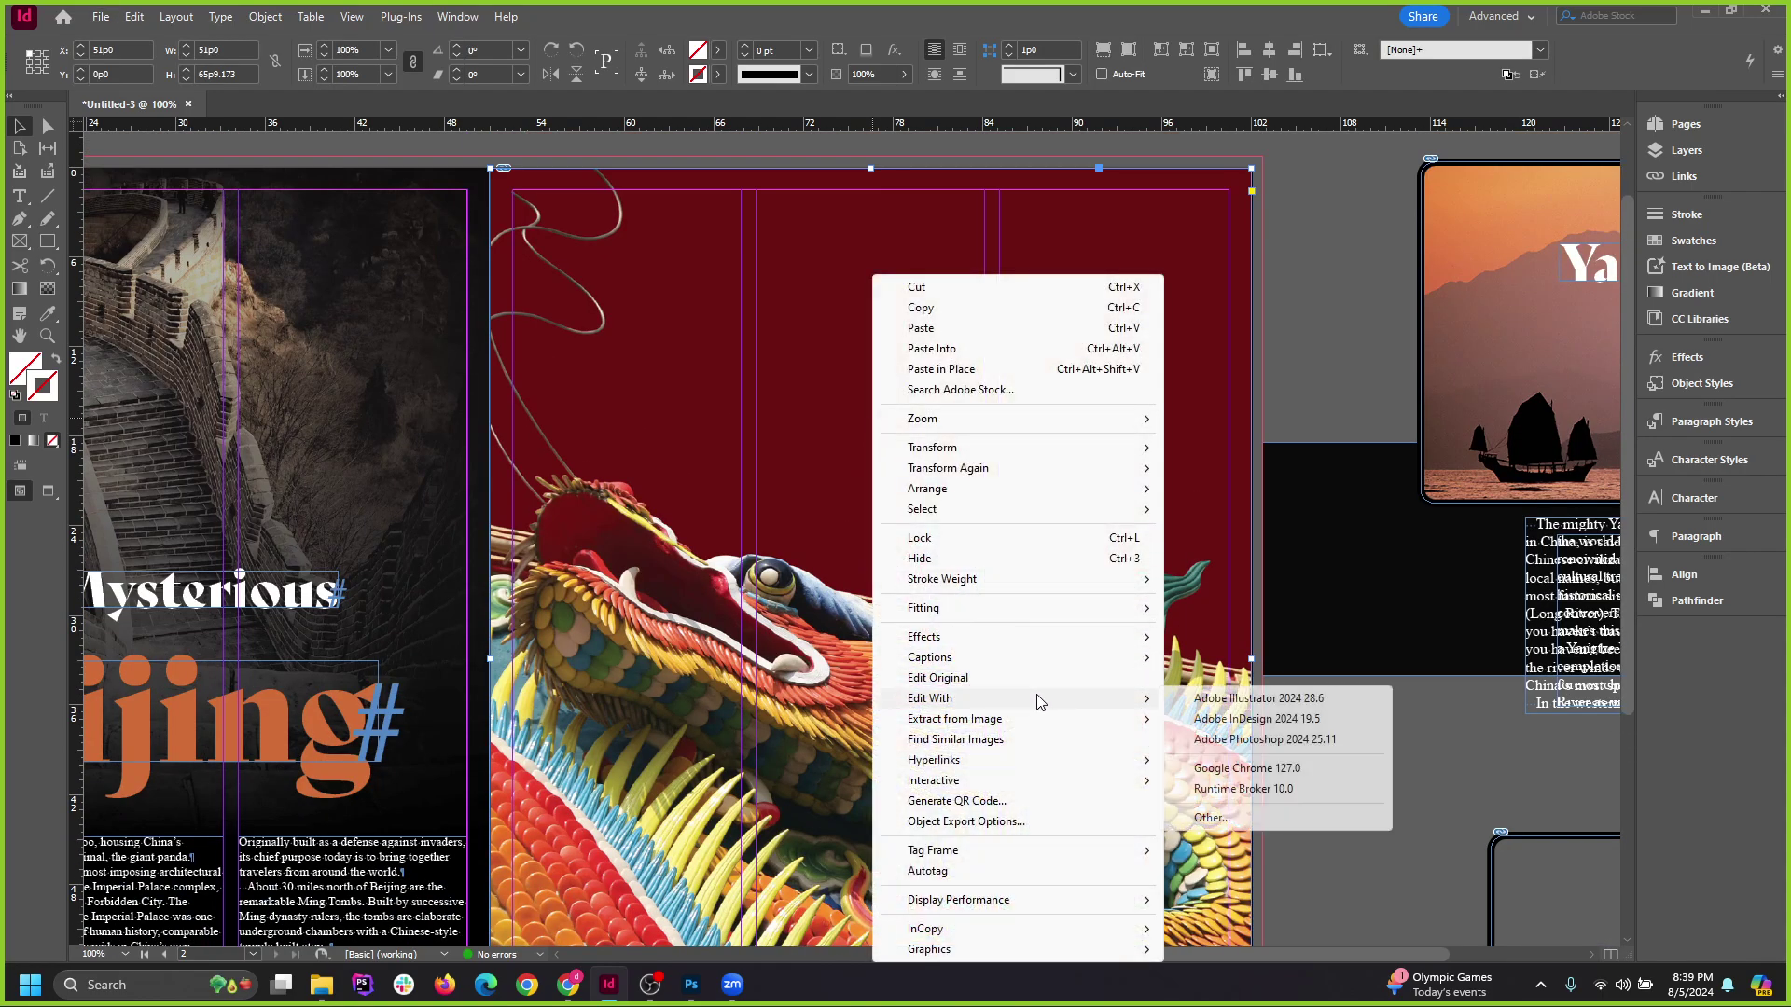
{"action": "left_click", "coordinate": [1276, 741]}
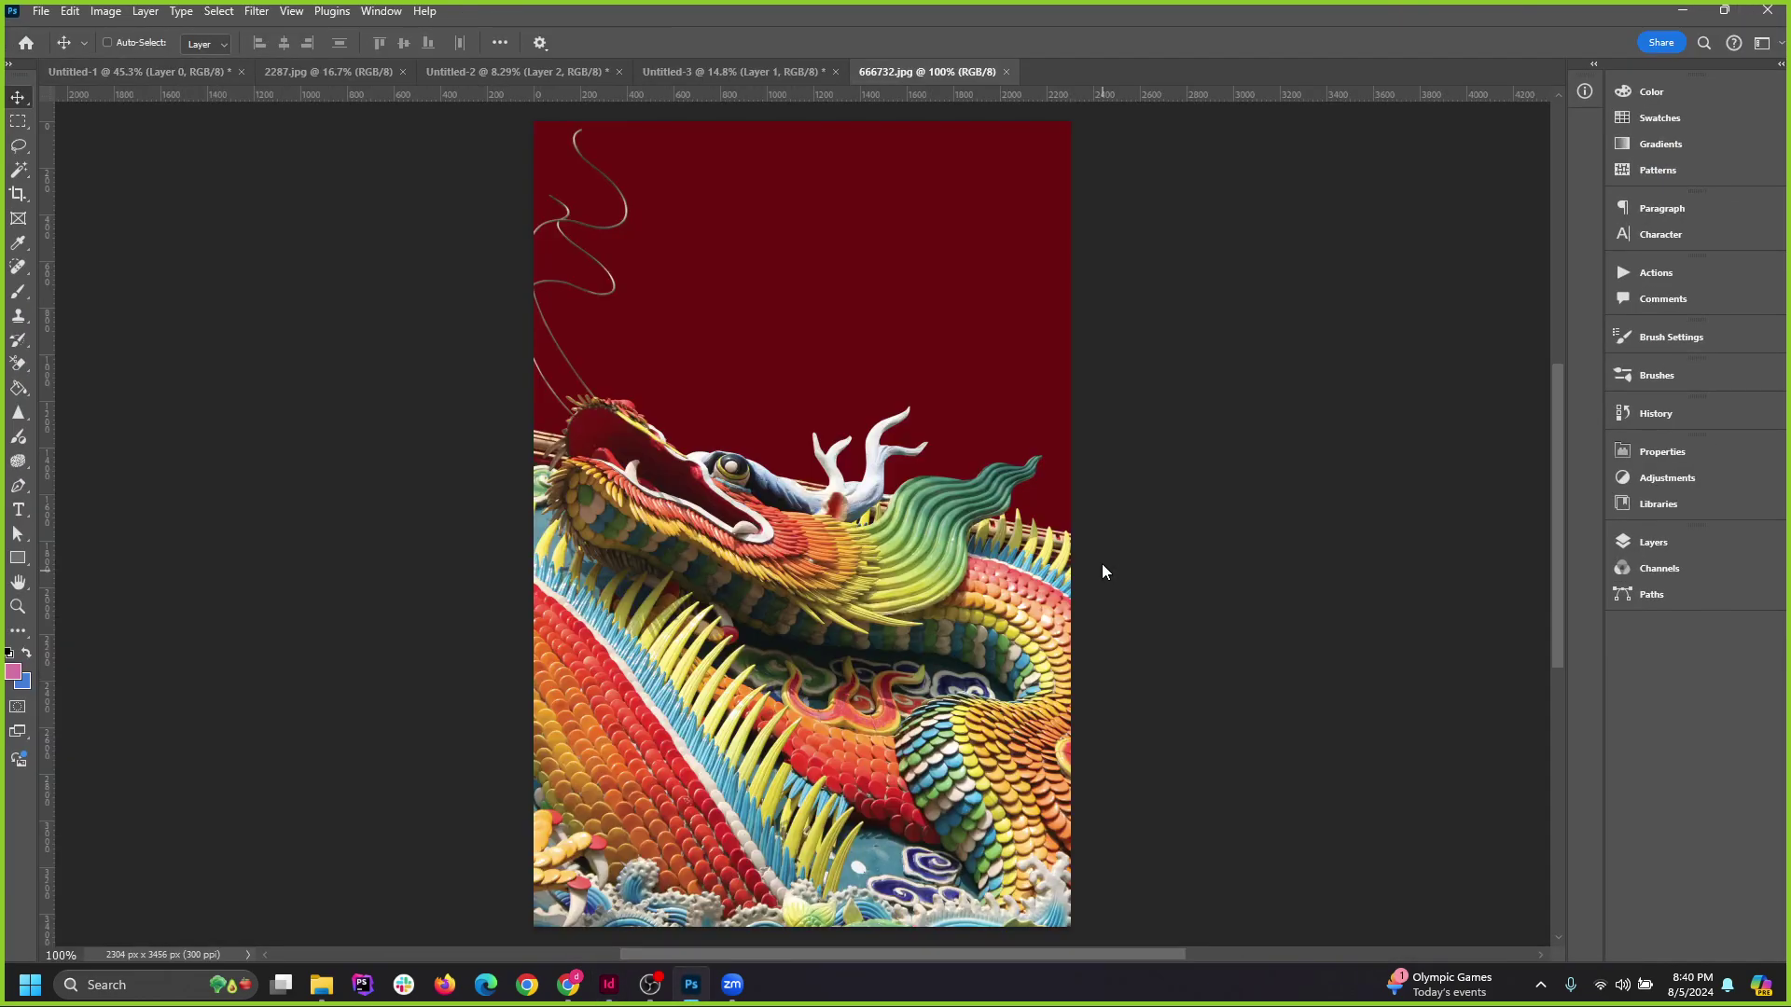
Fill the dragon photo's main red background with white using the Paint Bucket, redoing the fill with tolerance 20.
{"action": "scroll", "coordinate": [769, 401], "scroll_direction": "up", "scroll_amount": 3}
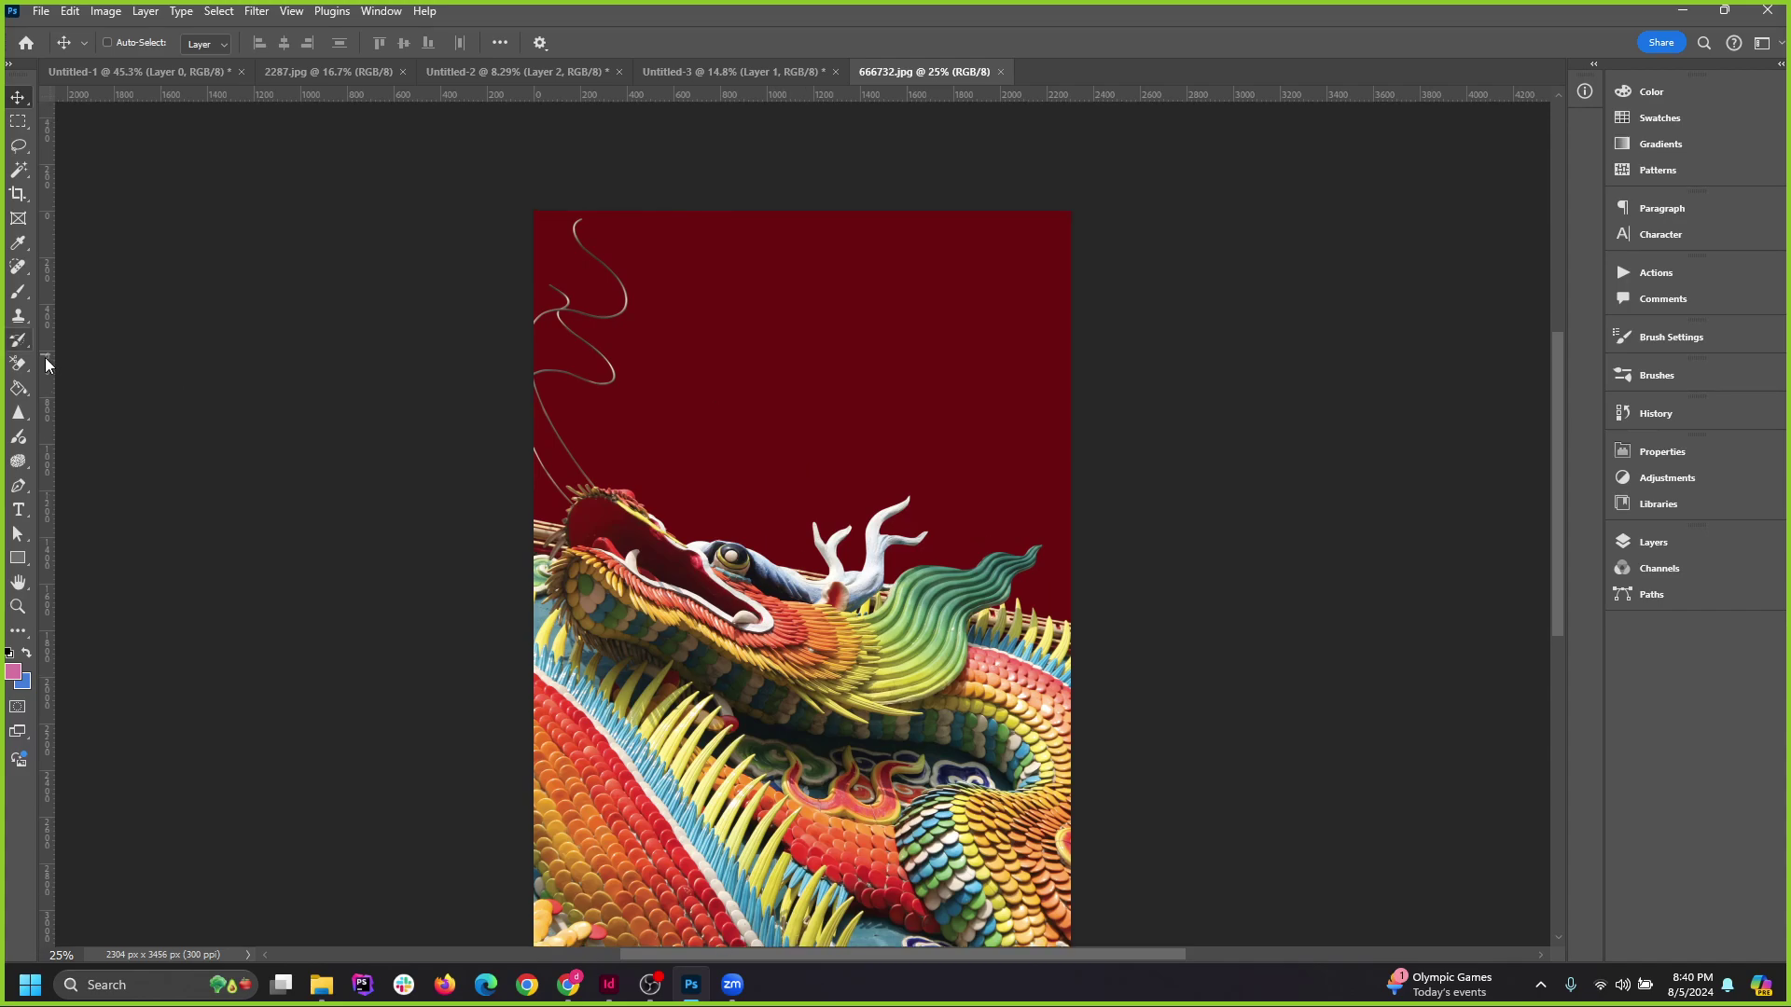
{"action": "left_click", "coordinate": [18, 389]}
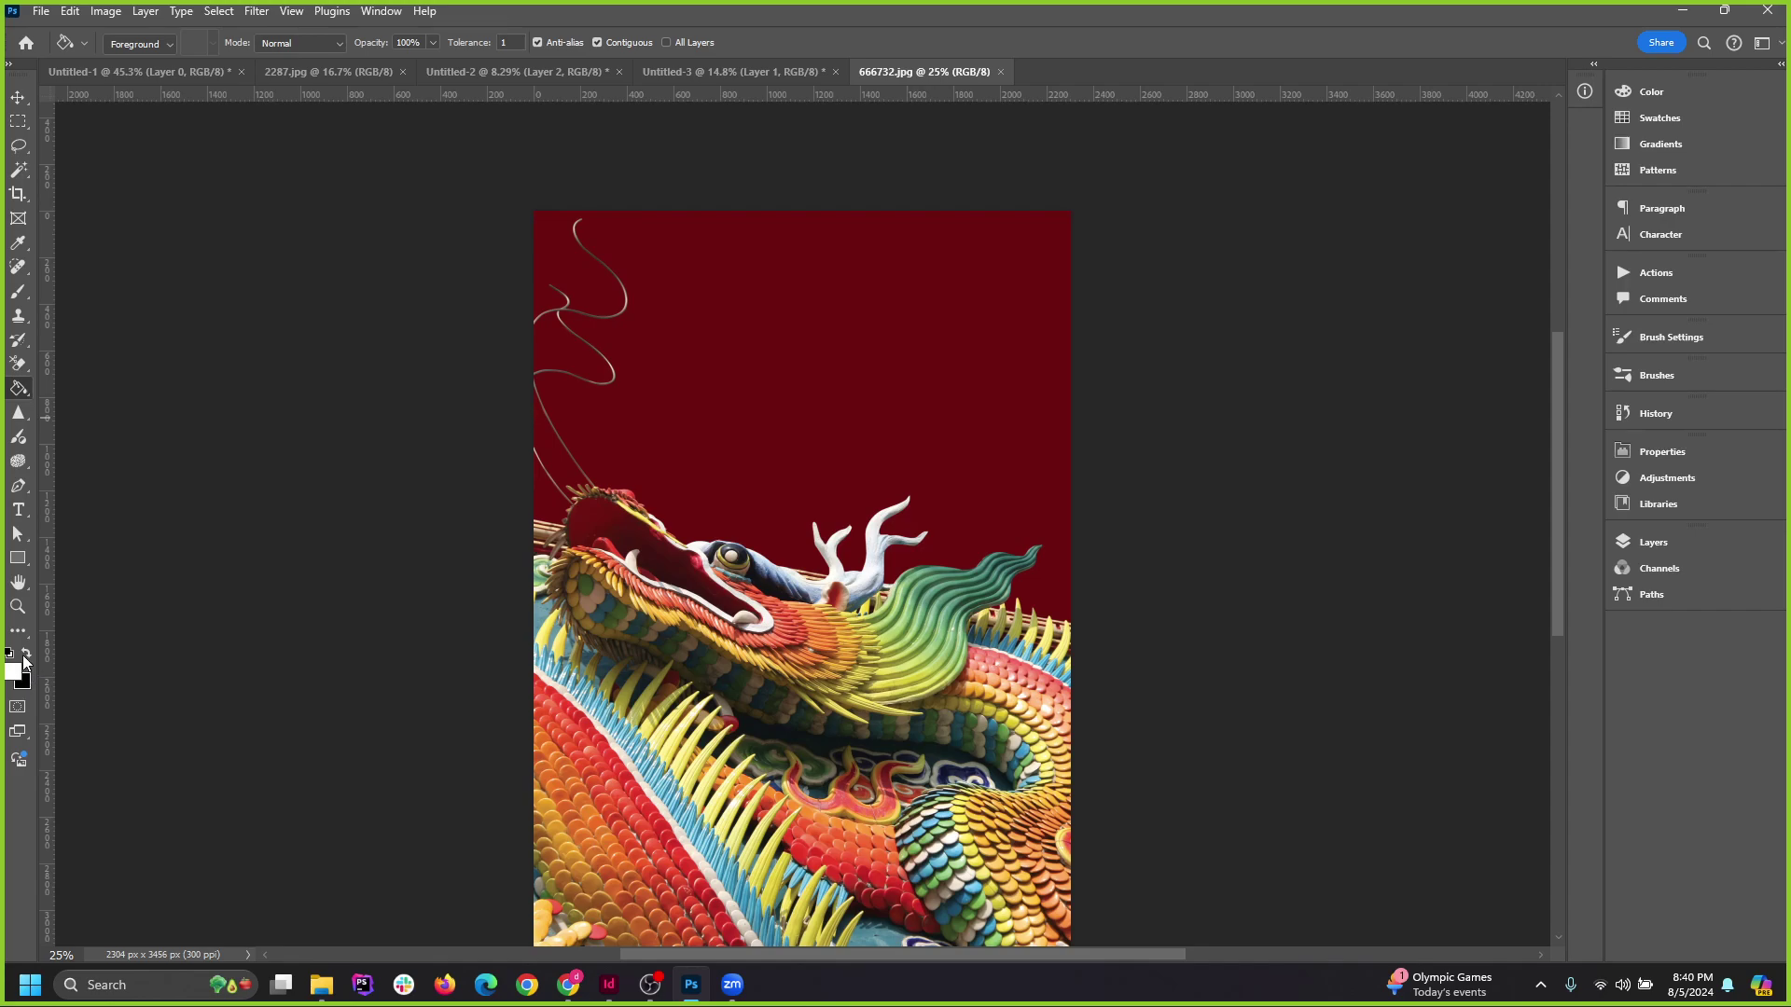
{"action": "left_click", "coordinate": [920, 321]}
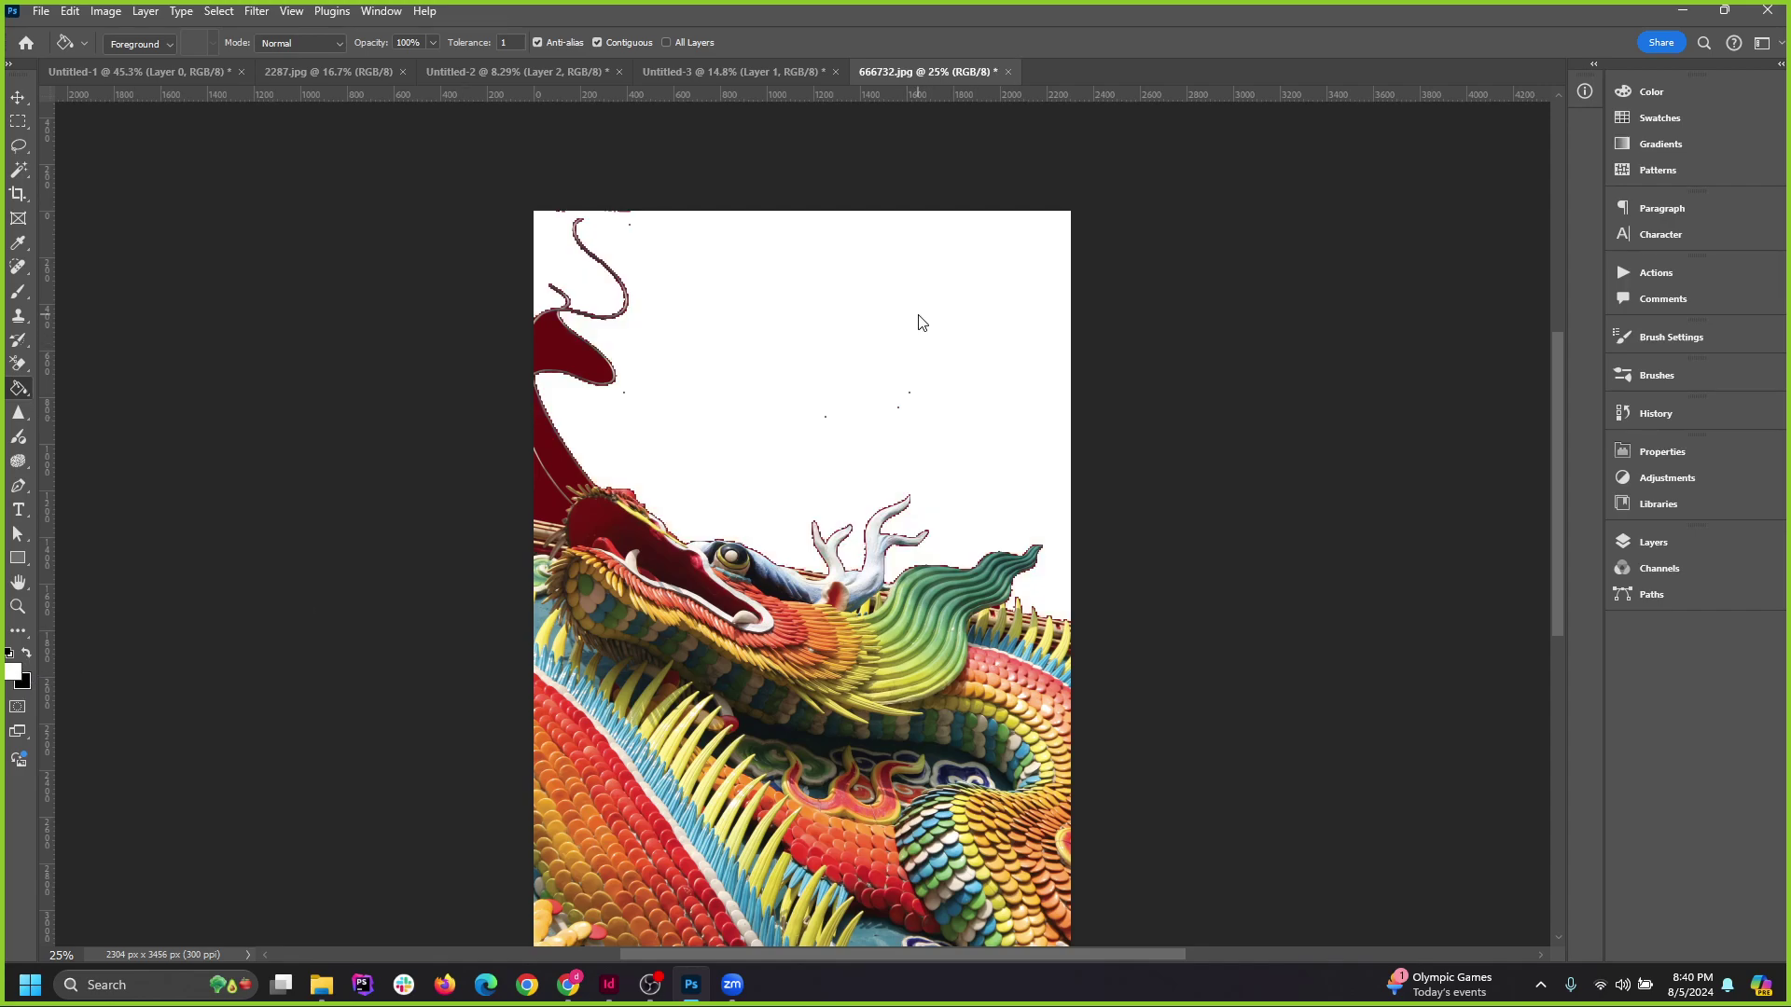
{"action": "scroll", "coordinate": [942, 369], "scroll_direction": "up", "scroll_amount": 3}
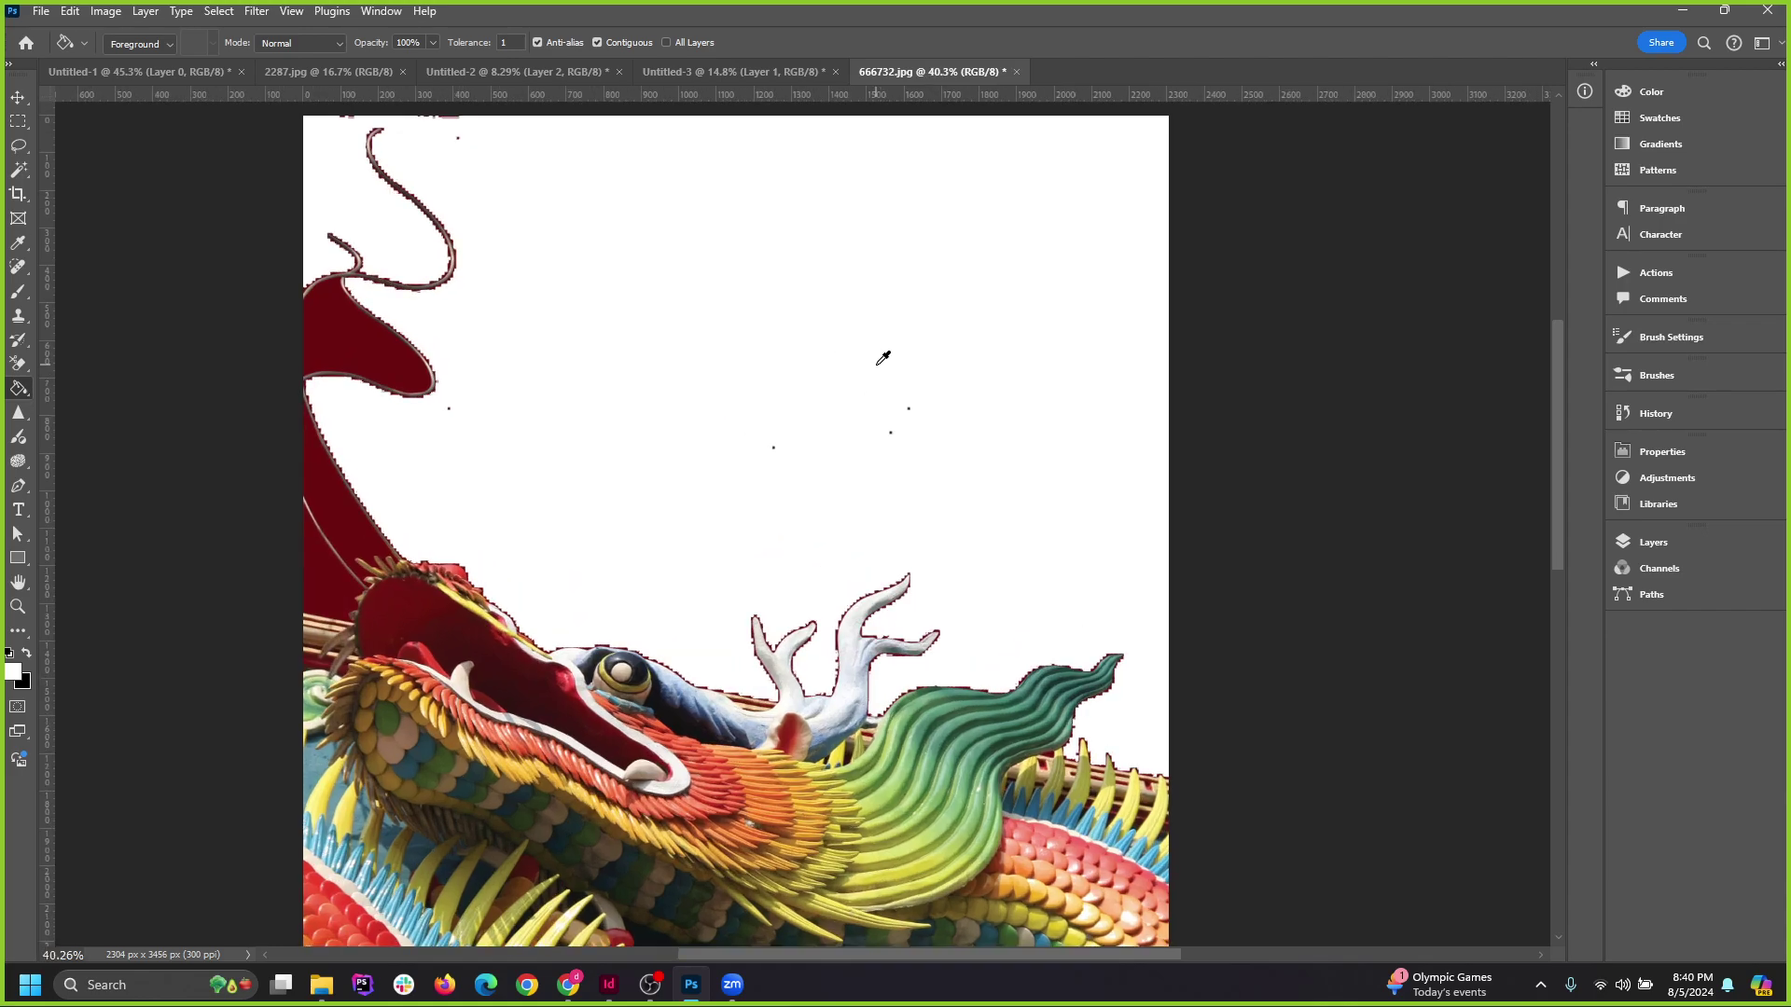
{"action": "key", "text": "ctrl+z"}
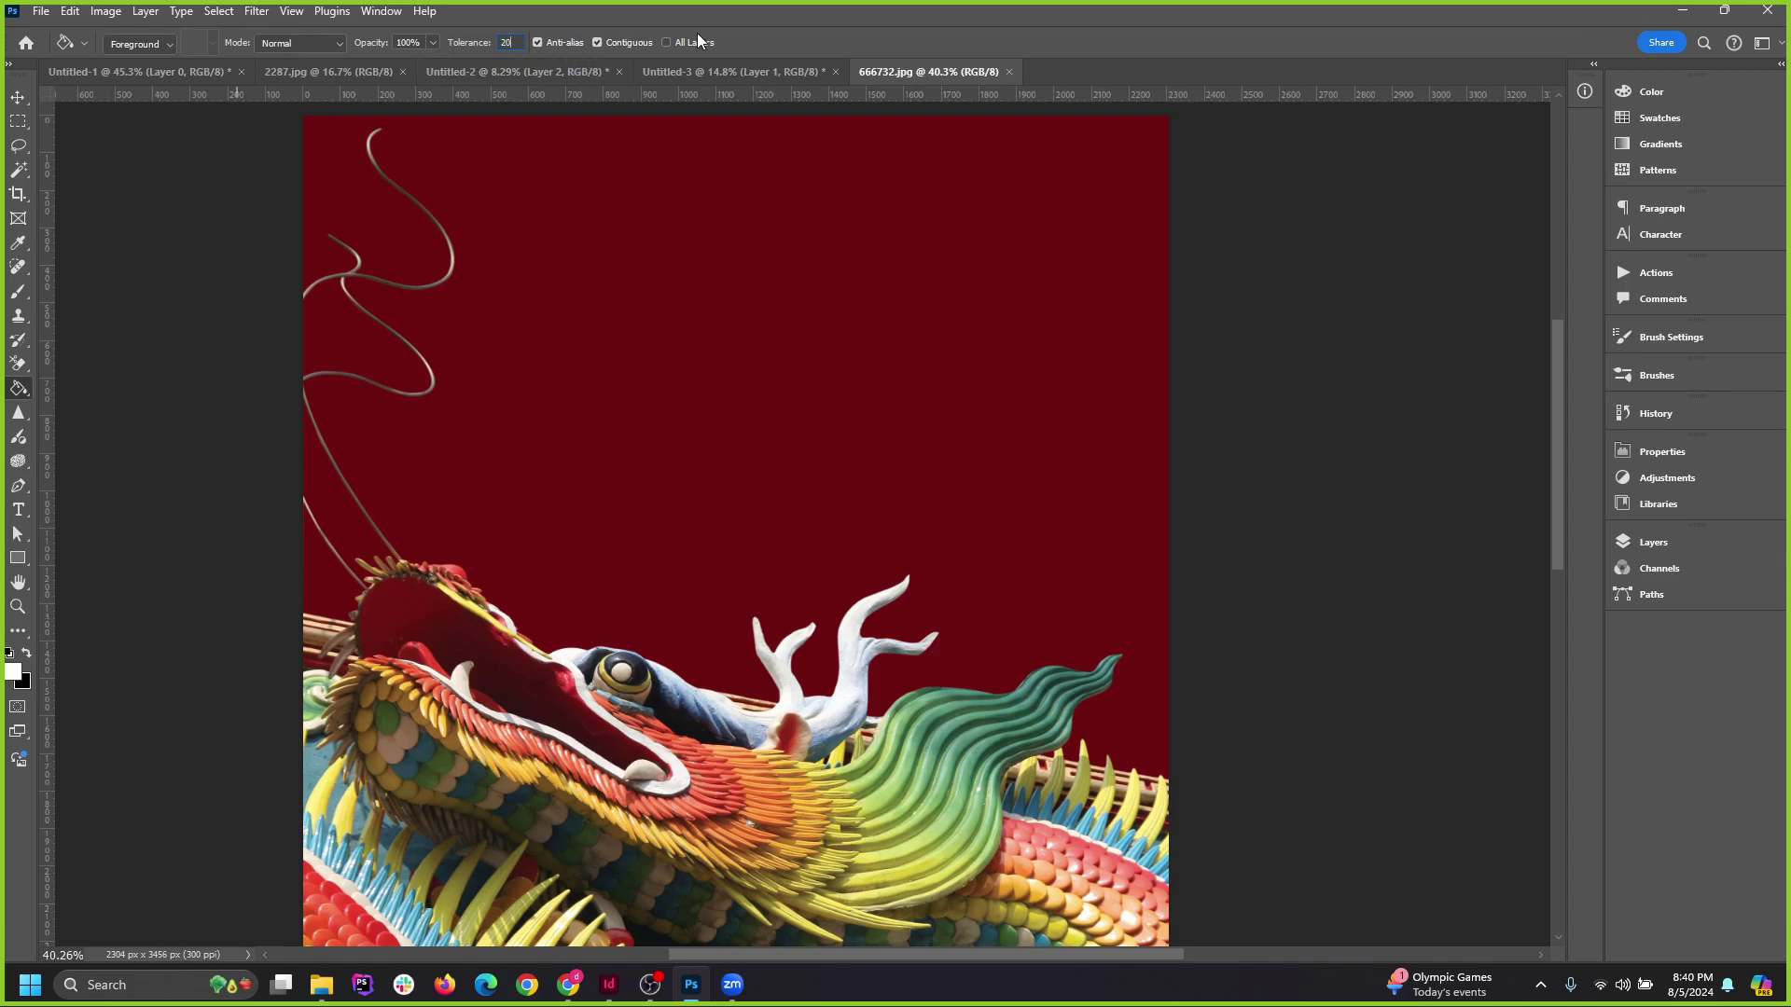
{"action": "left_click", "coordinate": [942, 290]}
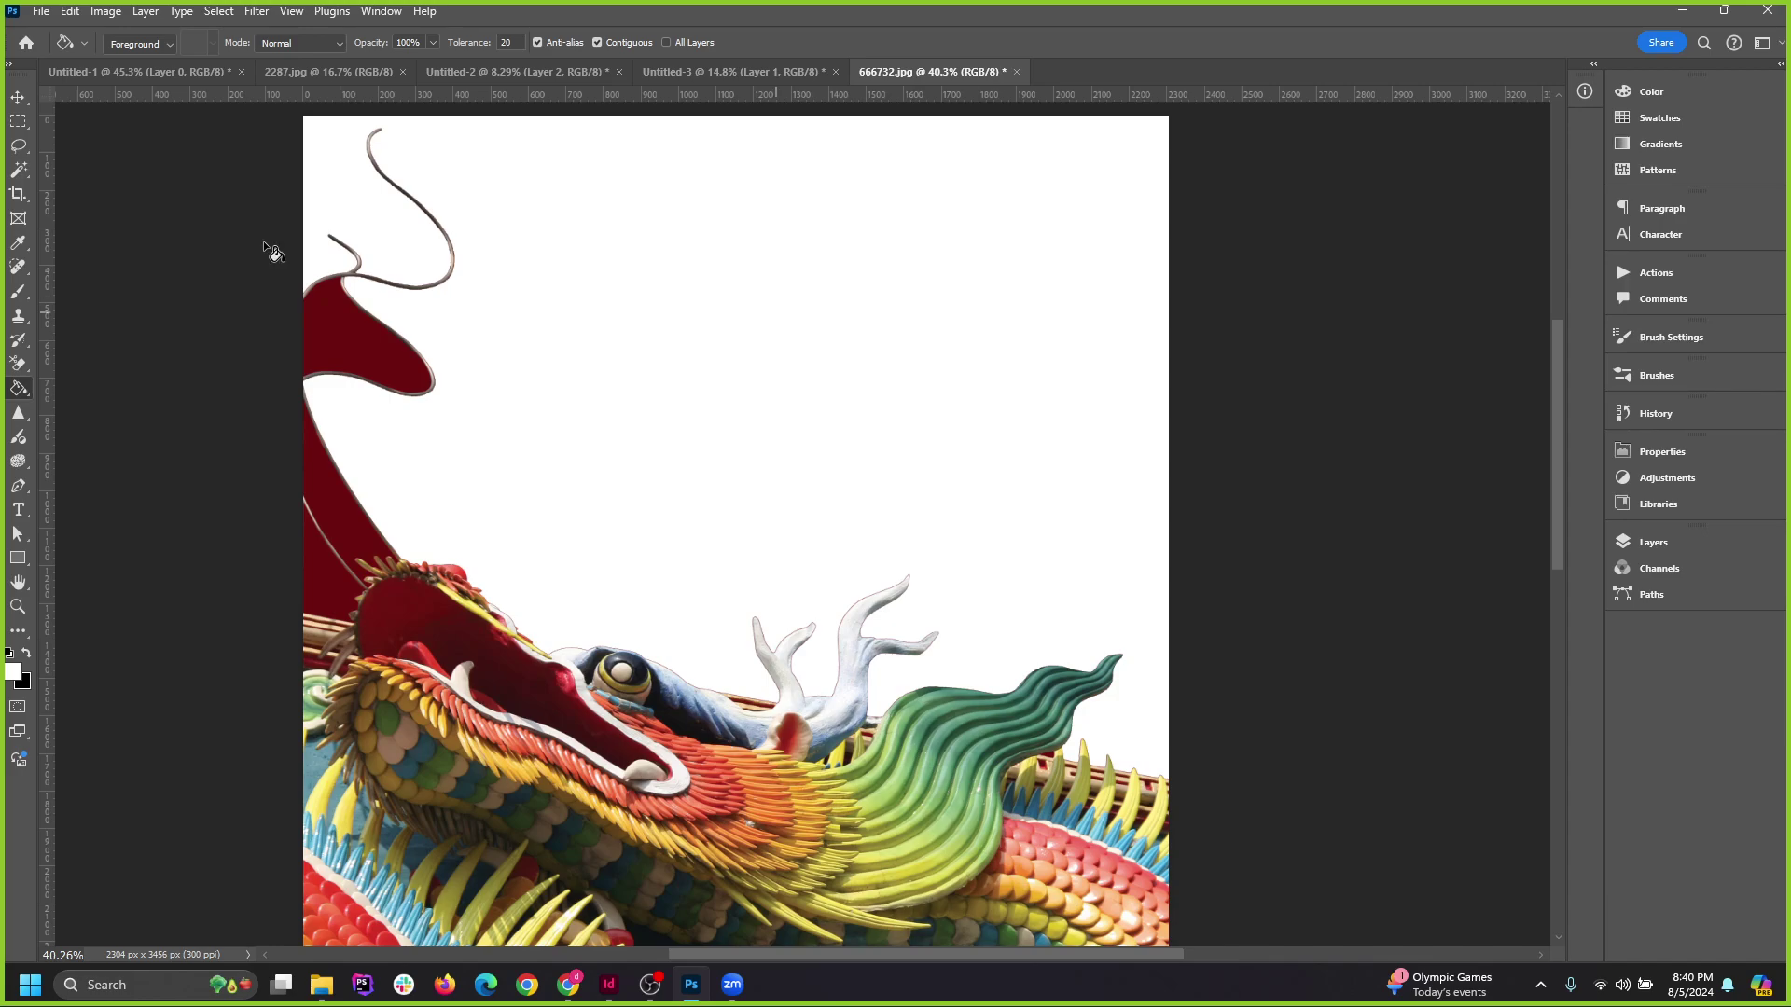
Undo the white fill and refill the dragon photo's main red background with white using the Paint Bucket at tolerance 20.
{"action": "key", "text": "ctrl+z"}
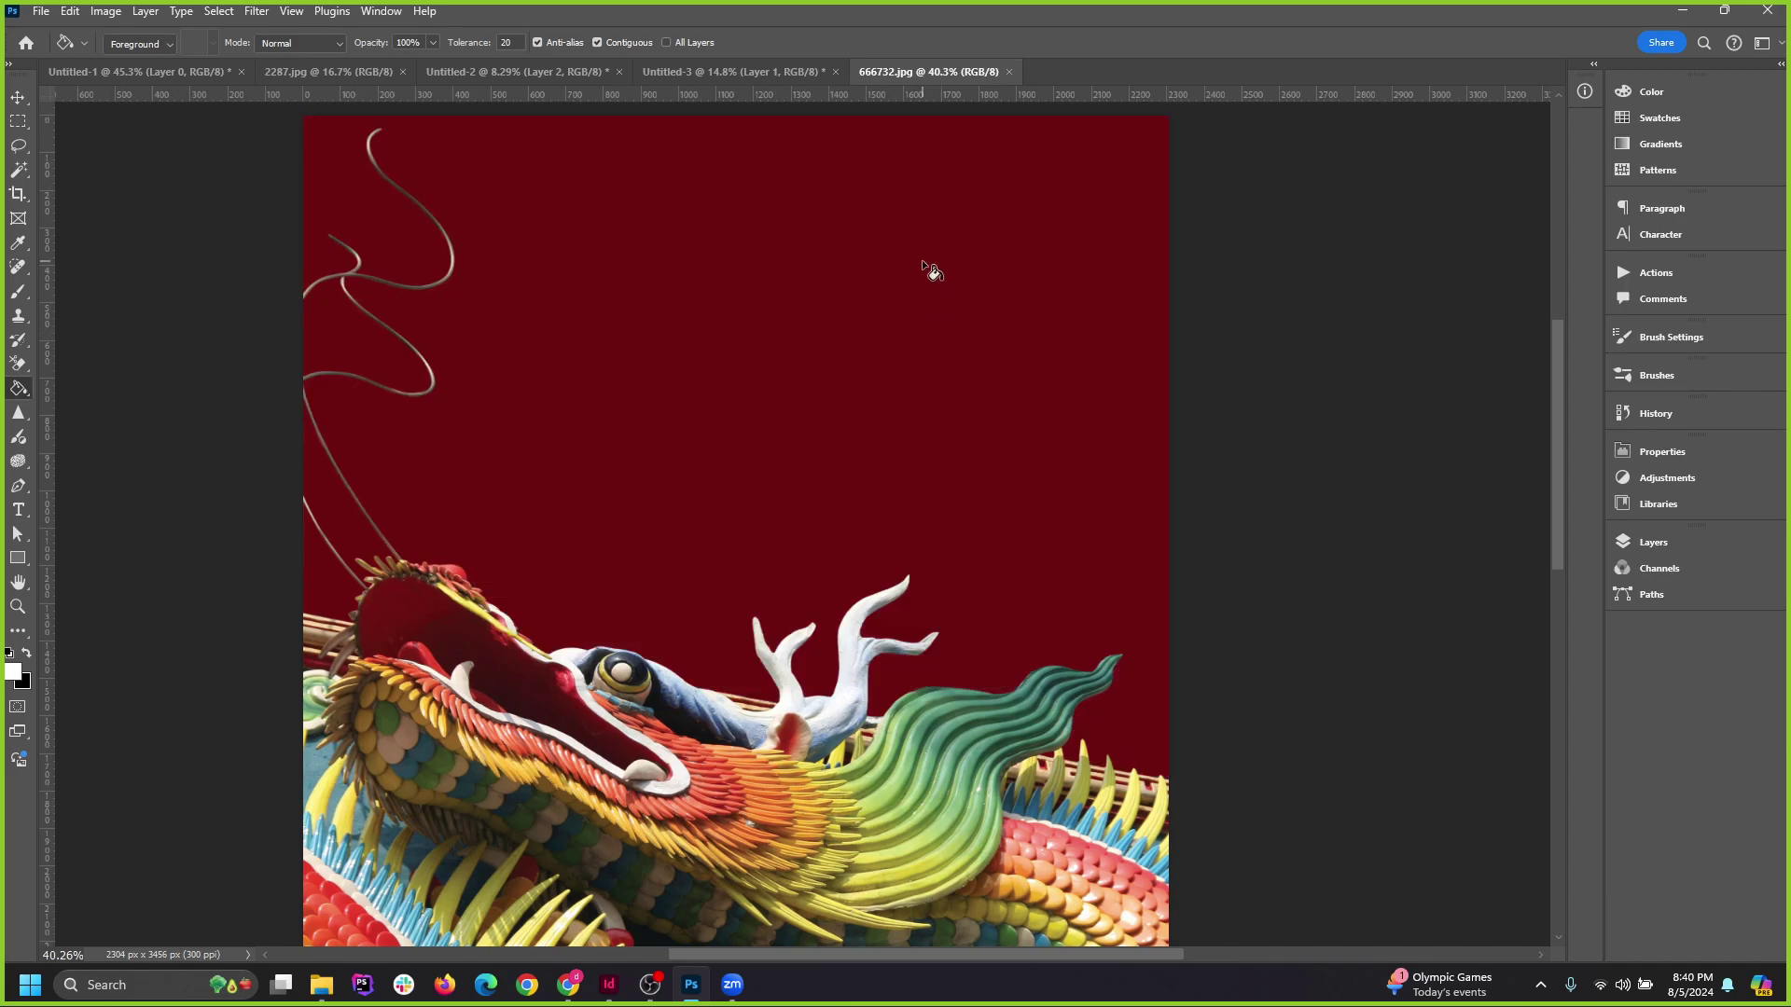
{"action": "scroll", "coordinate": [1082, 291], "scroll_direction": "down", "scroll_amount": 1}
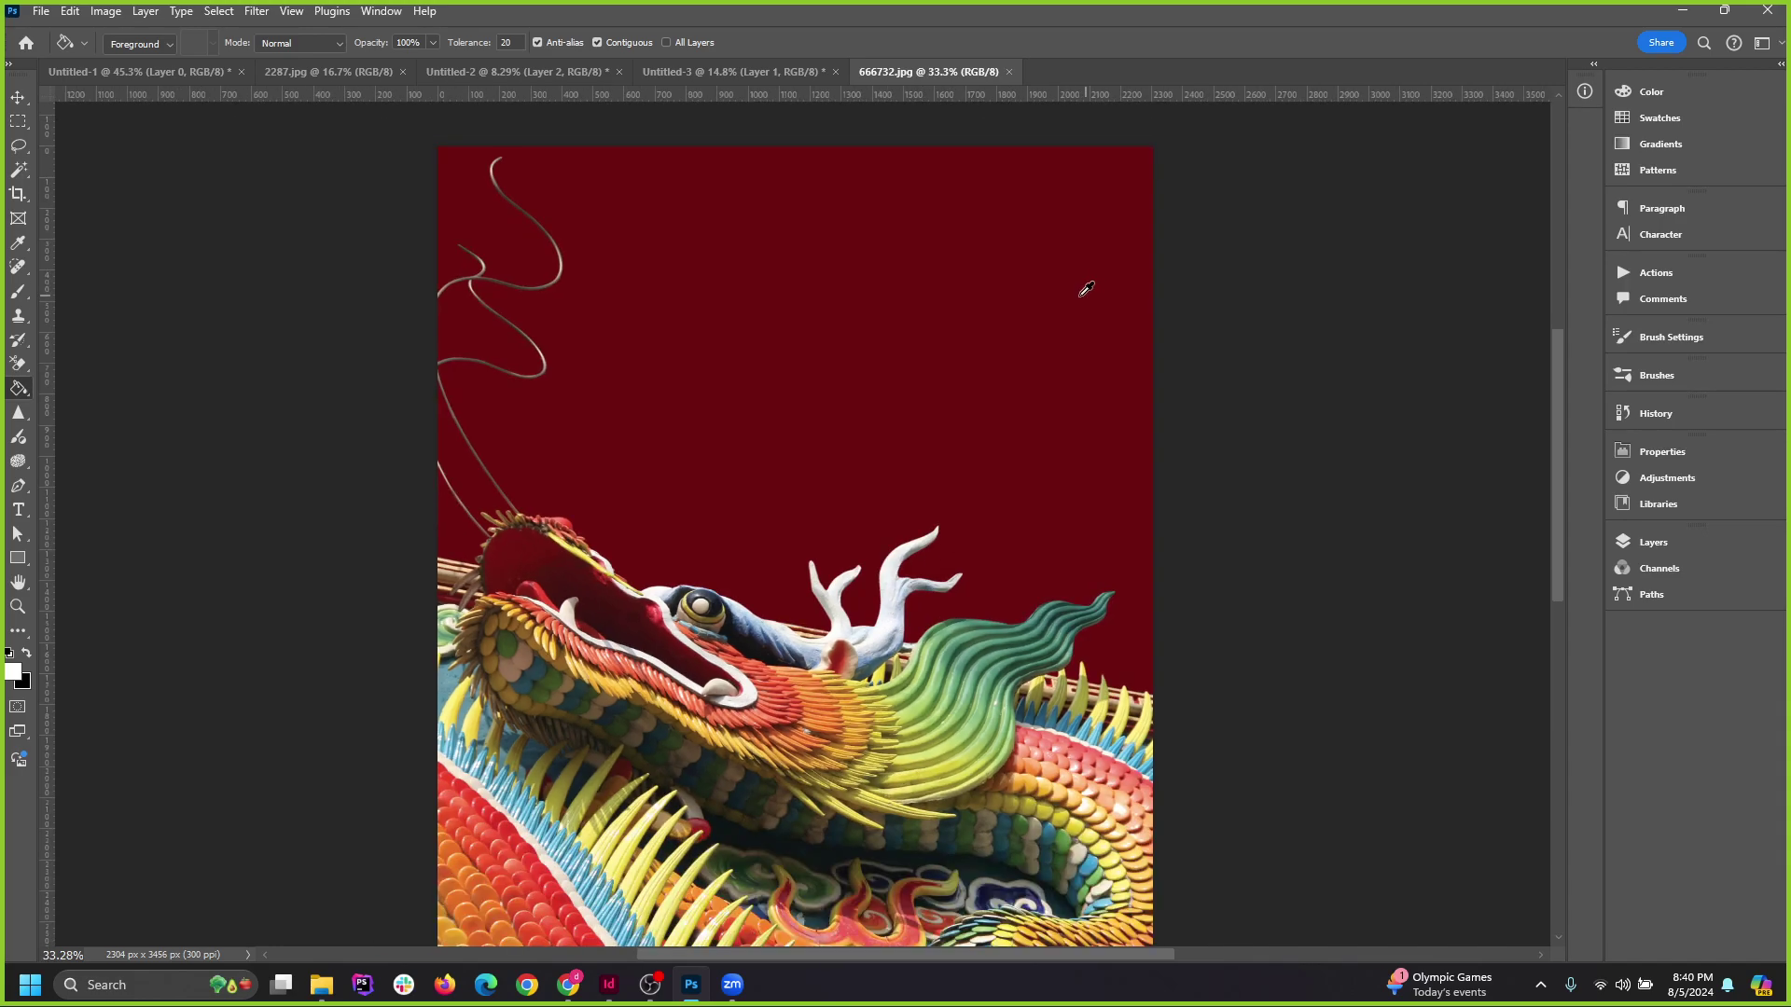
{"action": "left_click", "coordinate": [915, 345]}
{"action": "left_click", "coordinate": [18, 97]}
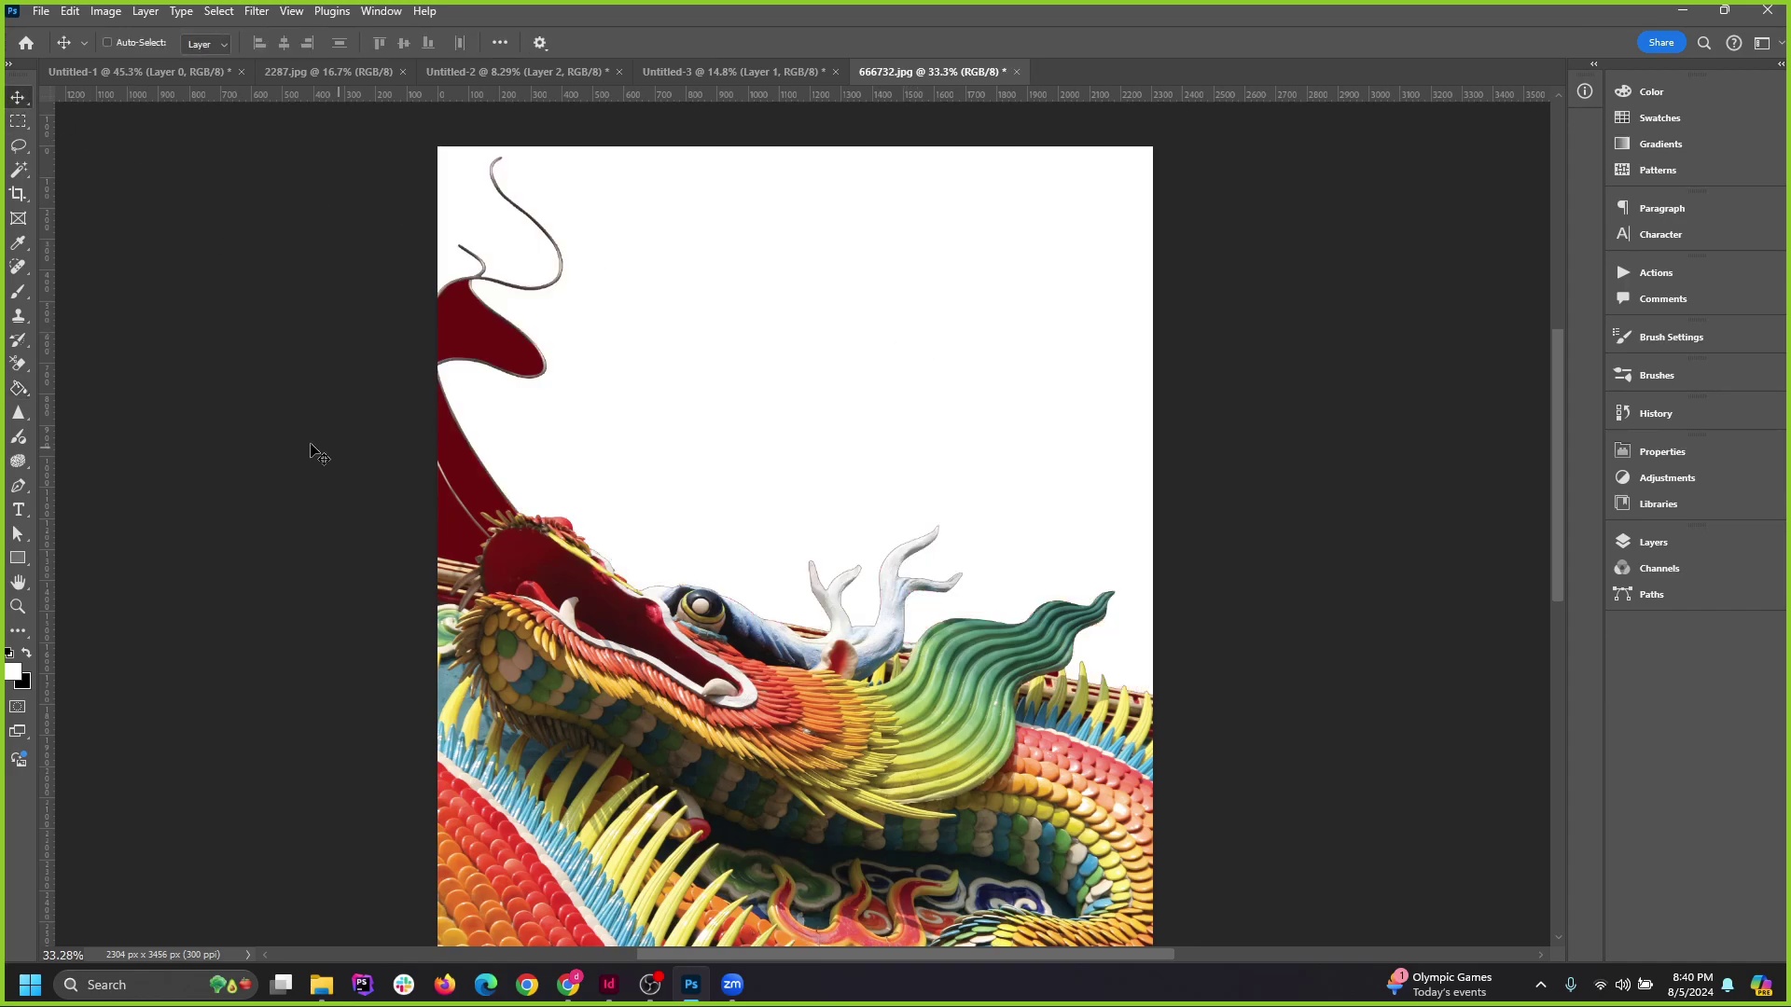
{"action": "scroll", "coordinate": [1070, 376], "scroll_direction": "down", "scroll_amount": 2}
{"action": "scroll", "coordinate": [1014, 504], "scroll_direction": "down", "scroll_amount": 2}
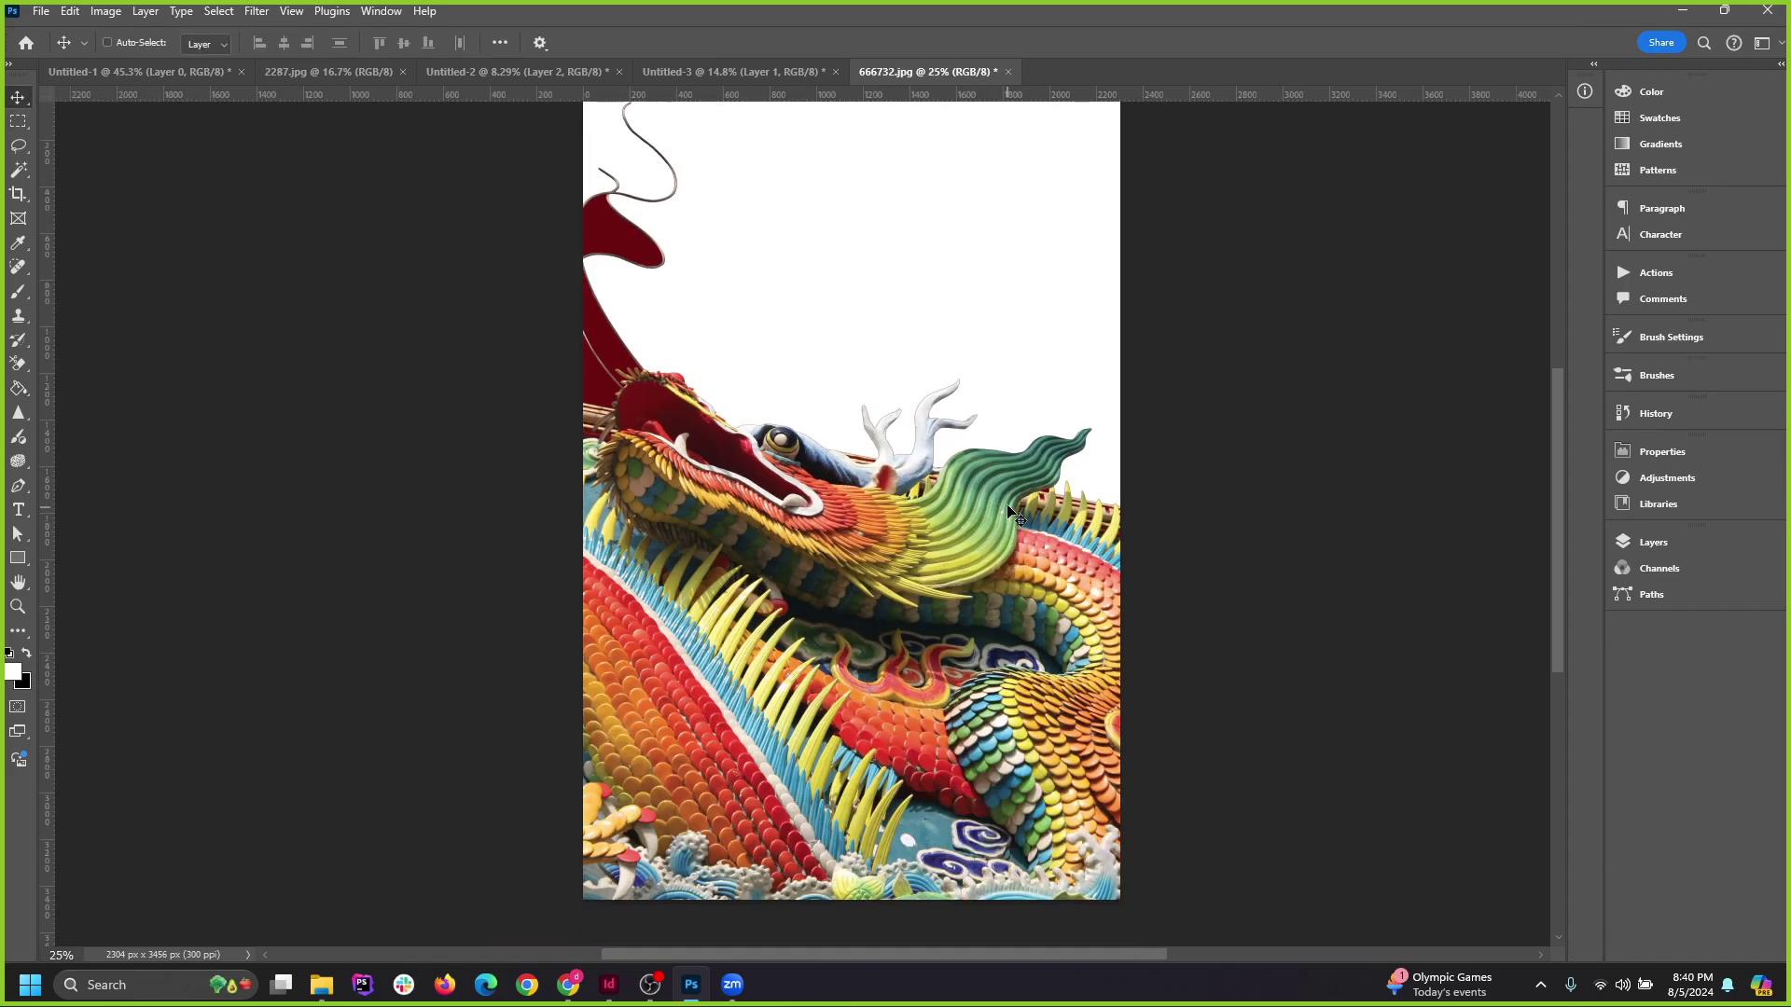
{"action": "scroll", "coordinate": [1014, 514], "scroll_direction": "up", "scroll_amount": 1}
{"action": "left_click", "coordinate": [1653, 544]}
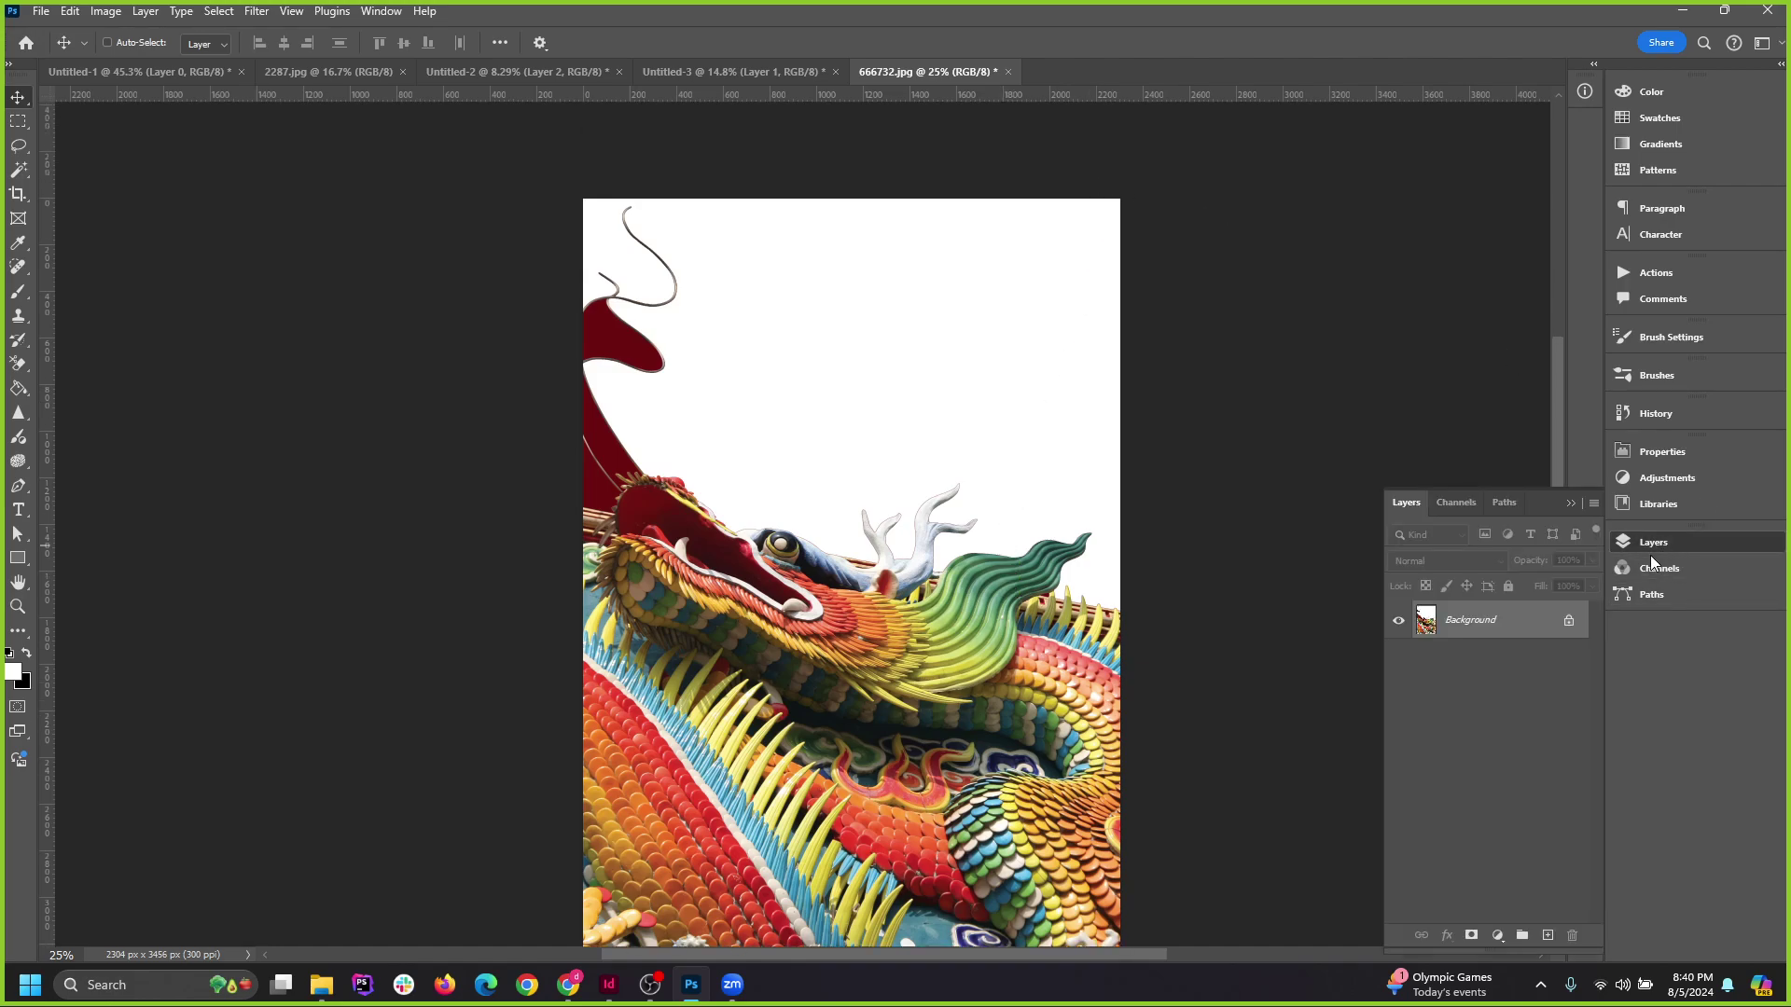
Save and close 666732.jpg, switch back to the InDesign layout, and deselect everything on the spread.
{"action": "left_click", "coordinate": [1008, 73]}
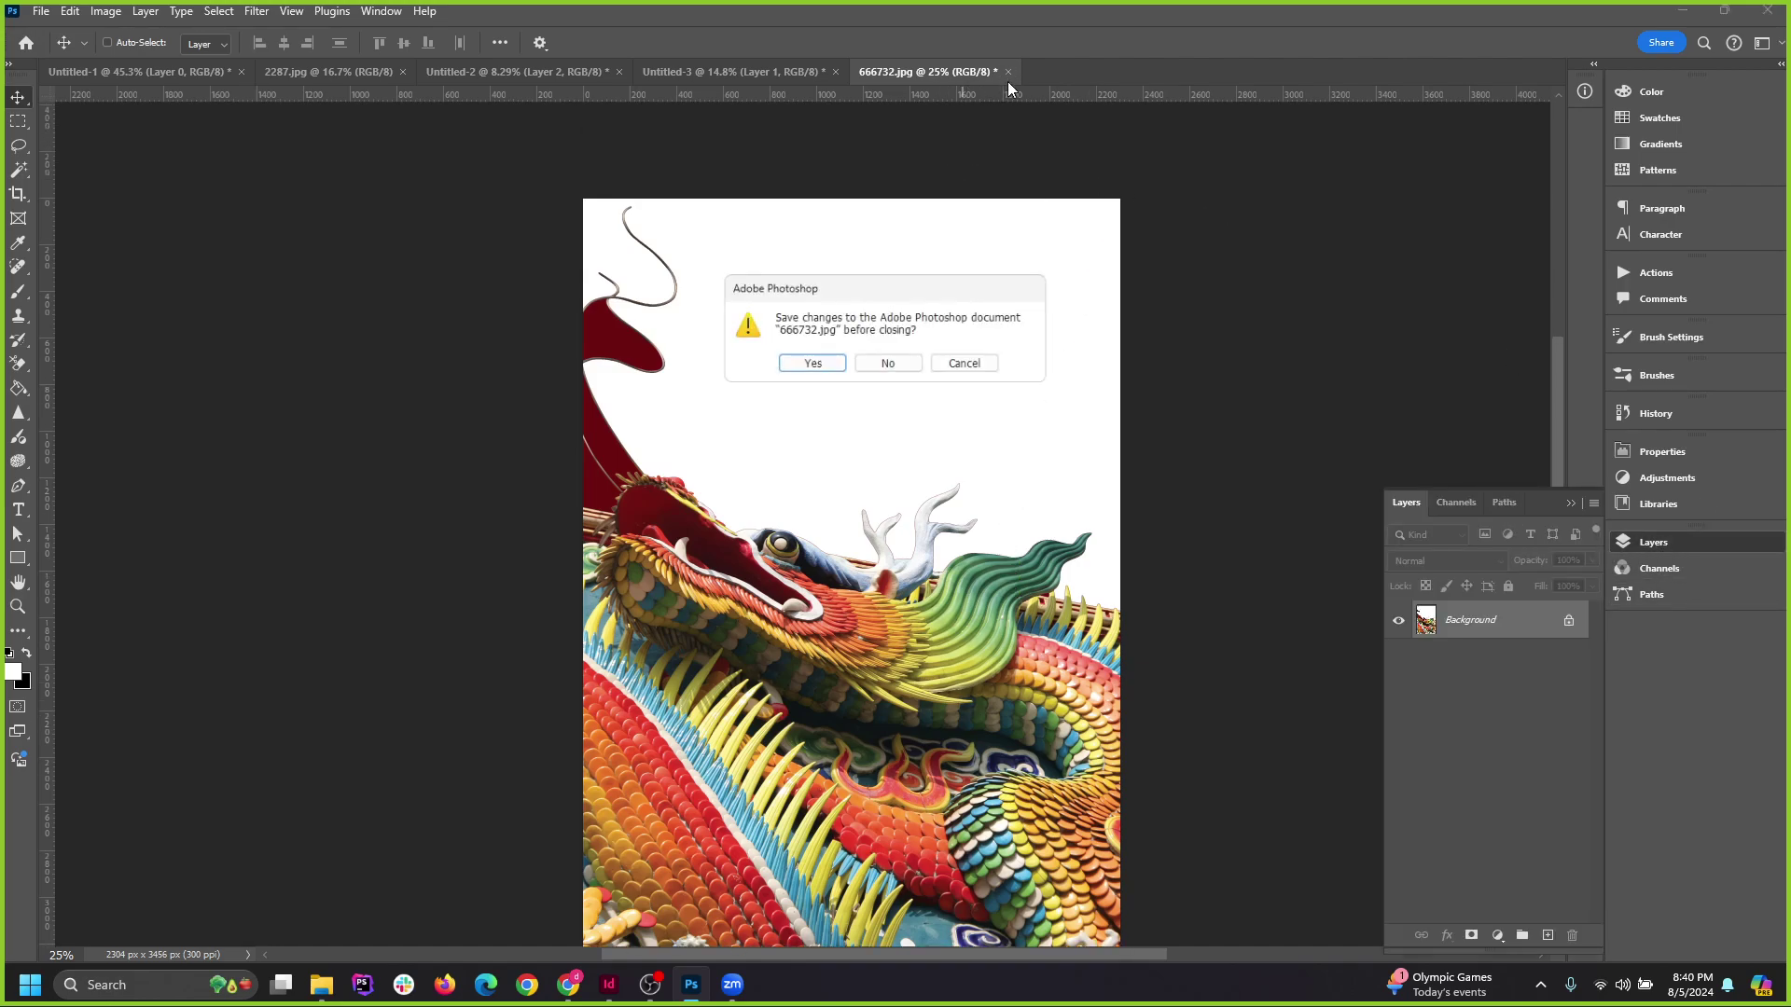
{"action": "left_click", "coordinate": [814, 369]}
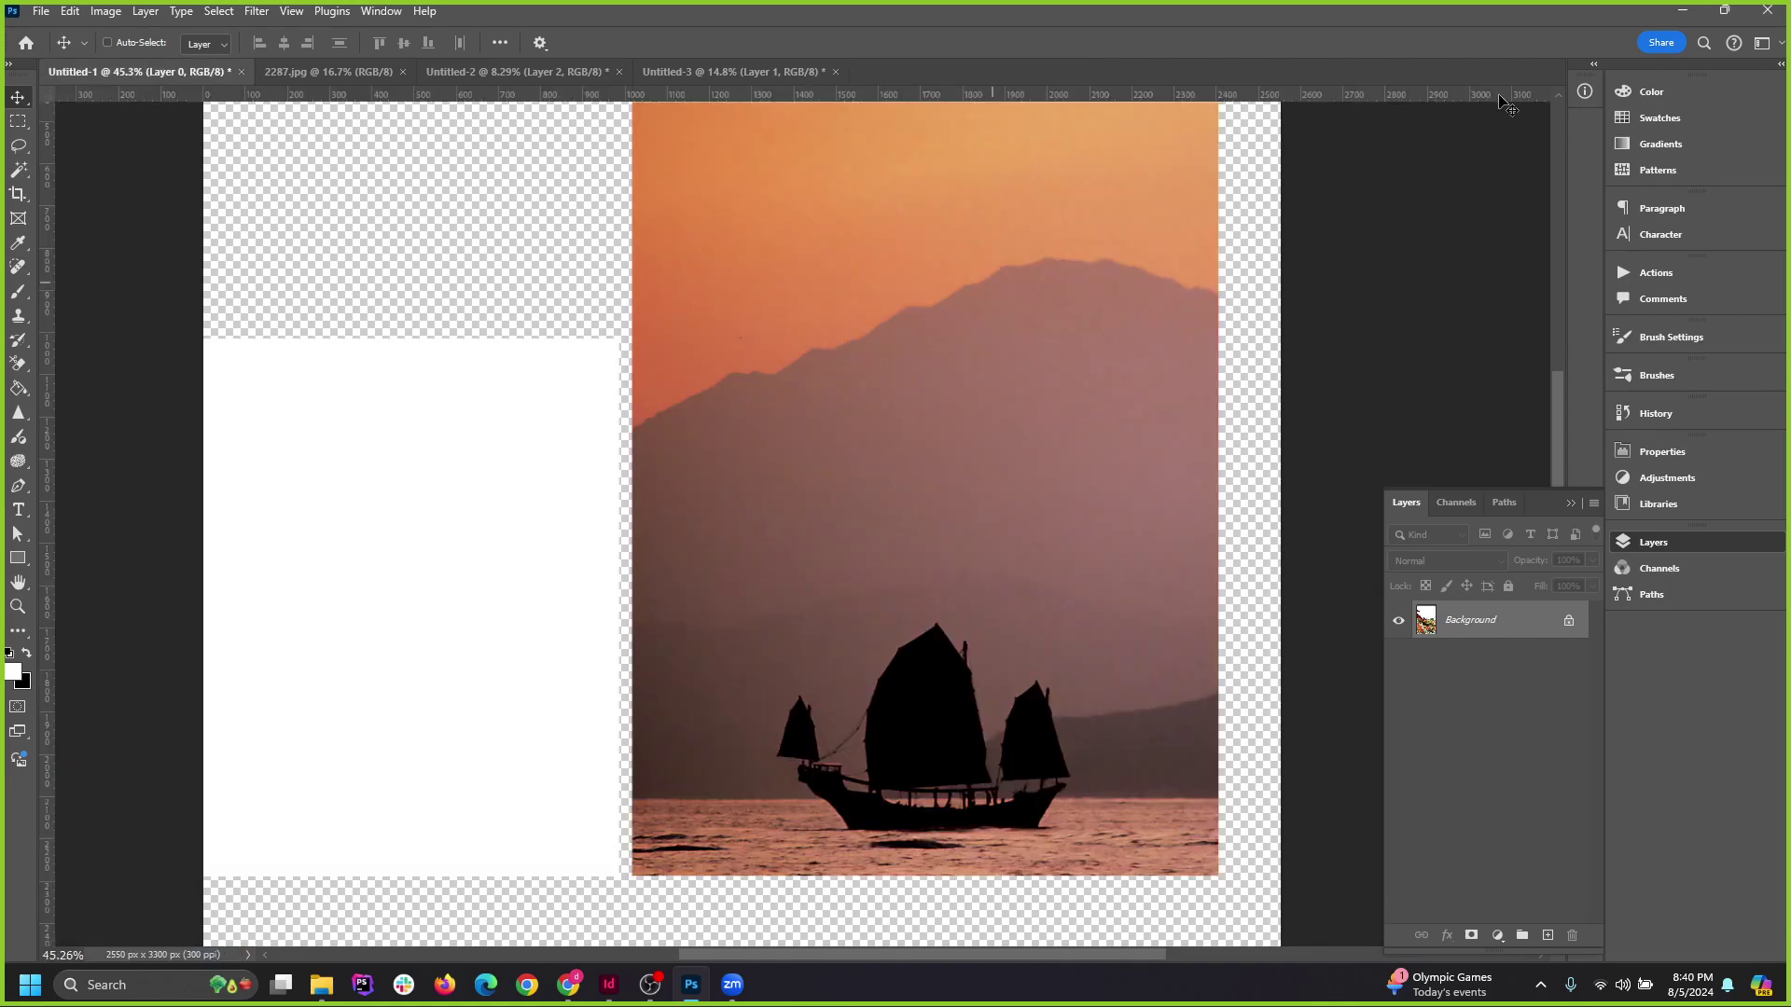
{"action": "key", "text": "alt+Tab"}
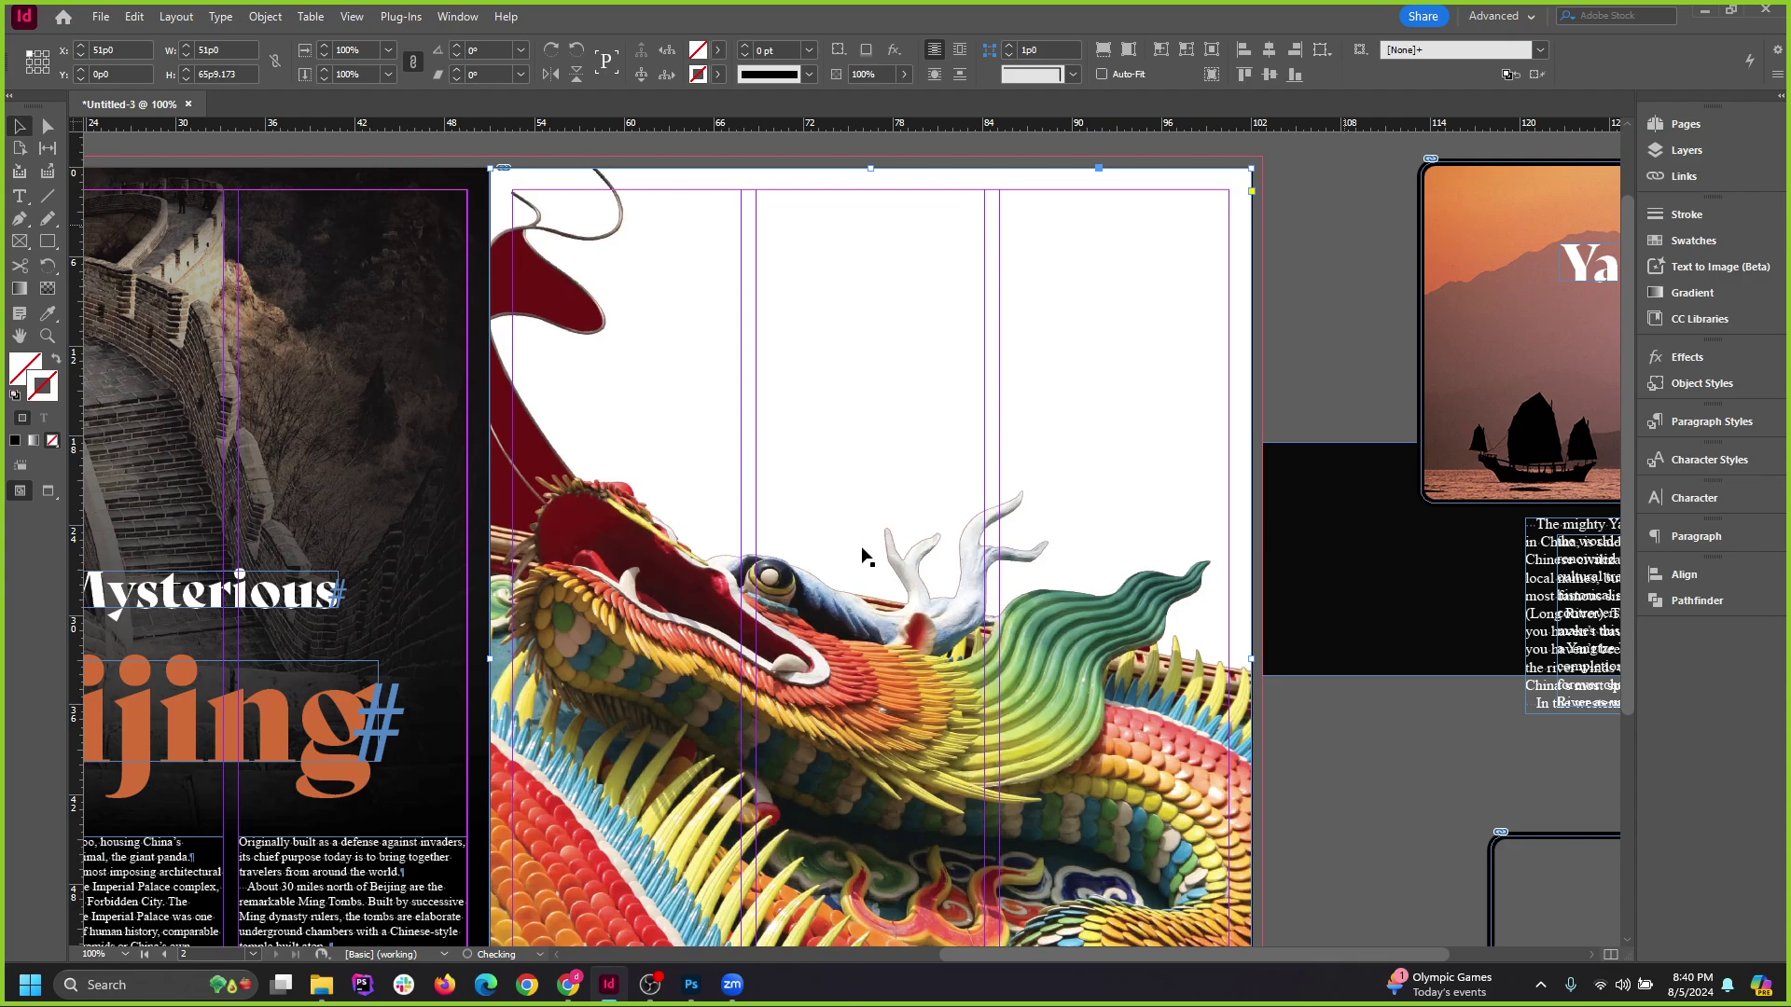
{"action": "key", "text": "ctrl+minus"}
{"action": "key", "text": "ctrl+shift+a"}
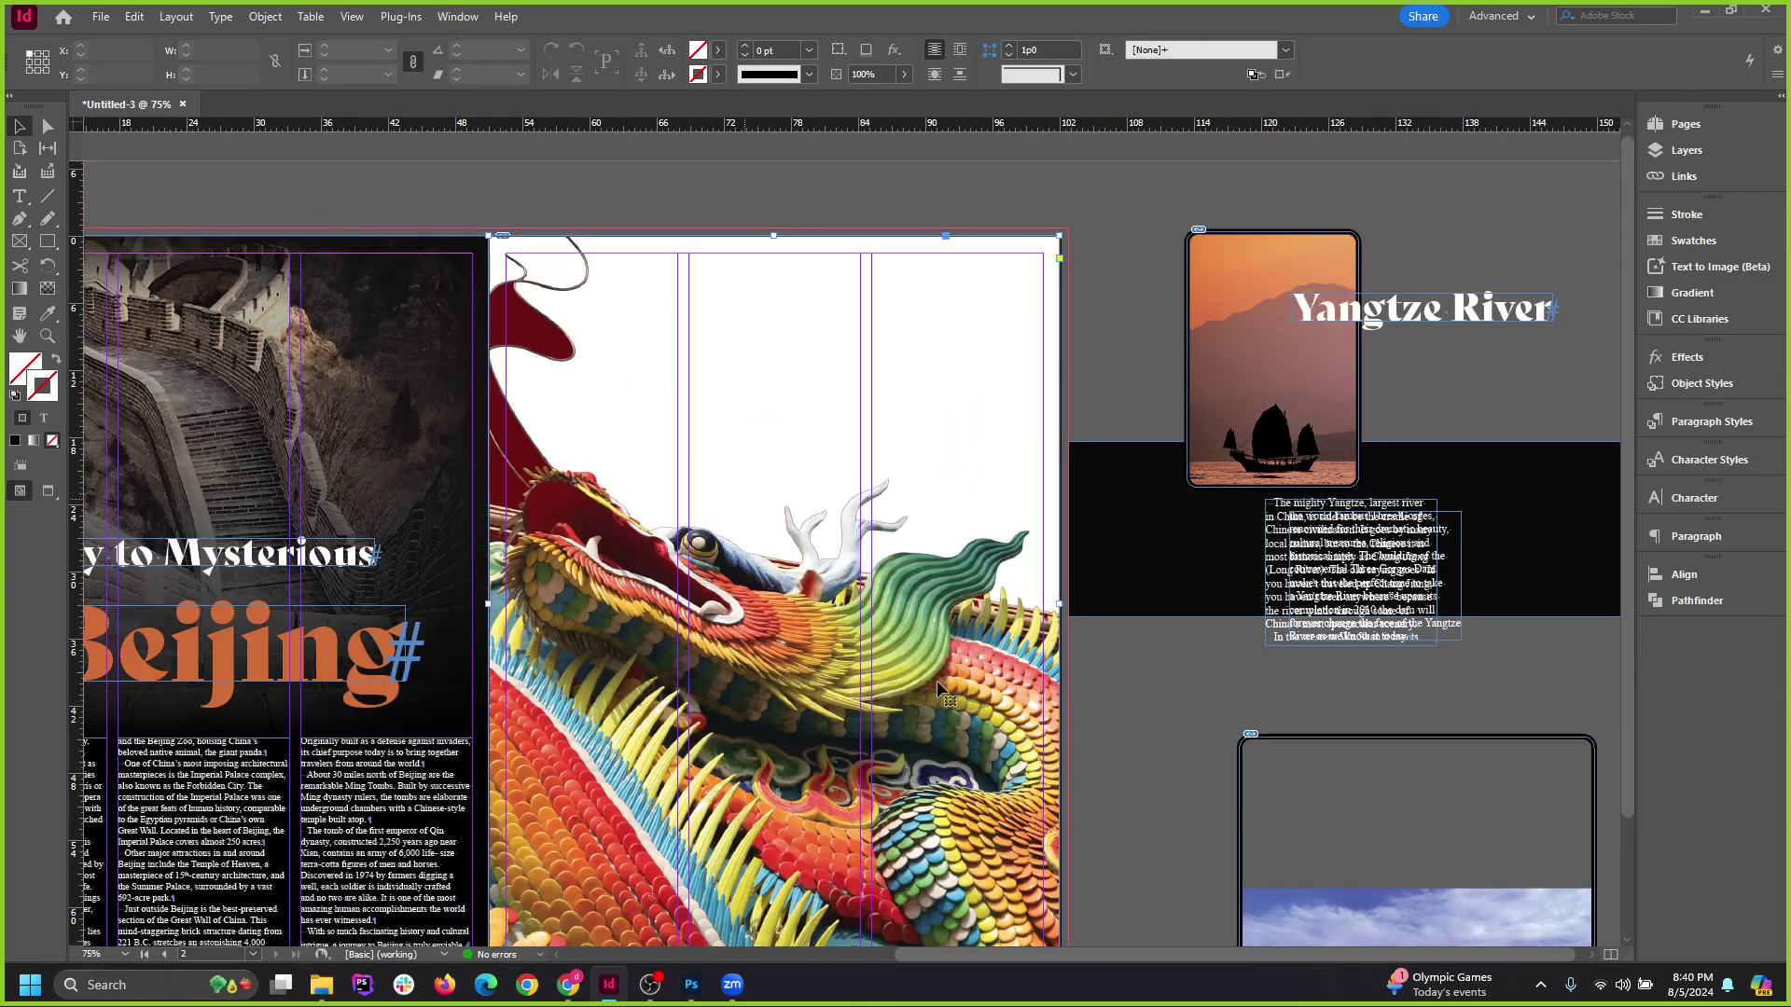
Select the dragon photo on the Yangtze page and set its clipping path type to Detect Edges.
{"action": "left_click", "coordinate": [939, 610]}
{"action": "left_click", "coordinate": [264, 17]}
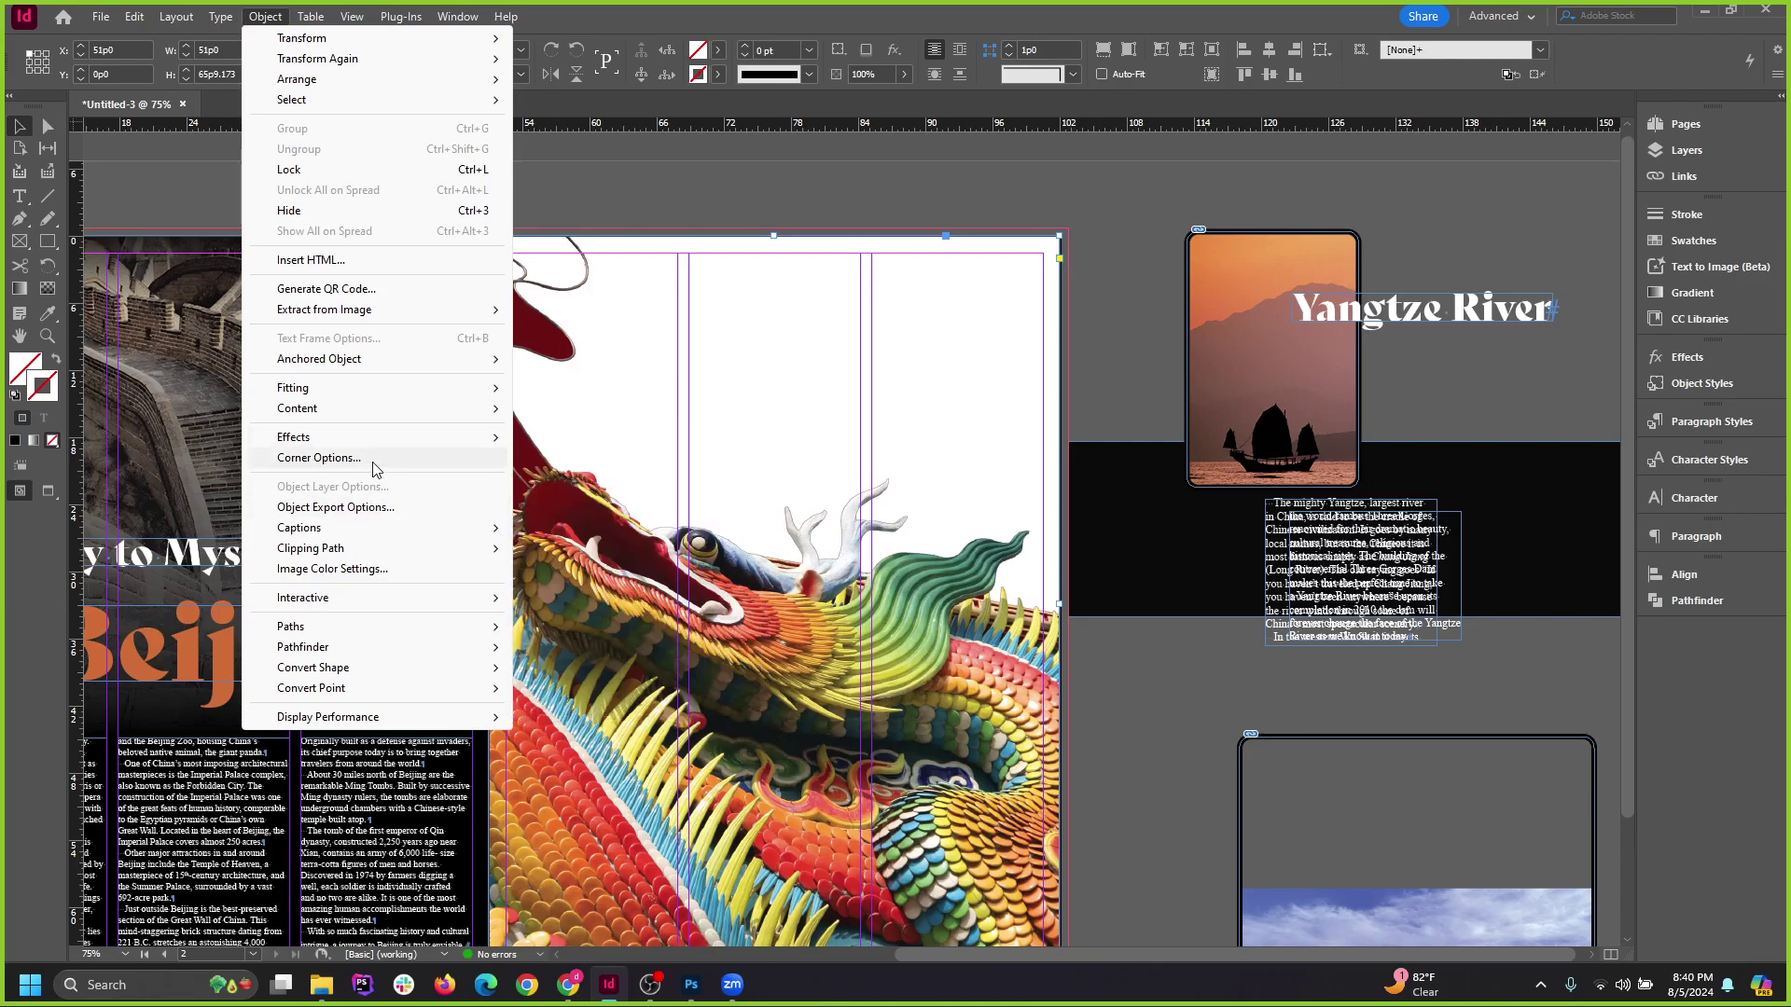
{"action": "mouse_move", "coordinate": [476, 550]}
{"action": "left_click", "coordinate": [560, 548]}
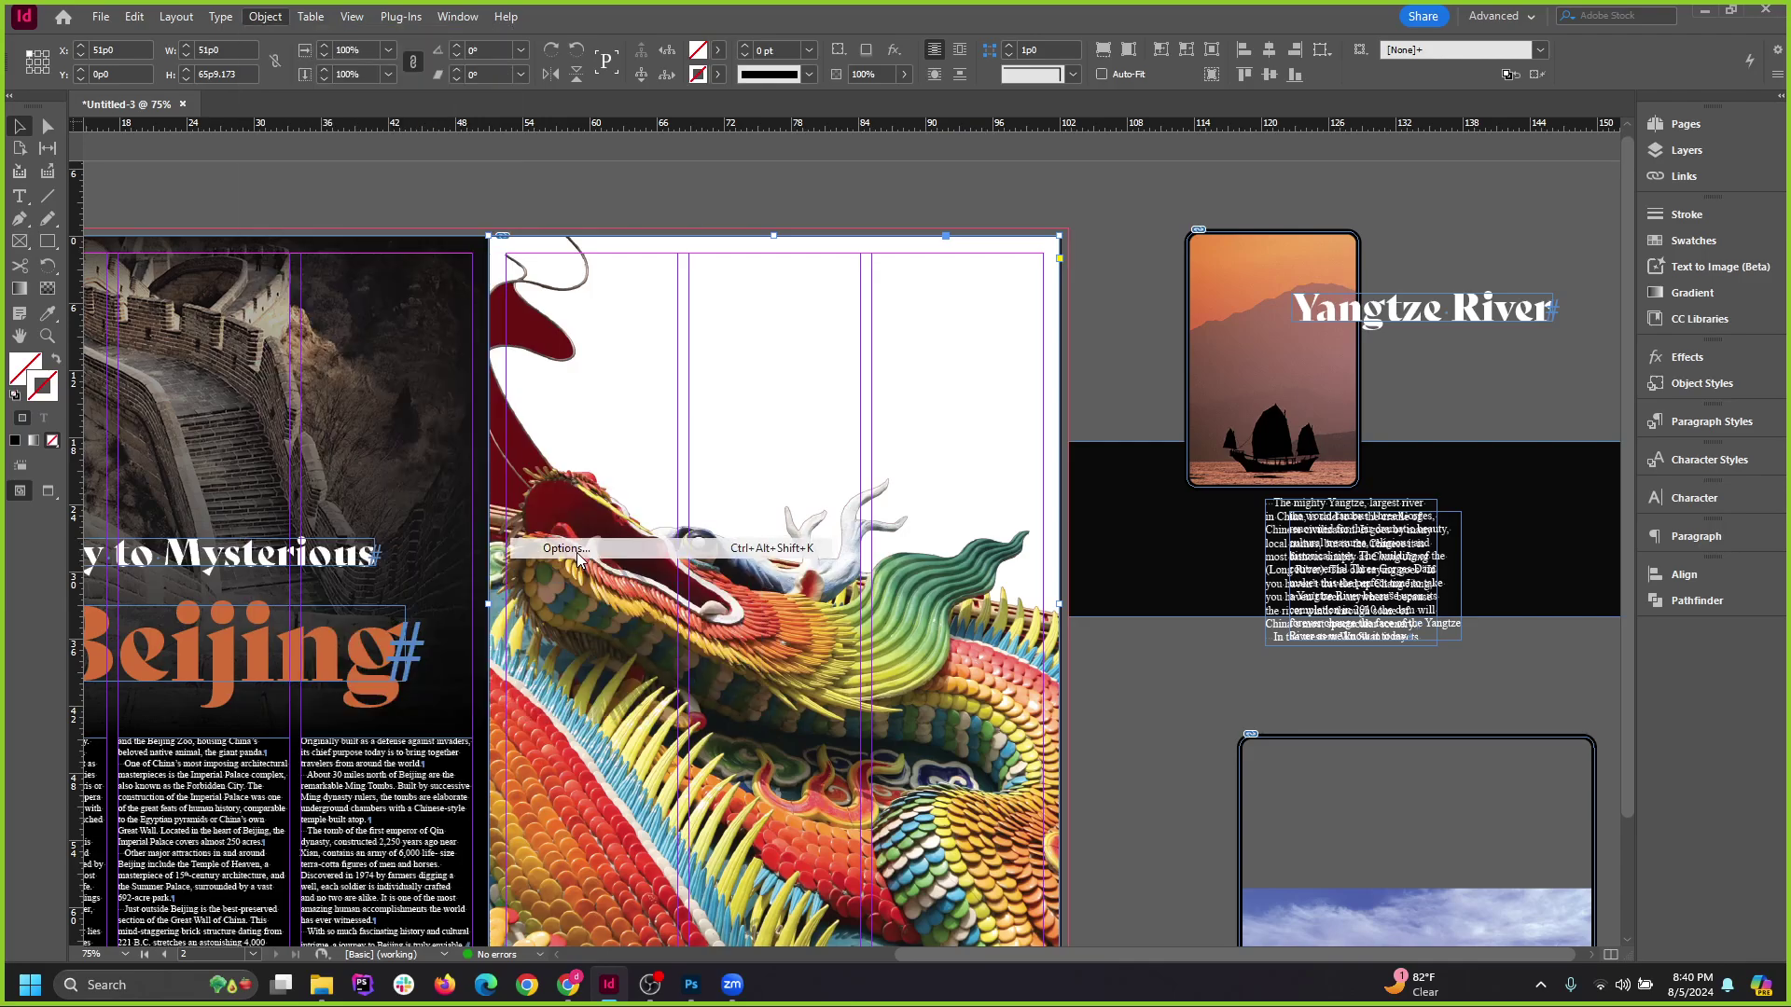
{"action": "left_click", "coordinate": [1318, 396]}
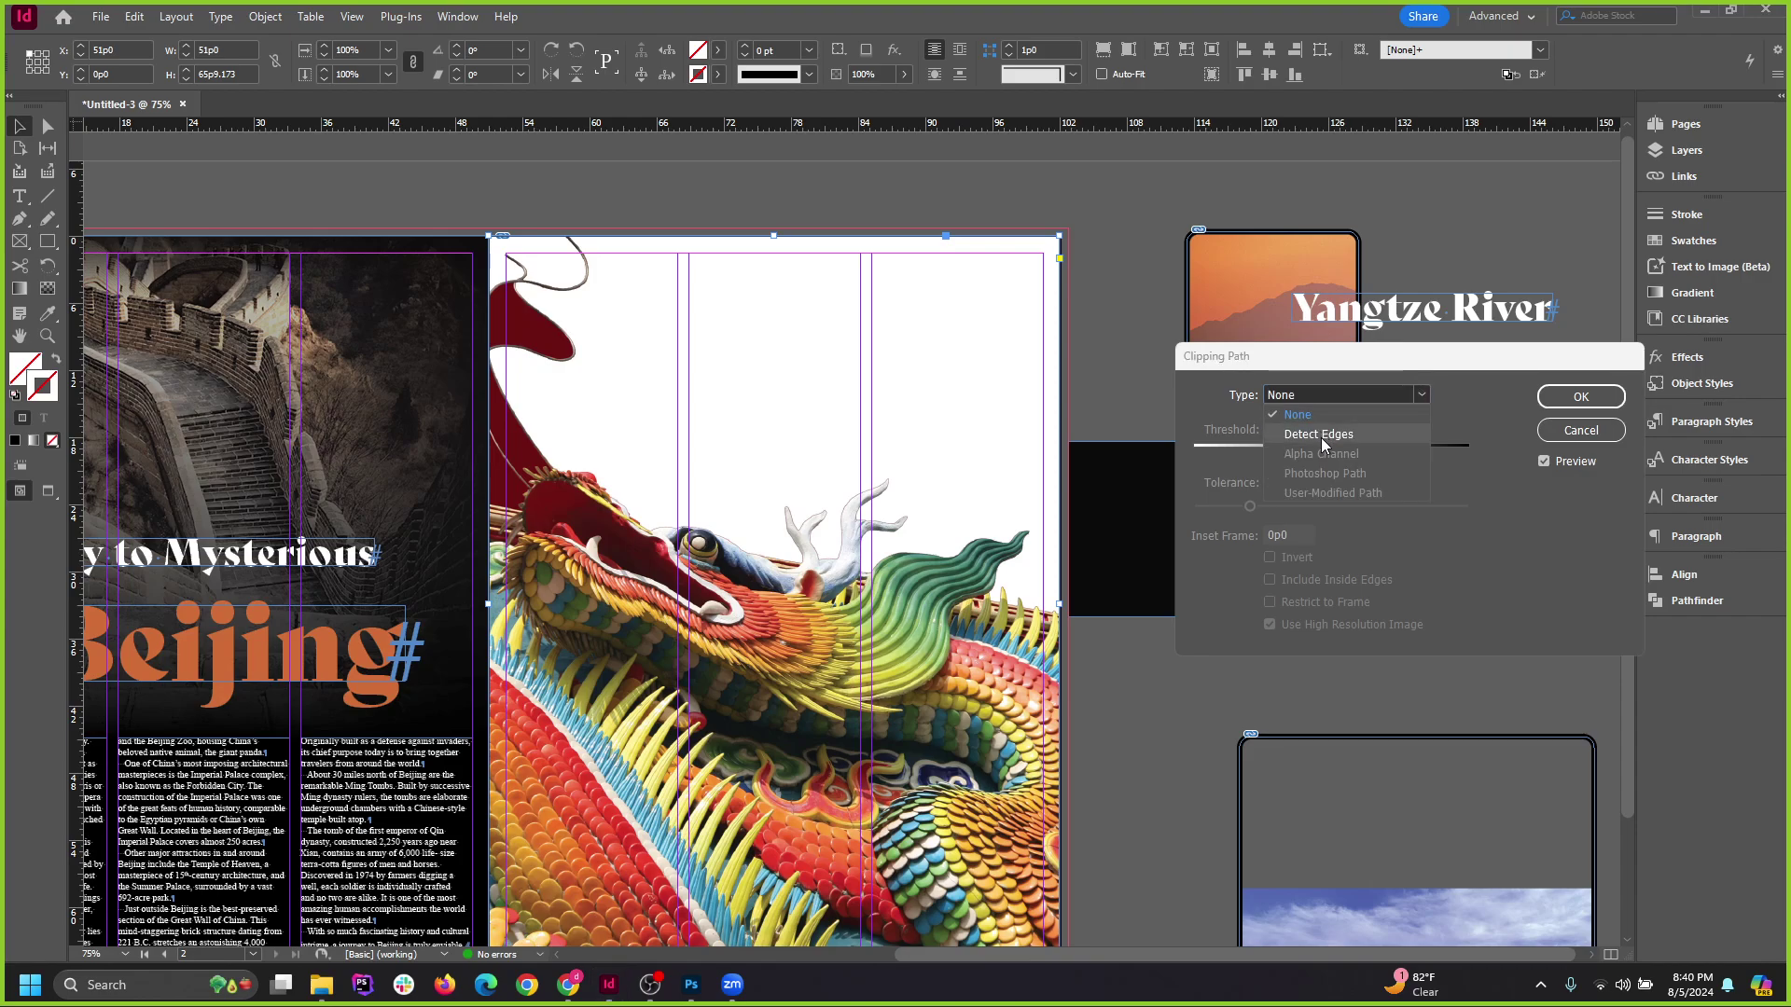
{"action": "left_click", "coordinate": [1320, 434]}
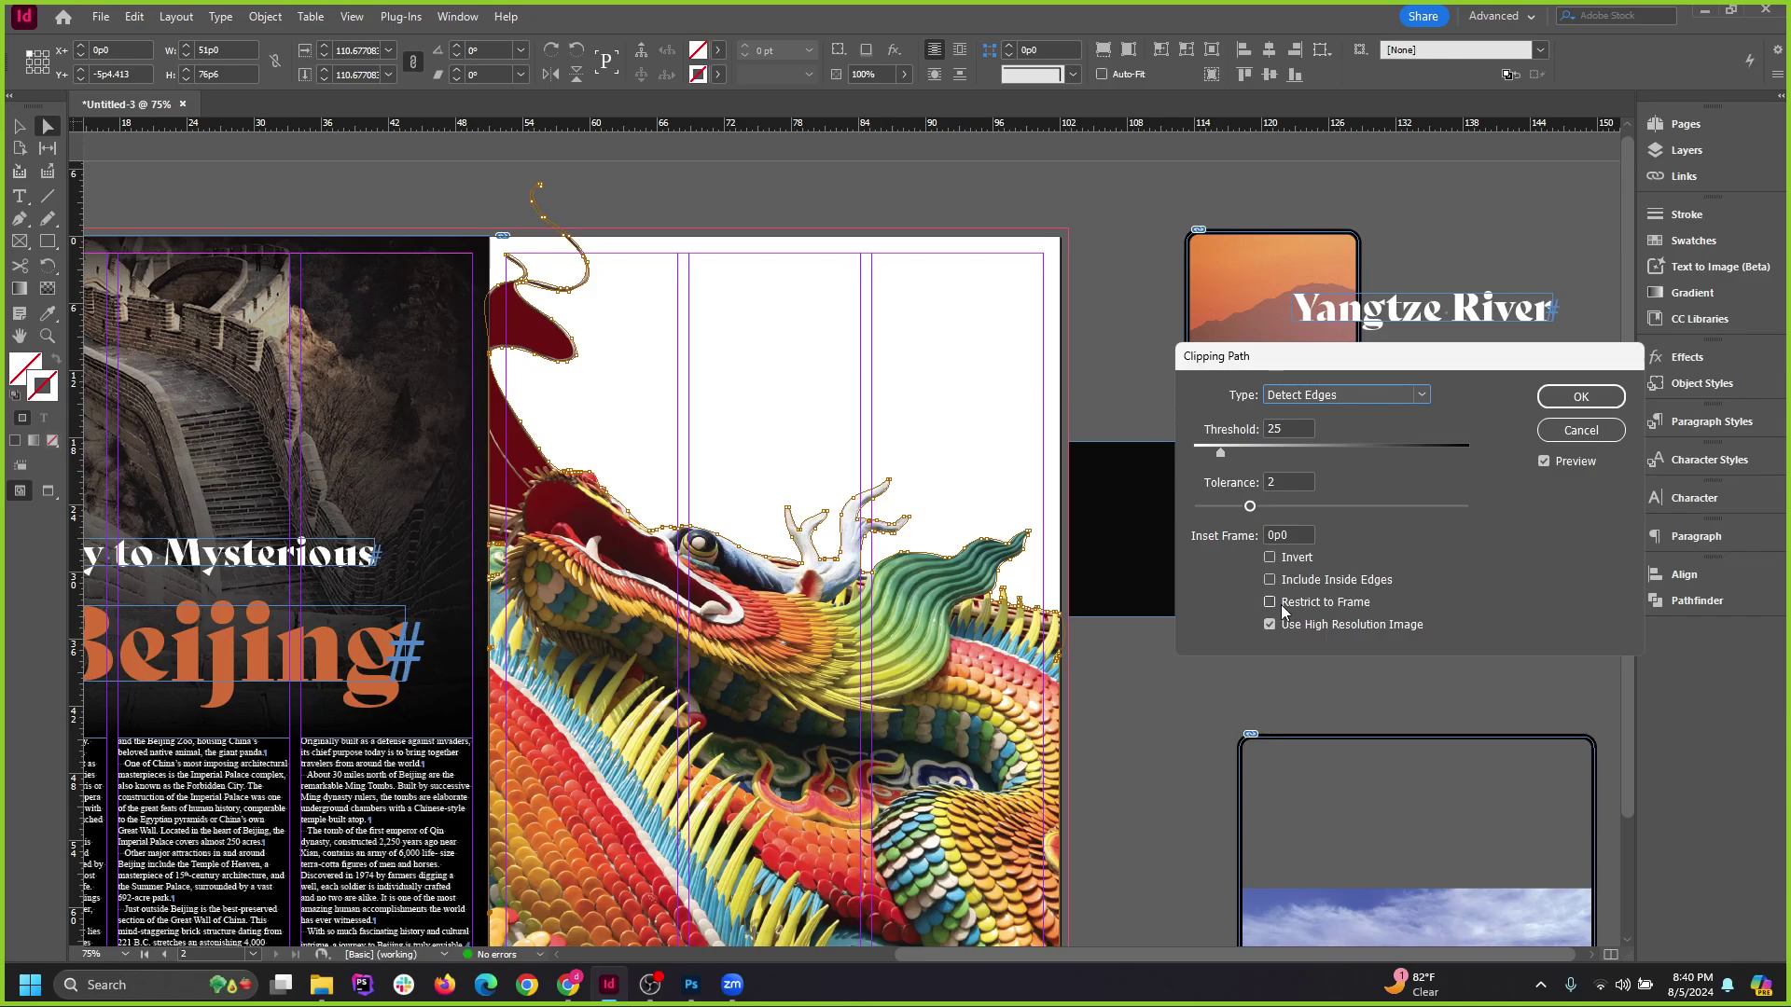
Try inverting the dragon's clipping path with threshold 224 and tolerance 8.249, and turn the inversion back off.
{"action": "left_click", "coordinate": [1268, 558]}
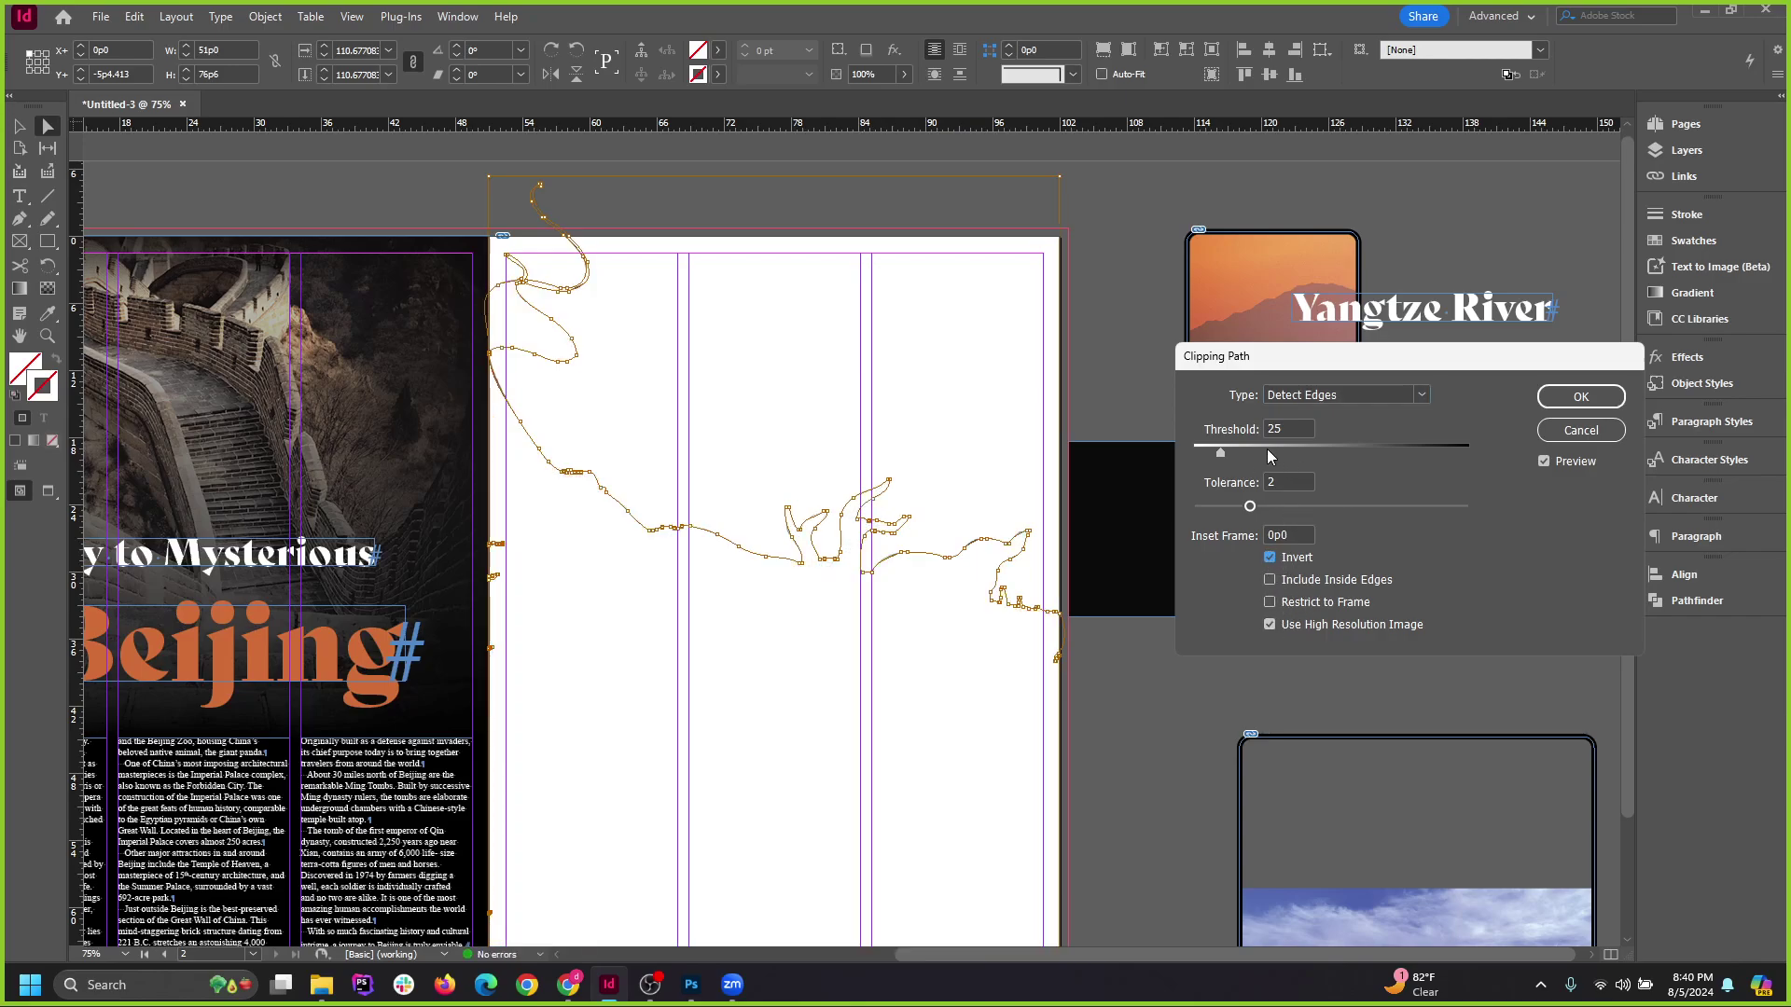
{"action": "left_click_drag", "start_coordinate": [1266, 450], "coordinate": [1391, 451]}
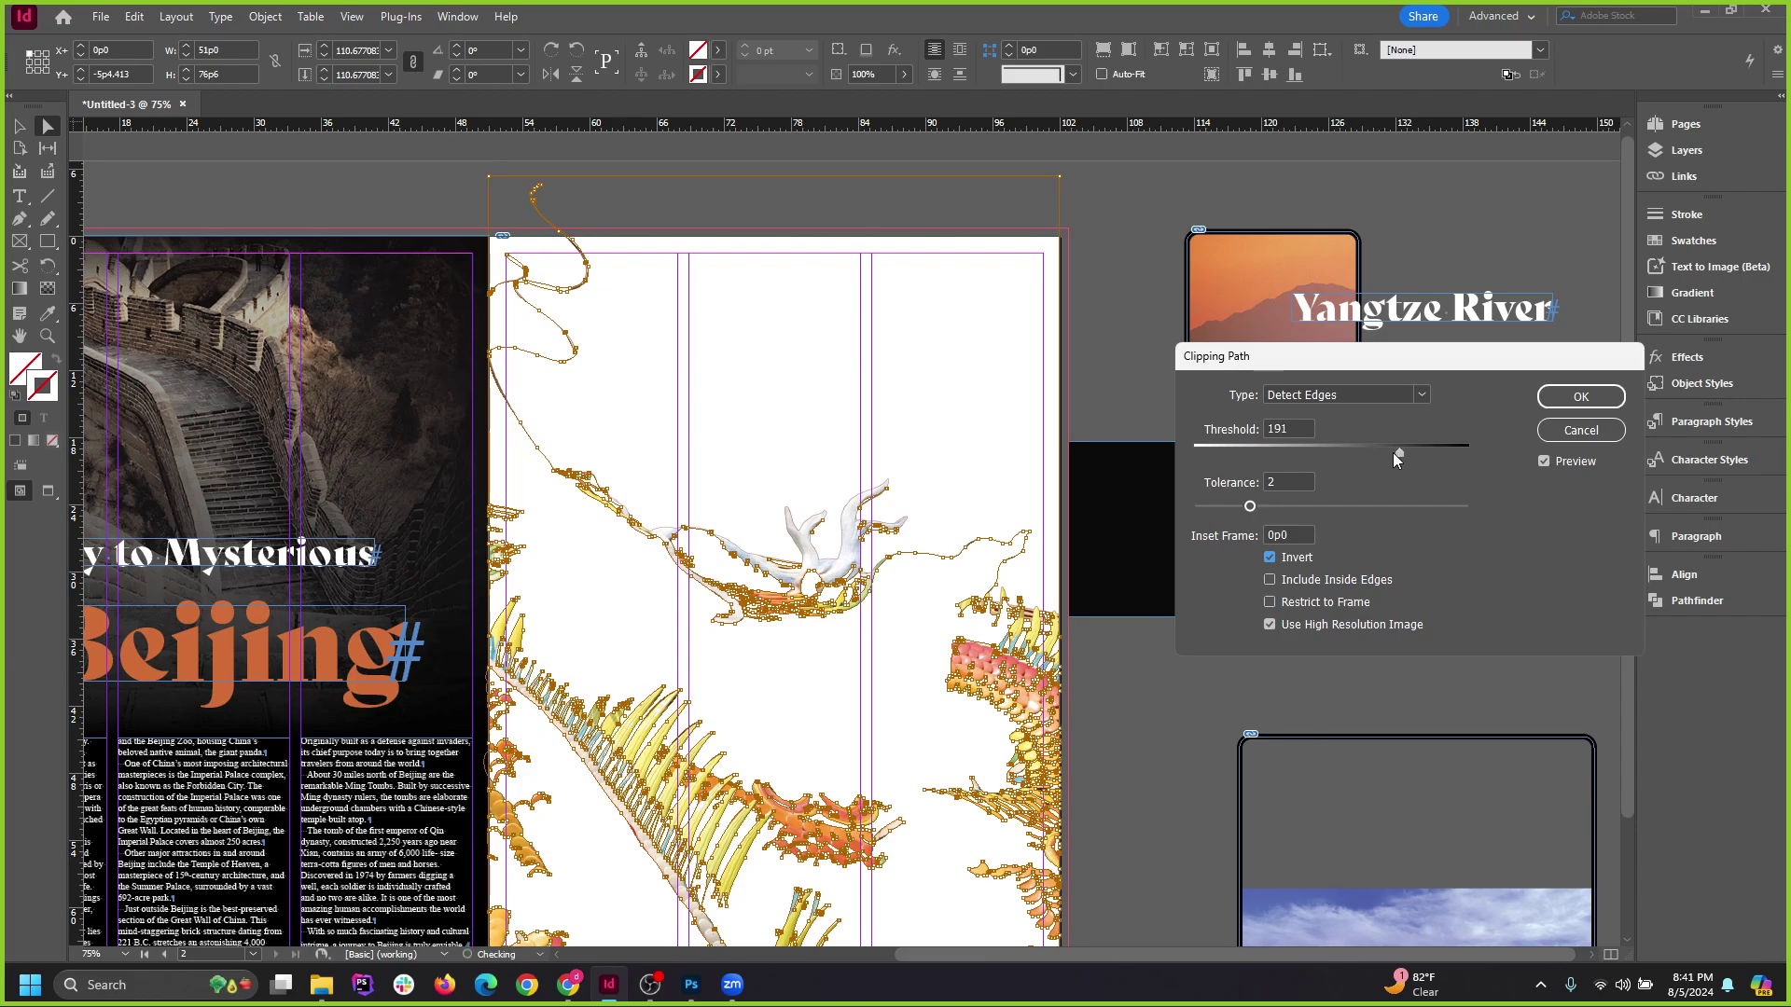
{"action": "left_click_drag", "start_coordinate": [1321, 511], "coordinate": [1382, 512]}
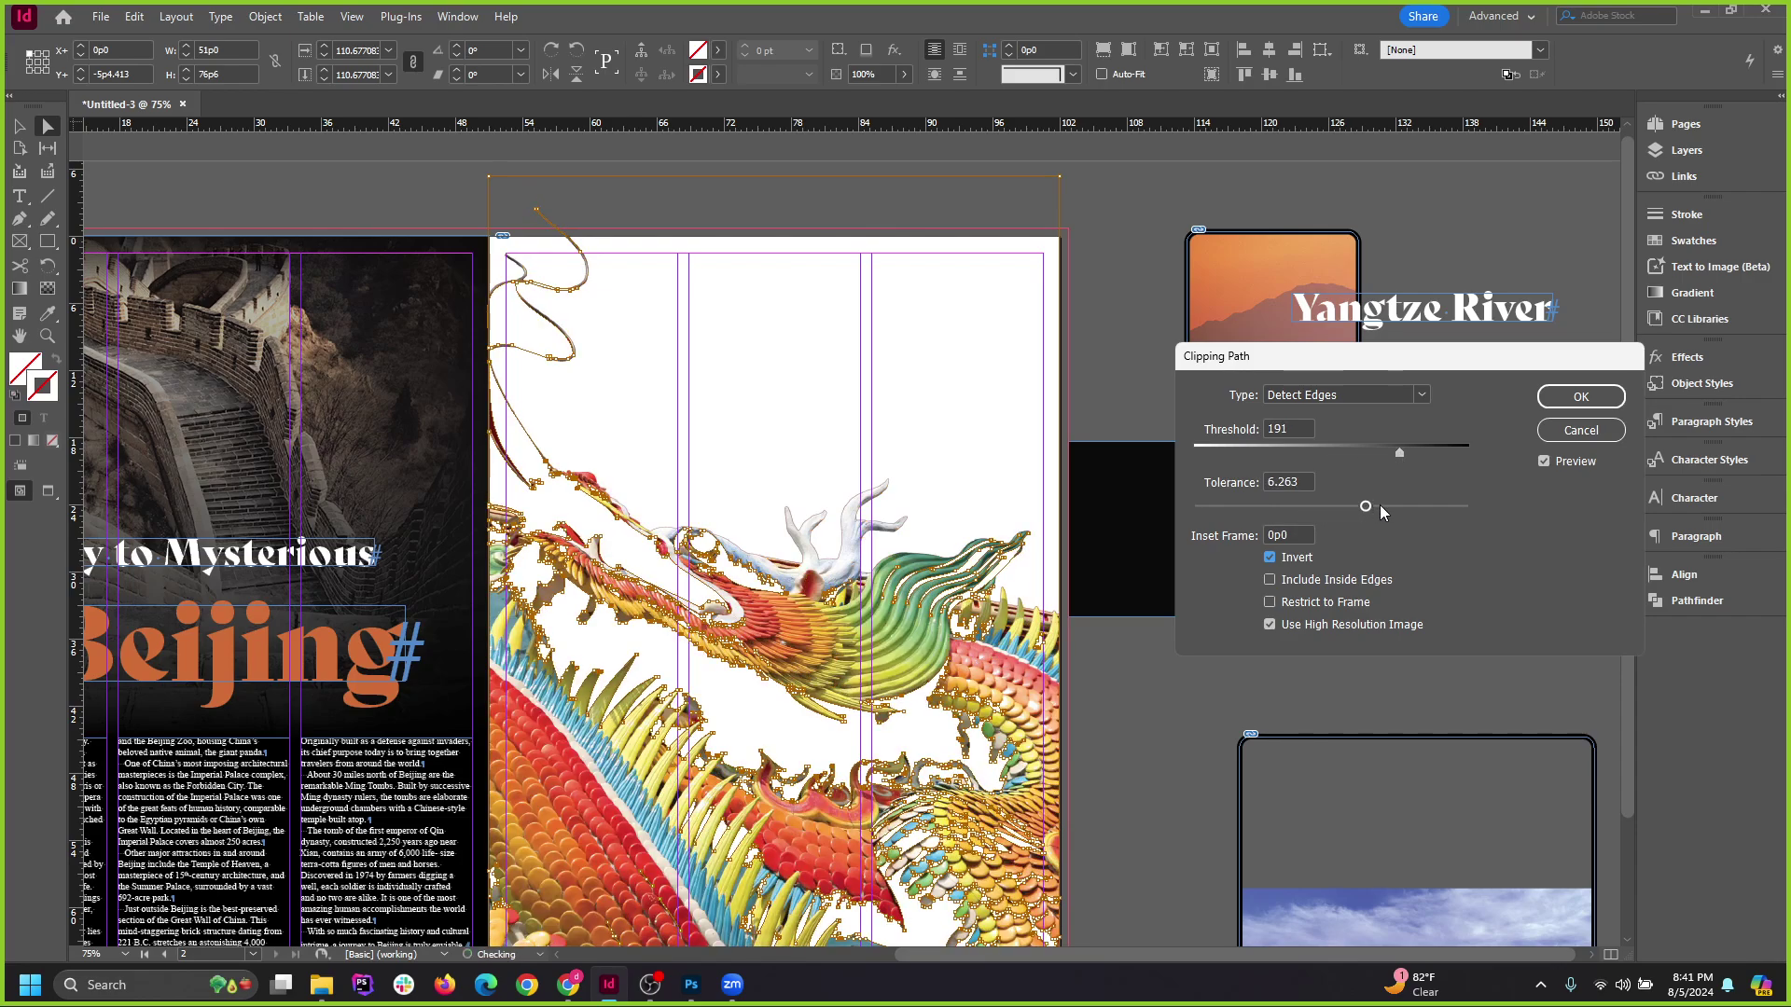
{"action": "mouse_move", "coordinate": [1440, 453]}
{"action": "left_mouse_down"}
{"action": "mouse_move", "coordinate": [1464, 446]}
{"action": "mouse_move", "coordinate": [1436, 446]}
{"action": "left_mouse_up"}
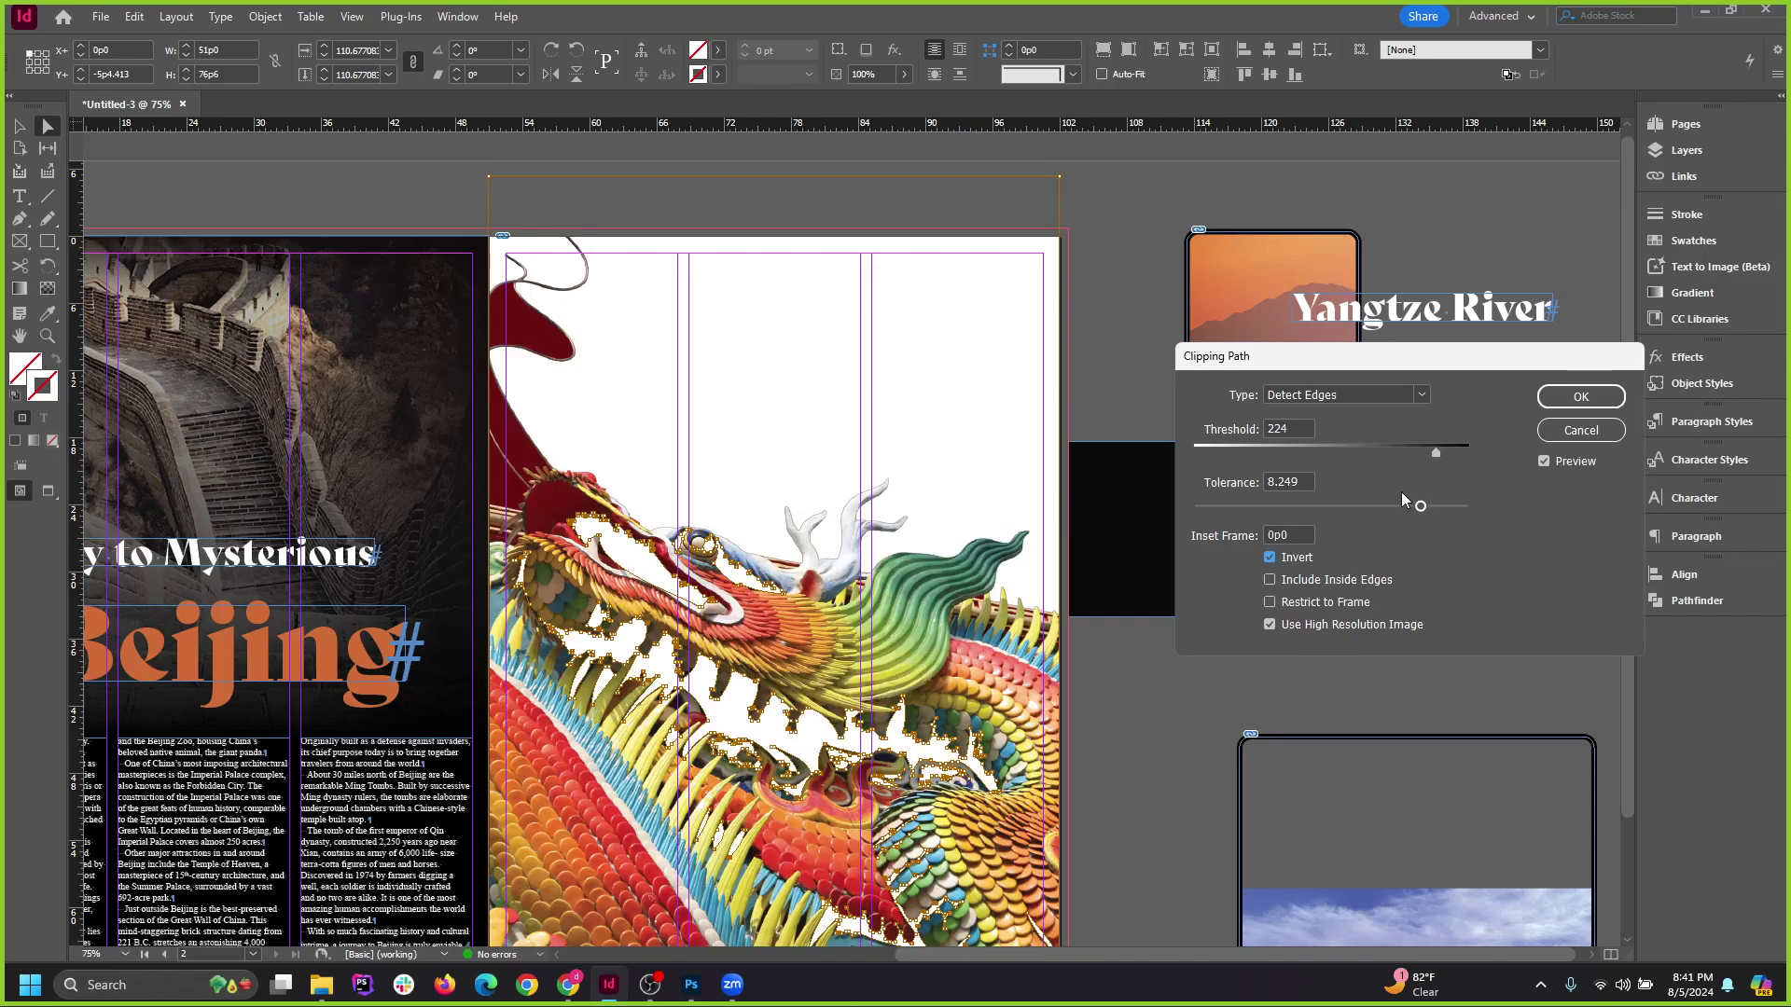
{"action": "left_click", "coordinate": [1274, 558]}
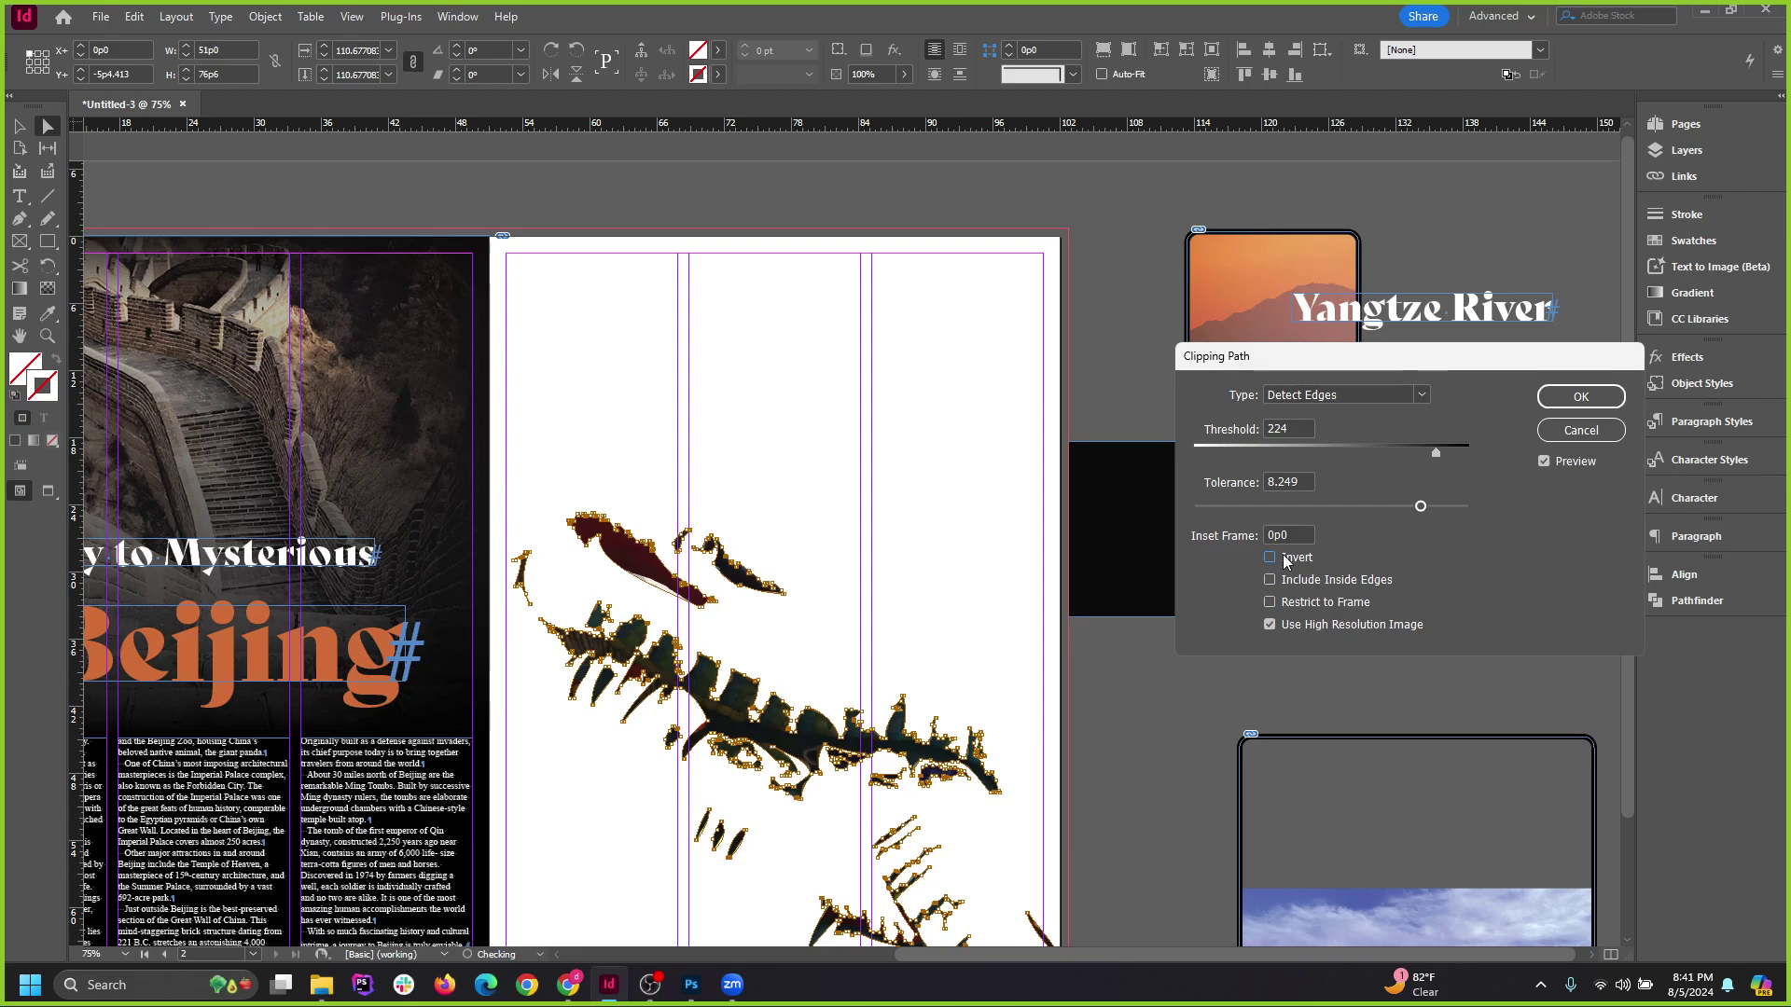
Lower the clipping path's threshold to 30, reduce its tolerance, and apply it to the dragon photo.
{"action": "left_click", "coordinate": [1246, 506]}
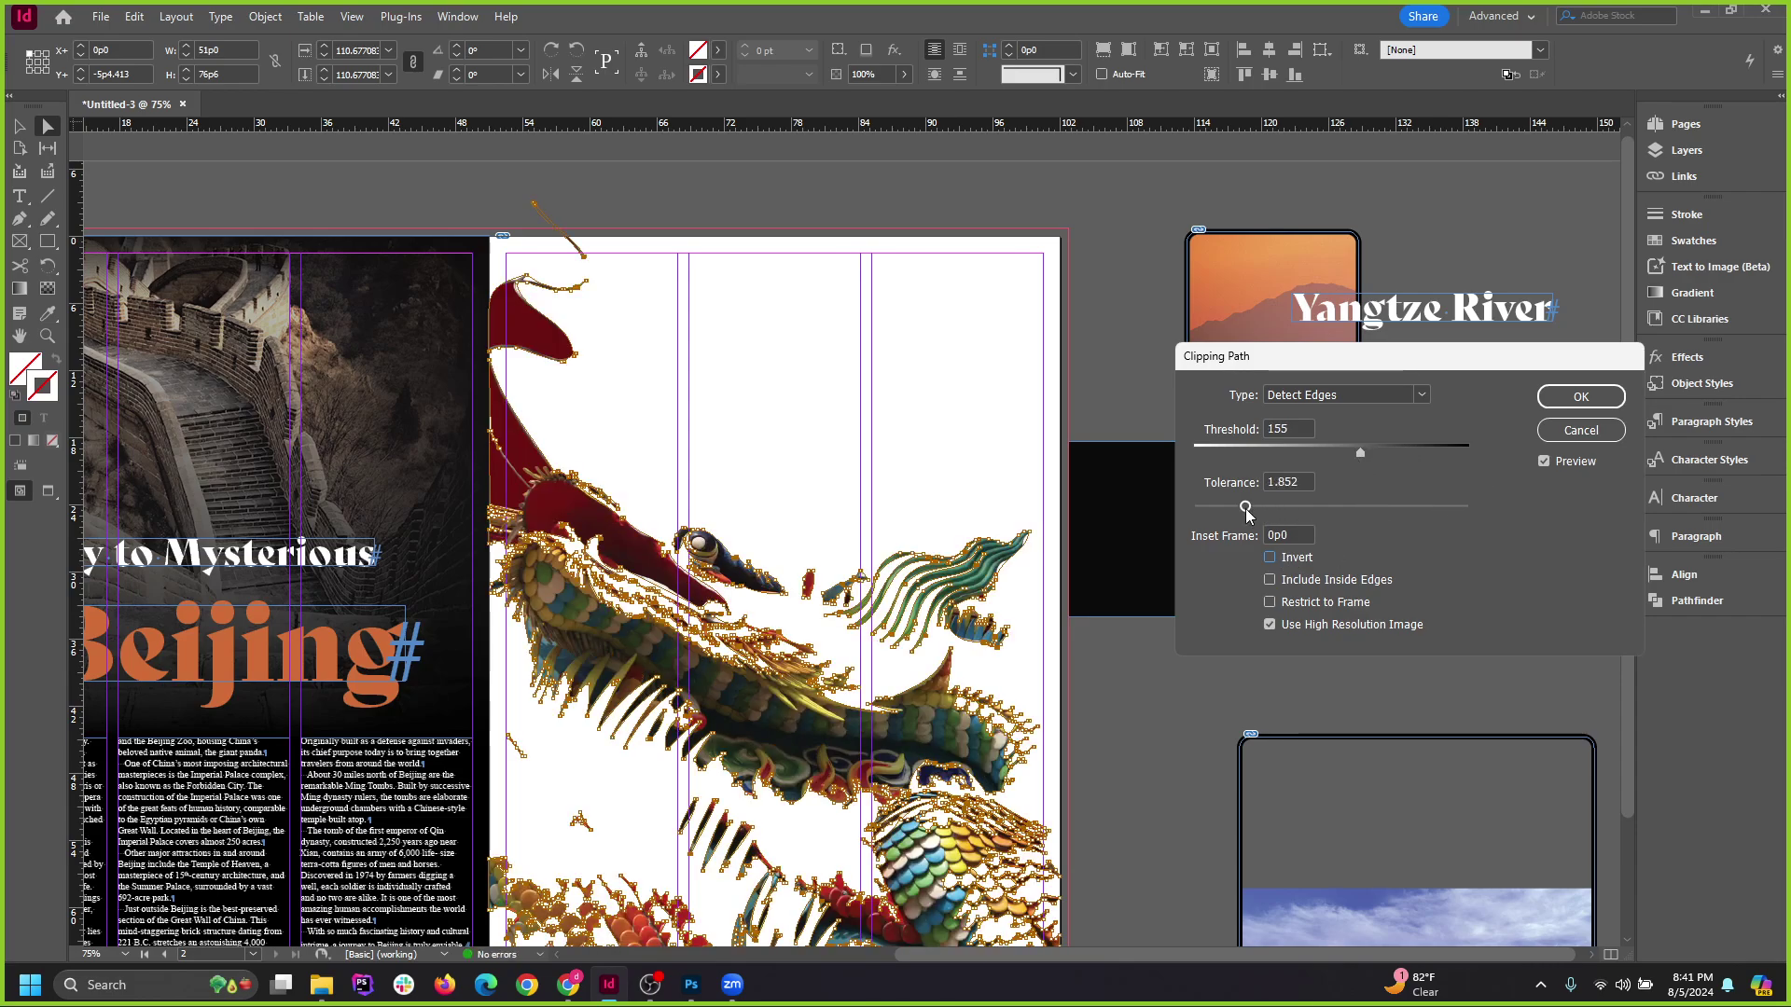
{"action": "left_click_drag", "start_coordinate": [1295, 452], "coordinate": [1225, 446]}
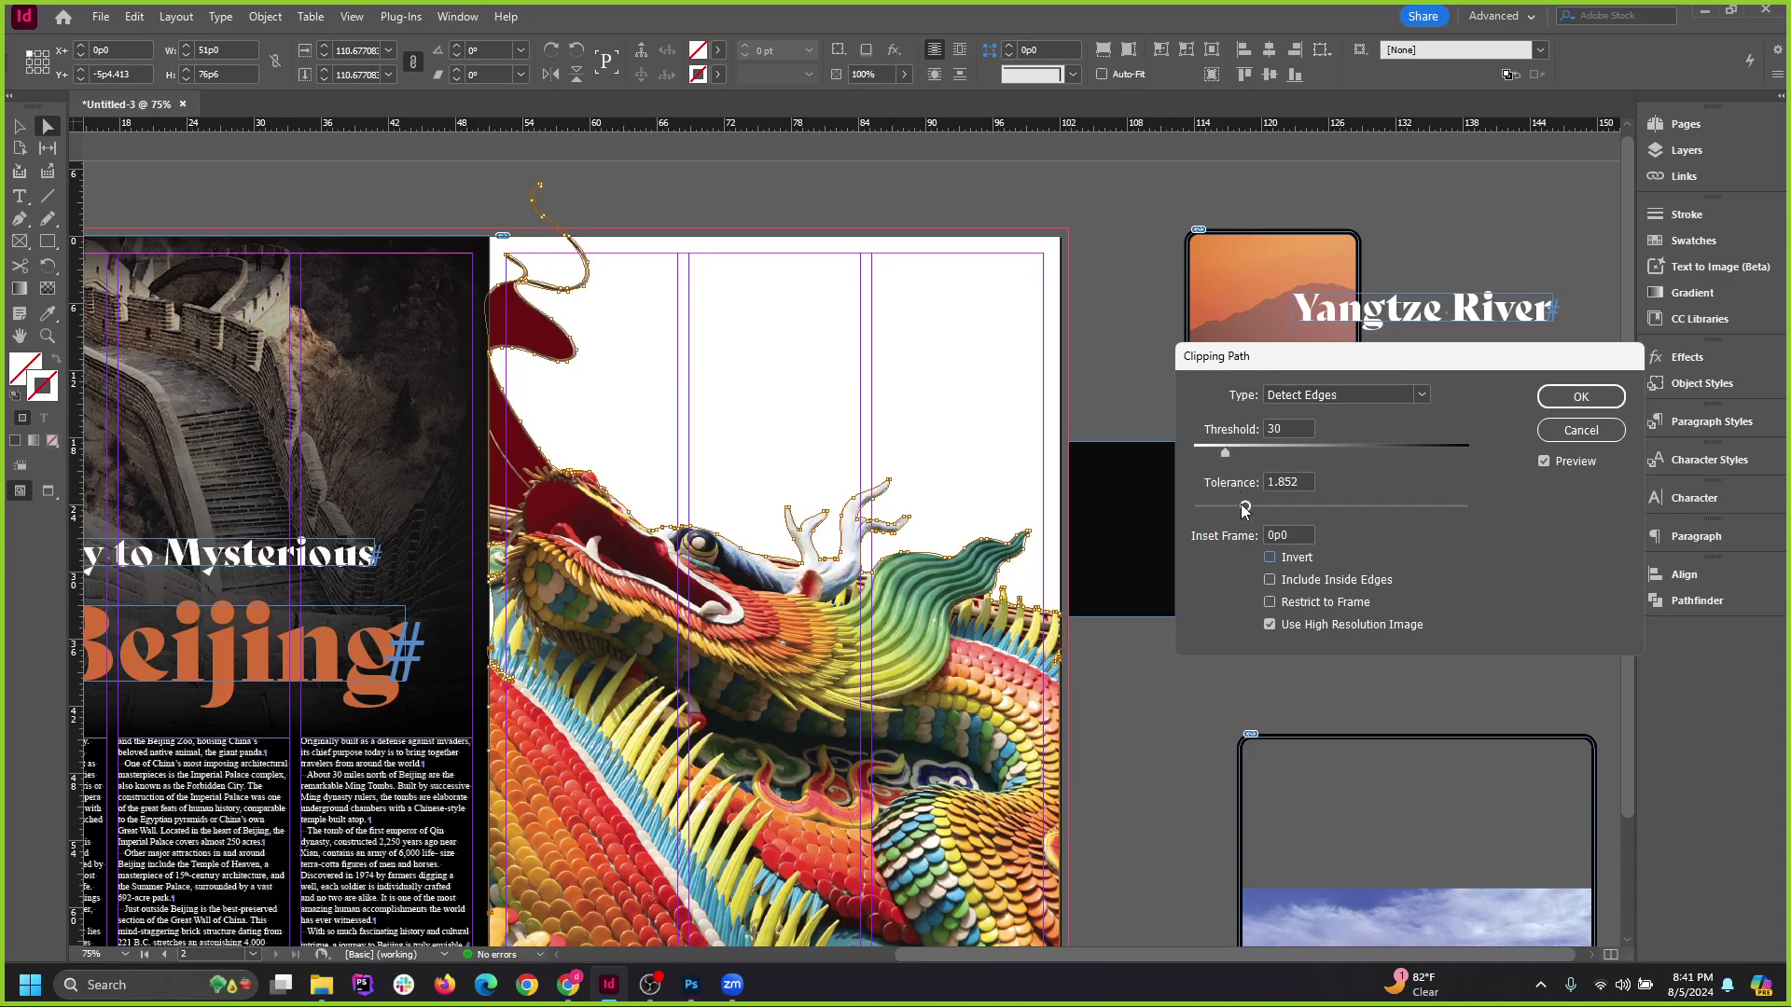
{"action": "left_click_drag", "start_coordinate": [1260, 508], "coordinate": [1237, 506]}
{"action": "left_click", "coordinate": [1573, 396]}
{"action": "left_click", "coordinate": [1463, 341]}
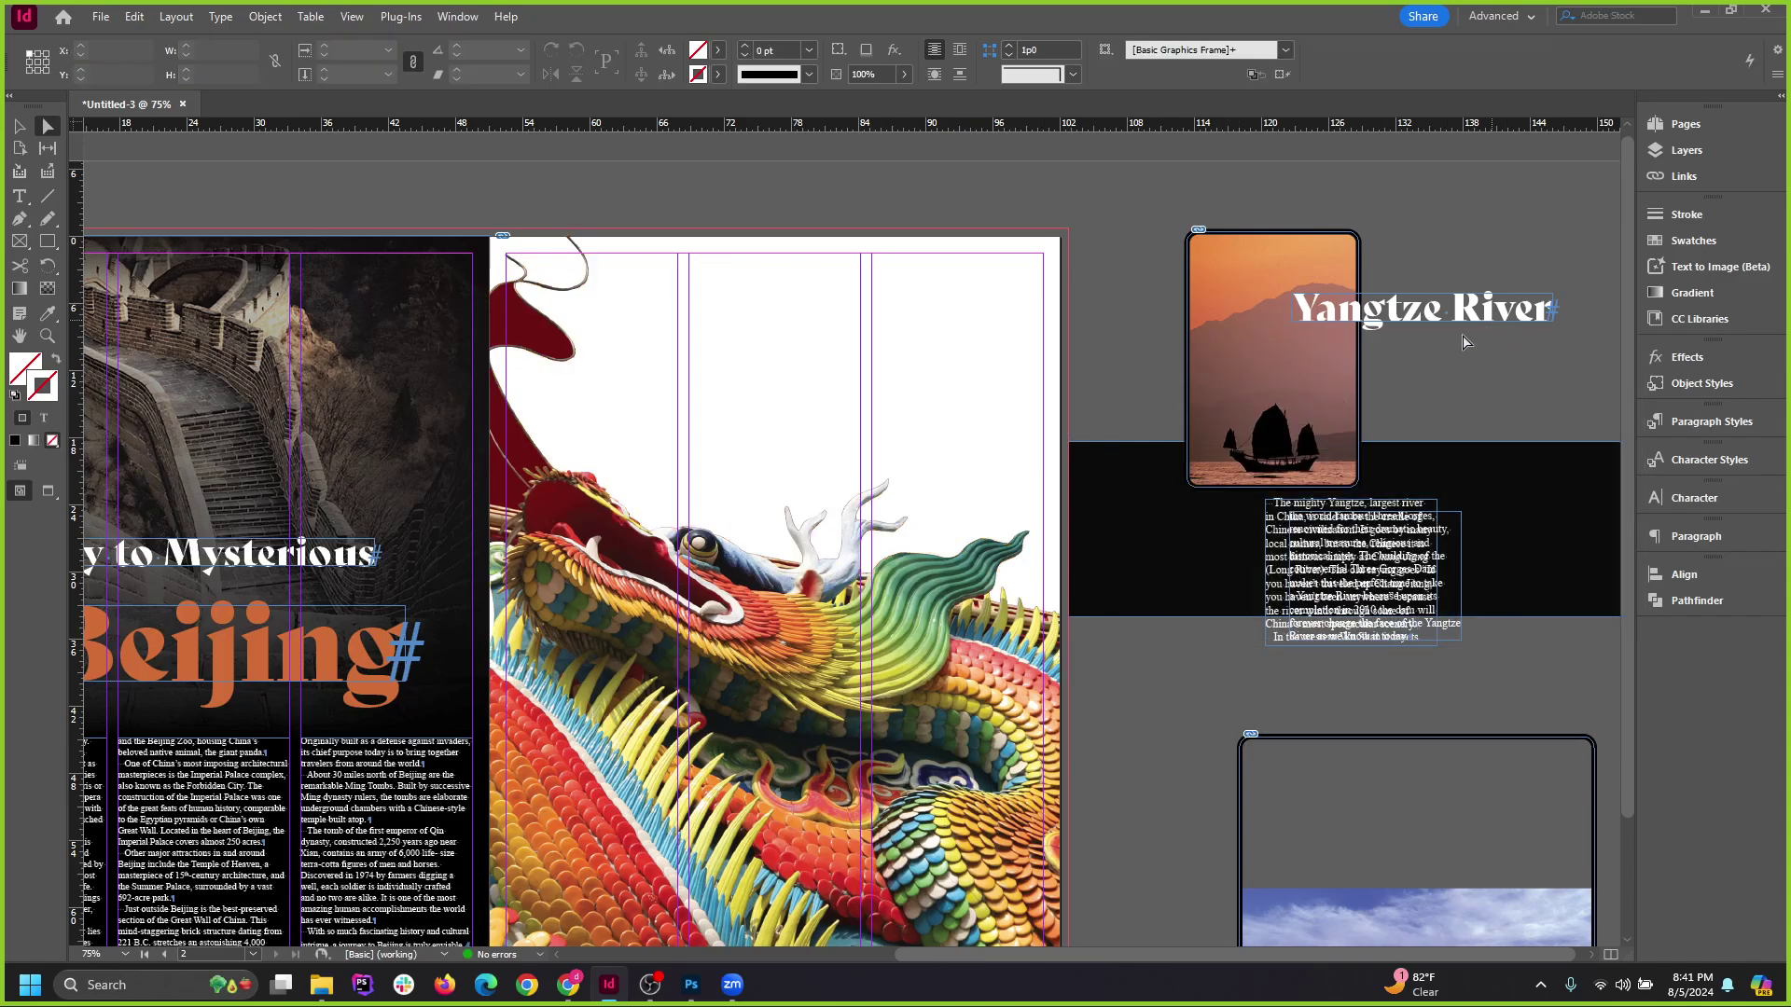
Try moving one of the overlapping Yangtze body text frames onto the dragon page, and undo the move.
{"action": "left_click_drag", "start_coordinate": [1437, 556], "coordinate": [779, 481]}
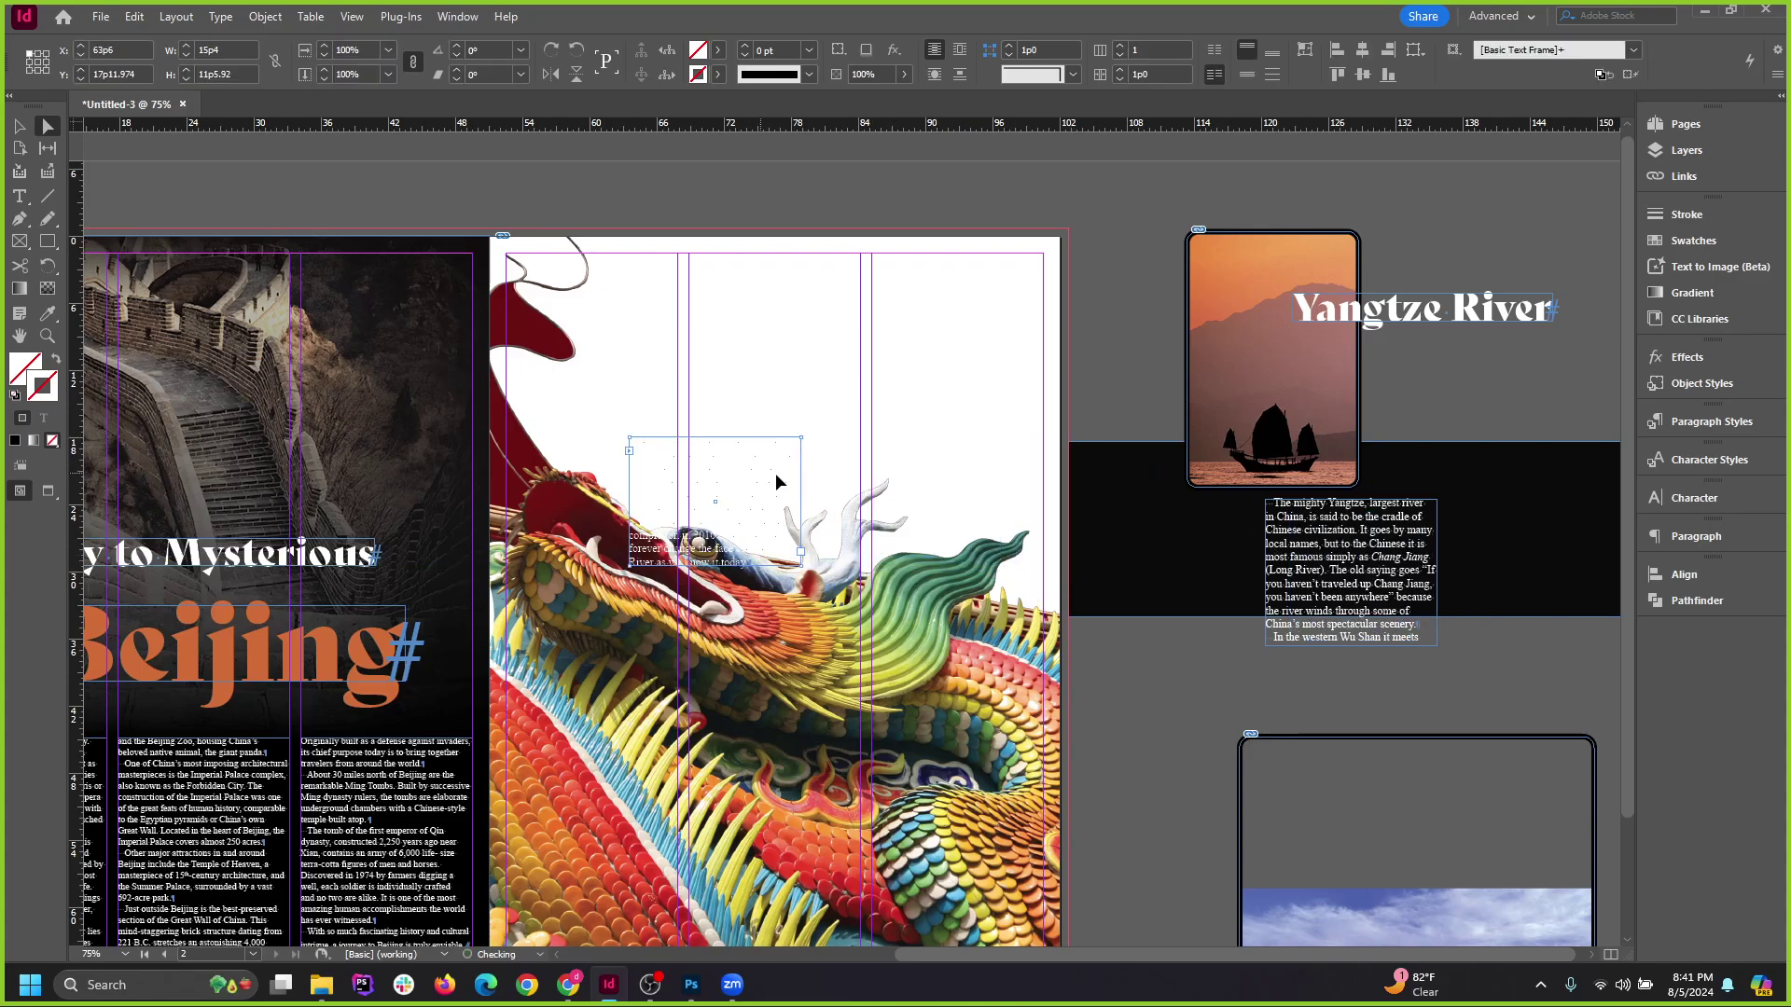
{"action": "key", "text": "ctrl+z"}
{"action": "key", "text": "ctrl+z"}
{"action": "left_click", "coordinate": [1122, 279]}
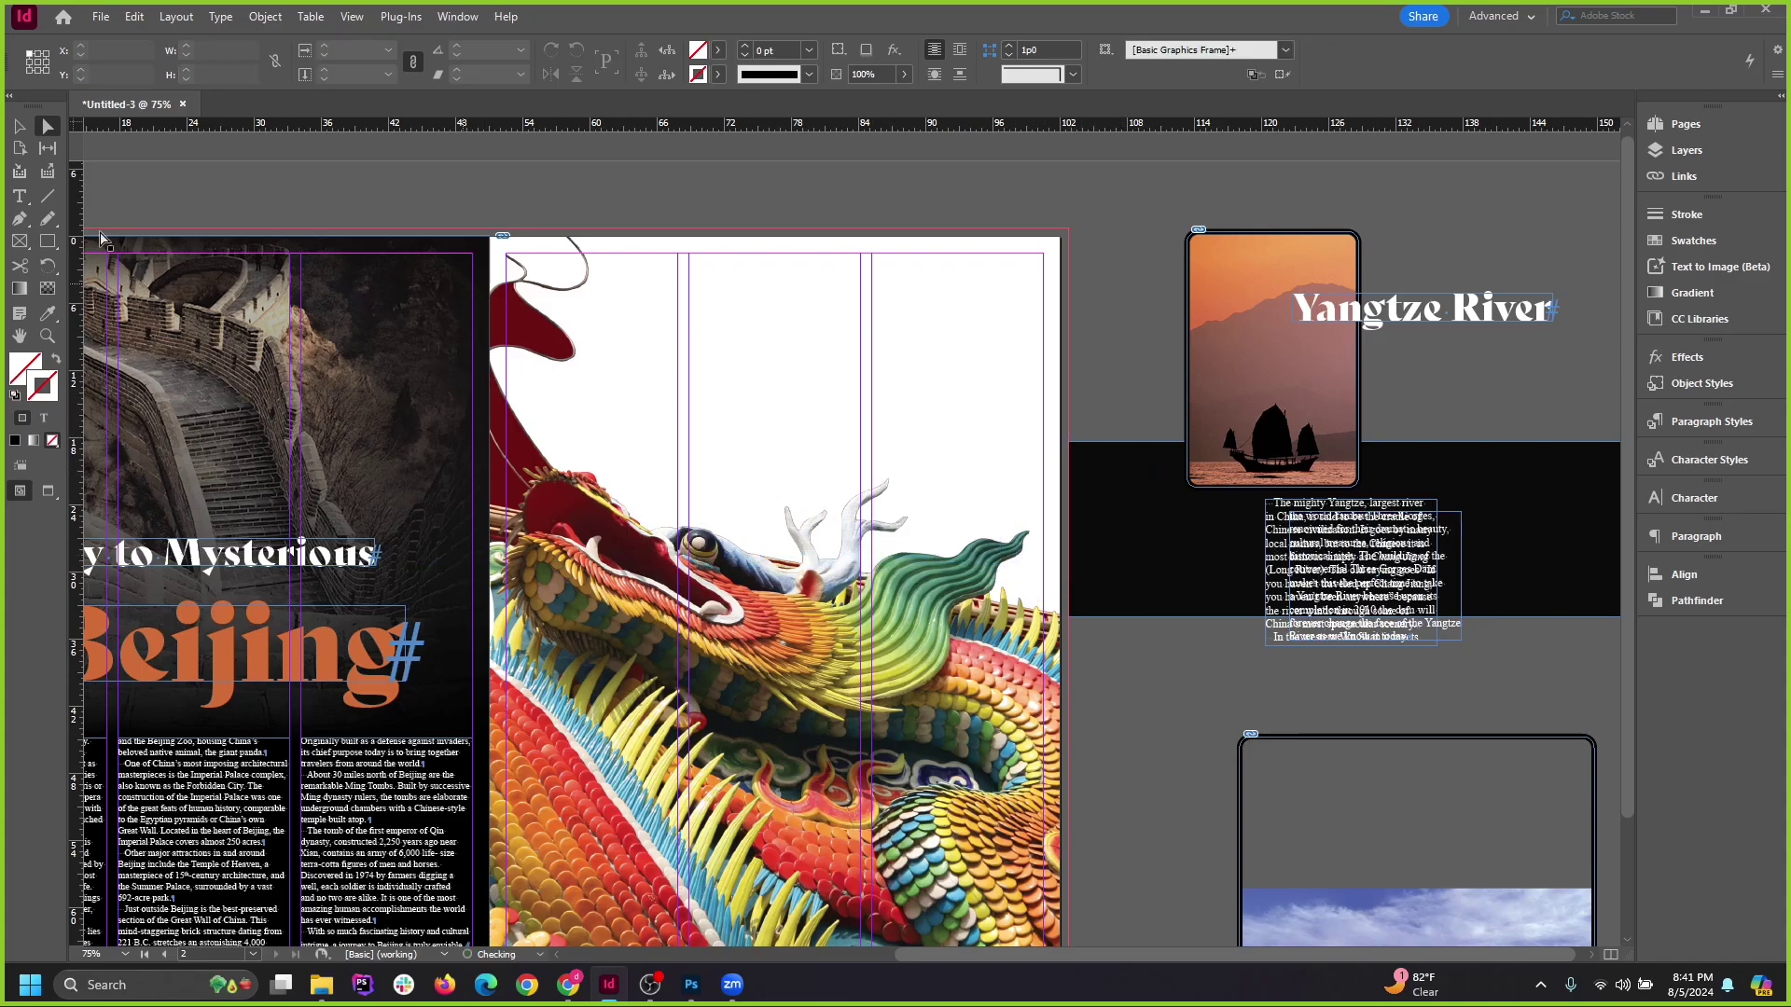
Draw a page-wide rectangle about 36p5 high from the page's top, filled with the photo's sampled dark red, and send it behind the dragon.
{"action": "left_click", "coordinate": [47, 241]}
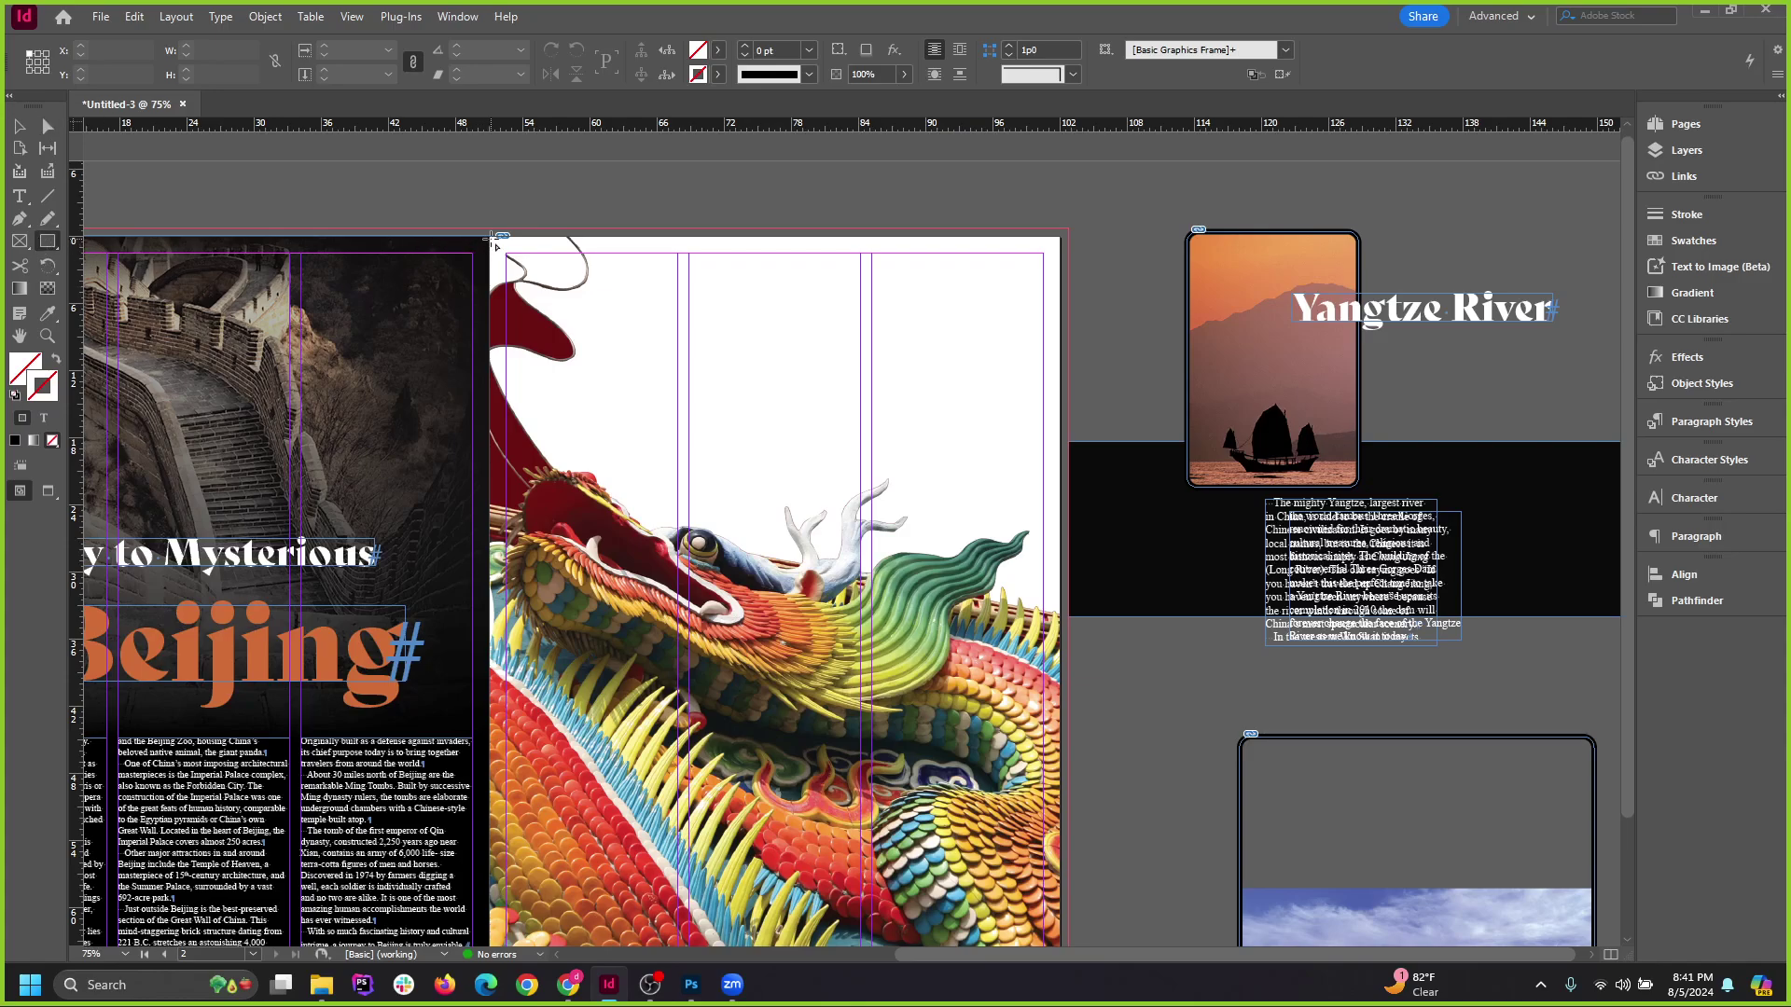
{"action": "left_click_drag", "start_coordinate": [491, 241], "coordinate": [1061, 648]}
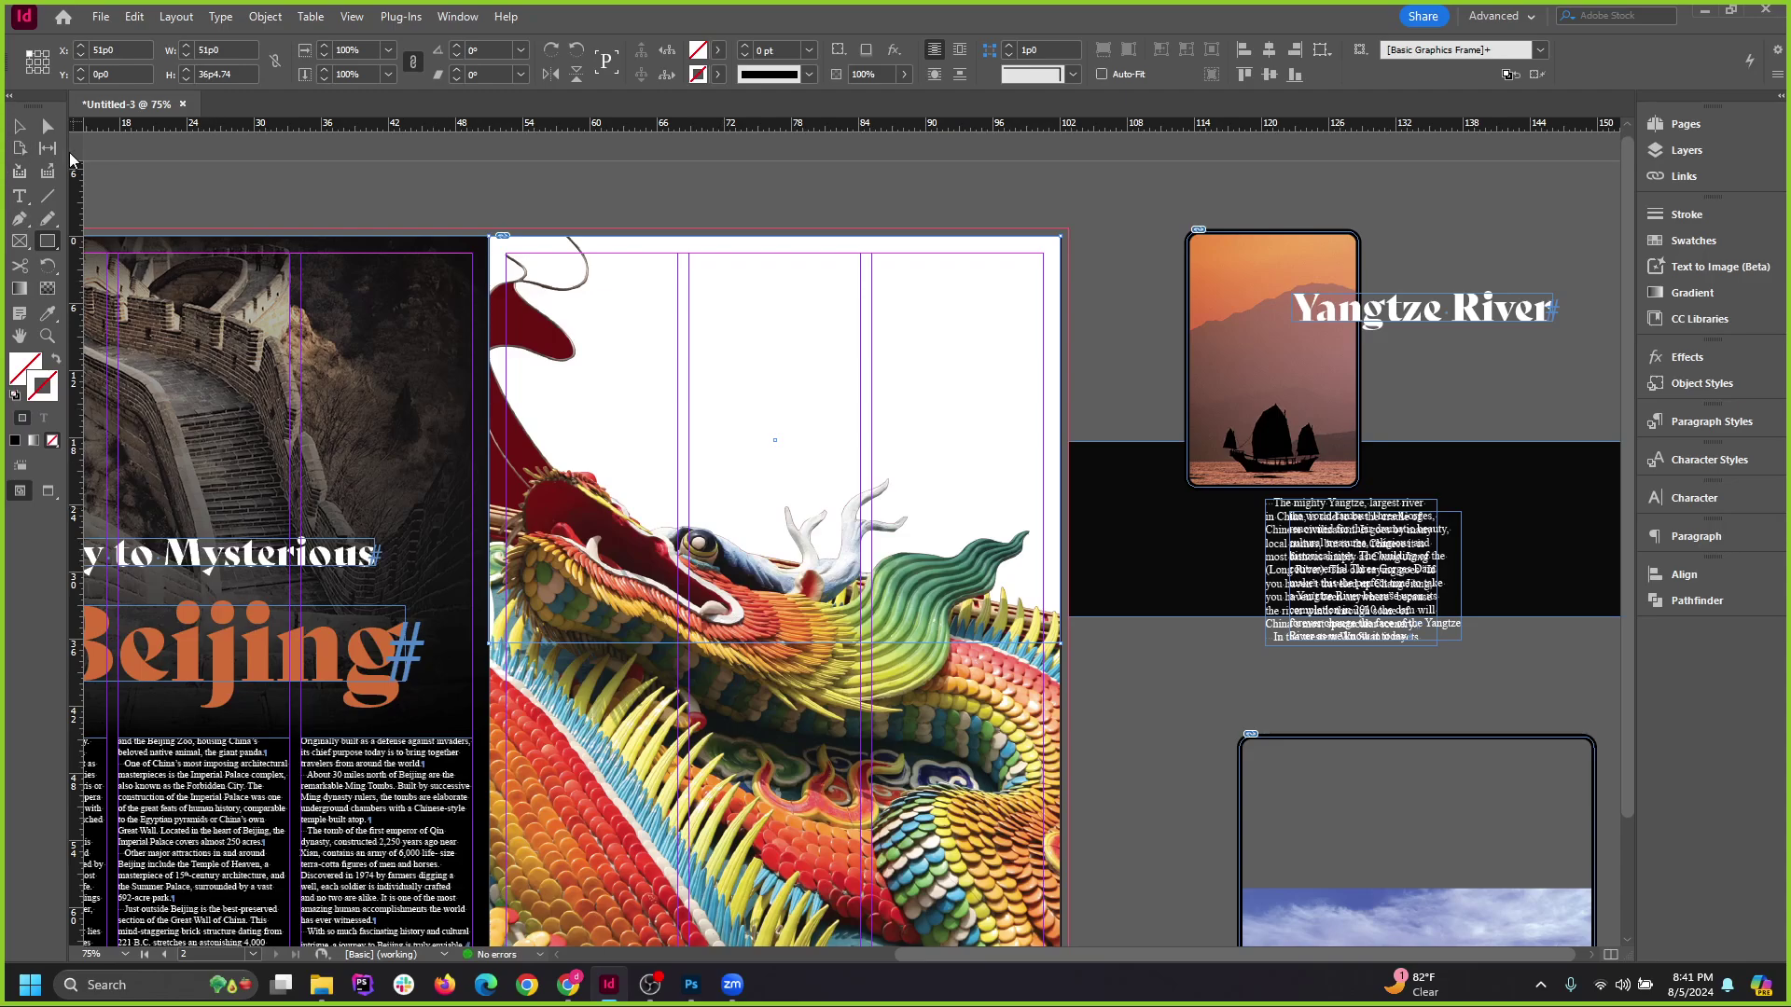
{"action": "left_click", "coordinate": [47, 314]}
{"action": "left_click", "coordinate": [544, 323]}
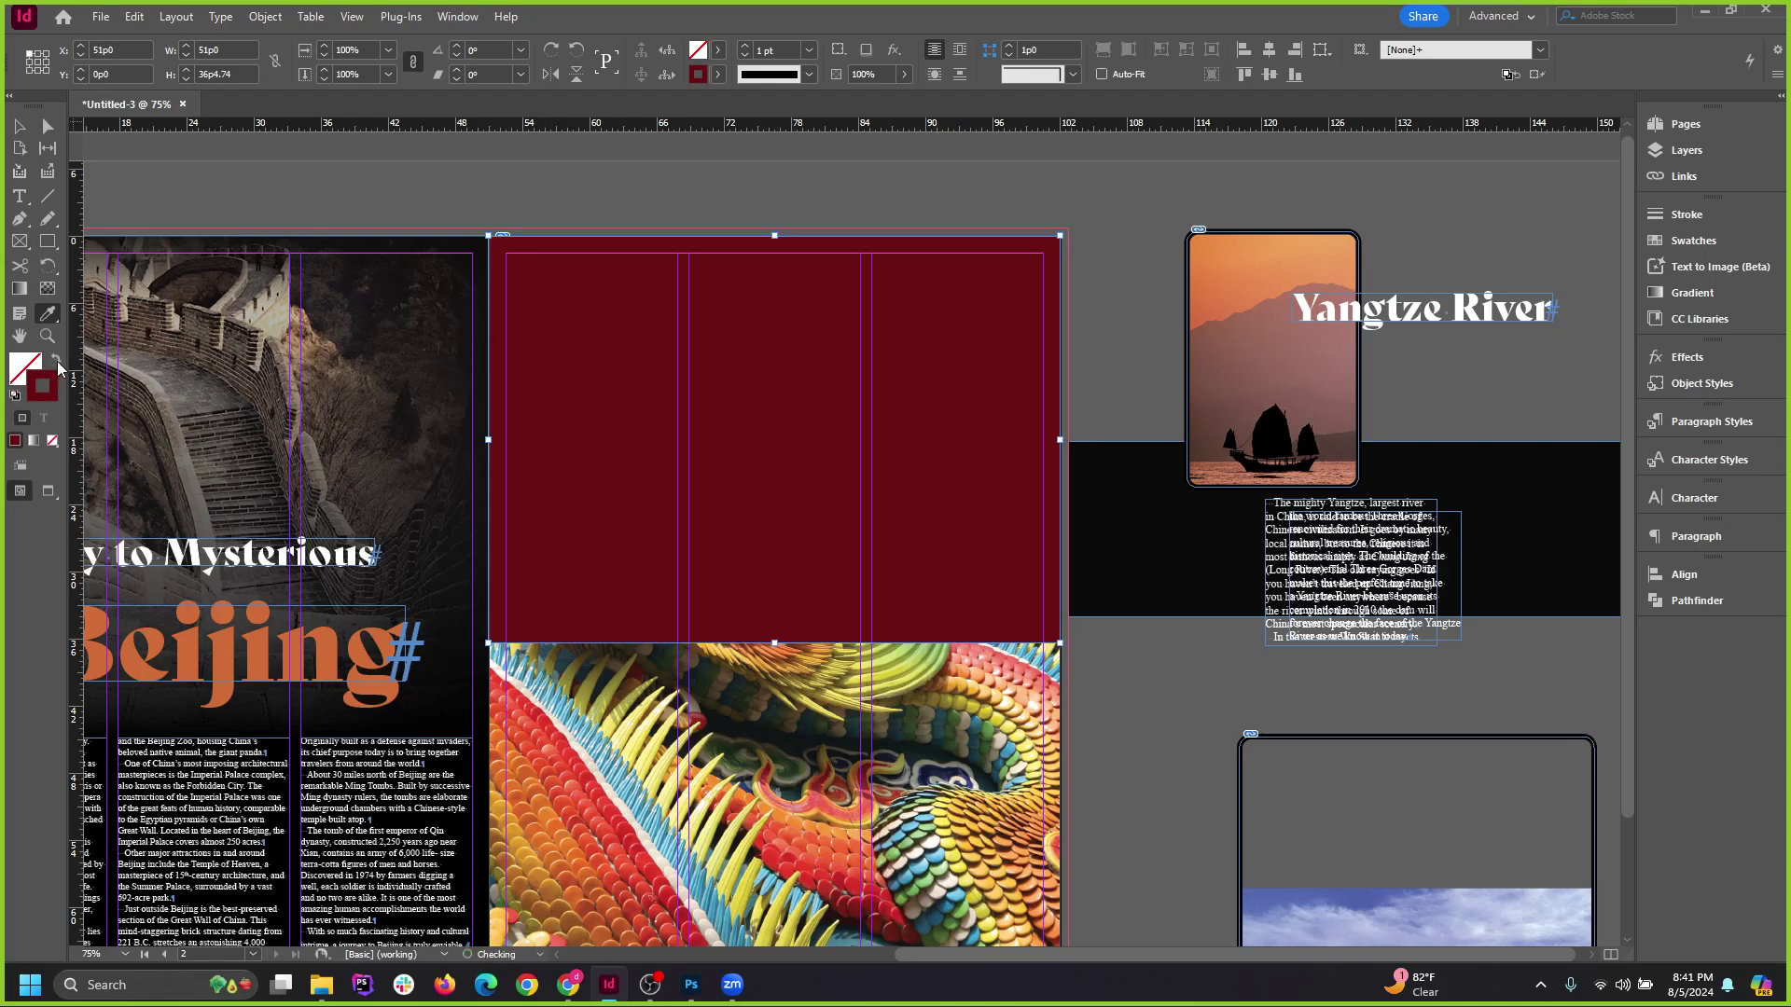
{"action": "key", "text": "ctrl+shift+bracketleft"}
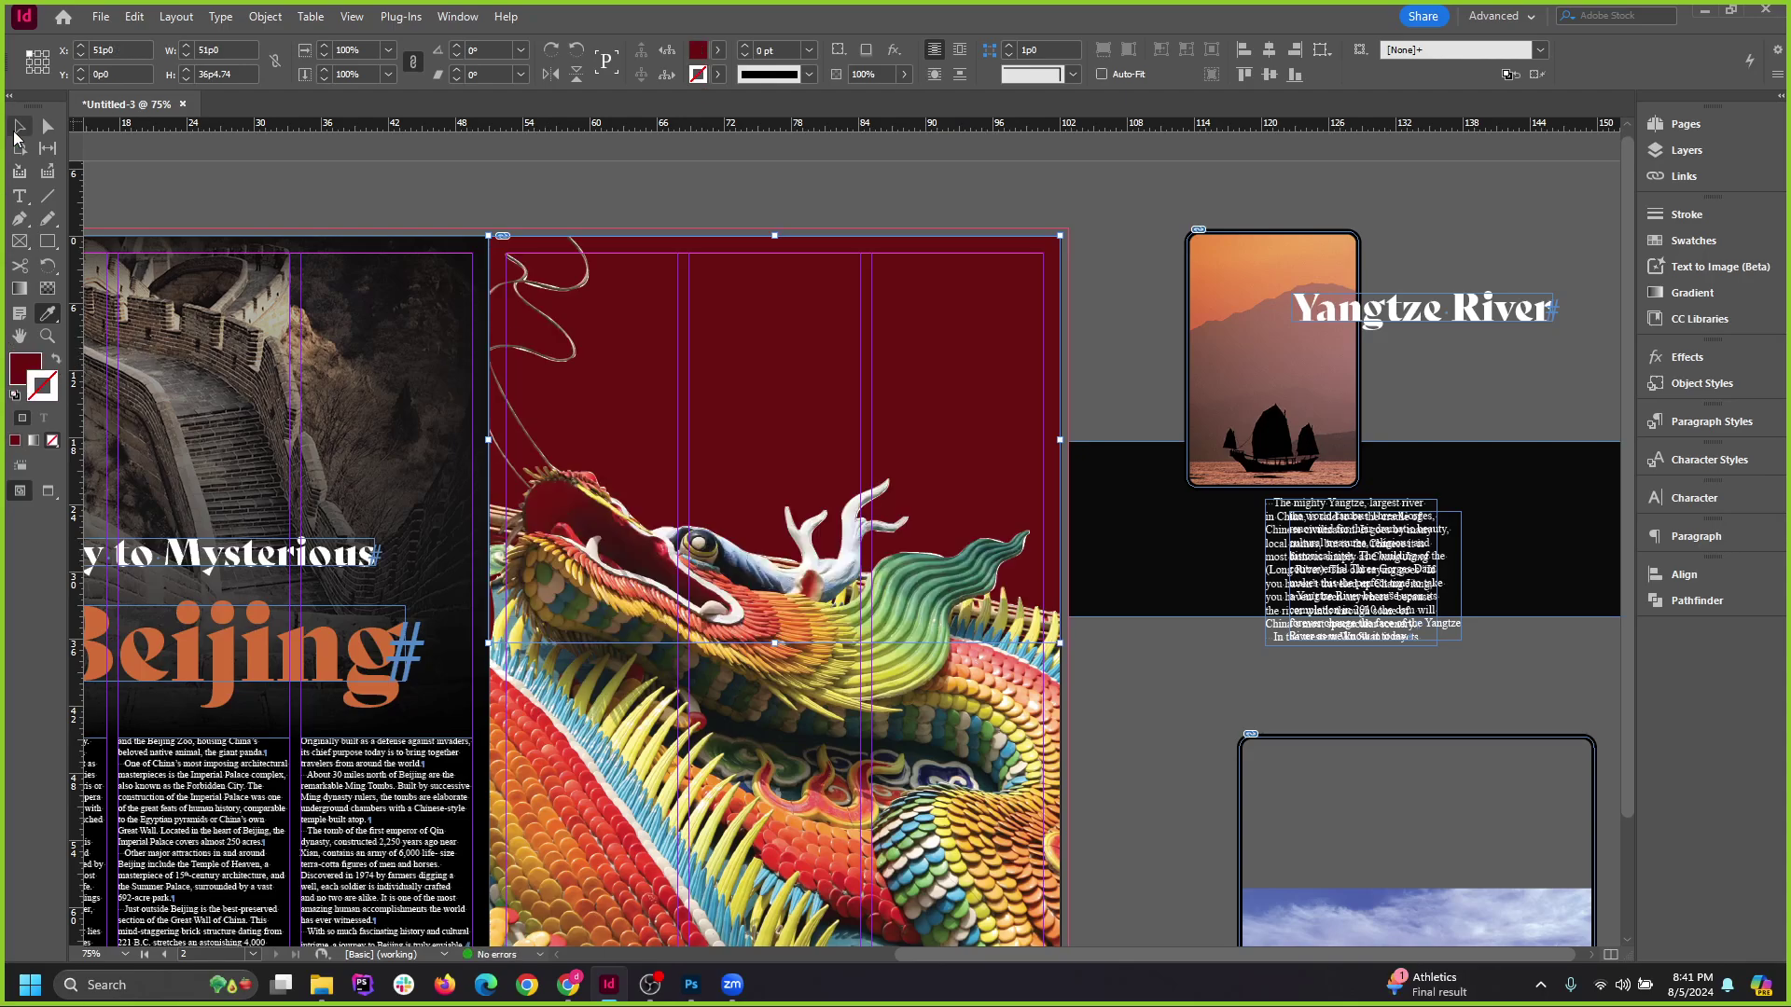
Extend the dragon photo frame's upper-right corner to the bleed, making the frame 51p9 wide, and preview the page.
{"action": "left_click", "coordinate": [19, 130]}
{"action": "left_click", "coordinate": [607, 177]}
{"action": "left_click", "coordinate": [1055, 406]}
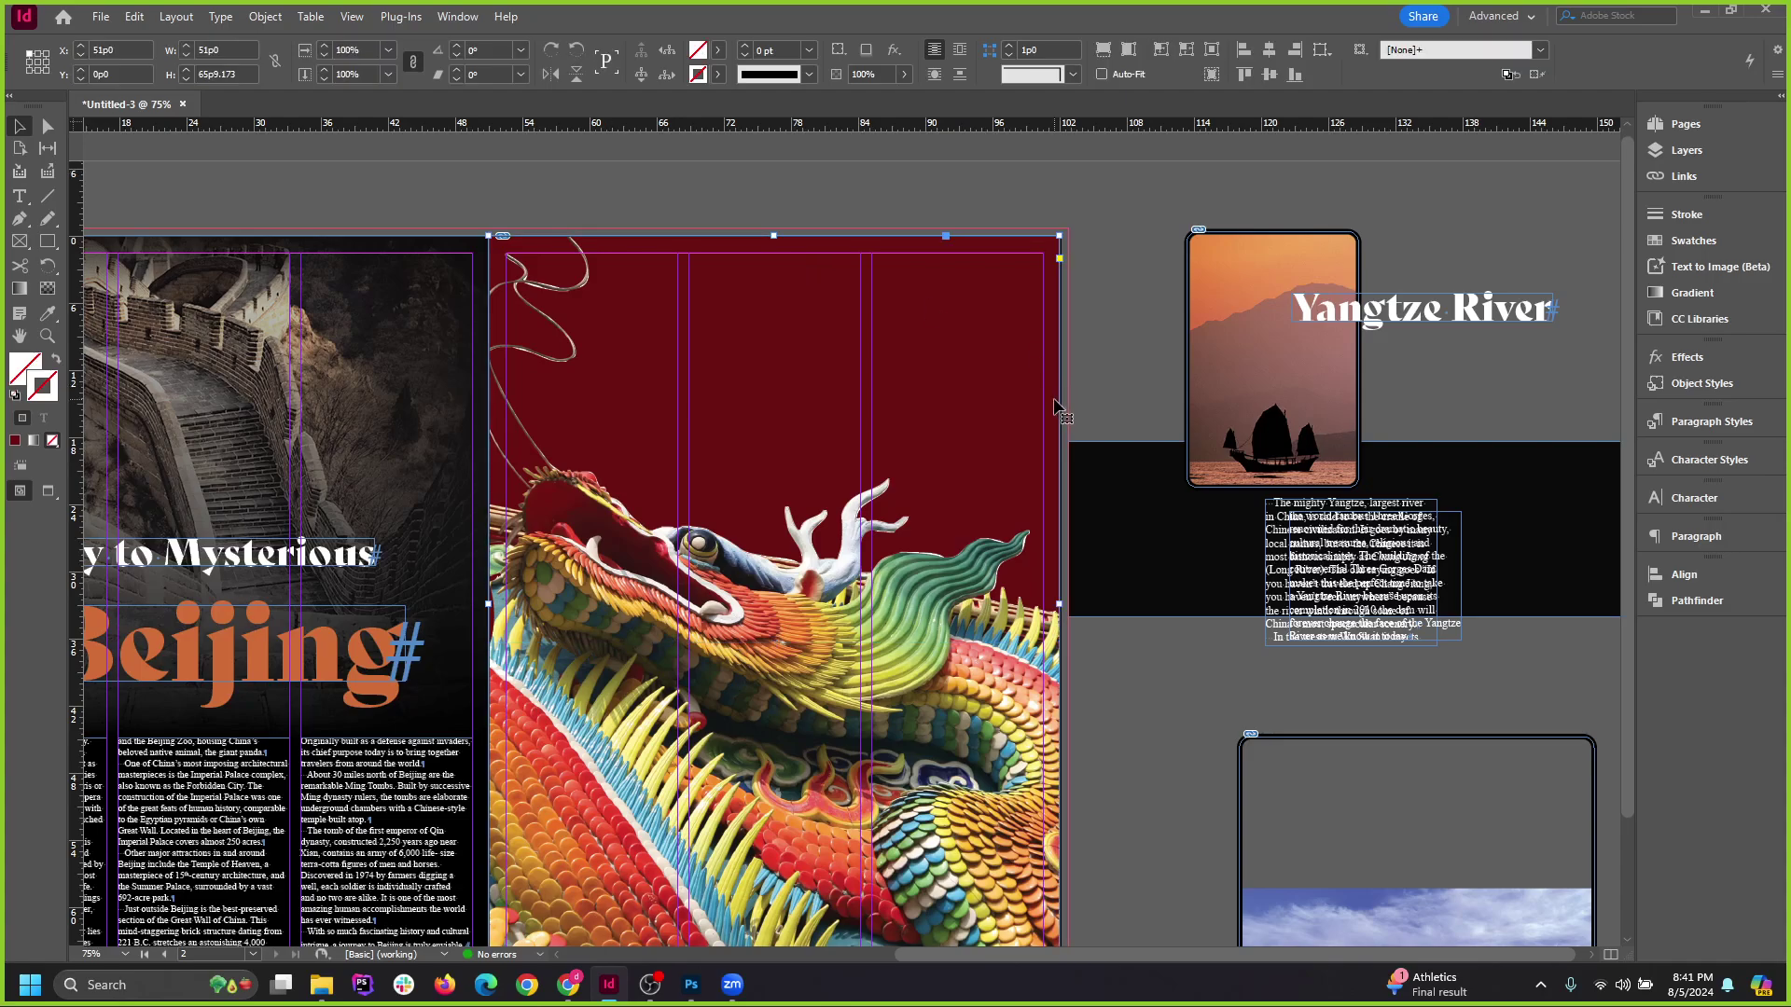
{"action": "left_click_drag", "start_coordinate": [1058, 236], "coordinate": [1069, 227]}
{"action": "left_click", "coordinate": [1139, 227]}
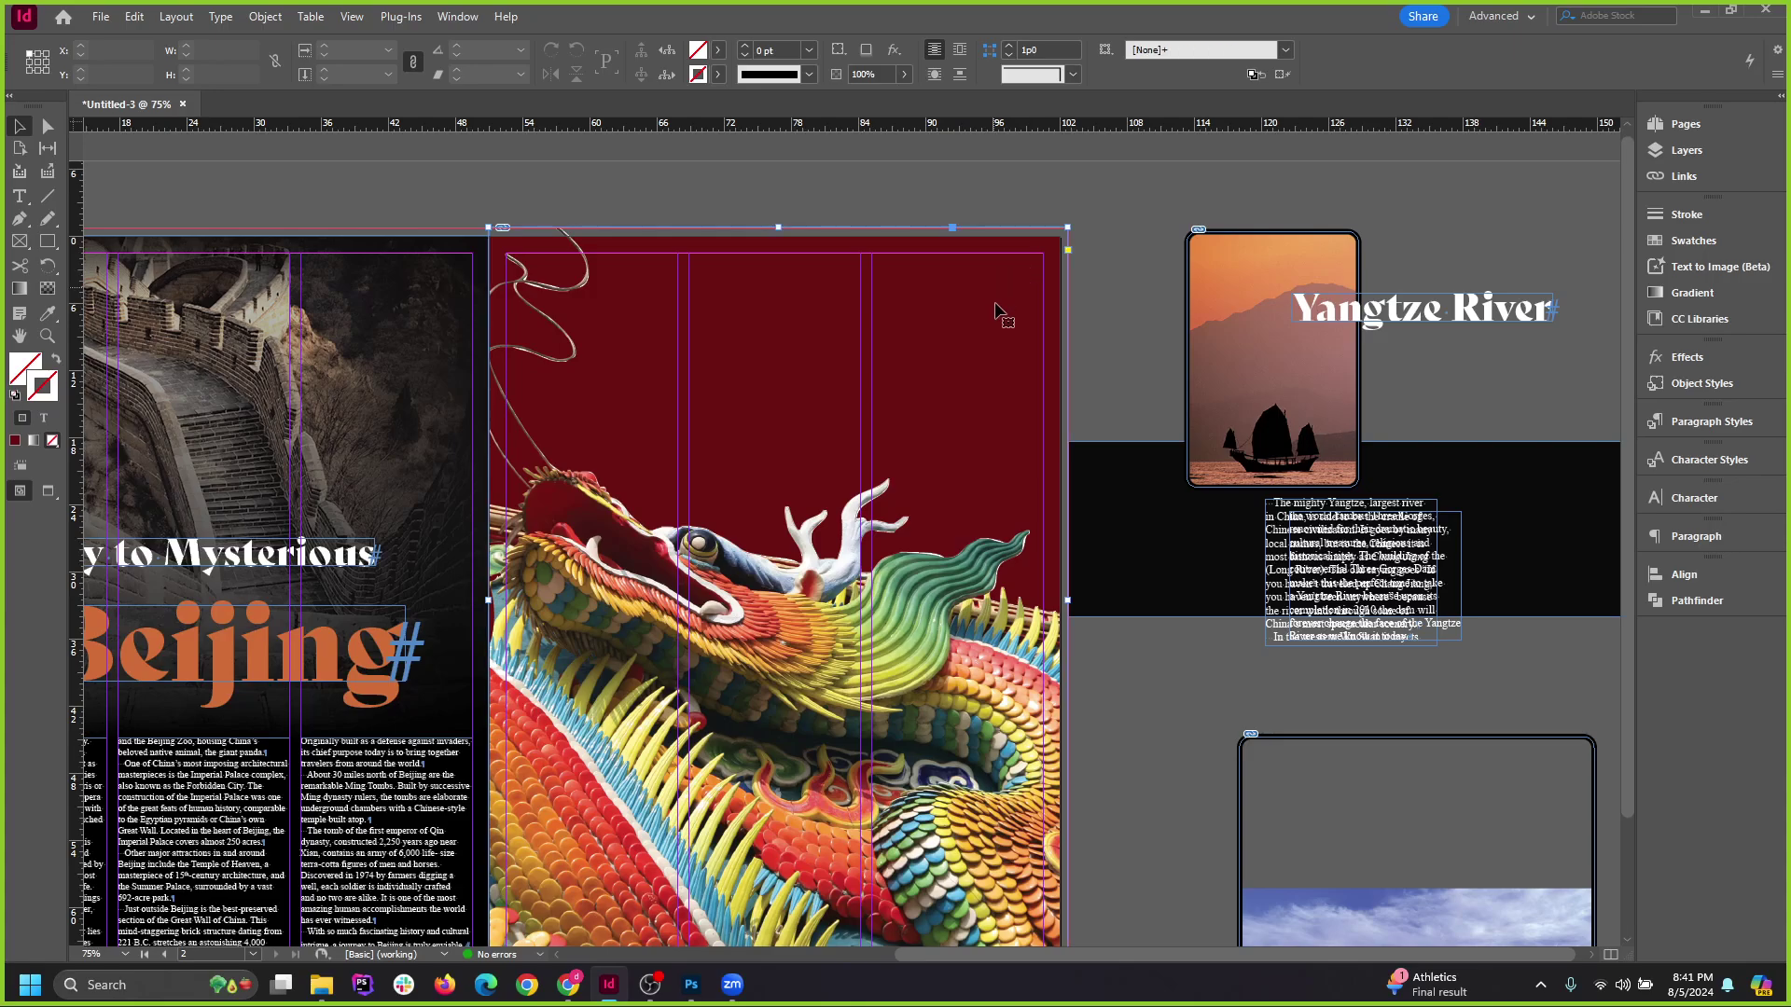
{"action": "key", "text": "w"}
{"action": "key", "text": "w"}
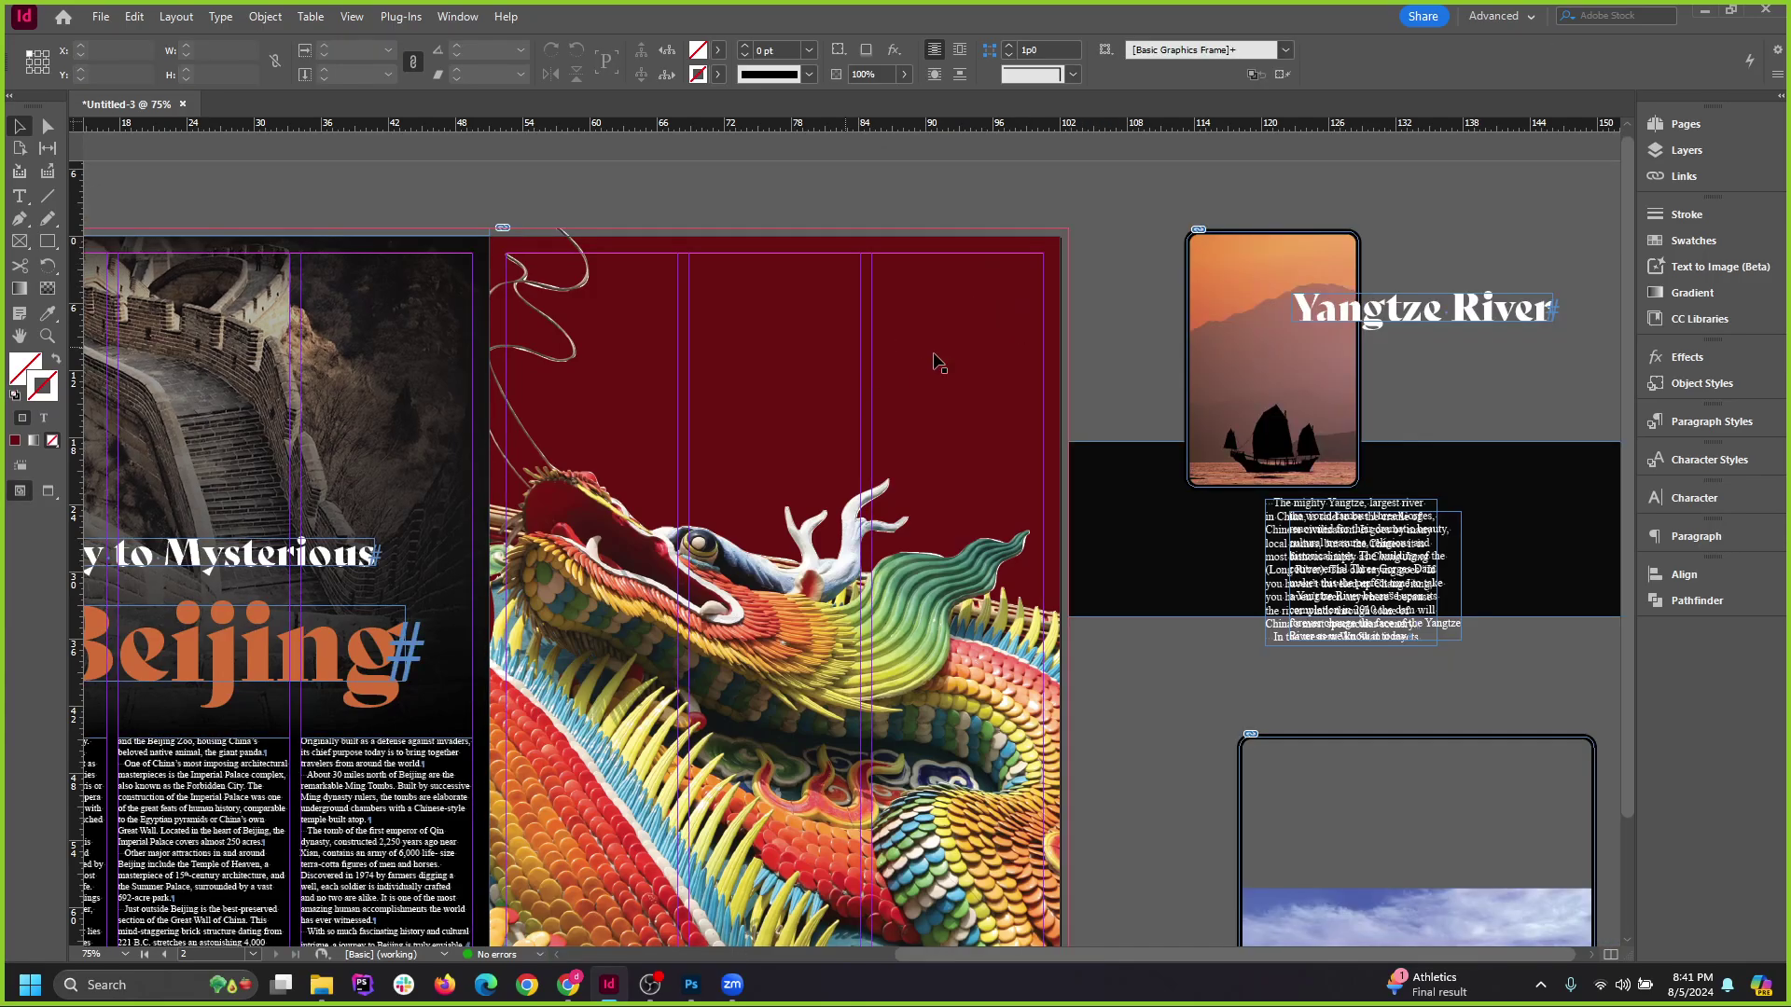
Crop the top edge of the dragon photo frame down to Y about 8p8.4, cutting off the upper whiskers.
{"action": "left_click", "coordinate": [842, 388]}
{"action": "mouse_move", "coordinate": [778, 226]}
{"action": "left_mouse_down"}
{"action": "mouse_move", "coordinate": [778, 304]}
{"action": "mouse_move", "coordinate": [785, 196]}
{"action": "left_mouse_up"}
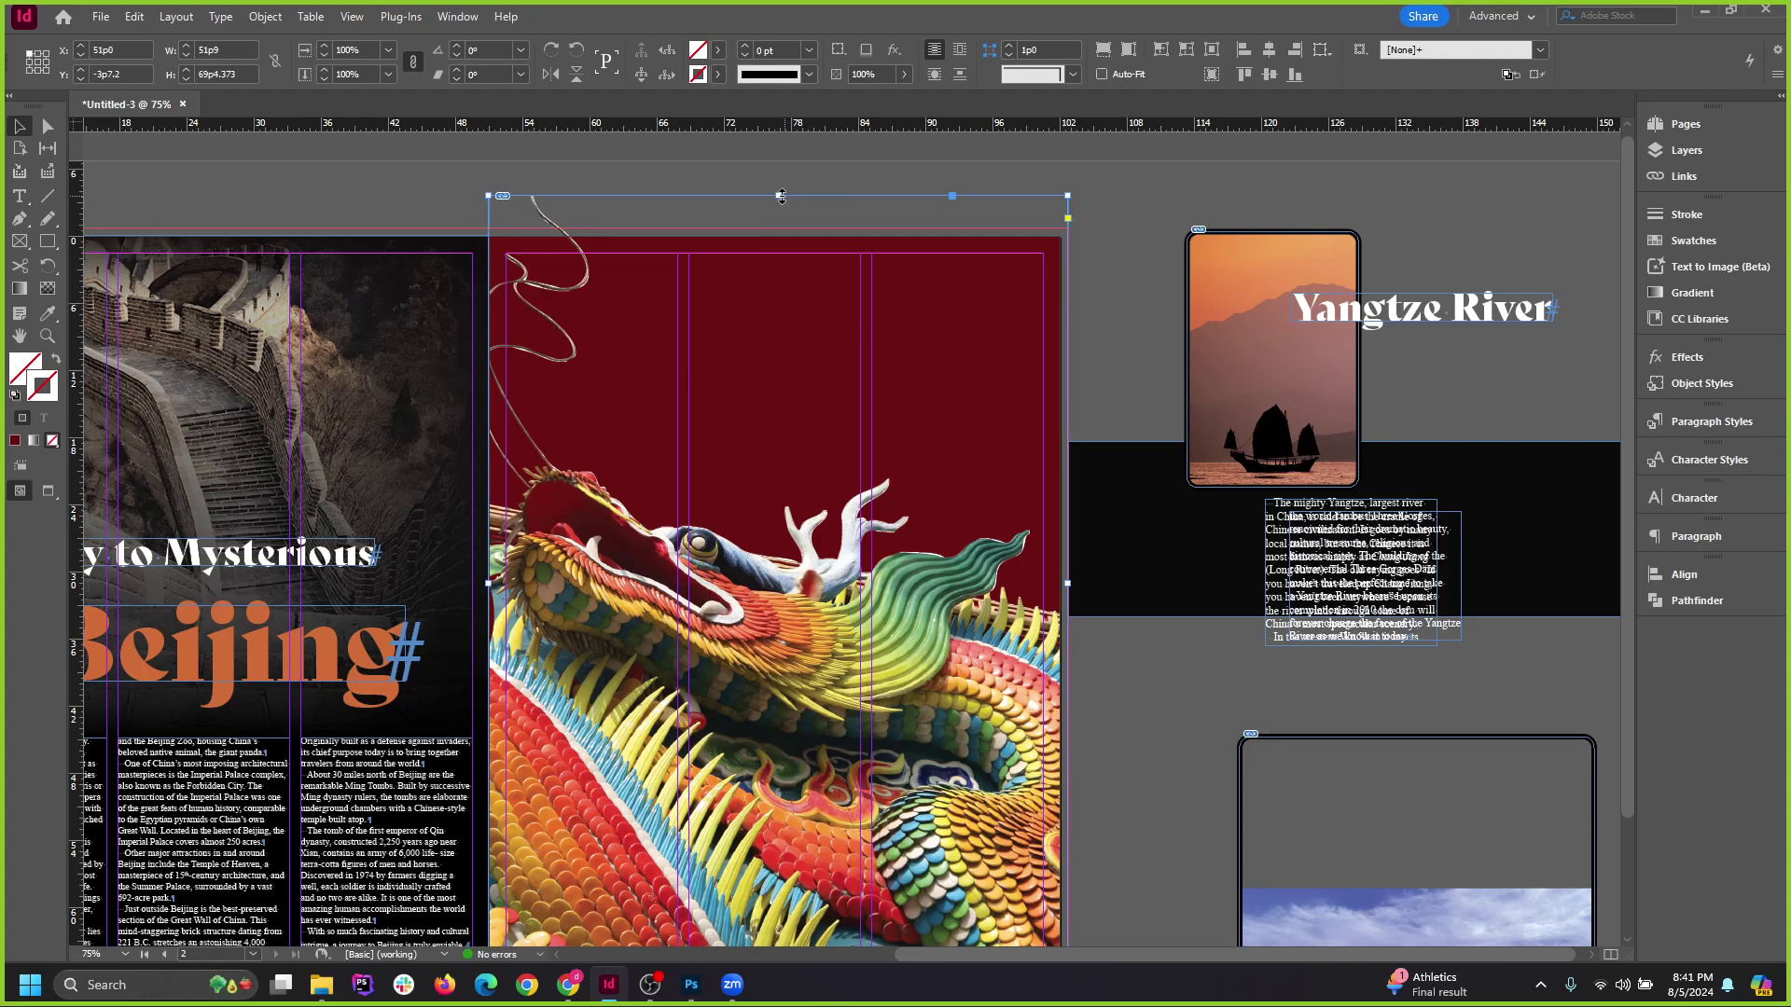
{"action": "key", "text": "ctrl+z"}
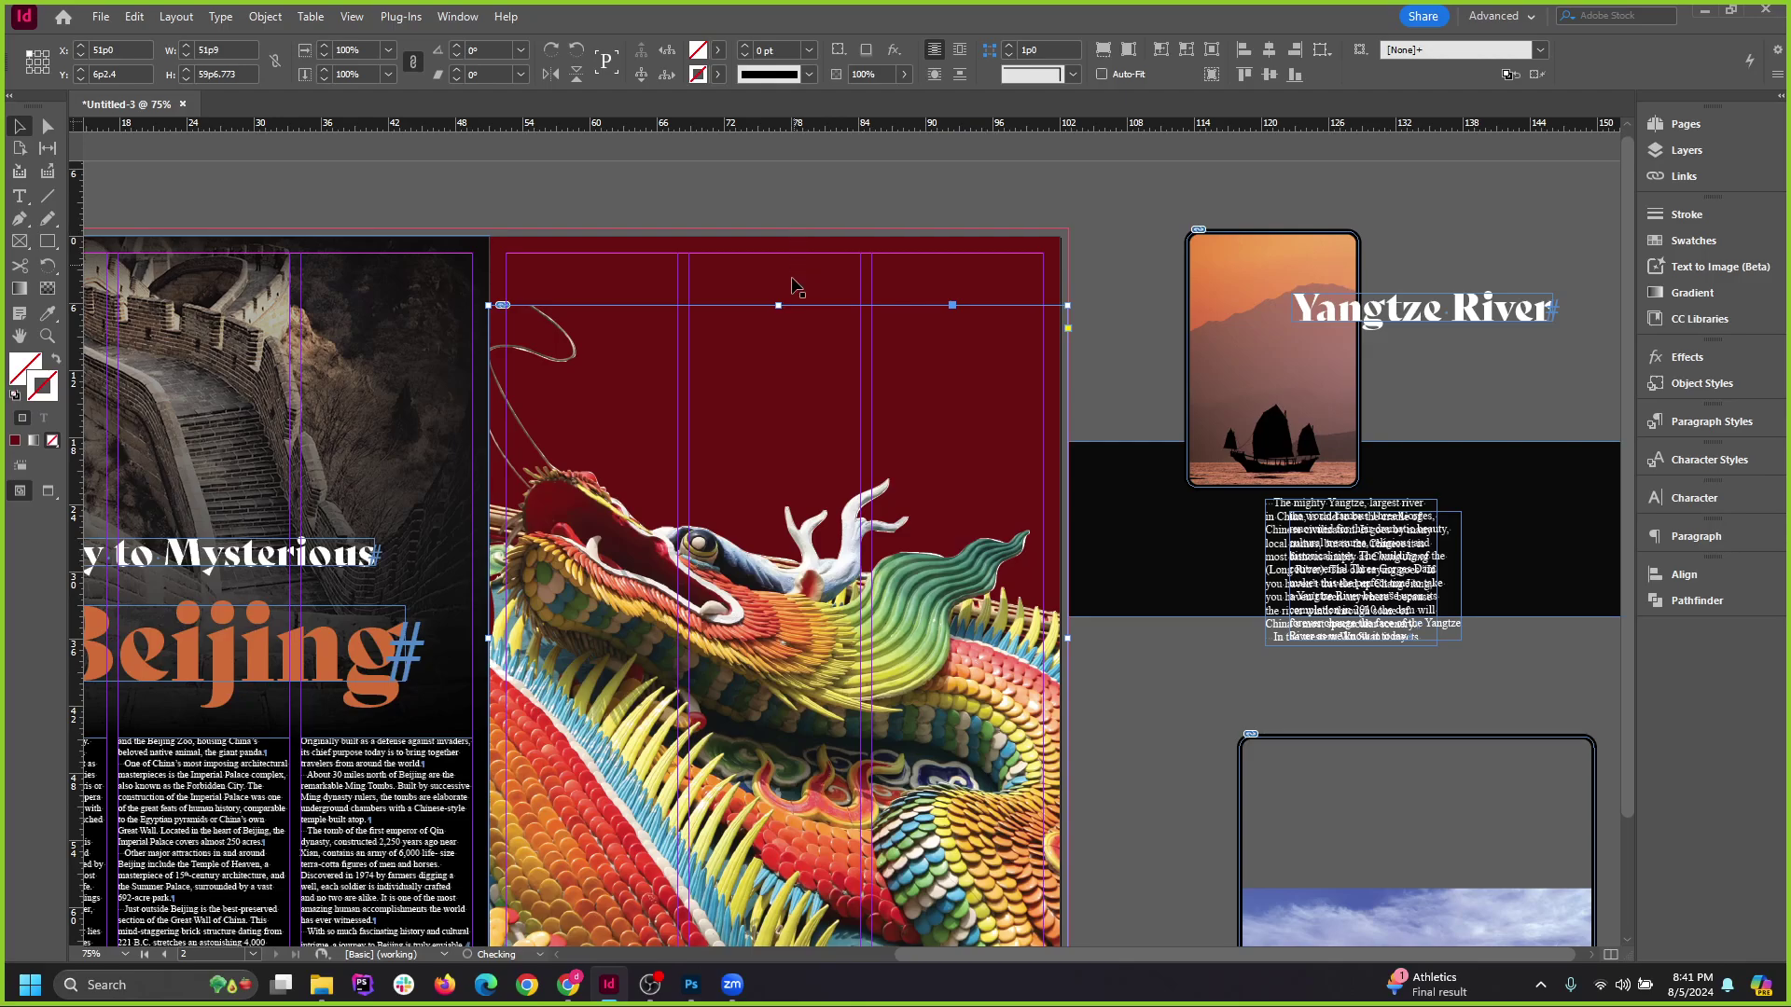
{"action": "mouse_move", "coordinate": [778, 306]}
{"action": "left_mouse_down"}
{"action": "mouse_move", "coordinate": [775, 237]}
{"action": "mouse_move", "coordinate": [778, 333]}
{"action": "left_mouse_up"}
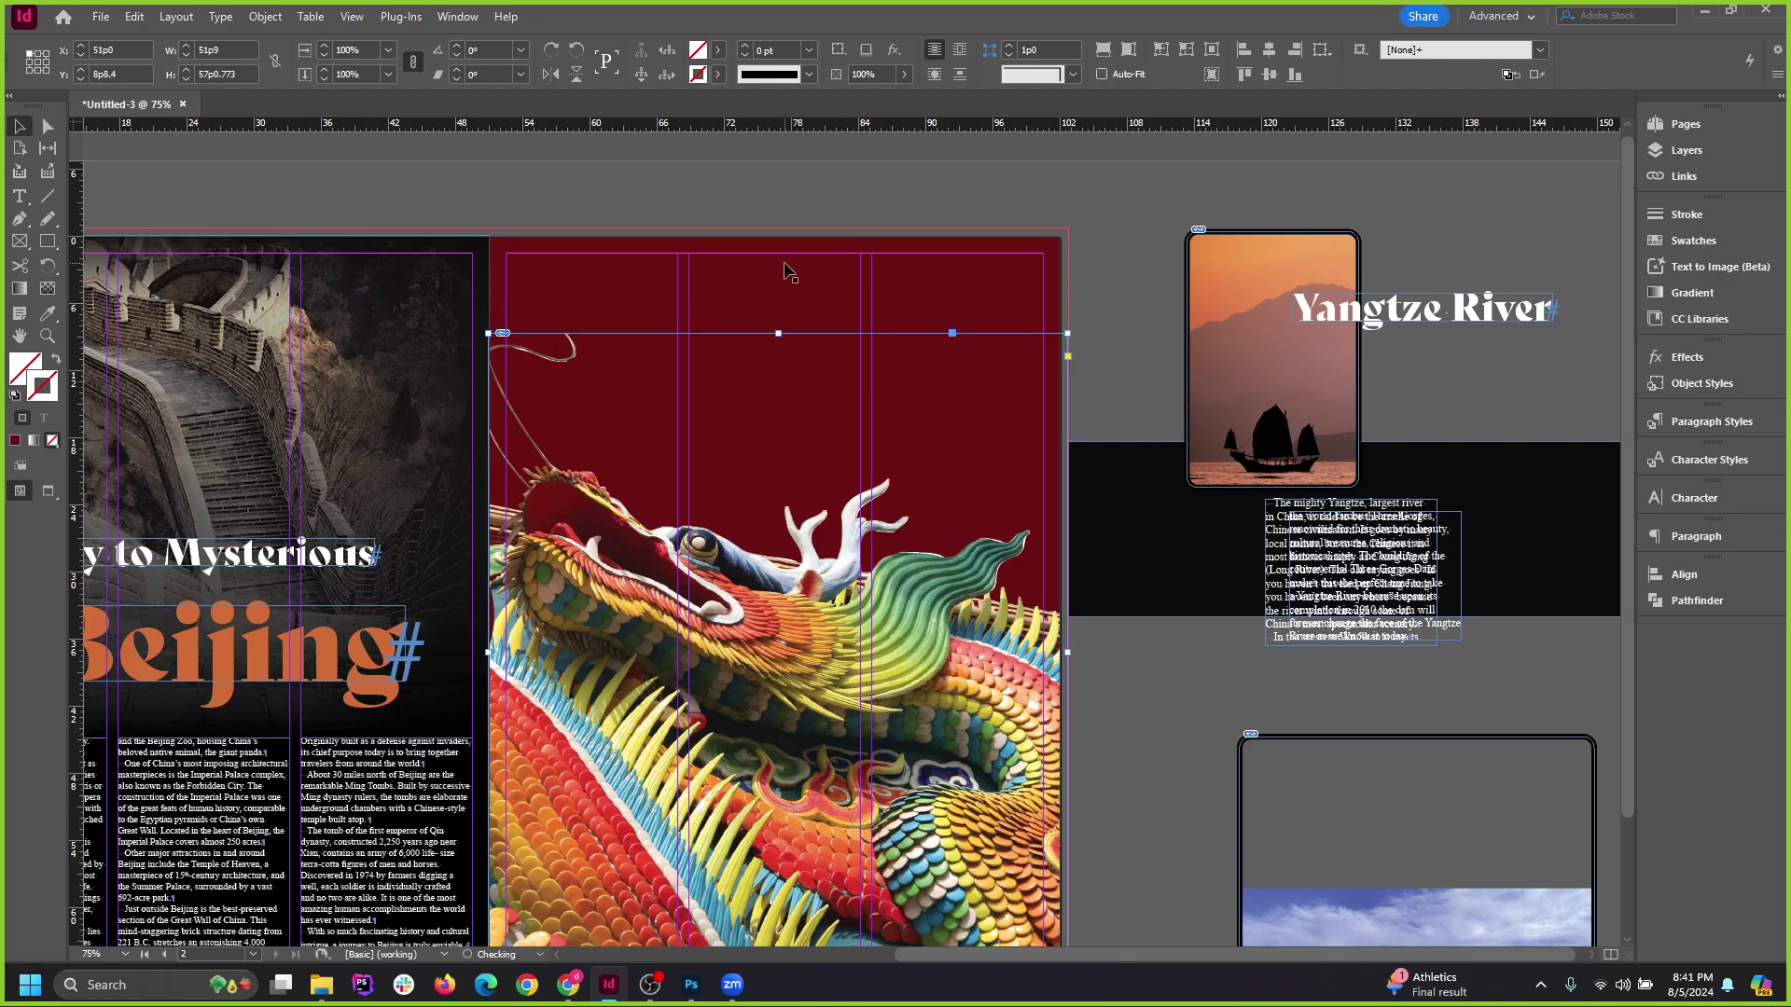
Extend the dark red background rectangle to the top and outer bleed, at Y -0p9 and 51p9 wide.
{"action": "left_click", "coordinate": [788, 258]}
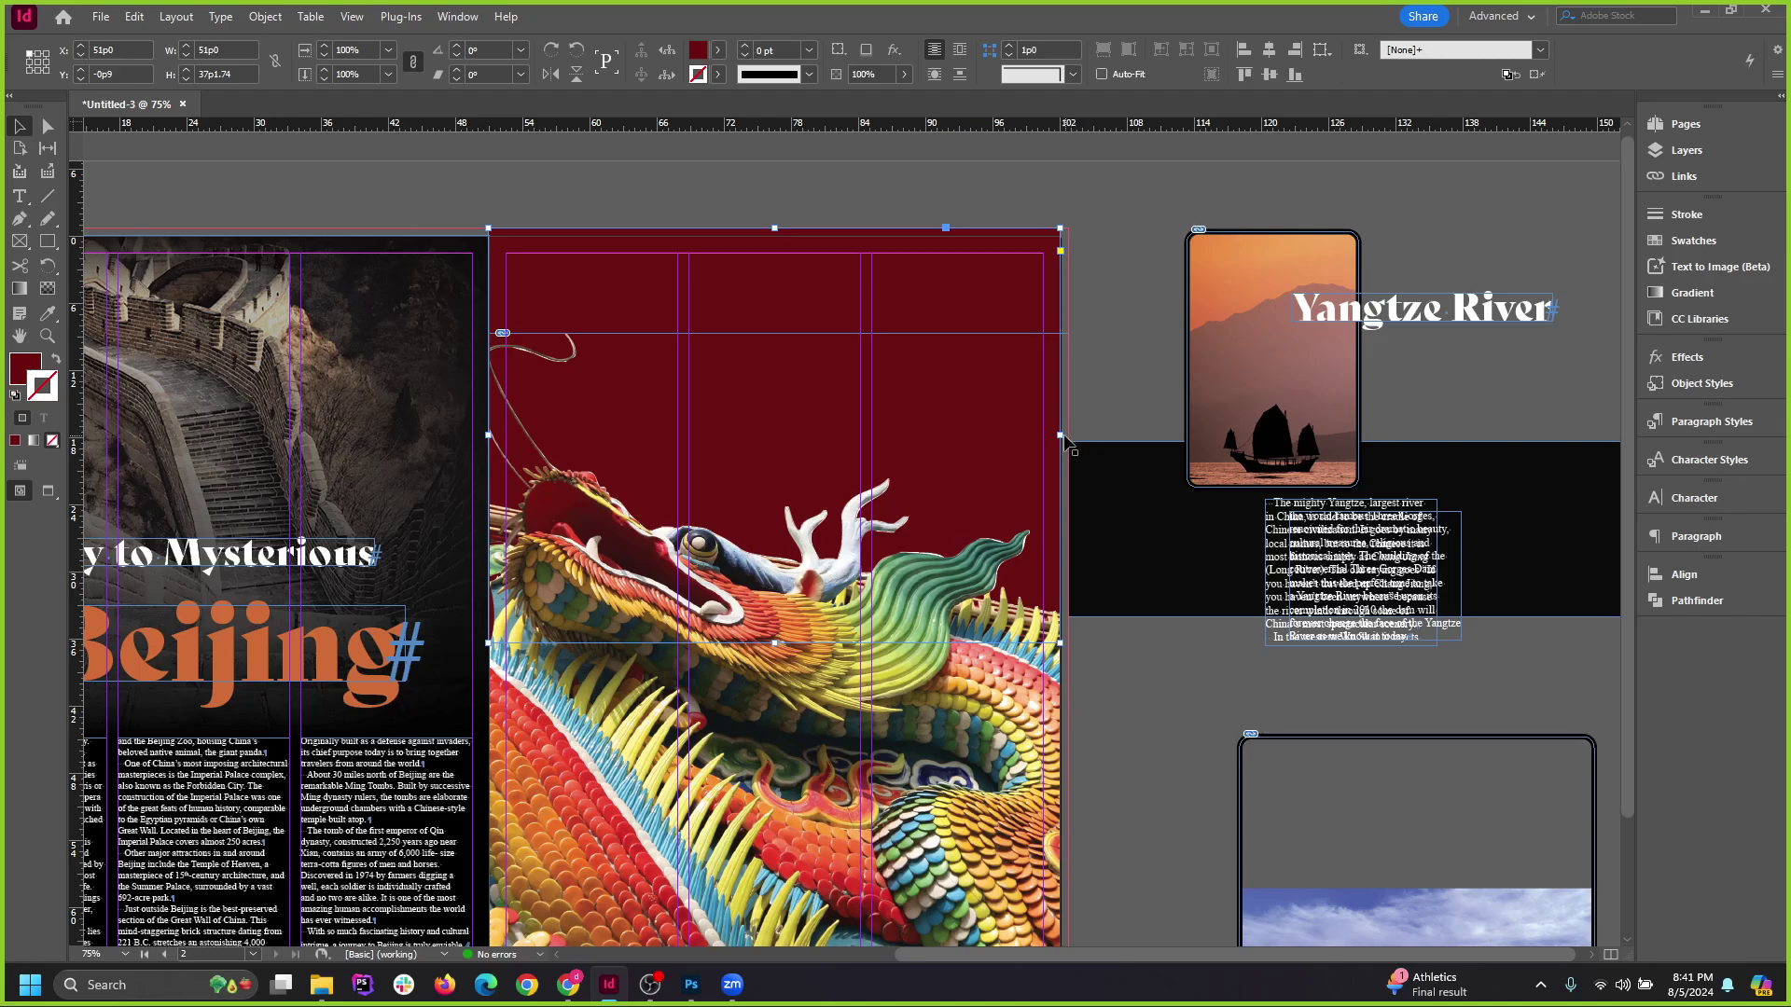
{"action": "left_click_drag", "start_coordinate": [1059, 440], "coordinate": [1068, 436]}
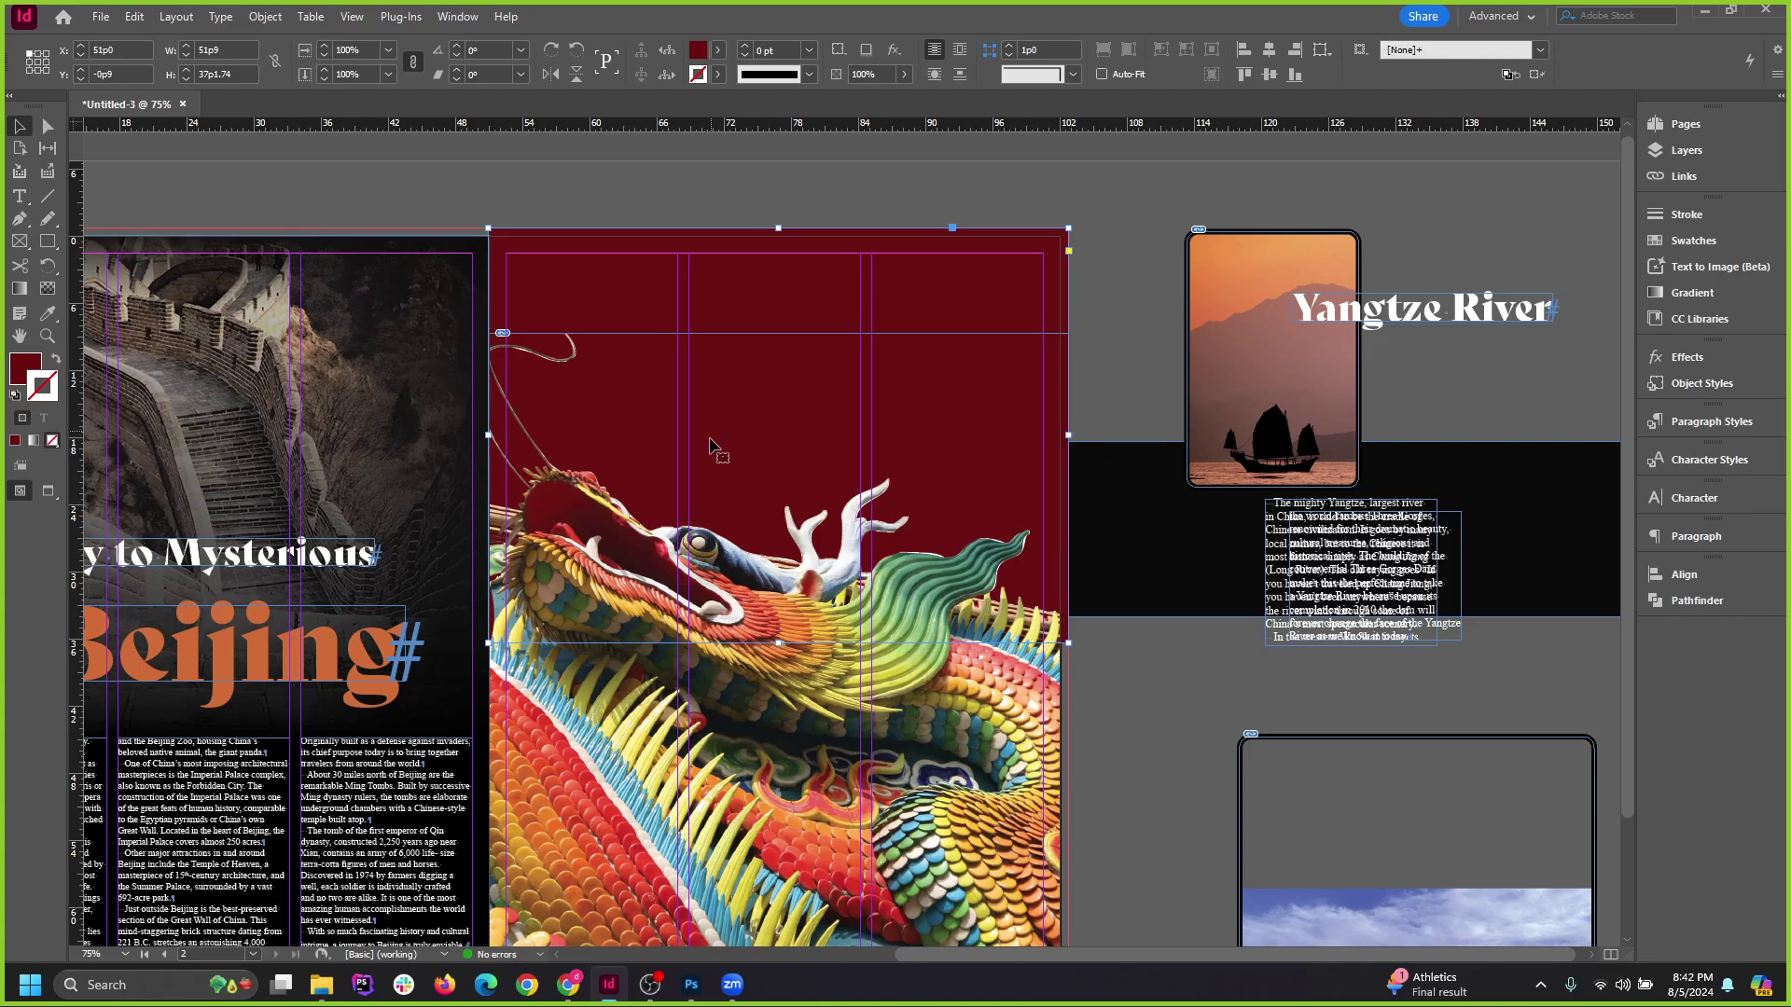
Move the body text frame about the Three Gorges from the pasteboard onto the red backdrop, overlapping the dragon's snout.
{"action": "left_click", "coordinate": [1156, 203]}
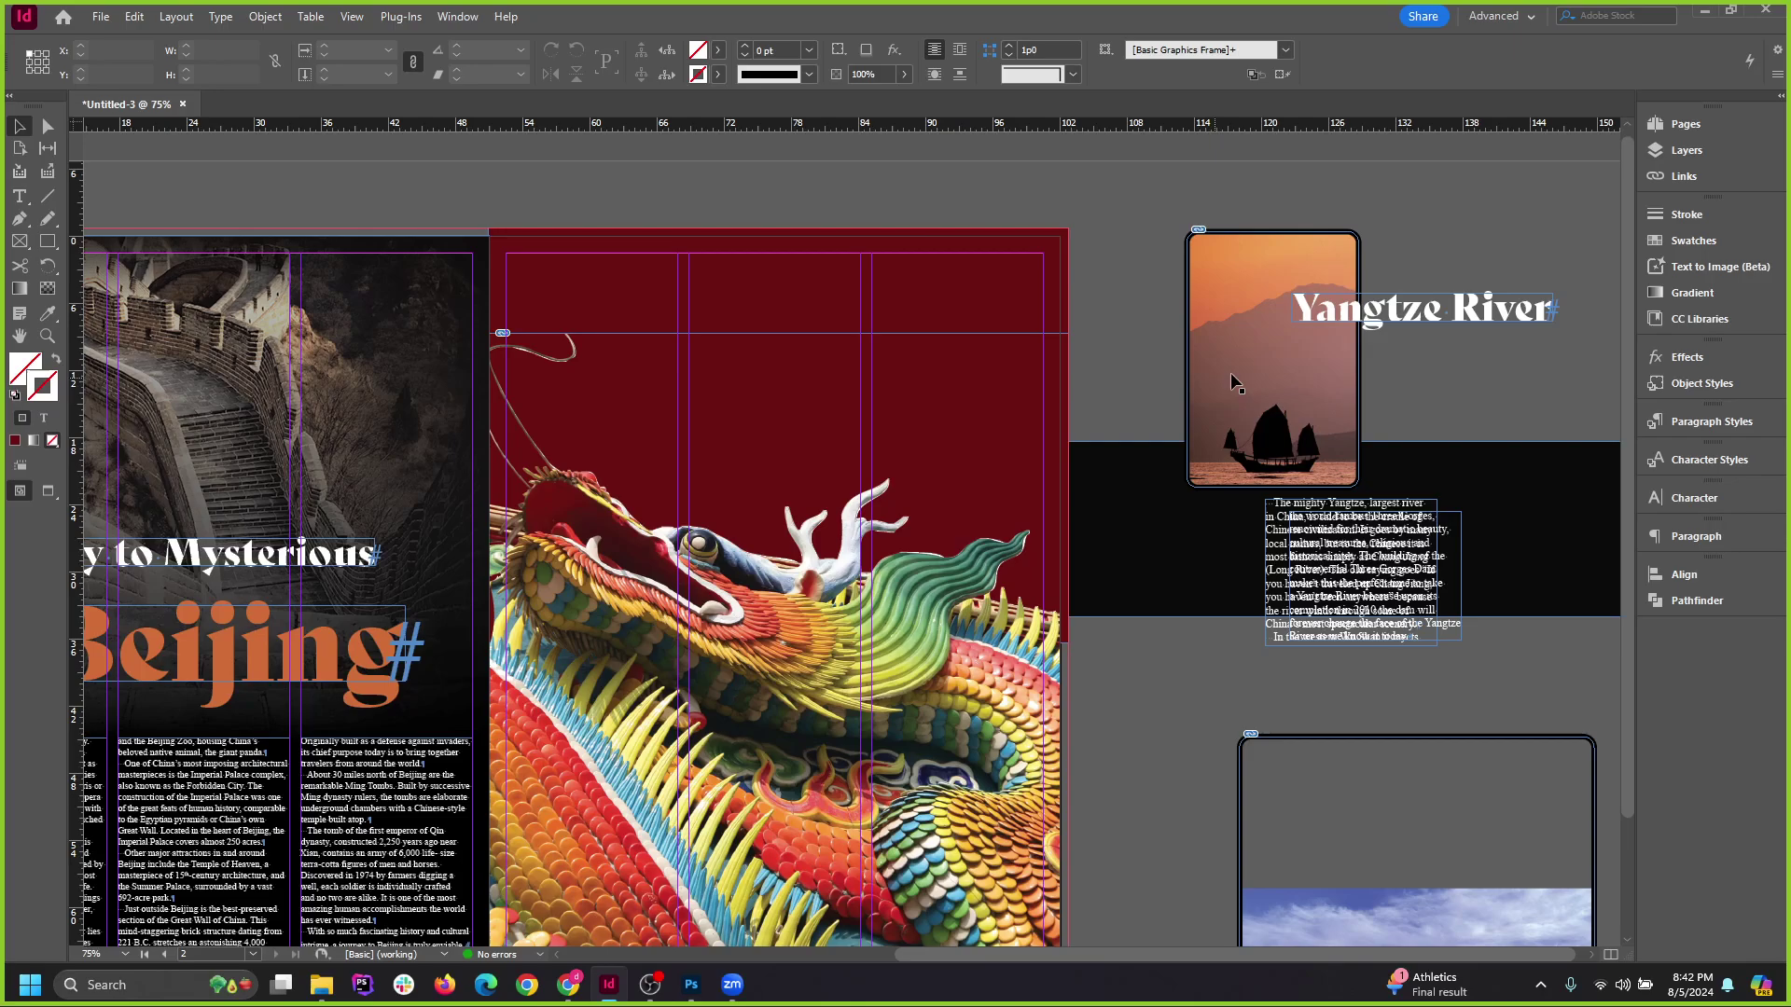
{"action": "left_click_drag", "start_coordinate": [1364, 637], "coordinate": [1423, 400]}
{"action": "scroll", "coordinate": [783, 576], "scroll_direction": "up", "scroll_amount": 1}
{"action": "left_click", "coordinate": [1132, 680]}
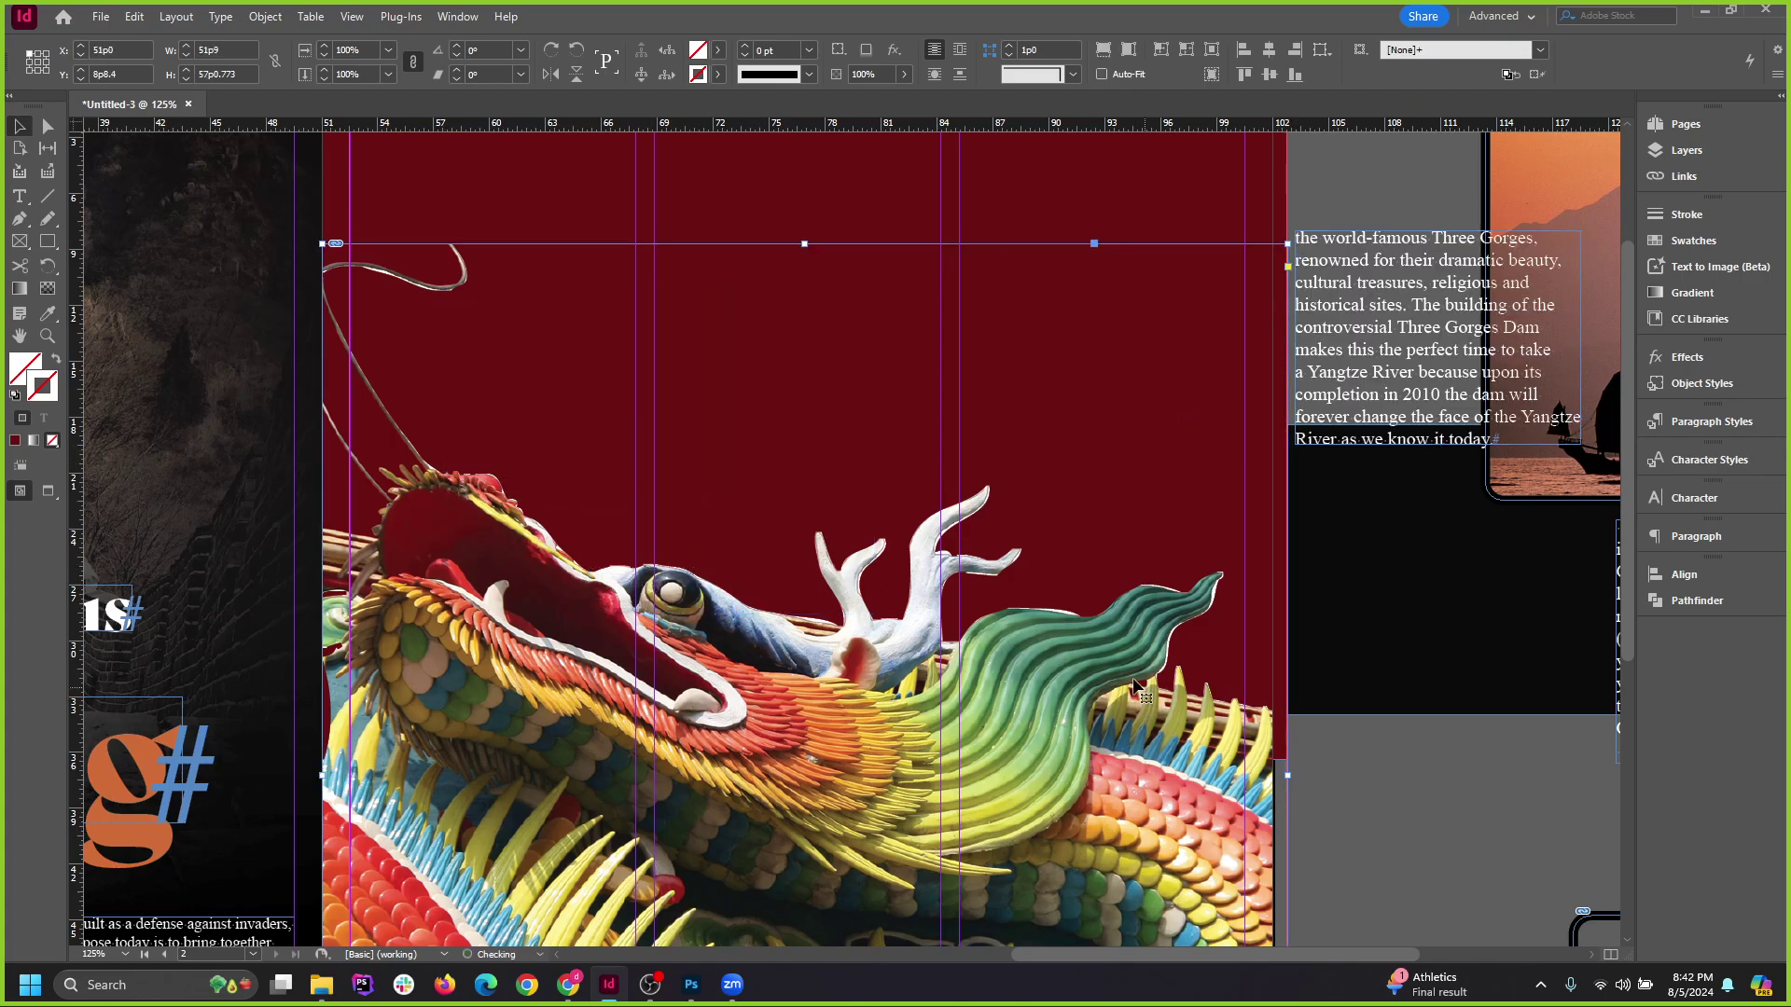
{"action": "left_click_drag", "start_coordinate": [1410, 264], "coordinate": [675, 443]}
Apply a text wrap around the object shape to the clipped dragon photo, wrapping to both right and left sides.
{"action": "left_click", "coordinate": [881, 748]}
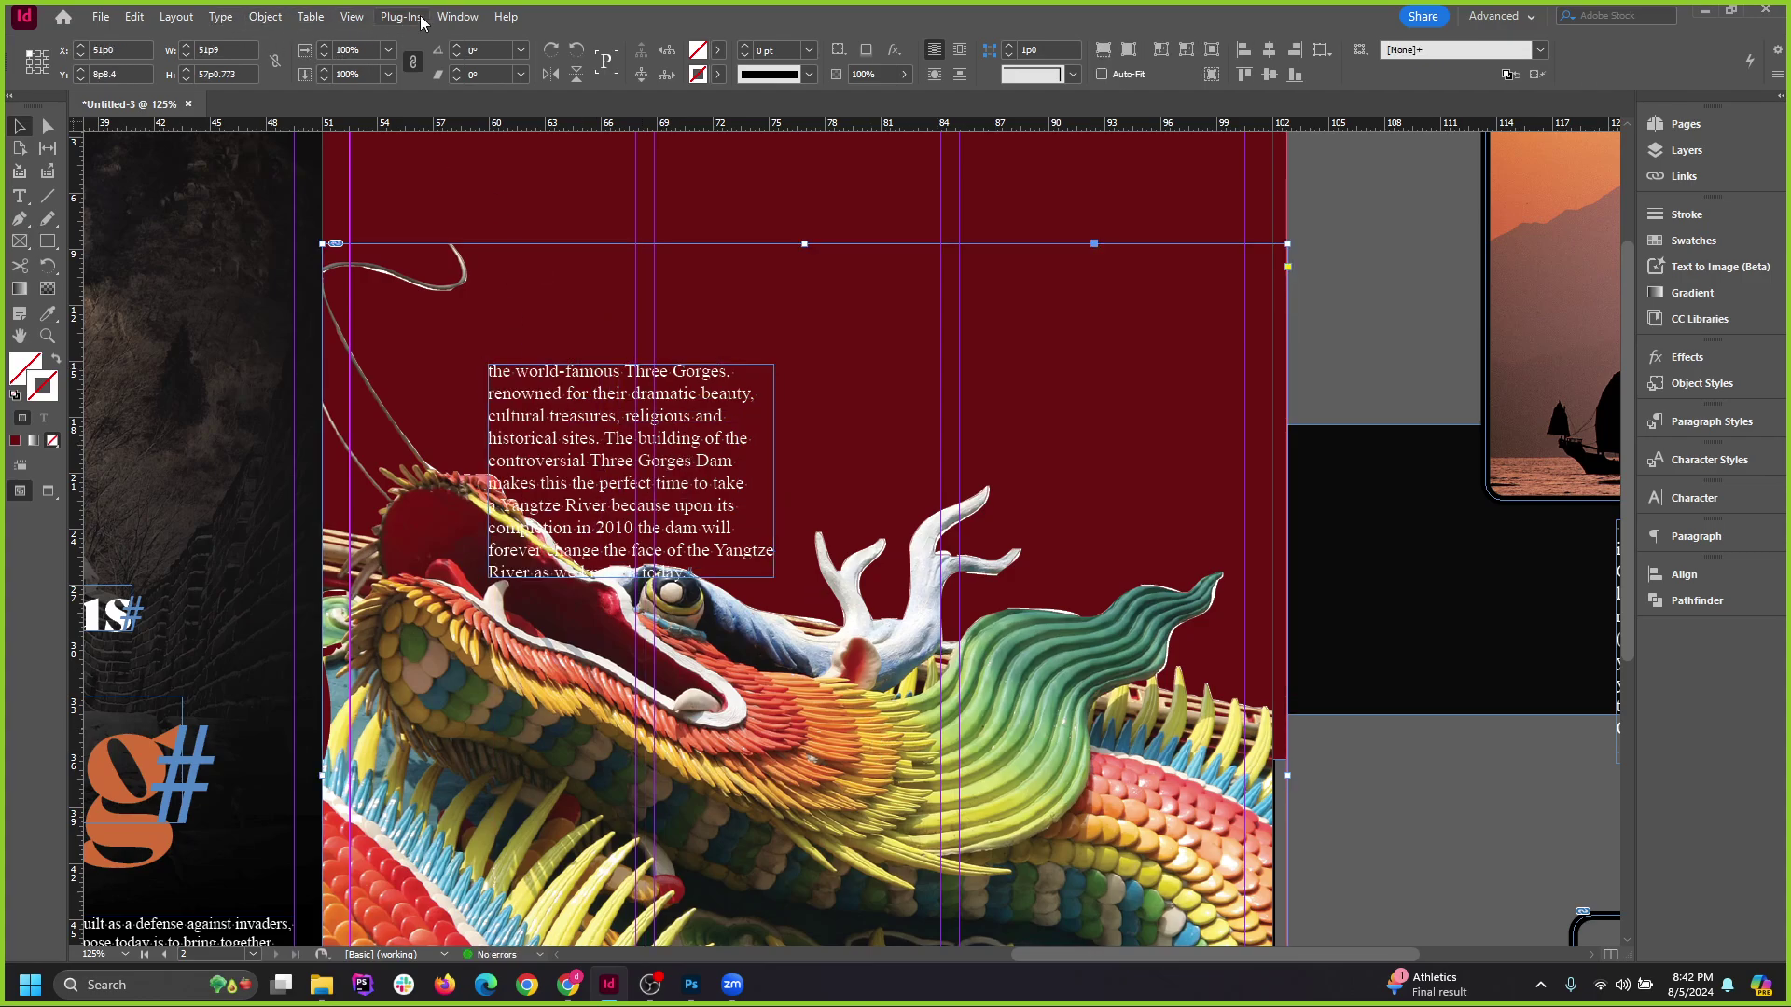
{"action": "left_click", "coordinate": [457, 16]}
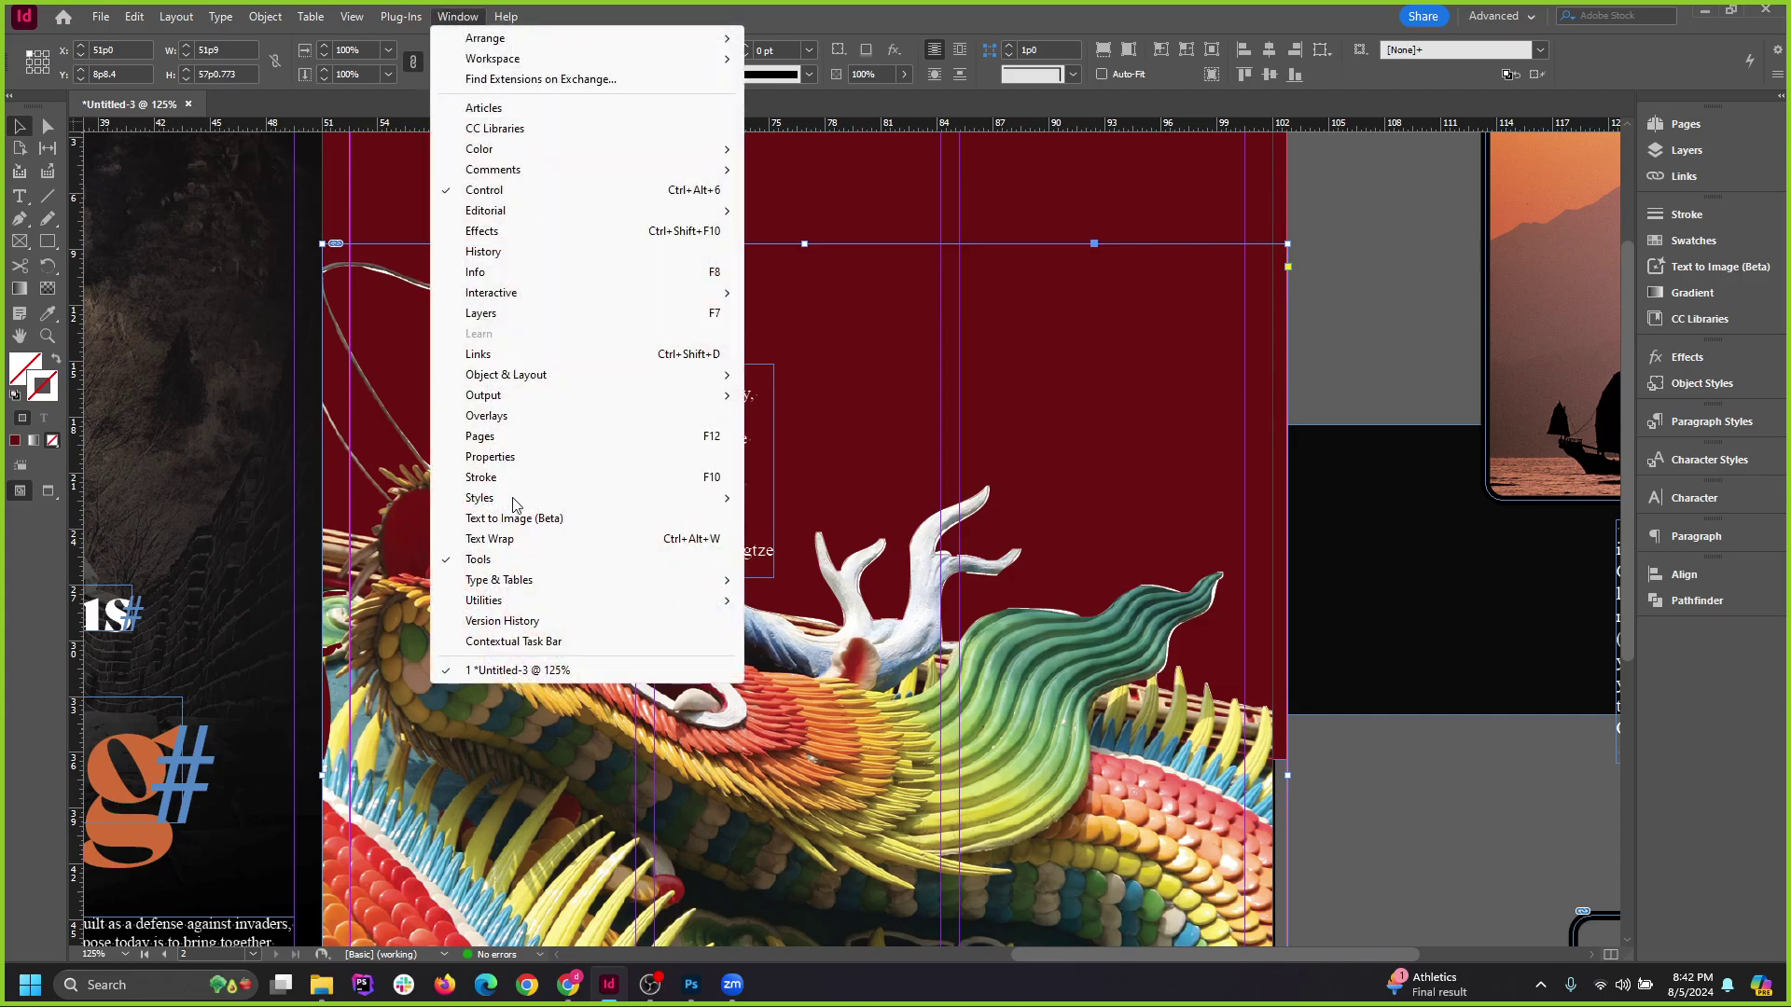
{"action": "left_click", "coordinate": [560, 518]}
{"action": "left_click", "coordinate": [1627, 206]}
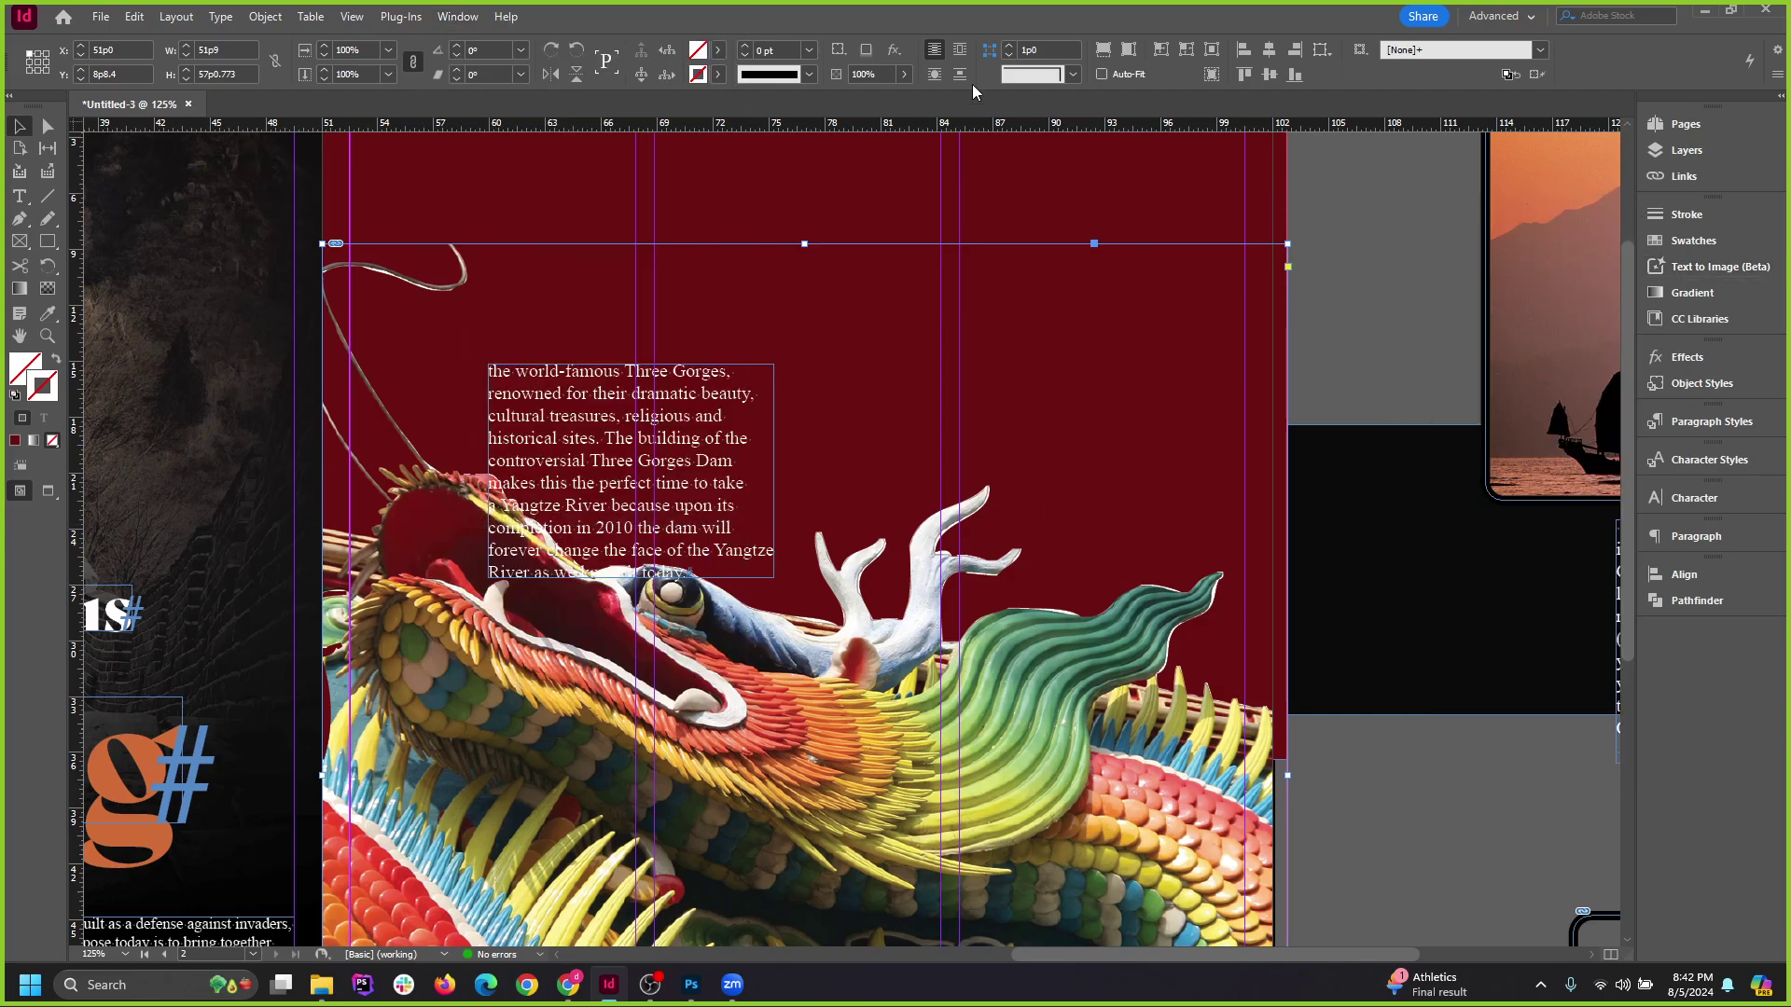
{"action": "left_click", "coordinate": [458, 17]}
{"action": "left_click", "coordinate": [523, 539]}
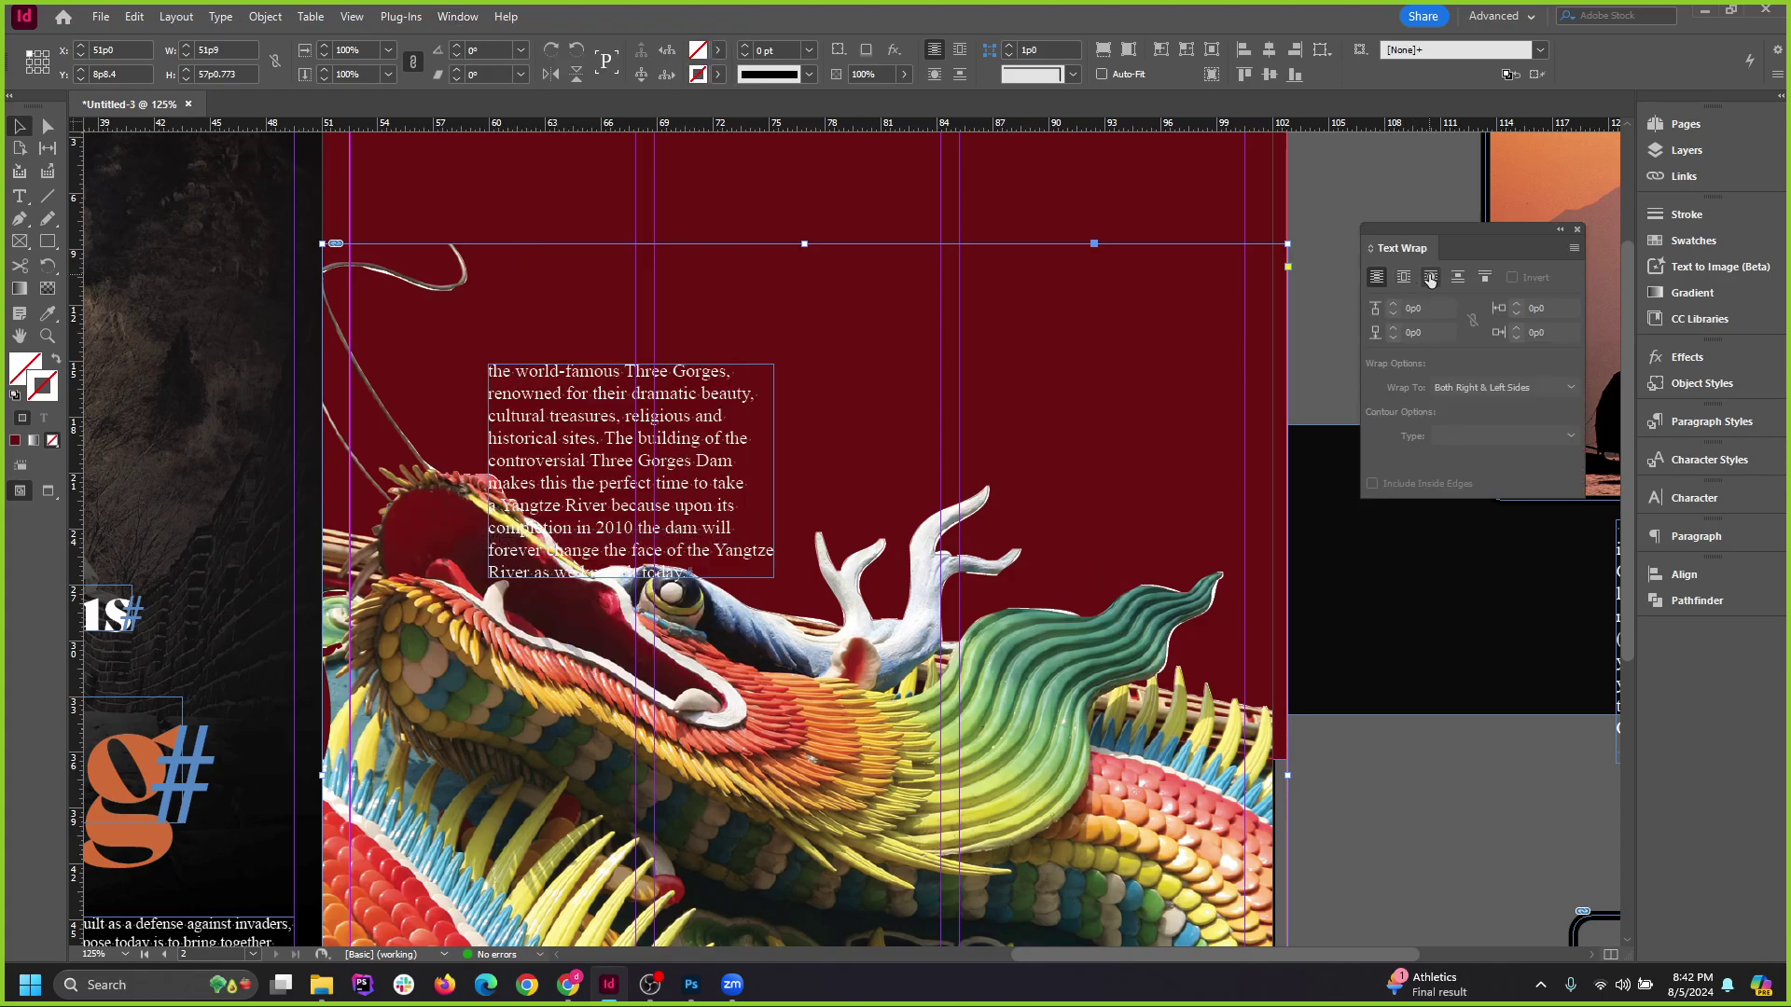
{"action": "left_click", "coordinate": [1432, 278]}
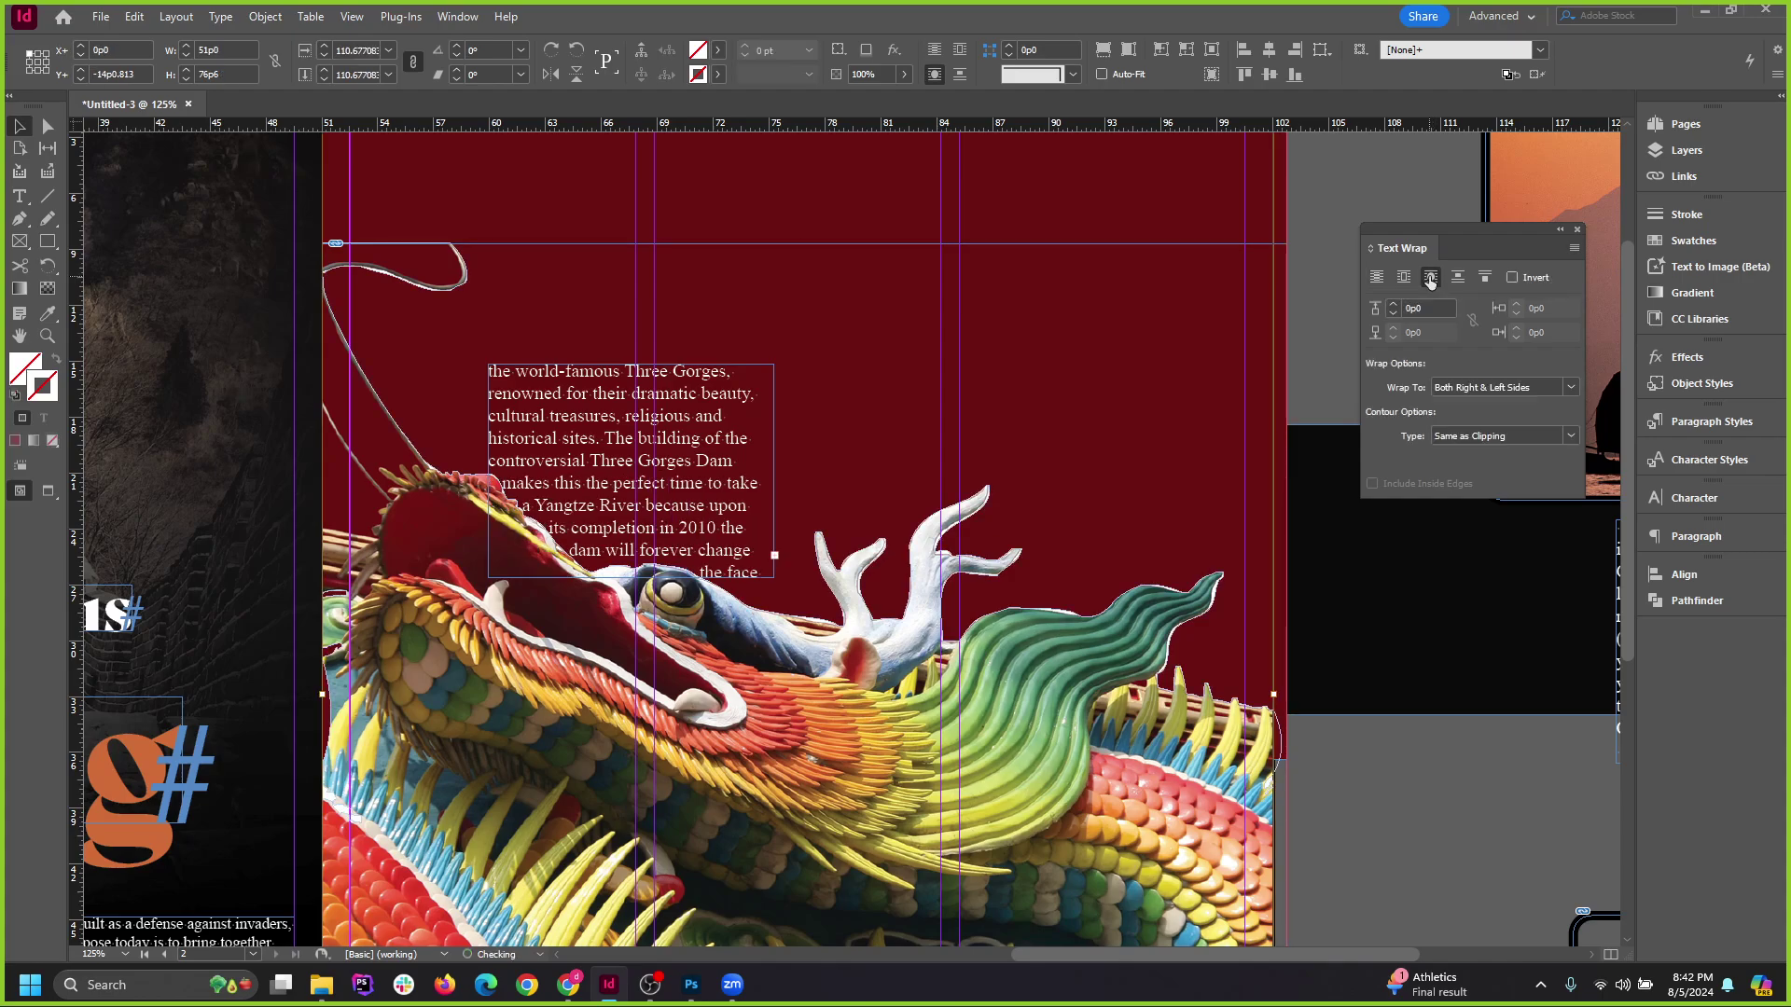
{"action": "left_click", "coordinate": [1576, 231]}
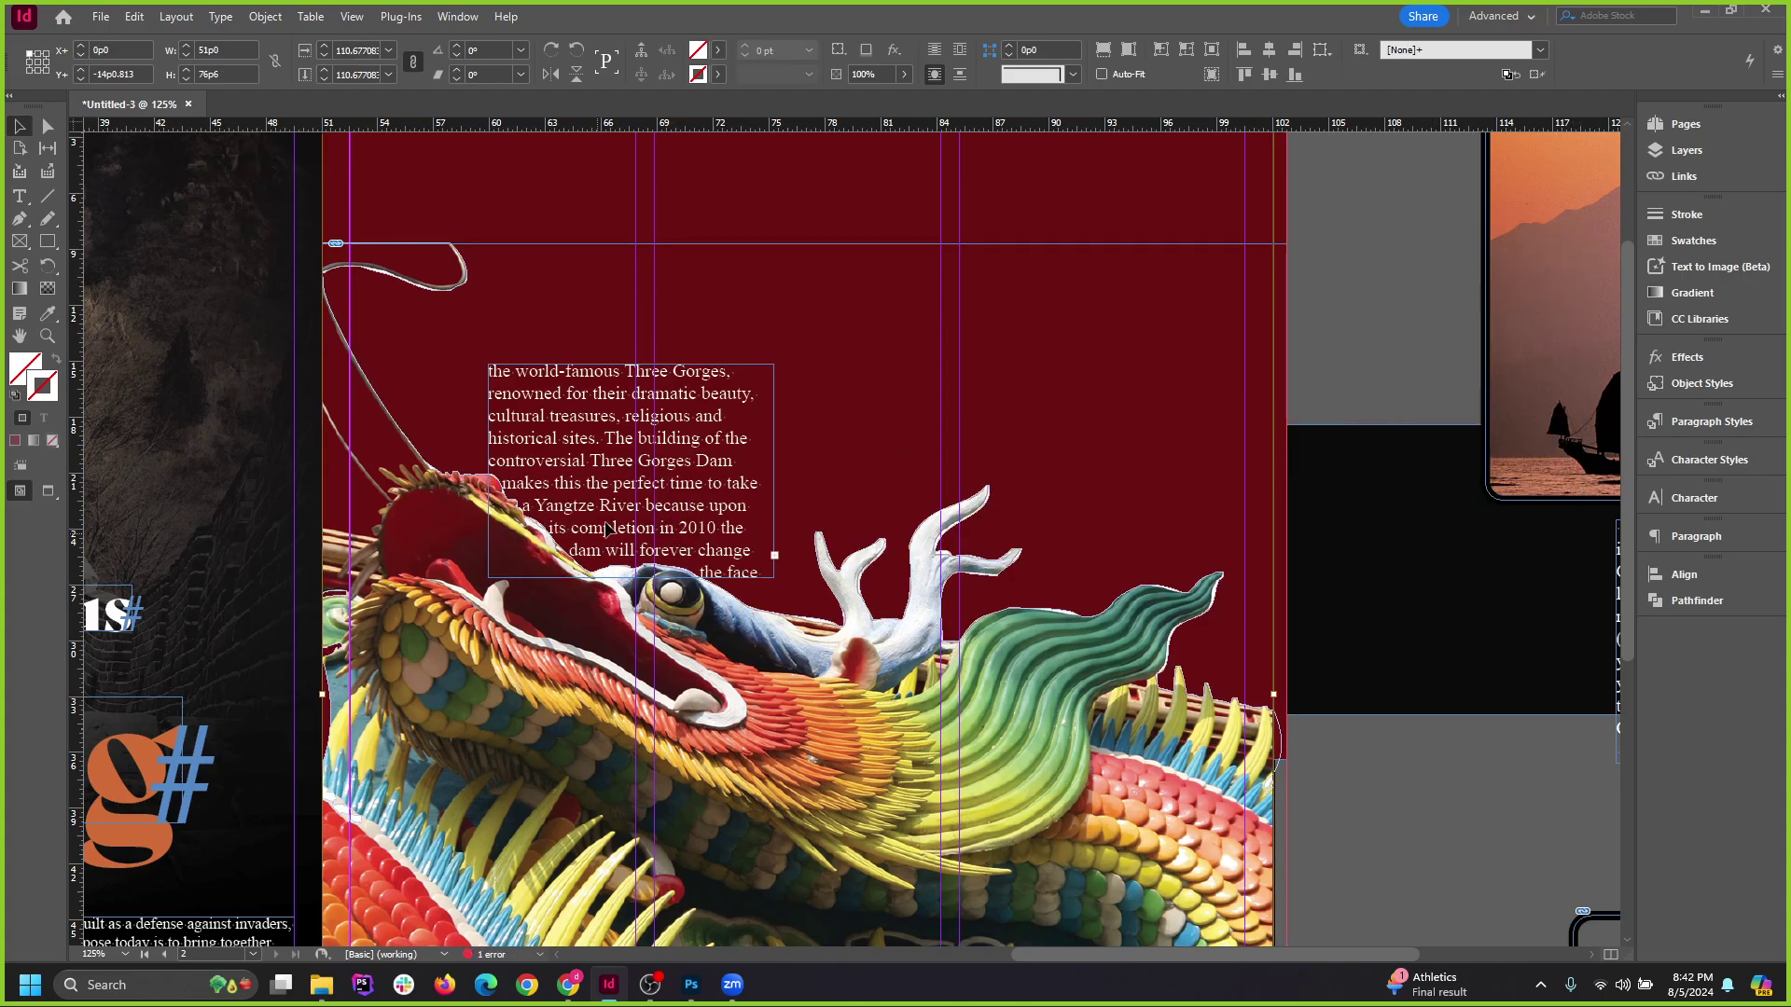
Widen the Three Gorges text frame to about 24p0.6 and reposition it above the dragon's snout to test the wrap.
{"action": "left_click_drag", "start_coordinate": [604, 529], "coordinate": [608, 481]}
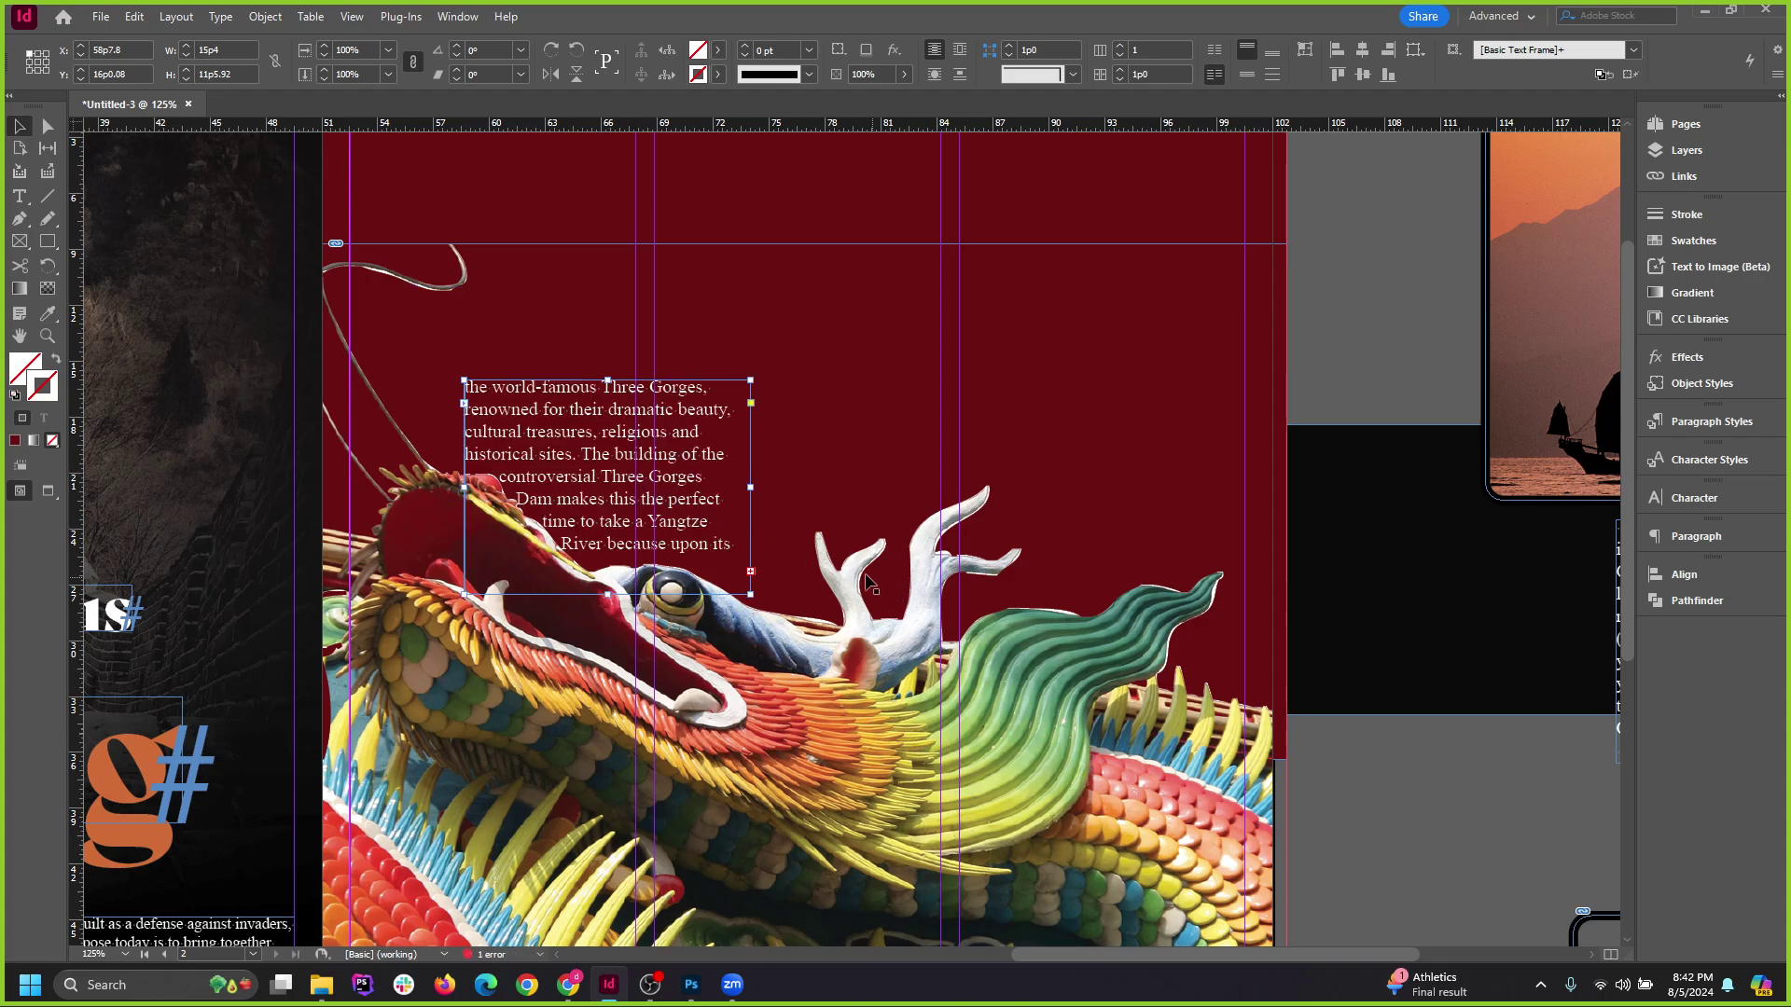
{"action": "left_click_drag", "start_coordinate": [751, 487], "coordinate": [914, 490]}
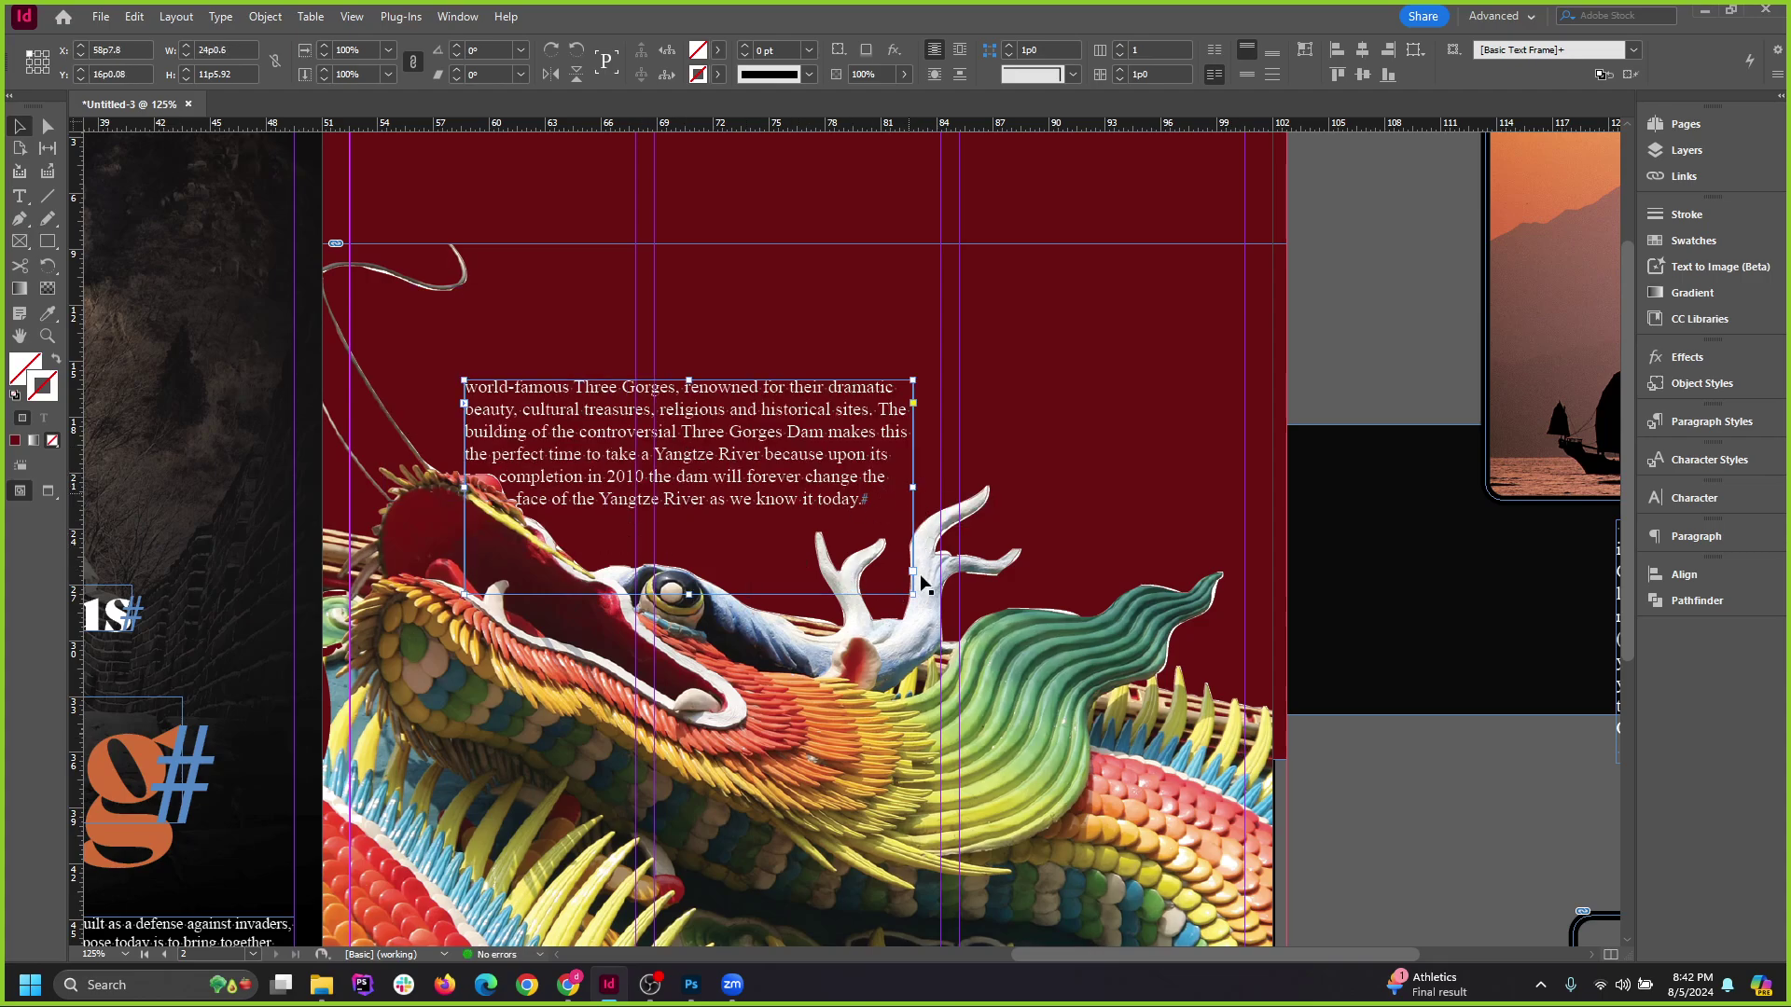
{"action": "left_click_drag", "start_coordinate": [907, 601], "coordinate": [971, 675]}
{"action": "key", "text": "ctrl+z"}
{"action": "mouse_move", "coordinate": [734, 444]}
{"action": "left_mouse_down"}
{"action": "mouse_move", "coordinate": [850, 513]}
{"action": "mouse_move", "coordinate": [709, 427]}
{"action": "left_mouse_up"}
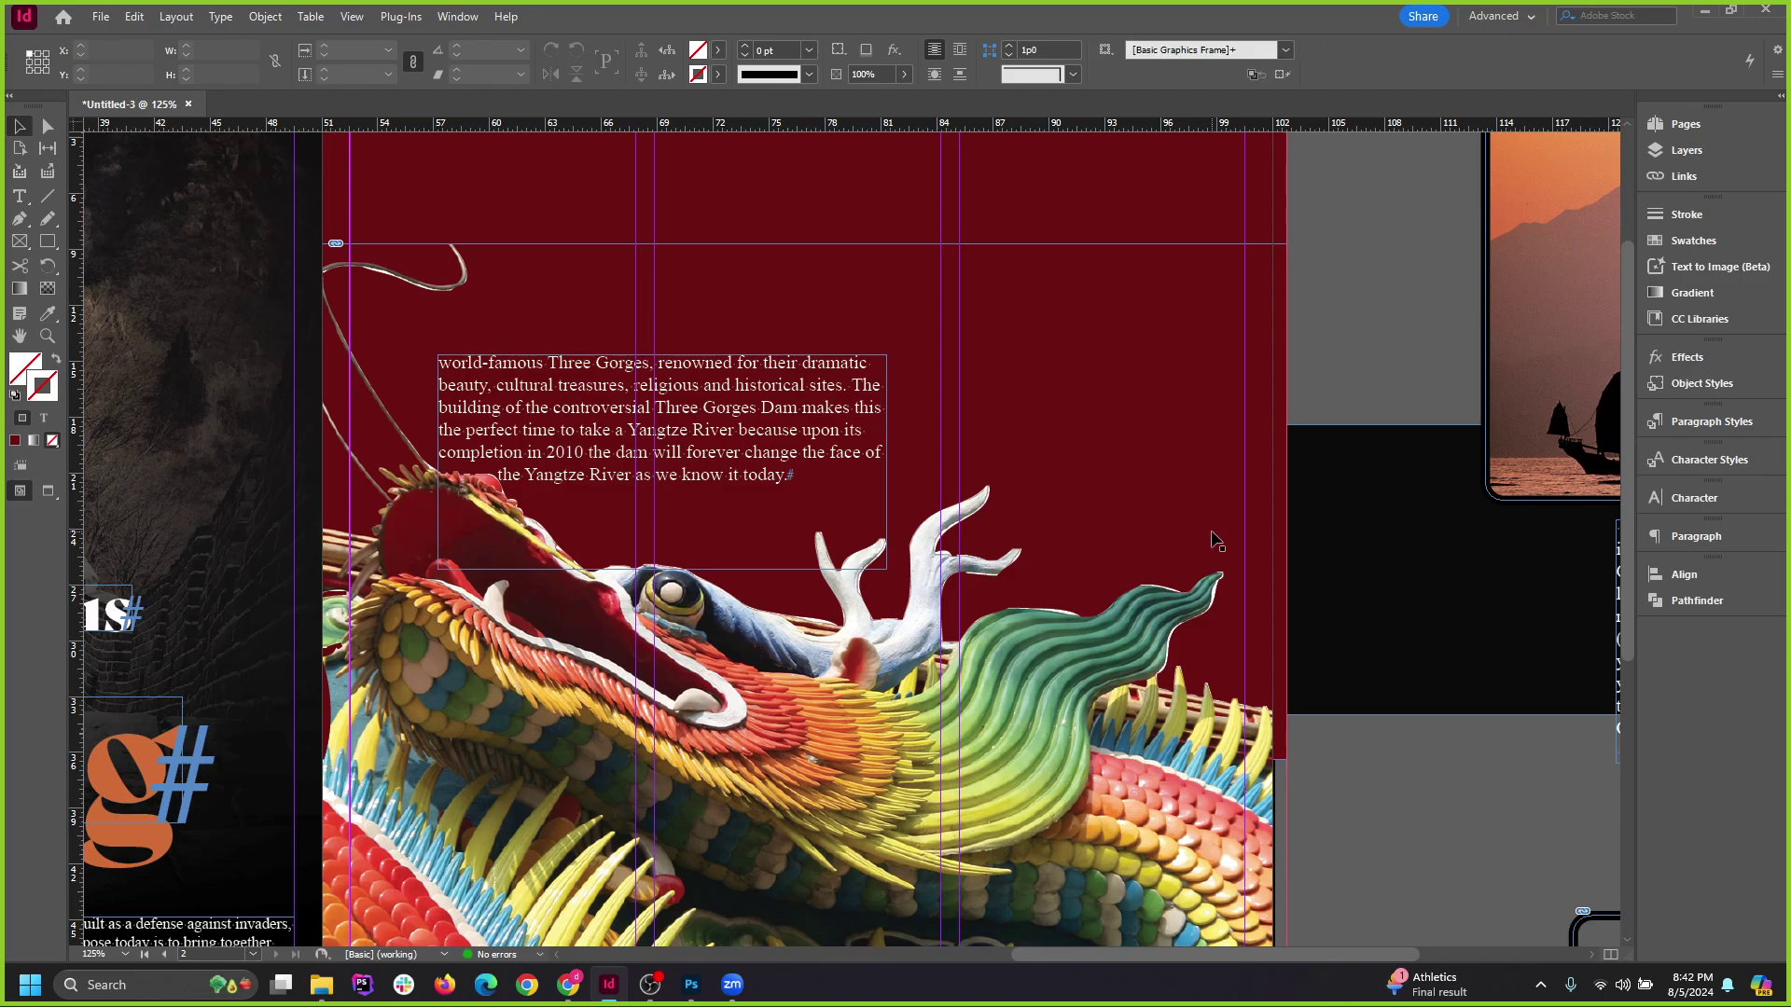
Undo the text wrap, the clipping and the separate red backdrop, back to the unclipped dragon photo with text over it.
{"action": "key", "text": "ctrl+z"}
{"action": "key", "text": "ctrl+z"}
{"action": "key", "text": "ctrl+z"}
{"action": "key", "text": "ctrl+z"}
{"action": "key", "text": "ctrl+z"}
{"action": "key", "text": "ctrl+z"}
{"action": "key", "text": "ctrl+z"}
{"action": "key", "text": "ctrl+z"}
{"action": "key", "text": "ctrl+z"}
{"action": "key", "text": "ctrl+z"}
{"action": "key", "text": "ctrl+z"}
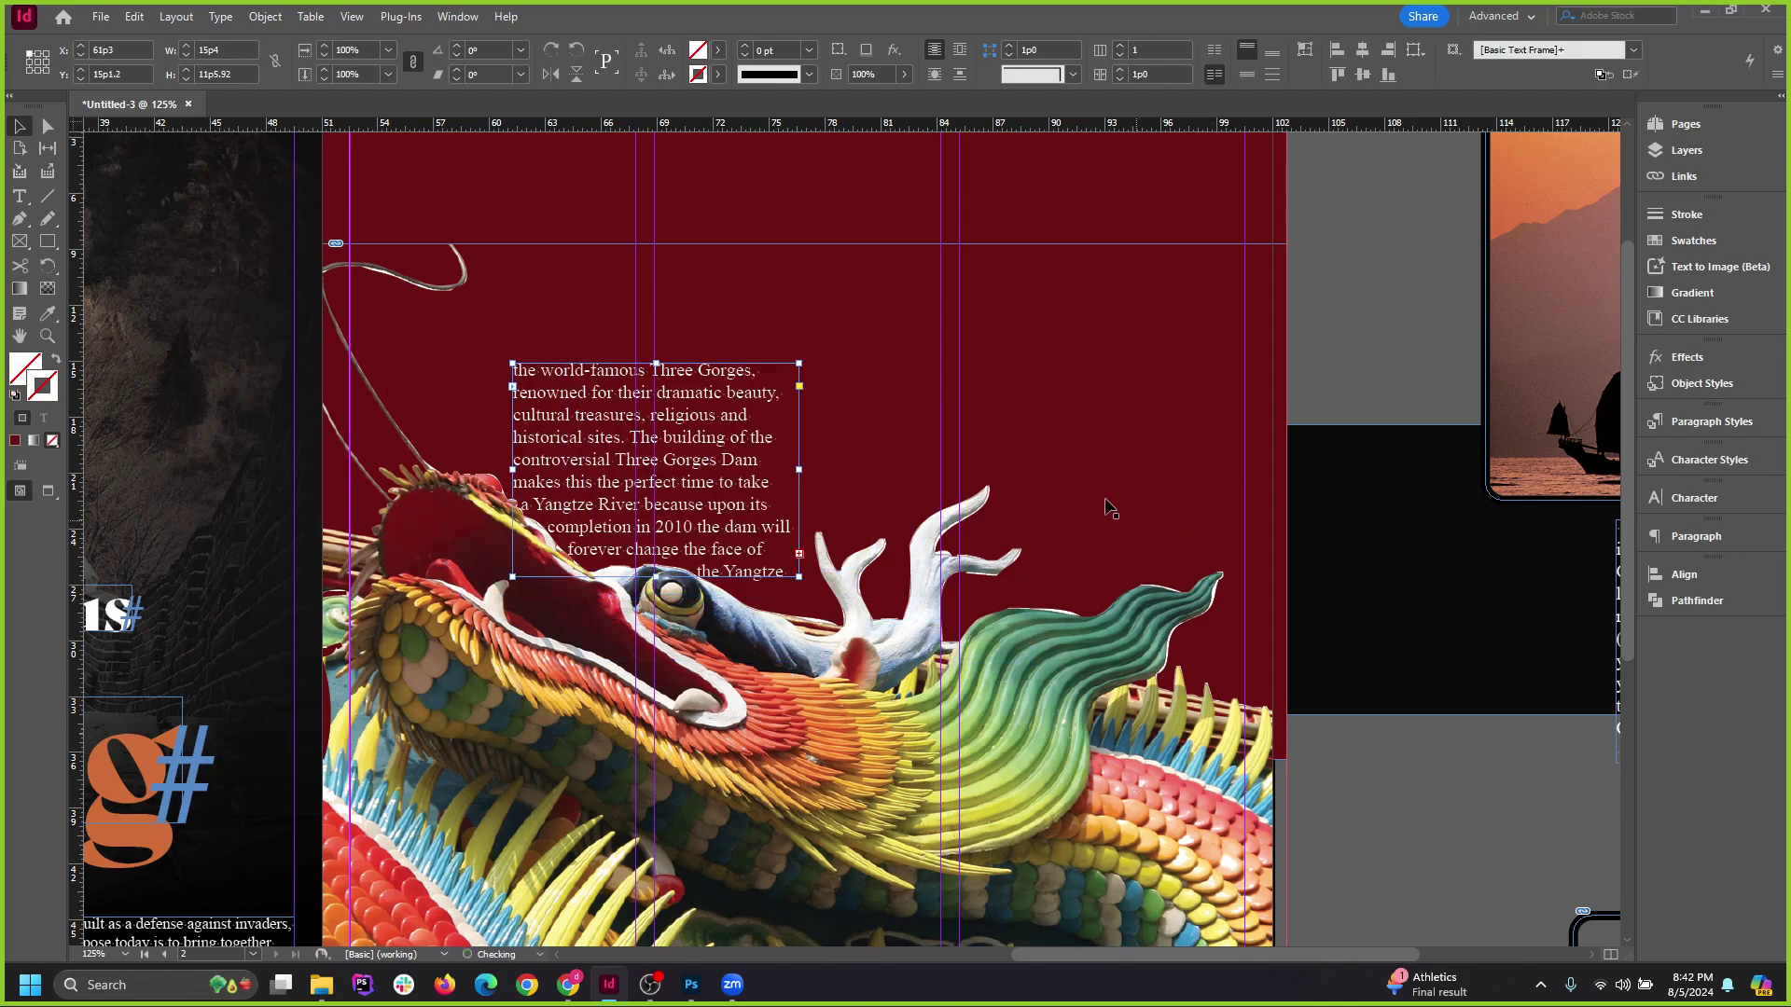
{"action": "key", "text": "ctrl+z"}
{"action": "key", "text": "ctrl+z"}
{"action": "key", "text": "ctrl+z"}
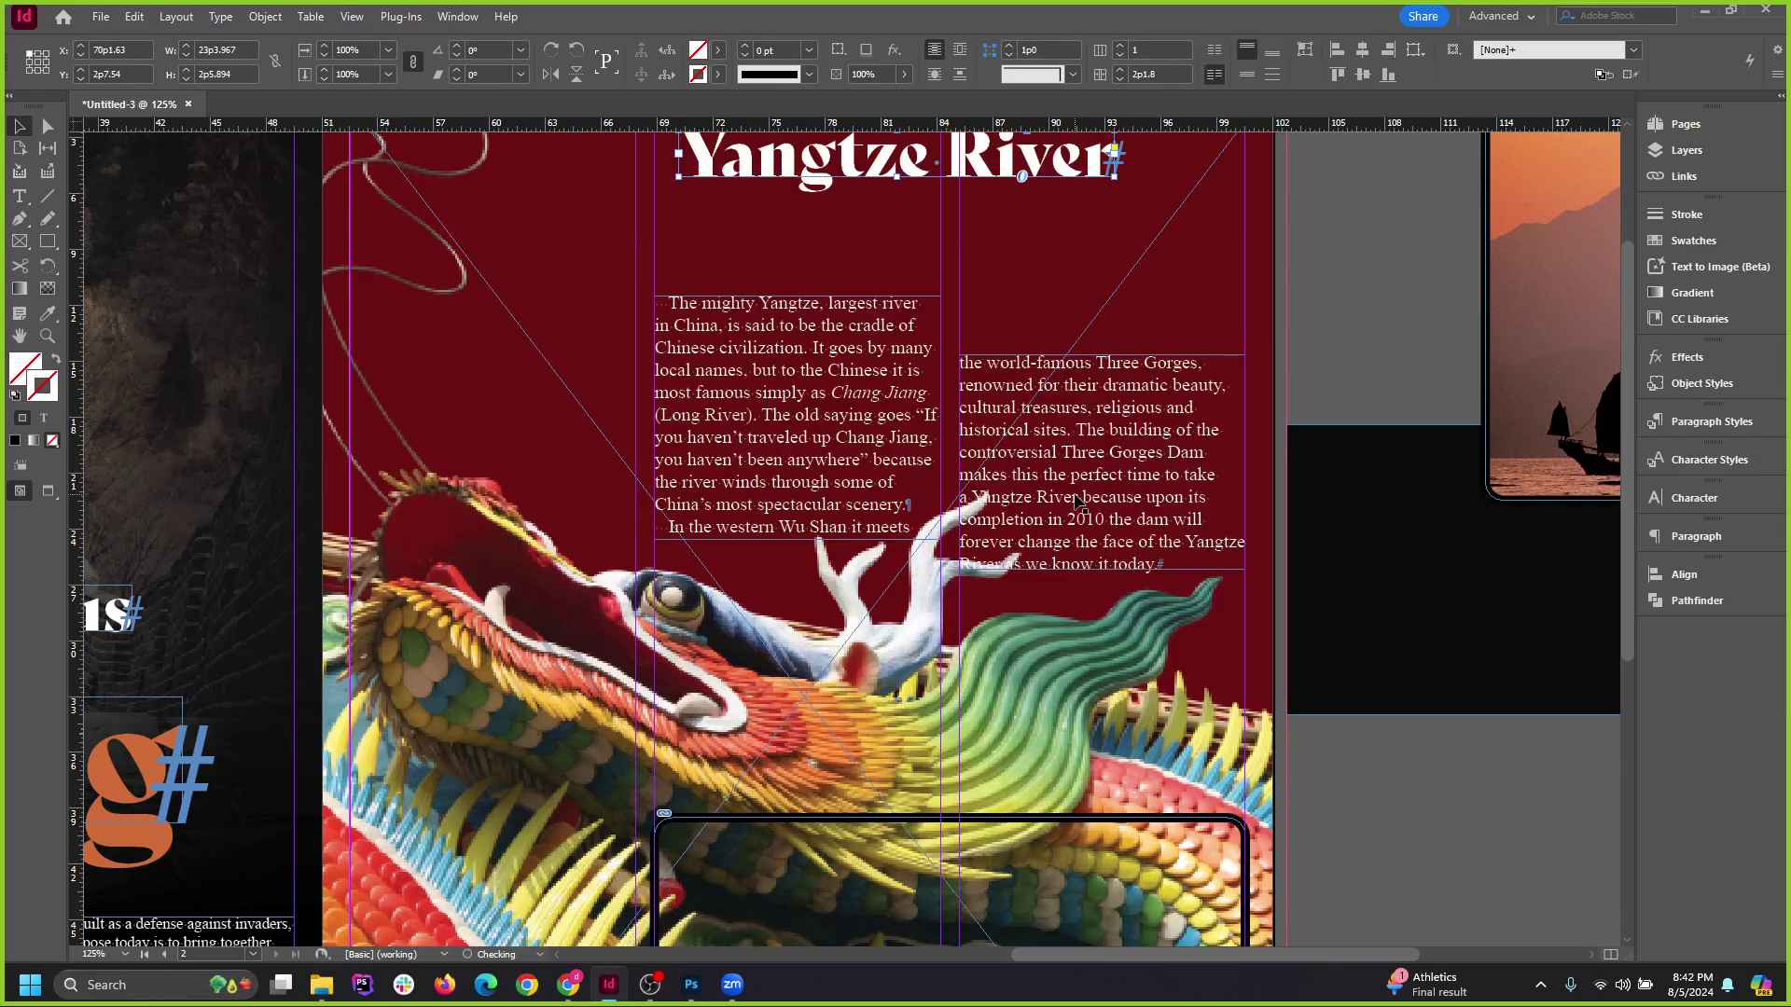
Move the sunset boat photo off the page and shift the first body text frame to X 63p4.8, Y 12p3.6.
{"action": "scroll", "coordinate": [810, 593], "scroll_direction": "down", "scroll_amount": 1}
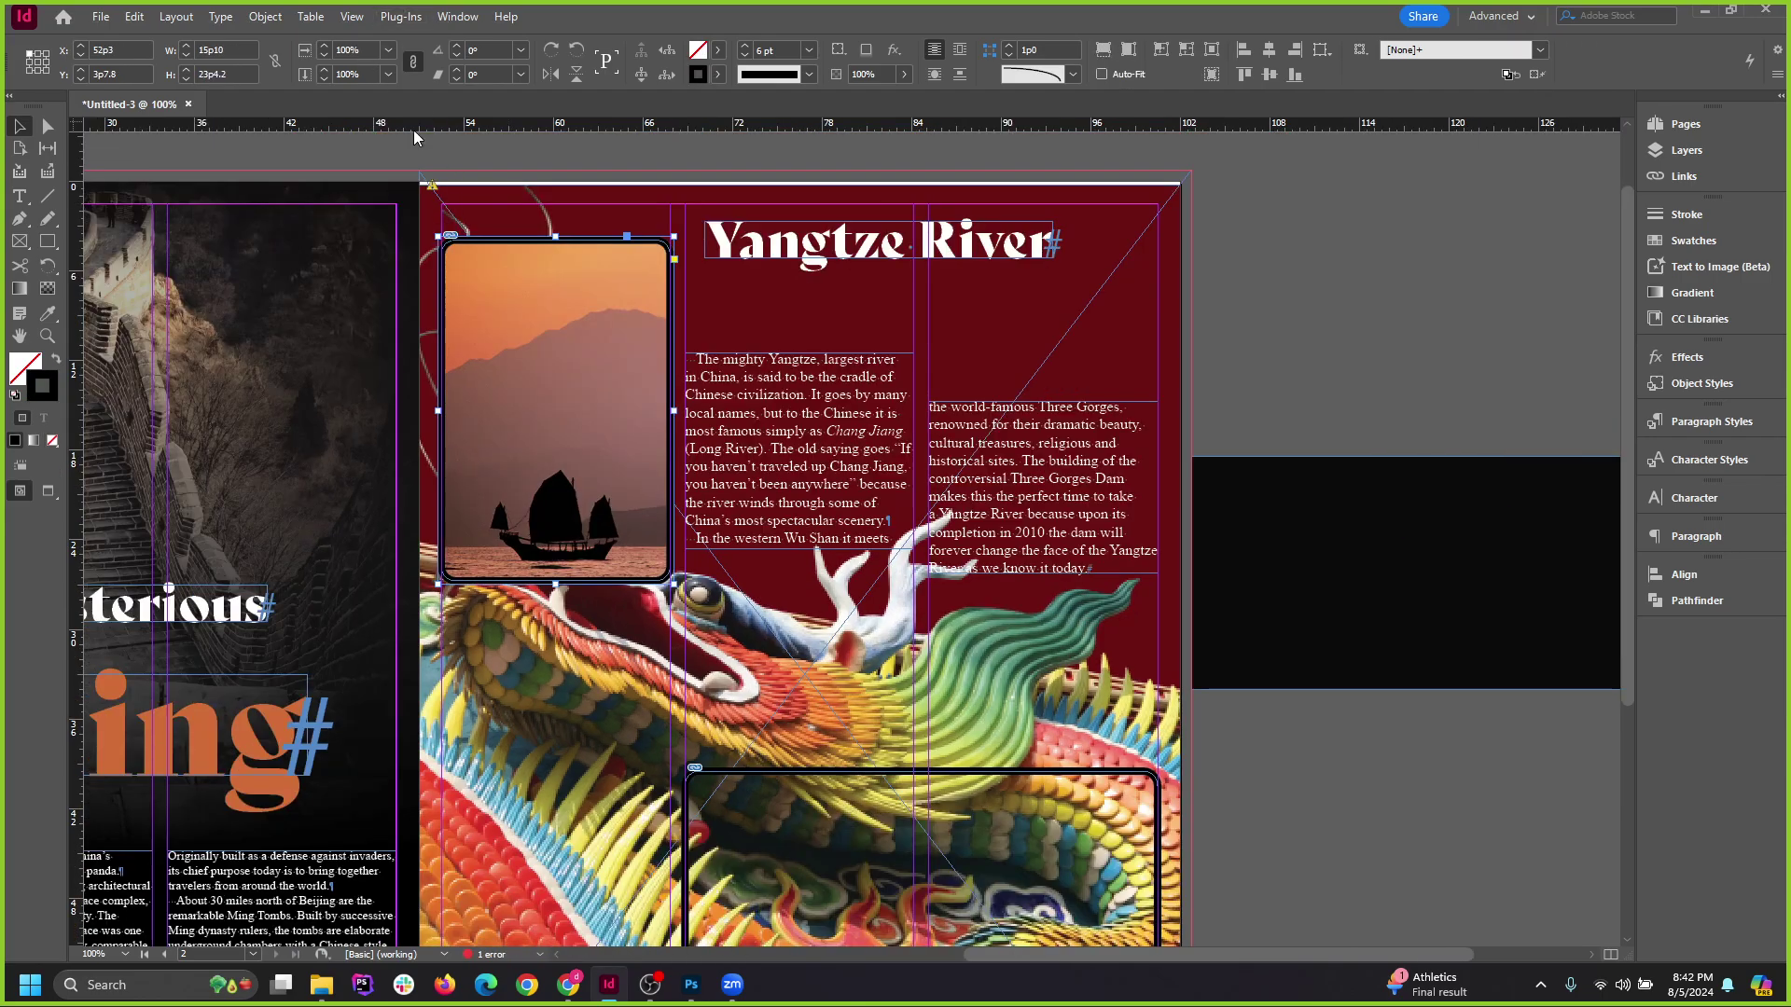
{"action": "left_click_drag", "start_coordinate": [508, 350], "coordinate": [1490, 358]}
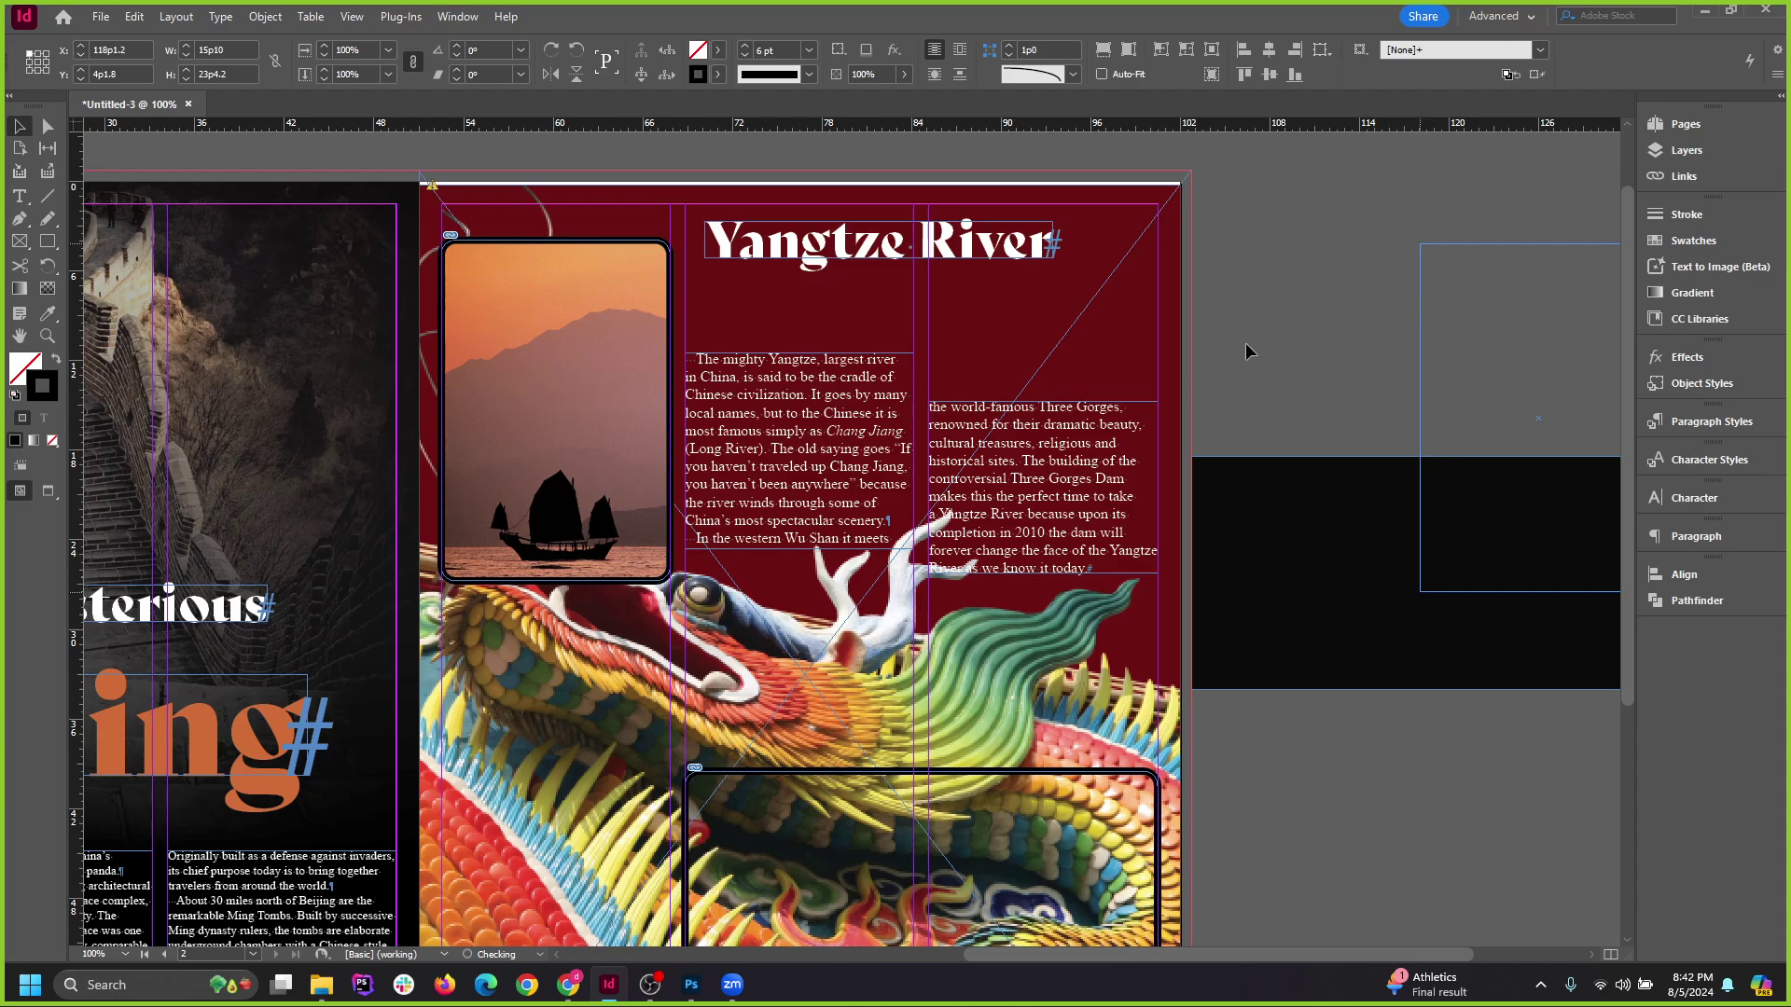
{"action": "key", "text": "ctrl+z"}
{"action": "key", "text": "ctrl+z"}
{"action": "key", "text": "ctrl+z"}
{"action": "key", "text": "ctrl+z"}
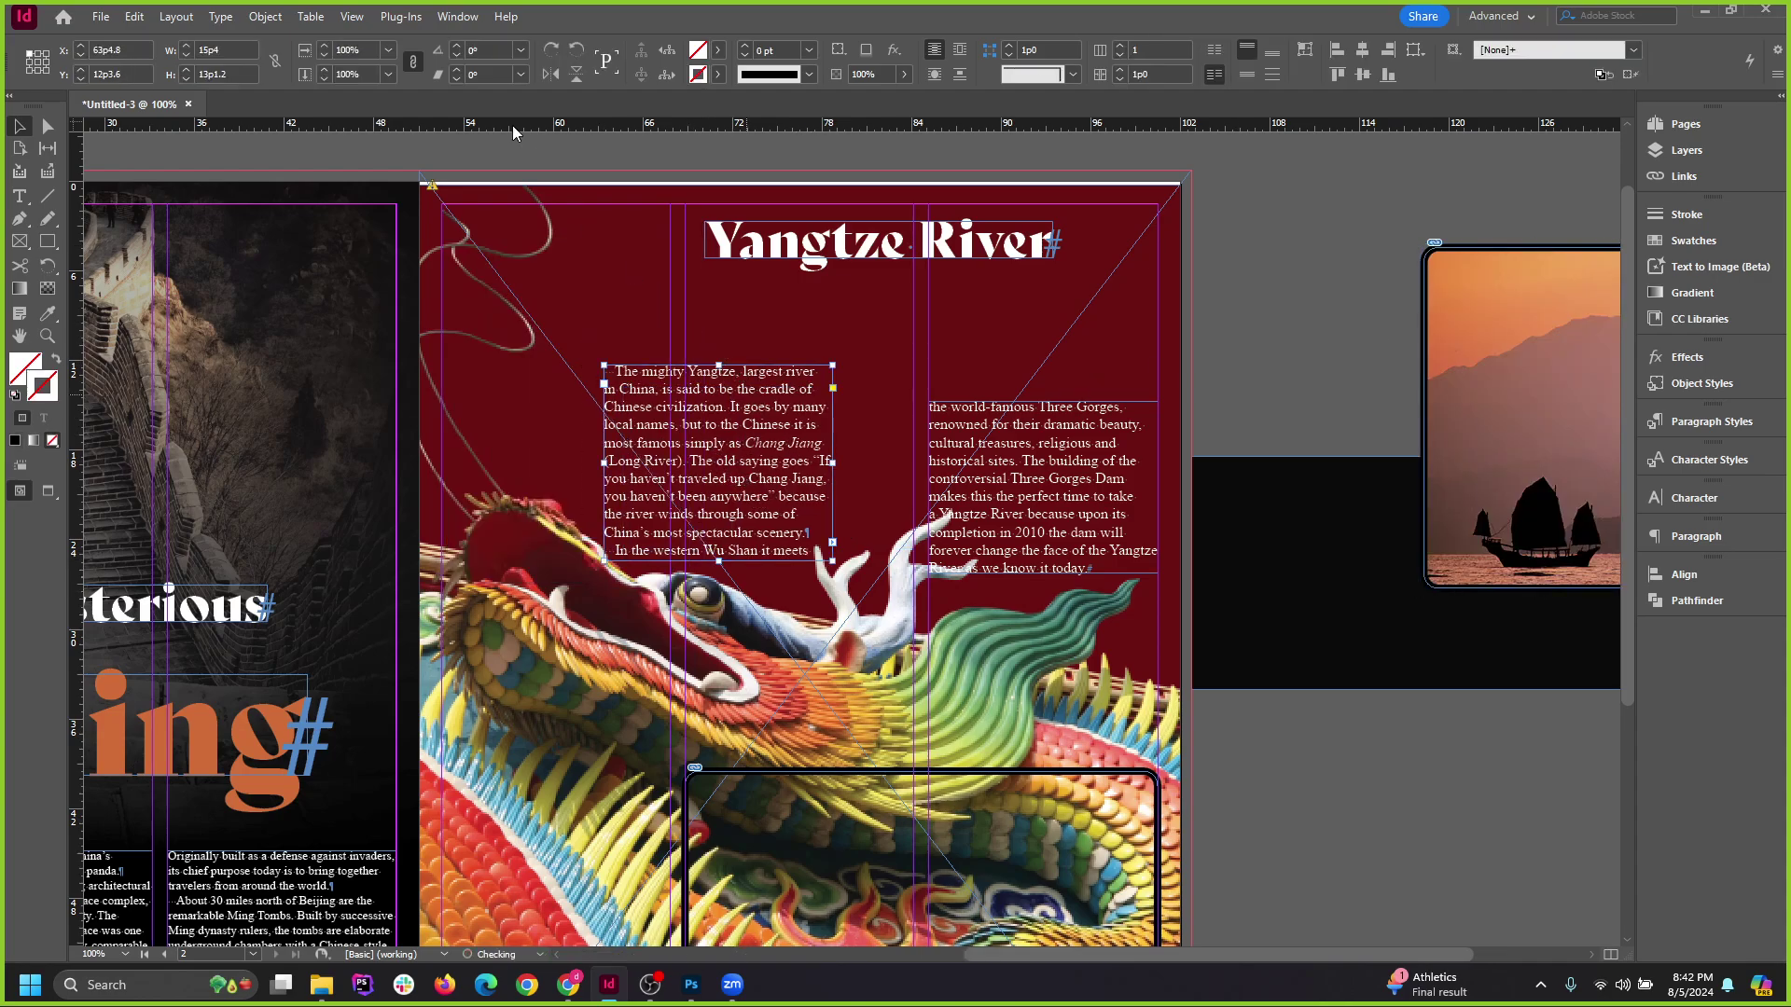
Give the first body text frame a wrap around object shape and reposition it to X 64p10.8 above the dragon's head.
{"action": "left_click", "coordinate": [457, 16]}
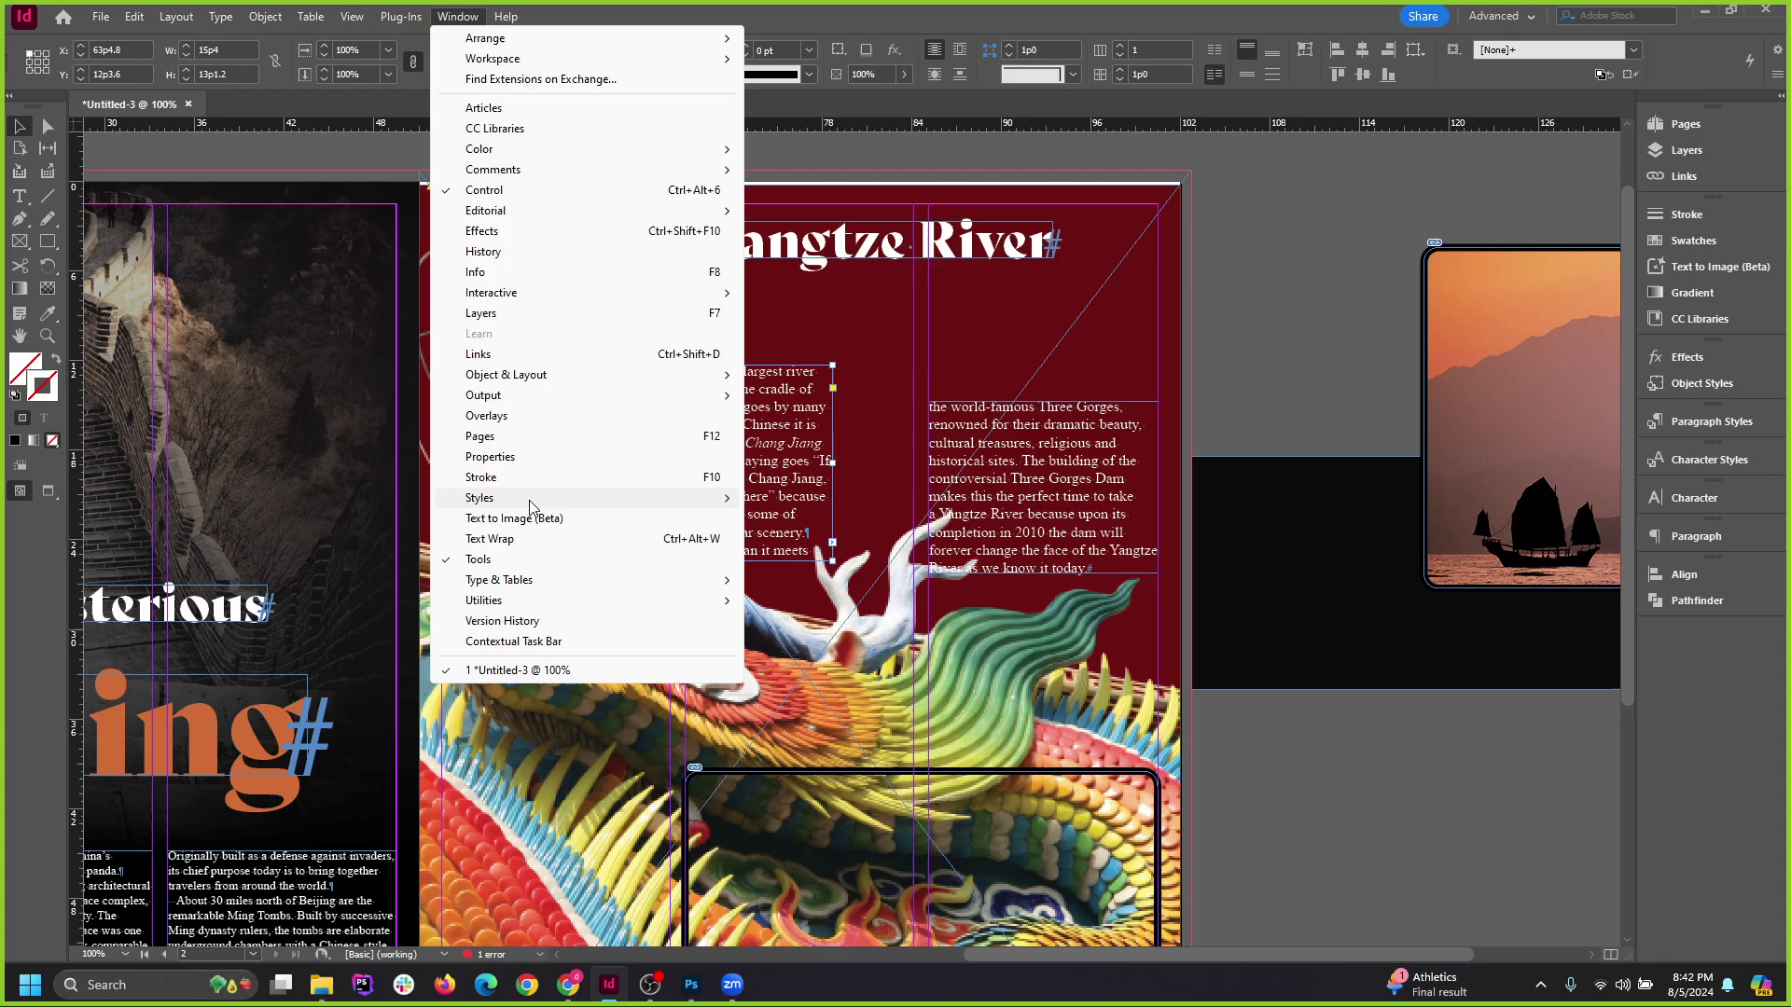
{"action": "left_click", "coordinate": [549, 540]}
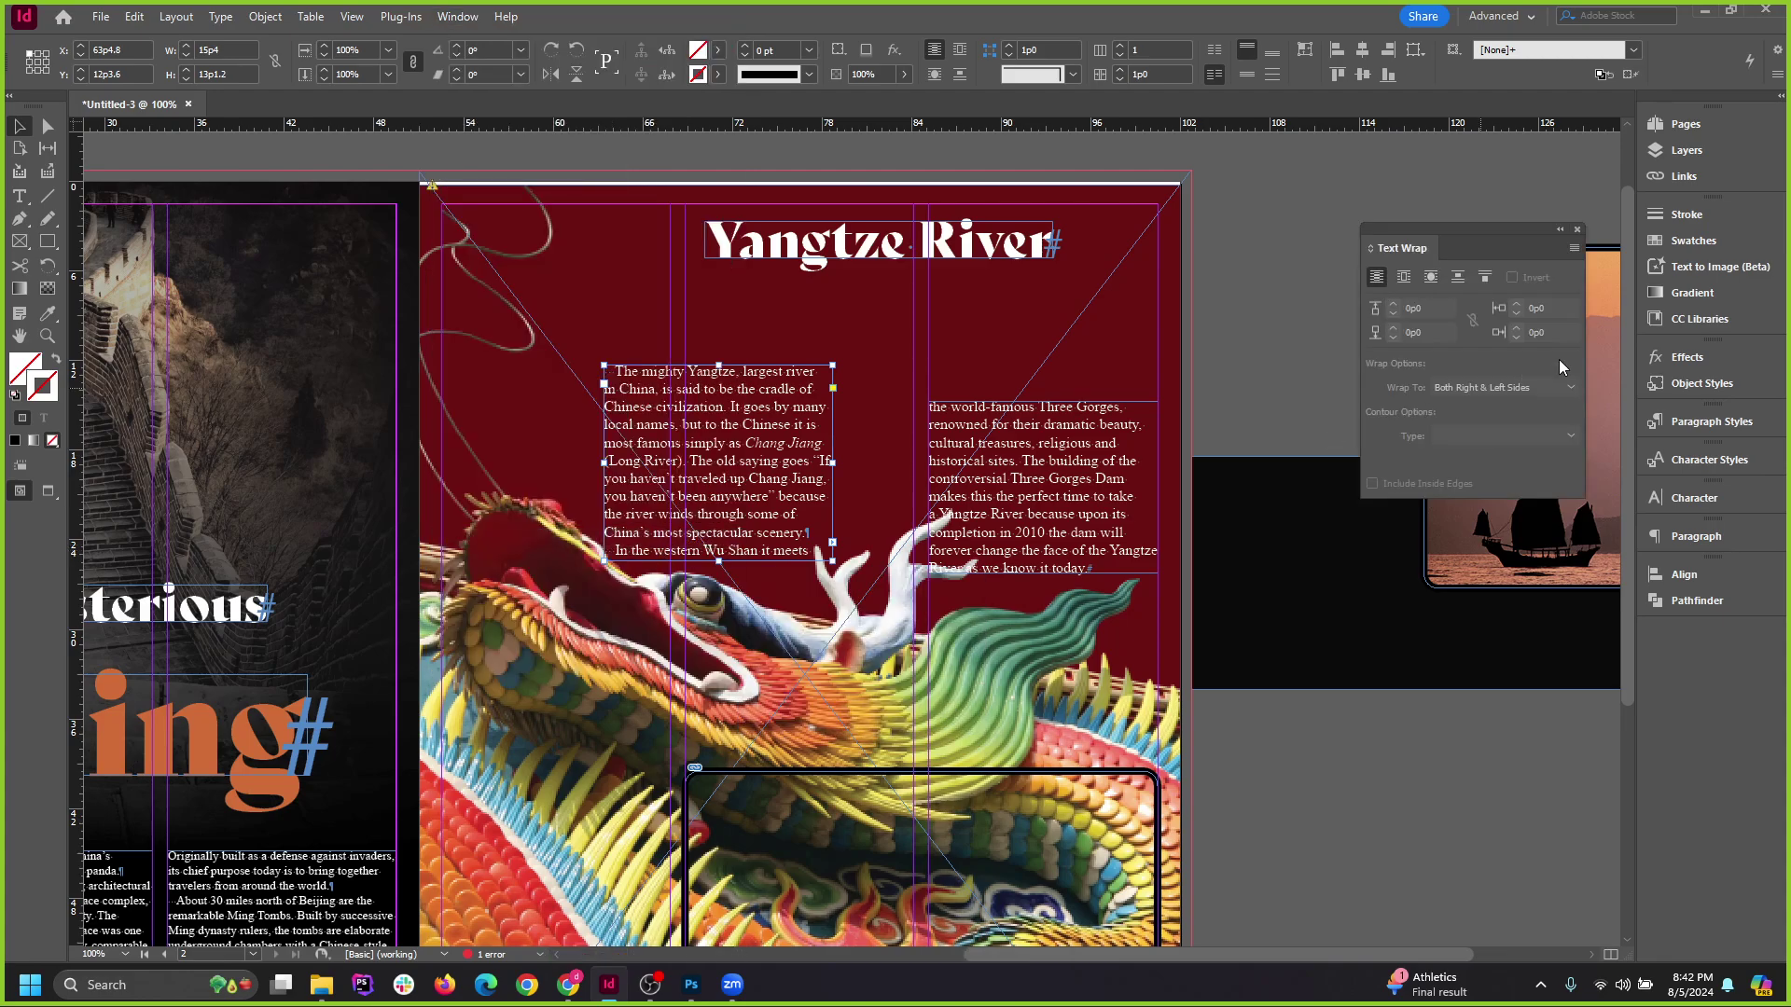
{"action": "left_click", "coordinate": [1429, 278]}
{"action": "left_click_drag", "start_coordinate": [736, 452], "coordinate": [786, 520]}
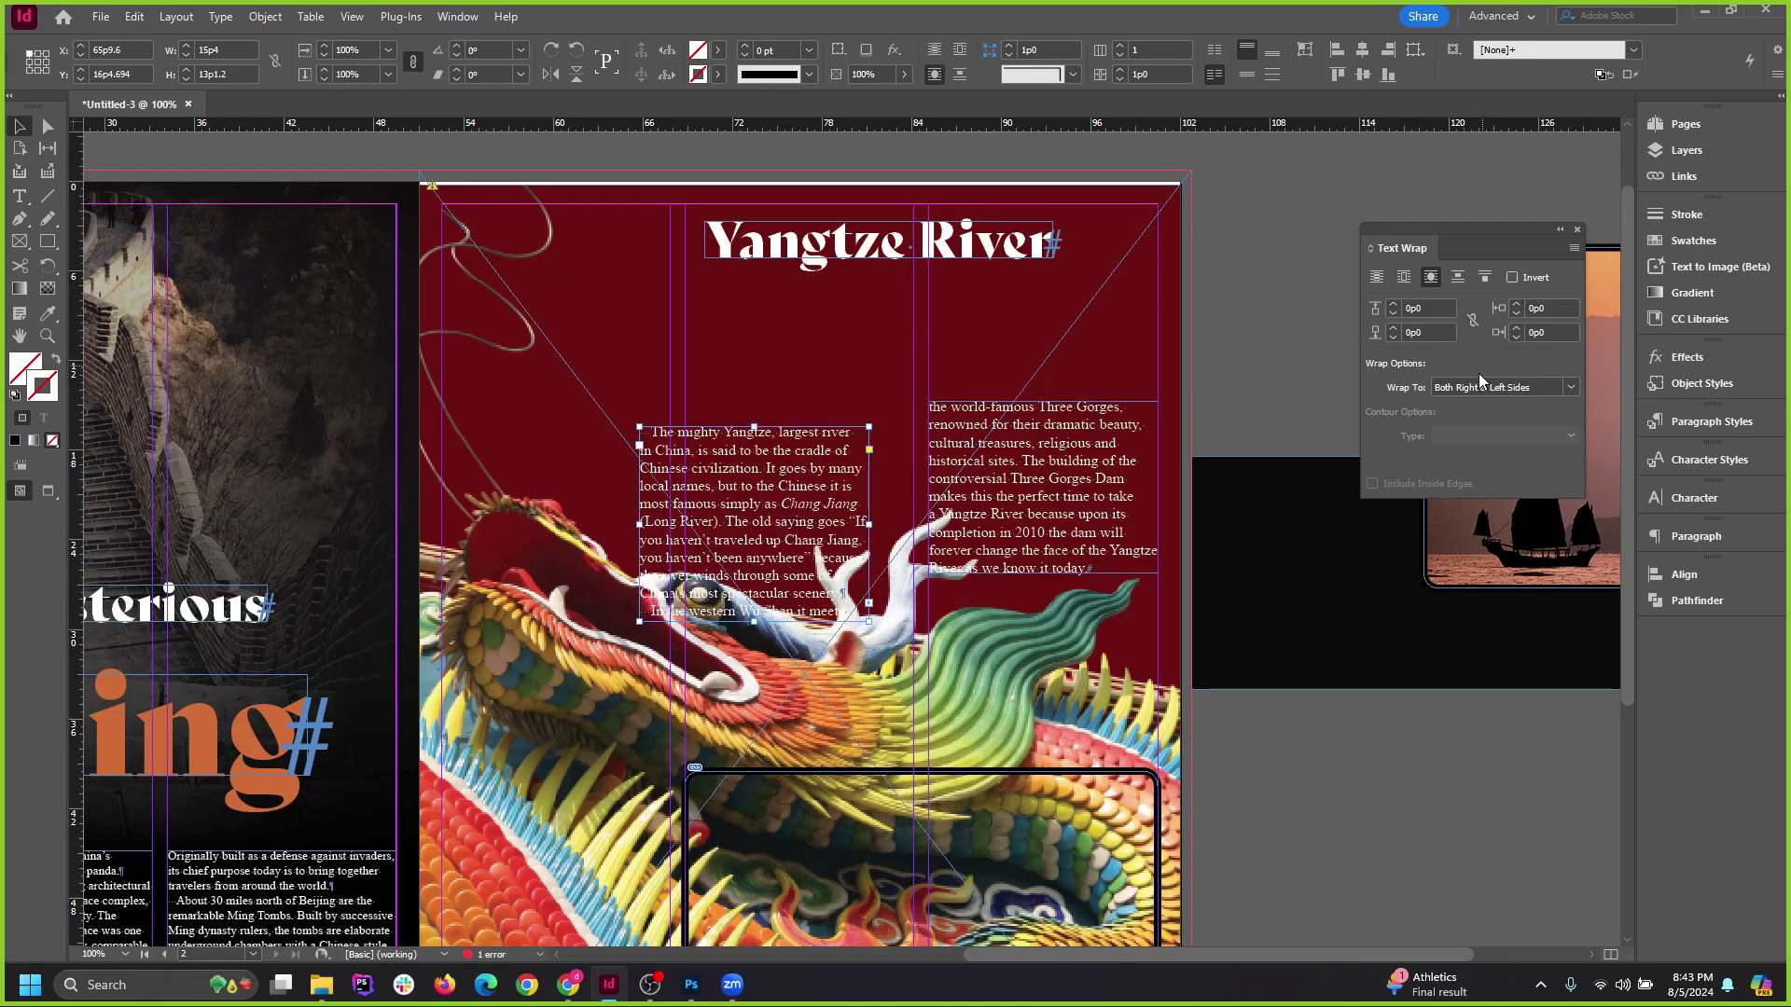
{"action": "left_click", "coordinate": [1499, 389]}
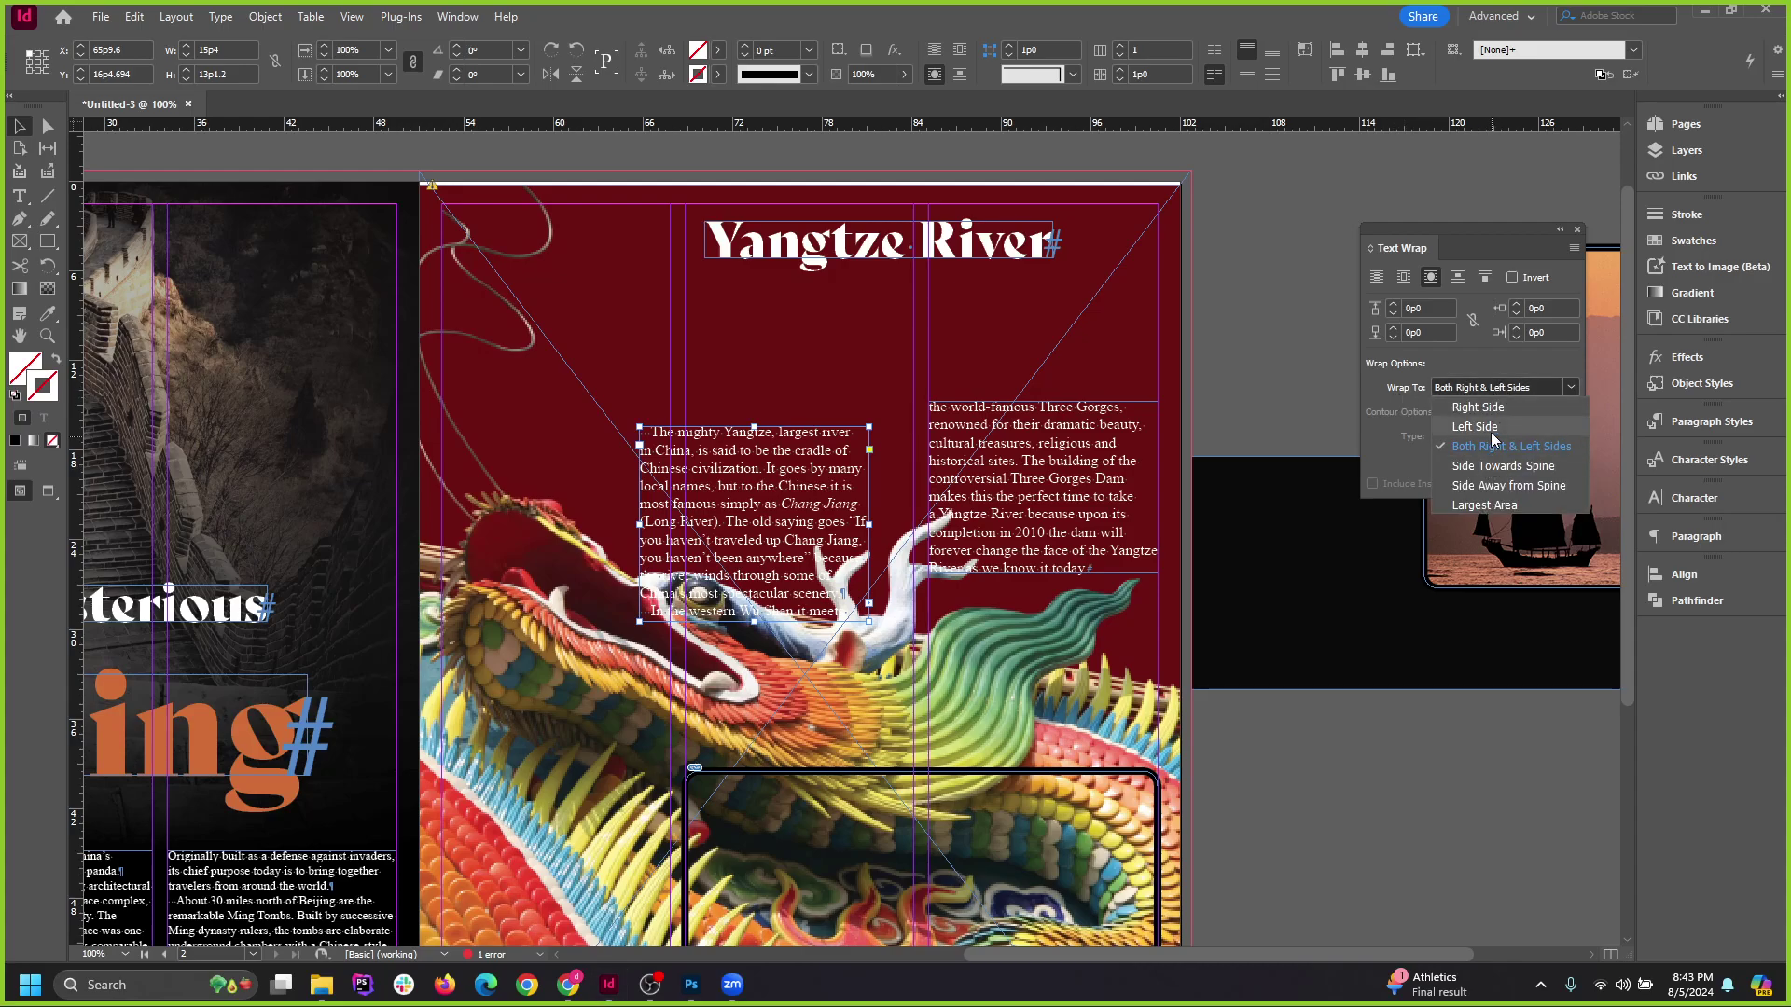
{"action": "left_click", "coordinate": [1493, 387]}
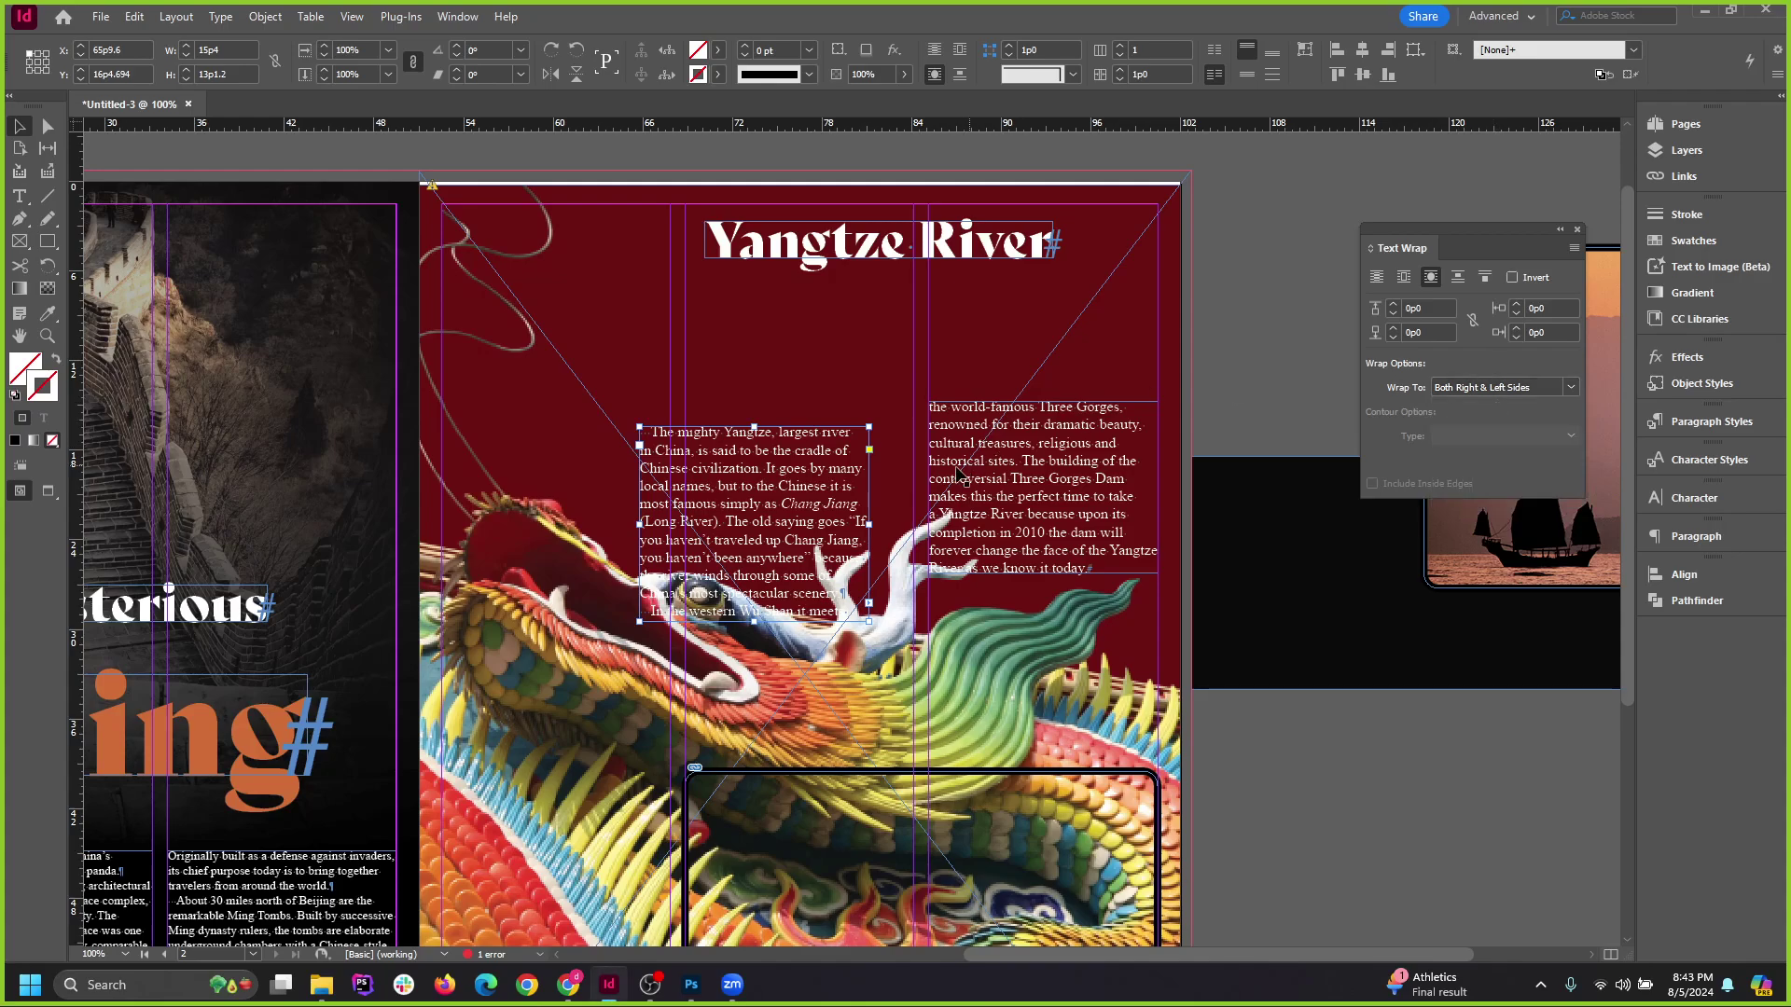
{"action": "left_click_drag", "start_coordinate": [791, 486], "coordinate": [778, 426]}
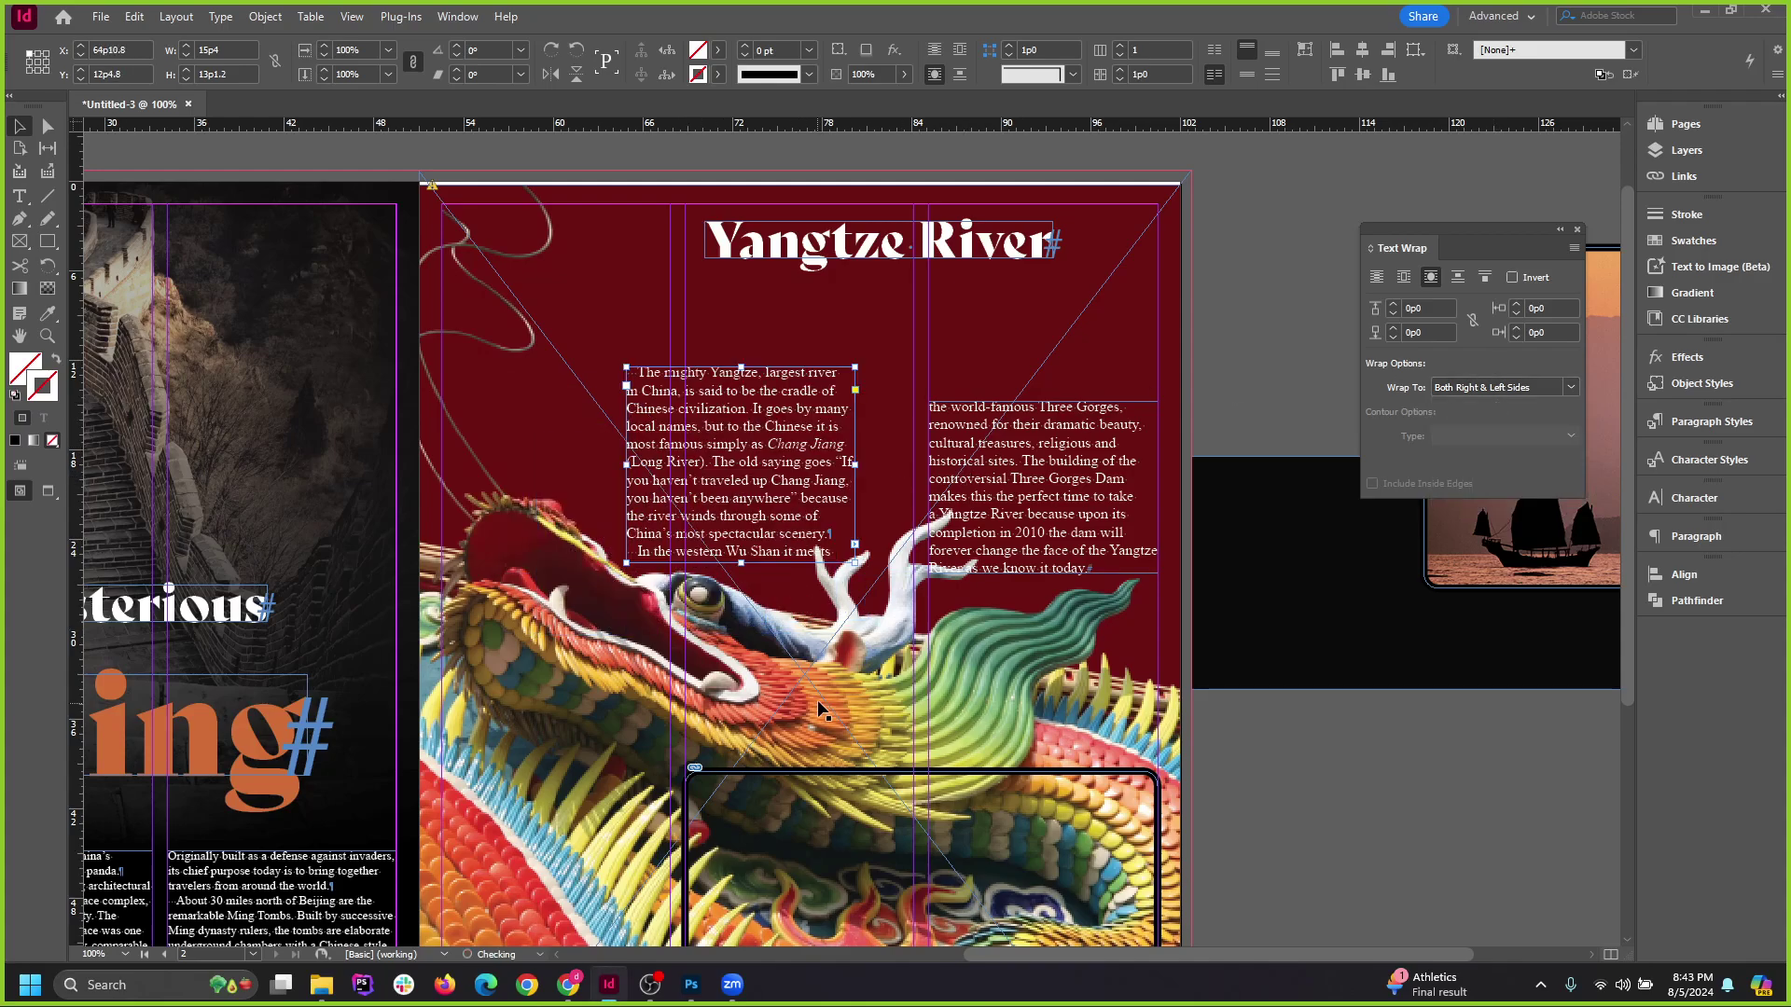
Delete the empty frame lying over the dragon photo and lower the first body text frame onto the dragon's head.
{"action": "left_click", "coordinate": [817, 700]}
{"action": "left_click_drag", "start_coordinate": [833, 763], "coordinate": [1259, 572]}
{"action": "key", "text": "ctrl+z"}
{"action": "key", "text": "Delete"}
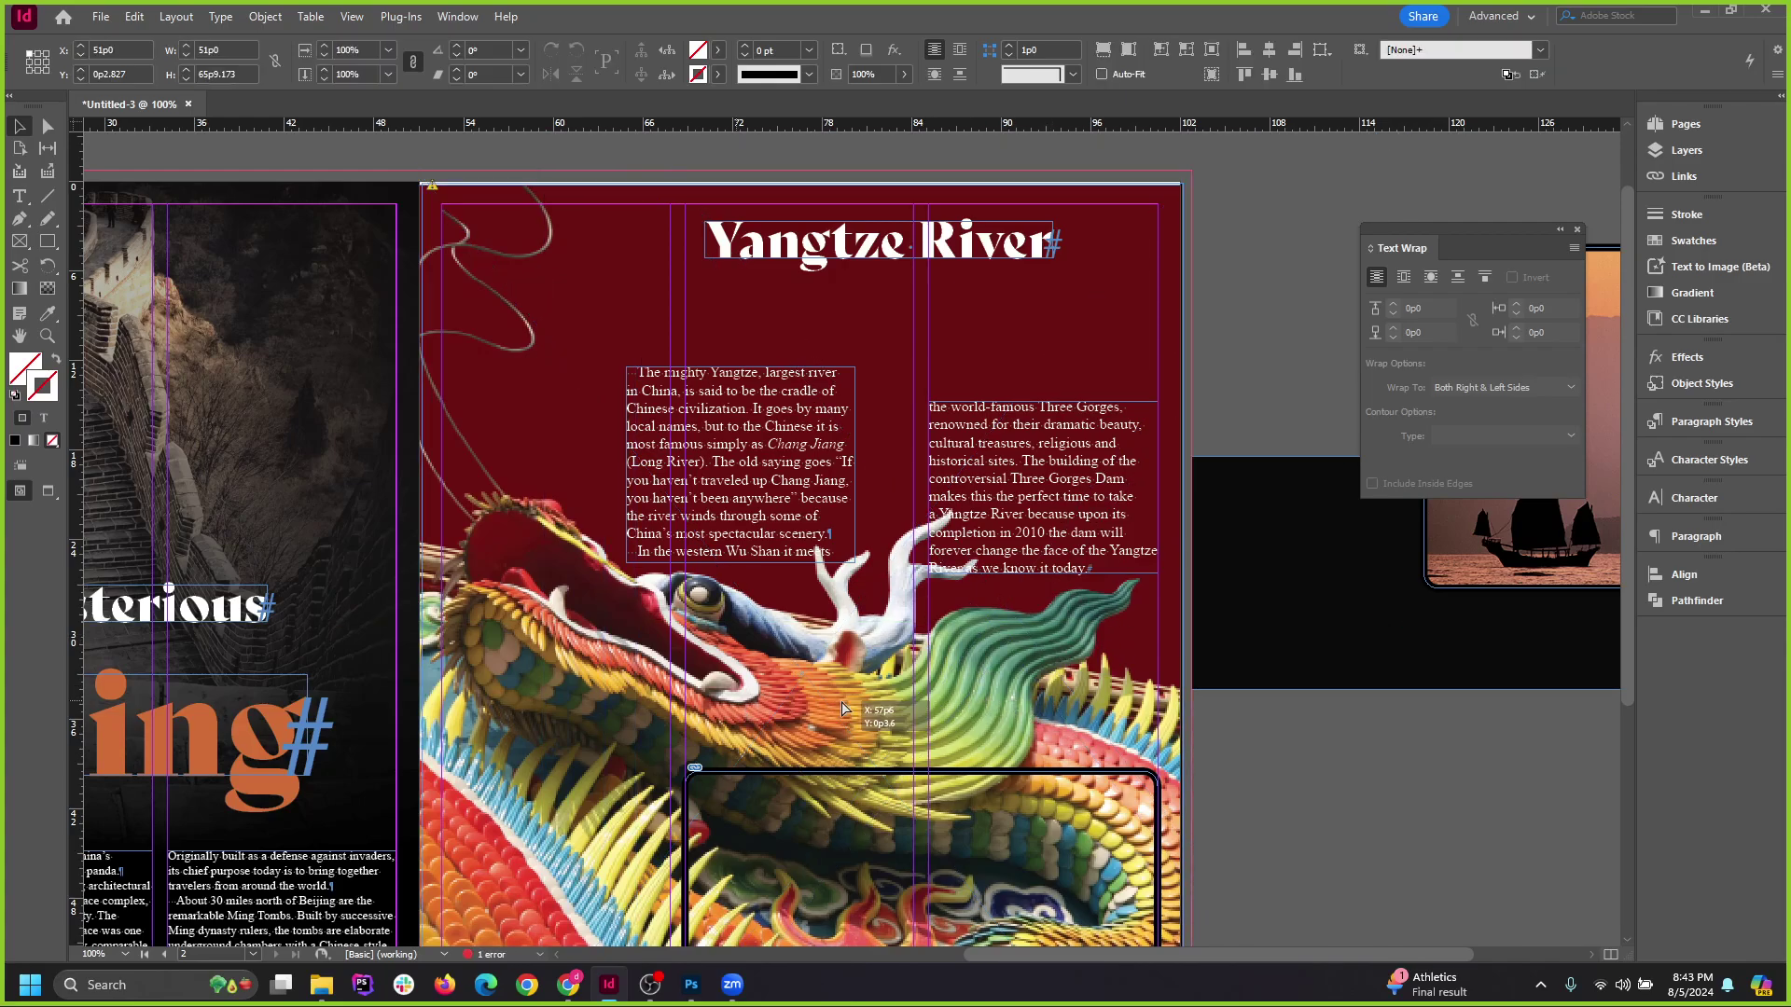
{"action": "left_click_drag", "start_coordinate": [781, 693], "coordinate": [895, 688]}
{"action": "key", "text": "ctrl+z"}
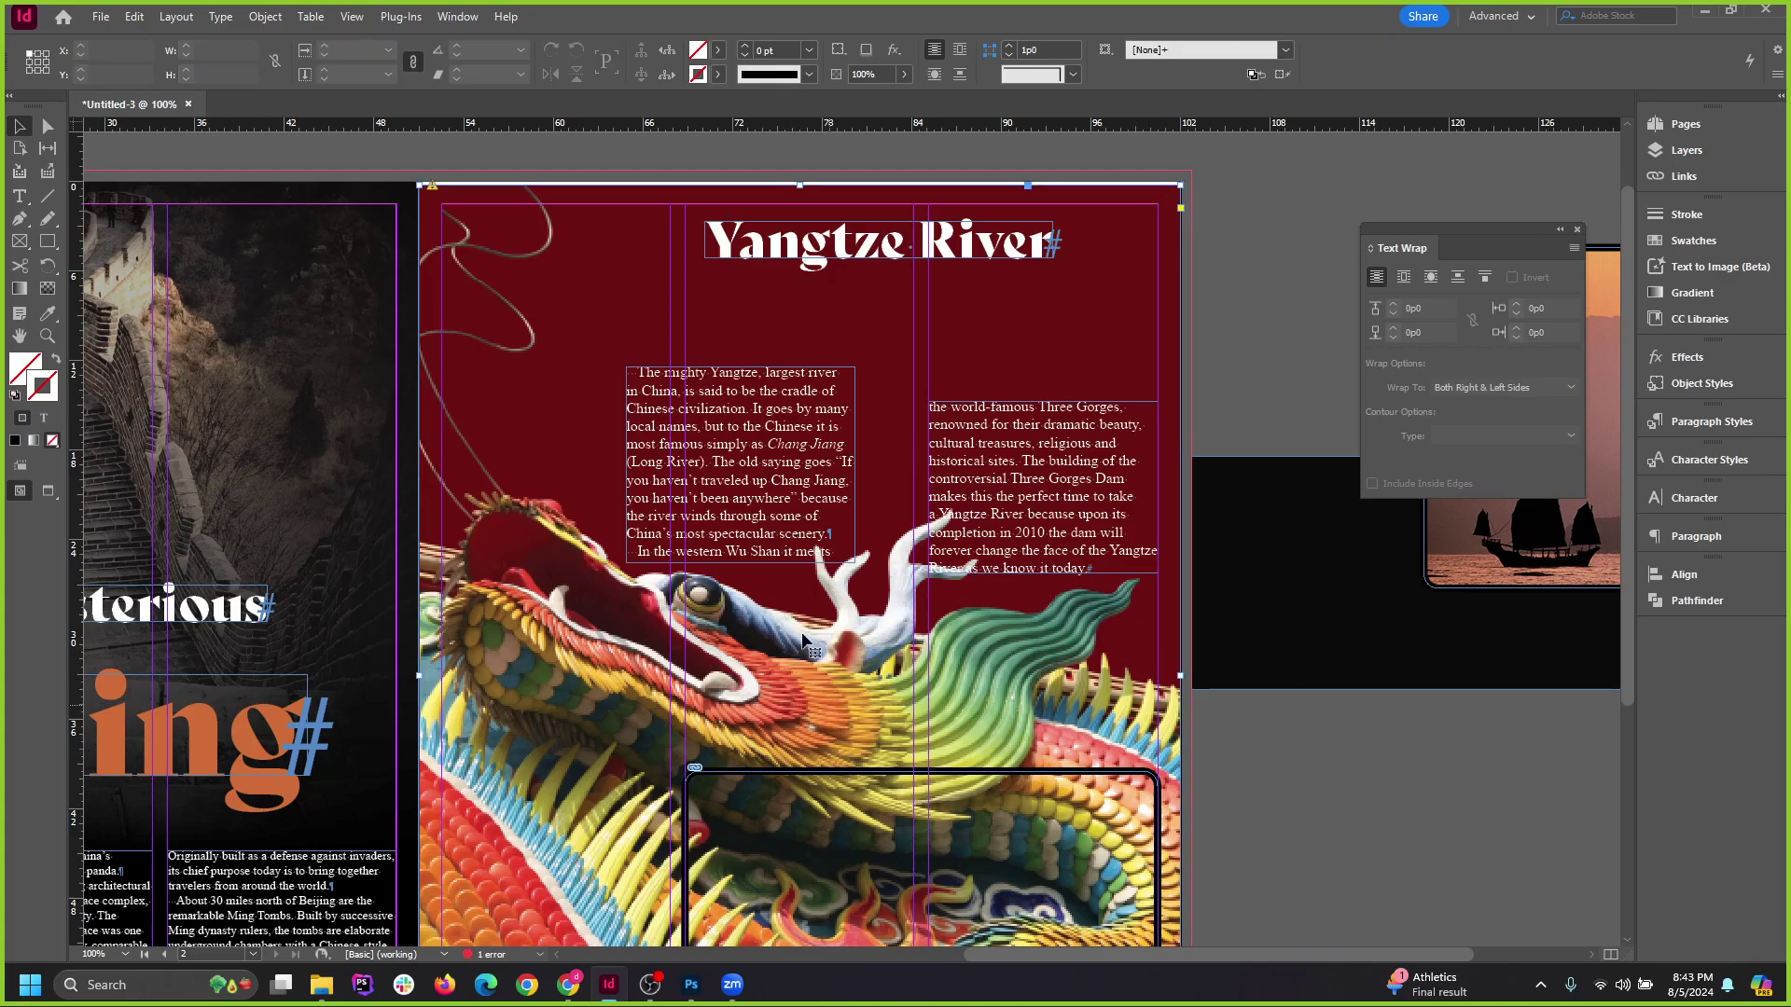
{"action": "left_click_drag", "start_coordinate": [773, 499], "coordinate": [764, 548]}
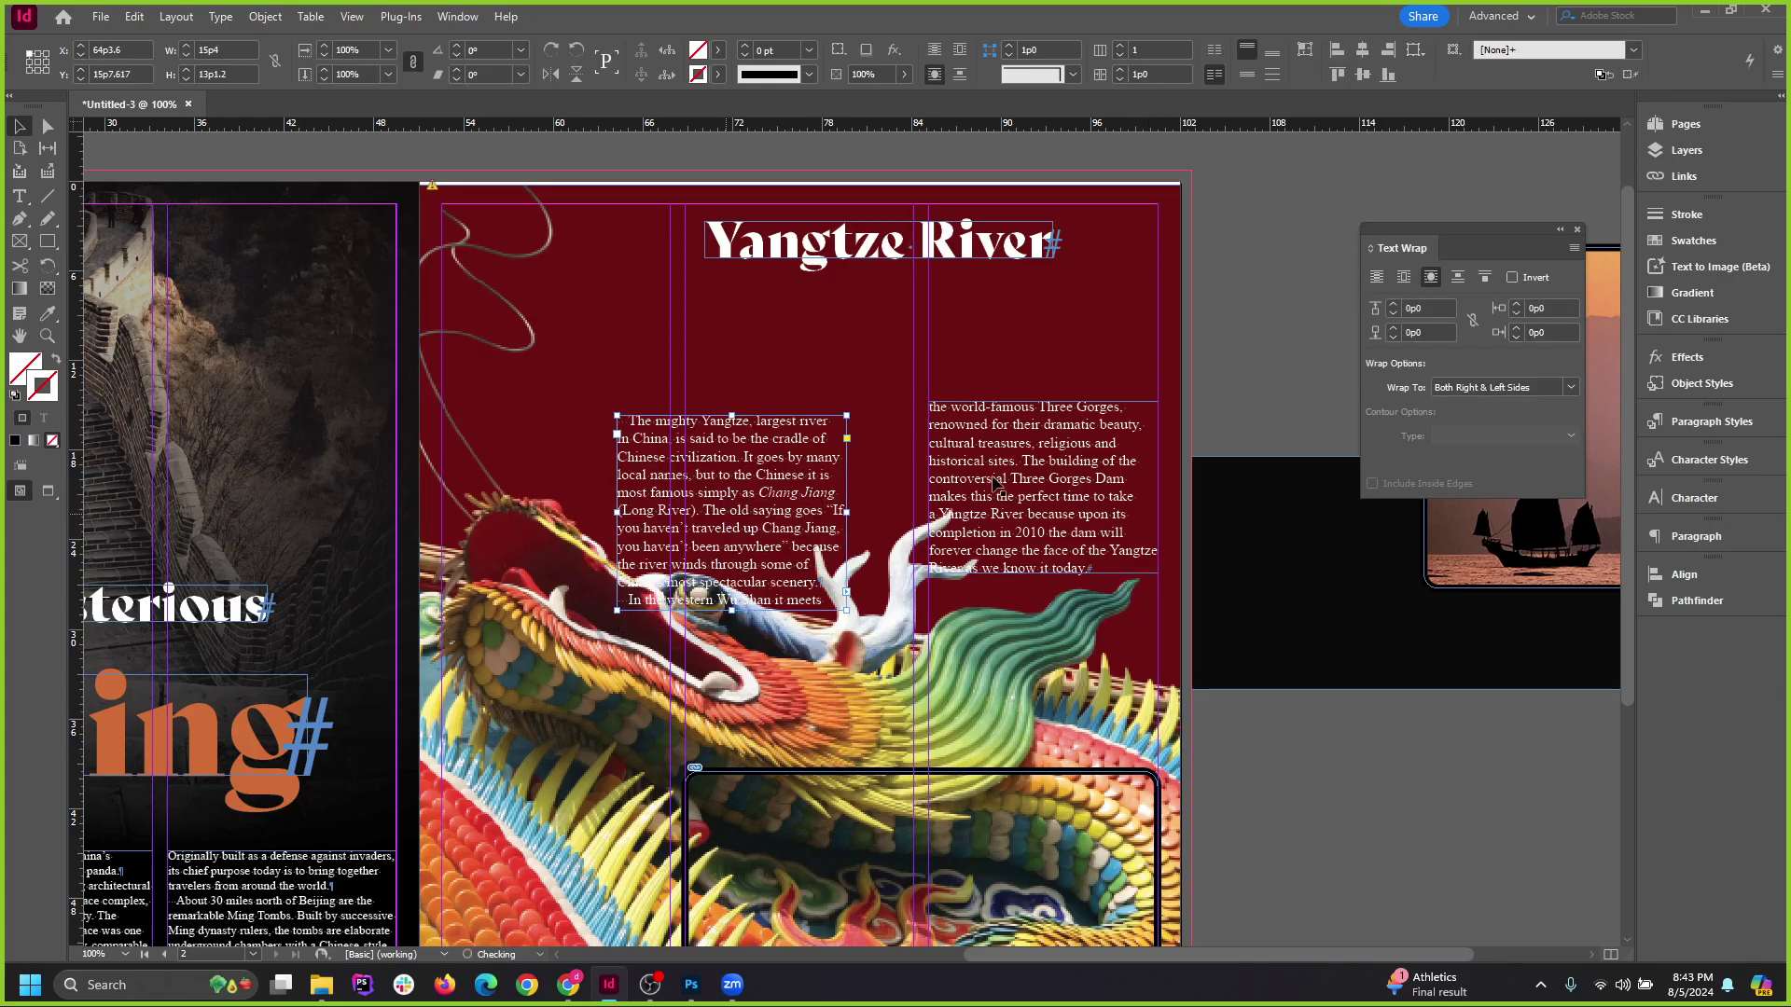
Set the dragon photo's clipping path type to Detect Edges with preview on.
{"action": "left_click", "coordinate": [779, 758]}
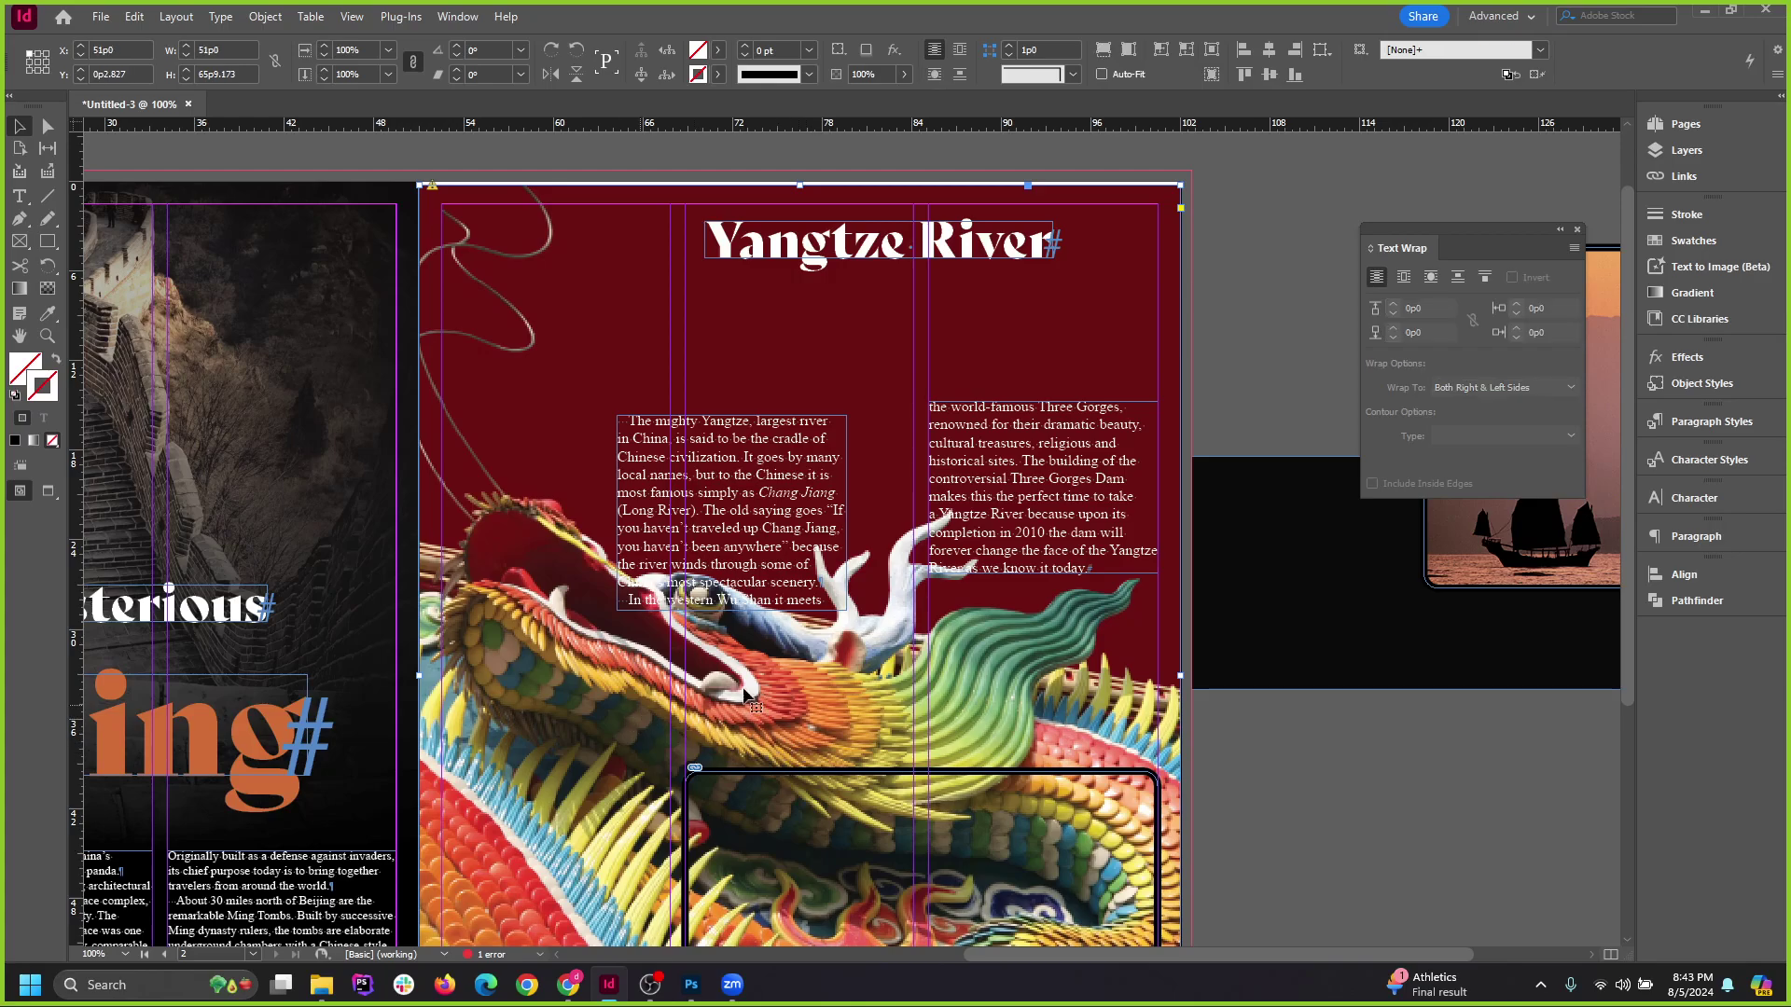
{"action": "left_click", "coordinate": [255, 17]}
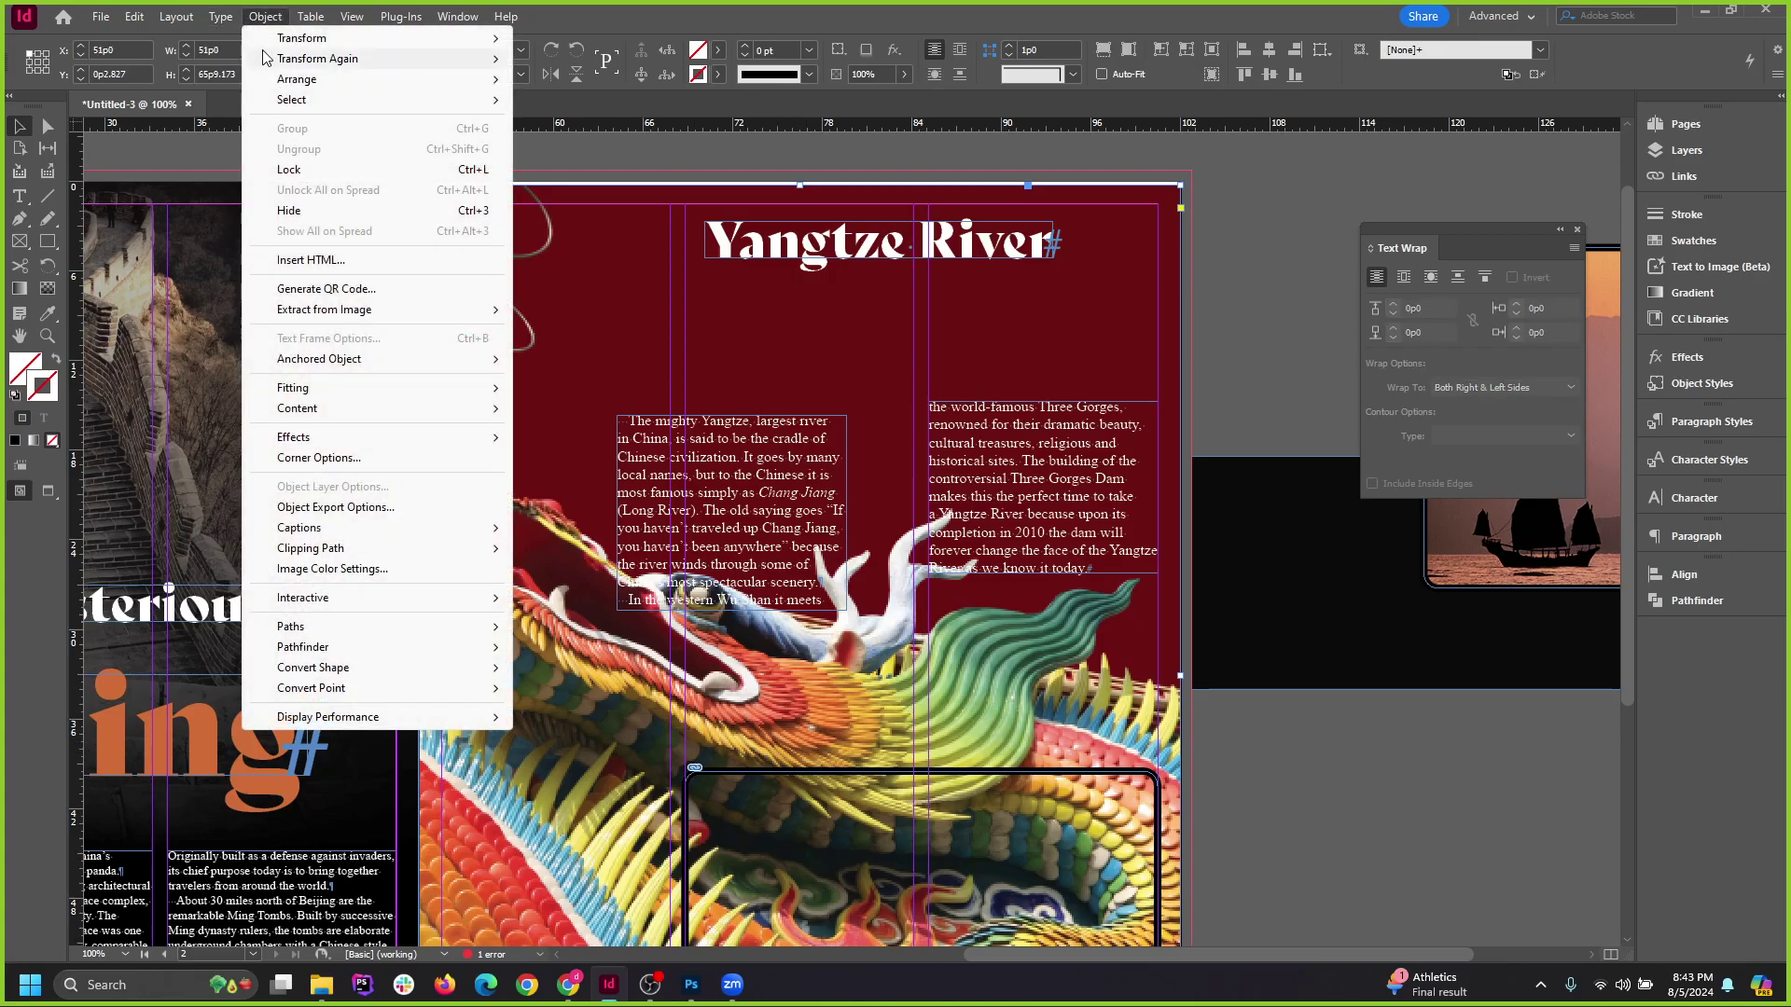
{"action": "mouse_move", "coordinate": [345, 550]}
{"action": "left_click", "coordinate": [591, 547]}
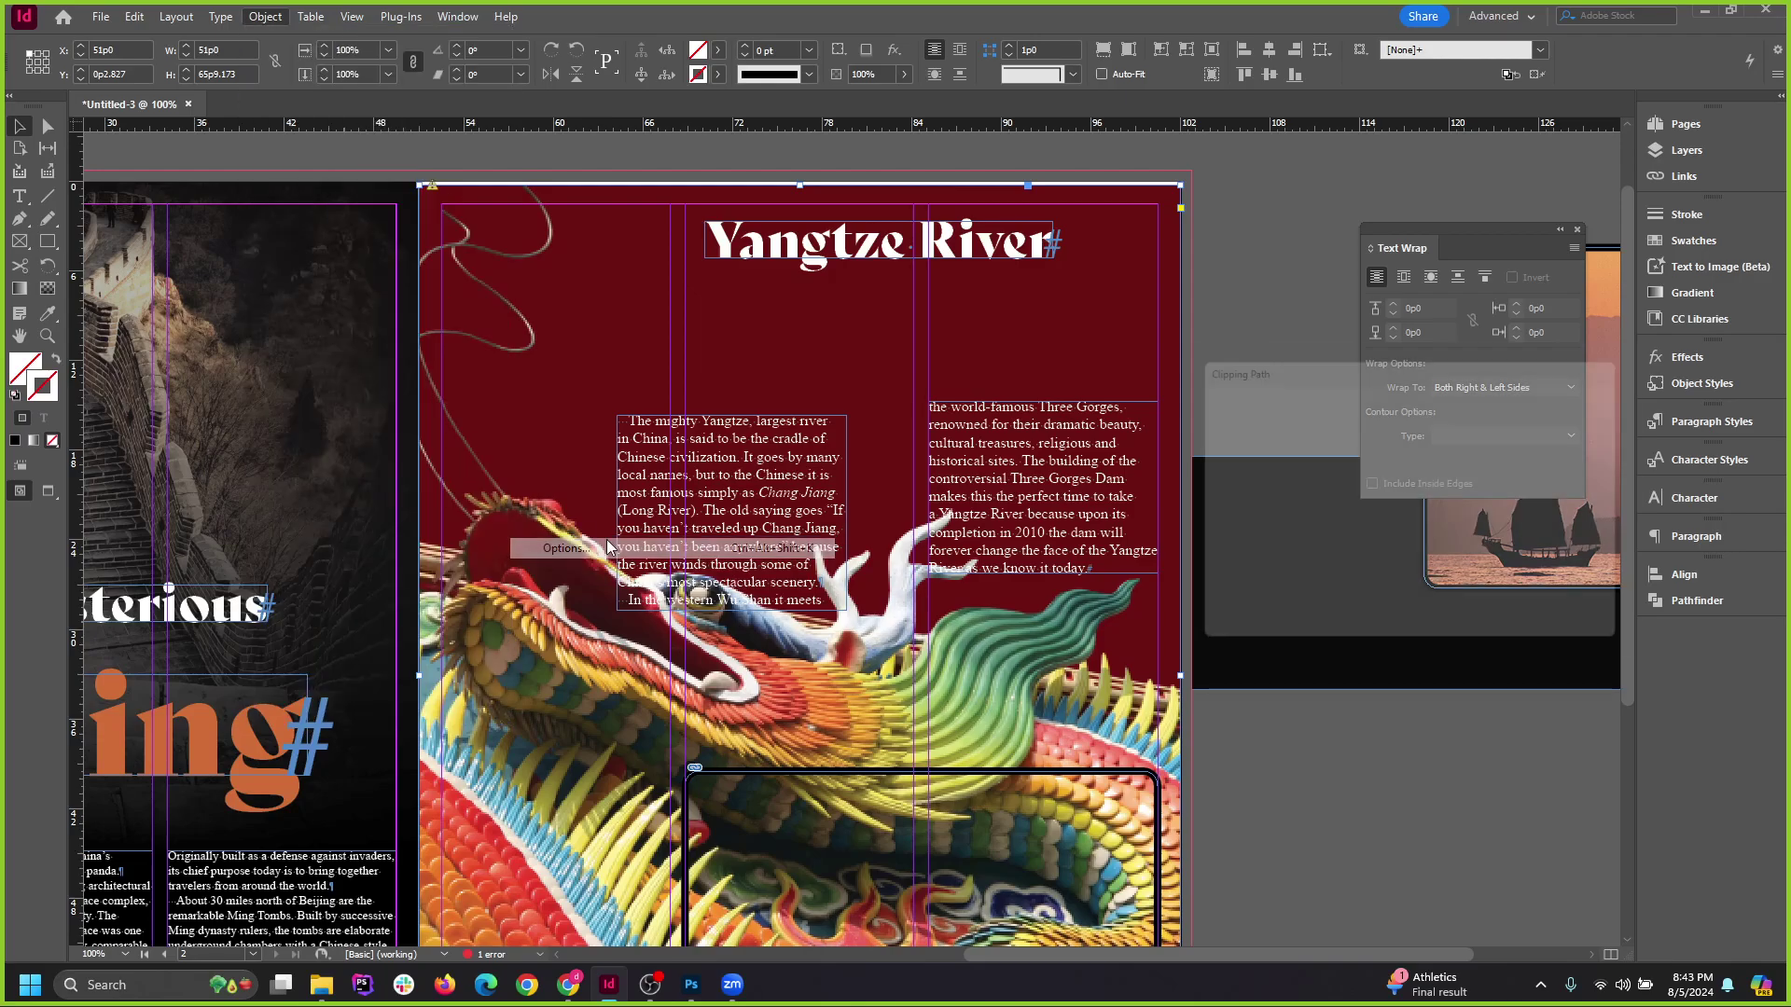
{"action": "left_click", "coordinate": [1334, 431]}
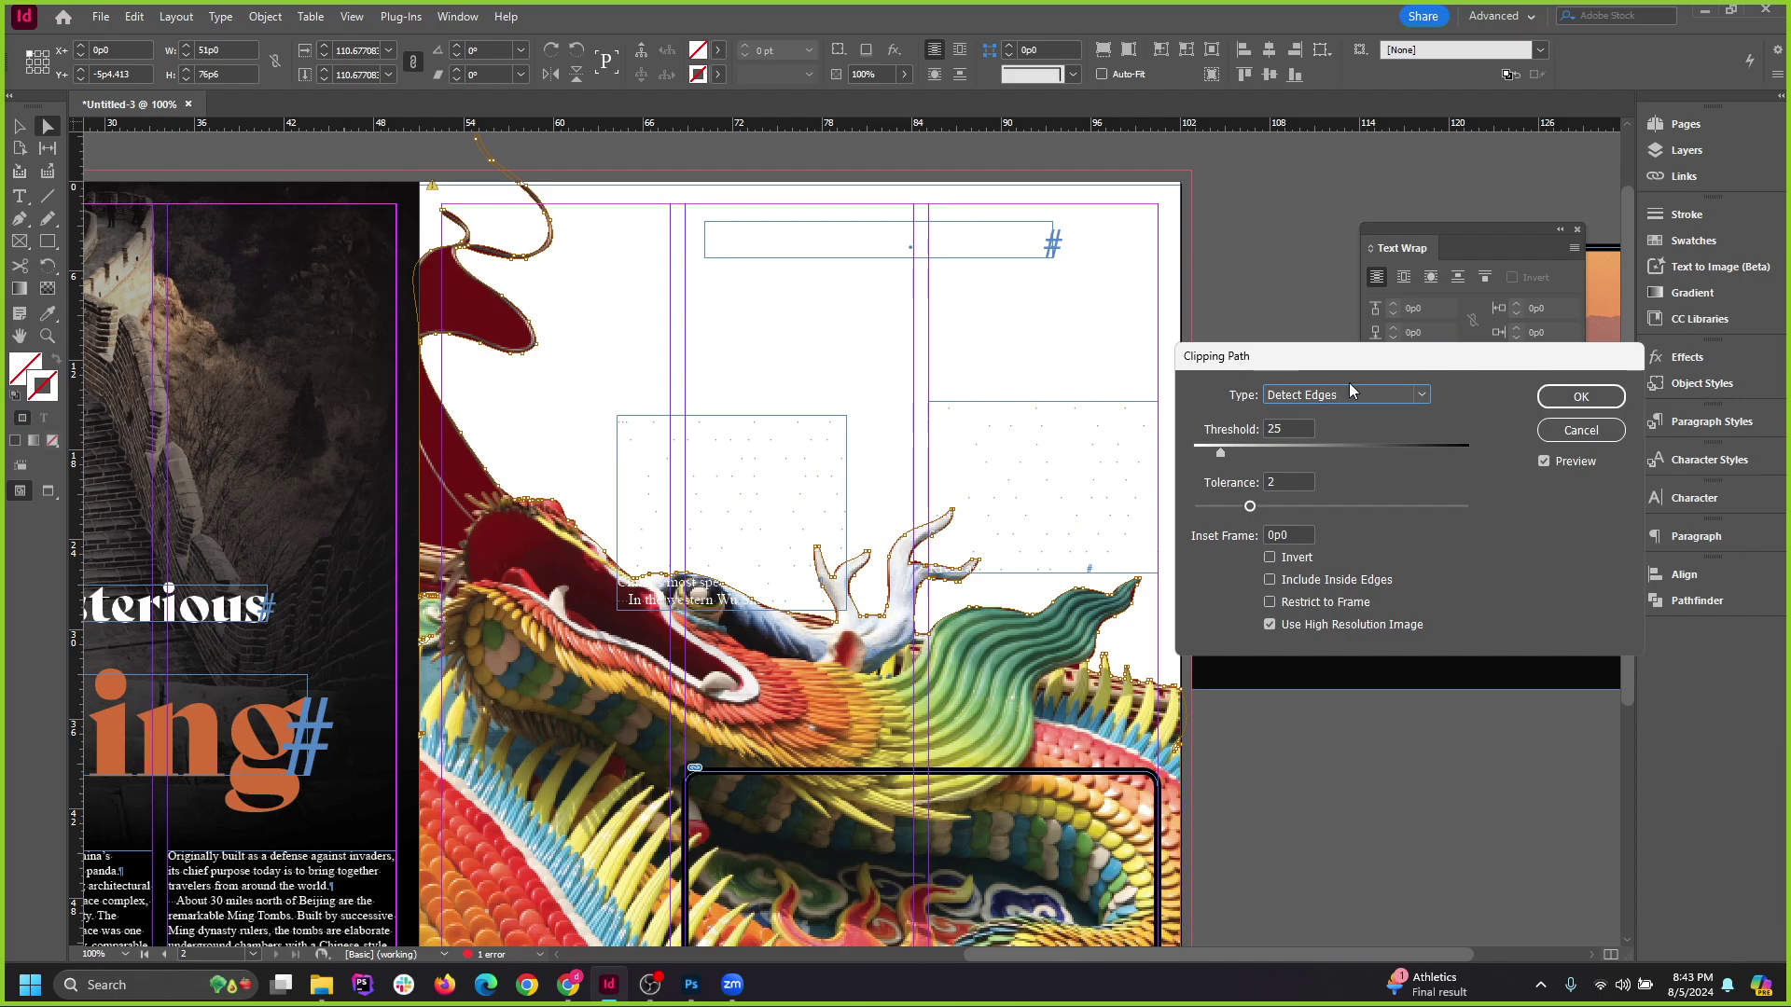
Try the clipping path's Include Inside Edges, Restrict to Frame and Invert options, switching each one off again.
{"action": "left_click", "coordinate": [1315, 580]}
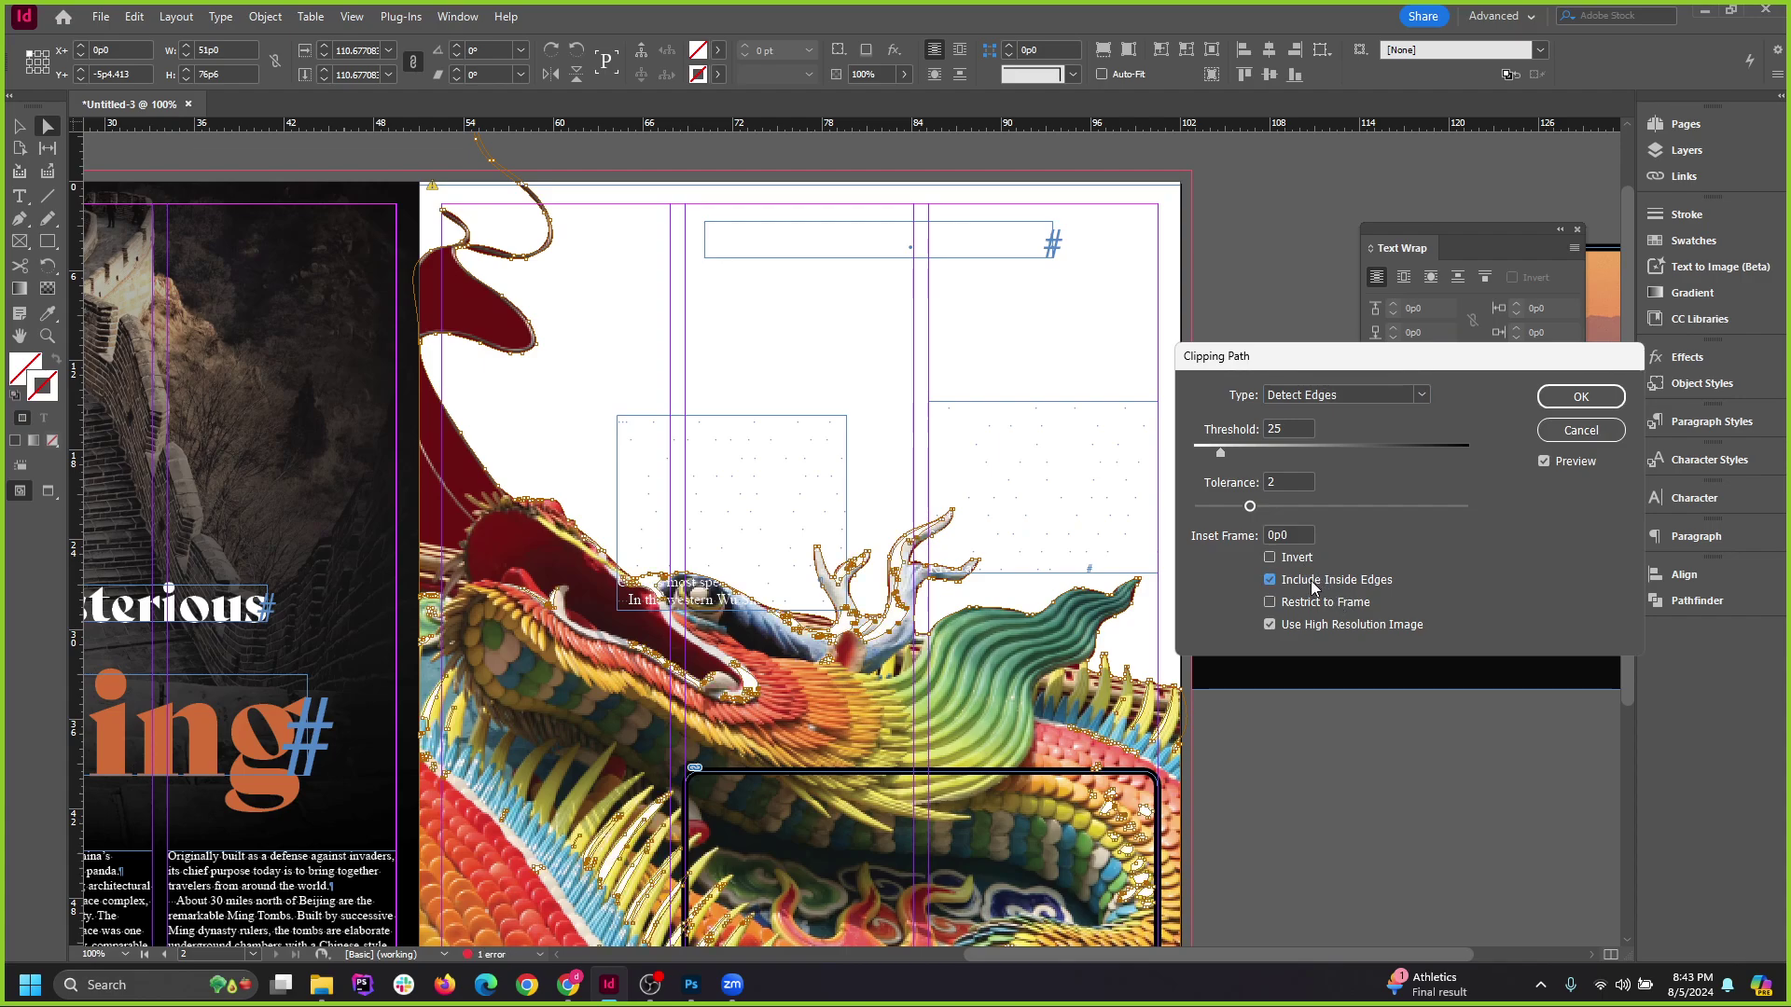
{"action": "left_click", "coordinate": [1311, 580]}
{"action": "left_click", "coordinate": [1311, 580]}
{"action": "left_click", "coordinate": [1311, 580]}
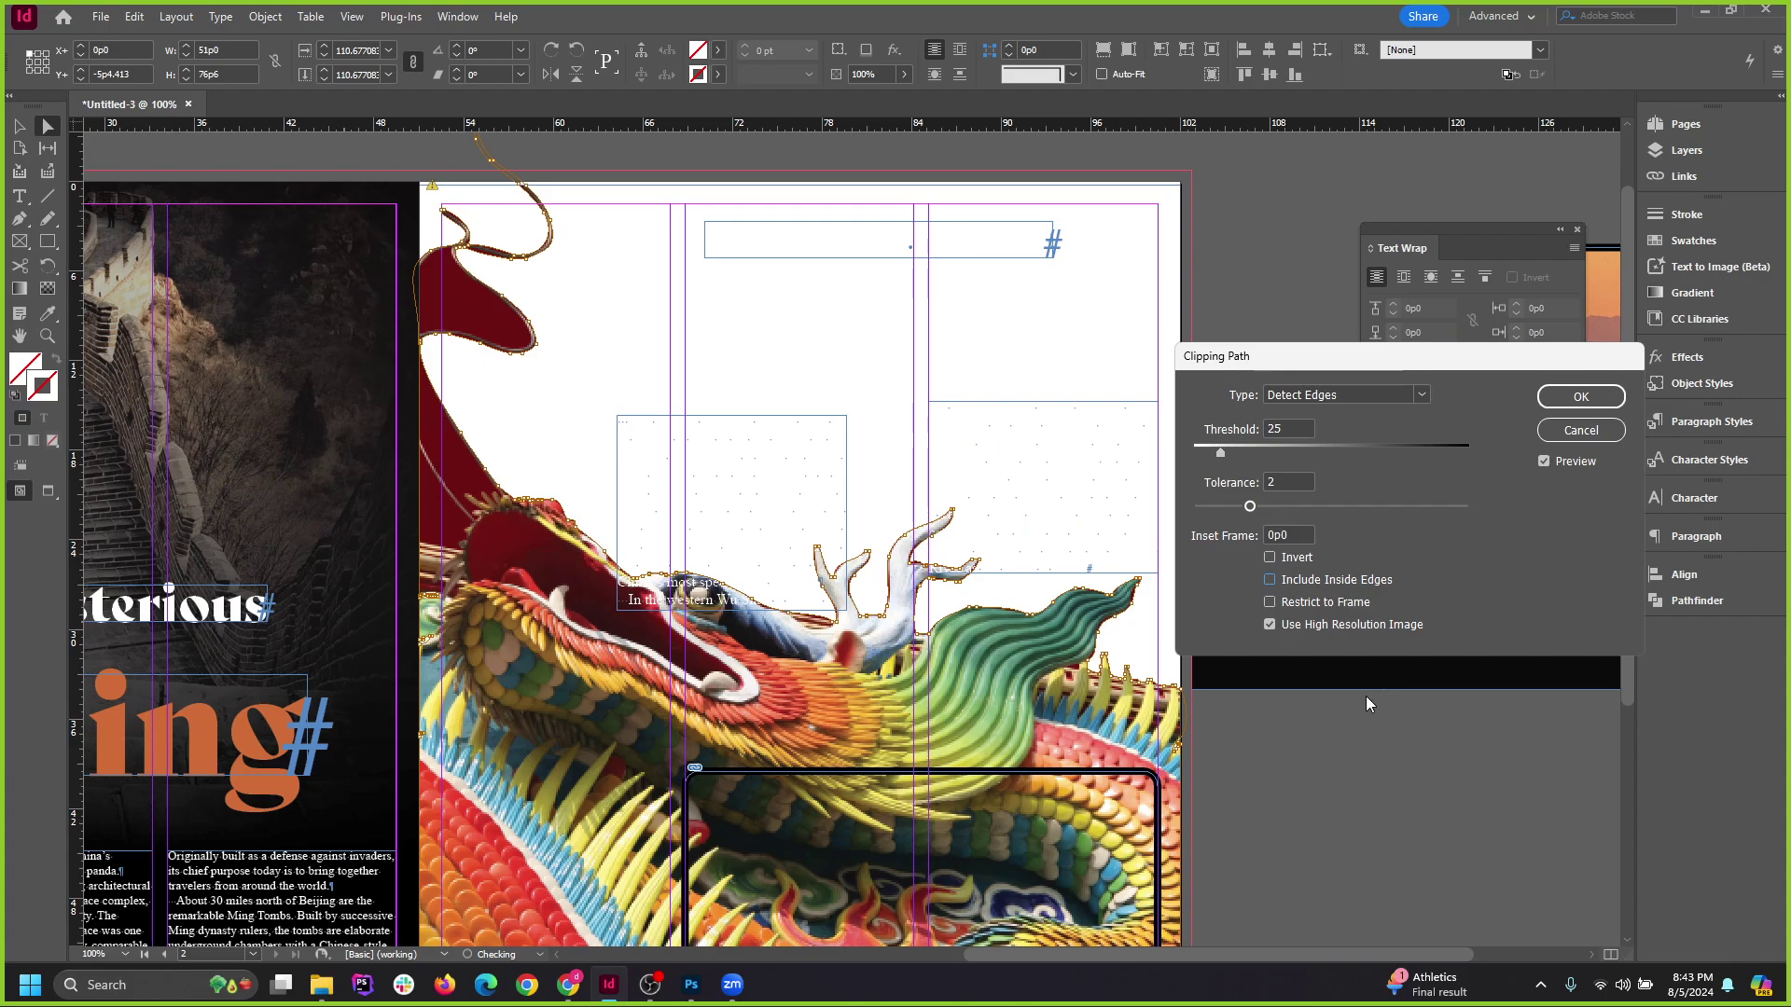
{"action": "left_click", "coordinate": [1306, 603]}
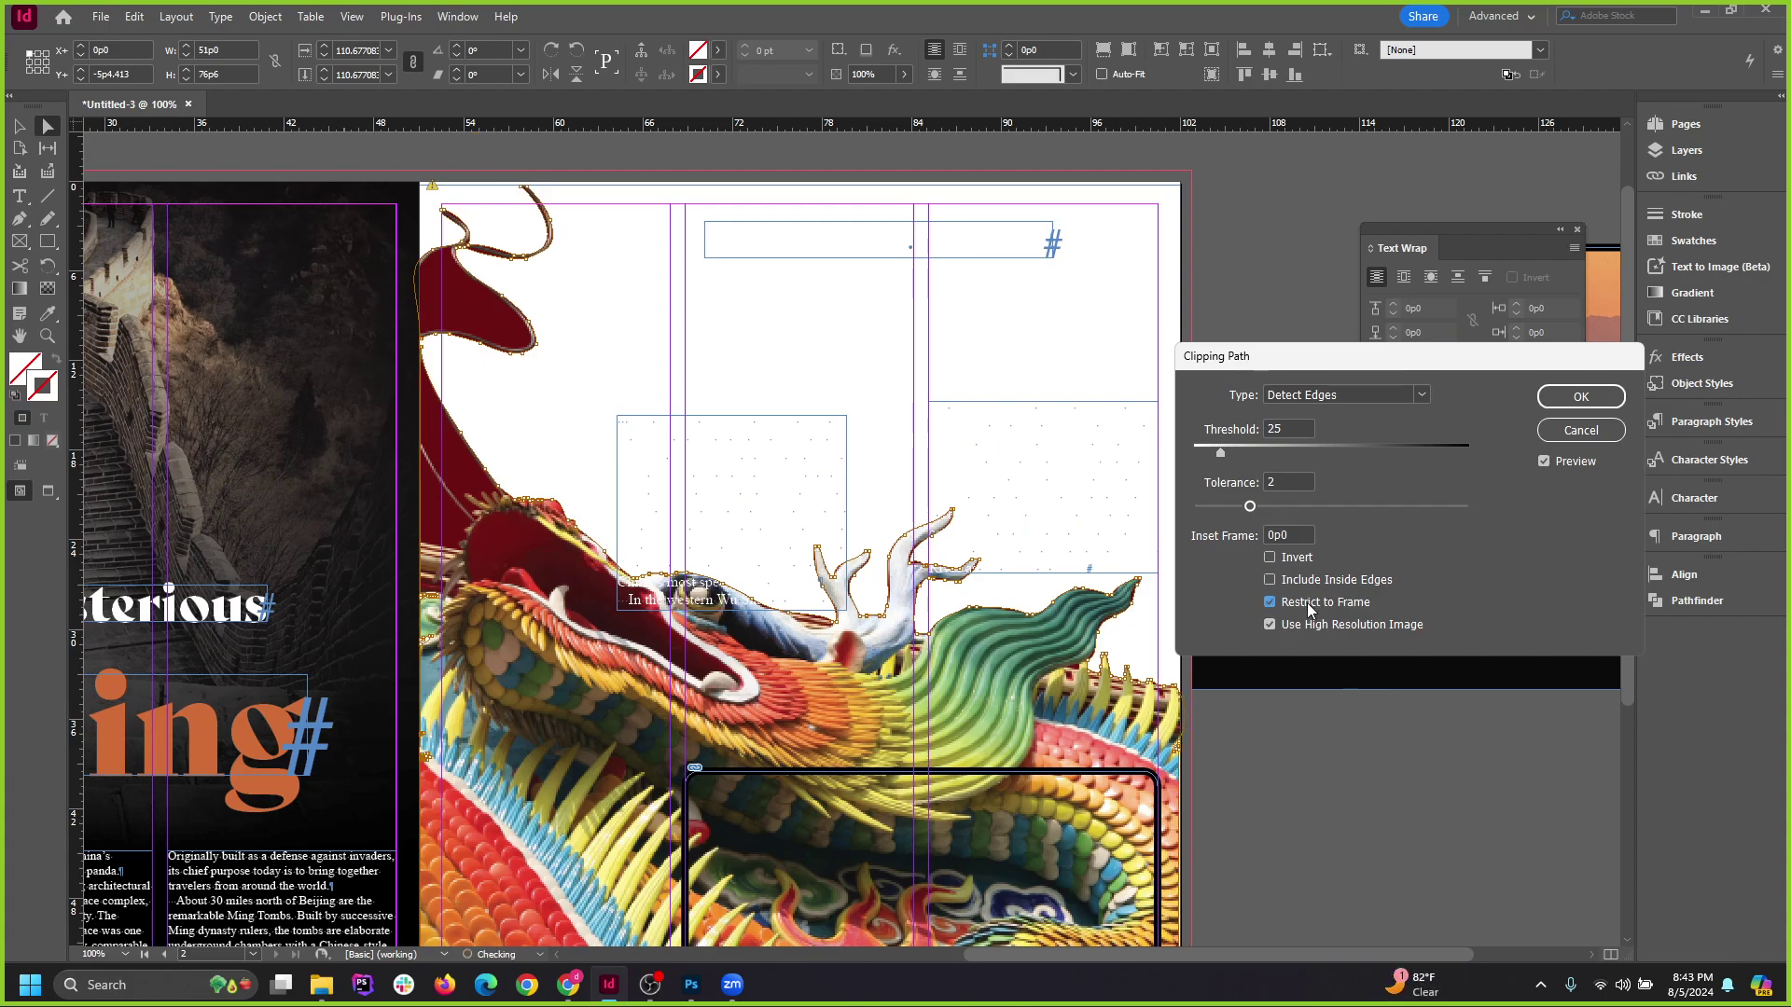
{"action": "left_click", "coordinate": [1306, 602]}
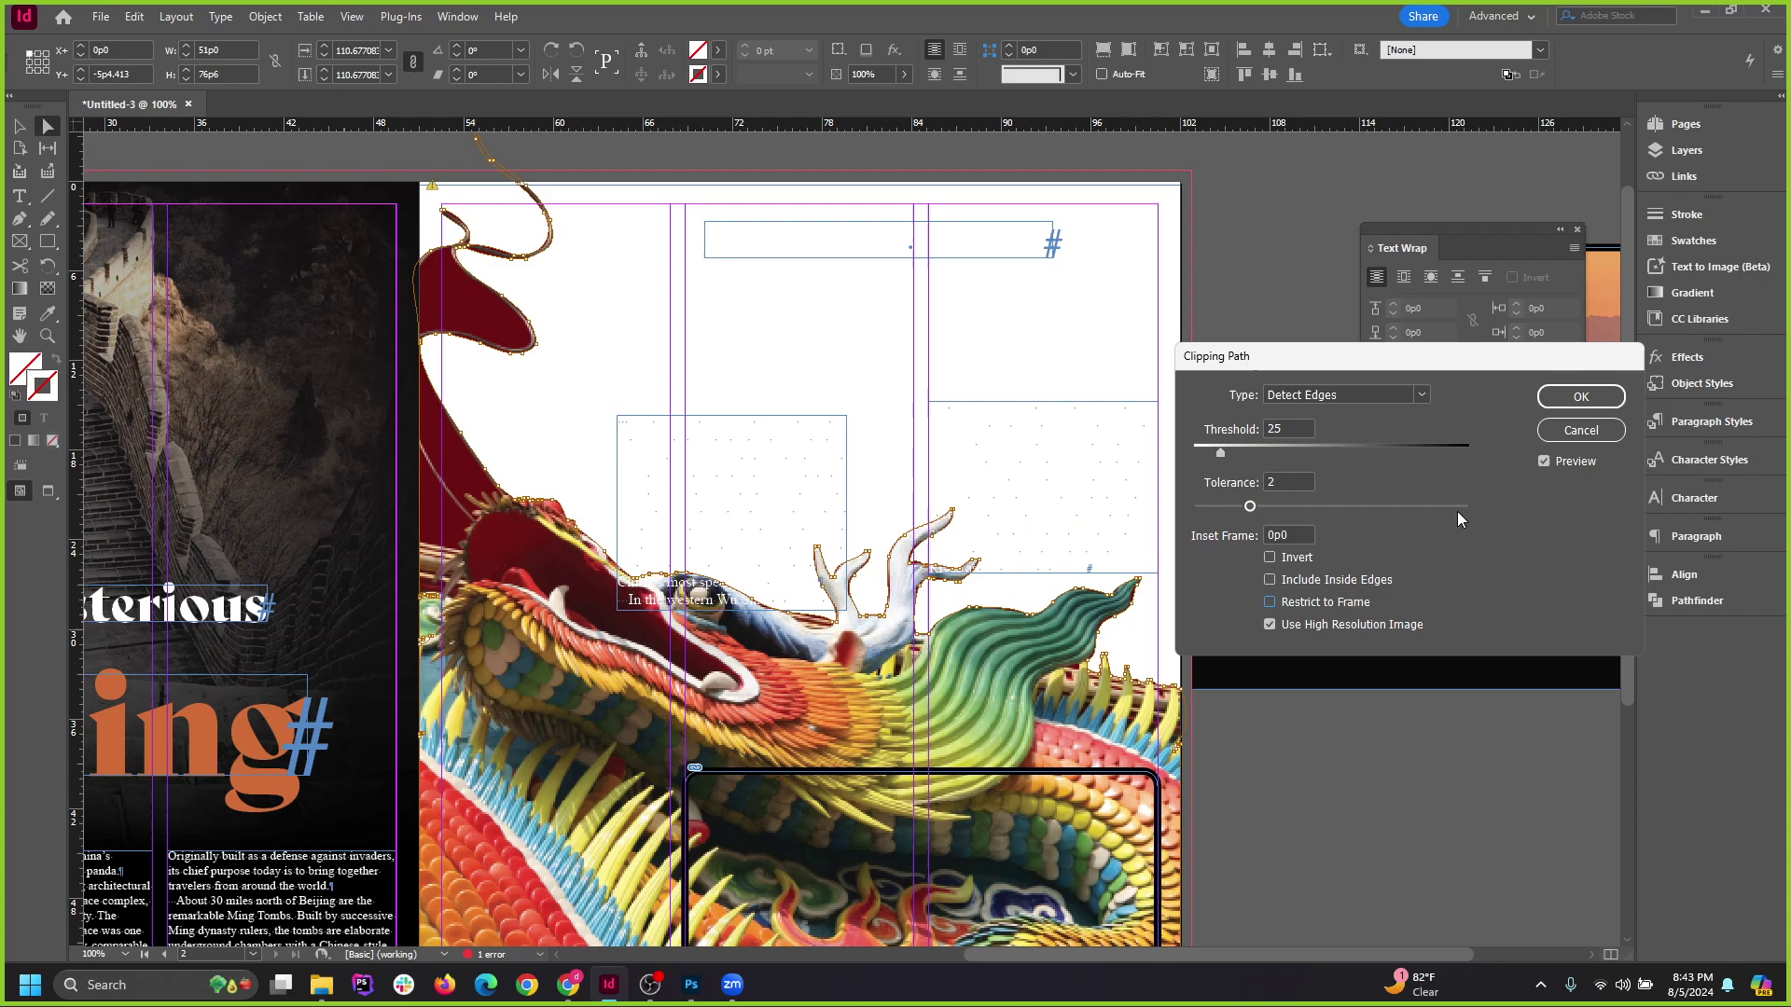
{"action": "left_click", "coordinate": [1295, 558]}
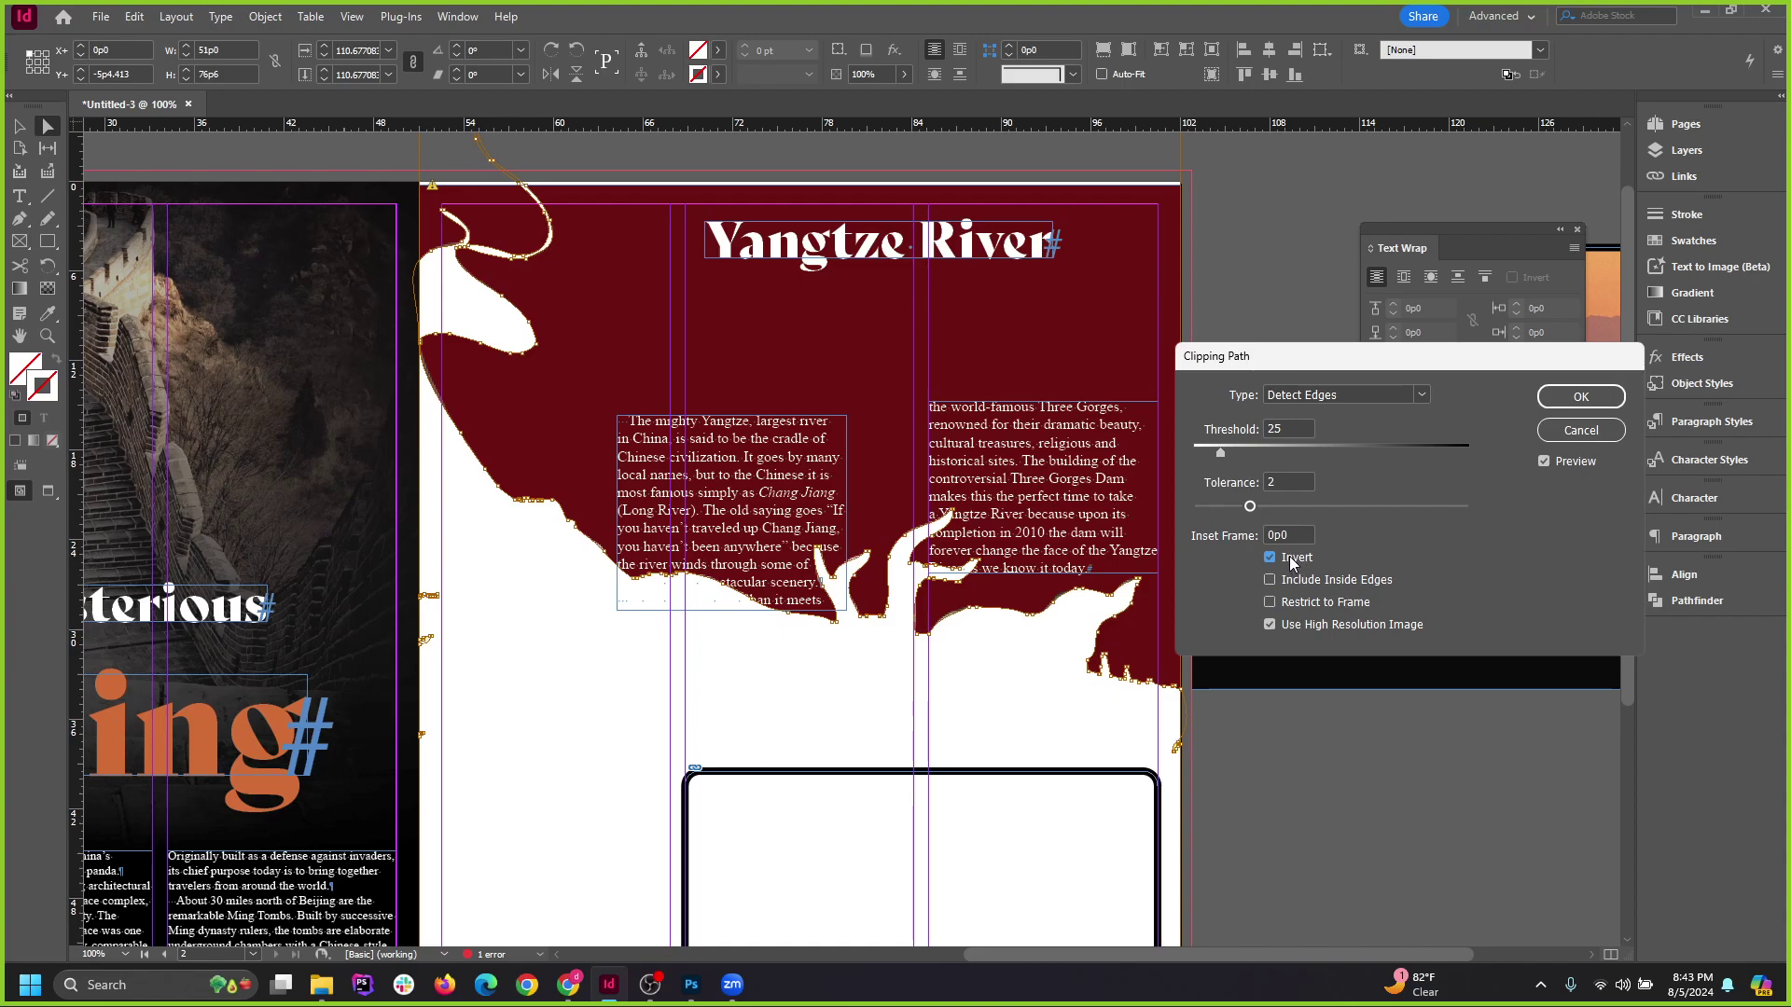
{"action": "left_click", "coordinate": [1289, 556]}
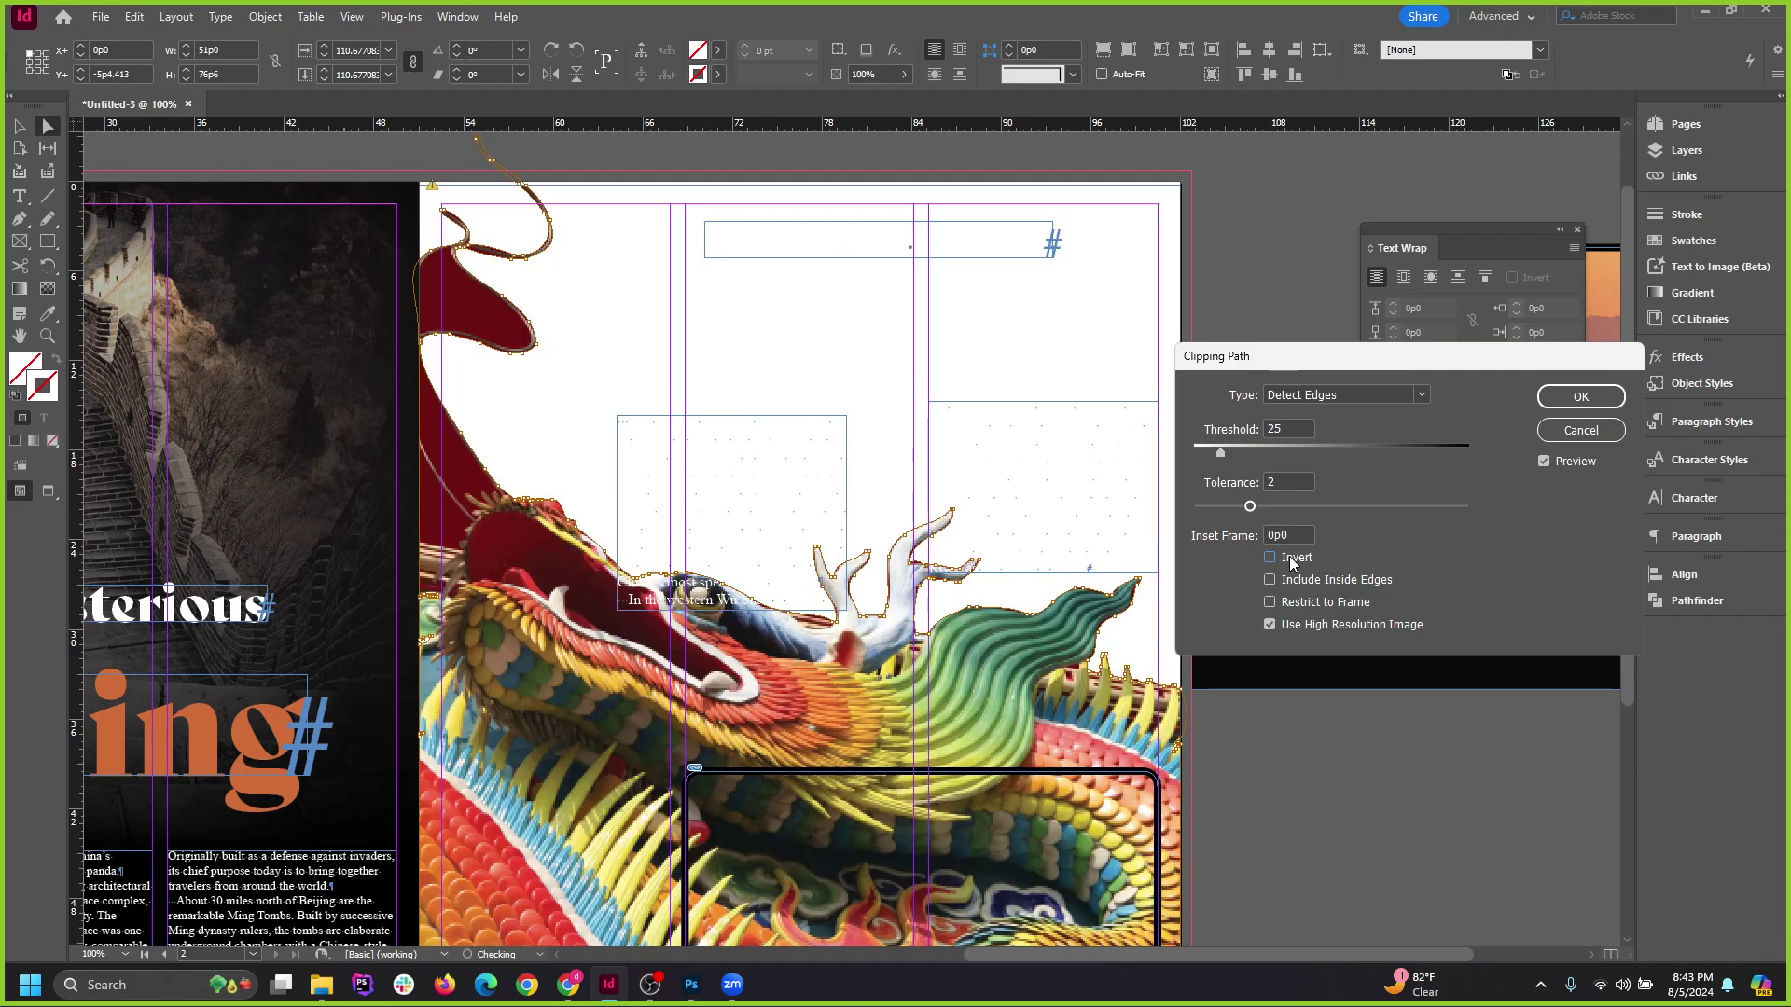
Turn off the clipping path's Use High Resolution Image option, set its threshold to 5, and apply the path to the dragon photo.
{"action": "left_click", "coordinate": [1310, 623]}
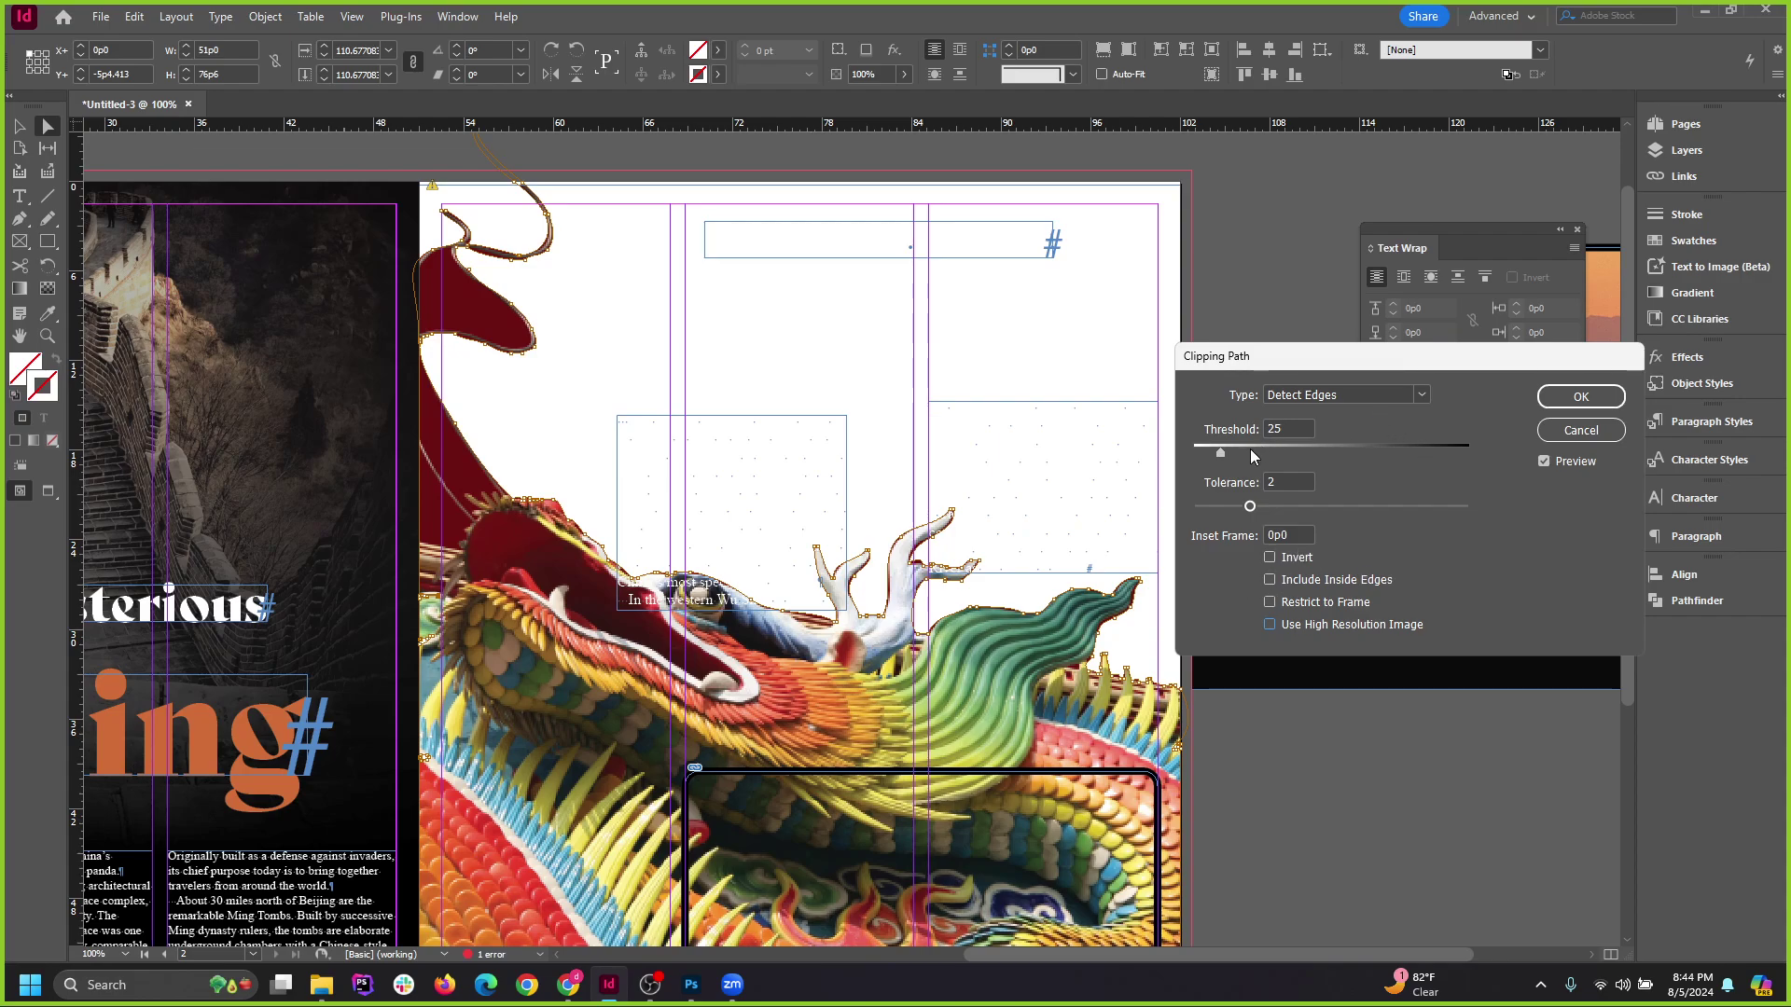
{"action": "mouse_move", "coordinate": [1225, 454]}
{"action": "left_mouse_down"}
{"action": "mouse_move", "coordinate": [1255, 446]}
{"action": "mouse_move", "coordinate": [1190, 439]}
{"action": "mouse_move", "coordinate": [1210, 448]}
{"action": "mouse_move", "coordinate": [1195, 453]}
{"action": "left_mouse_up"}
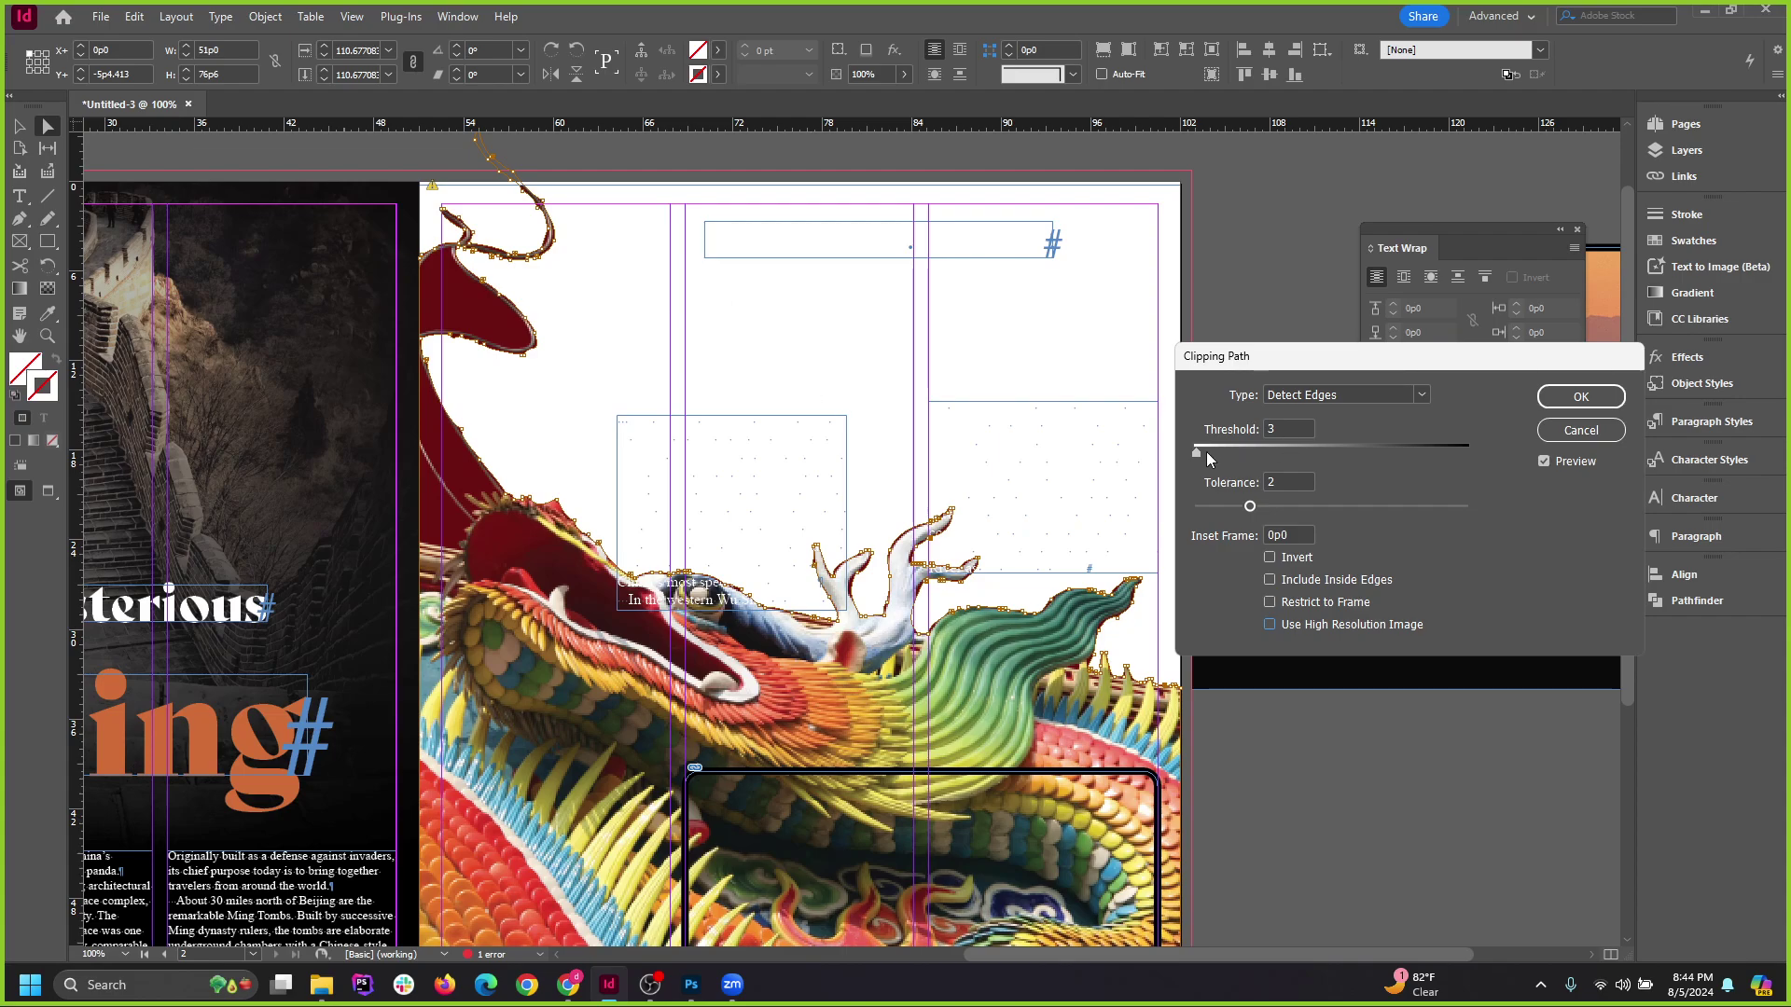
{"action": "left_click_drag", "start_coordinate": [1192, 452], "coordinate": [1198, 451]}
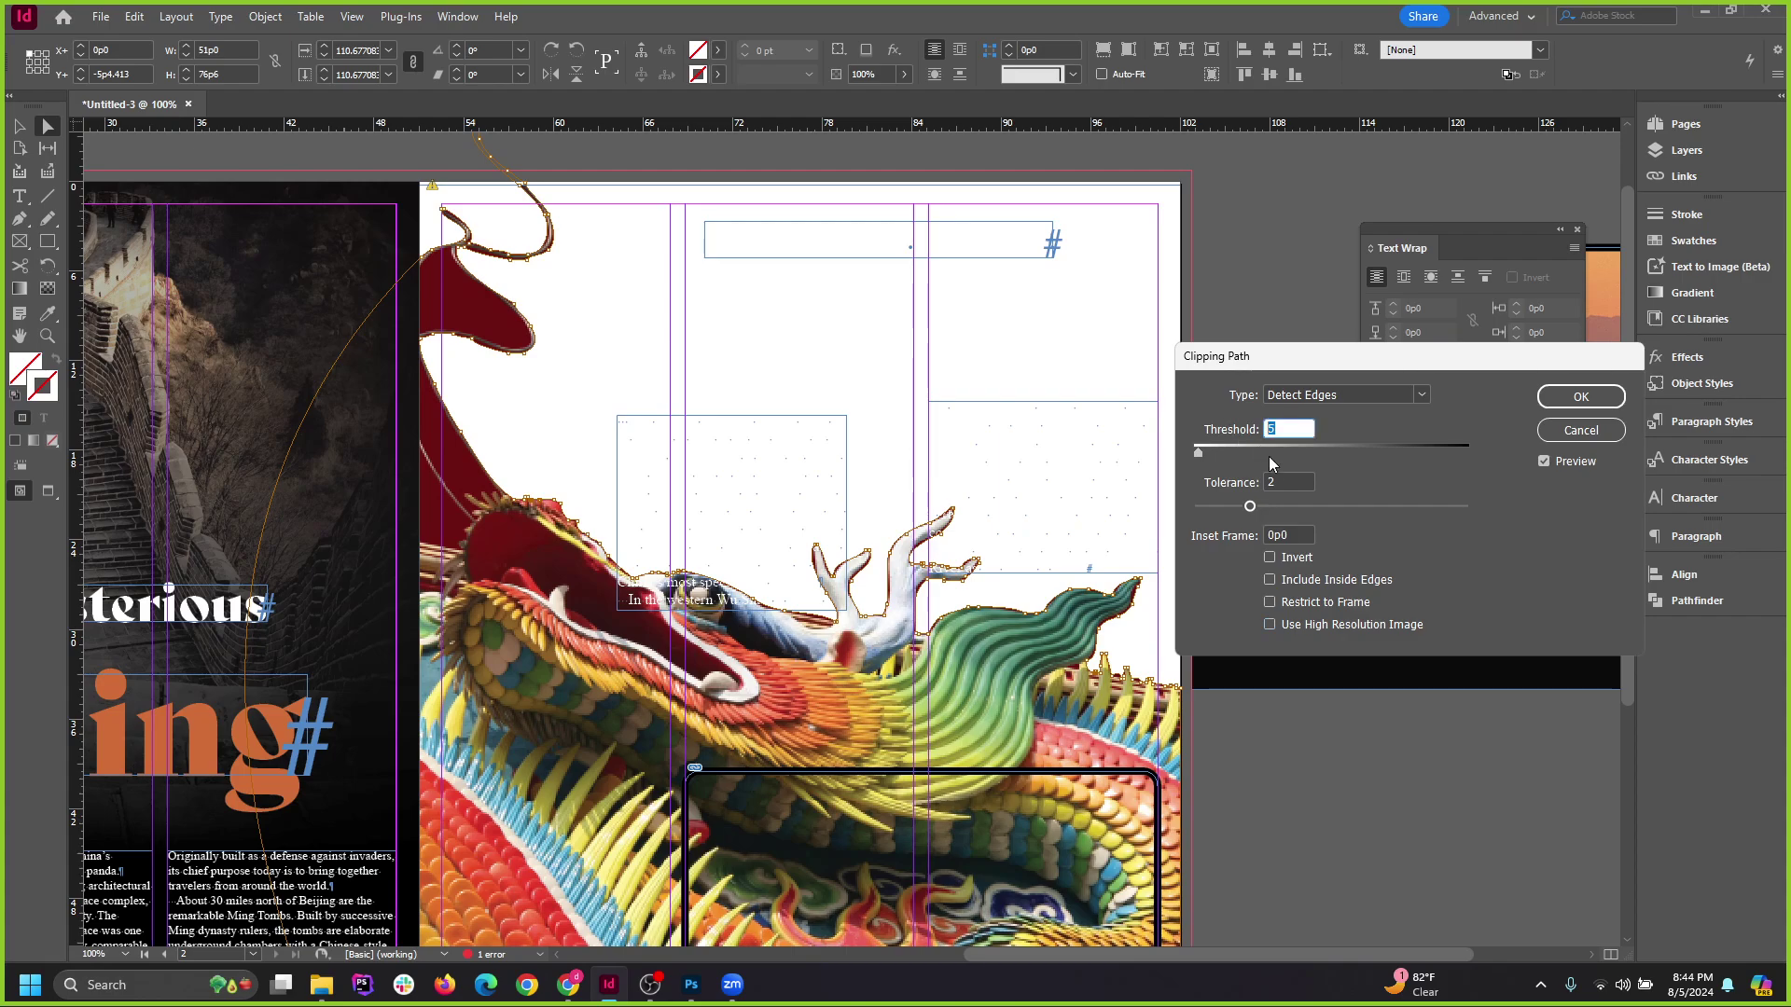
{"action": "left_click", "coordinate": [1300, 483]}
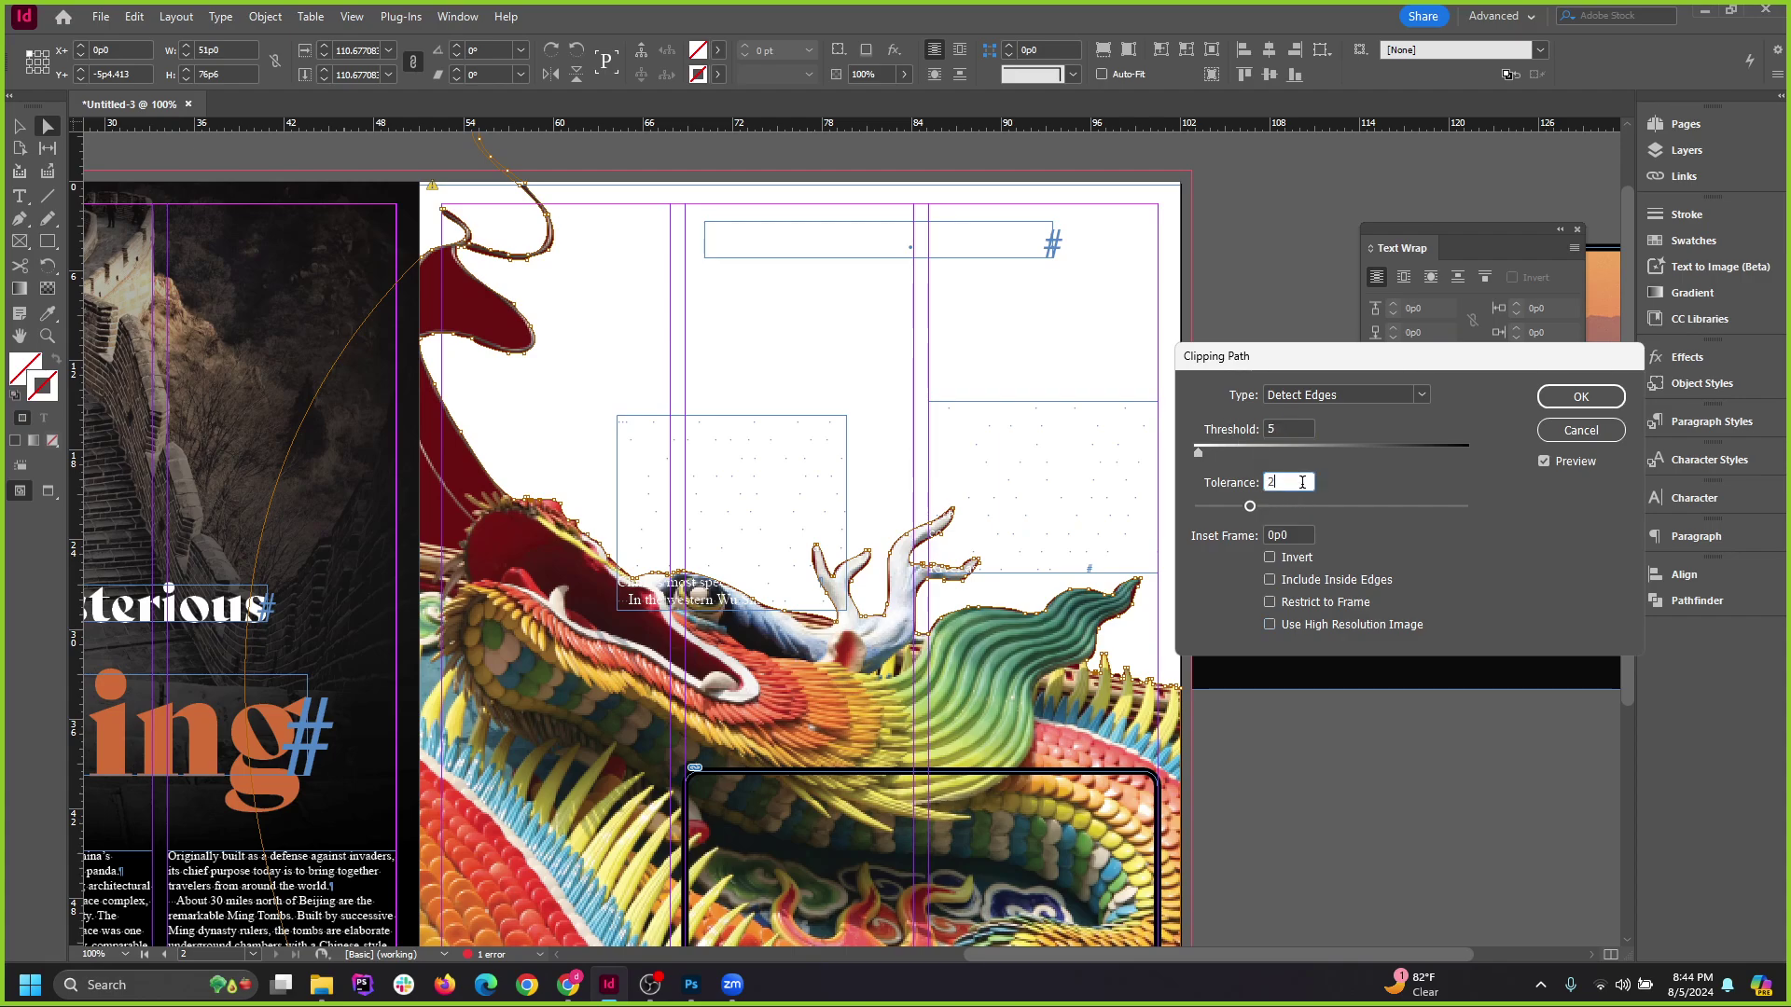
{"action": "left_click", "coordinate": [1581, 397]}
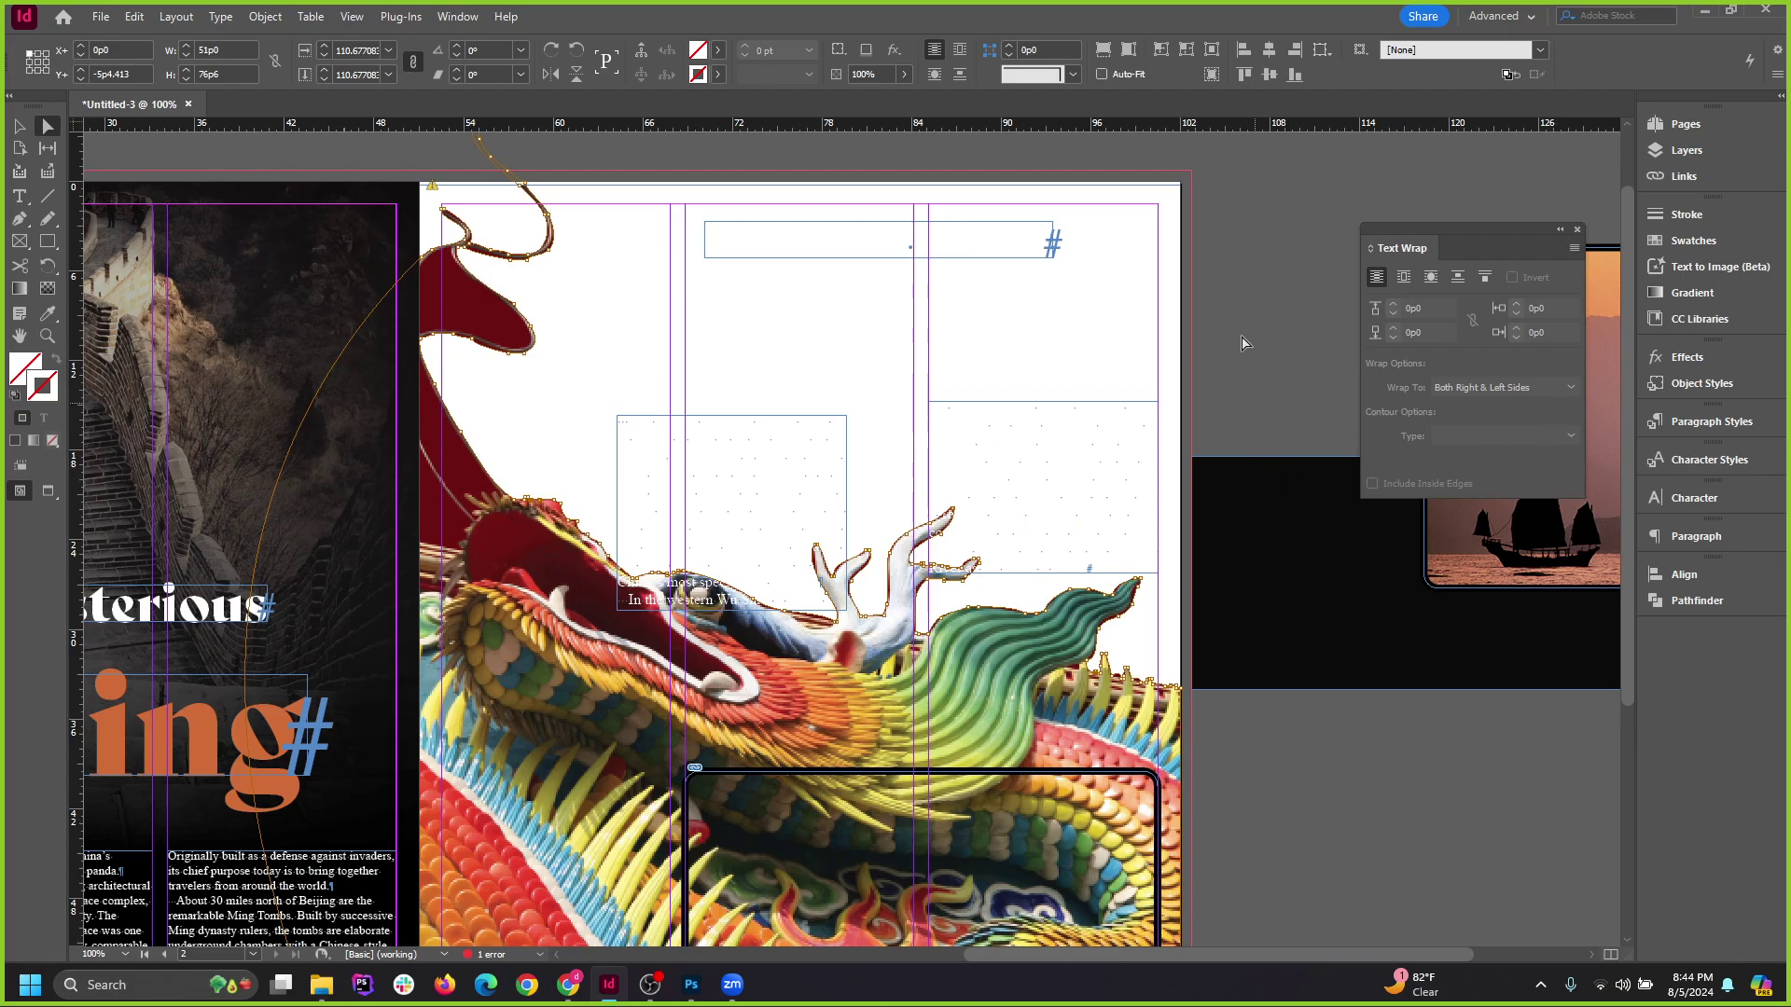
Select the first body text frame over the dragon's head and shift it slightly to X 65p8, Y 17p3.6.
{"action": "left_click", "coordinate": [1236, 412]}
{"action": "scroll", "coordinate": [640, 610], "scroll_direction": "up", "scroll_amount": 2}
{"action": "scroll", "coordinate": [1017, 623], "scroll_direction": "down", "scroll_amount": 3}
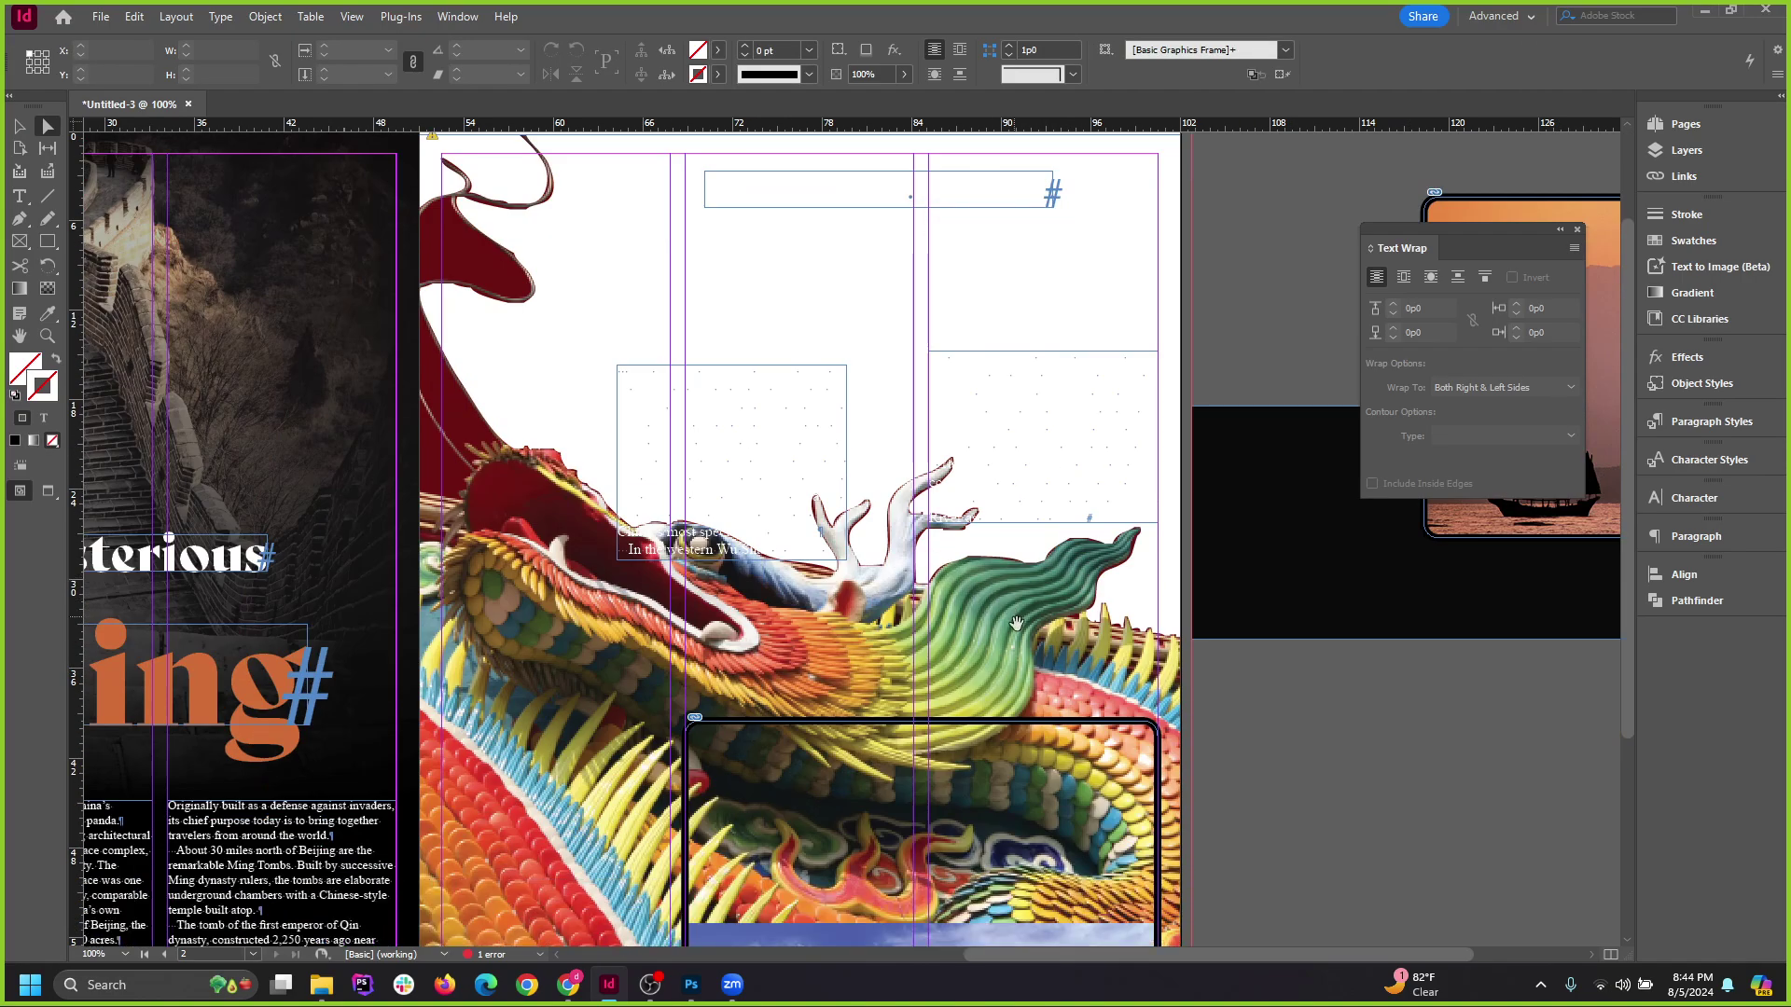
{"action": "scroll", "coordinate": [1016, 623], "scroll_direction": "up", "scroll_amount": 3}
{"action": "left_click", "coordinate": [769, 589]}
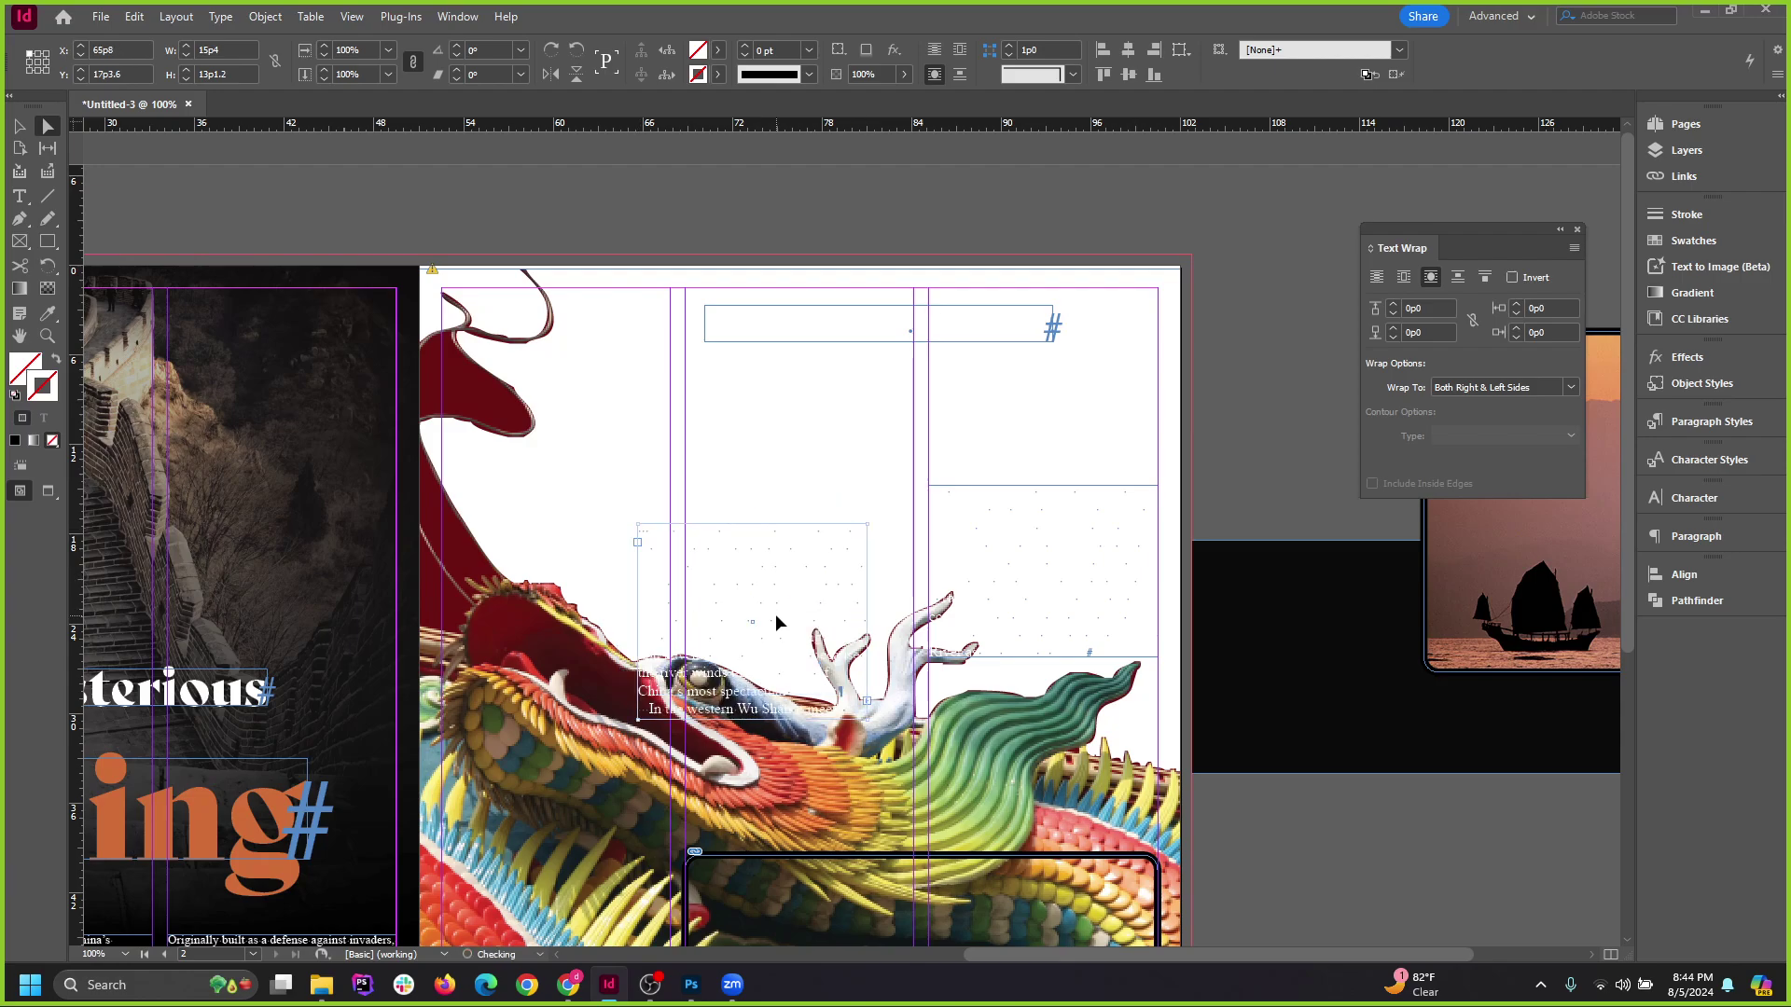
Shift the first Yangtze text frame up and make text wrap around the dragon image's object shape, using the Same as Clipping contour.
{"action": "left_click_drag", "start_coordinate": [775, 614], "coordinate": [751, 575]}
{"action": "left_click", "coordinate": [1015, 573]}
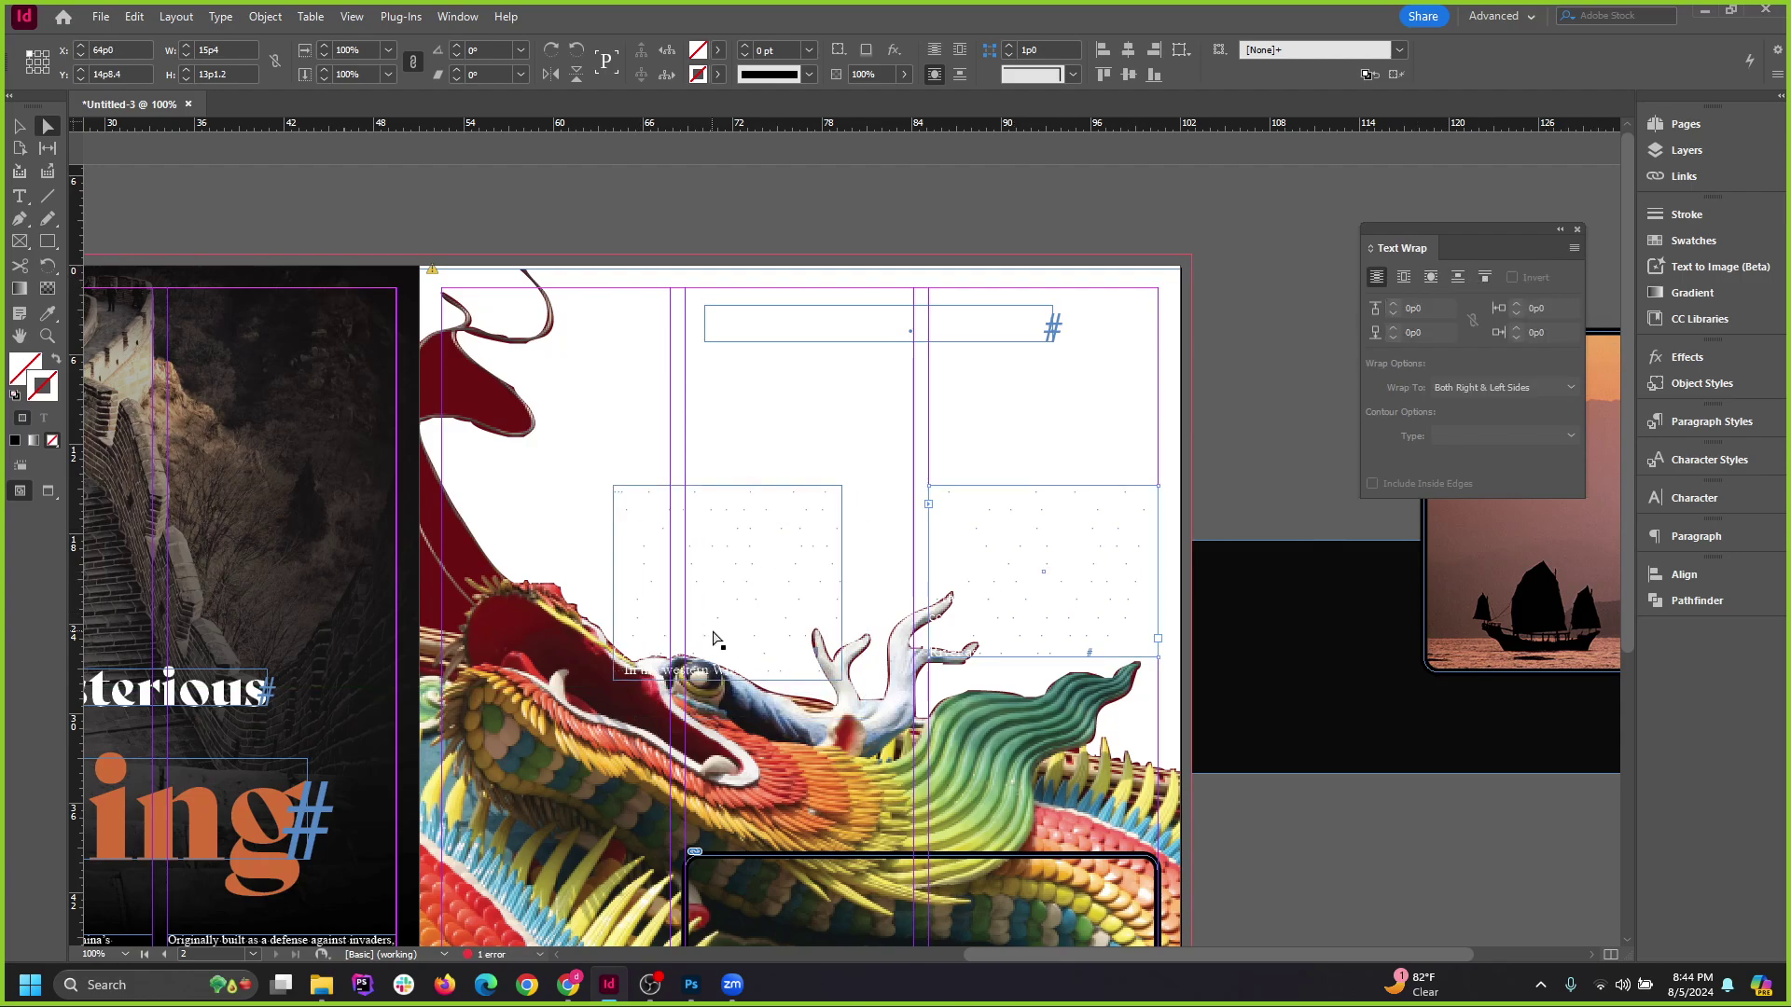
{"action": "left_click", "coordinate": [780, 747]}
{"action": "left_click", "coordinate": [1322, 363]}
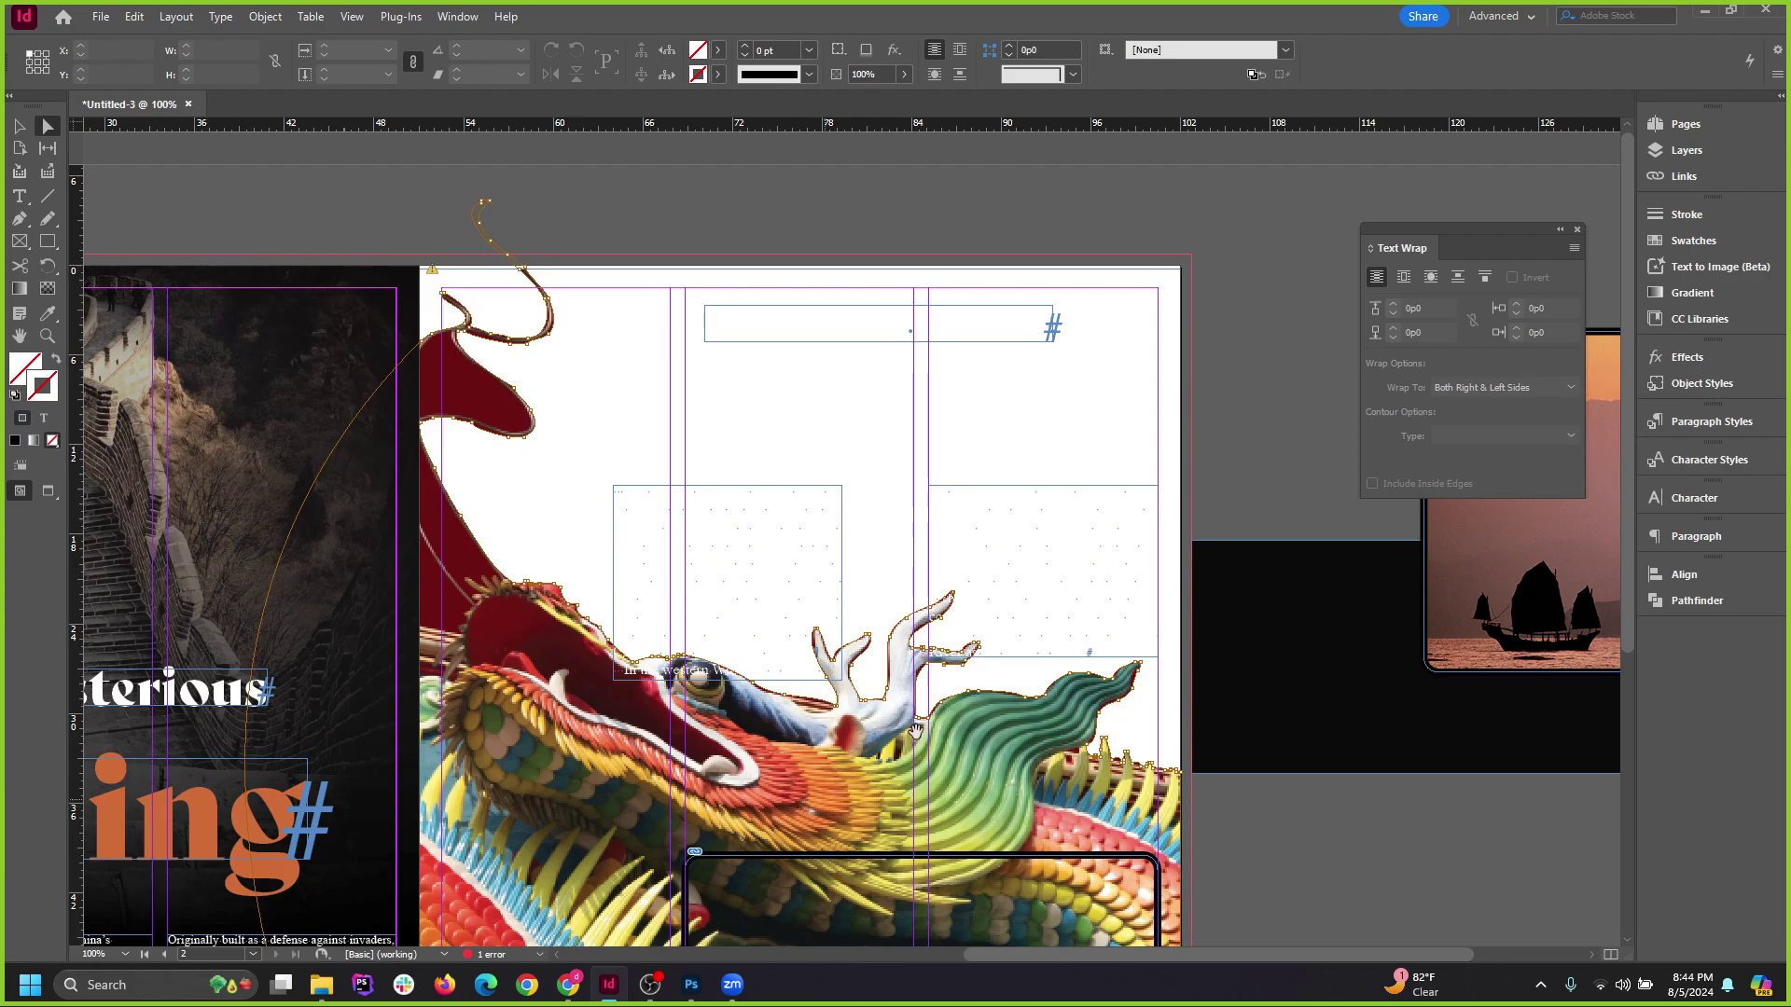
{"action": "left_click", "coordinate": [1431, 278]}
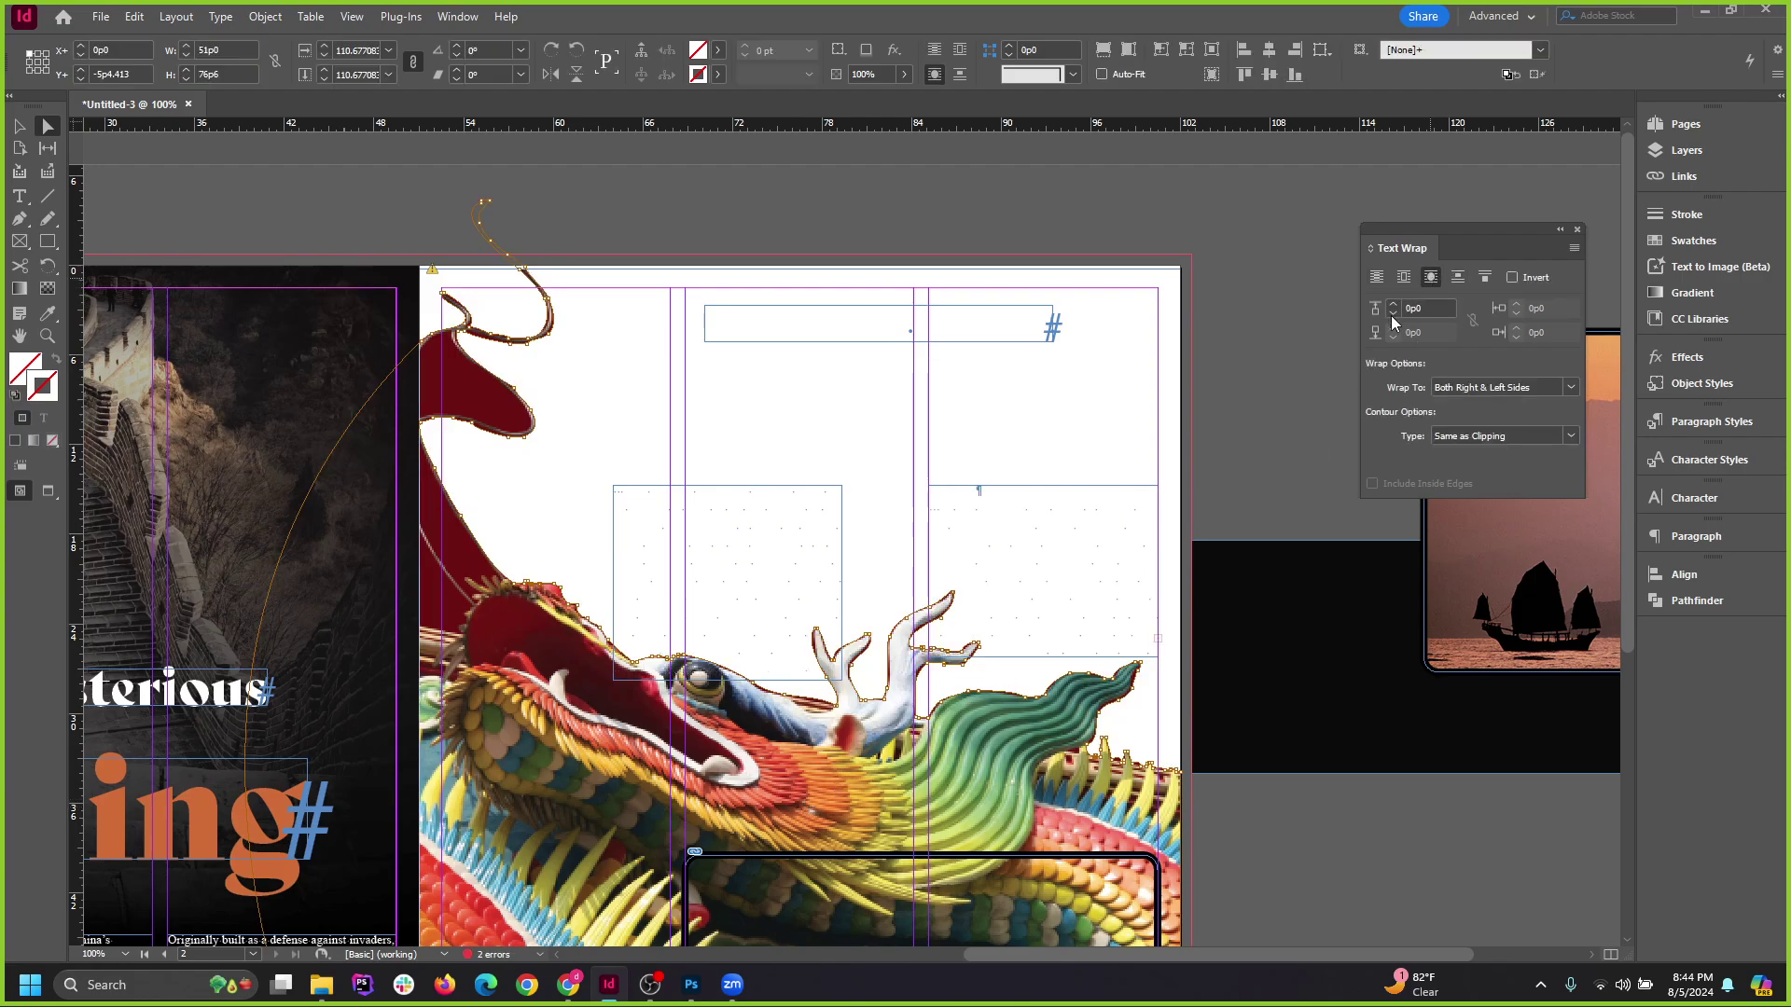
Move the two Yangtze text frames so they overlap the dragon's head and its white horns.
{"action": "left_click", "coordinate": [1264, 432]}
{"action": "left_click_drag", "start_coordinate": [767, 551], "coordinate": [755, 586]}
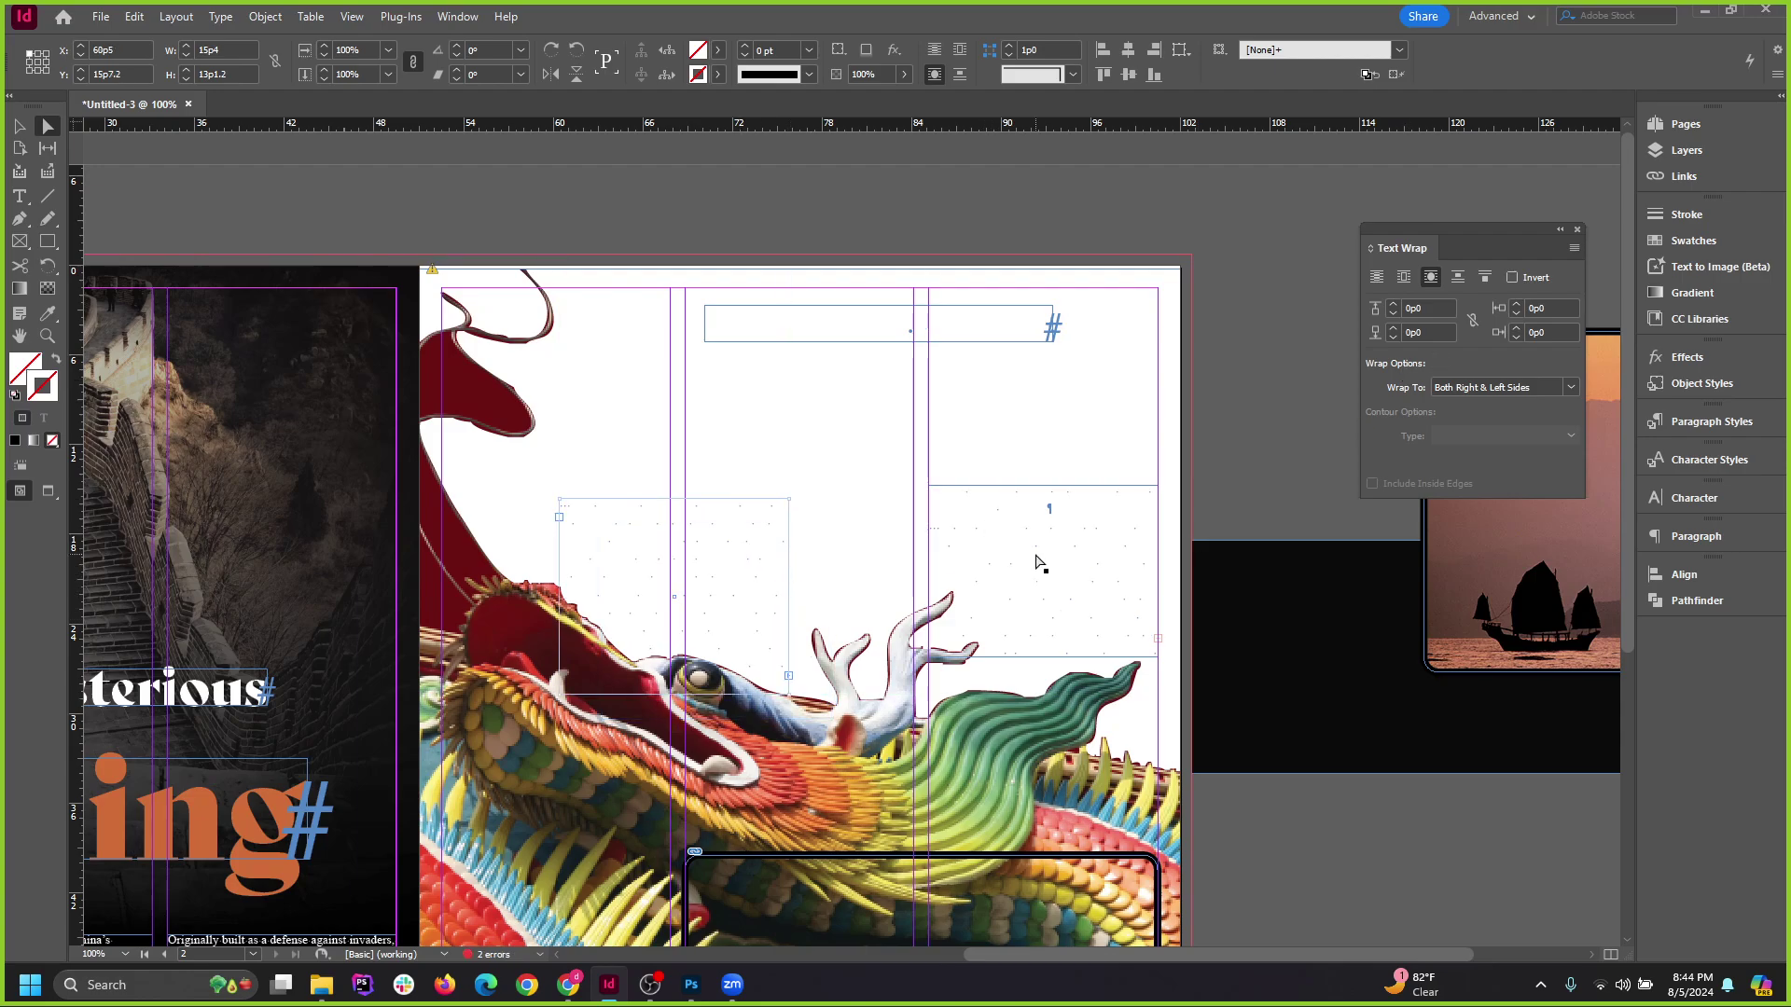
{"action": "left_click_drag", "start_coordinate": [1036, 555], "coordinate": [986, 618]}
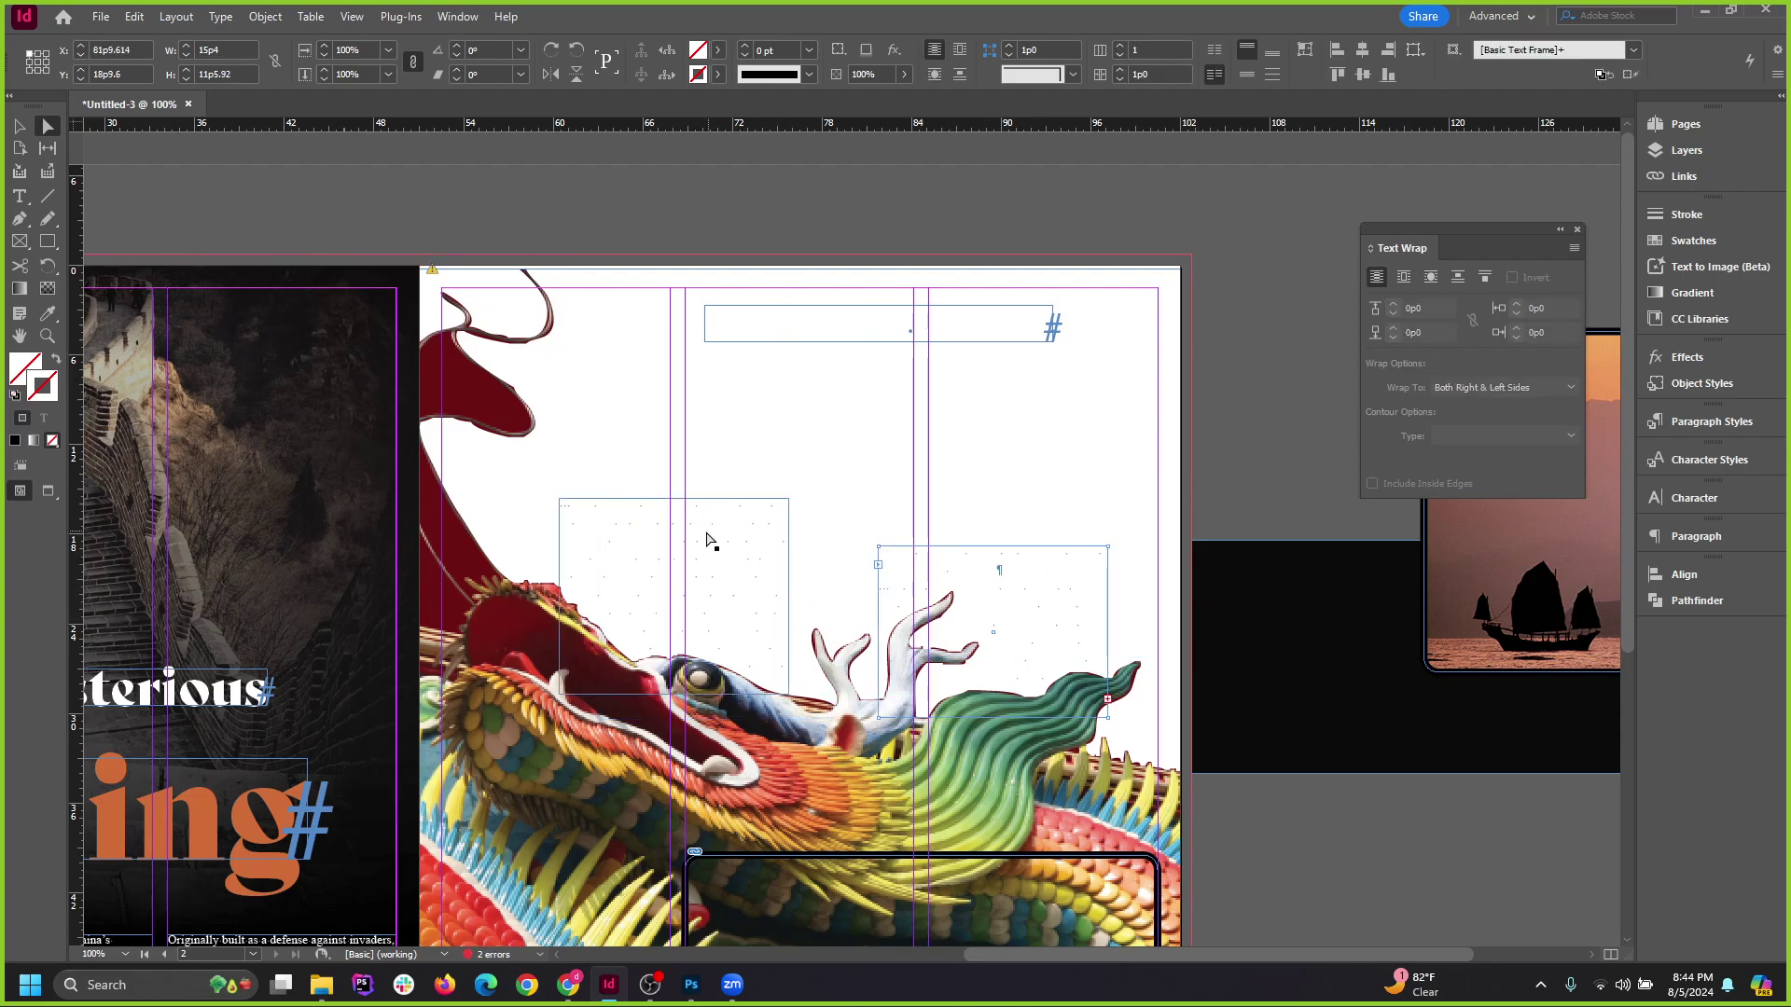
{"action": "left_click", "coordinate": [759, 448]}
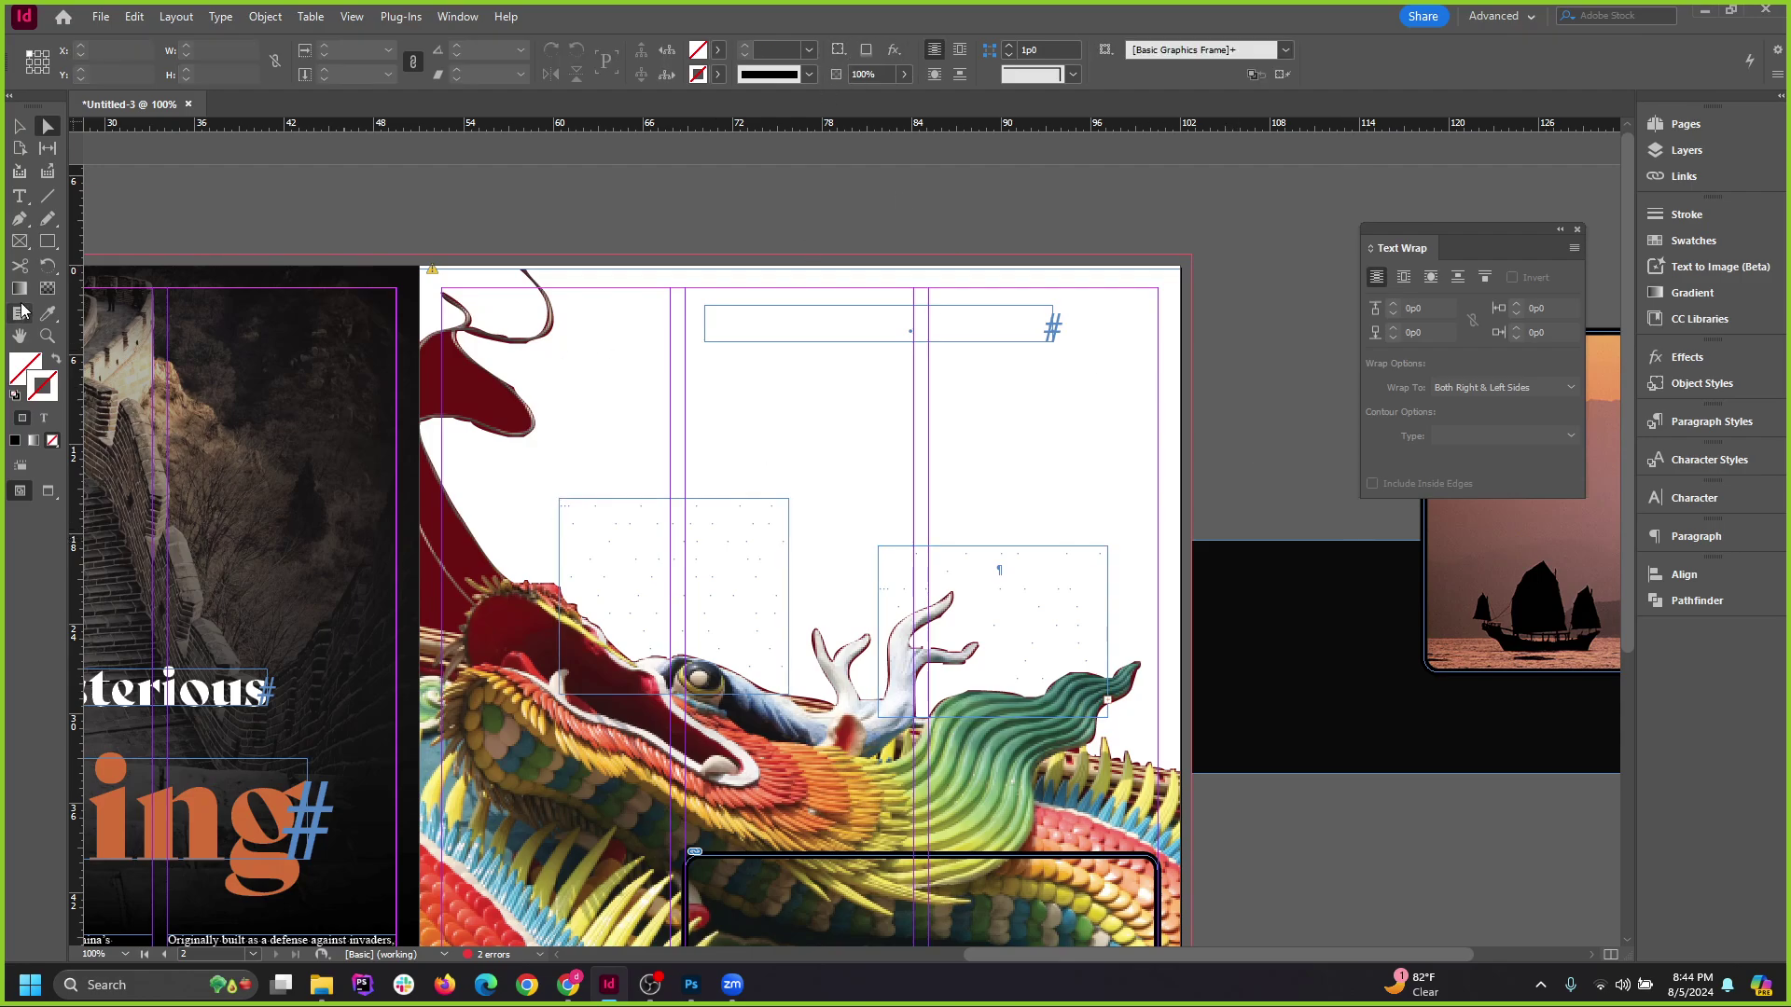
Draw a rectangle about 51p10 by 38p8 from the page's upper bleed edge, fill it with the ribbon's dark red, and send it to back.
{"action": "left_click", "coordinate": [48, 240]}
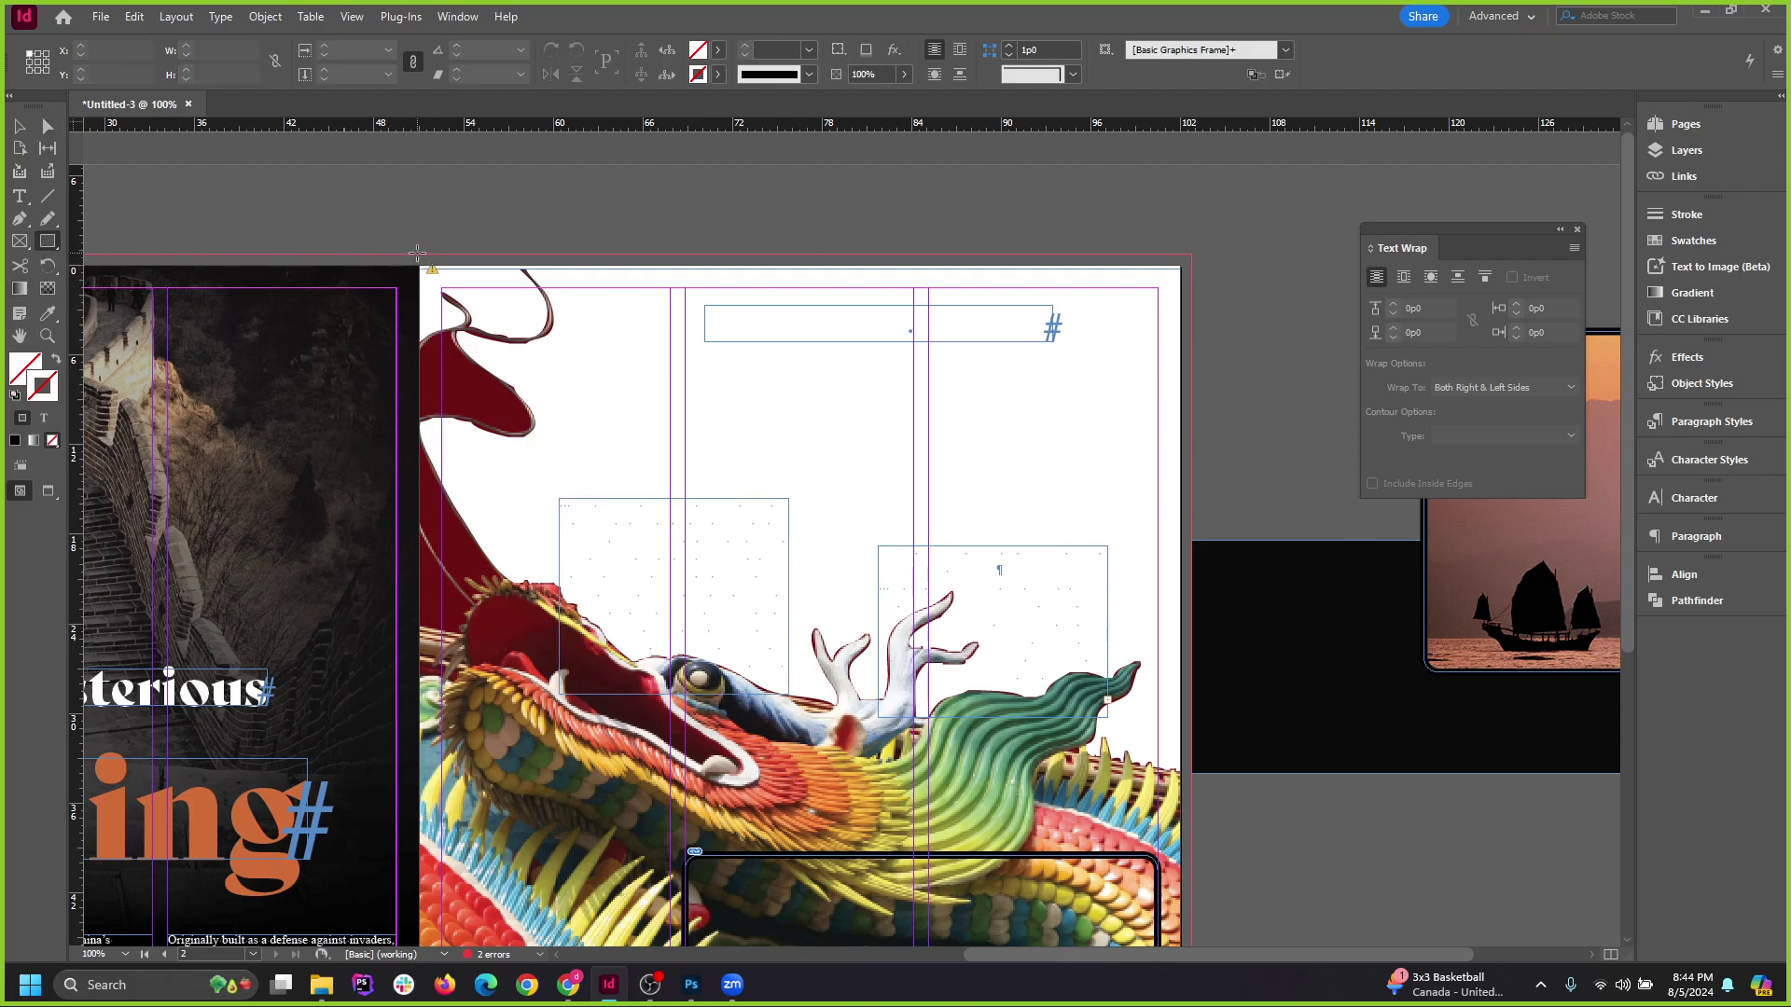
{"action": "mouse_move", "coordinate": [417, 253]}
{"action": "left_mouse_down"}
{"action": "mouse_move", "coordinate": [1110, 808]}
{"action": "mouse_move", "coordinate": [1192, 830]}
{"action": "left_mouse_up"}
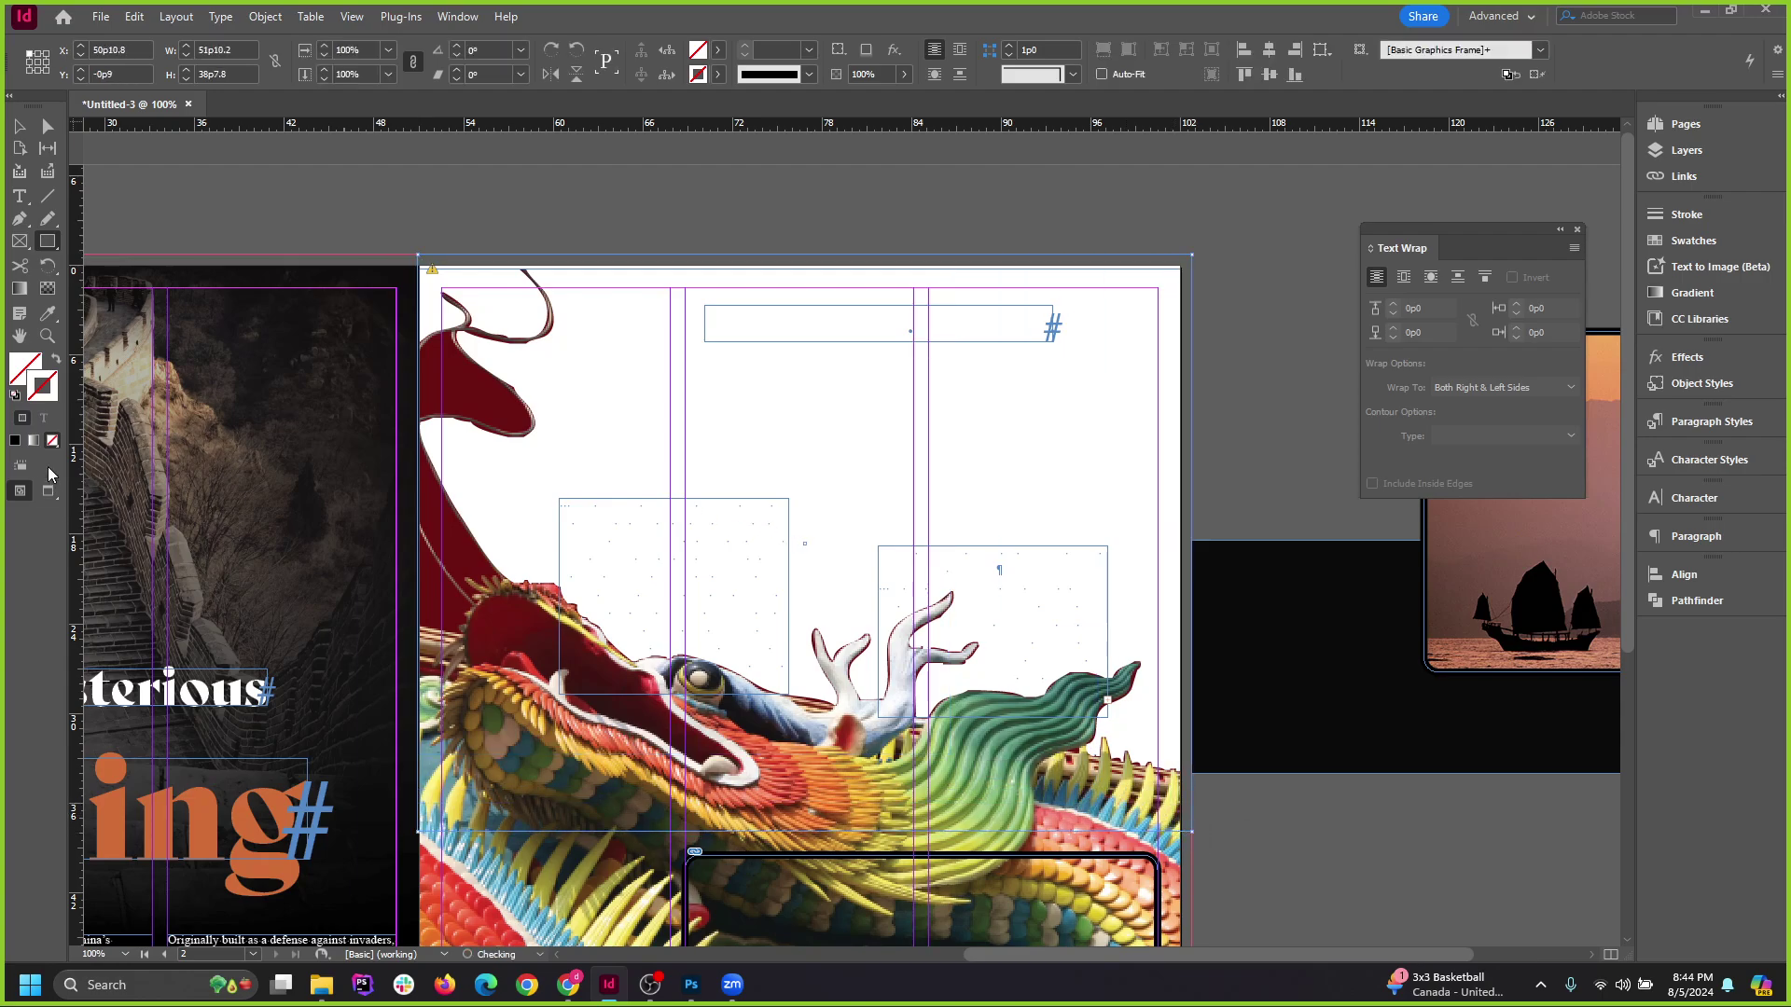
{"action": "left_click", "coordinate": [48, 314]}
{"action": "left_click", "coordinate": [476, 551]}
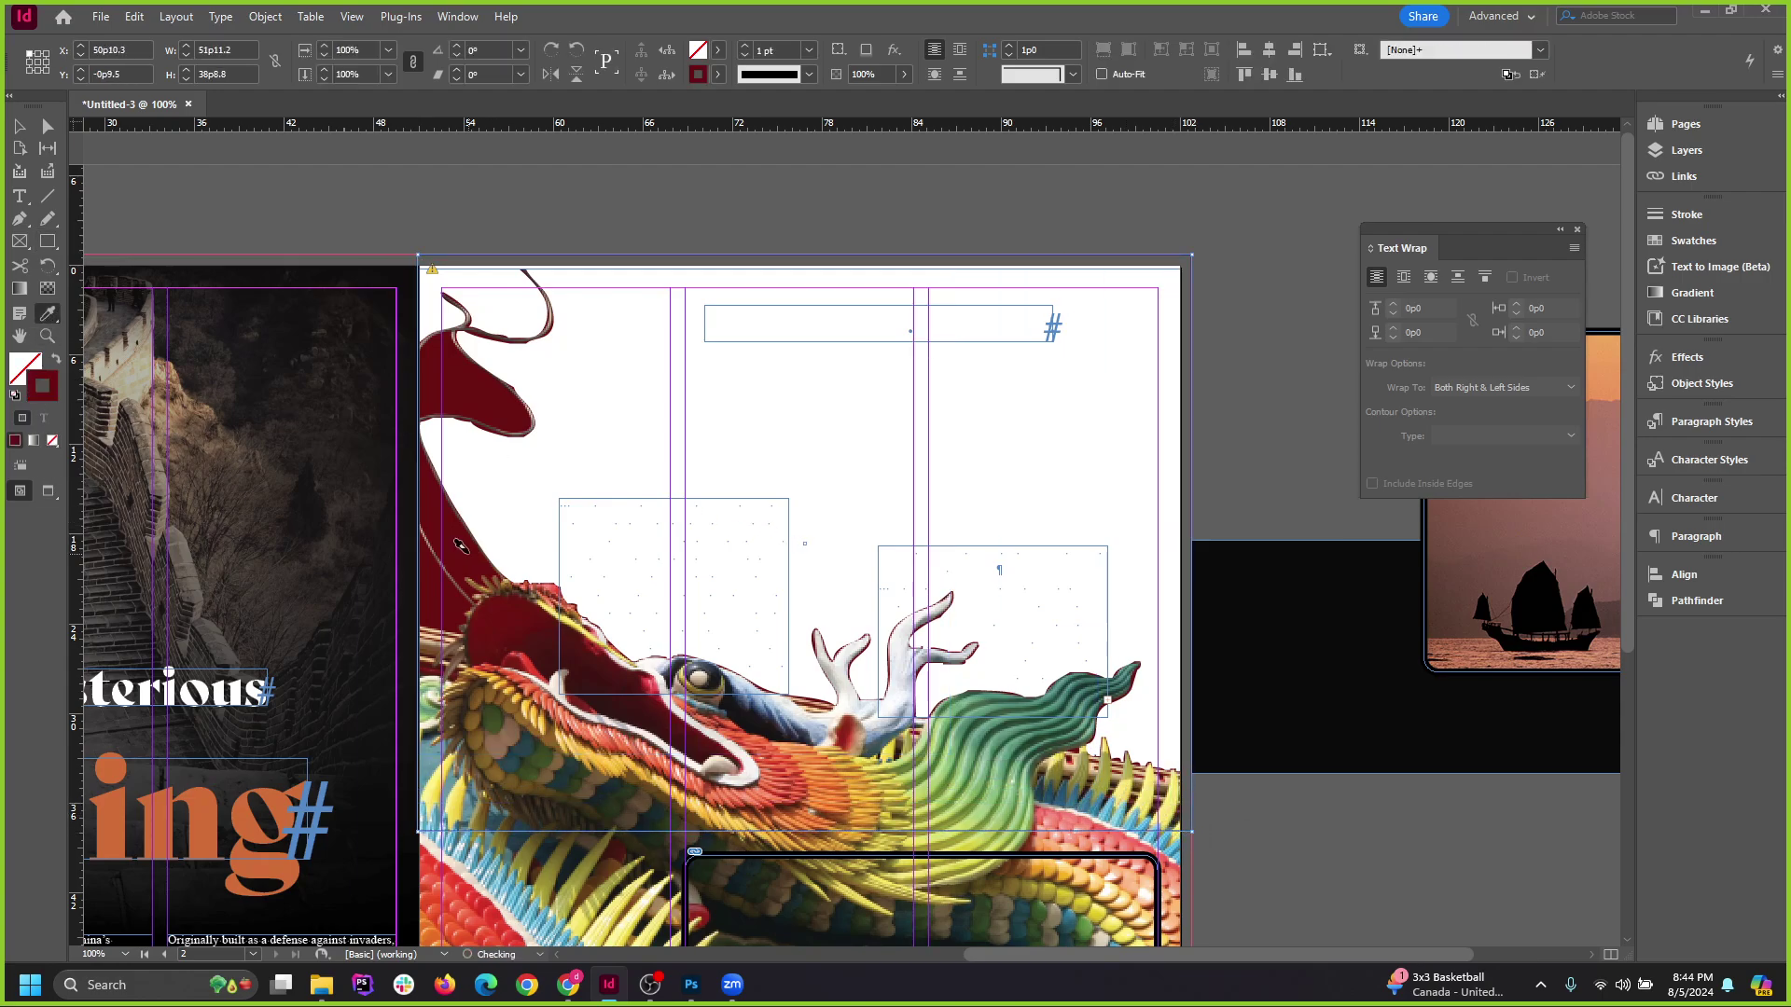
{"action": "left_click", "coordinate": [57, 359]}
{"action": "key", "text": "ctrl+shift+bracketleft"}
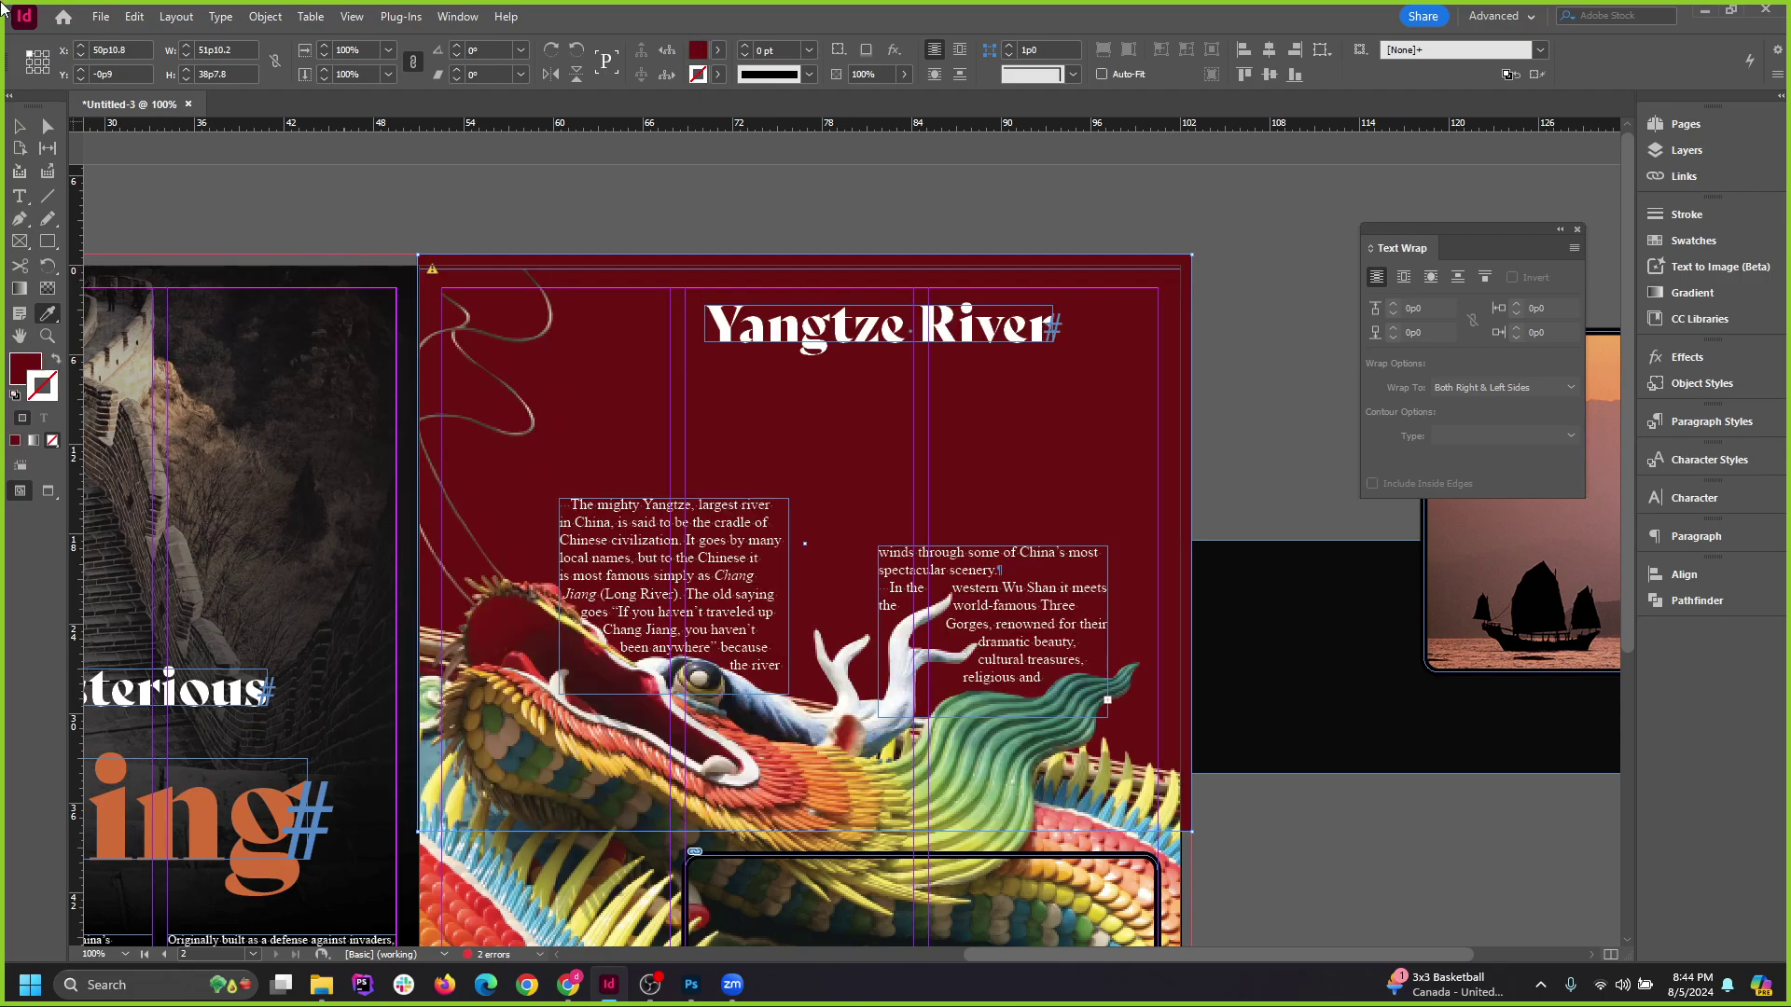
Move both Yangtze text frames up and closer together above the dragon, so they overlap it less.
{"action": "left_click", "coordinate": [20, 125]}
{"action": "left_click", "coordinate": [976, 242]}
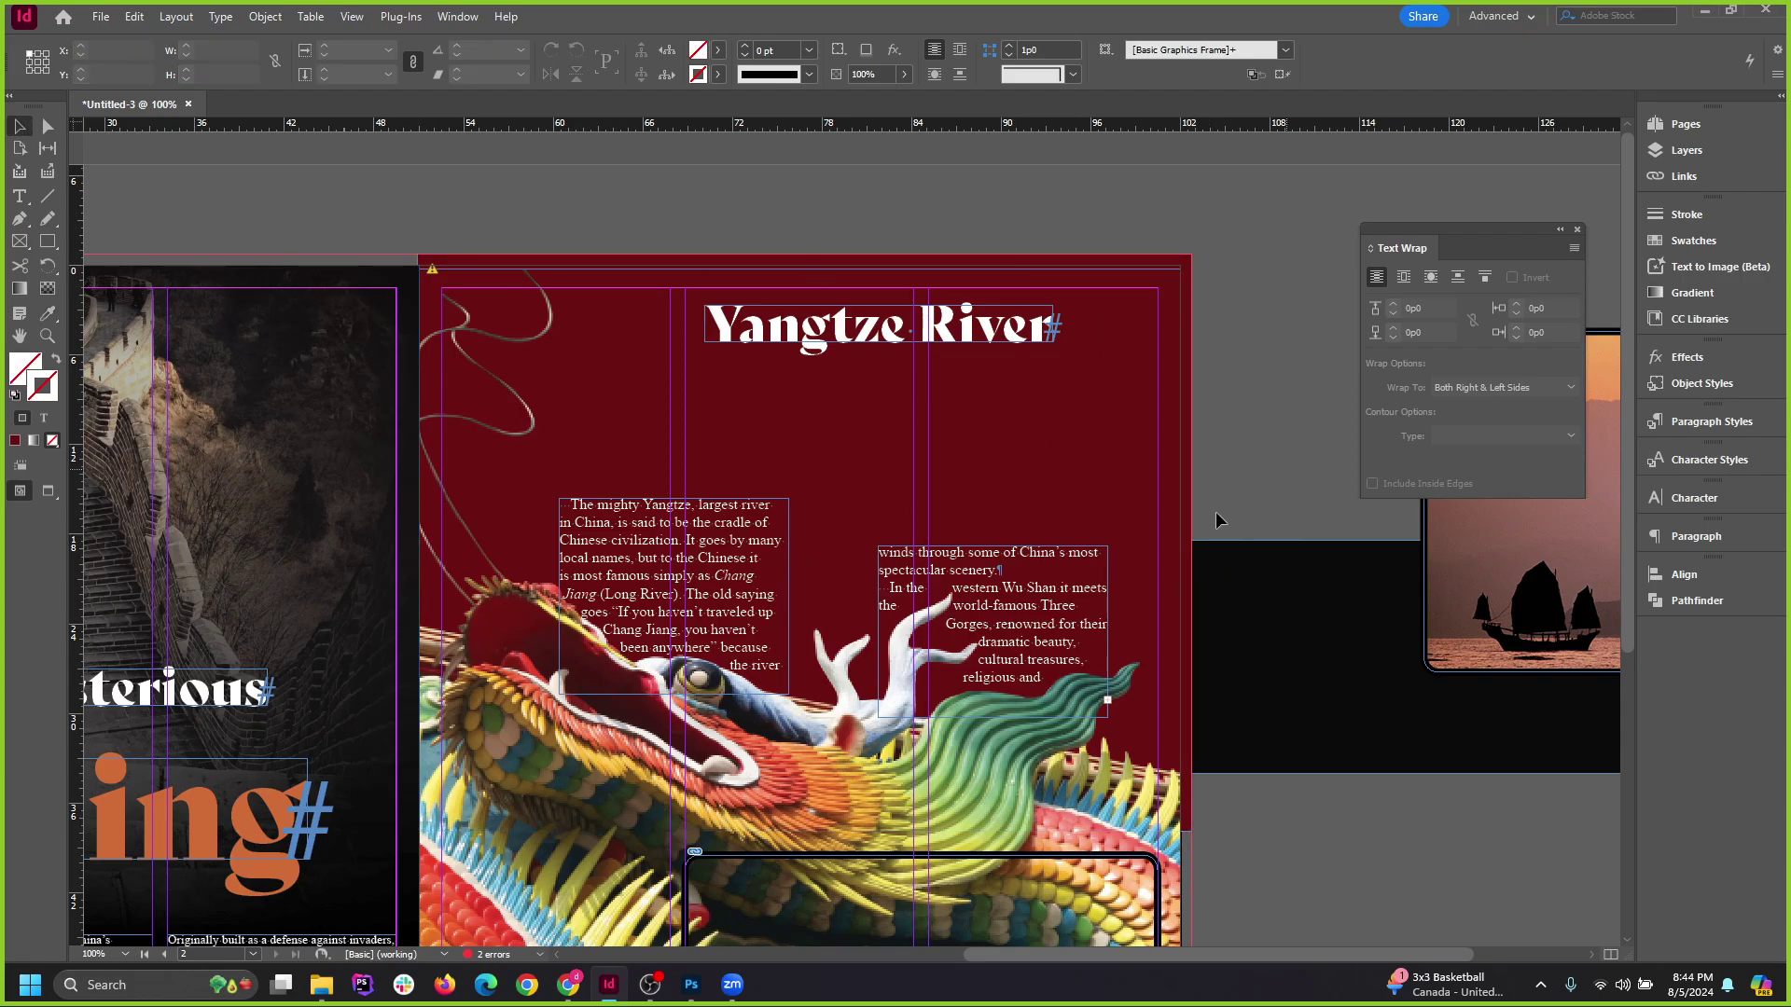
{"action": "left_click_drag", "start_coordinate": [706, 601], "coordinate": [695, 579]}
{"action": "mouse_move", "coordinate": [1012, 591]}
{"action": "left_mouse_down"}
{"action": "mouse_move", "coordinate": [1036, 608]}
{"action": "mouse_move", "coordinate": [1014, 557]}
{"action": "left_mouse_up"}
{"action": "left_click", "coordinate": [1257, 484]}
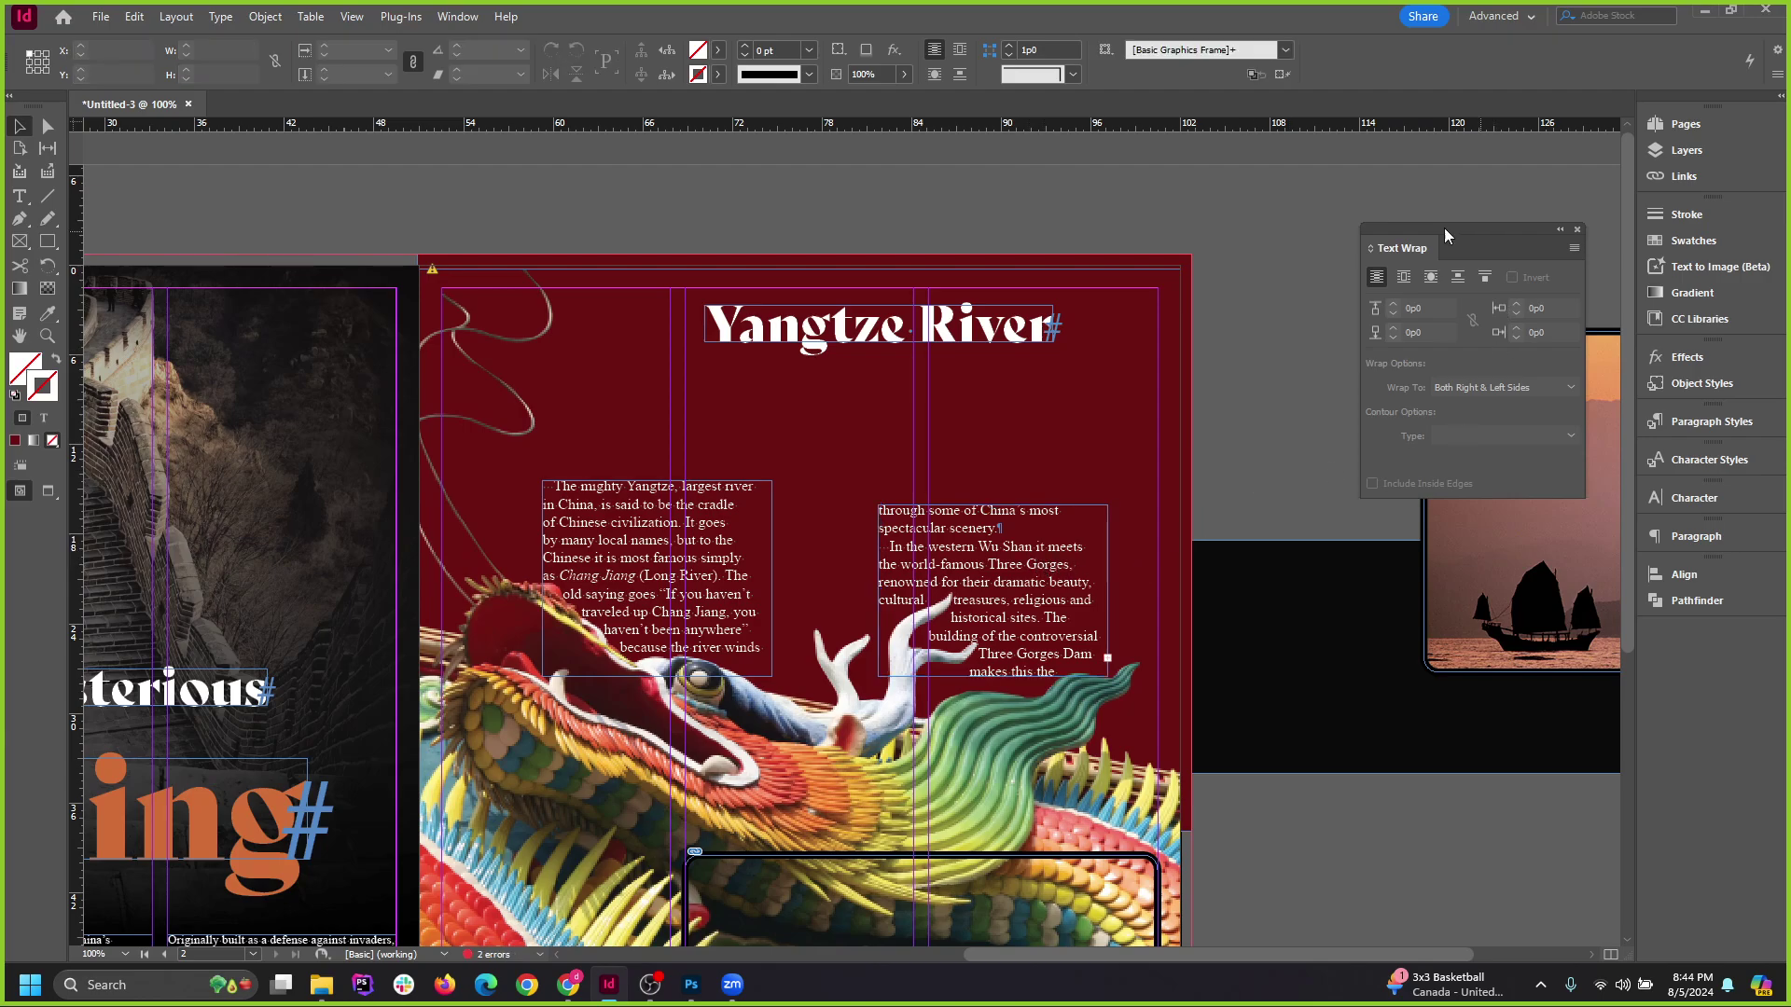
{"action": "mouse_move", "coordinate": [654, 539]}
{"action": "left_mouse_down"}
{"action": "mouse_move", "coordinate": [643, 490]}
{"action": "mouse_move", "coordinate": [650, 515]}
{"action": "left_mouse_up"}
{"action": "left_click_drag", "start_coordinate": [1058, 560], "coordinate": [948, 538]}
{"action": "mouse_move", "coordinate": [651, 526]}
{"action": "left_mouse_down"}
{"action": "mouse_move", "coordinate": [701, 501]}
{"action": "mouse_move", "coordinate": [718, 465]}
{"action": "mouse_move", "coordinate": [652, 496]}
{"action": "left_mouse_up"}
Select both Yangtze text frames together and open the character formatting settings.
{"action": "left_click", "coordinate": [1045, 530], "text": "shift"}
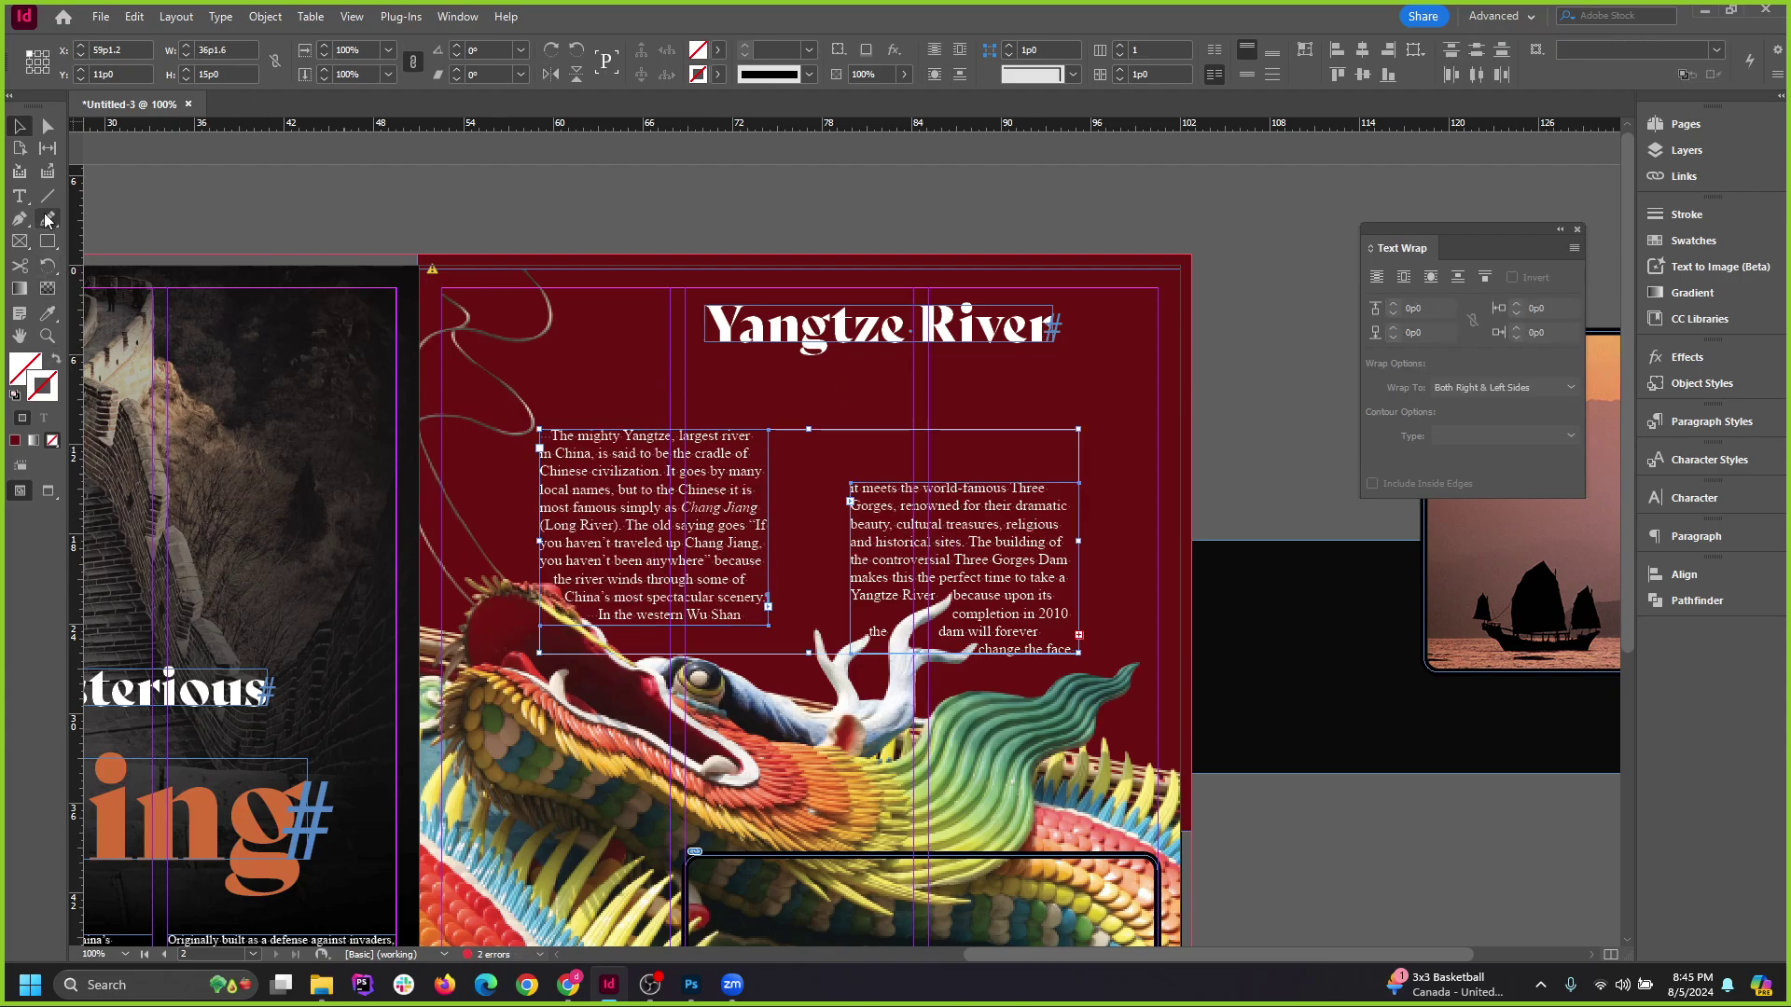
{"action": "left_click", "coordinate": [20, 196]}
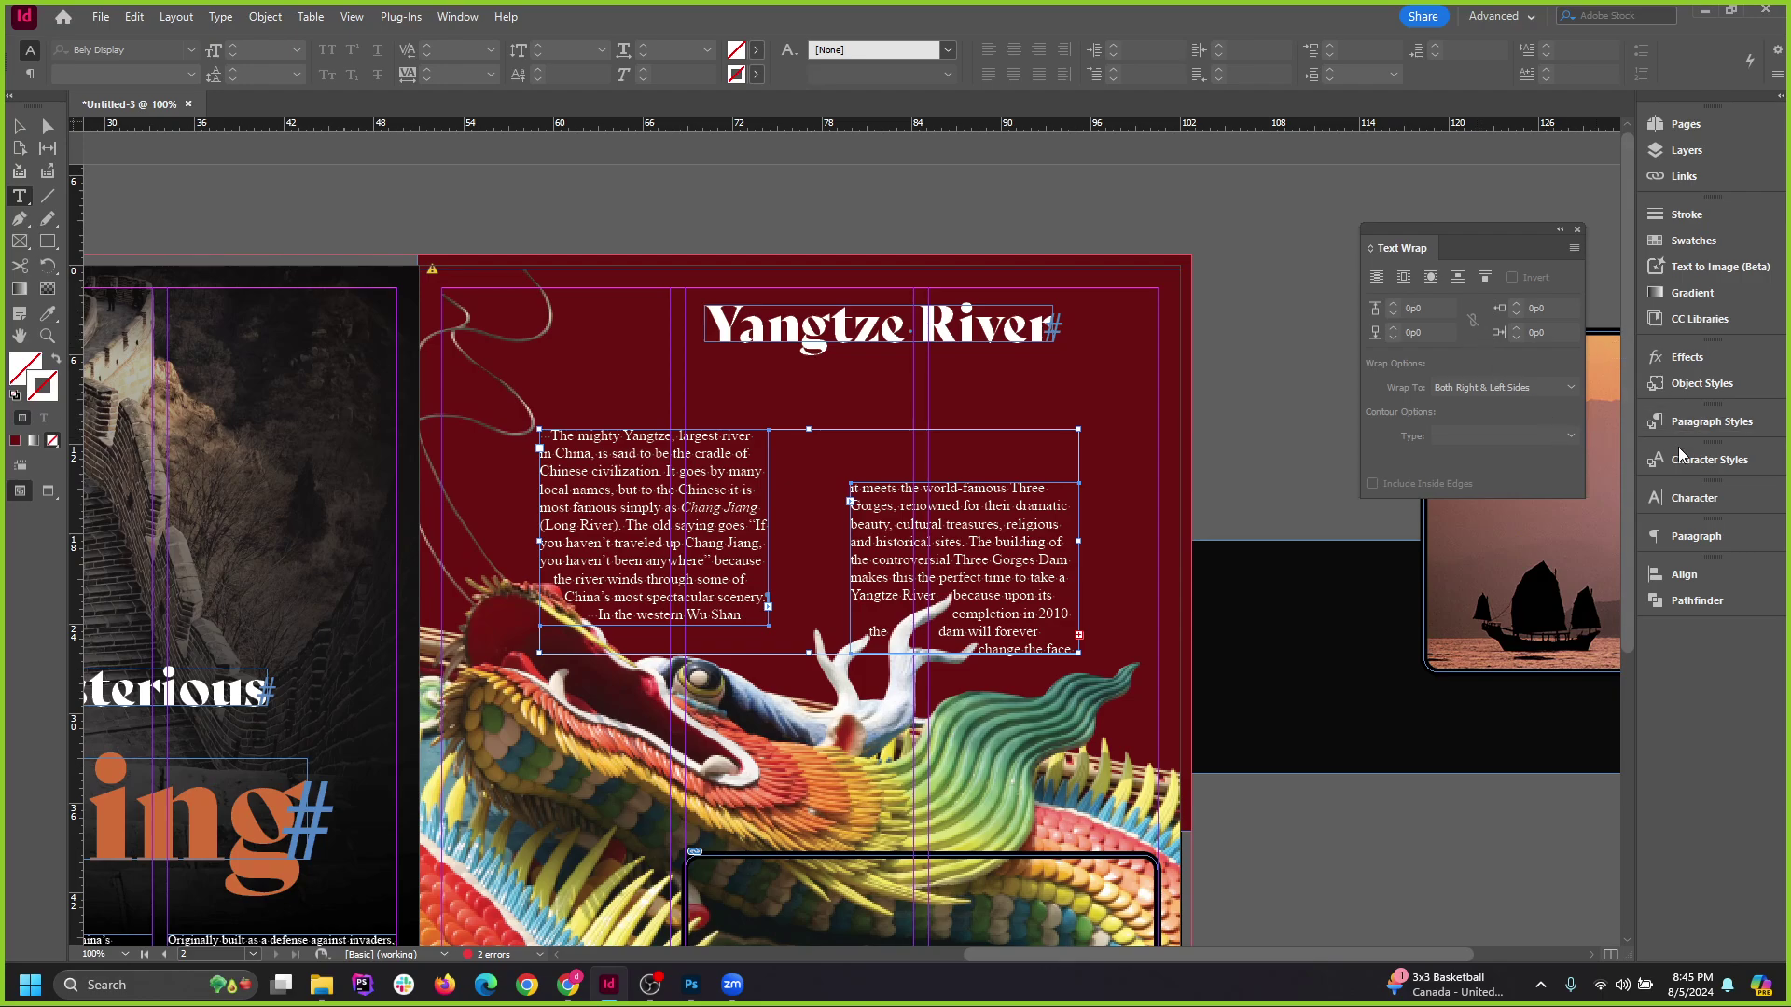
{"action": "left_click", "coordinate": [1696, 502]}
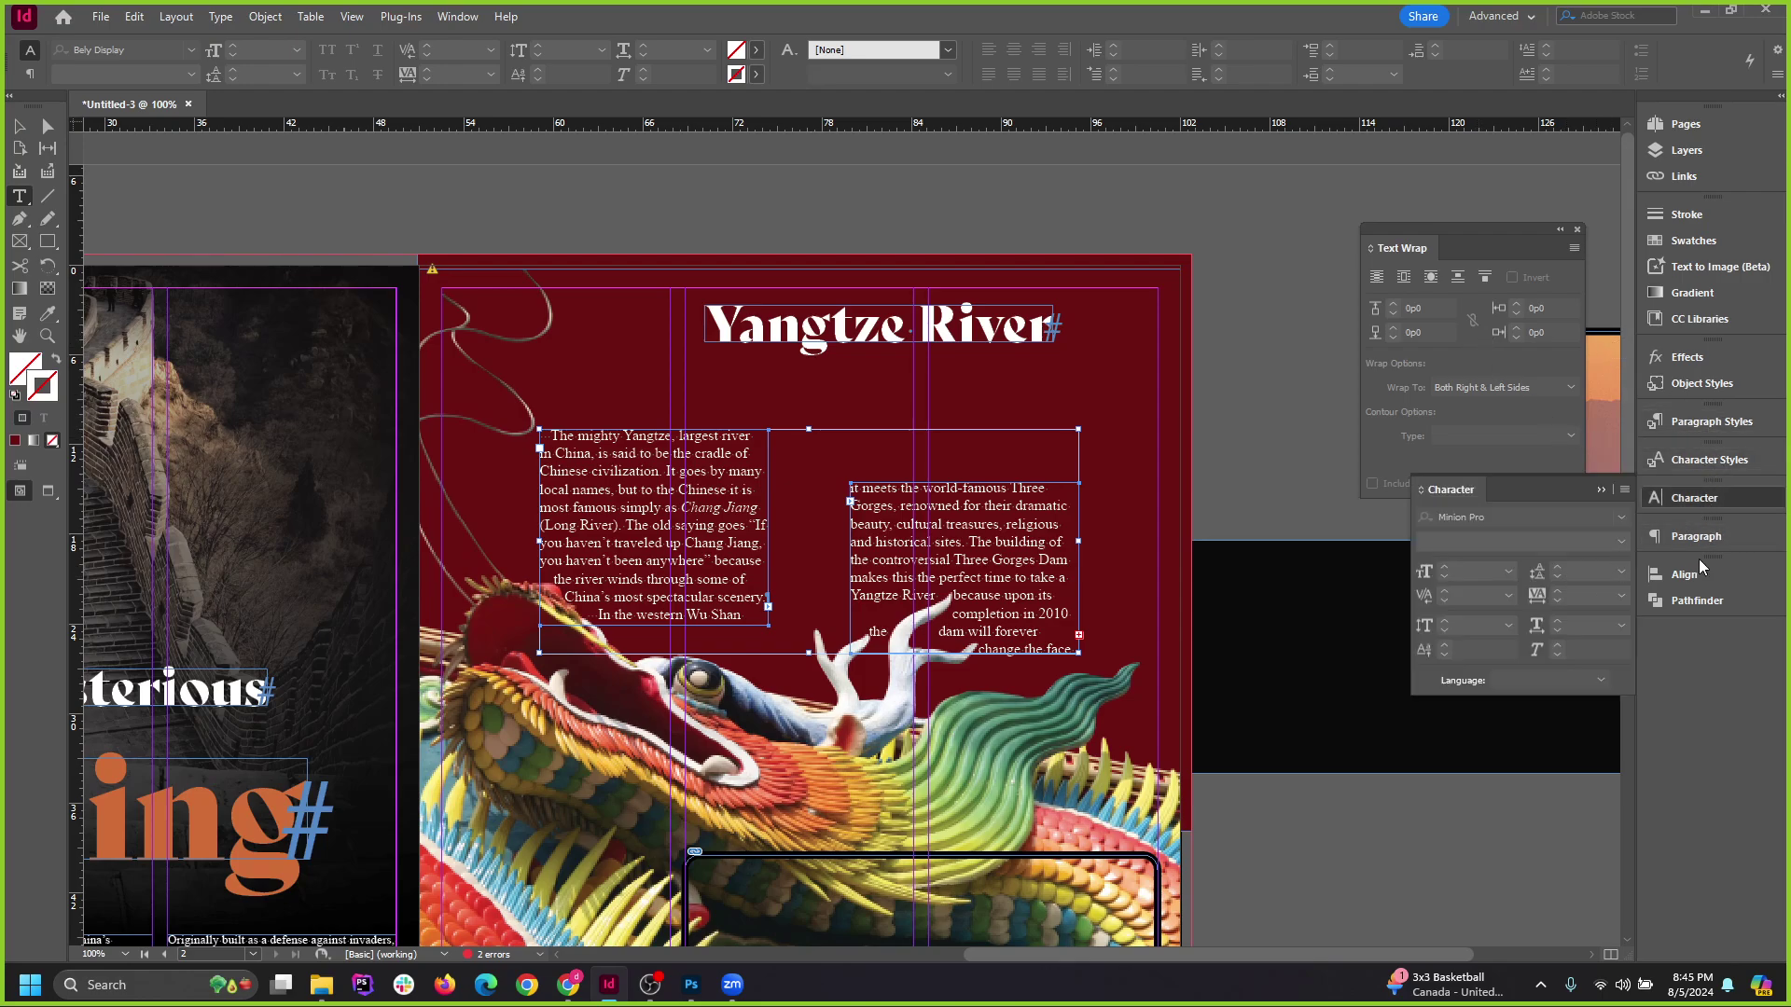
{"action": "left_click", "coordinate": [1712, 538]}
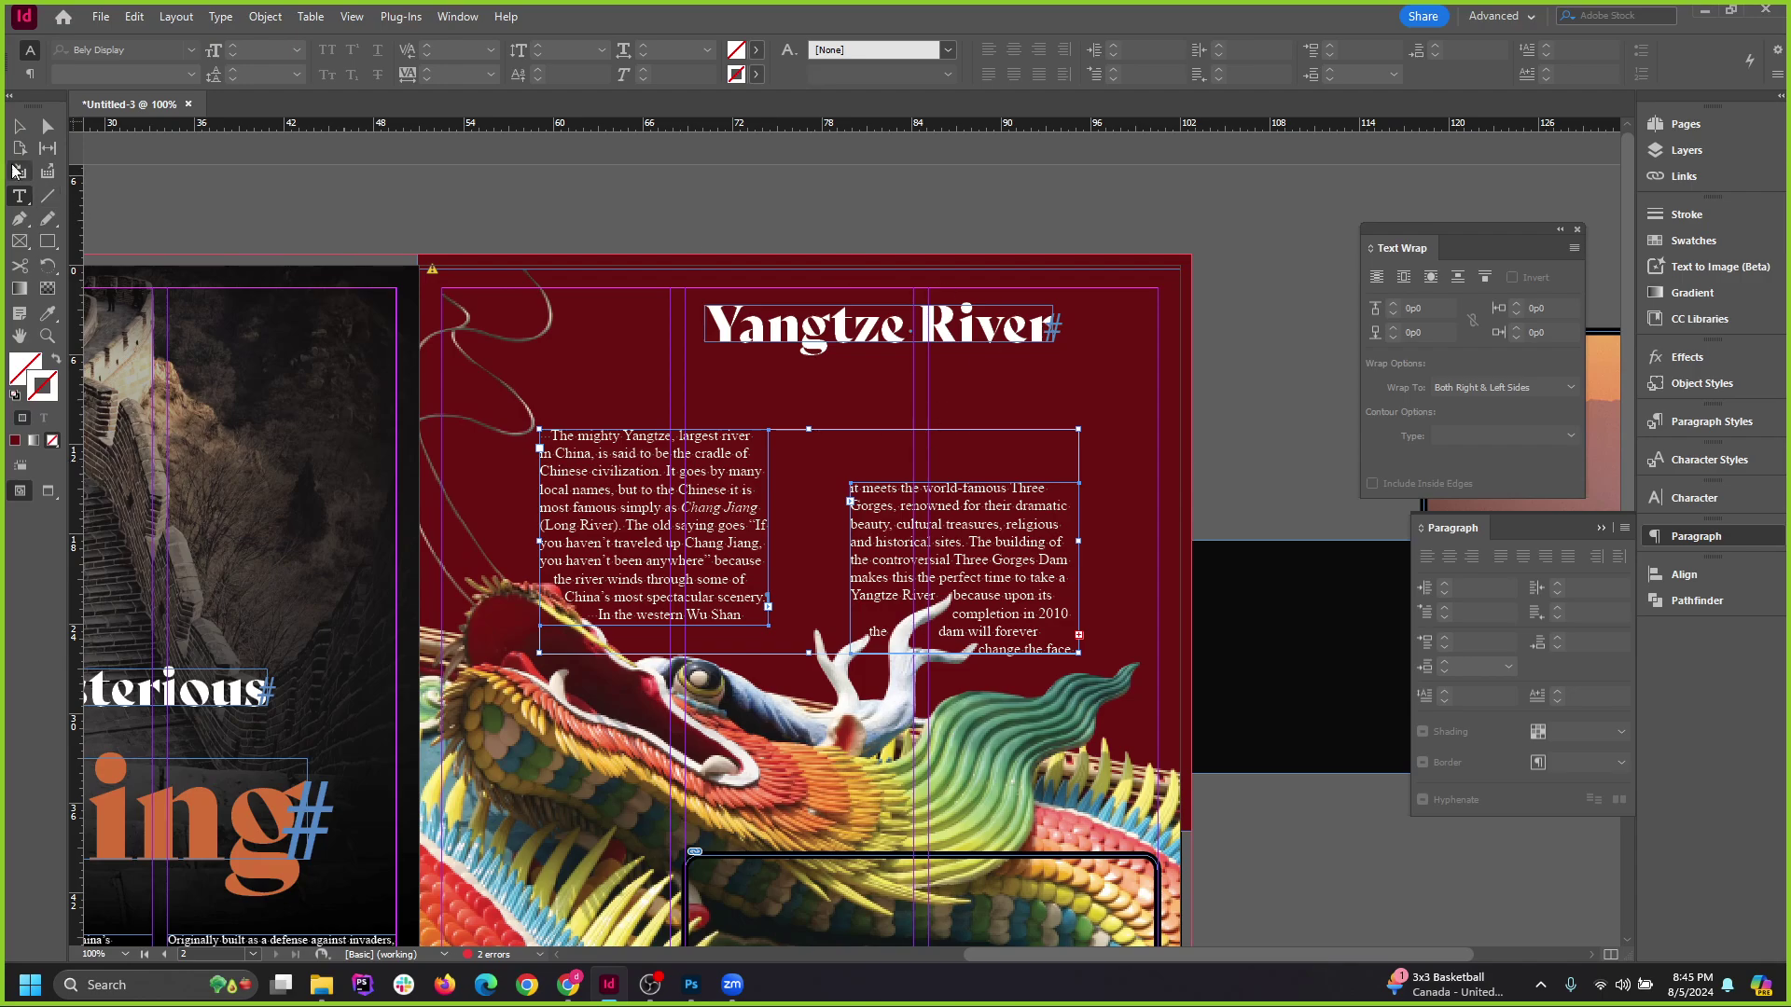
{"action": "left_click", "coordinate": [19, 126]}
{"action": "left_click", "coordinate": [529, 157]}
{"action": "left_click", "coordinate": [633, 485]}
{"action": "left_click", "coordinate": [967, 539], "text": "shift"}
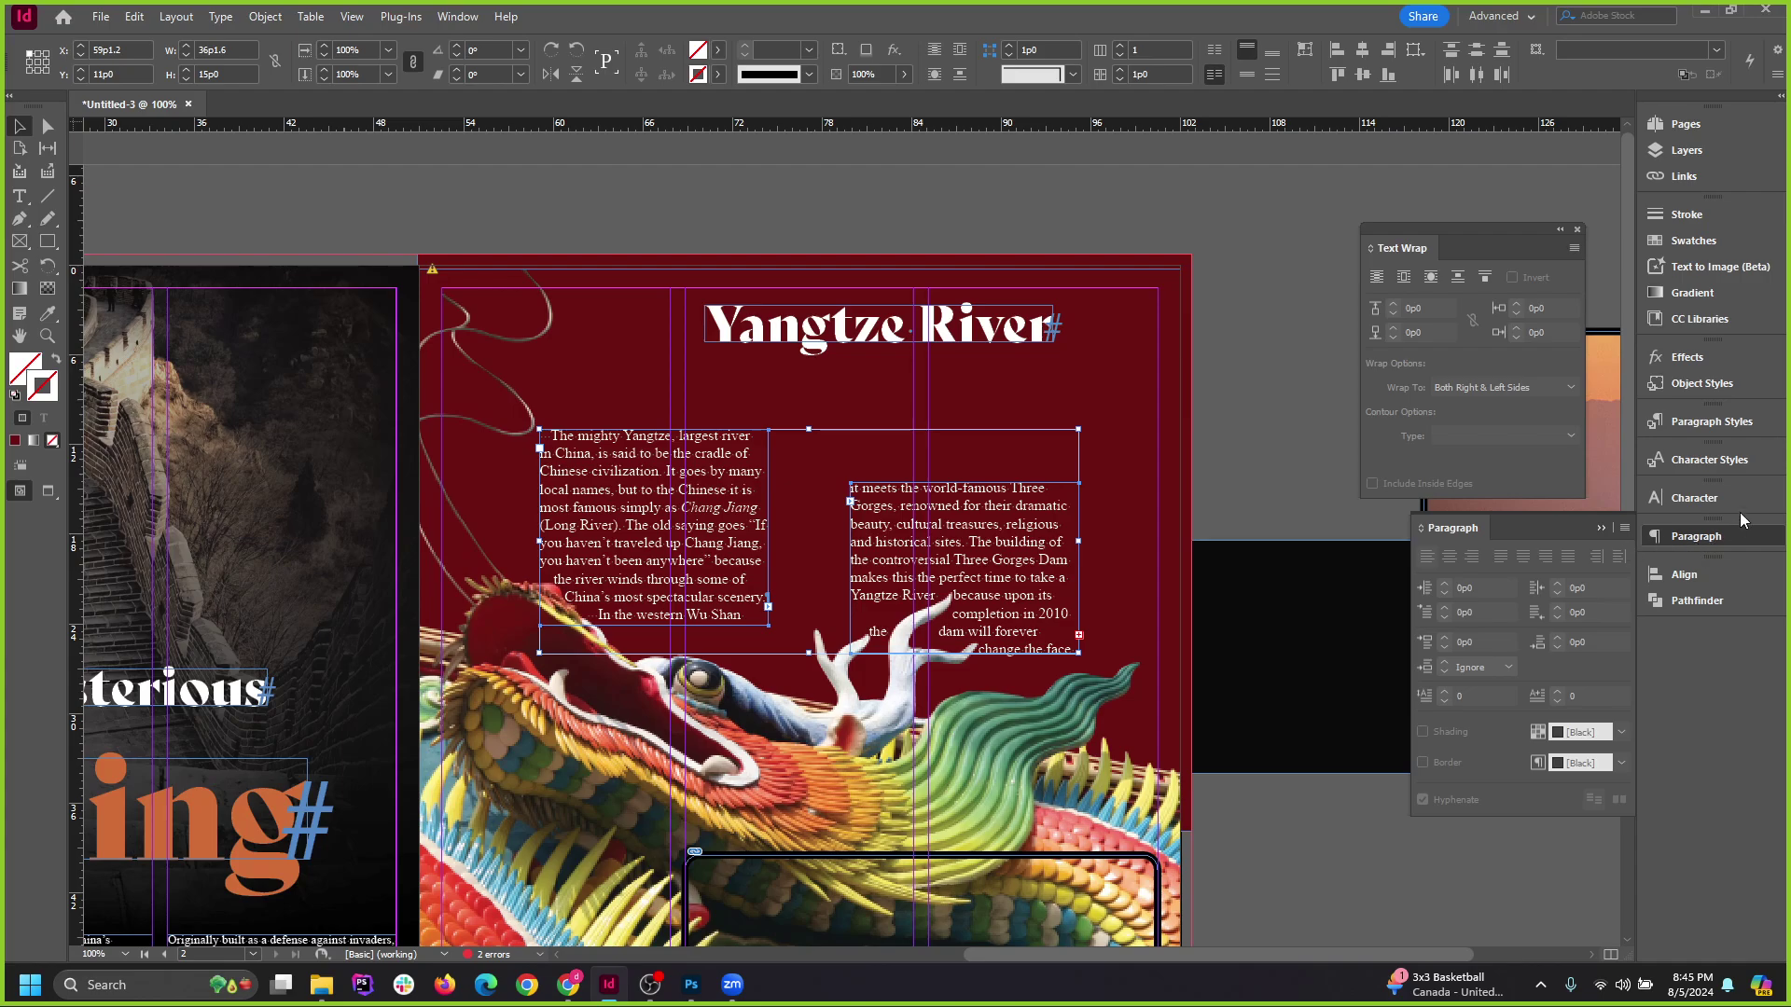
{"action": "left_click", "coordinate": [1716, 496]}
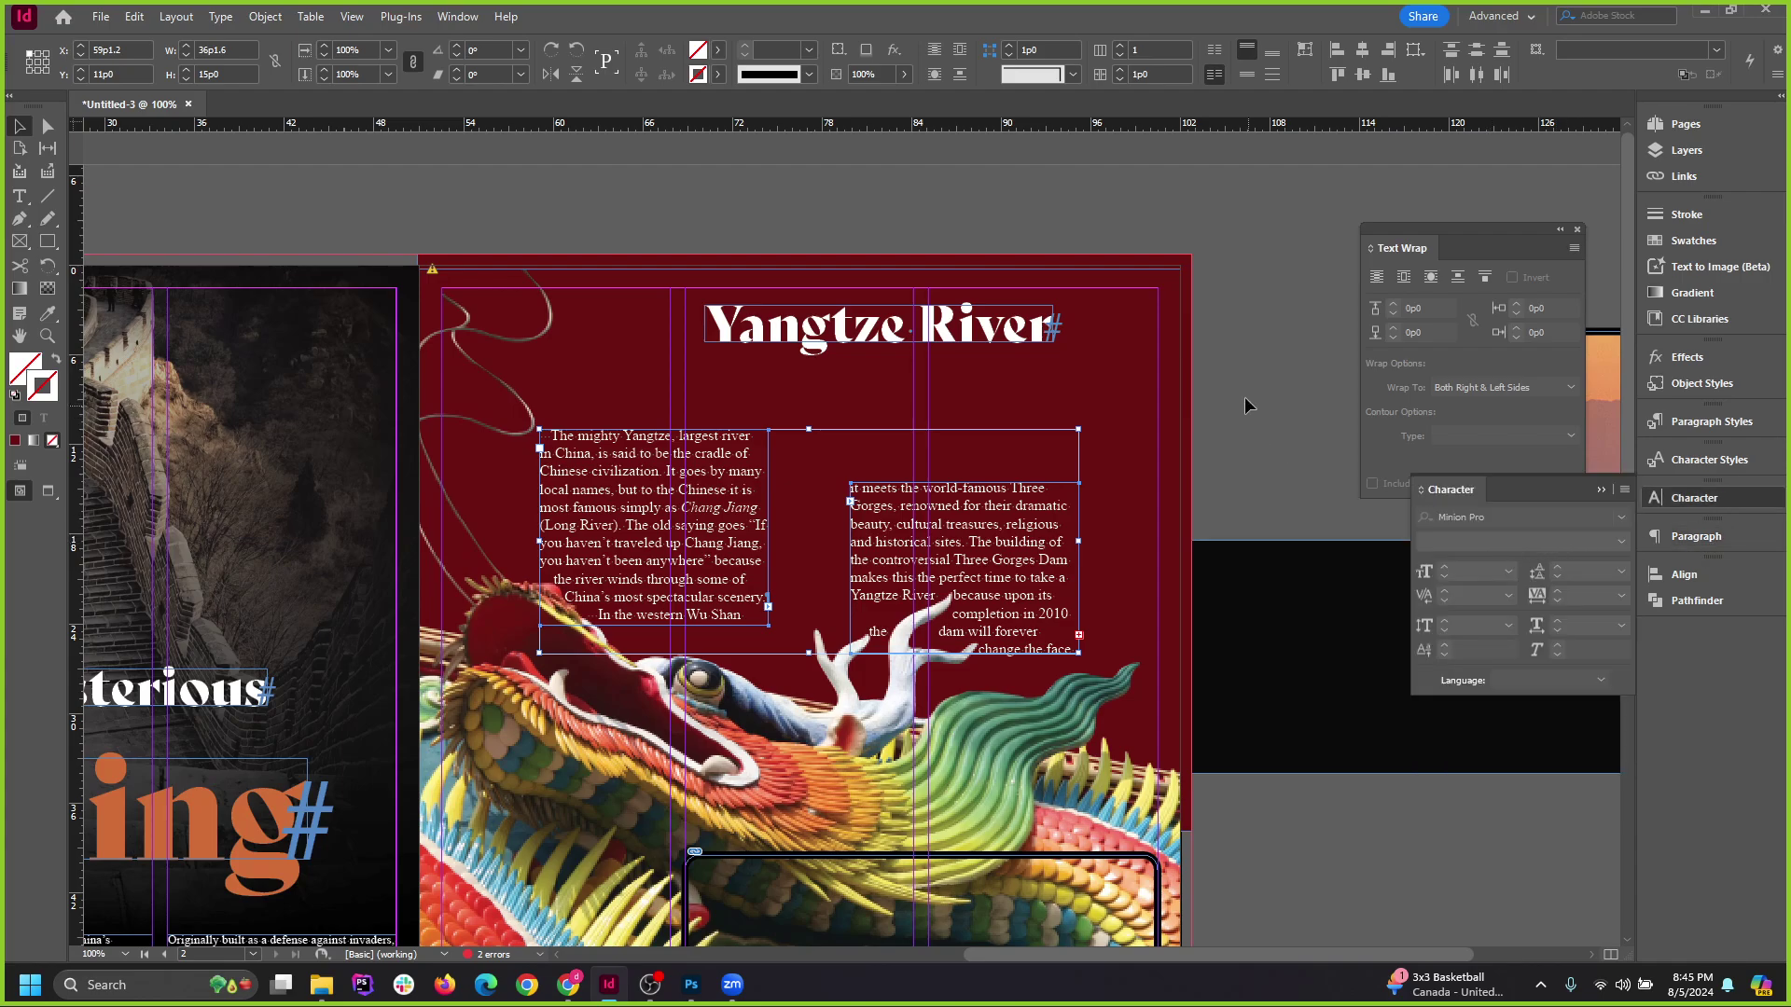
Widen the first Yangtze text frame to about 22p1, extending it toward the second frame.
{"action": "left_click", "coordinate": [851, 525]}
{"action": "left_click", "coordinate": [690, 509]}
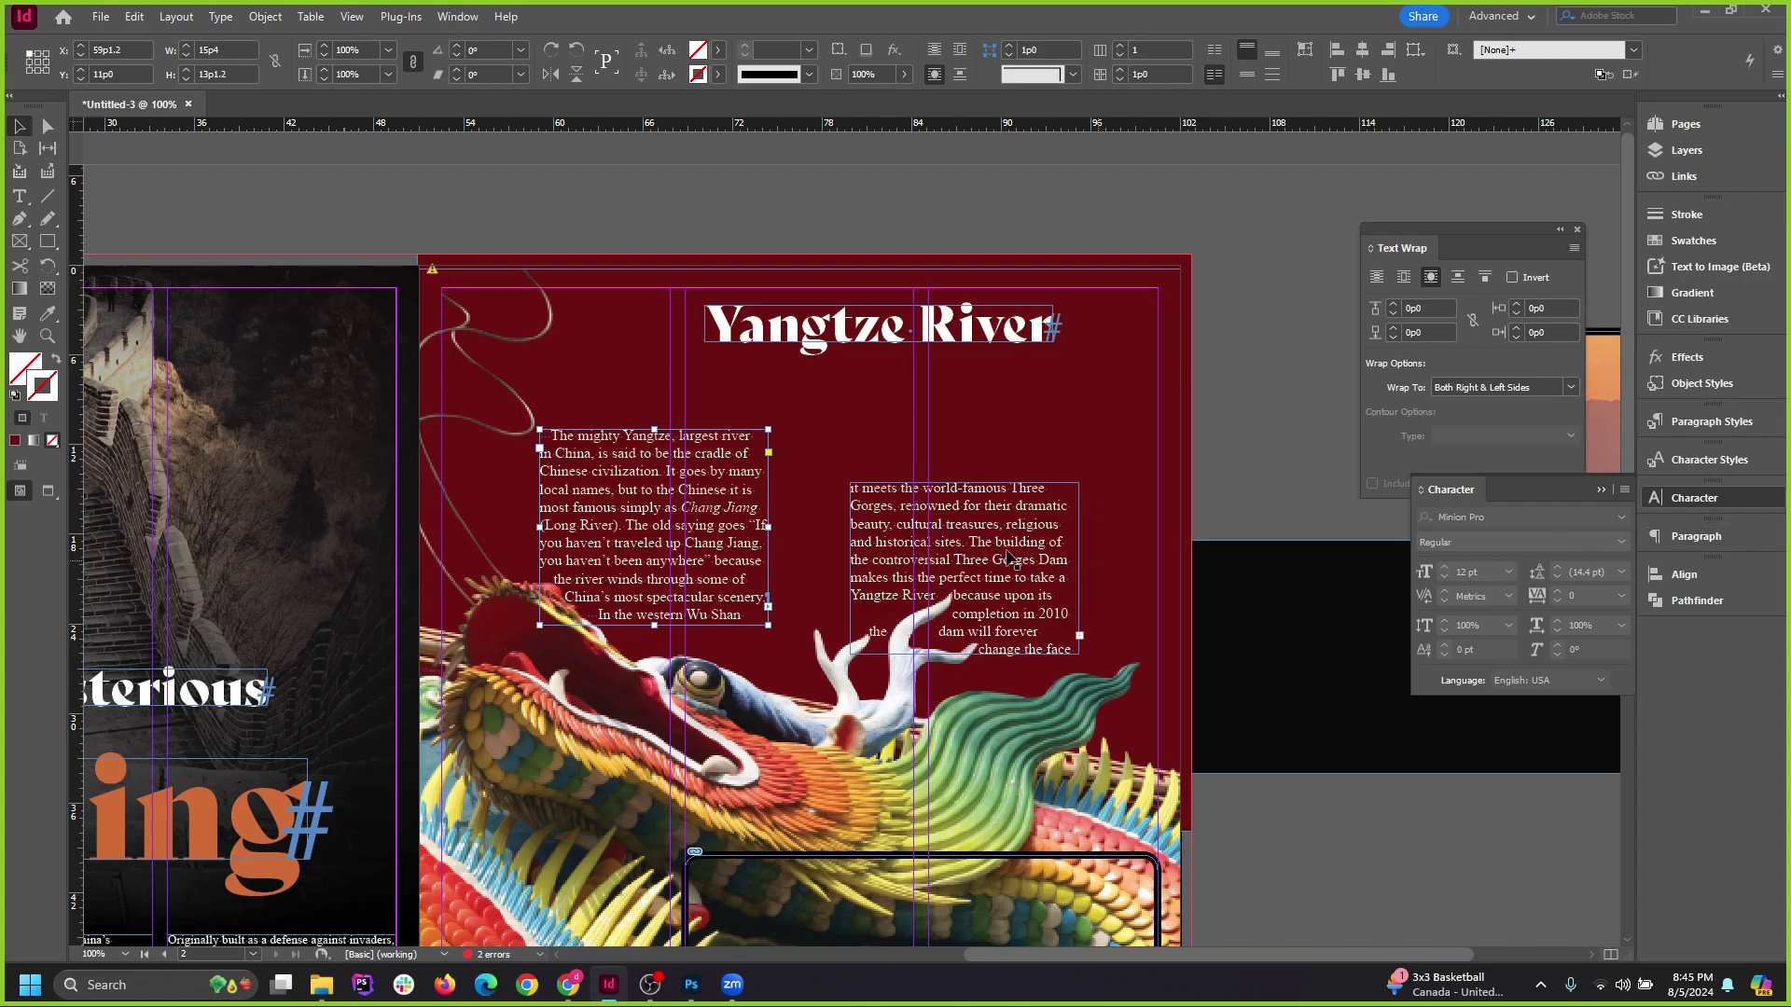
{"action": "left_click_drag", "start_coordinate": [768, 526], "coordinate": [869, 526]}
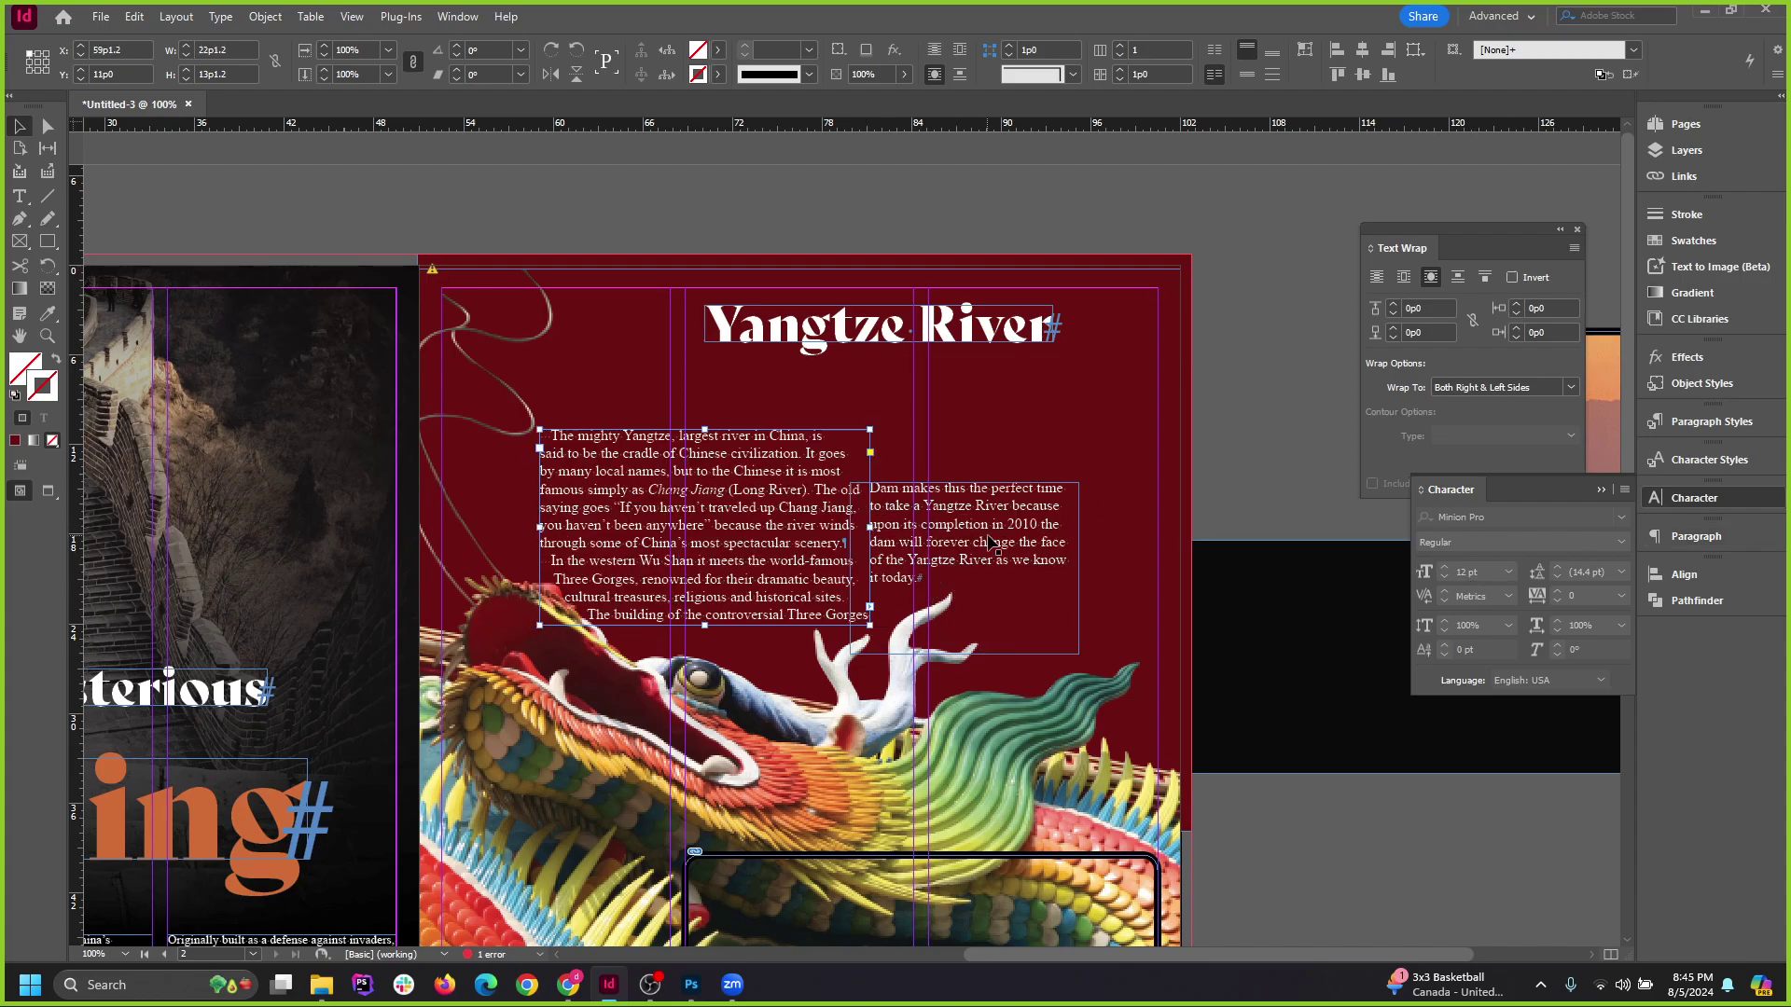
Select the entire Yangtze story across both linked frames and set its font size to 16 pt.
{"action": "double_click", "coordinate": [768, 504]}
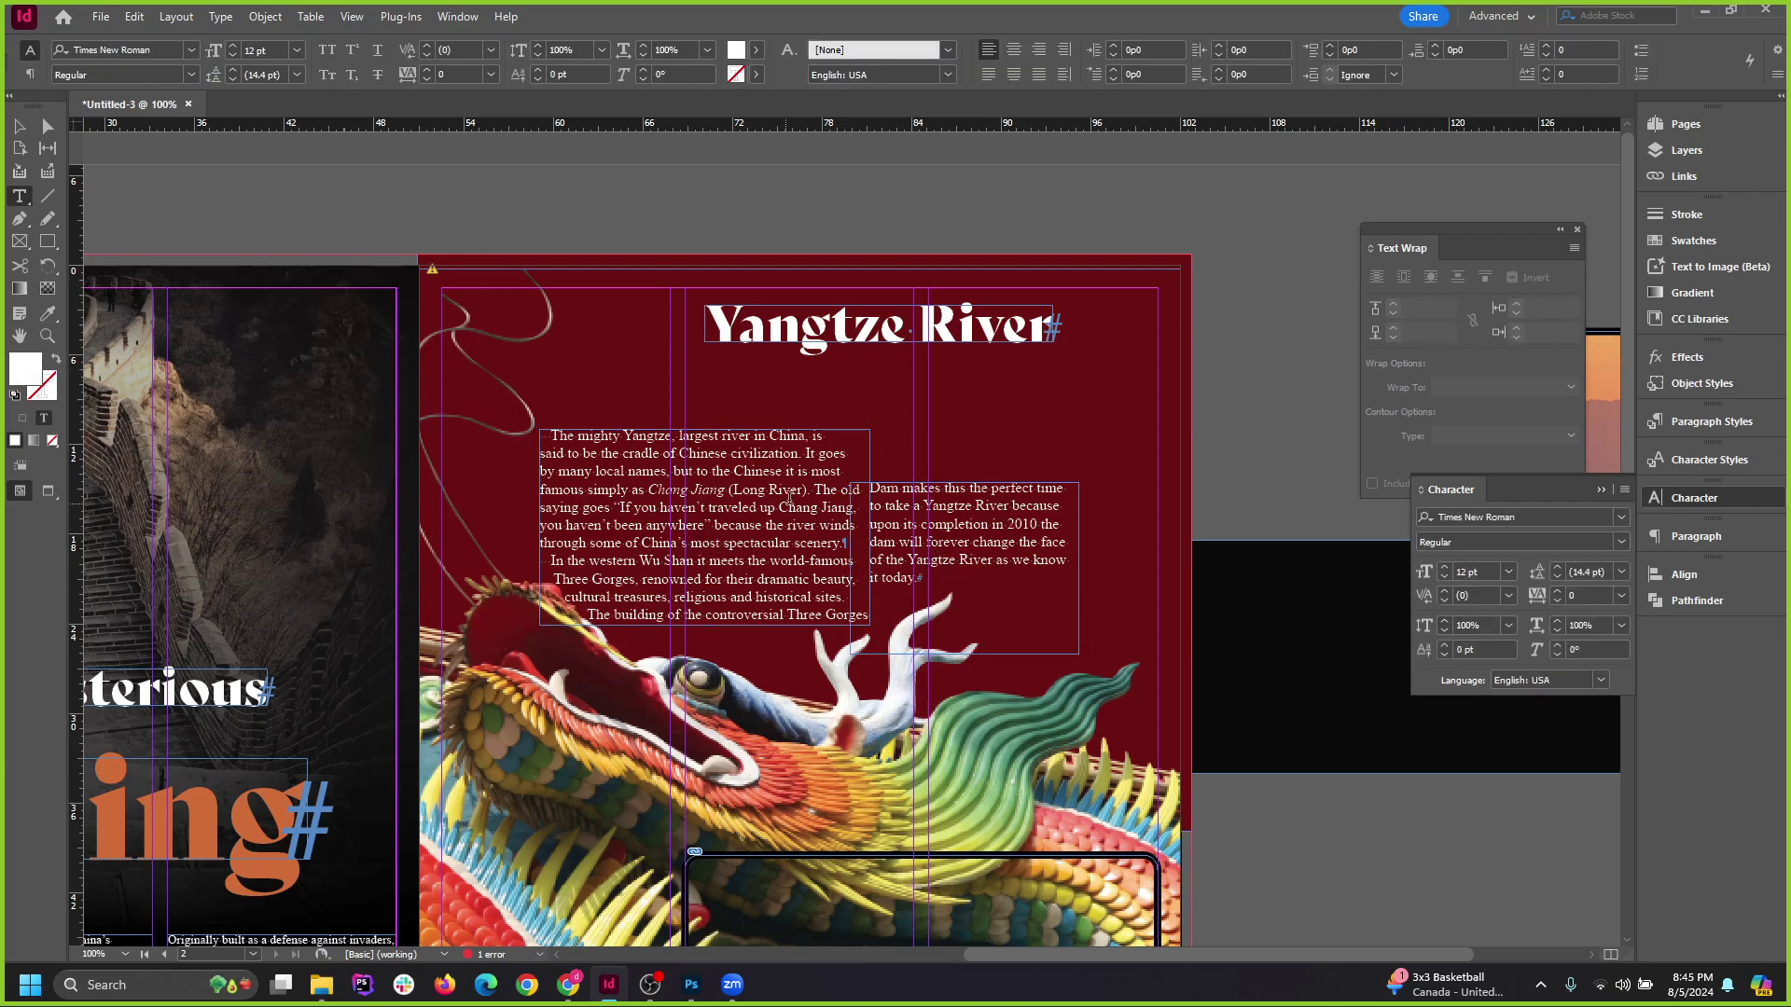
{"action": "key", "text": "ctrl+a"}
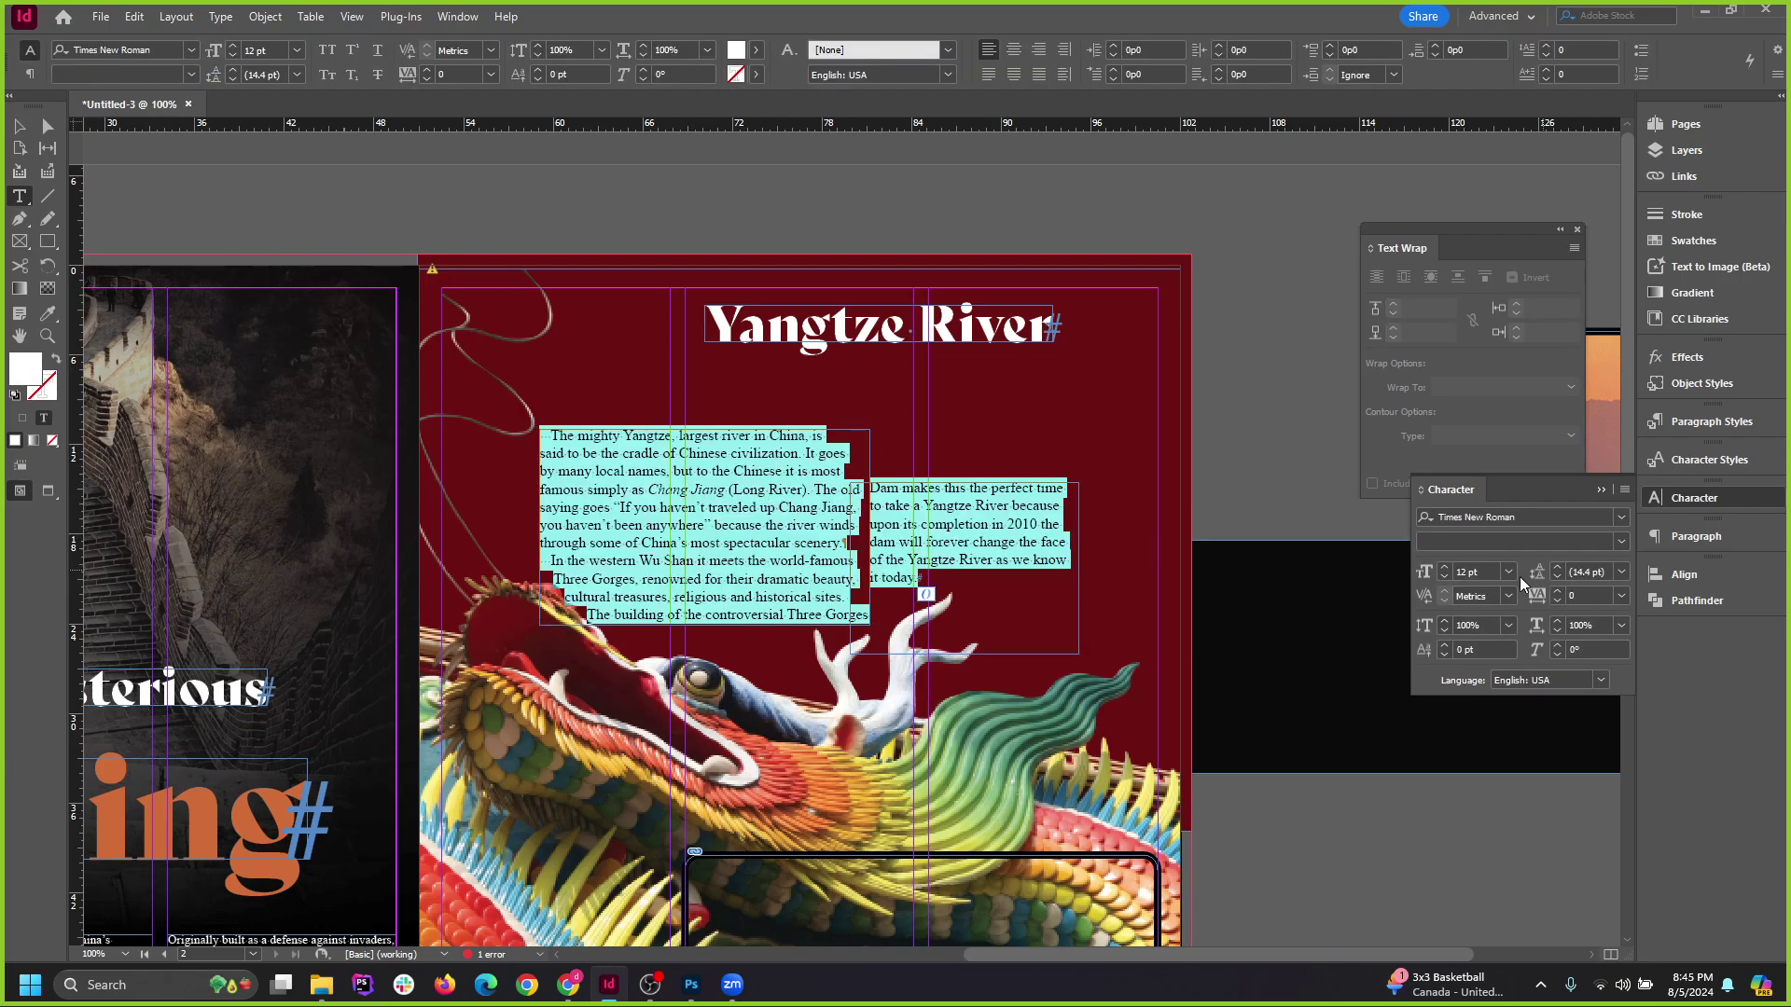
{"action": "left_click", "coordinate": [1444, 569]}
{"action": "left_click", "coordinate": [1444, 569]}
{"action": "left_click", "coordinate": [1444, 569]}
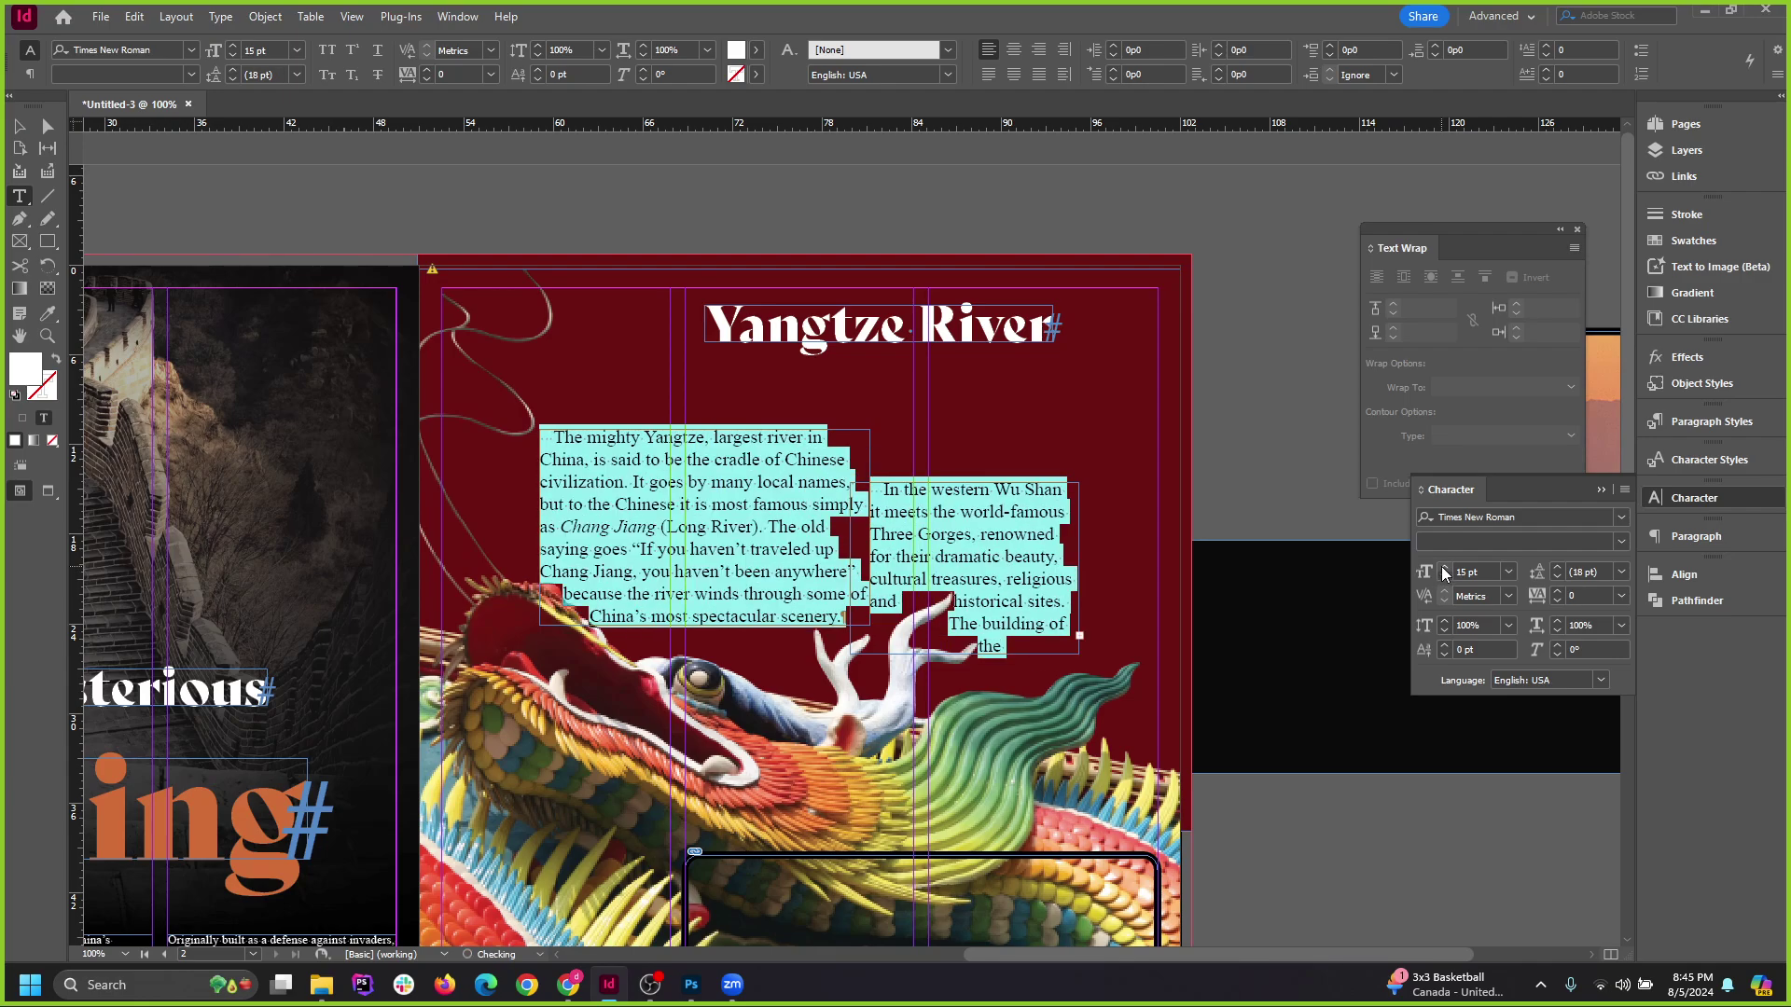
{"action": "left_click", "coordinate": [1444, 569]}
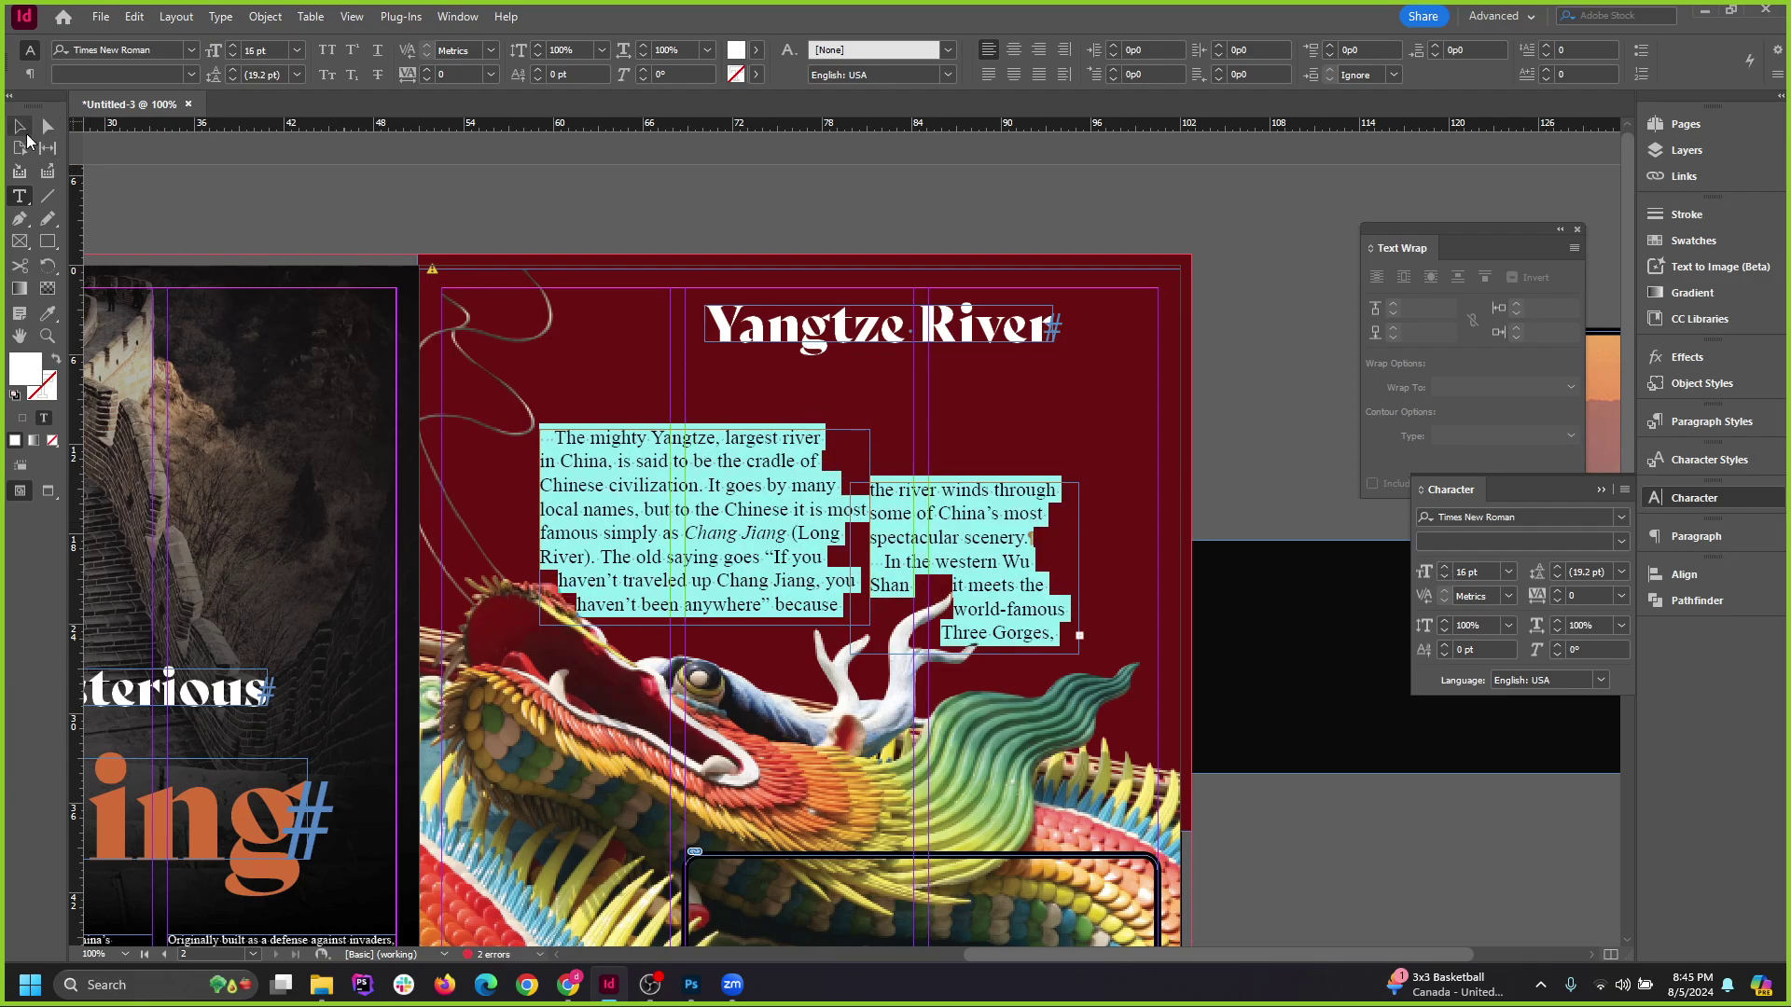
Move the first Yangtze text frame up beneath the heading and widen it to about 26p0.
{"action": "key", "text": "Escape"}
{"action": "left_click_drag", "start_coordinate": [783, 518], "coordinate": [850, 472]}
{"action": "left_click", "coordinate": [987, 530]}
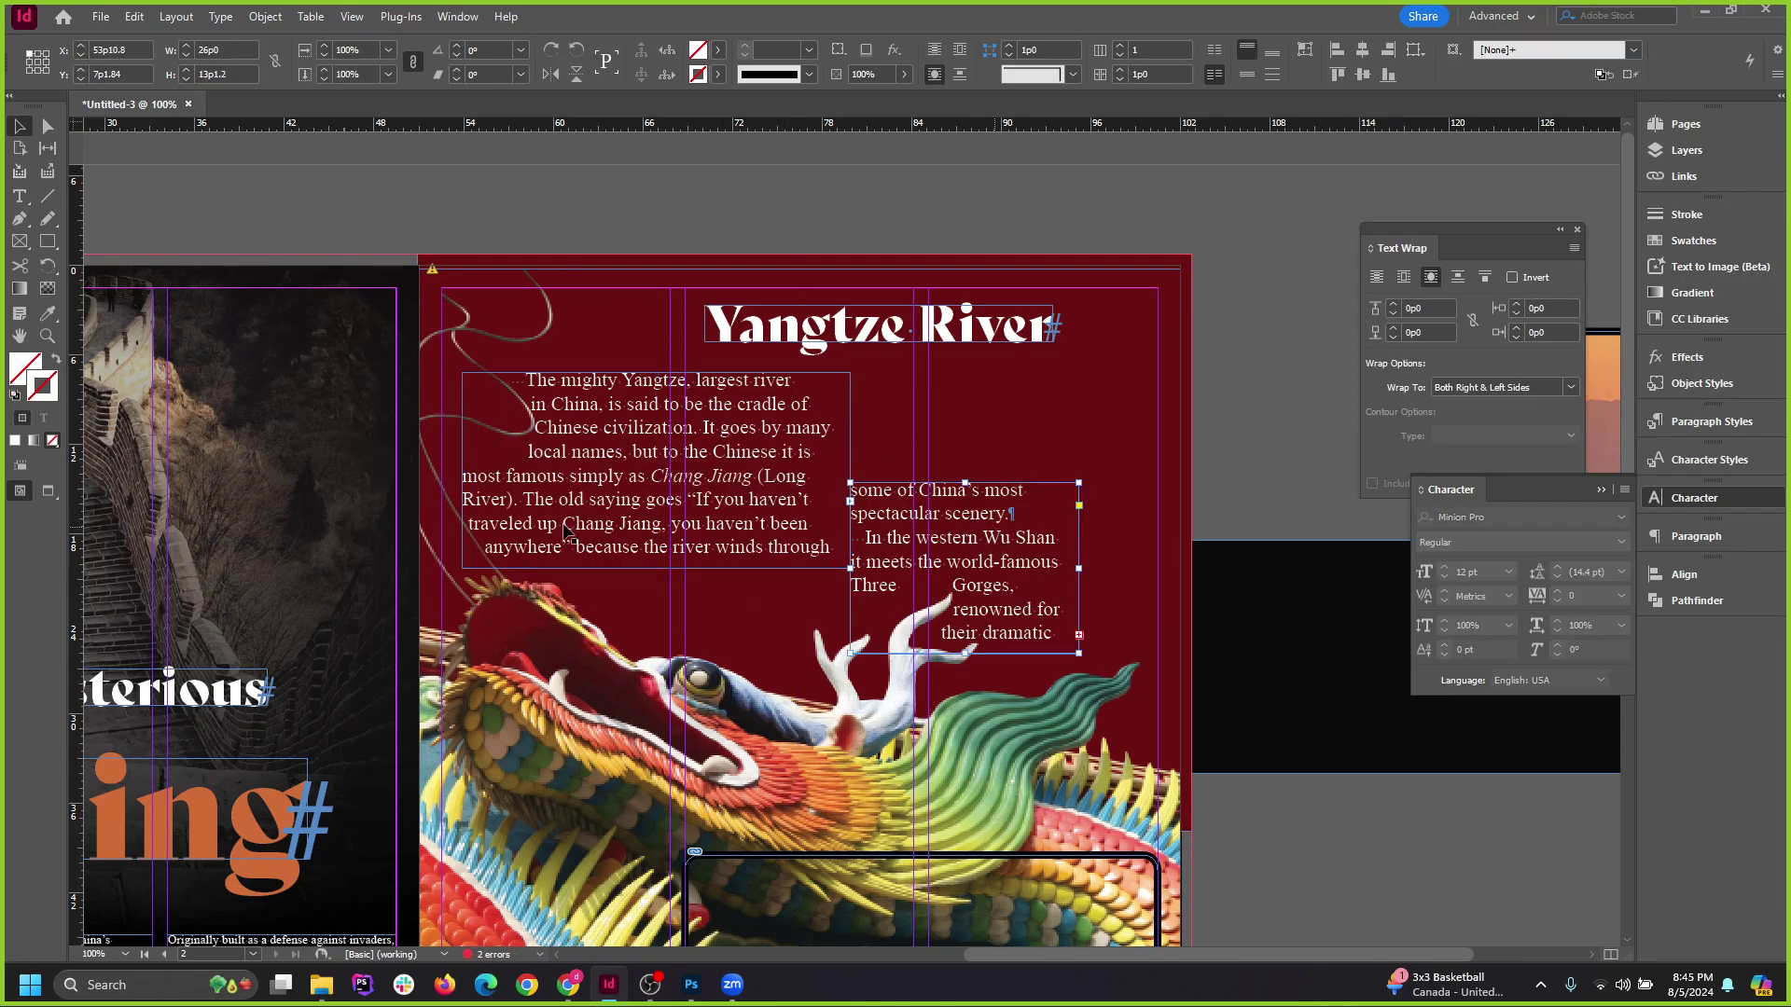
Check the character formatting of the Beijing article's three body columns and its two headings.
{"action": "scroll", "coordinate": [1088, 531], "scroll_direction": "down", "scroll_amount": 2}
{"action": "scroll", "coordinate": [634, 722], "scroll_direction": "up", "scroll_amount": 1}
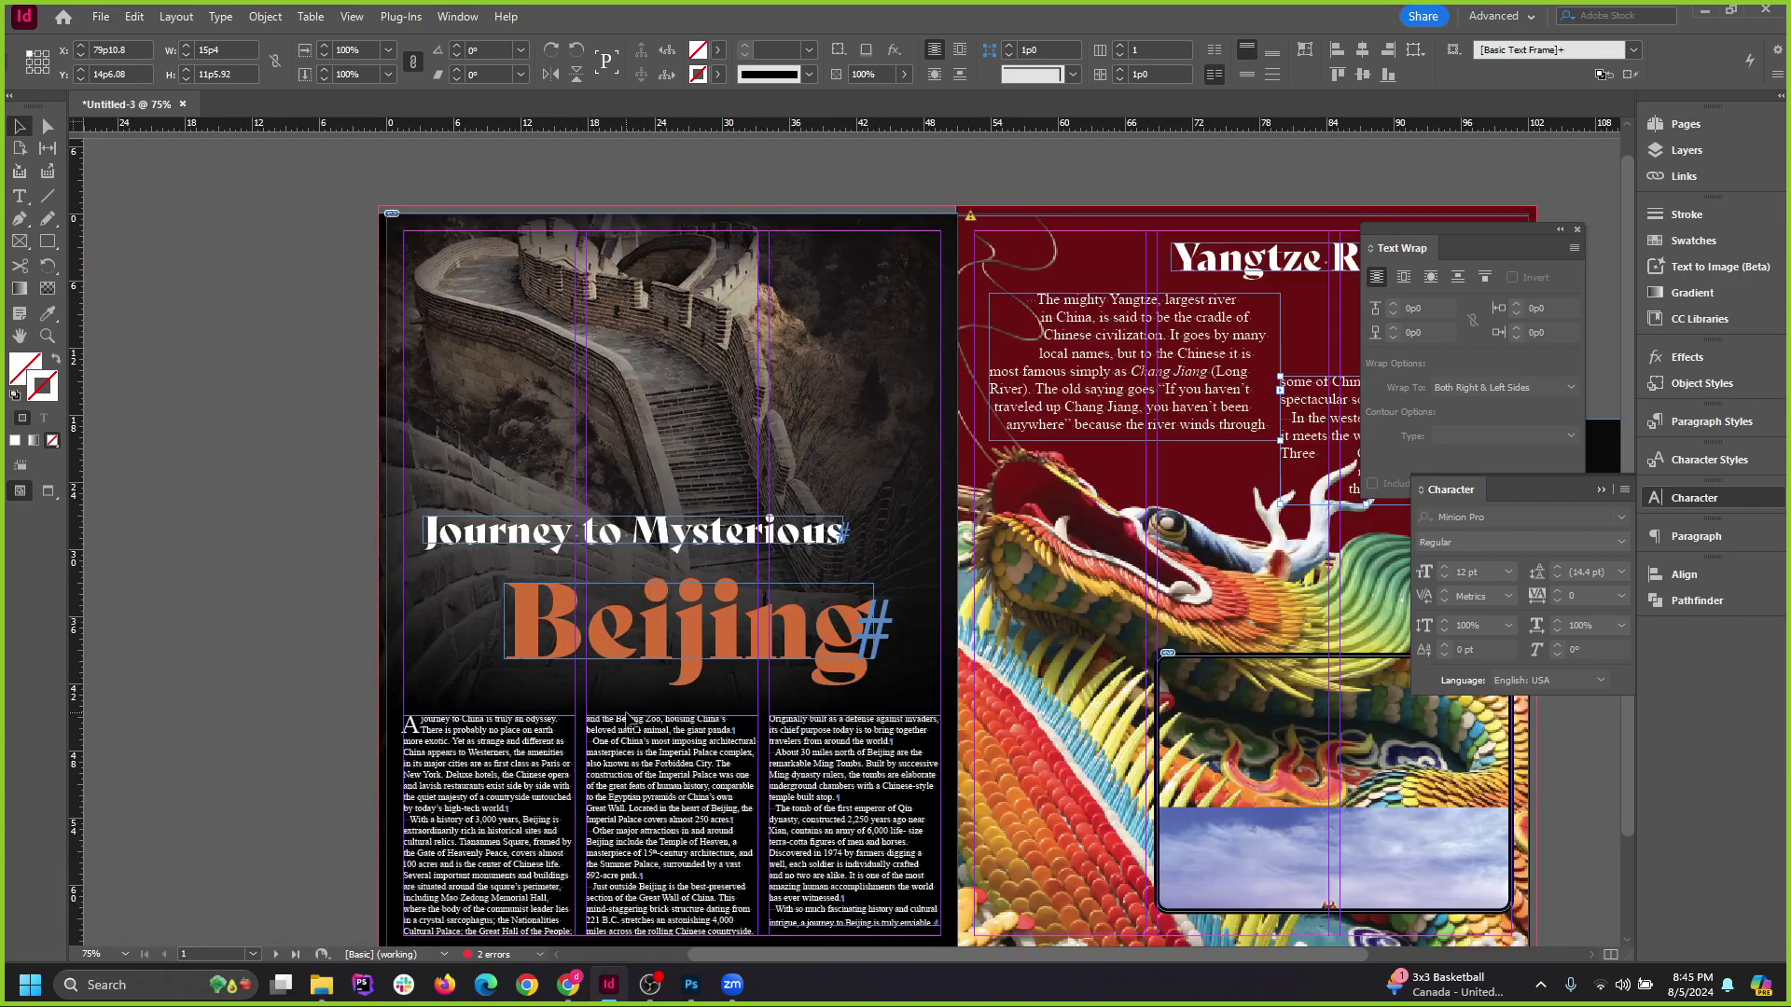
{"action": "scroll", "coordinate": [1040, 396], "scroll_direction": "down", "scroll_amount": 1}
{"action": "left_click", "coordinate": [513, 663]}
{"action": "left_click", "coordinate": [653, 666], "text": "shift"}
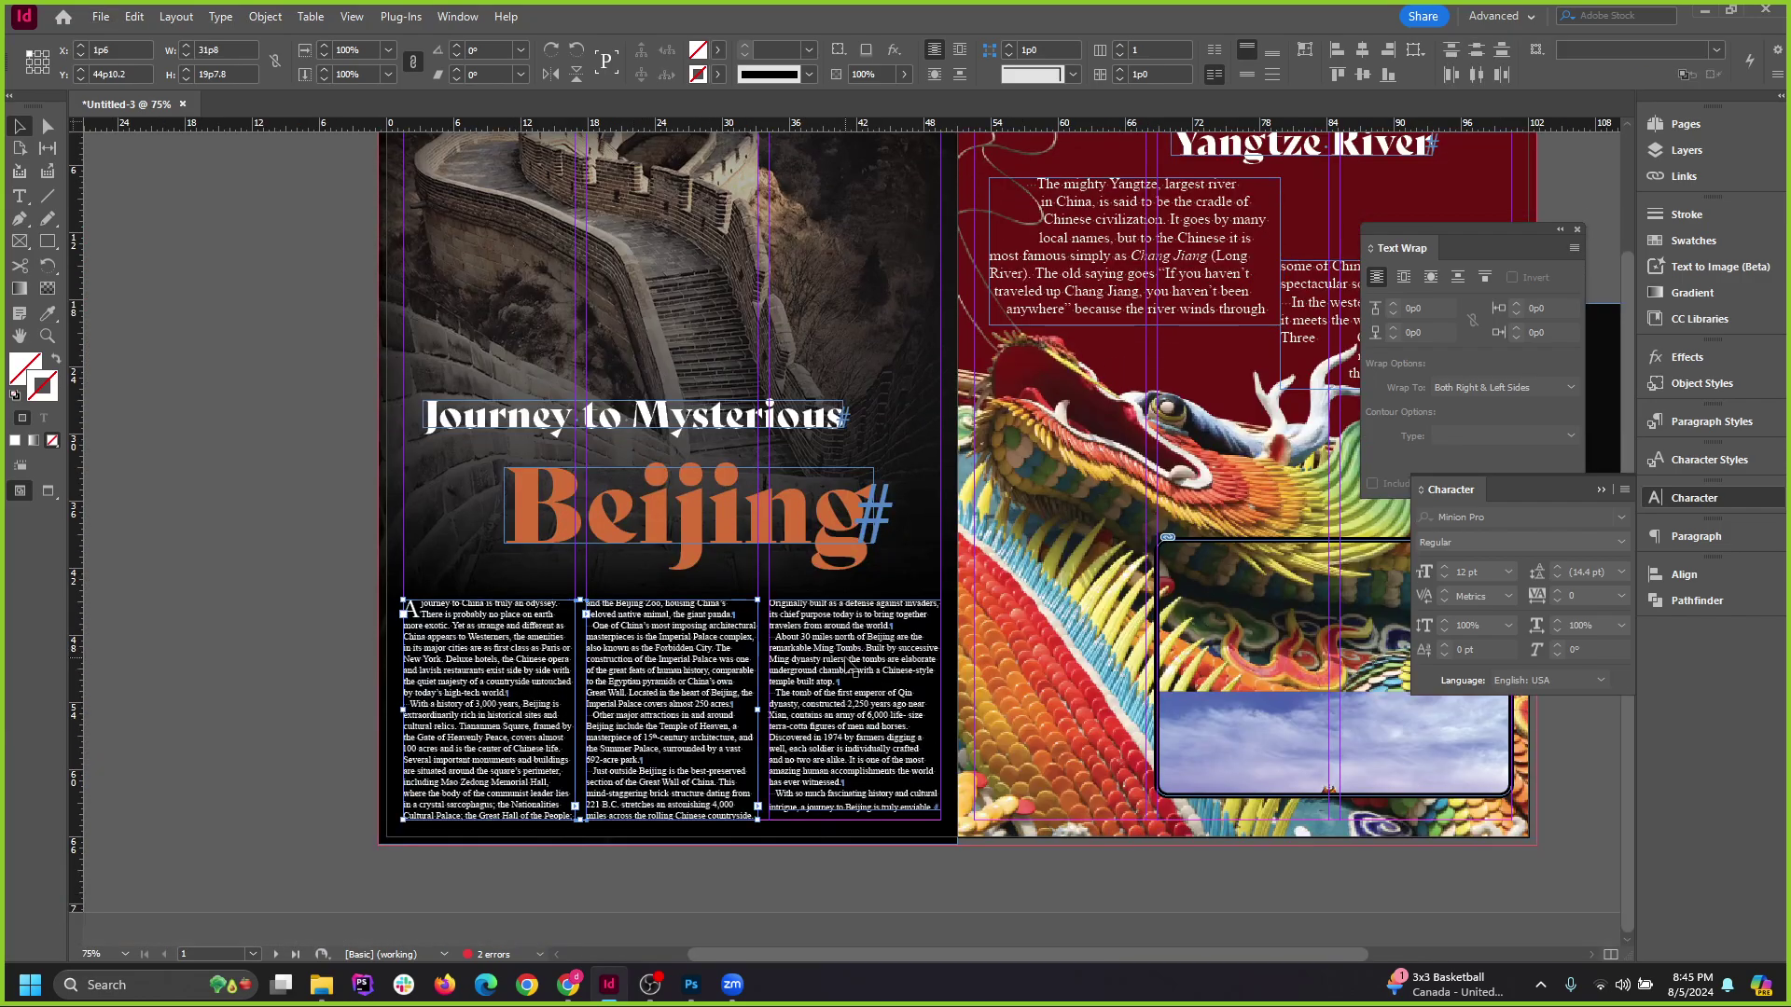
{"action": "left_click", "coordinate": [847, 660], "text": "shift"}
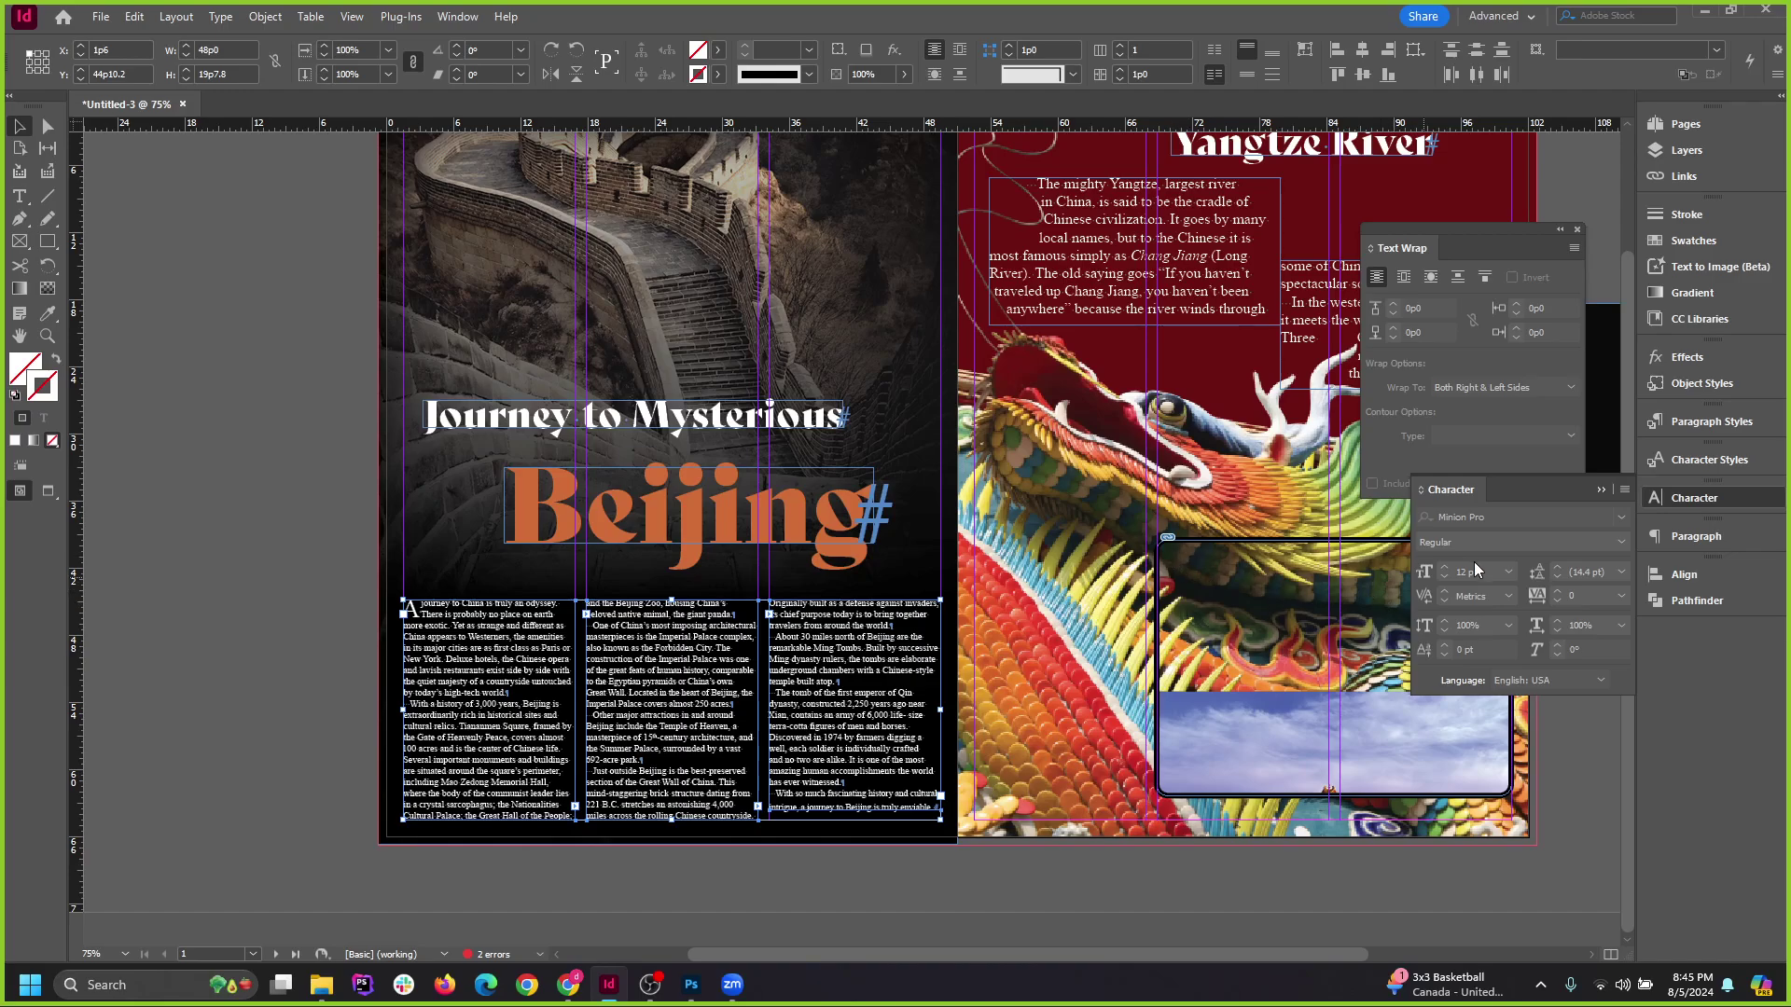
{"action": "scroll", "coordinate": [954, 706], "scroll_direction": "up", "scroll_amount": 1}
{"action": "scroll", "coordinate": [839, 690], "scroll_direction": "down", "scroll_amount": 1}
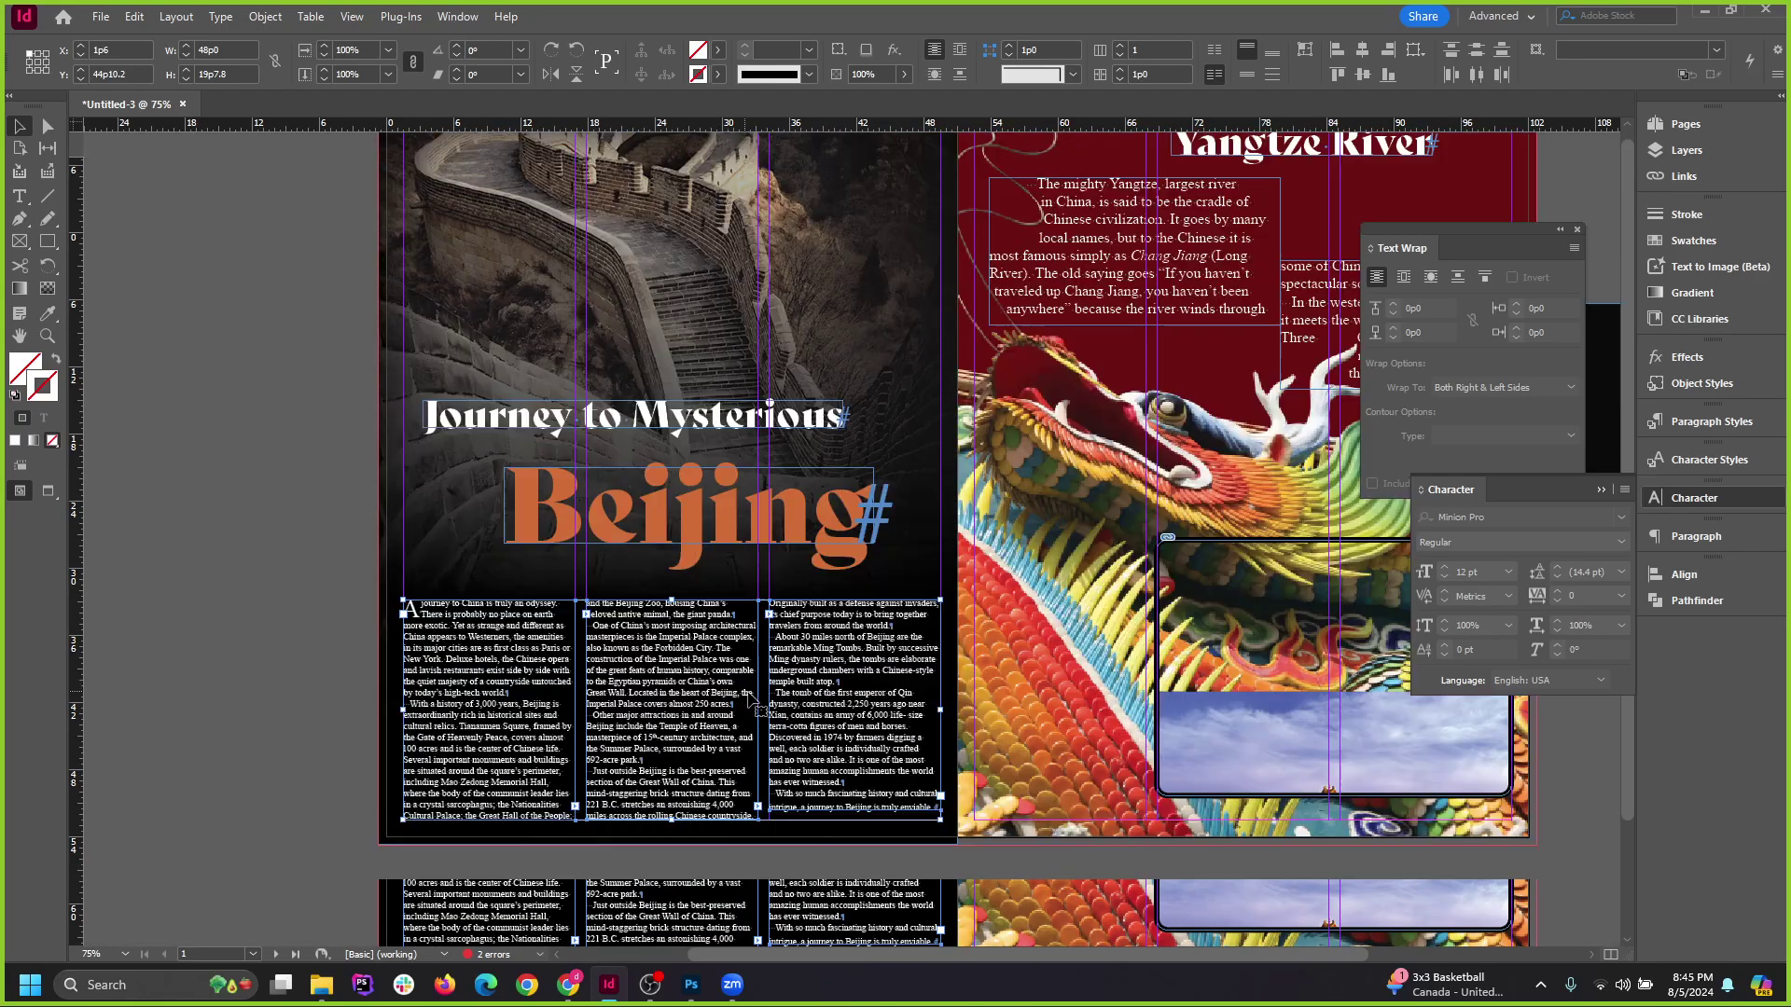
{"action": "scroll", "coordinate": [750, 669], "scroll_direction": "up", "scroll_amount": 1}
{"action": "left_click", "coordinate": [751, 669]}
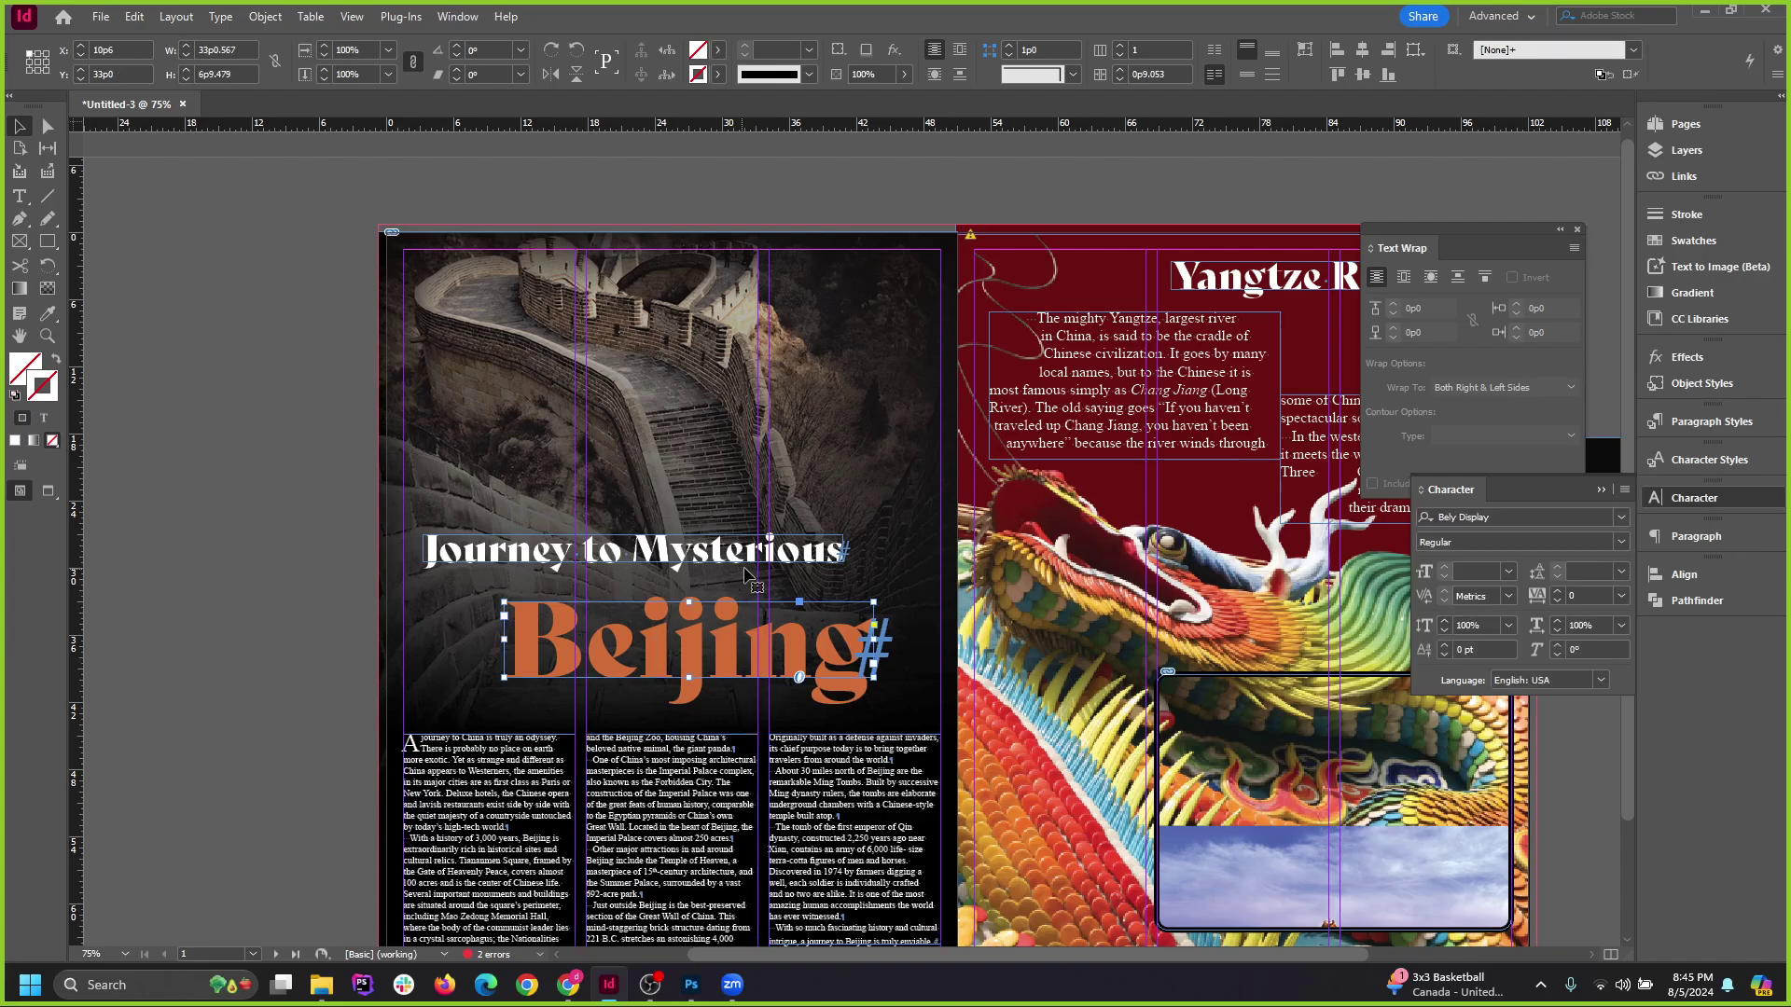
{"action": "left_click", "coordinate": [736, 563], "text": "shift"}
{"action": "scroll", "coordinate": [698, 739], "scroll_direction": "down", "scroll_amount": 1}
{"action": "left_click", "coordinate": [774, 678]}
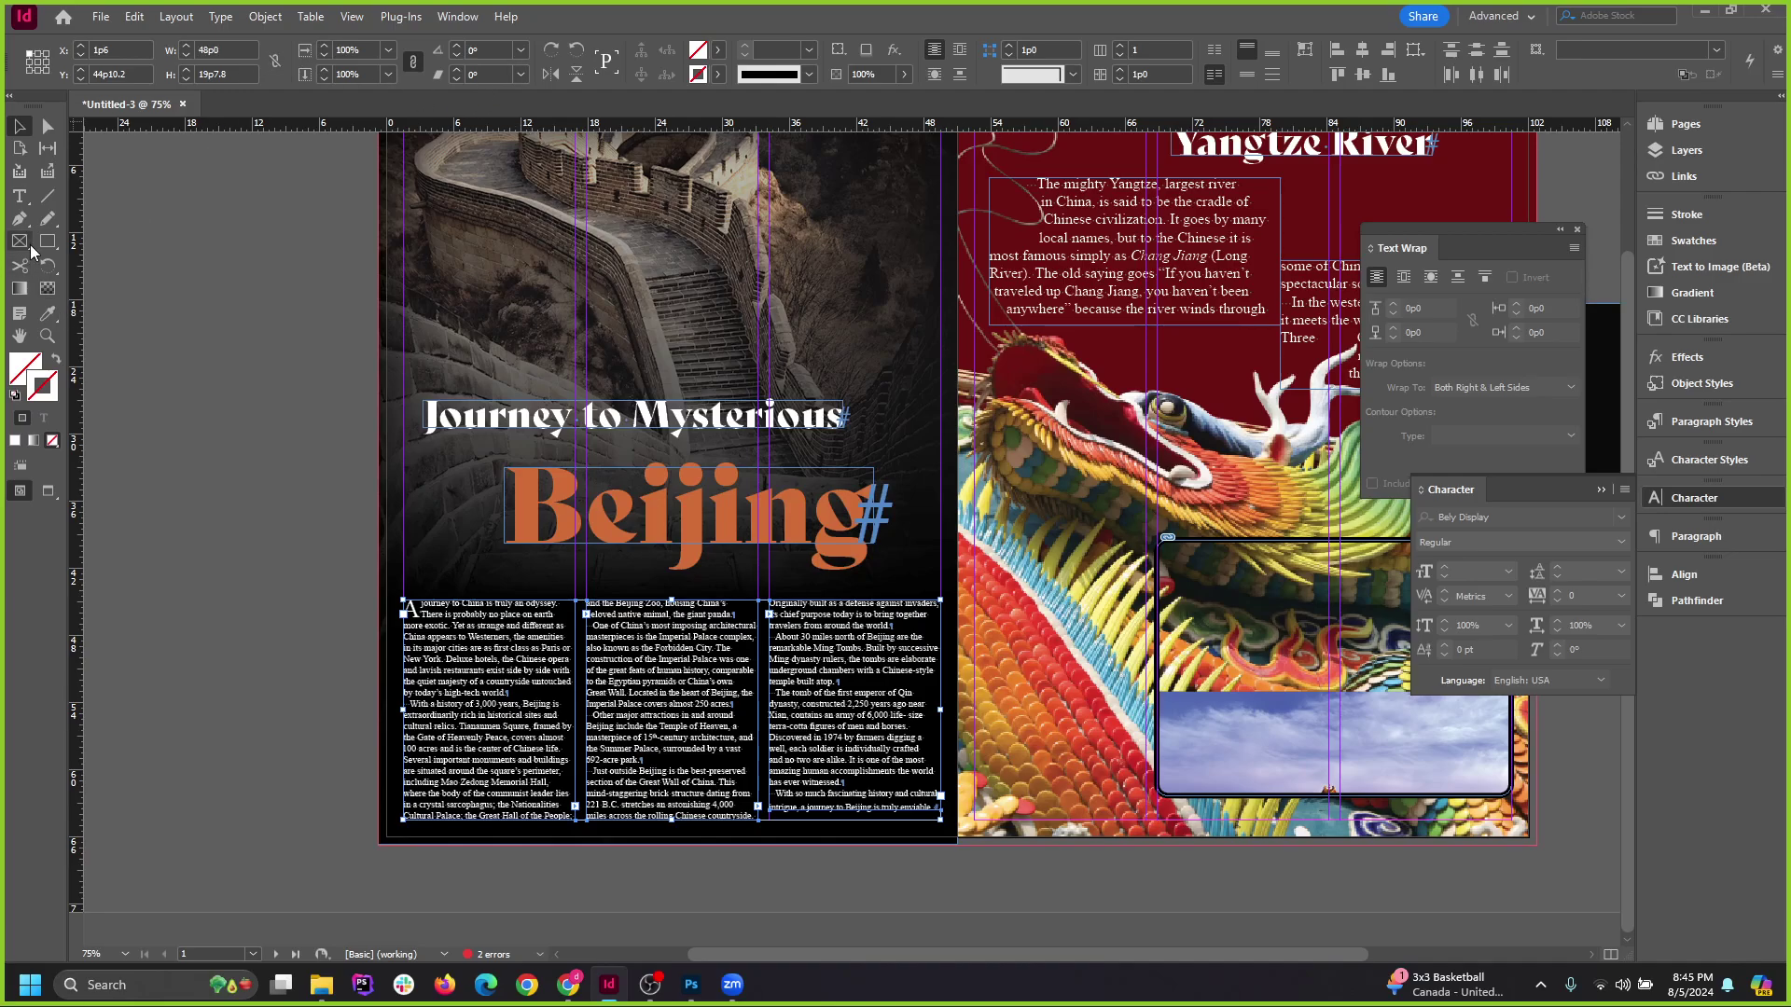
Select all body text of the Beijing article and set its font size to 14 pt.
{"action": "left_click", "coordinate": [20, 196]}
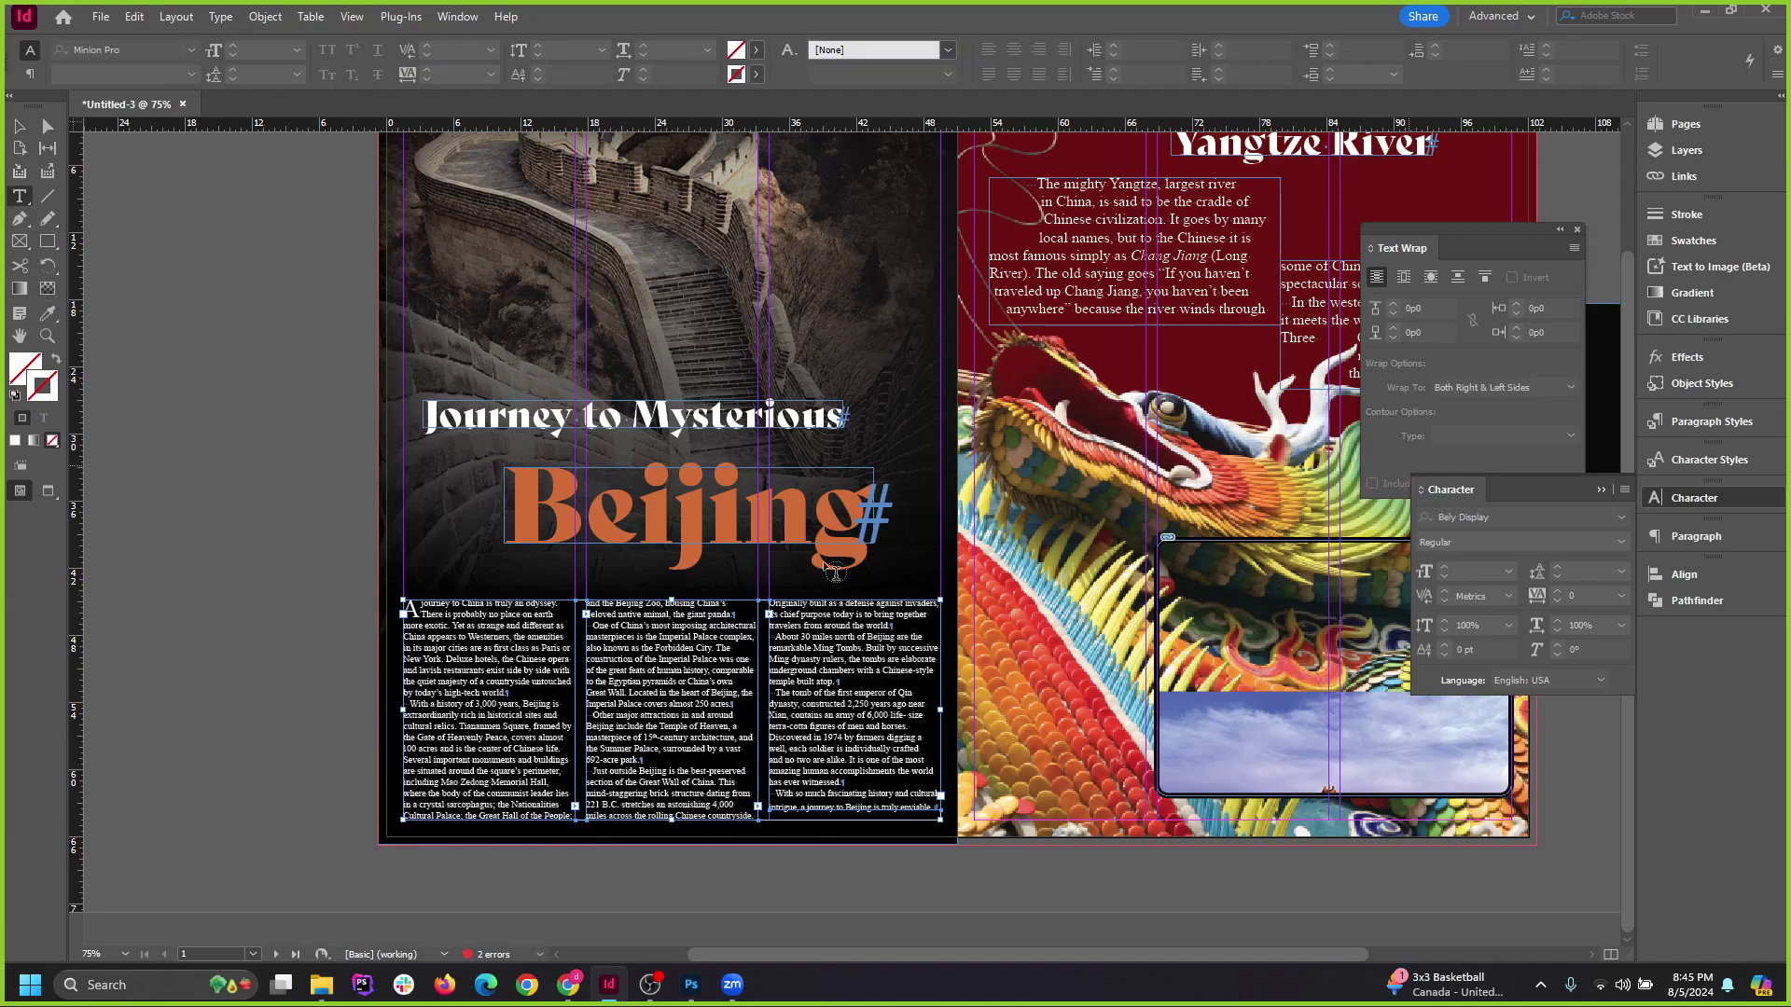
{"action": "left_click", "coordinate": [512, 657]}
{"action": "key", "text": "ctrl+a"}
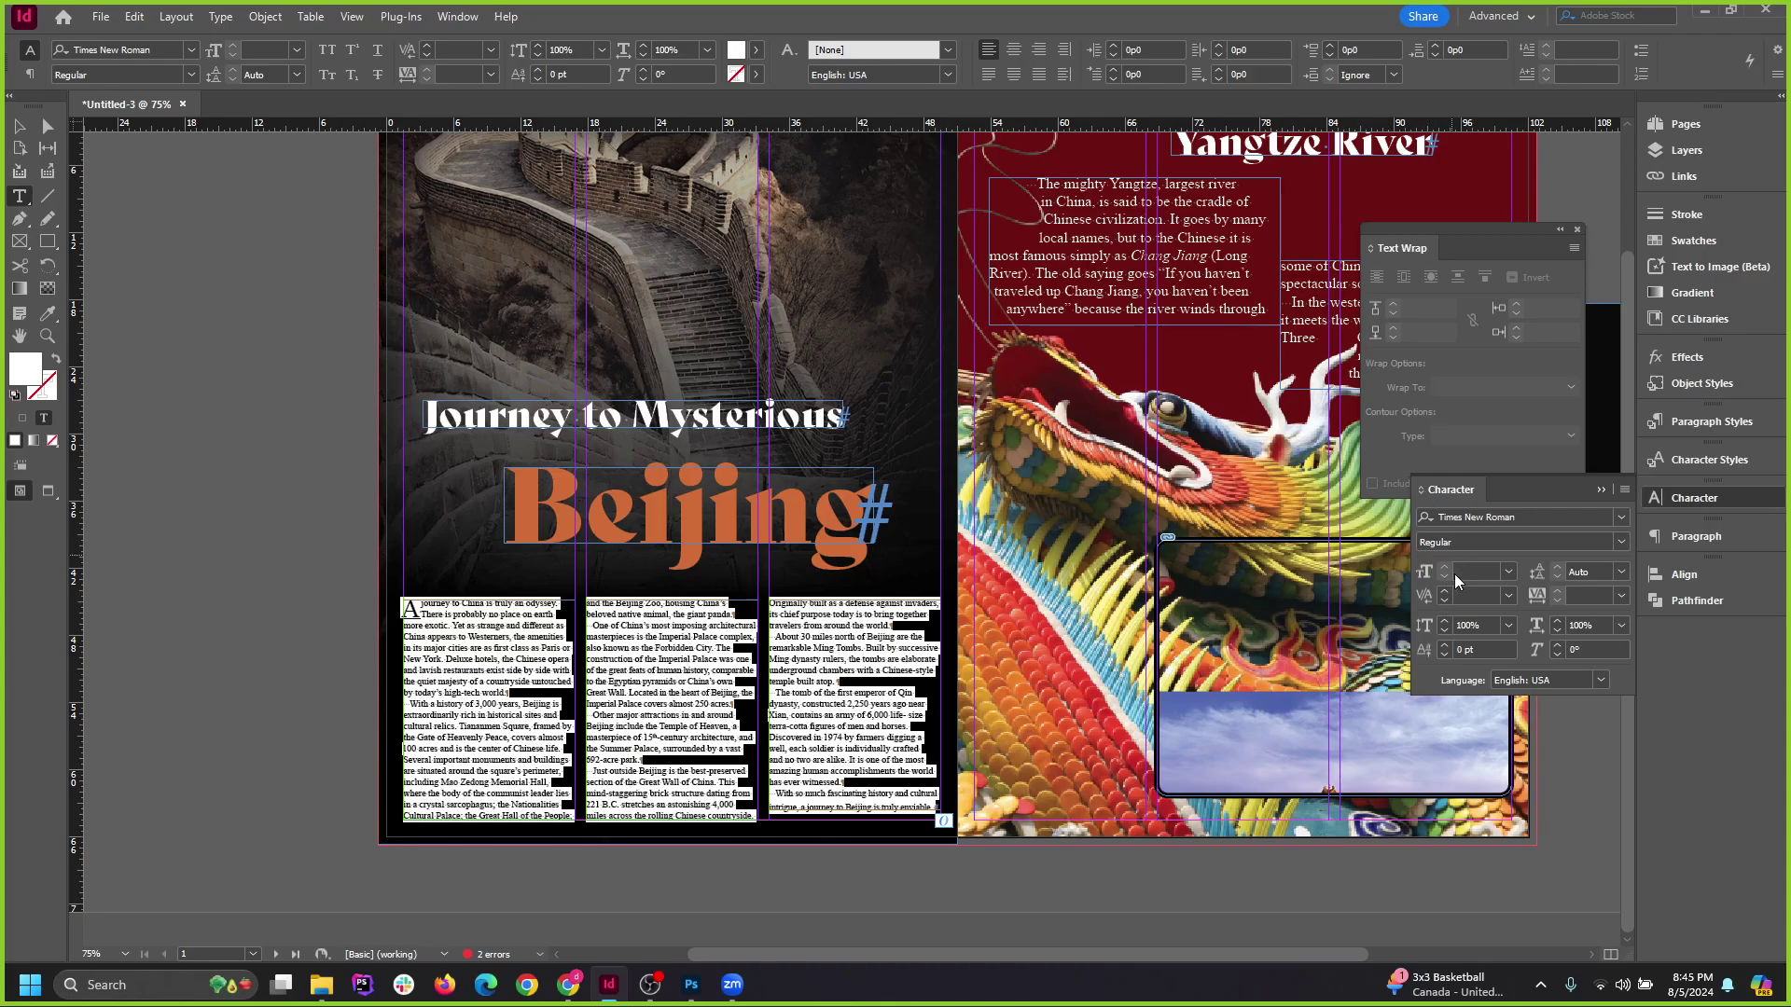
{"action": "left_click", "coordinate": [1506, 572]}
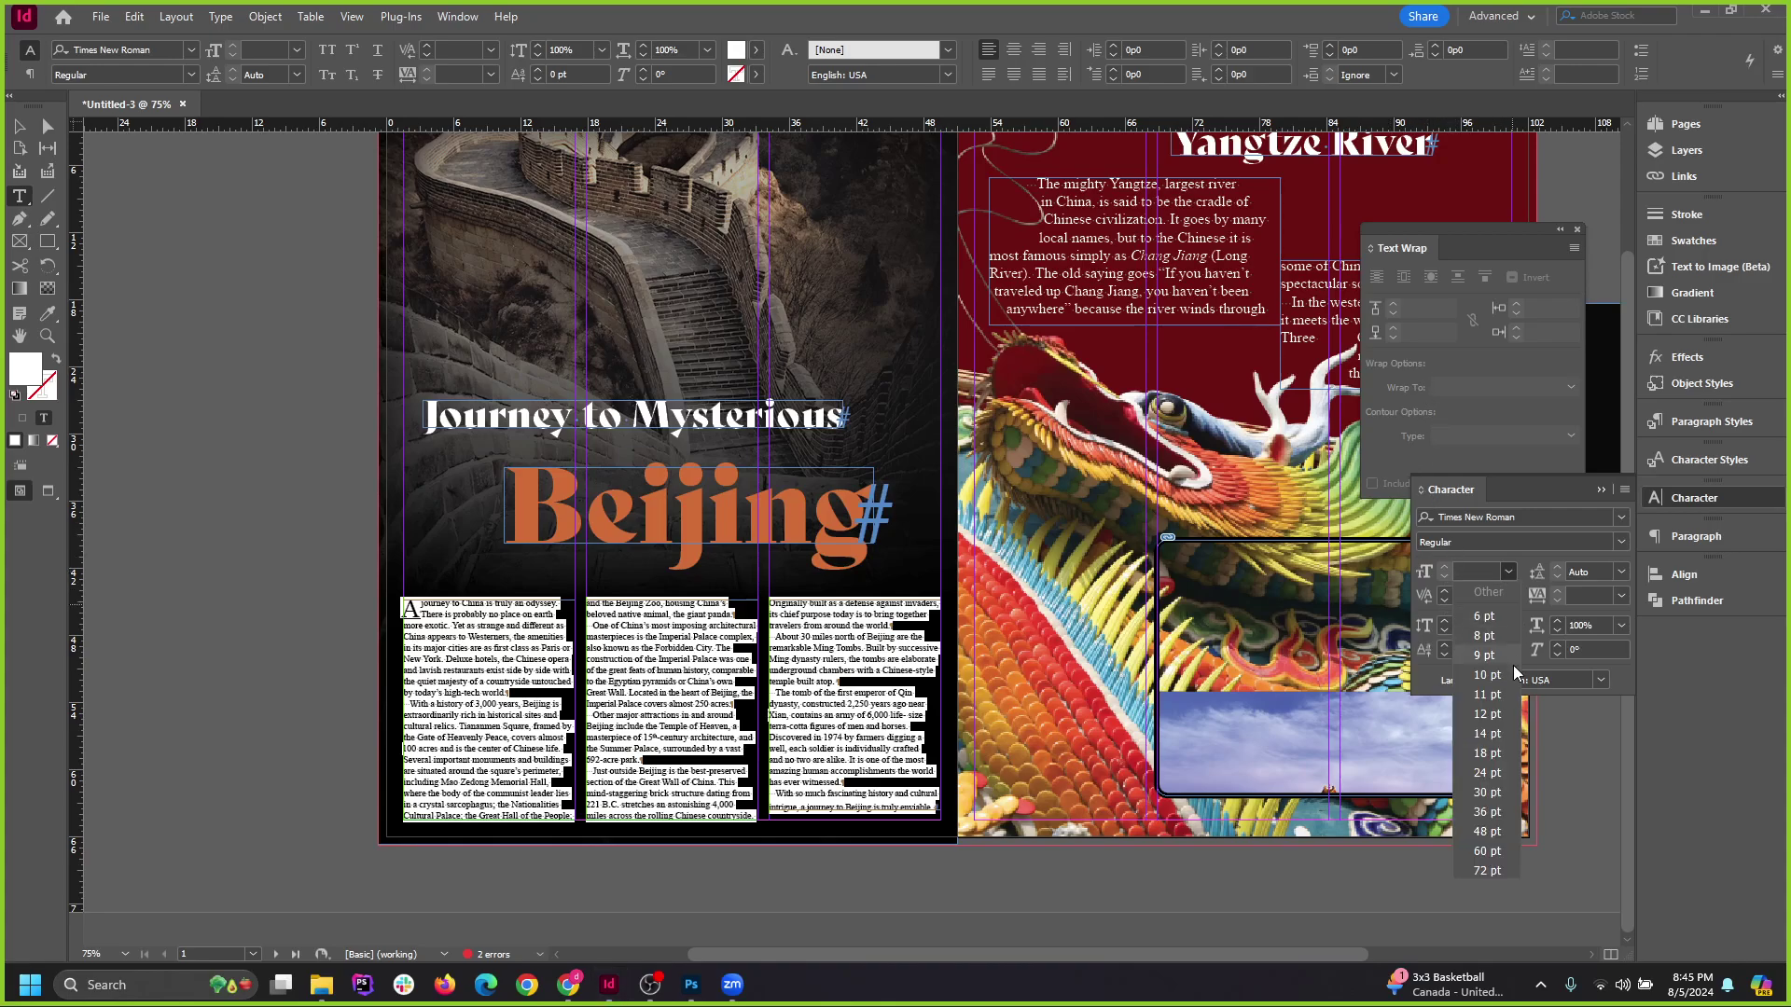
{"action": "left_click", "coordinate": [1466, 733]}
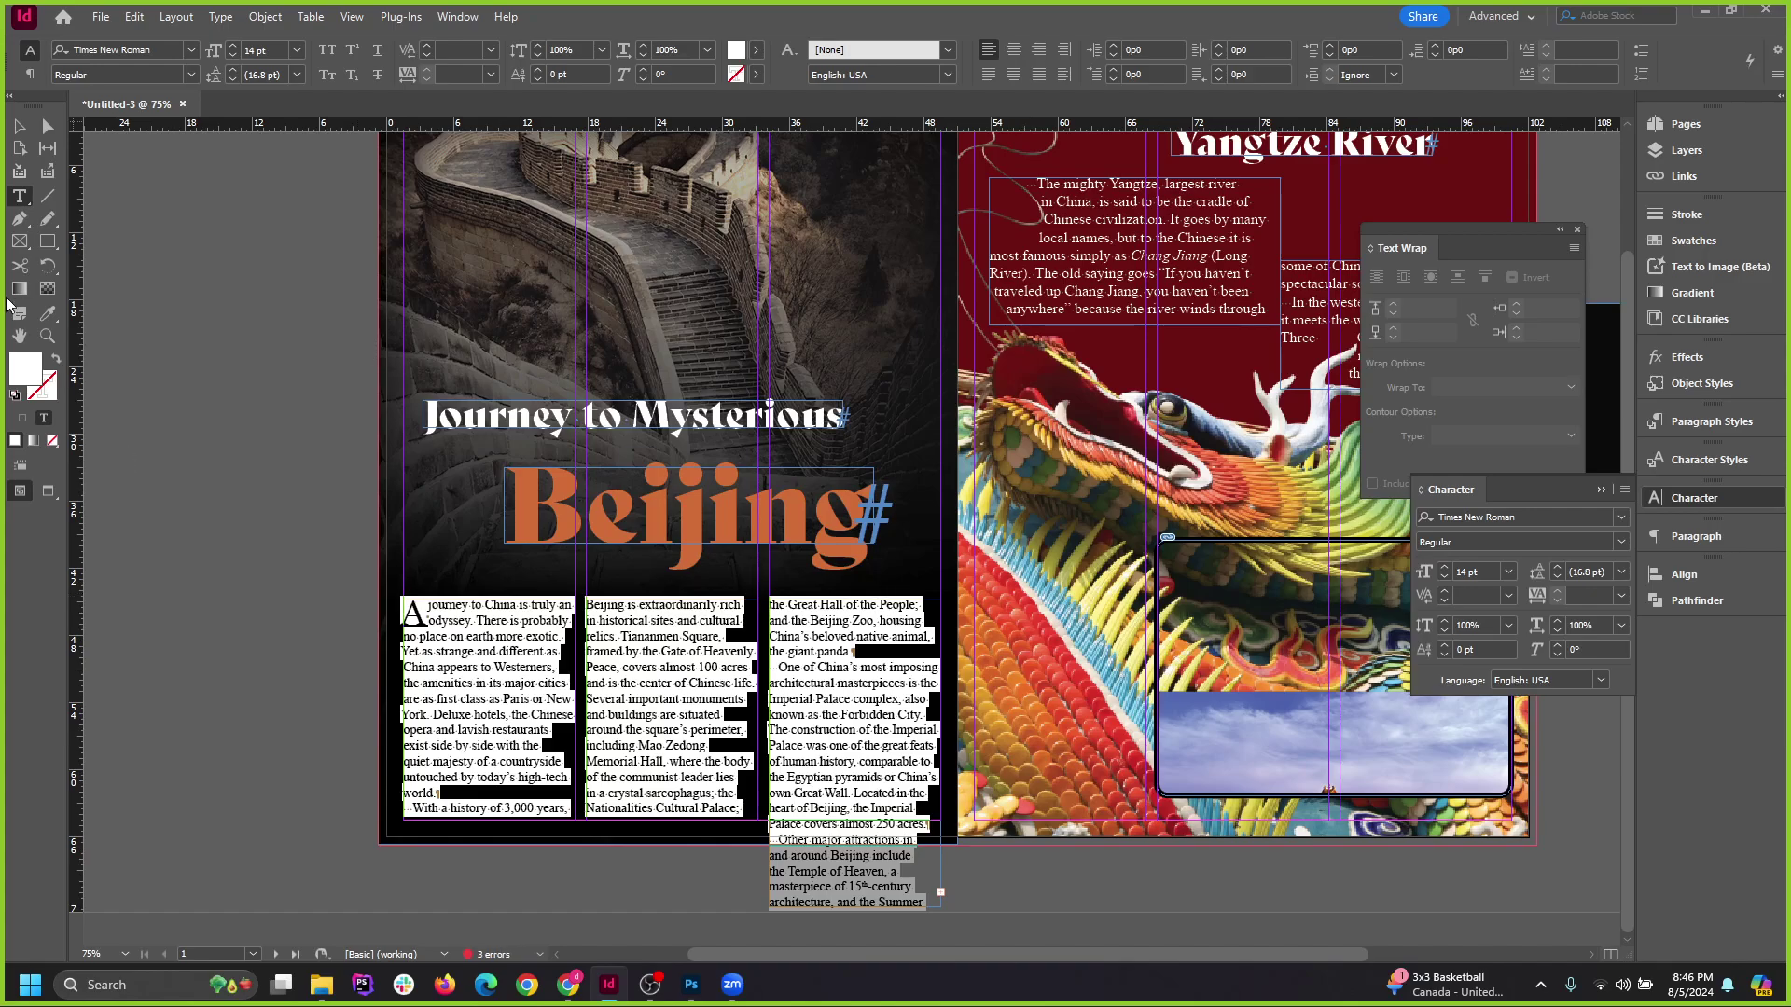
Move both Beijing headings up to about Y 18p7 and extend the article's three body columns upward to about Y 38p10.
{"action": "left_click", "coordinate": [19, 126]}
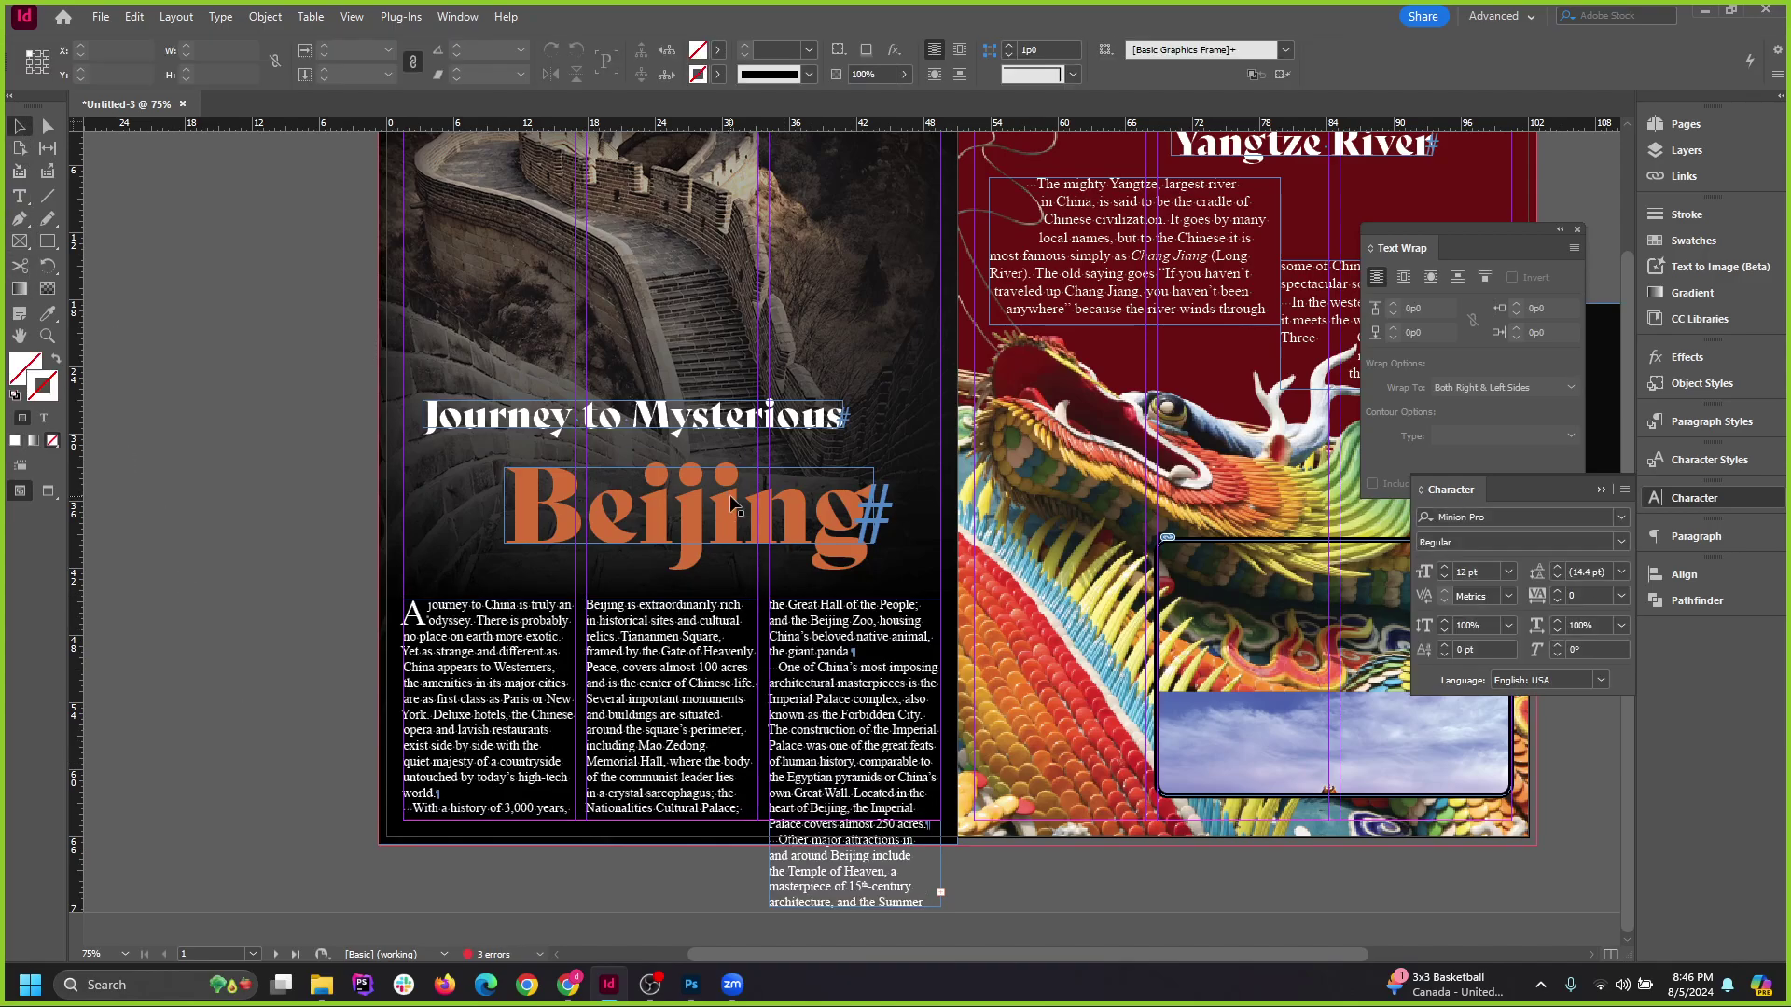
{"action": "left_click_drag", "start_coordinate": [732, 503], "coordinate": [732, 410]}
{"action": "left_click", "coordinate": [664, 653]}
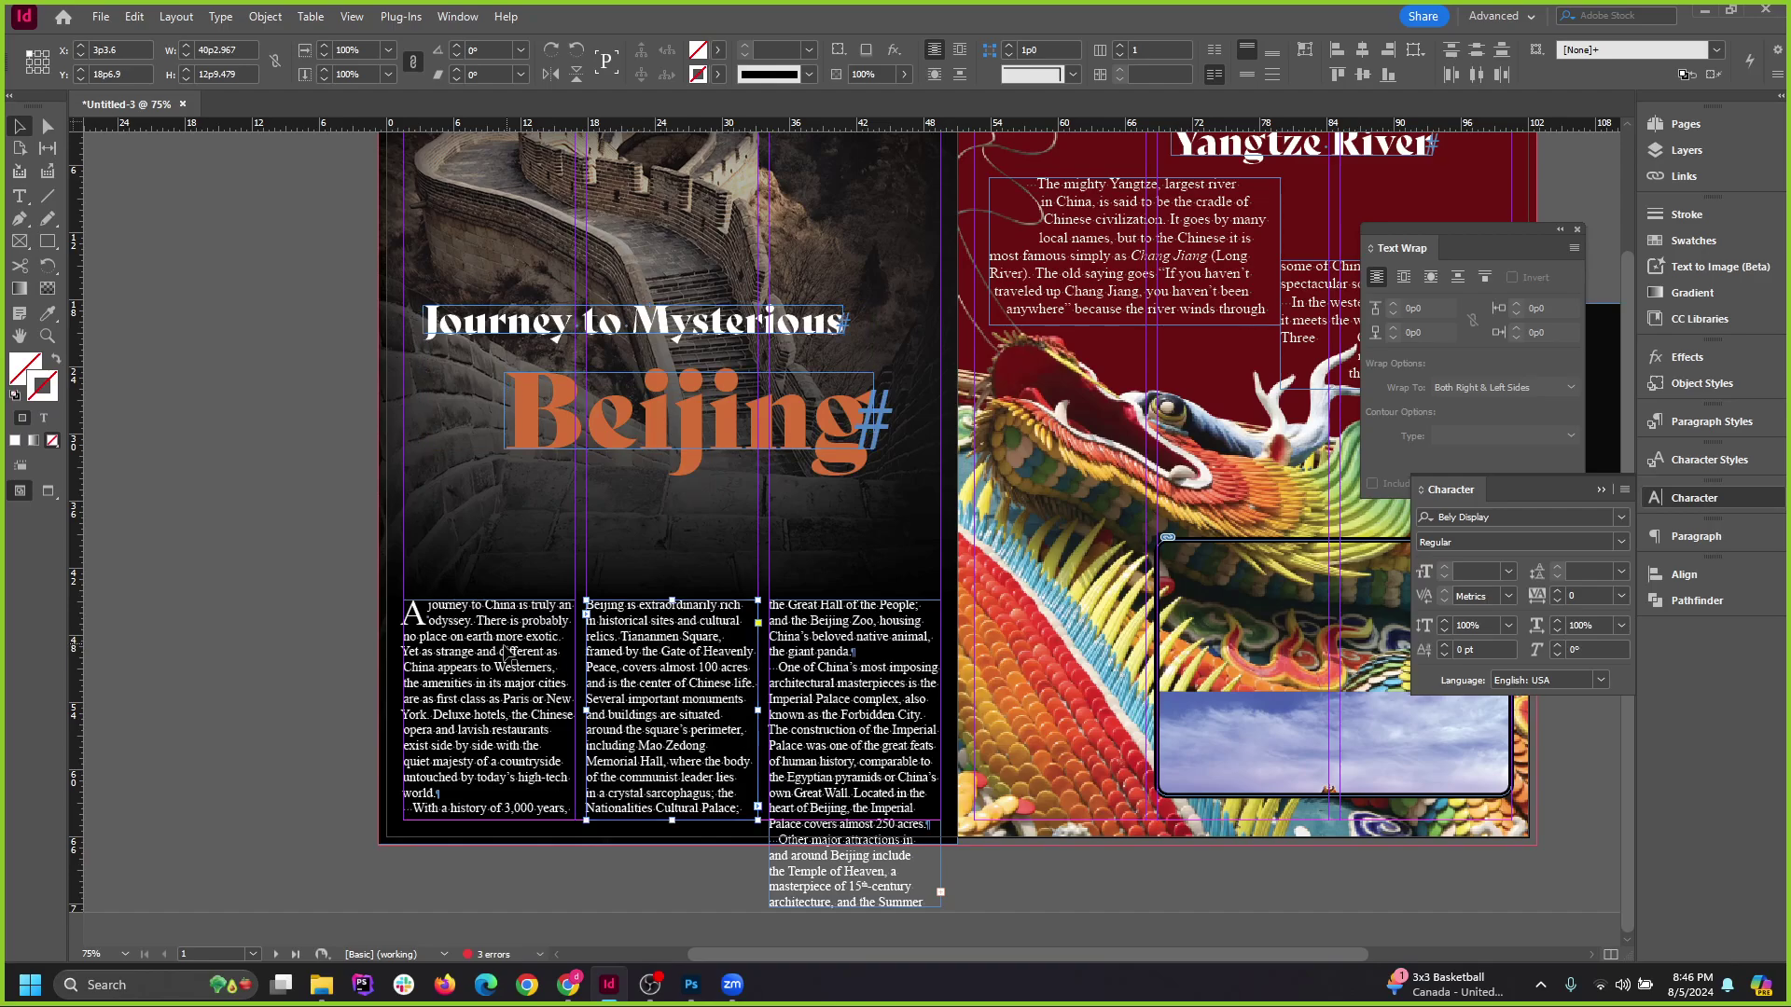
{"action": "left_click", "coordinate": [505, 646]}
{"action": "left_click", "coordinate": [647, 645], "text": "shift"}
{"action": "left_click_drag", "start_coordinate": [579, 600], "coordinate": [576, 533]}
{"action": "left_click_drag", "start_coordinate": [836, 657], "coordinate": [837, 533]}
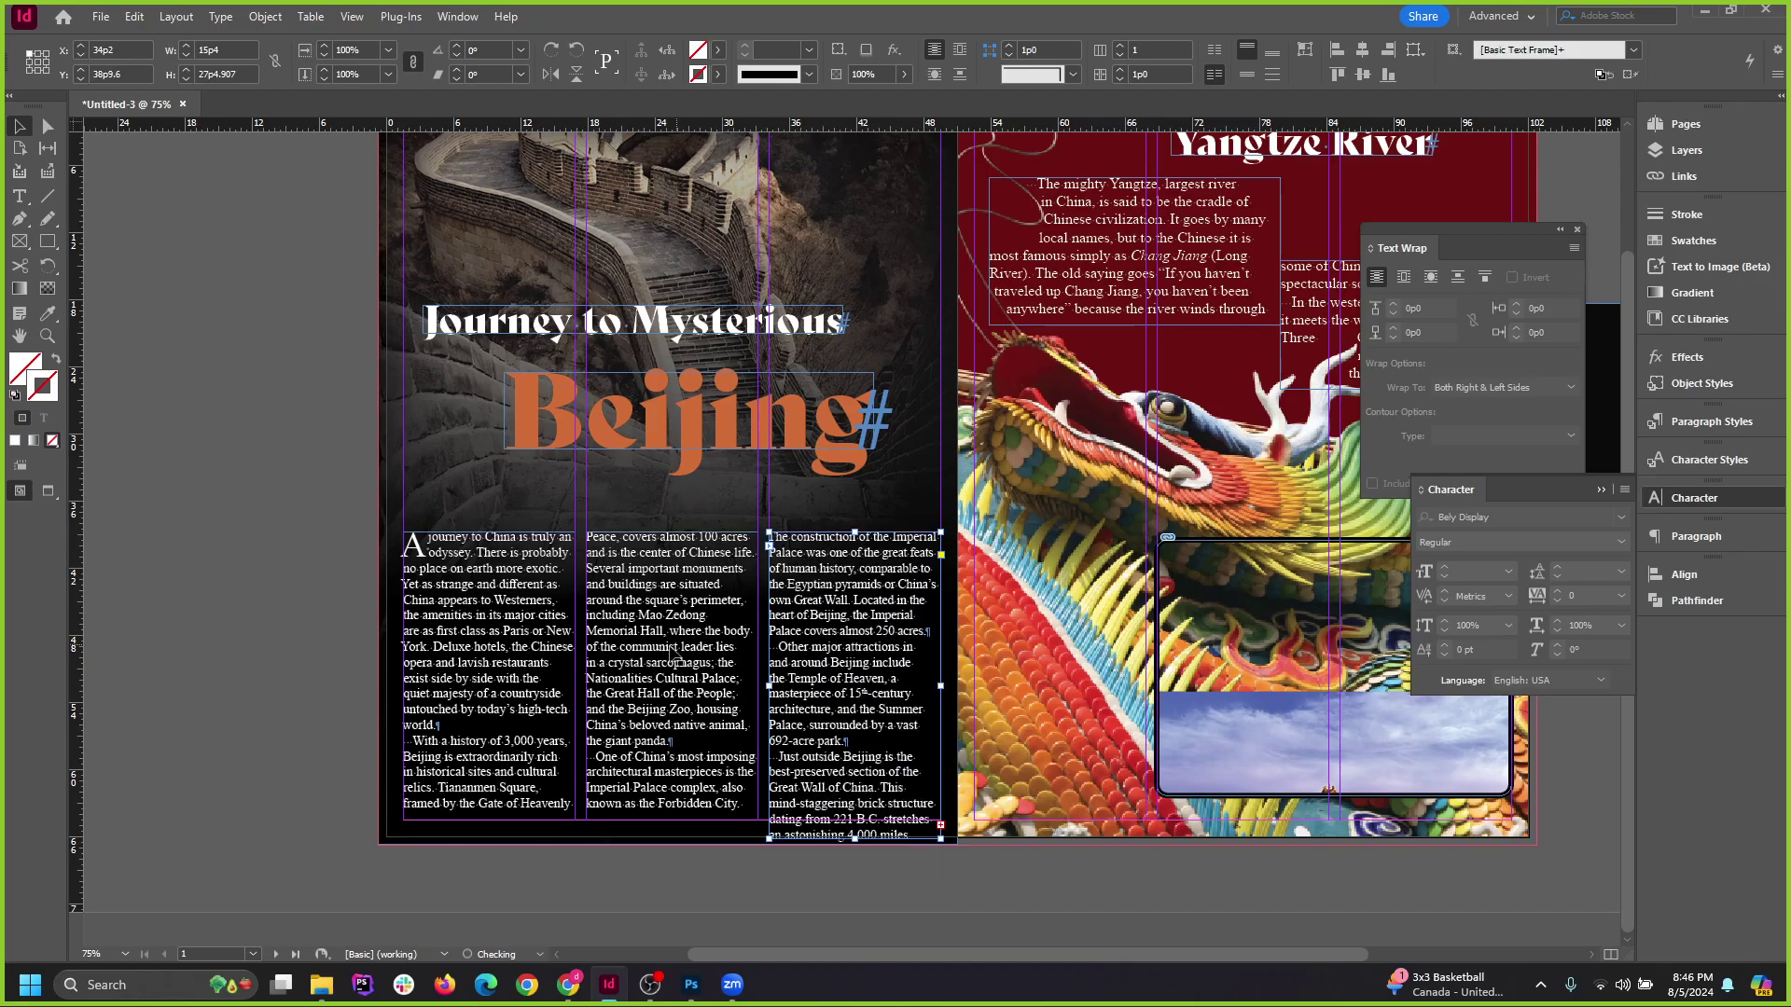
Select all three Beijing body columns and move their top edges up to about Y 21p10.
{"action": "left_click", "coordinate": [629, 669], "text": "shift"}
{"action": "left_click", "coordinate": [469, 659], "text": "shift"}
{"action": "left_click_drag", "start_coordinate": [669, 533], "coordinate": [677, 341]}
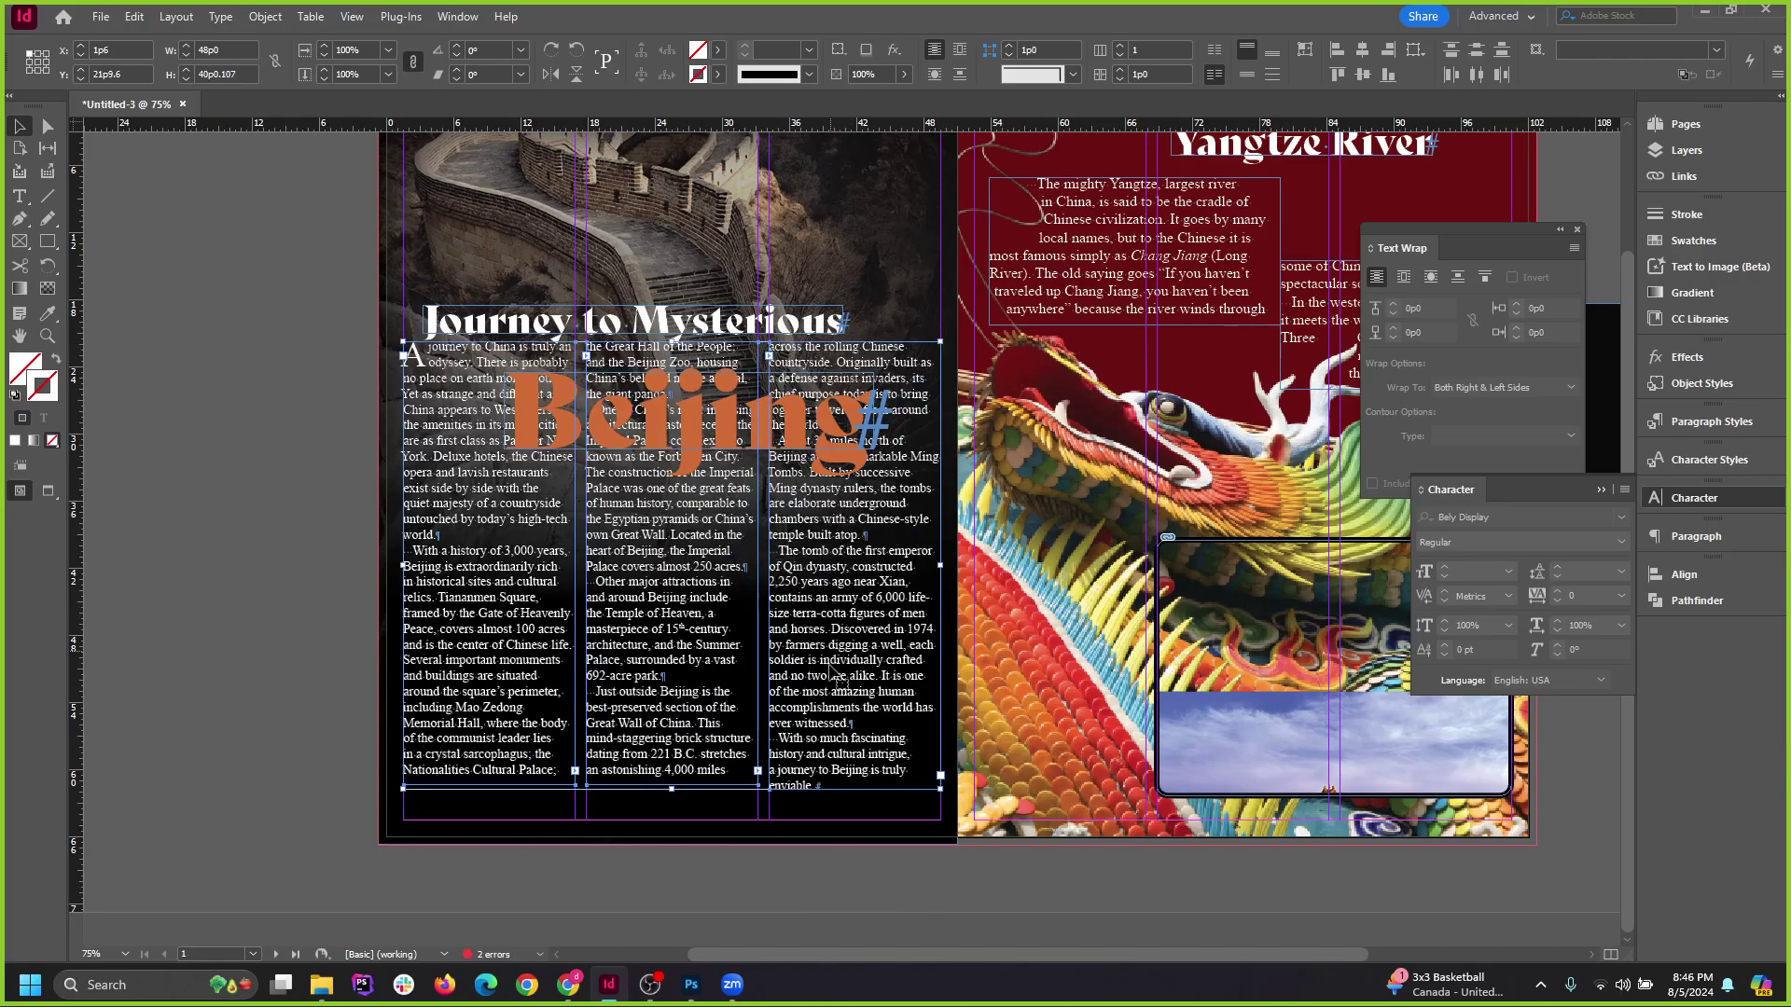
{"action": "scroll", "coordinate": [645, 580], "scroll_direction": "up", "scroll_amount": 2}
{"action": "scroll", "coordinate": [408, 432], "scroll_direction": "down", "scroll_amount": 2}
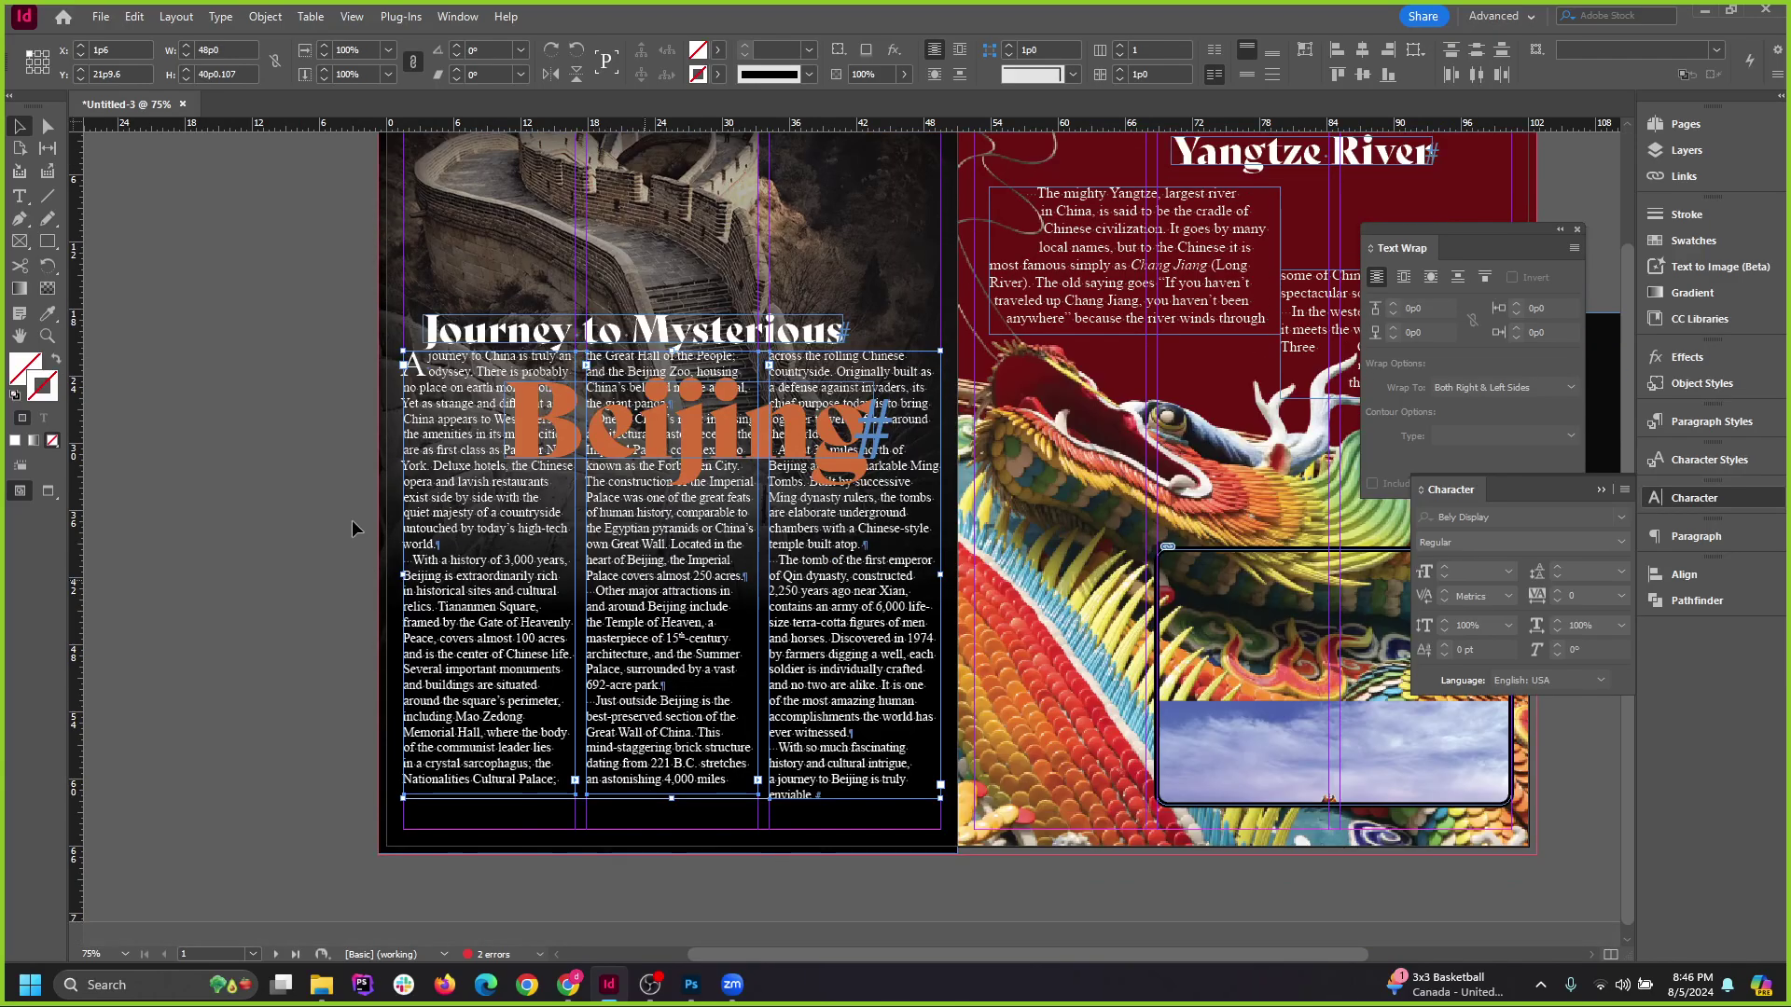
{"action": "scroll", "coordinate": [666, 518], "scroll_direction": "up", "scroll_amount": 2}
{"action": "scroll", "coordinate": [760, 612], "scroll_direction": "down", "scroll_amount": 2}
Undo the extension of the three Beijing body columns and the upward move of the two headings.
{"action": "key", "text": "ctrl+z"}
{"action": "key", "text": "ctrl+z"}
{"action": "key", "text": "ctrl+z"}
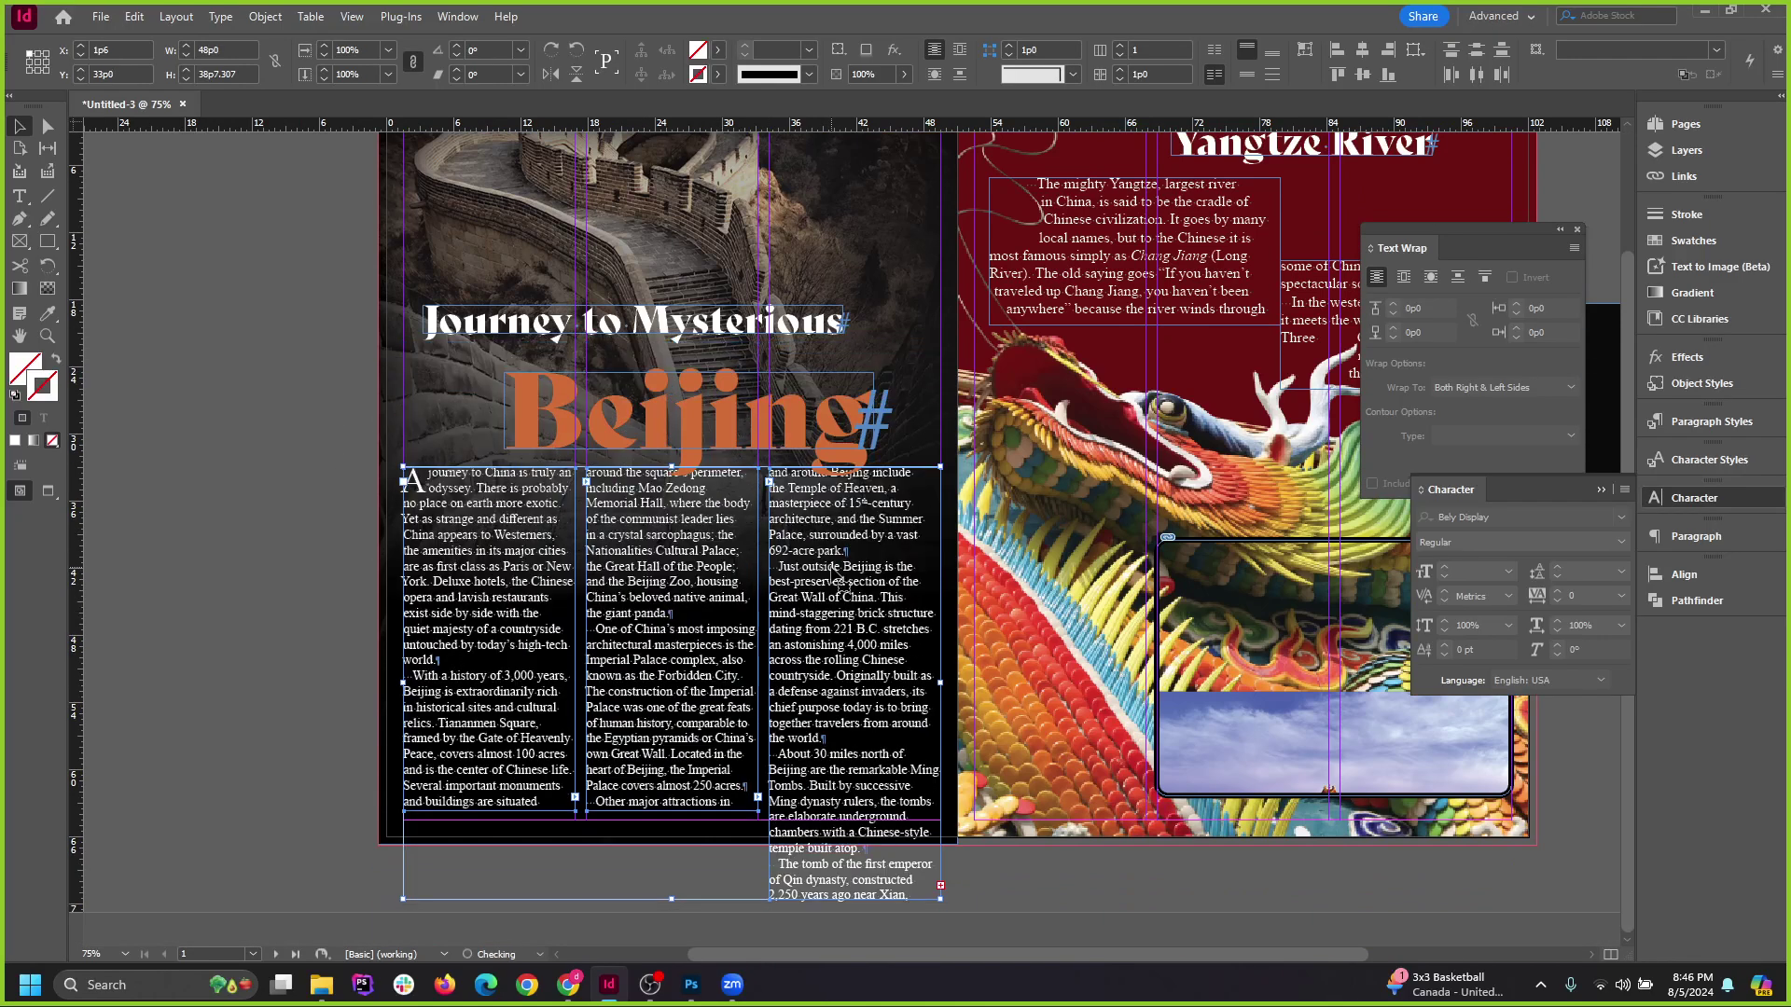
{"action": "key", "text": "ctrl+z"}
{"action": "scroll", "coordinate": [826, 630], "scroll_direction": "up", "scroll_amount": 2}
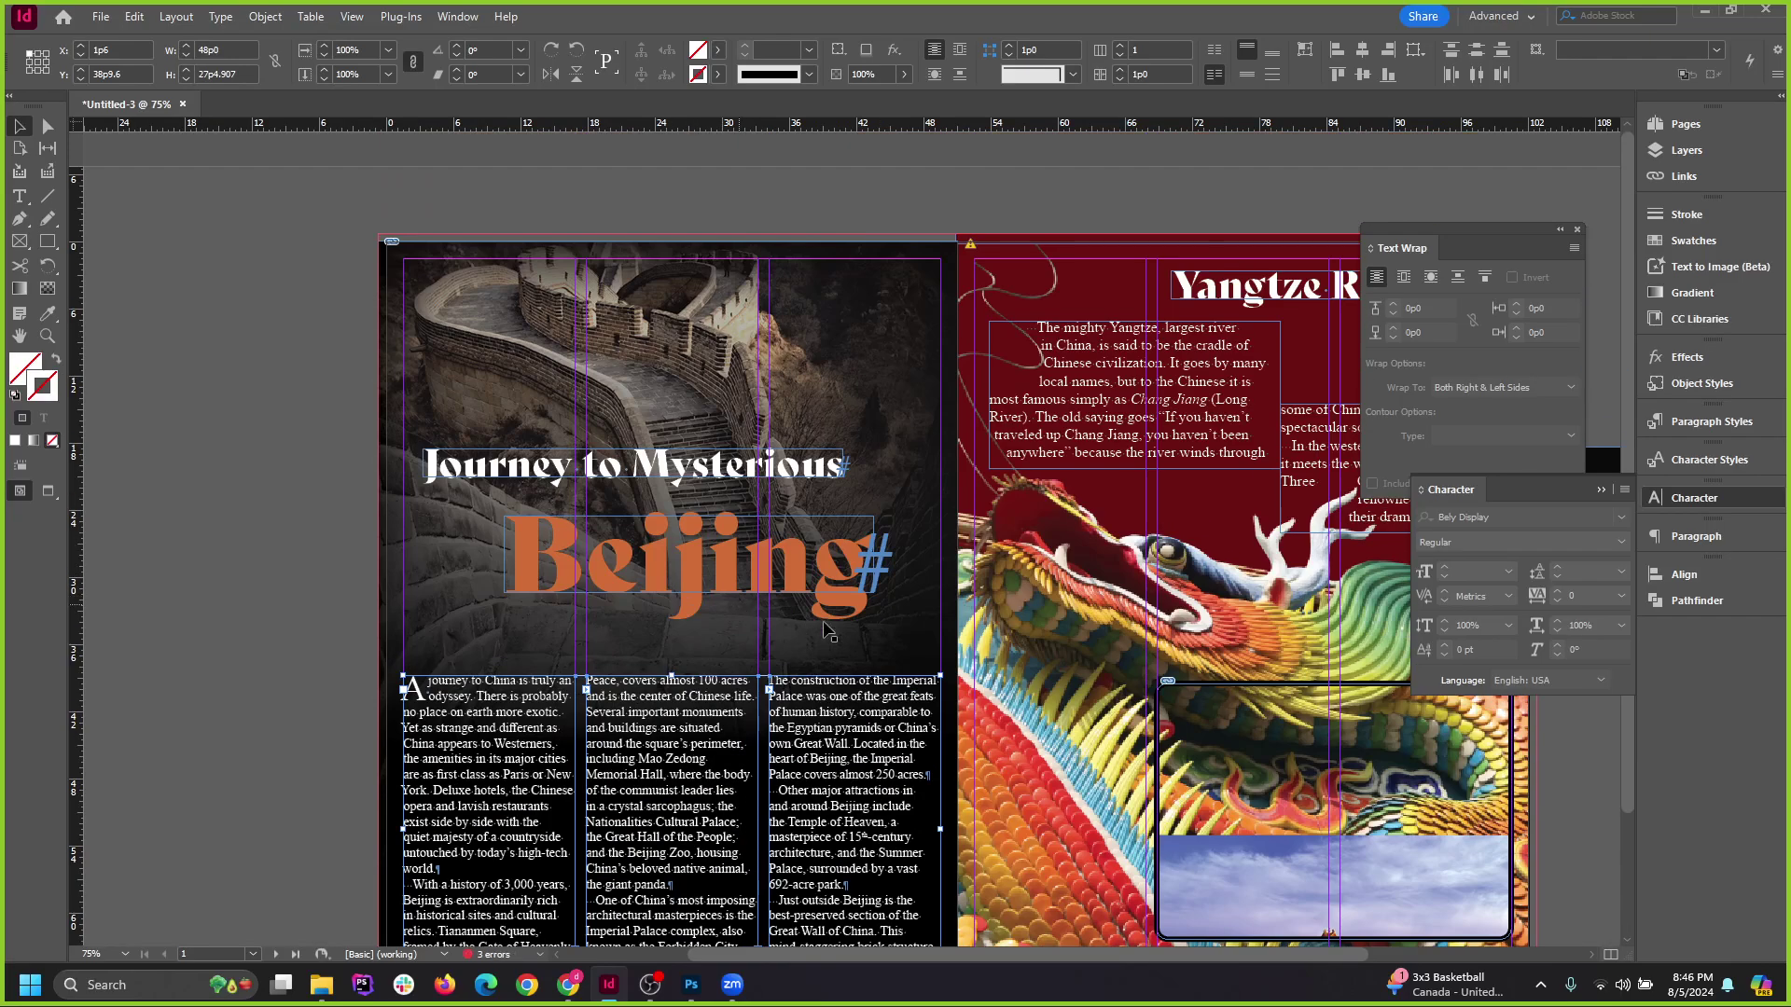
{"action": "scroll", "coordinate": [879, 646], "scroll_direction": "down", "scroll_amount": 2}
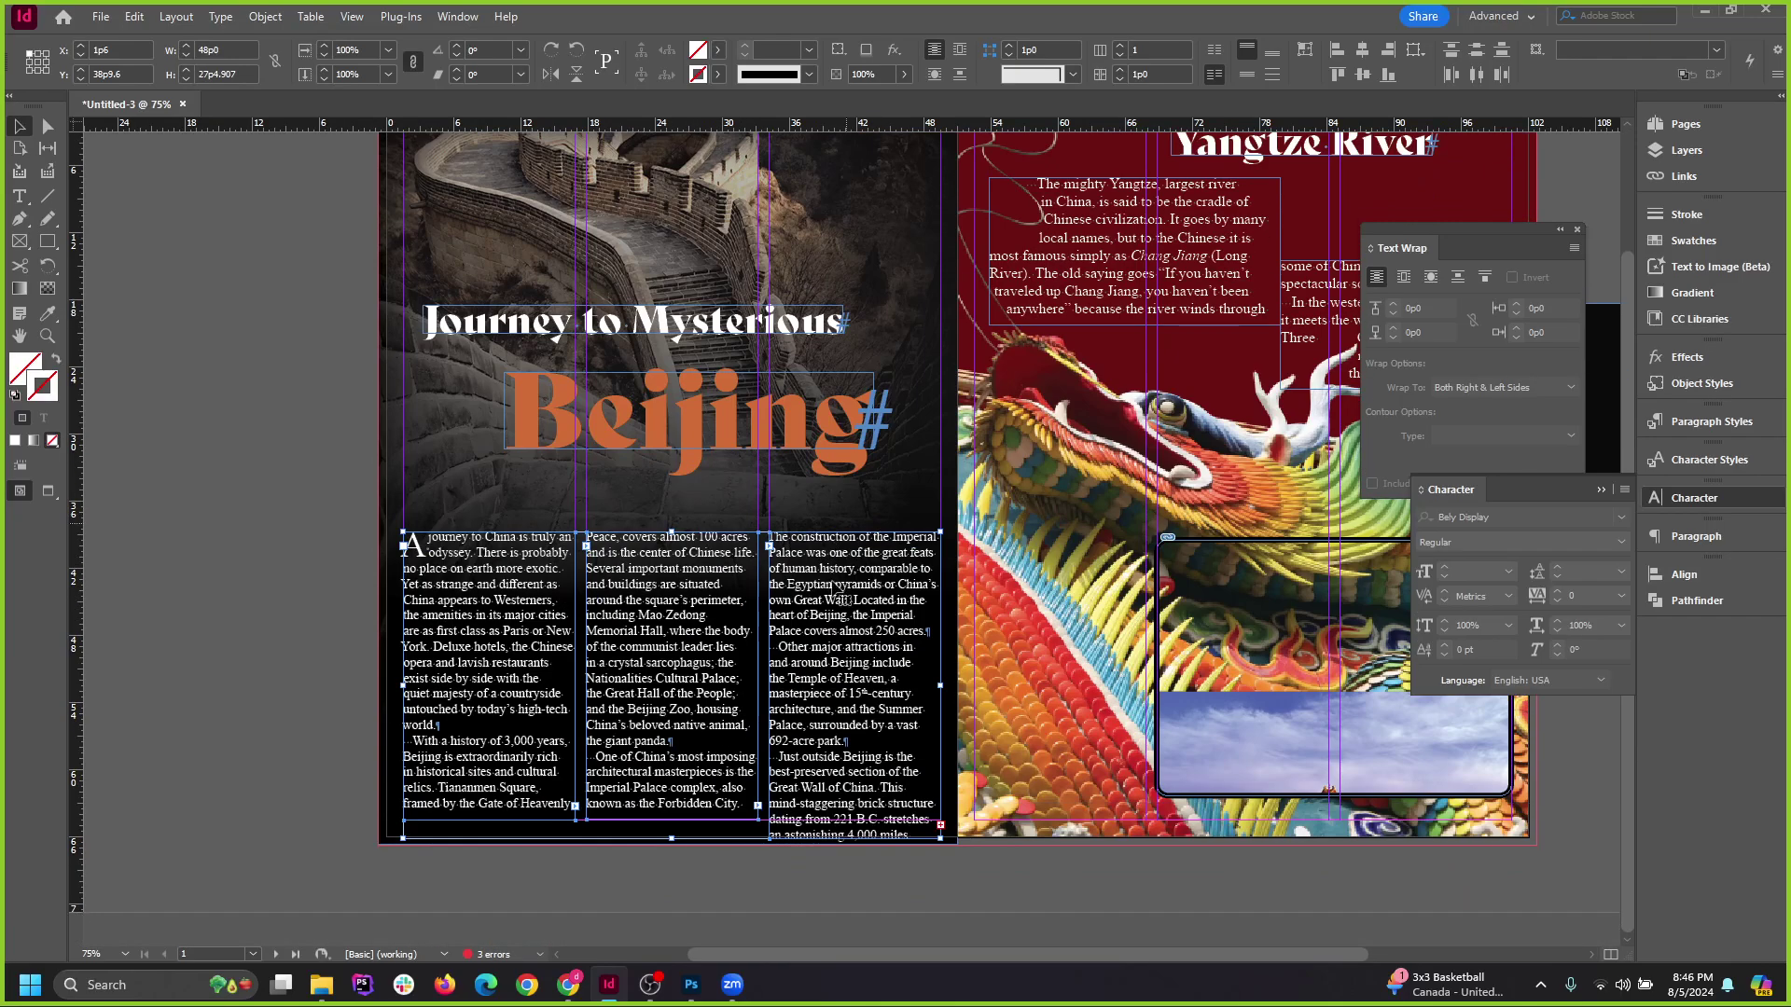
{"action": "key", "text": "ctrl+z"}
{"action": "key", "text": "ctrl+z"}
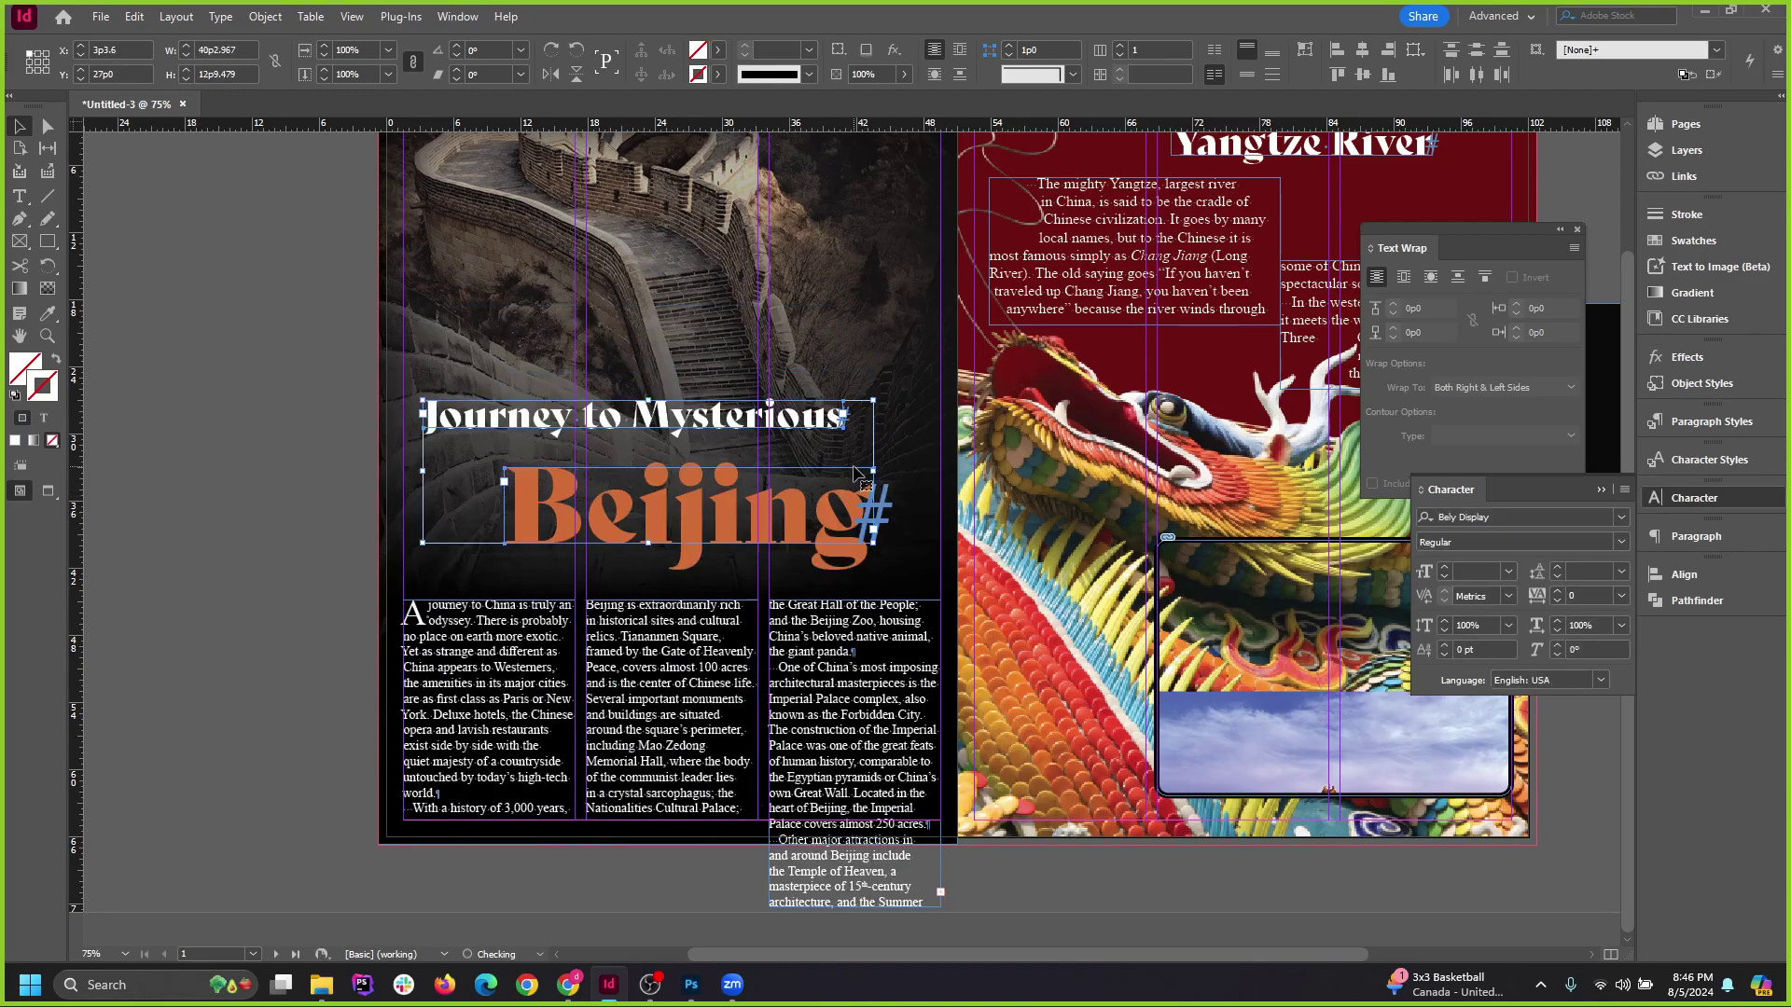
Undo the 14 pt size of the Beijing article and the enlarged text and repositioned frame of the Yangtze story.
{"action": "key", "text": "ctrl+z"}
{"action": "key", "text": "ctrl+z"}
{"action": "key", "text": "ctrl+z"}
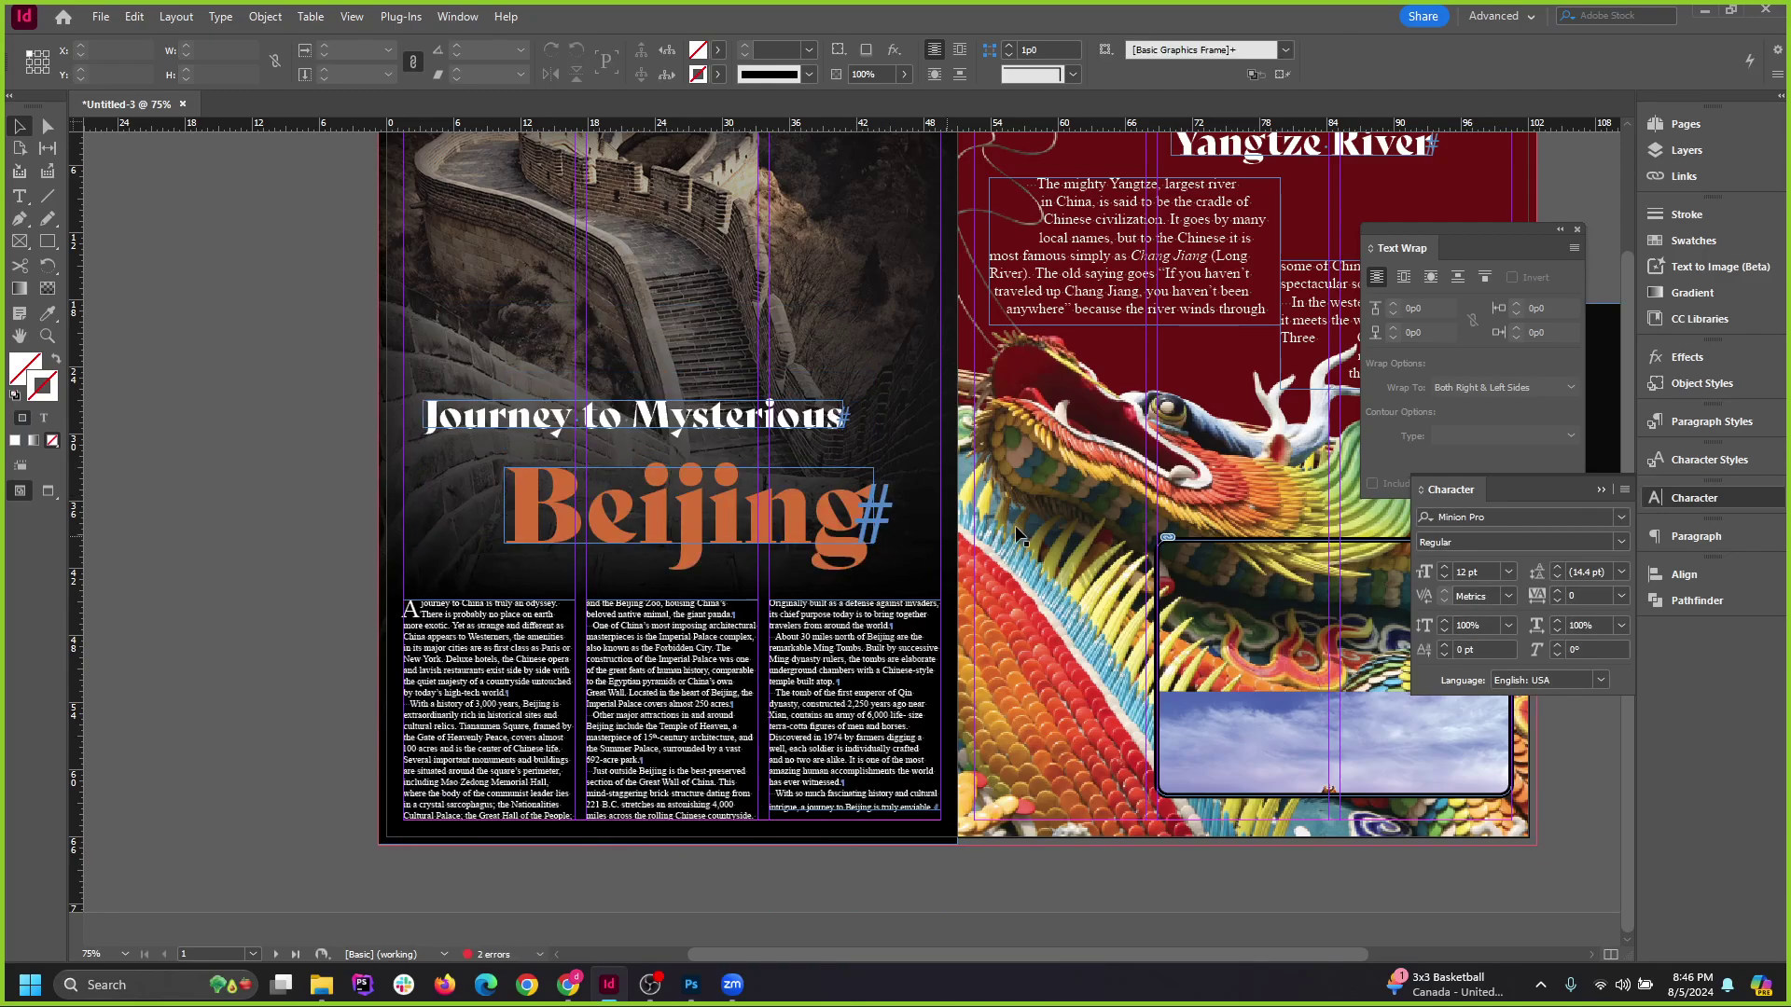
{"action": "key", "text": "ctrl+z"}
{"action": "key", "text": "ctrl+z"}
{"action": "key", "text": "ctrl+z"}
{"action": "key", "text": "ctrl+z"}
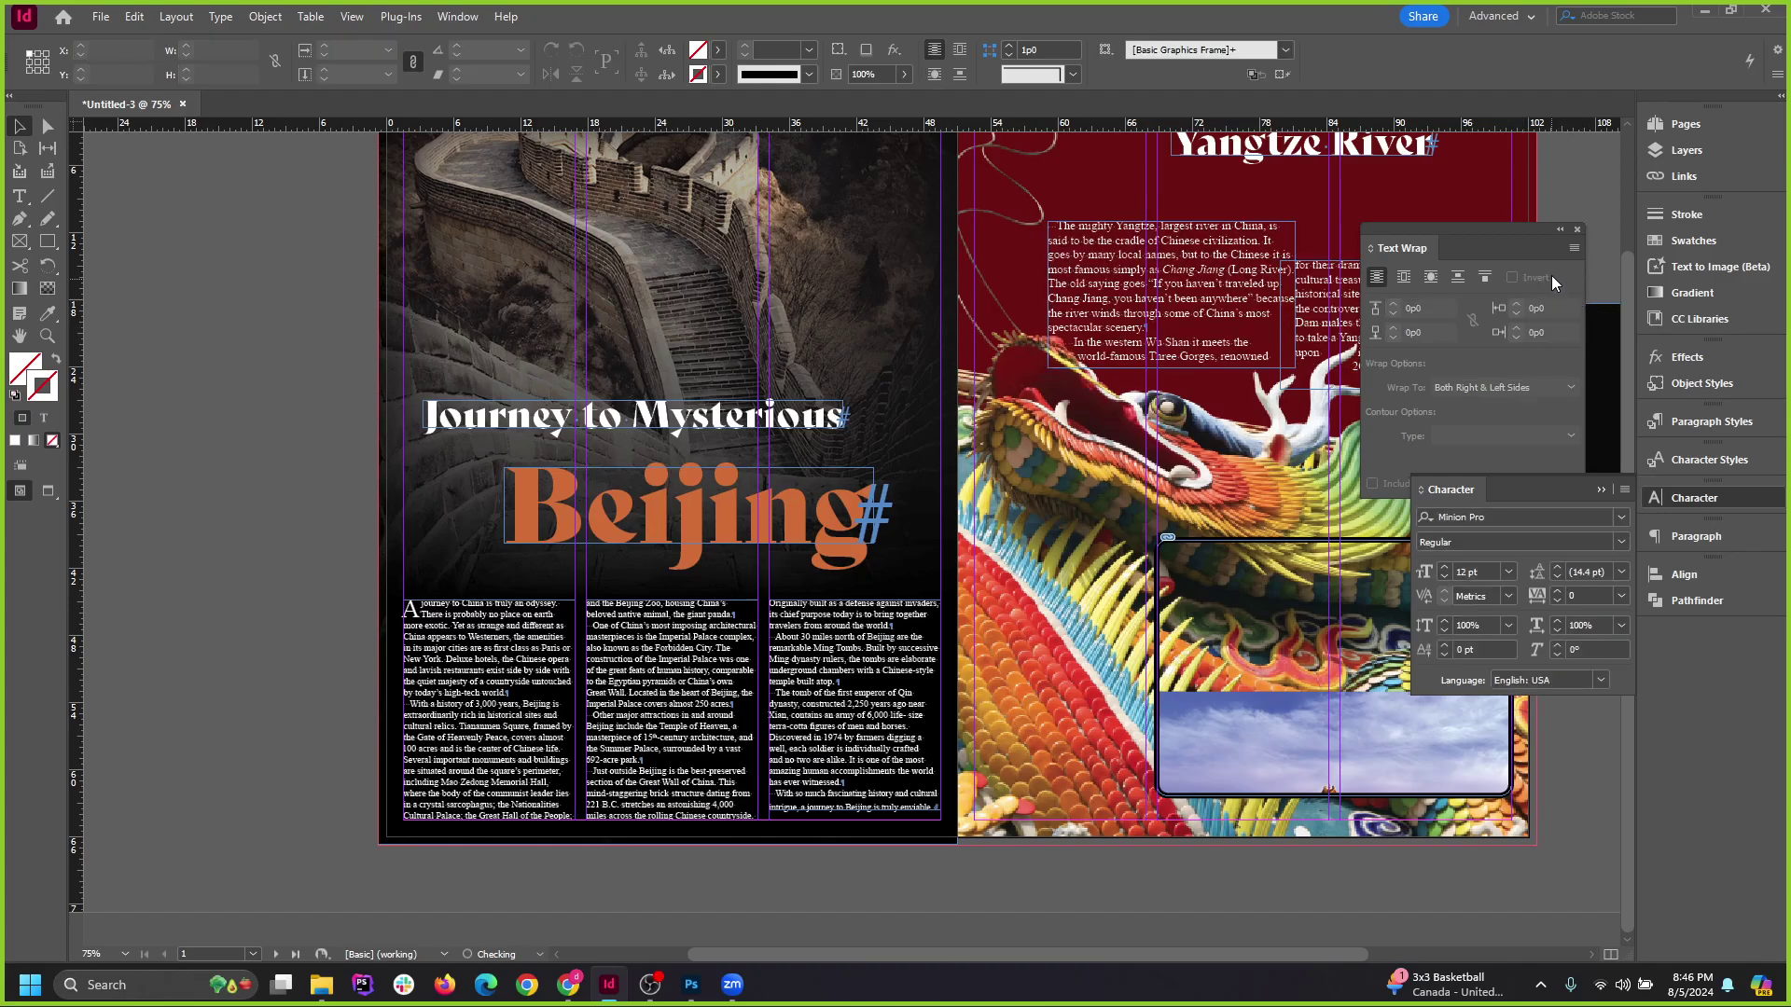
Close the floating Text Wrap and Character panels and undo the widening of the first Yangtze text frame.
{"action": "left_click", "coordinate": [1577, 230]}
{"action": "left_click", "coordinate": [1601, 488]}
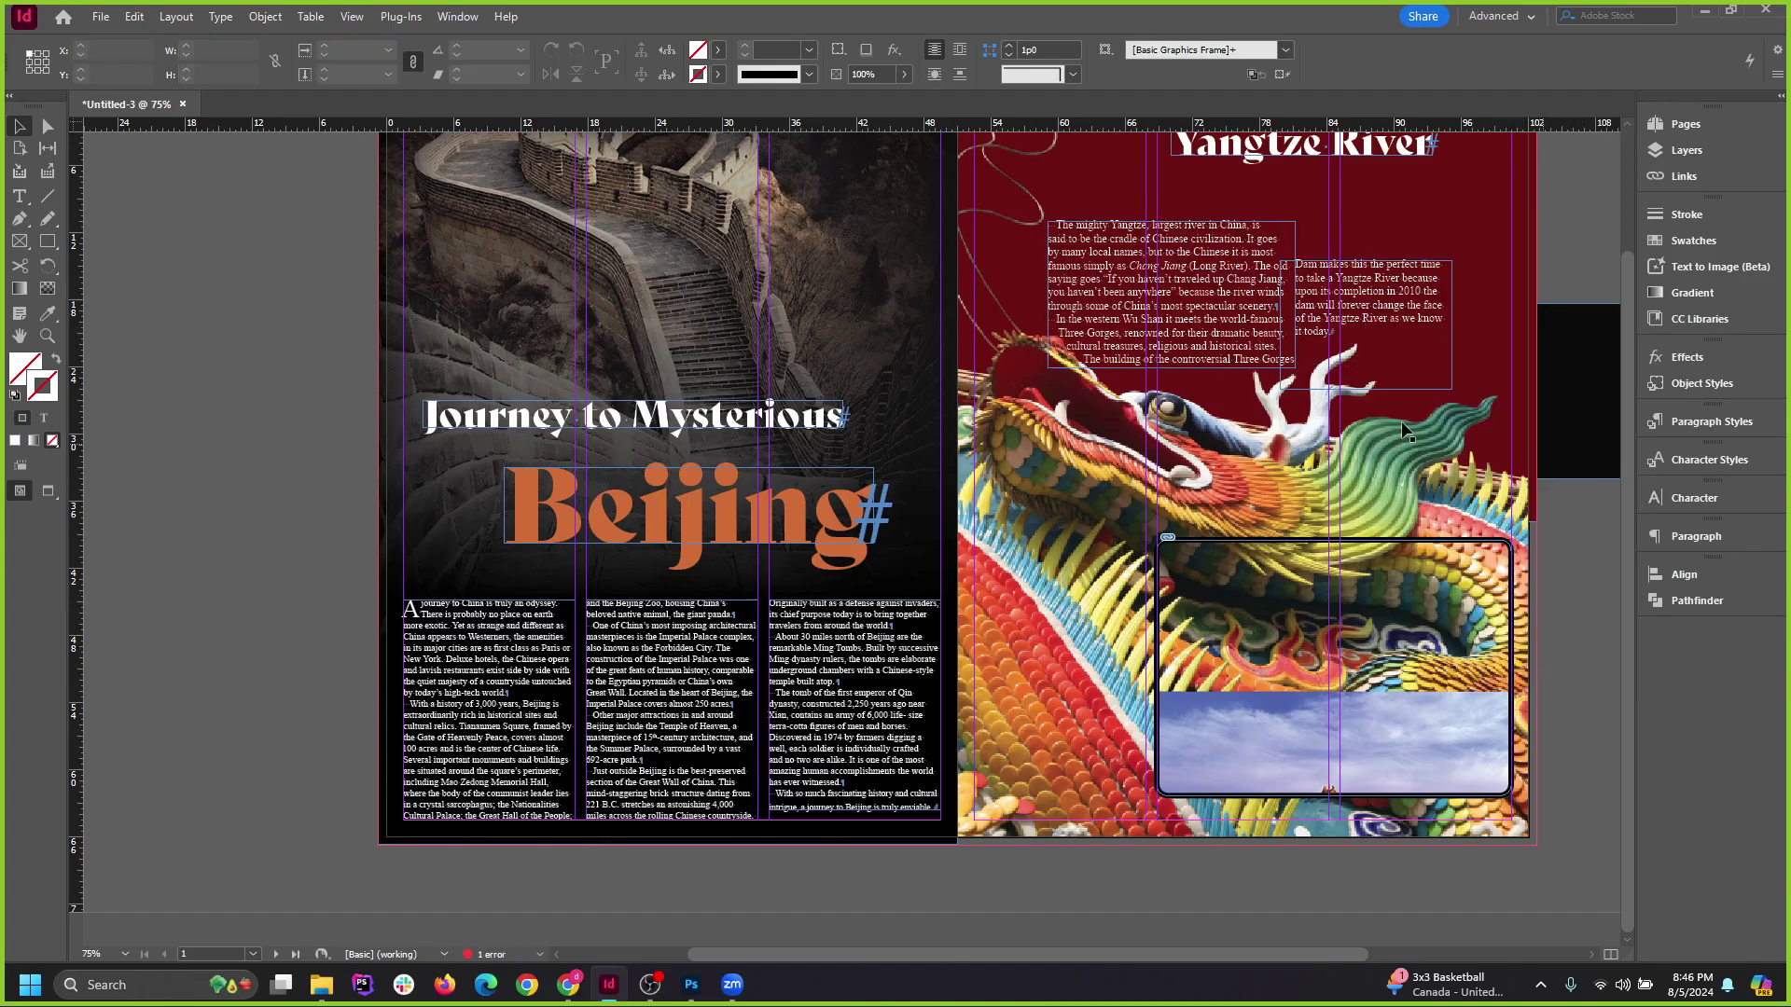
{"action": "scroll", "coordinate": [1401, 422], "scroll_direction": "up", "scroll_amount": 3}
{"action": "key", "text": "ctrl+z"}
{"action": "left_click", "coordinate": [1585, 348]}
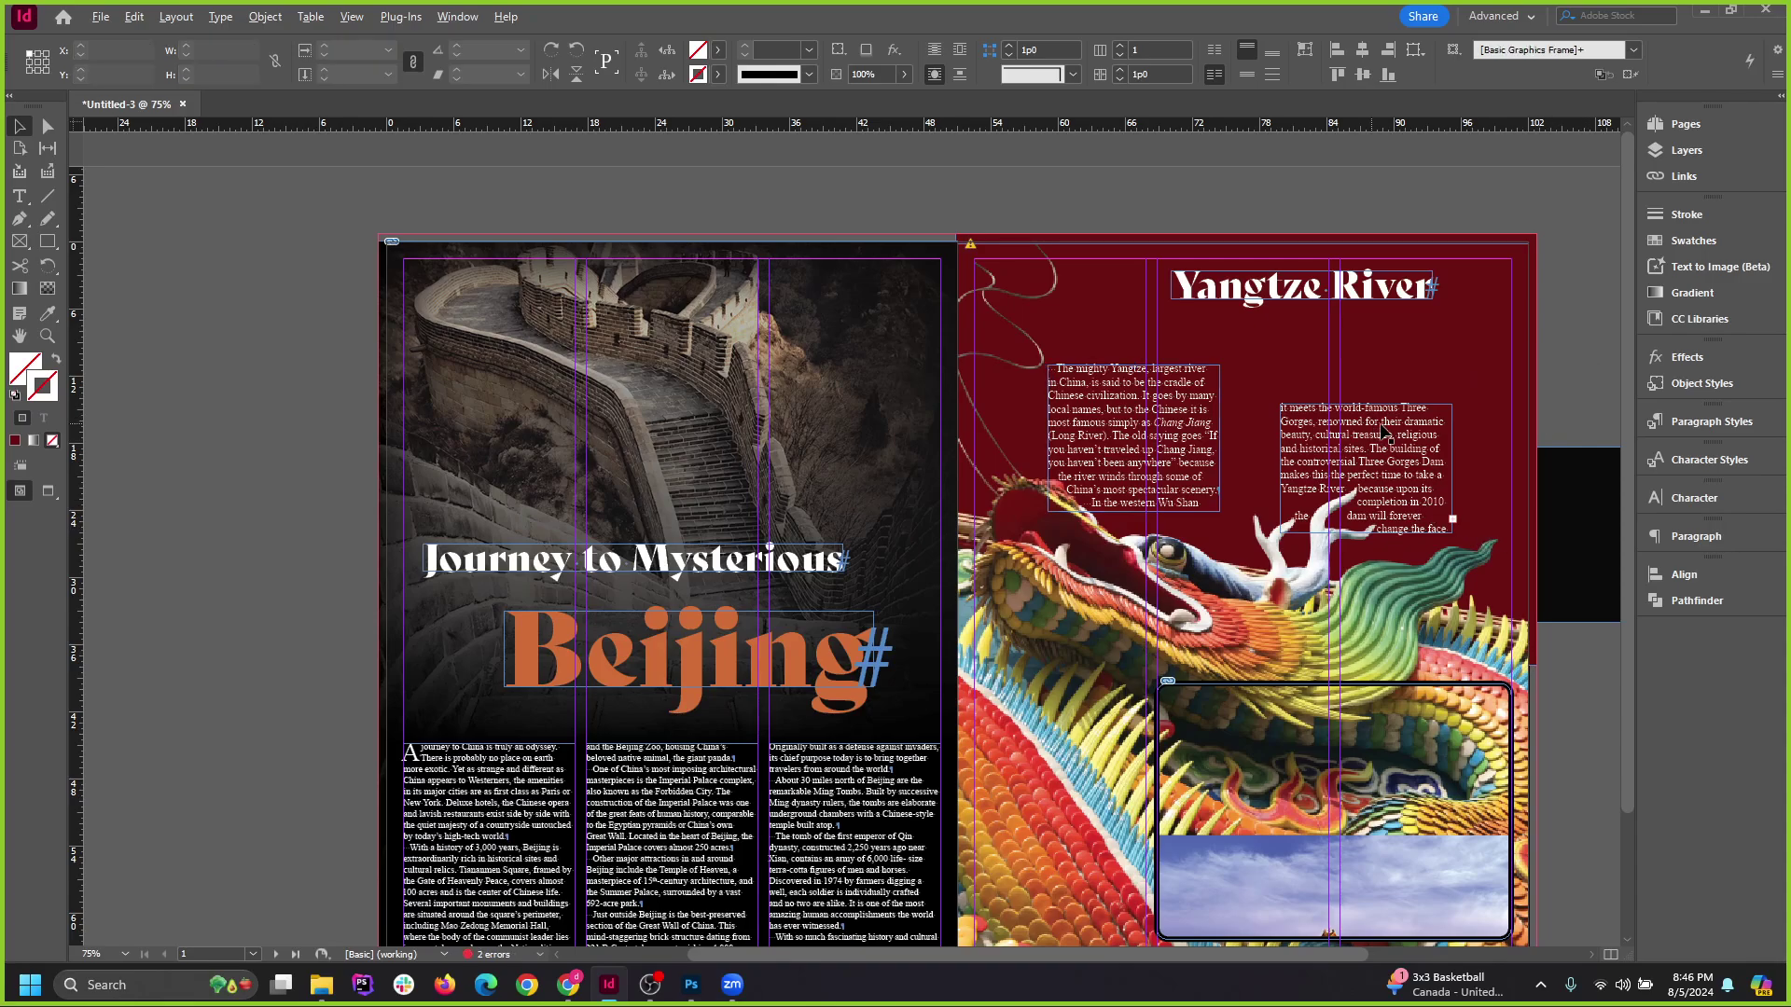
Undo the successive moves of the first Yangtze text frame beneath the heading.
{"action": "scroll", "coordinate": [1381, 403], "scroll_direction": "up", "scroll_amount": 2}
{"action": "left_click_drag", "start_coordinate": [1003, 470], "coordinate": [1009, 375]}
{"action": "key", "text": "ctrl+z"}
{"action": "key", "text": "ctrl+z"}
{"action": "key", "text": "ctrl+z"}
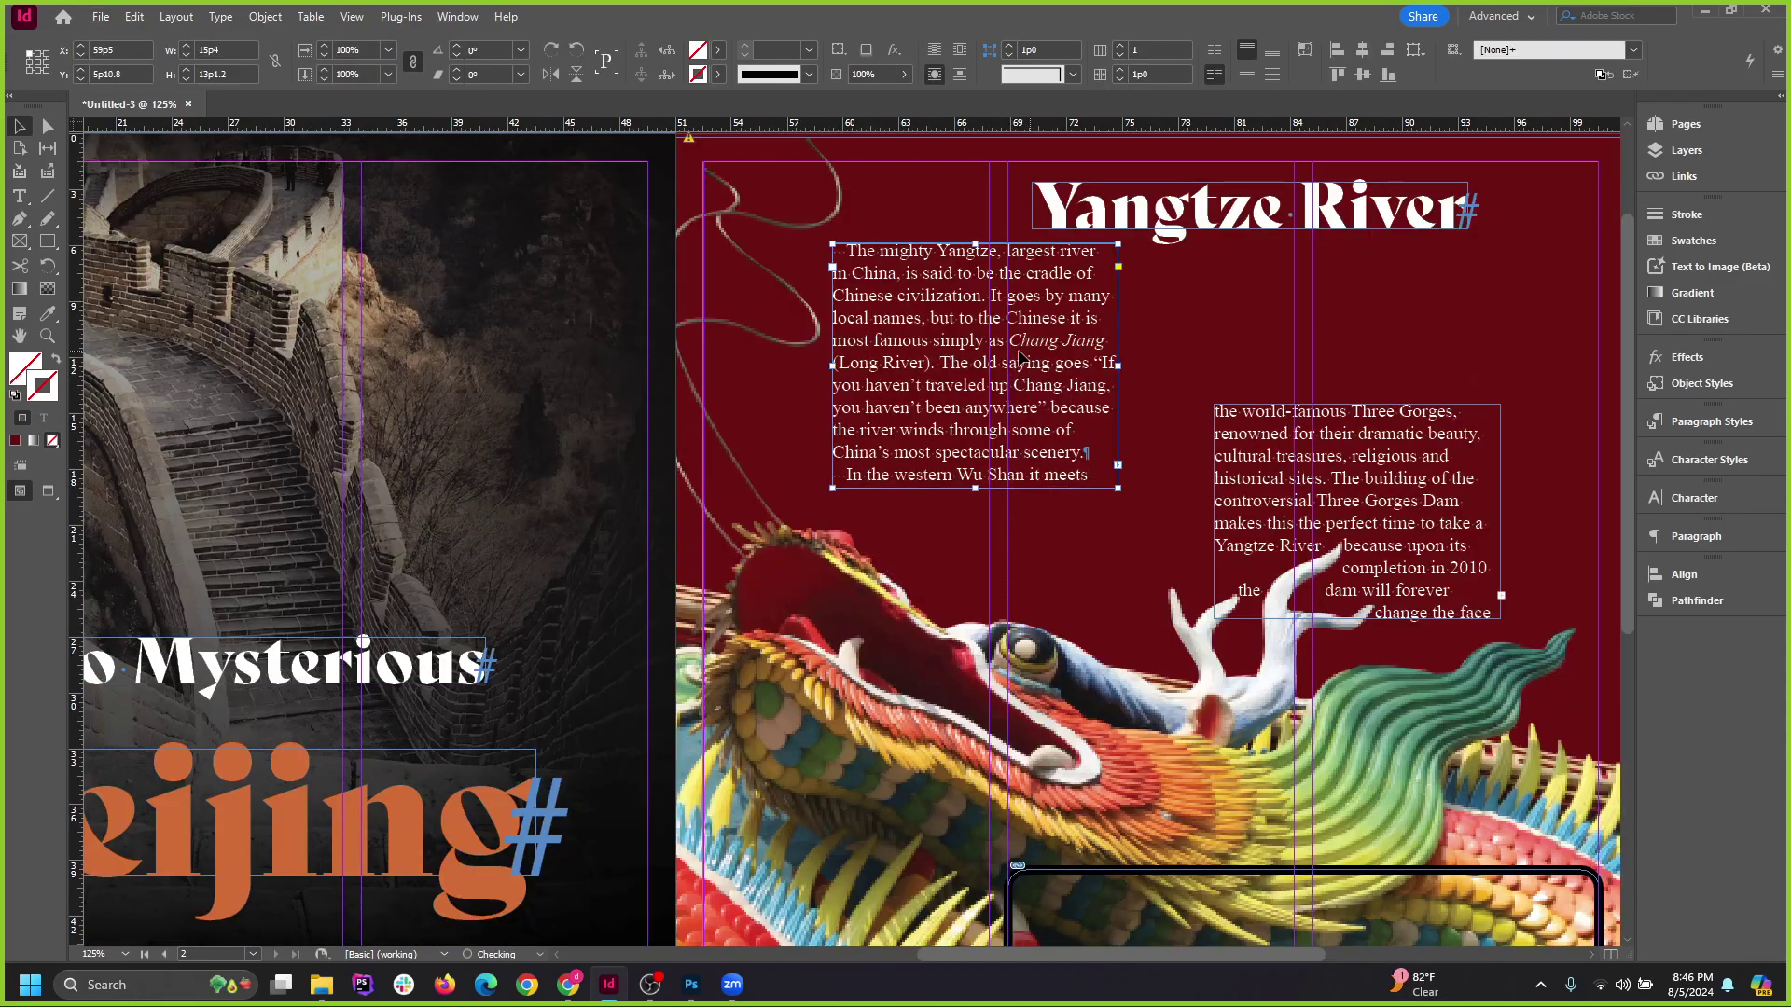
{"action": "key", "text": "ctrl+z"}
{"action": "key", "text": "ctrl+z"}
{"action": "key", "text": "ctrl+z"}
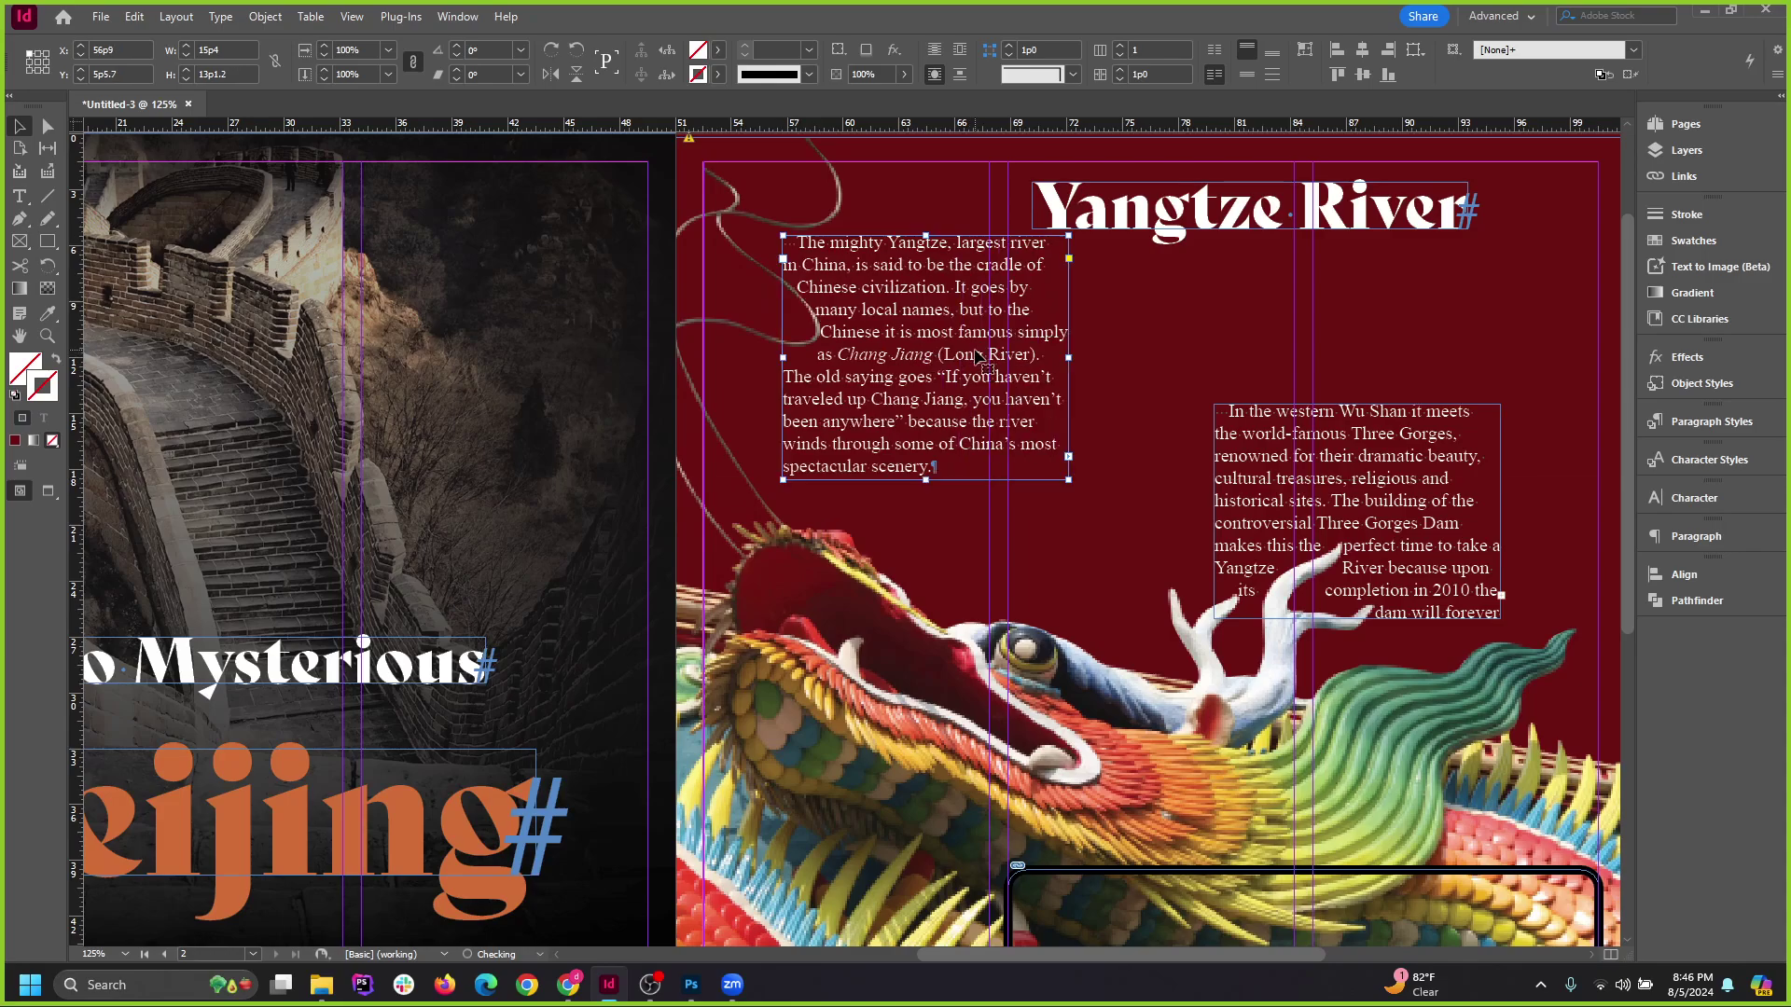
{"action": "key", "text": "ctrl+z"}
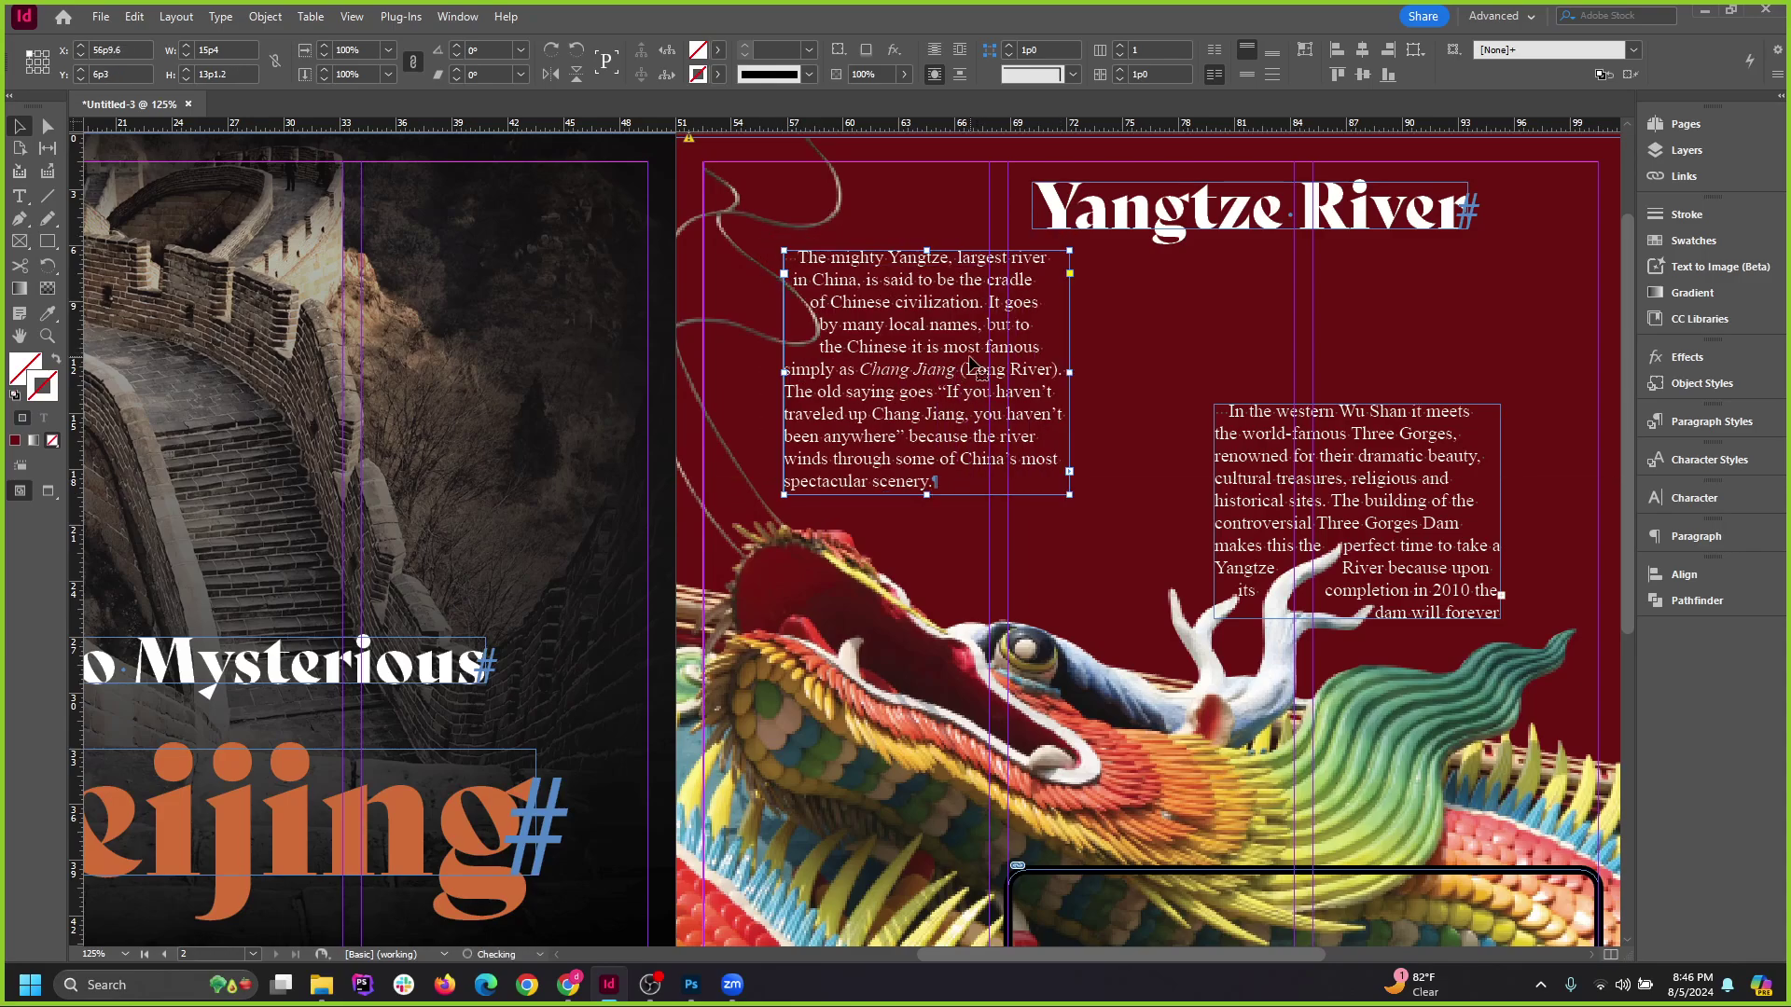
Place the second Yangtze frame against the outer margin, level with the first, and move both frames down to about Y 9p11.
{"action": "left_click_drag", "start_coordinate": [1365, 495], "coordinate": [1451, 324]}
{"action": "scroll", "coordinate": [935, 540], "scroll_direction": "down", "scroll_amount": 2}
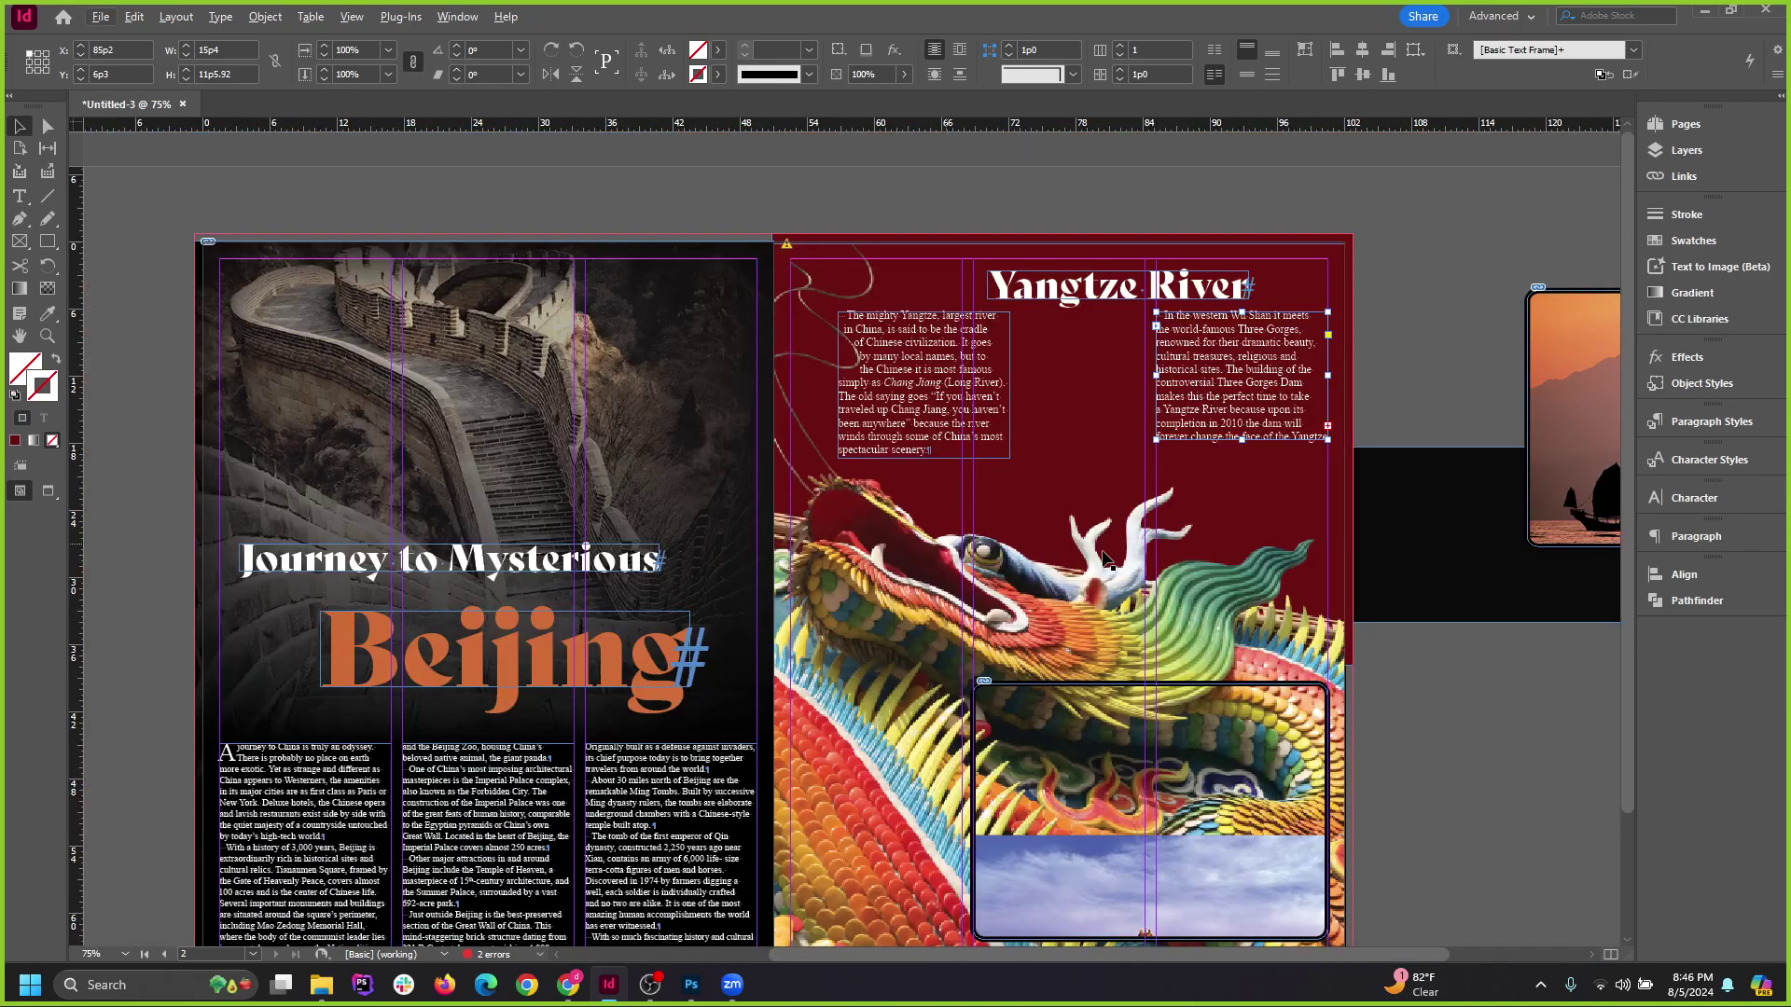
{"action": "left_click", "coordinate": [1492, 806]}
{"action": "left_click_drag", "start_coordinate": [948, 402], "coordinate": [945, 468]}
{"action": "key", "text": "ctrl+z"}
{"action": "left_click", "coordinate": [1246, 359], "text": "shift"}
{"action": "left_click_drag", "start_coordinate": [1247, 359], "coordinate": [1248, 398]}
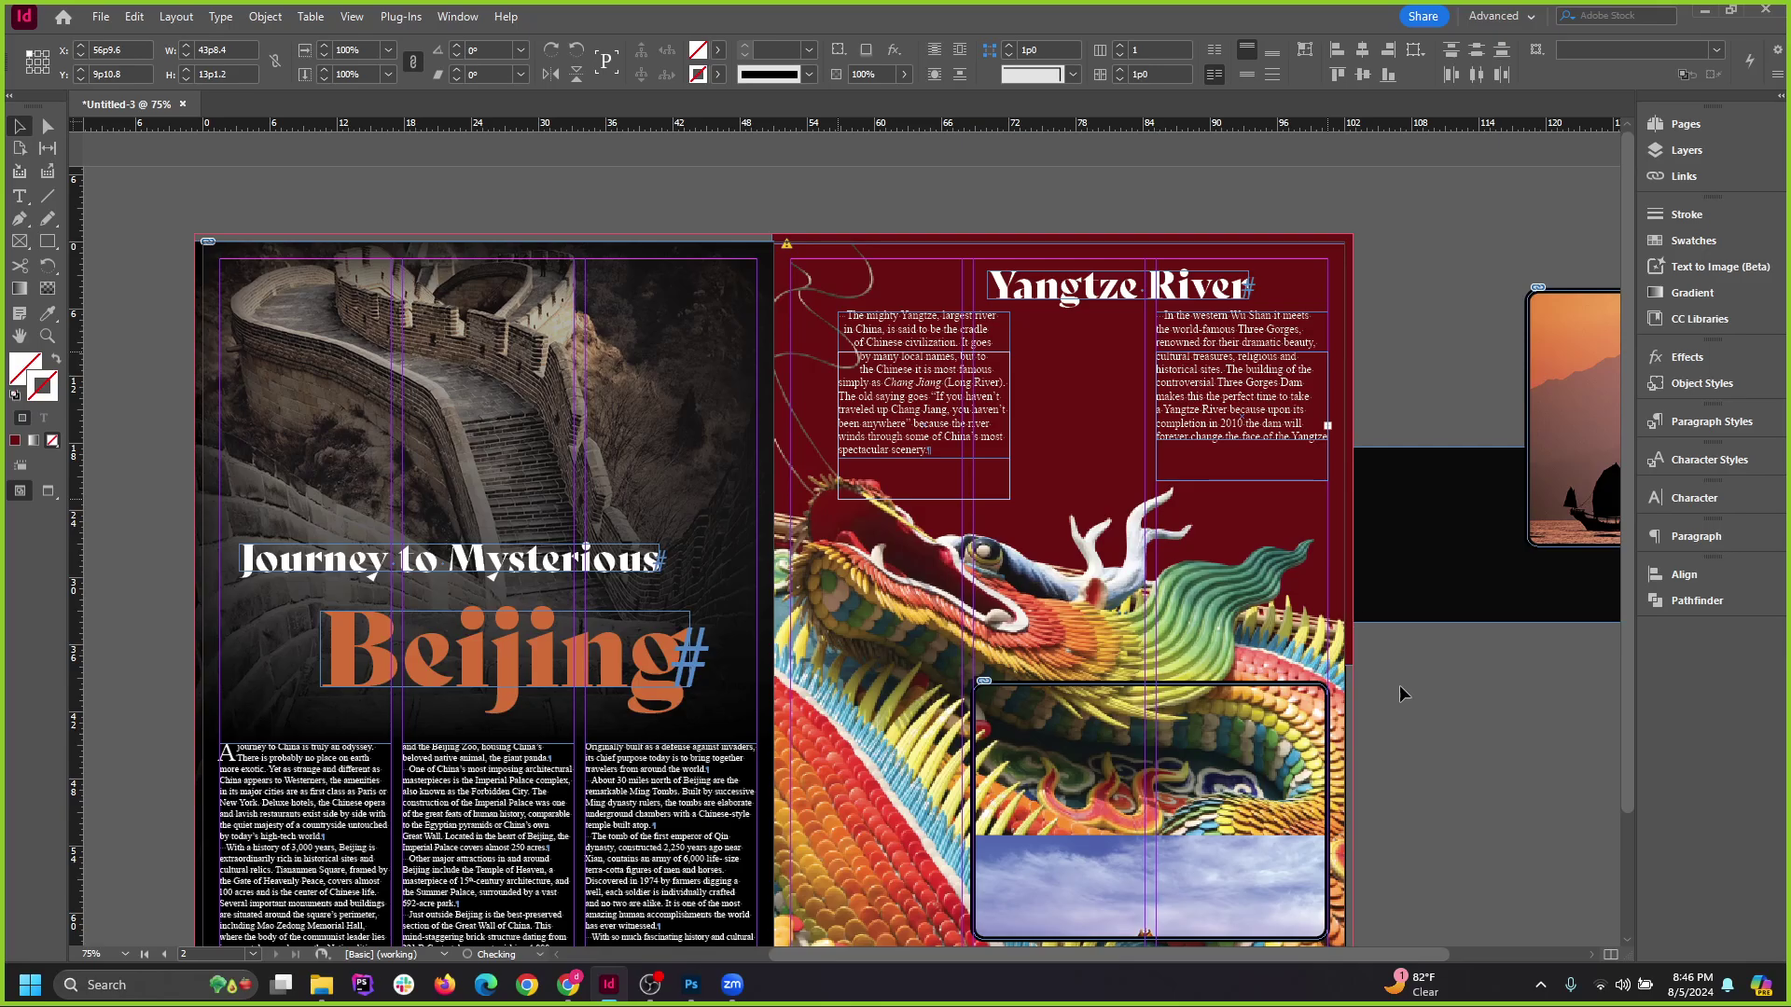
{"action": "left_click", "coordinate": [1460, 756]}
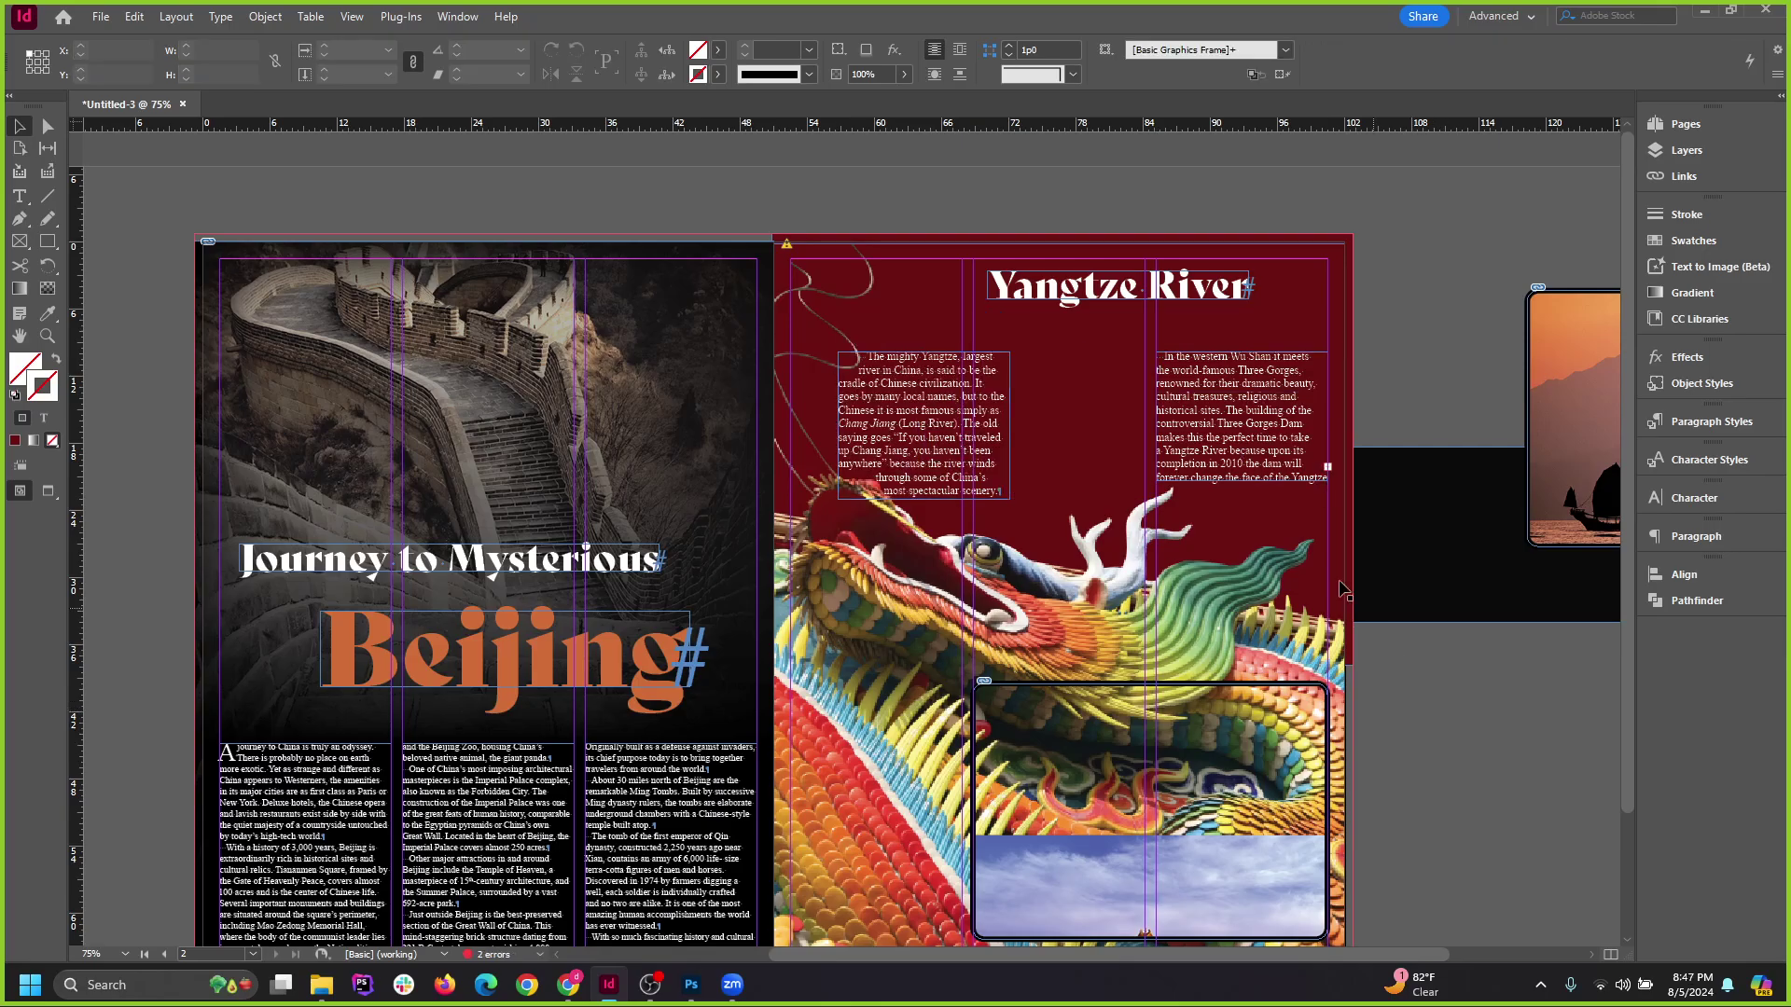
Examine the layout of both pages, checking the dragon image, the Beijing headings and the text columns.
{"action": "scroll", "coordinate": [1340, 590], "scroll_direction": "down", "scroll_amount": 2}
{"action": "scroll", "coordinate": [1249, 610], "scroll_direction": "up", "scroll_amount": 2}
{"action": "scroll", "coordinate": [979, 558], "scroll_direction": "down", "scroll_amount": 2}
{"action": "scroll", "coordinate": [1019, 561], "scroll_direction": "up", "scroll_amount": 1}
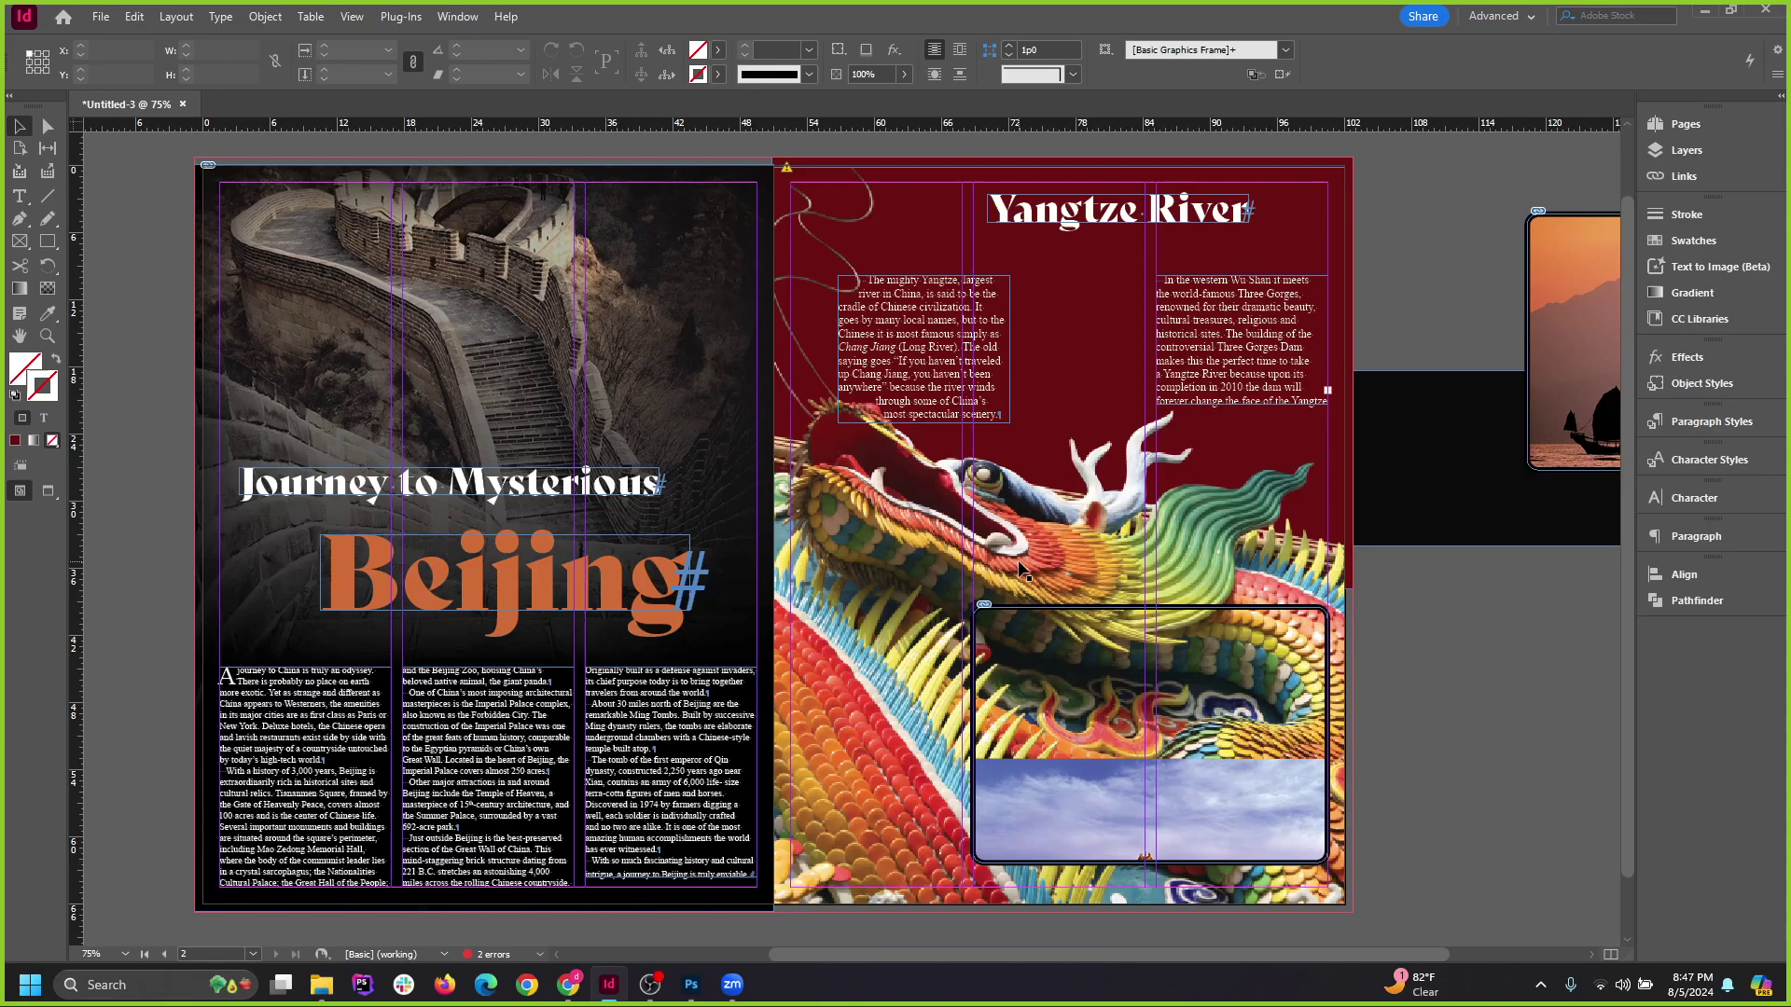
{"action": "left_click", "coordinate": [1091, 527]}
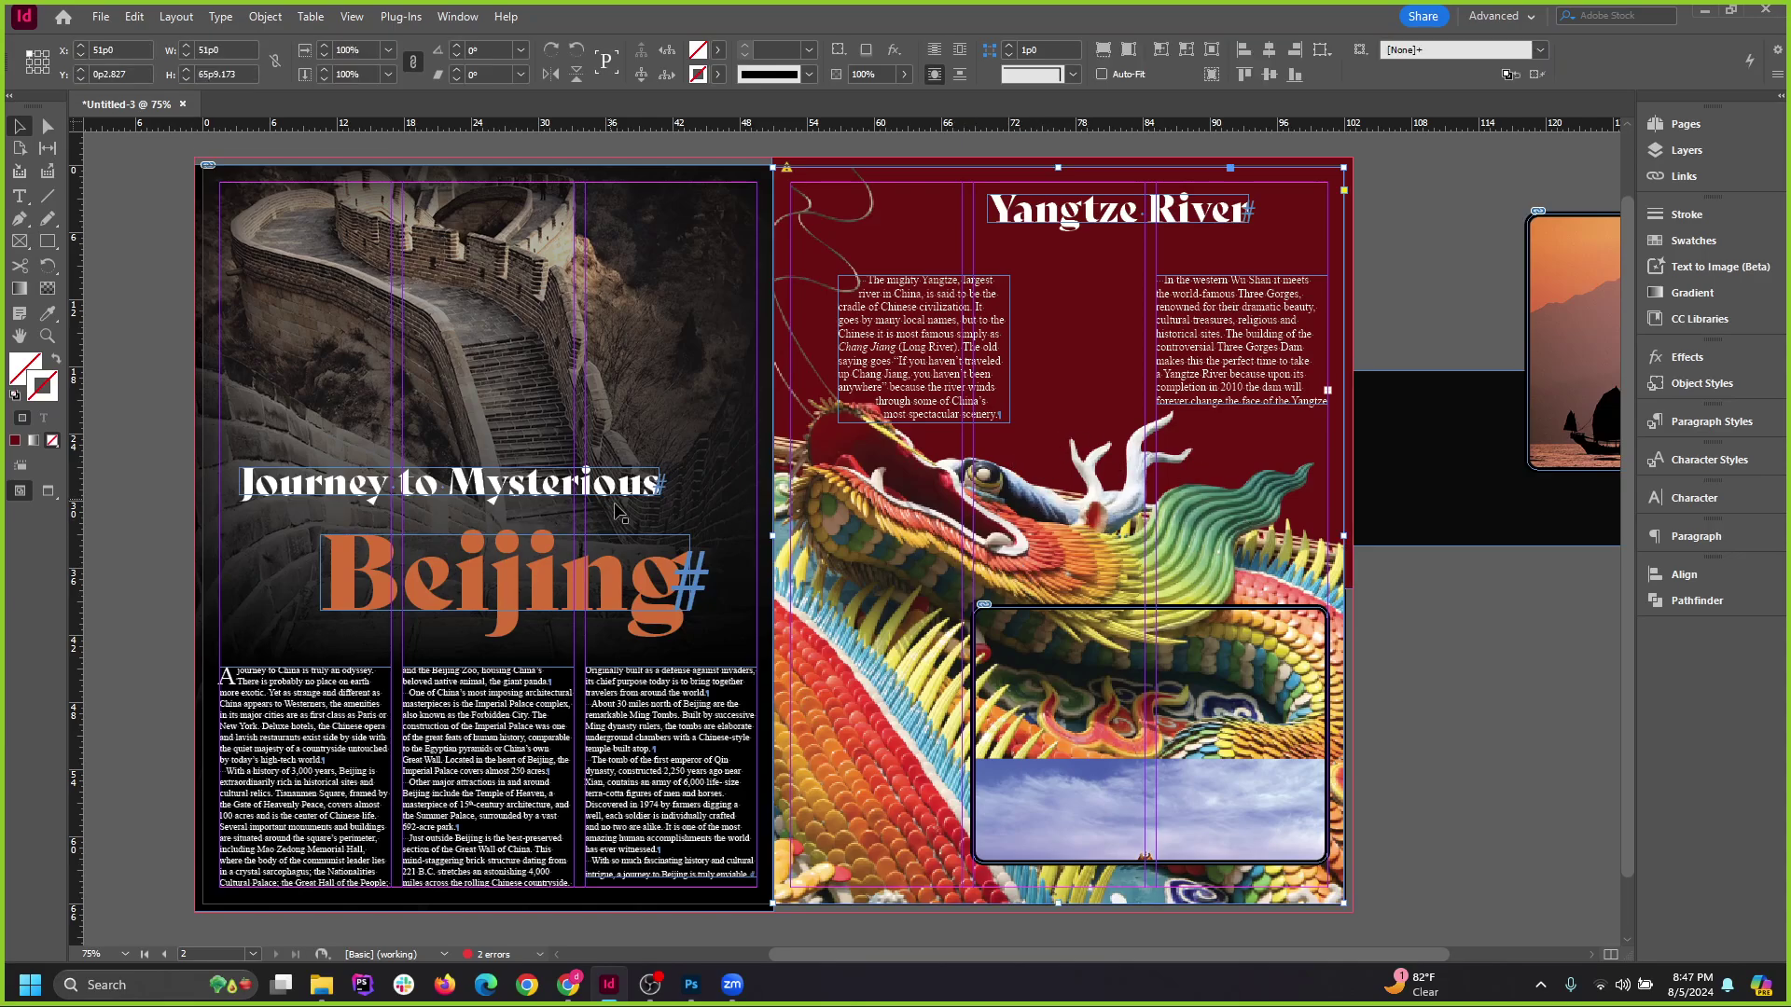
{"action": "key", "text": "ctrl+minus"}
{"action": "key", "text": "ctrl+equal"}
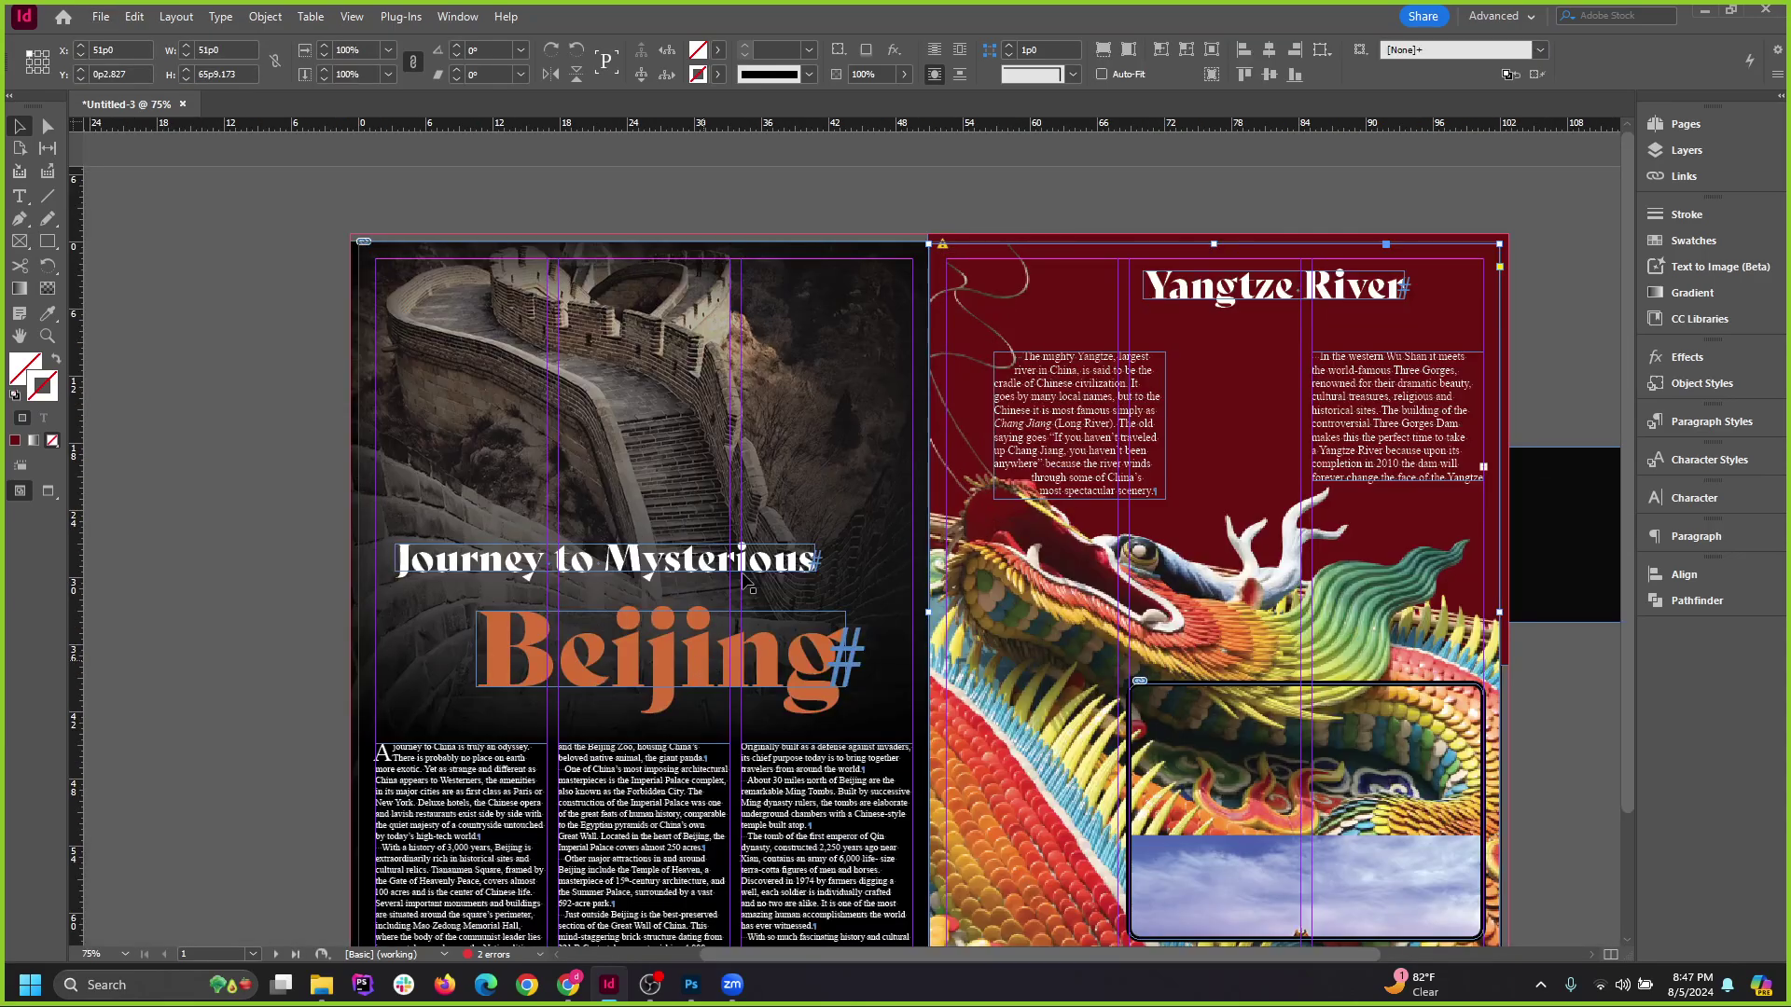
{"action": "scroll", "coordinate": [746, 494], "scroll_direction": "down", "scroll_amount": 2}
{"action": "scroll", "coordinate": [732, 545], "scroll_direction": "down", "scroll_amount": 2}
{"action": "left_click", "coordinate": [752, 559]}
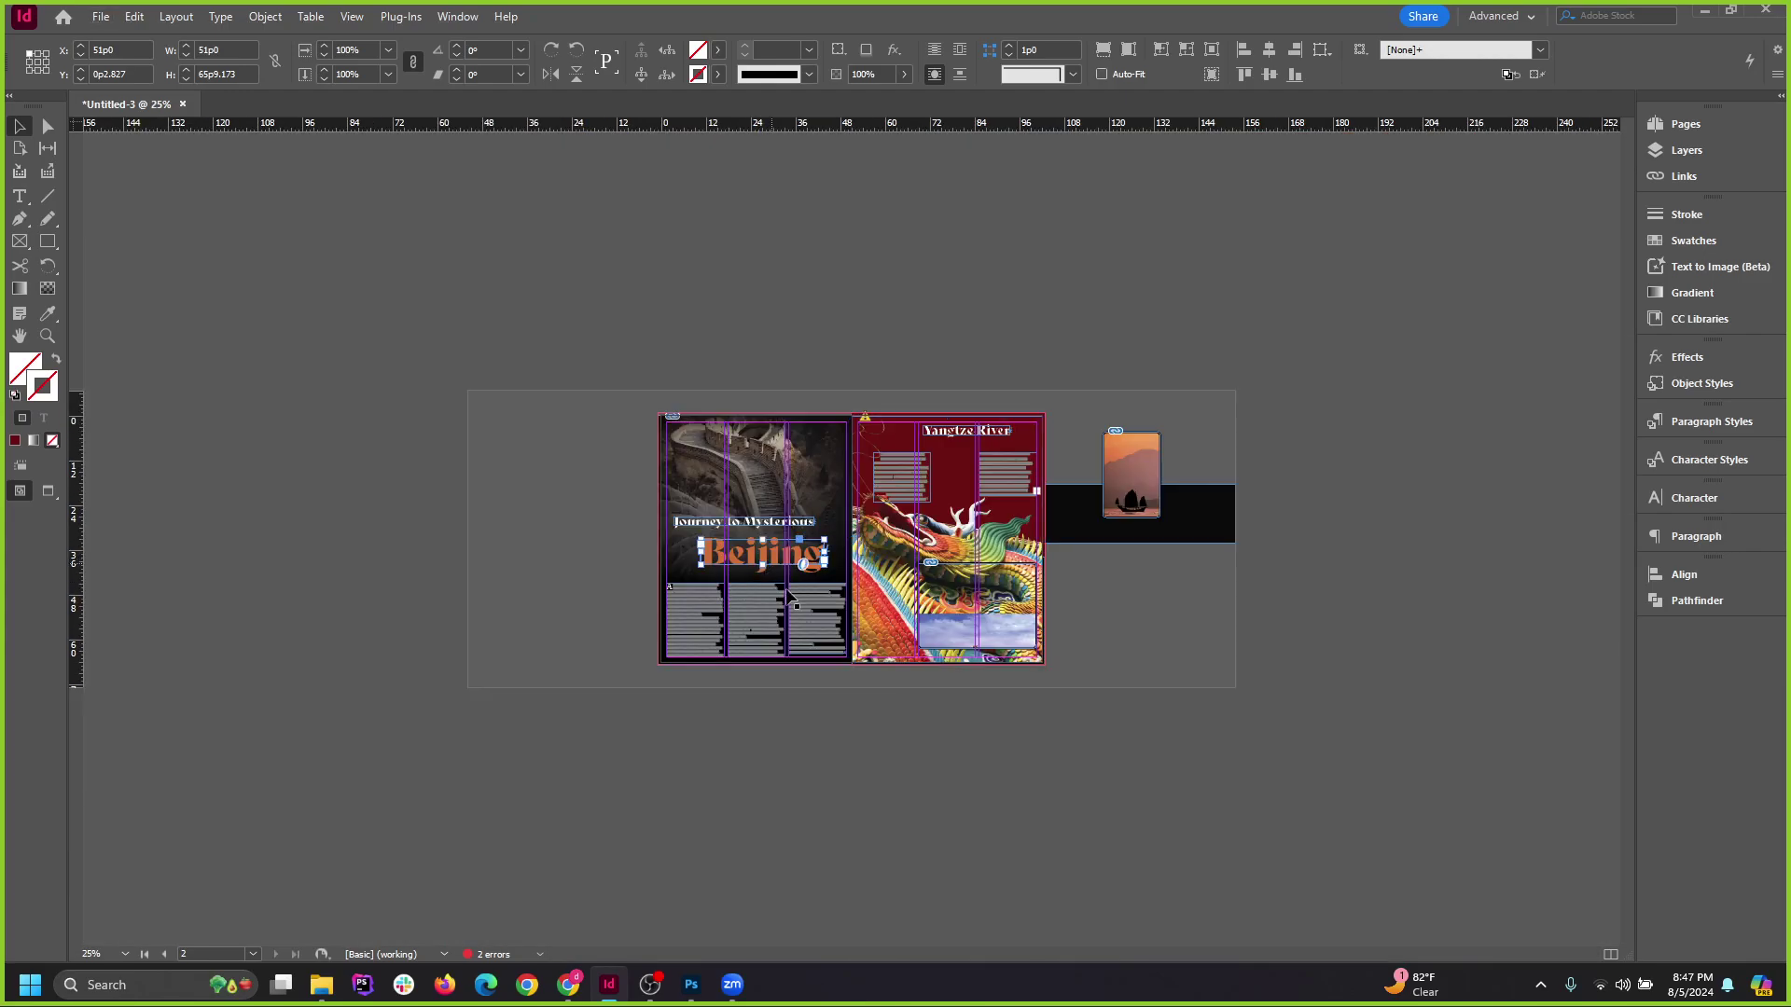
{"action": "scroll", "coordinate": [746, 555], "scroll_direction": "up", "scroll_amount": 2}
{"action": "left_click", "coordinate": [628, 562], "text": "shift"}
{"action": "scroll", "coordinate": [536, 642], "scroll_direction": "down", "scroll_amount": 2}
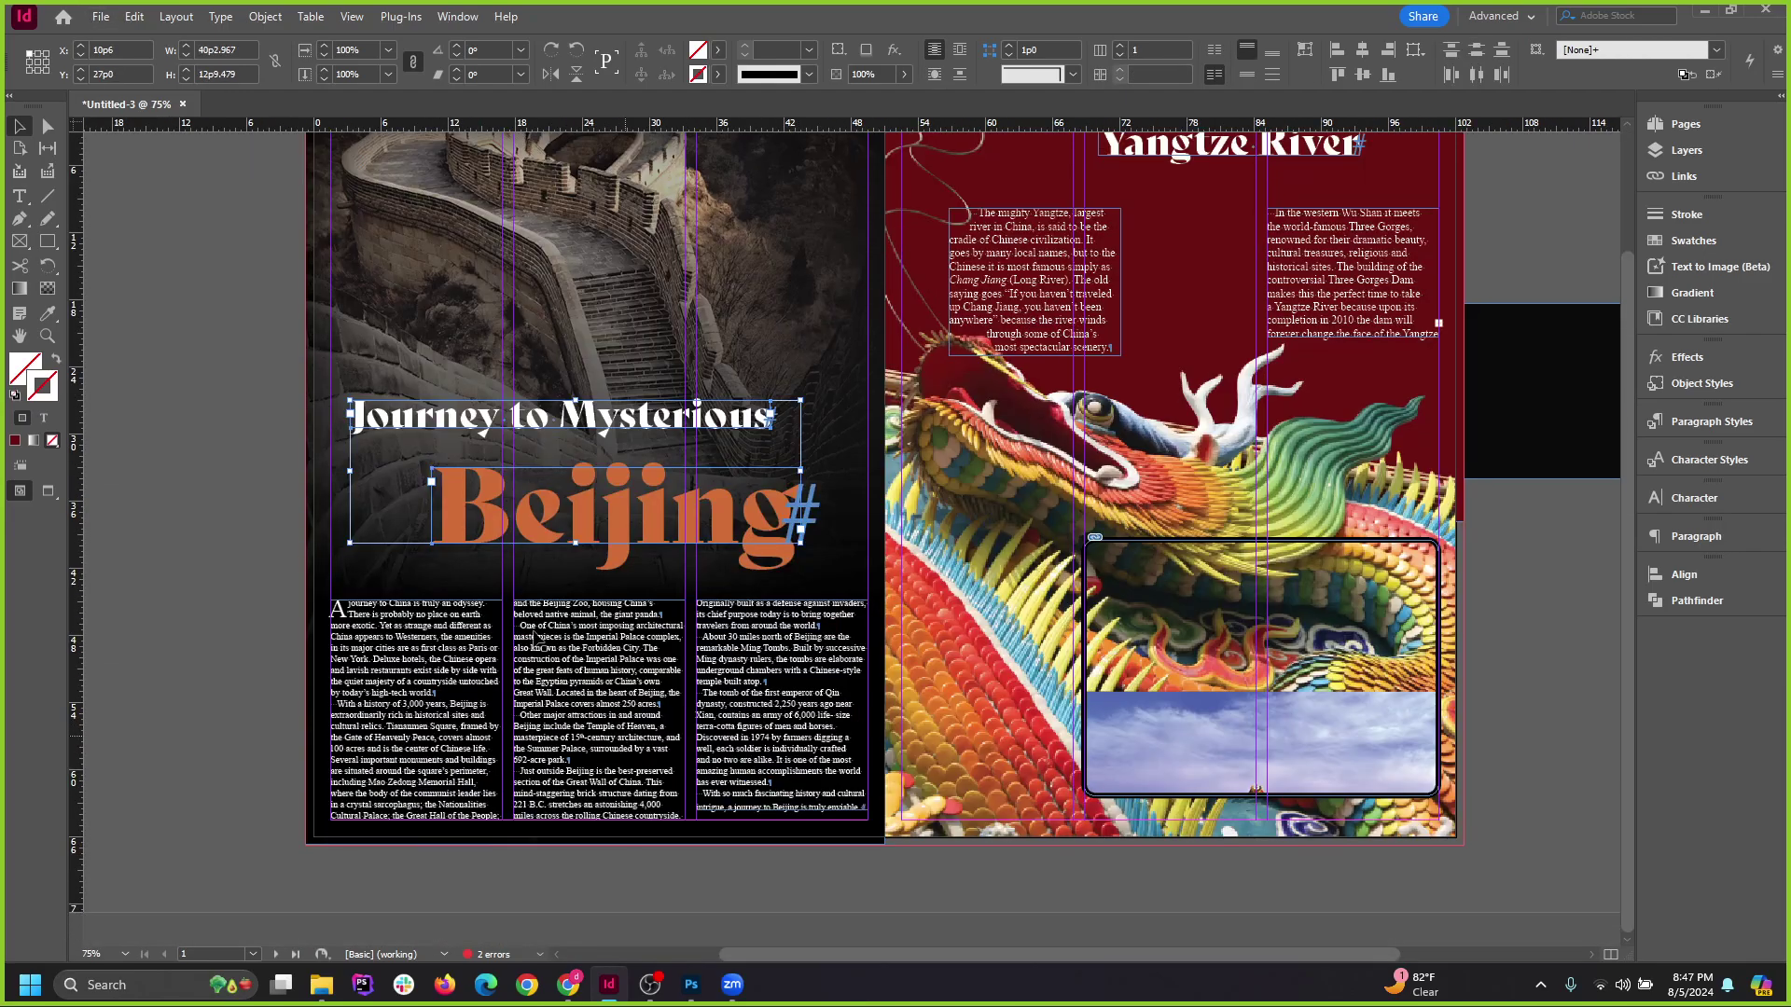
{"action": "scroll", "coordinate": [688, 673], "scroll_direction": "up", "scroll_amount": 1}
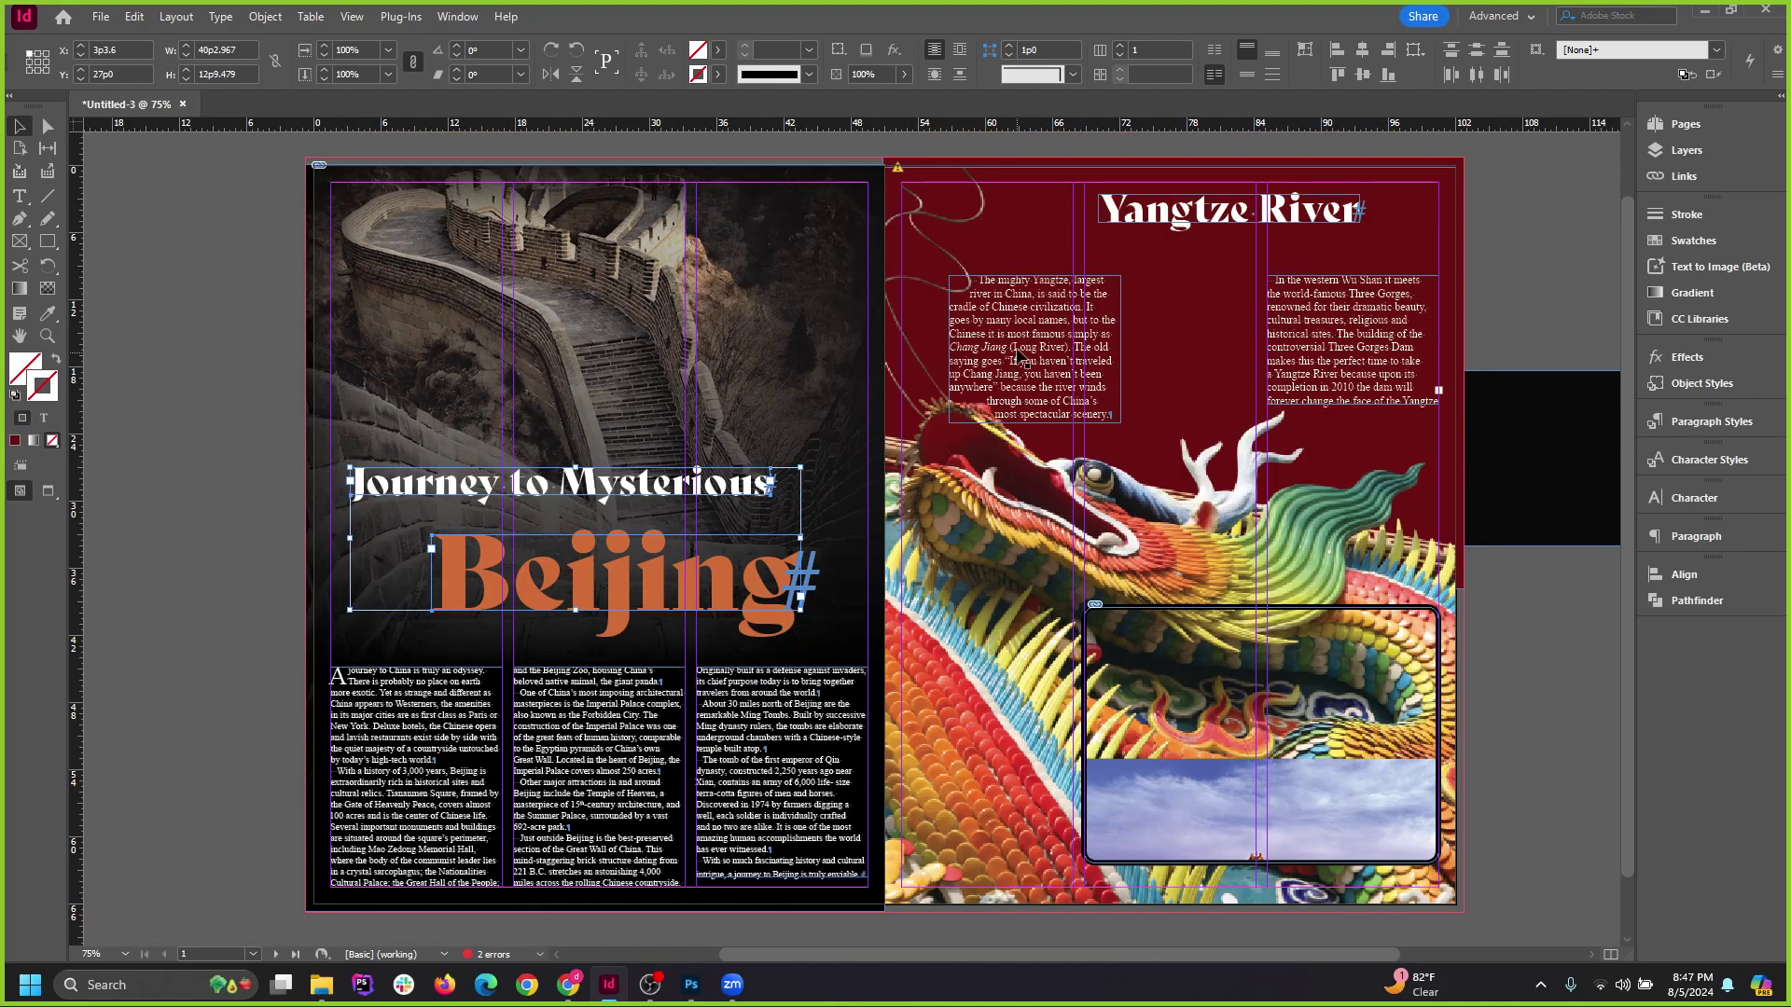
{"action": "left_click", "coordinate": [605, 490]}
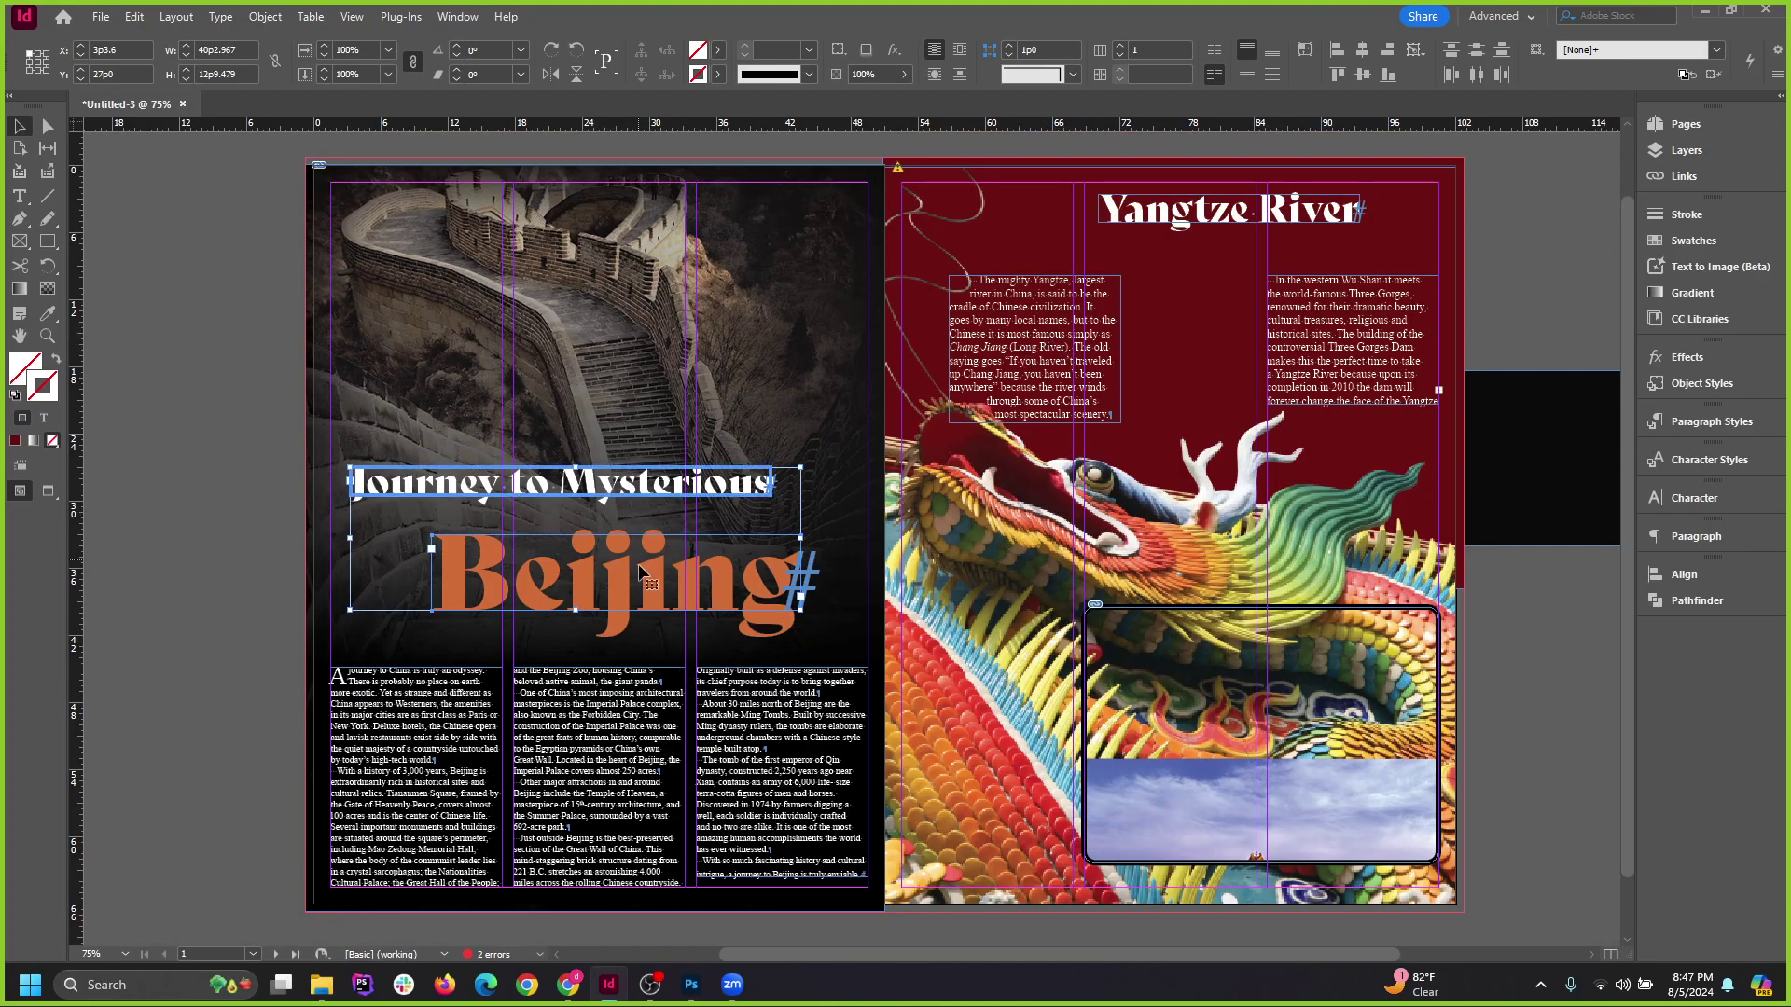
{"action": "left_click", "coordinate": [255, 452]}
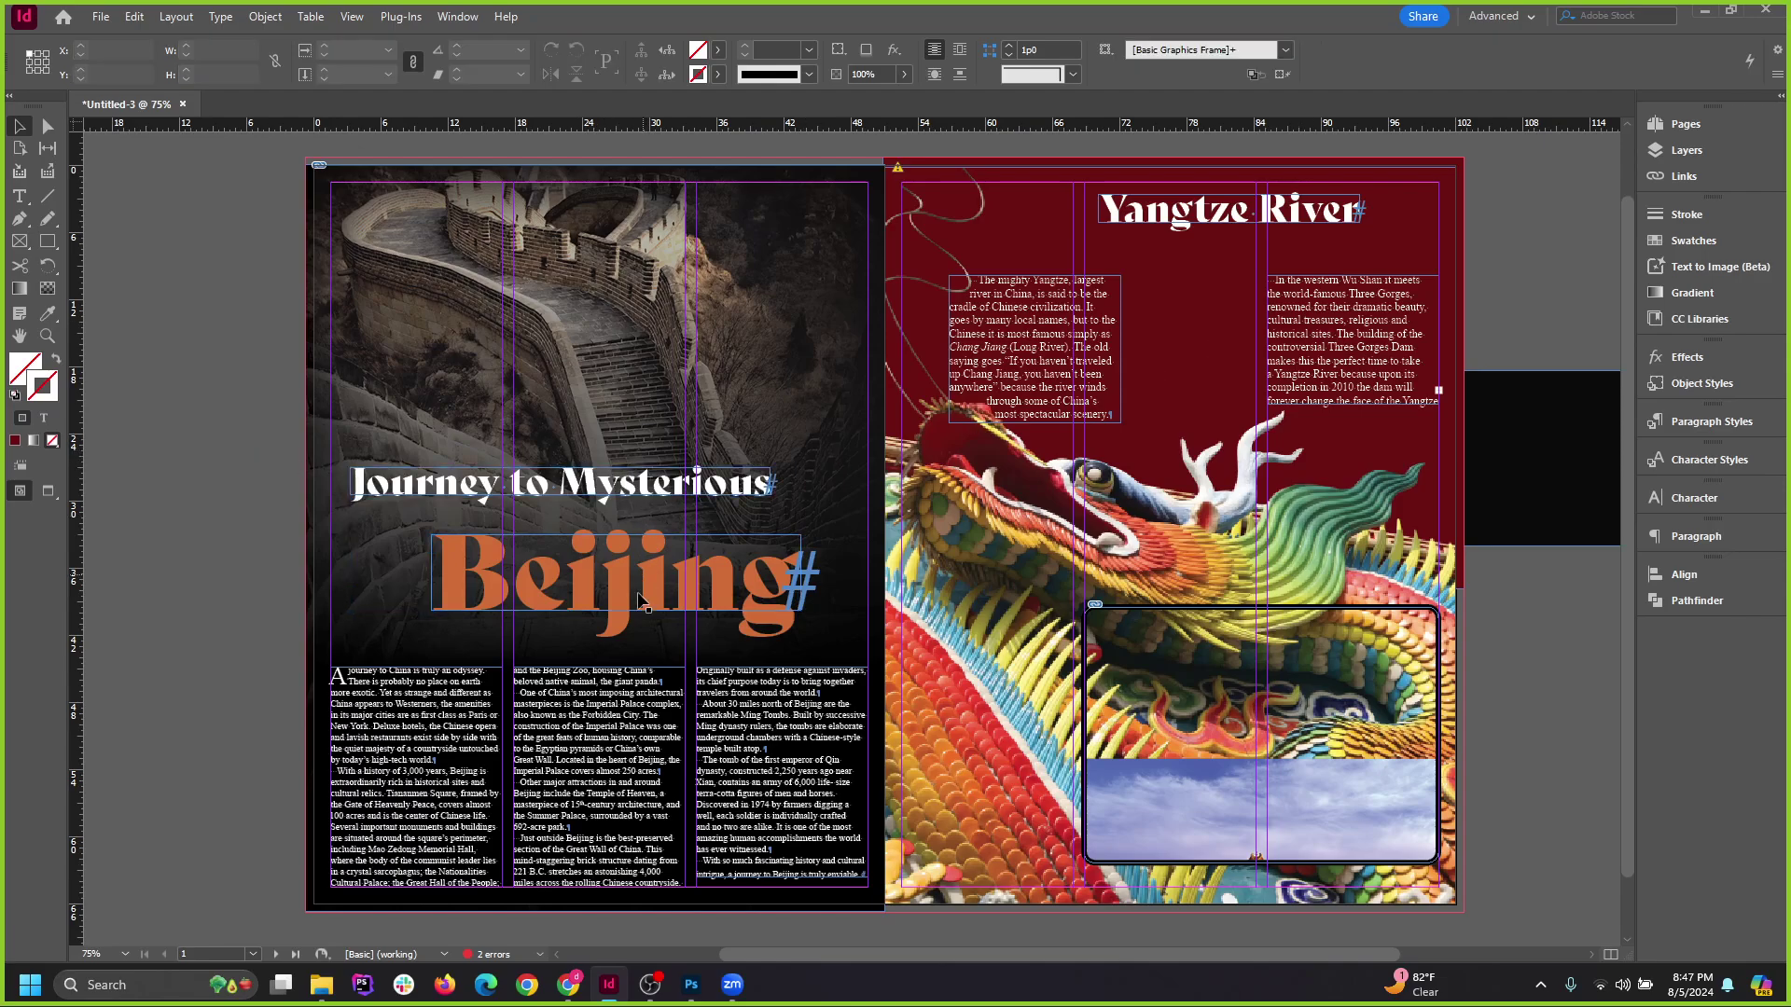
{"action": "left_click", "coordinate": [415, 733]}
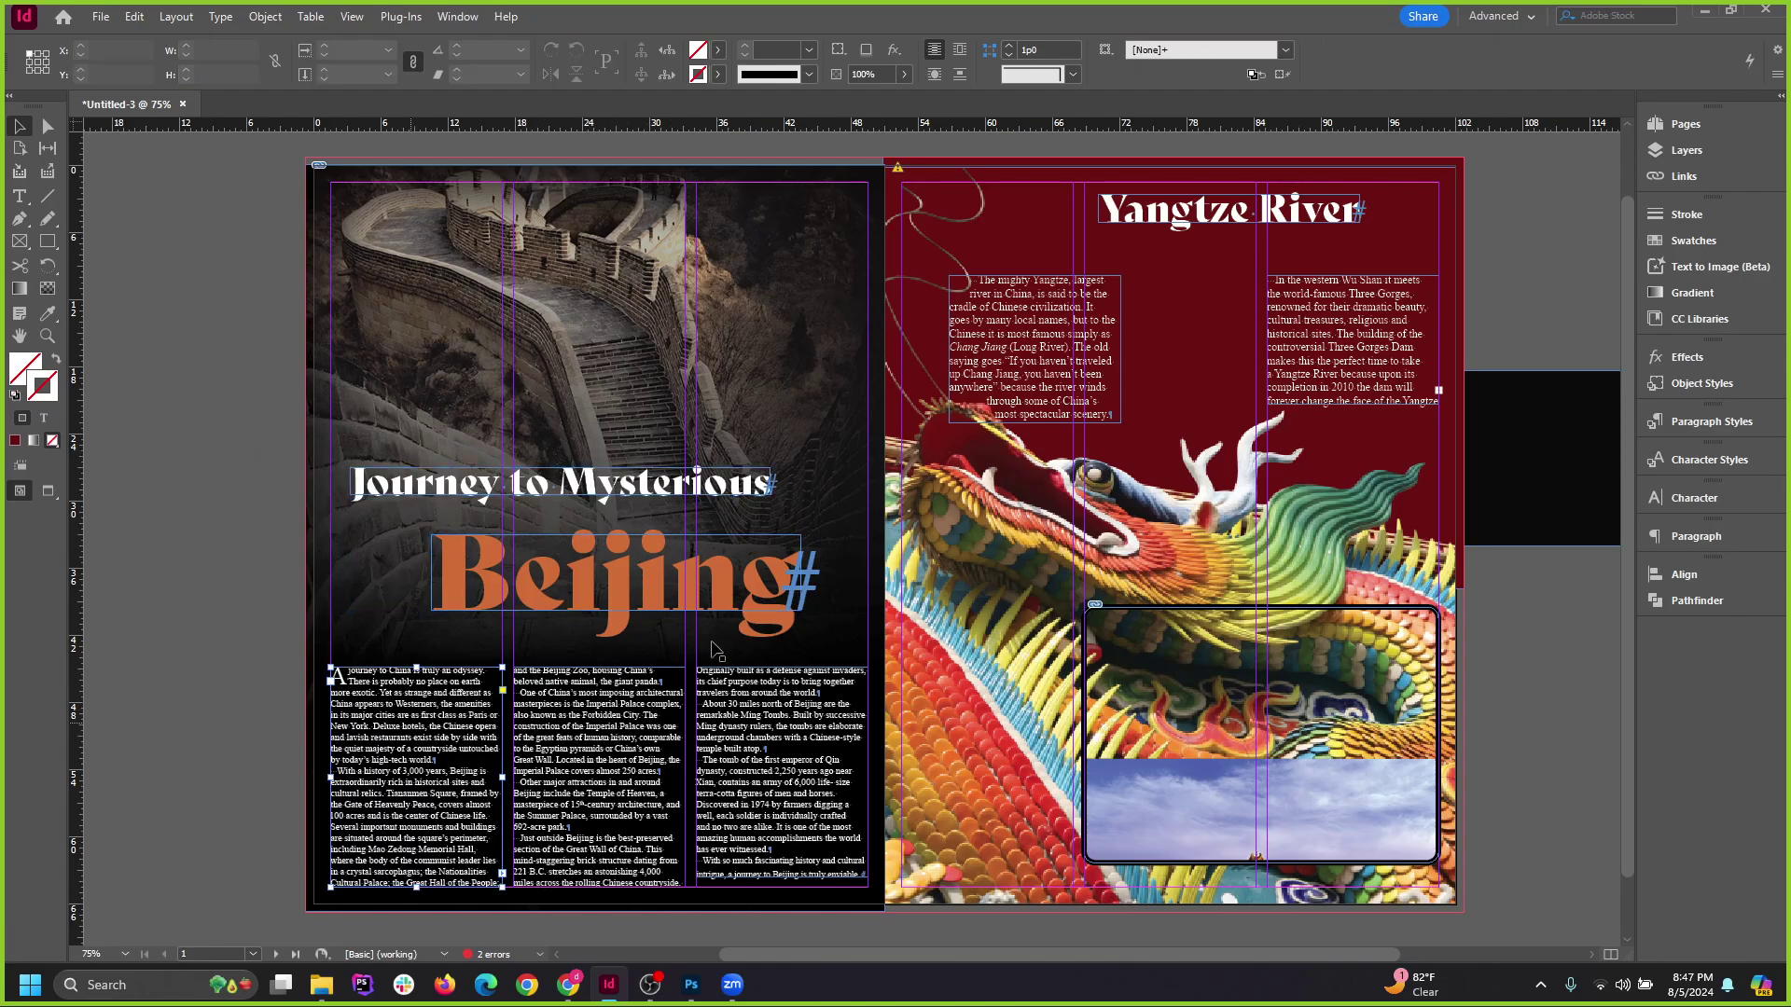
Try to move the black gradient overlay off the Beijing page, and undo the move.
{"action": "key", "text": "ctrl+minus"}
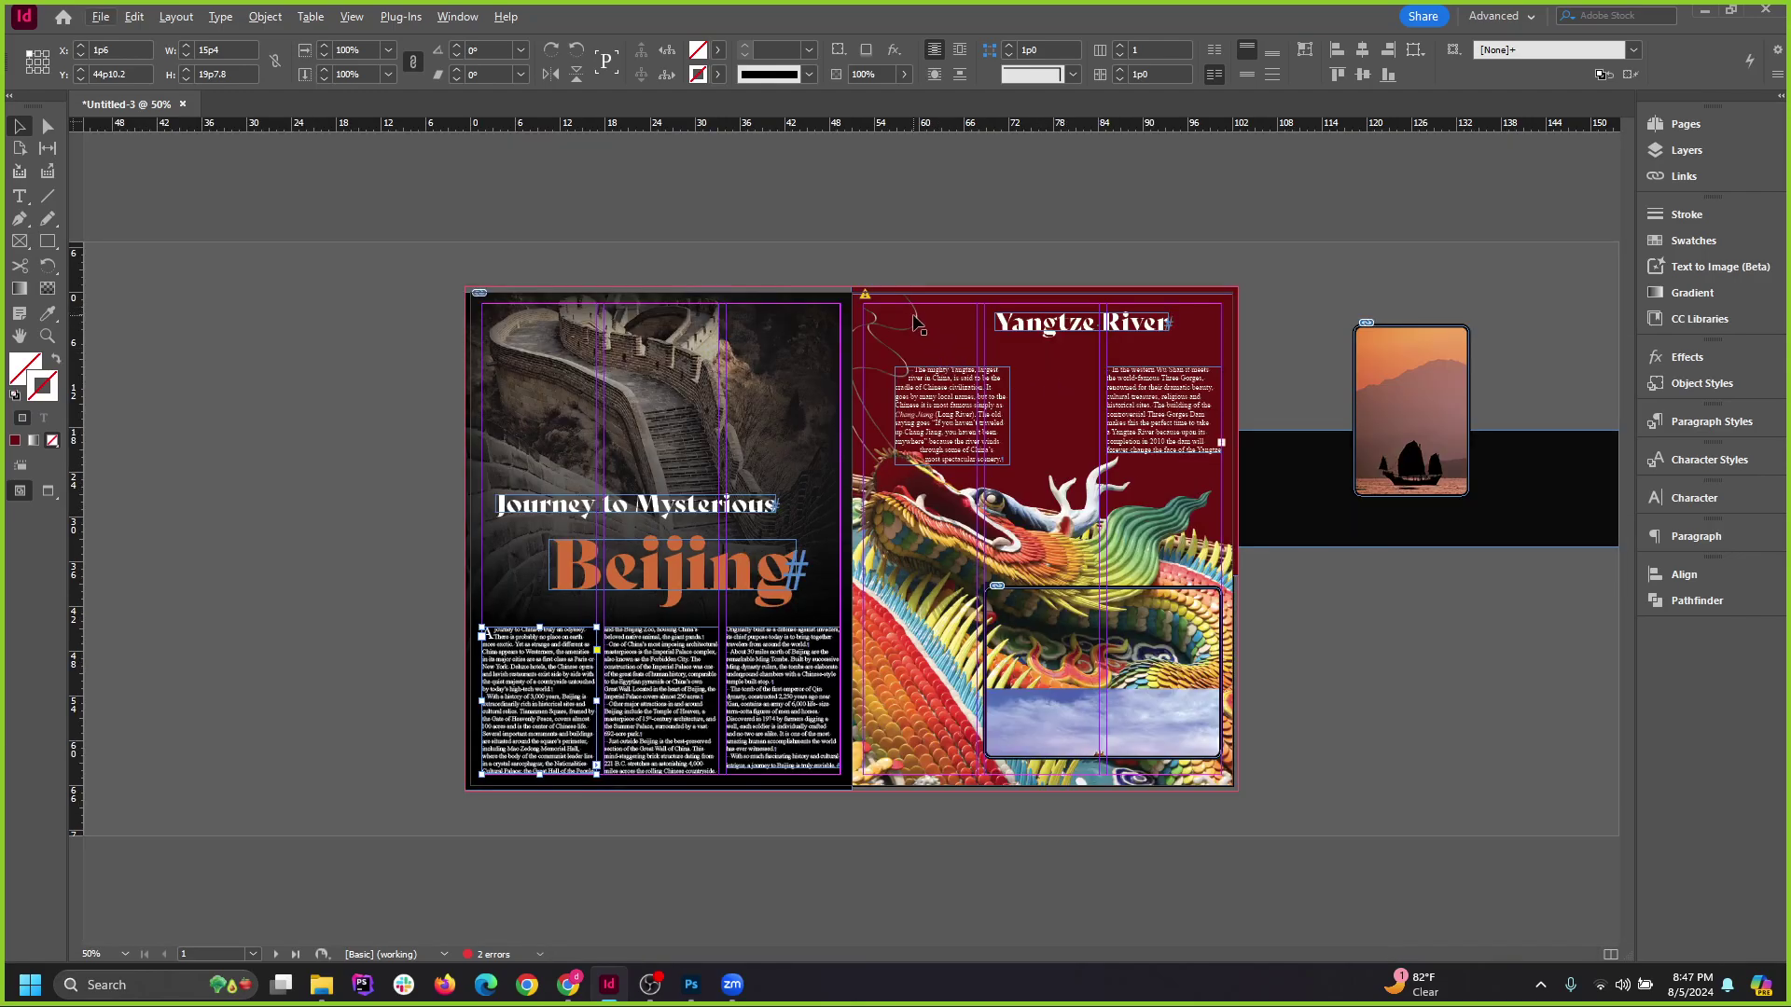
{"action": "left_click_drag", "start_coordinate": [739, 376], "coordinate": [1399, 563]}
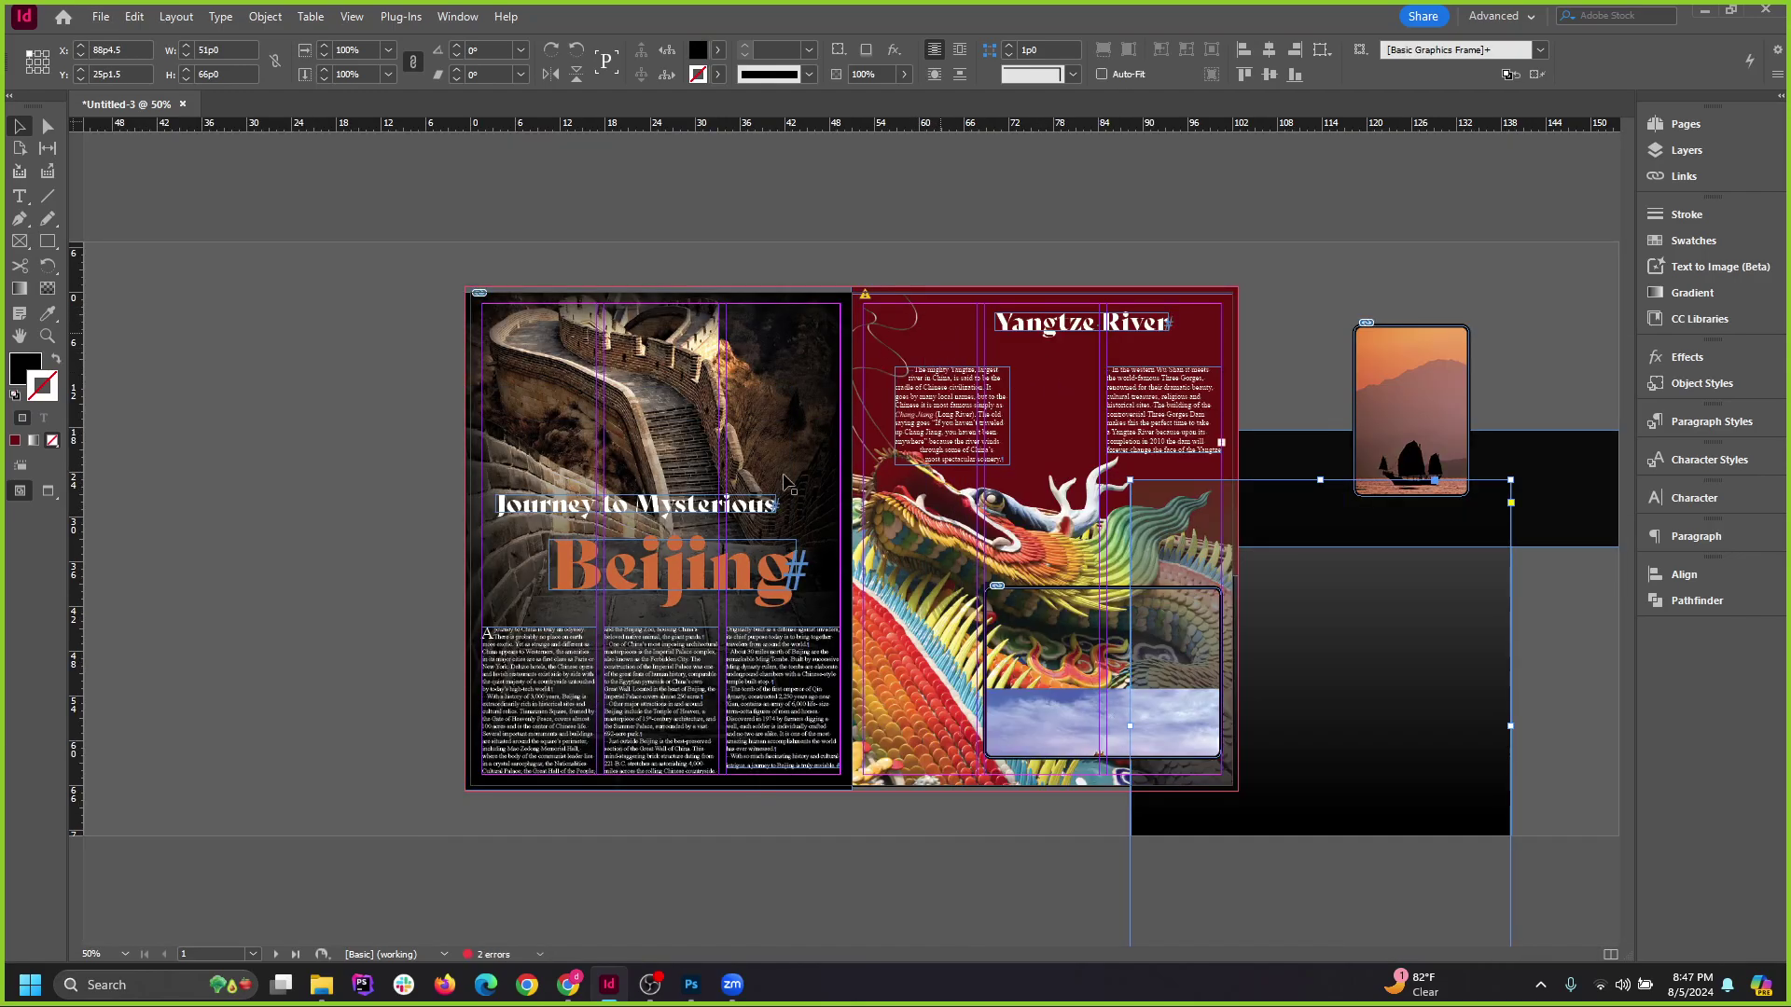
{"action": "key", "text": "ctrl+z"}
Move the Great Wall image with its gradient onto the pasteboard and place the dragon image with its dark red background on the Beijing page.
{"action": "left_click_drag", "start_coordinate": [475, 242], "coordinate": [1319, 673]}
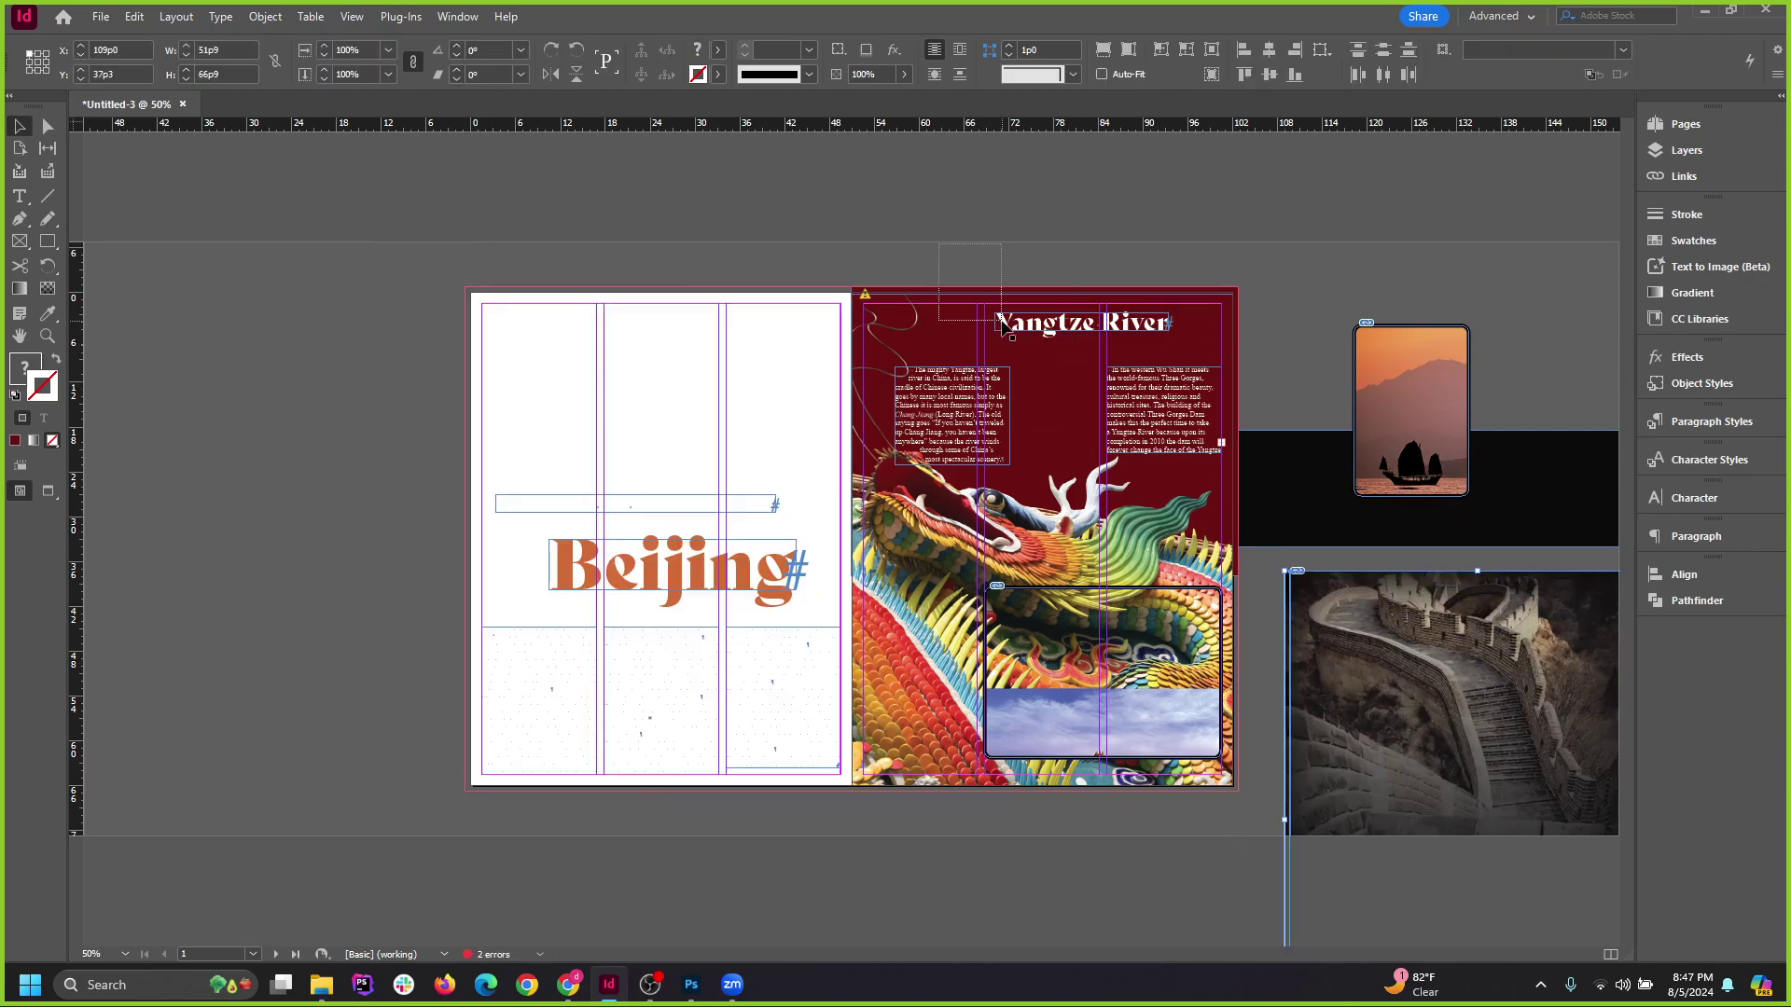
{"action": "left_click", "coordinate": [956, 348]}
{"action": "left_click_drag", "start_coordinate": [956, 348], "coordinate": [594, 325]}
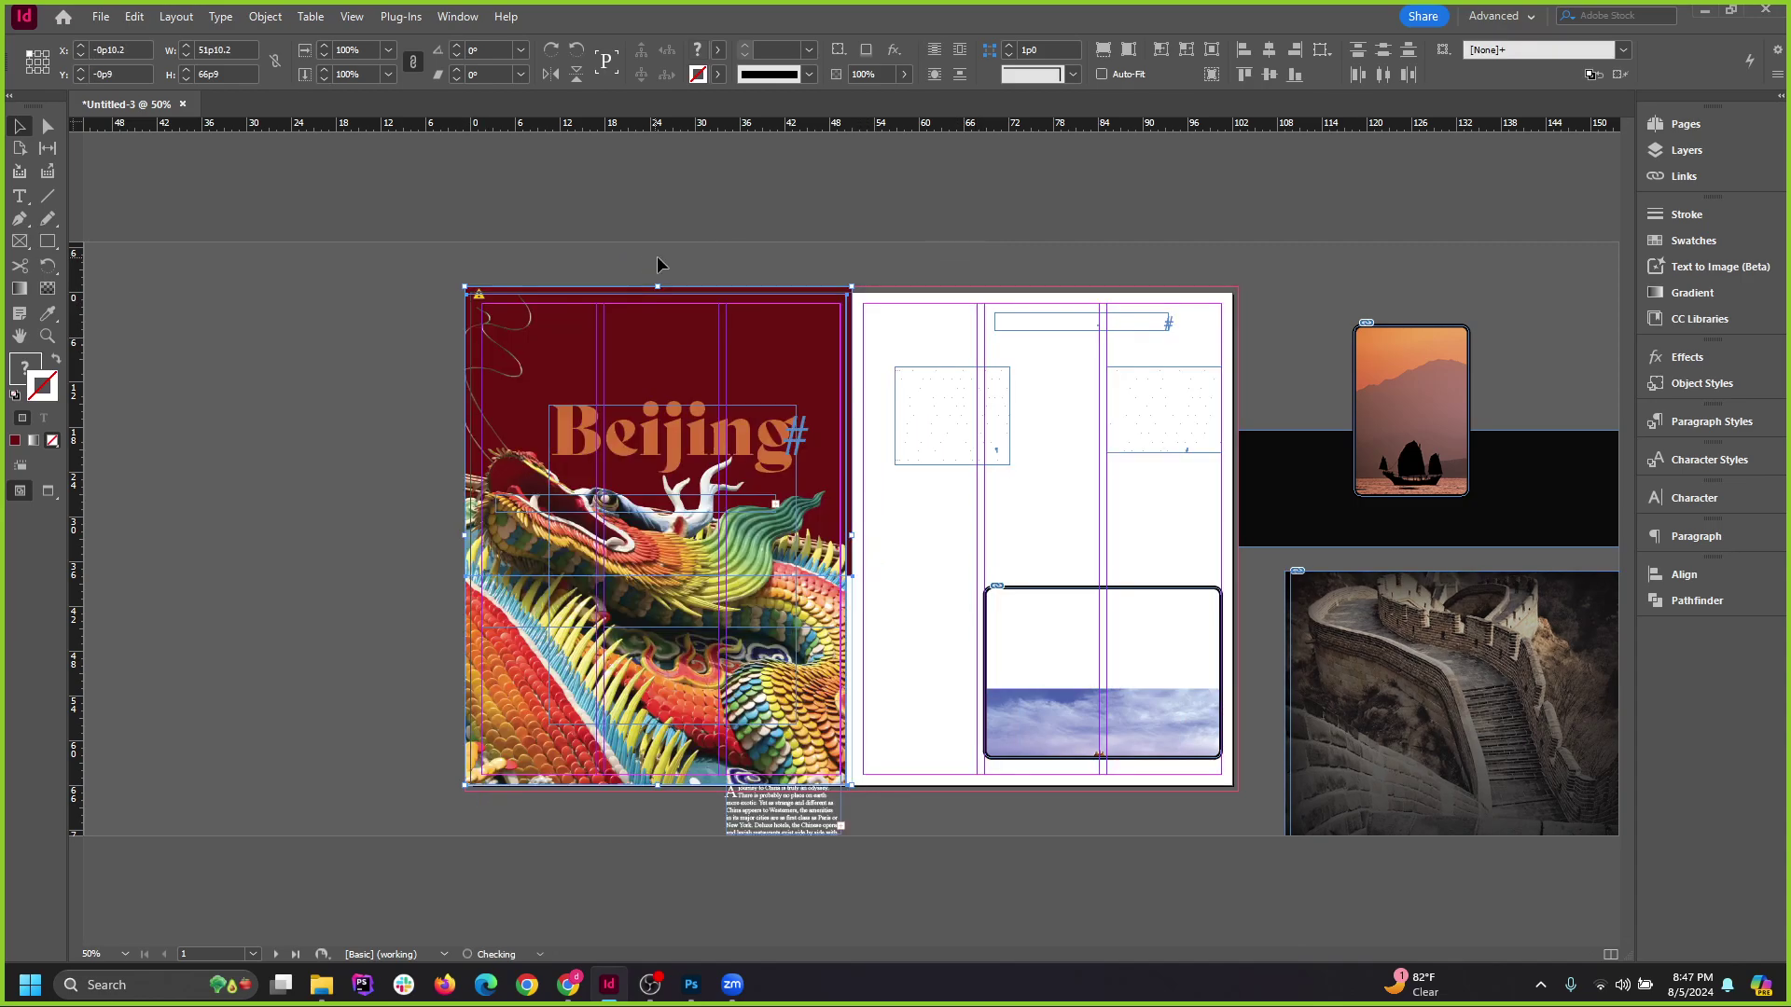
{"action": "left_click", "coordinate": [674, 259]}
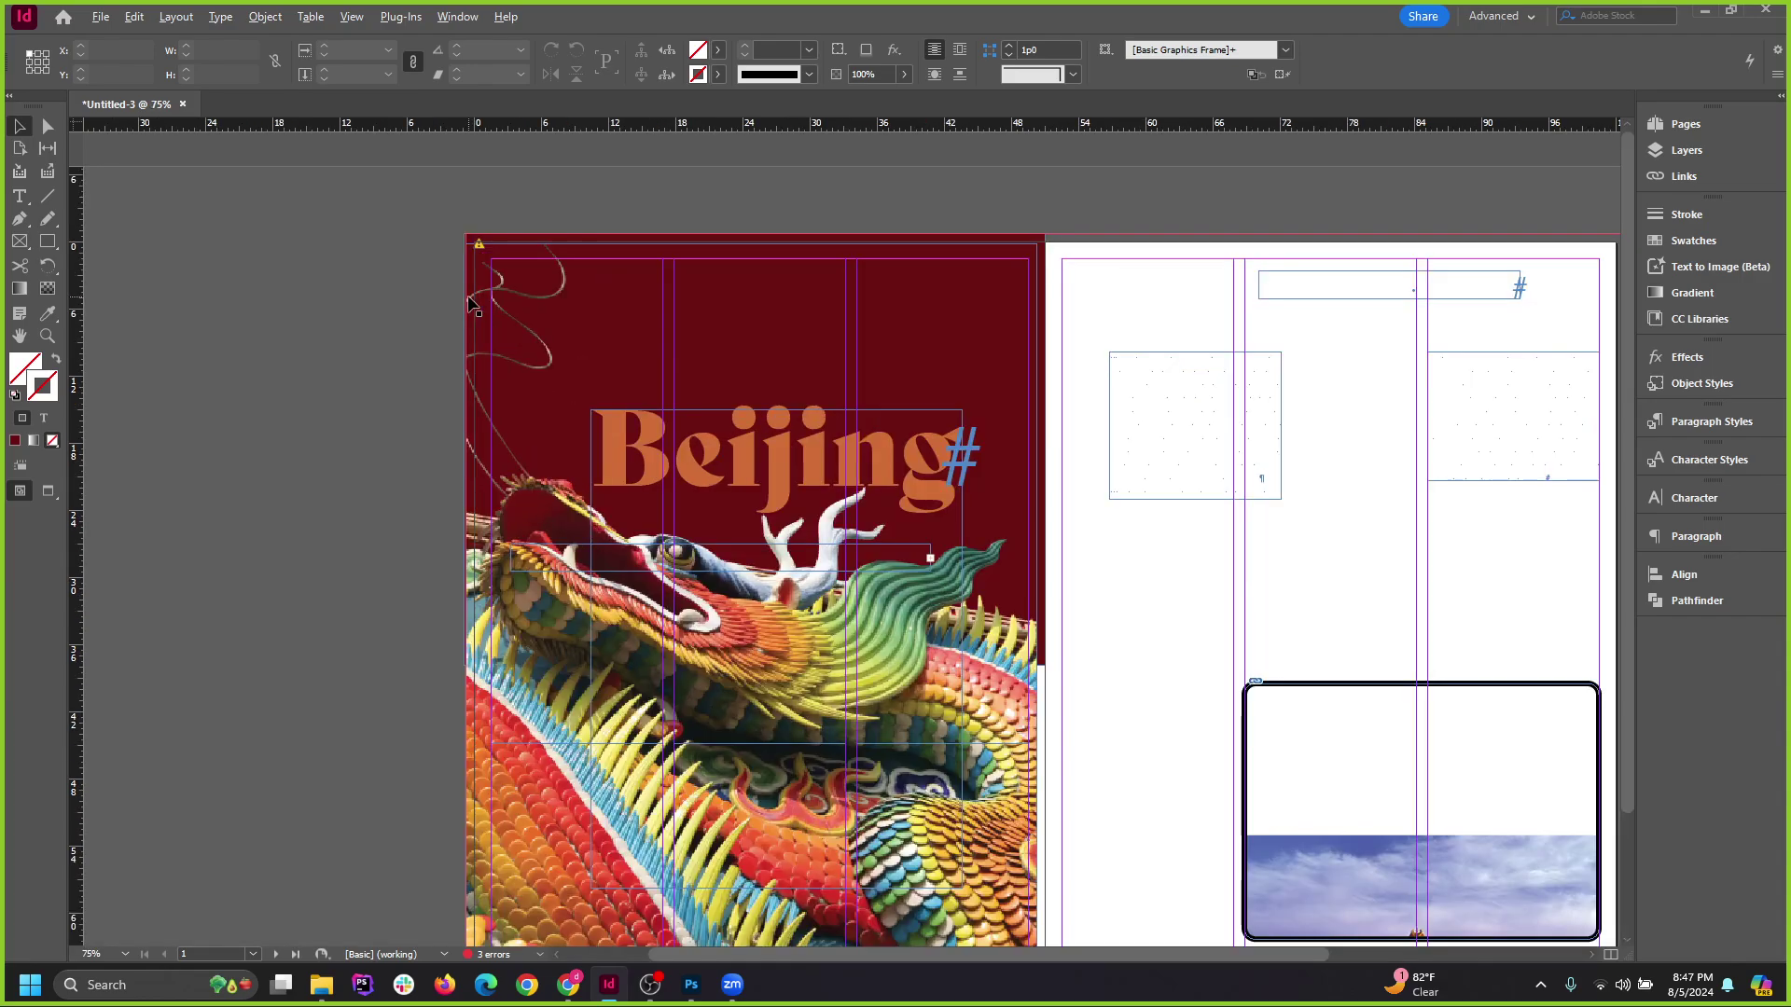
Update the modified link of the dragon image on the Beijing page.
{"action": "scroll", "coordinate": [478, 211], "scroll_direction": "up", "scroll_amount": 3}
{"action": "left_click", "coordinate": [477, 214]}
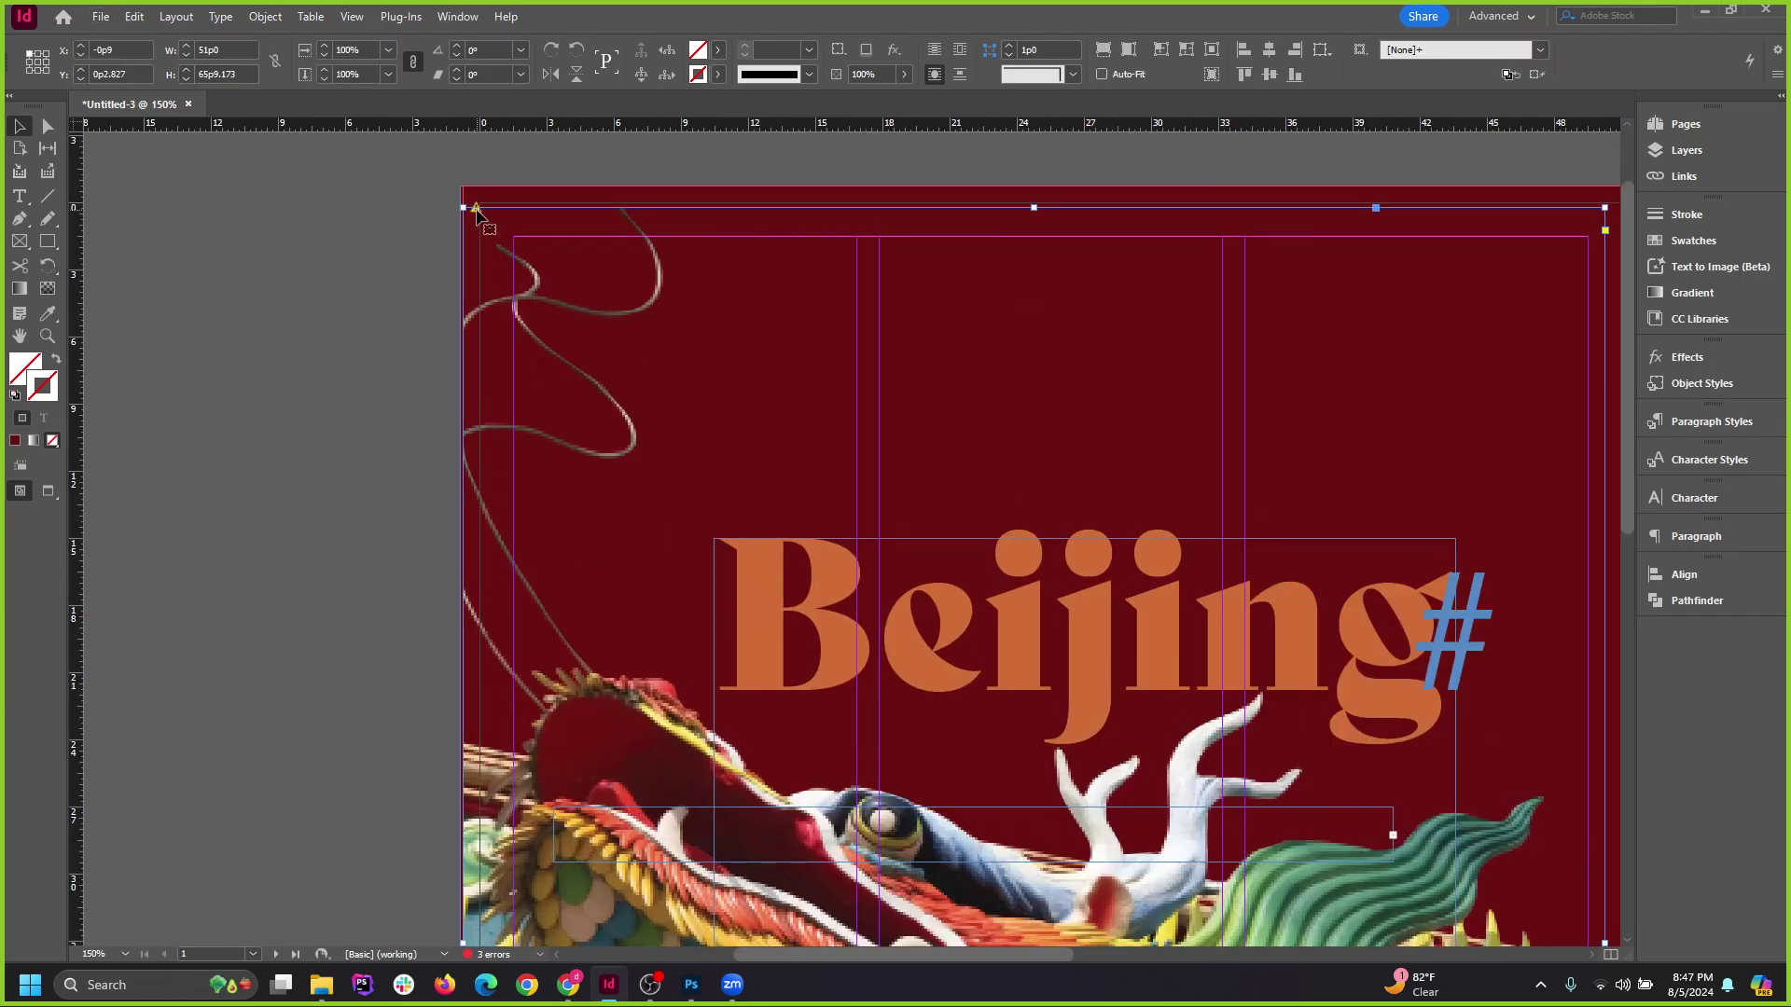
{"action": "right_click", "coordinate": [478, 213]}
{"action": "key", "text": "Escape"}
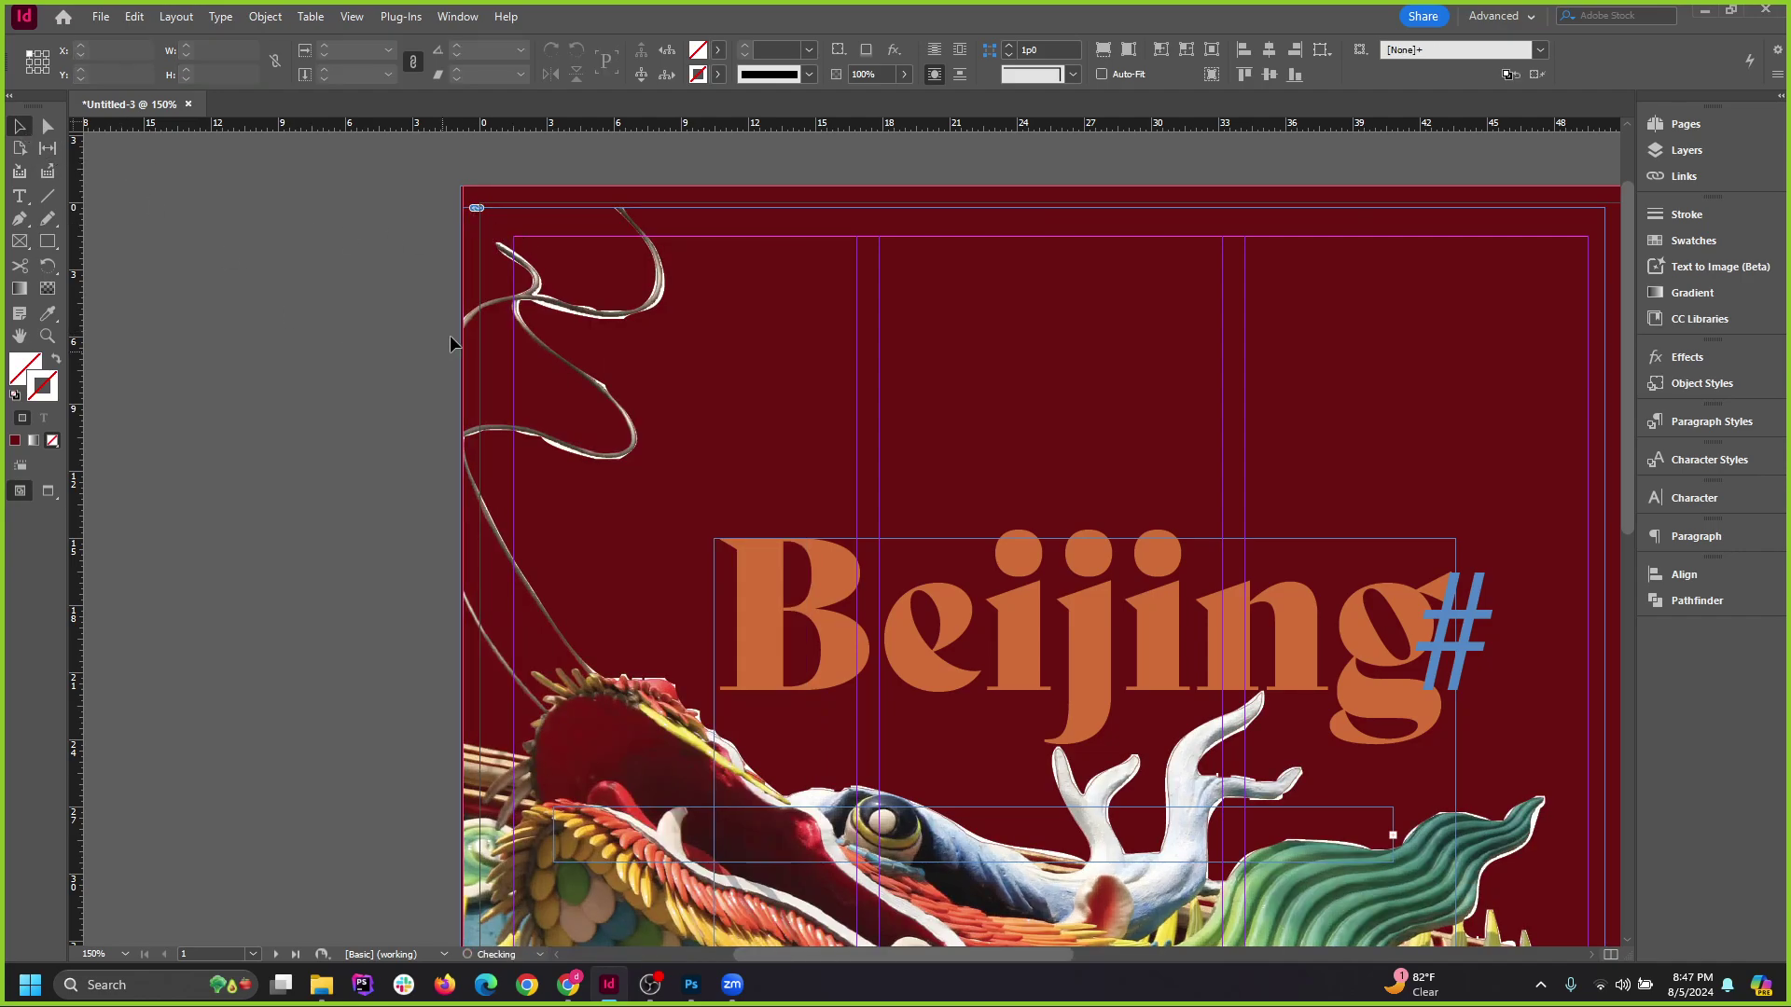
Refresh the modified 666732.jpg in the document's list of linked files.
{"action": "left_click", "coordinate": [1696, 176]}
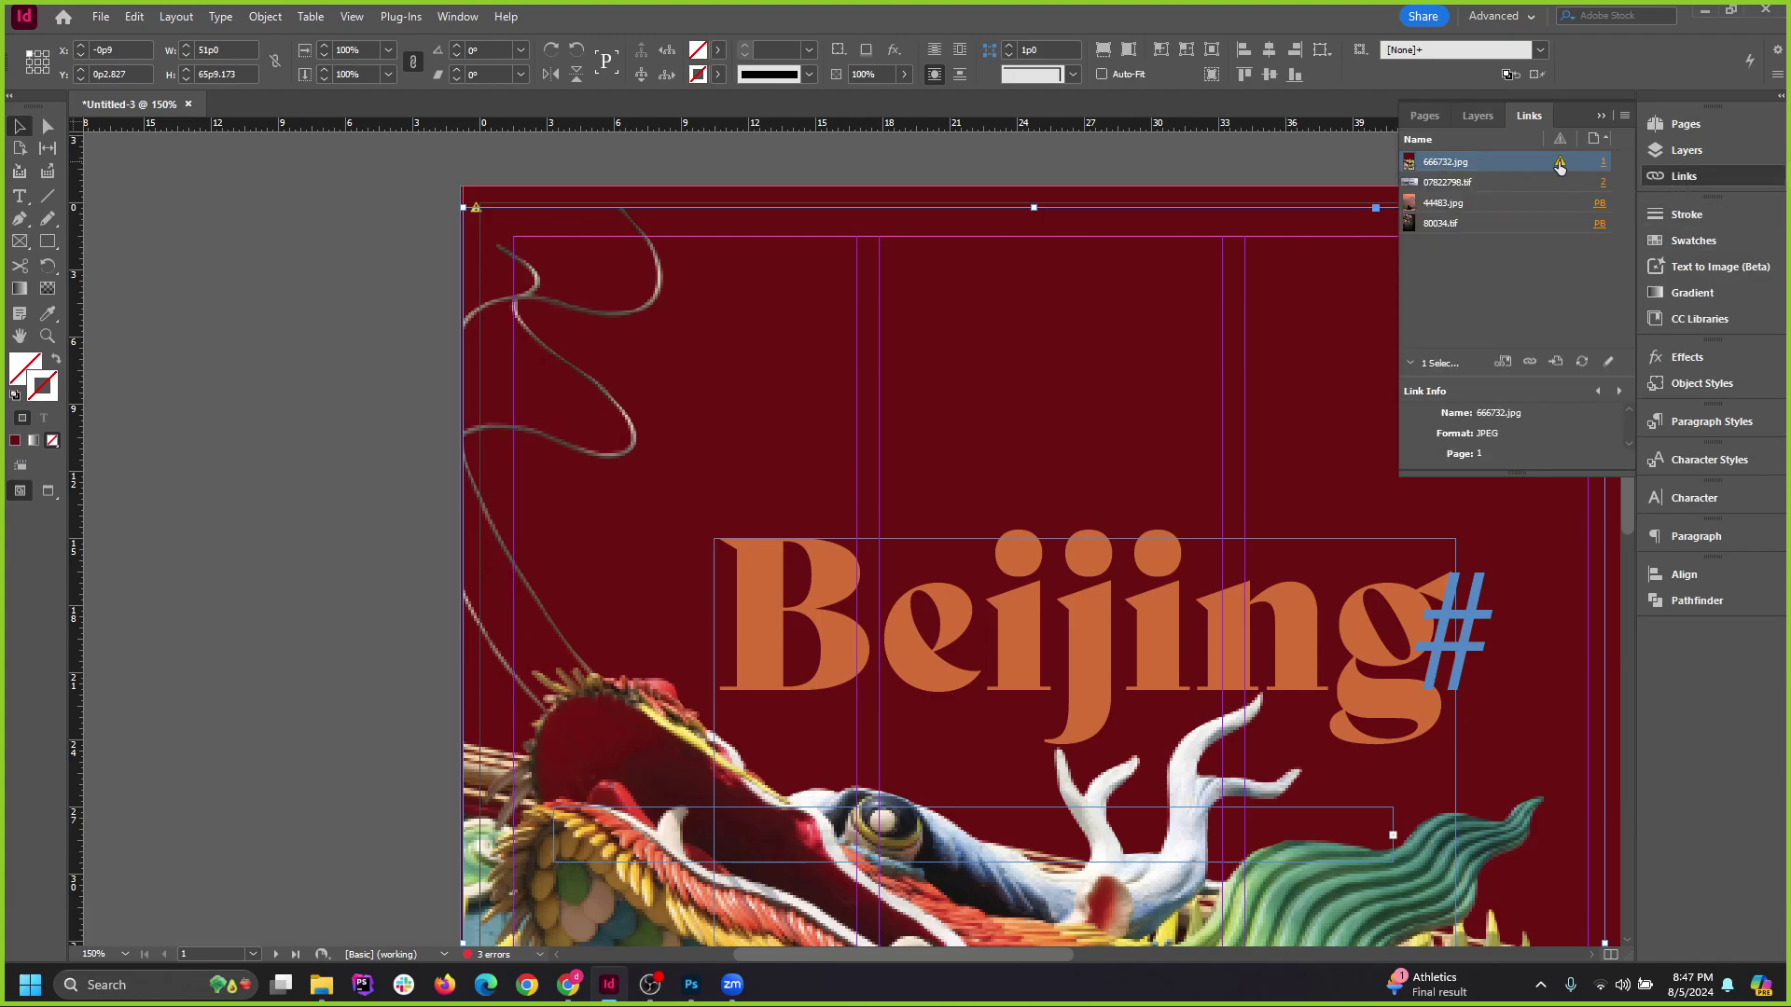
{"action": "mouse_move", "coordinate": [1560, 165]}
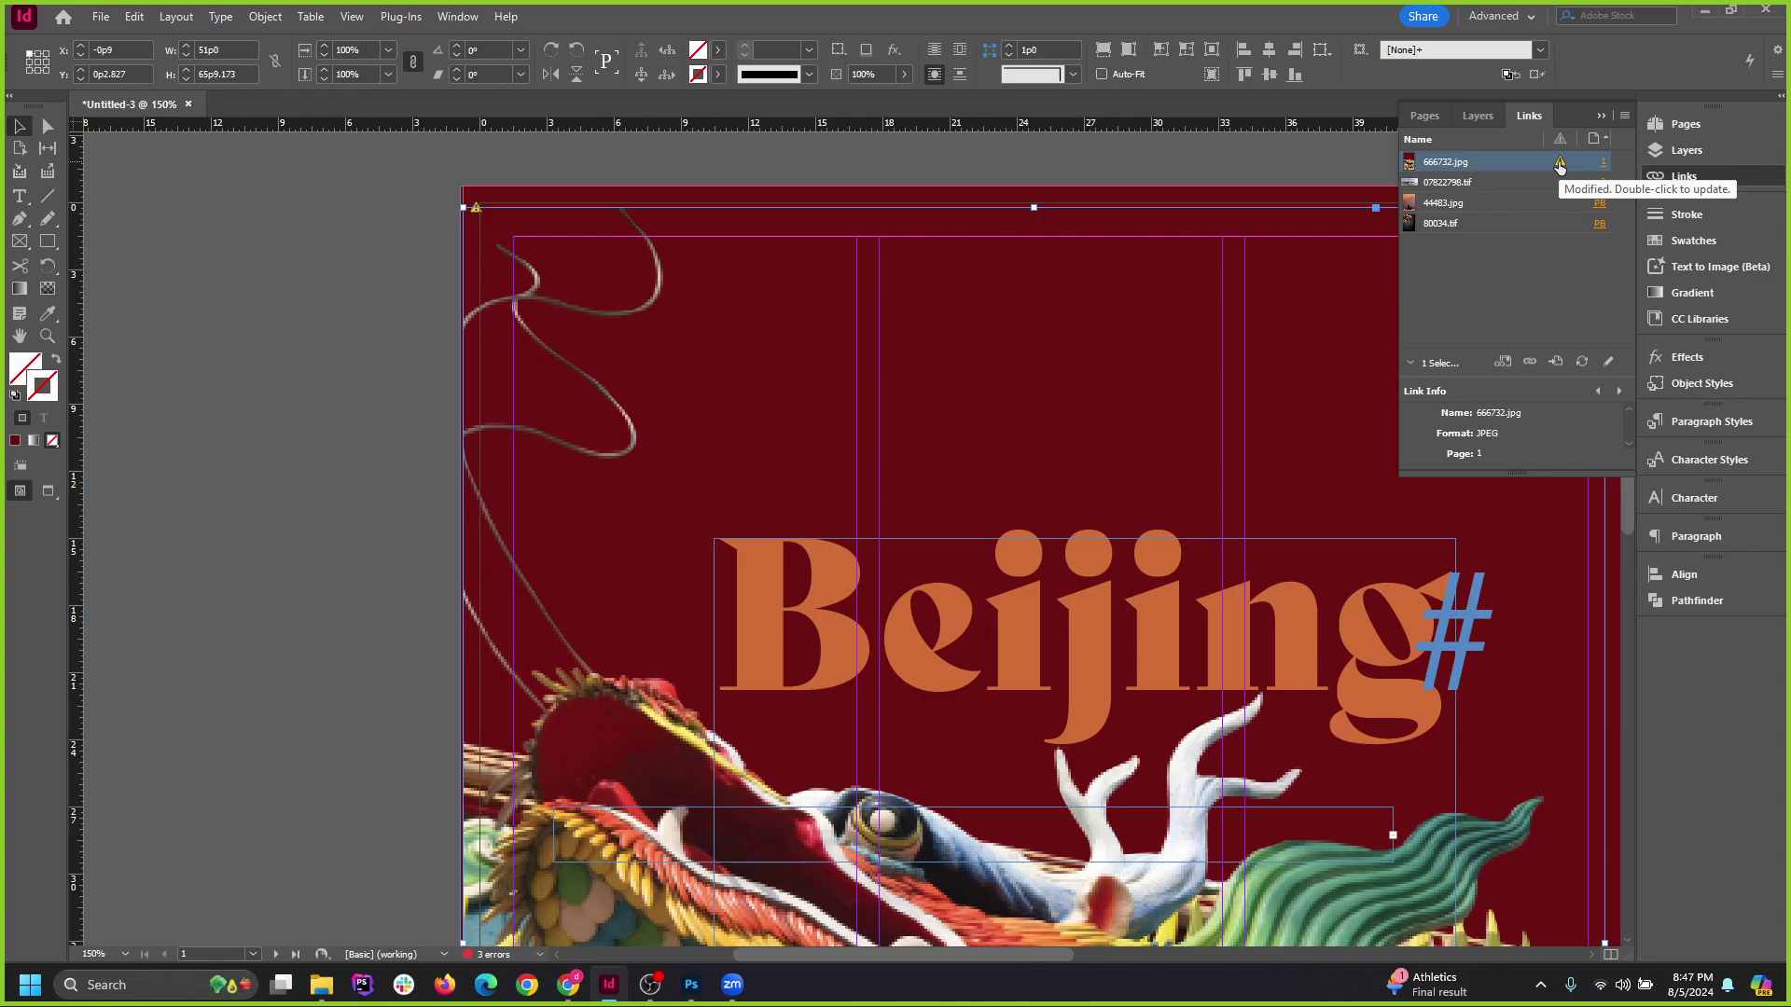
{"action": "double_click", "coordinate": [1560, 165]}
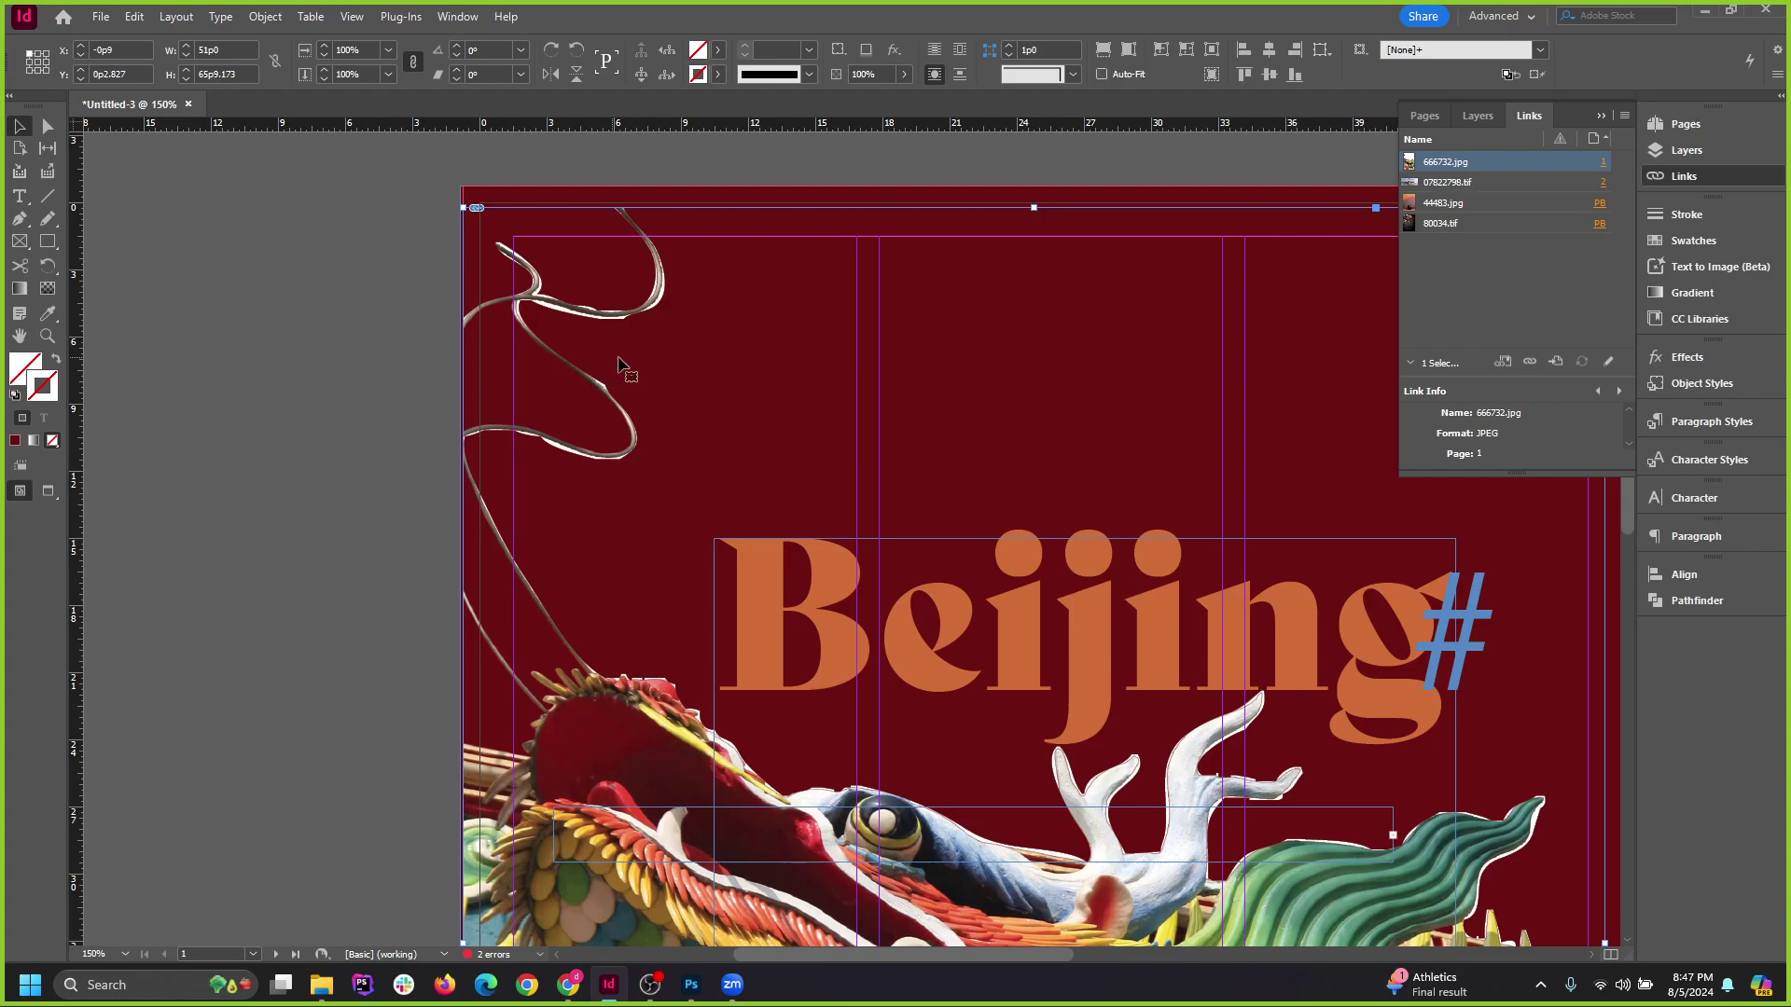
{"action": "key", "text": "ctrl+minus"}
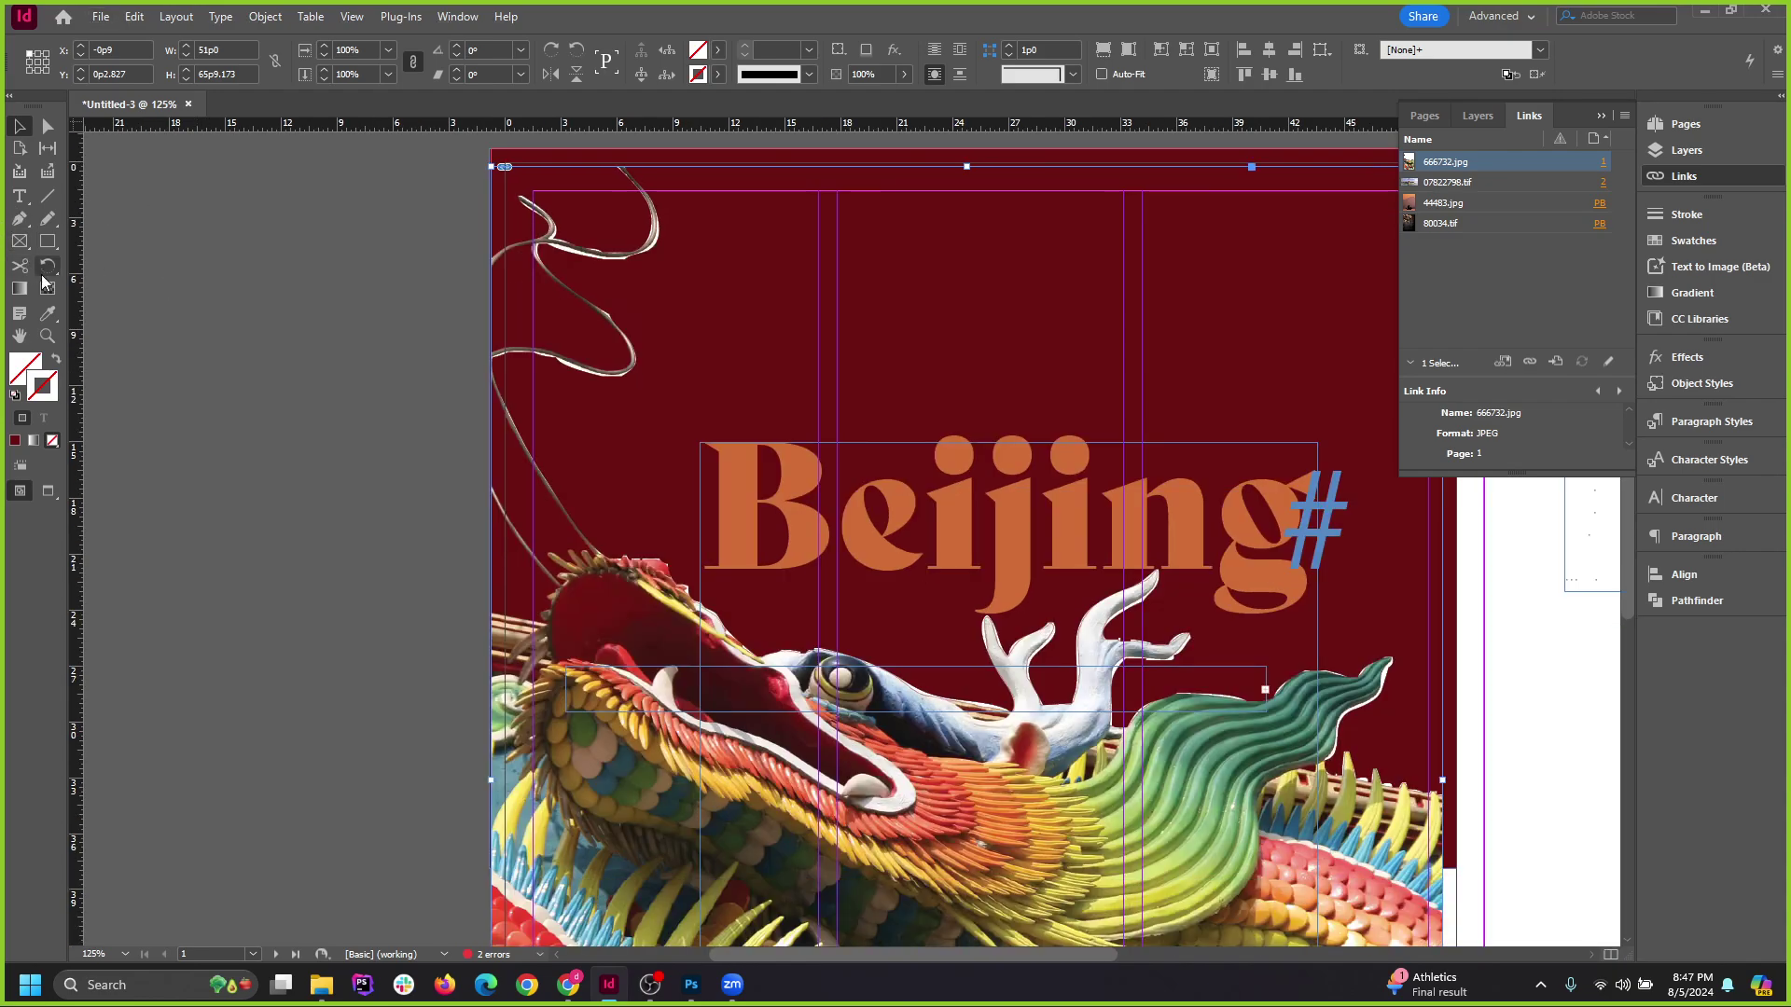
{"action": "key", "text": "ctrl+minus"}
{"action": "key", "text": "ctrl+minus"}
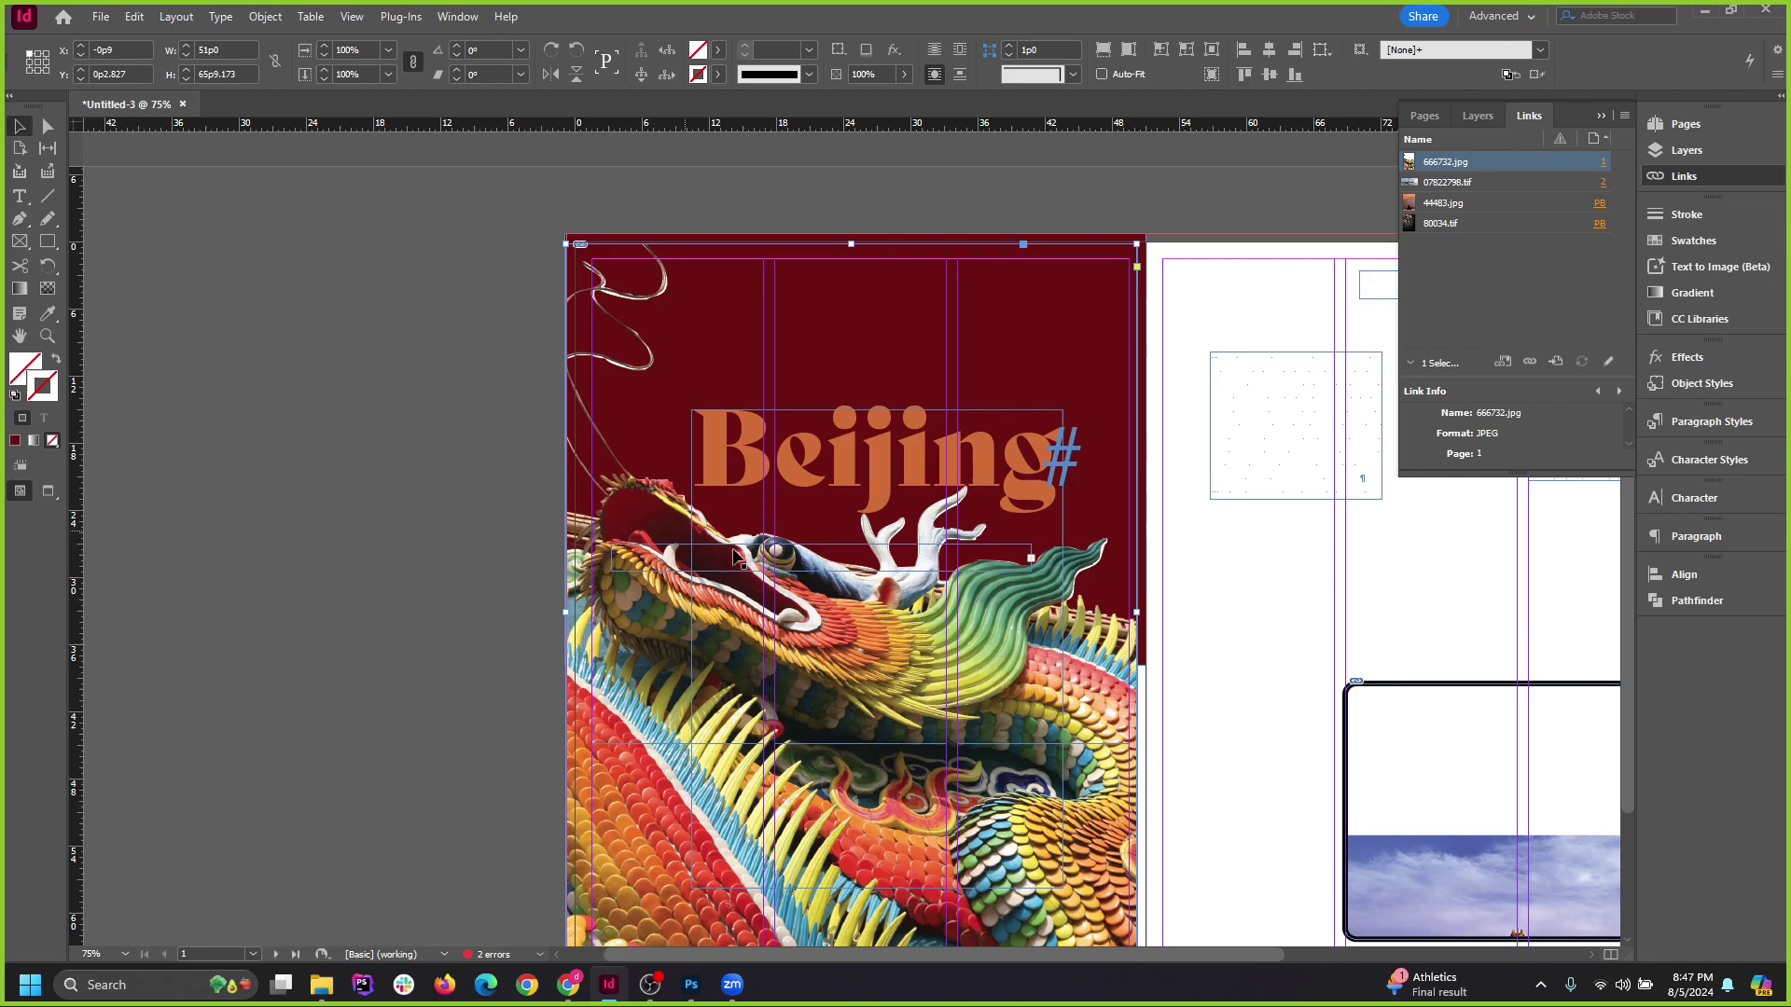
Switch to Photoshop, close Untitled-3, Untitled-2, 2287.jpg and Untitled-1 without saving, and return to InDesign.
{"action": "left_click", "coordinate": [691, 984]}
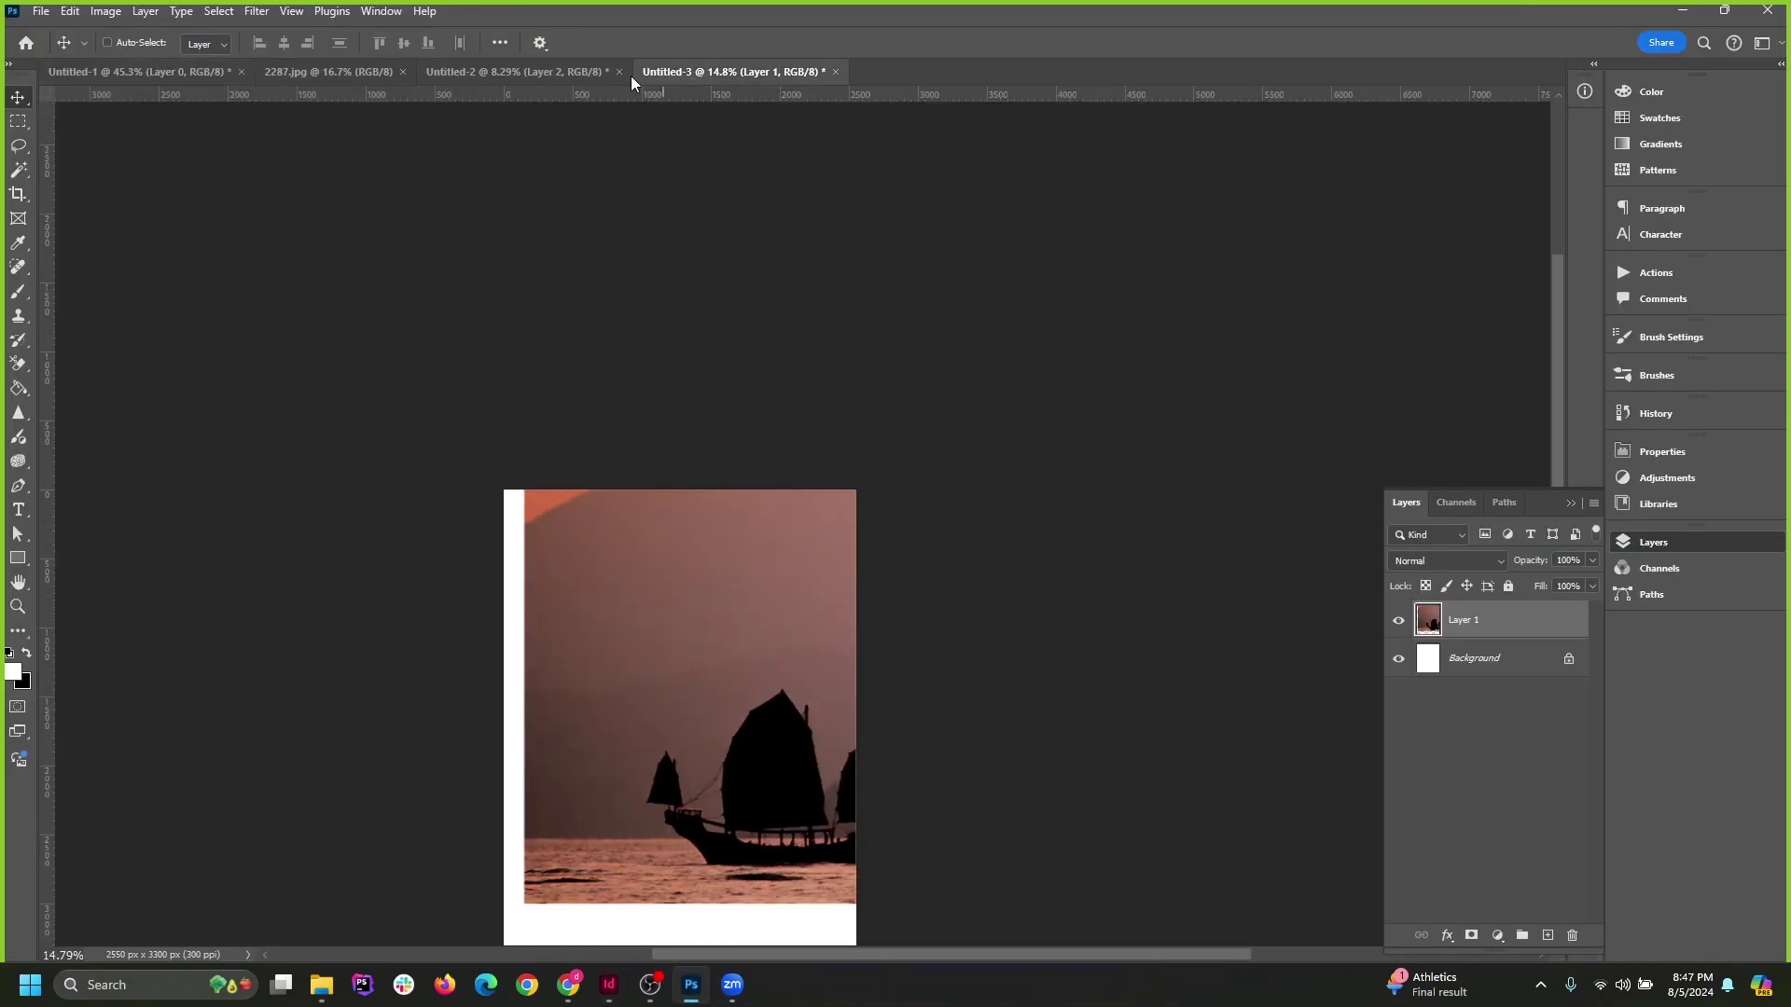
{"action": "left_click", "coordinate": [532, 72]}
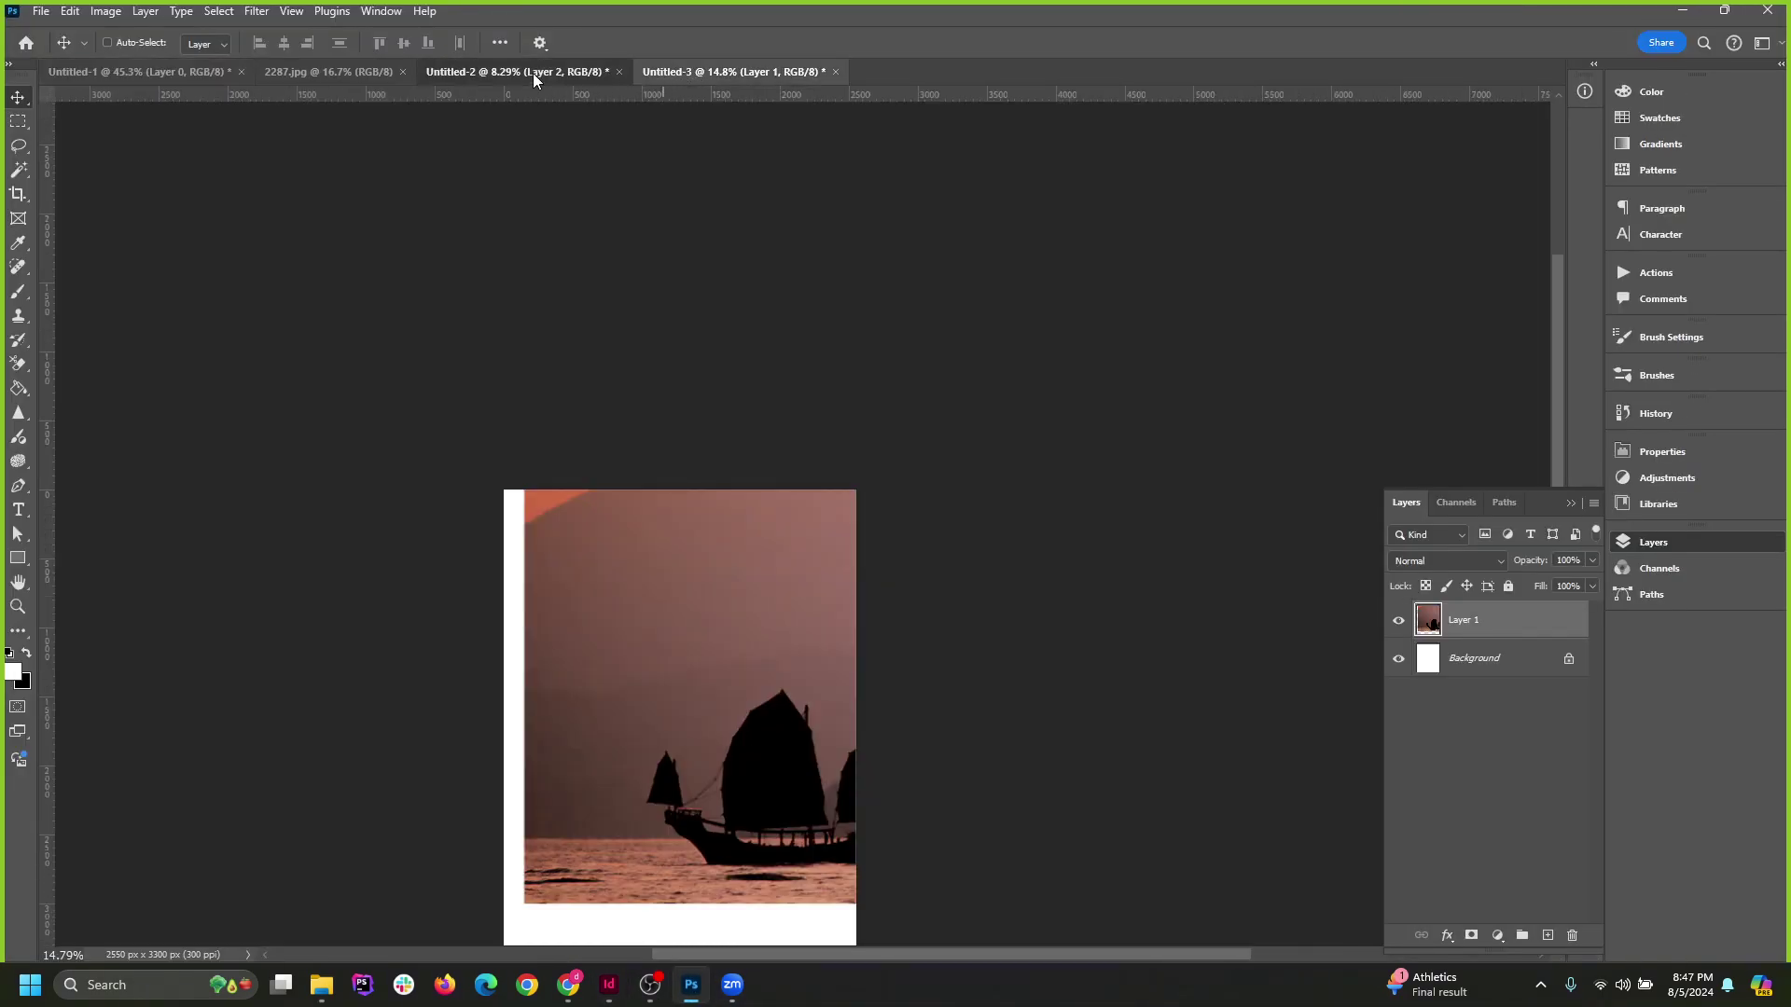
{"action": "left_click", "coordinate": [834, 72]}
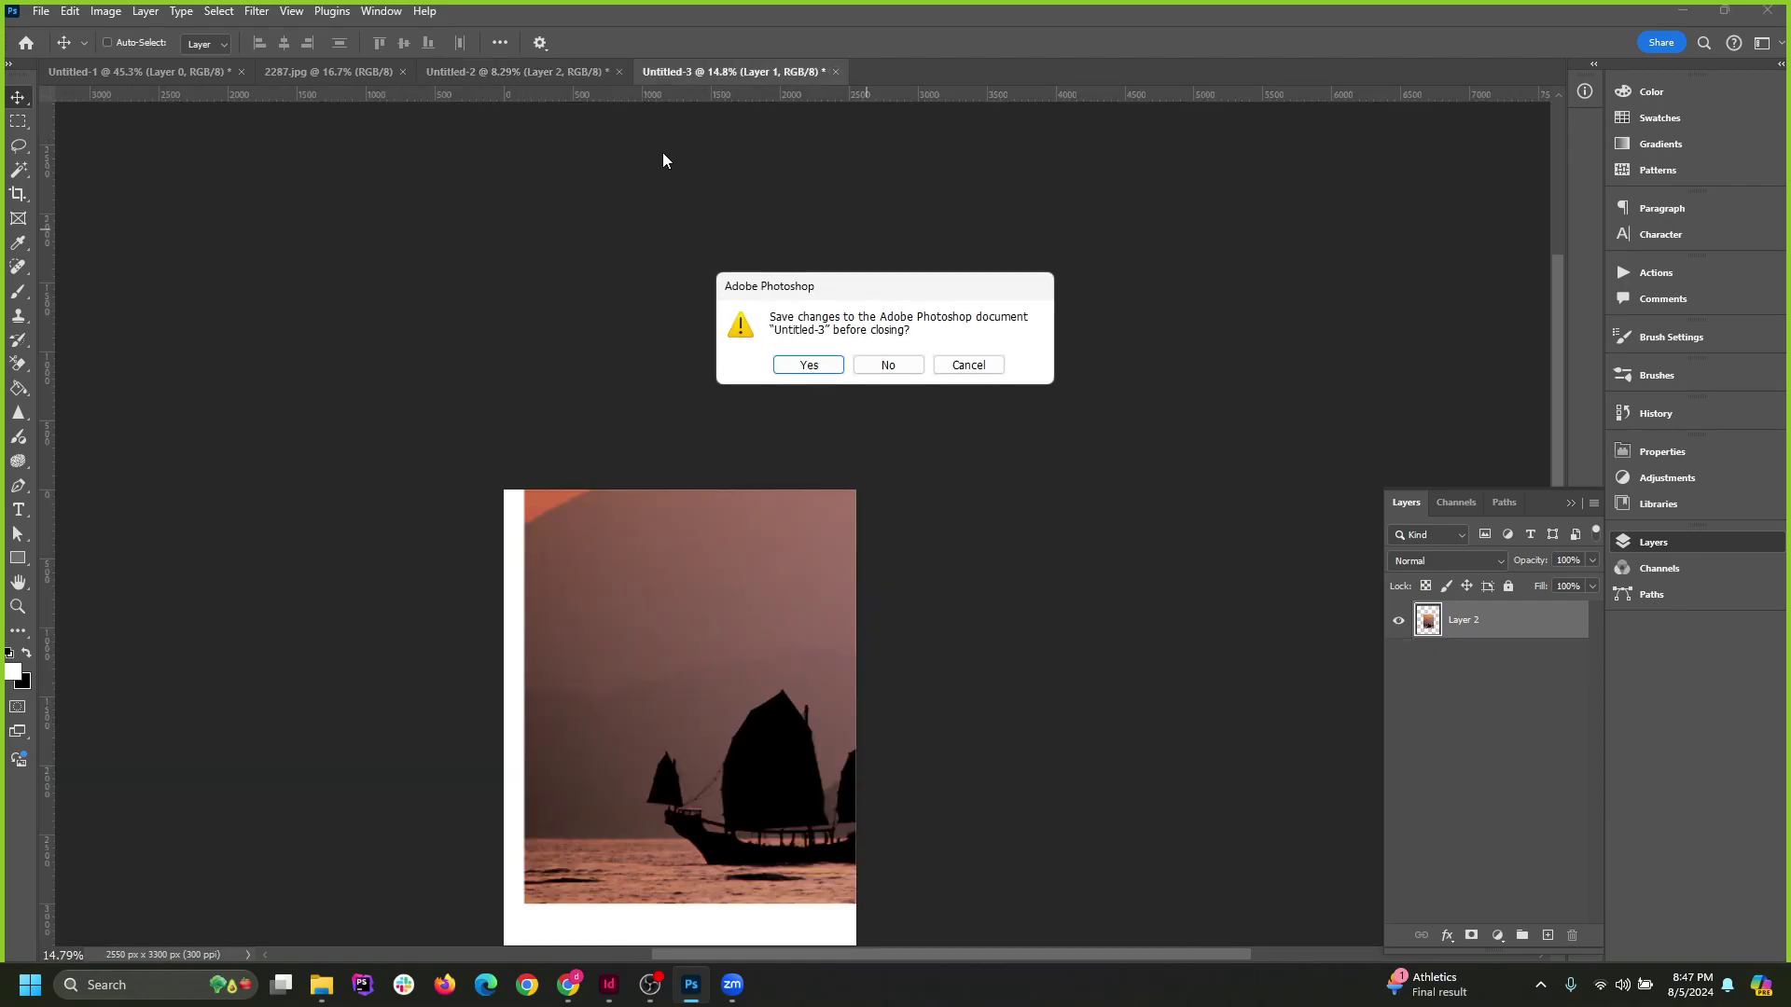
{"action": "left_click", "coordinate": [888, 364]}
{"action": "left_click", "coordinate": [618, 71]}
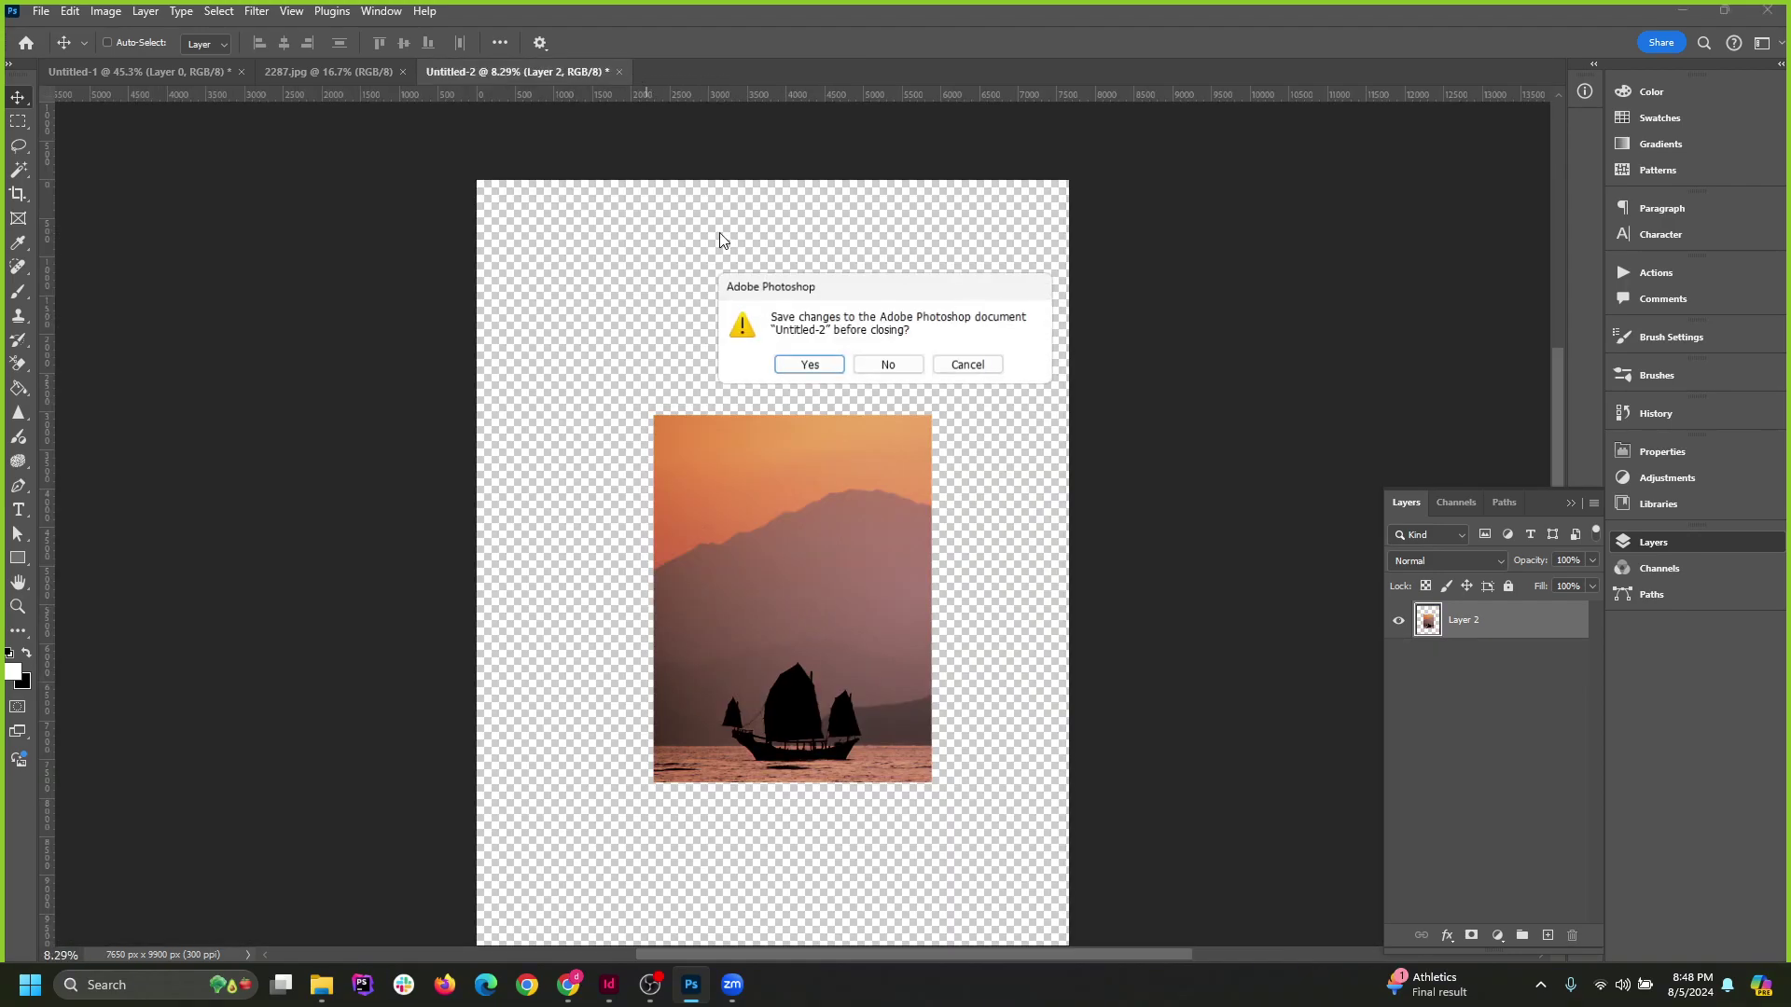
{"action": "left_click", "coordinate": [883, 368]}
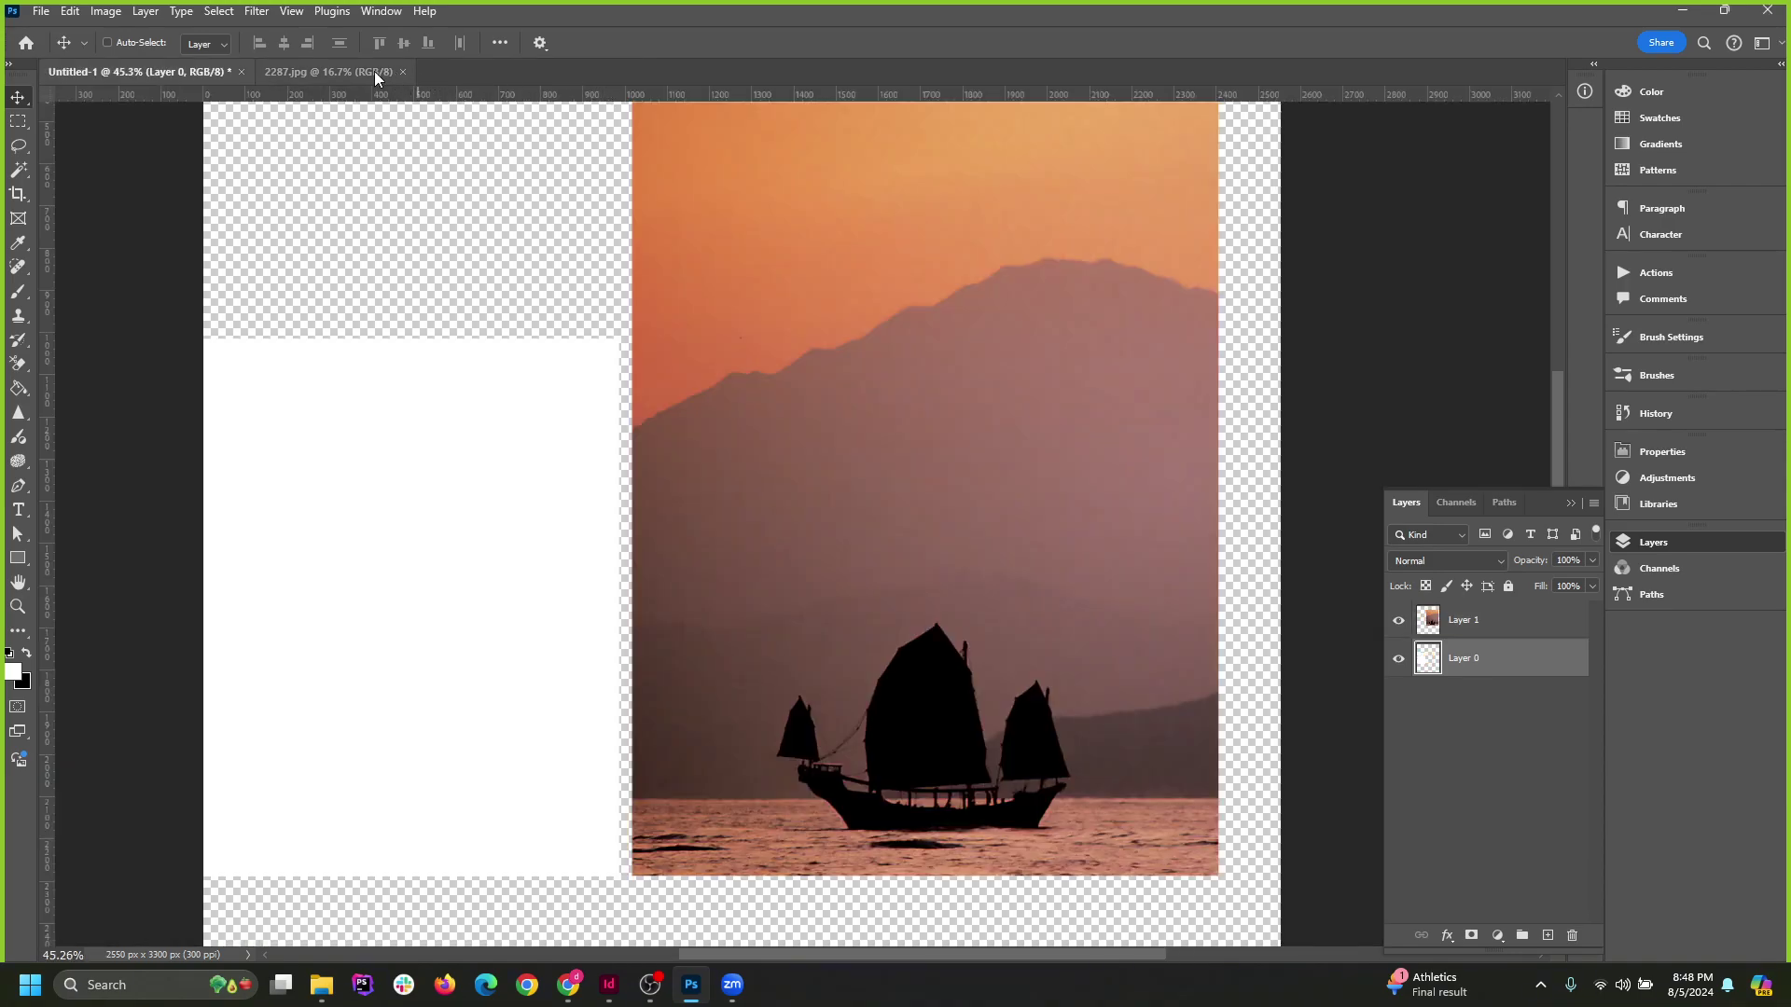
{"action": "left_click", "coordinate": [399, 73]}
{"action": "left_click", "coordinate": [402, 73]}
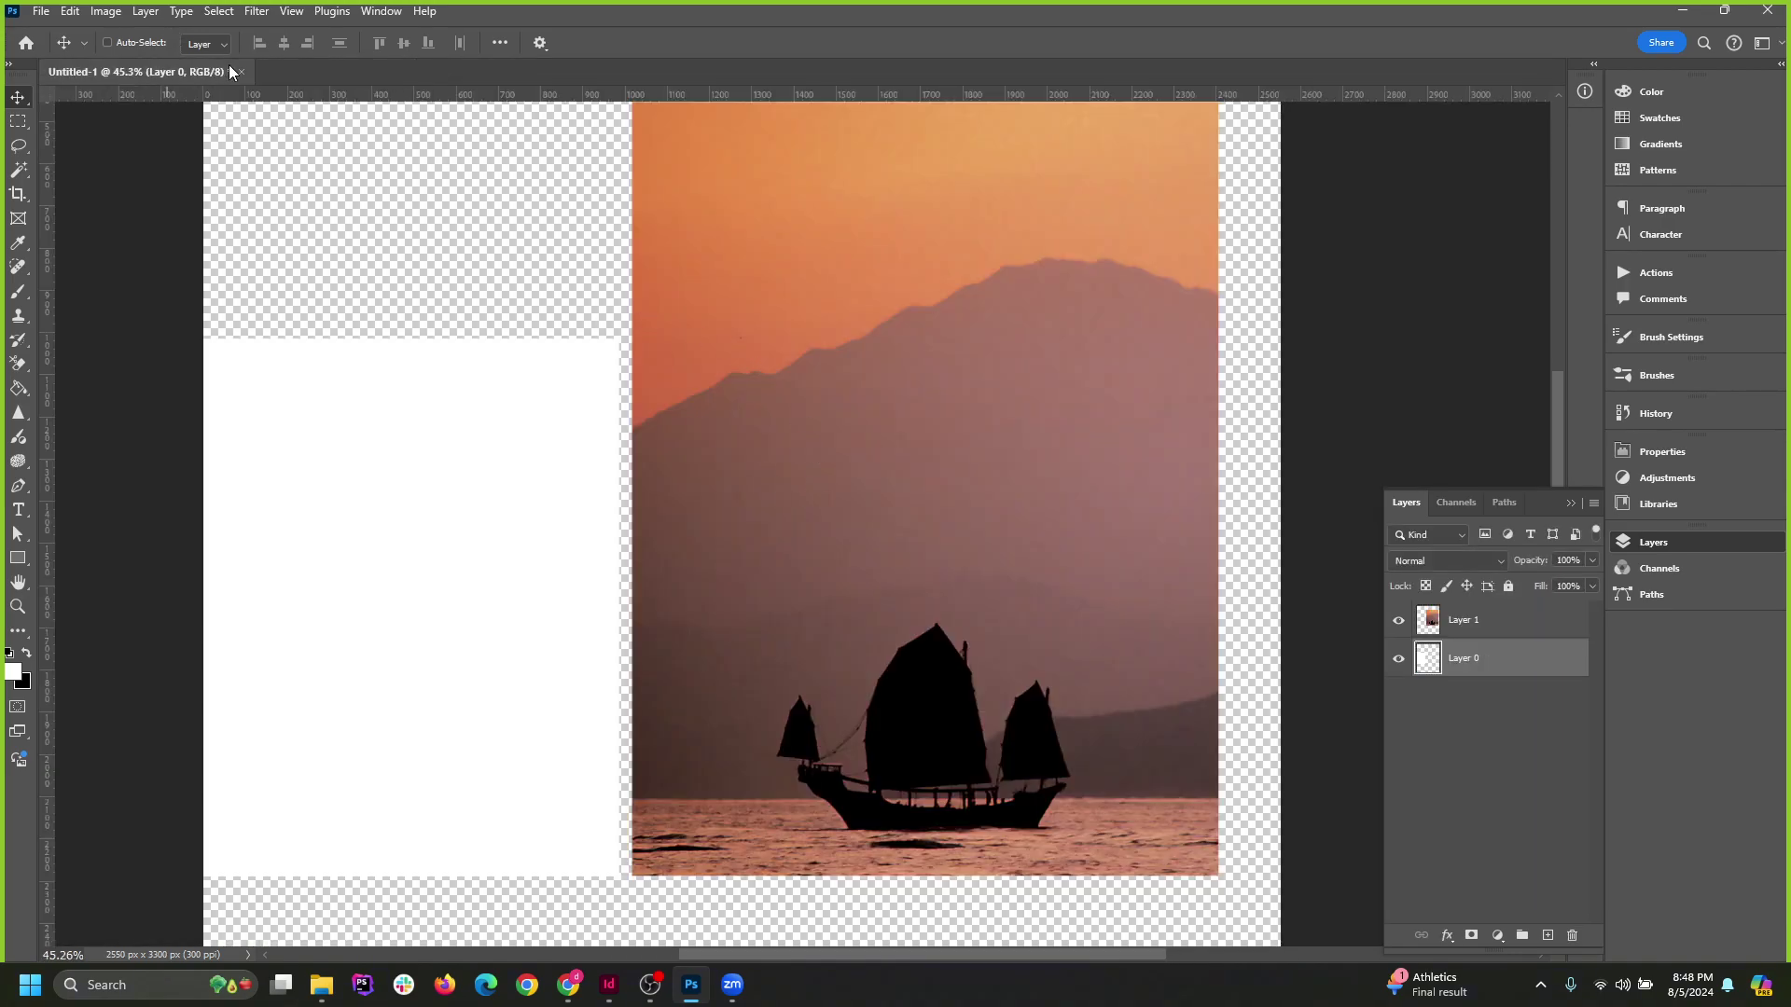
{"action": "left_click", "coordinate": [241, 71]}
{"action": "left_click", "coordinate": [888, 364]}
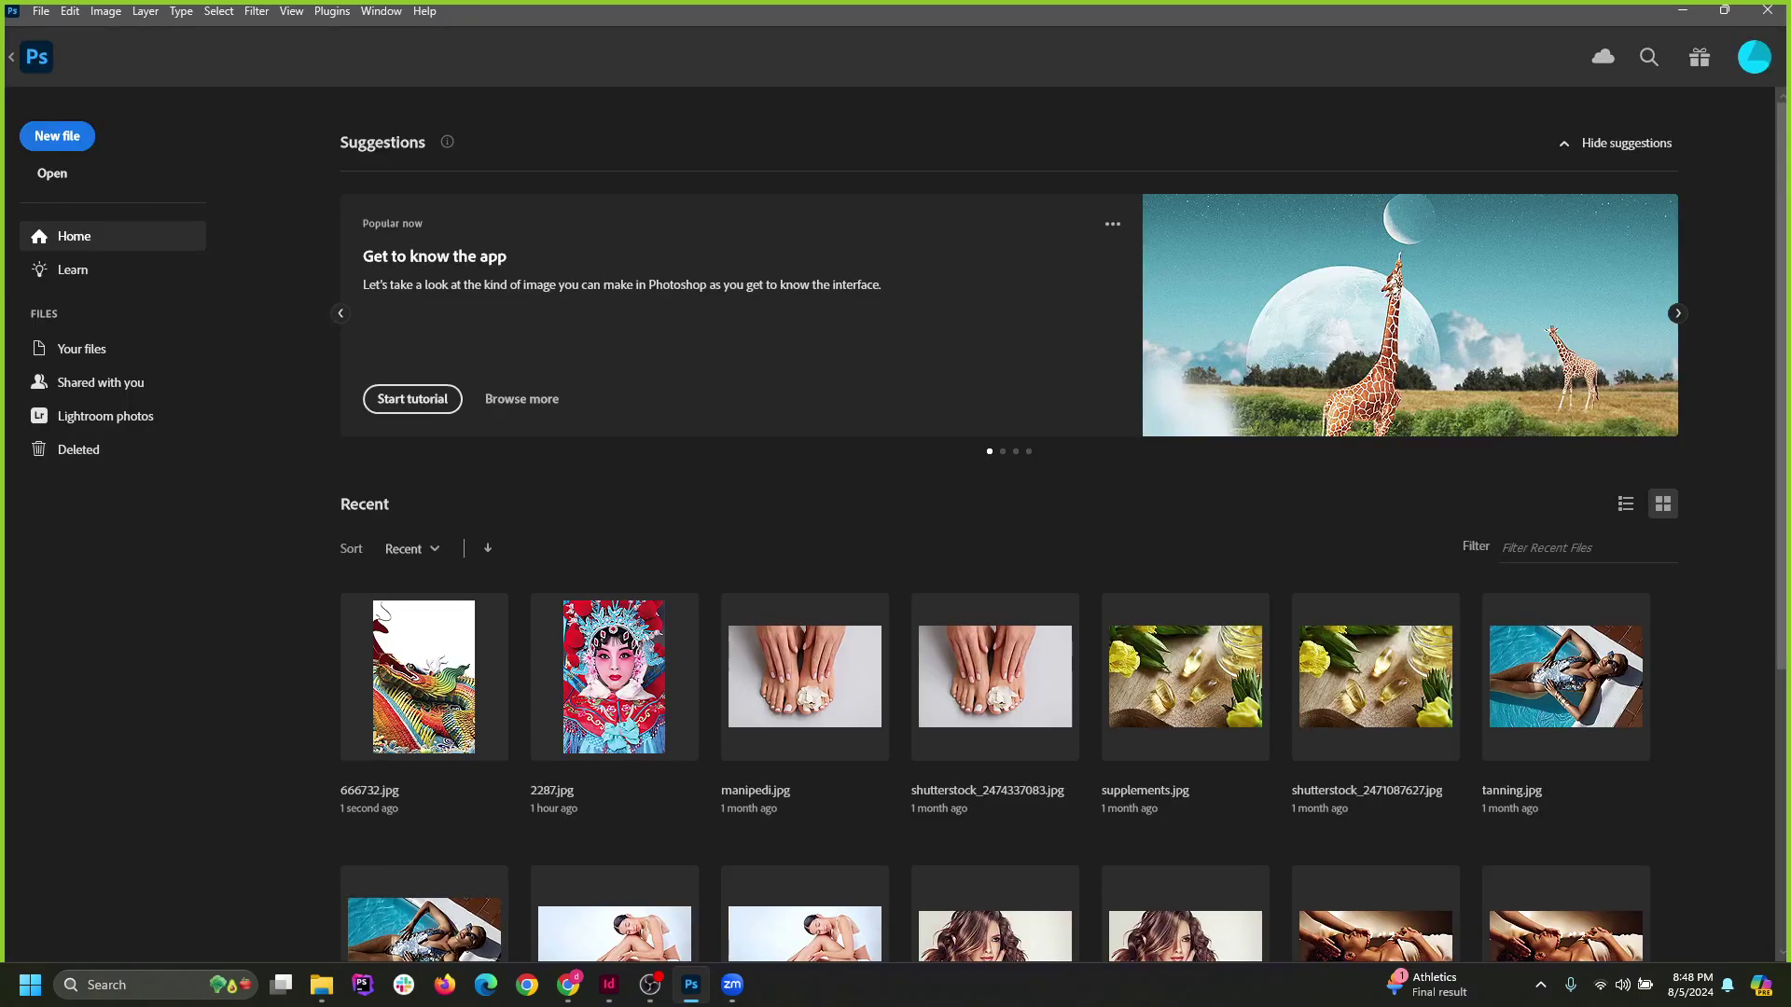
{"action": "left_click", "coordinate": [1682, 11]}
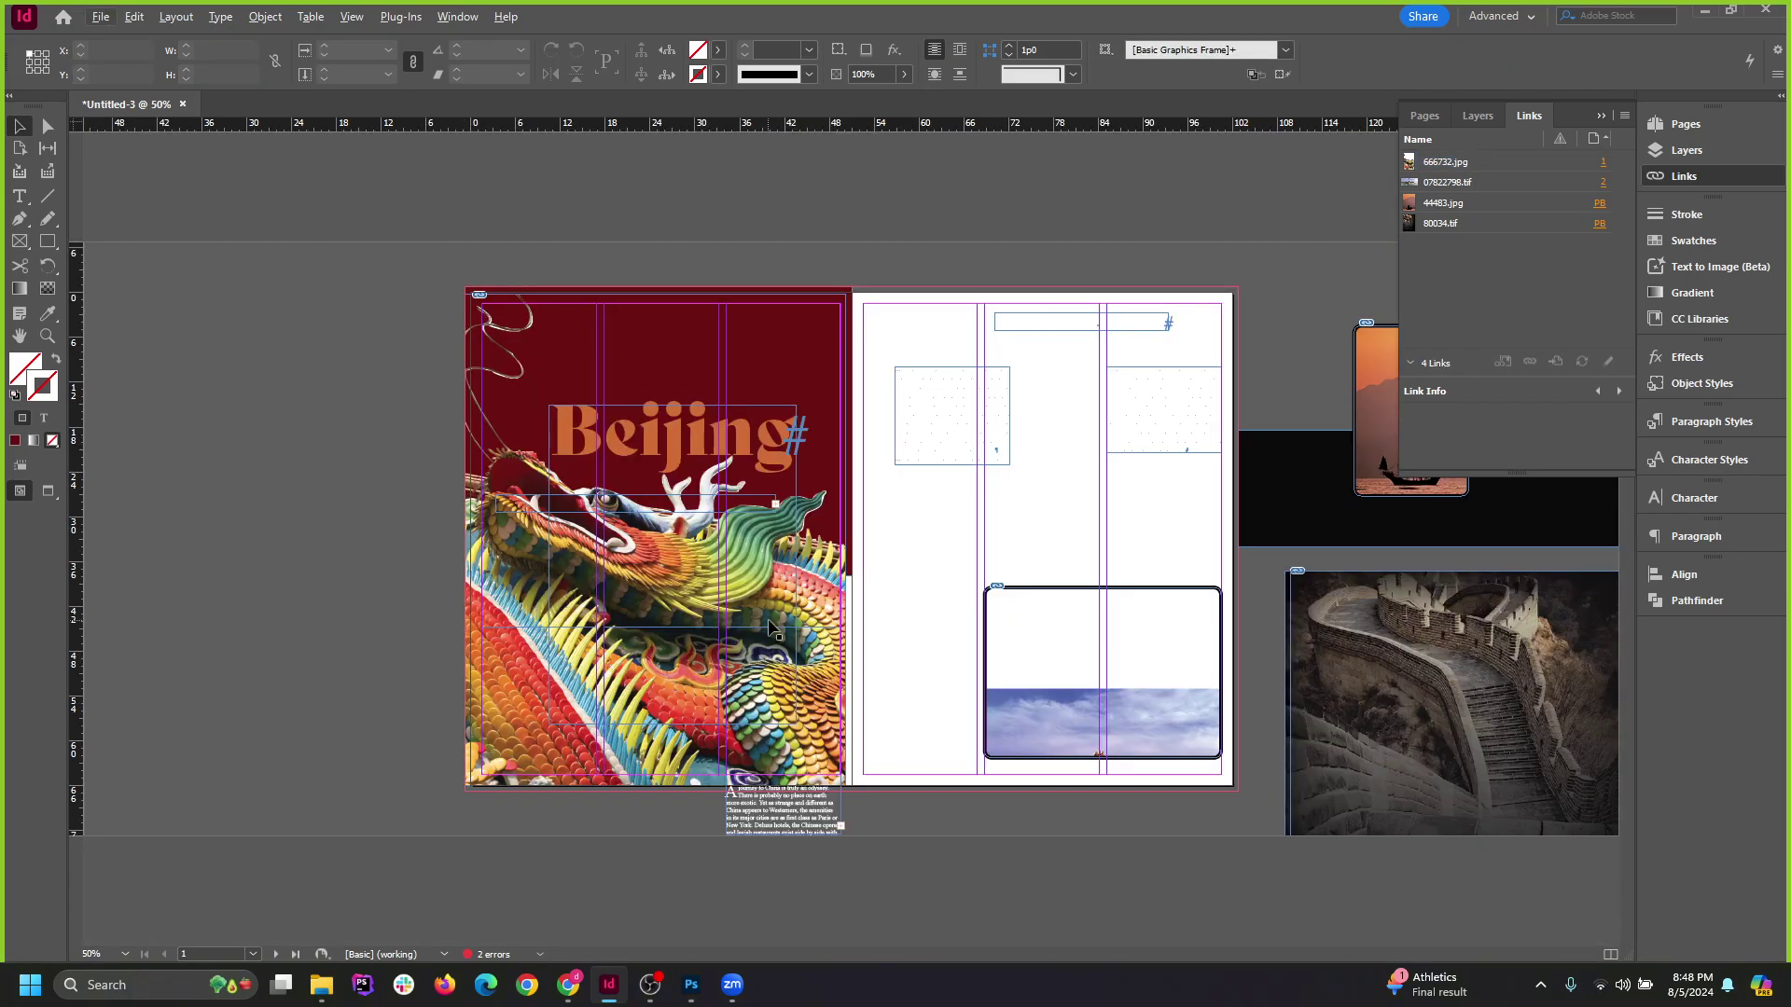
Try to move the text frame in the first column of the Beijing page onto the facing page, and undo the move.
{"action": "scroll", "coordinate": [771, 629], "scroll_direction": "up", "scroll_amount": 1}
{"action": "left_click", "coordinate": [763, 640]}
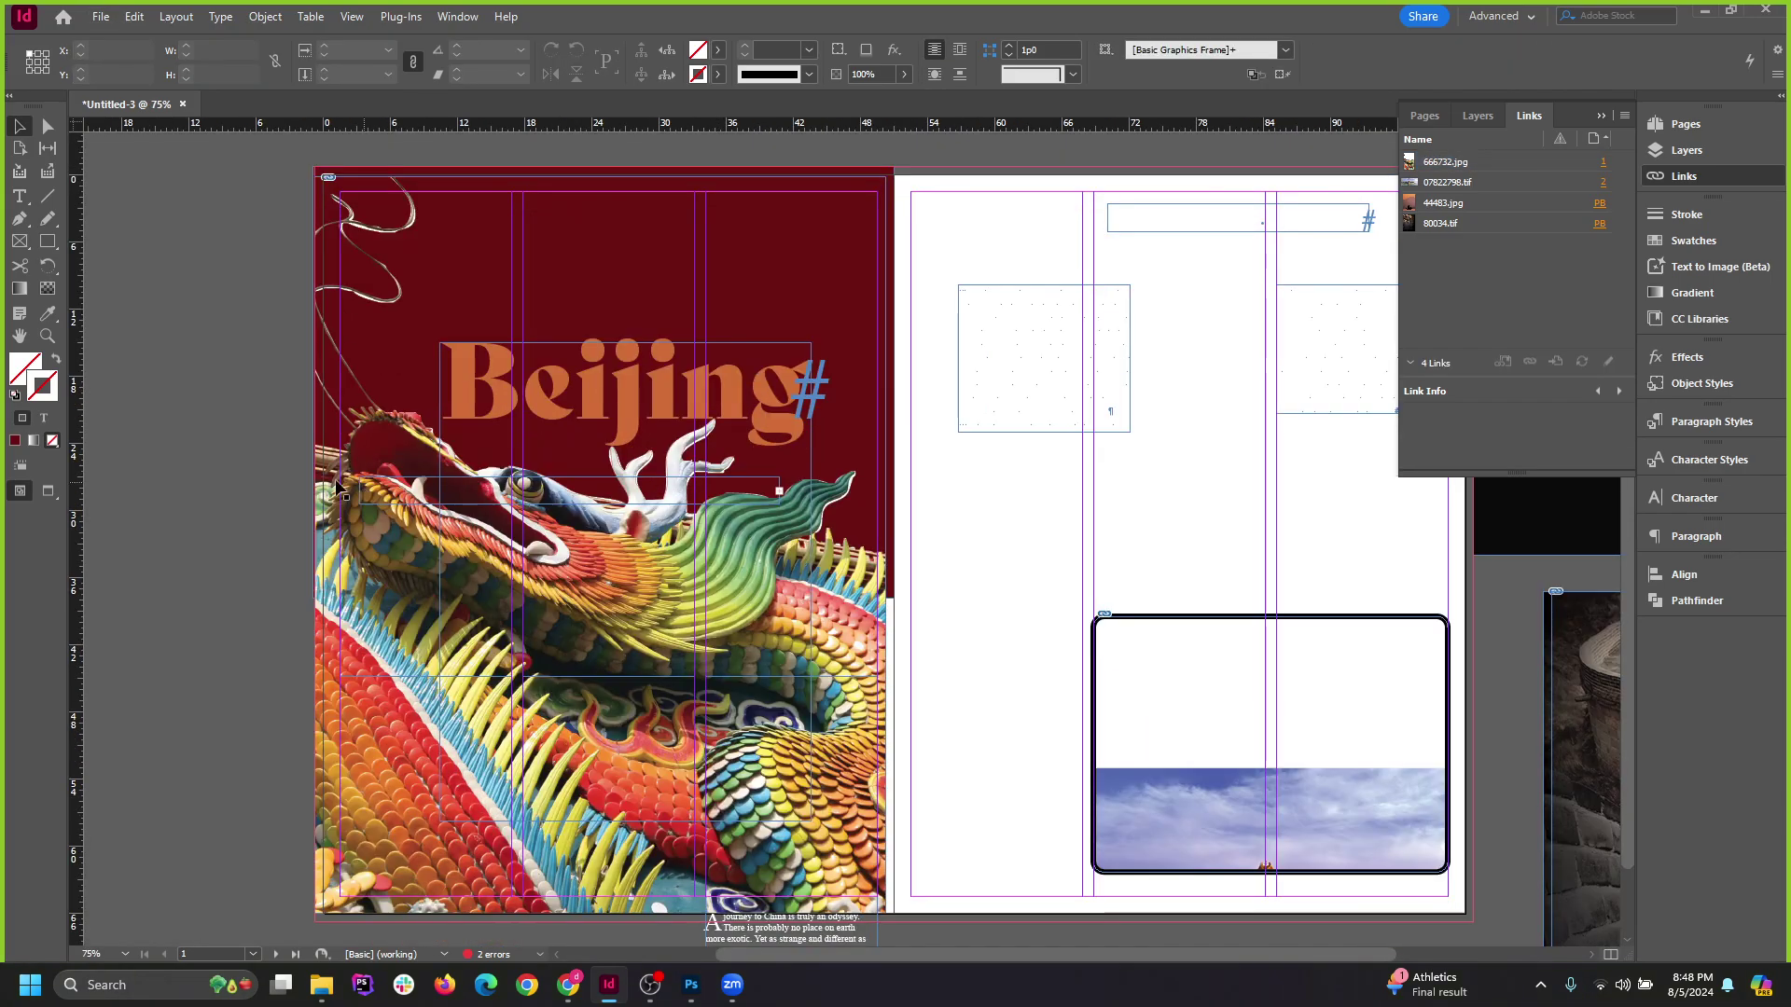
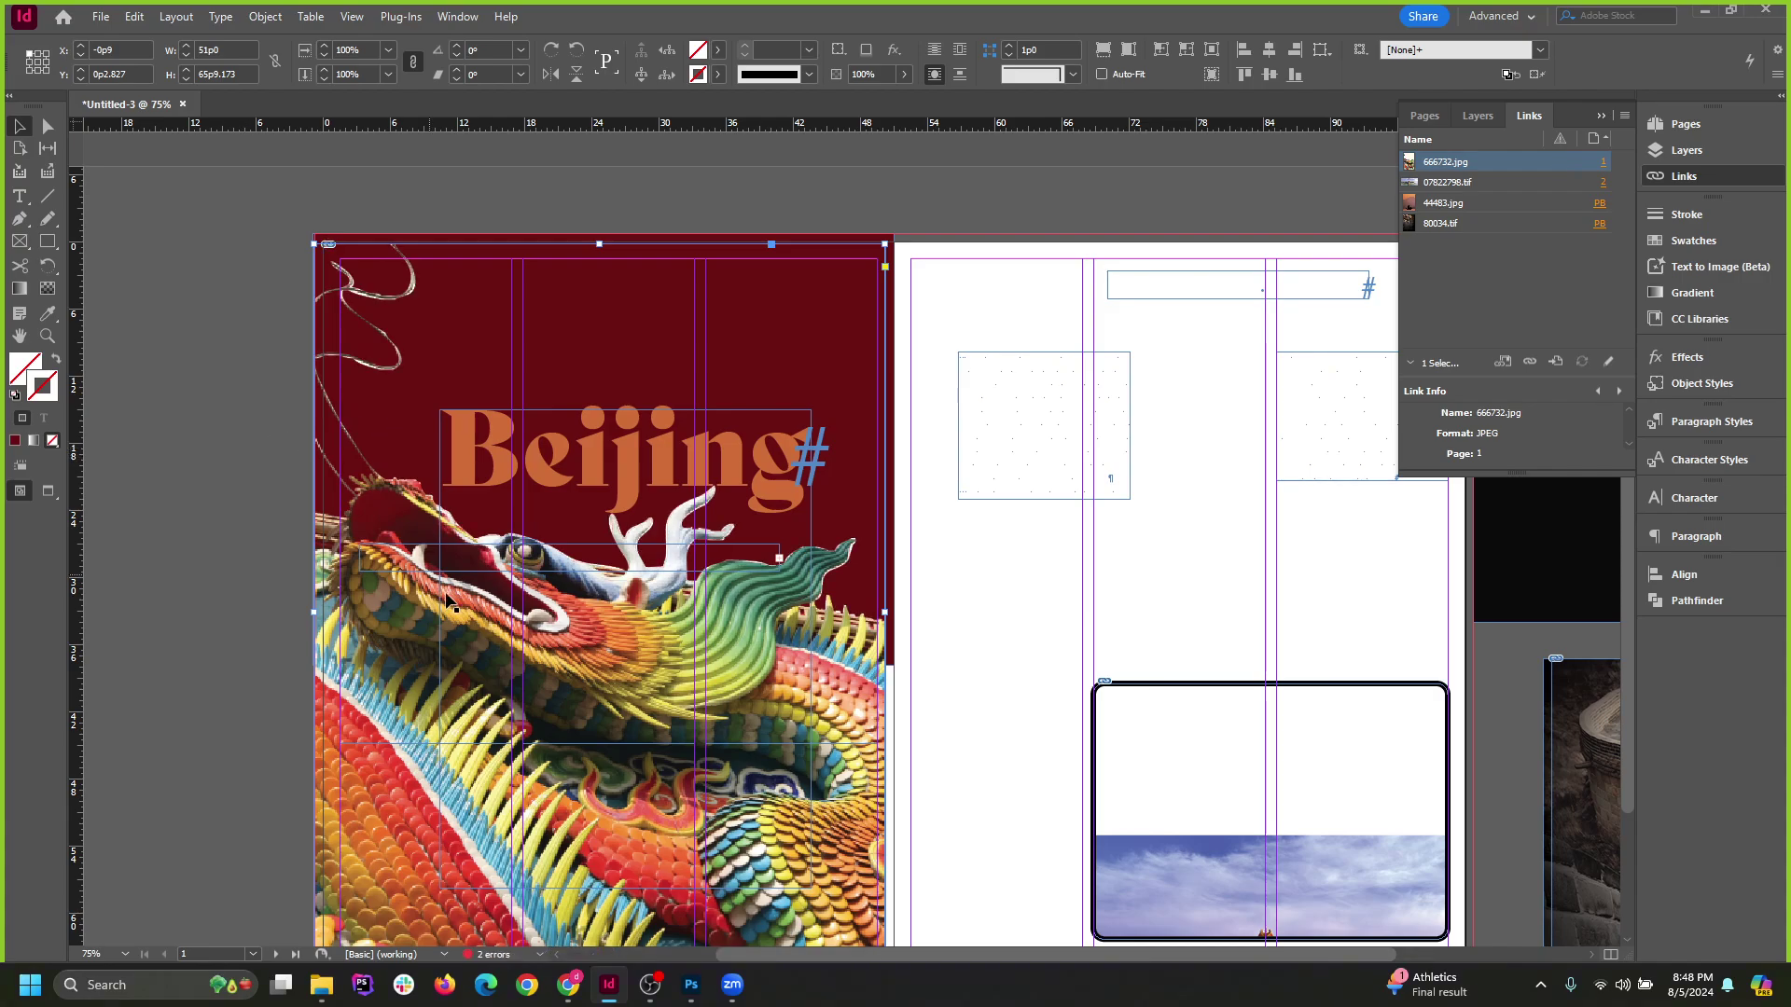
{"action": "left_click", "coordinate": [490, 840]}
{"action": "right_click", "coordinate": [479, 797]}
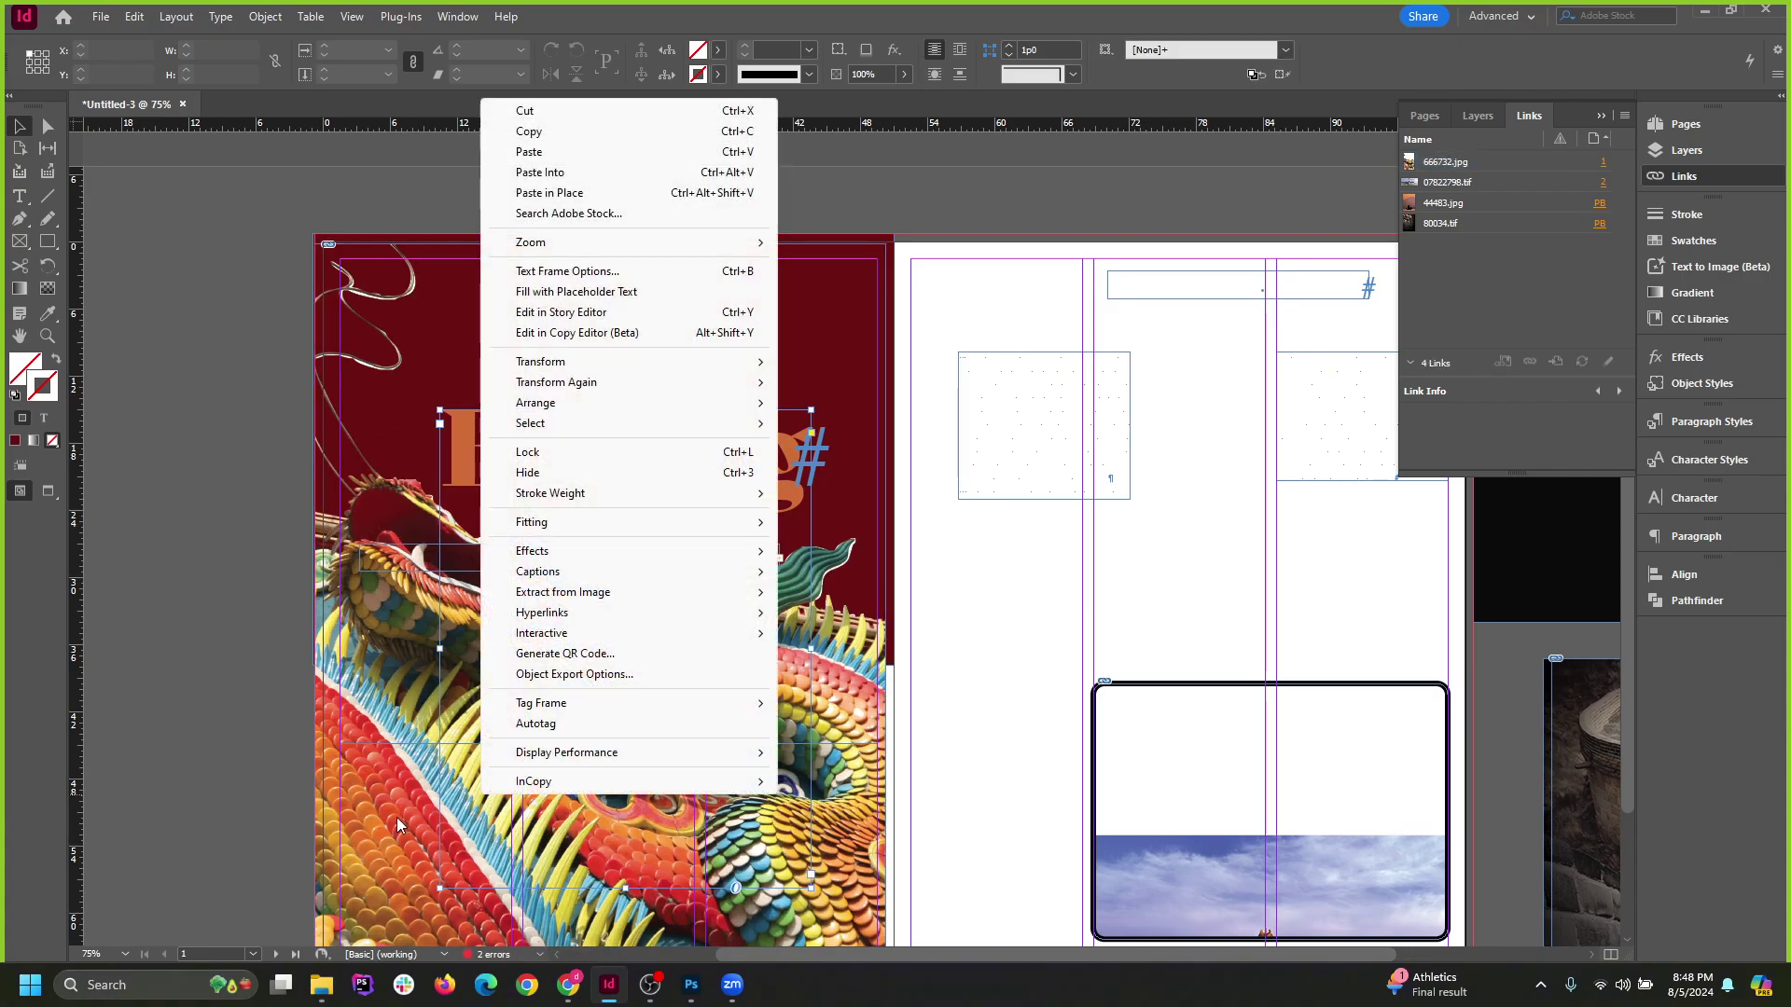
{"action": "left_click", "coordinate": [392, 819]}
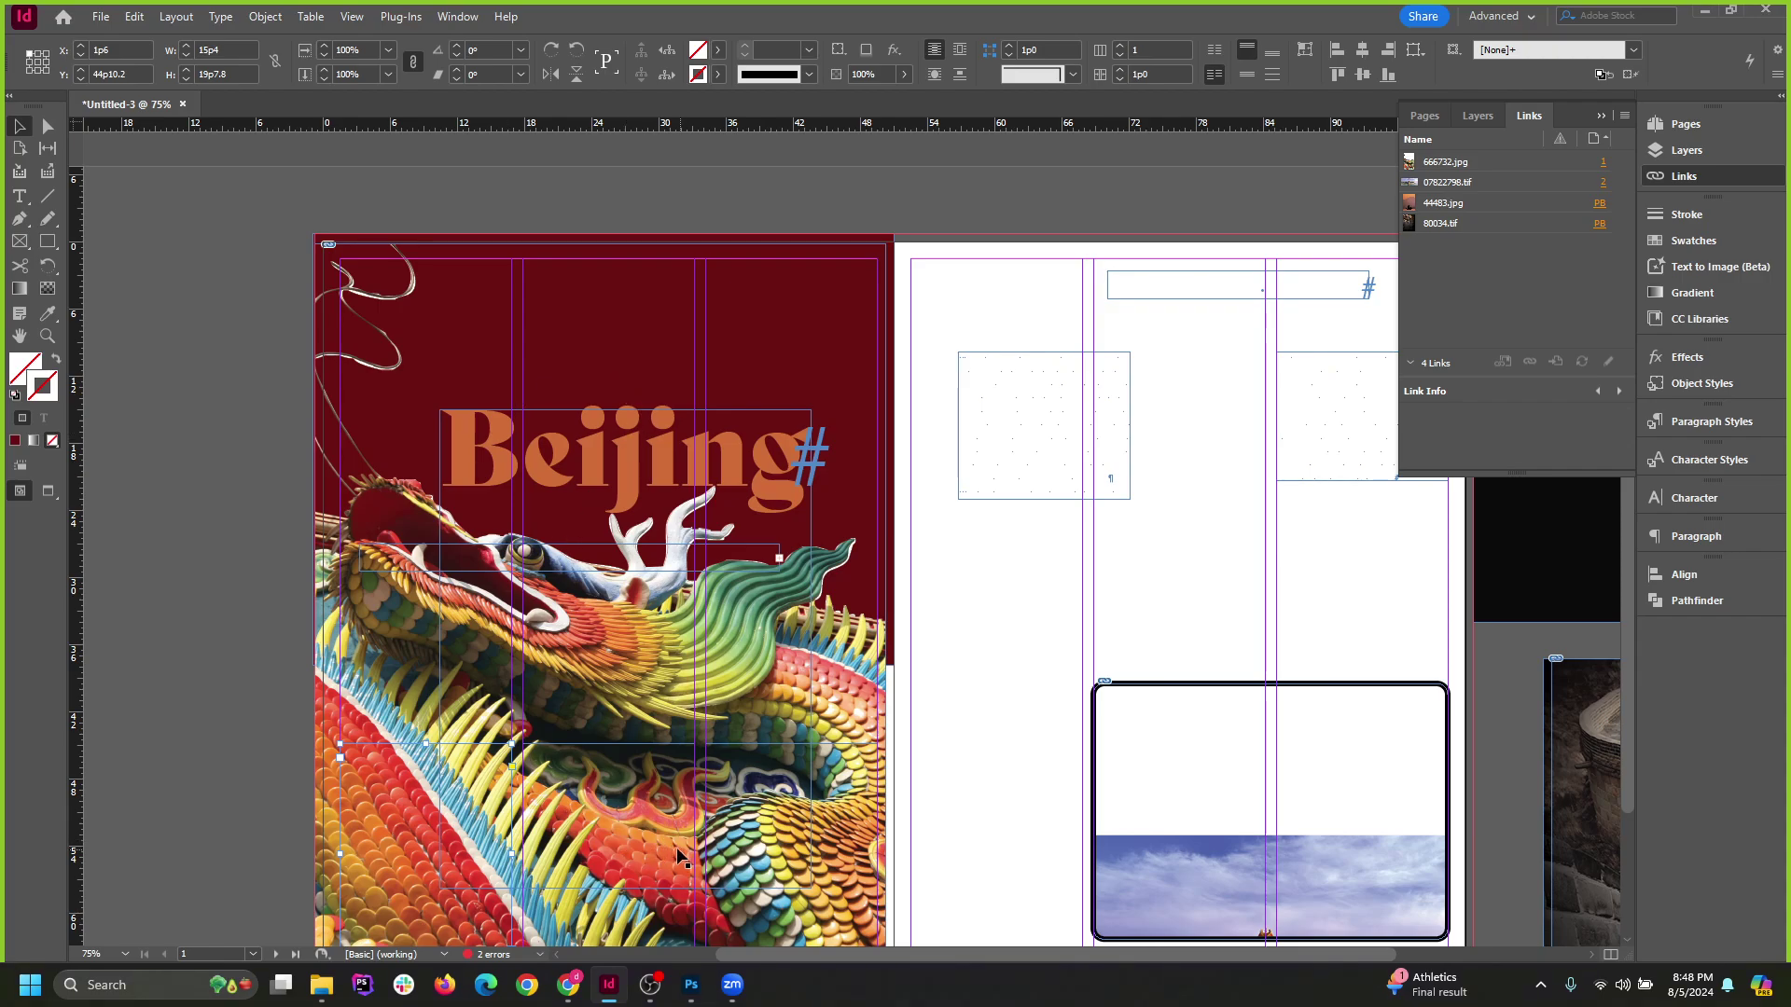
{"action": "right_click", "coordinate": [637, 834]}
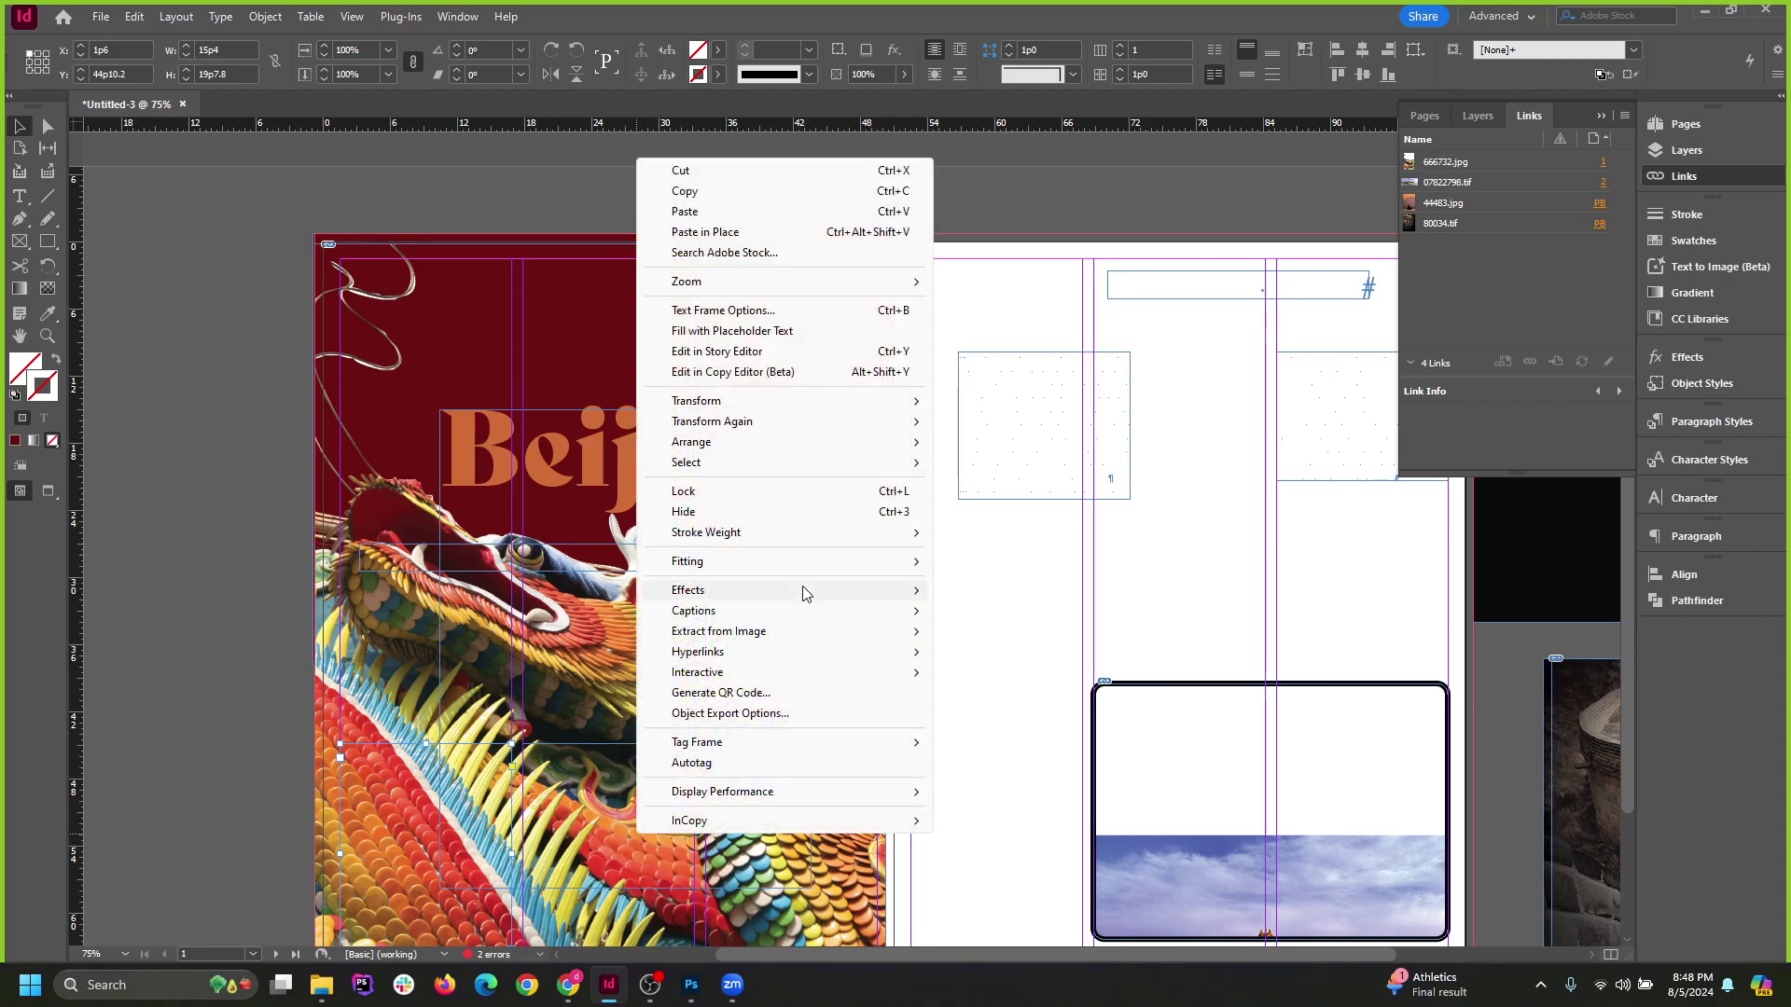
{"action": "left_click", "coordinate": [578, 720]}
{"action": "left_click_drag", "start_coordinate": [388, 826], "coordinate": [1098, 635]}
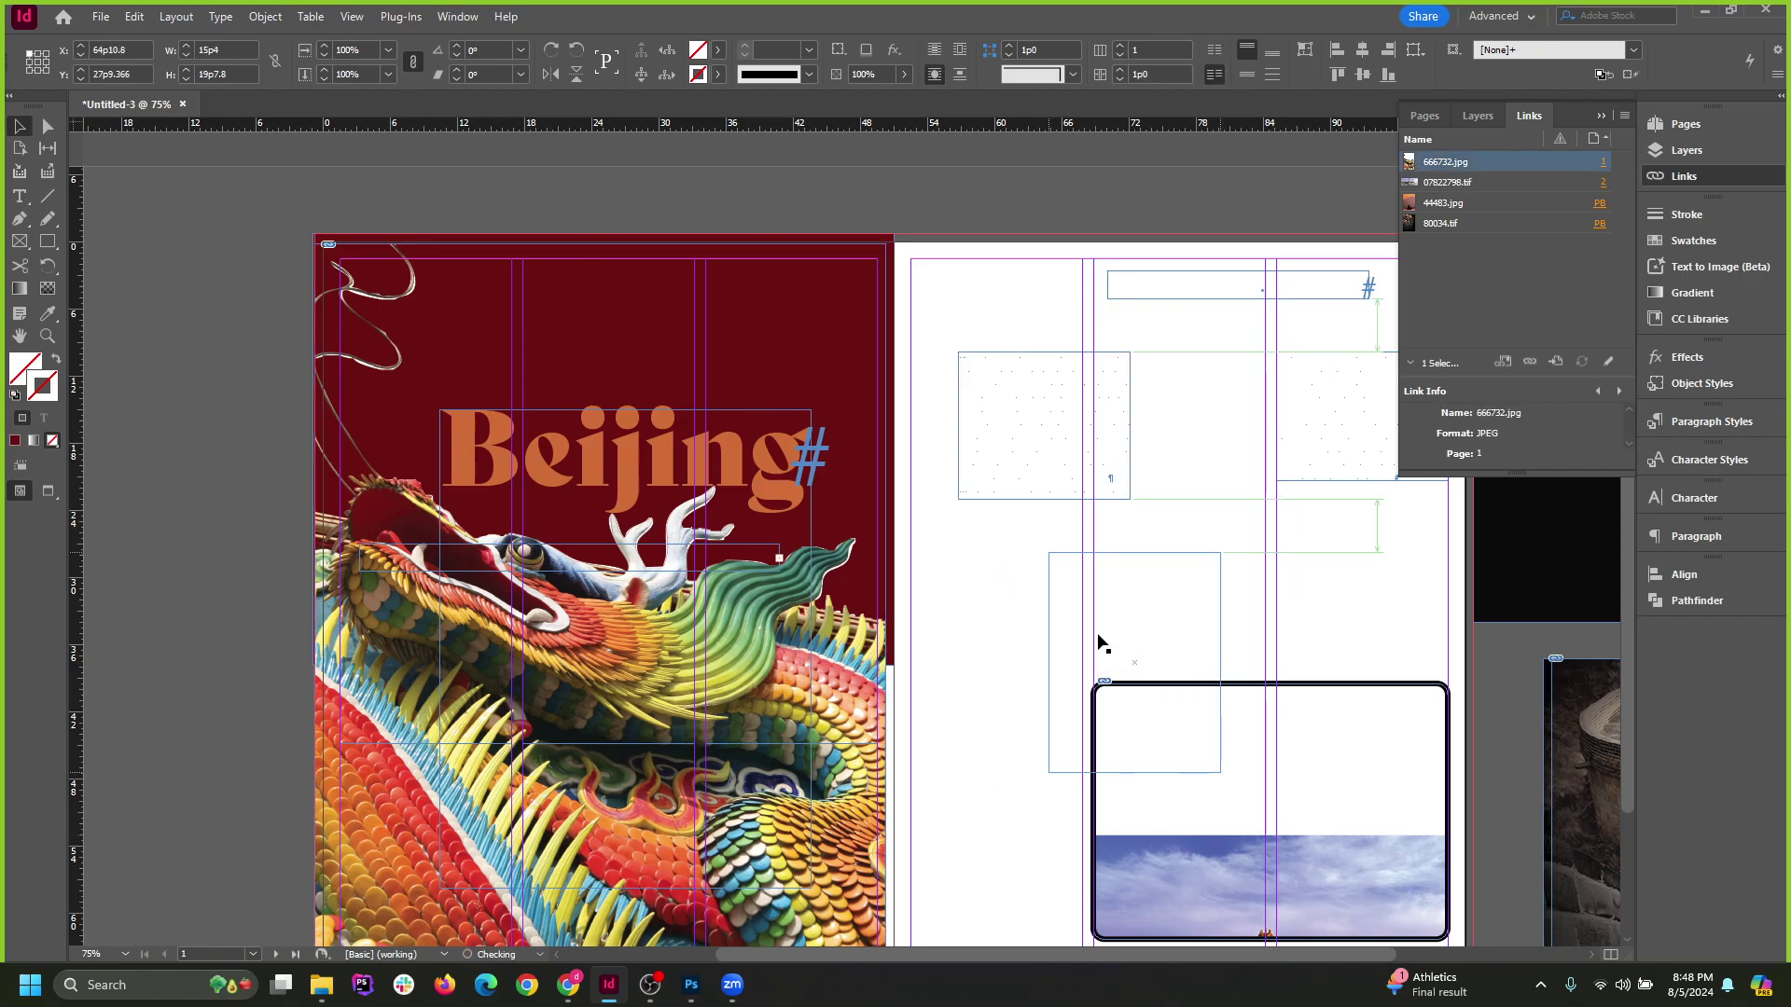
{"action": "key", "text": "Delete"}
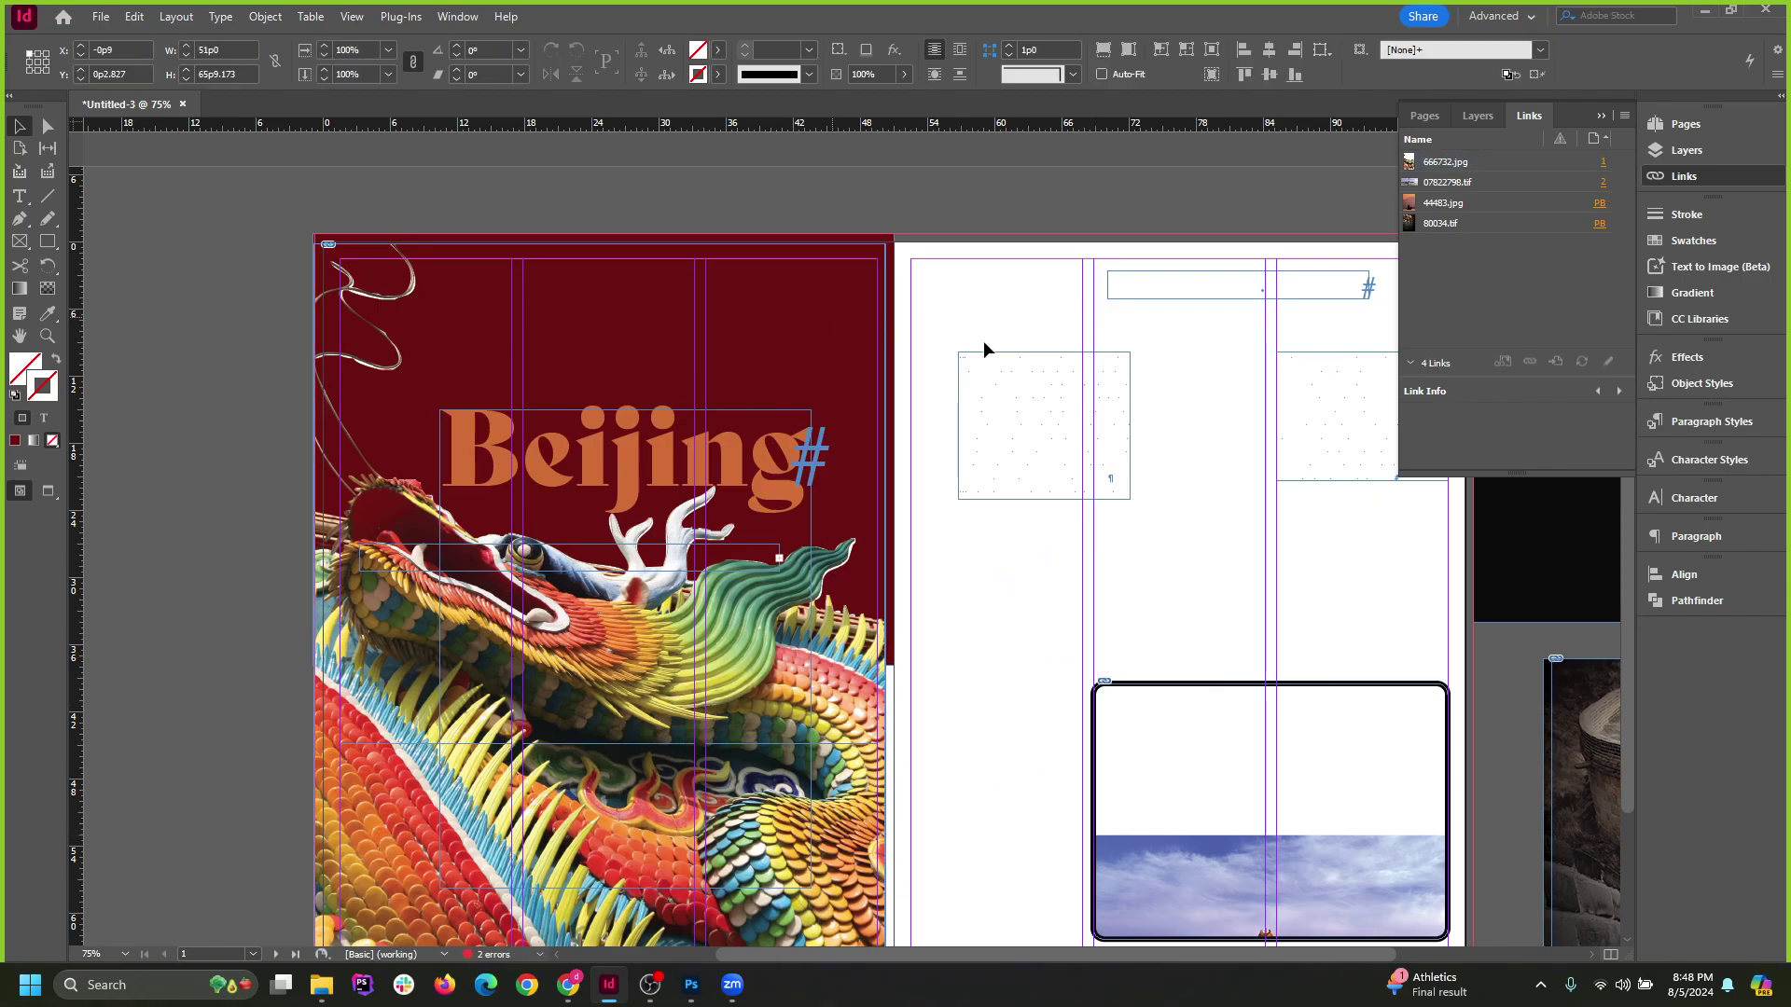
Shift the dragon image partly onto the facing page, to about X 20p9.6 and Y 3p1.2, and open it for editing in Photoshop.
{"action": "left_click_drag", "start_coordinate": [985, 350], "coordinate": [1071, 362]}
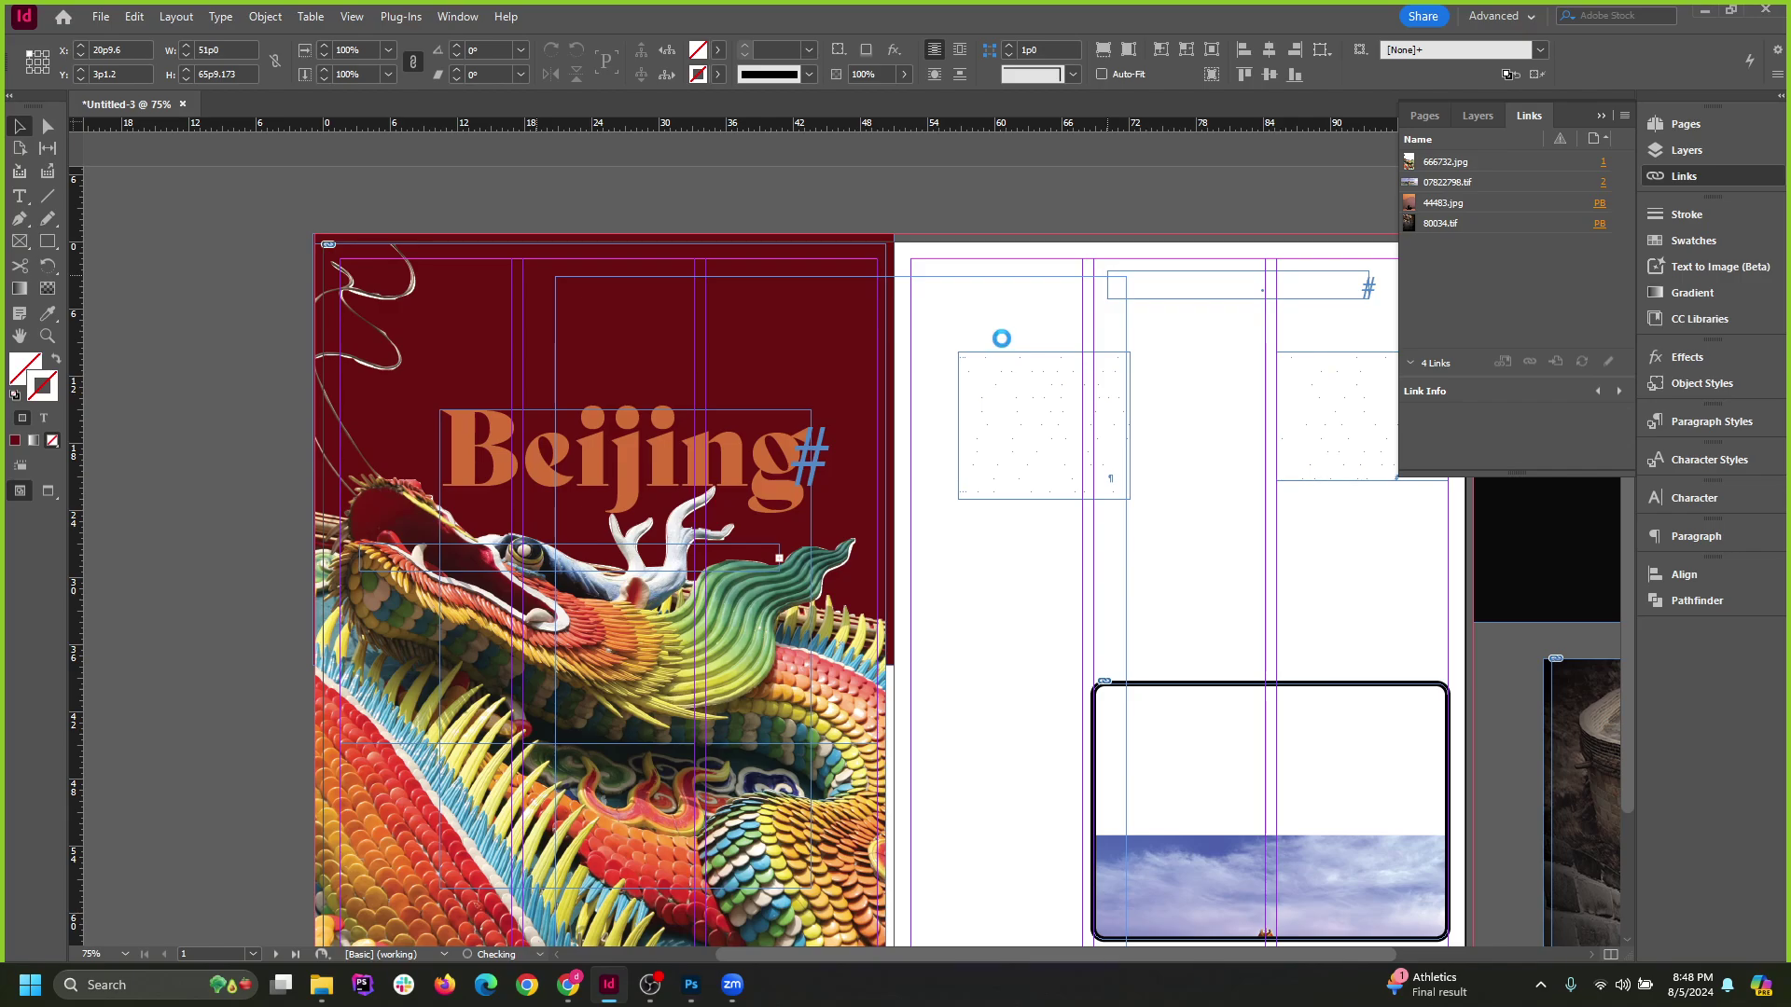
{"action": "right_click", "coordinate": [1019, 760]}
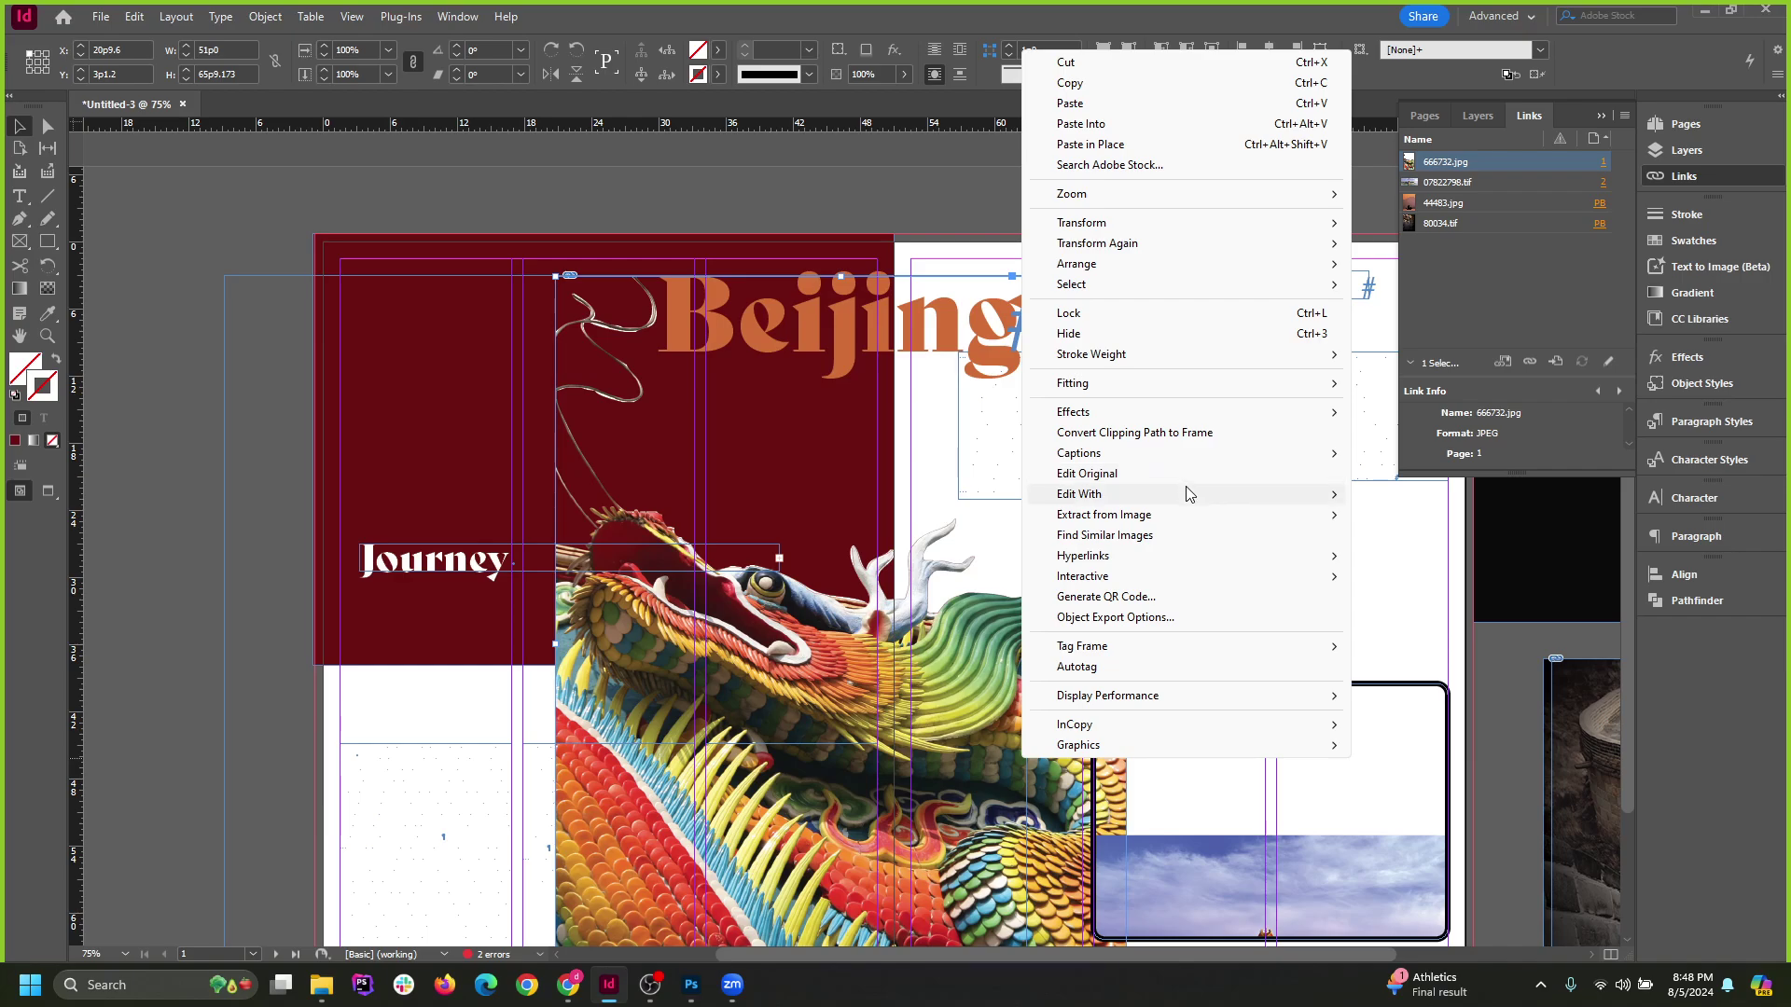
{"action": "mouse_move", "coordinate": [1187, 494]}
{"action": "left_click", "coordinate": [1461, 537]}
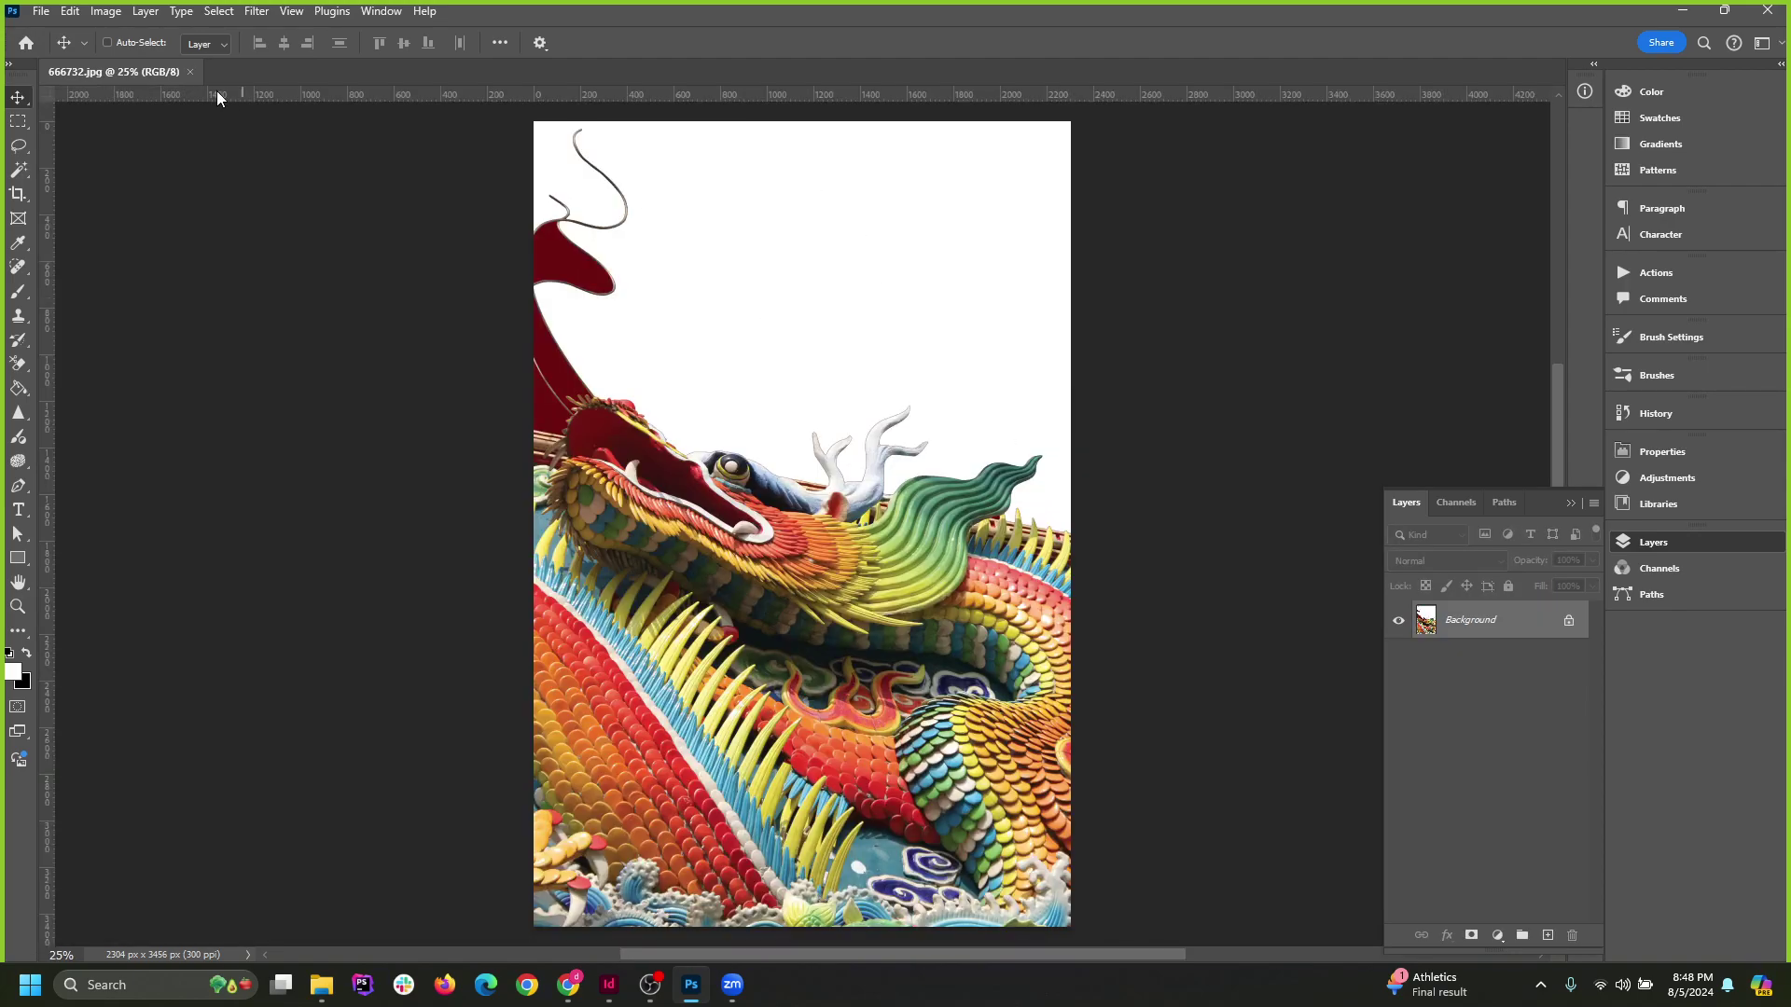
Fill the white background above the dragon using the Paint Bucket, with the dark red sampled from between its whiskers.
{"action": "left_click", "coordinate": [69, 13]}
{"action": "left_click", "coordinate": [72, 19]}
{"action": "left_click", "coordinate": [17, 388]}
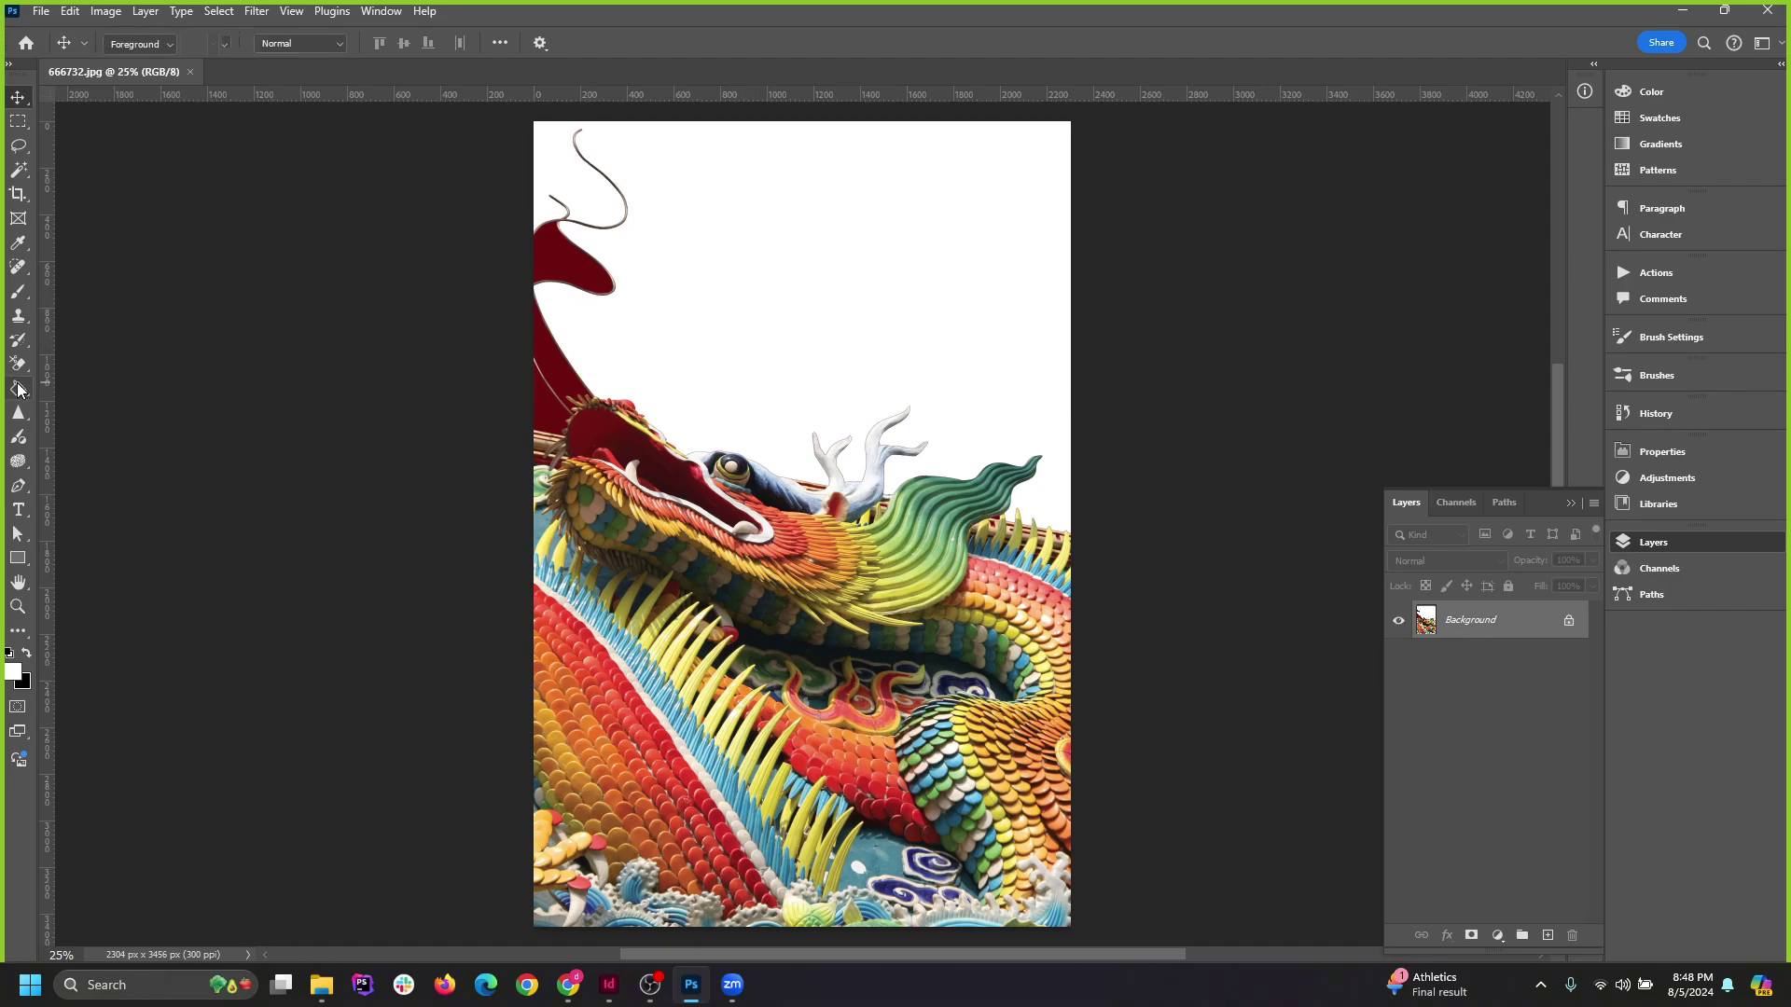
{"action": "left_click", "coordinate": [555, 324], "text": "alt"}
{"action": "left_click", "coordinate": [715, 334]}
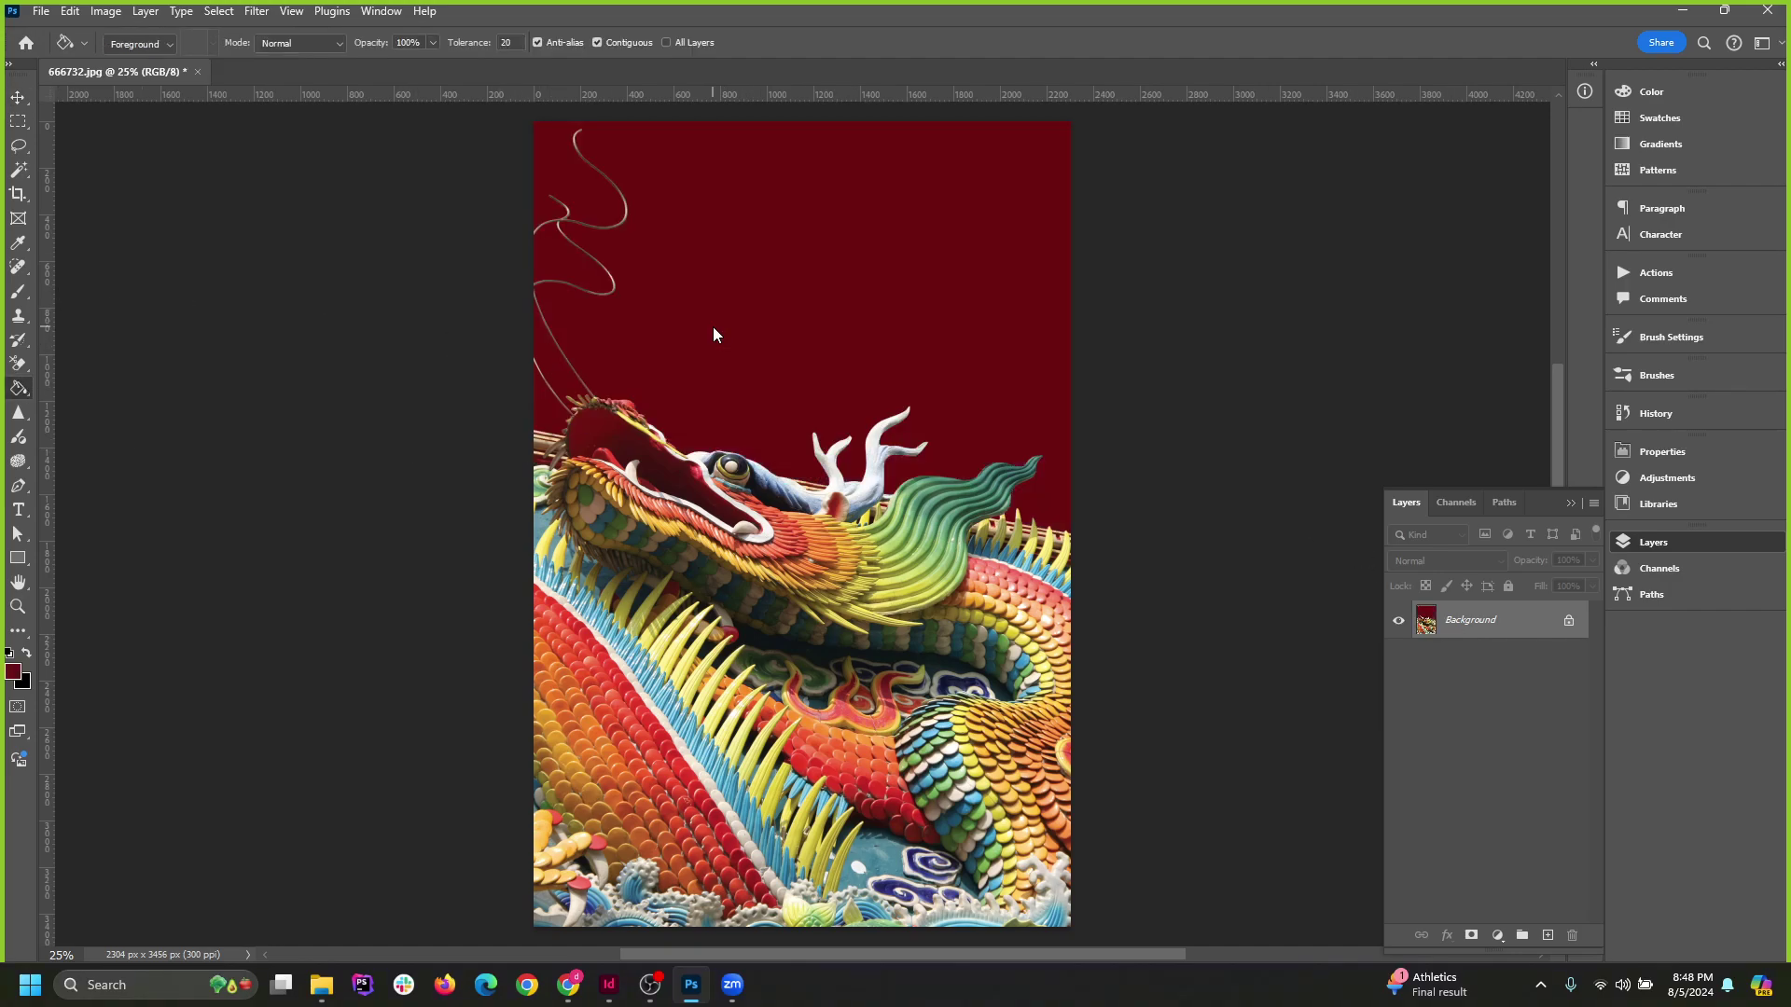
Compare the dragon image with and without the dark red fill, checking the edges around the head, horns and whiskers.
{"action": "key", "text": "ctrl+z"}
{"action": "key", "text": "ctrl+shift+z"}
{"action": "scroll", "coordinate": [784, 228], "scroll_direction": "up", "scroll_amount": 2}
{"action": "scroll", "coordinate": [744, 569], "scroll_direction": "up", "scroll_amount": 3}
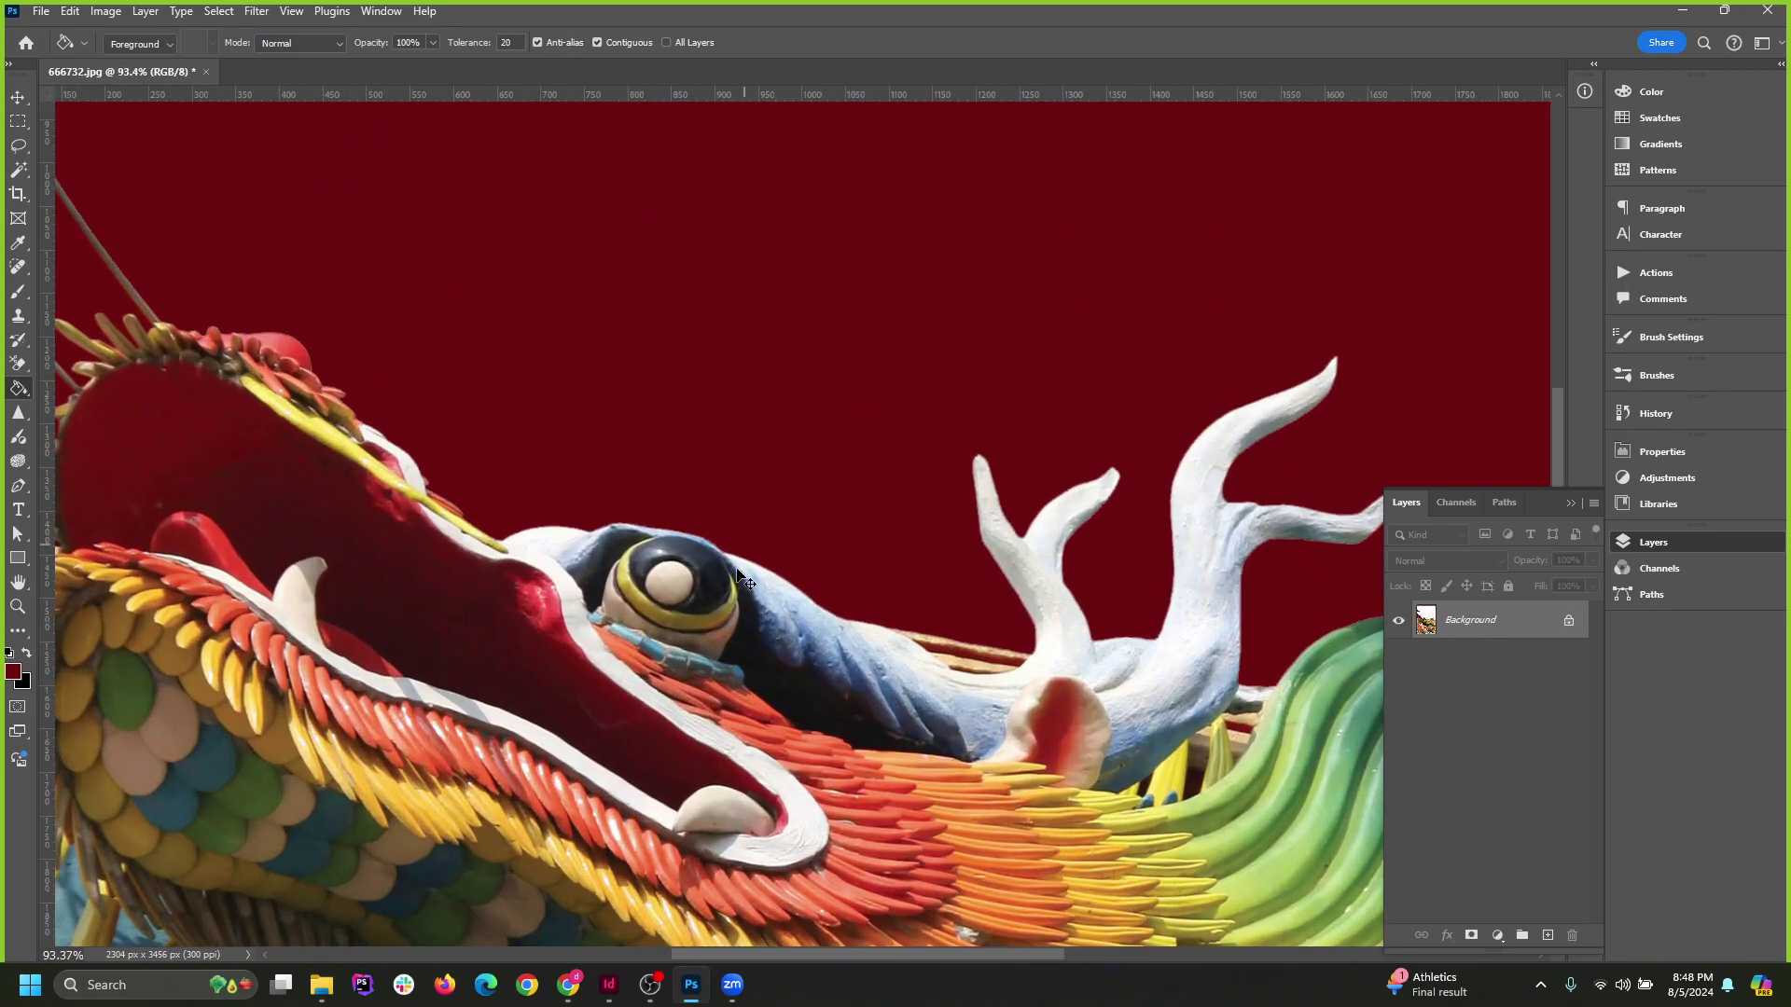
{"action": "key", "text": "ctrl+z"}
{"action": "key", "text": "ctrl+shift+z"}
{"action": "scroll", "coordinate": [706, 536], "scroll_direction": "down", "scroll_amount": 3}
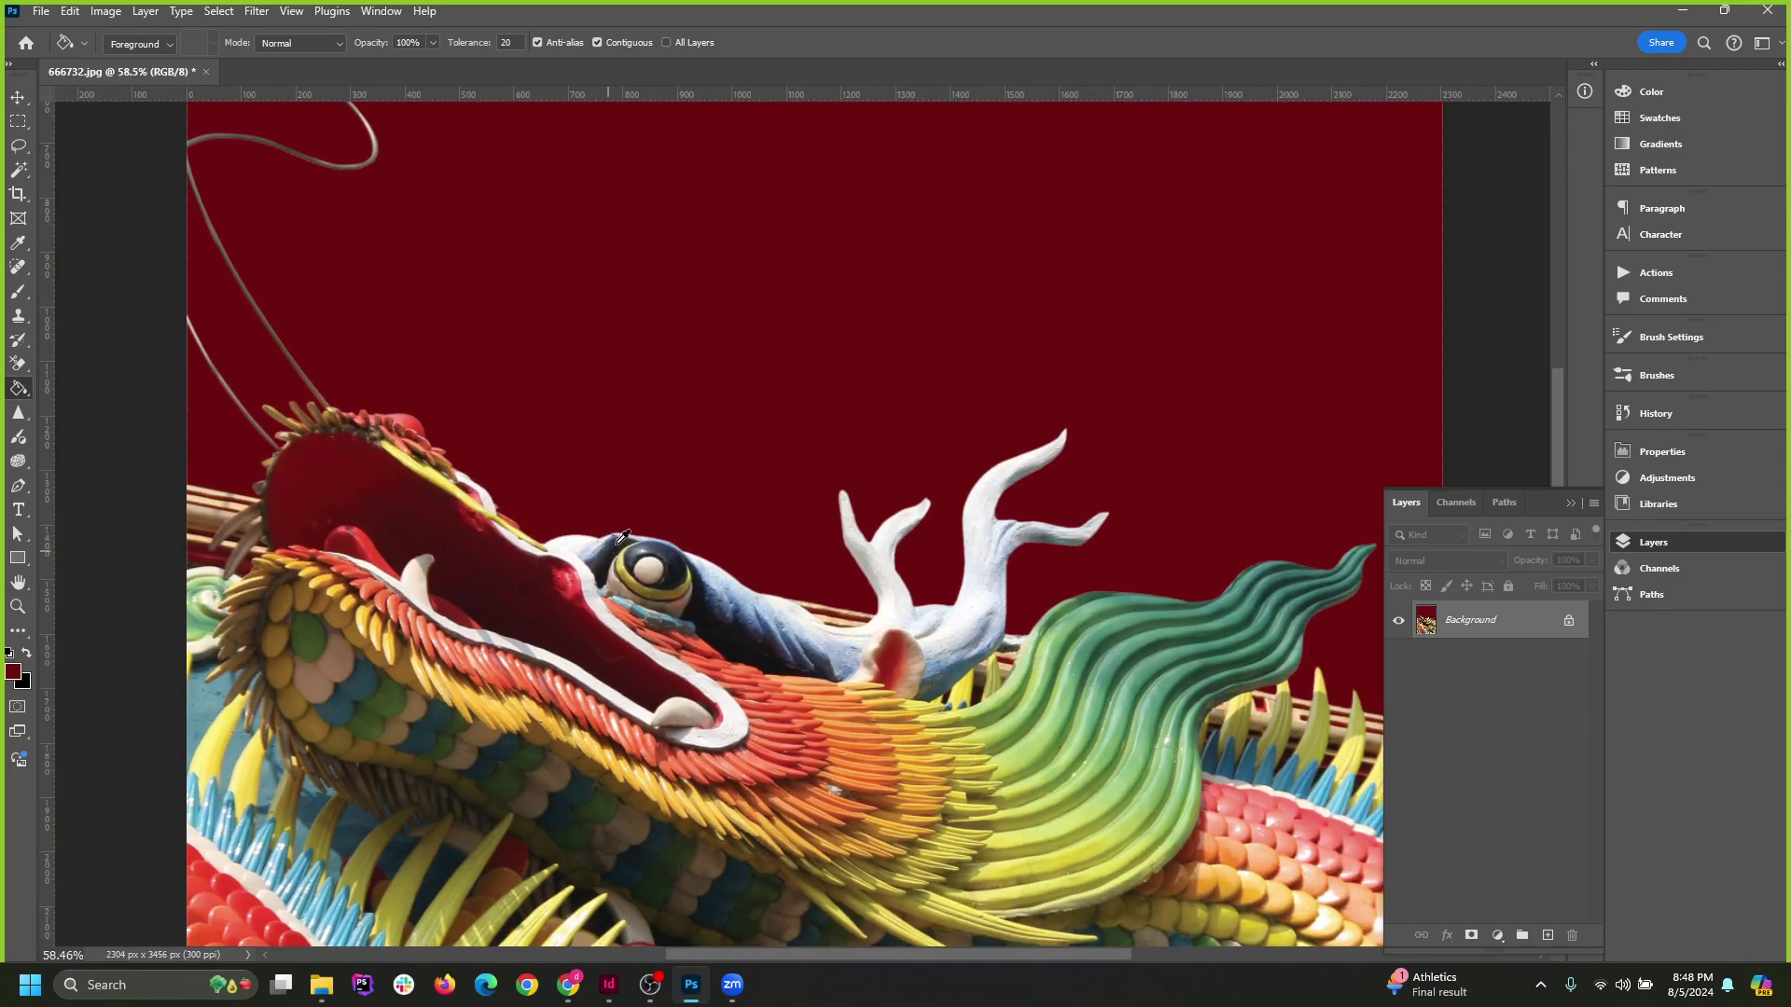
{"action": "scroll", "coordinate": [737, 509], "scroll_direction": "up", "scroll_amount": 2}
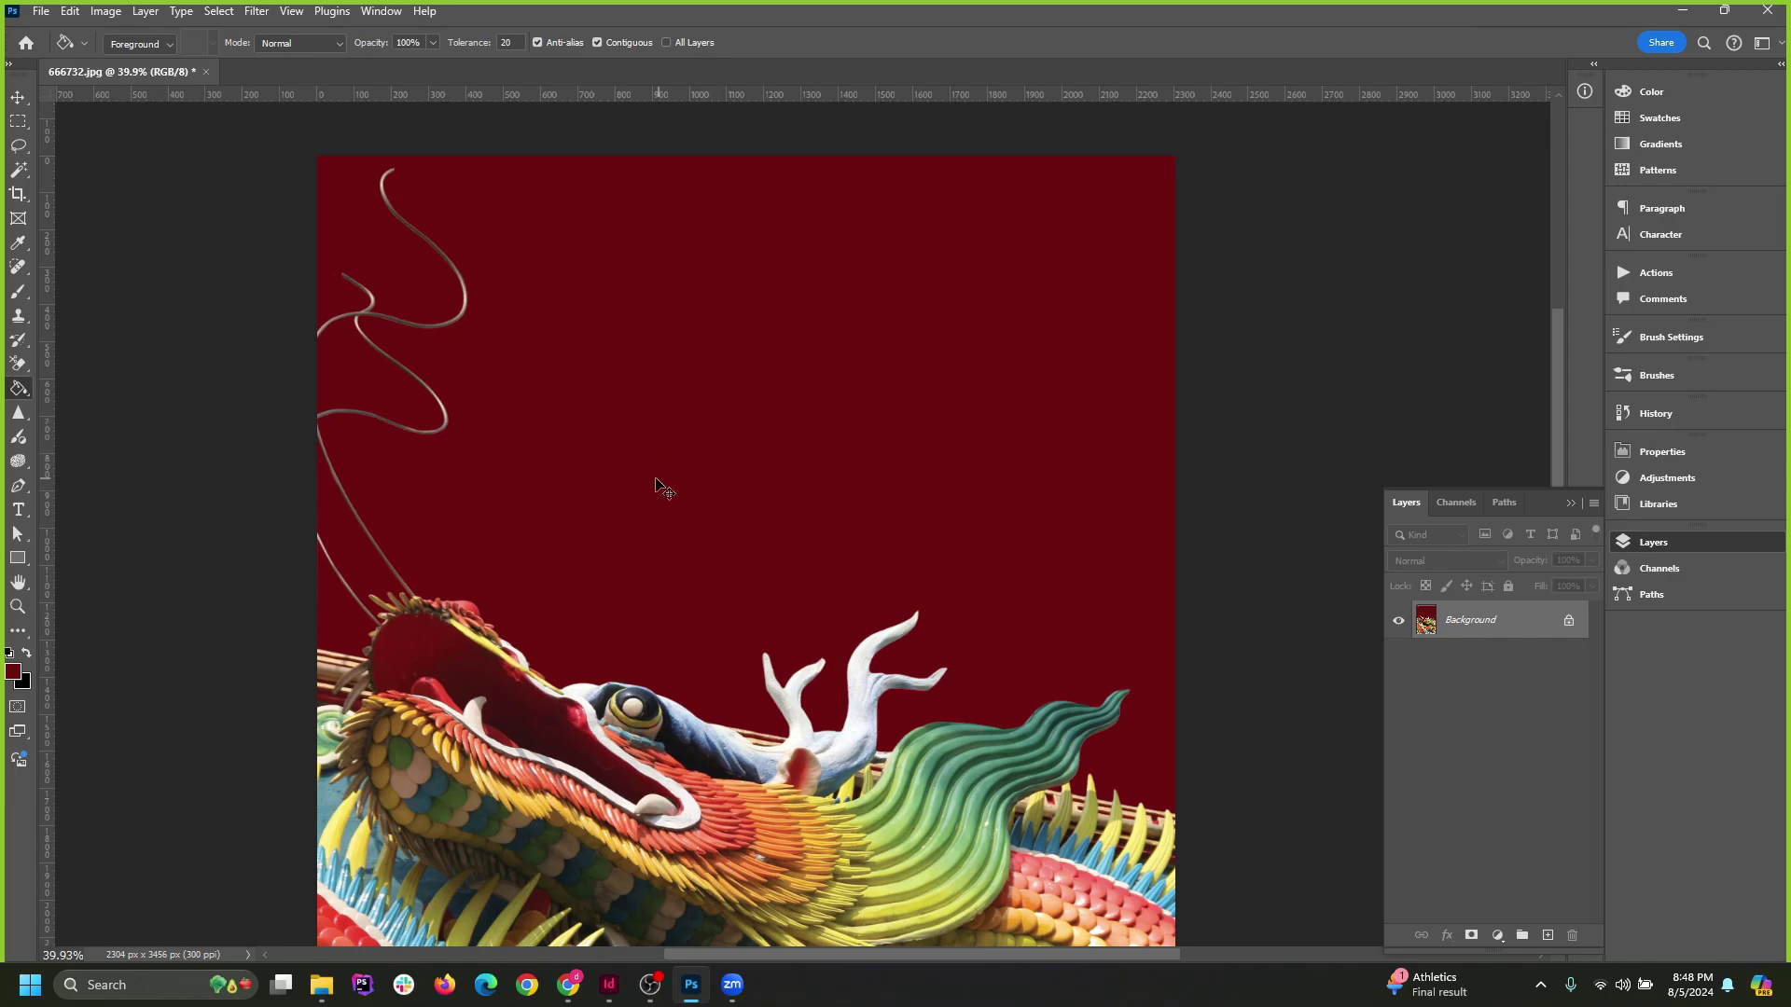
{"action": "key", "text": "ctrl+z"}
{"action": "key", "text": "ctrl+shift+z"}
{"action": "key", "text": "ctrl+z"}
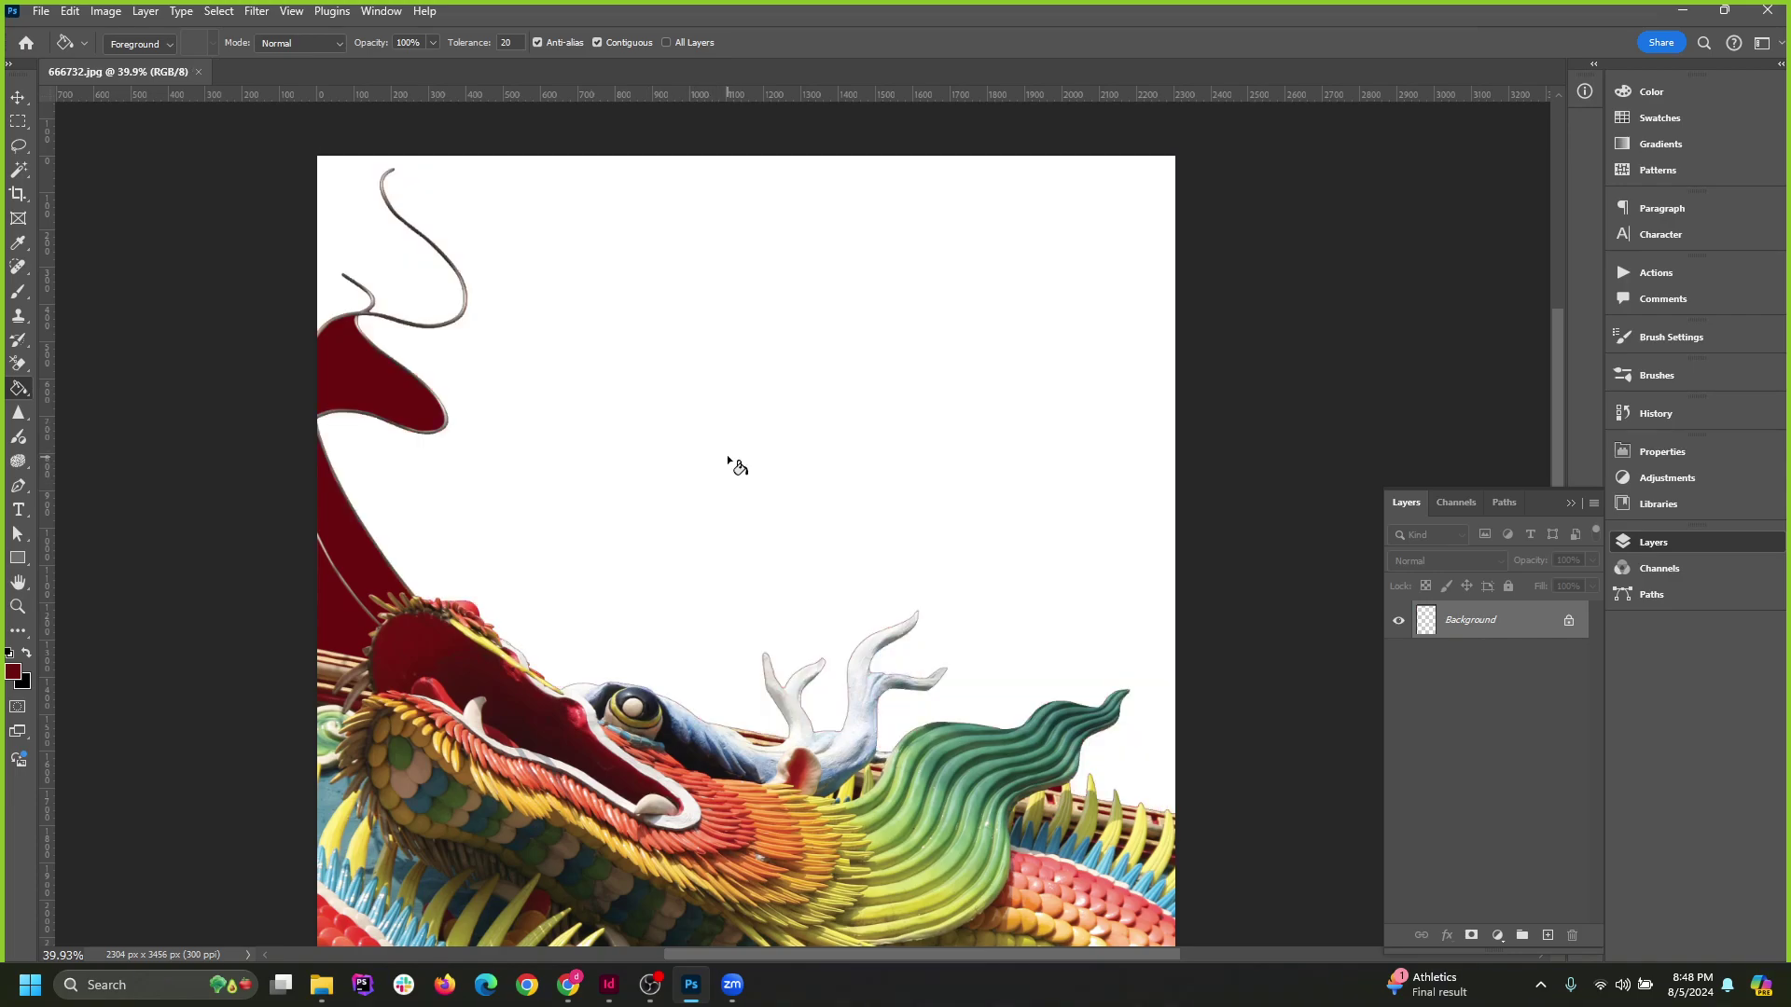
{"action": "key", "text": "ctrl+shift+z"}
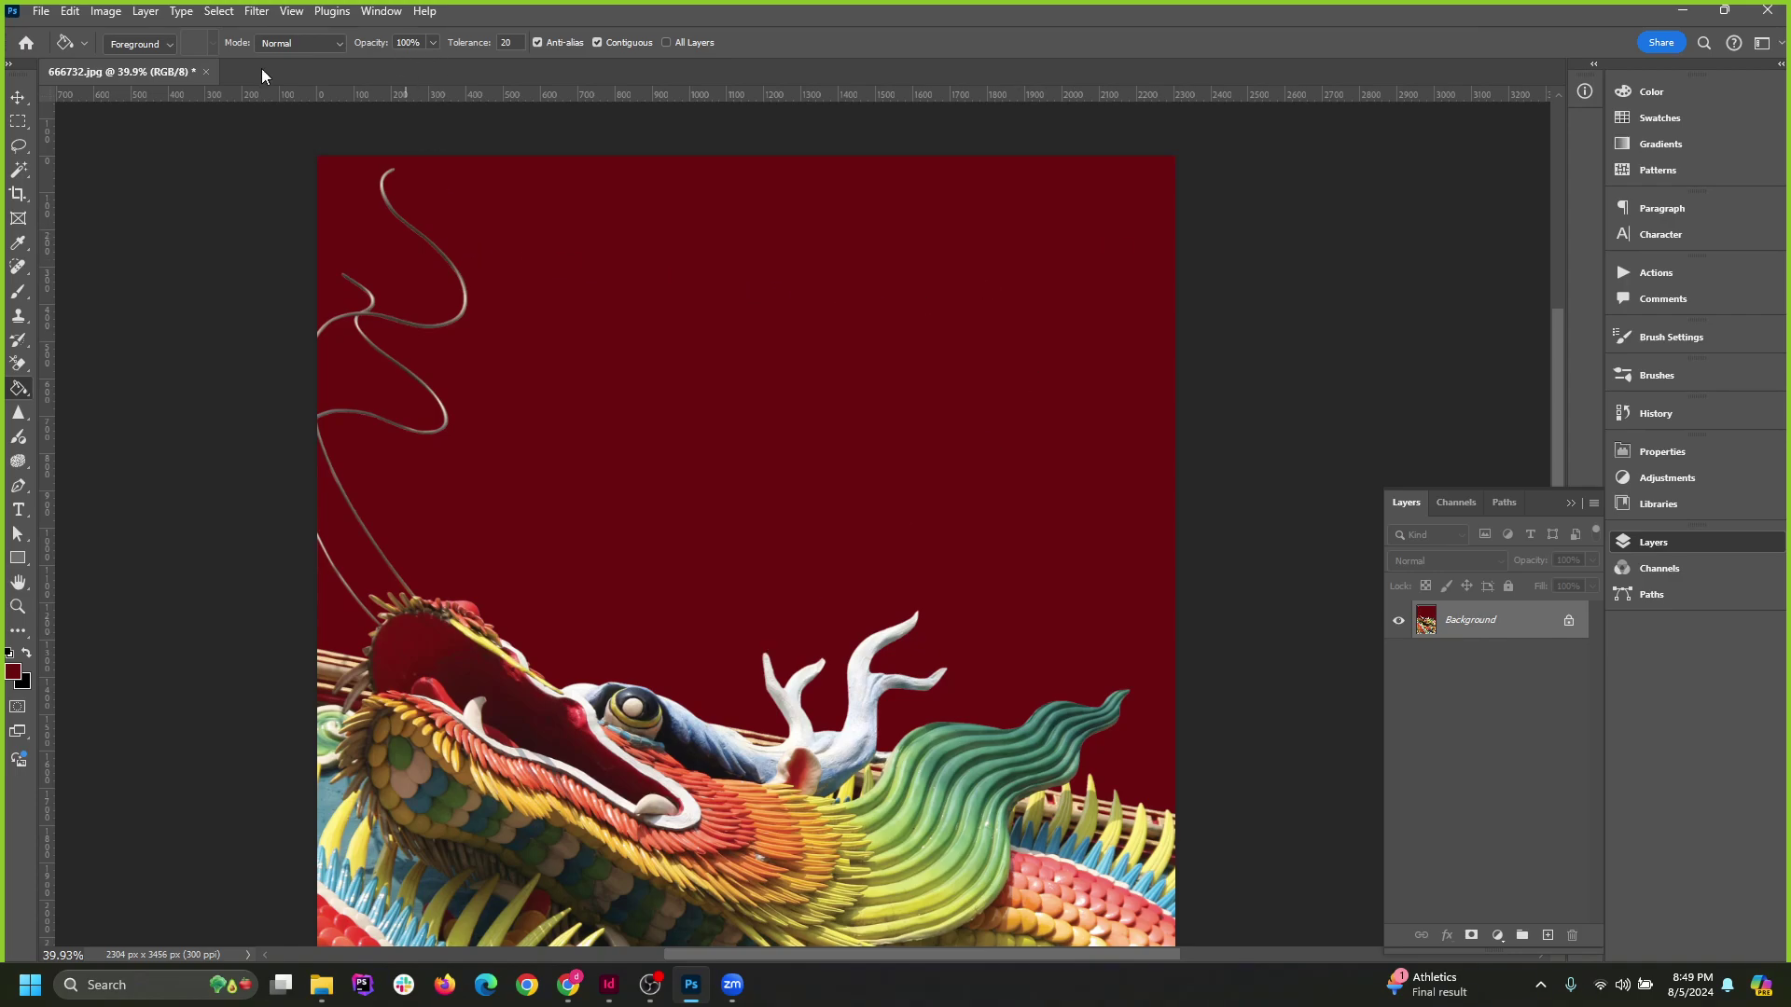
Close 666732.jpg with its changes saved and return to the InDesign spread.
{"action": "left_click", "coordinate": [207, 72]}
{"action": "left_click", "coordinate": [809, 370]}
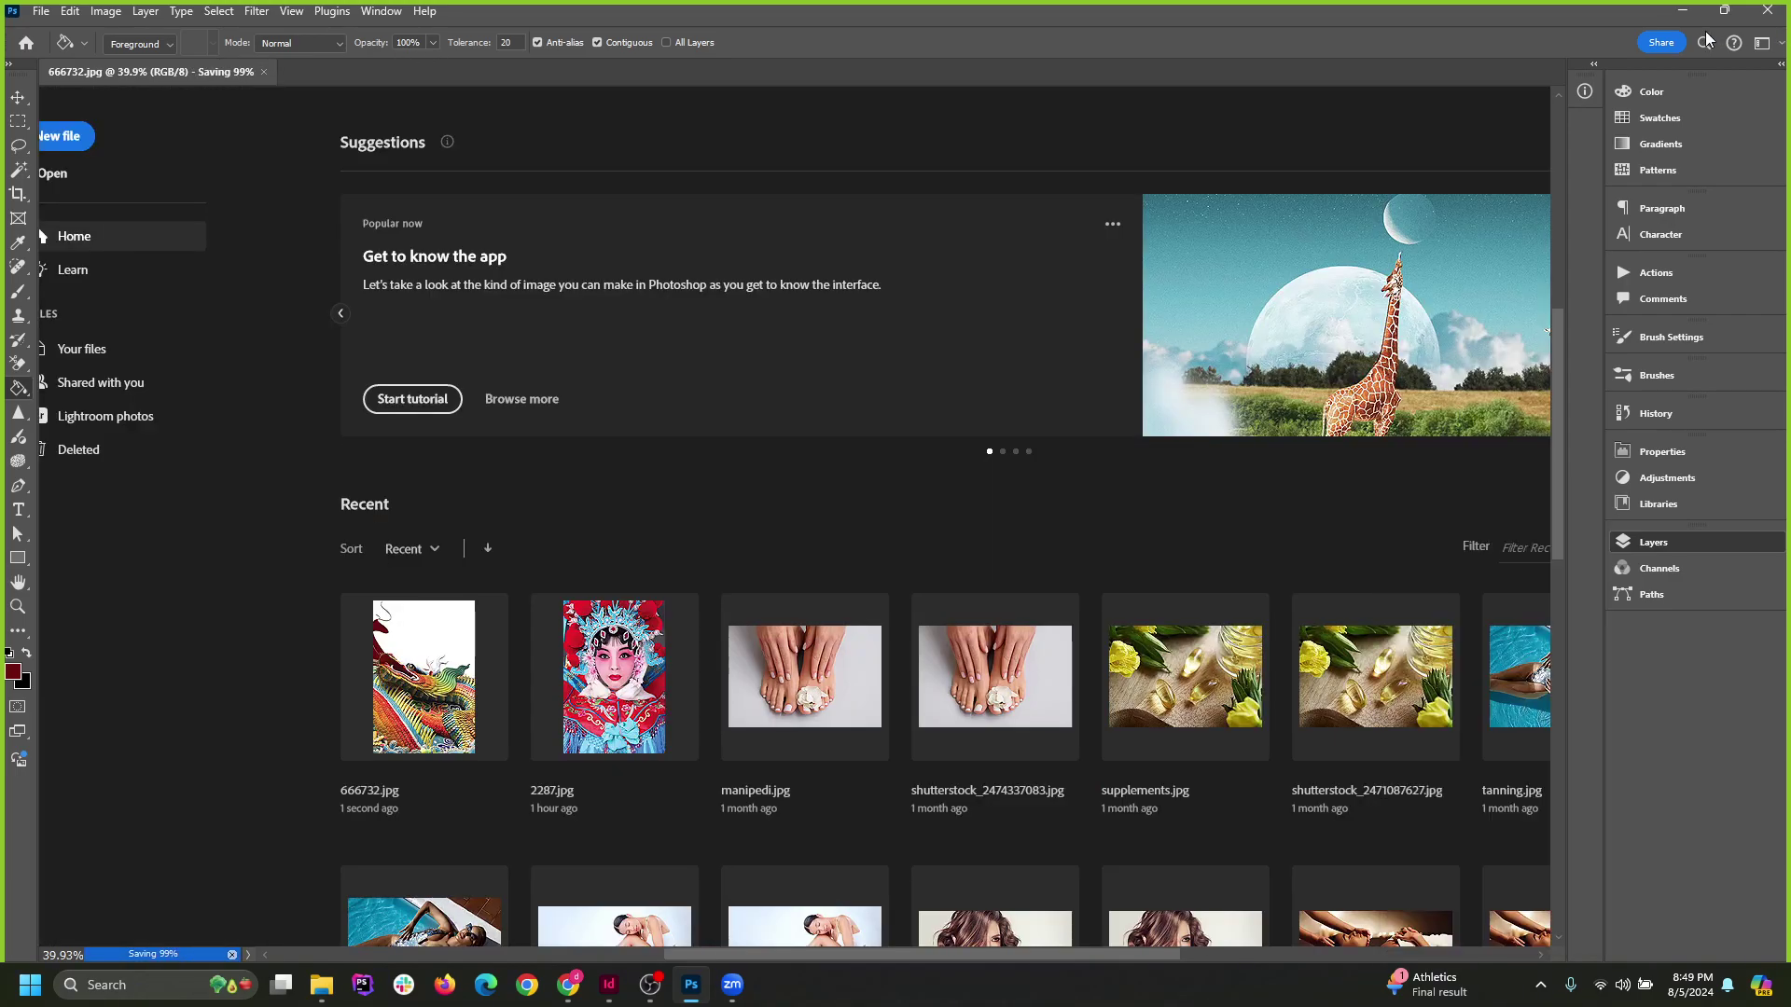
{"action": "double_click", "coordinate": [1667, 14]}
{"action": "left_click", "coordinate": [1666, 17]}
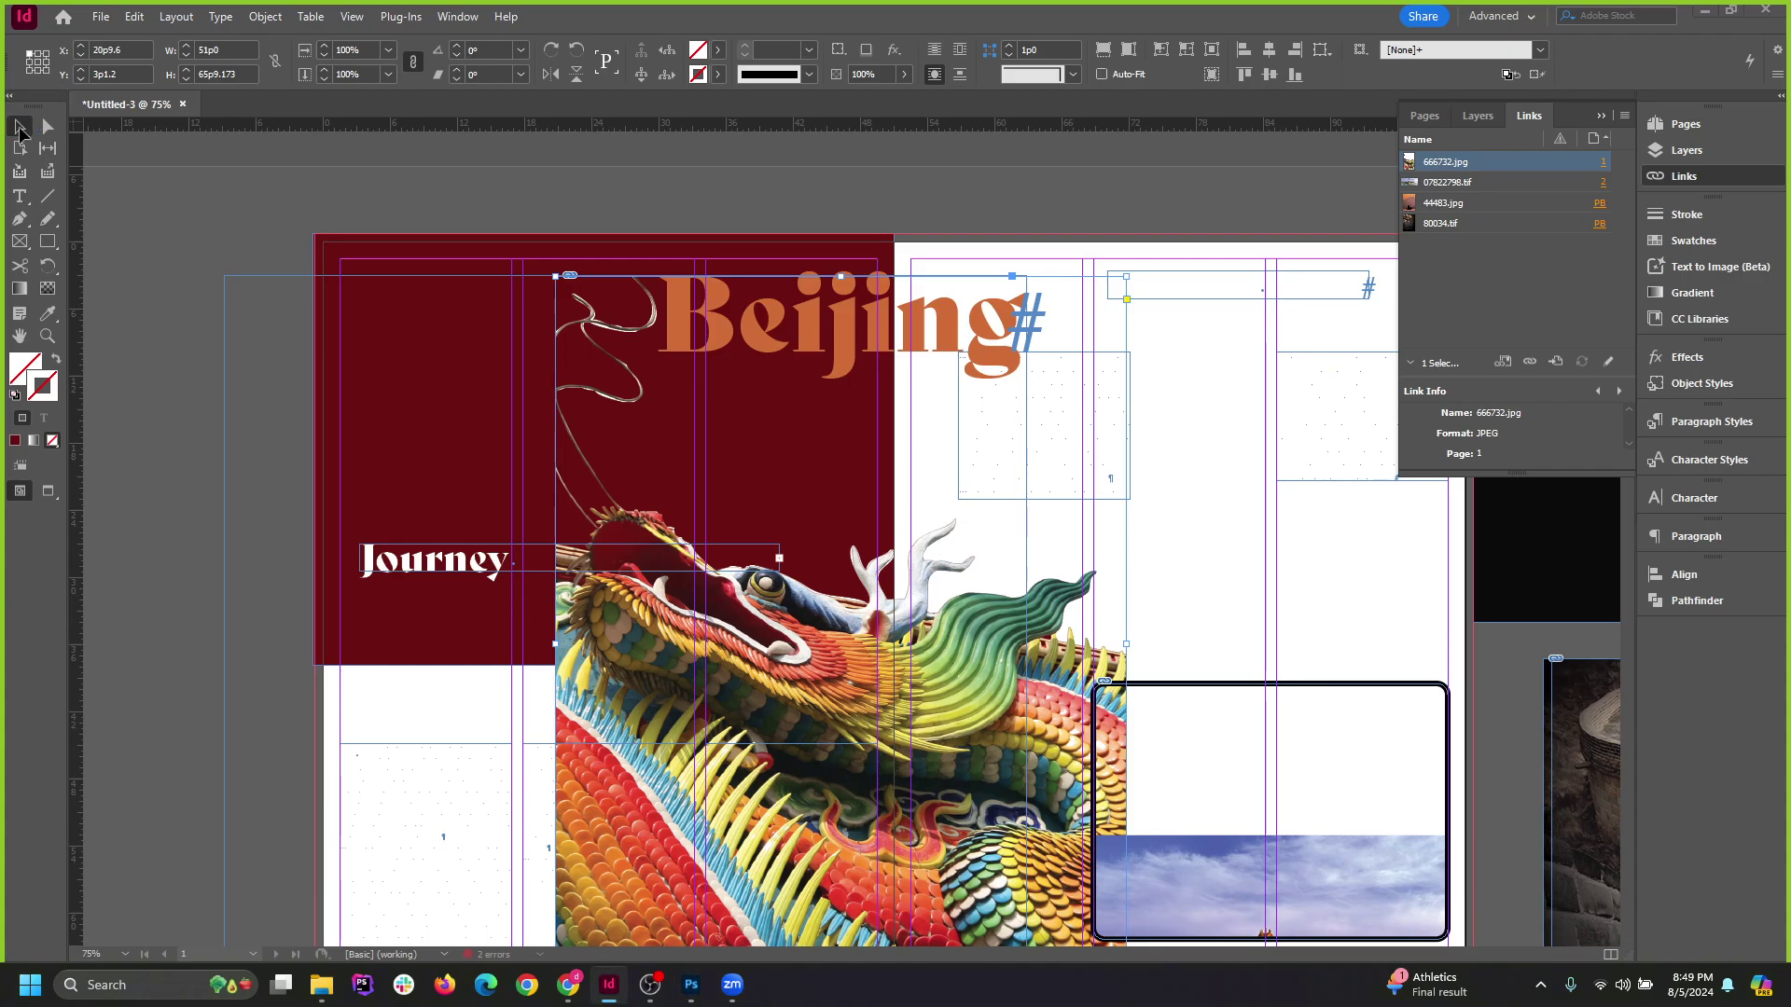
Move the dragon image farther onto the second page, to about X 32p4.5 and Y 5p1.4, and deselect everything.
{"action": "left_click", "coordinate": [177, 459]}
{"action": "scroll", "coordinate": [714, 414], "scroll_direction": "down", "scroll_amount": 2}
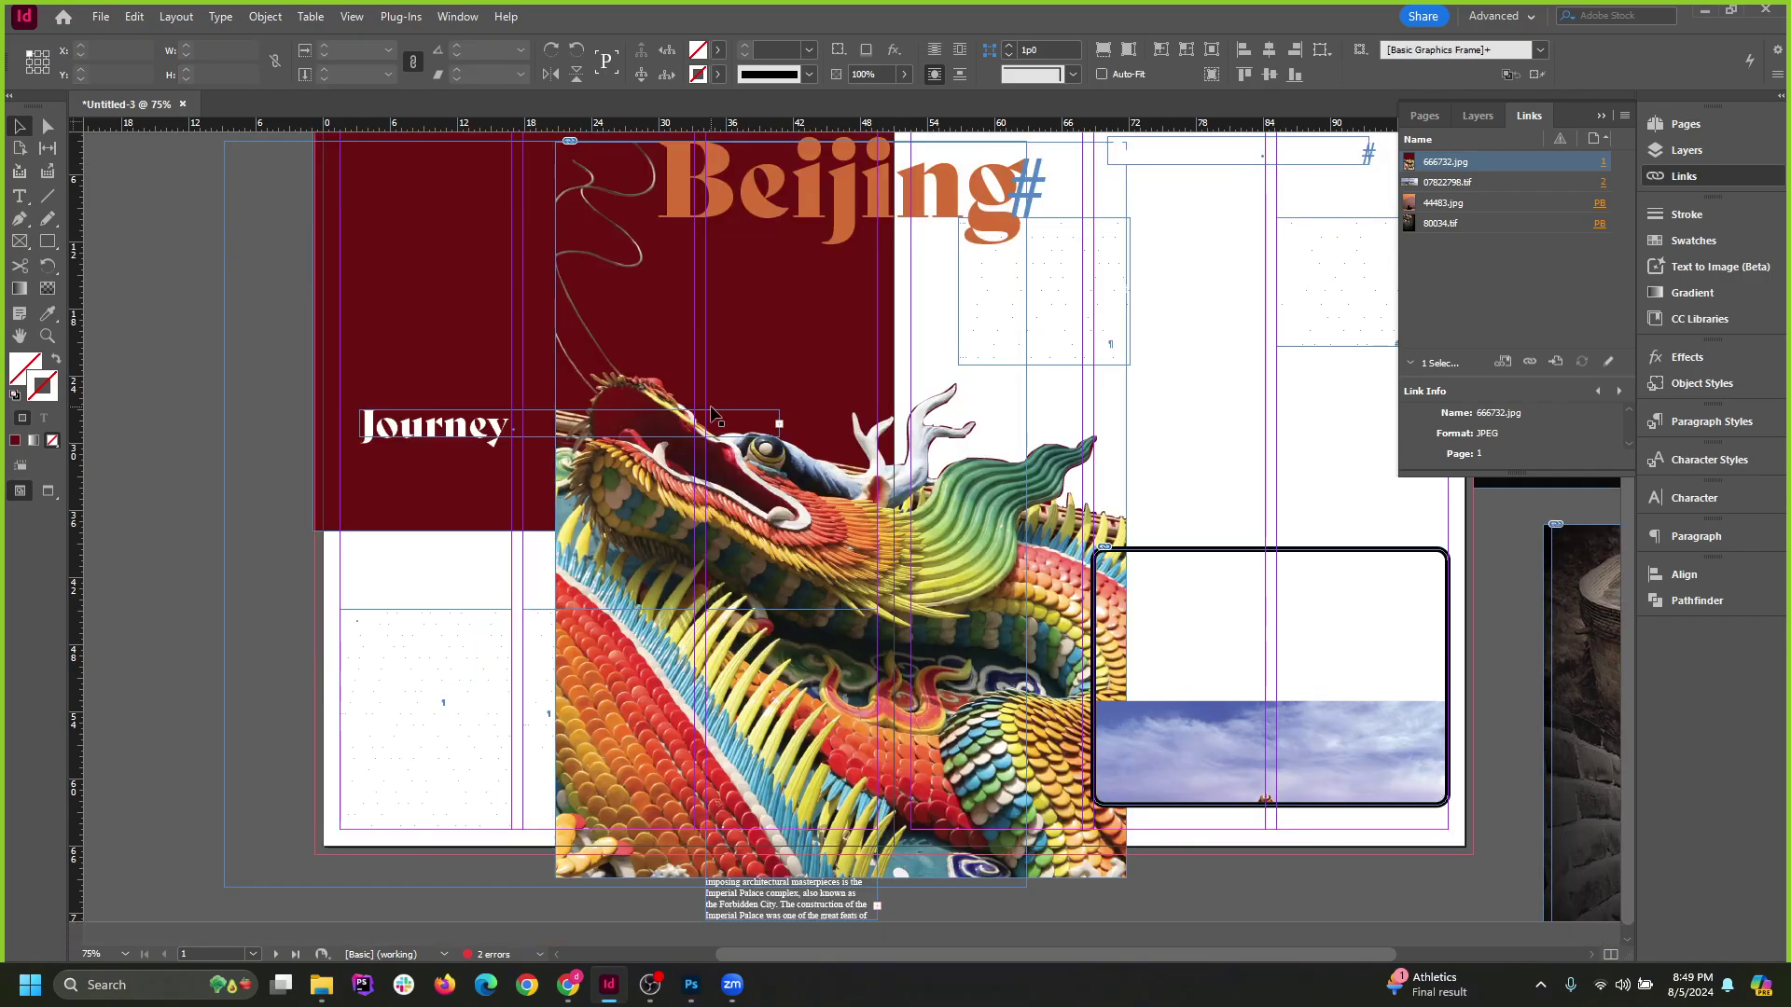
{"action": "key", "text": "ctrl+minus"}
{"action": "left_click_drag", "start_coordinate": [944, 660], "coordinate": [1029, 676]}
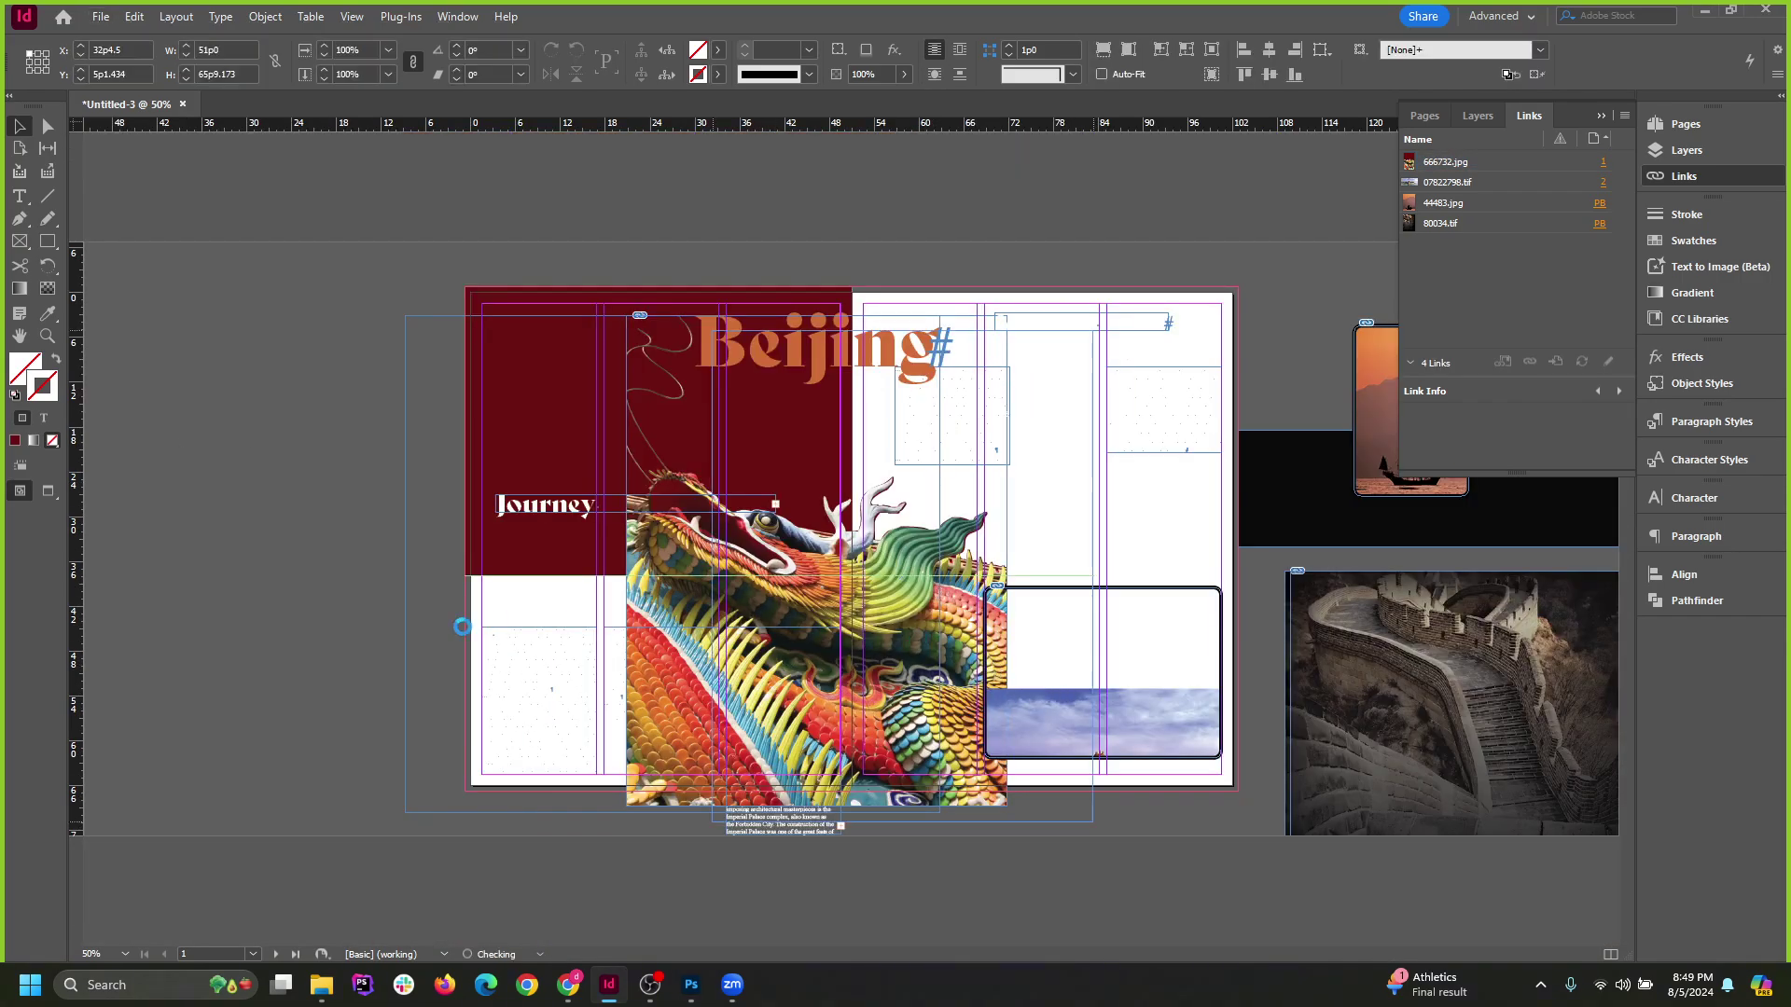
{"action": "key", "text": "ctrl+shift+a"}
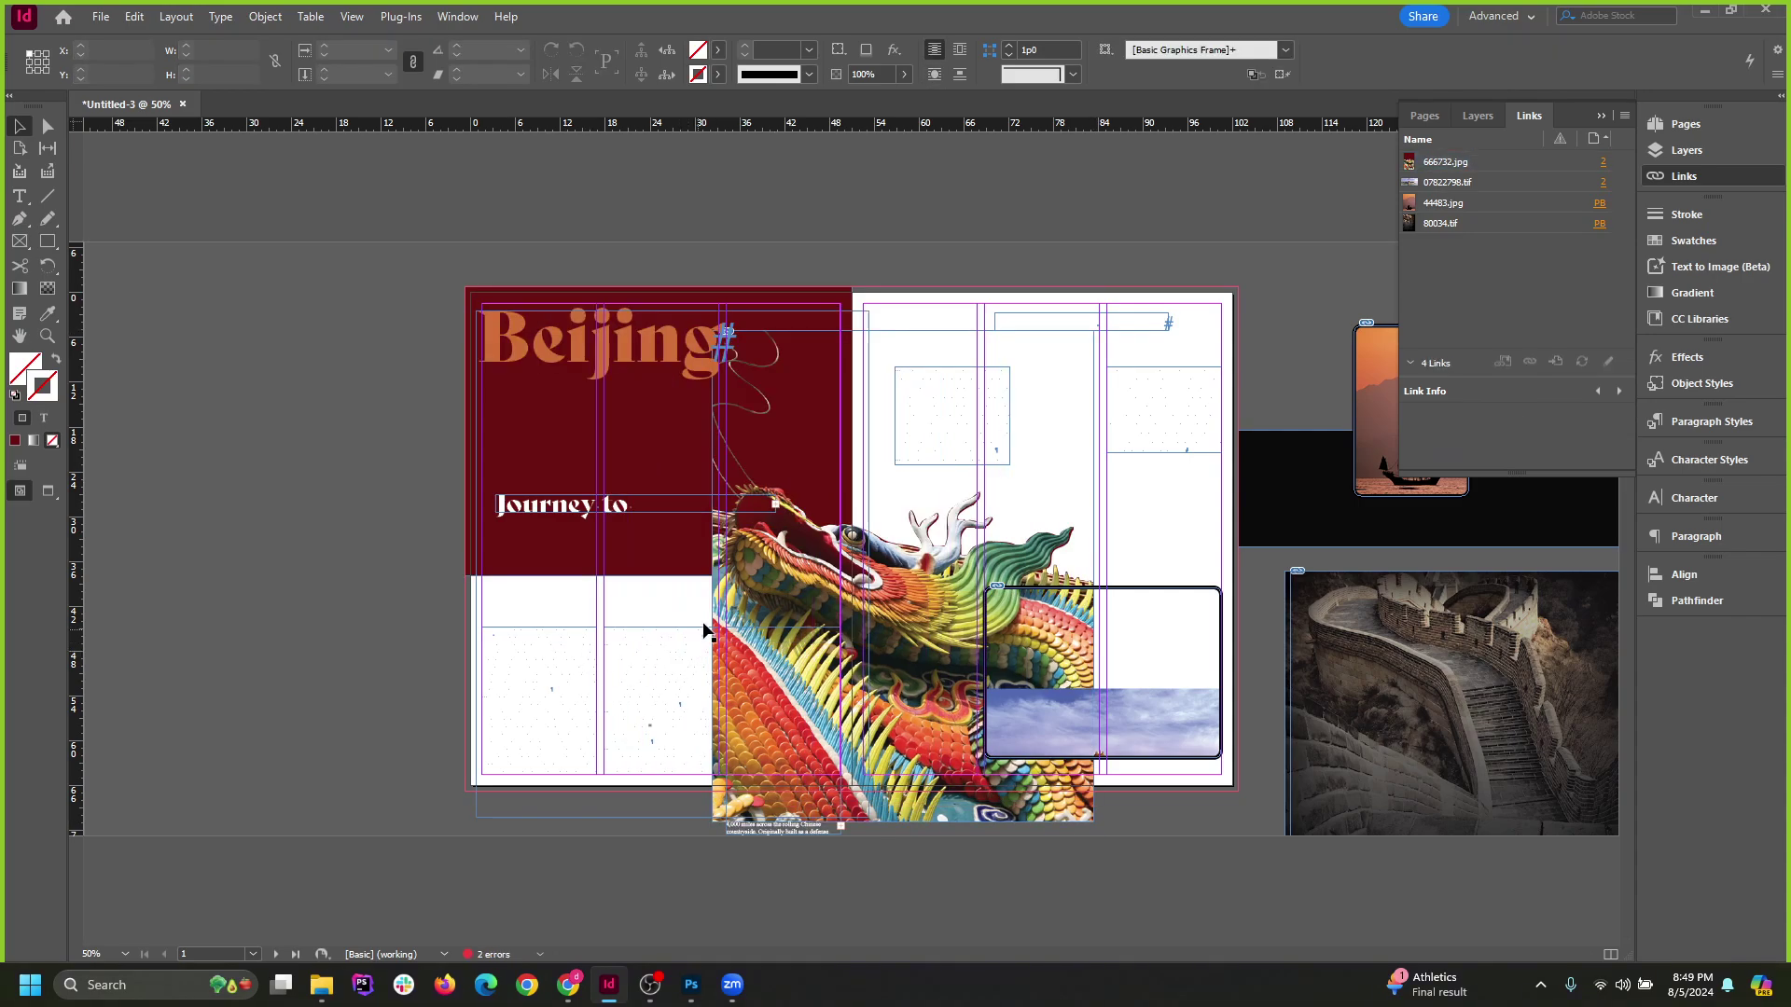
Try the Beijing heading at several positions on the first page.
{"action": "left_click_drag", "start_coordinate": [772, 709], "coordinate": [680, 696]}
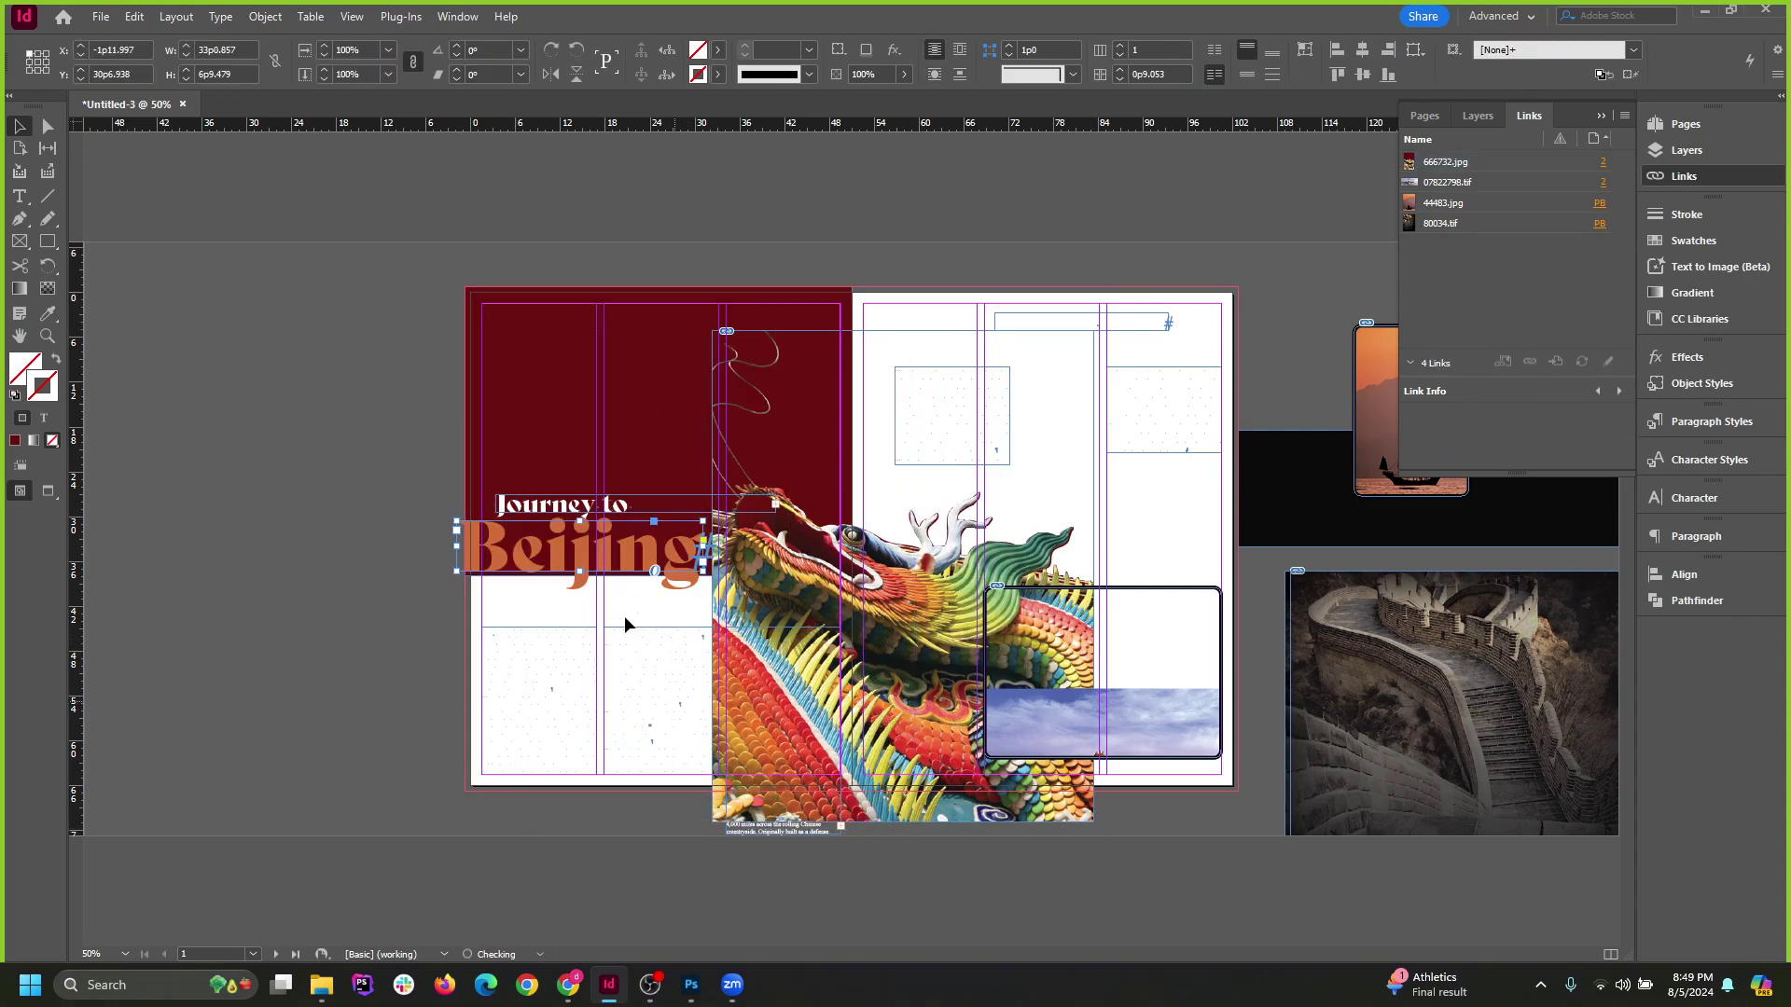
{"action": "left_click_drag", "start_coordinate": [633, 569], "coordinate": [657, 434]}
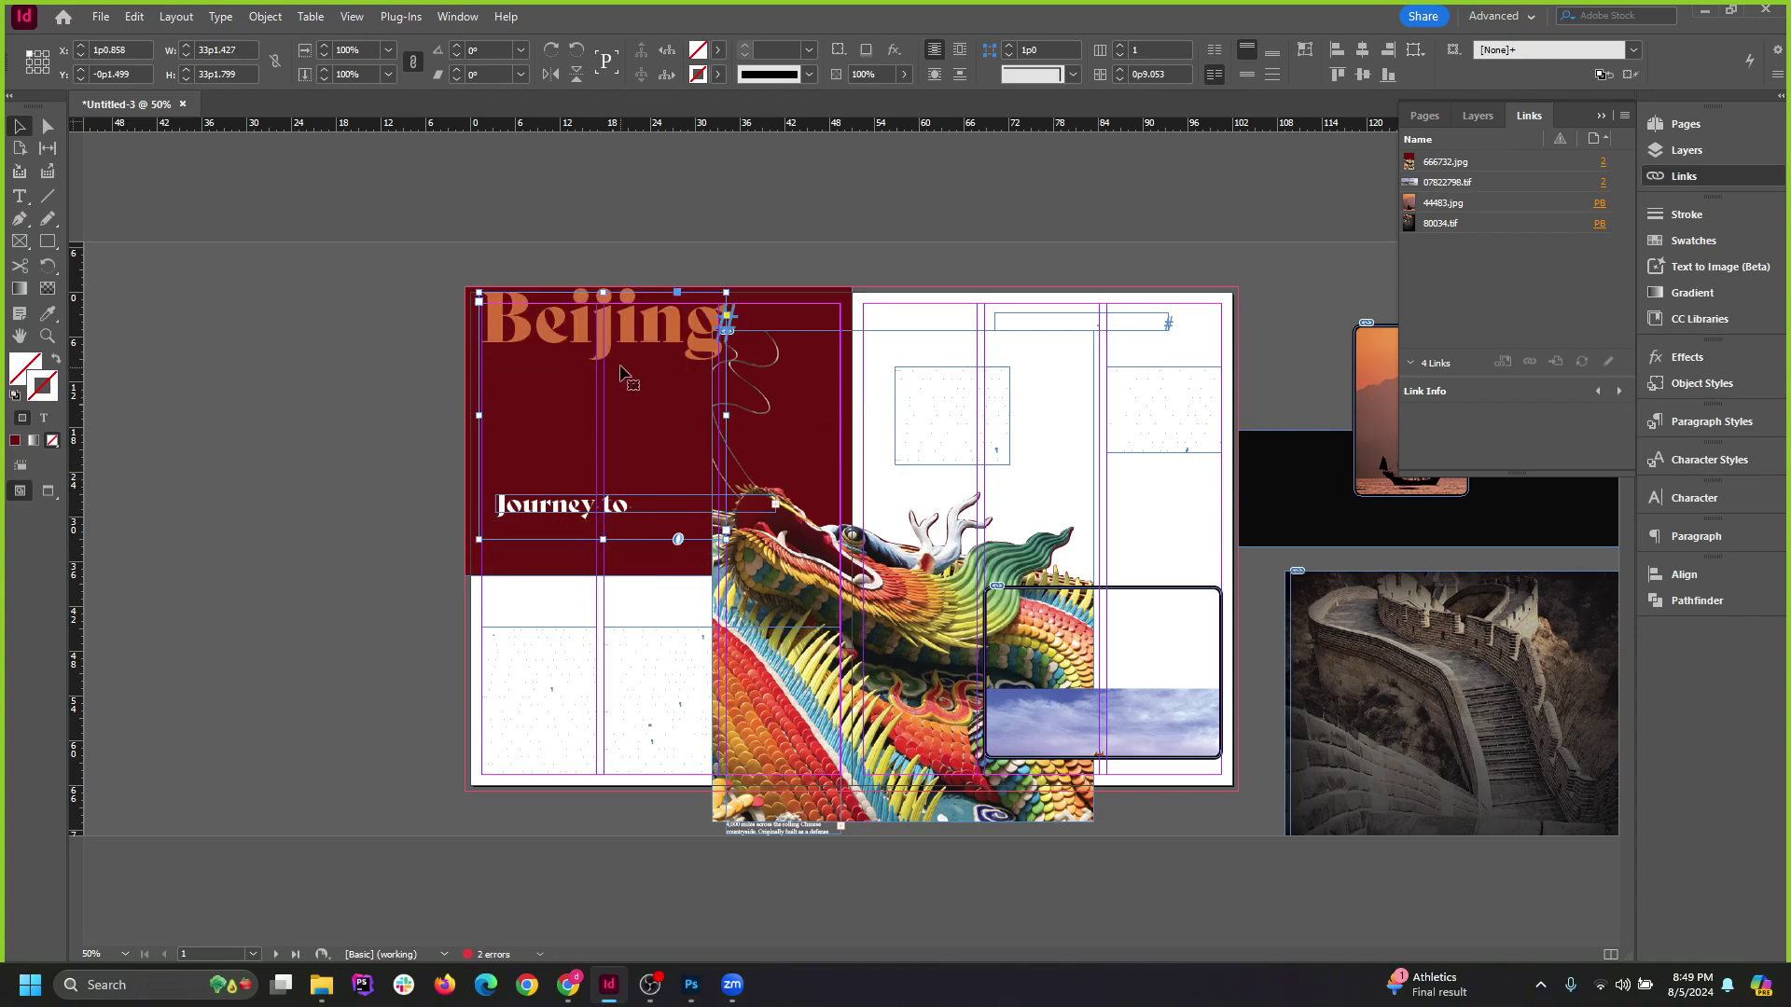
{"action": "left_click_drag", "start_coordinate": [624, 330], "coordinate": [638, 564]}
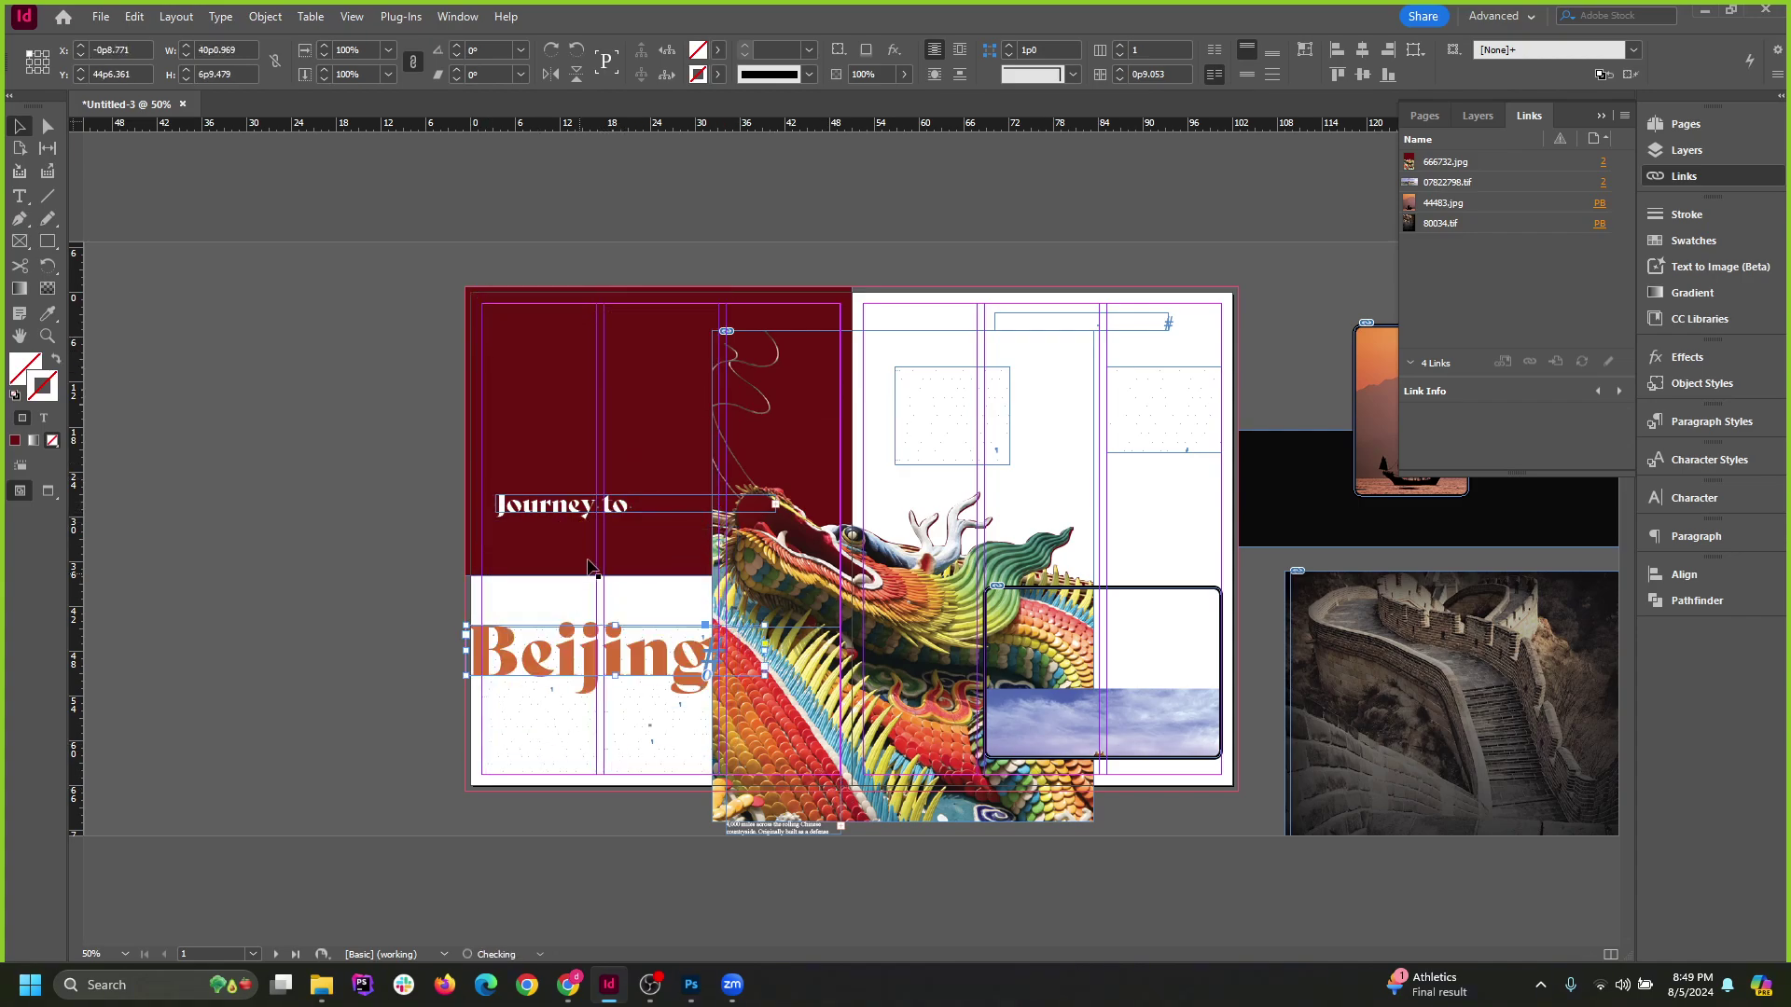
{"action": "left_click_drag", "start_coordinate": [604, 660], "coordinate": [651, 371]}
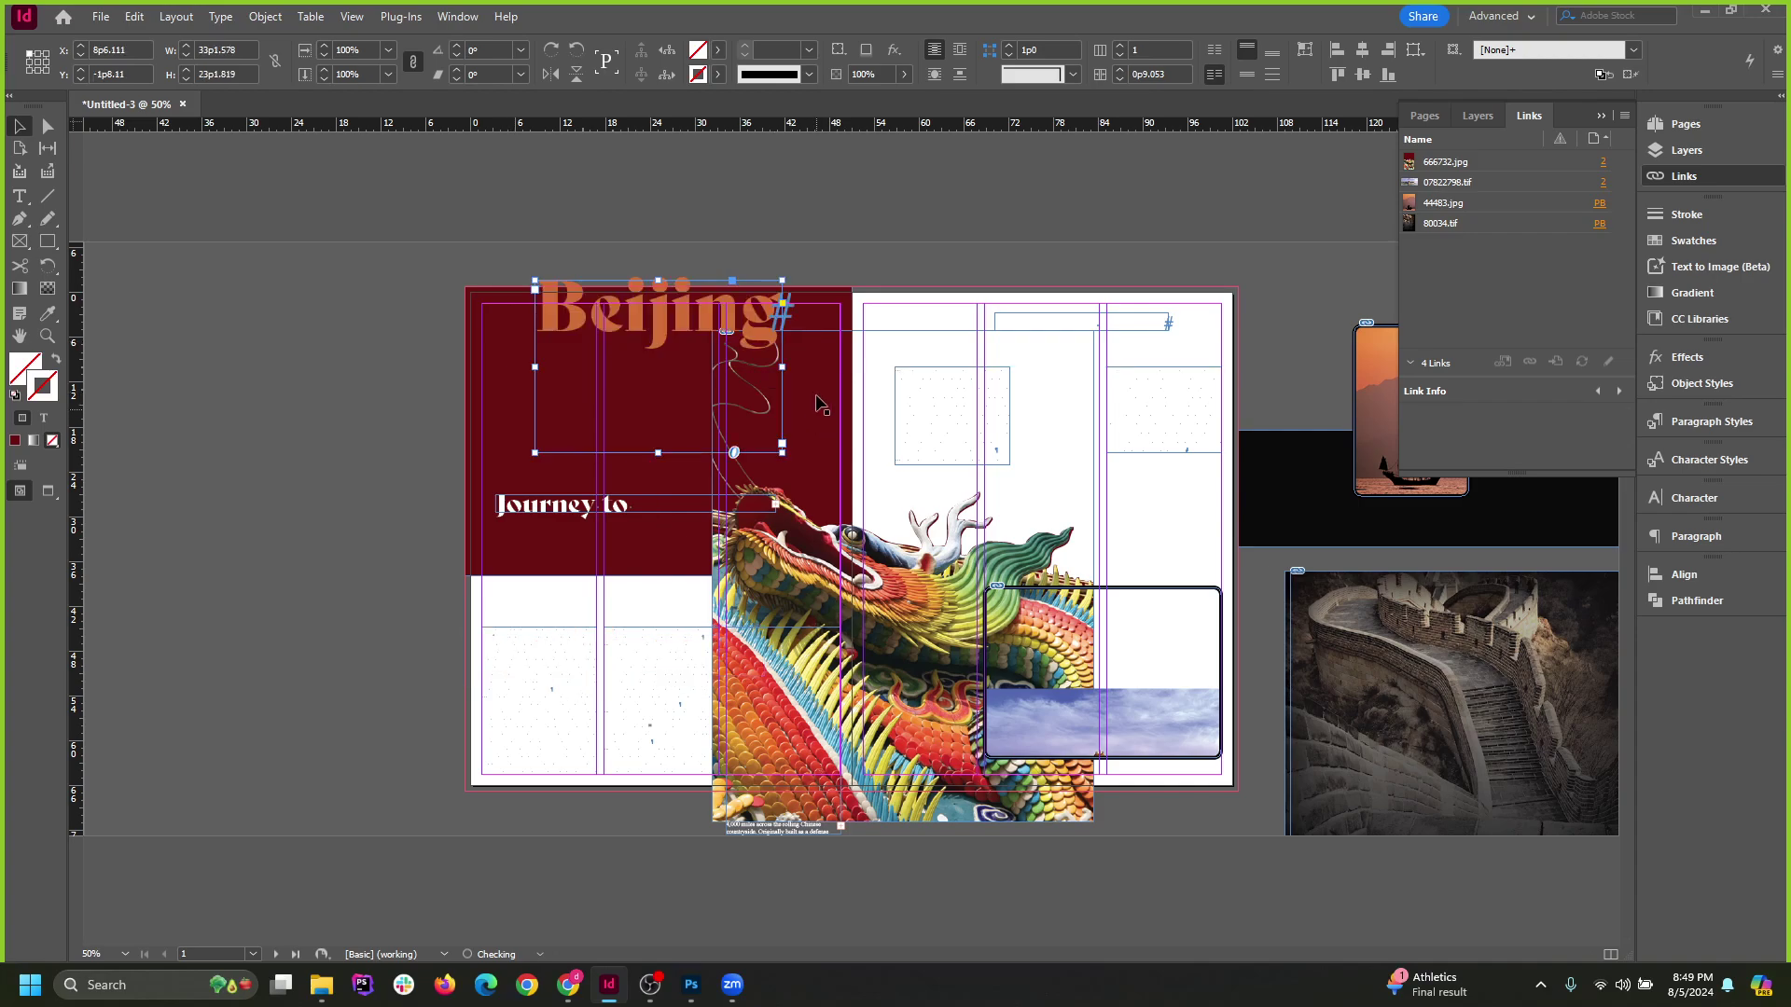
{"action": "left_click", "coordinate": [646, 392]}
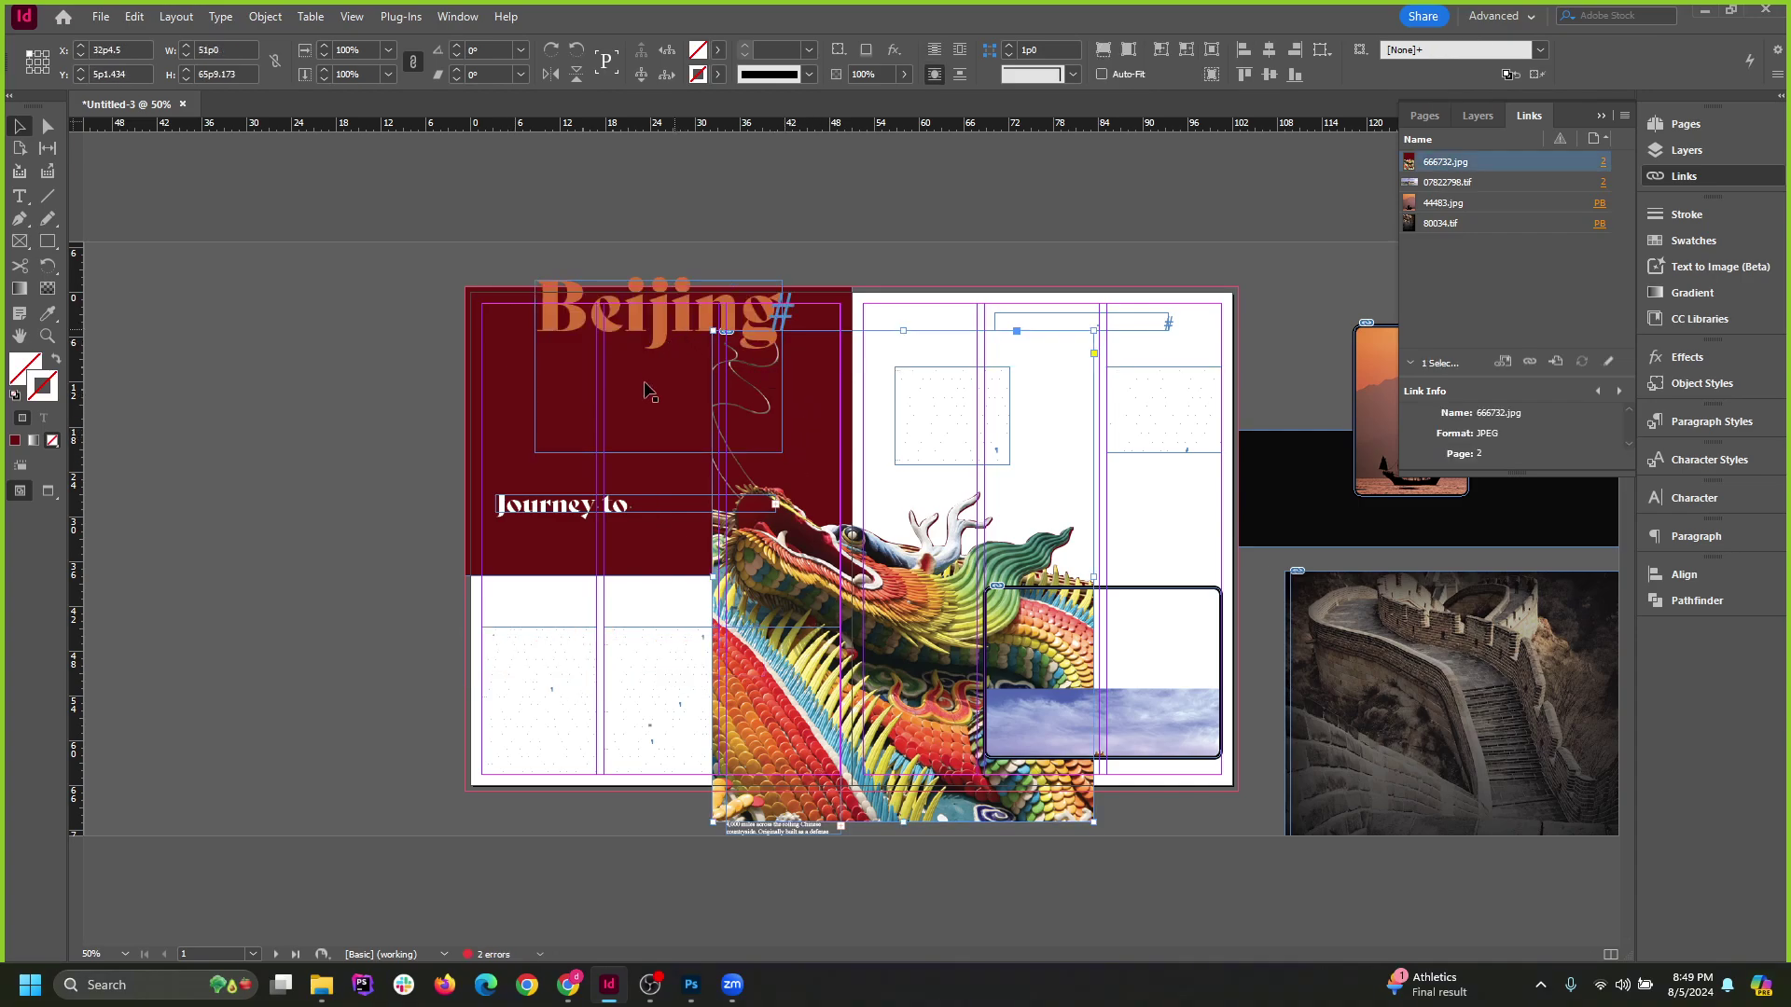
Move the Beijing heading to the top of the second page and the dark red rectangle onto the pasteboard beside the first page.
{"action": "left_click", "coordinate": [652, 456]}
{"action": "left_click_drag", "start_coordinate": [675, 331], "coordinate": [666, 413]}
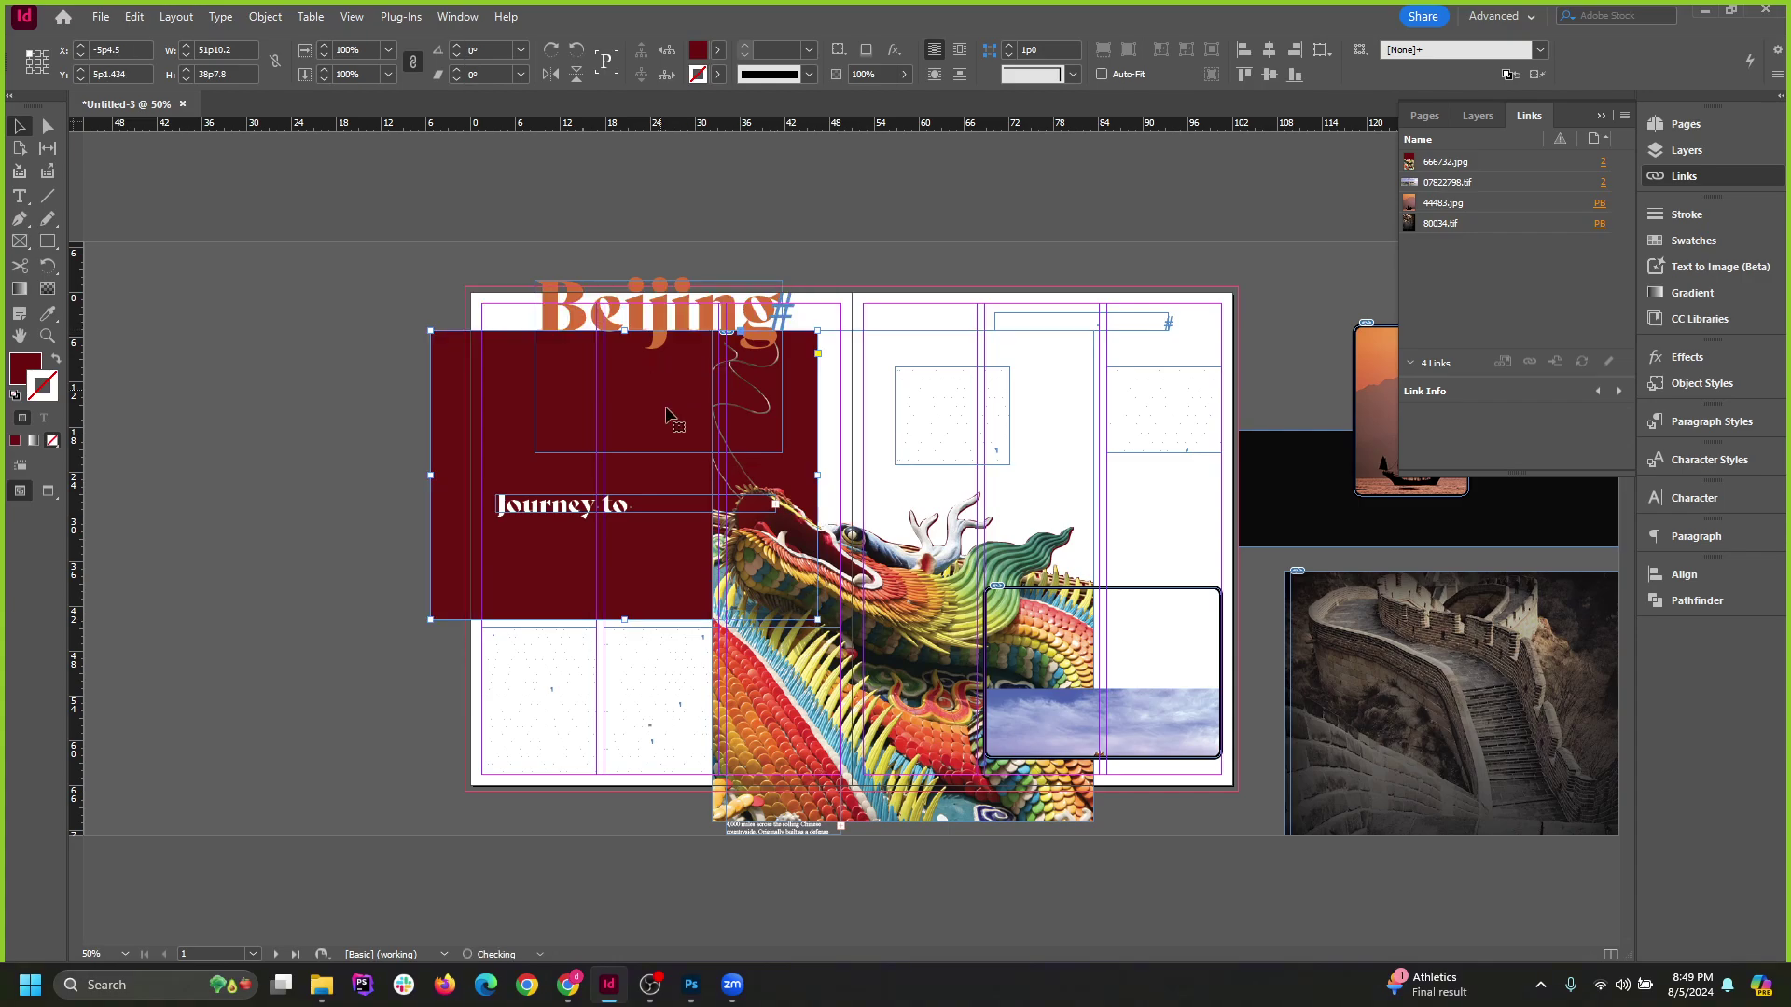
{"action": "left_click", "coordinate": [409, 262]}
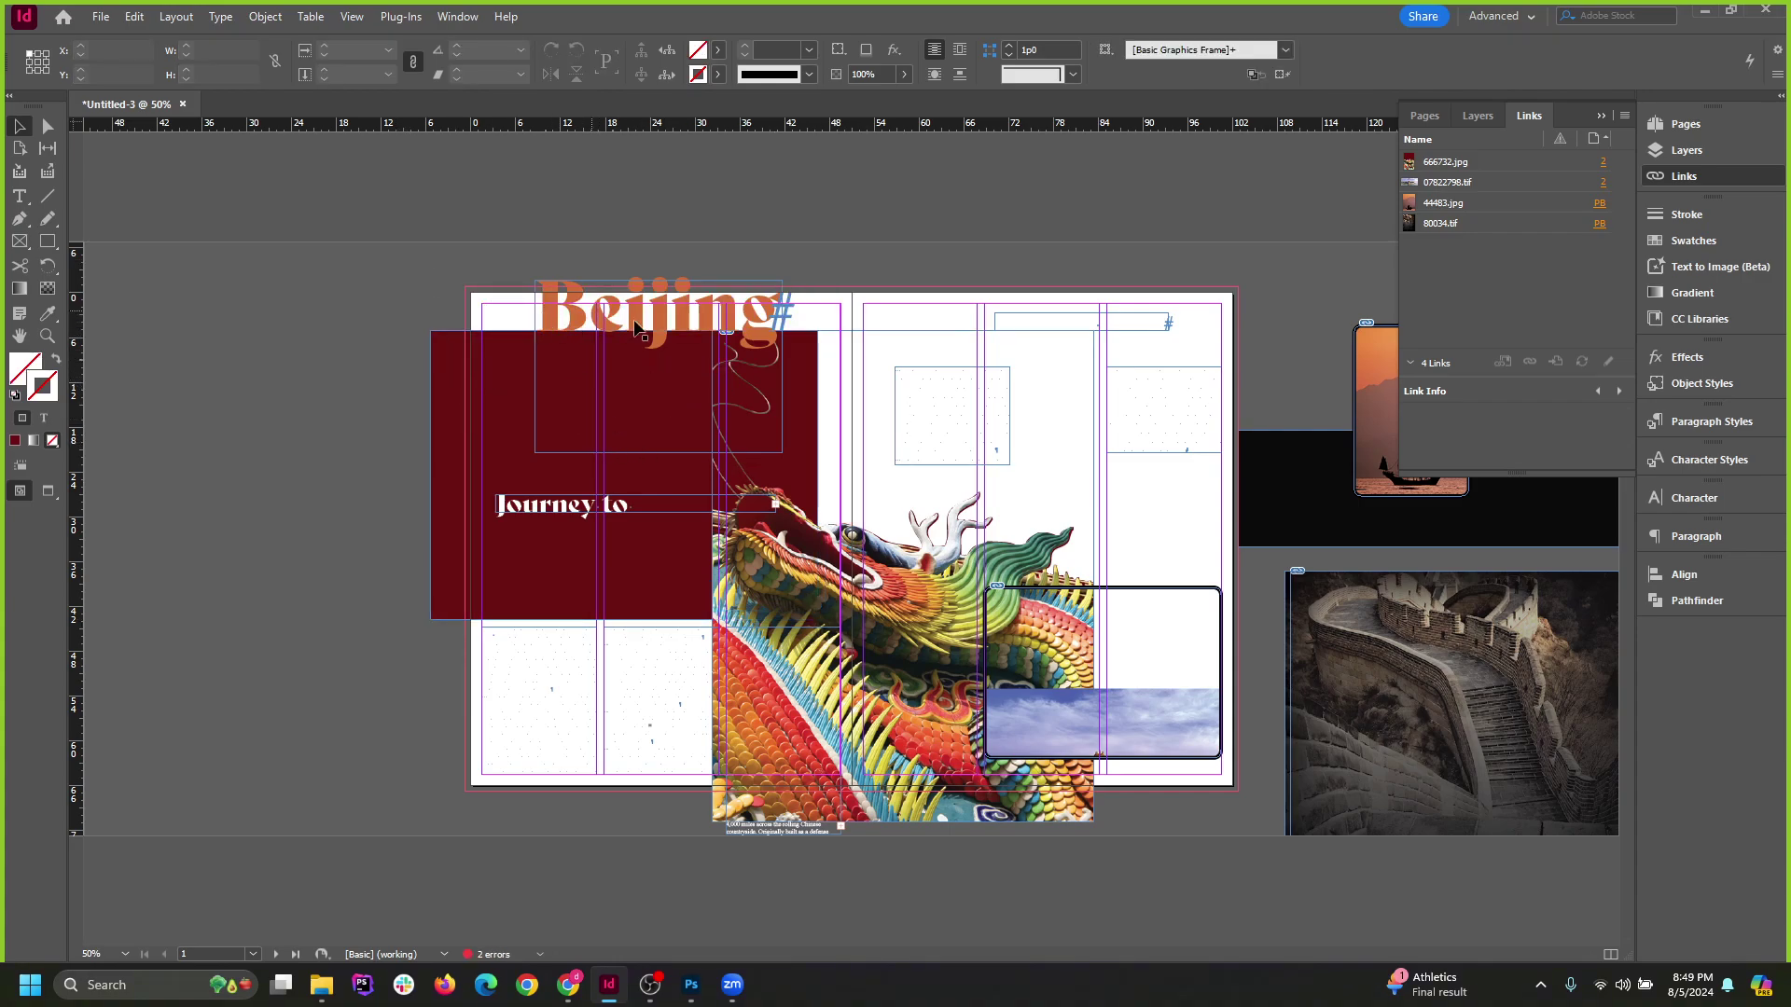
{"action": "scroll", "coordinate": [580, 402], "scroll_direction": "up", "scroll_amount": 1}
{"action": "left_click", "coordinate": [690, 263]}
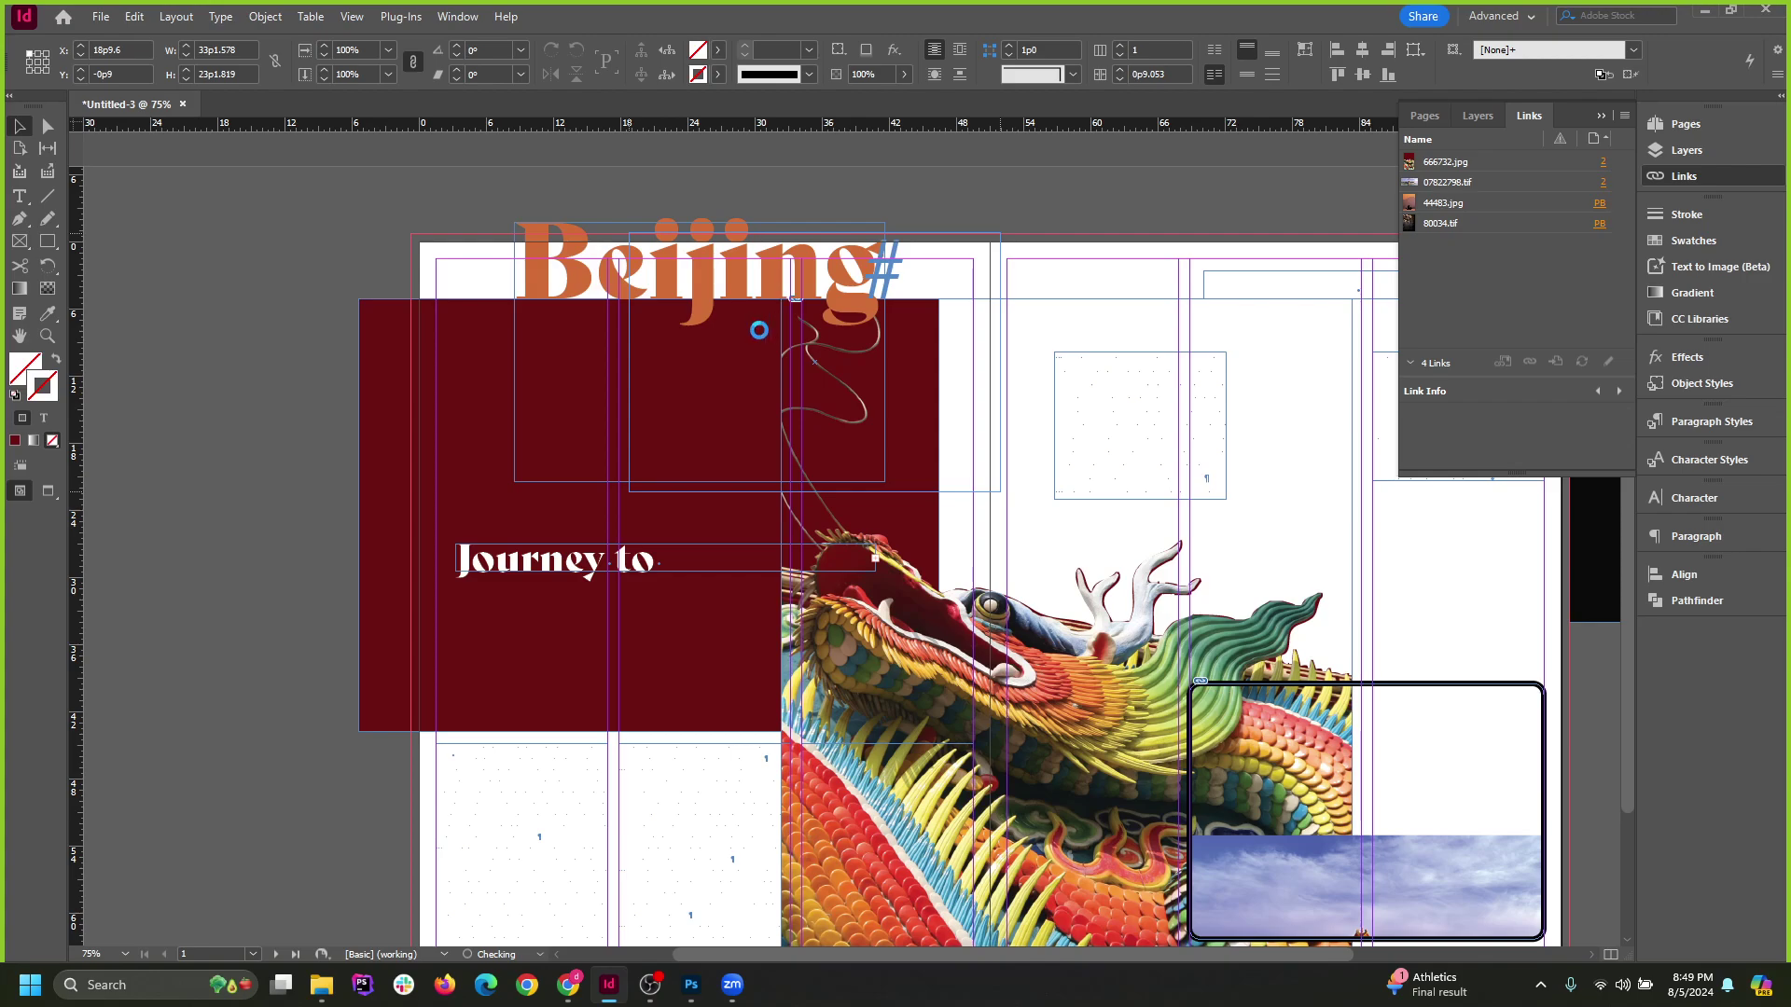
{"action": "scroll", "coordinate": [575, 392], "scroll_direction": "down", "scroll_amount": 1}
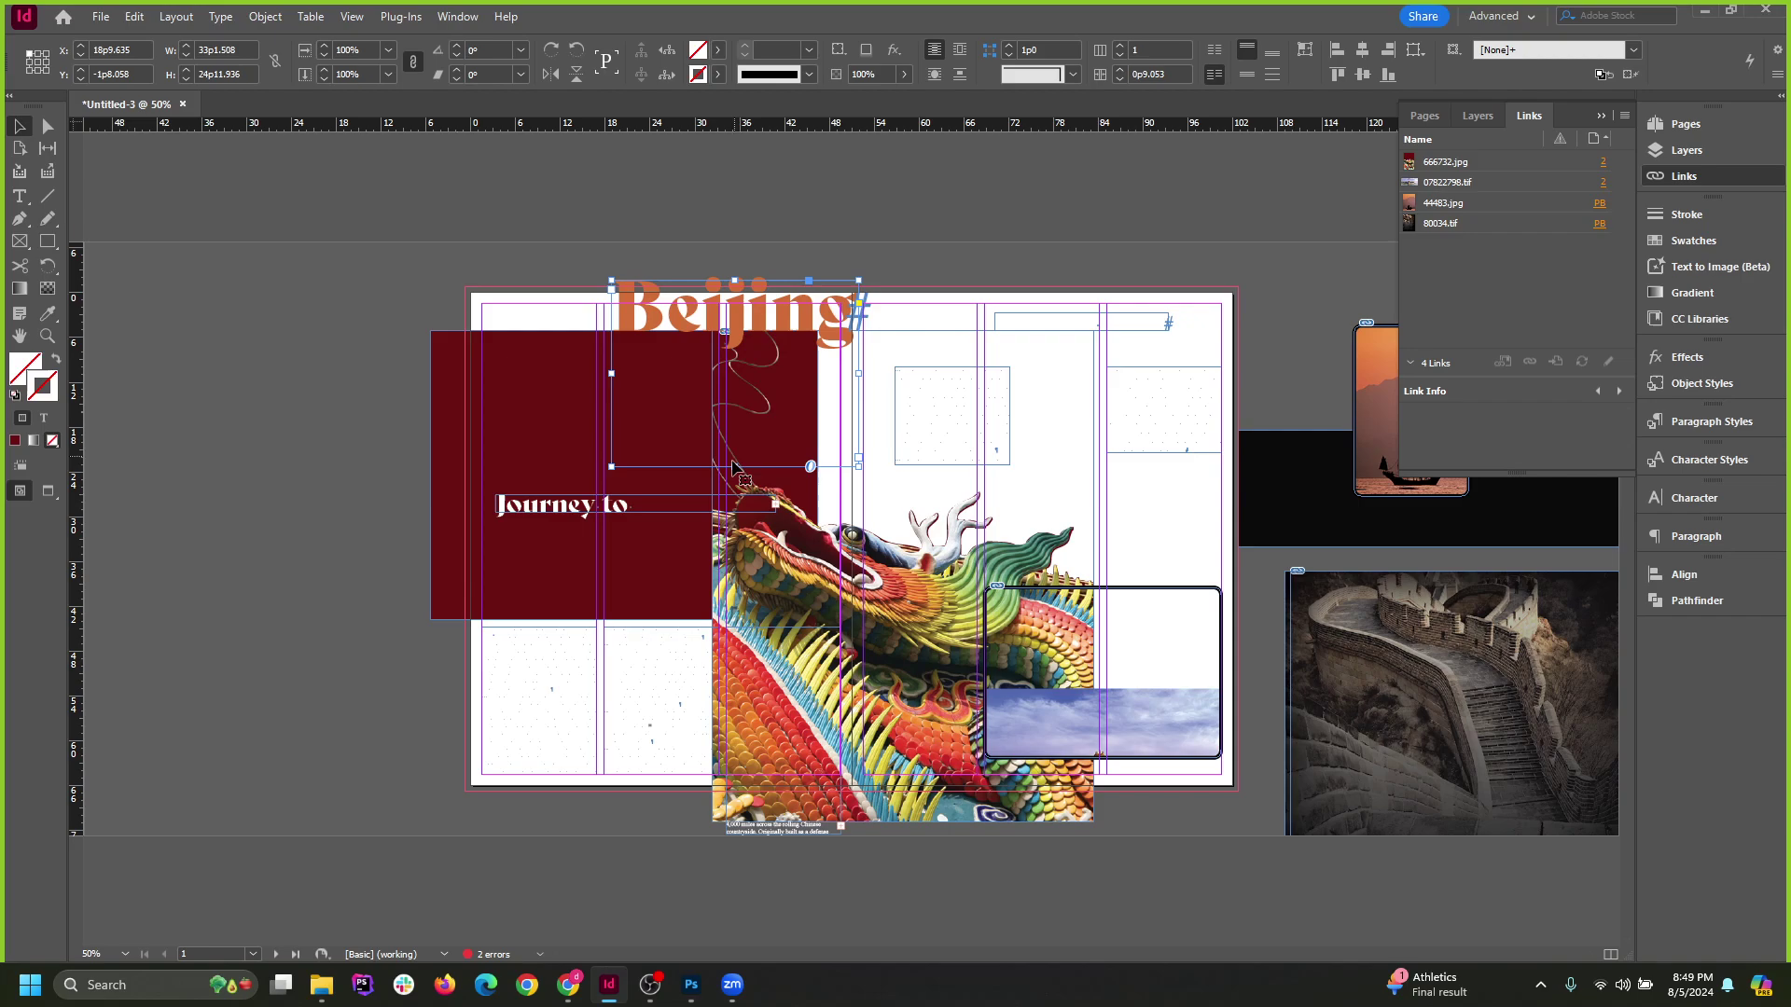
{"action": "left_click_drag", "start_coordinate": [766, 294], "coordinate": [1138, 293]}
{"action": "left_click", "coordinate": [803, 261]}
{"action": "left_click_drag", "start_coordinate": [510, 399], "coordinate": [190, 367]}
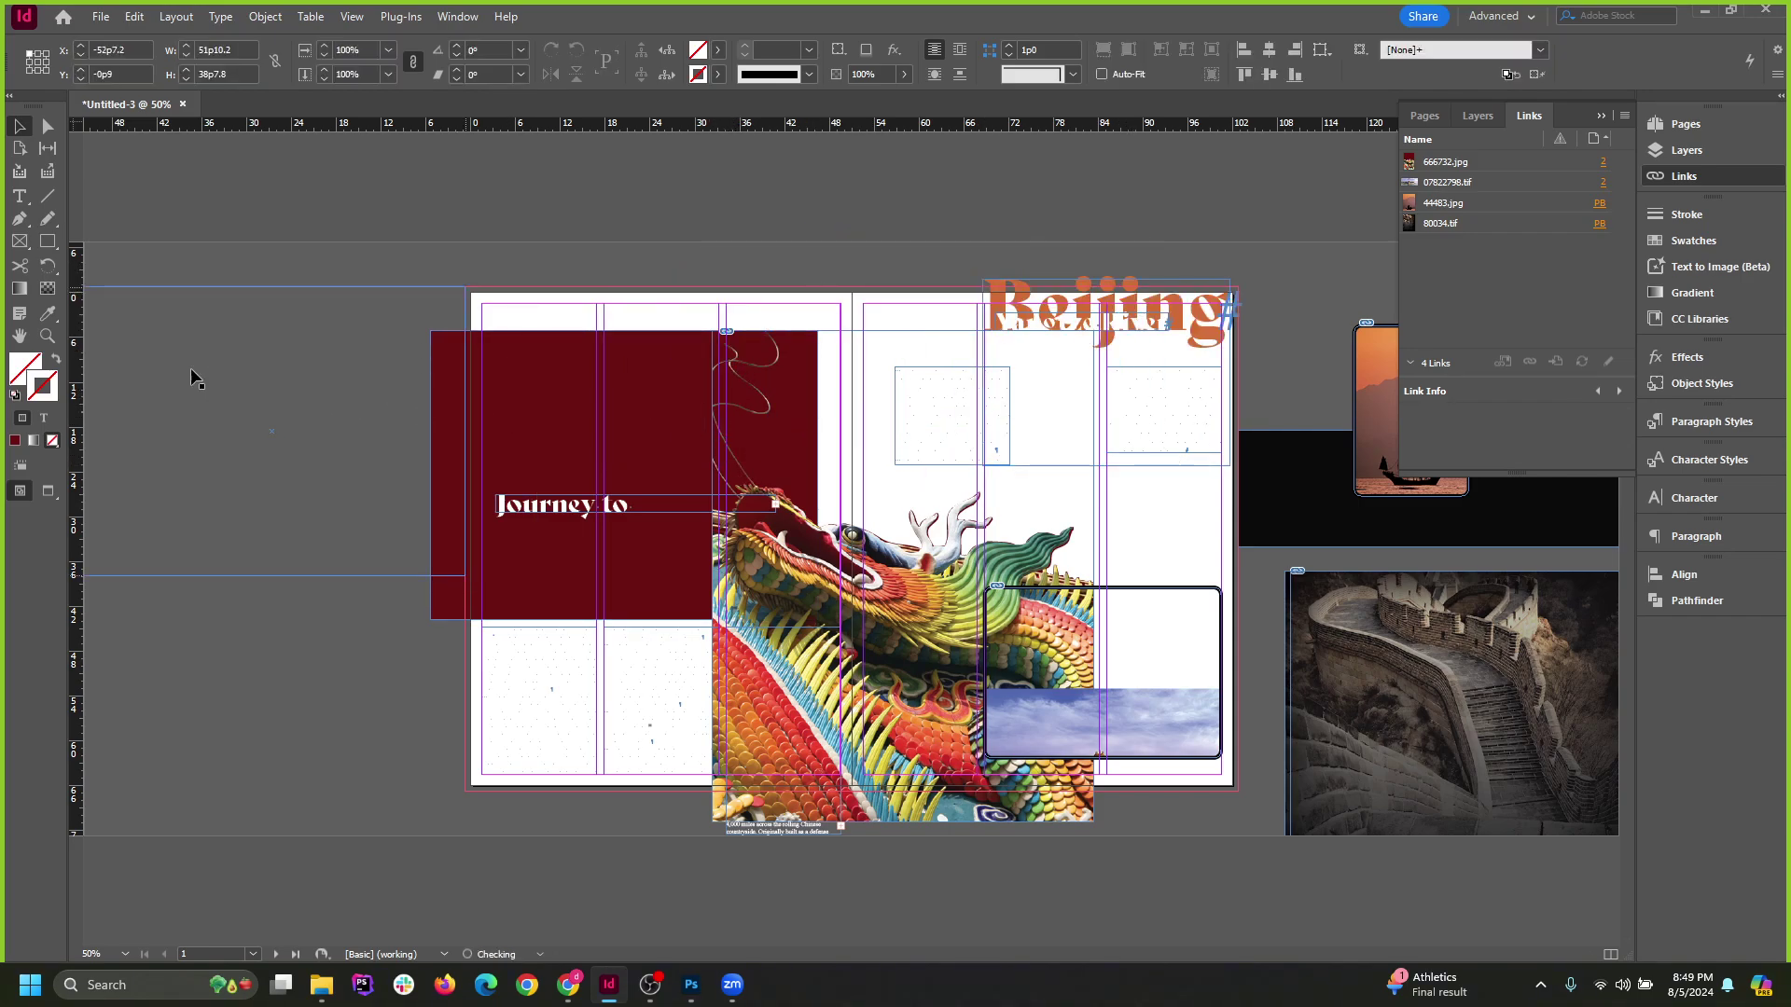
Clear the Beijing body text frames off the first page, one below the red rectangle and two onto the pasteboard beside the second page.
{"action": "left_click_drag", "start_coordinate": [804, 751], "coordinate": [611, 710]}
{"action": "left_click_drag", "start_coordinate": [321, 701], "coordinate": [360, 711]}
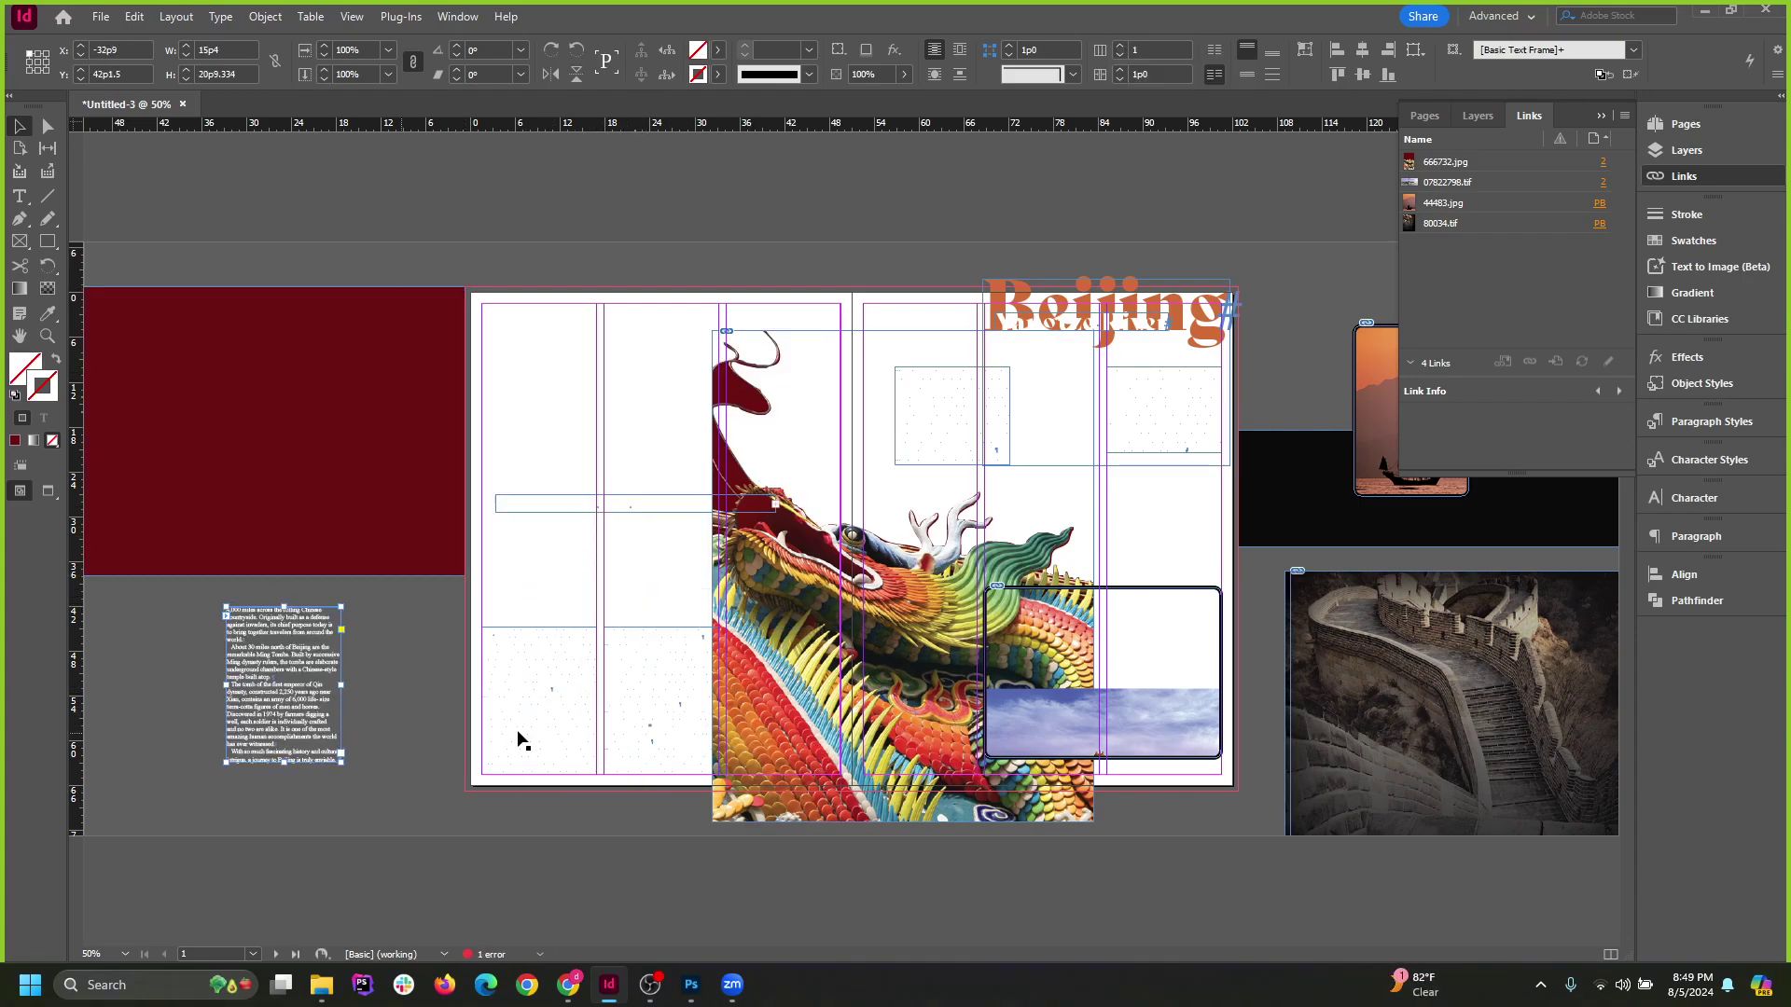
{"action": "left_click_drag", "start_coordinate": [520, 739], "coordinate": [1332, 373]}
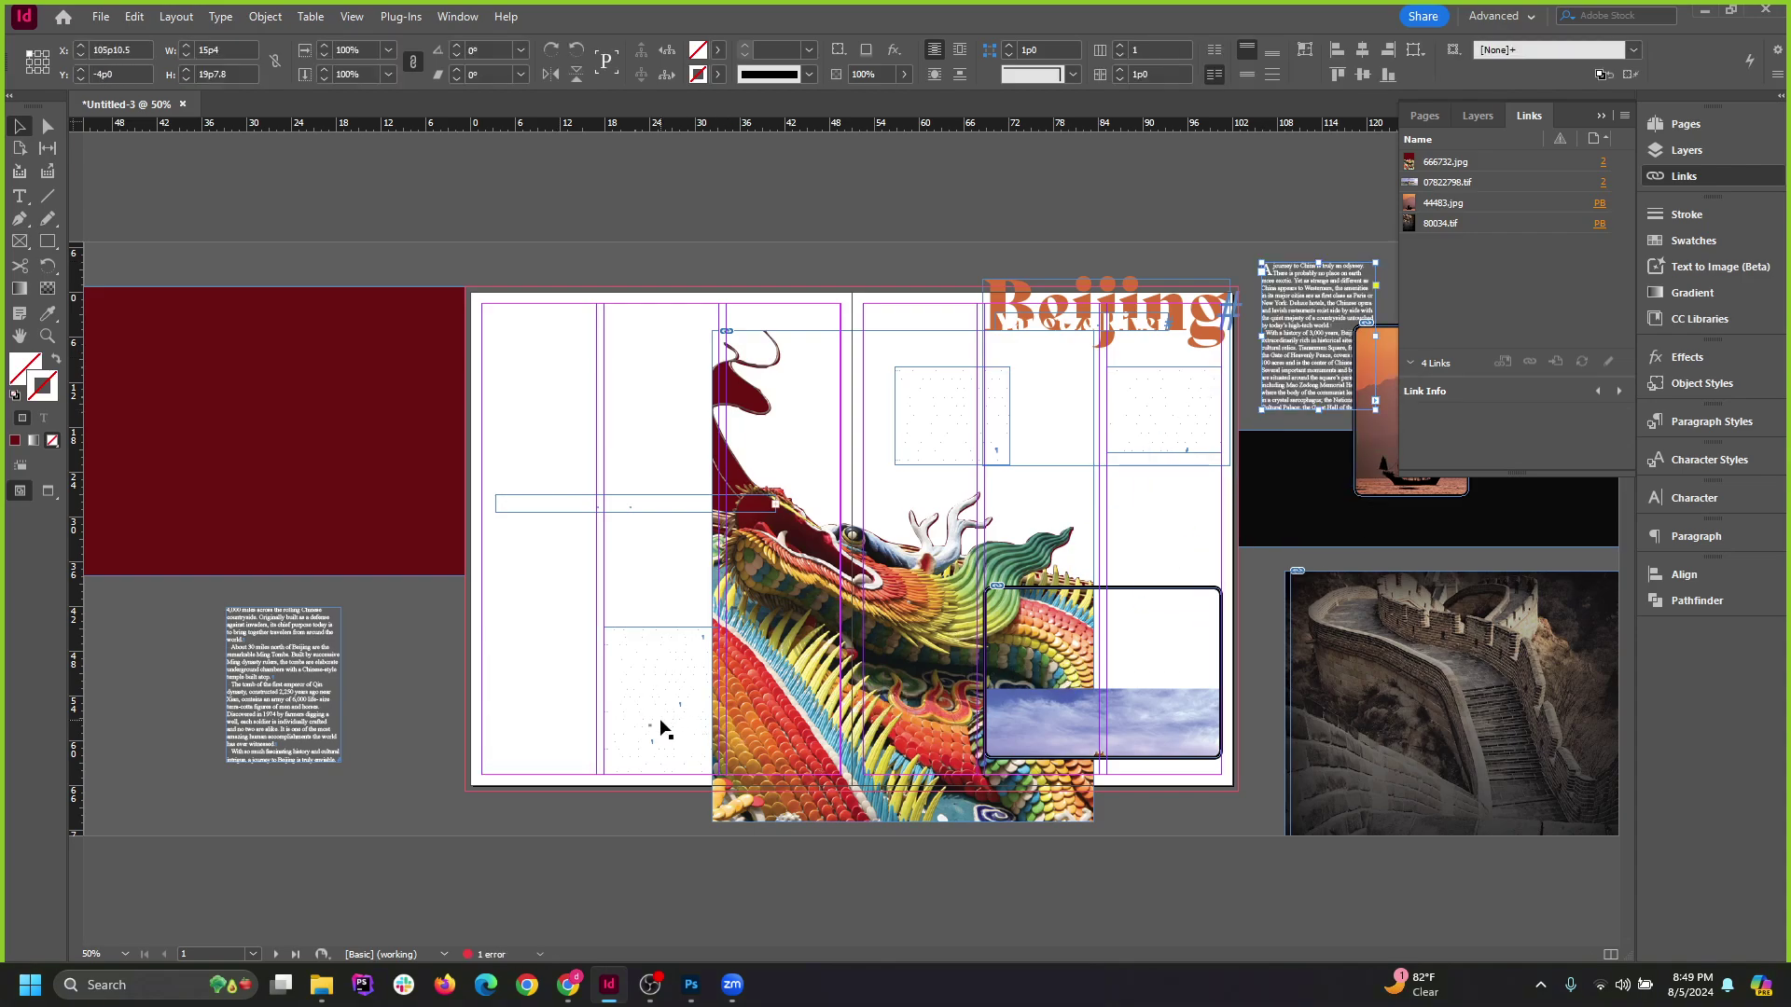
{"action": "left_click_drag", "start_coordinate": [664, 730], "coordinate": [1304, 666]}
{"action": "left_click", "coordinate": [699, 730]}
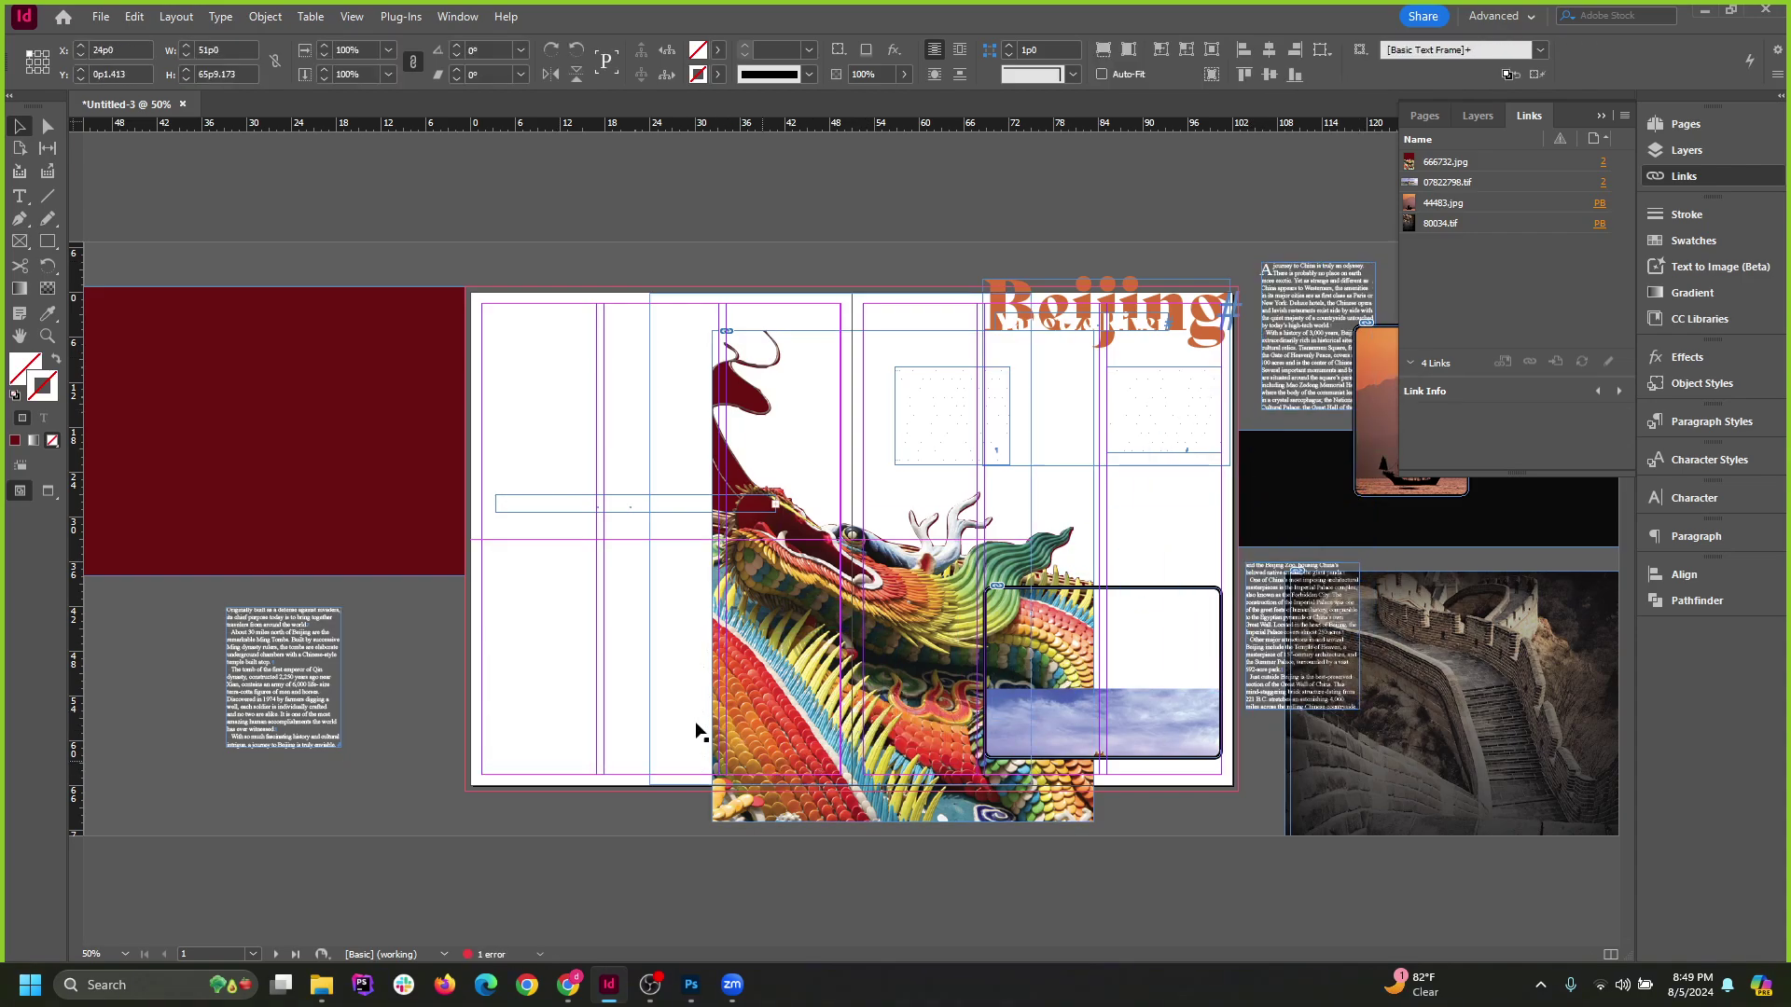
Move the Journey to Mysterious heading onto the red rectangle and place the dragon image over the first page at about X -0p9, Y 0p11.8.
{"action": "left_click_drag", "start_coordinate": [699, 730], "coordinate": [1157, 777]}
{"action": "left_click_drag", "start_coordinate": [635, 509], "coordinate": [296, 444]}
{"action": "left_click", "coordinate": [640, 306]}
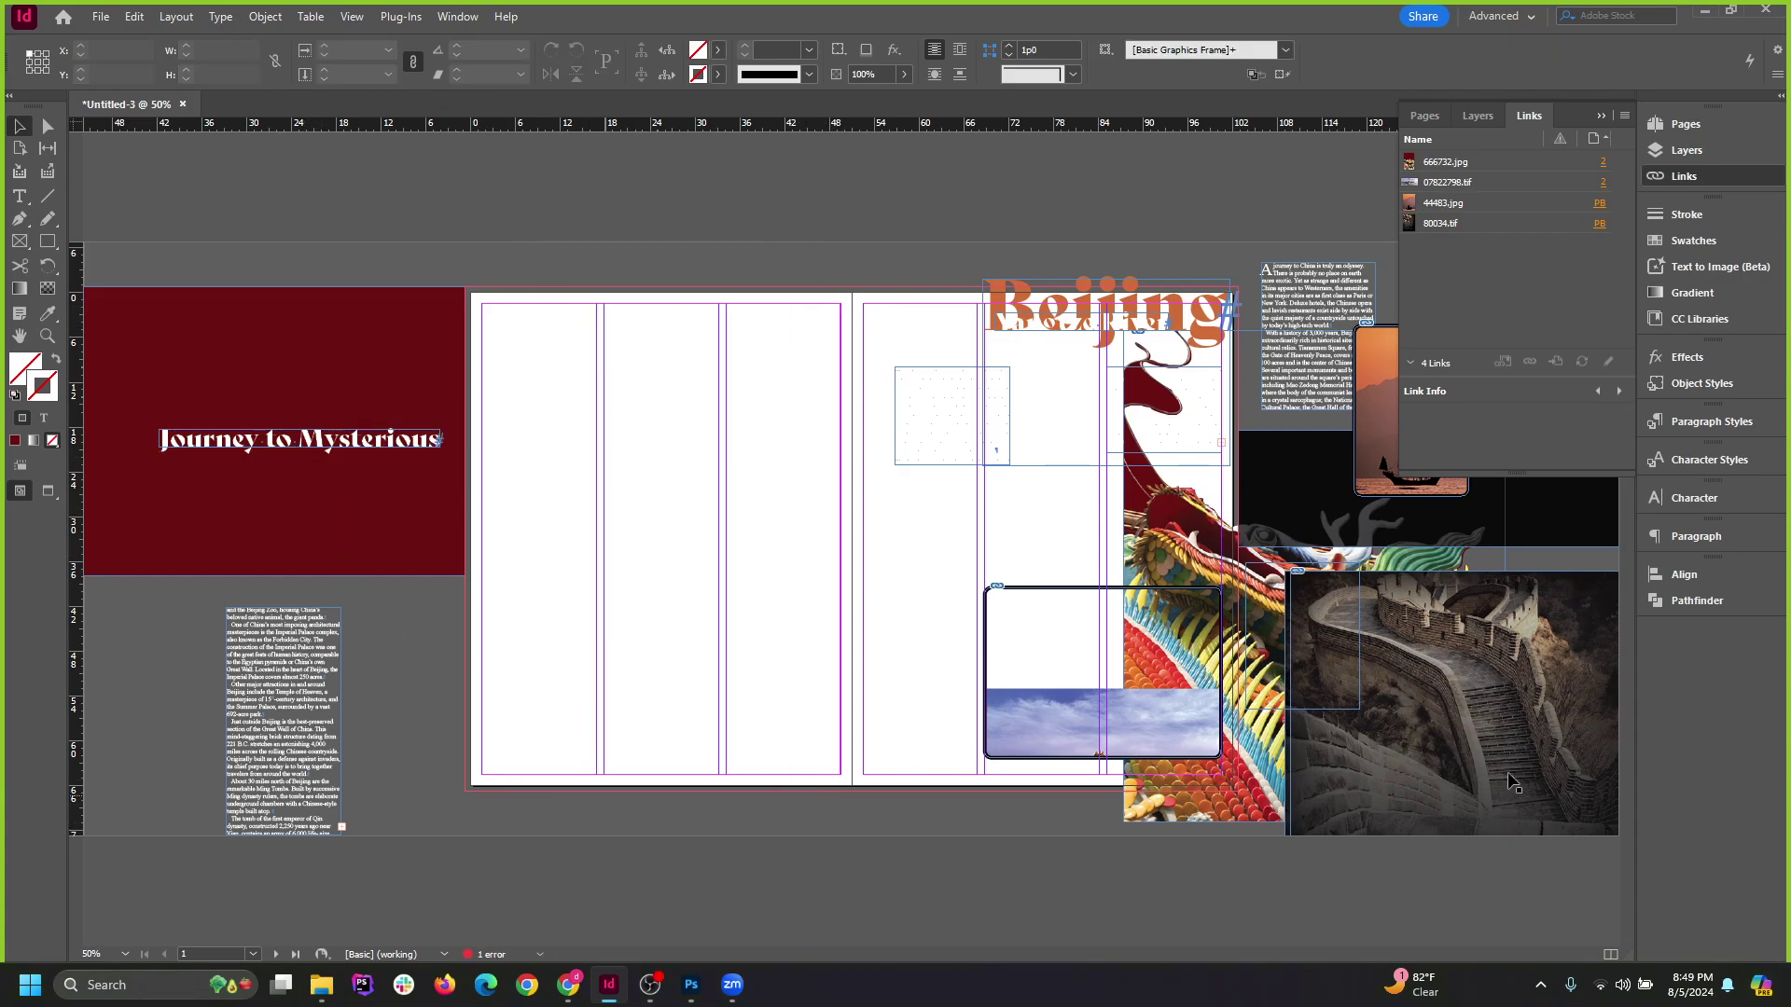
{"action": "left_click_drag", "start_coordinate": [1010, 775], "coordinate": [578, 787]}
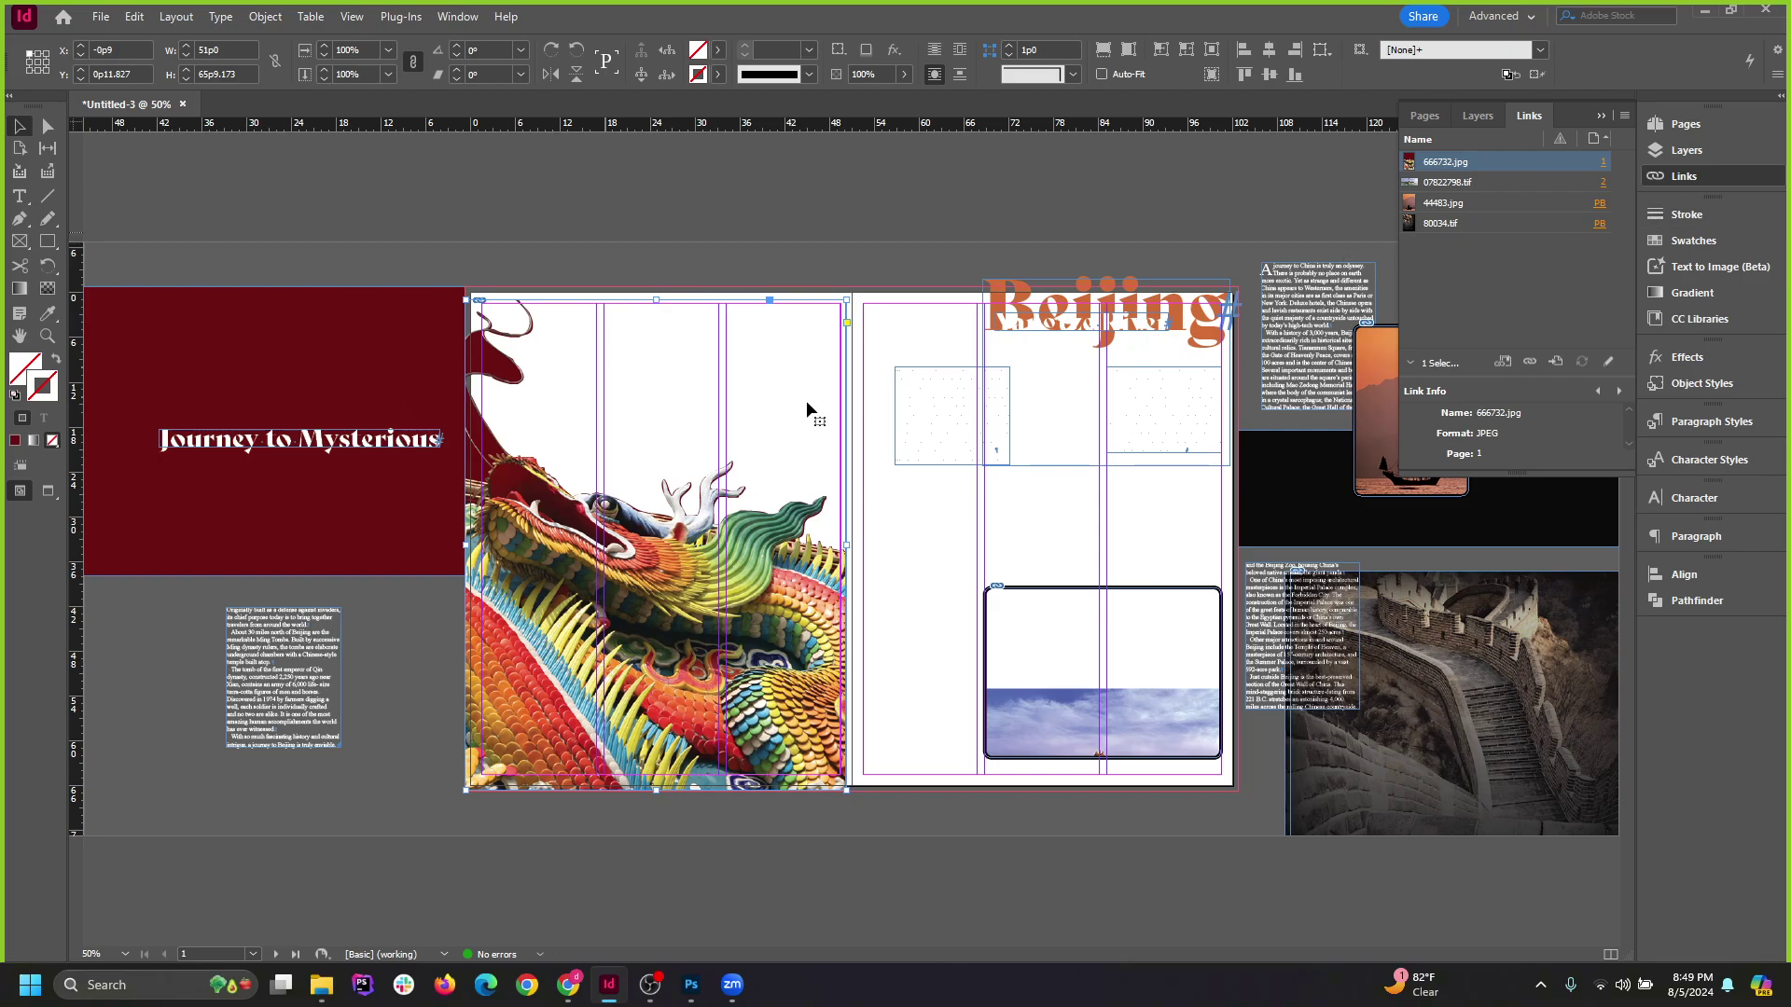
{"action": "left_click", "coordinate": [659, 285]}
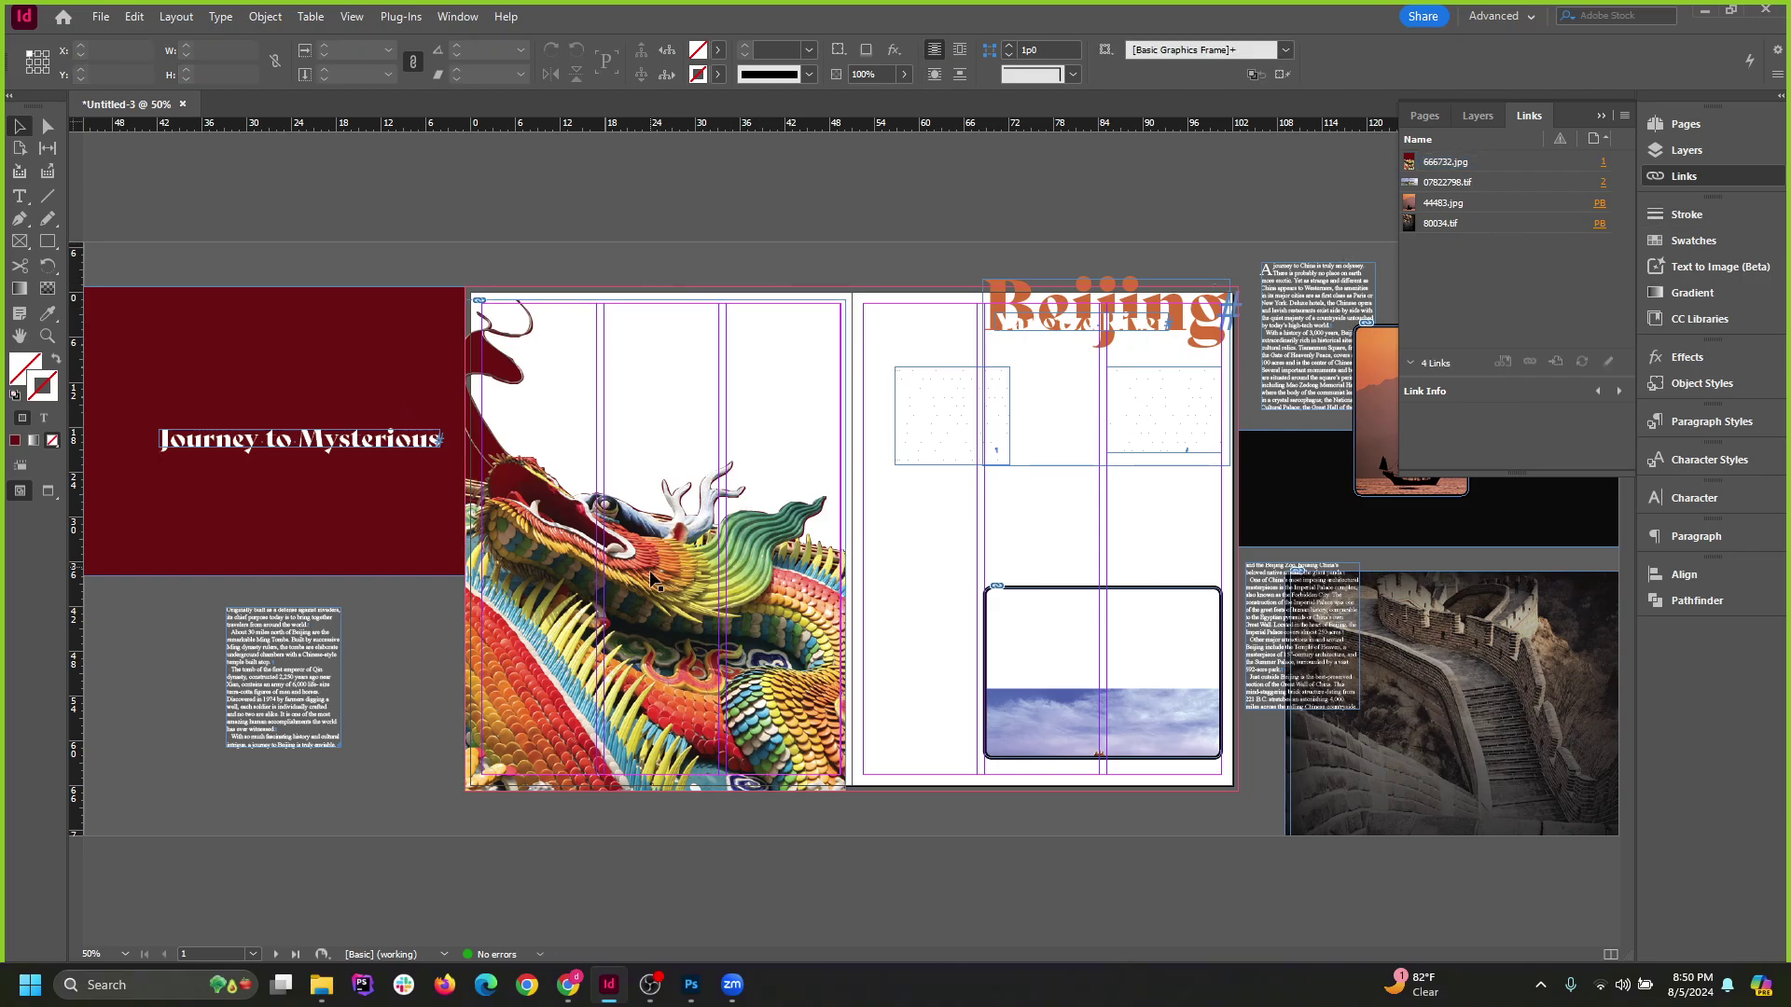
Select the dragon image, check its outline, and start relinking 666732.jpg from the Desktop folder.
{"action": "left_click", "coordinate": [634, 528]}
{"action": "scroll", "coordinate": [611, 414], "scroll_direction": "up", "scroll_amount": 2}
{"action": "scroll", "coordinate": [464, 536], "scroll_direction": "up", "scroll_amount": 2}
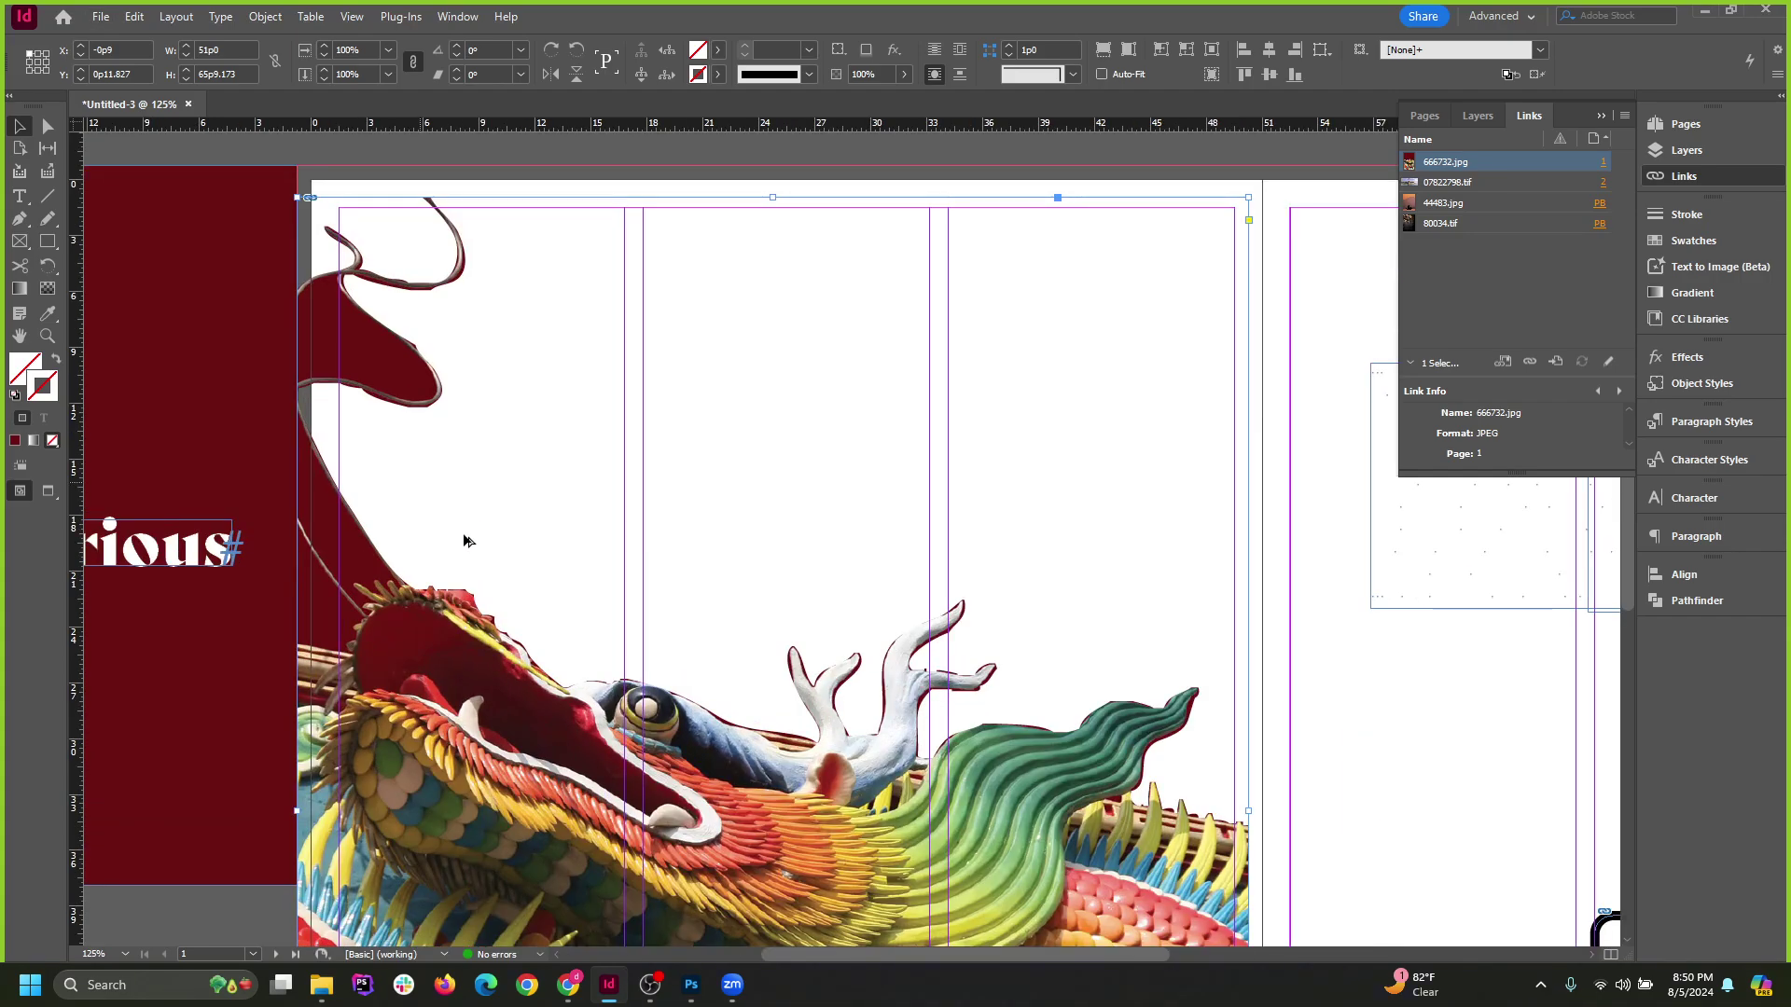
{"action": "scroll", "coordinate": [849, 387], "scroll_direction": "down", "scroll_amount": 1}
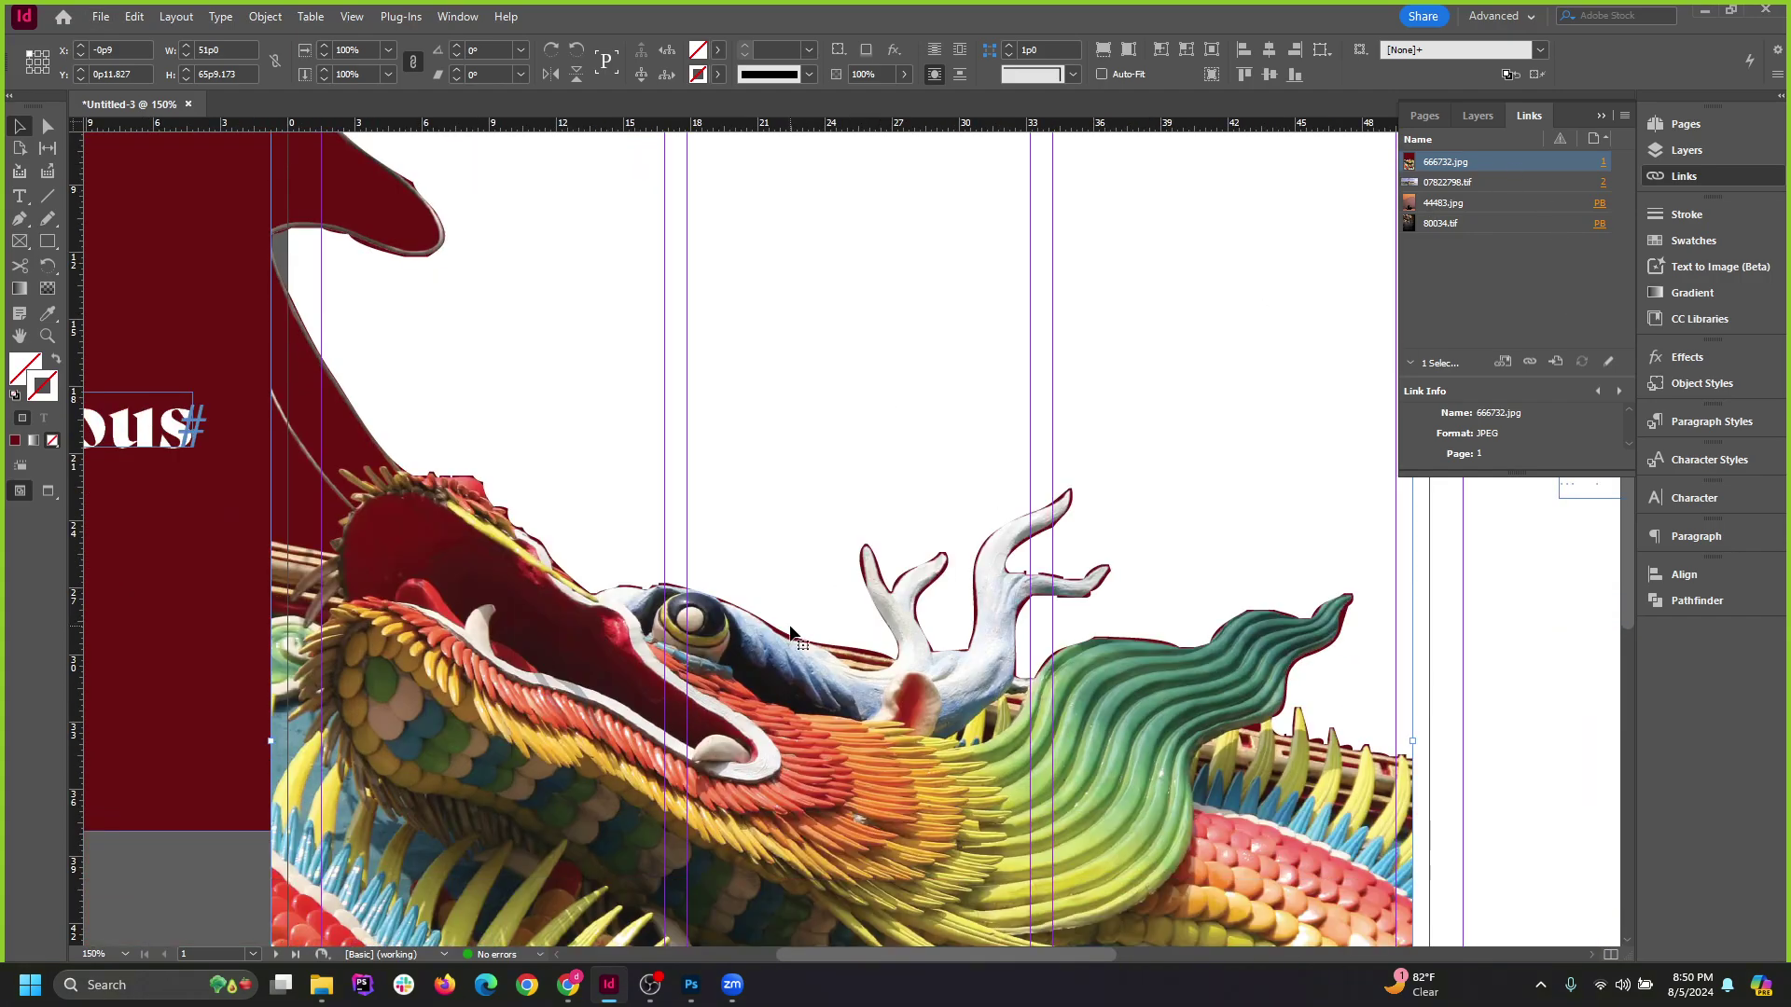
{"action": "scroll", "coordinate": [807, 444], "scroll_direction": "down", "scroll_amount": 2}
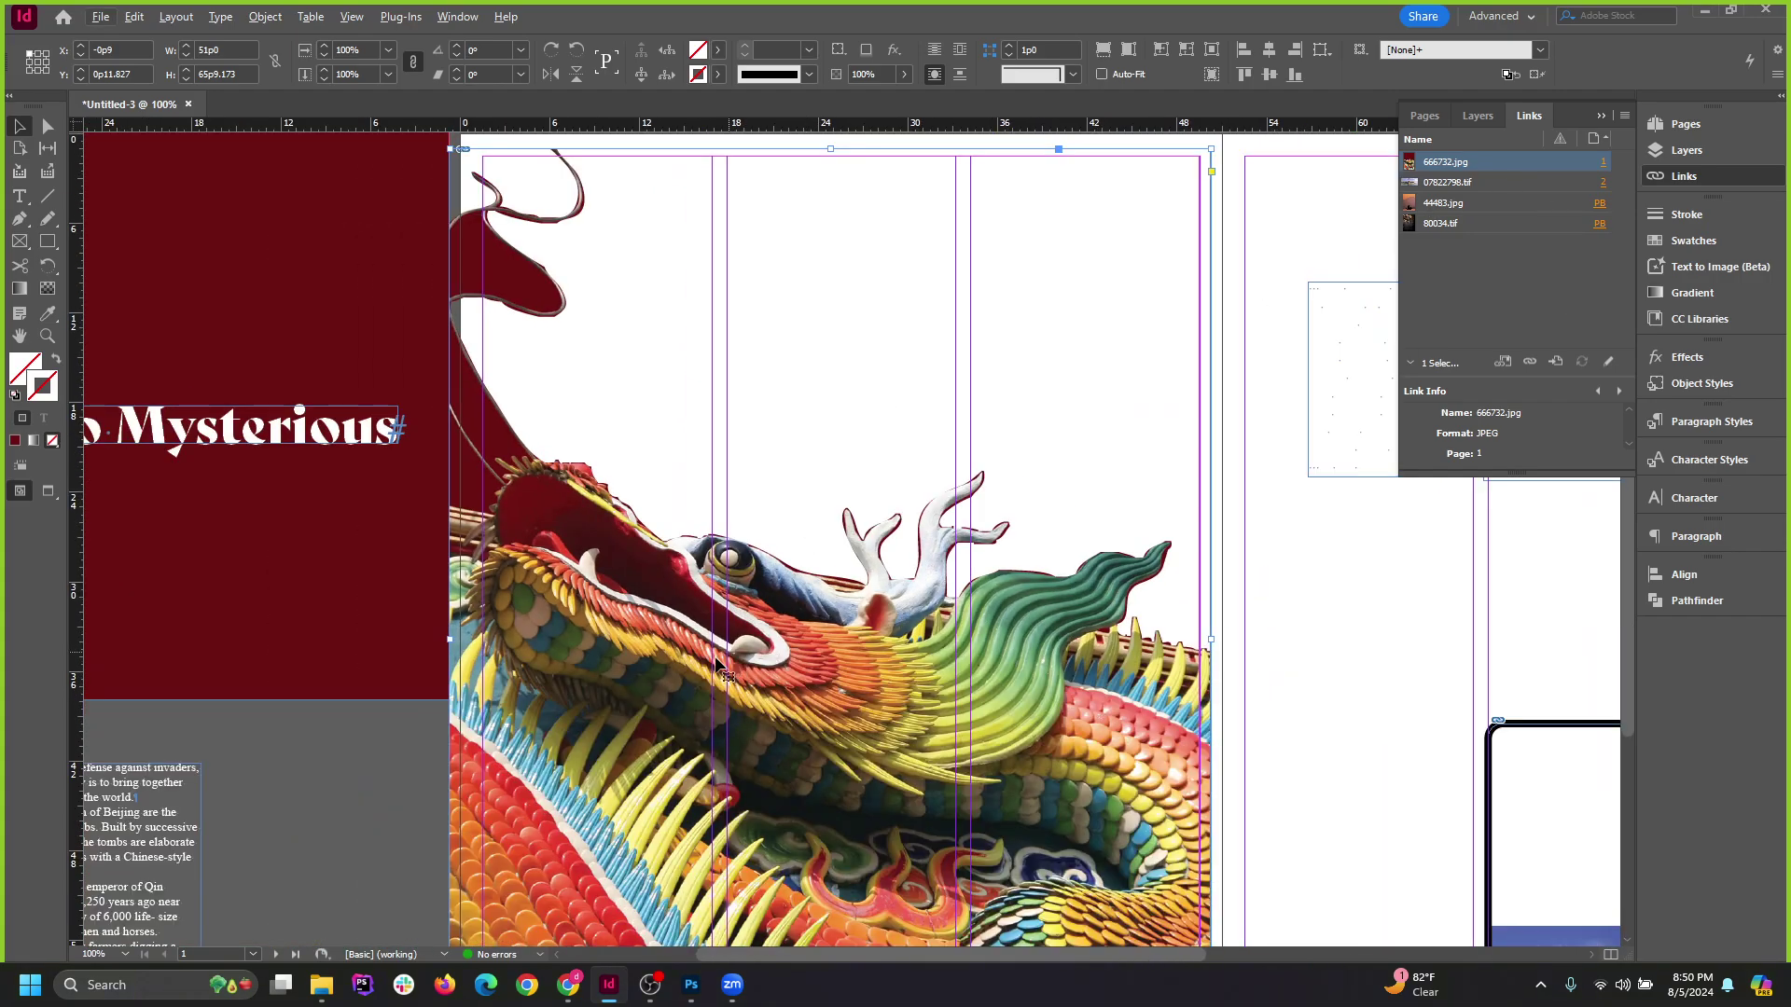
{"action": "right_click", "coordinate": [1491, 169]}
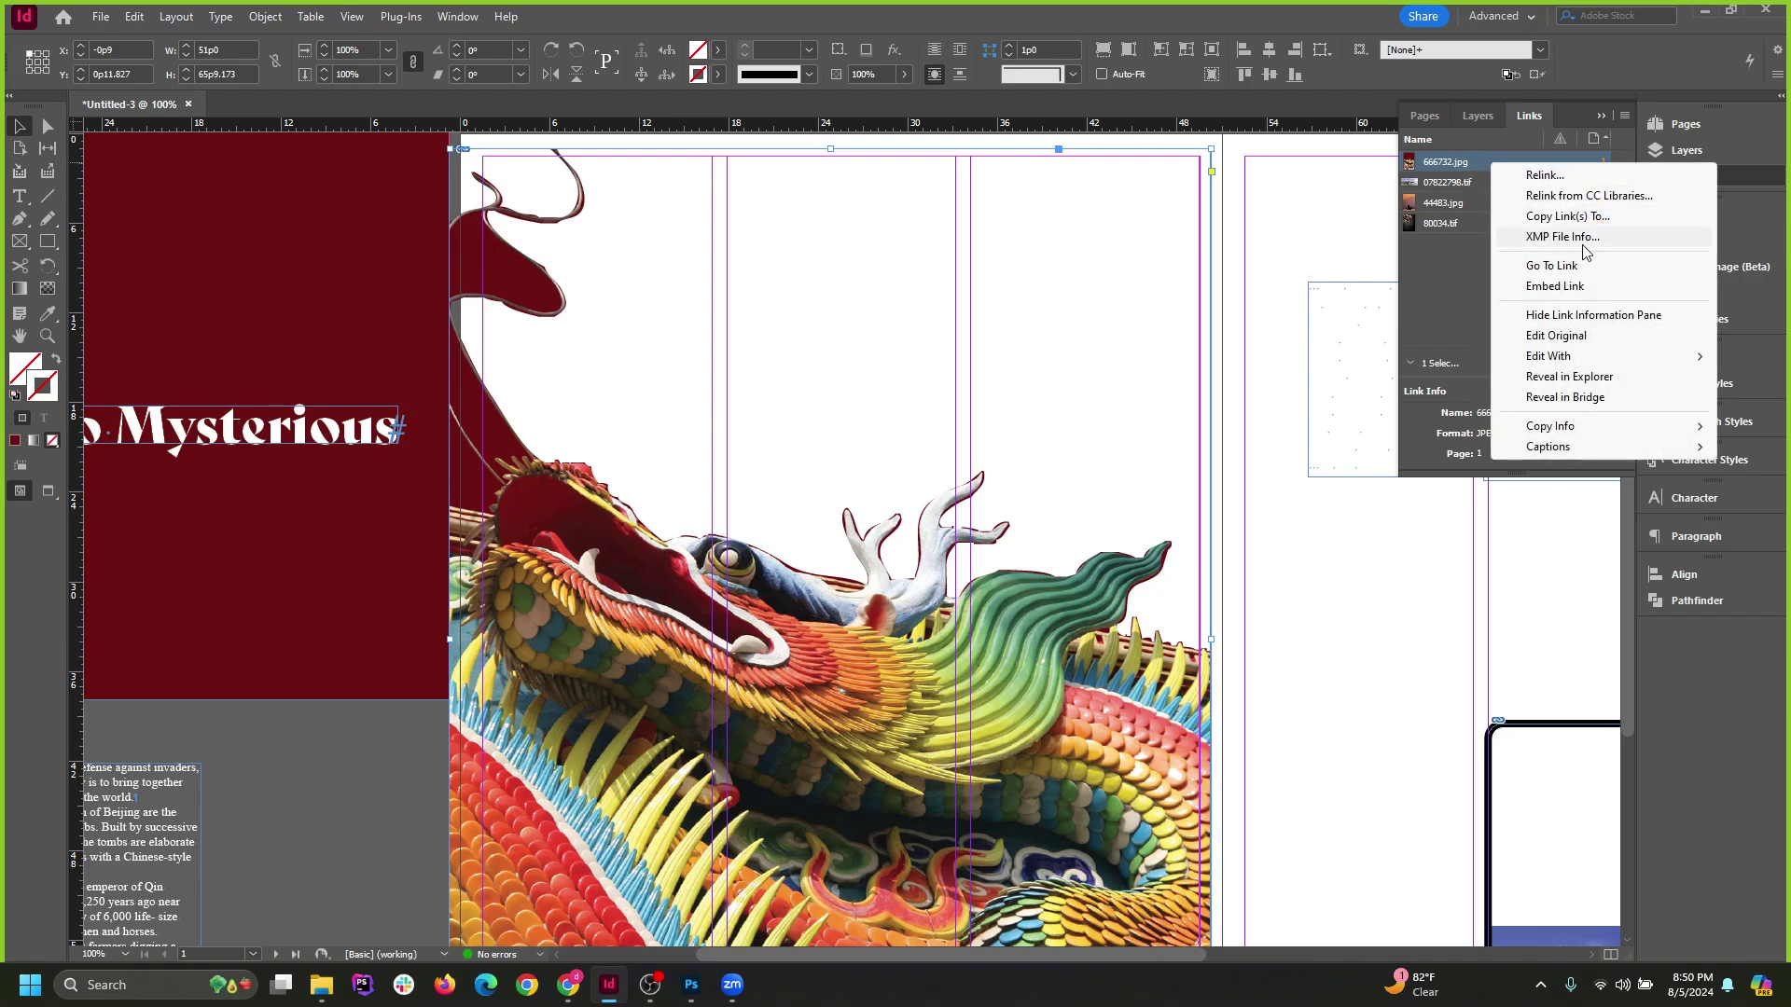
{"action": "left_click", "coordinate": [1578, 176]}
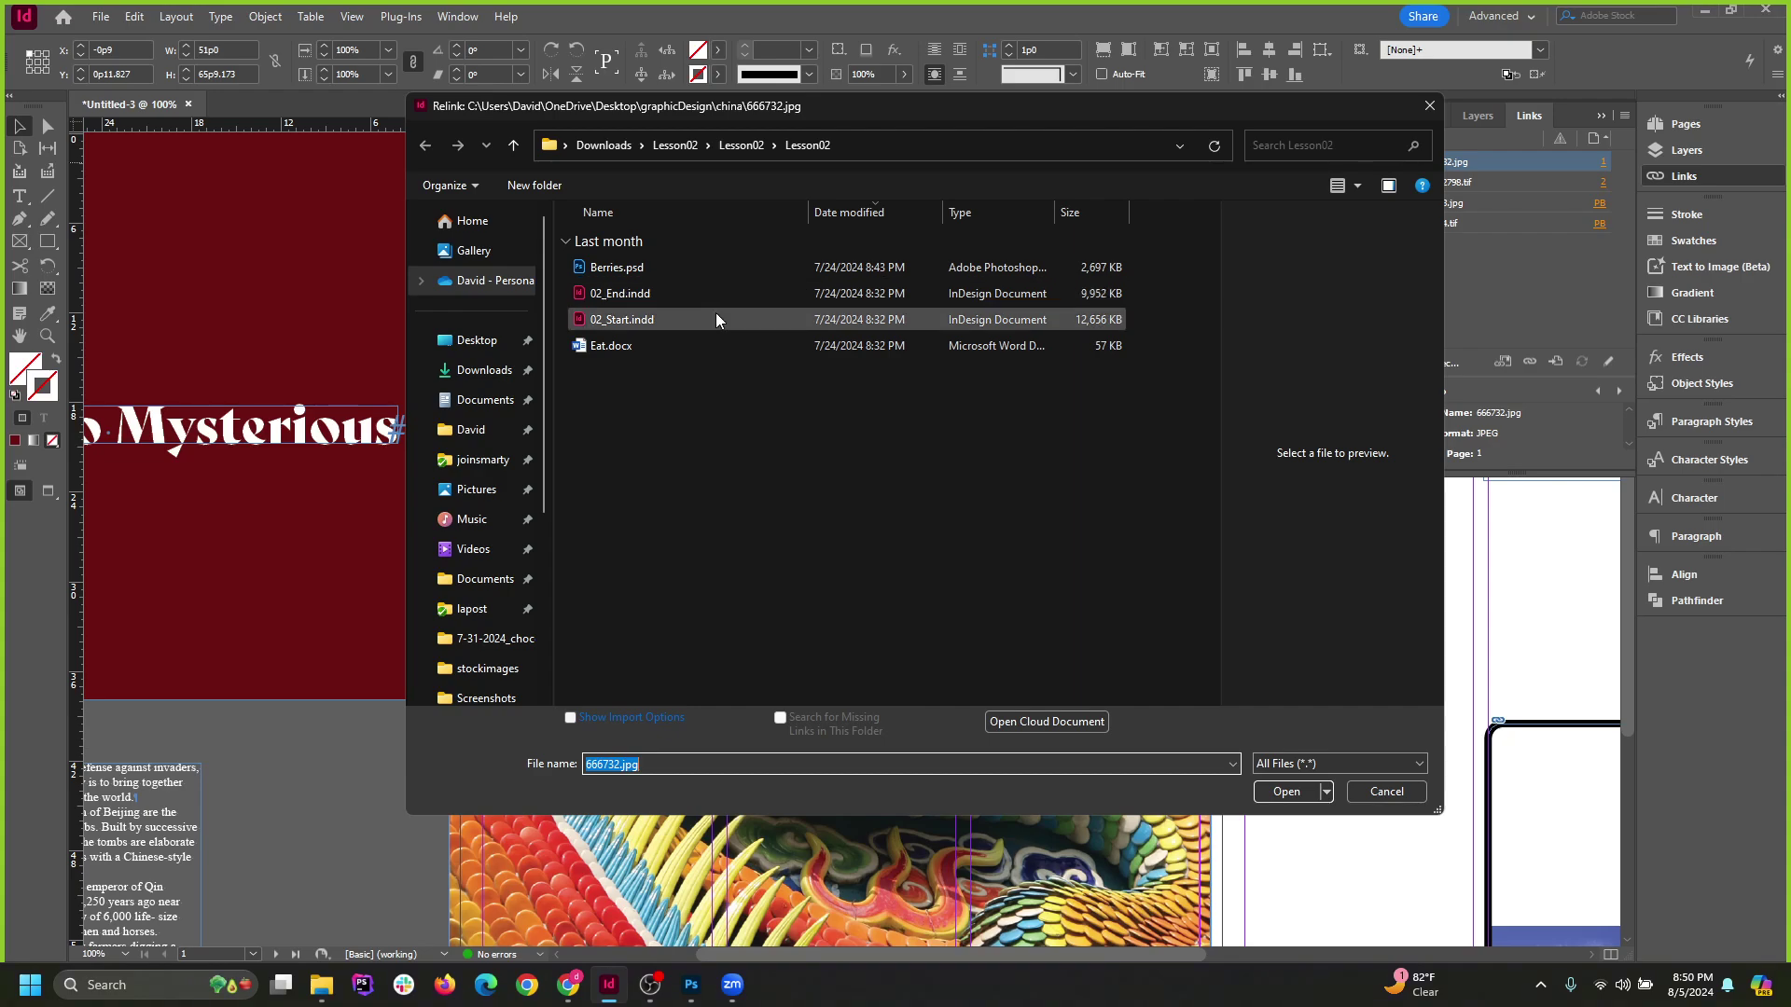
{"action": "left_click", "coordinate": [484, 371]}
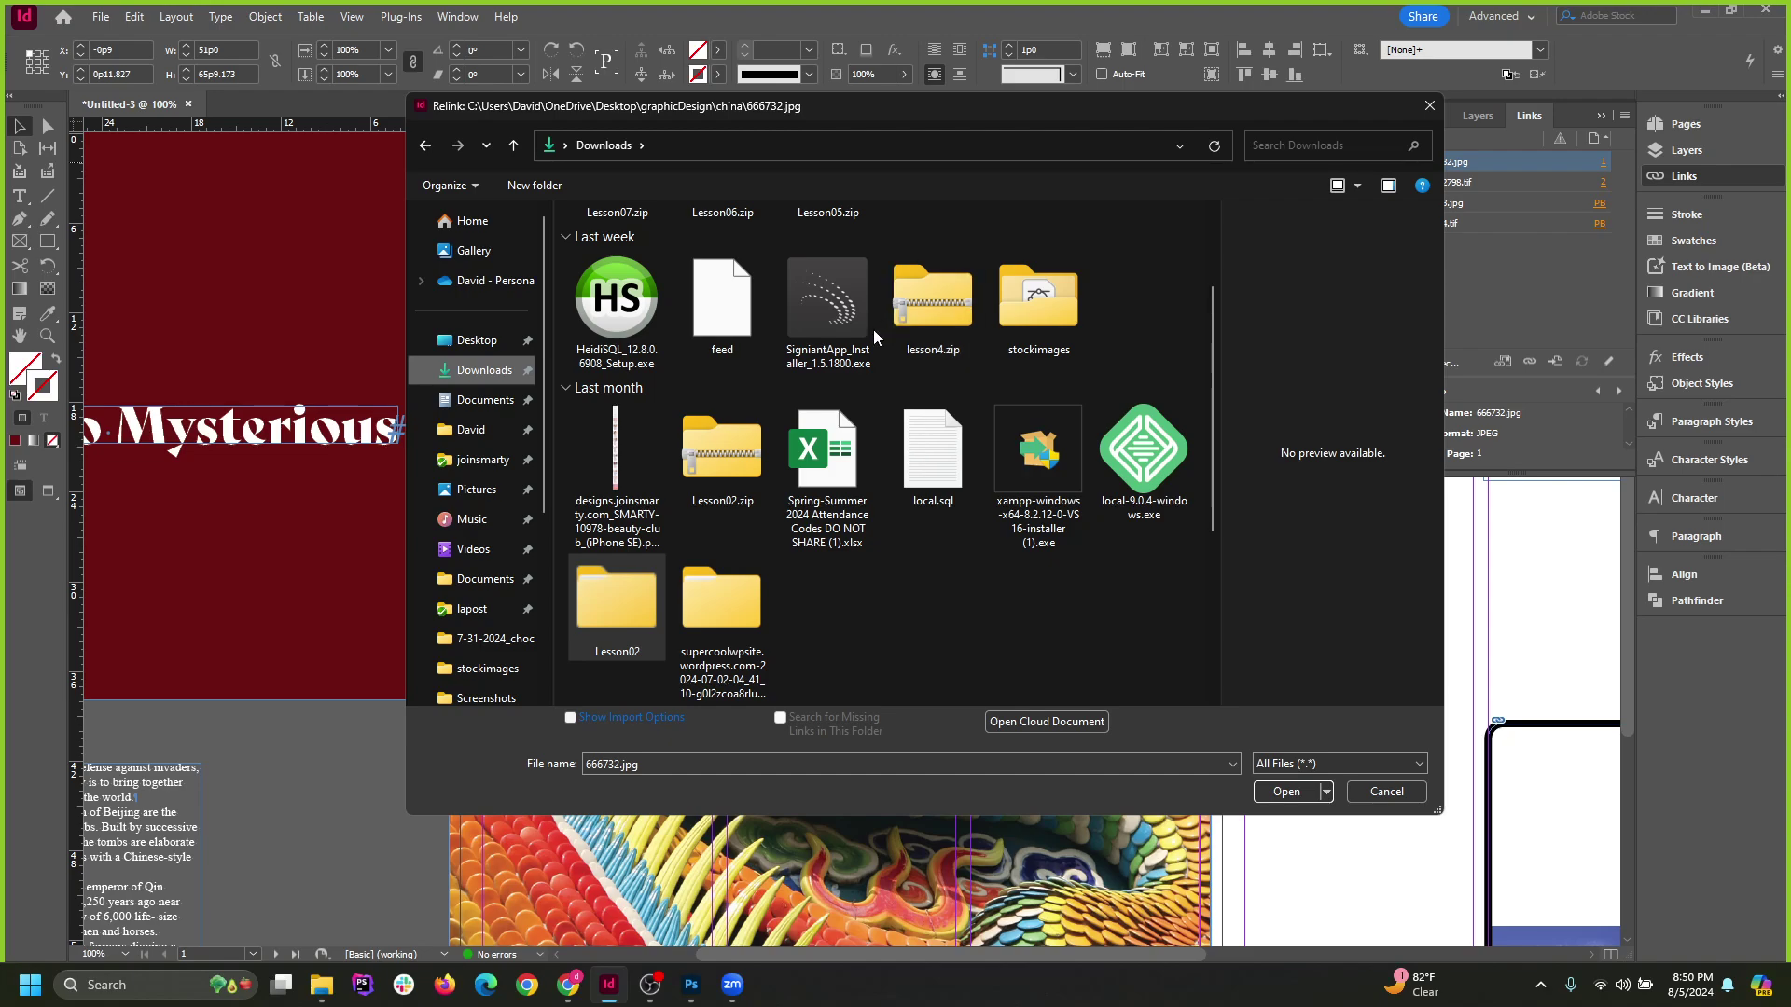
{"action": "left_click", "coordinate": [477, 339]}
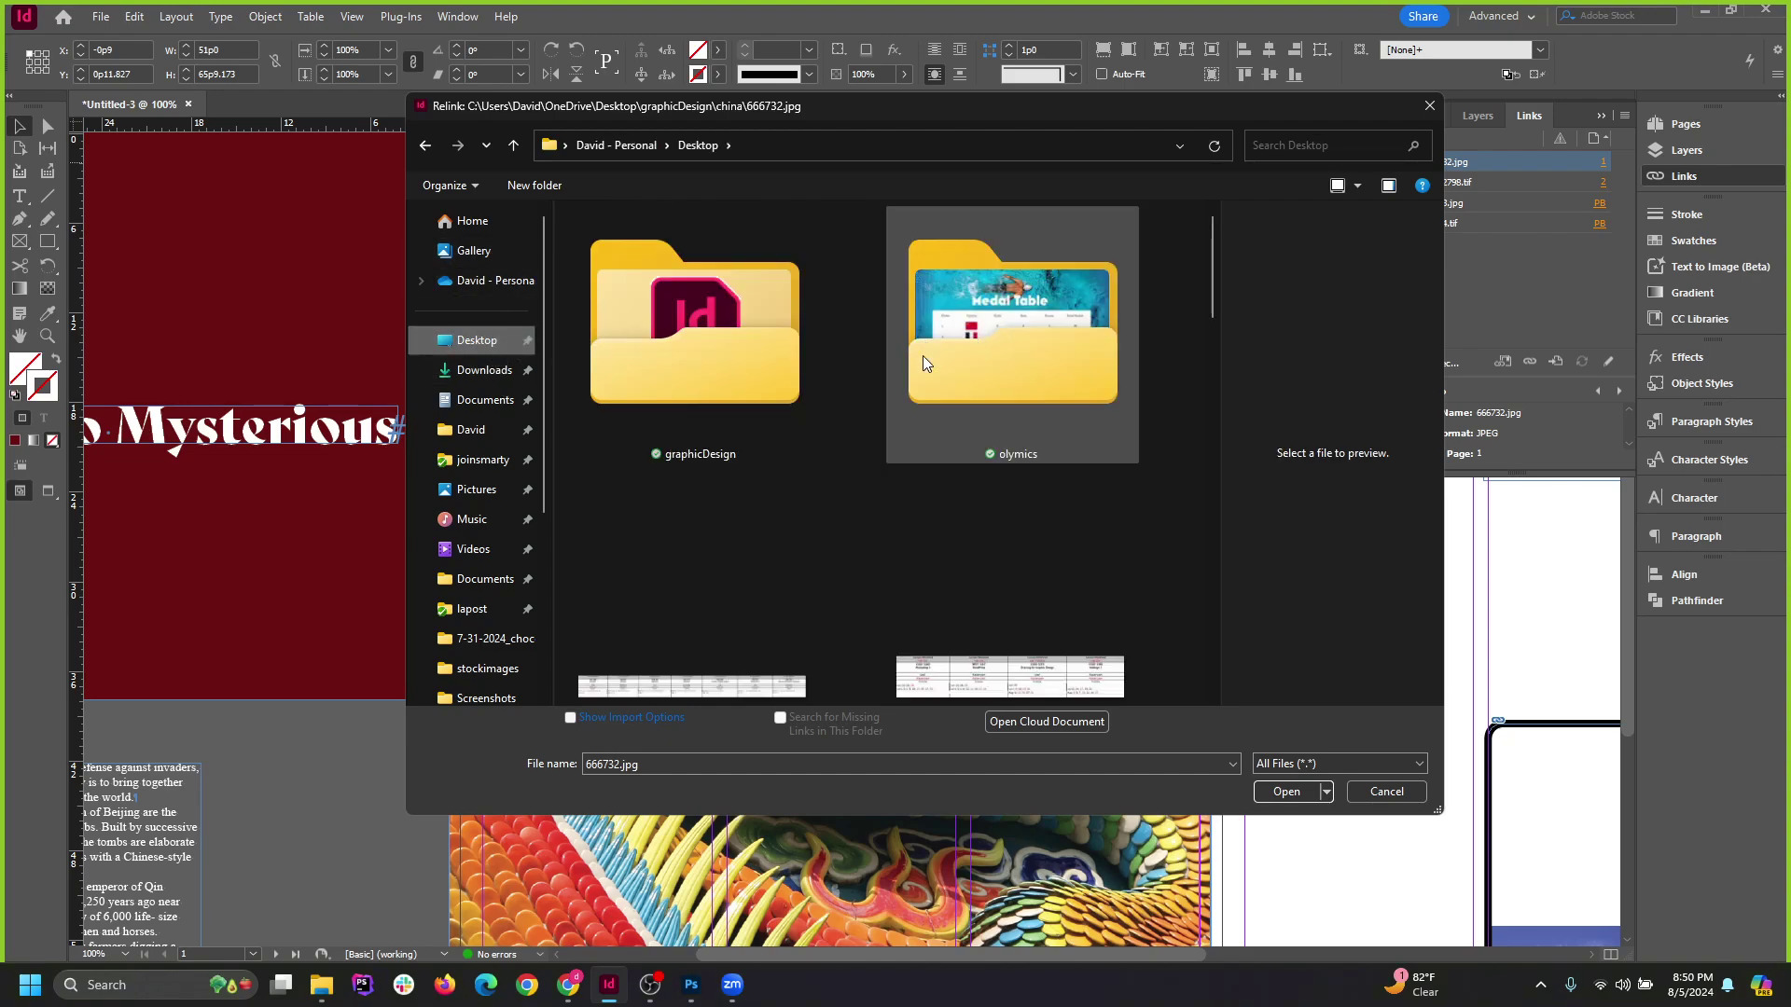
Relink the dragon image to 666732.jpg in the china folder inside graphicDesign.
{"action": "scroll", "coordinate": [951, 419], "scroll_direction": "down", "scroll_amount": 3}
{"action": "left_click", "coordinate": [699, 349]}
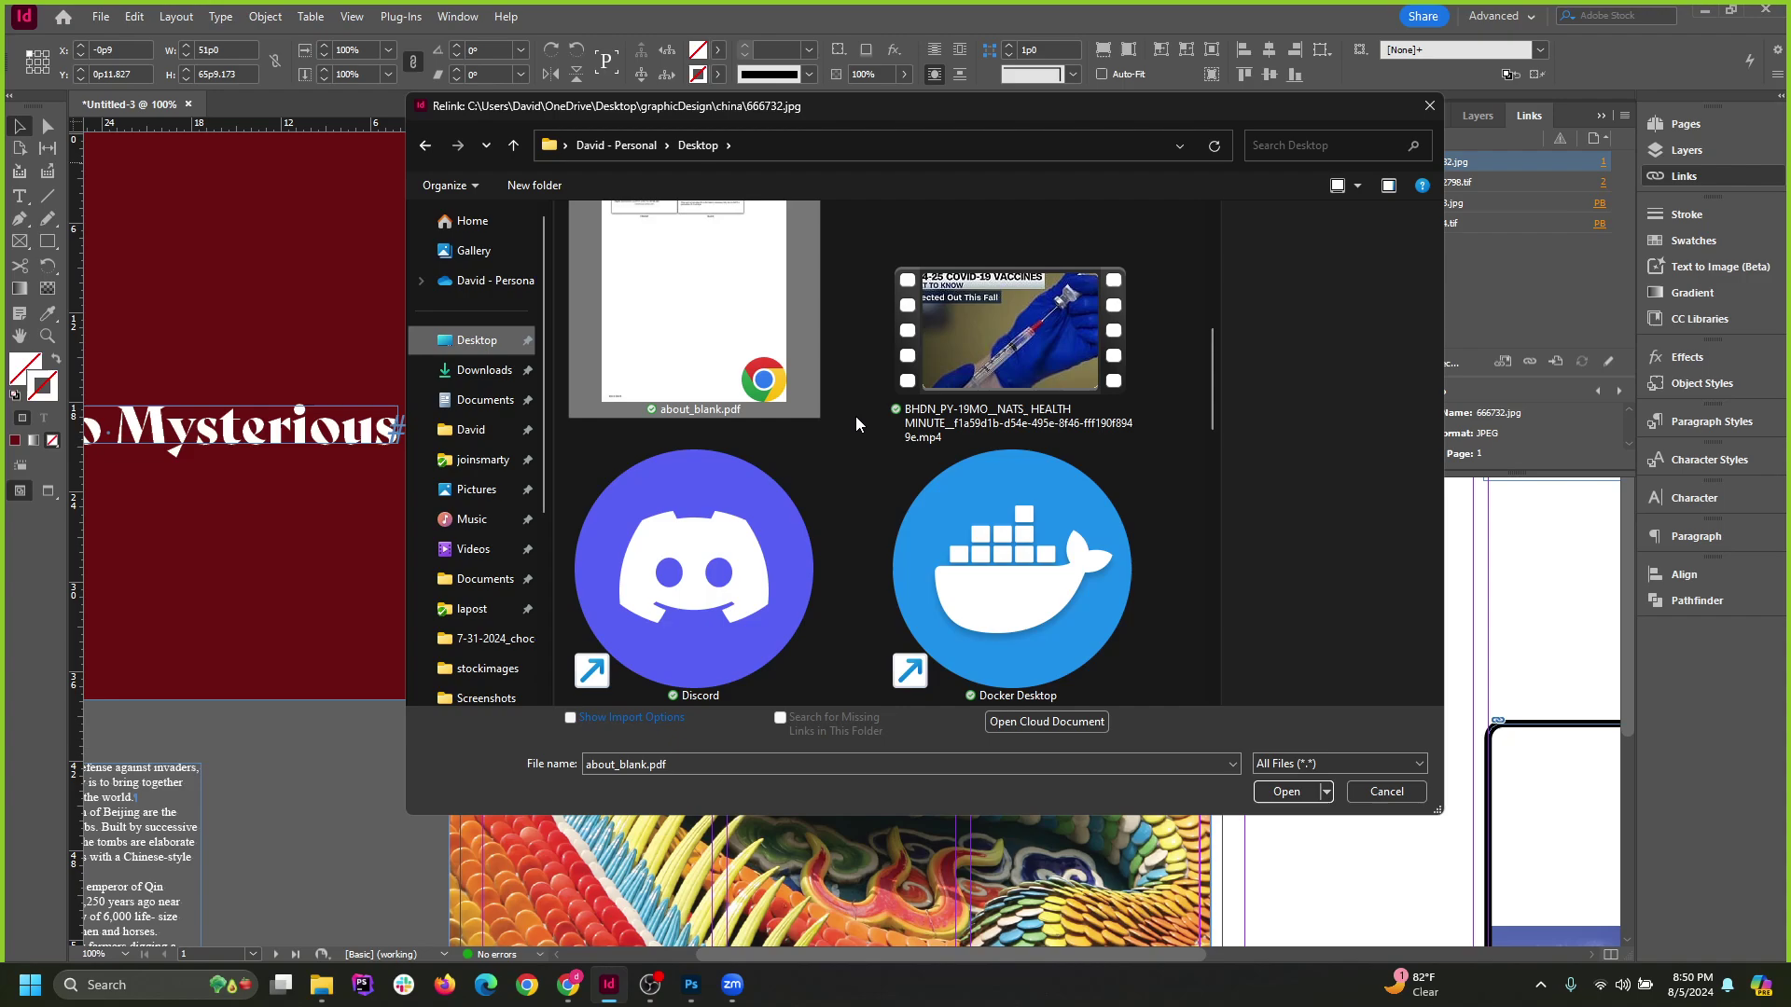
{"action": "scroll", "coordinate": [931, 477], "scroll_direction": "up", "scroll_amount": 1}
{"action": "scroll", "coordinate": [940, 502], "scroll_direction": "down", "scroll_amount": 2}
{"action": "scroll", "coordinate": [919, 496], "scroll_direction": "down", "scroll_amount": 2}
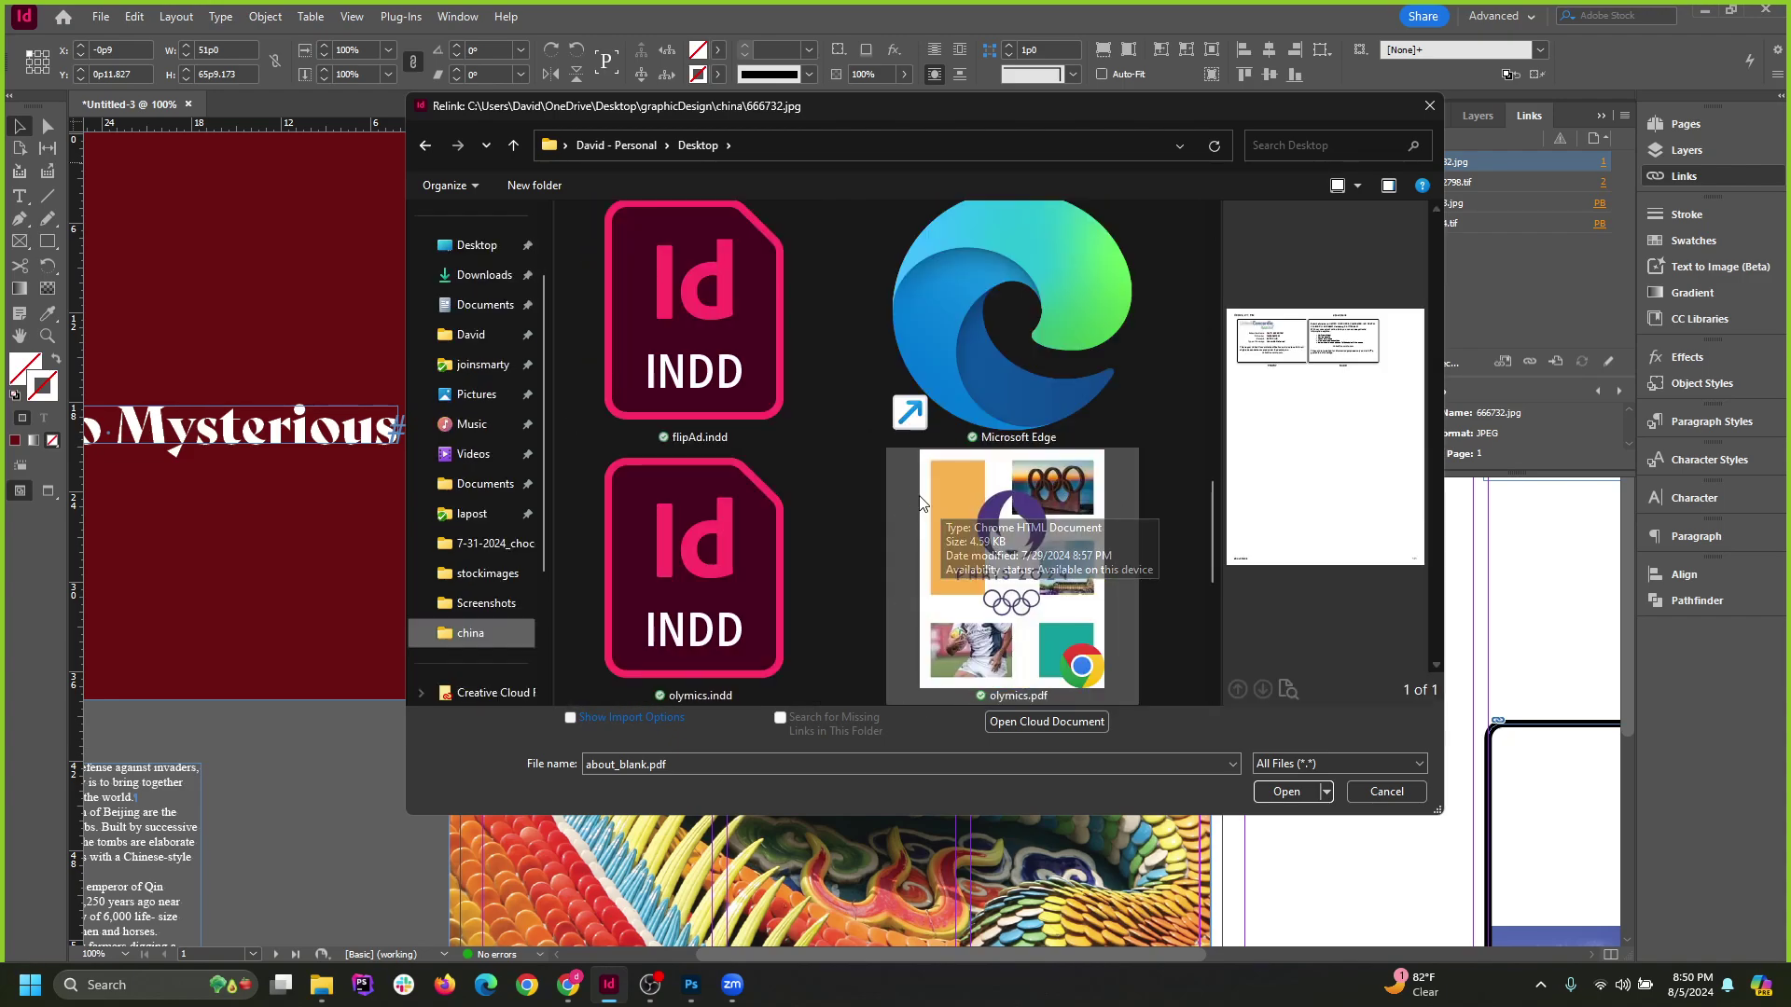
{"action": "scroll", "coordinate": [919, 498], "scroll_direction": "up", "scroll_amount": 10}
{"action": "scroll", "coordinate": [905, 426], "scroll_direction": "down", "scroll_amount": 5}
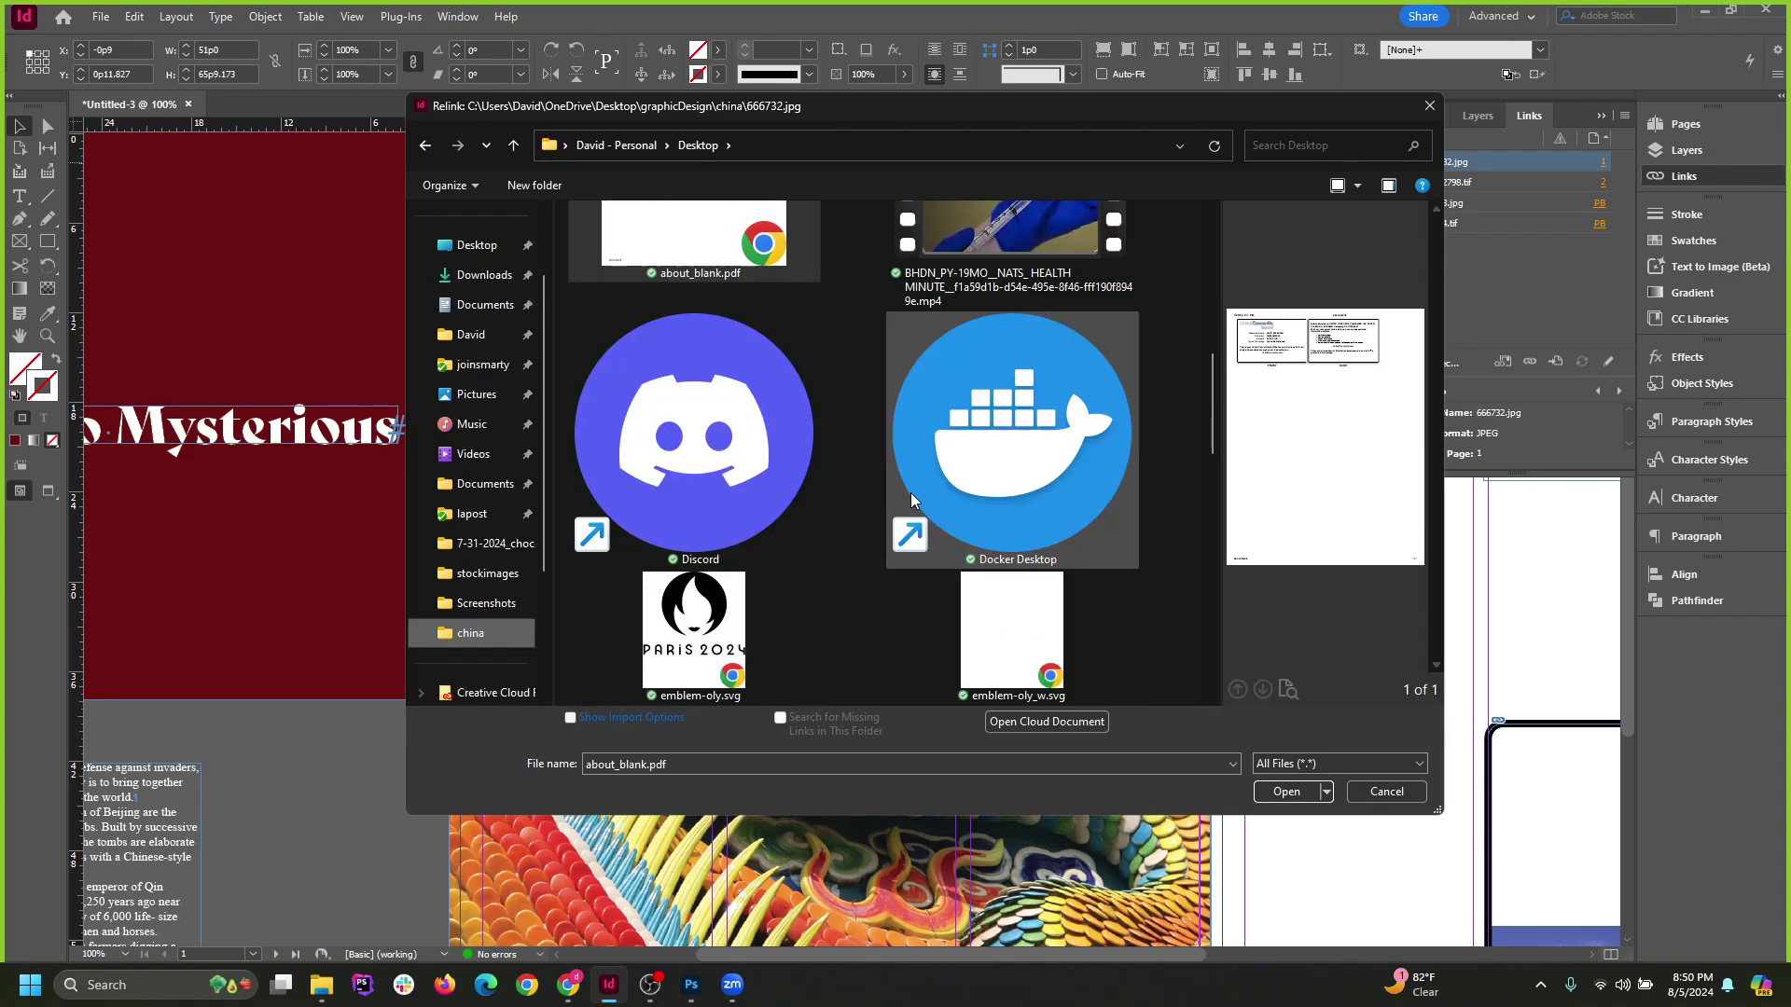
{"action": "scroll", "coordinate": [840, 466], "scroll_direction": "up", "scroll_amount": 5}
{"action": "double_click", "coordinate": [714, 392]}
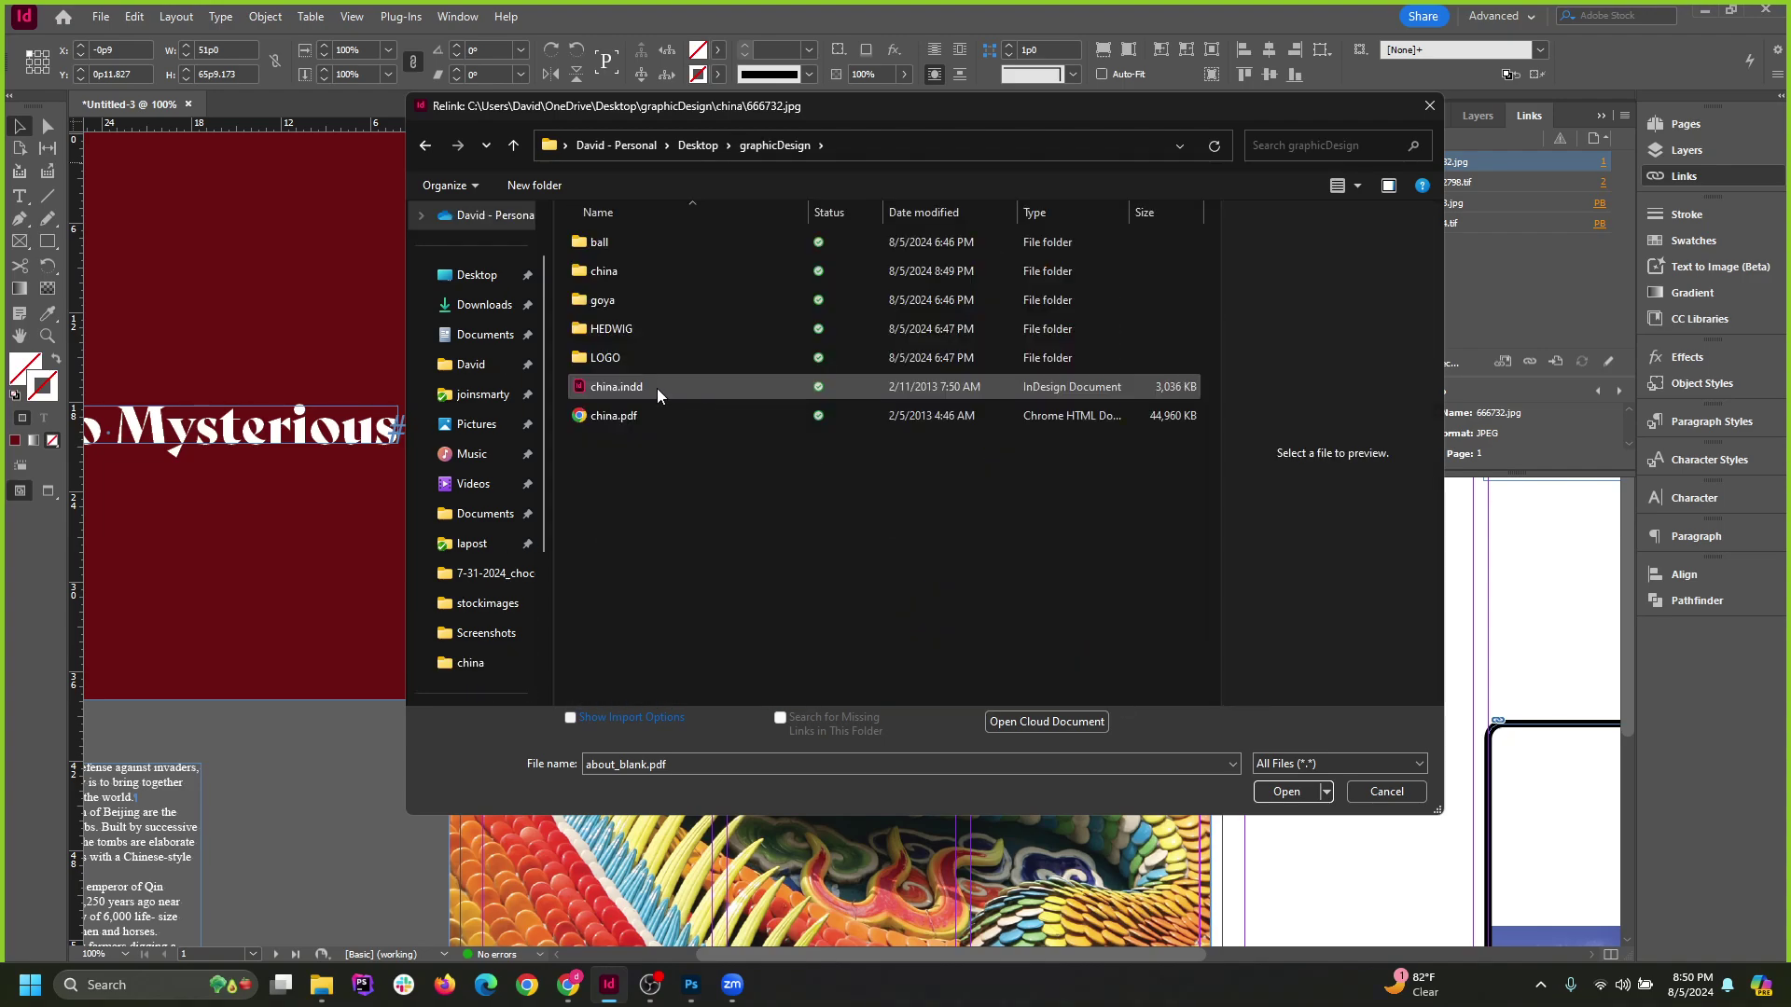
{"action": "double_click", "coordinate": [615, 276]}
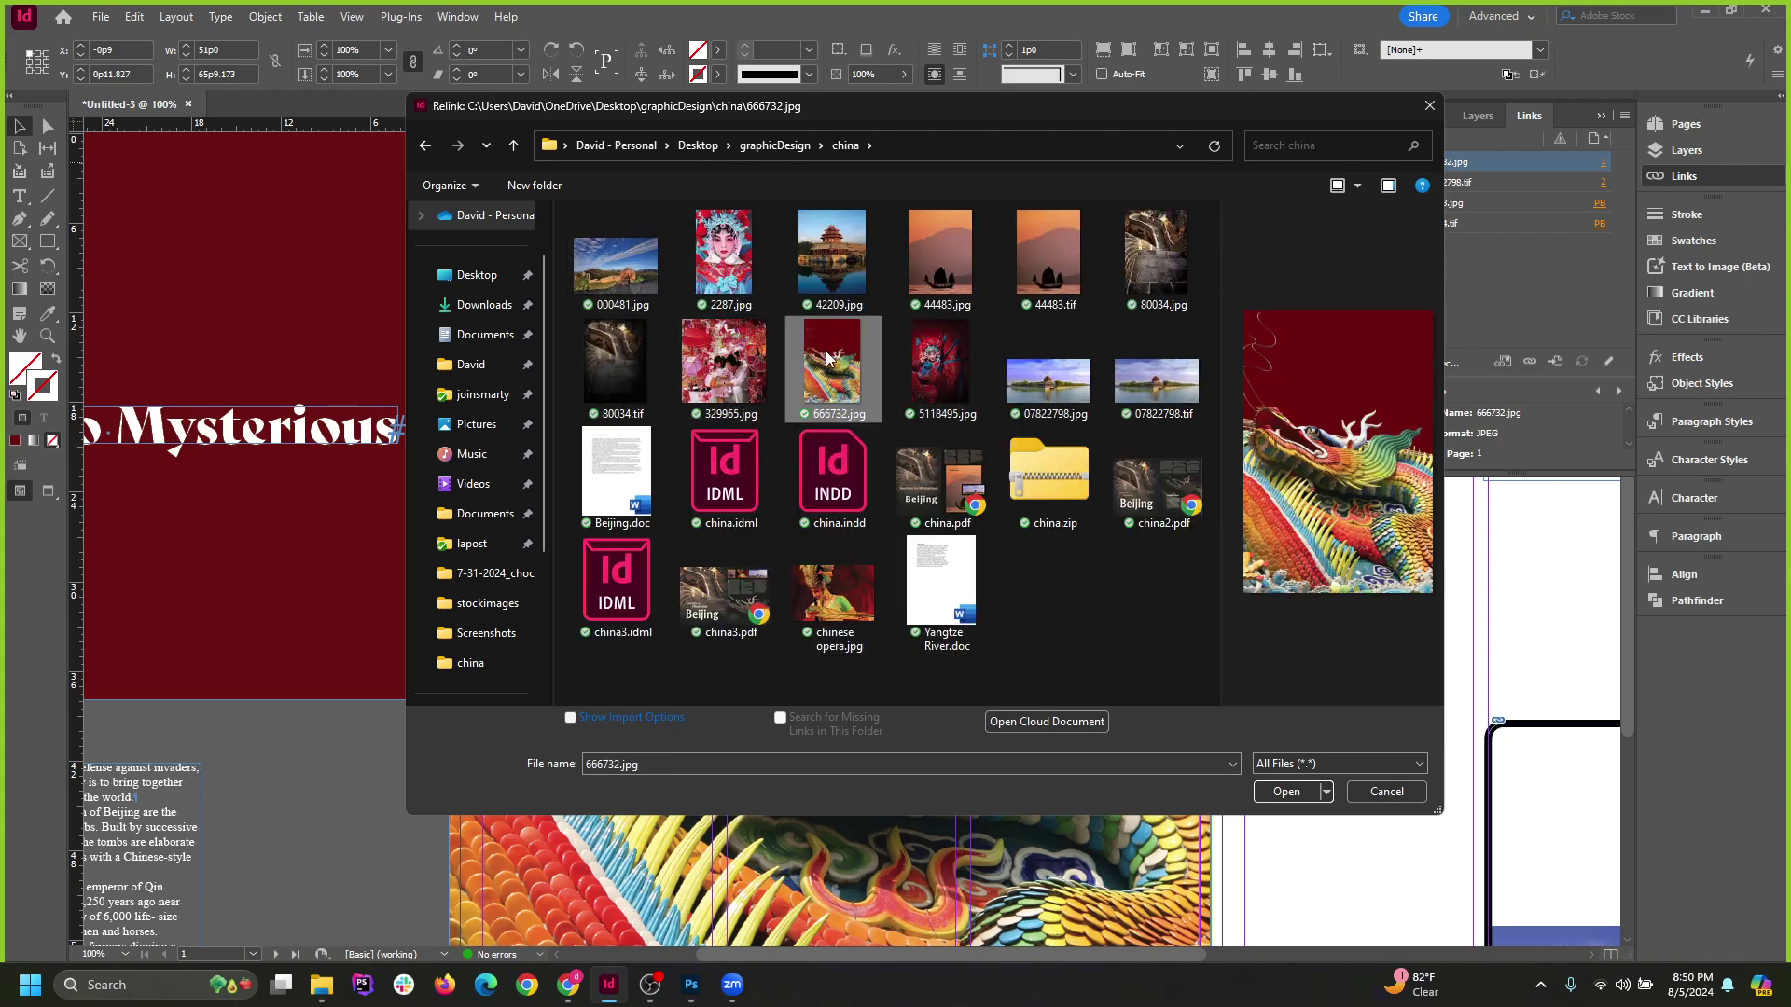
{"action": "left_click", "coordinate": [1286, 792]}
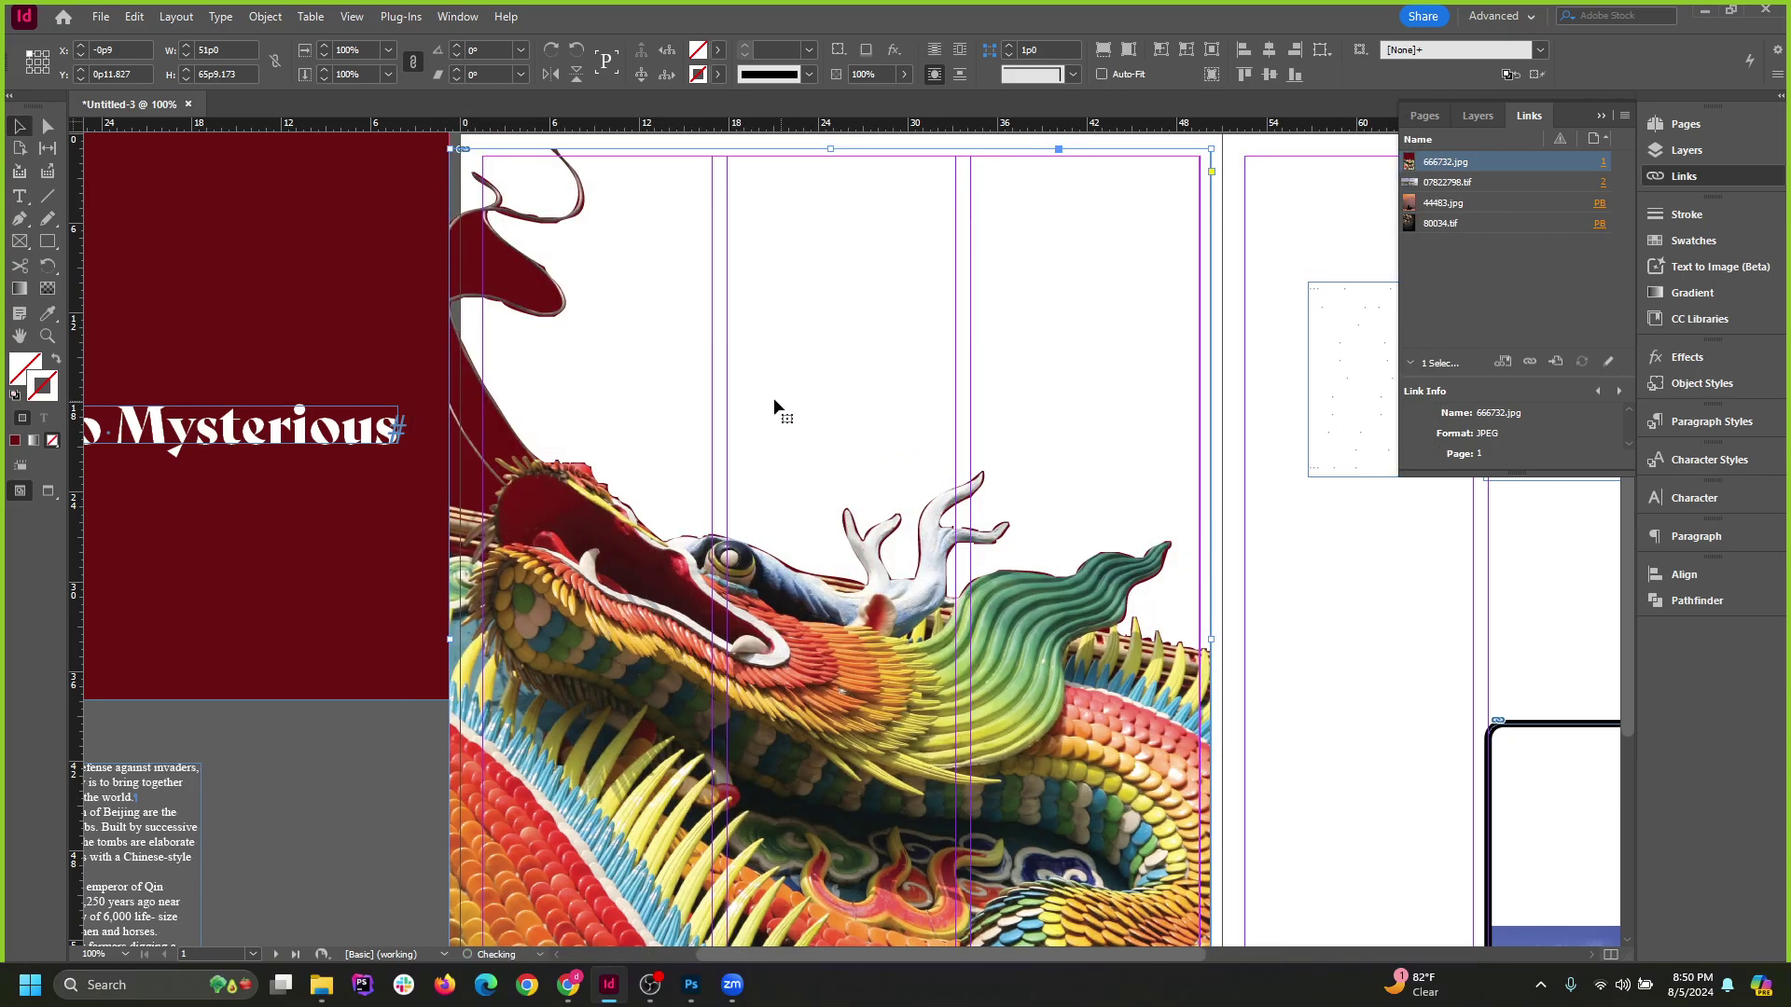
Set the dragon image's clipping path type to None.
{"action": "scroll", "coordinate": [435, 675], "scroll_direction": "down", "scroll_amount": 3}
{"action": "scroll", "coordinate": [851, 658], "scroll_direction": "up", "scroll_amount": 3}
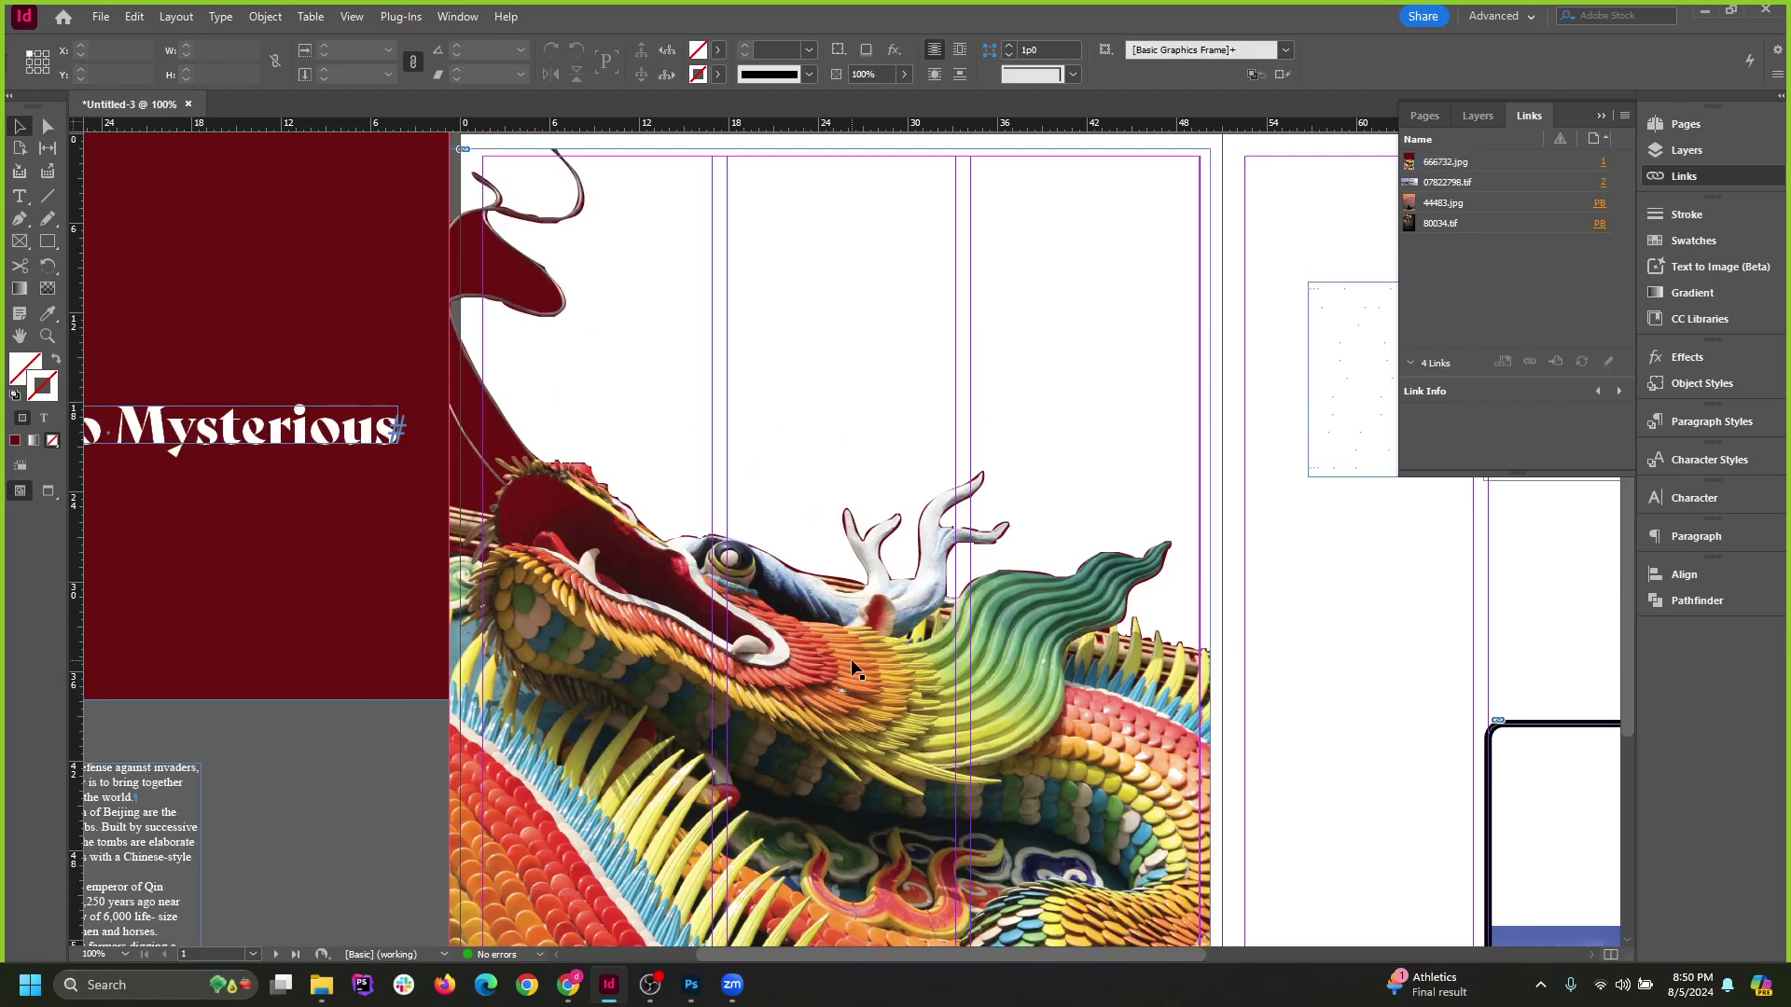
{"action": "scroll", "coordinate": [848, 654], "scroll_direction": "up", "scroll_amount": 3}
{"action": "scroll", "coordinate": [772, 452], "scroll_direction": "down", "scroll_amount": 3}
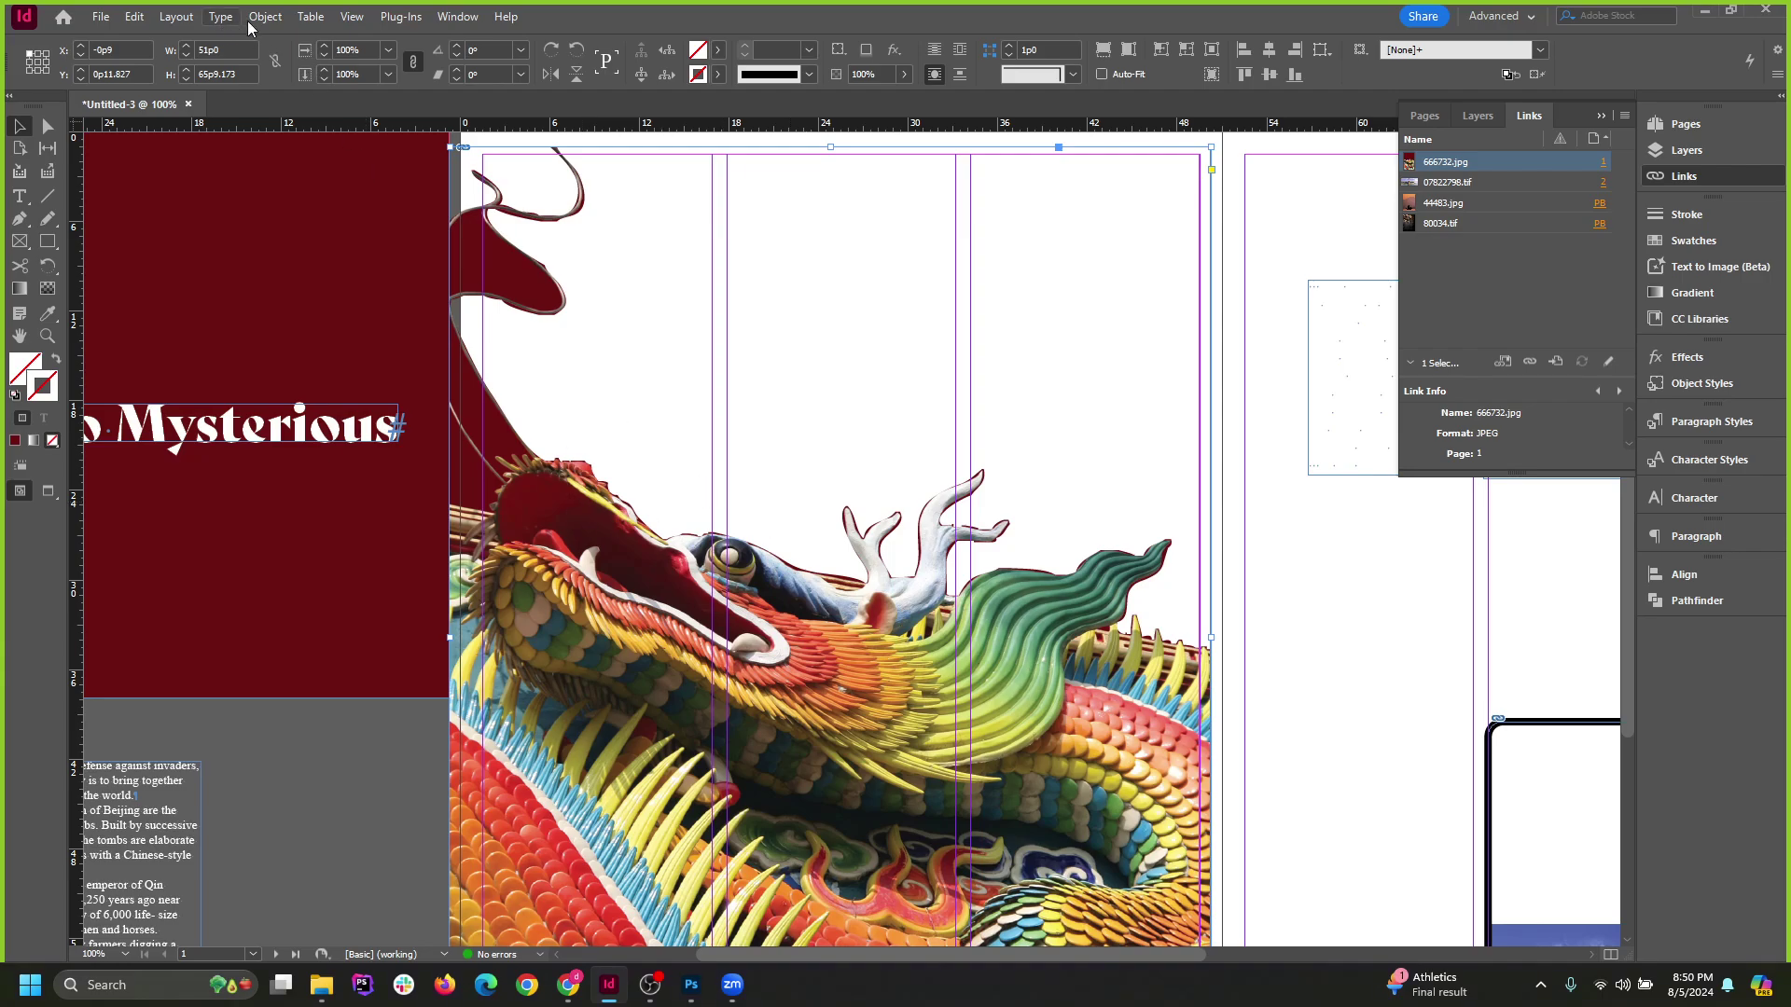
{"action": "left_click", "coordinate": [250, 21]}
{"action": "mouse_move", "coordinate": [317, 548]}
{"action": "left_click", "coordinate": [571, 549]}
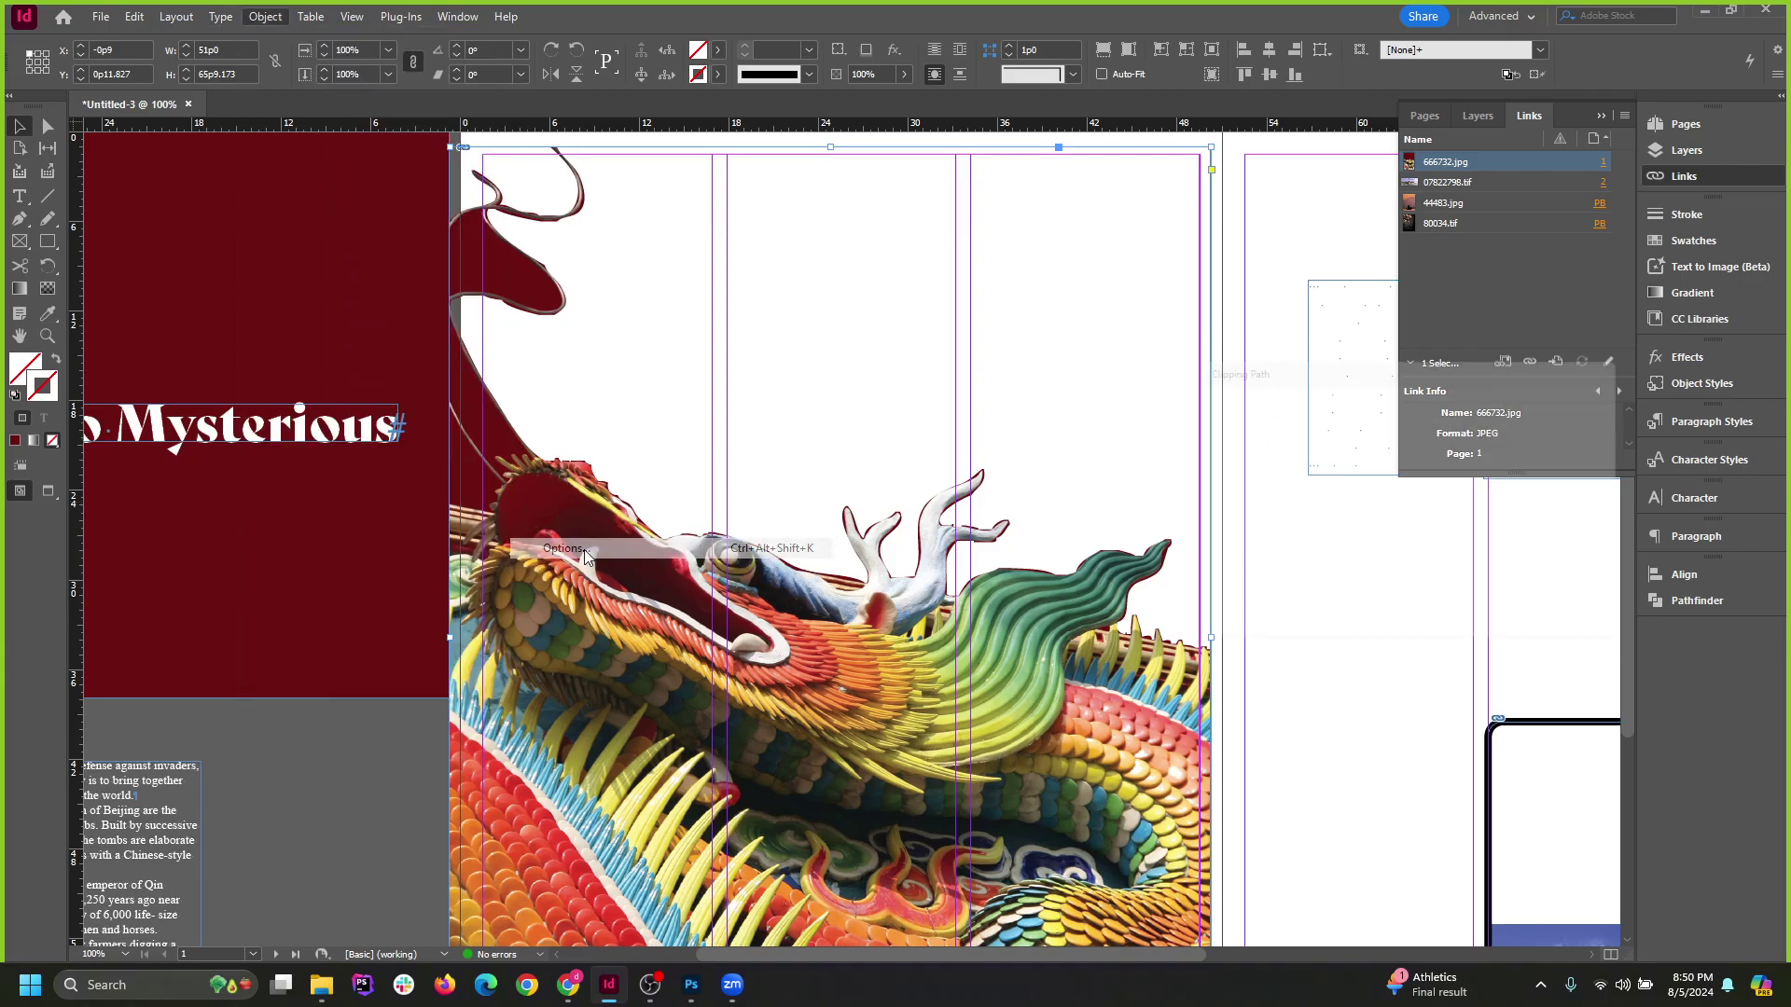
{"action": "left_click", "coordinate": [1345, 394]}
{"action": "left_click", "coordinate": [1315, 449]}
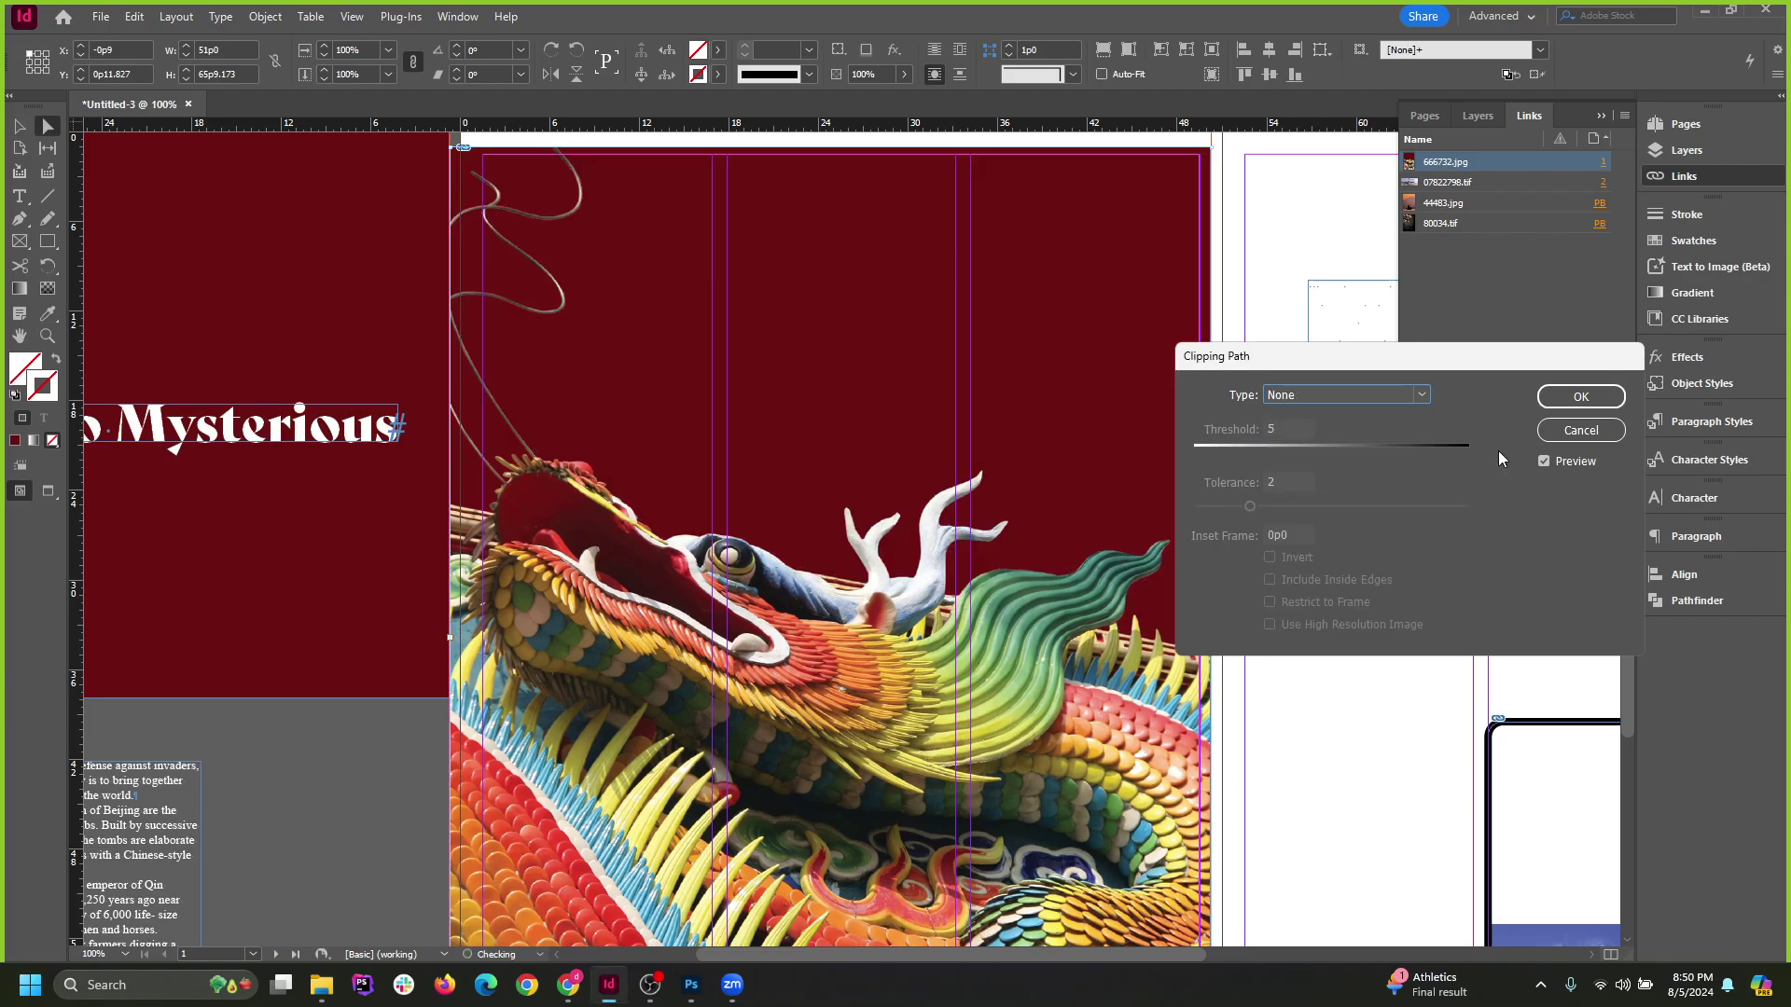
{"action": "left_click", "coordinate": [1581, 397]}
Shift the dragon image slightly on the first page, to about X 0p7.2 and Y 0p1.4.
{"action": "left_click", "coordinate": [323, 804]}
{"action": "scroll", "coordinate": [764, 558], "scroll_direction": "down", "scroll_amount": 1}
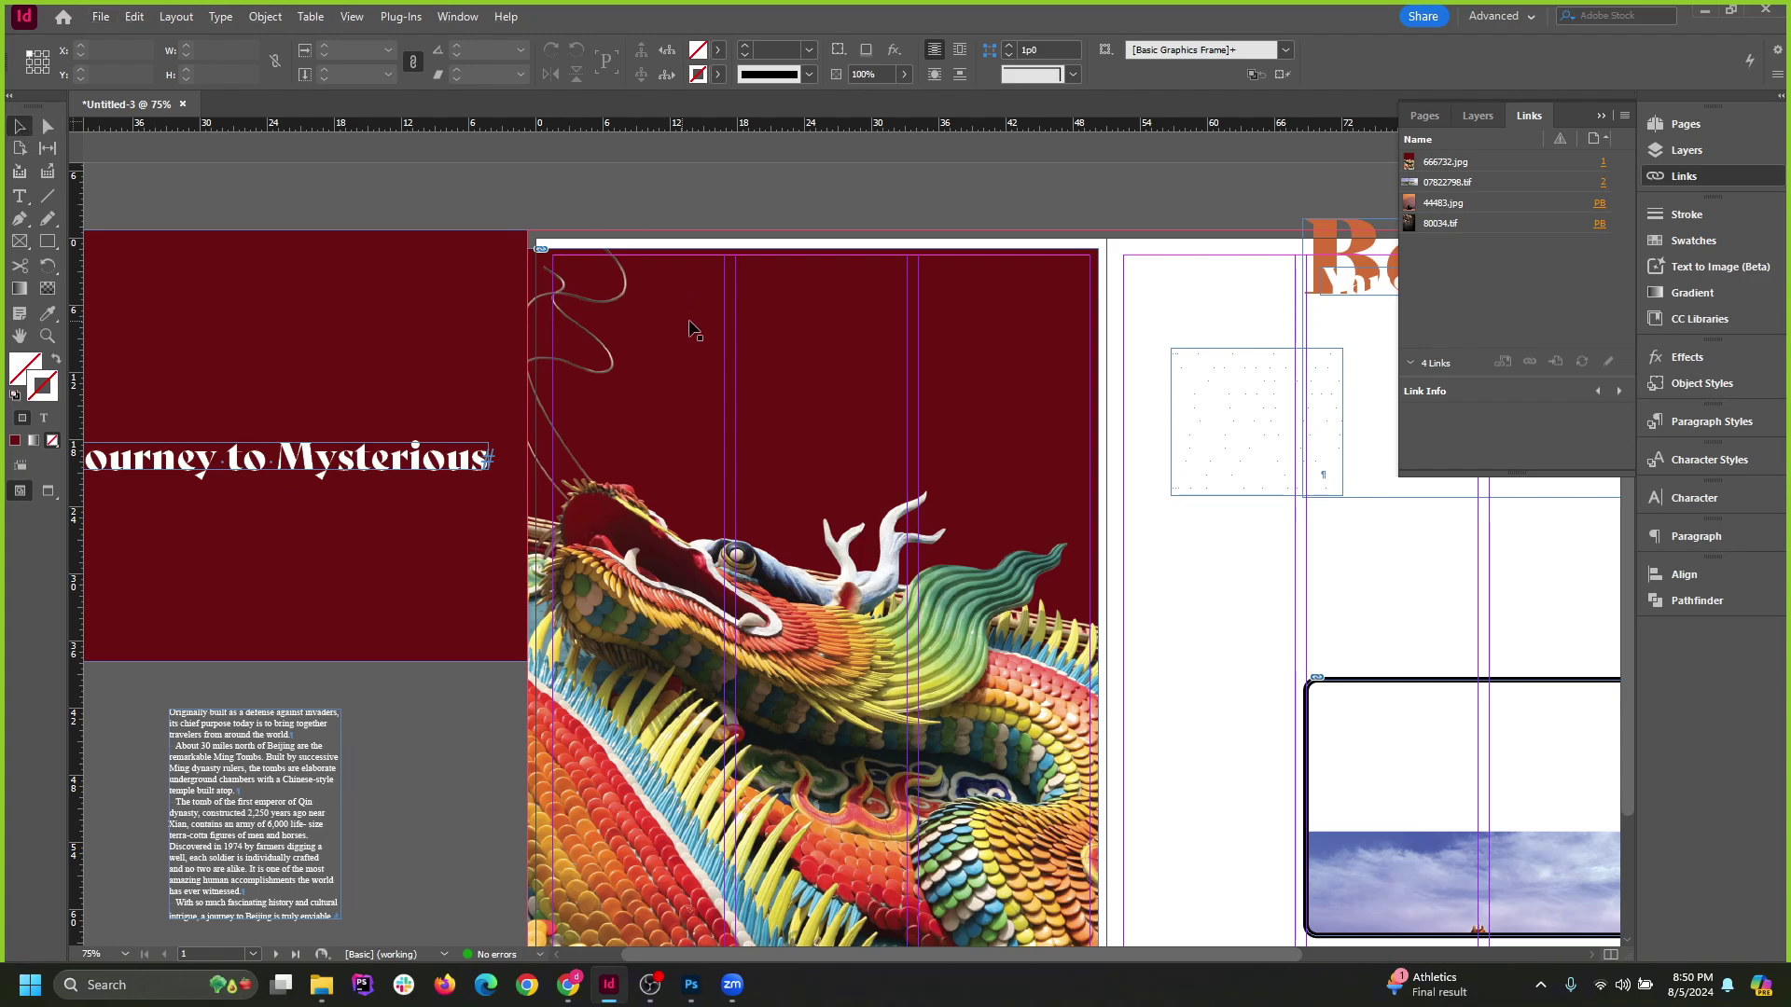
{"action": "left_click_drag", "start_coordinate": [695, 331], "coordinate": [701, 305]}
{"action": "scroll", "coordinate": [551, 518], "scroll_direction": "down", "scroll_amount": 3}
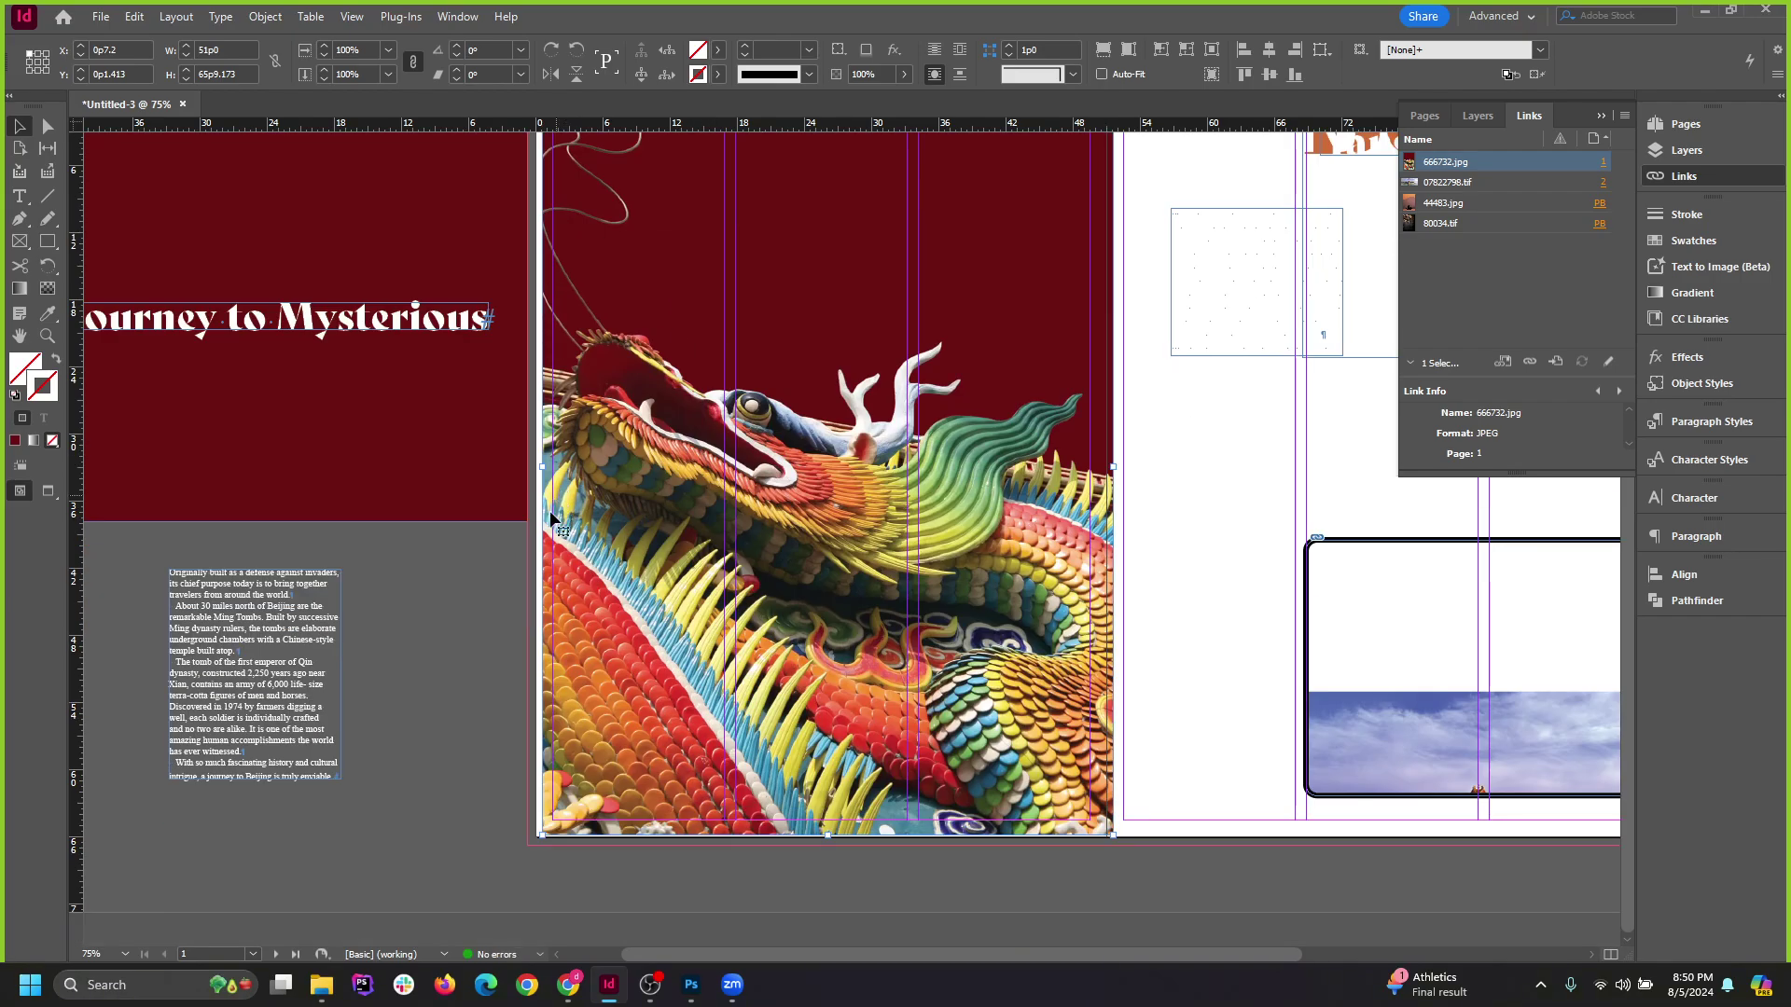
Extend the dragon image frame to the first page's bleed at X and Y -0p9, sized 51p9 by 67p6, and fill the frame proportionally.
{"action": "scroll", "coordinate": [526, 754], "scroll_direction": "up", "scroll_amount": 1}
{"action": "left_click_drag", "start_coordinate": [609, 840], "coordinate": [595, 850]}
{"action": "scroll", "coordinate": [597, 844], "scroll_direction": "up", "scroll_amount": 1}
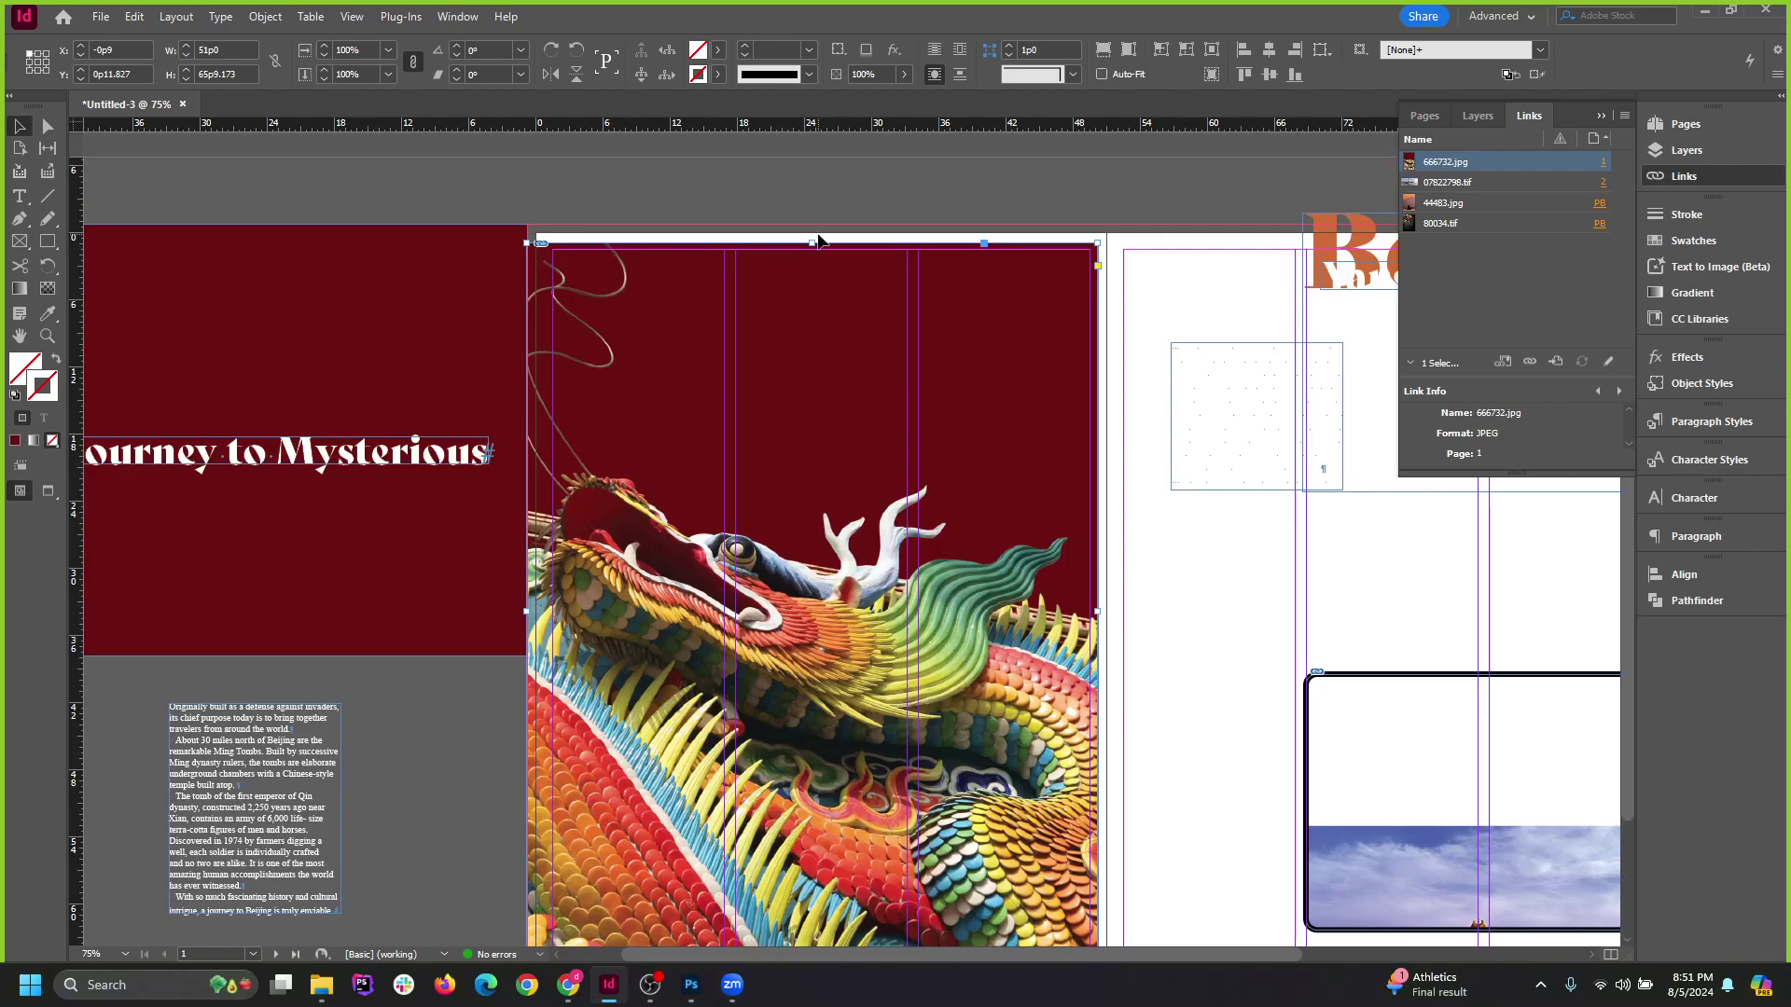
{"action": "left_click_drag", "start_coordinate": [817, 241], "coordinate": [819, 223]}
{"action": "scroll", "coordinate": [1010, 470], "scroll_direction": "down", "scroll_amount": 2}
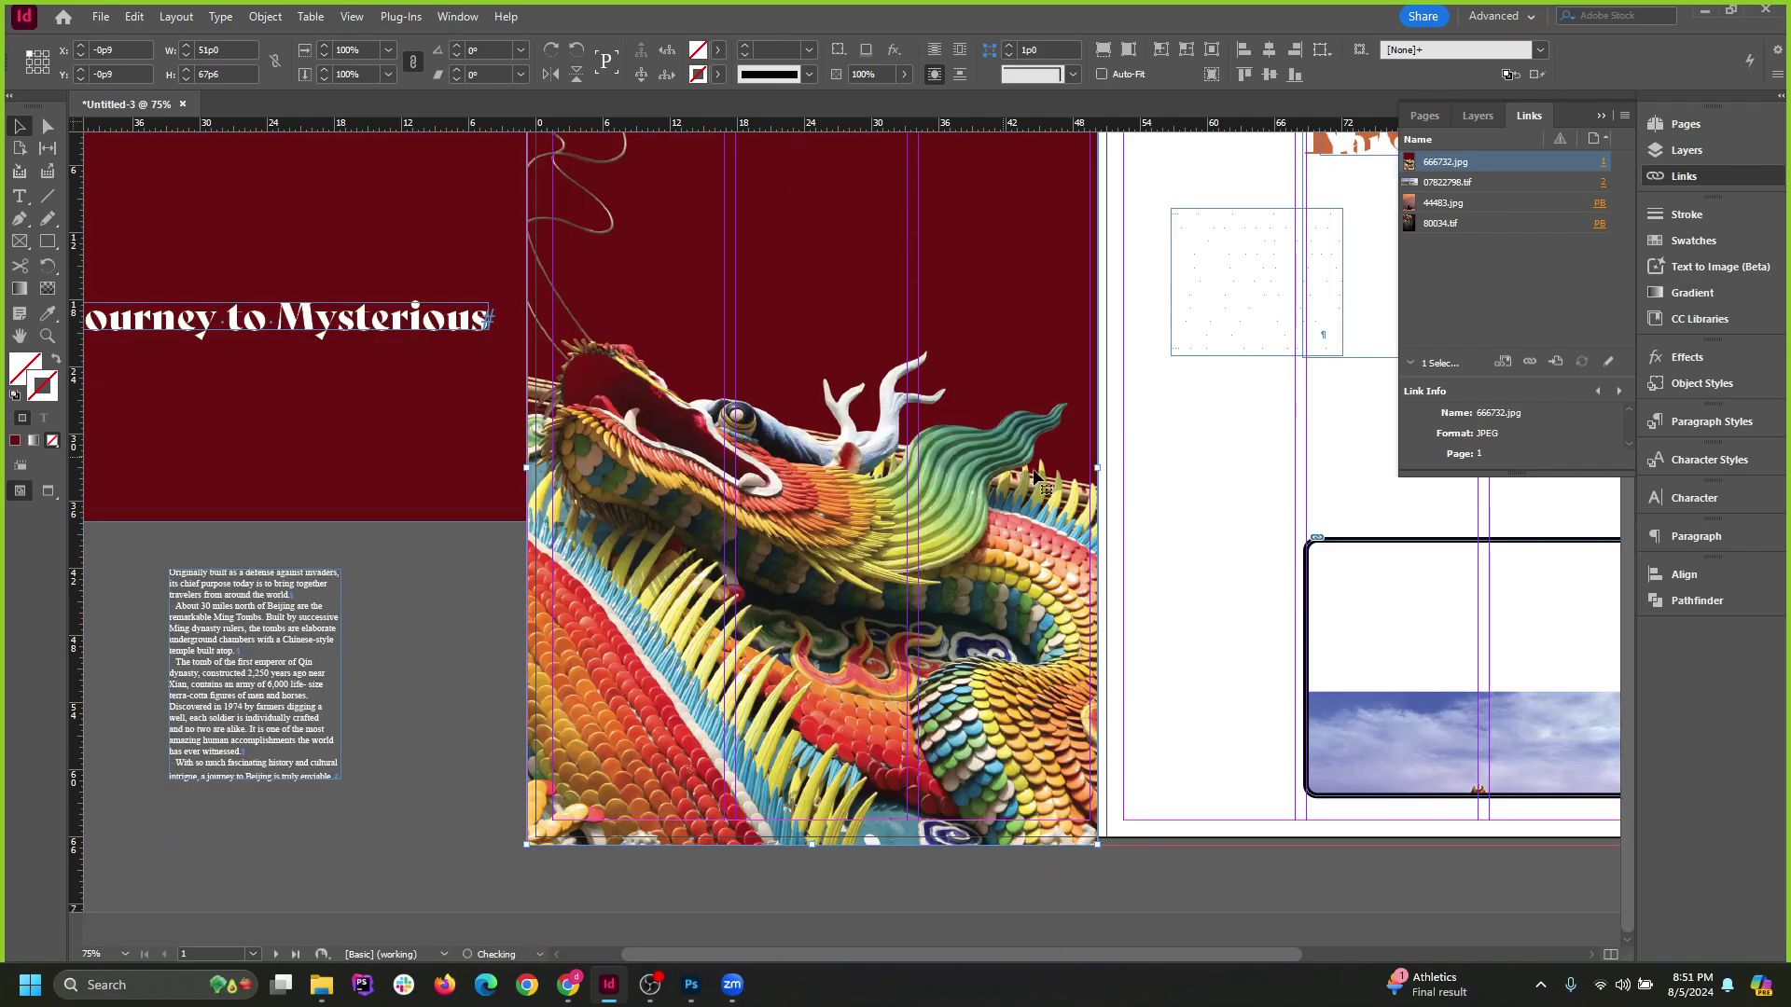
{"action": "left_click_drag", "start_coordinate": [1100, 469], "coordinate": [1105, 468]}
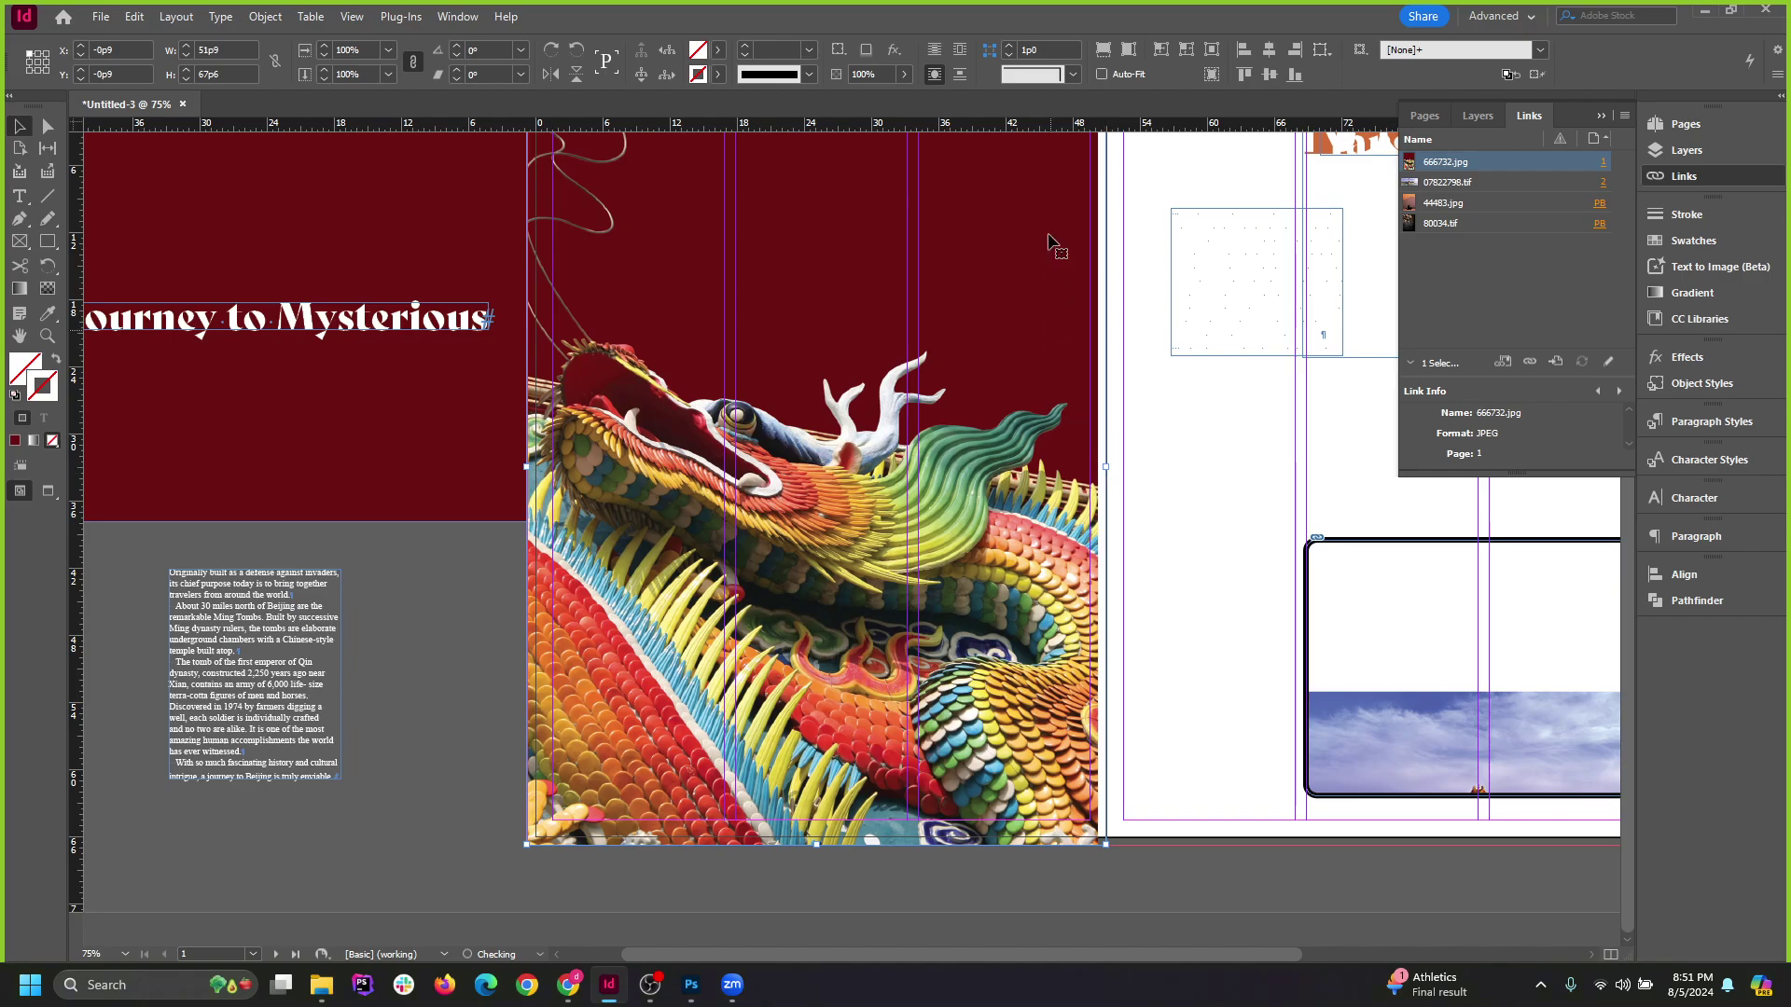
{"action": "left_click", "coordinate": [1100, 53]}
{"action": "left_click", "coordinate": [489, 705]}
{"action": "scroll", "coordinate": [504, 696], "scroll_direction": "up", "scroll_amount": 3}
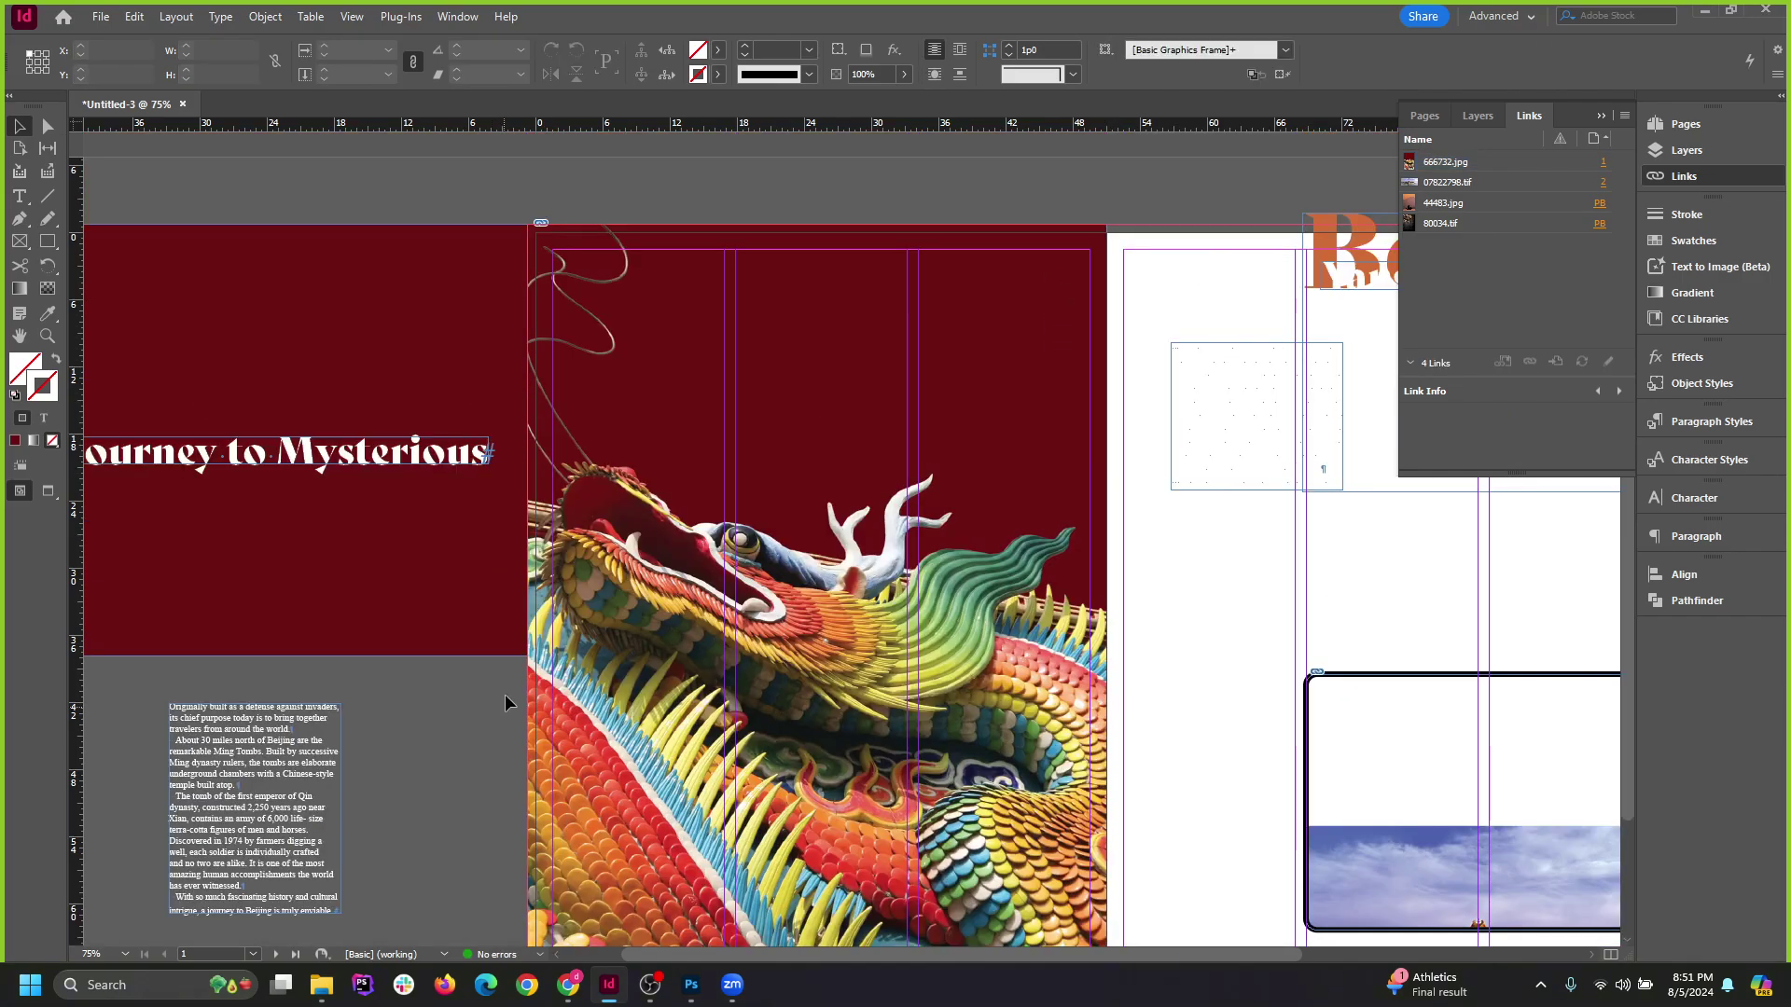
Move the article text frame from the pasteboard onto the dragon image, to about X 6p7.2 and Y -4p6, to test the text wrap.
{"action": "key", "text": "ctrl+minus"}
{"action": "left_click_drag", "start_coordinate": [394, 524], "coordinate": [303, 420]}
{"action": "left_click", "coordinate": [417, 692]}
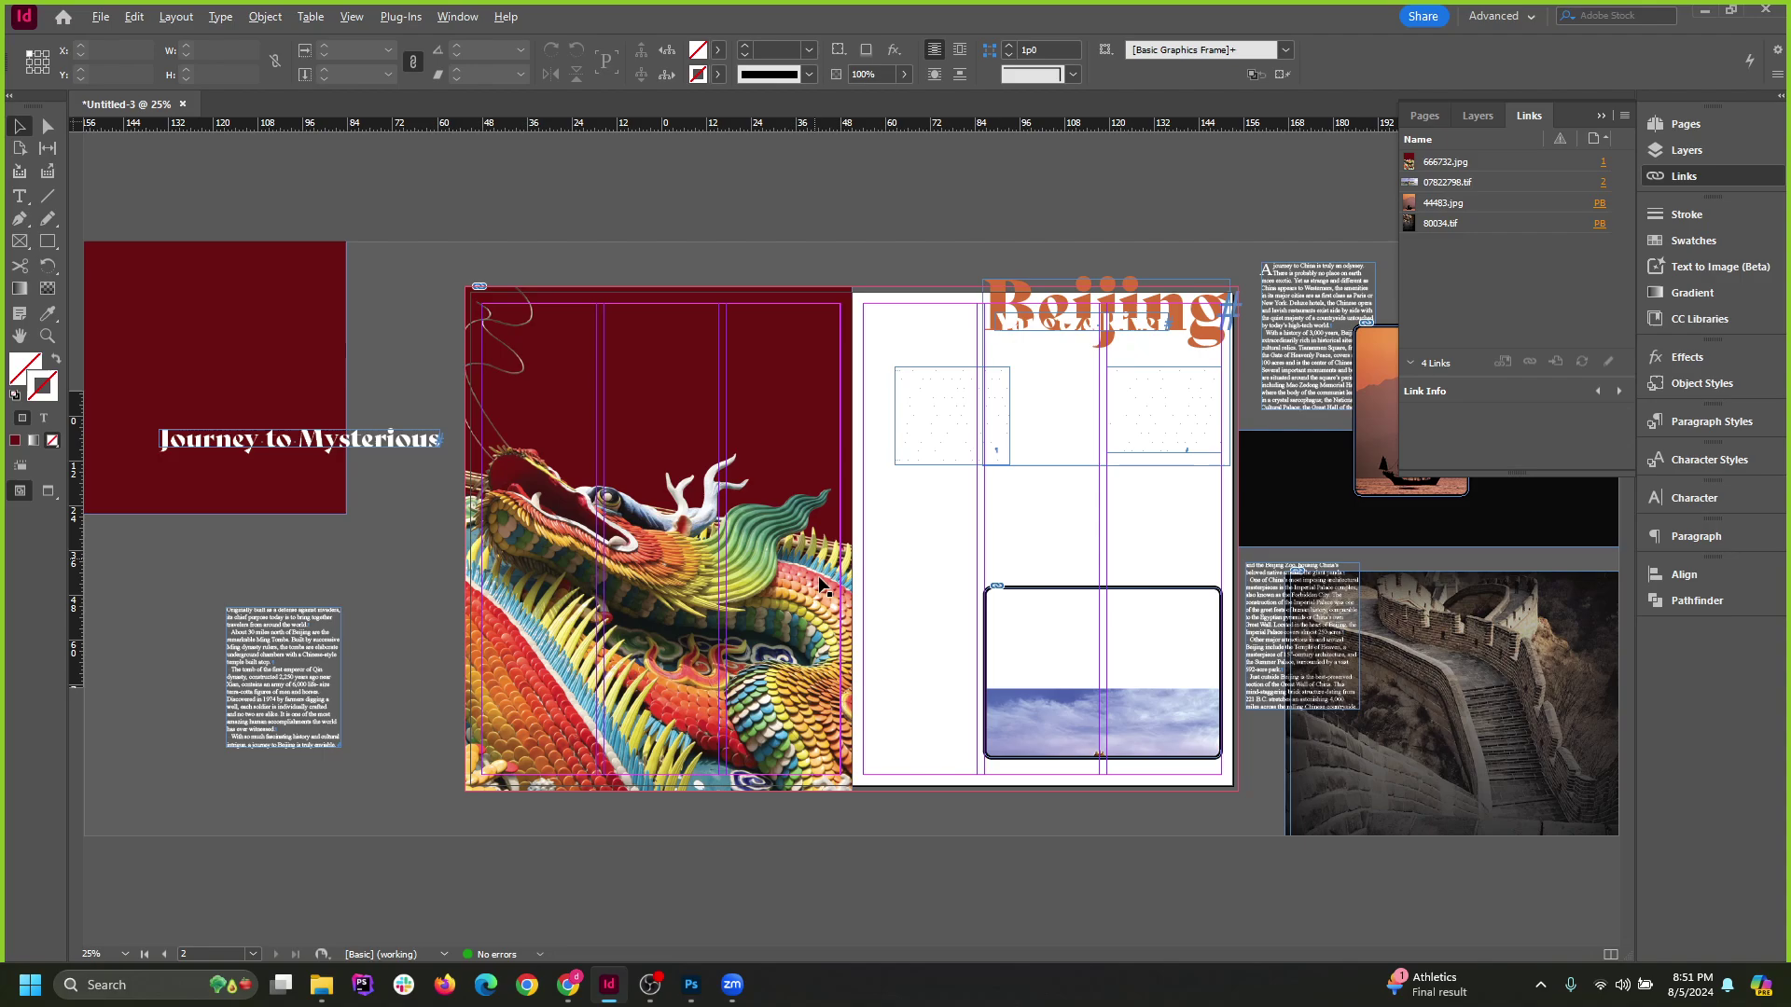
{"action": "key", "text": "ctrl+minus"}
{"action": "key", "text": "ctrl+equal"}
{"action": "key", "text": "ctrl+equal"}
{"action": "key", "text": "ctrl+minus"}
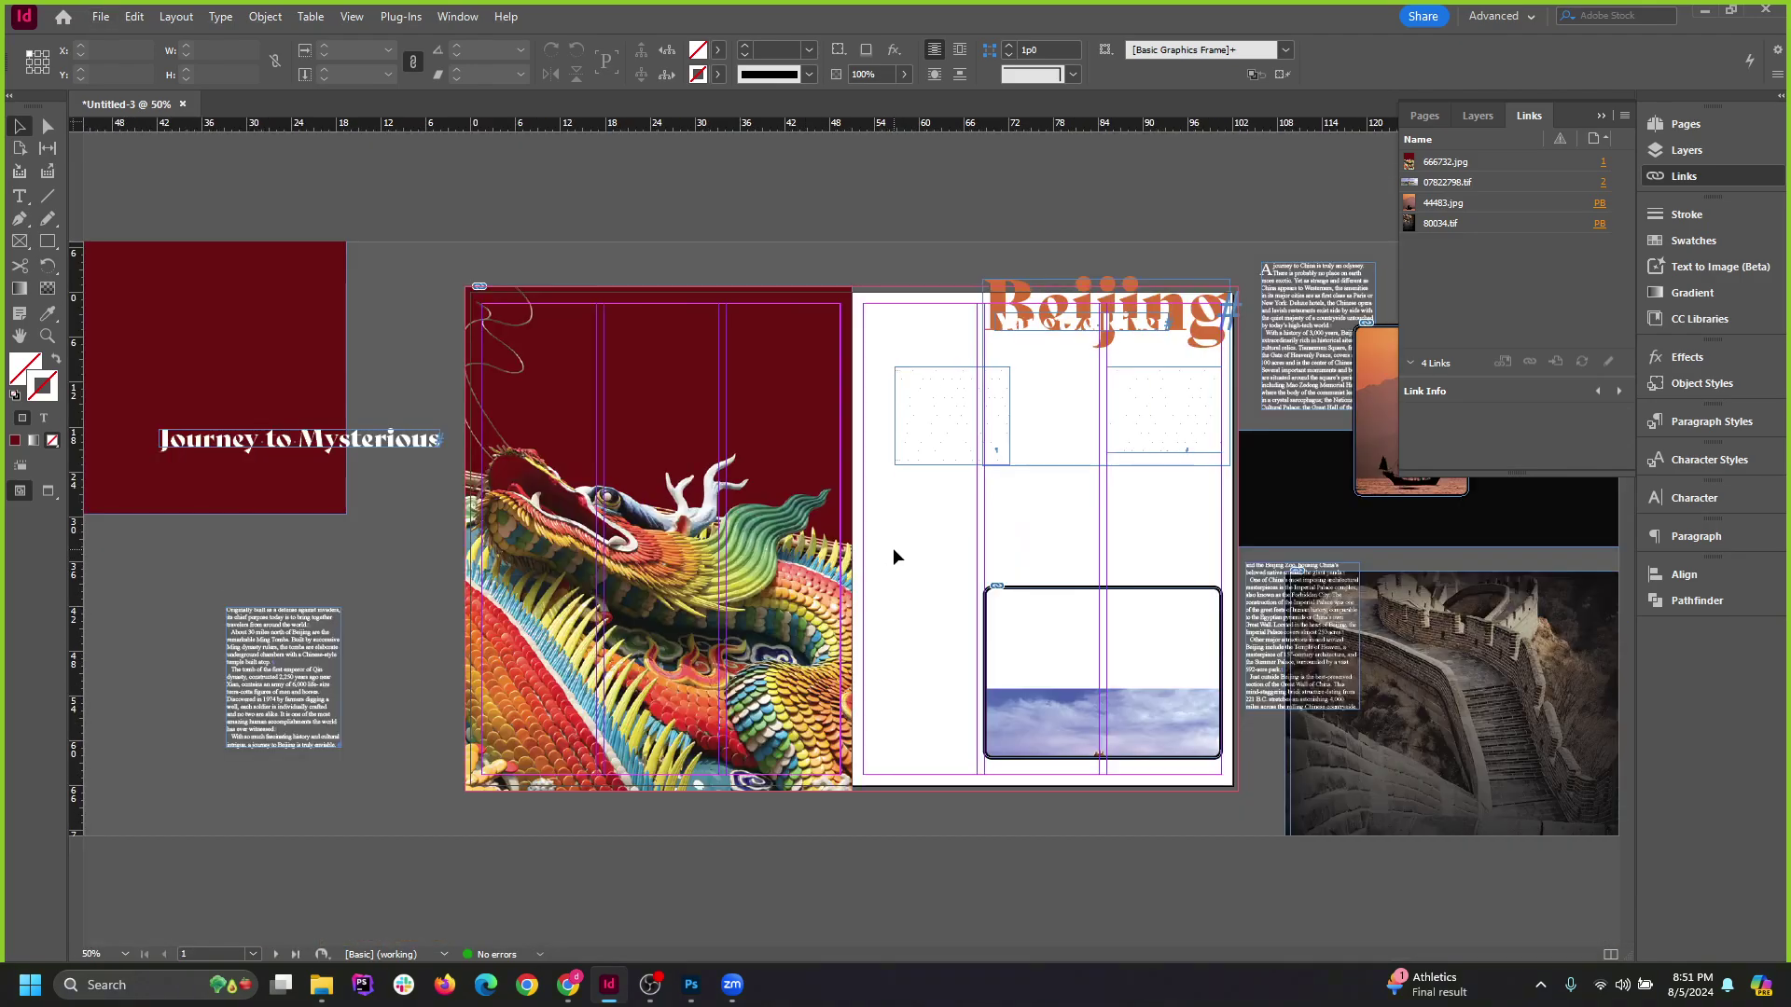
{"action": "left_click_drag", "start_coordinate": [317, 648], "coordinate": [979, 720]}
{"action": "left_click_drag", "start_coordinate": [965, 530], "coordinate": [604, 539]}
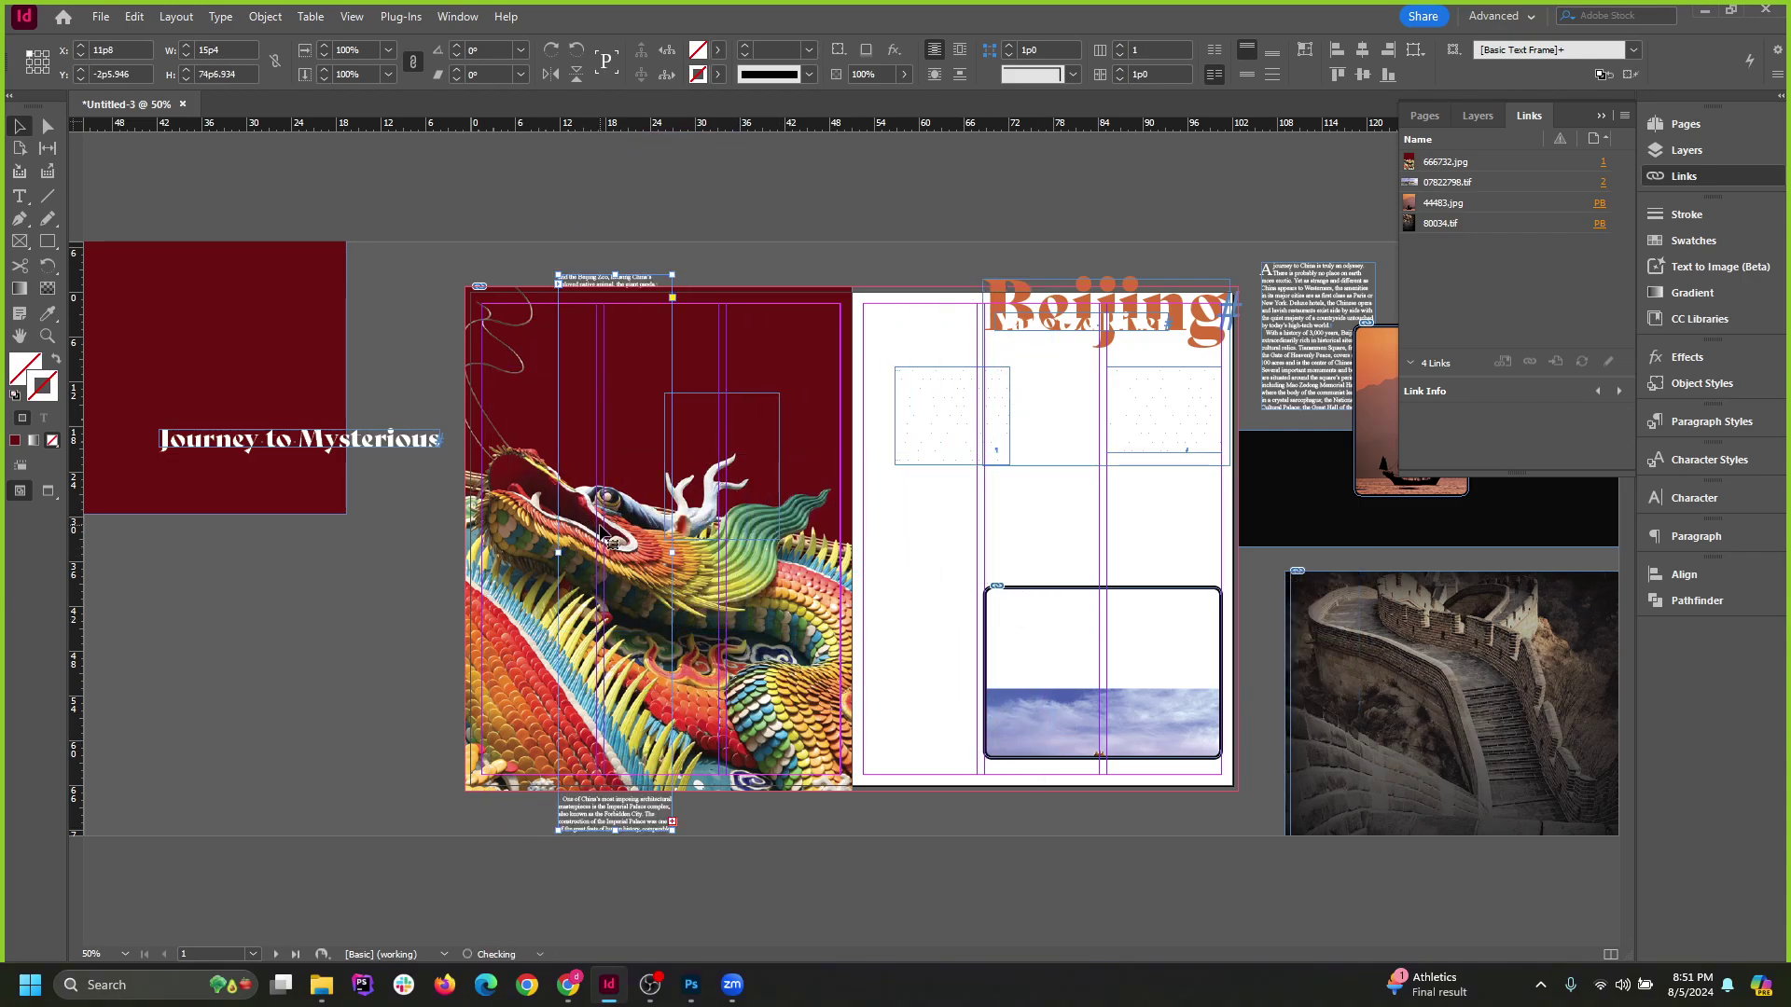
{"action": "key", "text": "ctrl+equal"}
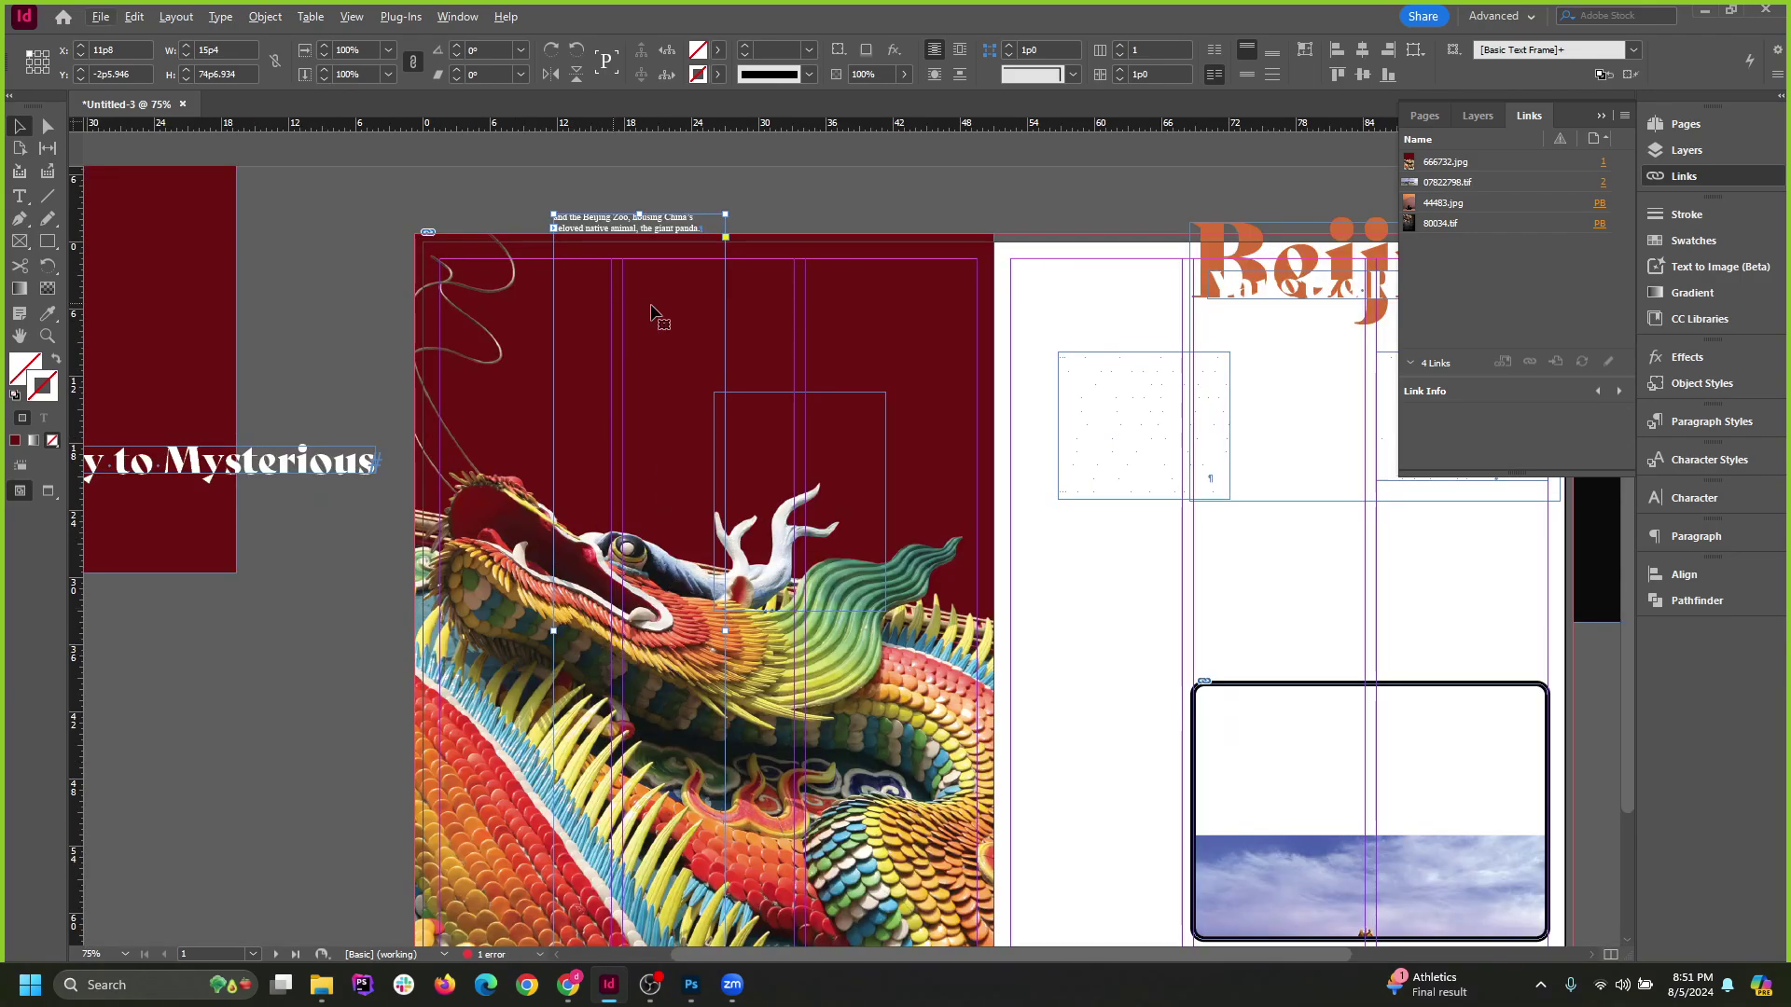
{"action": "scroll", "coordinate": [634, 338], "scroll_direction": "down", "scroll_amount": 2}
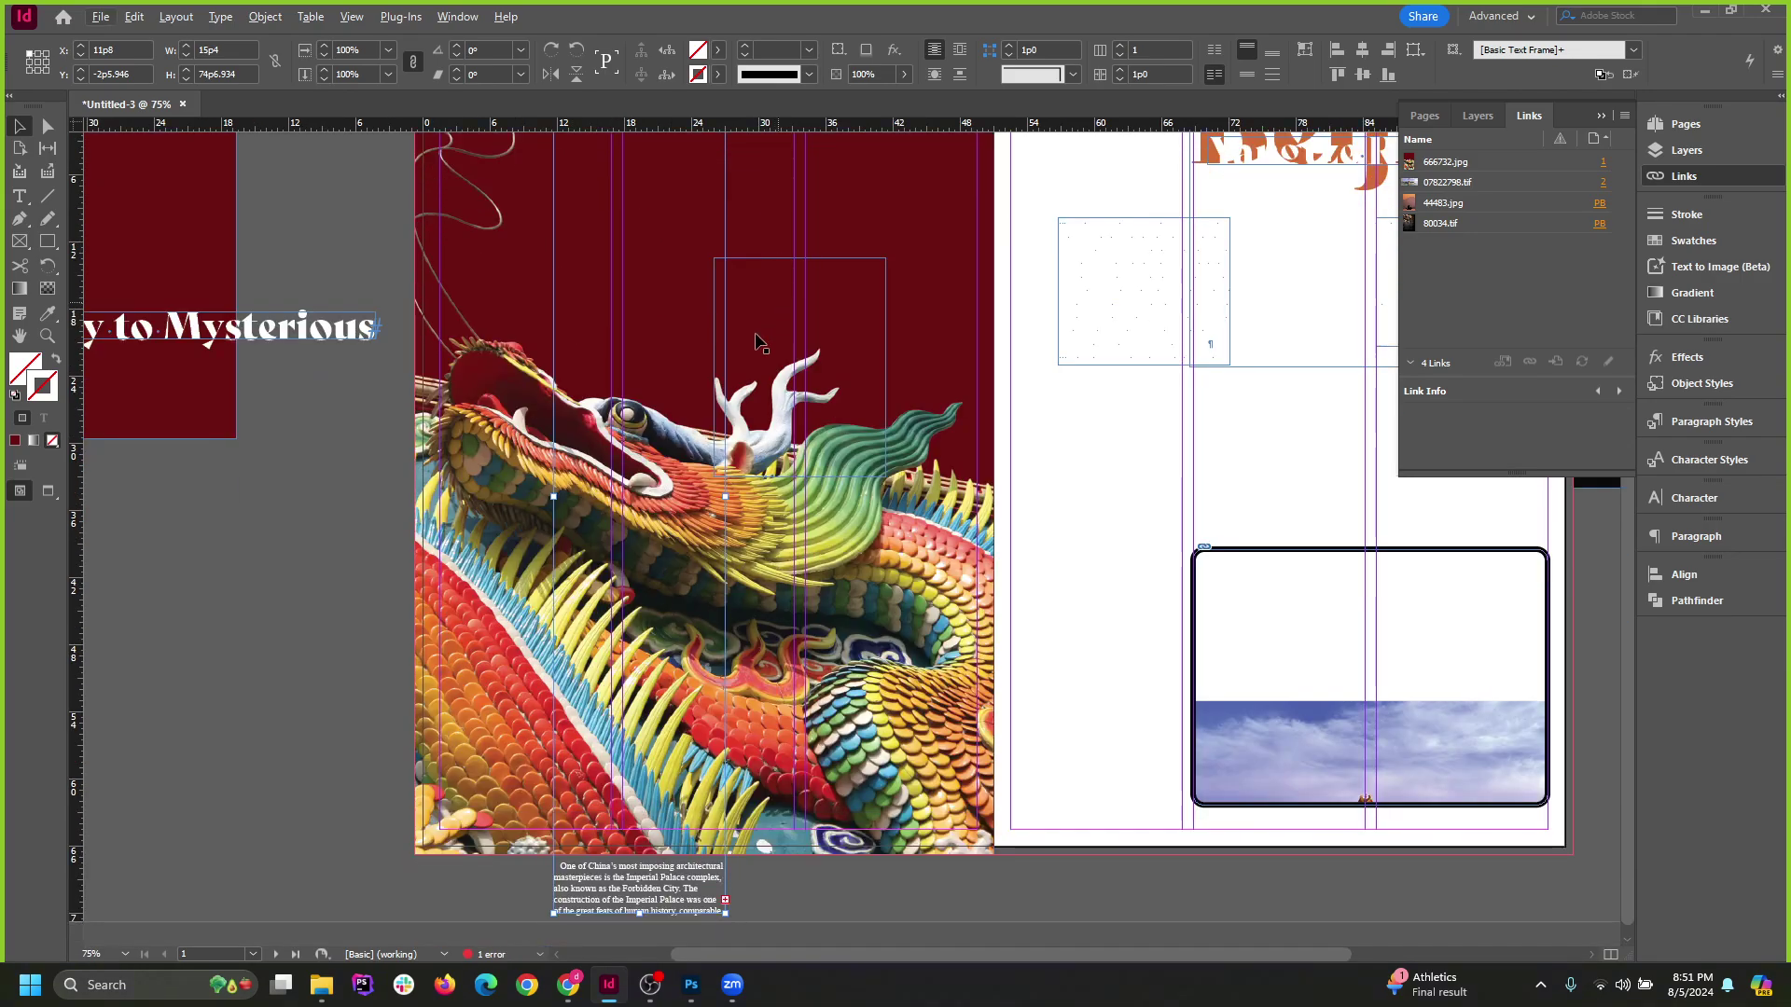
{"action": "scroll", "coordinate": [625, 844], "scroll_direction": "up", "scroll_amount": 2}
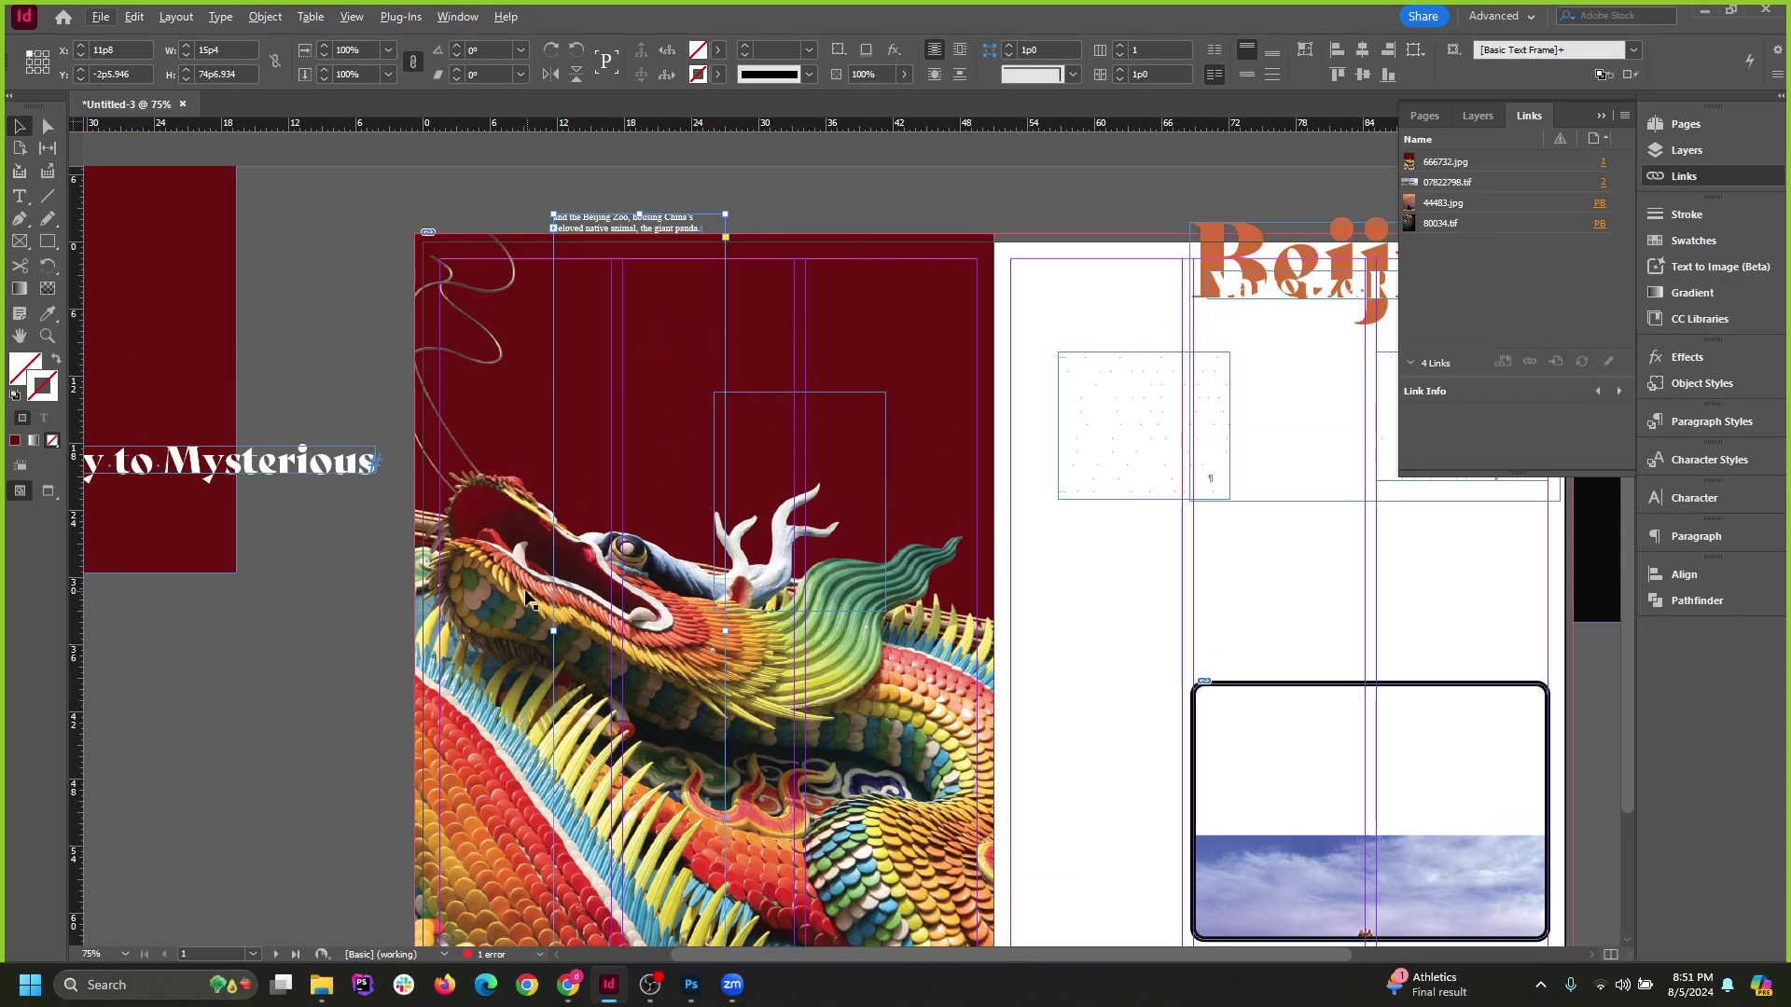
{"action": "mouse_move", "coordinate": [652, 238]}
{"action": "left_mouse_down"}
{"action": "mouse_move", "coordinate": [771, 203]}
{"action": "mouse_move", "coordinate": [630, 237]}
{"action": "left_mouse_up"}
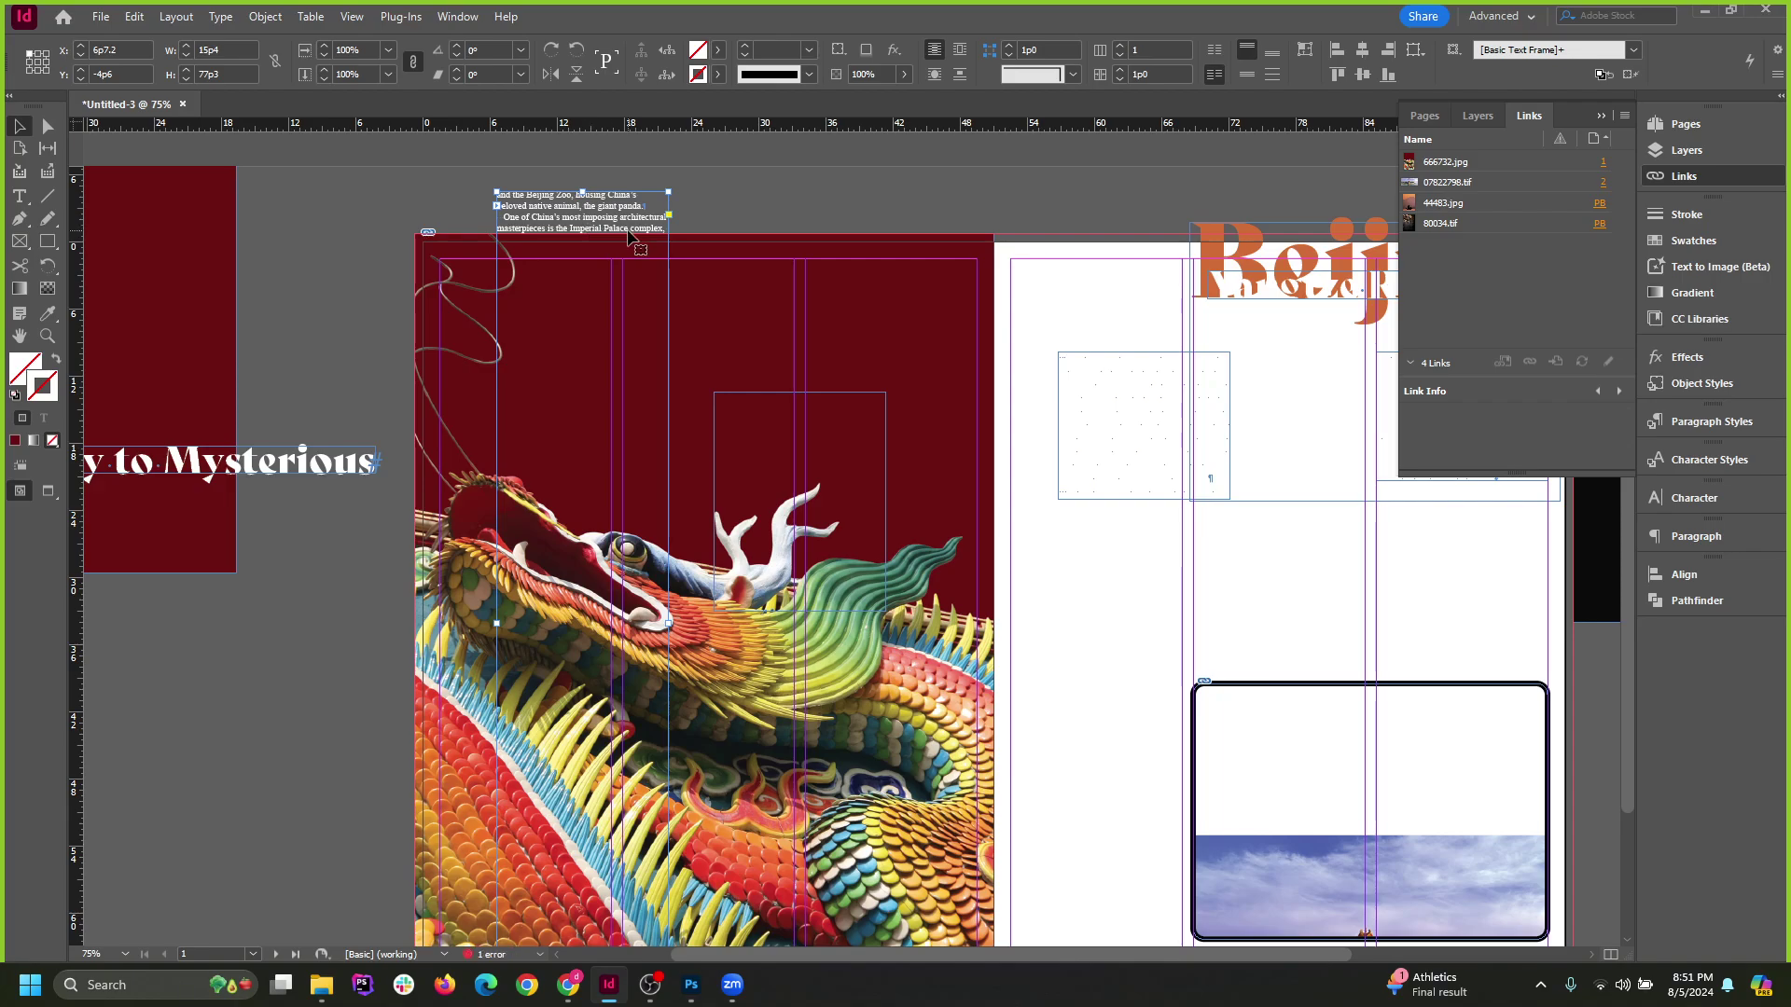
Set the dragon image's clipping path type to Detect Edges.
{"action": "left_click", "coordinate": [430, 687]}
{"action": "left_click", "coordinate": [265, 16]}
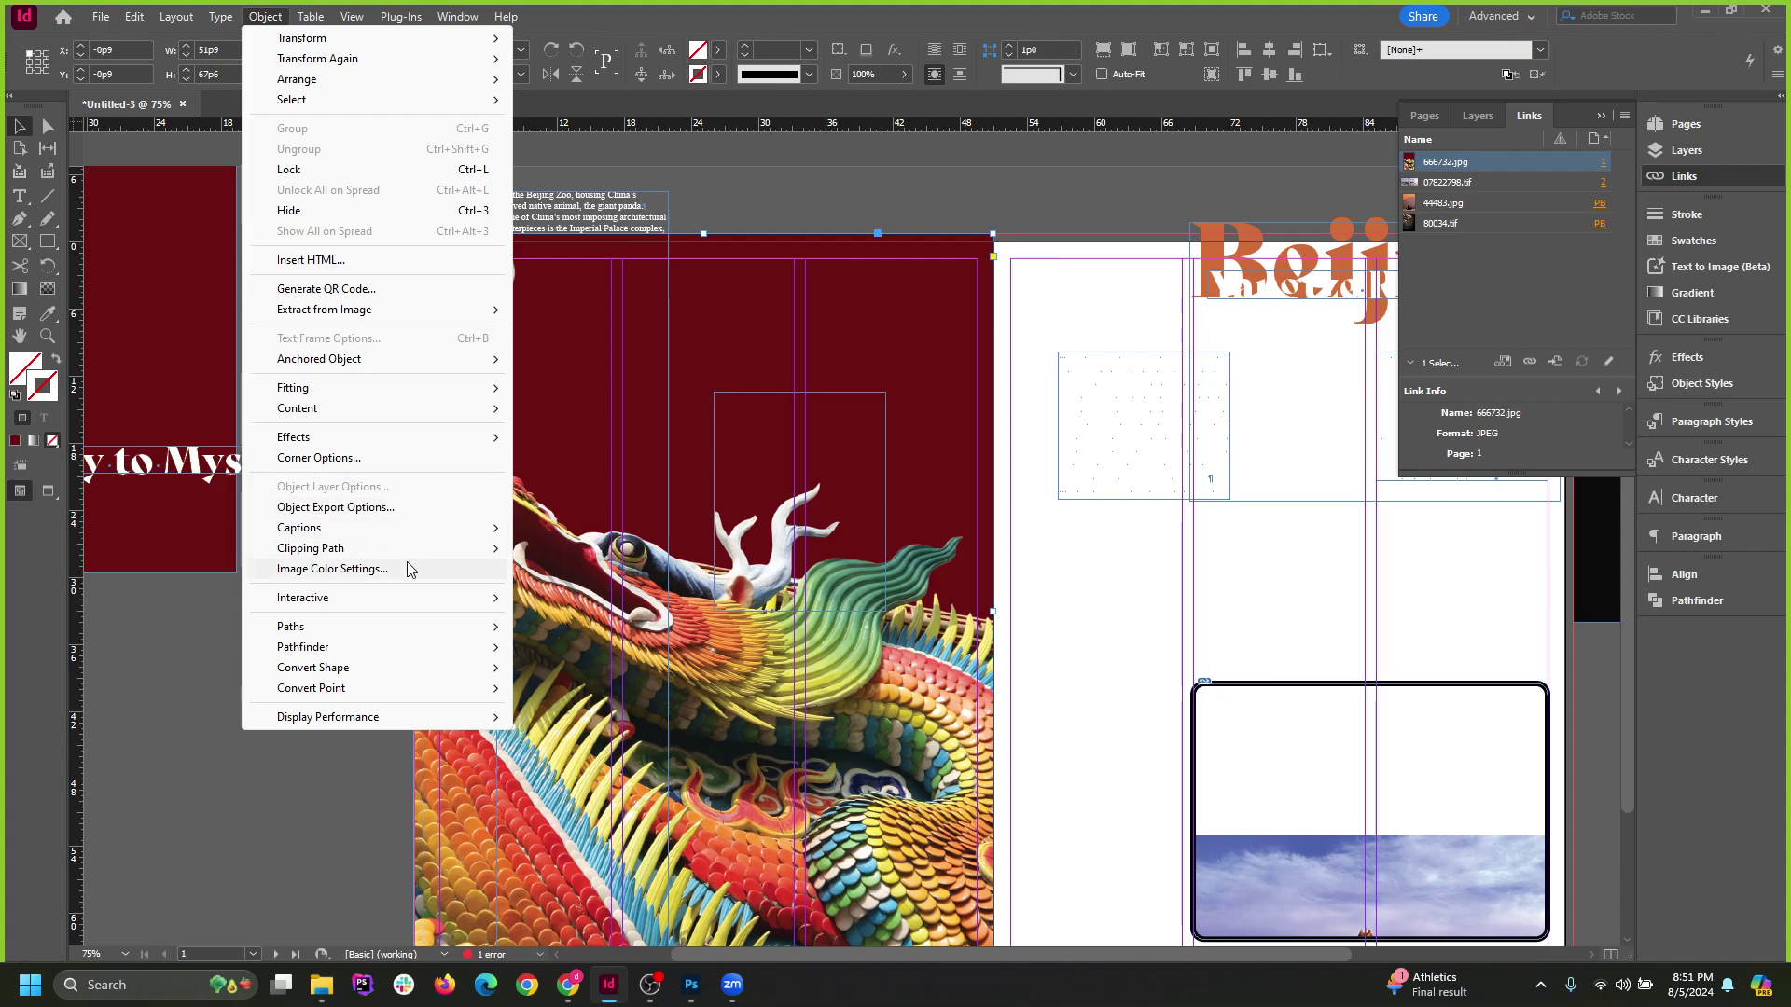
{"action": "mouse_move", "coordinate": [411, 550]}
{"action": "left_click", "coordinate": [793, 549]}
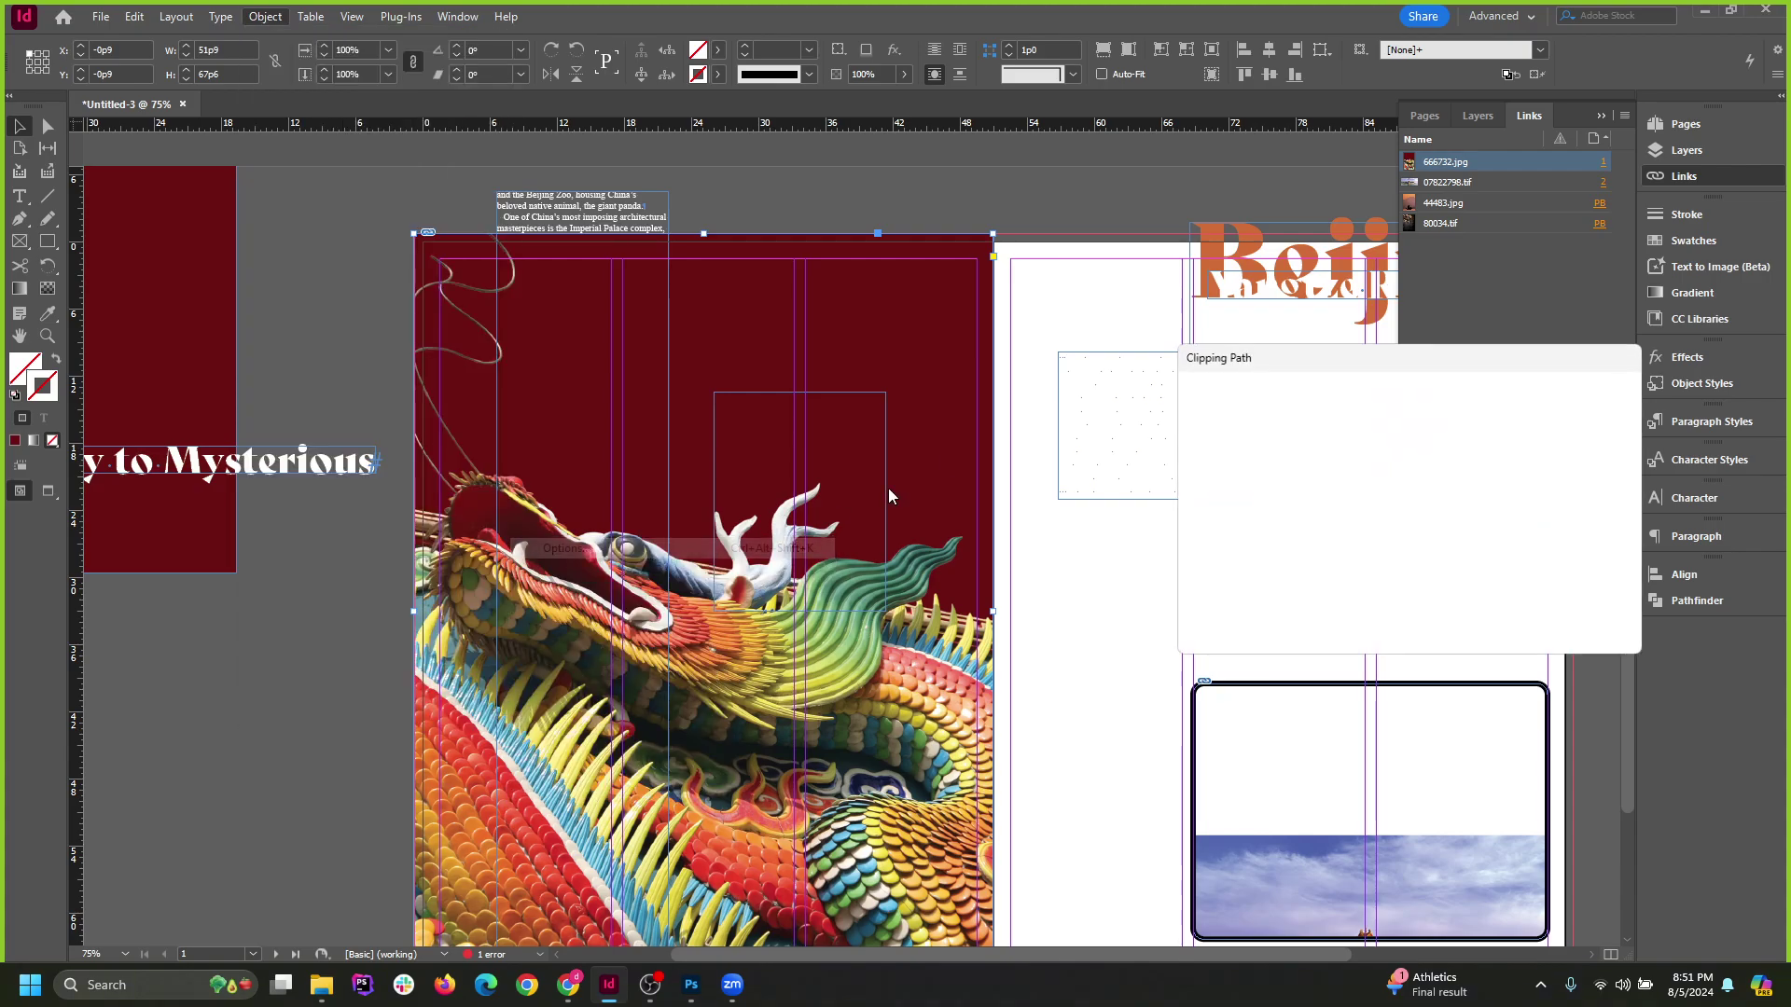
{"action": "left_click", "coordinate": [1344, 391]}
{"action": "left_click", "coordinate": [1337, 433]}
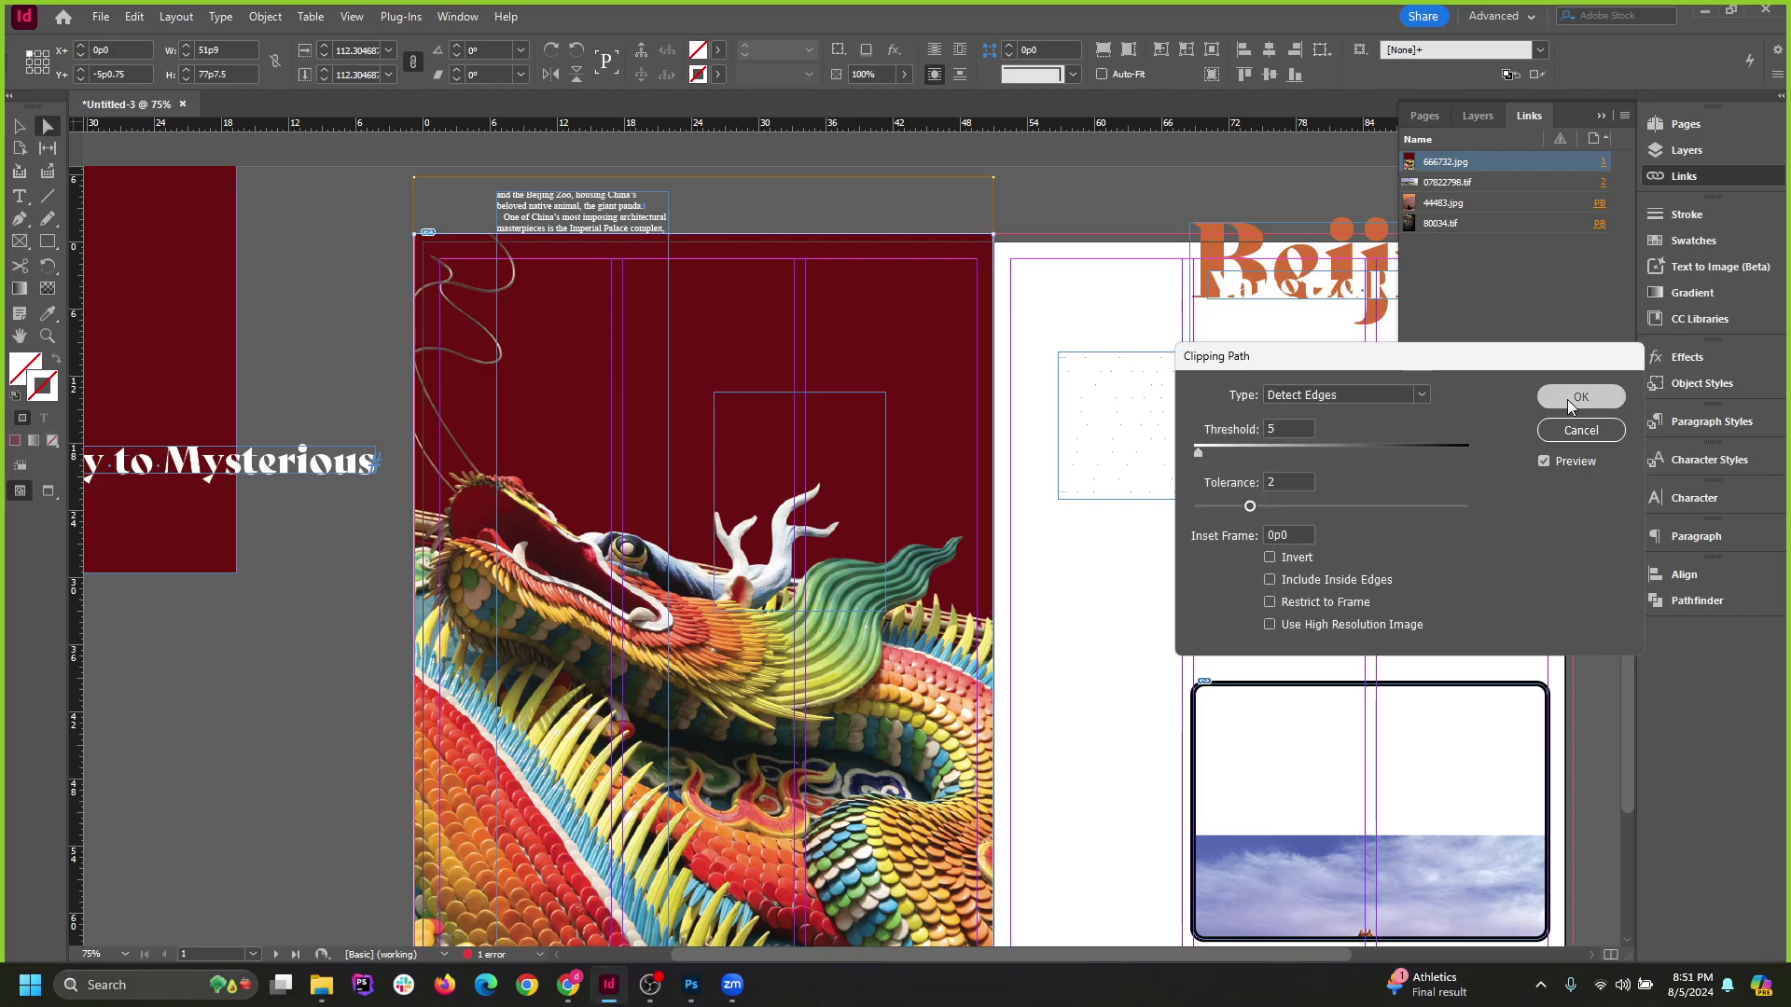
{"action": "left_click", "coordinate": [1577, 397]}
Shift the article text frame upward over the dragon image, to about X 9p2, to test the wrap again.
{"action": "scroll", "coordinate": [616, 442], "scroll_direction": "down", "scroll_amount": 3}
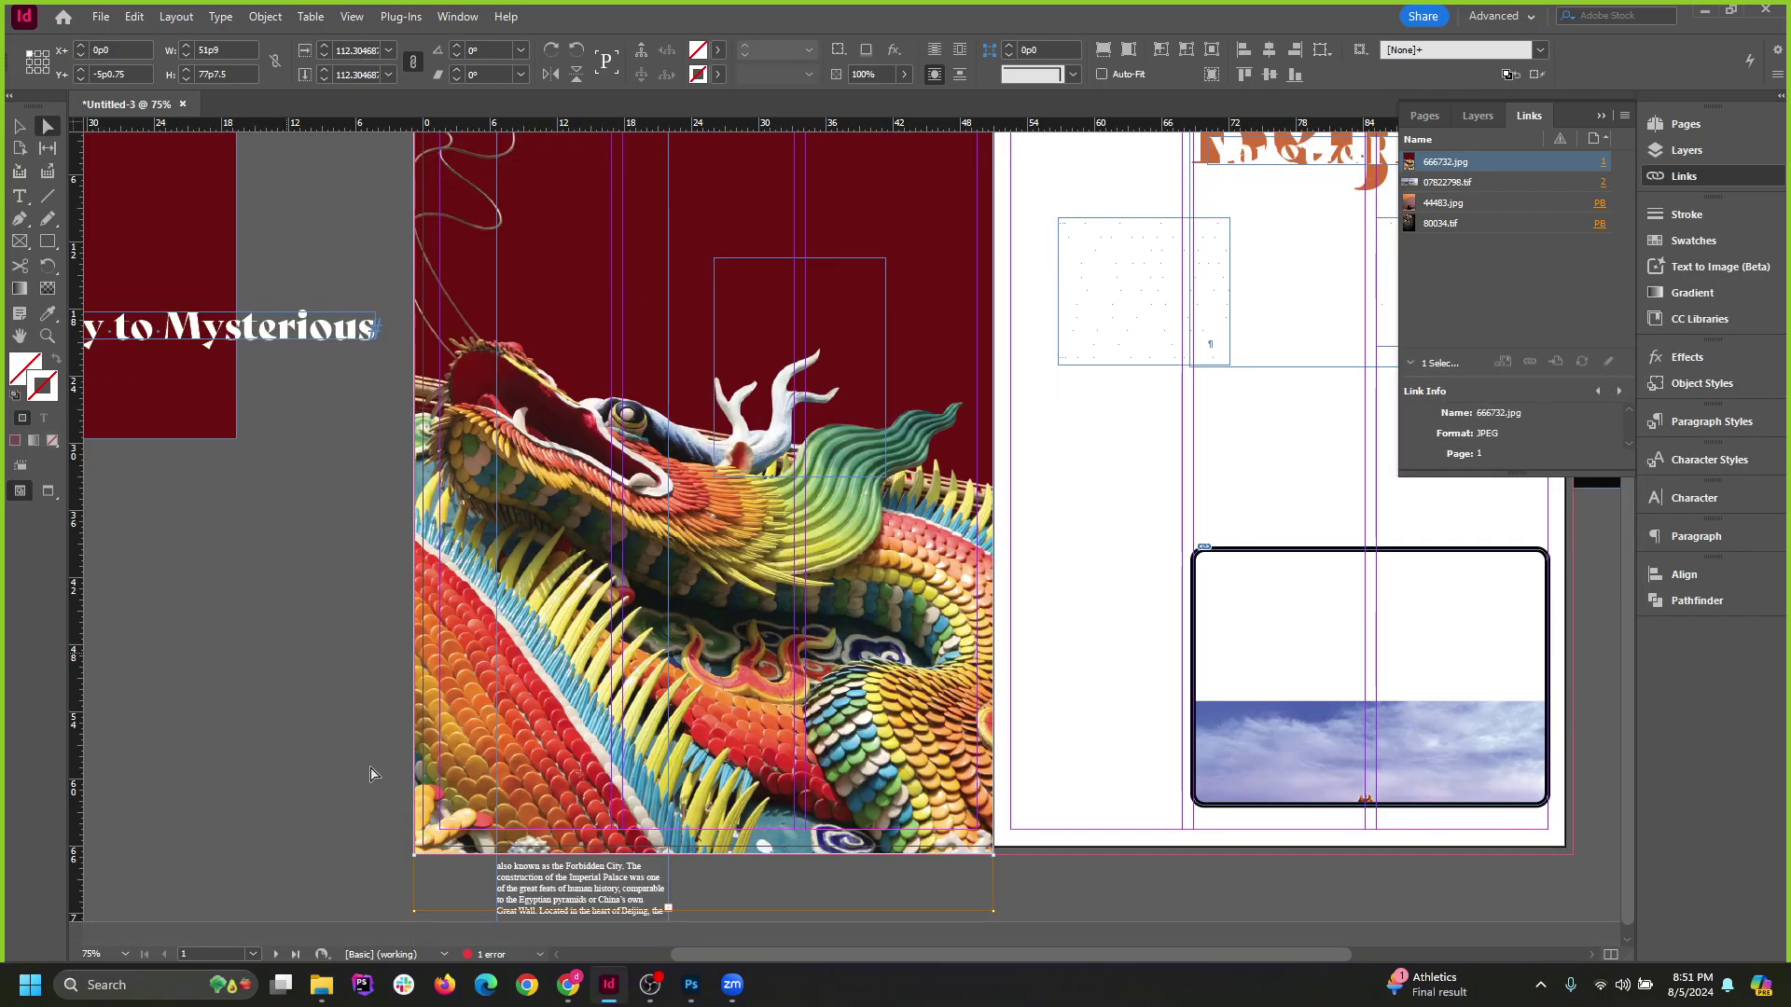
{"action": "left_click", "coordinate": [281, 737]}
{"action": "left_click_drag", "start_coordinate": [586, 900], "coordinate": [617, 623]}
{"action": "scroll", "coordinate": [560, 634], "scroll_direction": "up", "scroll_amount": 2}
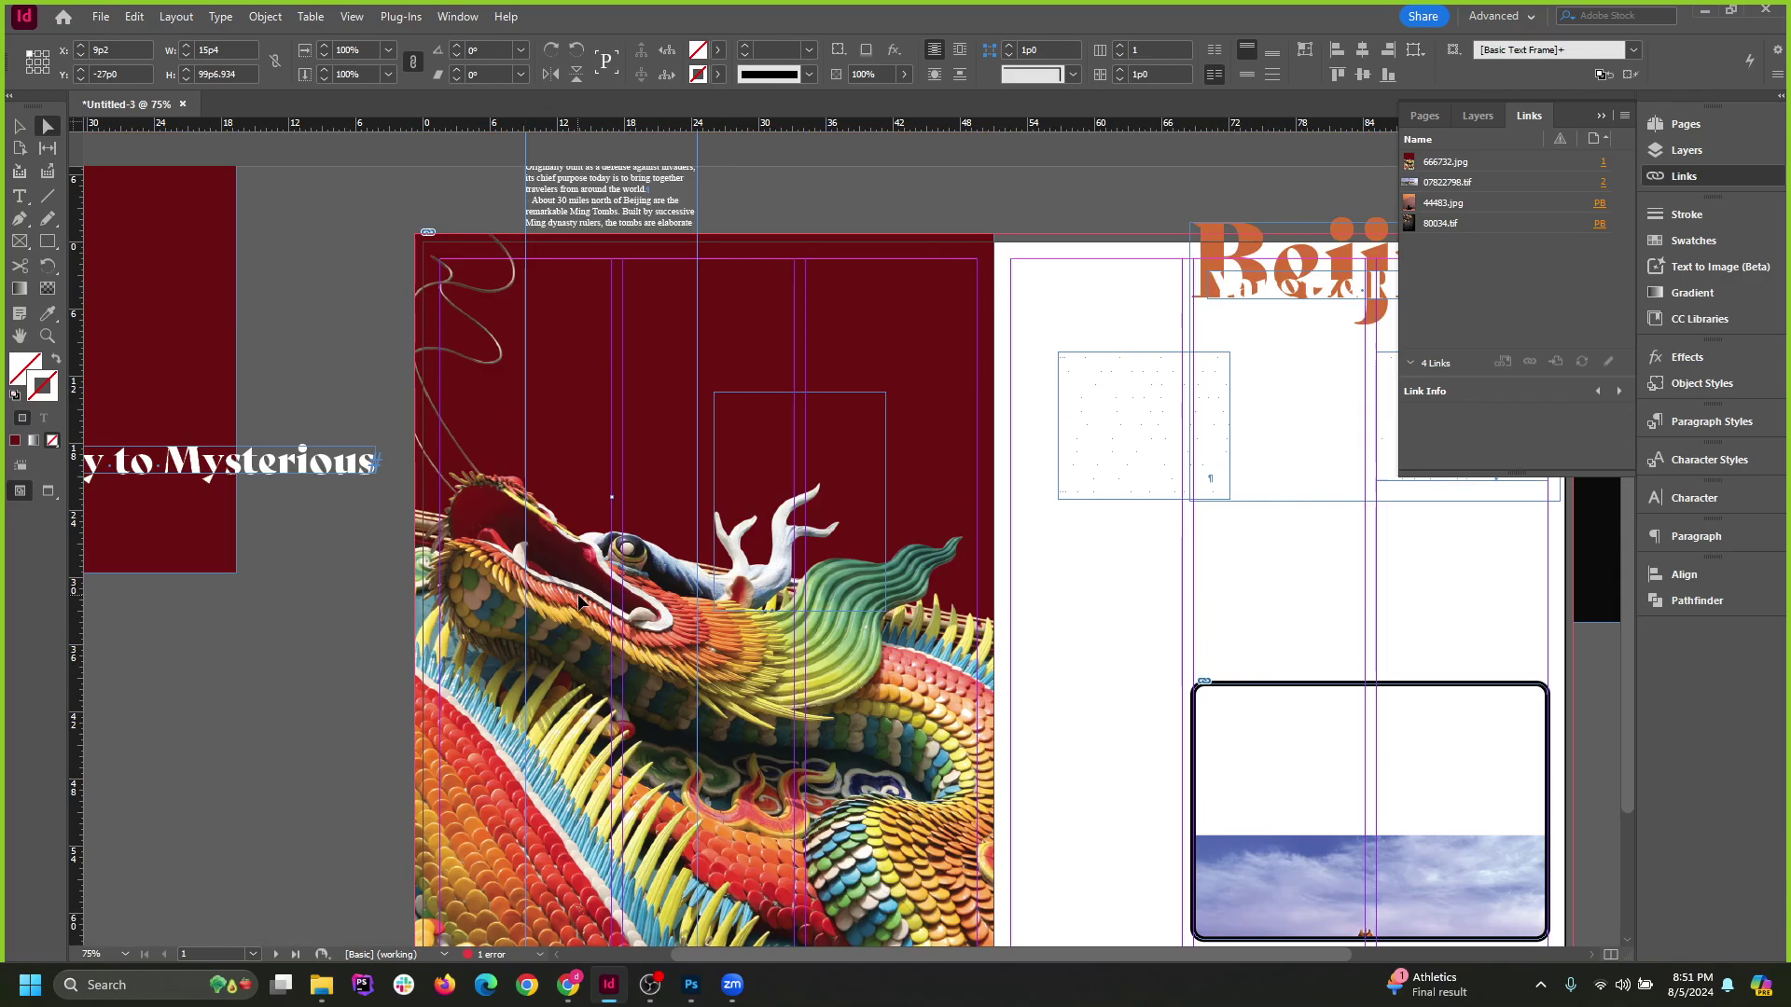
Try shifting the dragon picture inside its frame, and undo the moves.
{"action": "left_click", "coordinate": [449, 706]}
{"action": "left_click_drag", "start_coordinate": [449, 706], "coordinate": [624, 687]}
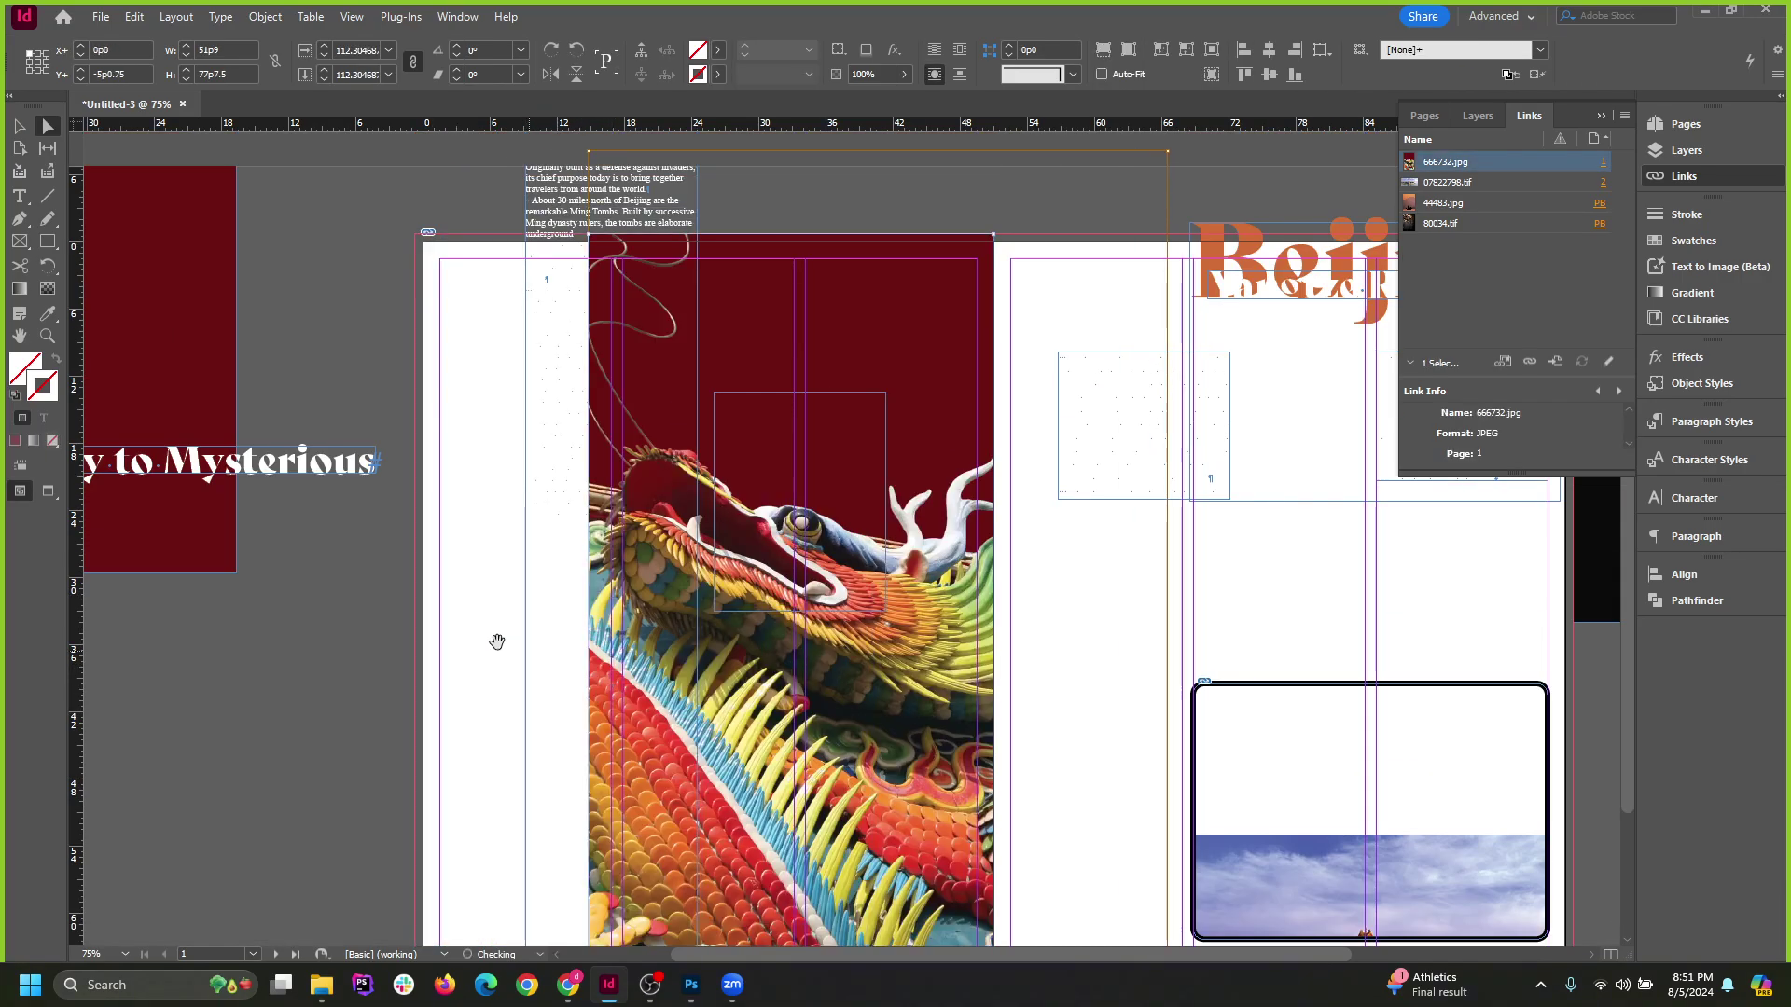
{"action": "key", "text": "ctrl+z"}
{"action": "left_click", "coordinate": [19, 127]}
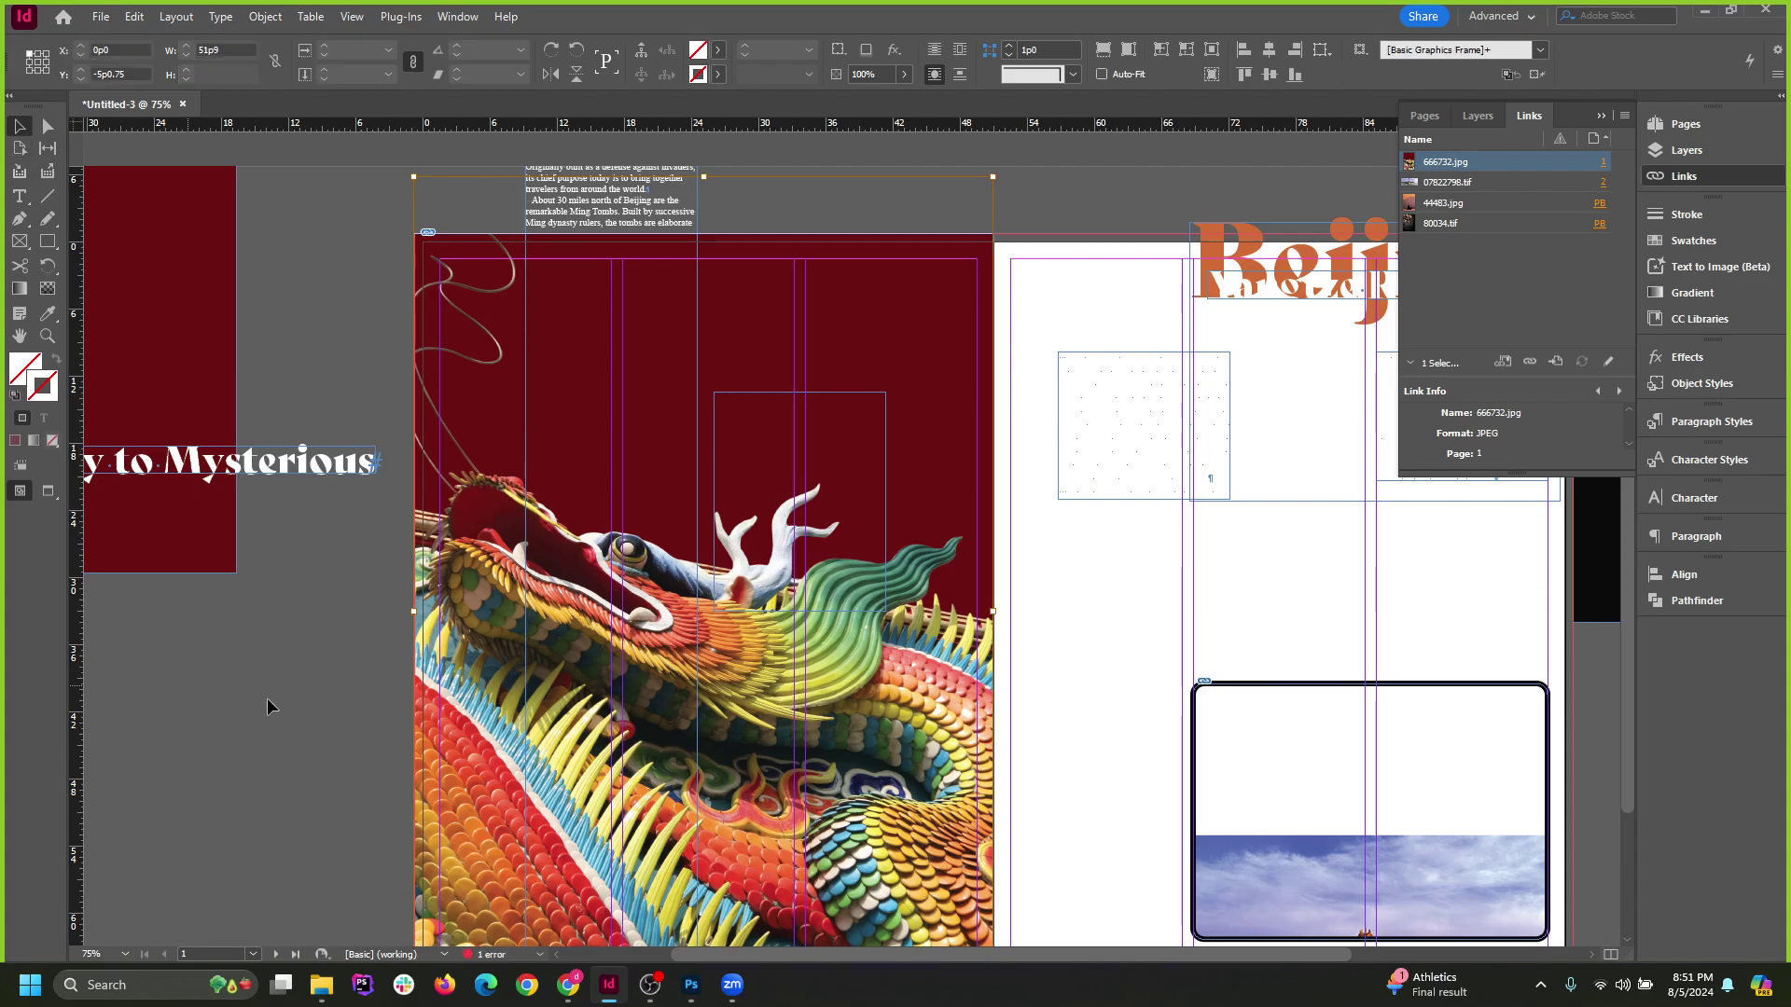
{"action": "left_click_drag", "start_coordinate": [629, 699], "coordinate": [623, 699]}
{"action": "key", "text": "ctrl+z"}
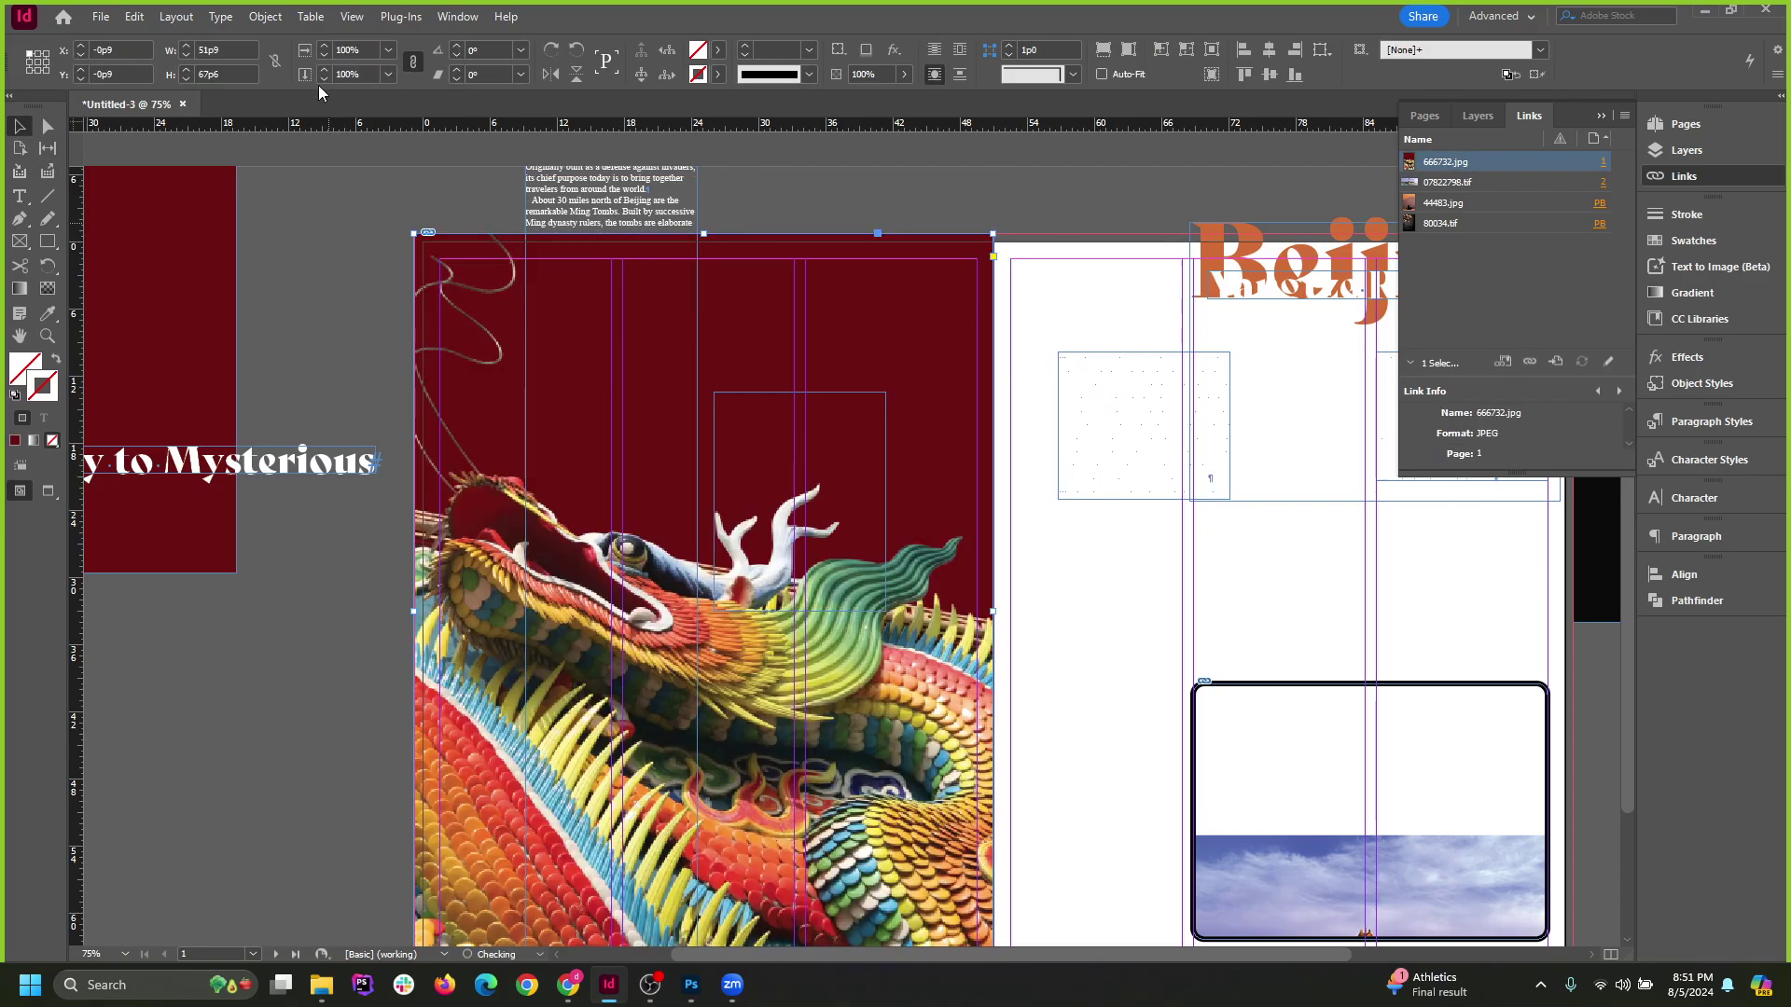
Try a clipping path threshold of 25 on the dragon image, discard it, and deselect the image.
{"action": "left_click", "coordinate": [265, 17]}
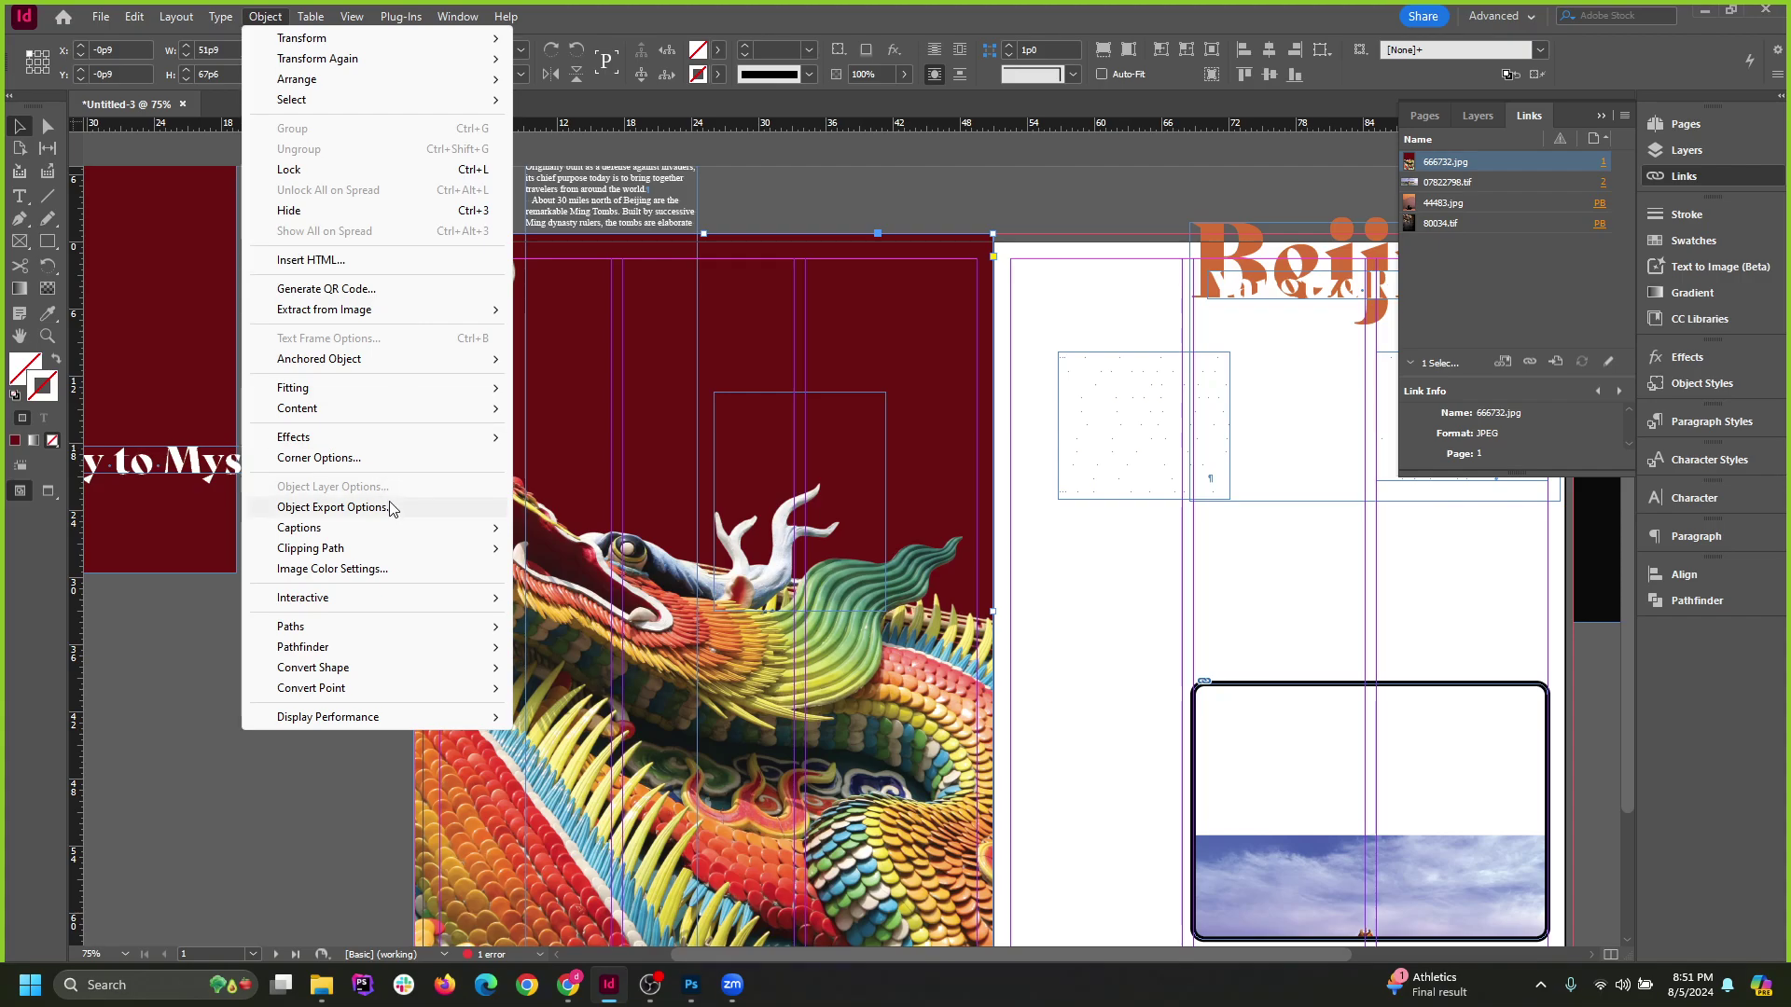
{"action": "mouse_move", "coordinate": [401, 551]}
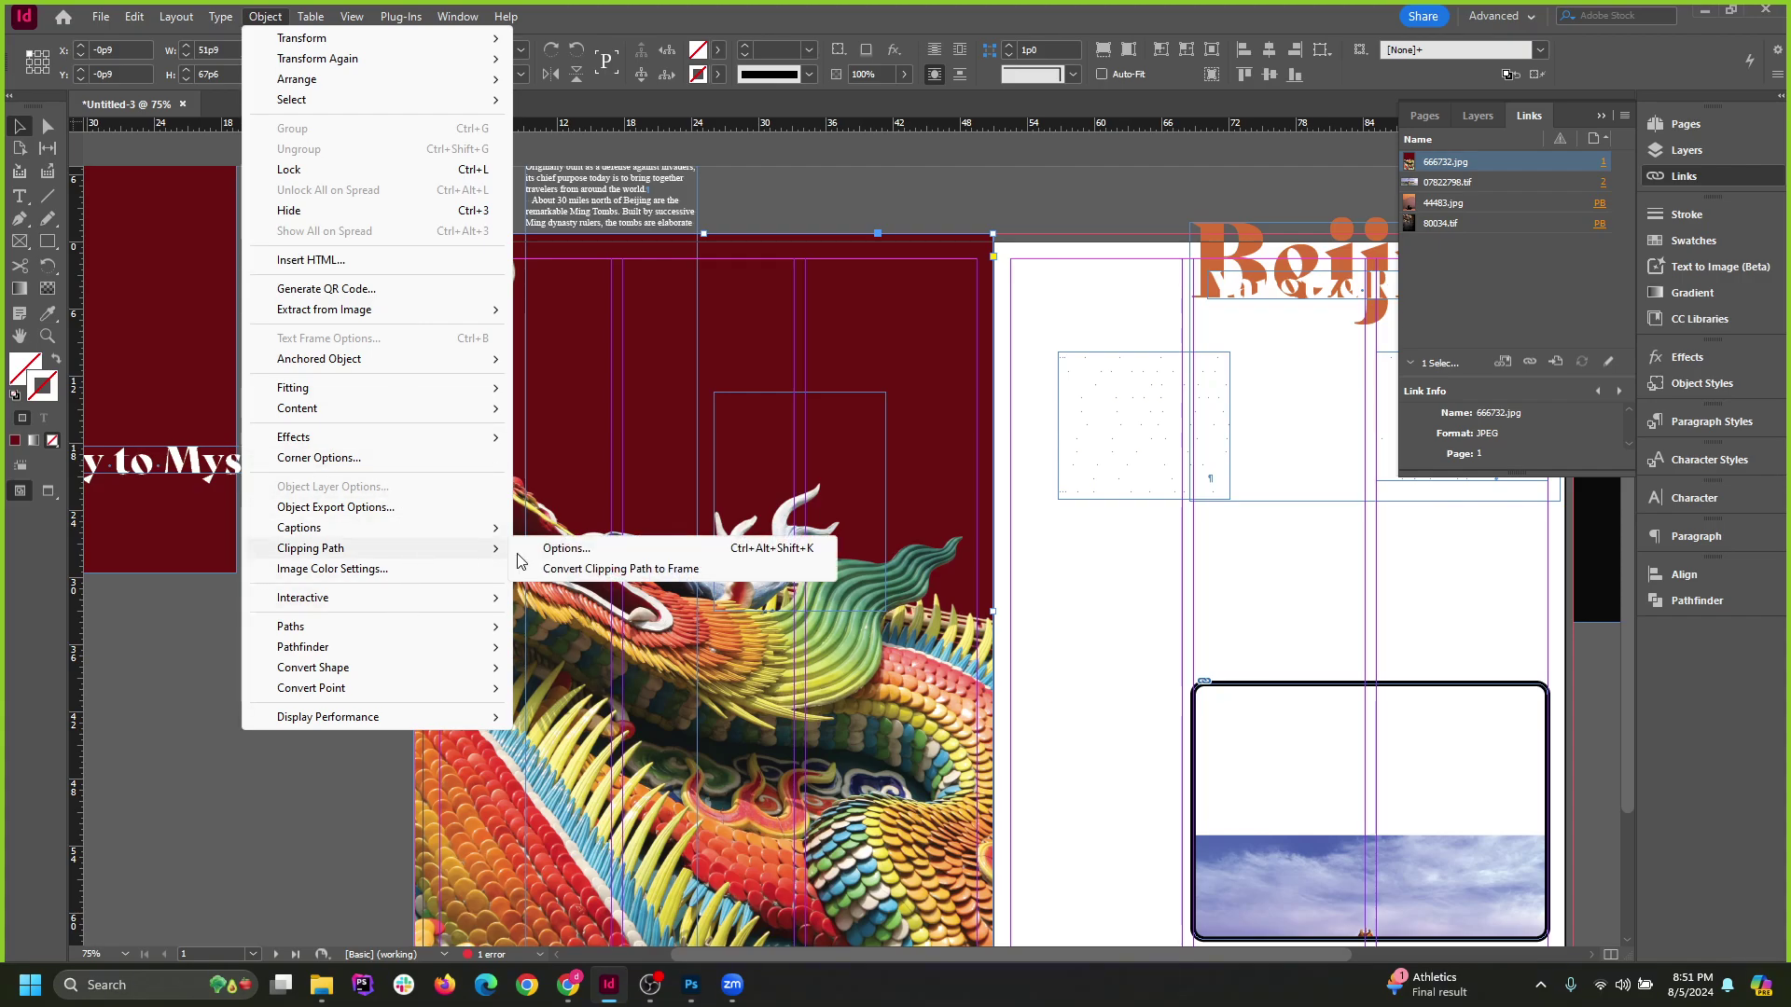
{"action": "left_click", "coordinate": [559, 548]}
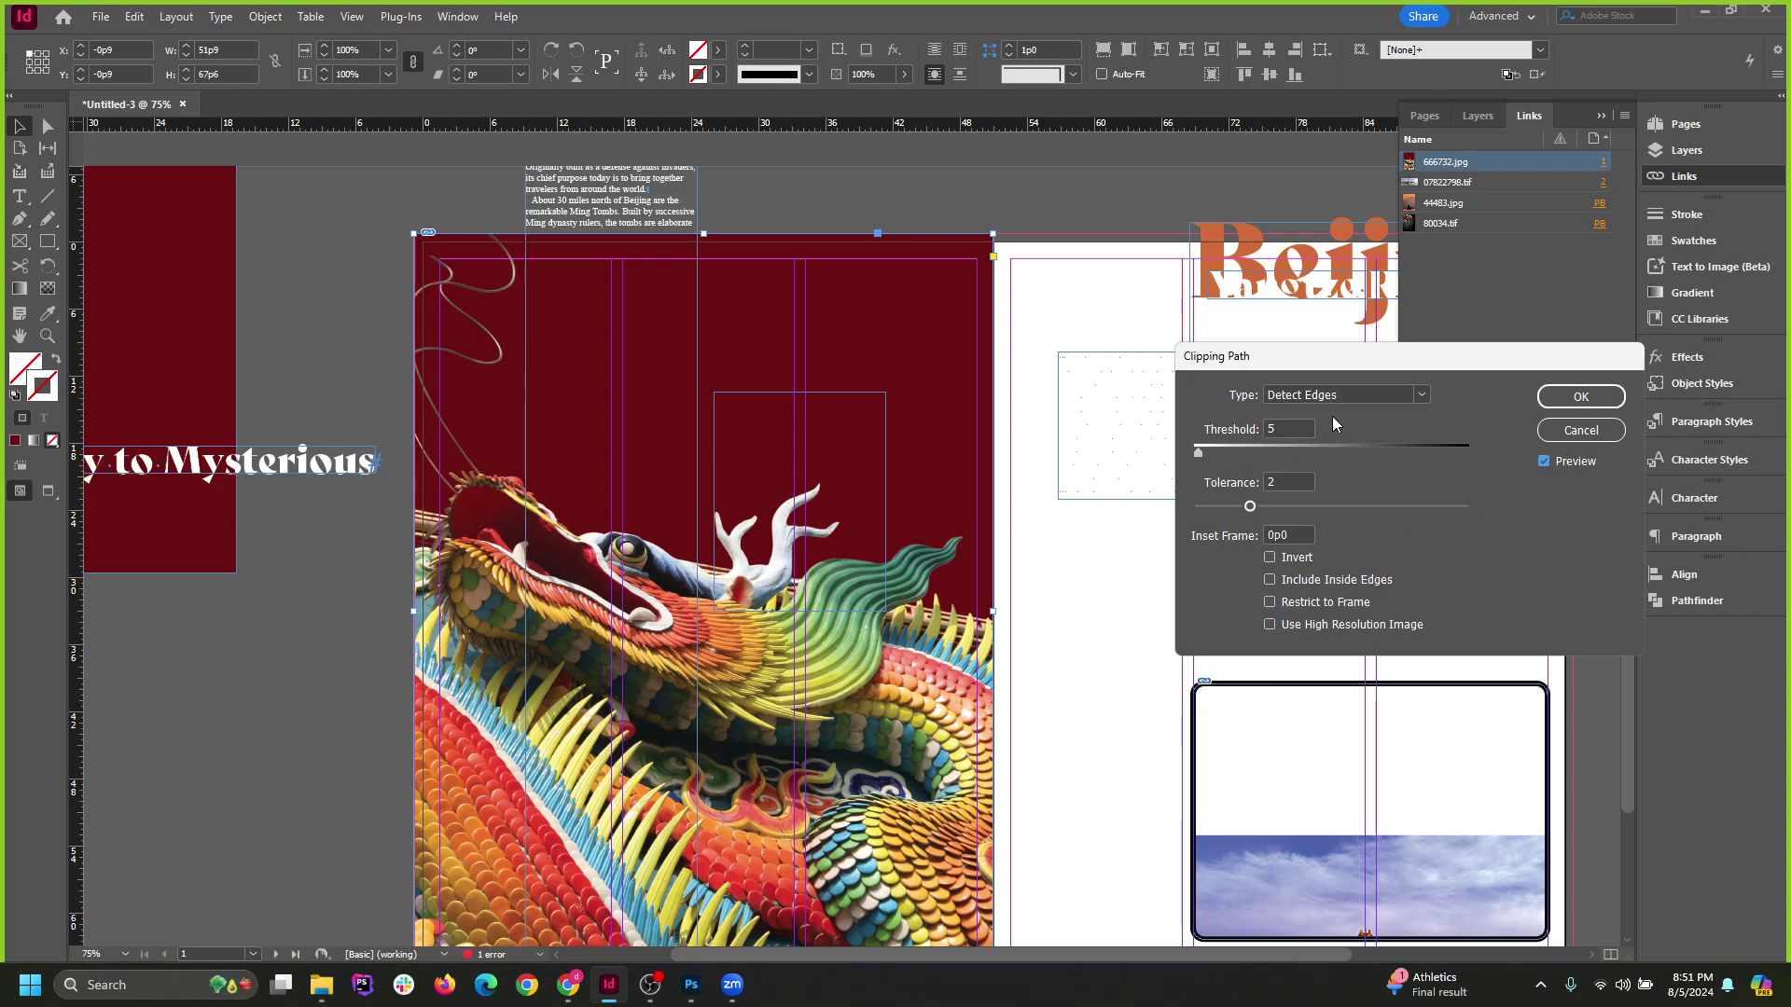
{"action": "mouse_move", "coordinate": [1207, 455]}
{"action": "left_mouse_down"}
{"action": "mouse_move", "coordinate": [1246, 450]}
{"action": "mouse_move", "coordinate": [1222, 449]}
{"action": "left_mouse_up"}
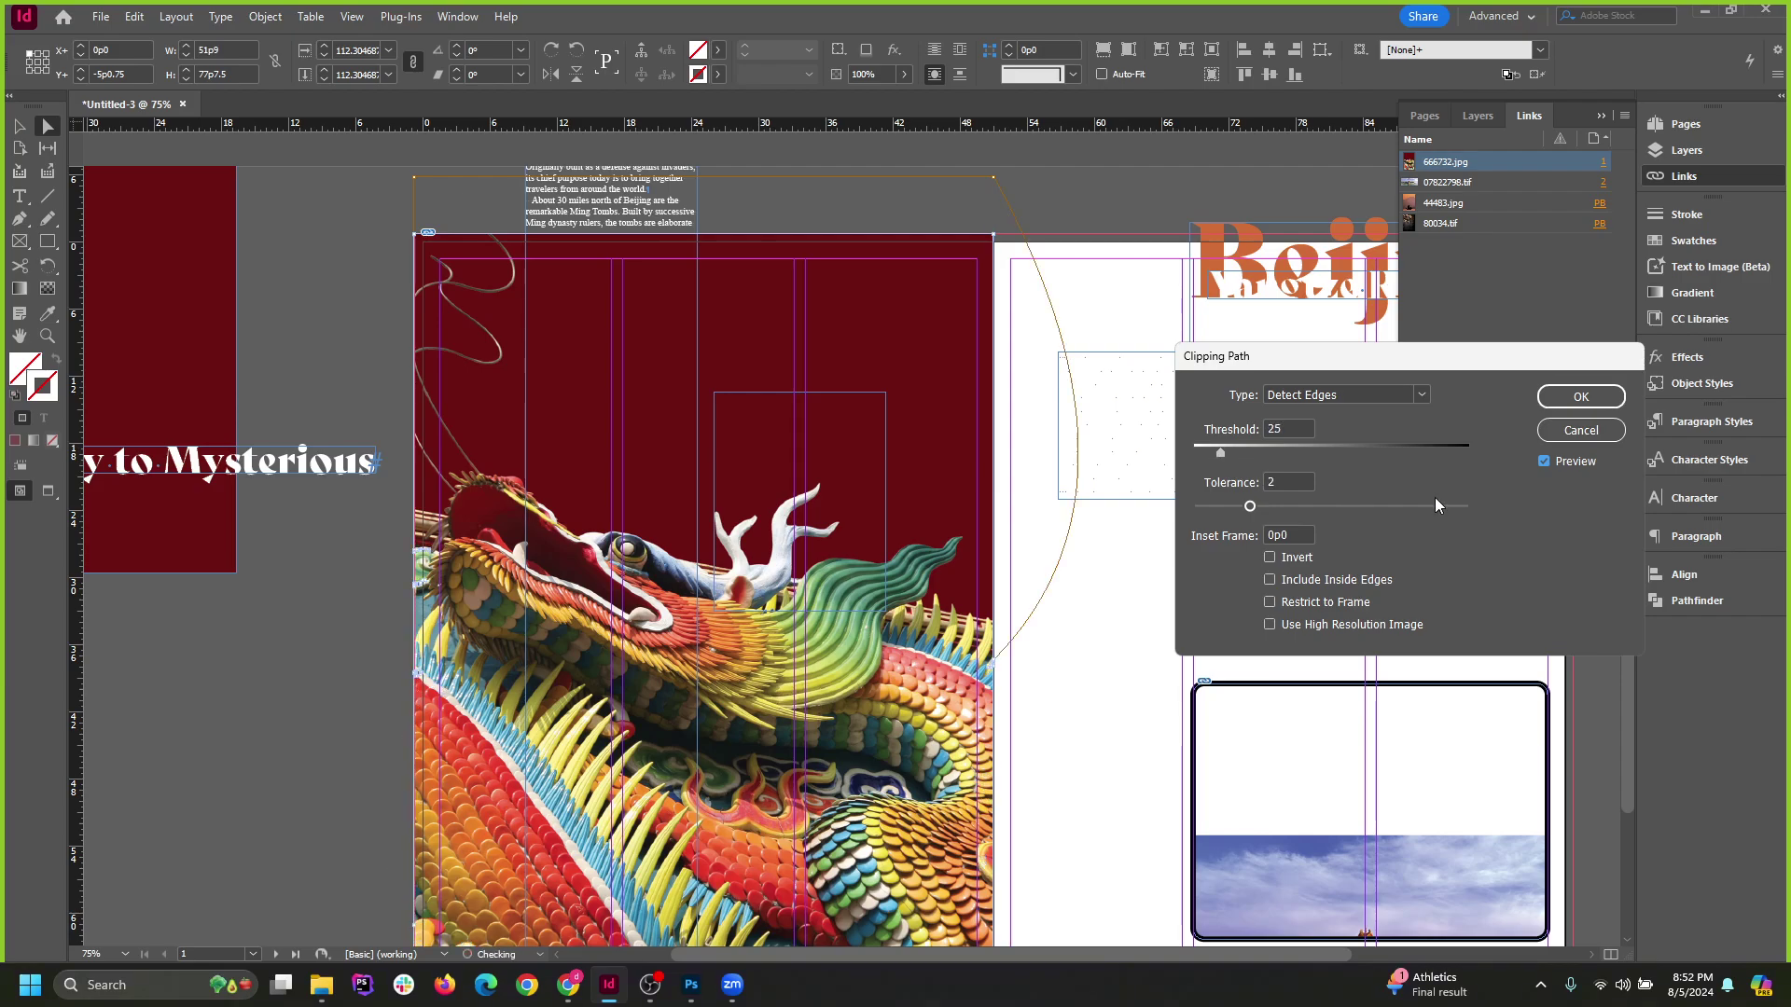
{"action": "left_click", "coordinate": [1567, 432]}
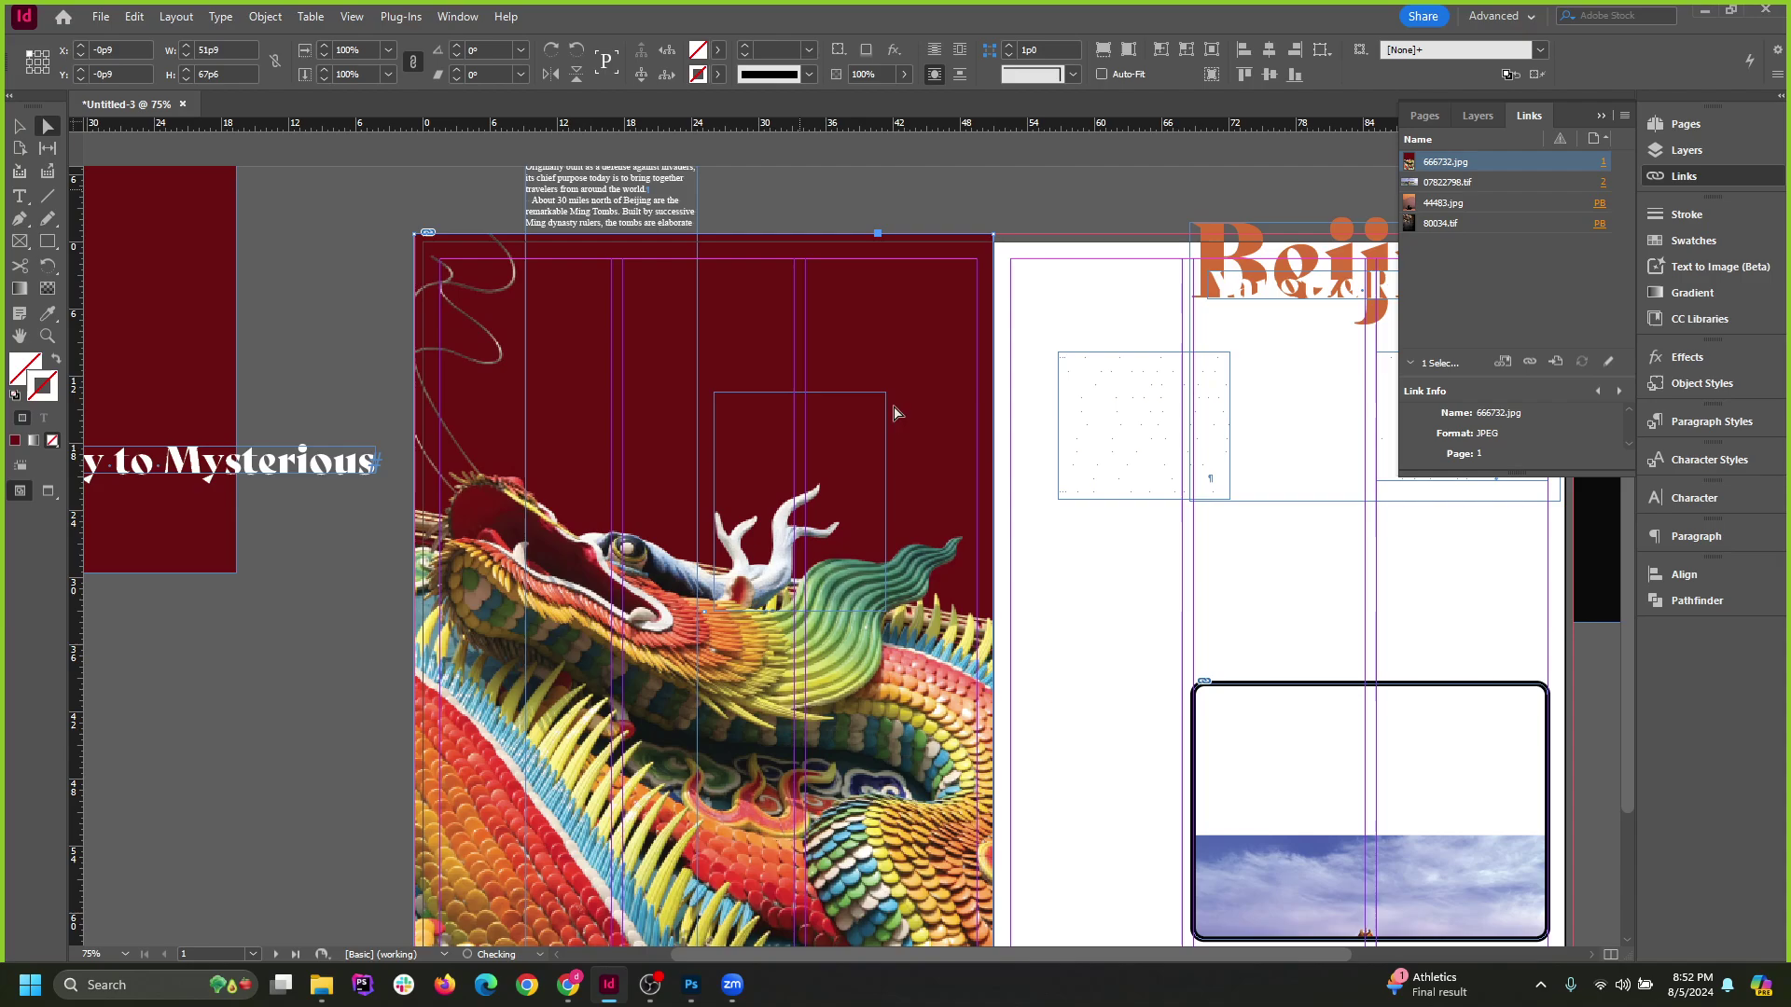
{"action": "left_click", "coordinate": [865, 422]}
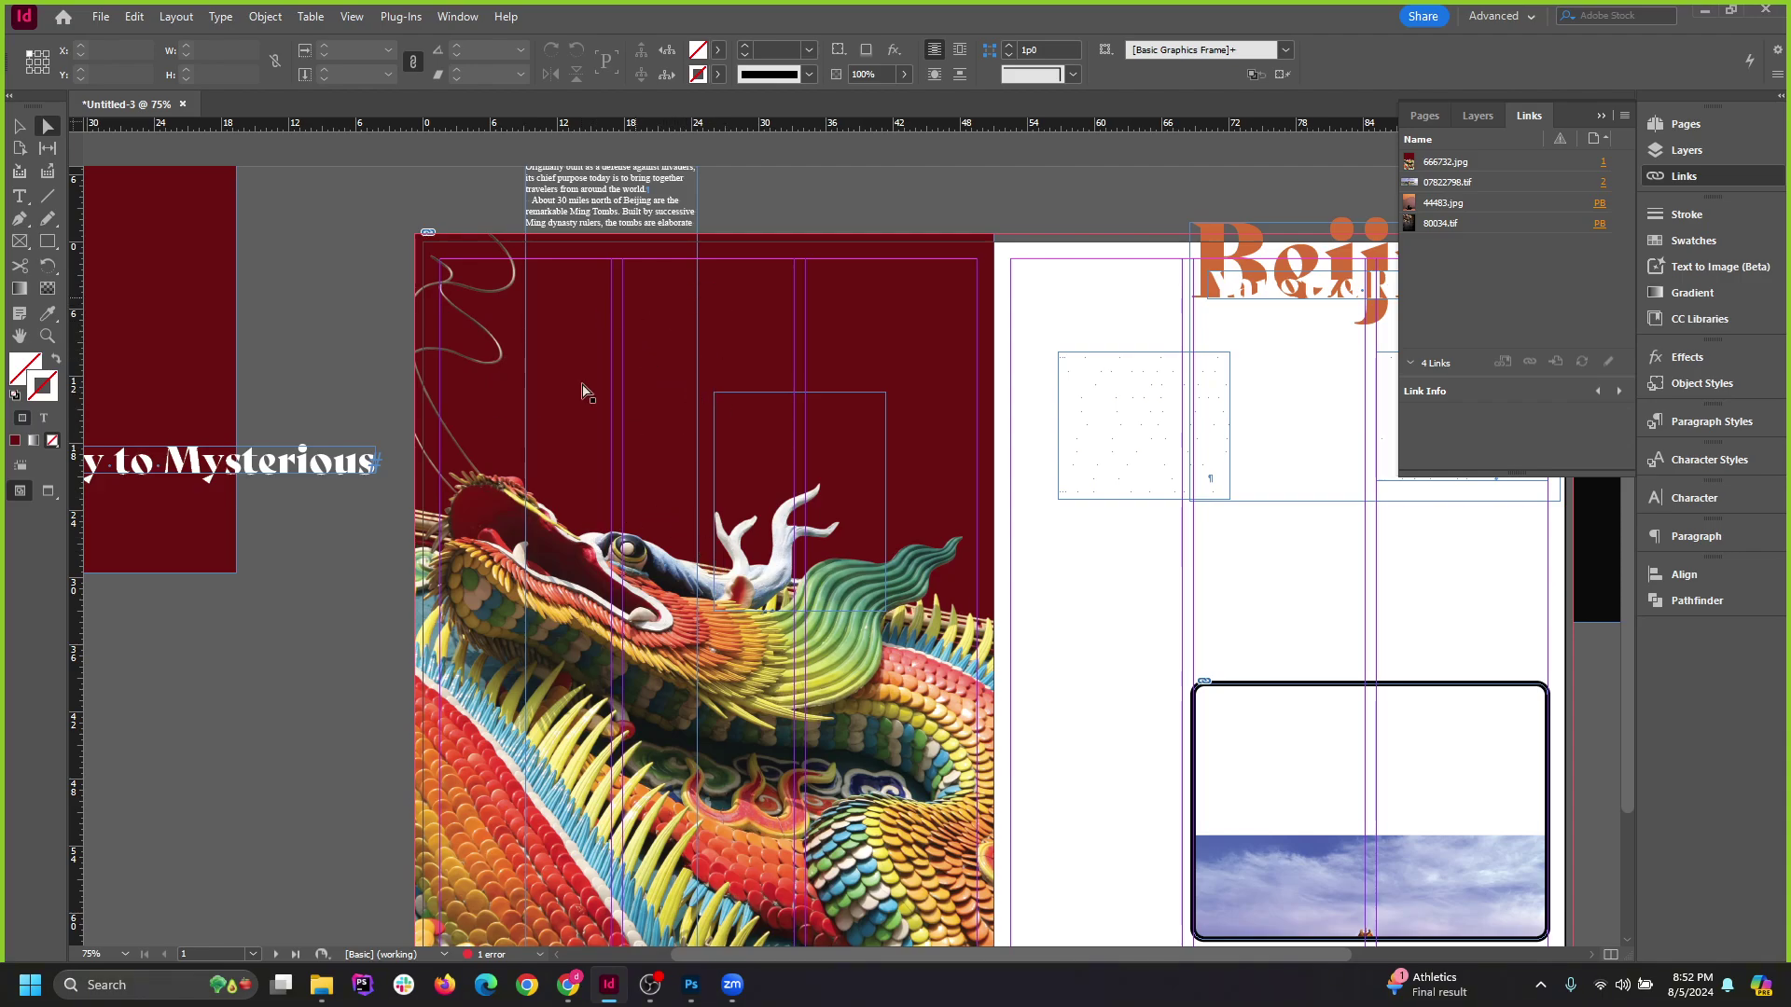
Move the article text frame off the dragon image into the third column of the second page, at about X 84p2.
{"action": "scroll", "coordinate": [681, 511], "scroll_direction": "down", "scroll_amount": 3}
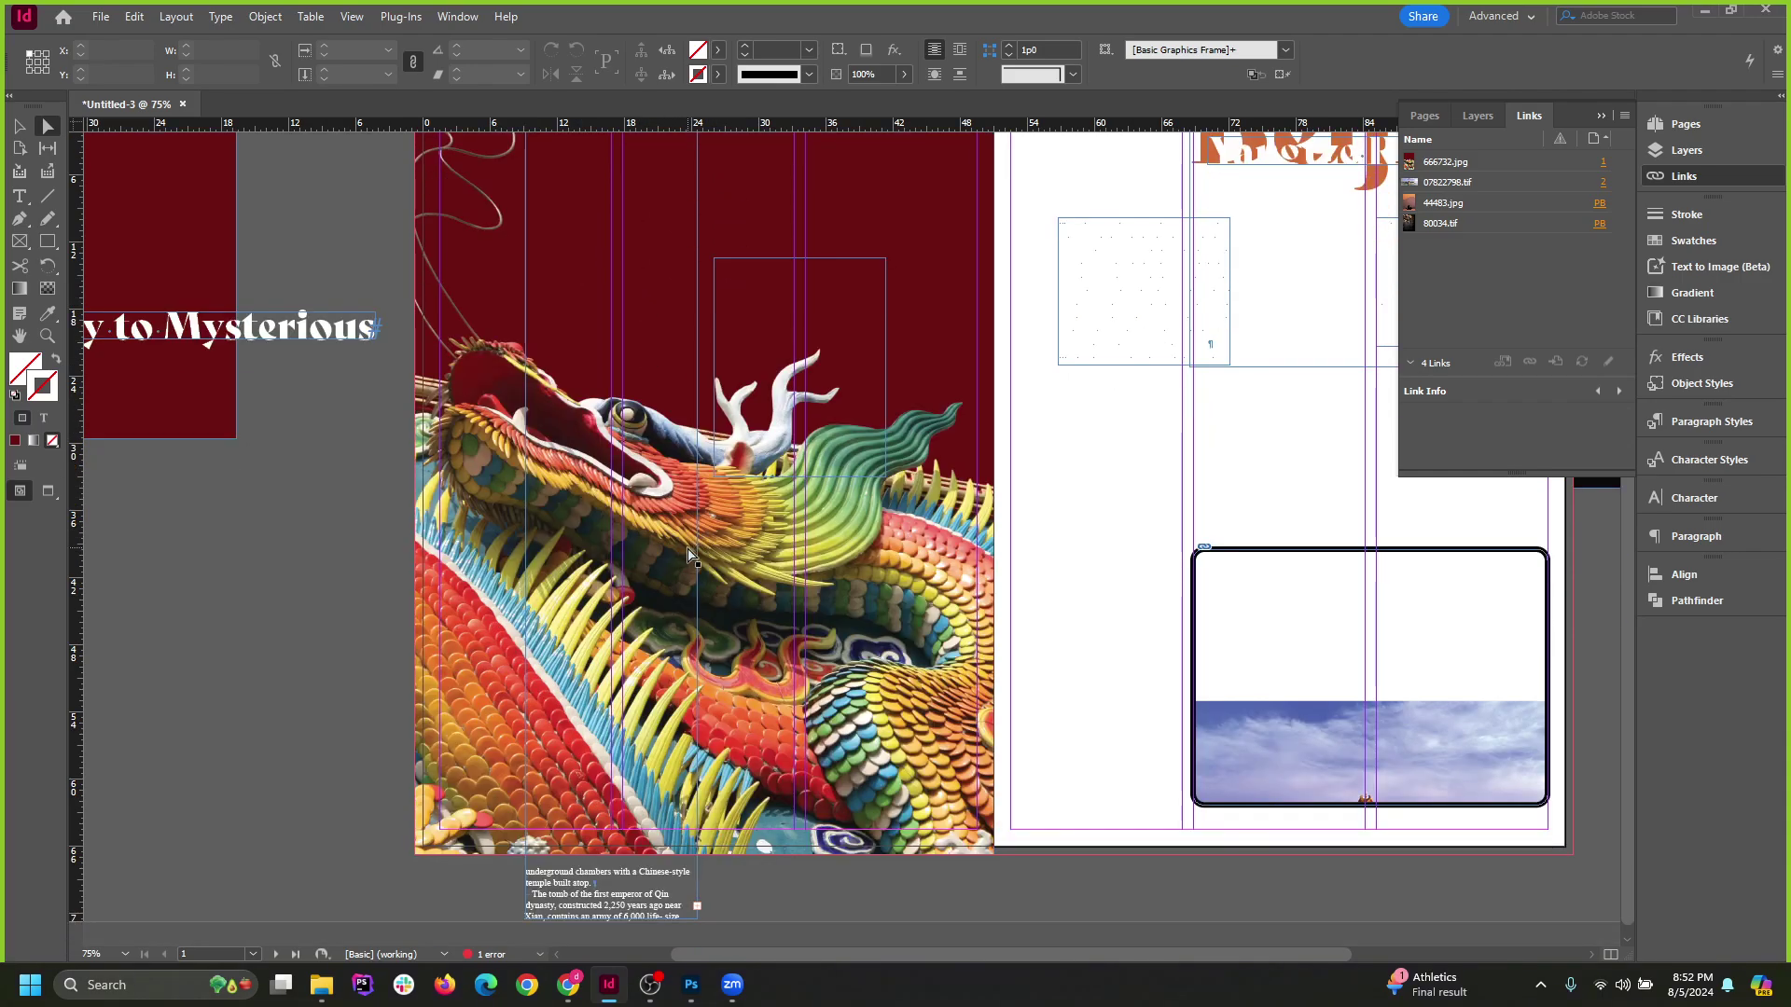
{"action": "scroll", "coordinate": [690, 554], "scroll_direction": "down", "scroll_amount": 1}
{"action": "scroll", "coordinate": [692, 550], "scroll_direction": "up", "scroll_amount": 3}
{"action": "scroll", "coordinate": [692, 536], "scroll_direction": "down", "scroll_amount": 3}
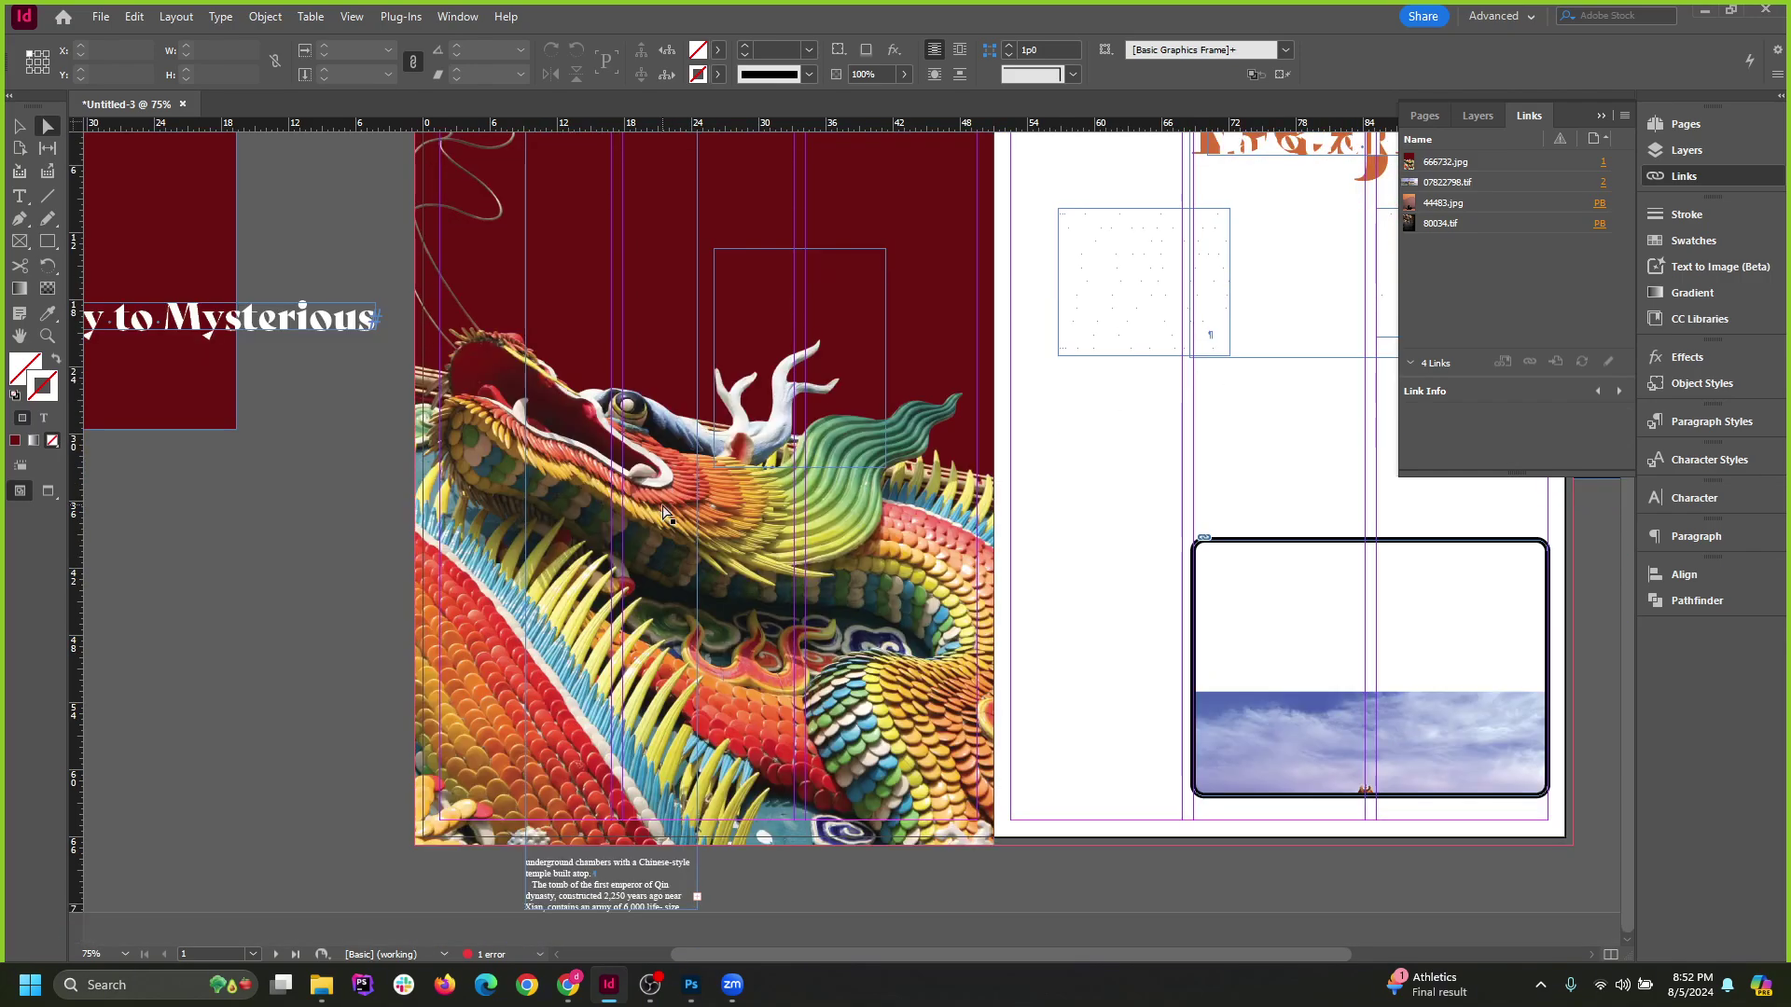
{"action": "scroll", "coordinate": [665, 513], "scroll_direction": "up", "scroll_amount": 3}
{"action": "scroll", "coordinate": [593, 394], "scroll_direction": "down", "scroll_amount": 1}
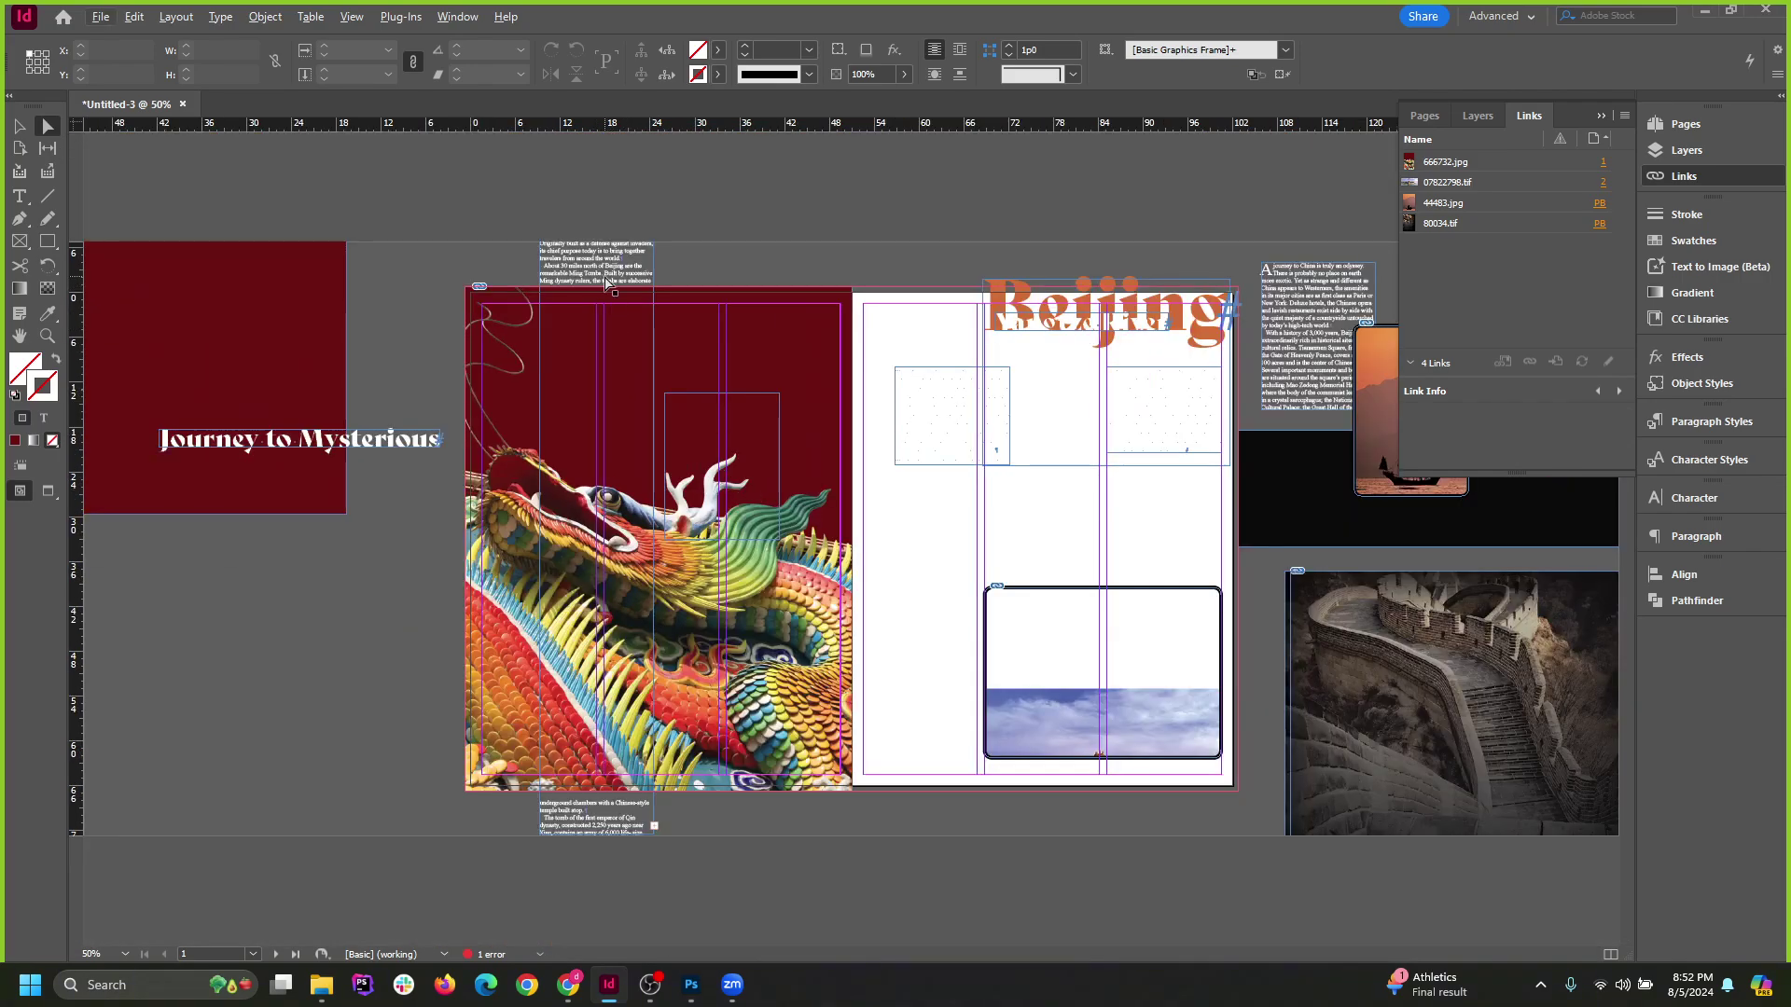
{"action": "left_click_drag", "start_coordinate": [606, 280], "coordinate": [972, 304]}
{"action": "left_click_drag", "start_coordinate": [970, 238], "coordinate": [1151, 365]}
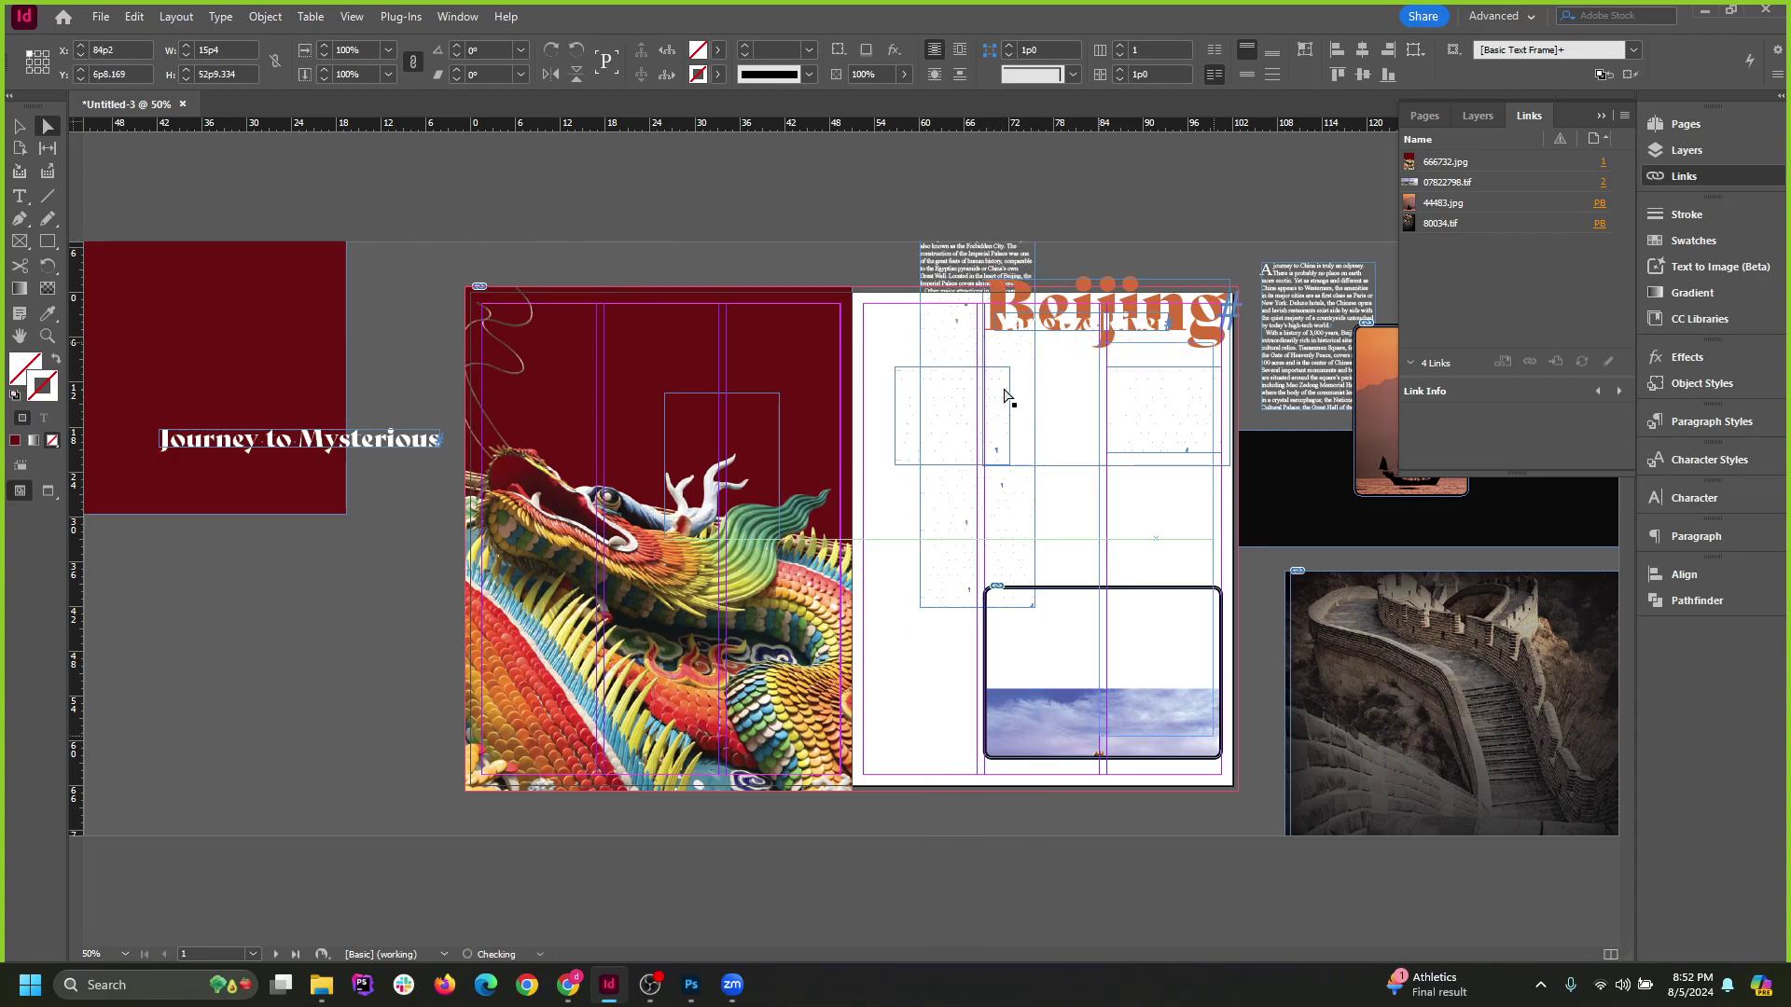
Draw a curved Pen path above the dragon's silhouette, from the first page's right edge past the tail and horns to the whisker.
{"action": "scroll", "coordinate": [645, 490], "scroll_direction": "up", "scroll_amount": 2}
{"action": "left_click", "coordinate": [22, 222]}
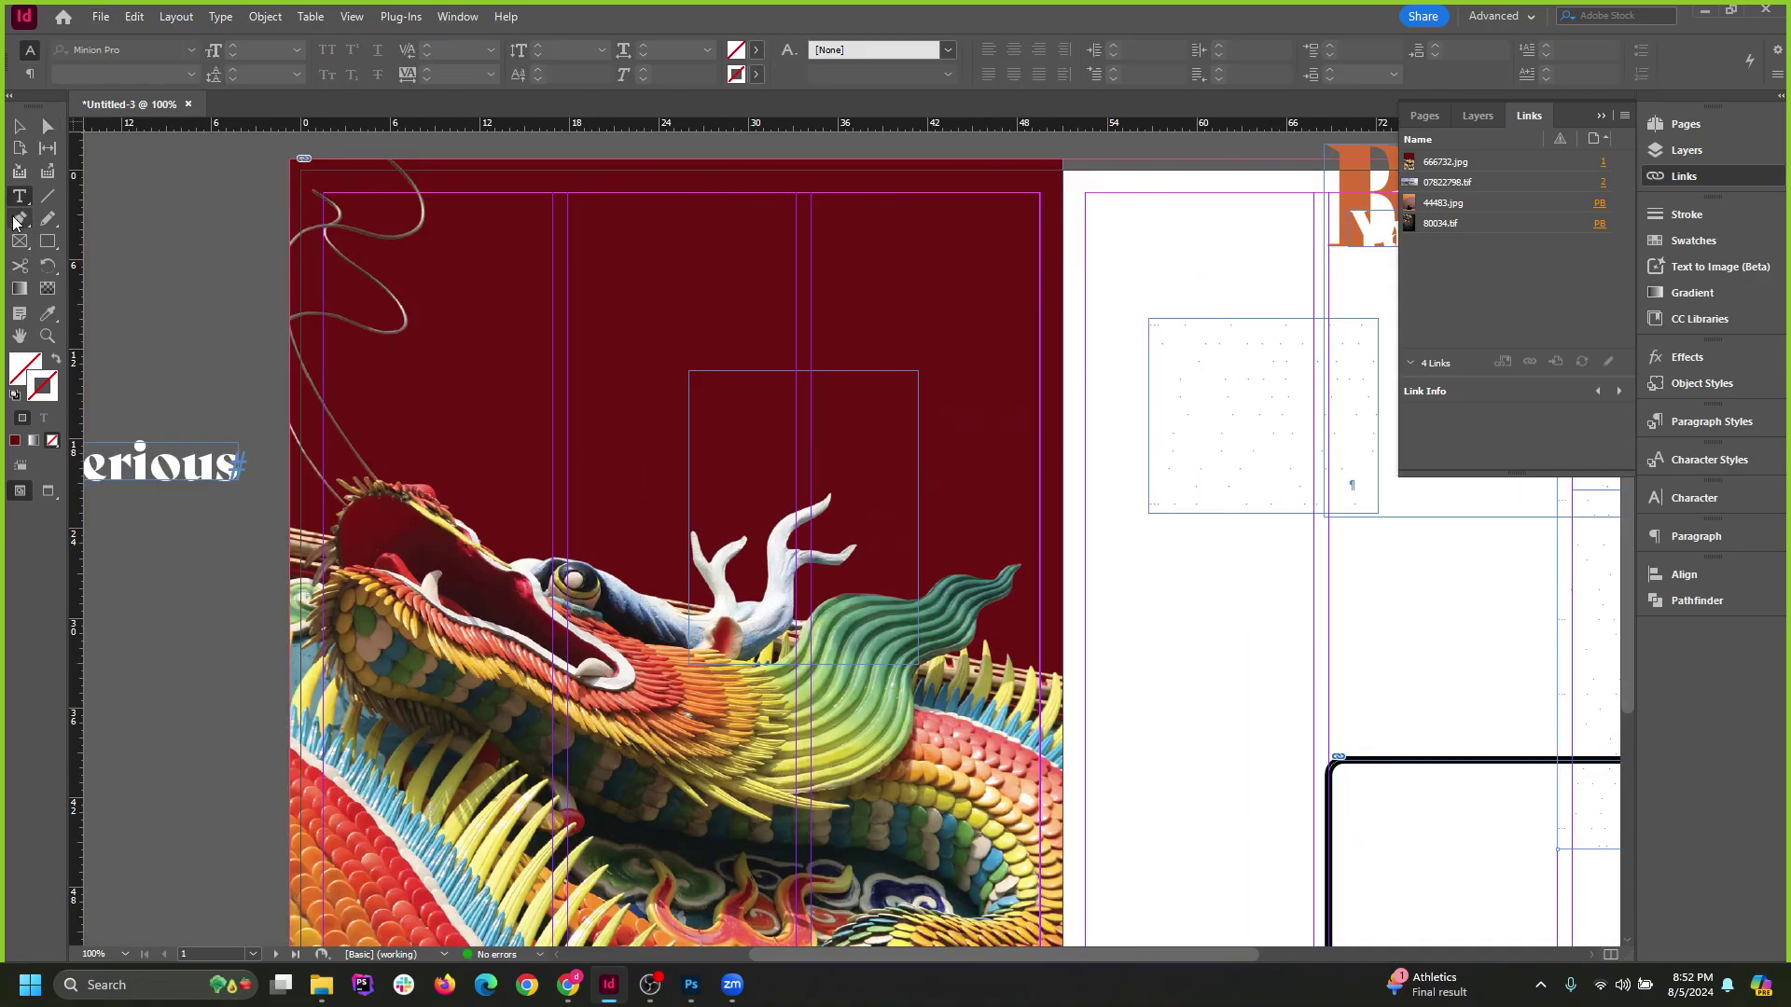
{"action": "left_click", "coordinate": [1079, 659]}
{"action": "left_click", "coordinate": [1000, 640]}
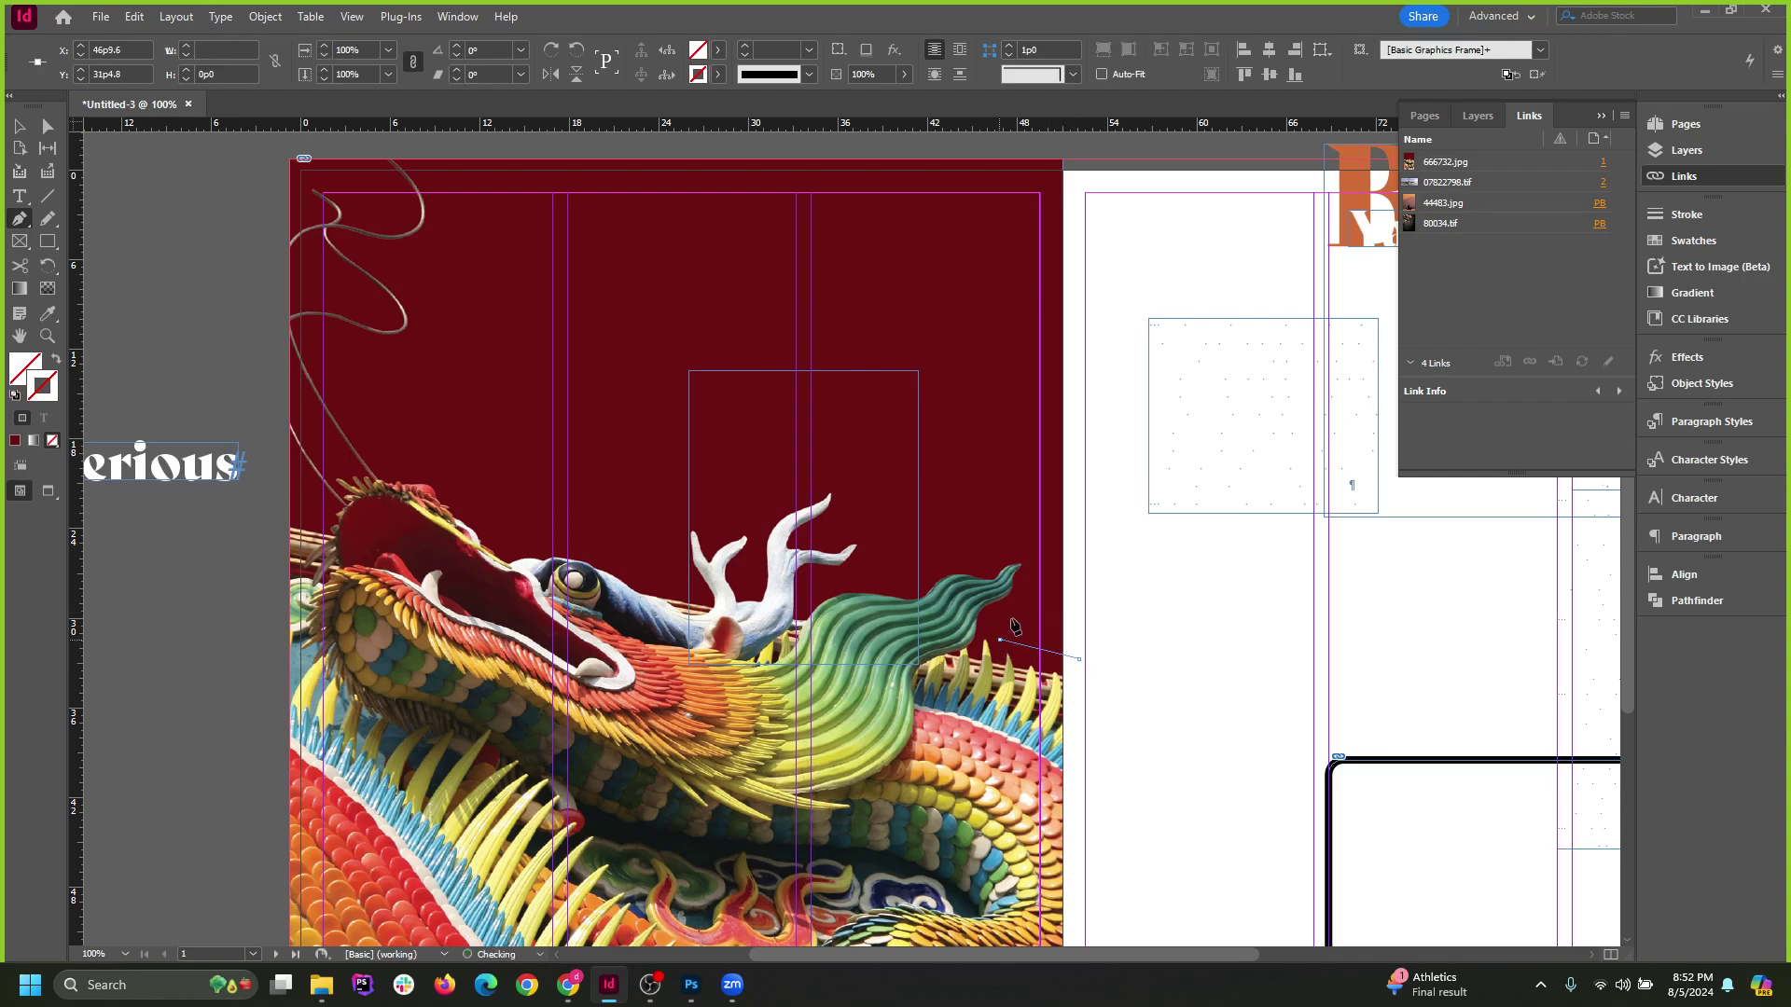
{"action": "mouse_move", "coordinate": [1034, 578]}
{"action": "left_mouse_down"}
{"action": "mouse_move", "coordinate": [1033, 545]}
{"action": "mouse_move", "coordinate": [875, 563]}
{"action": "mouse_move", "coordinate": [860, 520]}
{"action": "mouse_move", "coordinate": [819, 528]}
{"action": "left_mouse_up"}
{"action": "left_click_drag", "start_coordinate": [851, 496], "coordinate": [805, 483]}
{"action": "left_click_drag", "start_coordinate": [759, 513], "coordinate": [740, 521]}
{"action": "left_click_drag", "start_coordinate": [700, 523], "coordinate": [520, 529]}
{"action": "left_click_drag", "start_coordinate": [486, 518], "coordinate": [463, 490]}
{"action": "left_click_drag", "start_coordinate": [428, 460], "coordinate": [372, 445]}
{"action": "left_click_drag", "start_coordinate": [316, 341], "coordinate": [343, 350]}
{"action": "left_click", "coordinate": [427, 346]}
{"action": "left_click", "coordinate": [395, 264]}
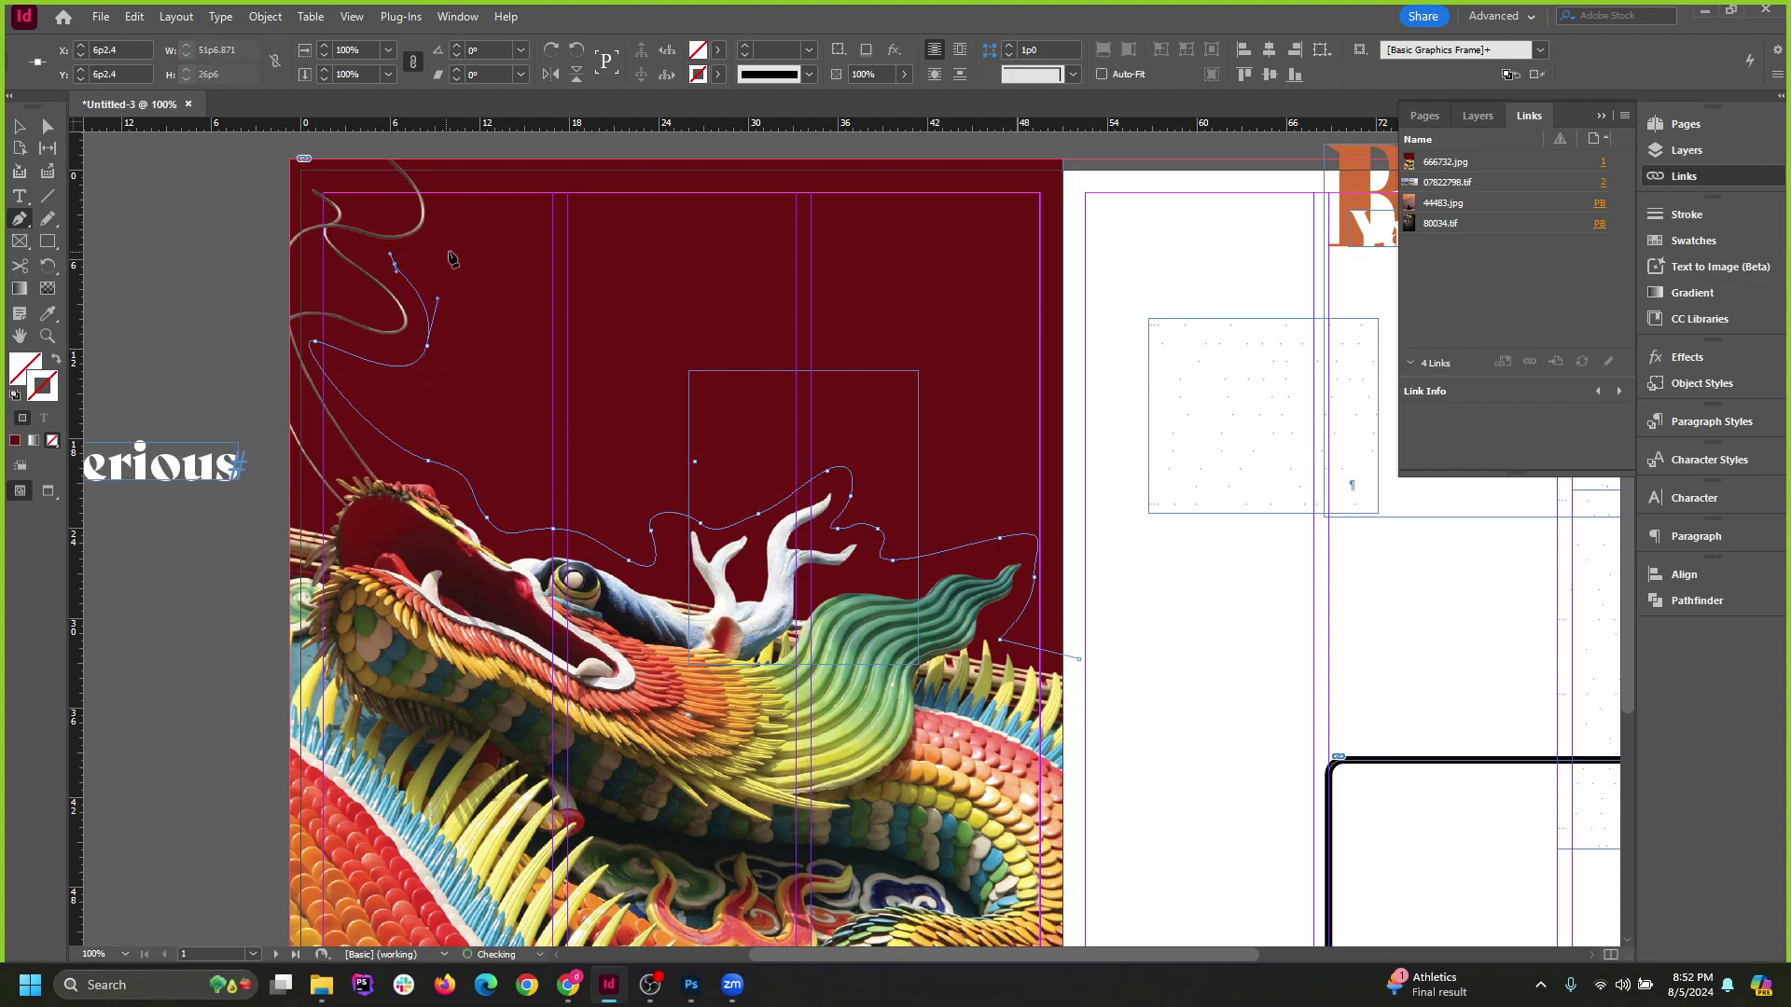
{"action": "left_click_drag", "start_coordinate": [450, 246], "coordinate": [463, 224]}
Close the Pen path around the first page's outer edges, making the dragon shape about 54p7.5 wide and 70p6.6 high.
{"action": "scroll", "coordinate": [296, 607], "scroll_direction": "down", "scroll_amount": 4}
{"action": "scroll", "coordinate": [766, 688], "scroll_direction": "up", "scroll_amount": 2}
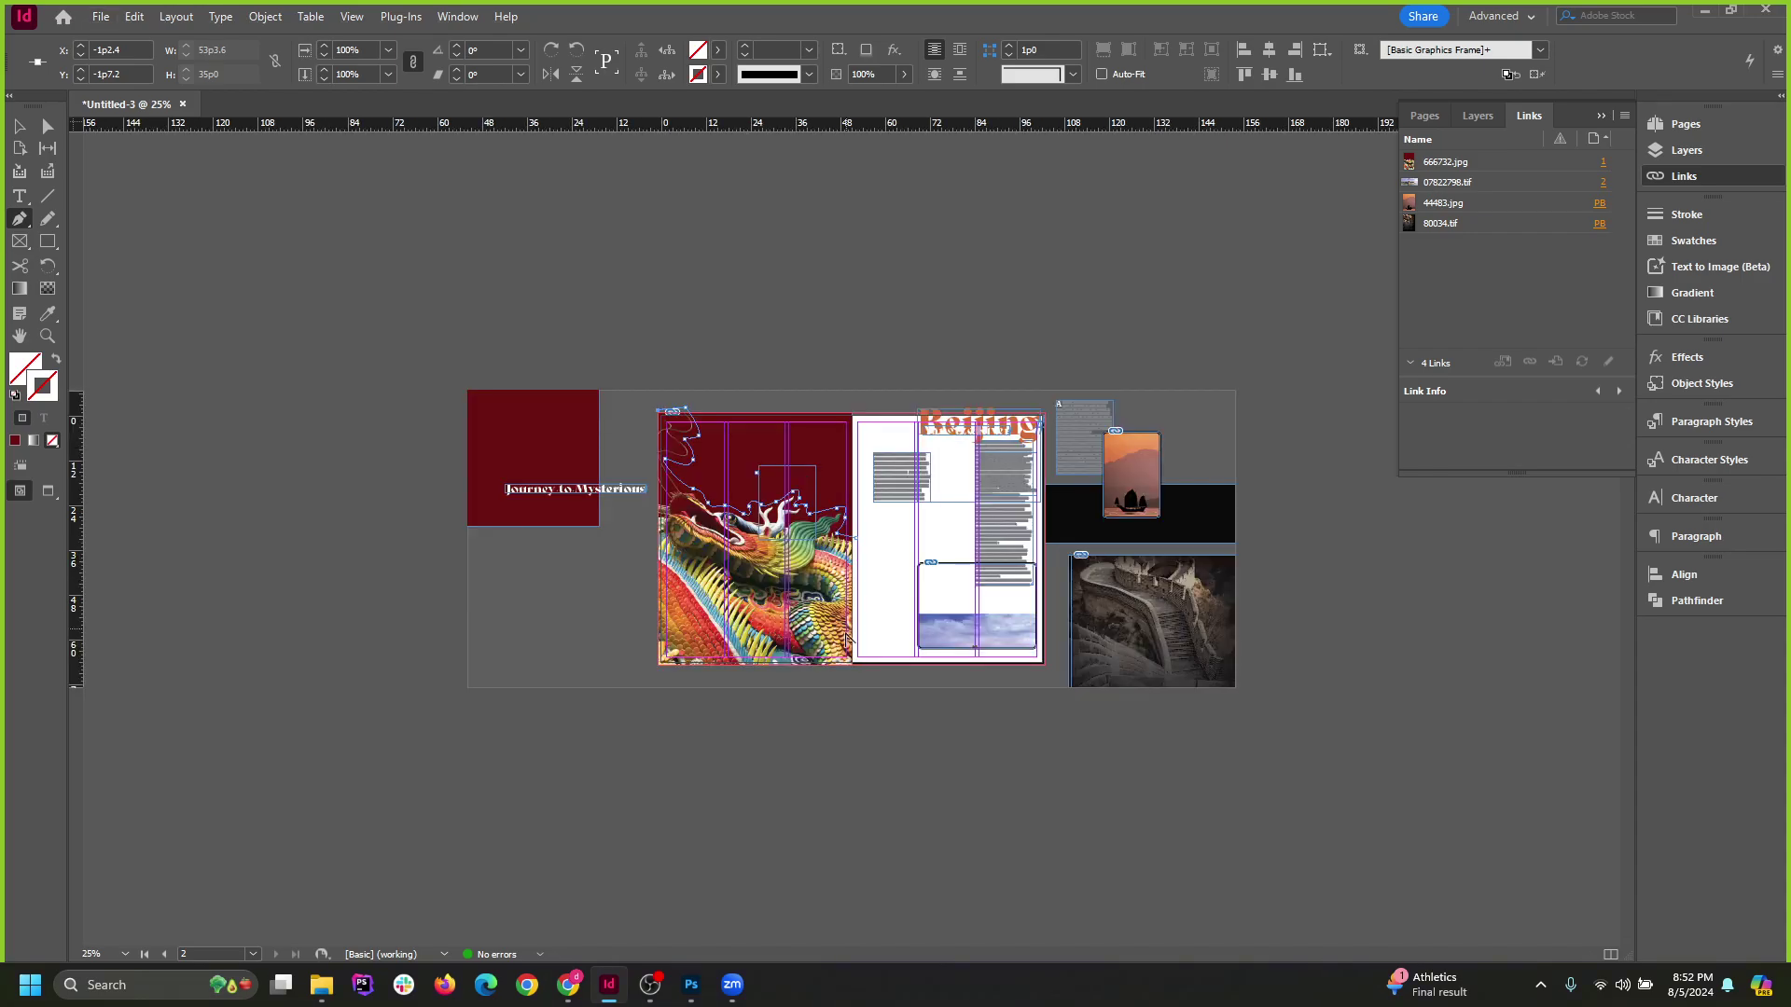
{"action": "left_click", "coordinate": [454, 801]}
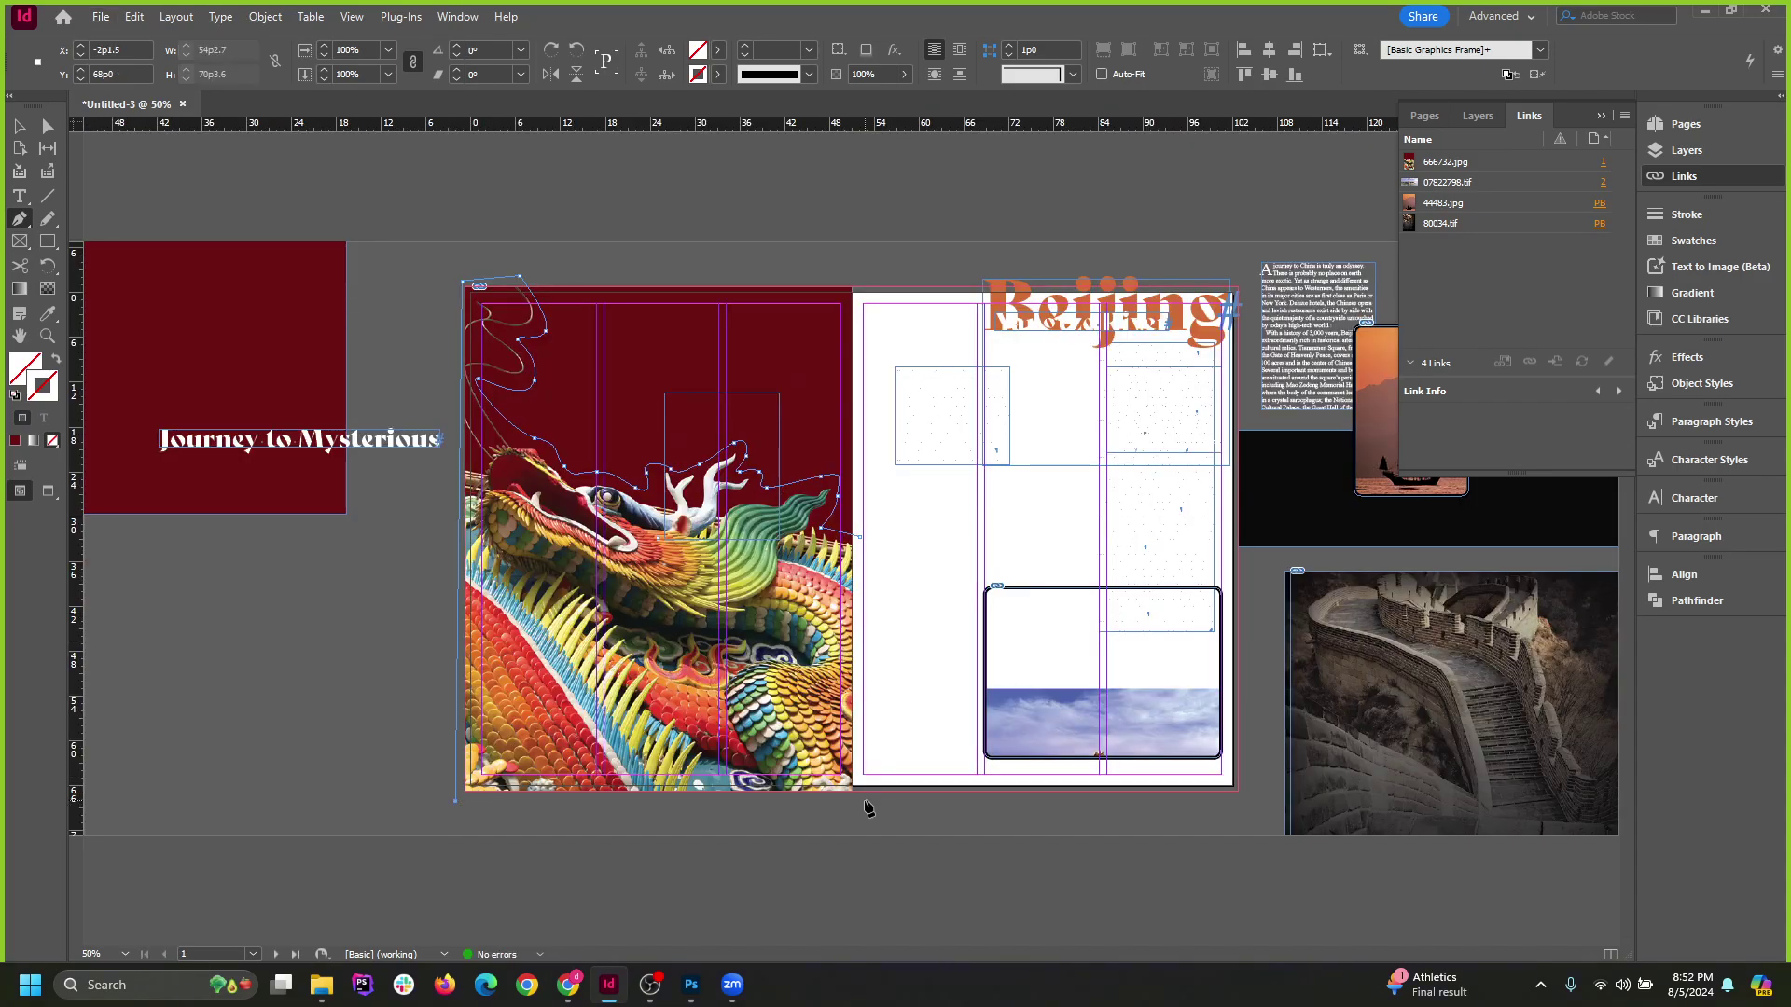
{"action": "left_click", "coordinate": [861, 539]}
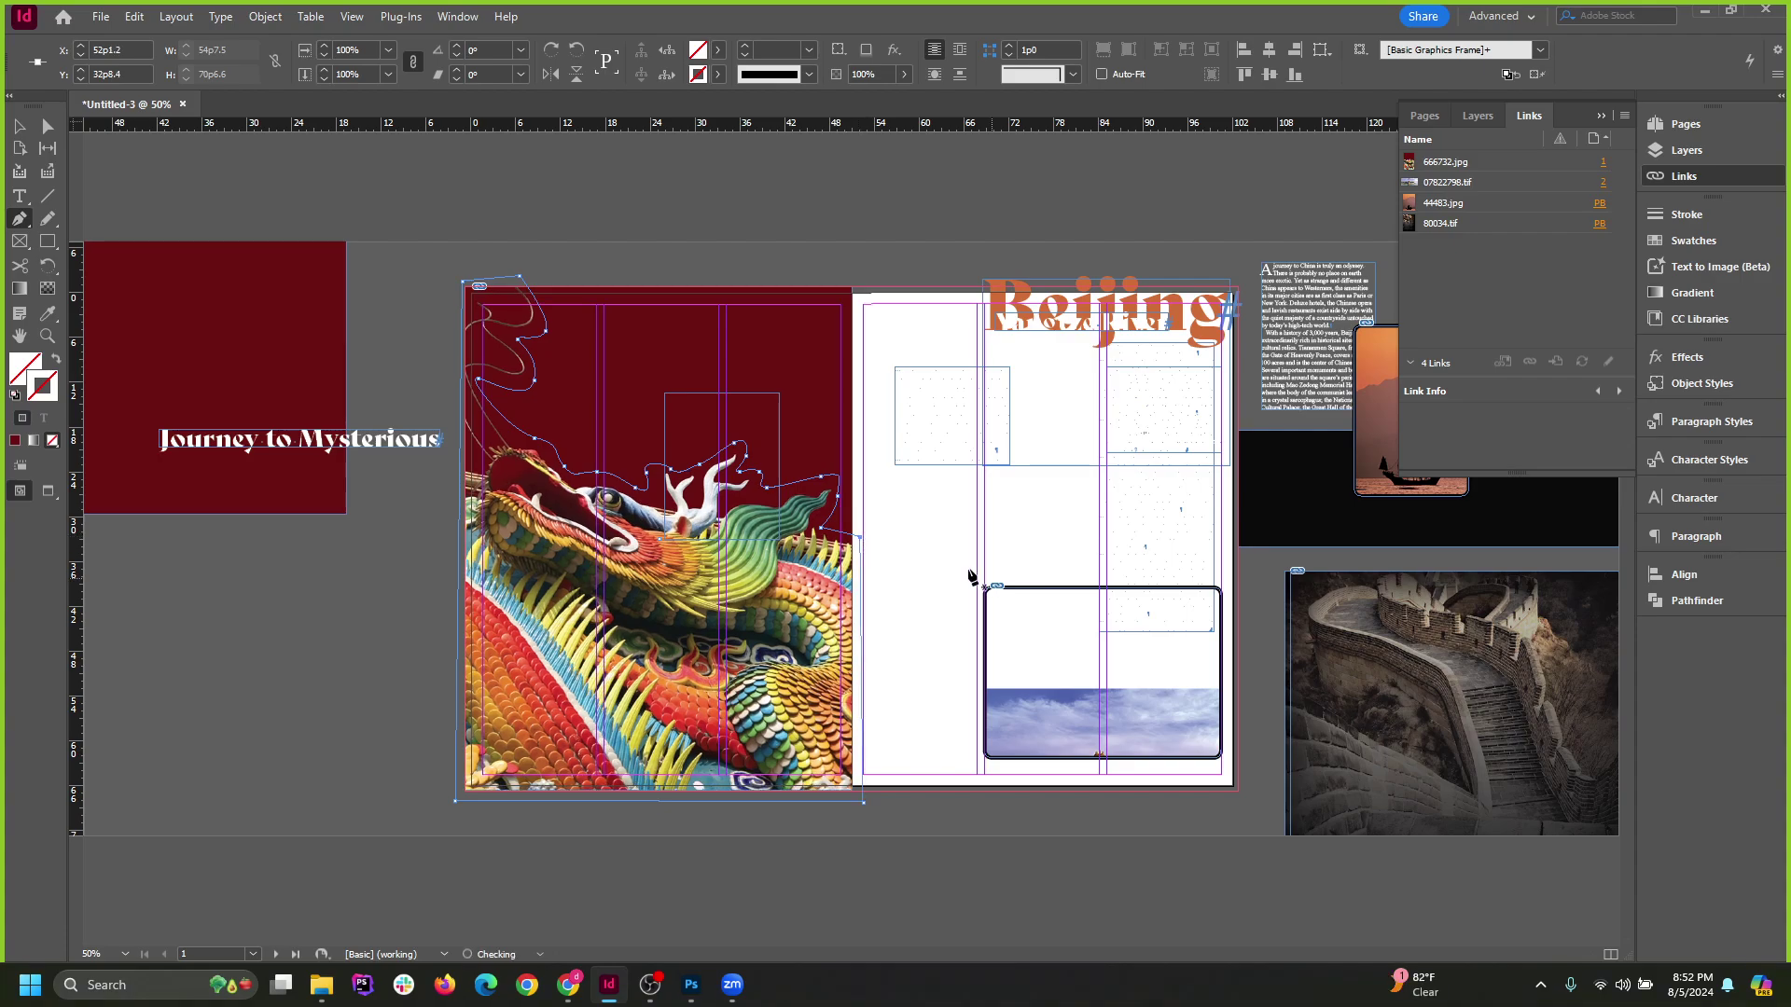
Move the contour path's two points above the whisker down onto the first page's top bleed edge, with the corner at X -0p9, Y -0p9.
{"action": "left_click", "coordinate": [19, 125]}
{"action": "left_click", "coordinate": [752, 270]}
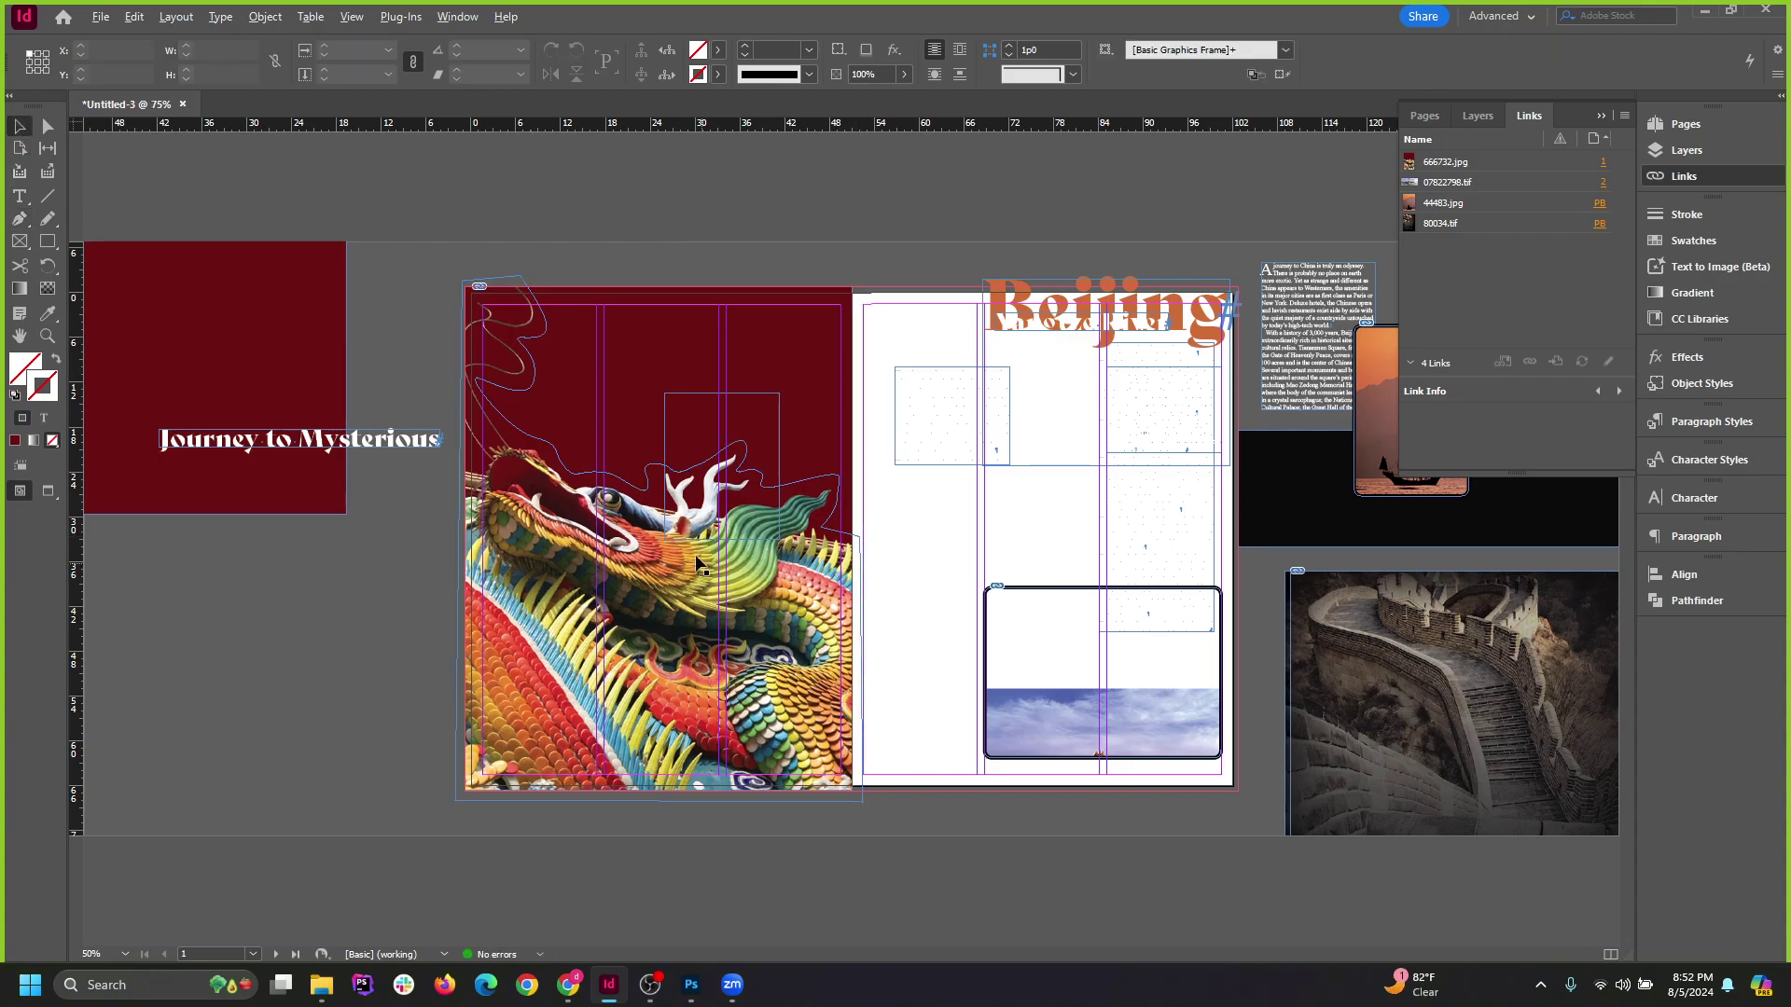
{"action": "scroll", "coordinate": [692, 393], "scroll_direction": "up", "scroll_amount": 1}
{"action": "scroll", "coordinate": [649, 545], "scroll_direction": "down", "scroll_amount": 1}
{"action": "scroll", "coordinate": [650, 545], "scroll_direction": "up", "scroll_amount": 1}
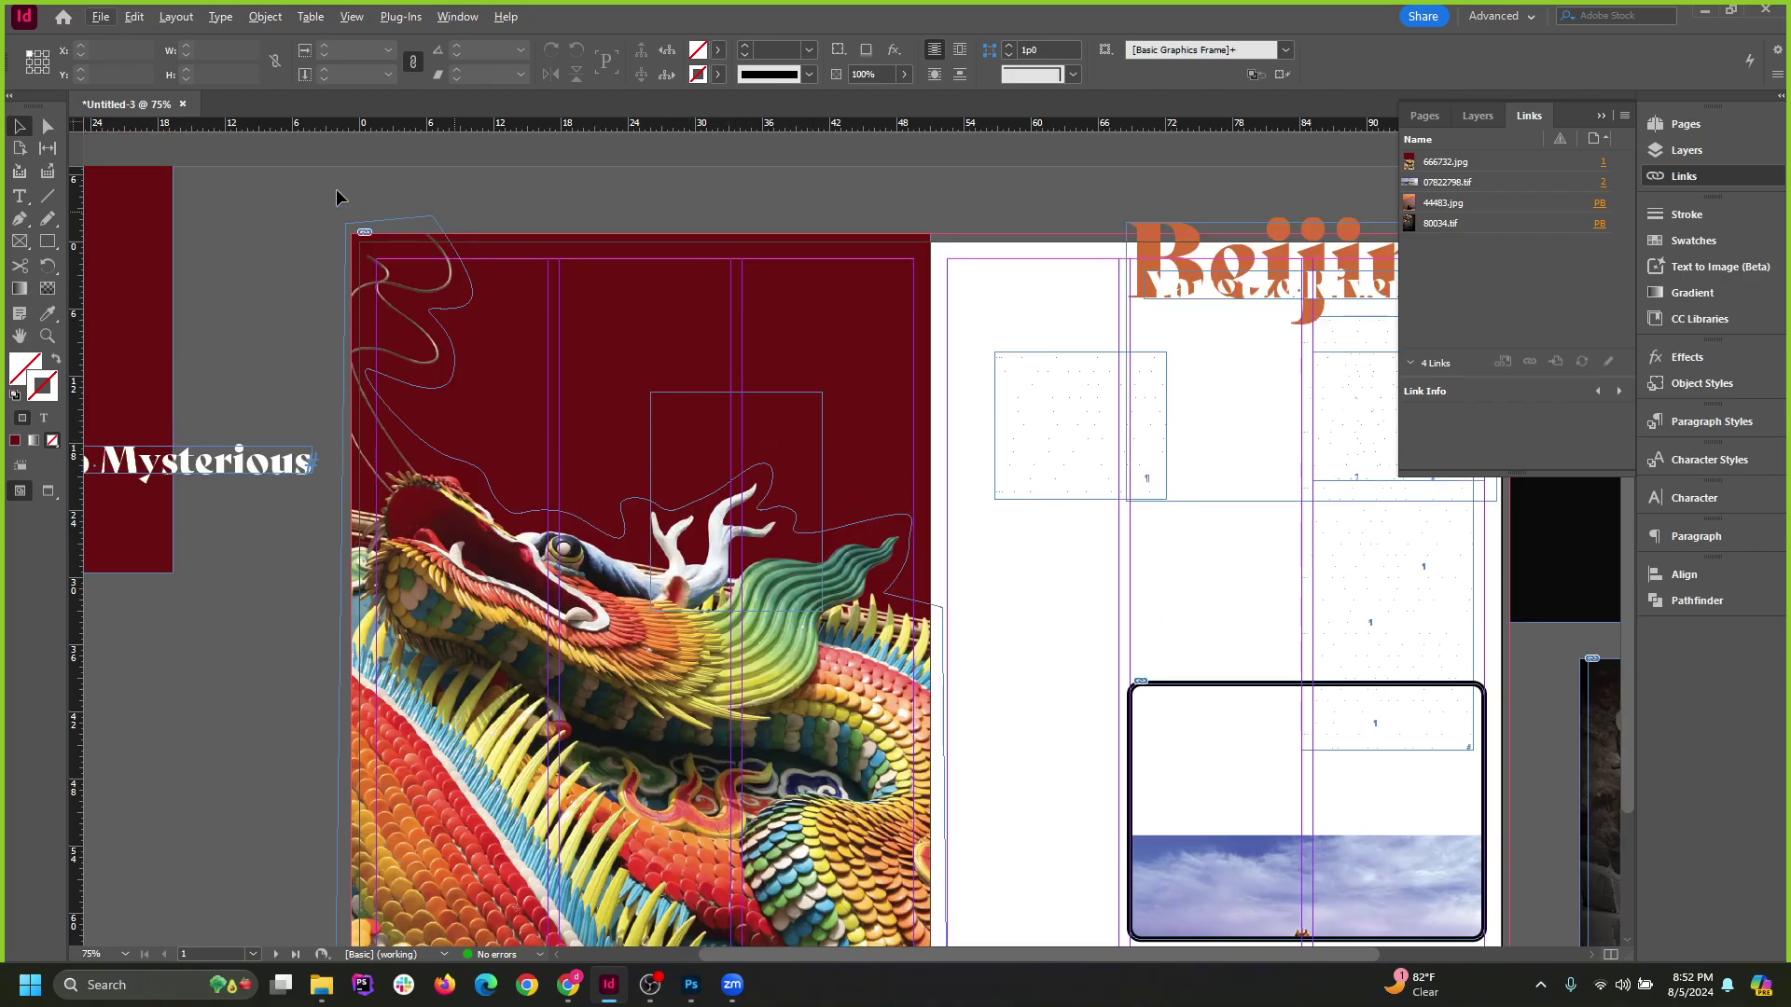
{"action": "left_click", "coordinate": [48, 126]}
{"action": "scroll", "coordinate": [356, 171], "scroll_direction": "up", "scroll_amount": 2}
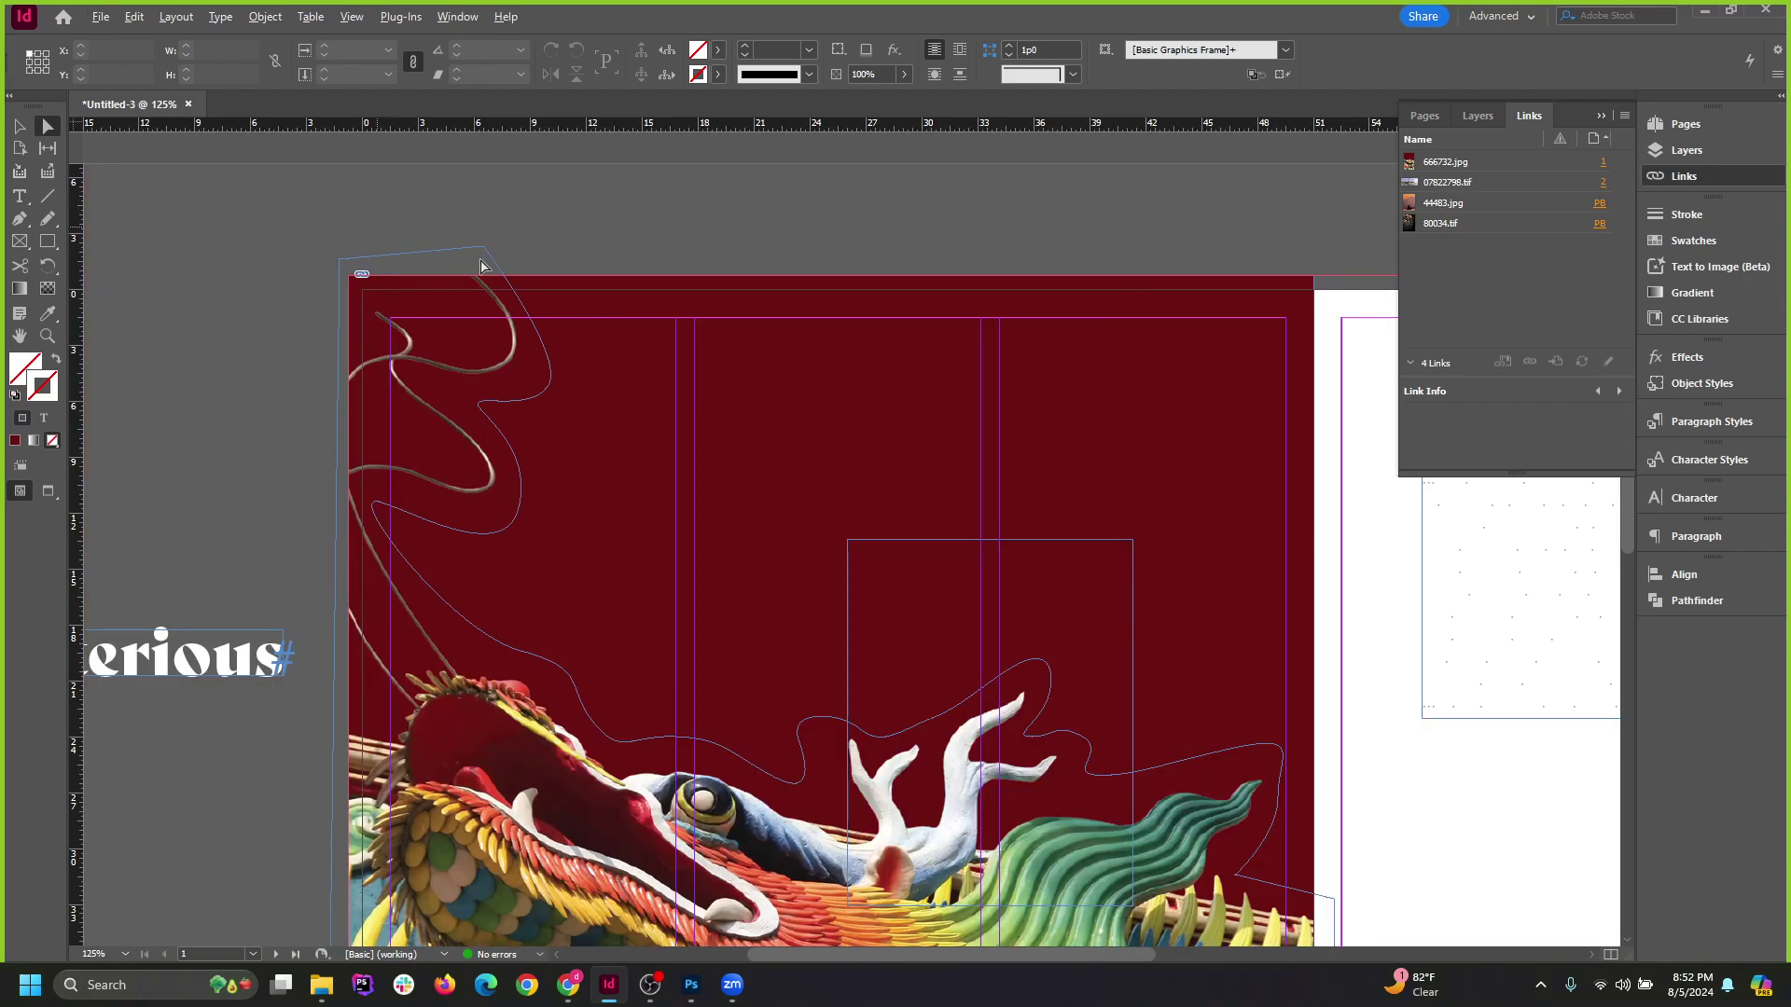
{"action": "left_click_drag", "start_coordinate": [484, 252], "coordinate": [491, 277]}
{"action": "left_click_drag", "start_coordinate": [340, 265], "coordinate": [352, 277]}
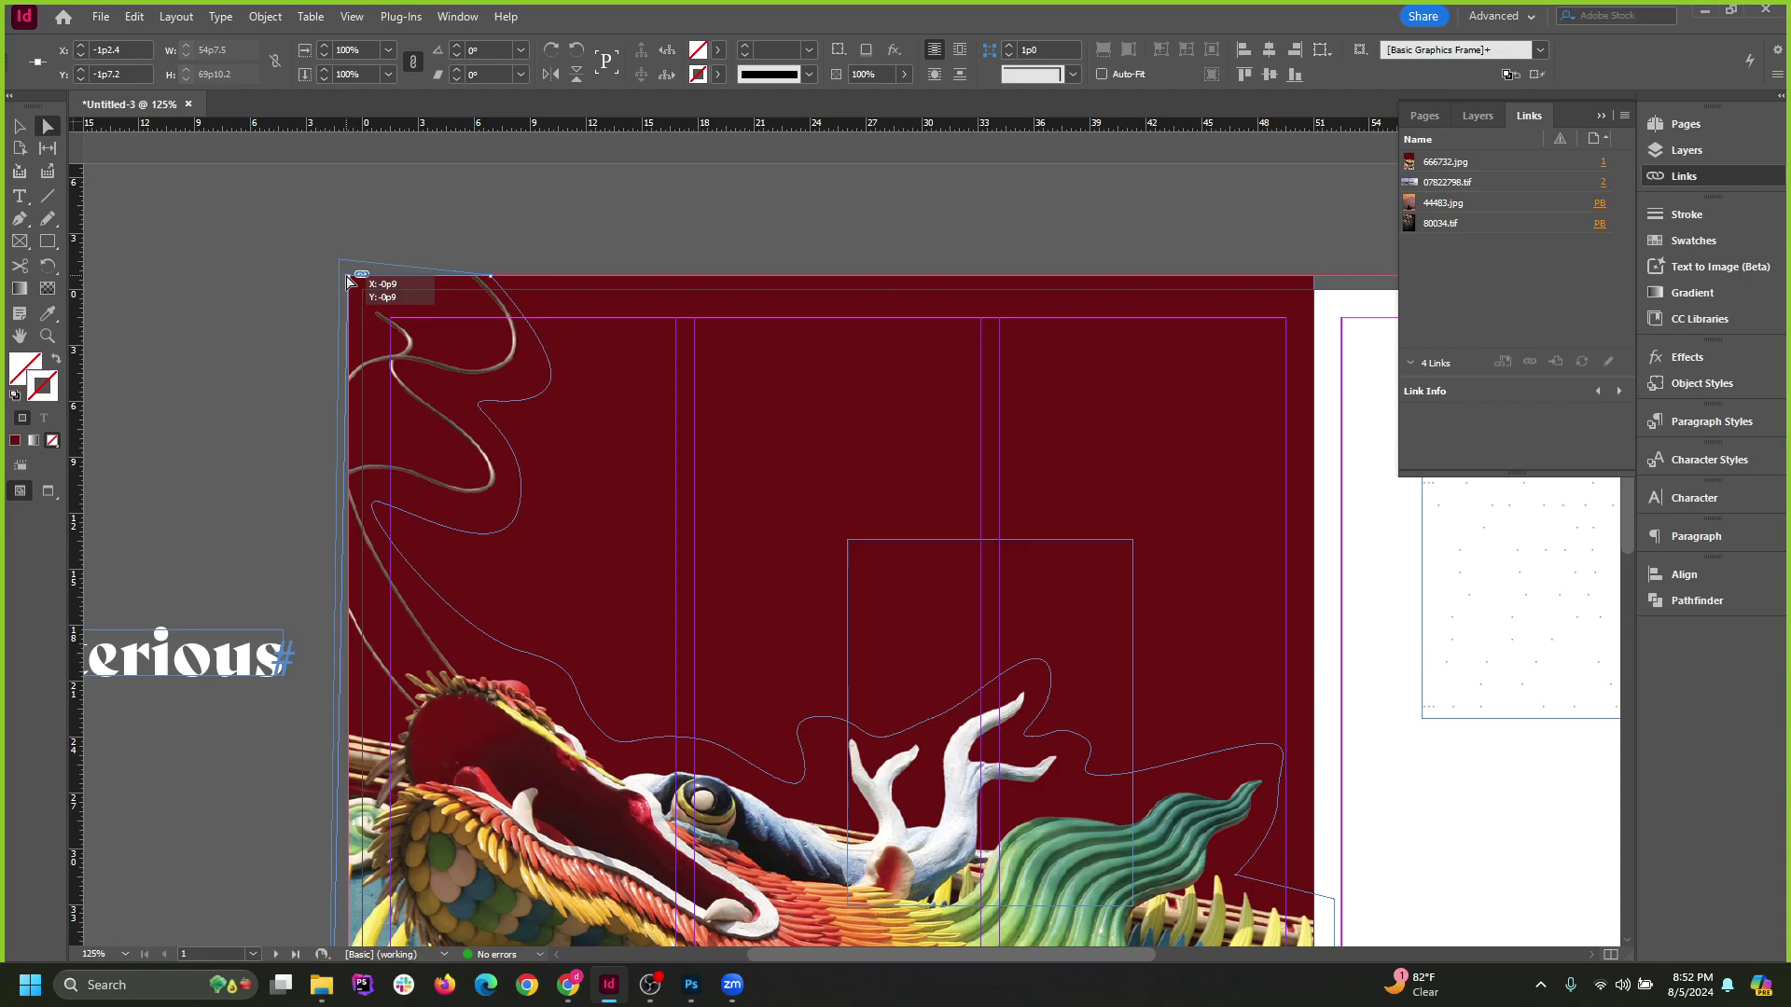
Align the path's two bottom corners with the bleed at Y 66p9 and its upper right-edge point with the page edge at X 51p0.
{"action": "scroll", "coordinate": [367, 618], "scroll_direction": "down", "scroll_amount": 8}
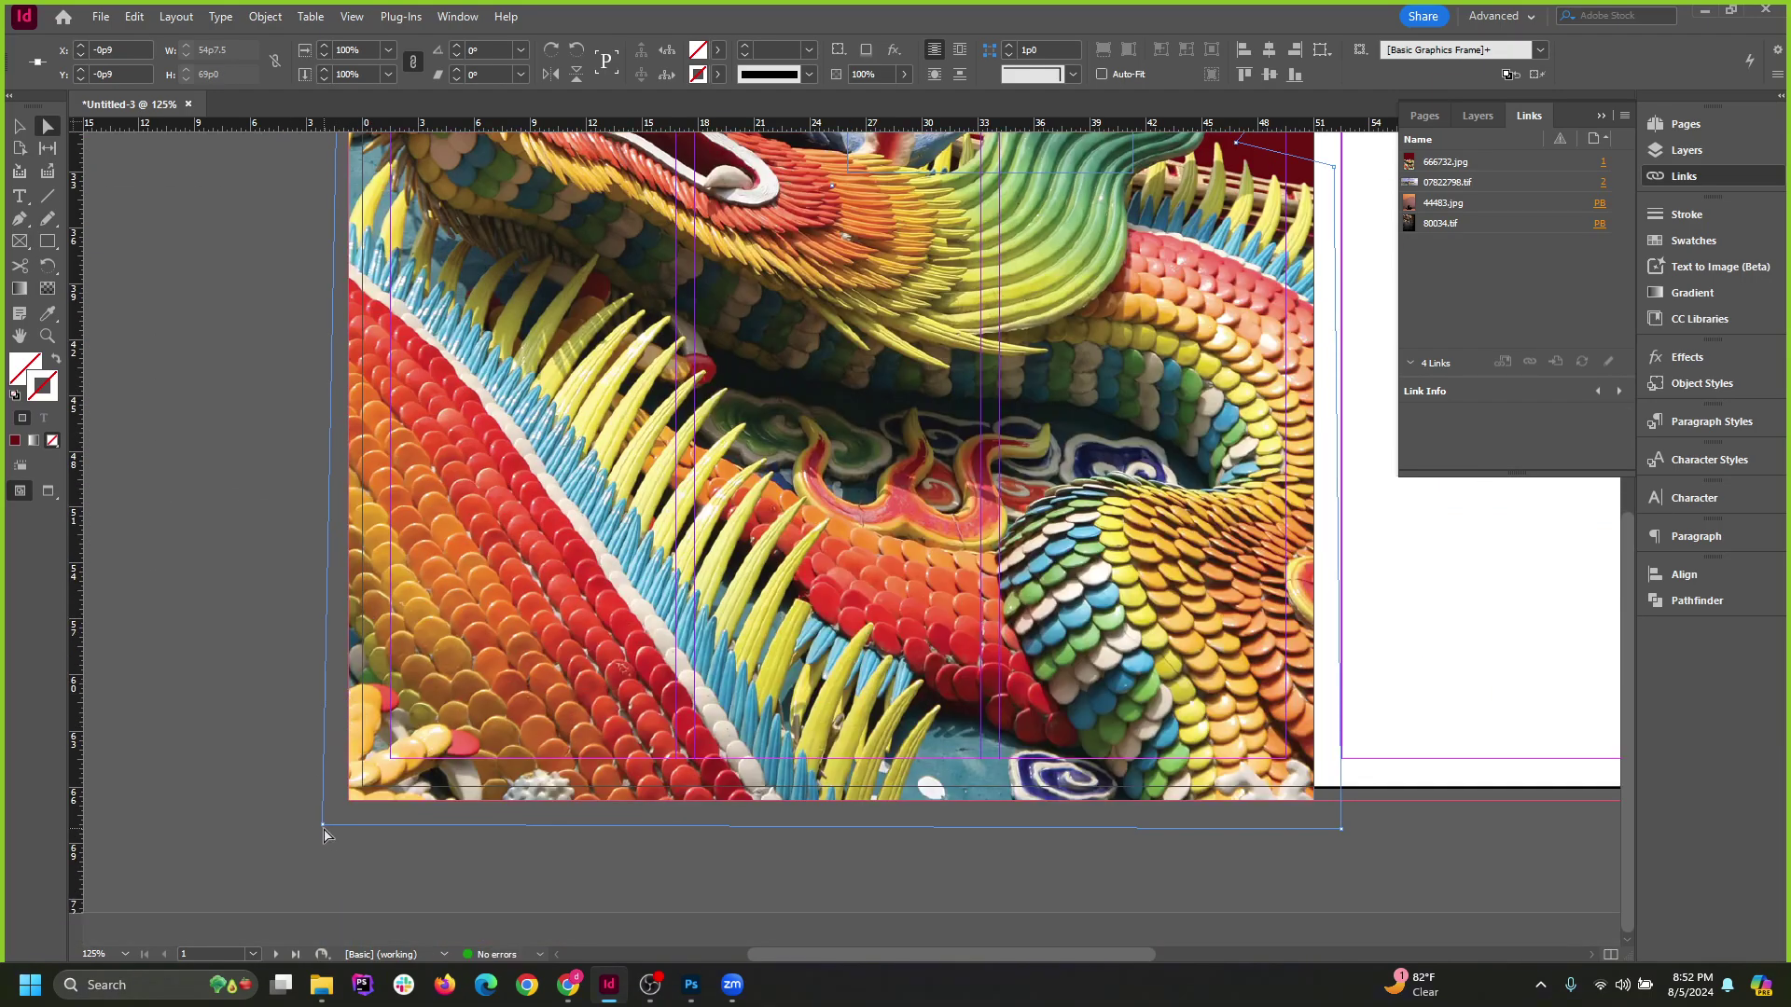
{"action": "left_click_drag", "start_coordinate": [322, 826], "coordinate": [349, 800]}
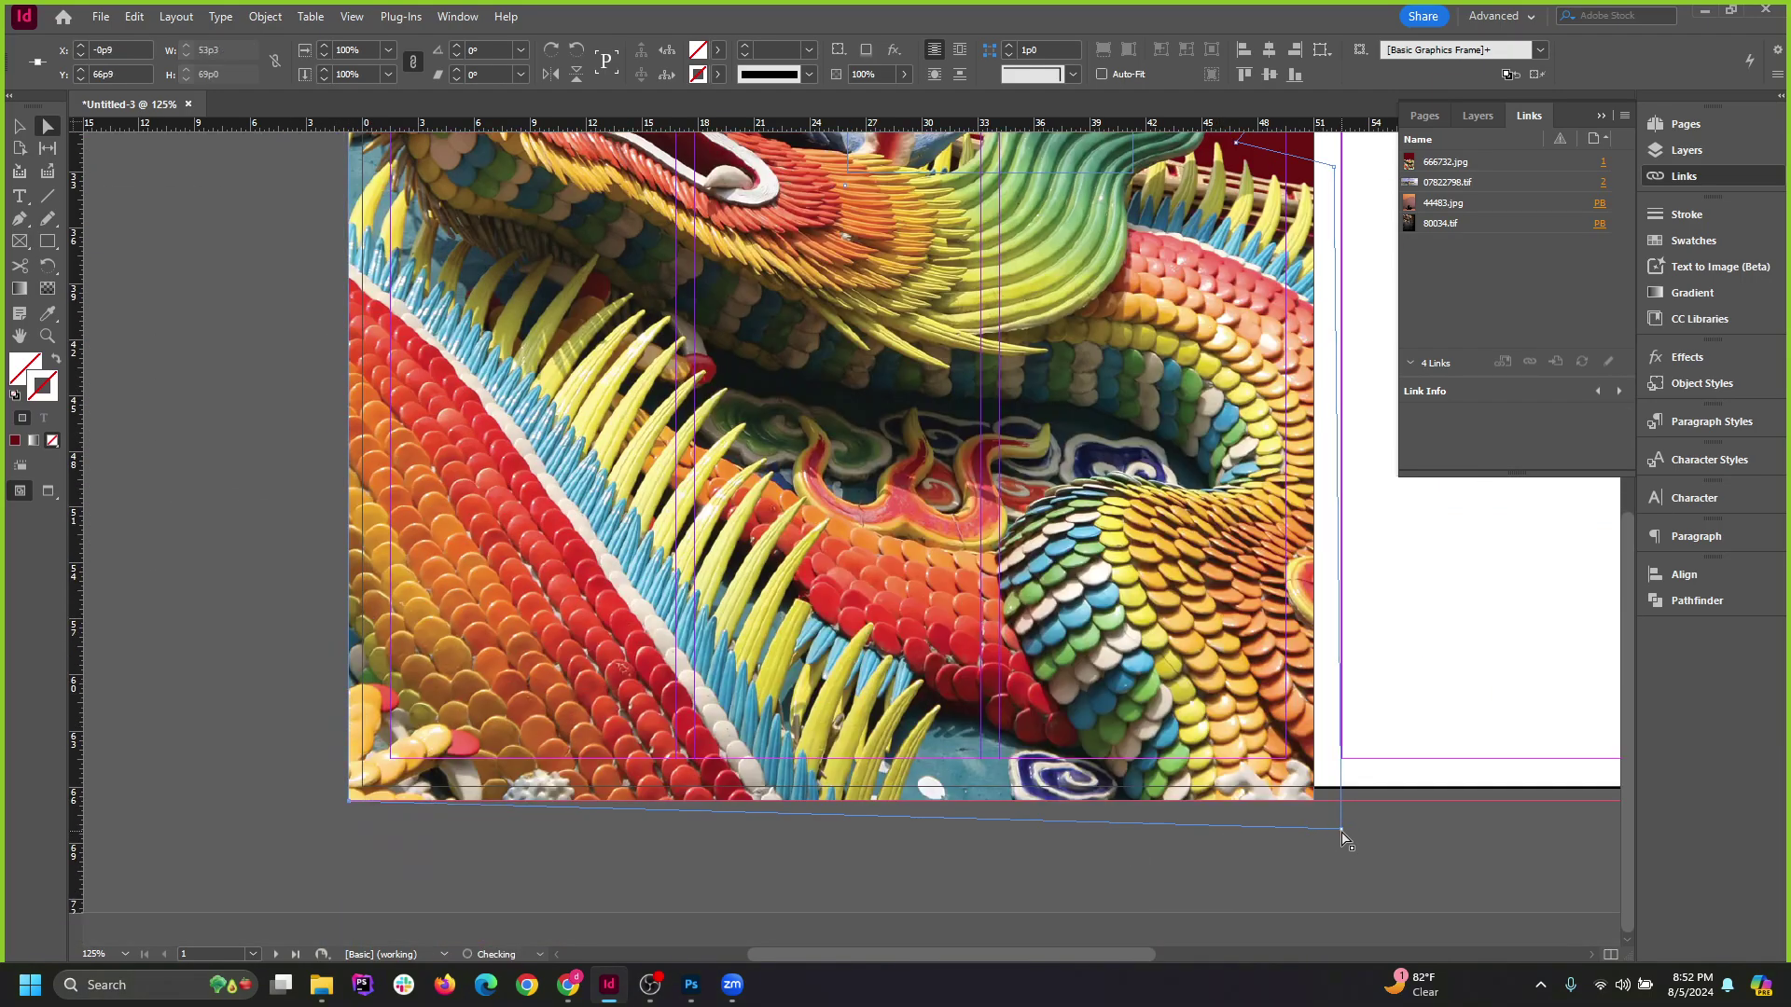
{"action": "left_click_drag", "start_coordinate": [1344, 837], "coordinate": [1314, 800]}
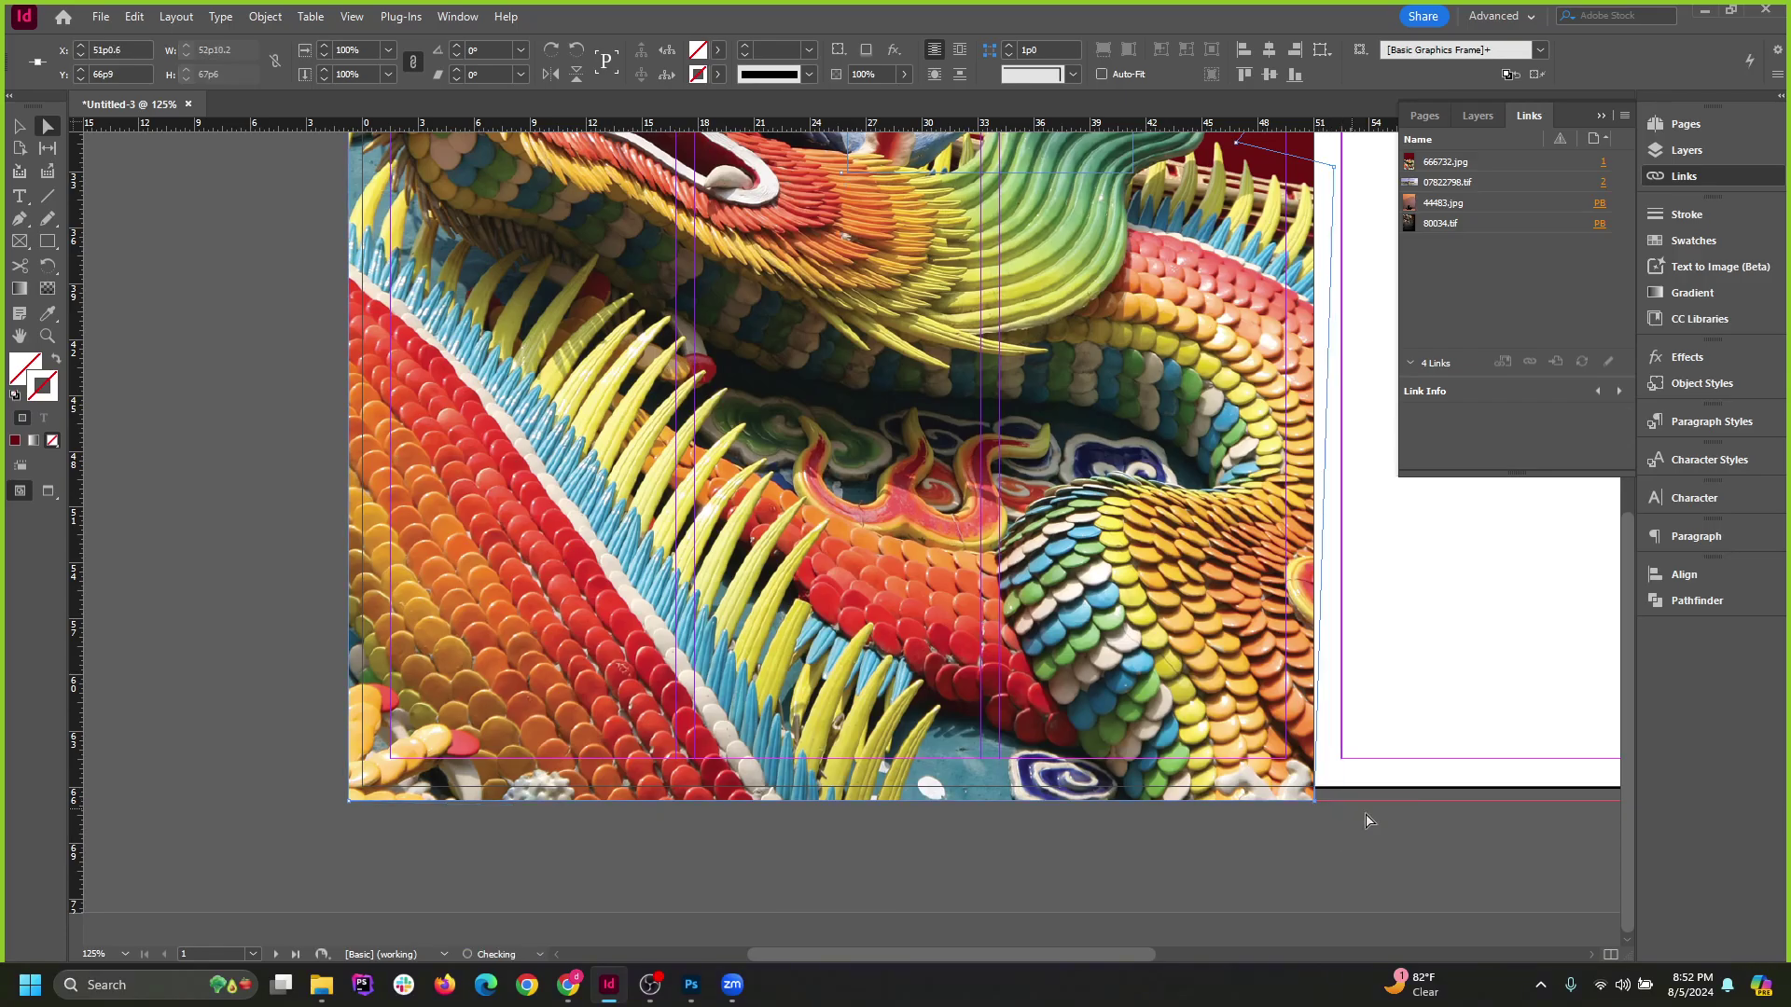
{"action": "scroll", "coordinate": [1363, 820], "scroll_direction": "up", "scroll_amount": 3}
{"action": "scroll", "coordinate": [1357, 808], "scroll_direction": "up", "scroll_amount": 4}
{"action": "scroll", "coordinate": [1352, 709], "scroll_direction": "down", "scroll_amount": 2}
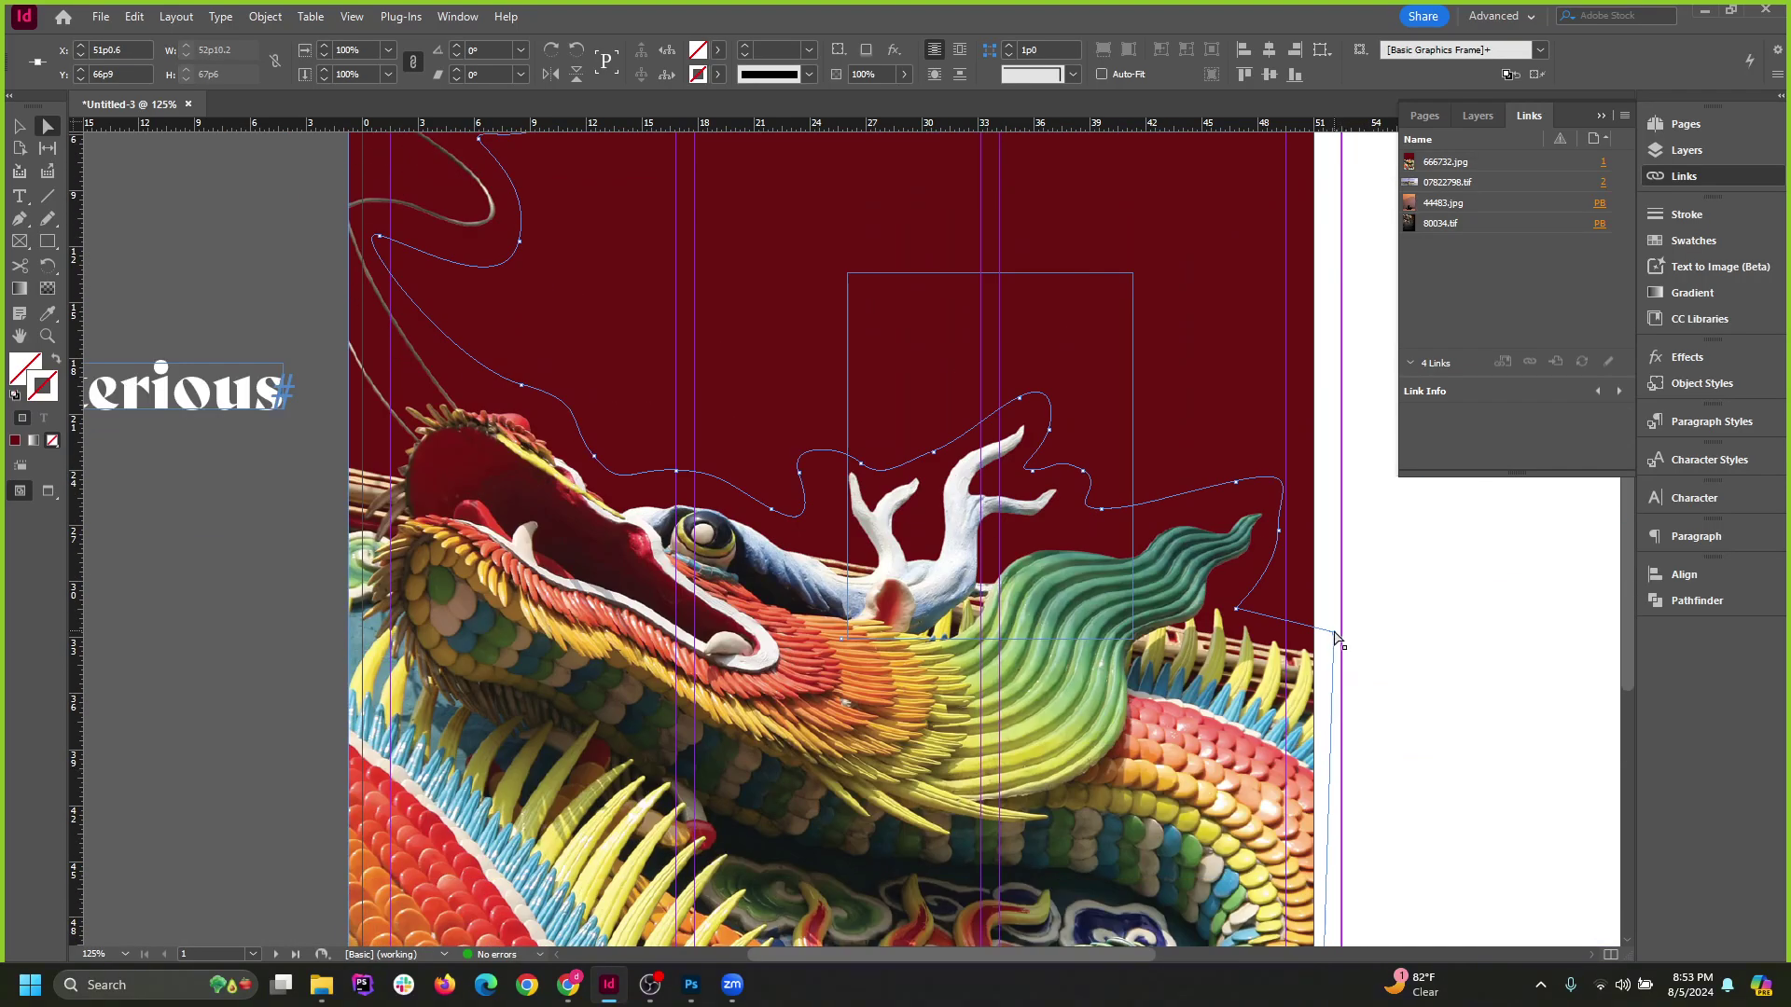
{"action": "left_click_drag", "start_coordinate": [1337, 640], "coordinate": [1315, 631]}
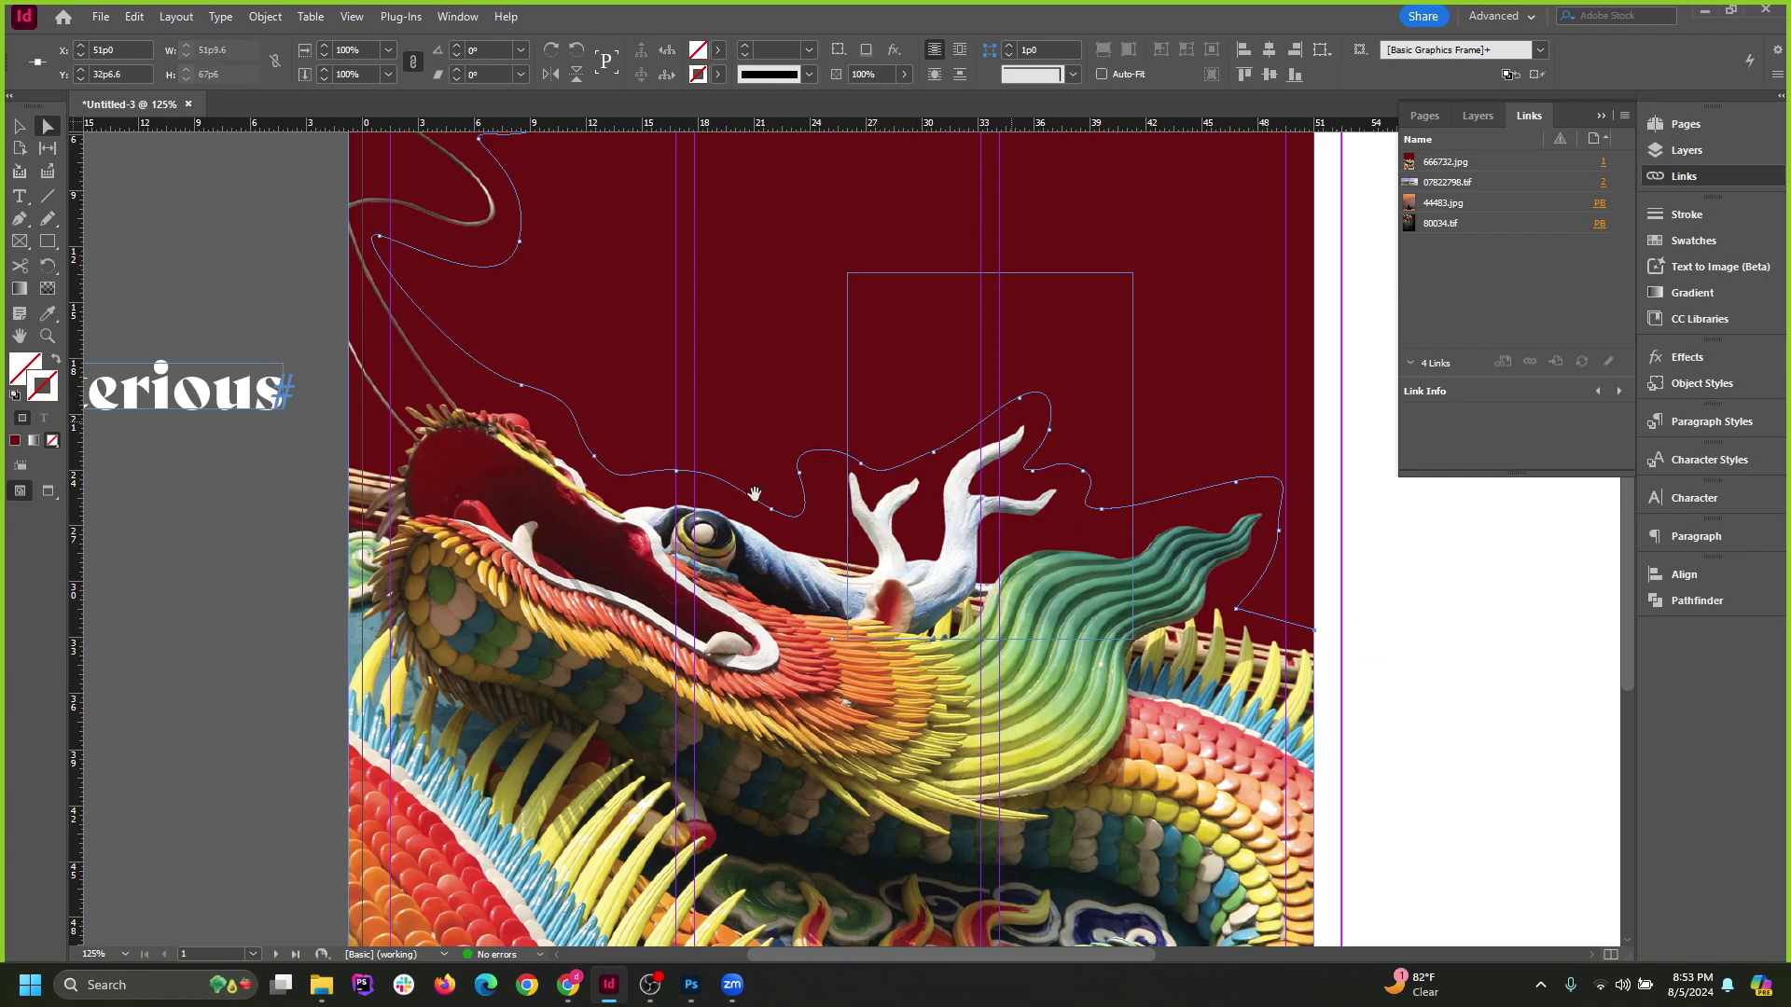
Adjust the path's anchor points along the dragon's whisker to follow it more closely, with the topmost one at X 7p6, and deselect the path.
{"action": "scroll", "coordinate": [668, 683], "scroll_direction": "up", "scroll_amount": 3}
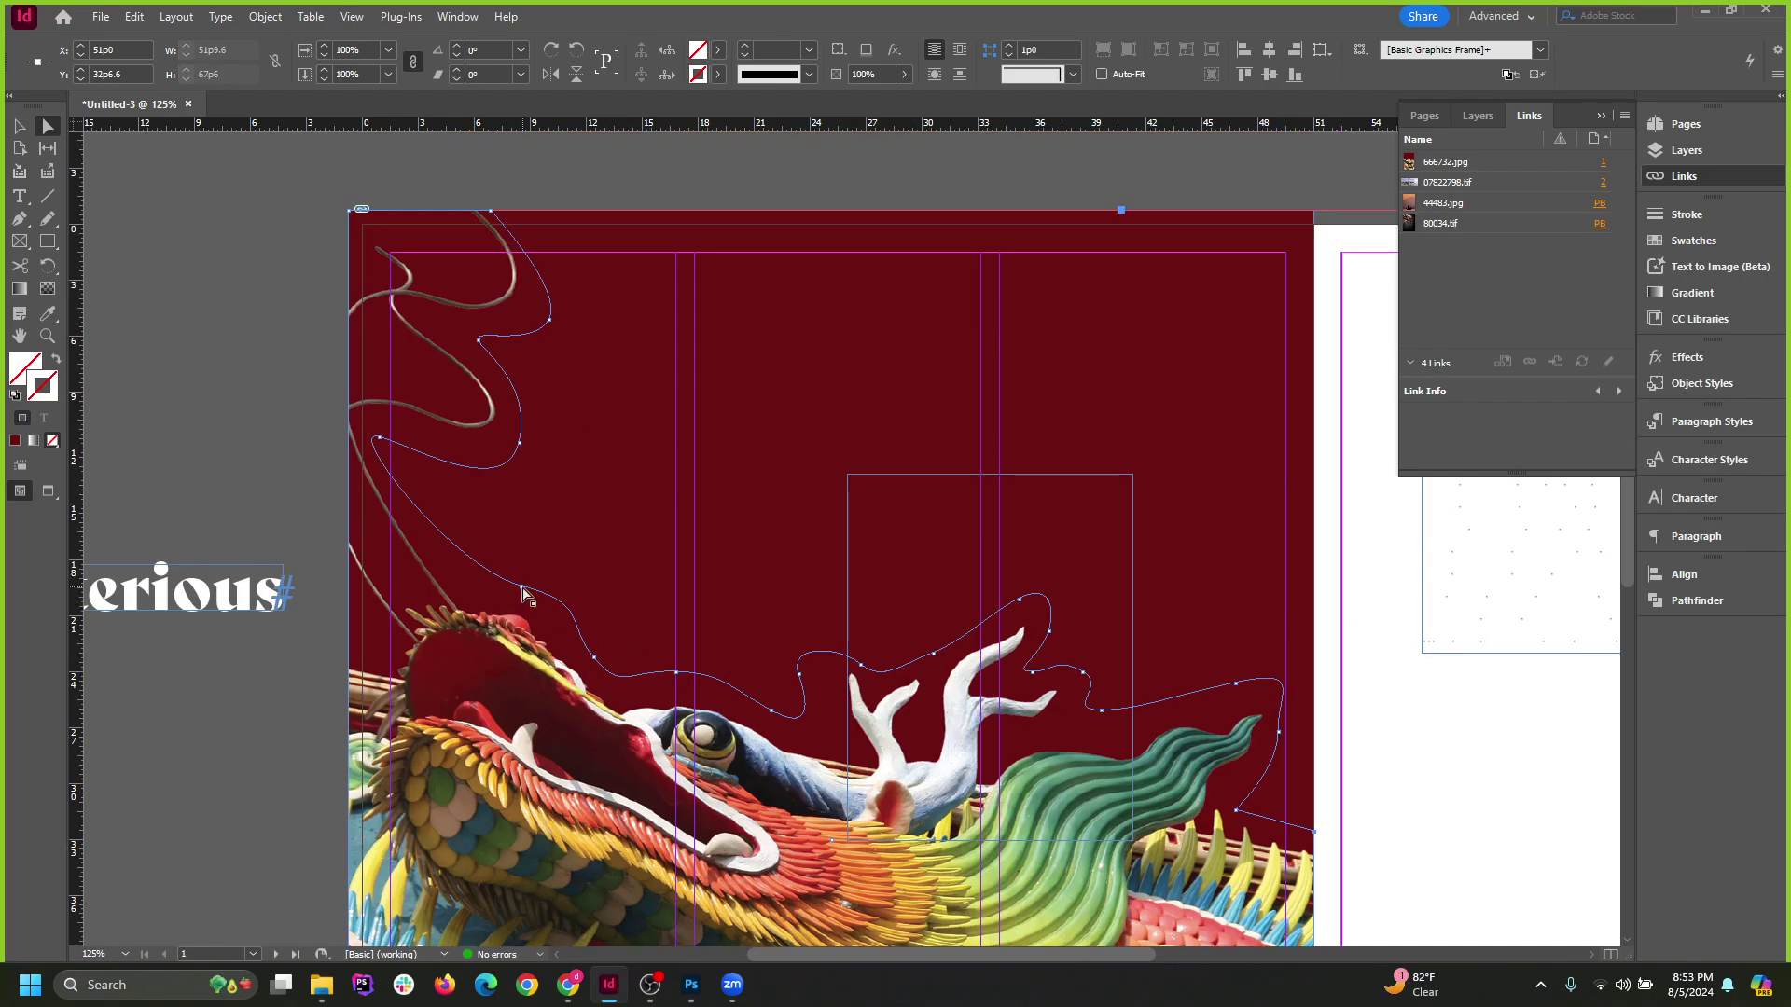
{"action": "left_click_drag", "start_coordinate": [524, 591], "coordinate": [500, 591]}
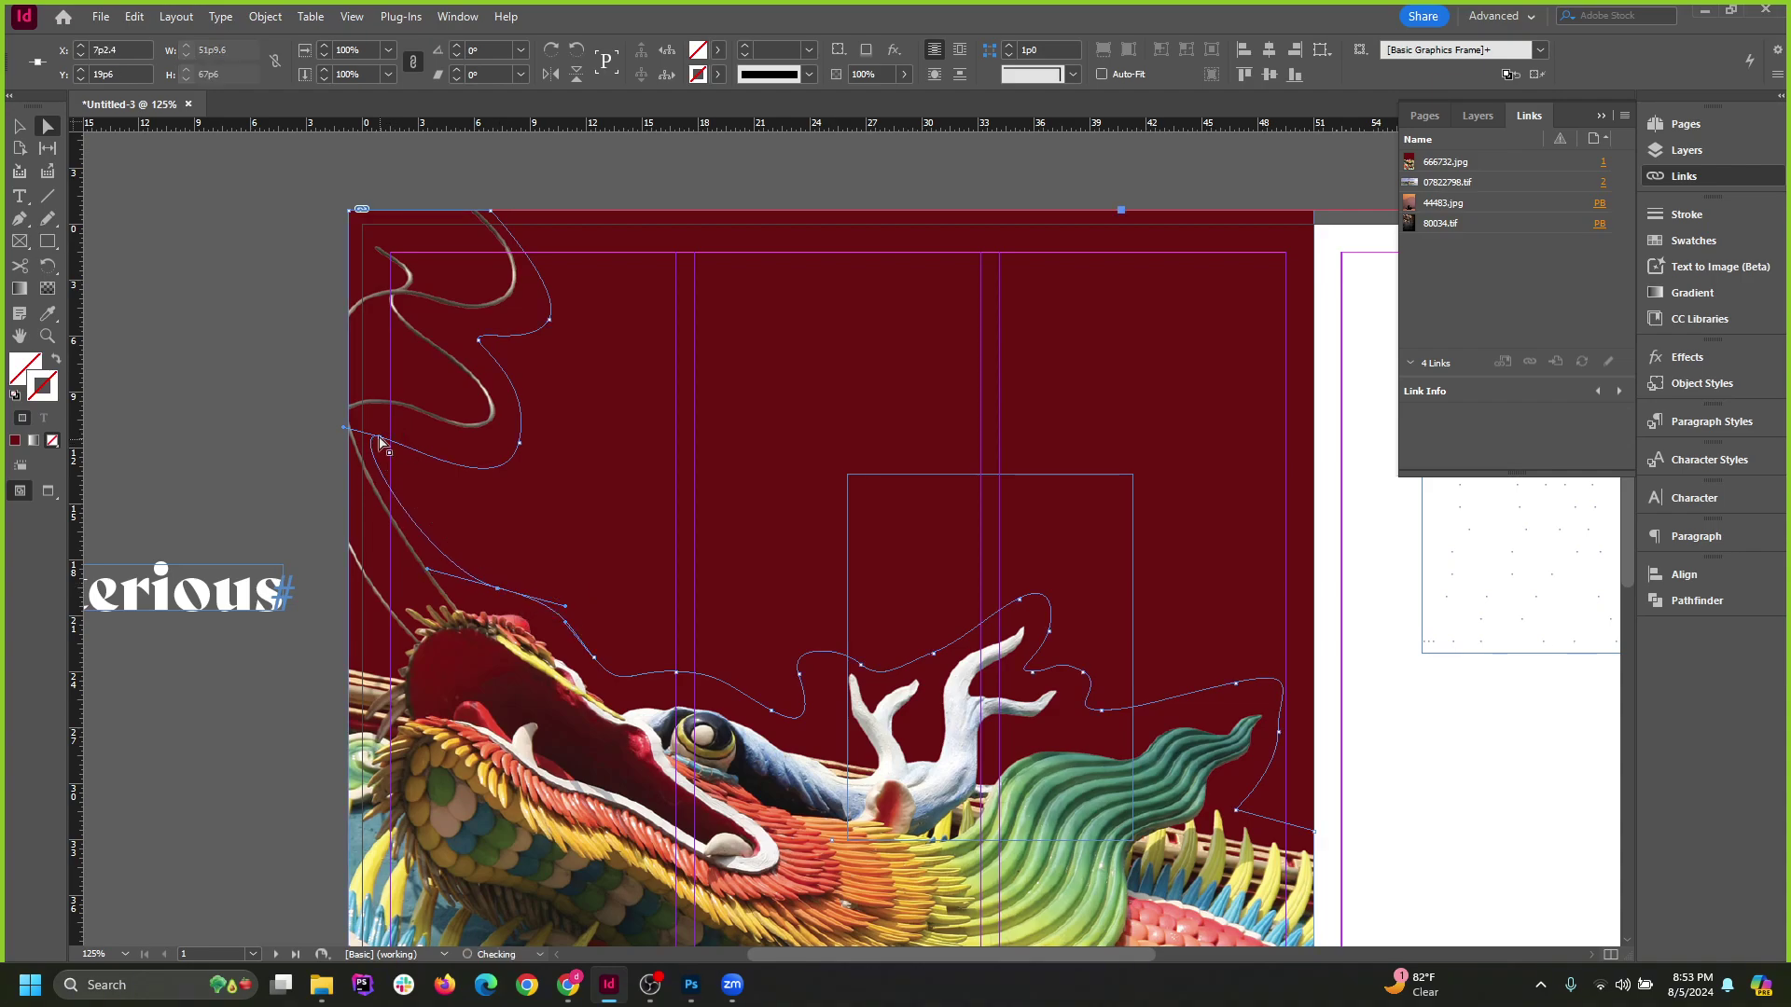
{"action": "left_click_drag", "start_coordinate": [381, 438], "coordinate": [391, 429]}
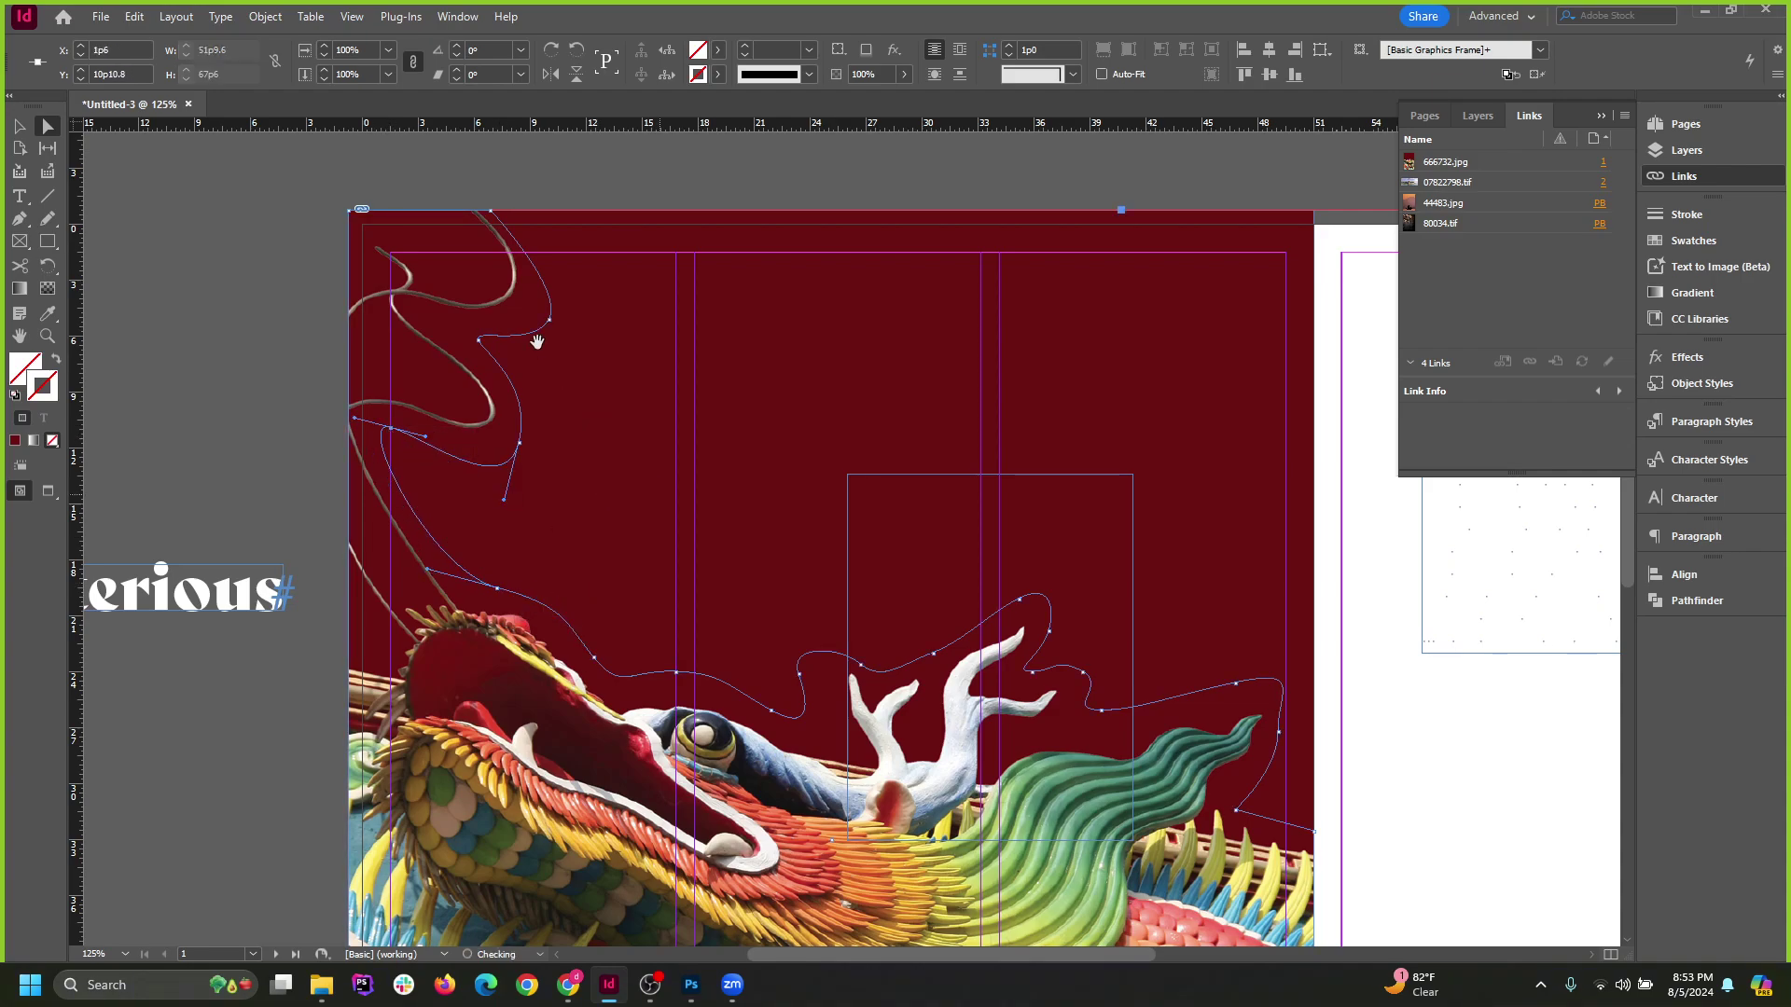
{"action": "scroll", "coordinate": [568, 290], "scroll_direction": "down", "scroll_amount": 1}
{"action": "left_click_drag", "start_coordinate": [506, 228], "coordinate": [519, 227]}
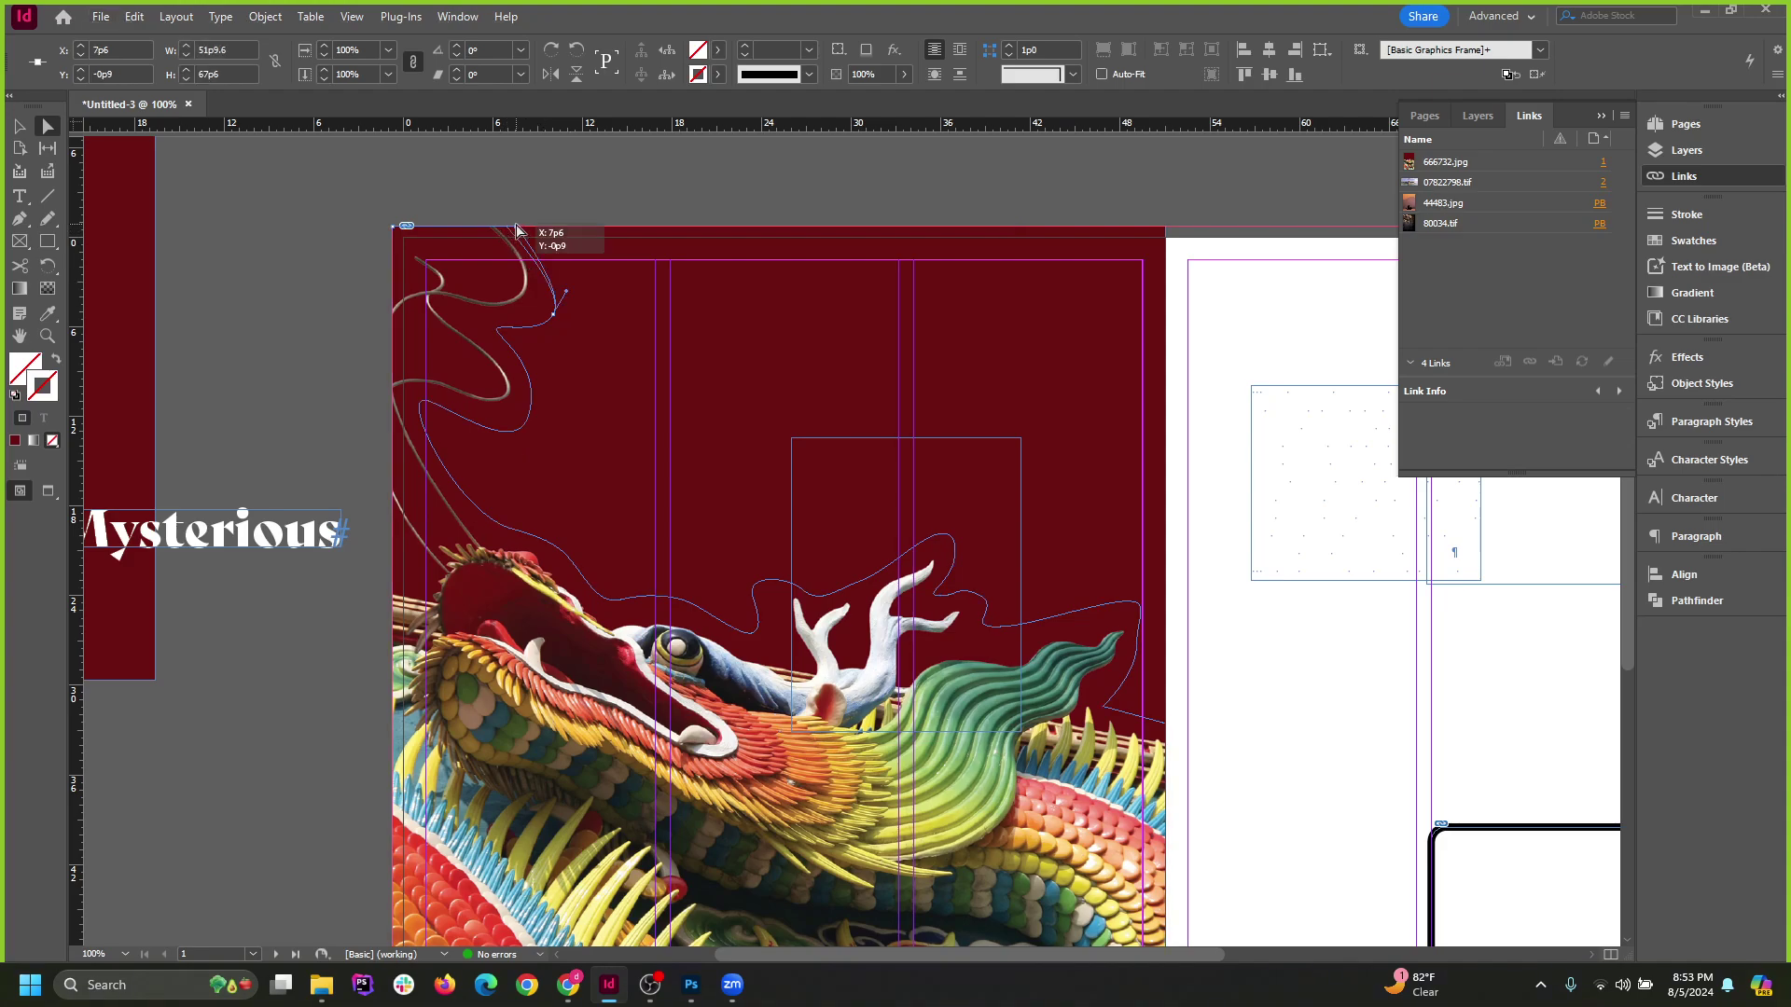
{"action": "left_click_drag", "start_coordinate": [554, 317], "coordinate": [485, 328]}
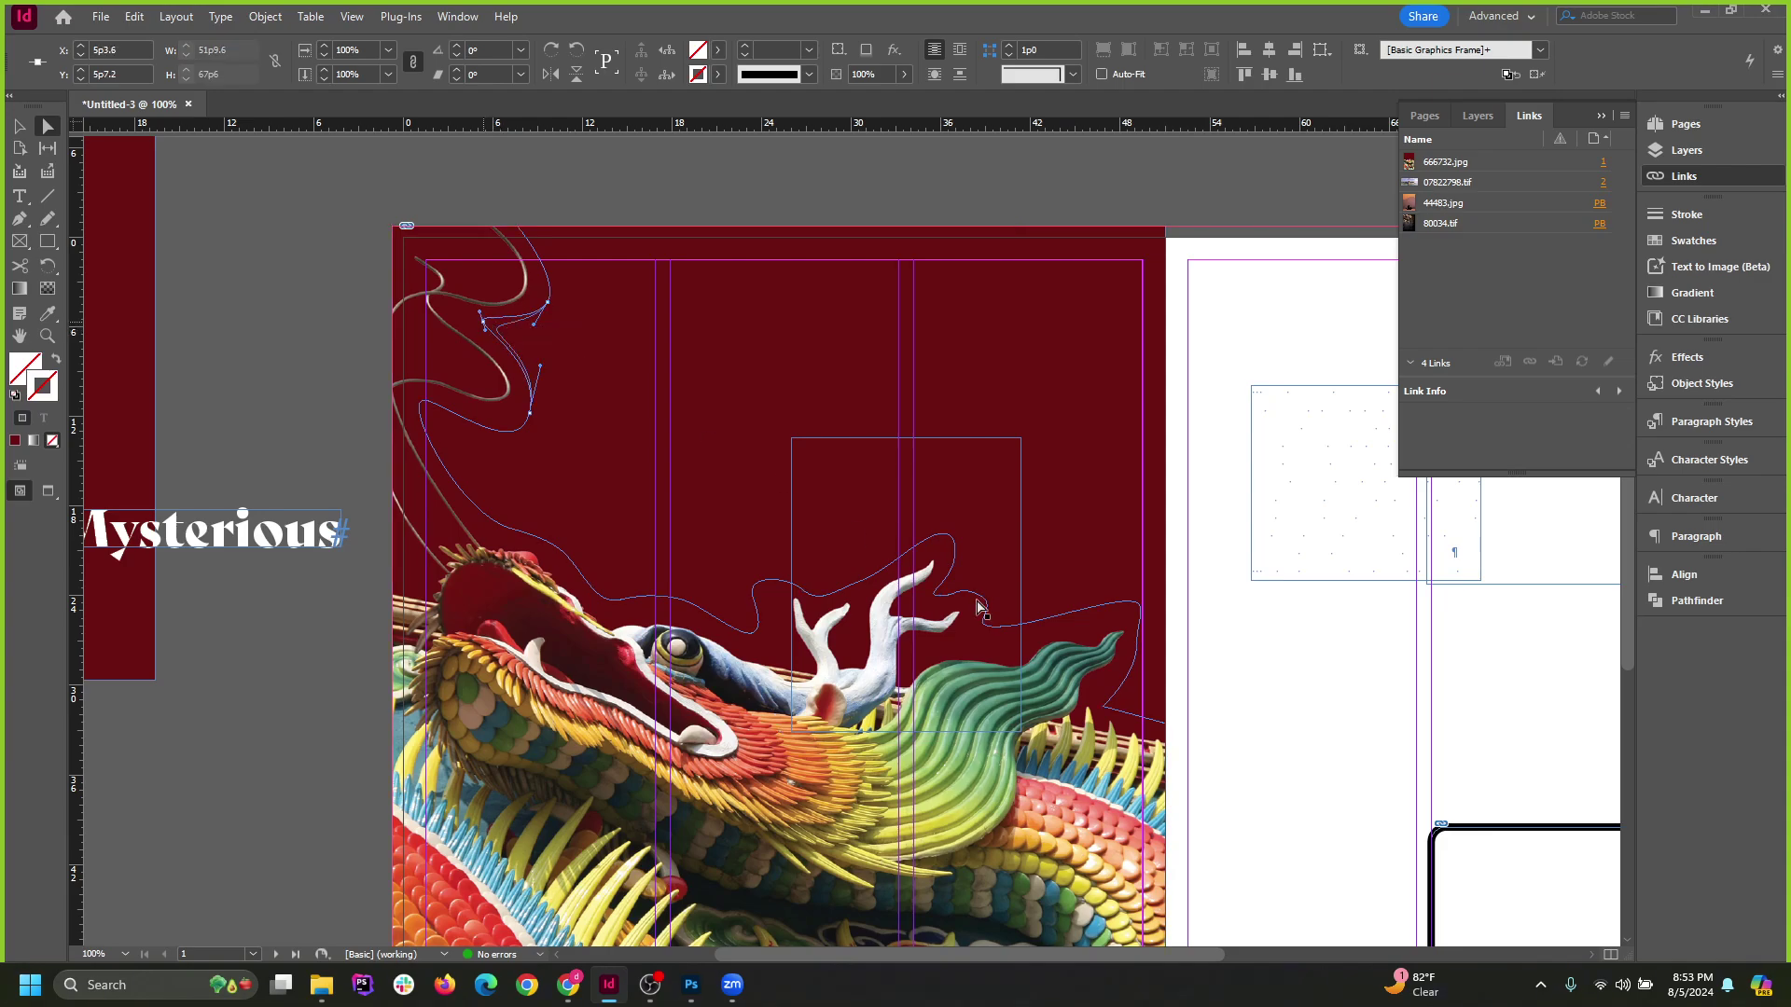
{"action": "left_click", "coordinate": [16, 127]}
{"action": "left_click", "coordinate": [653, 187]}
{"action": "scroll", "coordinate": [897, 255], "scroll_direction": "down", "scroll_amount": 1}
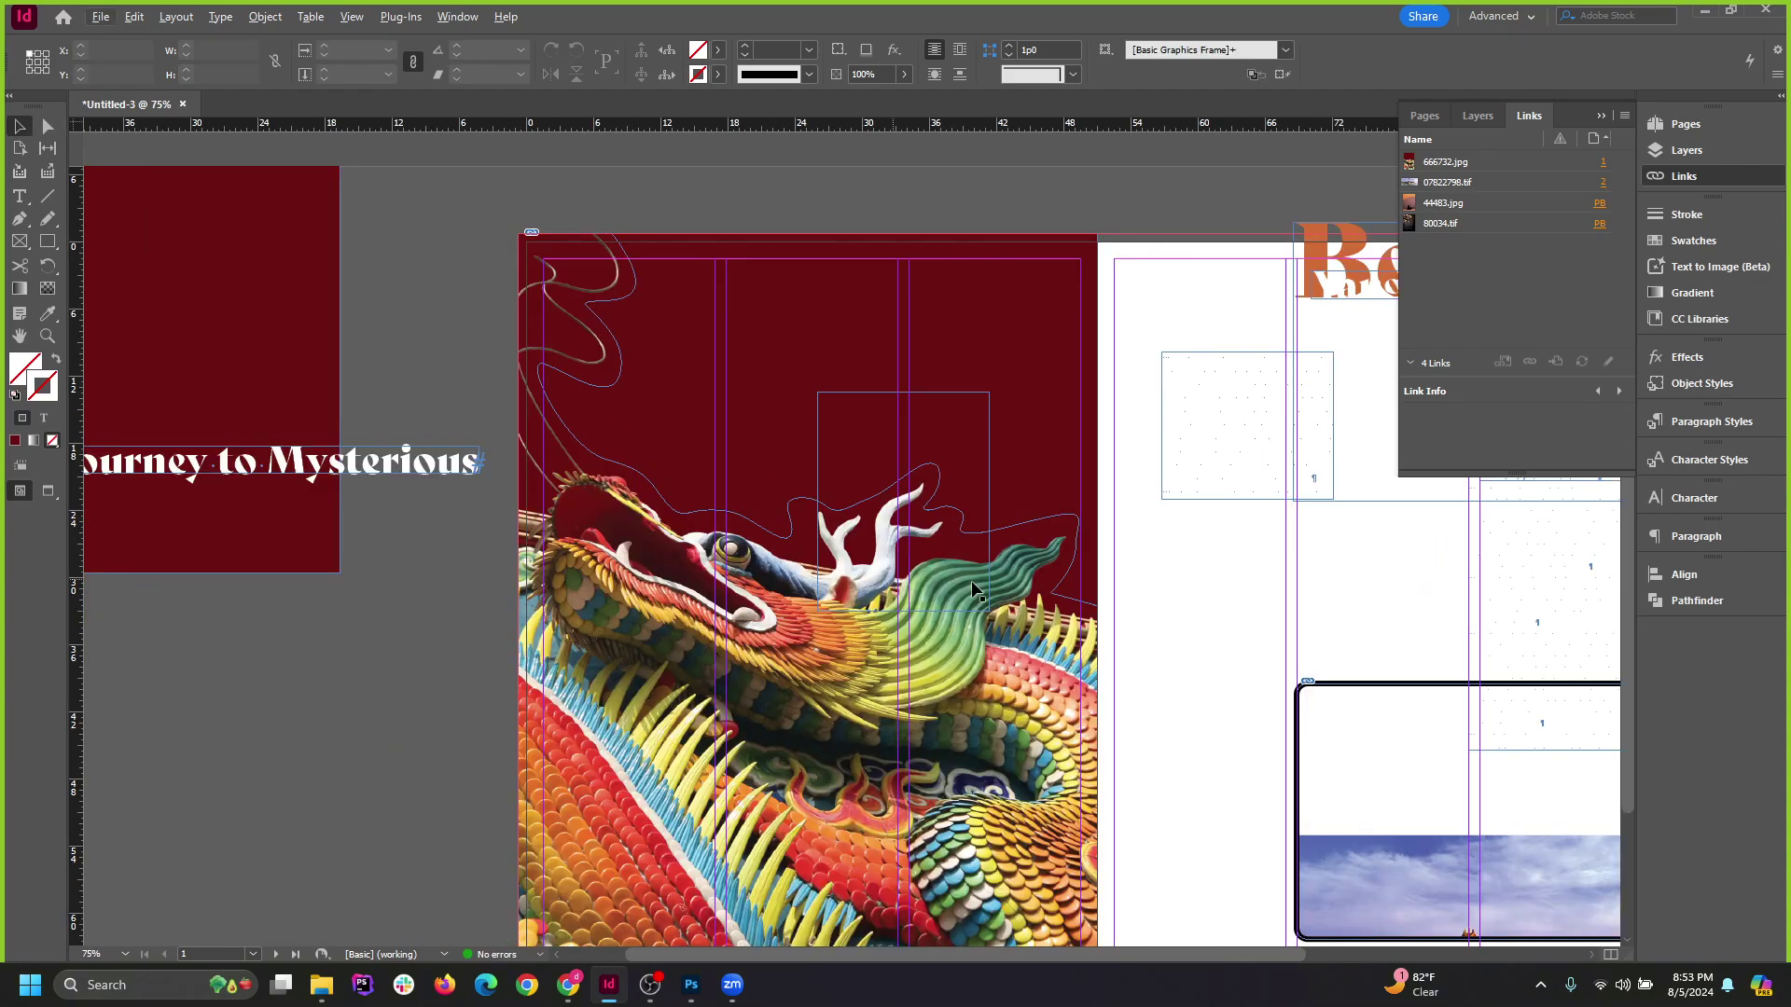
Move the Yangtze text frame from the second page over the whisker at the first page's top-left corner, to X -7p10.8, Y -3p0.
{"action": "left_click_drag", "start_coordinate": [1211, 423], "coordinate": [704, 439]}
{"action": "left_click_drag", "start_coordinate": [970, 413], "coordinate": [763, 404]}
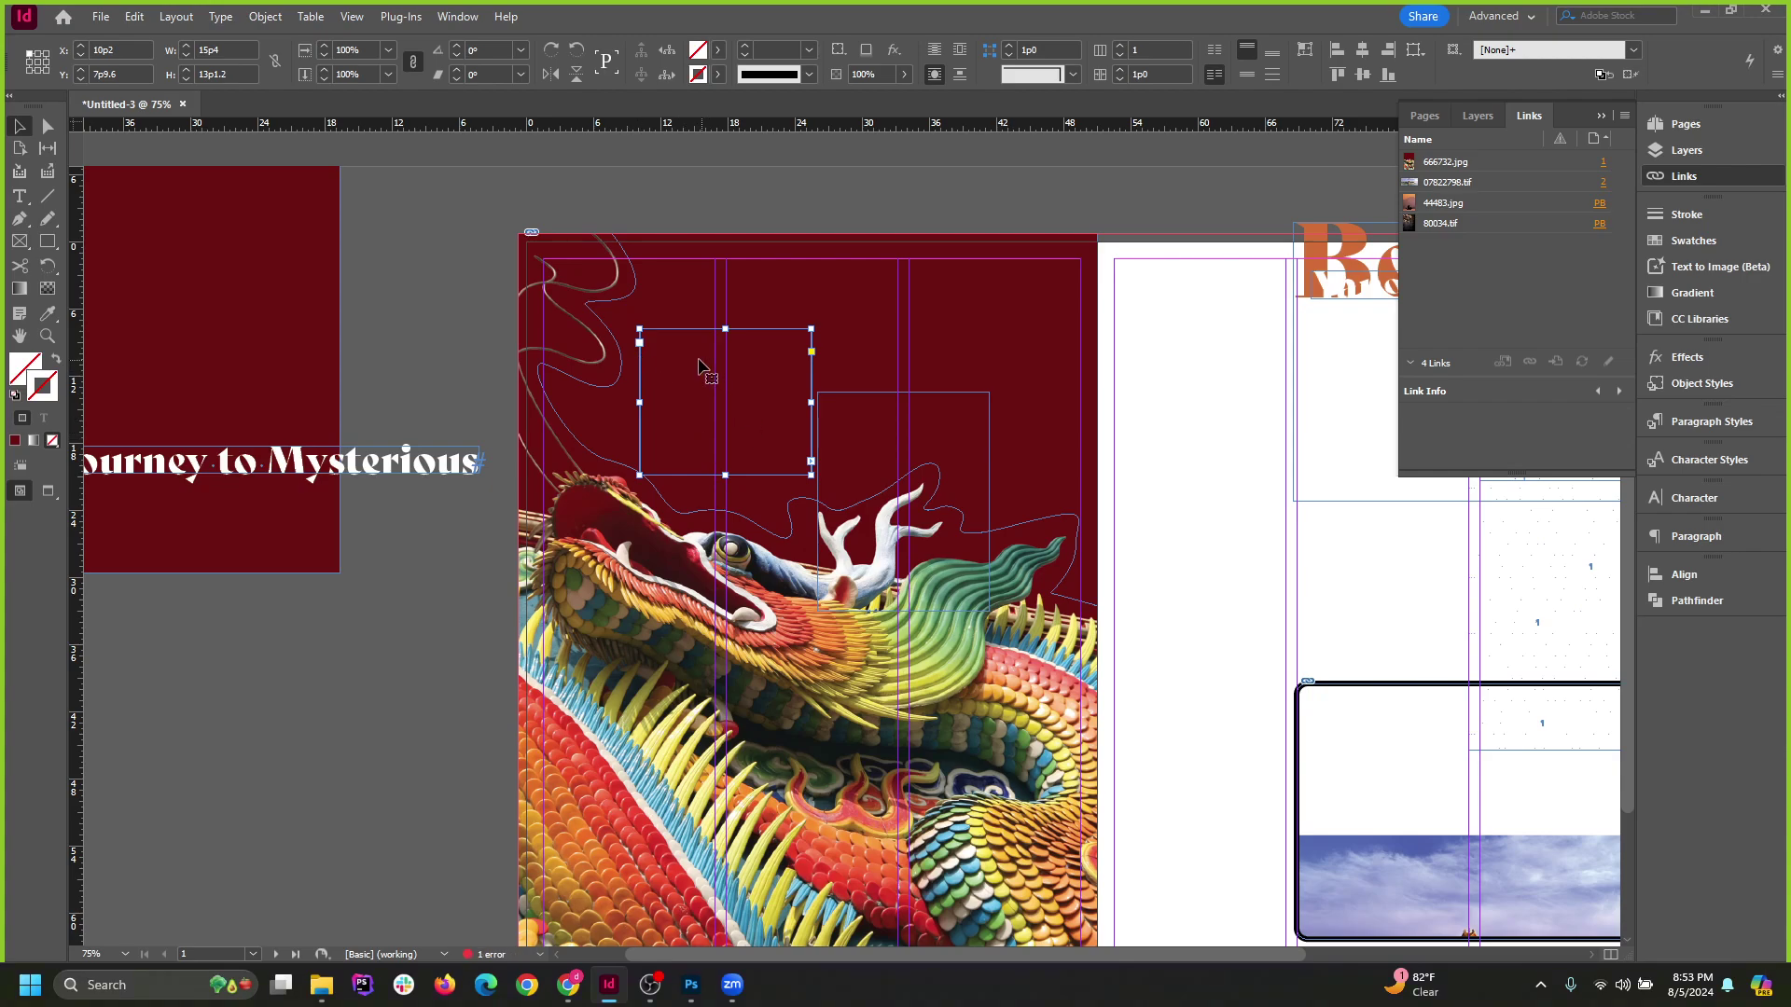
{"action": "left_click_drag", "start_coordinate": [701, 365], "coordinate": [140, 240]}
{"action": "left_click", "coordinate": [1251, 173]}
{"action": "scroll", "coordinate": [1058, 221], "scroll_direction": "up", "scroll_amount": 2}
{"action": "key", "text": "ctrl+minus"}
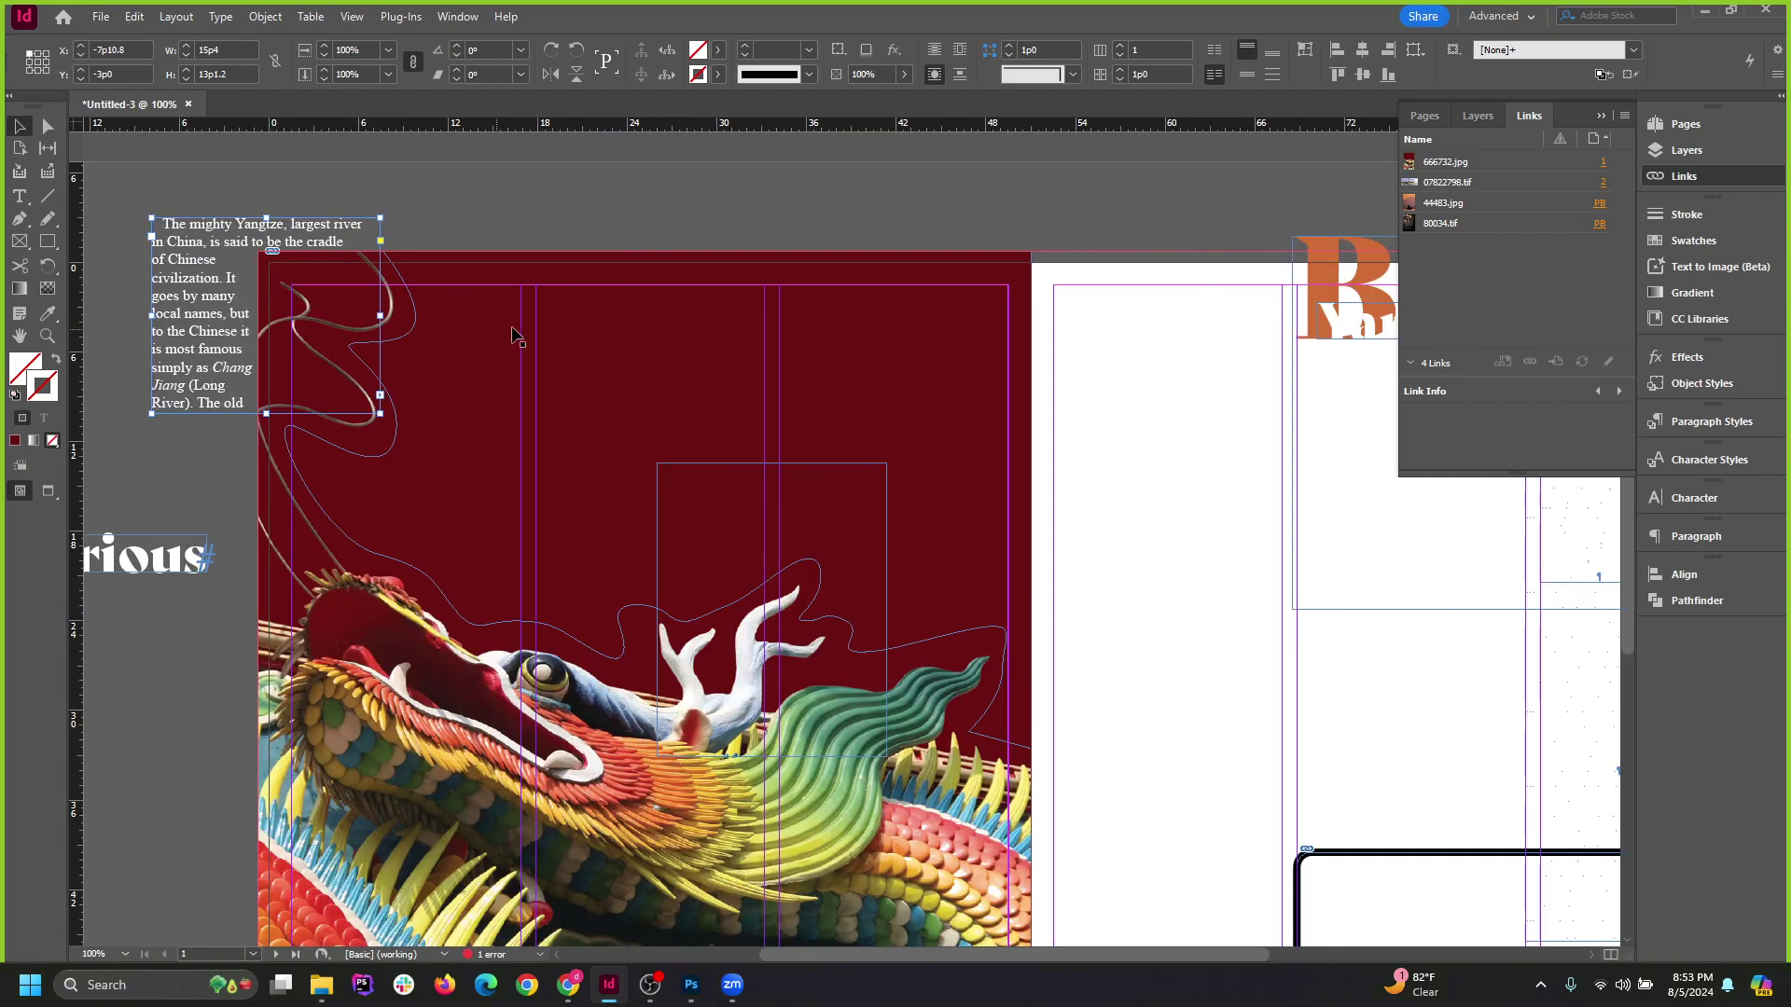
{"action": "key", "text": "ctrl+shift+a"}
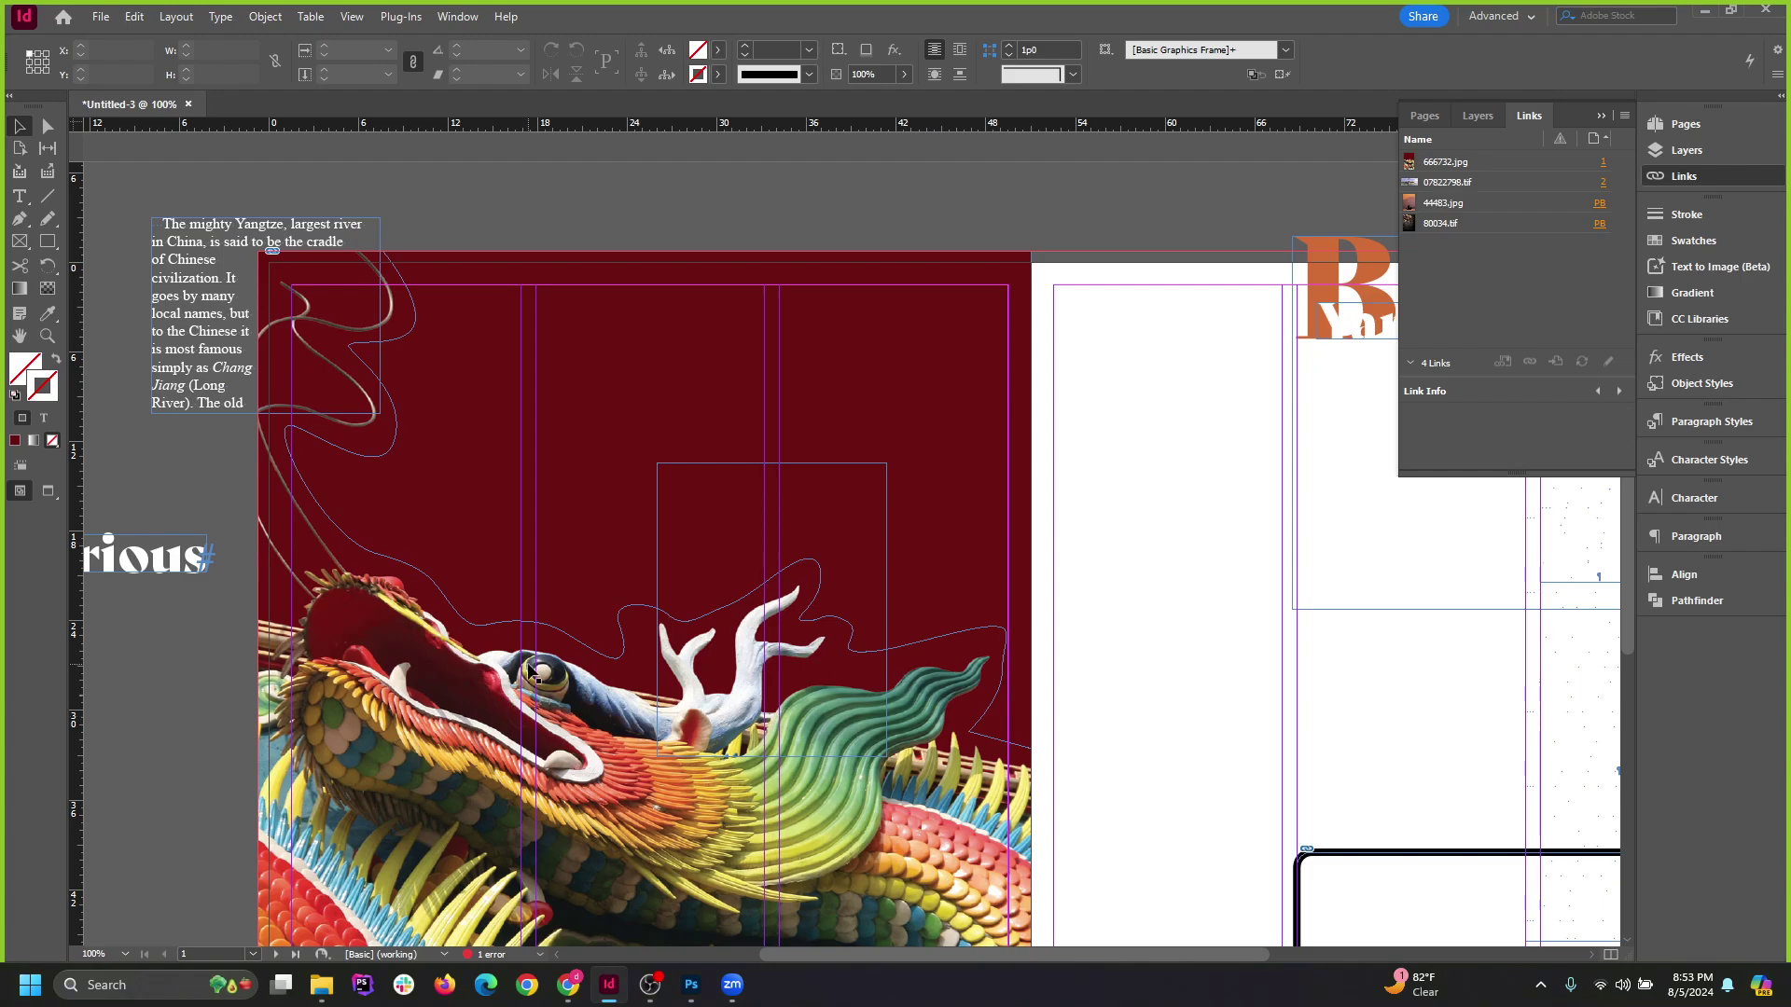
Remove the text wrap from the dragon image, keeping the image in its original position.
{"action": "left_click_drag", "start_coordinate": [528, 669], "coordinate": [443, 770]}
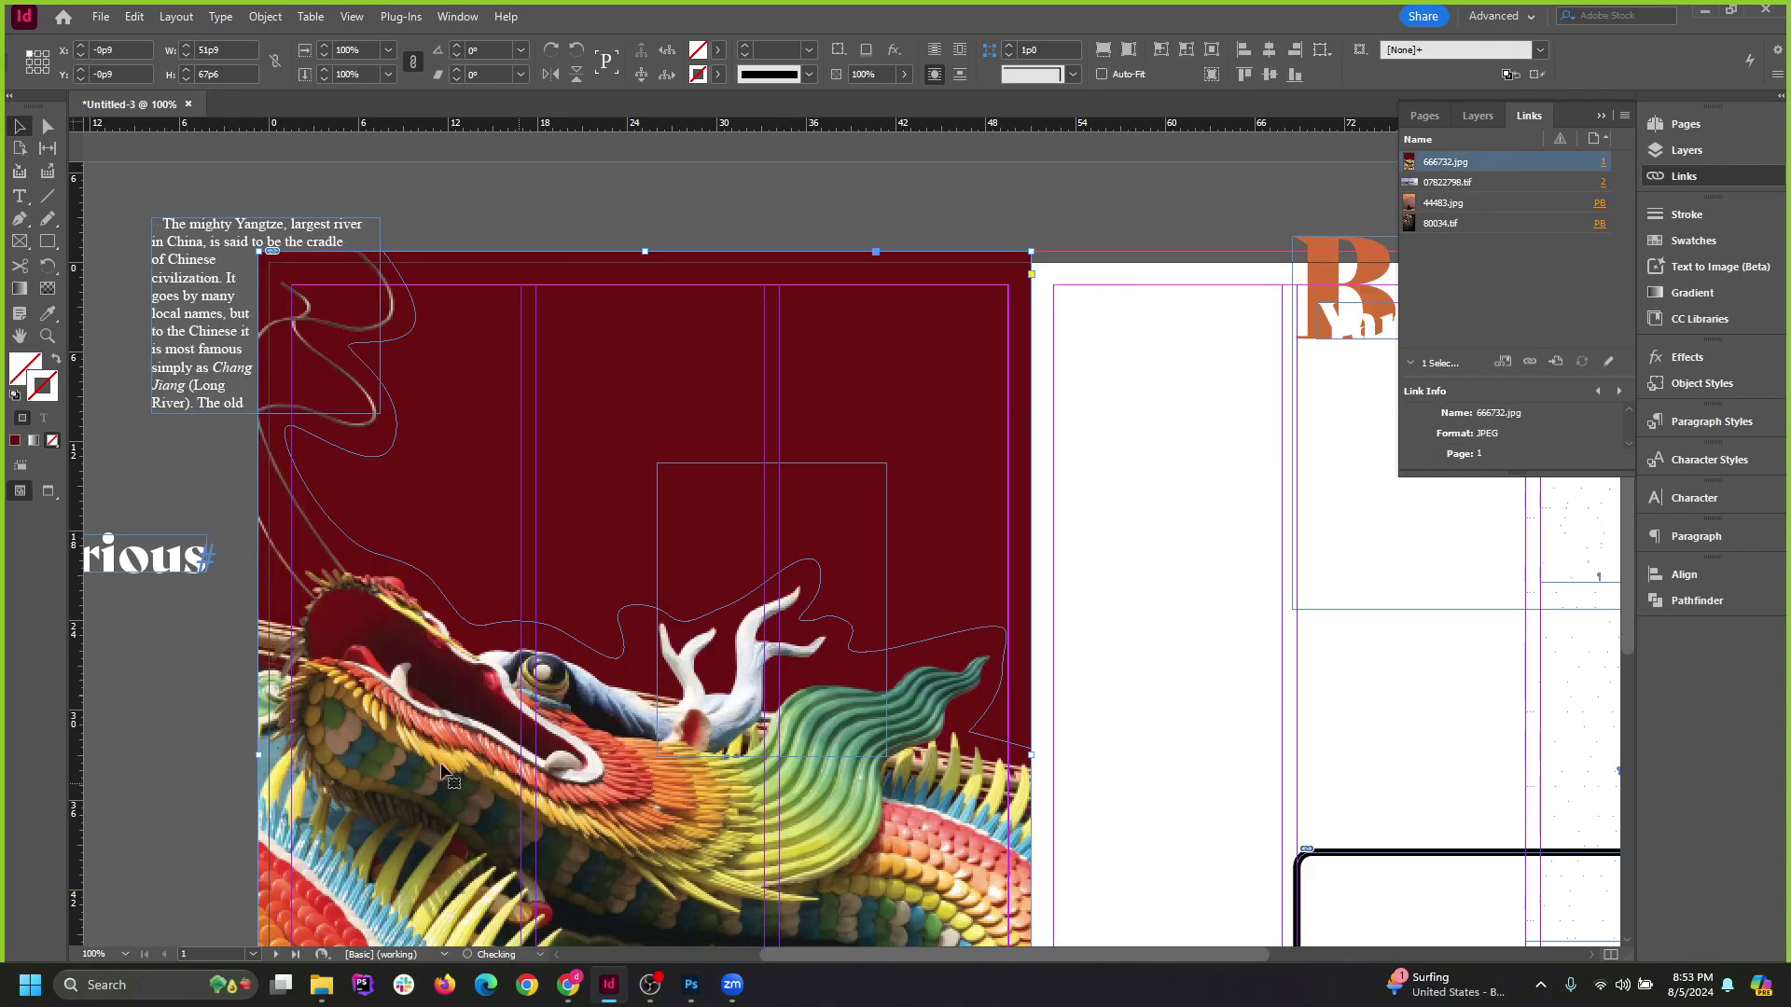
{"action": "left_click", "coordinate": [457, 16]}
{"action": "left_click", "coordinate": [489, 539]}
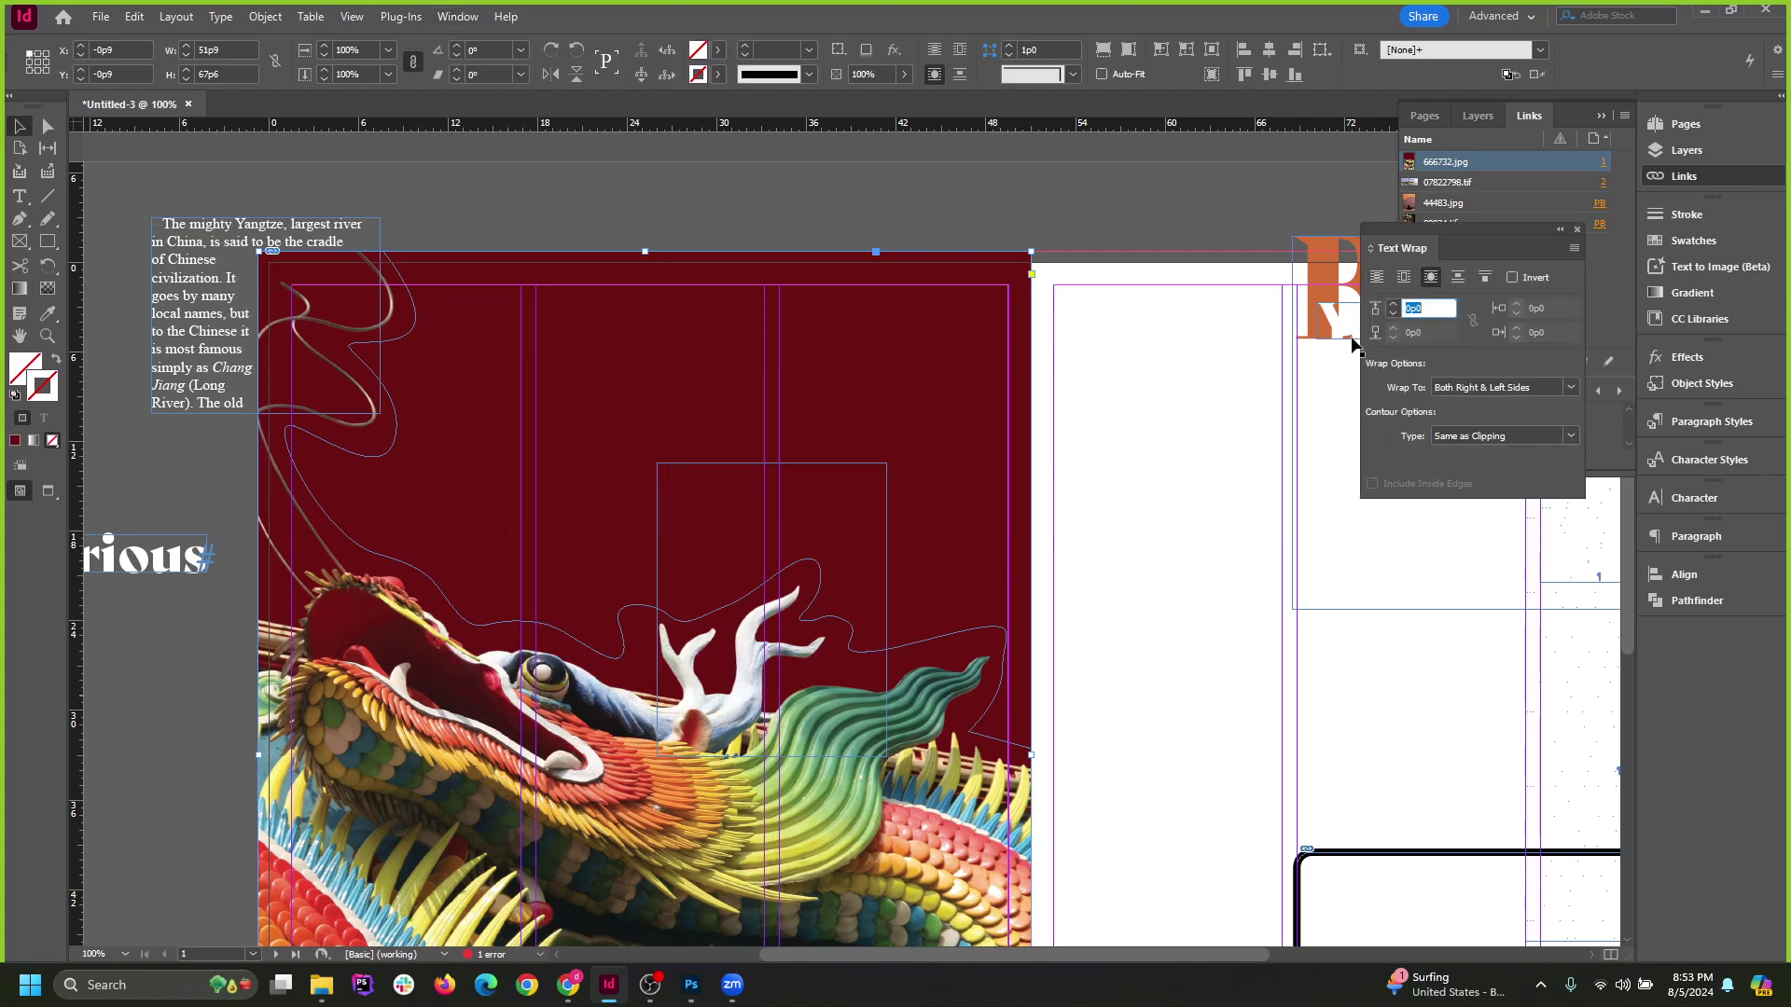
{"action": "left_click", "coordinate": [1376, 276]}
{"action": "left_click", "coordinate": [1073, 224]}
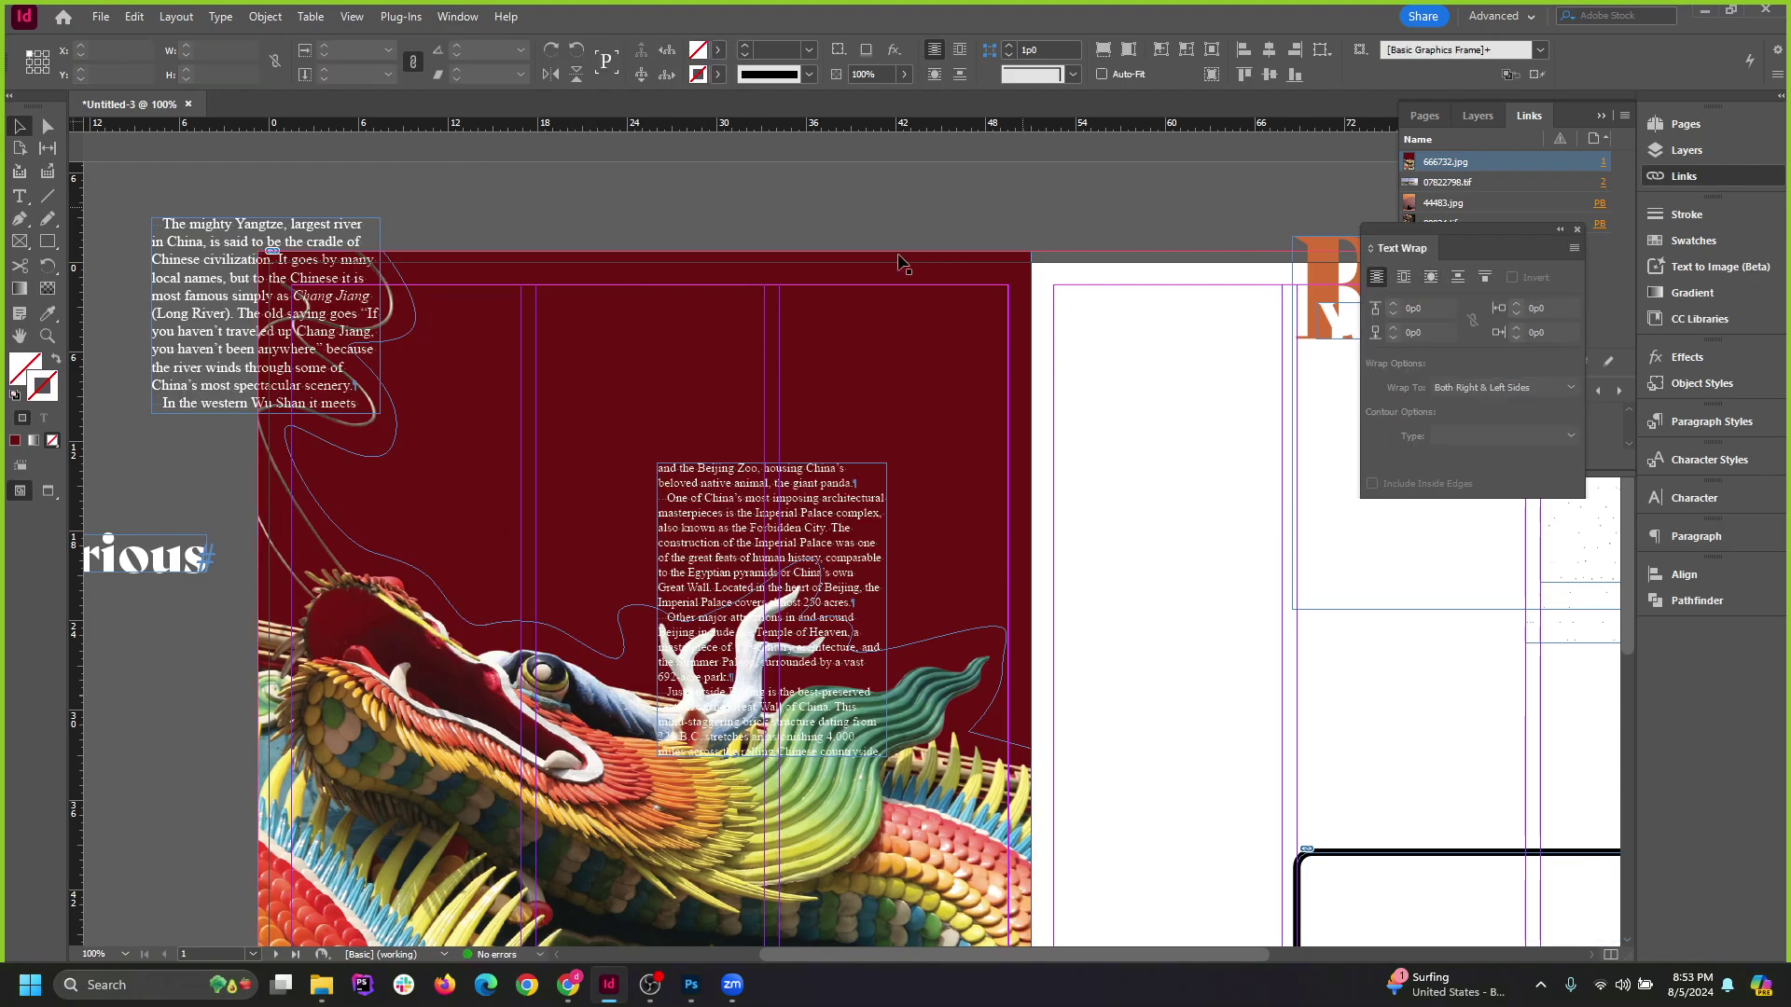
{"action": "left_click_drag", "start_coordinate": [463, 573], "coordinate": [776, 547]}
{"action": "key", "text": "ctrl+z"}
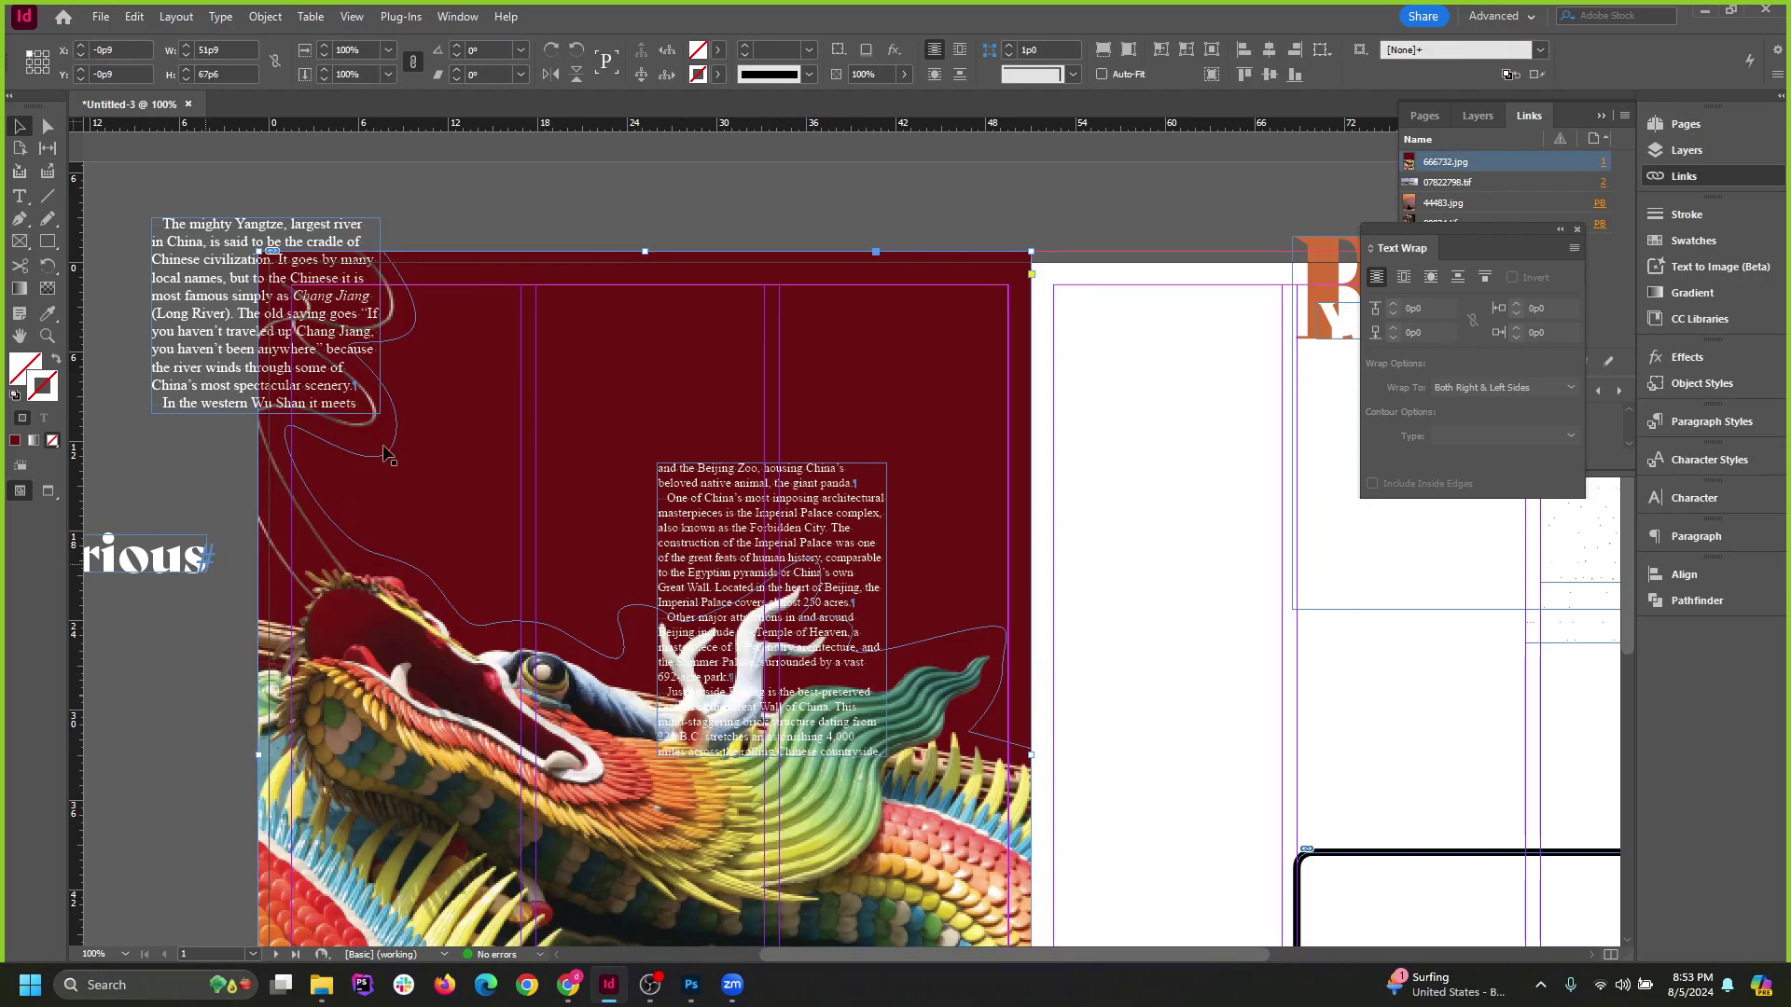
Apply an object-shape text wrap to the drawn dragon contour path, leaving the path in place.
{"action": "left_click_drag", "start_coordinate": [415, 461], "coordinate": [536, 473]}
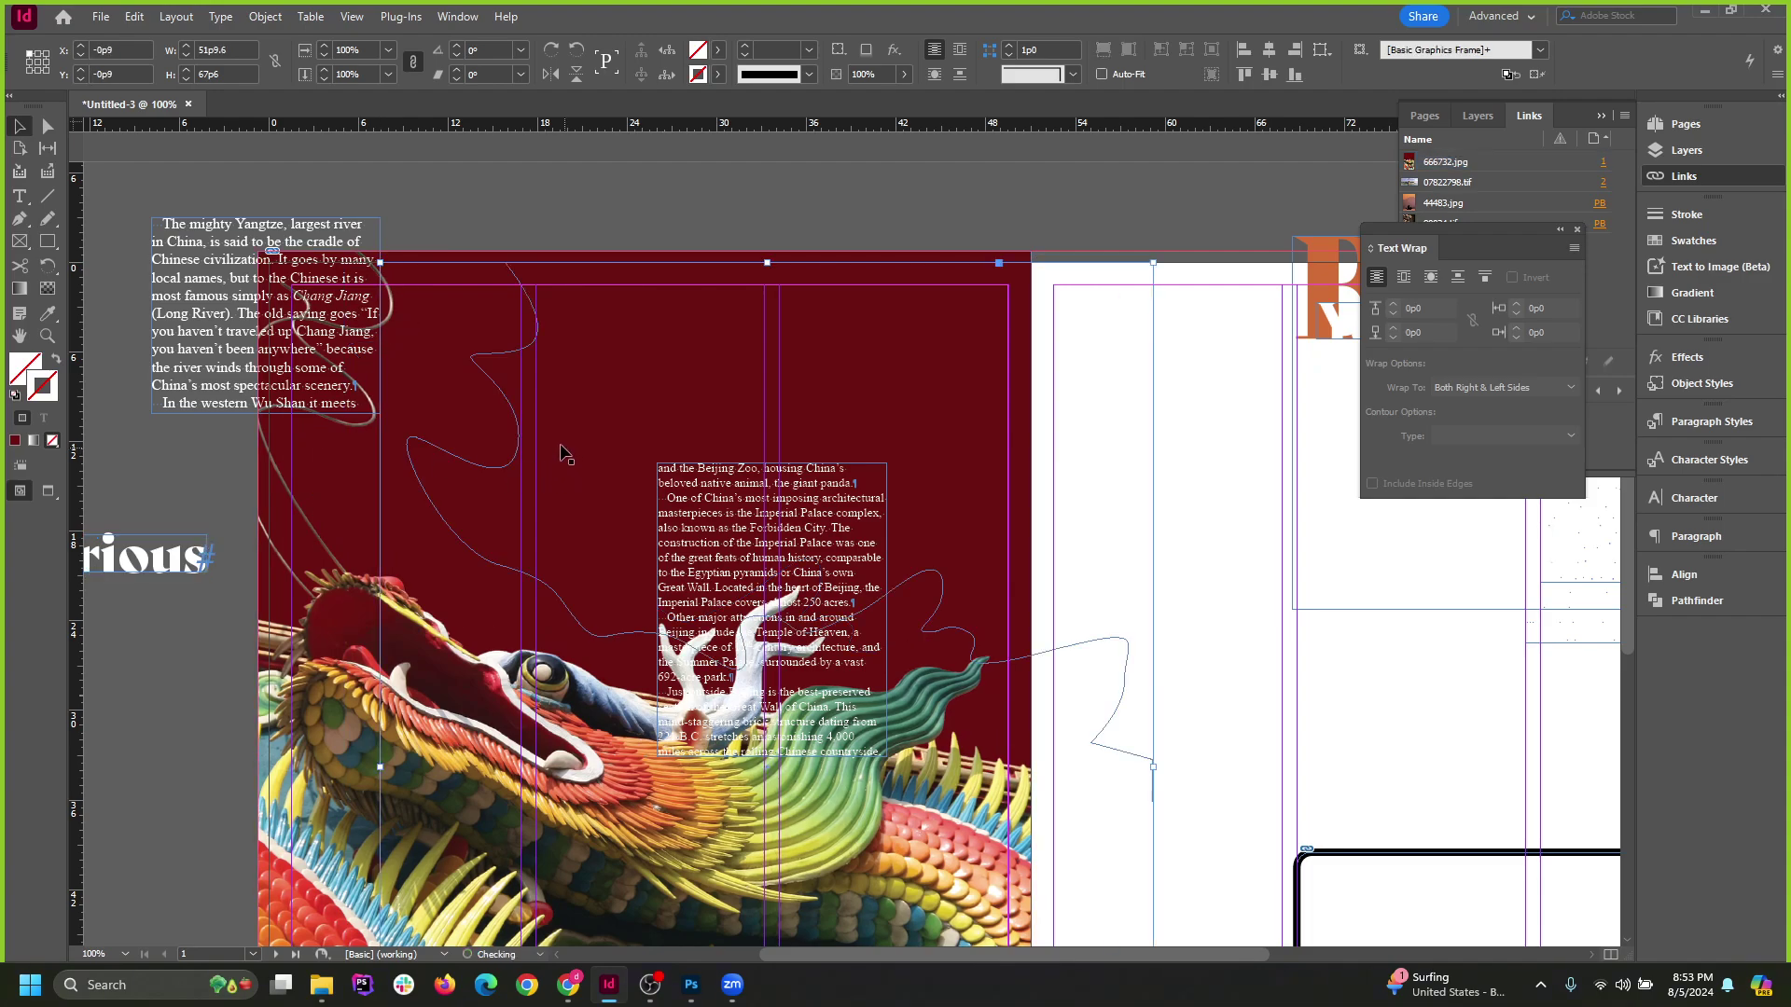
{"action": "key", "text": "ctrl+z"}
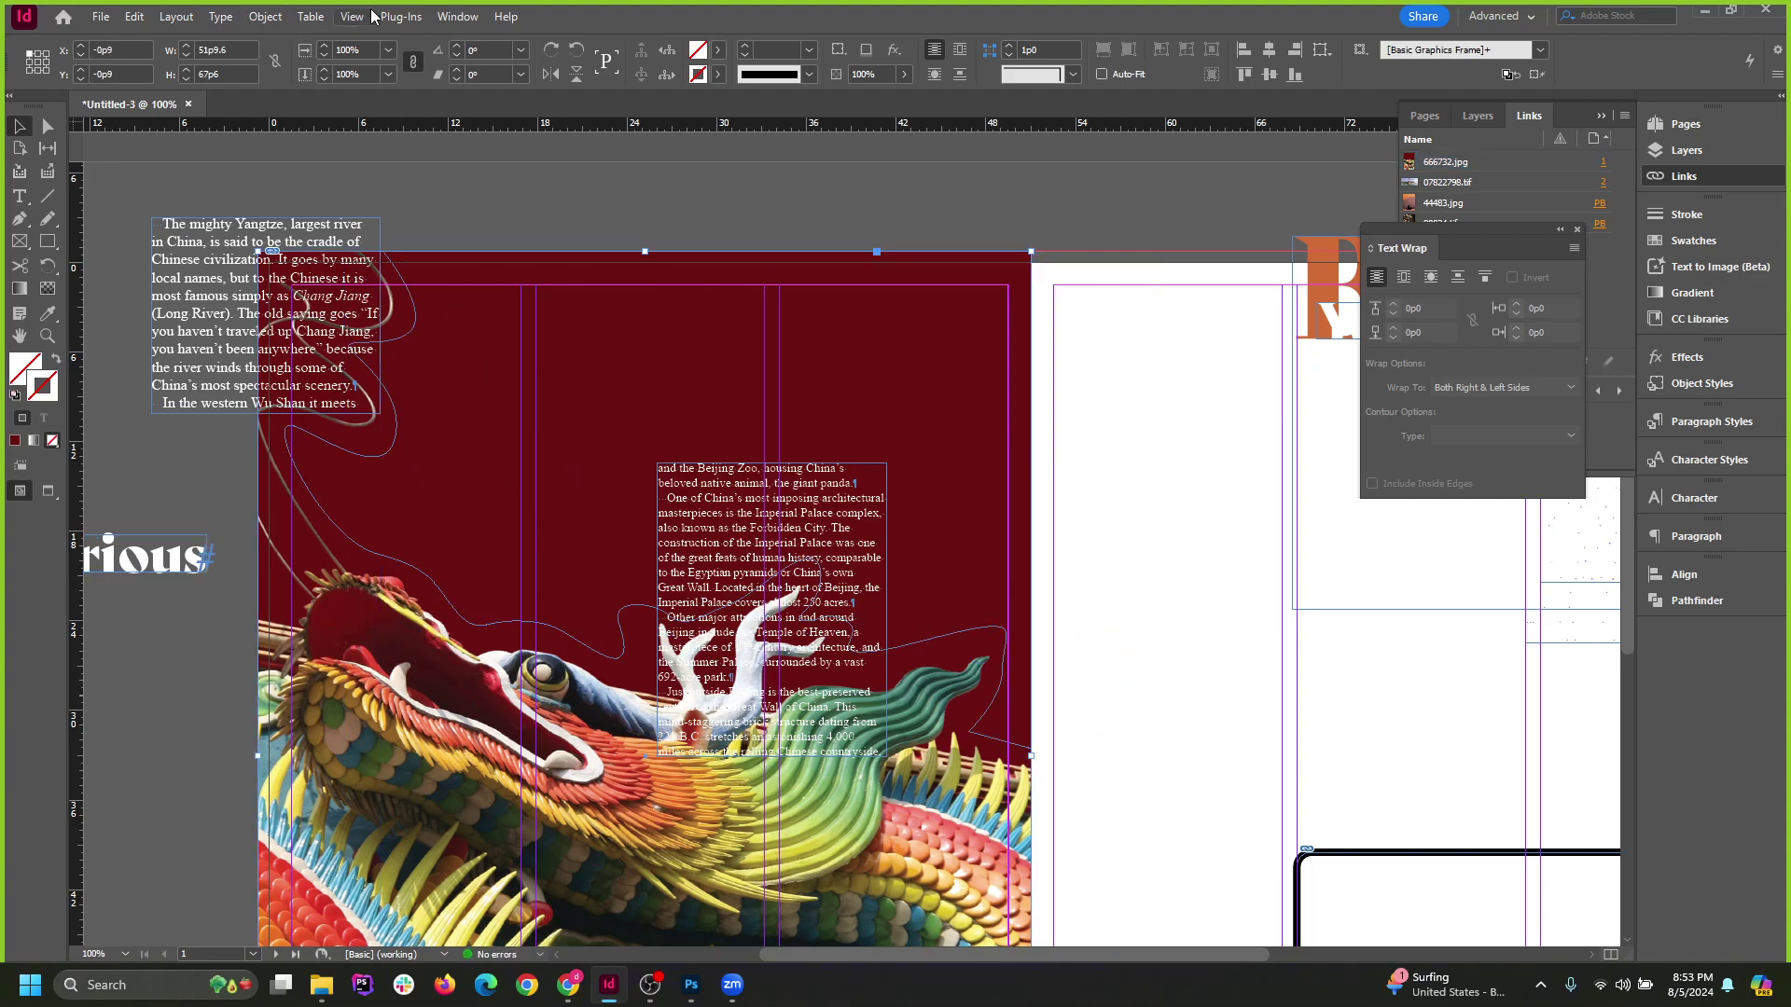
{"action": "left_click", "coordinate": [457, 16]}
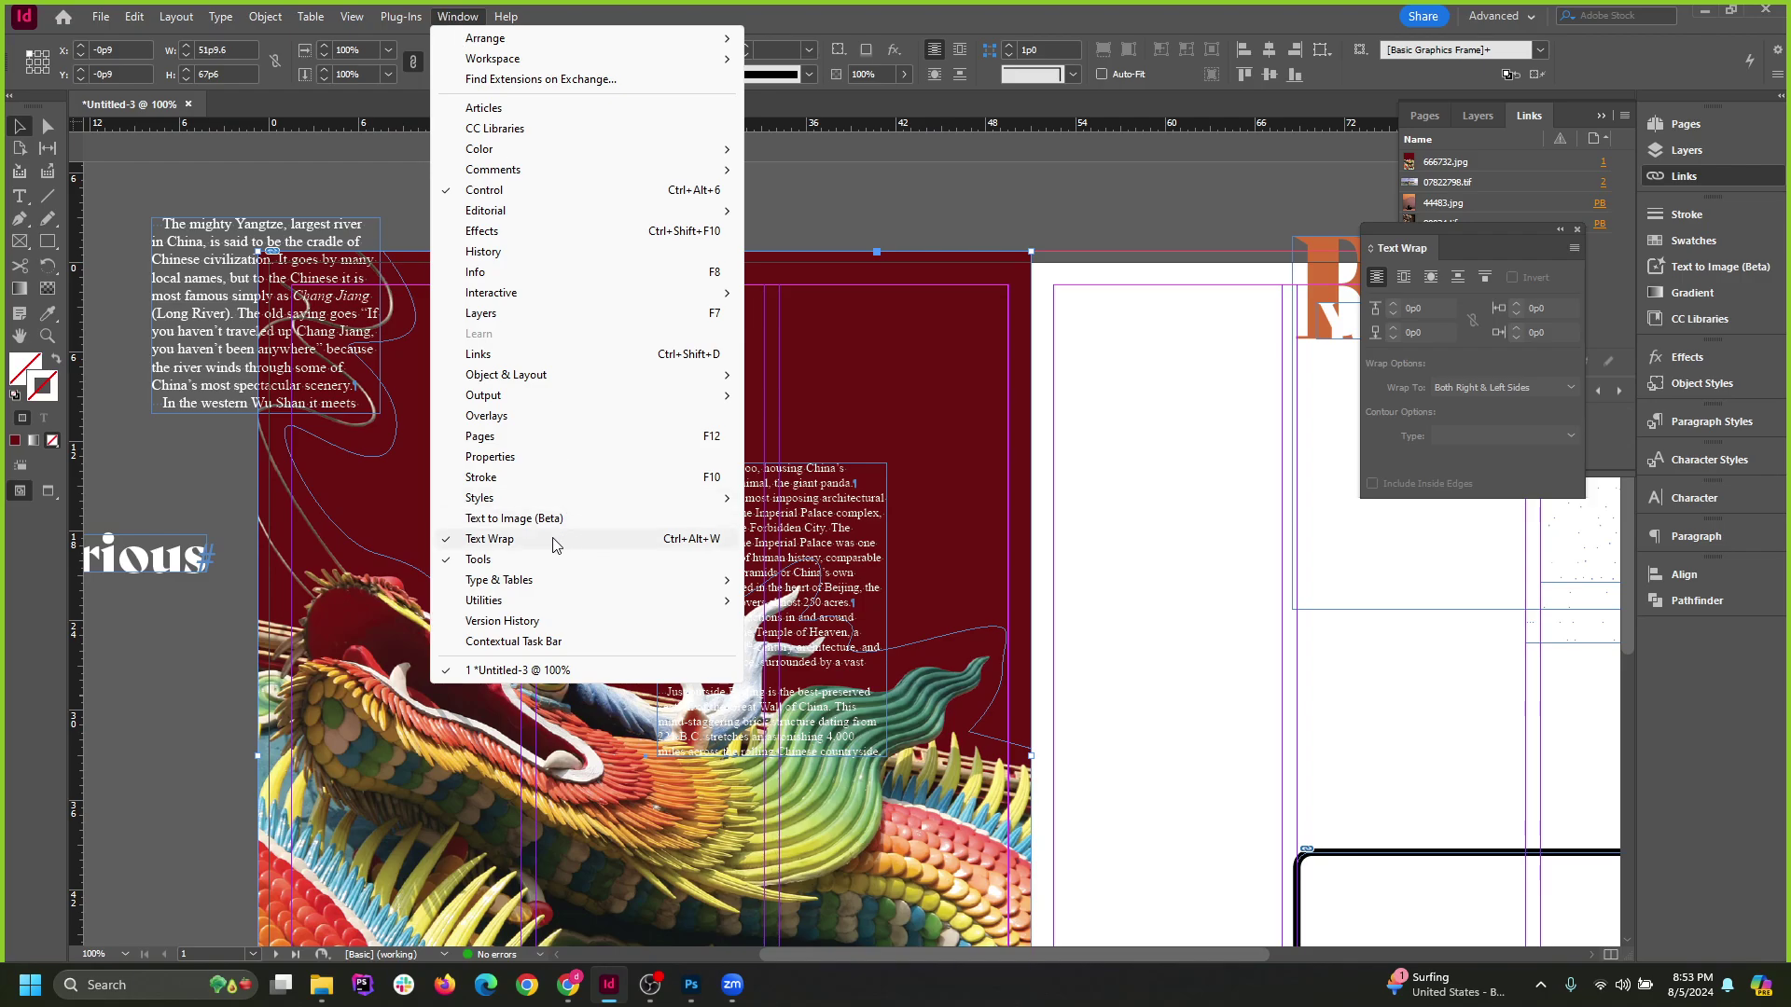
{"action": "left_click", "coordinate": [1431, 277]}
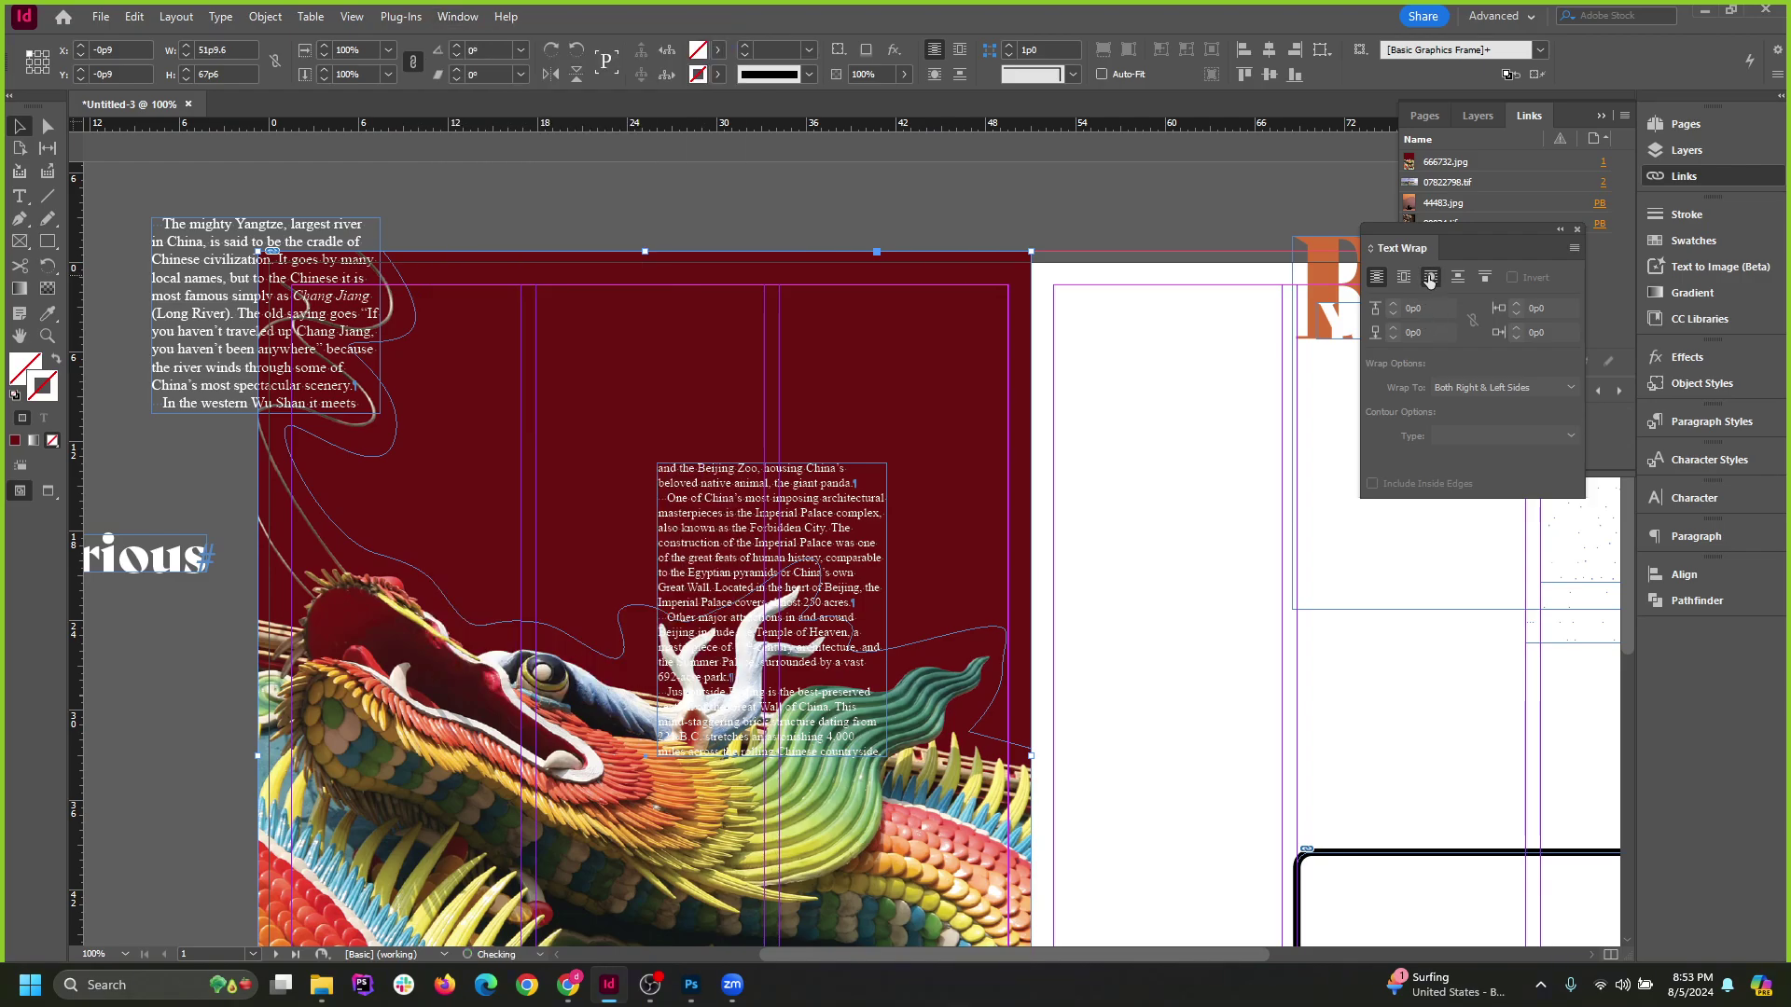
{"action": "left_click", "coordinate": [673, 234]}
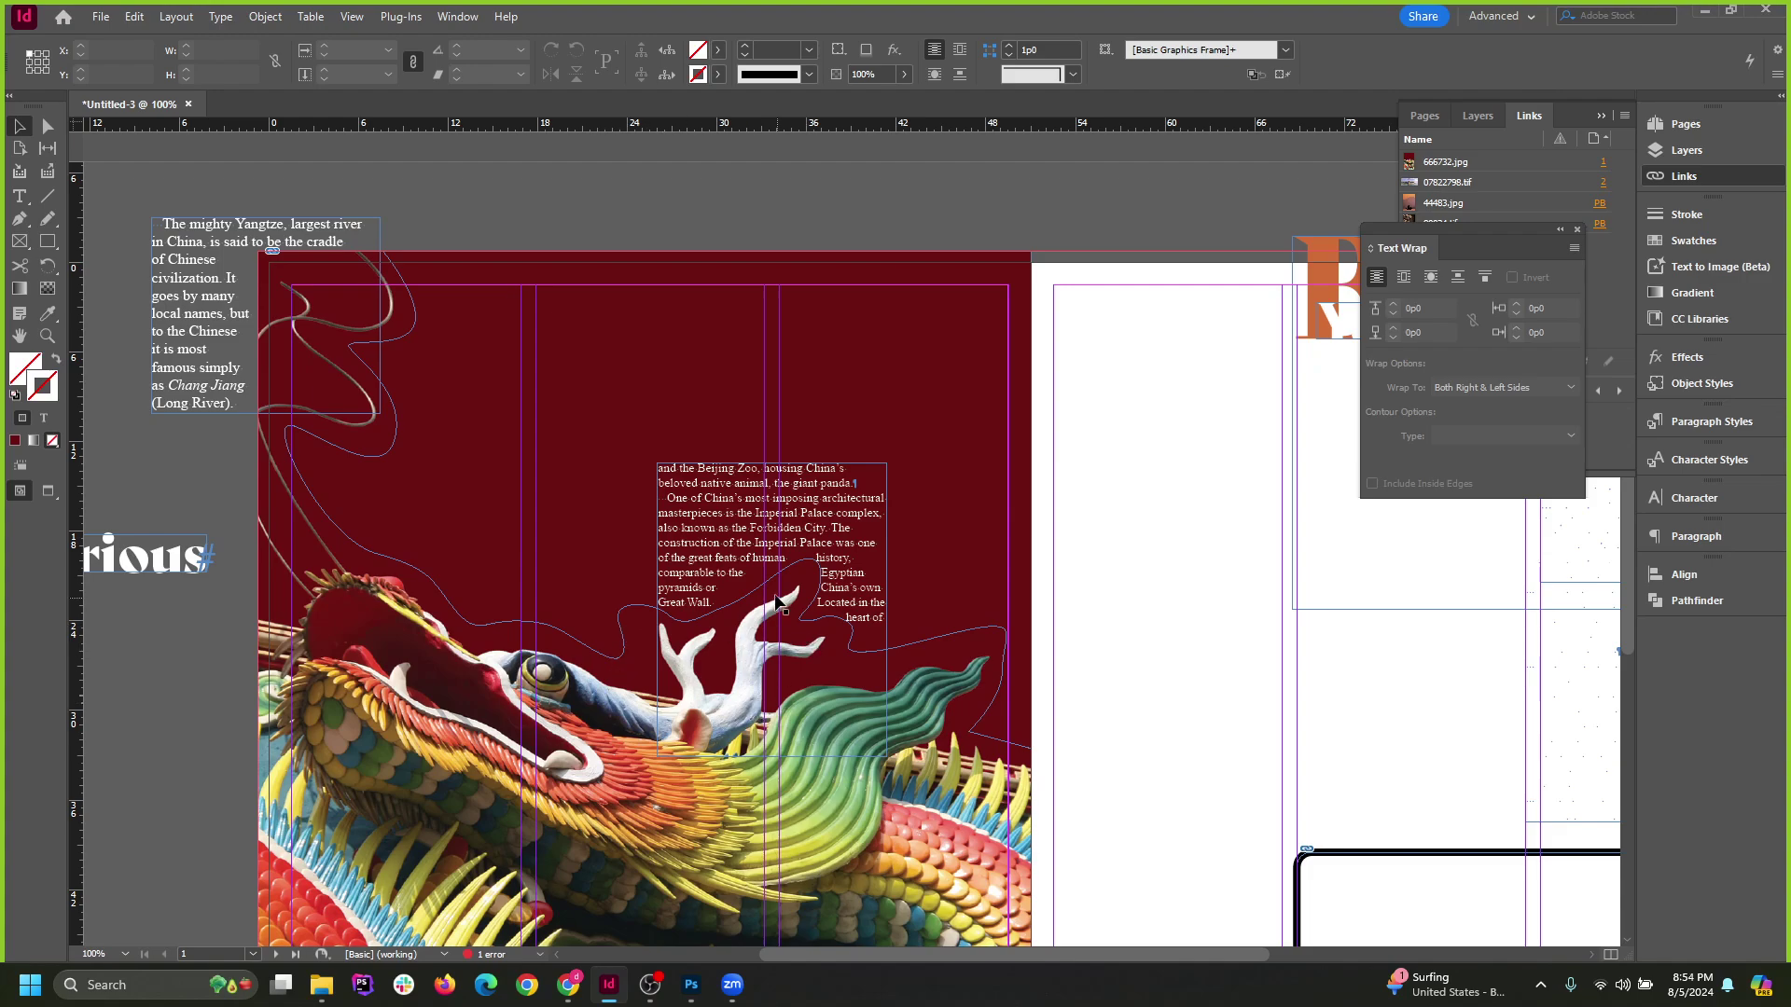
Try moving the dragon image away from the contour path, and undo the move.
{"action": "left_click_drag", "start_coordinate": [625, 633], "coordinate": [768, 620]}
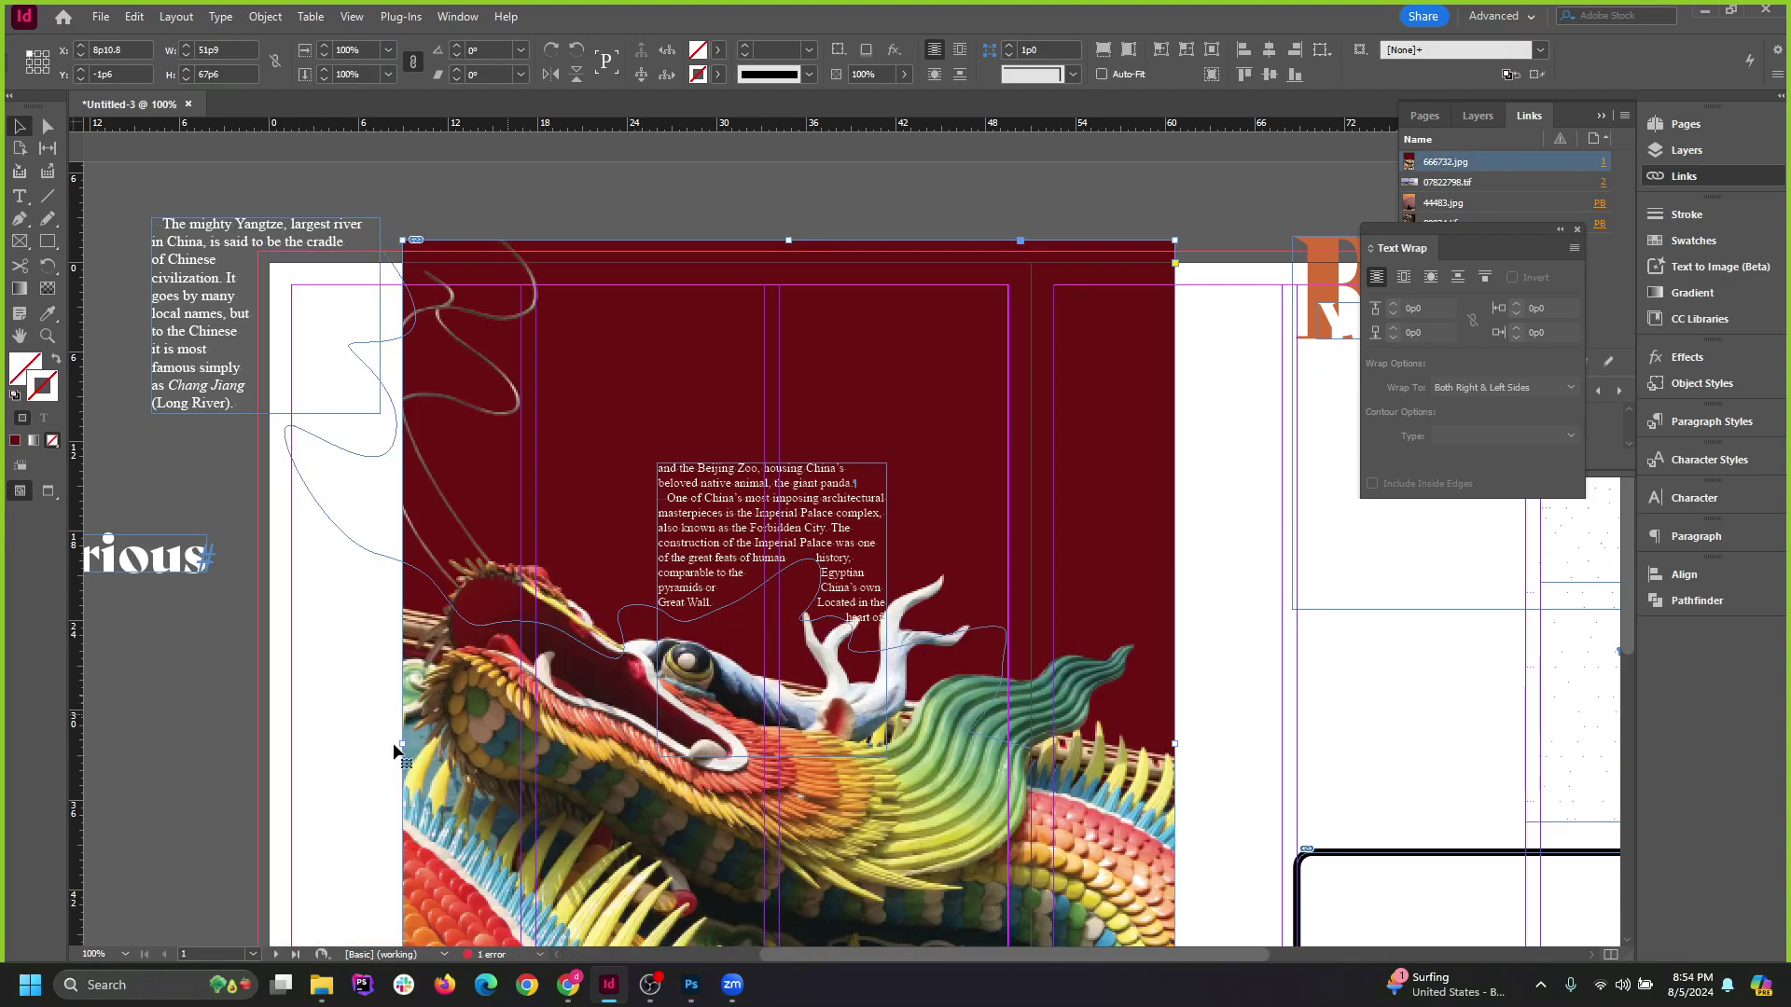
{"action": "key", "text": "ctrl+z"}
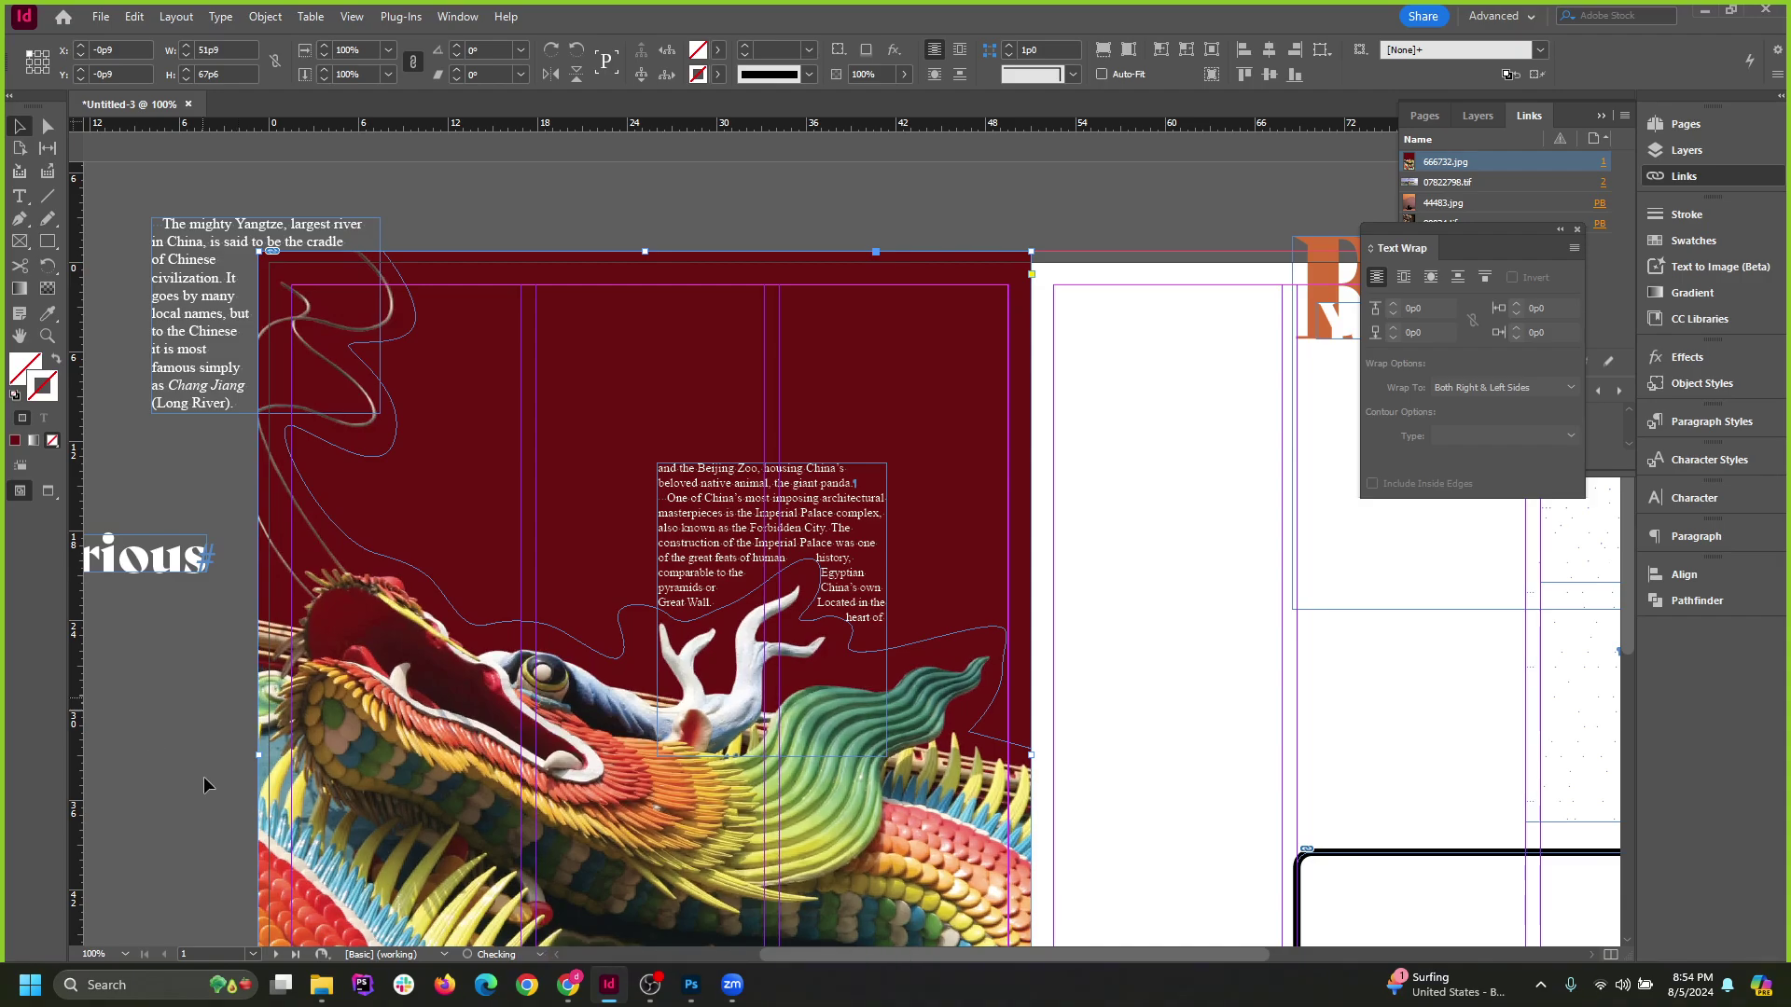
{"action": "scroll", "coordinate": [566, 678], "scroll_direction": "down", "scroll_amount": 3}
{"action": "scroll", "coordinate": [566, 678], "scroll_direction": "down", "scroll_amount": 2}
Scale the dragon image down to about 15p0 by 19p7, place it in the first page's first column at Y 35p1.5, and deselect it.
{"action": "key", "text": "ctrl+minus"}
{"action": "key", "text": "ctrl+minus"}
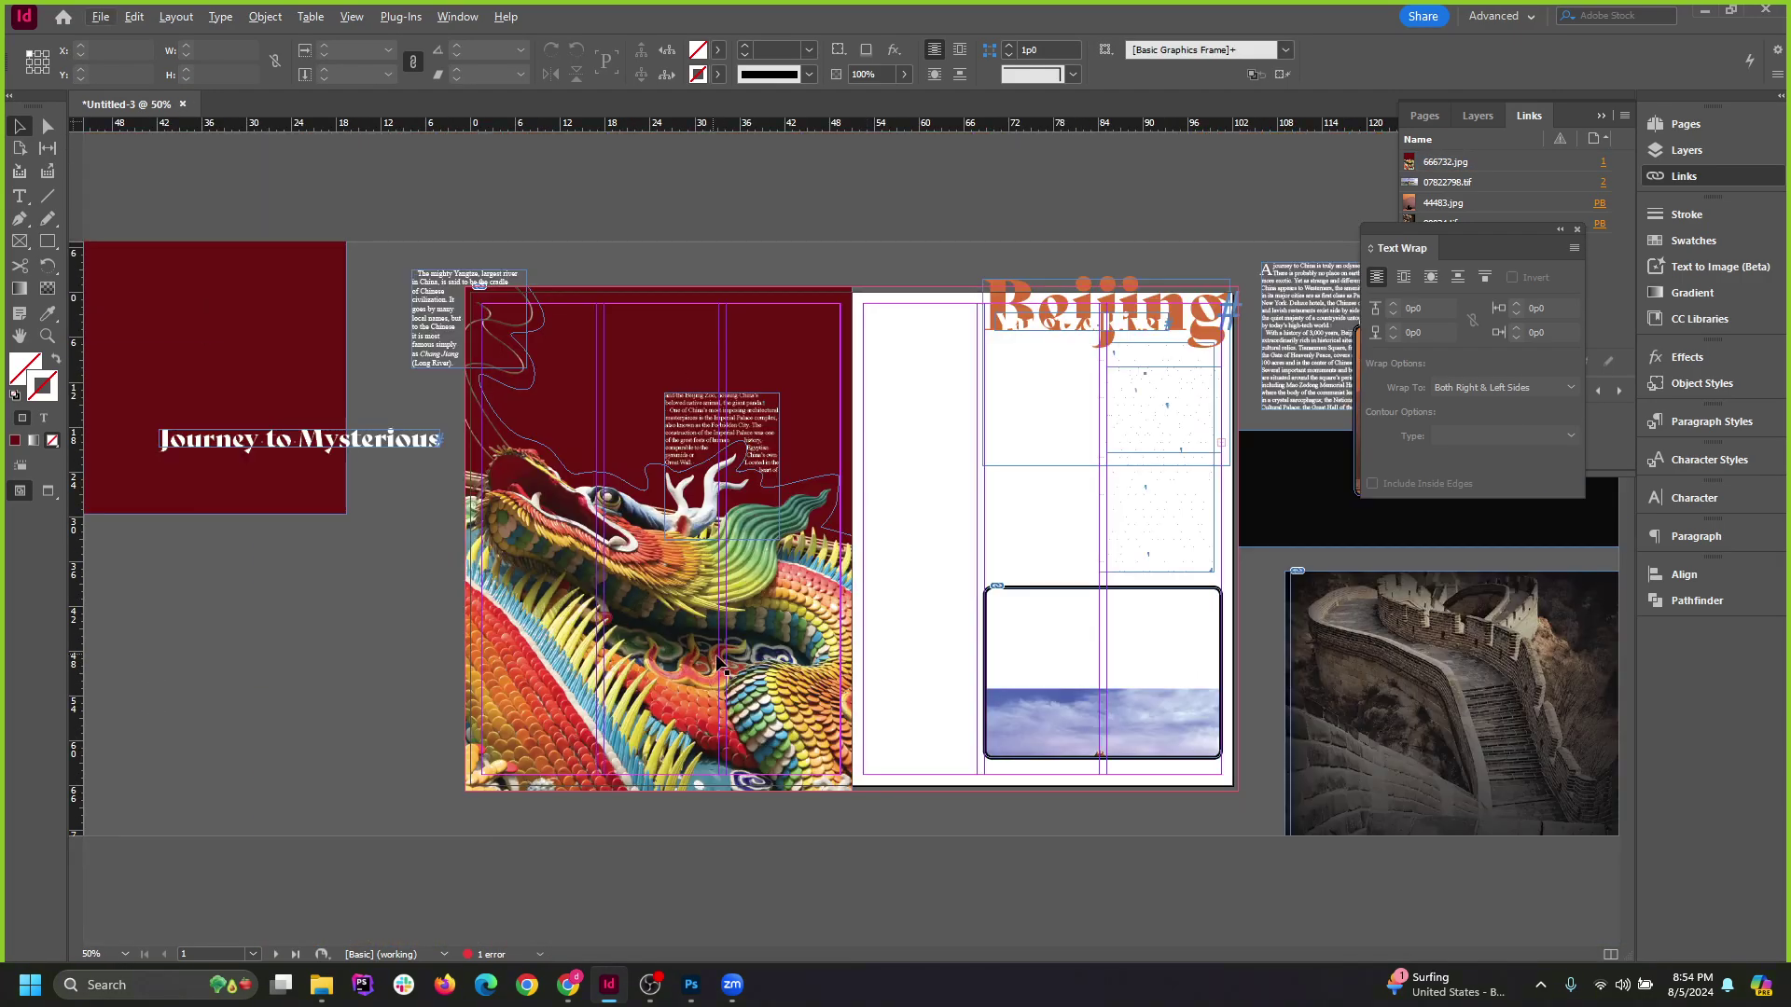
{"action": "left_click", "coordinate": [687, 645]}
{"action": "left_click_drag", "start_coordinate": [851, 288], "coordinate": [713, 471]}
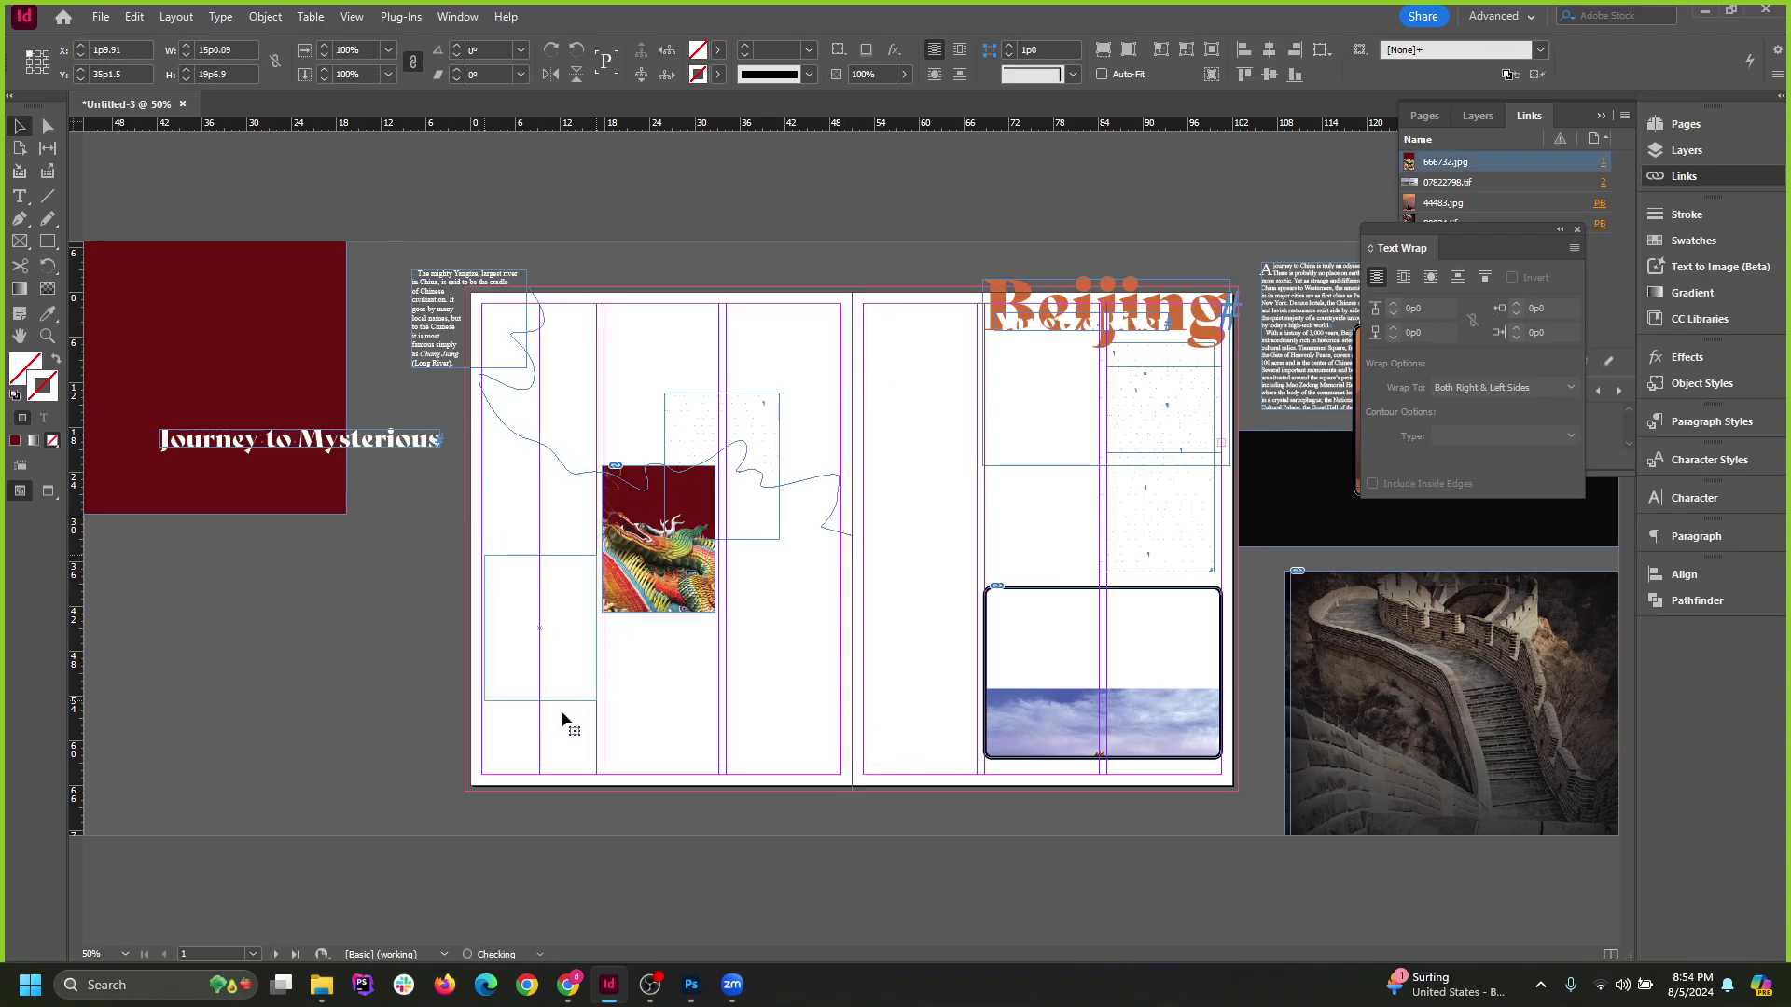
{"action": "scroll", "coordinate": [562, 716], "scroll_direction": "up", "scroll_amount": 2}
{"action": "scroll", "coordinate": [522, 706], "scroll_direction": "up", "scroll_amount": 1}
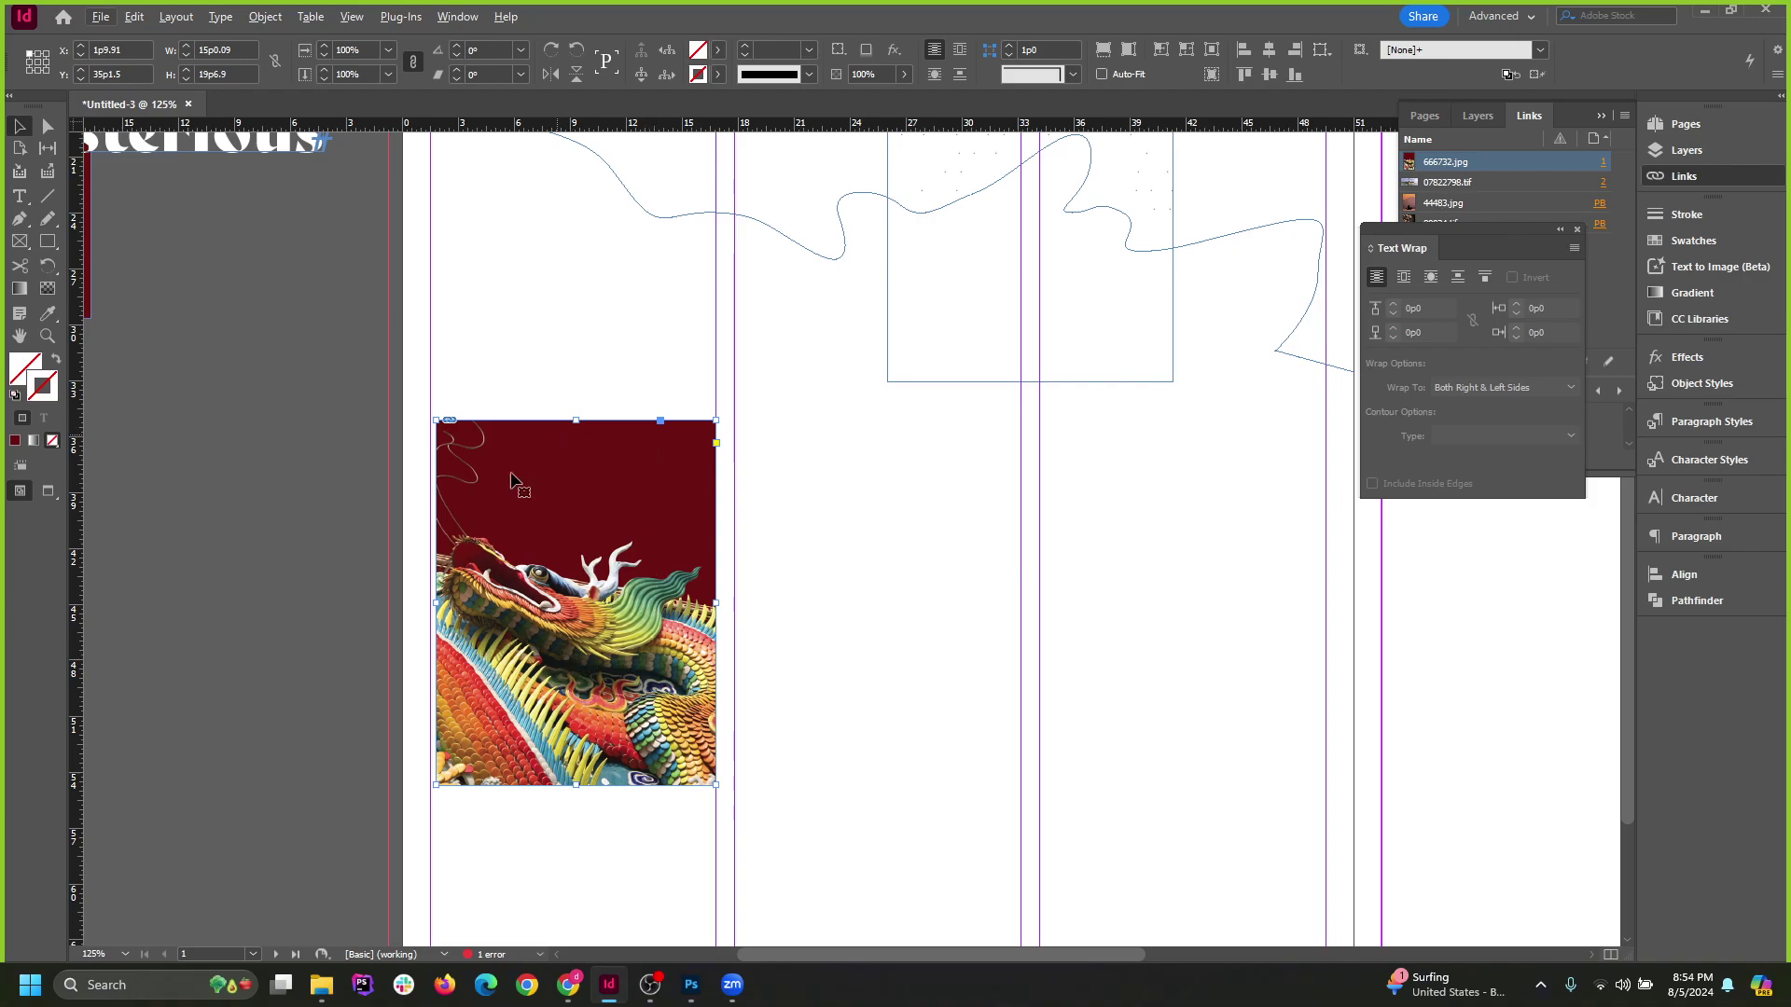
{"action": "scroll", "coordinate": [511, 479], "scroll_direction": "up", "scroll_amount": 1}
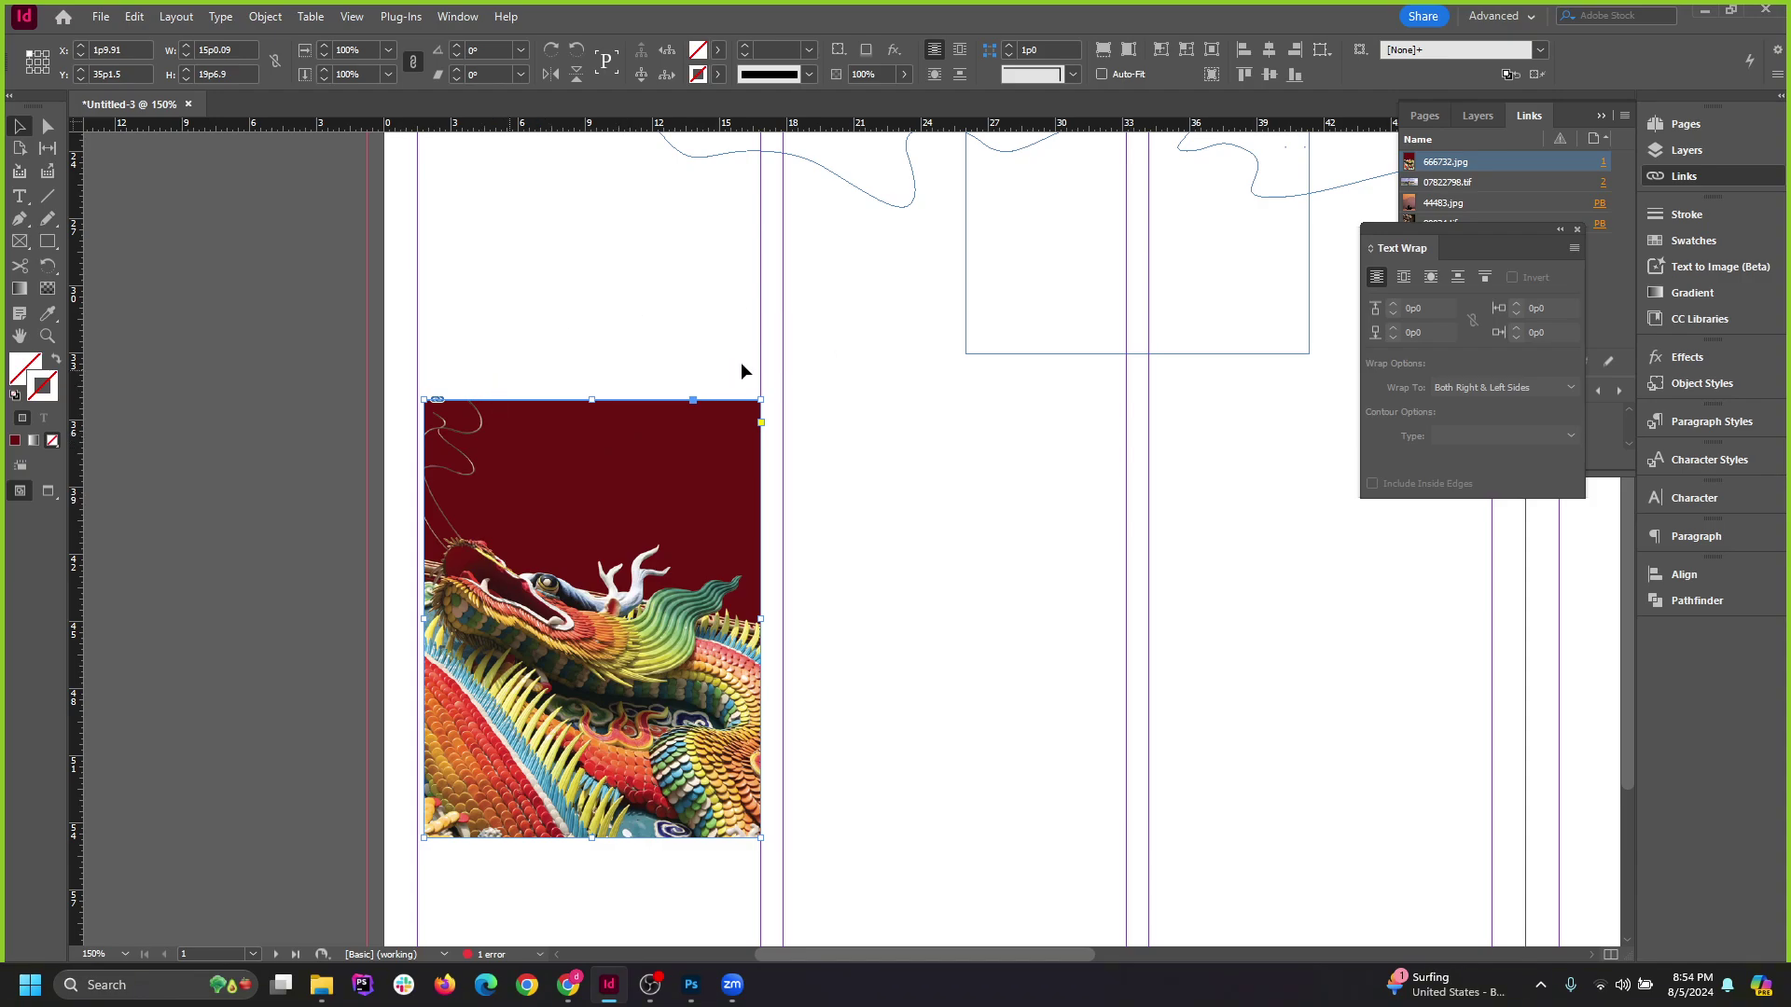
{"action": "scroll", "coordinate": [740, 371], "scroll_direction": "up", "scroll_amount": 3}
{"action": "left_click", "coordinate": [494, 487]}
{"action": "scroll", "coordinate": [485, 488], "scroll_direction": "down", "scroll_amount": 1}
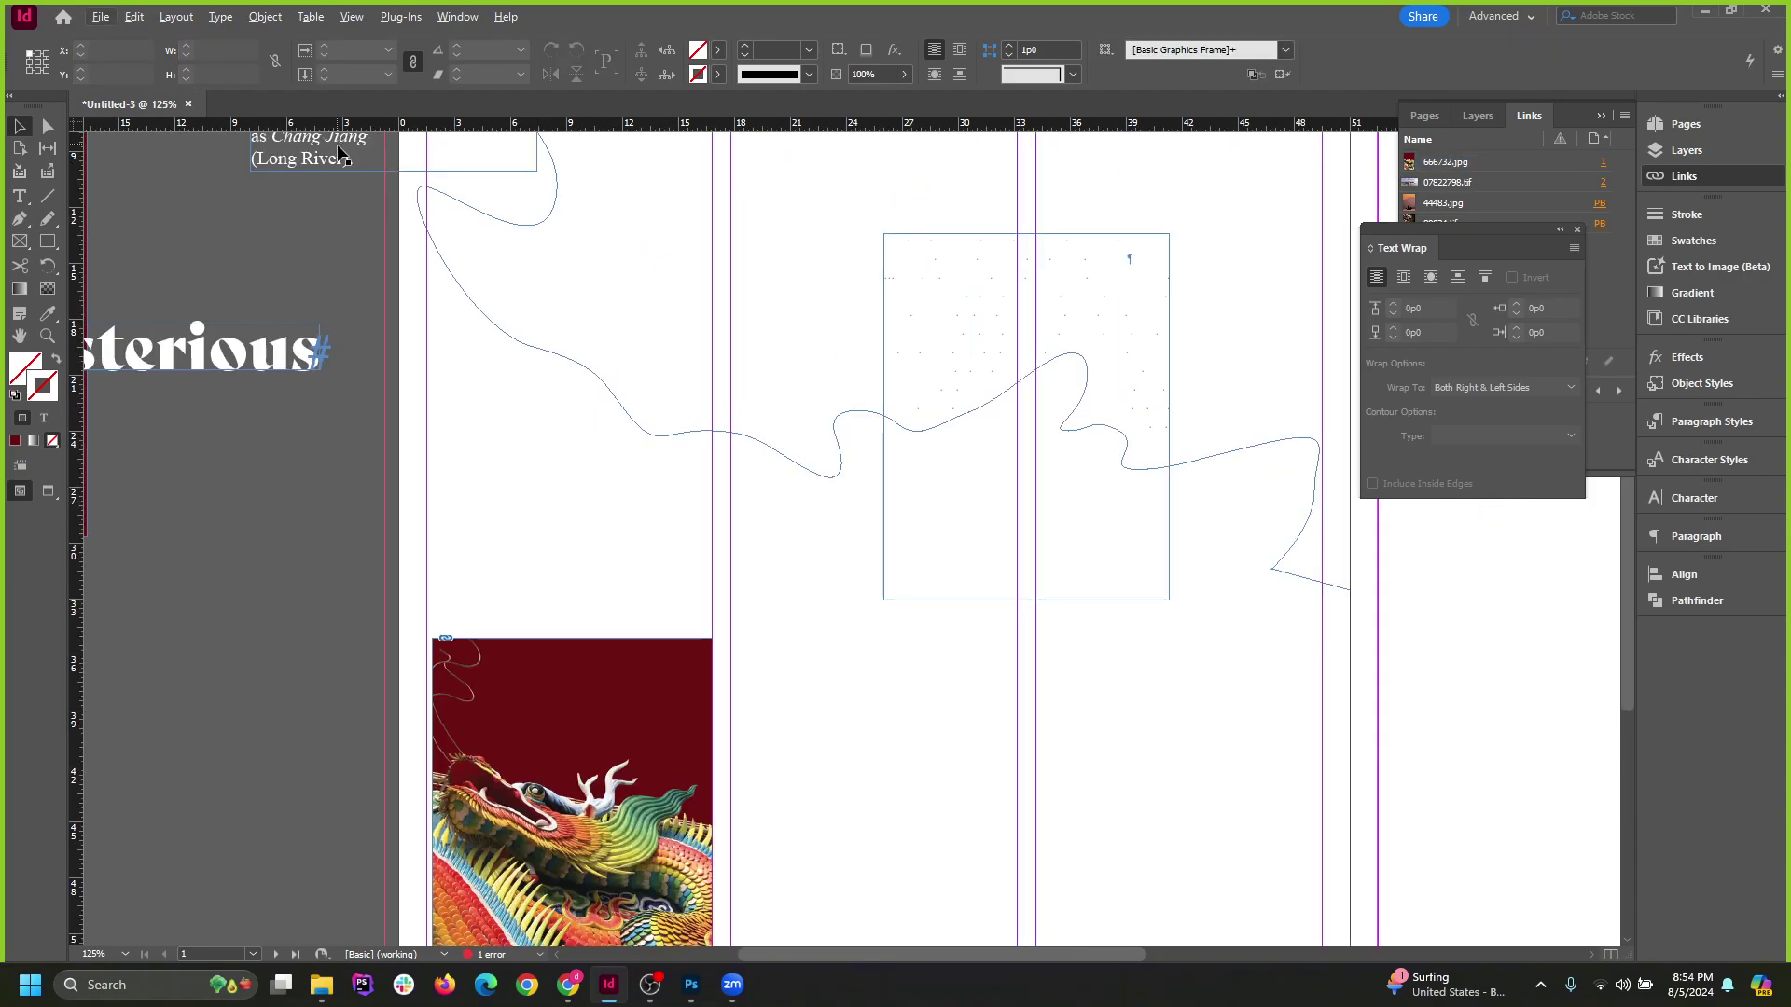
Move the Yangtze text frame down over the upper part of the reduced dragon image, to X 5p5, Y 26p5.4.
{"action": "left_click_drag", "start_coordinate": [337, 147], "coordinate": [587, 696]}
{"action": "scroll", "coordinate": [655, 545], "scroll_direction": "down", "scroll_amount": 3}
{"action": "scroll", "coordinate": [656, 545], "scroll_direction": "up", "scroll_amount": 2}
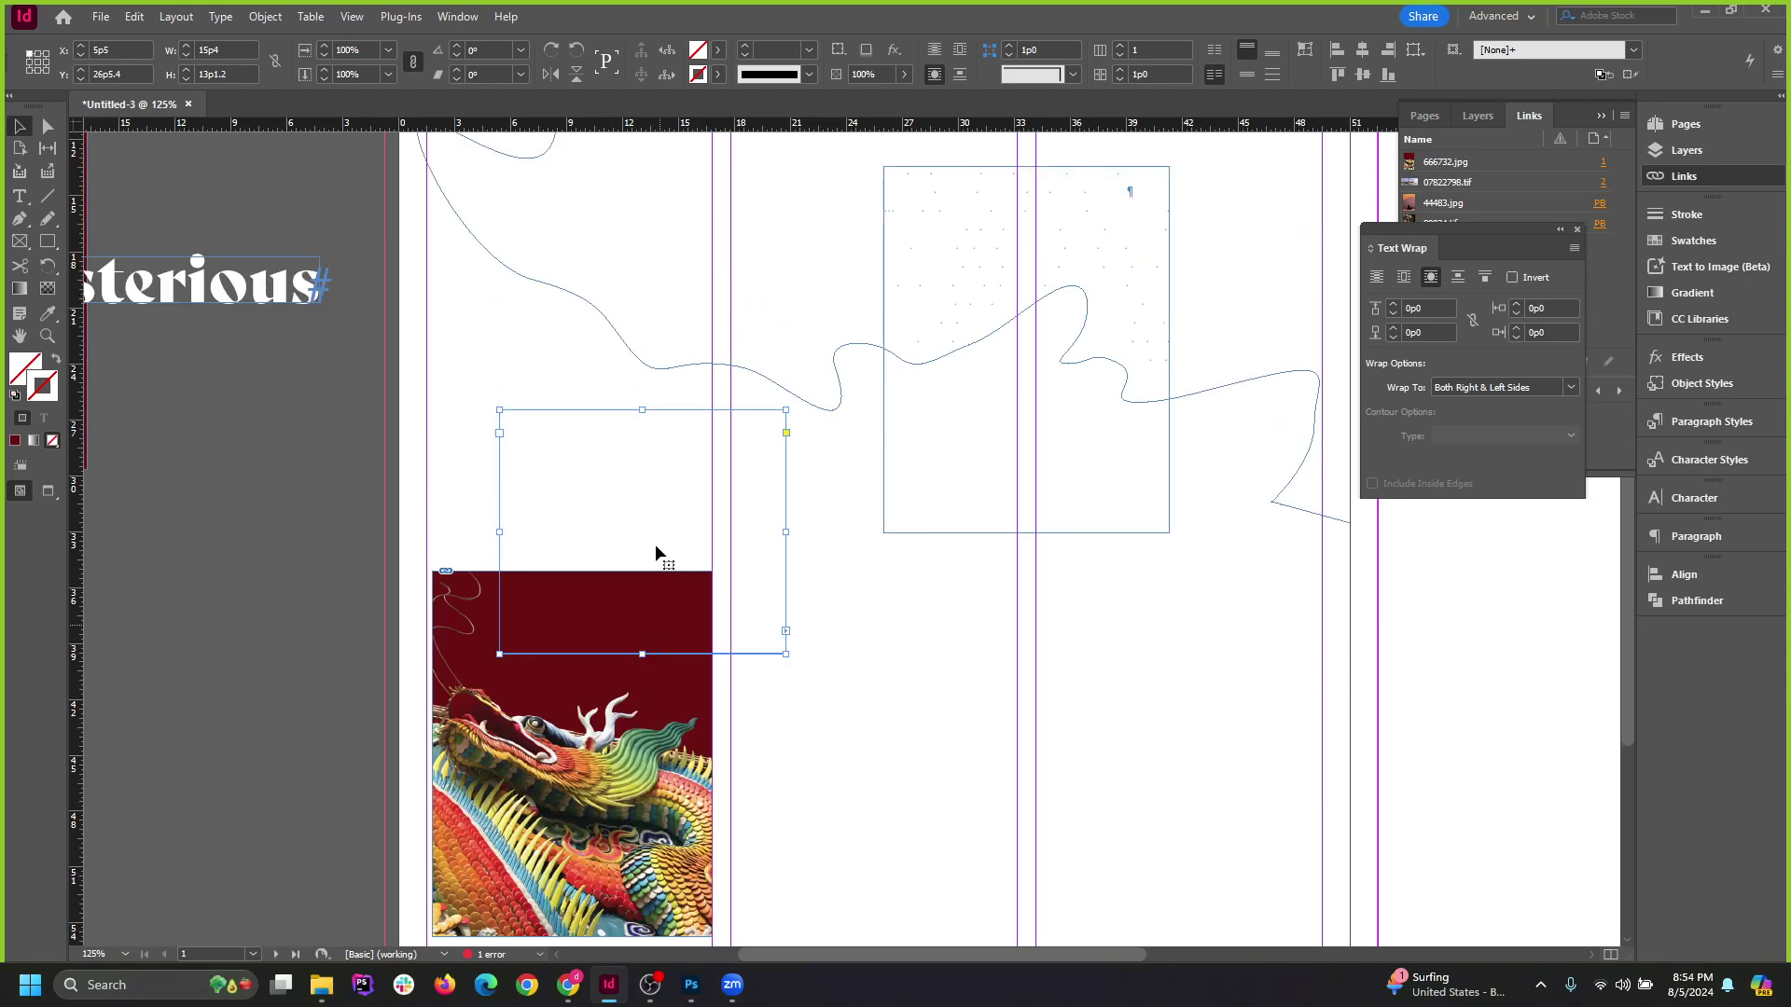
Move the Yangtze text frame to X 7p9.6, Y 29p1.8, try a black fill on it, and undo the fill.
{"action": "left_click_drag", "start_coordinate": [655, 550], "coordinate": [700, 601]}
{"action": "left_click", "coordinate": [717, 49]}
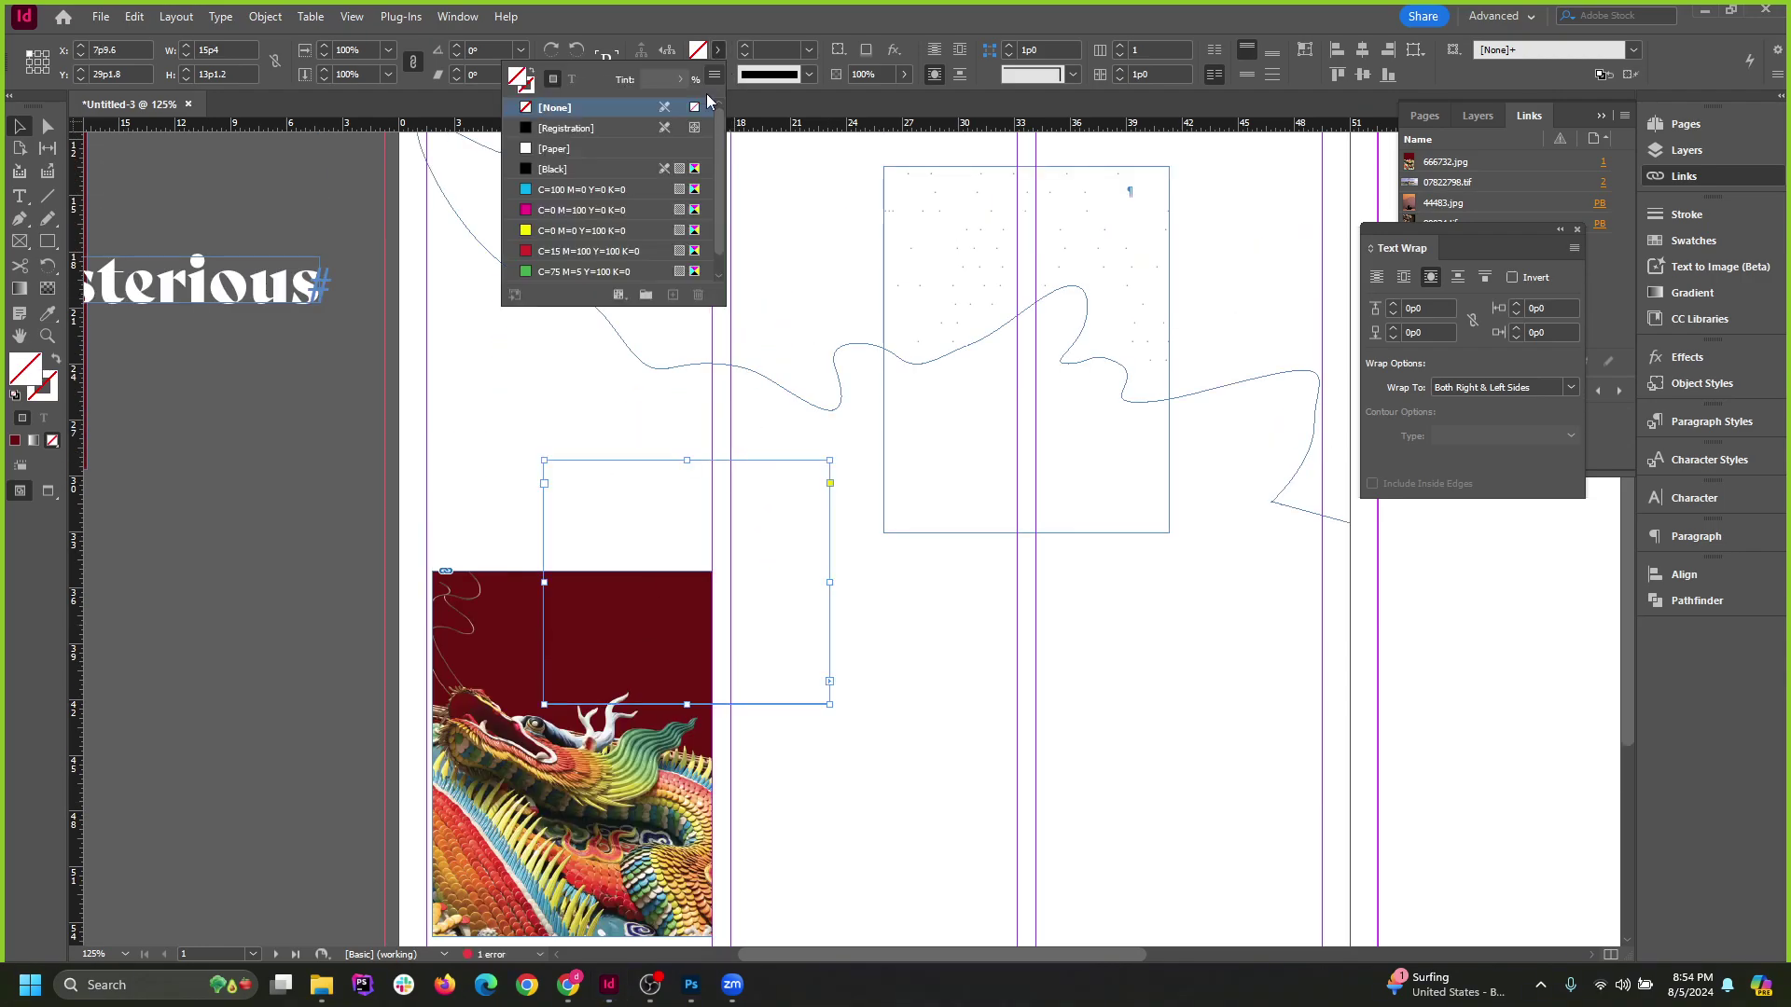
{"action": "left_click", "coordinate": [552, 82]}
{"action": "left_click", "coordinate": [718, 56]}
{"action": "left_click", "coordinate": [550, 129]}
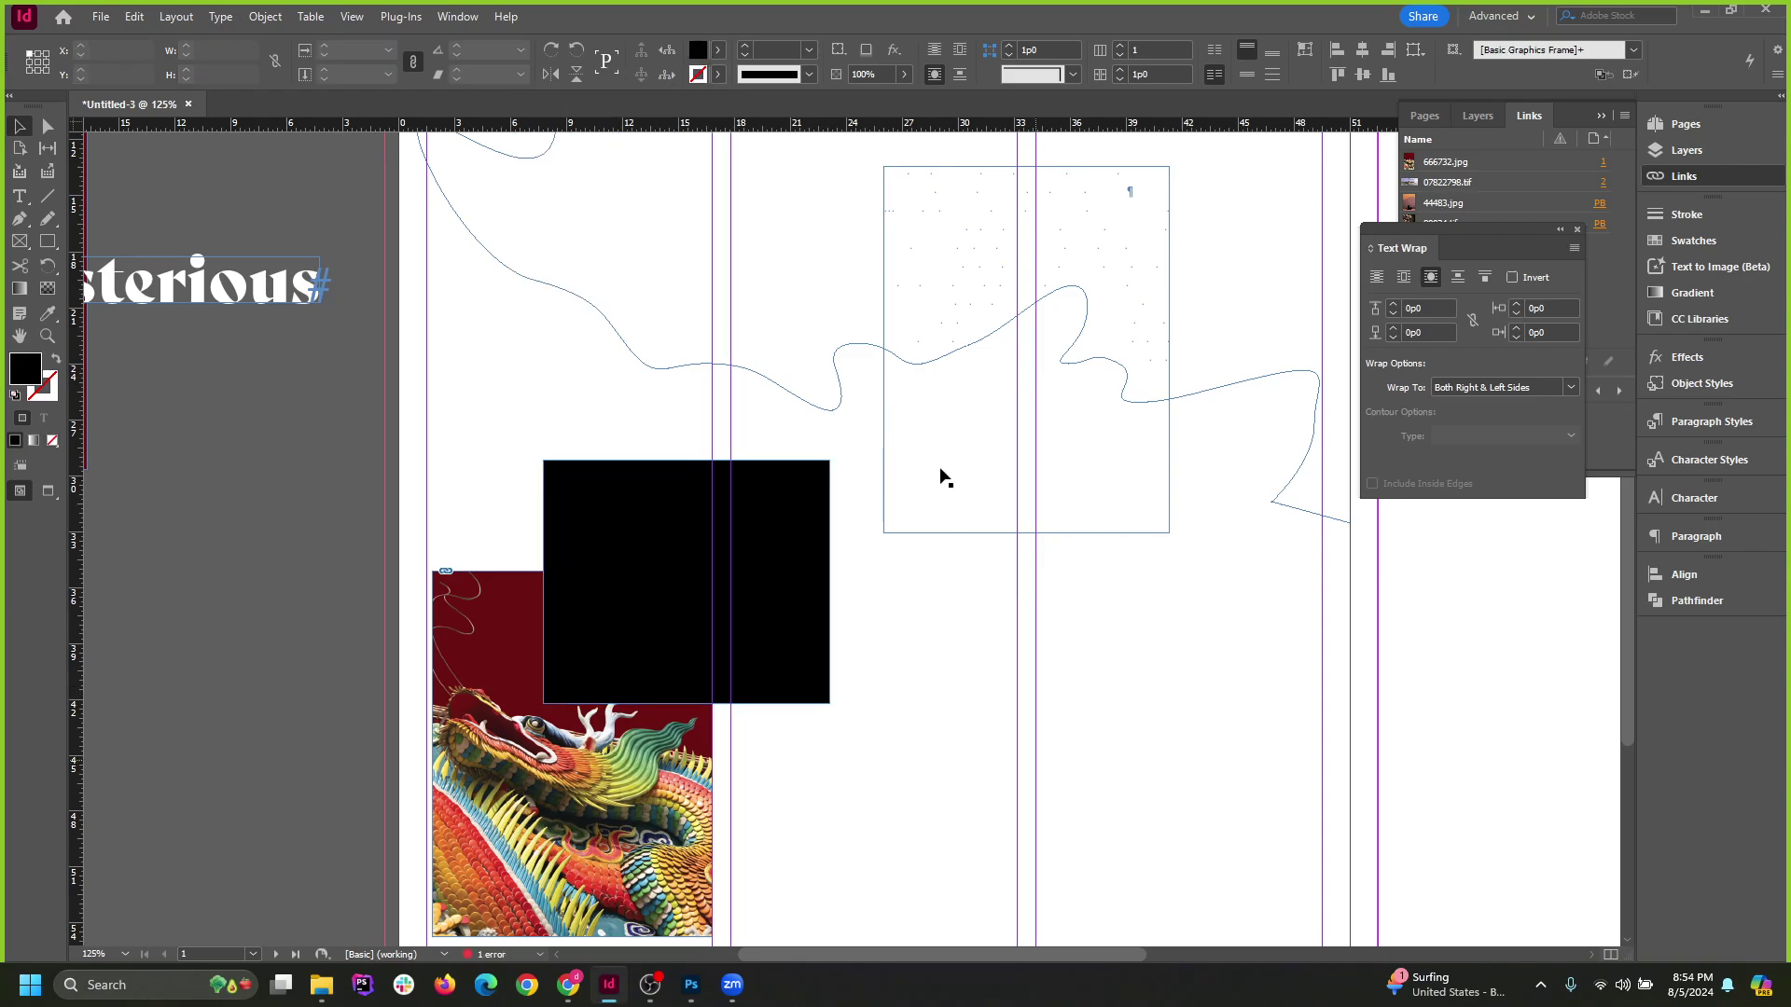
{"action": "key", "text": "ctrl+z"}
Move the Yangtze text frame onto the pasteboard at X -10p7, Y 31p4.8, and shift the reduced dragon image over to overlap it.
{"action": "double_click", "coordinate": [632, 508]}
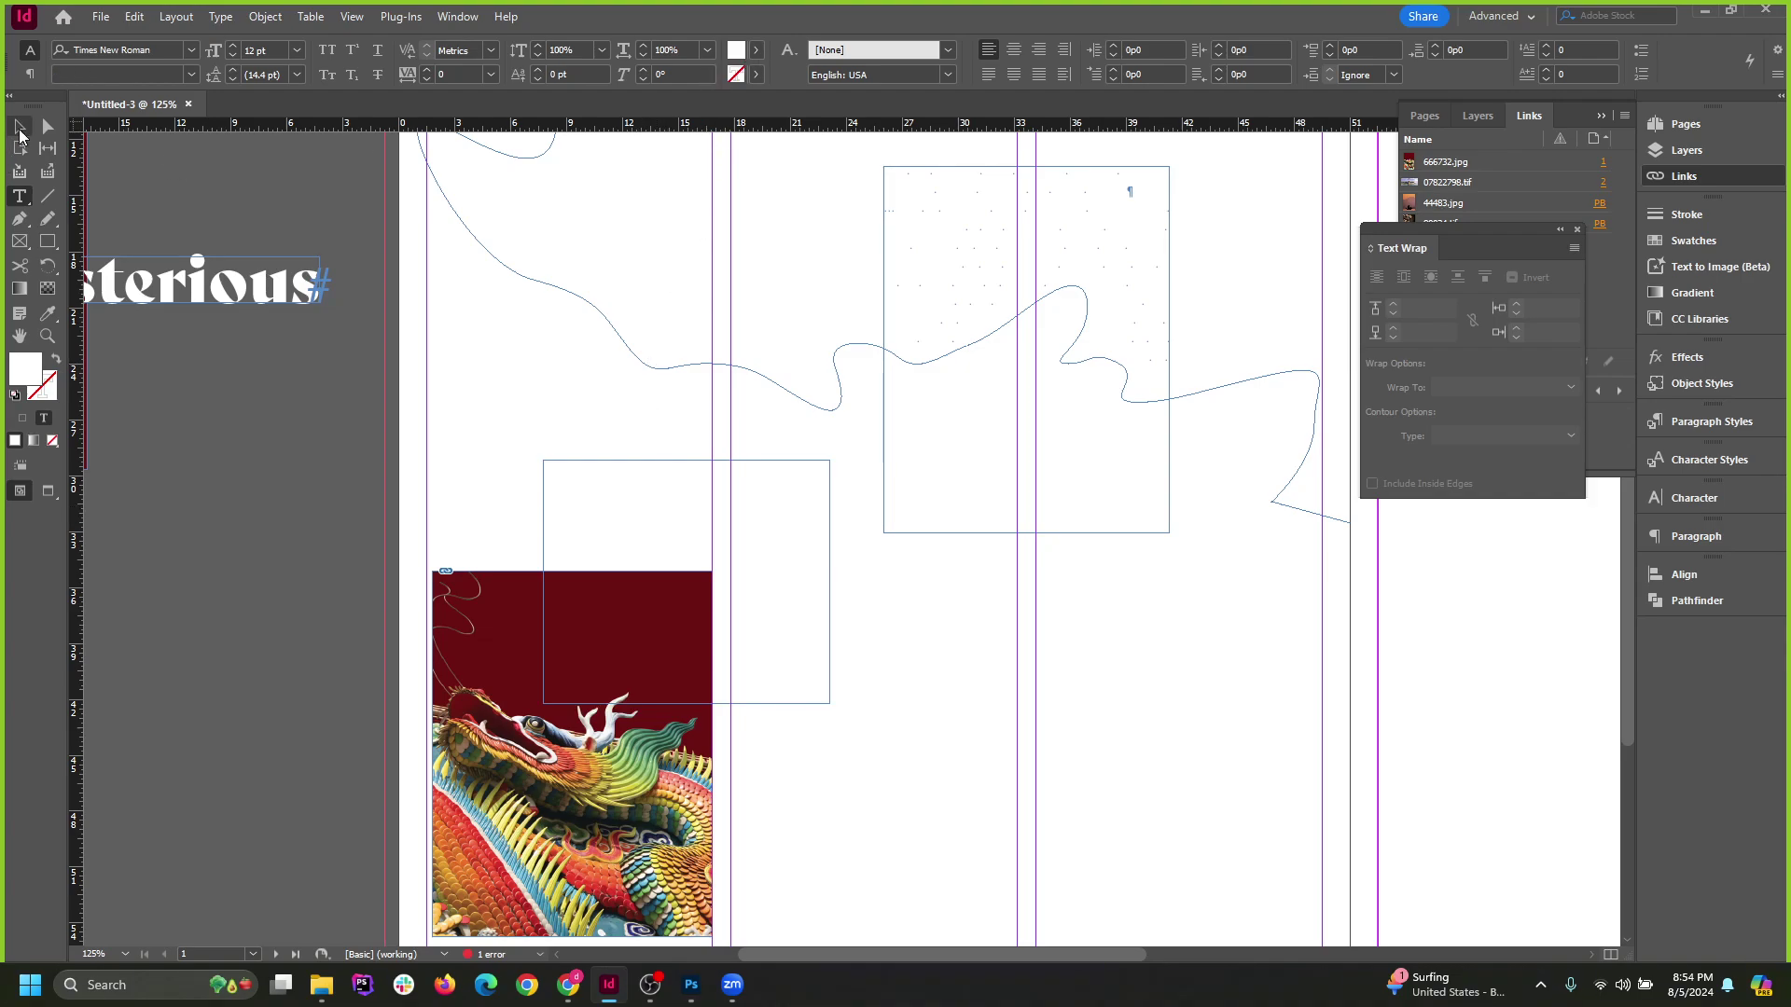
{"action": "key", "text": "Escape"}
{"action": "left_click_drag", "start_coordinate": [641, 538], "coordinate": [299, 579]}
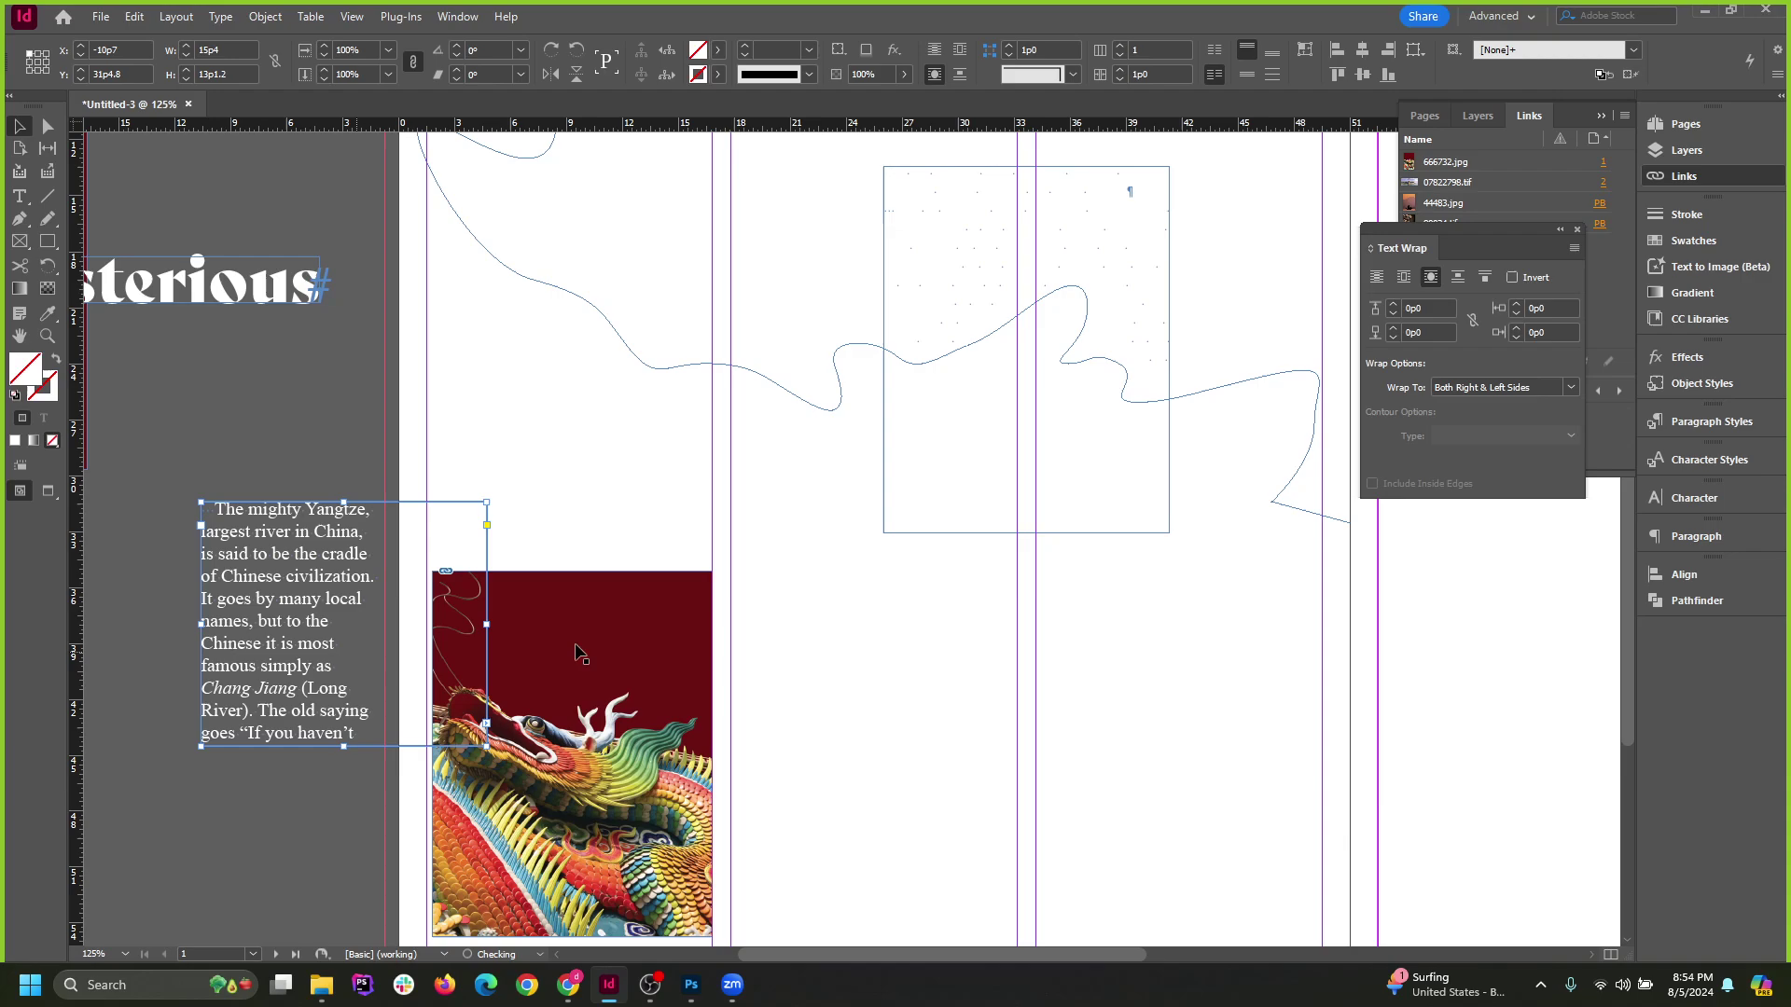
{"action": "left_click_drag", "start_coordinate": [606, 650], "coordinate": [426, 660]}
{"action": "key", "text": "ctrl+shift+a"}
Apply an object-shape text wrap to the reduced dragon image and deselect it.
{"action": "scroll", "coordinate": [194, 858], "scroll_direction": "up", "scroll_amount": 2}
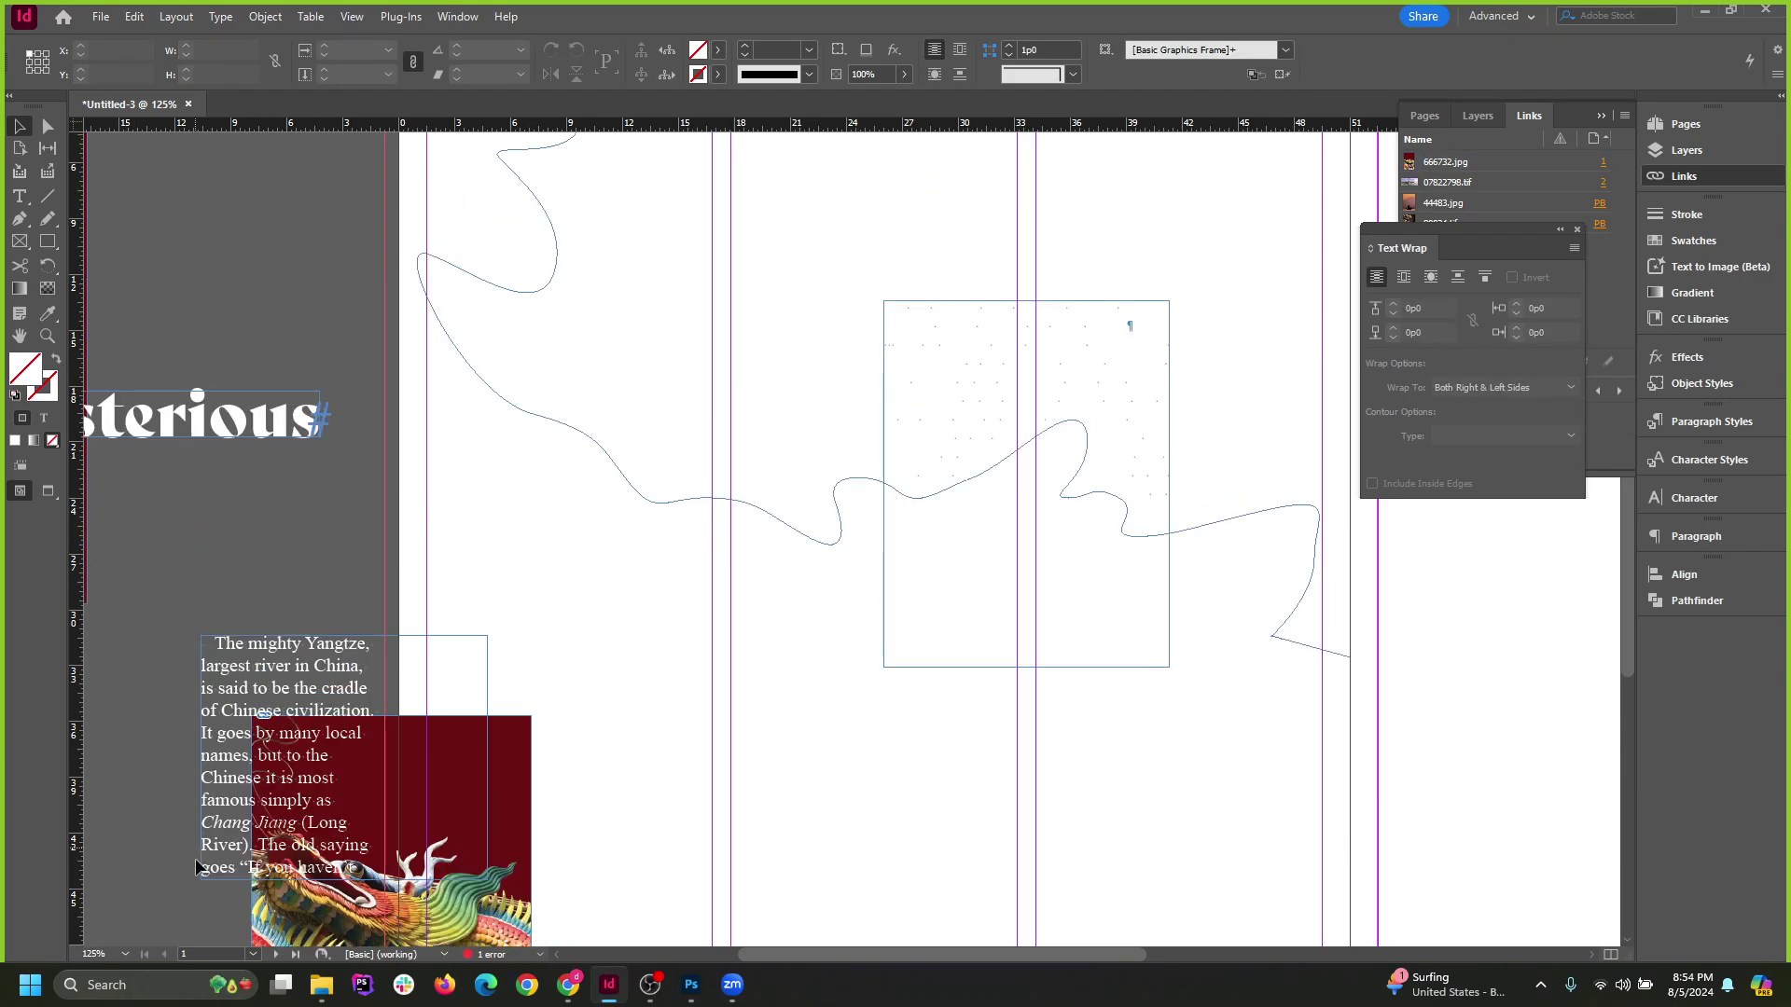
{"action": "scroll", "coordinate": [282, 813], "scroll_direction": "down", "scroll_amount": 4}
{"action": "left_click", "coordinate": [333, 692]}
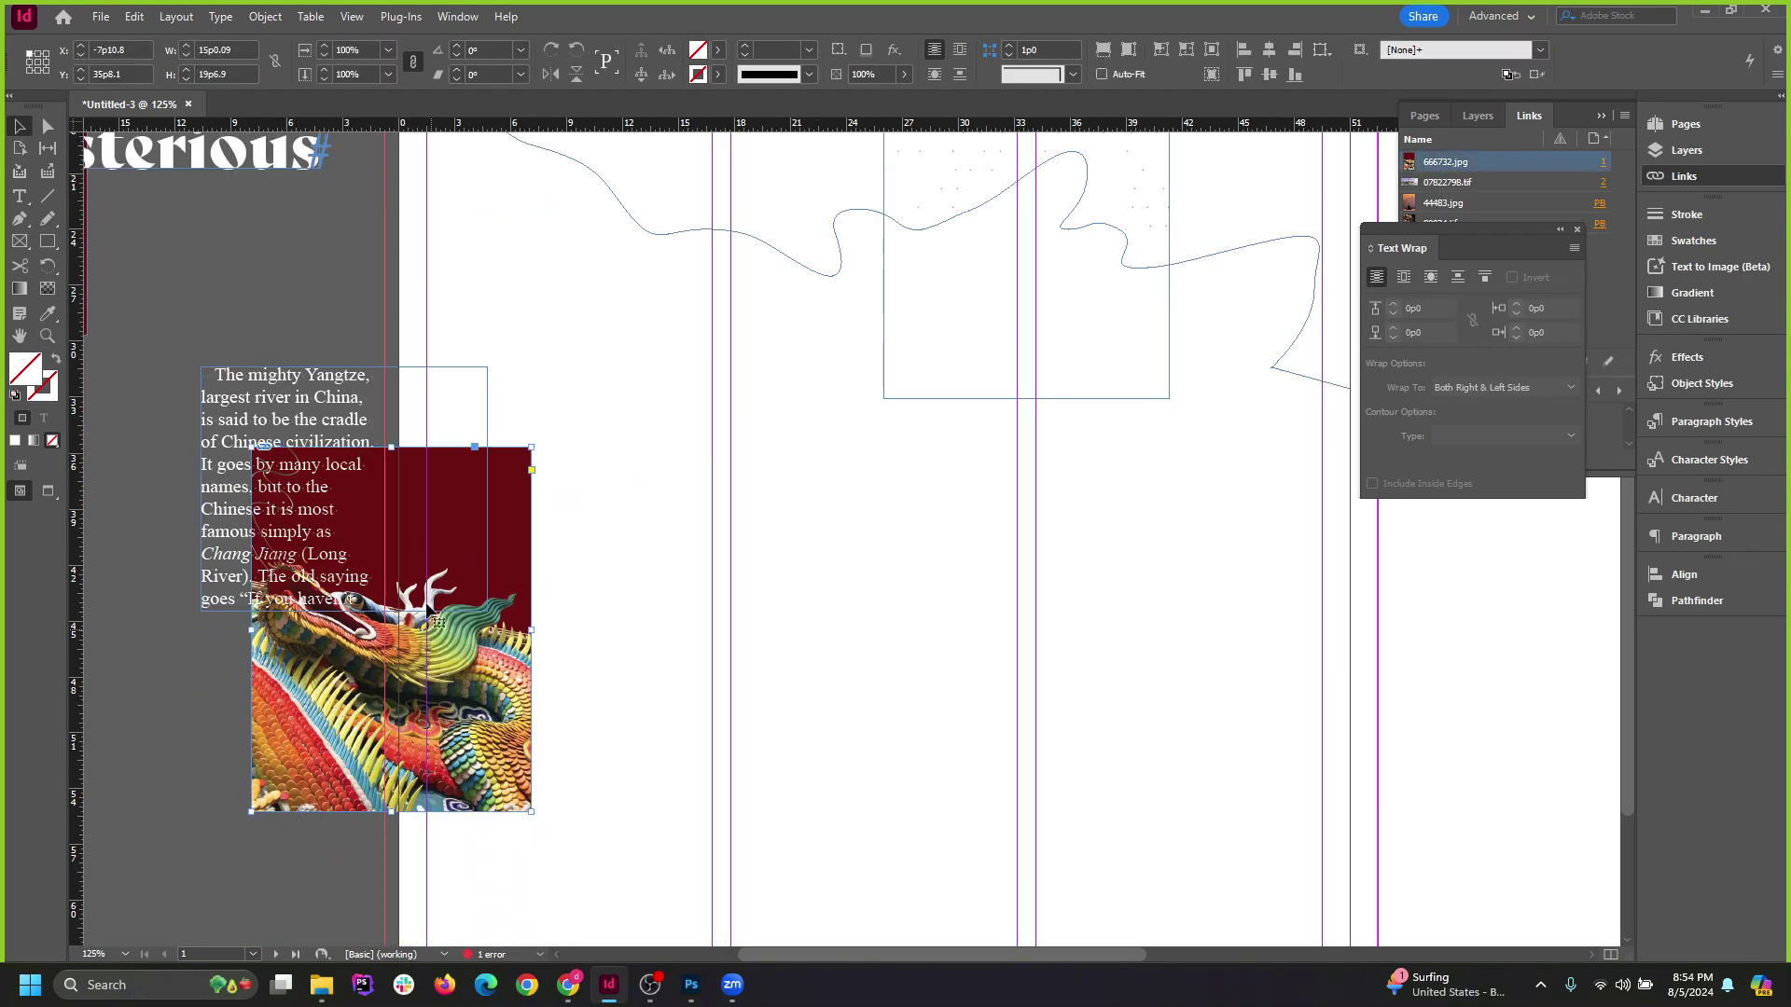
{"action": "left_click", "coordinate": [458, 17]}
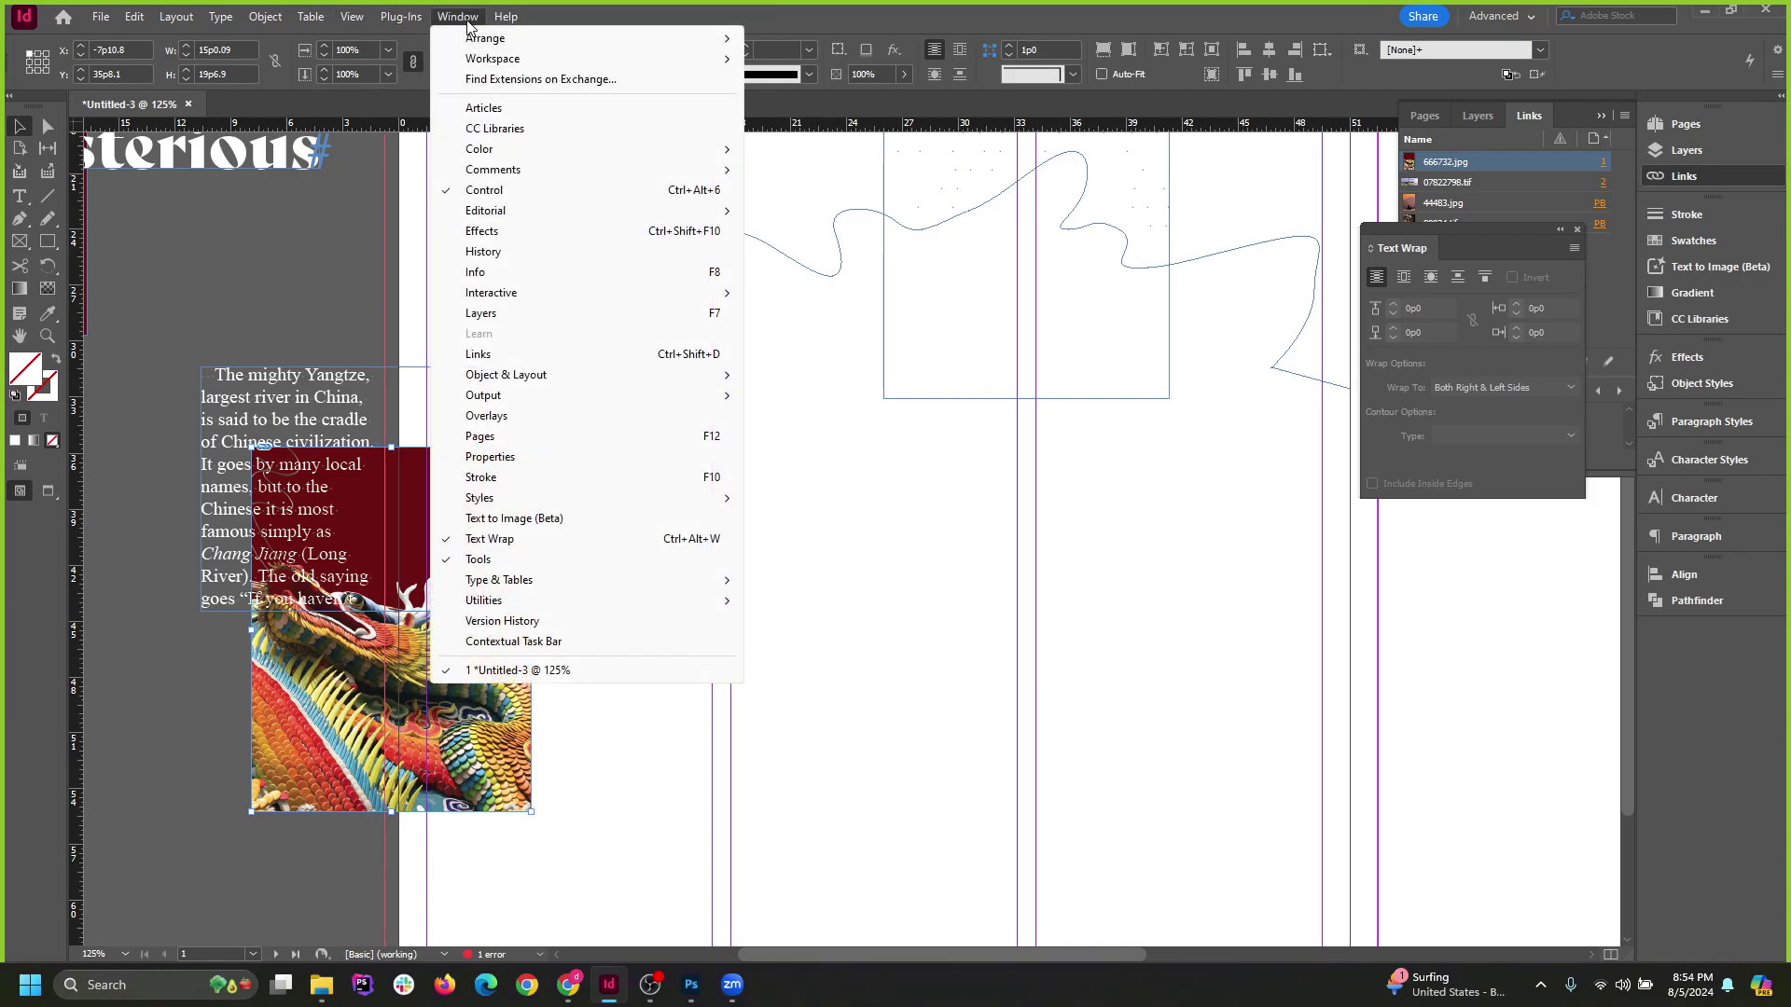
{"action": "mouse_move", "coordinate": [506, 17]}
{"action": "left_click", "coordinate": [1433, 278]}
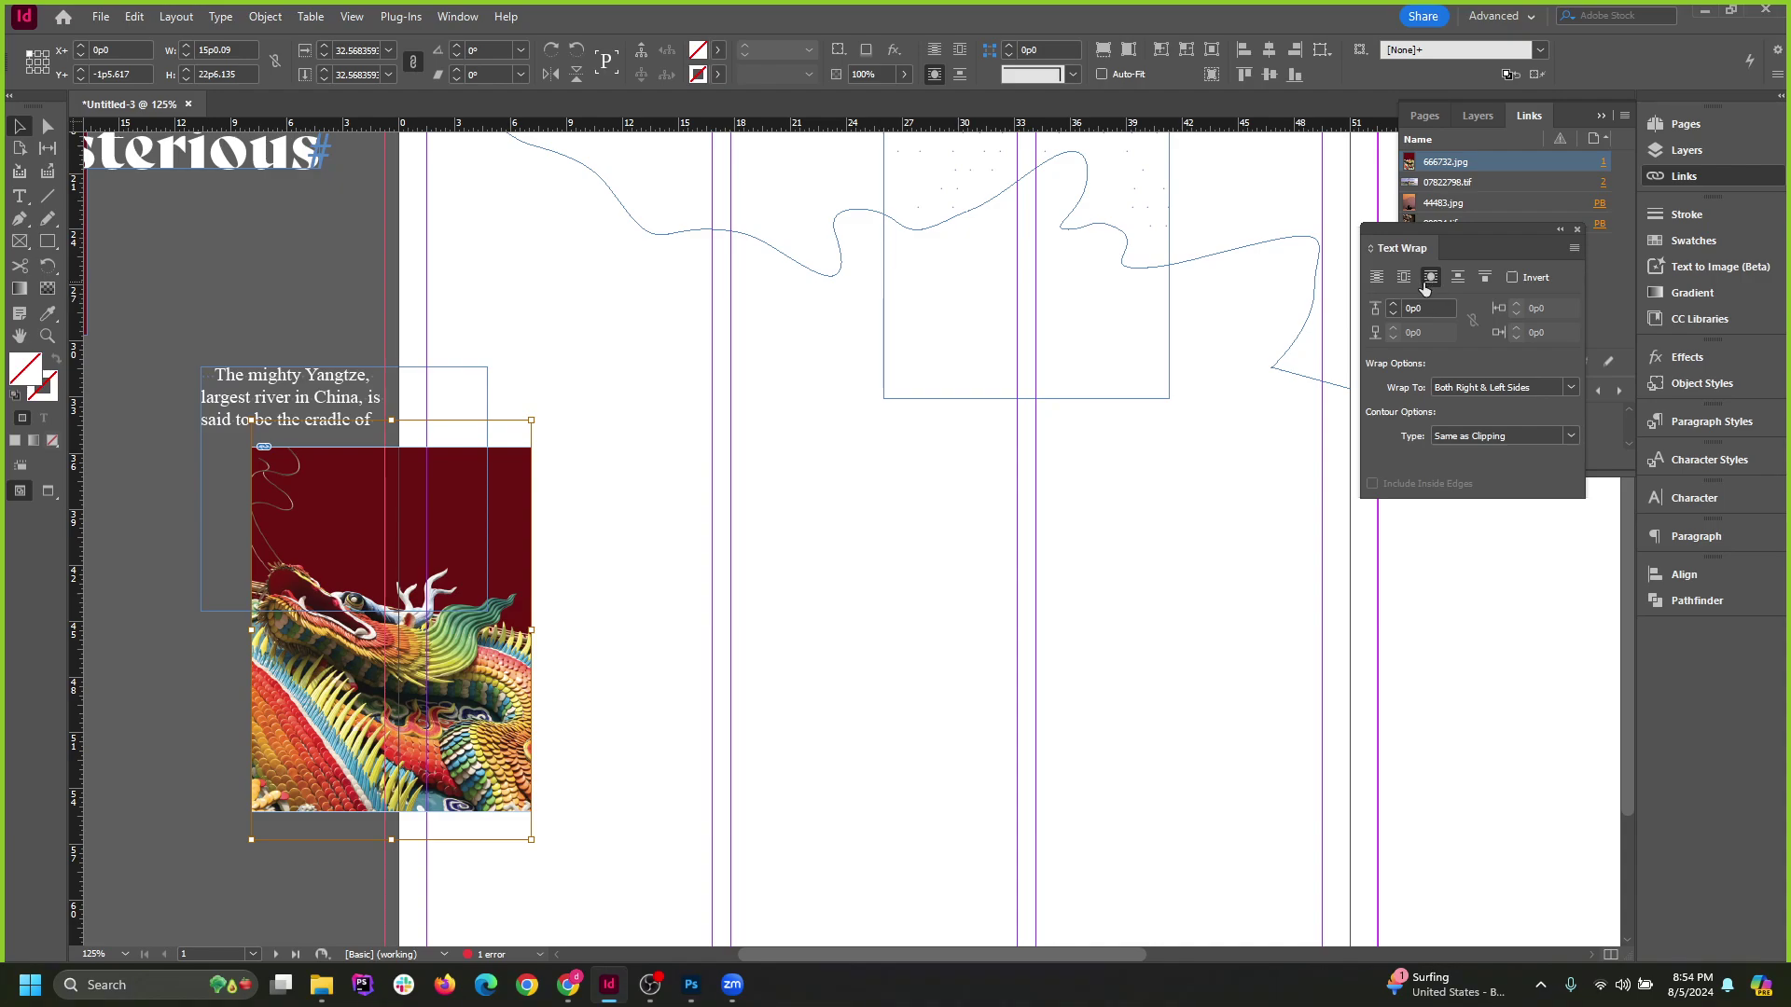
{"action": "left_click", "coordinate": [222, 294]}
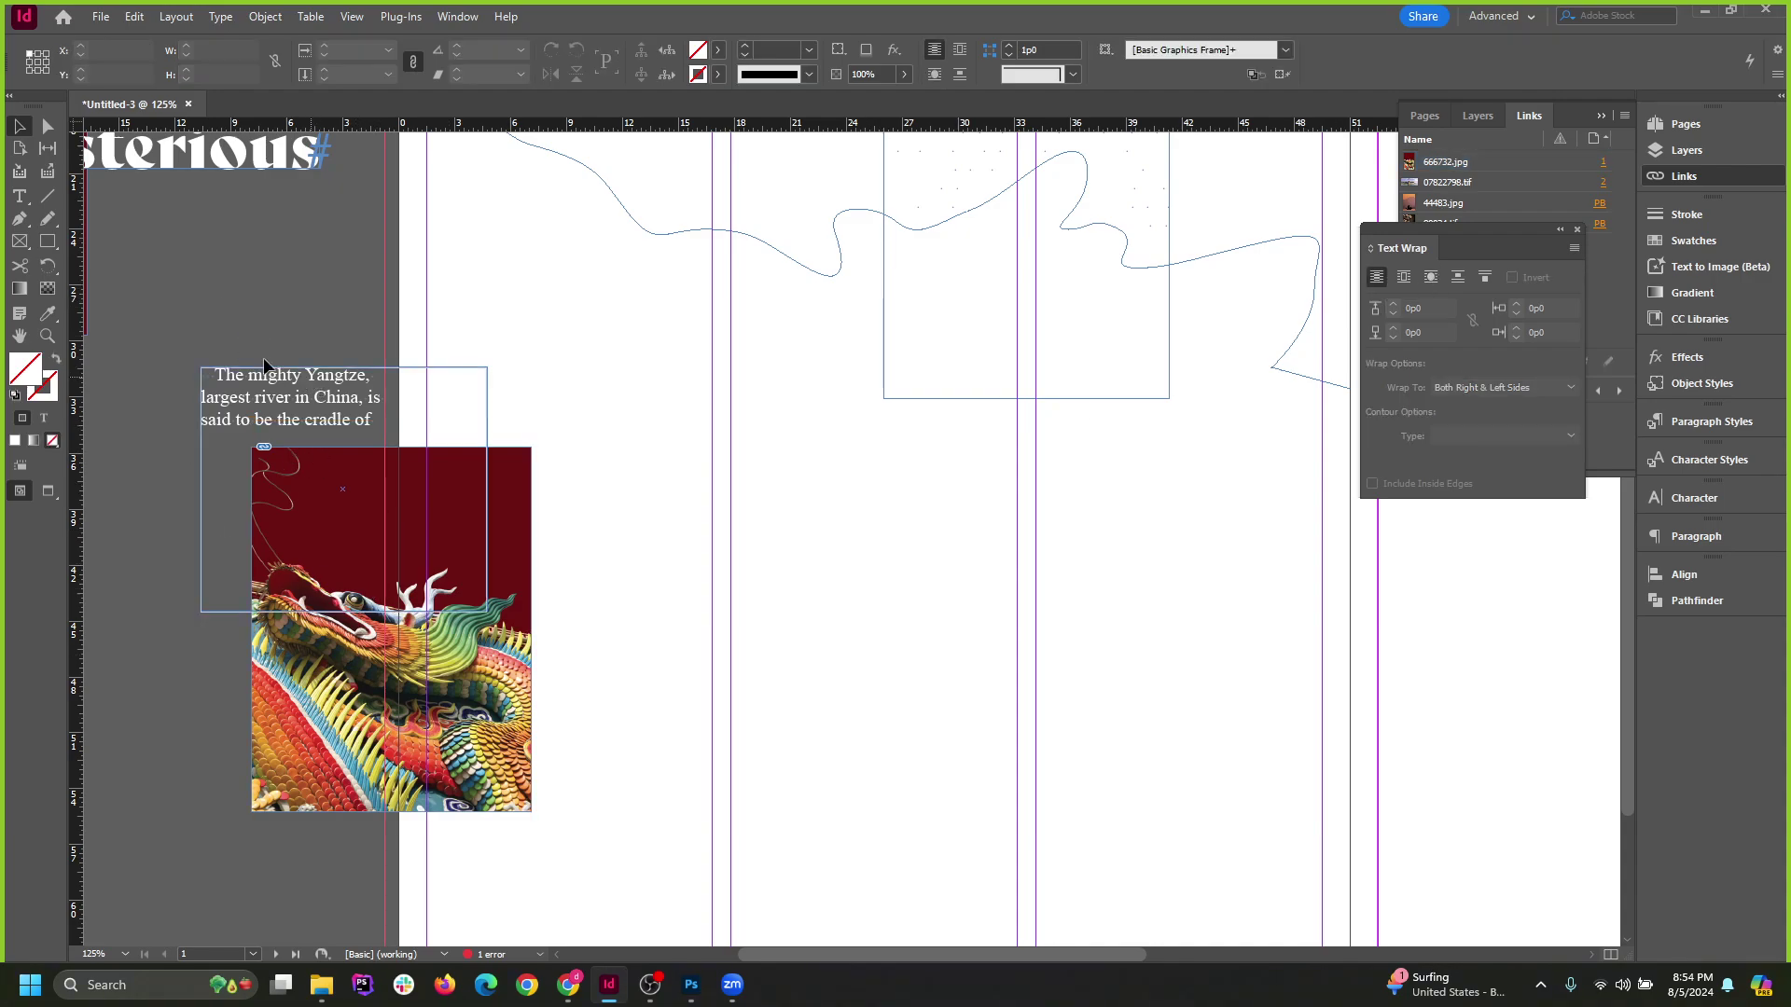
Move the Yangtze text frame to X -14p10.8, Y 30p4.2 across the dragon image's corner, and open its wrap-side choices without changing them.
{"action": "left_click_drag", "start_coordinate": [358, 400], "coordinate": [278, 381]}
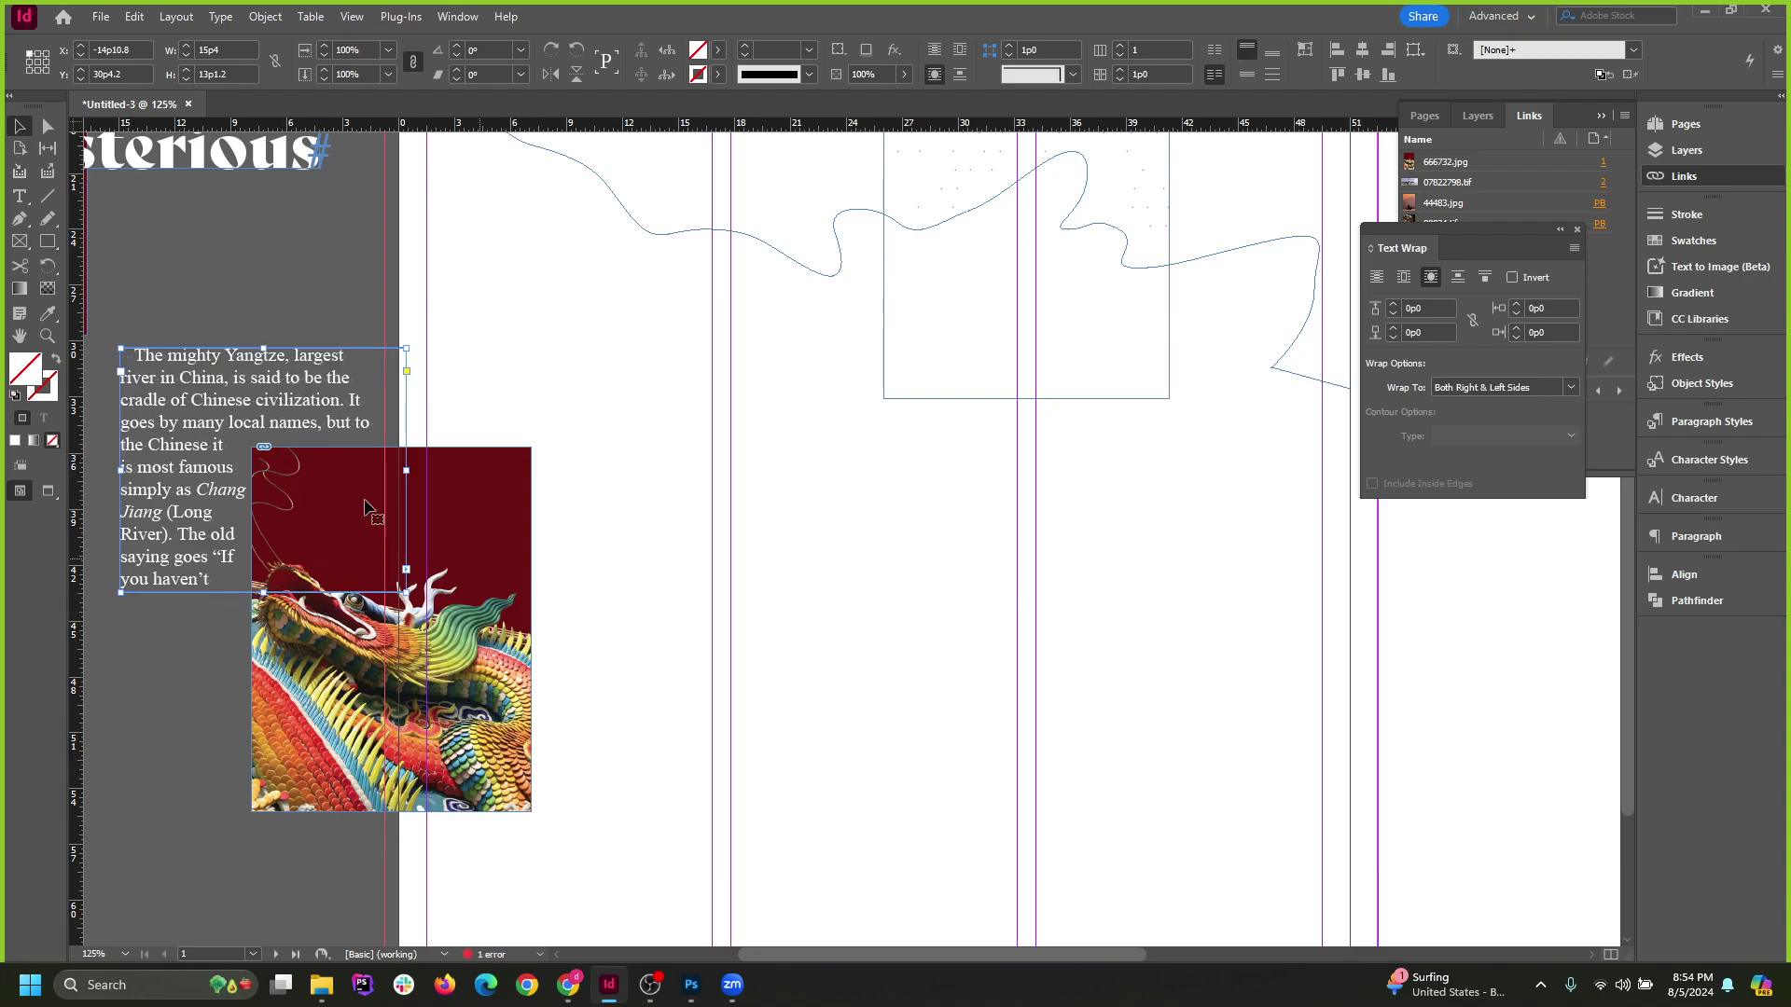
{"action": "left_click", "coordinate": [1483, 392]}
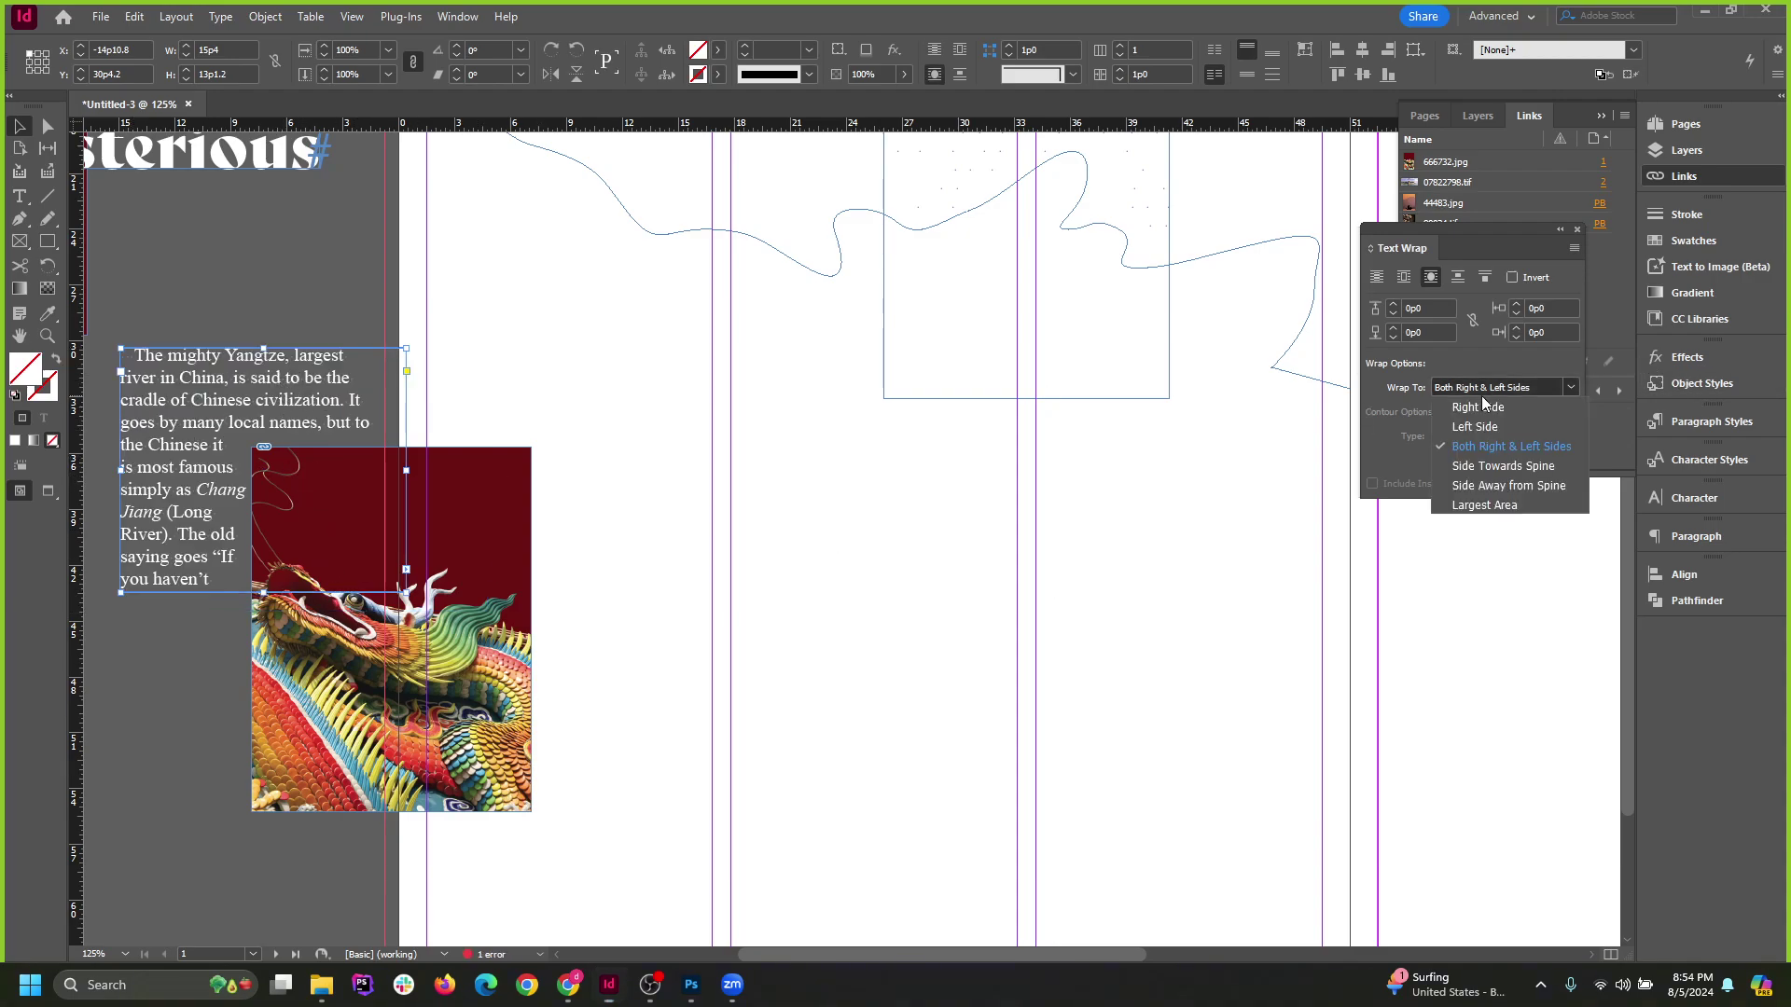
{"action": "left_click", "coordinate": [1516, 385]}
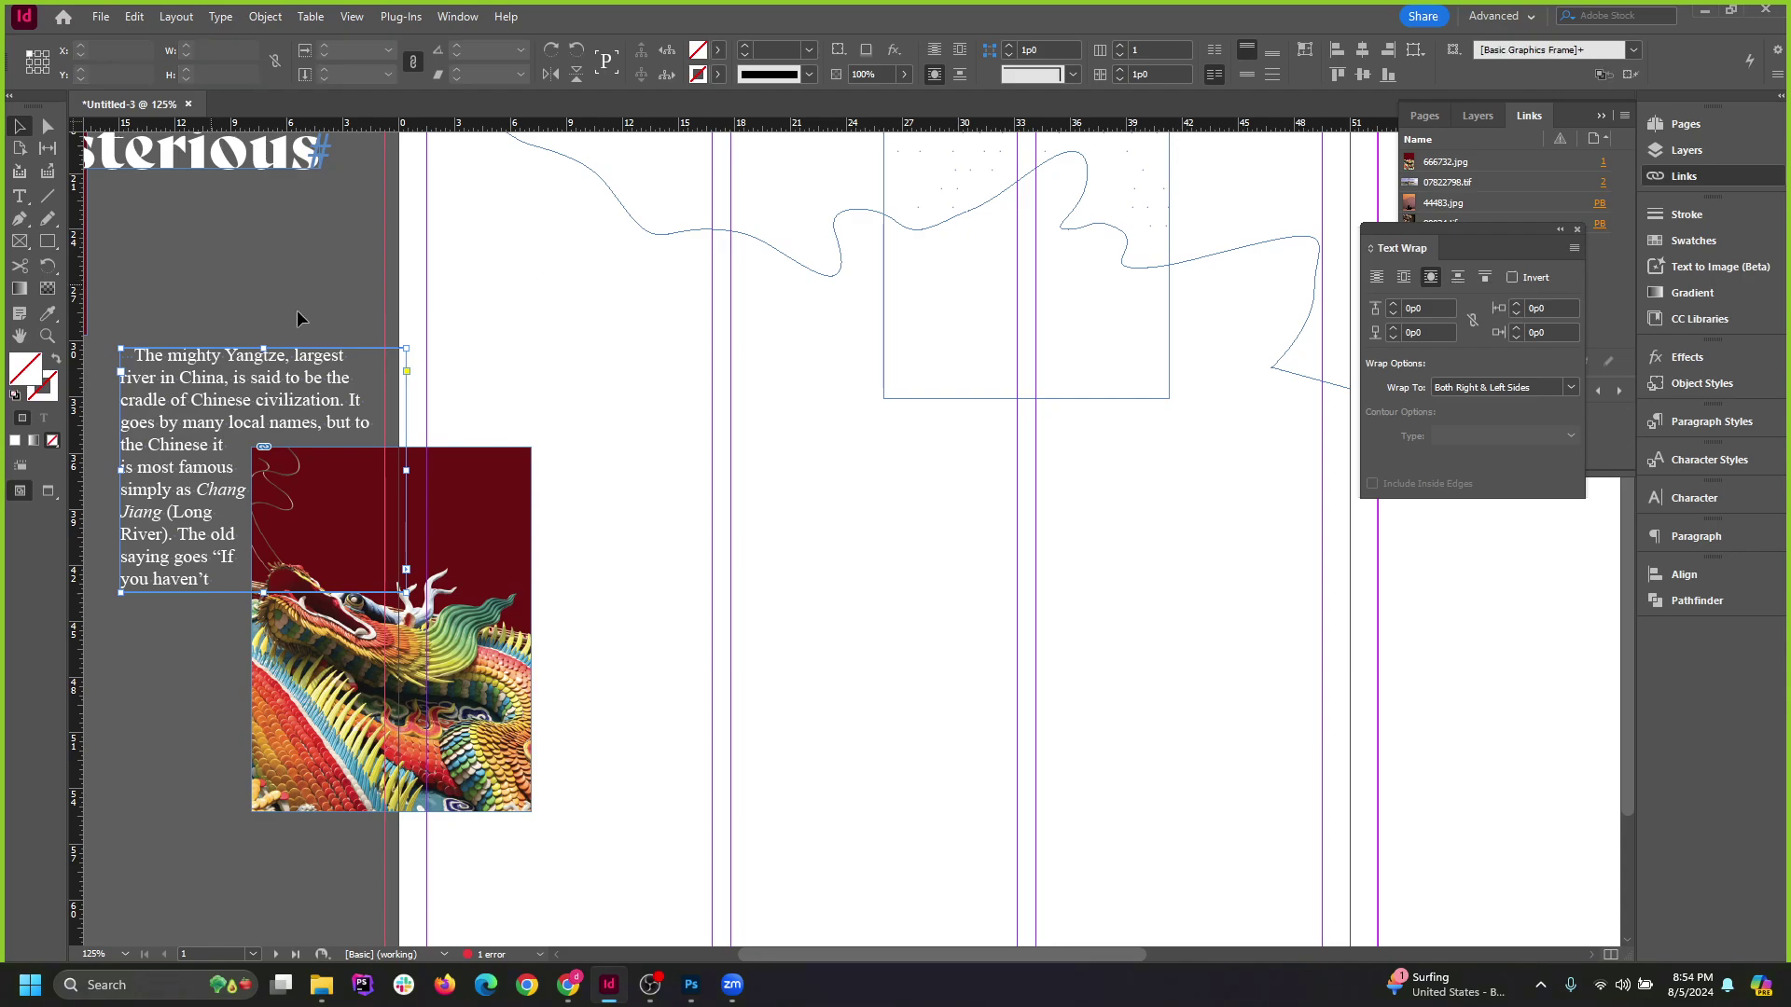
Undo the recent moves, wrap and scaling until the dragon image is back at its full-page size.
{"action": "key", "text": "ctrl+z"}
{"action": "key", "text": "ctrl+z"}
{"action": "key", "text": "ctrl+z"}
{"action": "key", "text": "ctrl+z"}
{"action": "key", "text": "ctrl+z"}
{"action": "key", "text": "ctrl+z"}
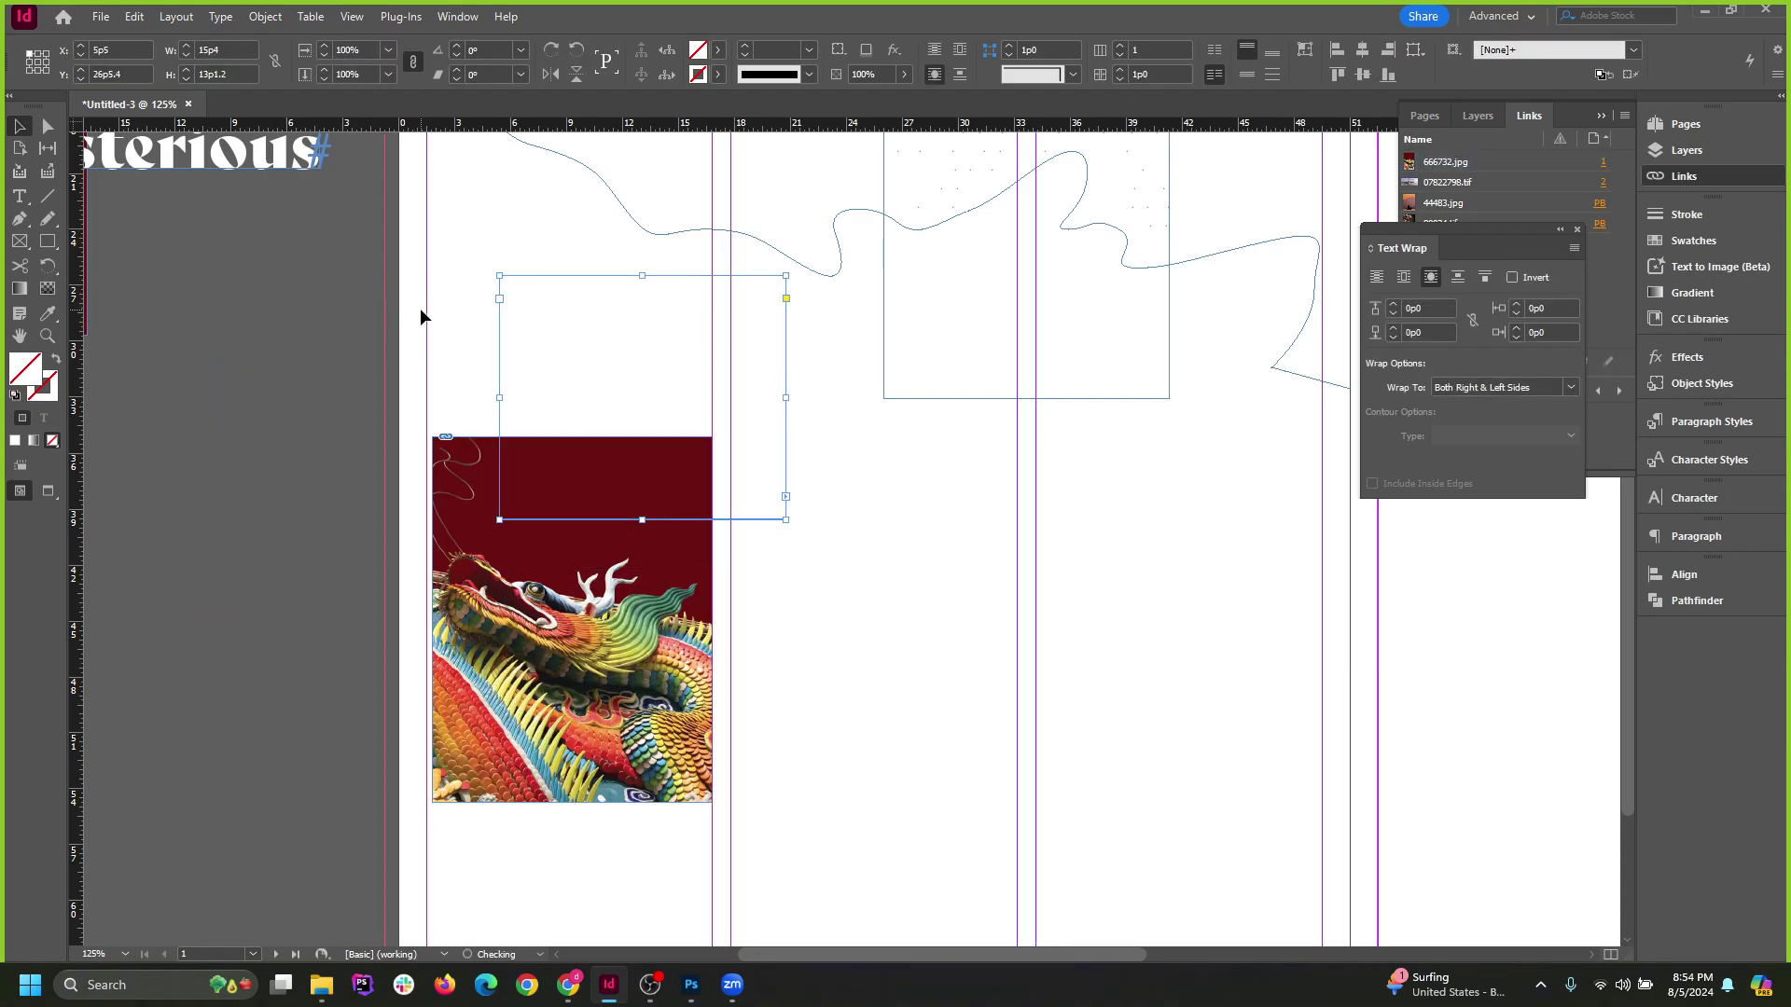
{"action": "key", "text": "ctrl+z"}
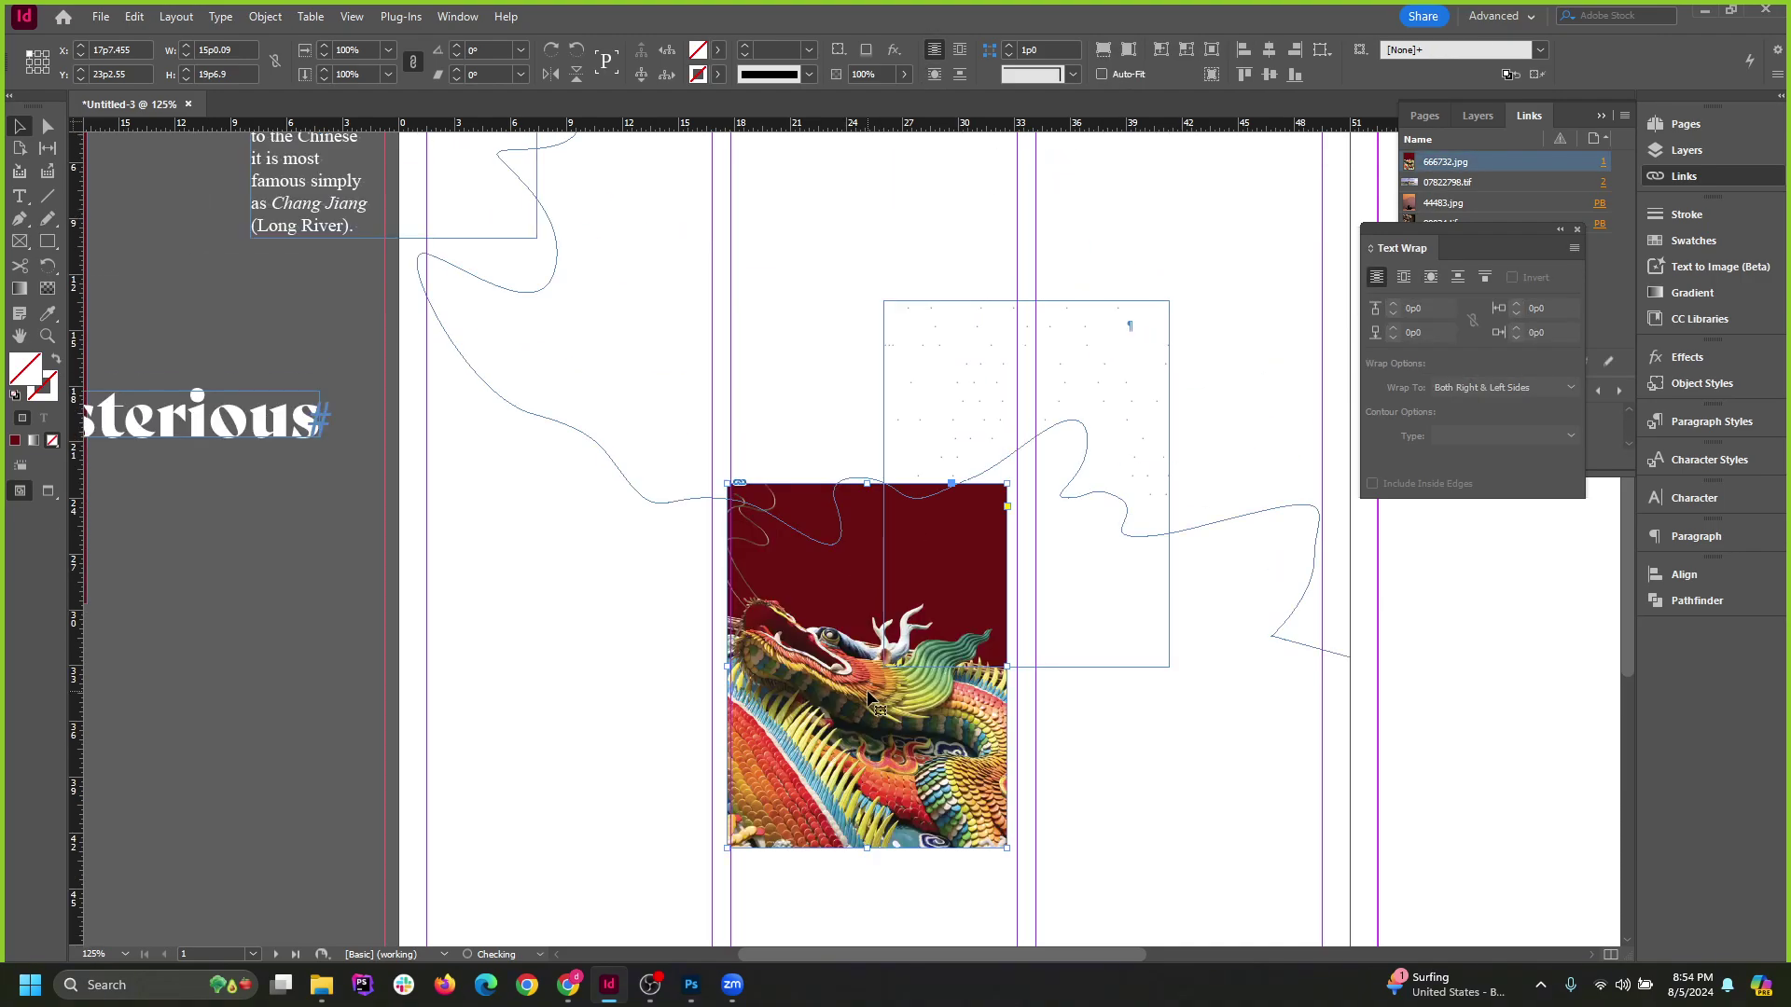
{"action": "key", "text": "ctrl+z"}
{"action": "key", "text": "ctrl+z"}
{"action": "key", "text": "ctrl+z"}
{"action": "key", "text": "ctrl+z"}
{"action": "key", "text": "ctrl+z"}
{"action": "key", "text": "ctrl+z"}
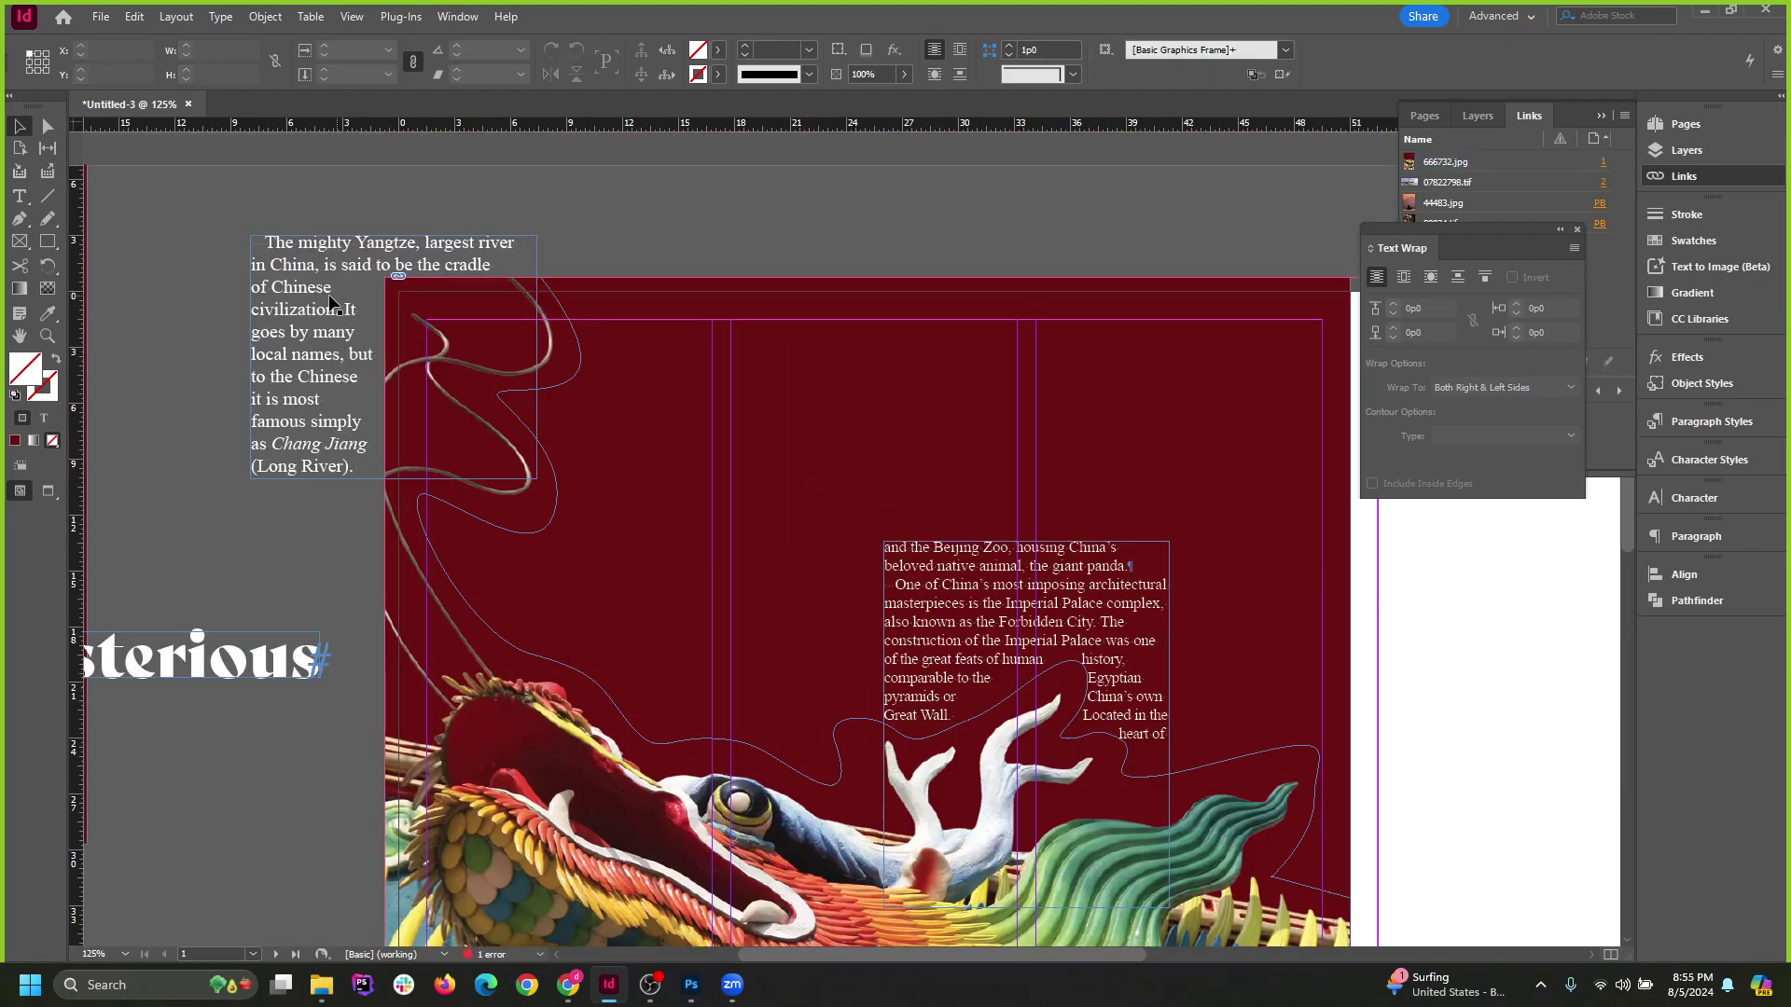
Try moving the contour path away from the full-size dragon image, and undo the move.
{"action": "scroll", "coordinate": [515, 792], "scroll_direction": "down", "scroll_amount": 1}
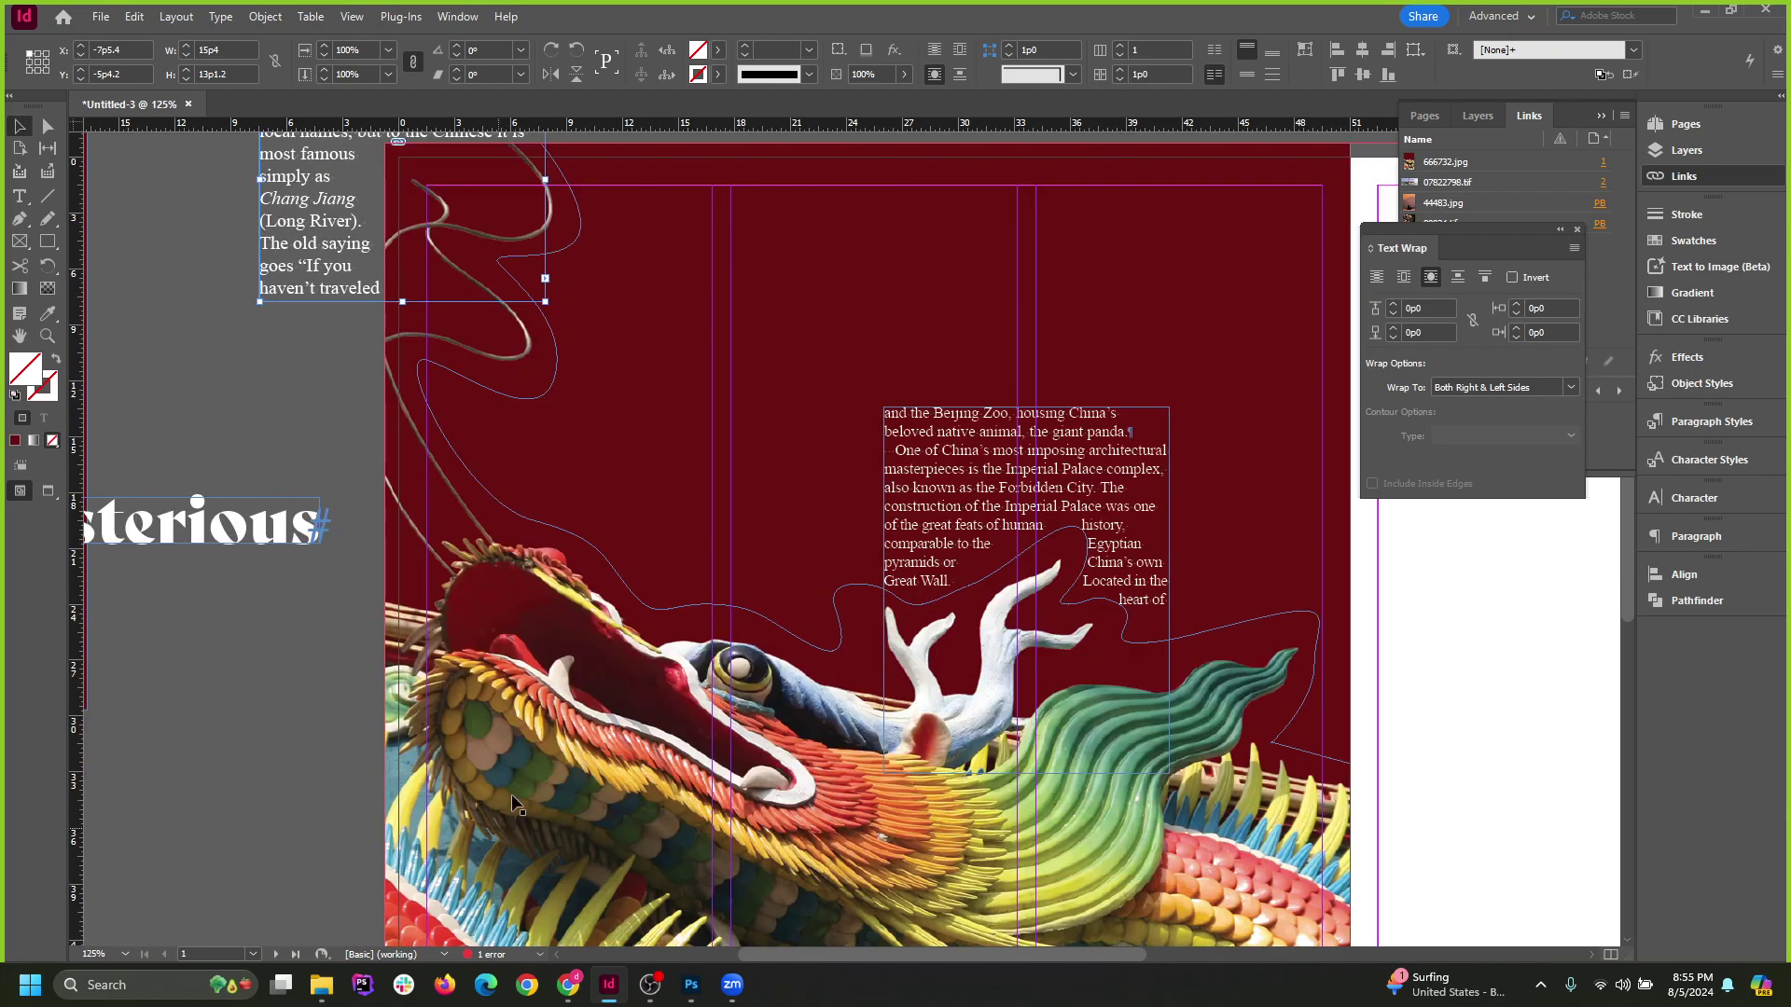
{"action": "scroll", "coordinate": [638, 674], "scroll_direction": "up", "scroll_amount": 2}
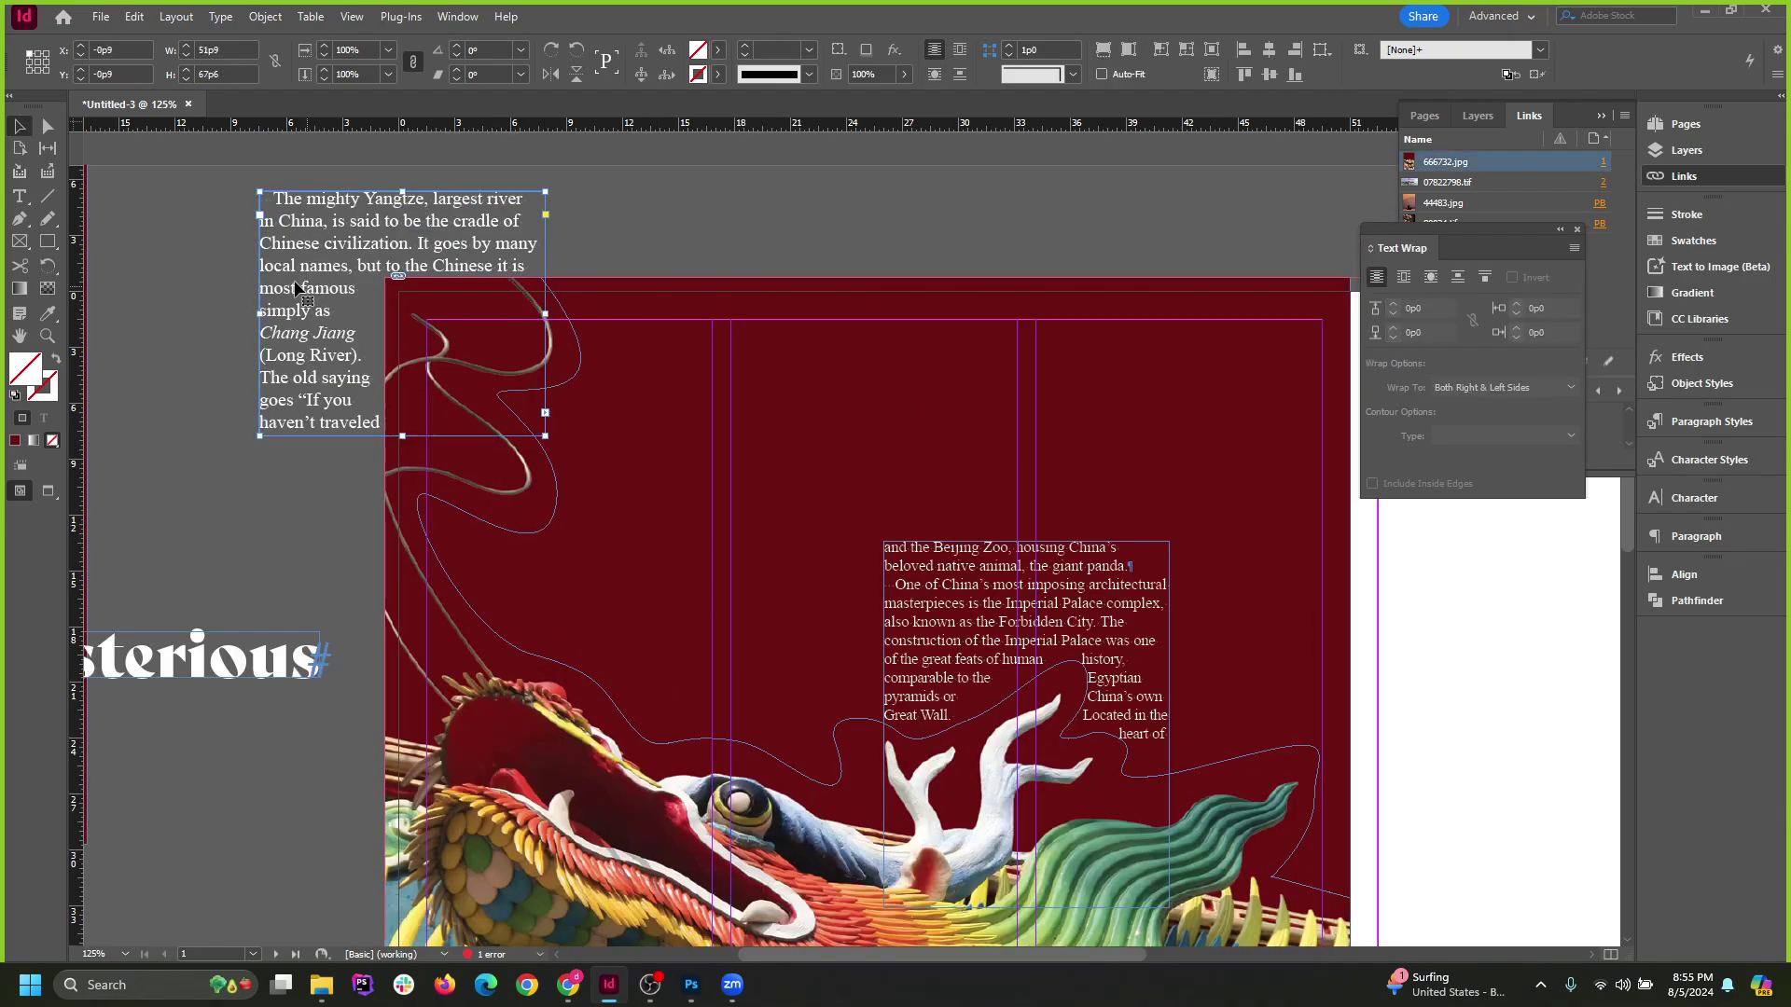
{"action": "scroll", "coordinate": [634, 804], "scroll_direction": "down", "scroll_amount": 3}
{"action": "left_click", "coordinate": [635, 793]}
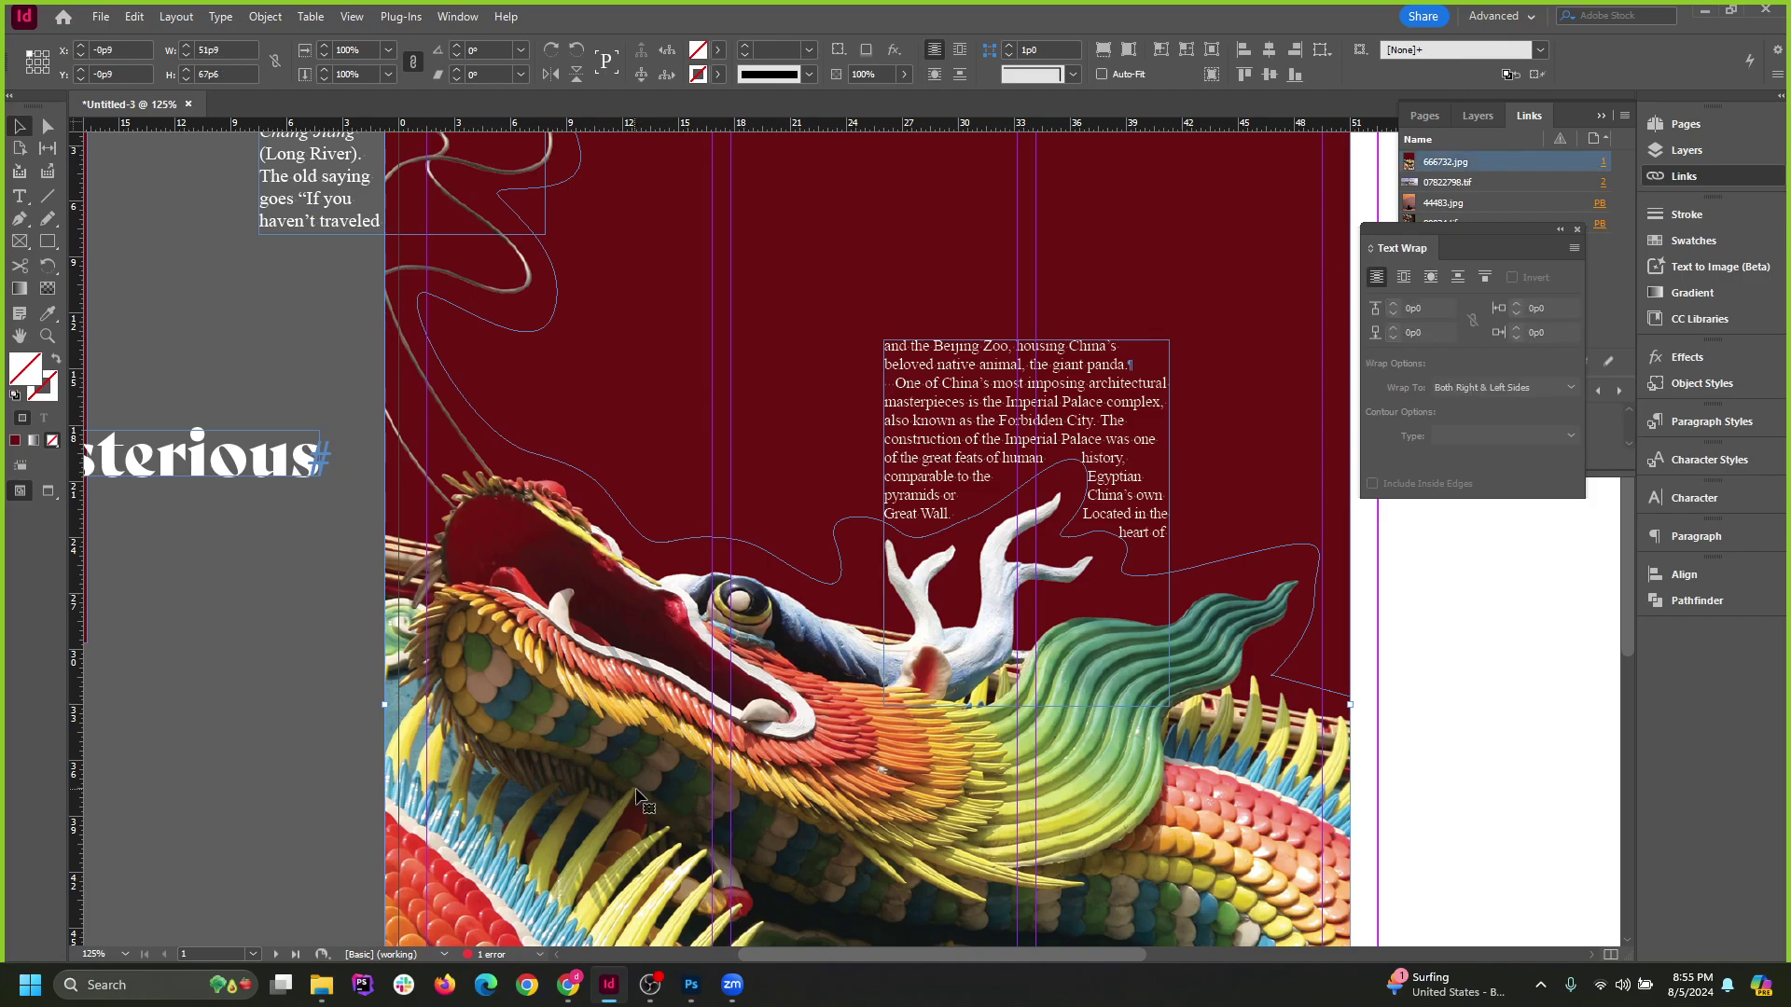
{"action": "scroll", "coordinate": [355, 539], "scroll_direction": "up", "scroll_amount": 3}
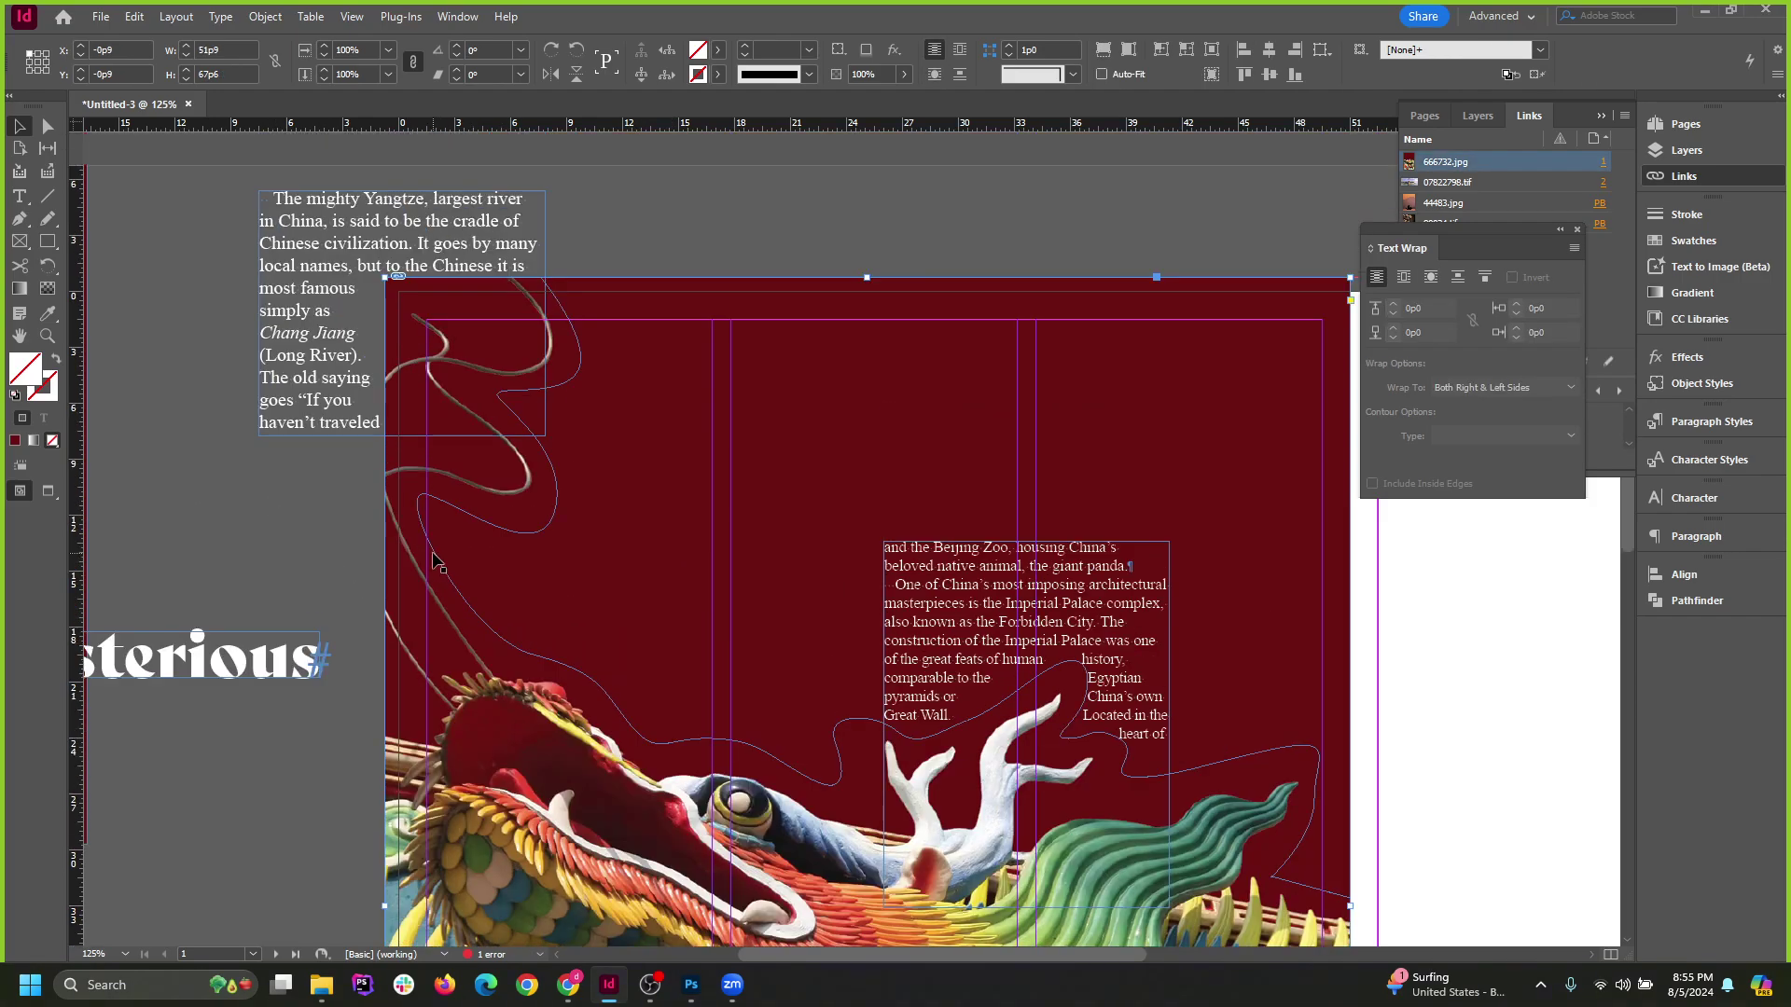
{"action": "left_click_drag", "start_coordinate": [432, 554], "coordinate": [627, 576]}
{"action": "key", "text": "ctrl+z"}
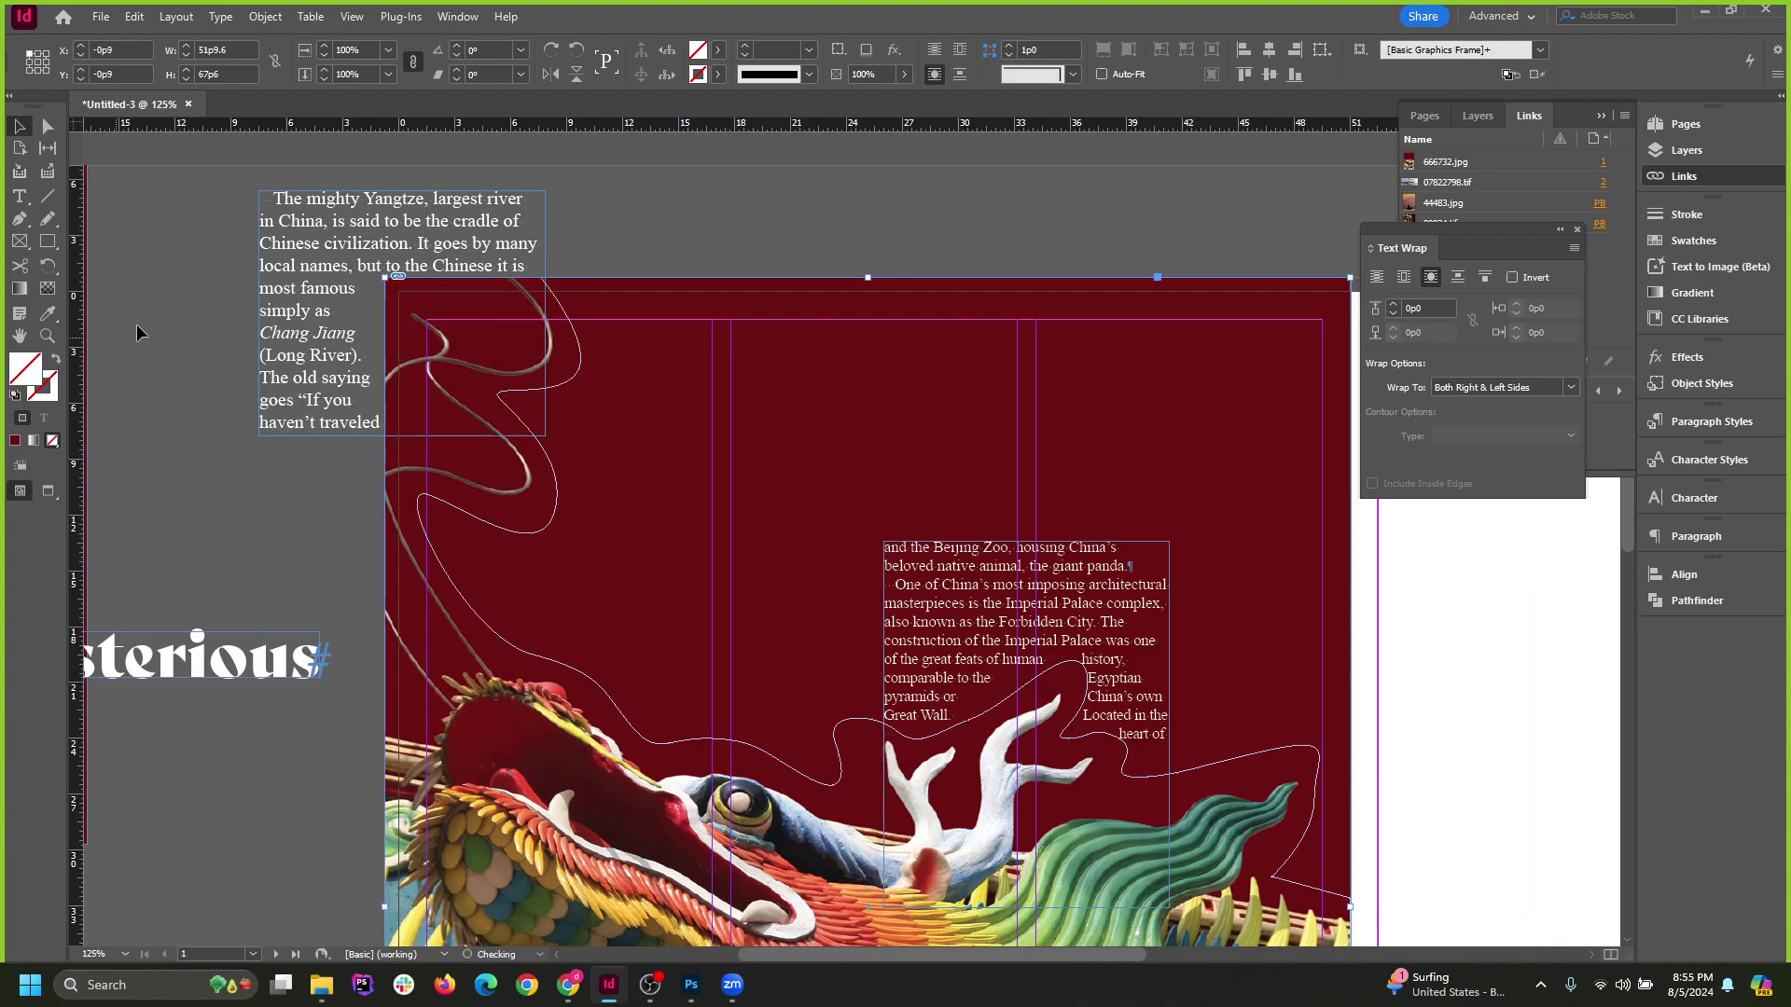
Move the Yangtze text frame onto the first page above the dragon's head, and the Beijing continuation frame to X 24p9, Y 10p1.7.
{"action": "left_click_drag", "start_coordinate": [316, 352], "coordinate": [700, 623]}
{"action": "left_click_drag", "start_coordinate": [984, 611], "coordinate": [961, 550]}
{"action": "key", "text": "ctrl+minus"}
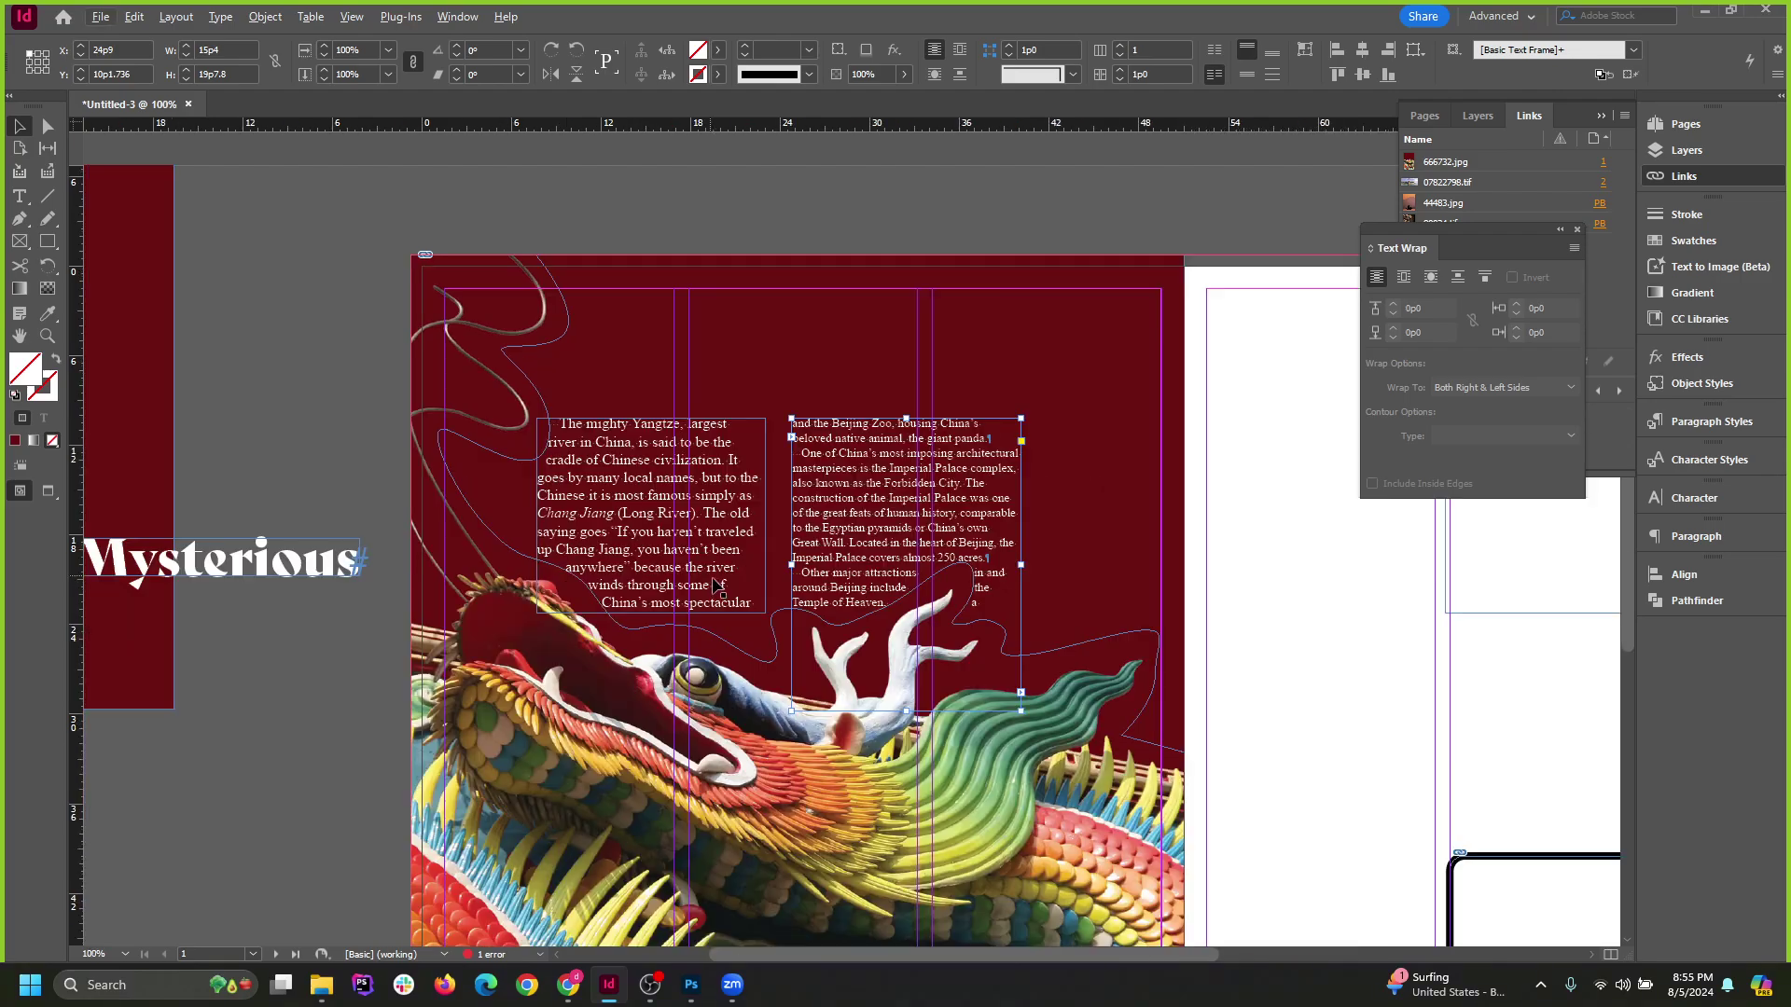
Move the Yangtze text frame off the dragon page onto the facing page at X 56p0, Y 21p4.7.
{"action": "key", "text": "ctrl+minus"}
{"action": "left_click_drag", "start_coordinate": [631, 461], "coordinate": [1173, 613]}
{"action": "scroll", "coordinate": [551, 560], "scroll_direction": "down", "scroll_amount": 2}
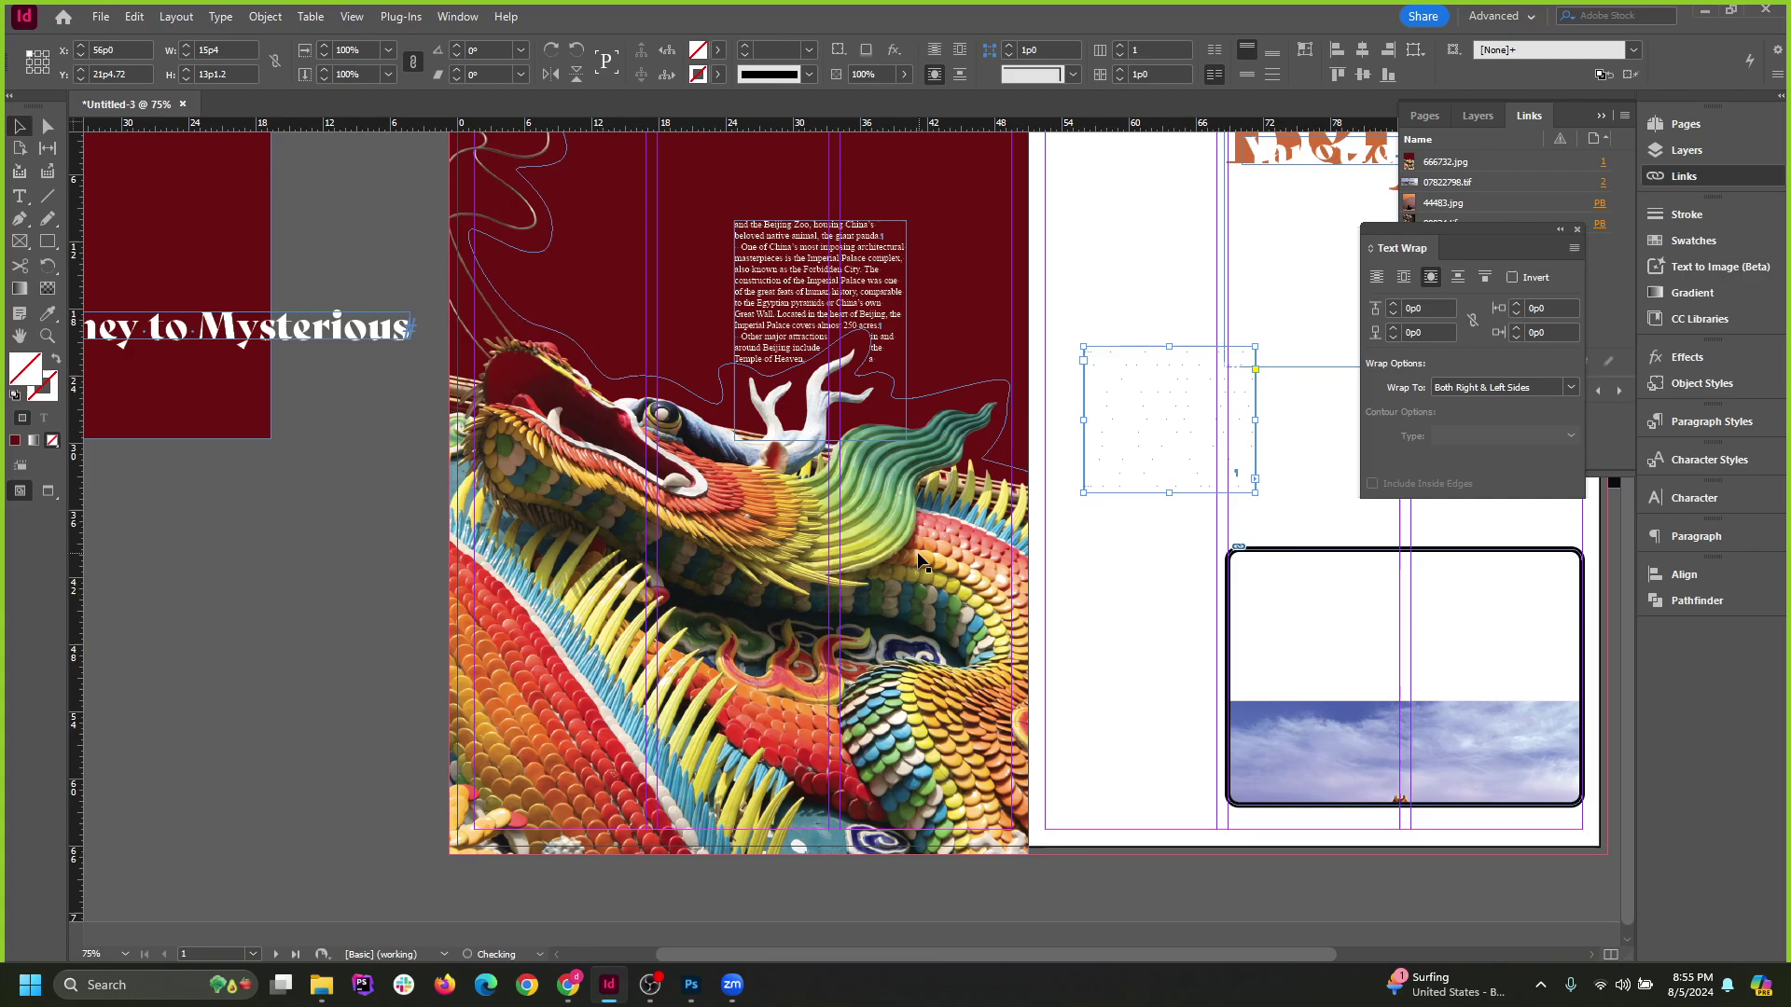
{"action": "scroll", "coordinate": [551, 560], "scroll_direction": "up", "scroll_amount": 1}
{"action": "key", "text": "ctrl+minus"}
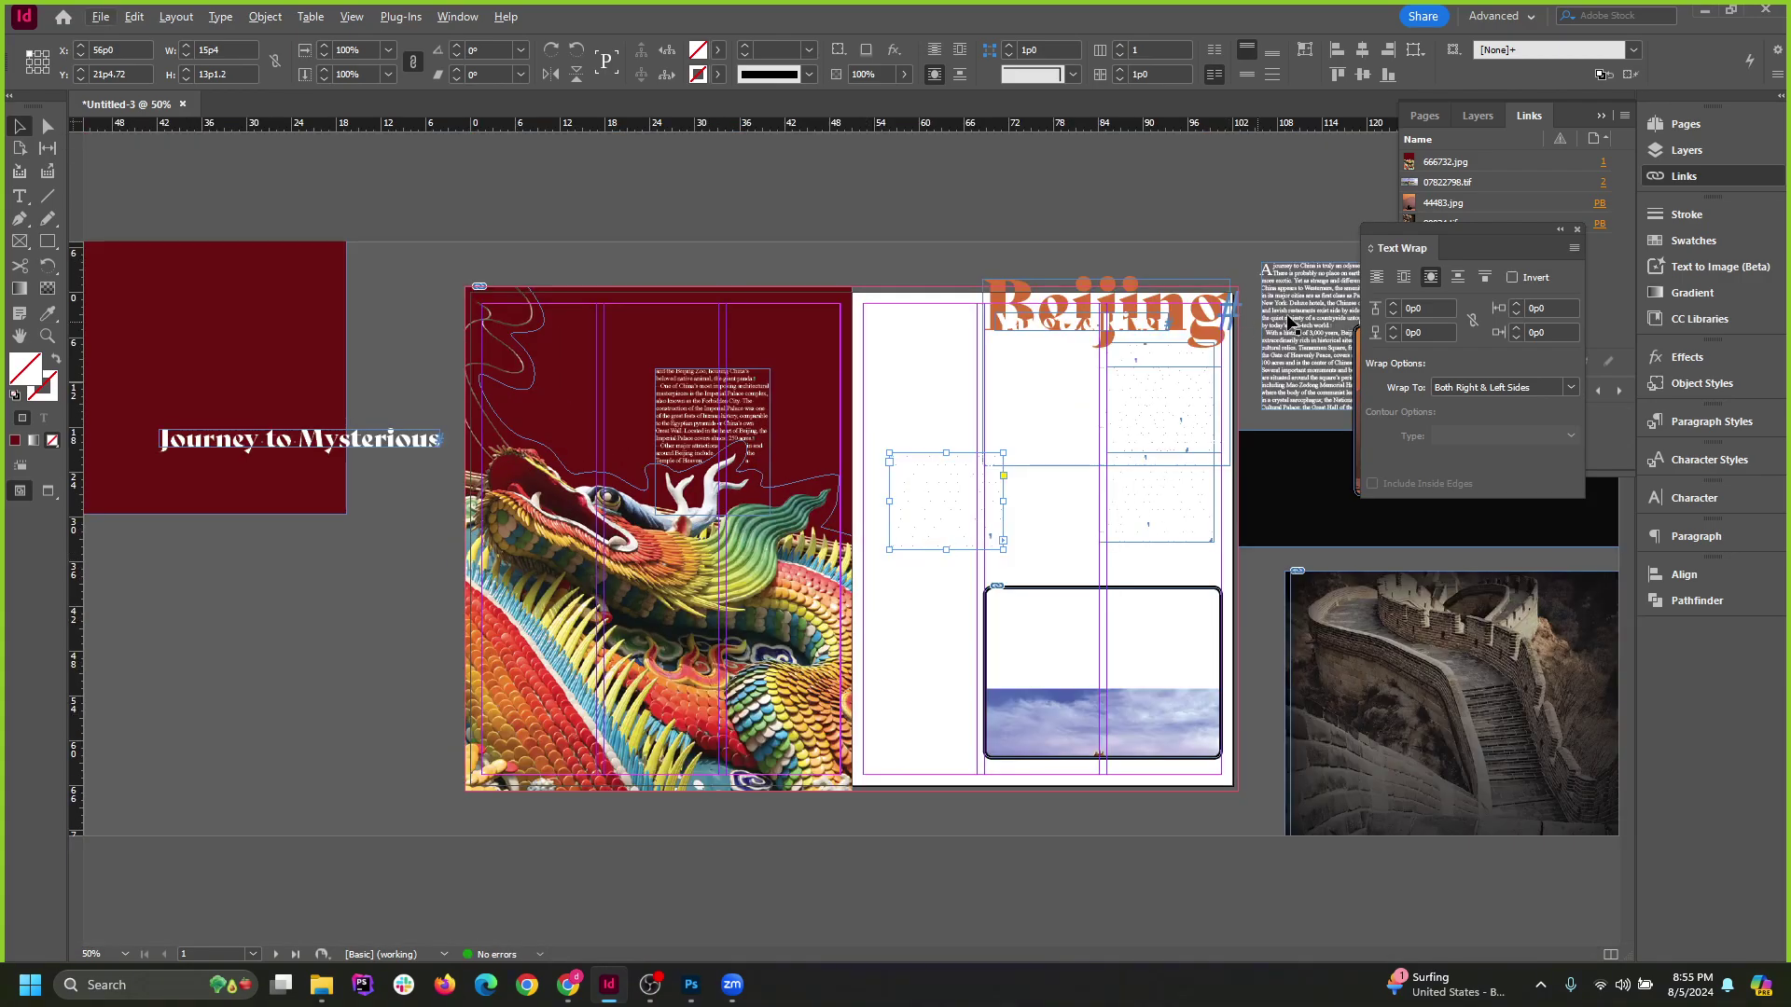
Bring the opening Beijing text frame from the pasteboard onto the dragon page at X 7p1.2, Y 10p1.7.
{"action": "left_click_drag", "start_coordinate": [1290, 322], "coordinate": [597, 495]}
{"action": "key", "text": "ctrl+equal"}
{"action": "key", "text": "ctrl+equal"}
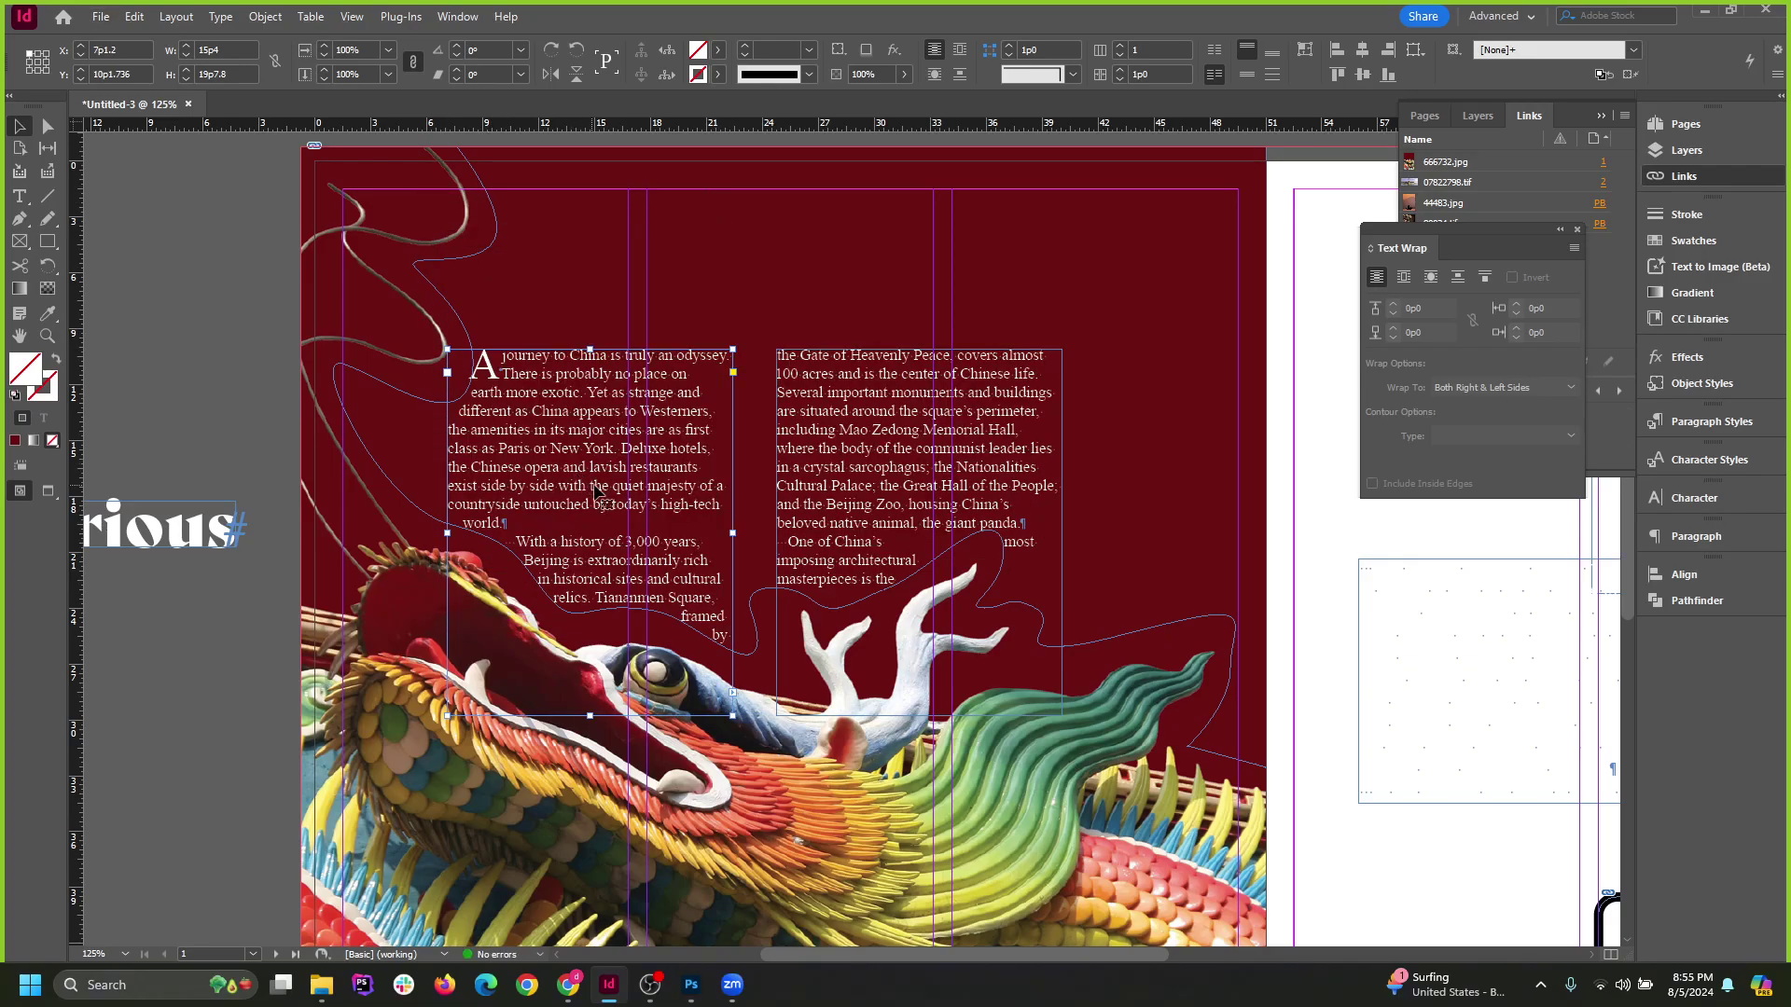
Align the opening Beijing frame to the first column at X 1p6 and the continuation frame to the second at X 17p10, both at Y 9p6.
{"action": "key", "text": "ctrl+minus"}
{"action": "left_click_drag", "start_coordinate": [796, 444], "coordinate": [742, 396]}
{"action": "left_click", "coordinate": [575, 488]}
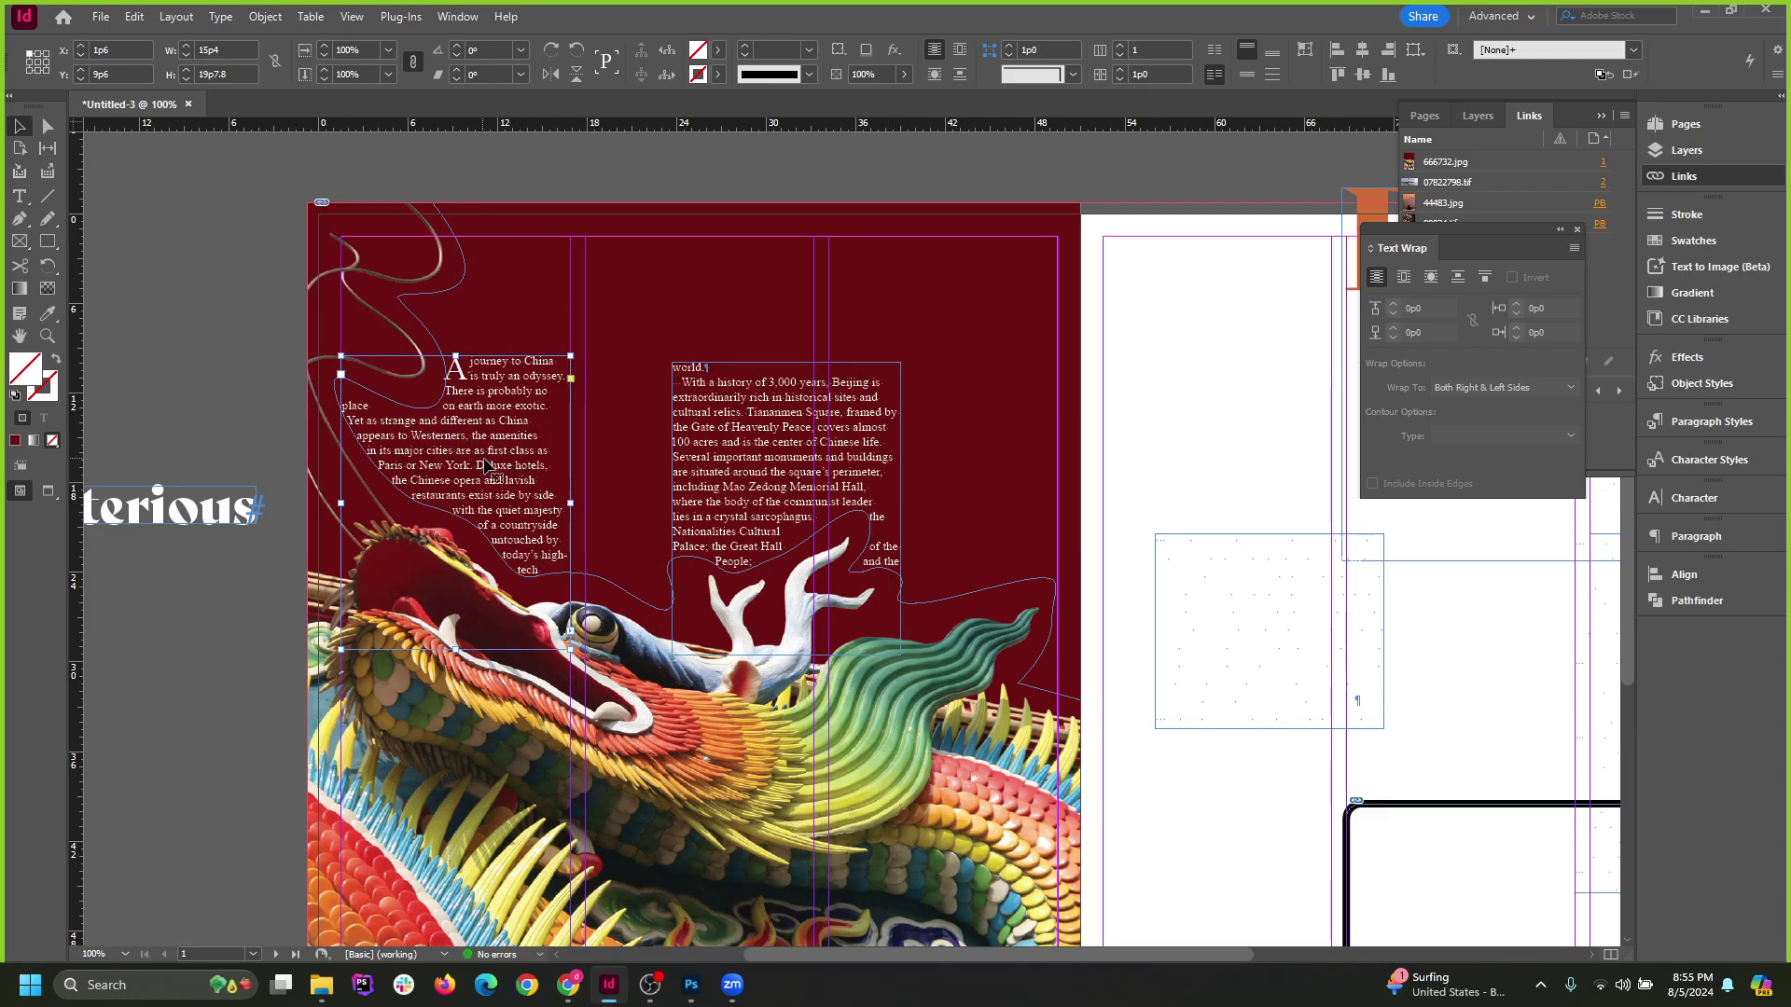
{"action": "left_click_drag", "start_coordinate": [765, 466], "coordinate": [631, 402]}
{"action": "scroll", "coordinate": [631, 402], "scroll_direction": "down", "scroll_amount": 3}
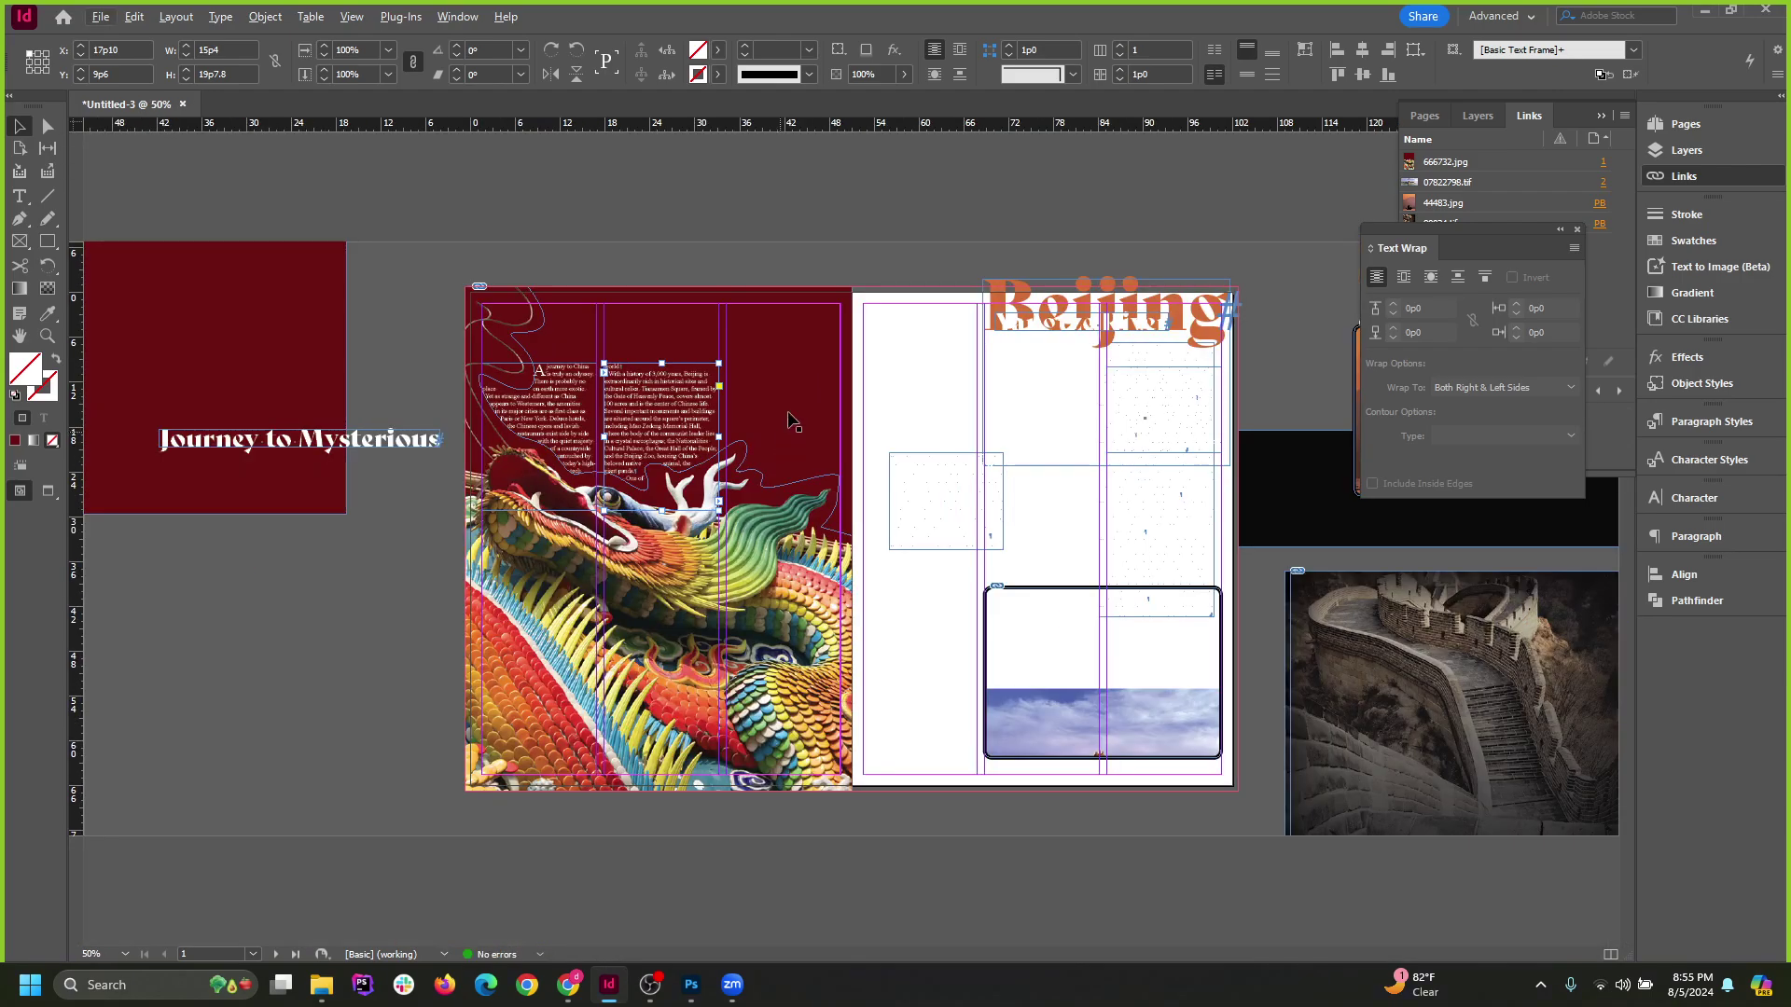
Place the first Yangtze text frame in the dragon page's third column at X 34p2, Y 9p10.8.
{"action": "left_click", "coordinate": [762, 268]}
{"action": "left_click_drag", "start_coordinate": [922, 481], "coordinate": [761, 398]}
{"action": "scroll", "coordinate": [748, 400], "scroll_direction": "up", "scroll_amount": 3}
{"action": "left_click", "coordinate": [574, 397]}
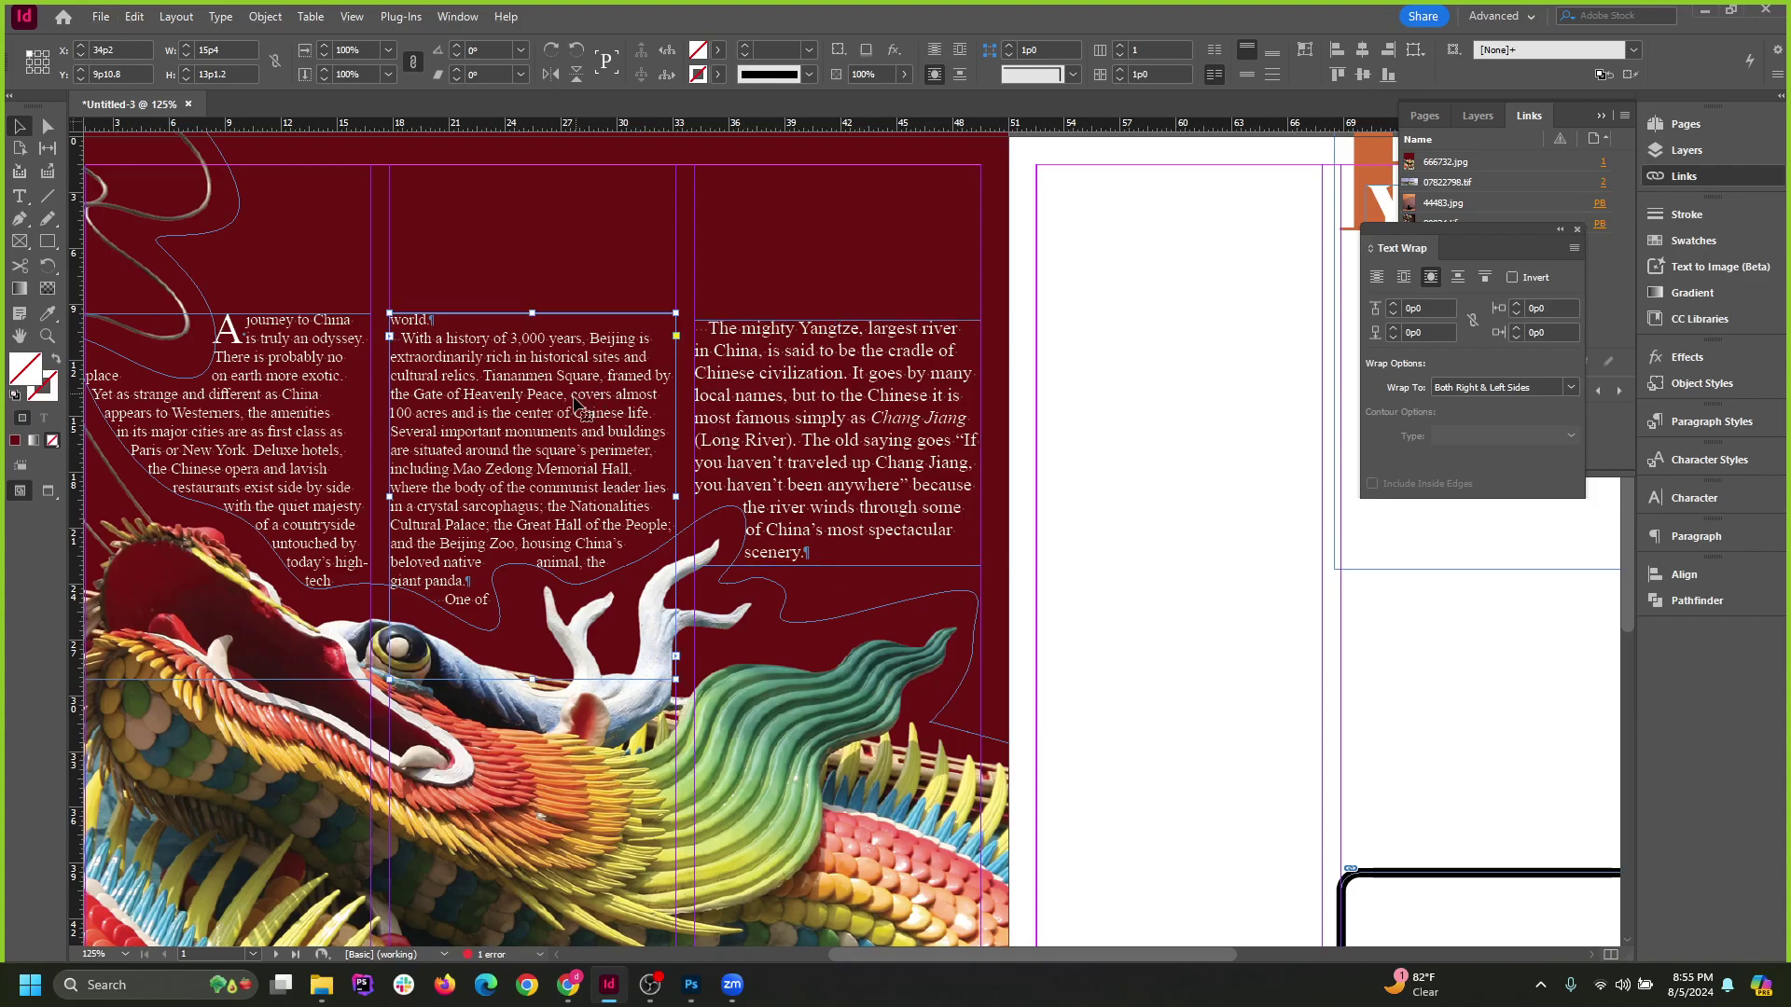
{"action": "left_click", "coordinate": [830, 396]}
Move the first Yangtze frame back to the facing page at X 53p2, Y 16p8.3, and place the Three Gorges text frame in the third column.
{"action": "scroll", "coordinate": [831, 398], "scroll_direction": "down", "scroll_amount": 2}
{"action": "left_click_drag", "start_coordinate": [846, 450], "coordinate": [1182, 493]}
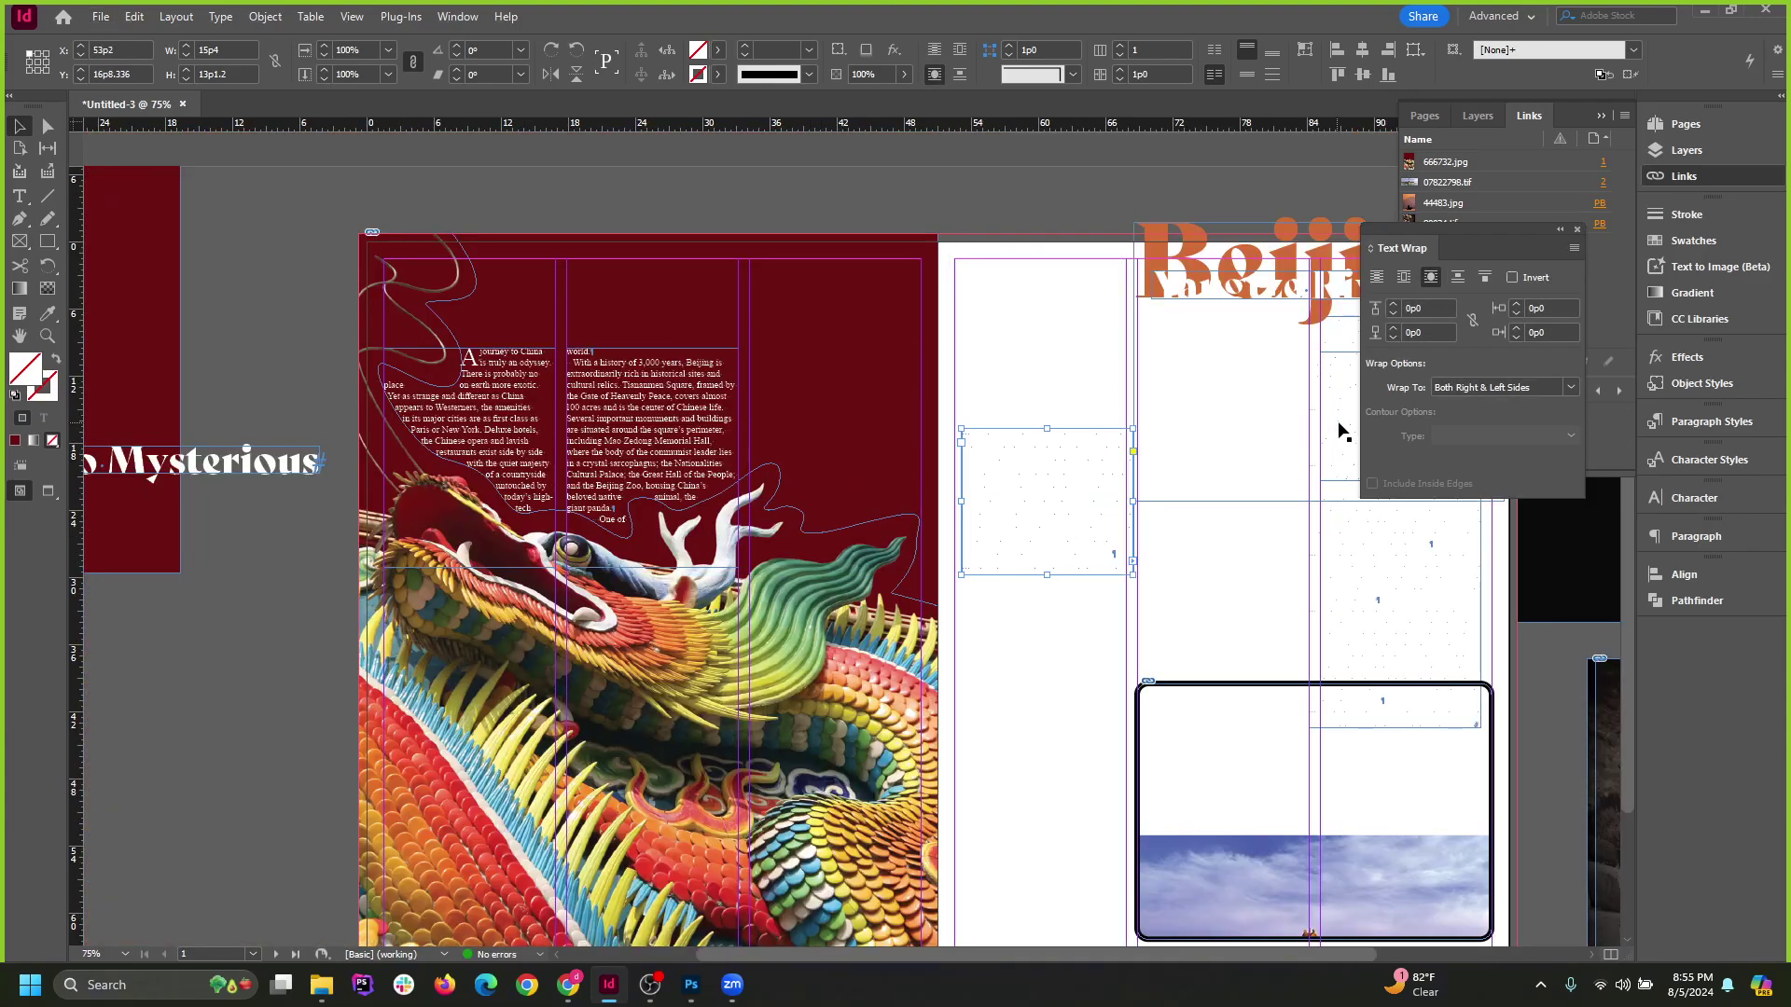
{"action": "left_click_drag", "start_coordinate": [1338, 424], "coordinate": [840, 408]}
{"action": "scroll", "coordinate": [760, 382], "scroll_direction": "up", "scroll_amount": 2}
Try lowering the upper edge of the second-column Beijing frame to Y 11p10.8, and undo it.
{"action": "left_click", "coordinate": [617, 398]}
{"action": "left_click_drag", "start_coordinate": [580, 325], "coordinate": [583, 370]}
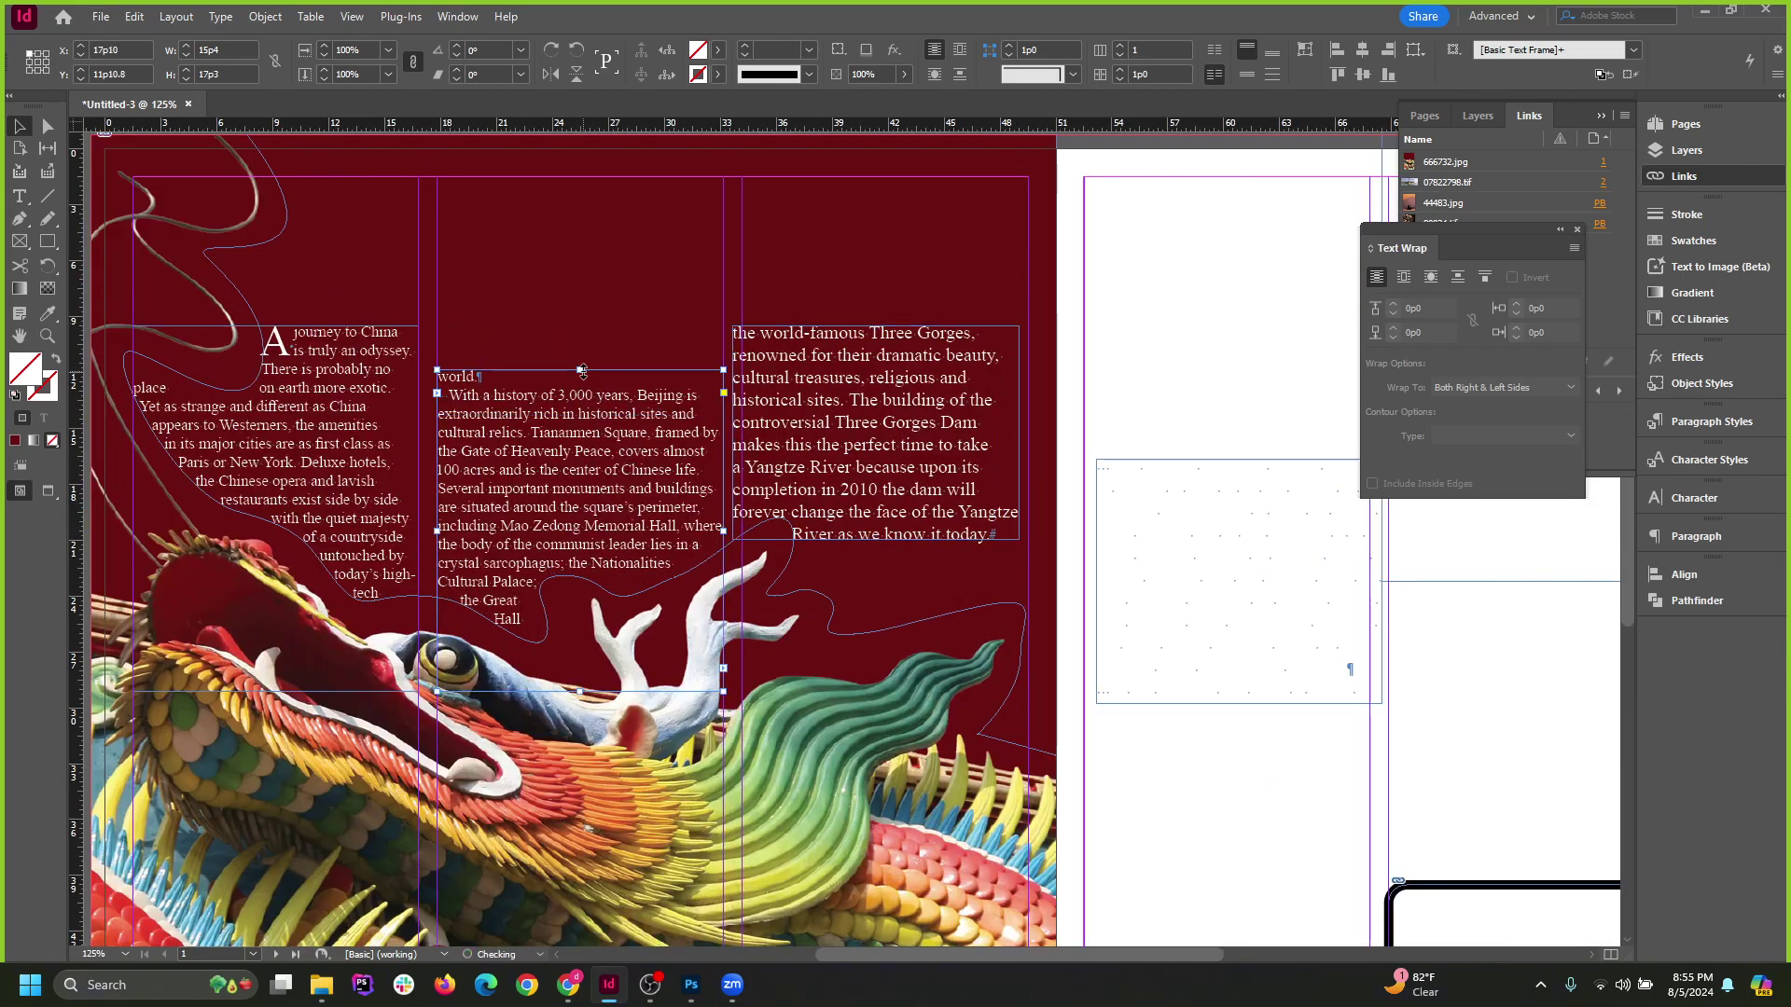
{"action": "key", "text": "ctrl+z"}
Replace the Three Gorges frame in the third column with the tall Beijing continuation frame at X 34p2, extending its upper edge to Y 1p6.
{"action": "scroll", "coordinate": [749, 385], "scroll_direction": "down", "scroll_amount": 2}
{"action": "left_click_drag", "start_coordinate": [803, 410], "coordinate": [1232, 463]}
{"action": "scroll", "coordinate": [1156, 576], "scroll_direction": "down", "scroll_amount": 2}
{"action": "left_click_drag", "start_coordinate": [1129, 540], "coordinate": [790, 561]}
{"action": "left_click_drag", "start_coordinate": [865, 422], "coordinate": [877, 291]}
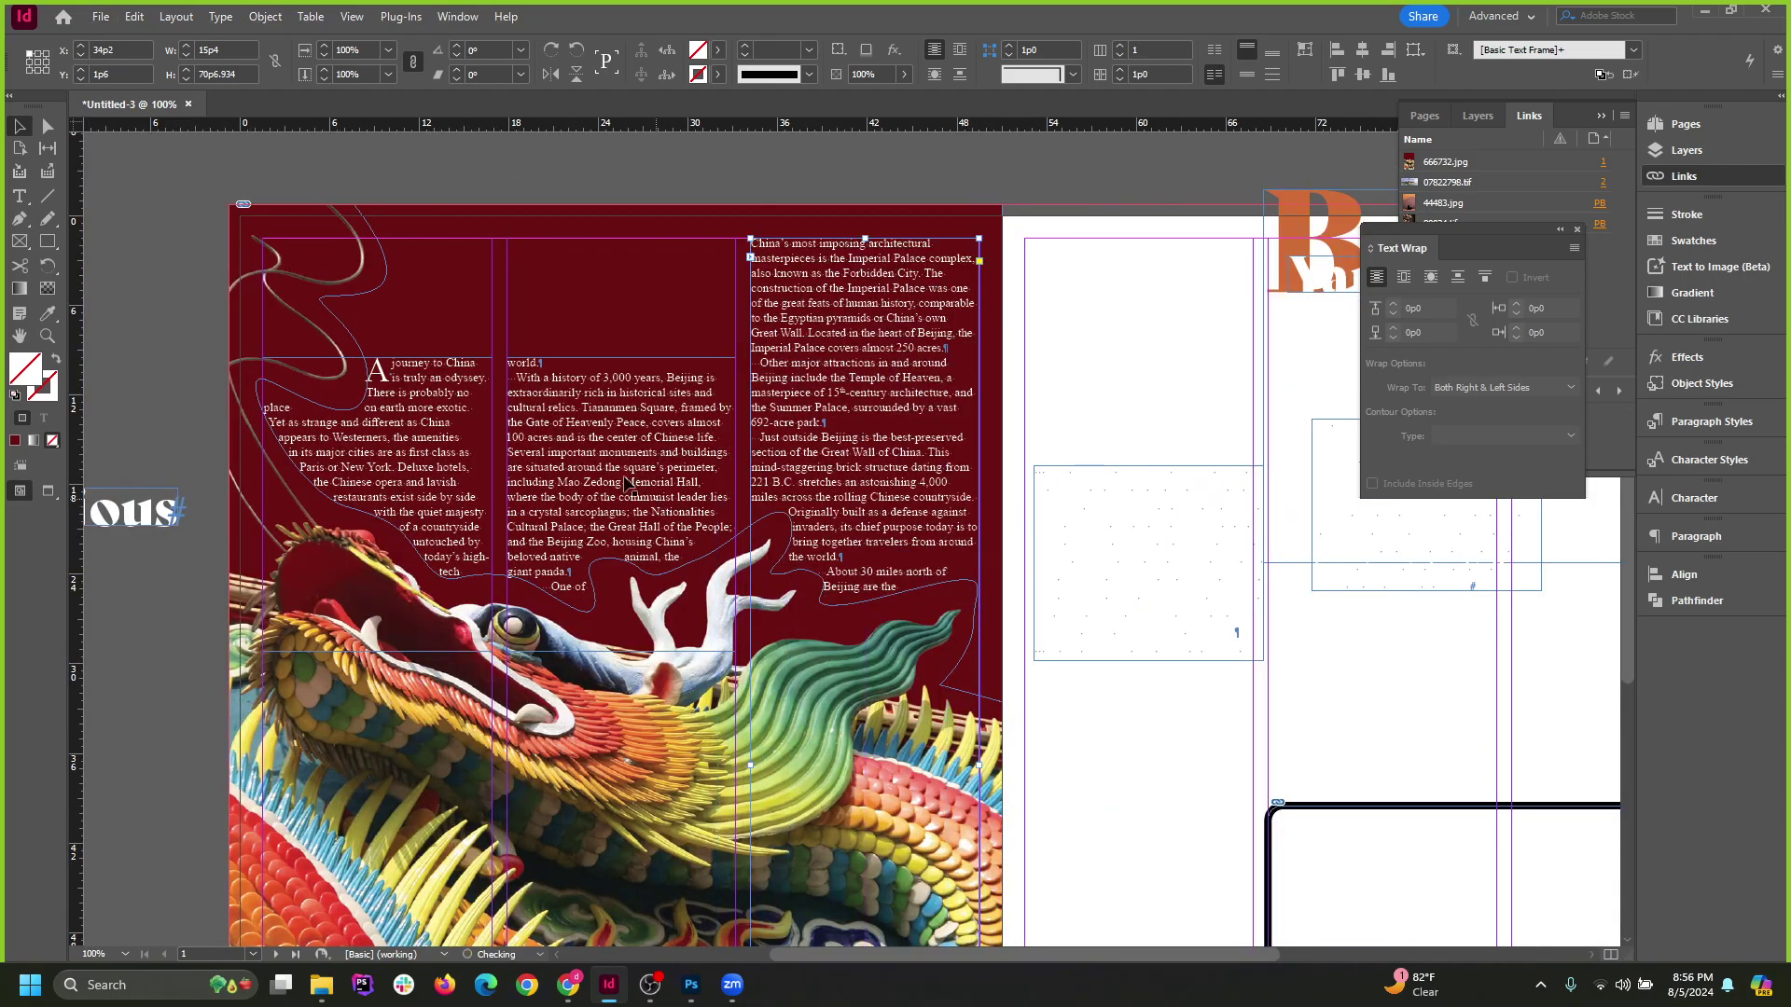
Extend the upper edges of the second- and first-column Beijing frames to the page margin at Y 1p6.
{"action": "left_click", "coordinate": [587, 370]}
{"action": "left_click_drag", "start_coordinate": [621, 358], "coordinate": [607, 239]}
{"action": "left_click", "coordinate": [429, 364]}
{"action": "left_click_drag", "start_coordinate": [377, 357], "coordinate": [377, 239]}
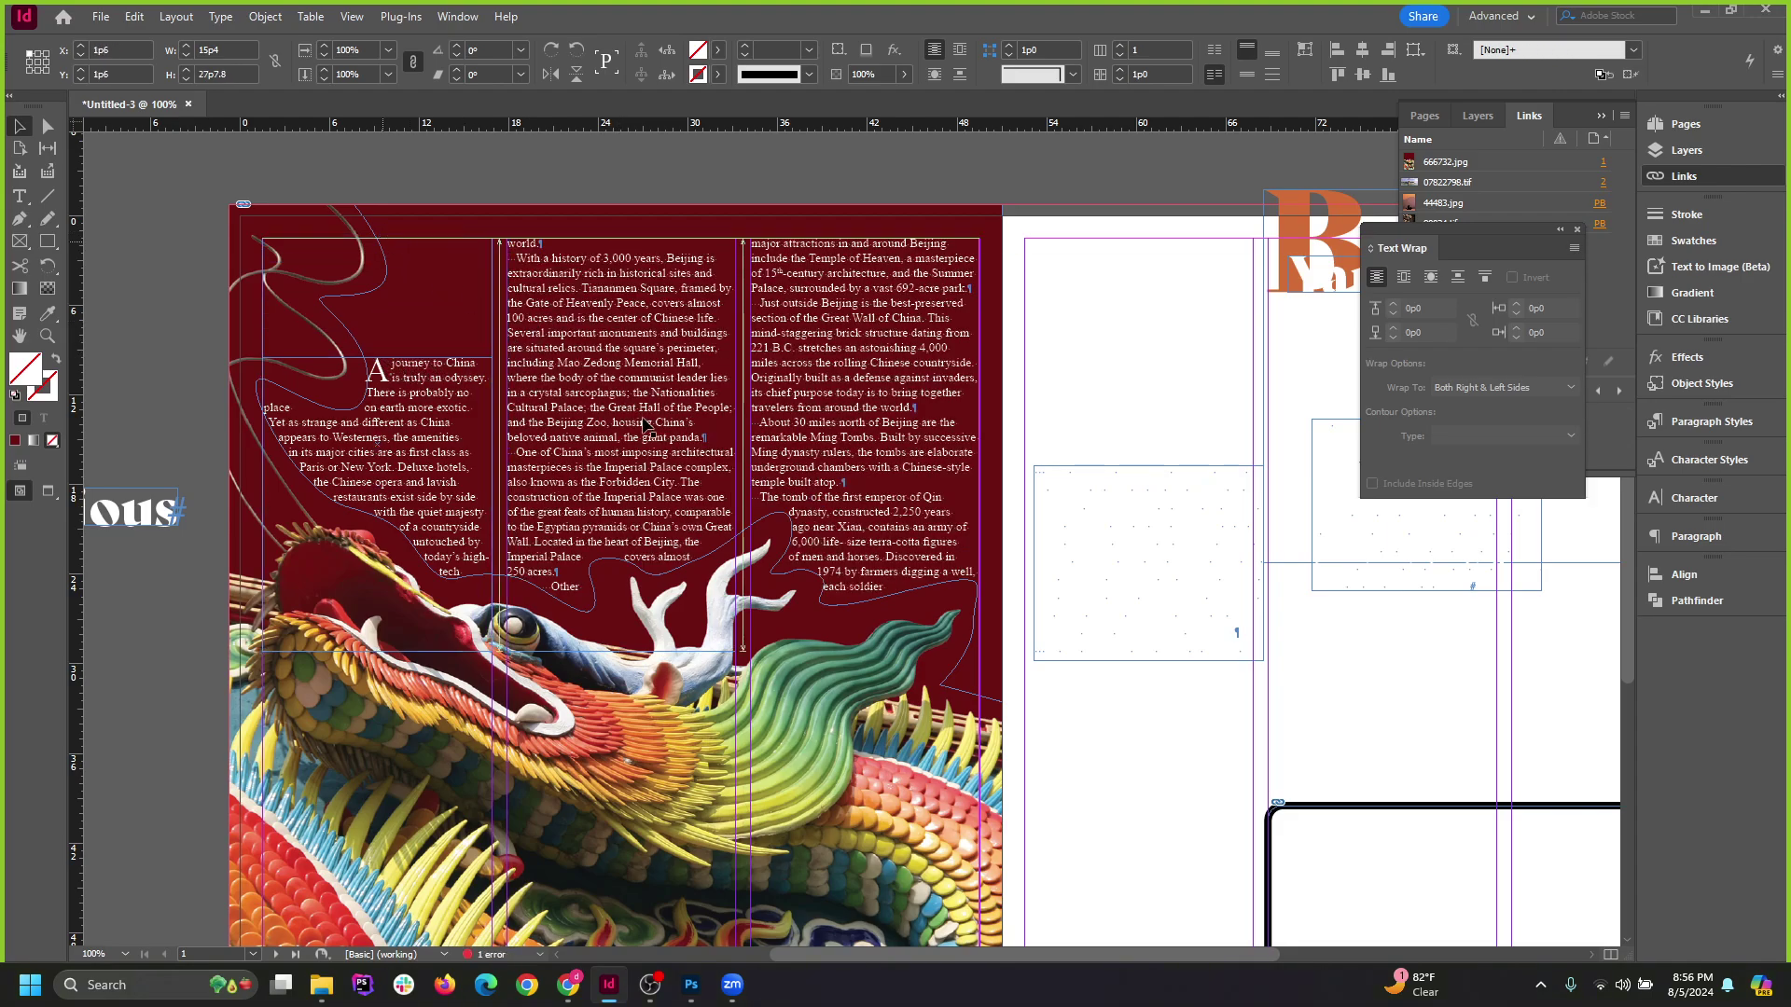
{"action": "left_click", "coordinate": [701, 181]}
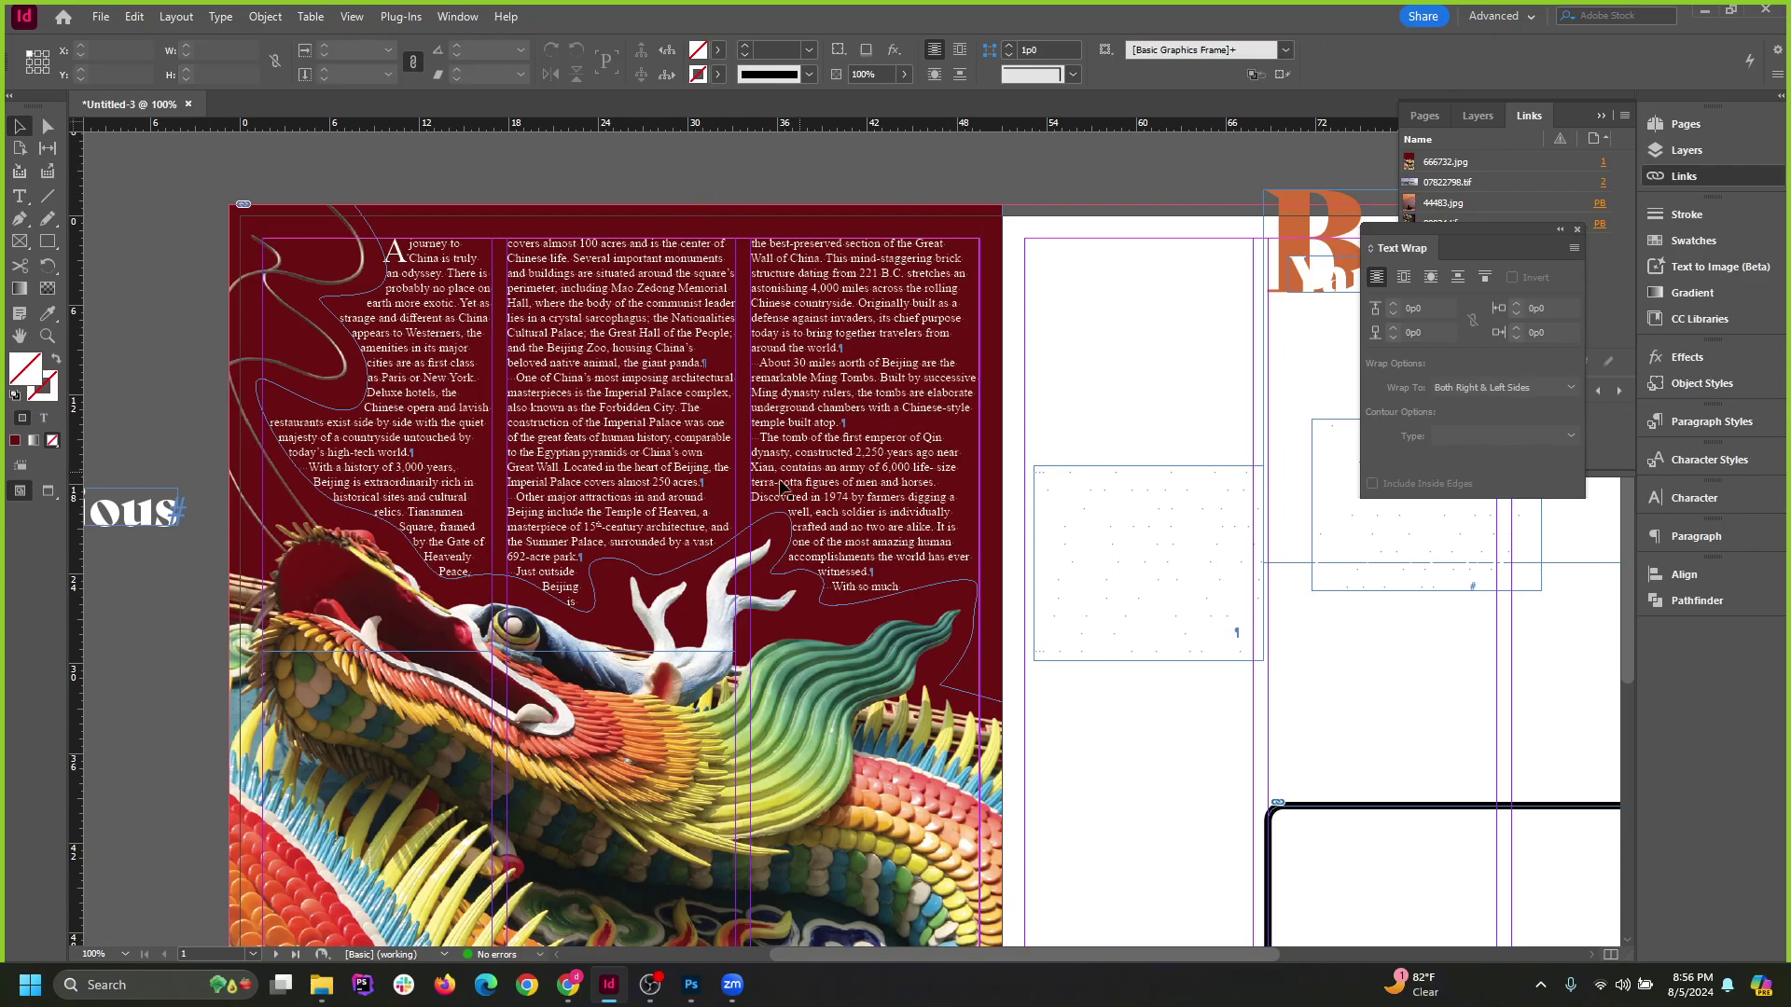
Adjust the lower edge of the third-column Beijing text frame to a frame height of about 67p9.3.
{"action": "scroll", "coordinate": [780, 486], "scroll_direction": "down", "scroll_amount": 2}
{"action": "scroll", "coordinate": [760, 606], "scroll_direction": "up", "scroll_amount": 1}
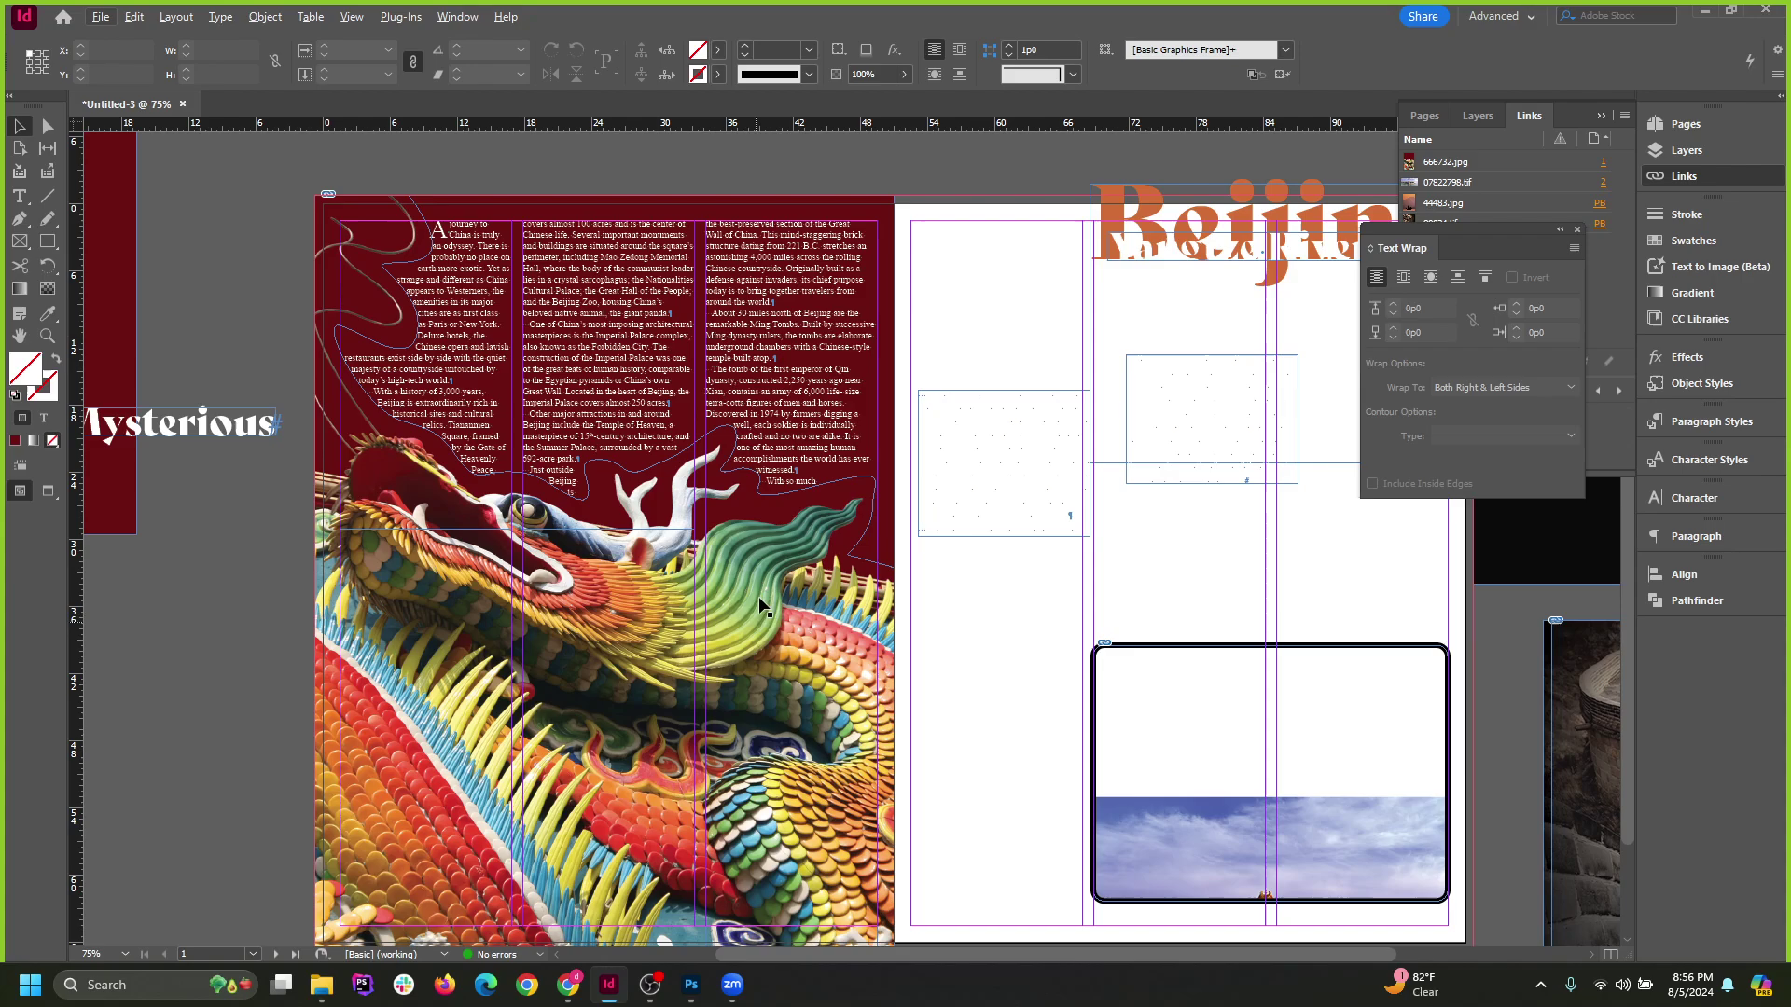
{"action": "scroll", "coordinate": [760, 606], "scroll_direction": "down", "scroll_amount": 2}
{"action": "left_click_drag", "start_coordinate": [781, 870], "coordinate": [820, 500]}
{"action": "key", "text": "ctrl+z"}
{"action": "scroll", "coordinate": [653, 653], "scroll_direction": "up", "scroll_amount": 3}
{"action": "scroll", "coordinate": [591, 633], "scroll_direction": "down", "scroll_amount": 1}
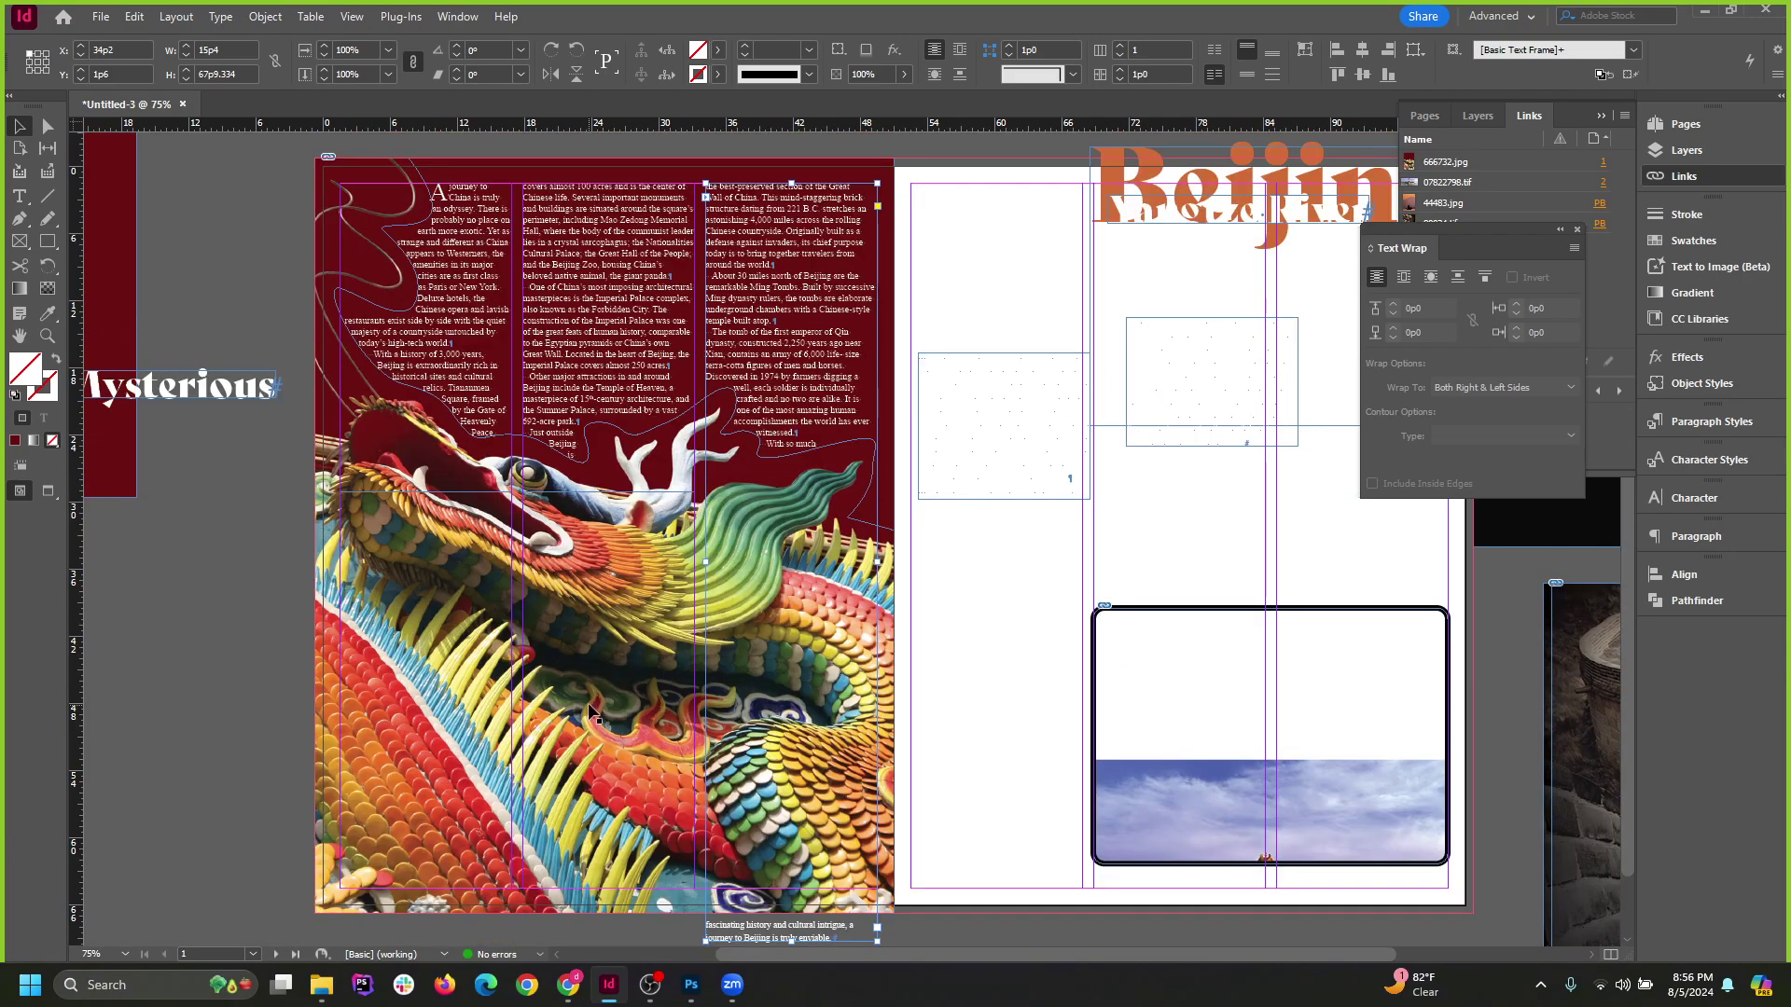
Try moving the dragon image alone down to Y 5p6, and undo the move.
{"action": "left_click_drag", "start_coordinate": [619, 636], "coordinate": [621, 705]}
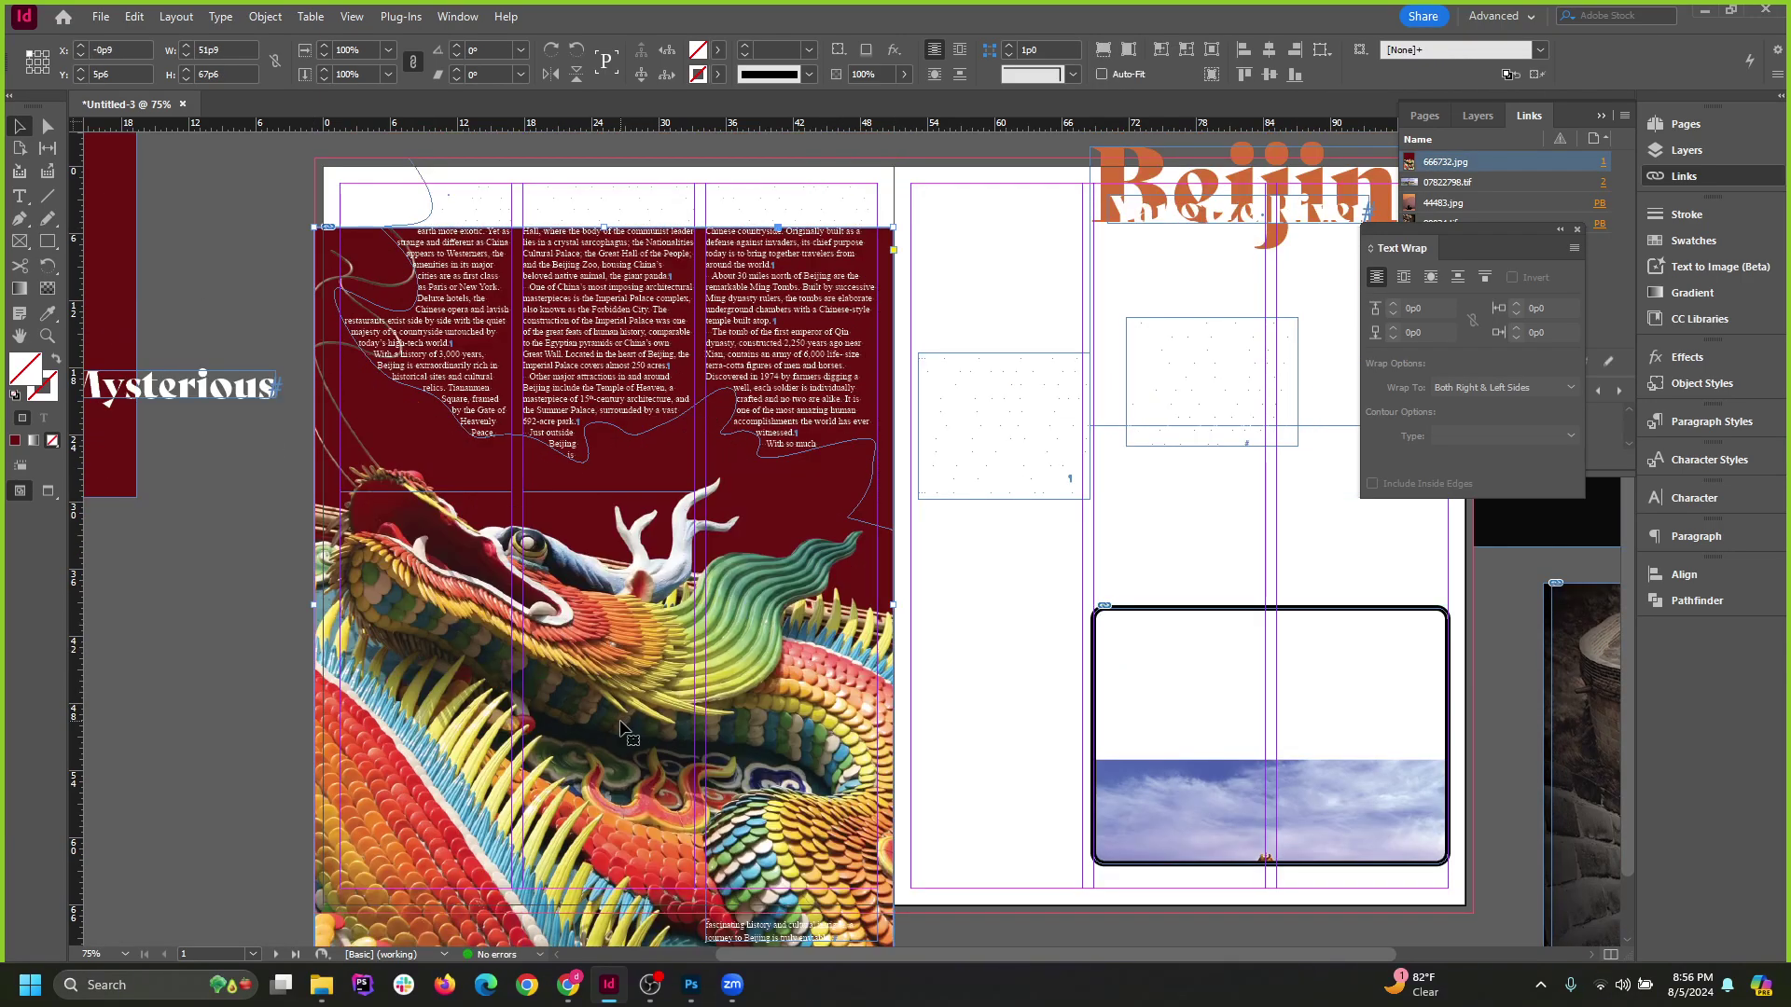
{"action": "key", "text": "ctrl+z"}
{"action": "left_click", "coordinate": [267, 310]}
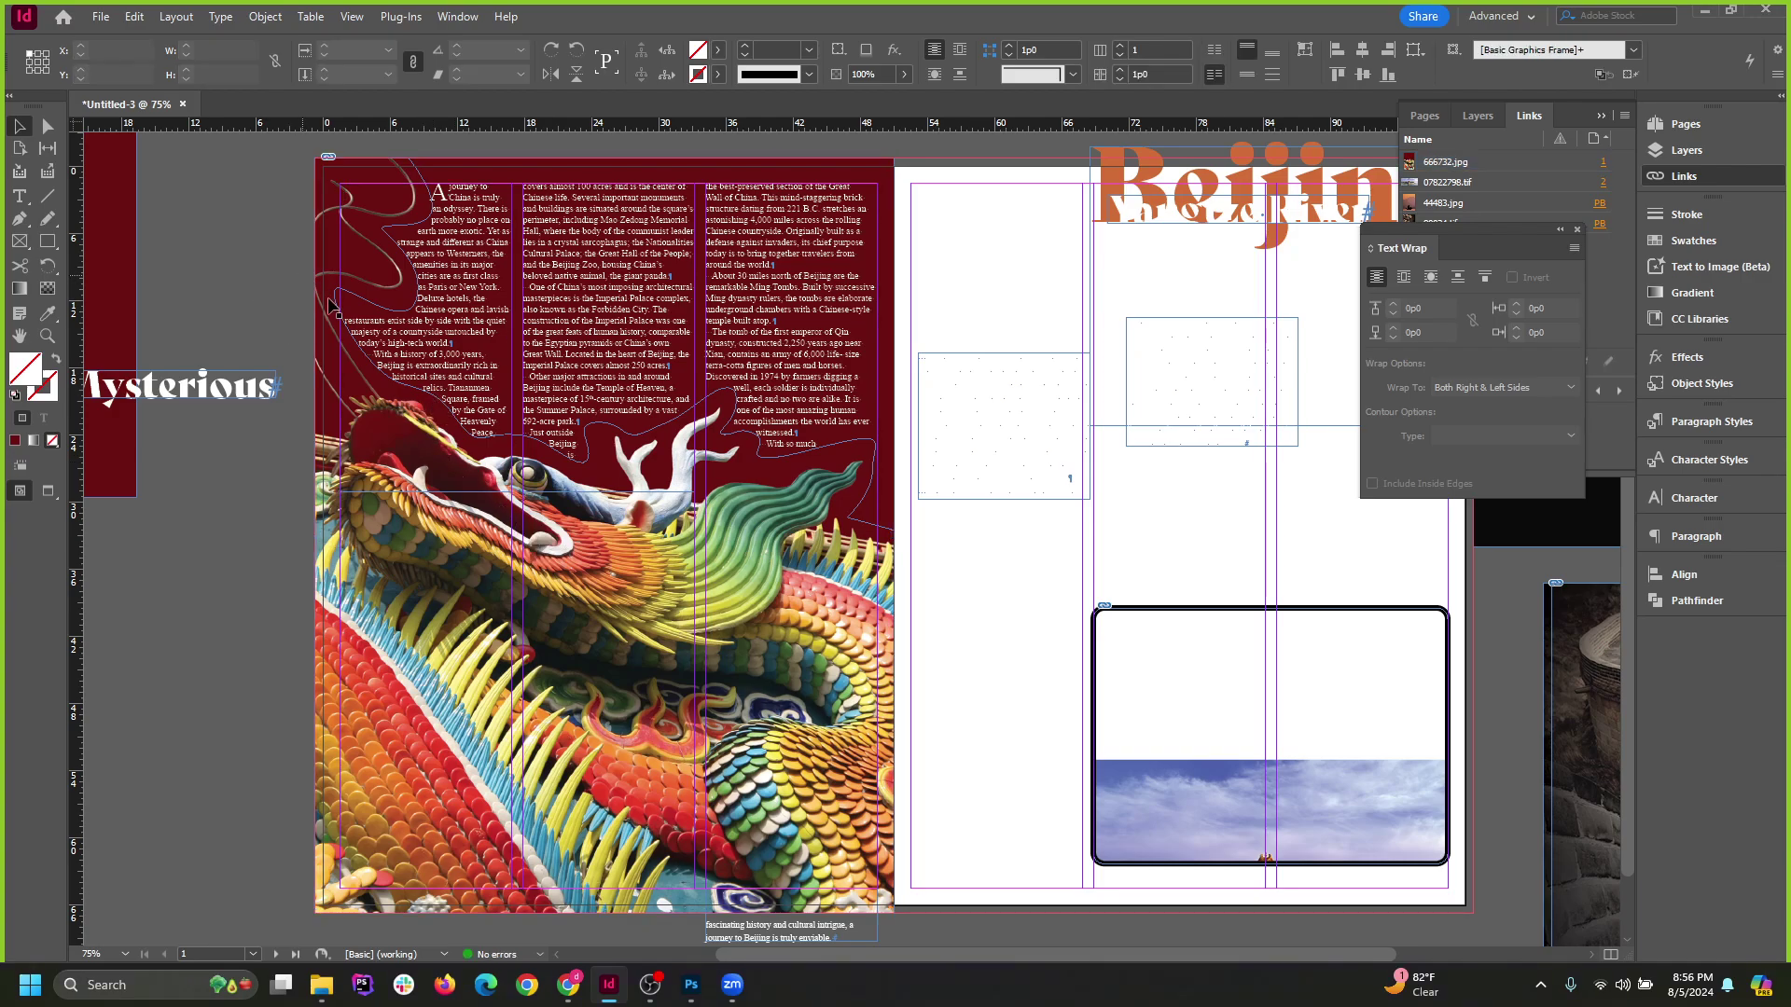
Try moving the dragon image together with its wrap contour down to Y 3p10.487.
{"action": "left_click", "coordinate": [608, 520]}
{"action": "left_click_drag", "start_coordinate": [607, 520], "coordinate": [648, 681]}
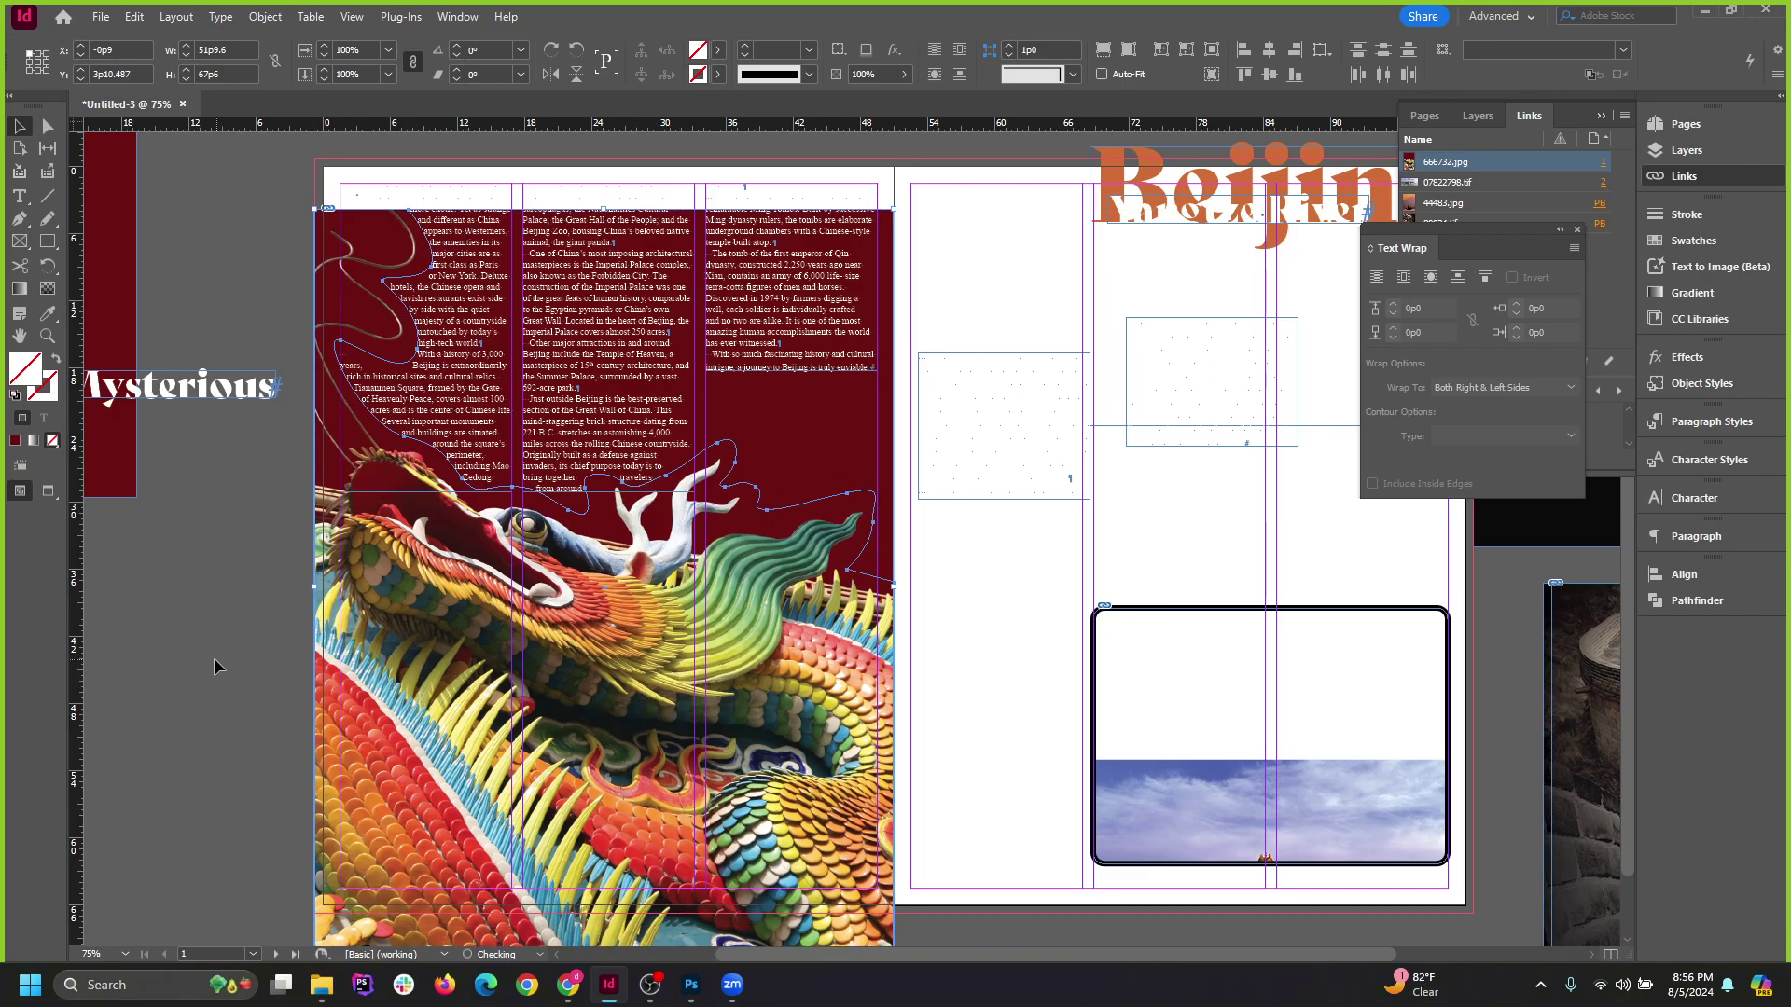
{"action": "left_click", "coordinate": [280, 583]}
{"action": "left_click", "coordinate": [625, 301]}
{"action": "scroll", "coordinate": [344, 245], "scroll_direction": "up", "scroll_amount": 1}
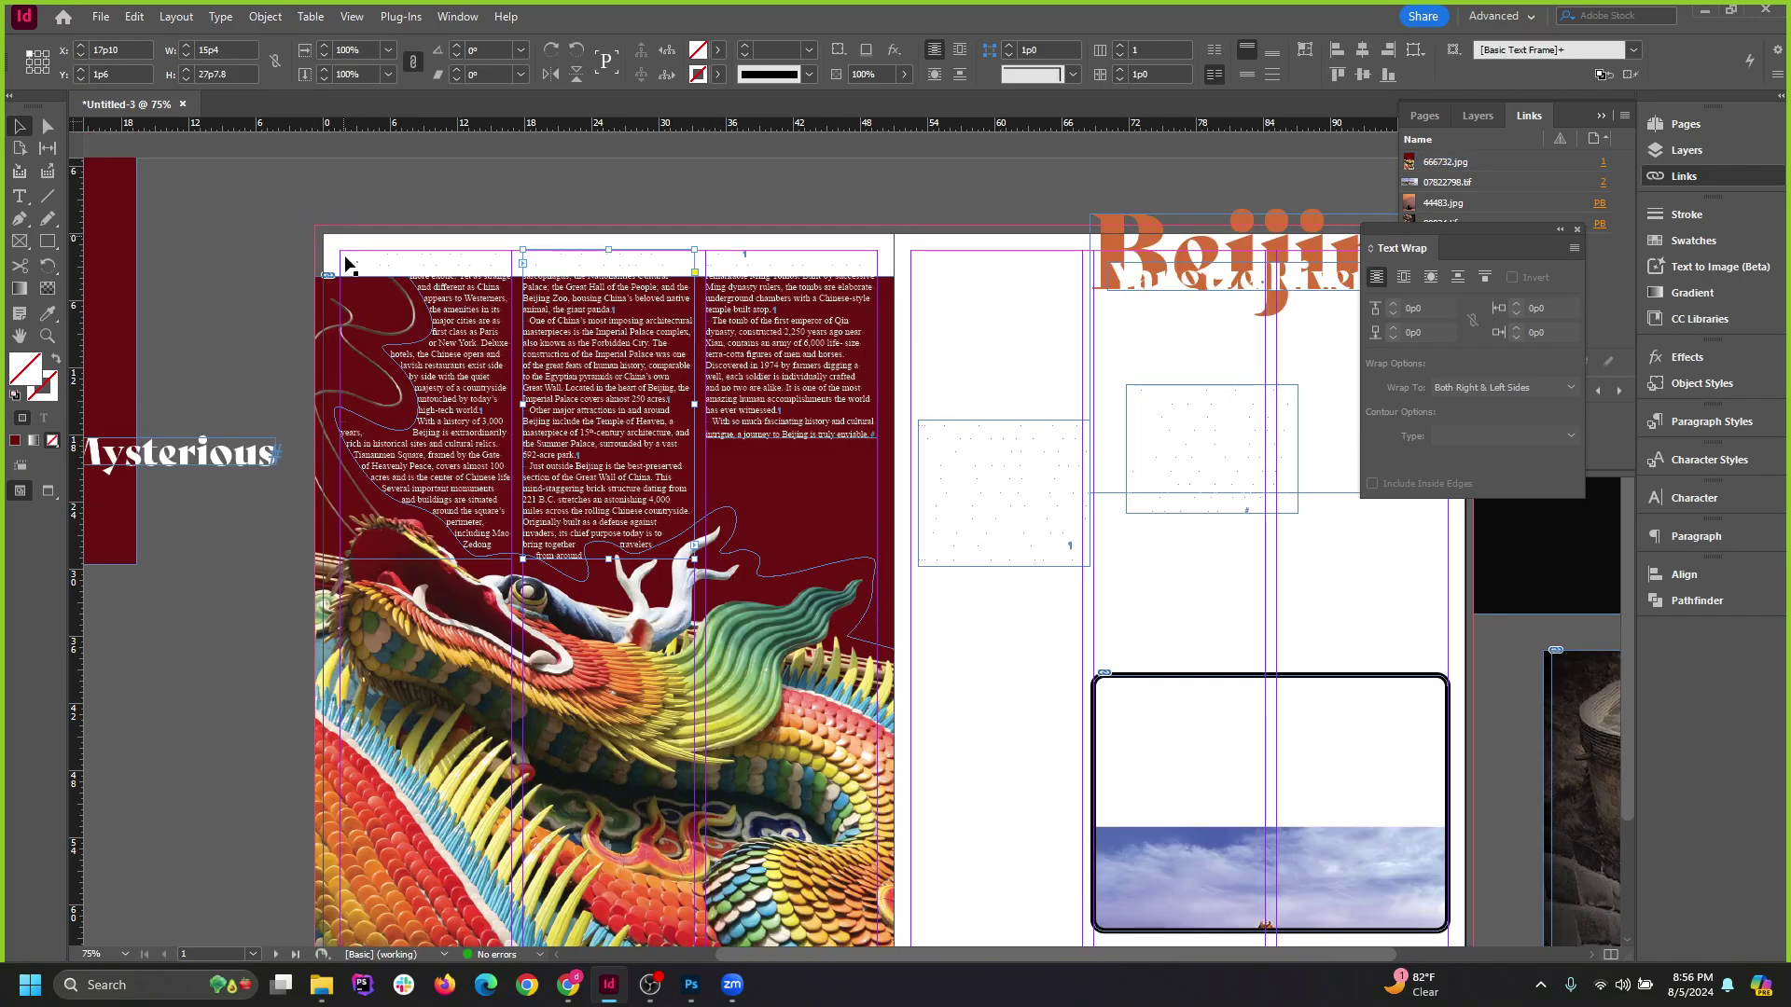
Try filling the gap above the dragon image by placing the maroon rectangle behind the Beijing text at X -0p9, Y -0p9.
{"action": "left_click", "coordinate": [310, 304]}
{"action": "left_click_drag", "start_coordinate": [374, 310], "coordinate": [506, 338]}
{"action": "key", "text": "ctrl+z"}
{"action": "left_click", "coordinate": [170, 257]}
{"action": "left_click_drag", "start_coordinate": [118, 229], "coordinate": [877, 323]}
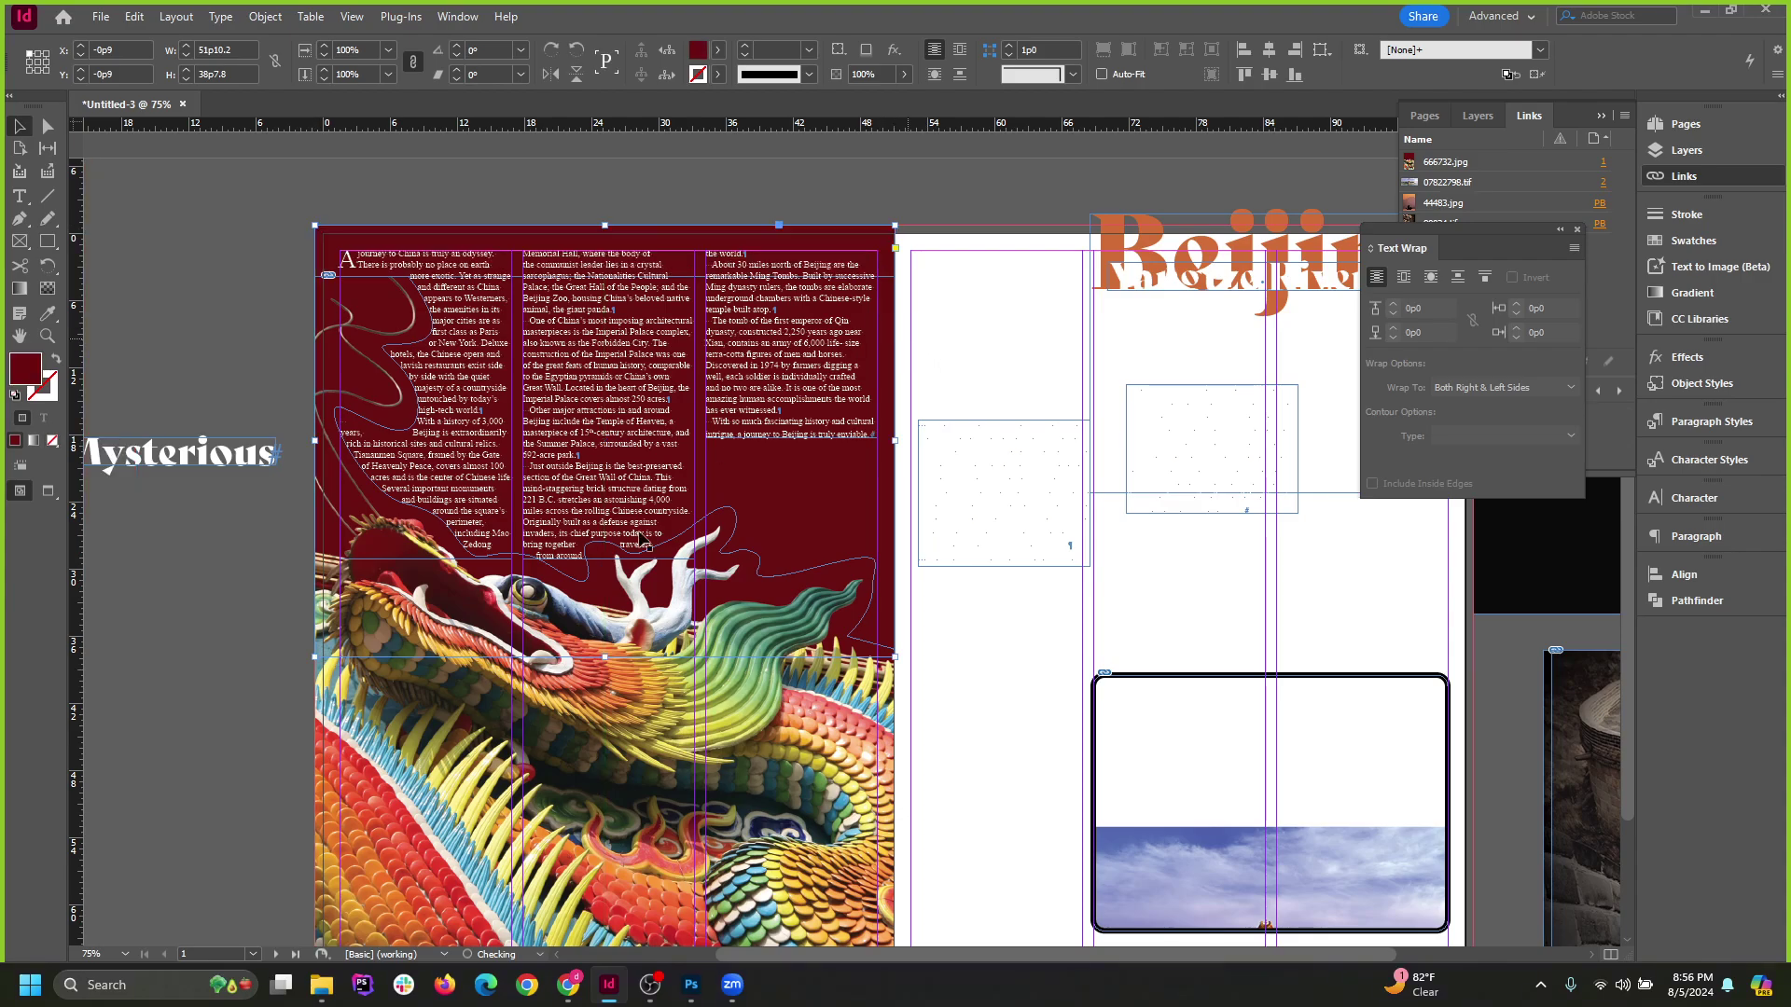
{"action": "left_click", "coordinate": [222, 546]}
{"action": "left_click", "coordinate": [791, 438]}
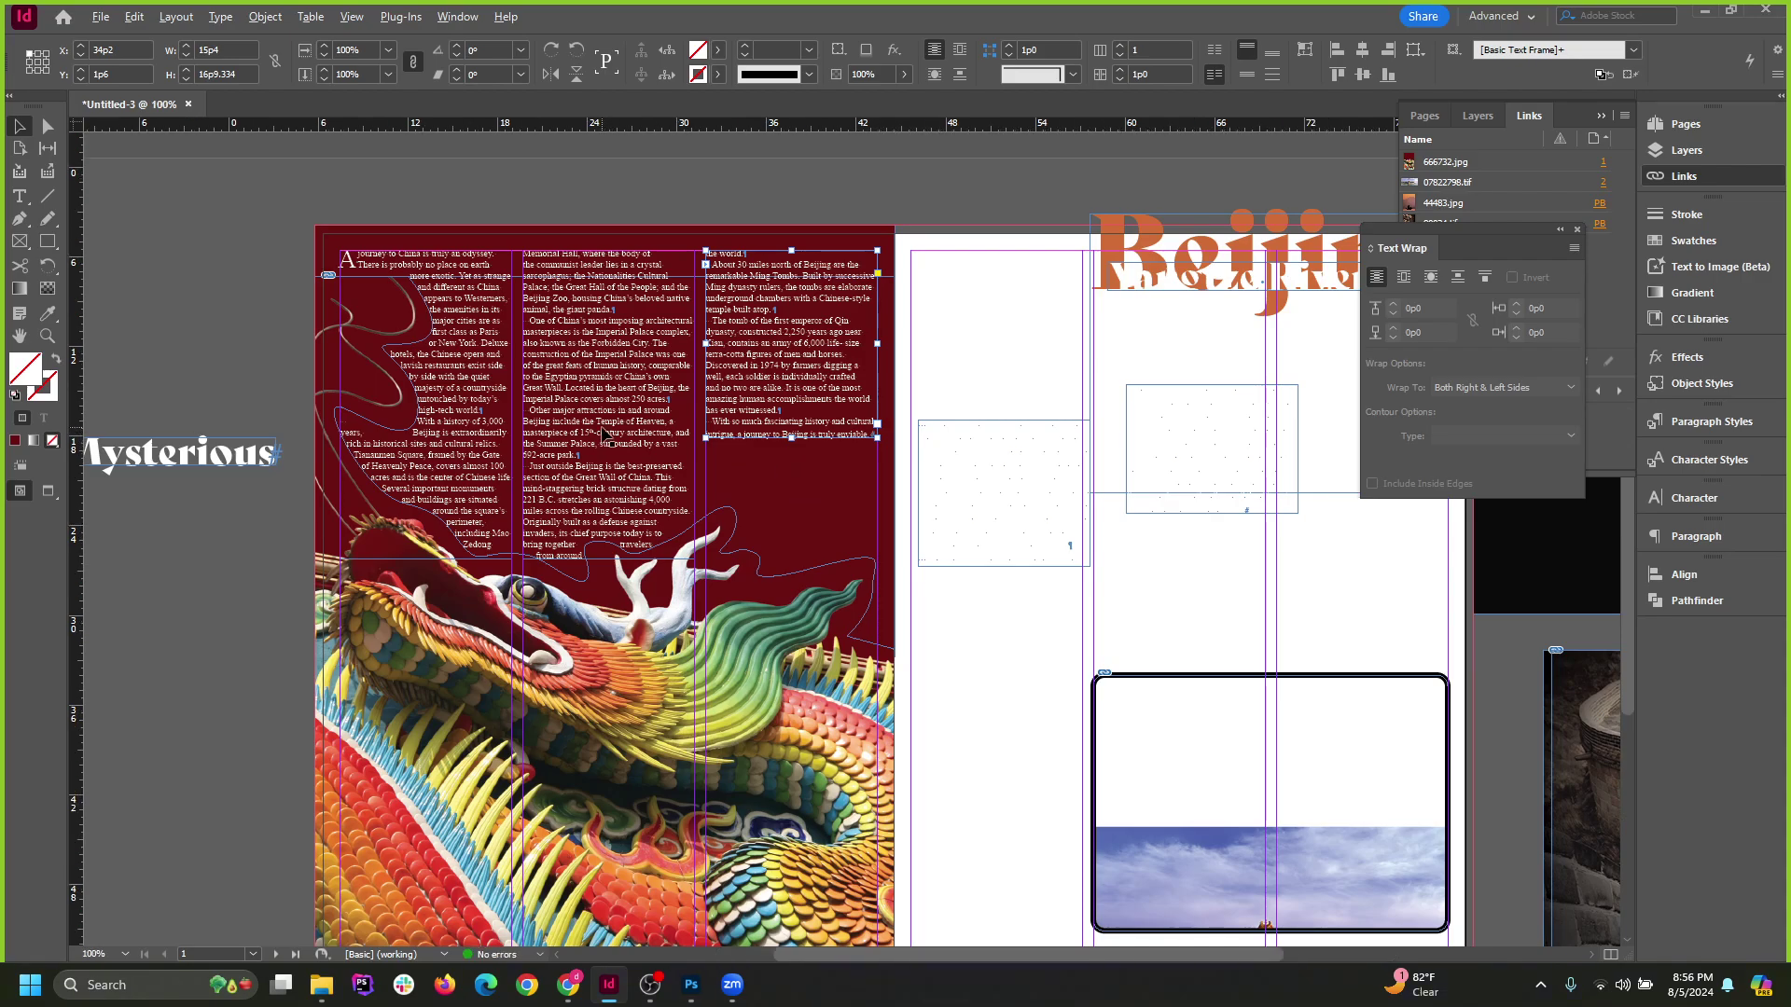
{"action": "scroll", "coordinate": [609, 436], "scroll_direction": "up", "scroll_amount": 1}
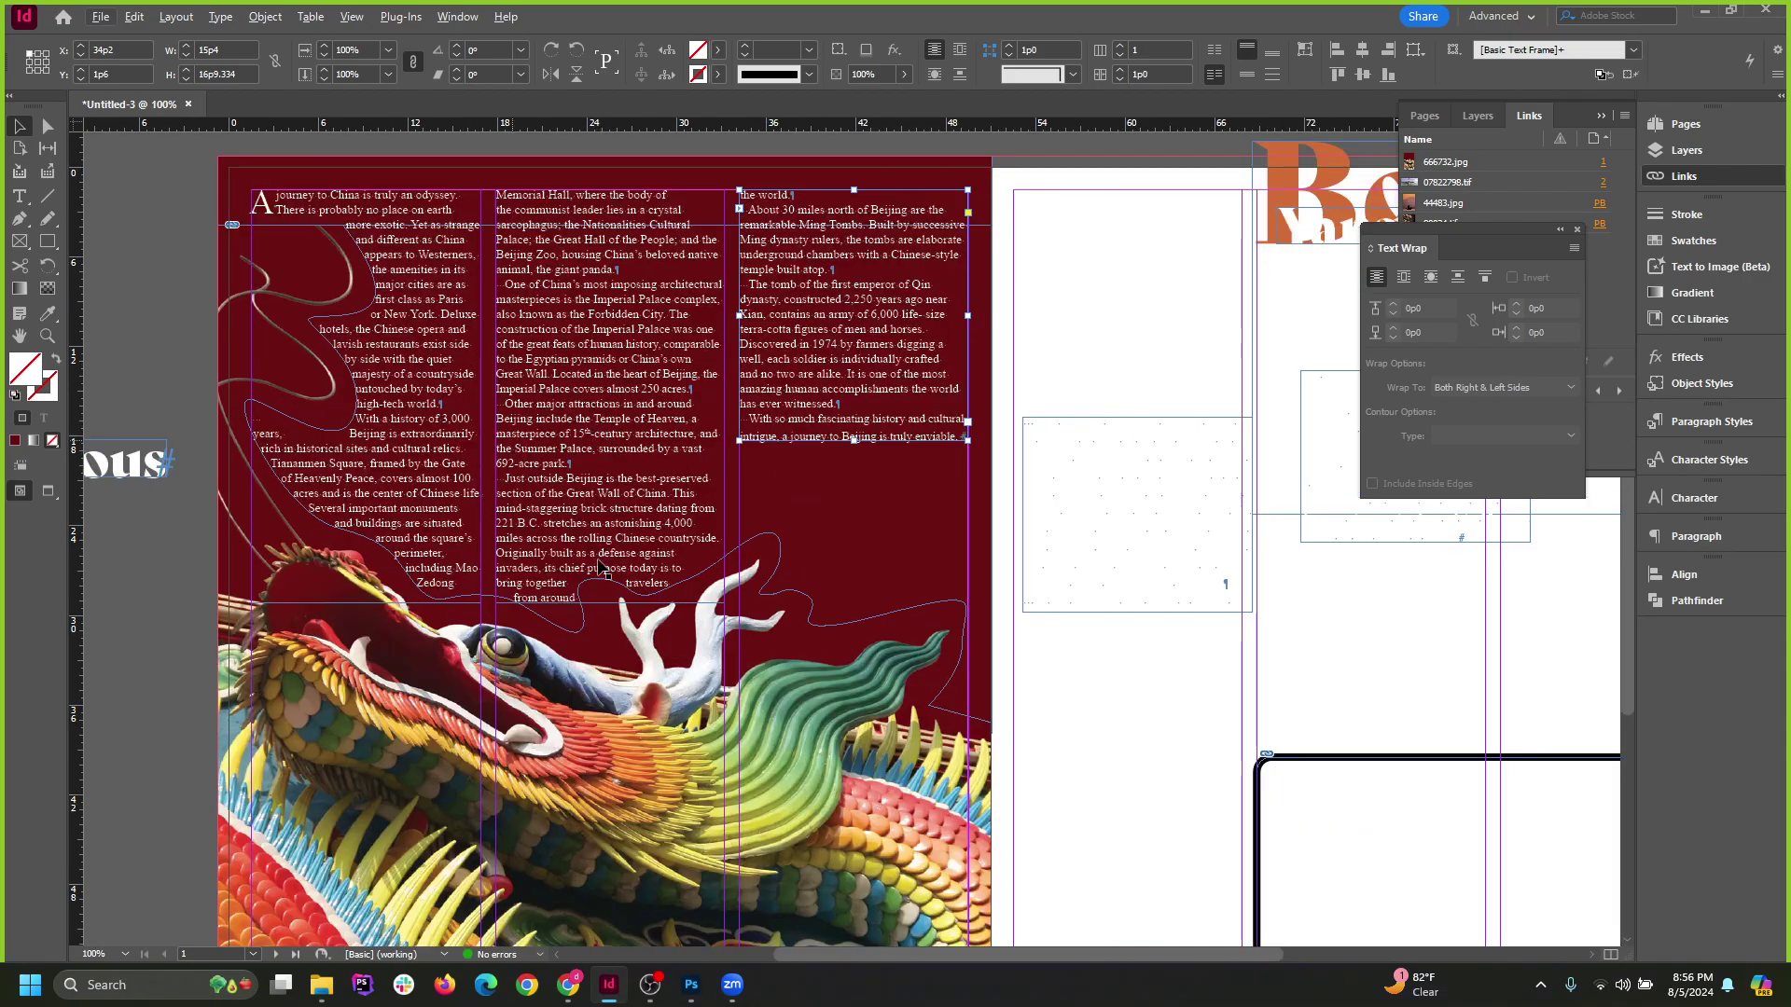
{"action": "left_click", "coordinate": [201, 472]}
{"action": "key", "text": "ctrl+minus"}
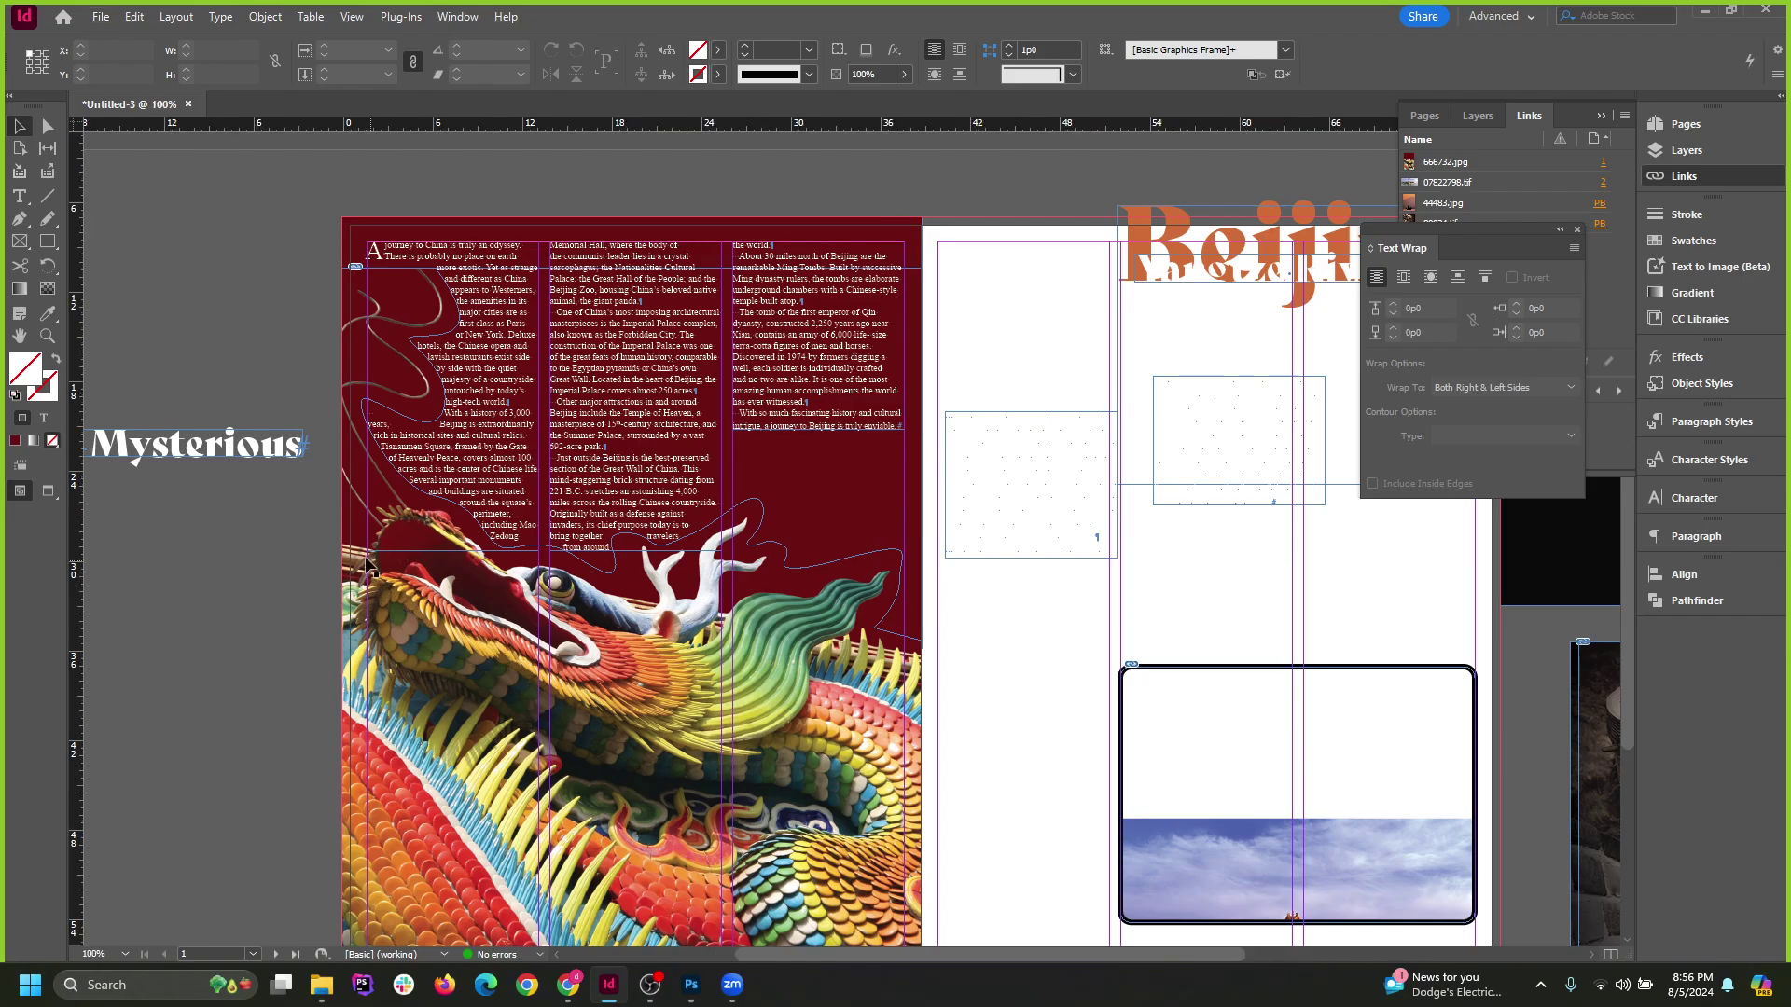
Return the maroon rectangle to the pasteboard and the dragon image with its wrap contour to Y -0p9.
{"action": "scroll", "coordinate": [378, 578], "scroll_direction": "up", "scroll_amount": 1}
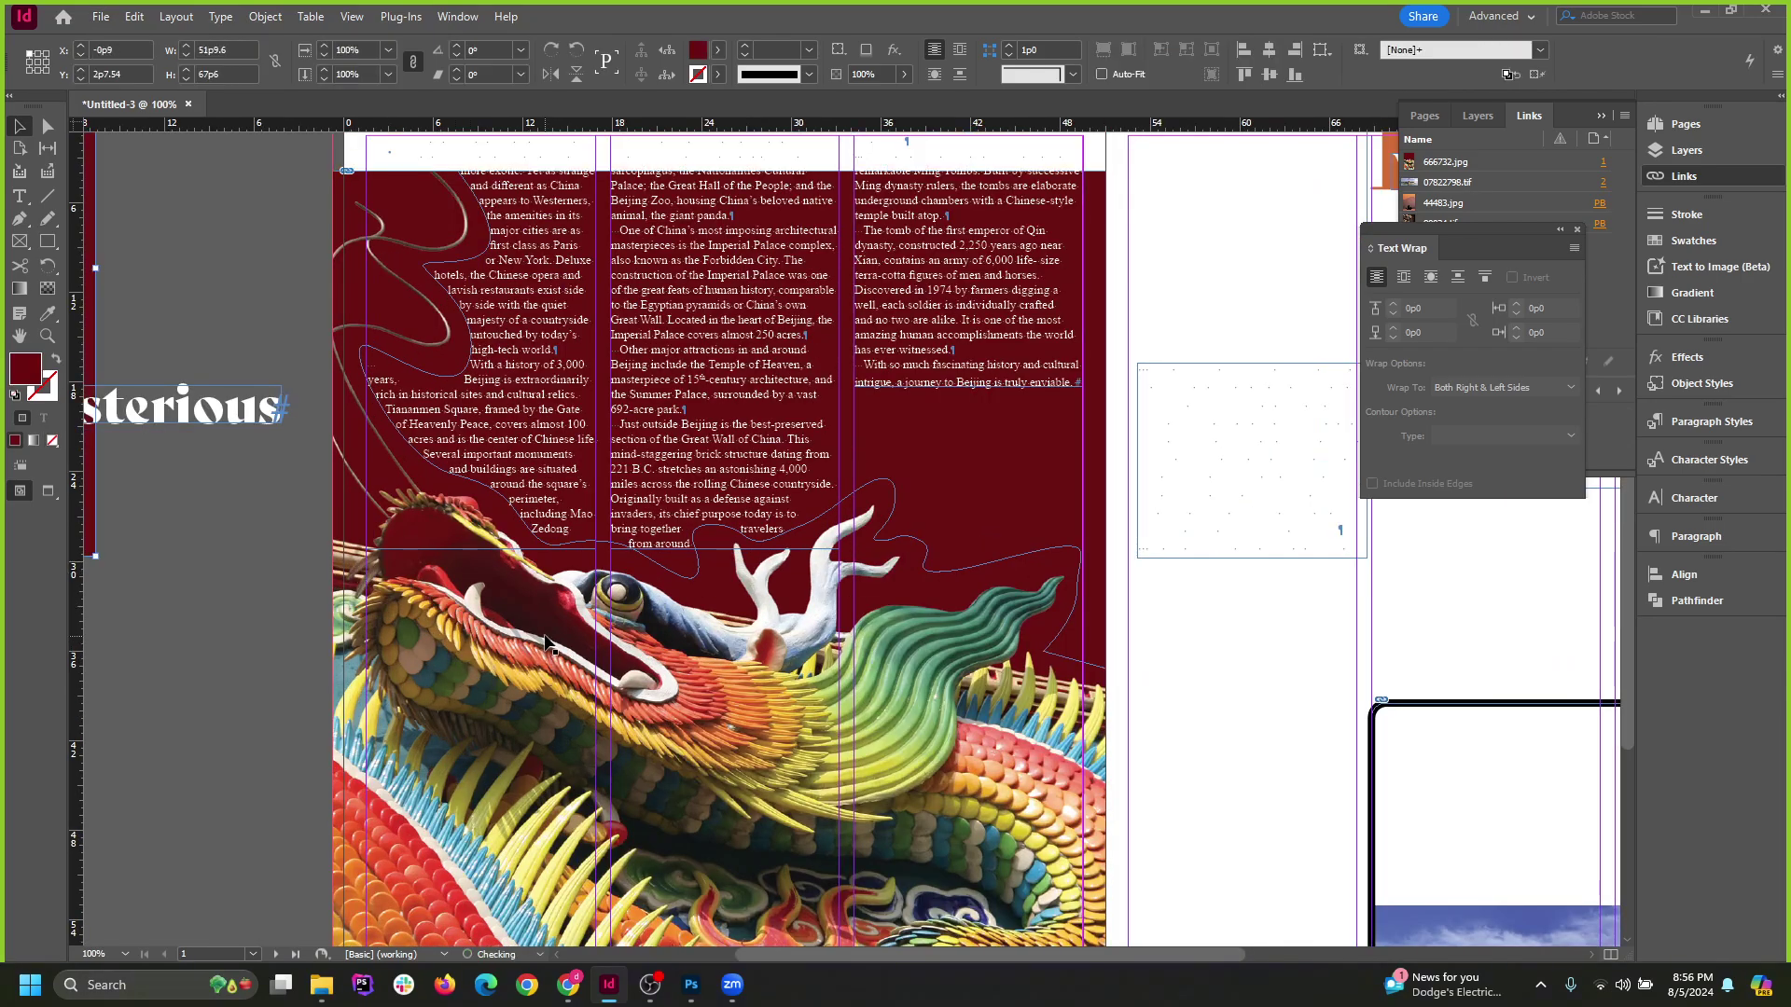
{"action": "left_click_drag", "start_coordinate": [546, 652], "coordinate": [545, 631]}
{"action": "scroll", "coordinate": [675, 558], "scroll_direction": "up", "scroll_amount": 2}
{"action": "left_click", "coordinate": [872, 485]}
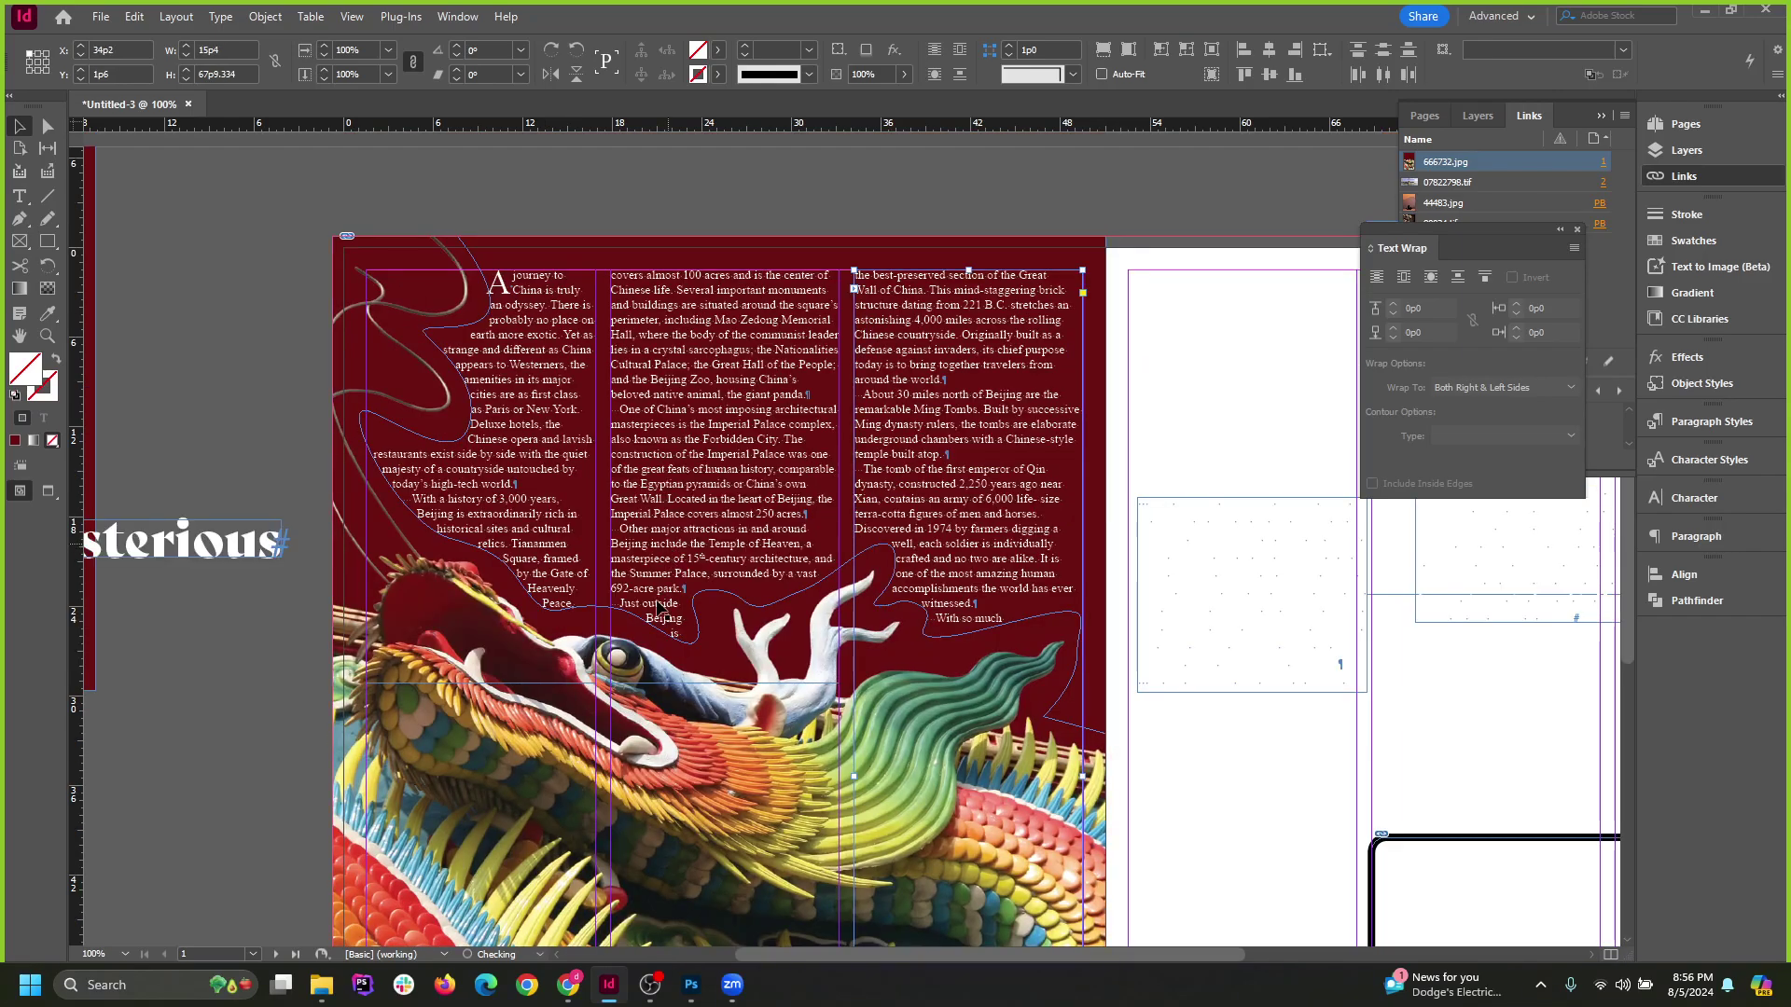
Nudge the dragon image together with its wrap contour down to Y 0p3.
{"action": "scroll", "coordinate": [841, 448], "scroll_direction": "down", "scroll_amount": 1}
{"action": "scroll", "coordinate": [841, 447], "scroll_direction": "up", "scroll_amount": 1}
{"action": "left_click", "coordinate": [839, 435]}
{"action": "scroll", "coordinate": [841, 441], "scroll_direction": "down", "scroll_amount": 5}
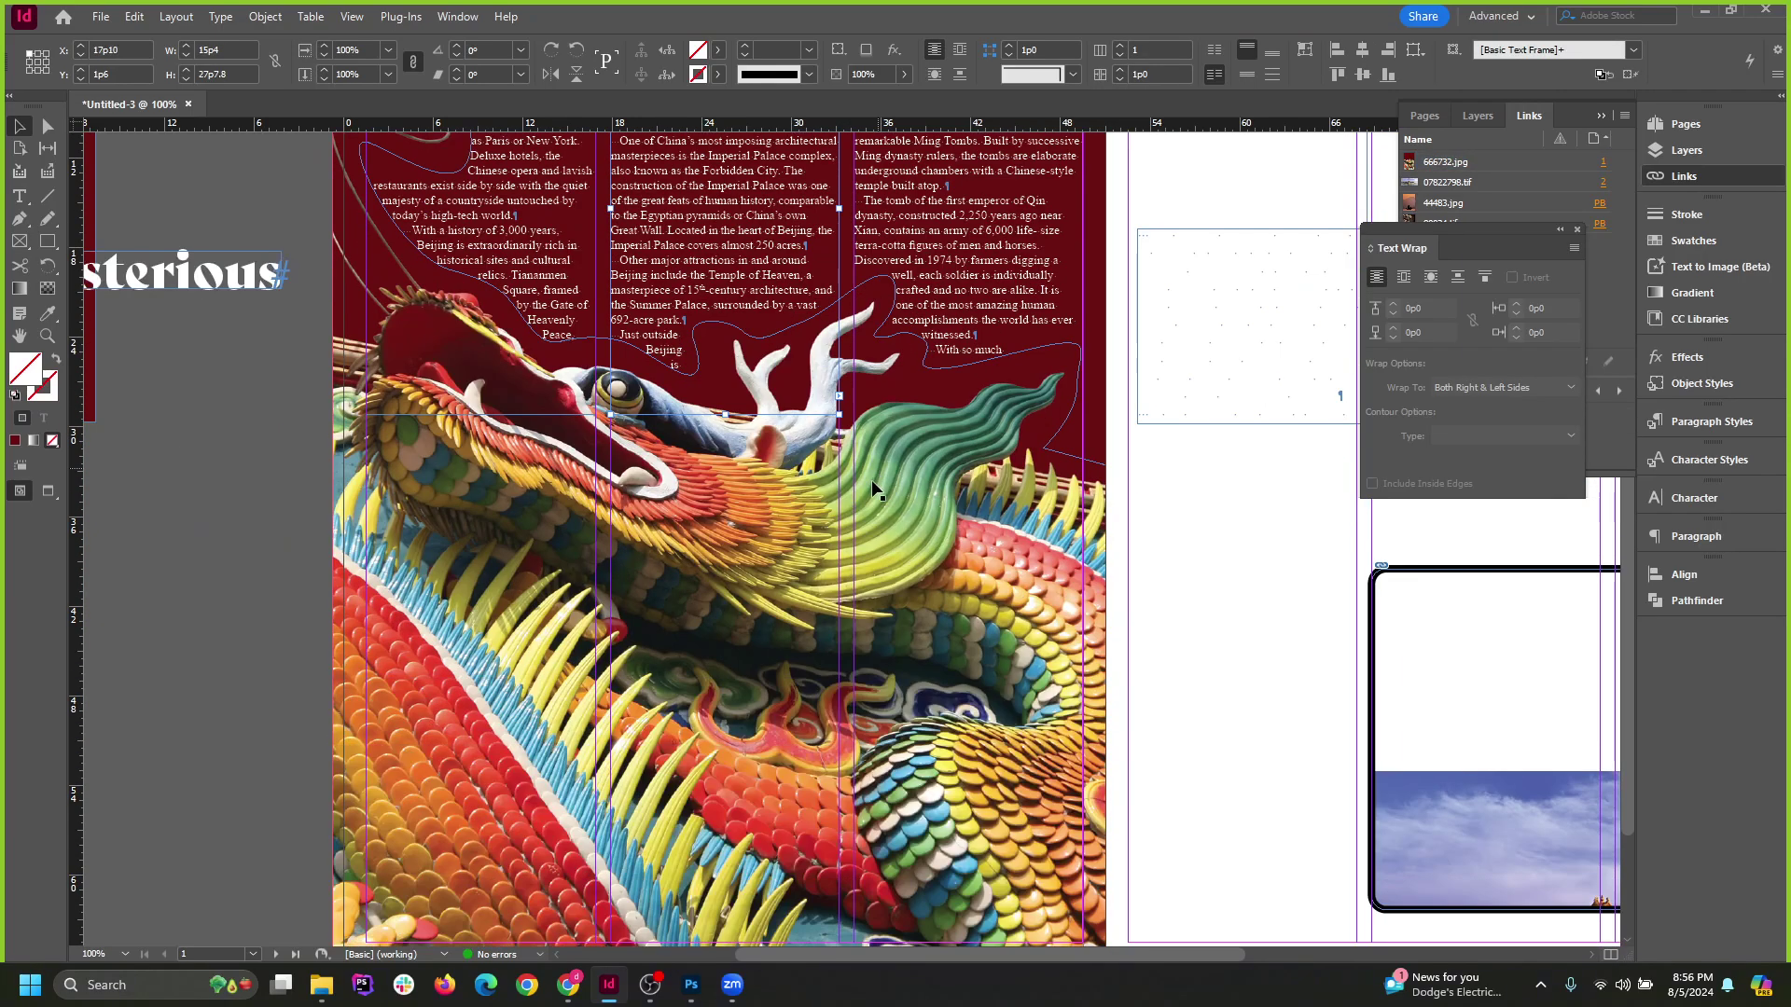
{"action": "scroll", "coordinate": [966, 870], "scroll_direction": "up", "scroll_amount": 1}
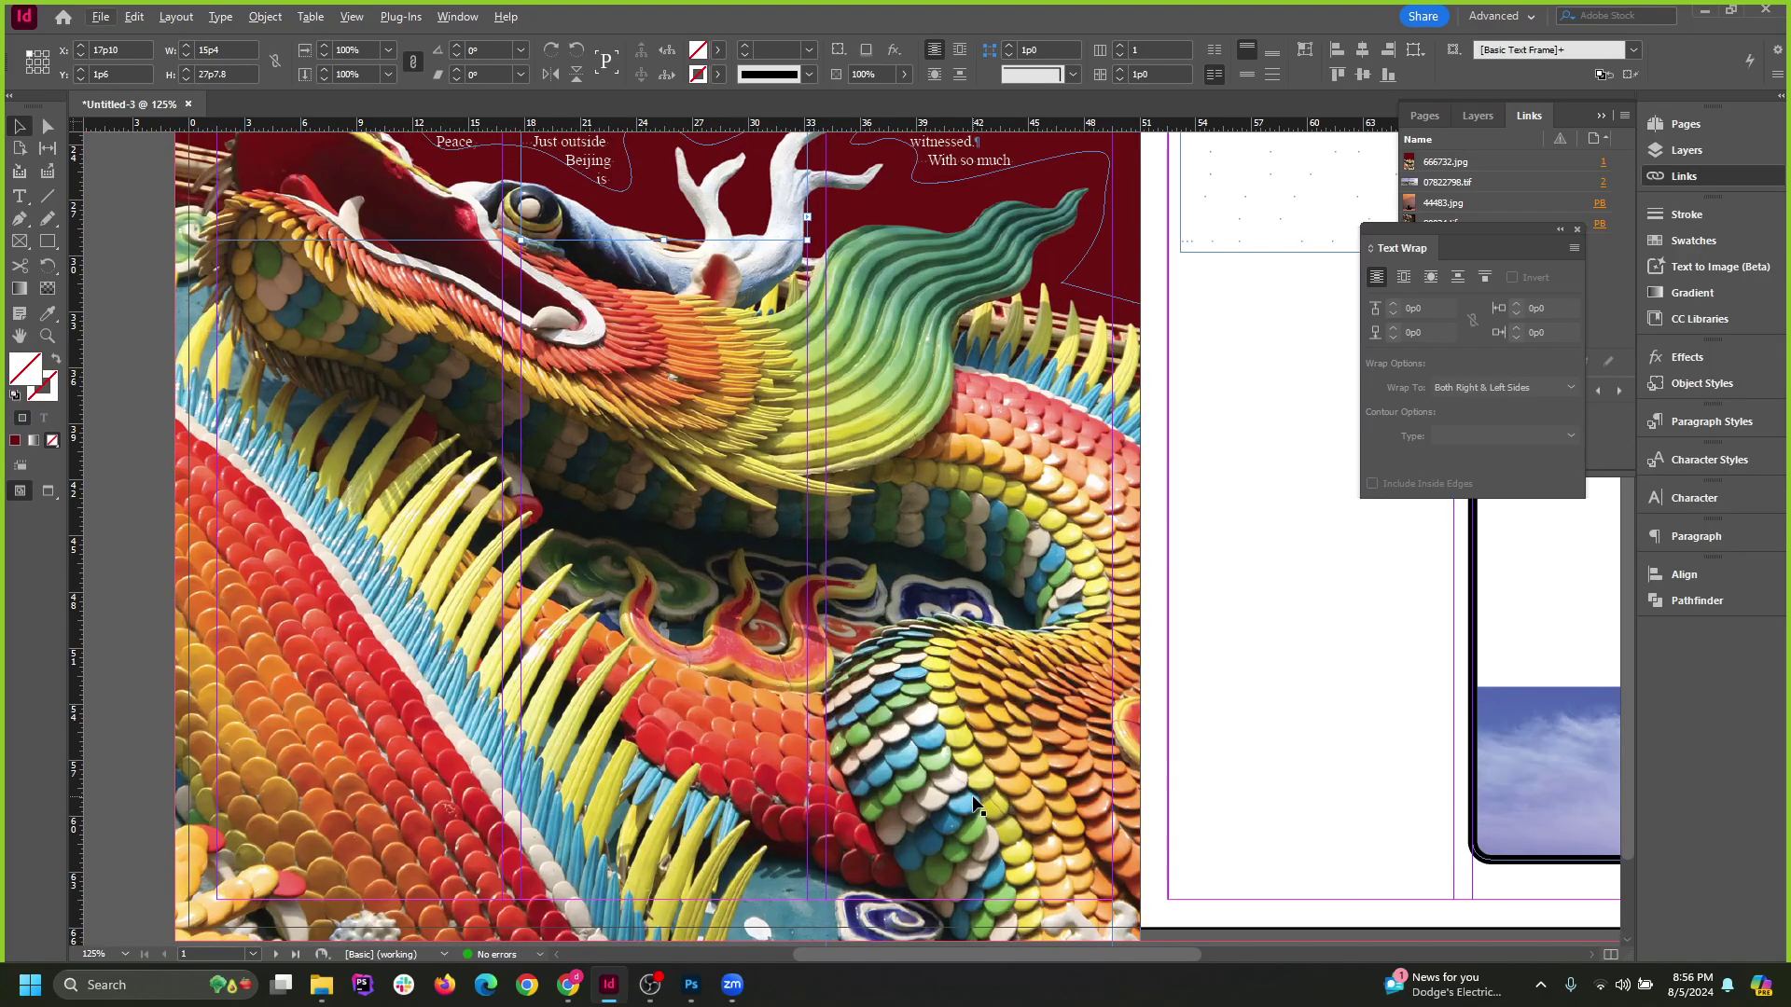
{"action": "scroll", "coordinate": [964, 831], "scroll_direction": "up", "scroll_amount": 5}
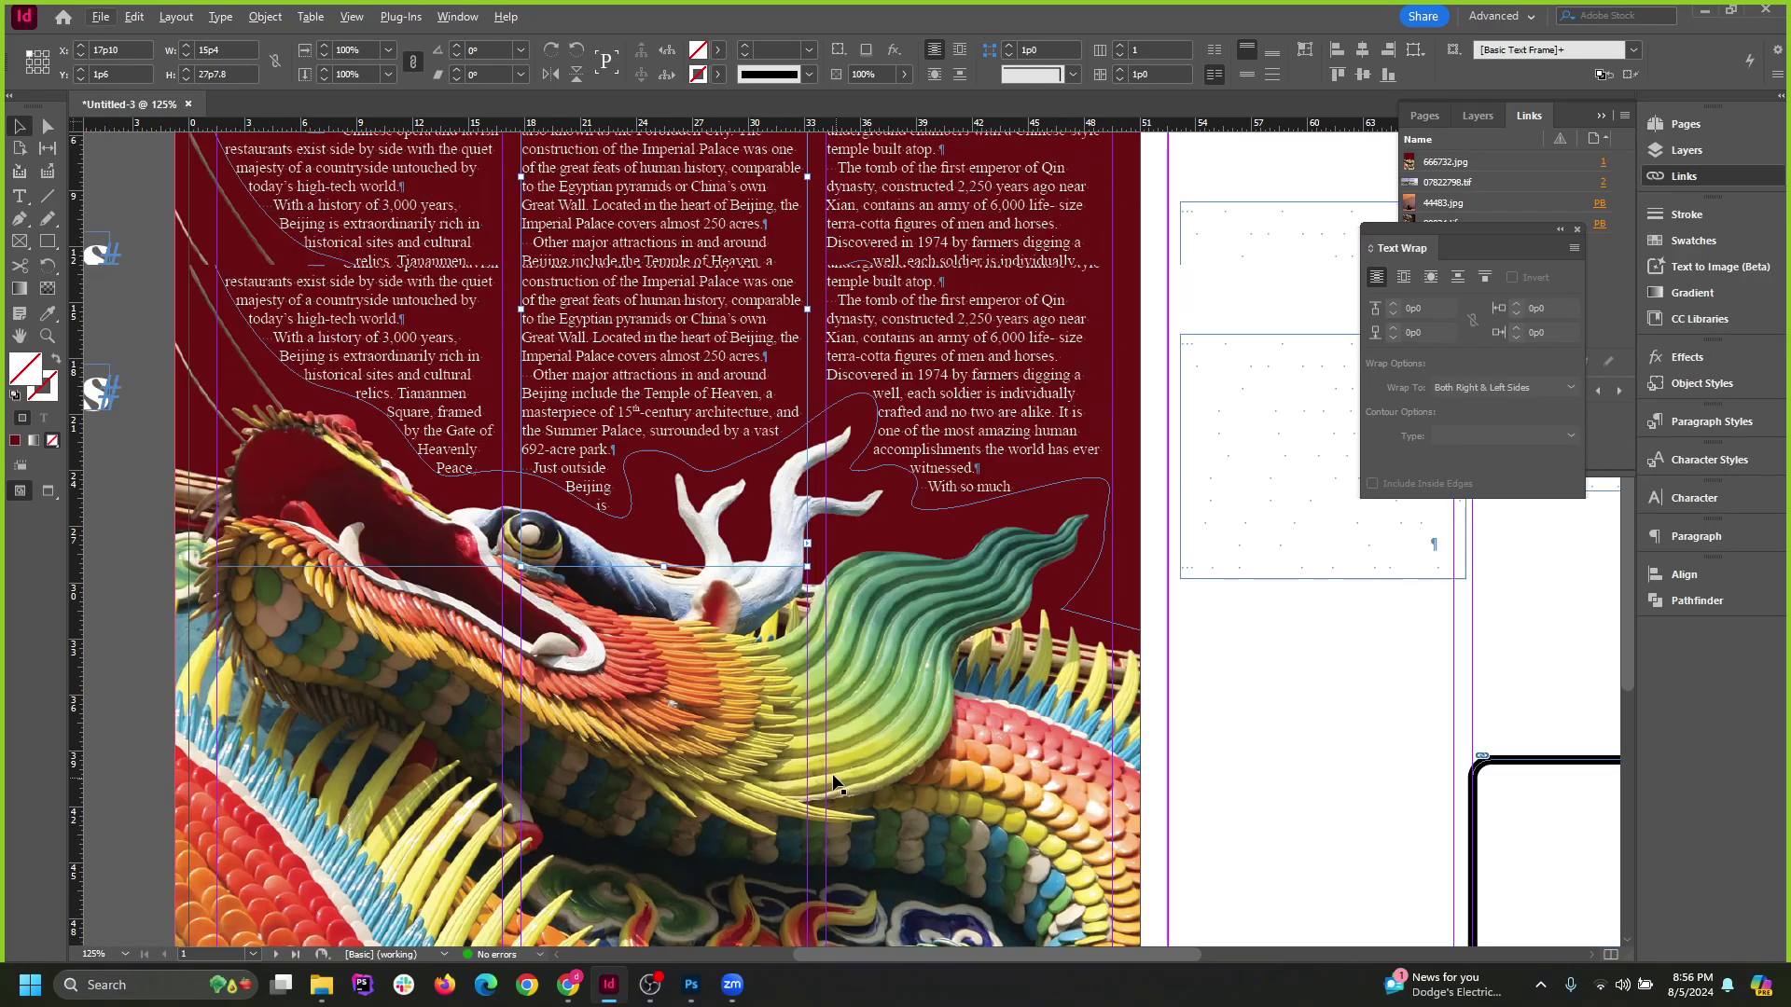
{"action": "scroll", "coordinate": [687, 620], "scroll_direction": "down", "scroll_amount": 1}
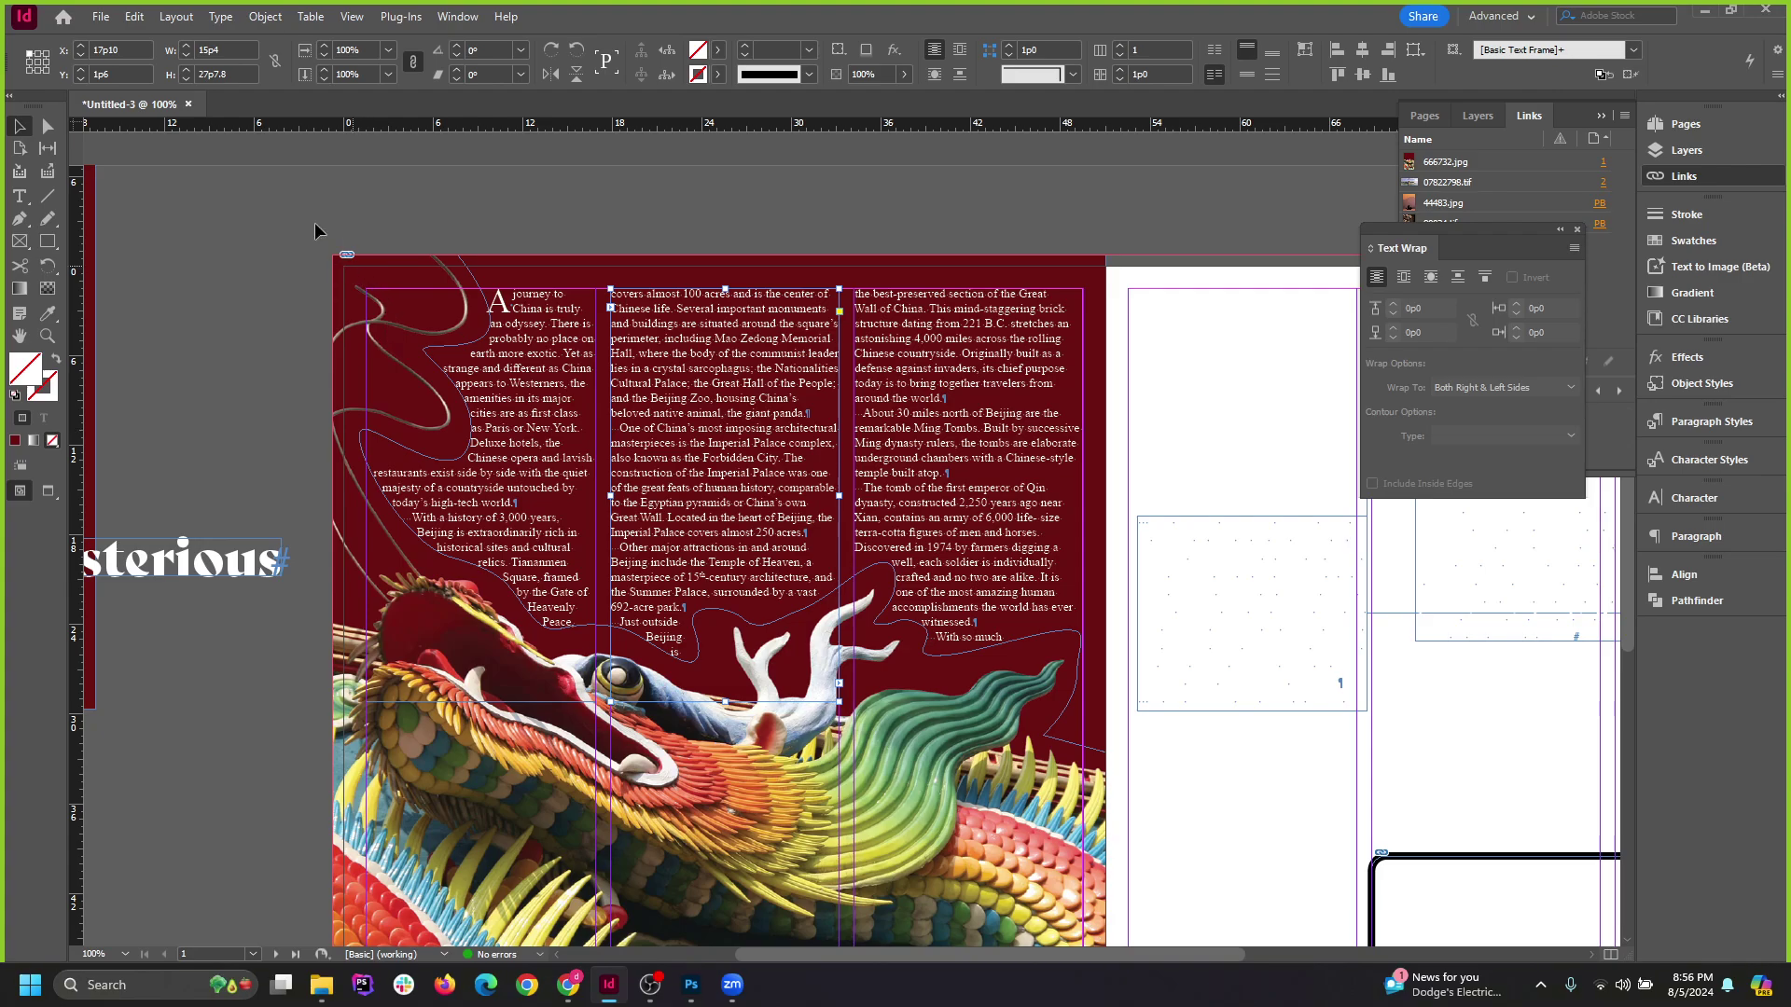
{"action": "left_click", "coordinate": [370, 433]}
{"action": "scroll", "coordinate": [267, 606], "scroll_direction": "down", "scroll_amount": 3}
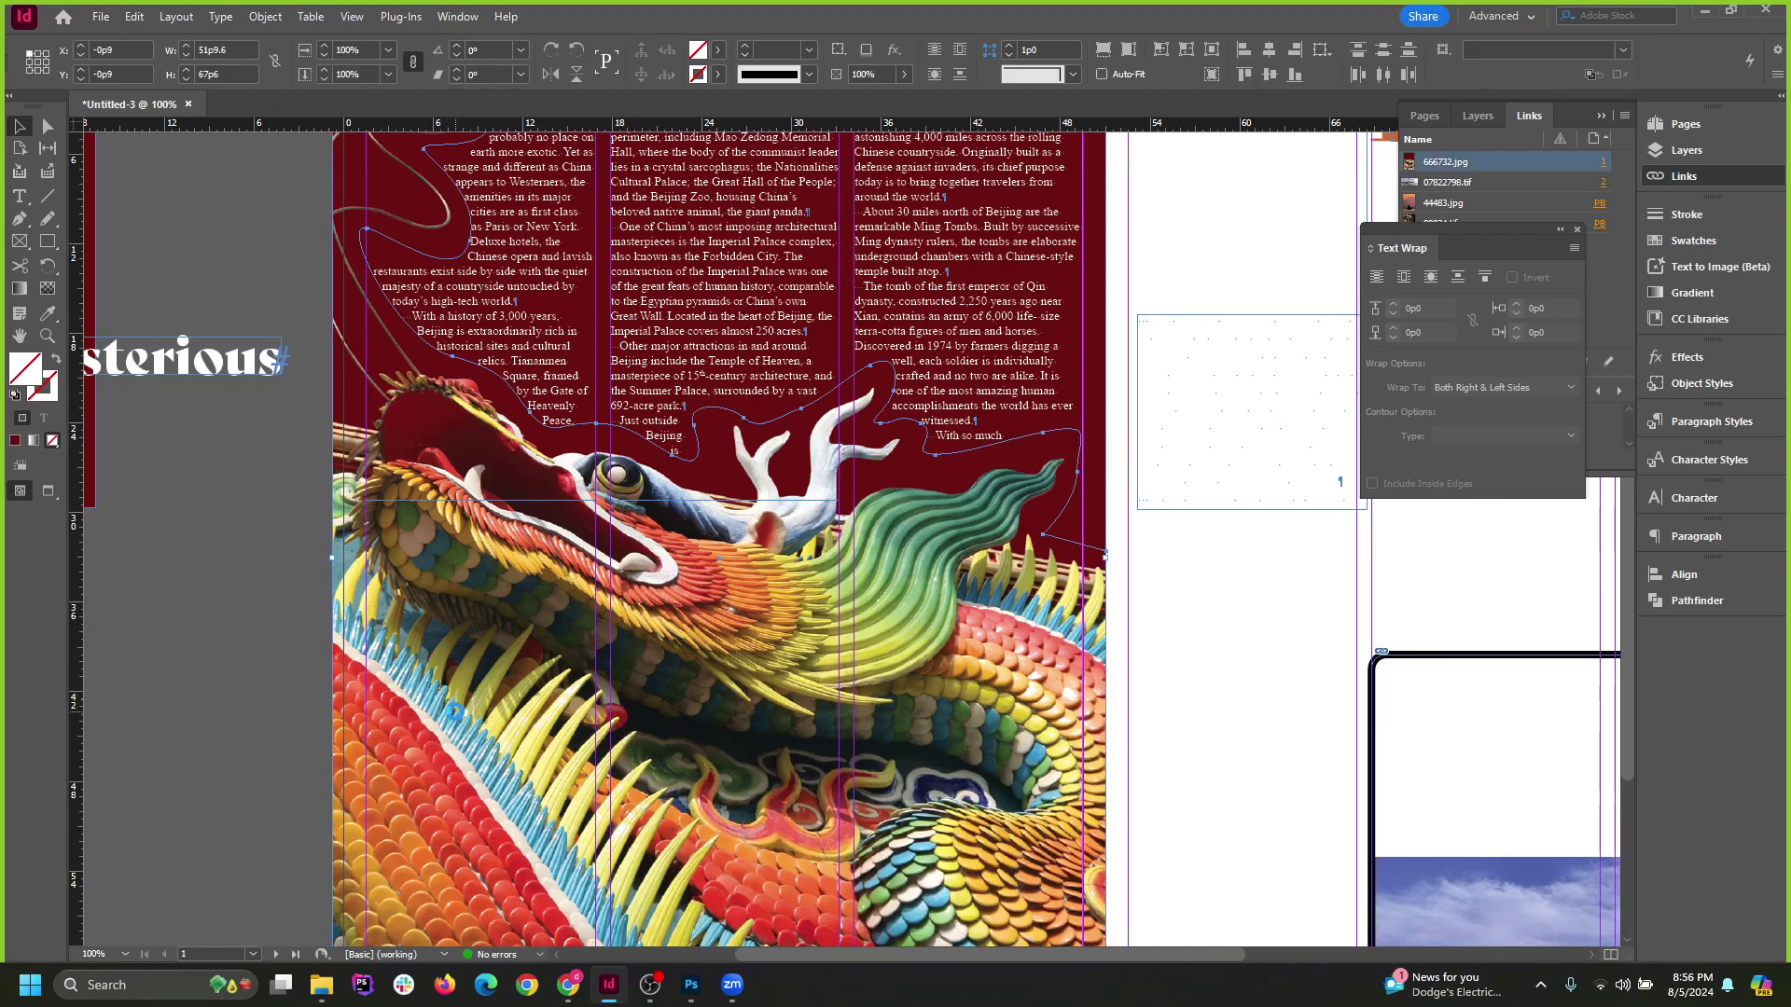
{"action": "key", "text": "Down"}
{"action": "key", "text": "Down"}
{"action": "key", "text": "Down"}
{"action": "key", "text": "Down"}
{"action": "key", "text": "Down"}
{"action": "key", "text": "Down"}
{"action": "key", "text": "Down"}
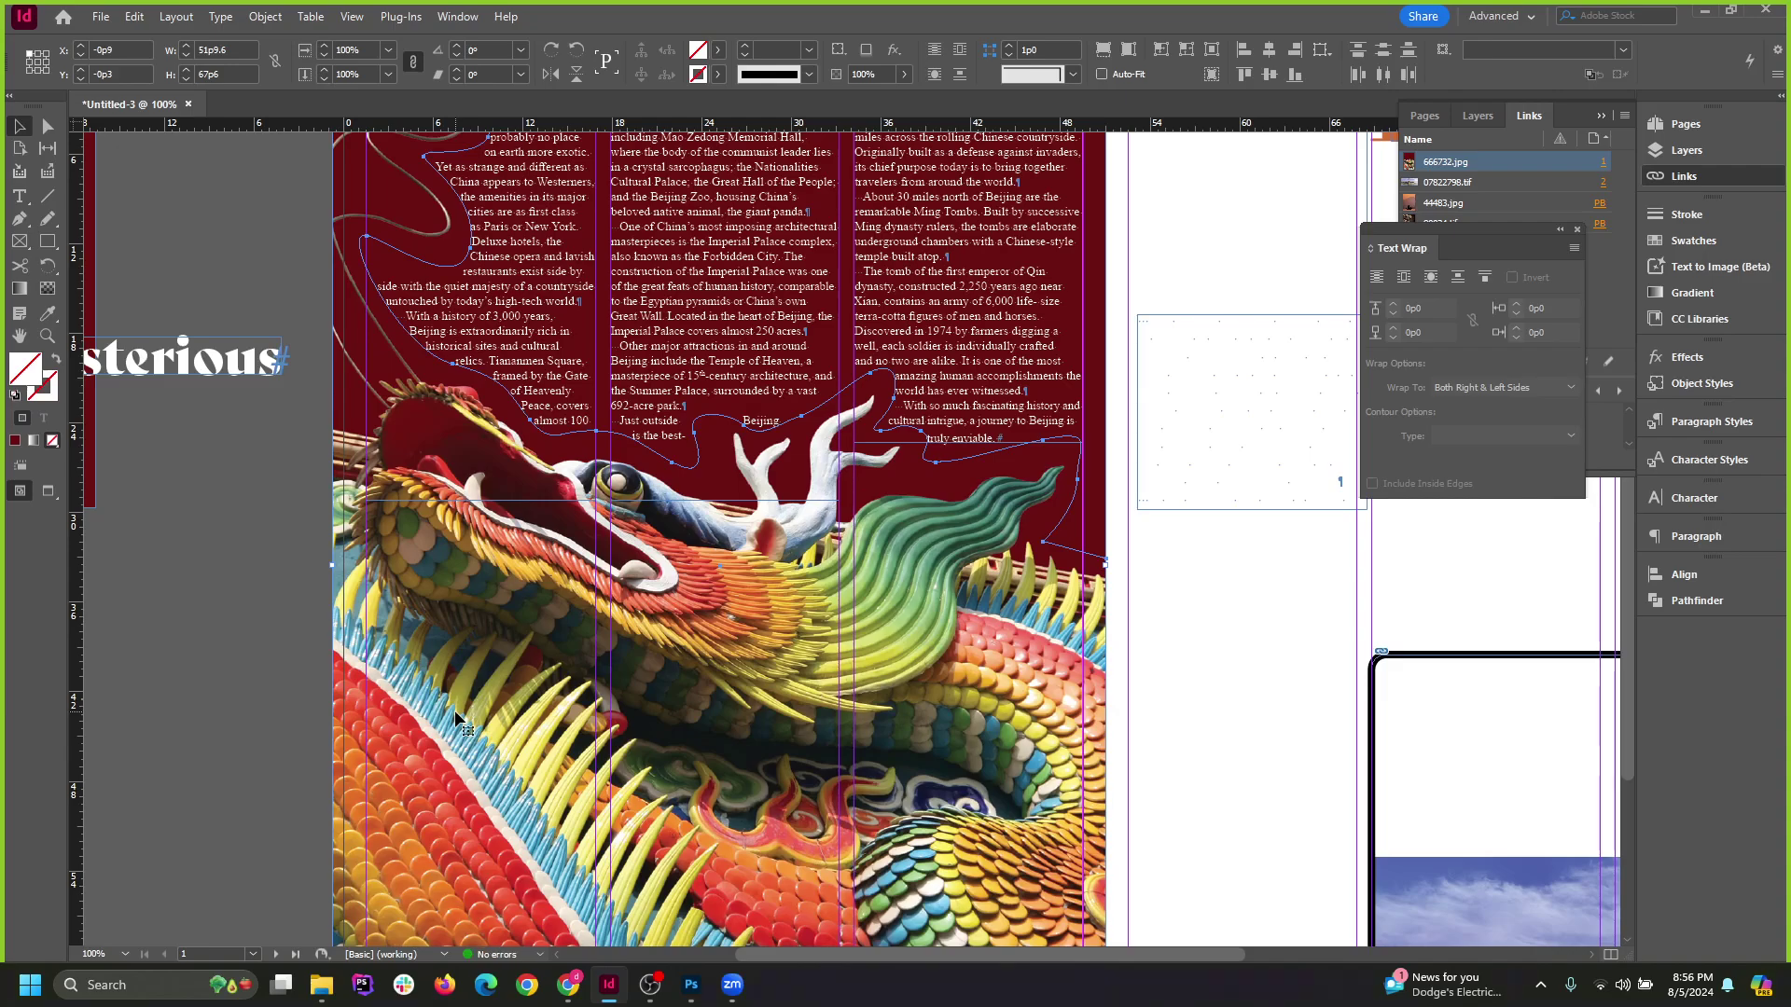
{"action": "key", "text": "Down"}
{"action": "key", "text": "Down"}
{"action": "key", "text": "Down"}
{"action": "key", "text": "Down"}
{"action": "key", "text": "Down"}
{"action": "key", "text": "Down"}
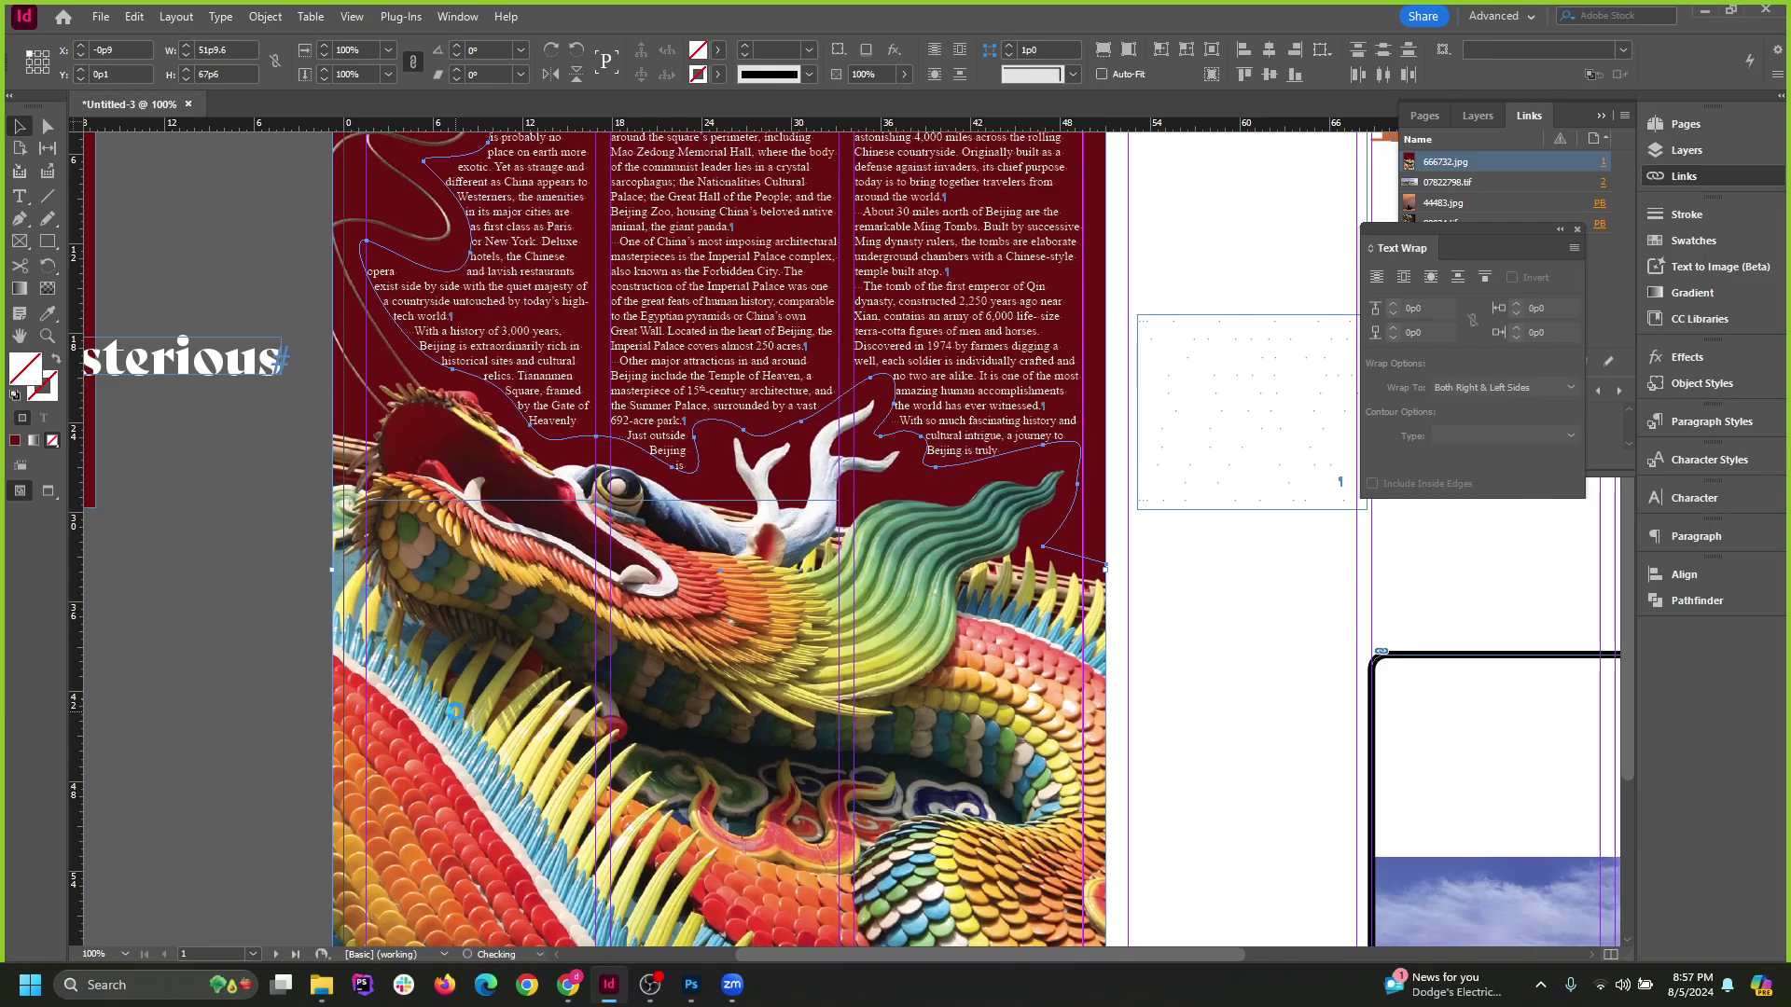
{"action": "key", "text": "Up"}
{"action": "key", "text": "Up"}
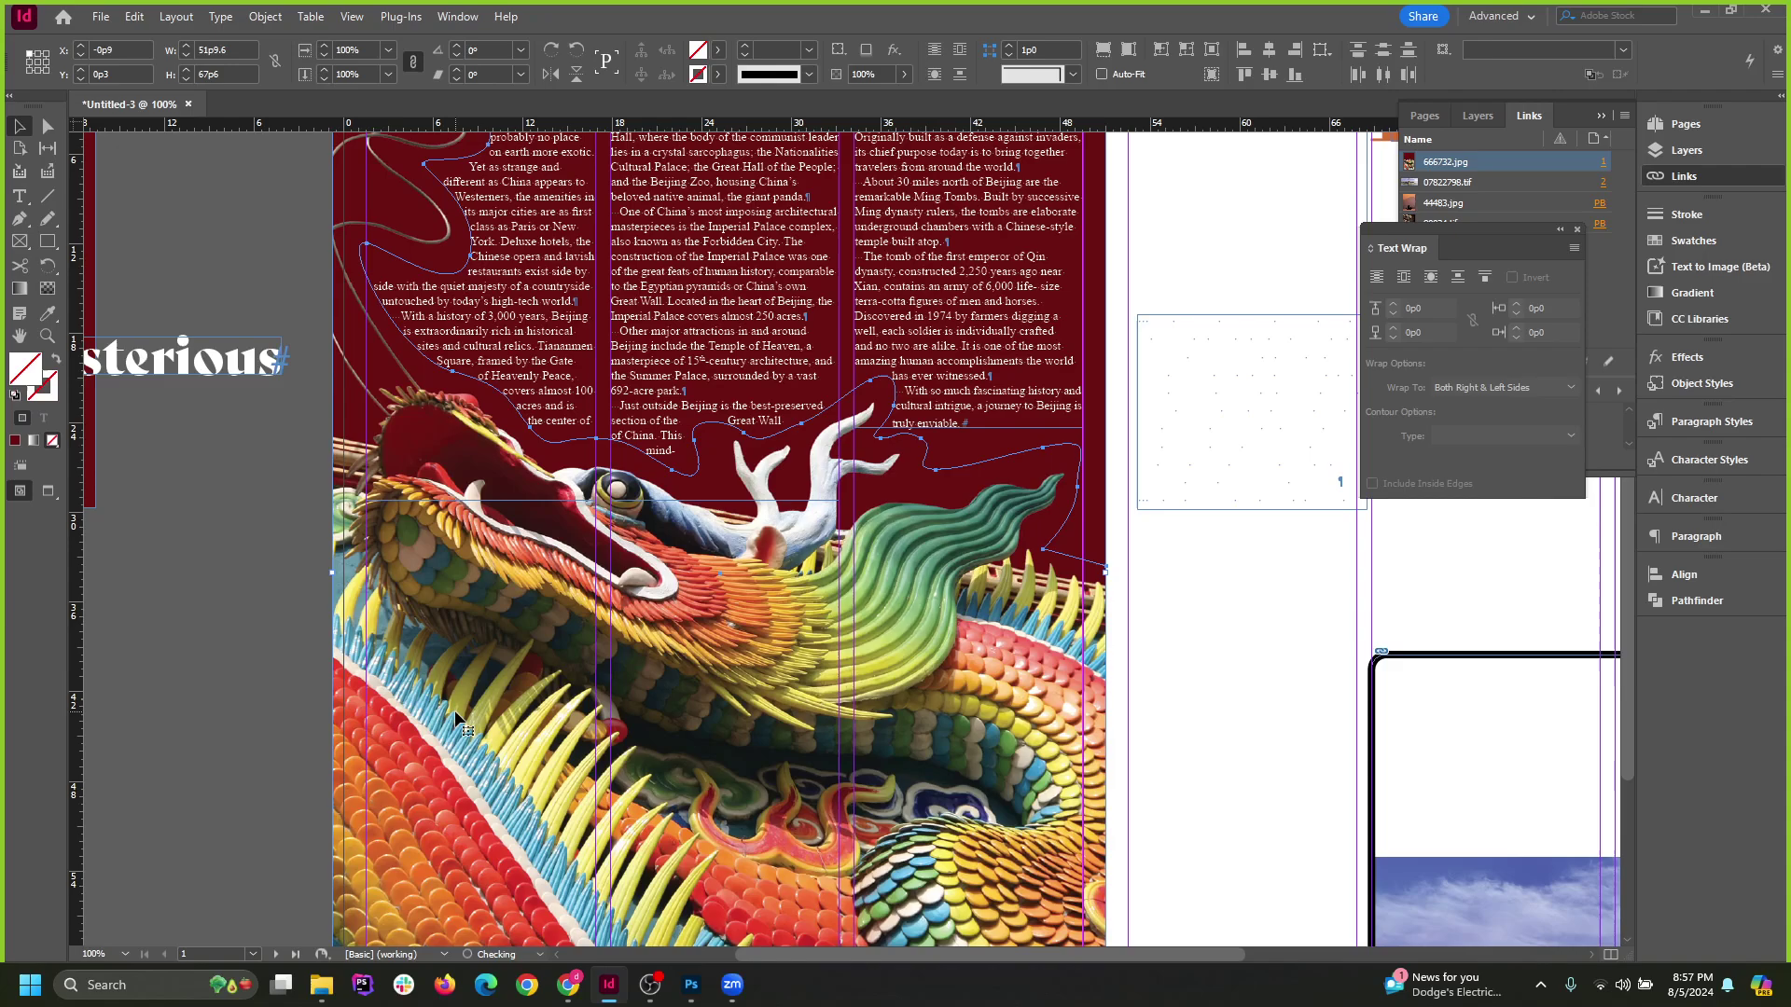
{"action": "scroll", "coordinate": [663, 613], "scroll_direction": "up", "scroll_amount": 3}
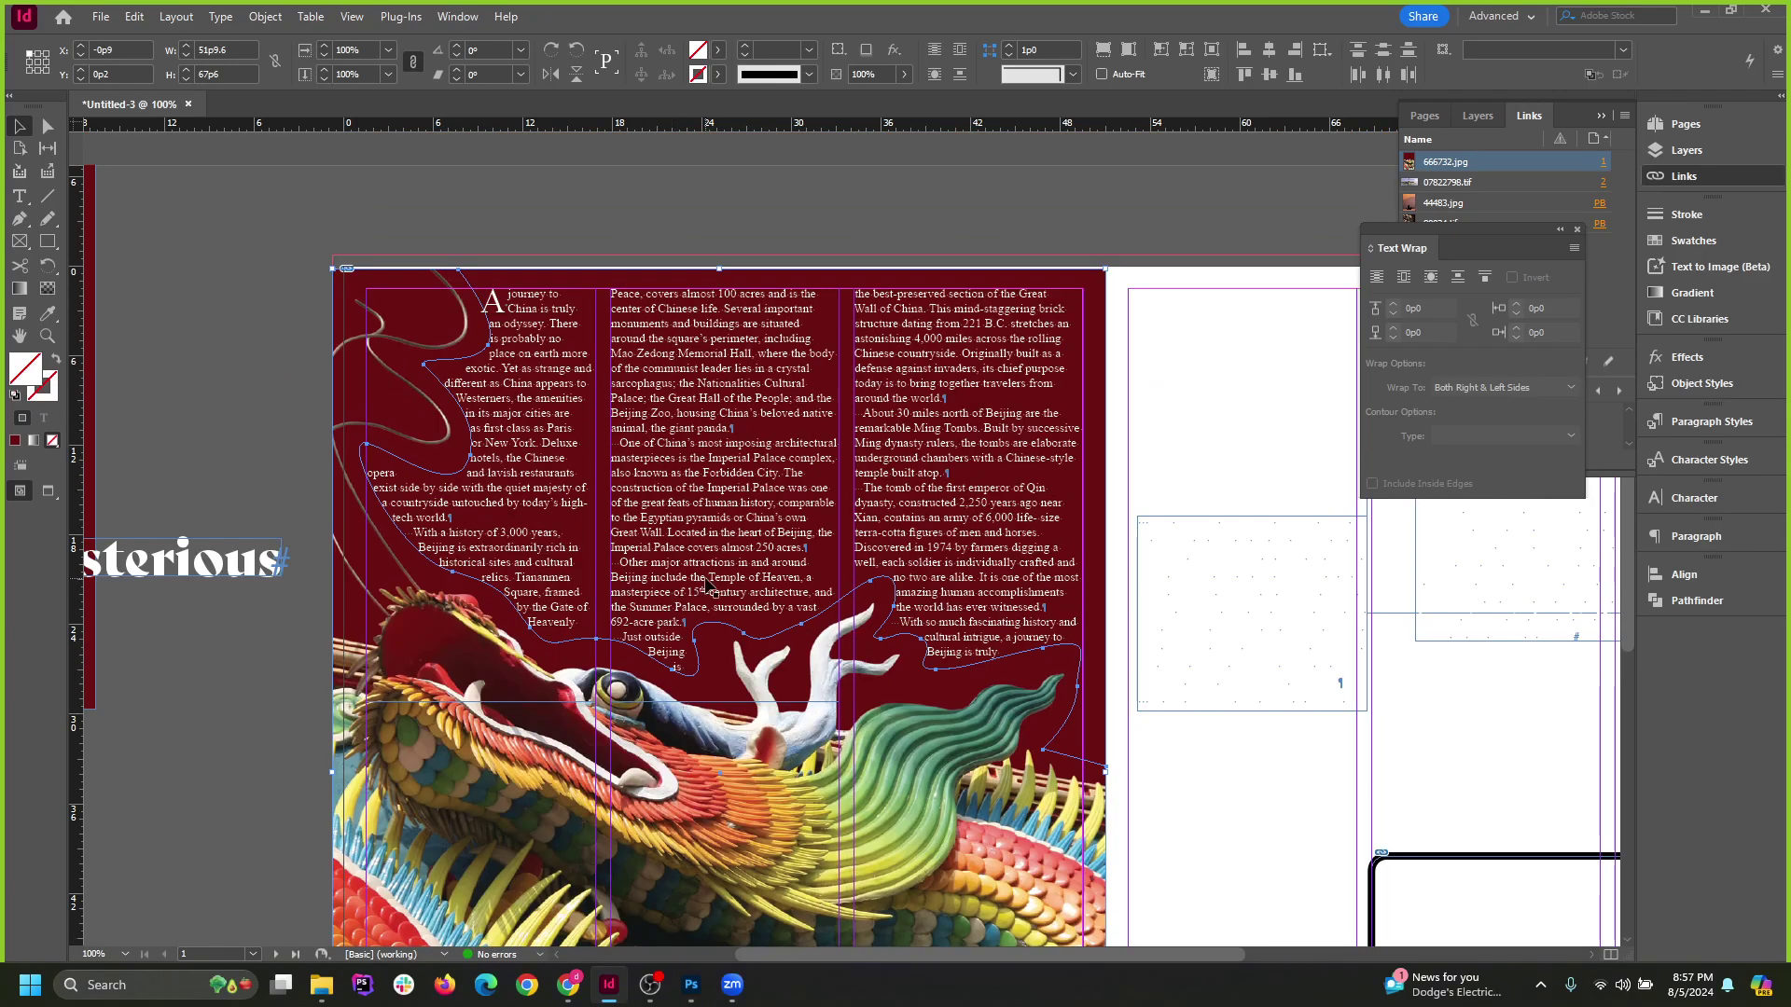
{"action": "key", "text": "Down"}
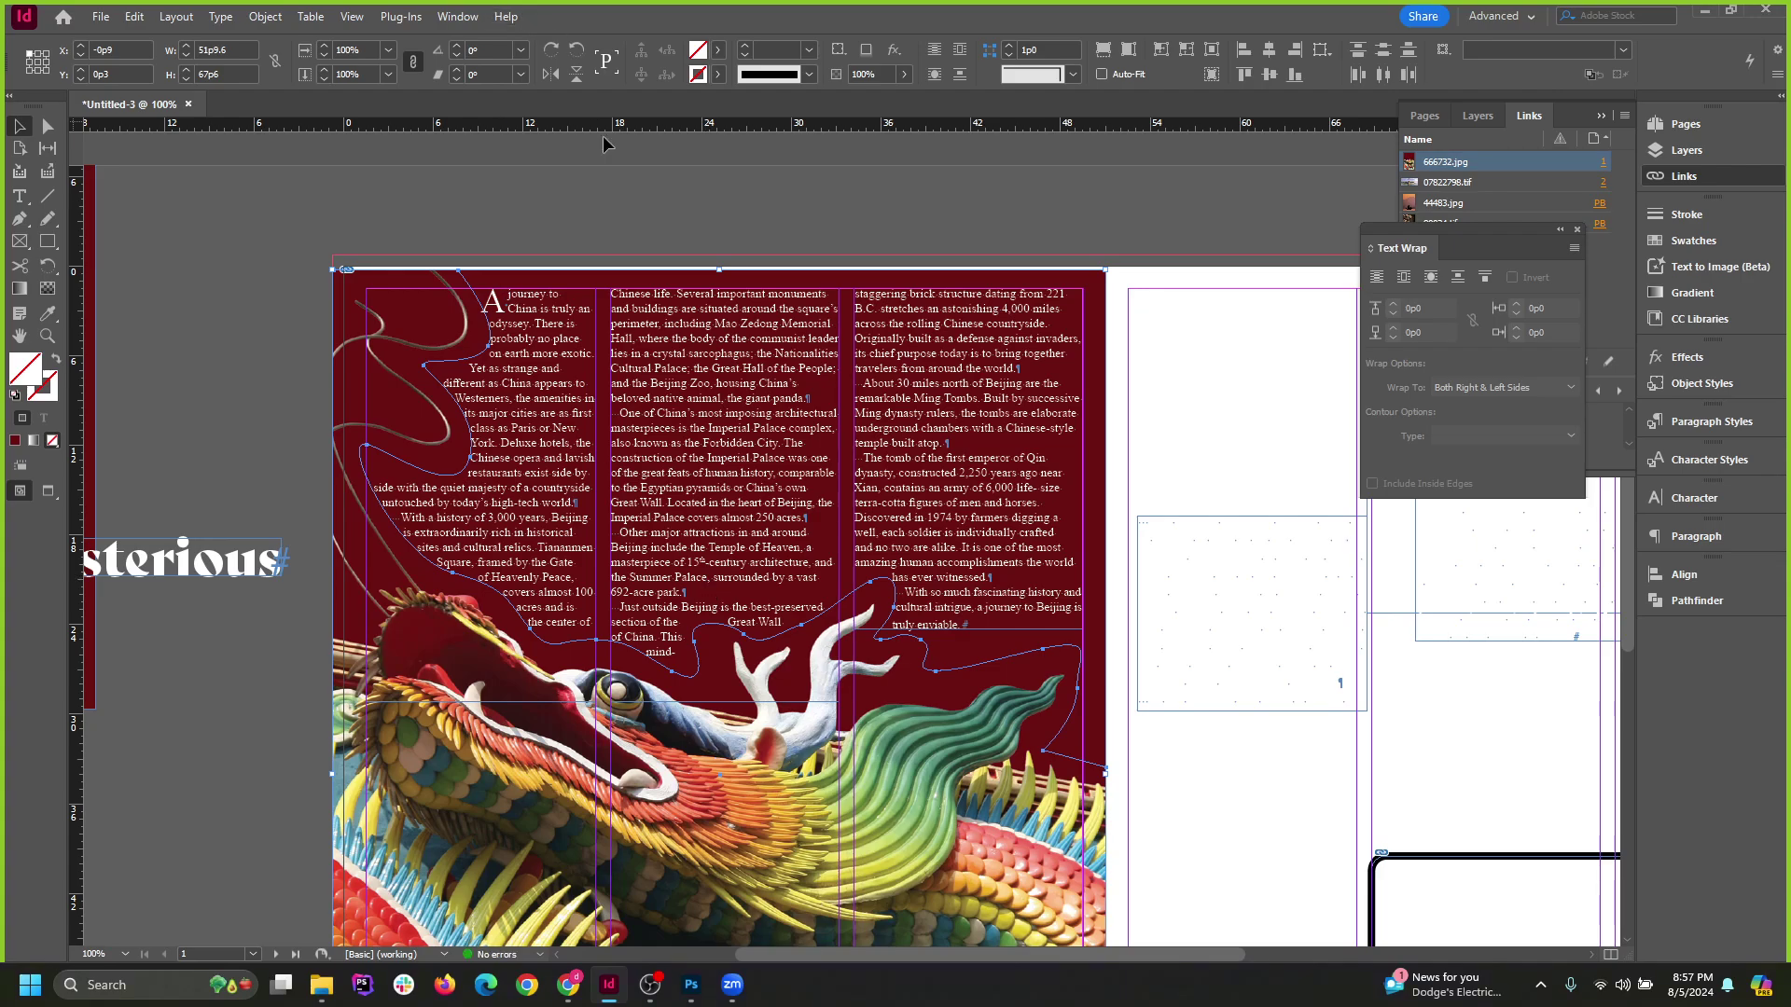
Extend the upper edge of the dragon image frame to the bleed line, covering the white strip at the page's upper edge.
{"action": "left_click", "coordinate": [617, 220]}
{"action": "scroll", "coordinate": [414, 191], "scroll_direction": "up", "scroll_amount": 1}
{"action": "scroll", "coordinate": [389, 283], "scroll_direction": "down", "scroll_amount": 2}
{"action": "scroll", "coordinate": [423, 226], "scroll_direction": "up", "scroll_amount": 2}
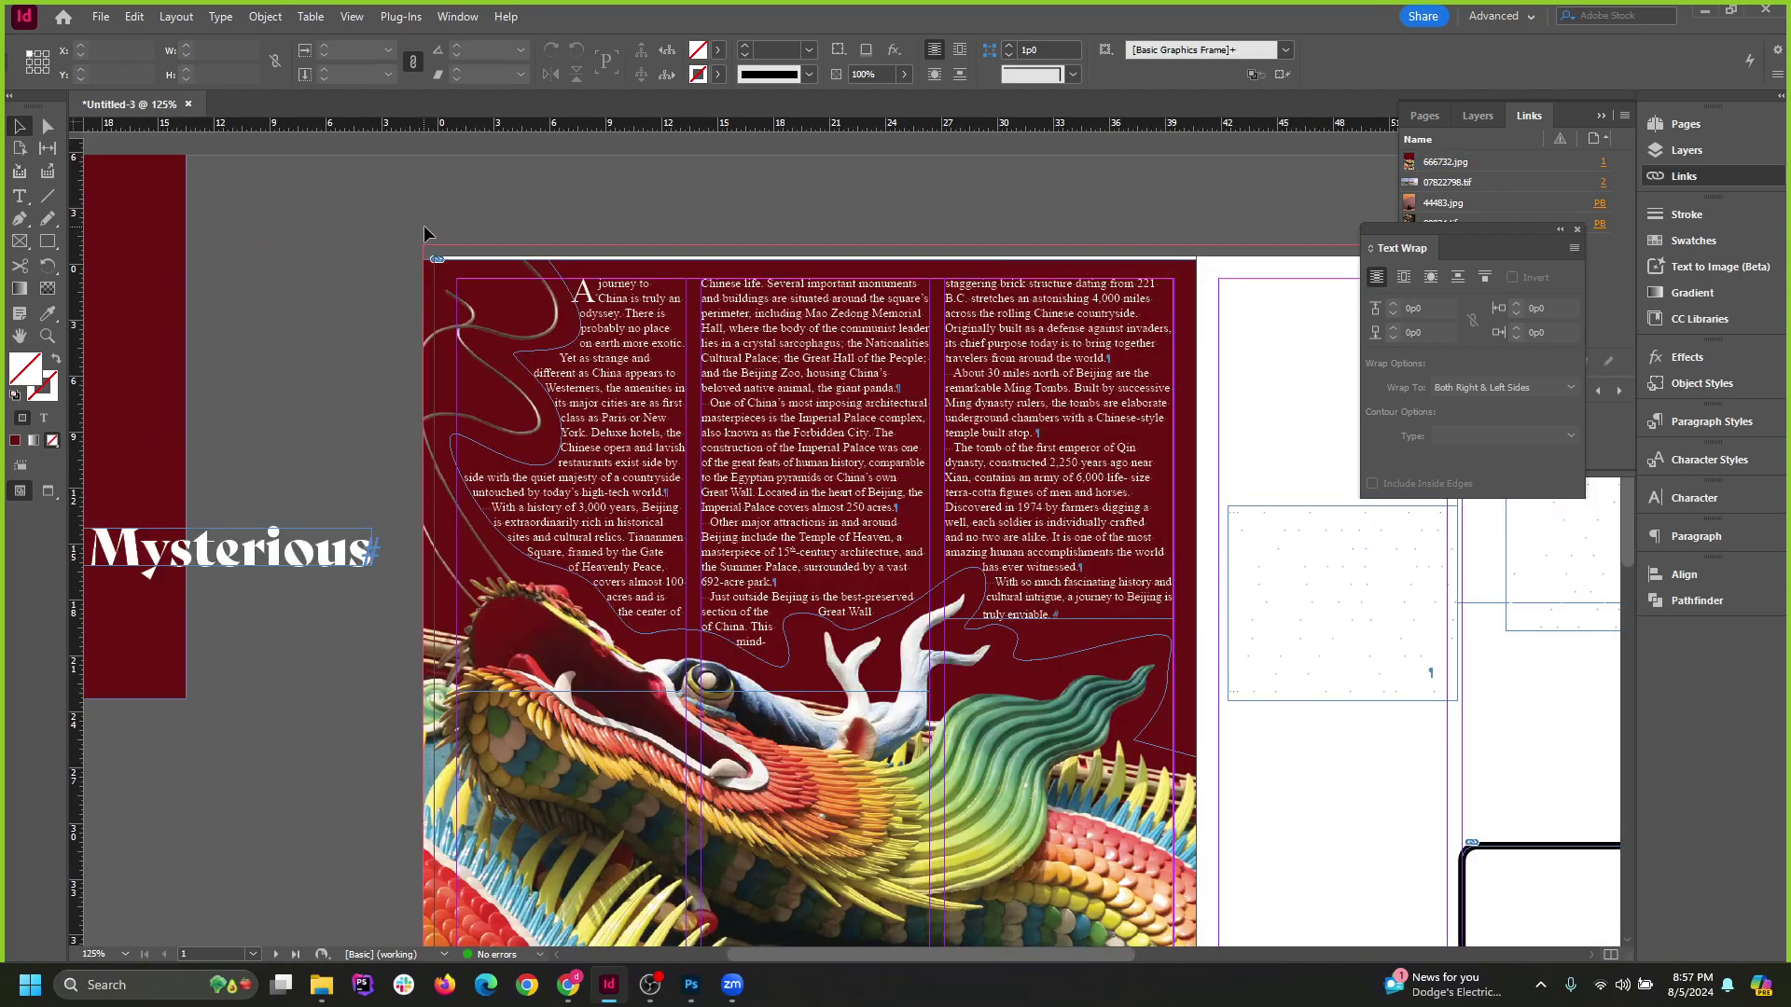
{"action": "scroll", "coordinate": [423, 225], "scroll_direction": "up", "scroll_amount": 5}
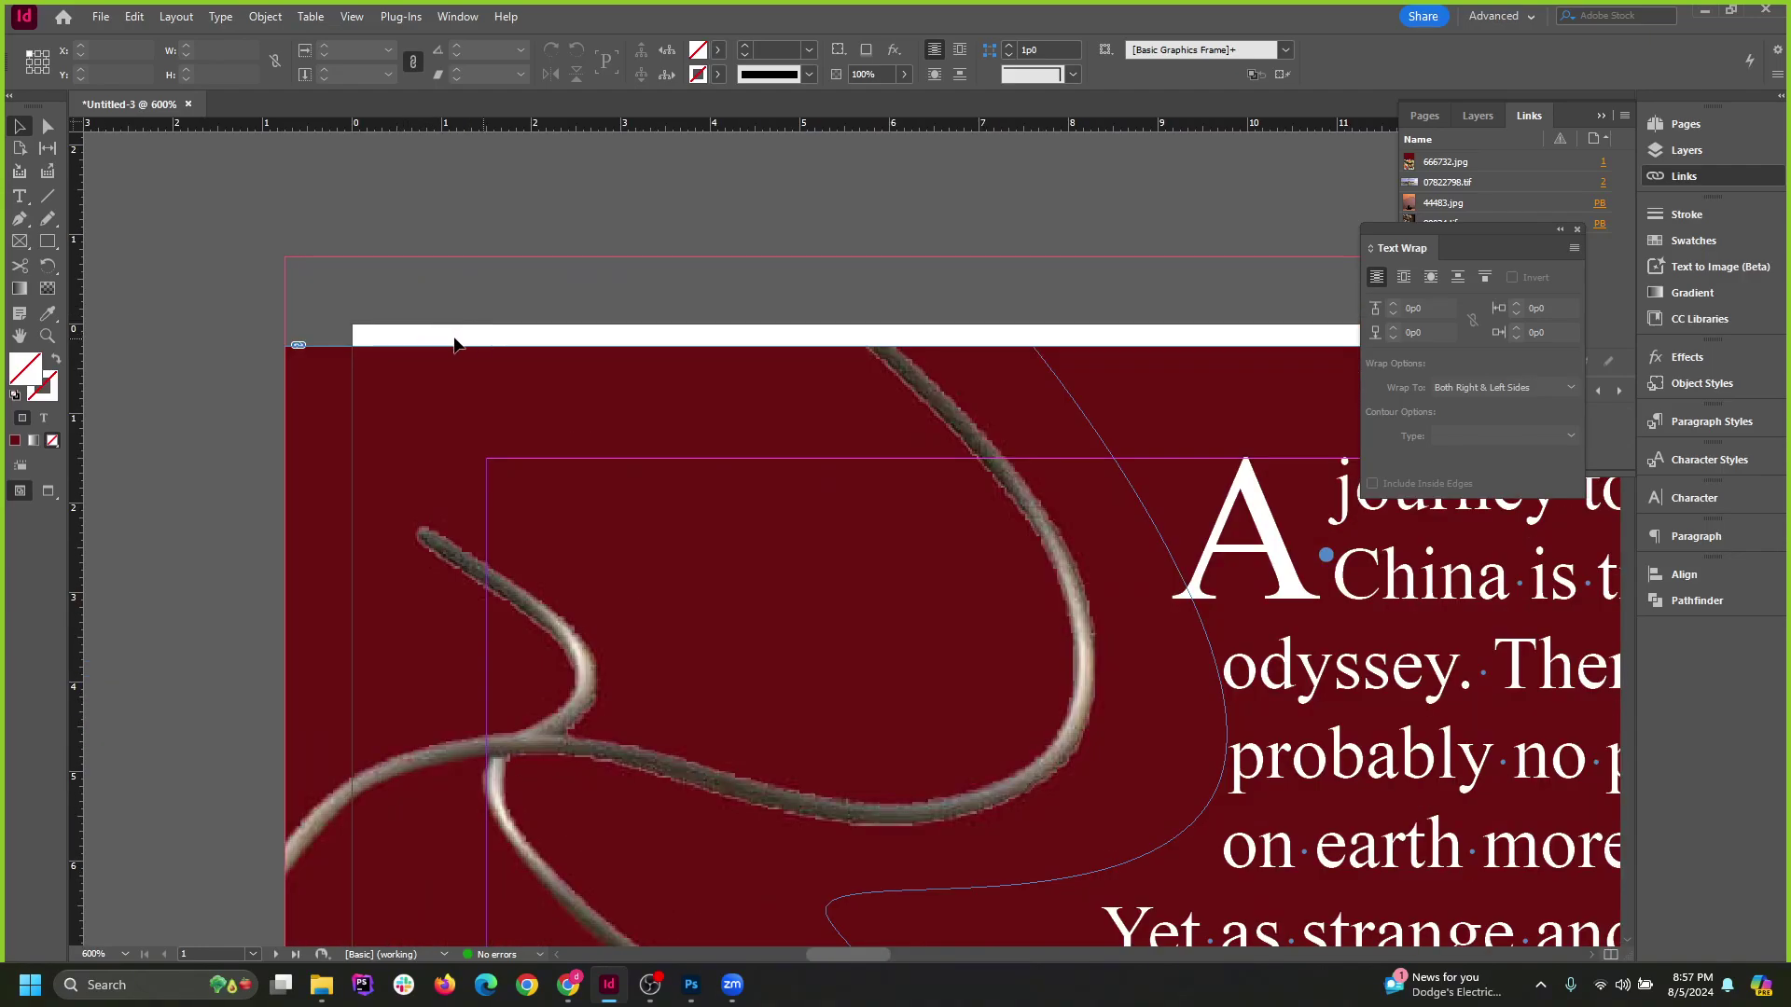
{"action": "scroll", "coordinate": [560, 351], "scroll_direction": "down", "scroll_amount": 5}
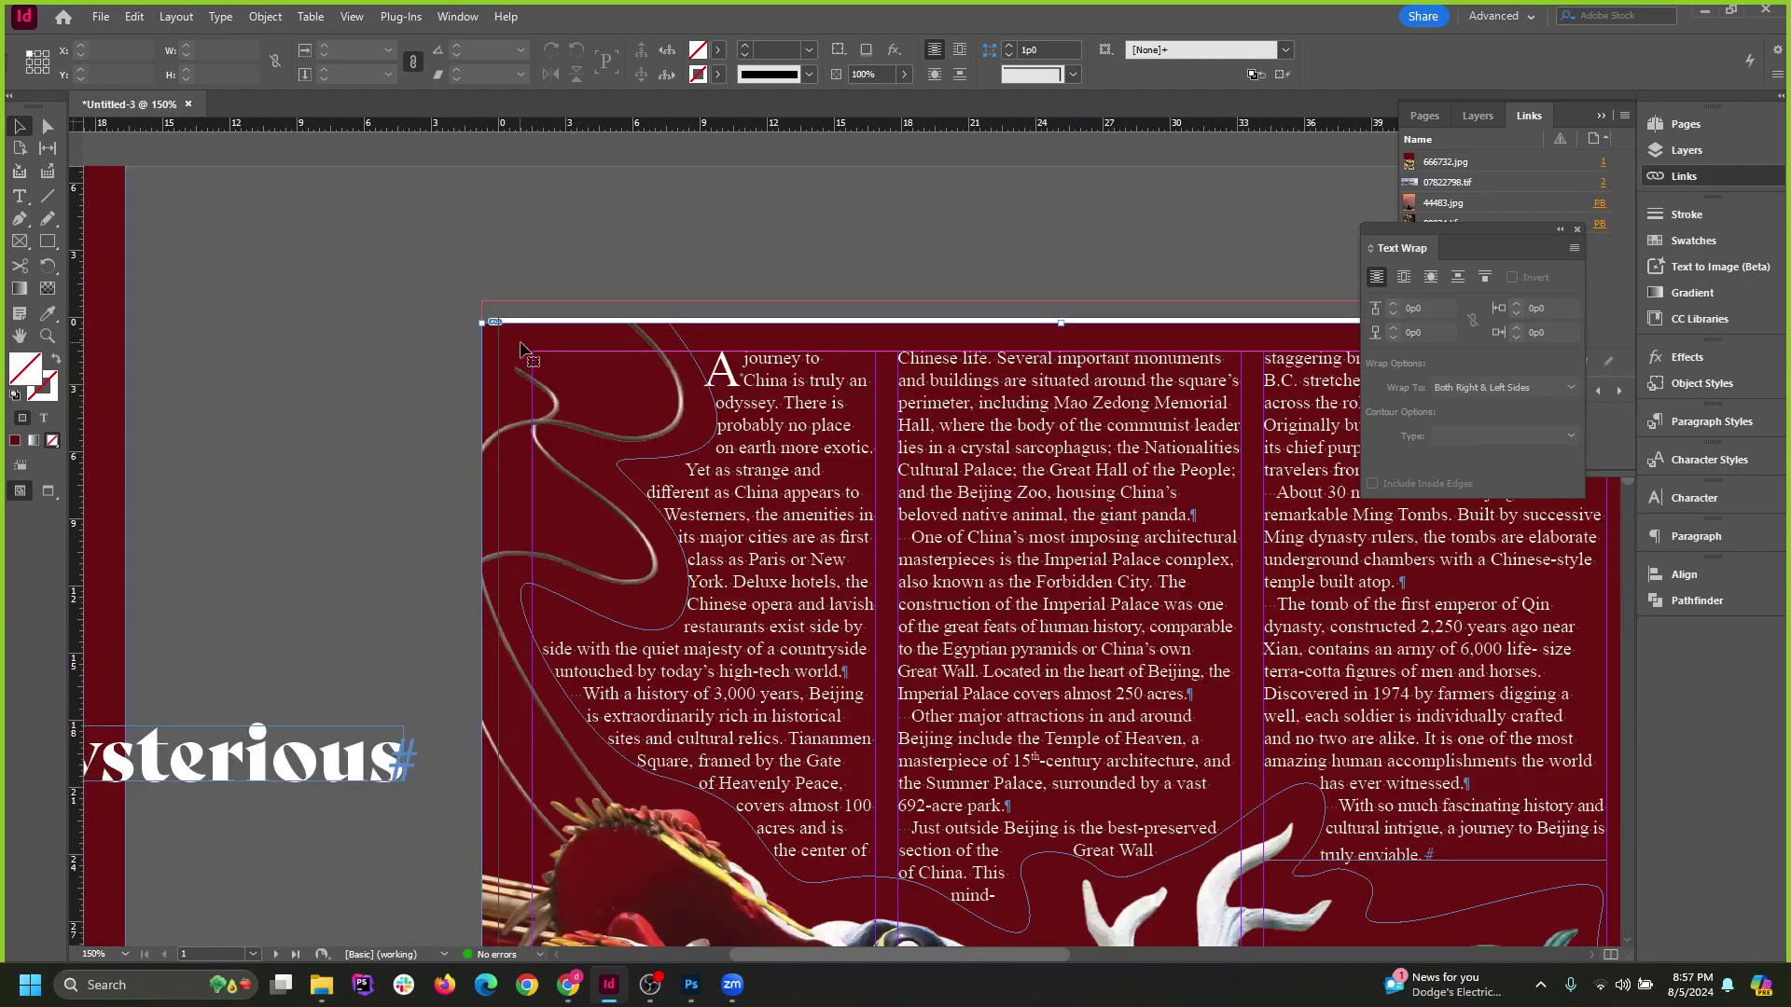
{"action": "left_click", "coordinate": [492, 334]}
{"action": "left_click_drag", "start_coordinate": [517, 294], "coordinate": [482, 301]}
{"action": "scroll", "coordinate": [526, 322], "scroll_direction": "down", "scroll_amount": 2}
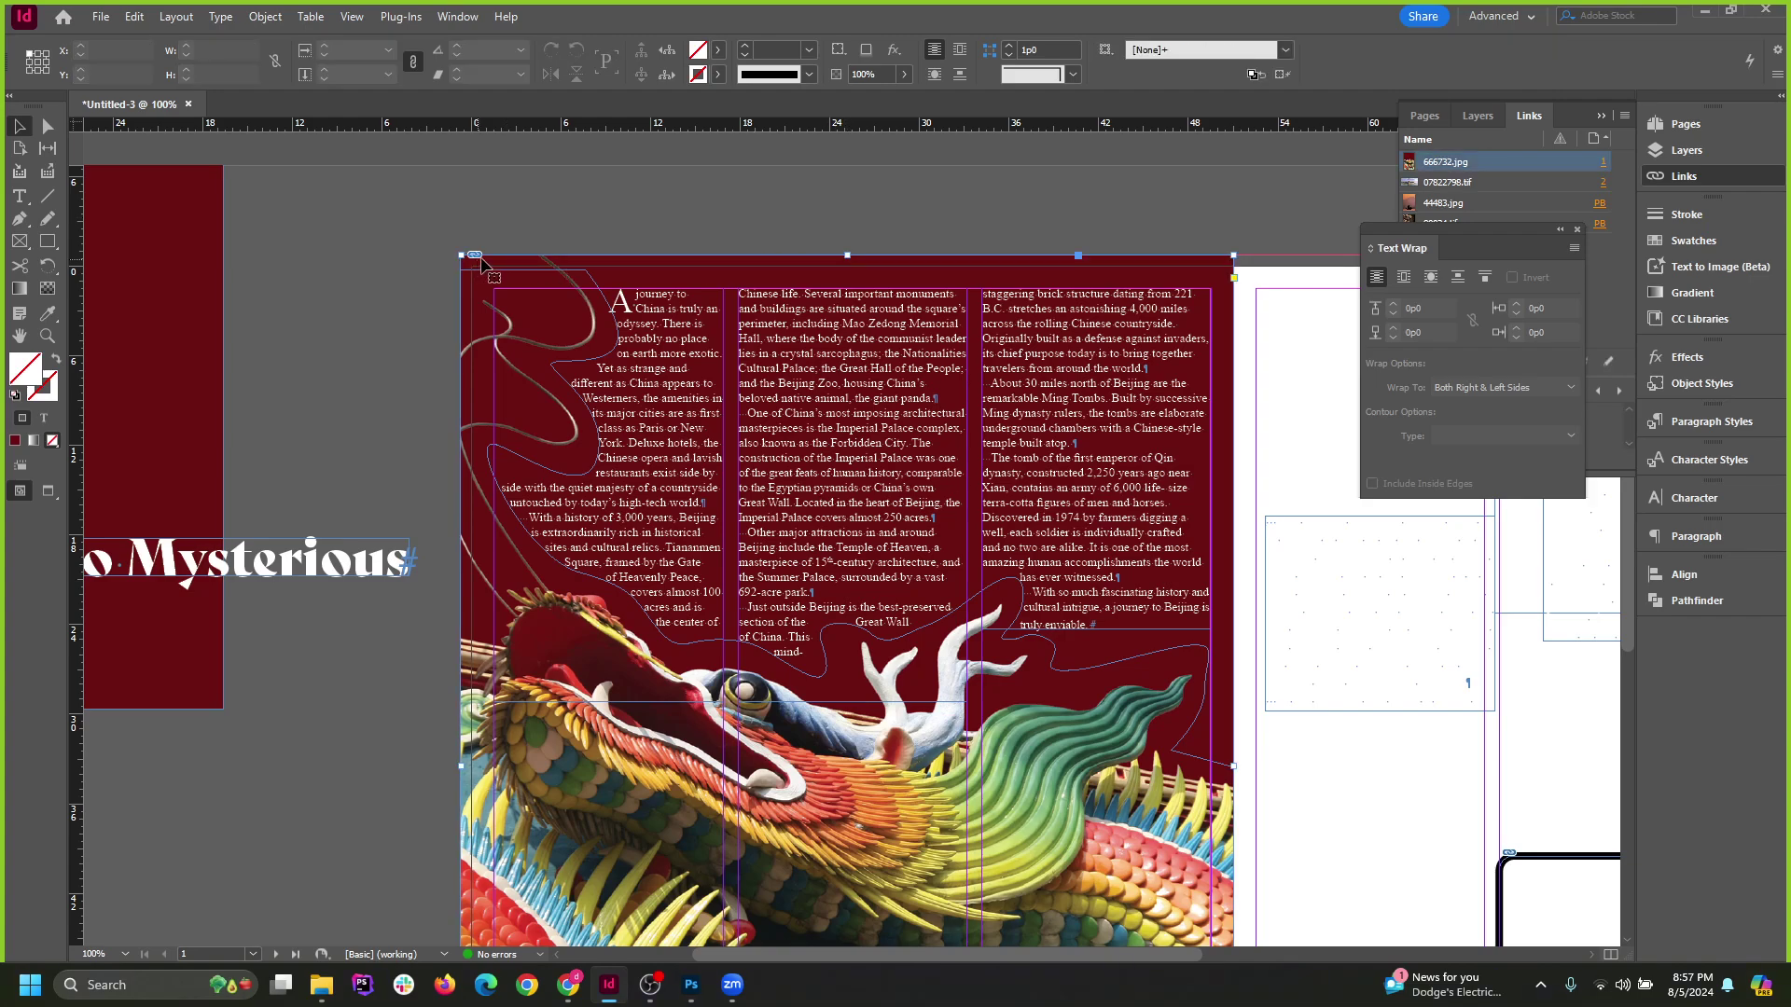
Extend the dragon image frame's upper edge well above the page and fit the frame to its content at Y -4p9.75.
{"action": "left_click_drag", "start_coordinate": [844, 254], "coordinate": [836, 148]}
{"action": "scroll", "coordinate": [682, 186], "scroll_direction": "down", "scroll_amount": 2}
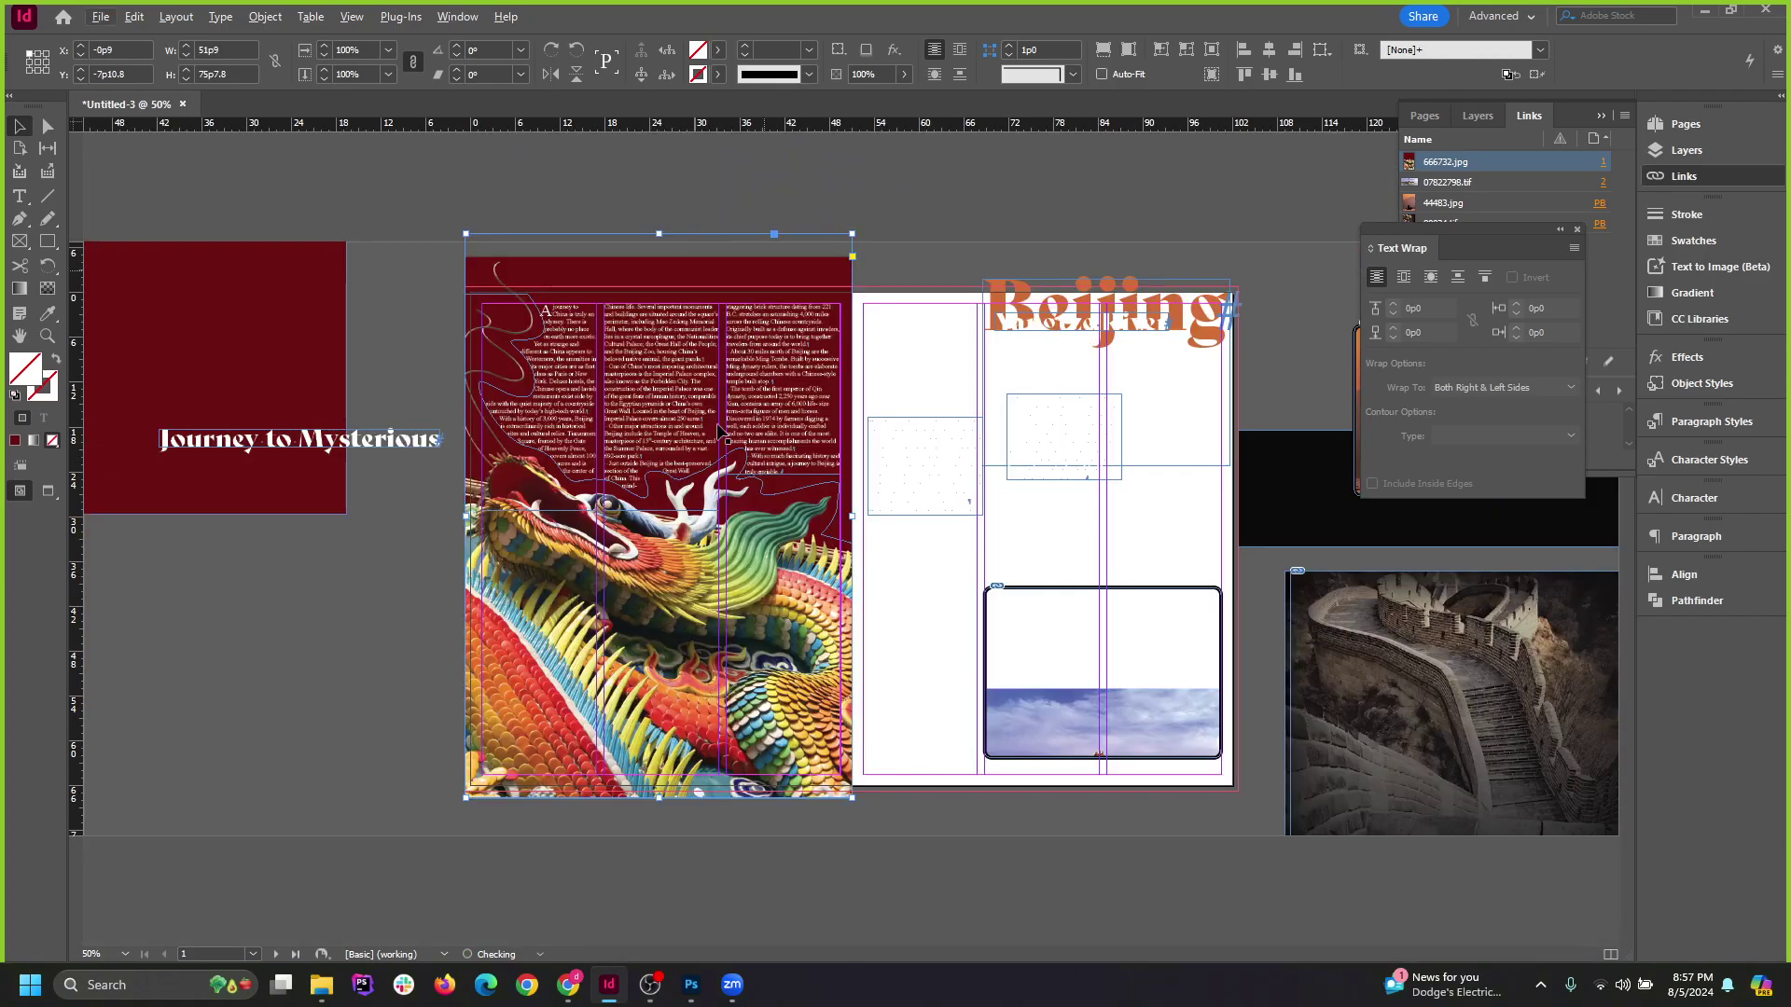
{"action": "left_click_drag", "start_coordinate": [659, 234], "coordinate": [661, 181]}
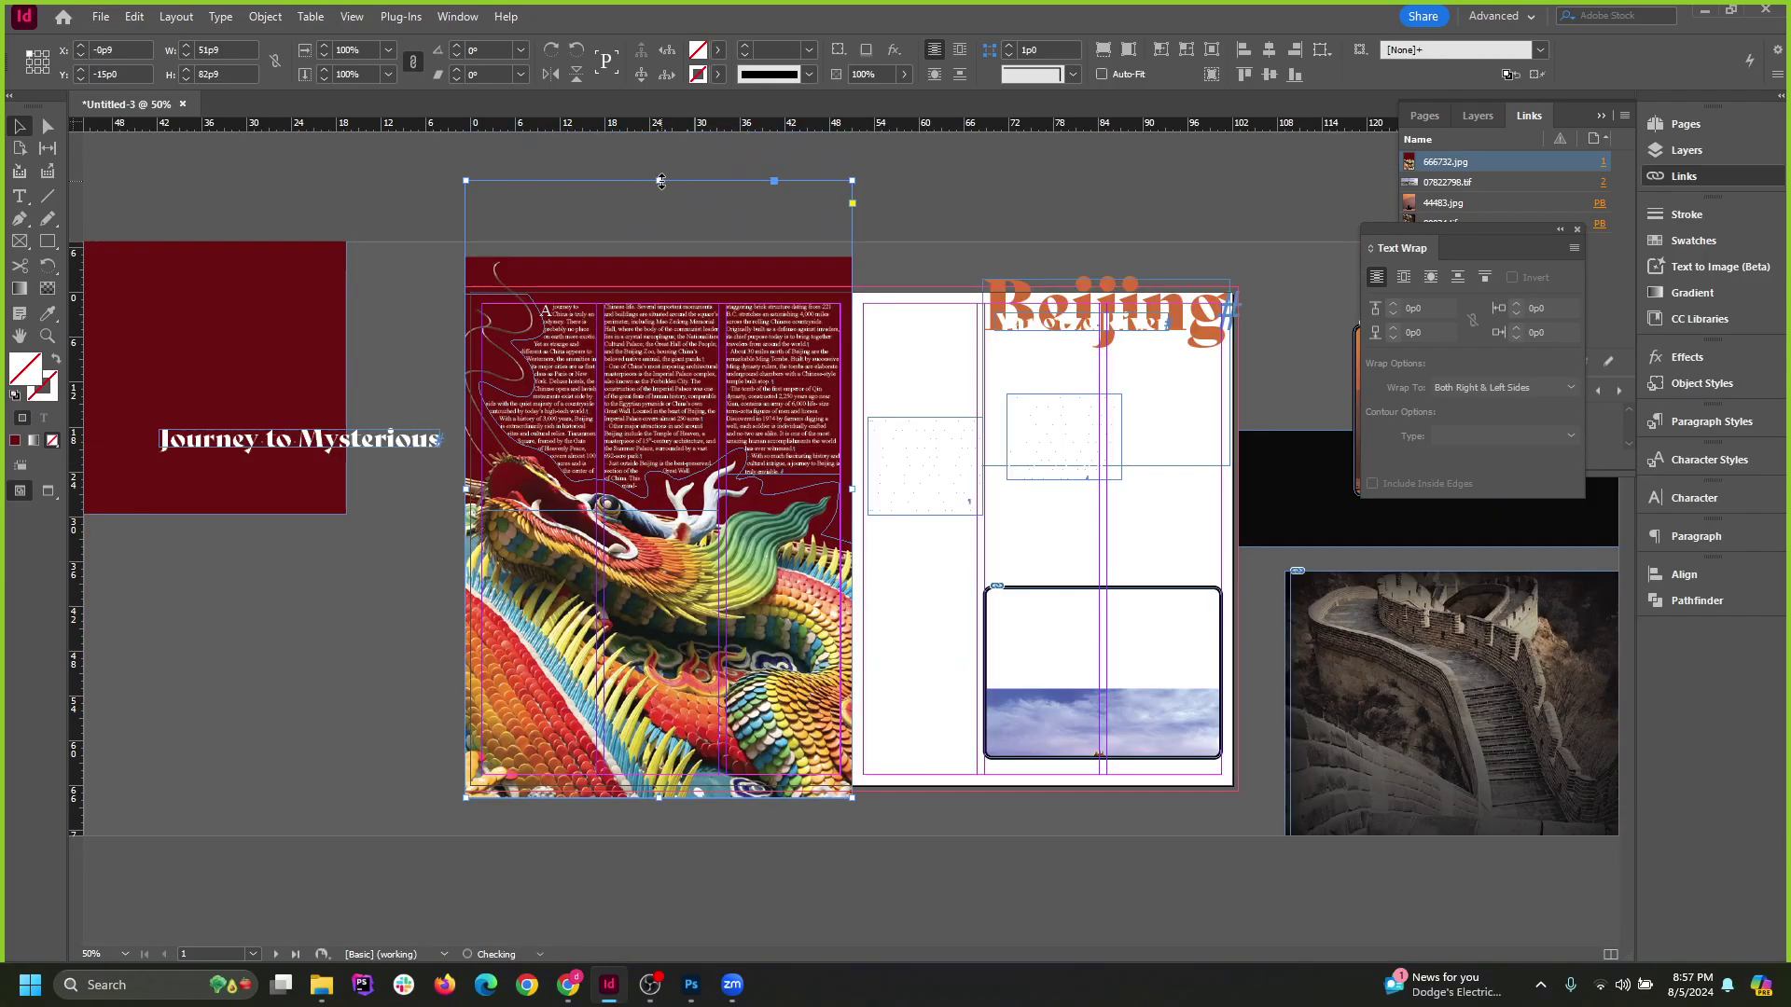
{"action": "double_click", "coordinate": [659, 182]}
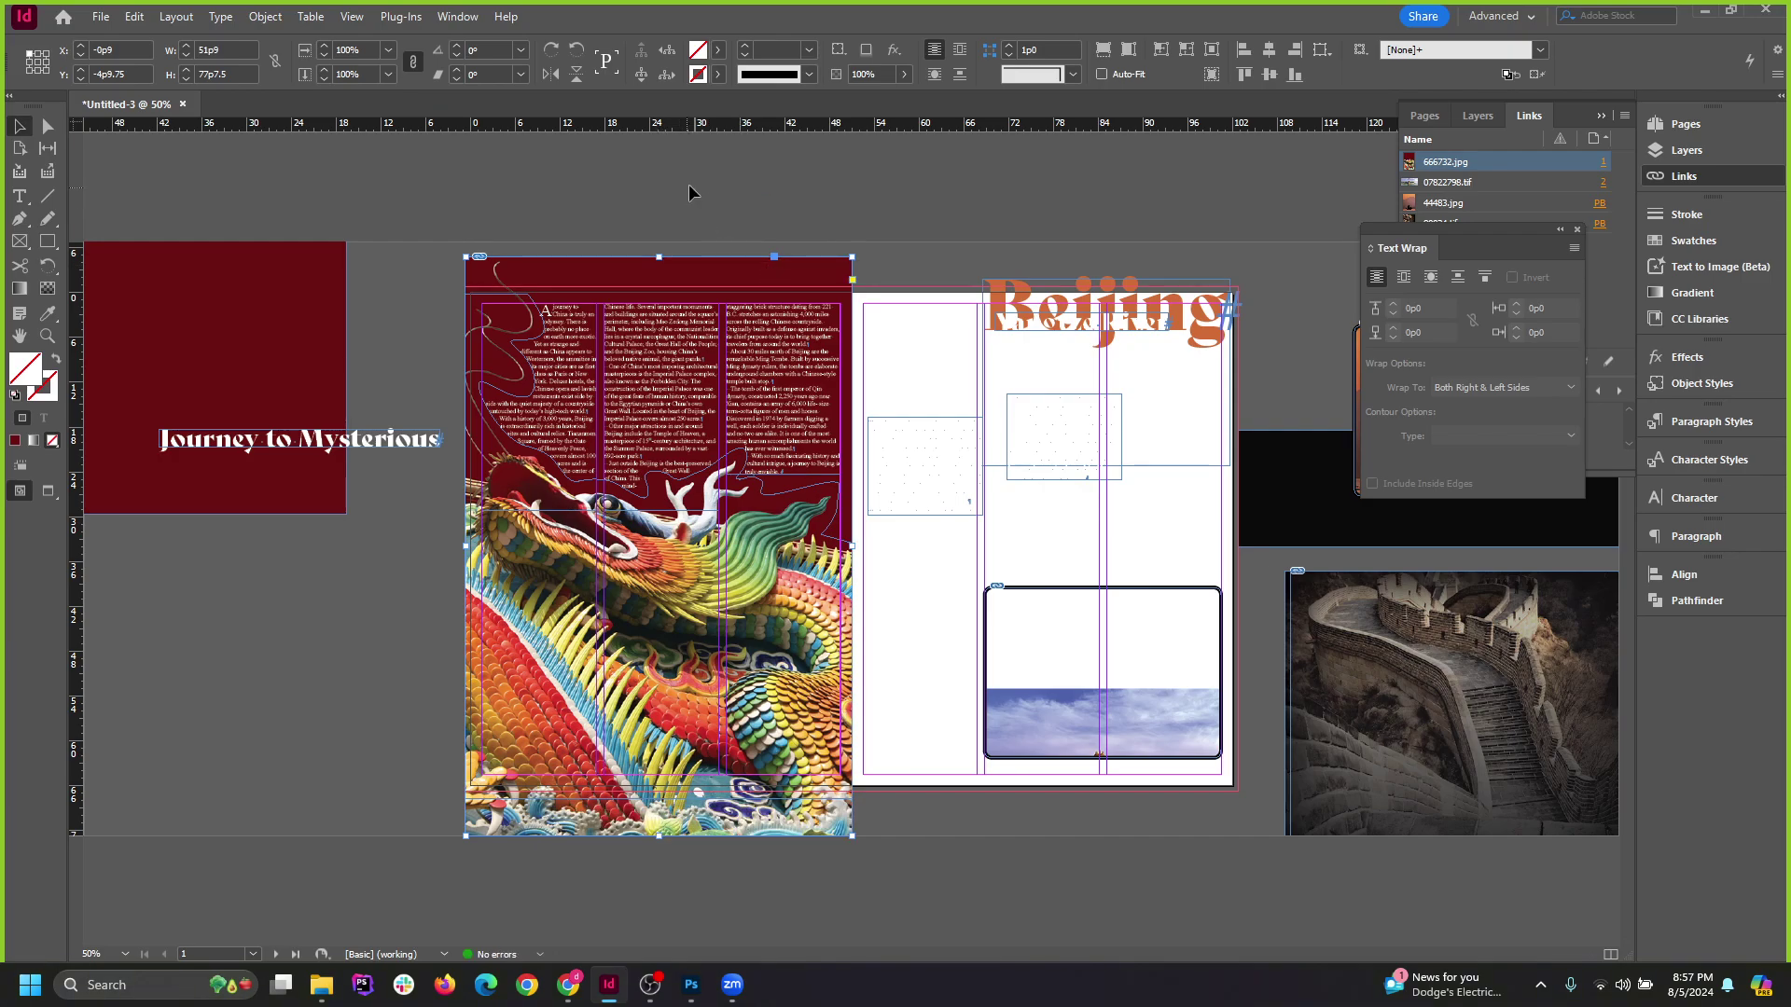
{"action": "left_click", "coordinate": [691, 184]}
{"action": "scroll", "coordinate": [554, 454], "scroll_direction": "up", "scroll_amount": 1}
{"action": "scroll", "coordinate": [575, 616], "scroll_direction": "down", "scroll_amount": 1}
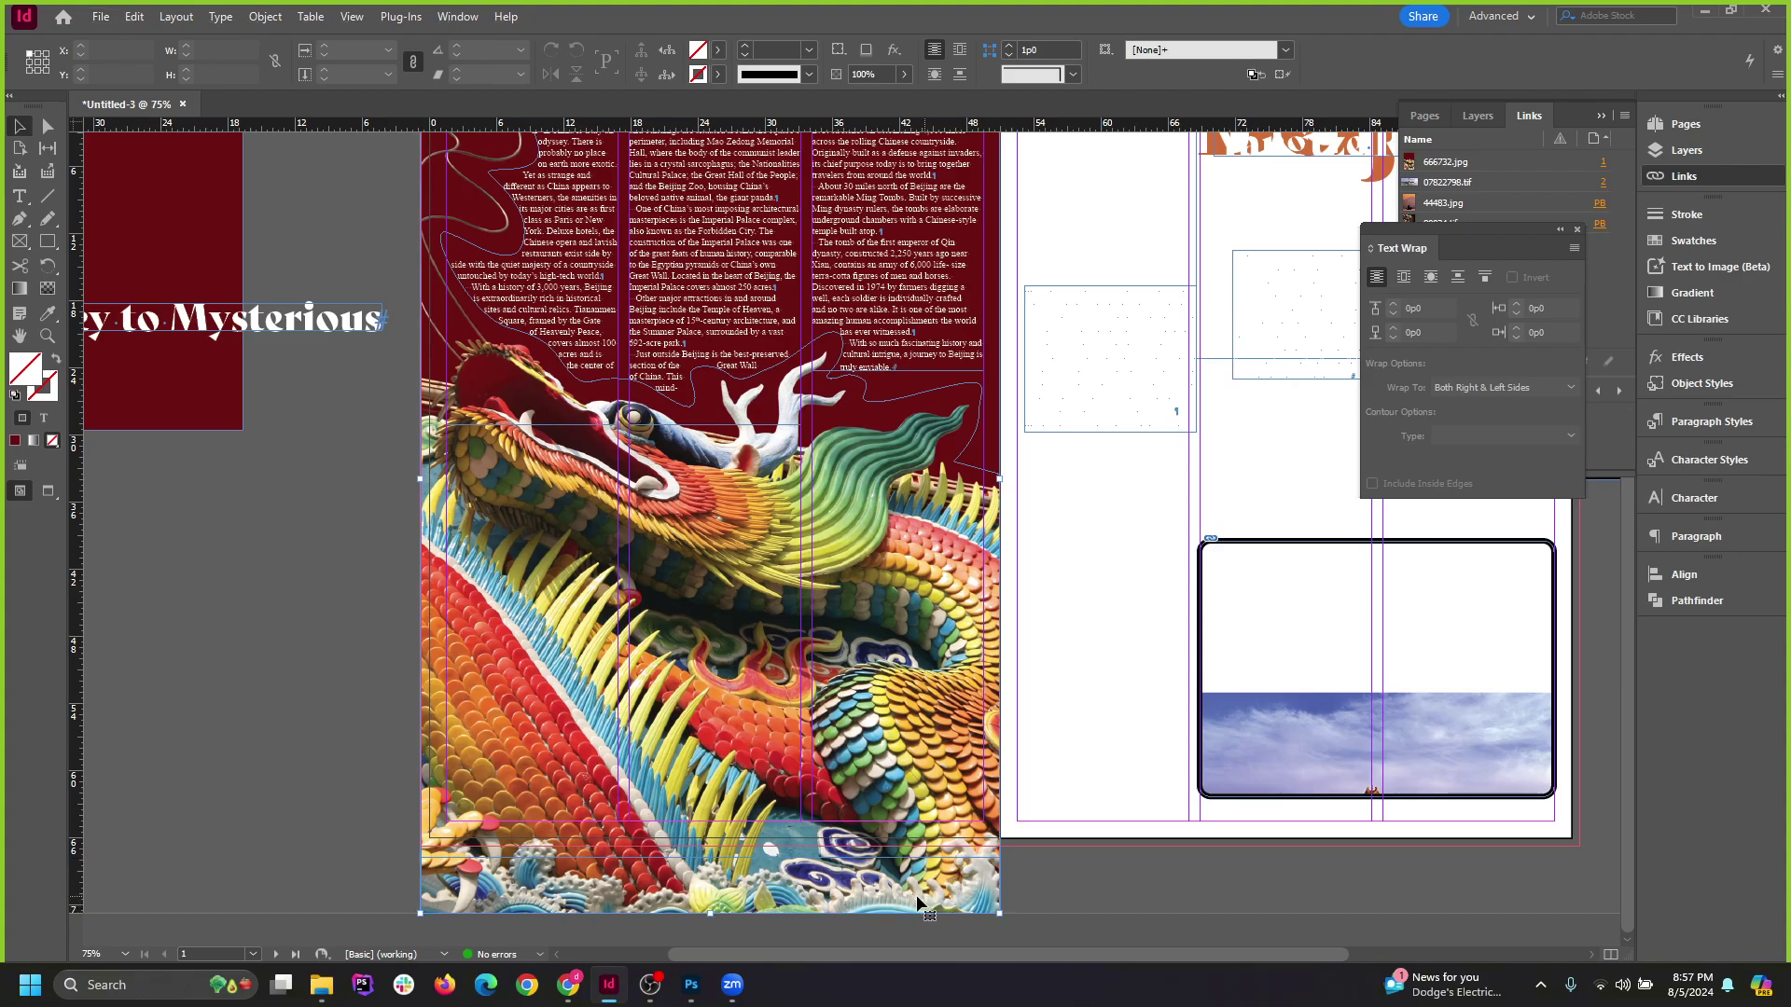
Raise the lower edge of the dragon image frame to the bleed line below the page, undoing any stray change to the contour.
{"action": "left_click", "coordinate": [782, 903]}
{"action": "left_click_drag", "start_coordinate": [712, 913], "coordinate": [706, 847]}
{"action": "left_click", "coordinate": [767, 887]}
{"action": "left_click", "coordinate": [700, 855]}
{"action": "key", "text": "ctrl+z"}
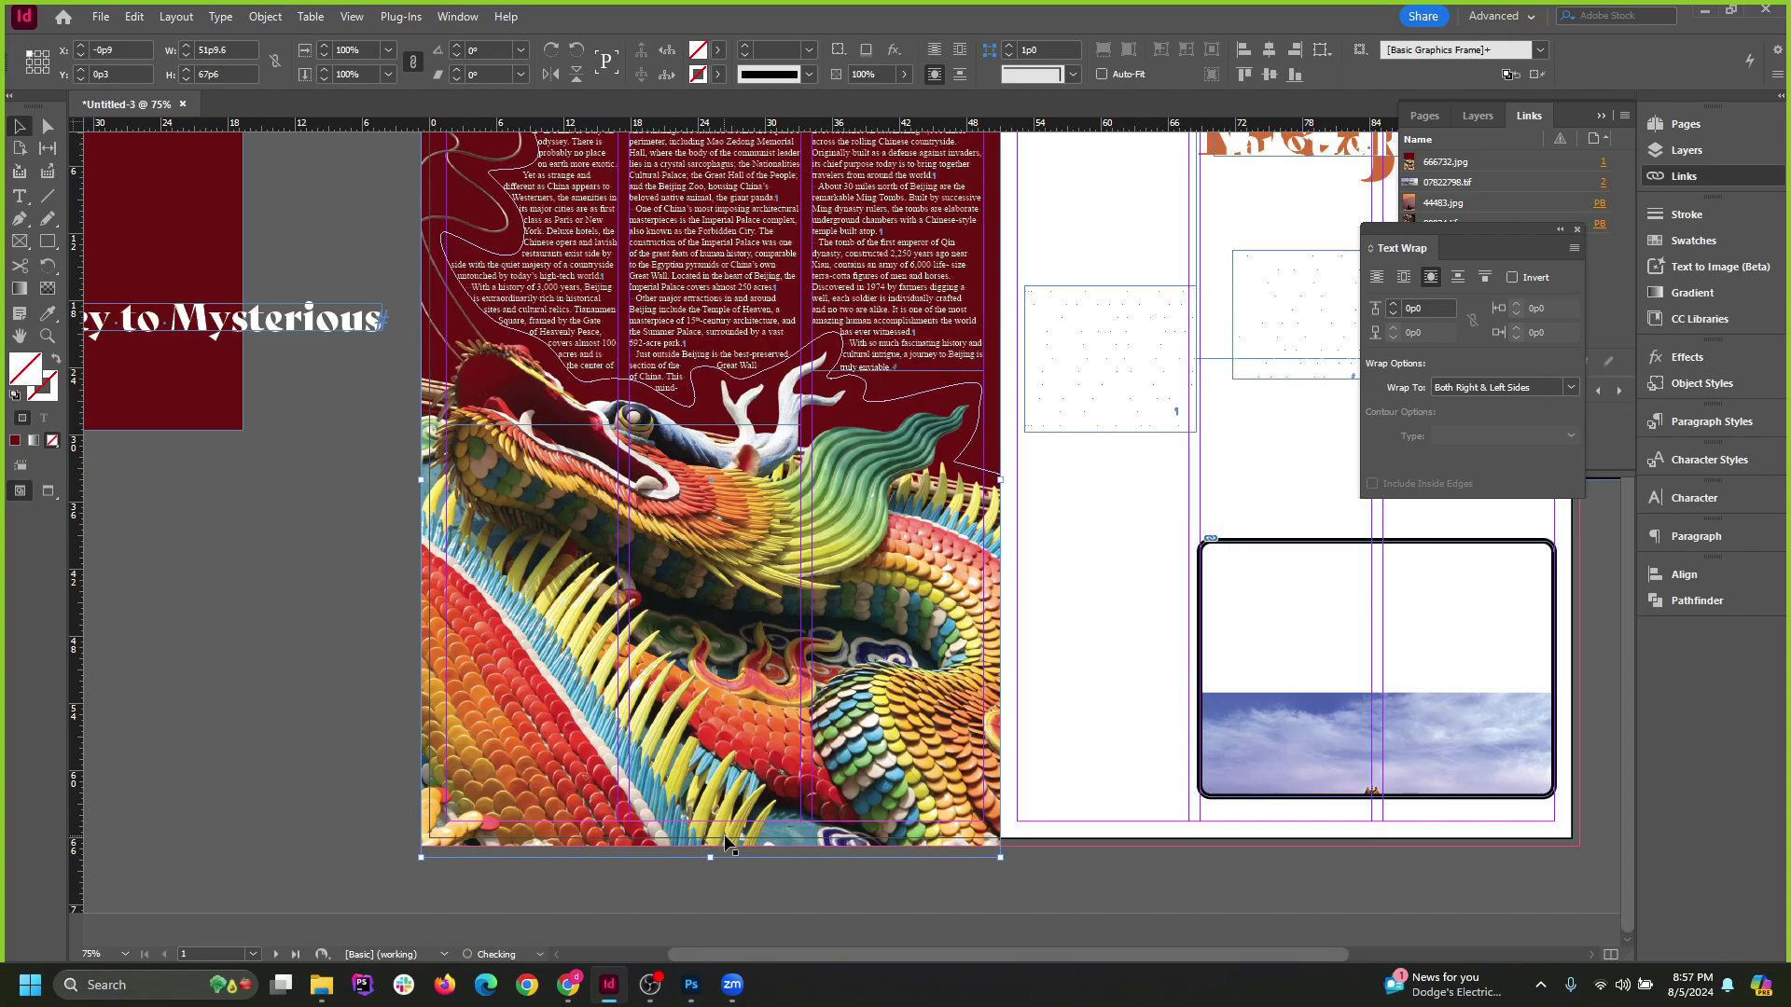
Move the lower-left anchor point of the wrap contour up to the bleed line at Y 66p9.
{"action": "left_click", "coordinate": [50, 128]}
{"action": "left_click", "coordinate": [407, 891]}
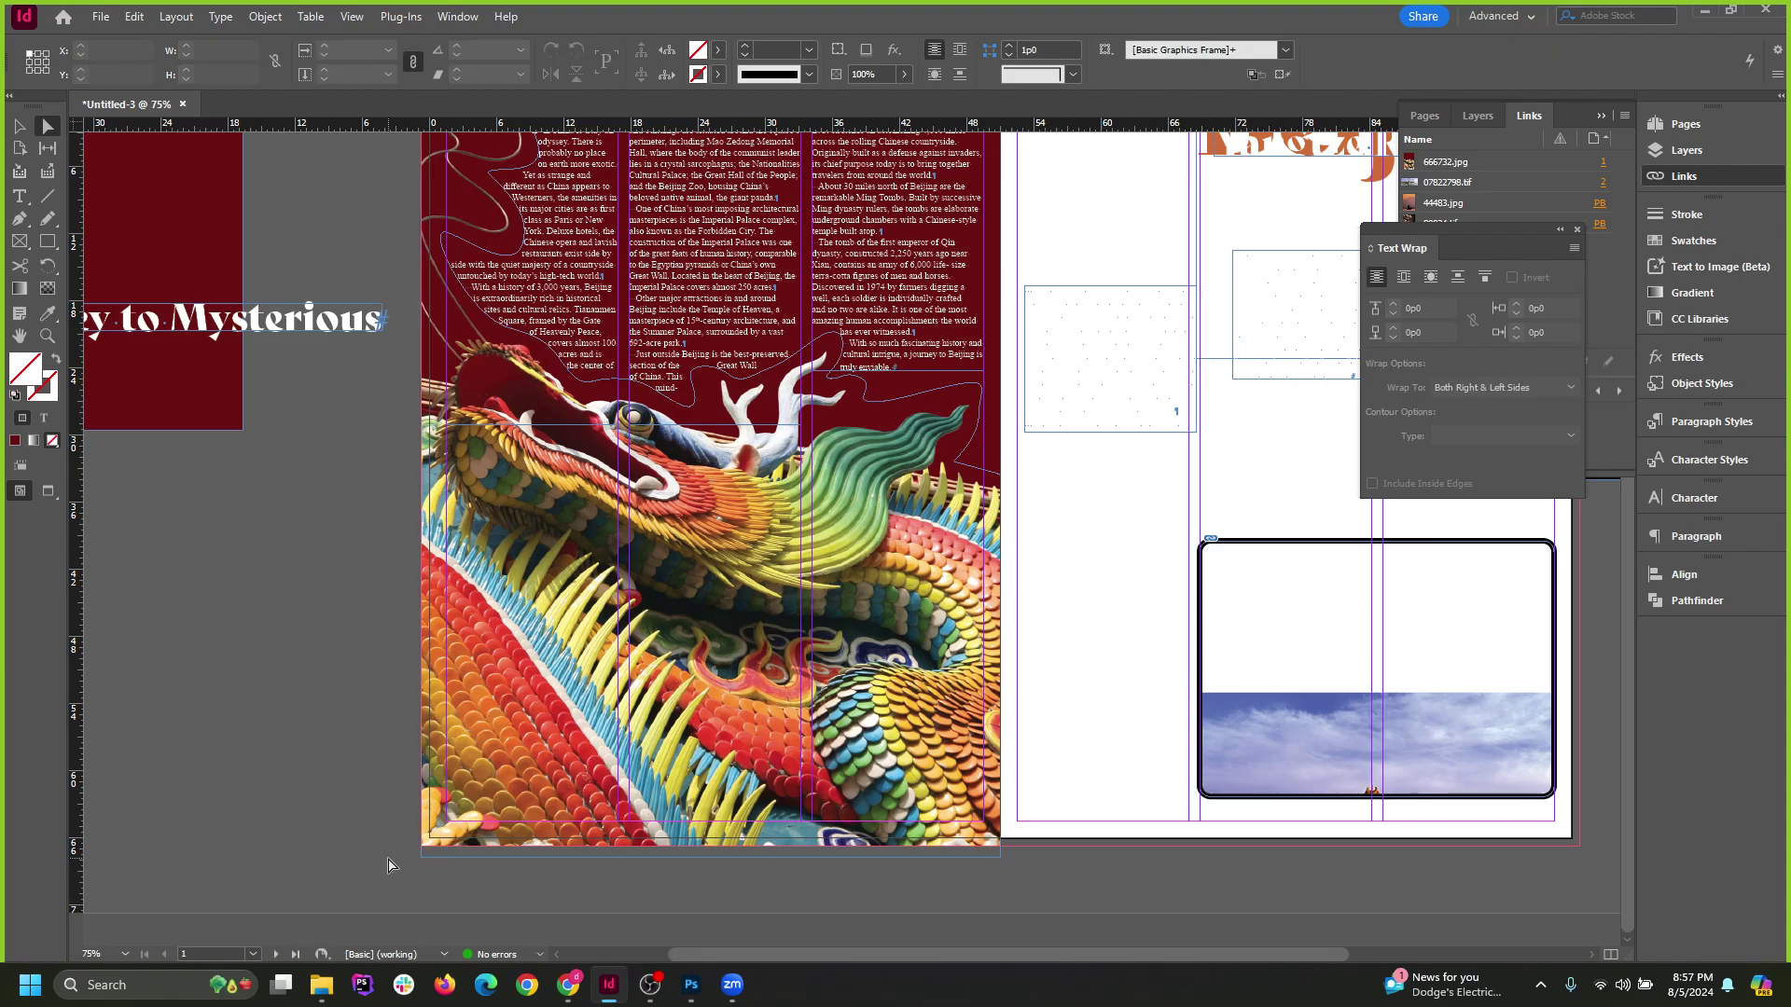
{"action": "left_click_drag", "start_coordinate": [822, 869], "coordinate": [422, 854]}
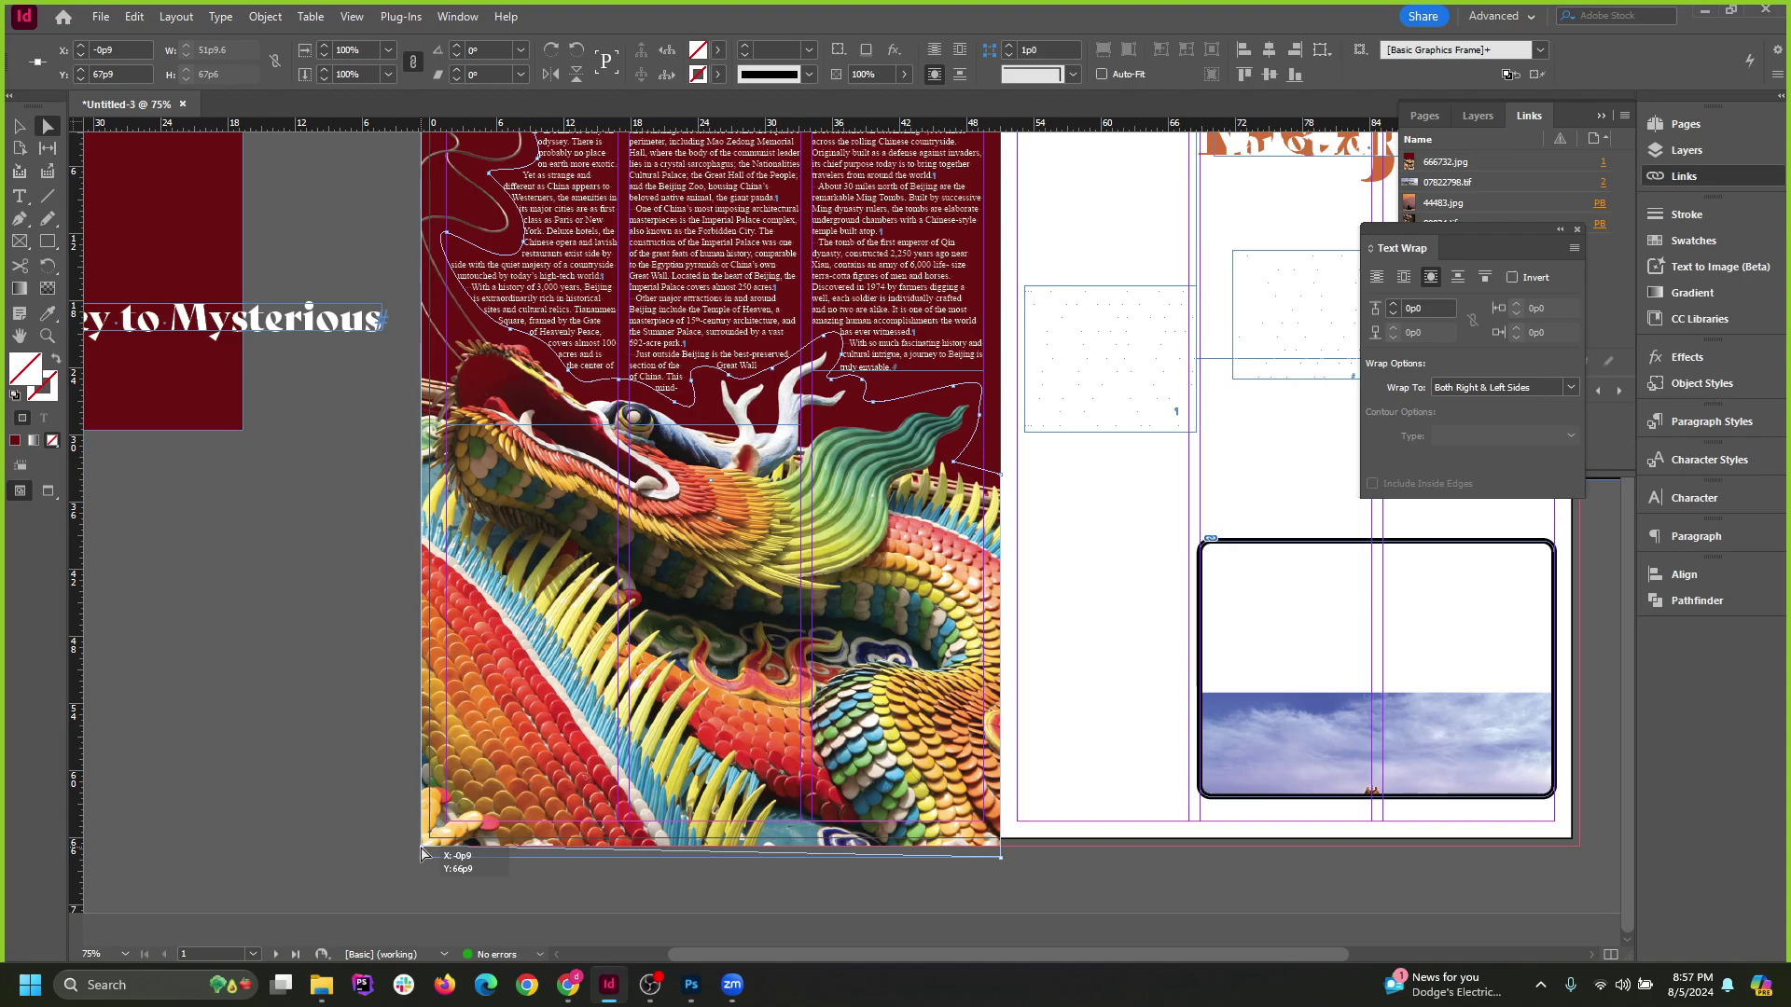
{"action": "left_click", "coordinate": [364, 791]}
{"action": "scroll", "coordinate": [378, 736], "scroll_direction": "up", "scroll_amount": 3}
Move the "Journey to Mysterious" title over the dragon image at X 6p4.423, Y 39p3, and delete the maroon rectangle from the pasteboard.
{"action": "left_click", "coordinate": [20, 126]}
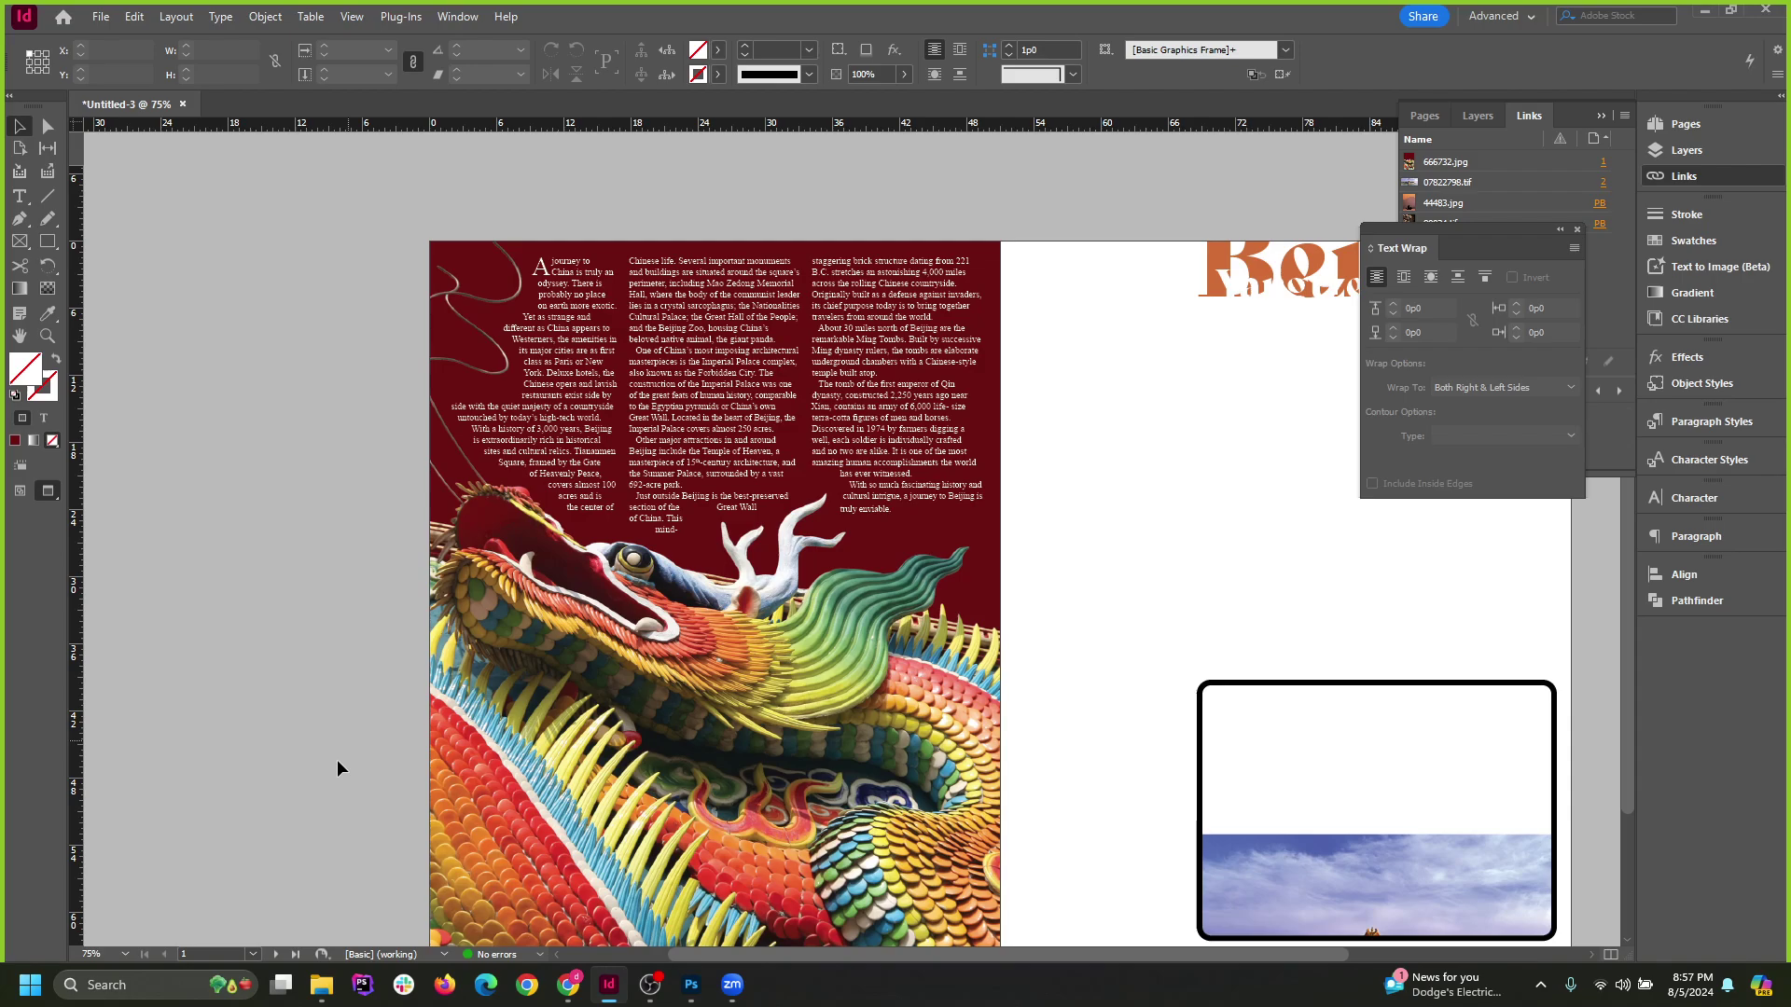
{"action": "key", "text": "ctrl+minus"}
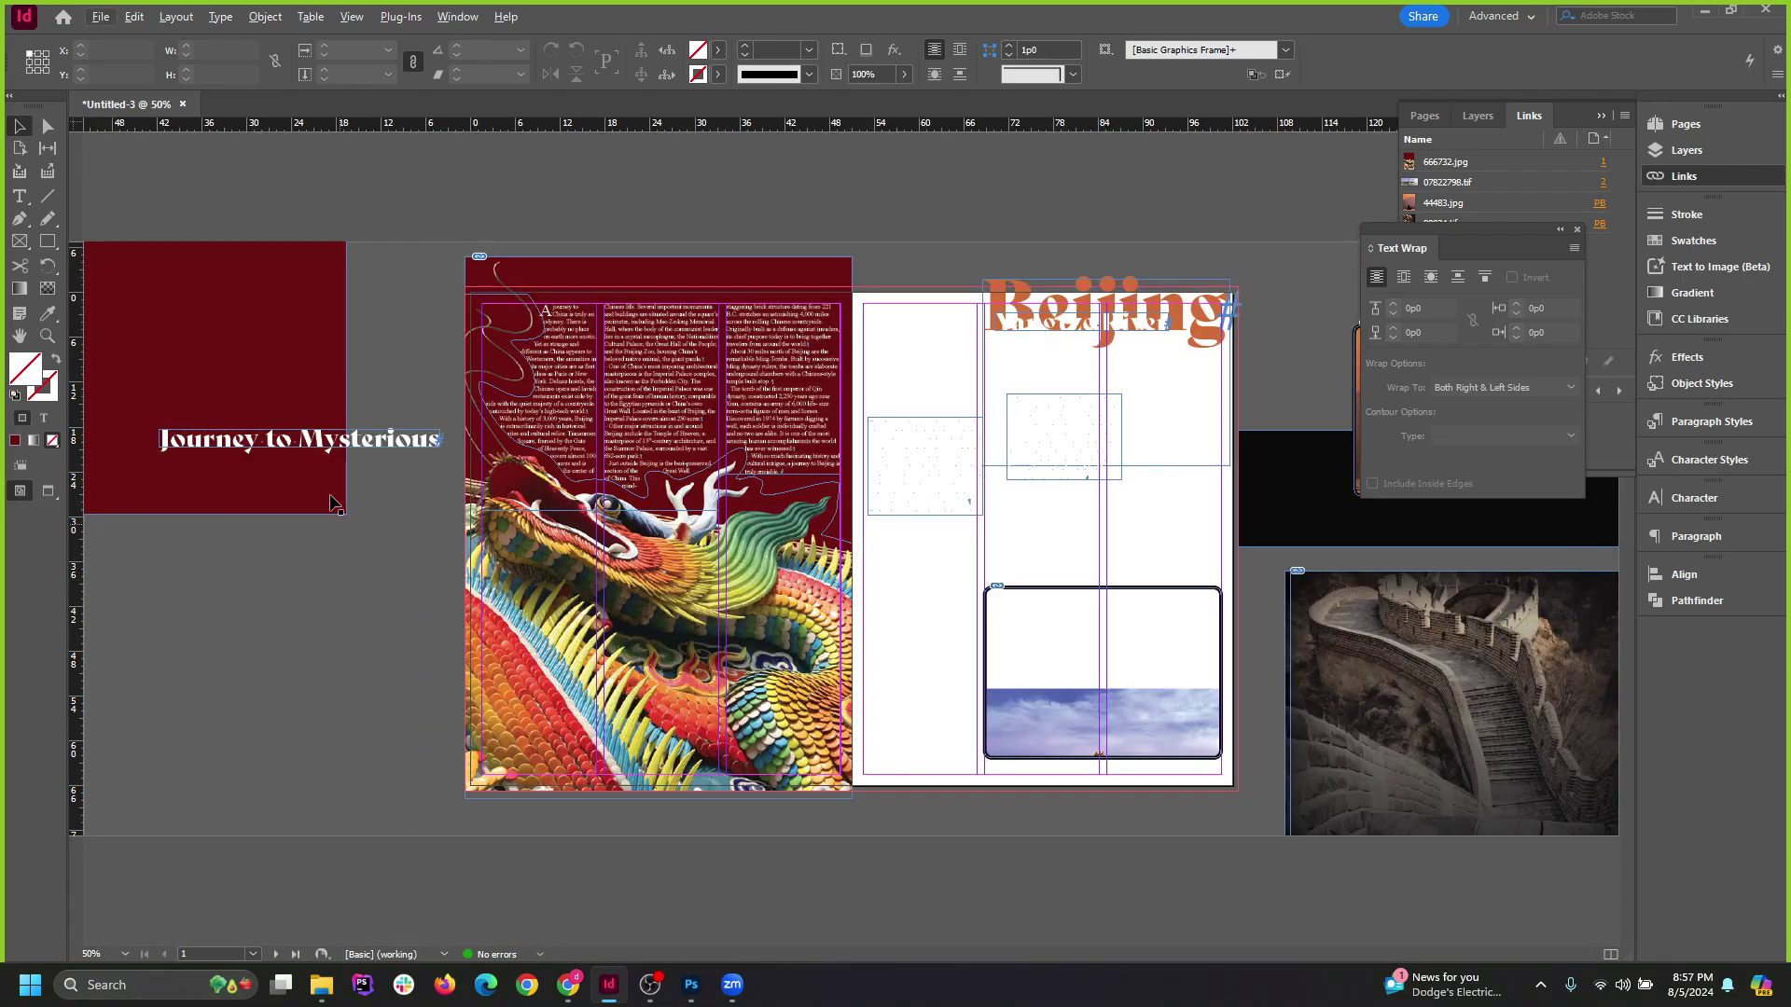
{"action": "left_click_drag", "start_coordinate": [292, 451], "coordinate": [651, 609]}
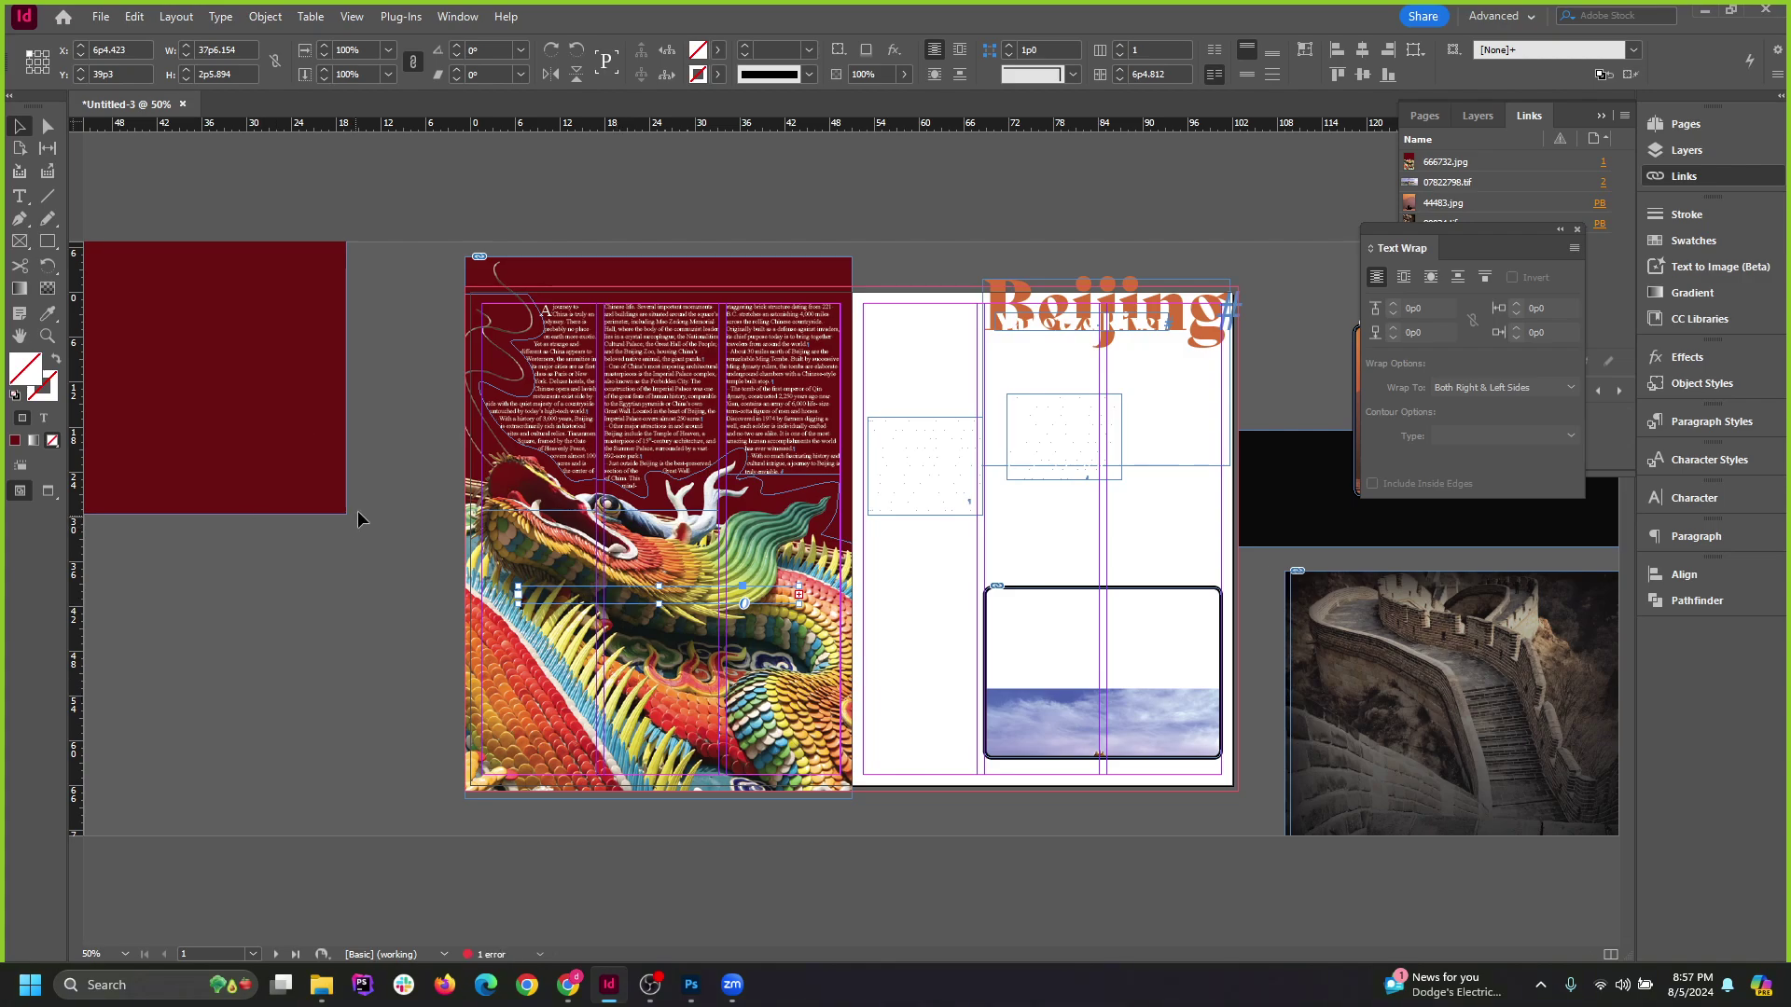
{"action": "left_click", "coordinate": [279, 451]}
{"action": "key", "text": "Delete"}
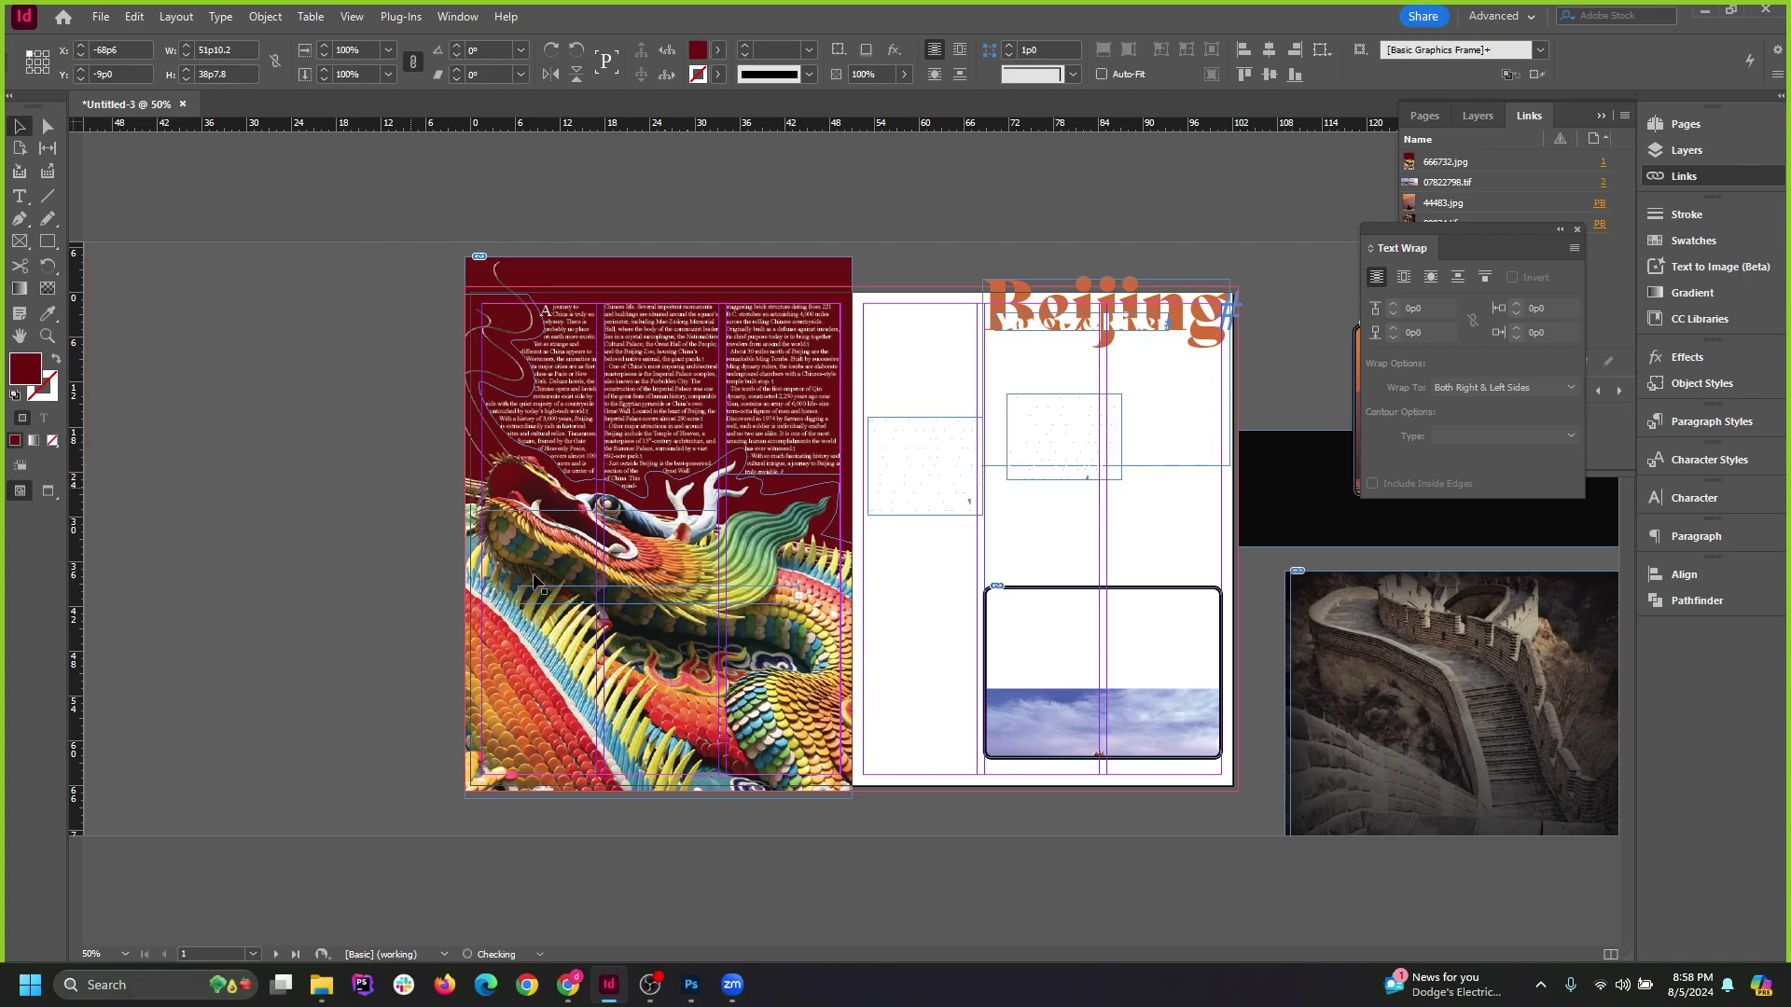
Move the Beijing heading, Yangtze River text and sky image off the right page onto the pasteboard beside the left page.
{"action": "left_click", "coordinate": [616, 589]}
{"action": "scroll", "coordinate": [649, 396], "scroll_direction": "up", "scroll_amount": 1}
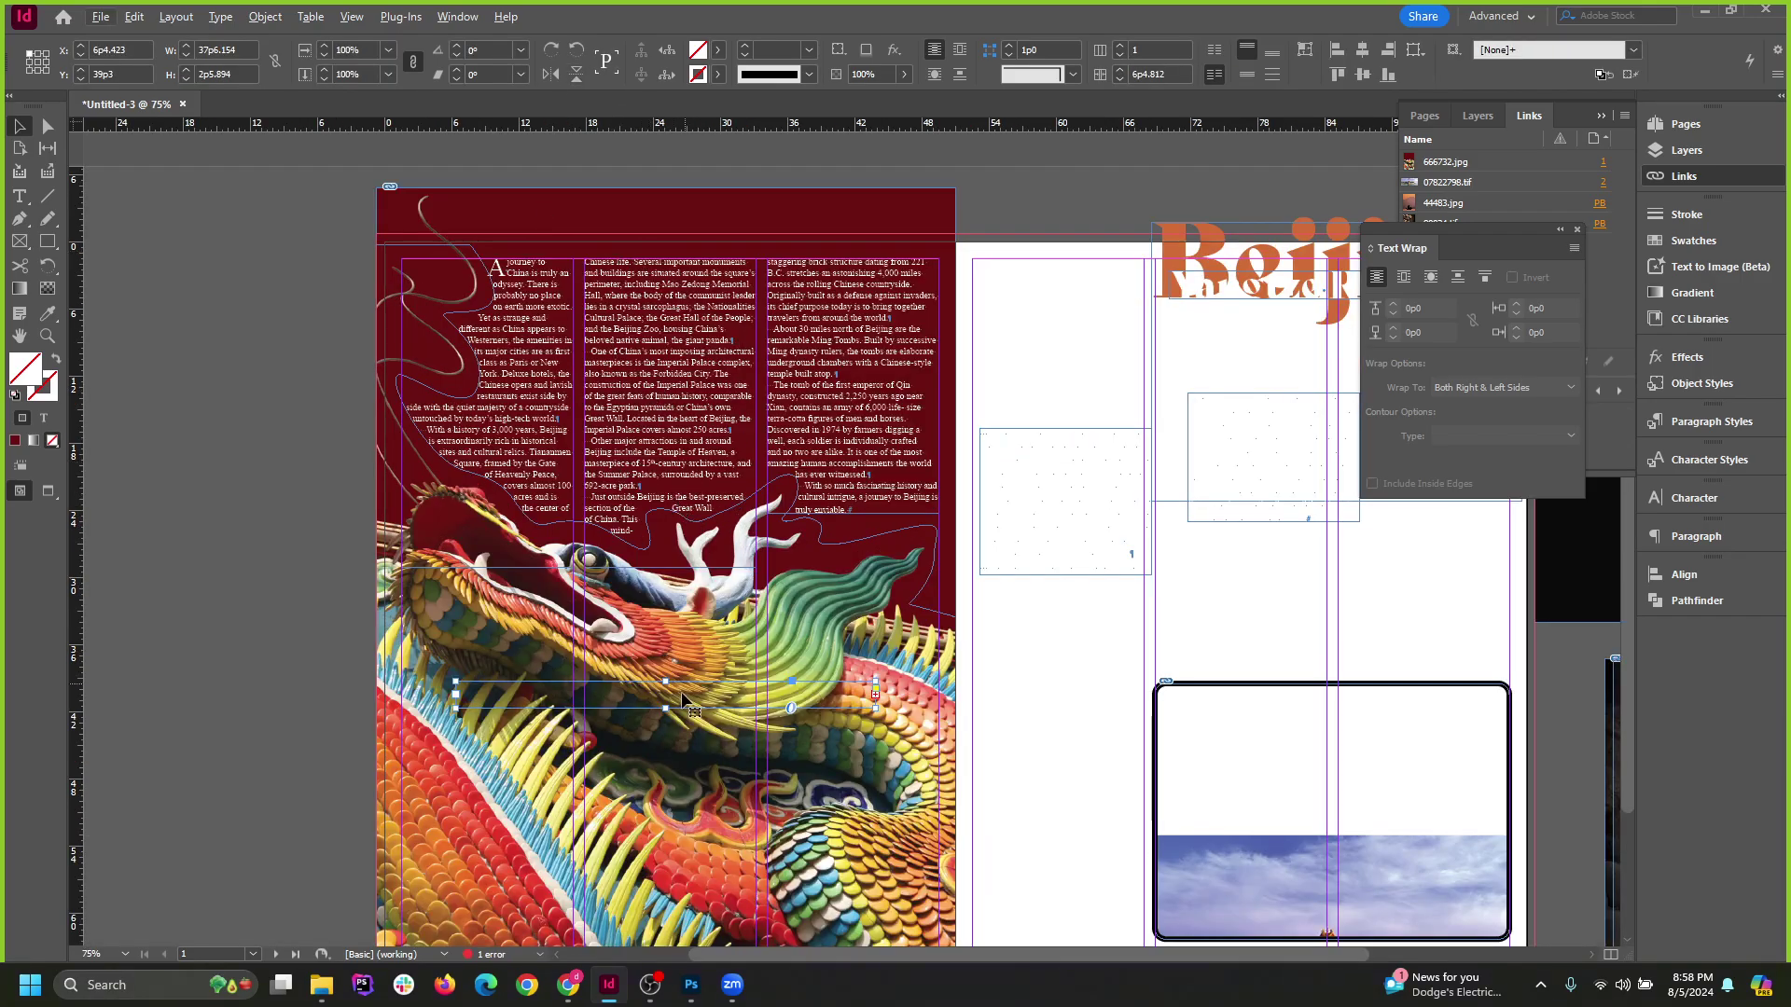
{"action": "scroll", "coordinate": [584, 574], "scroll_direction": "down", "scroll_amount": 1}
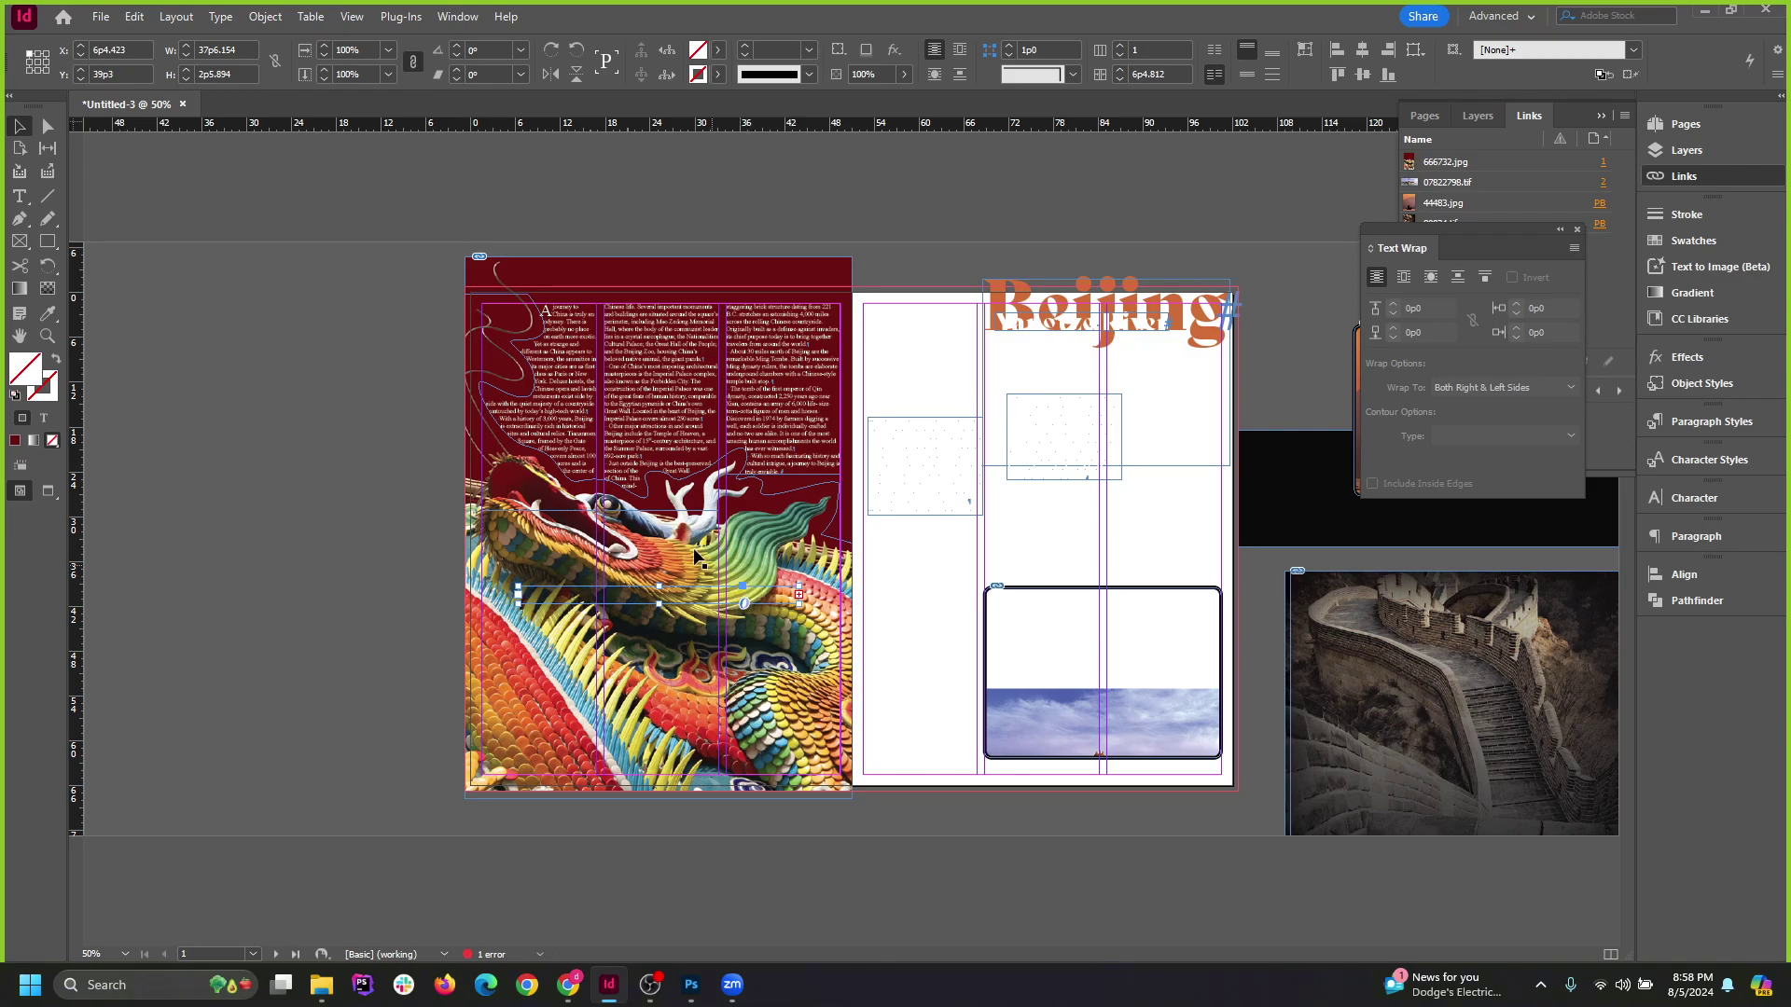
{"action": "scroll", "coordinate": [787, 411], "scroll_direction": "down", "scroll_amount": 1}
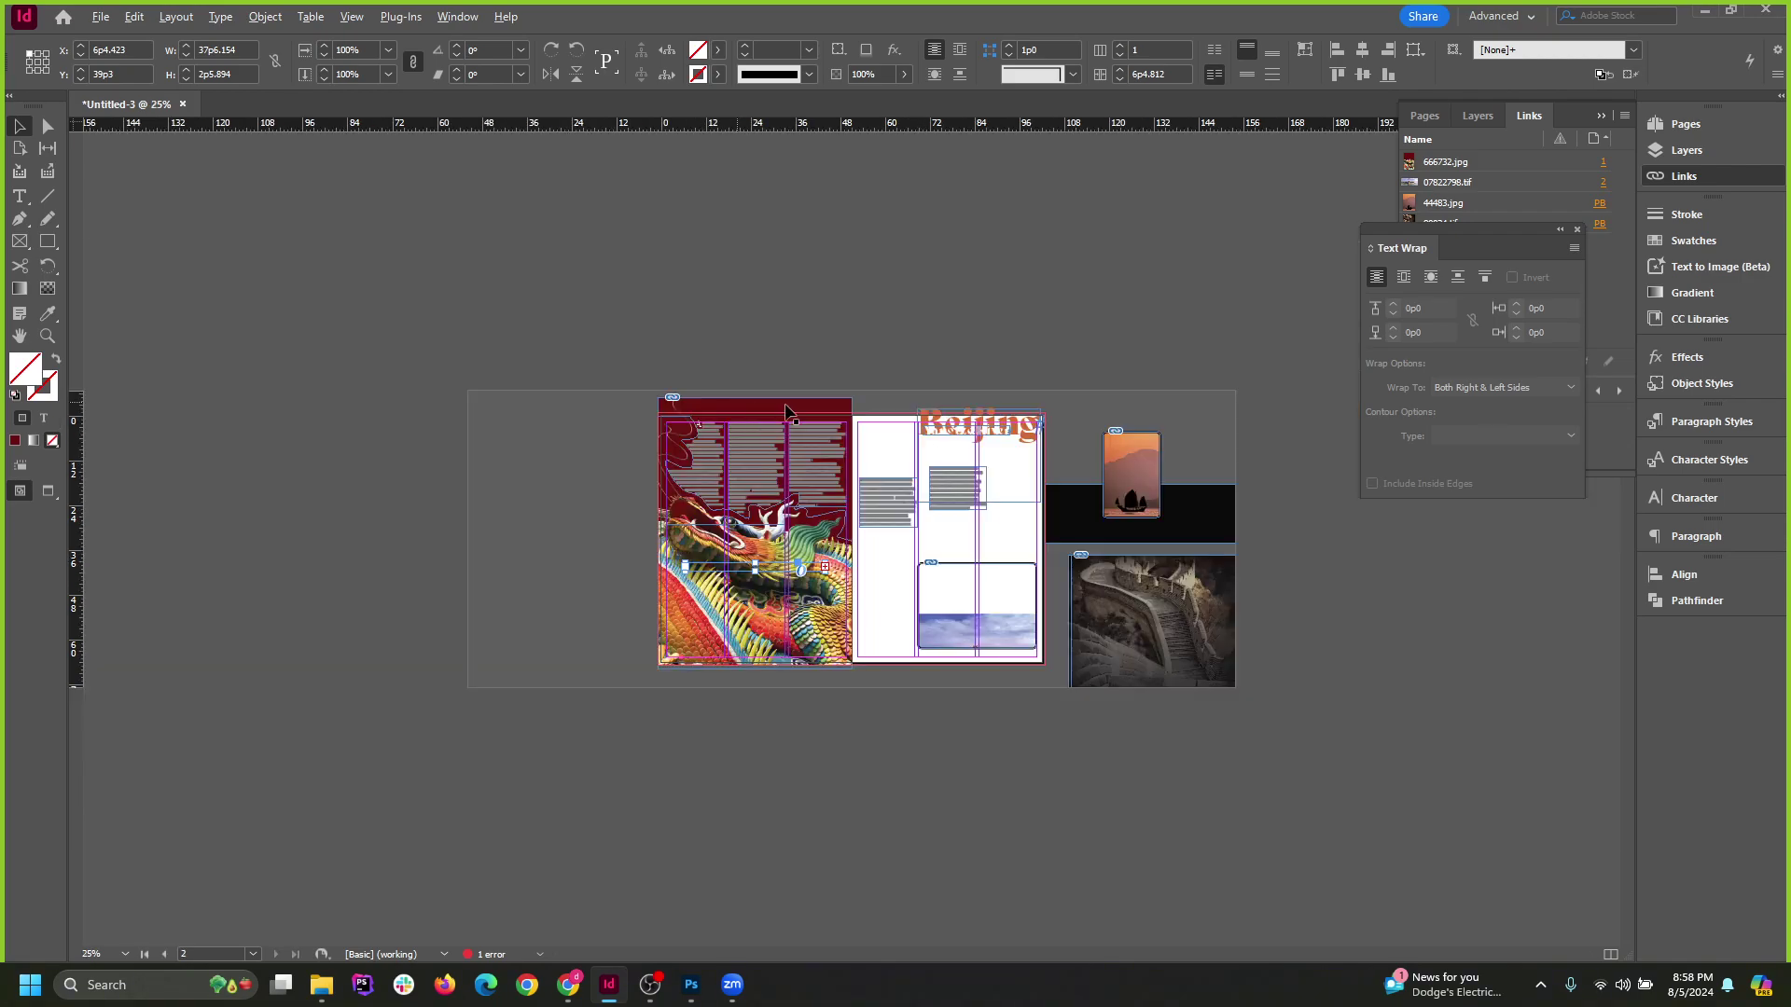
{"action": "left_click_drag", "start_coordinate": [1028, 664], "coordinate": [1032, 670]}
{"action": "left_click_drag", "start_coordinate": [923, 625], "coordinate": [472, 640]}
Move the whole dragon layout, with its article columns and title, from the left page to the right page at X 52p6, Y -3p3.375.
{"action": "left_click_drag", "start_coordinate": [650, 391], "coordinate": [890, 673]}
{"action": "left_click_drag", "start_coordinate": [757, 550], "coordinate": [934, 564]}
{"action": "scroll", "coordinate": [920, 468], "scroll_direction": "up", "scroll_amount": 2}
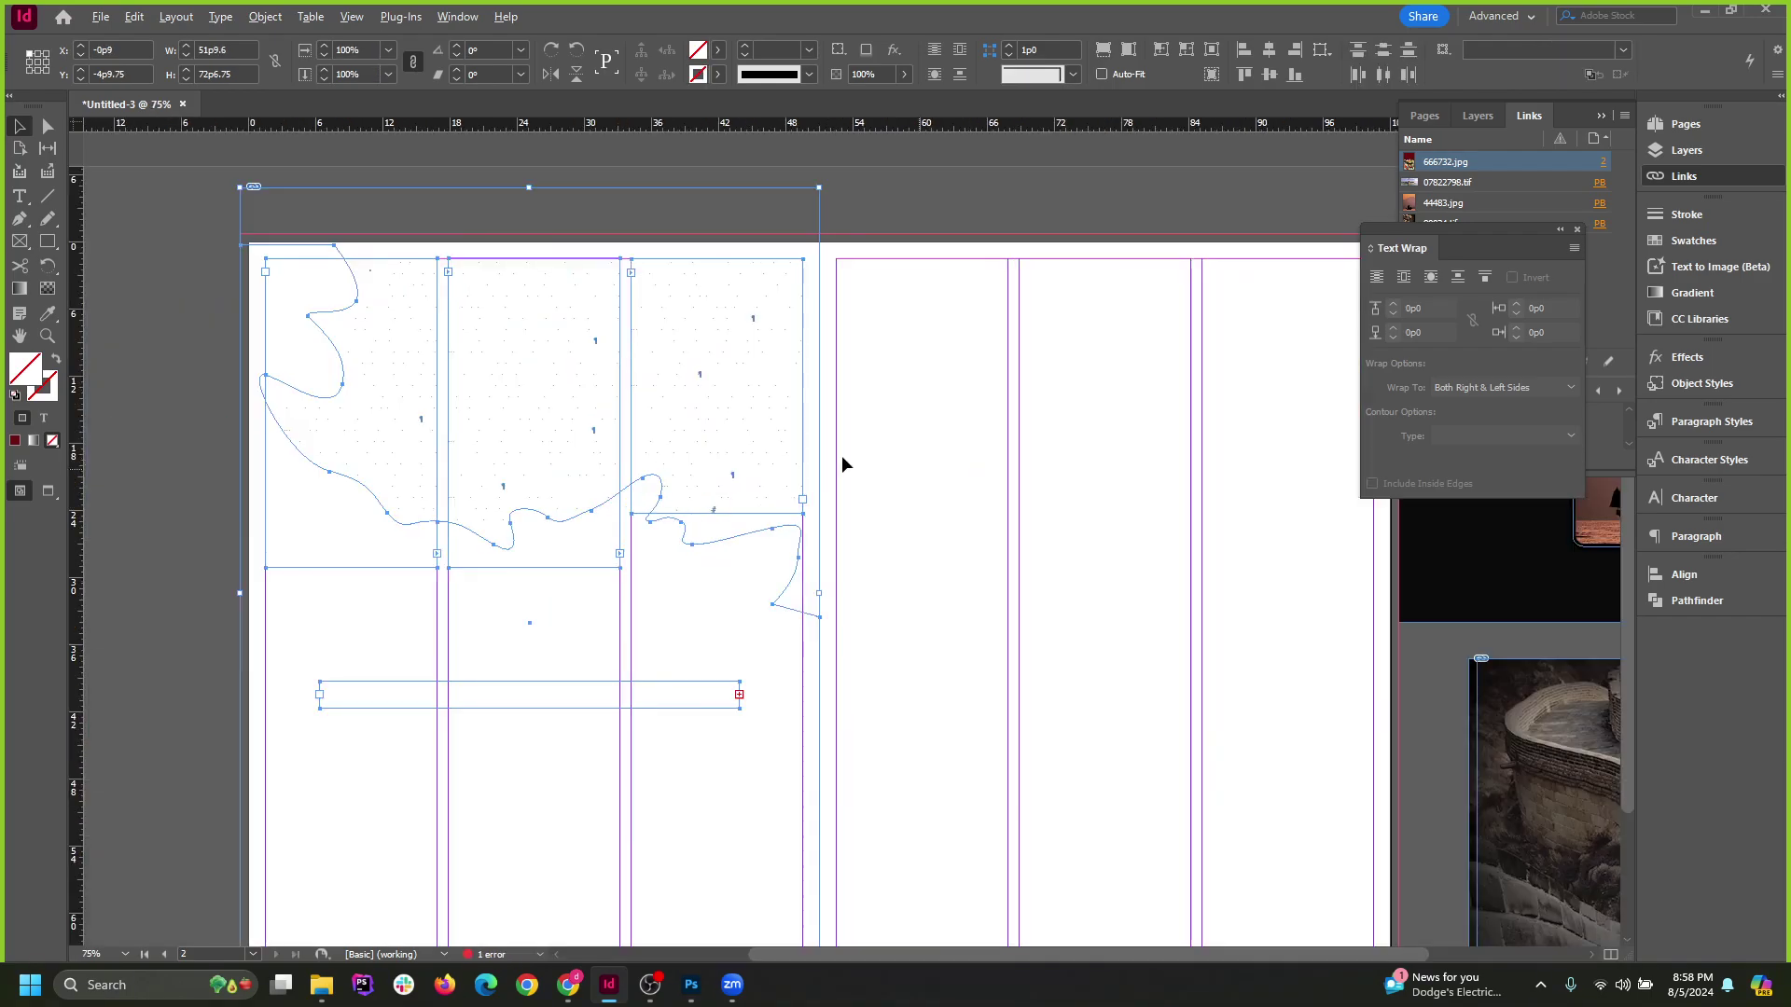
{"action": "scroll", "coordinate": [723, 531], "scroll_direction": "down", "scroll_amount": 2}
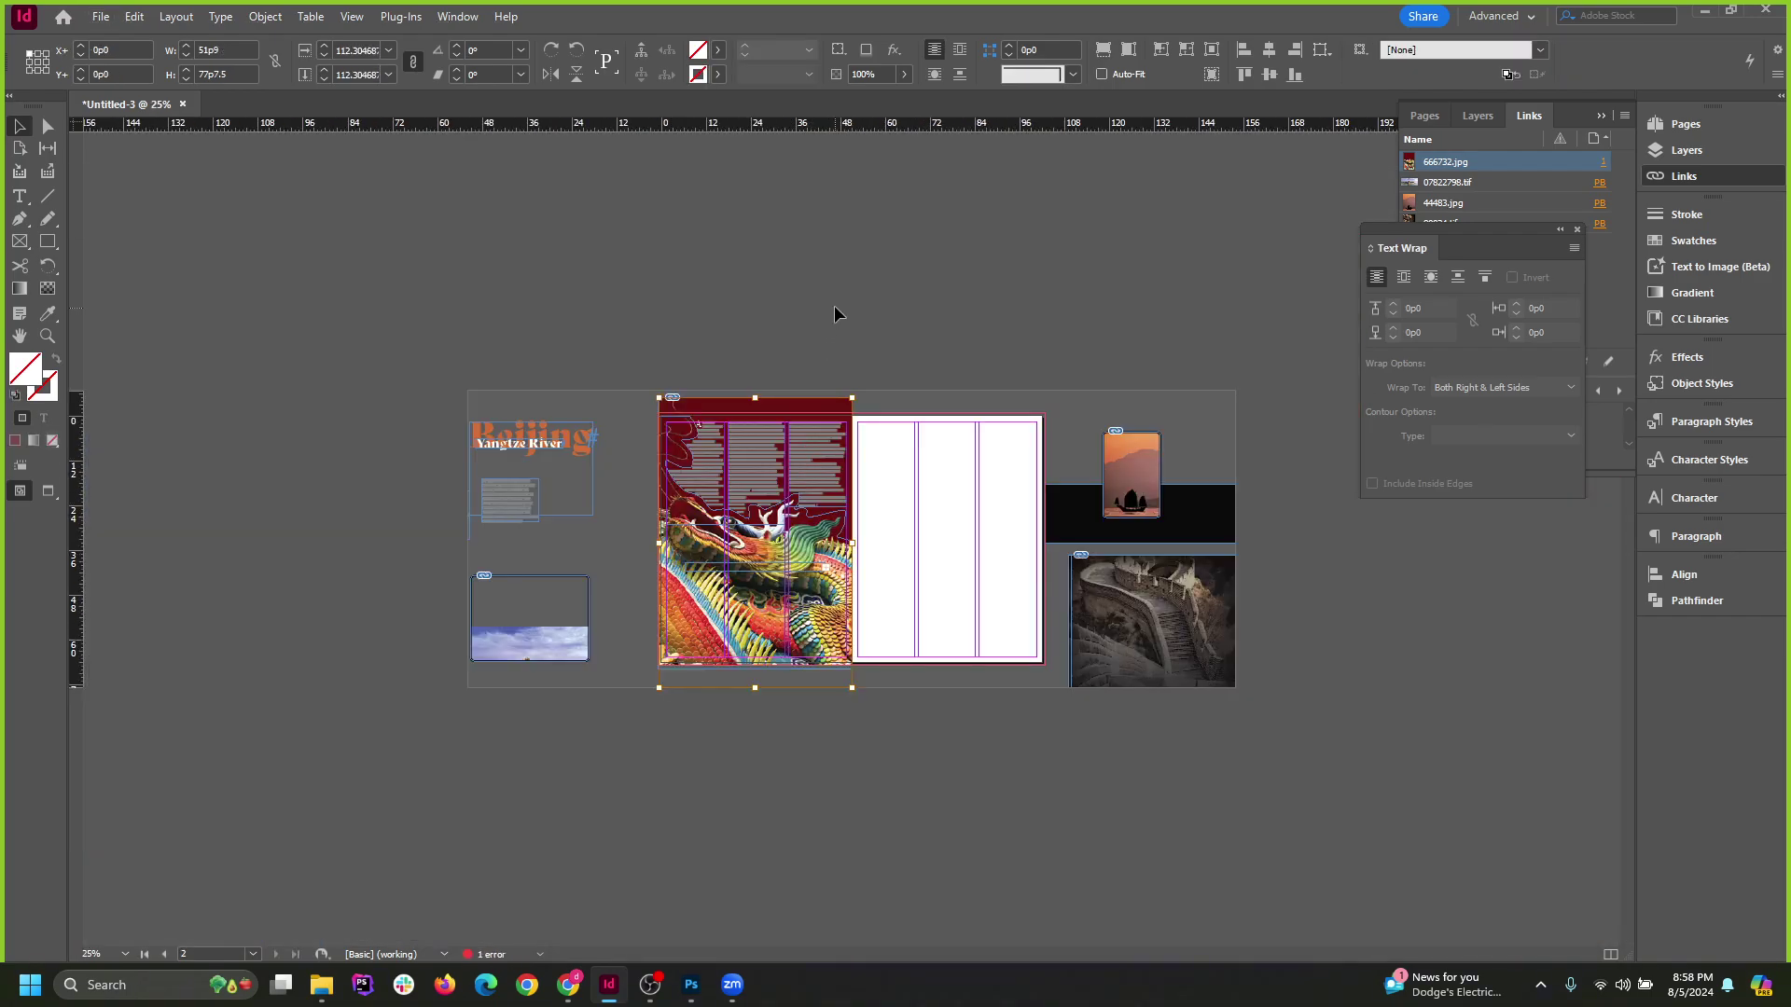
{"action": "left_click_drag", "start_coordinate": [637, 390], "coordinate": [849, 684]}
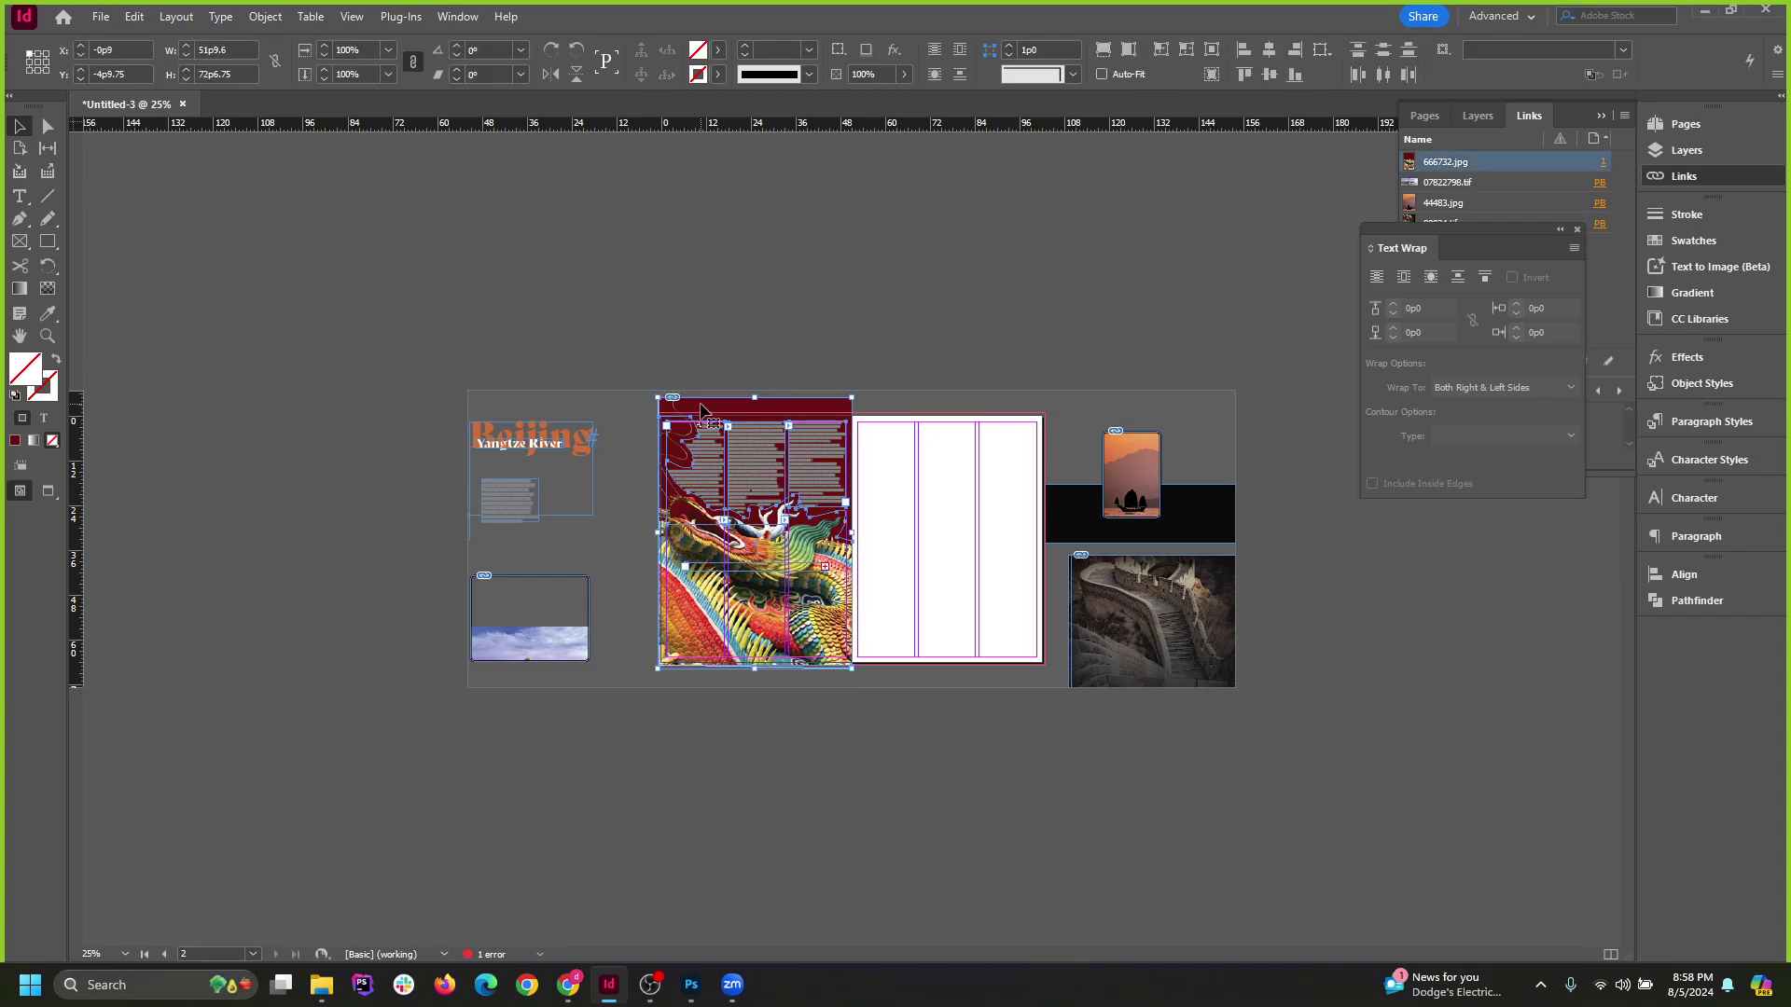
{"action": "left_click_drag", "start_coordinate": [705, 410], "coordinate": [947, 439]}
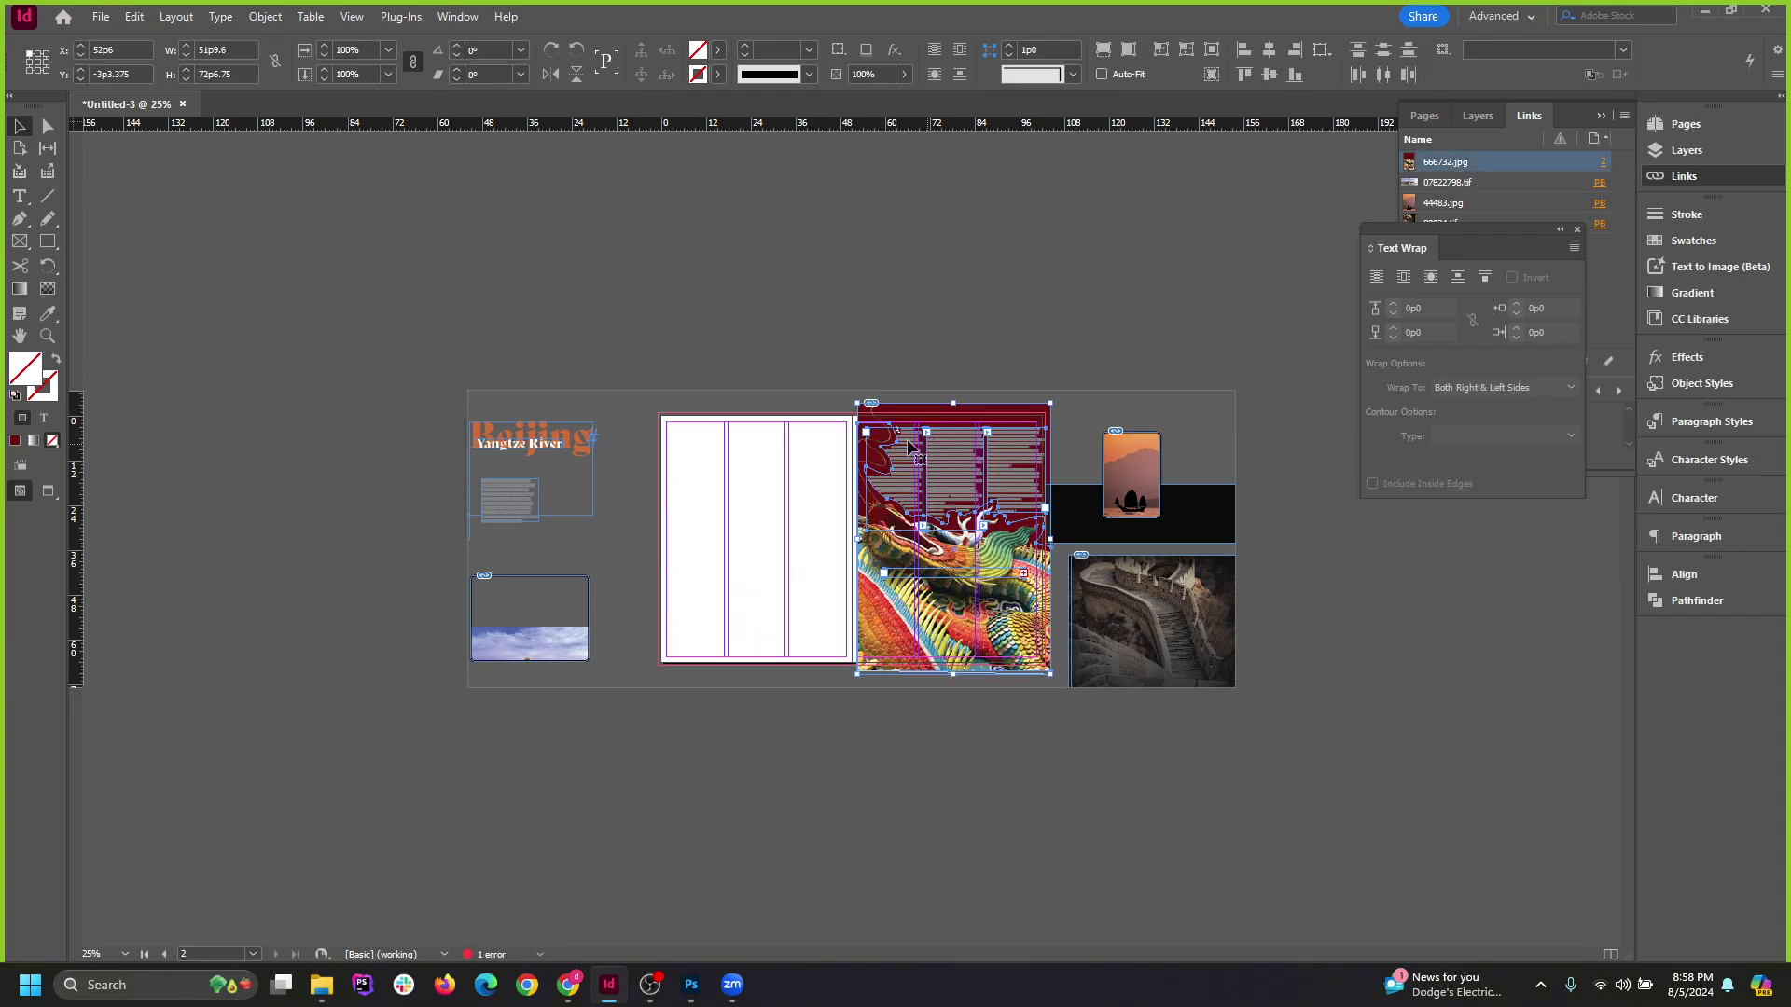
Shift the selected dragon layout toward the spine and slightly up, to X 50p11.4, Y -3p7.8.
{"action": "scroll", "coordinate": [948, 438], "scroll_direction": "up", "scroll_amount": 5}
{"action": "scroll", "coordinate": [845, 270], "scroll_direction": "up", "scroll_amount": 1}
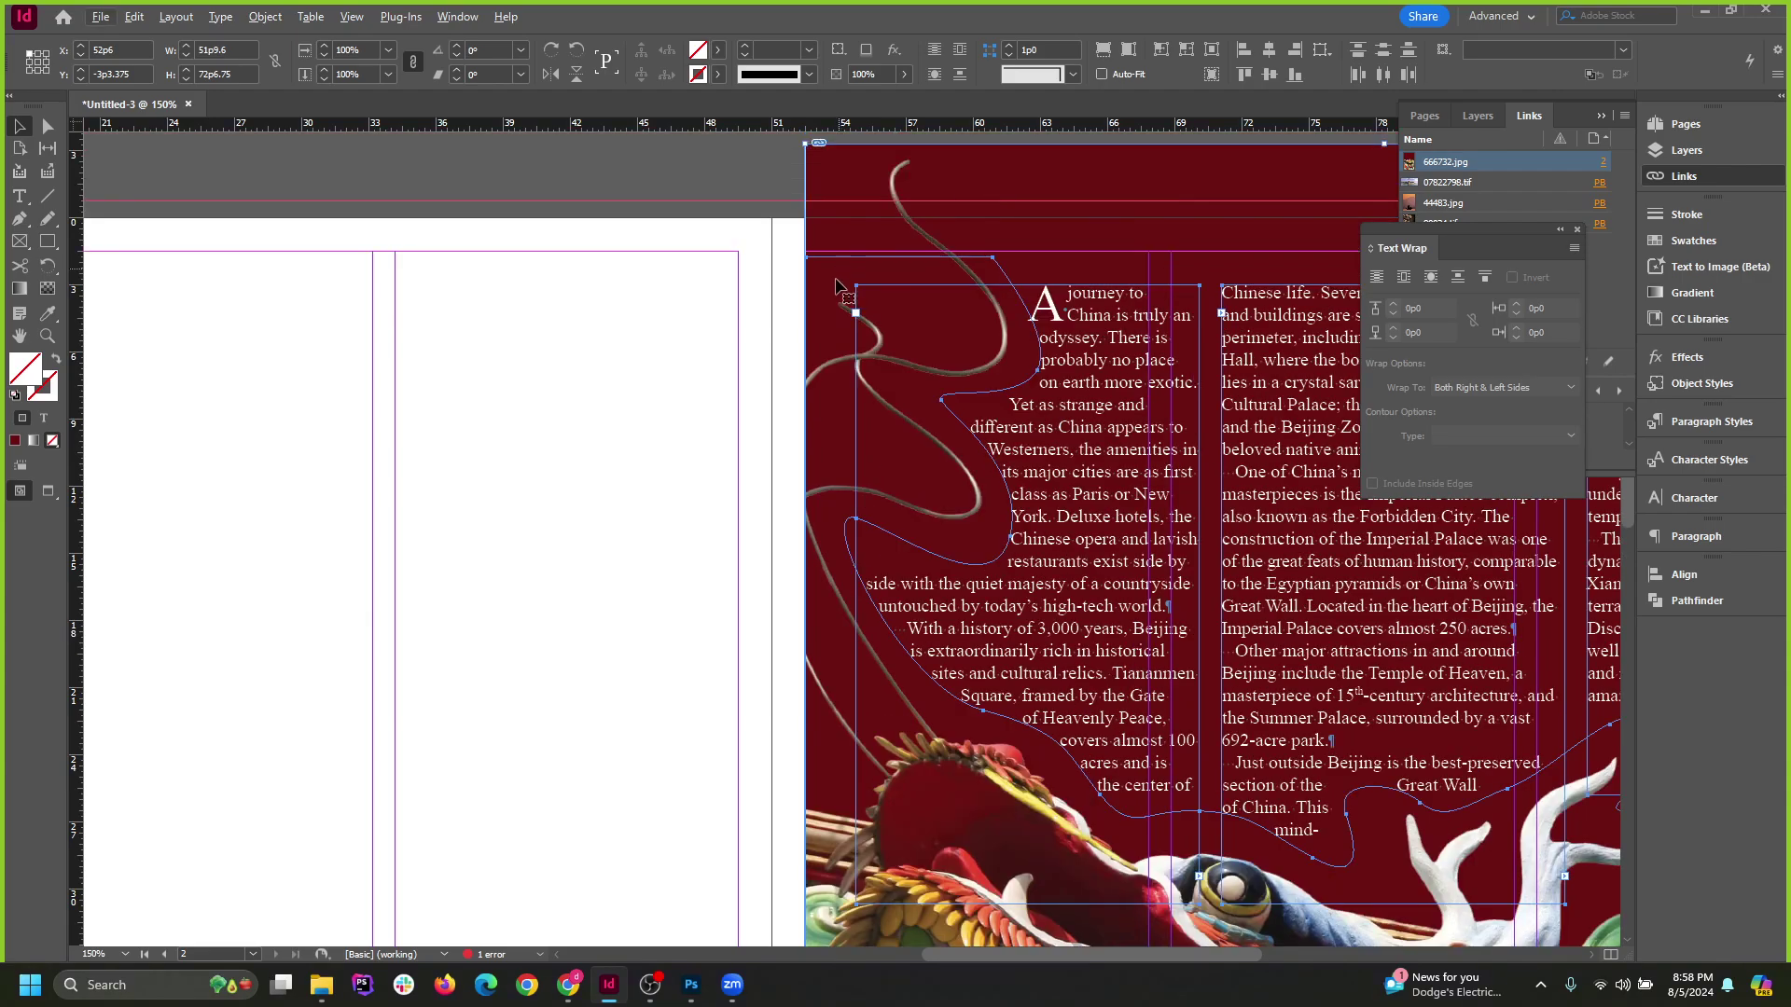
{"action": "left_click_drag", "start_coordinate": [844, 288], "coordinate": [793, 266]}
{"action": "scroll", "coordinate": [810, 252], "scroll_direction": "down", "scroll_amount": 3}
{"action": "scroll", "coordinate": [809, 252], "scroll_direction": "down", "scroll_amount": 9}
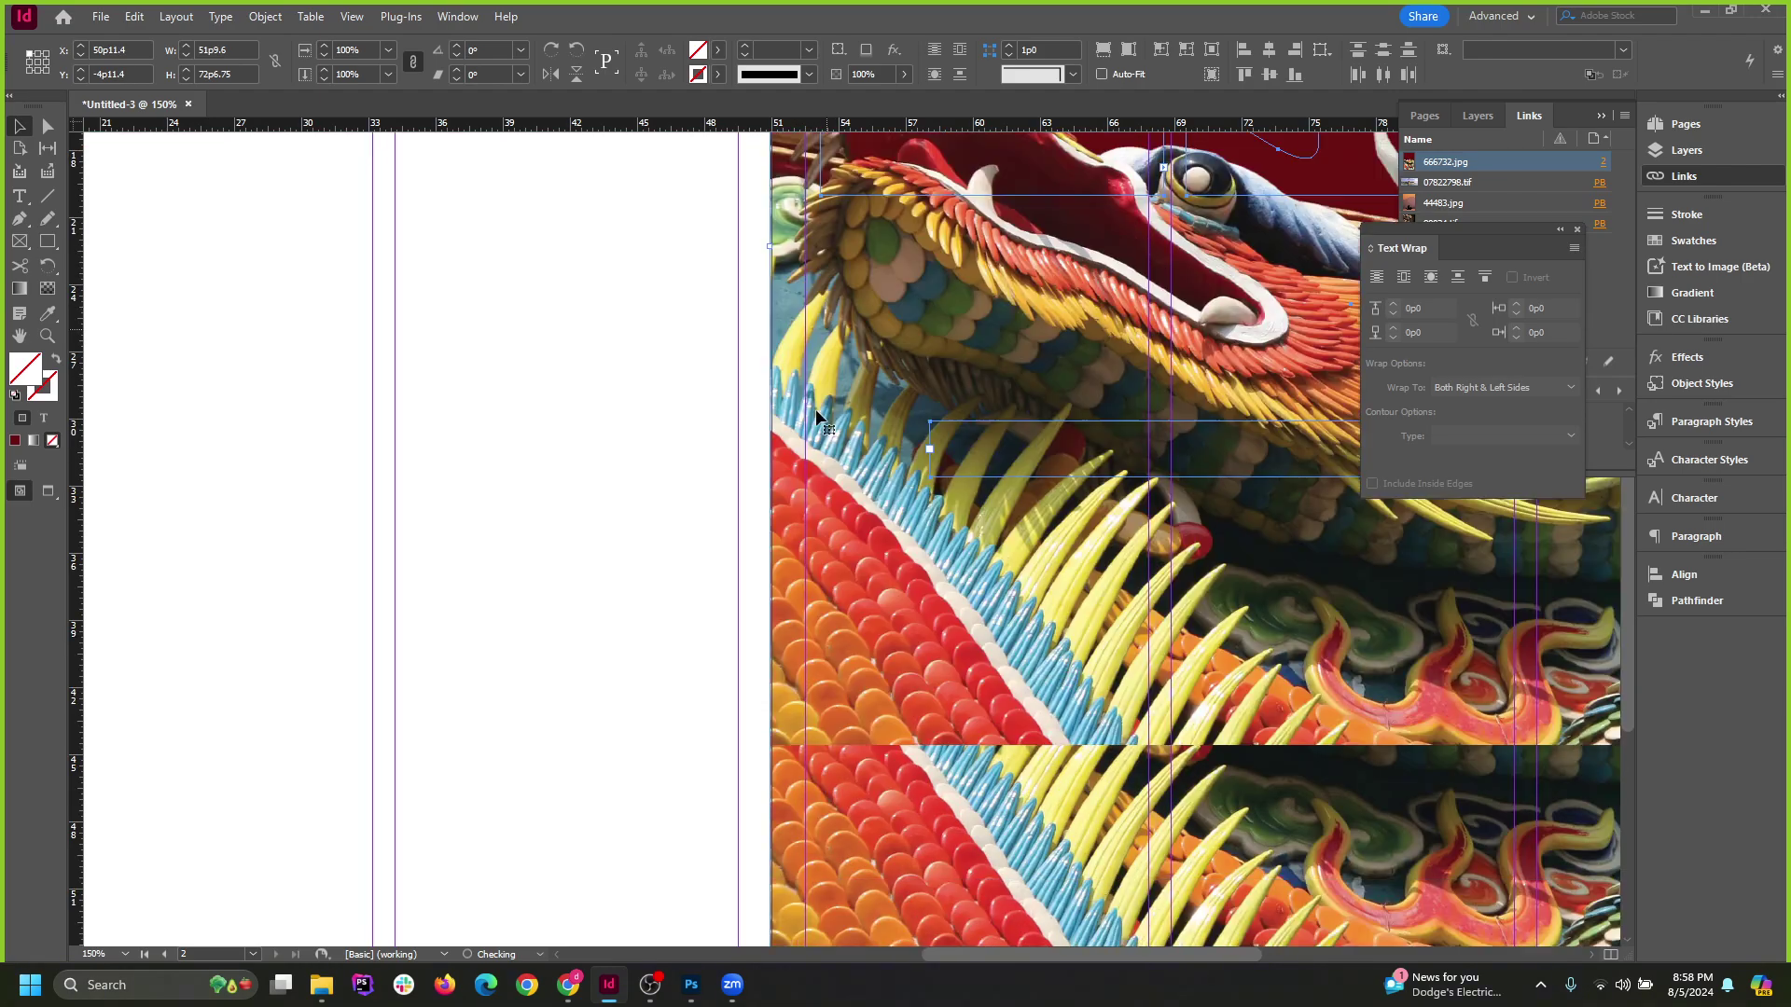
{"action": "scroll", "coordinate": [835, 658], "scroll_direction": "up", "scroll_amount": 12}
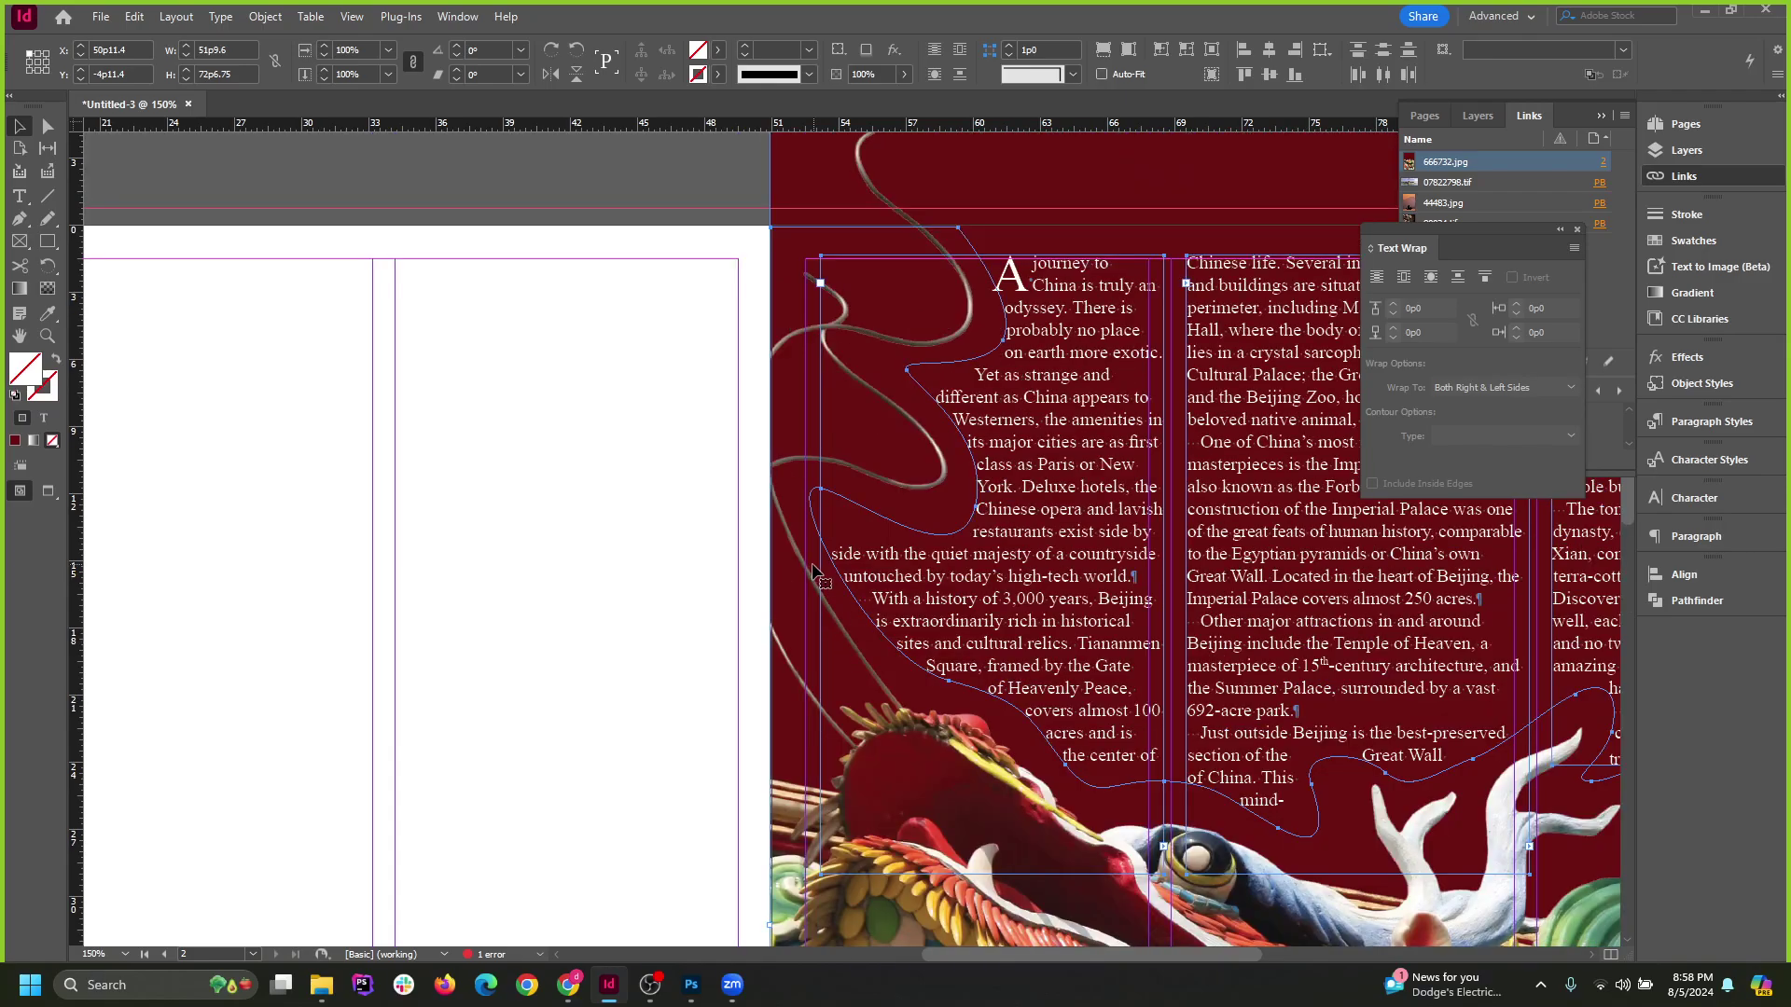
{"action": "left_click_drag", "start_coordinate": [785, 351], "coordinate": [785, 386]}
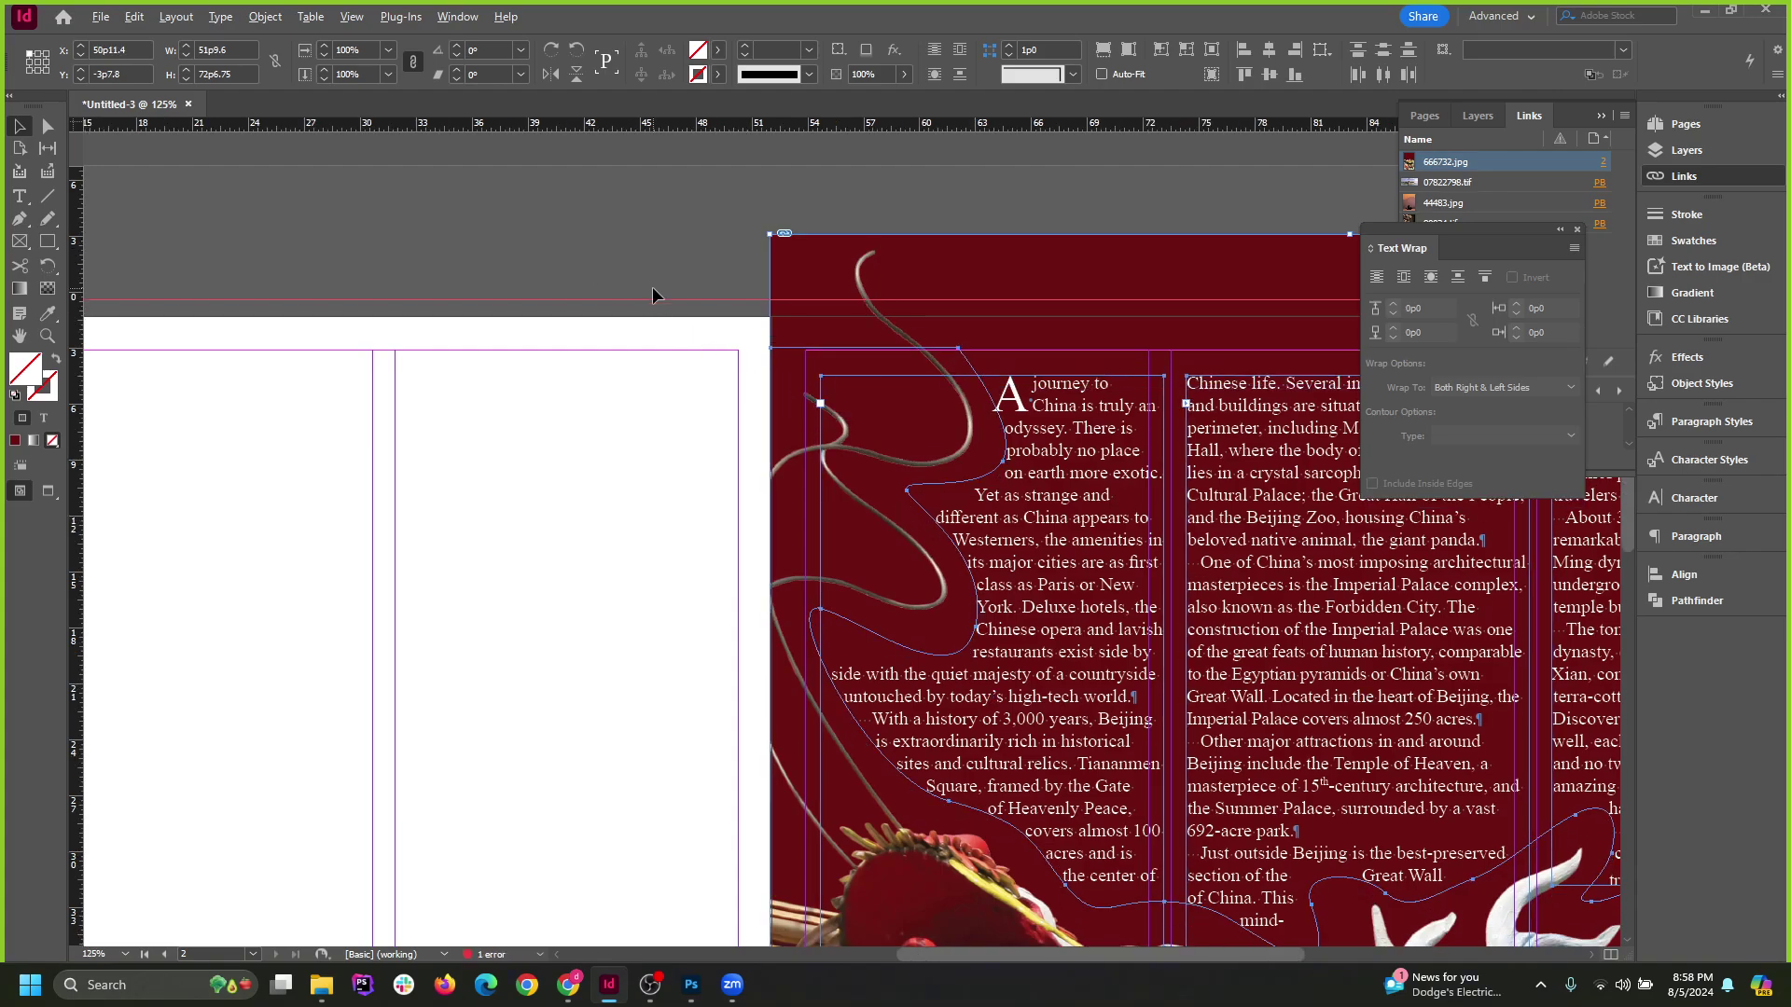
Shift the dragon layout further left and up toward the page margins, to X 50p2.4, Y -4p7.8.
{"action": "key", "text": "ctrl+1"}
{"action": "key", "text": "ctrl+minus"}
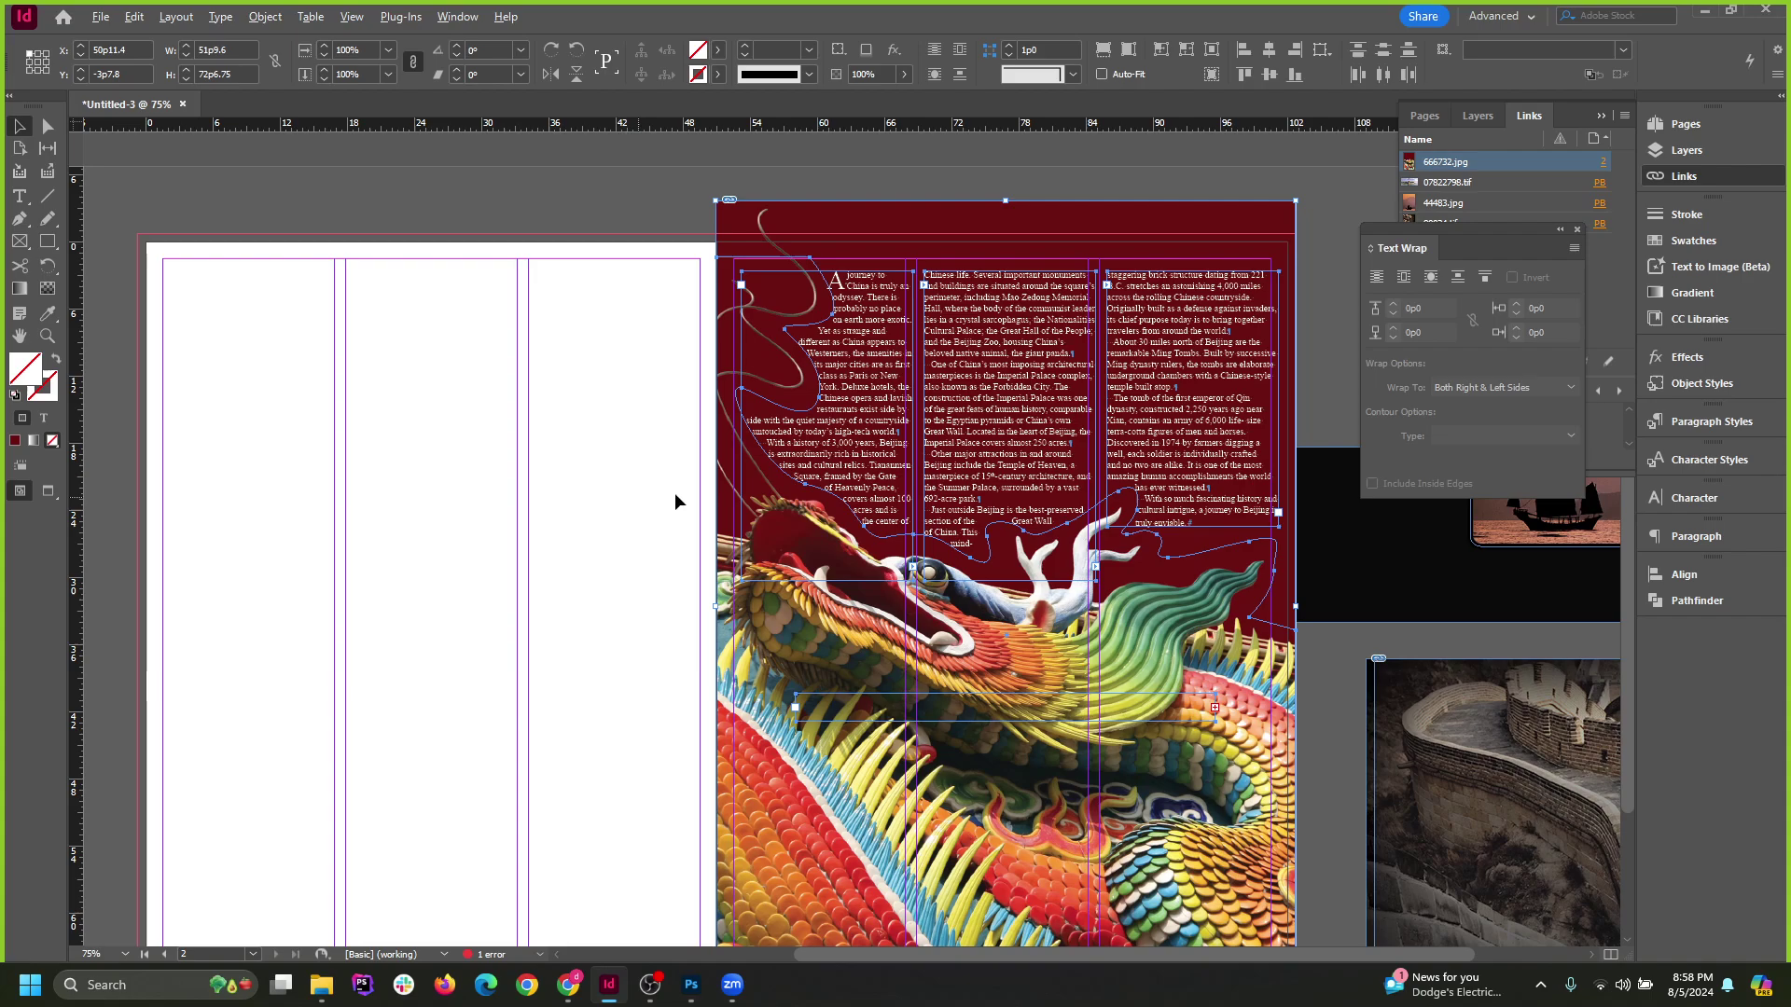
{"action": "key", "text": "ctrl+equal"}
{"action": "key", "text": "ctrl+equal"}
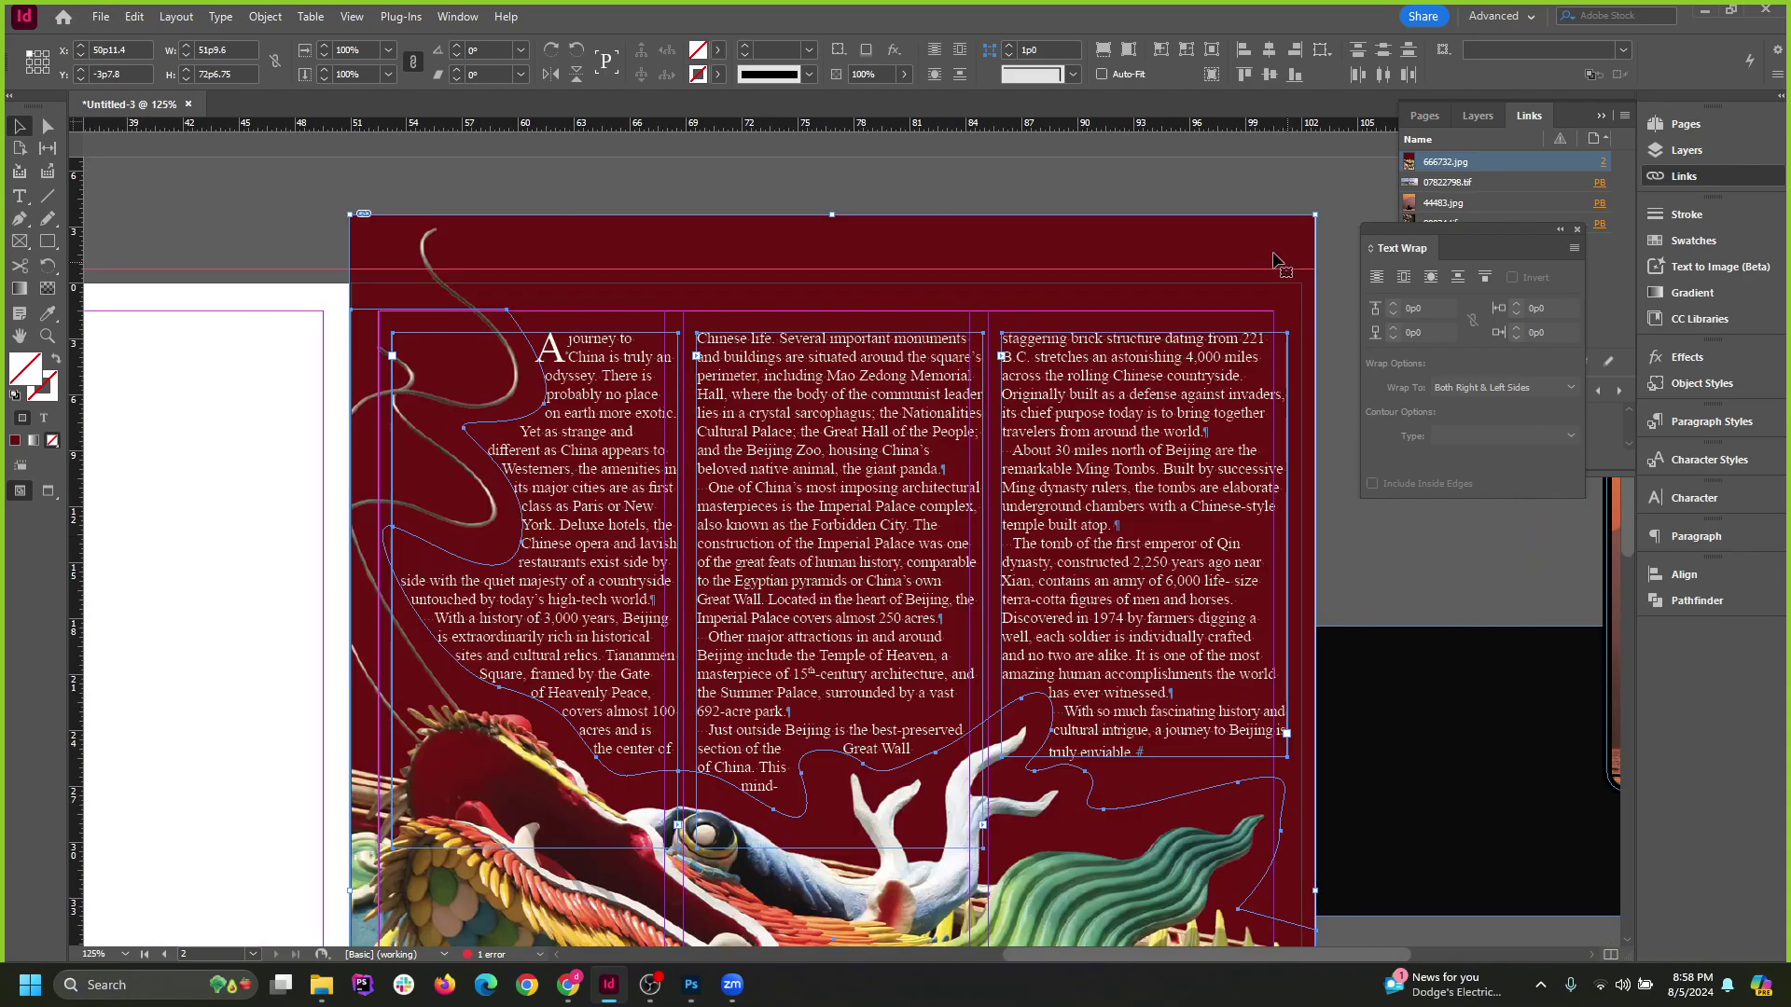
{"action": "left_click_drag", "start_coordinate": [1269, 252], "coordinate": [1233, 247]}
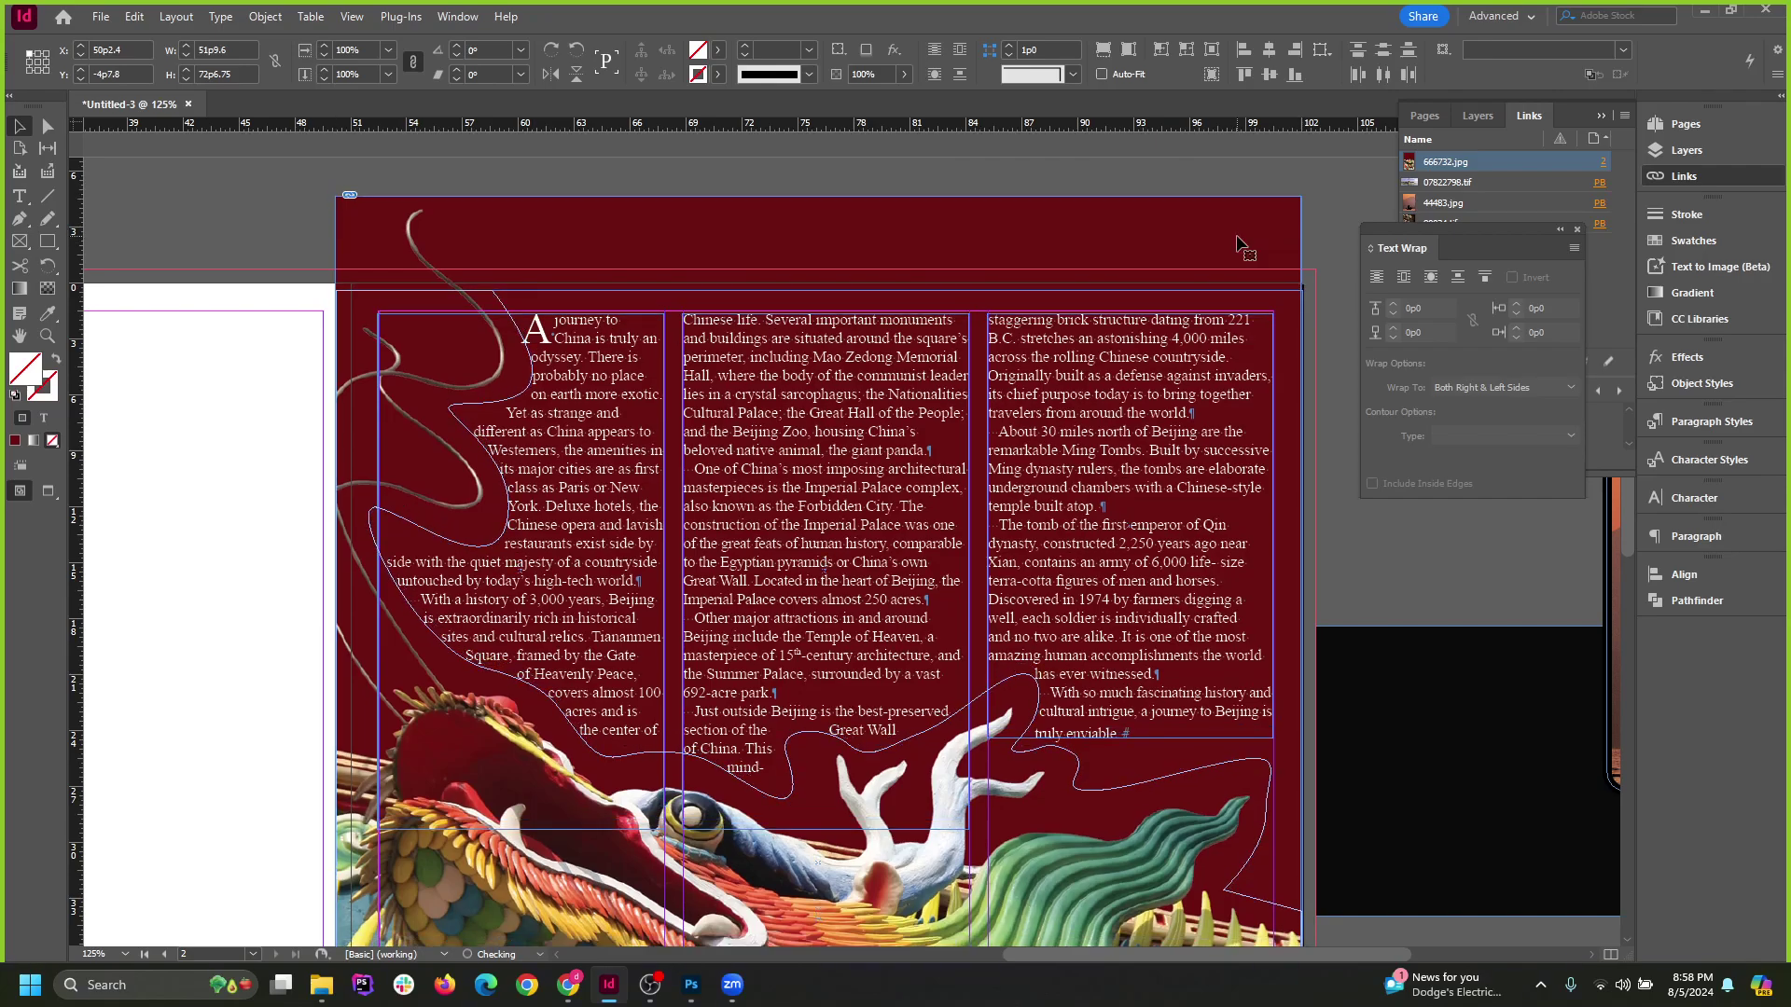
Align the article columns exactly with the right page's margin and column guides, placing the layout at X 50p3.12, Y -4p9.72.
{"action": "key", "text": "ctrl+equal"}
{"action": "key", "text": "ctrl+equal"}
{"action": "key", "text": "ctrl+equal"}
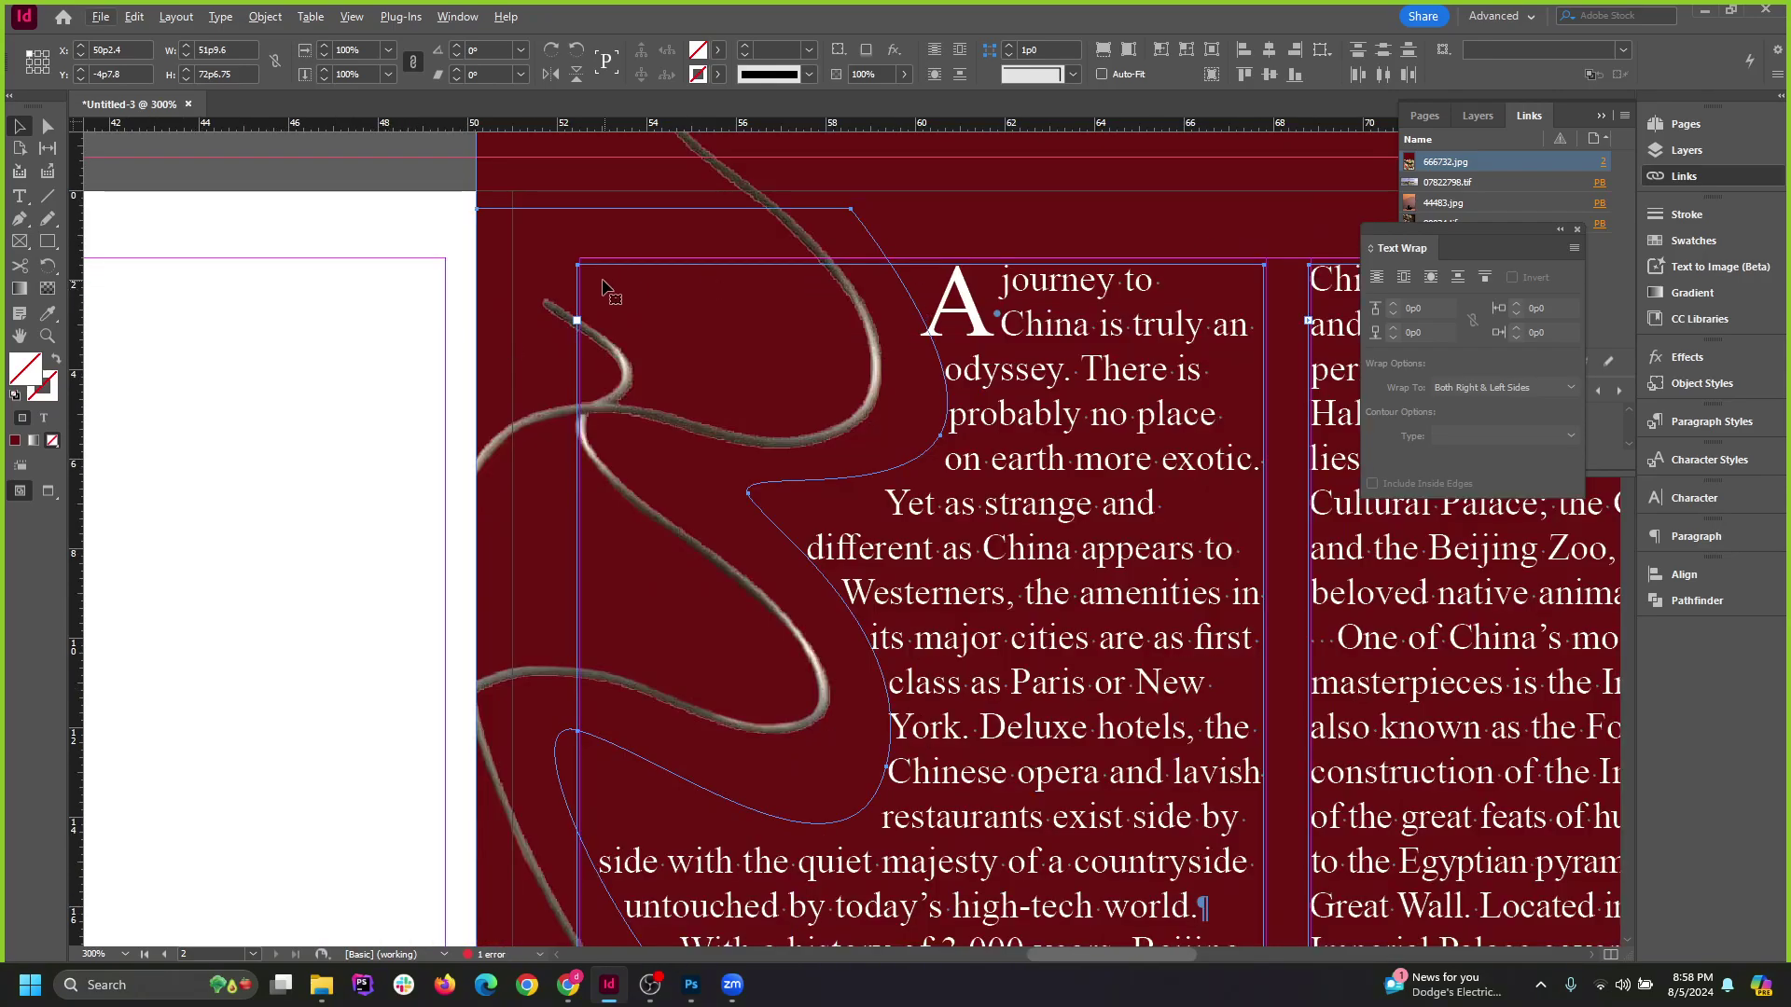
{"action": "left_click_drag", "start_coordinate": [584, 273], "coordinate": [585, 267]}
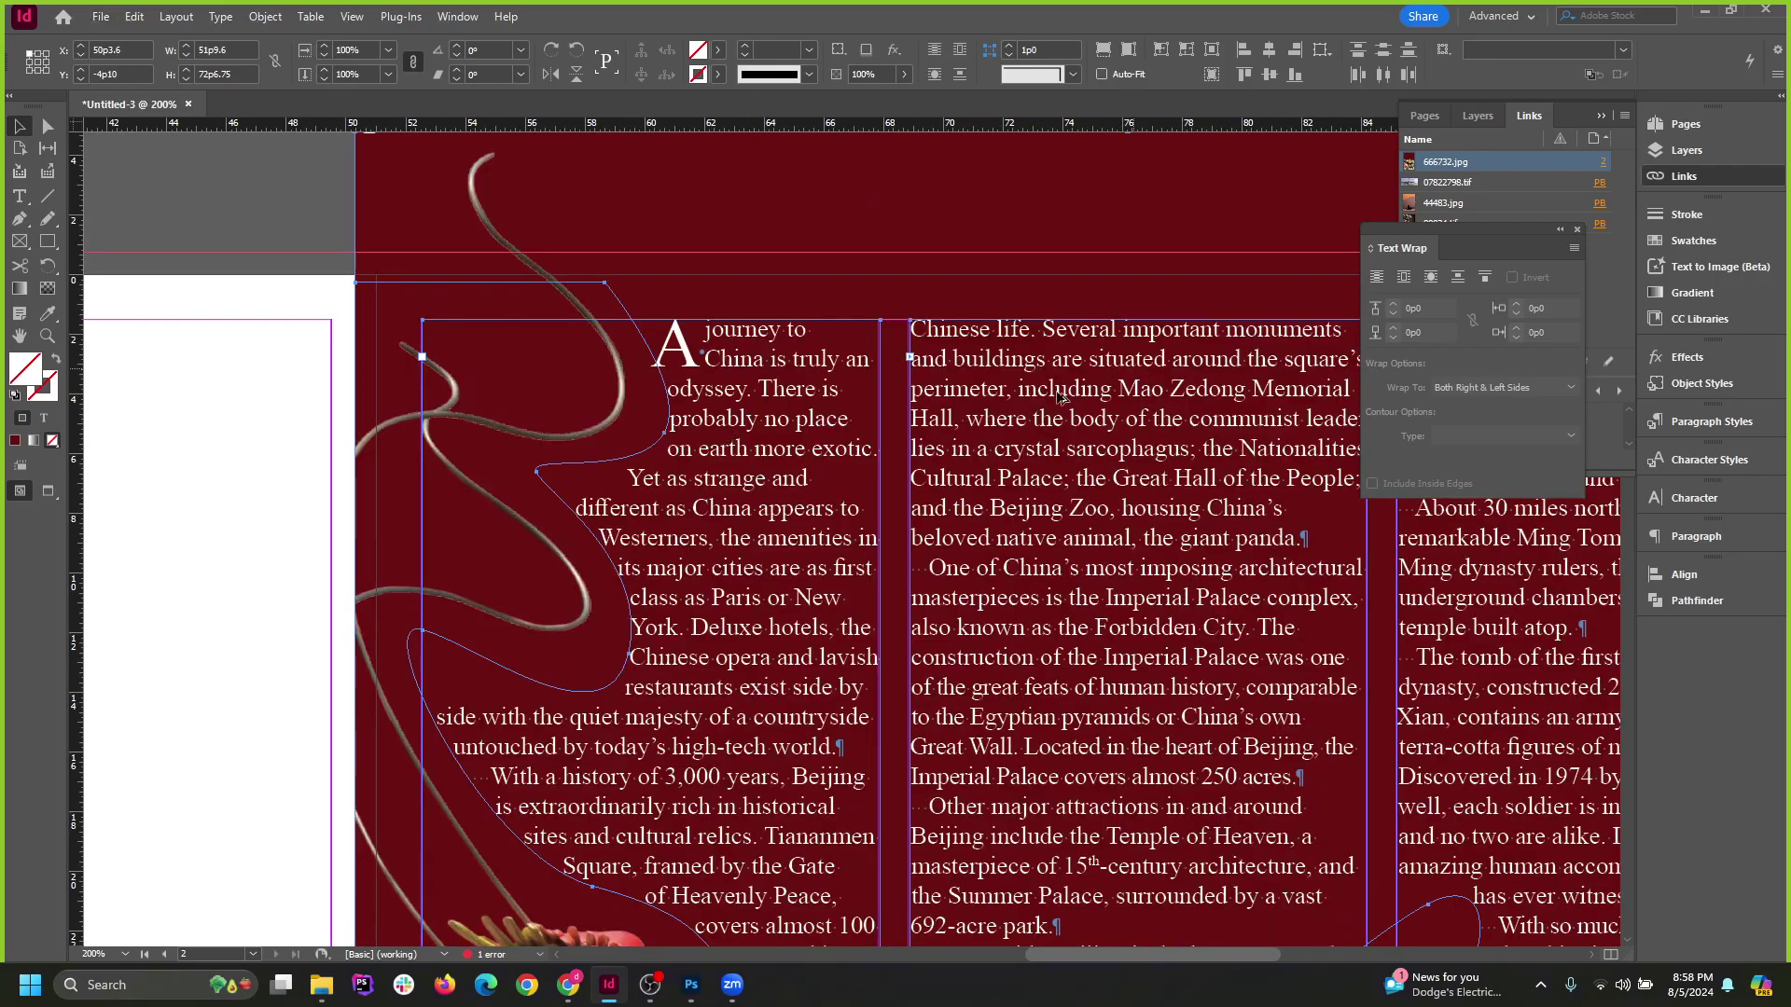
{"action": "scroll", "coordinate": [889, 332], "scroll_direction": "up", "scroll_amount": 5}
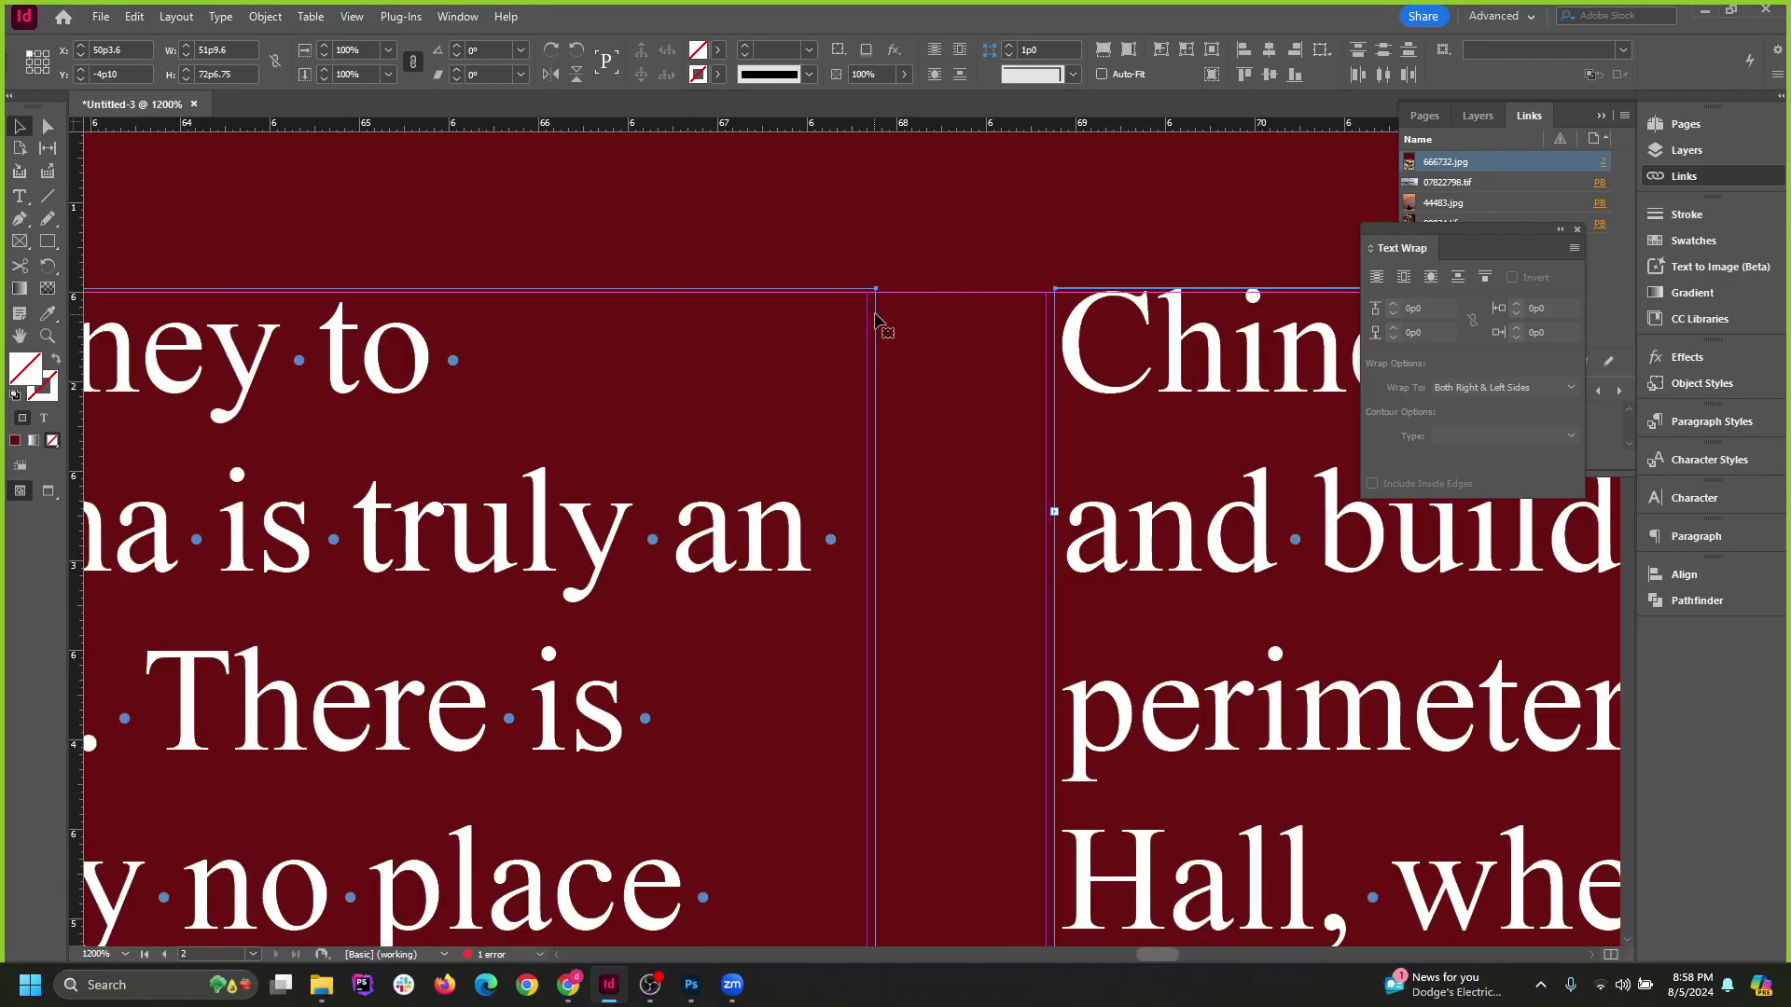
{"action": "left_click_drag", "start_coordinate": [877, 322], "coordinate": [875, 320]}
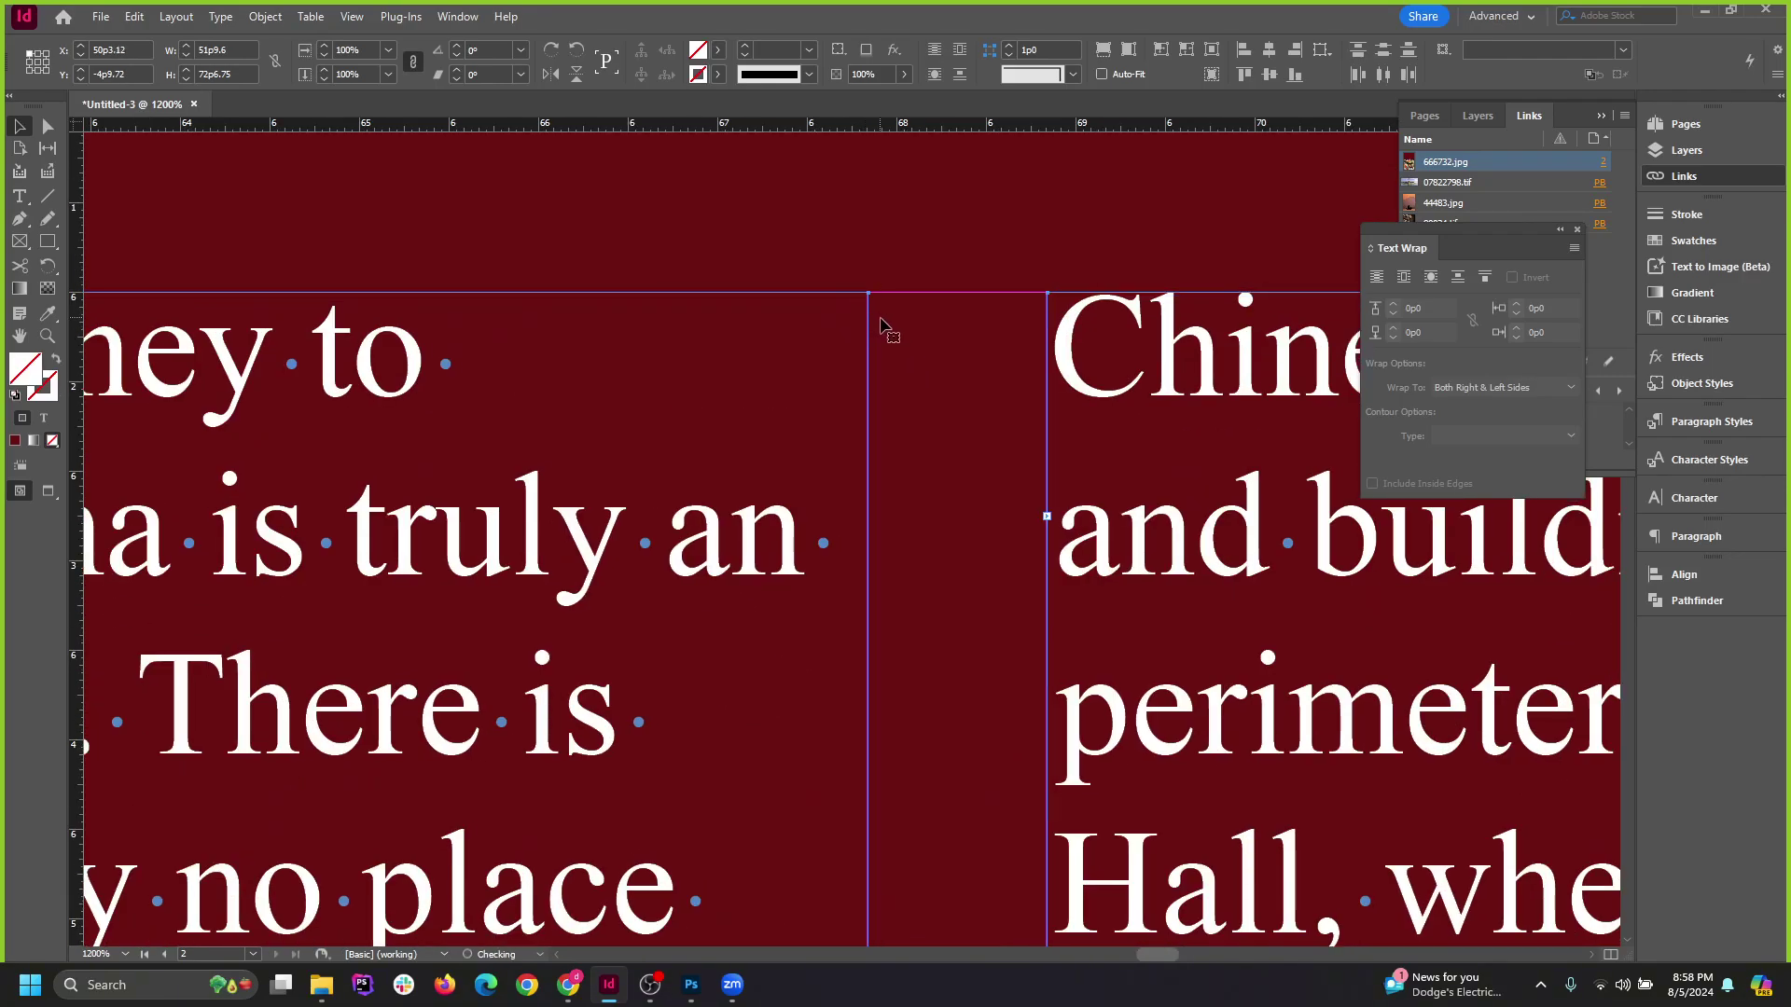
{"action": "scroll", "coordinate": [693, 405], "scroll_direction": "down", "scroll_amount": 4}
{"action": "scroll", "coordinate": [711, 408], "scroll_direction": "down", "scroll_amount": 3}
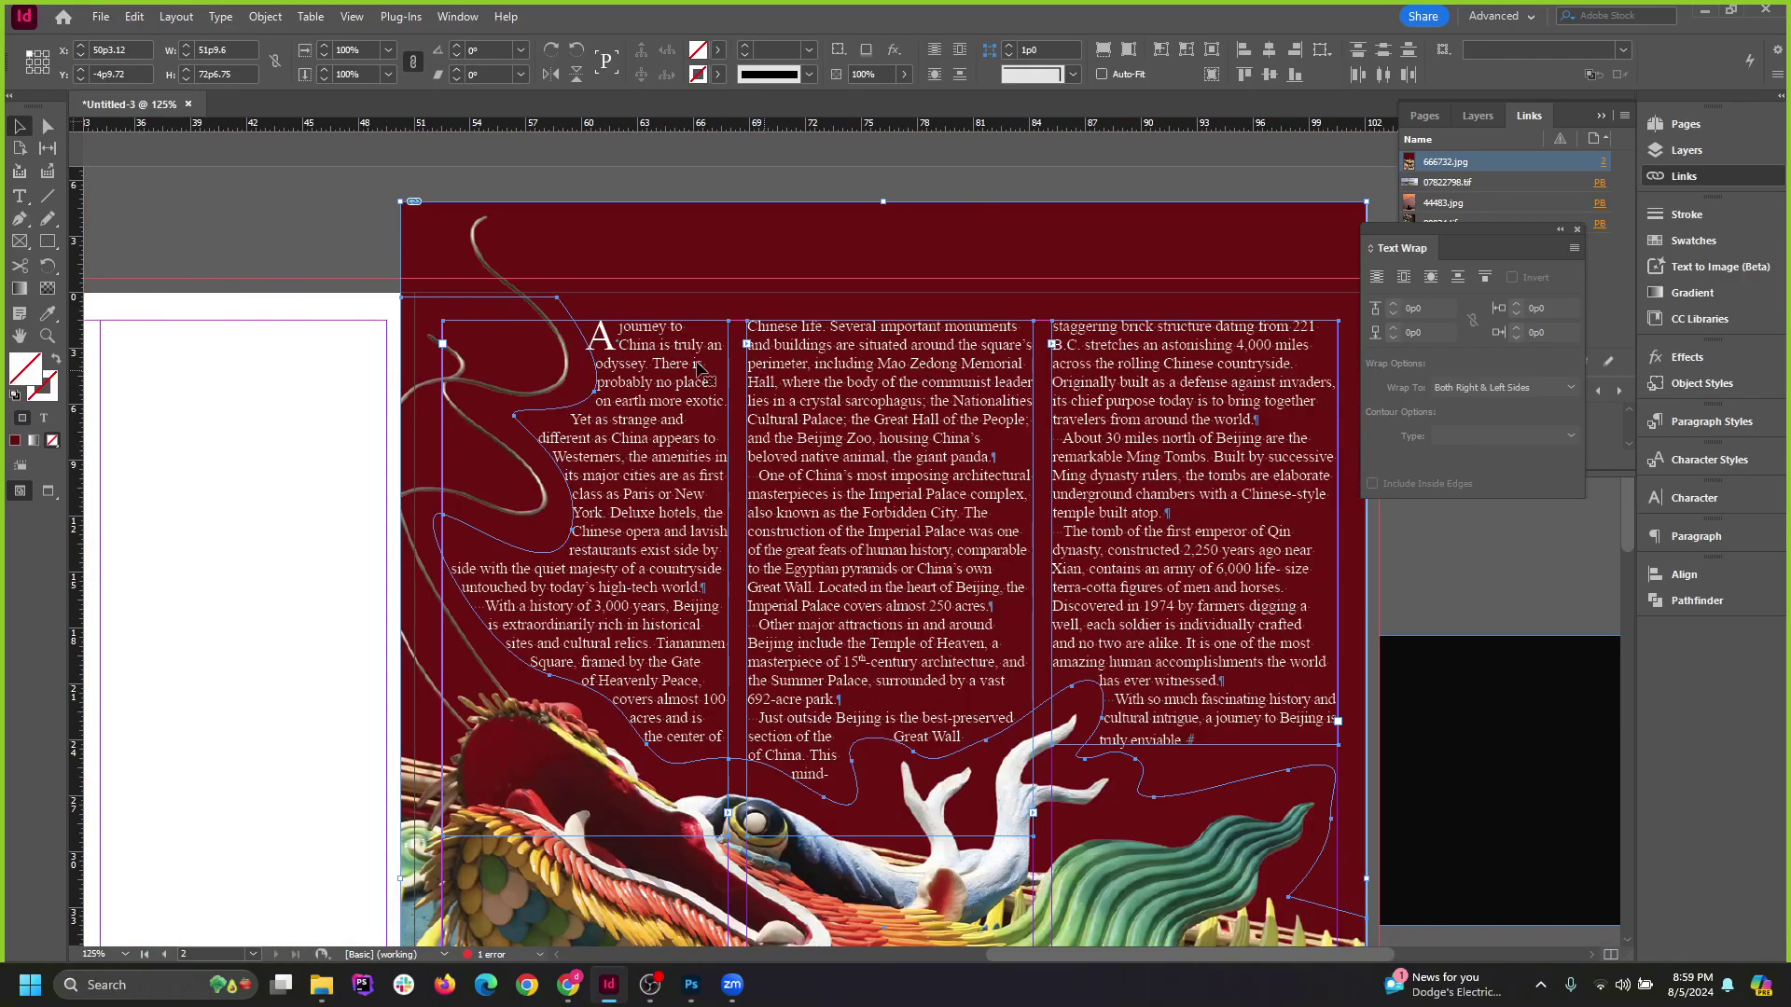
Preview the spread without guides to check the dragon layout on the right page, then return to the normal view.
{"action": "left_click", "coordinate": [371, 207]}
{"action": "key", "text": "ctrl+minus"}
{"action": "key", "text": "ctrl+minus"}
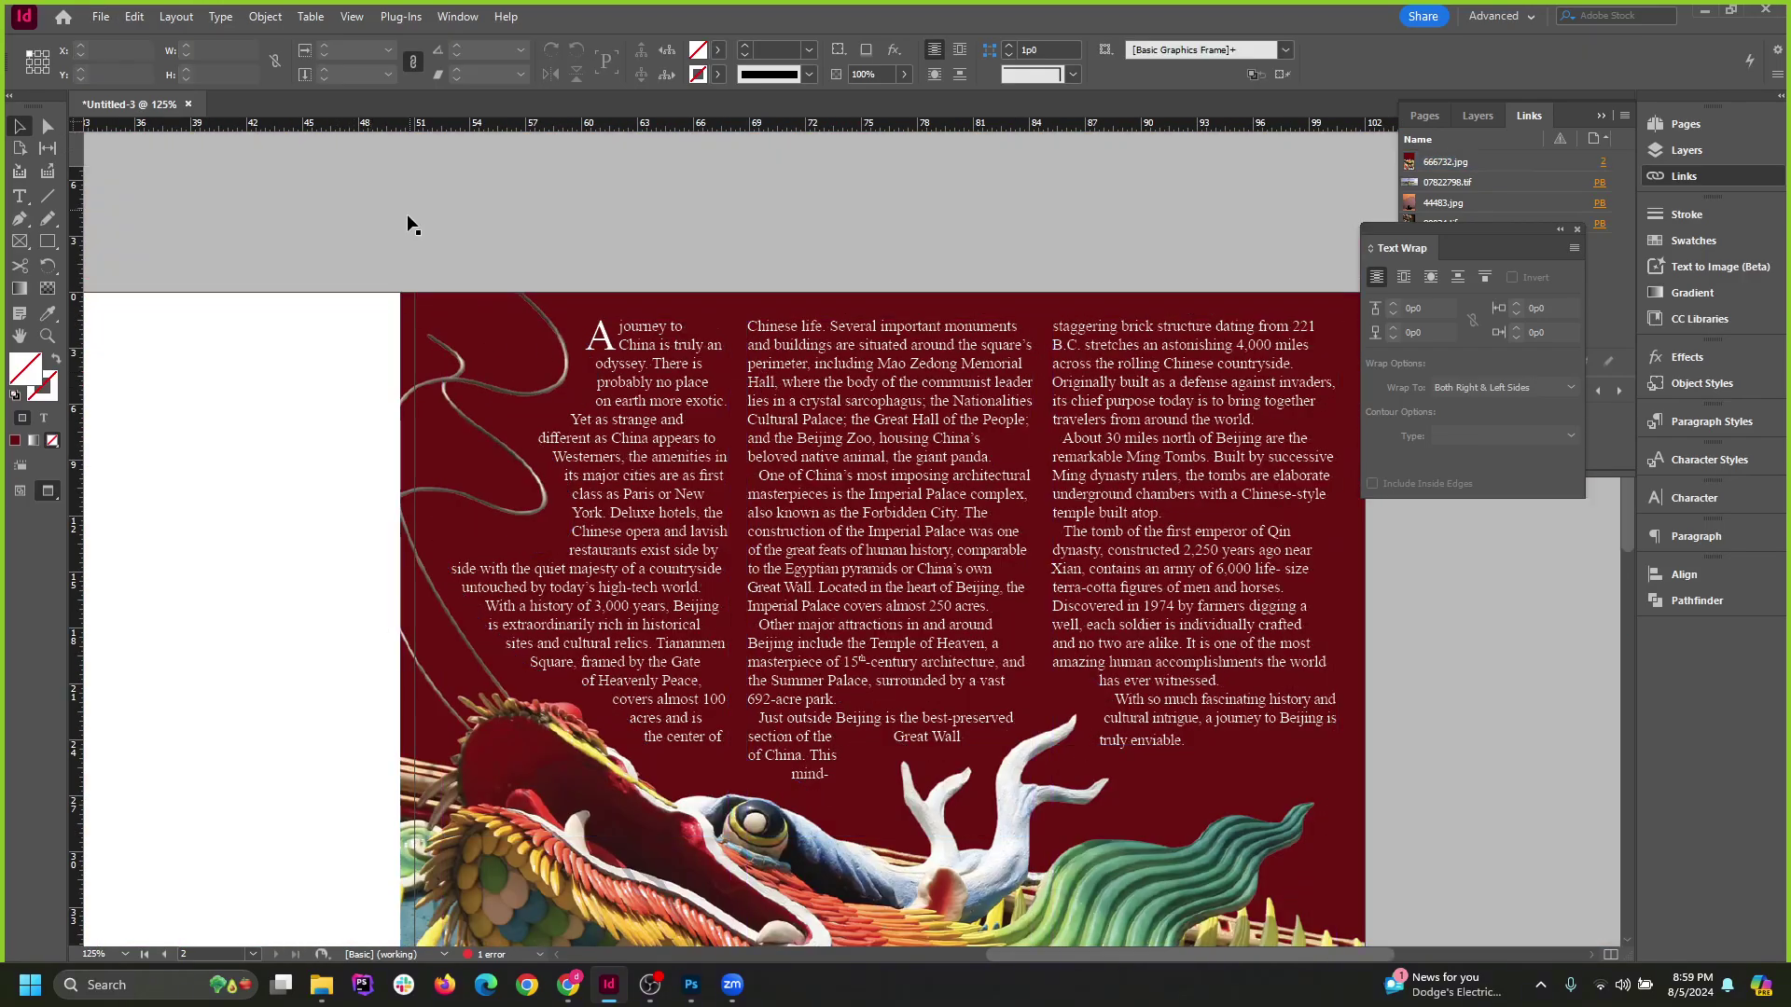
{"action": "scroll", "coordinate": [1146, 397], "scroll_direction": "down", "scroll_amount": 1}
{"action": "scroll", "coordinate": [879, 391], "scroll_direction": "up", "scroll_amount": 1}
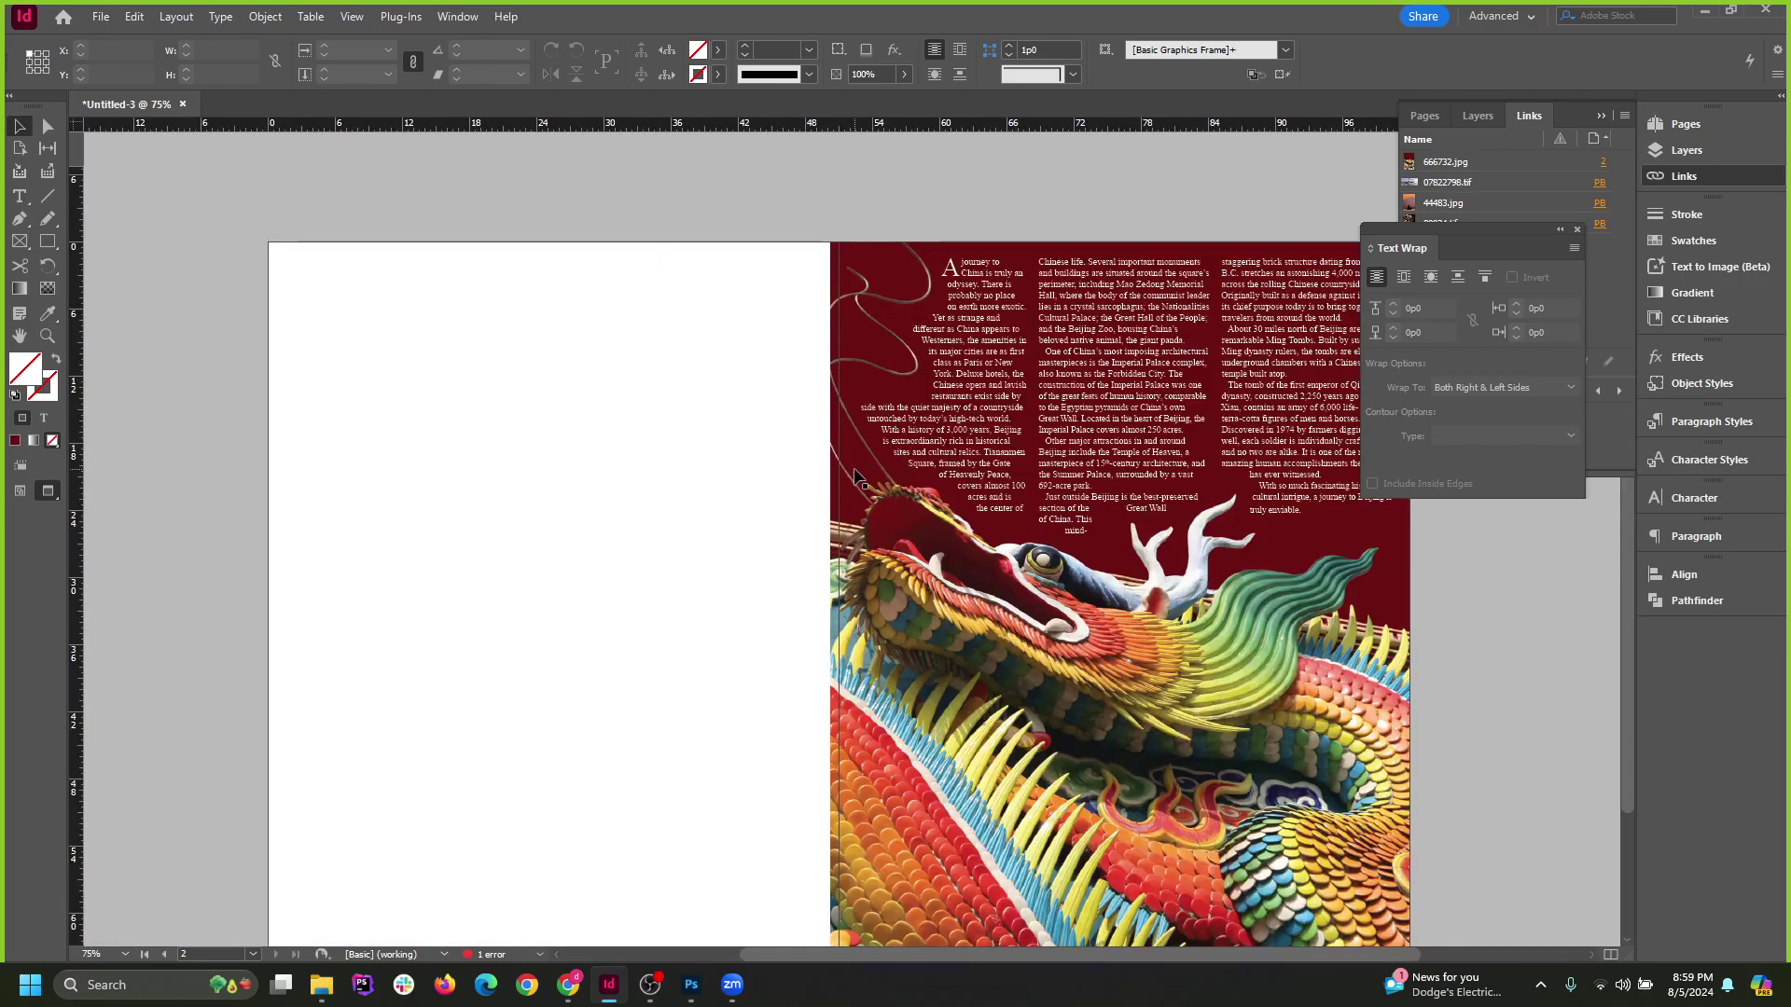
{"action": "key", "text": "w"}
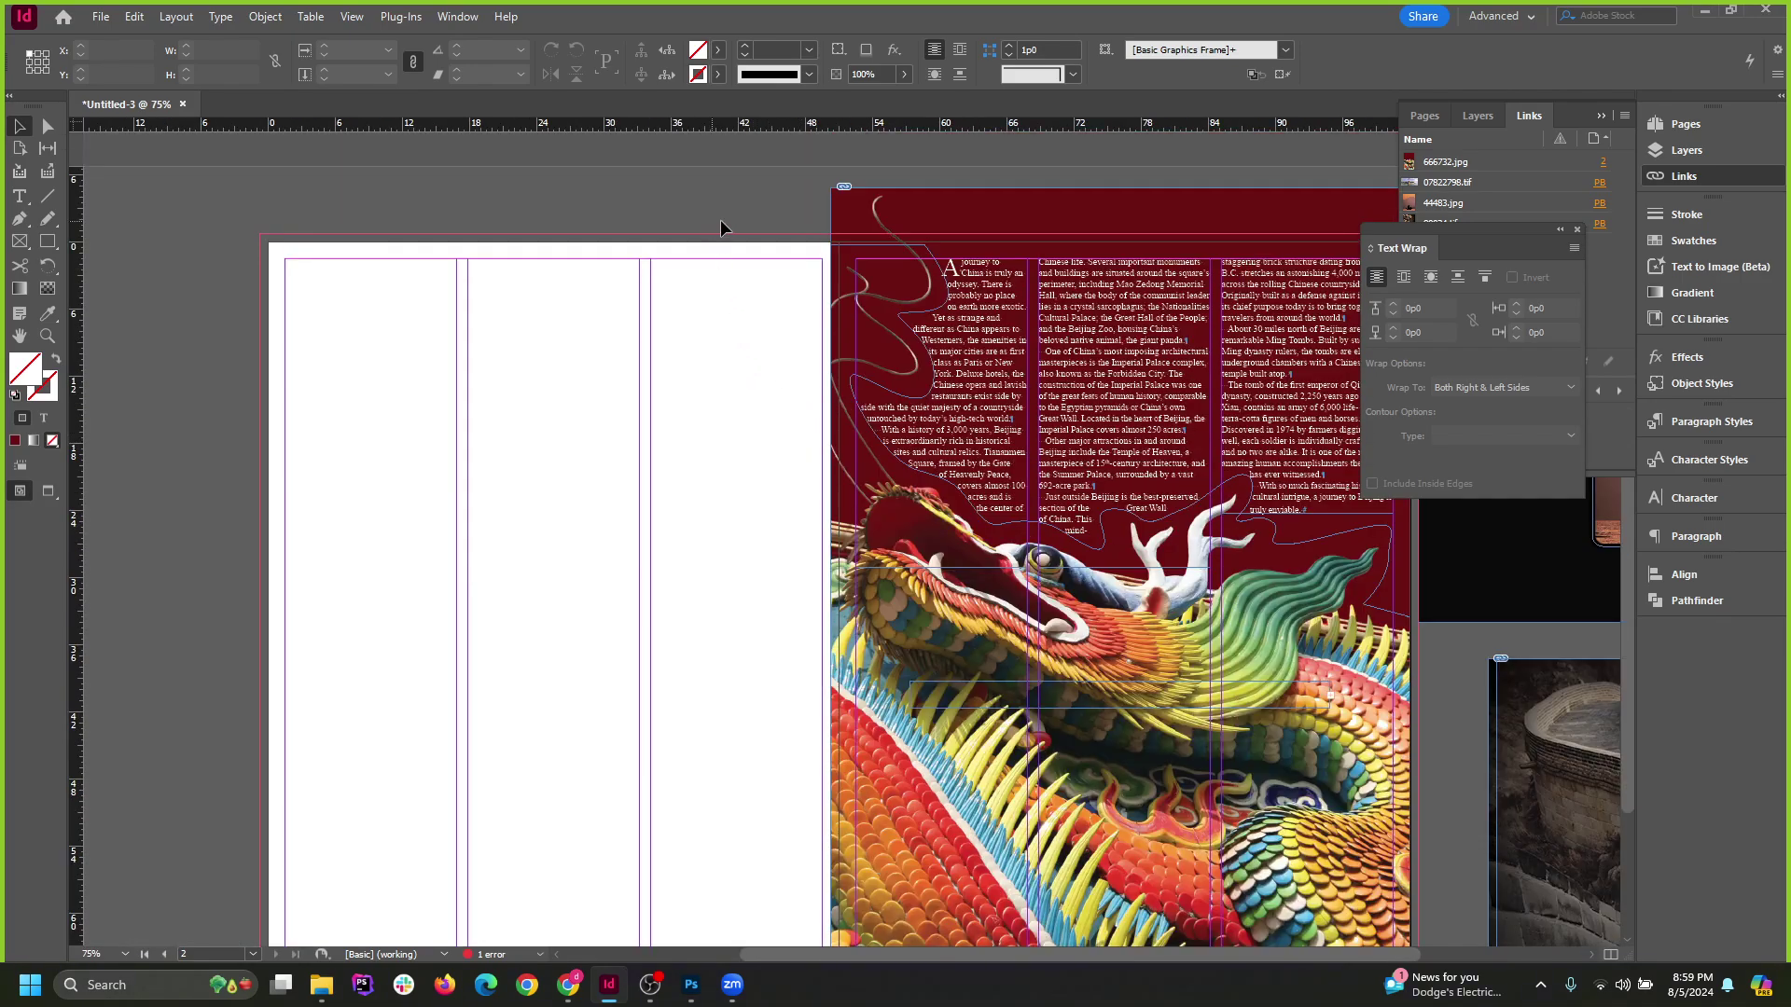
{"action": "scroll", "coordinate": [798, 467], "scroll_direction": "down", "scroll_amount": 1}
{"action": "key", "text": "ctrl+minus"}
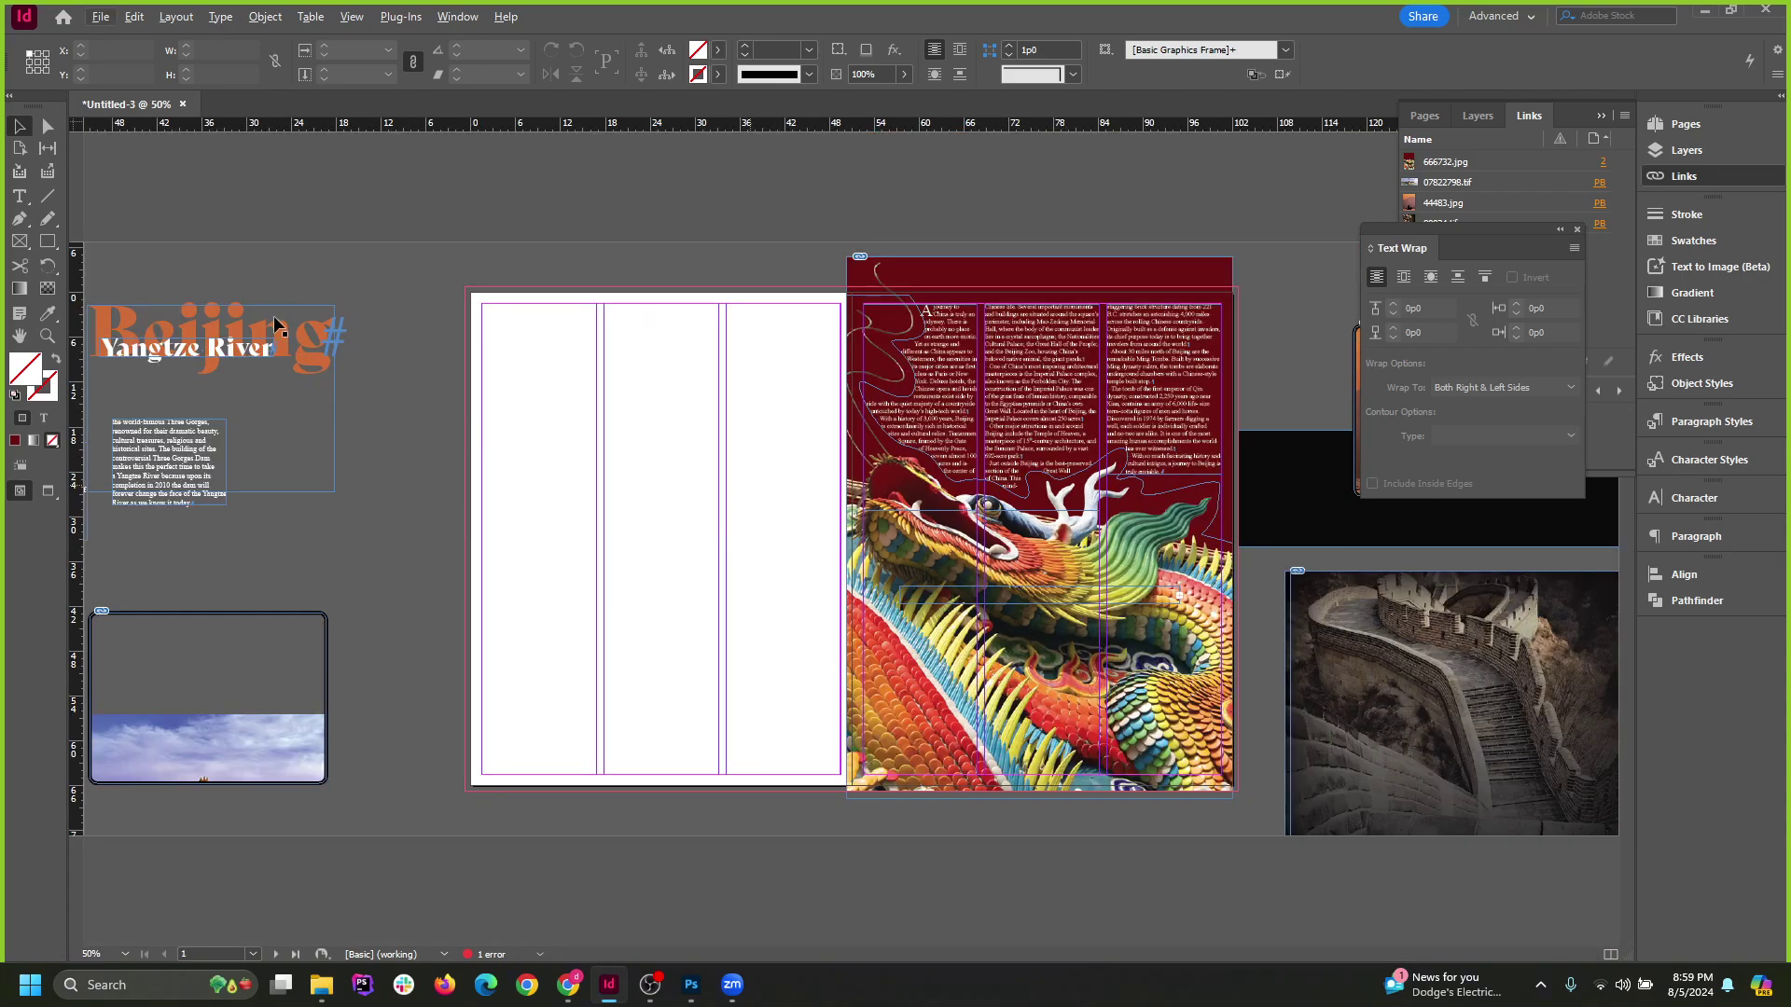
Move the "Beijing" heading from the pasteboard onto the left page at X 10p10.492, Y 22p4.5.
{"action": "left_click_drag", "start_coordinate": [214, 332], "coordinate": [693, 499]}
{"action": "scroll", "coordinate": [595, 508], "scroll_direction": "down", "scroll_amount": 1}
{"action": "scroll", "coordinate": [595, 513], "scroll_direction": "up", "scroll_amount": 1}
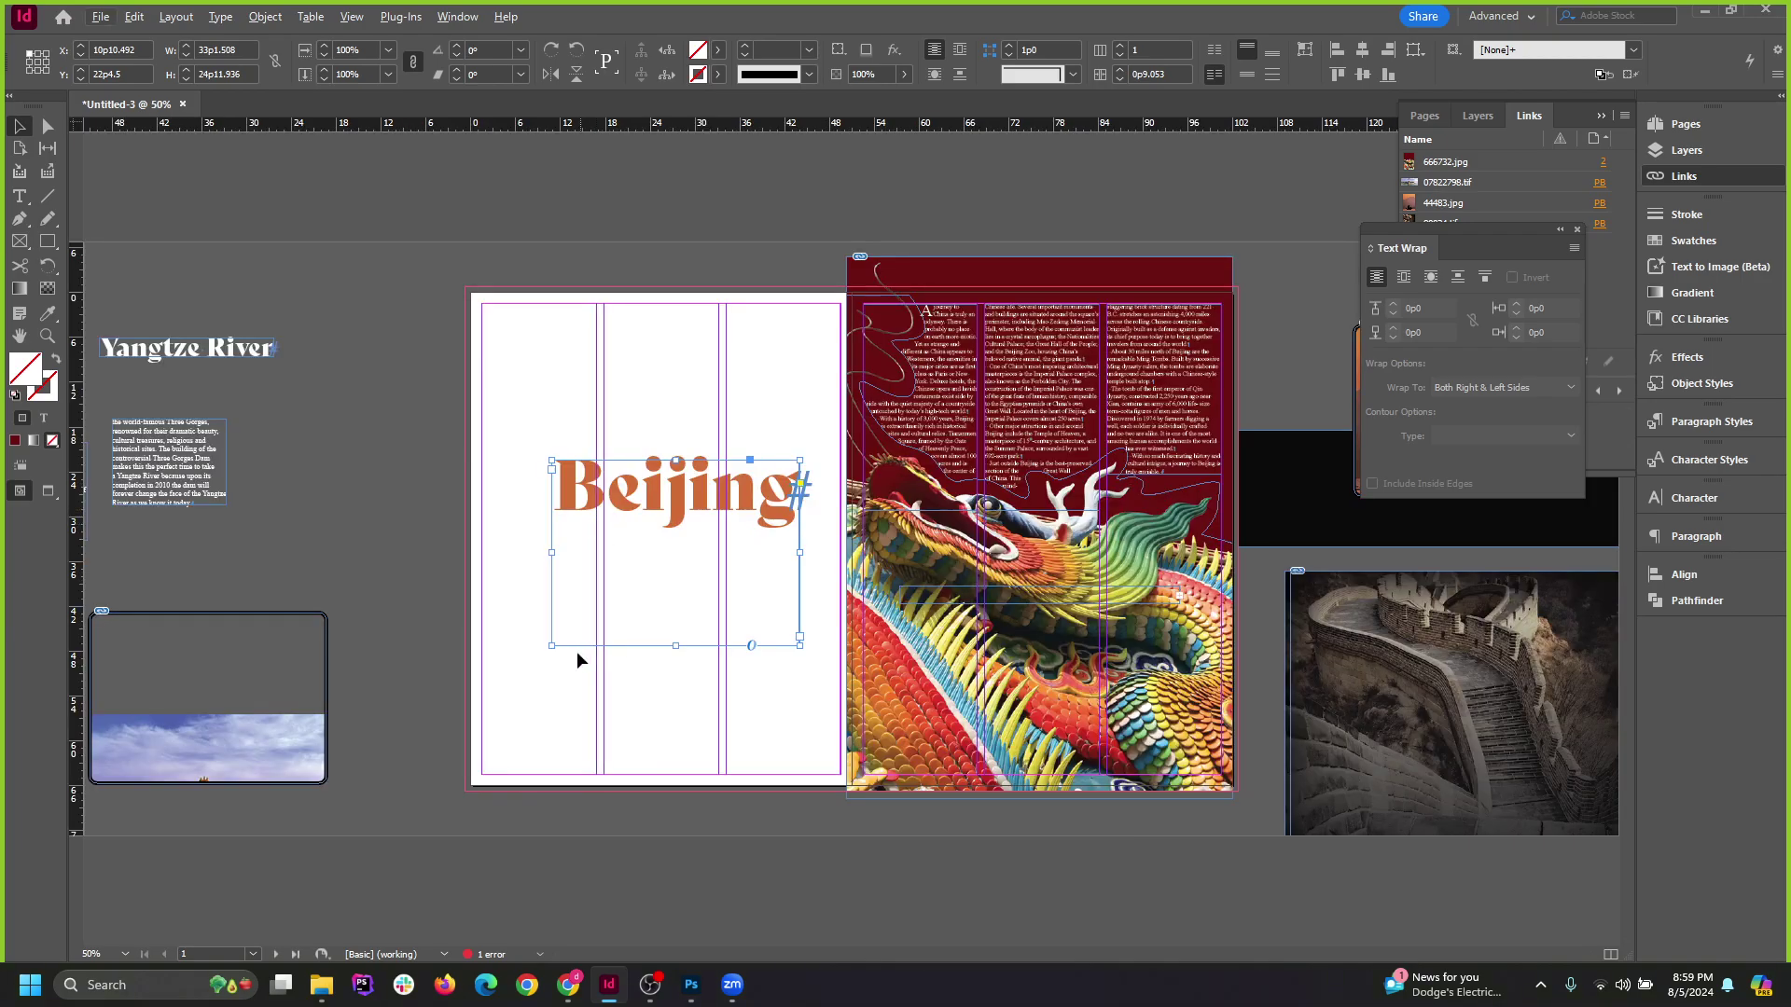
{"action": "key", "text": "w"}
{"action": "left_click", "coordinate": [386, 511]}
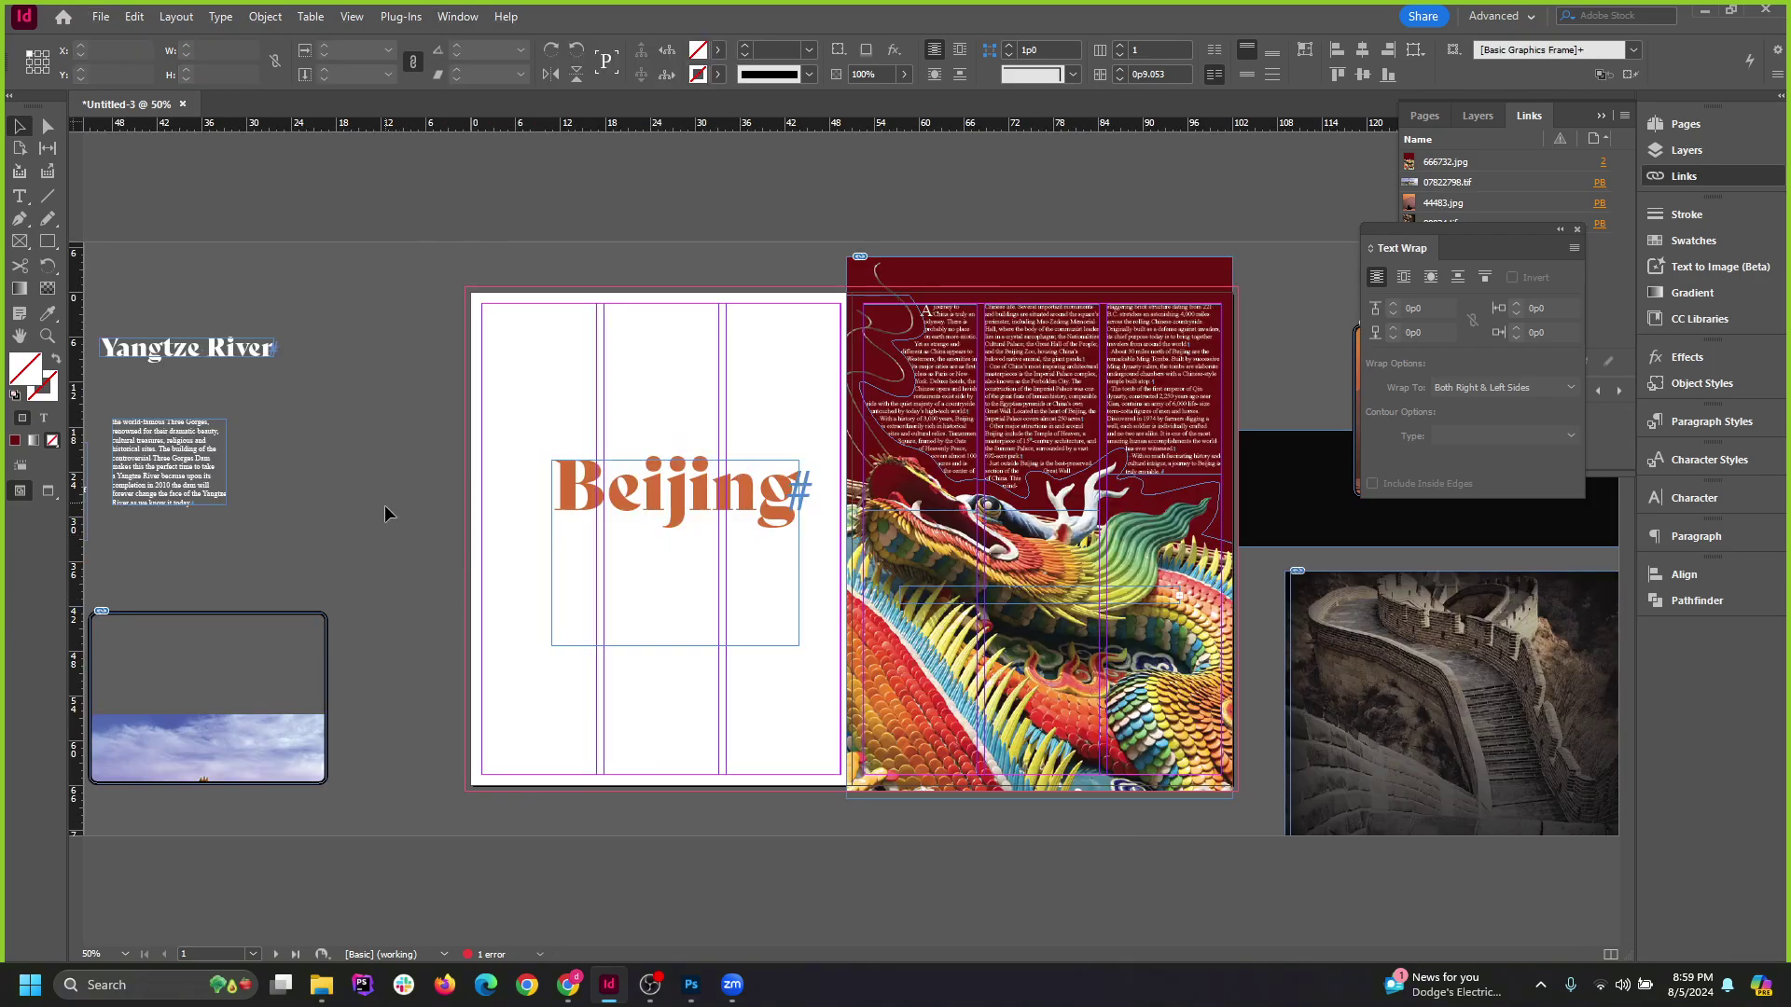
{"action": "key", "text": "w"}
{"action": "key", "text": "w"}
{"action": "key", "text": "ctrl+minus"}
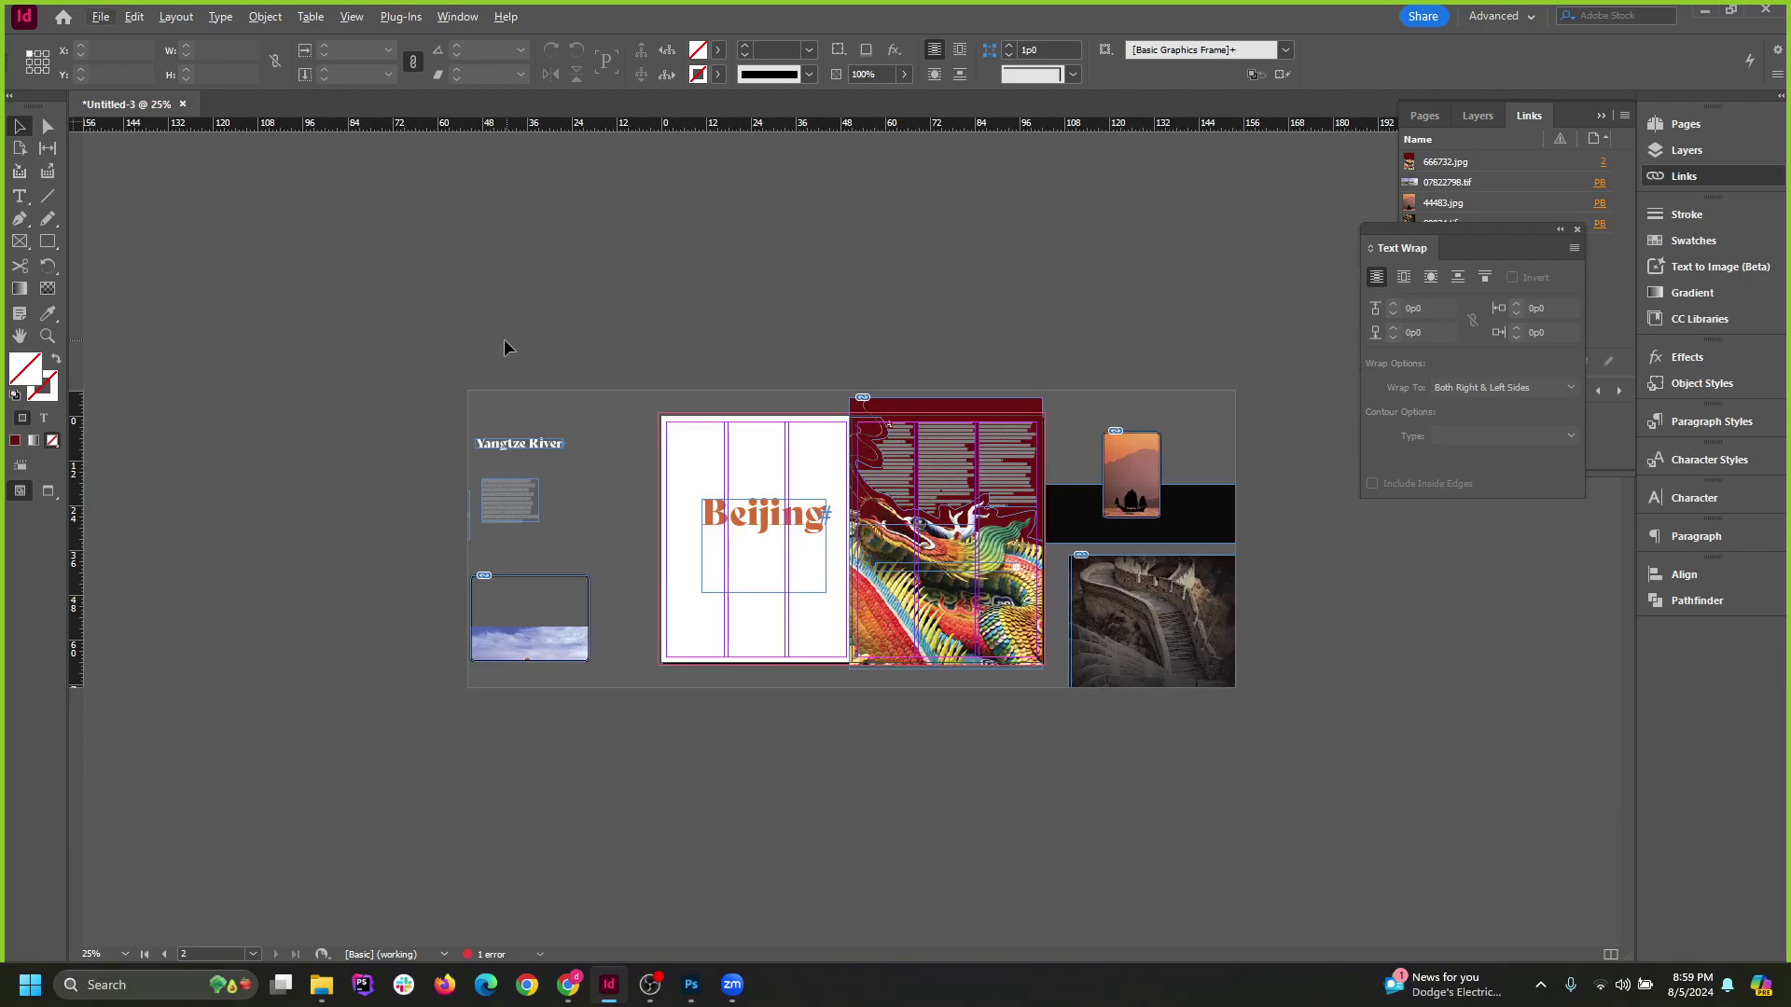
Gather the two Yangtze body text frames and the "Yangtze River" title into one group of objects on the pasteboard beside the left page.
{"action": "key", "text": "ctrl+a"}
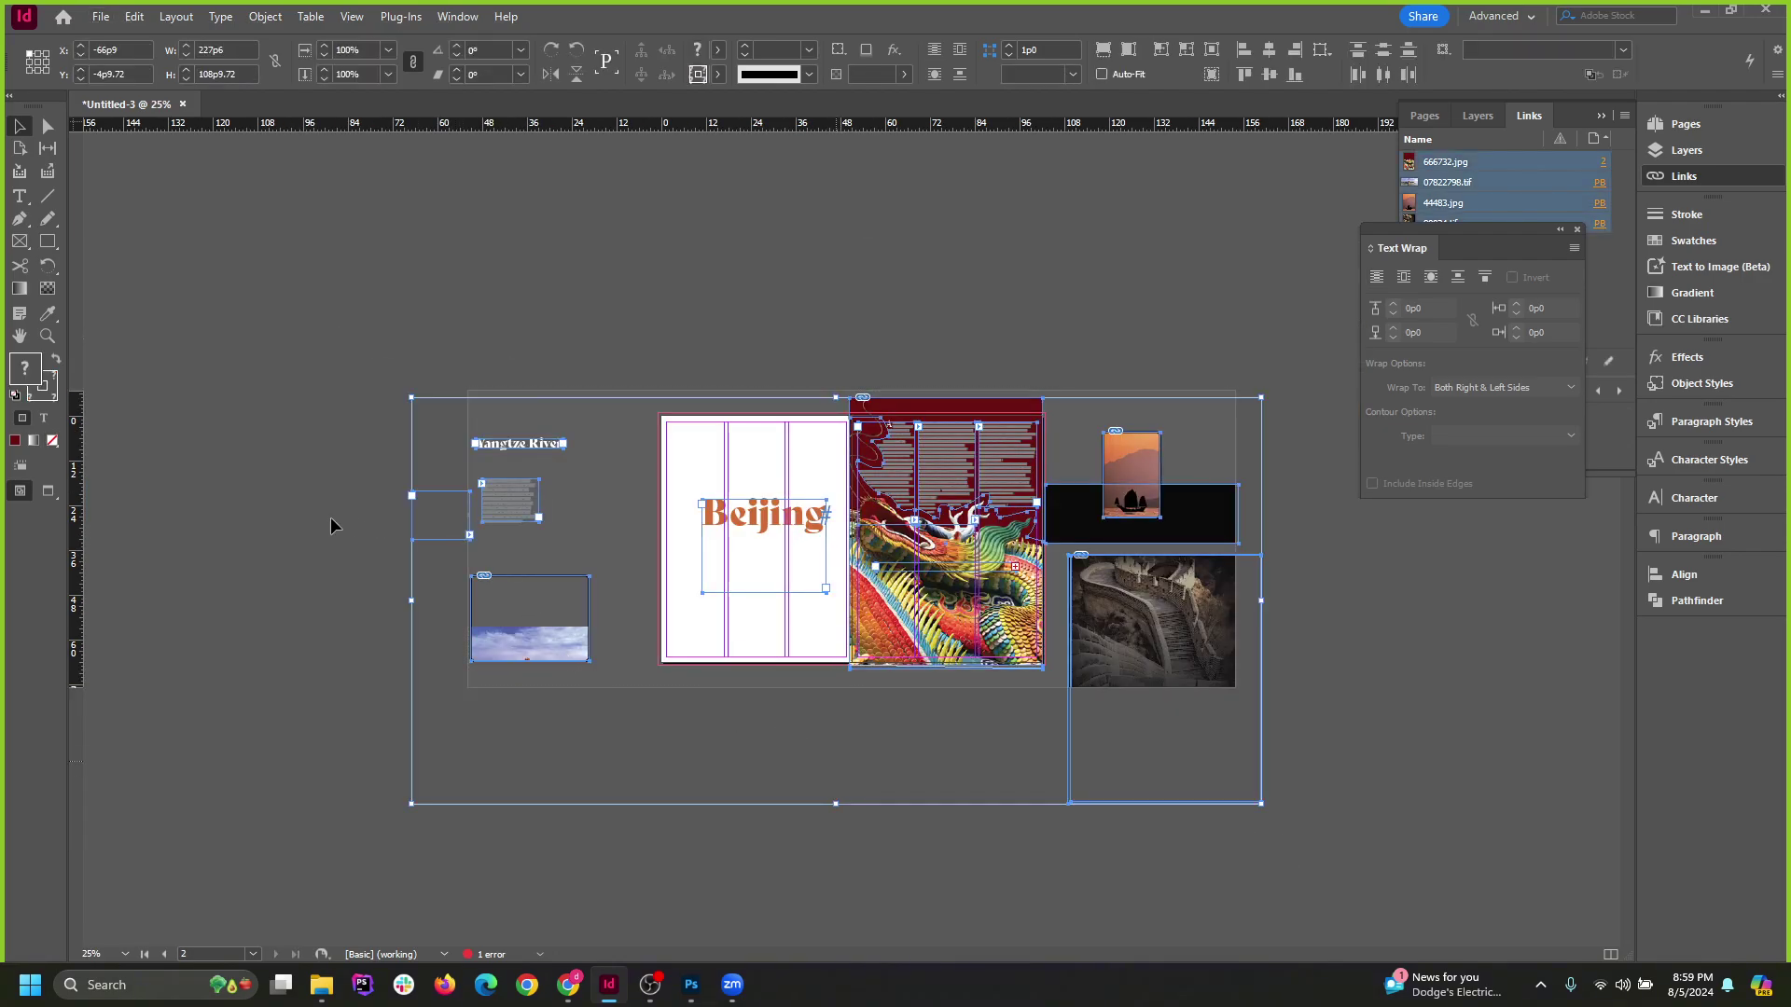
{"action": "left_click_drag", "start_coordinate": [465, 525], "coordinate": [668, 525]}
{"action": "left_click_drag", "start_coordinate": [714, 483], "coordinate": [714, 482]}
{"action": "key", "text": "ctrl+="}
{"action": "key", "text": "ctrl+="}
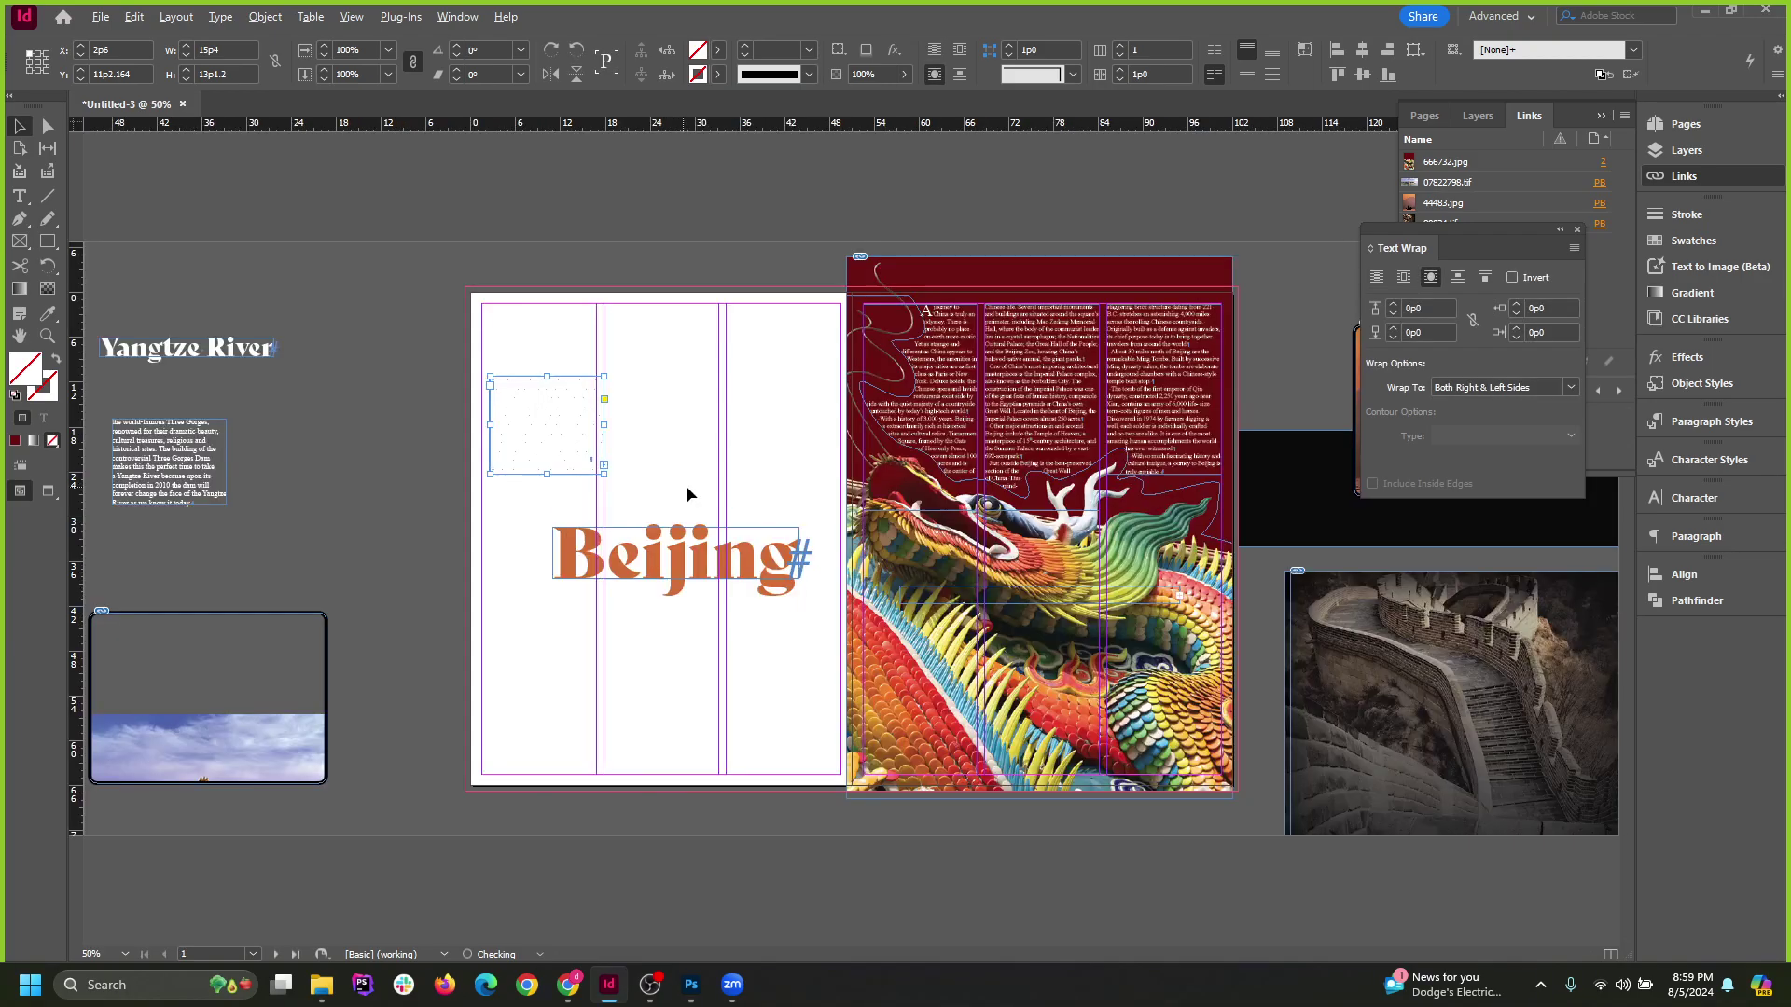
{"action": "left_click_drag", "start_coordinate": [495, 444], "coordinate": [376, 532]}
{"action": "left_click", "coordinate": [535, 394]}
{"action": "key", "text": "ctrl+-"}
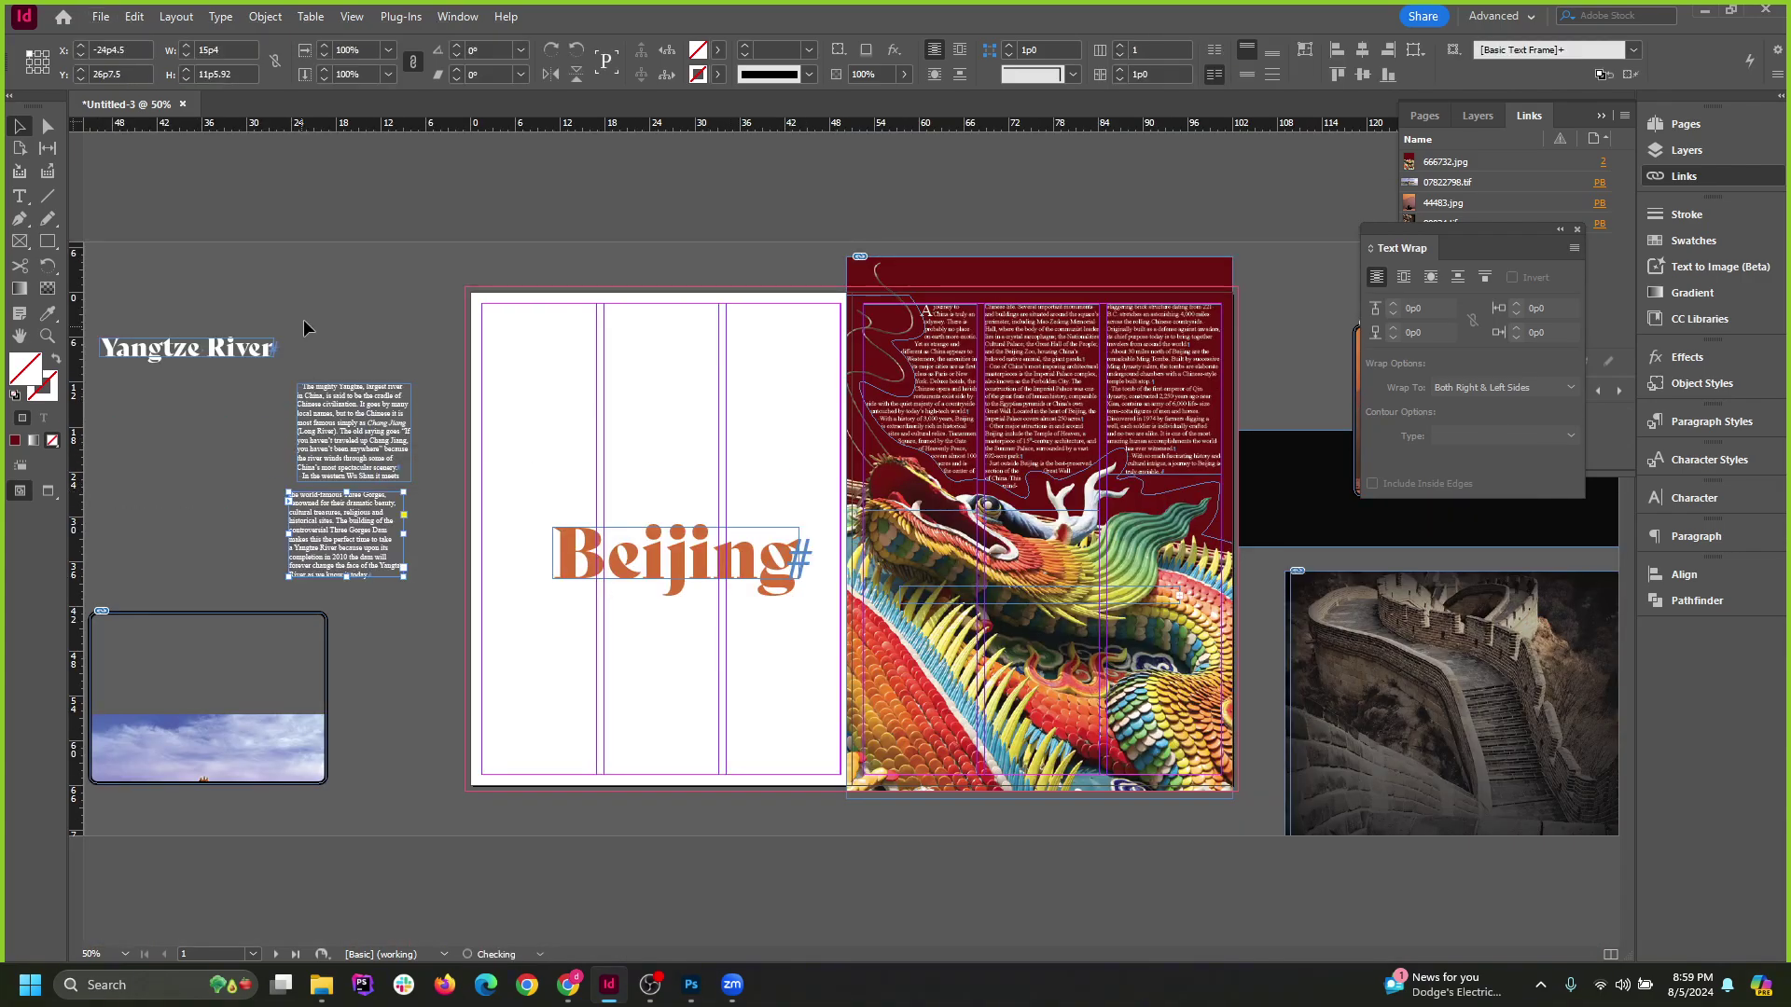
{"action": "left_click_drag", "start_coordinate": [279, 347], "coordinate": [421, 361]}
{"action": "left_click", "coordinate": [508, 282]}
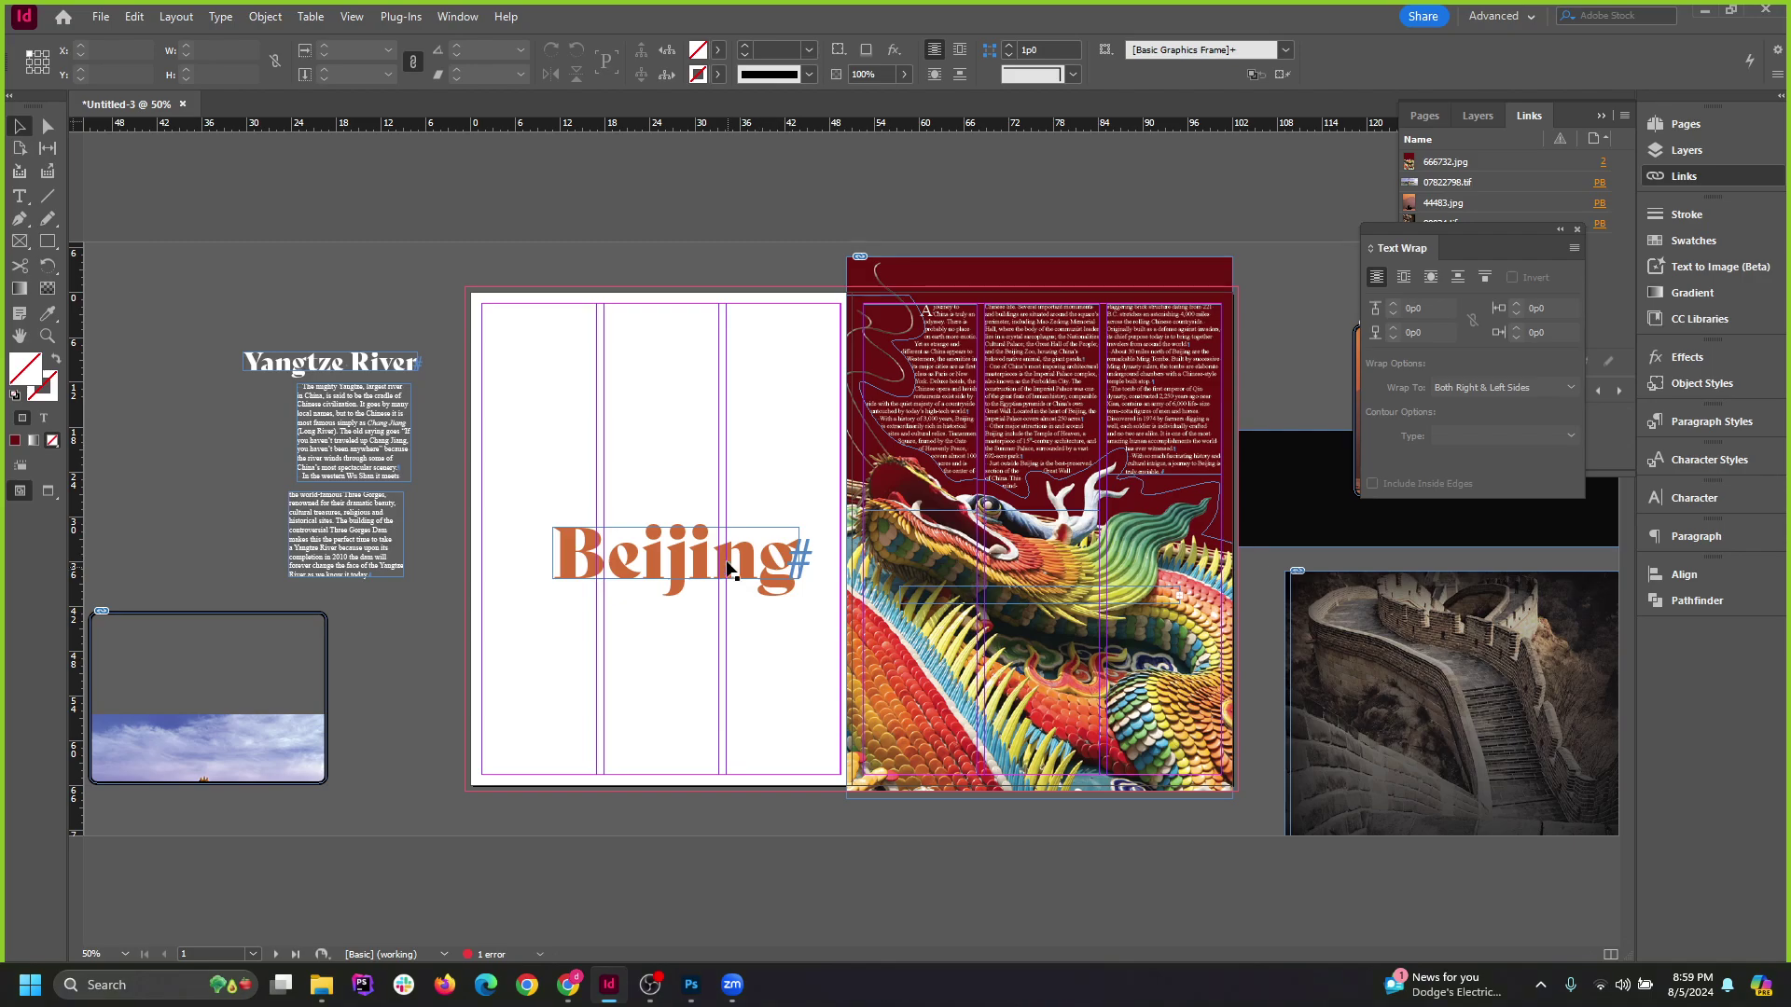
Raise the "Beijing" heading to X 10p6, Y 16p2.521 and move the "Journey to Mysterious" title above it at X 6p0.605, Y 8p9.
{"action": "left_click_drag", "start_coordinate": [728, 561], "coordinate": [725, 448]}
{"action": "left_click_drag", "start_coordinate": [523, 272], "coordinate": [812, 683]}
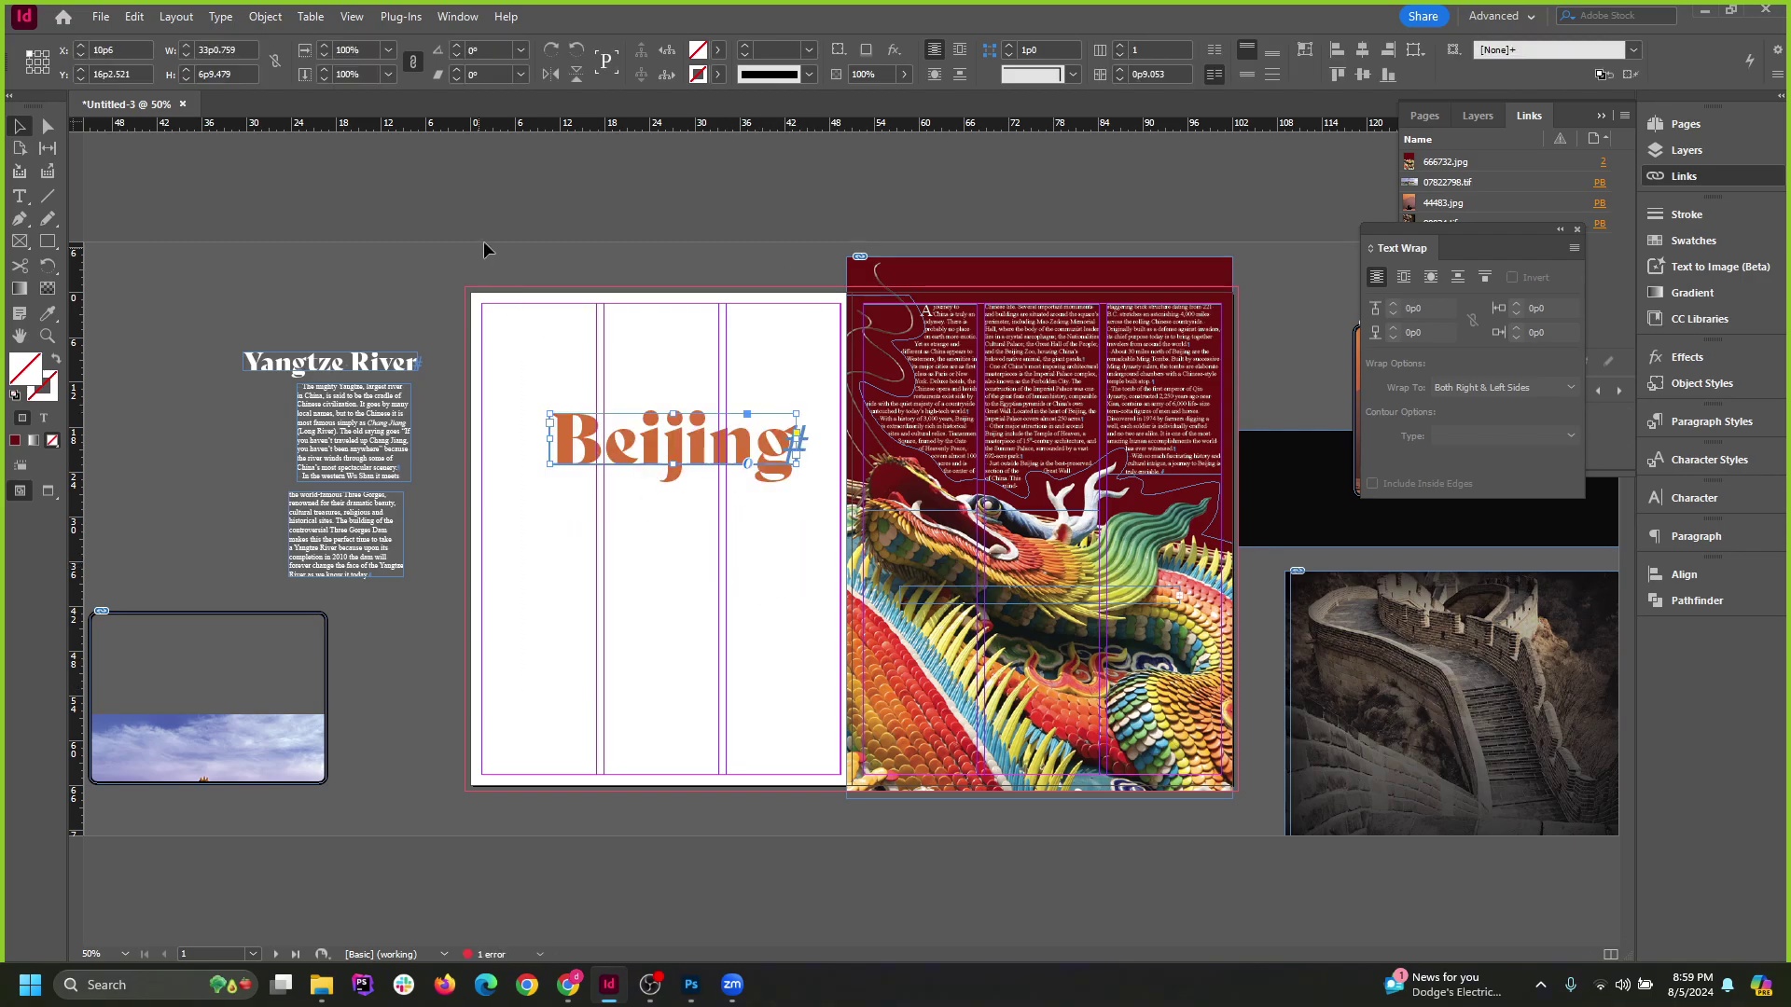
{"action": "key", "text": "ctrl+a"}
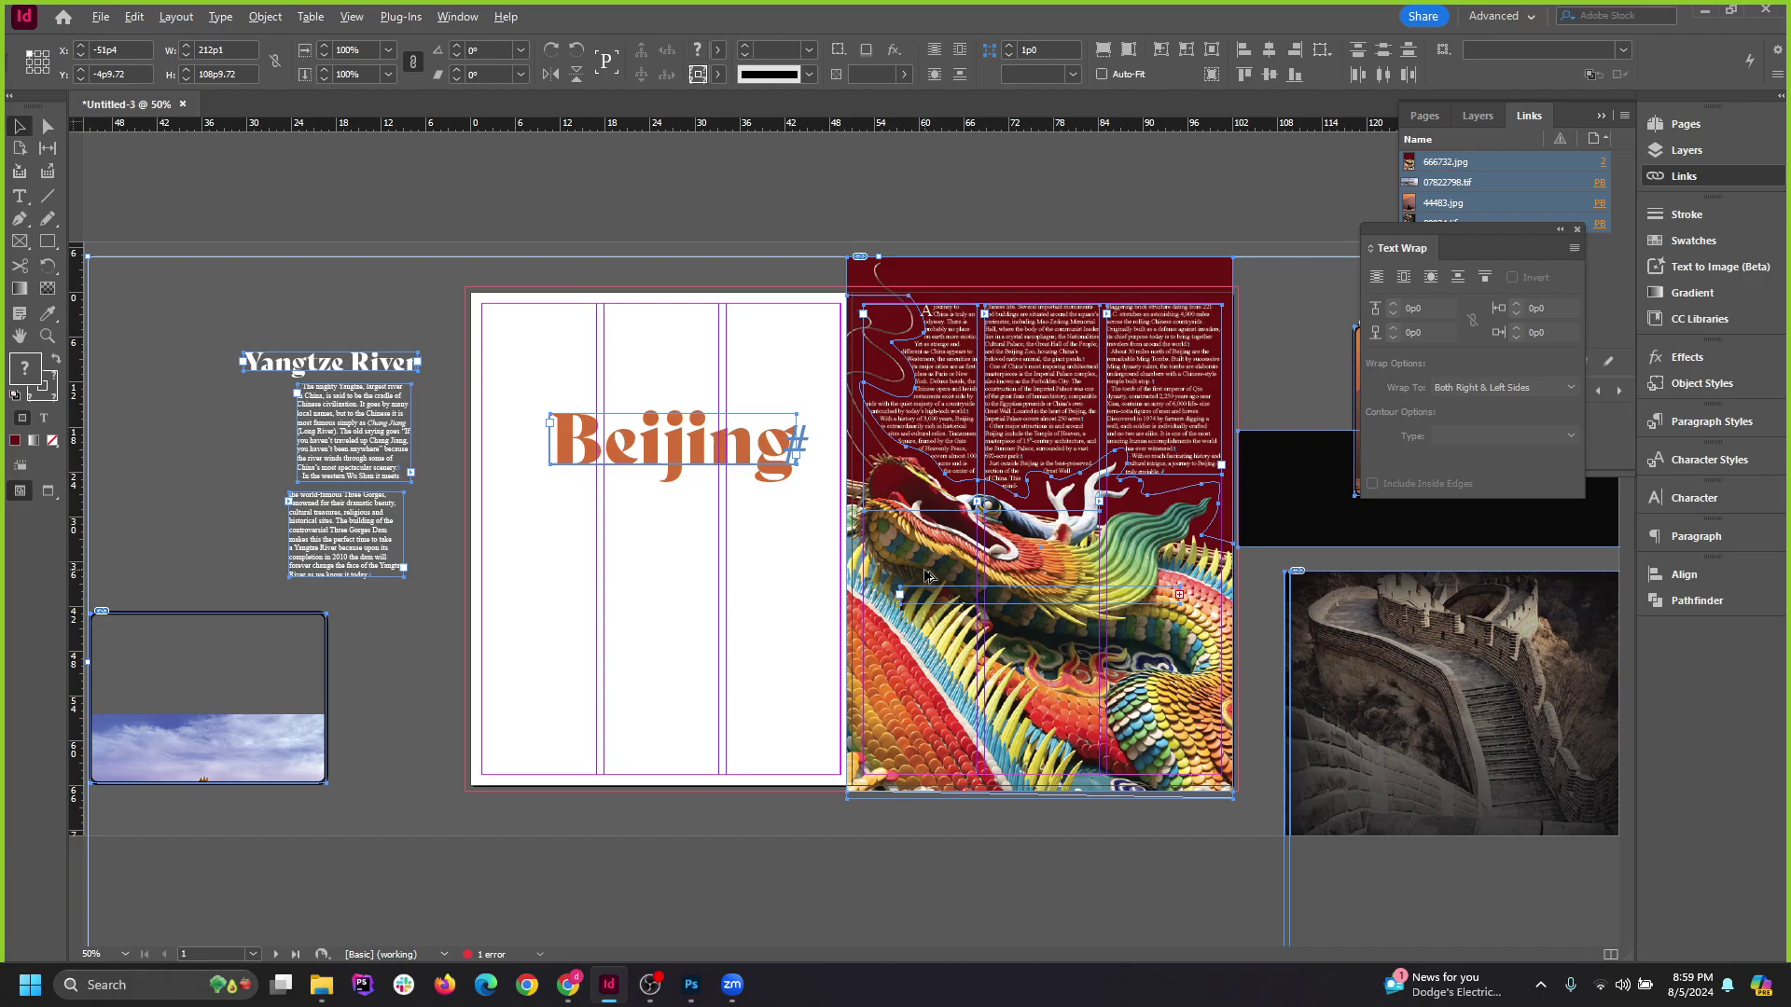
{"action": "left_click", "coordinate": [944, 599]}
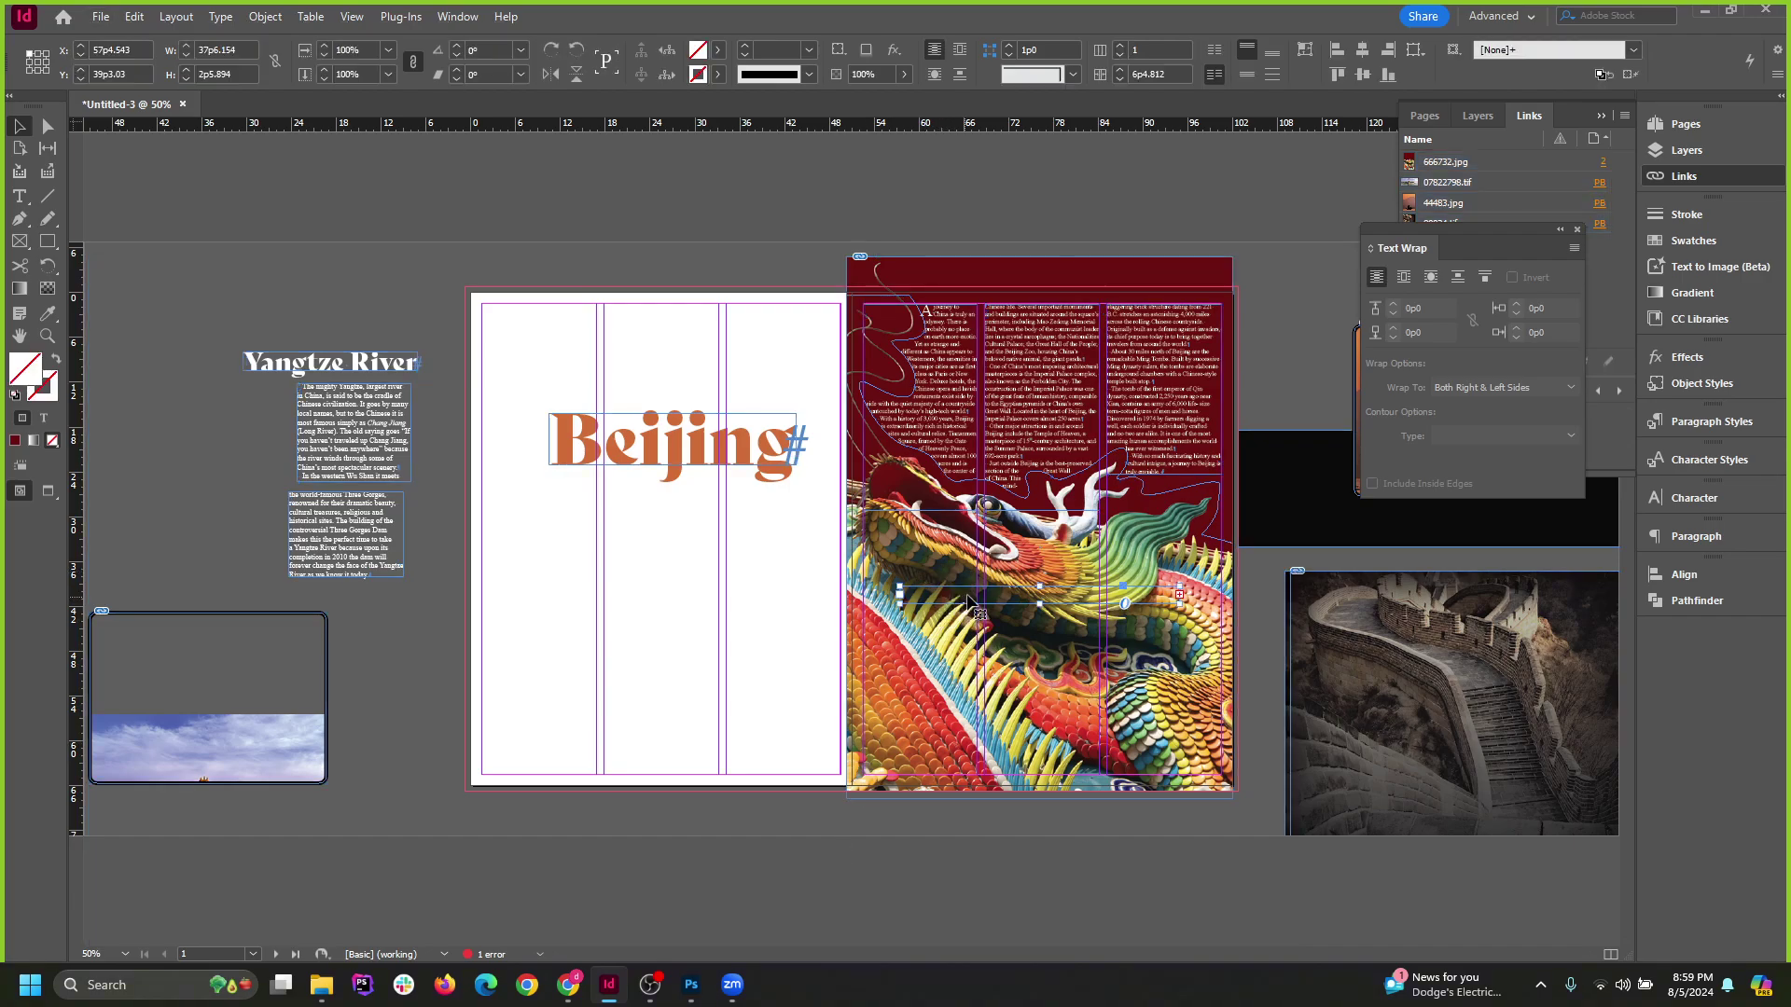
{"action": "left_click_drag", "start_coordinate": [967, 597], "coordinate": [673, 373]}
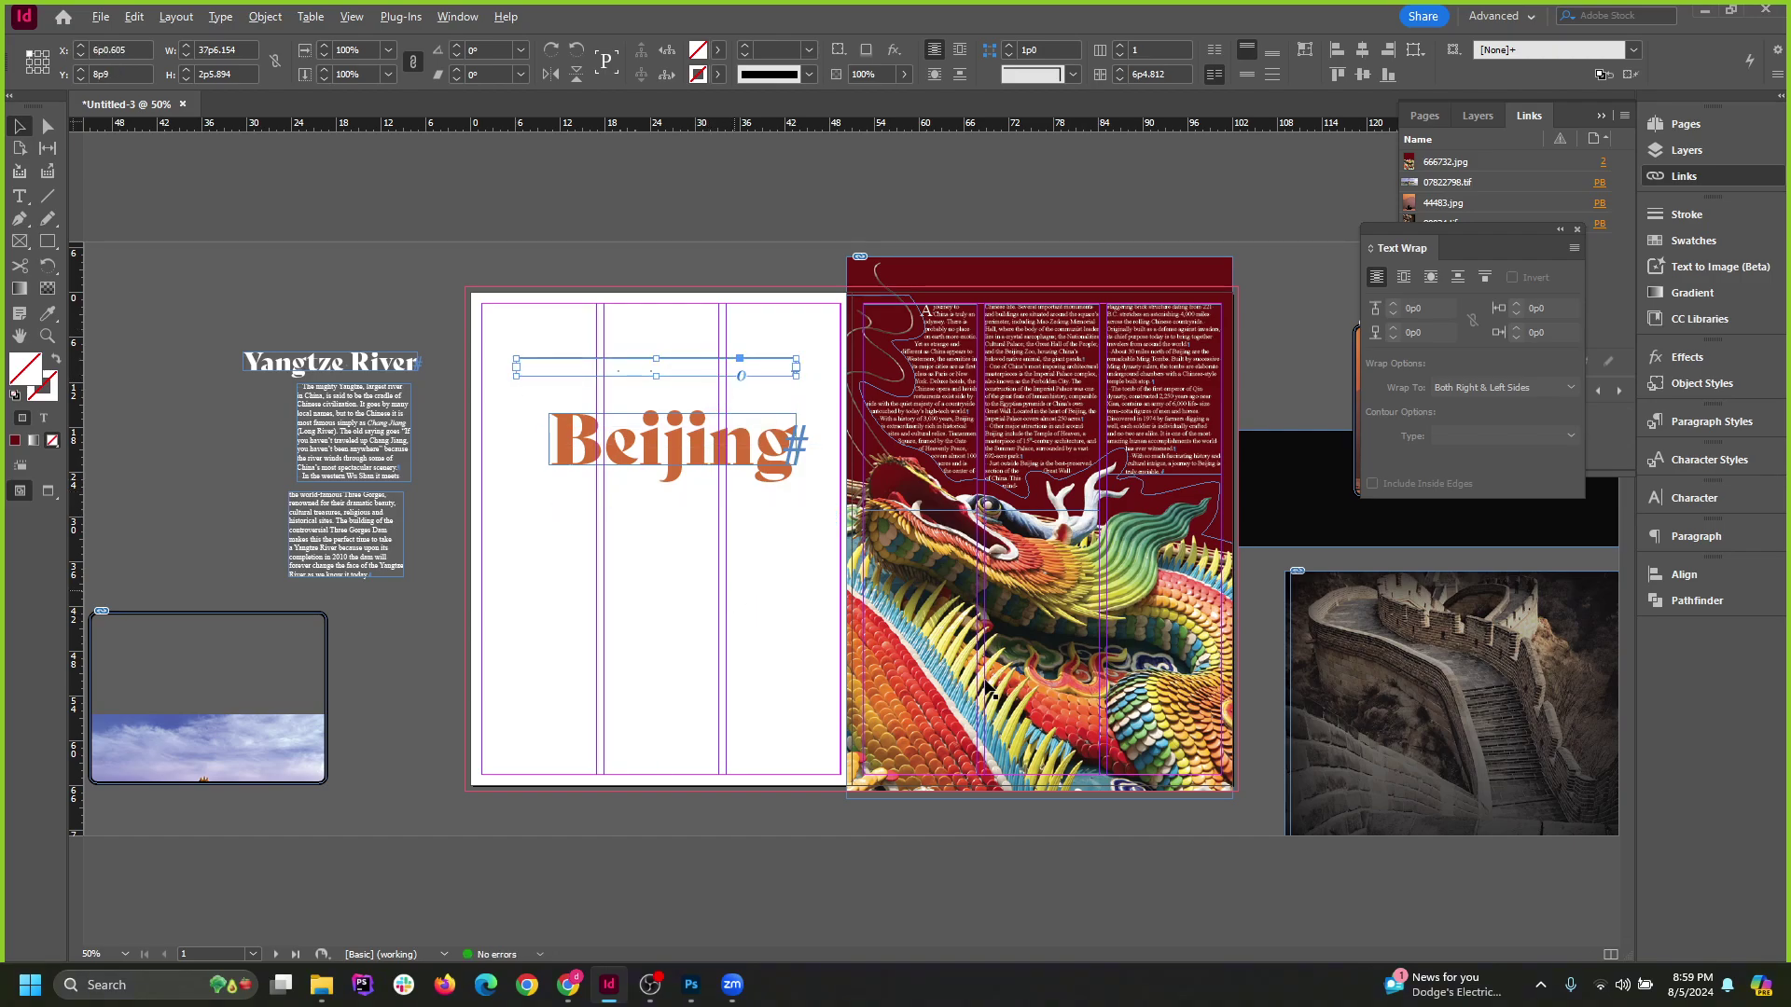
{"action": "key", "text": "ctrl+minus"}
{"action": "left_click", "coordinate": [1083, 692]}
{"action": "key", "text": "ctrl+equal"}
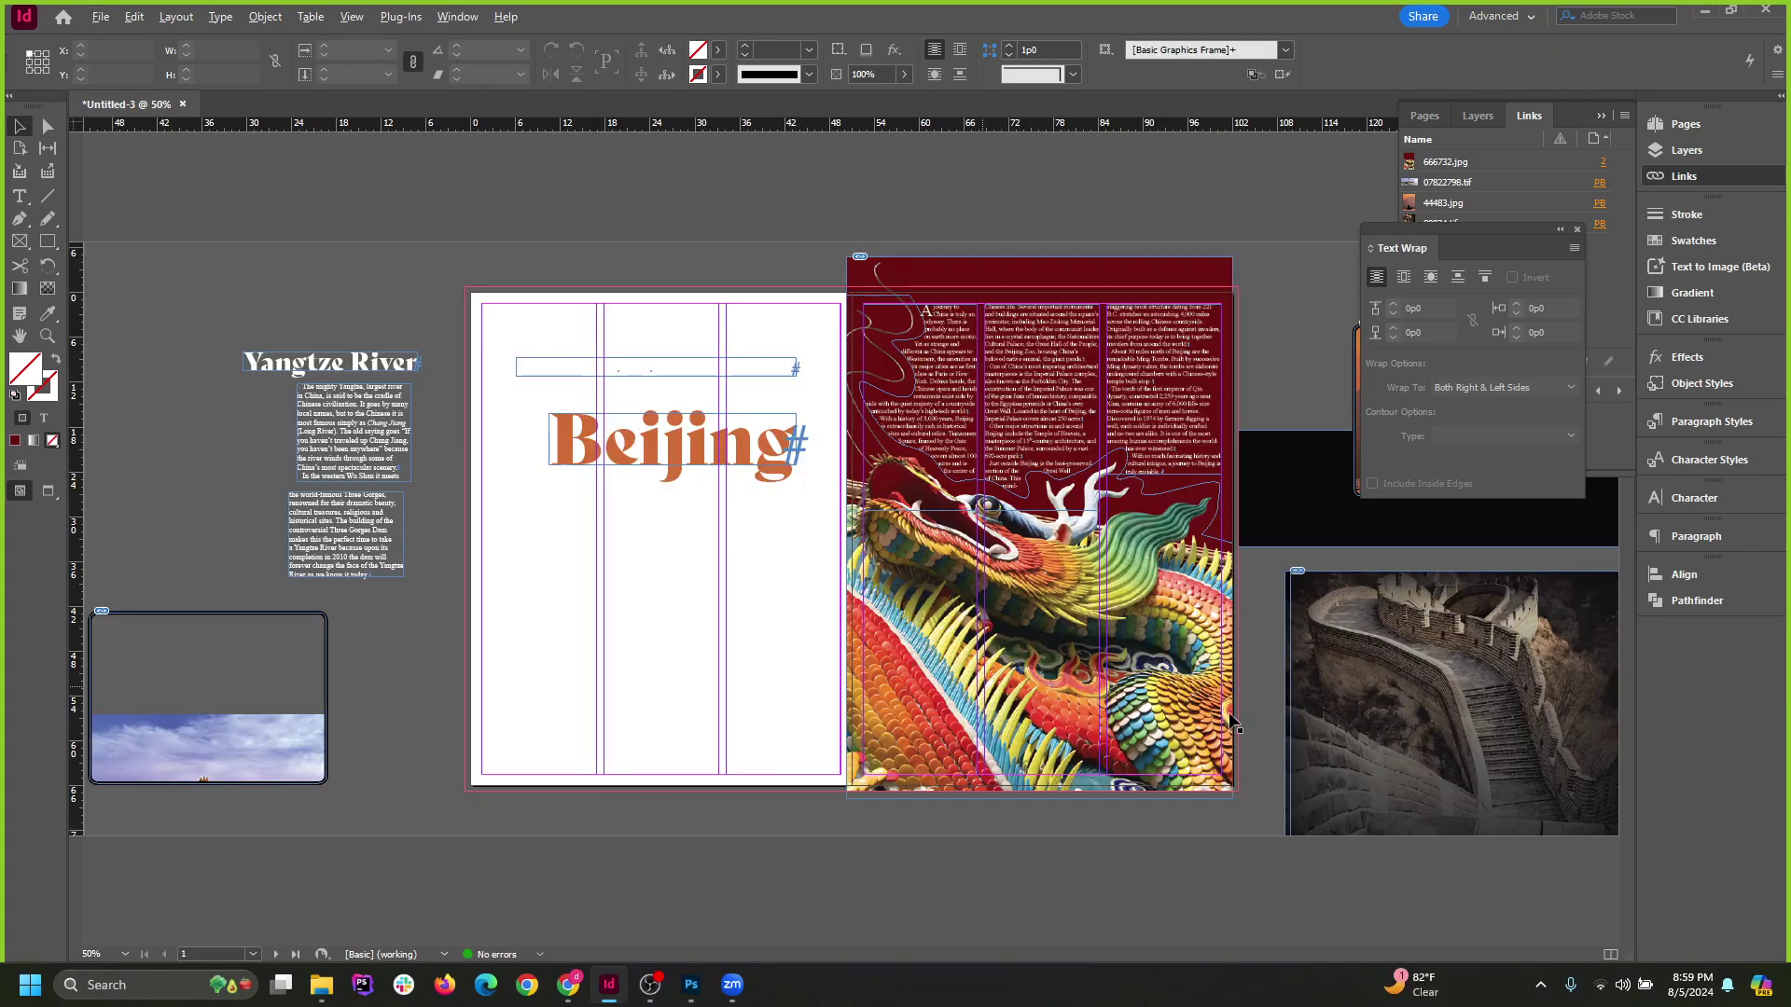
Move the black gradient overlay to X -0p9, Y -0p9 on the left page and the Great Wall photo beneath it at X -1p0.818, Y -0p9.
{"action": "left_click", "coordinate": [1534, 725]}
{"action": "left_click_drag", "start_coordinate": [1534, 725], "coordinate": [728, 457]}
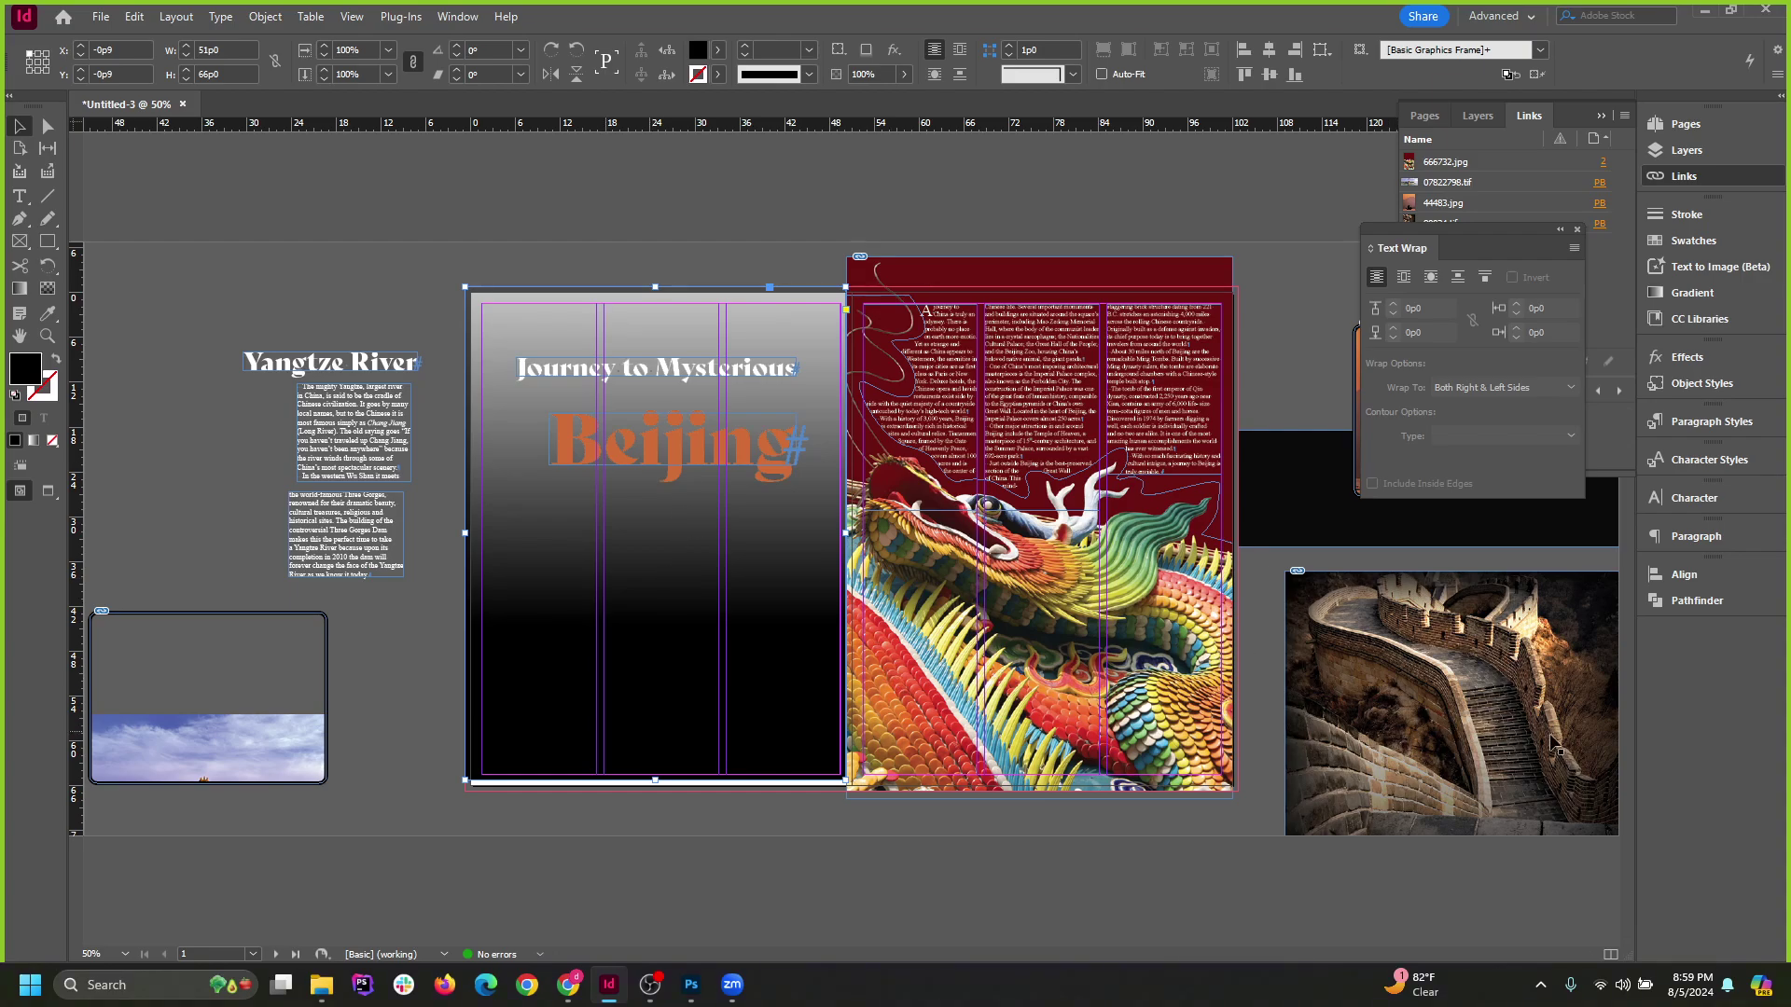
{"action": "left_click_drag", "start_coordinate": [779, 471], "coordinate": [730, 463]}
{"action": "left_click_drag", "start_coordinate": [729, 462], "coordinate": [730, 463]}
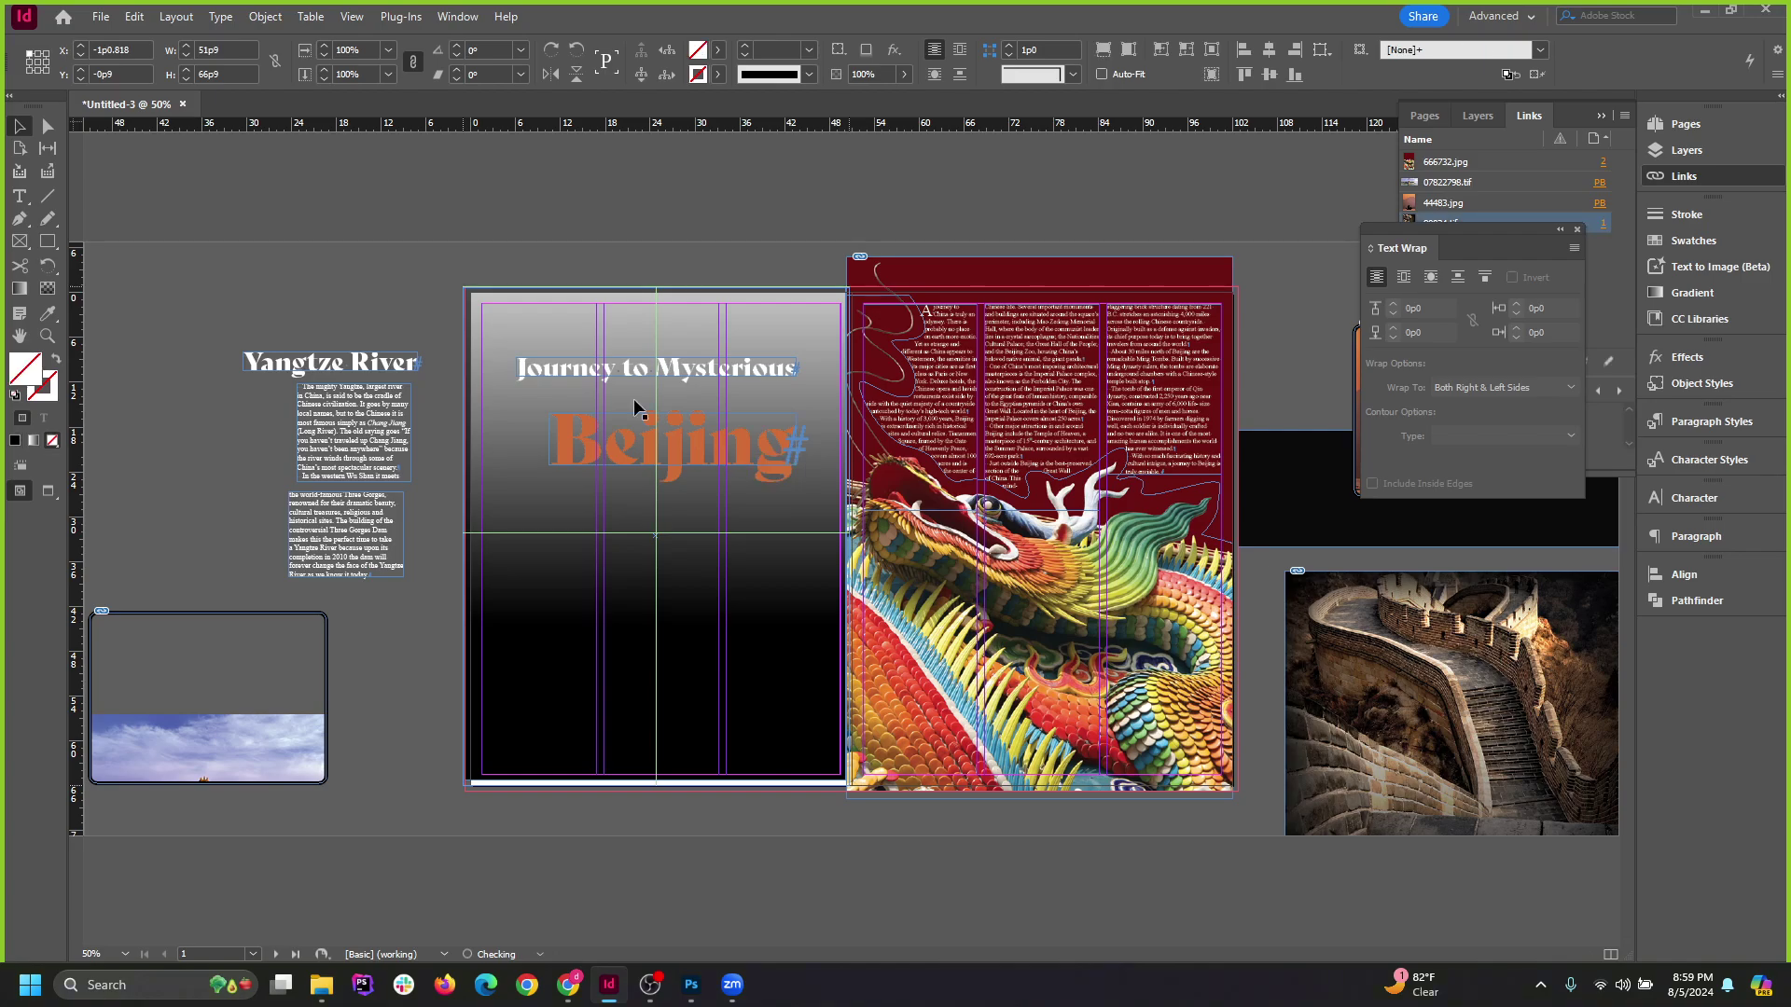
{"action": "left_click_drag", "start_coordinate": [634, 399], "coordinate": [632, 397]}
{"action": "left_click", "coordinate": [431, 260]}
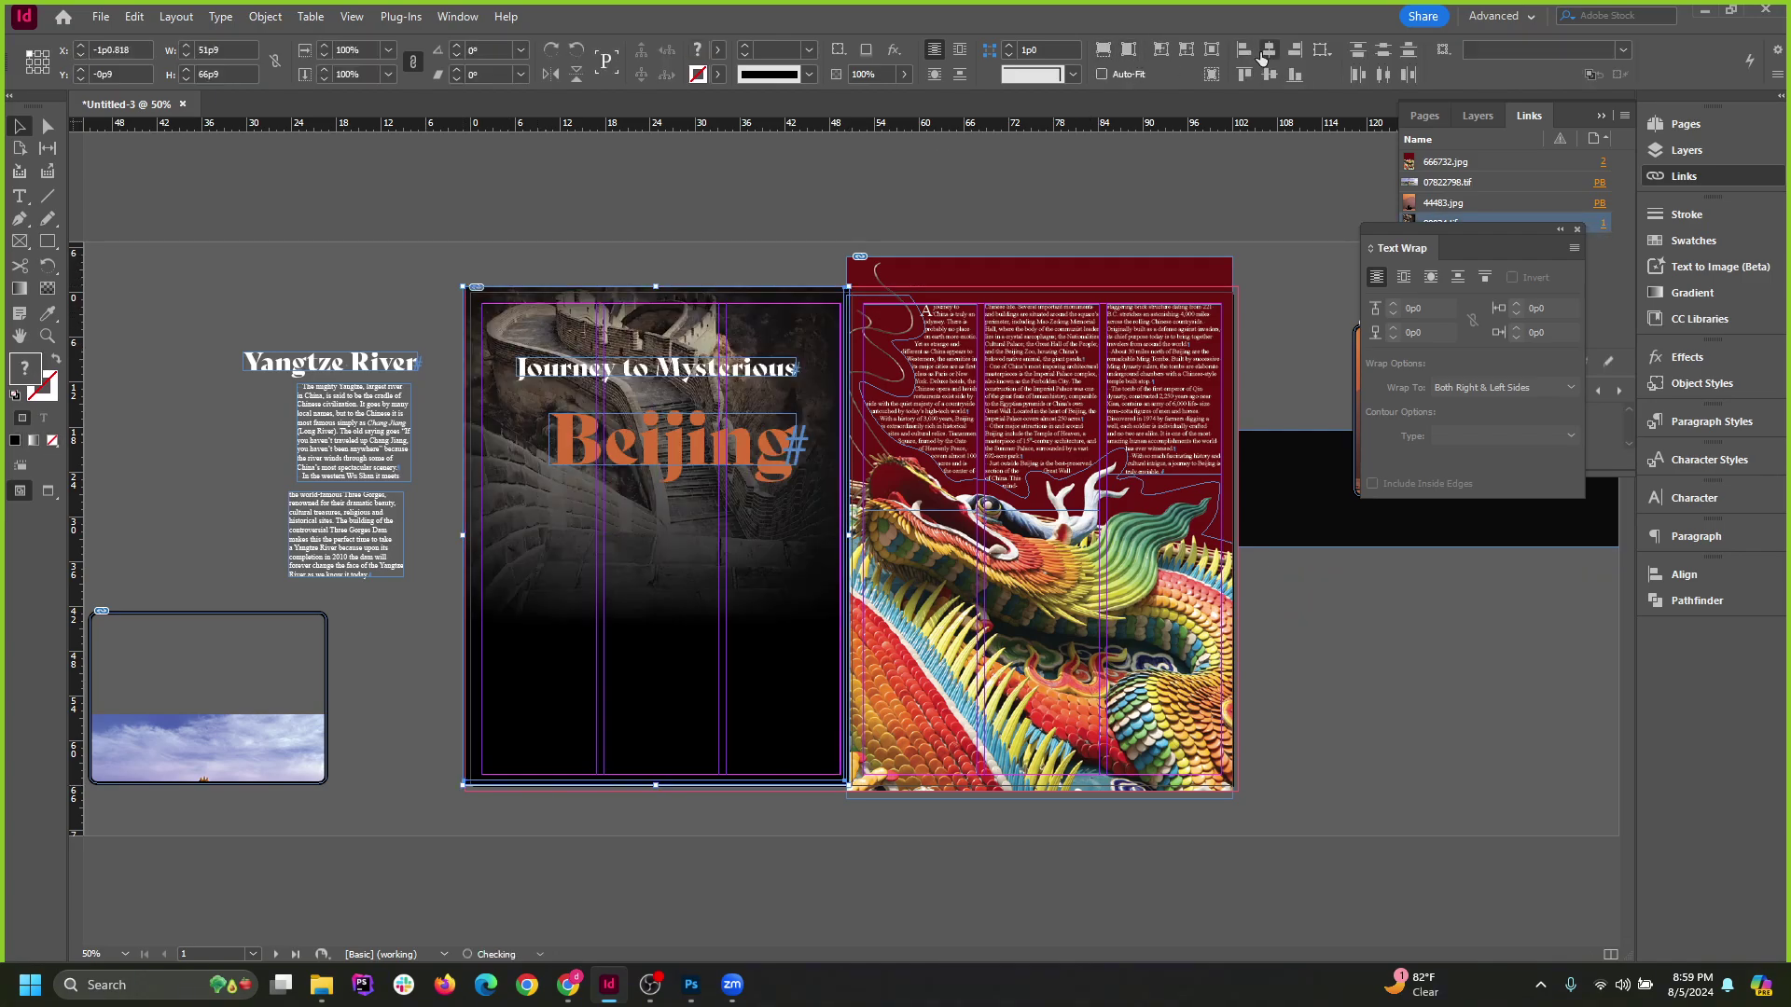
Nudge the Great Wall photo so its upper-left corner lines up with the left page's bleed corner.
{"action": "scroll", "coordinate": [465, 321], "scroll_direction": "up", "scroll_amount": 5}
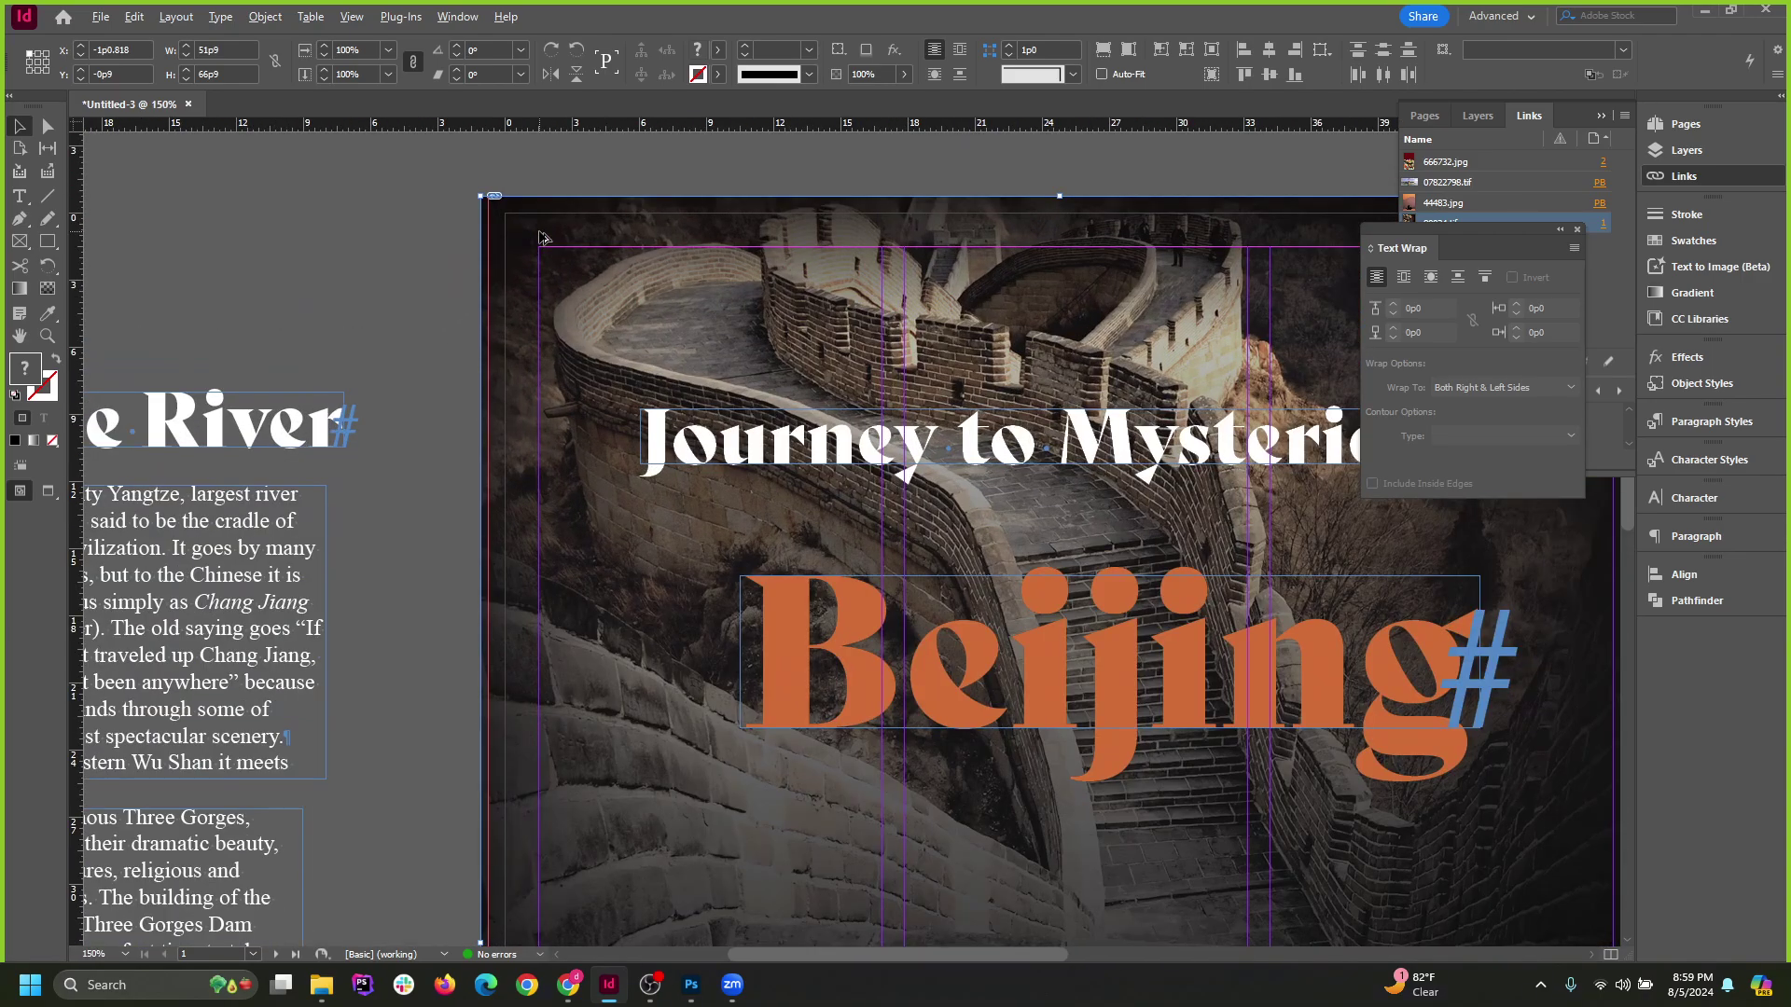
{"action": "mouse_move", "coordinate": [502, 204]}
{"action": "left_mouse_down"}
{"action": "mouse_move", "coordinate": [556, 229]}
{"action": "mouse_move", "coordinate": [510, 207]}
{"action": "left_mouse_up"}
{"action": "left_click", "coordinate": [373, 311]}
{"action": "scroll", "coordinate": [373, 321], "scroll_direction": "down", "scroll_amount": 4}
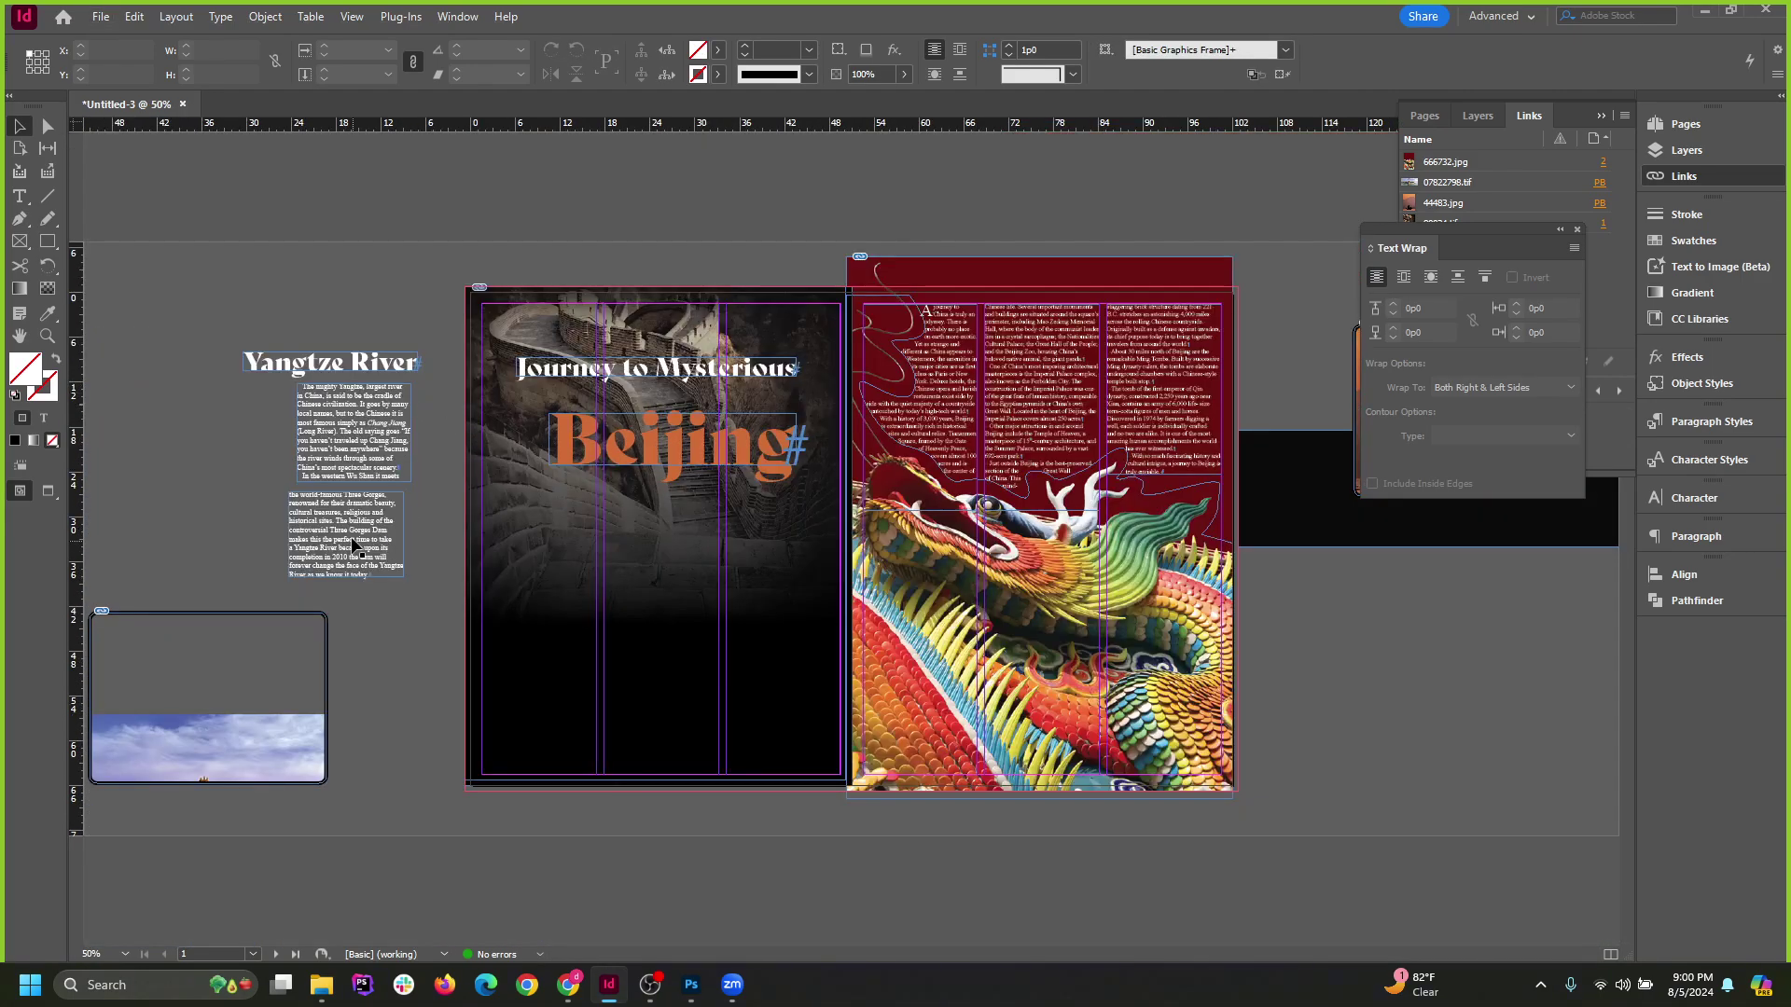
Move the "Yangtze River" title onto the left page and its two text frames into the second and third columns, the first at X 17p10, Y 41p3.64.
{"action": "scroll", "coordinate": [354, 545], "scroll_direction": "up", "scroll_amount": 2}
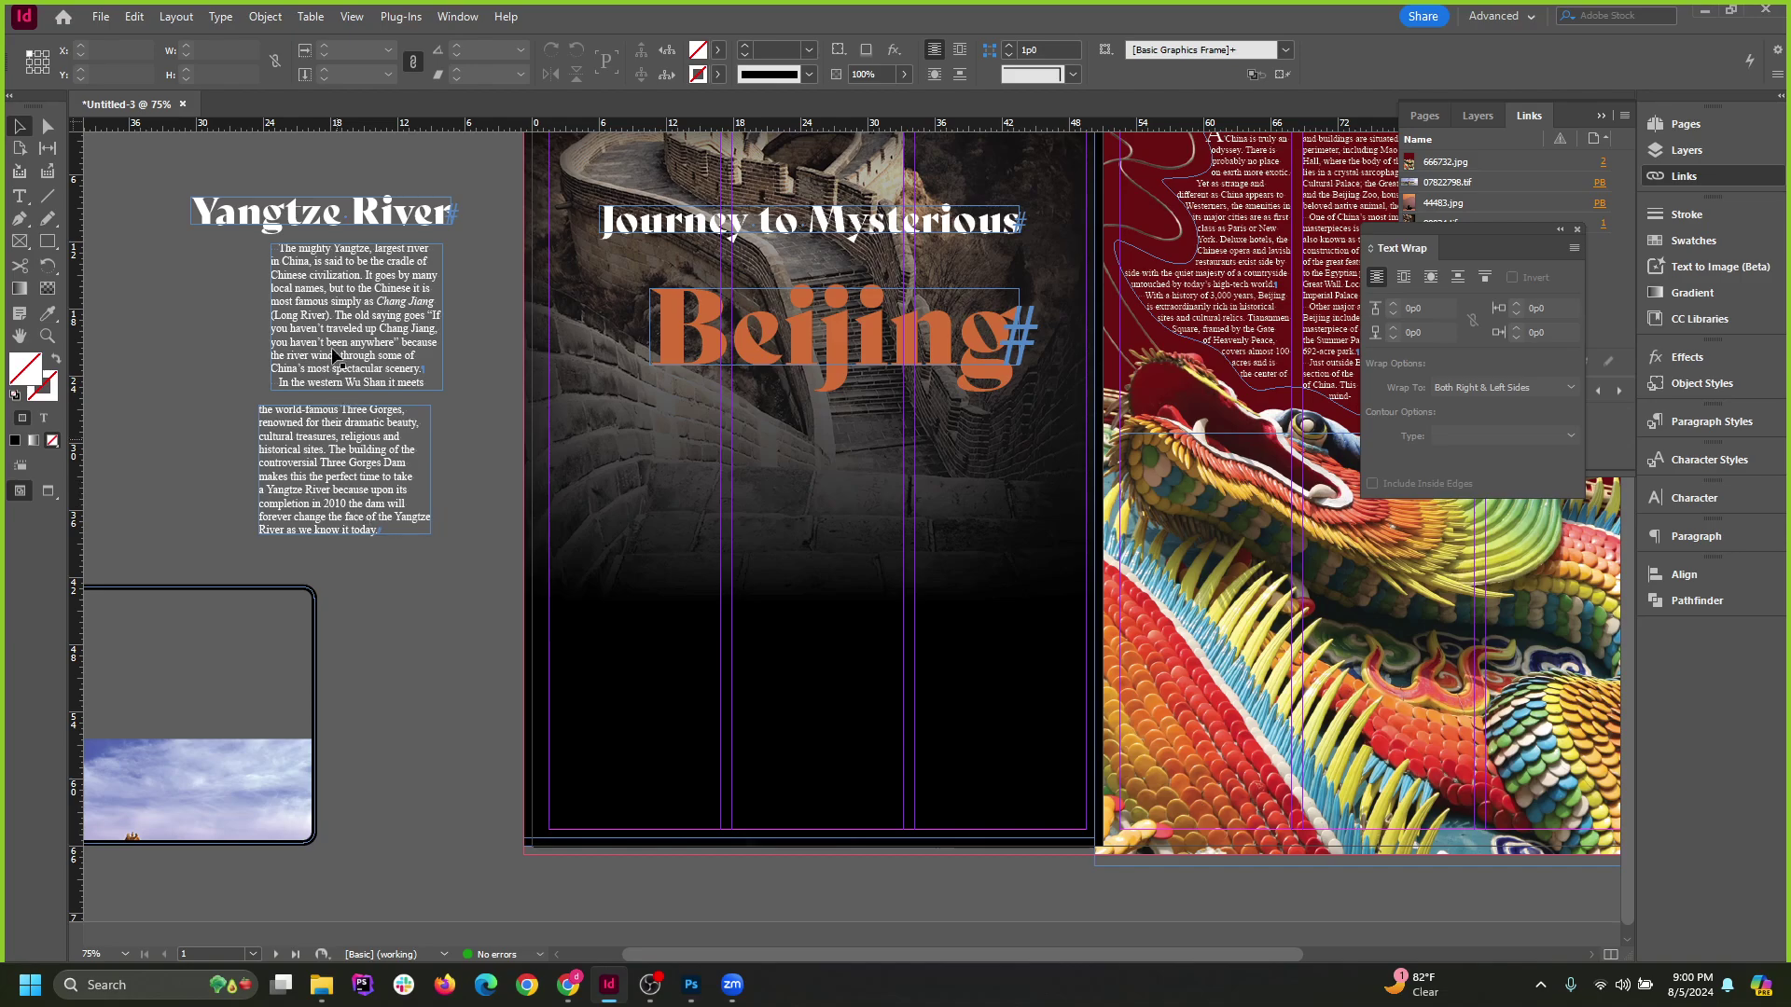
{"action": "left_click_drag", "start_coordinate": [362, 227], "coordinate": [741, 511]}
{"action": "left_click_drag", "start_coordinate": [360, 322], "coordinate": [636, 637]}
{"action": "left_click_drag", "start_coordinate": [346, 475], "coordinate": [1000, 639]}
{"action": "left_click_drag", "start_coordinate": [634, 636], "coordinate": [793, 642]}
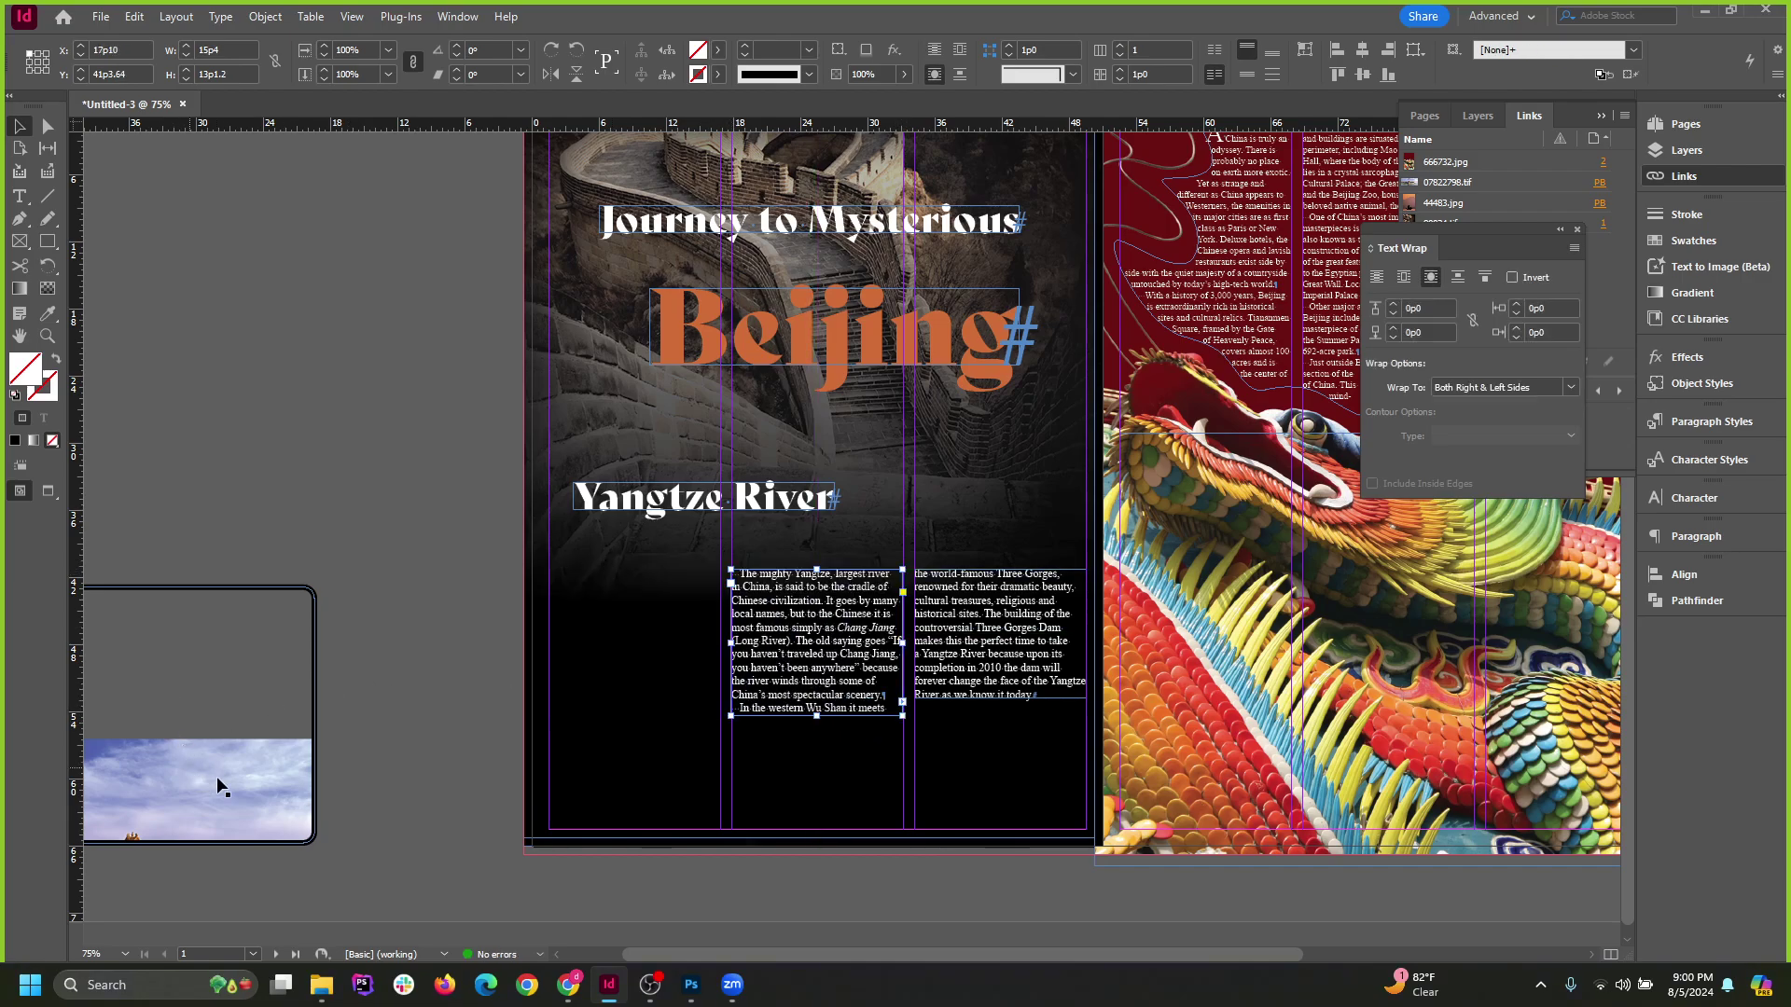
Place the palace photo in the first column at X 1p6, Y 42p3.6, trim its height to 22p2.4 and fit the image to fill the frame.
{"action": "left_click_drag", "start_coordinate": [217, 786], "coordinate": [520, 740]}
{"action": "left_click_drag", "start_coordinate": [275, 711], "coordinate": [720, 713]}
{"action": "left_click_drag", "start_coordinate": [641, 844], "coordinate": [641, 832]}
{"action": "left_click", "coordinate": [1103, 51]}
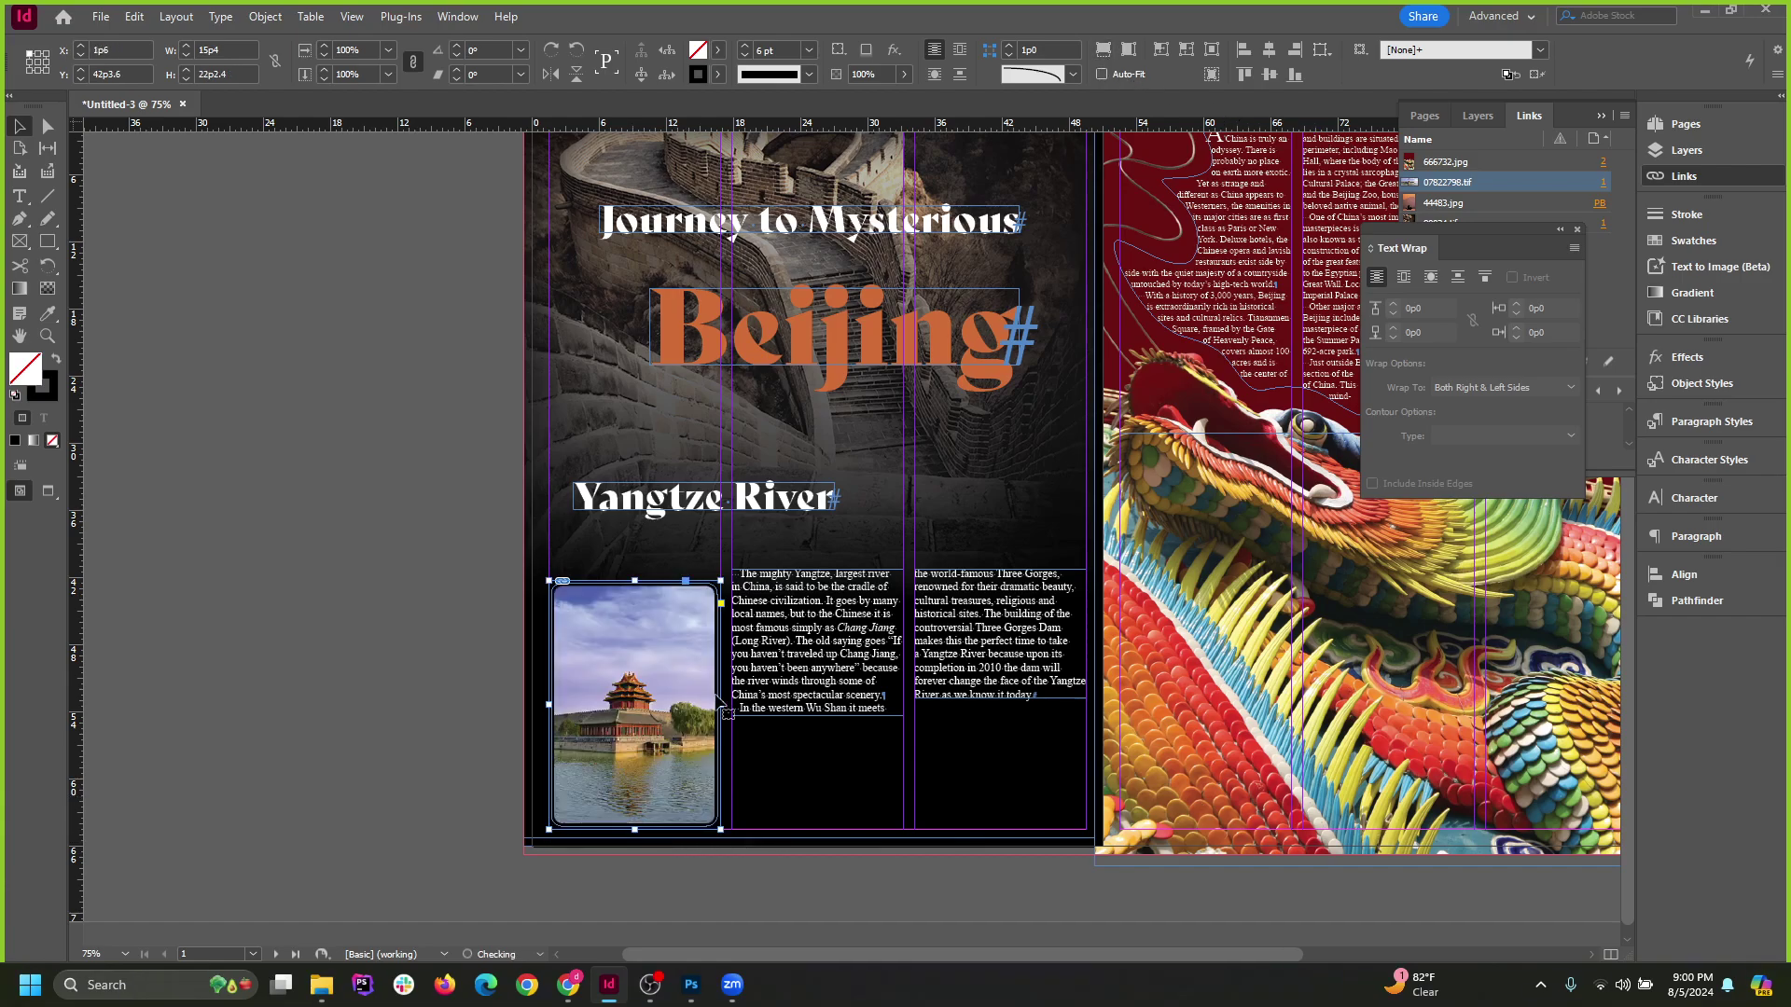
{"action": "left_click", "coordinate": [393, 578]}
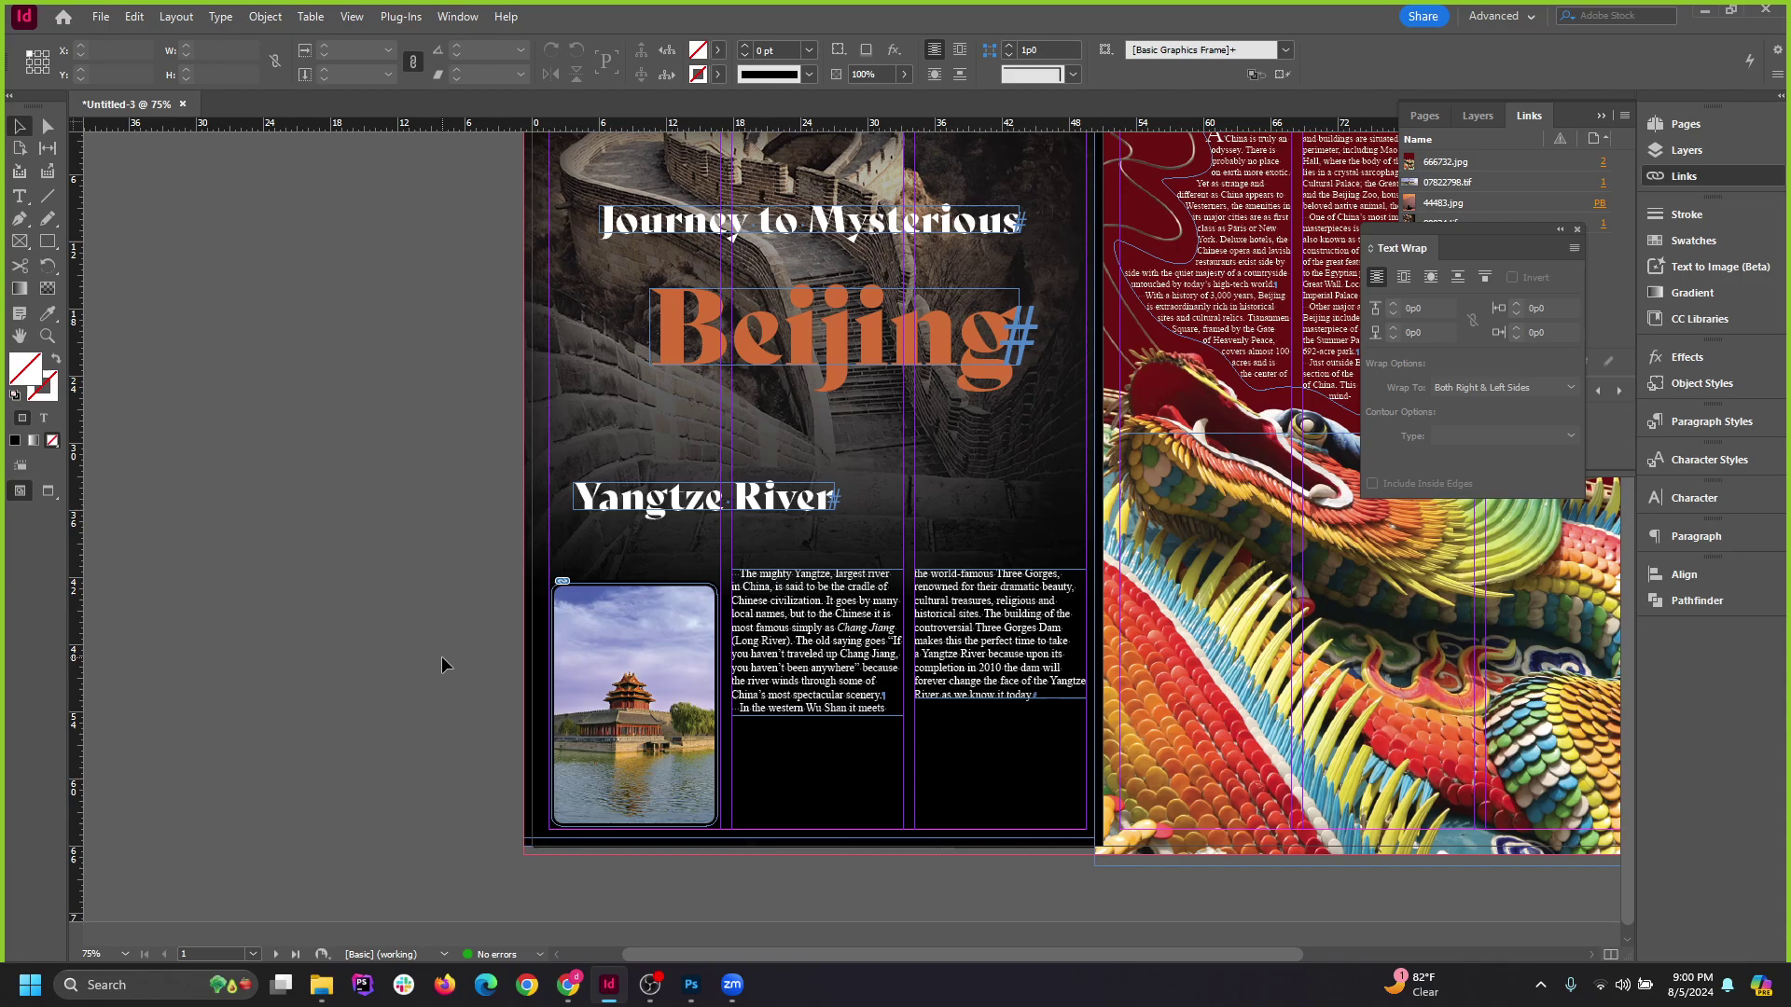
With guides hidden, lower the two Yangtze text frames slightly and move the "Yangtze River" title to X 2p2.033, Y 36p9.6 above the palace photo.
{"action": "key", "text": "w"}
{"action": "left_click", "coordinate": [837, 642]}
{"action": "left_click", "coordinate": [1032, 640], "text": "shift"}
{"action": "left_click_drag", "start_coordinate": [1031, 640], "coordinate": [1033, 657]}
{"action": "left_click_drag", "start_coordinate": [763, 501], "coordinate": [746, 535]}
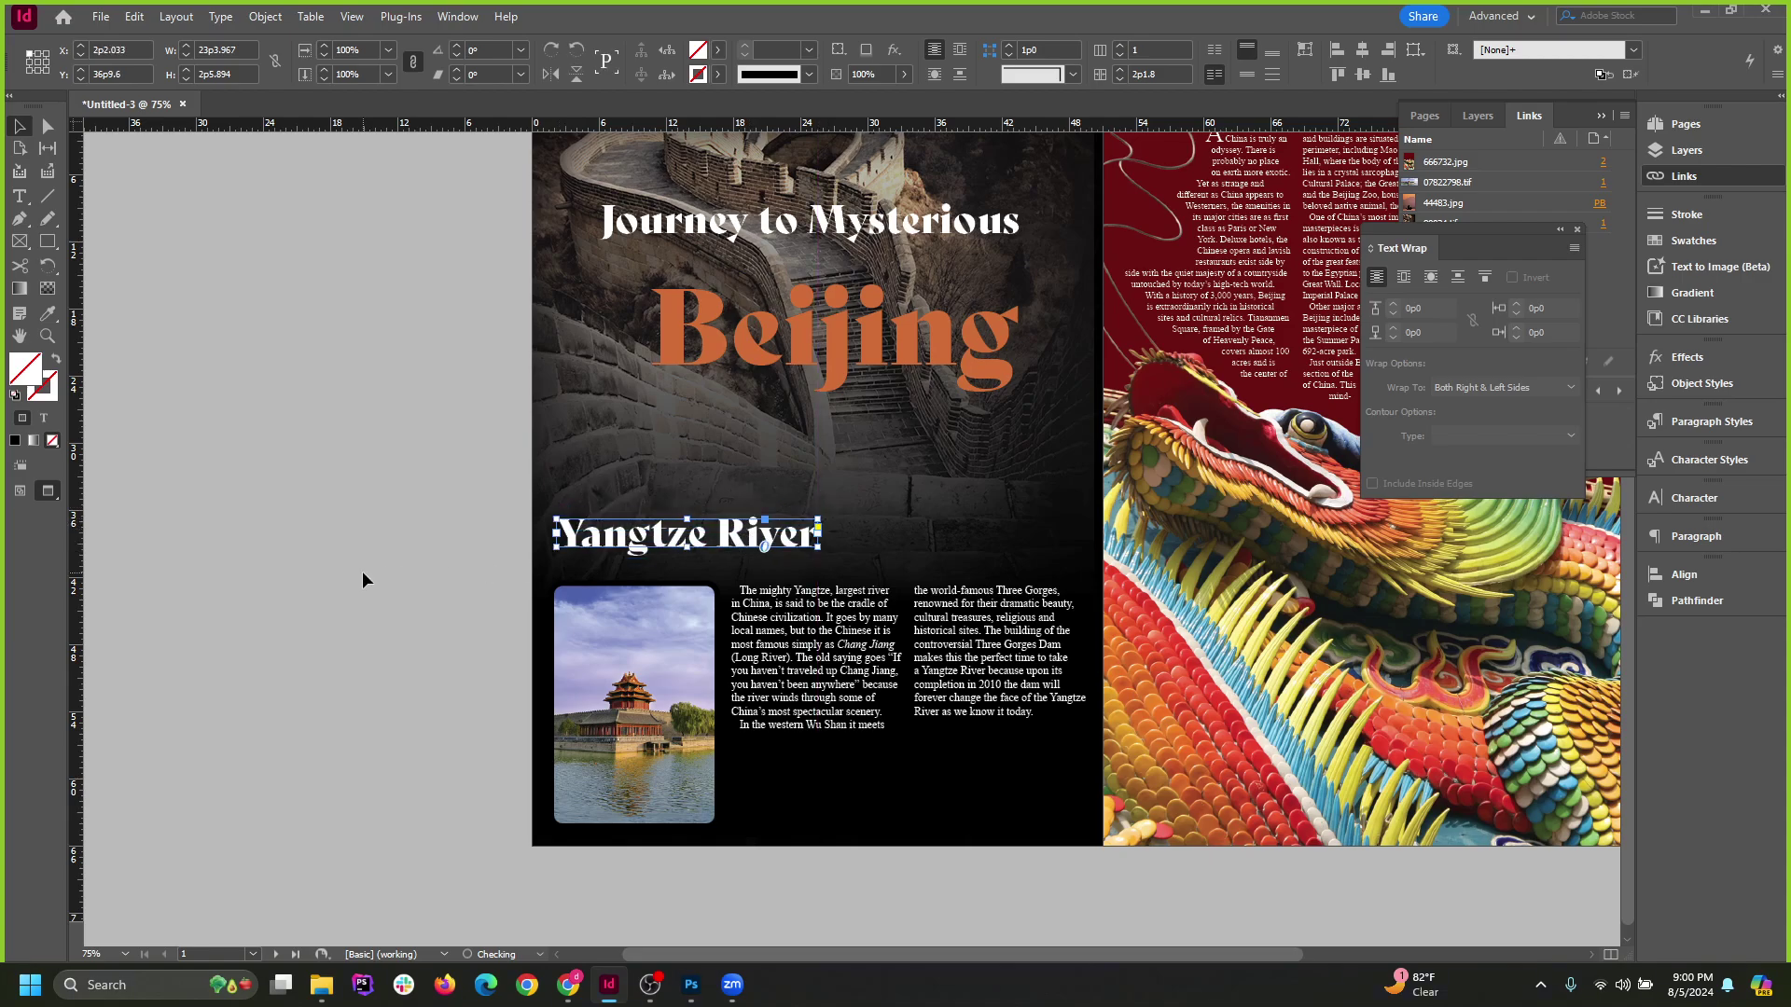
{"action": "left_click", "coordinate": [400, 578]}
Return to the normal view and dock the floating Text Wrap and Links panels with the other panels.
{"action": "key", "text": "ctrl+minus"}
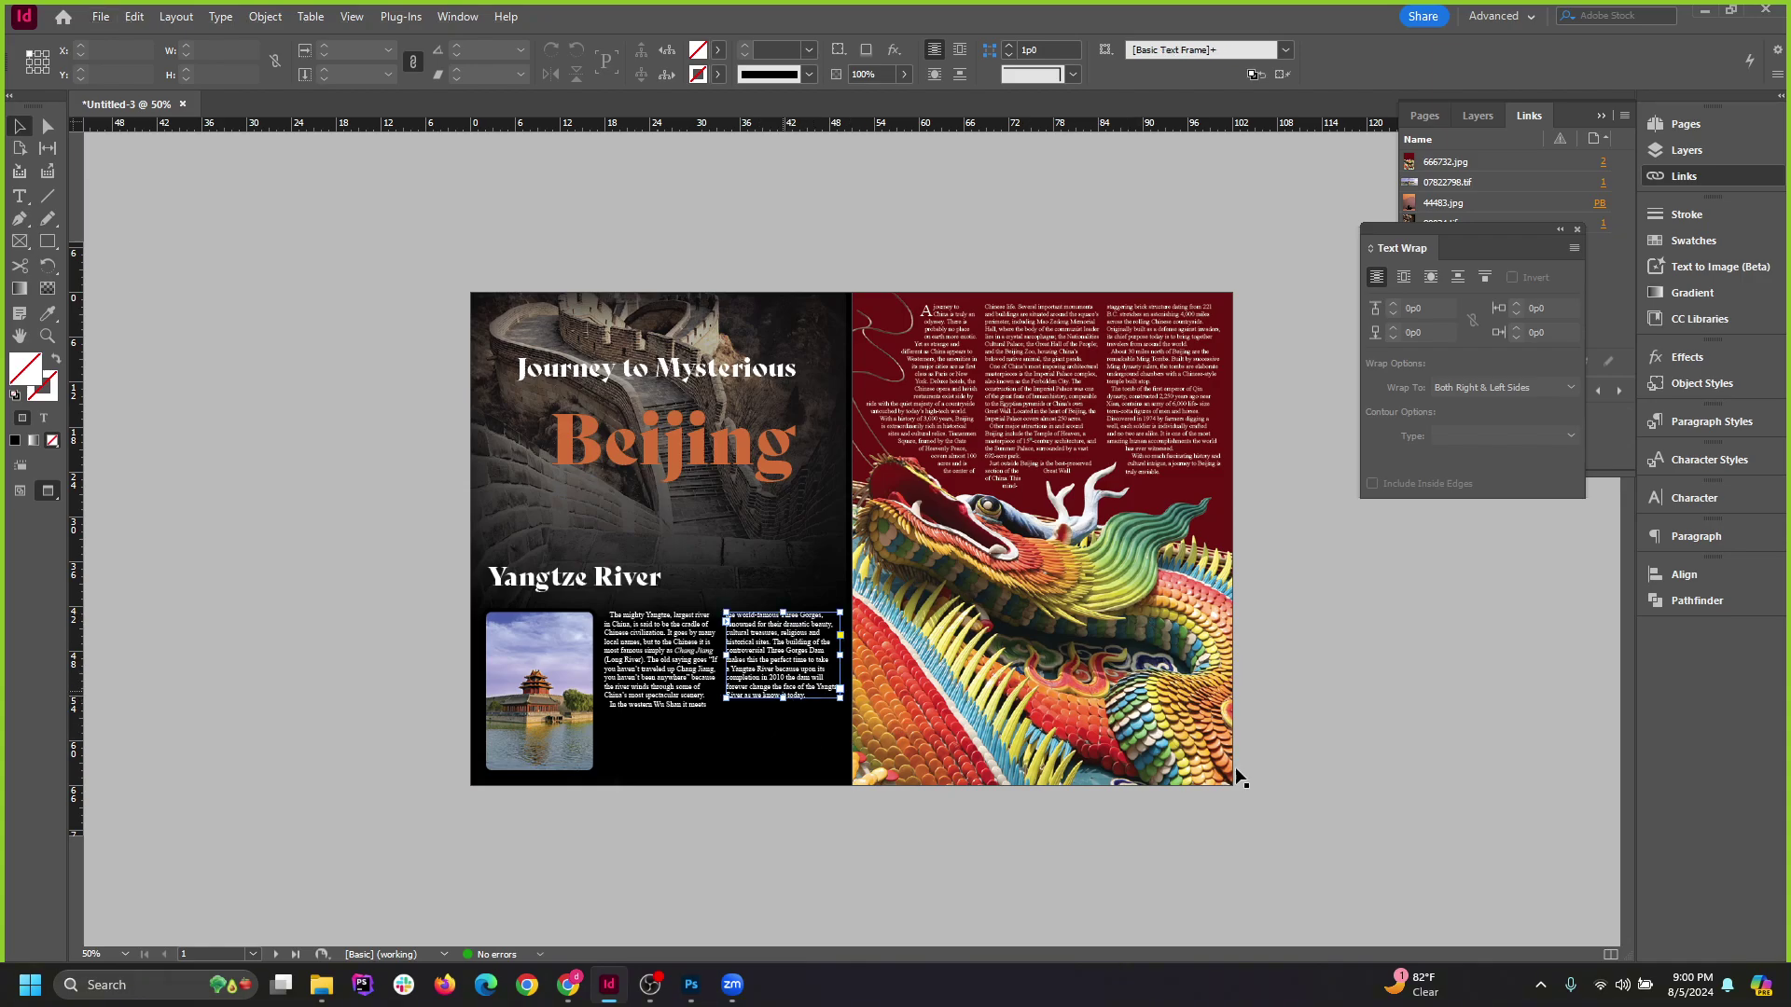
{"action": "key", "text": "w"}
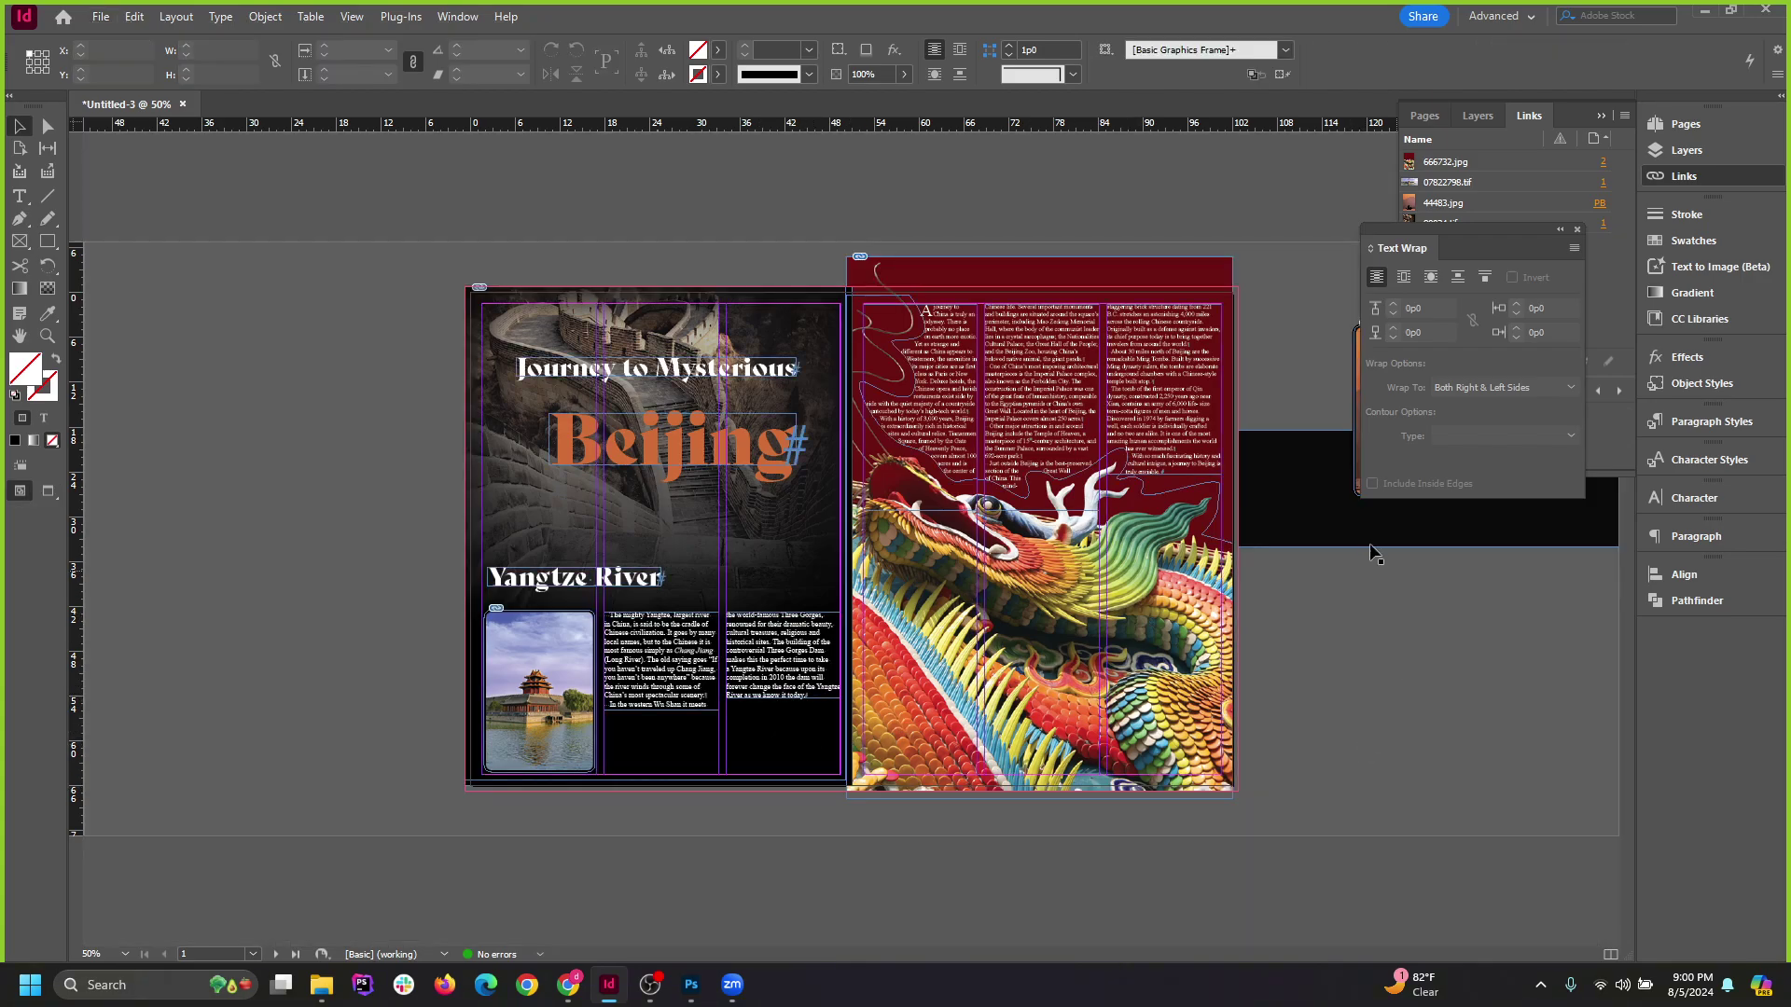
{"action": "left_click_drag", "start_coordinate": [1478, 245], "coordinate": [1679, 638]}
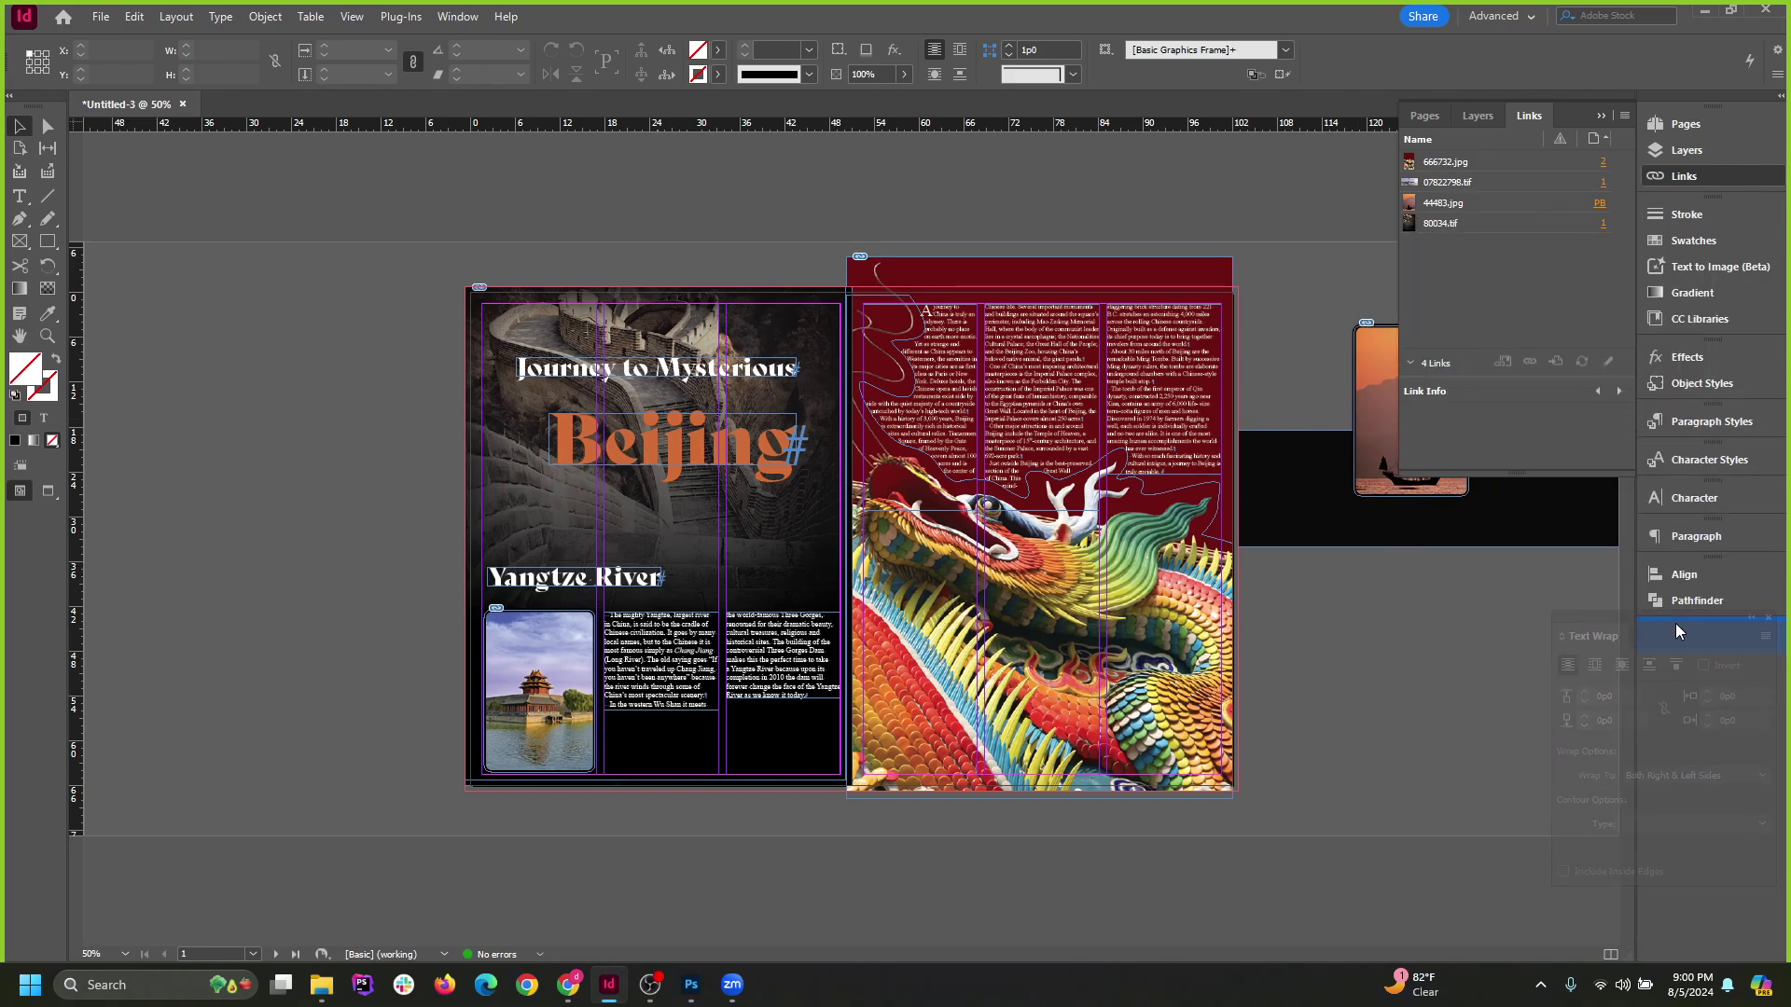
{"action": "left_click_drag", "start_coordinate": [1565, 116], "coordinate": [1614, 526]}
Move the sunset boat photo from the pasteboard into the left page's middle column at X 17p10, Y 42p7.42.
{"action": "left_click", "coordinate": [1401, 404]}
{"action": "left_click_drag", "start_coordinate": [1401, 404], "coordinate": [870, 574]}
{"action": "key", "text": "ctrl+equal"}
{"action": "scroll", "coordinate": [870, 574], "scroll_direction": "down", "scroll_amount": 2}
{"action": "left_click_drag", "start_coordinate": [910, 507], "coordinate": [724, 526]}
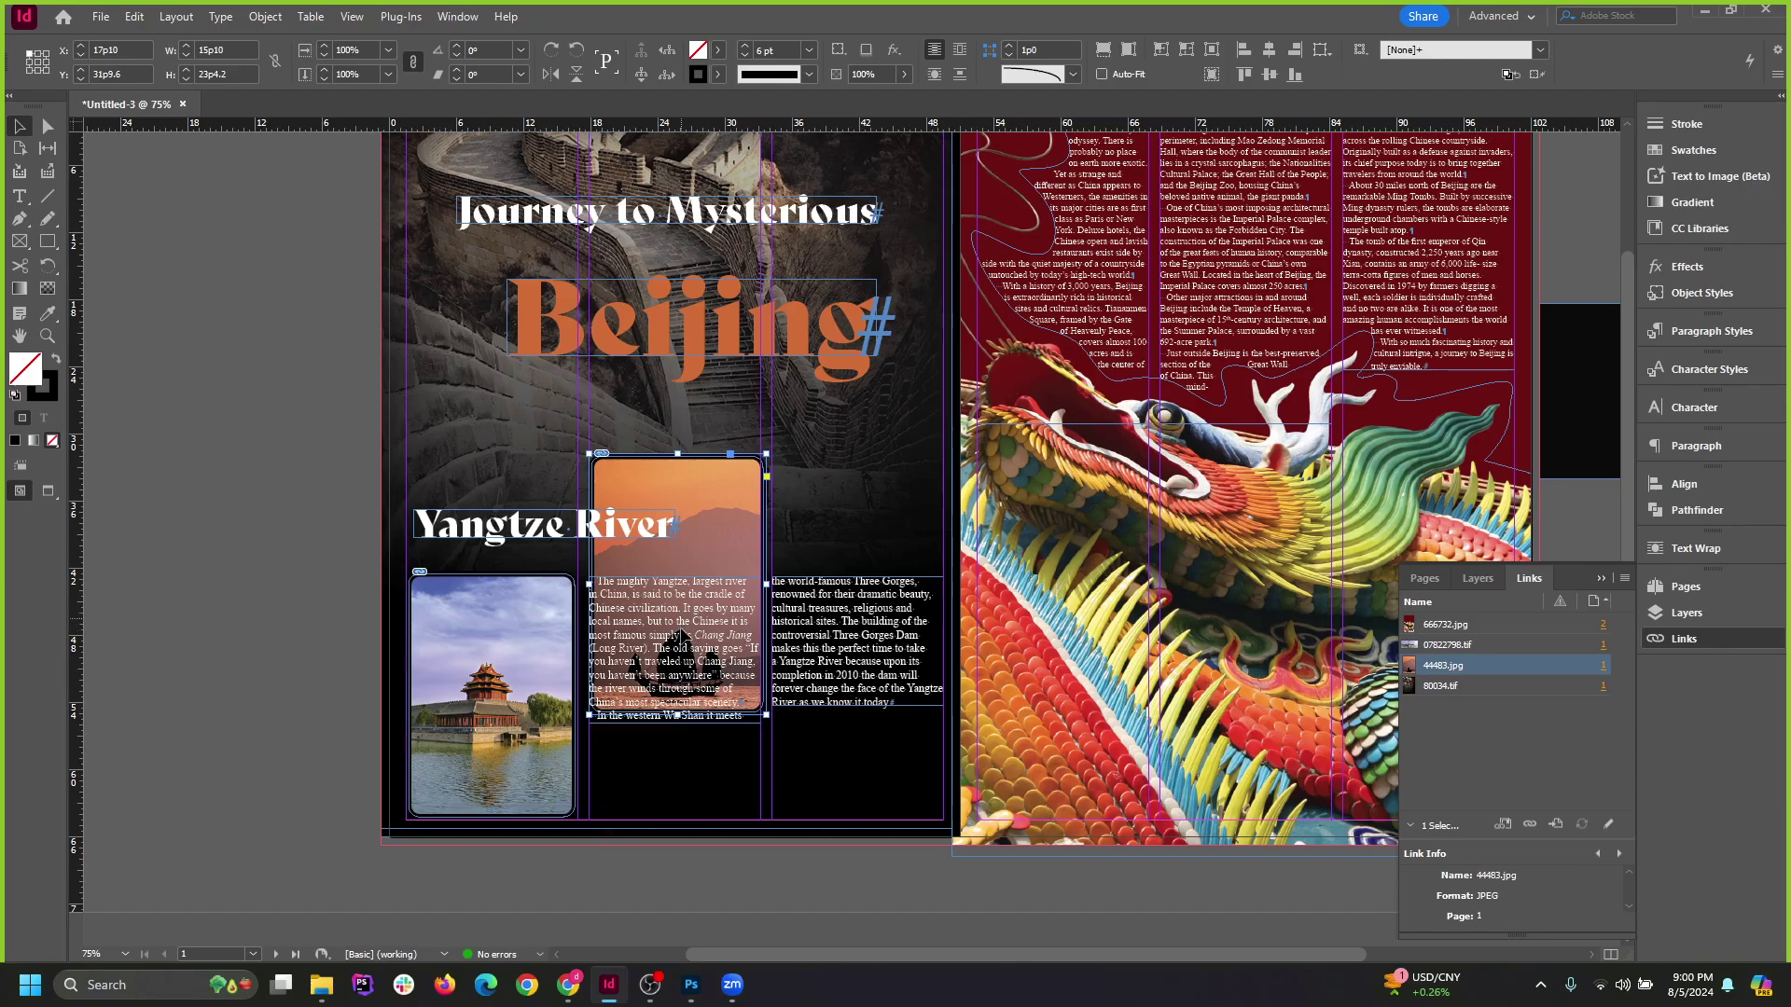
{"action": "left_click_drag", "start_coordinate": [684, 637], "coordinate": [783, 695]}
{"action": "key", "text": "ctrl+z"}
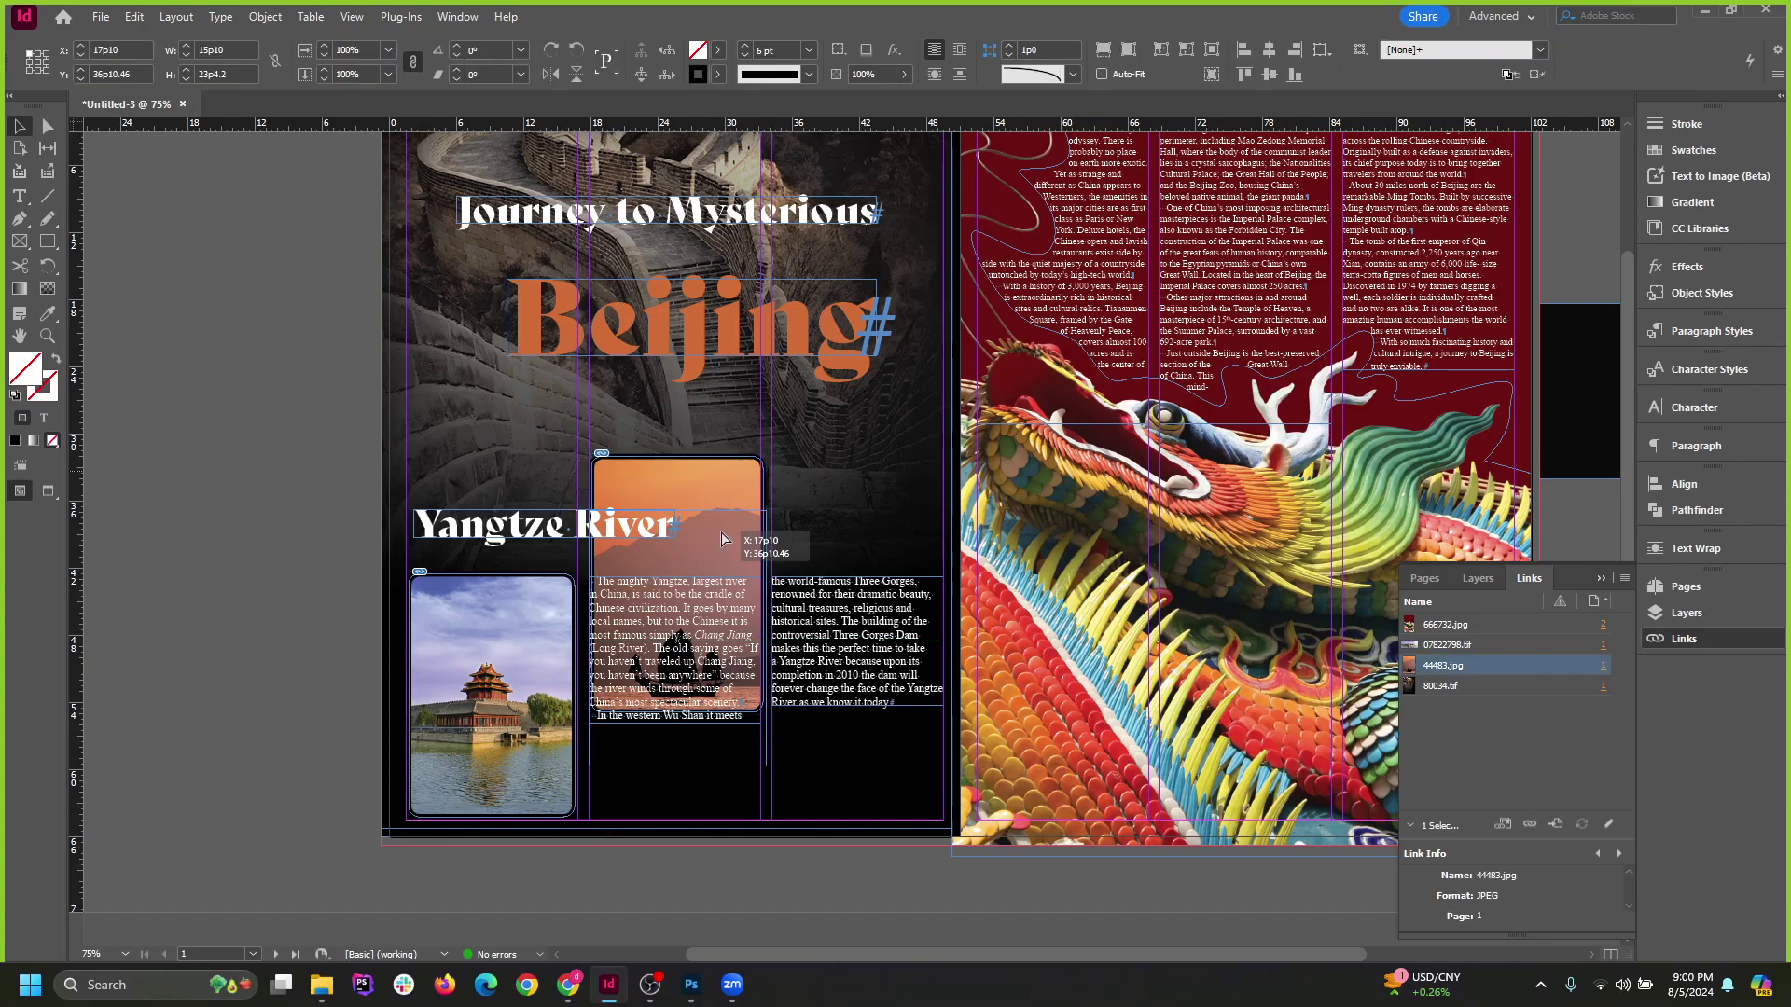
{"action": "left_click_drag", "start_coordinate": [726, 483], "coordinate": [718, 598]}
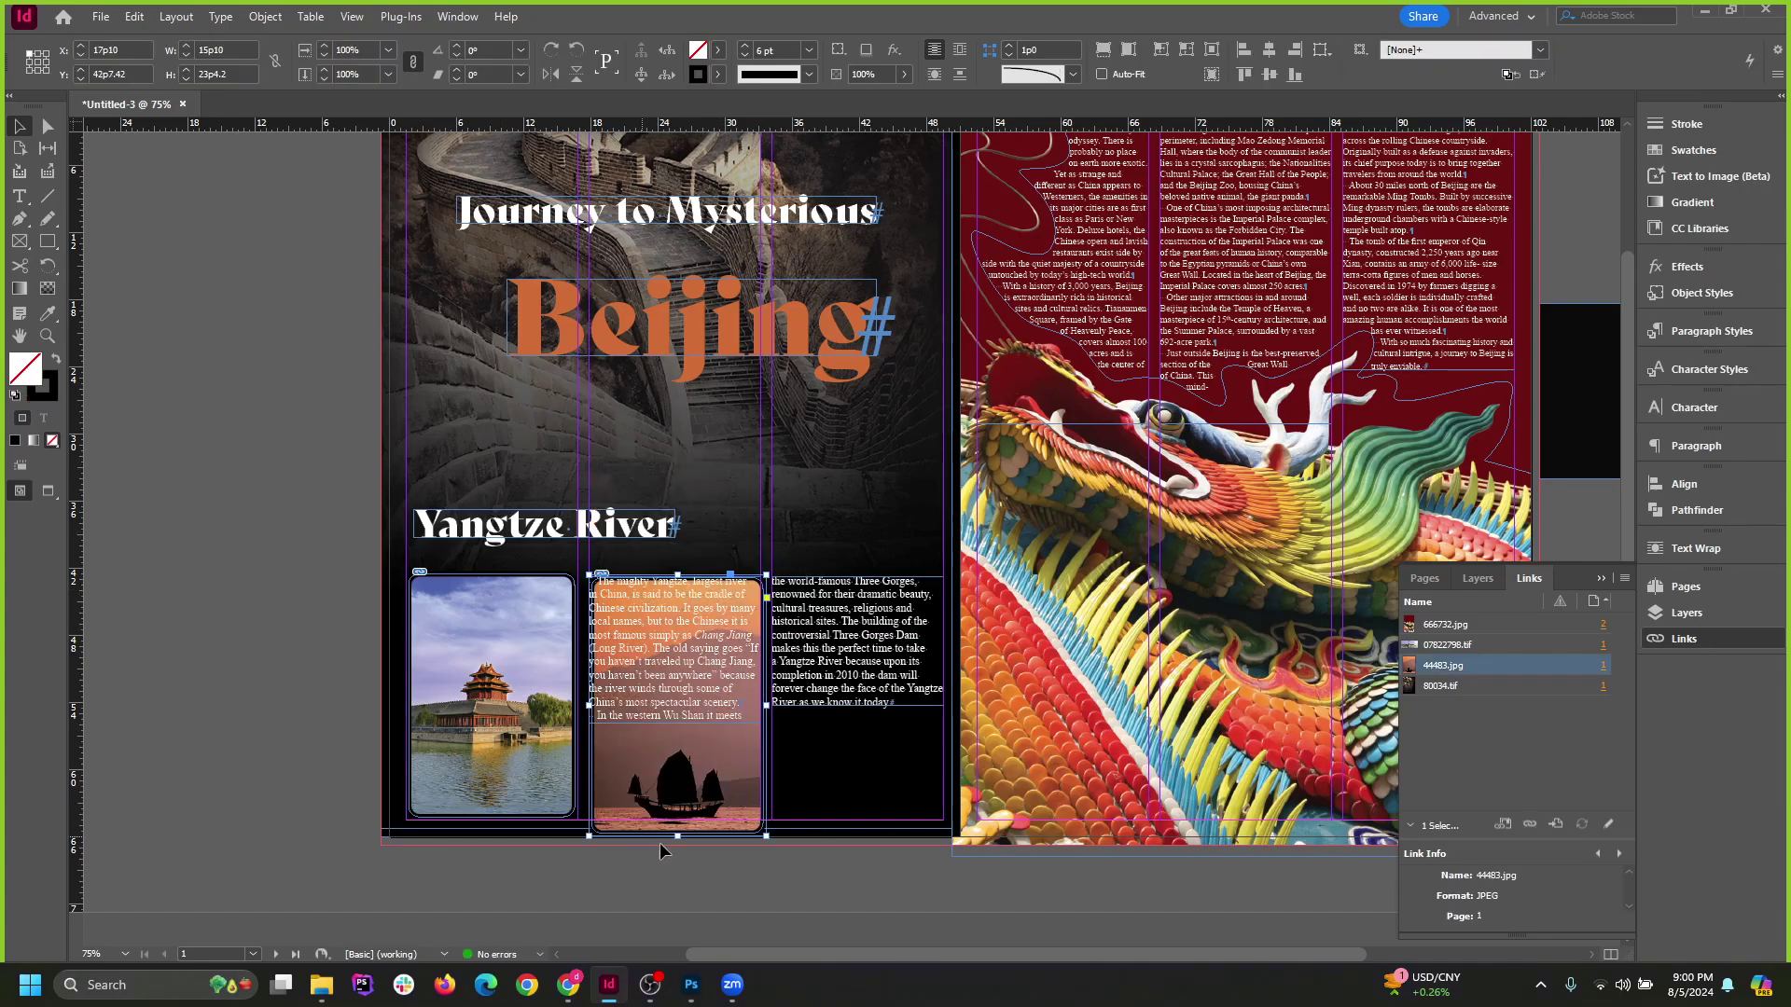
Resize the sunset photo frame to 22p2.4 high so its upper and lower edges match the palace photo.
{"action": "left_click_drag", "start_coordinate": [676, 836], "coordinate": [678, 818]}
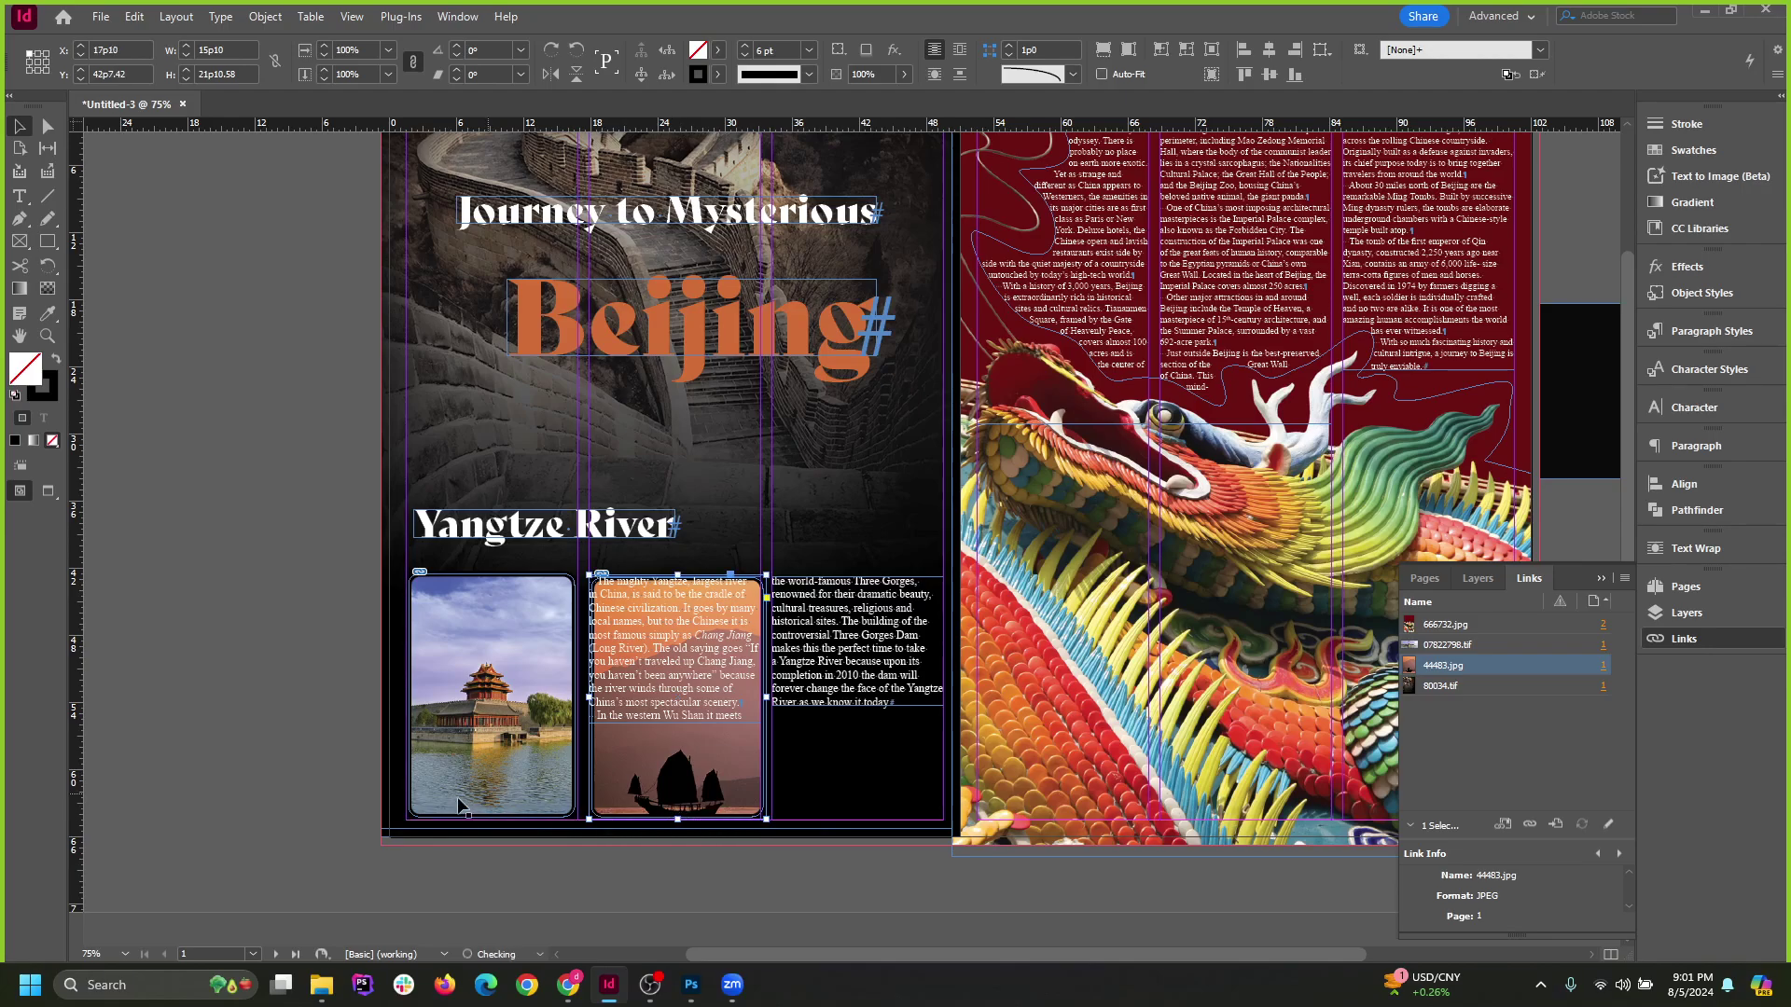
{"action": "scroll", "coordinate": [499, 807], "scroll_direction": "up", "scroll_amount": 3}
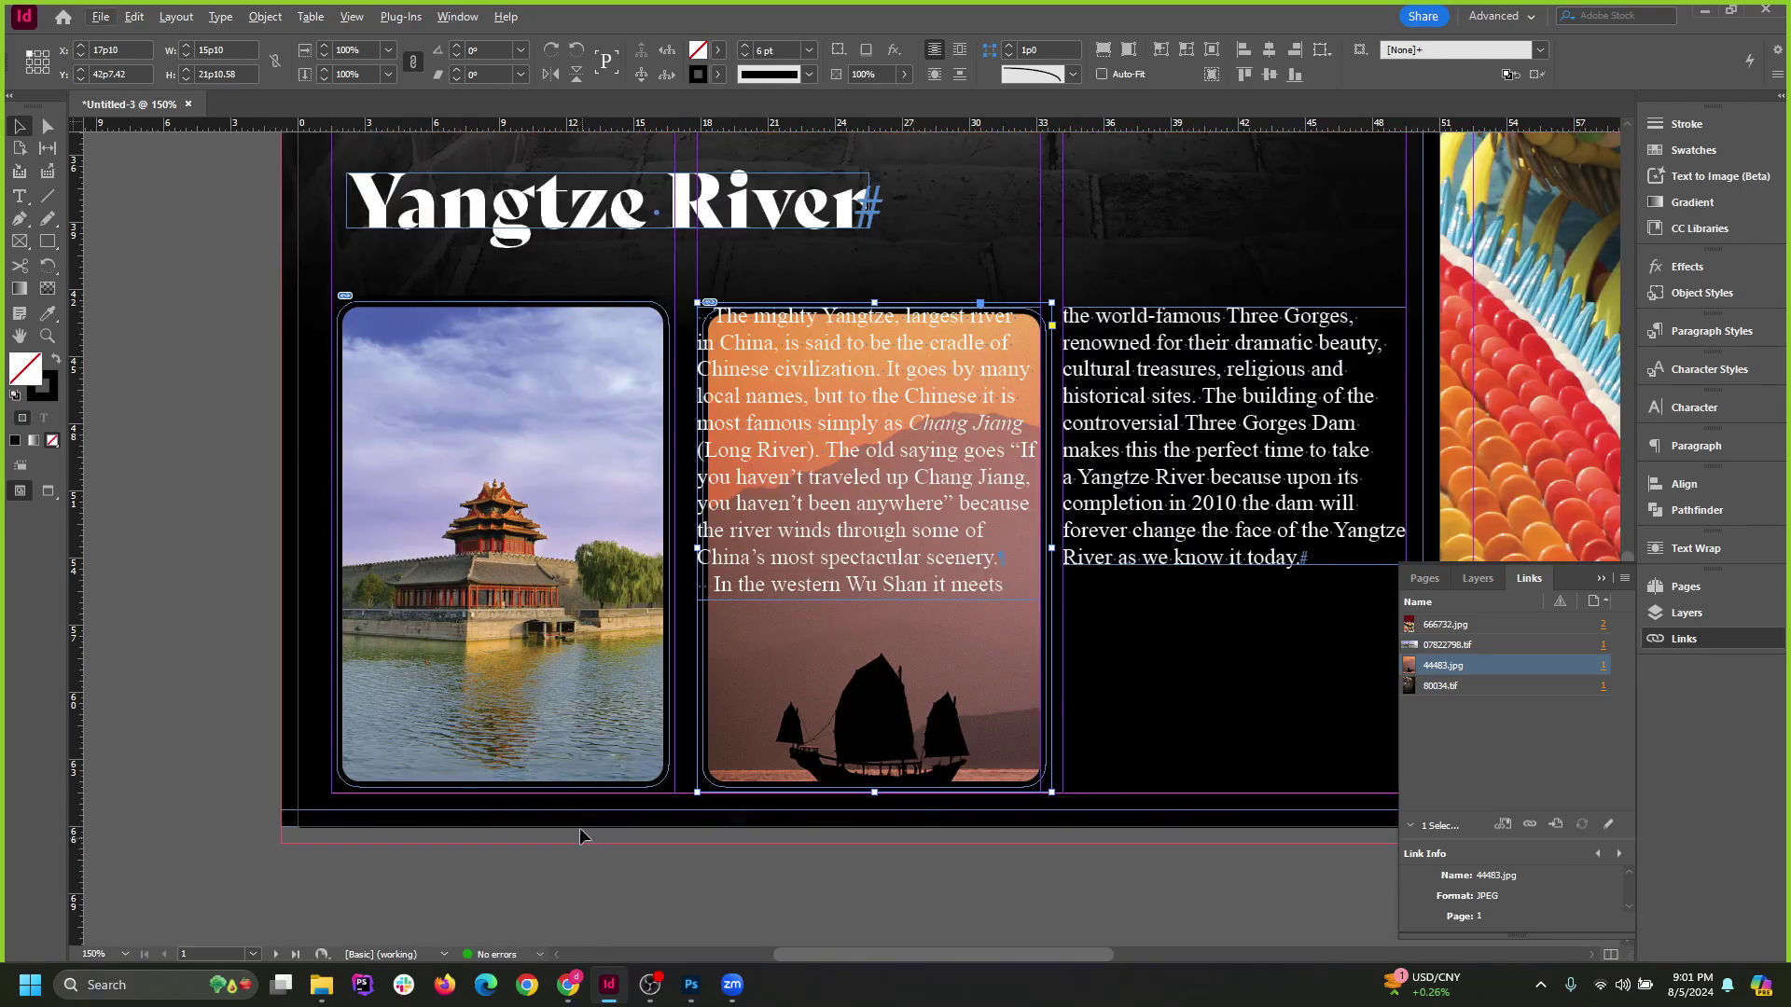
{"action": "left_click", "coordinate": [485, 814]}
{"action": "mouse_move", "coordinate": [503, 793]}
{"action": "left_mouse_down"}
{"action": "mouse_move", "coordinate": [501, 726]}
{"action": "mouse_move", "coordinate": [501, 792]}
{"action": "left_mouse_up"}
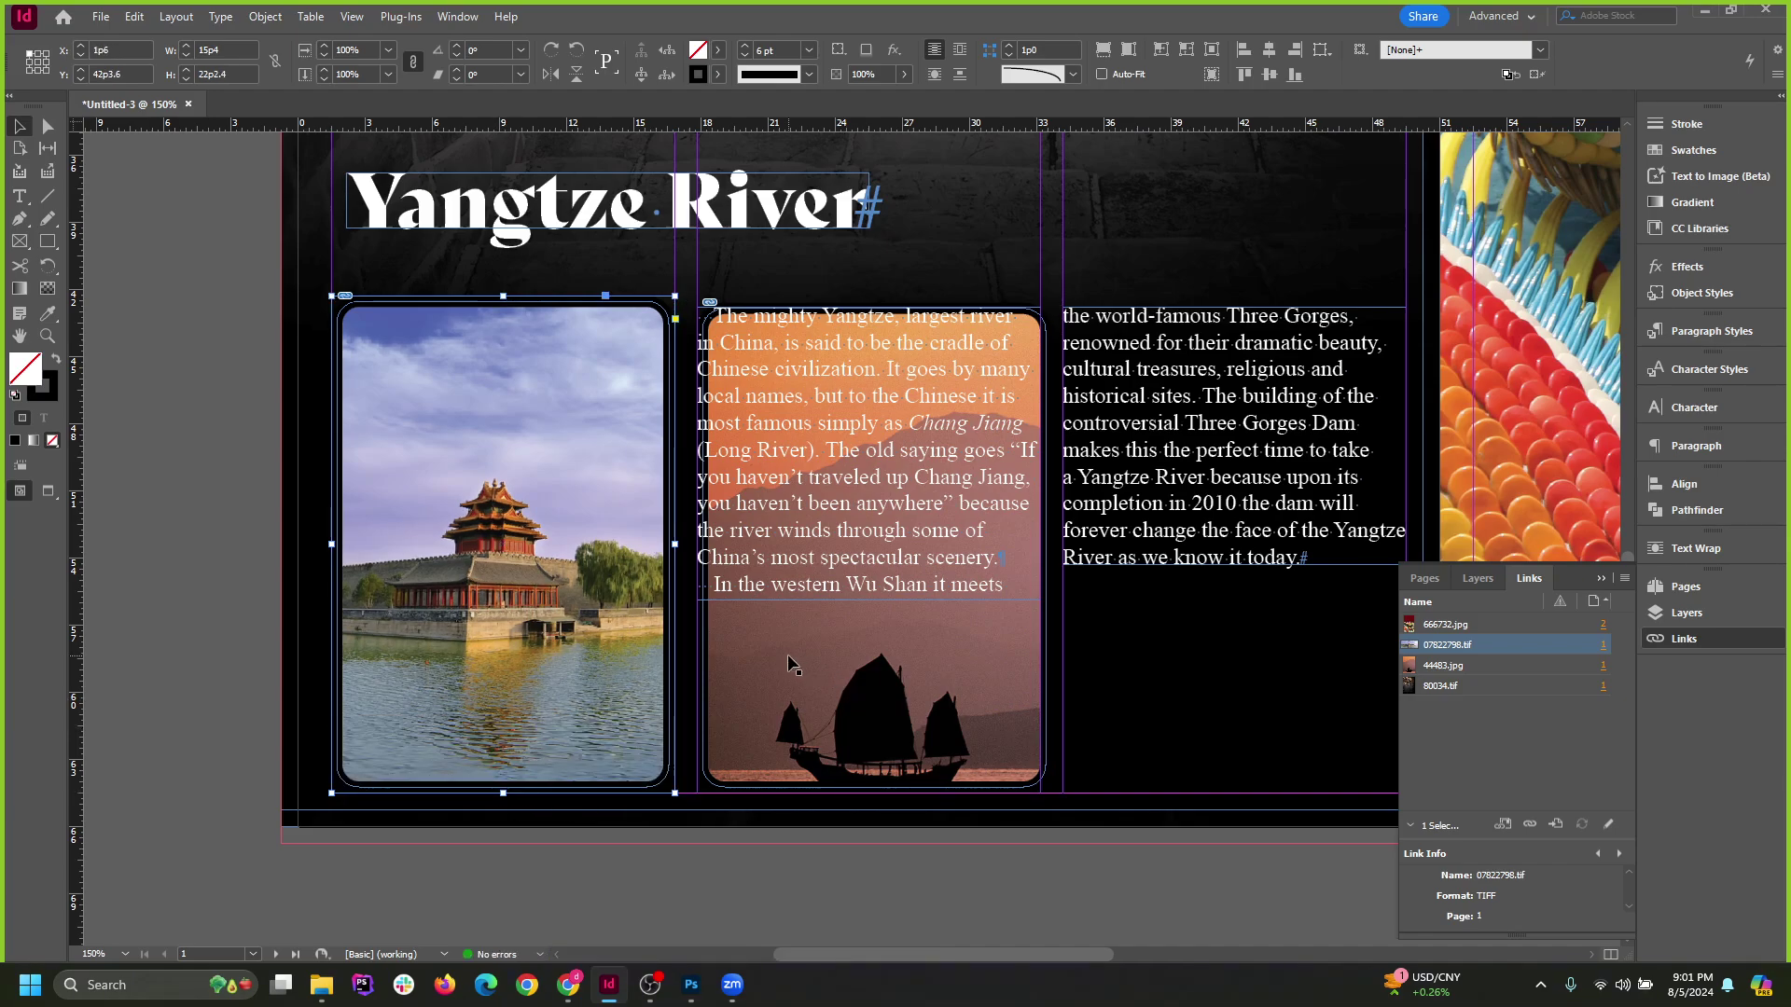
{"action": "left_click", "coordinate": [786, 649], "text": "shift"}
{"action": "left_click", "coordinate": [894, 843]}
{"action": "left_click", "coordinate": [877, 322]}
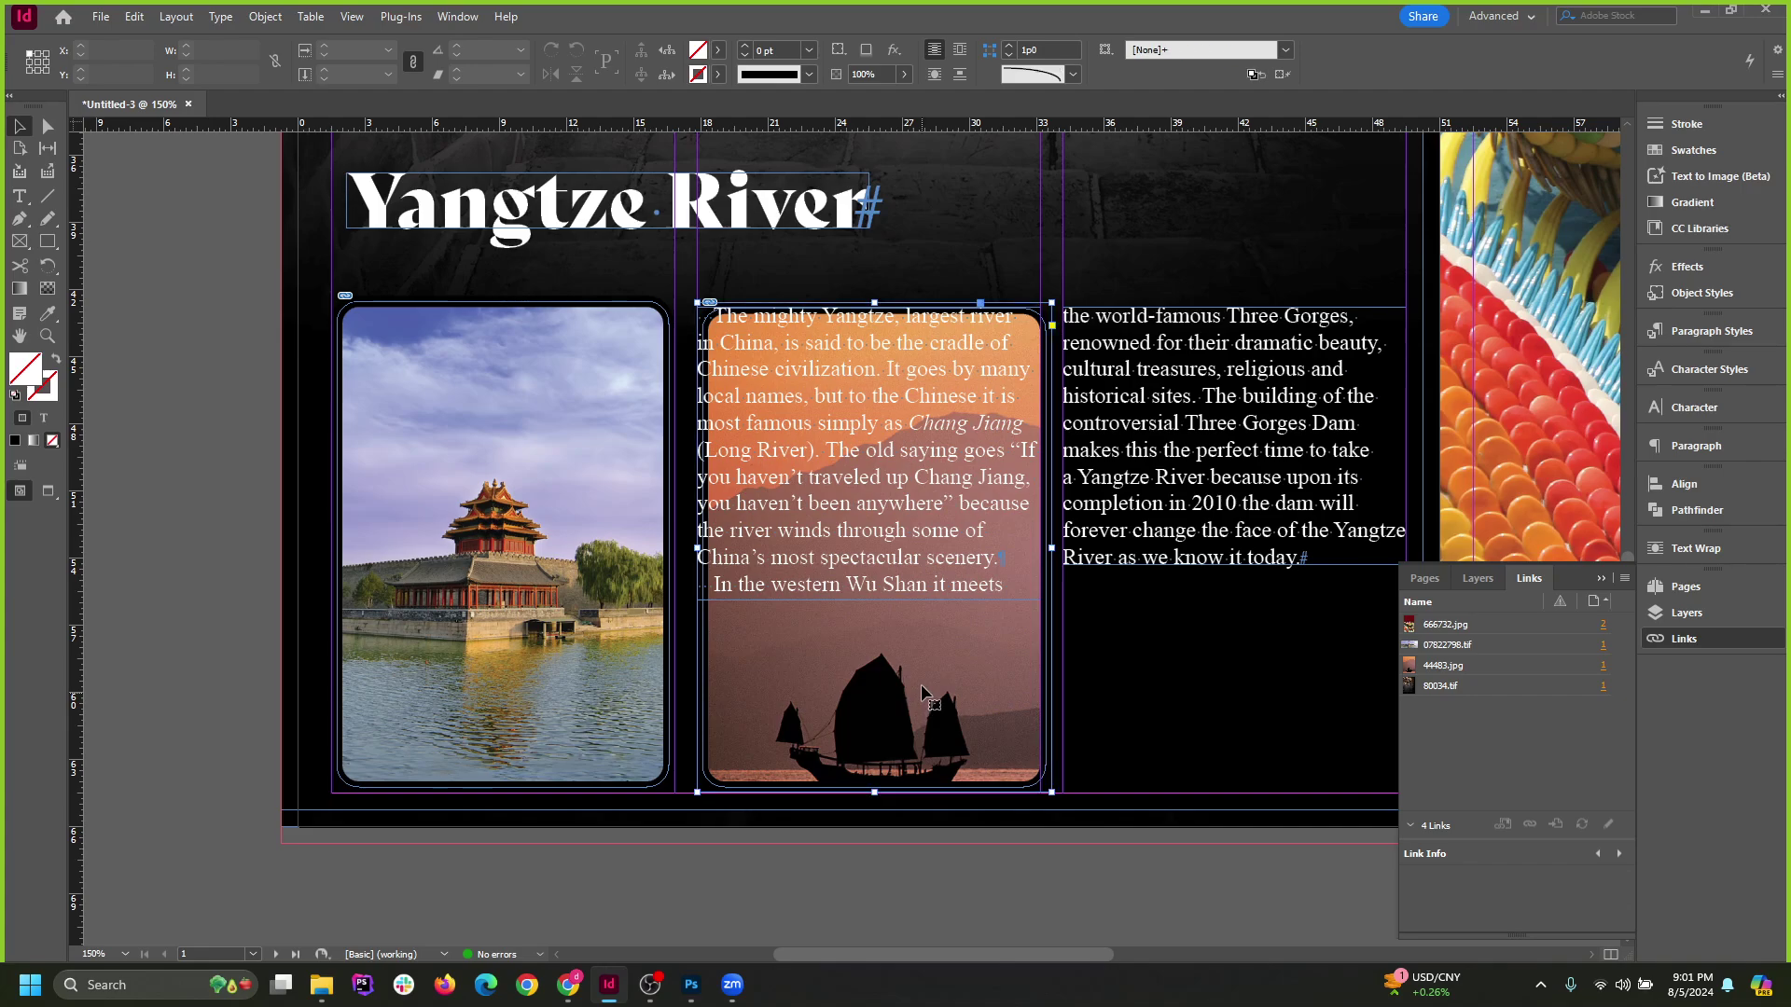
{"action": "left_click_drag", "start_coordinate": [873, 303], "coordinate": [873, 296]}
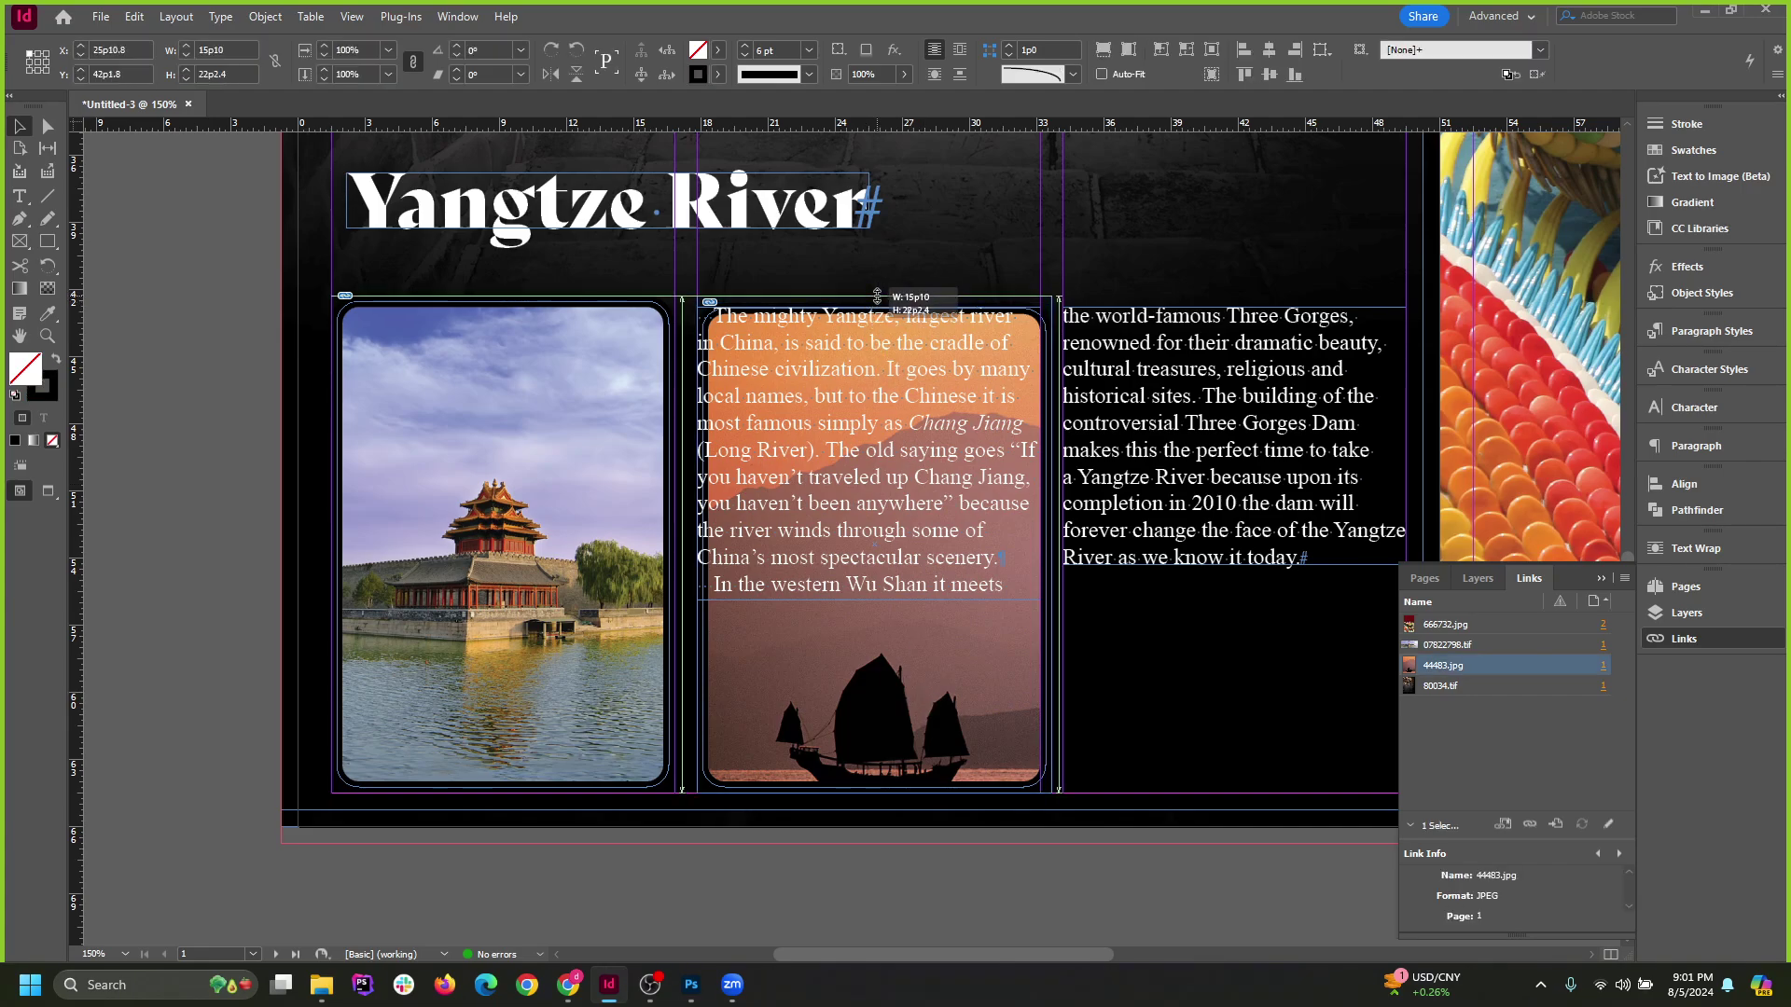
{"action": "left_click", "coordinate": [528, 616]}
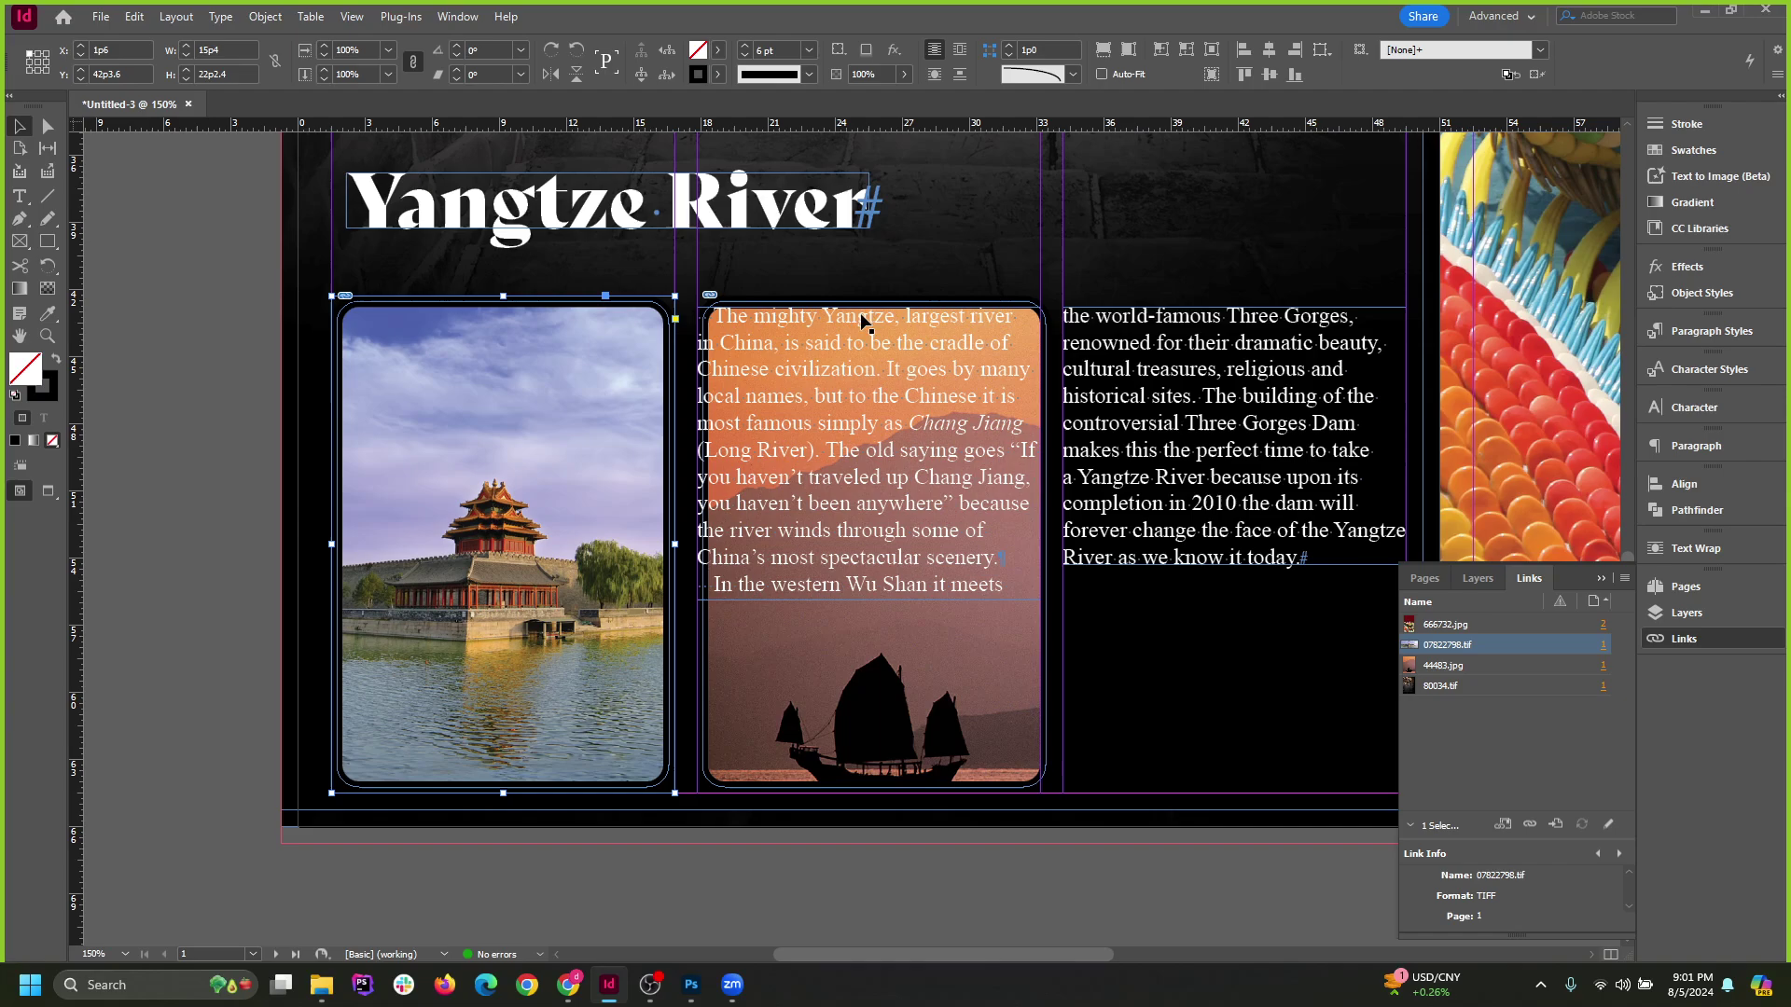
Move the first Yangtze text frame to X 18p6.6, Y 43p11.4 inside the sunset photo.
{"action": "left_click", "coordinate": [860, 450]}
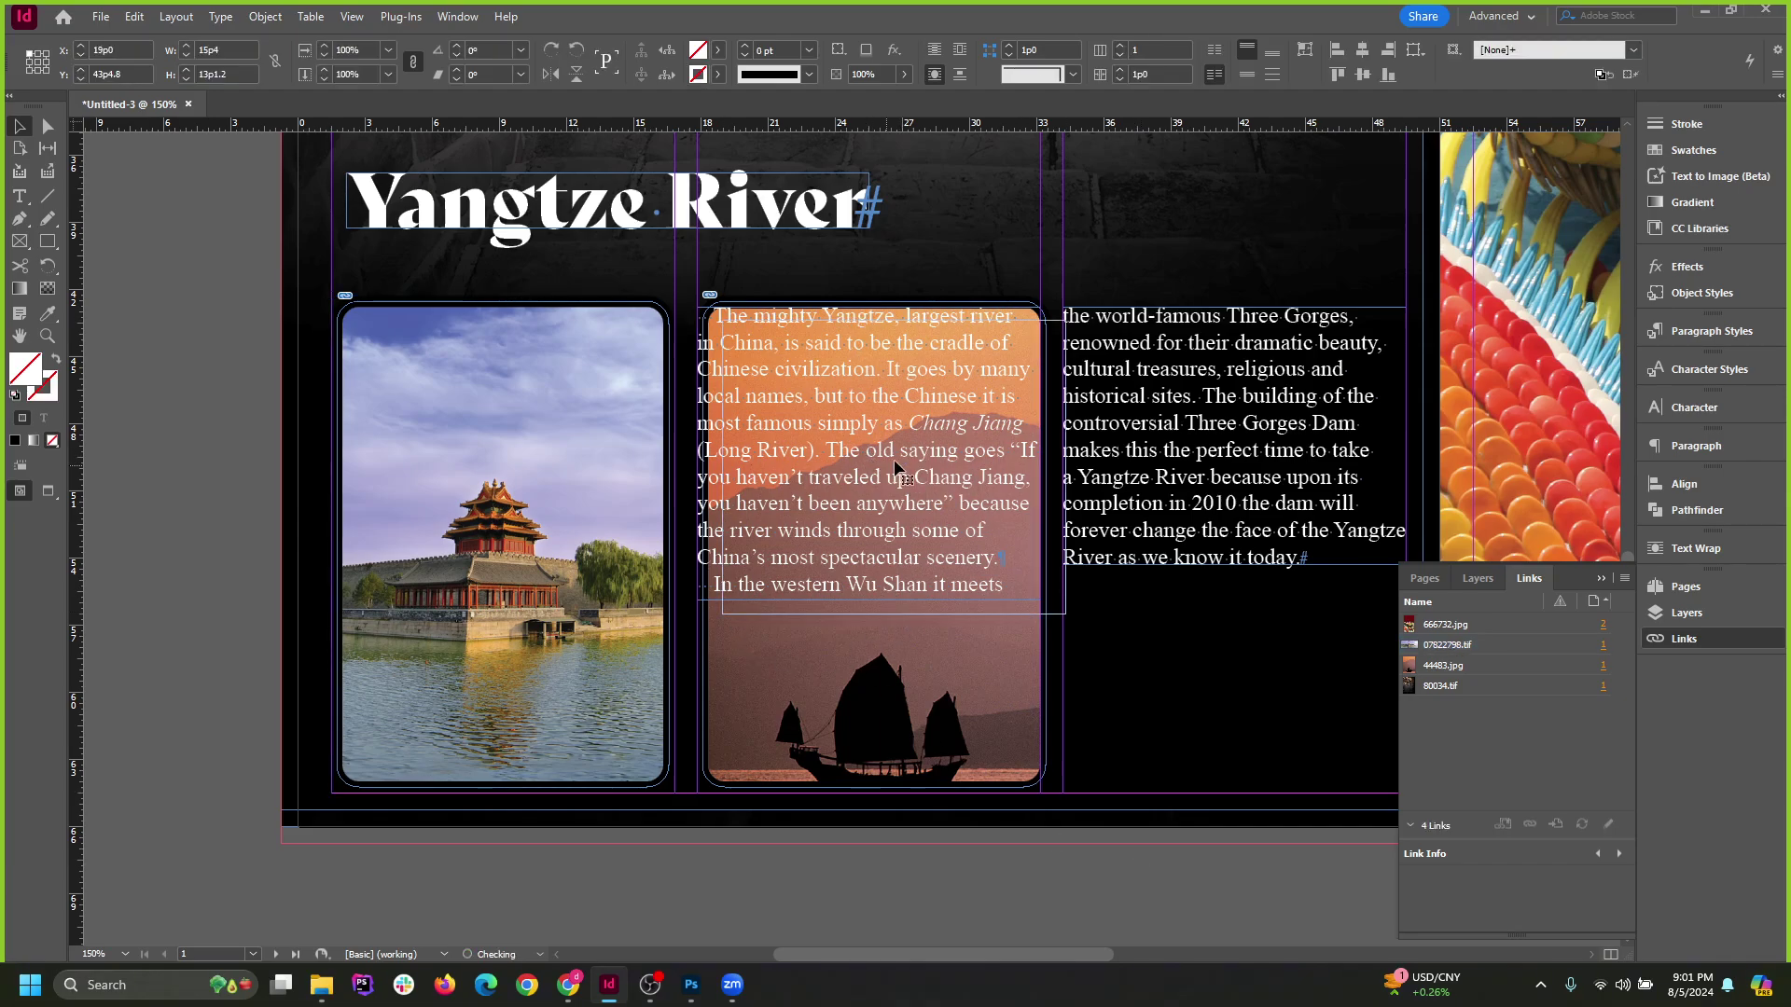
{"action": "left_click_drag", "start_coordinate": [894, 458], "coordinate": [910, 485]}
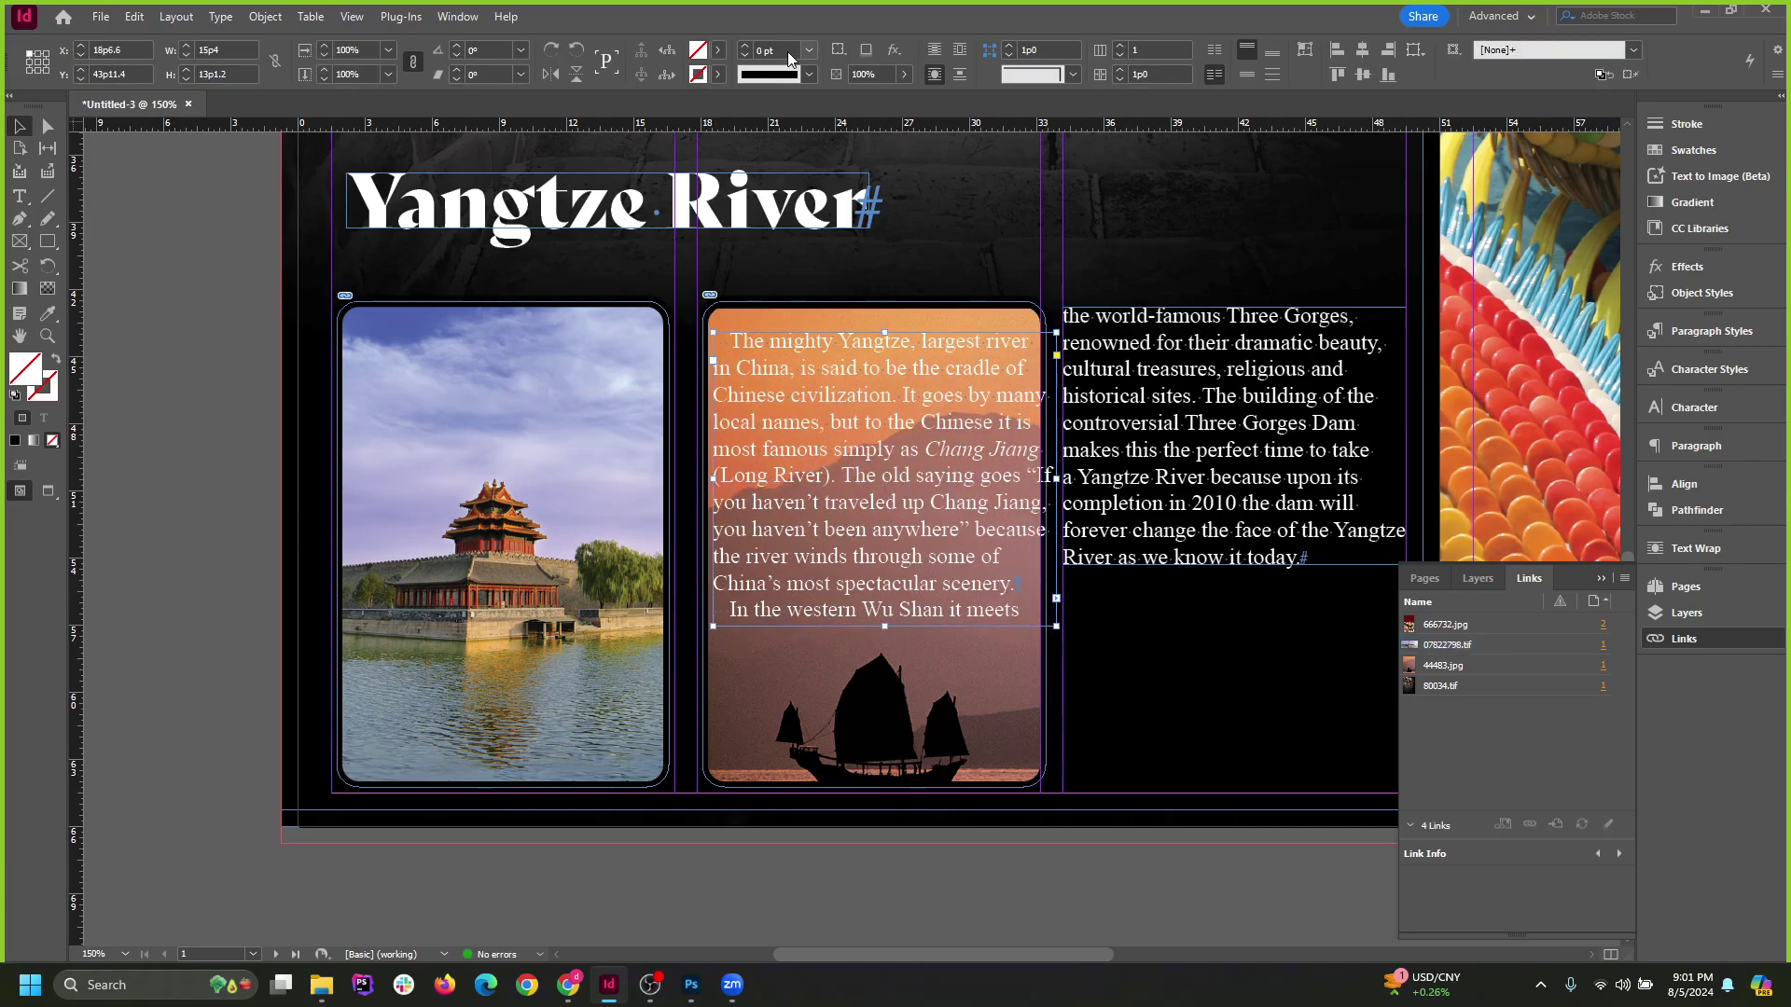
Try a Black fill on the first Yangtze text frame and undo it.
{"action": "left_click", "coordinate": [718, 50]}
{"action": "left_click", "coordinate": [569, 169]}
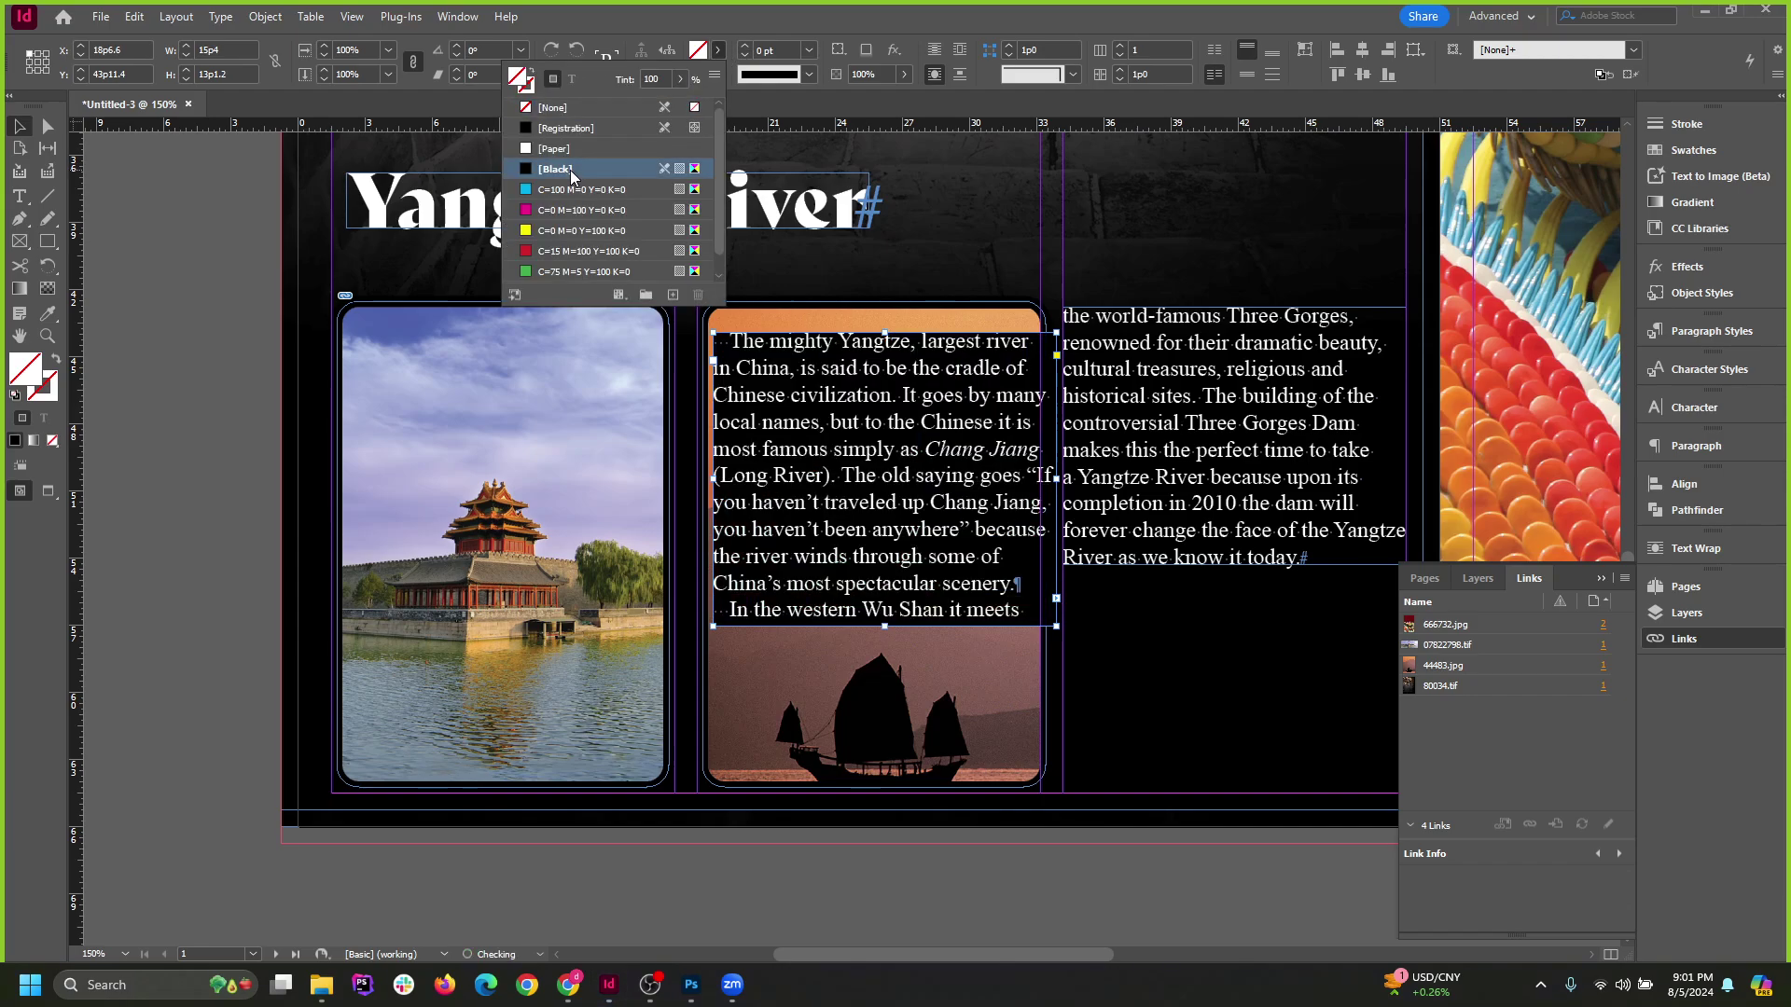
{"action": "left_click", "coordinate": [688, 7]}
{"action": "key", "text": "ctrl+z"}
{"action": "left_click", "coordinate": [718, 50]}
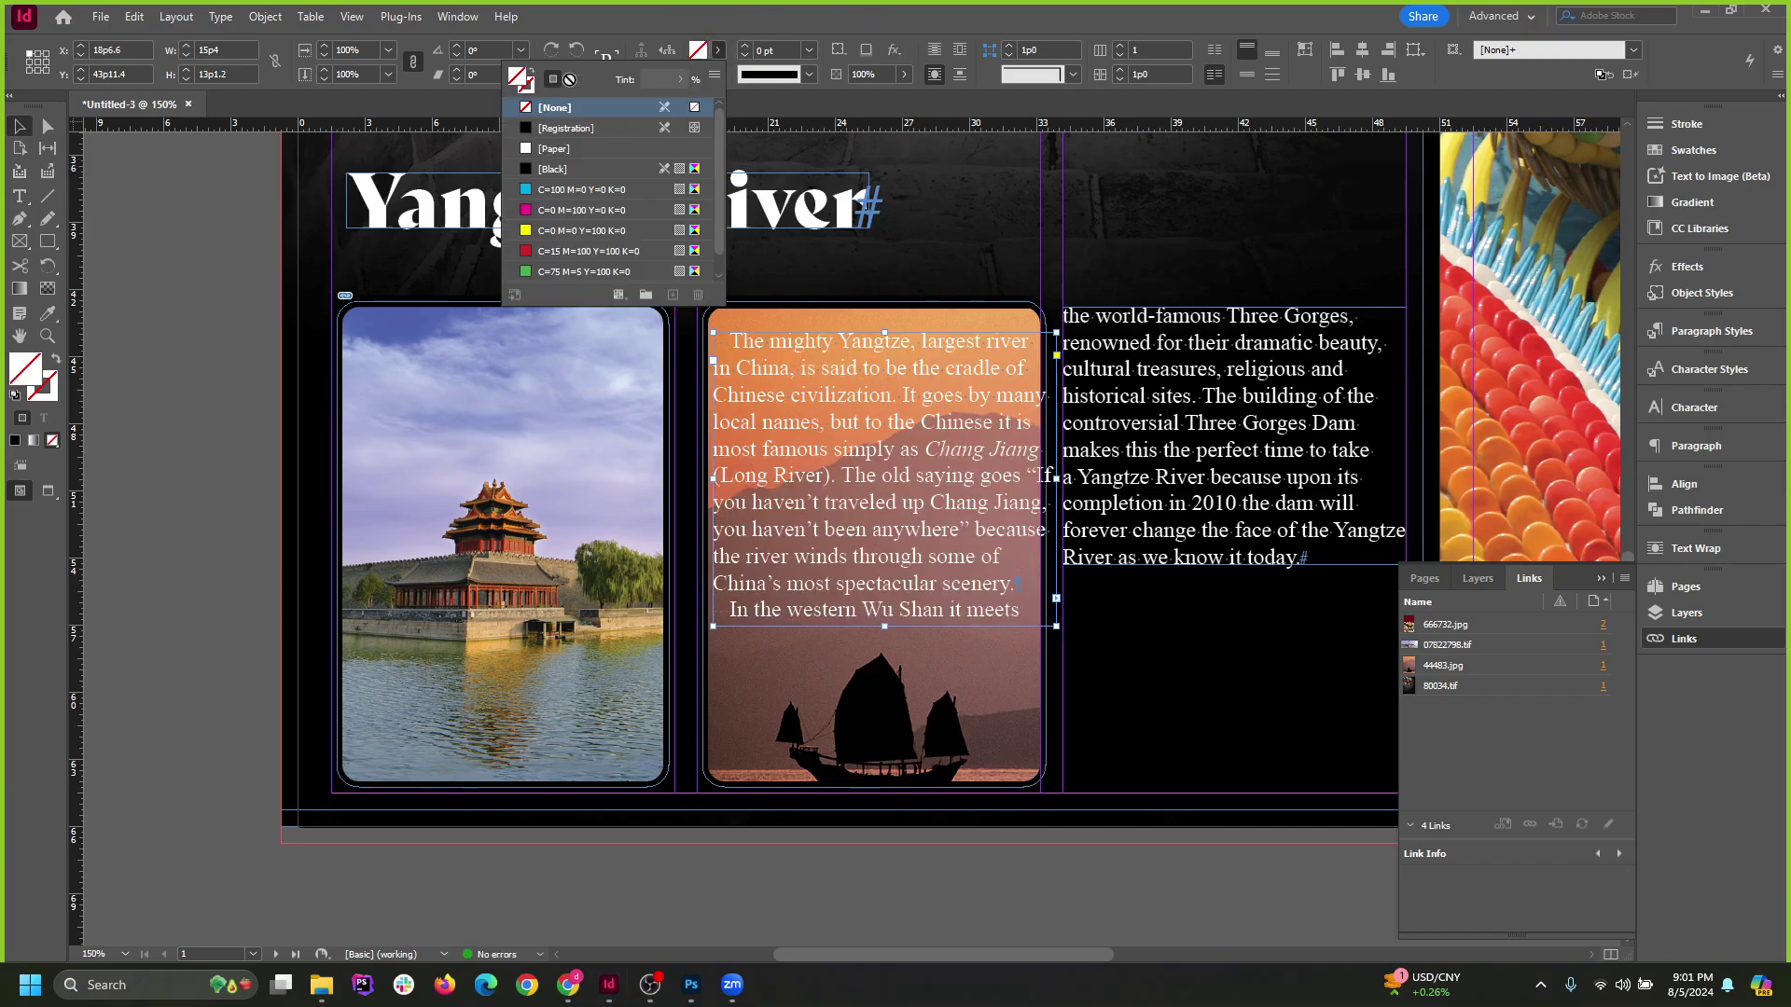
{"action": "left_click", "coordinate": [568, 80]}
{"action": "double_click", "coordinate": [786, 448]}
{"action": "key", "text": "ctrl+a"}
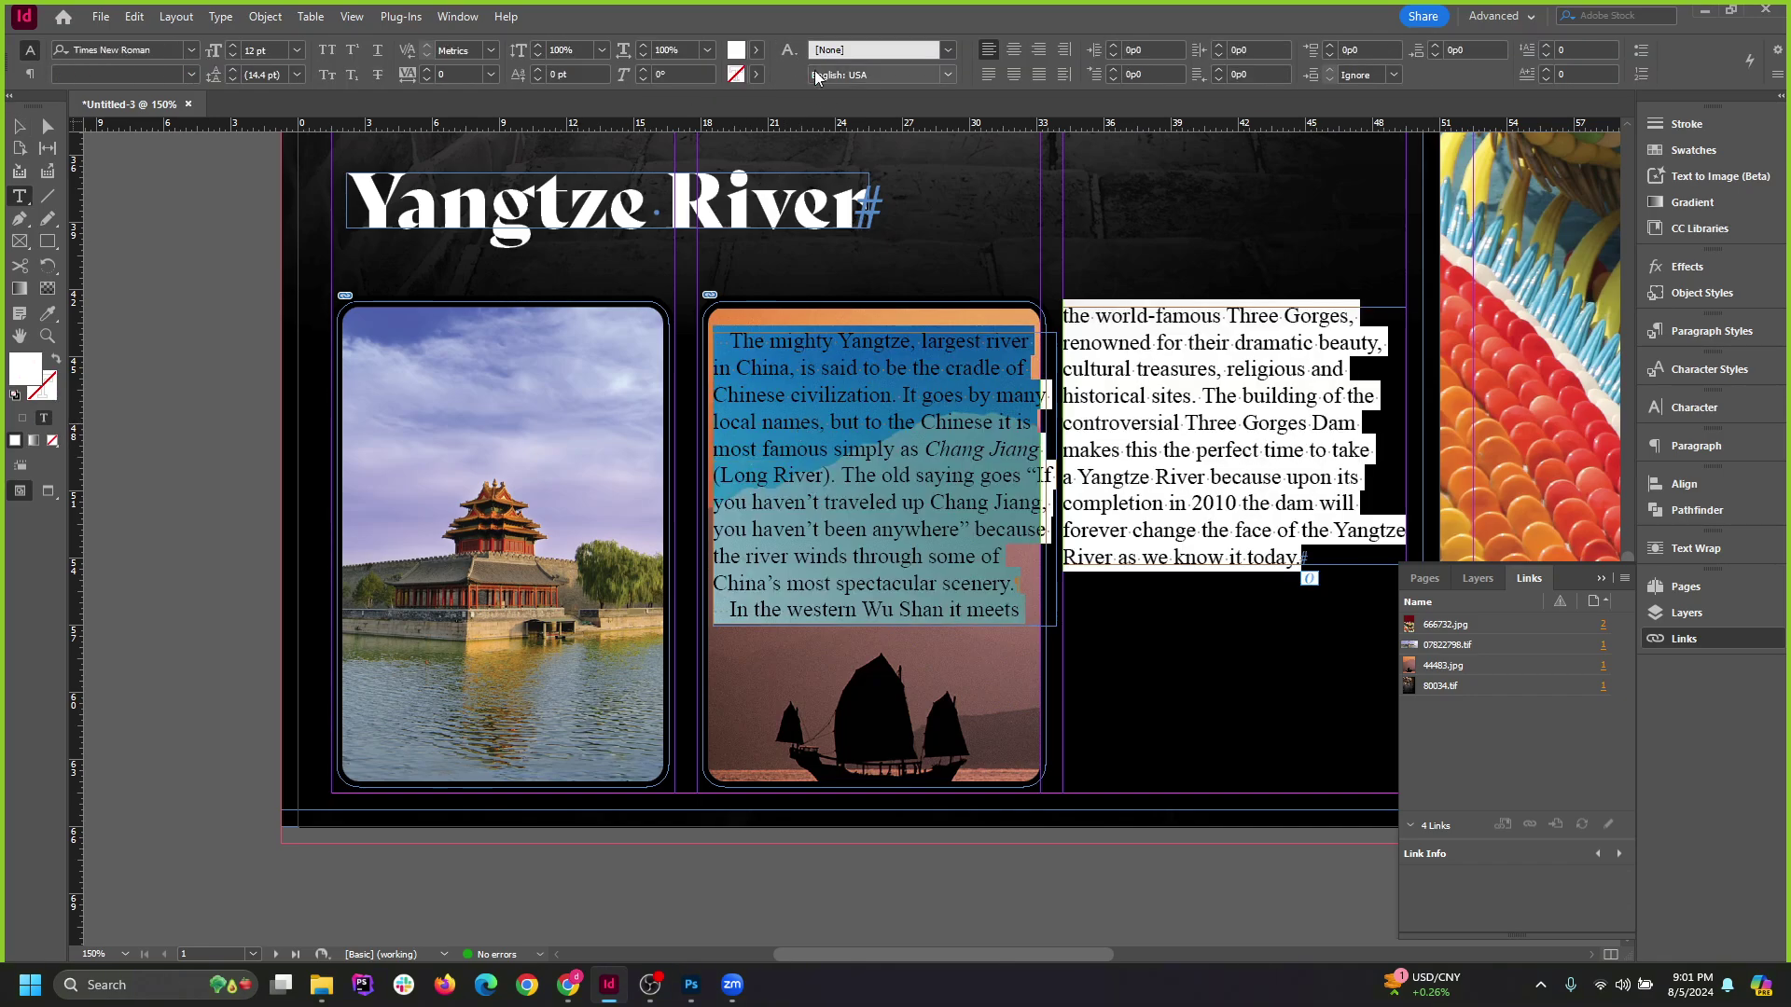
{"action": "left_click", "coordinate": [756, 50]}
{"action": "left_click", "coordinate": [1074, 399]}
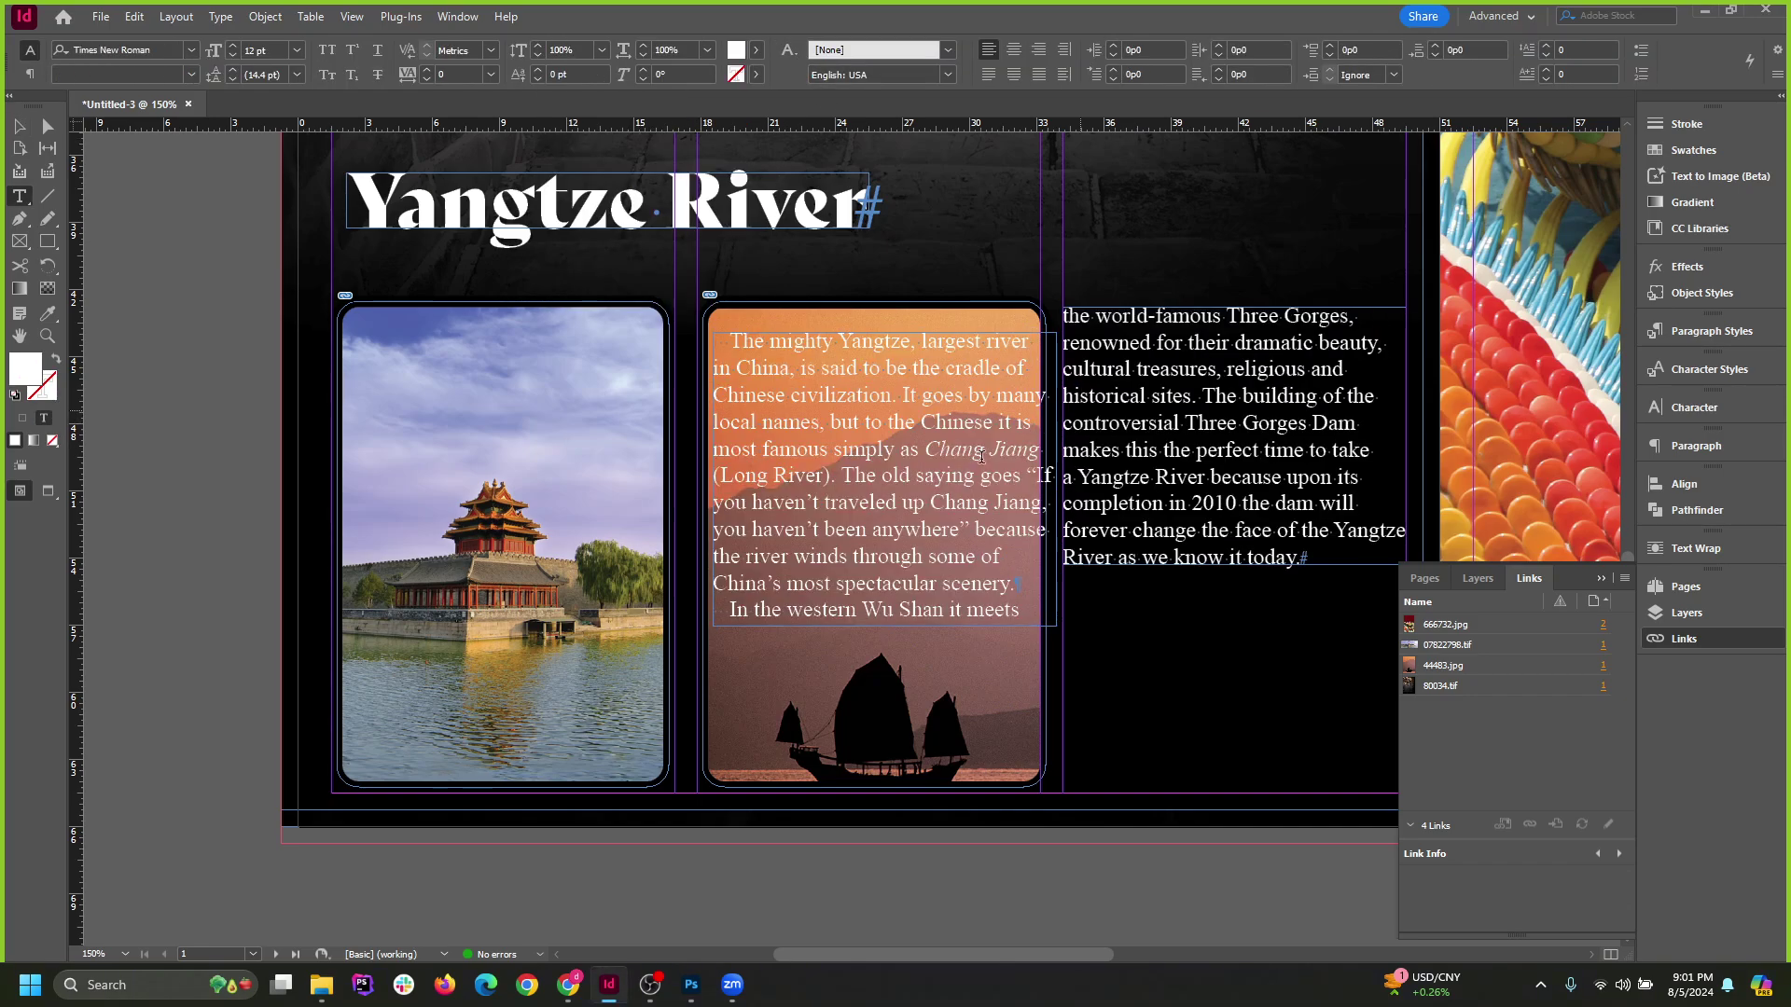
{"action": "key", "text": "Escape"}
{"action": "left_click", "coordinate": [171, 450]}
Shift the second Yangtze text frame away to X 35p11.4, Y 46p1.8 and colour the text over the sunset photo Black.
{"action": "scroll", "coordinate": [558, 583], "scroll_direction": "down", "scroll_amount": 1}
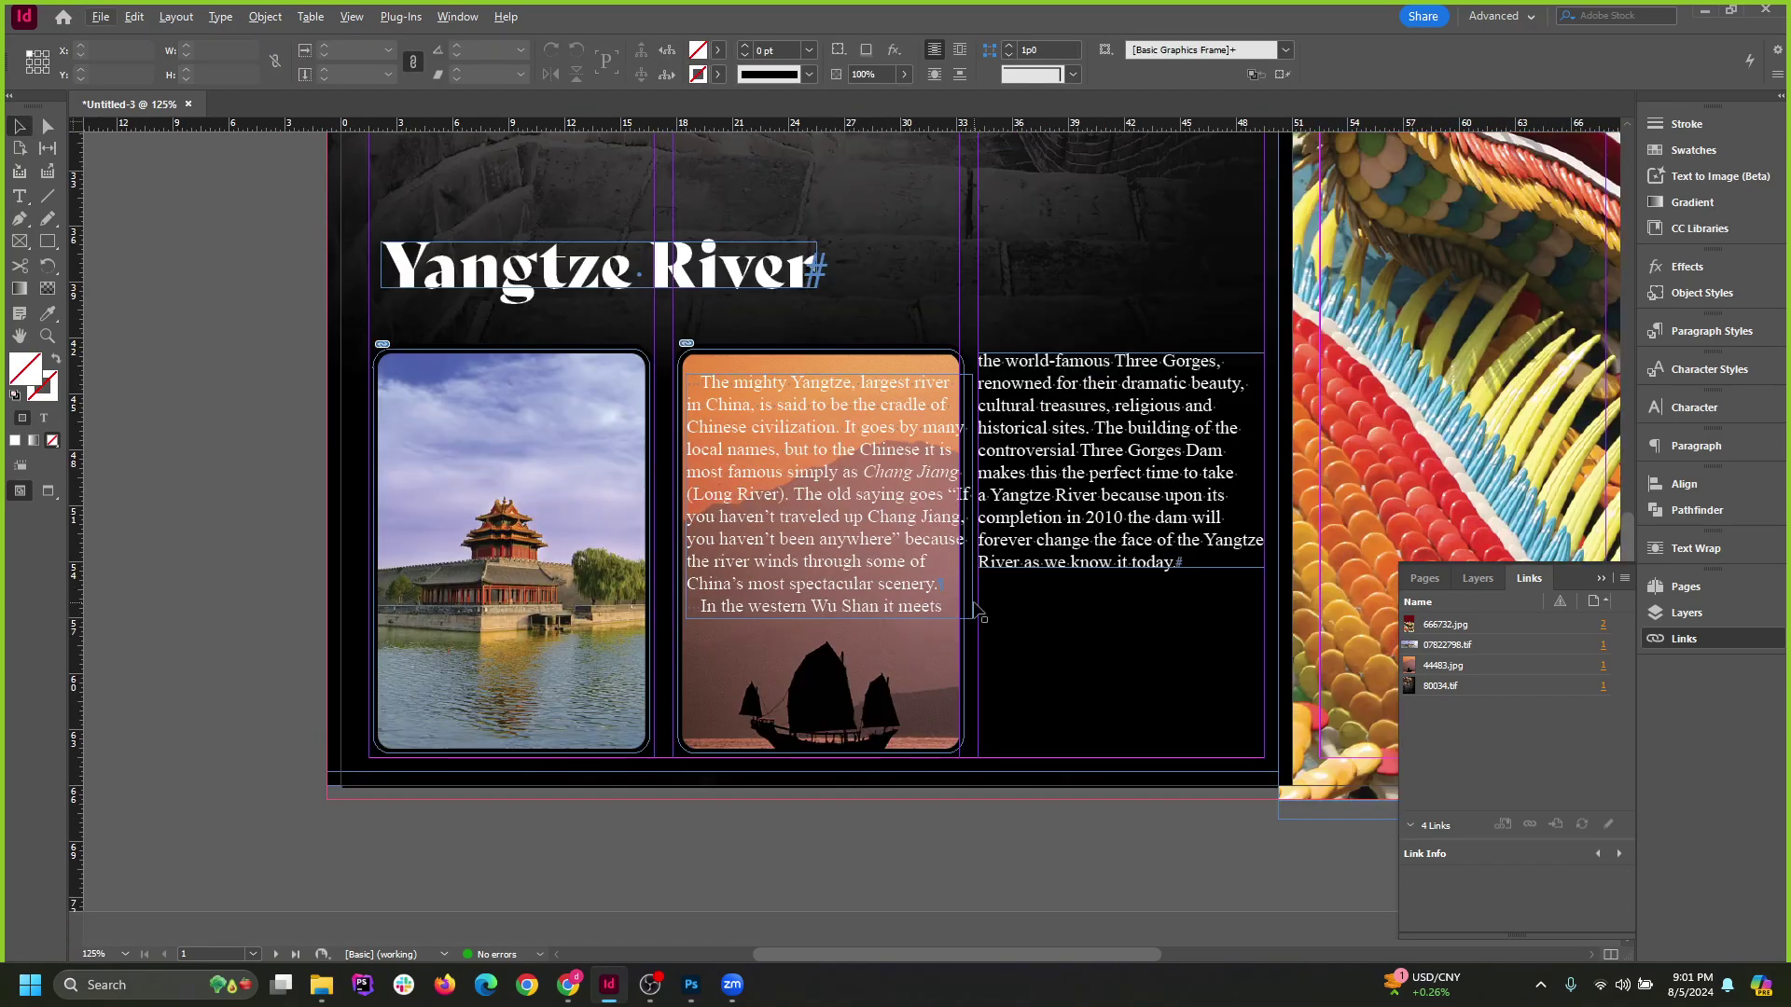
{"action": "left_click_drag", "start_coordinate": [1112, 516], "coordinate": [1145, 580]}
{"action": "double_click", "coordinate": [863, 523]}
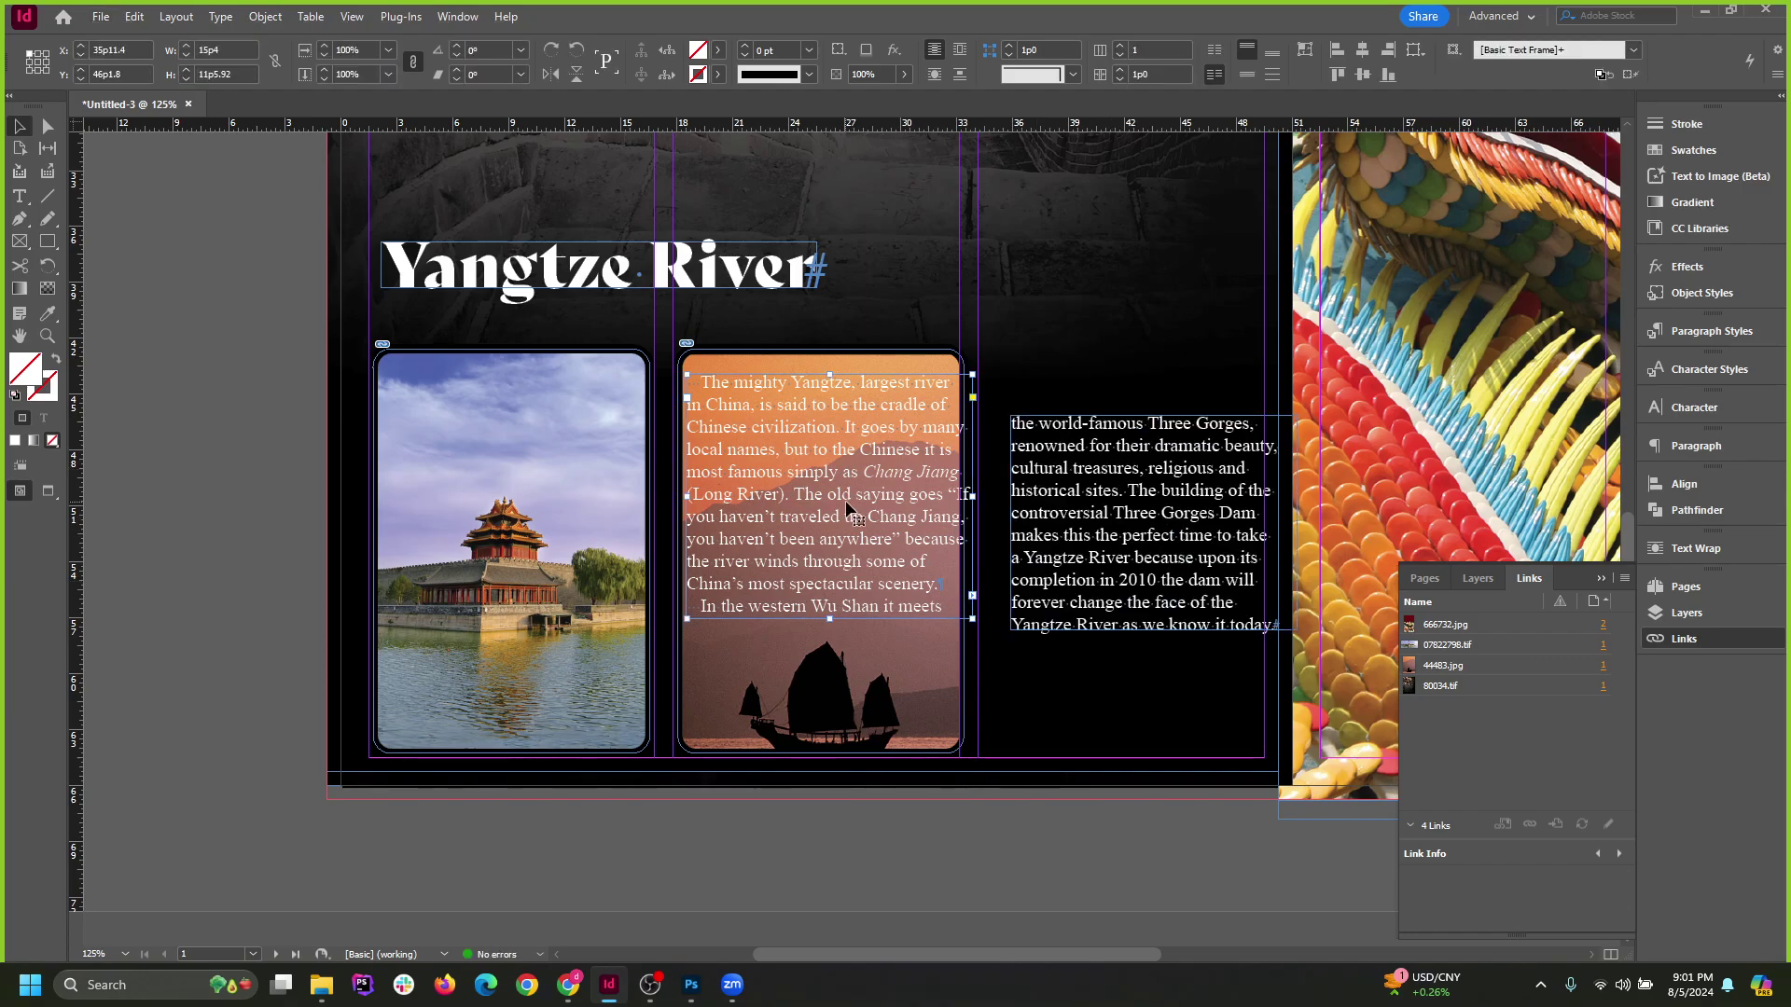
{"action": "scroll", "coordinate": [863, 523], "scroll_direction": "up", "scroll_amount": 1}
{"action": "key", "text": "ctrl+a"}
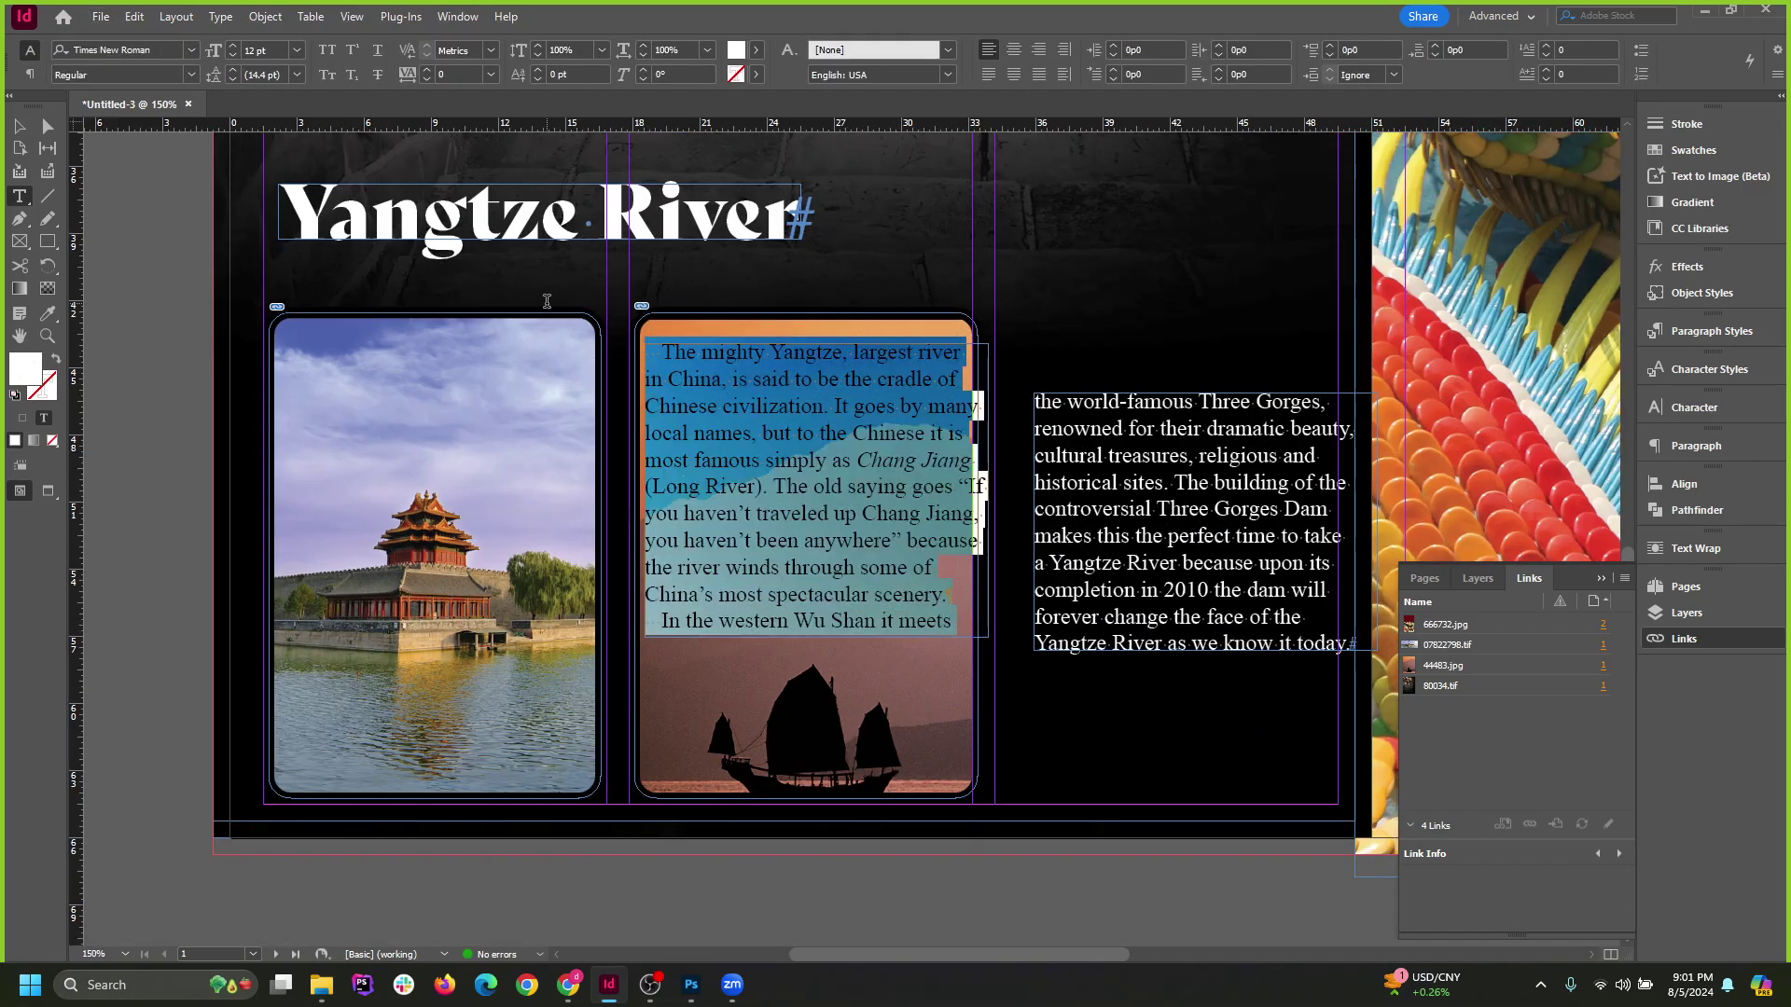
{"action": "left_click", "coordinate": [756, 50]}
{"action": "left_click", "coordinate": [605, 167]}
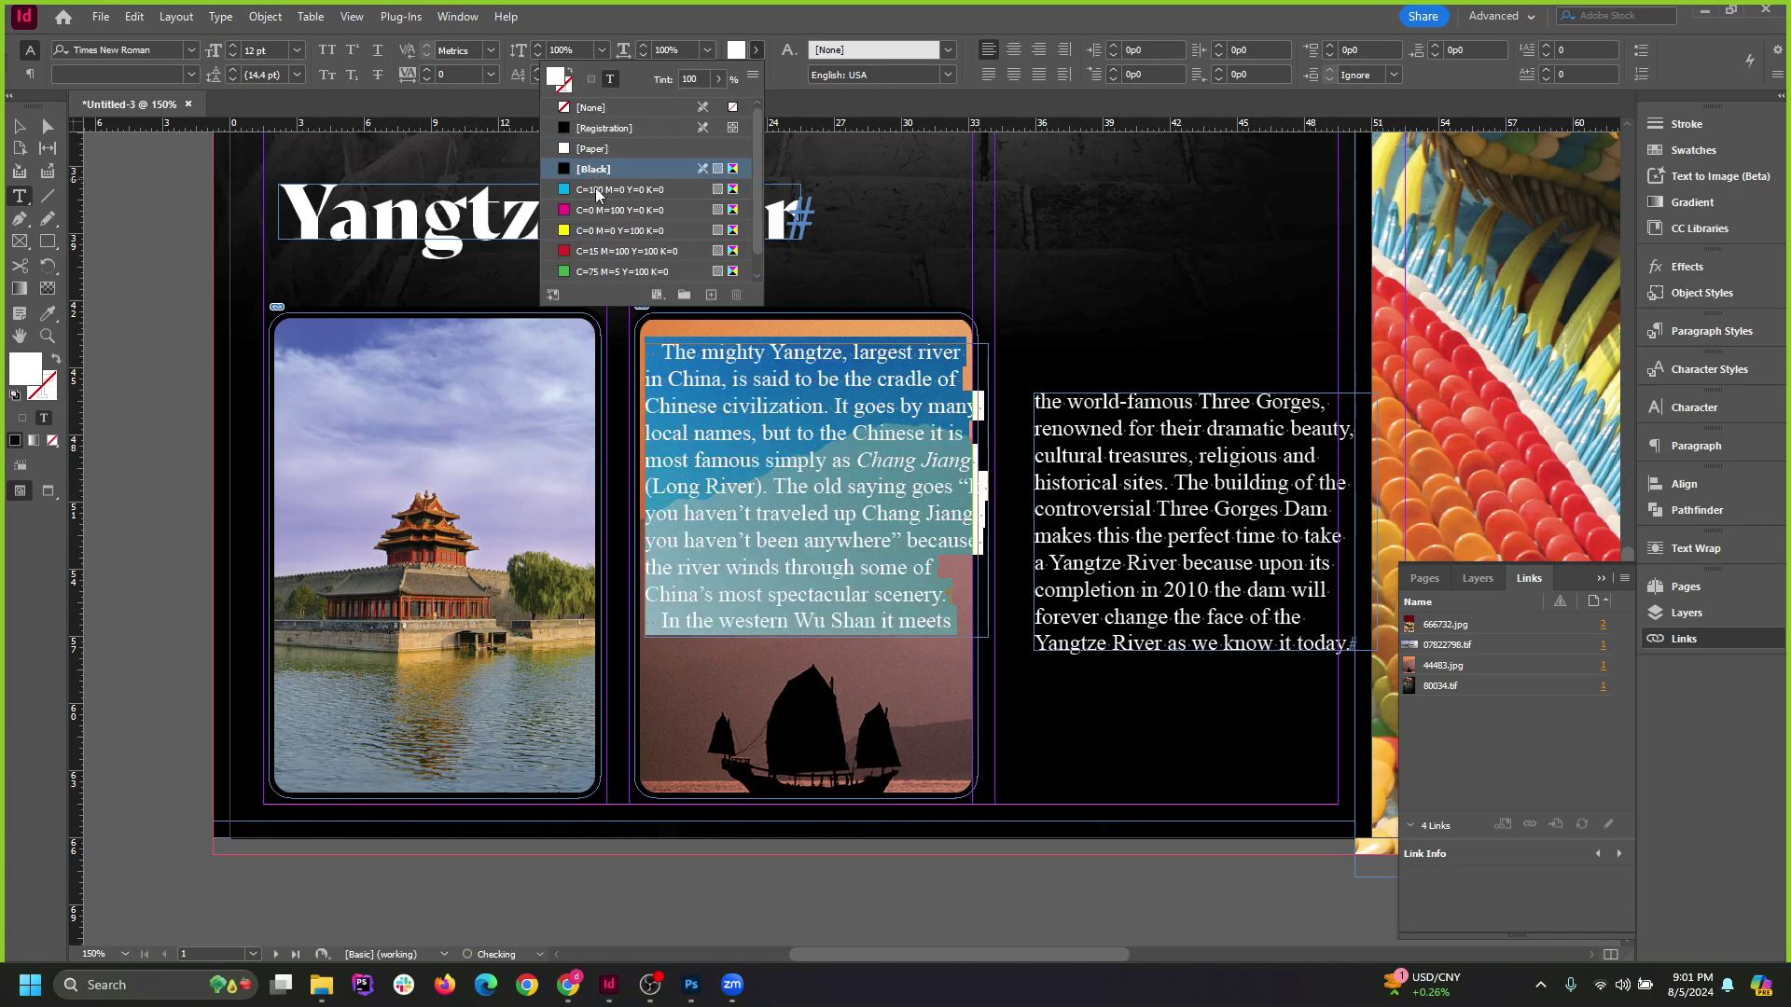
Move the second Yangtze text frame back up into the third column beside the sunset photo.
{"action": "left_click", "coordinate": [21, 126]}
{"action": "left_click_drag", "start_coordinate": [1202, 487], "coordinate": [1167, 425]}
{"action": "left_click", "coordinate": [939, 523]}
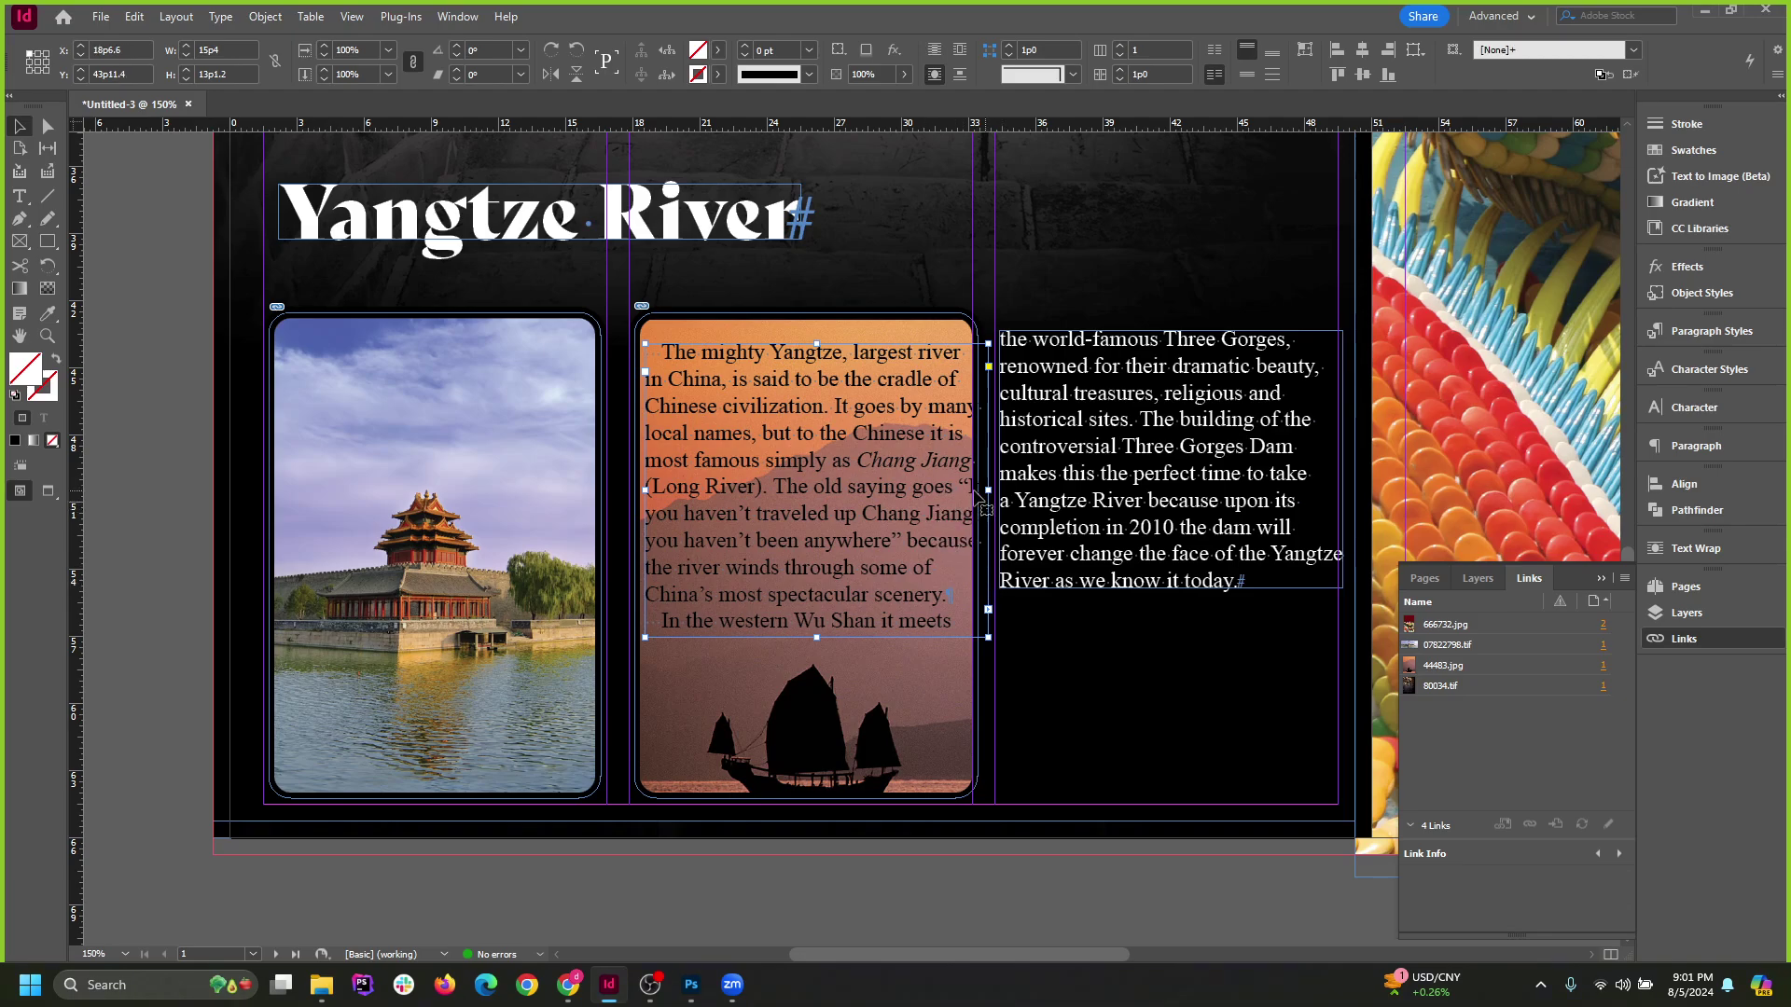
Widen the sunset photo frame on both sides so it surrounds the black Yangtze text, extending its far edge to the third column.
{"action": "left_click", "coordinate": [928, 656]}
{"action": "left_click_drag", "start_coordinate": [976, 557], "coordinate": [999, 556]}
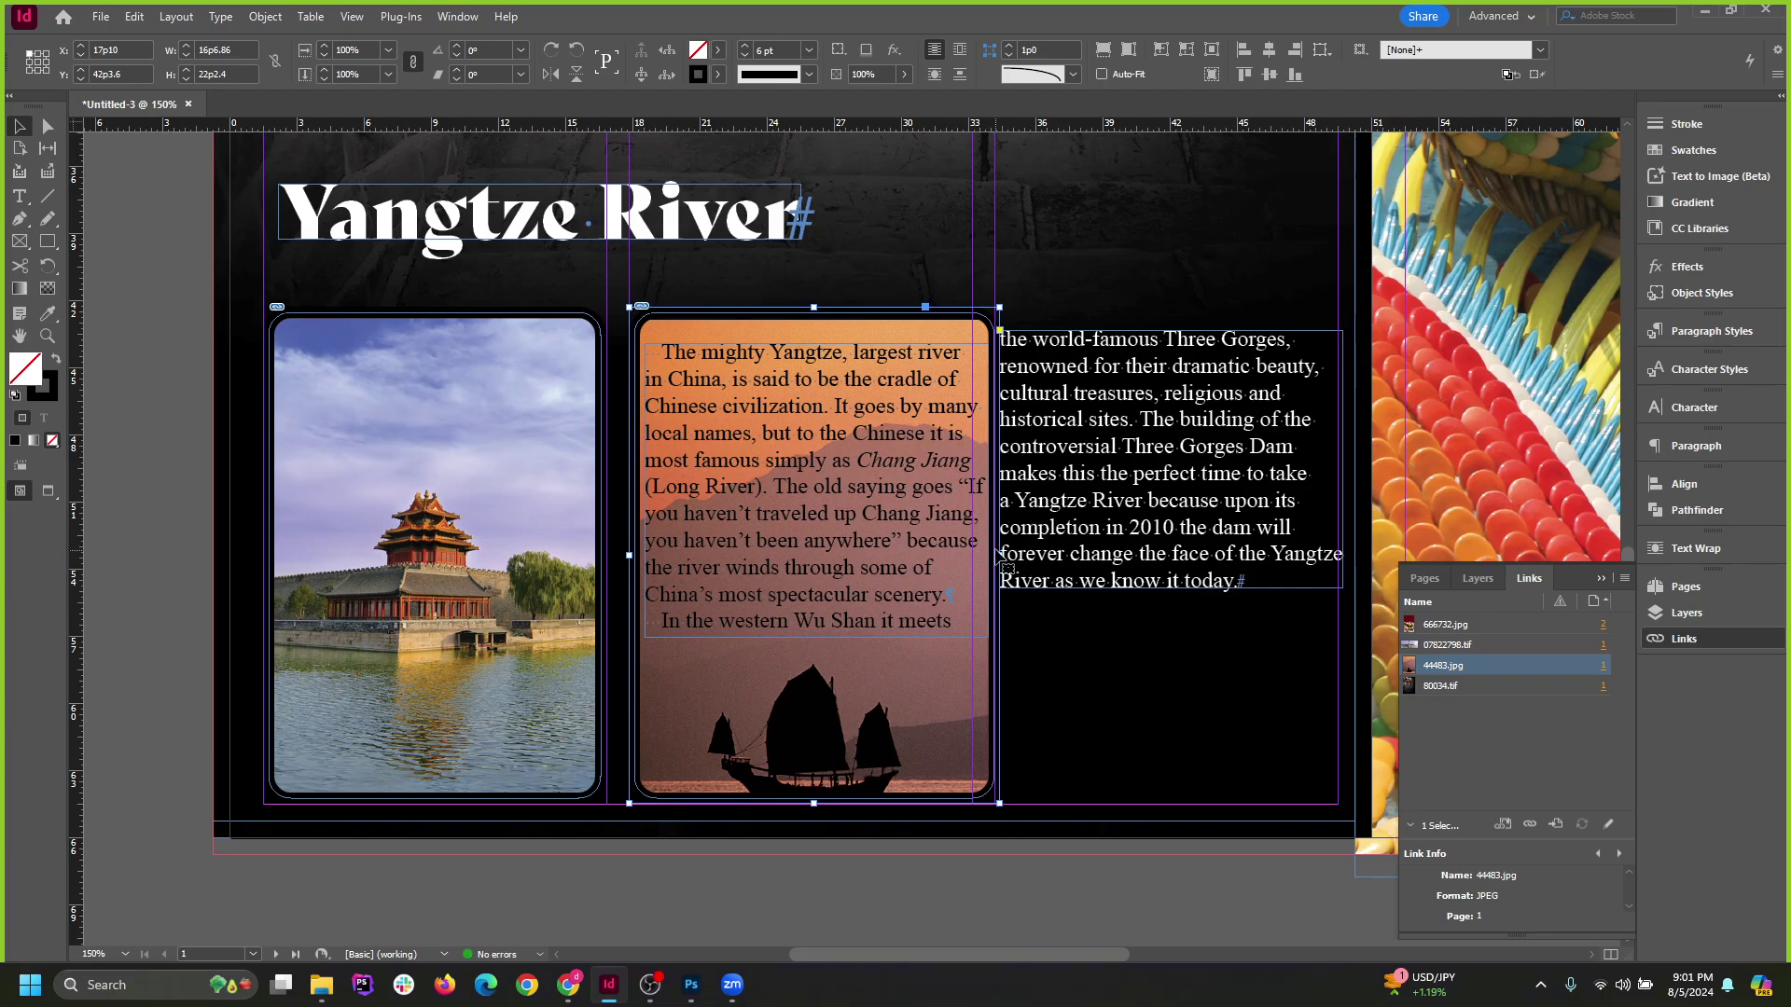
{"action": "left_click_drag", "start_coordinate": [628, 554], "coordinate": [613, 554]}
Set the stroke of both the palace and sunset photo frames to None.
{"action": "left_click", "coordinate": [593, 710], "text": "shift"}
{"action": "left_click", "coordinate": [717, 73]}
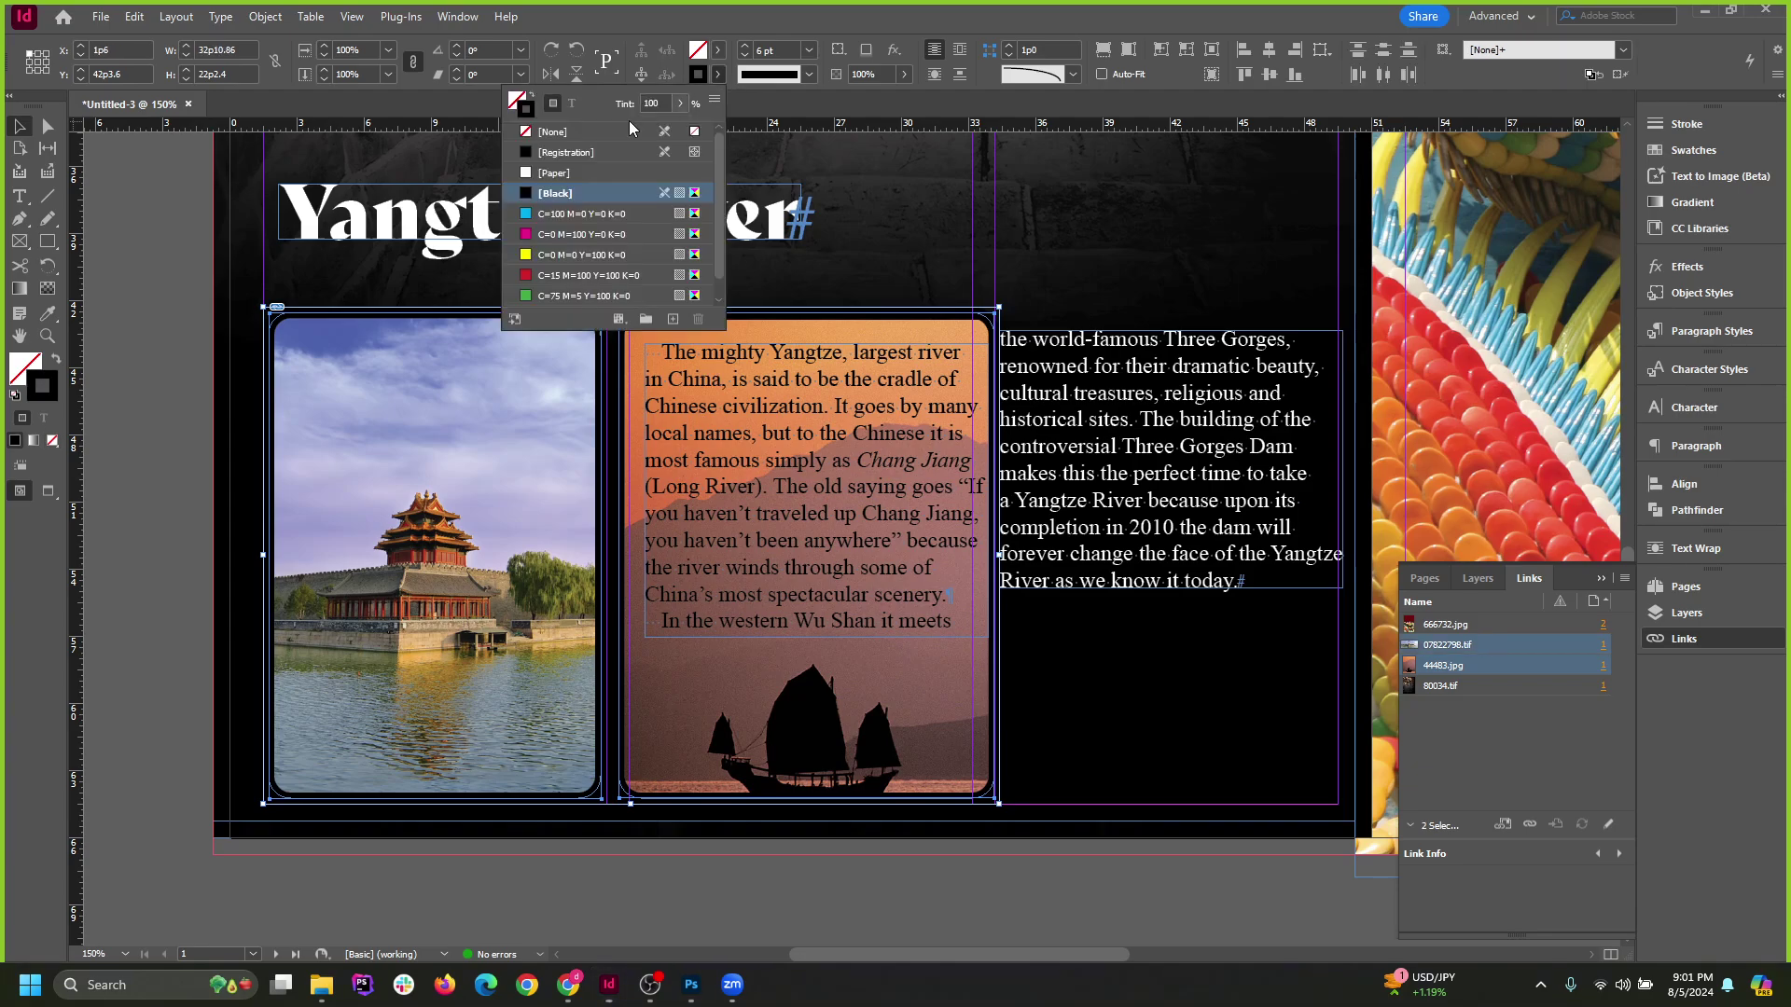
{"action": "left_click", "coordinate": [546, 132]}
{"action": "left_click", "coordinate": [143, 477]}
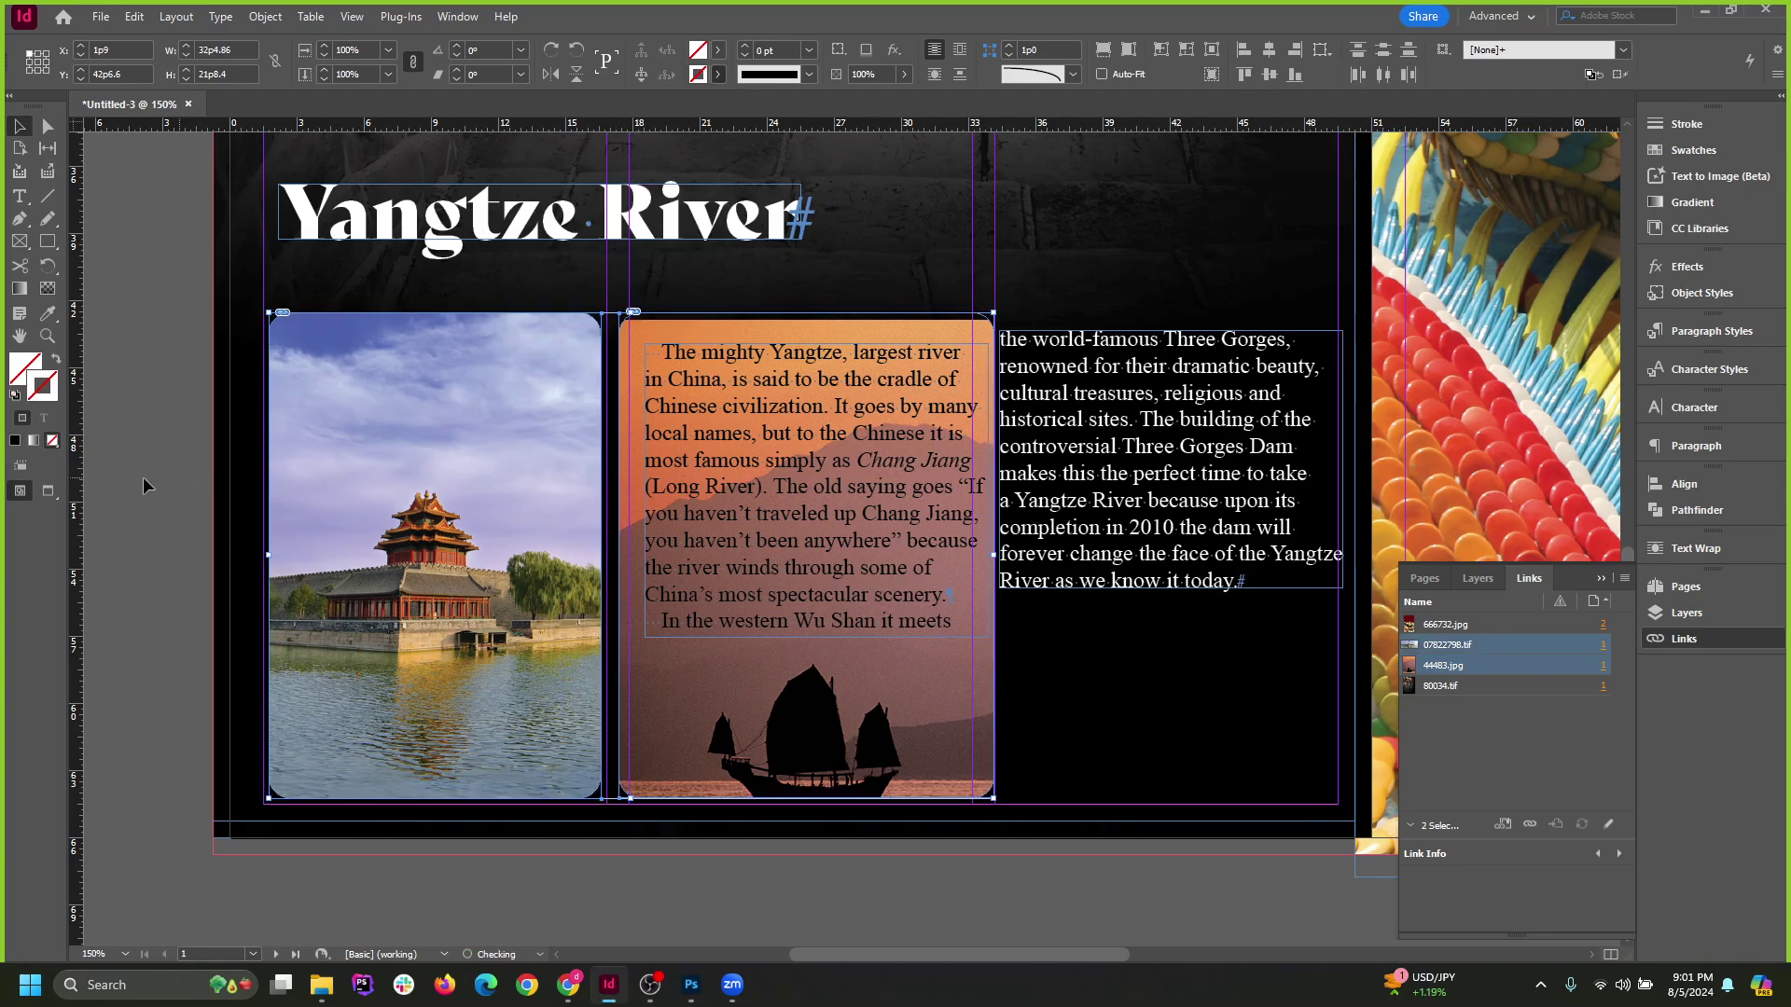
Square off the rounded corners of the temple picture's frame.
{"action": "left_click", "coordinate": [444, 440]}
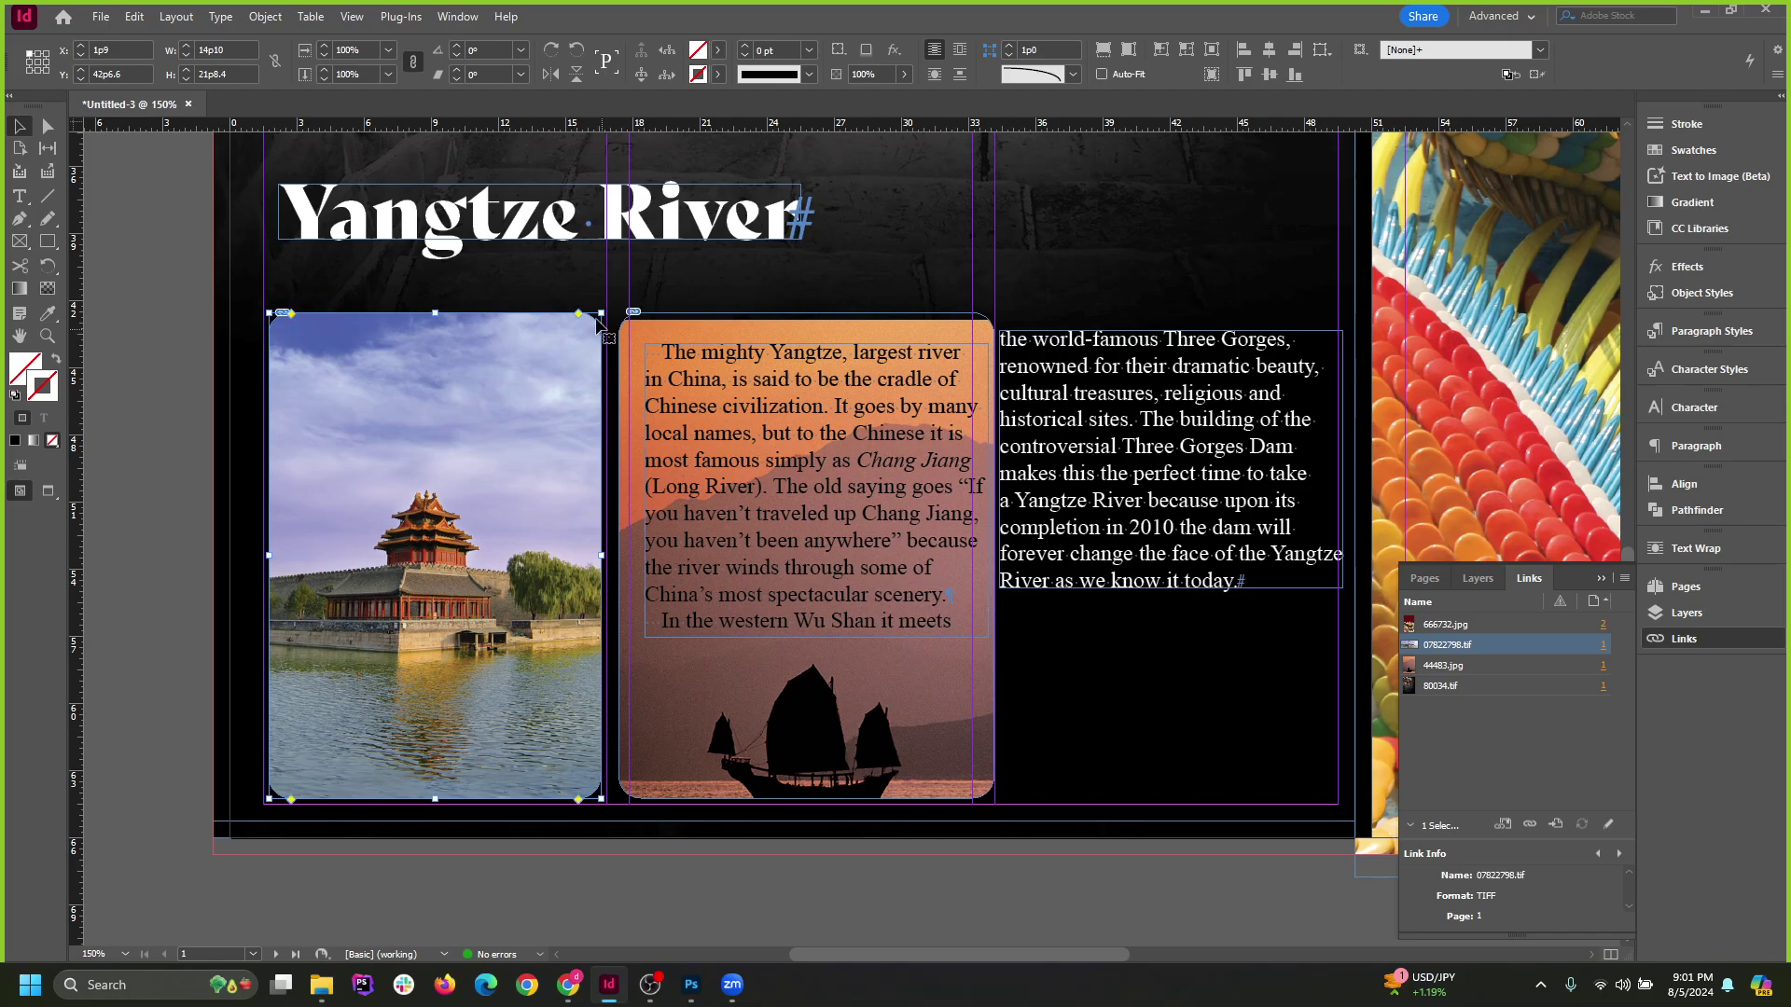
{"action": "left_click", "coordinate": [988, 338]}
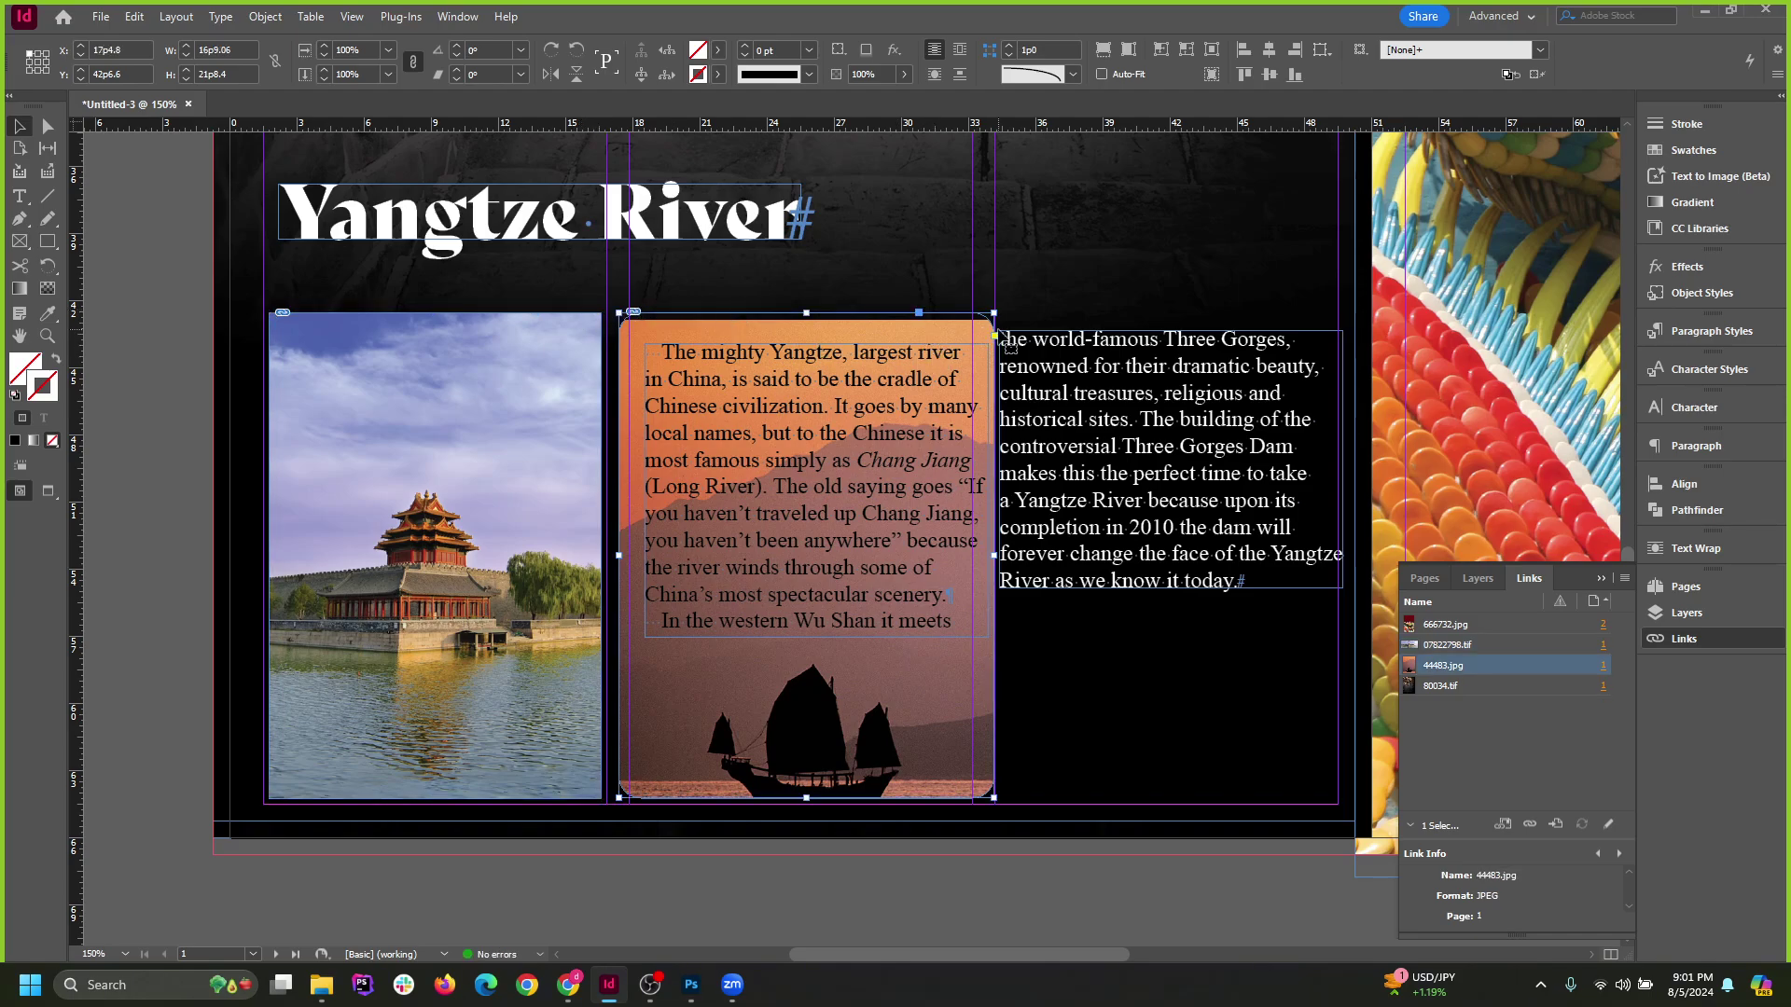
Shift the sailing-boat image 1 pica to the left inside its frame.
{"action": "double_click", "coordinate": [994, 337]}
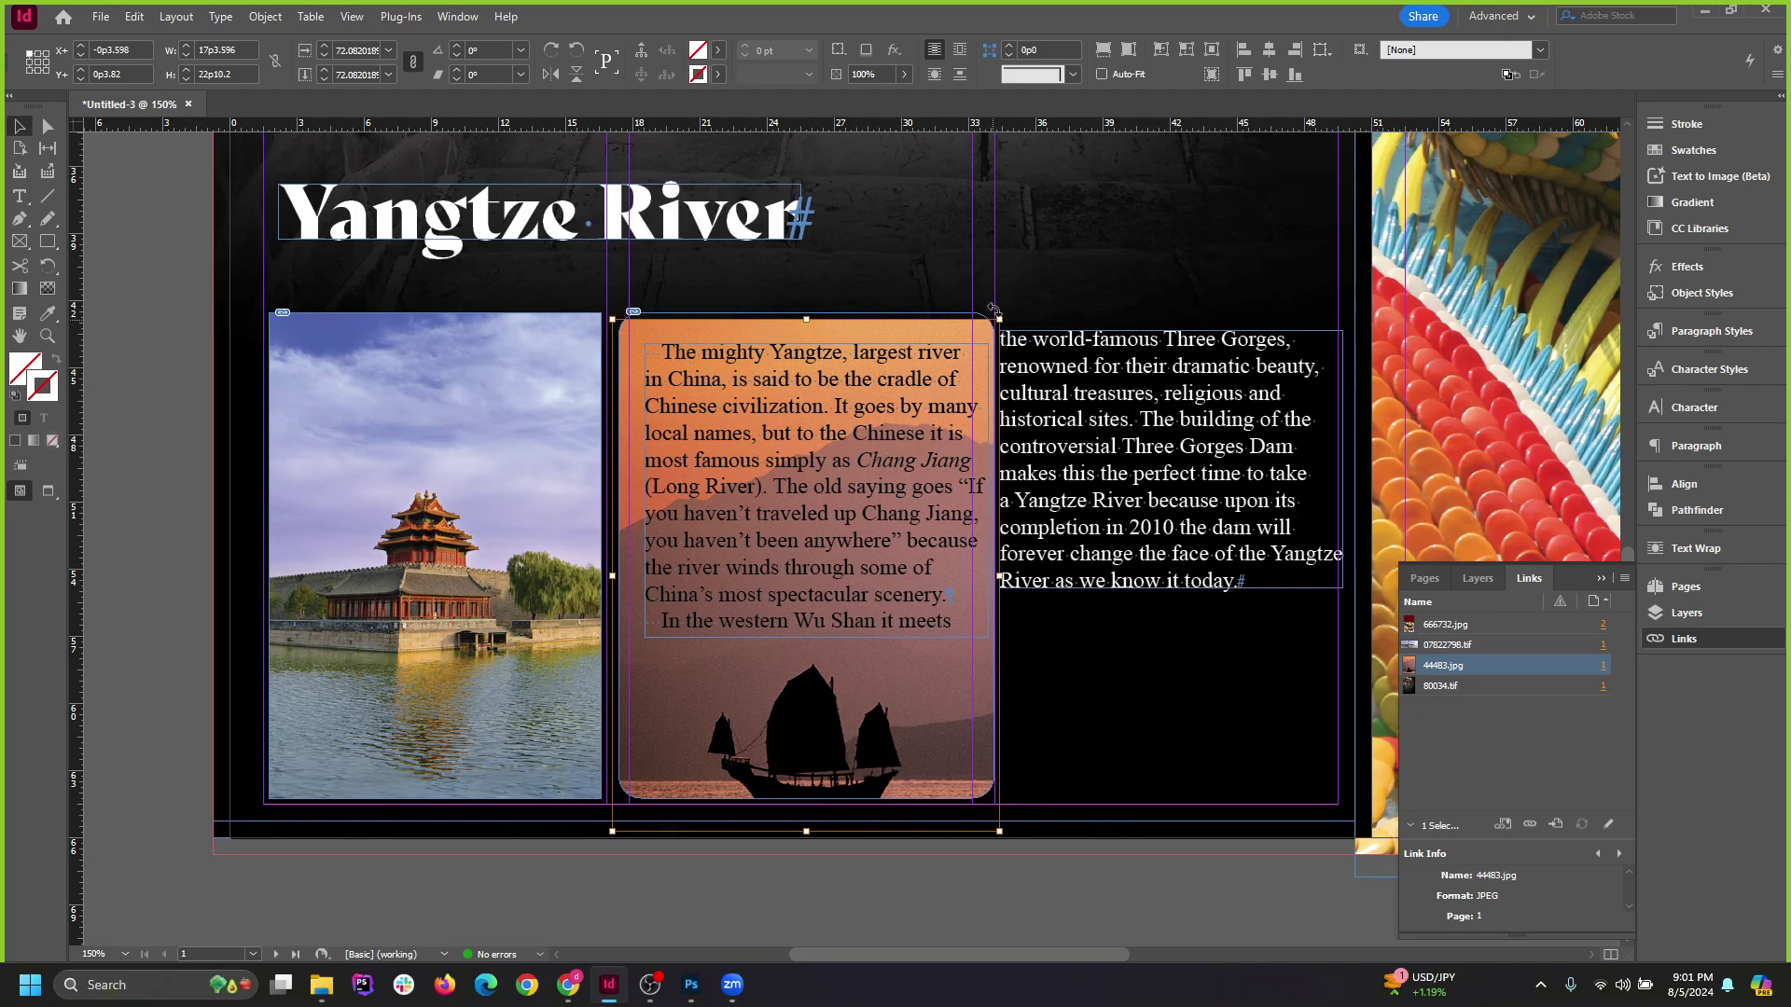
{"action": "scroll", "coordinate": [972, 333], "scroll_direction": "up", "scroll_amount": 3}
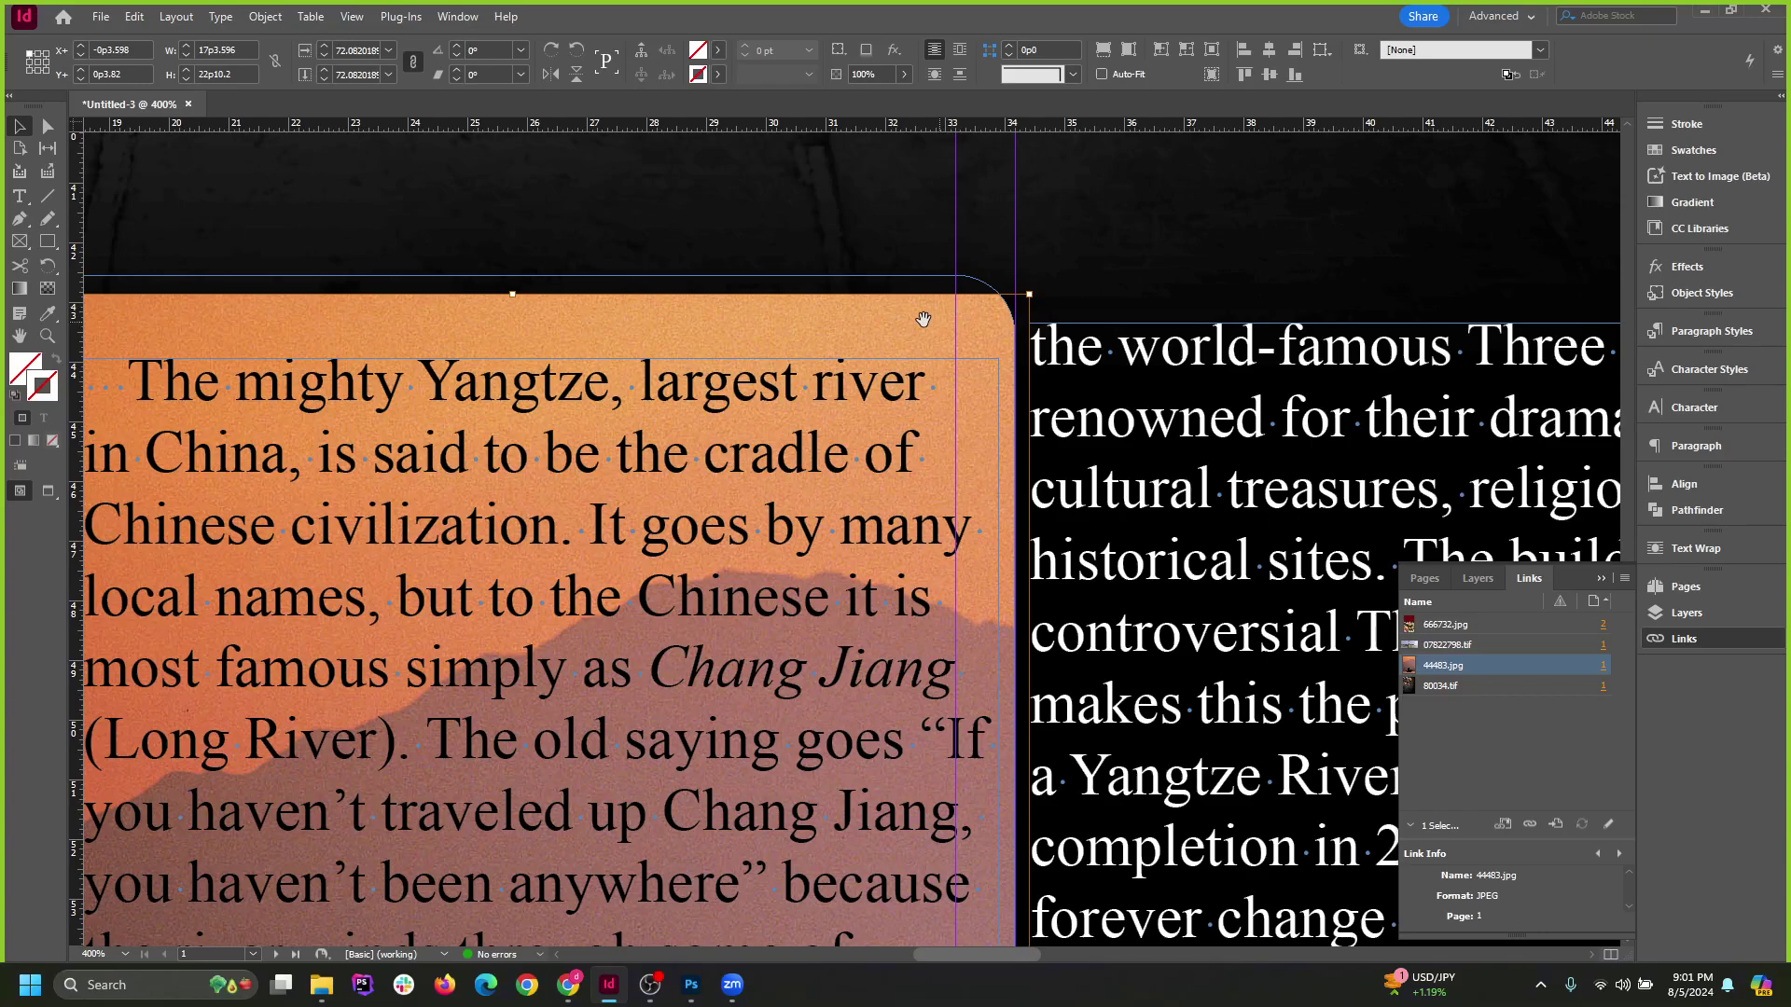
{"action": "left_click_drag", "start_coordinate": [923, 320], "coordinate": [858, 327]}
{"action": "scroll", "coordinate": [1043, 347], "scroll_direction": "down", "scroll_amount": 2}
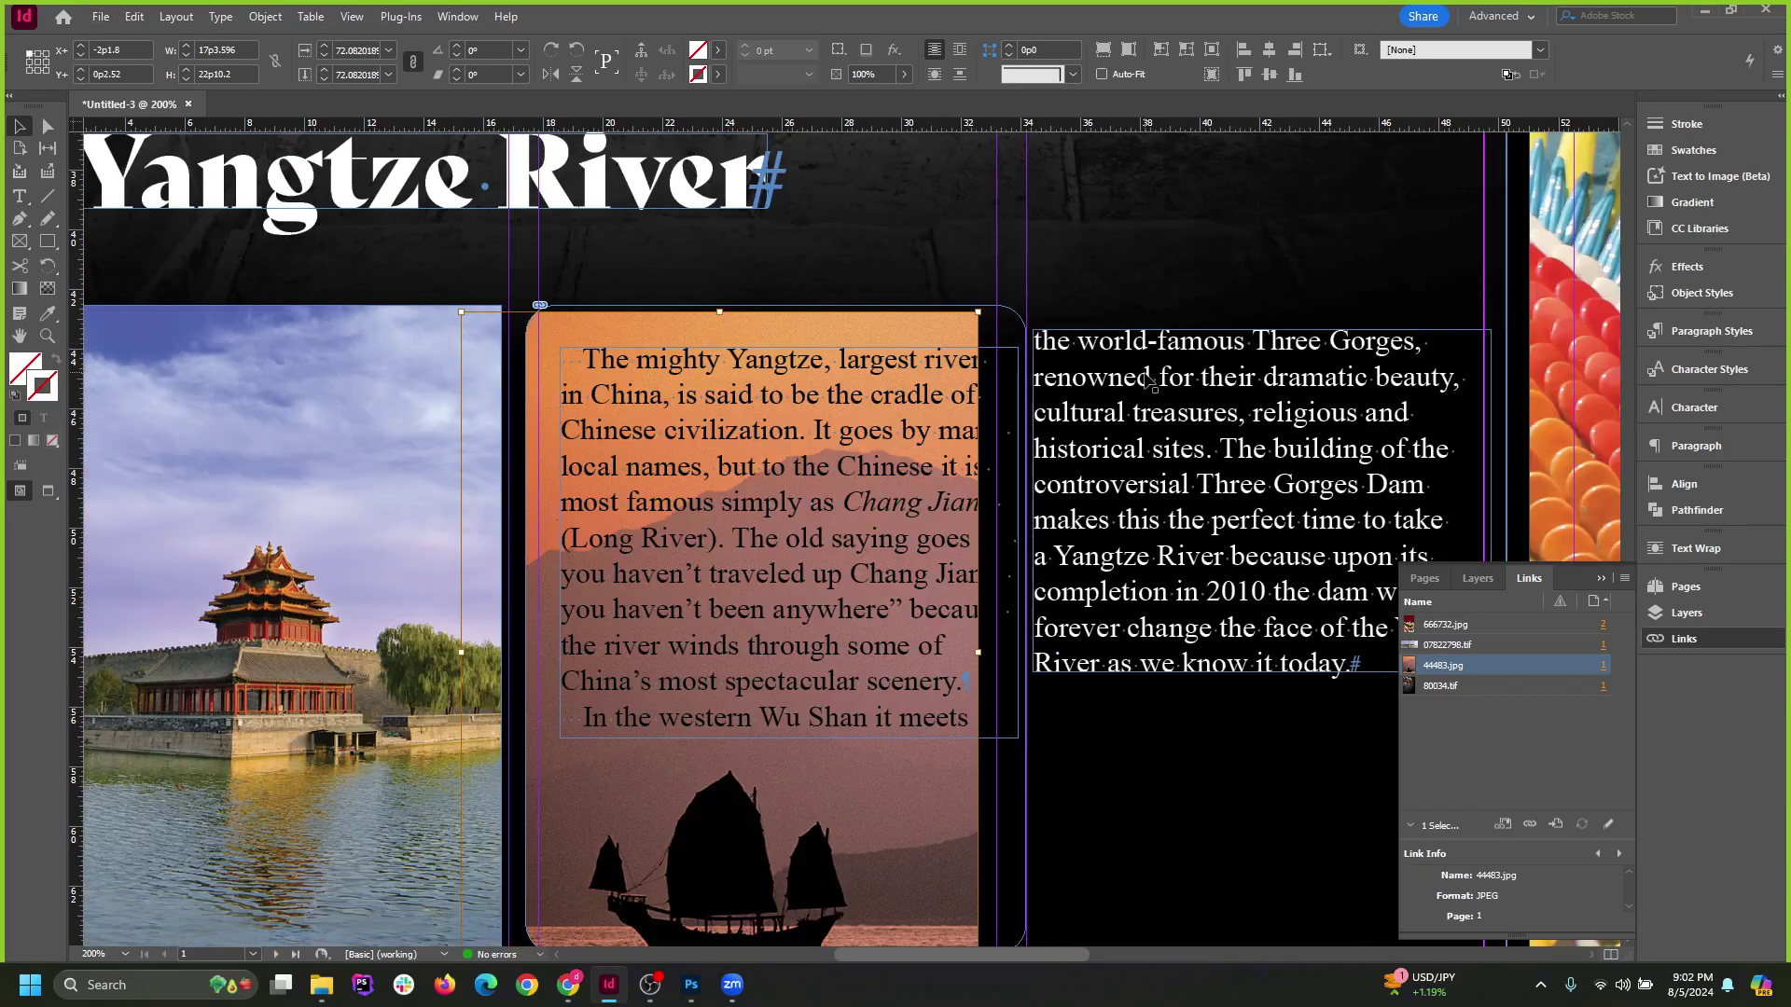
{"action": "scroll", "coordinate": [1136, 378], "scroll_direction": "down", "scroll_amount": 1}
{"action": "scroll", "coordinate": [782, 341], "scroll_direction": "up", "scroll_amount": 1}
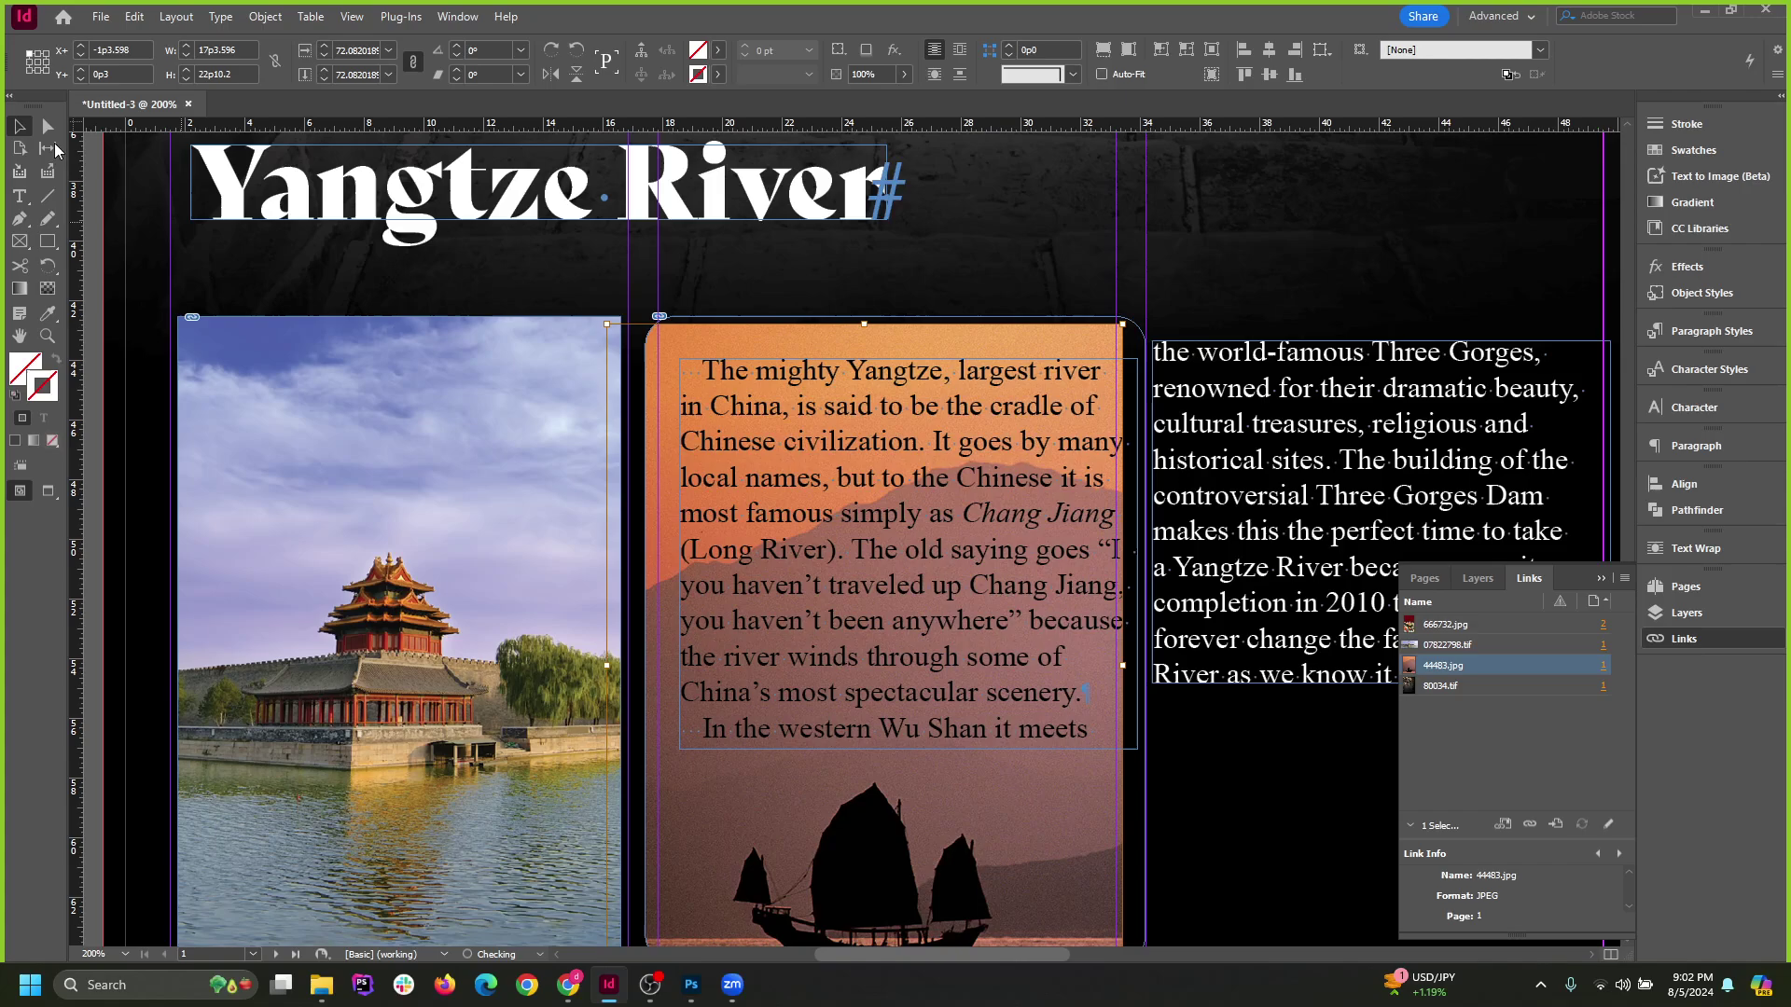
Square the corners of the sailing-boat picture's frame and align the frame with the second column at X 17p10.07.
{"action": "left_click_drag", "start_coordinate": [659, 347], "coordinate": [706, 352]}
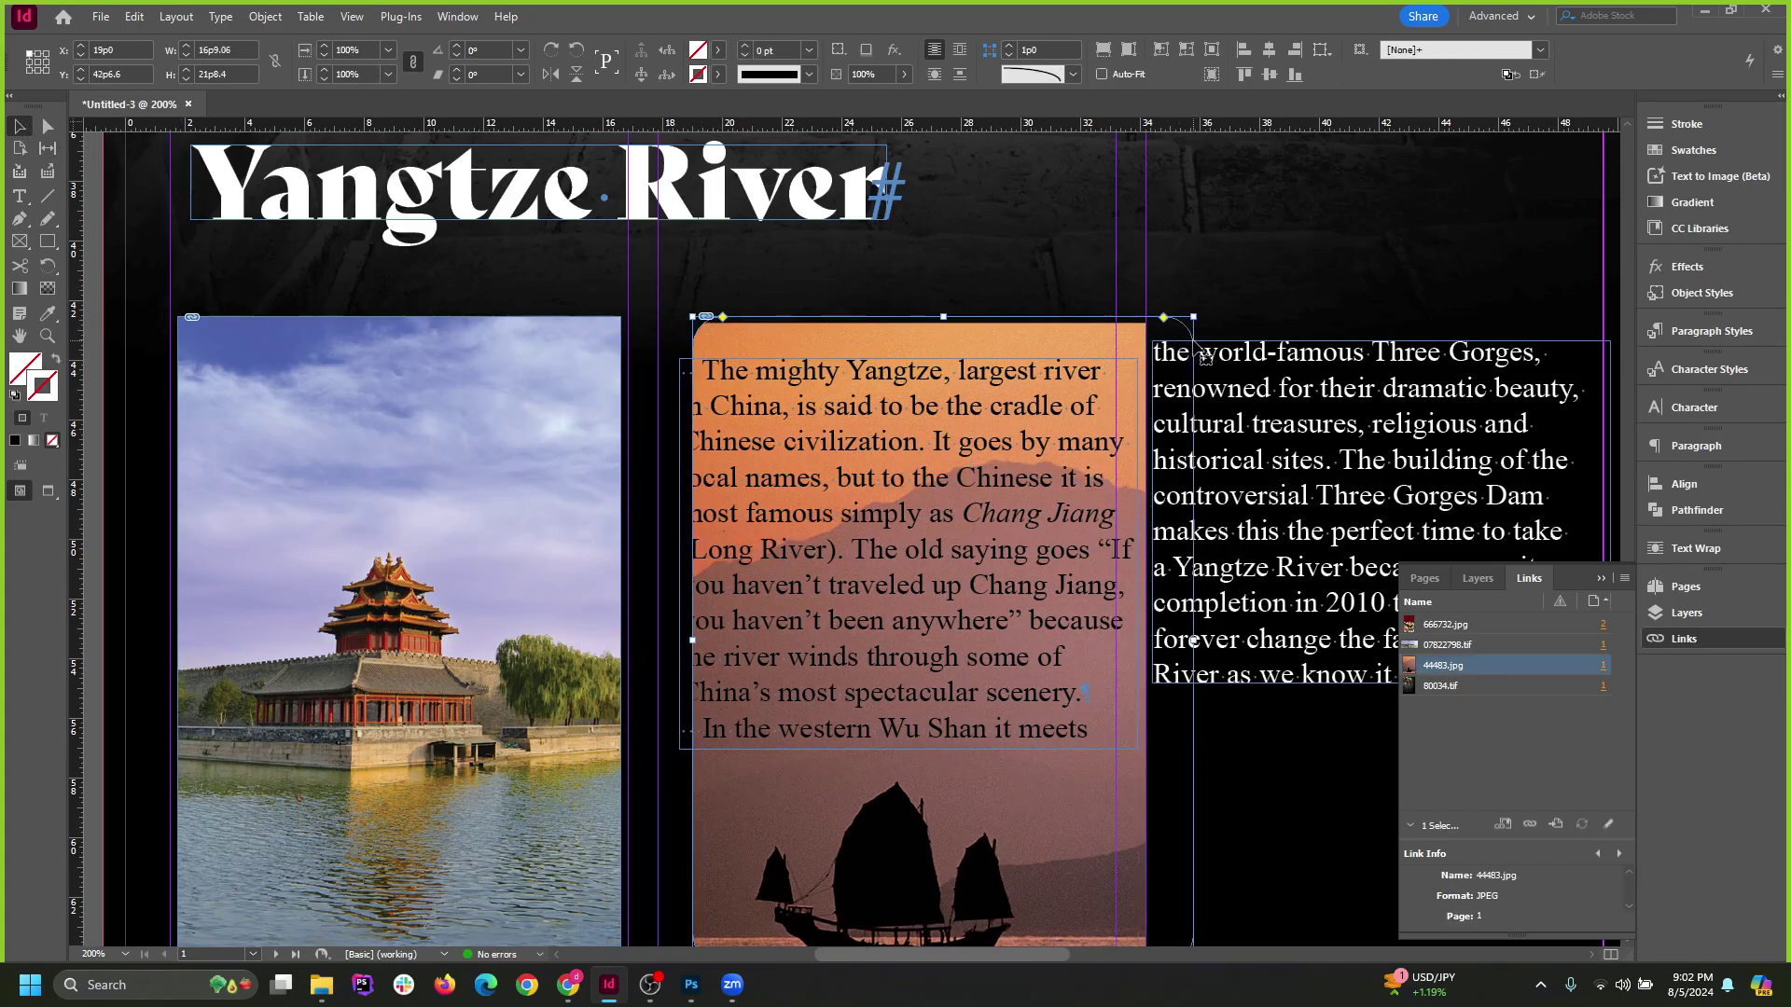
{"action": "left_click_drag", "start_coordinate": [1166, 319], "coordinate": [1223, 328]}
{"action": "left_click_drag", "start_coordinate": [905, 337], "coordinate": [872, 338]}
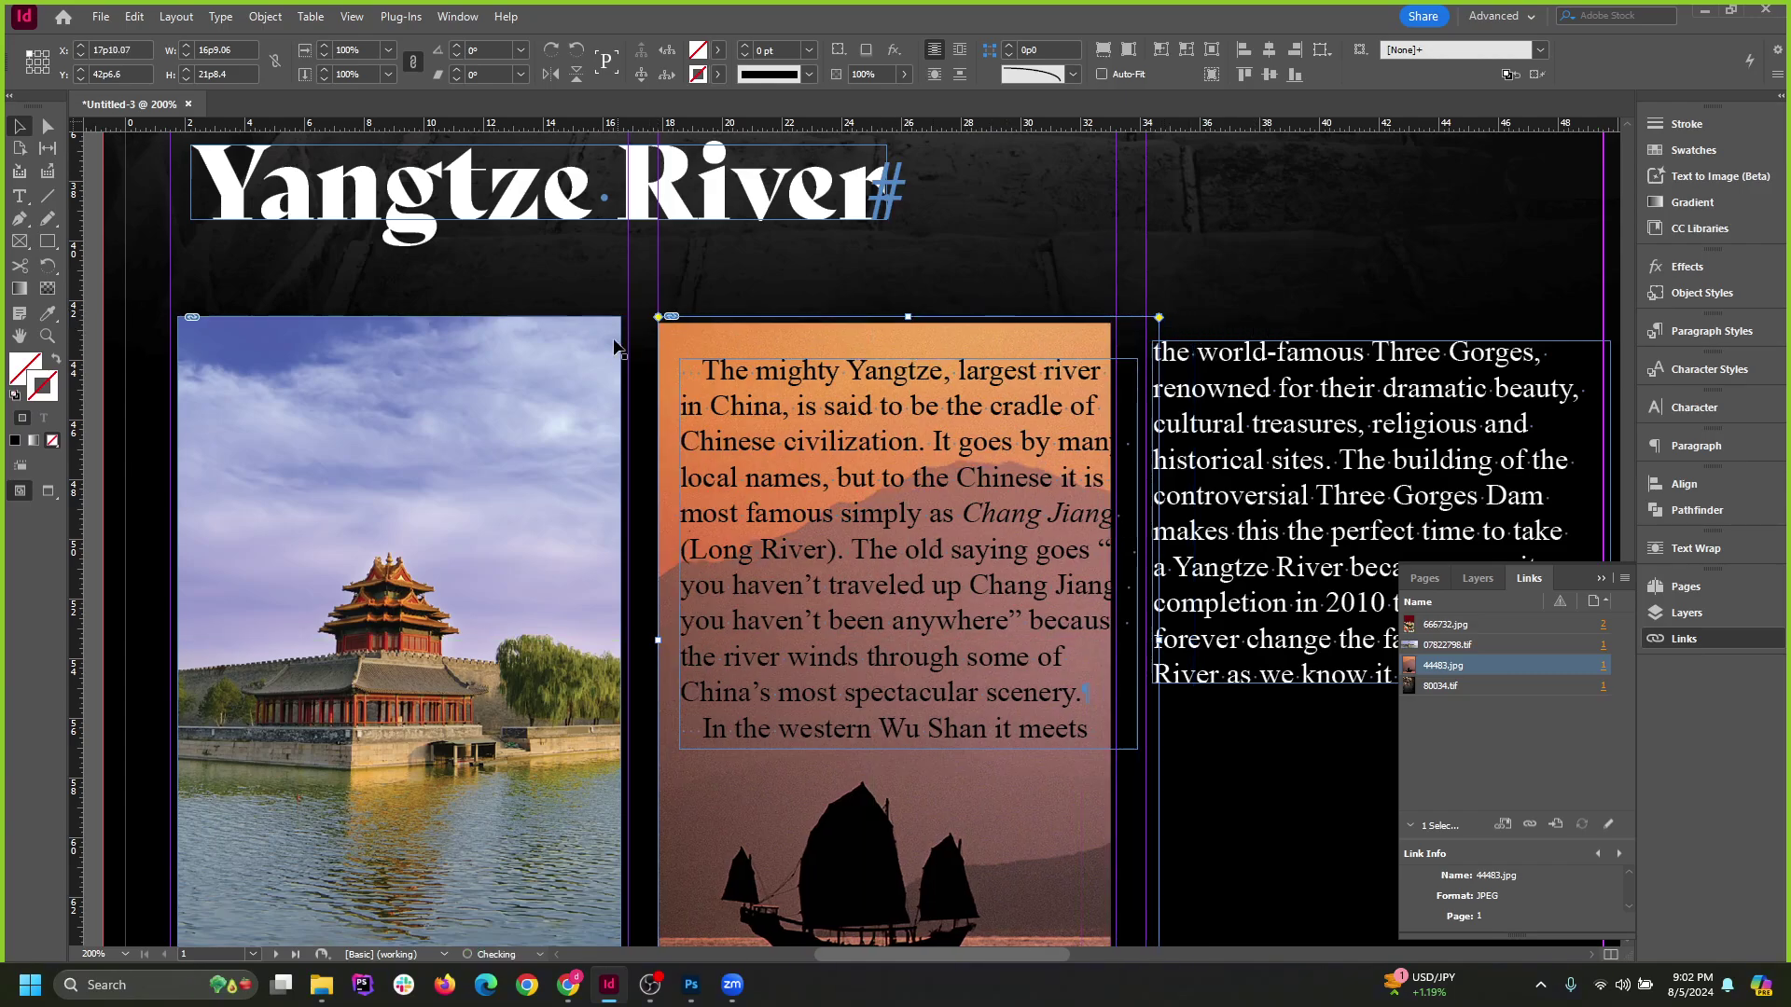
Widen the temple picture's frame to 15p1 and nudge it left to the page margin at X 1p6.
{"action": "left_click", "coordinate": [620, 338]}
{"action": "left_click_drag", "start_coordinate": [621, 317], "coordinate": [629, 317]}
{"action": "scroll", "coordinate": [1059, 369], "scroll_direction": "down", "scroll_amount": 1}
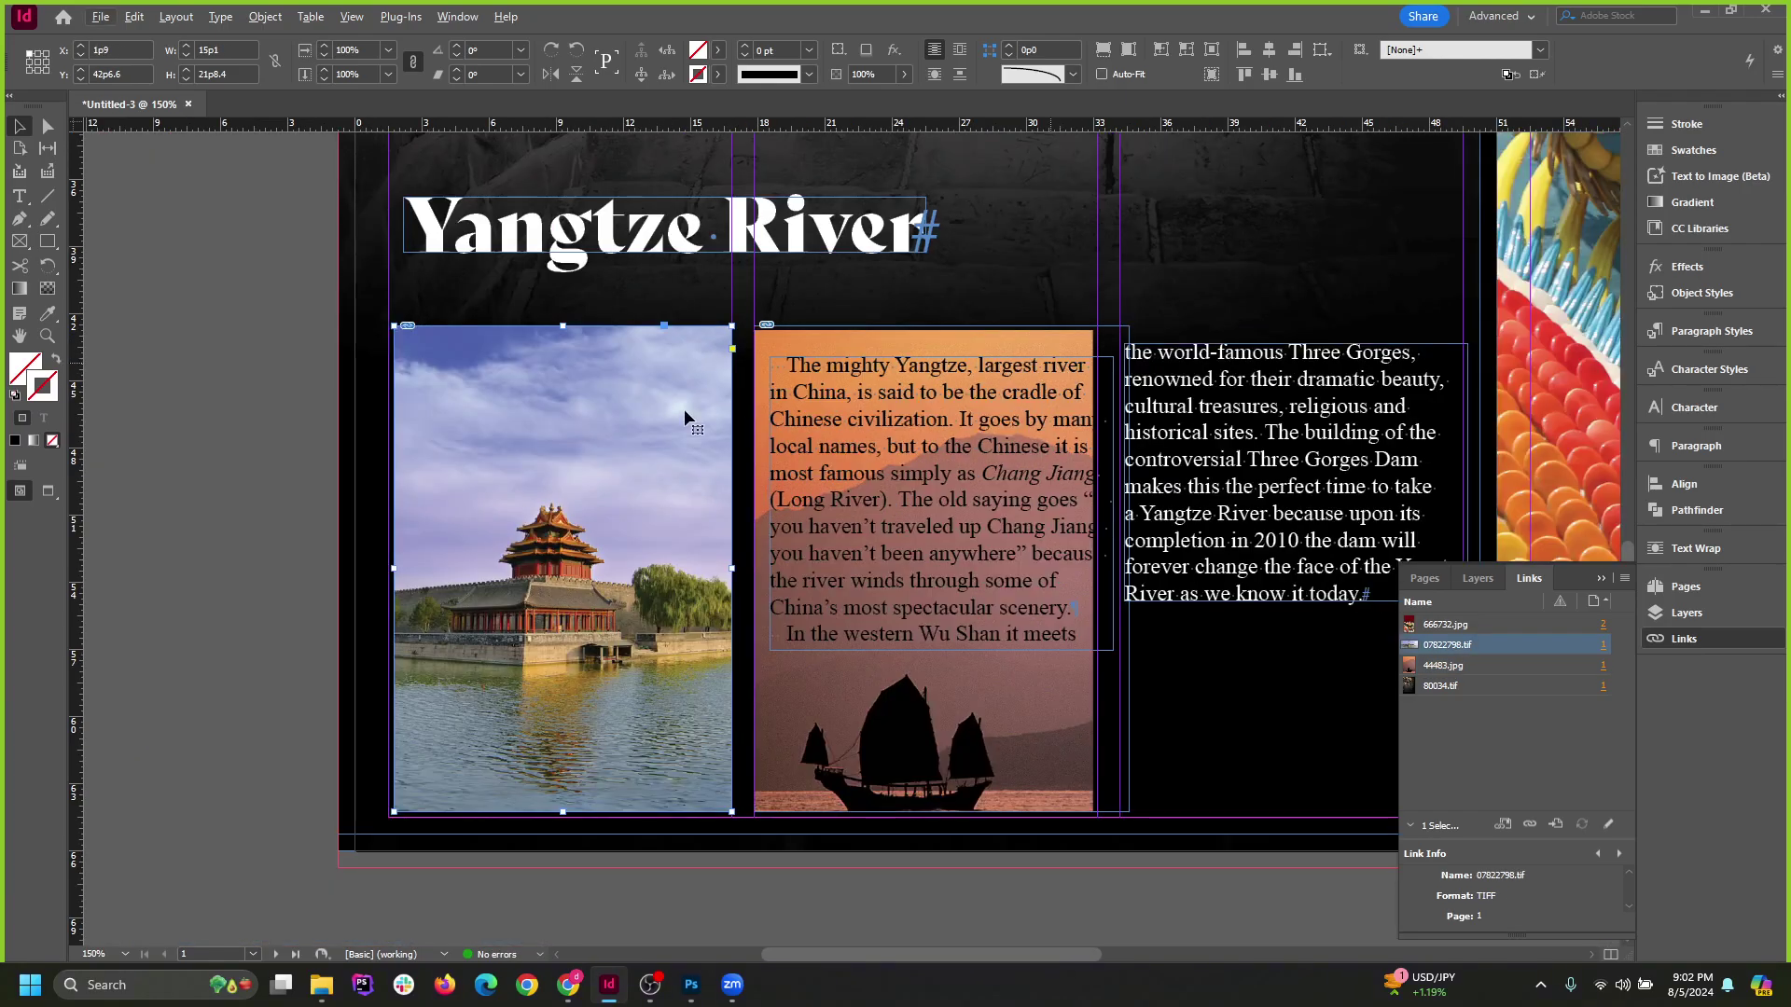
{"action": "key", "text": "Left"}
{"action": "key", "text": "Left"}
{"action": "key", "text": "Left"}
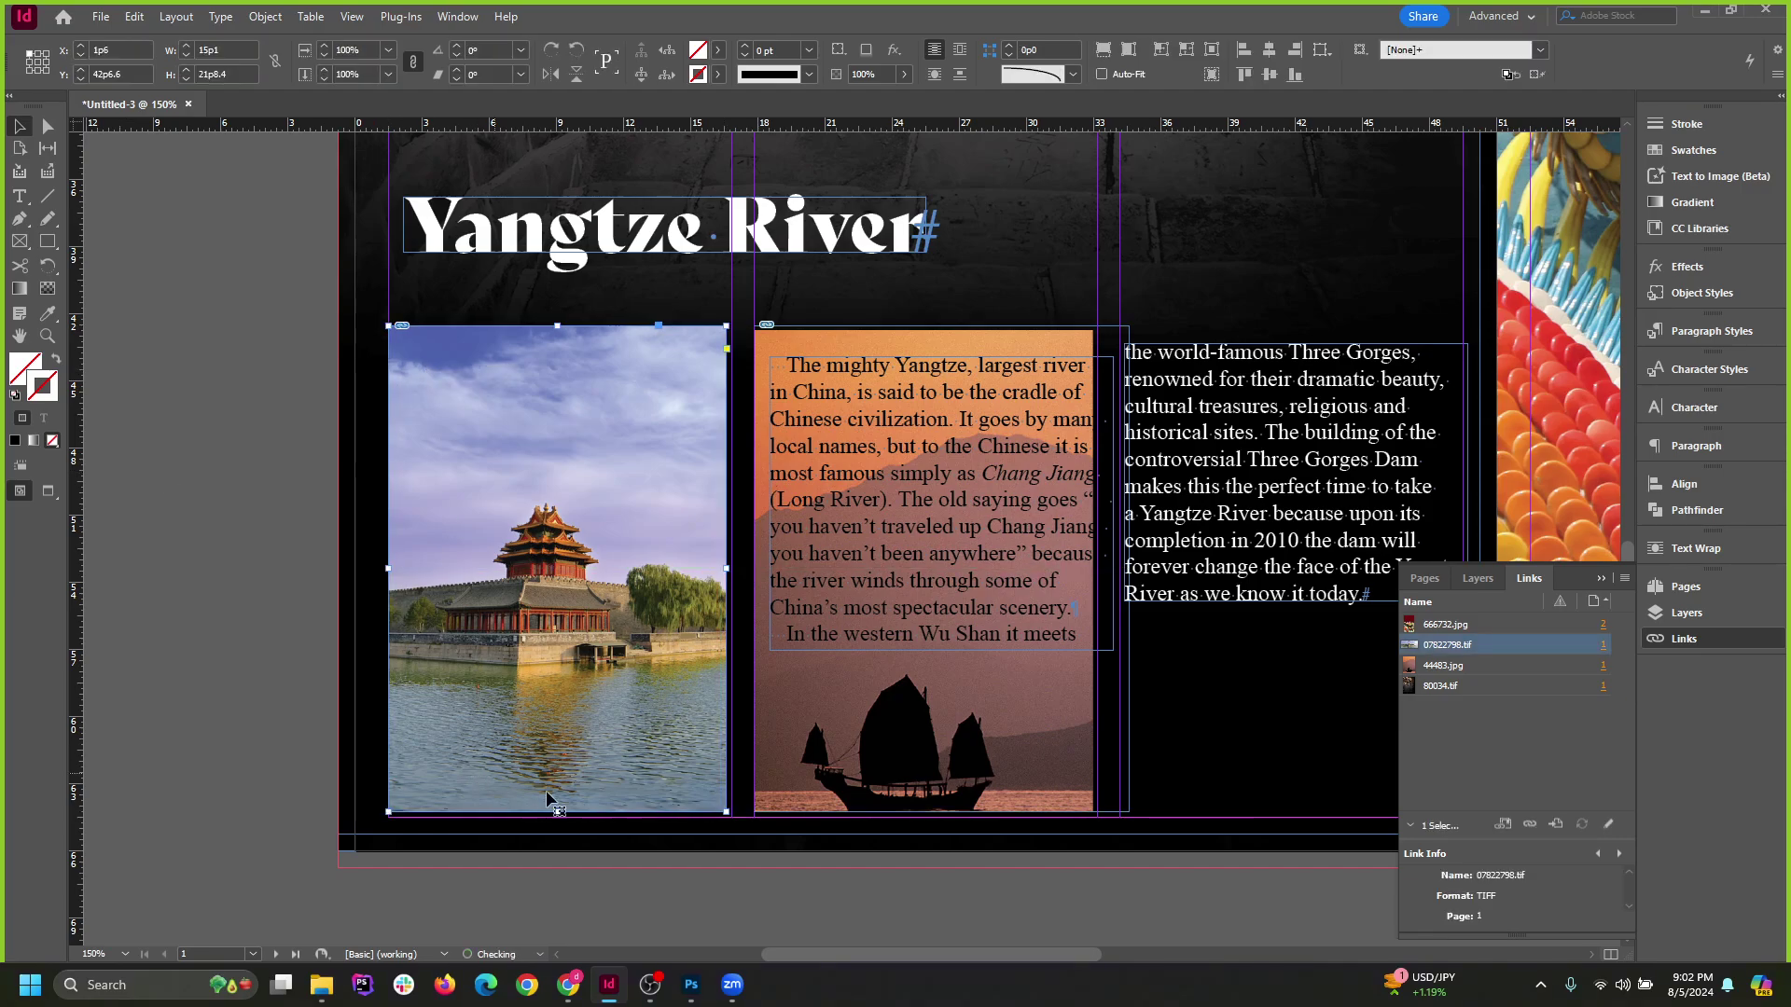
Lower the temple picture to Y 42p9.6 and widen its frame to 15p4 to fill the first column.
{"action": "left_click_drag", "start_coordinate": [558, 814], "coordinate": [558, 786]}
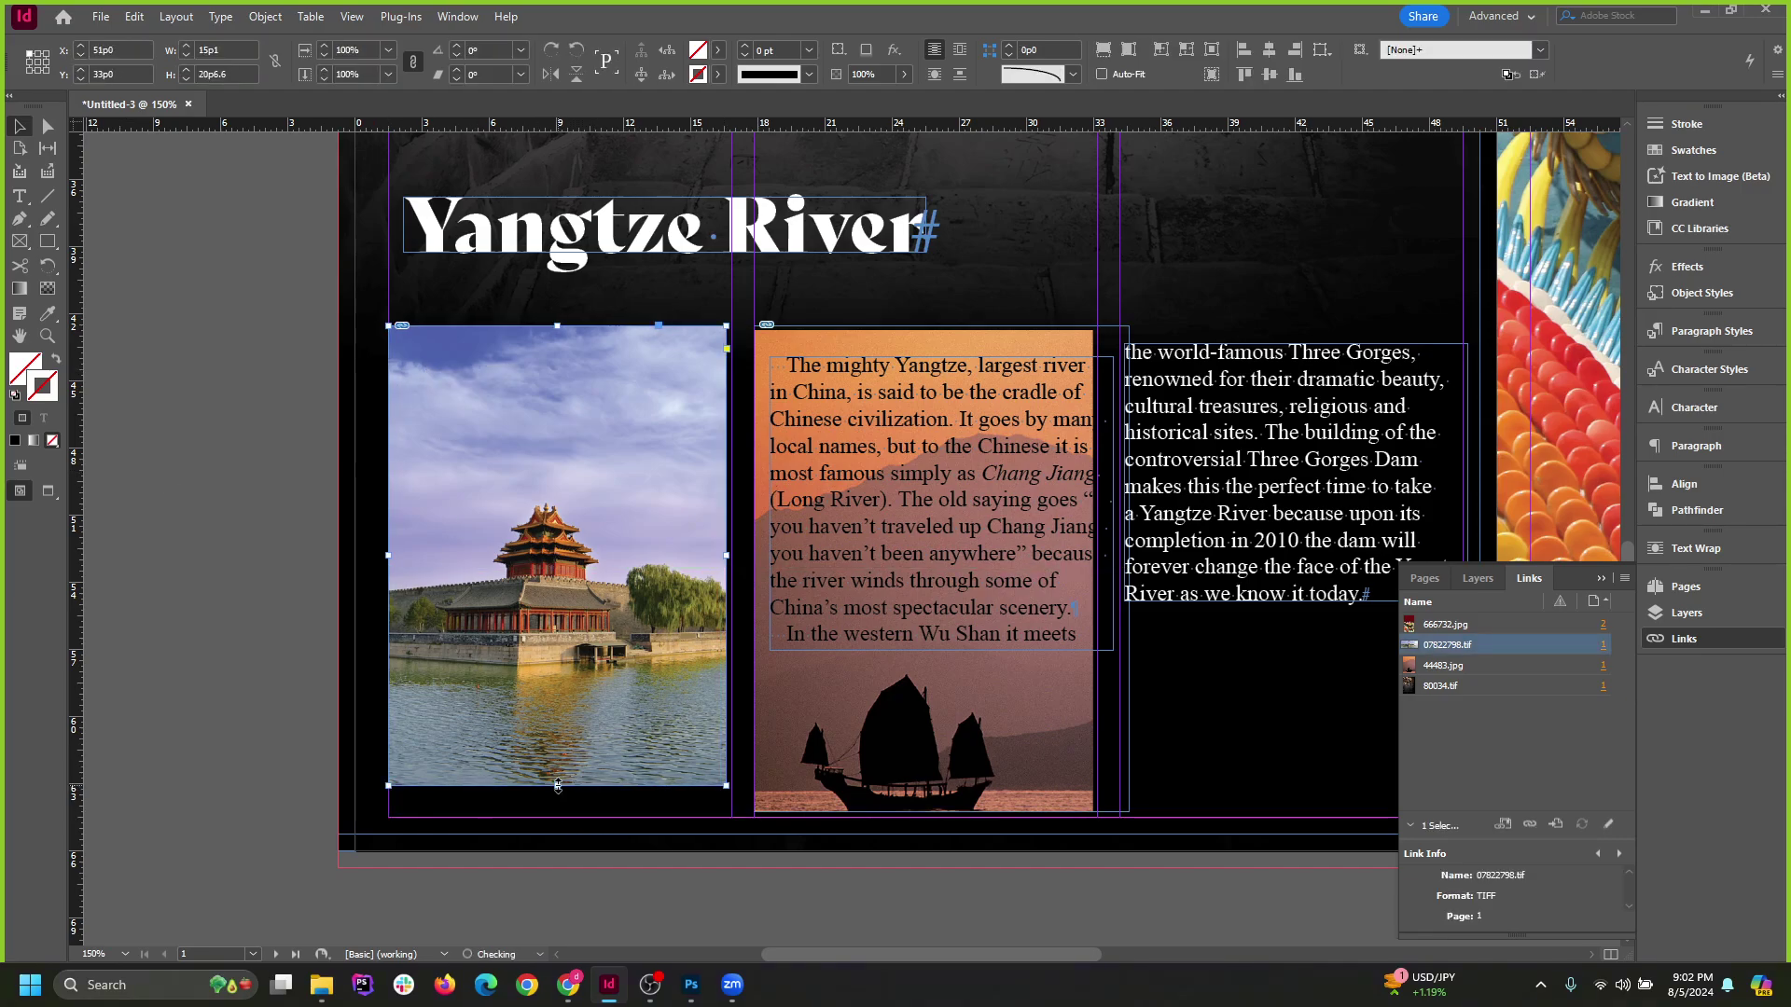
{"action": "key", "text": "ctrl+z"}
{"action": "scroll", "coordinate": [542, 812], "scroll_direction": "up", "scroll_amount": 2}
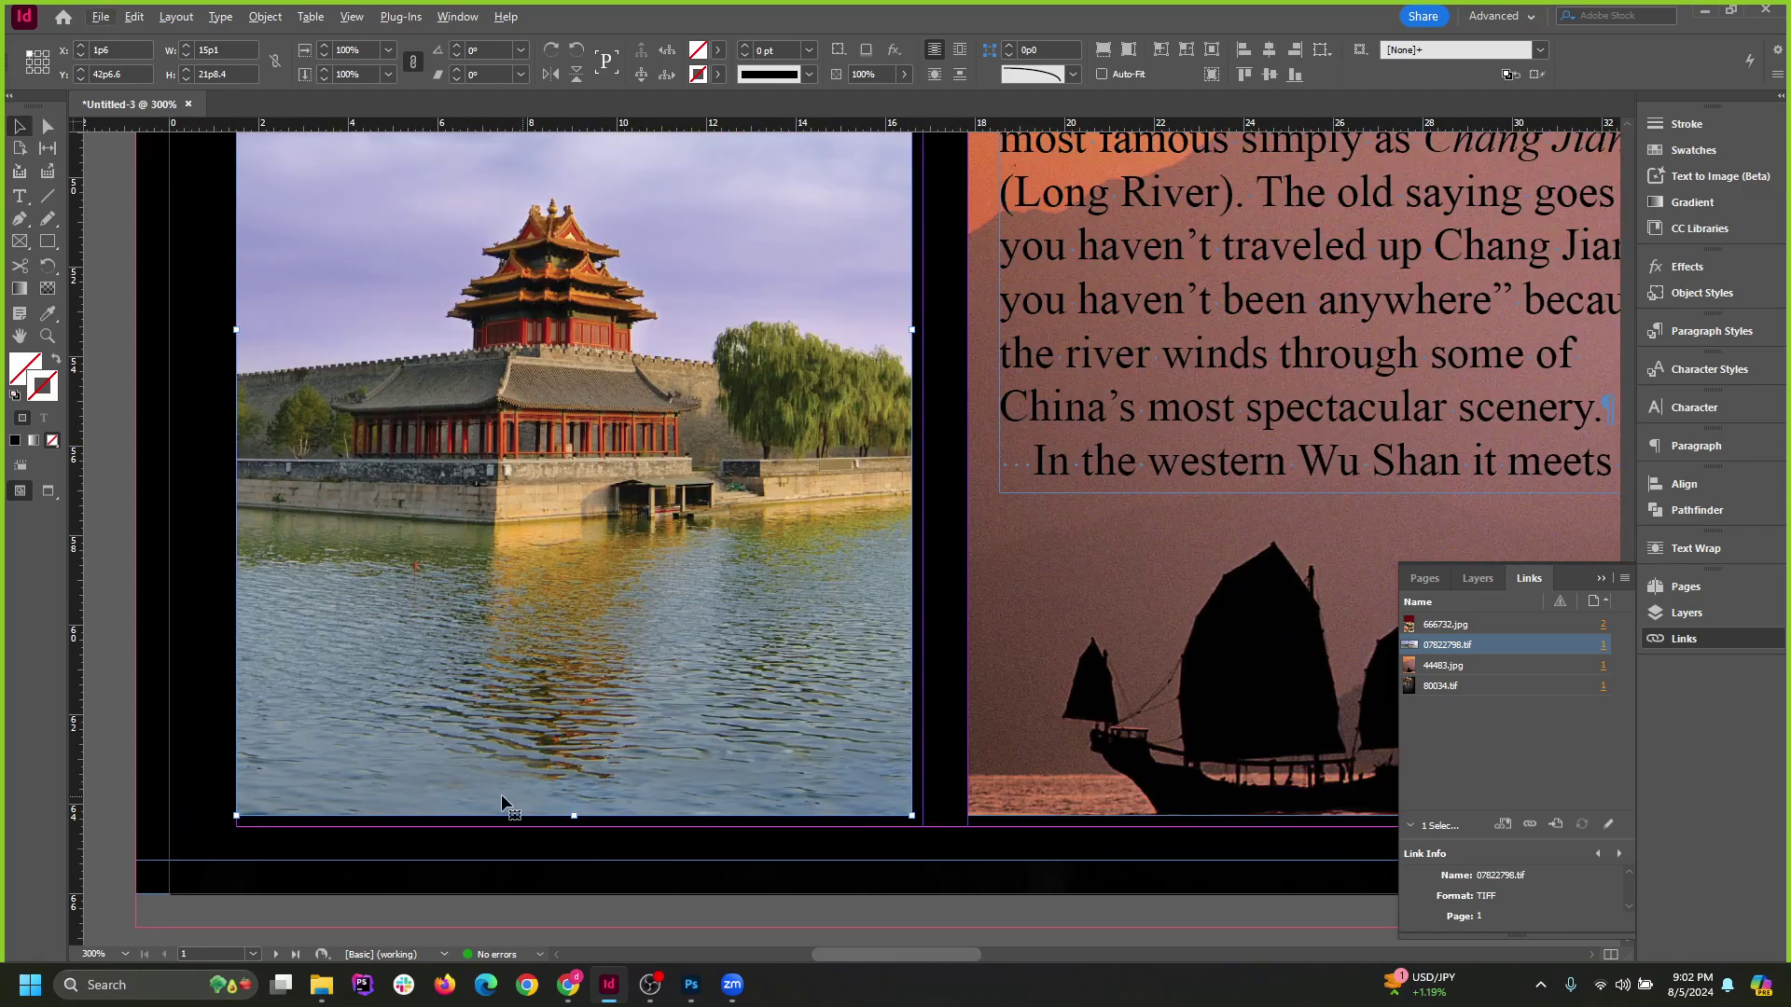
{"action": "left_click_drag", "start_coordinate": [611, 624], "coordinate": [613, 636]}
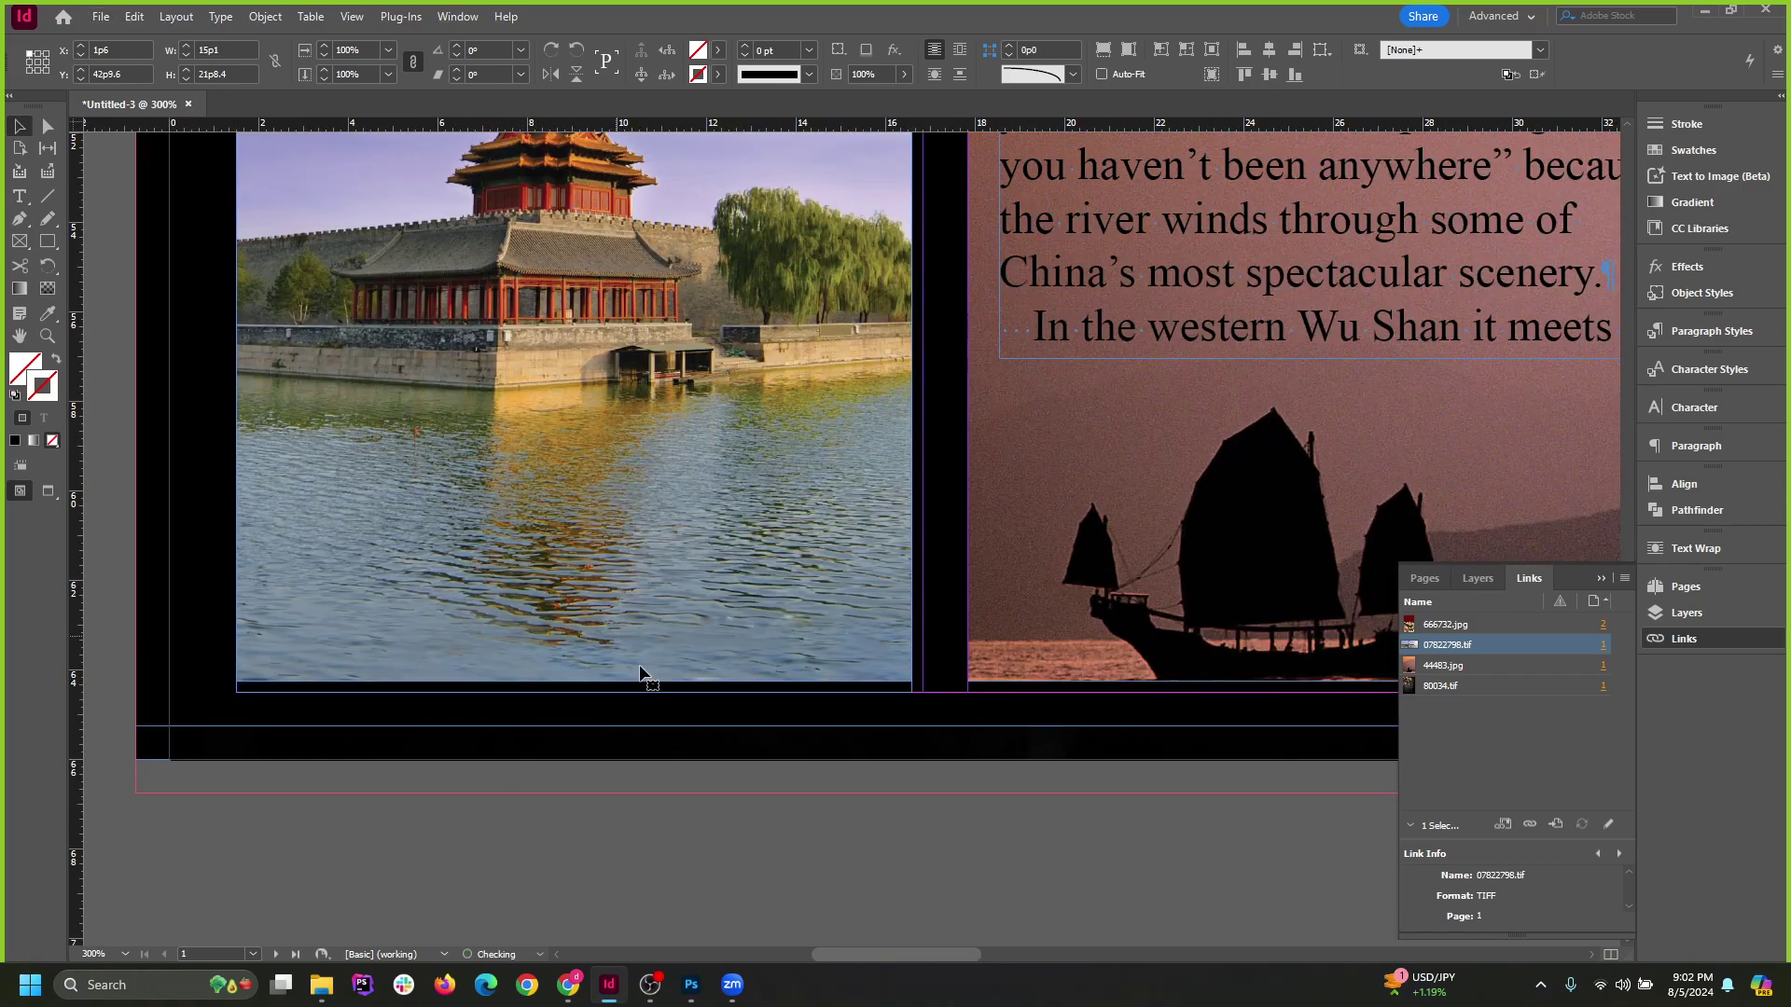
{"action": "scroll", "coordinate": [759, 712], "scroll_direction": "up", "scroll_amount": 4}
{"action": "scroll", "coordinate": [759, 713], "scroll_direction": "up", "scroll_amount": 1}
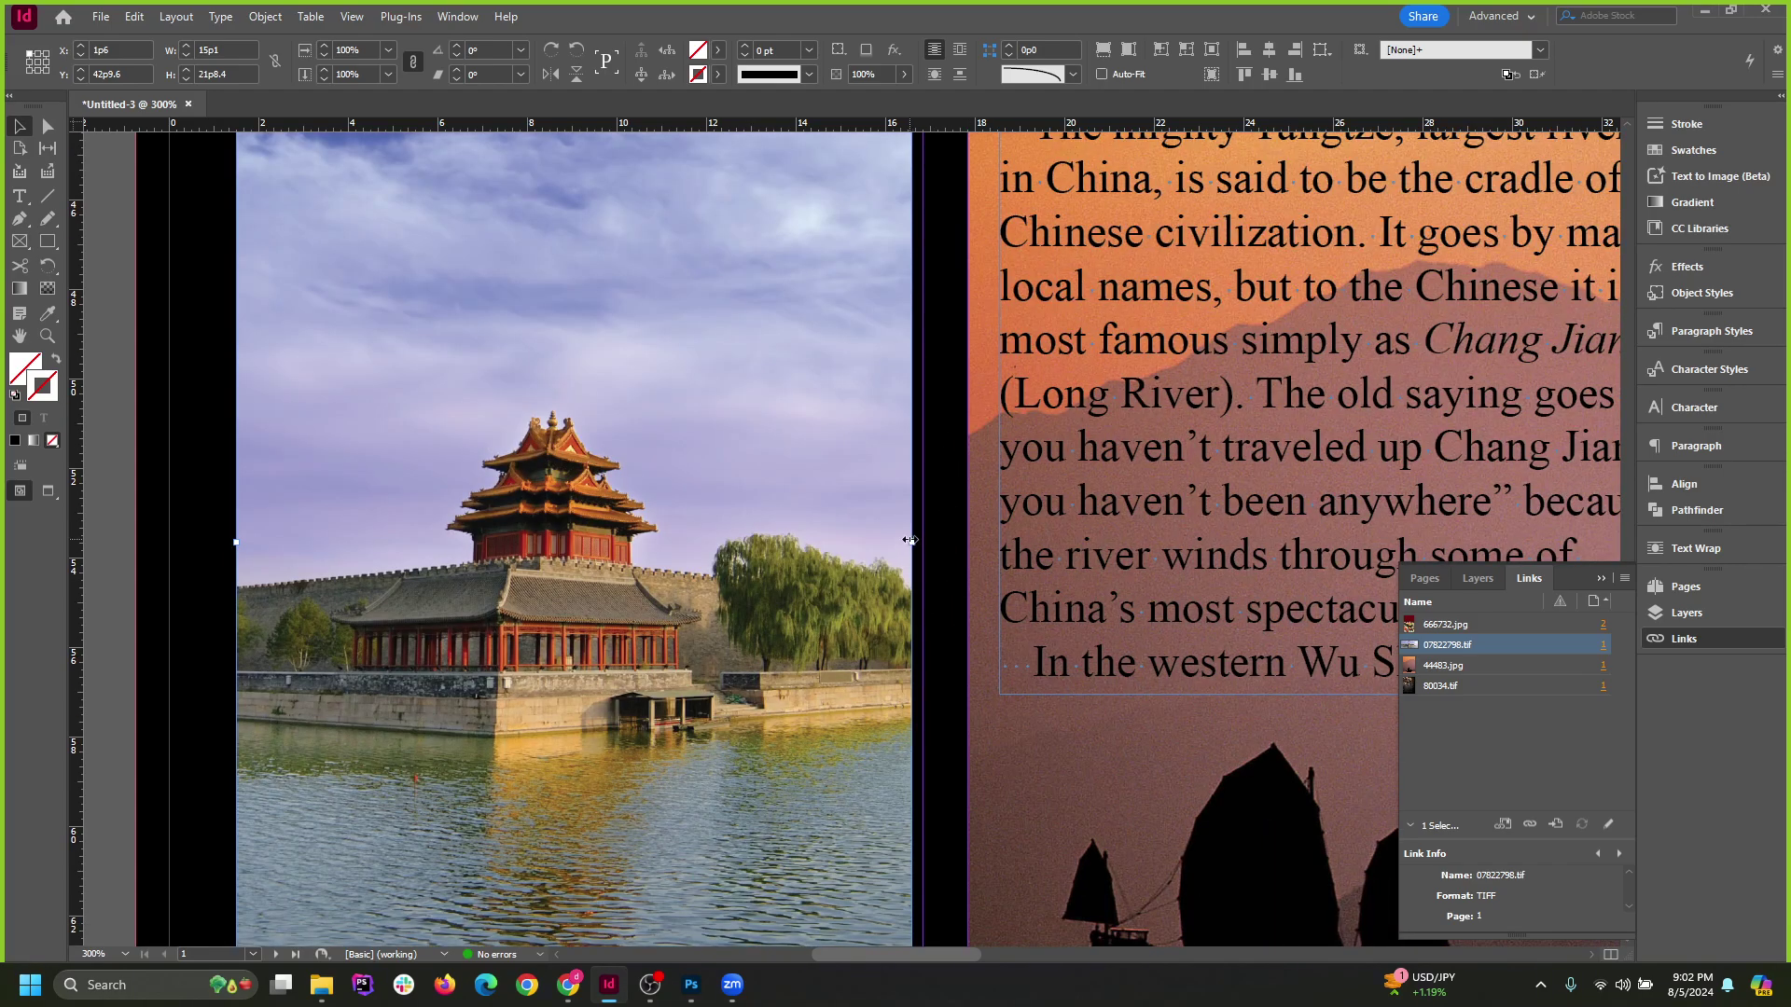
{"action": "left_click_drag", "start_coordinate": [910, 540], "coordinate": [924, 543]}
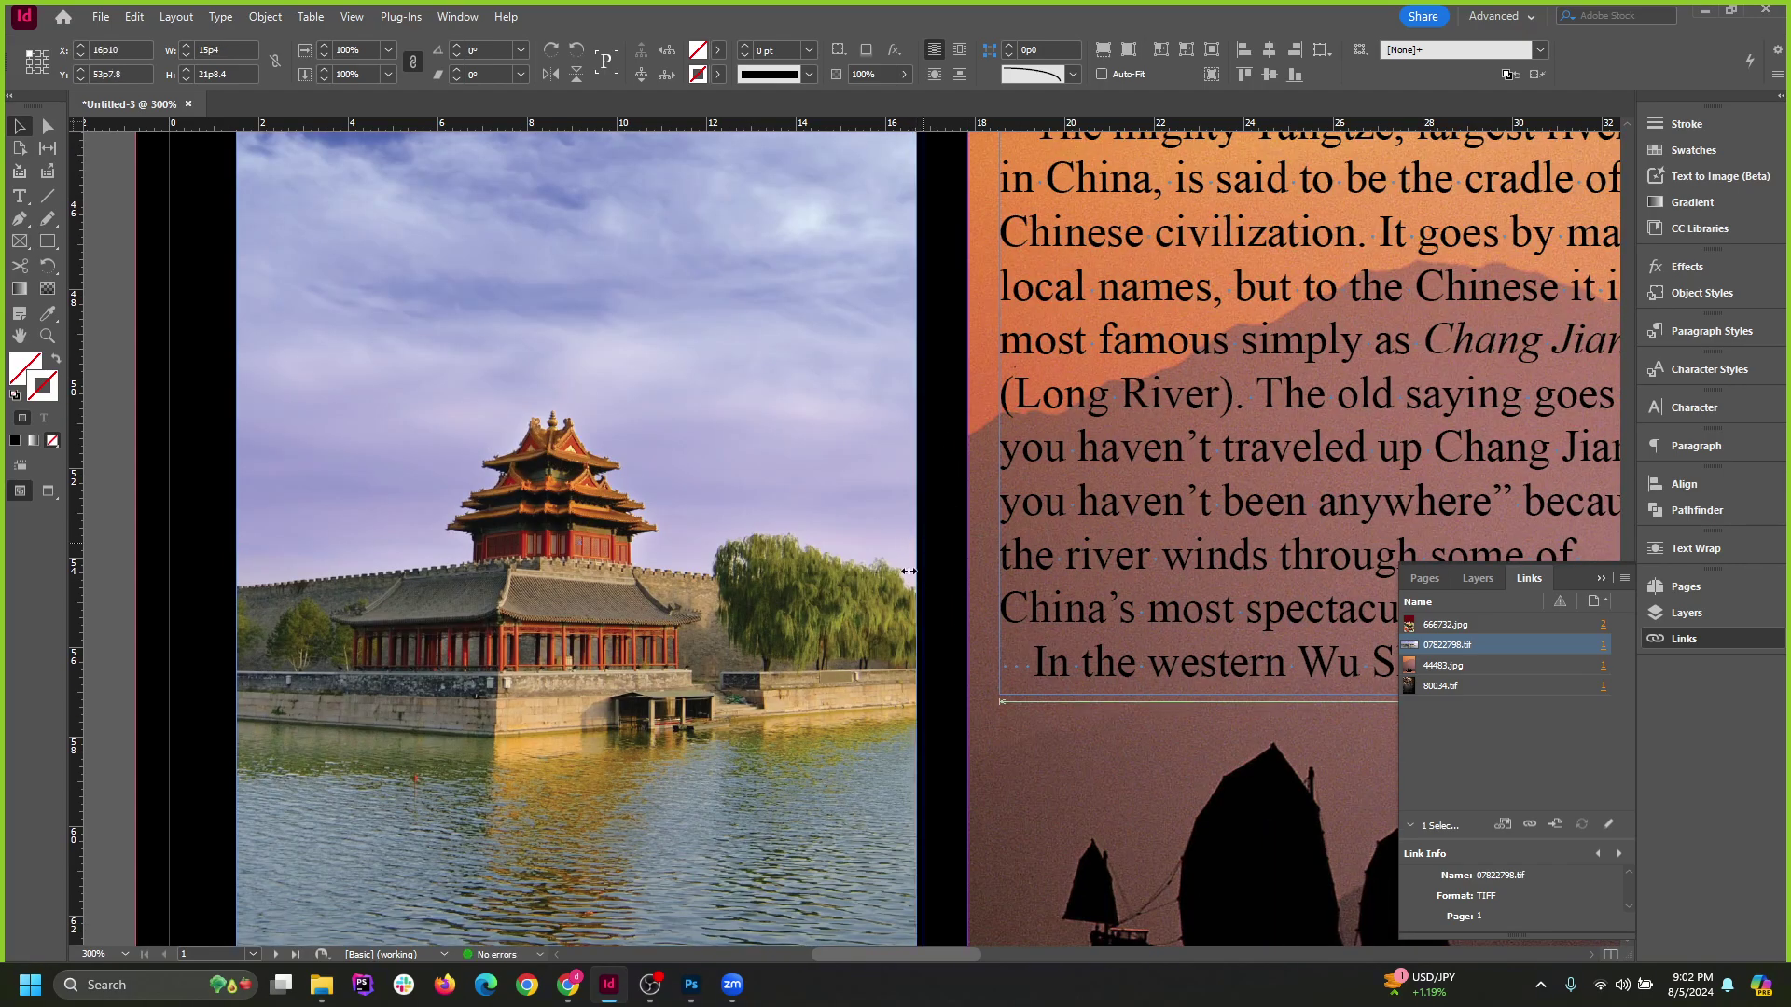
{"action": "scroll", "coordinate": [734, 649], "scroll_direction": "down", "scroll_amount": 1}
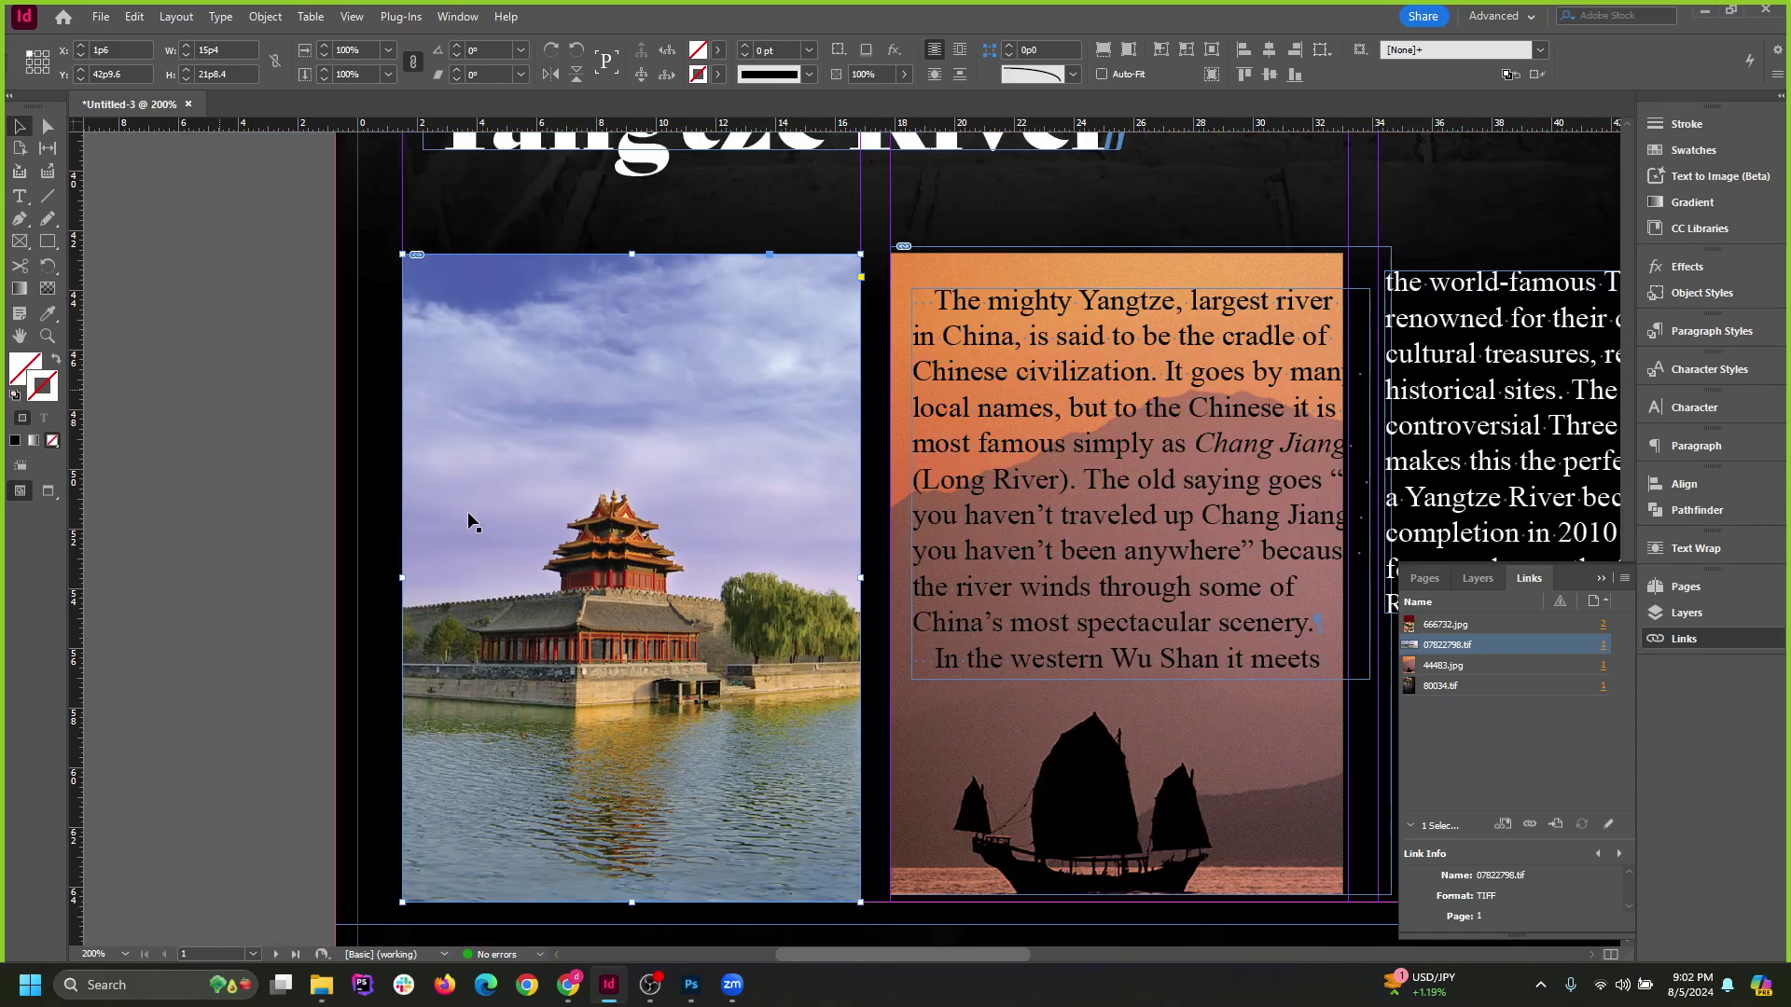
{"action": "key", "text": "ctrl+shift+a"}
Inset the text frame over the sailing-boat picture, narrowing it to 13p4.8 and placing it at X 18p9.6, Y 43p10.8.
{"action": "key", "text": "ctrl+minus"}
{"action": "scroll", "coordinate": [808, 382], "scroll_direction": "up", "scroll_amount": 1}
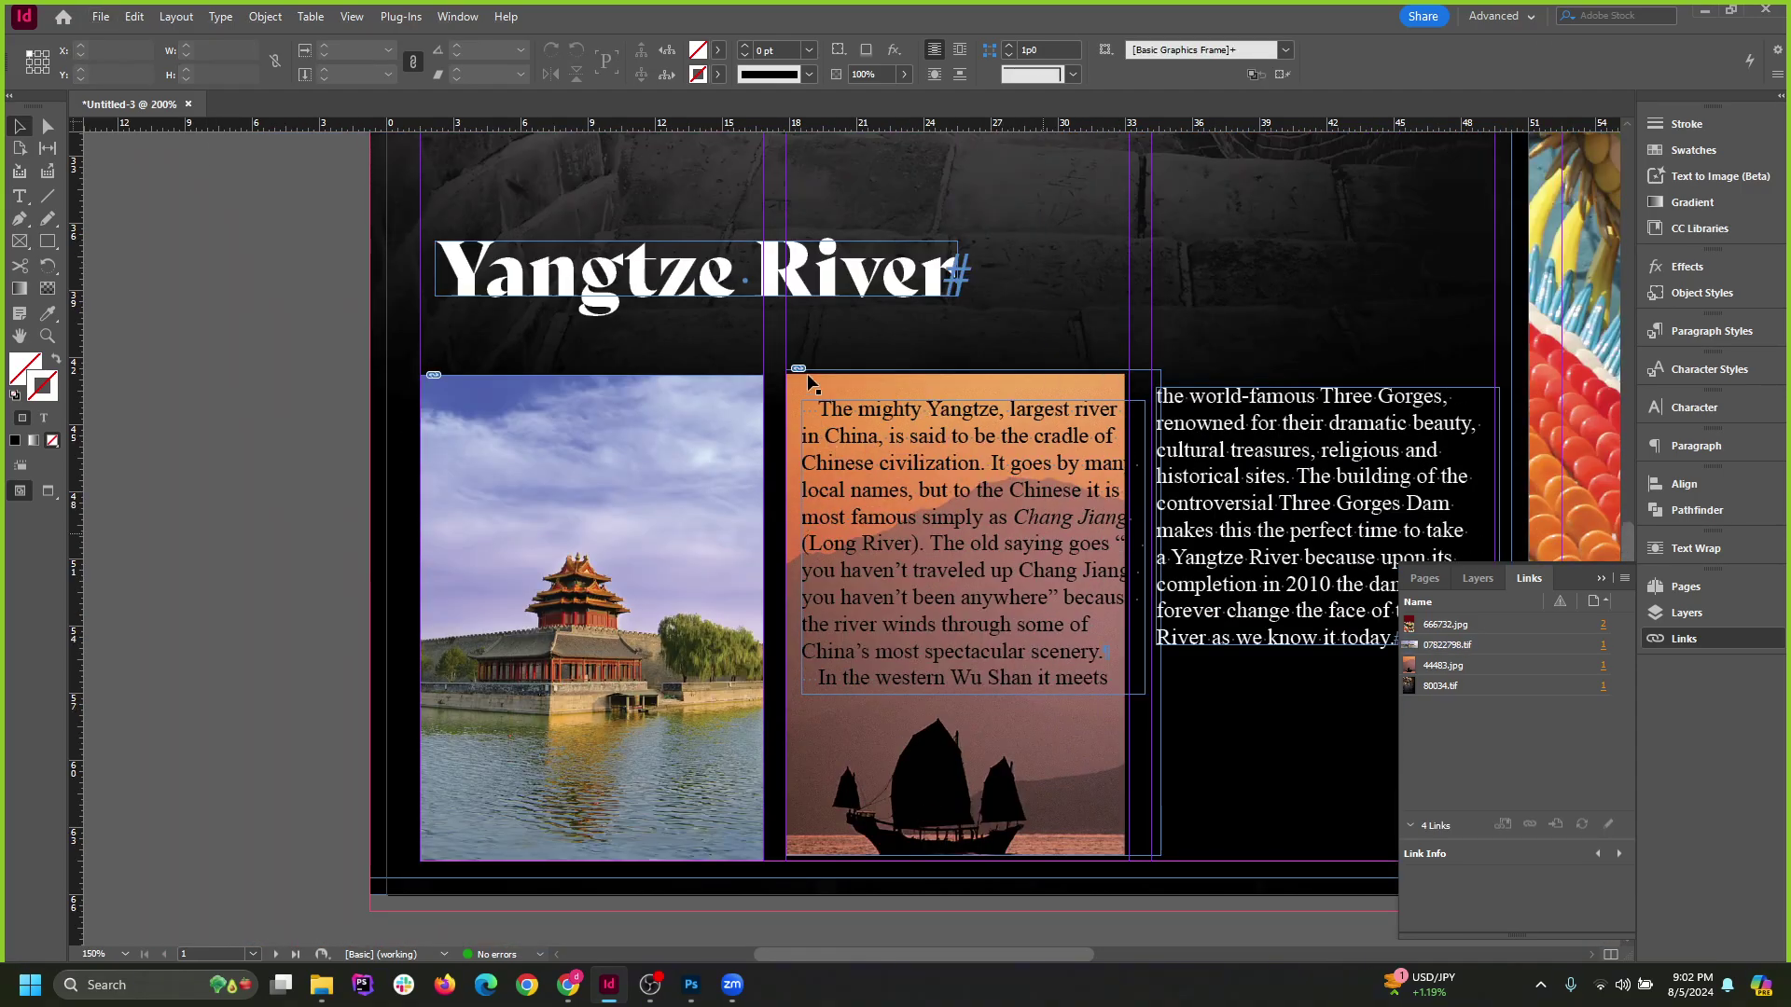
{"action": "scroll", "coordinate": [808, 376], "scroll_direction": "up", "scroll_amount": 4}
{"action": "left_click", "coordinate": [775, 358]}
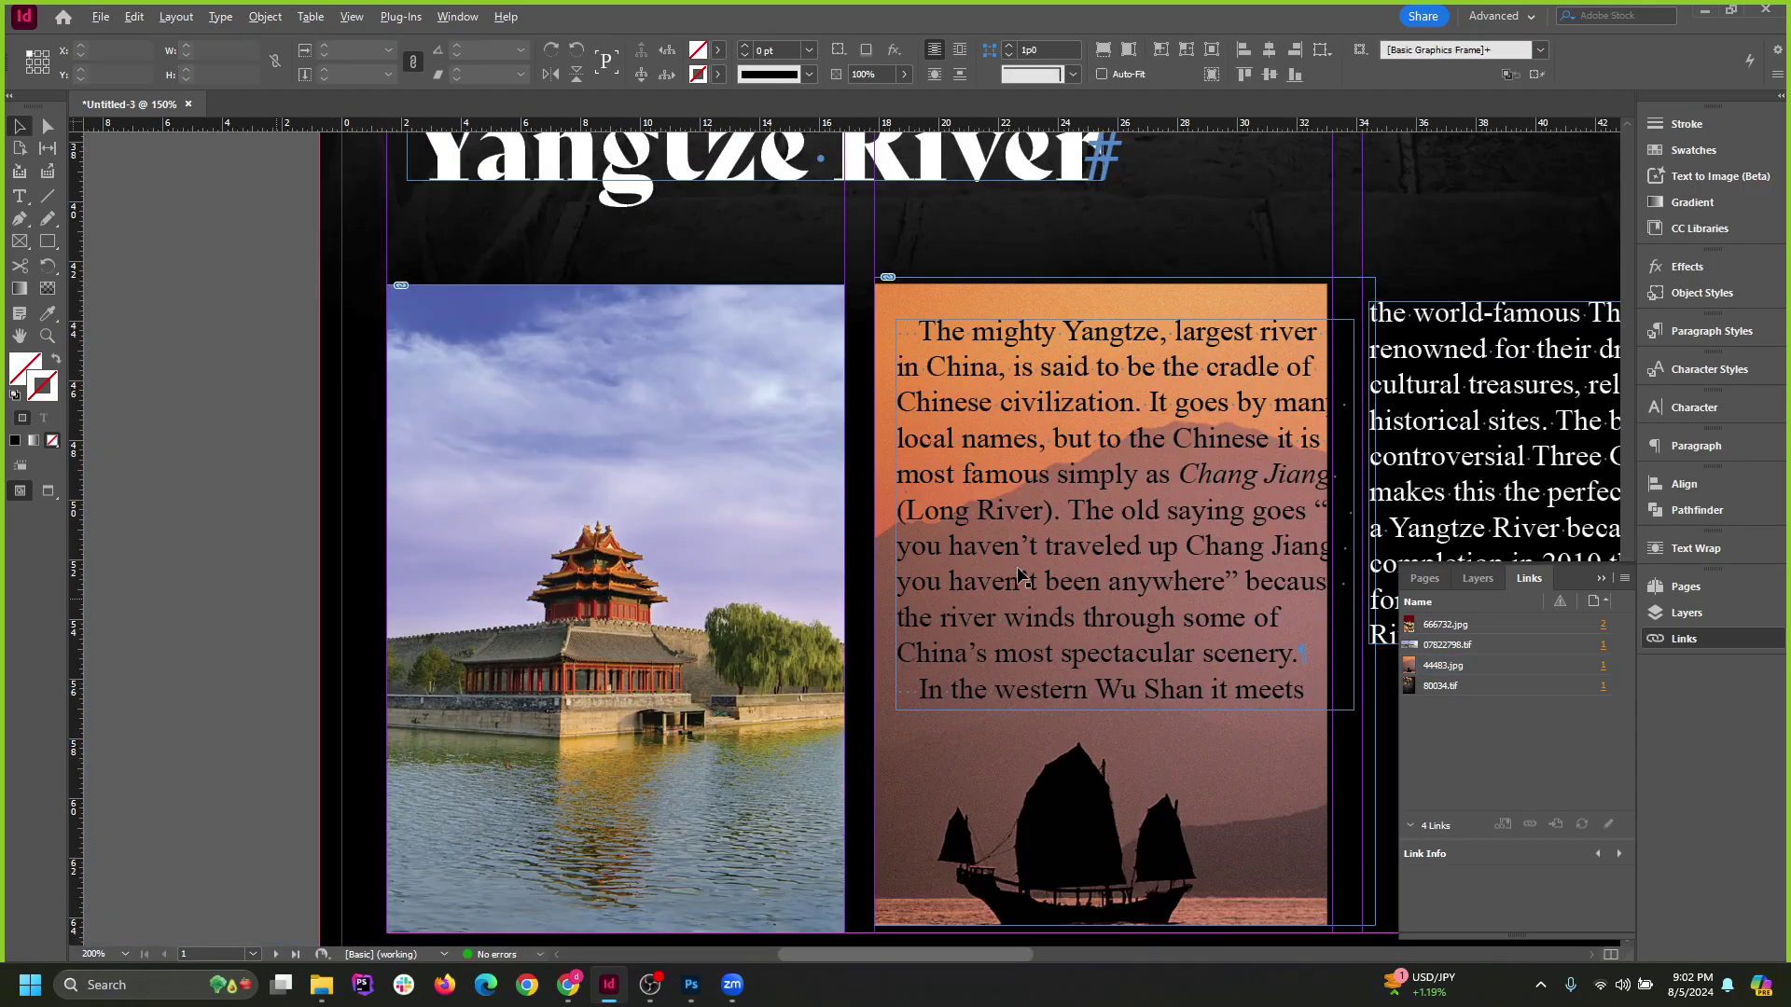
{"action": "key", "text": "ctrl+minus"}
{"action": "left_click_drag", "start_coordinate": [959, 595], "coordinate": [943, 579]}
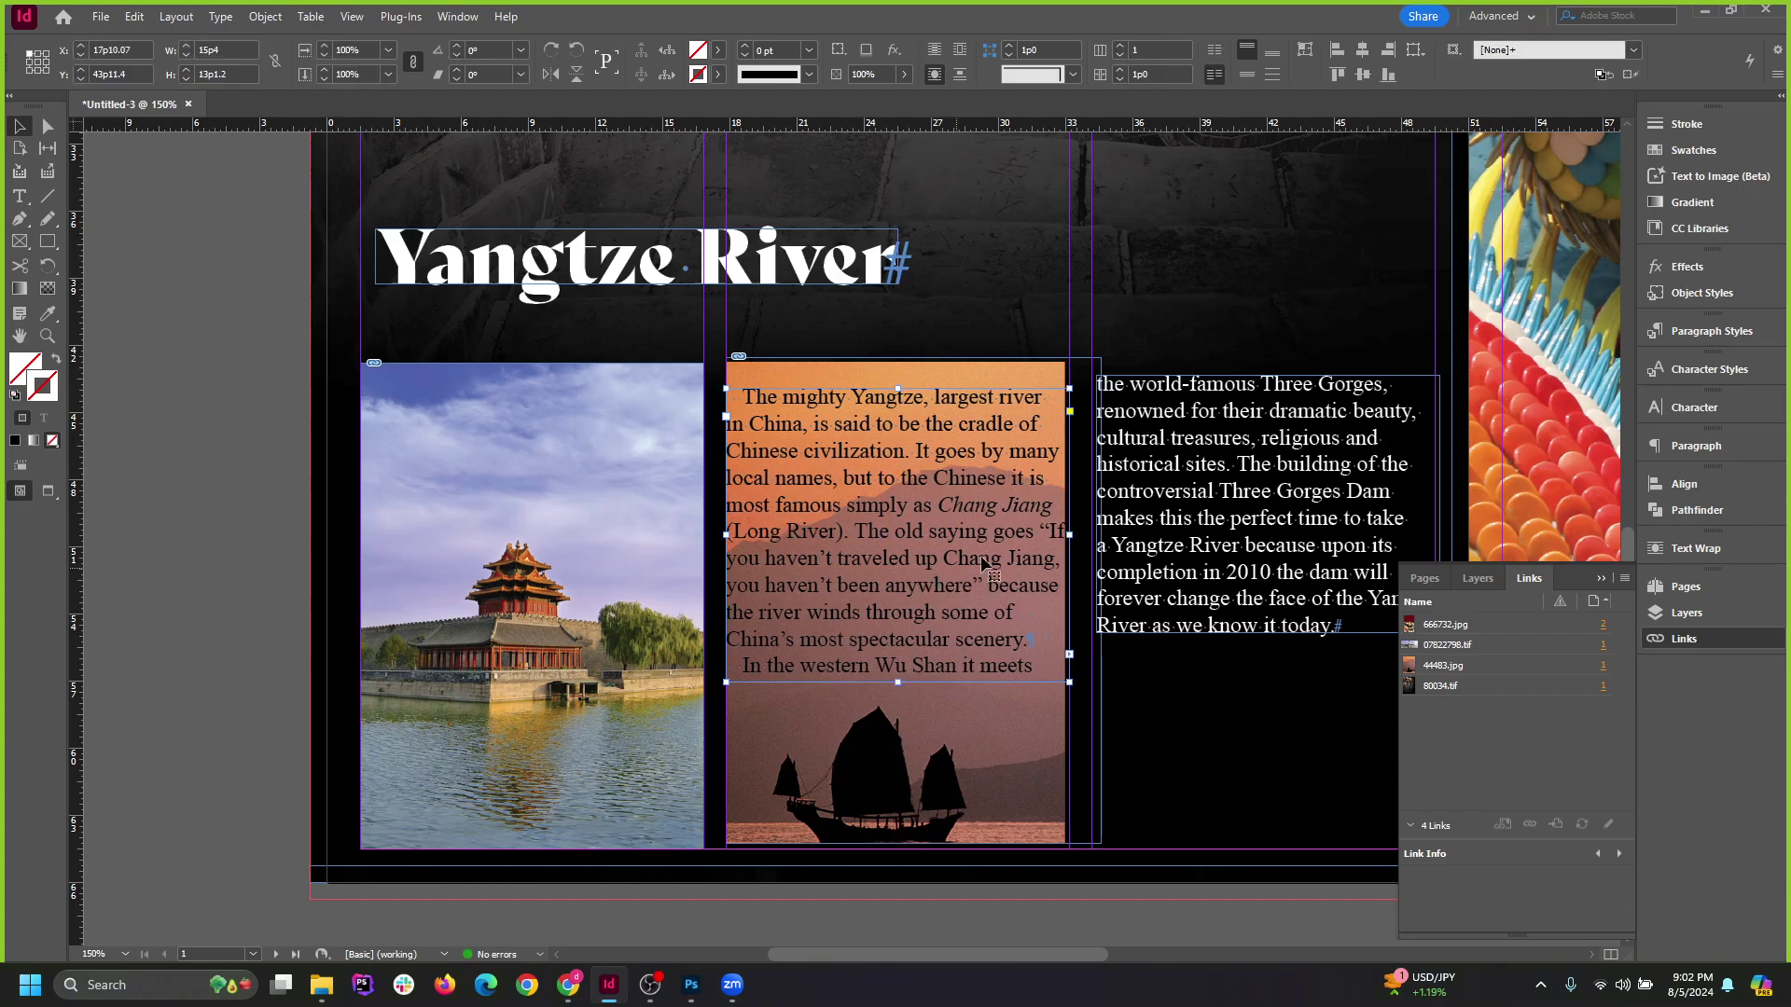
{"action": "left_click_drag", "start_coordinate": [725, 534], "coordinate": [749, 534]}
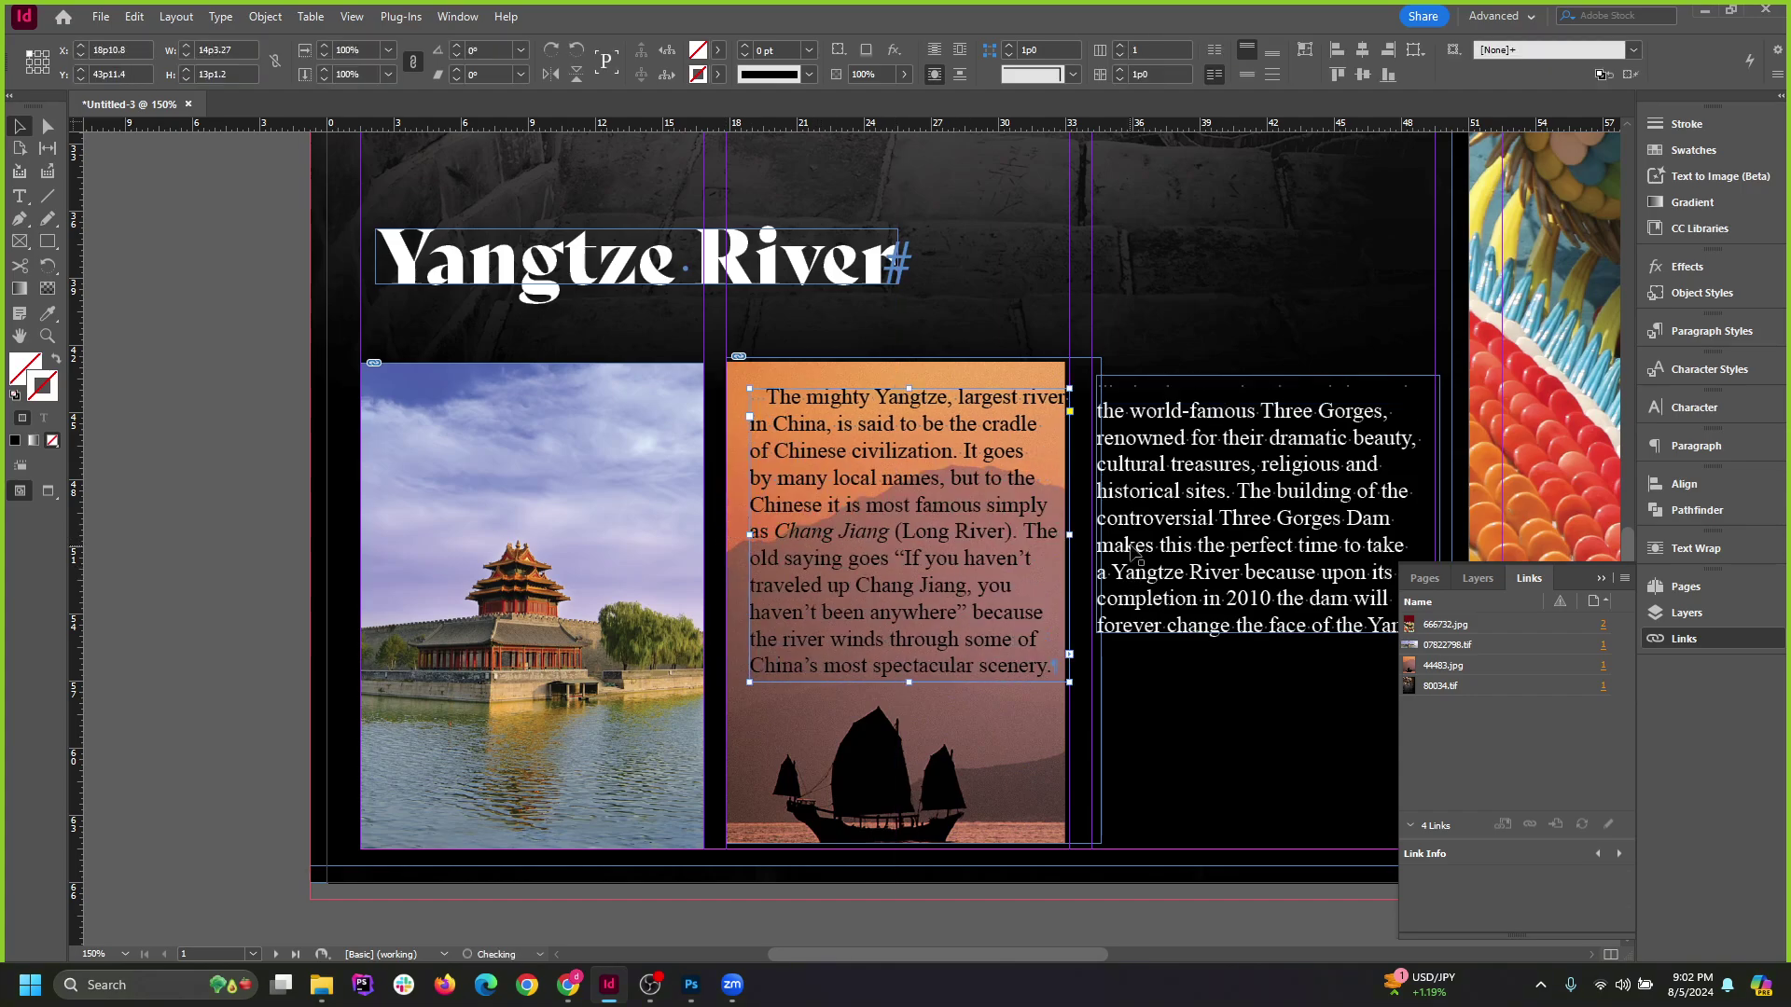
{"action": "left_click_drag", "start_coordinate": [1072, 537], "coordinate": [1051, 539]}
{"action": "left_click_drag", "start_coordinate": [936, 557], "coordinate": [903, 539]}
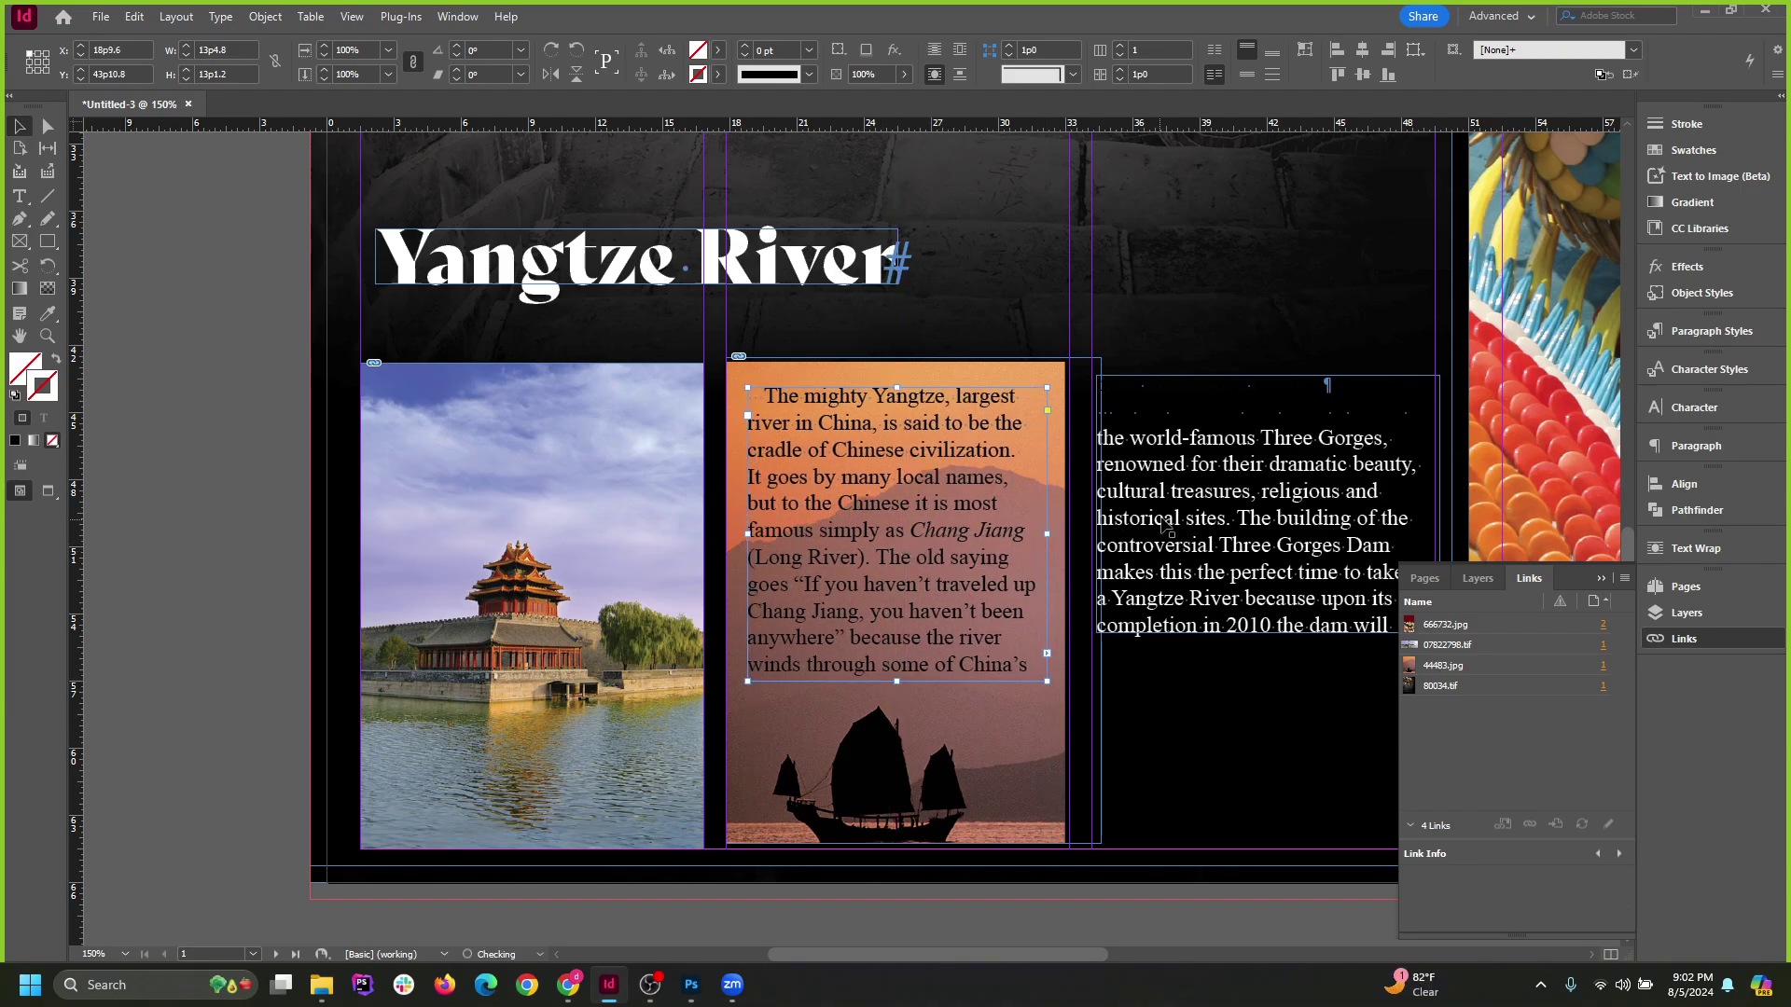
Collapse the Links panel and apply the Paper colour to all the text in the third column's frame.
{"action": "double_click", "coordinate": [1229, 518]}
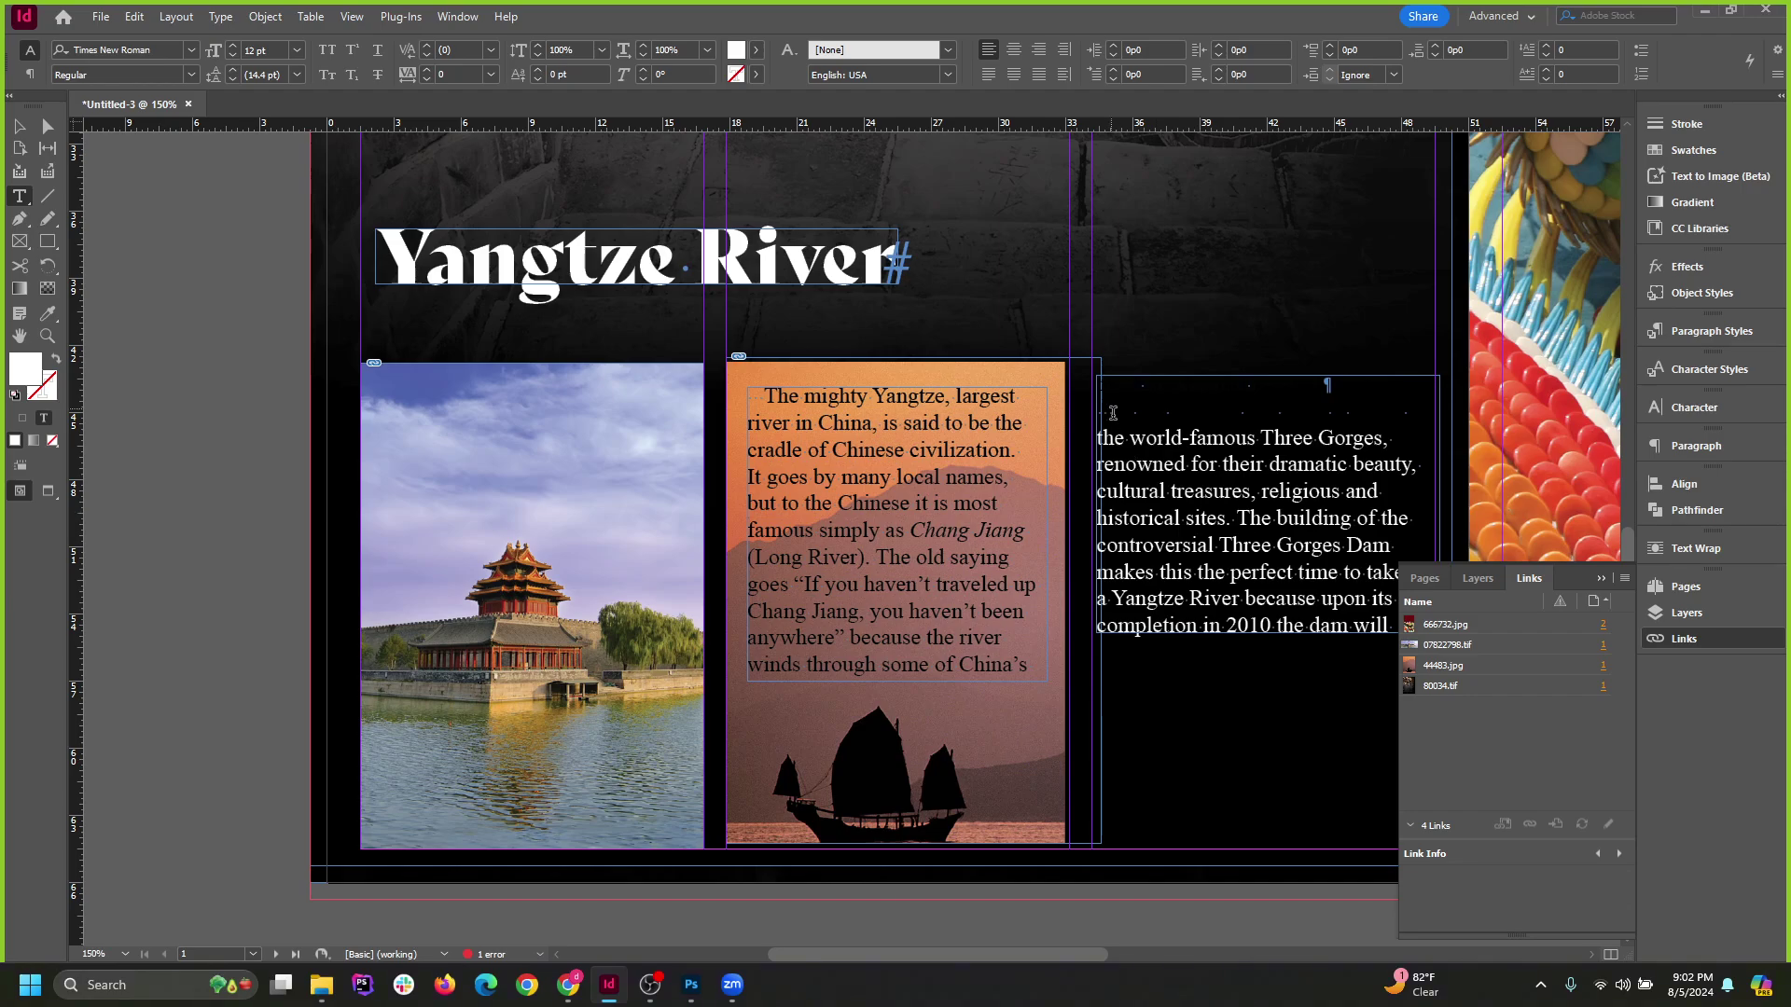
{"action": "left_click", "coordinate": [1599, 579]}
{"action": "key", "text": "ctrl+a"}
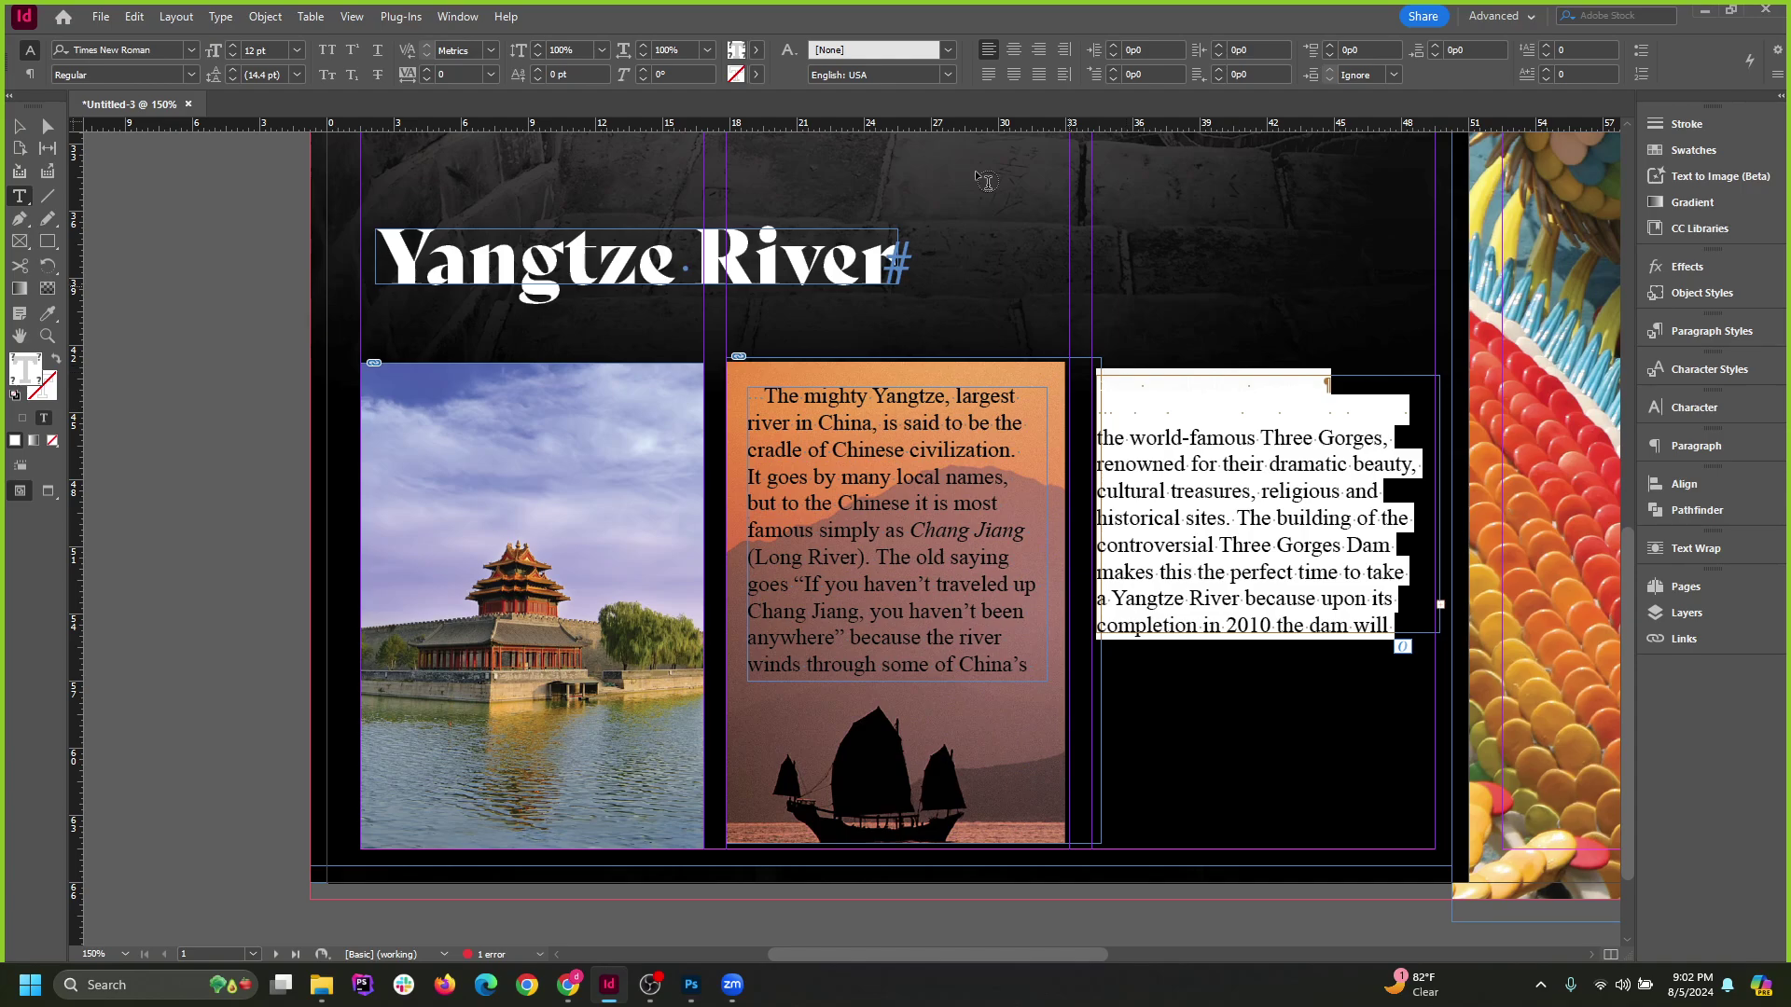
{"action": "left_click", "coordinate": [755, 49]}
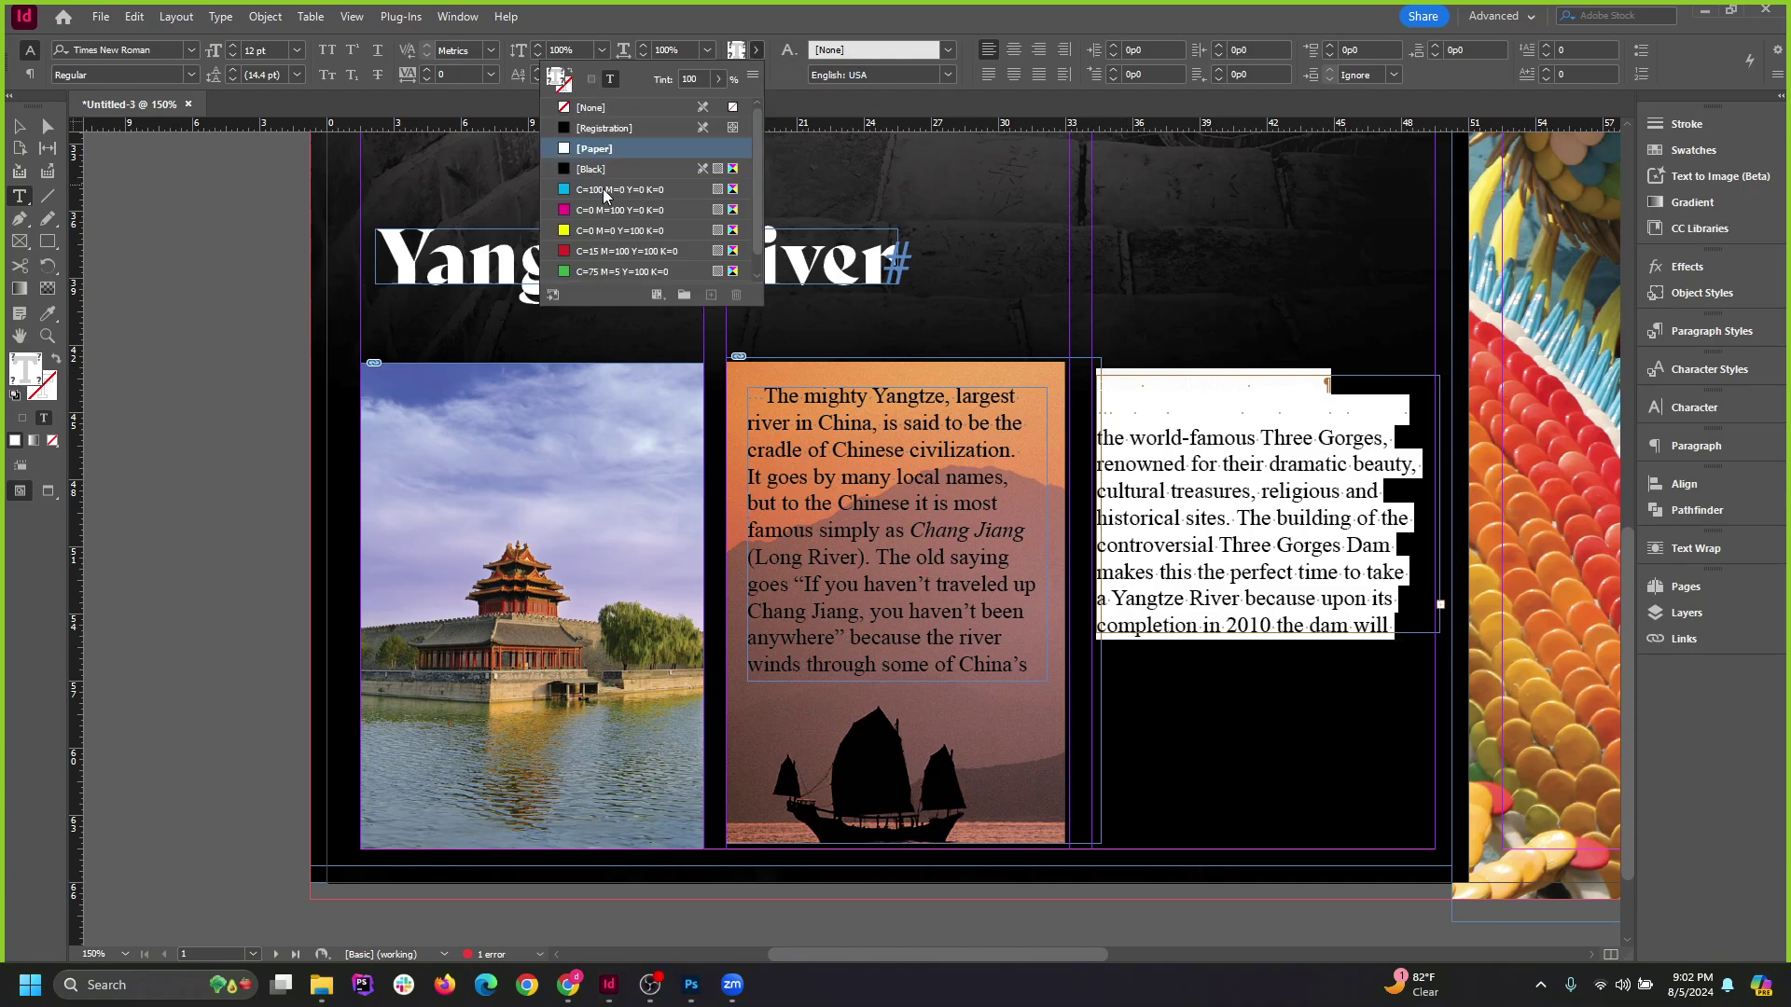
{"action": "left_click", "coordinate": [594, 149]}
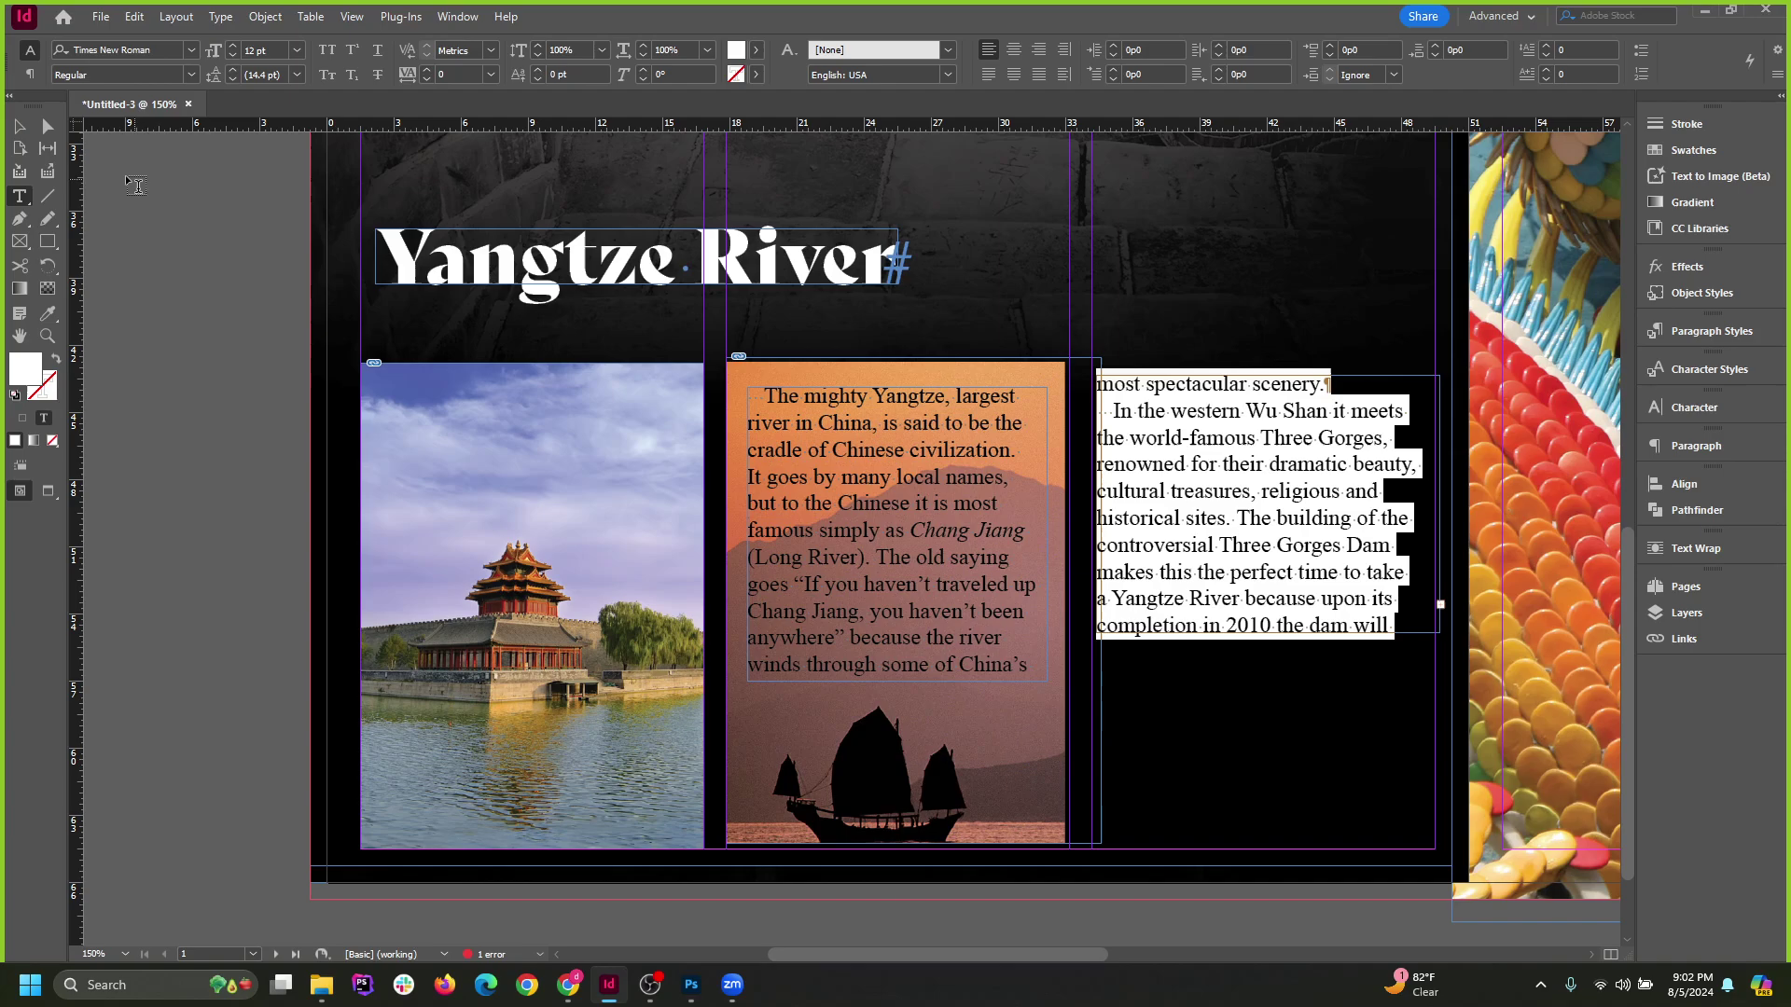
Enlarge the third column's text frame to a height of 16p3 and move it lower on the page.
{"action": "left_click", "coordinate": [20, 125]}
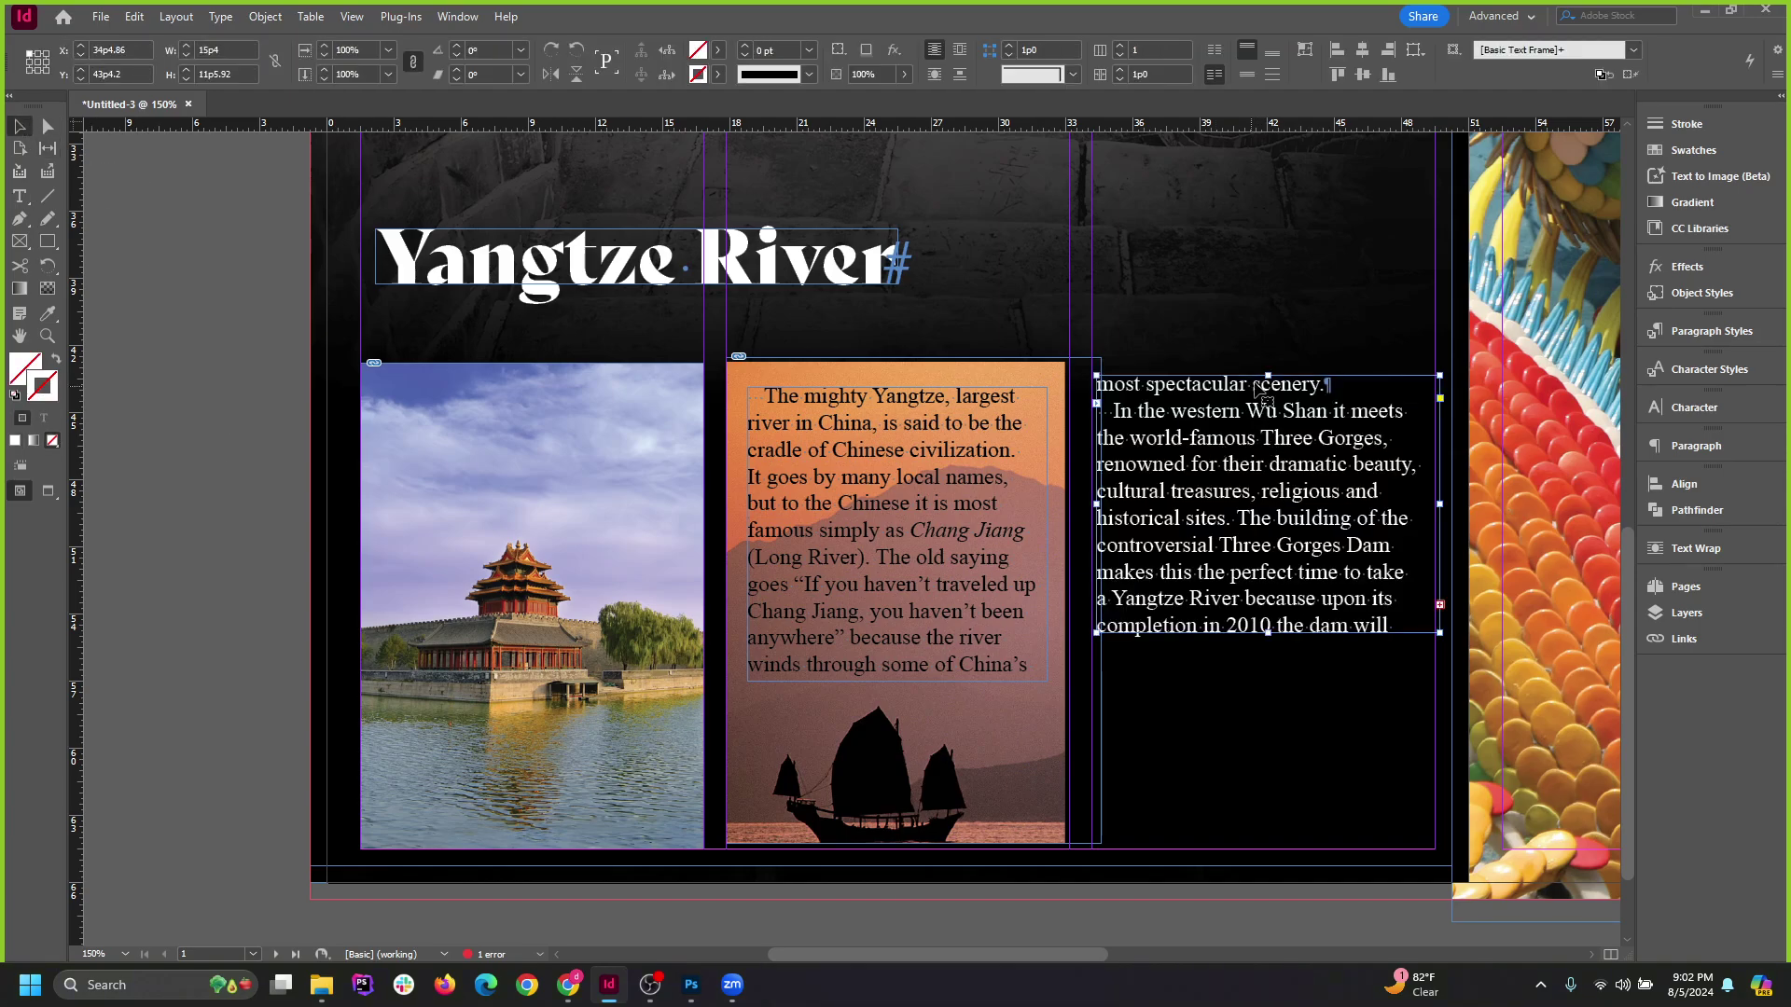
{"action": "left_click_drag", "start_coordinate": [1268, 374], "coordinate": [1268, 358]}
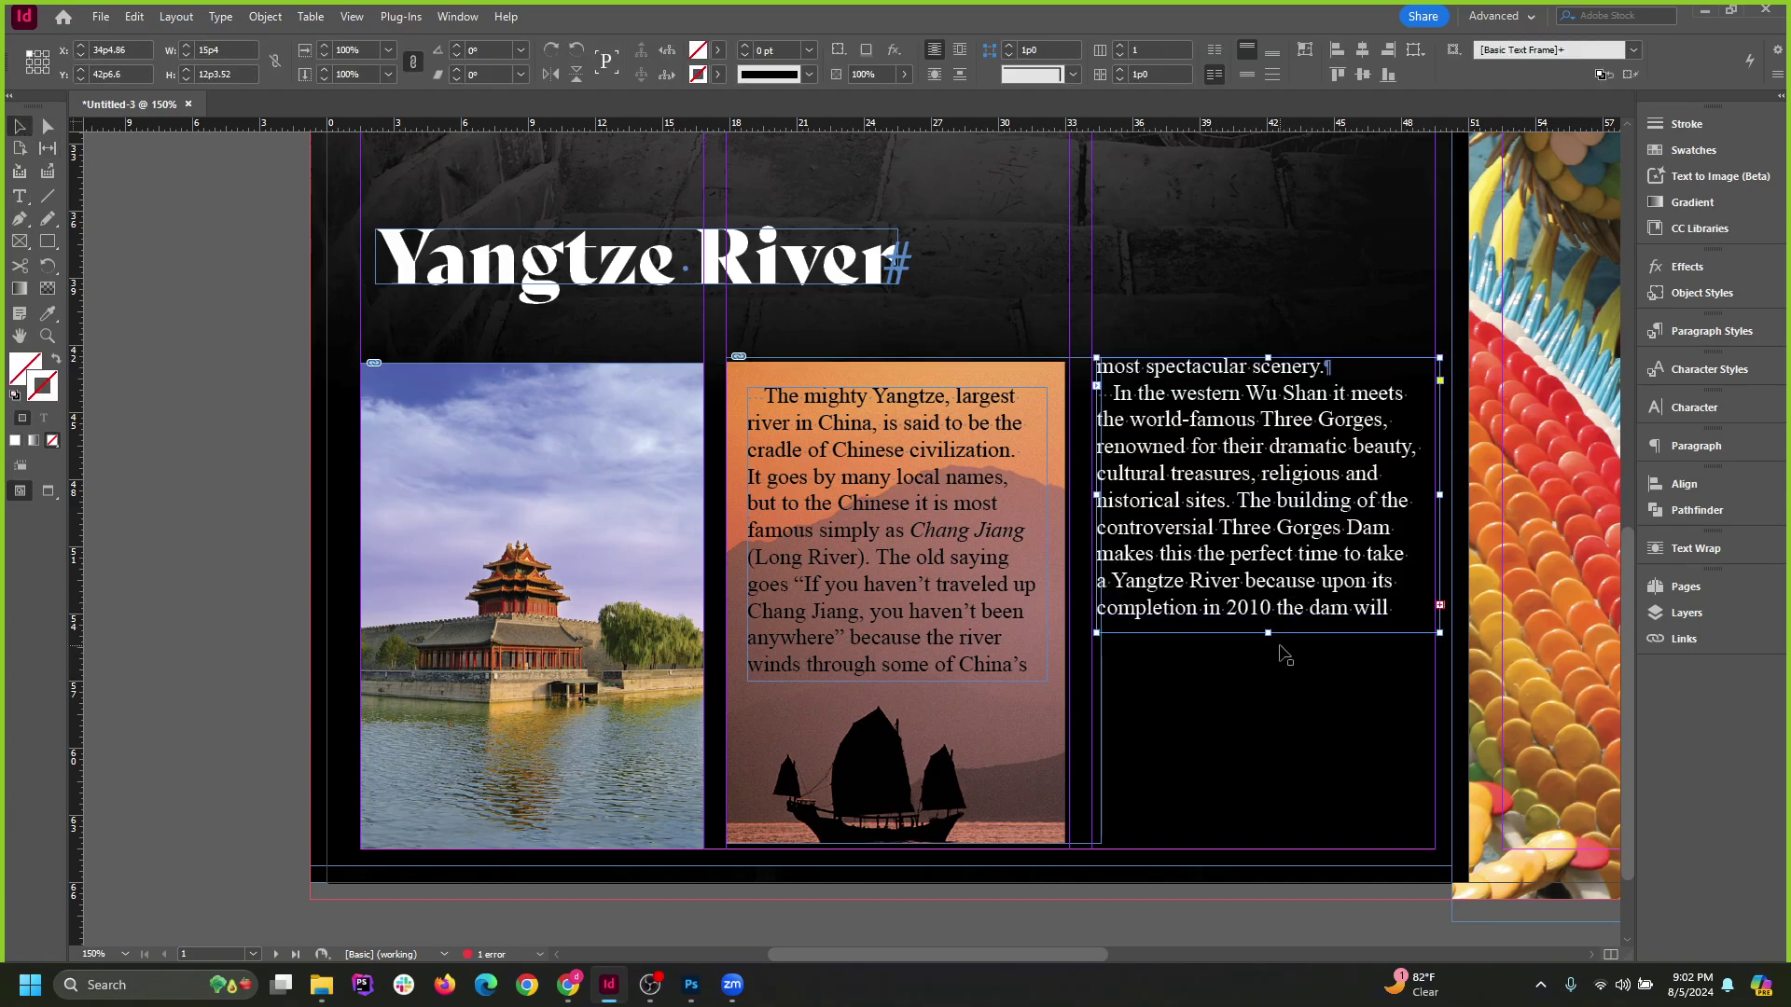
{"action": "left_click_drag", "start_coordinate": [1268, 633], "coordinate": [1272, 721]}
{"action": "left_click_drag", "start_coordinate": [1259, 507], "coordinate": [1272, 594]}
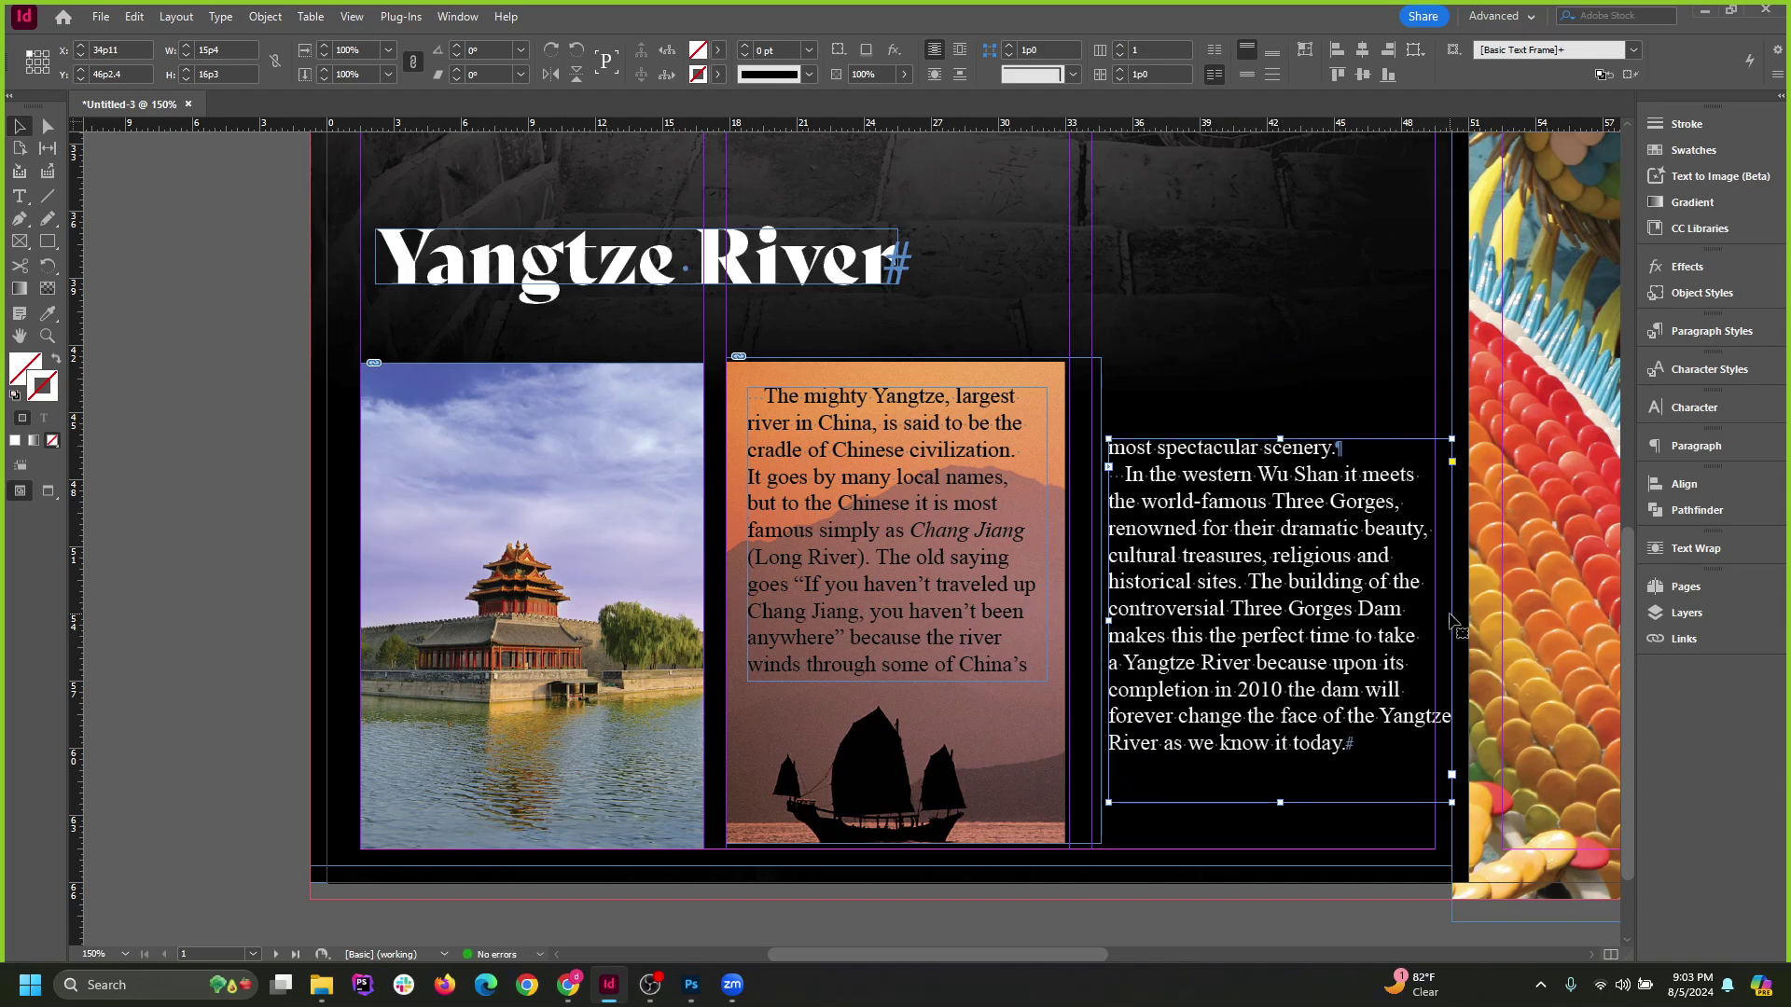
Narrow the third column's text frame to 13p4.8, reposition it at X 35p8.725, and lower its top edge.
{"action": "left_click_drag", "start_coordinate": [1452, 621], "coordinate": [1426, 620]}
{"action": "left_click_drag", "start_coordinate": [1291, 593], "coordinate": [1310, 566]}
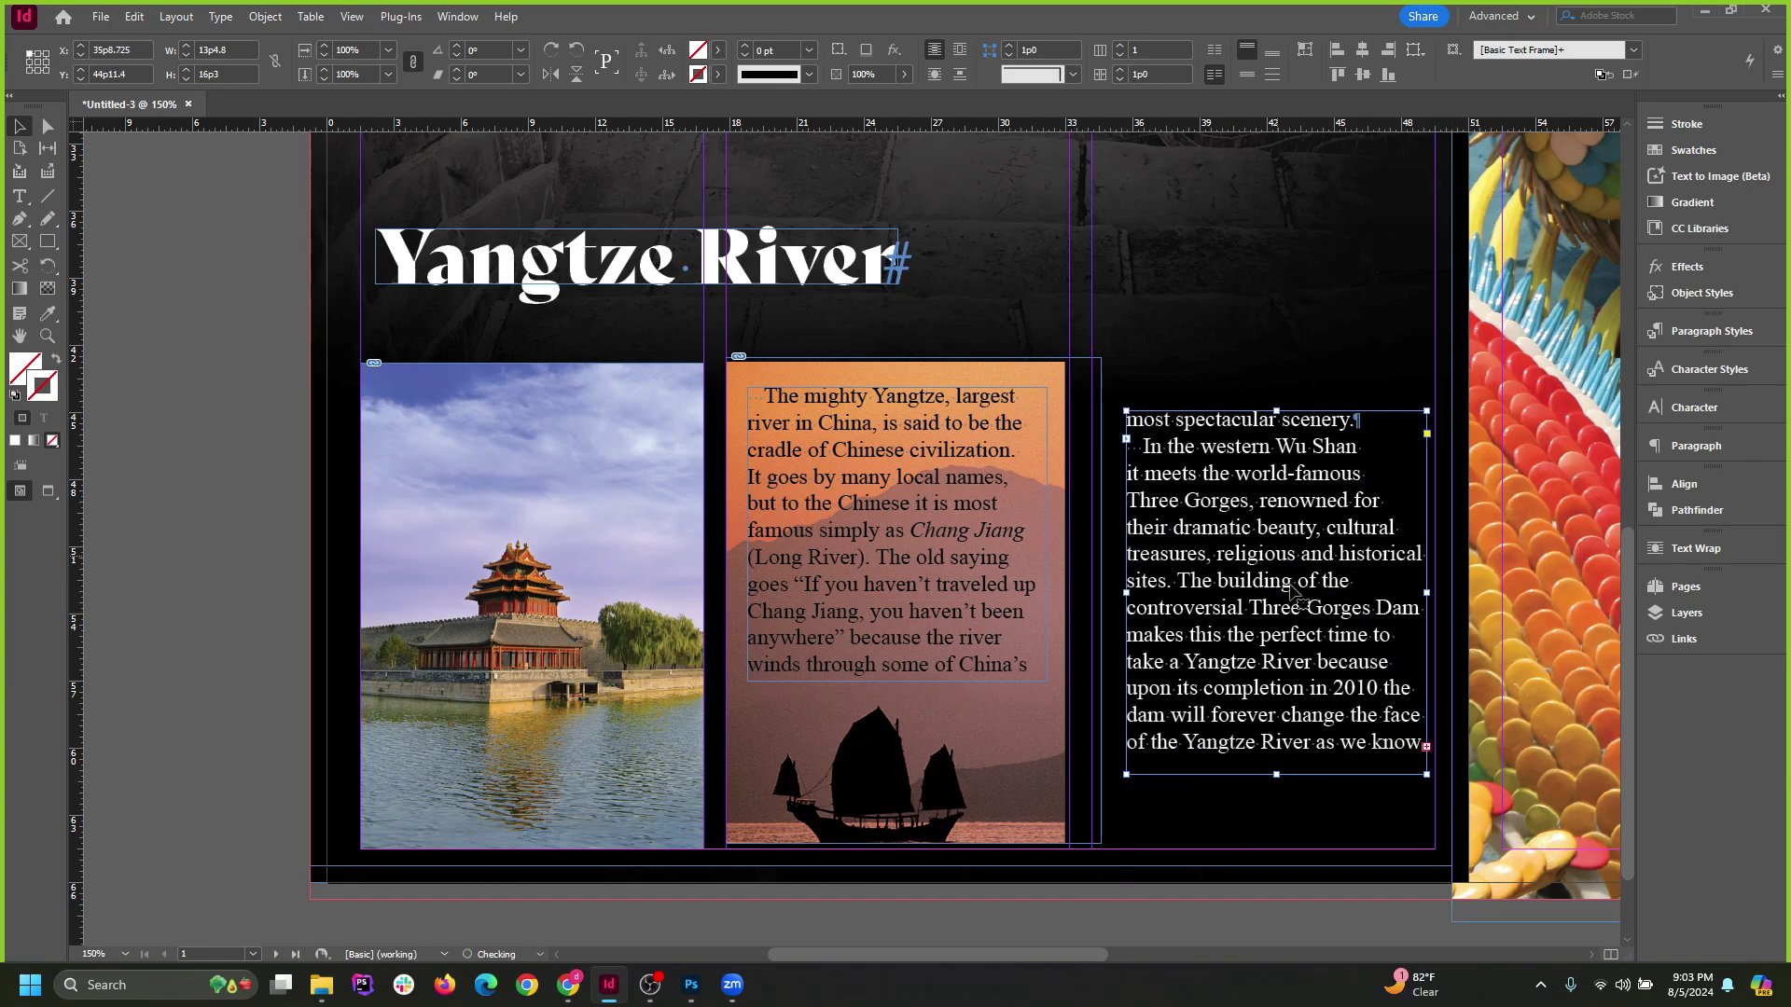
{"action": "left_click_drag", "start_coordinate": [1276, 412], "coordinate": [1277, 432]}
Move the middle text frame up to Y 43p4.8 and extend it to a height of 14p6.6.
{"action": "left_click", "coordinate": [927, 681]}
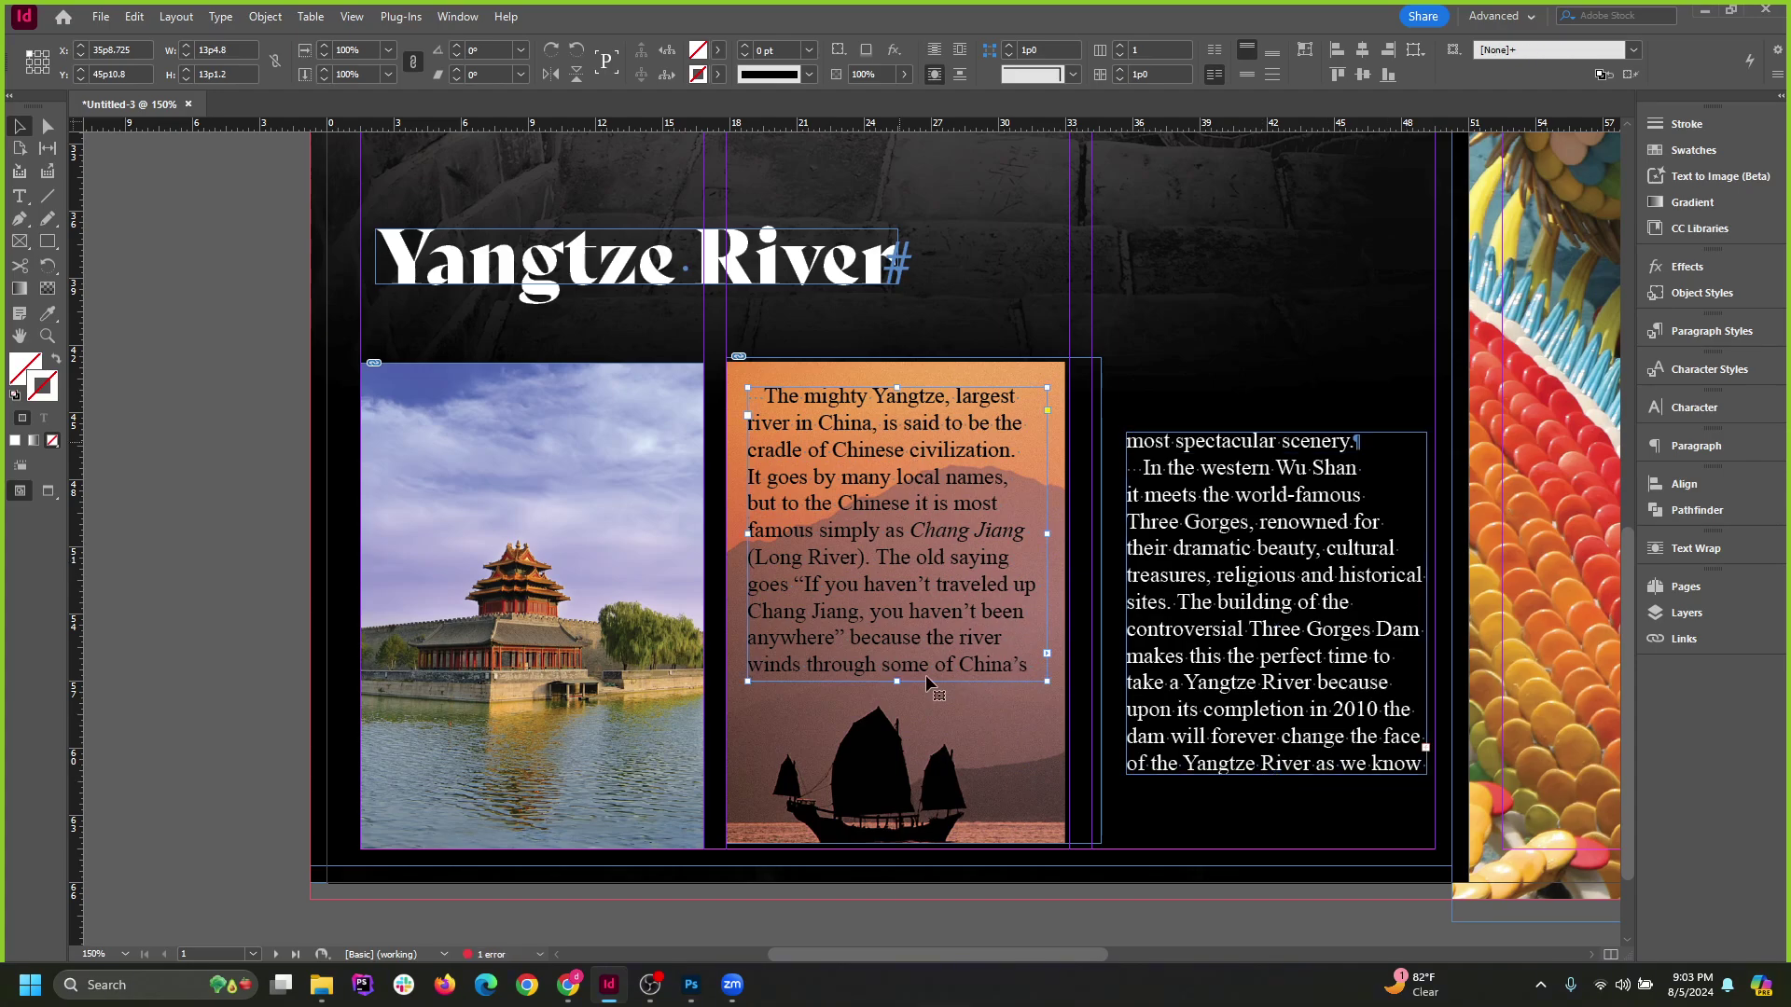
{"action": "mouse_move", "coordinate": [896, 682]}
{"action": "left_mouse_down"}
{"action": "mouse_move", "coordinate": [898, 665]}
{"action": "mouse_move", "coordinate": [904, 696]}
{"action": "left_mouse_up"}
{"action": "left_click_drag", "start_coordinate": [911, 535], "coordinate": [905, 521]}
{"action": "left_click_drag", "start_coordinate": [893, 684], "coordinate": [896, 701]}
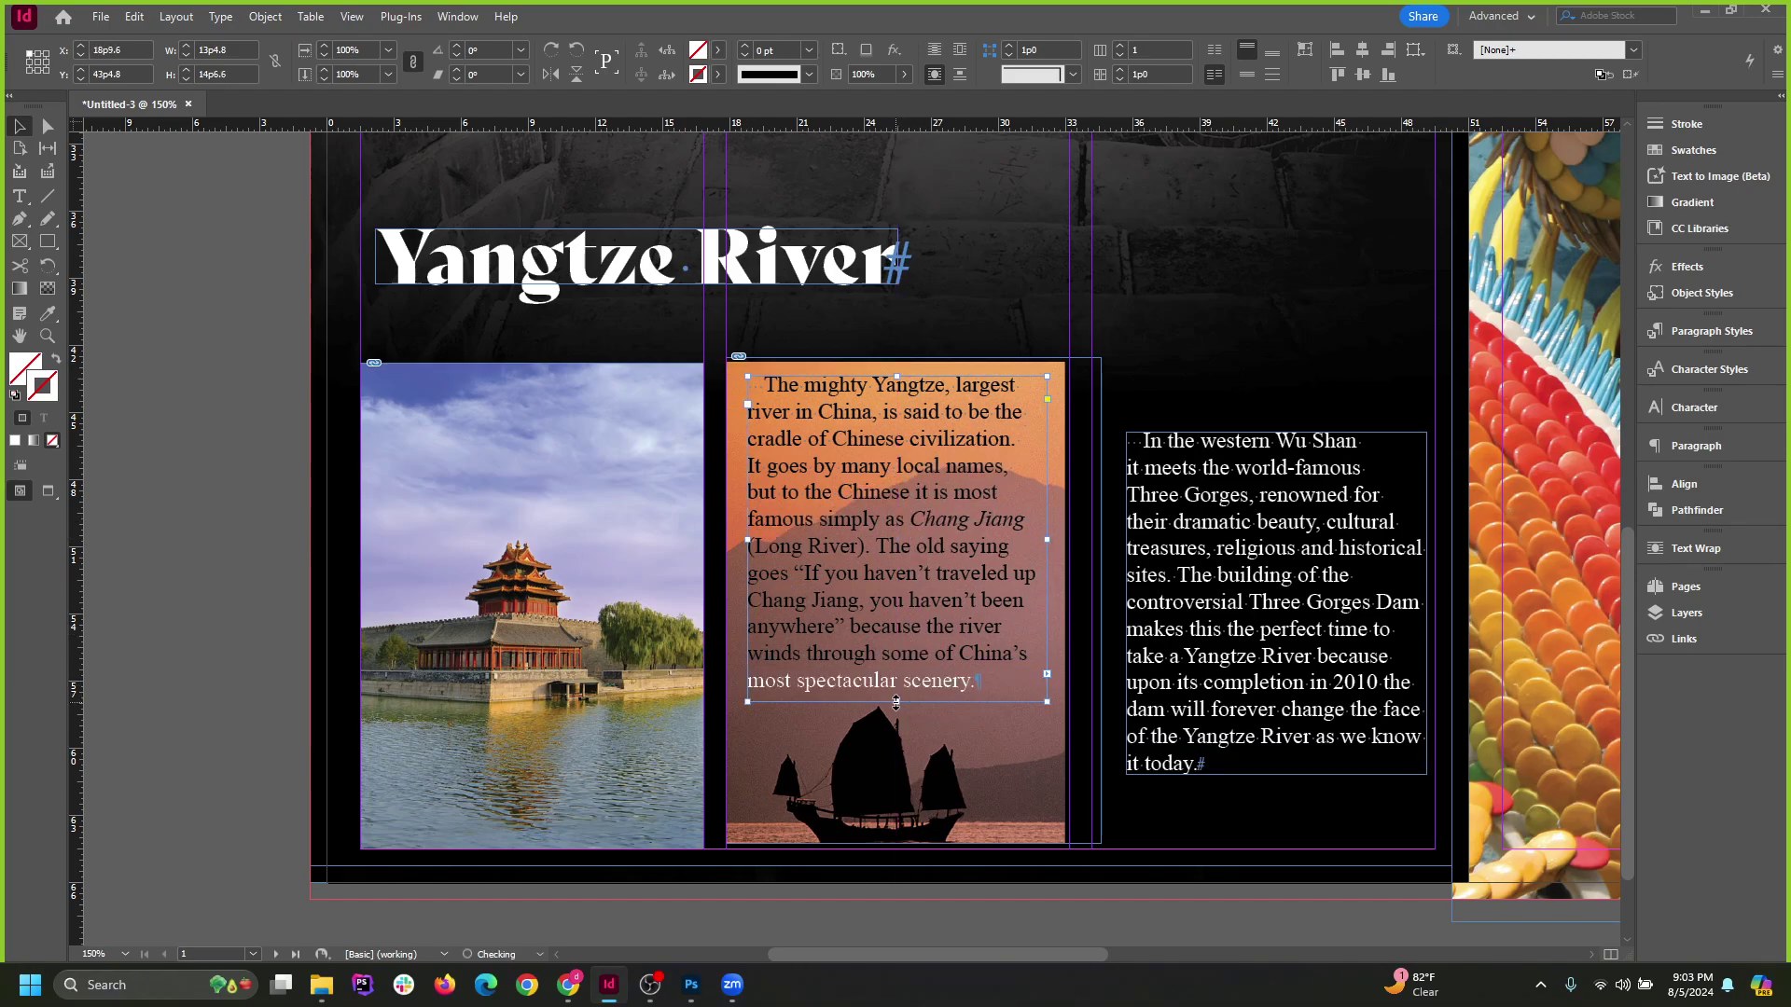
Colour the line "most spectacular scenery." Black in the middle text frame, and preview the page without guides or frame edges.
{"action": "double_click", "coordinate": [977, 682]}
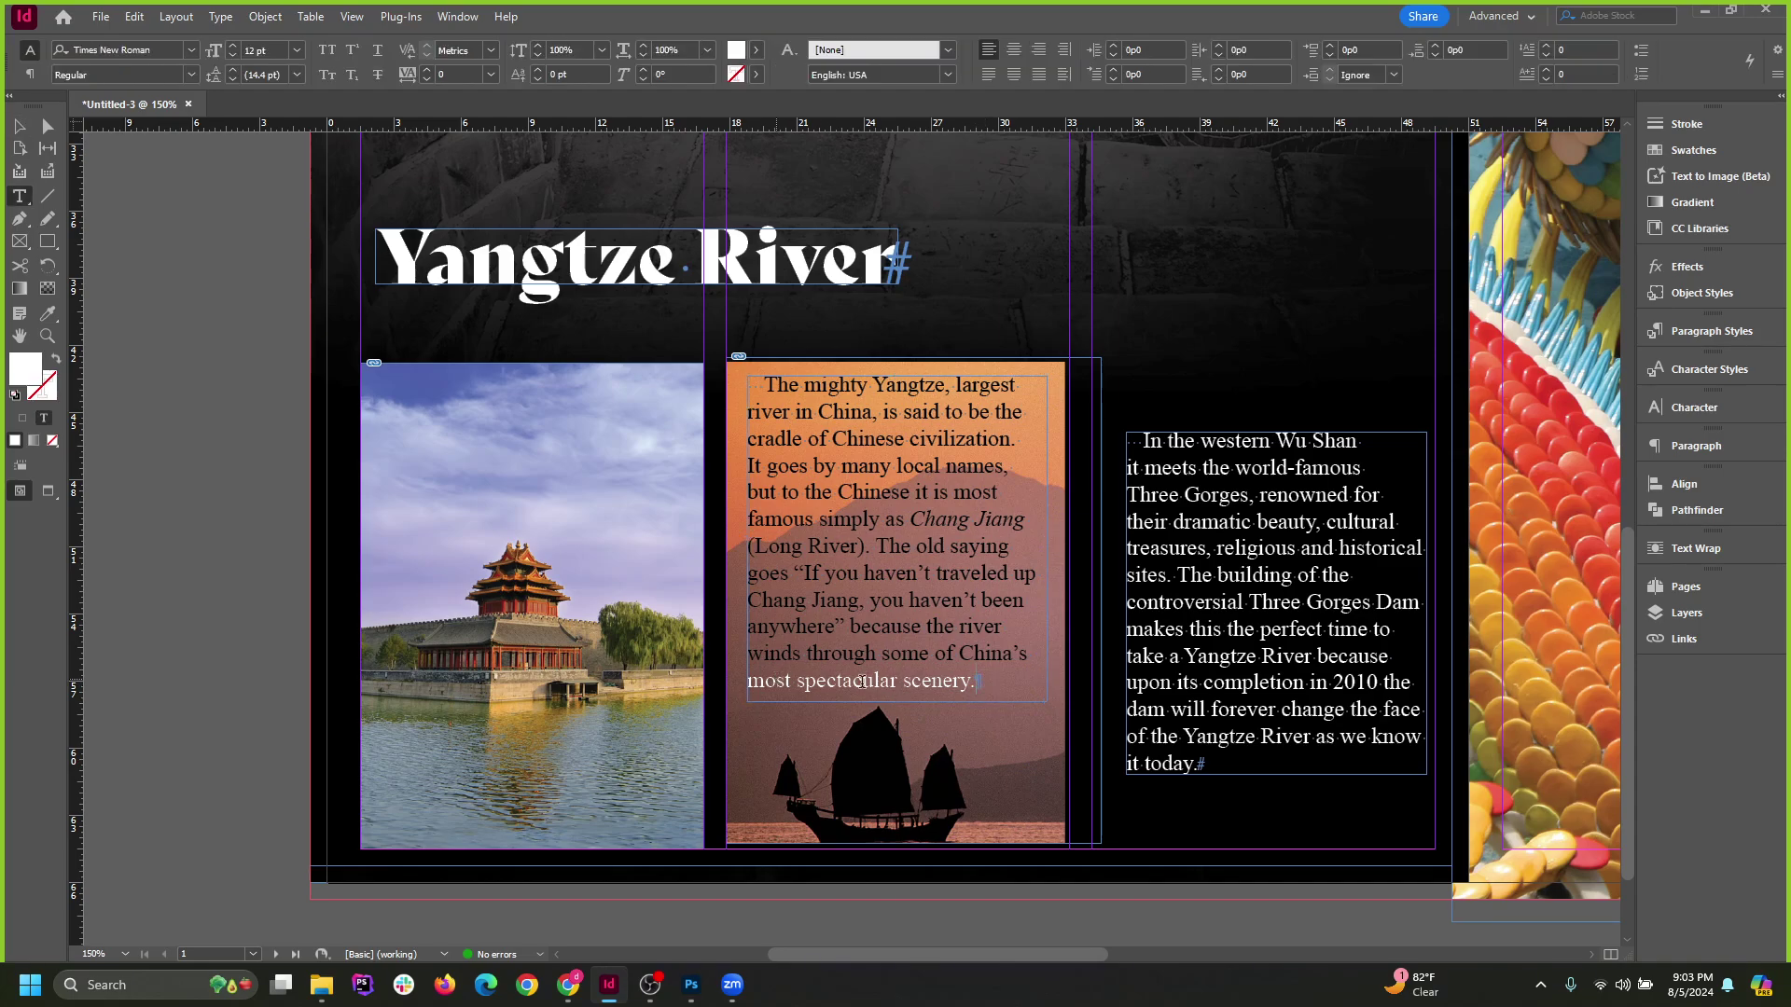
{"action": "triple_click", "coordinate": [861, 682]}
{"action": "left_click", "coordinate": [756, 50]}
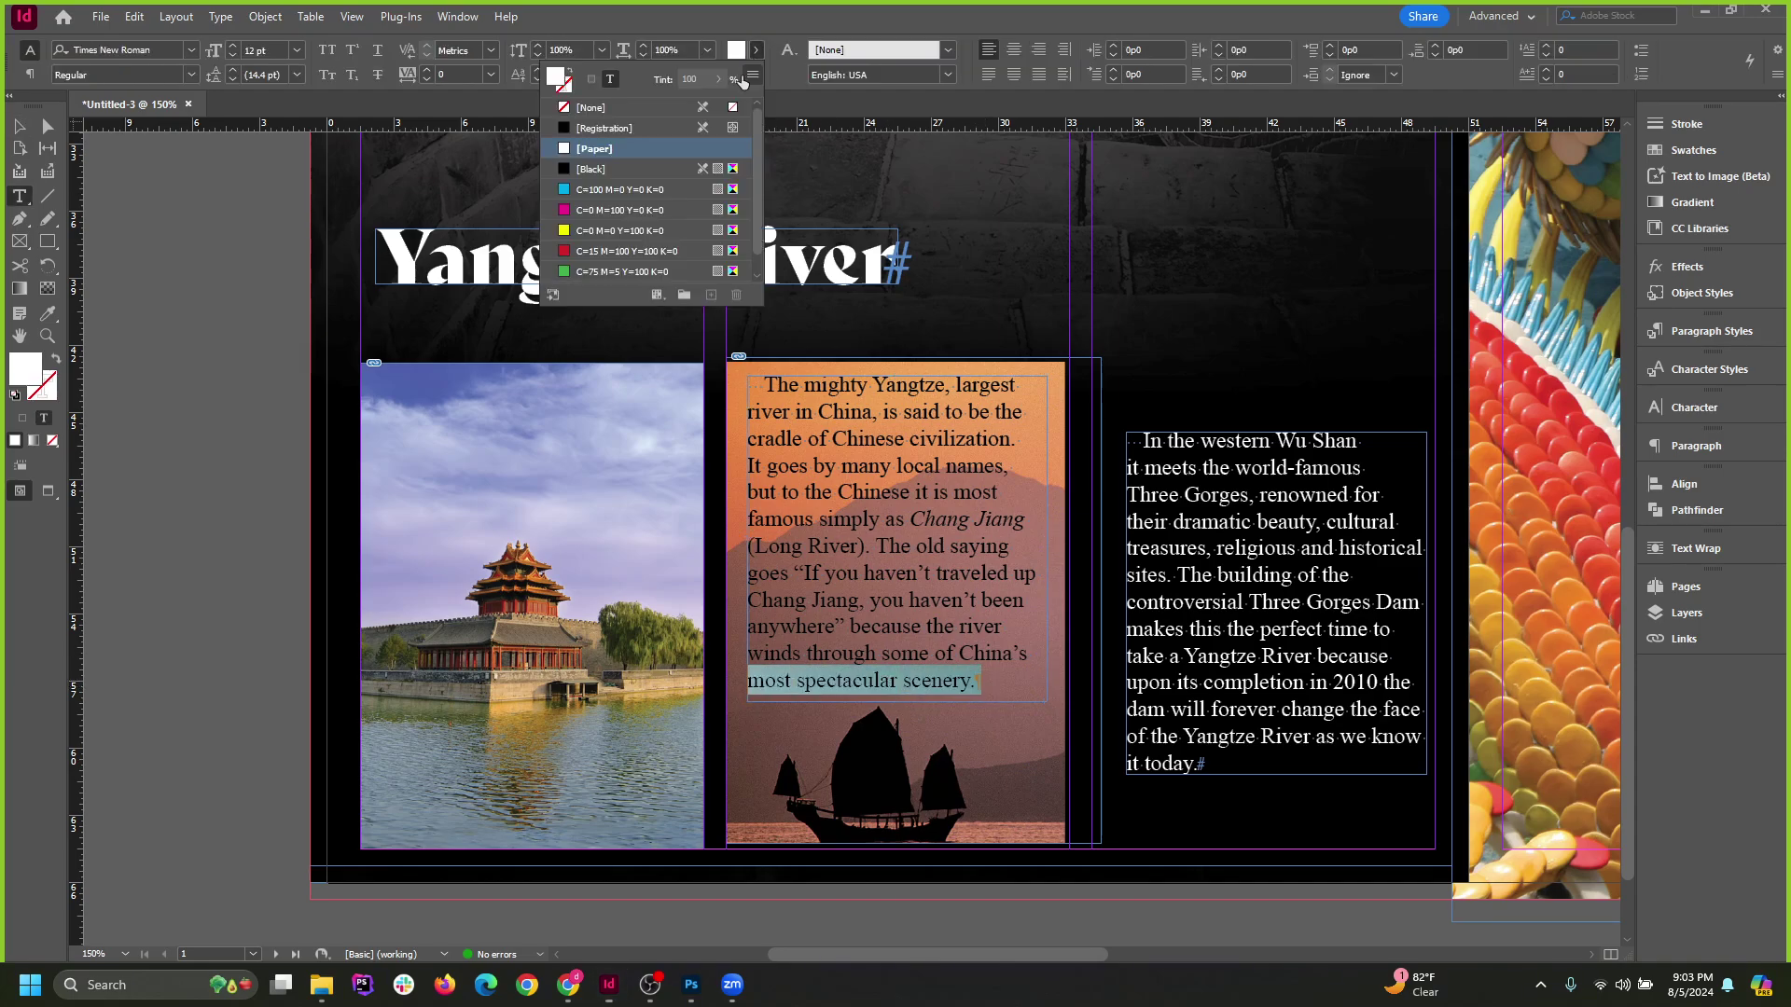
{"action": "left_click", "coordinate": [615, 169]}
{"action": "key", "text": "Escape"}
{"action": "left_click", "coordinate": [161, 422]}
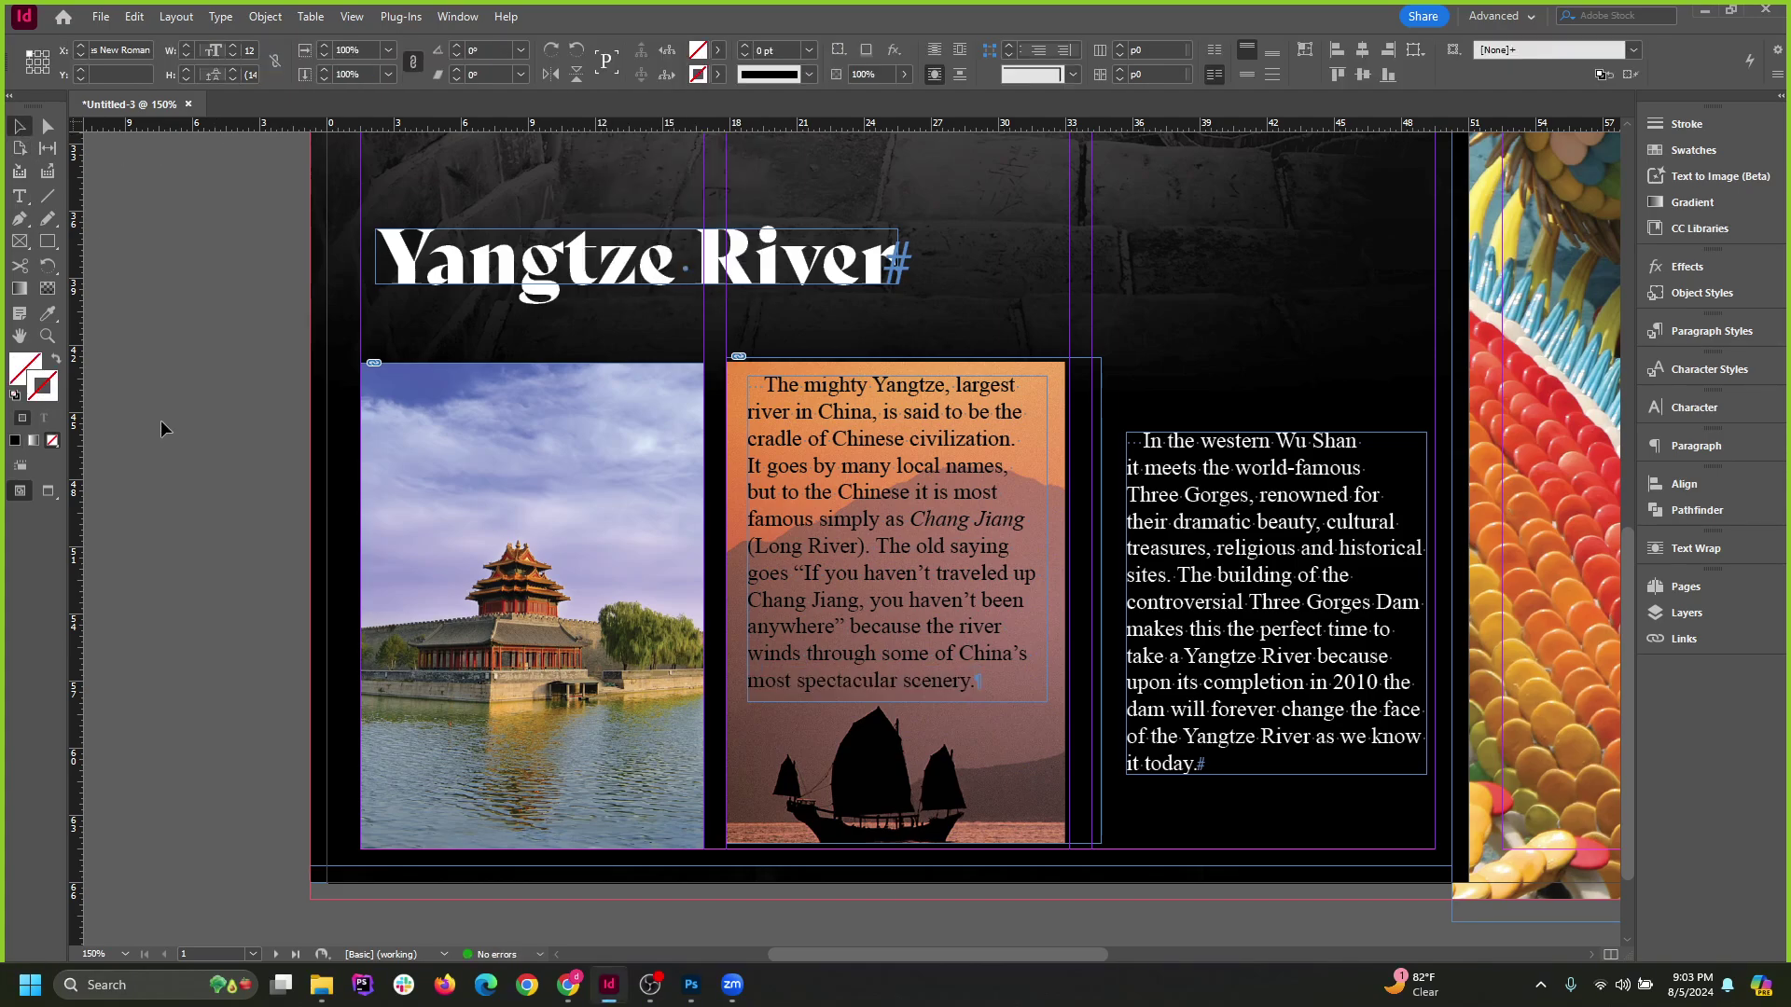
{"action": "key", "text": "w"}
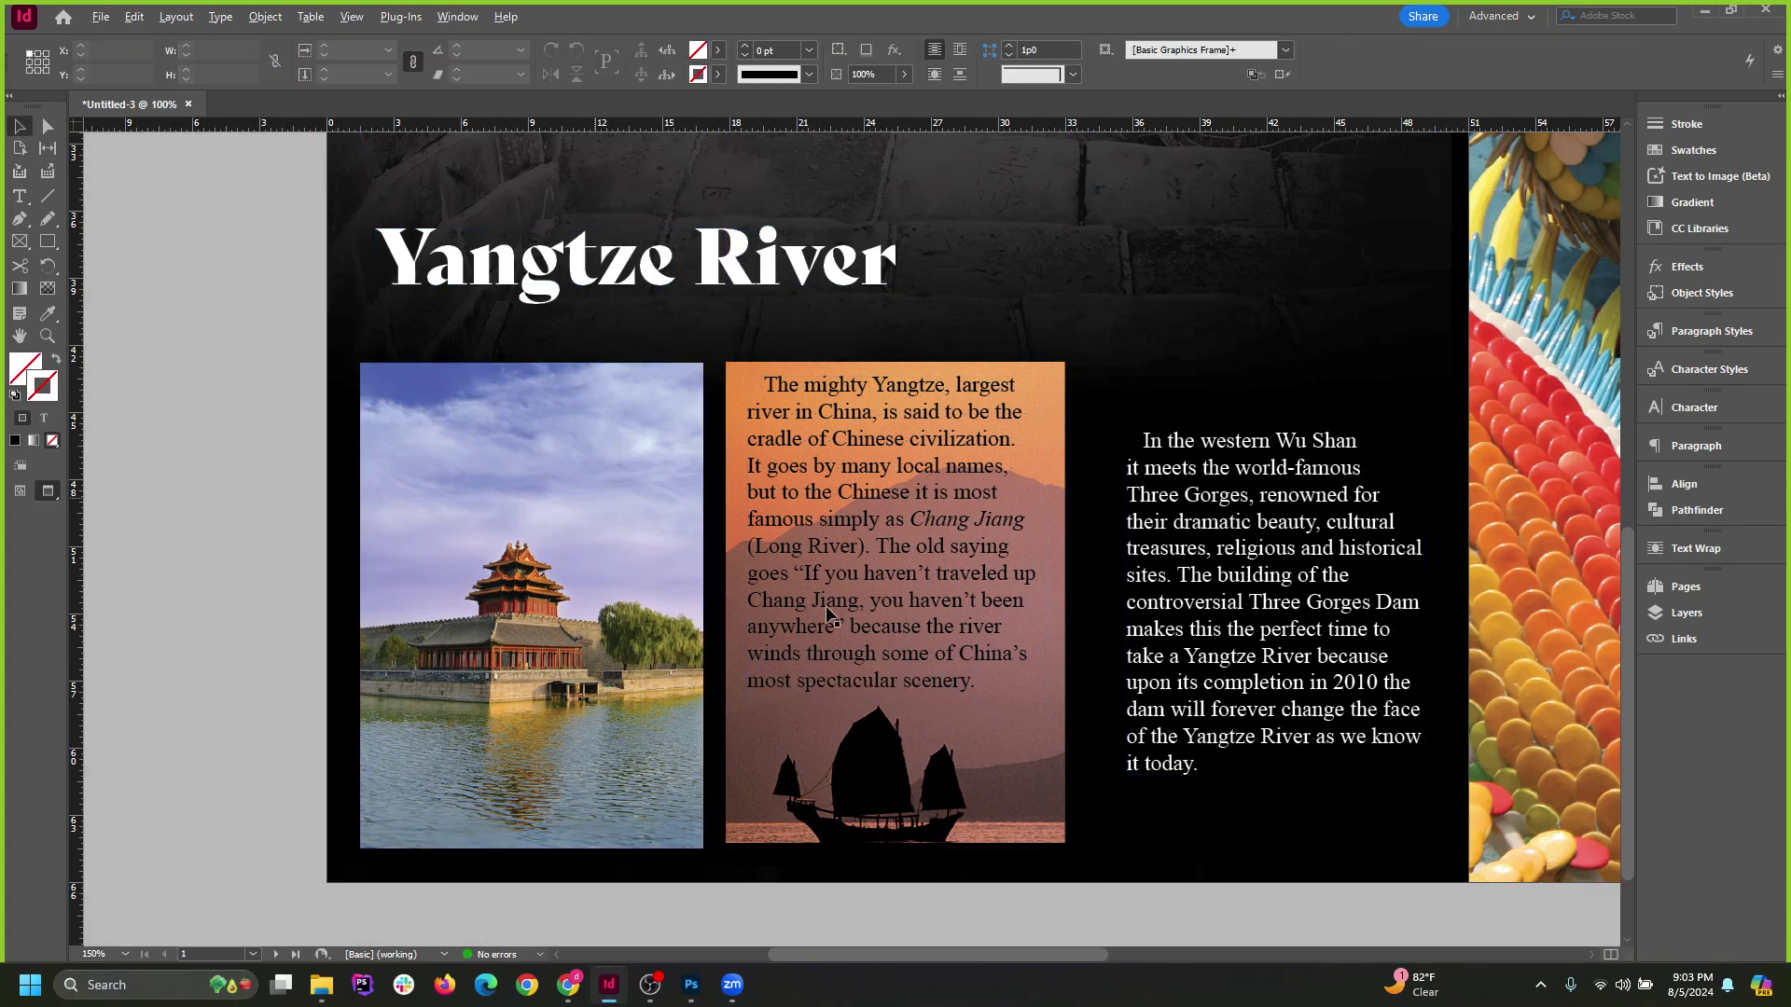
Move the third column's text frame up to X 35p7.2, Y 42p9.6, level with the pictures.
{"action": "key", "text": "ctrl+1"}
{"action": "left_click", "coordinate": [1133, 555]}
{"action": "left_click_drag", "start_coordinate": [1133, 555], "coordinate": [1131, 508]}
{"action": "left_click", "coordinate": [328, 660]}
Widen the sailing ship picture's frame to 16p9.06 and fill the frame proportionally with the image.
{"action": "left_click", "coordinate": [878, 749]}
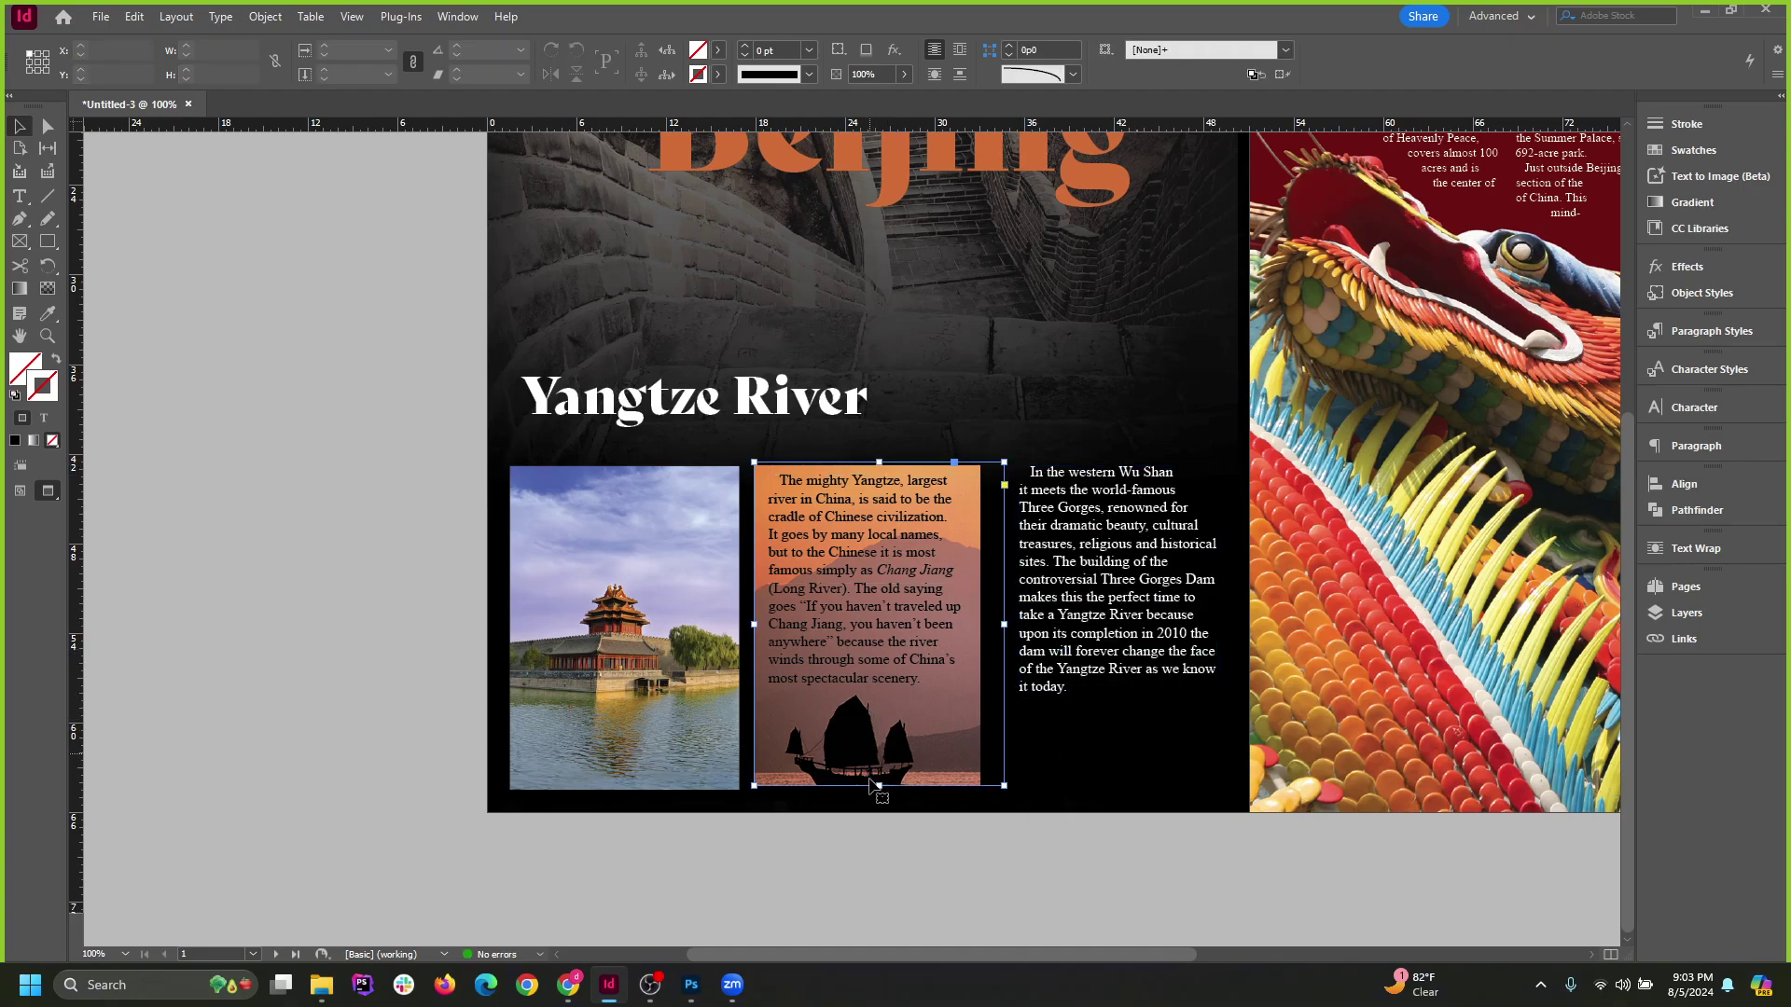
{"action": "left_click_drag", "start_coordinate": [878, 749], "coordinate": [877, 726]}
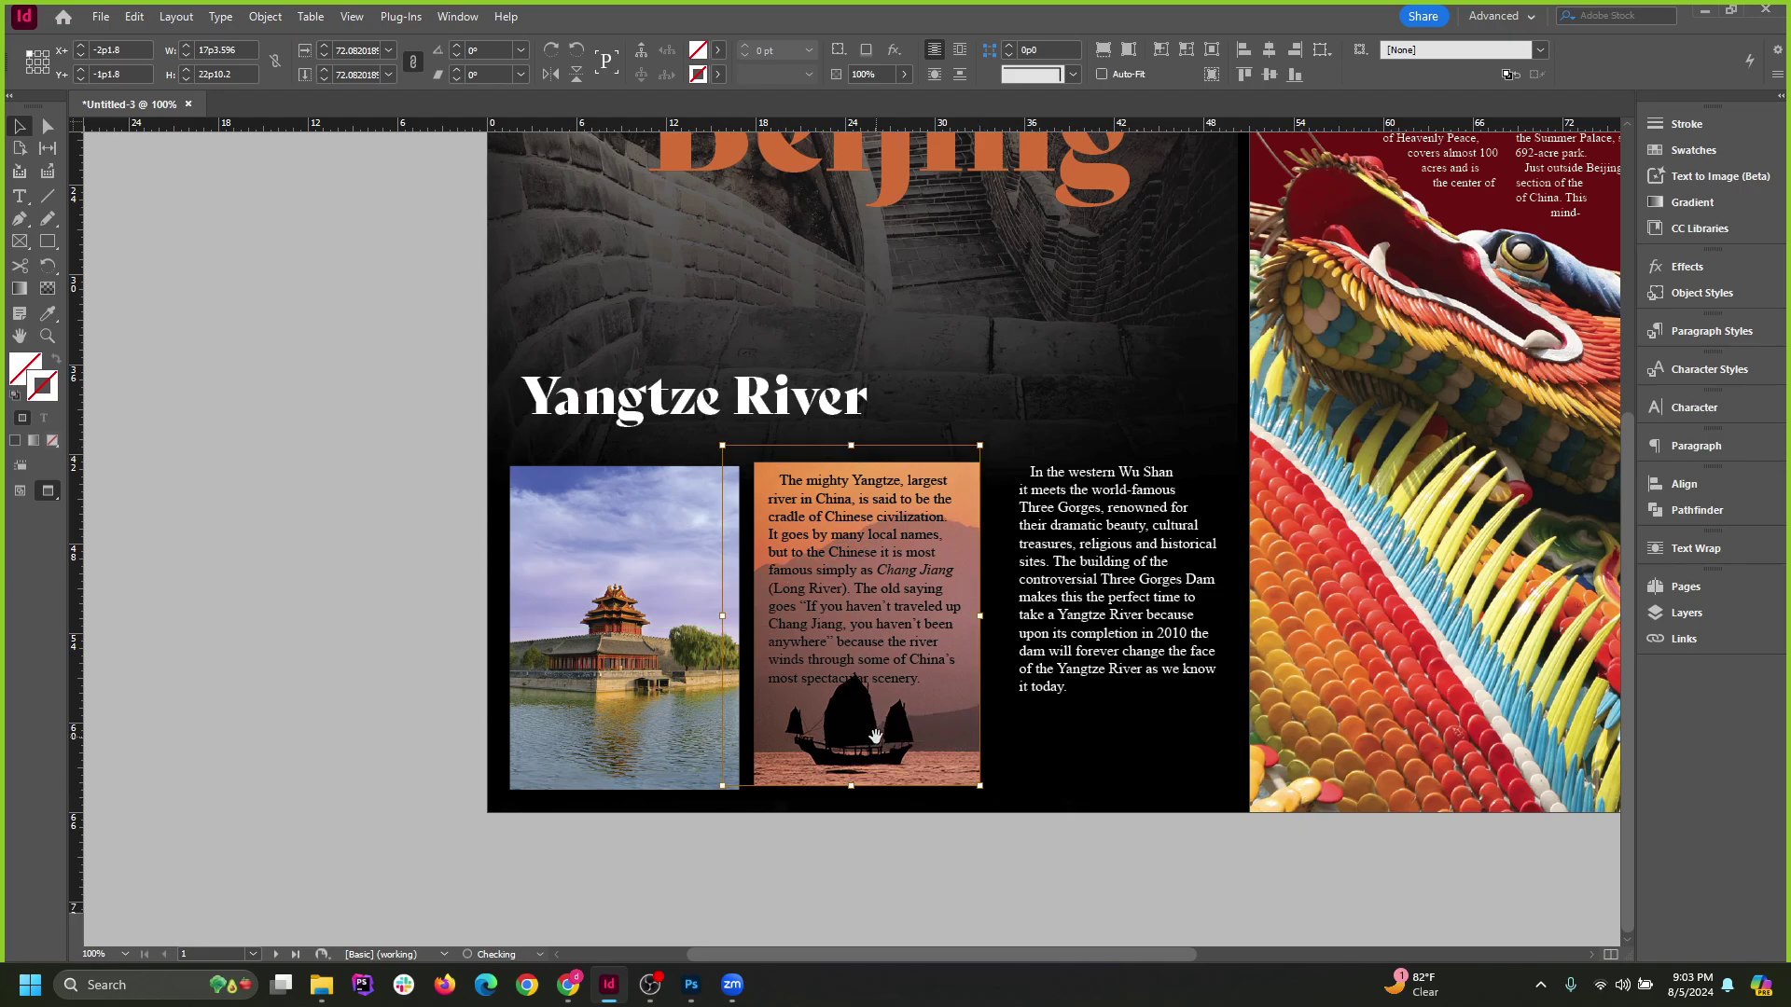
{"action": "left_click", "coordinate": [355, 699]}
{"action": "left_click", "coordinate": [869, 732]}
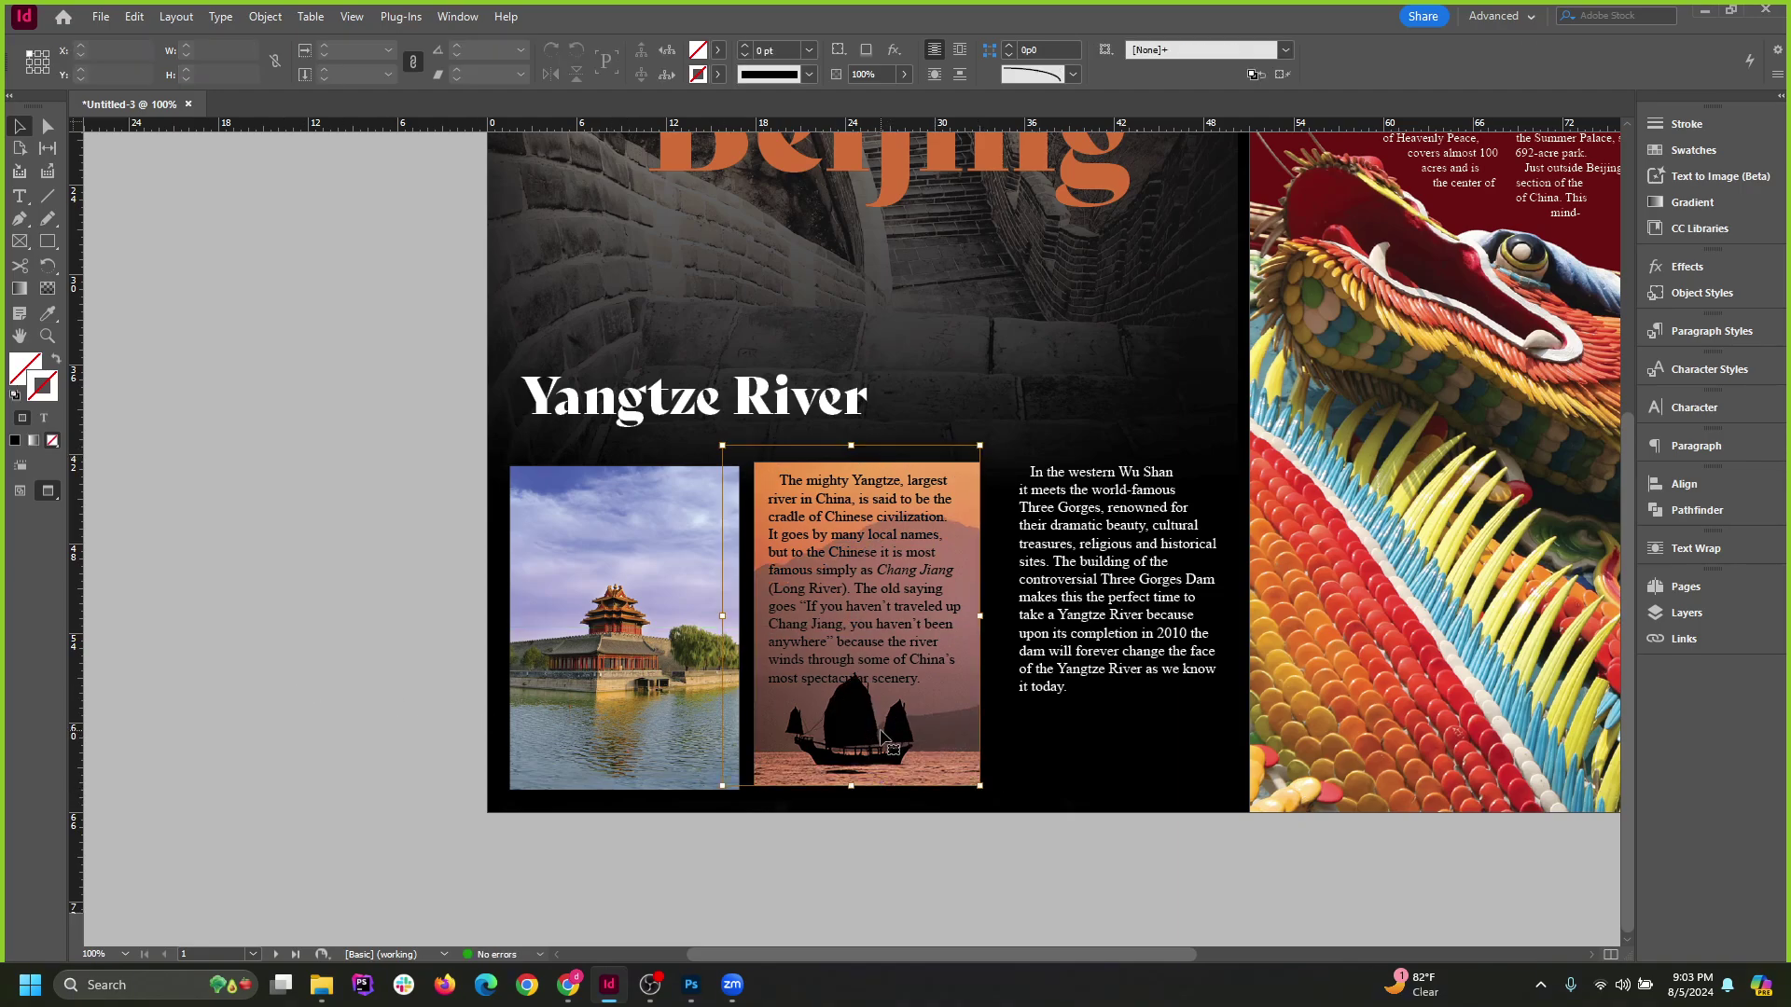
{"action": "left_click_drag", "start_coordinate": [866, 725], "coordinate": [867, 733]}
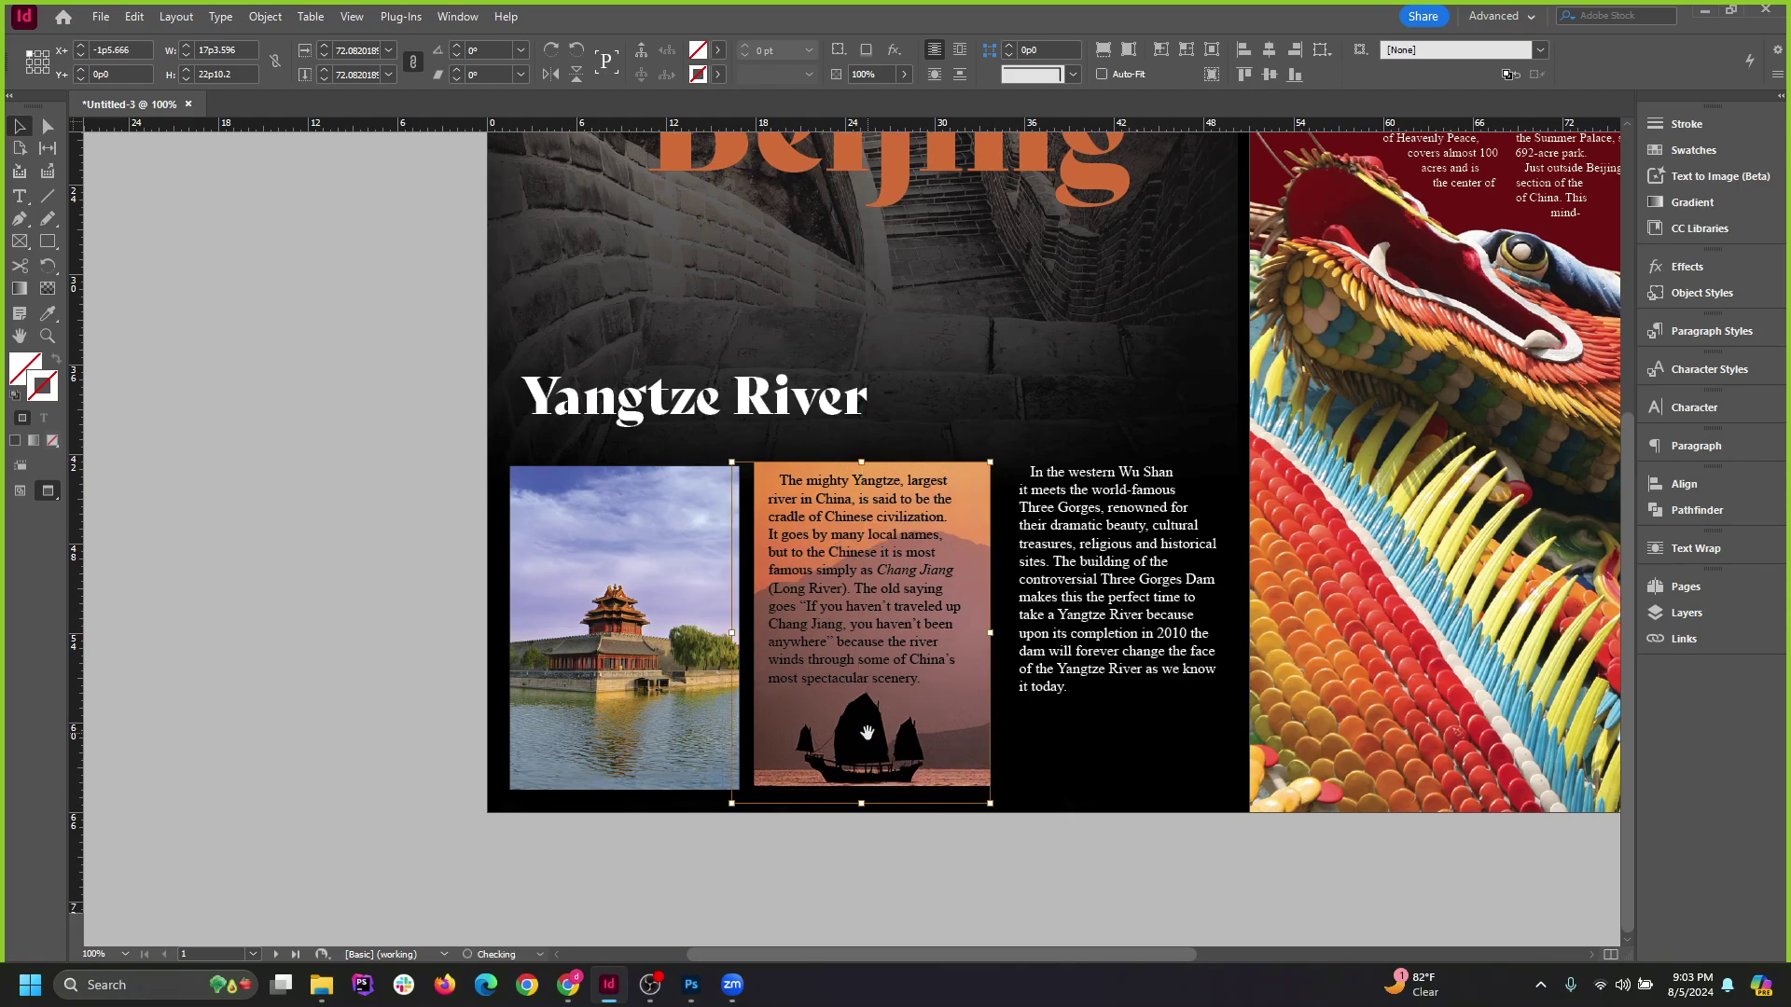
{"action": "left_click", "coordinate": [1102, 51]}
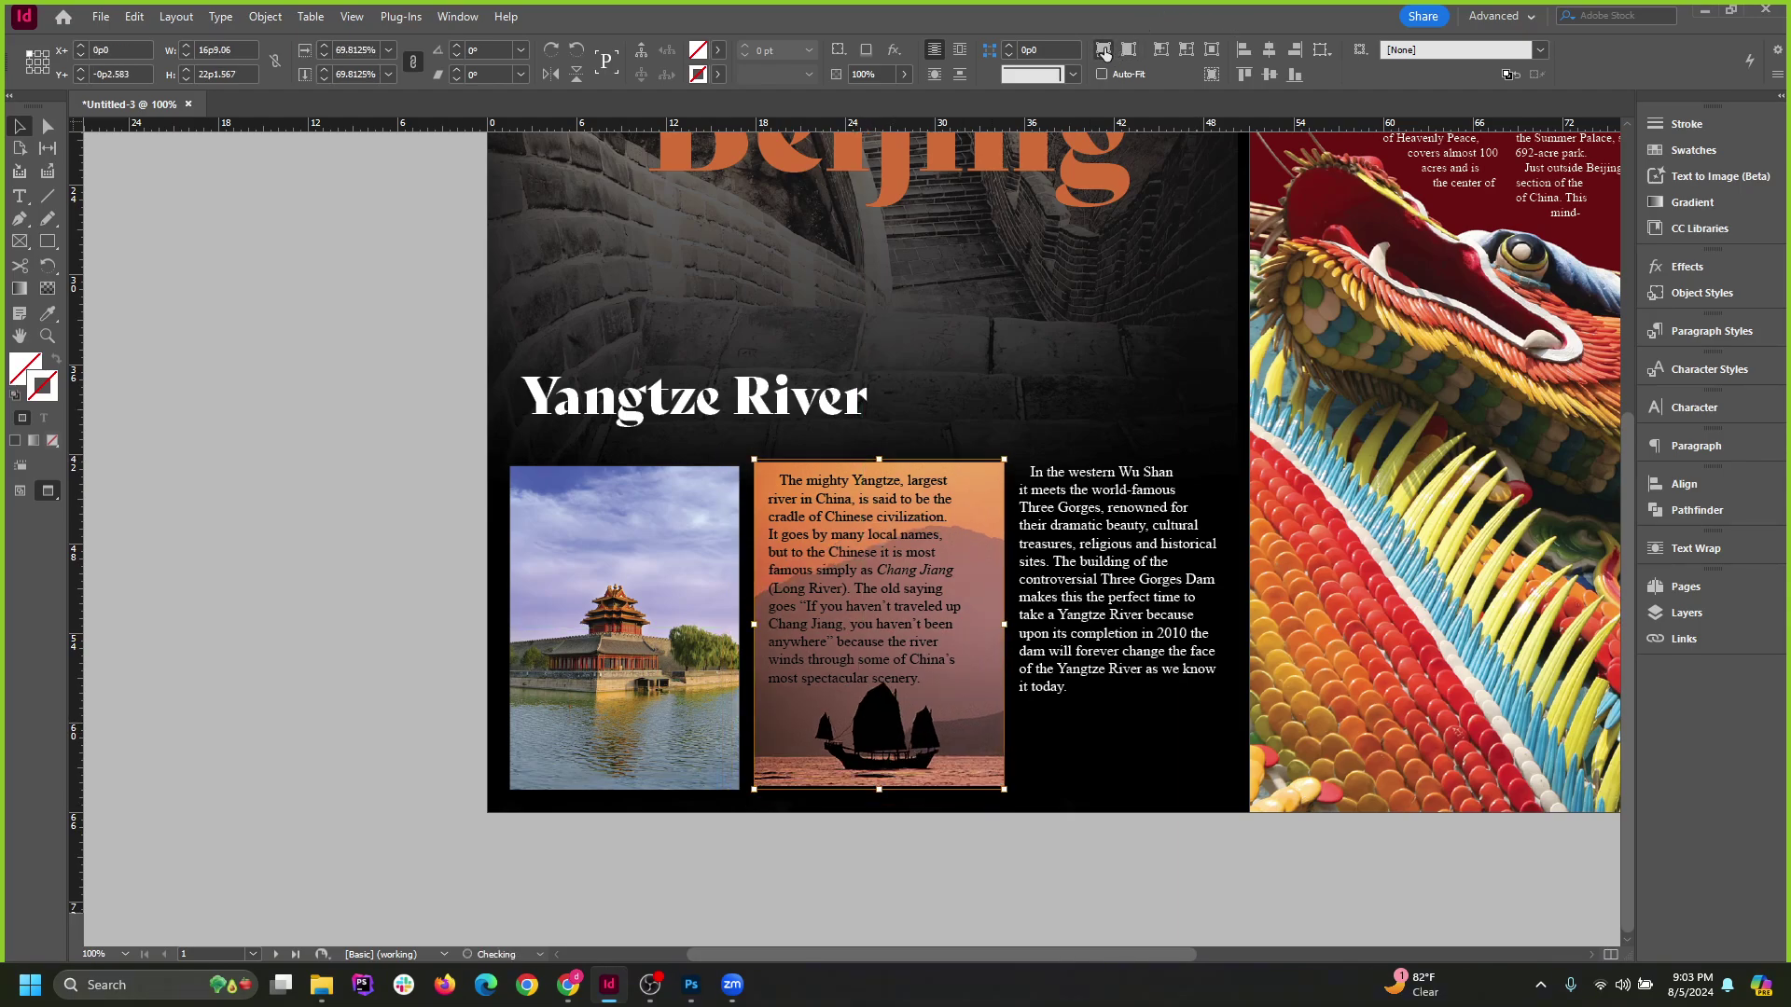
{"action": "left_click", "coordinate": [254, 681]}
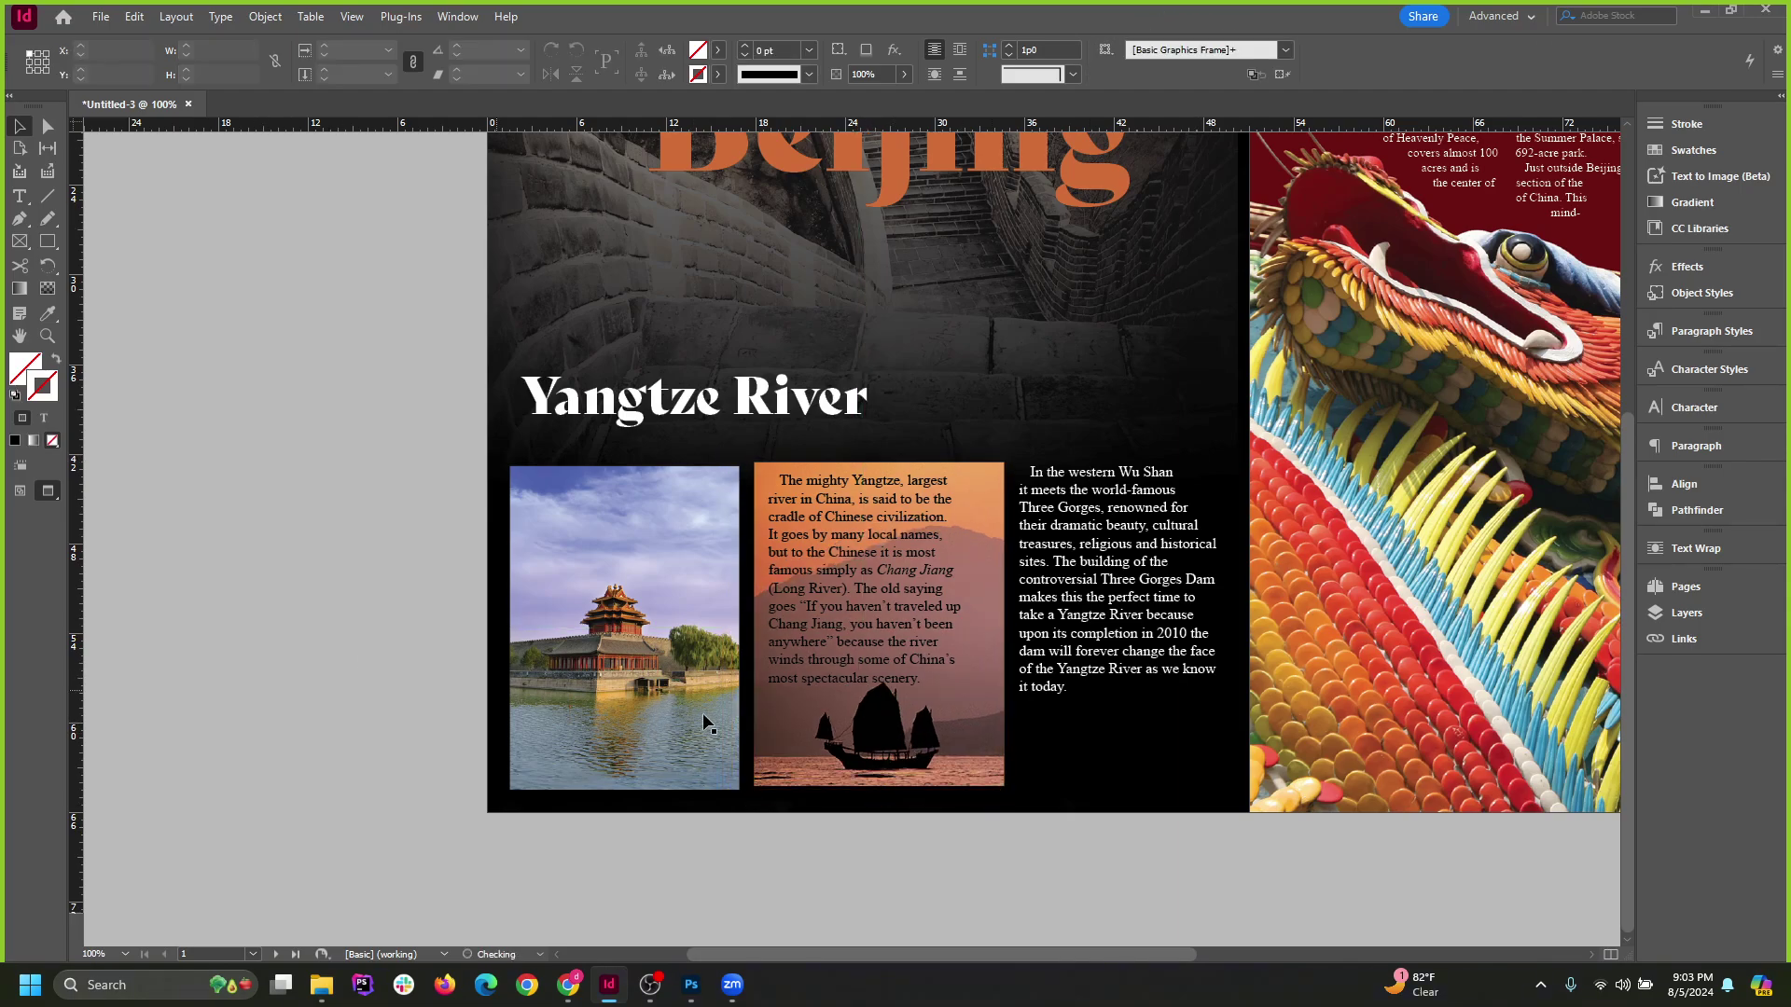
Shift the middle text frame horizontally to X 19p6.2 over the widened ship picture.
{"action": "left_click", "coordinate": [865, 747]}
{"action": "left_click", "coordinate": [860, 588]}
{"action": "left_click_drag", "start_coordinate": [845, 580], "coordinate": [856, 580]}
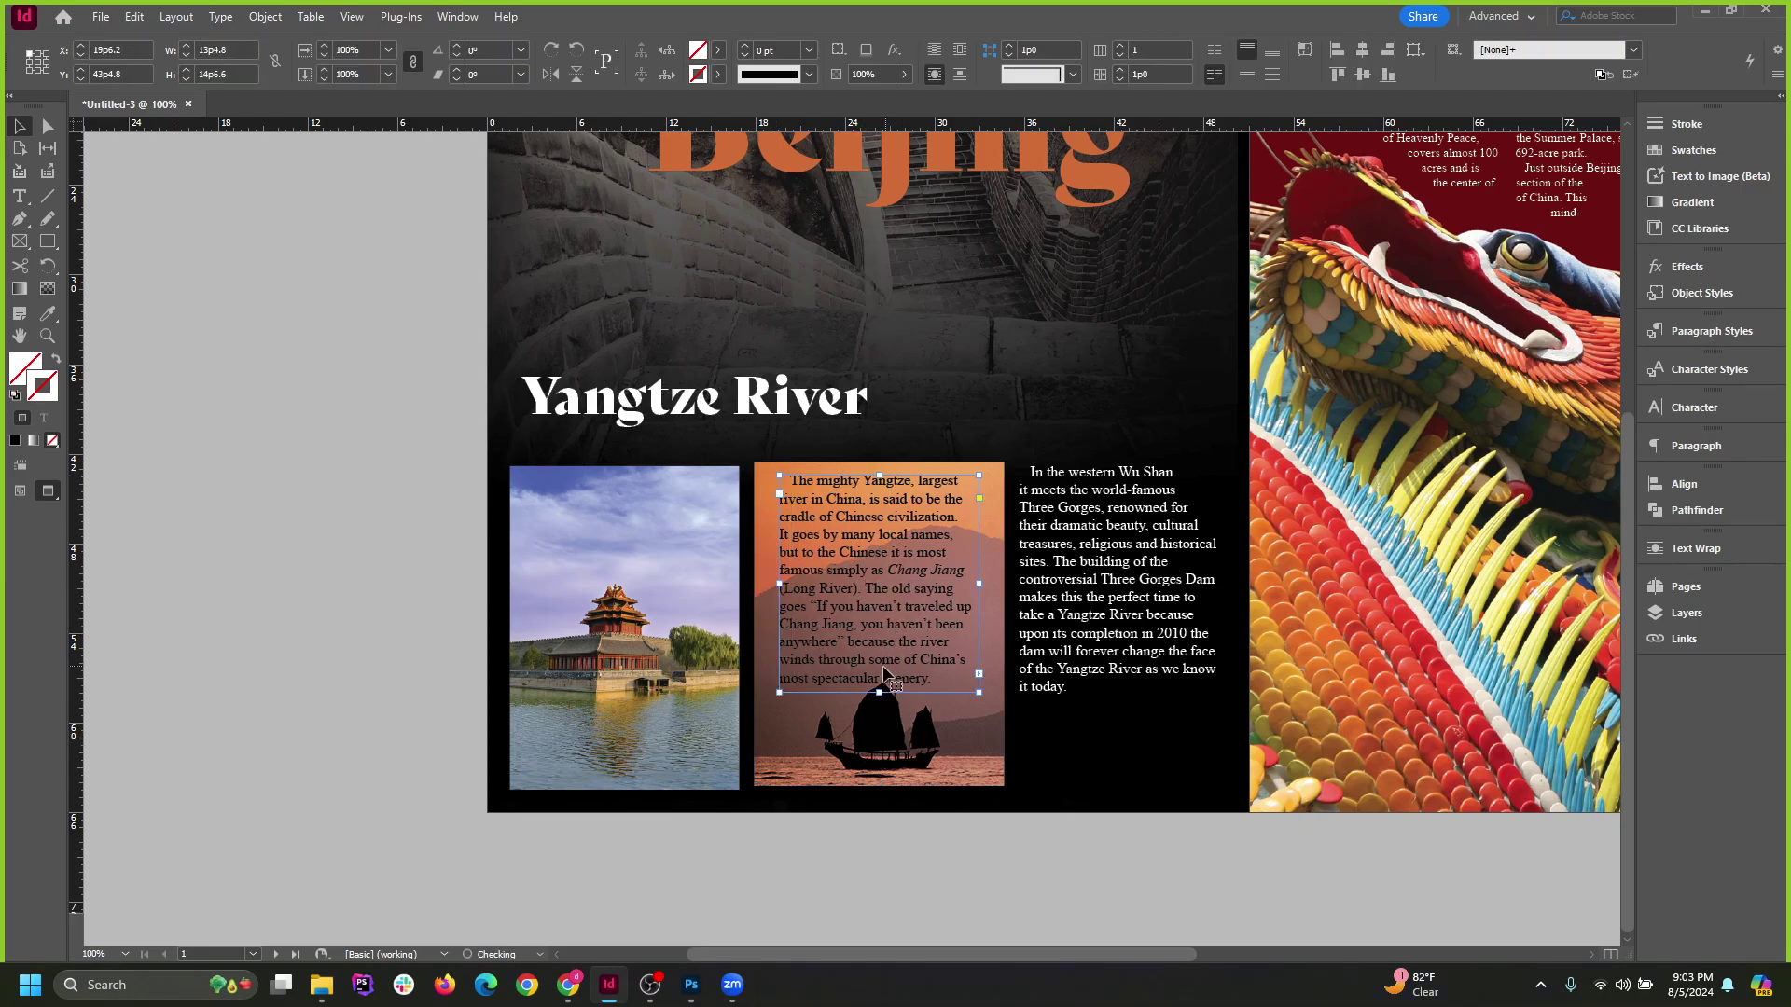
Try lowering the ship image within its frame and adjusting the frame's top edge, and undo these changes.
{"action": "left_click", "coordinate": [884, 733]}
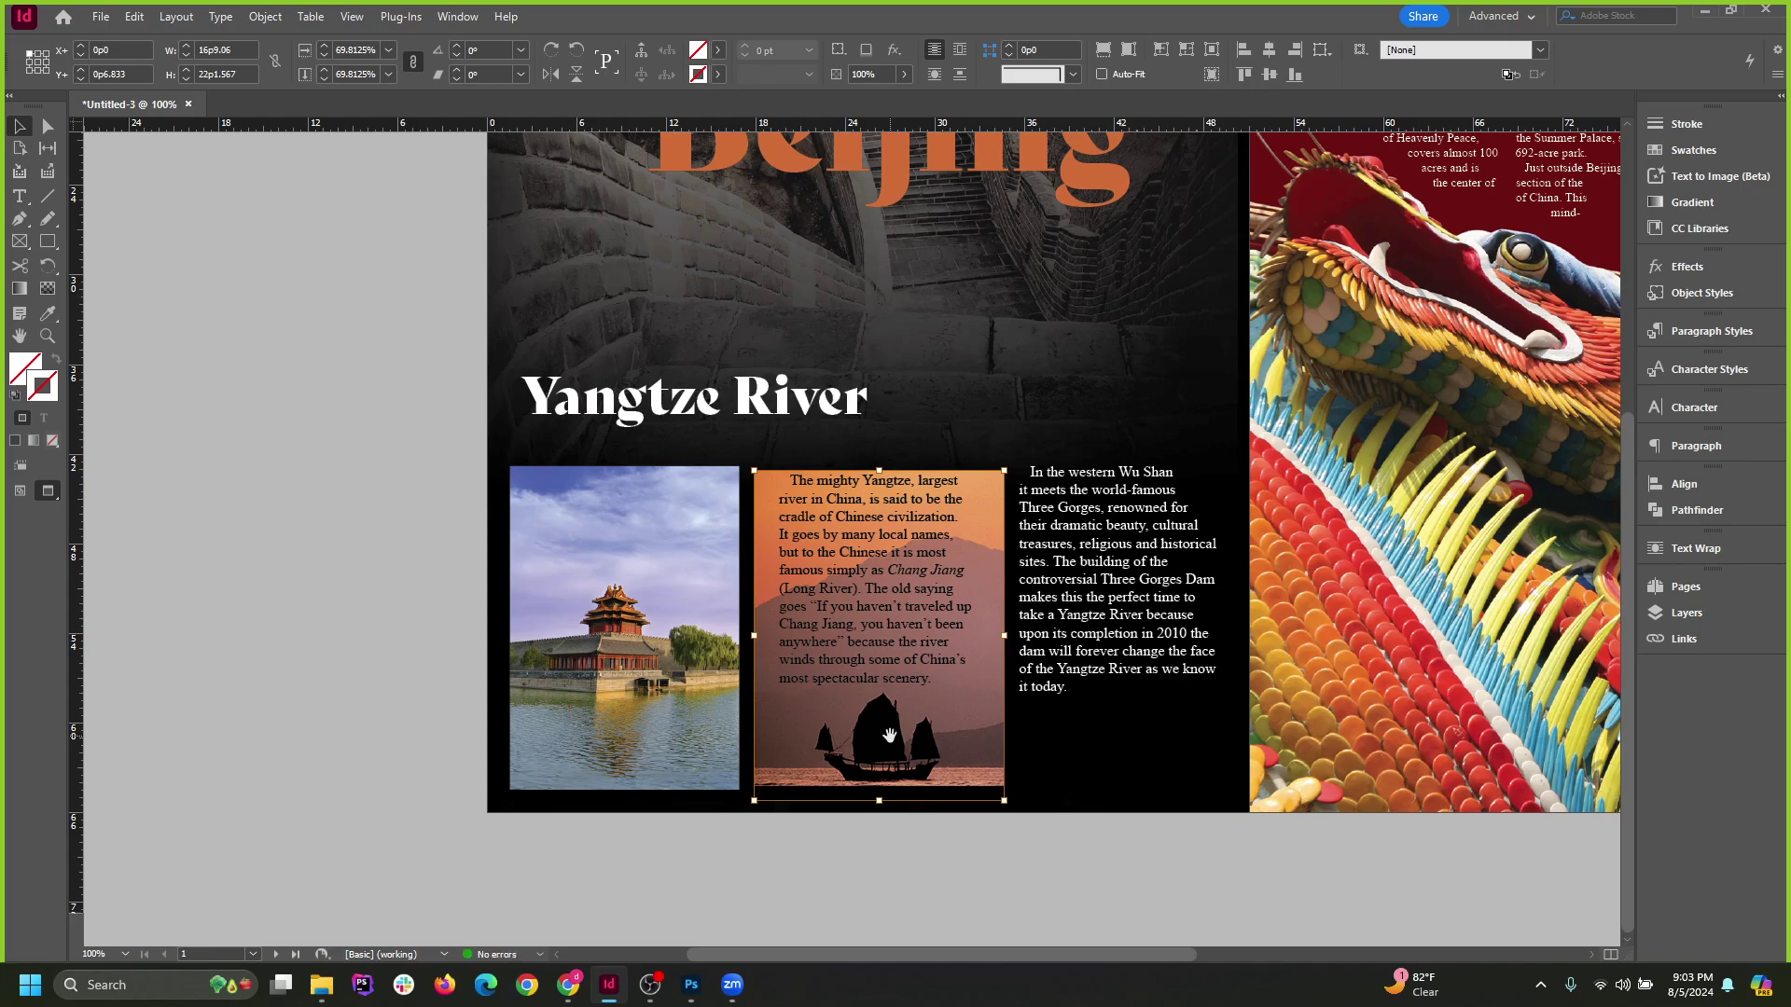
{"action": "left_click", "coordinate": [227, 559]}
{"action": "left_click", "coordinate": [863, 569]}
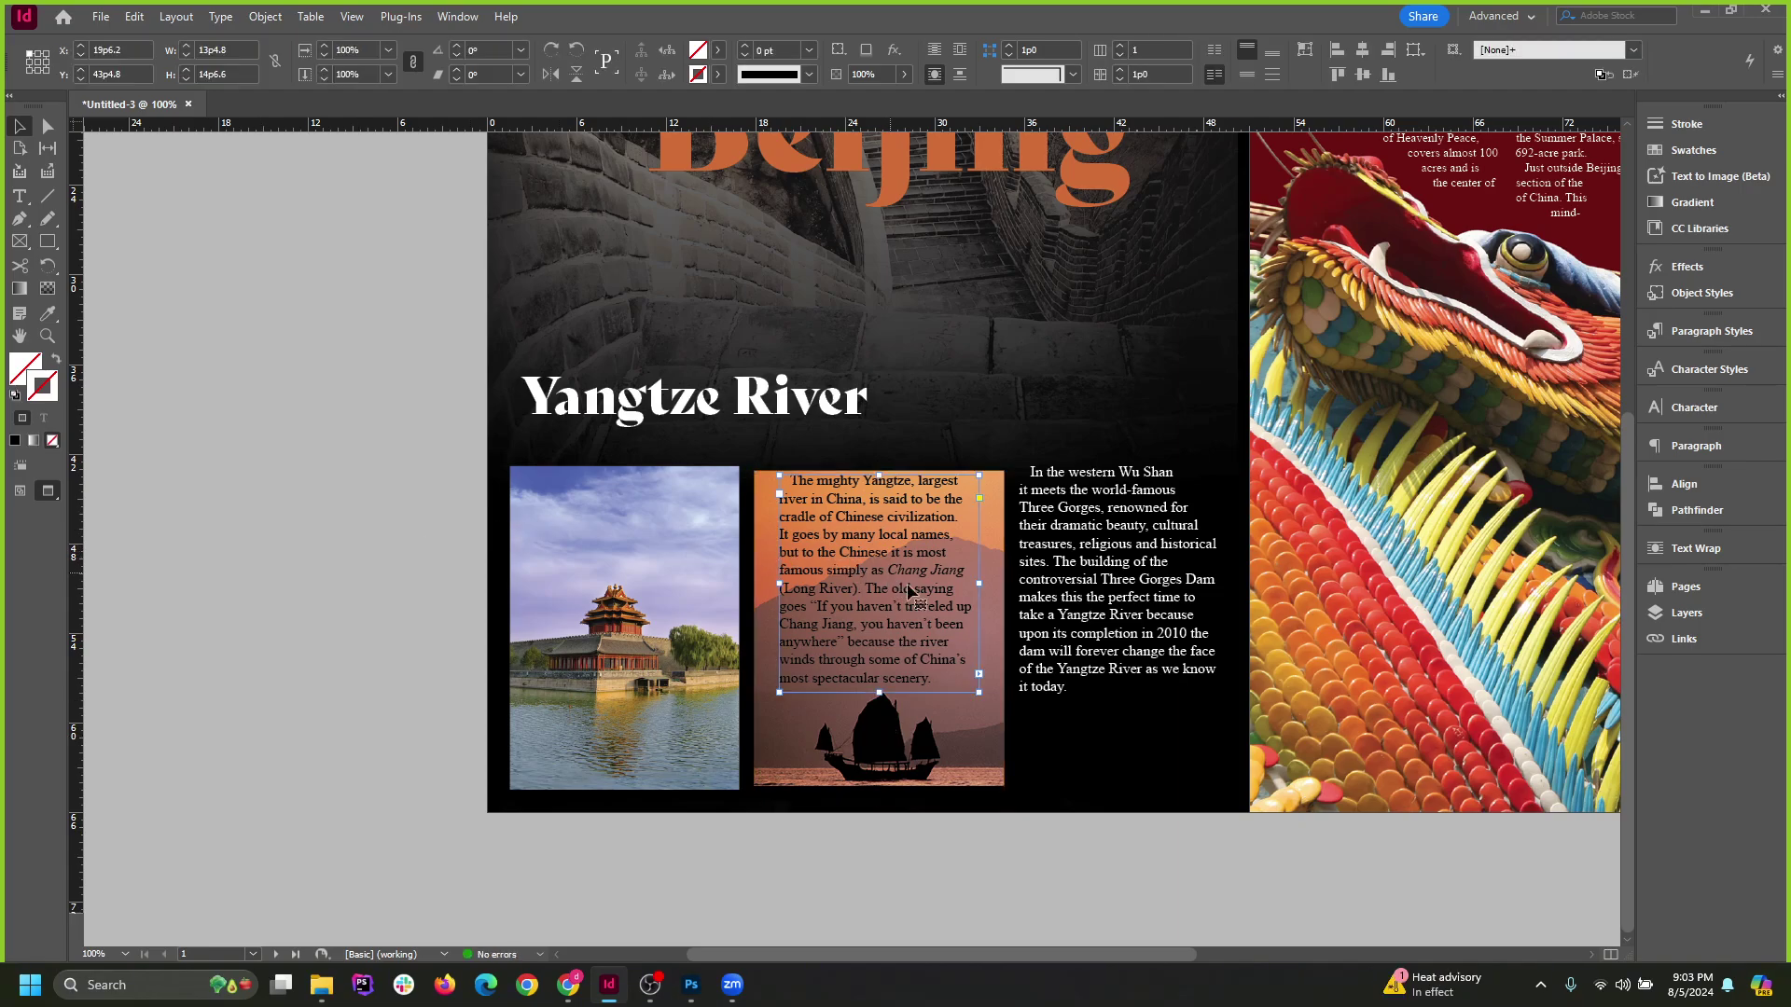
{"action": "key", "text": "ctrl+equal"}
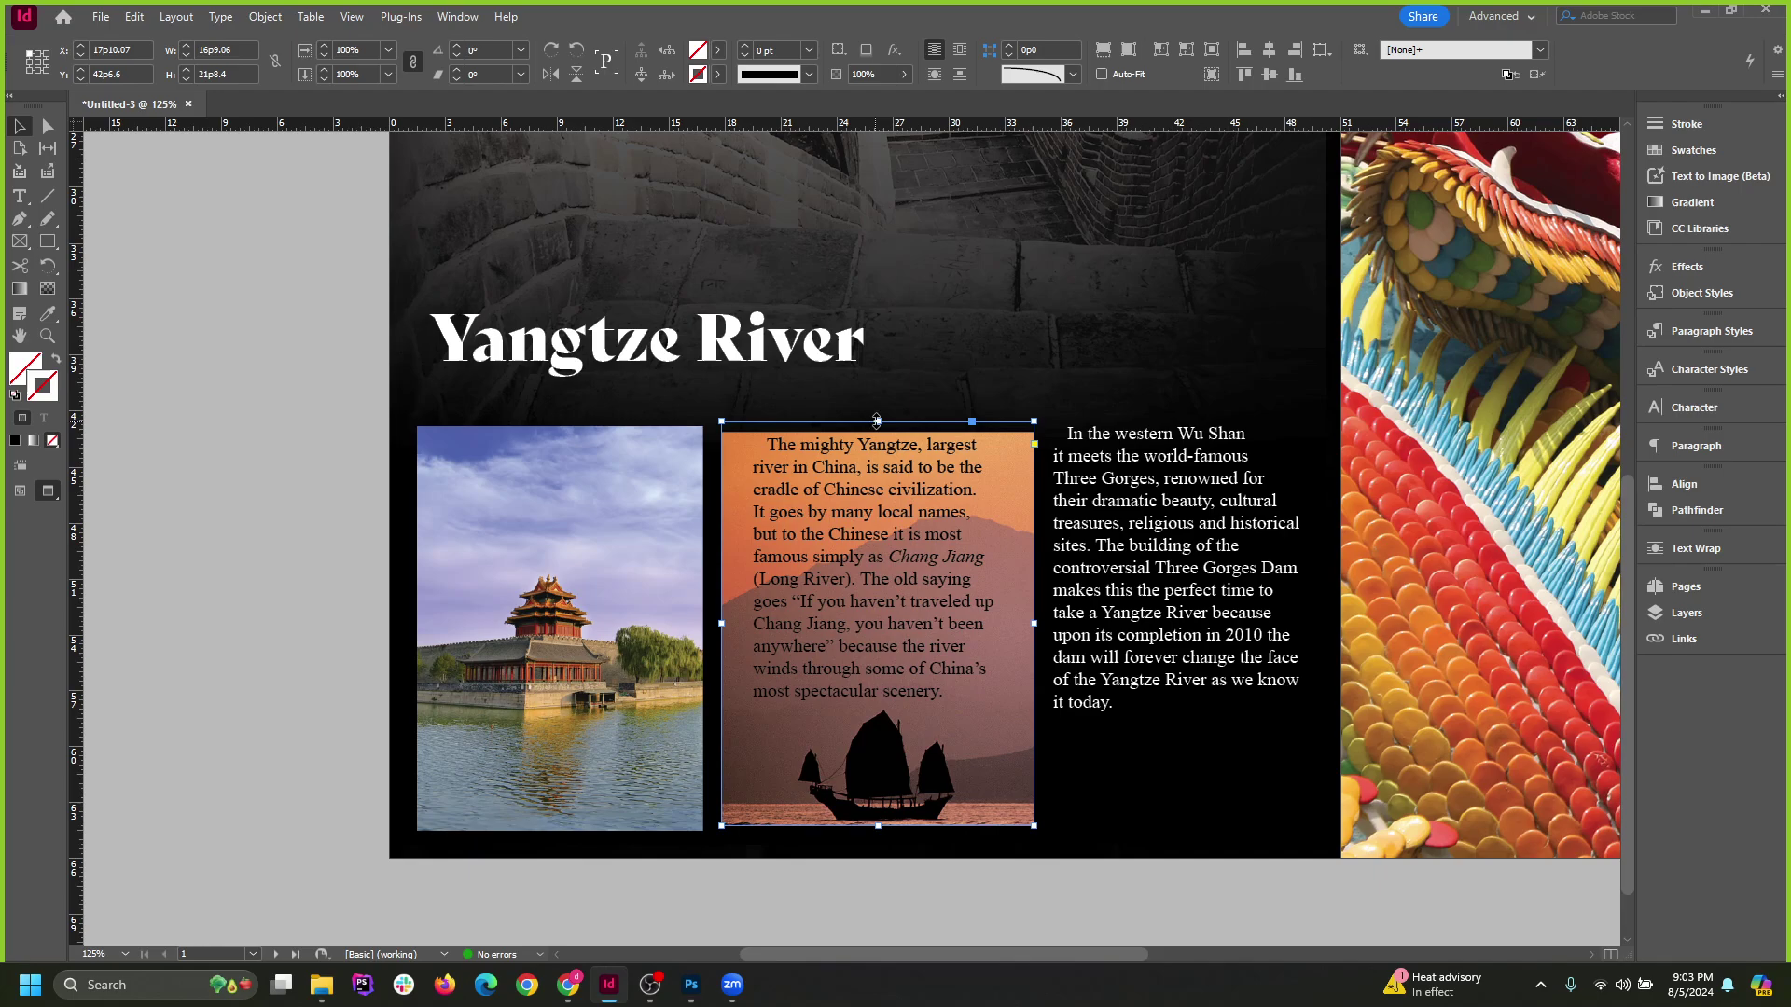
{"action": "left_click_drag", "start_coordinate": [878, 422], "coordinate": [877, 409]}
{"action": "key", "text": "ctrl+z"}
{"action": "key", "text": "ctrl+z"}
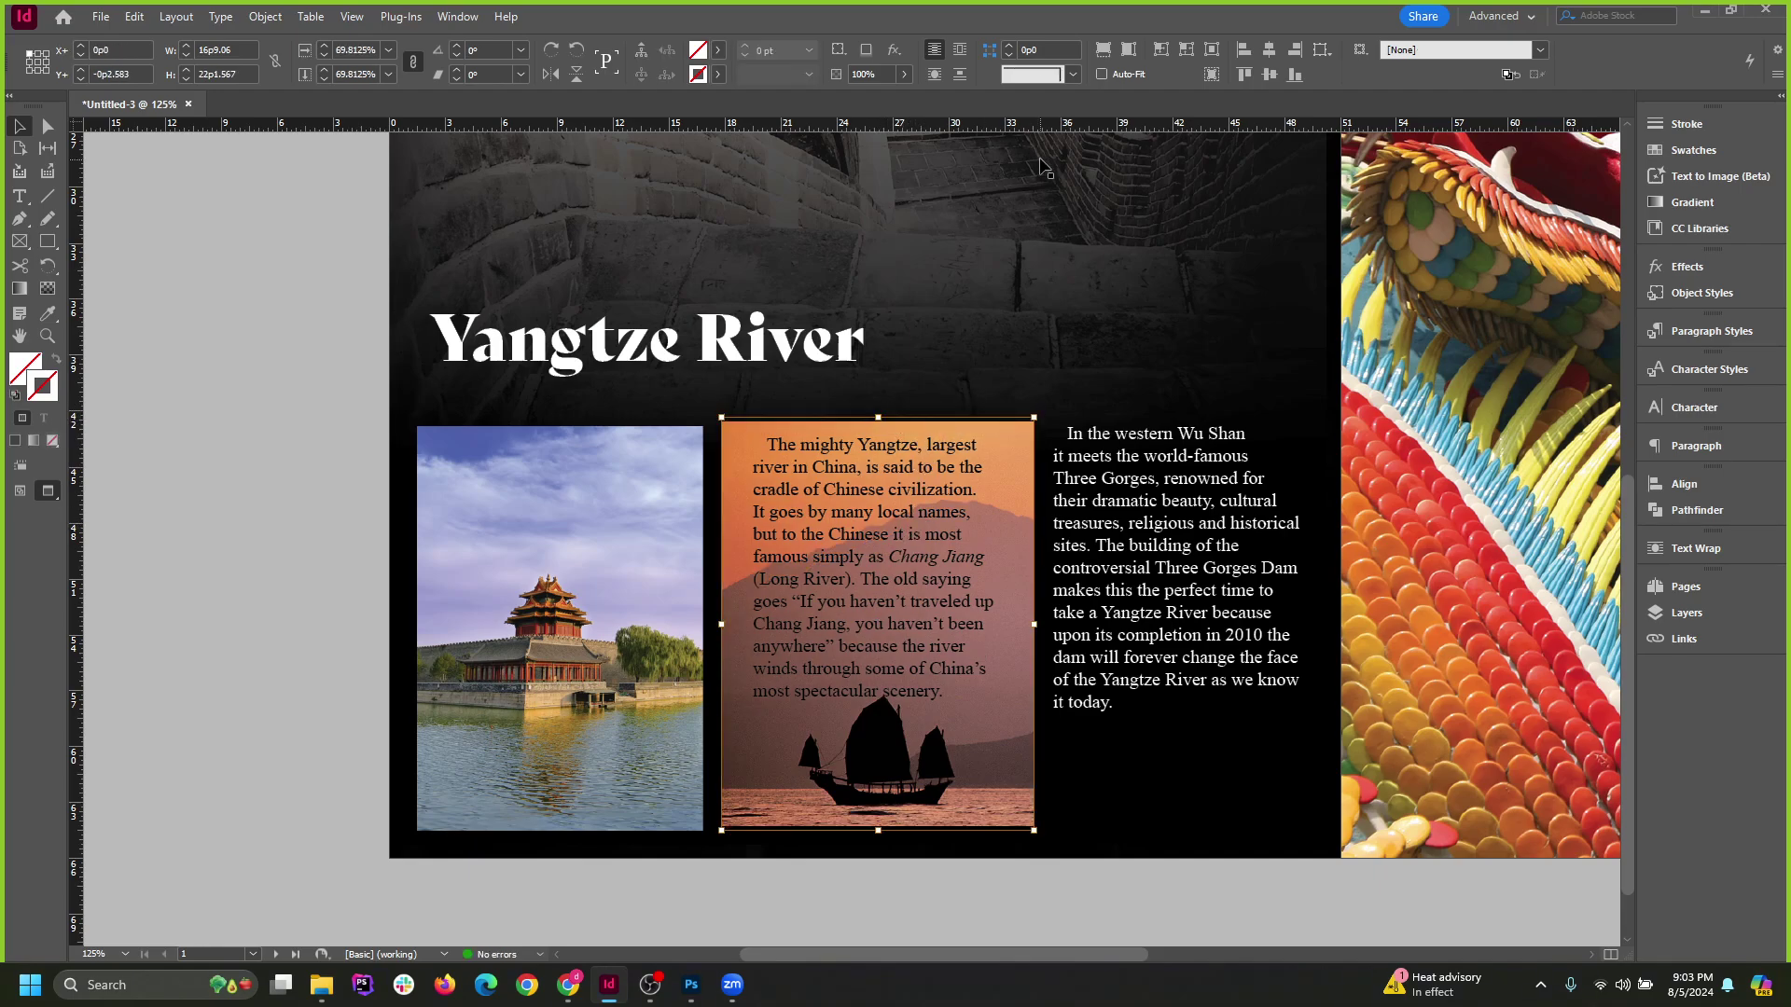
Widen the middle text frame on both sides and raise its bottom edge to a height of about 13p9.
{"action": "left_click", "coordinate": [835, 722]}
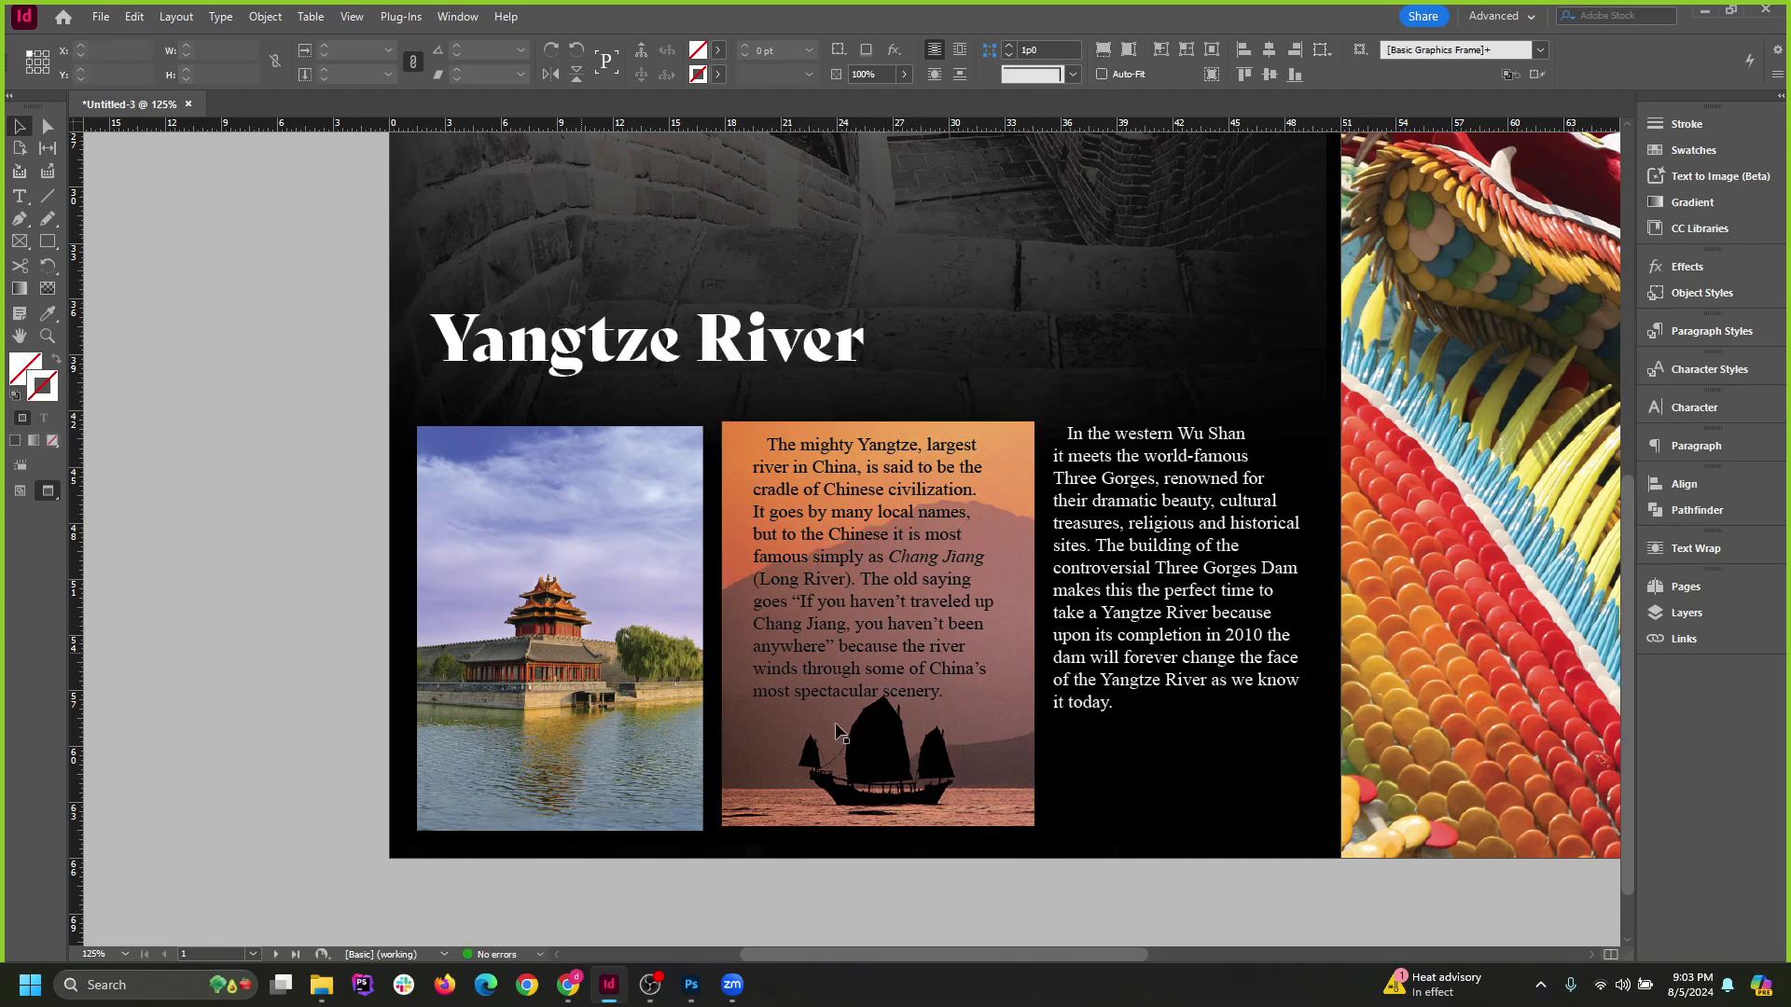
{"action": "left_click", "coordinate": [914, 642]}
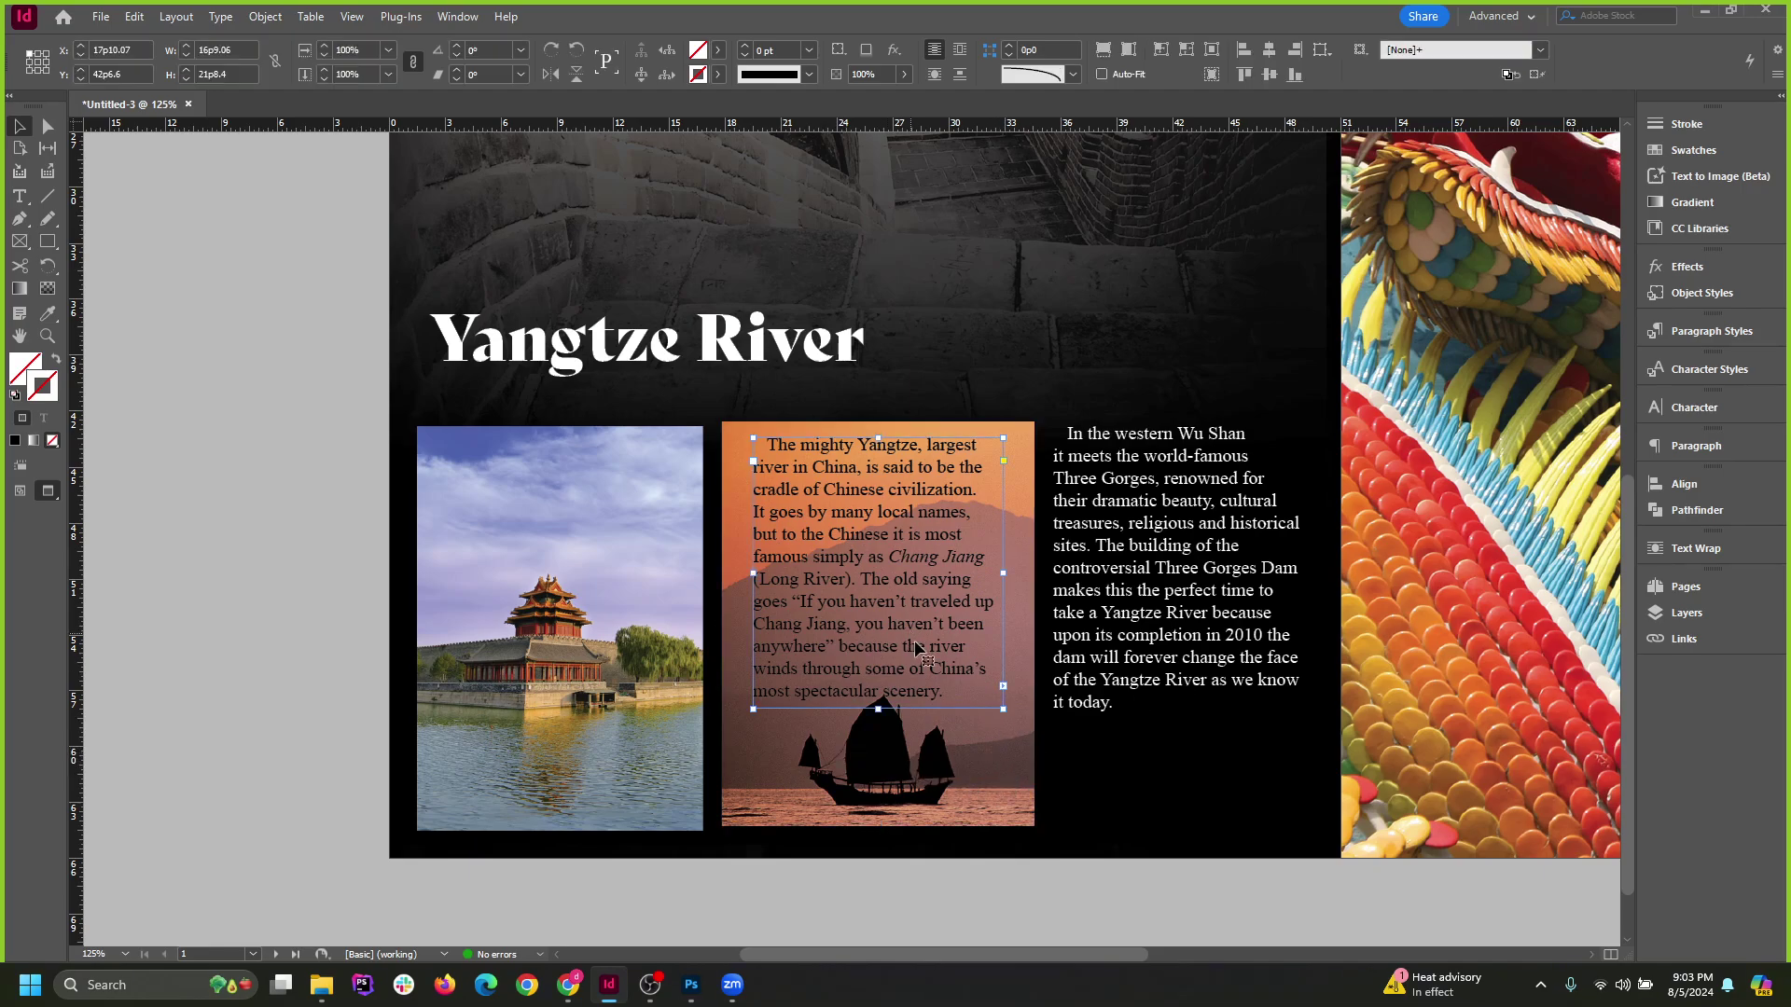
{"action": "left_click_drag", "start_coordinate": [1006, 572], "coordinate": [1017, 572]}
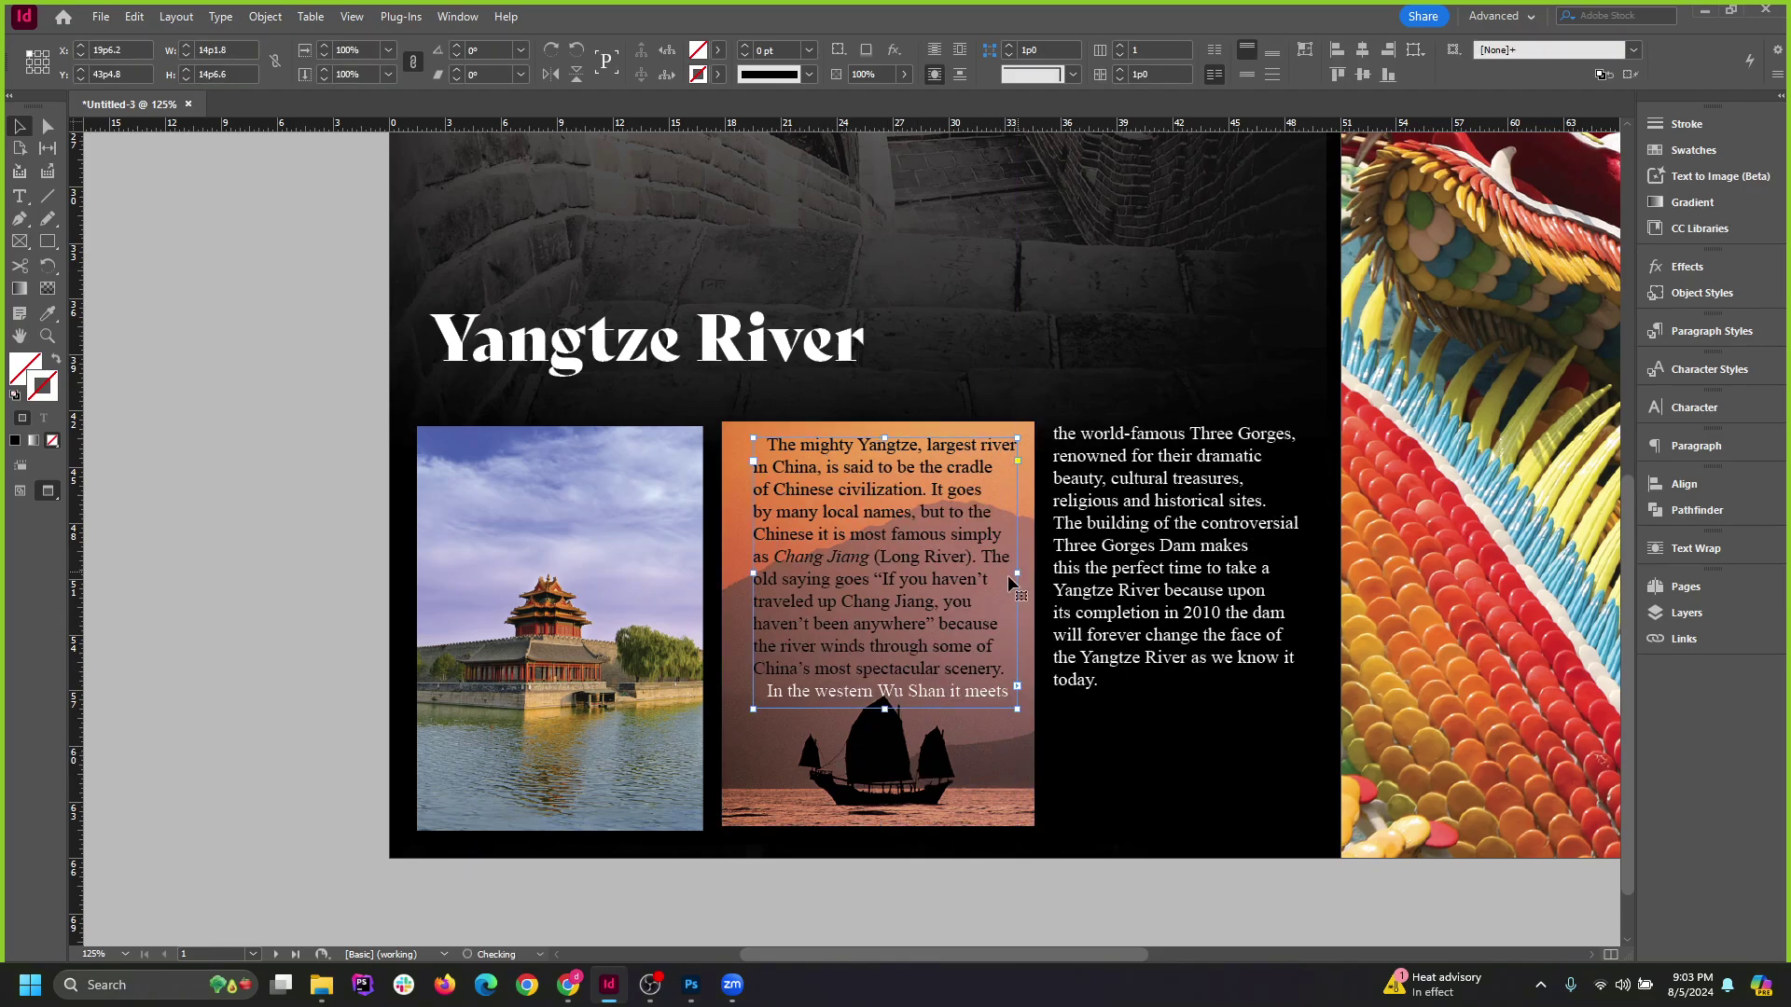
{"action": "left_click_drag", "start_coordinate": [884, 709], "coordinate": [884, 693]}
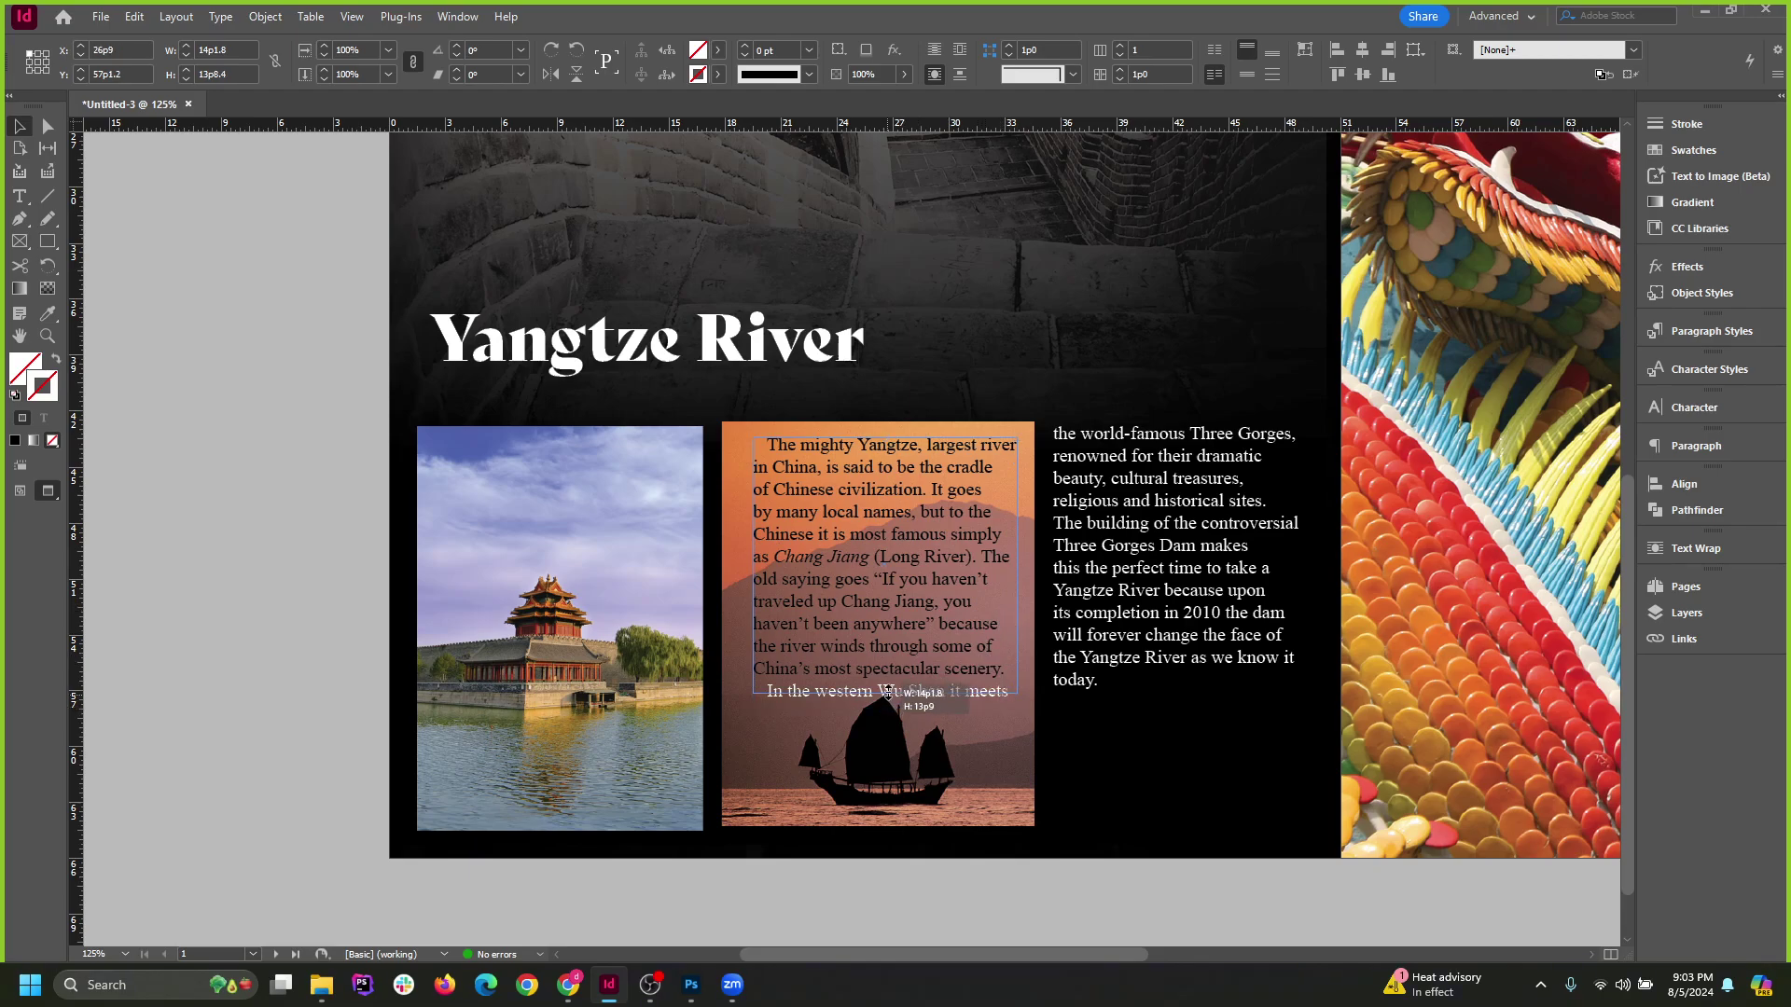
{"action": "left_click_drag", "start_coordinate": [753, 565], "coordinate": [744, 565]}
{"action": "left_click", "coordinate": [260, 540]}
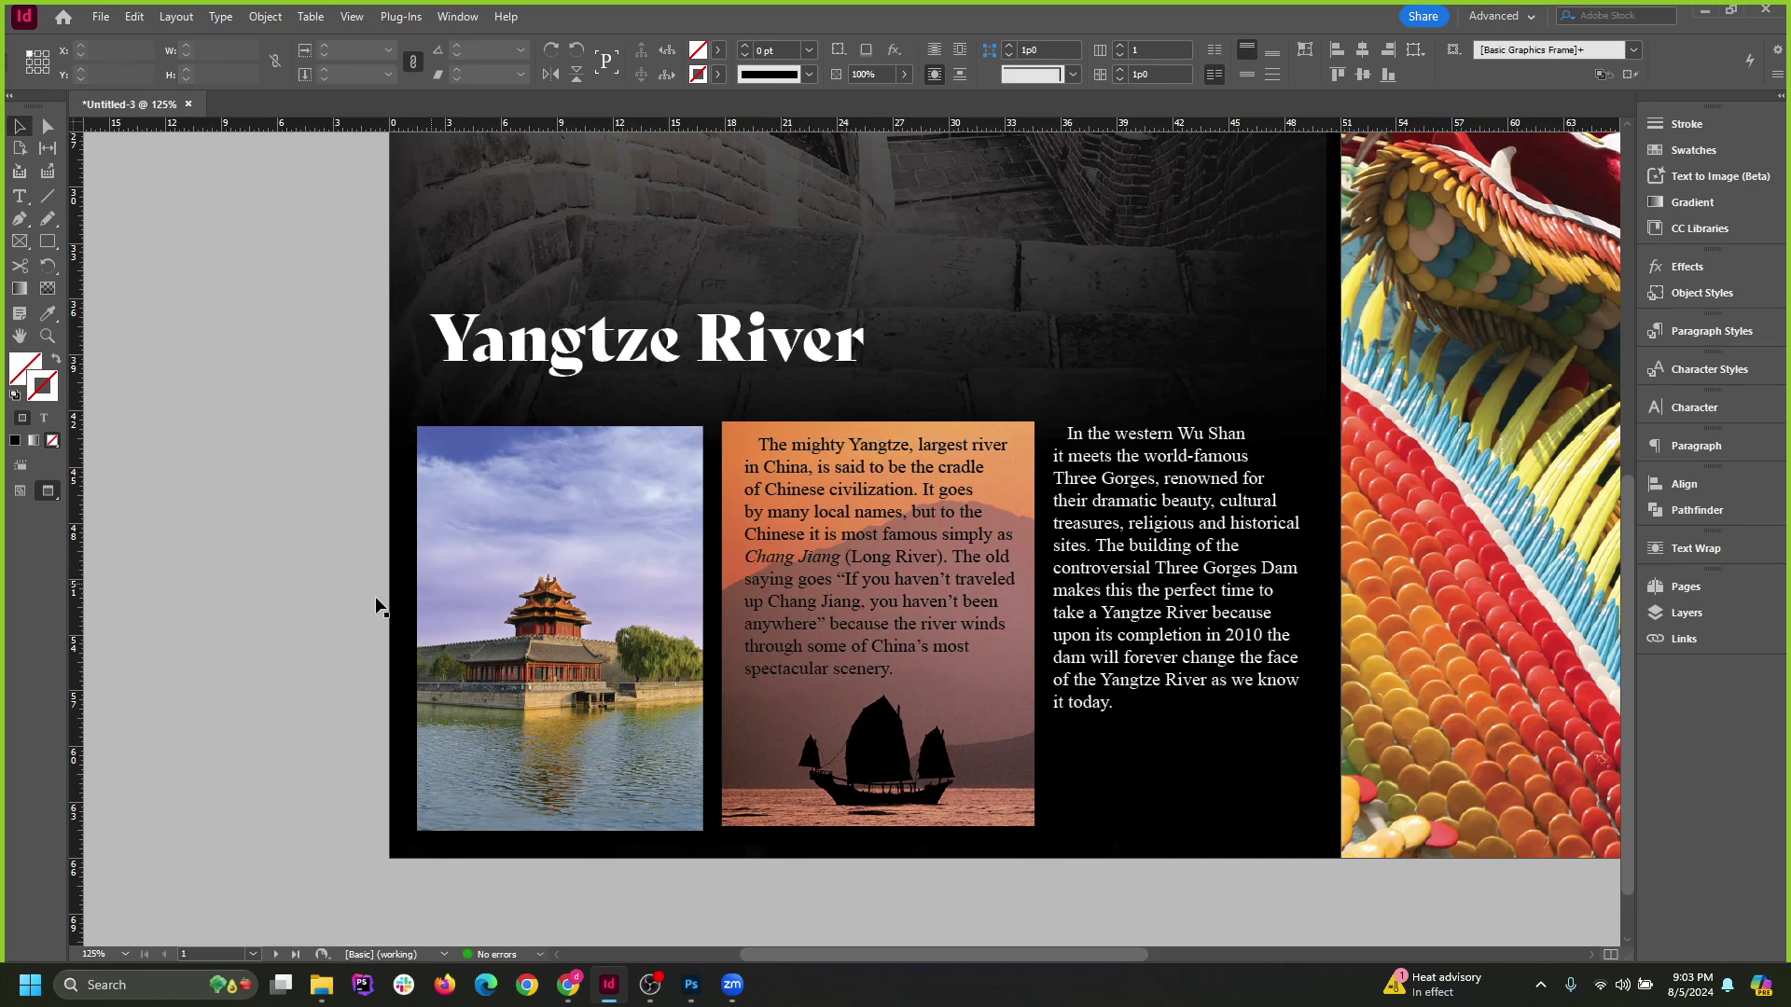
Widen the third column's text frame to 14p3.
{"action": "left_click", "coordinate": [1188, 583]}
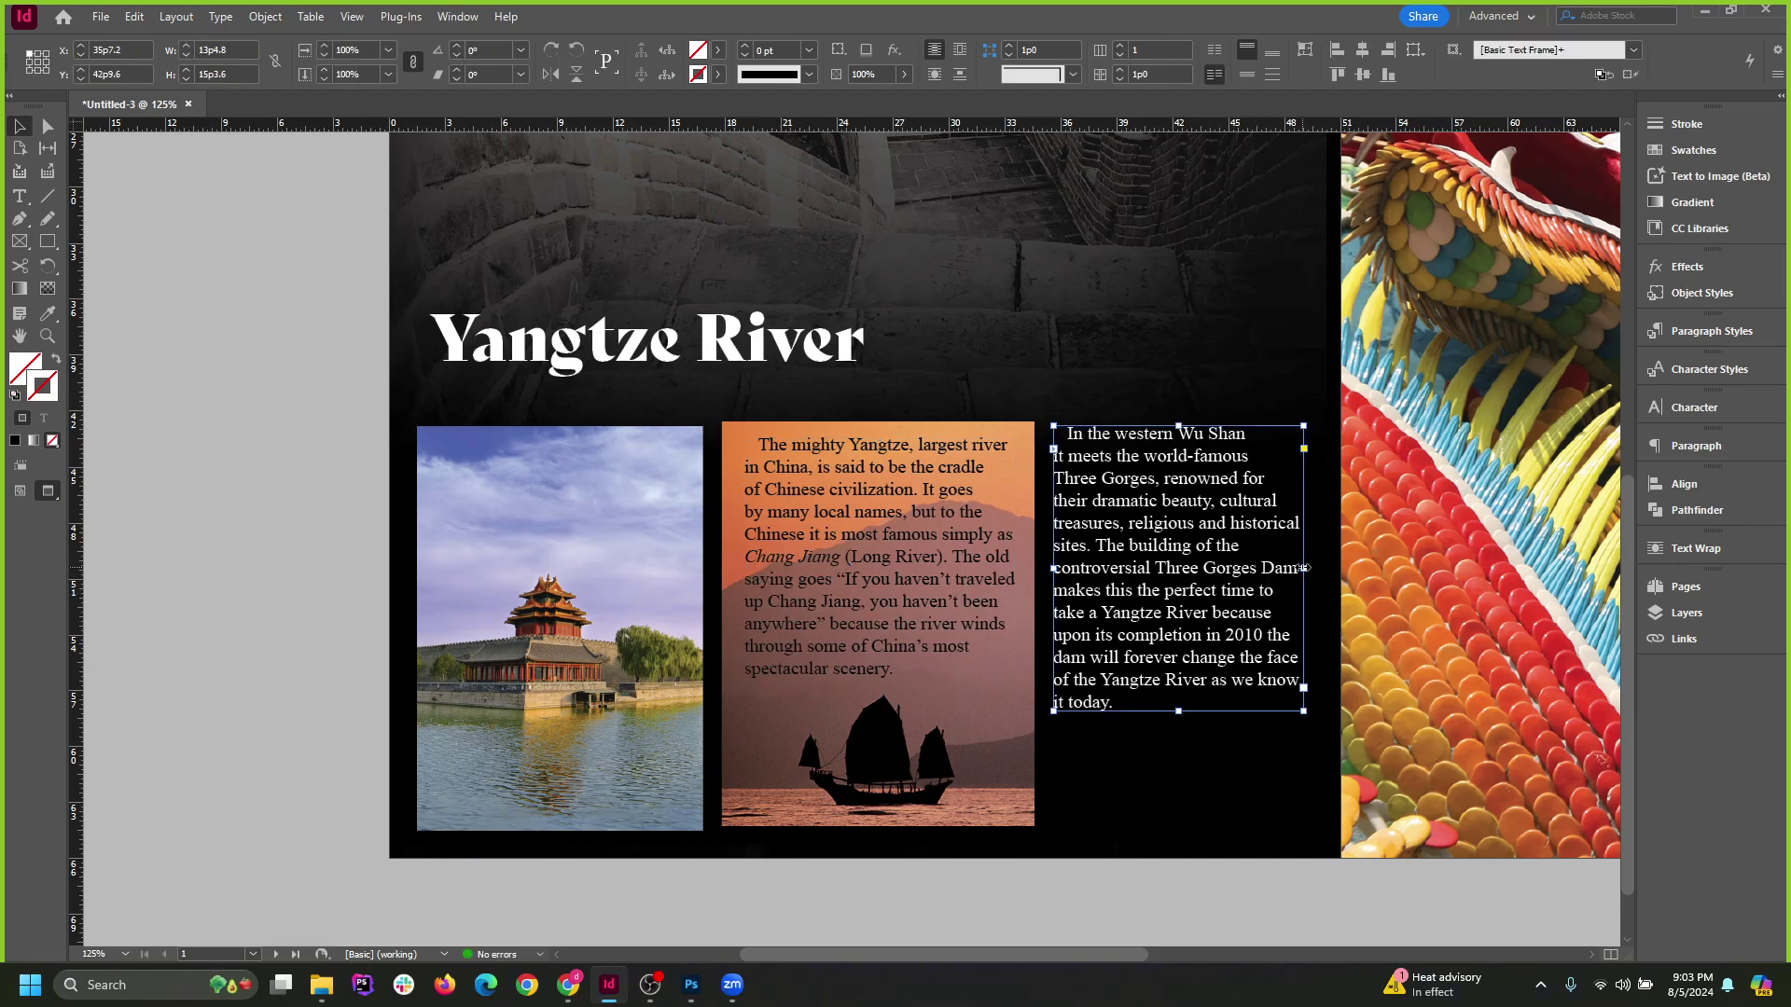
{"action": "left_click_drag", "start_coordinate": [1303, 567], "coordinate": [1319, 568]}
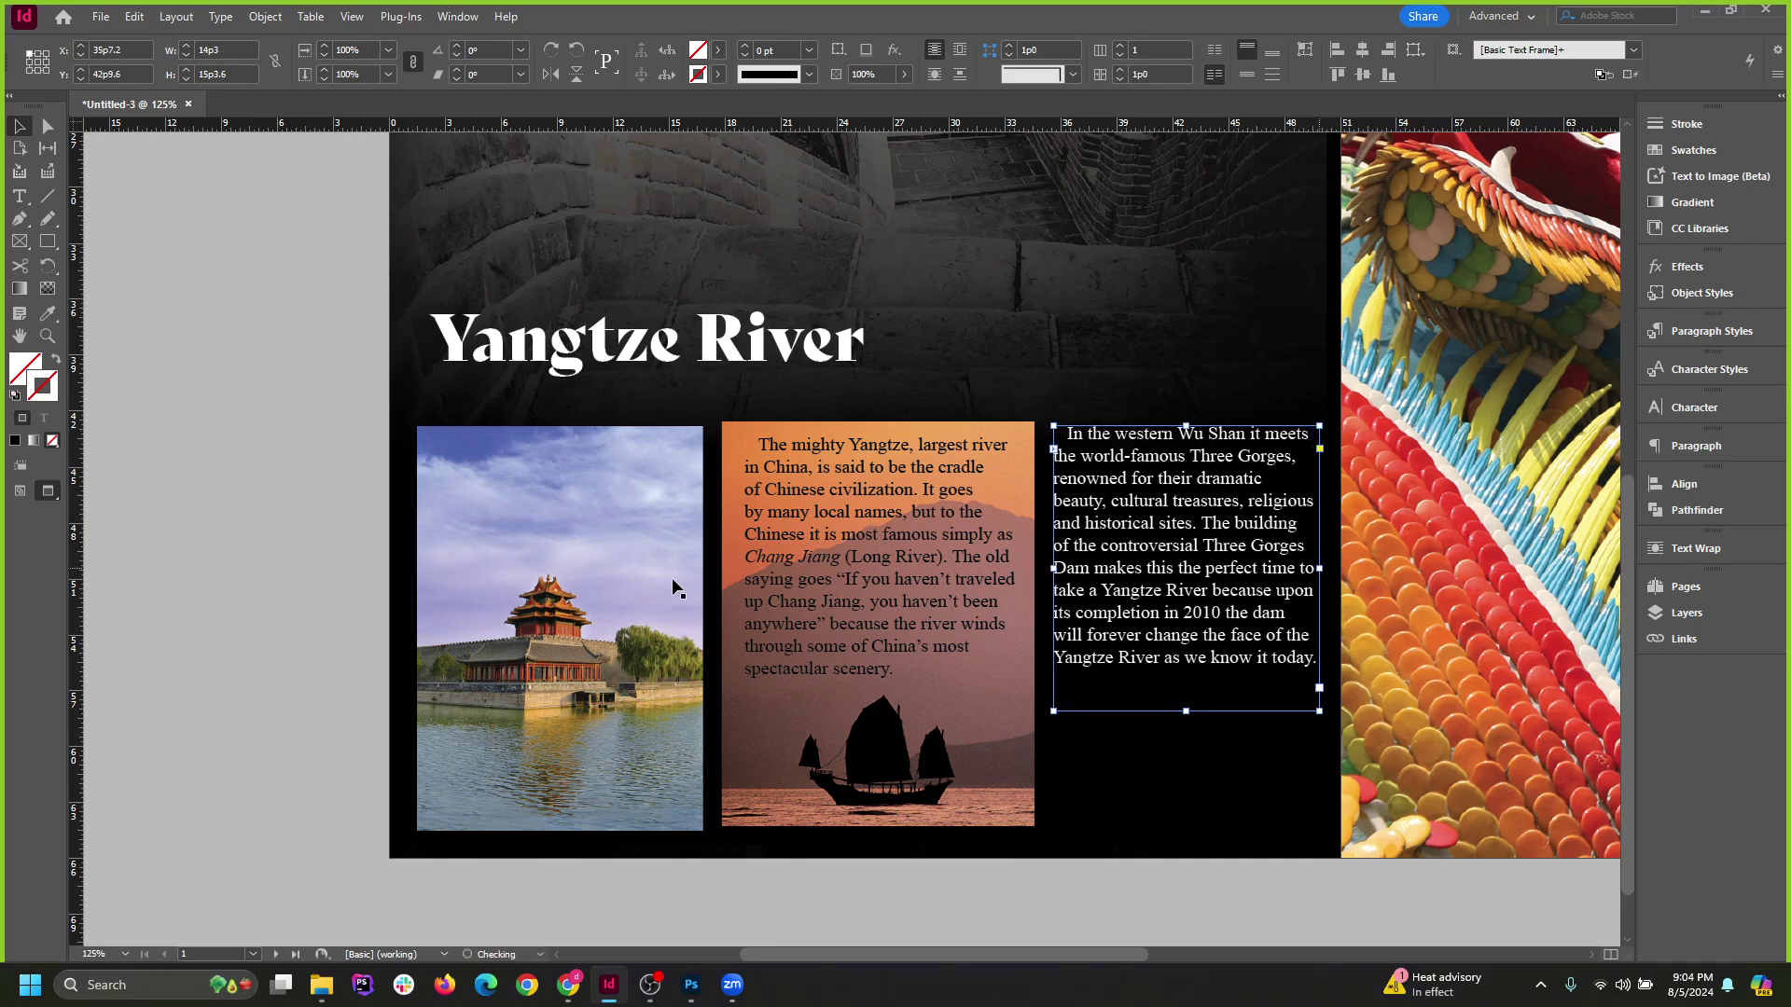
{"action": "left_click", "coordinate": [365, 599]}
Review the alignment of the Yangtze River pictures and text columns, and the overall look of the spread.
{"action": "scroll", "coordinate": [427, 663], "scroll_direction": "down", "scroll_amount": 1}
{"action": "scroll", "coordinate": [396, 687], "scroll_direction": "down", "scroll_amount": 1}
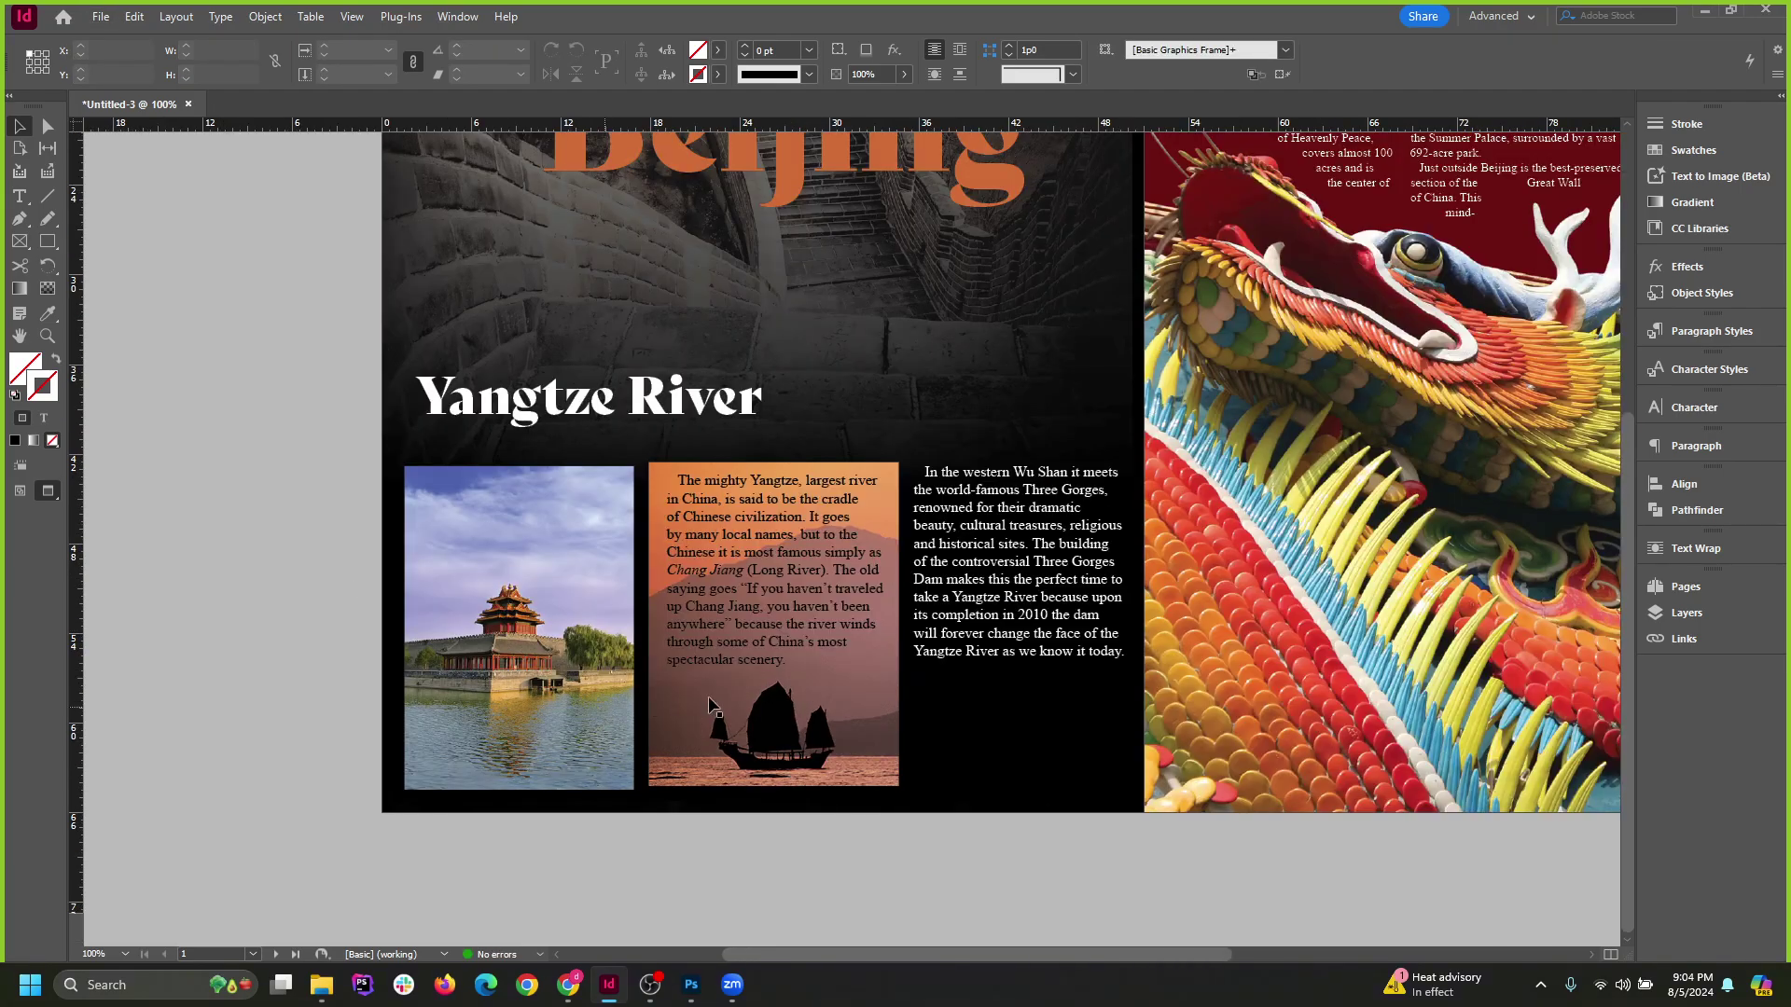
{"action": "left_click", "coordinate": [535, 582]}
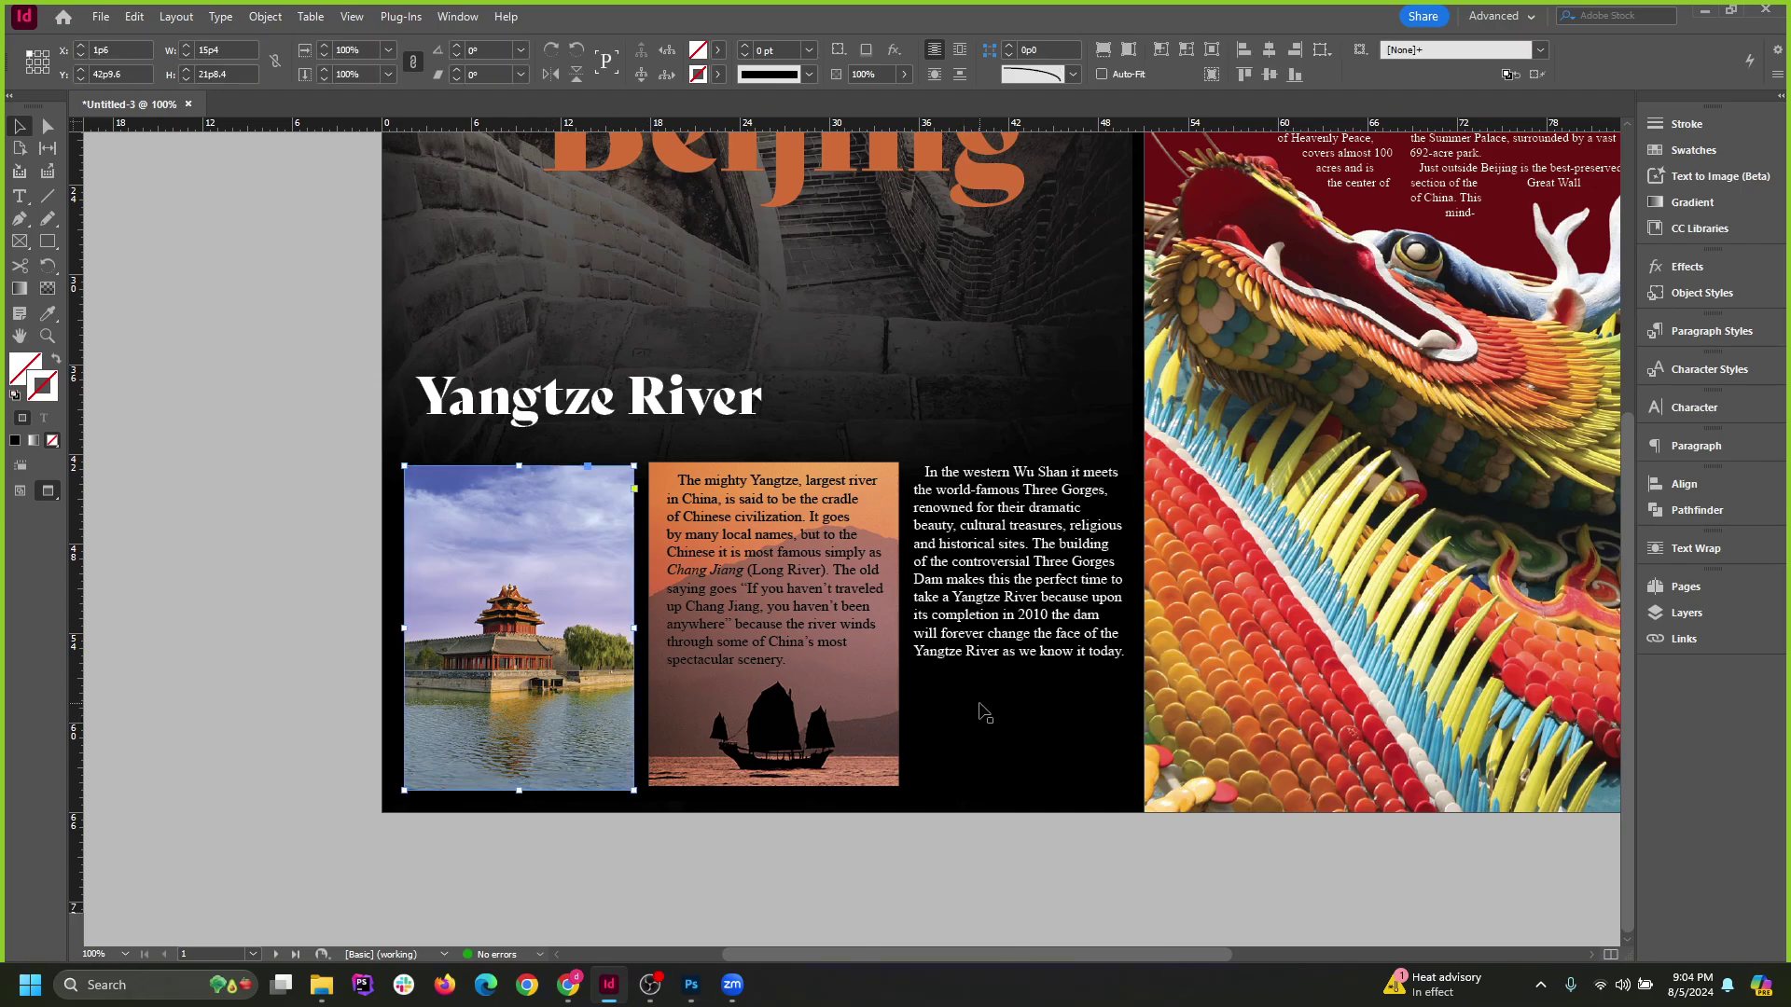
{"action": "left_click", "coordinate": [194, 629]}
{"action": "scroll", "coordinate": [270, 615], "scroll_direction": "up", "scroll_amount": 3}
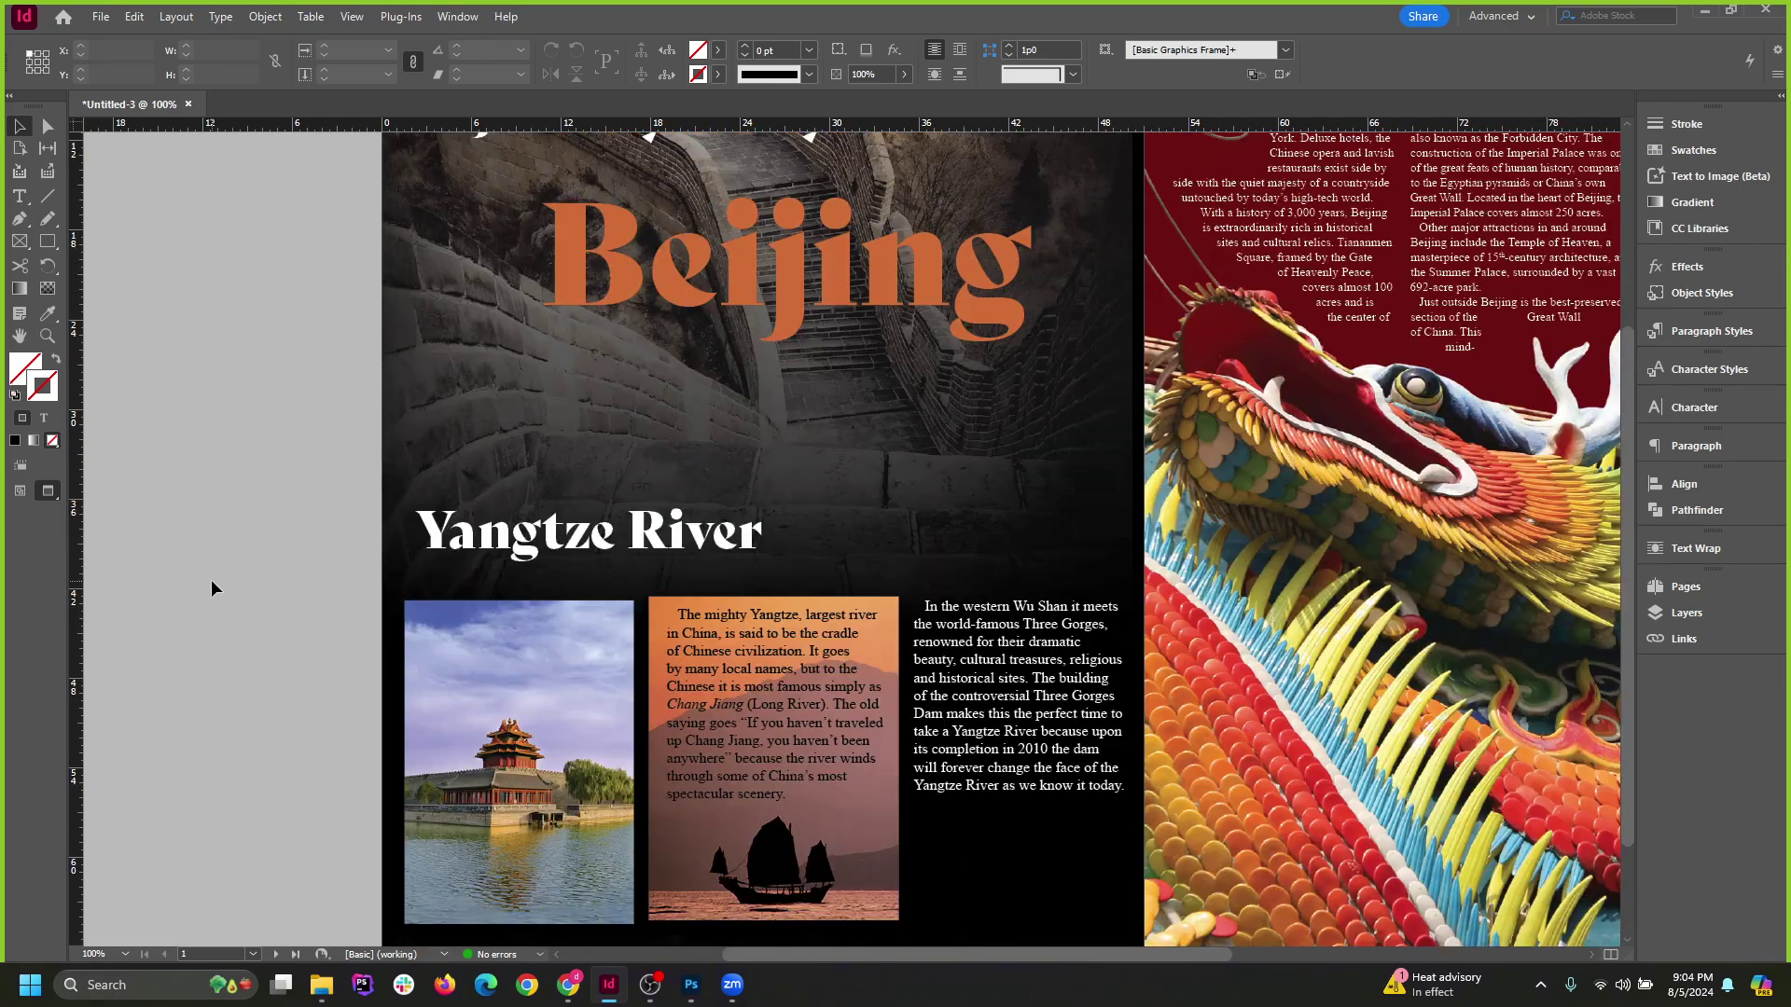
{"action": "scroll", "coordinate": [903, 690], "scroll_direction": "down", "scroll_amount": 3}
{"action": "left_click", "coordinate": [878, 681]}
{"action": "left_click", "coordinate": [275, 602]}
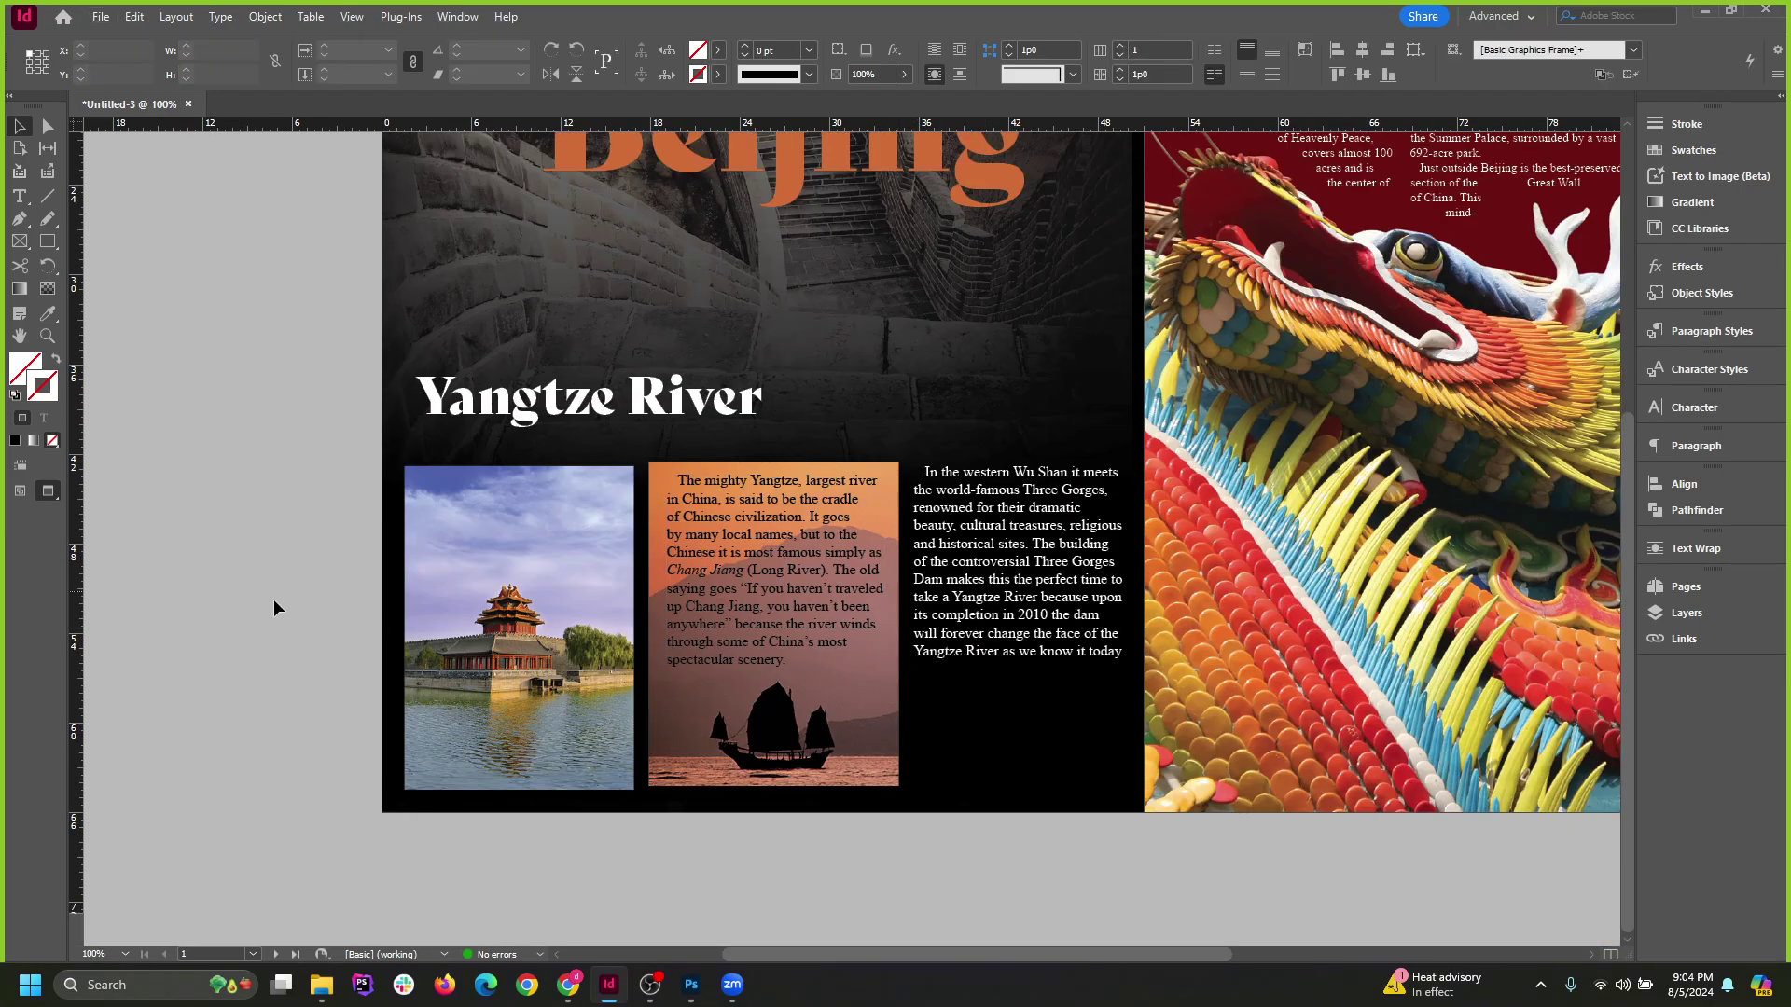
{"action": "scroll", "coordinate": [339, 606], "scroll_direction": "down", "scroll_amount": 1}
{"action": "scroll", "coordinate": [585, 679], "scroll_direction": "up", "scroll_amount": 3}
{"action": "scroll", "coordinate": [580, 676], "scroll_direction": "down", "scroll_amount": 3}
{"action": "scroll", "coordinate": [638, 631], "scroll_direction": "up", "scroll_amount": 3}
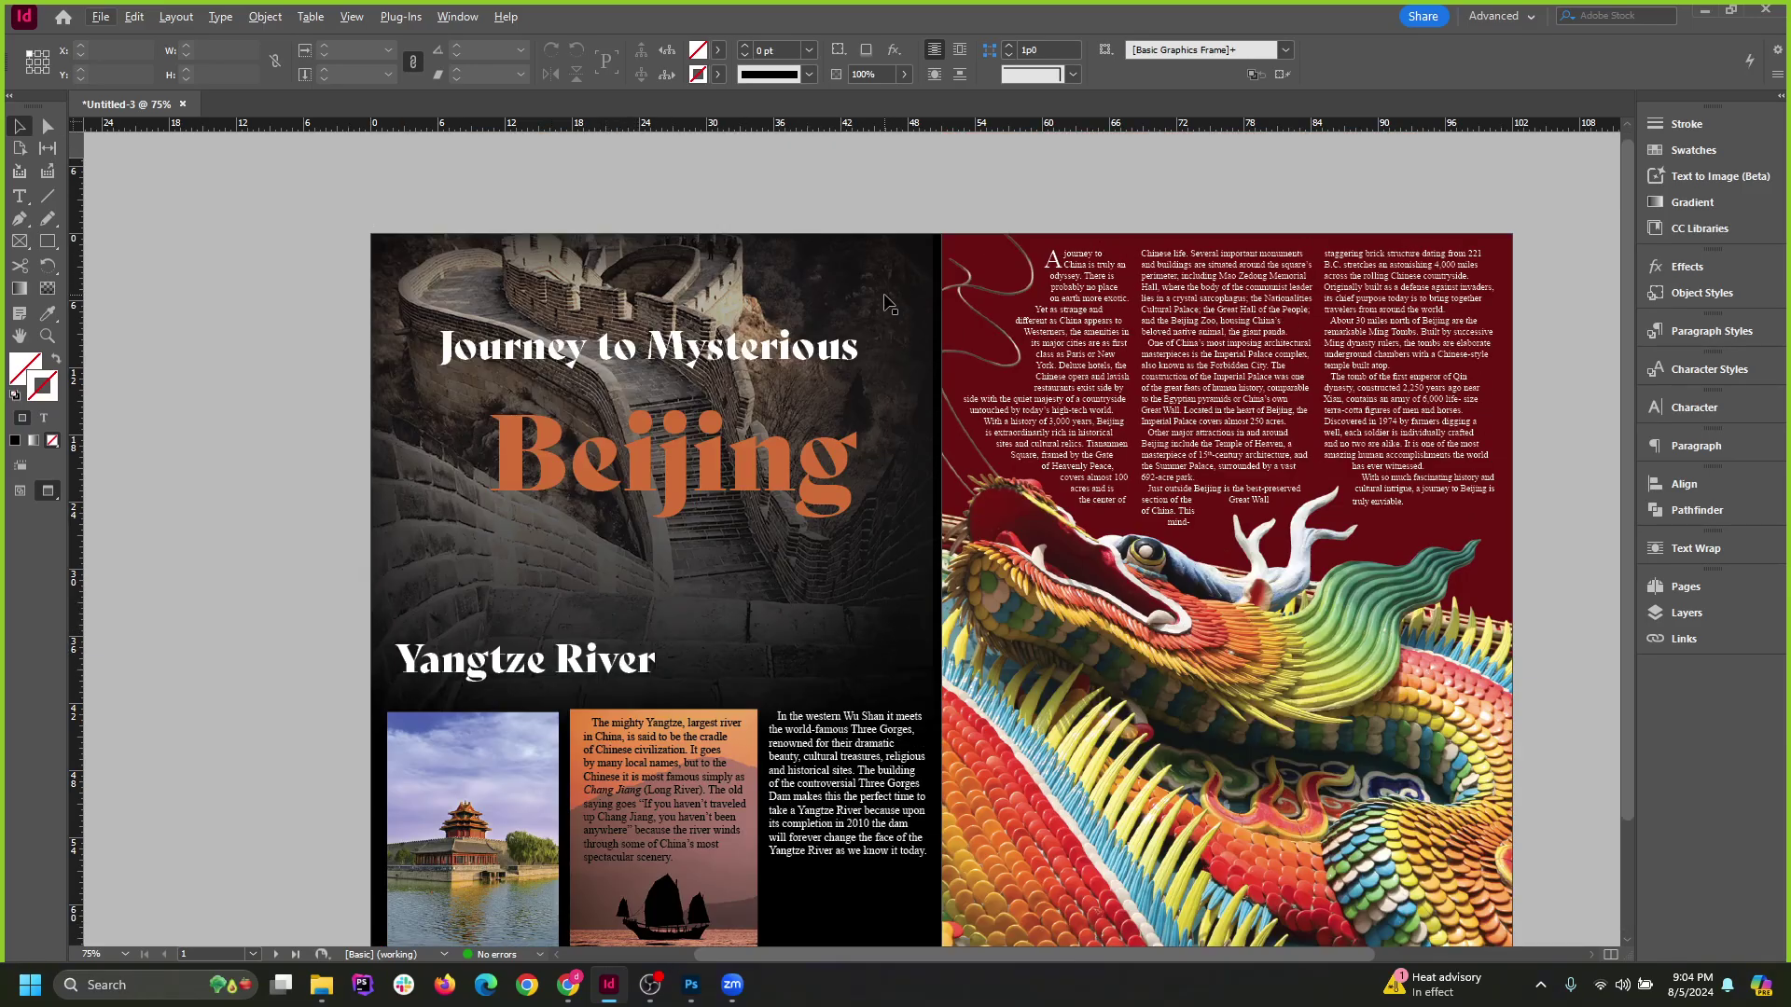
Switch to File Explorer and open china.idml, china.indd and china3.idml from the china folder in graphicDesign.
{"action": "left_click", "coordinate": [1704, 10]}
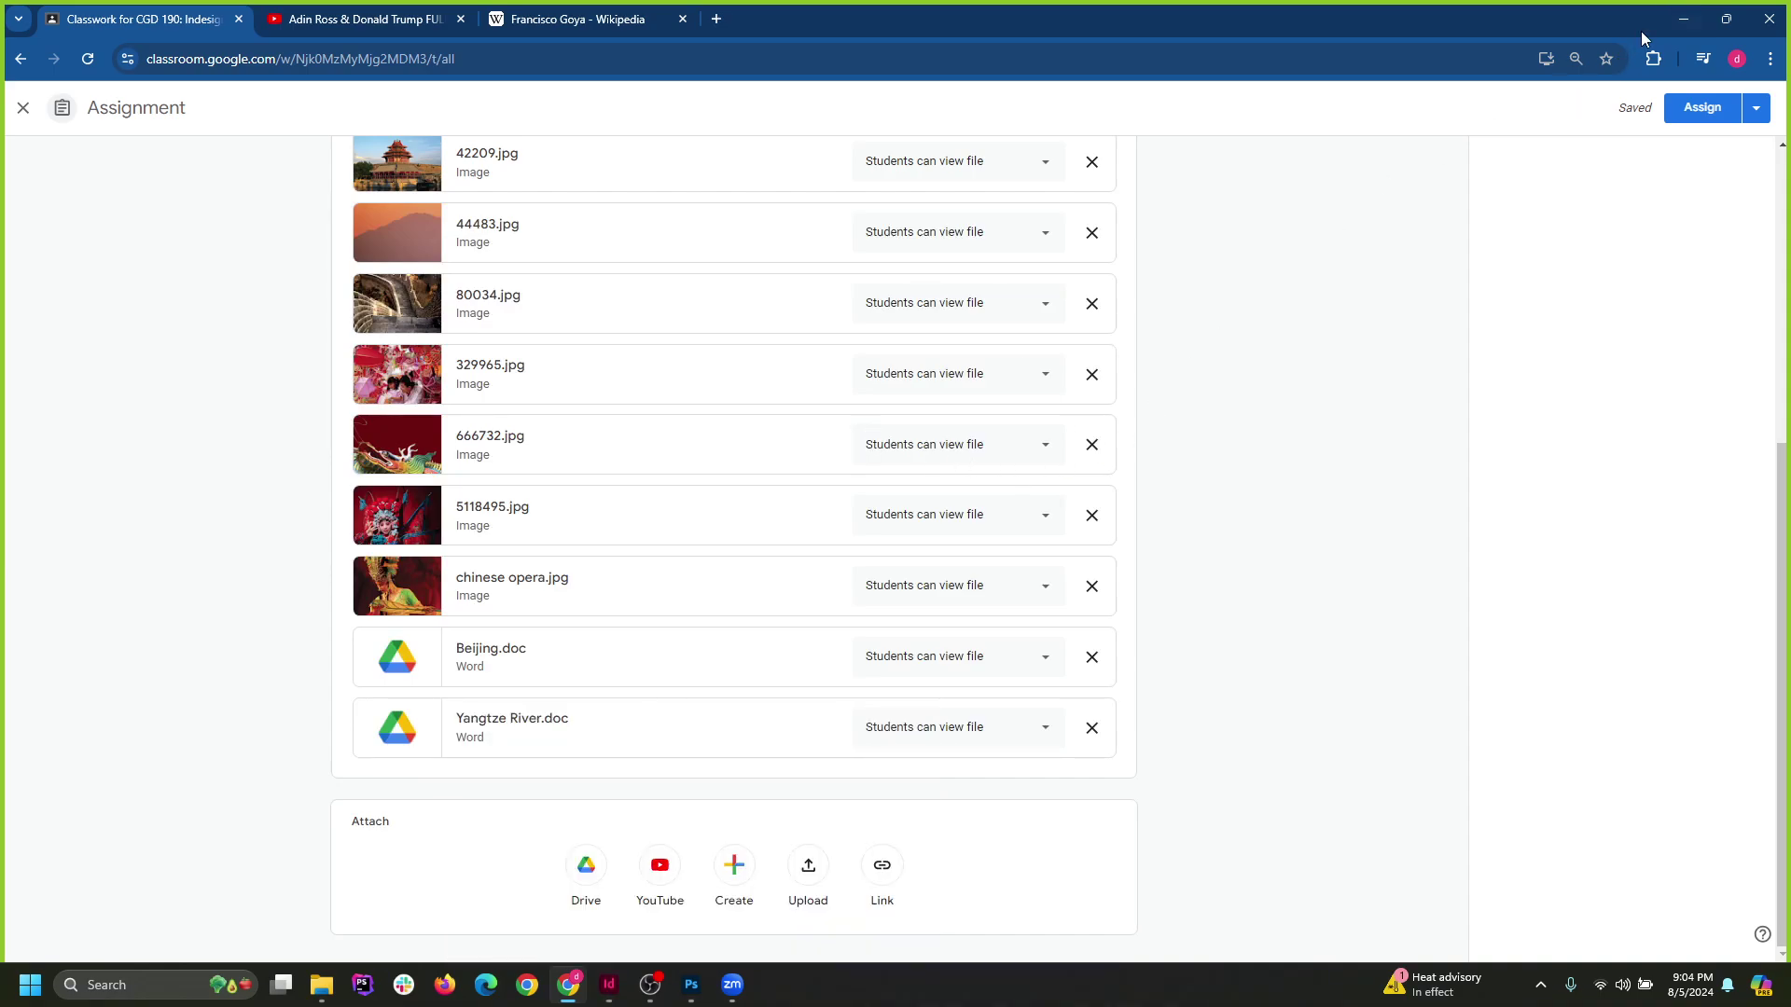
{"action": "left_click", "coordinate": [1691, 17]}
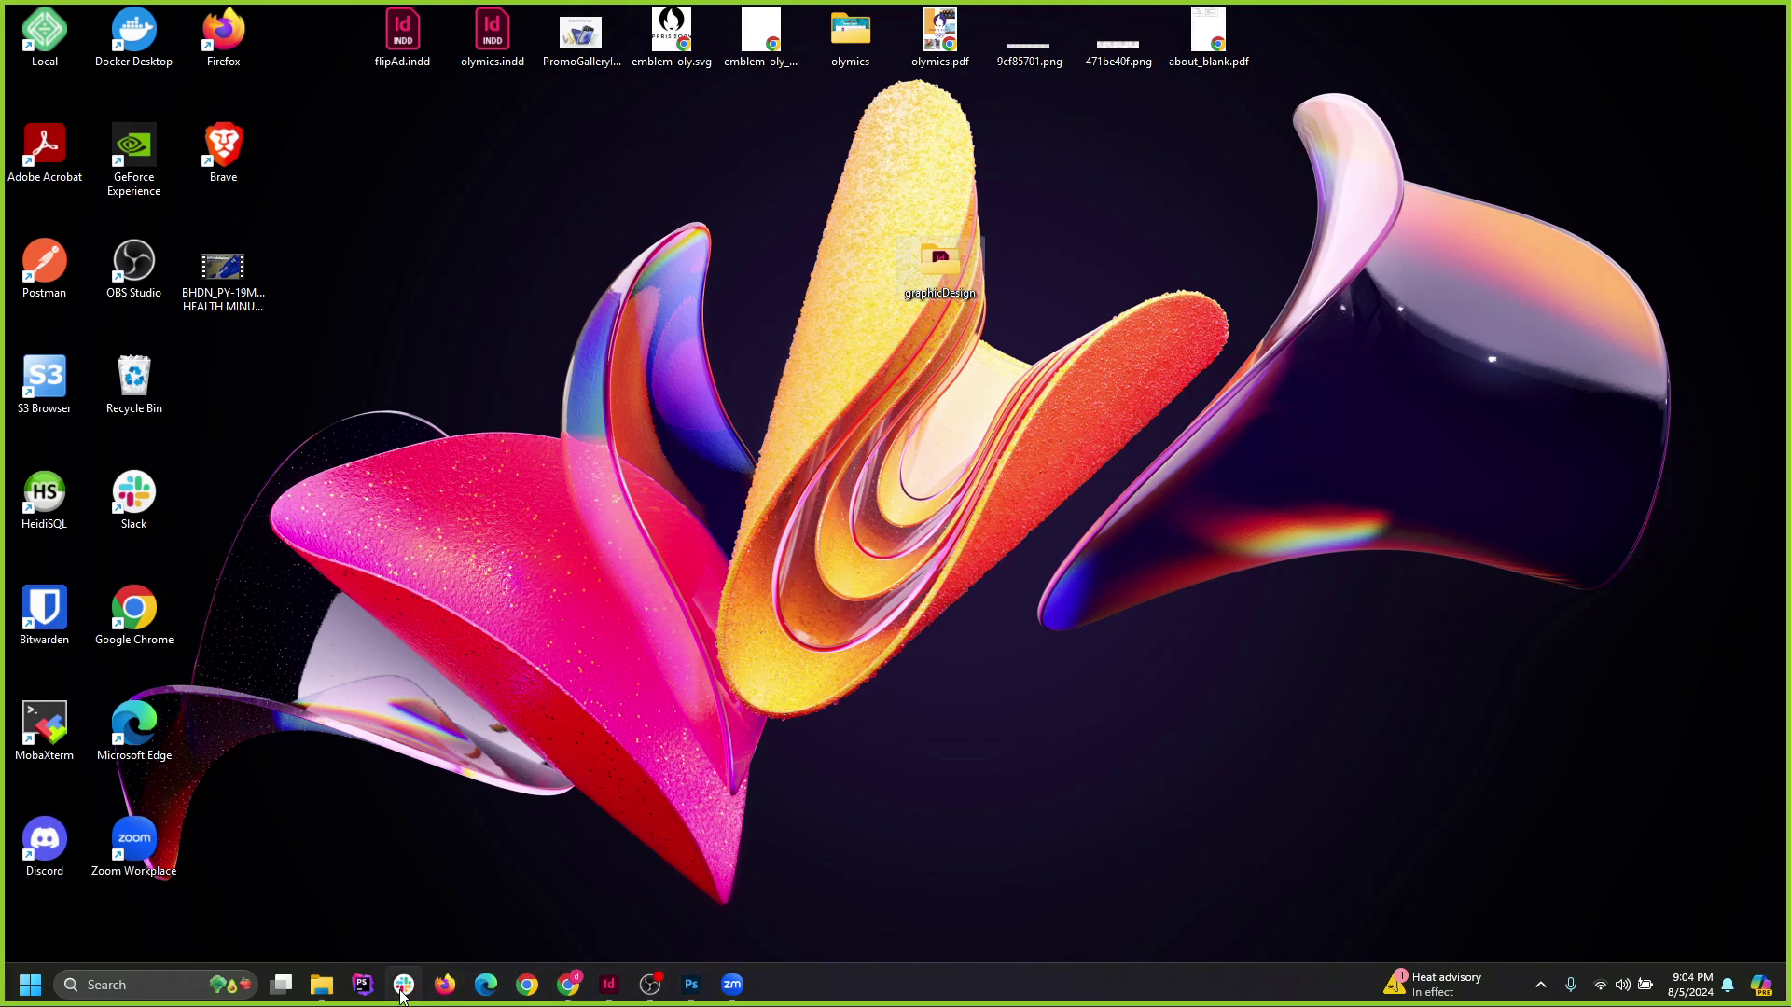
{"action": "double_click", "coordinate": [939, 266]}
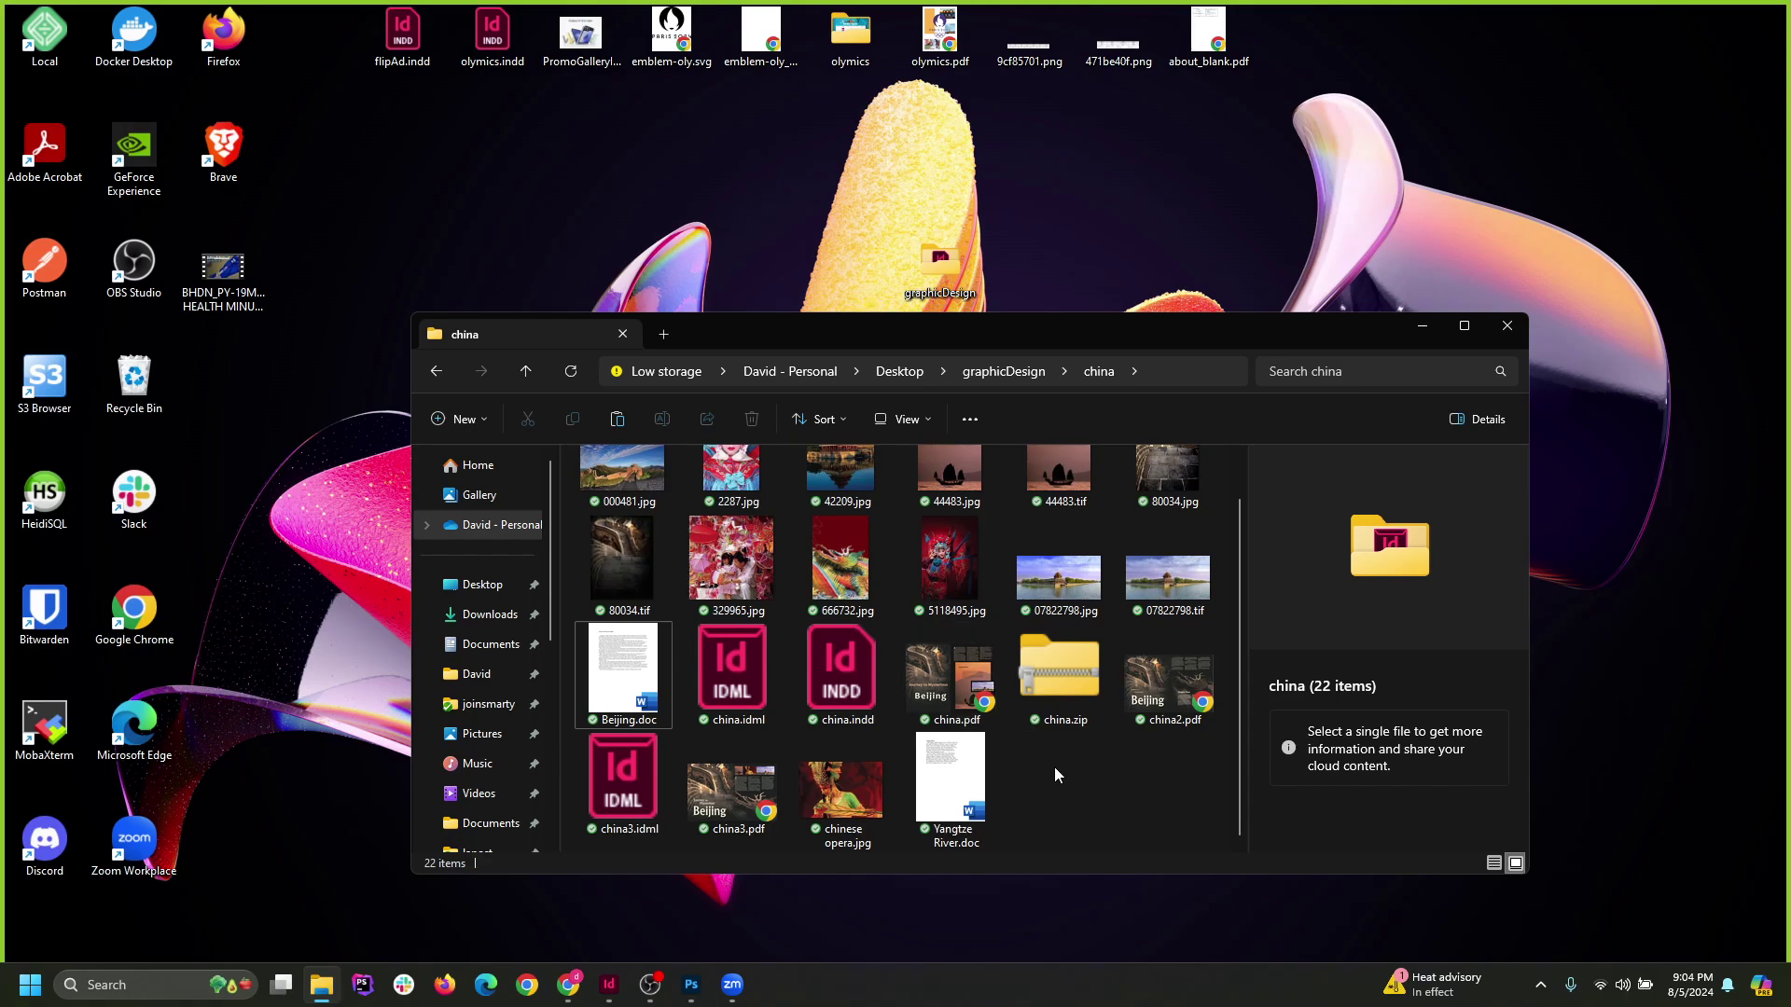
{"action": "left_click", "coordinate": [747, 691]}
{"action": "left_click", "coordinate": [839, 676]}
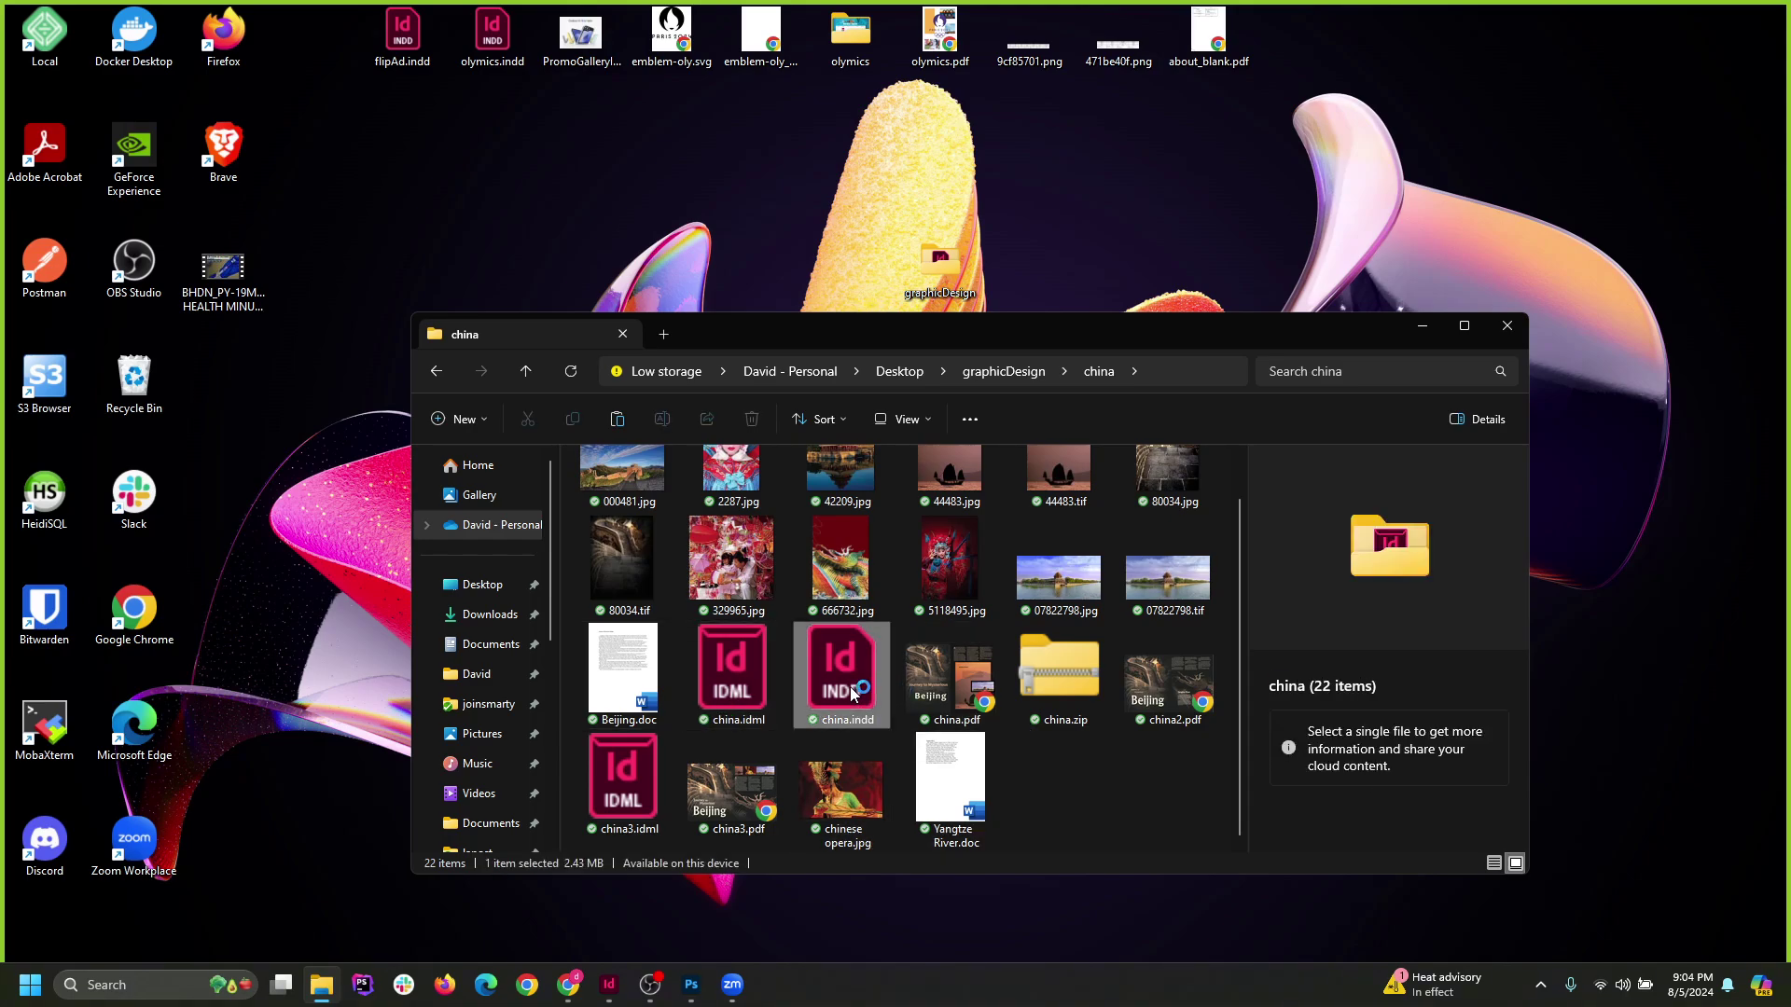
{"action": "left_click", "coordinate": [602, 801]}
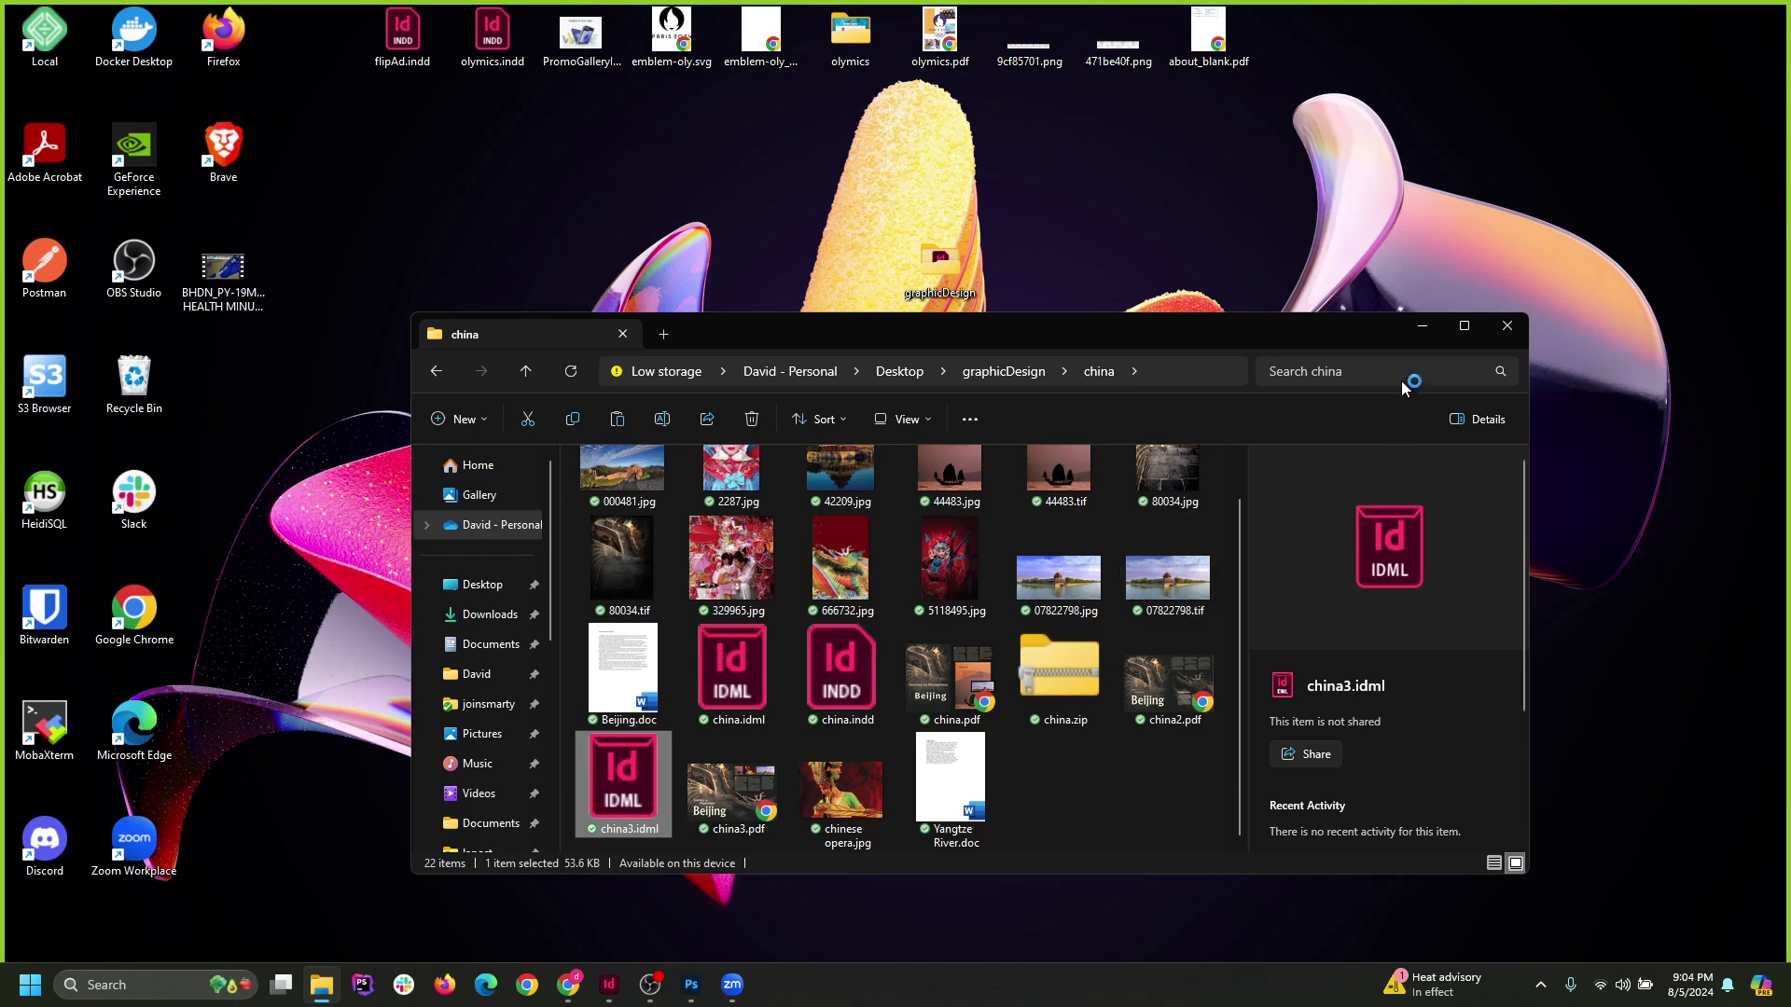
{"action": "left_click", "coordinate": [1422, 332]}
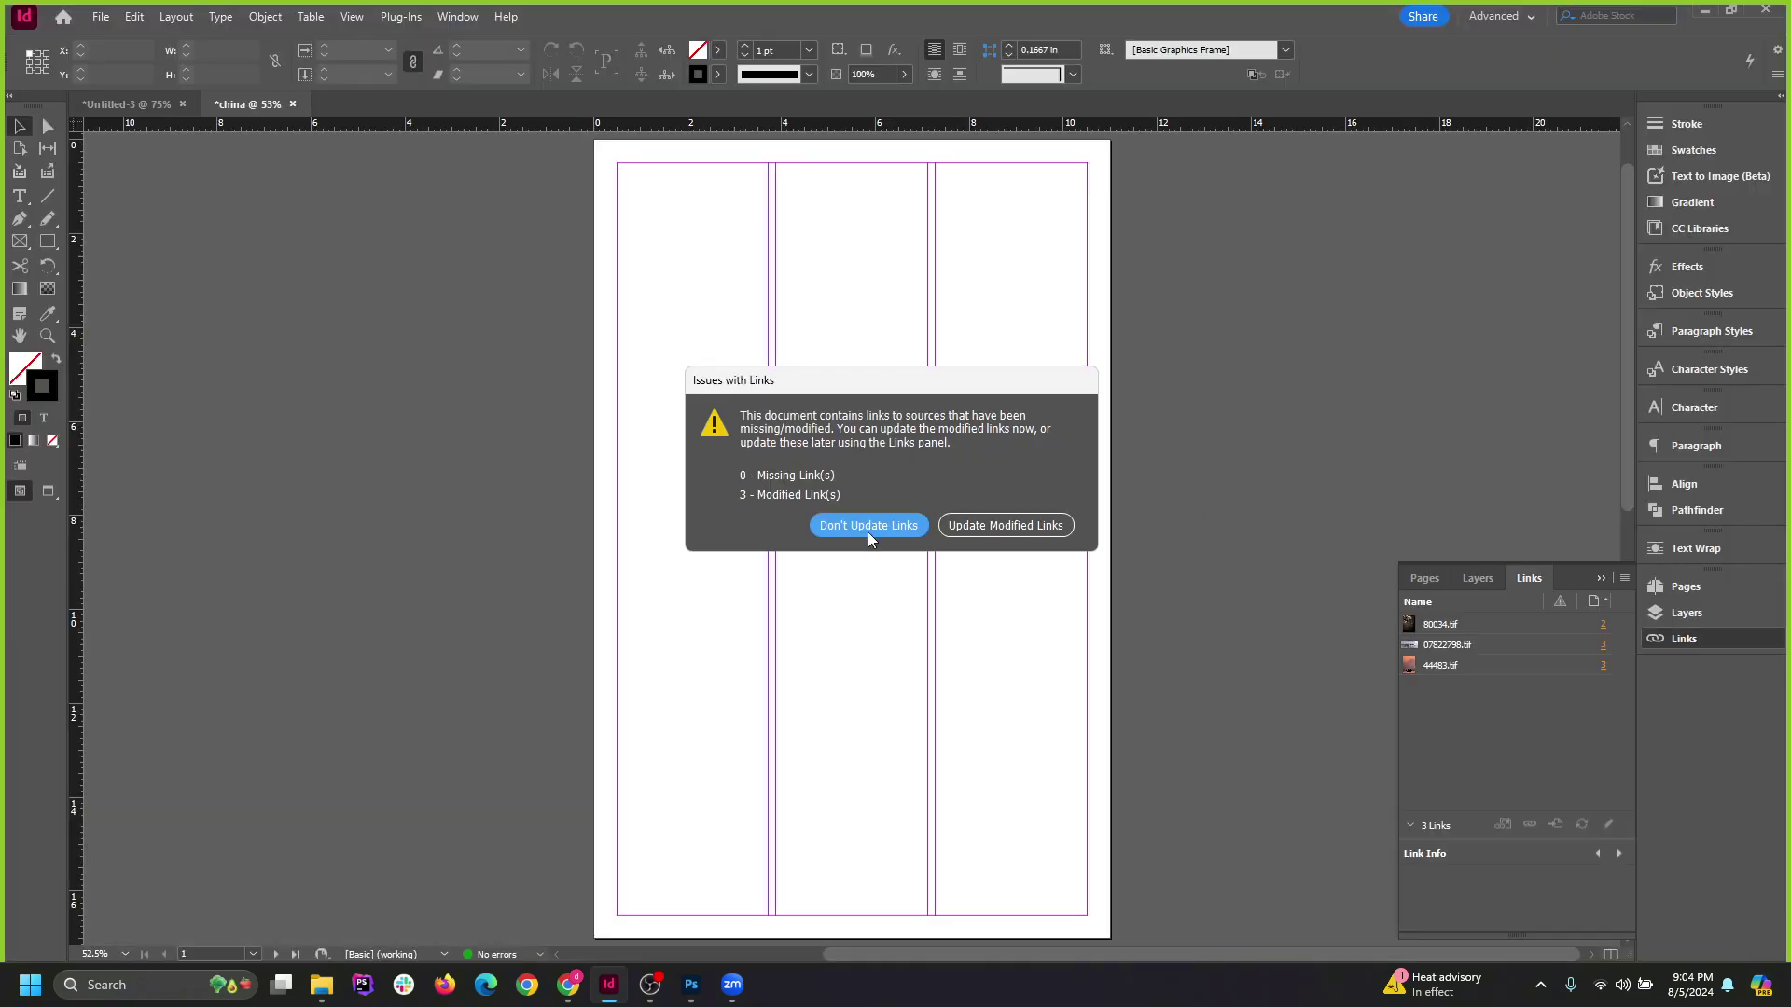
Open the documents without updating modified links, acknowledge the missing link, and skip replacing the missing fonts.
{"action": "left_click", "coordinate": [909, 530]}
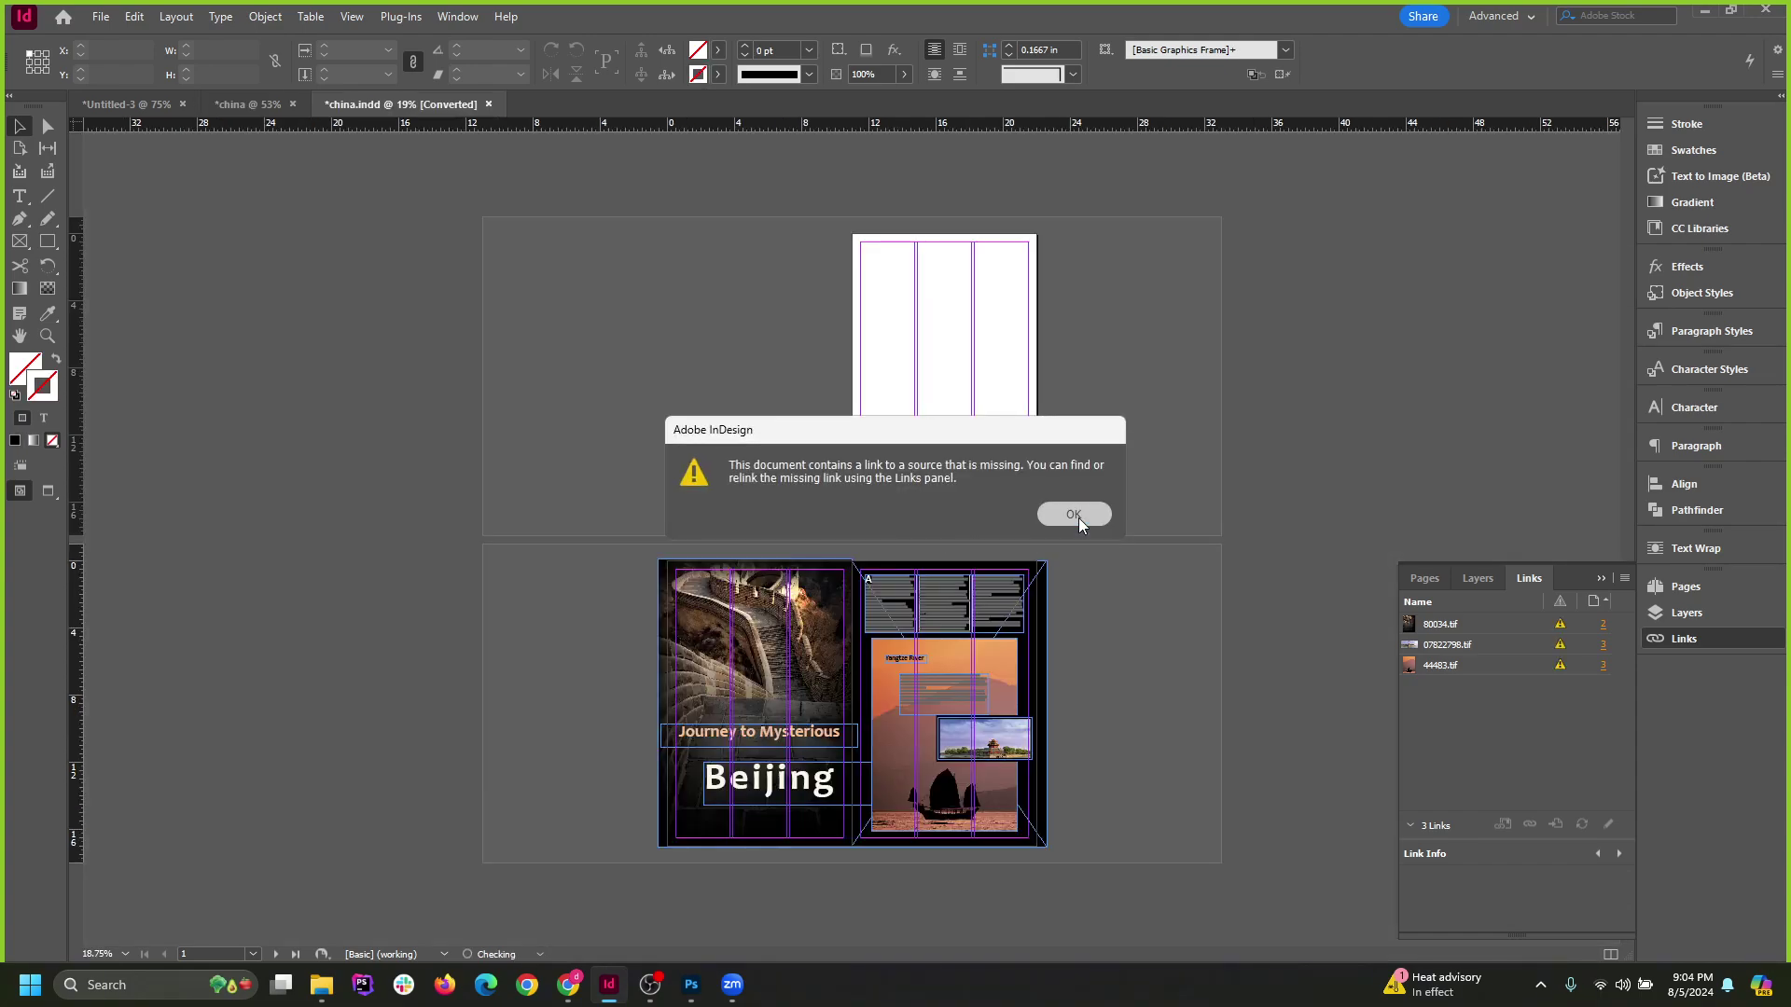
{"action": "left_click", "coordinate": [1078, 517]}
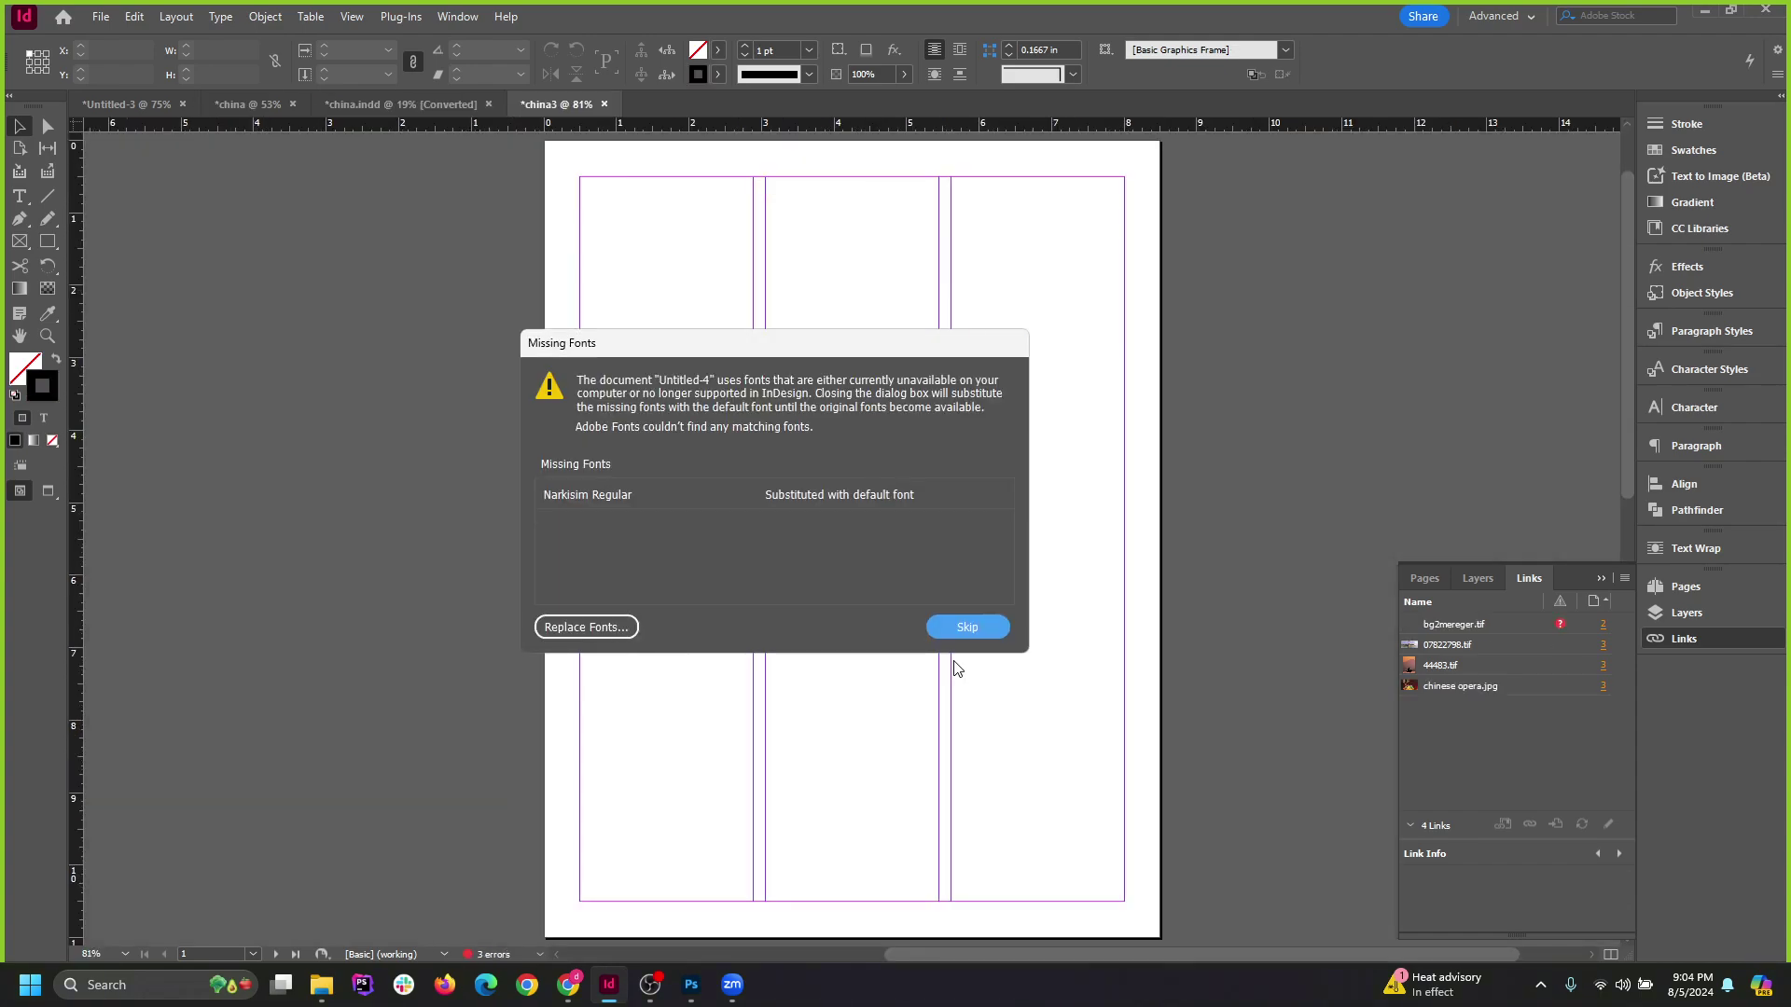
{"action": "left_click", "coordinate": [967, 627]}
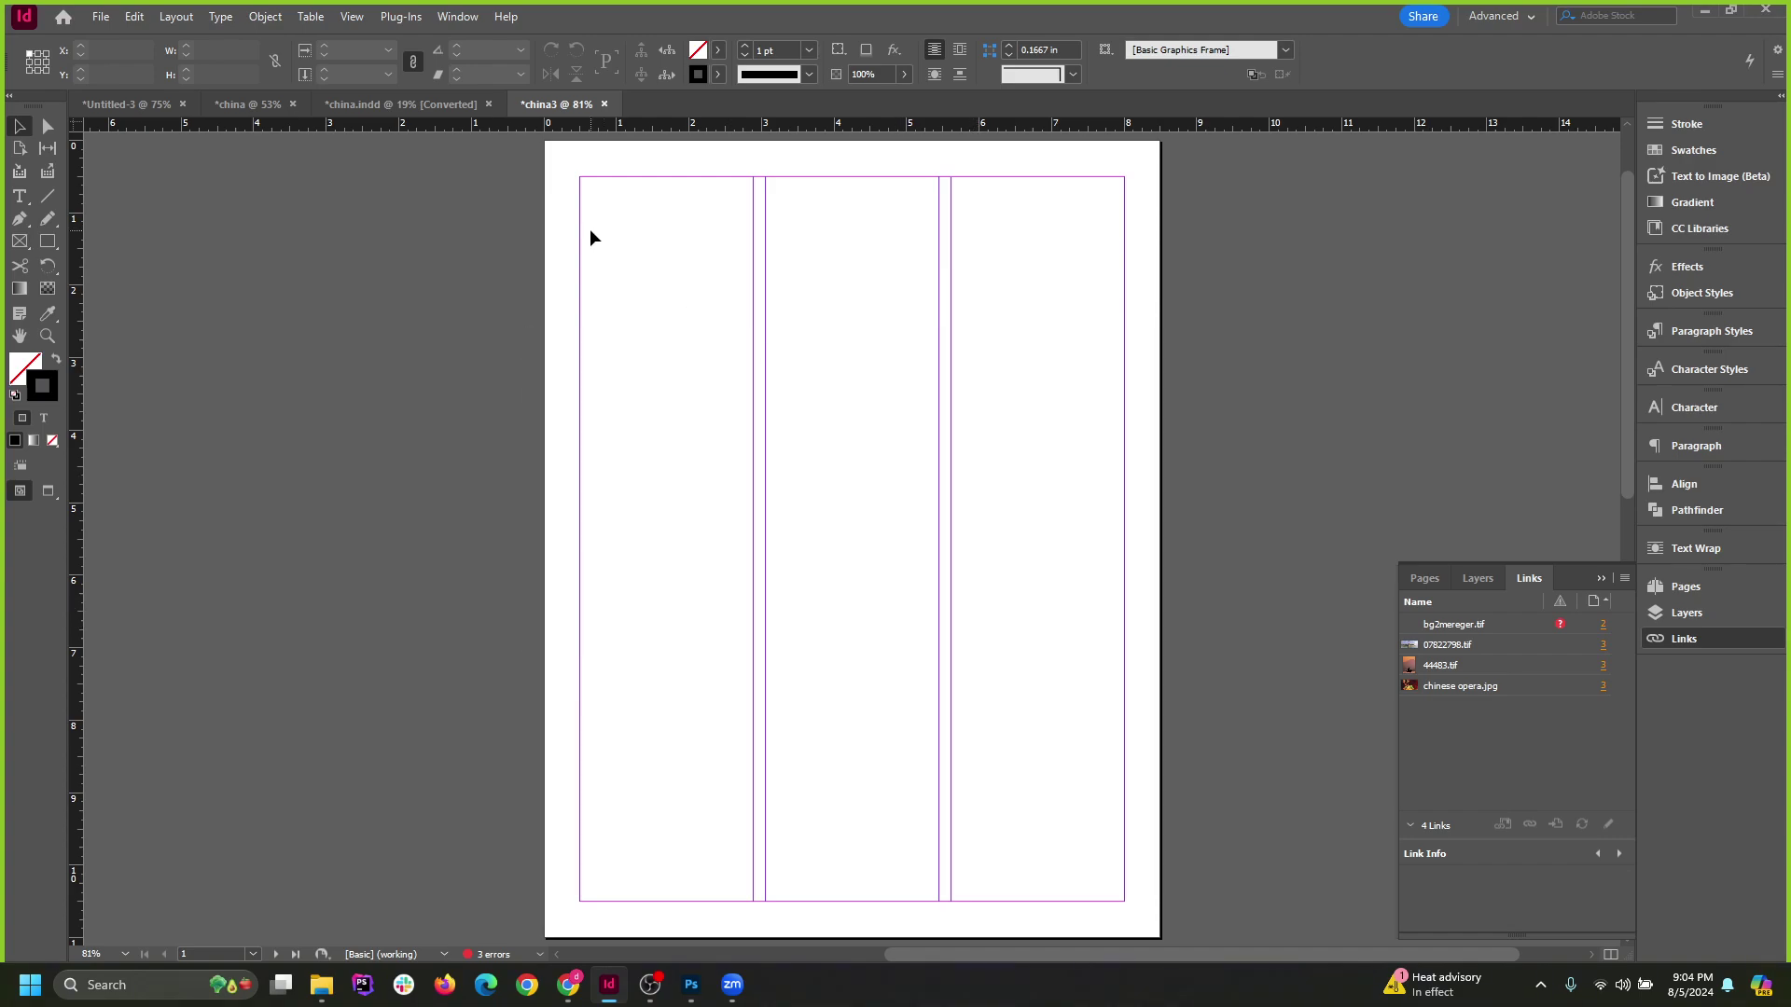
Compare the Untitled-3 spread with the china document's Beijing and Yangtze River spread.
{"action": "left_click", "coordinate": [396, 105]}
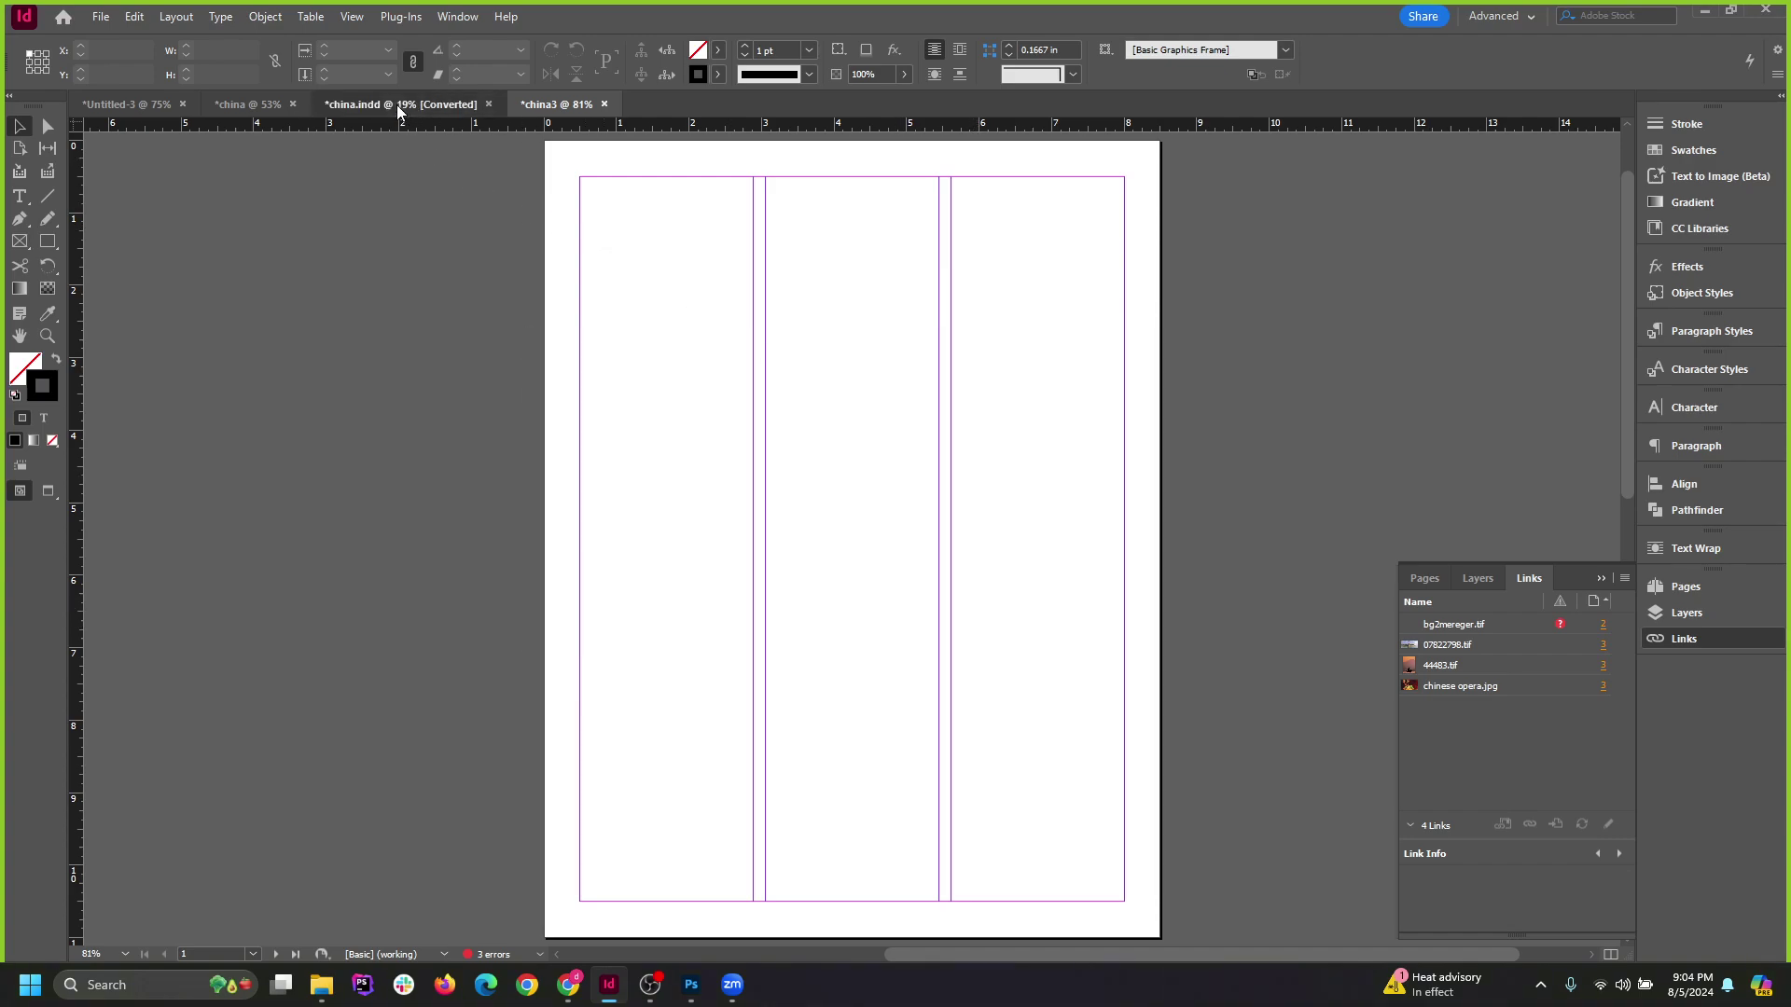
{"action": "left_click", "coordinate": [245, 107]}
{"action": "left_click", "coordinate": [143, 103]}
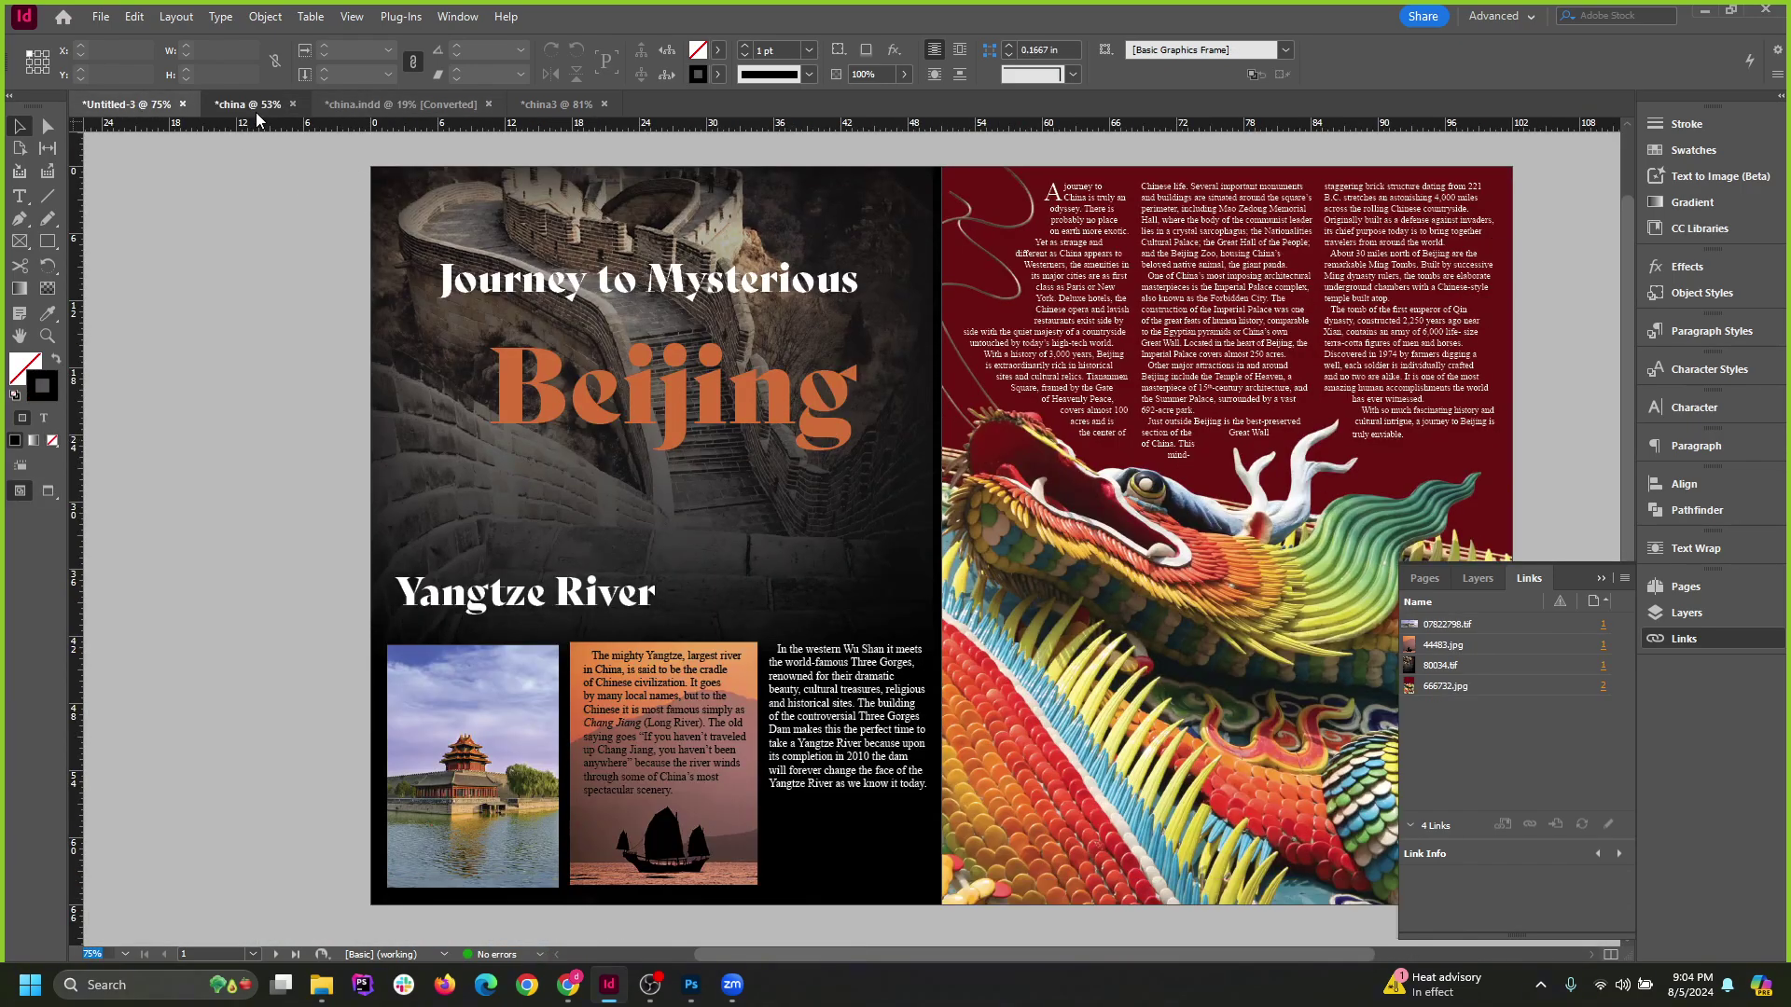
{"action": "left_click", "coordinate": [244, 104]}
{"action": "scroll", "coordinate": [694, 512], "scroll_direction": "down", "scroll_amount": 6}
{"action": "scroll", "coordinate": [1153, 597], "scroll_direction": "down", "scroll_amount": 1}
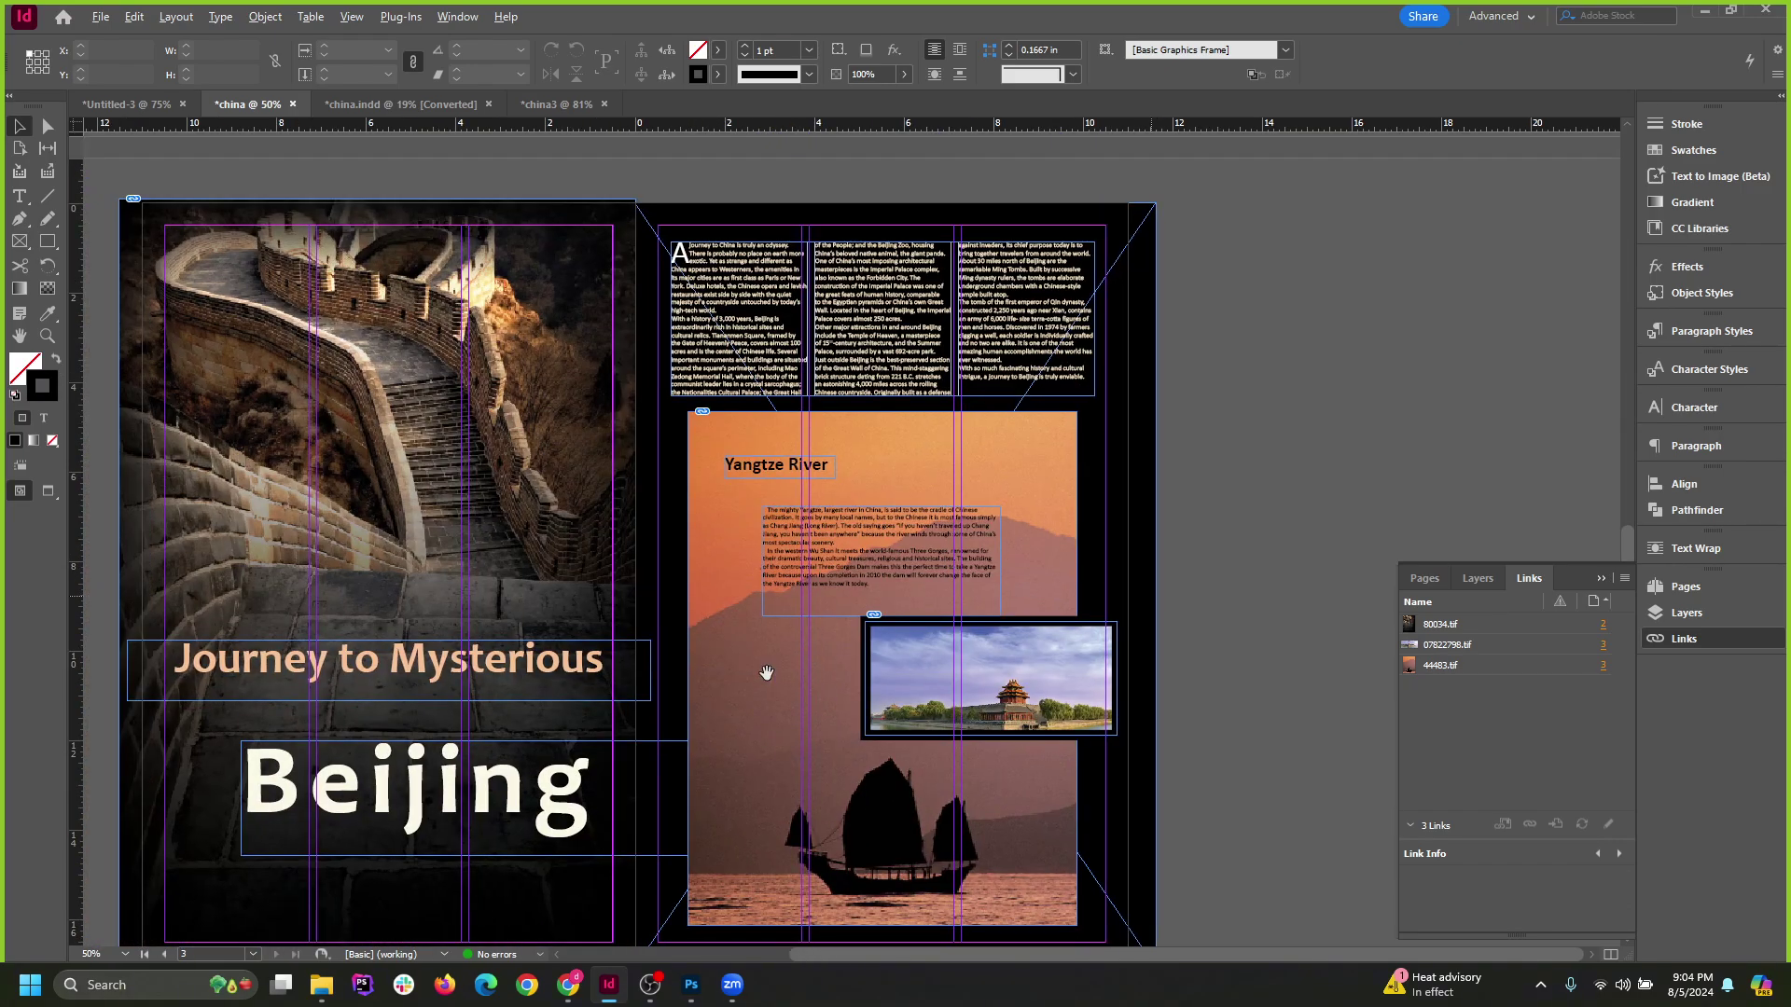
Preview the china document's Beijing and Yangtze River spread without guides or frame edges, and collapse the Links panel.
{"action": "scroll", "coordinate": [767, 677], "scroll_direction": "up", "scroll_amount": 1}
{"action": "left_click", "coordinate": [1412, 496]}
{"action": "key", "text": "w"}
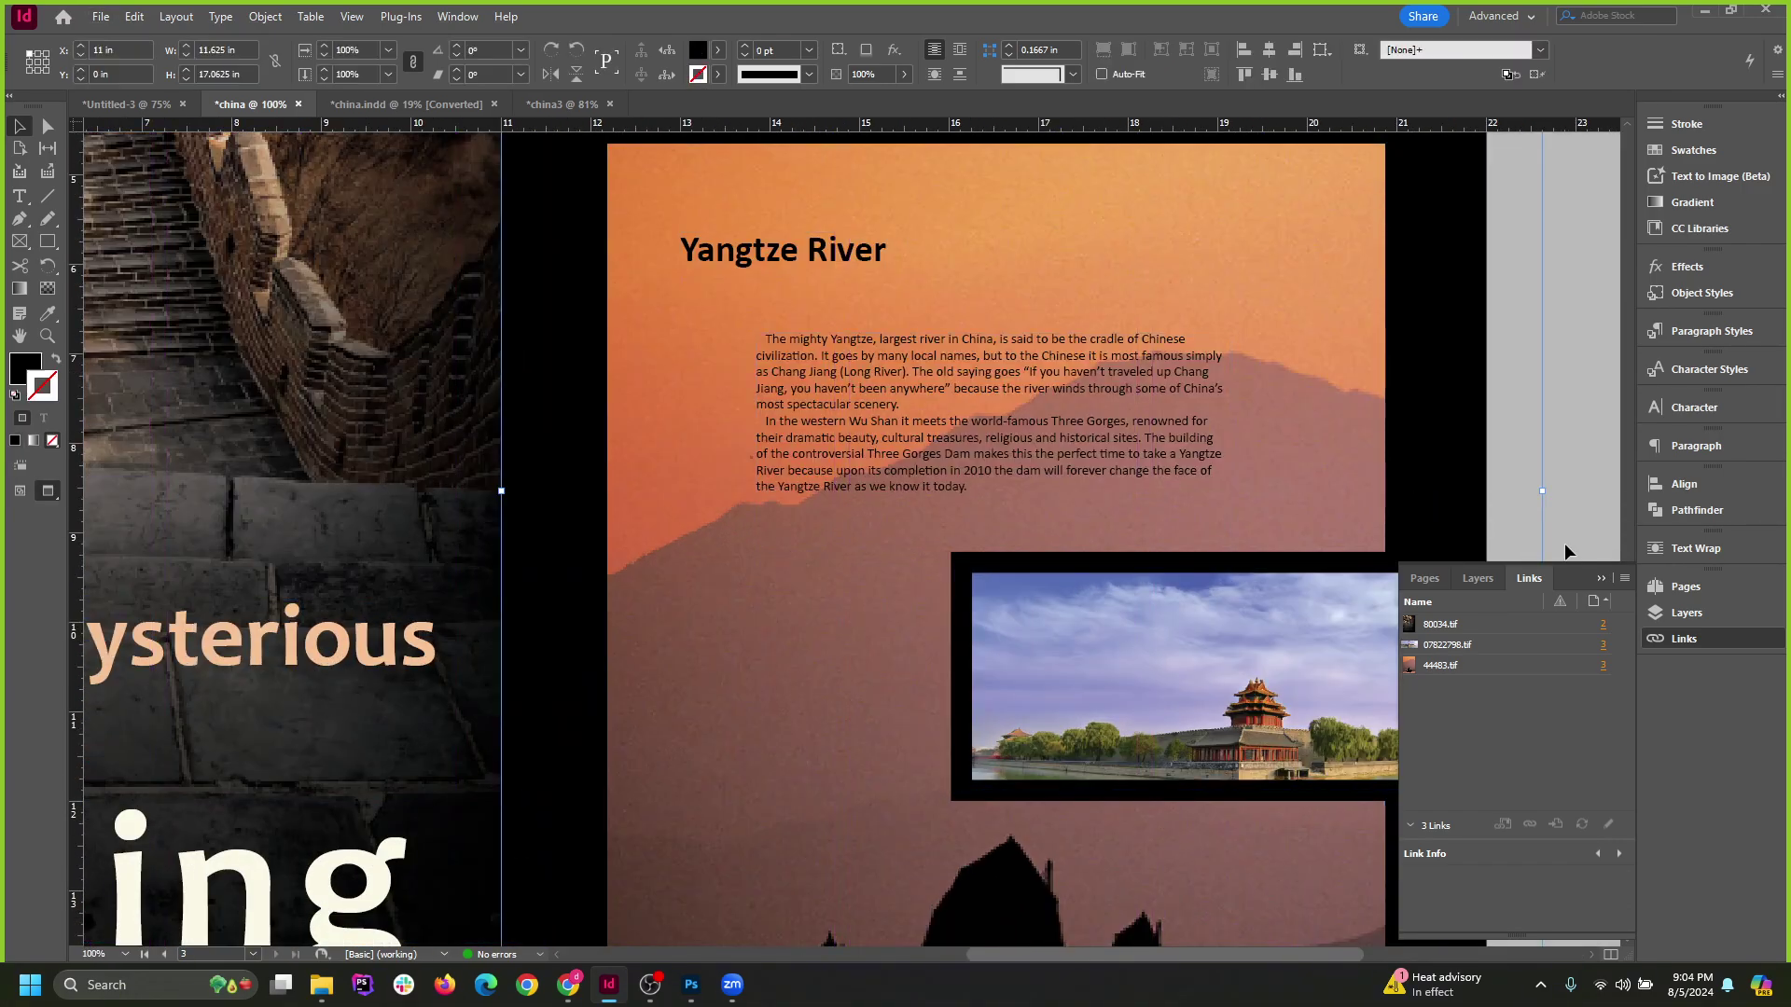
{"action": "left_click", "coordinate": [1599, 581]}
{"action": "scroll", "coordinate": [1209, 490], "scroll_direction": "down", "scroll_amount": 2}
{"action": "scroll", "coordinate": [999, 603], "scroll_direction": "up", "scroll_amount": 2}
{"action": "scroll", "coordinate": [980, 653], "scroll_direction": "down", "scroll_amount": 1}
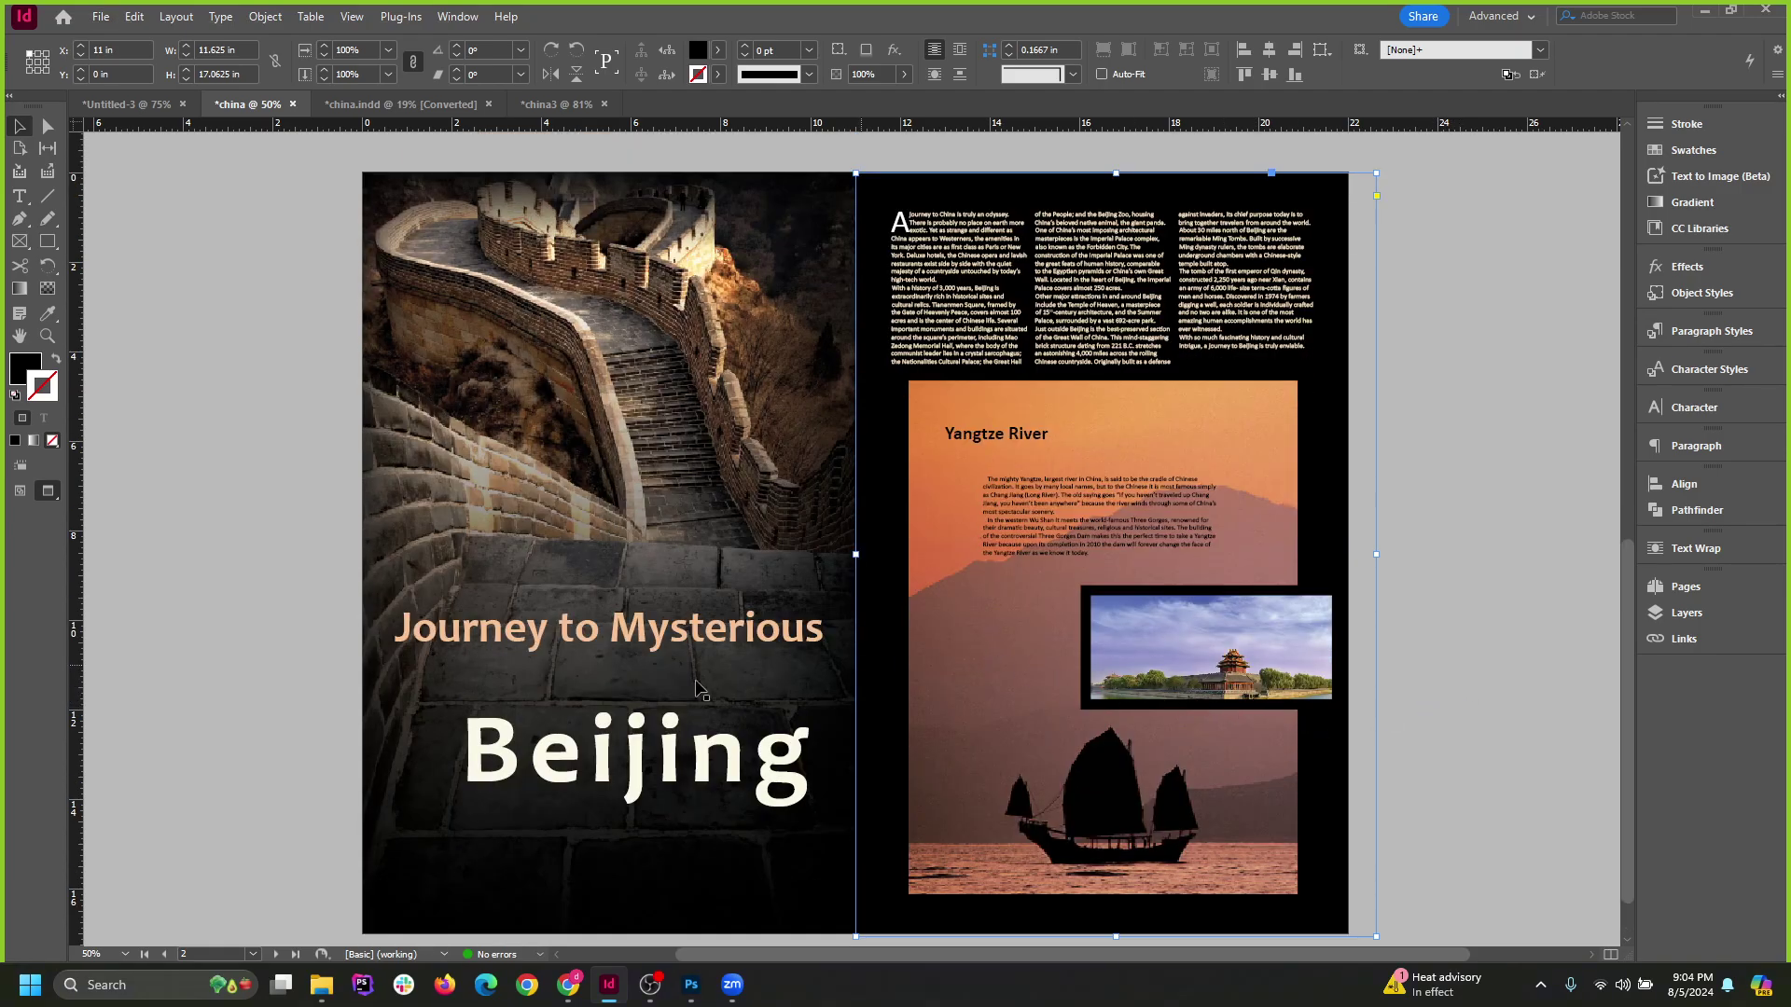
Examine the Great Wall page, the article columns, the Yangtze River picture and the overlapping temple picture at closer range.
{"action": "scroll", "coordinate": [615, 779], "scroll_direction": "up", "scroll_amount": 1}
{"action": "scroll", "coordinate": [662, 758], "scroll_direction": "down", "scroll_amount": 1}
{"action": "scroll", "coordinate": [670, 746], "scroll_direction": "up", "scroll_amount": 4}
{"action": "scroll", "coordinate": [607, 560], "scroll_direction": "up", "scroll_amount": 2}
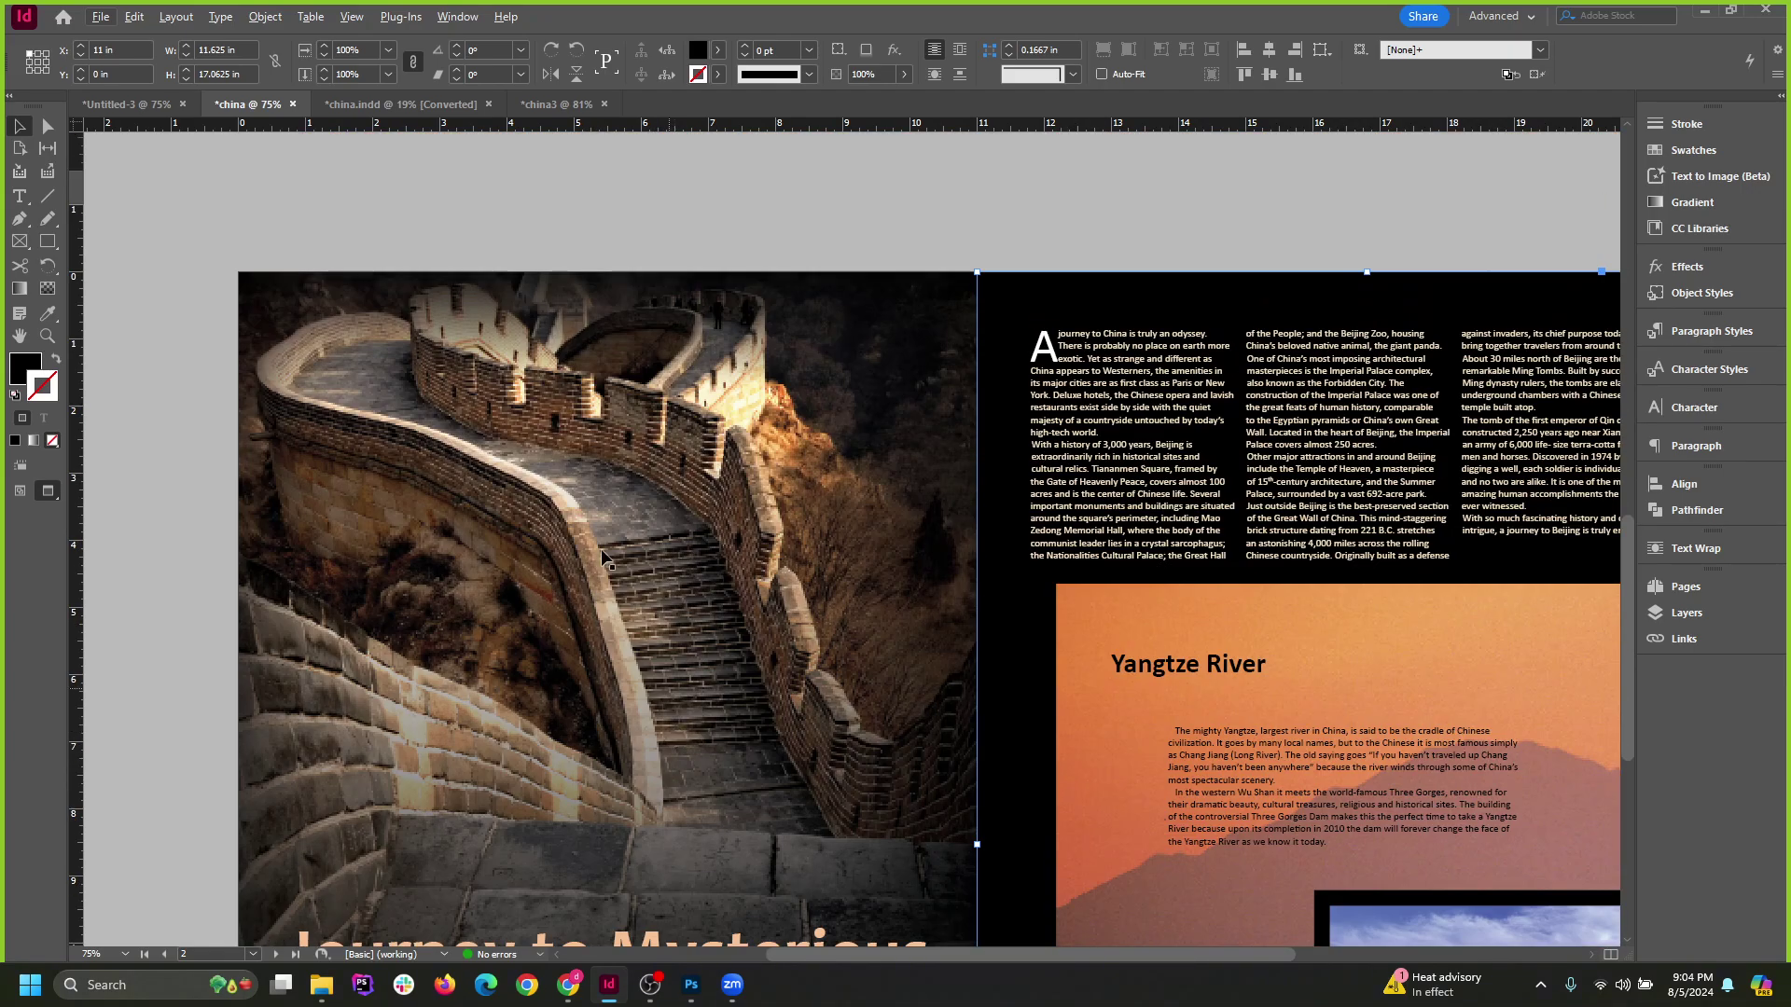
{"action": "scroll", "coordinate": [1140, 640], "scroll_direction": "down", "scroll_amount": 1}
{"action": "scroll", "coordinate": [1360, 670], "scroll_direction": "down", "scroll_amount": 2}
{"action": "scroll", "coordinate": [1336, 659], "scroll_direction": "up", "scroll_amount": 1}
{"action": "scroll", "coordinate": [1334, 662], "scroll_direction": "down", "scroll_amount": 2}
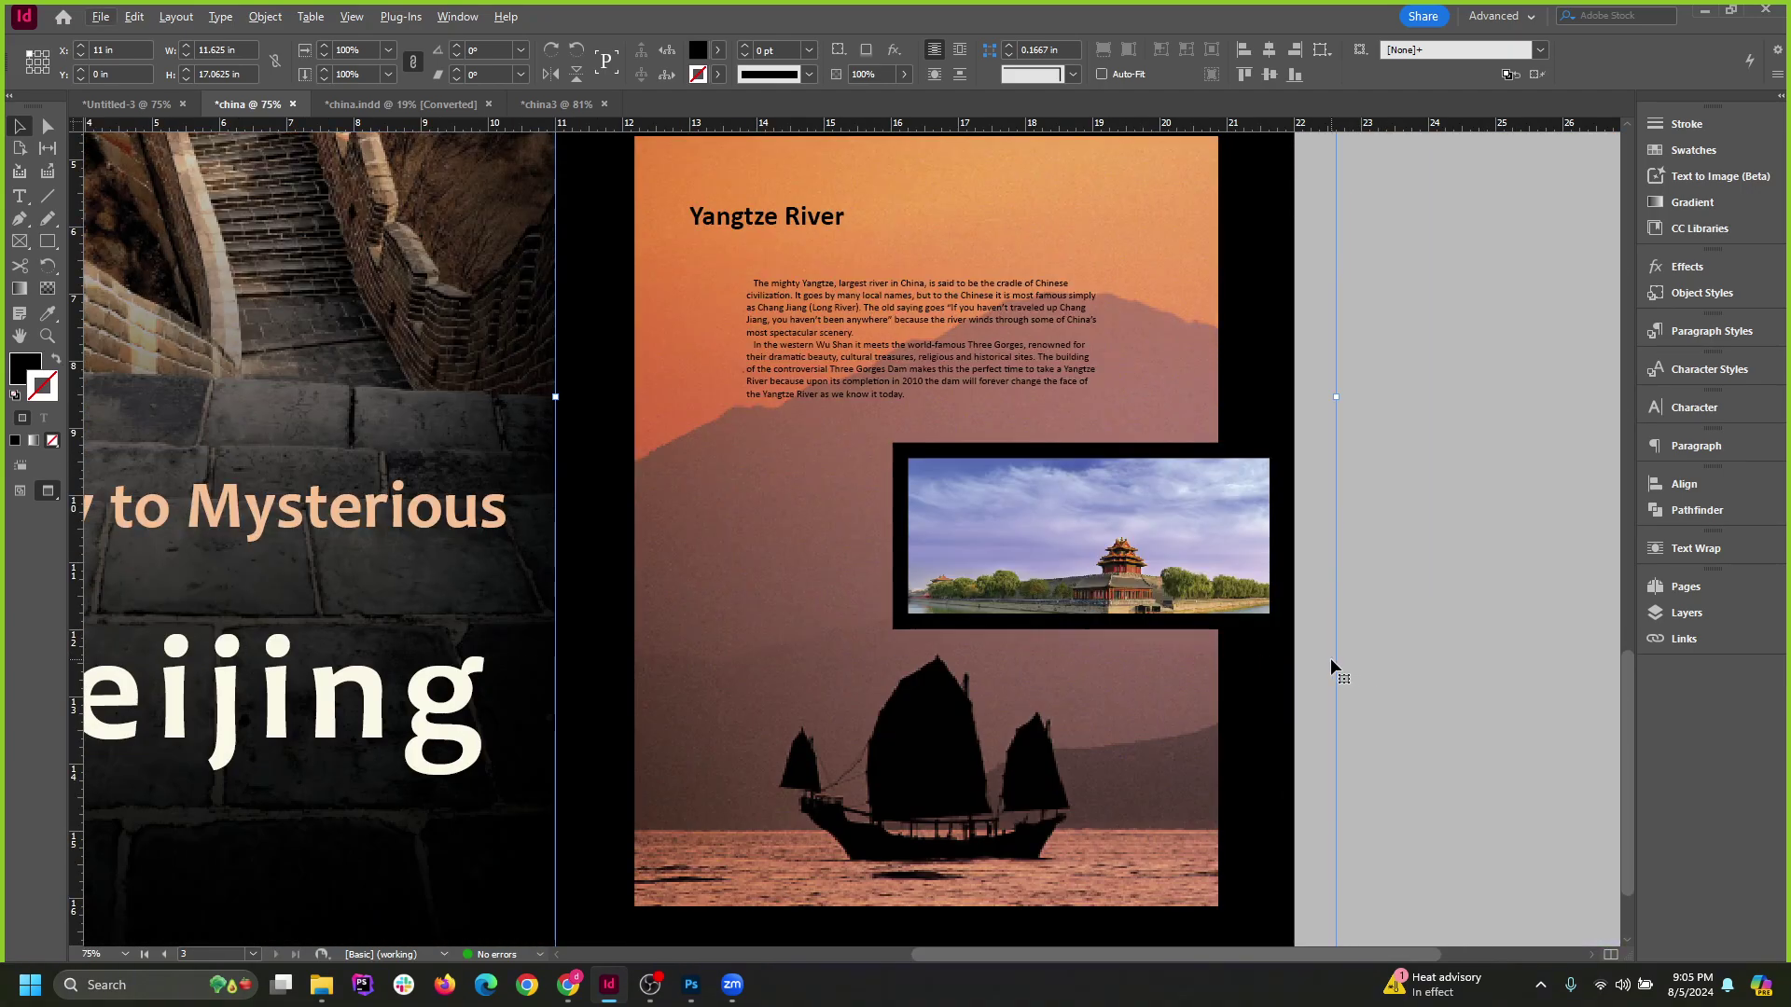
{"action": "scroll", "coordinate": [1331, 668], "scroll_direction": "up", "scroll_amount": 1}
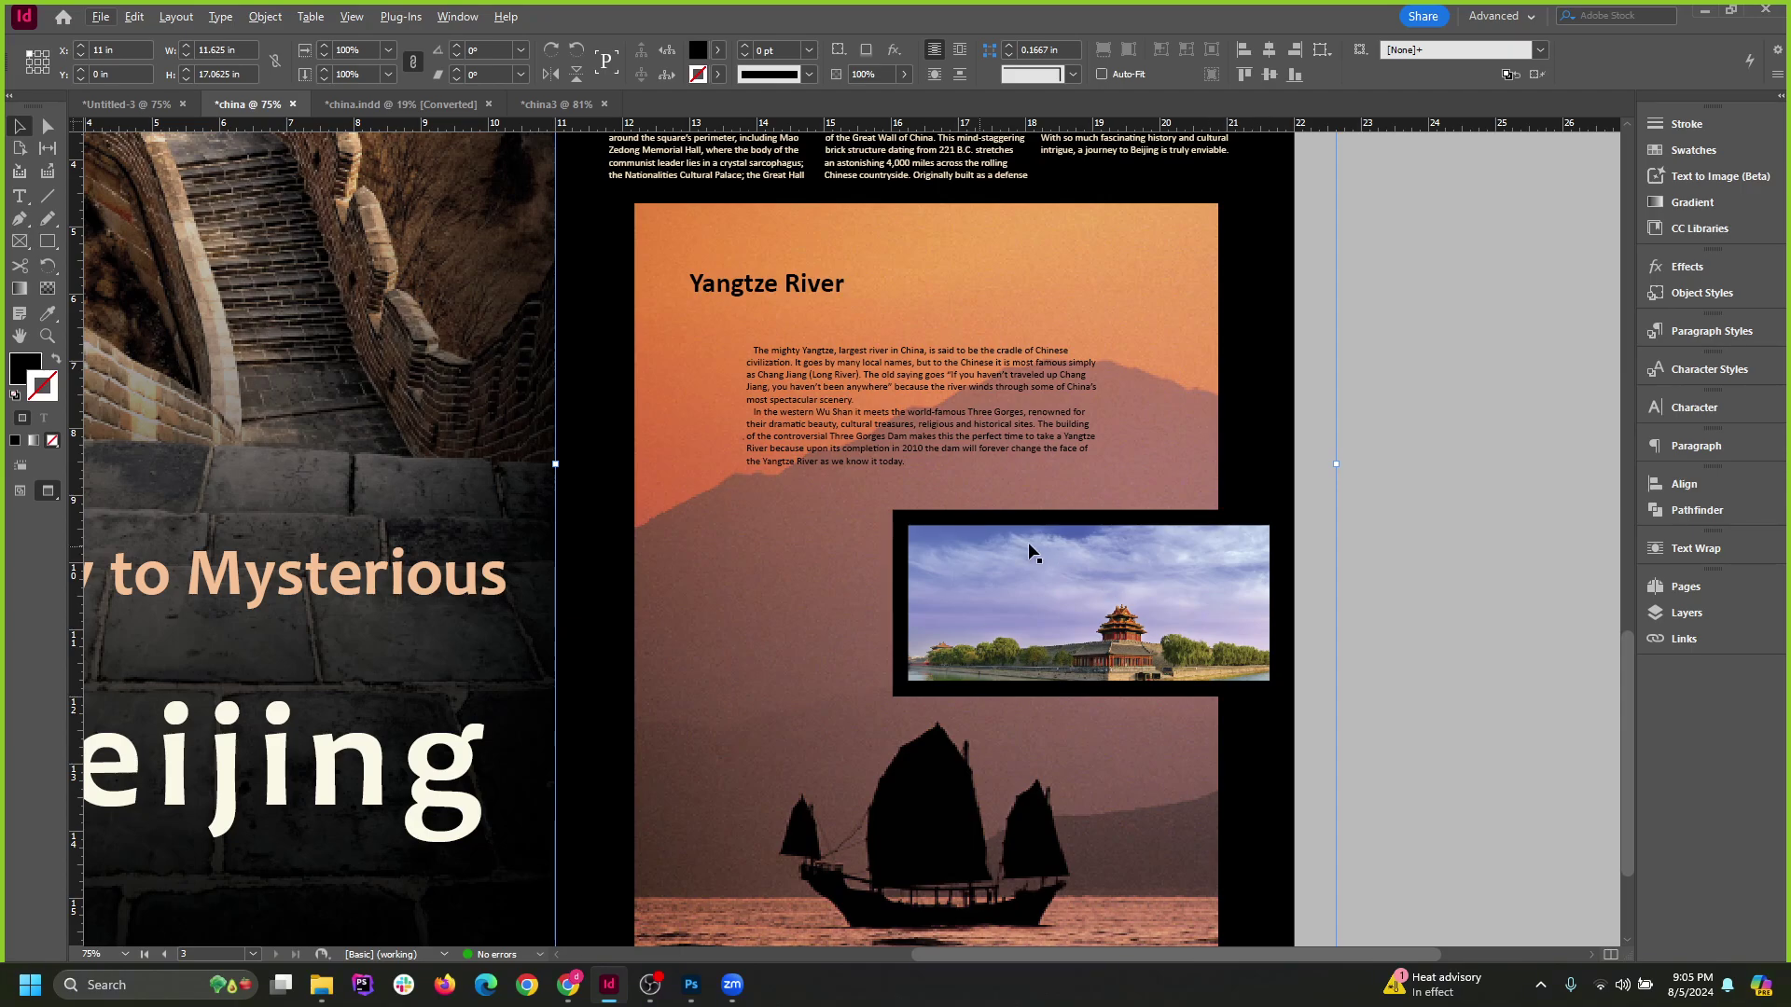
{"action": "scroll", "coordinate": [650, 252], "scroll_direction": "down", "scroll_amount": 2}
{"action": "scroll", "coordinate": [820, 319], "scroll_direction": "up", "scroll_amount": 2}
{"action": "scroll", "coordinate": [1112, 565], "scroll_direction": "down", "scroll_amount": 1}
{"action": "left_click", "coordinate": [1066, 551]}
{"action": "scroll", "coordinate": [1066, 551], "scroll_direction": "up", "scroll_amount": 2}
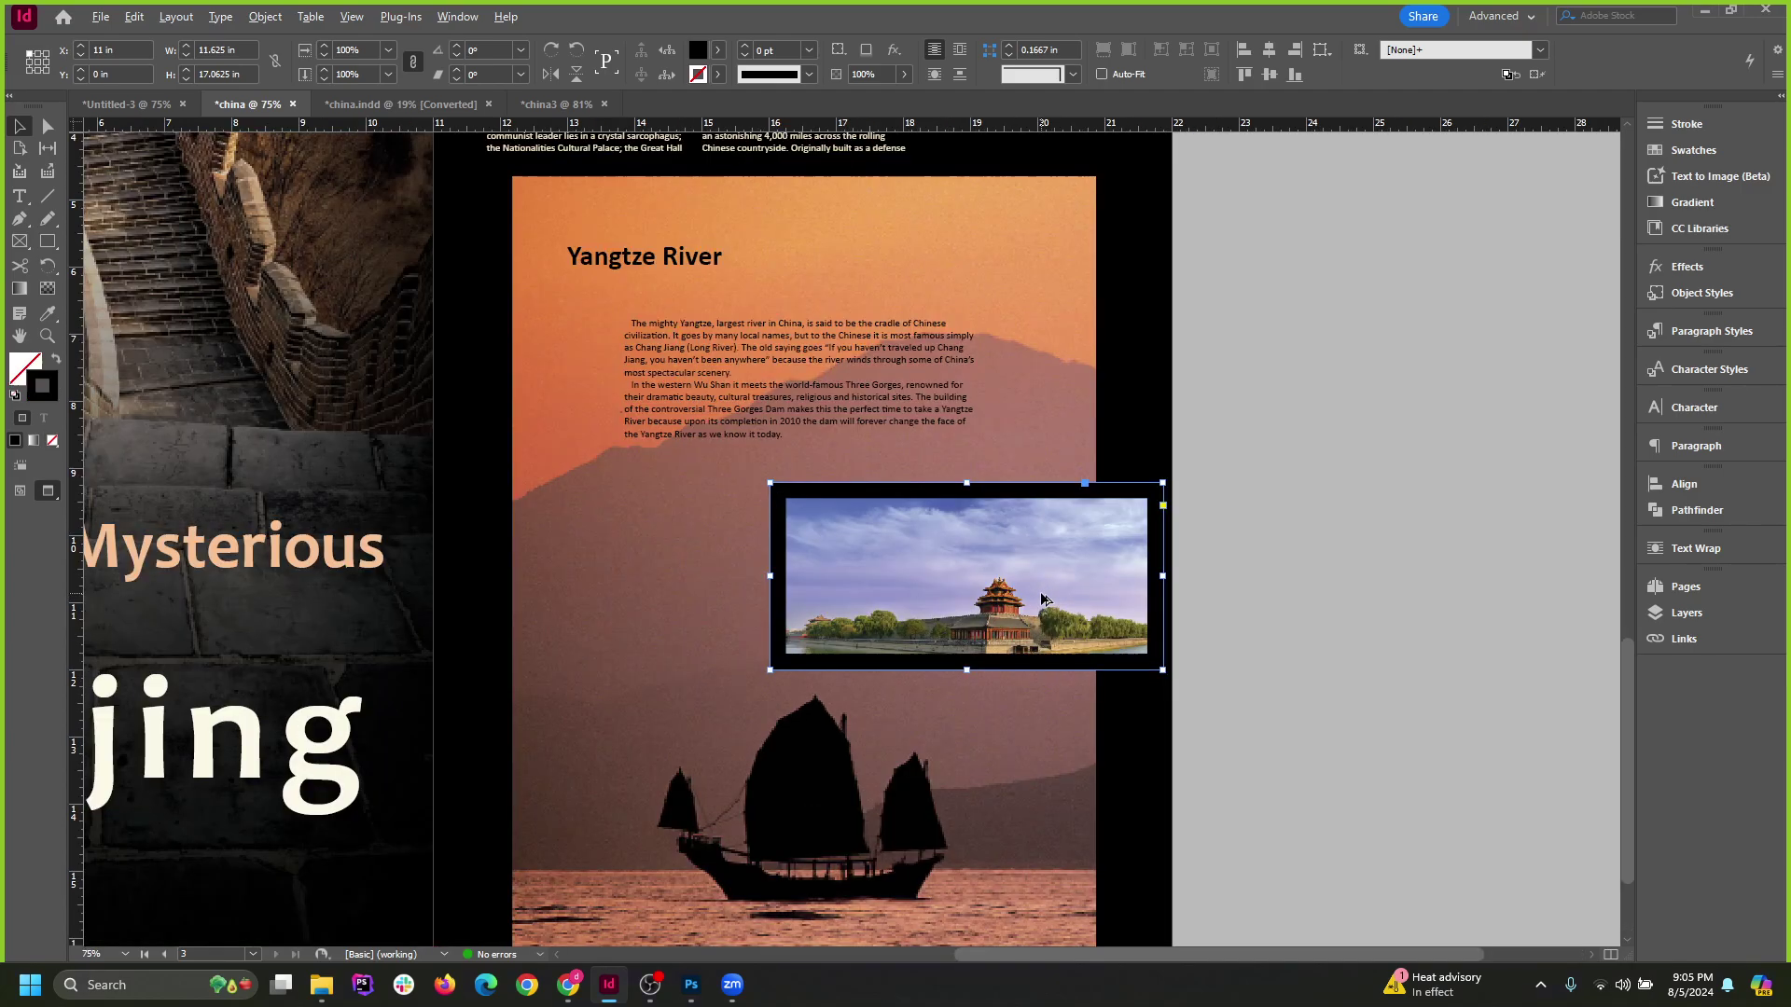
{"action": "left_click", "coordinate": [1337, 638]}
{"action": "scroll", "coordinate": [1381, 656], "scroll_direction": "down", "scroll_amount": 2}
{"action": "scroll", "coordinate": [417, 589], "scroll_direction": "up", "scroll_amount": 1}
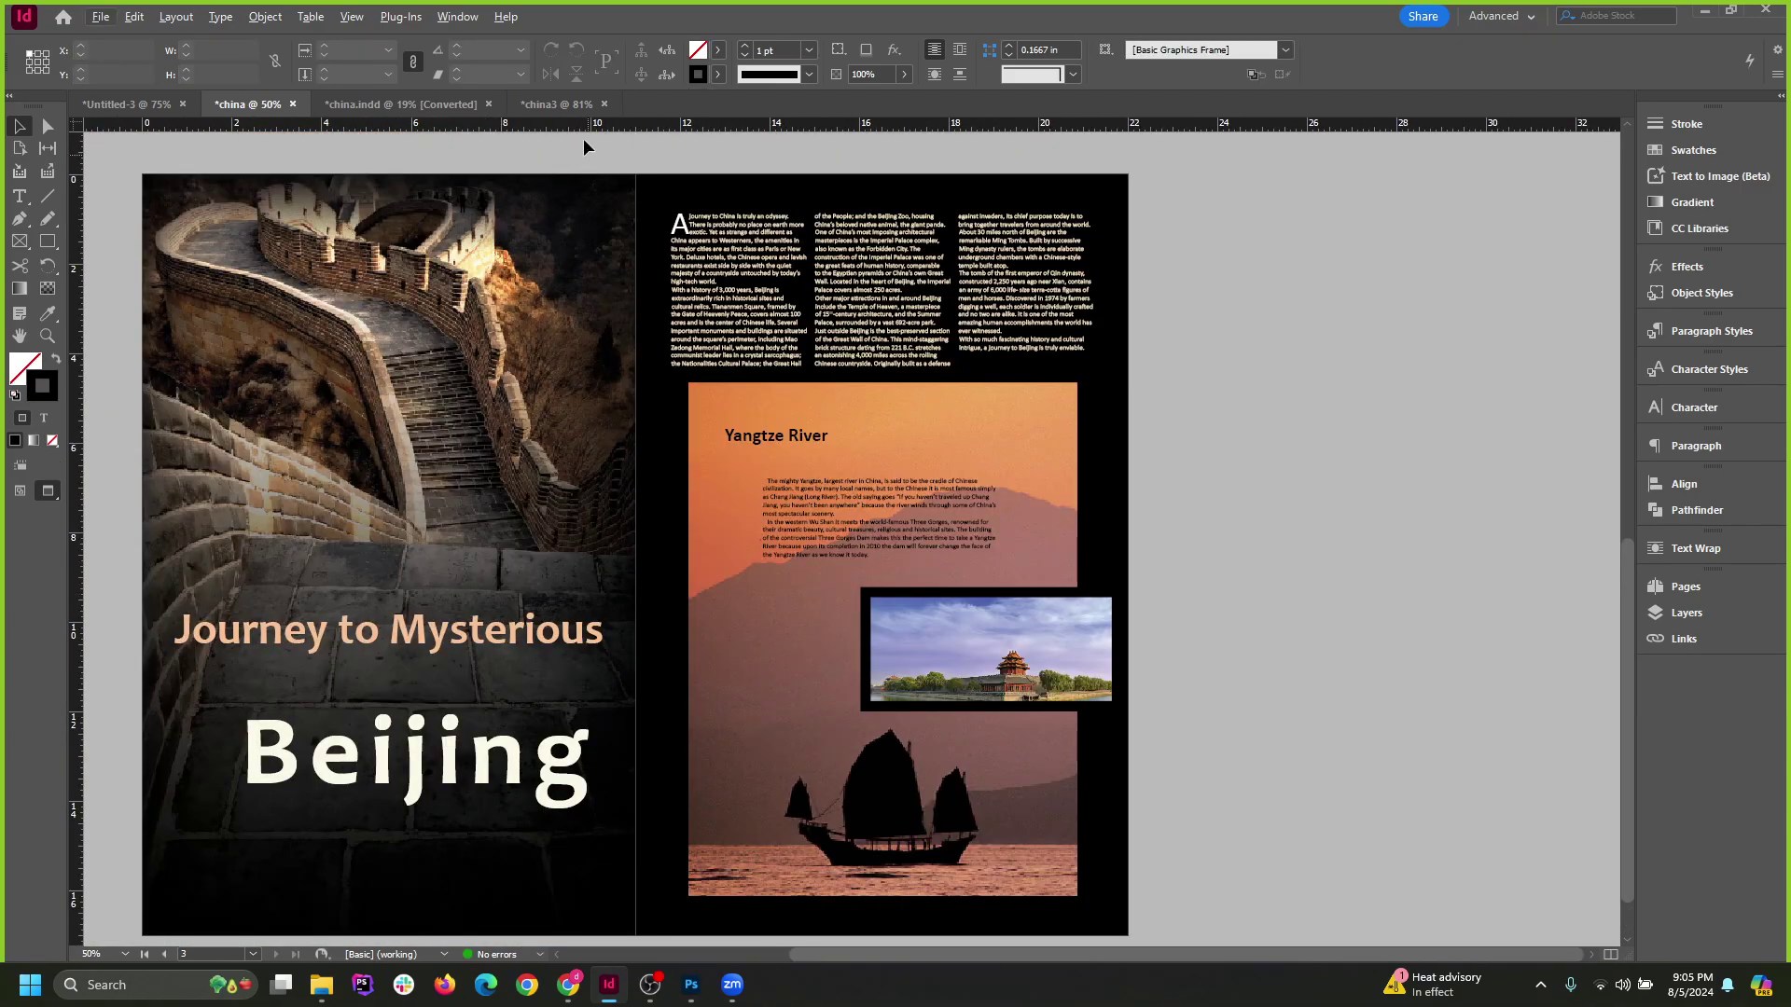
Preview the converted china.indd spread without guides and compare it with the china document.
{"action": "left_click", "coordinate": [405, 106]}
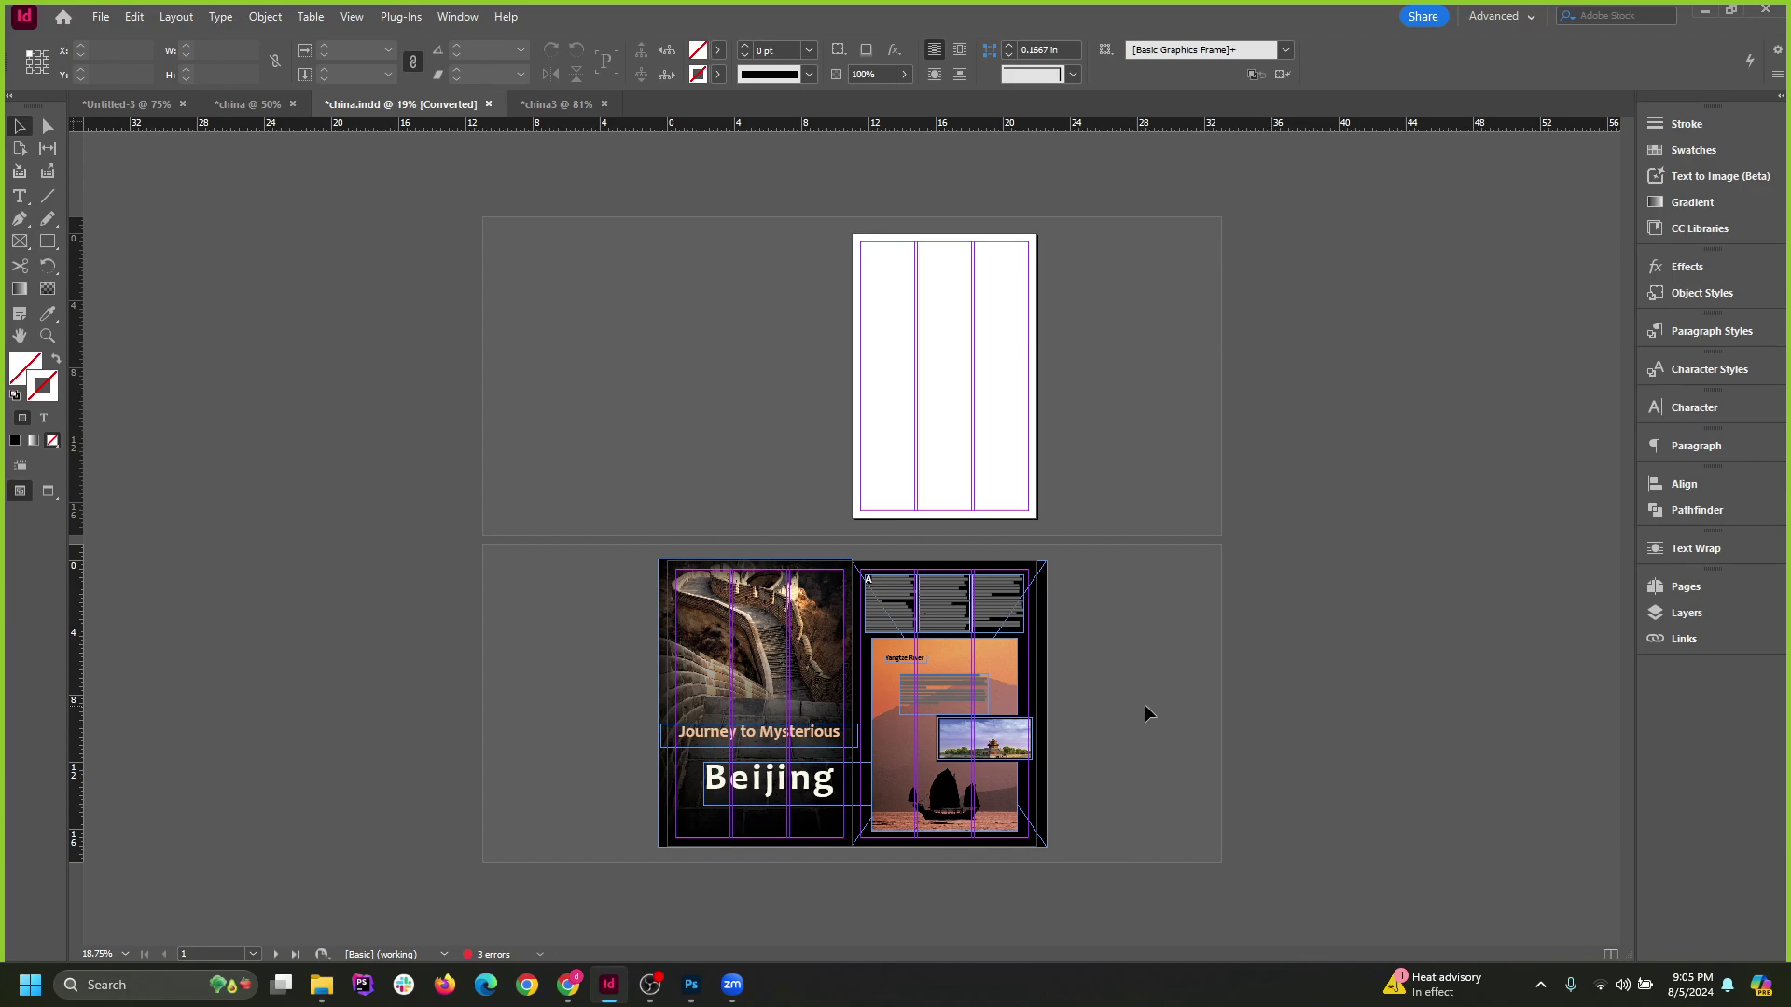
{"action": "key", "text": "w"}
{"action": "scroll", "coordinate": [746, 727], "scroll_direction": "up", "scroll_amount": 3}
{"action": "scroll", "coordinate": [679, 204], "scroll_direction": "down", "scroll_amount": 2}
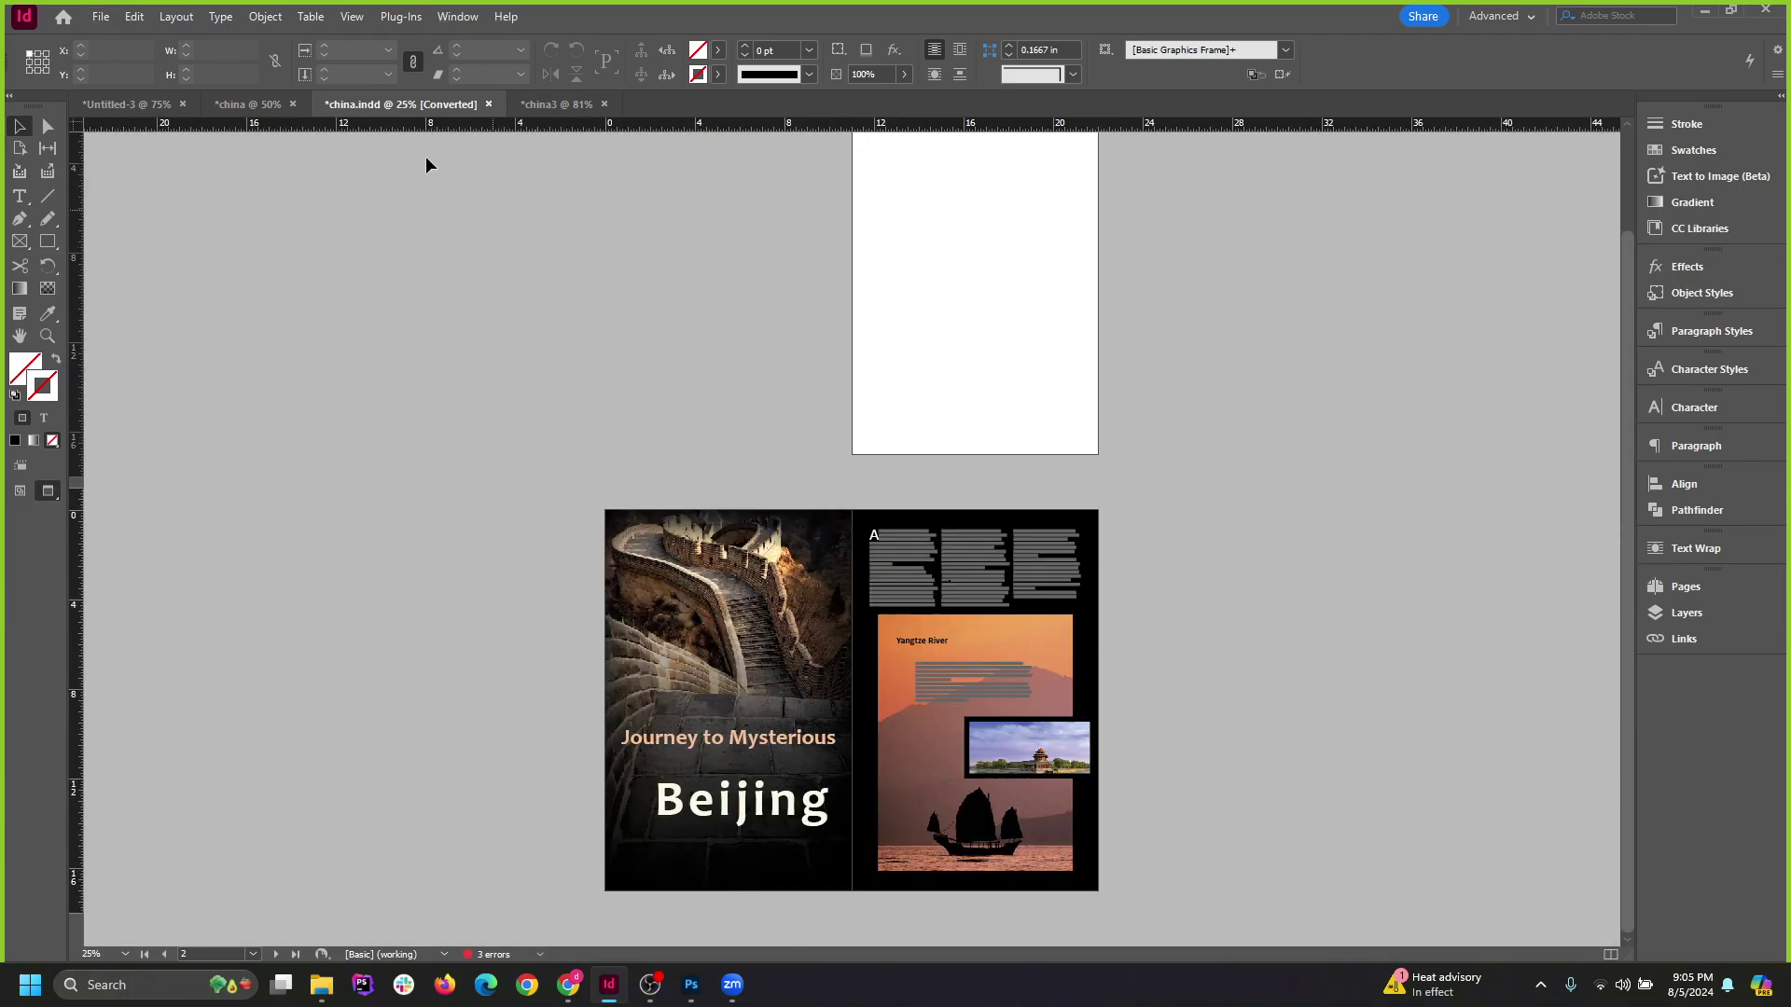
{"action": "left_click", "coordinate": [241, 105]}
{"action": "left_click", "coordinate": [369, 106]}
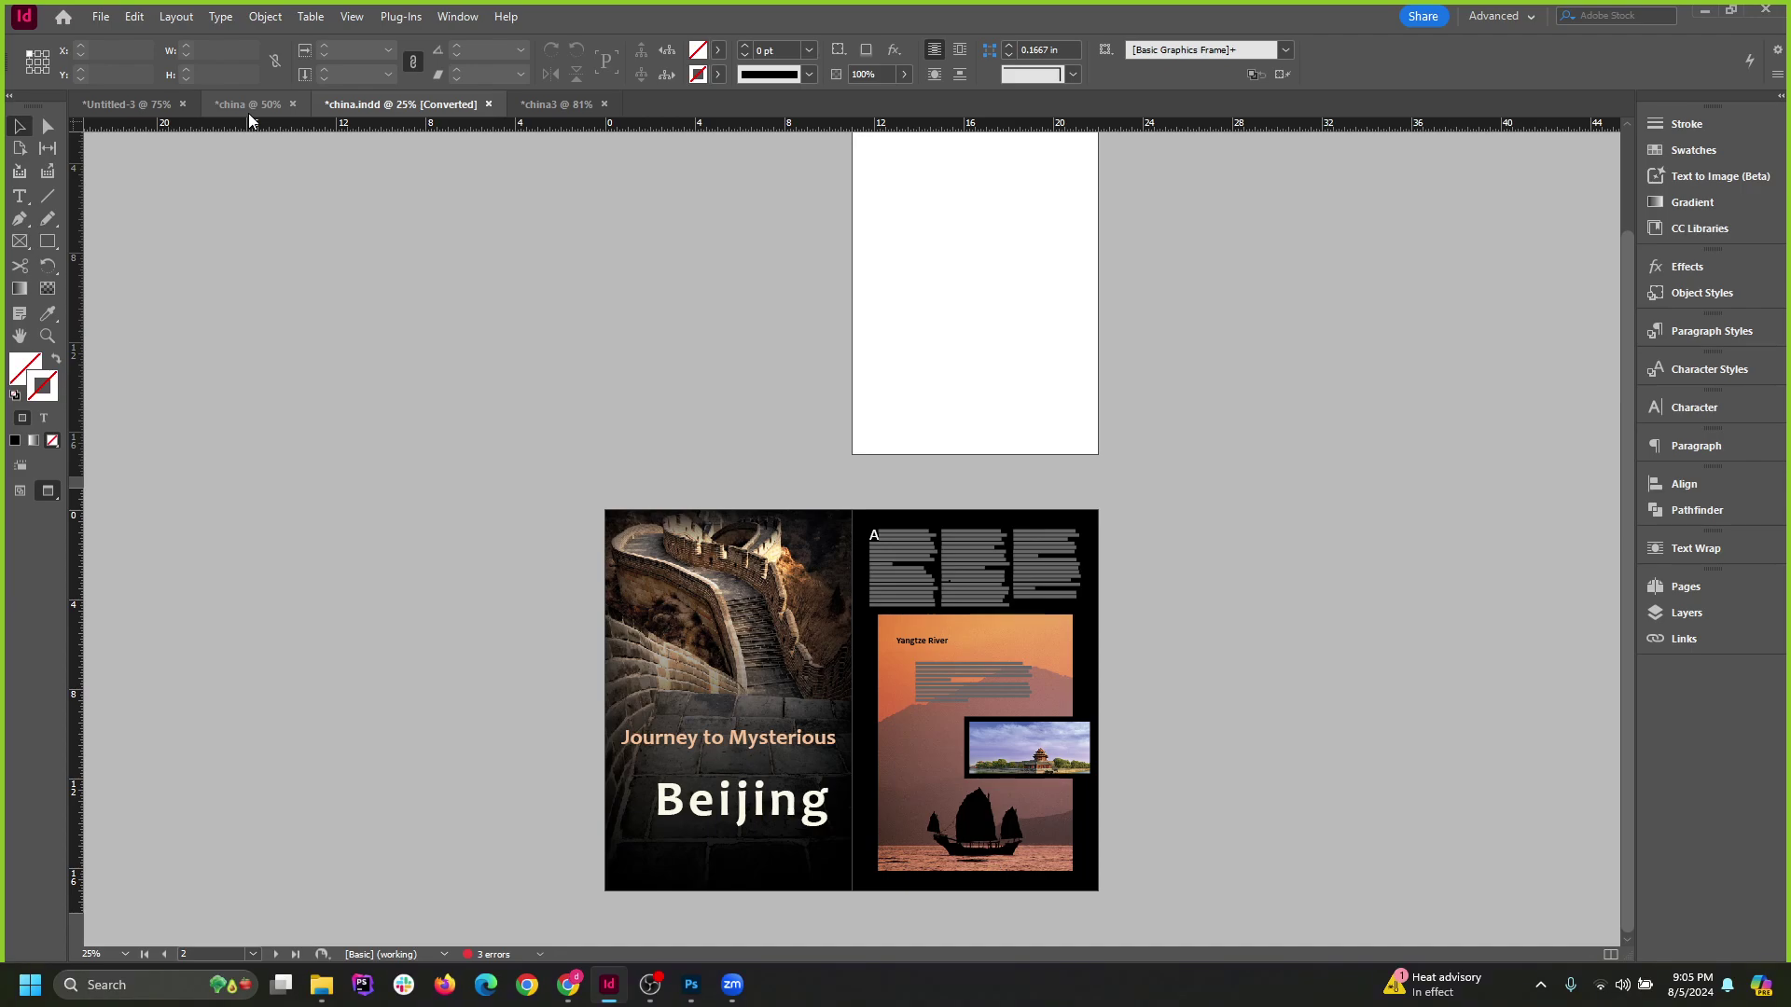
Switch to the china3 document and examine its Journey to Mysterious spread with the three pictures and text columns.
{"action": "left_click", "coordinate": [538, 105]}
{"action": "scroll", "coordinate": [1212, 653], "scroll_direction": "down", "scroll_amount": 10}
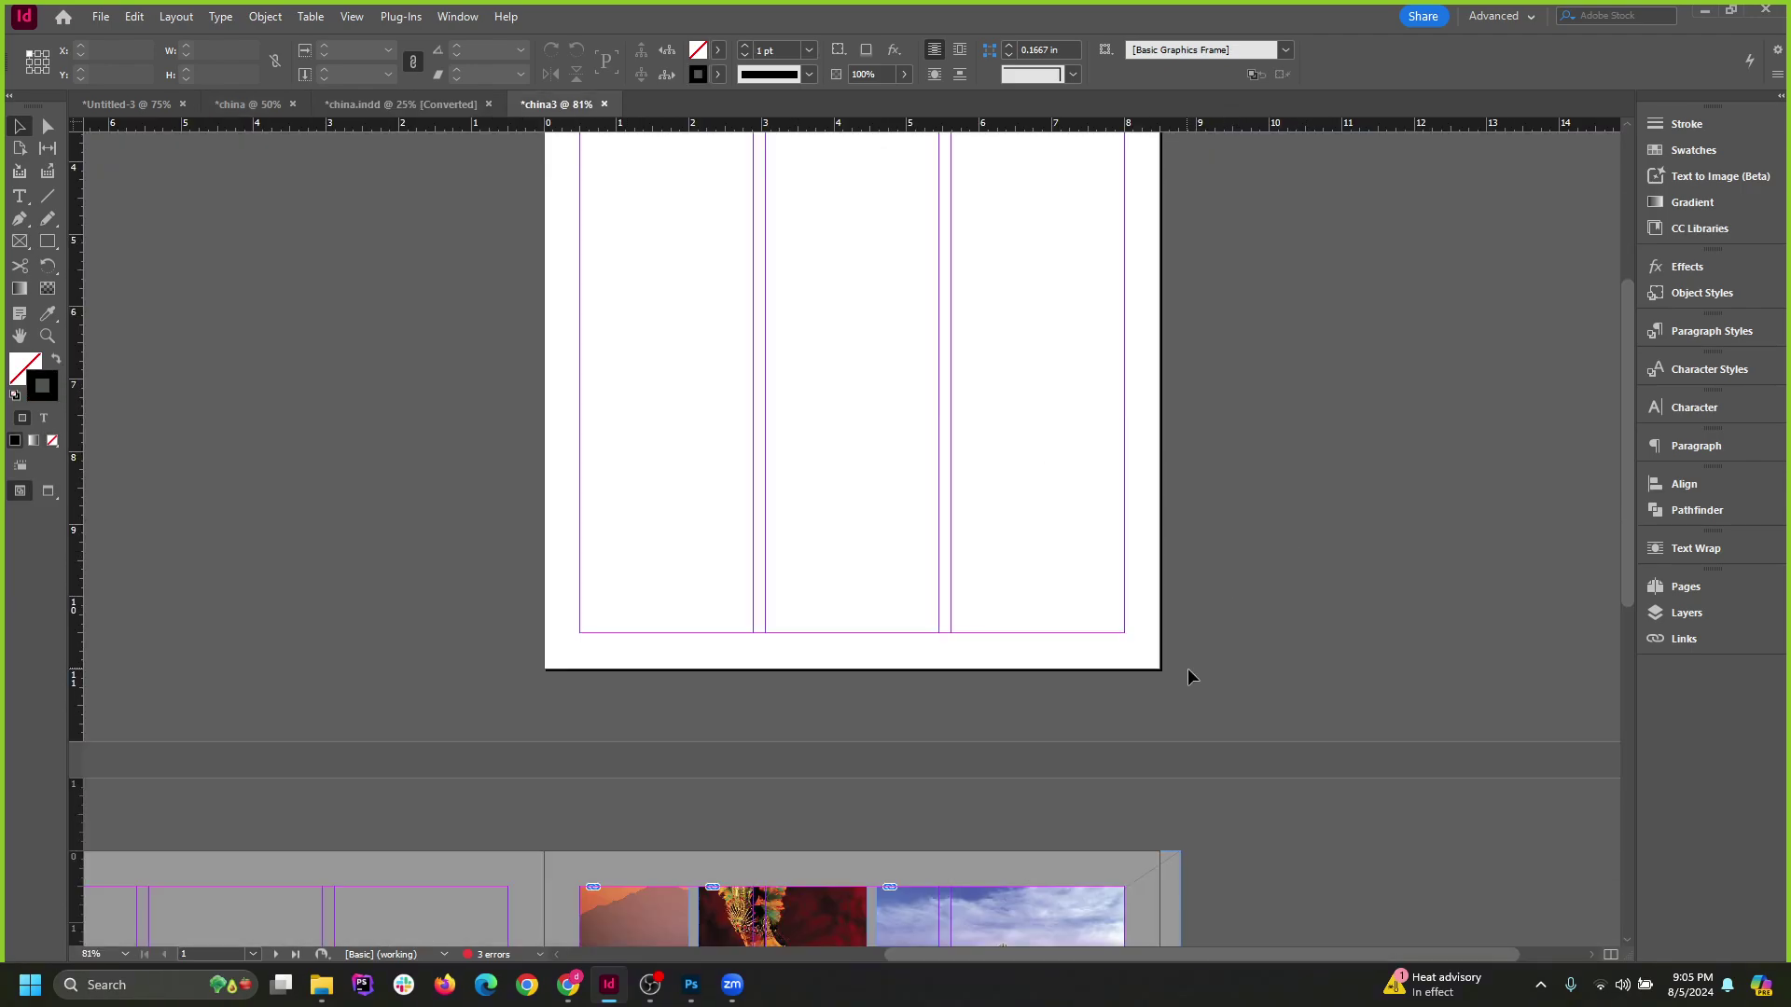
{"action": "scroll", "coordinate": [1267, 589], "scroll_direction": "down", "scroll_amount": 3}
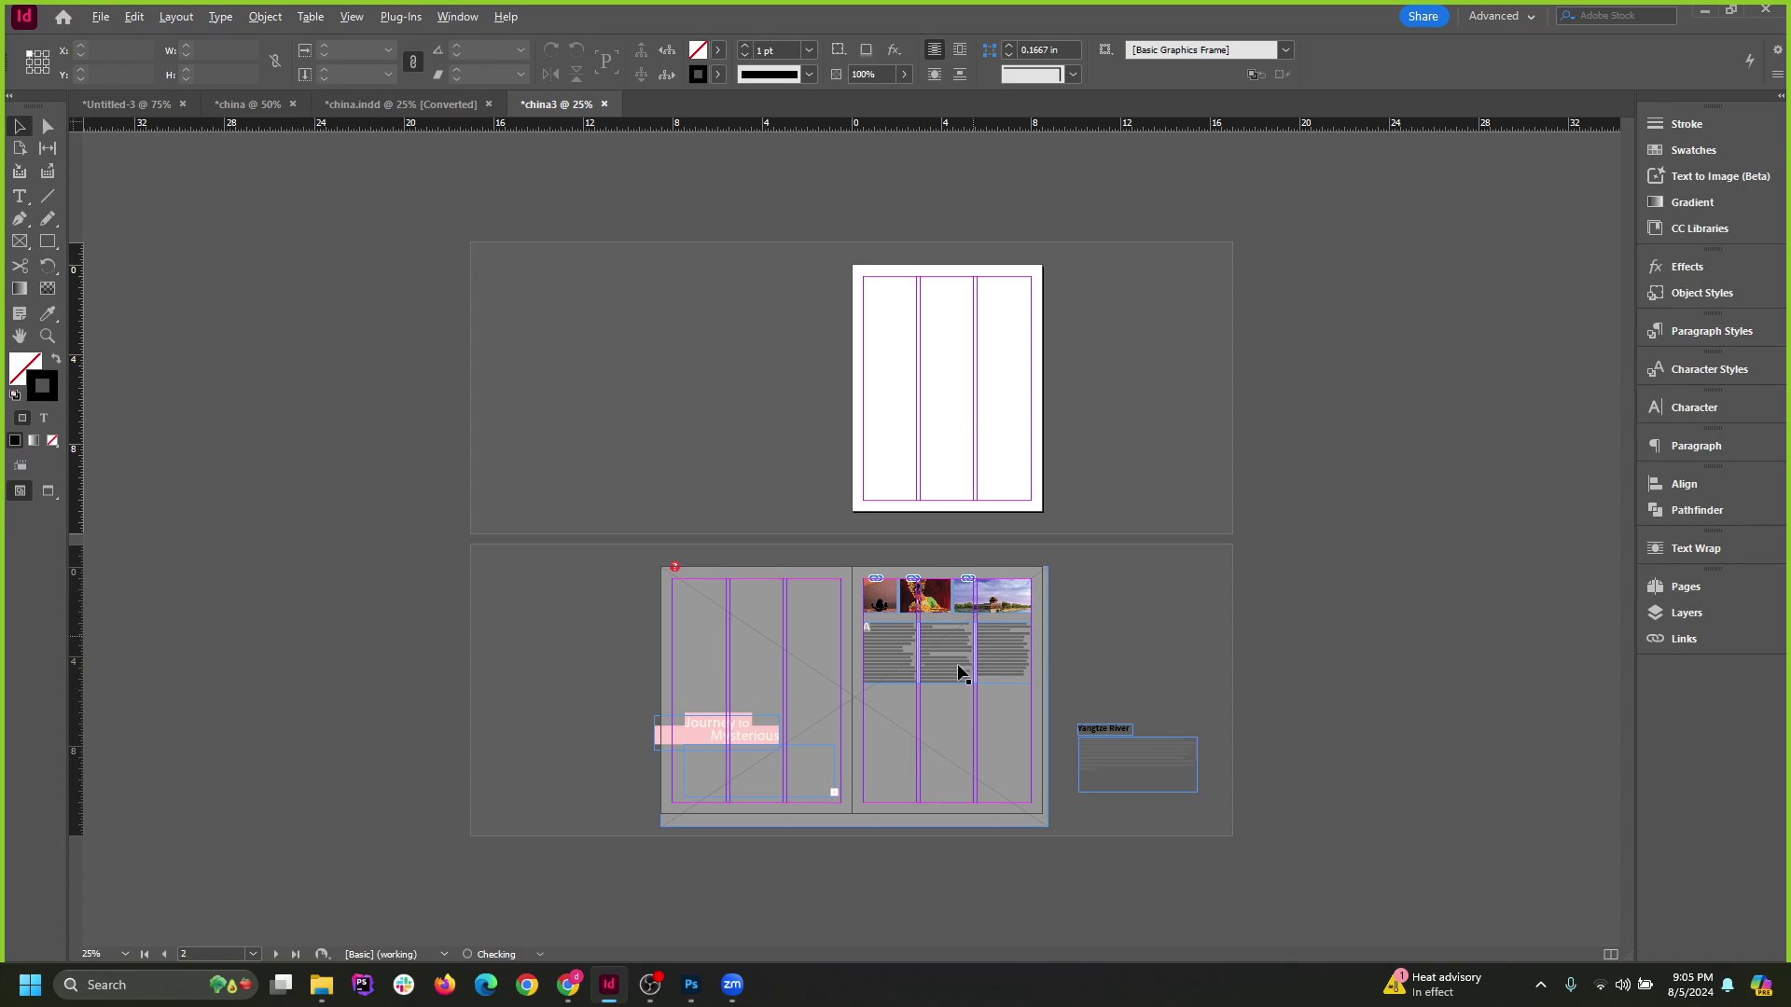
{"action": "scroll", "coordinate": [993, 748], "scroll_direction": "up", "scroll_amount": 1}
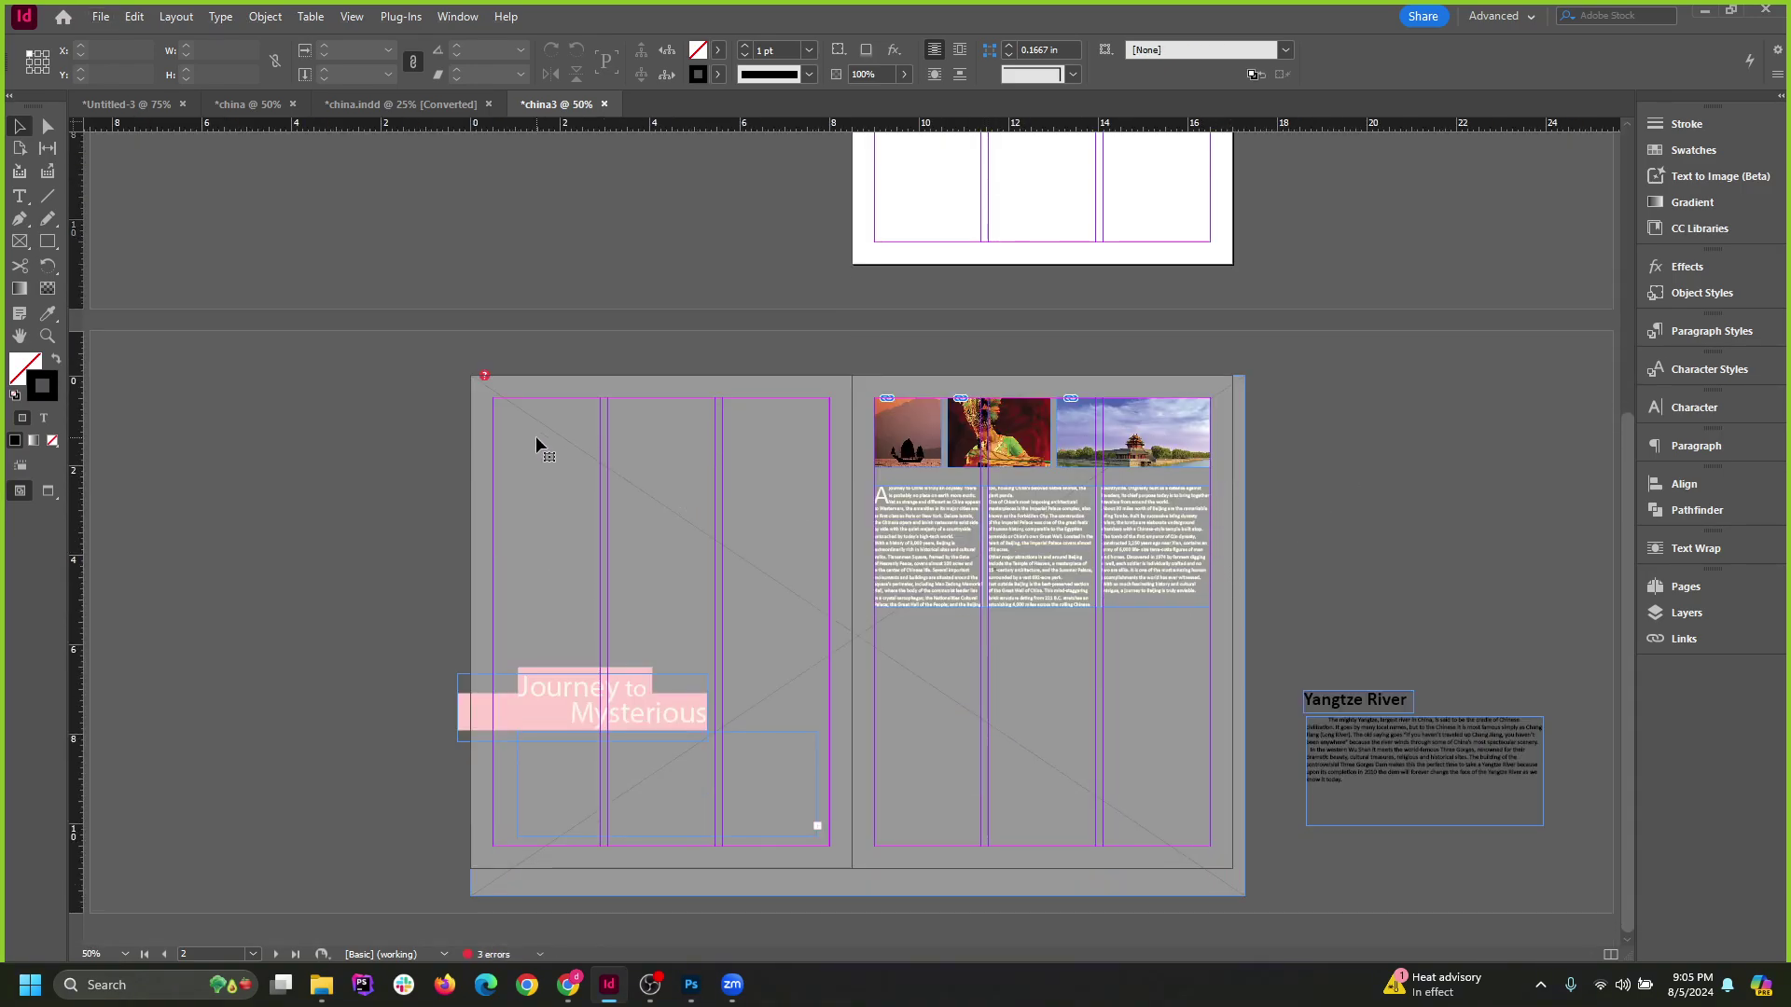
Select the spread's missing background image and move the Links panel into its own group above Effects, leaving it open.
{"action": "left_click", "coordinate": [518, 410]}
{"action": "scroll", "coordinate": [481, 373], "scroll_direction": "up", "scroll_amount": 3}
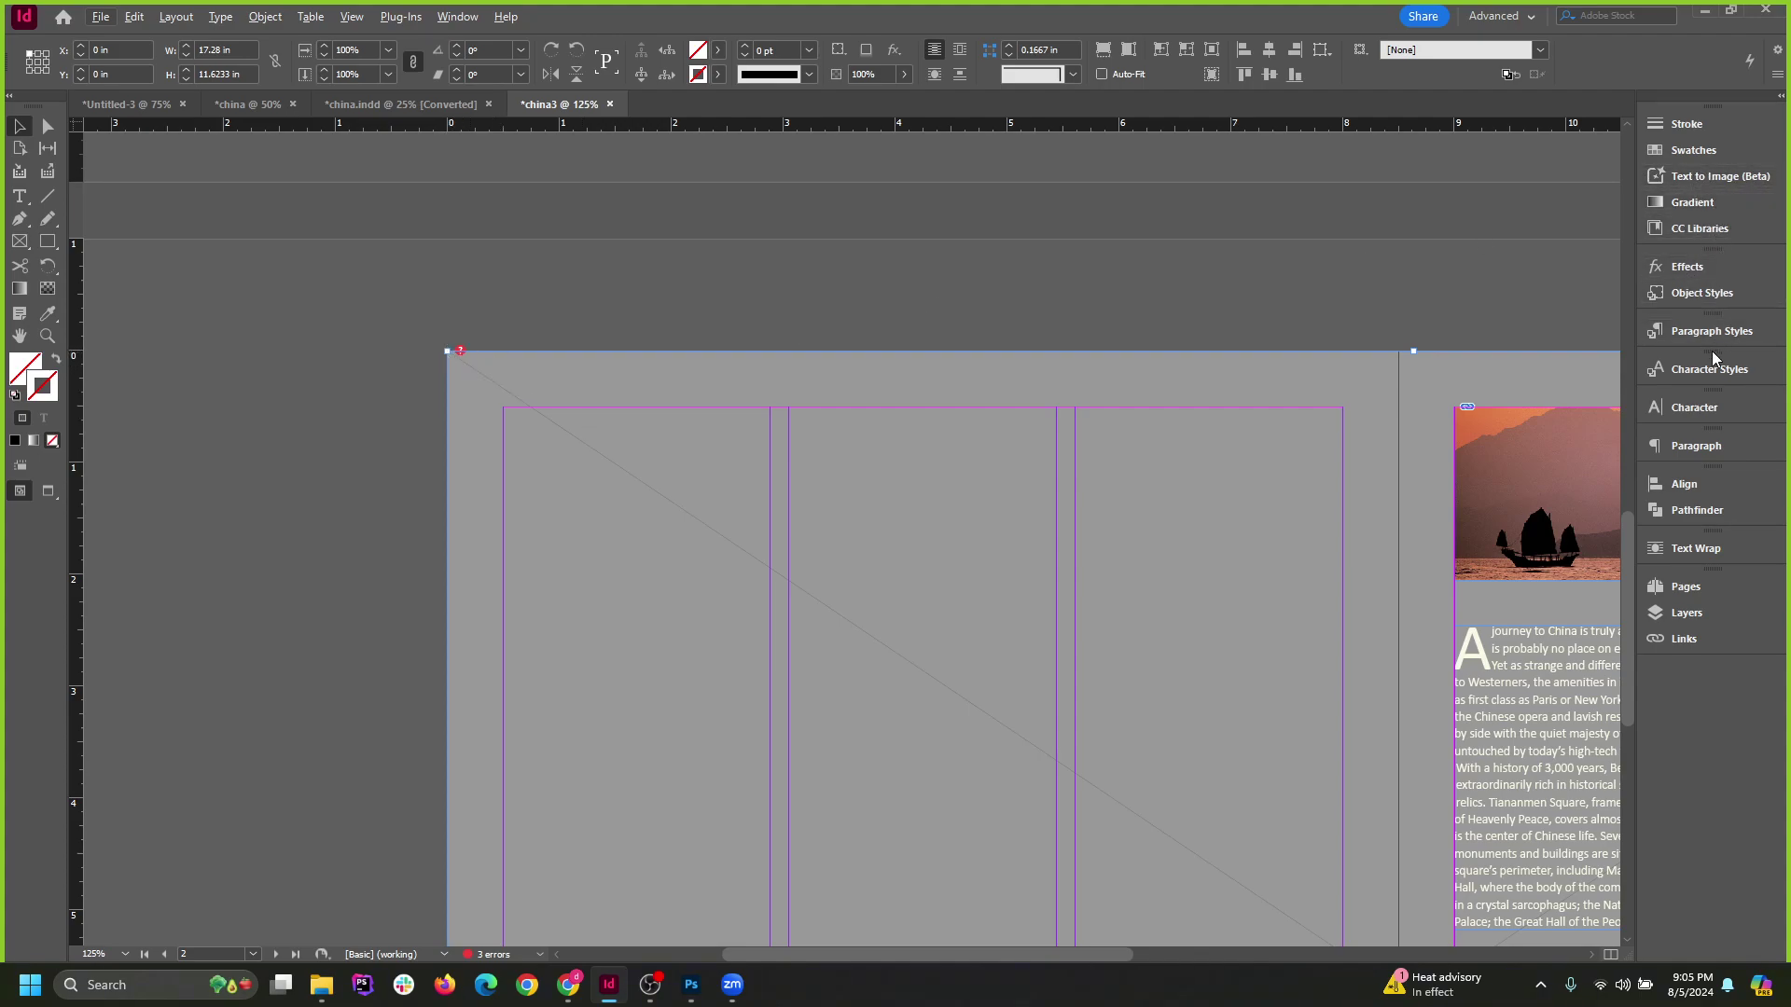
{"action": "left_click", "coordinate": [1700, 634]}
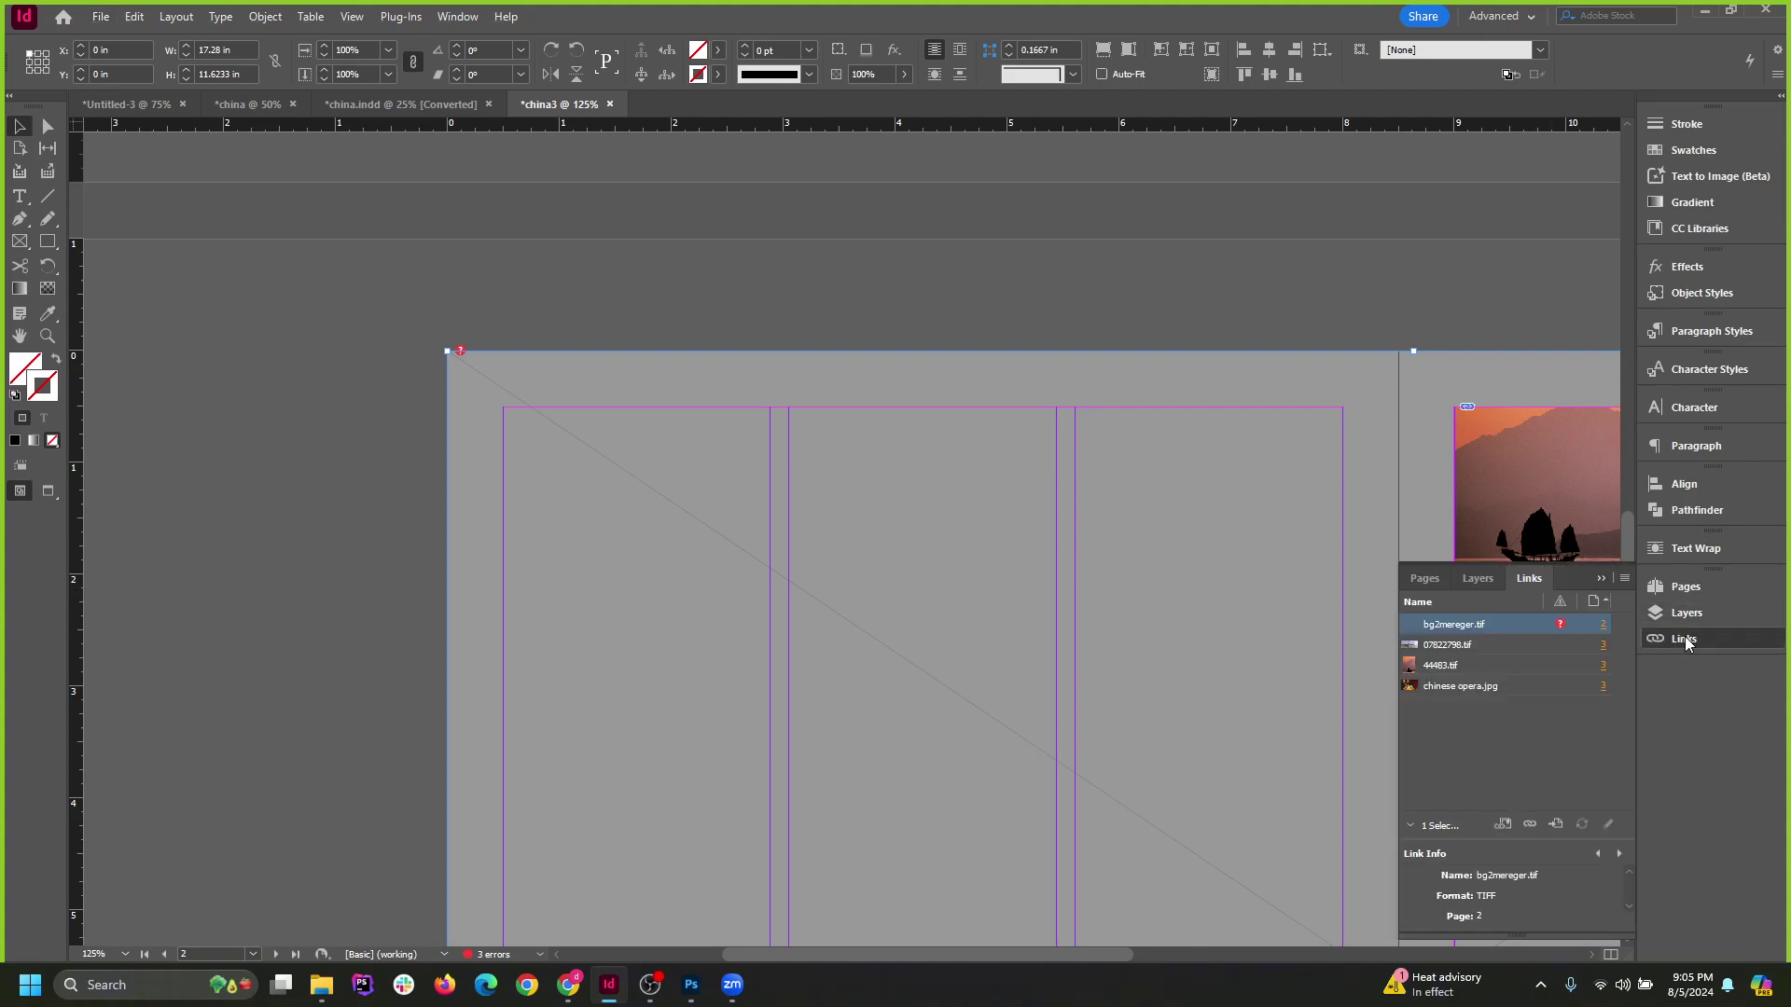
{"action": "left_click_drag", "start_coordinate": [1685, 636], "coordinate": [1688, 244]}
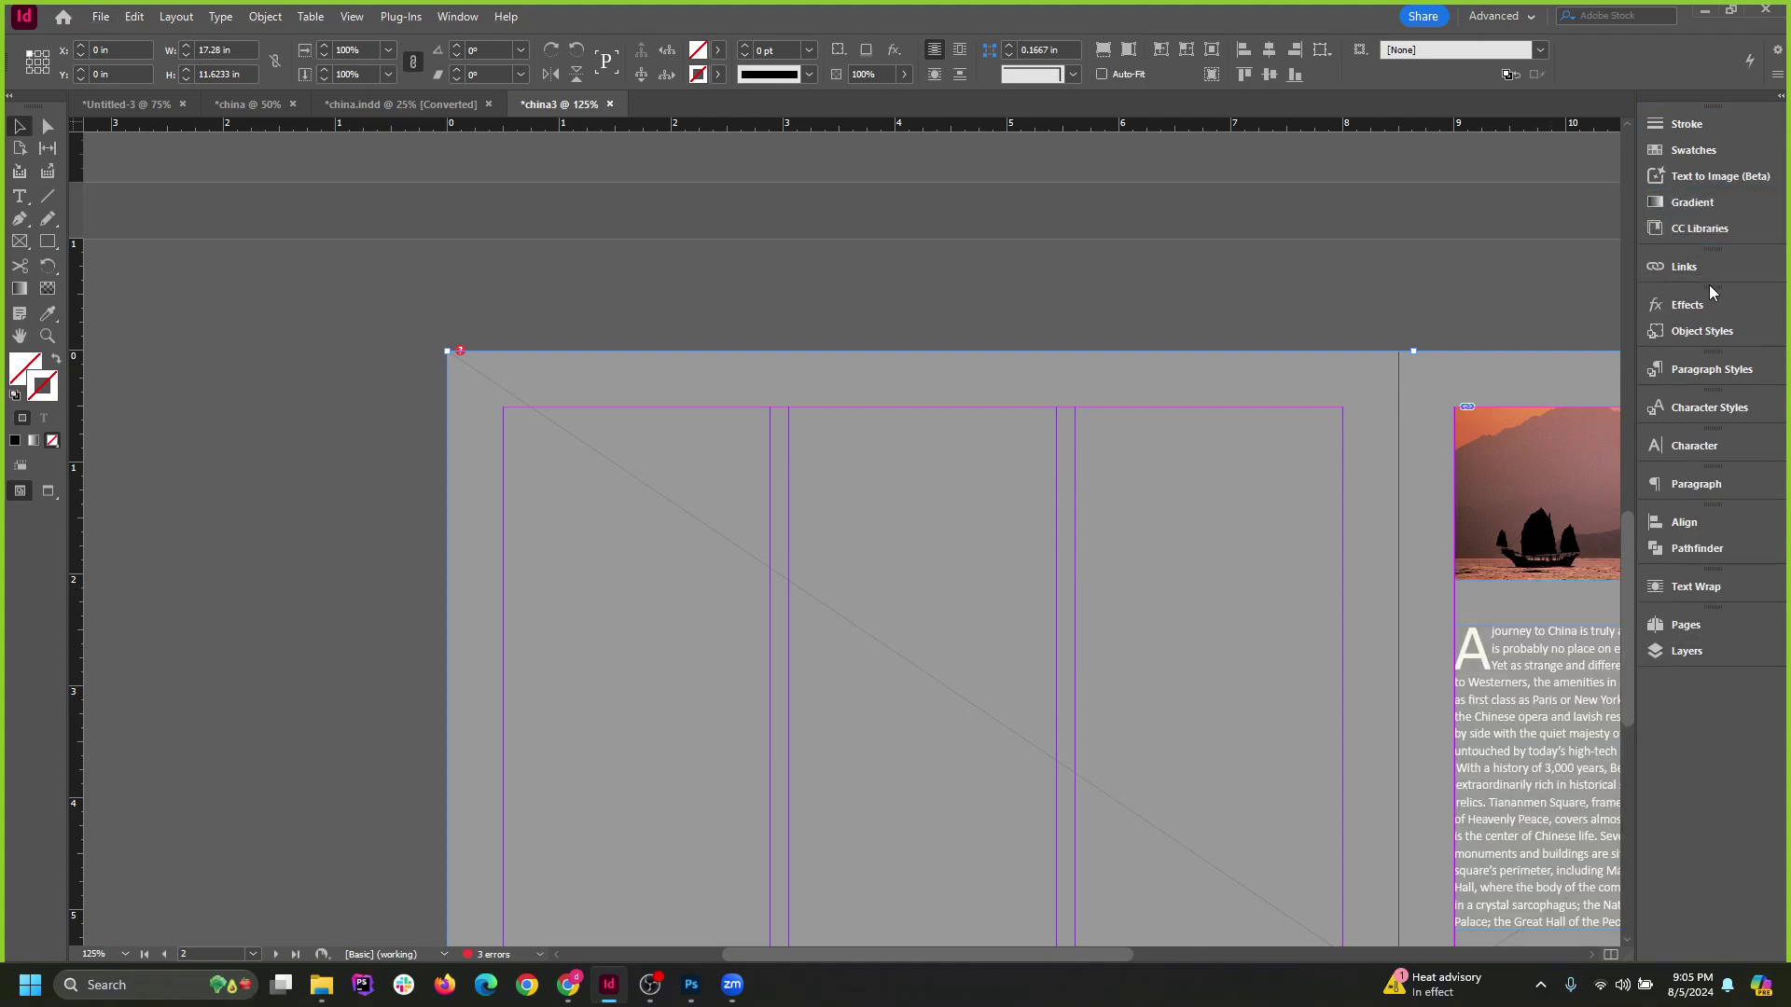
{"action": "left_click", "coordinate": [1692, 271]}
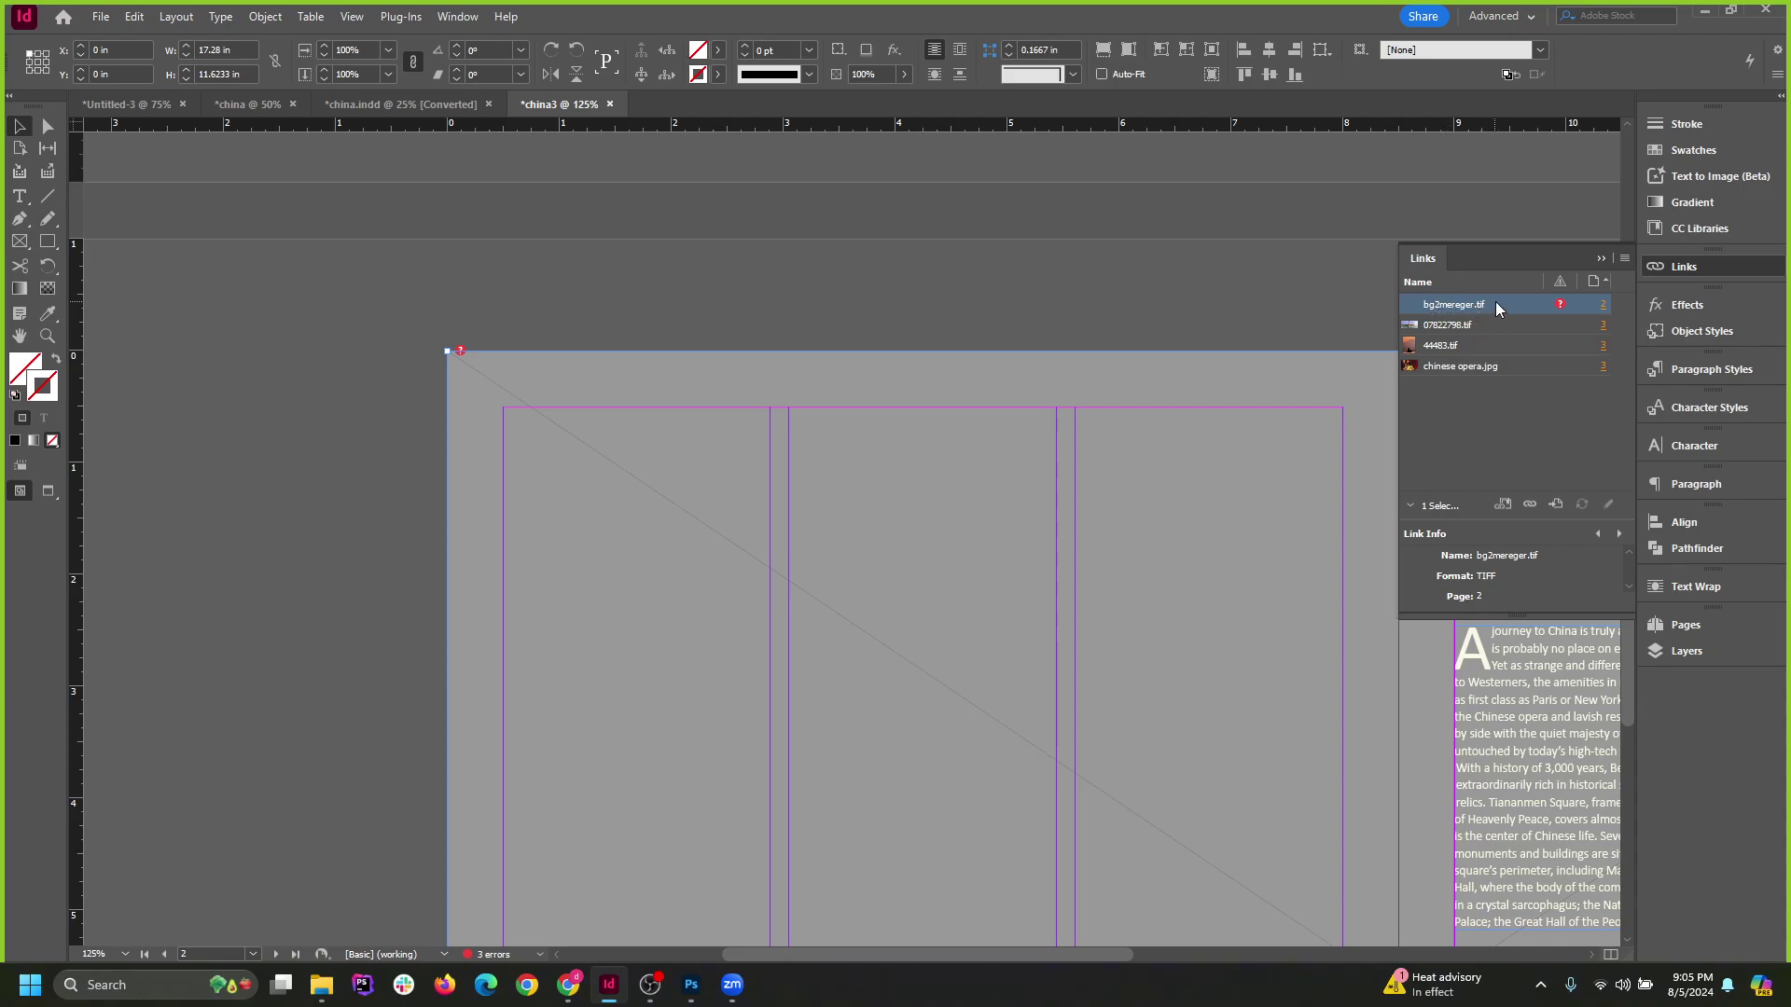
Relink the missing bg2mereger.tif background to 80034.tif from the china folder.
{"action": "double_click", "coordinate": [1560, 305]}
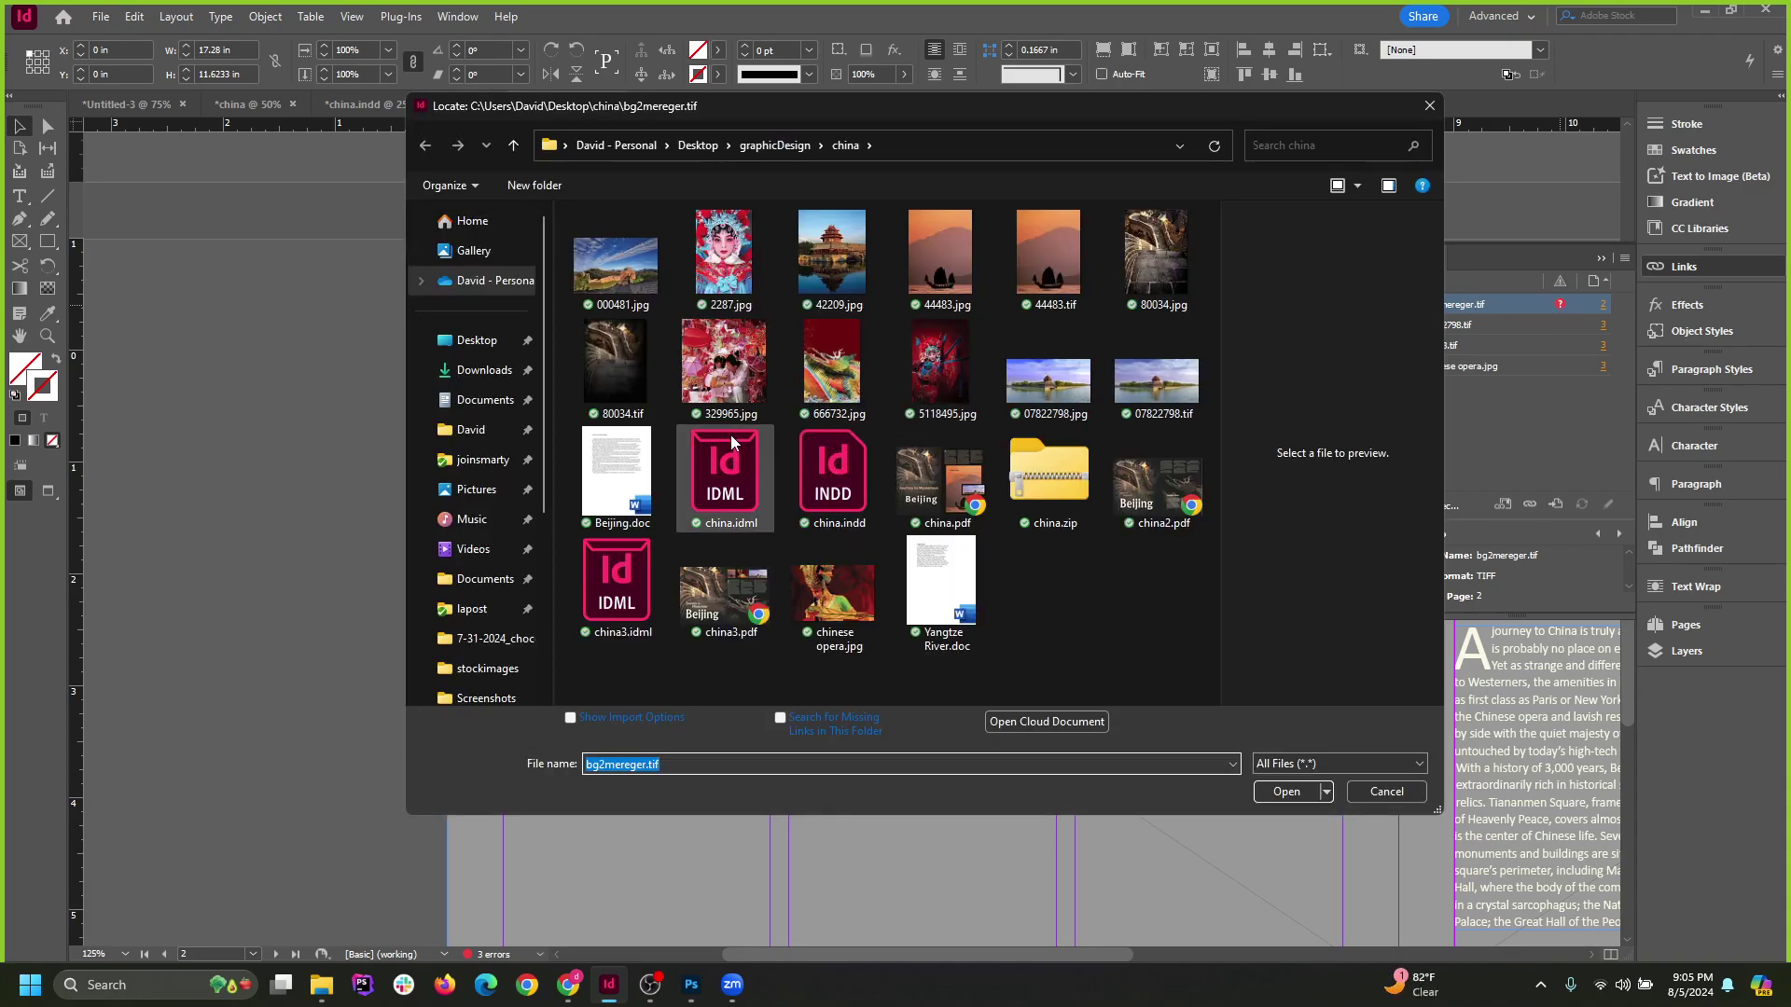
{"action": "left_click", "coordinate": [638, 386]}
{"action": "left_click", "coordinate": [615, 263]}
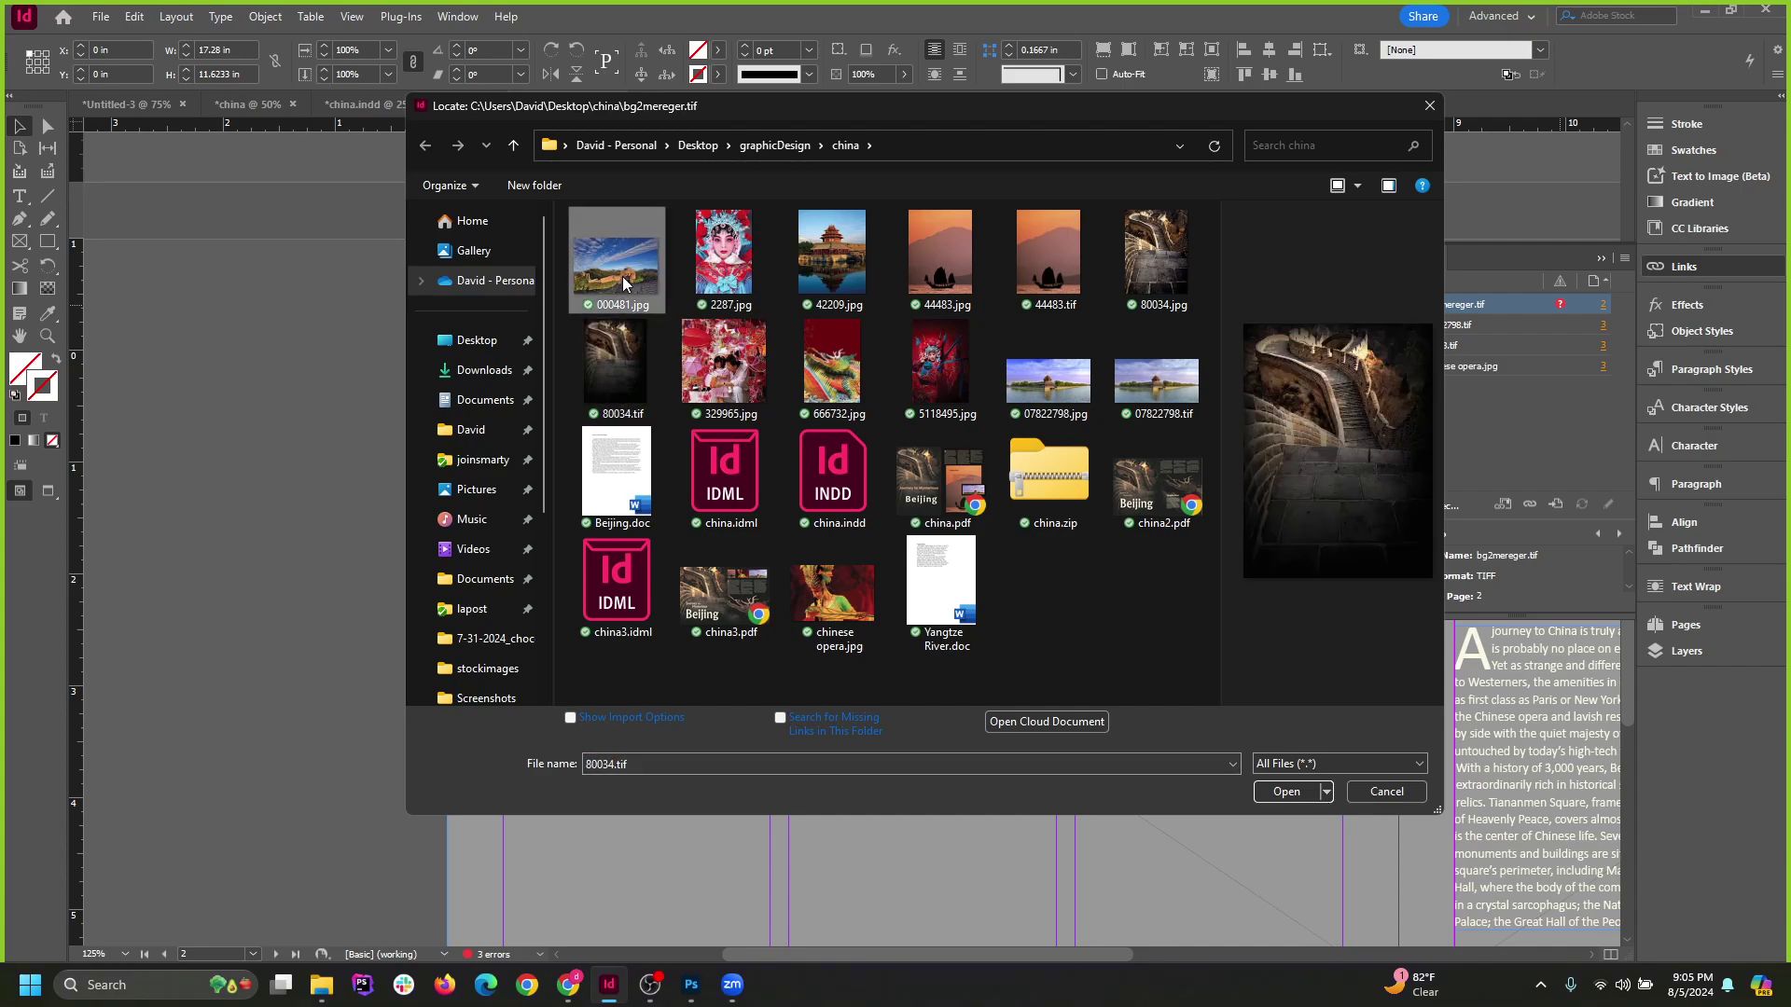
{"action": "left_click", "coordinate": [1060, 265]}
{"action": "left_click", "coordinate": [1144, 267]}
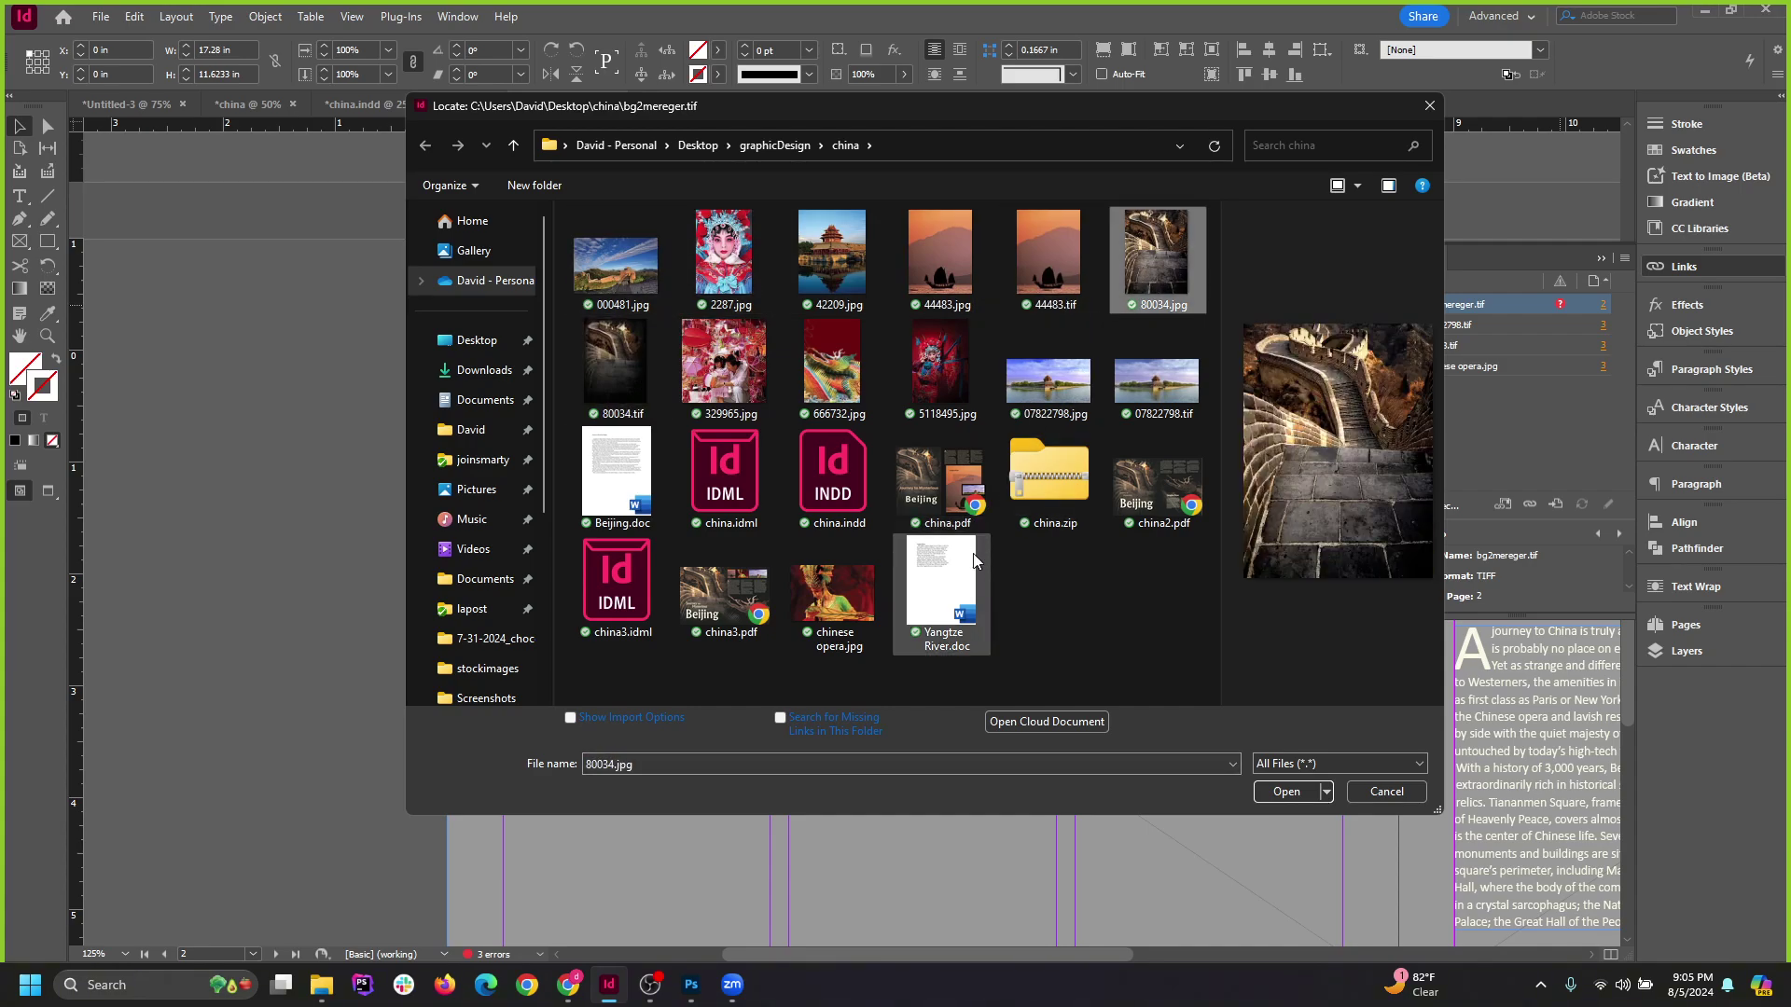
{"action": "left_click", "coordinate": [1083, 603]}
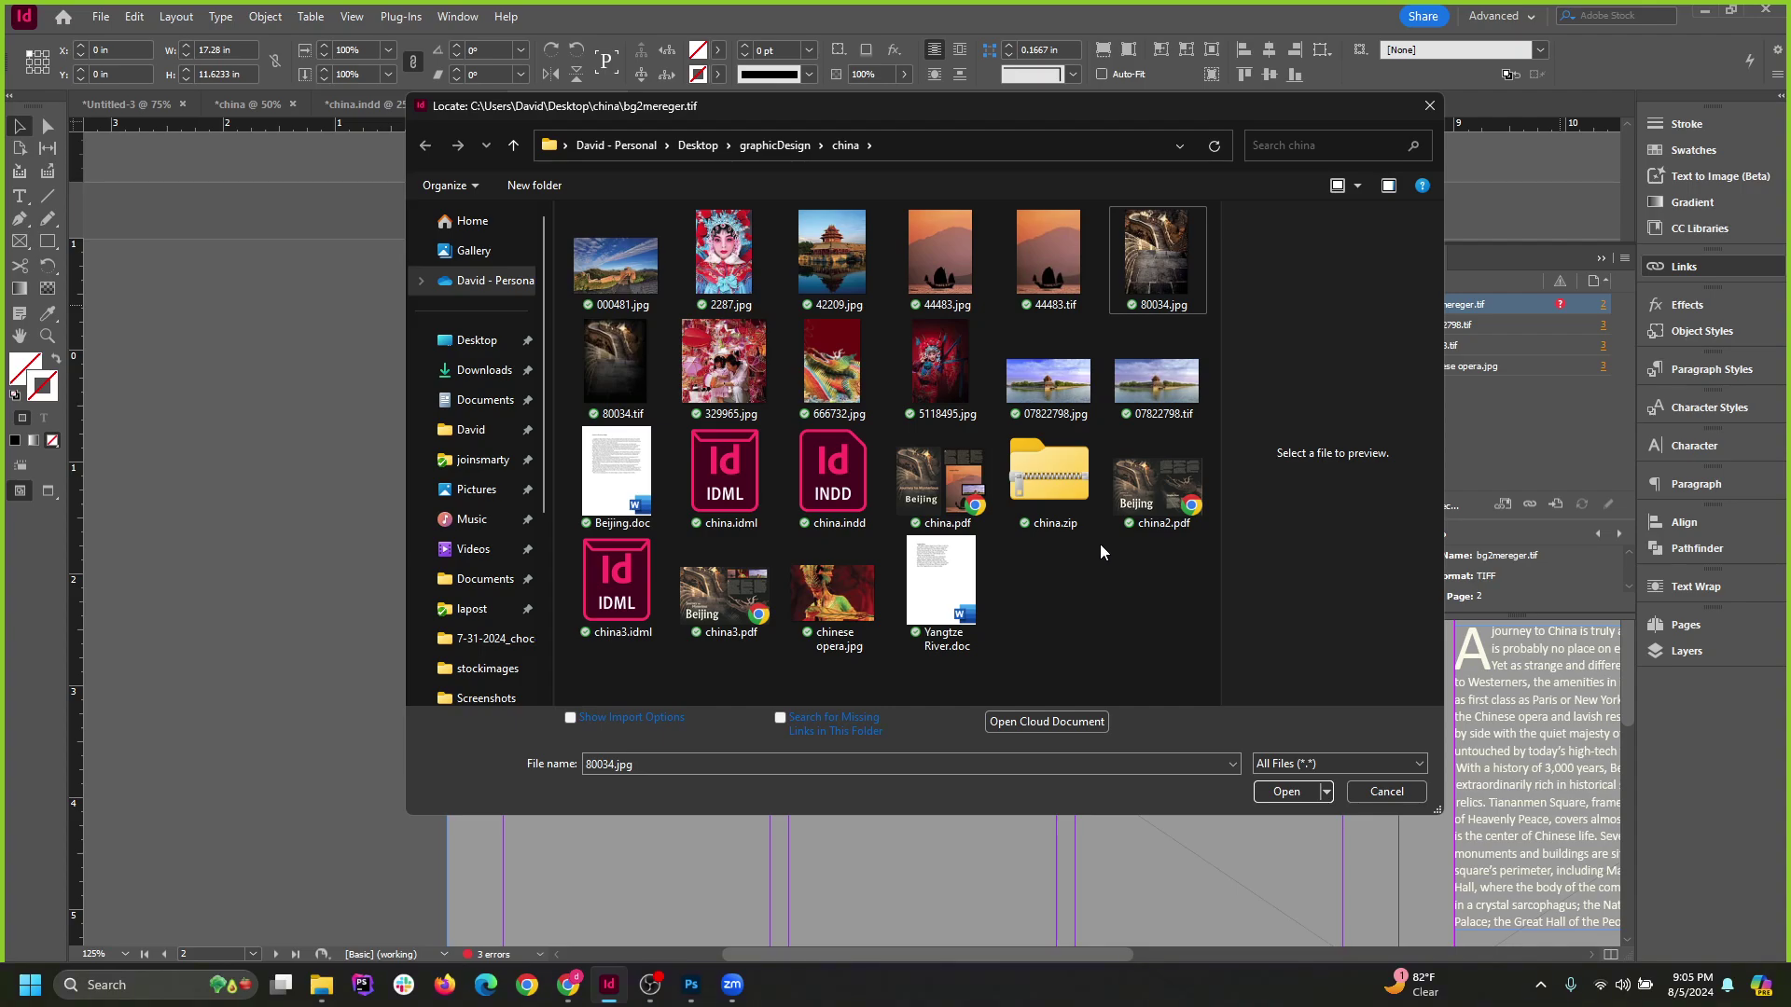
{"action": "left_click_drag", "start_coordinate": [1021, 112], "coordinate": [1116, 218]}
{"action": "left_click", "coordinate": [688, 502]}
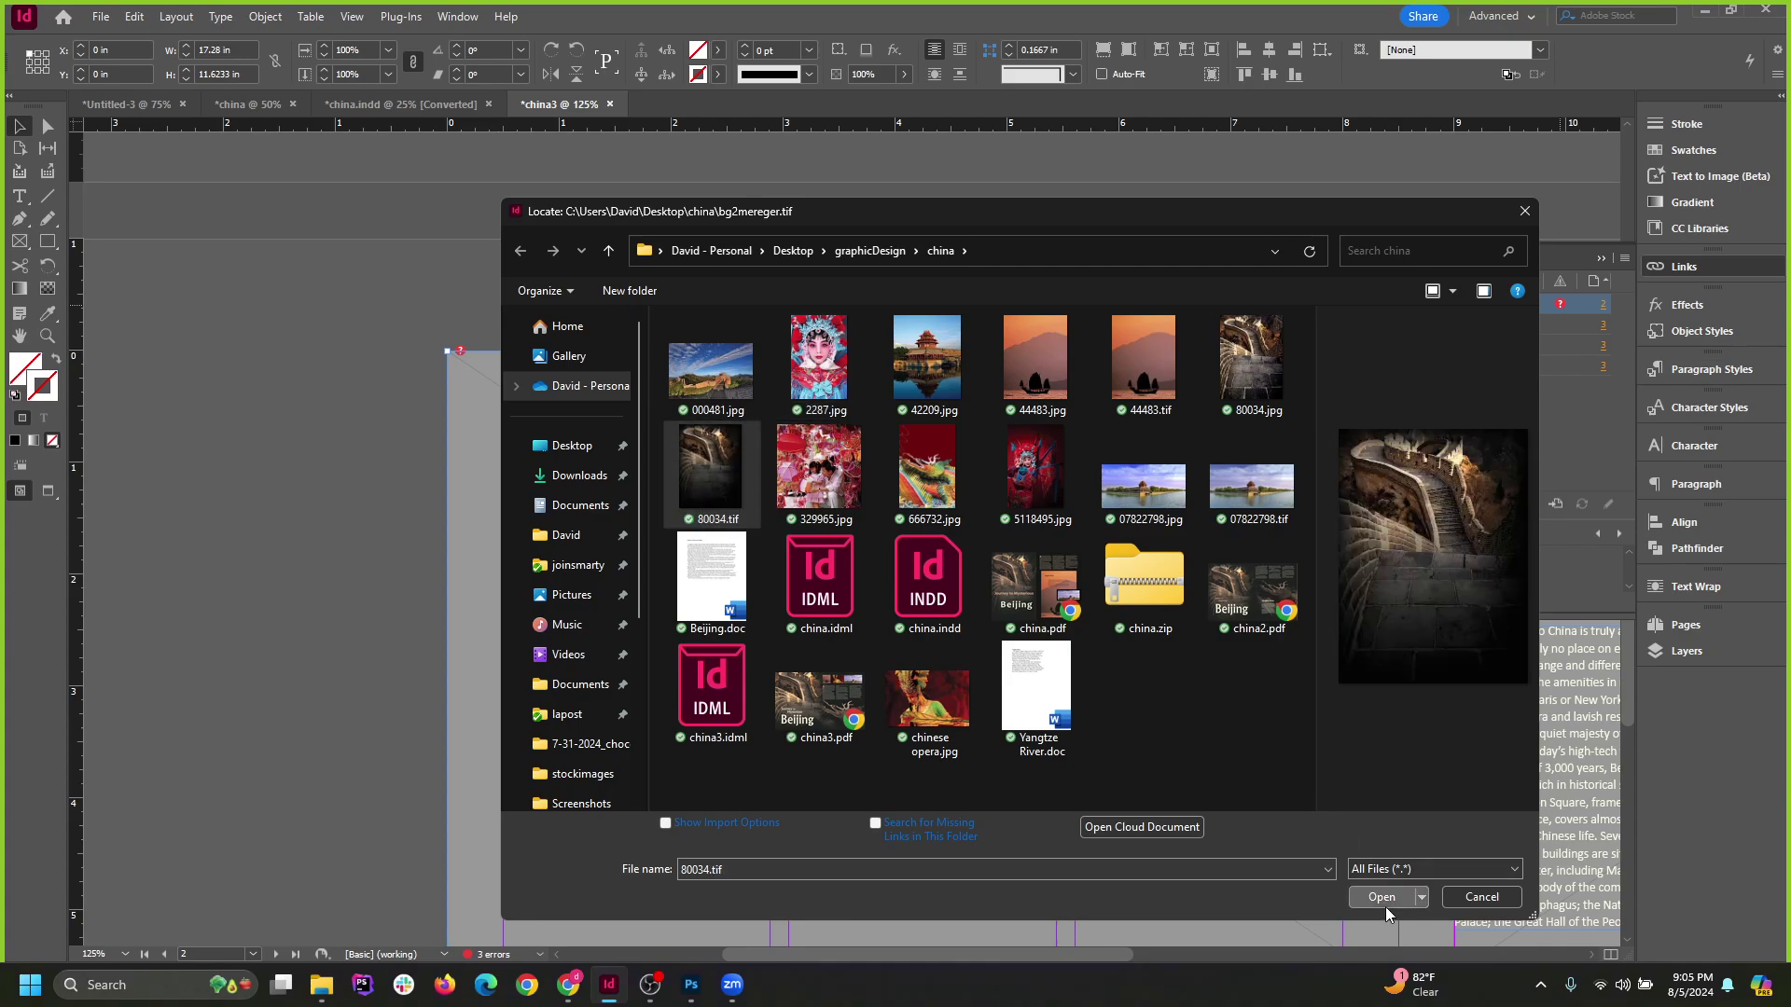
{"action": "left_click", "coordinate": [1382, 898]}
Preview the china3 spread without guides to check how the relinked Great Wall background fits behind the text.
{"action": "key", "text": "ctrl+minus"}
{"action": "key", "text": "ctrl+minus"}
{"action": "key", "text": "ctrl+minus"}
{"action": "key", "text": "ctrl+minus"}
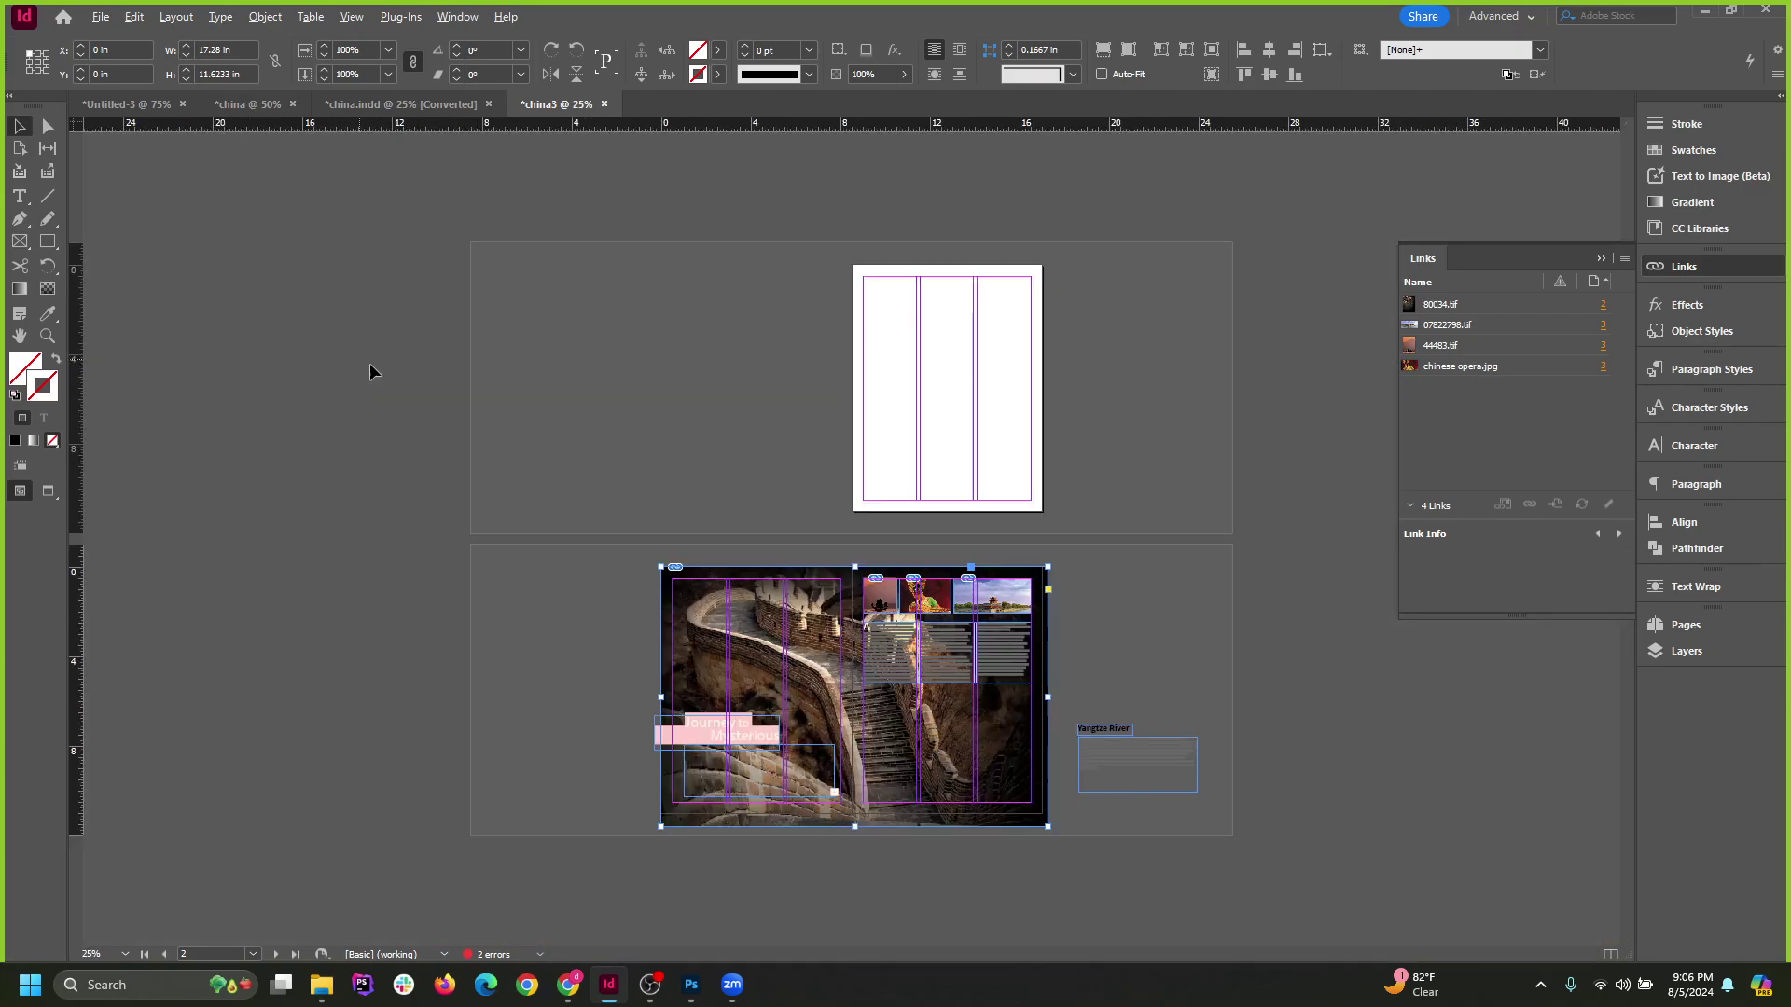
{"action": "key", "text": "ctrl+equal"}
{"action": "scroll", "coordinate": [1228, 748], "scroll_direction": "down", "scroll_amount": 2}
{"action": "left_click", "coordinate": [1336, 668]}
{"action": "left_click", "coordinate": [1336, 667]}
{"action": "key", "text": "w"}
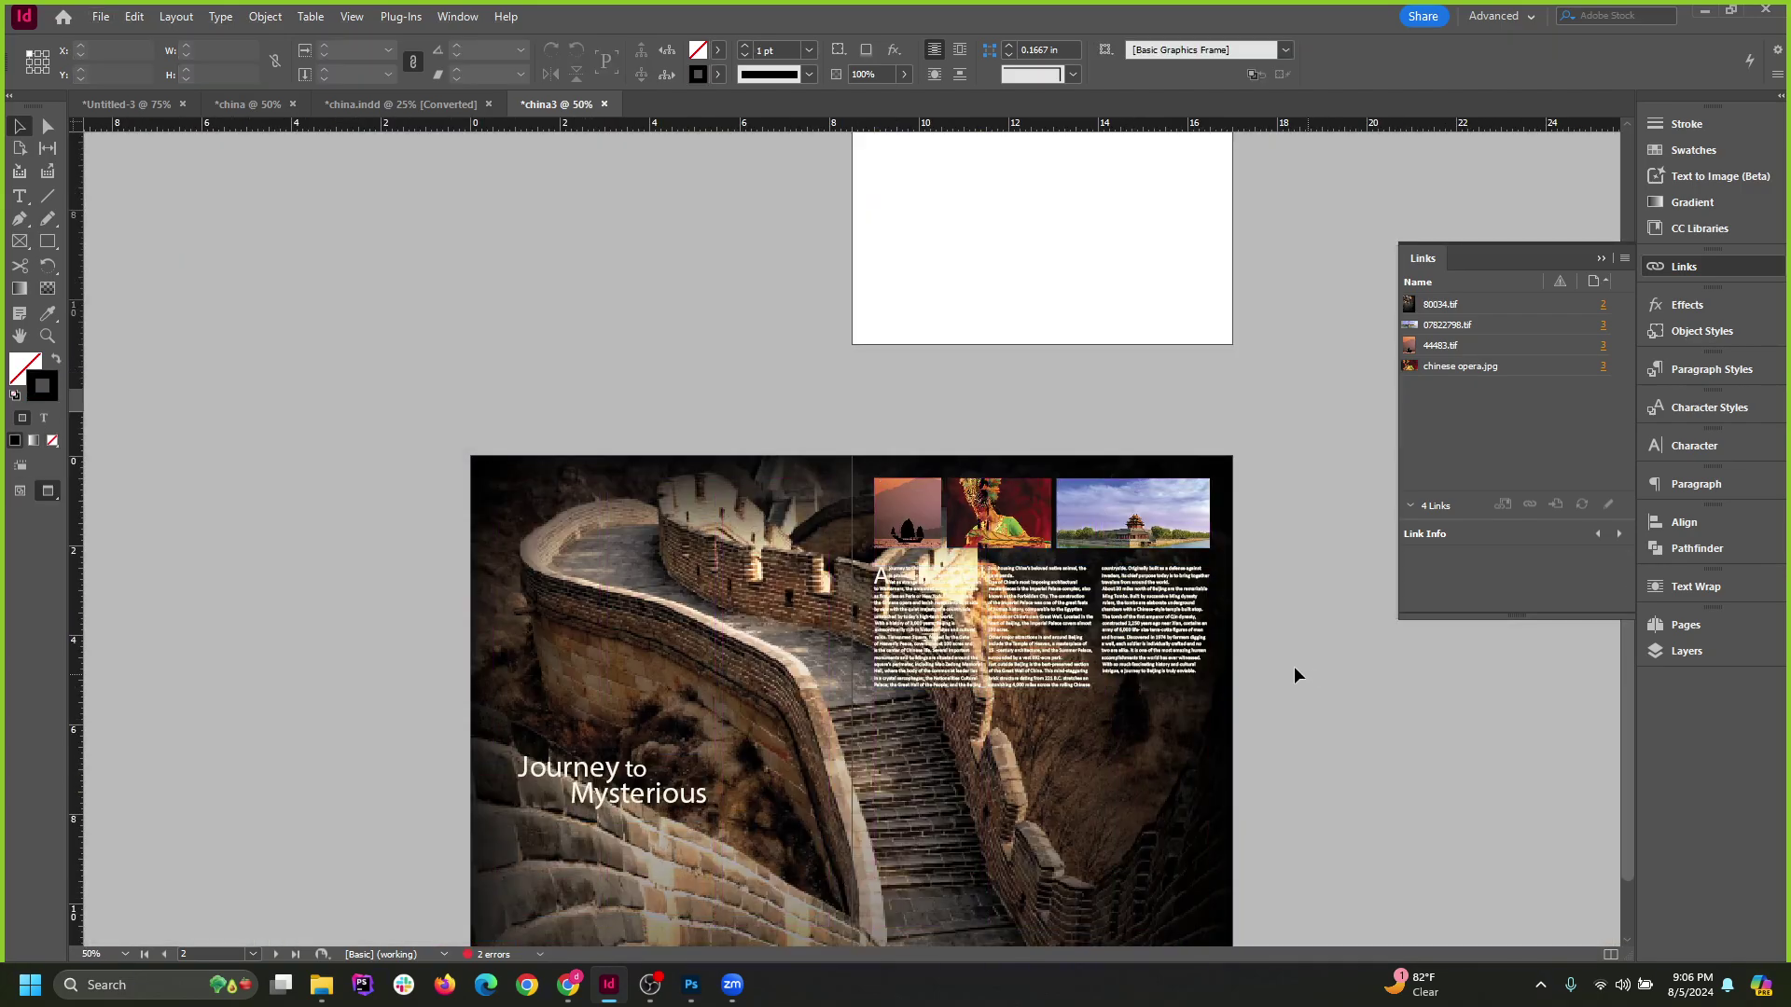
{"action": "key", "text": "ctrl+equal"}
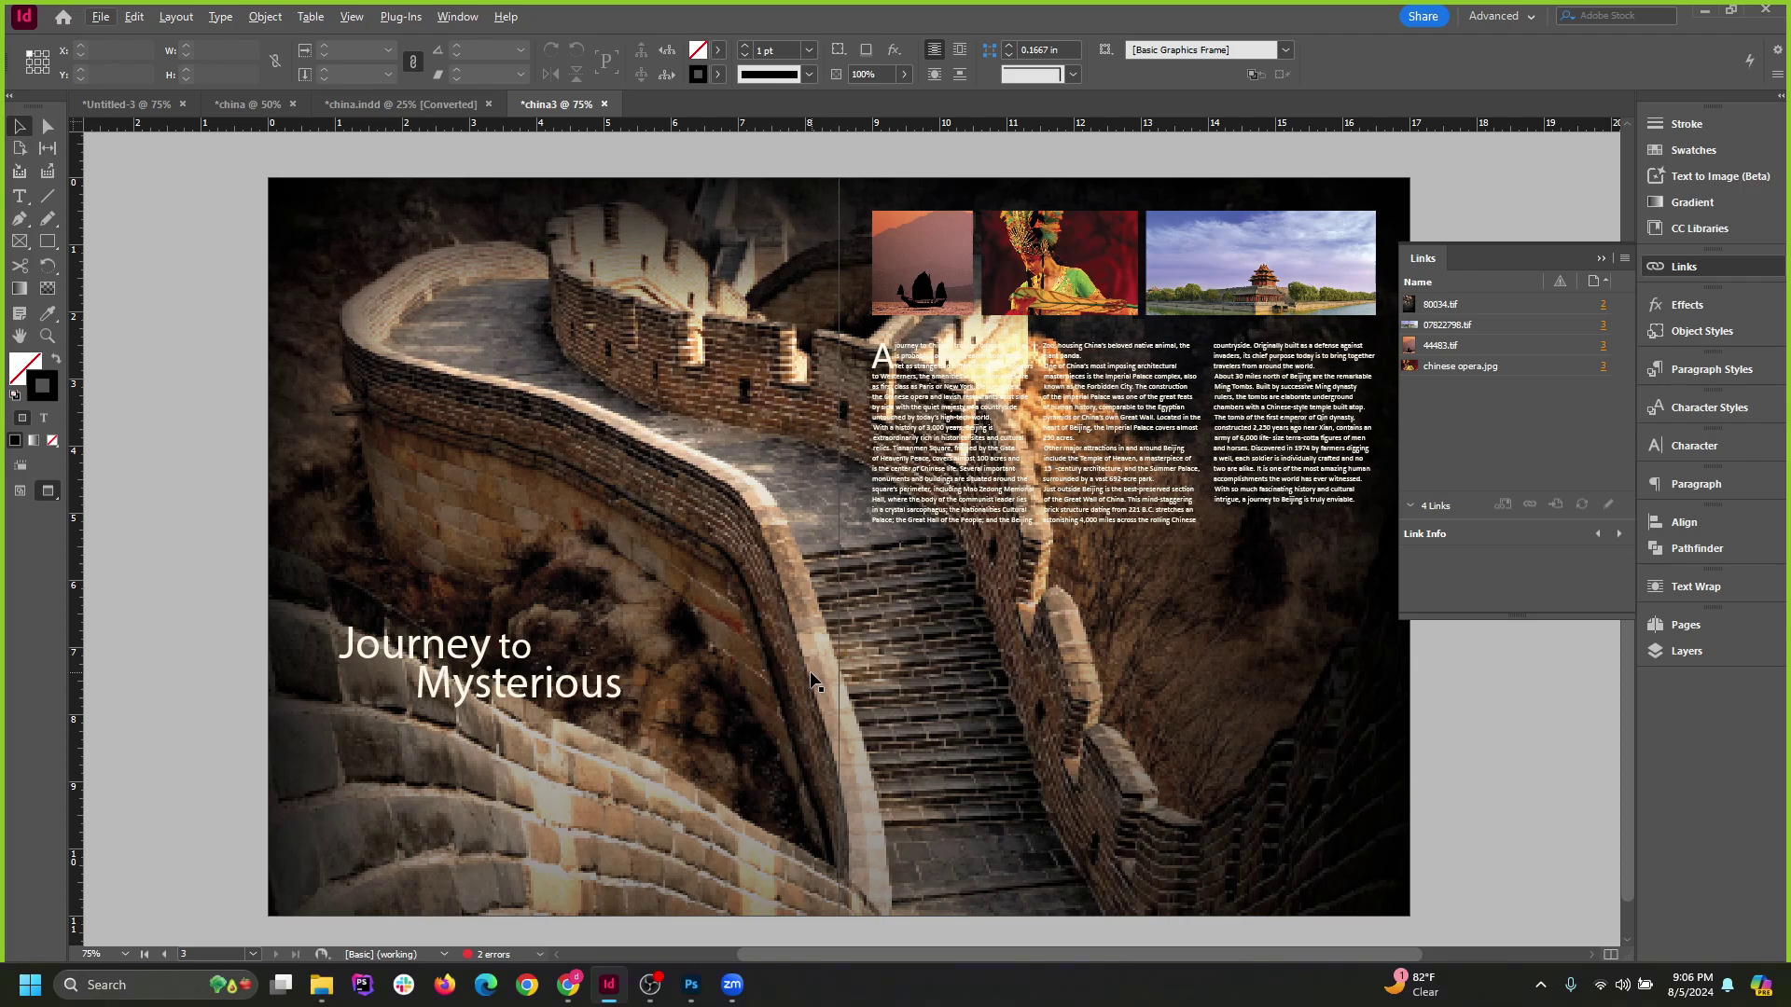
{"action": "key", "text": "ctrl+minus"}
Undo the background relink, try moving the empty background frame across the spread, and undo that move.
{"action": "key", "text": "ctrl+z"}
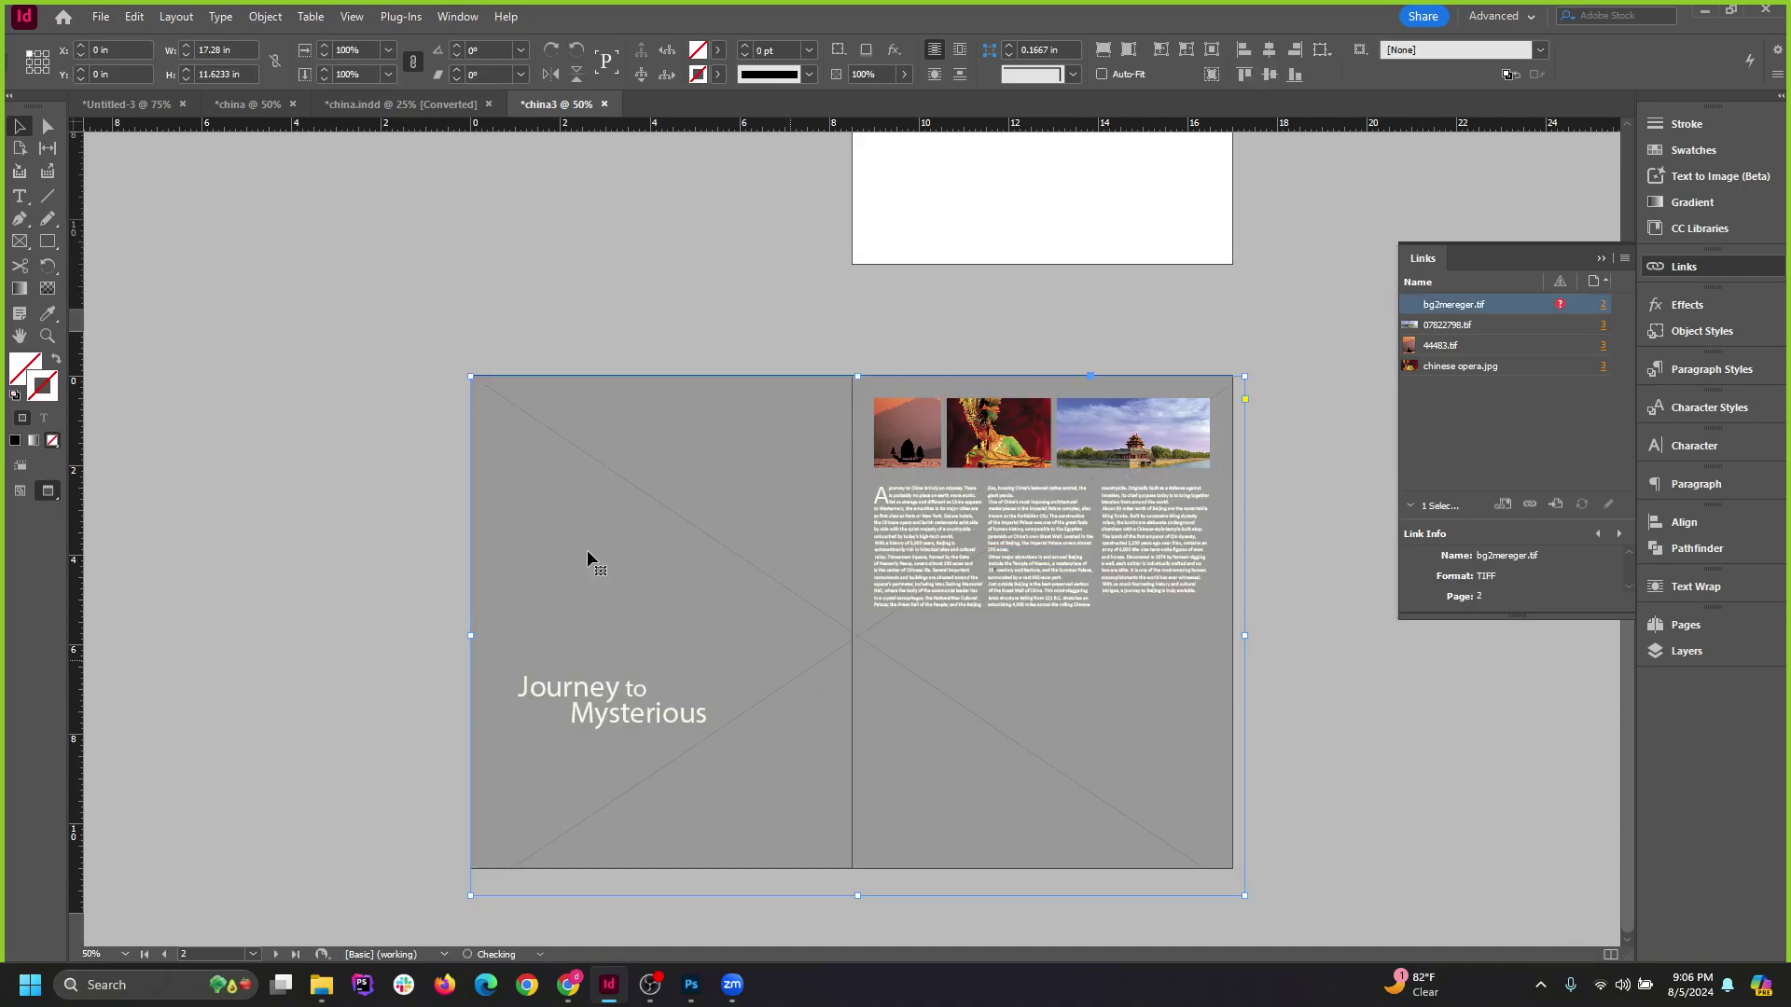
{"action": "left_click", "coordinate": [363, 416]}
{"action": "left_click_drag", "start_coordinate": [612, 473], "coordinate": [876, 583]}
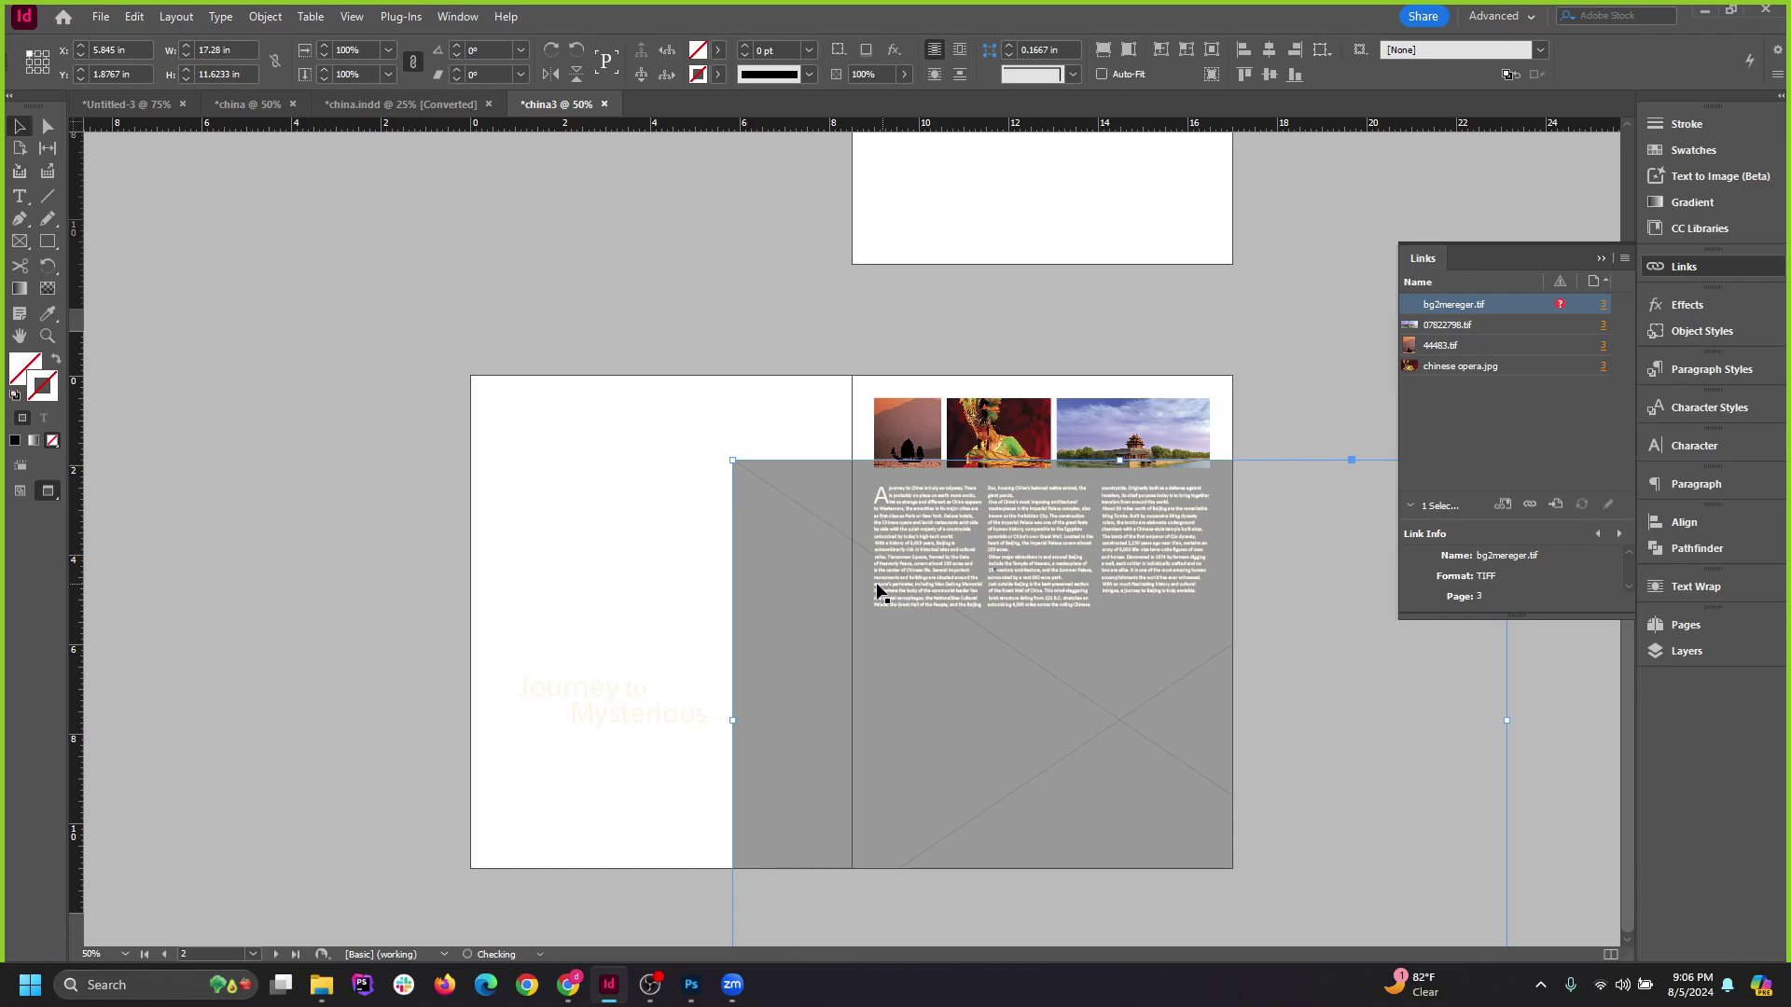
{"action": "key", "text": "ctrl+z"}
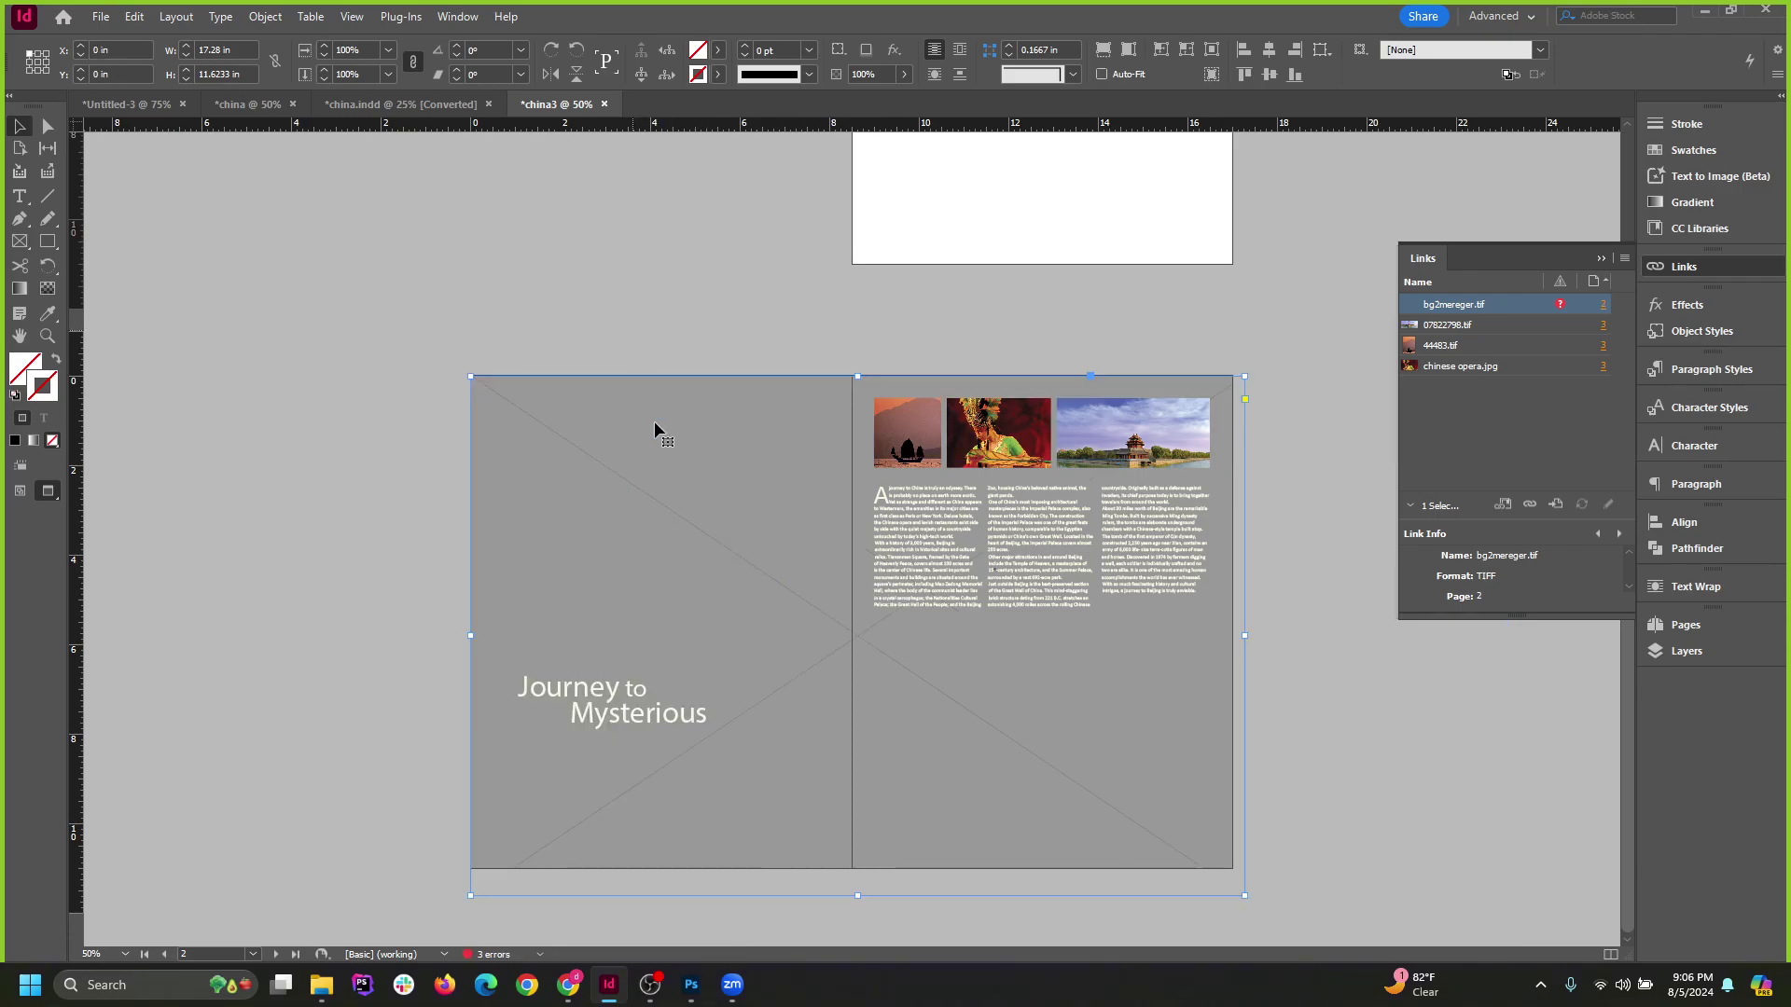
{"action": "left_click", "coordinate": [1557, 308]}
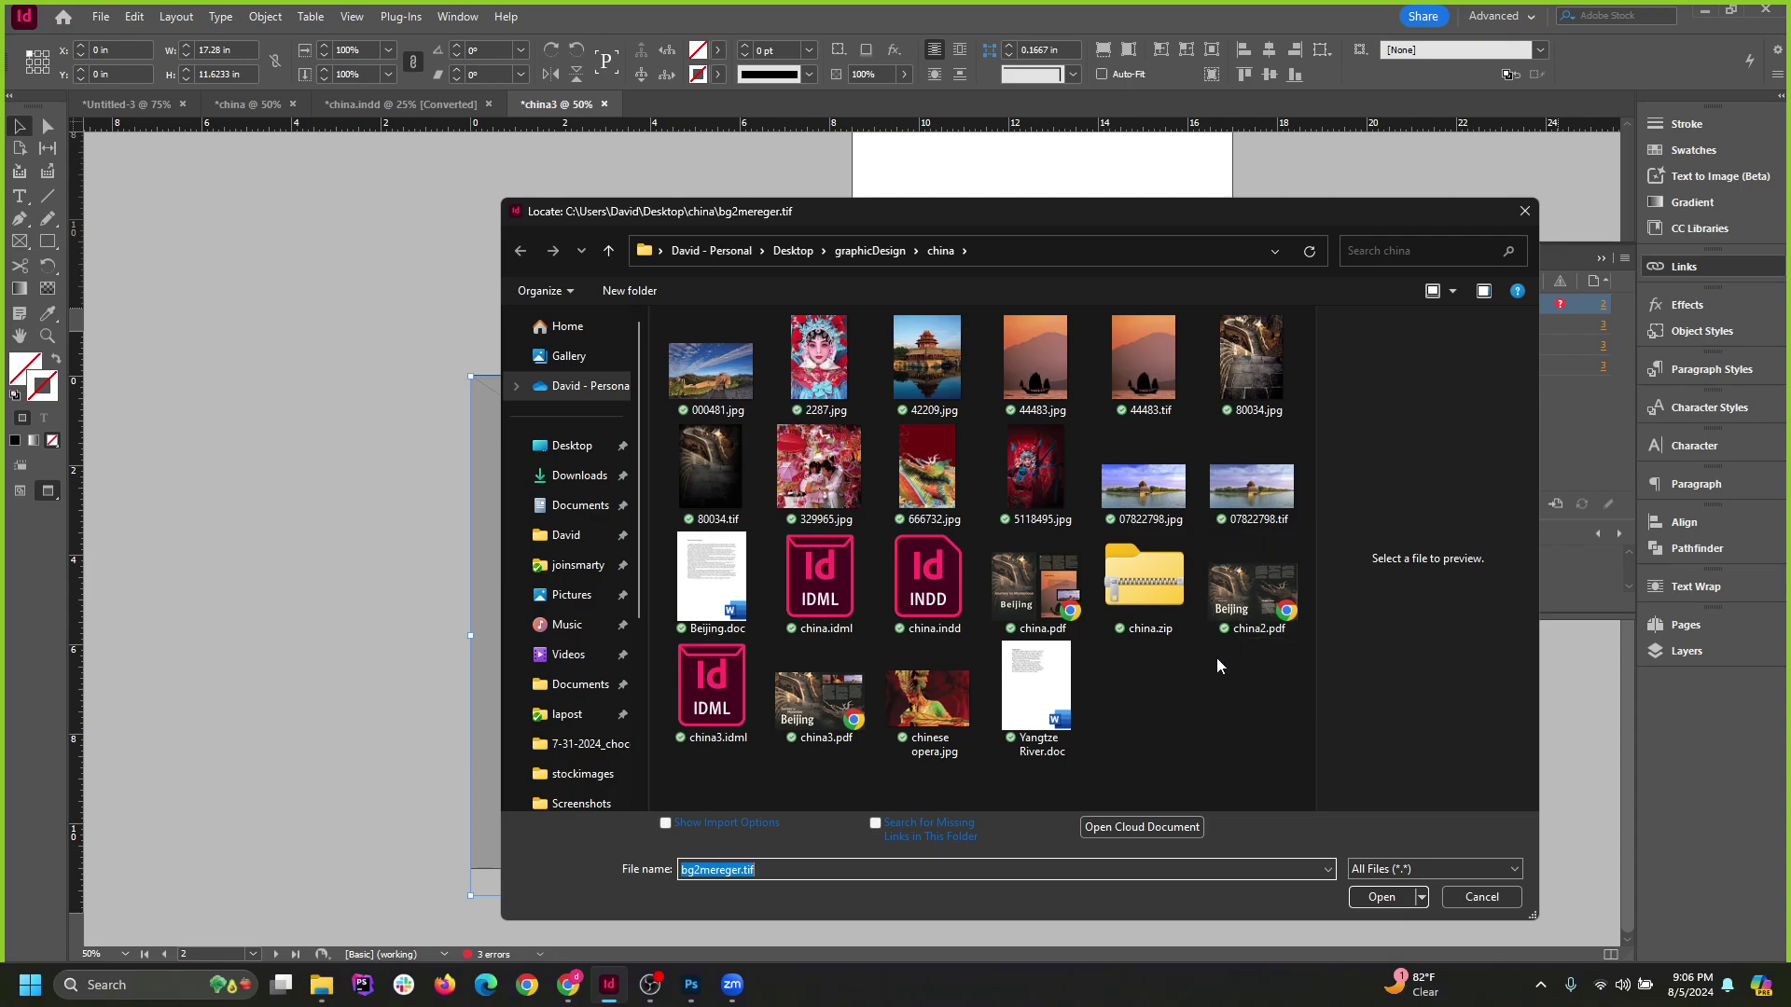
{"action": "left_click", "coordinate": [1188, 724]}
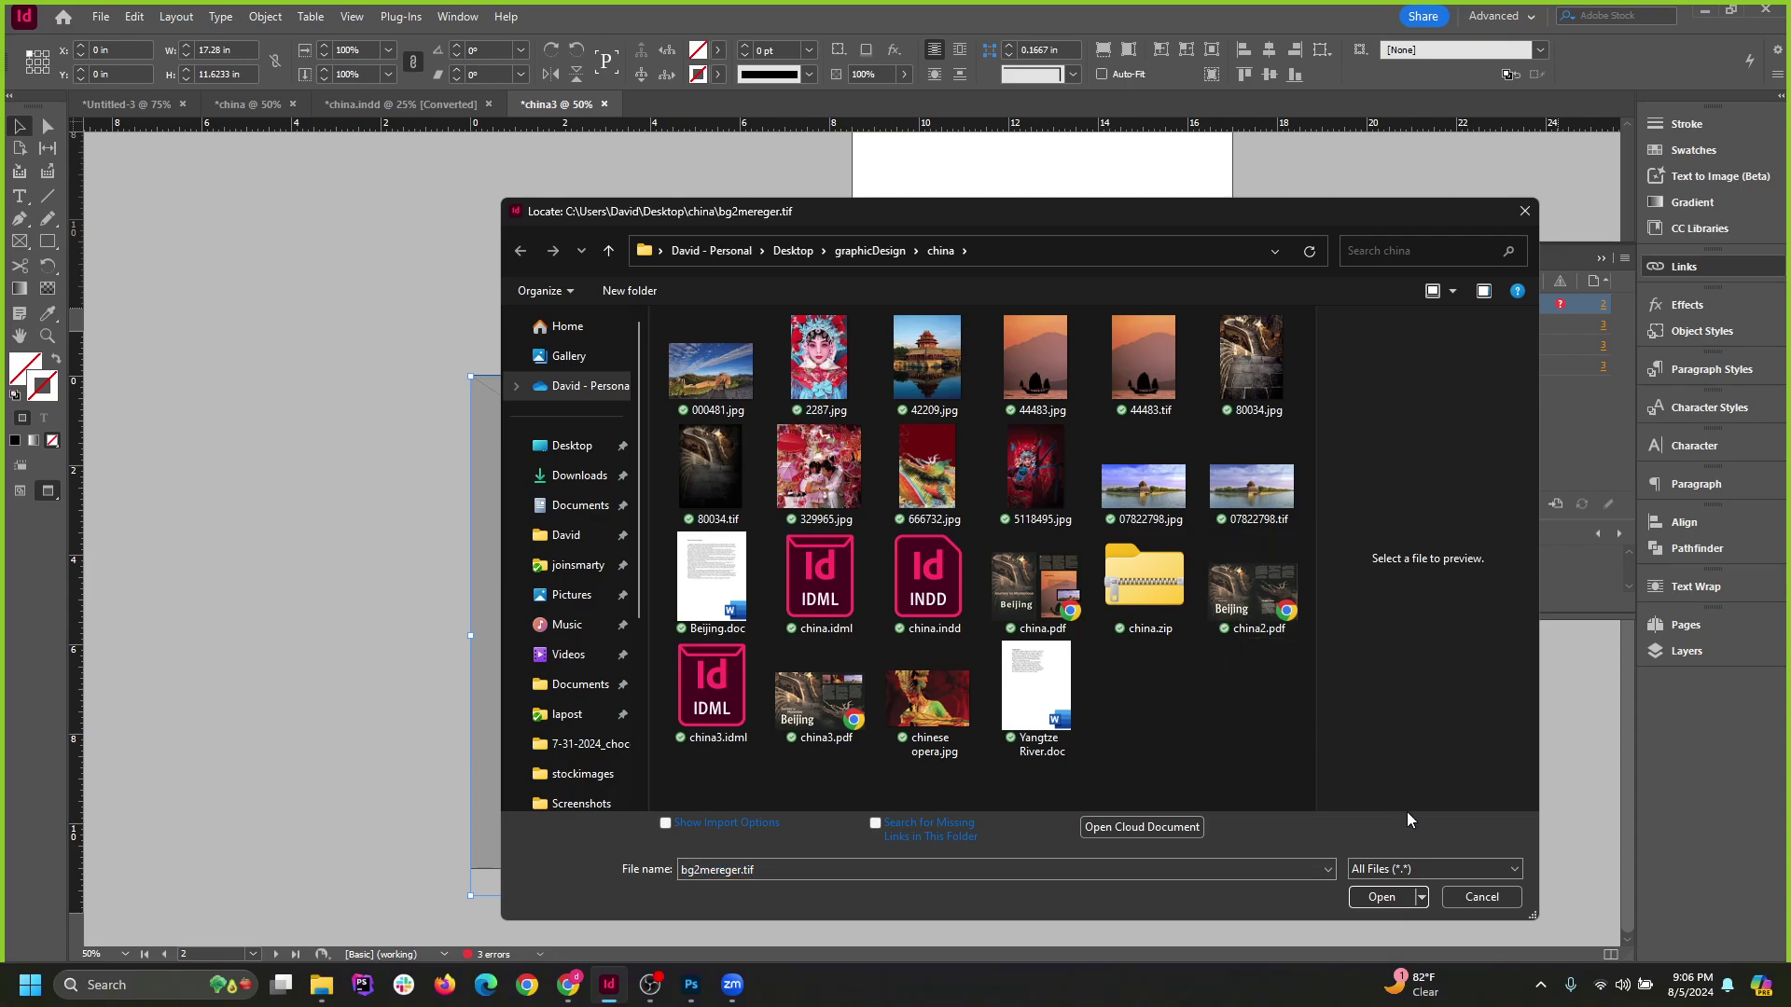
{"action": "left_click", "coordinate": [1469, 898]}
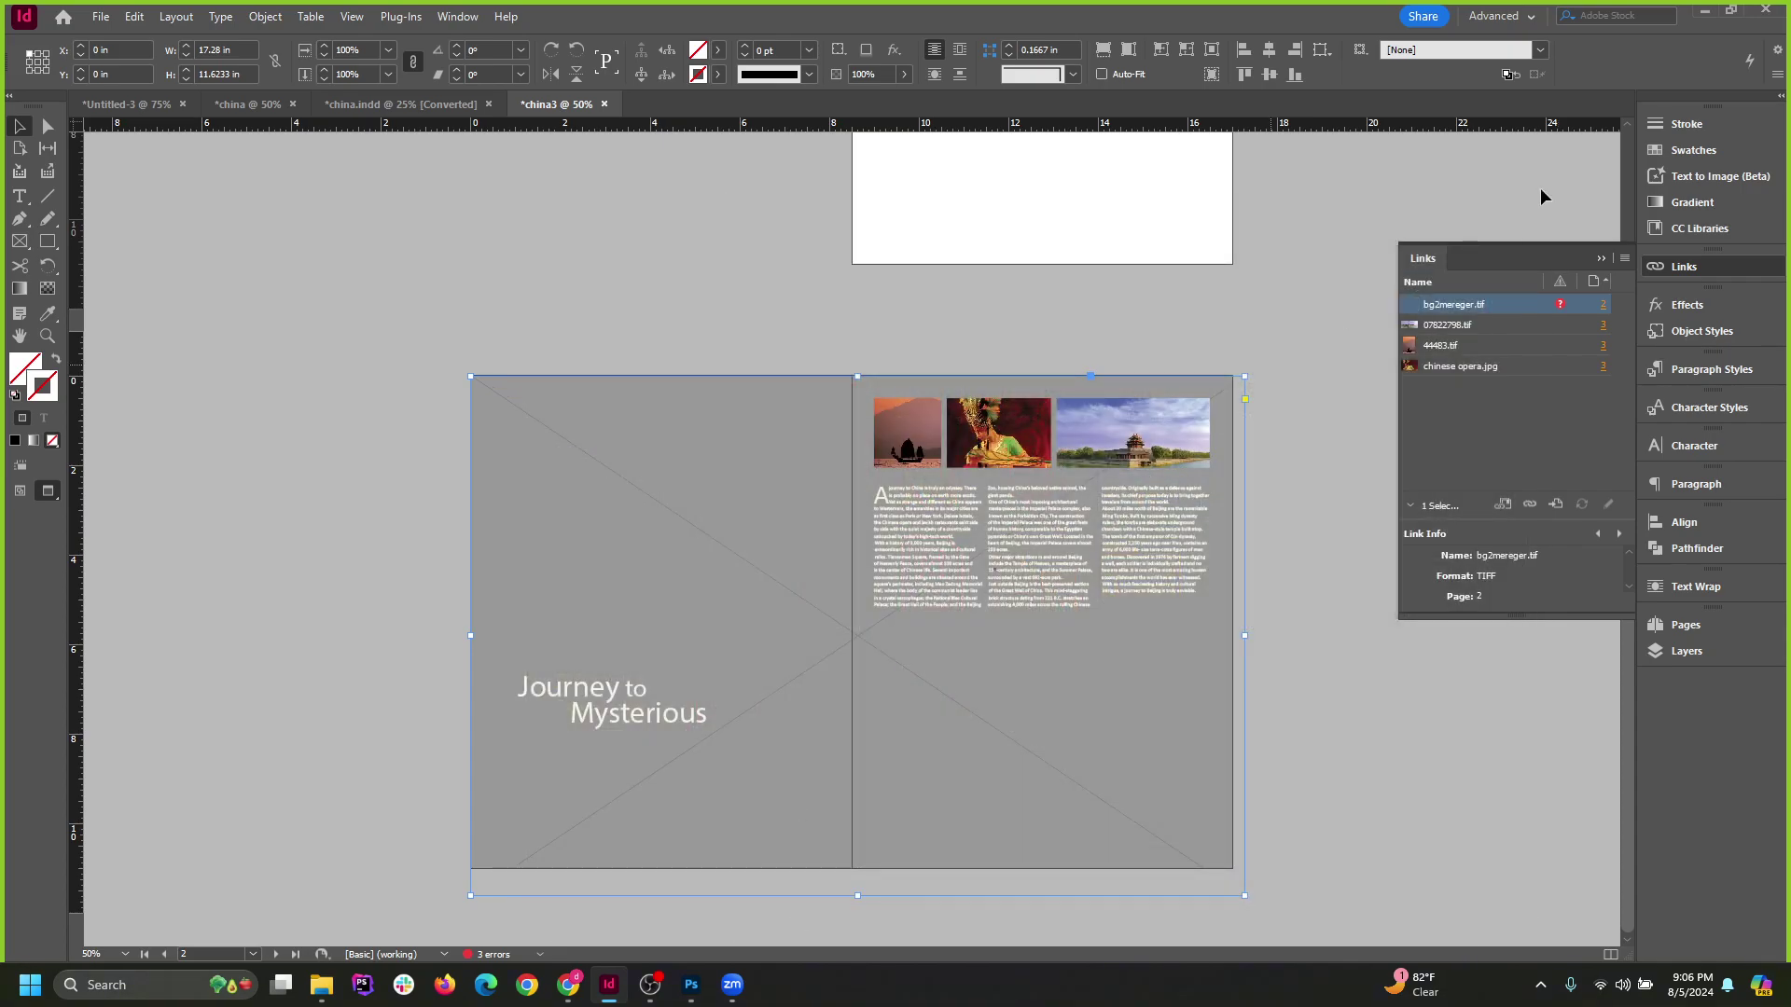
Switch to File Explorer, open china.pdf in the browser to review the finished Beijing spread, and close it.
{"action": "left_click", "coordinate": [1705, 12]}
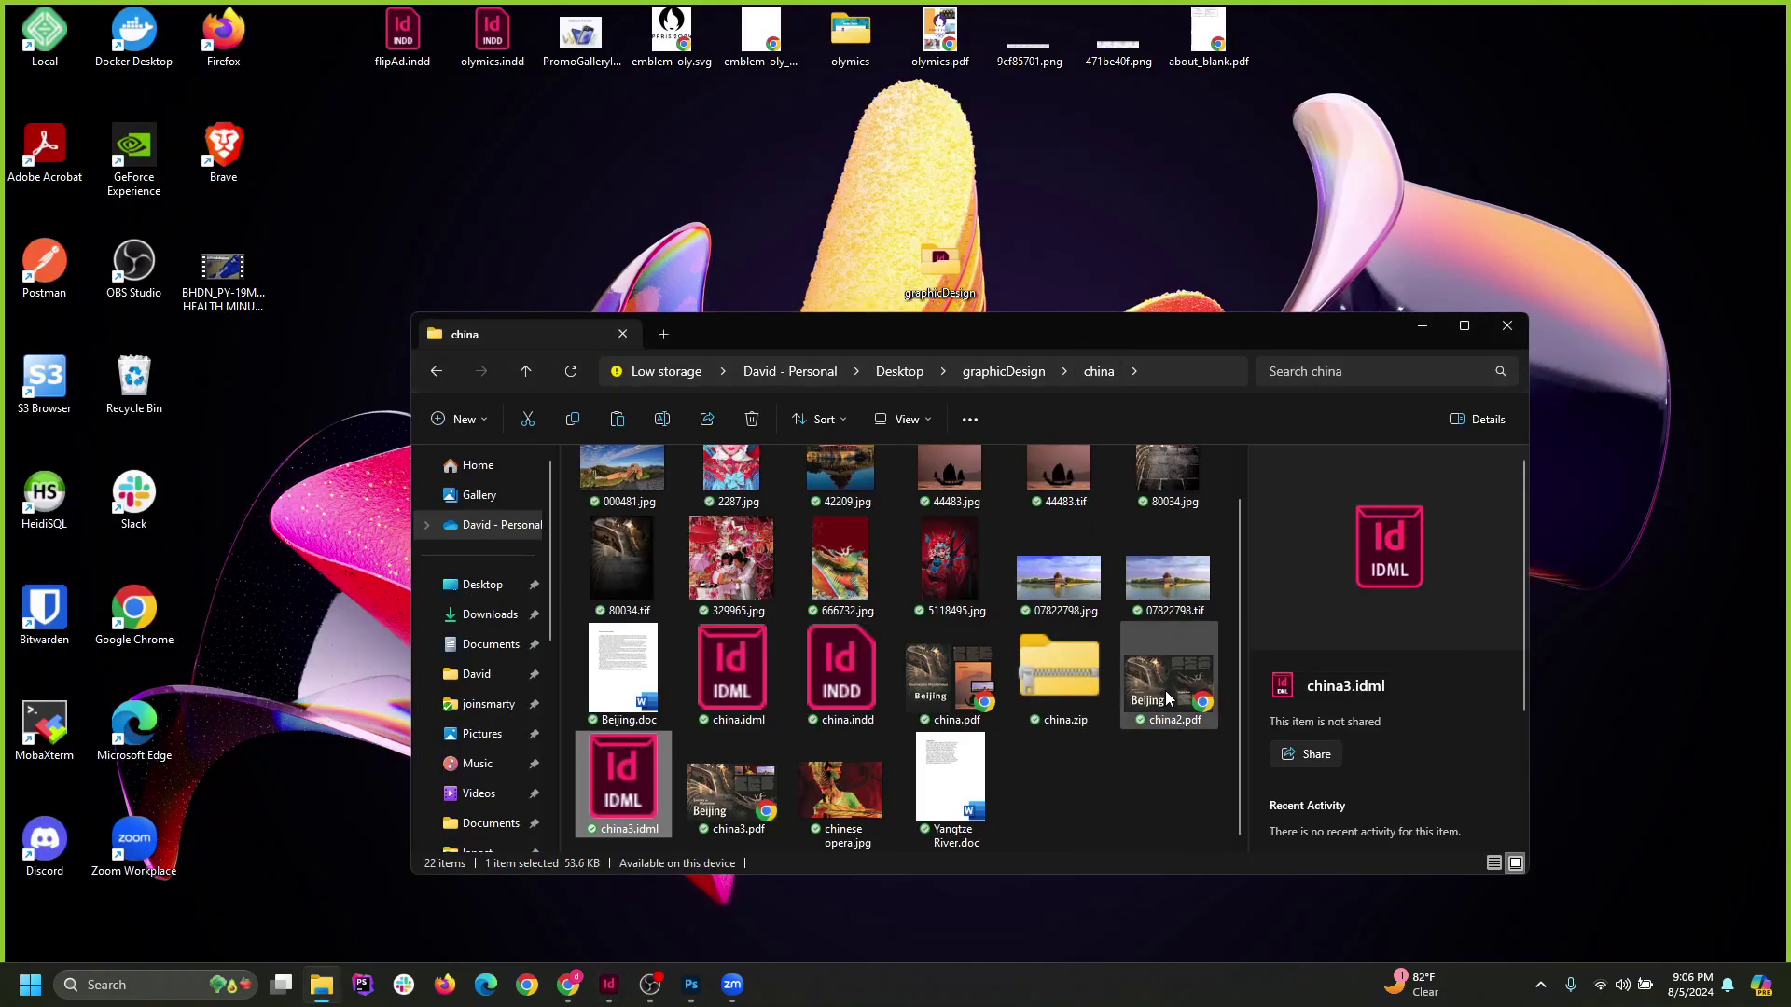
{"action": "double_click", "coordinate": [945, 683]}
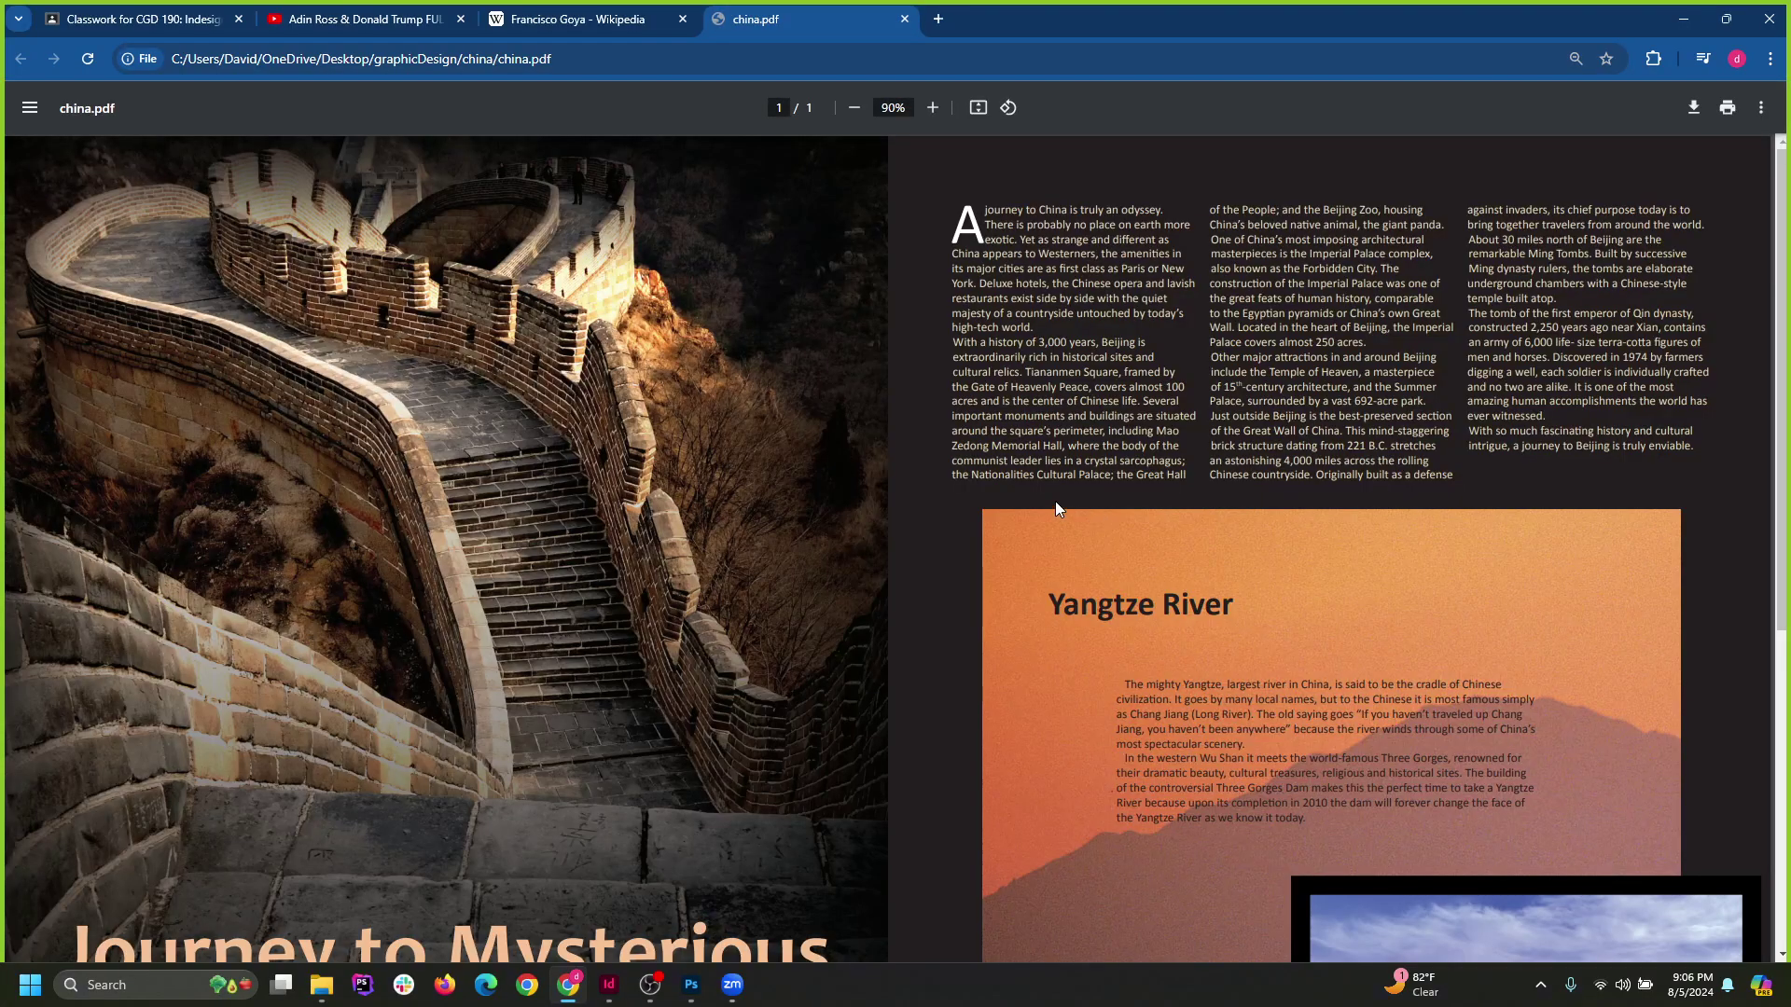
{"action": "scroll", "coordinate": [1055, 501], "scroll_direction": "down", "scroll_amount": 2}
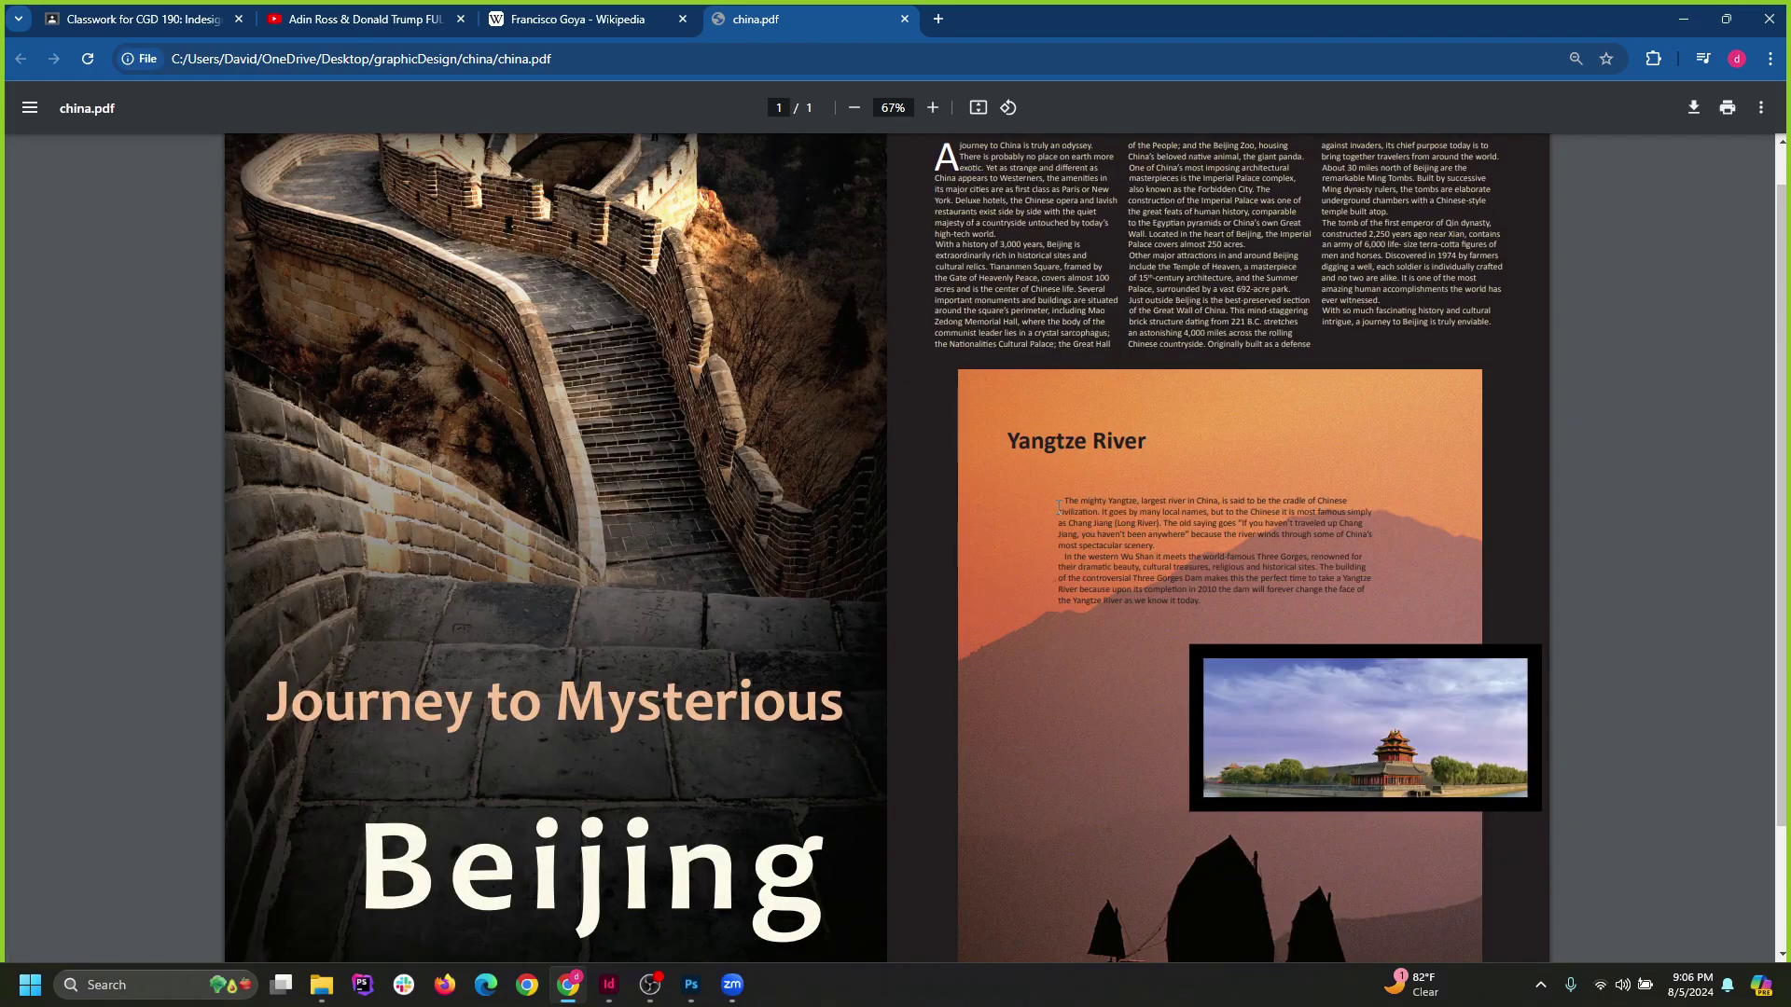
{"action": "left_click", "coordinate": [904, 19]}
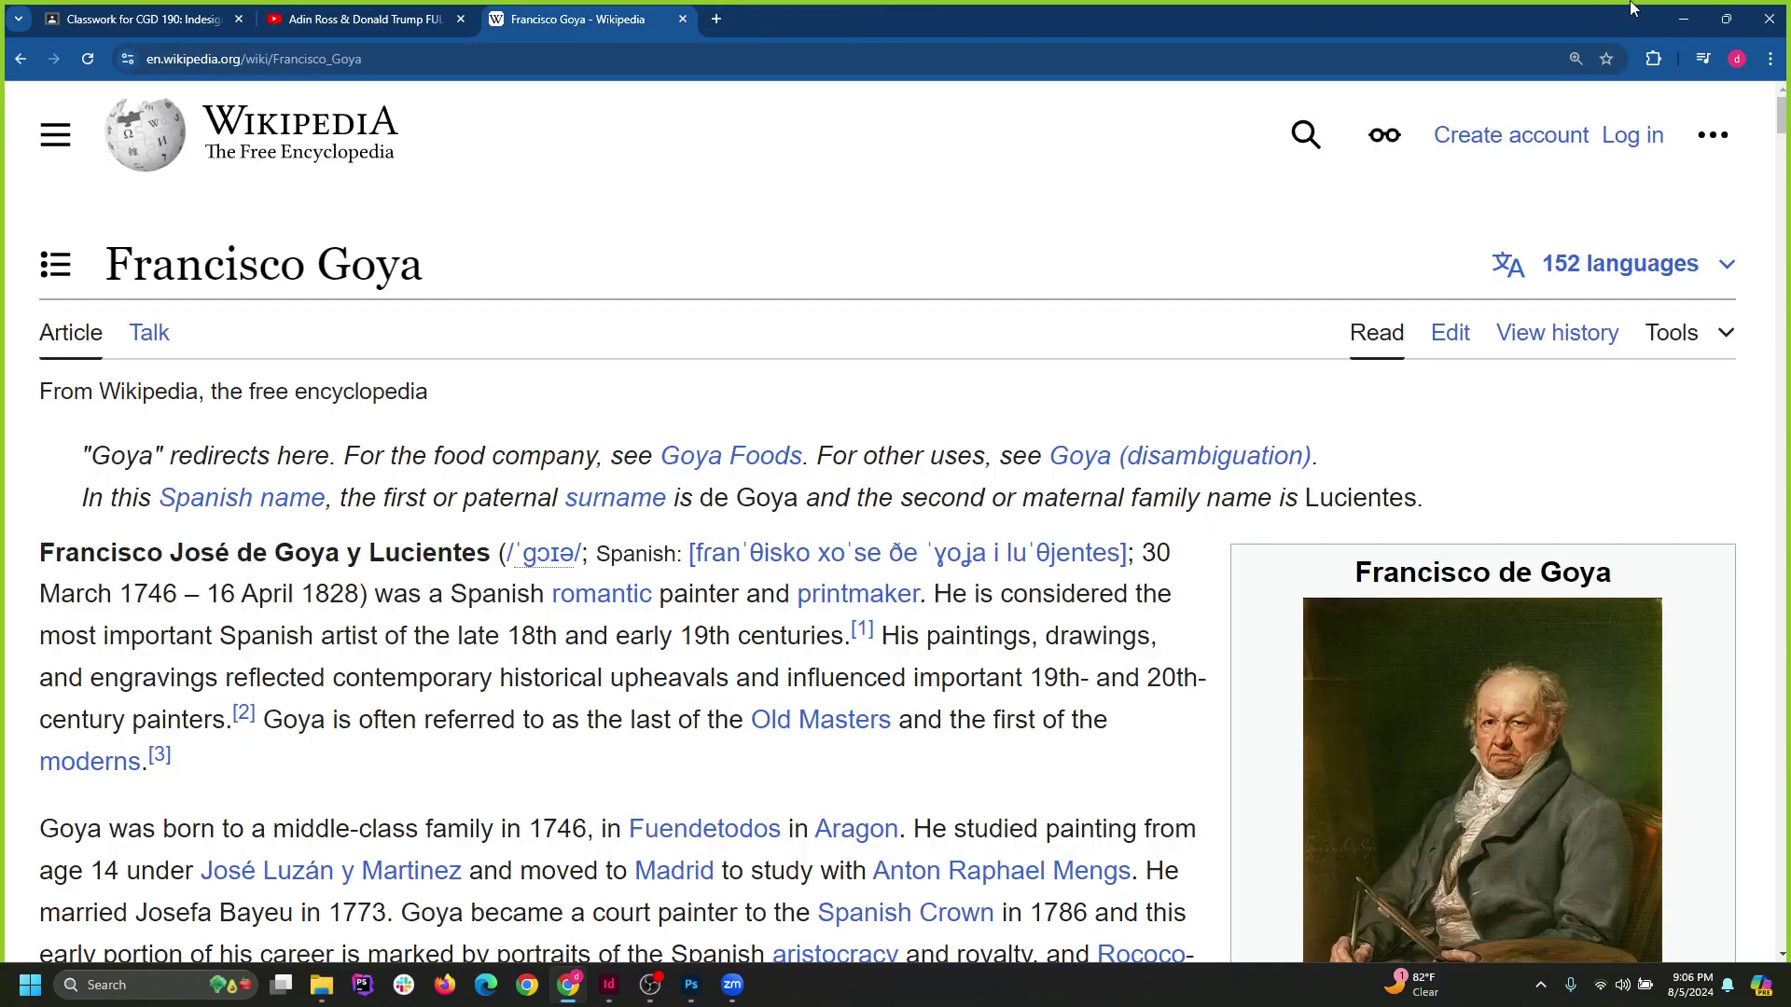
Open china2.pdf from the china folder, review the whole Beijing spread including the Yangtze River section, and return to the folder.
{"action": "left_click", "coordinate": [1683, 19]}
{"action": "double_click", "coordinate": [1157, 690]}
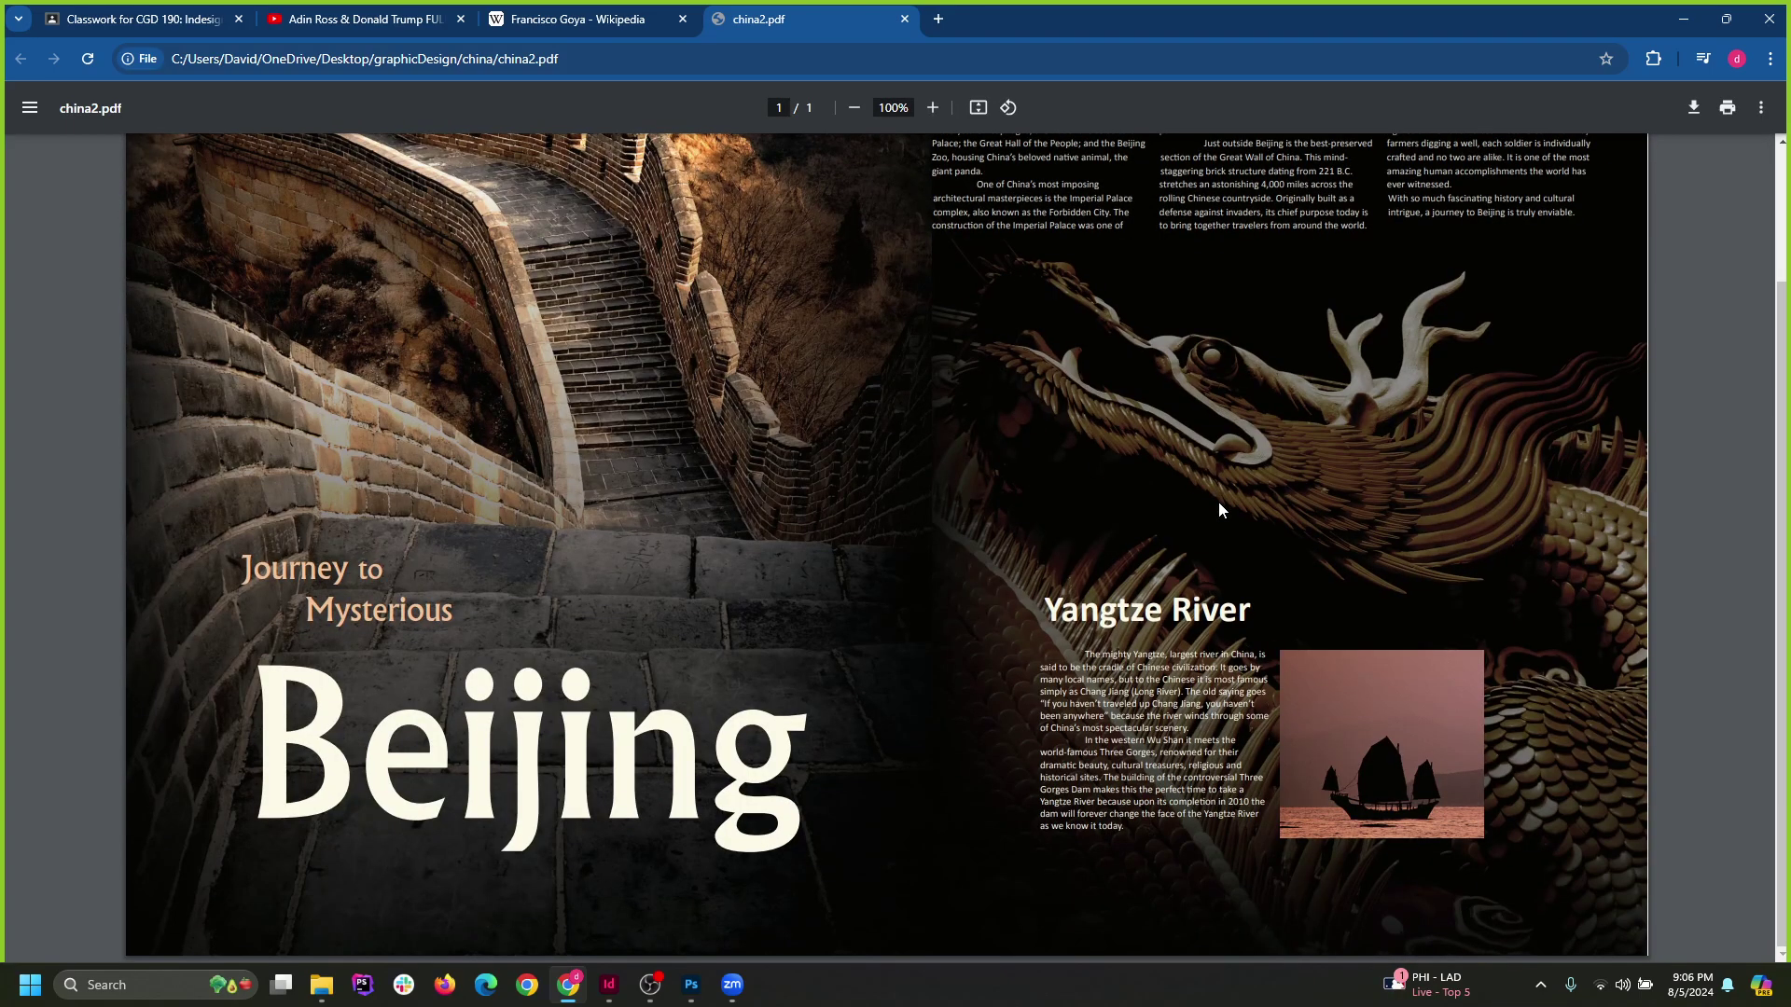
{"action": "scroll", "coordinate": [1219, 508], "scroll_direction": "up", "scroll_amount": 2}
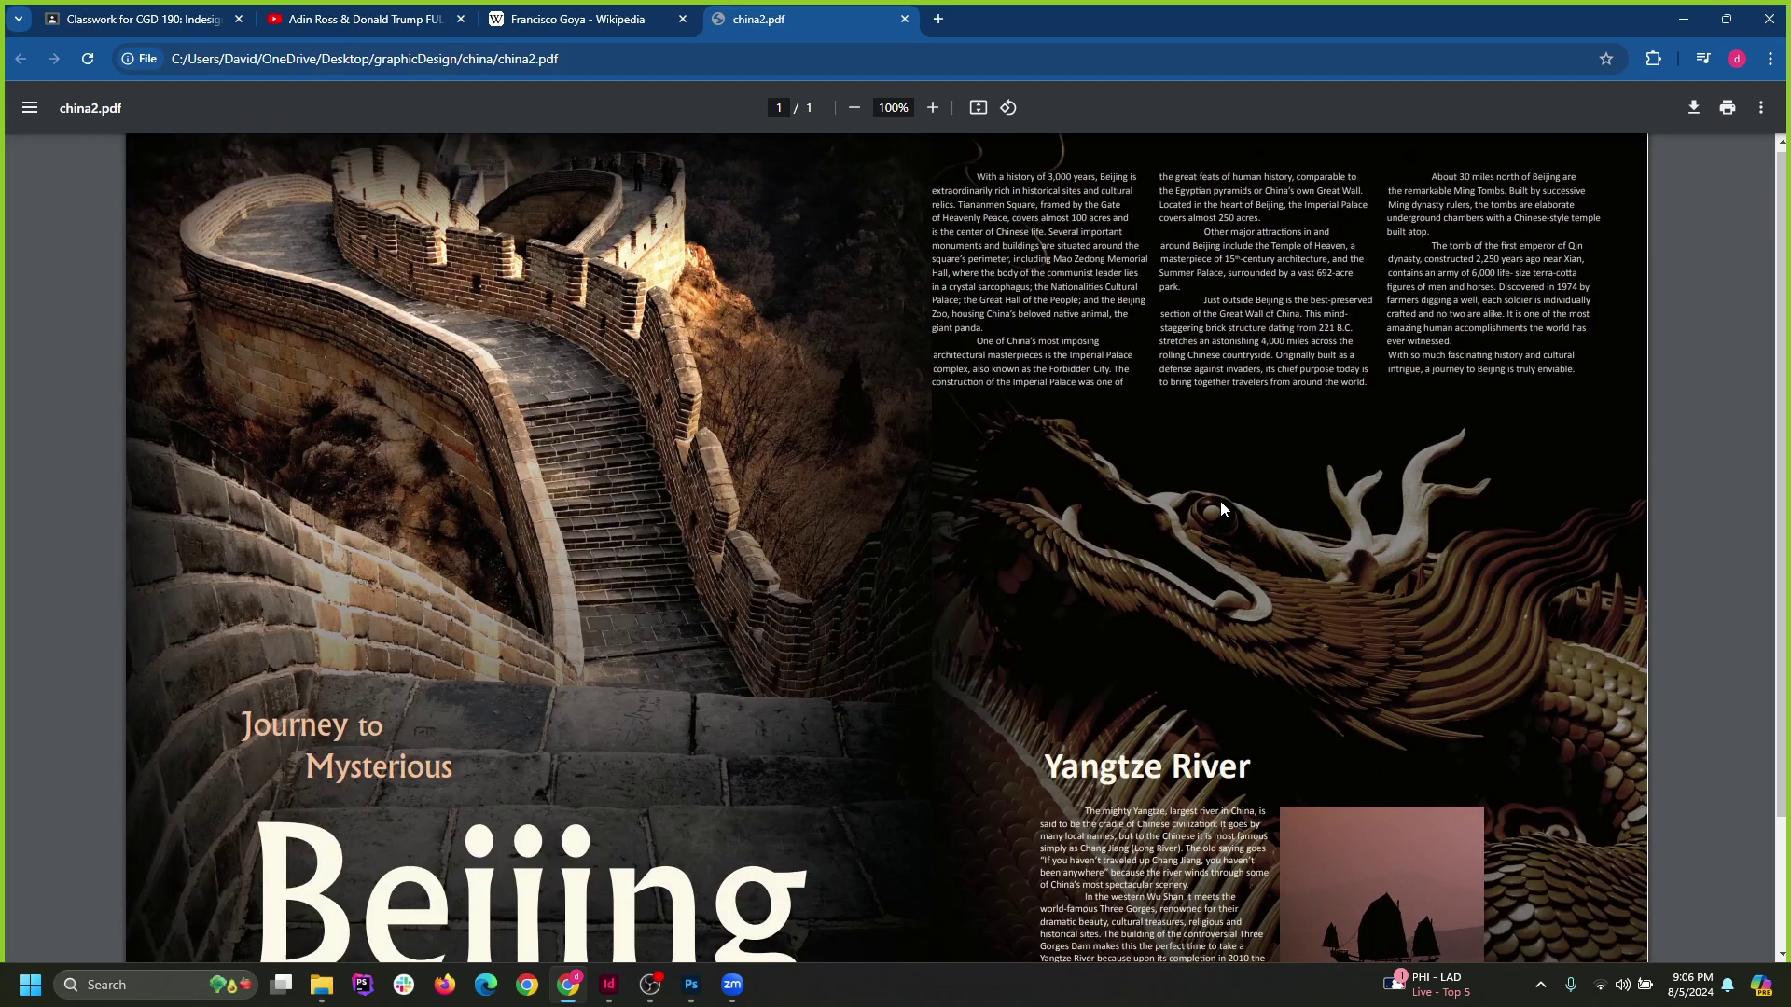
{"action": "scroll", "coordinate": [1222, 508], "scroll_direction": "down", "scroll_amount": 2}
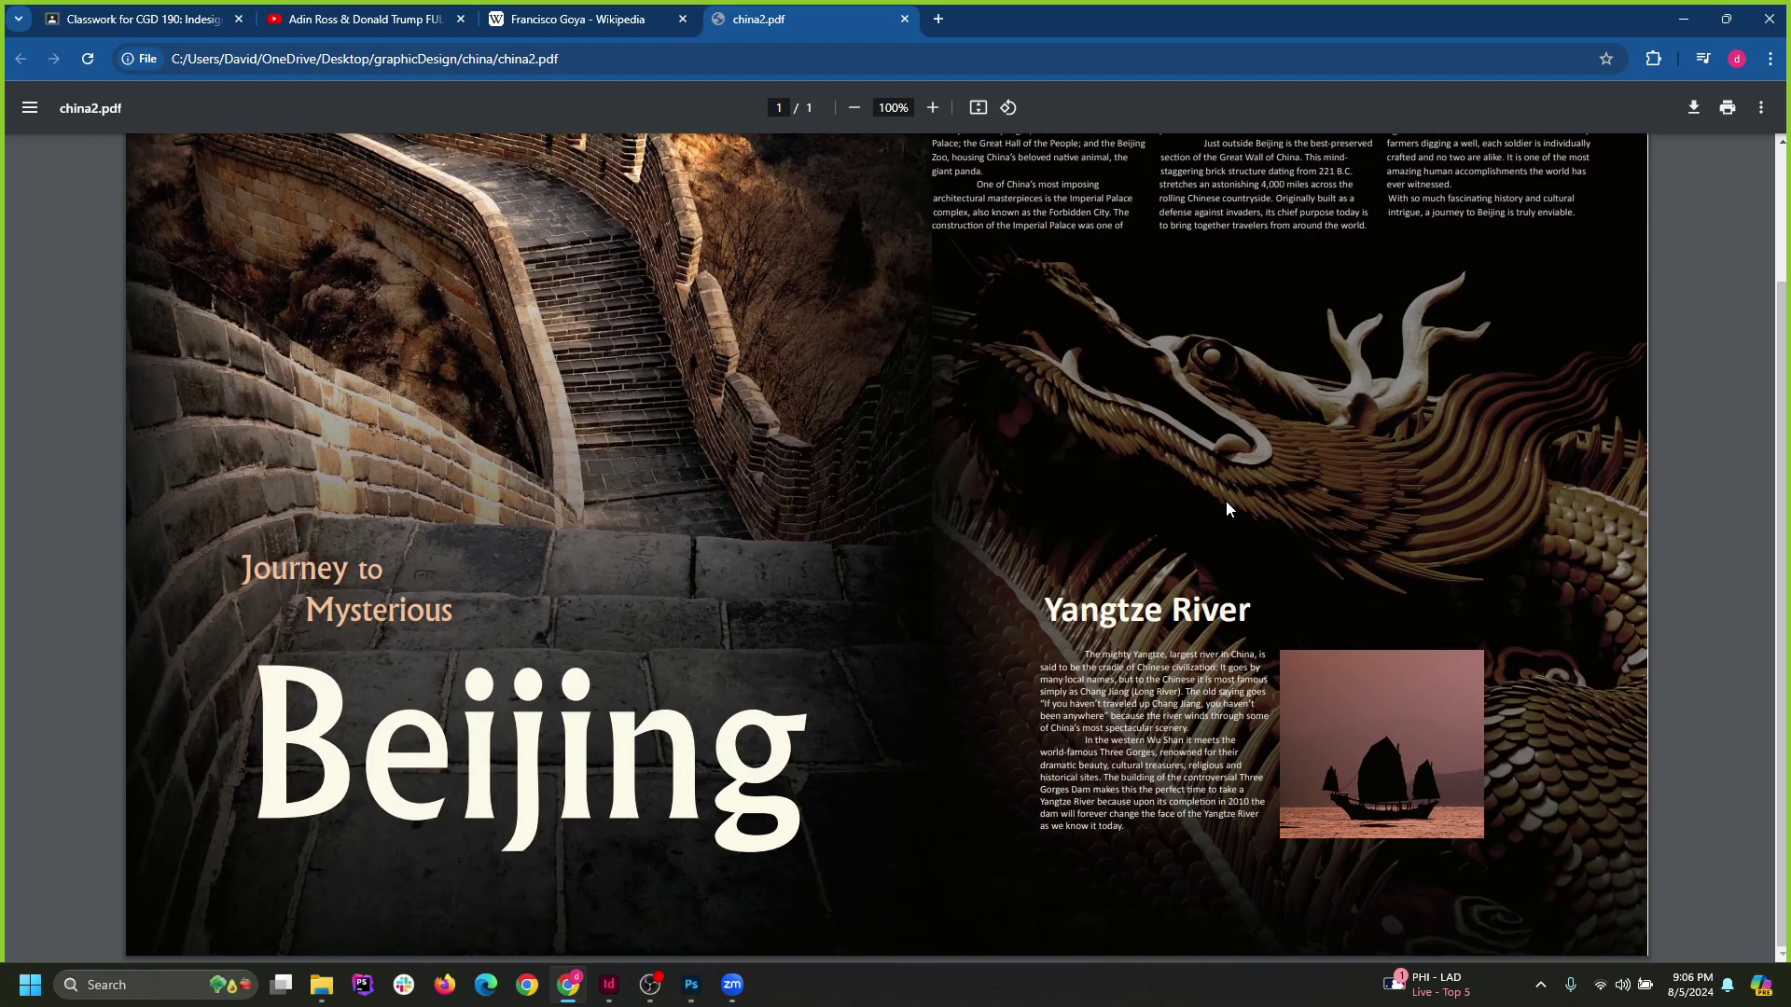
{"action": "scroll", "coordinate": [1228, 503], "scroll_direction": "up", "scroll_amount": 2}
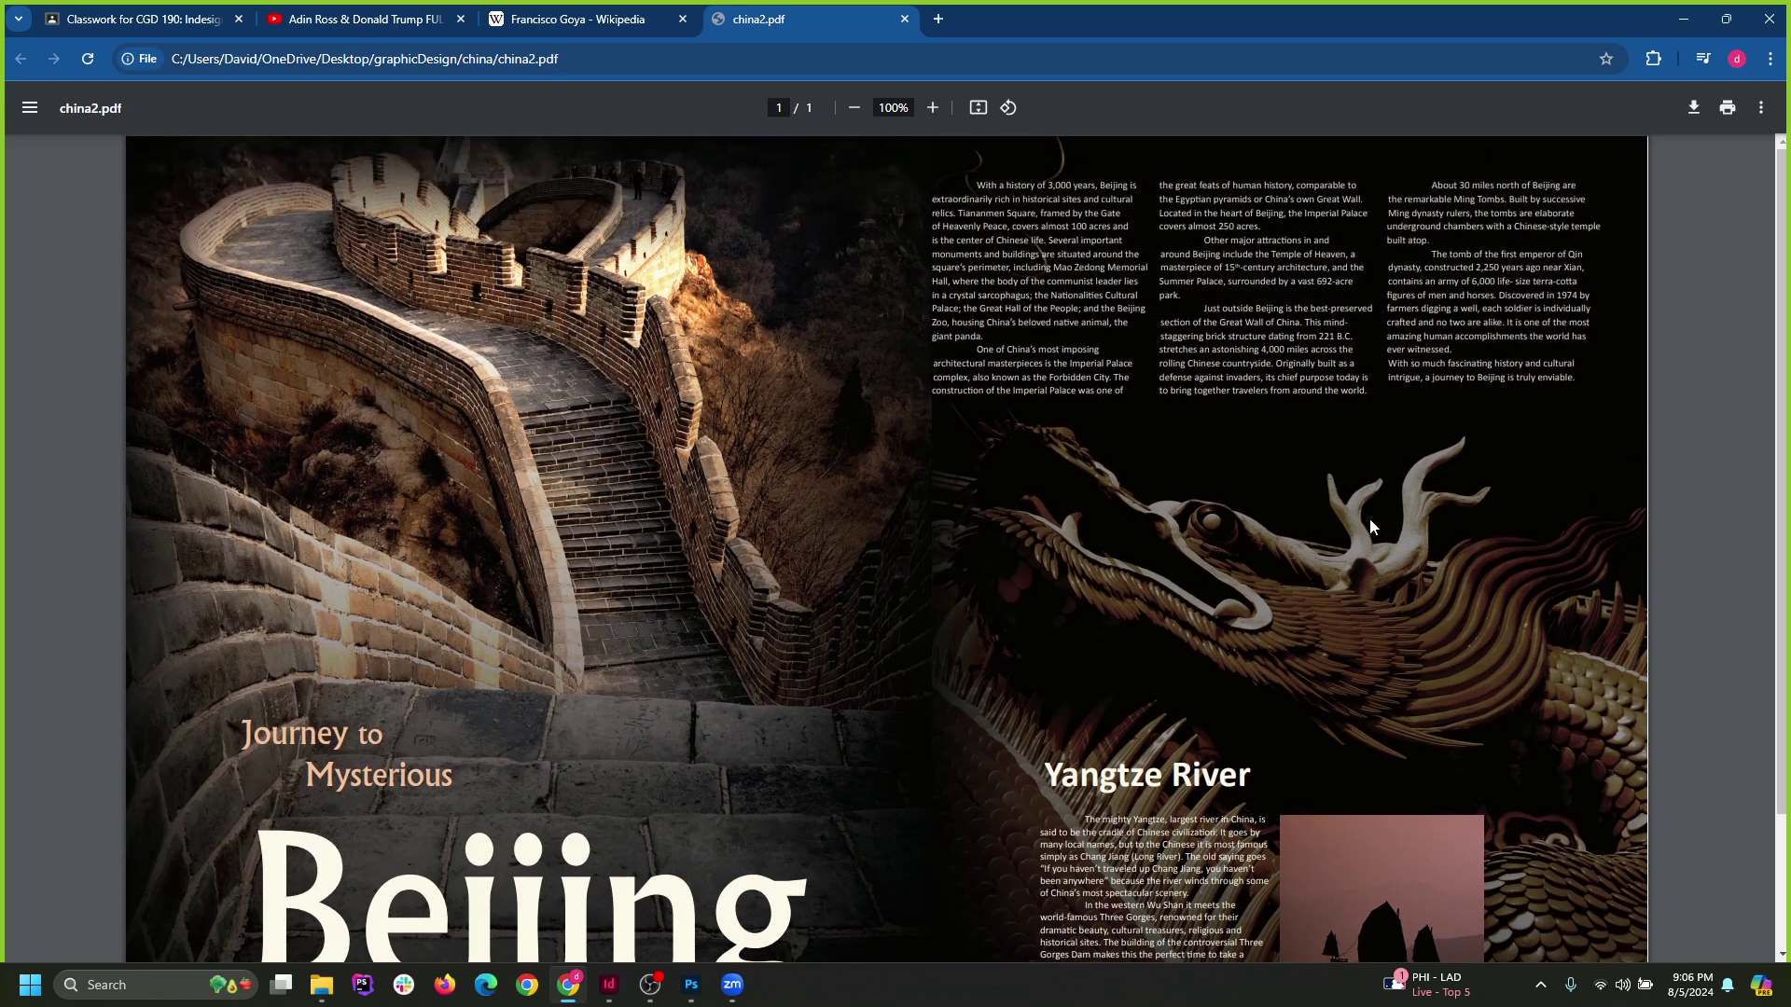
{"action": "scroll", "coordinate": [1377, 520], "scroll_direction": "down", "scroll_amount": 2}
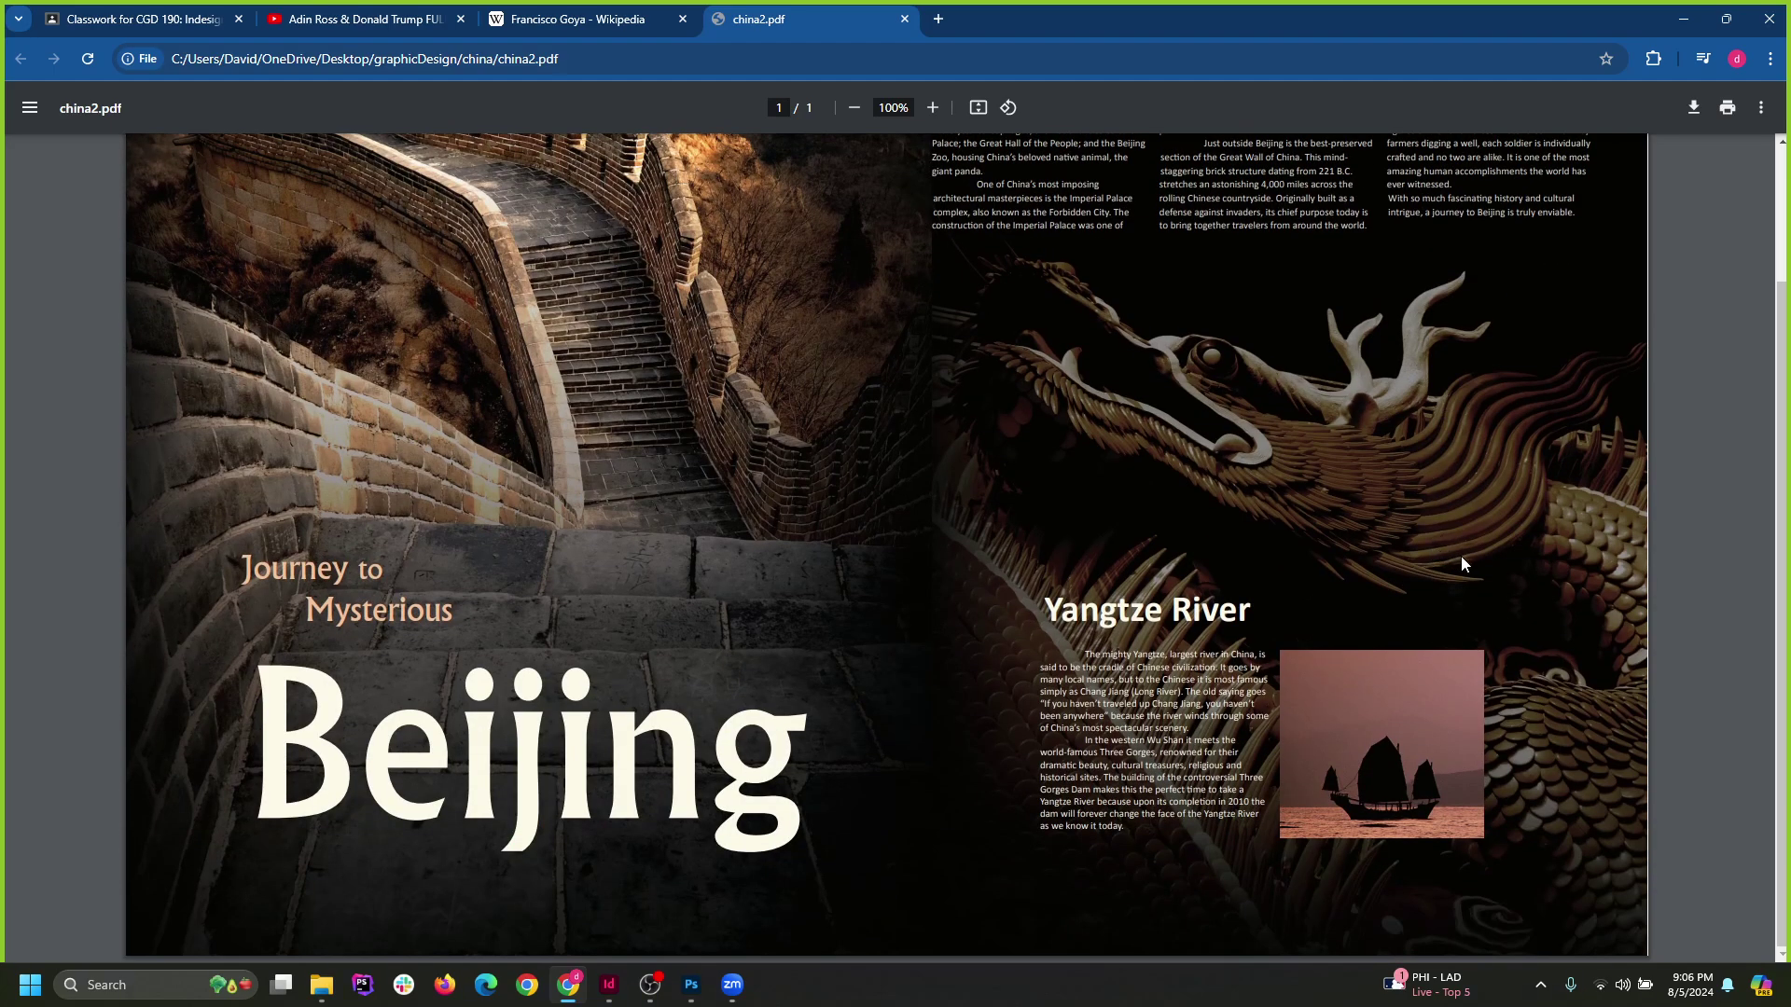
{"action": "scroll", "coordinate": [1464, 556], "scroll_direction": "up", "scroll_amount": 1}
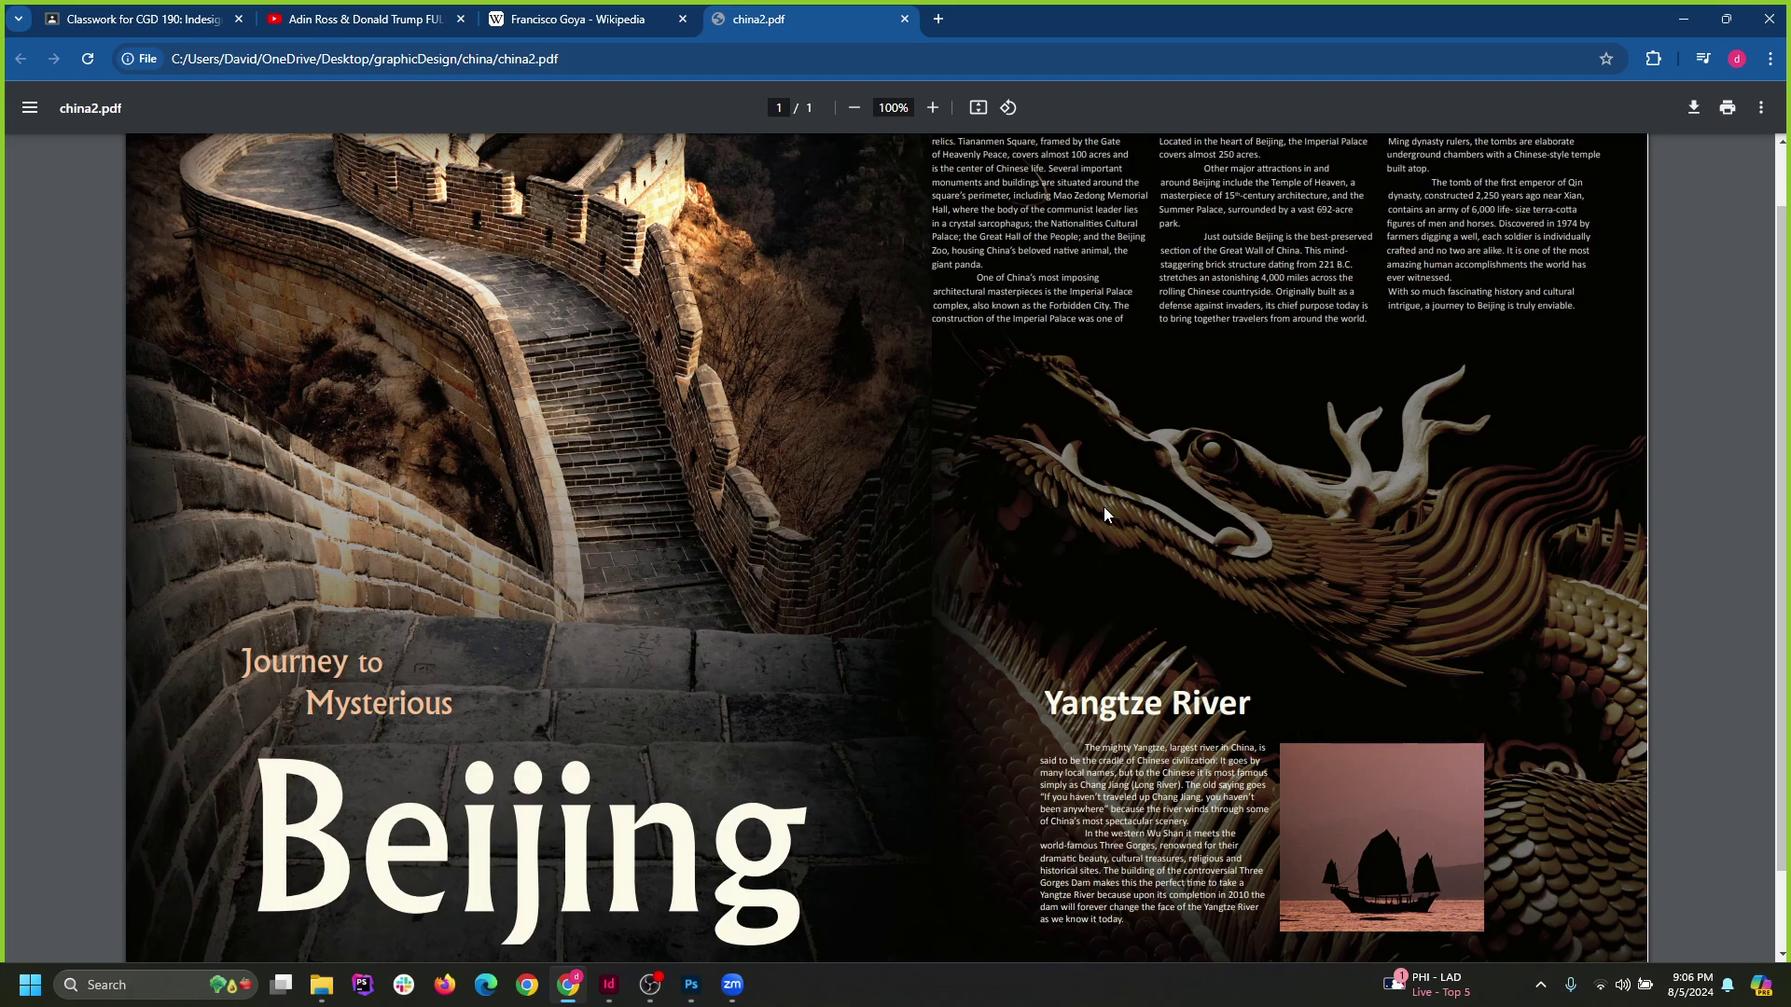
{"action": "scroll", "coordinate": [1251, 483], "scroll_direction": "up", "scroll_amount": 1}
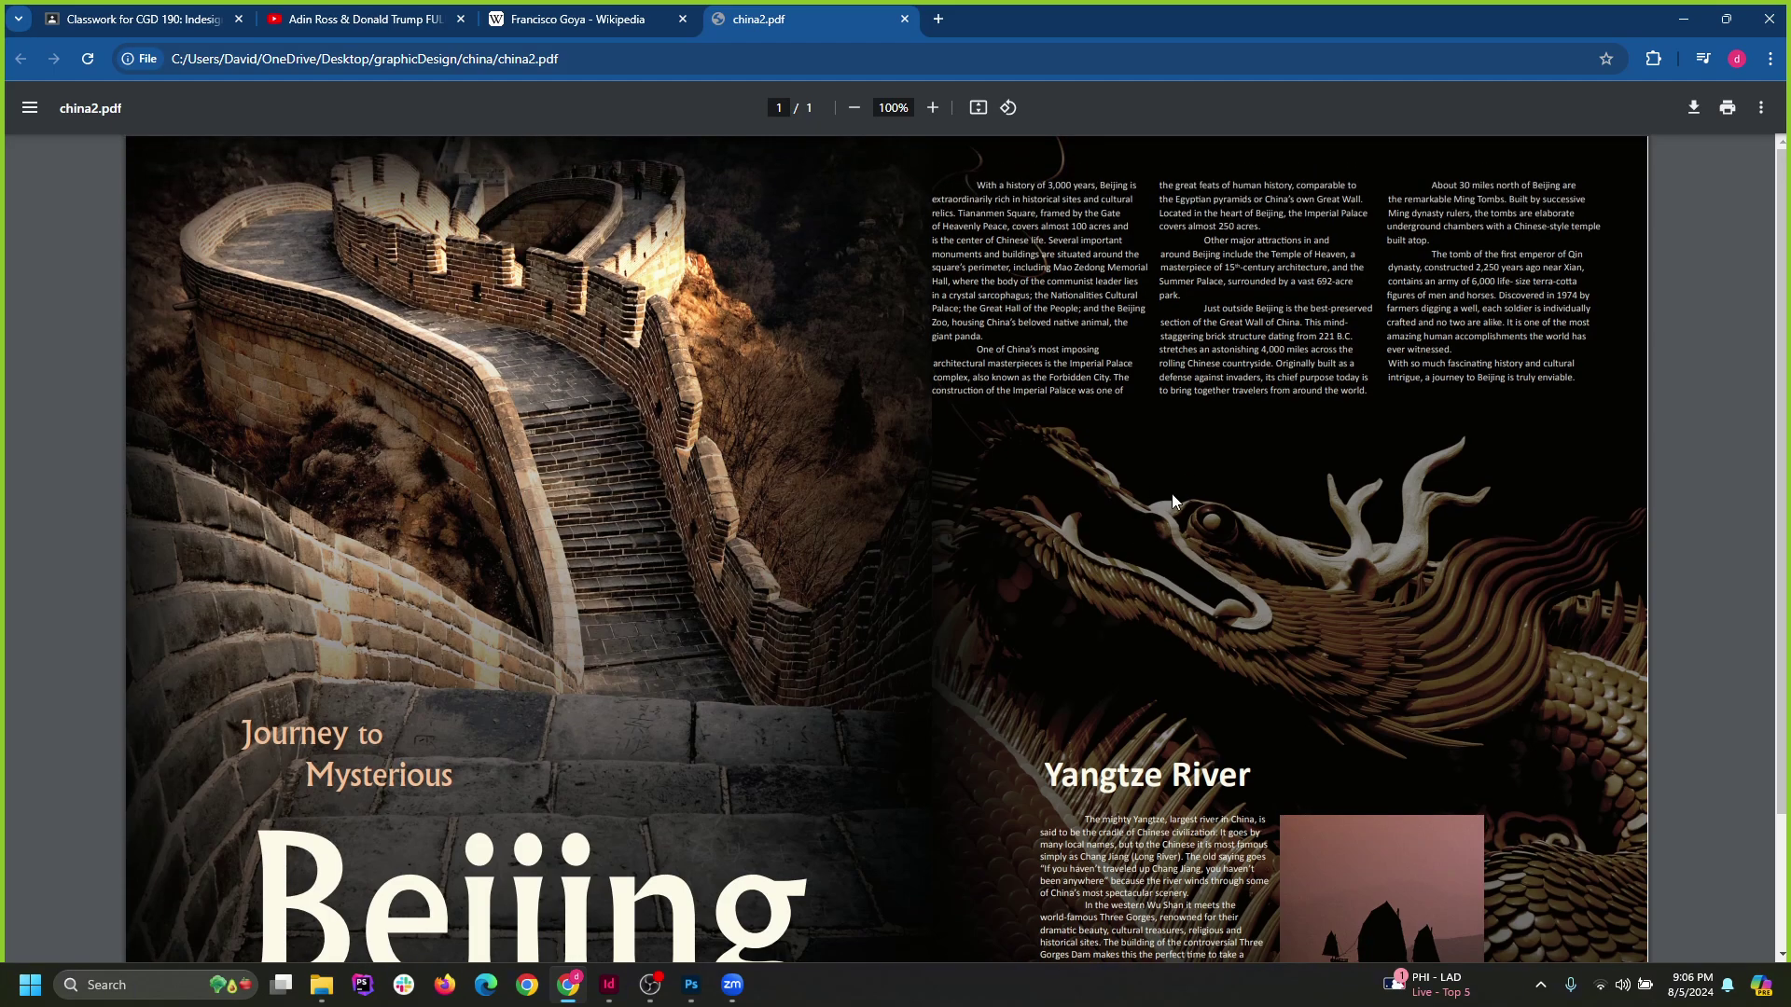
{"action": "left_click", "coordinate": [1683, 18]}
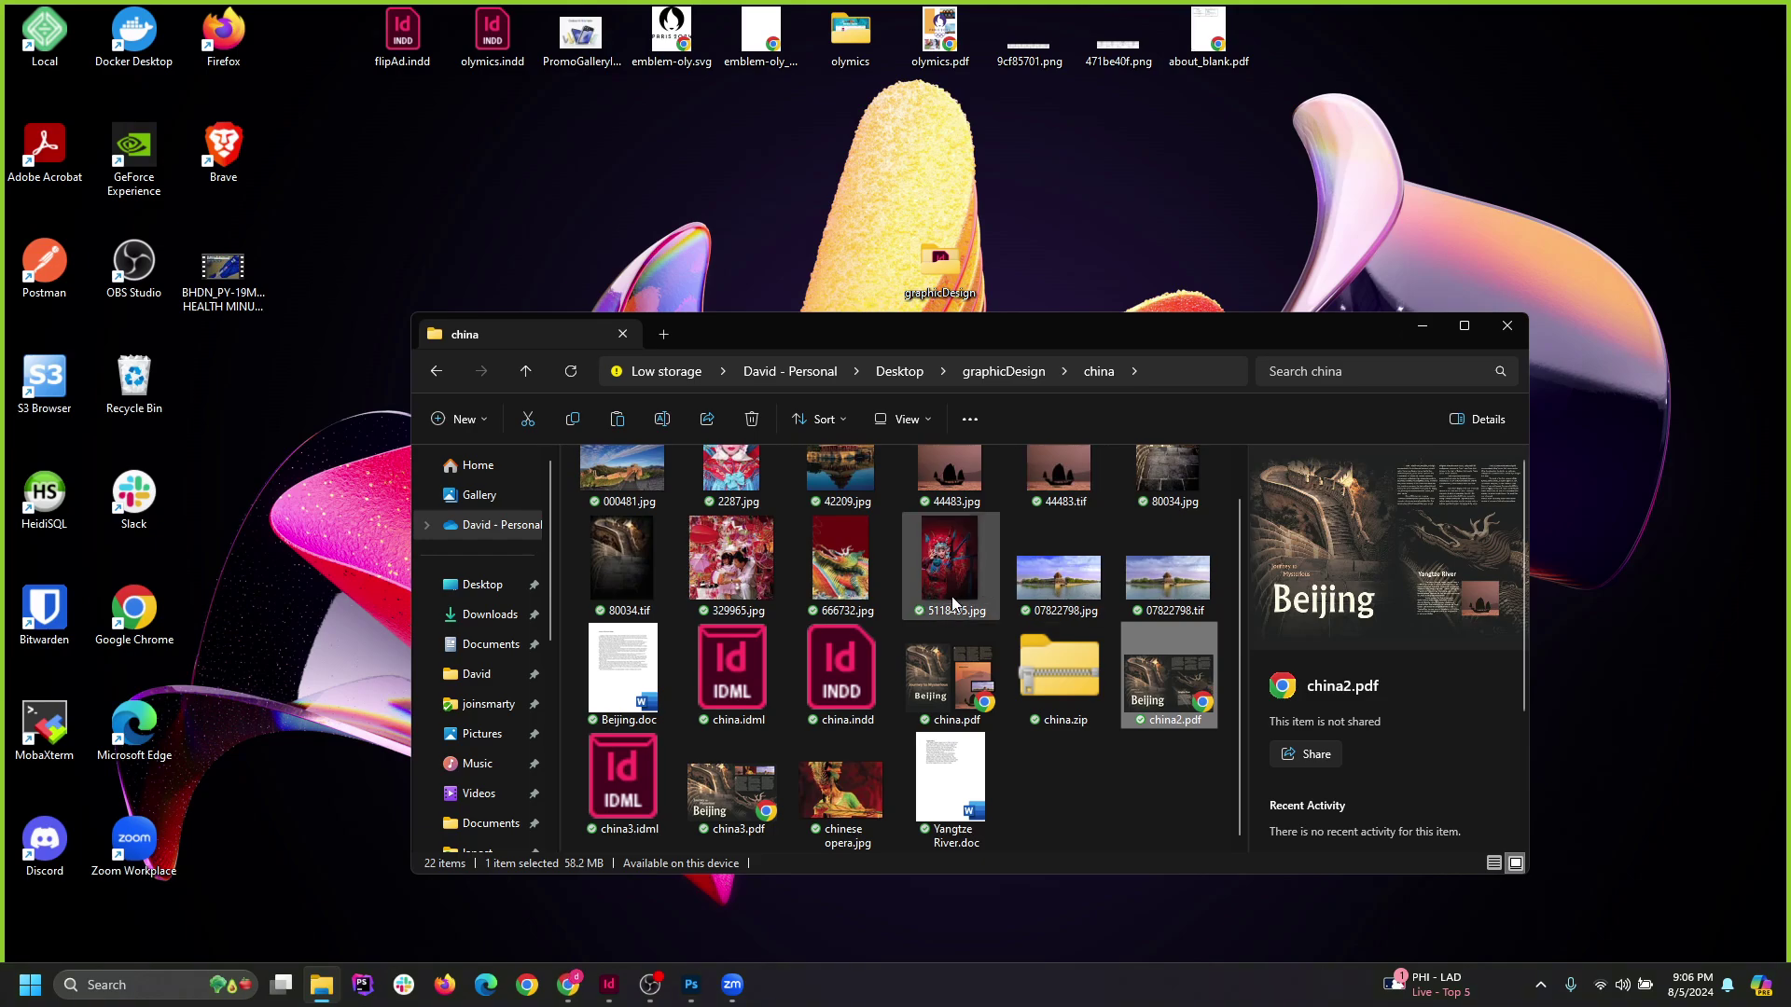
View the original dragon photo 666732.jpg from the china folder and close it.
{"action": "left_click", "coordinate": [842, 591]}
{"action": "double_click", "coordinate": [842, 590]}
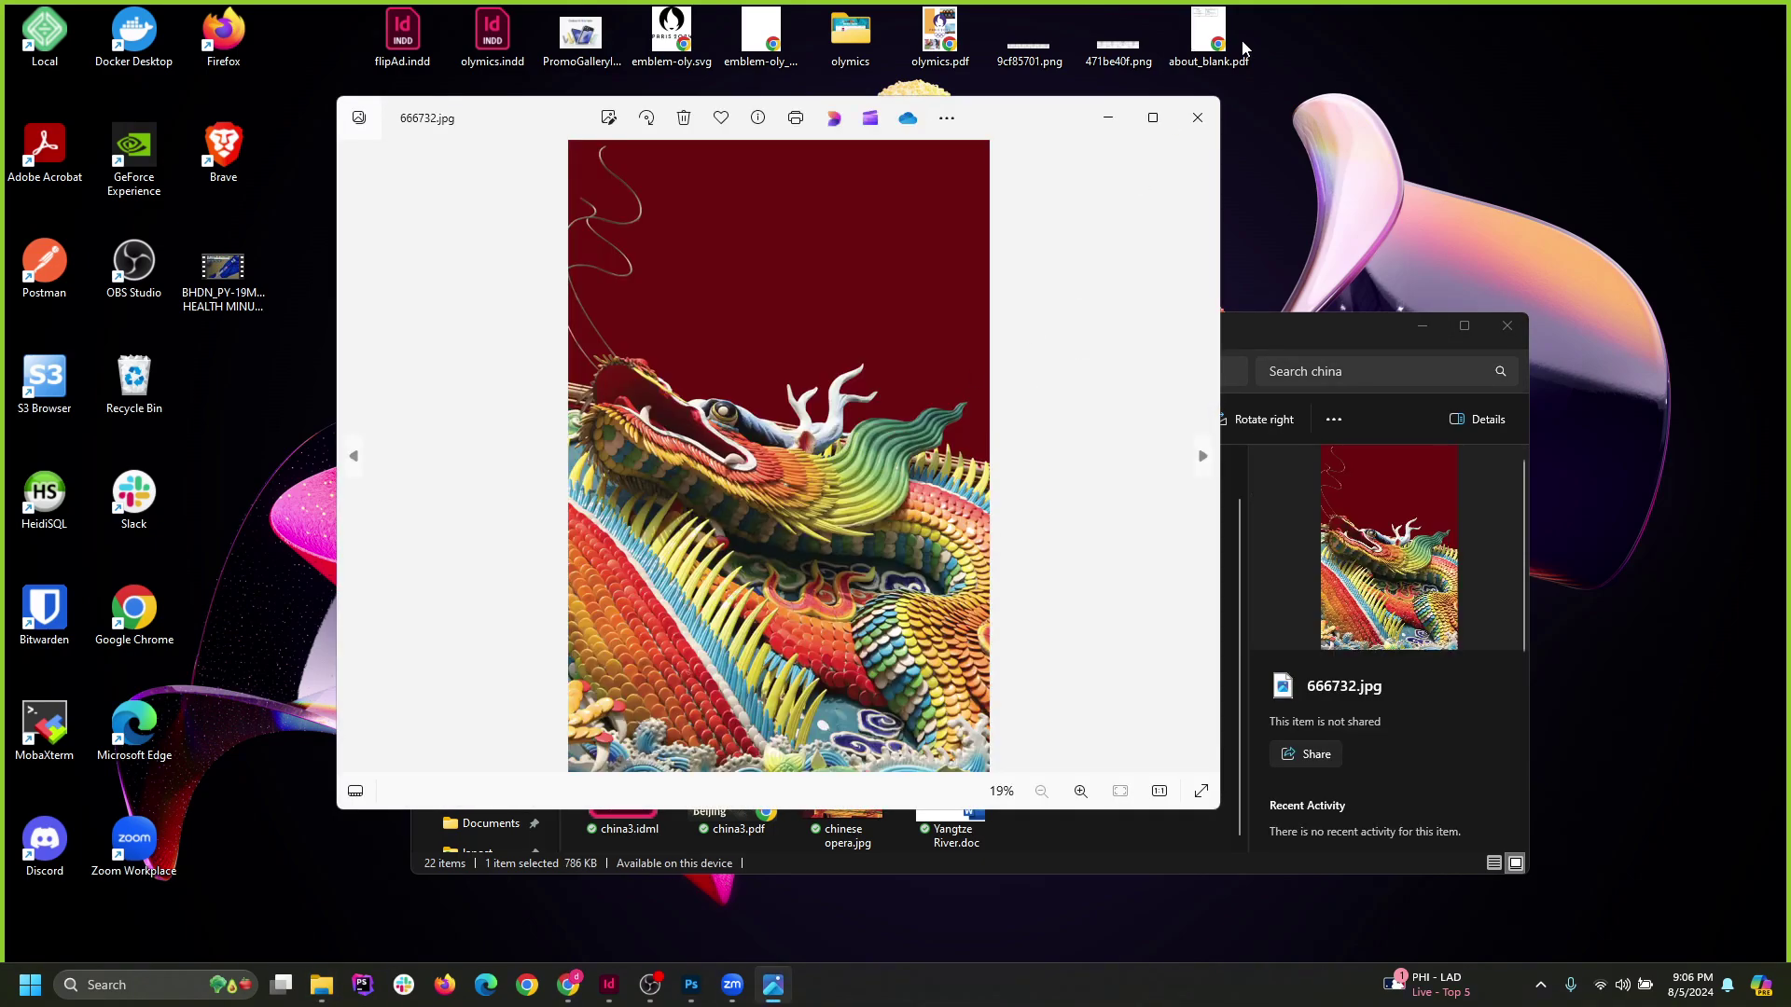
{"action": "left_click", "coordinate": [1197, 118]}
{"action": "left_click", "coordinate": [1100, 781]}
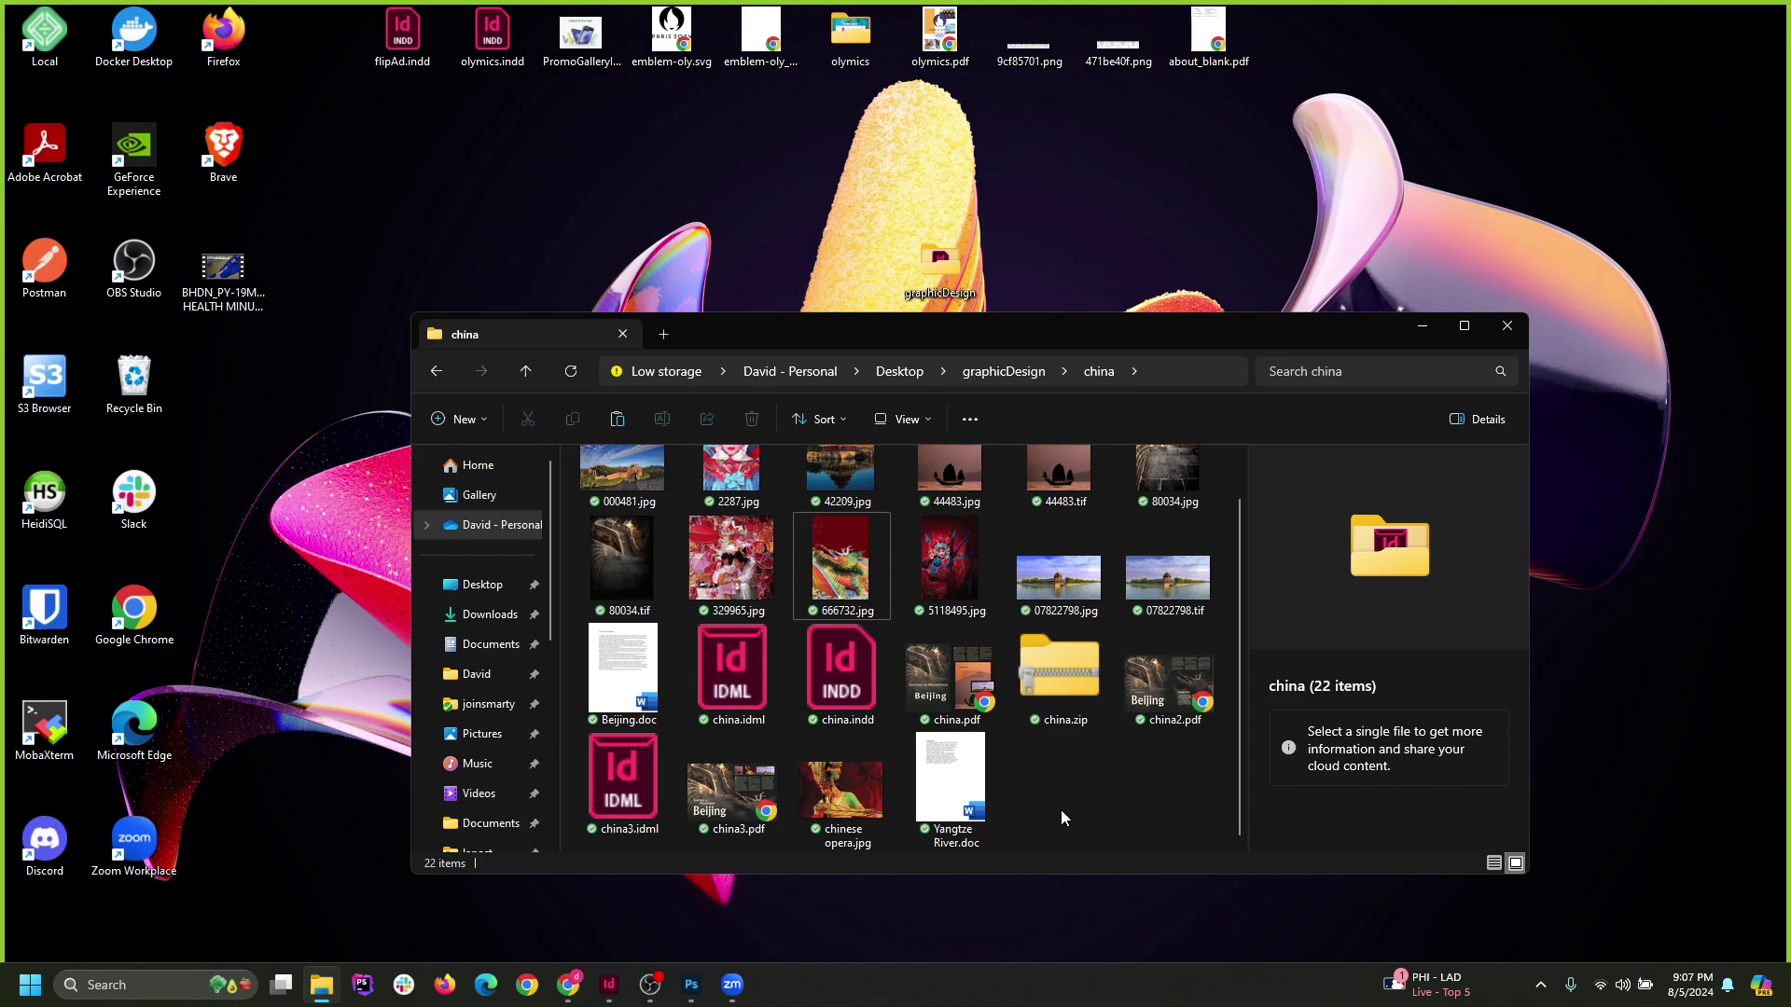
Inspect the source images and documents in the china folder inside china.zip, then go back to the main china folder.
{"action": "left_click", "coordinate": [1064, 684]}
{"action": "right_click", "coordinate": [1064, 685]}
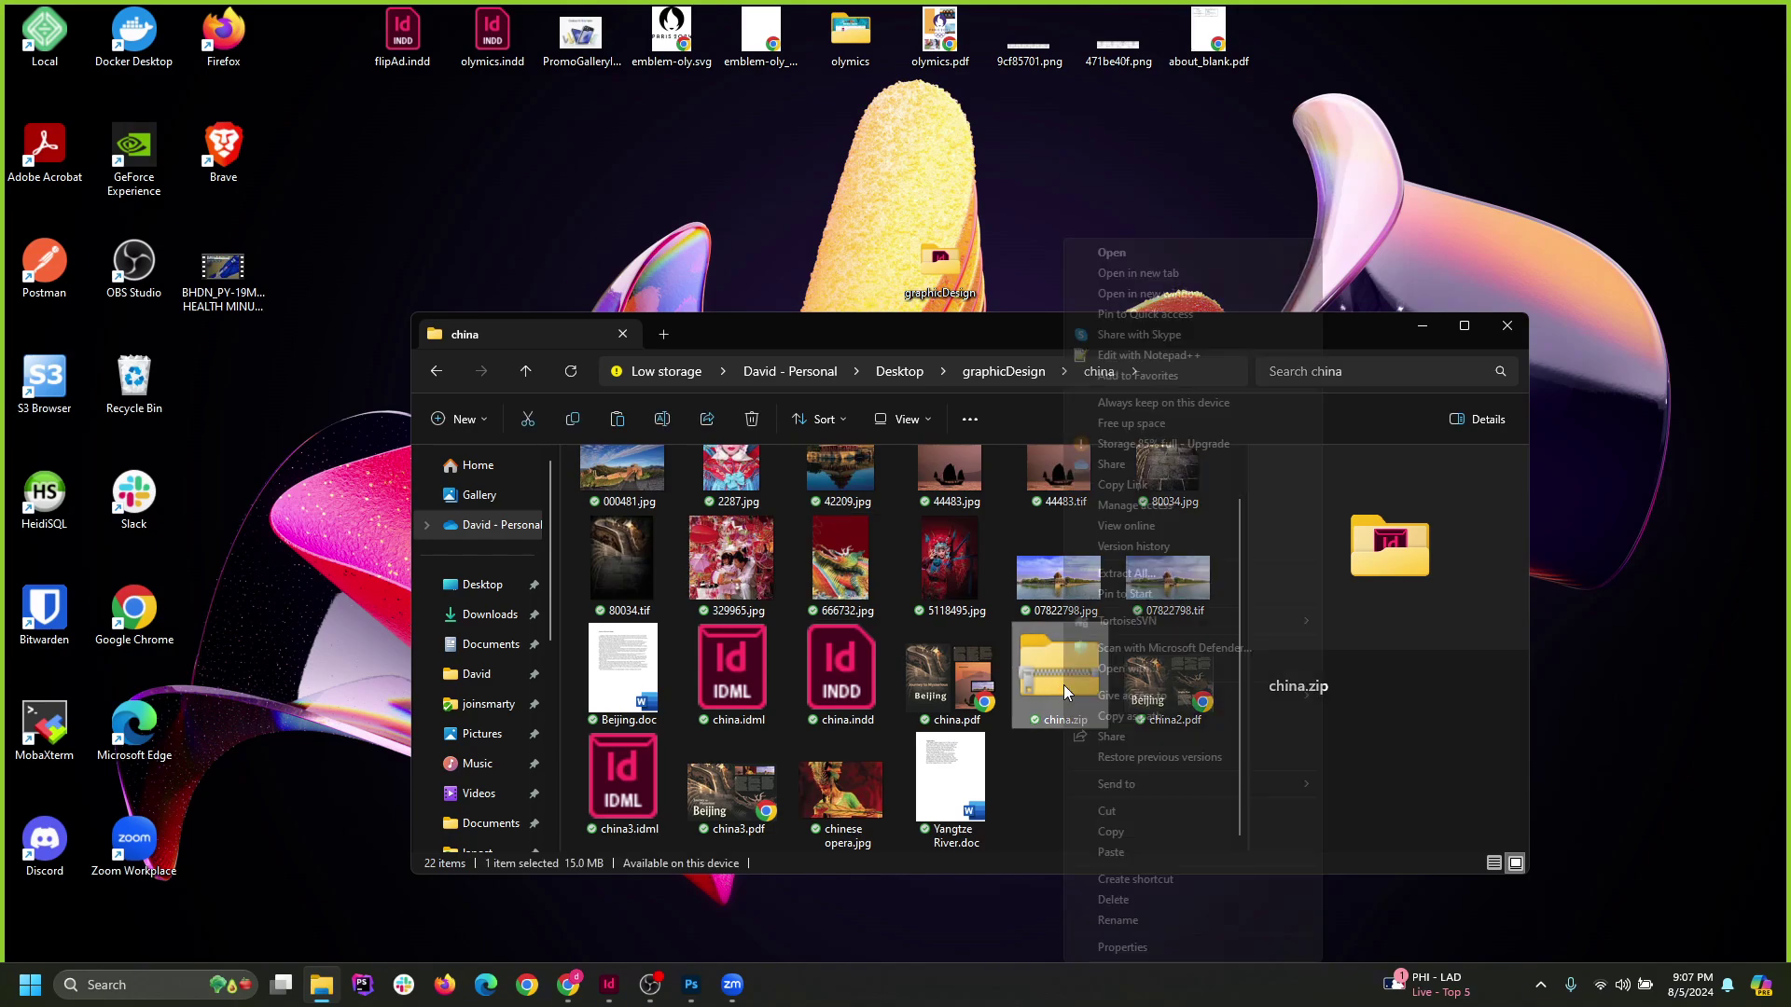
{"action": "double_click", "coordinate": [1038, 685]}
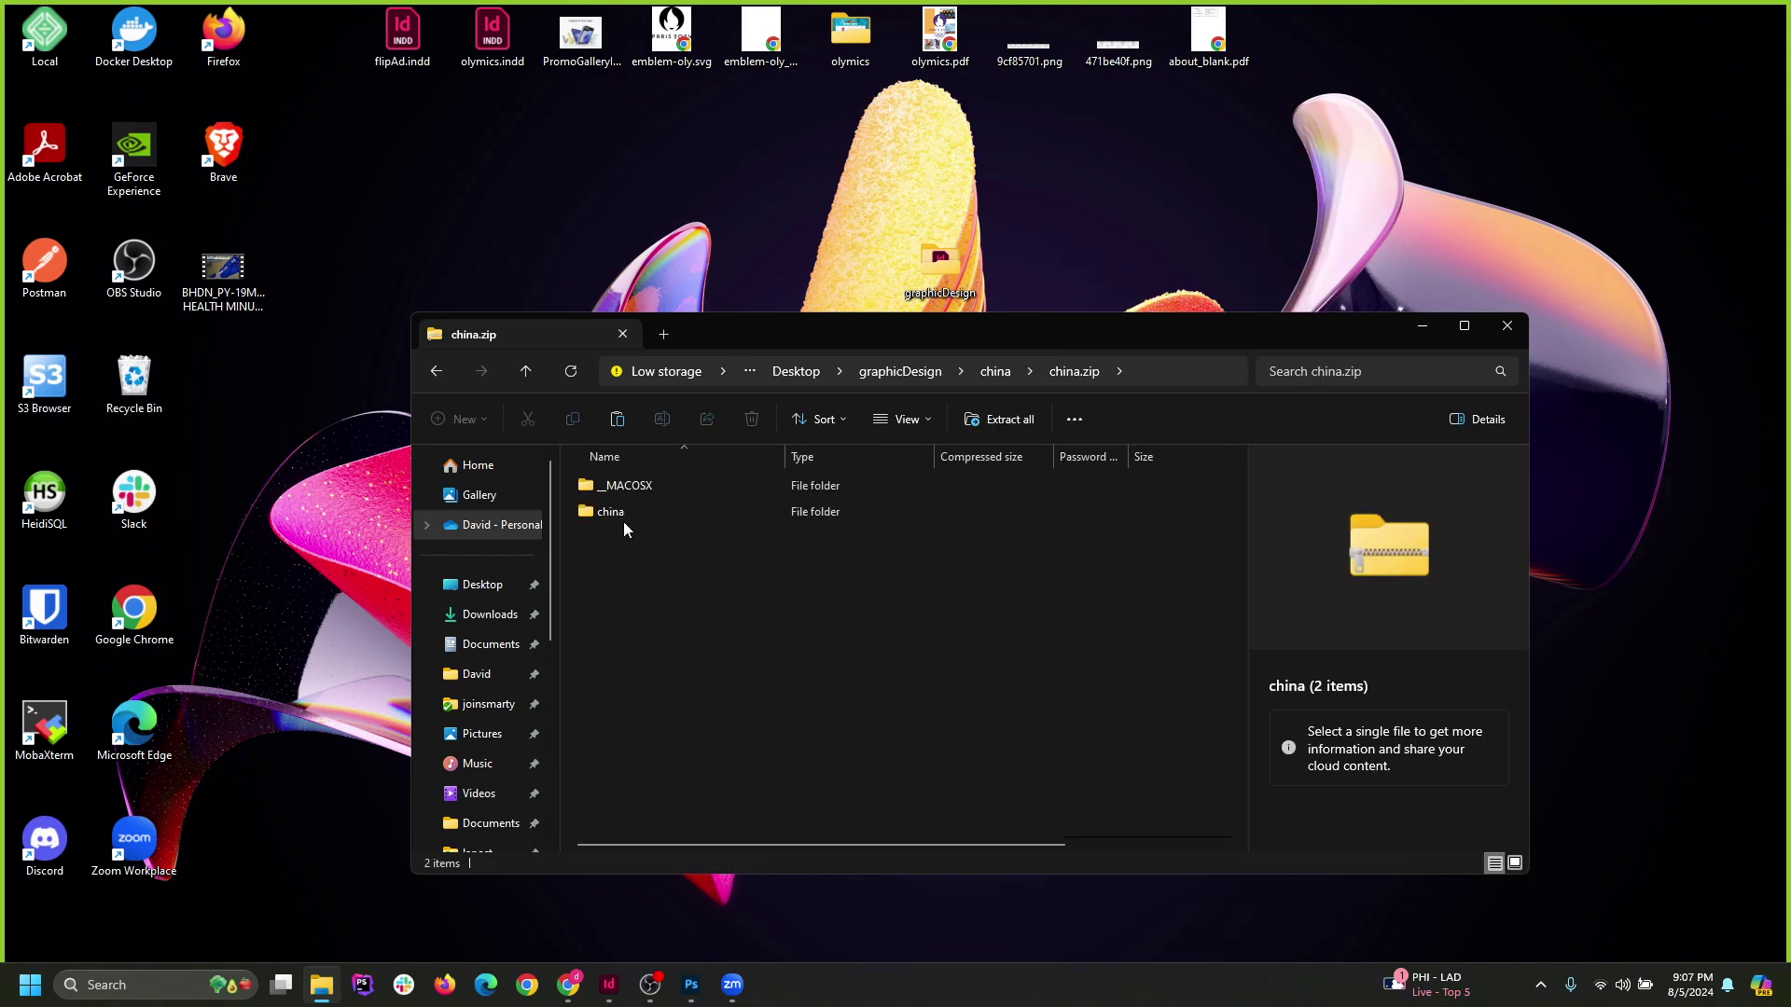
{"action": "double_click", "coordinate": [608, 514]}
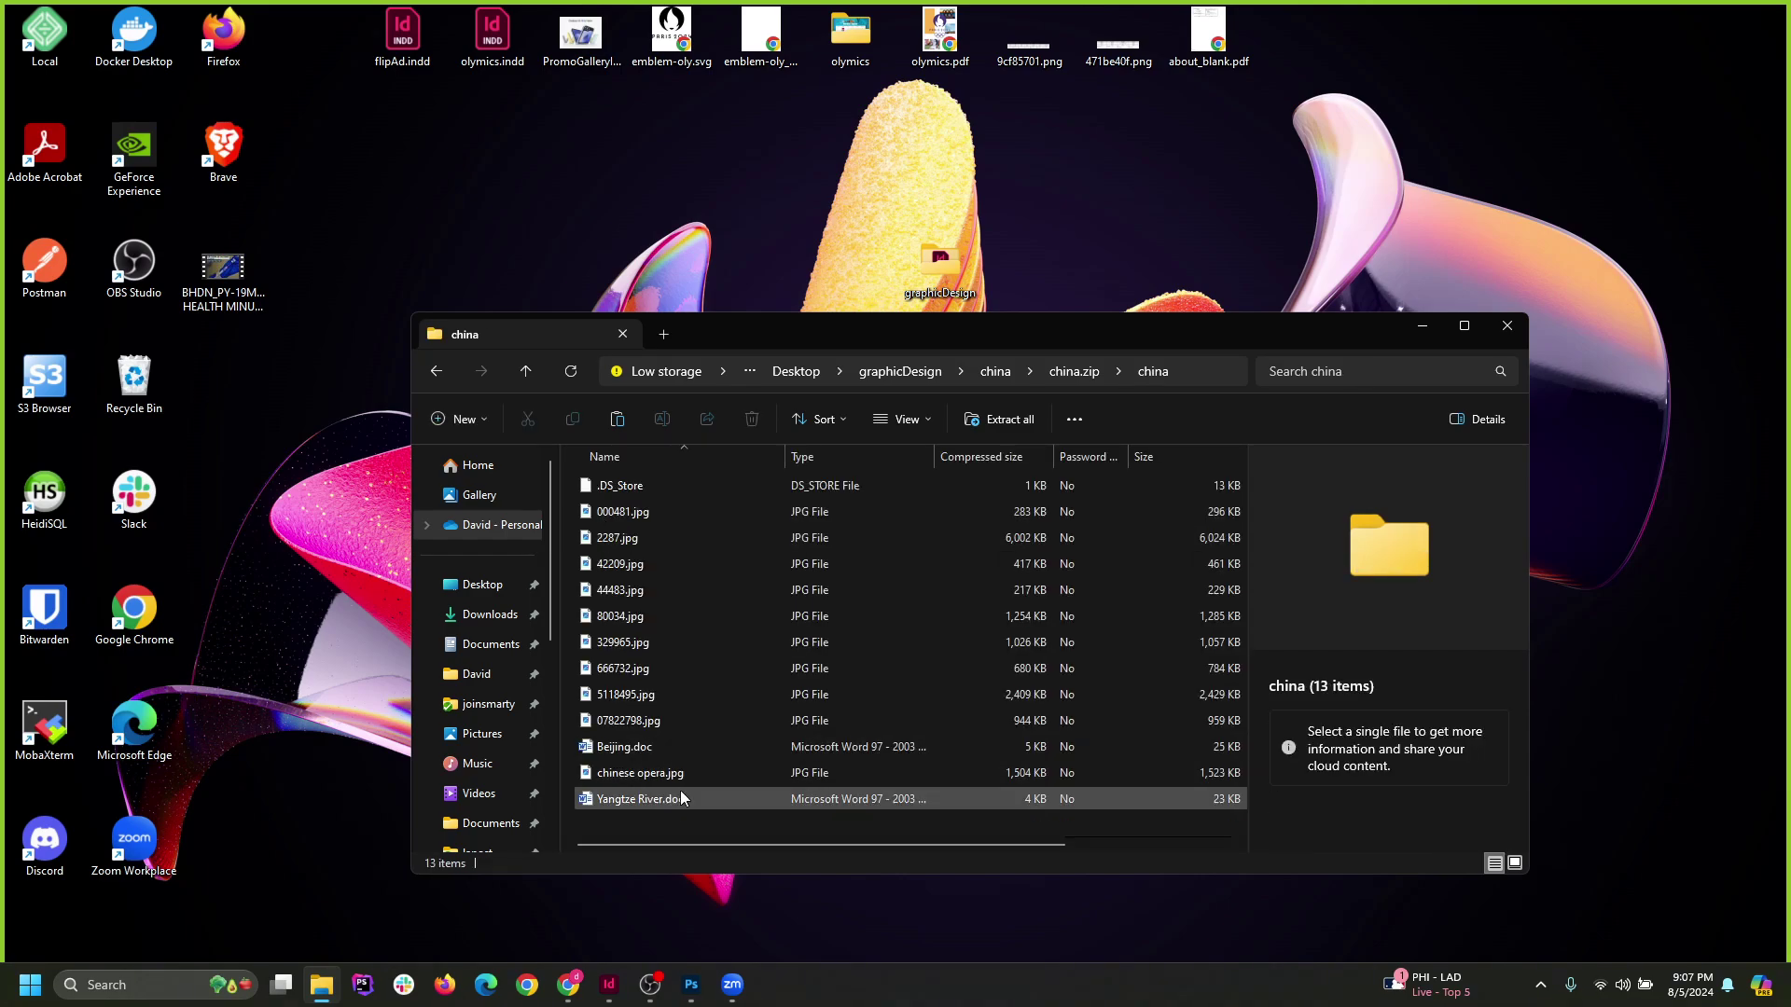
{"action": "left_click", "coordinate": [528, 371]}
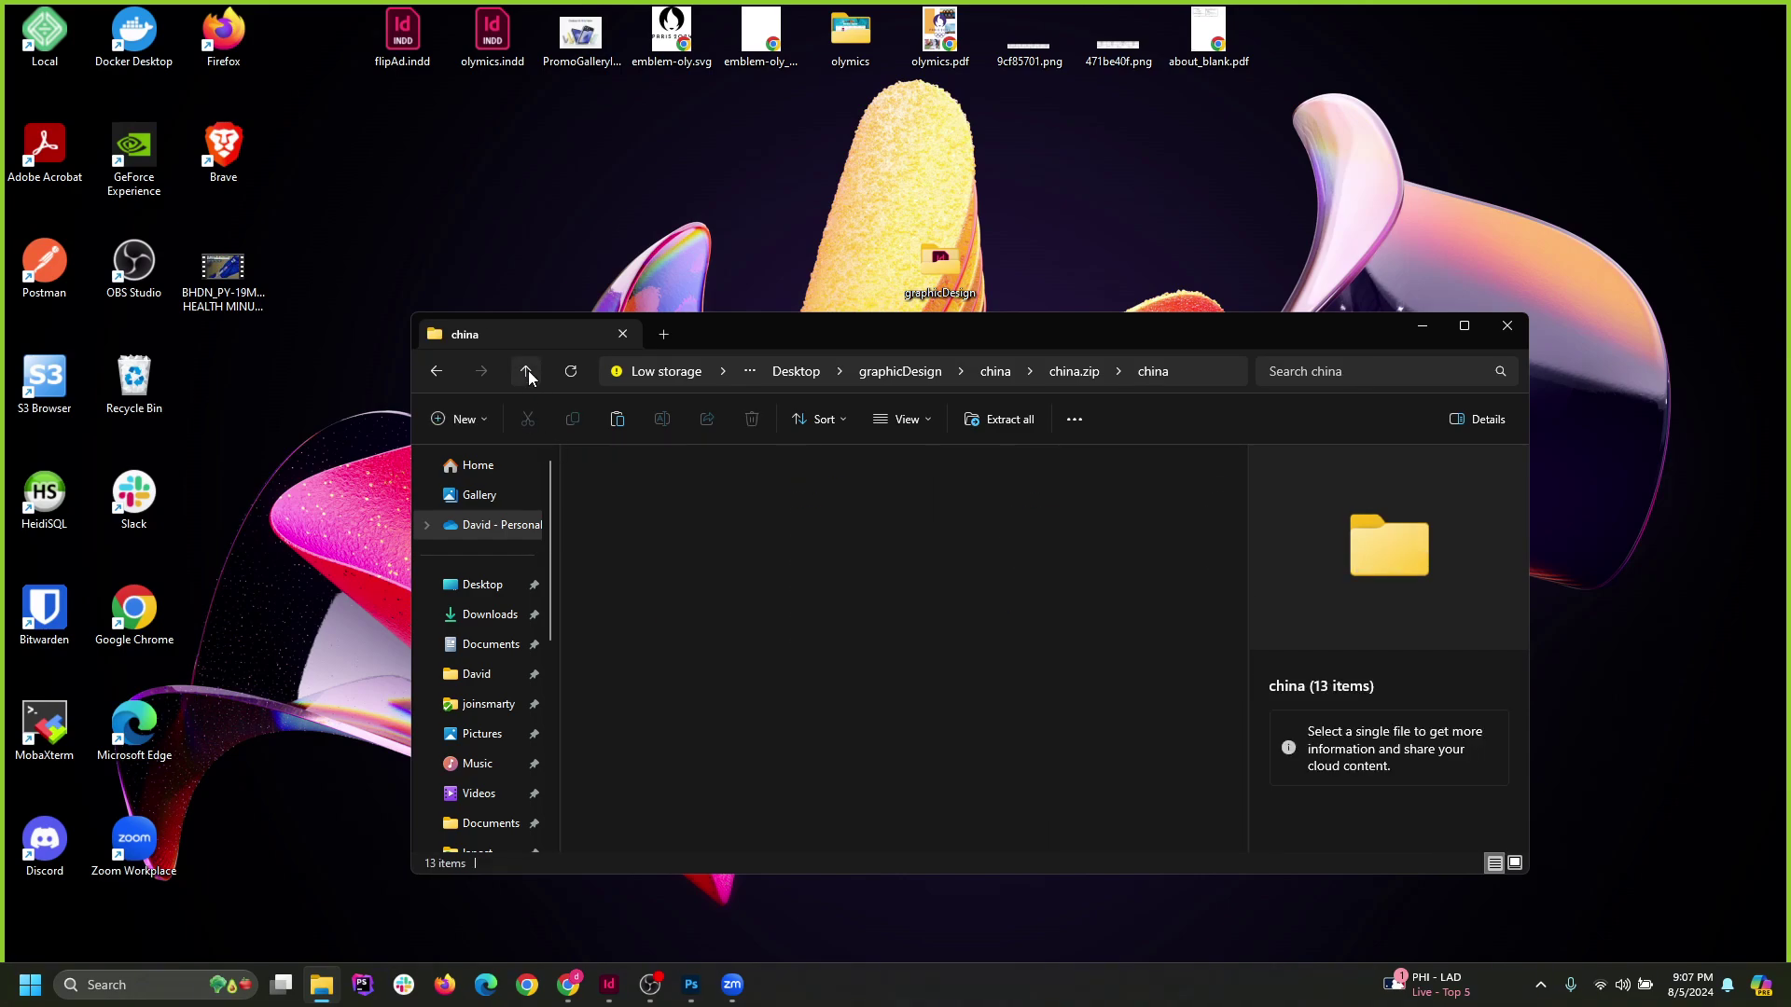
{"action": "left_click", "coordinate": [527, 374]}
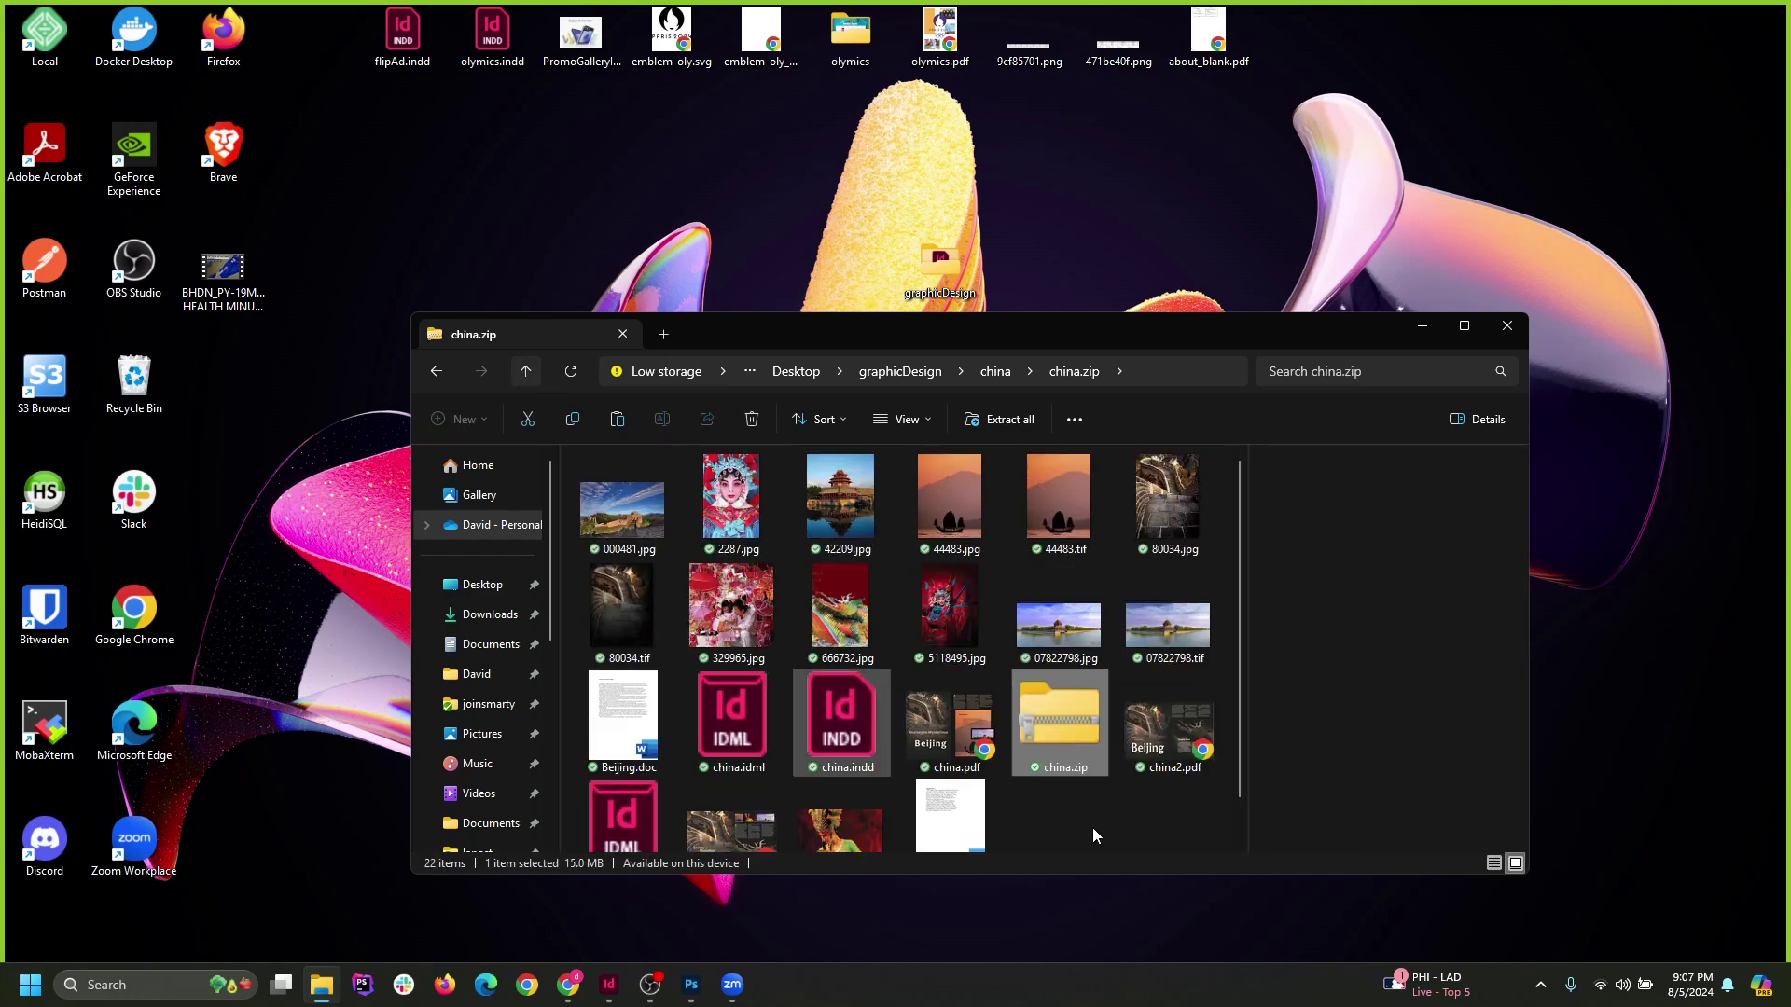
{"action": "left_click", "coordinate": [1057, 727]}
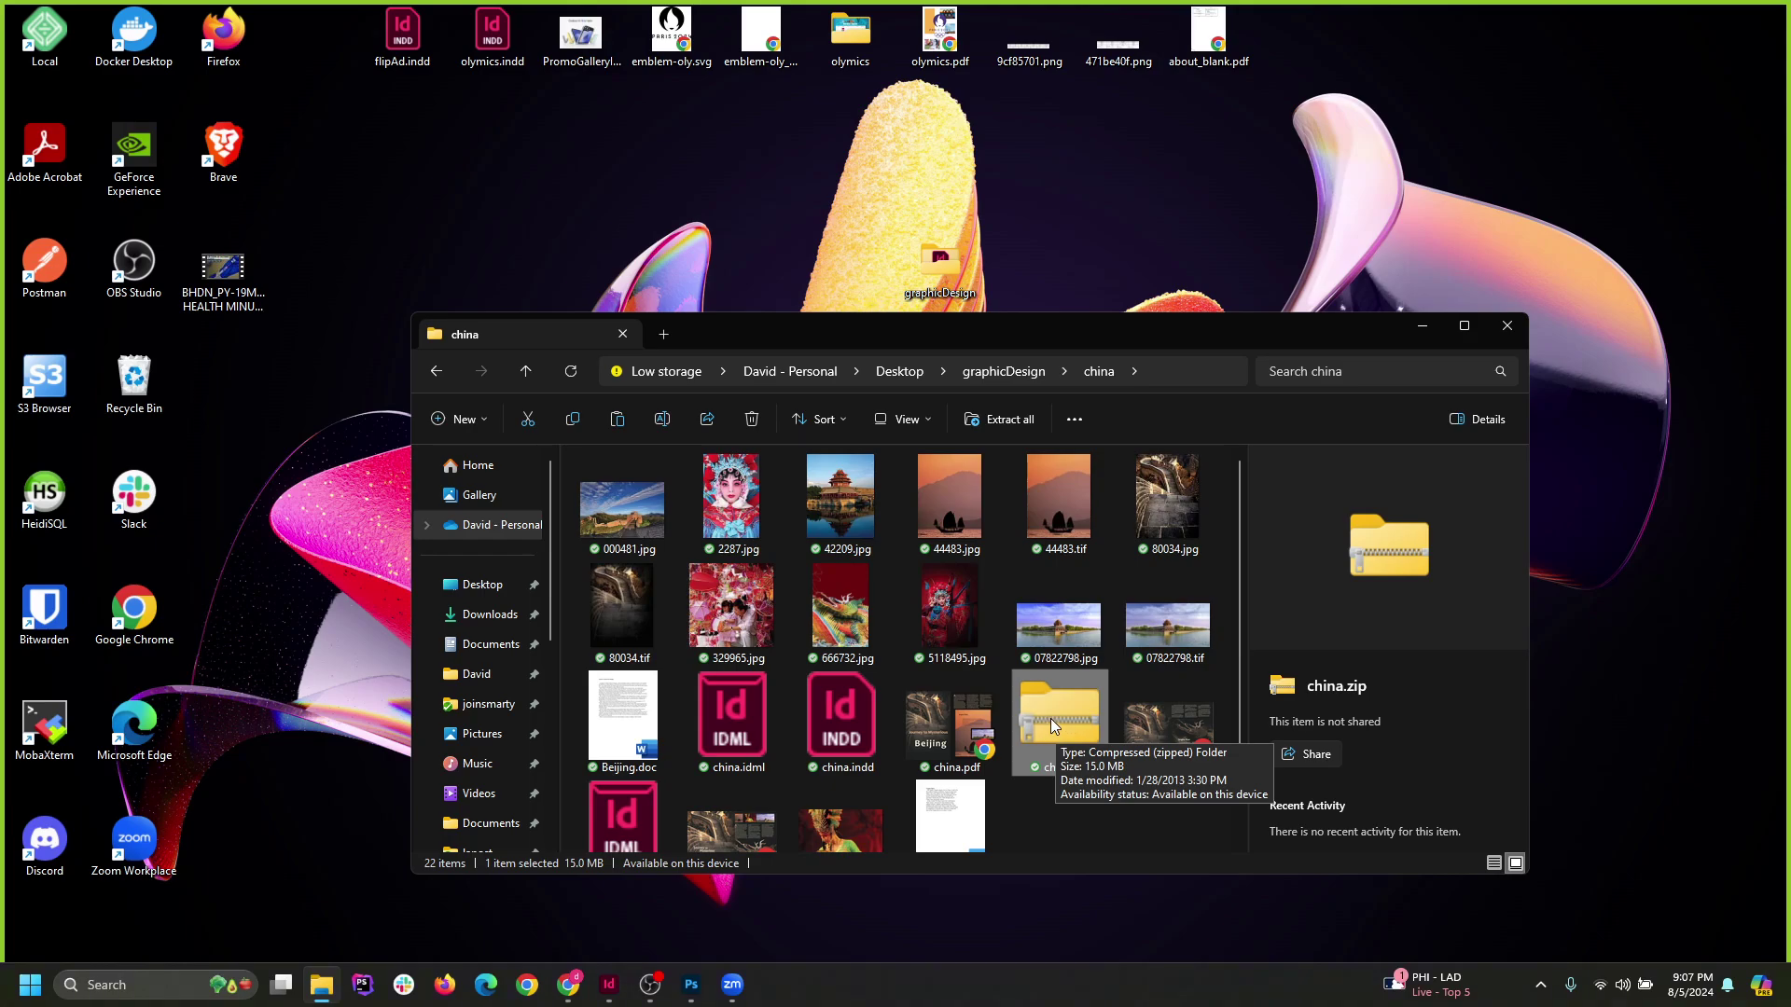
{"action": "scroll", "coordinate": [1009, 701], "scroll_direction": "down", "scroll_amount": 1}
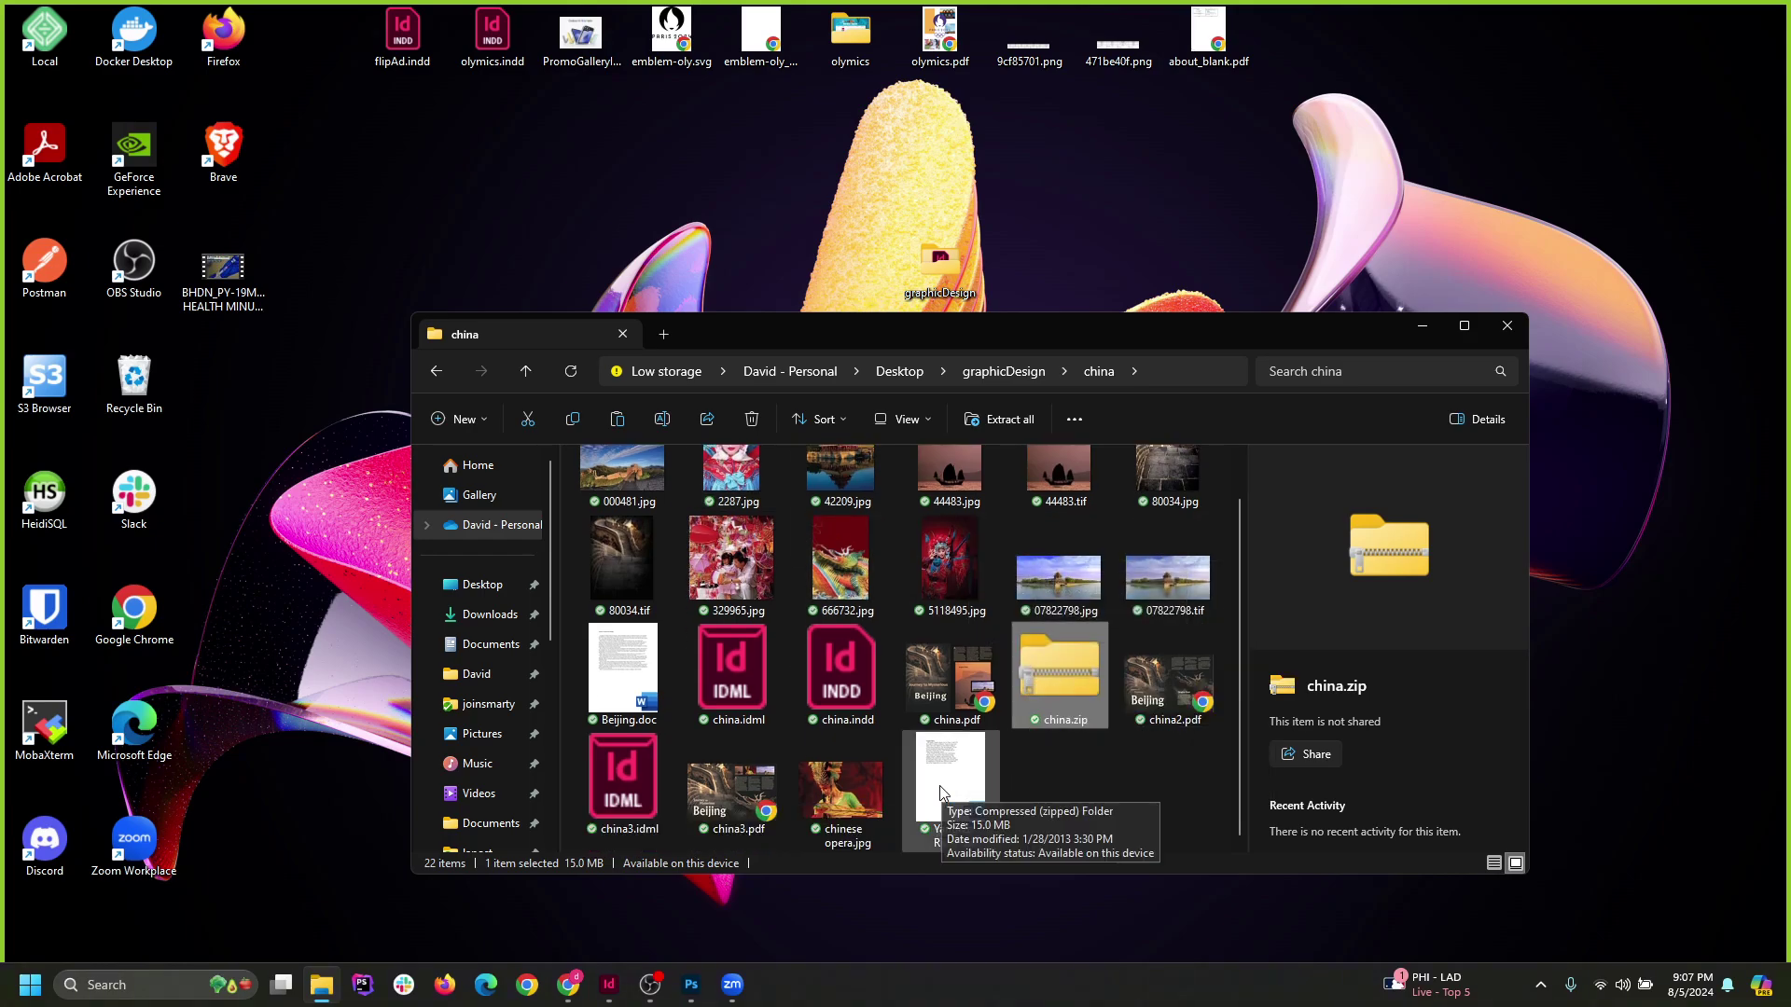
{"action": "left_click", "coordinate": [1098, 808]}
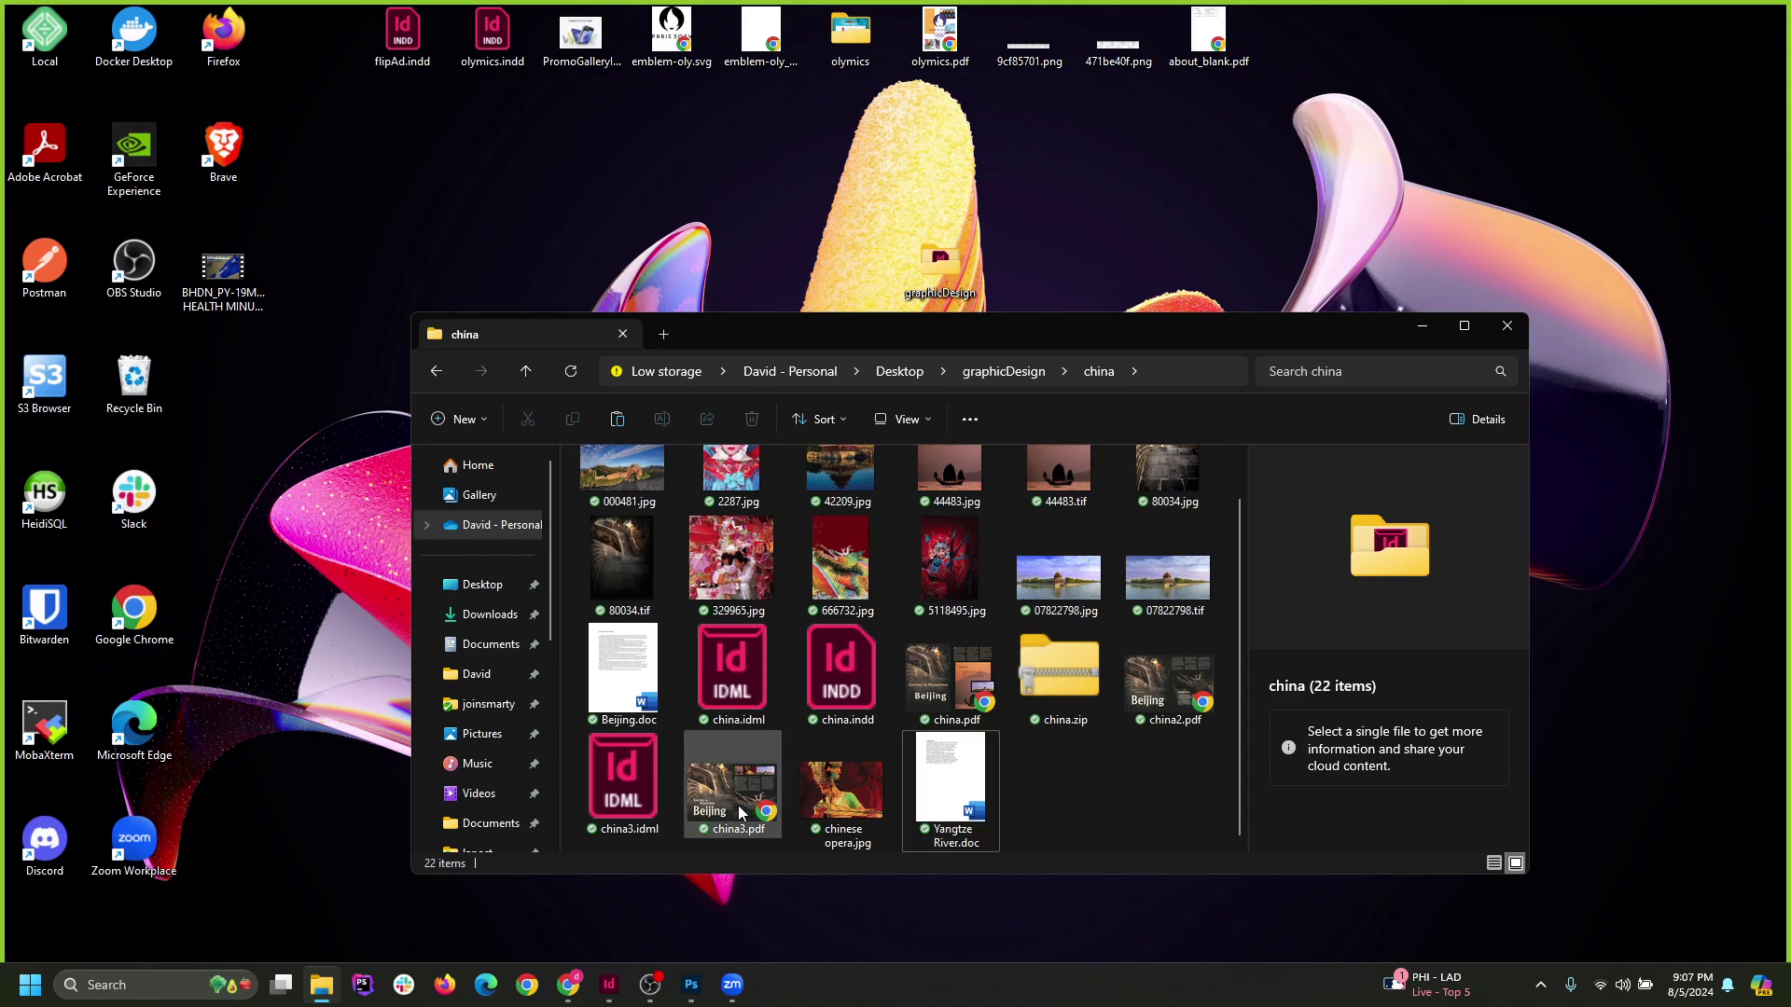
Open china3.pdf from the china folder to review its spread, and close both the china3.pdf and china2.pdf tabs.
{"action": "scroll", "coordinate": [794, 756], "scroll_direction": "up", "scroll_amount": 1}
{"action": "scroll", "coordinate": [794, 756], "scroll_direction": "down", "scroll_amount": 1}
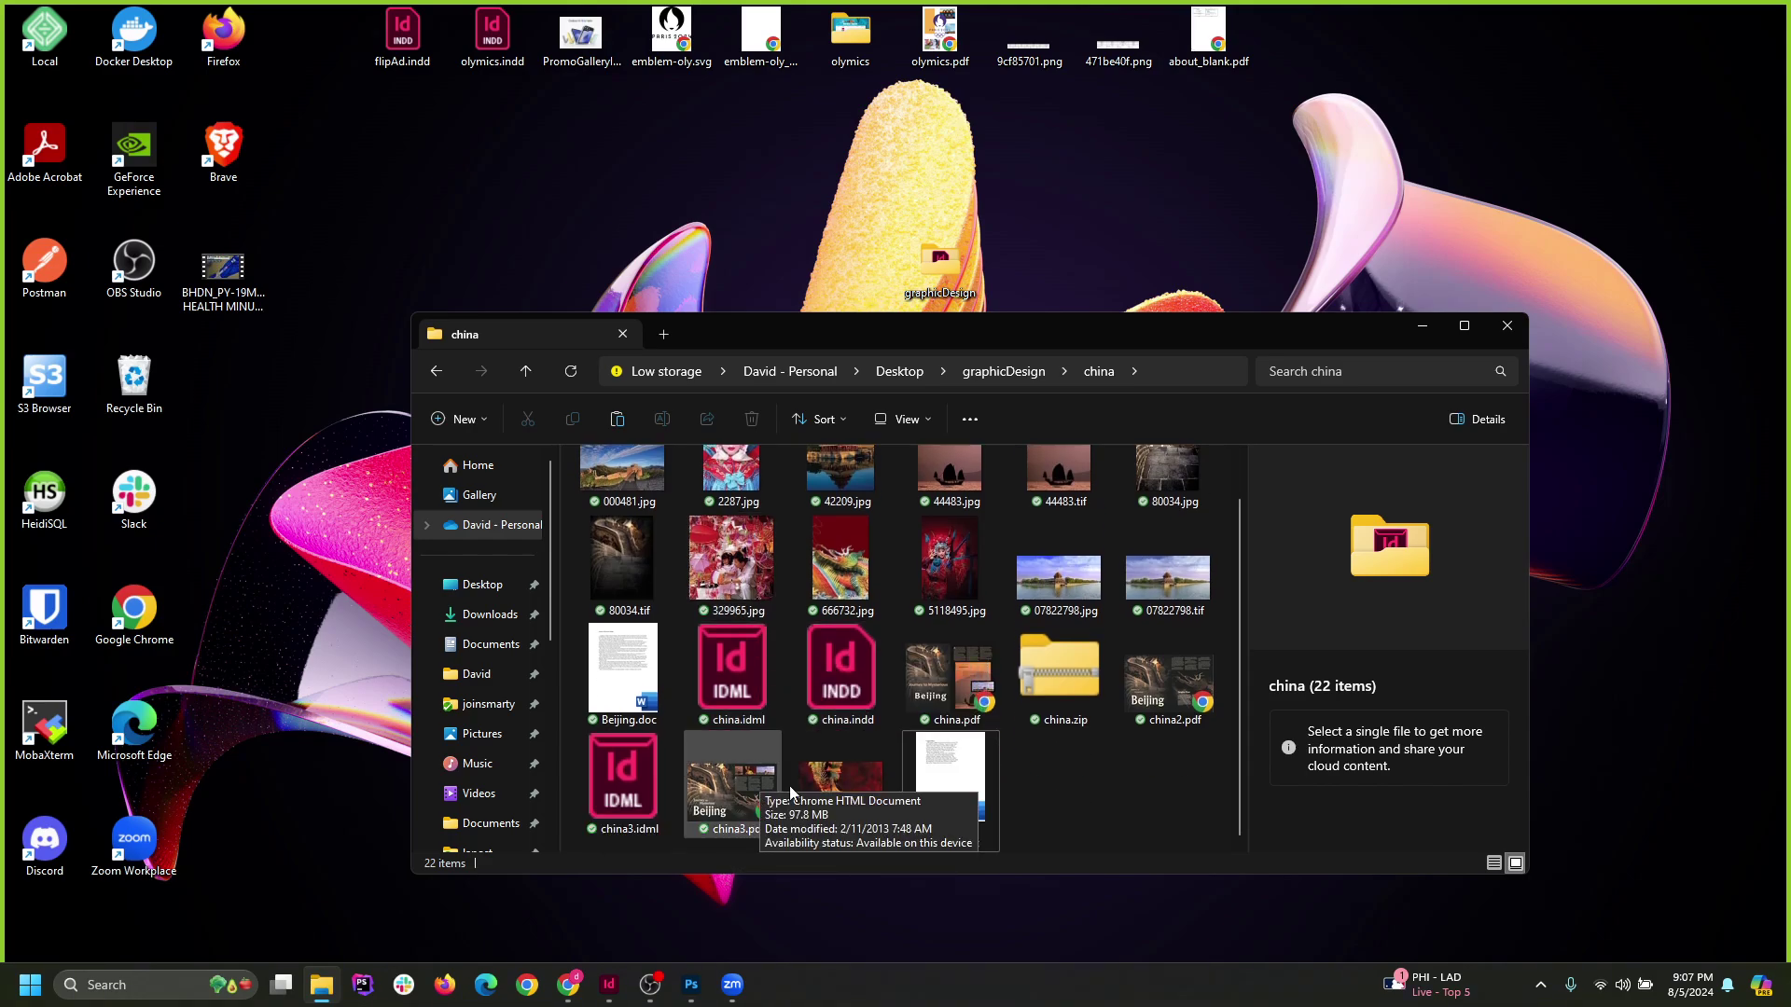
{"action": "left_click", "coordinate": [745, 795]}
{"action": "double_click", "coordinate": [744, 795]}
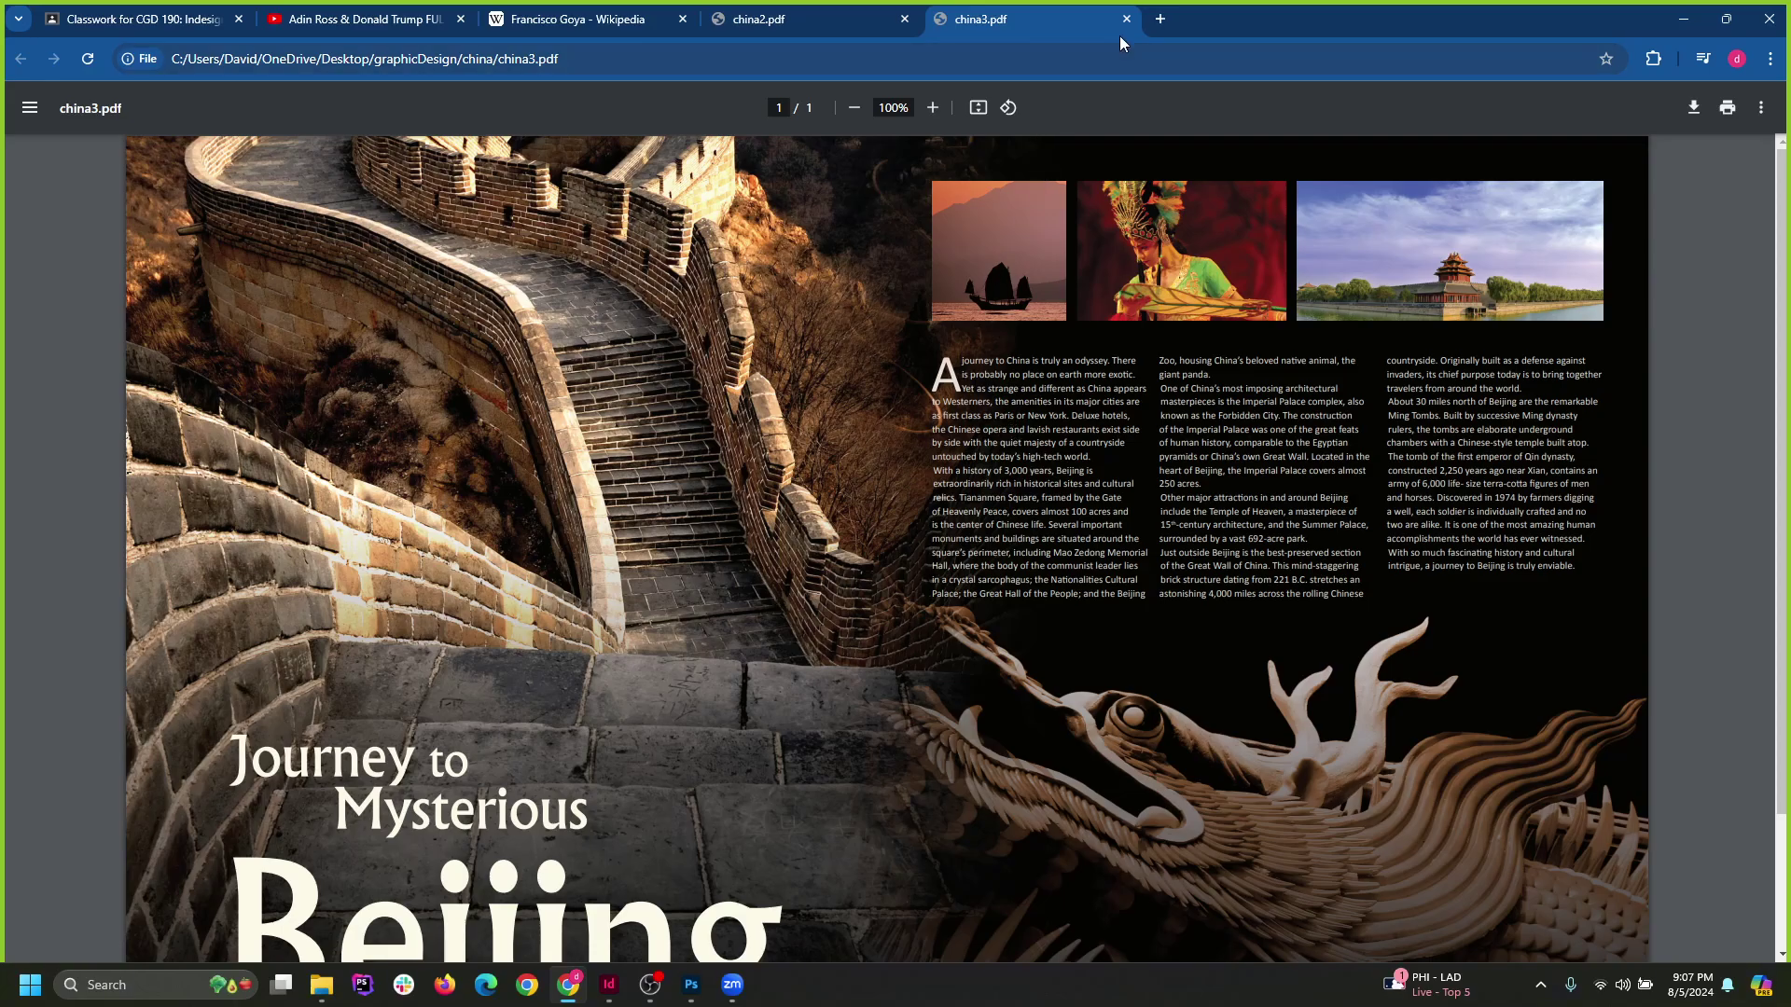
{"action": "left_click", "coordinate": [1127, 26]}
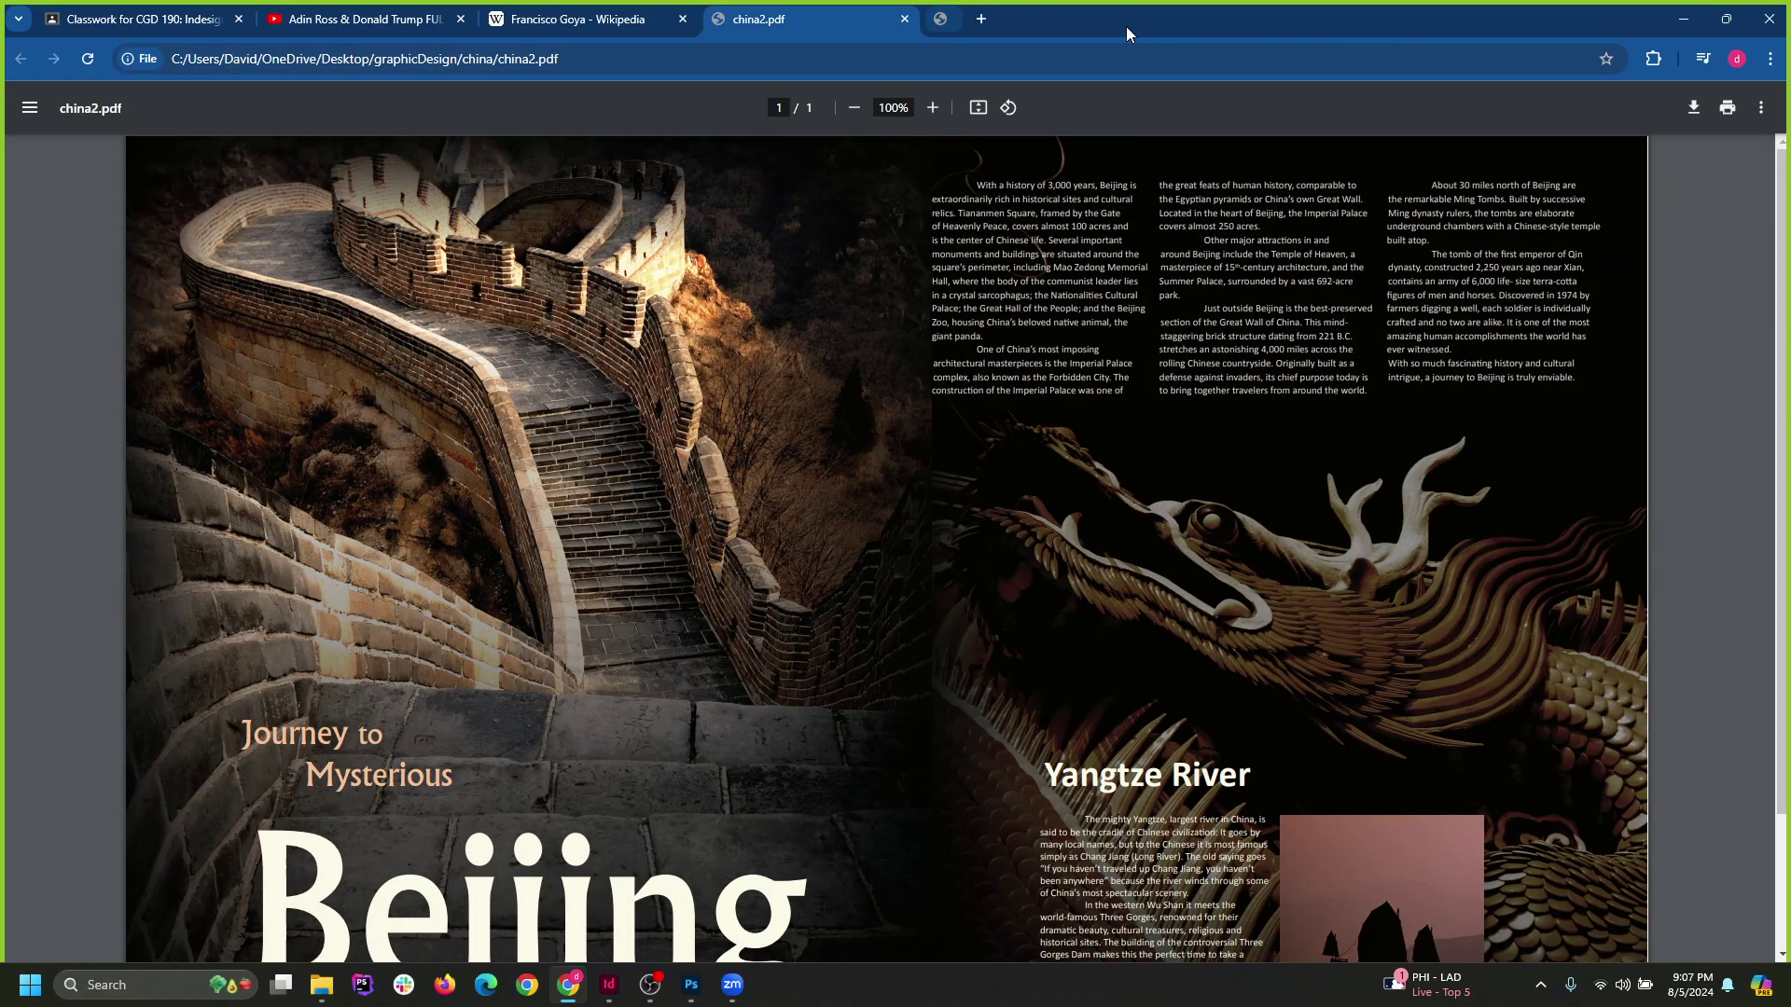
{"action": "left_click", "coordinate": [905, 19]}
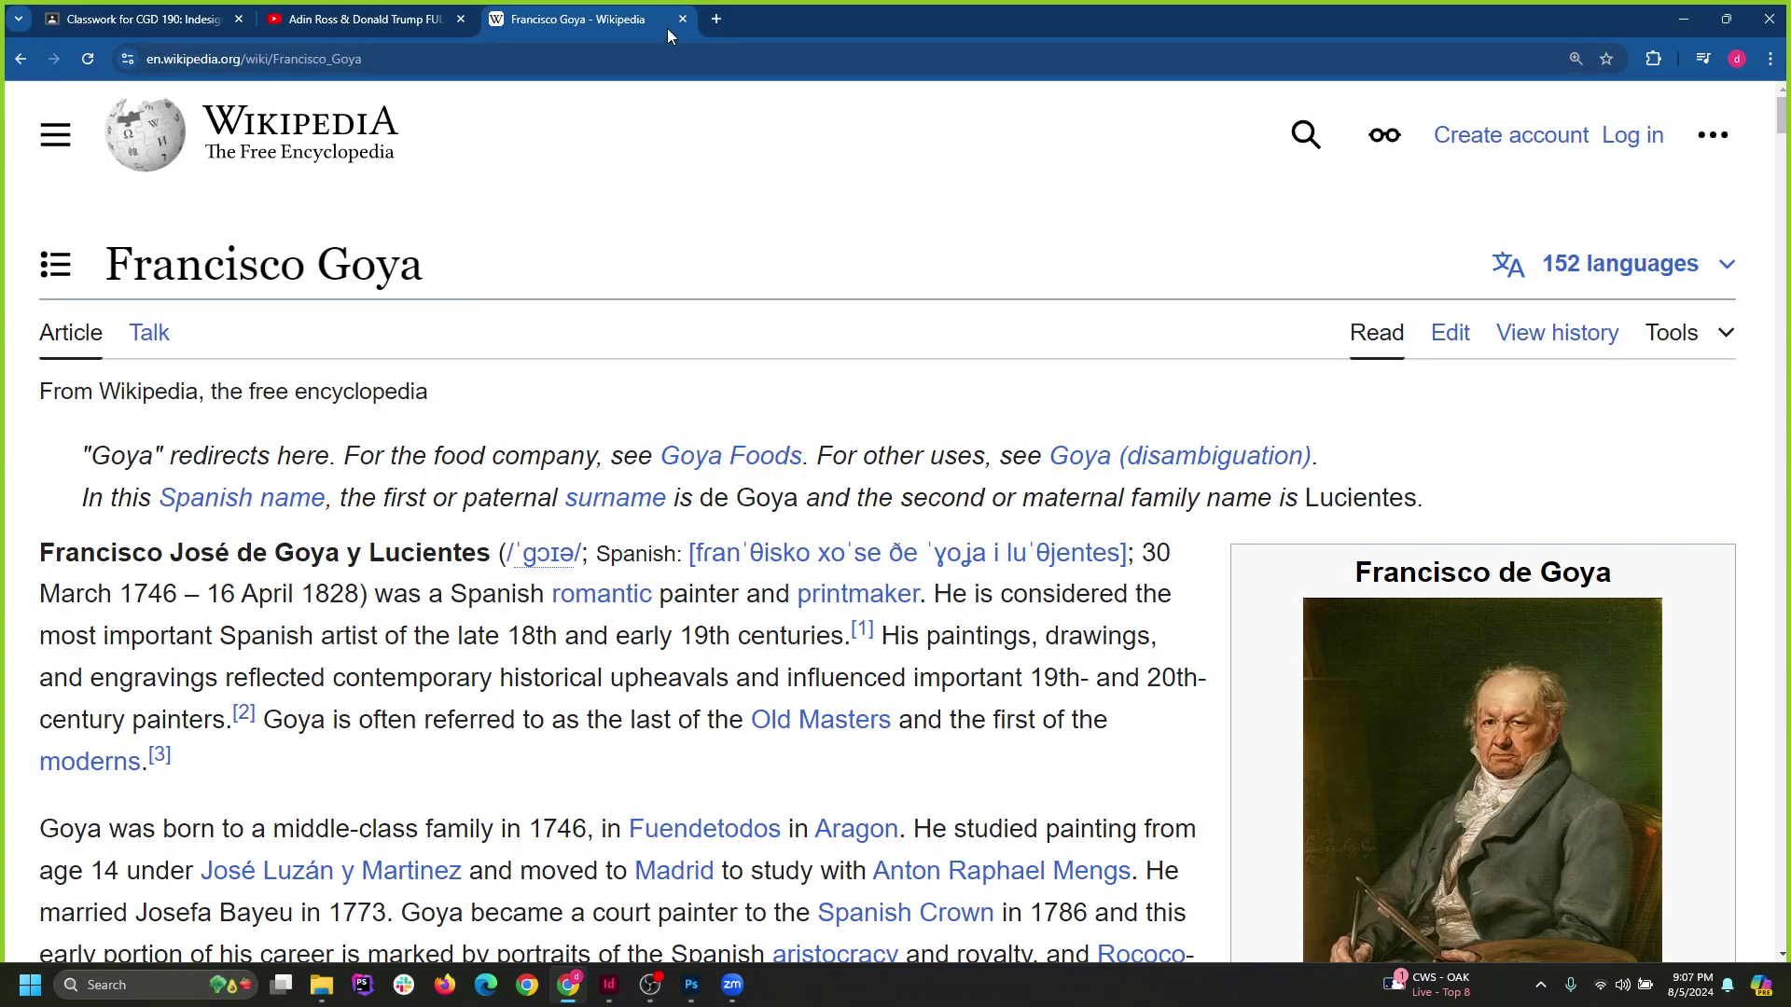
Skim the introduction of the Francisco Goya Wikipedia article and return to File Explorer.
{"action": "scroll", "coordinate": [764, 535], "scroll_direction": "down", "scroll_amount": 5}
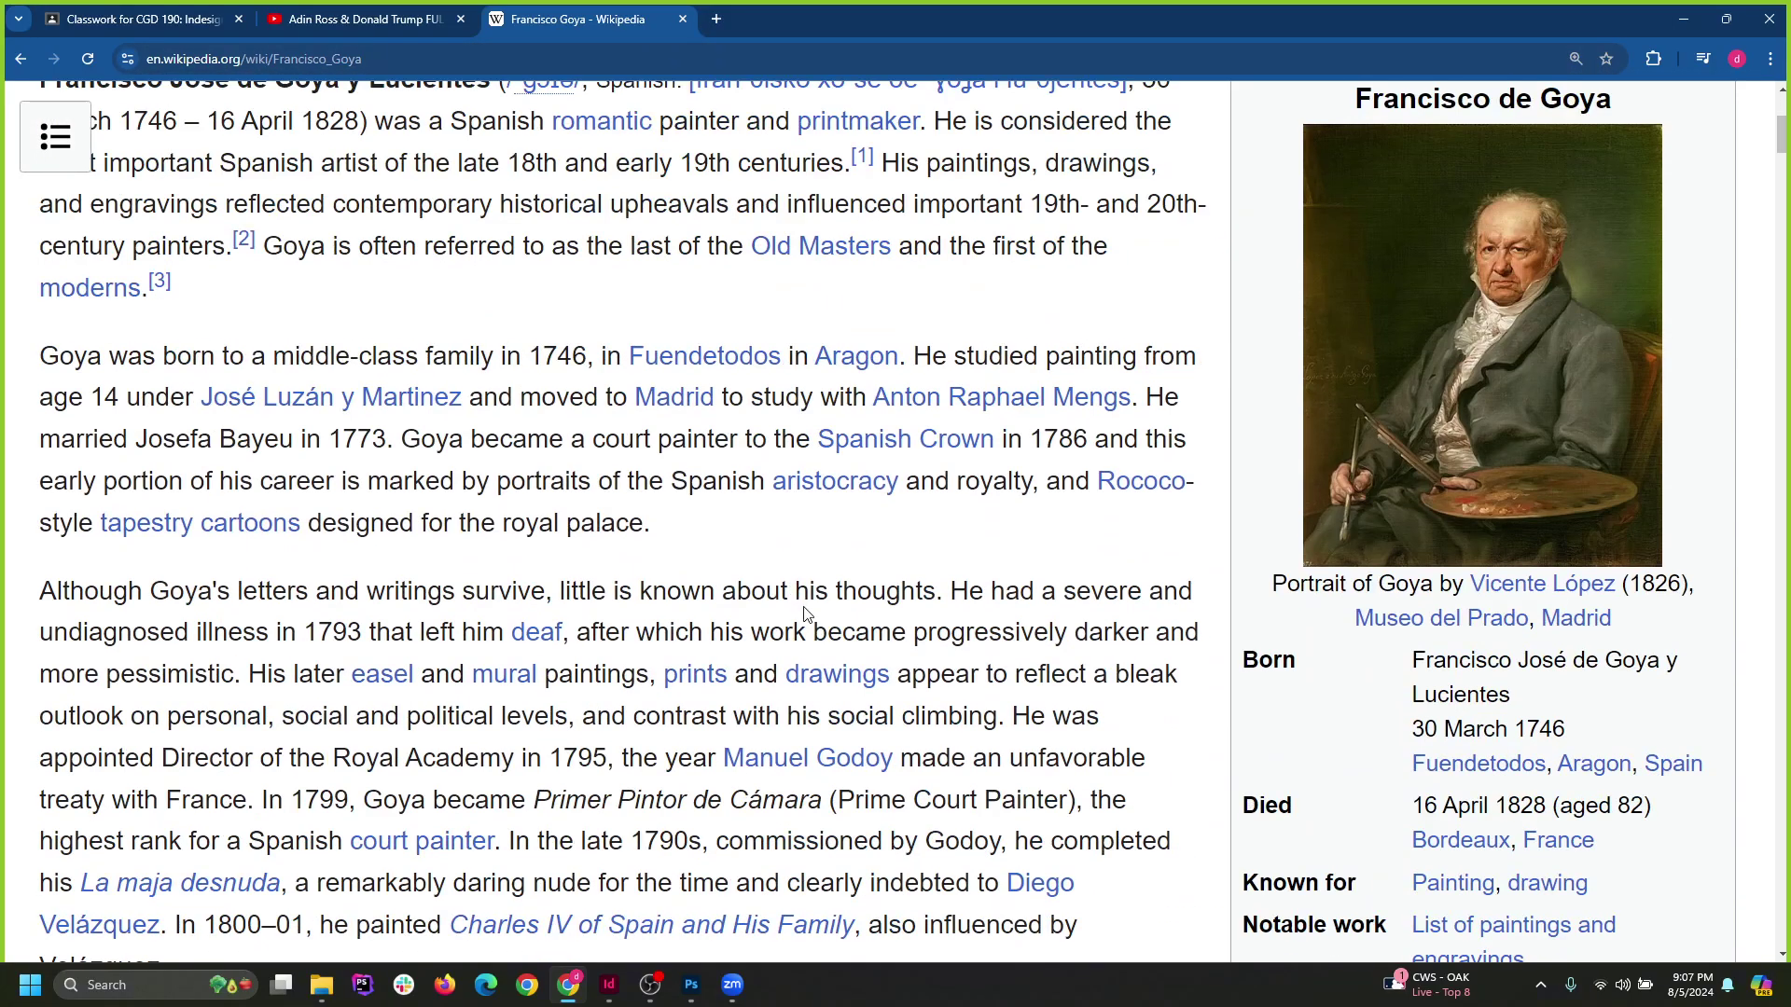
{"action": "scroll", "coordinate": [819, 566], "scroll_direction": "up", "scroll_amount": 5}
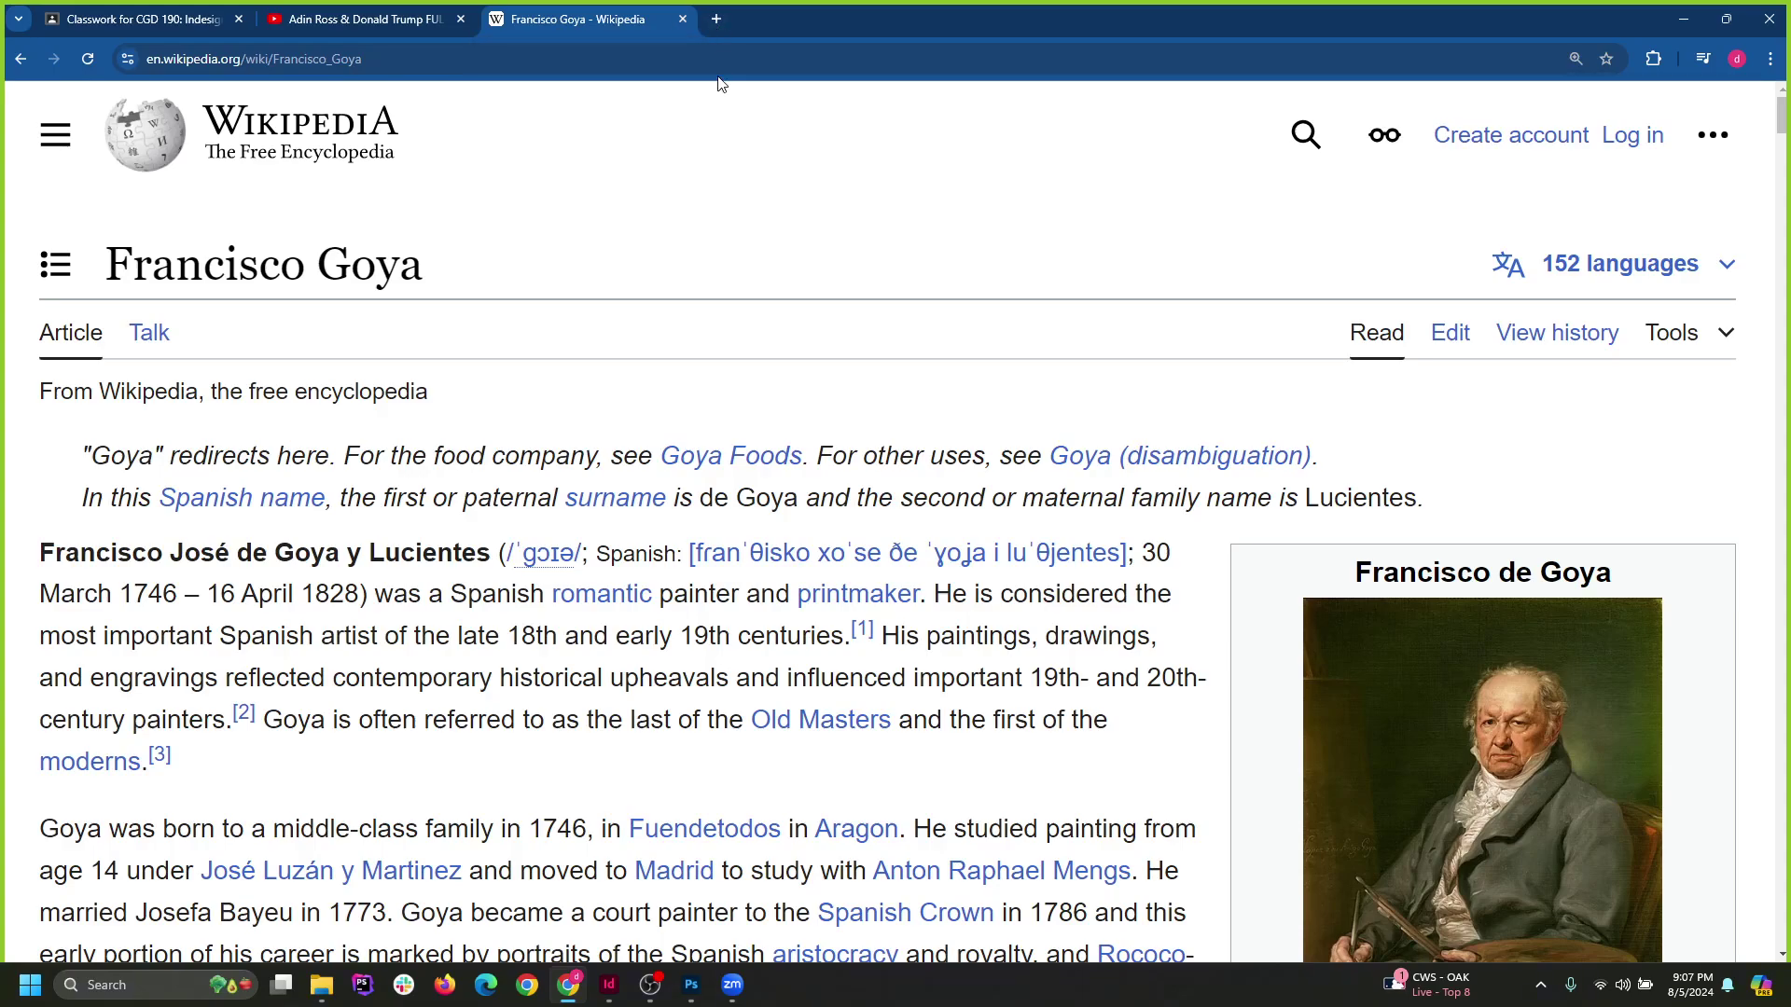
{"action": "left_click", "coordinate": [1684, 21]}
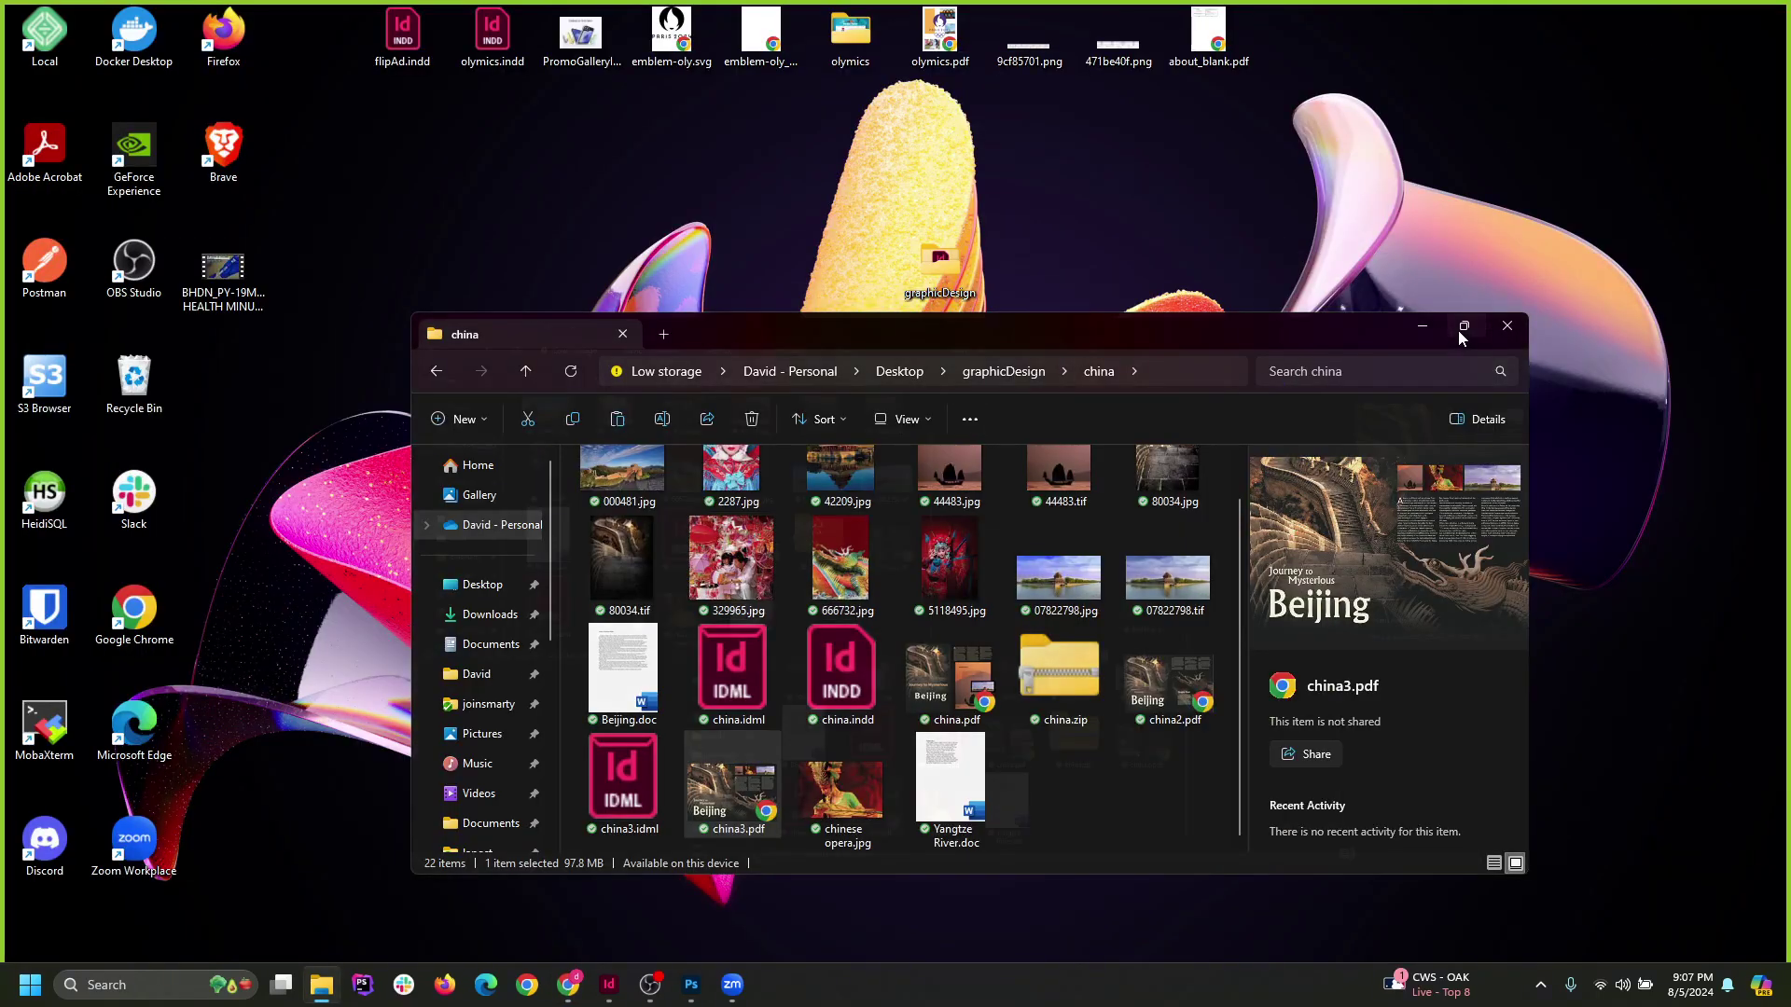
Maximize the File Explorer window and open the goya folder inside graphicDesign.
{"action": "left_click", "coordinate": [1463, 325]}
{"action": "left_click", "coordinate": [125, 64]}
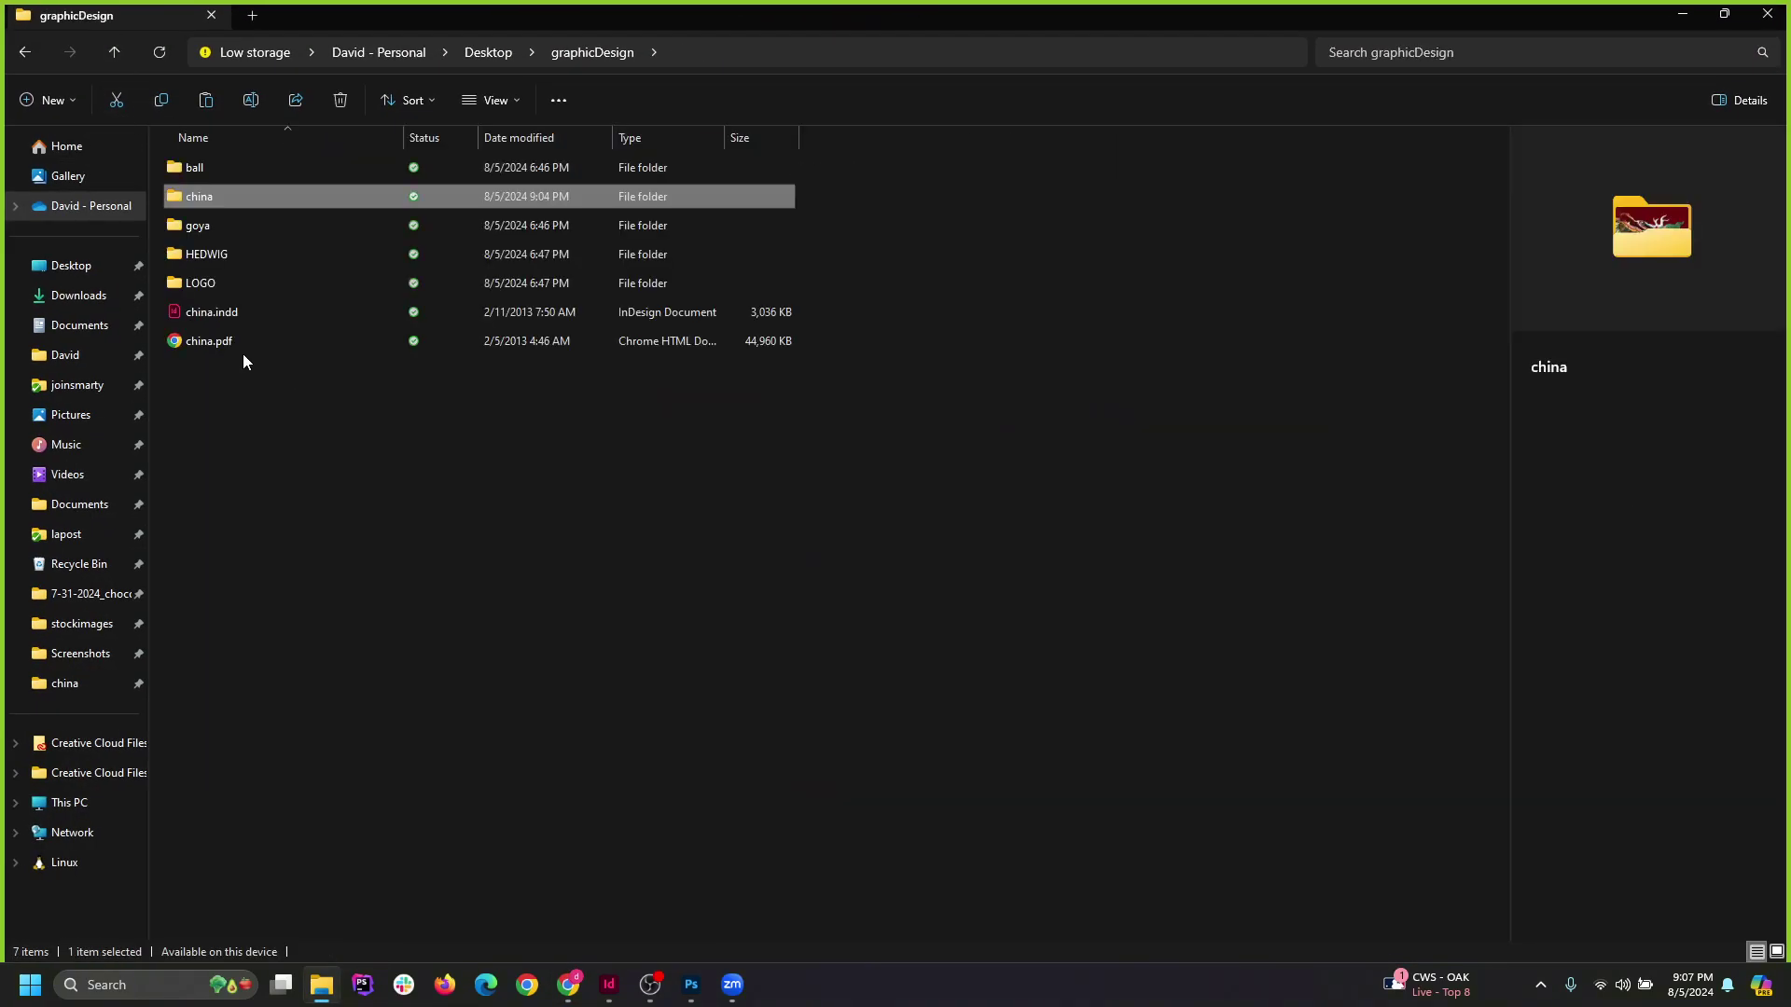
{"action": "left_click", "coordinate": [239, 237]}
{"action": "double_click", "coordinate": [239, 237]}
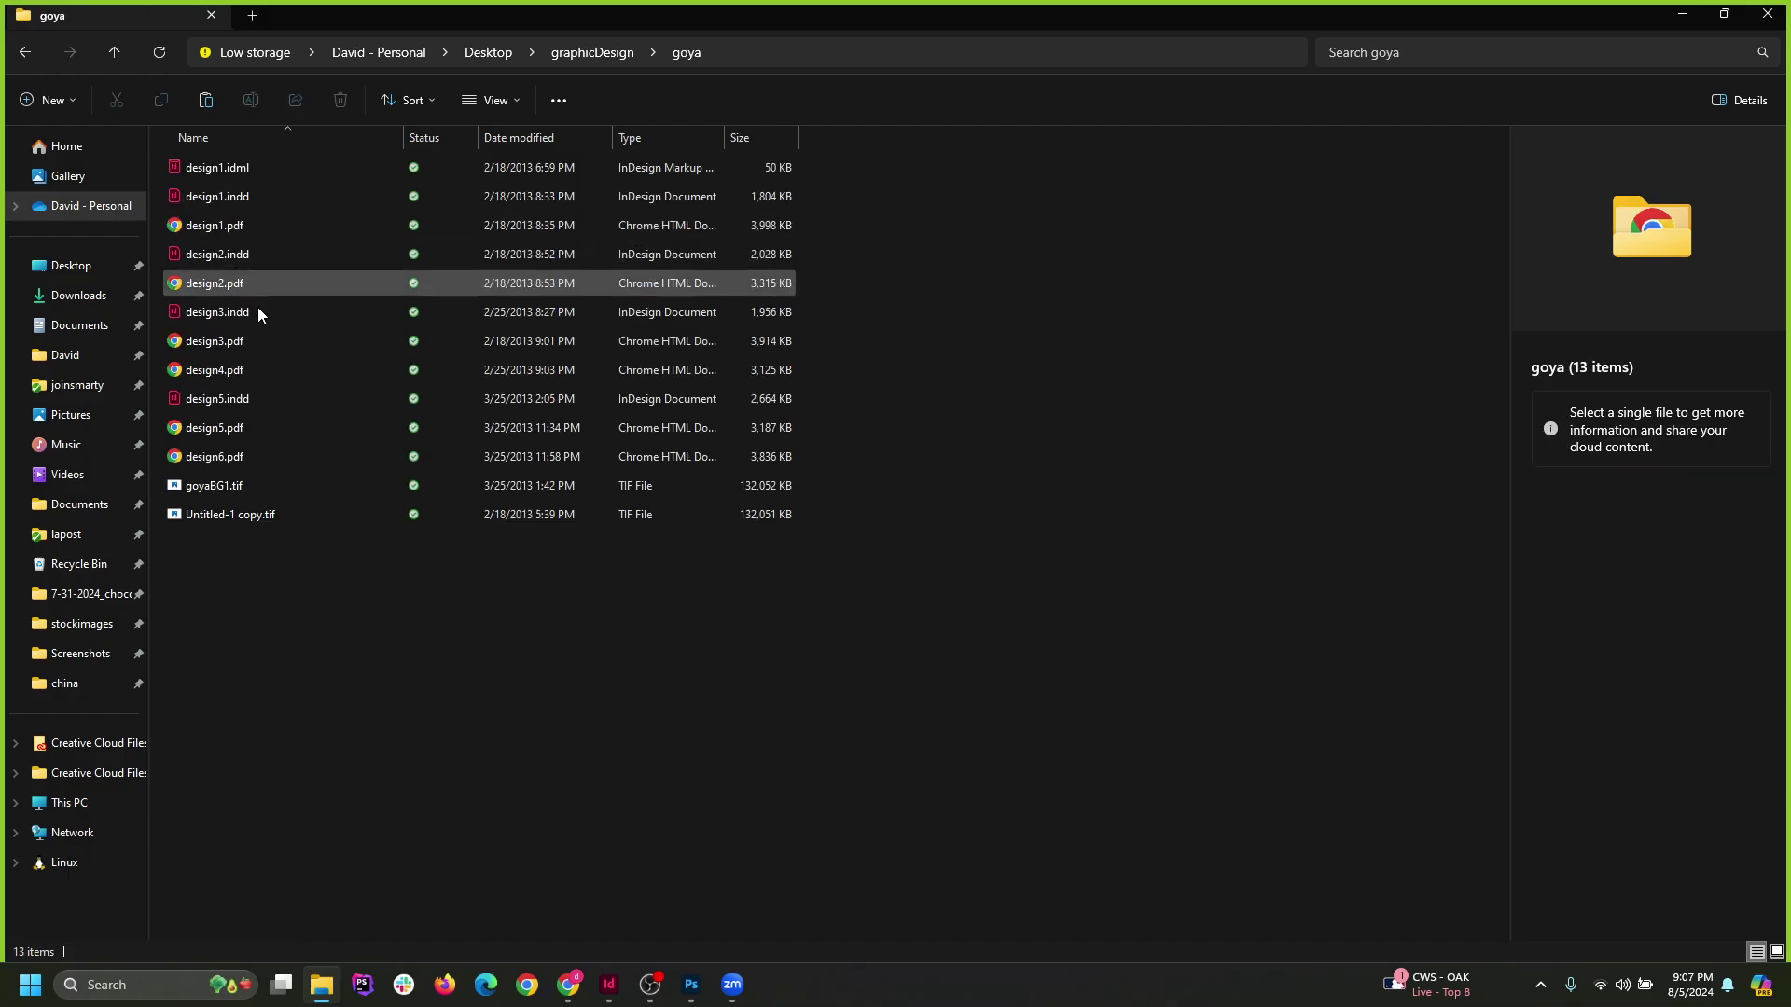
Open design1.pdf, examine the Goya layout across its three pages, close it, and return to the goya folder.
{"action": "double_click", "coordinate": [215, 227]}
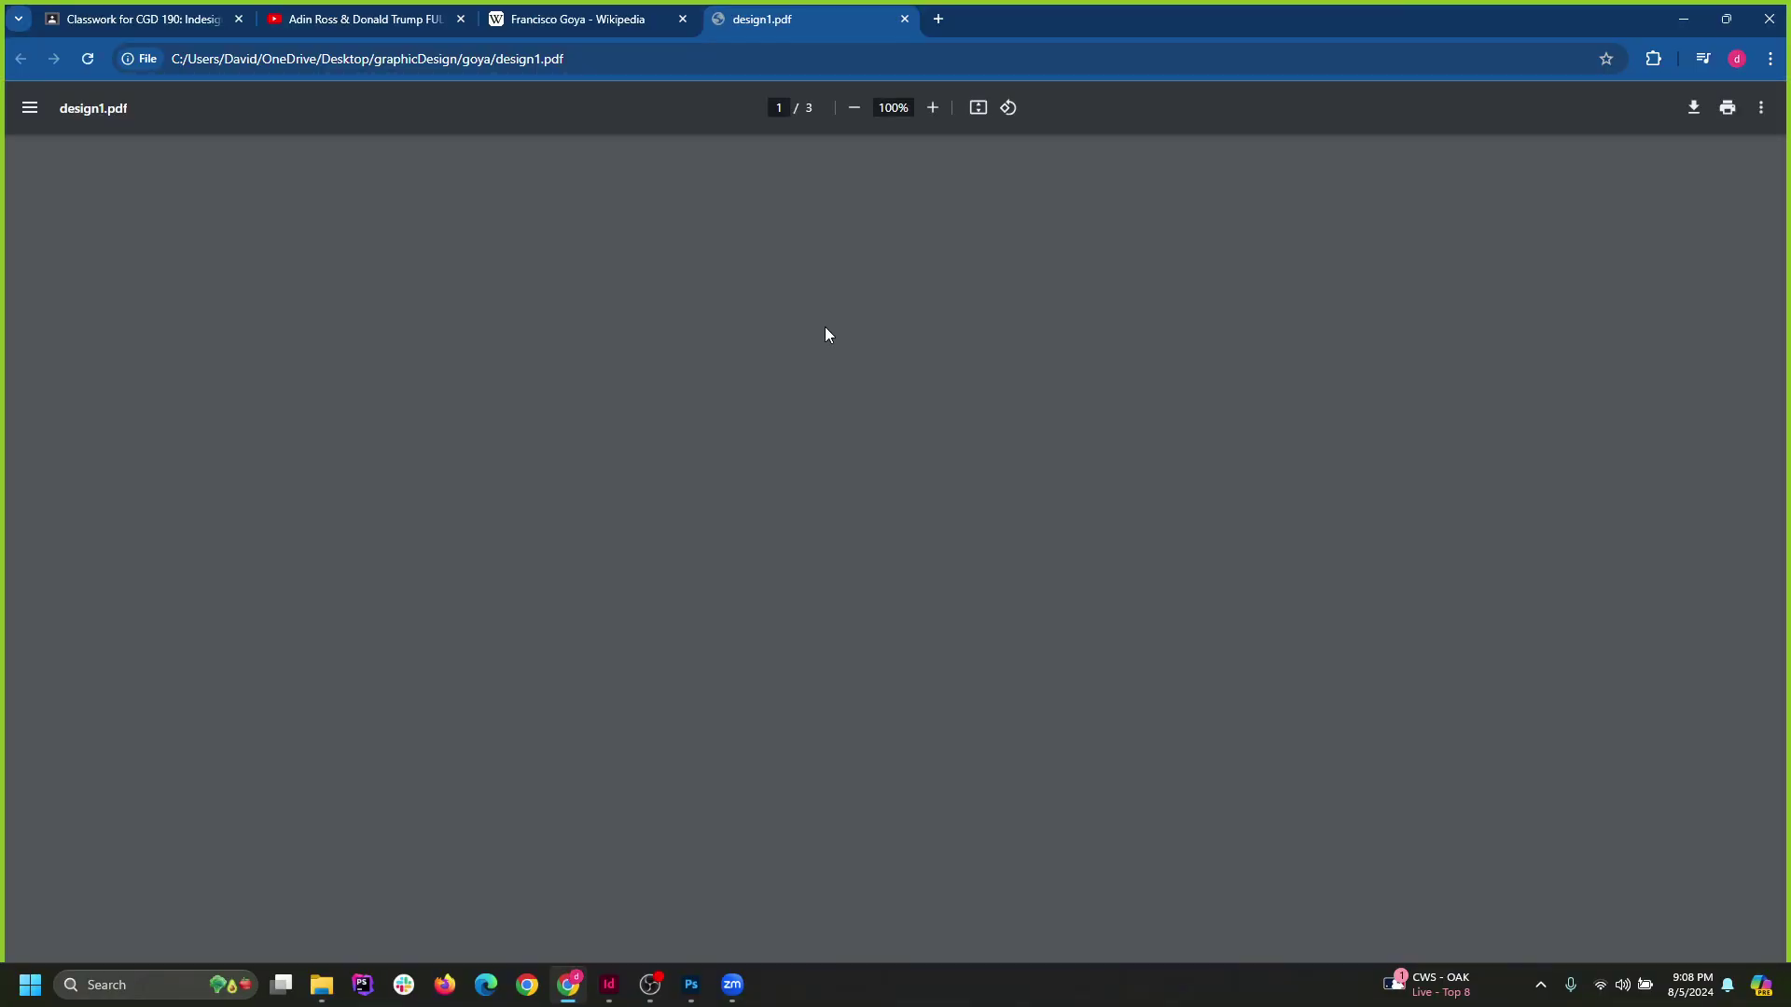
{"action": "scroll", "coordinate": [909, 348], "scroll_direction": "down", "scroll_amount": 10}
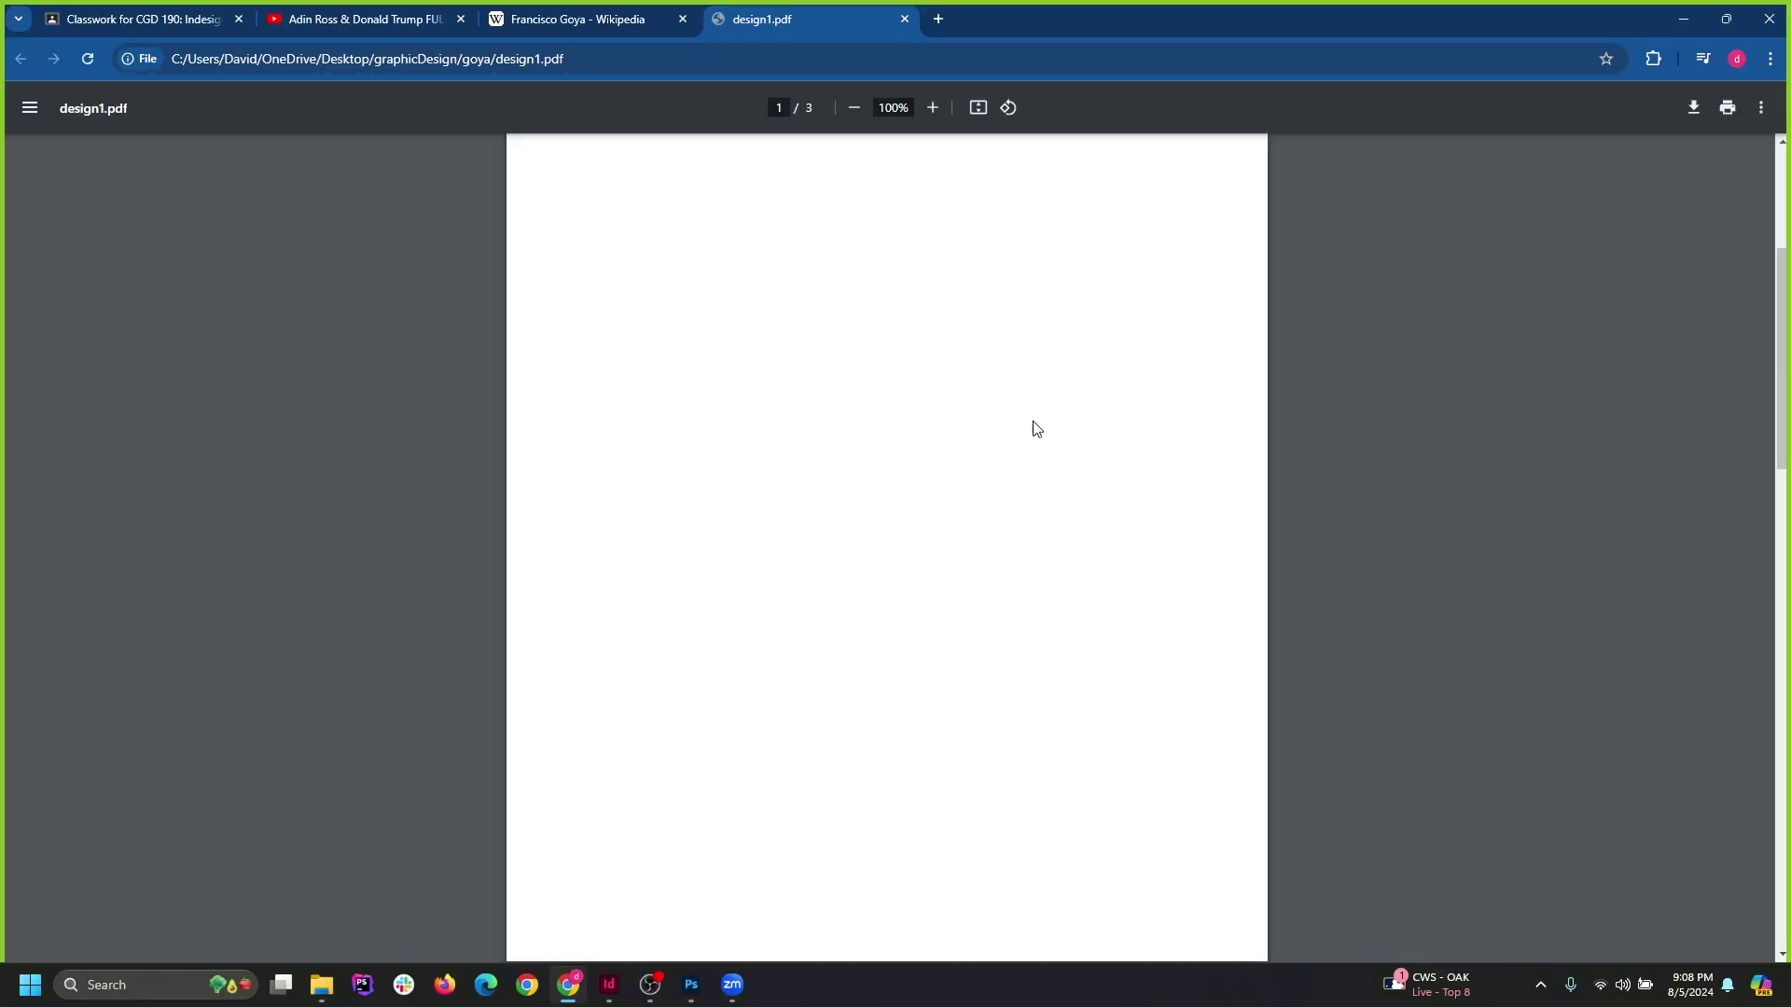
{"action": "scroll", "coordinate": [1019, 476], "scroll_direction": "down", "scroll_amount": 10}
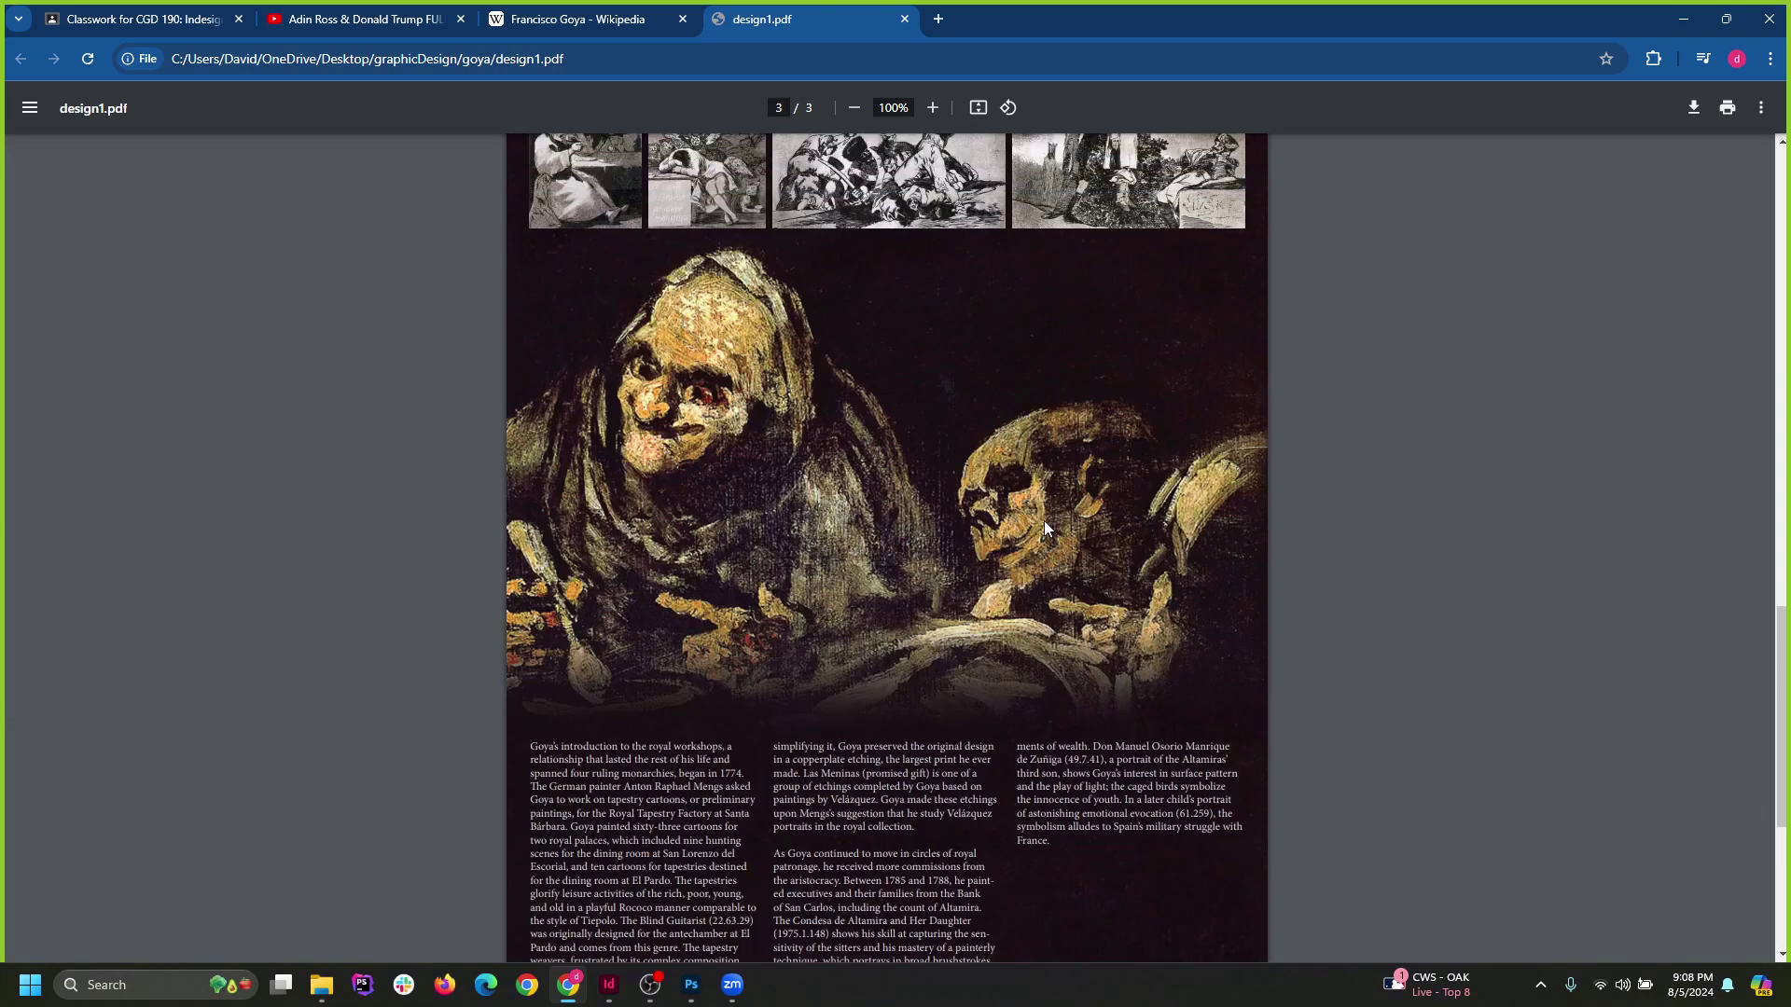
{"action": "scroll", "coordinate": [1045, 517], "scroll_direction": "up", "scroll_amount": 4}
{"action": "scroll", "coordinate": [1043, 508], "scroll_direction": "down", "scroll_amount": 6}
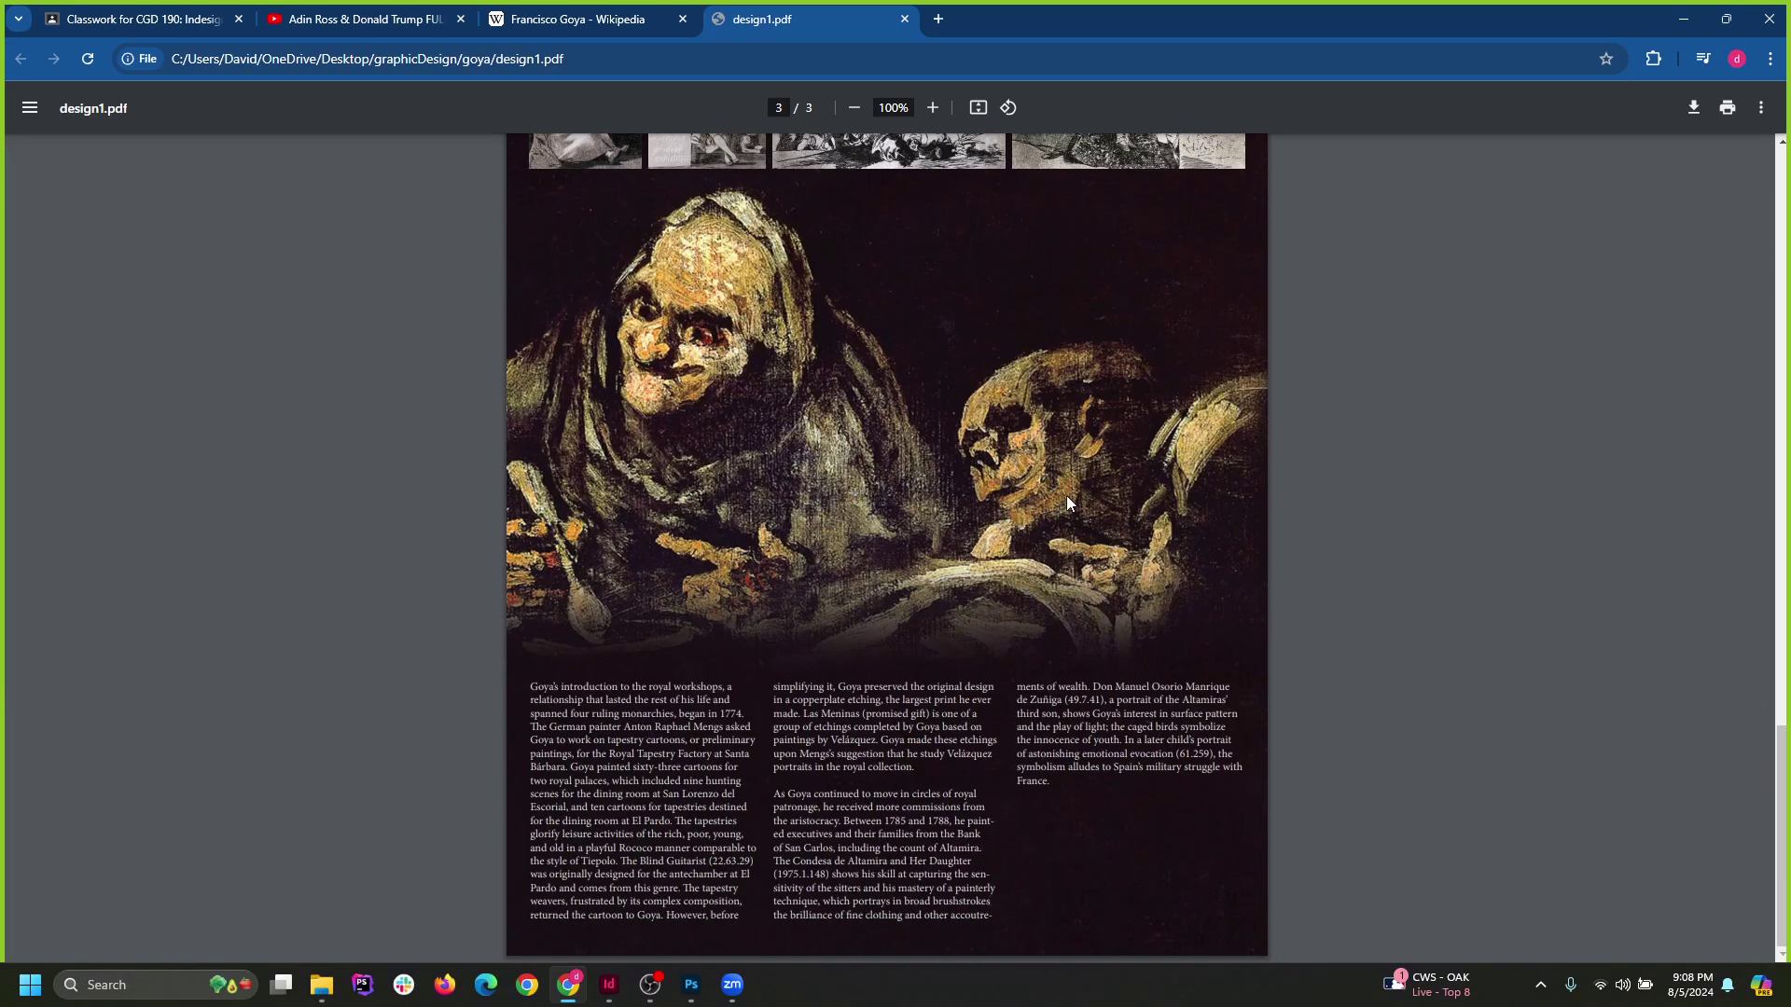
{"action": "scroll", "coordinate": [1097, 539], "scroll_direction": "up", "scroll_amount": 18}
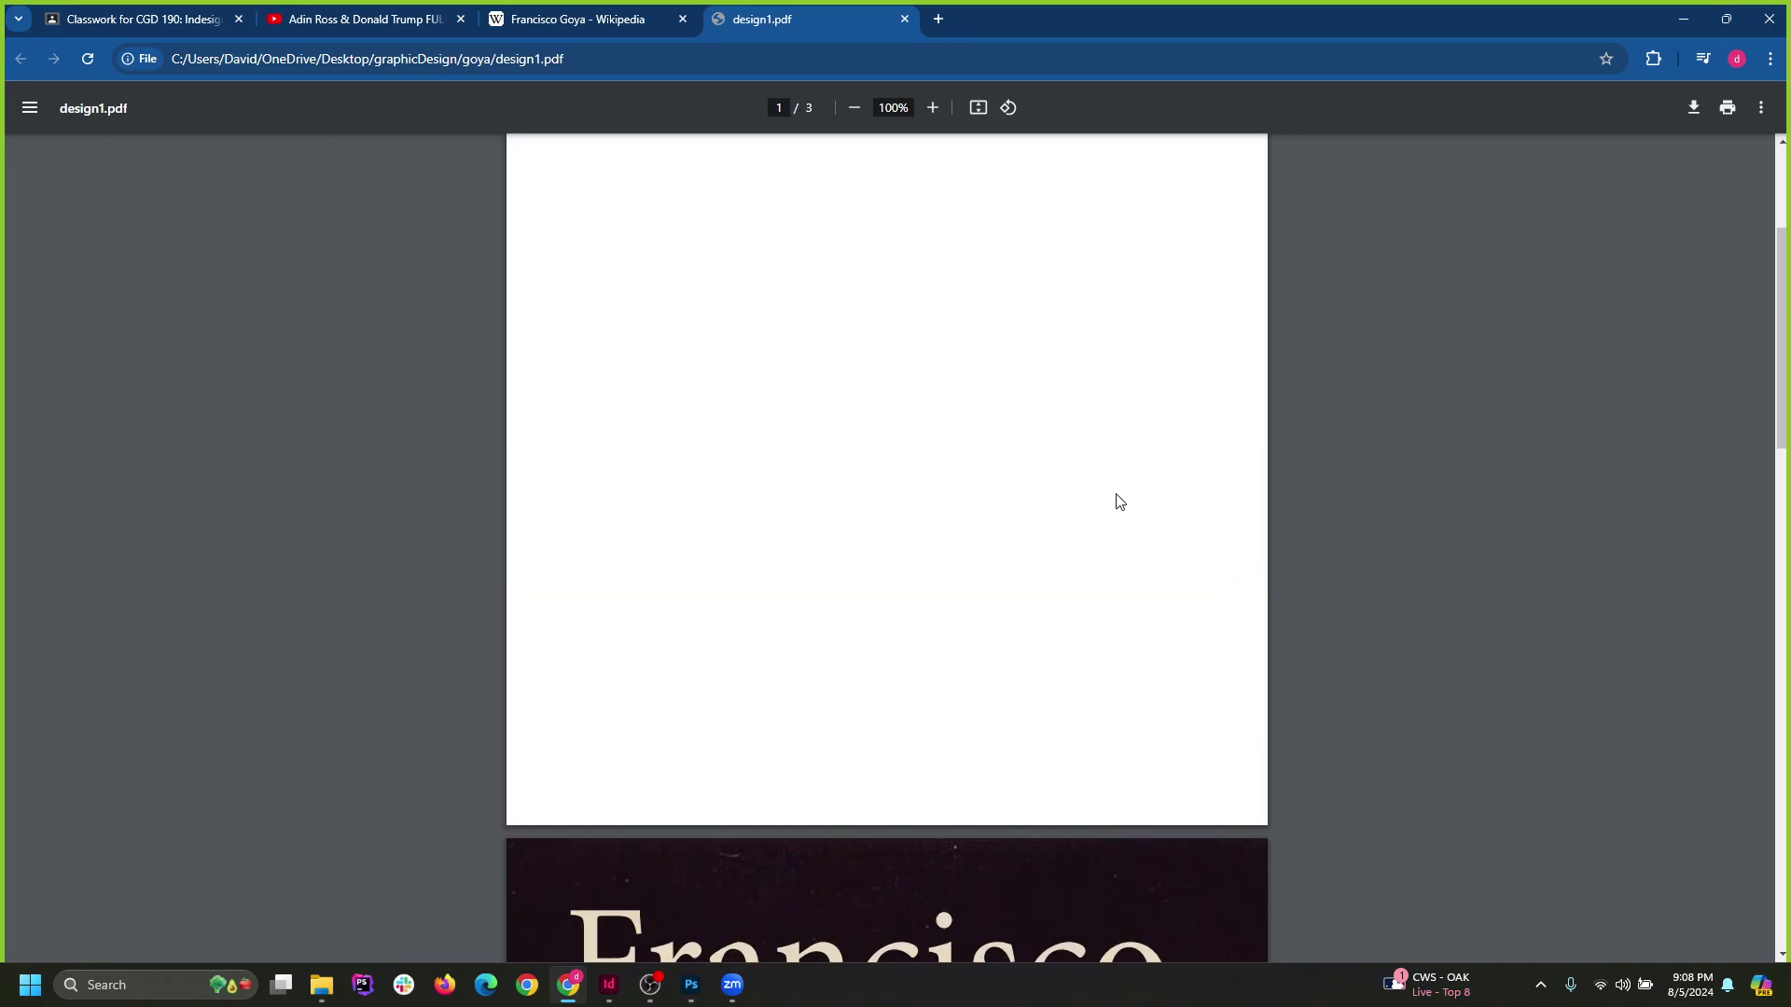
{"action": "scroll", "coordinate": [1119, 500], "scroll_direction": "down", "scroll_amount": 8}
{"action": "scroll", "coordinate": [1101, 512], "scroll_direction": "down", "scroll_amount": 10}
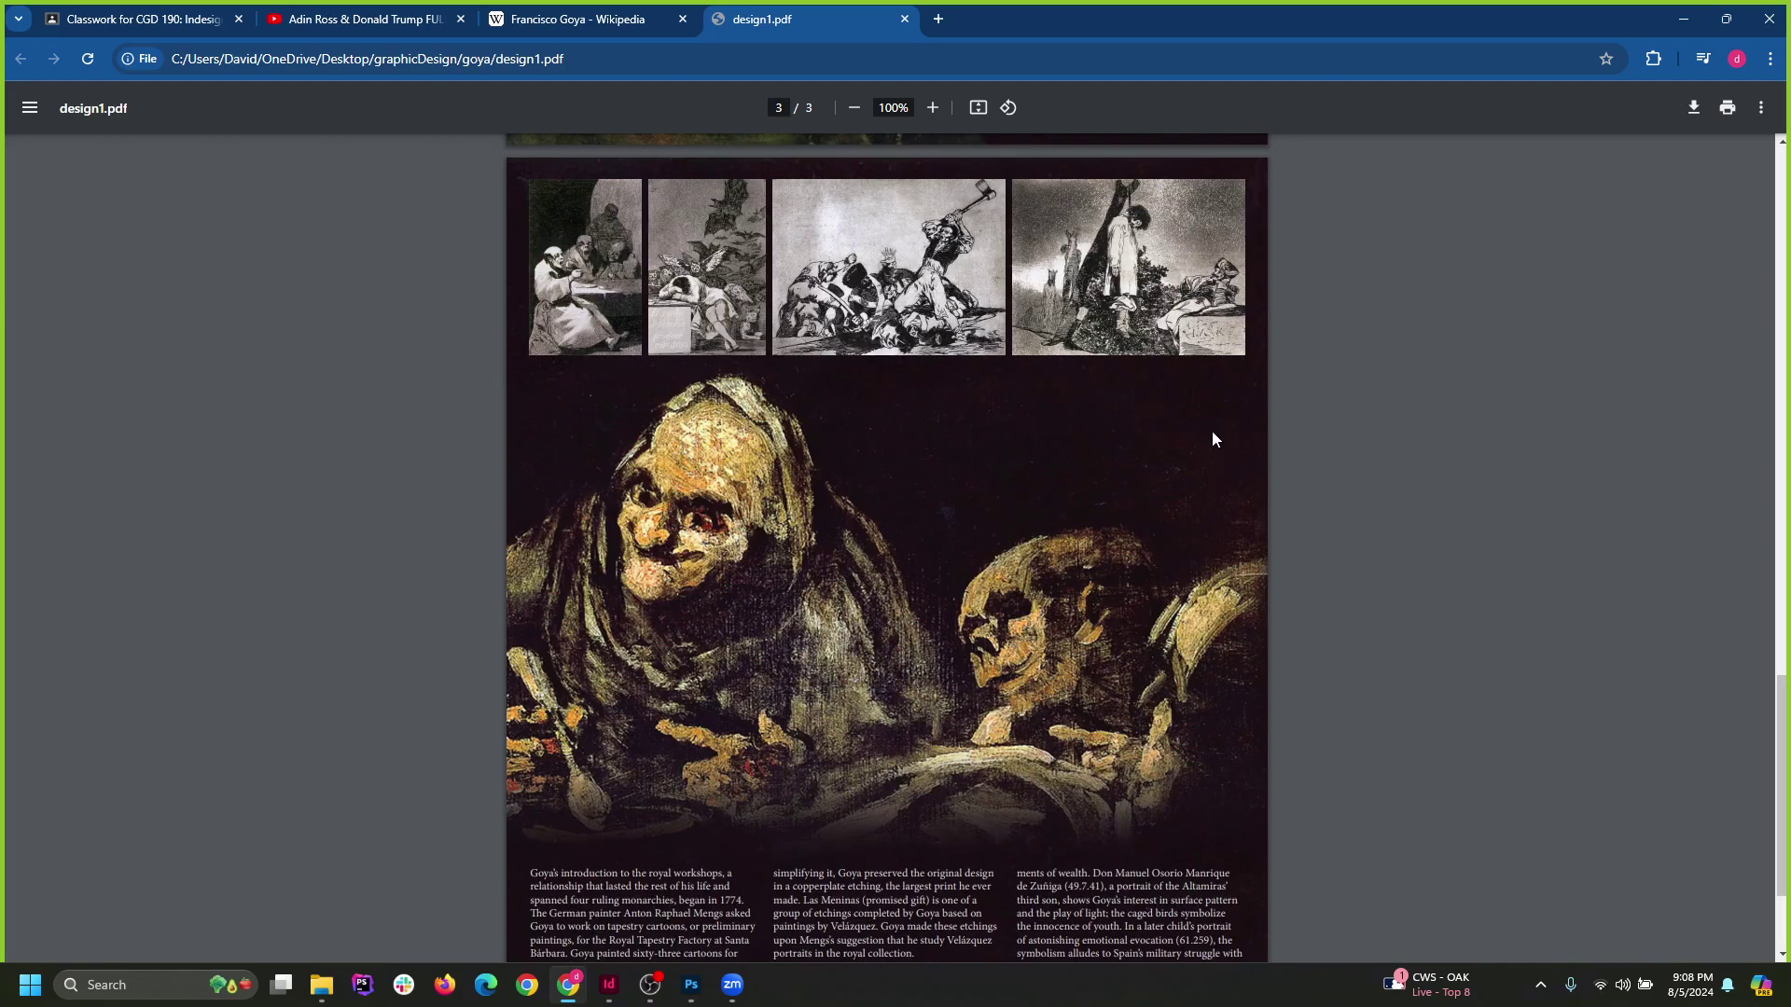
{"action": "scroll", "coordinate": [1129, 373], "scroll_direction": "up", "scroll_amount": 4}
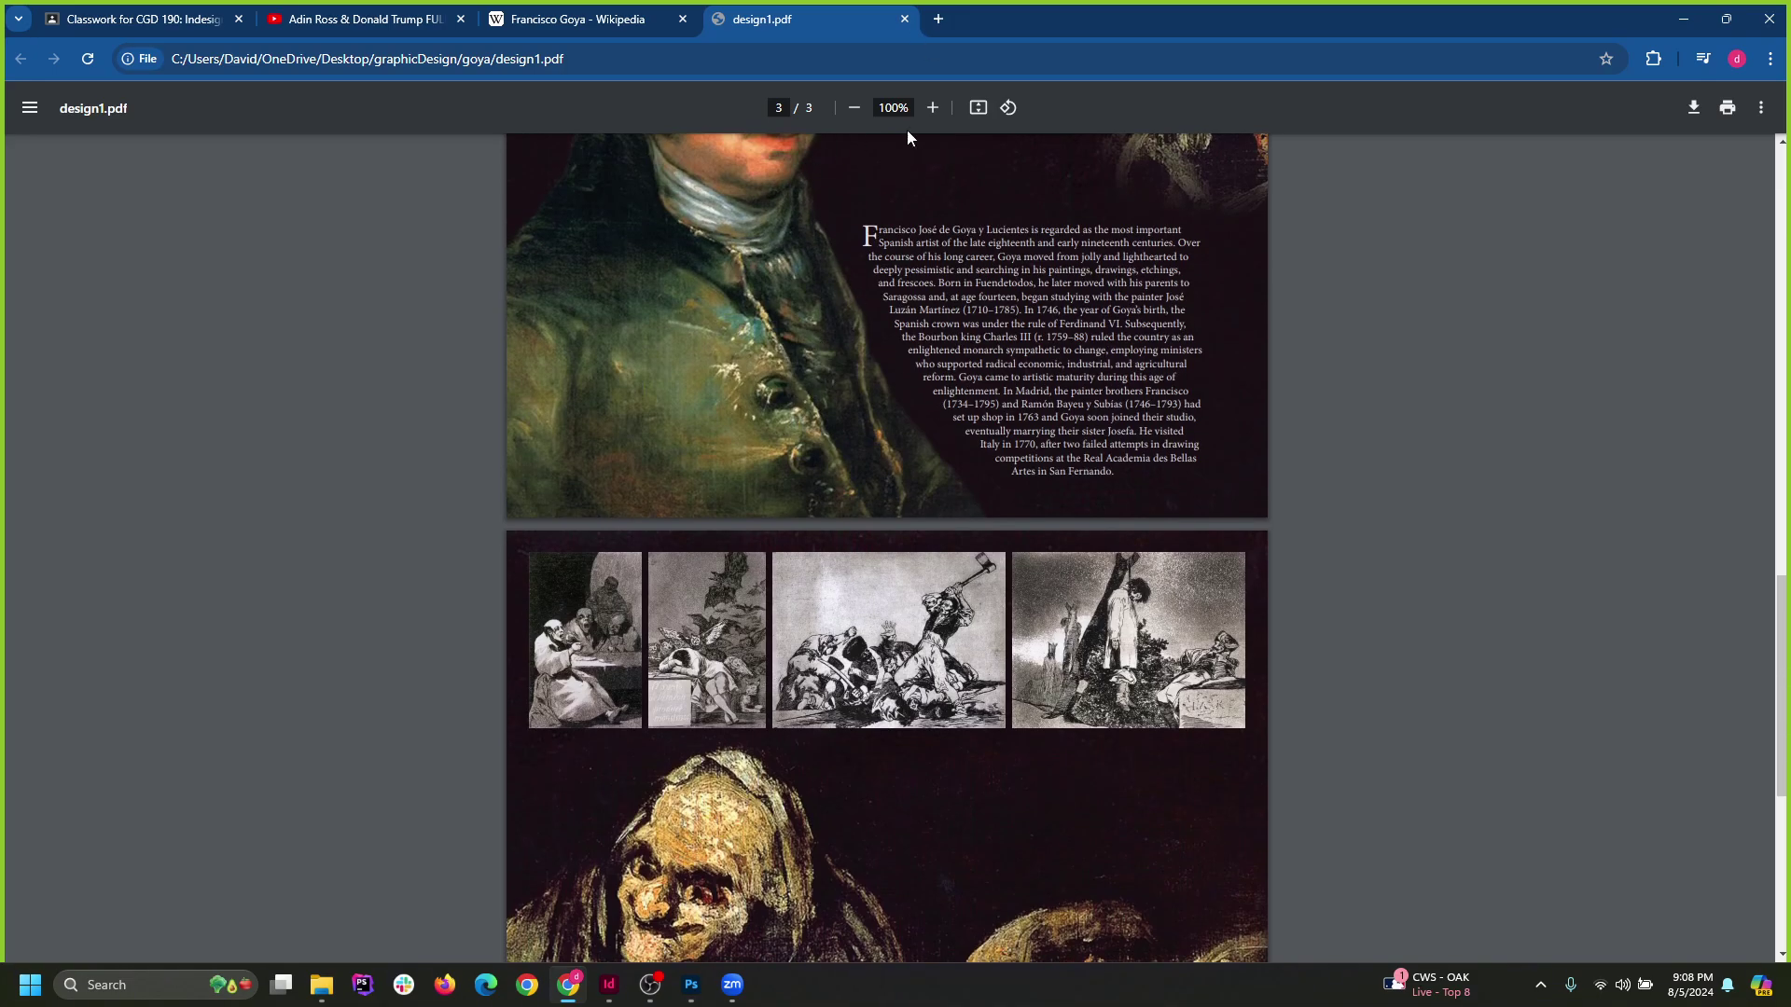
{"action": "left_click", "coordinate": [905, 18]}
{"action": "left_click", "coordinate": [1683, 19]}
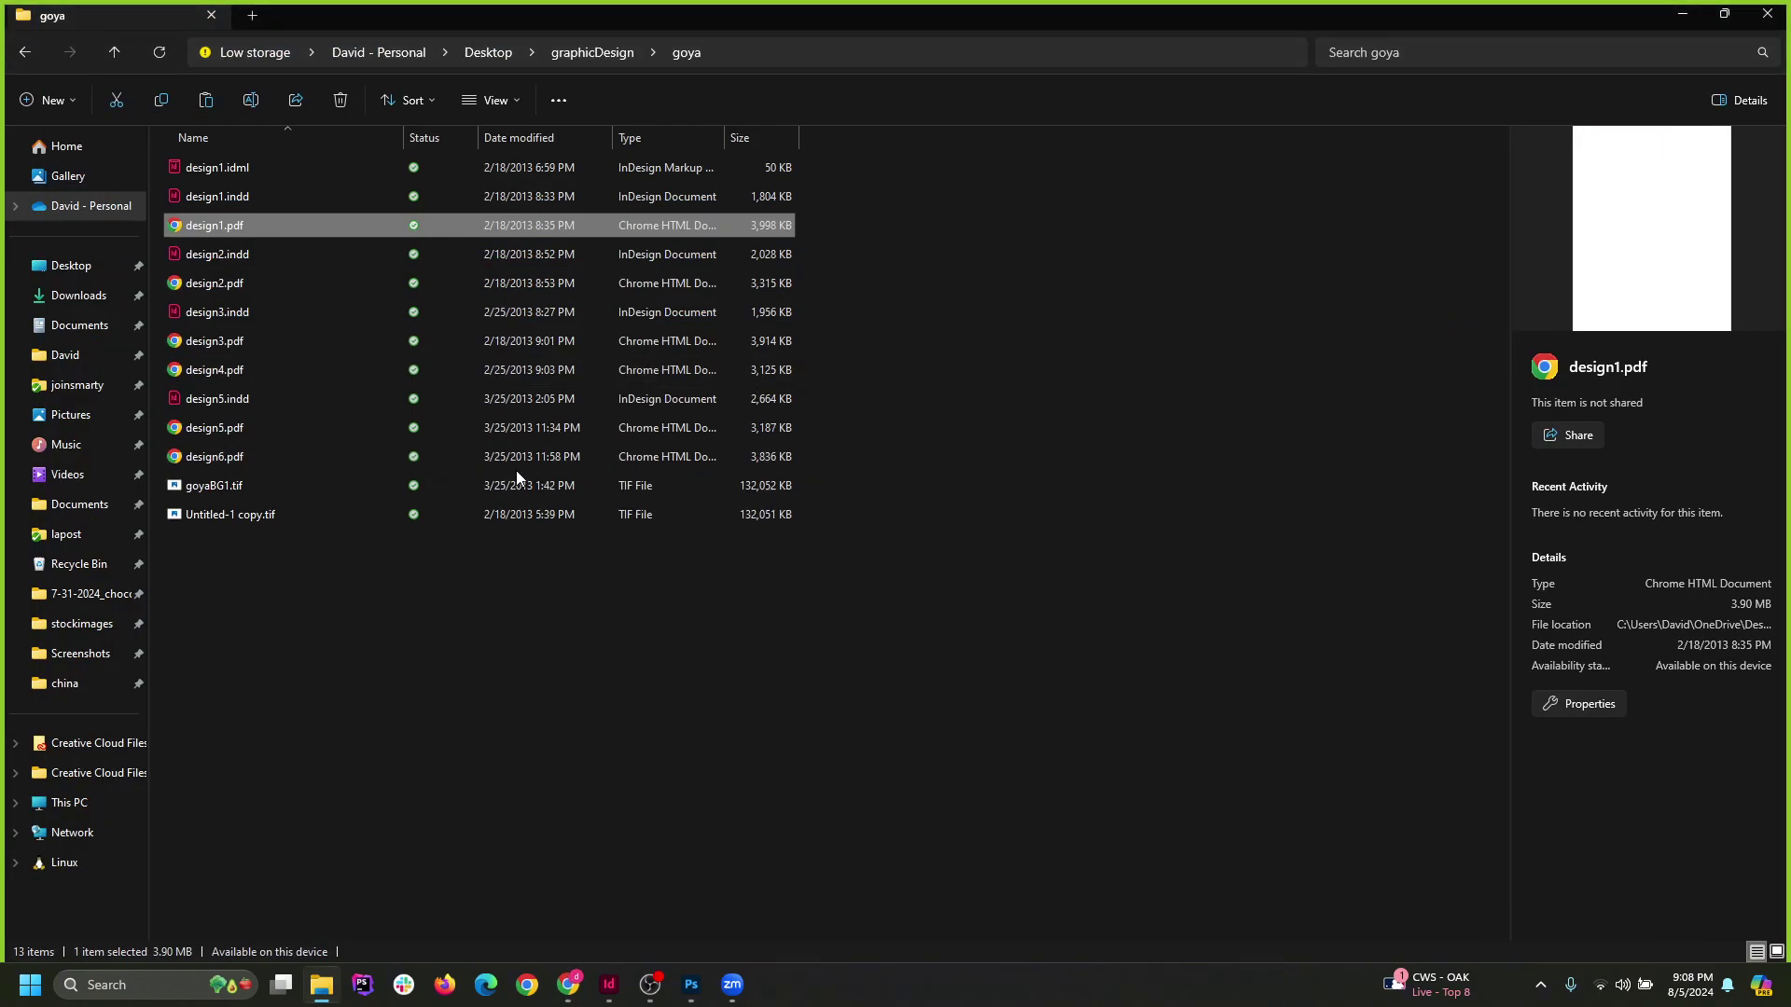
Open design2.pdf from the goya folder, examine the full Francisco de Goya spread, and return to the folder.
{"action": "double_click", "coordinate": [232, 288]}
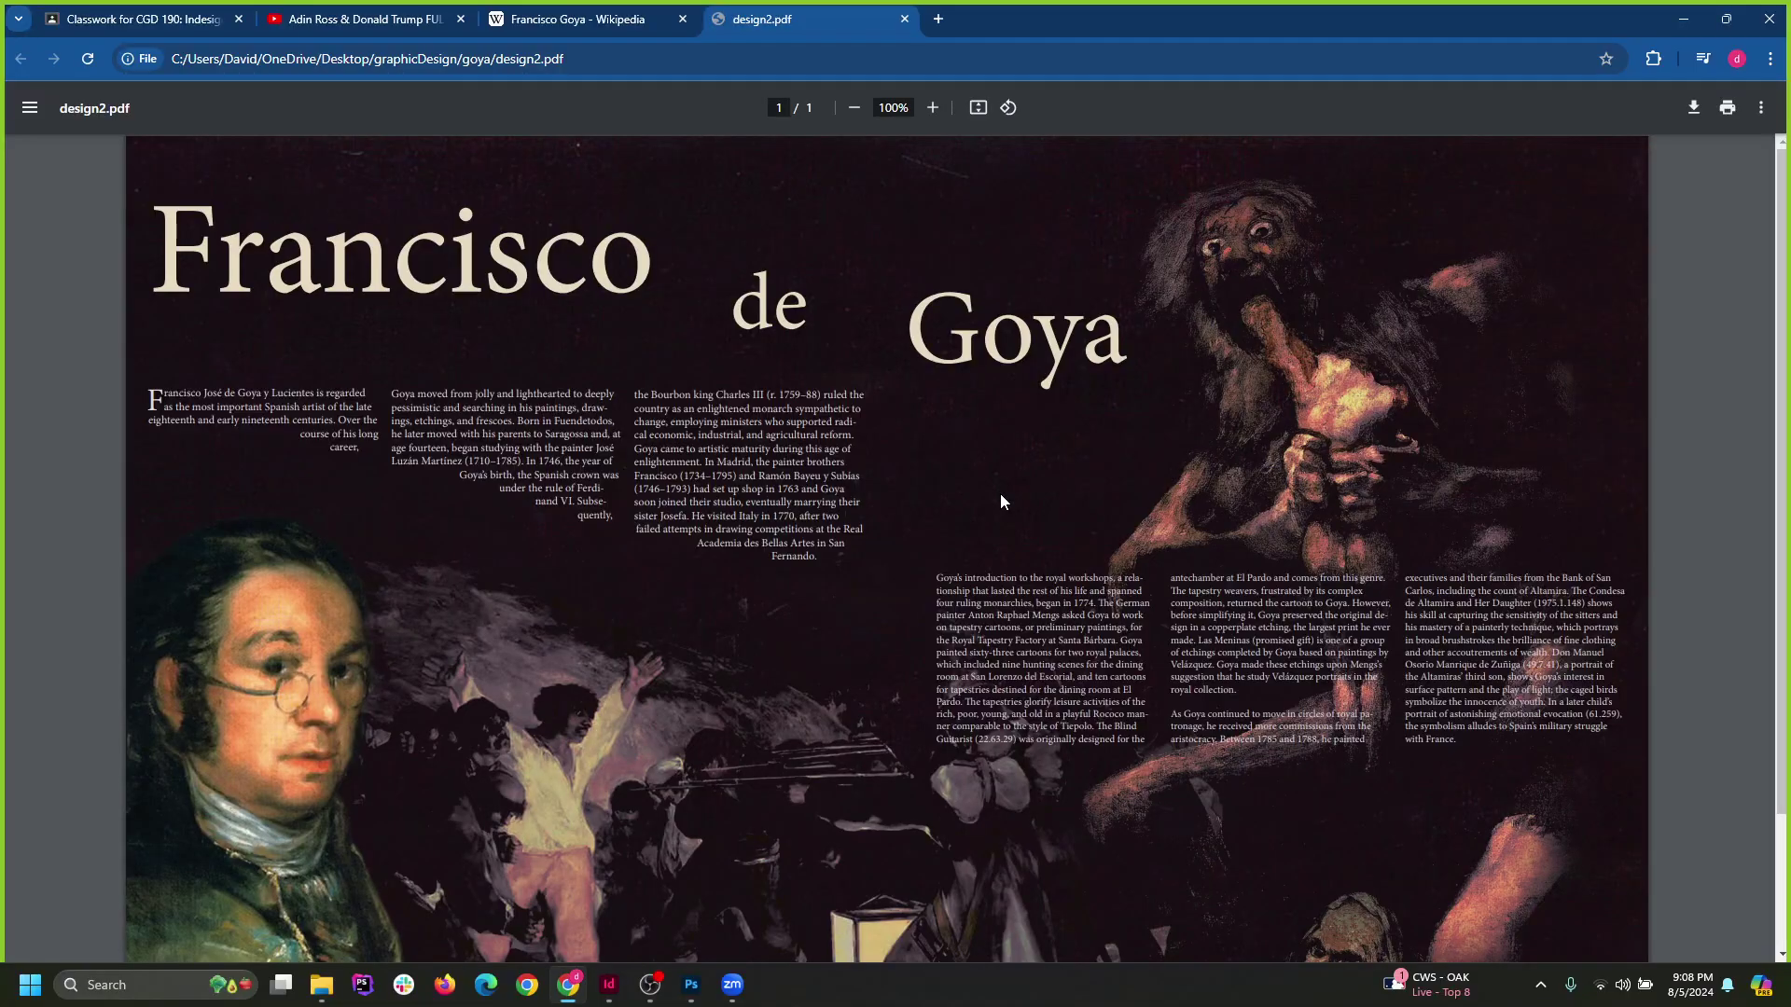
{"action": "scroll", "coordinate": [1000, 502], "scroll_direction": "down", "scroll_amount": 2}
{"action": "scroll", "coordinate": [1002, 503], "scroll_direction": "up", "scroll_amount": 2}
{"action": "scroll", "coordinate": [1004, 505], "scroll_direction": "down", "scroll_amount": 3}
{"action": "scroll", "coordinate": [994, 506], "scroll_direction": "up", "scroll_amount": 3}
{"action": "scroll", "coordinate": [922, 533], "scroll_direction": "down", "scroll_amount": 2}
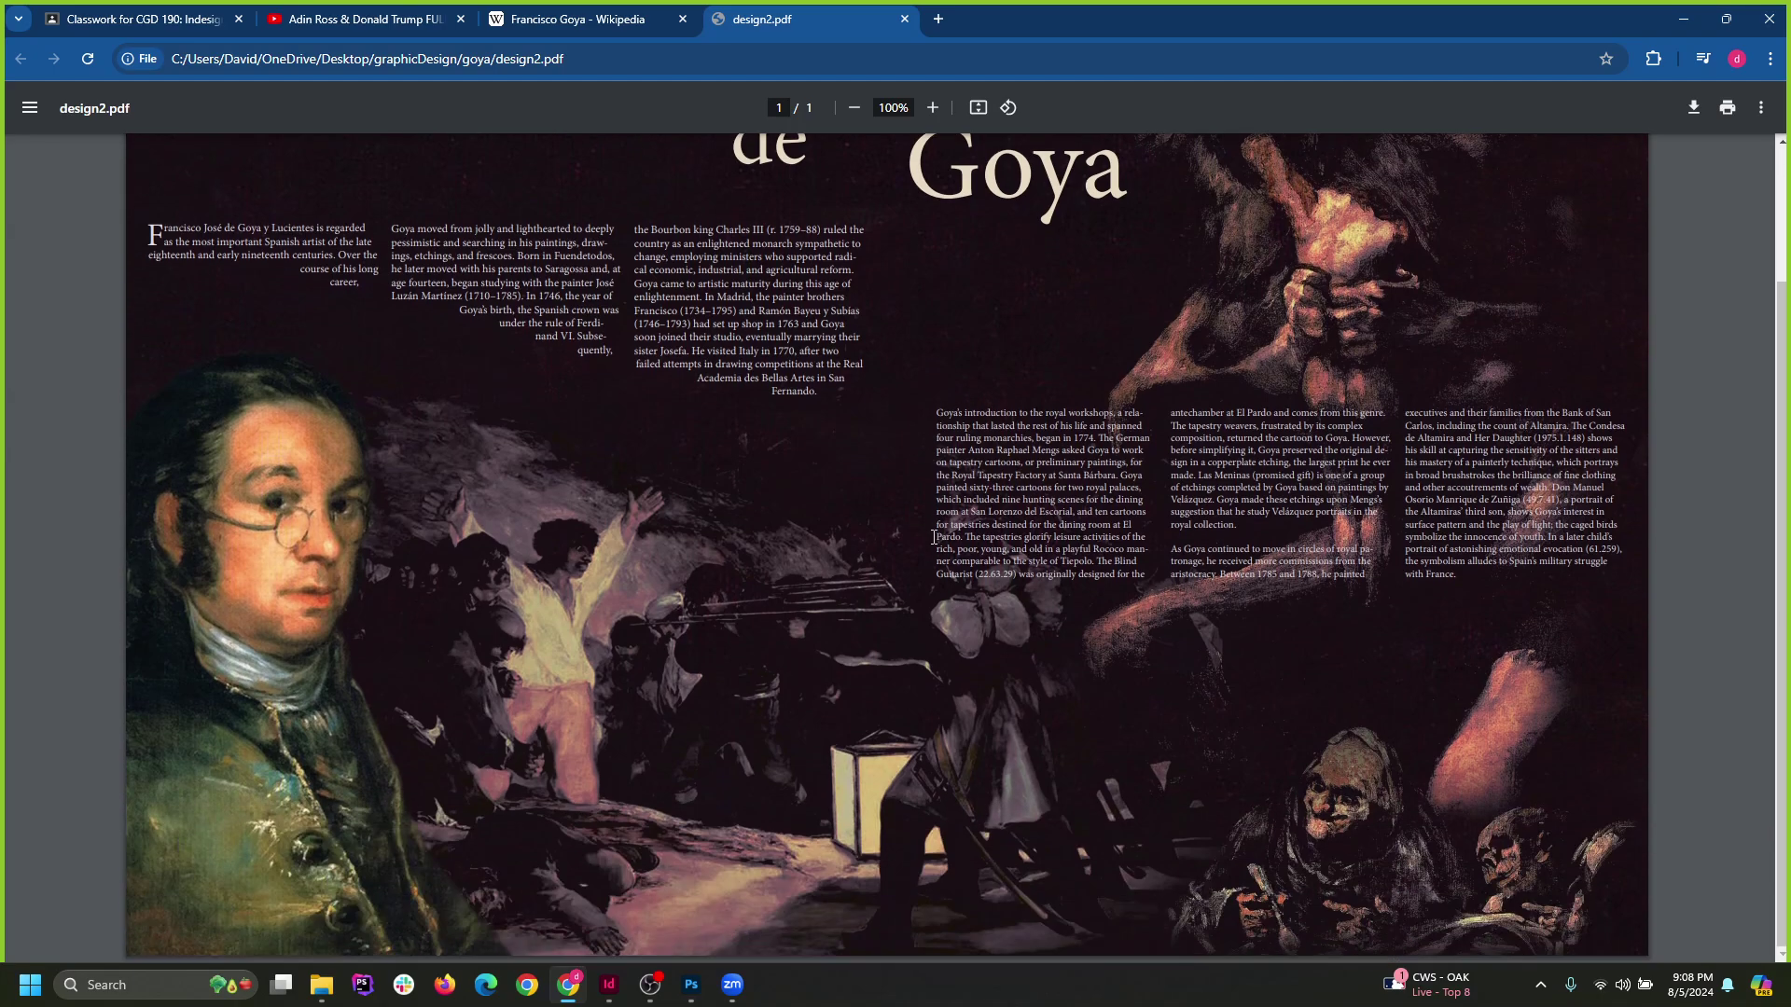
{"action": "scroll", "coordinate": [934, 541], "scroll_direction": "up", "scroll_amount": 2}
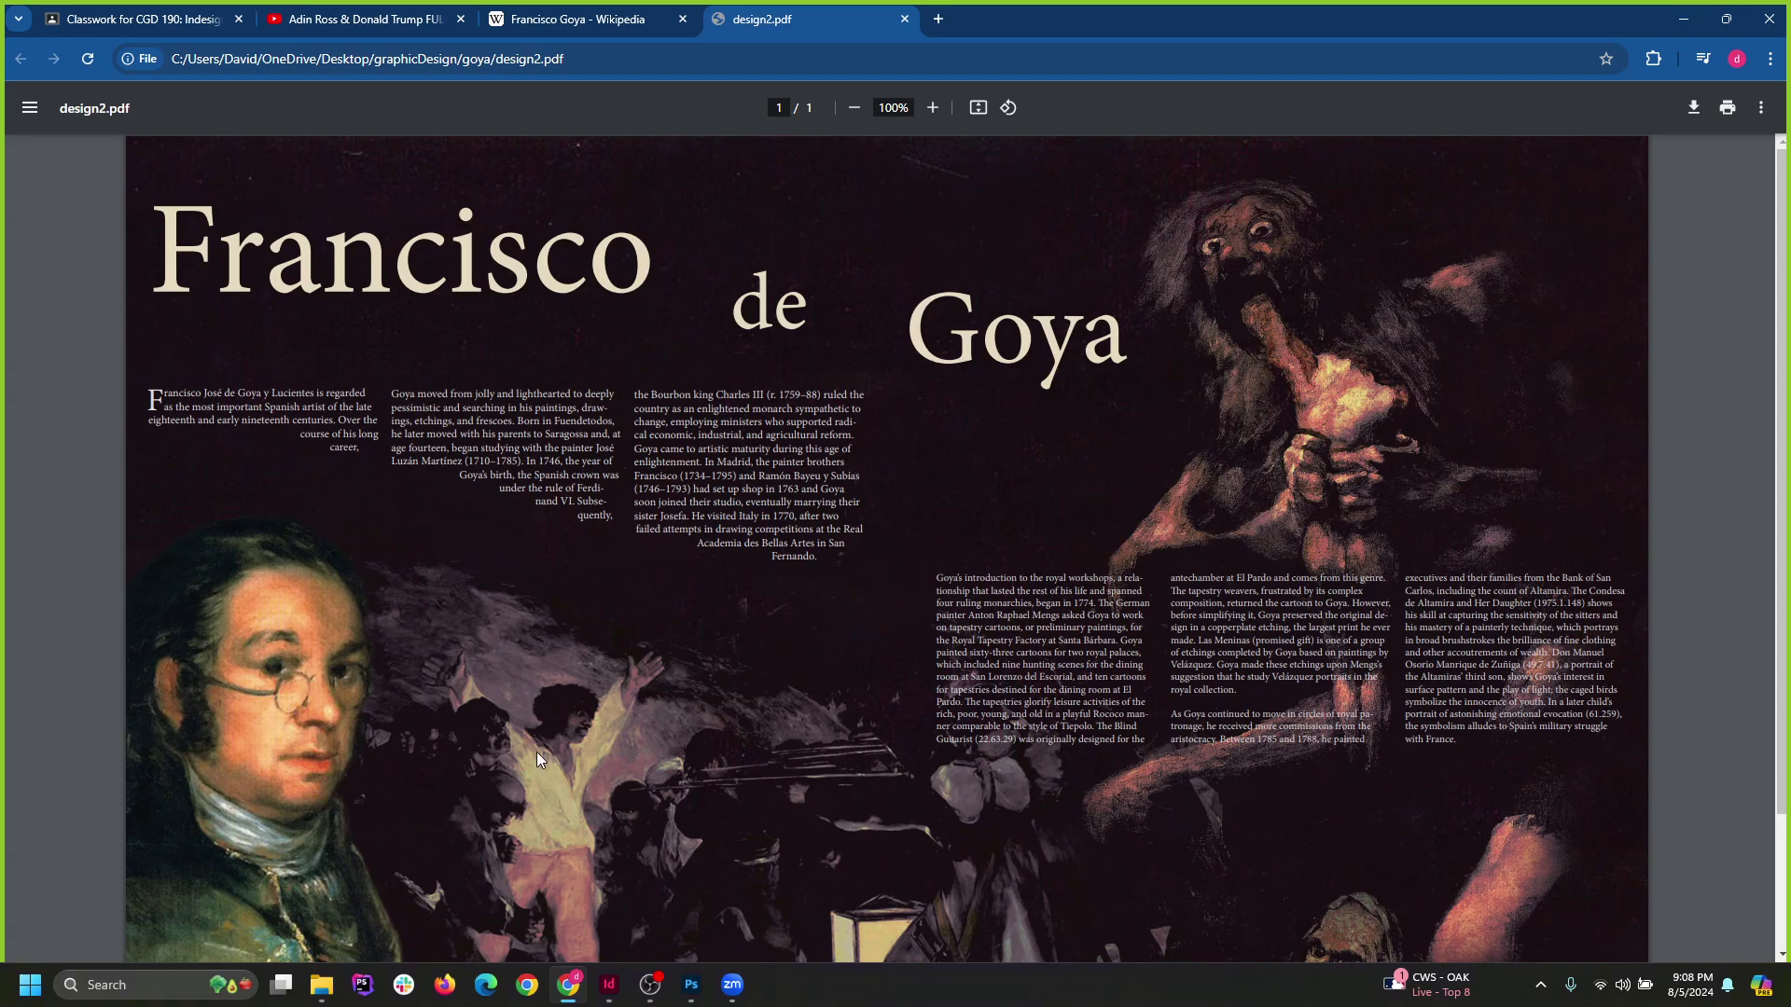
{"action": "scroll", "coordinate": [808, 604], "scroll_direction": "down", "scroll_amount": 2}
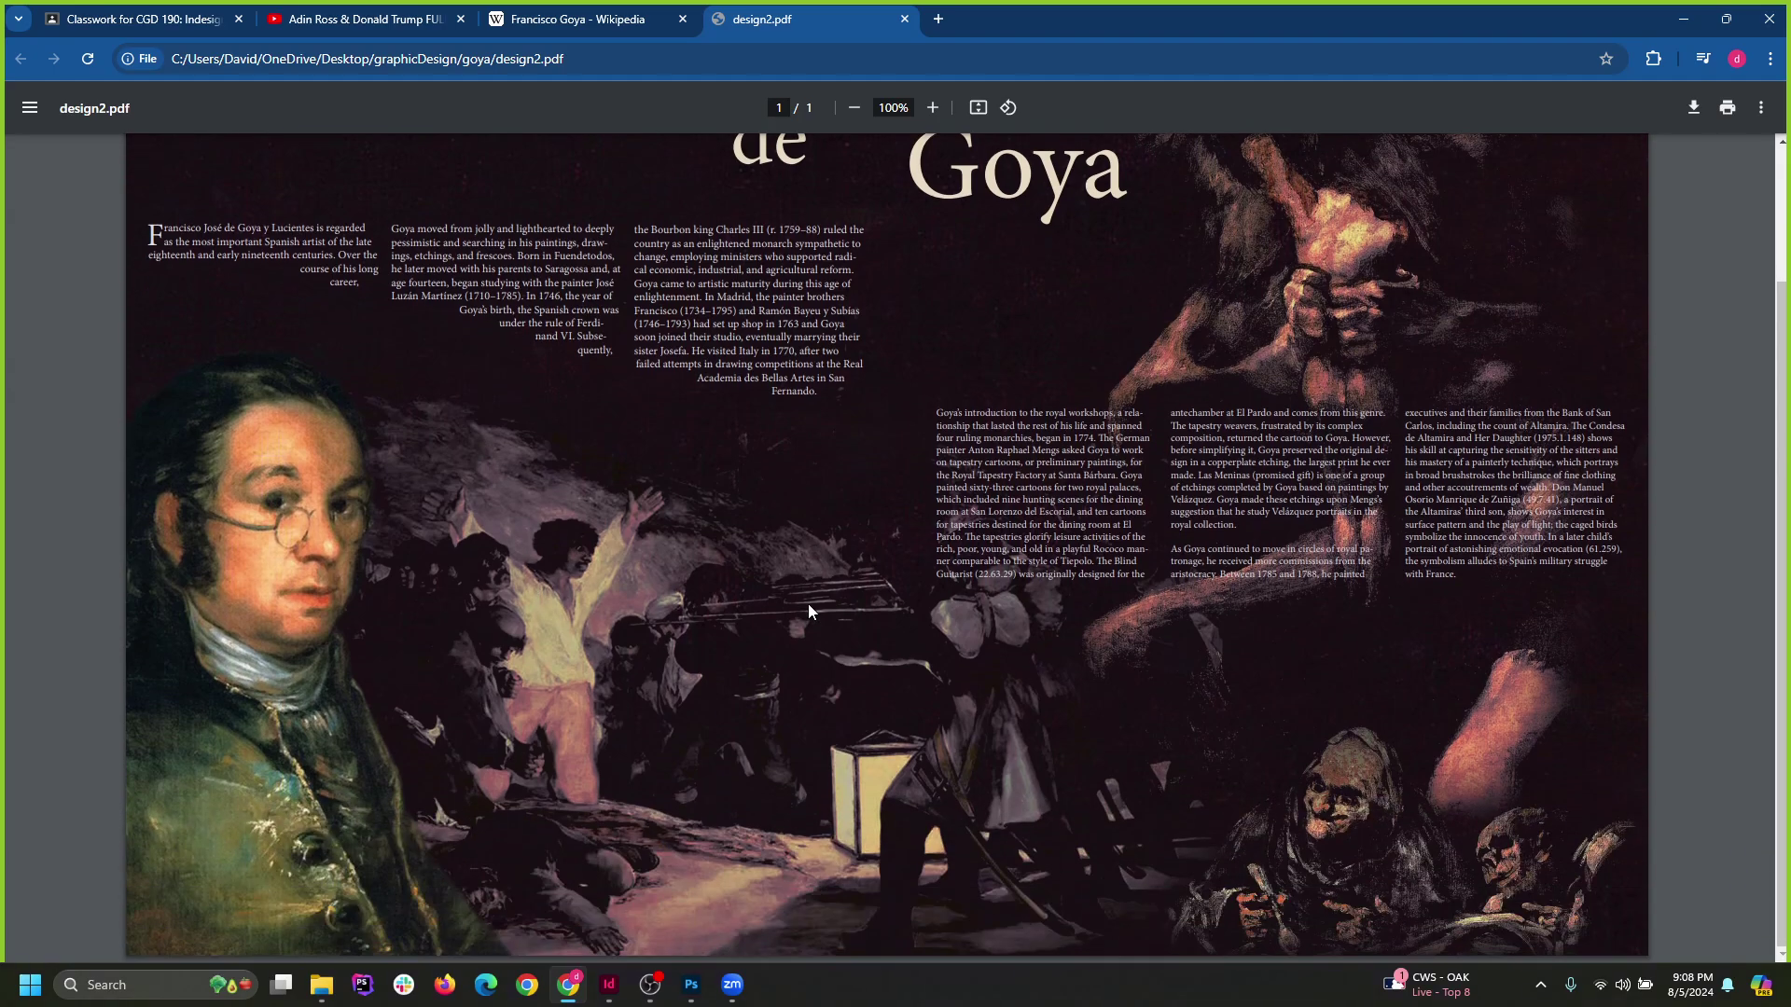
{"action": "scroll", "coordinate": [808, 612], "scroll_direction": "up", "scroll_amount": 2}
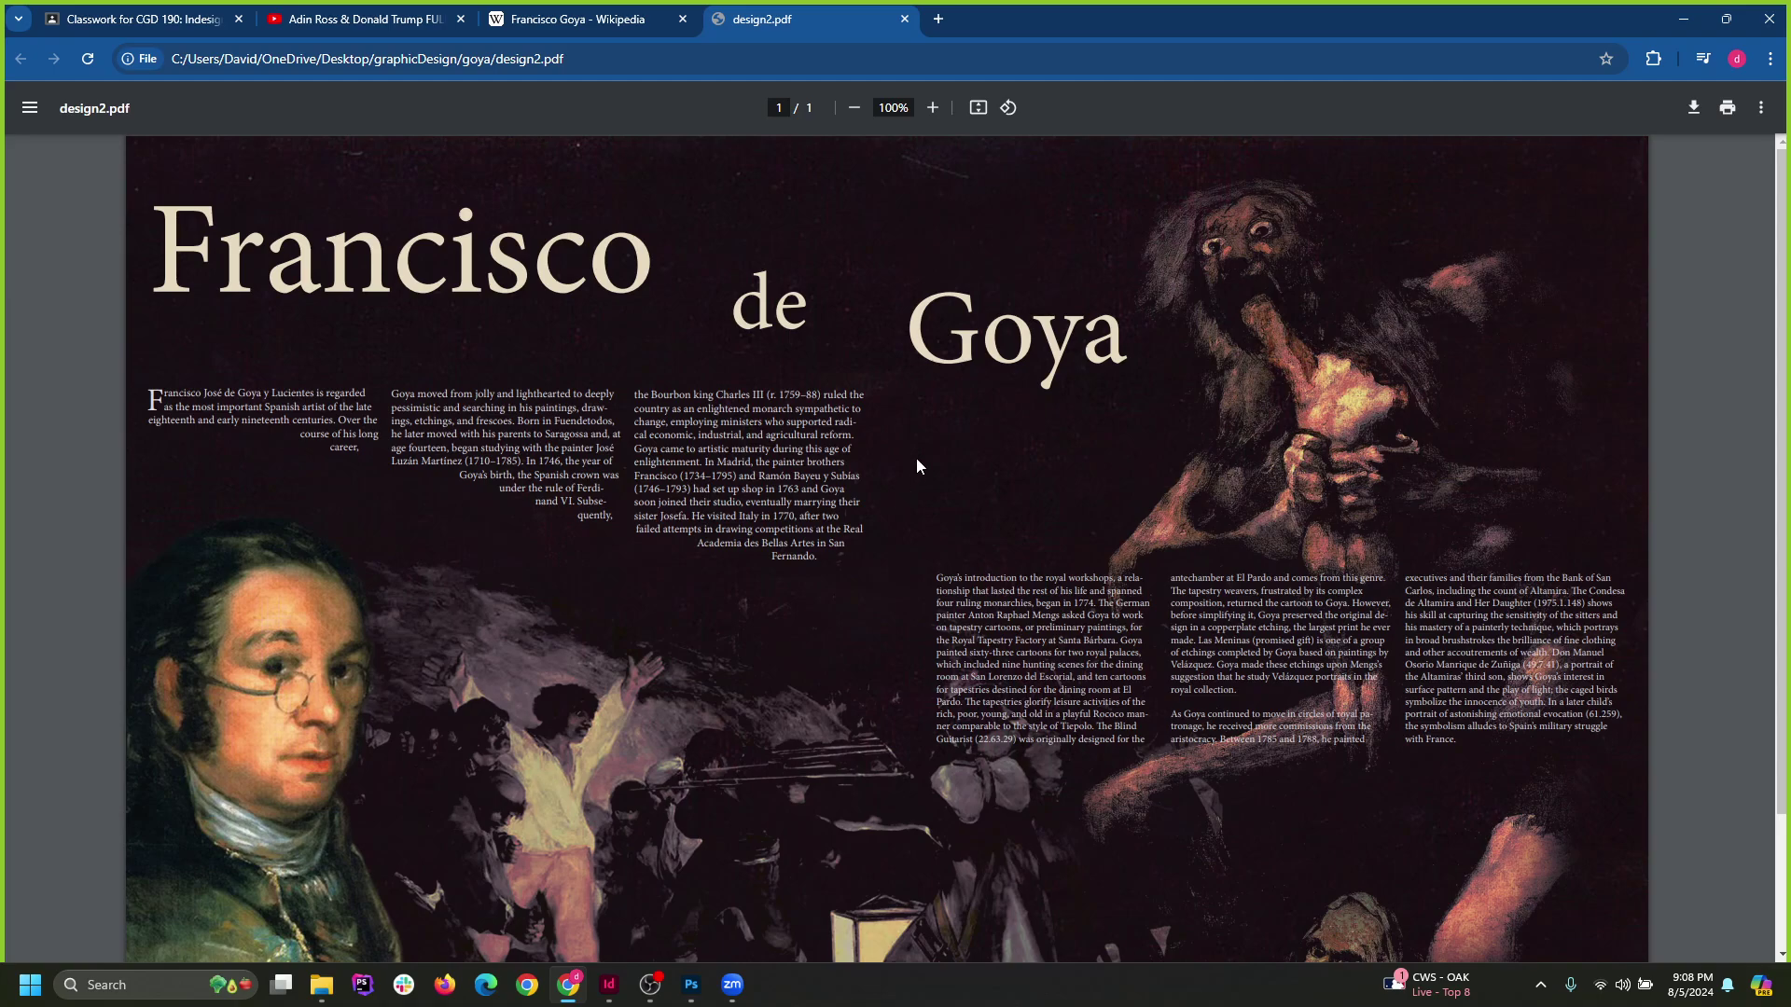
{"action": "left_click", "coordinate": [1685, 24]}
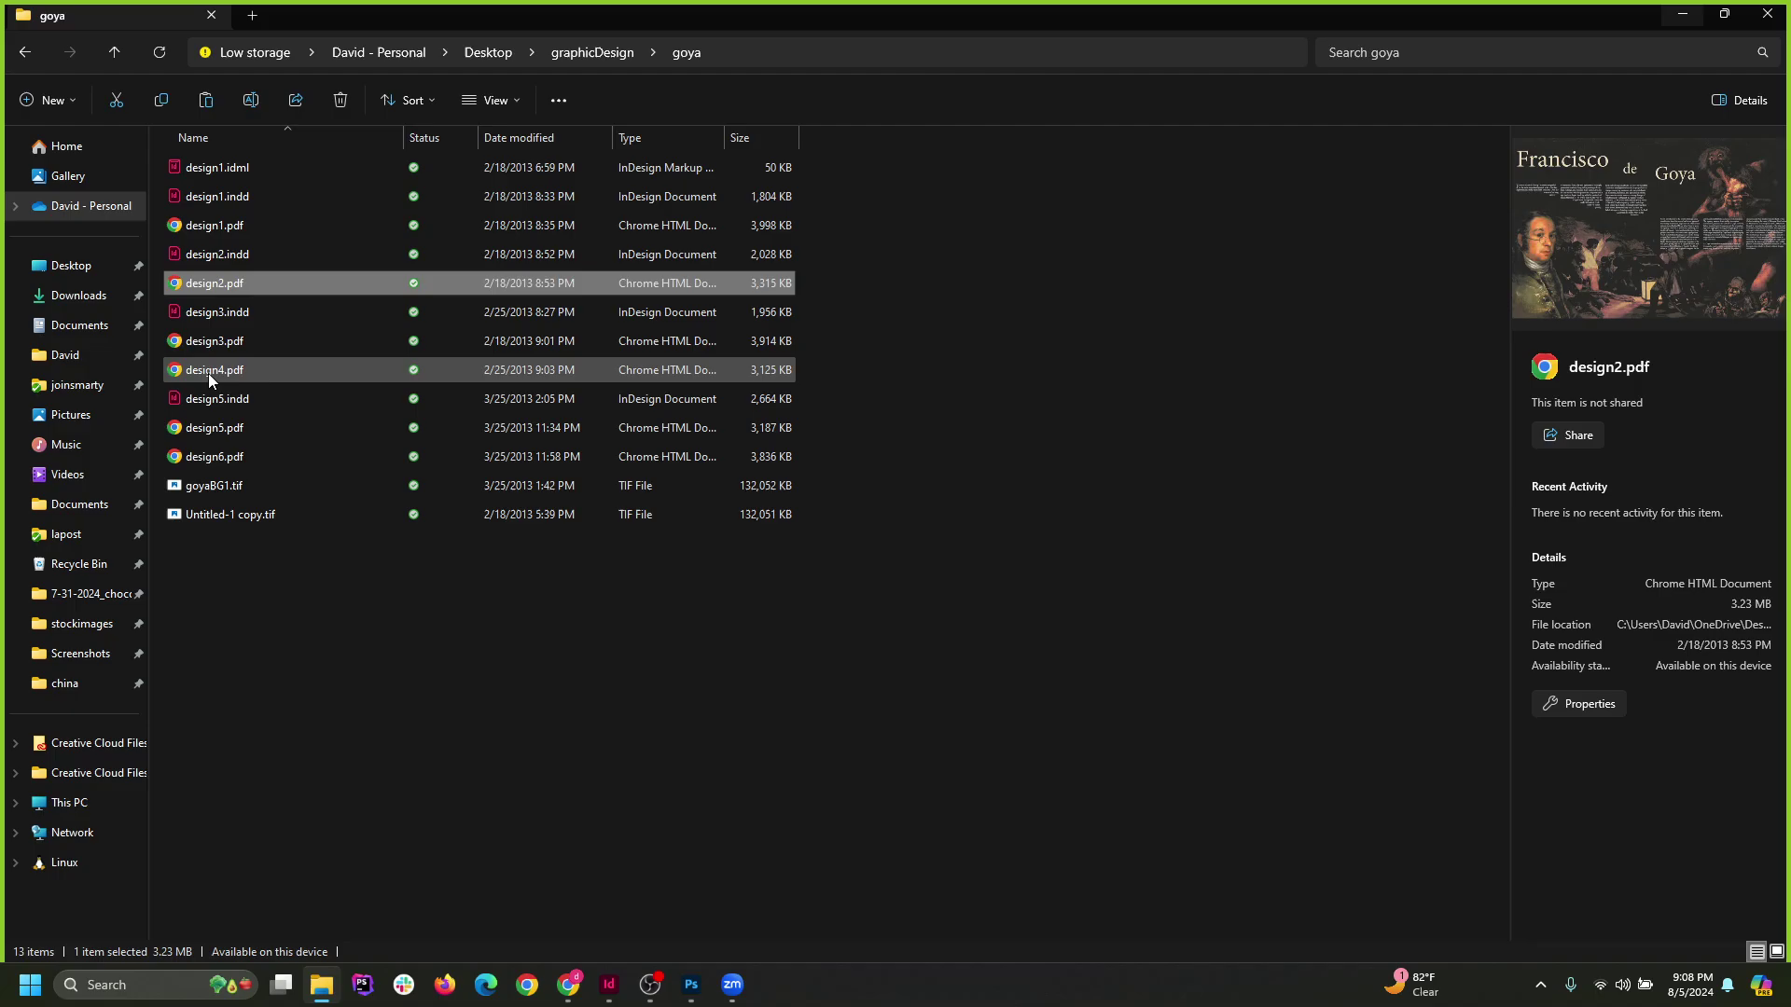
Open design3.pdf, look over the Goya spread with its inset etchings, and return to the goya folder.
{"action": "double_click", "coordinate": [226, 343]}
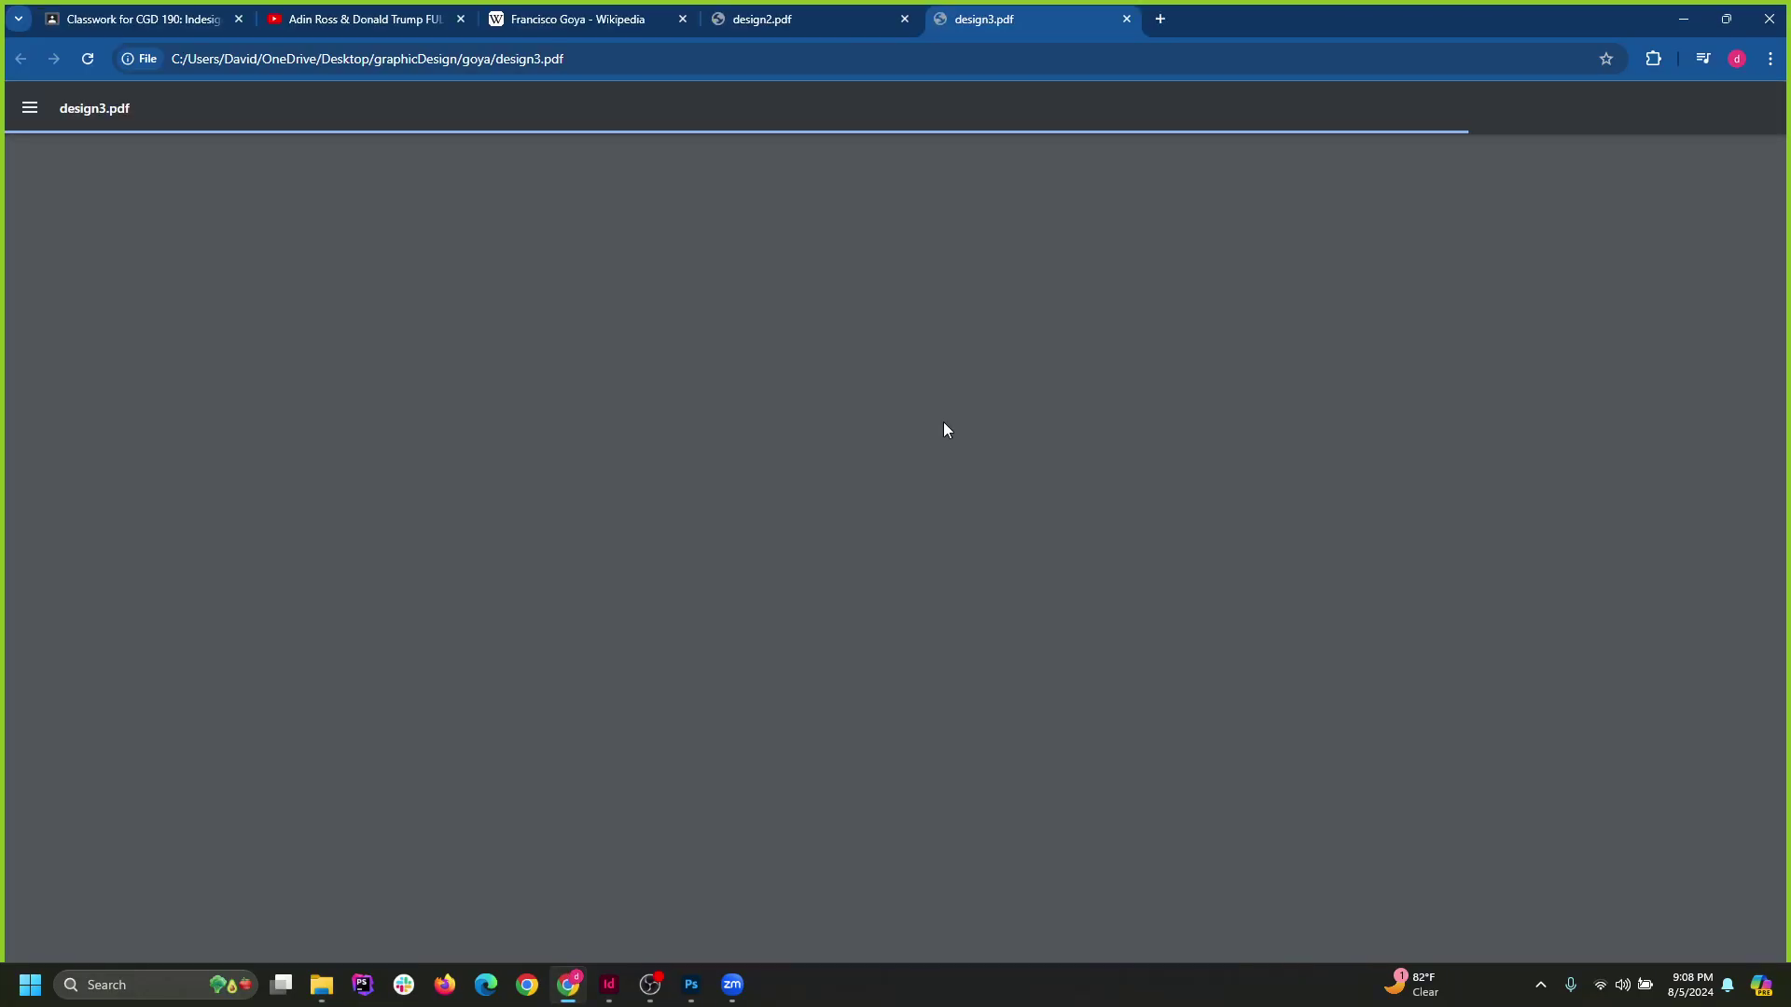
{"action": "scroll", "coordinate": [970, 428], "scroll_direction": "down", "scroll_amount": 2}
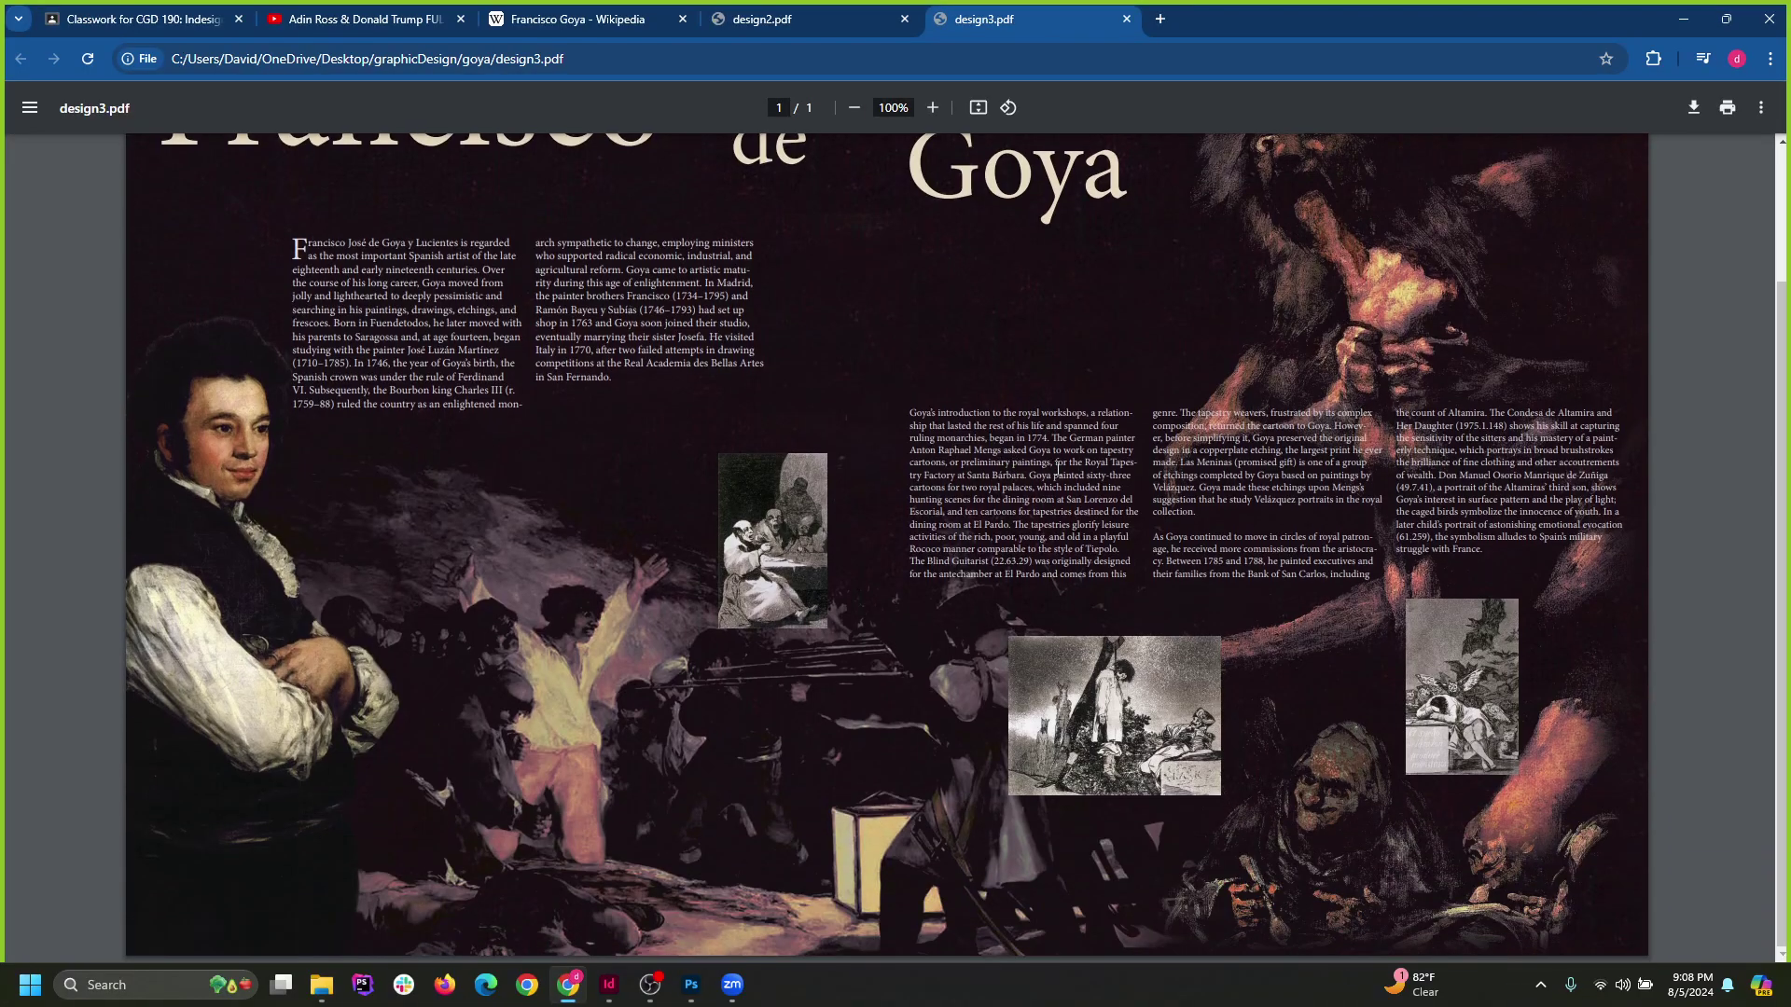
{"action": "scroll", "coordinate": [1154, 481], "scroll_direction": "up", "scroll_amount": 2}
{"action": "left_click", "coordinate": [1683, 19]}
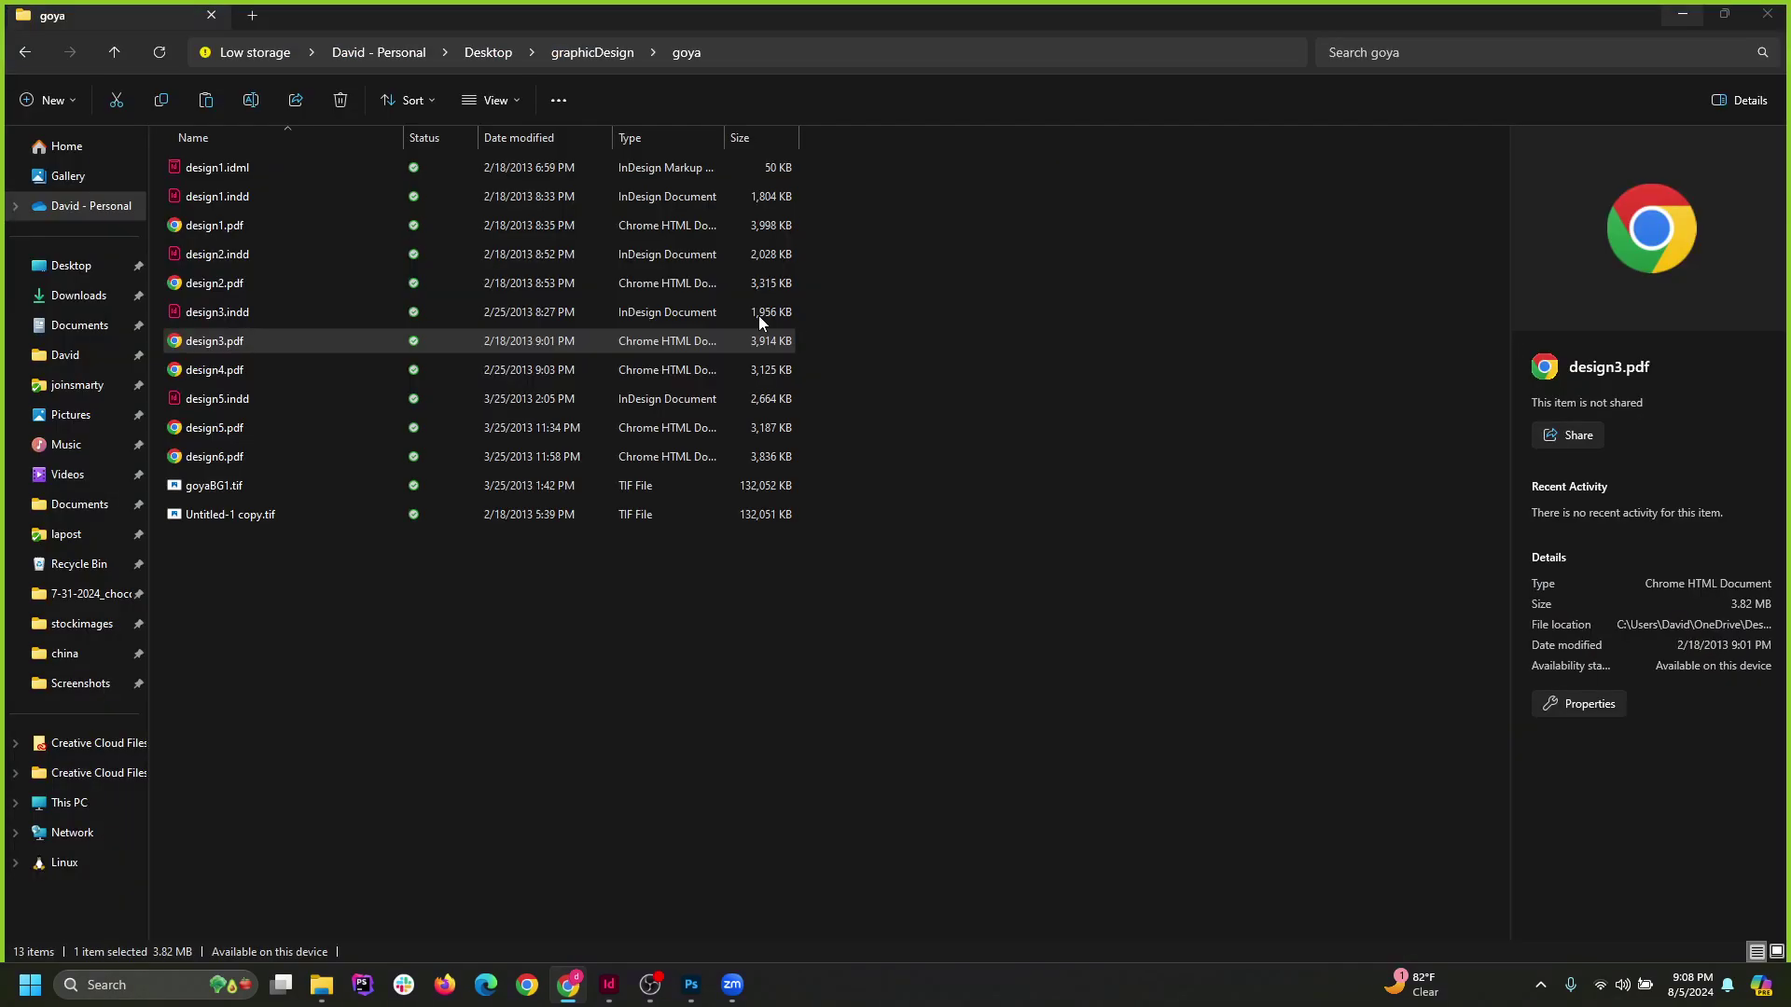
Open design4.pdf, examine the spread with the italic title from title to base, and return to the goya folder.
{"action": "double_click", "coordinate": [237, 369]}
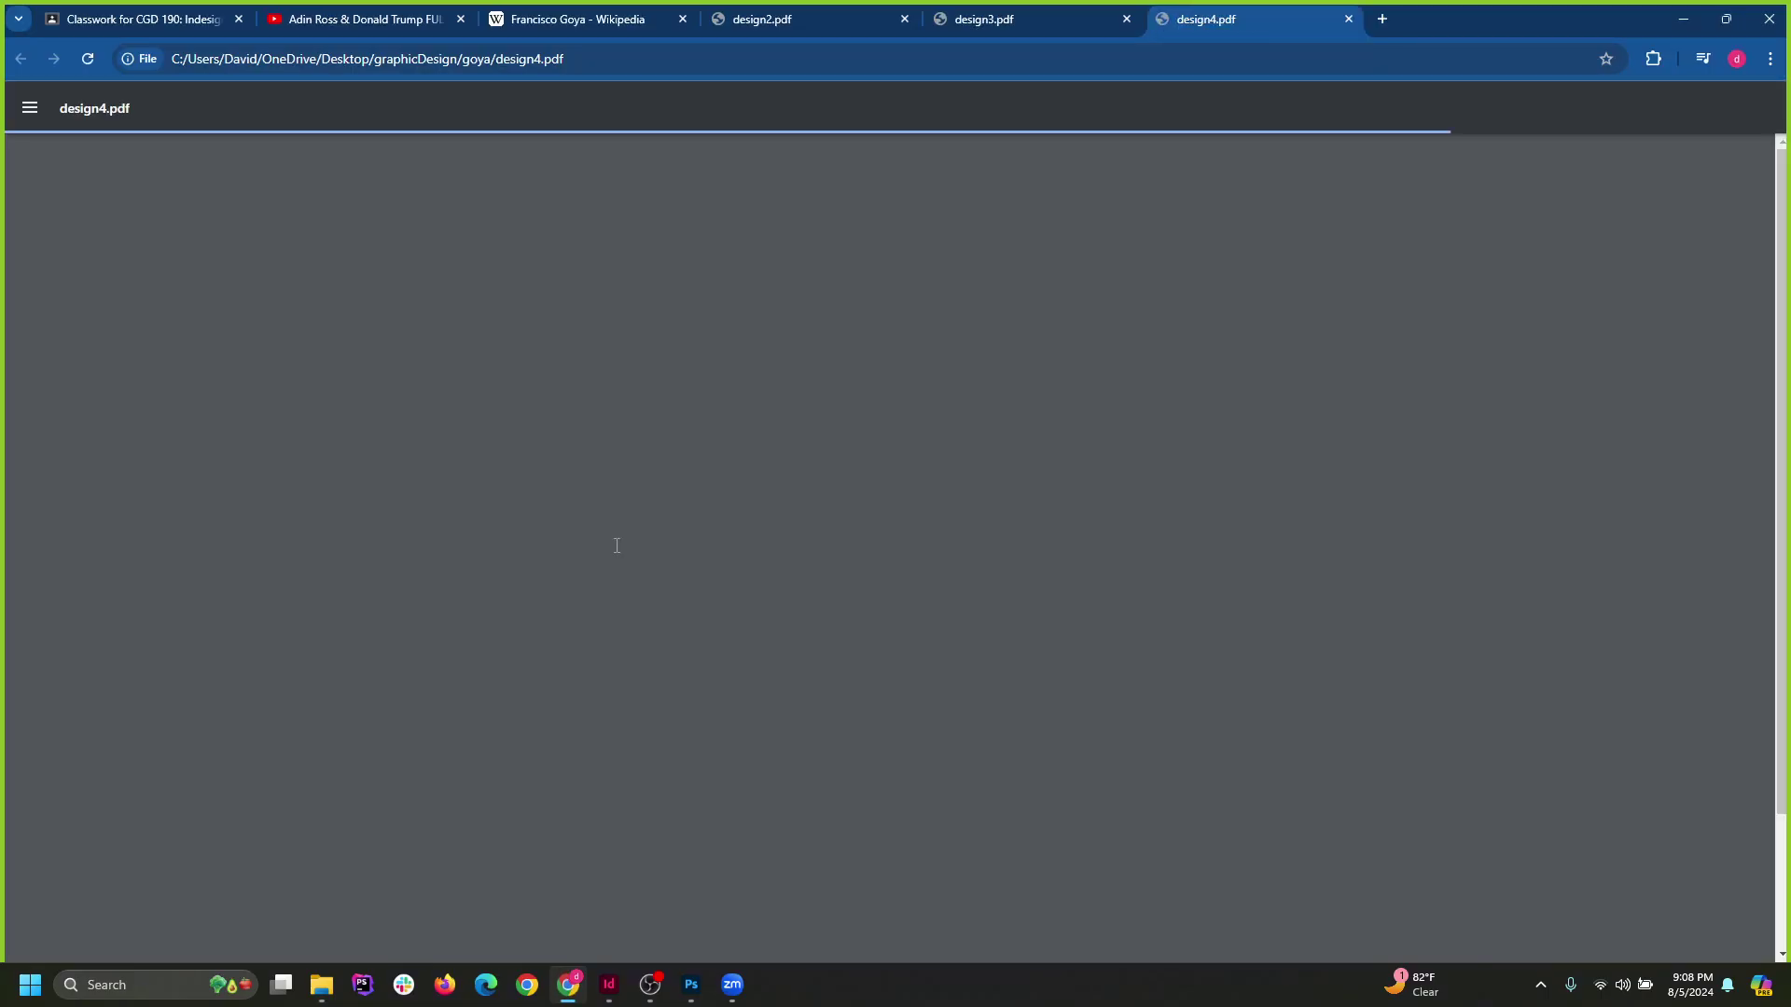
{"action": "scroll", "coordinate": [928, 588], "scroll_direction": "down", "scroll_amount": 2}
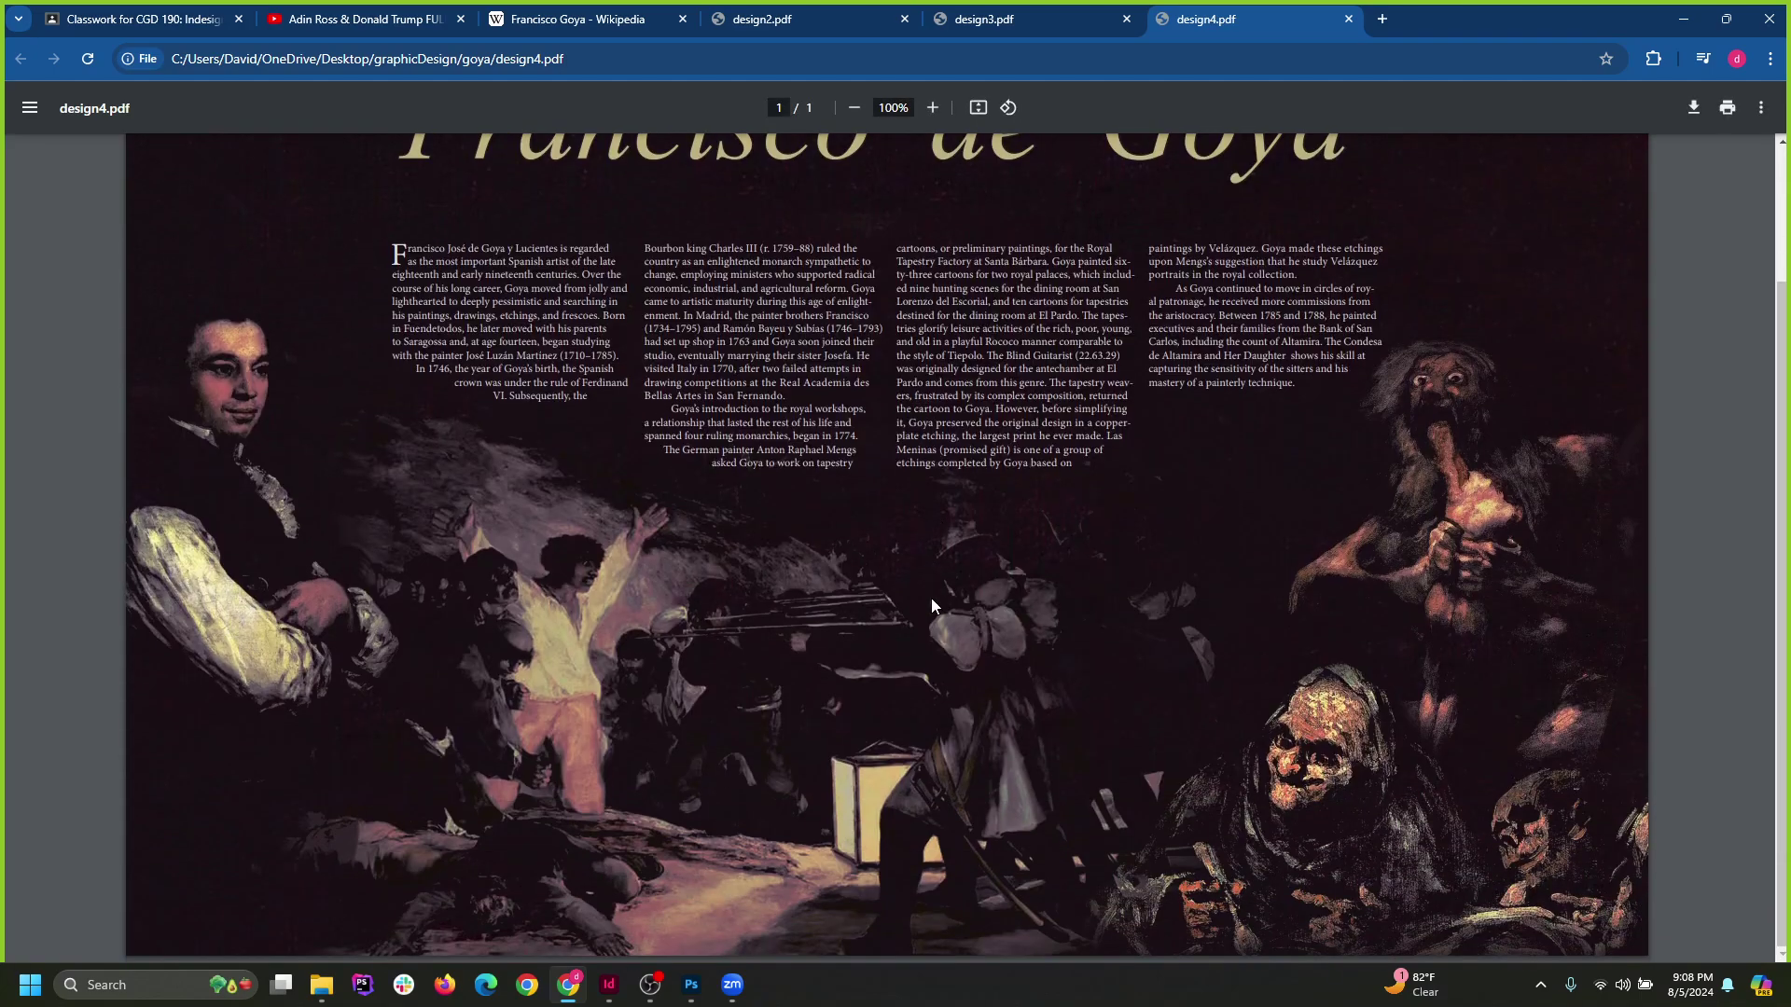
{"action": "scroll", "coordinate": [934, 599], "scroll_direction": "up", "scroll_amount": 2}
{"action": "scroll", "coordinate": [970, 616], "scroll_direction": "down", "scroll_amount": 2}
{"action": "scroll", "coordinate": [1004, 633], "scroll_direction": "up", "scroll_amount": 2}
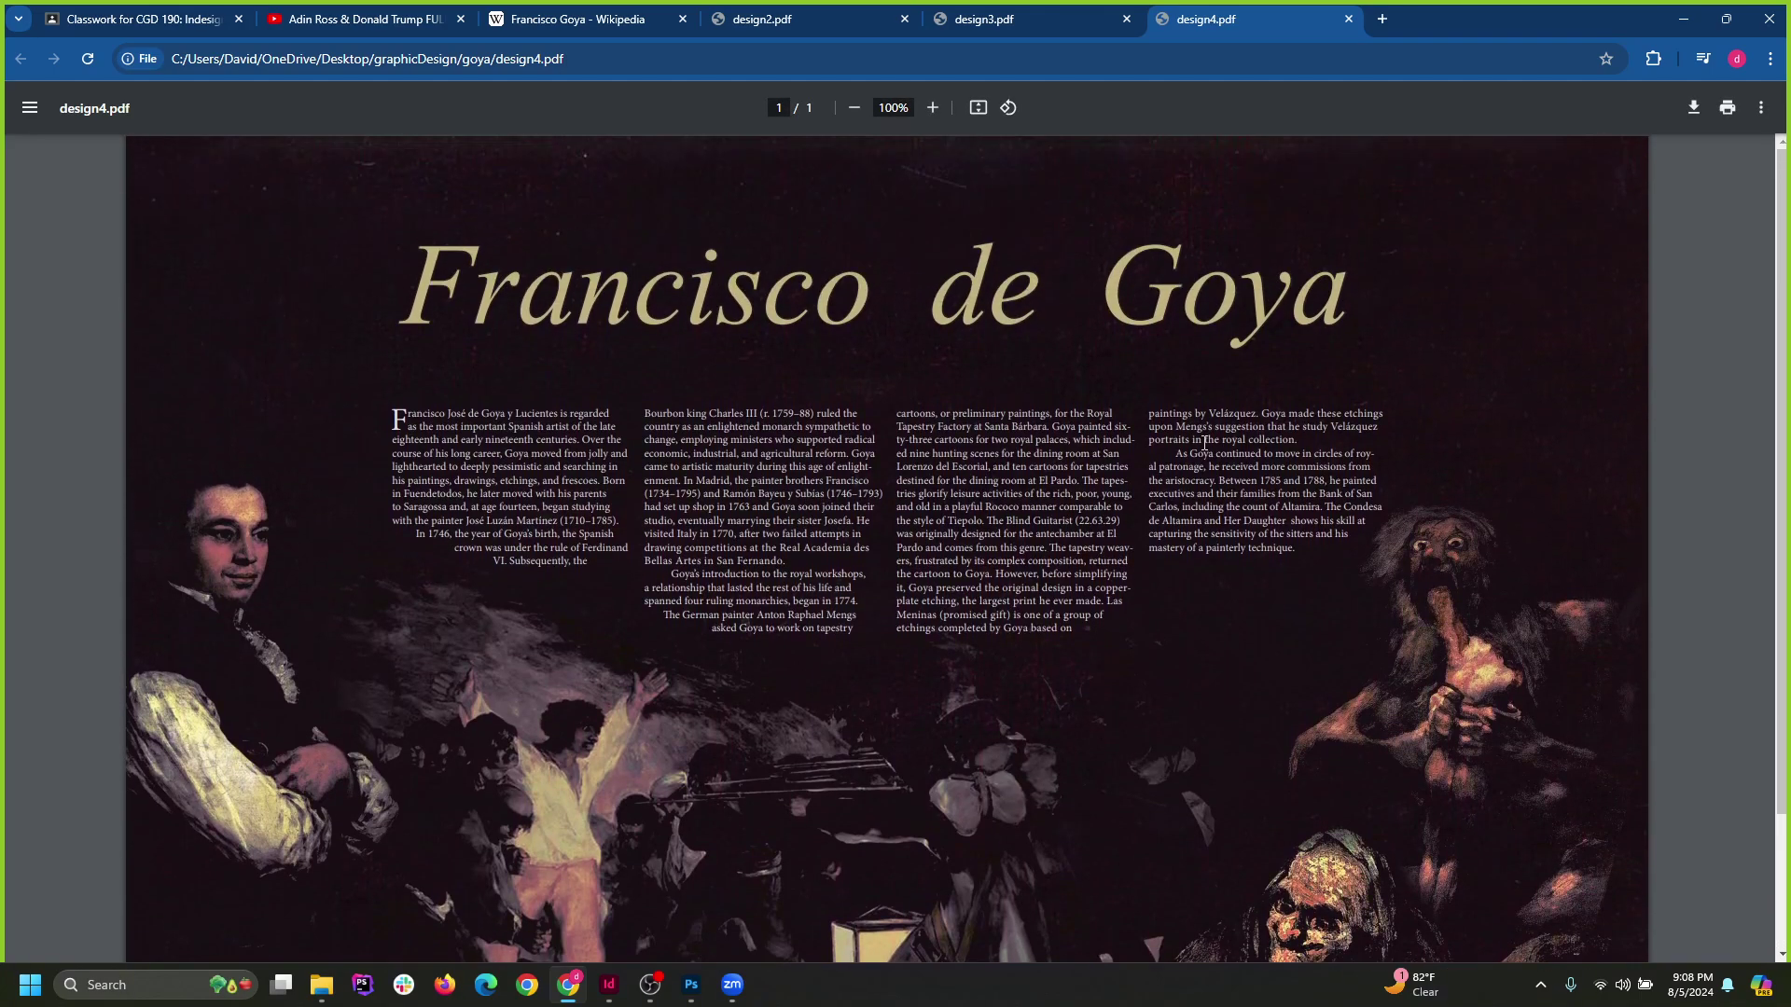
{"action": "left_click", "coordinate": [1684, 19]}
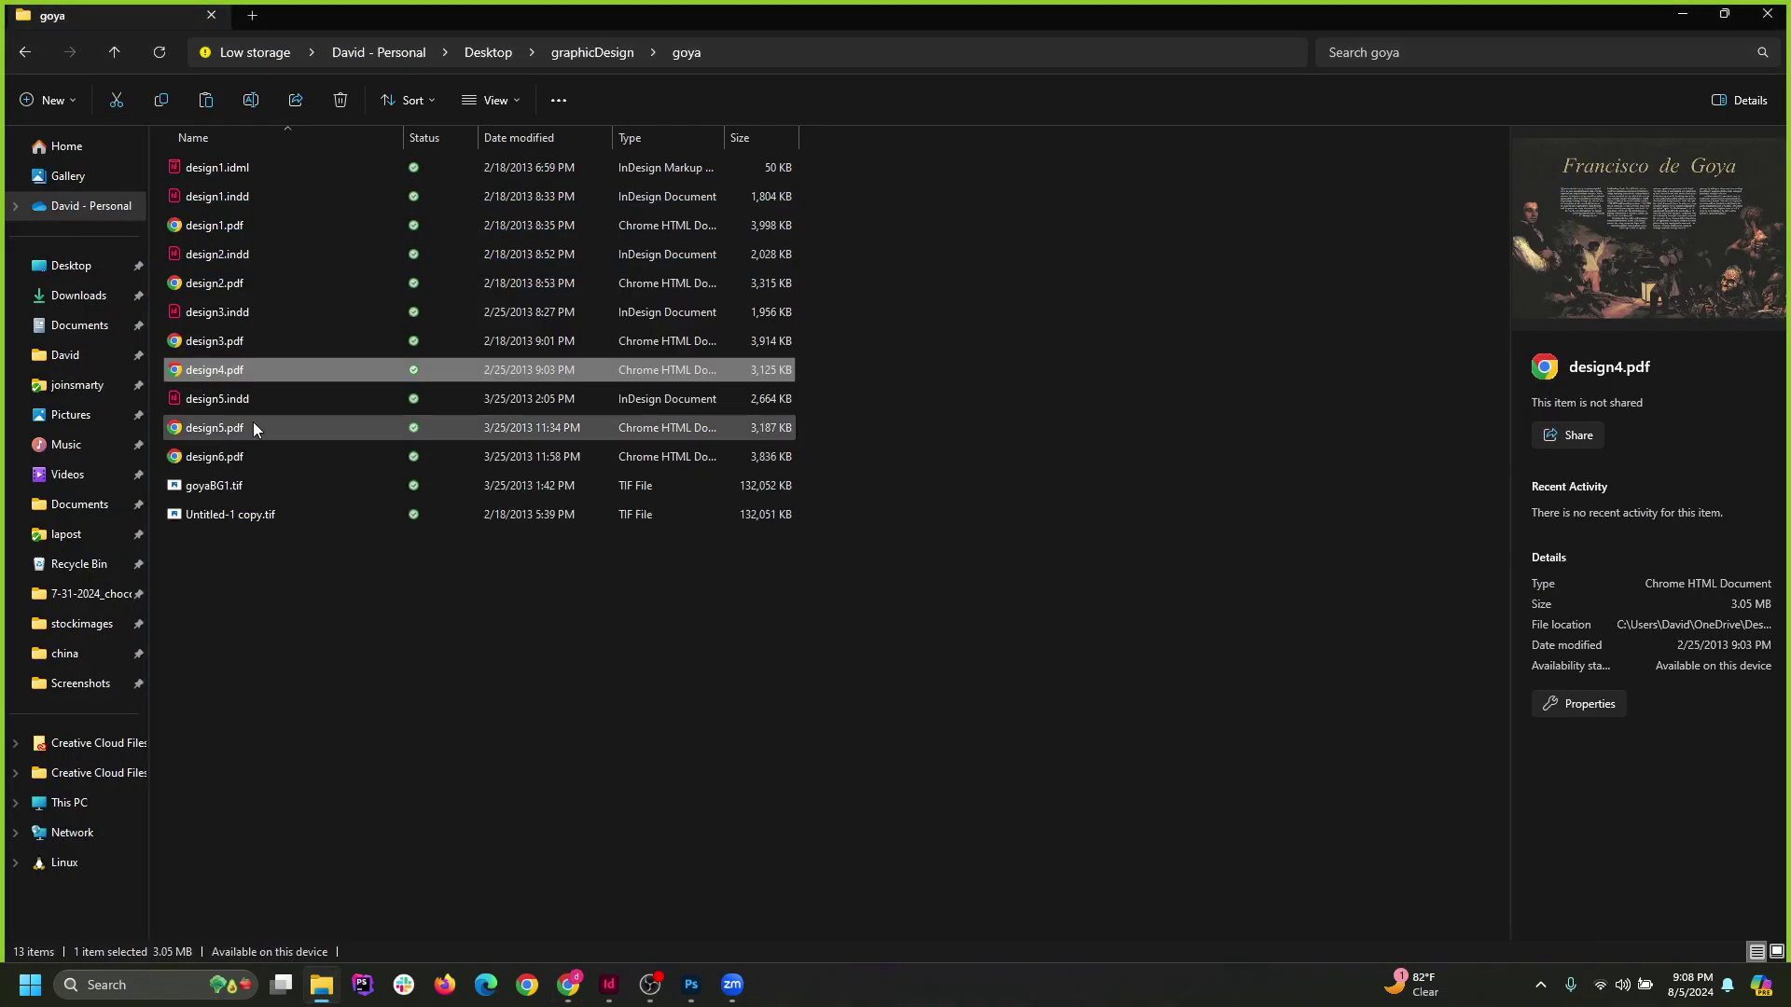
Open design5.pdf, review the Goya spread on its second page, and return to the goya folder.
{"action": "double_click", "coordinate": [254, 427]}
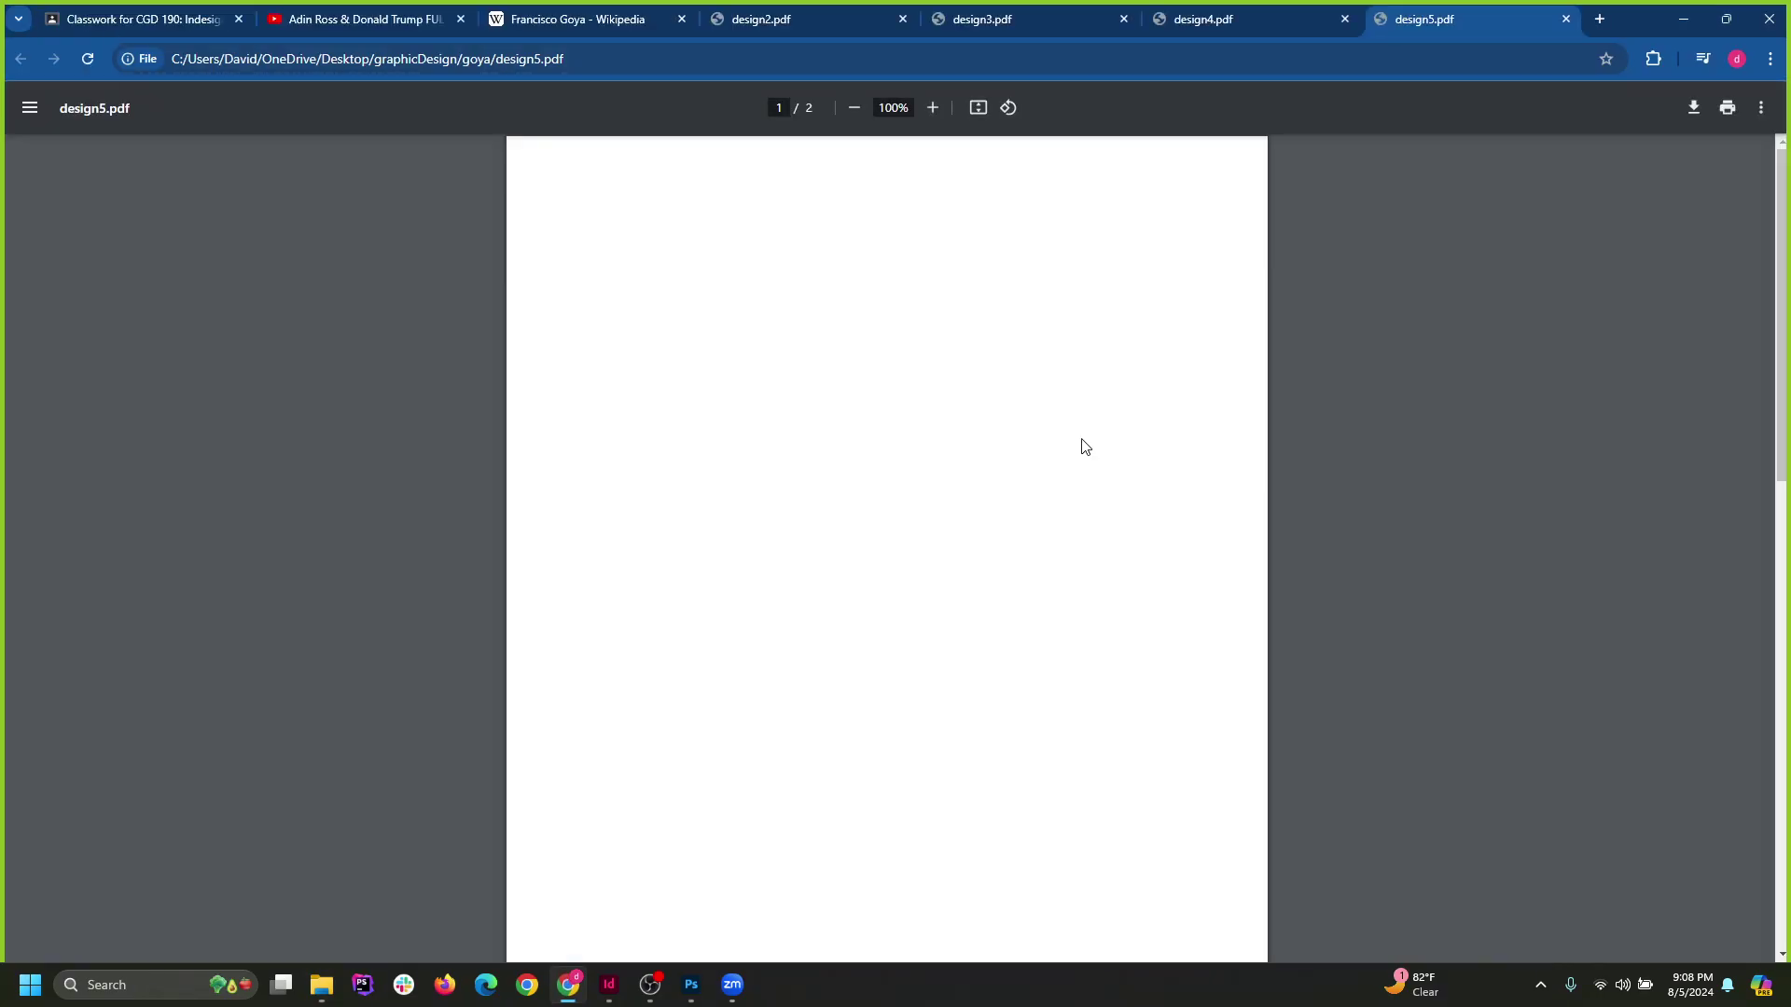
{"action": "scroll", "coordinate": [1015, 457], "scroll_direction": "down", "scroll_amount": 10}
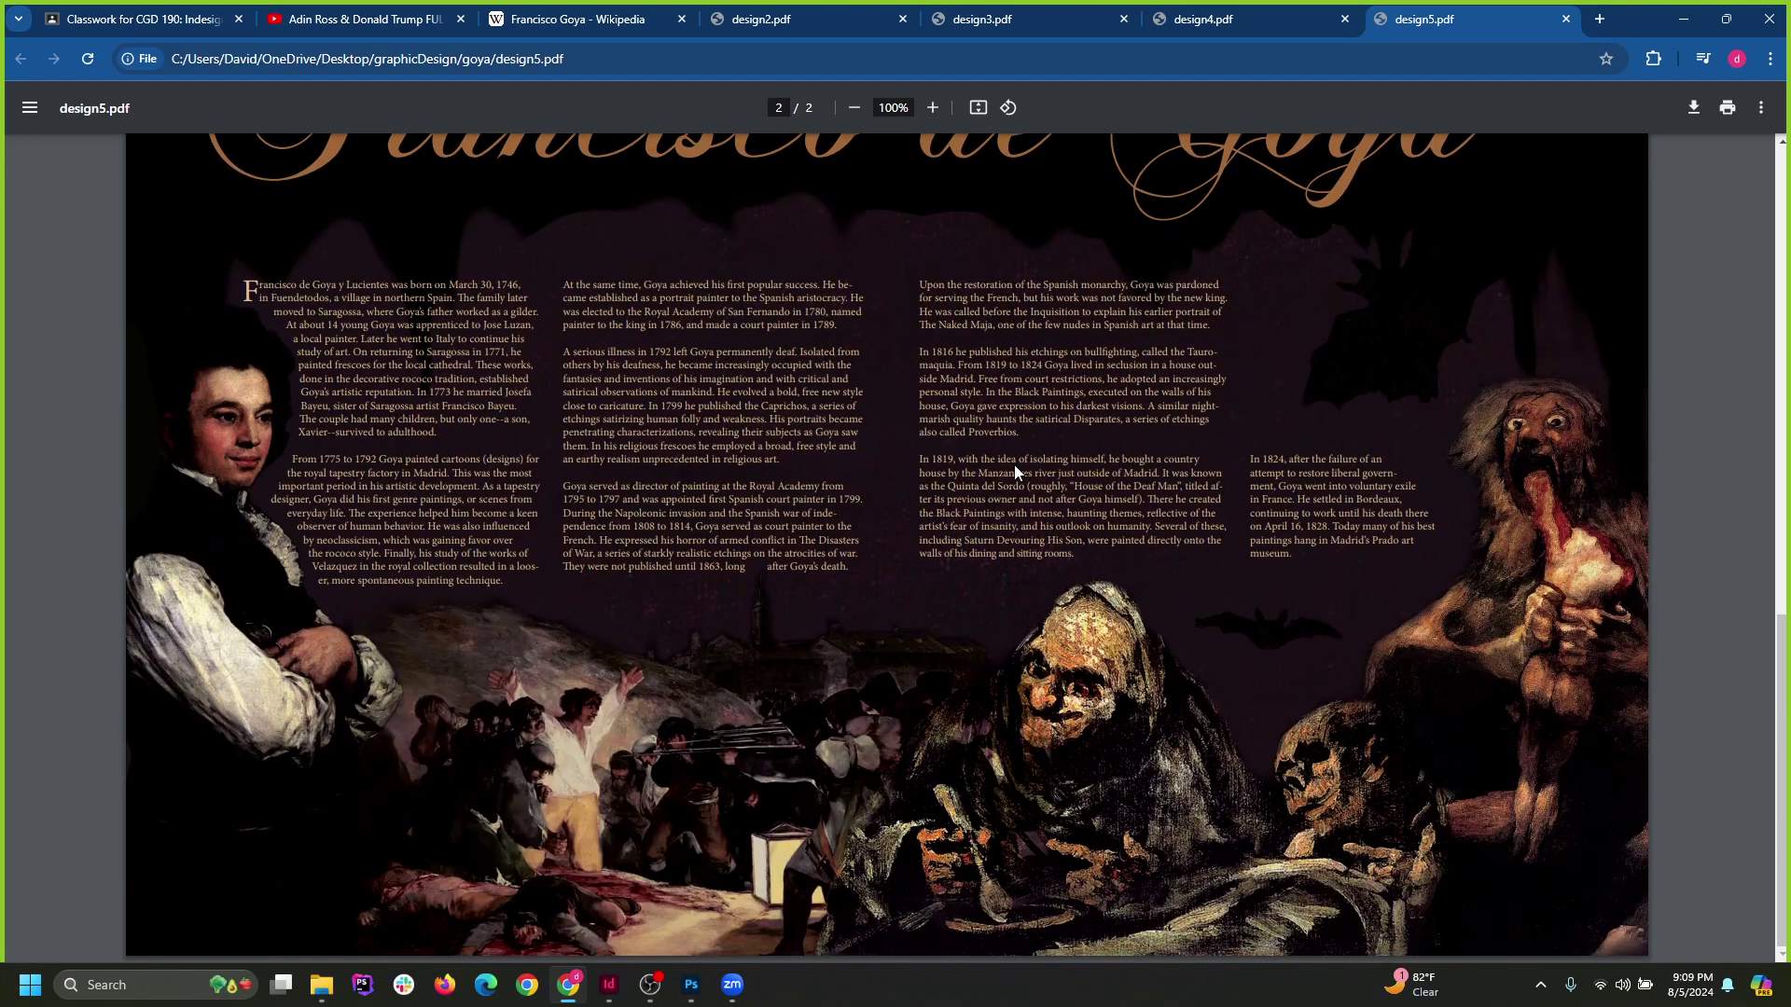
{"action": "scroll", "coordinate": [1015, 464], "scroll_direction": "up", "scroll_amount": 3}
{"action": "scroll", "coordinate": [1015, 465], "scroll_direction": "down", "scroll_amount": 2}
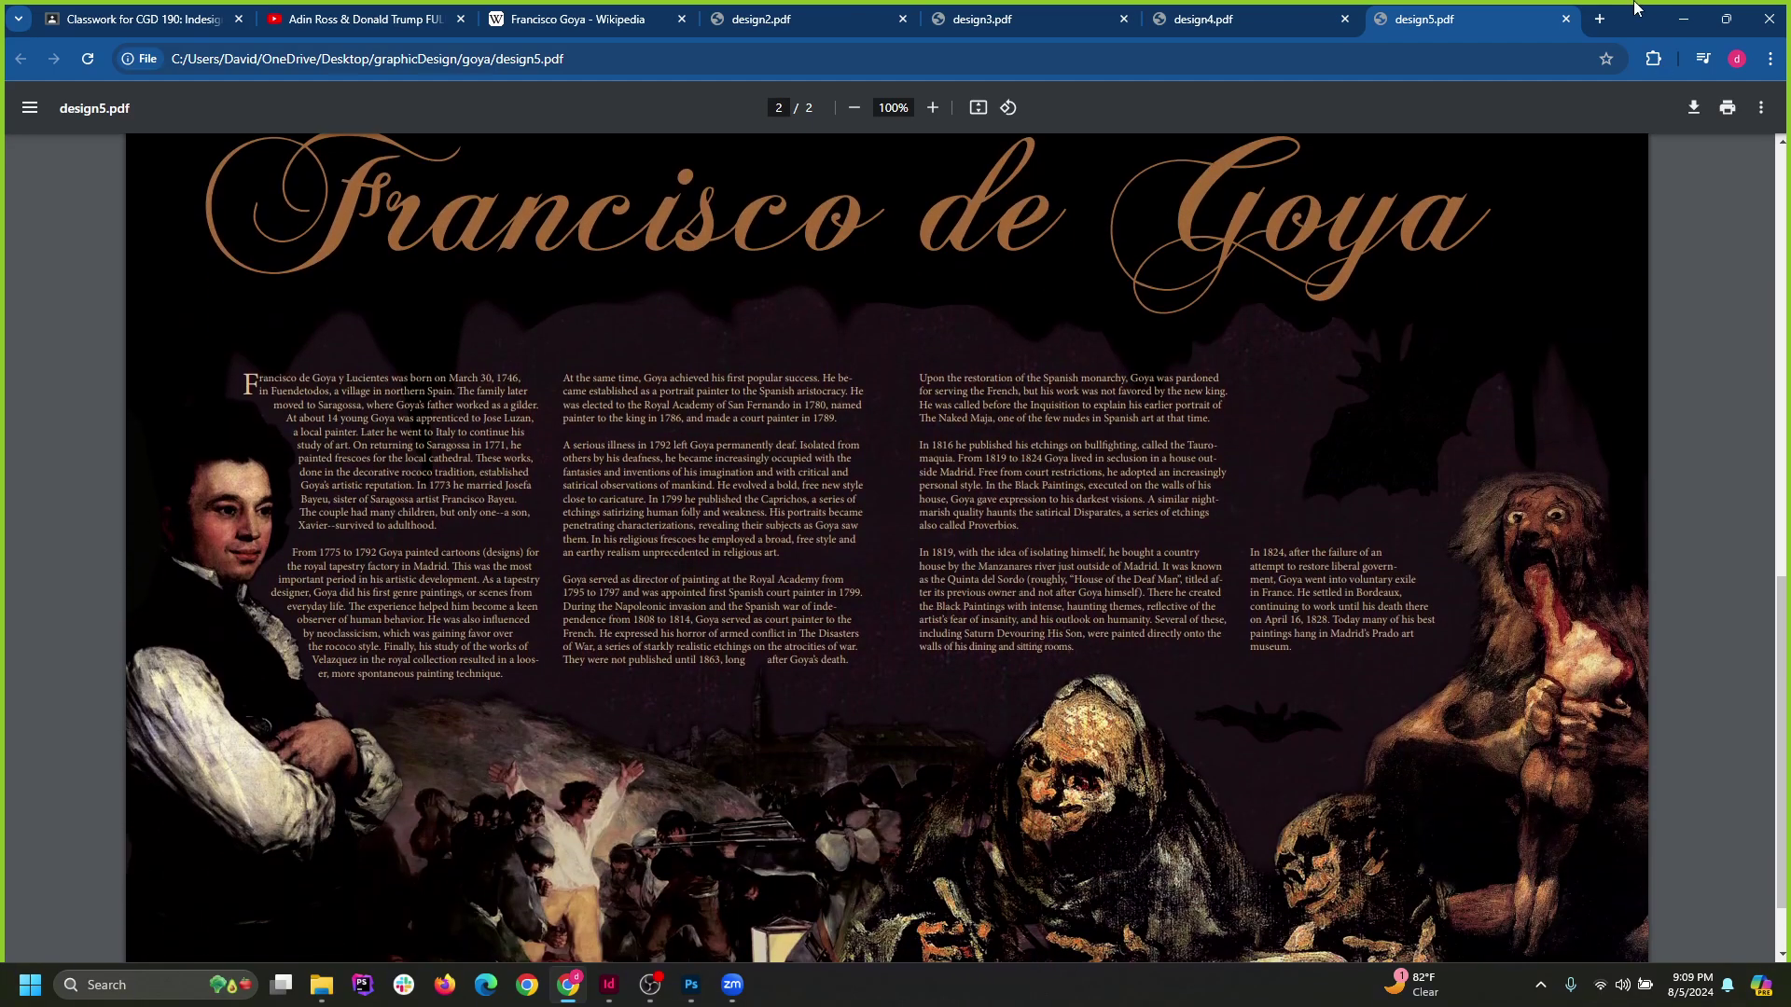
{"action": "left_click", "coordinate": [1683, 19]}
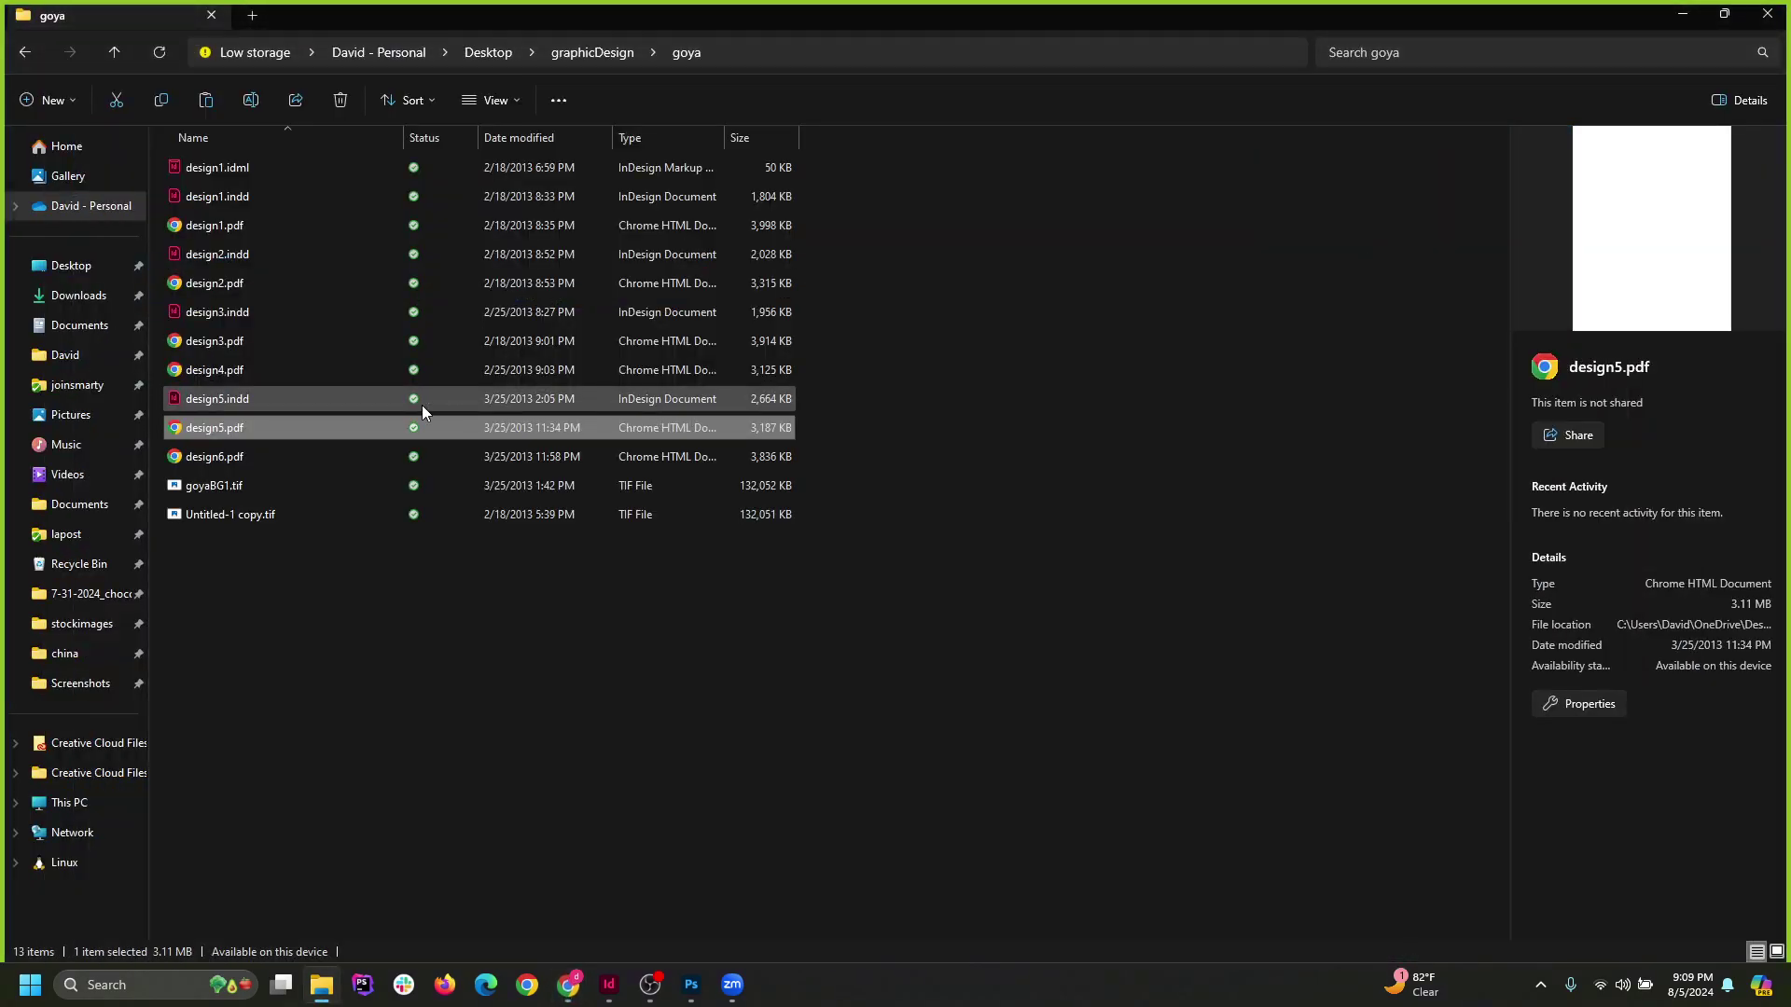
Open design6.pdf from the goya folder and examine the script-titled spread on its second page.
{"action": "double_click", "coordinate": [190, 457]}
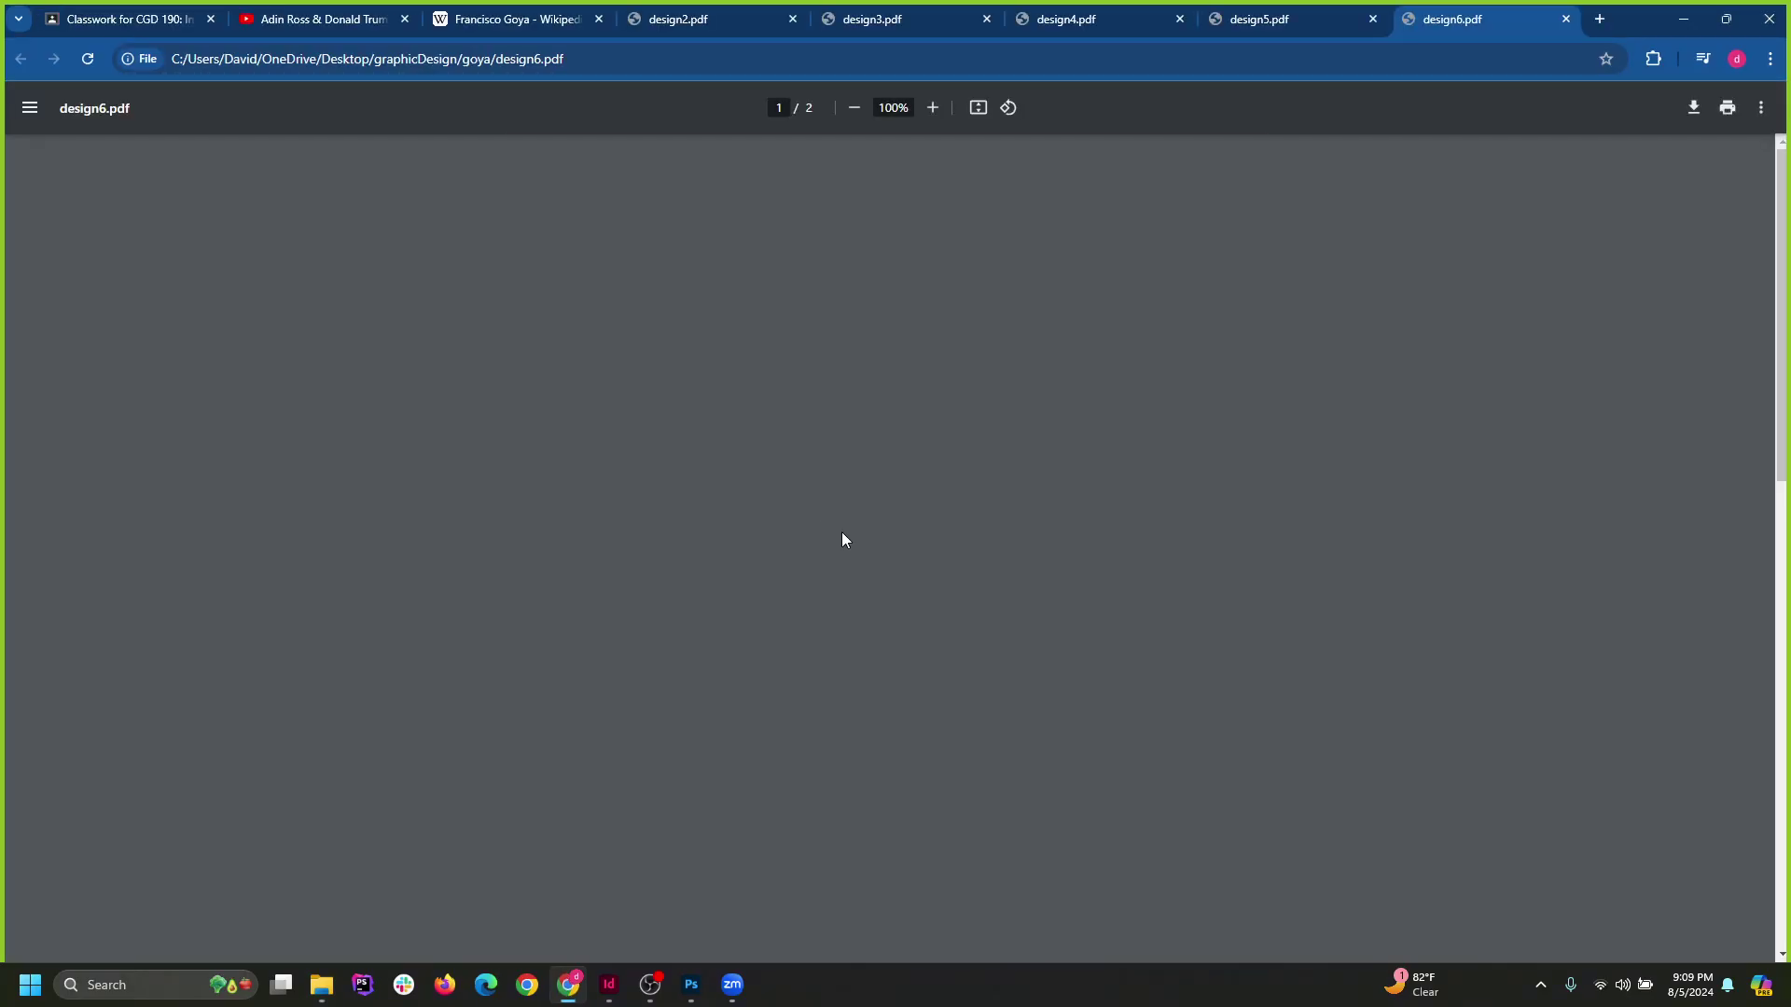
{"action": "scroll", "coordinate": [895, 599], "scroll_direction": "down", "scroll_amount": 6}
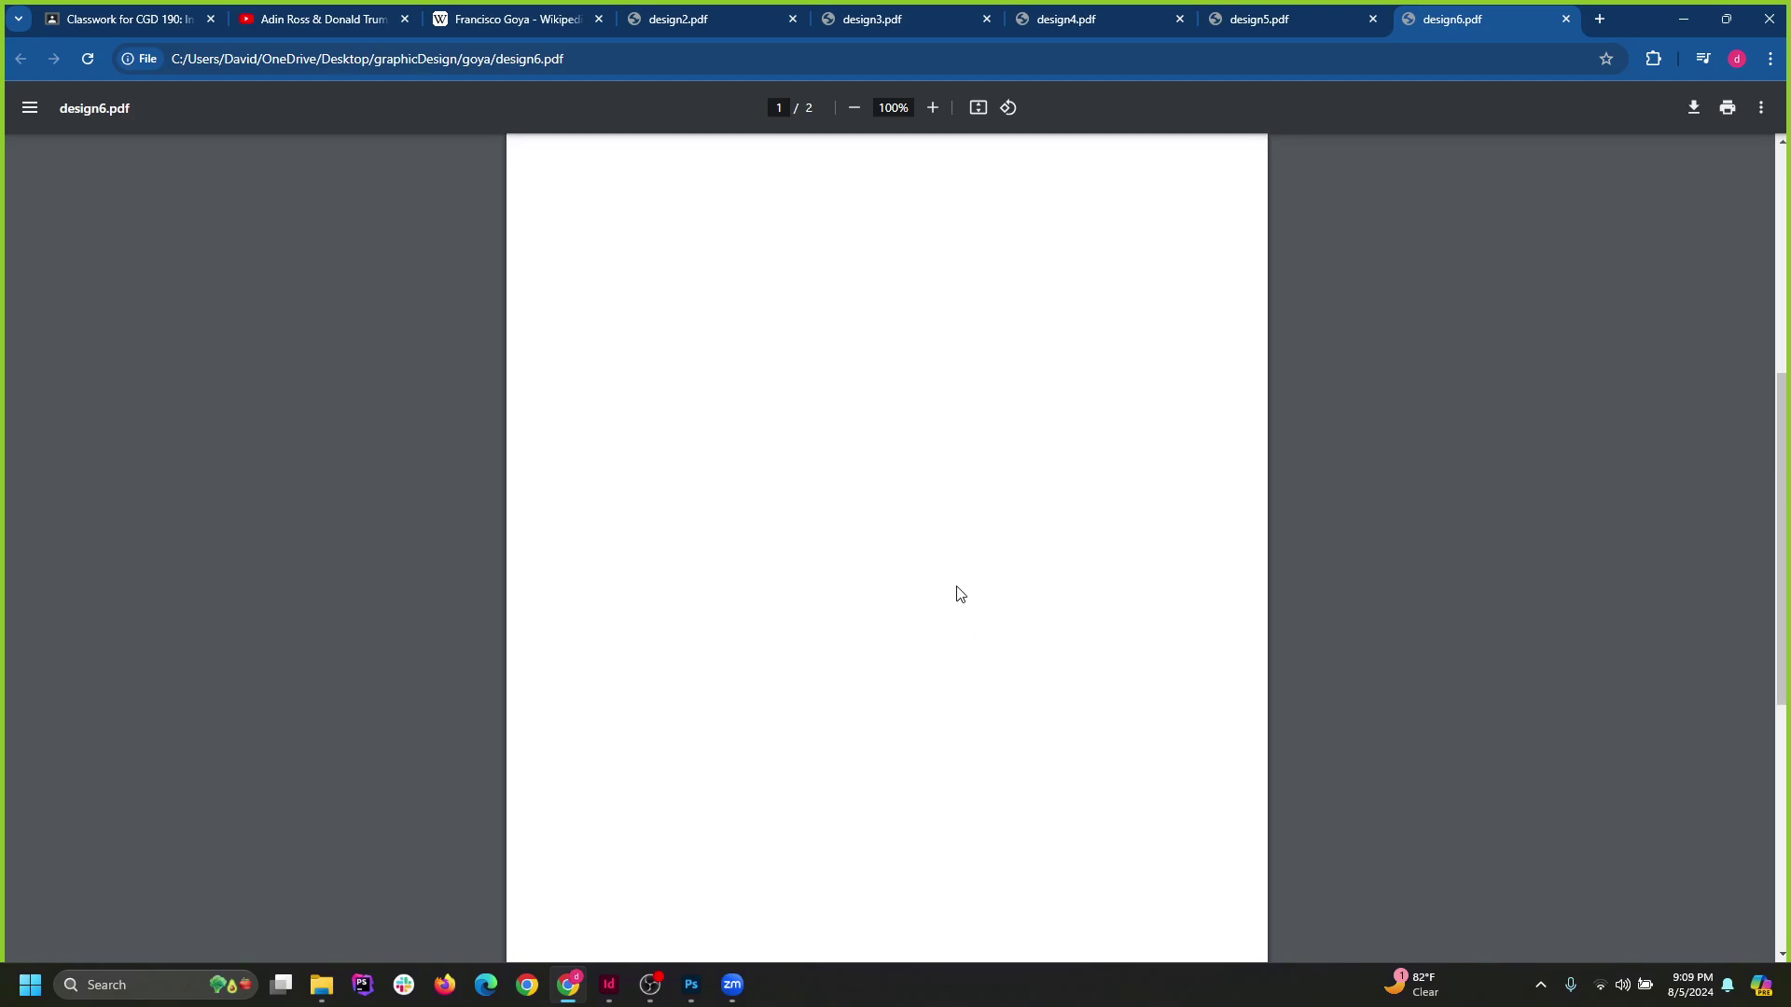
{"action": "scroll", "coordinate": [960, 594], "scroll_direction": "down", "scroll_amount": 5}
{"action": "scroll", "coordinate": [957, 595], "scroll_direction": "down", "scroll_amount": 2}
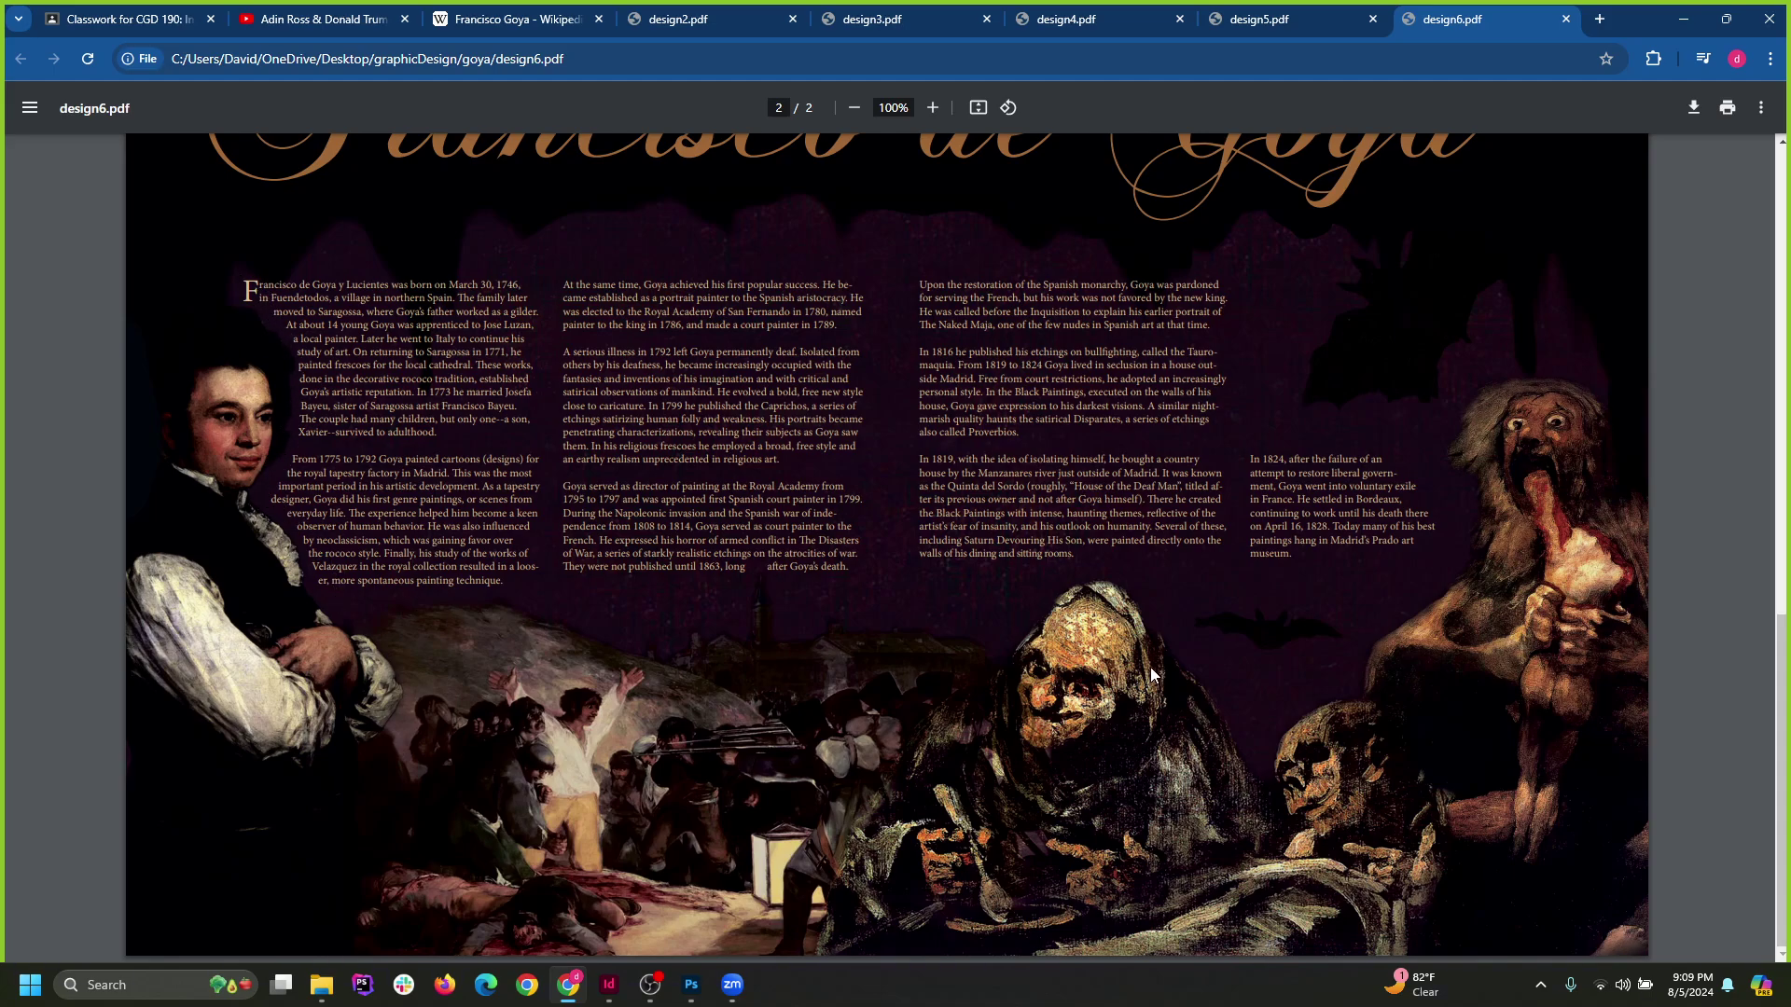
{"action": "scroll", "coordinate": [1244, 518], "scroll_direction": "up", "scroll_amount": 3}
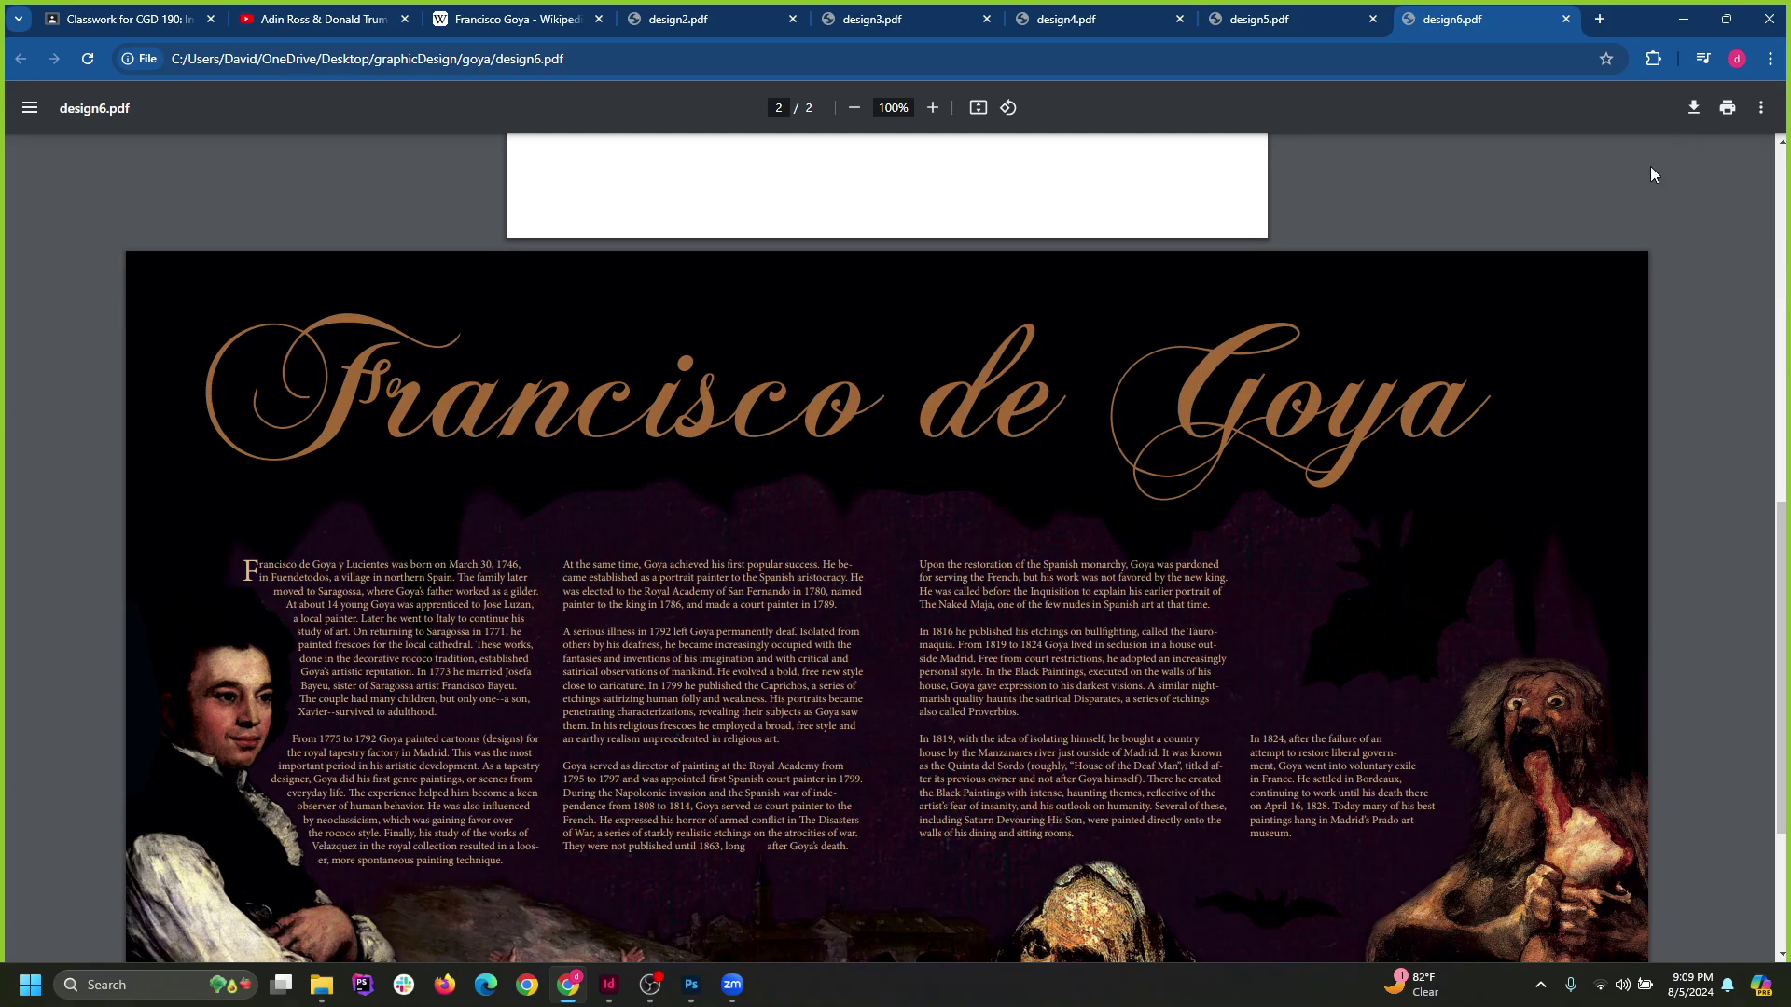
Compare the design5.pdf and design4.pdf spreads, and close the design5.pdf and design6.pdf tabs.
{"action": "left_click", "coordinate": [1340, 21]}
{"action": "left_click", "coordinate": [1053, 21]}
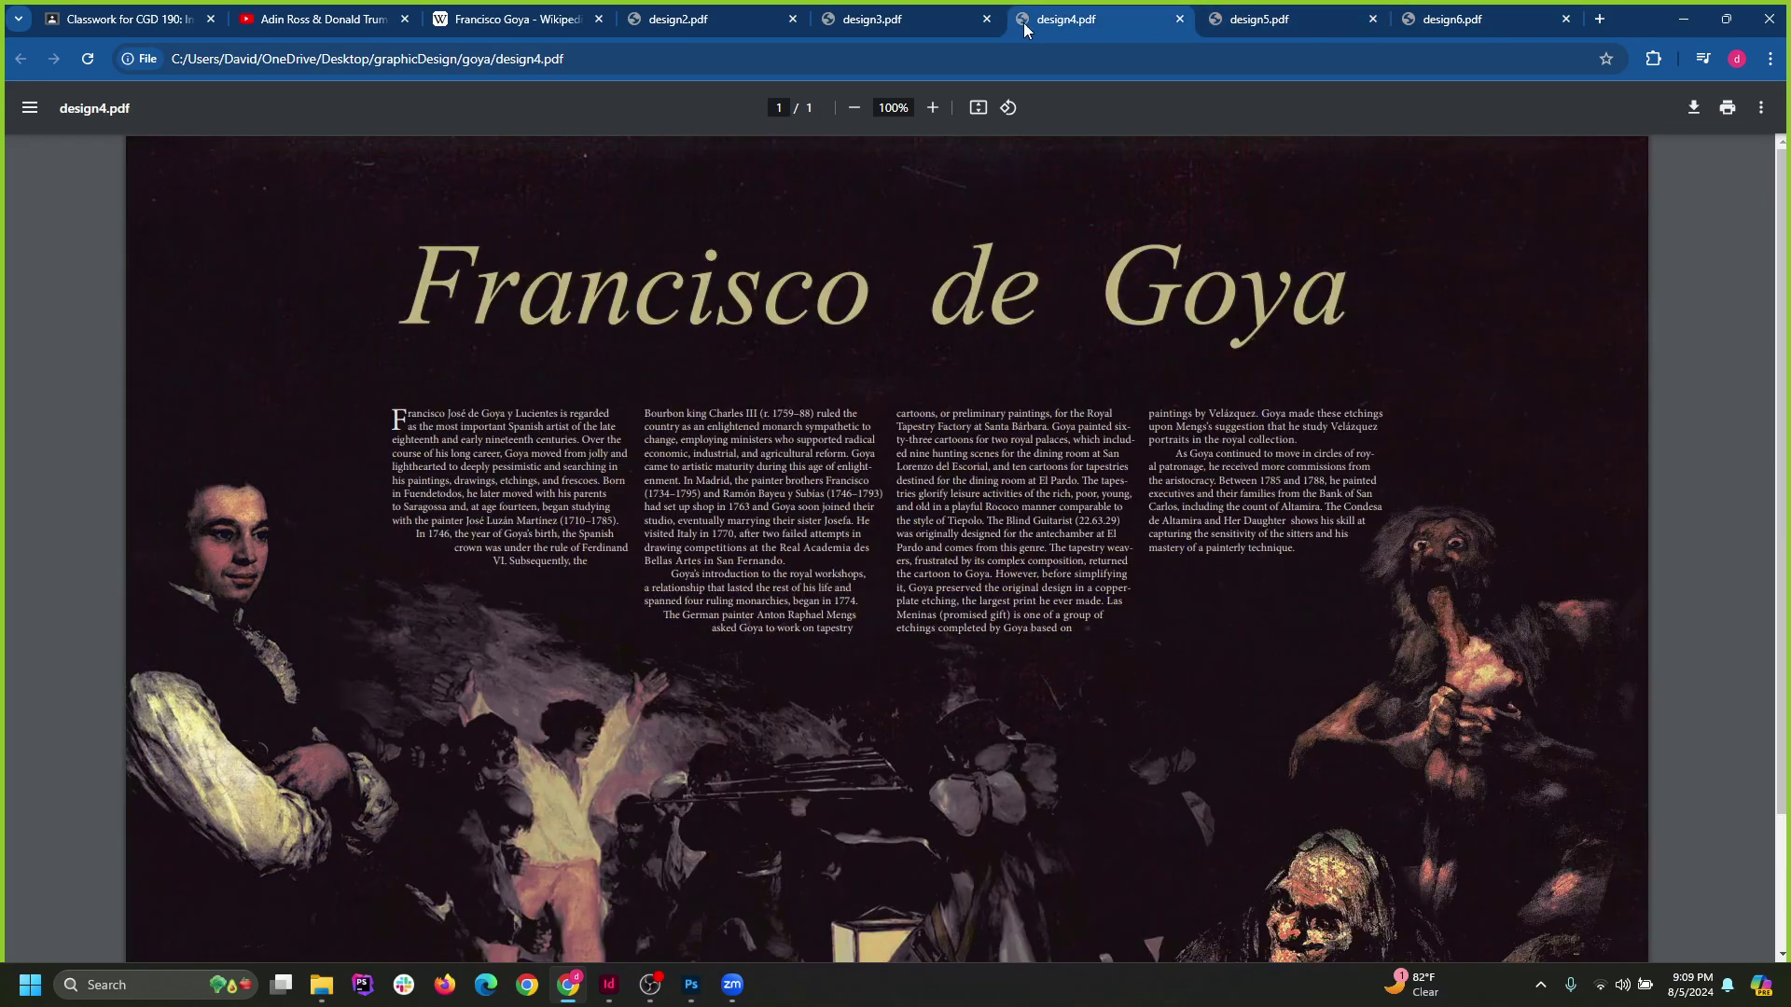
{"action": "left_click", "coordinate": [1287, 19]}
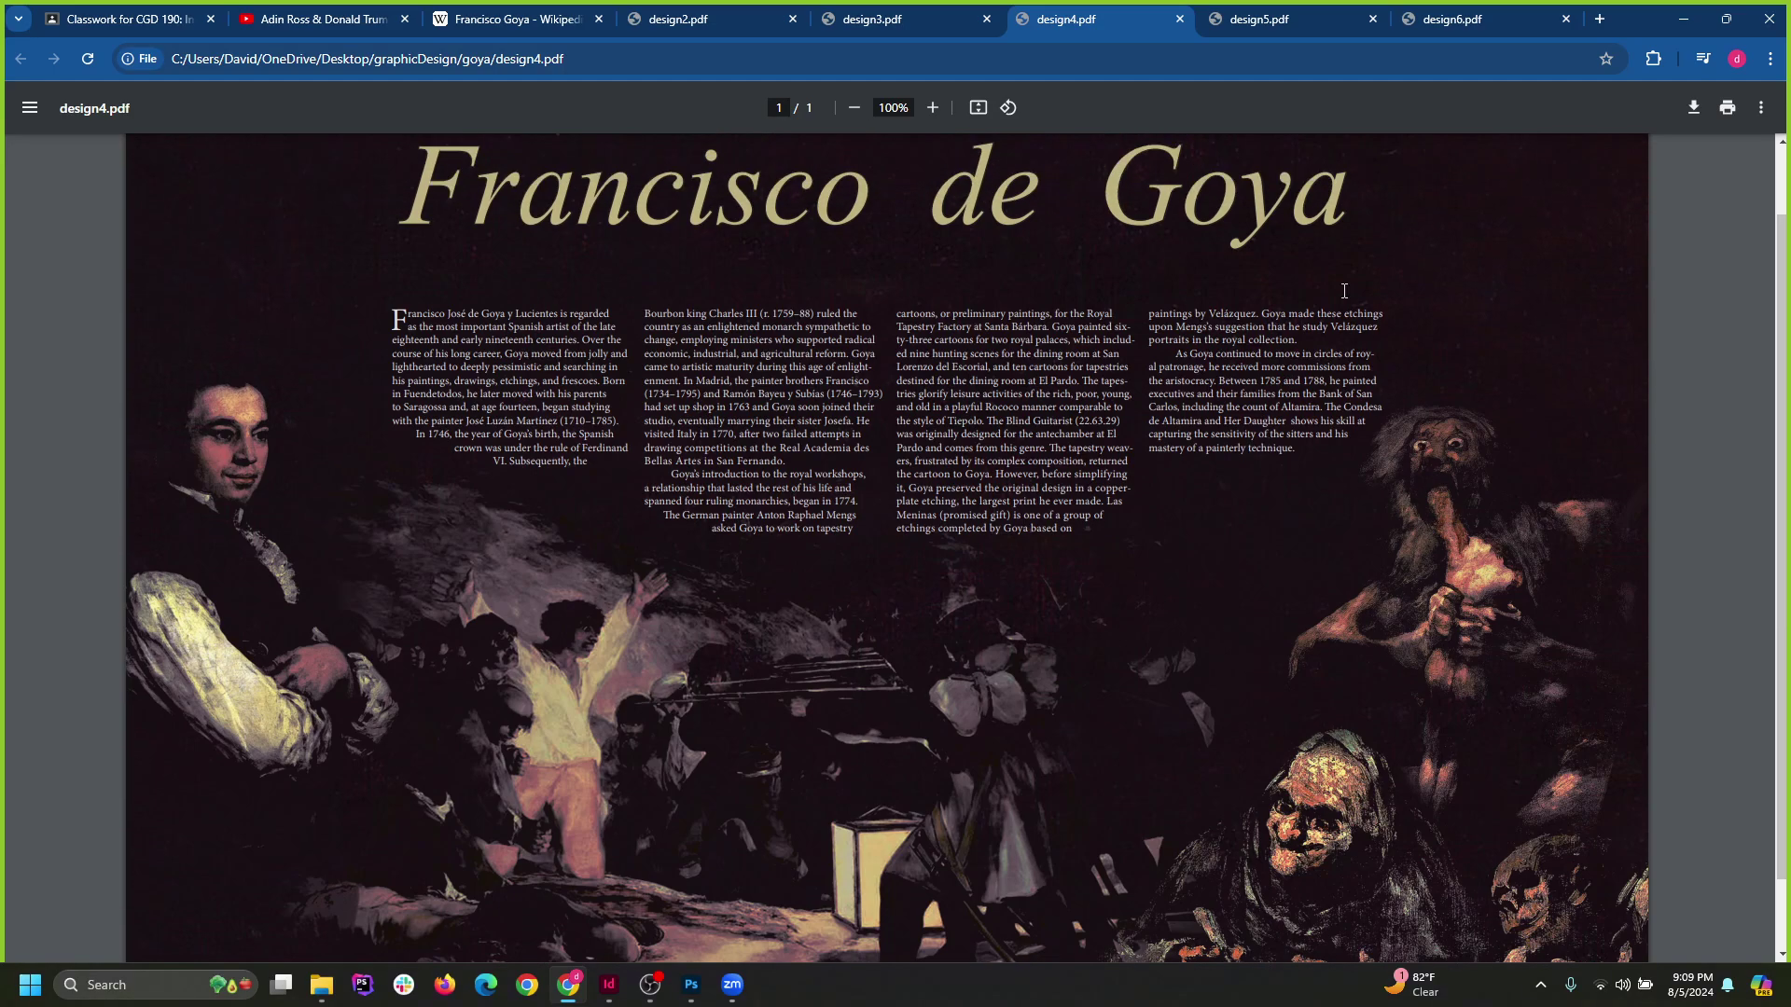
{"action": "left_click", "coordinate": [1372, 19]}
{"action": "left_click", "coordinate": [1372, 20]}
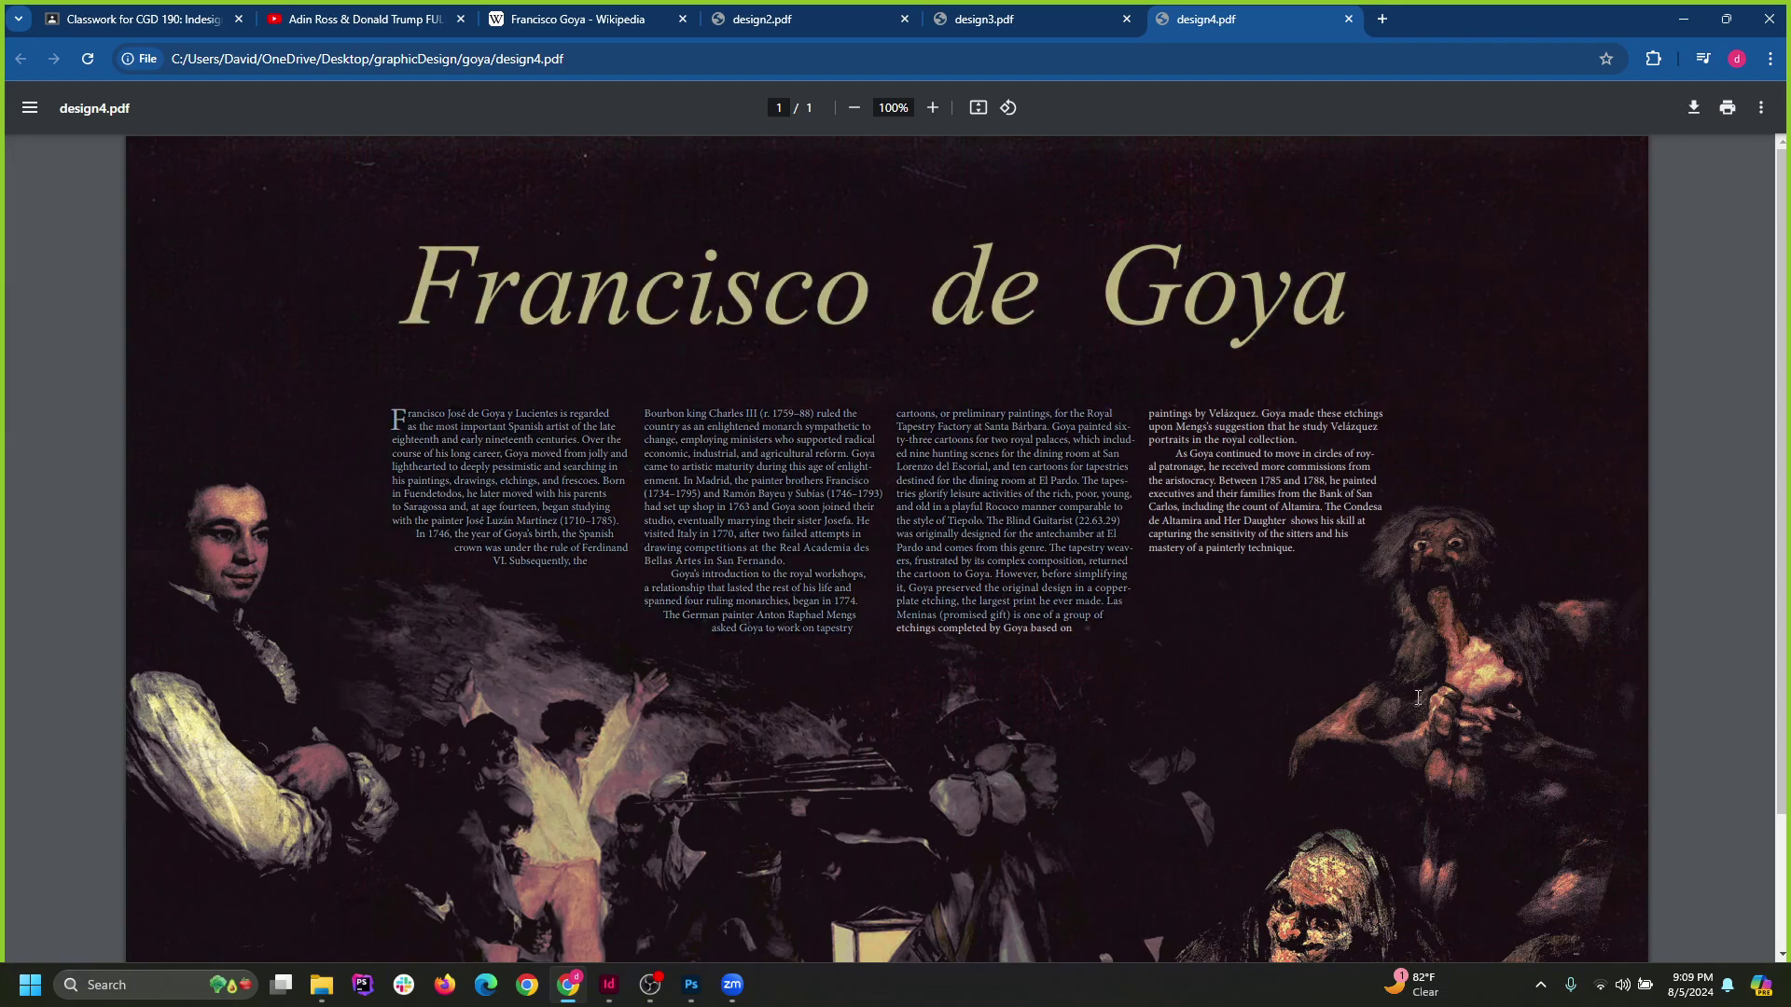
Review the design4.pdf spread again and close the design3.pdf and design2.pdf tabs.
{"action": "scroll", "coordinate": [1027, 560], "scroll_direction": "down", "scroll_amount": 2}
{"action": "scroll", "coordinate": [1027, 561], "scroll_direction": "up", "scroll_amount": 2}
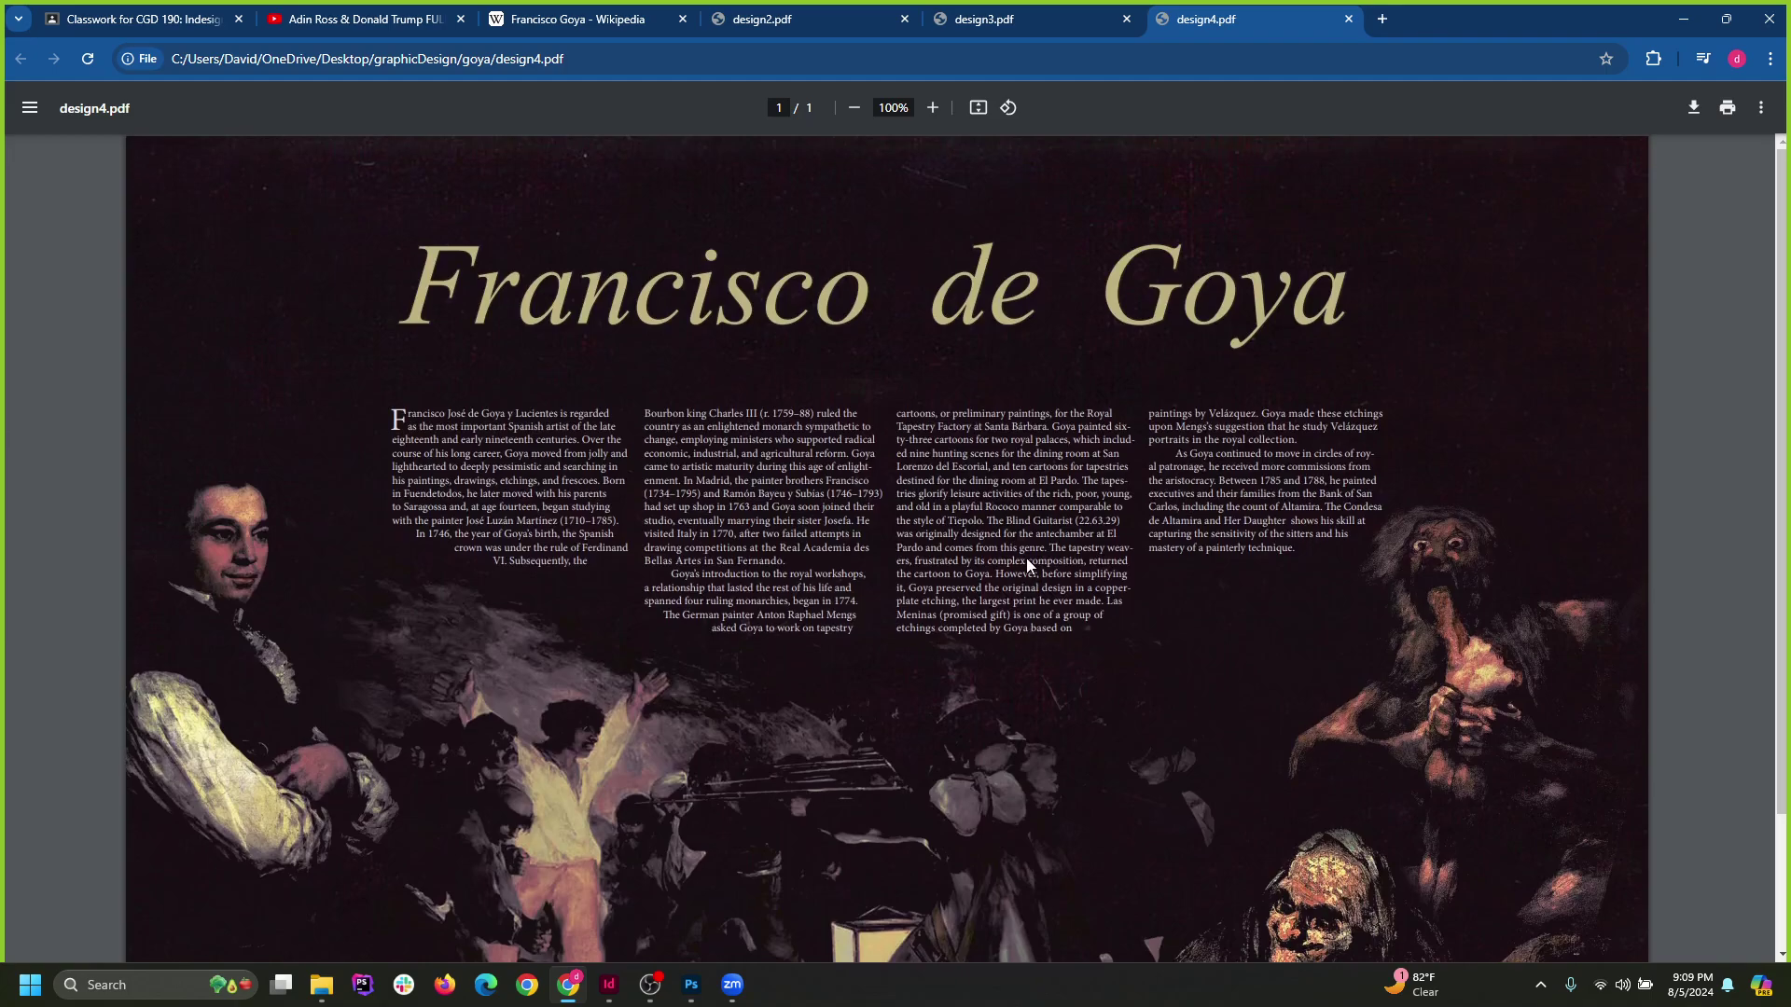
{"action": "scroll", "coordinate": [1025, 562], "scroll_direction": "down", "scroll_amount": 2}
{"action": "scroll", "coordinate": [1003, 560], "scroll_direction": "up", "scroll_amount": 2}
{"action": "left_click", "coordinate": [1125, 18]}
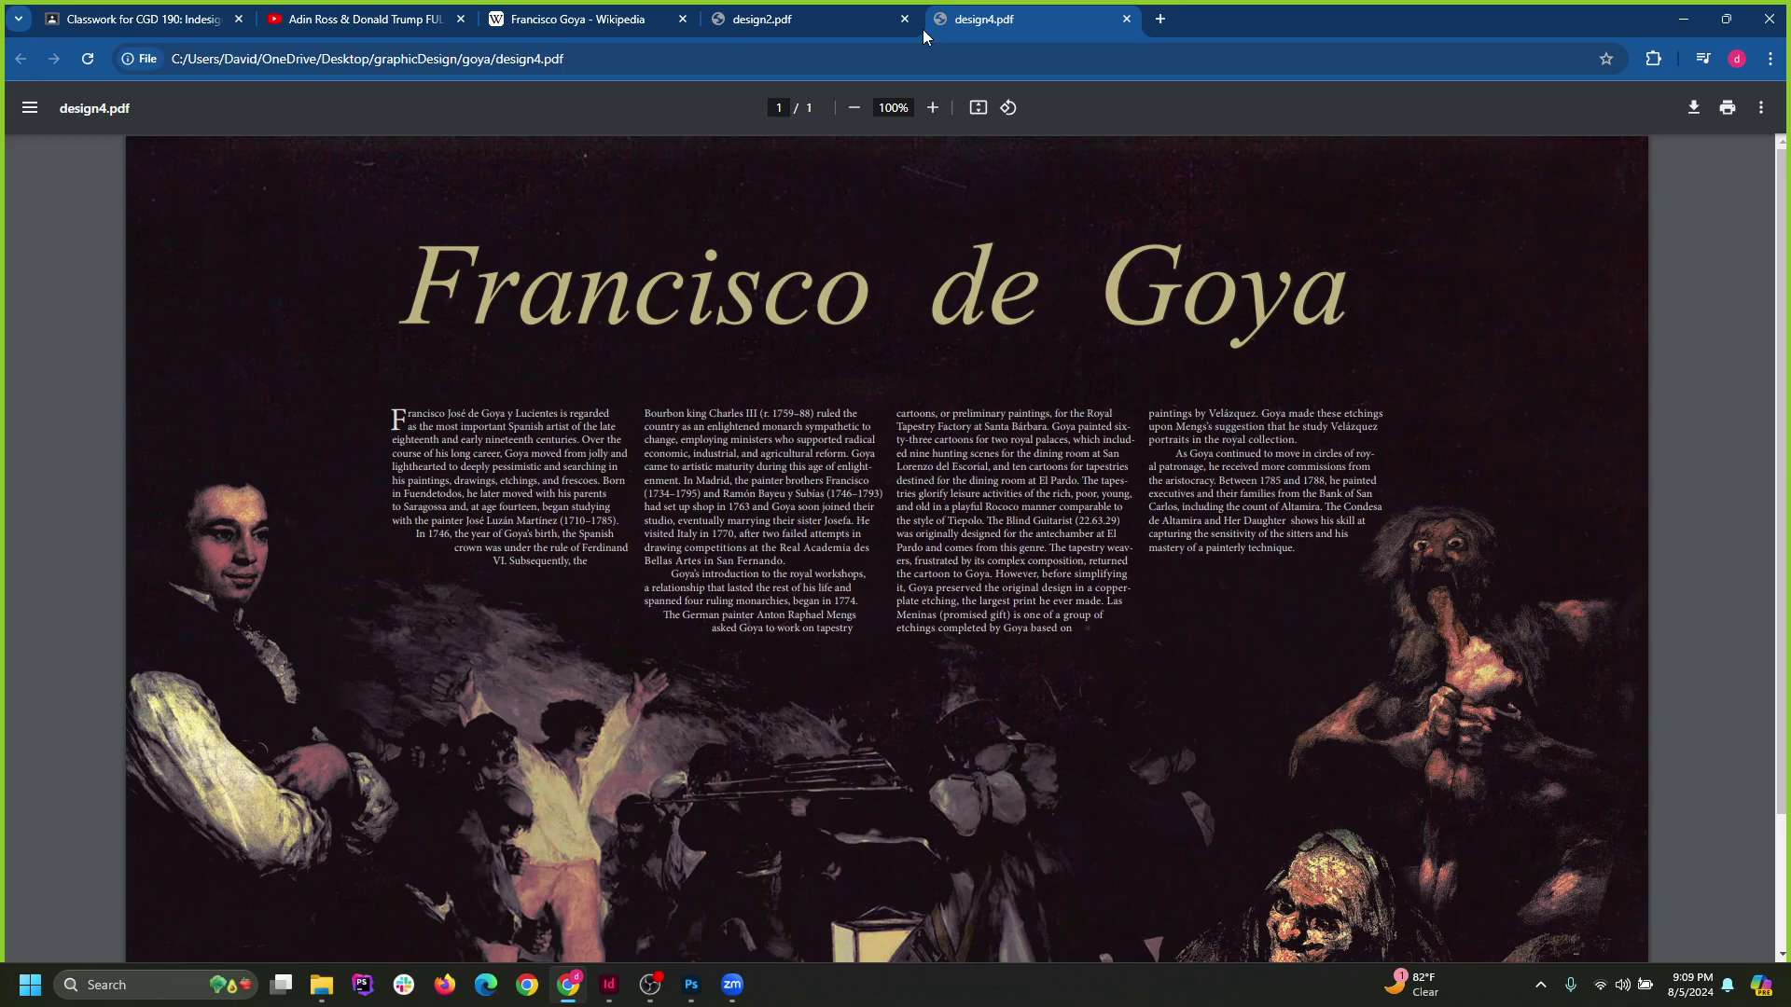
{"action": "left_click", "coordinate": [904, 19]}
Take a last look at the artwork and text columns in design4.pdf, and return to the goya folder.
{"action": "scroll", "coordinate": [1175, 591], "scroll_direction": "down", "scroll_amount": 3}
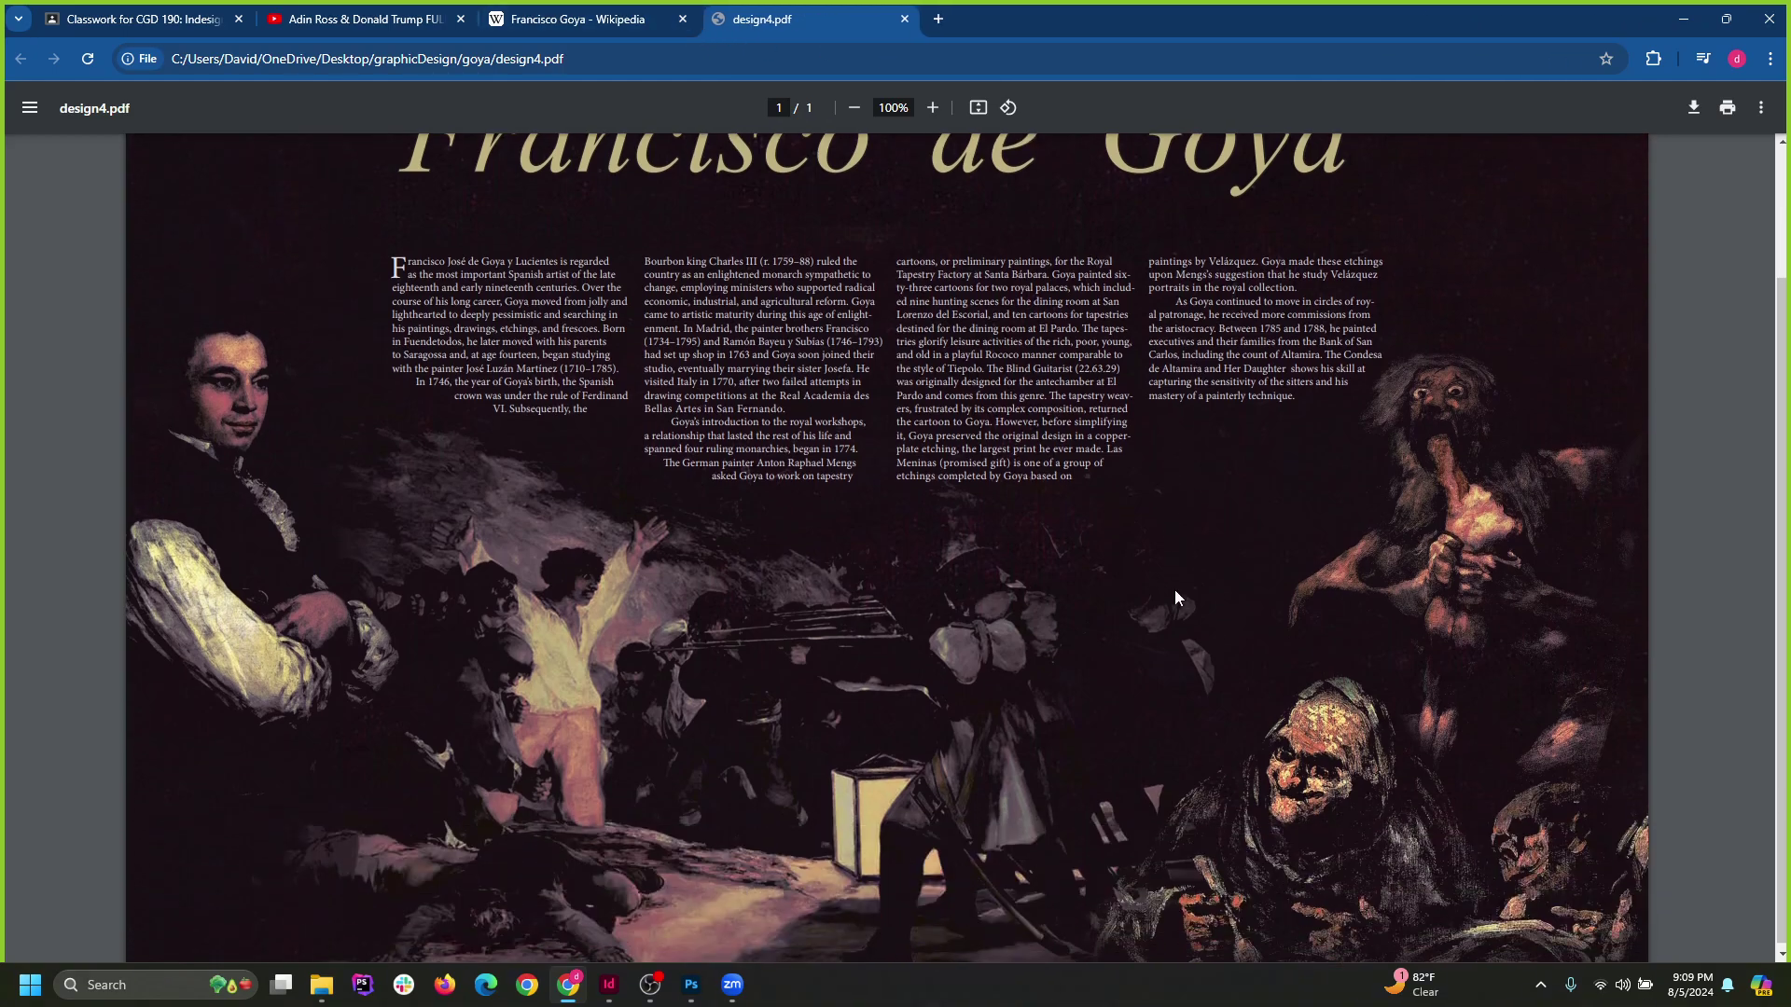
{"action": "scroll", "coordinate": [1220, 634], "scroll_direction": "up", "scroll_amount": 2}
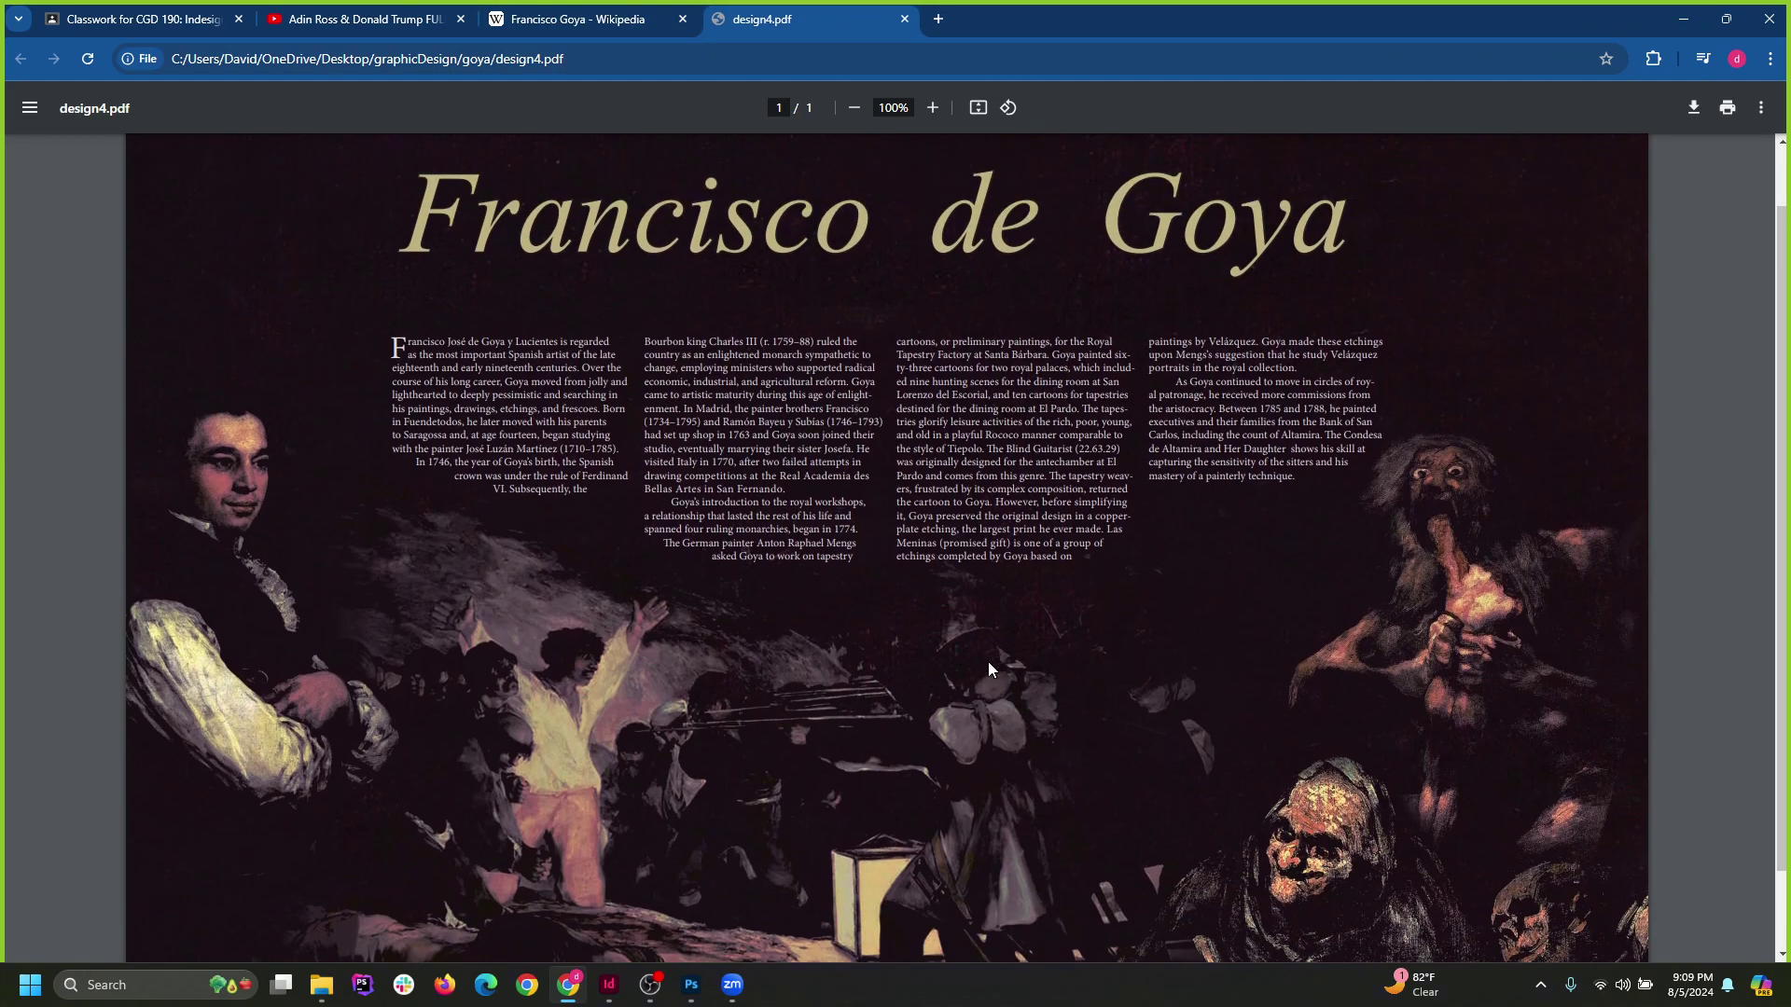
{"action": "left_click", "coordinate": [1684, 19]}
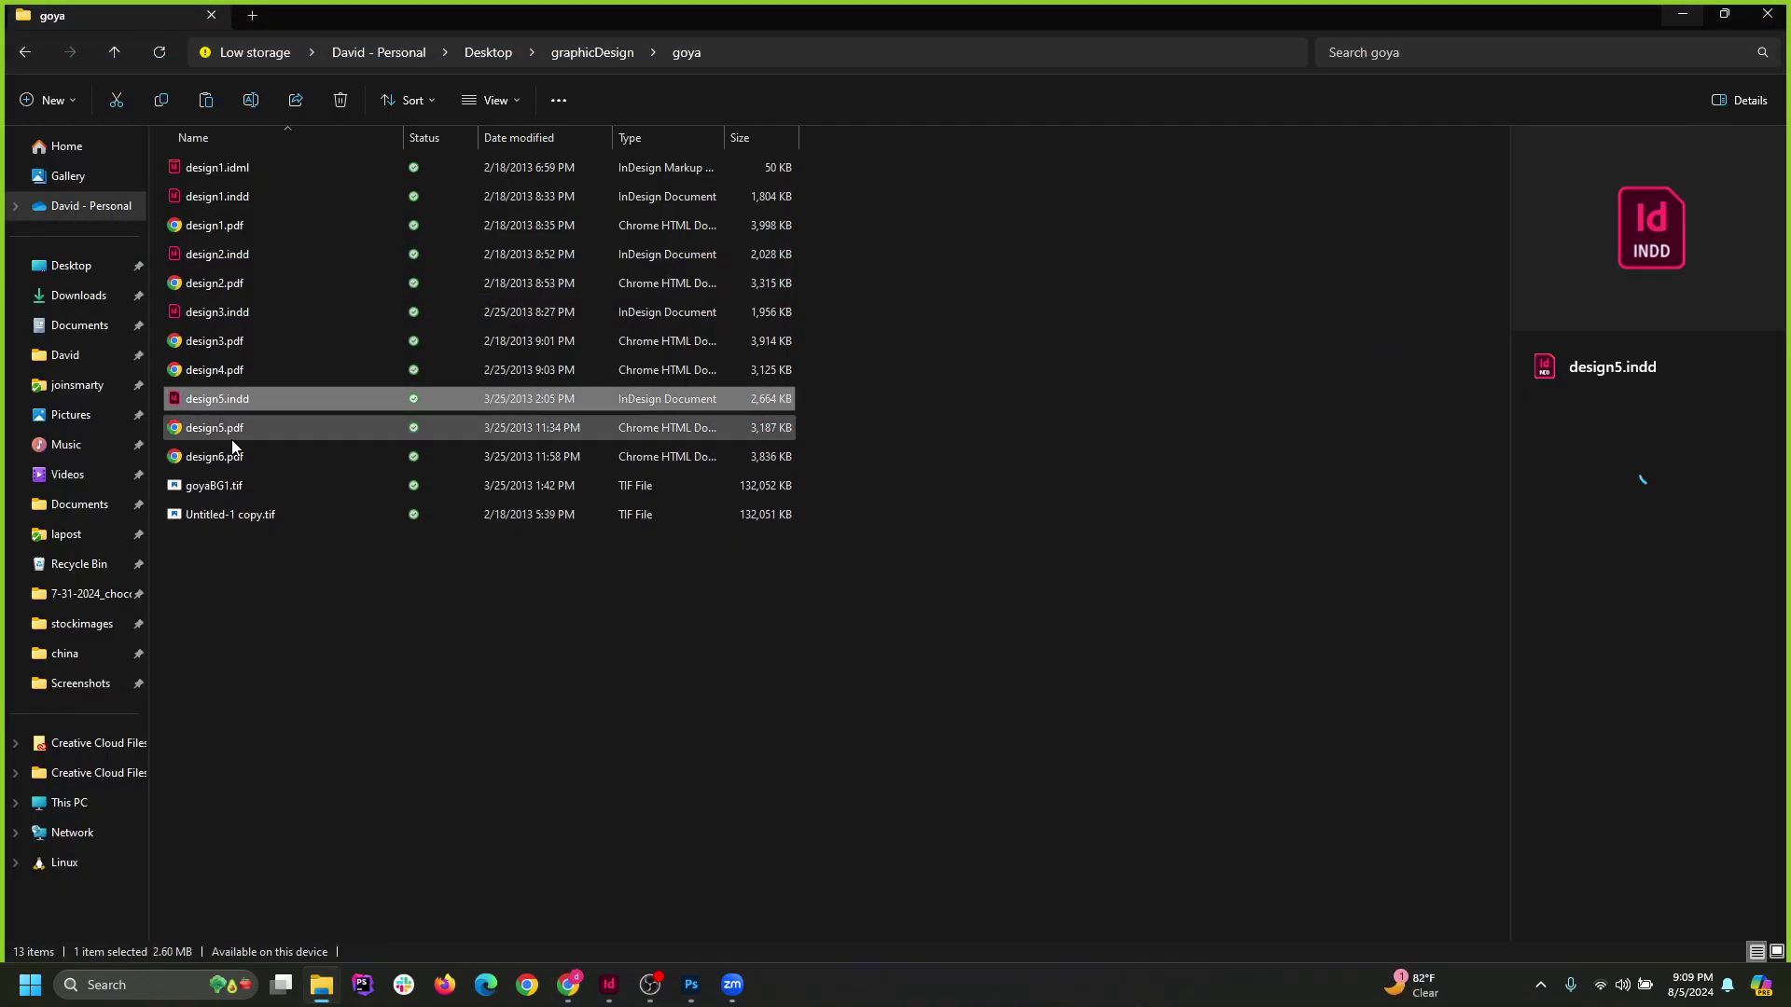
Open design2.indd in InDesign without relinking its missing images, inspect the spread with the Links panel collapsed, and return to the goya folder.
{"action": "double_click", "coordinate": [242, 257]}
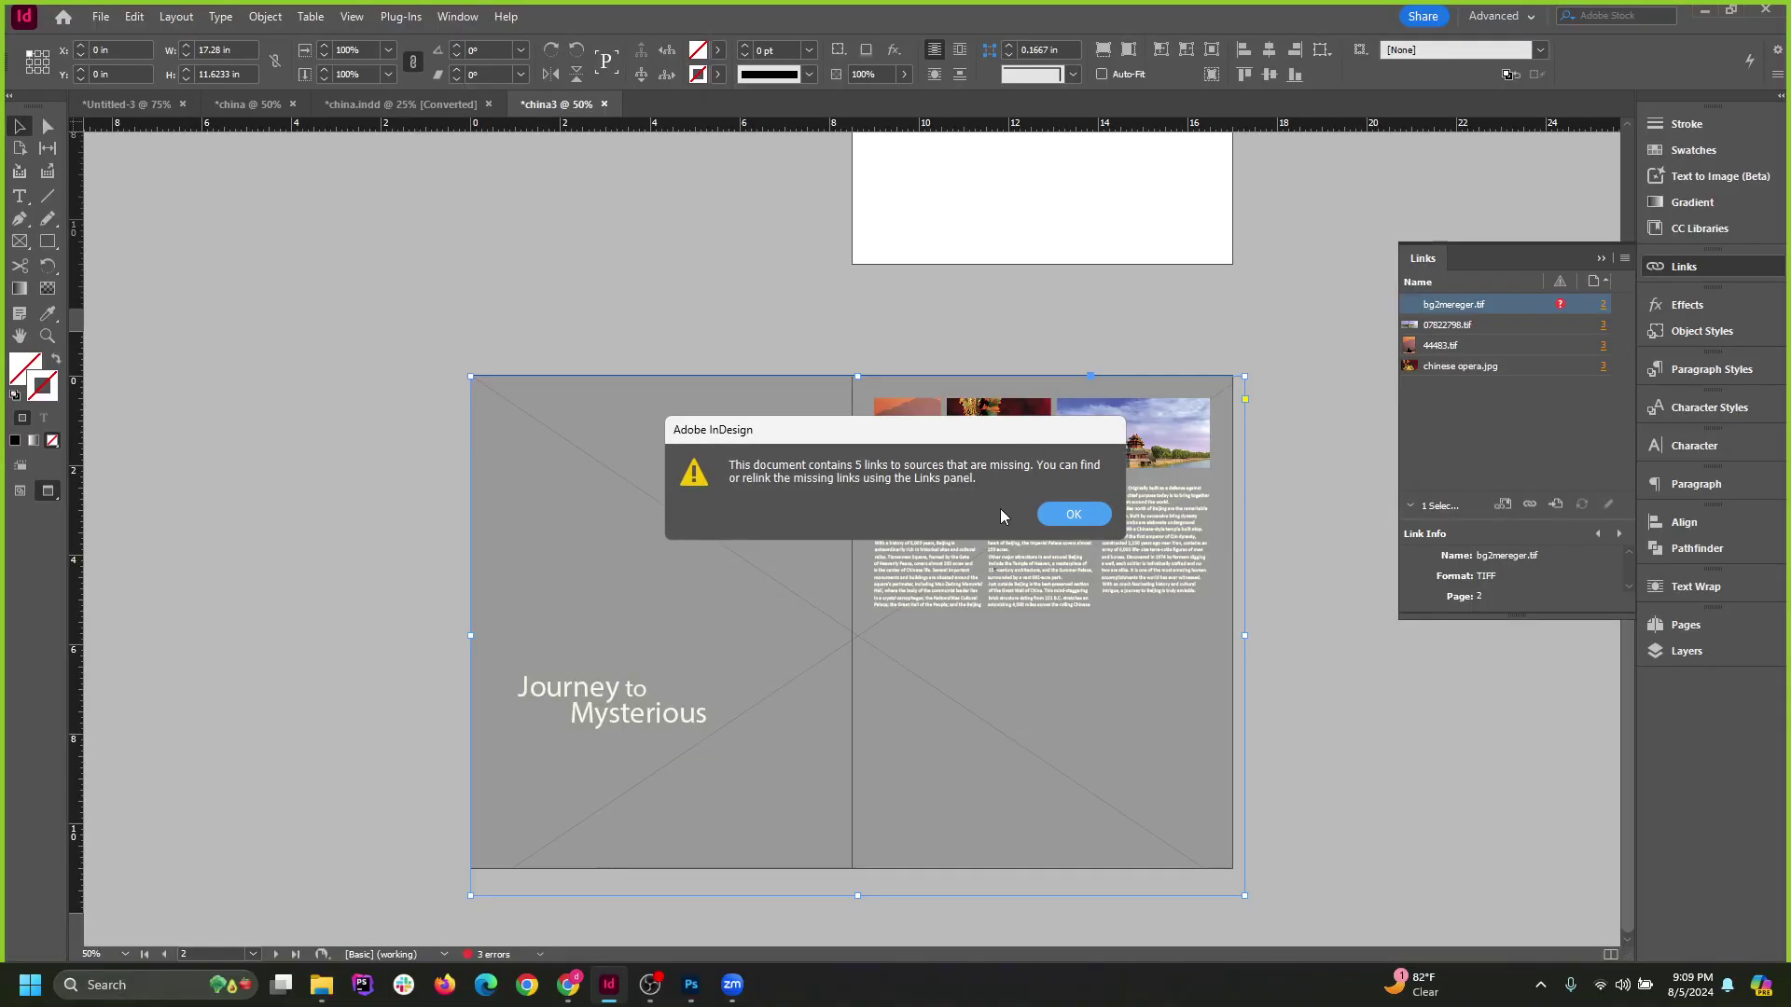
{"action": "left_click", "coordinate": [1067, 514]}
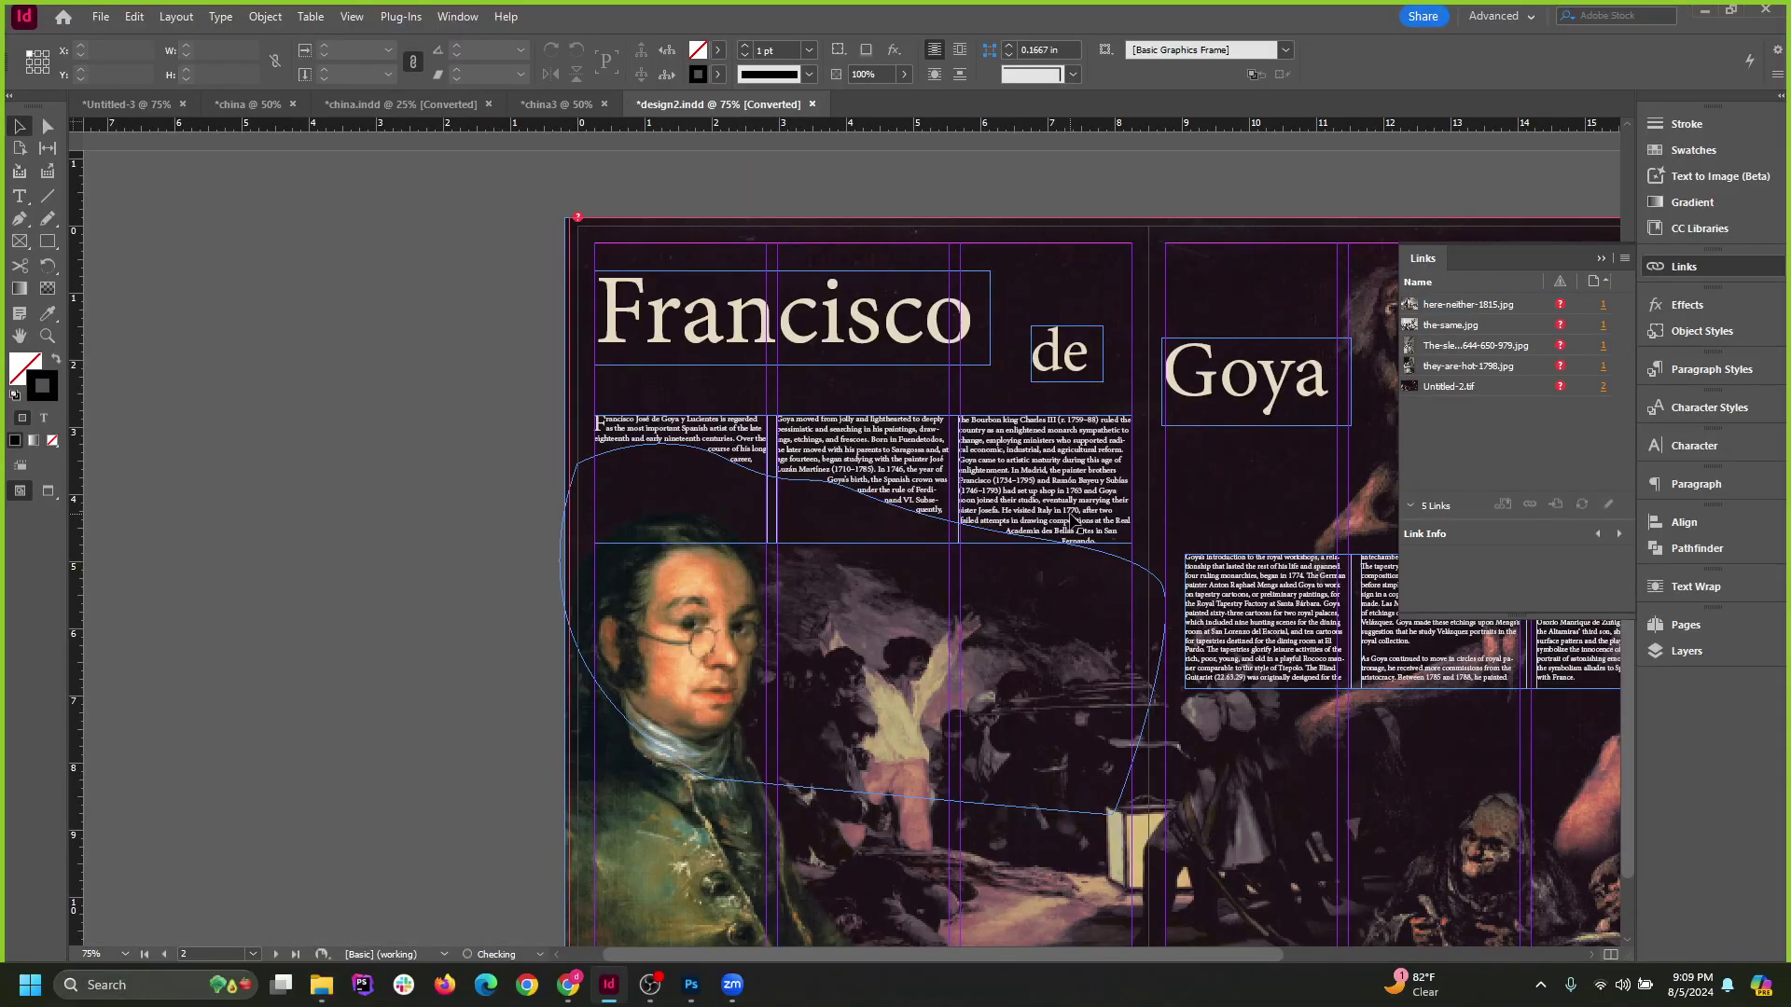
{"action": "left_click", "coordinate": [1601, 259]}
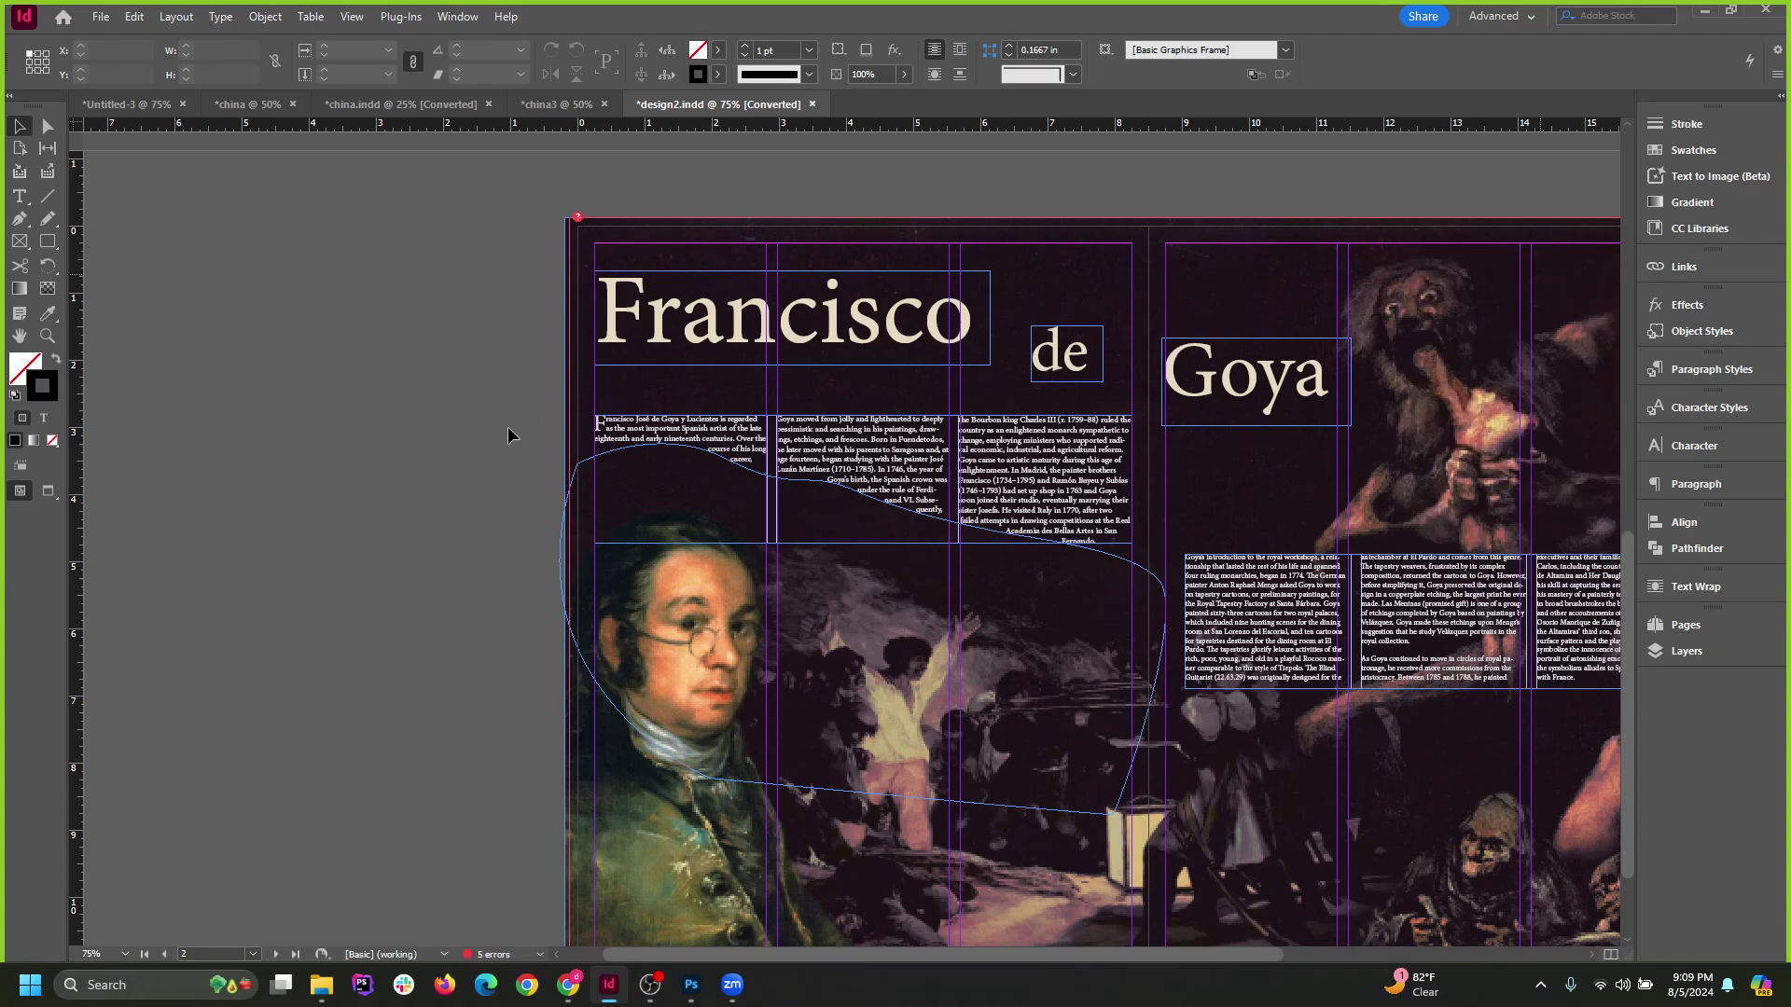
{"action": "scroll", "coordinate": [953, 644], "scroll_direction": "down", "scroll_amount": 2}
{"action": "scroll", "coordinate": [939, 738], "scroll_direction": "up", "scroll_amount": 2}
{"action": "scroll", "coordinate": [940, 741], "scroll_direction": "down", "scroll_amount": 3}
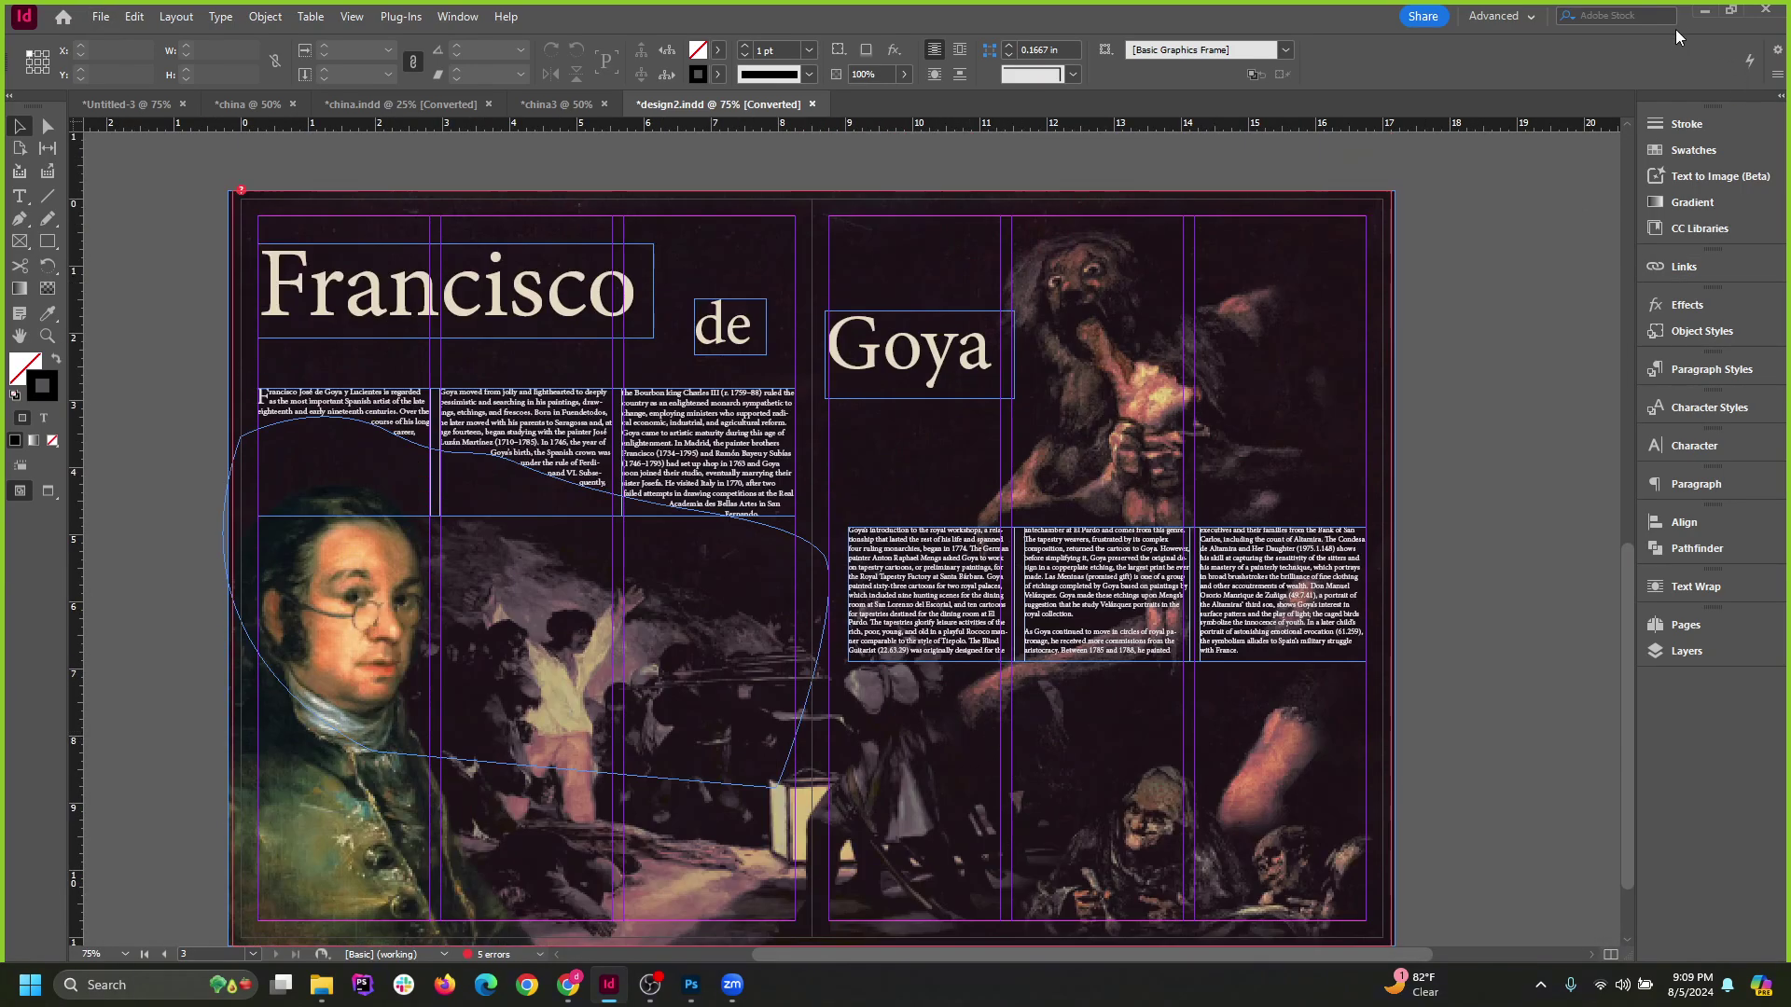
{"action": "left_click", "coordinate": [1704, 9]}
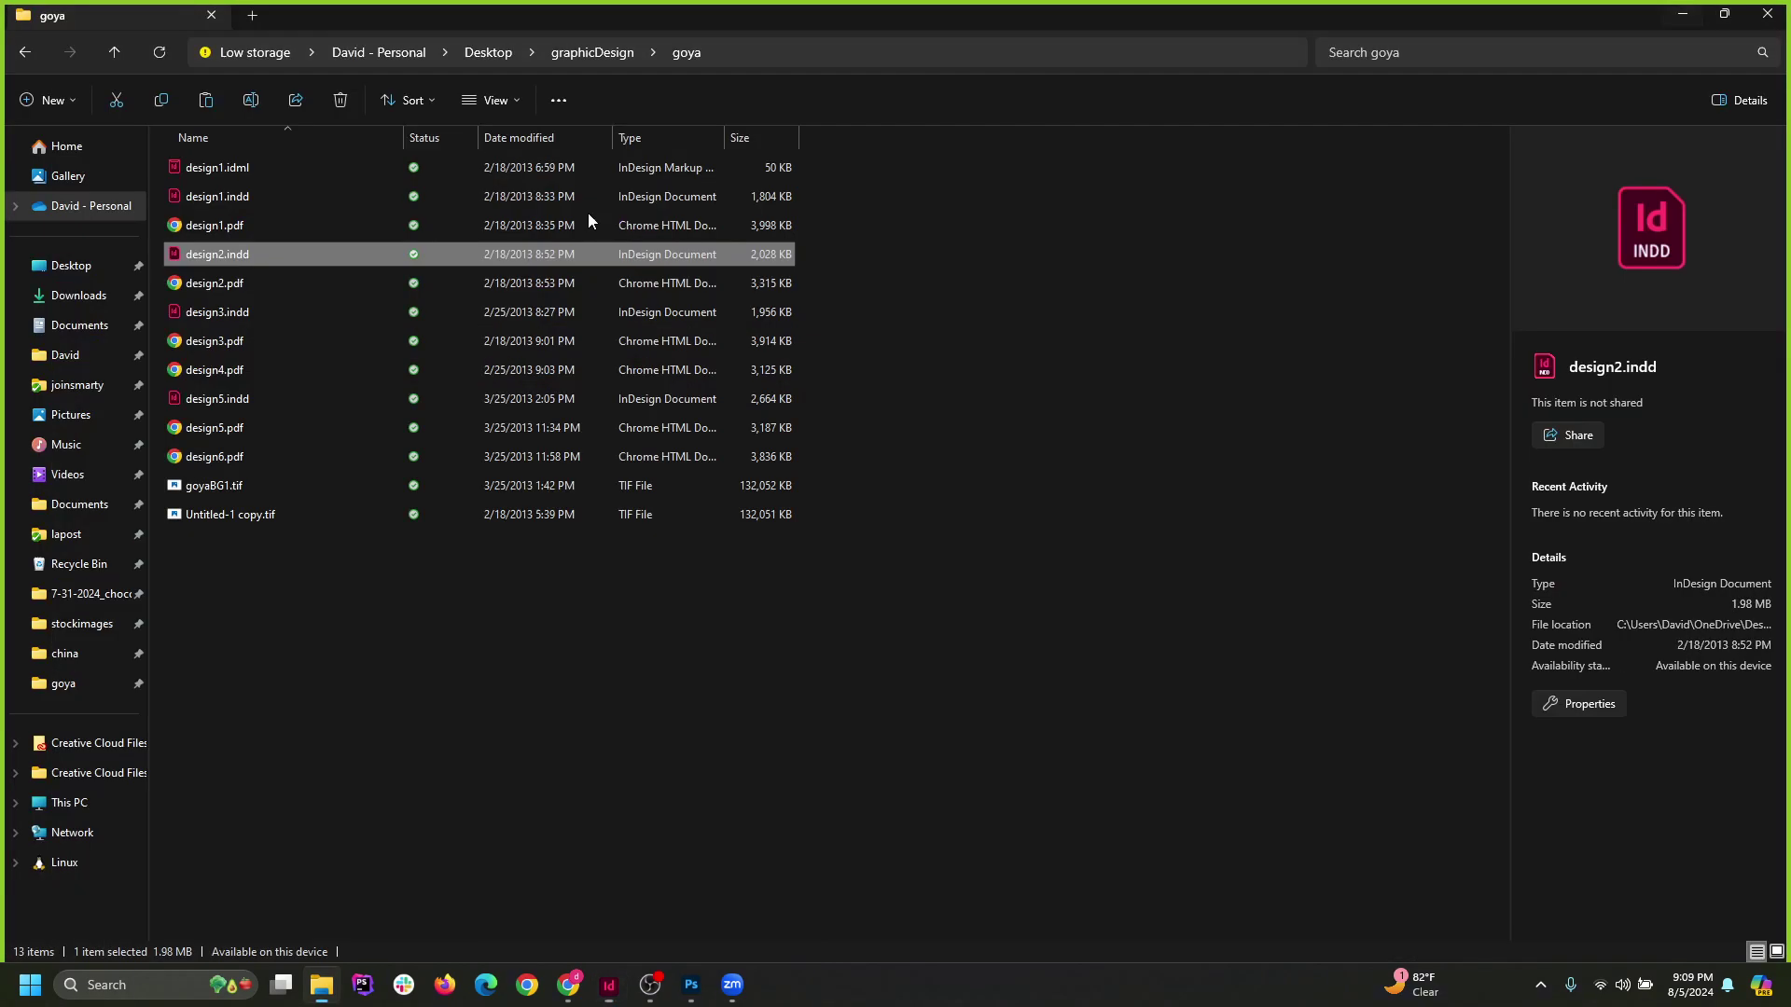
Open design1.indd in InDesign without updating its links, look over the spread, and return to the goya folder.
{"action": "double_click", "coordinate": [216, 199]}
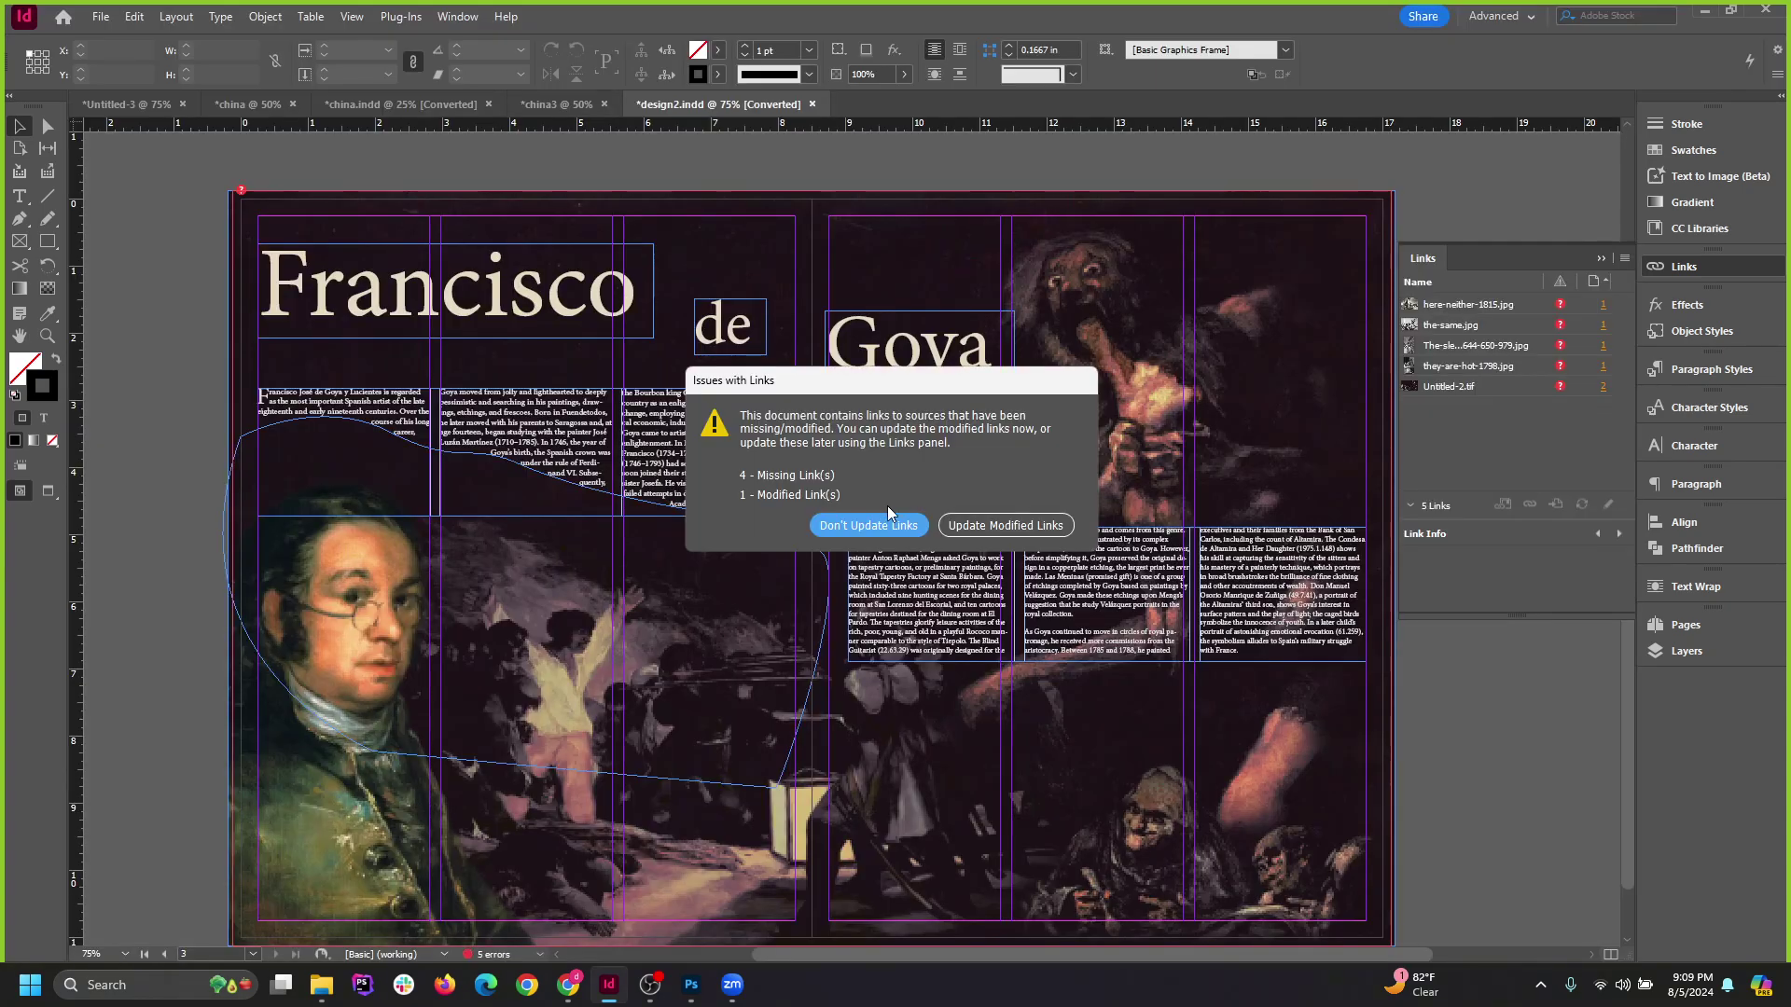
{"action": "left_click", "coordinate": [877, 527]}
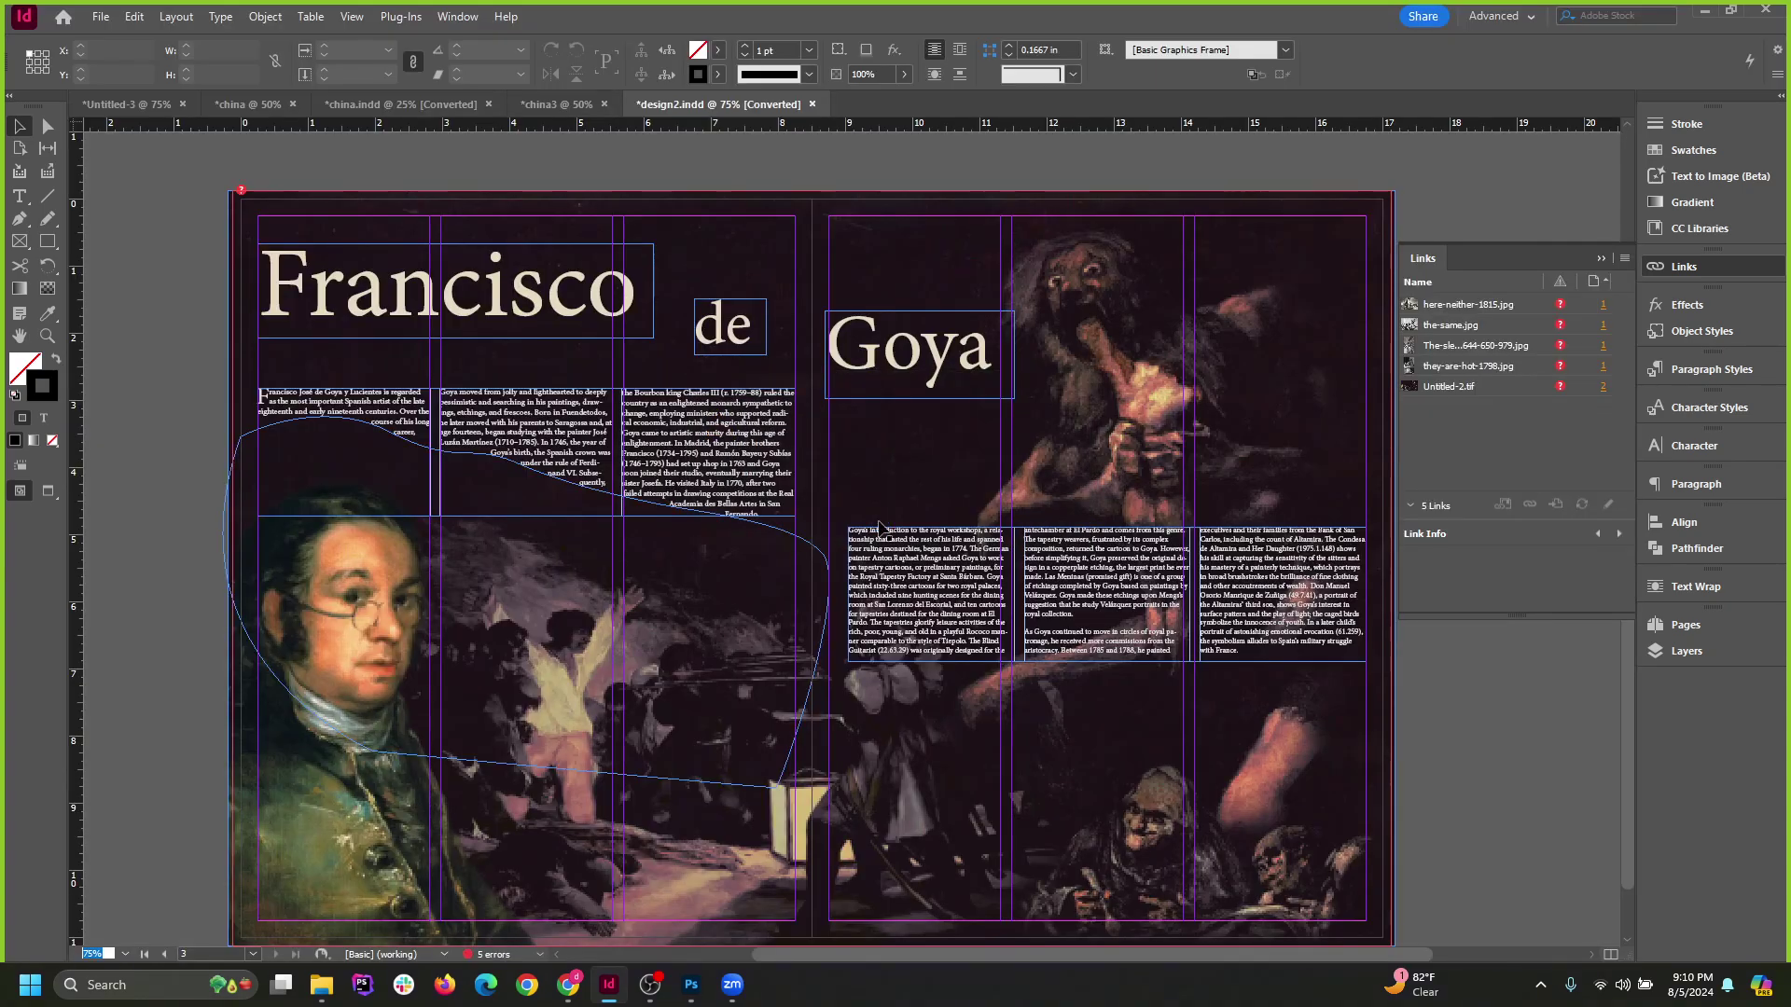
{"action": "key", "text": "ctrl+minus"}
{"action": "key", "text": "ctrl+minus"}
{"action": "key", "text": "ctrl+equal"}
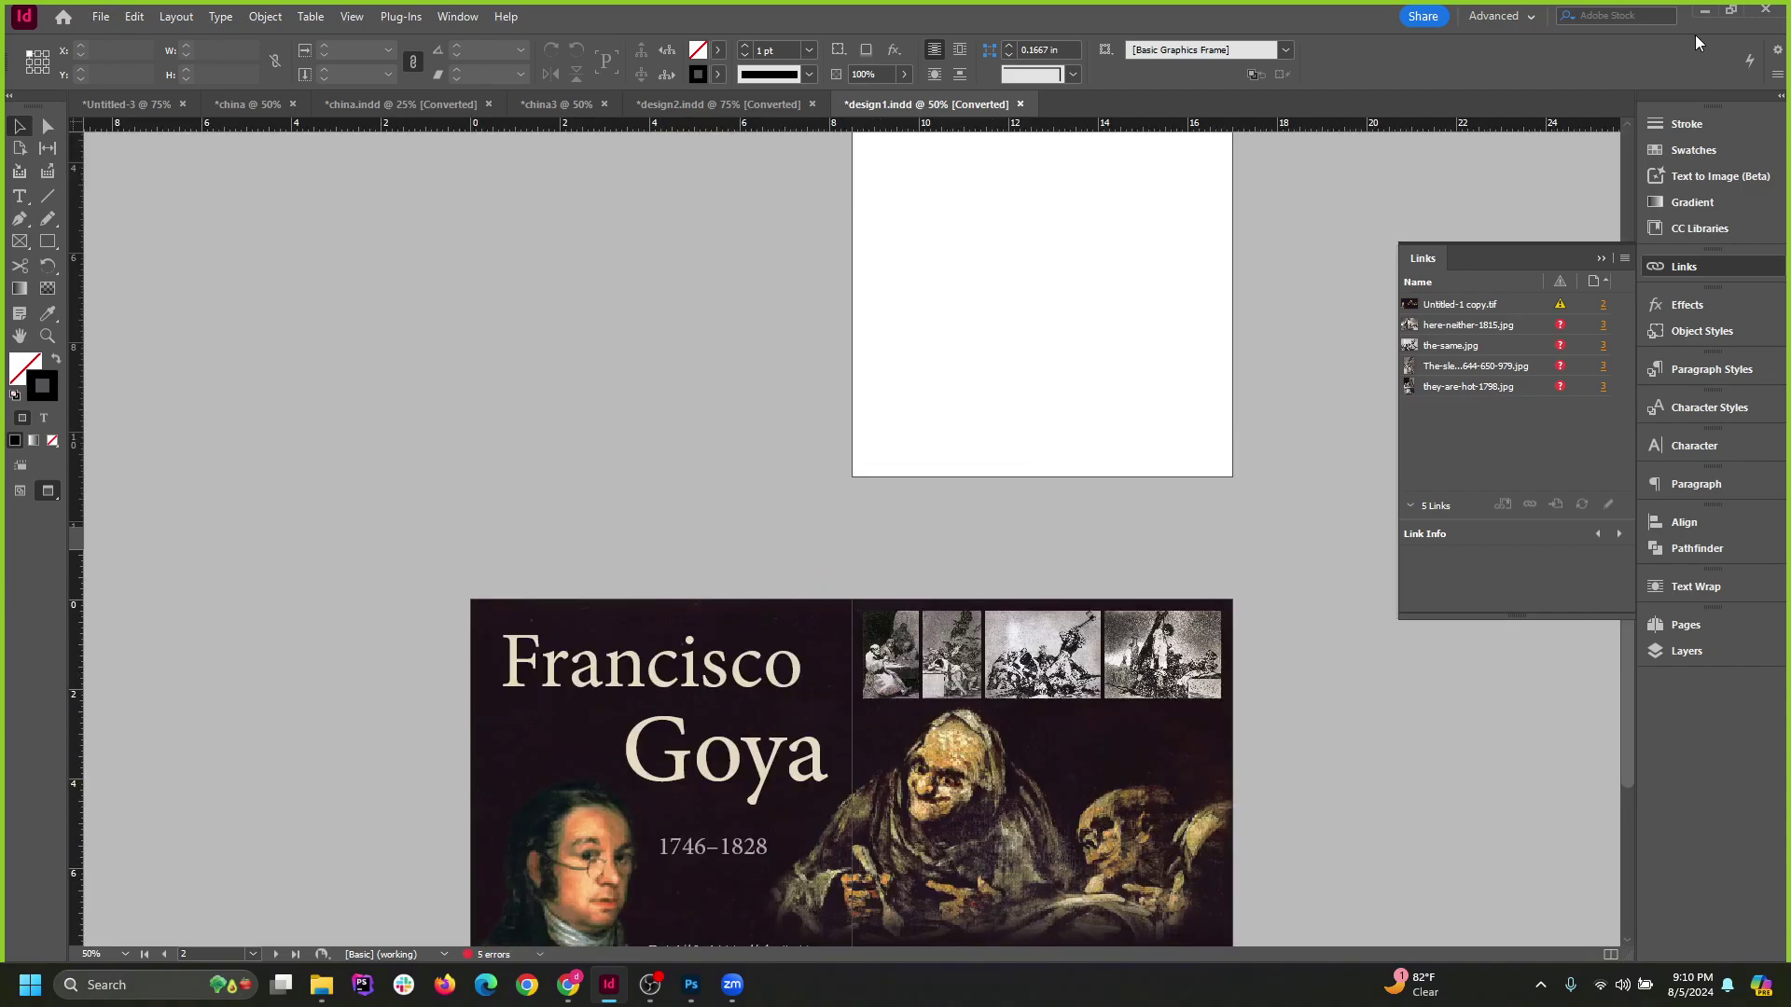
{"action": "left_click", "coordinate": [1708, 13]}
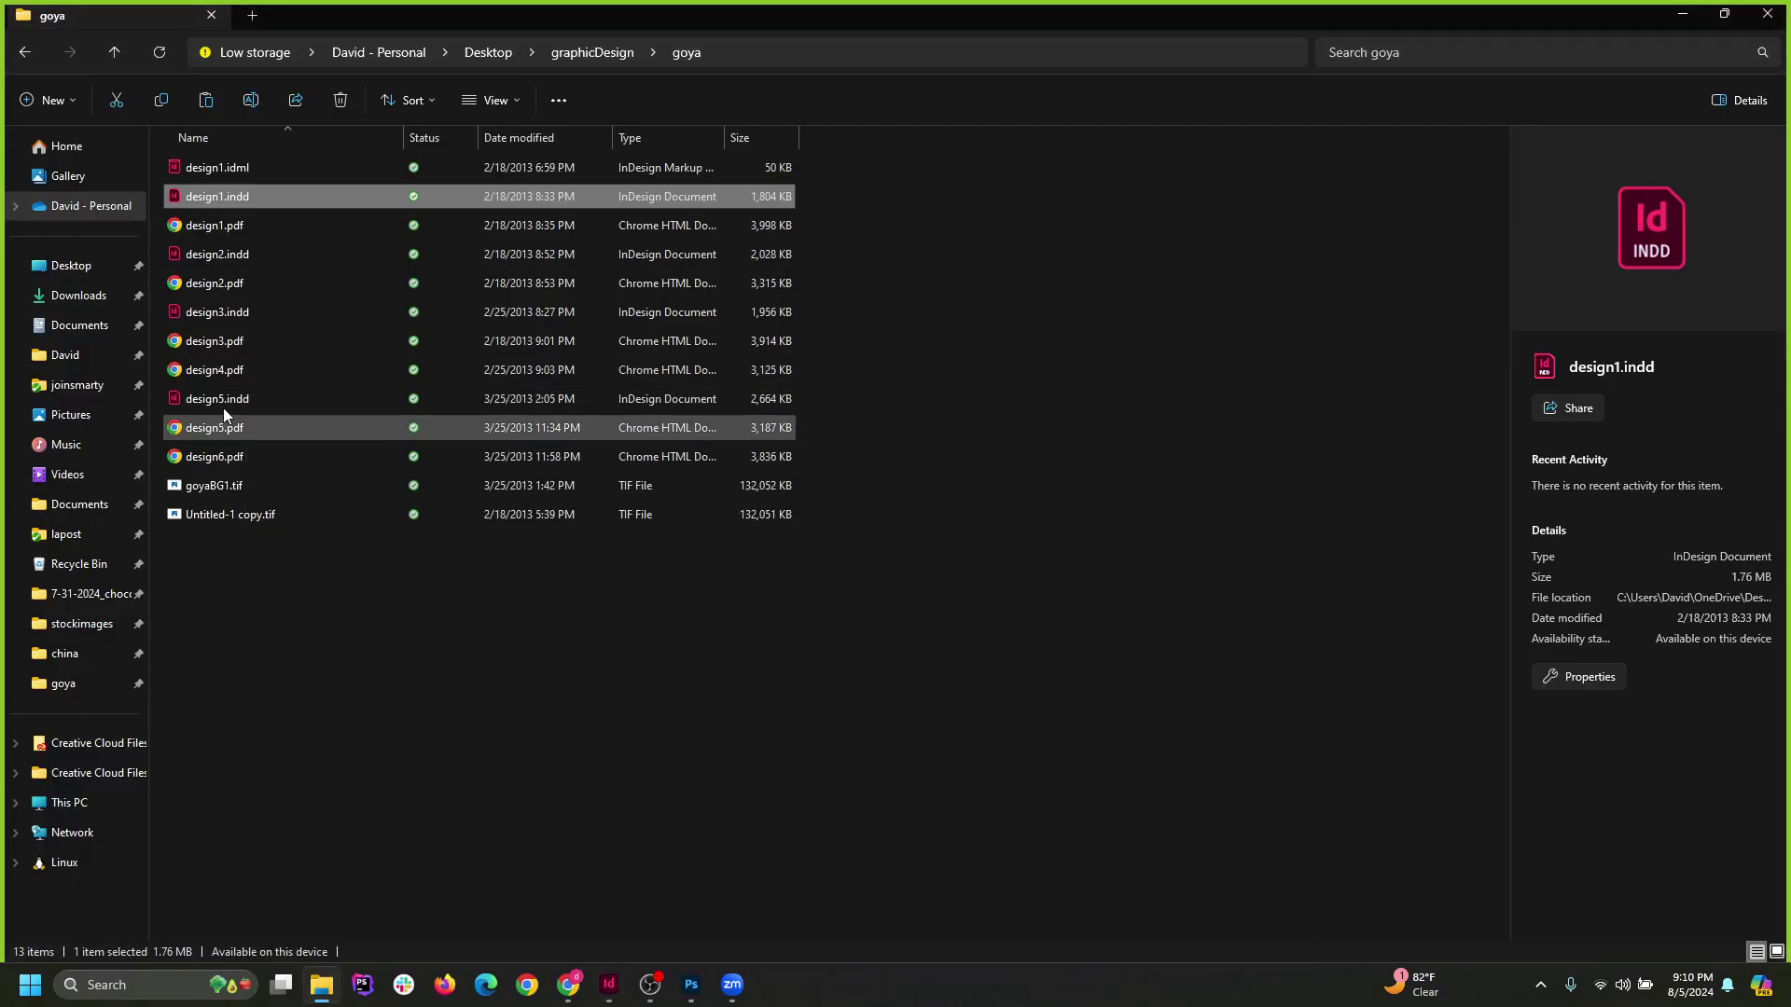
Open design3.indd in InDesign, leaving its missing link unresolved and skipping the missing-font replacement.
{"action": "double_click", "coordinate": [229, 315]}
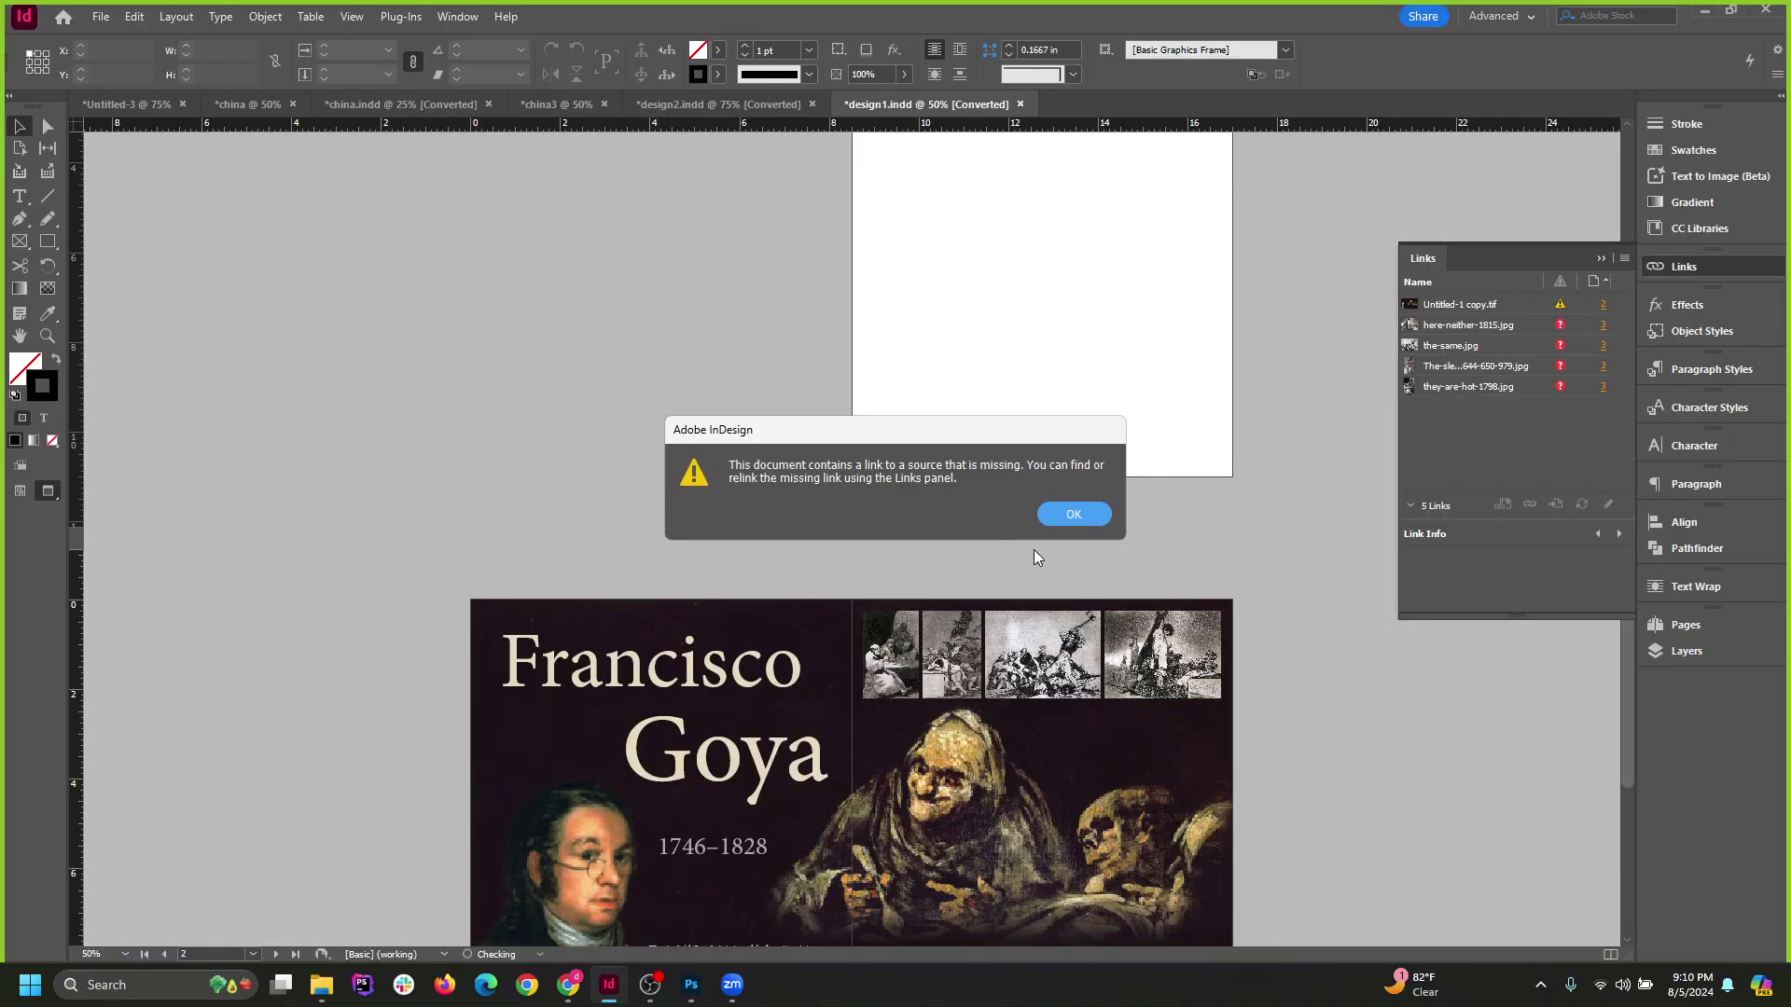
{"action": "left_click", "coordinate": [1058, 516]}
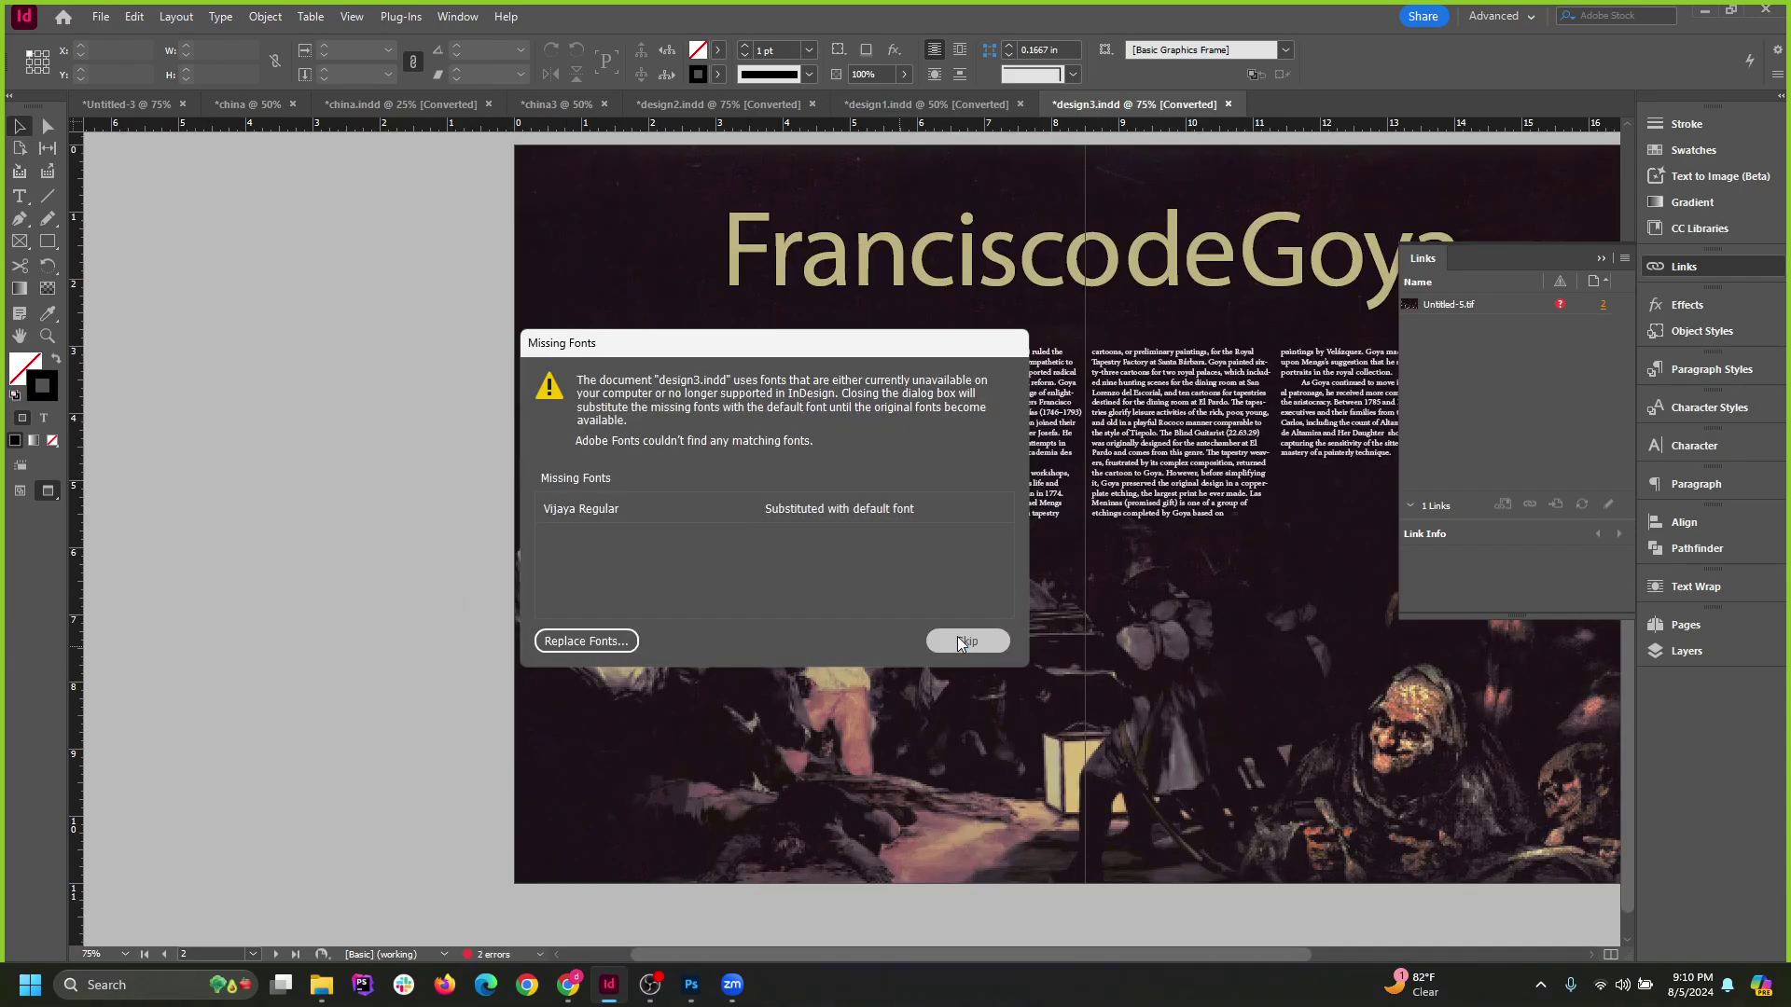
{"action": "left_click", "coordinate": [965, 640]}
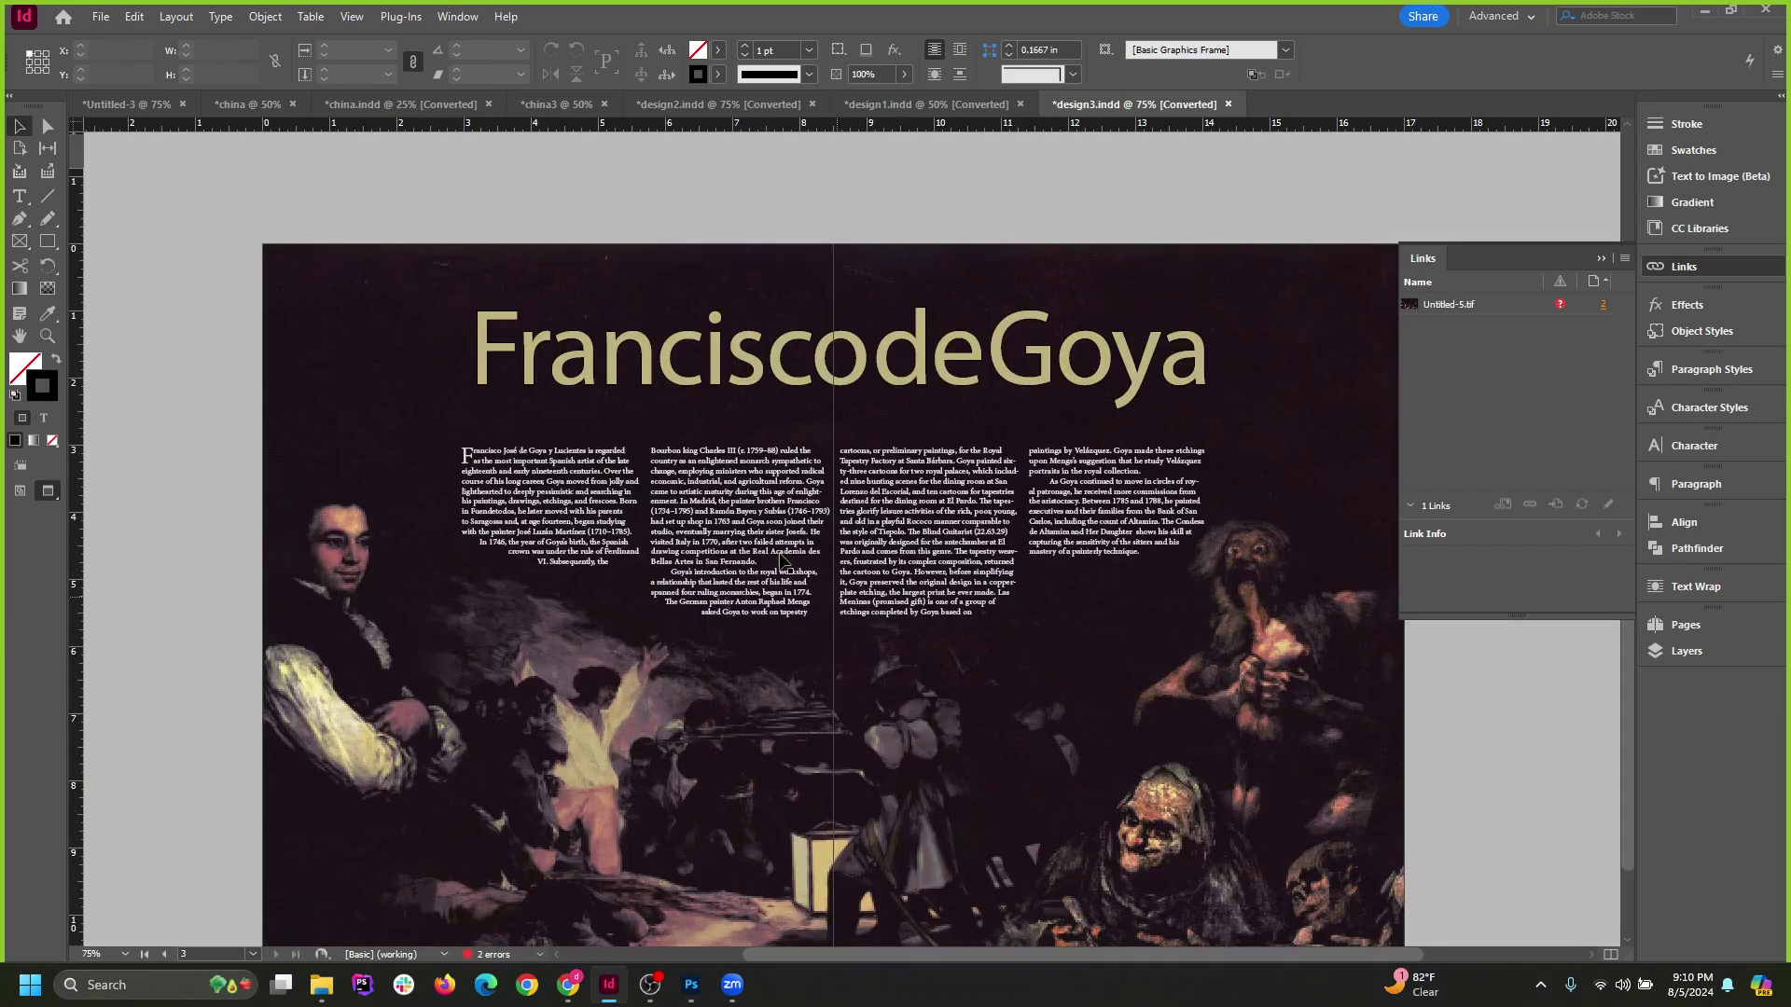
Collapse the Links panel and show the frame edges and guides to inspect the body text frame.
{"action": "left_click", "coordinate": [751, 534]}
{"action": "scroll", "coordinate": [576, 601], "scroll_direction": "up", "scroll_amount": 2, "text": "alt"}
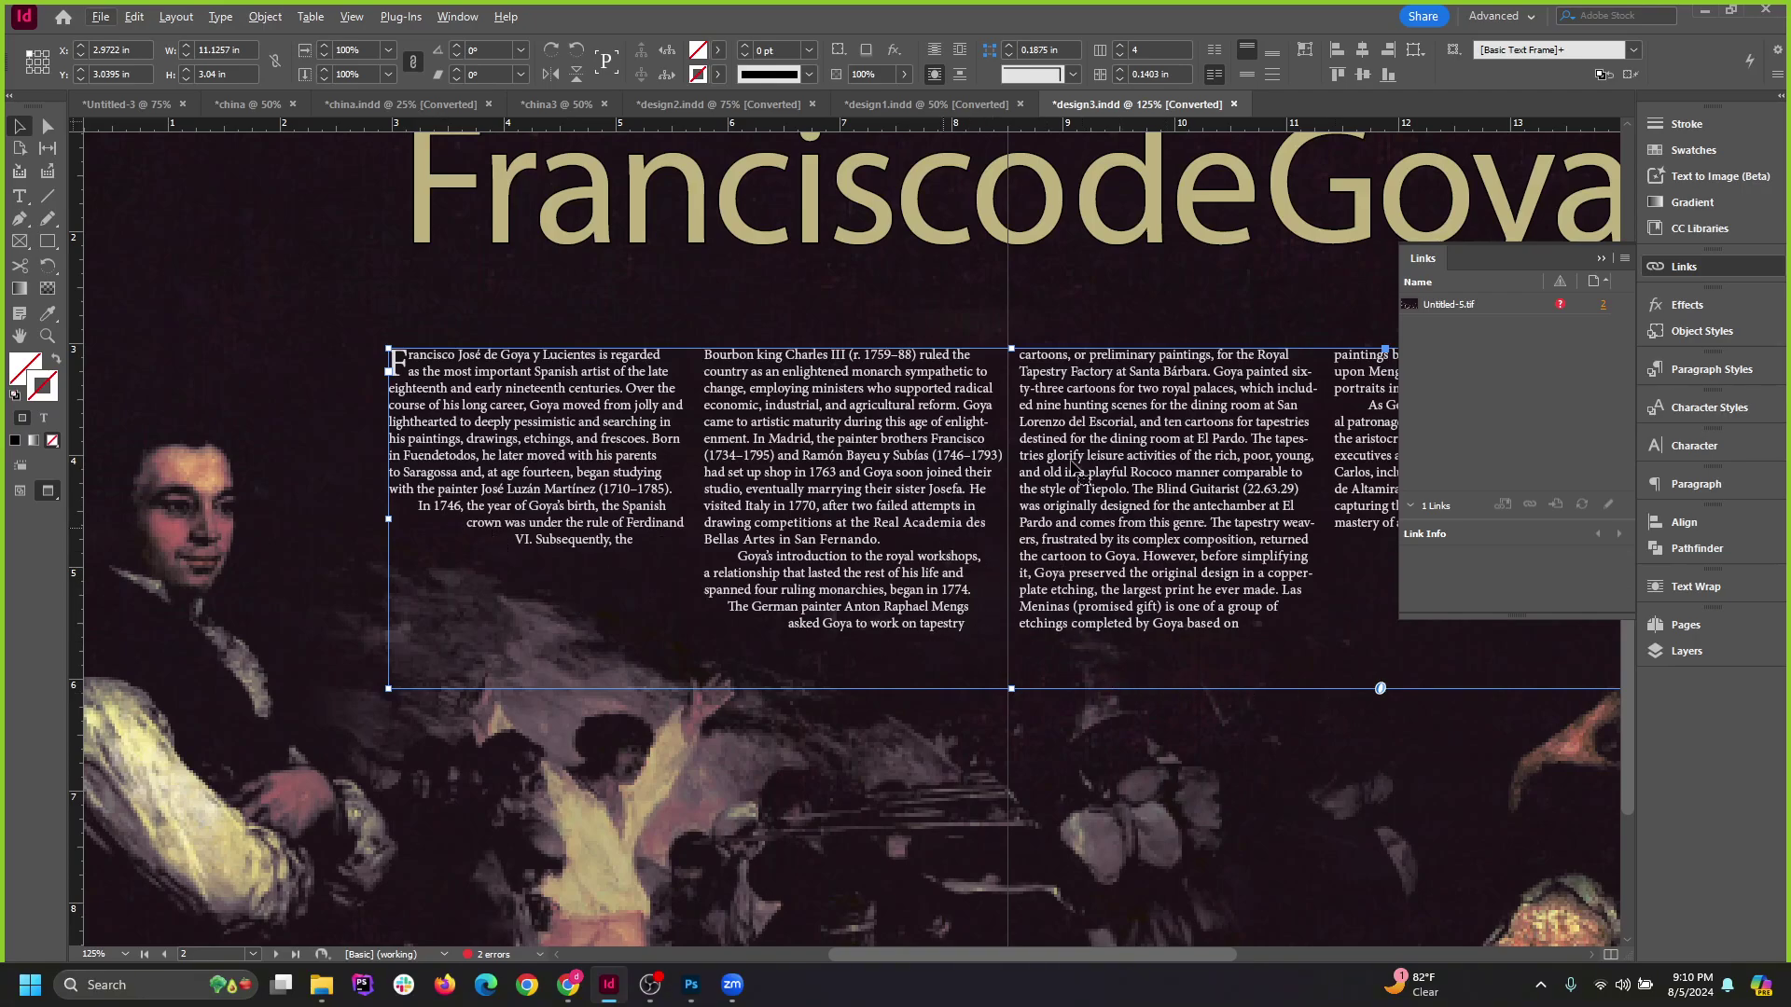
{"action": "left_click", "coordinate": [1601, 258]}
{"action": "scroll", "coordinate": [1073, 519], "scroll_direction": "down", "scroll_amount": 1, "text": "alt"}
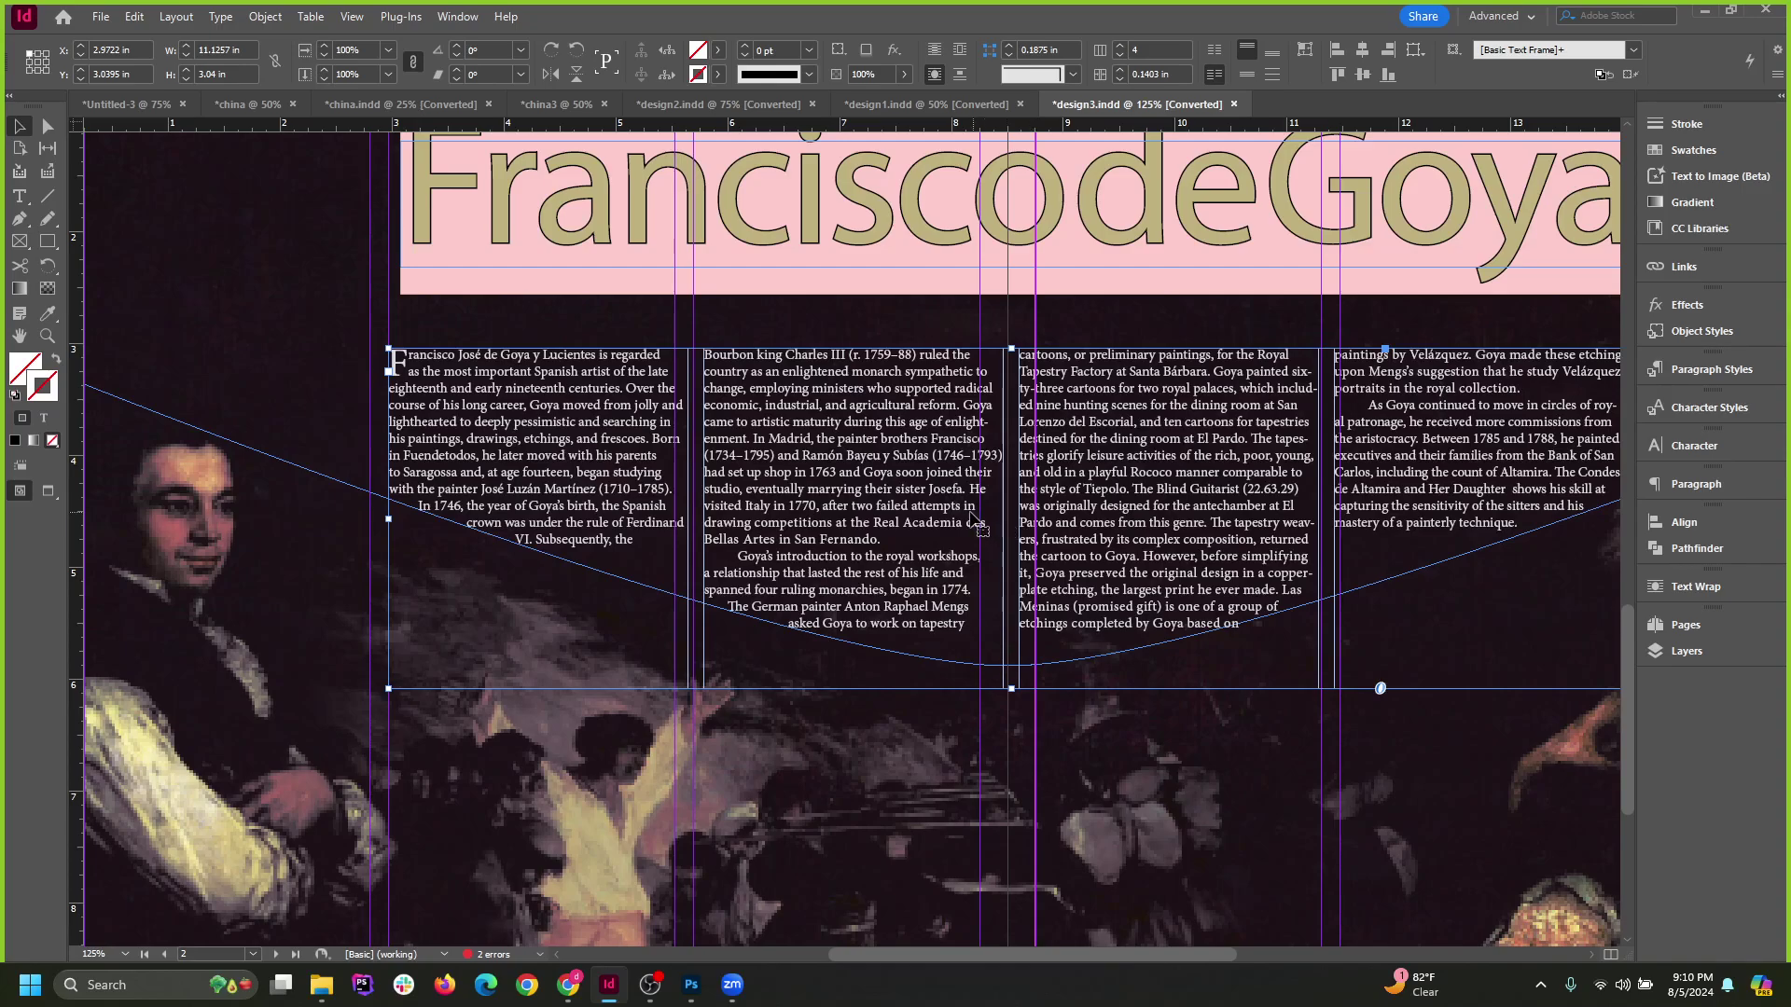
{"action": "scroll", "coordinate": [851, 596], "scroll_direction": "down", "scroll_amount": 1, "text": "alt"}
{"action": "left_click", "coordinate": [1543, 669]}
{"action": "scroll", "coordinate": [799, 546], "scroll_direction": "down", "scroll_amount": 1, "text": "alt"}
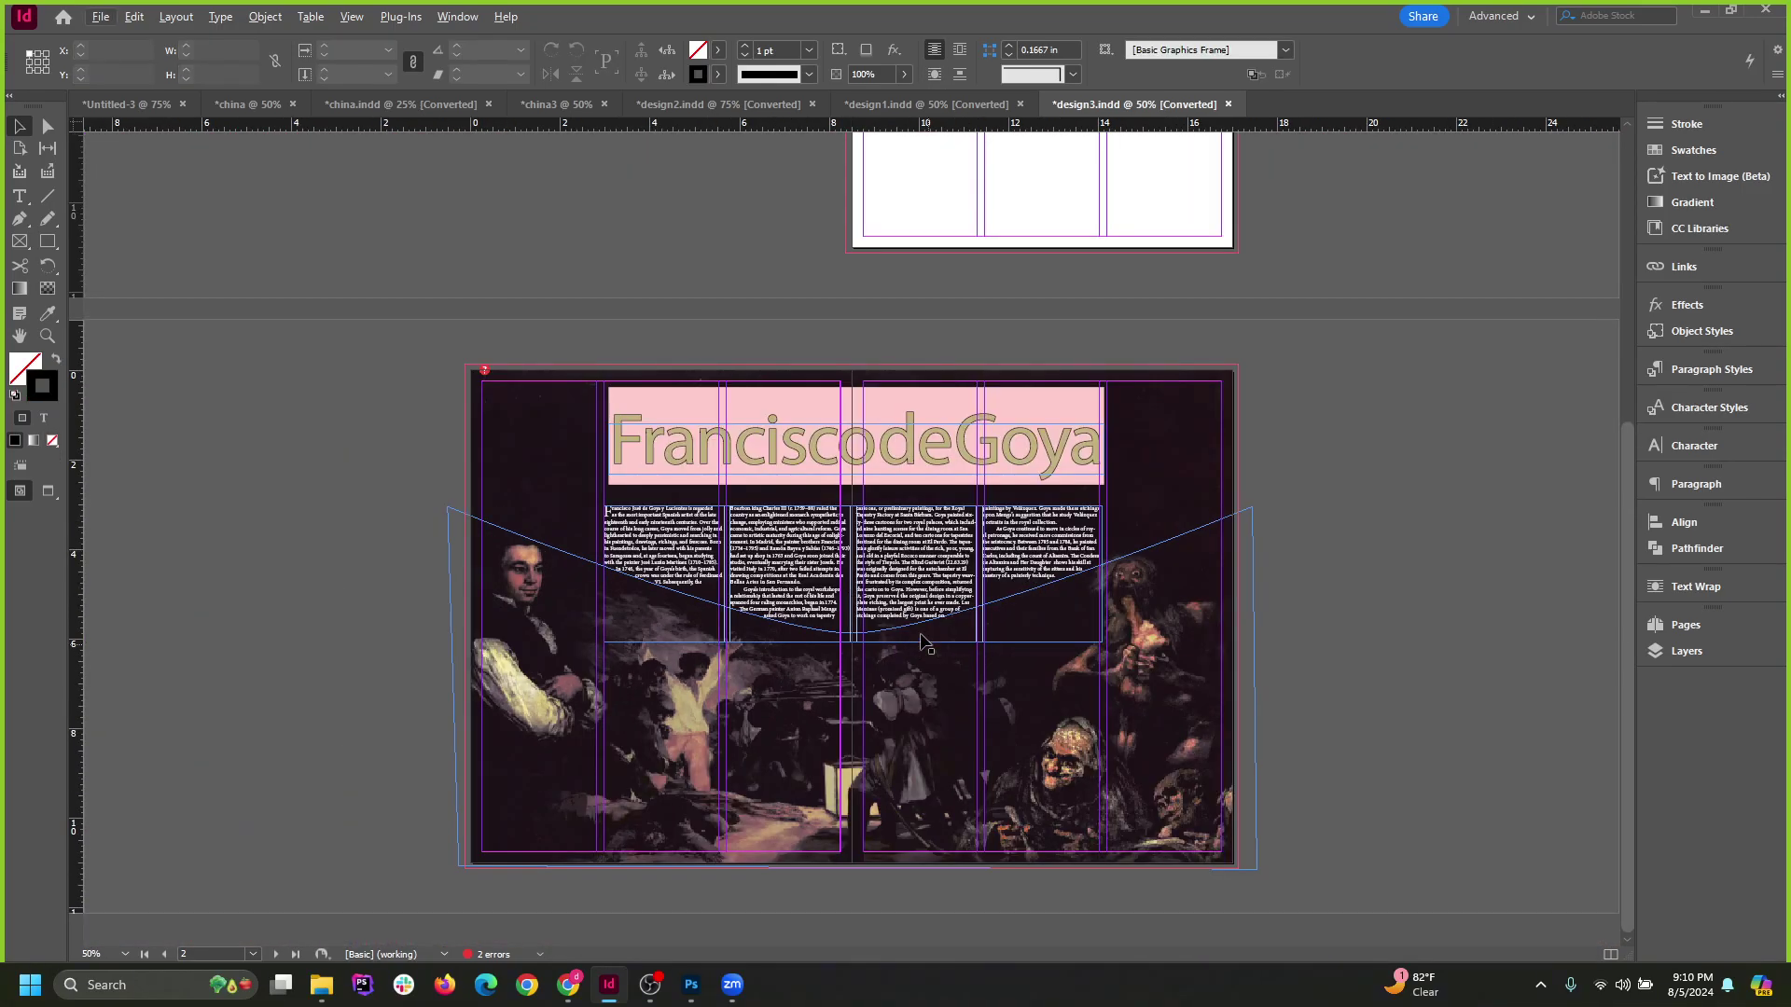
Examine the curved wrap shape beneath the text columns and how the body text follows it, undoing any accidental change.
{"action": "left_click", "coordinate": [1254, 513]}
{"action": "mouse_move", "coordinate": [1436, 537]}
{"action": "left_mouse_down"}
{"action": "mouse_move", "coordinate": [1261, 569]}
{"action": "mouse_move", "coordinate": [1411, 545]}
{"action": "left_mouse_up"}
{"action": "left_click", "coordinate": [1261, 569]}
{"action": "left_click", "coordinate": [1251, 562]}
{"action": "left_click", "coordinate": [1261, 545]}
{"action": "key", "text": "ctrl+z"}
{"action": "scroll", "coordinate": [814, 715], "scroll_direction": "up", "scroll_amount": 1, "text": "alt"}
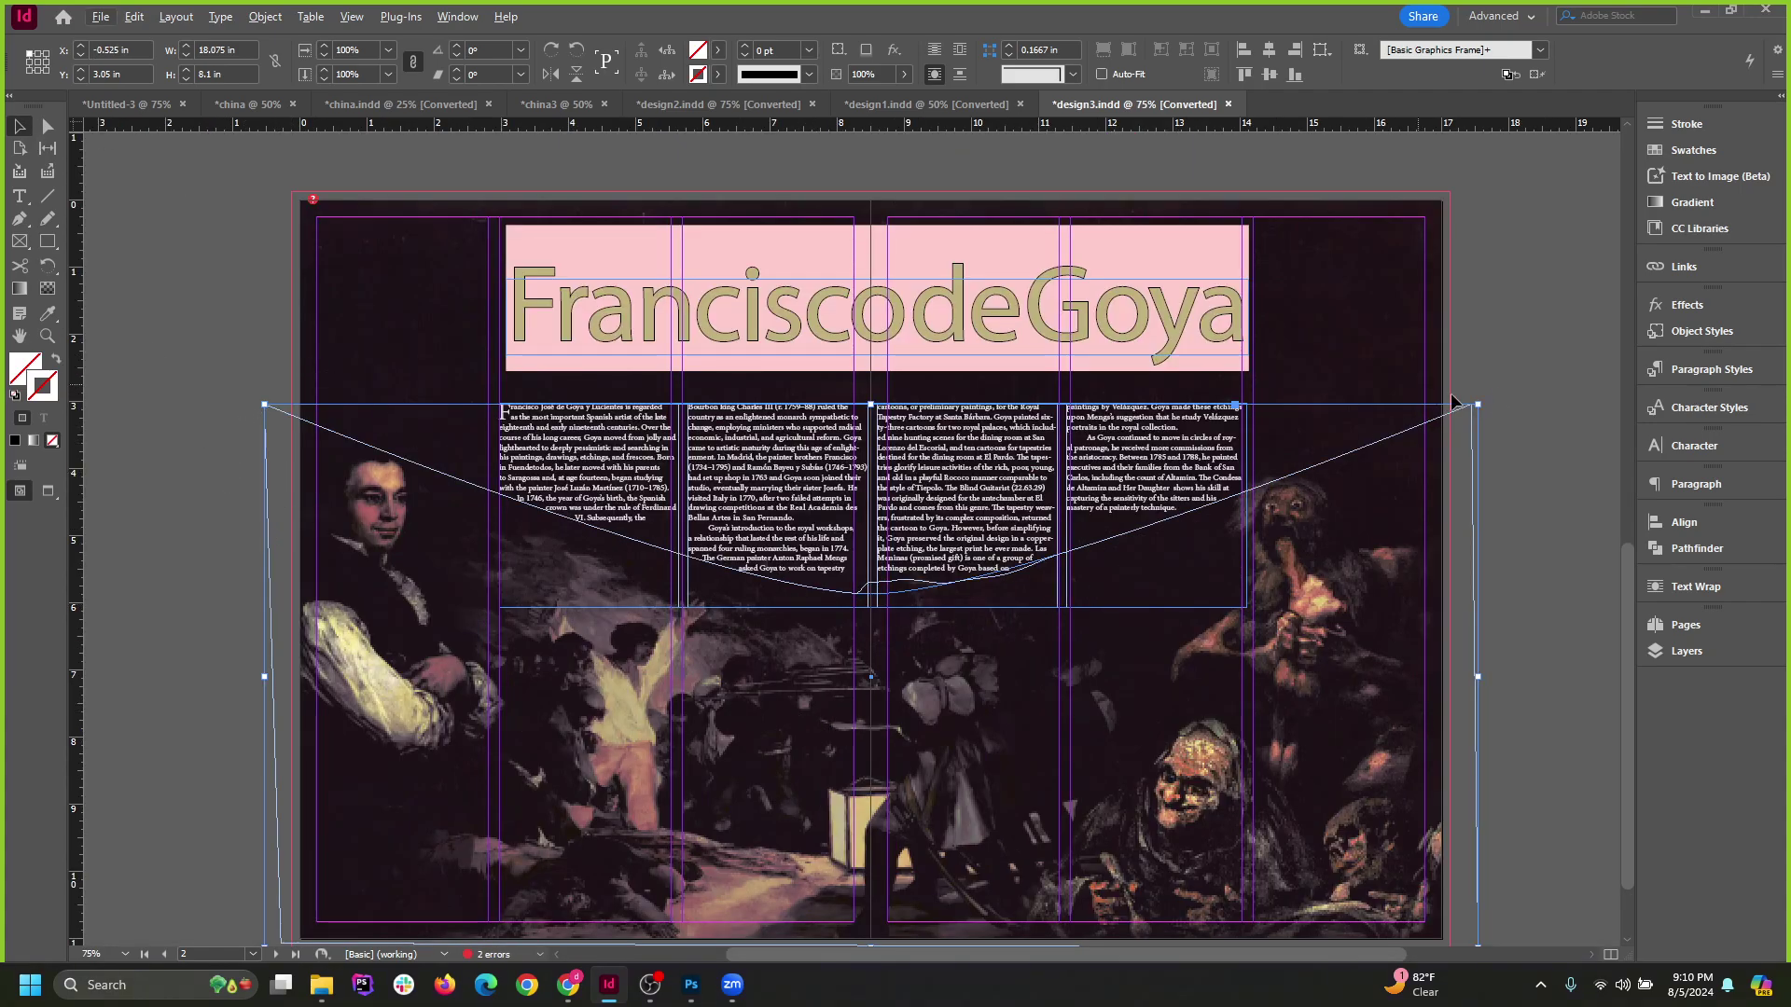
{"action": "scroll", "coordinate": [991, 614], "scroll_direction": "up", "scroll_amount": 4, "text": "alt"}
{"action": "scroll", "coordinate": [856, 589], "scroll_direction": "down", "scroll_amount": 3, "text": "alt"}
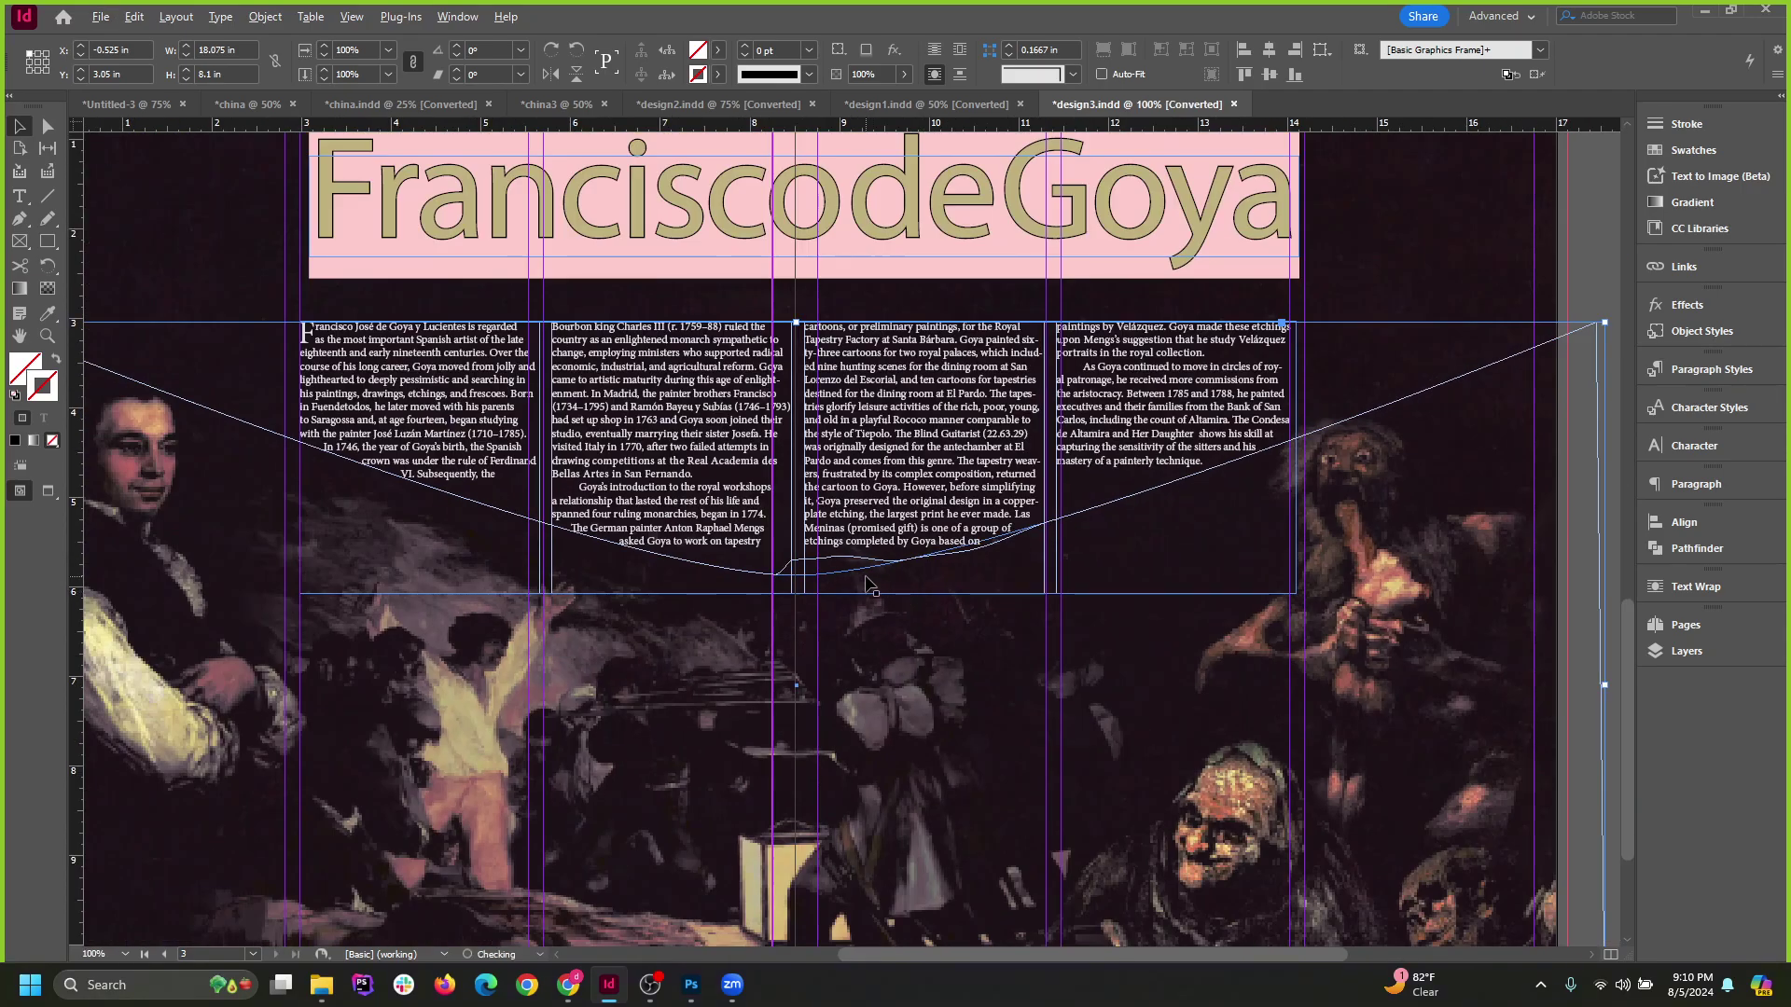
{"action": "left_click", "coordinate": [1397, 376]}
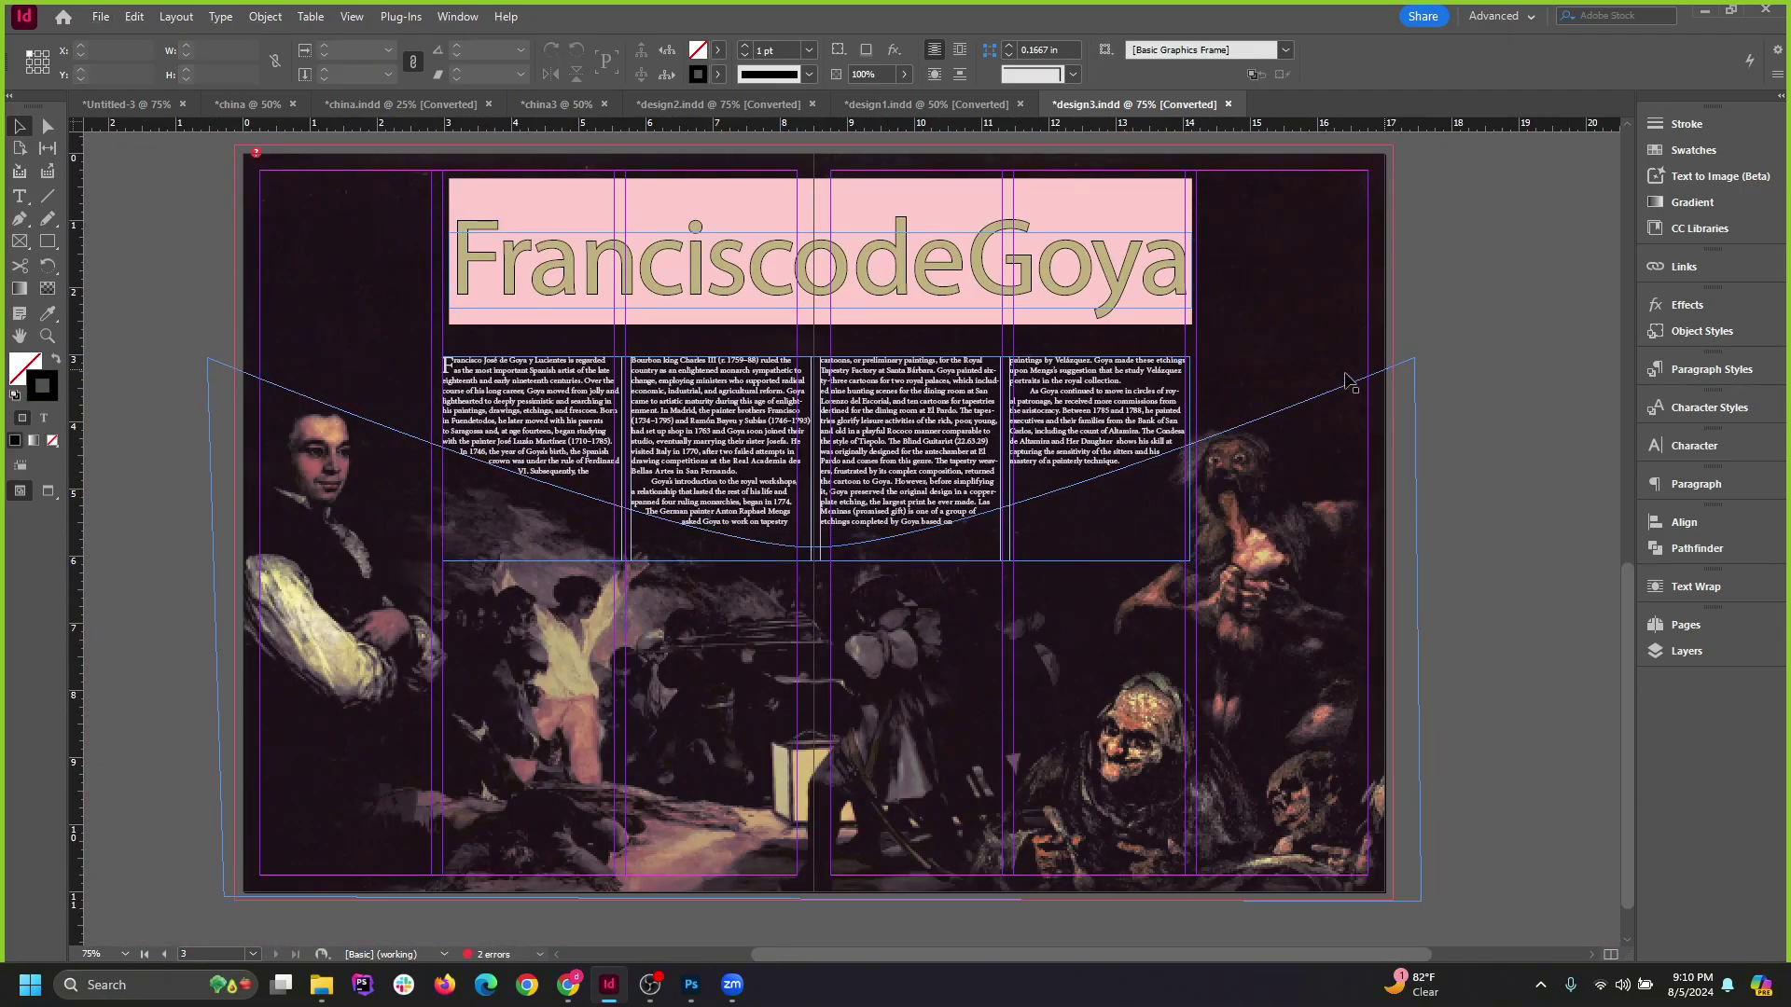
Delete the large curved text-wrap shape that spans both pages.
{"action": "left_click", "coordinate": [1378, 402]}
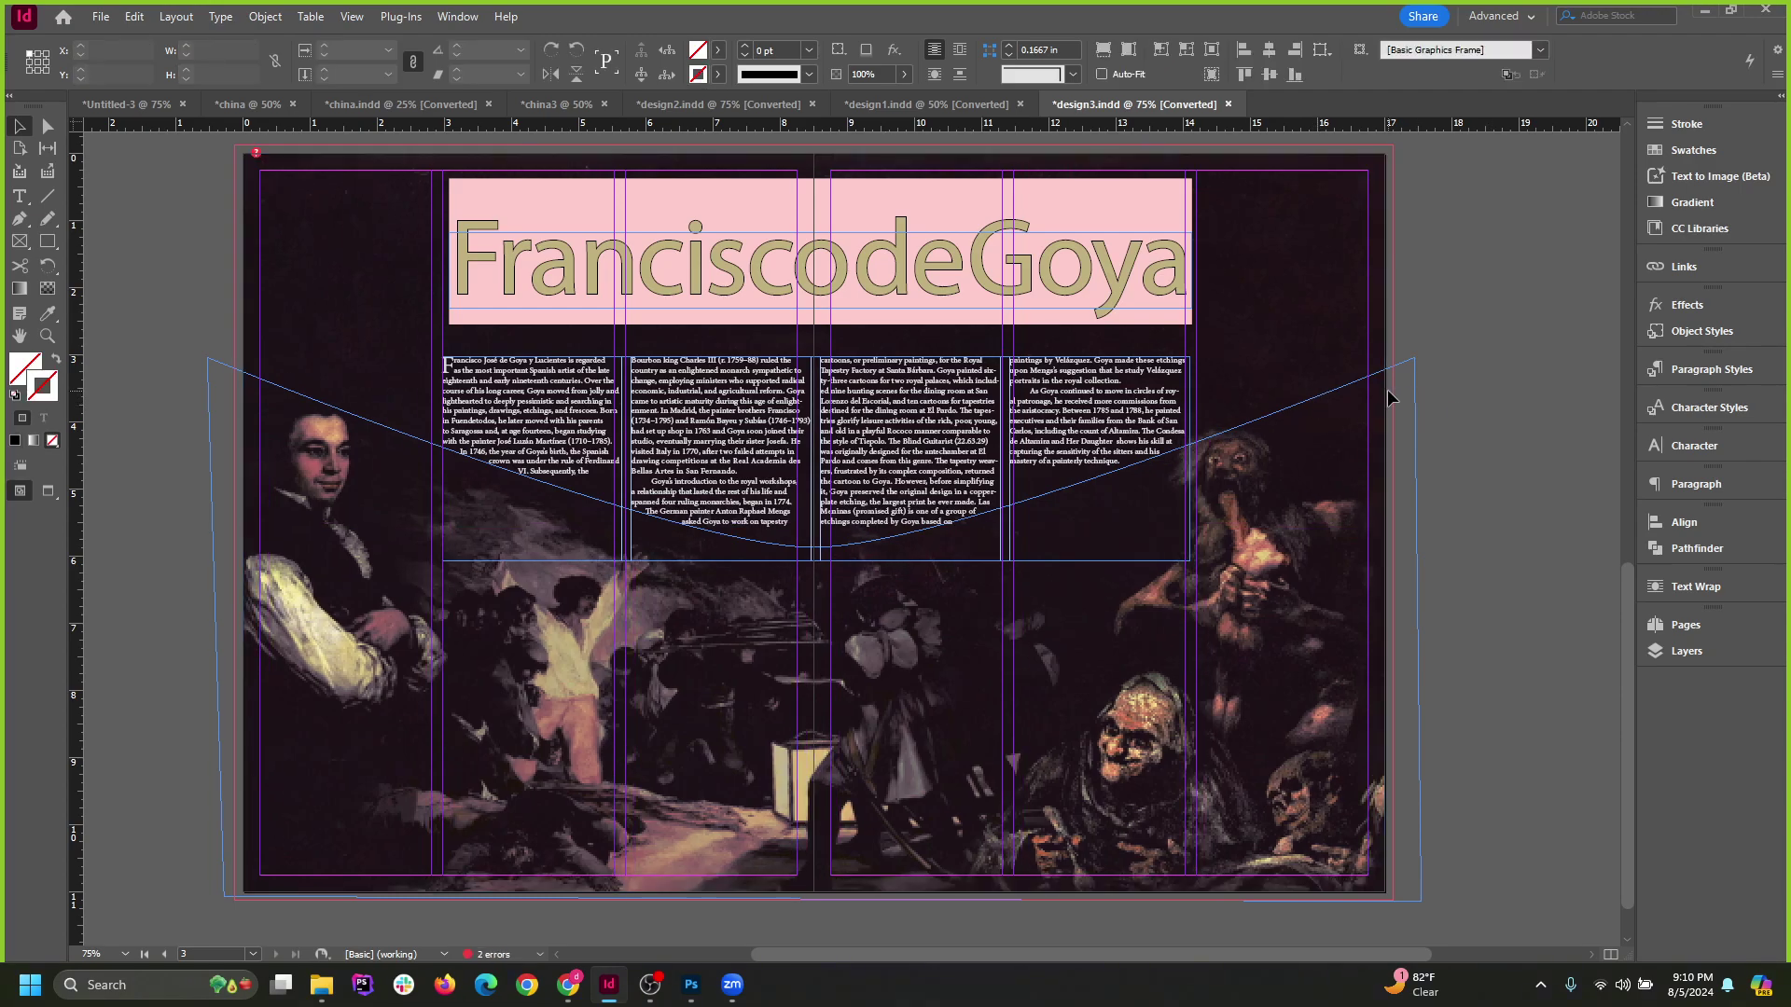
{"action": "left_click_drag", "start_coordinate": [1414, 391], "coordinate": [1426, 404]}
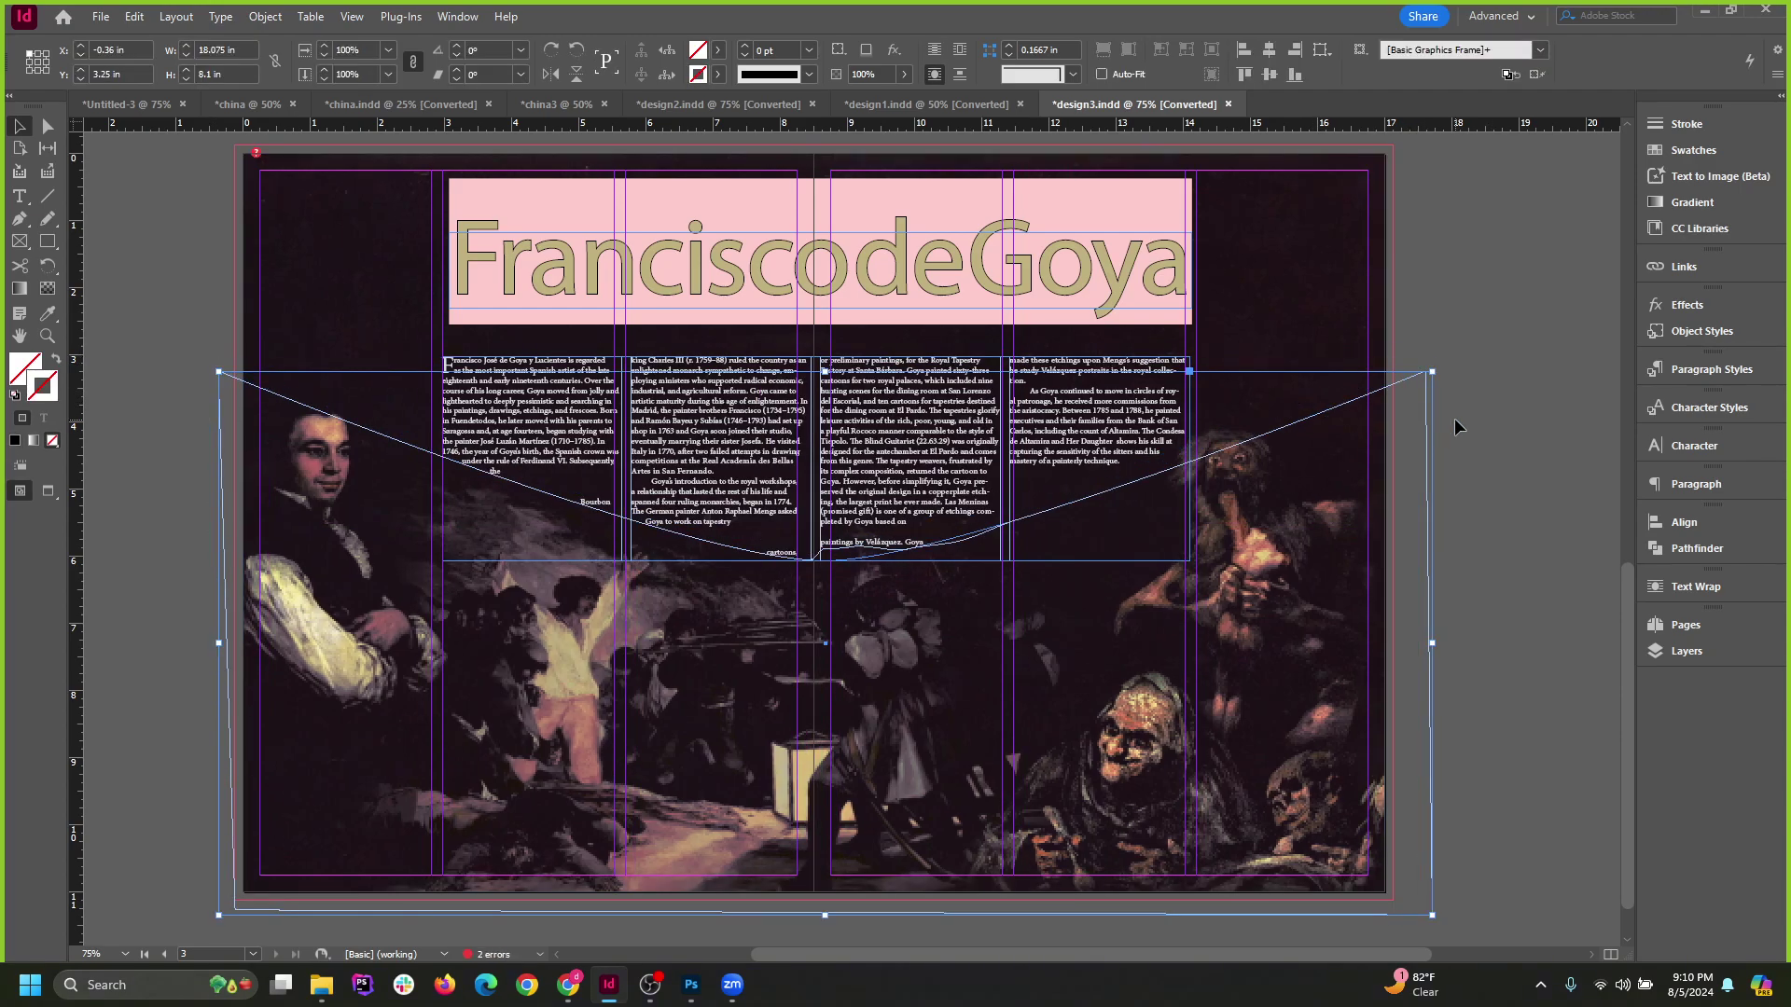
{"action": "left_click", "coordinate": [1453, 418]}
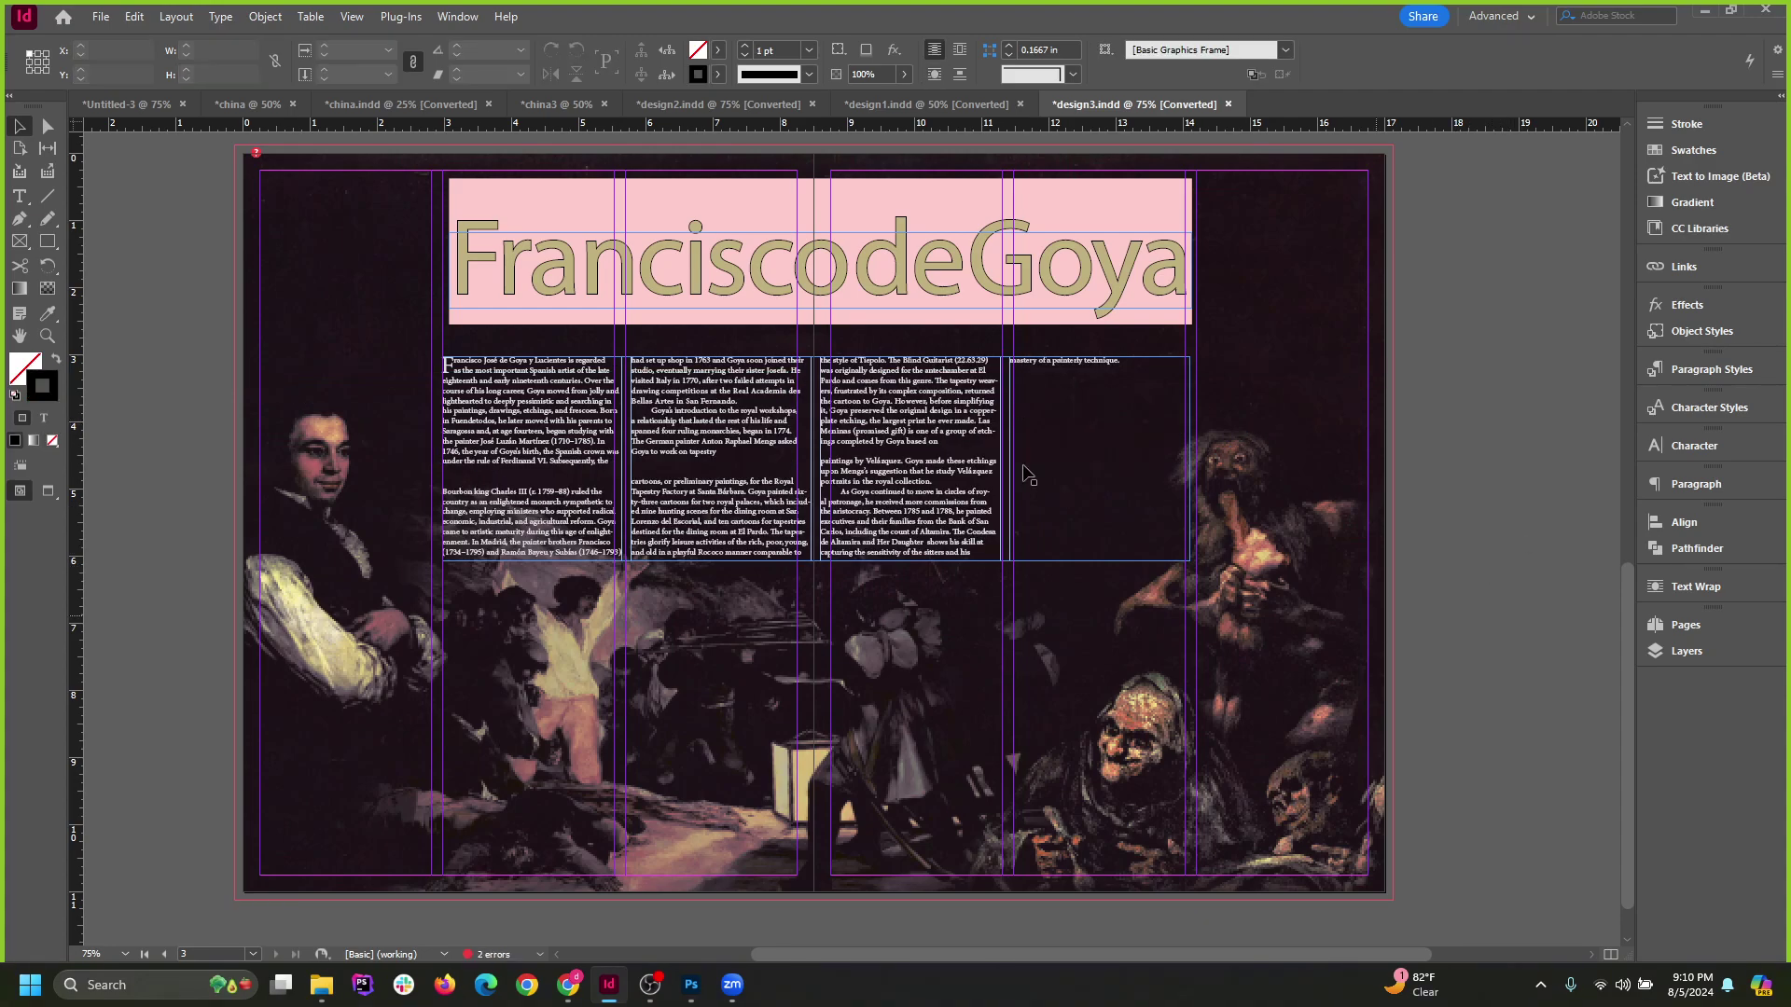
Move the four-column body text frame up off the artwork to X 6.72 in, Y -0.47 in.
{"action": "left_click", "coordinate": [938, 552]}
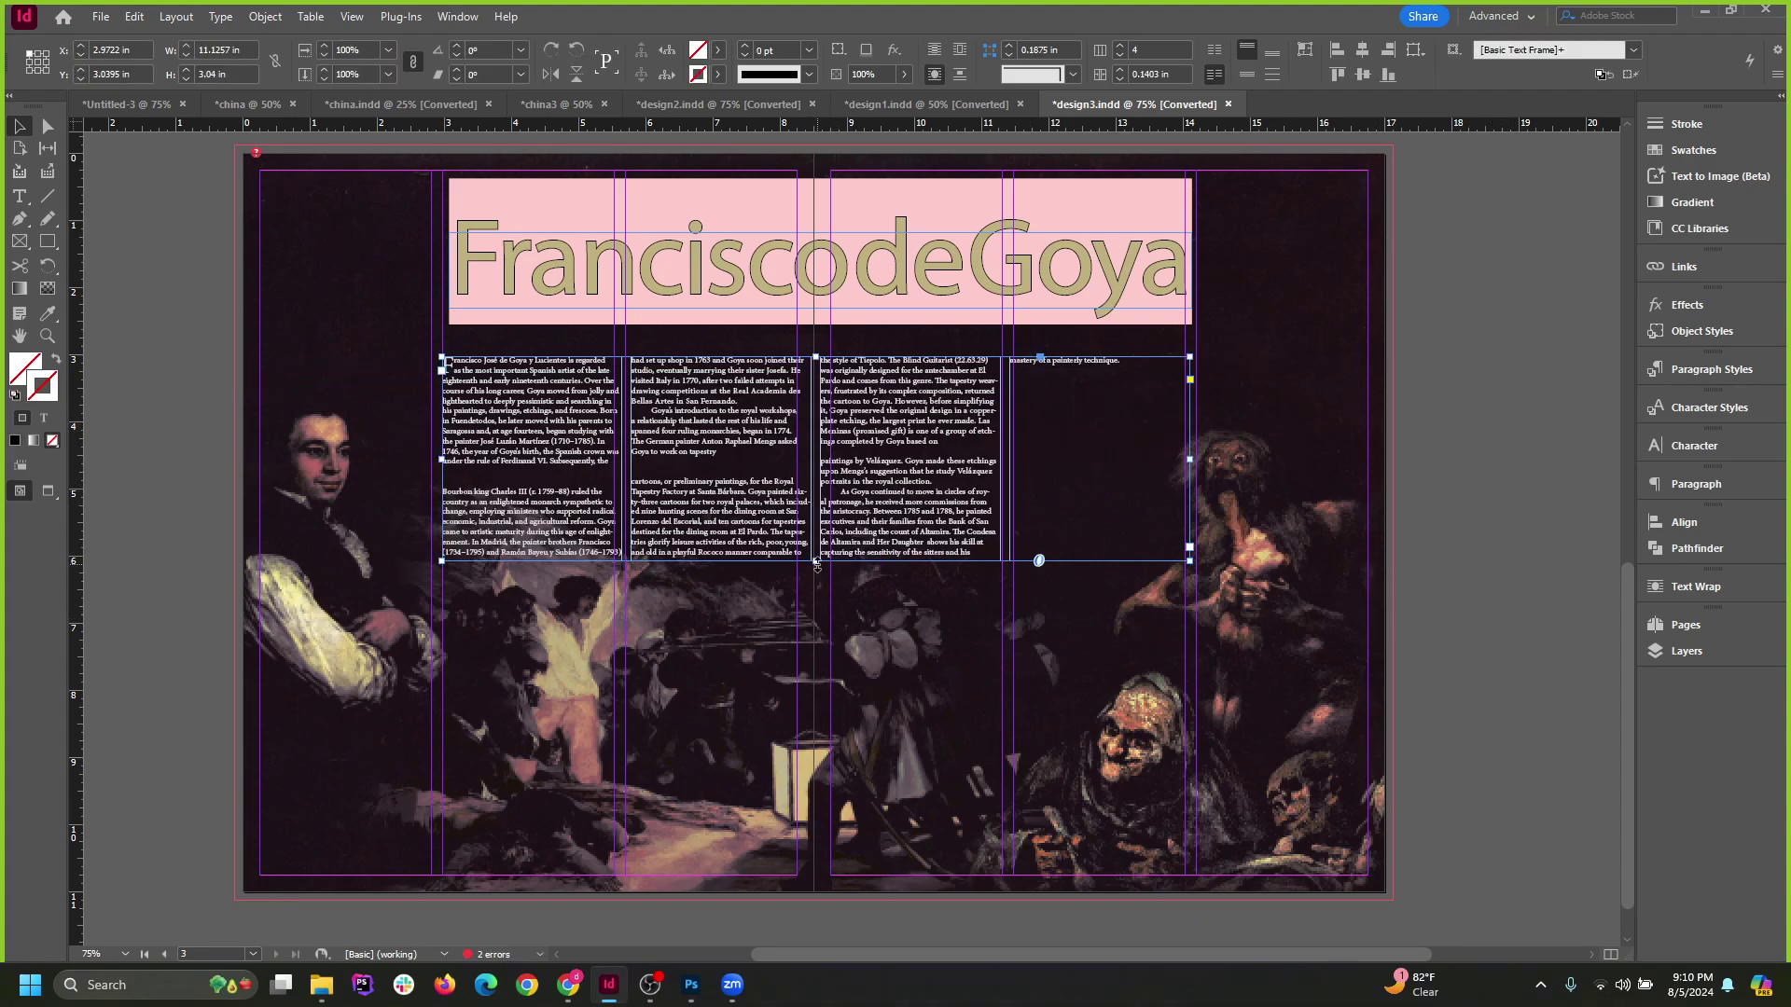
{"action": "scroll", "coordinate": [701, 509], "scroll_direction": "up", "scroll_amount": 1}
{"action": "scroll", "coordinate": [130, 297], "scroll_direction": "down", "scroll_amount": 1}
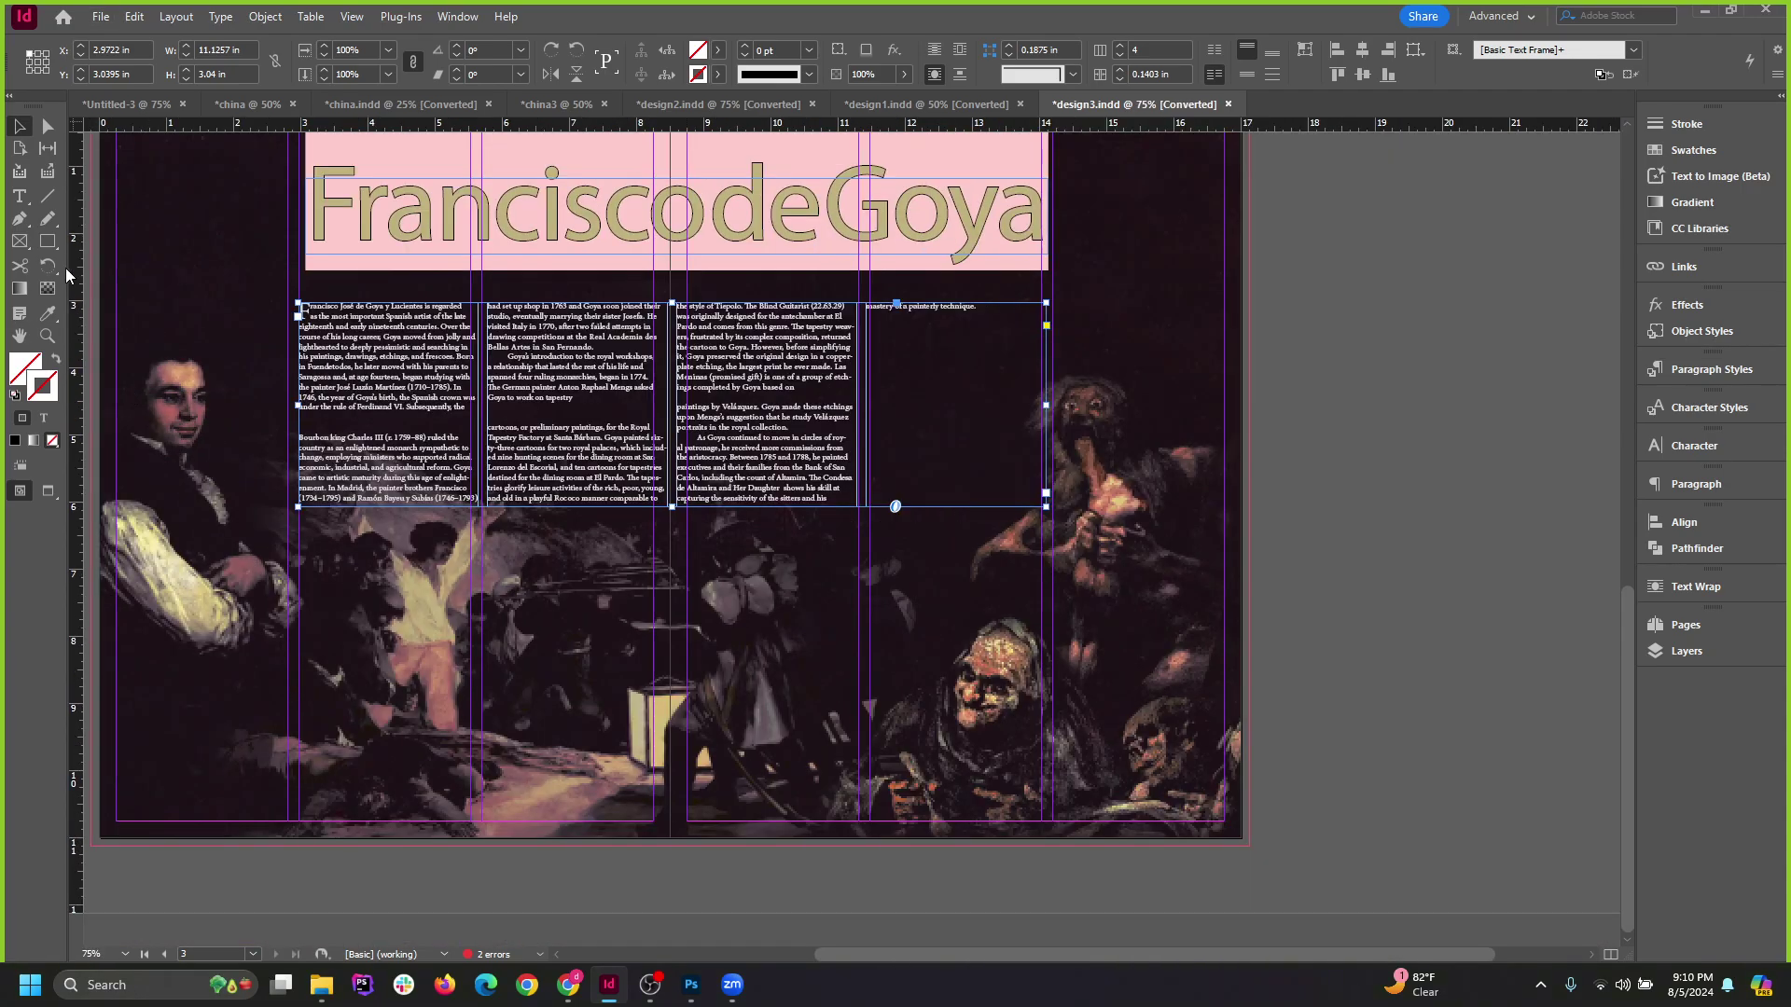
{"action": "left_click_drag", "start_coordinate": [574, 381], "coordinate": [1016, 226]}
{"action": "left_click", "coordinate": [1324, 354]}
{"action": "left_click_drag", "start_coordinate": [903, 229], "coordinate": [712, 149]}
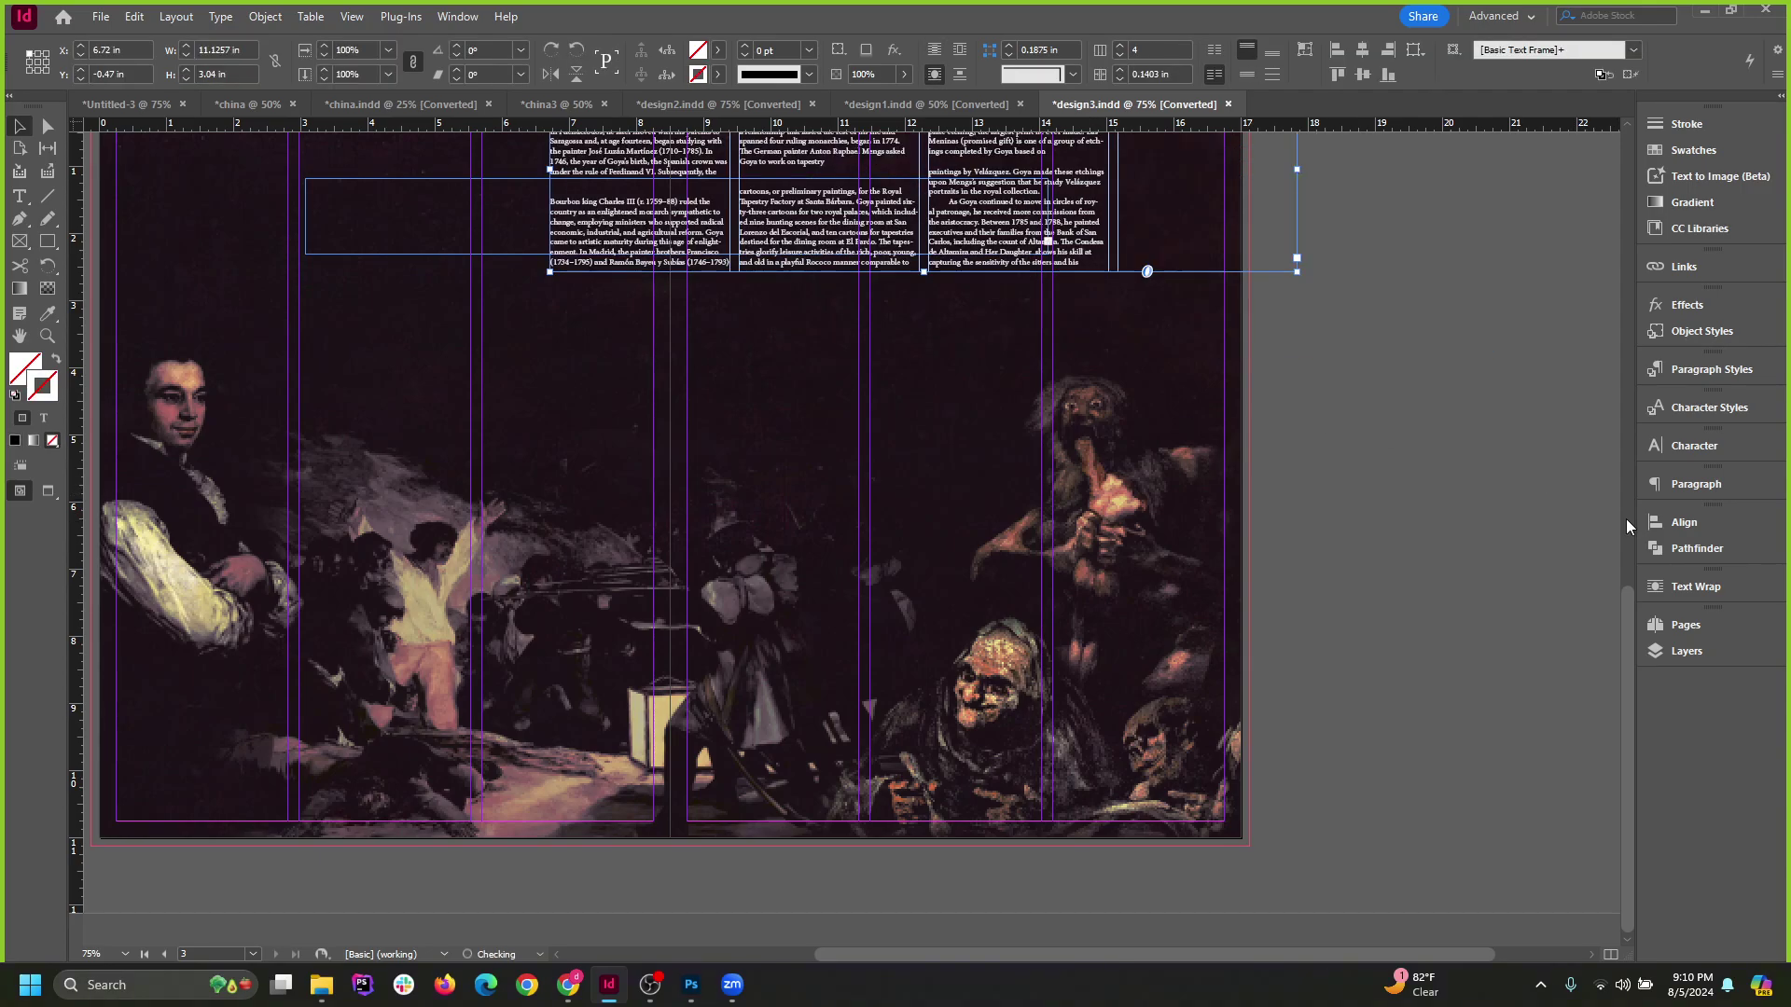
Draw a wavy Pen path above the painted figures, starting beyond the spread's right edge and running left toward the standing man.
{"action": "left_click", "coordinate": [1626, 519]}
{"action": "scroll", "coordinate": [1086, 562], "scroll_direction": "down", "scroll_amount": 6}
{"action": "scroll", "coordinate": [949, 627], "scroll_direction": "down", "scroll_amount": 3}
{"action": "scroll", "coordinate": [1003, 694], "scroll_direction": "up", "scroll_amount": 1}
{"action": "scroll", "coordinate": [993, 699], "scroll_direction": "down", "scroll_amount": 3}
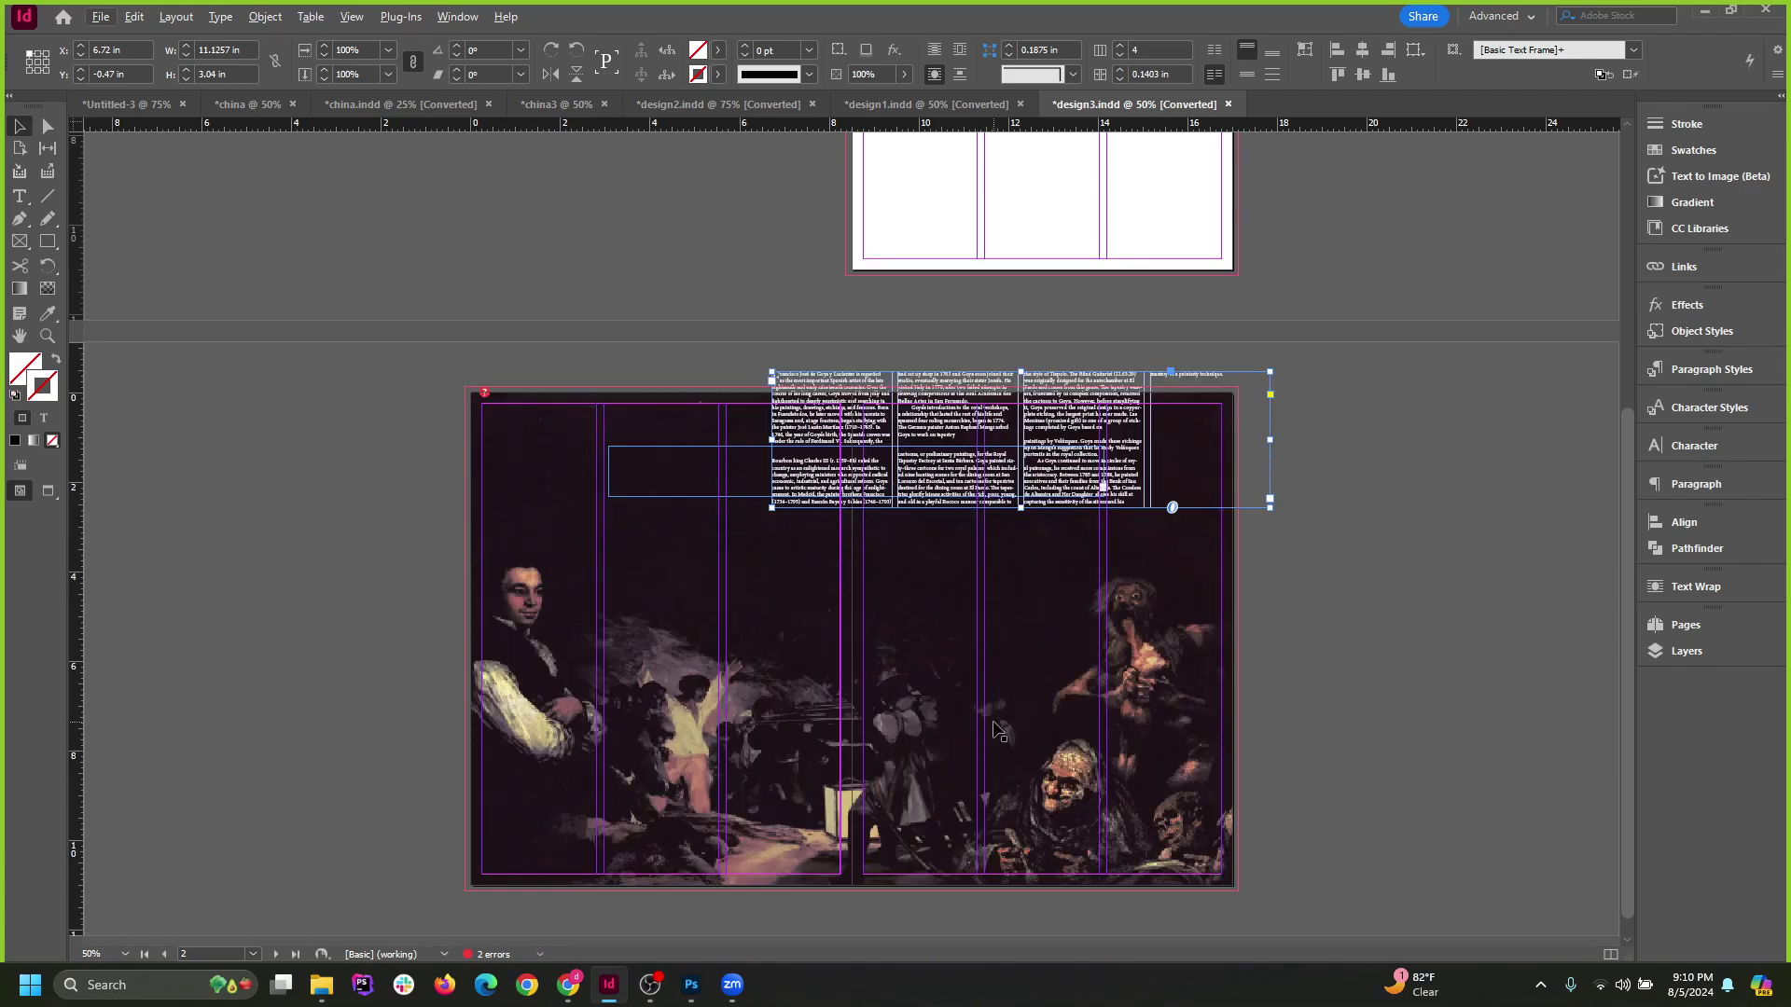
{"action": "scroll", "coordinate": [984, 704], "scroll_direction": "up", "scroll_amount": 1}
{"action": "scroll", "coordinate": [984, 704], "scroll_direction": "down", "scroll_amount": 1}
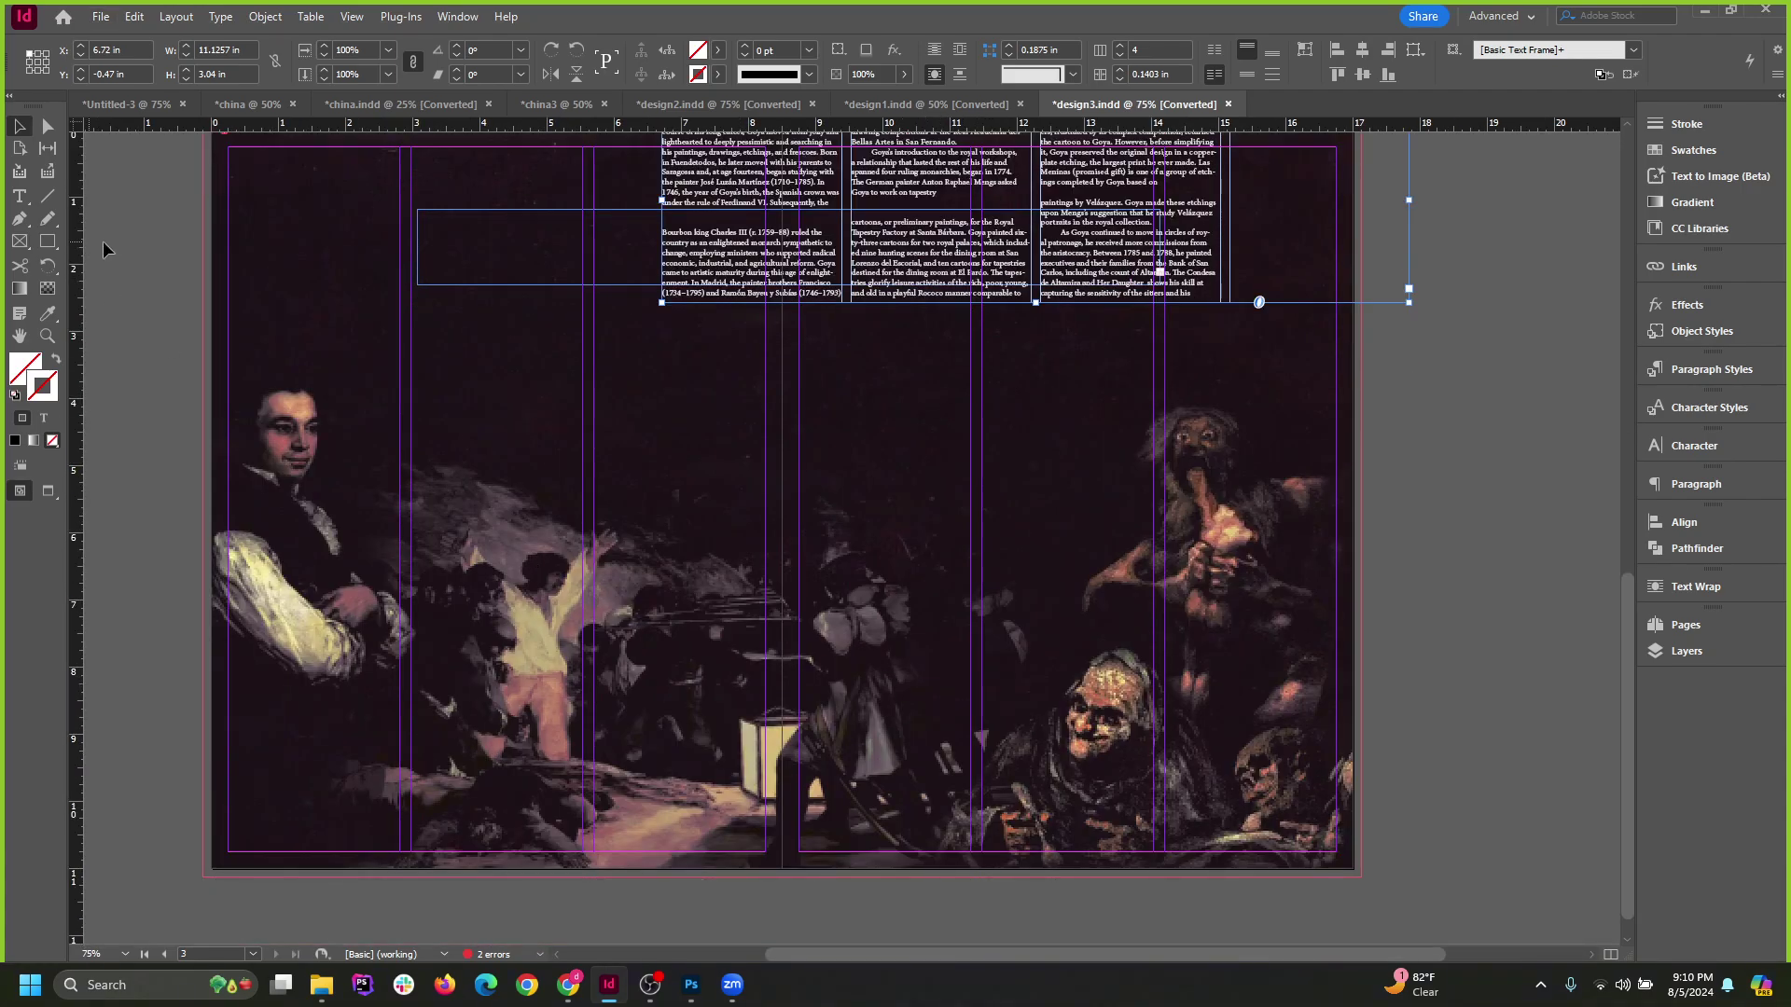
{"action": "left_click", "coordinate": [18, 222]}
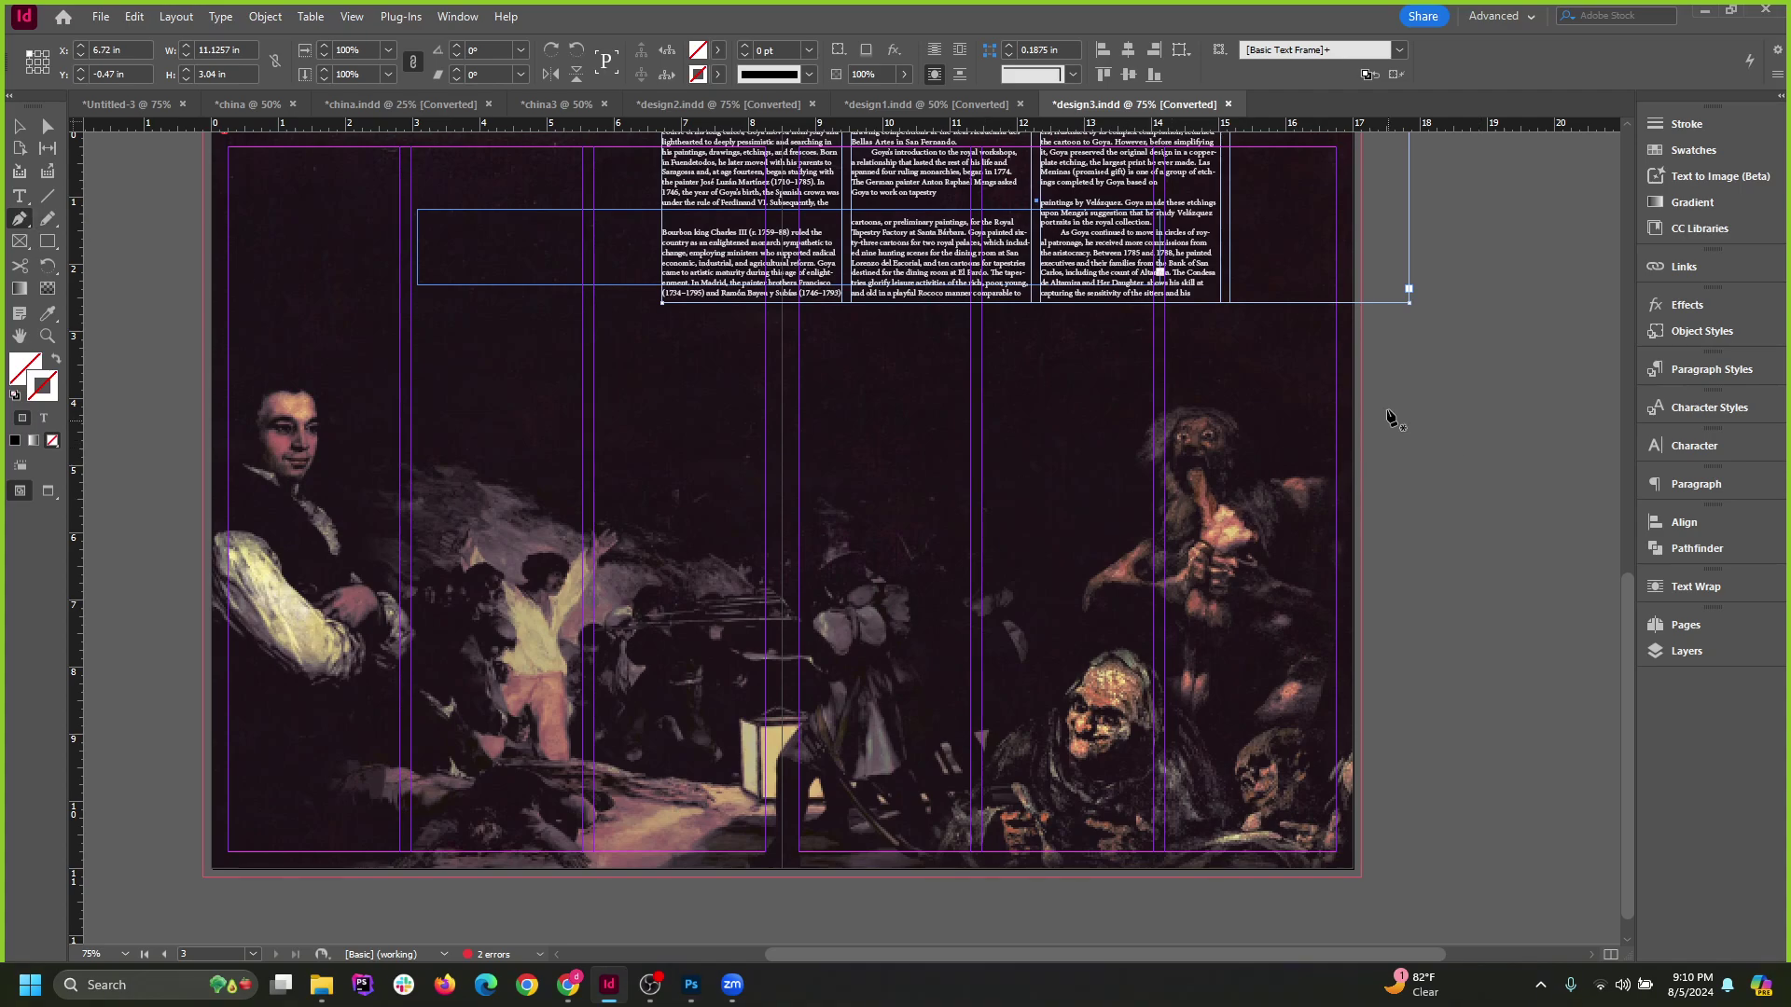
{"action": "left_click", "coordinate": [1368, 399]}
{"action": "left_click_drag", "start_coordinate": [1199, 372], "coordinate": [1136, 378]}
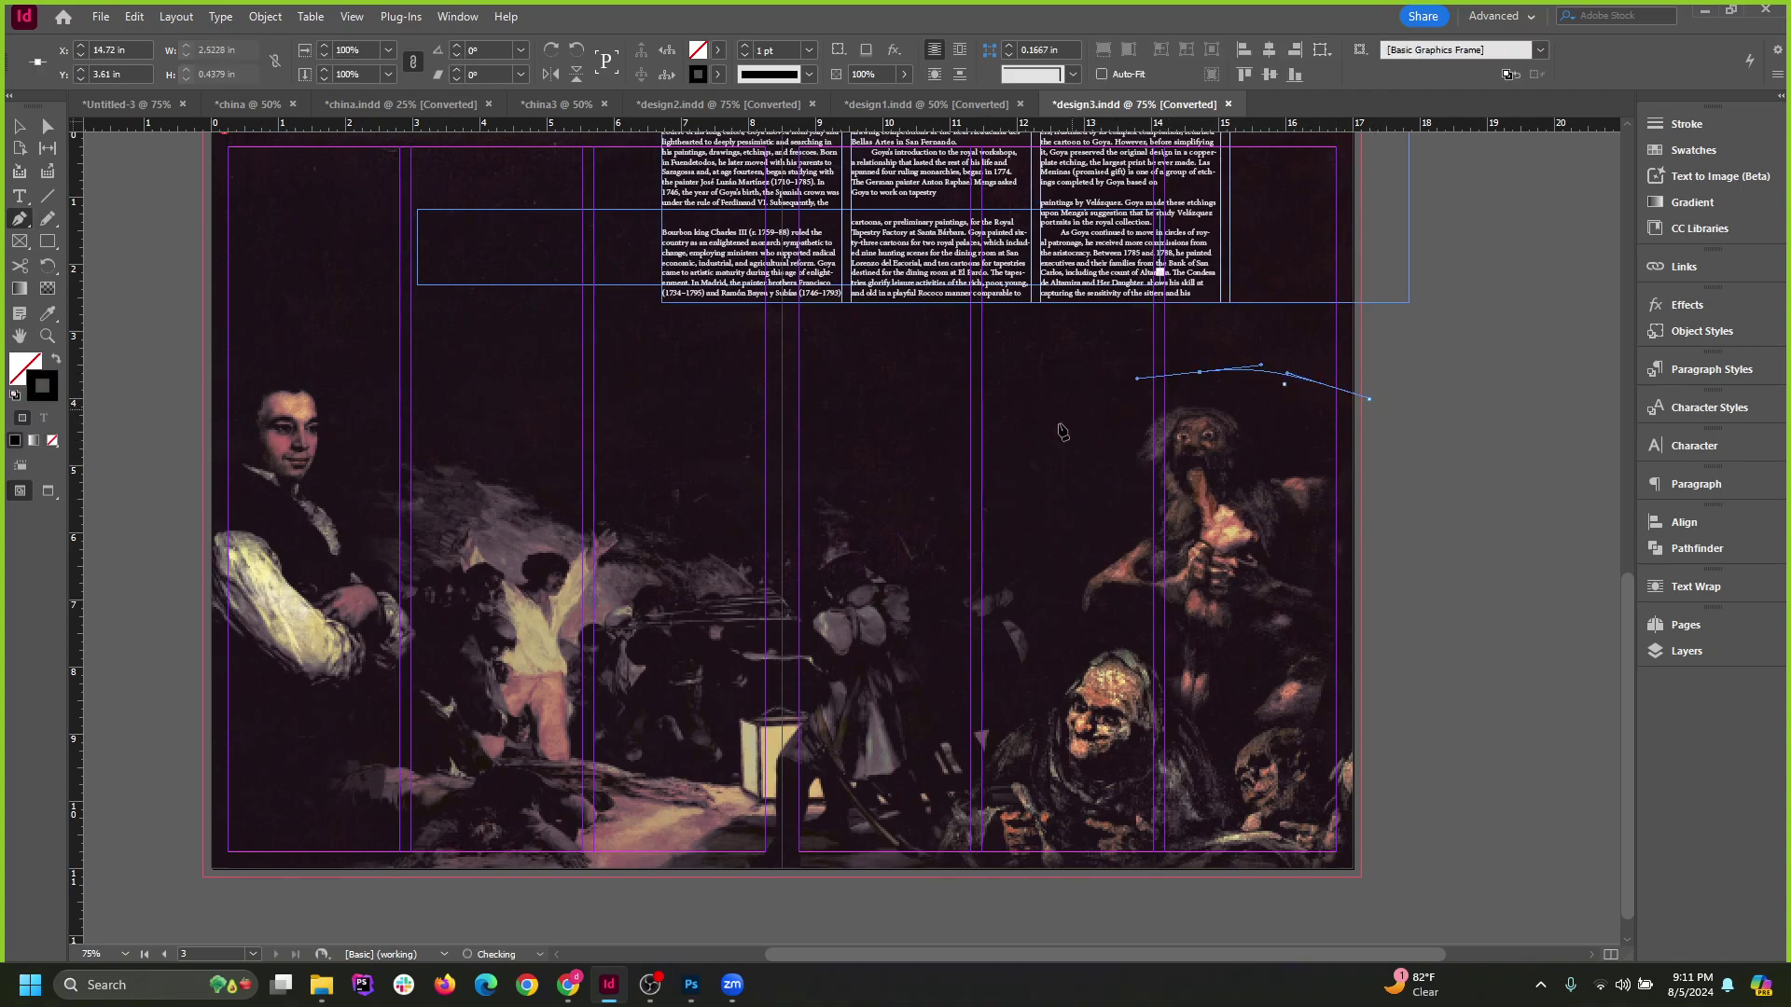
{"action": "mouse_move", "coordinate": [1030, 451]}
{"action": "left_mouse_down"}
{"action": "mouse_move", "coordinate": [961, 480]}
{"action": "mouse_move", "coordinate": [828, 449]}
{"action": "left_mouse_up"}
{"action": "left_click_drag", "start_coordinate": [722, 482], "coordinate": [498, 439]}
{"action": "left_click_drag", "start_coordinate": [390, 404], "coordinate": [179, 400]}
{"action": "key", "text": "ctrl+z"}
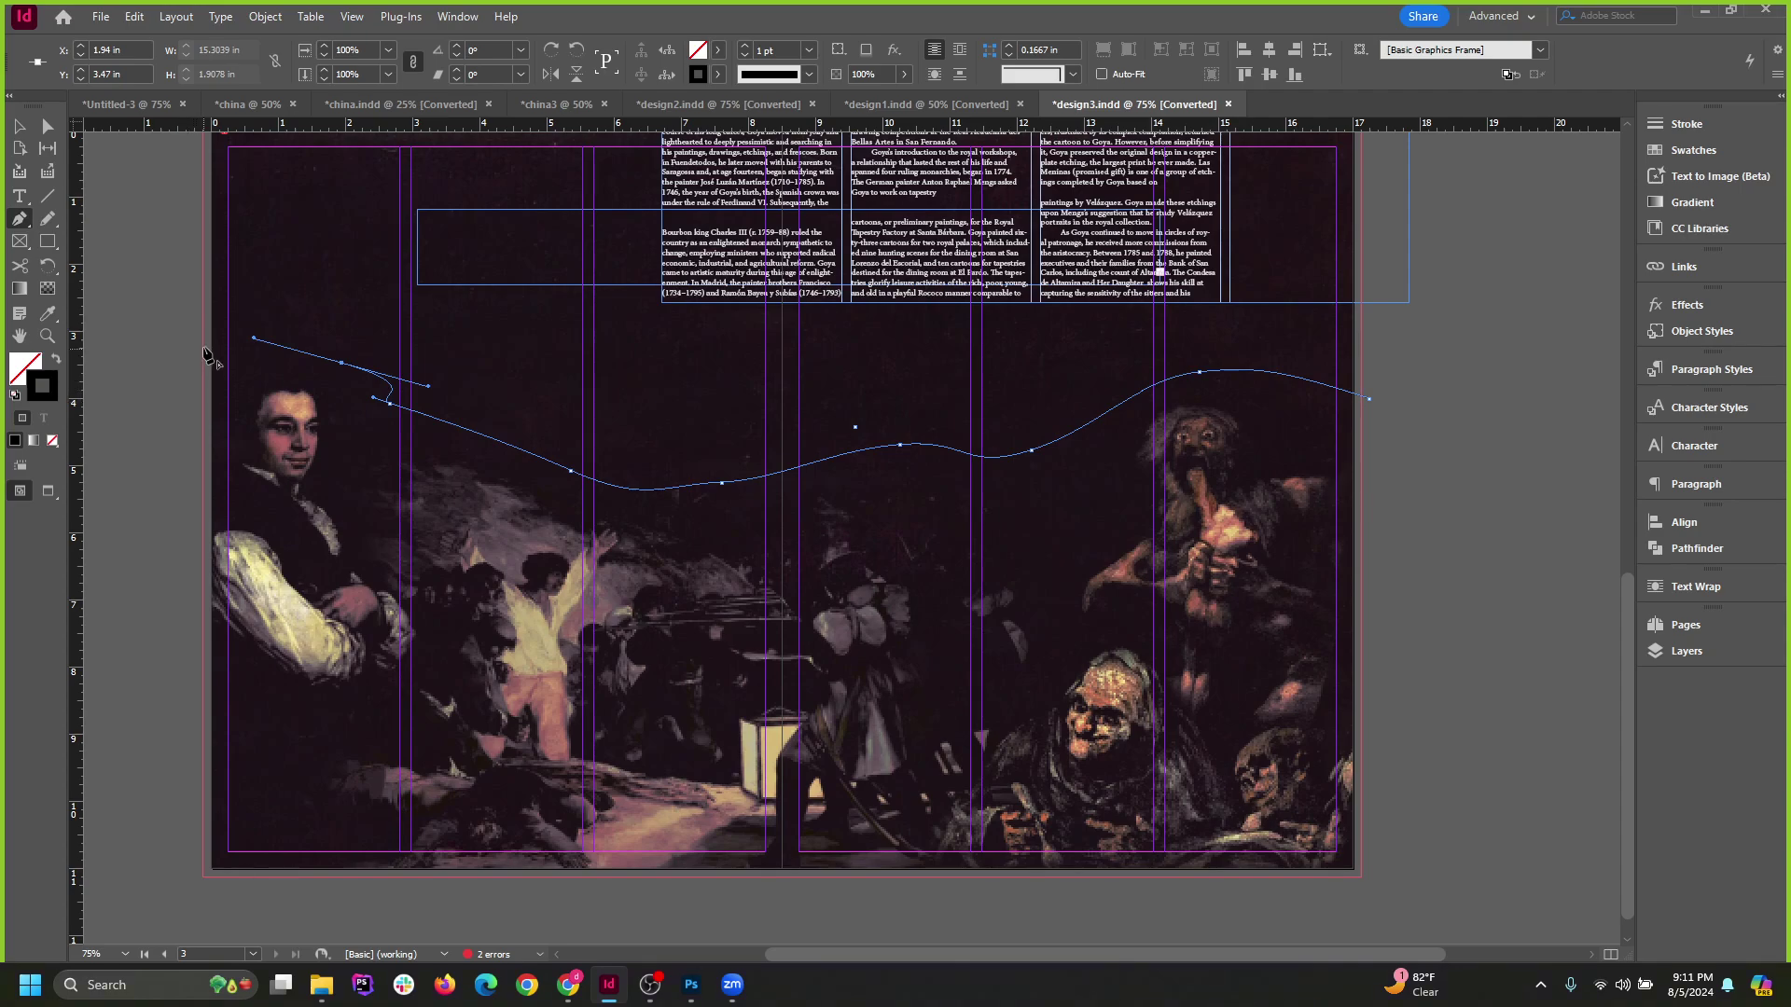
Close the wavy path around the spread's lower bleed corners and align its upper-right anchor with the bleed edge at X 17.125 in.
{"action": "left_click", "coordinate": [203, 340]}
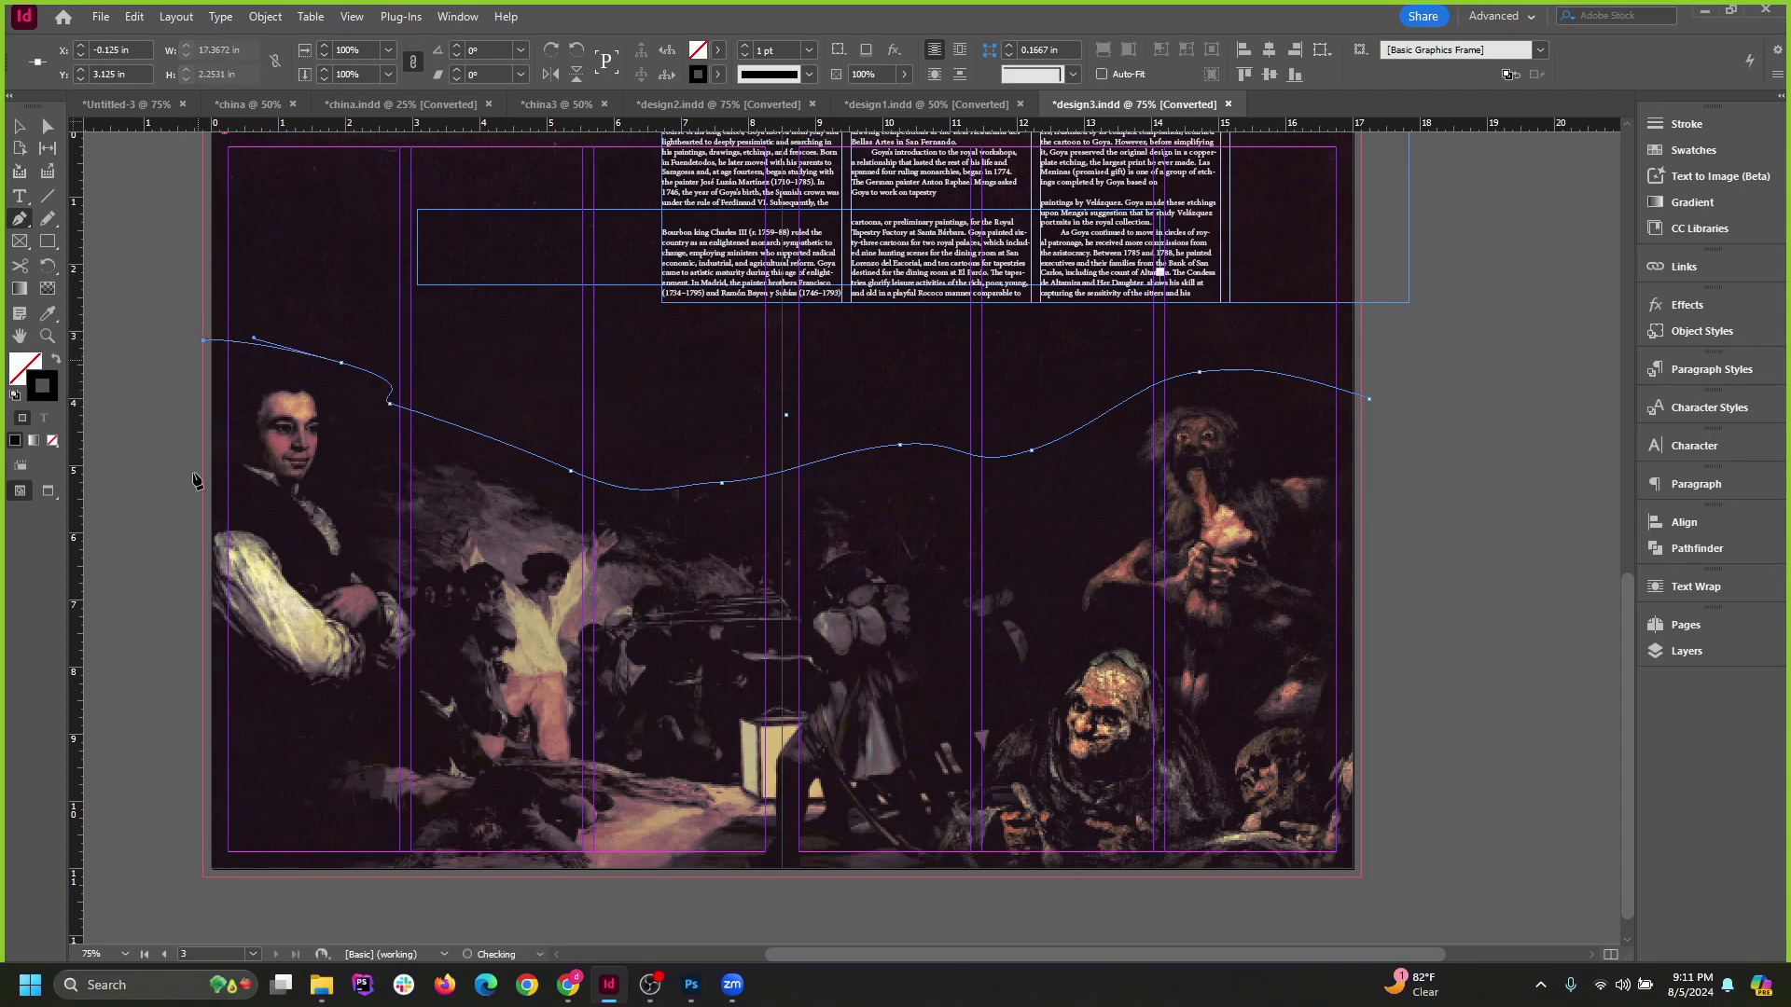
{"action": "left_click", "coordinate": [203, 878]}
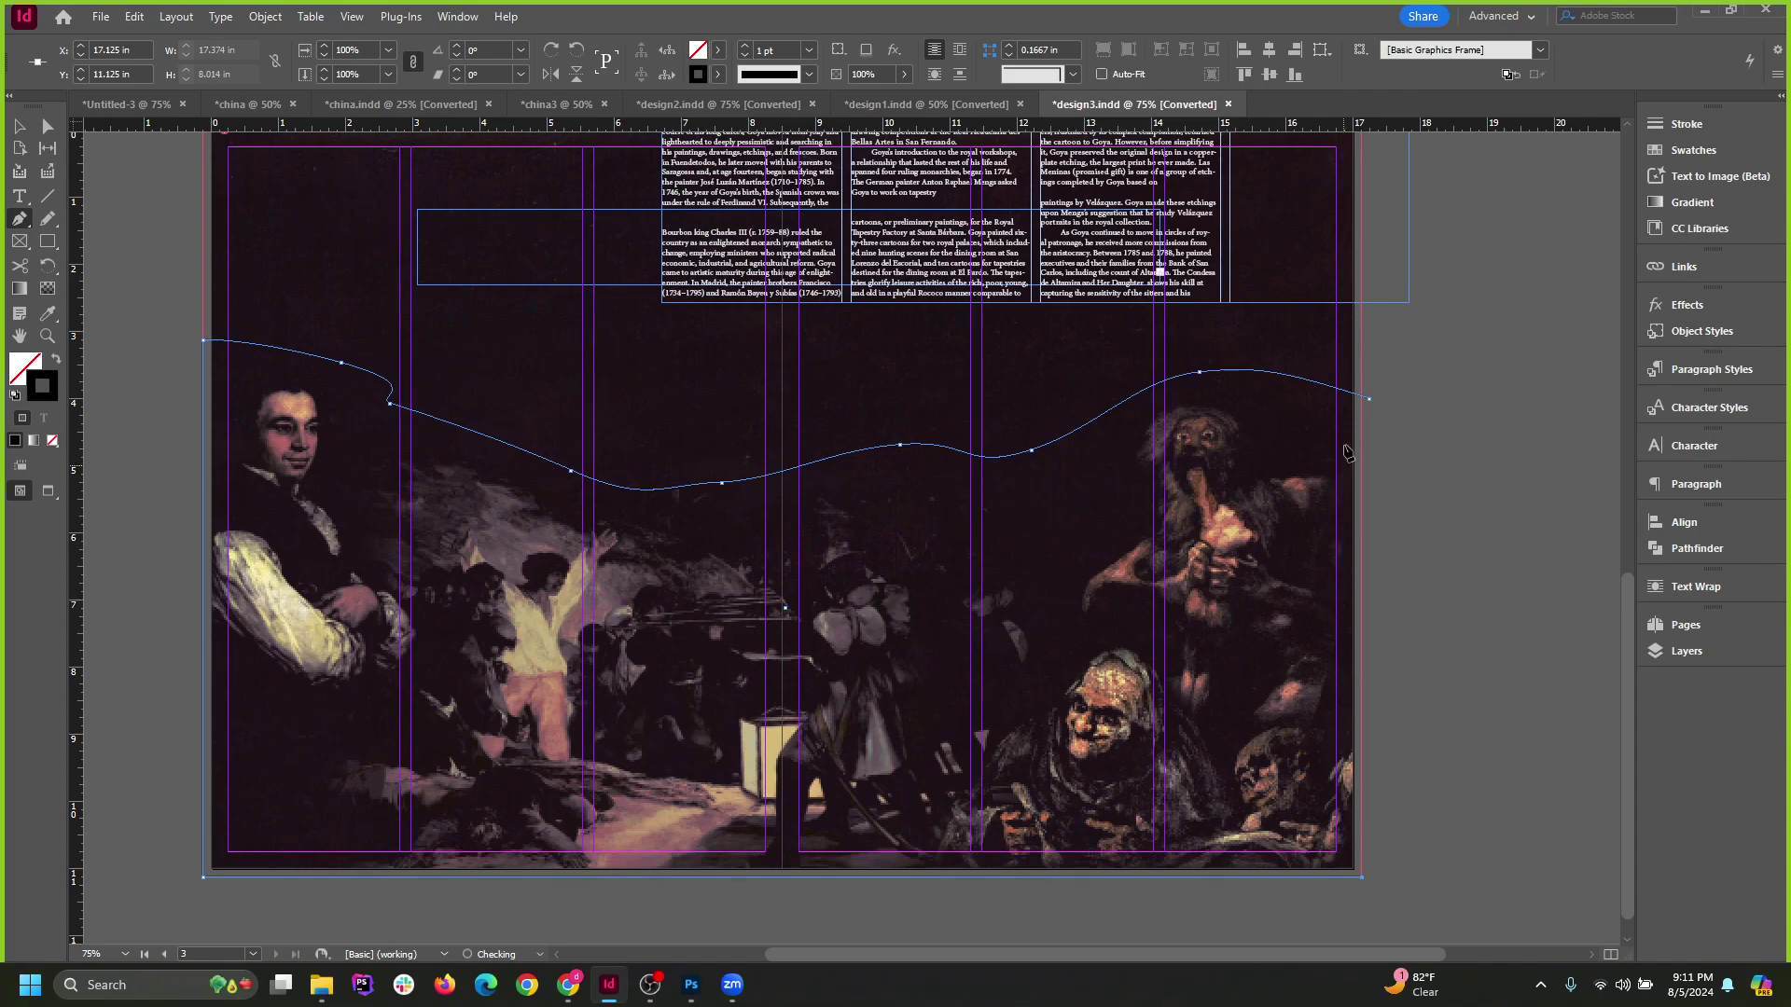
{"action": "left_click", "coordinate": [1370, 402]}
{"action": "key", "text": "a"}
{"action": "mouse_move", "coordinate": [1396, 376]}
{"action": "left_mouse_down"}
{"action": "mouse_move", "coordinate": [1367, 410]}
{"action": "mouse_move", "coordinate": [1361, 396]}
{"action": "left_mouse_up"}
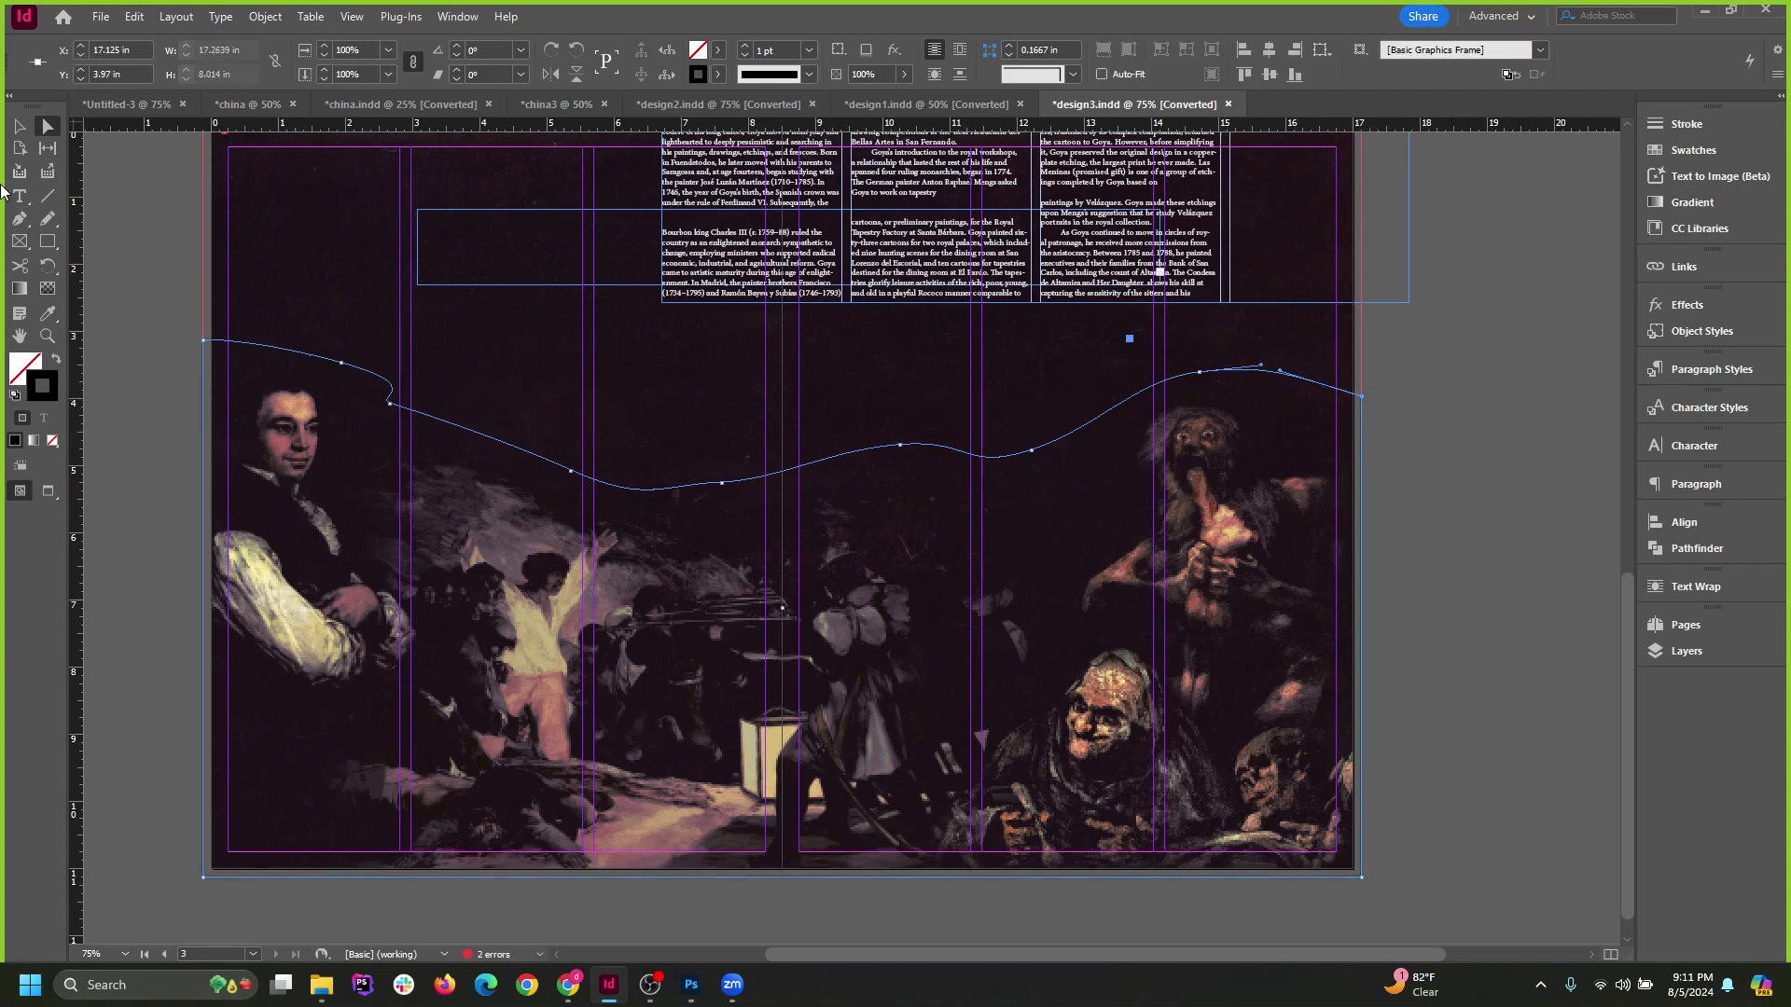
Select the closed wavy shape and set its text wrap to wrap around object shape.
{"action": "left_click", "coordinate": [19, 126]}
{"action": "left_click", "coordinate": [354, 378]}
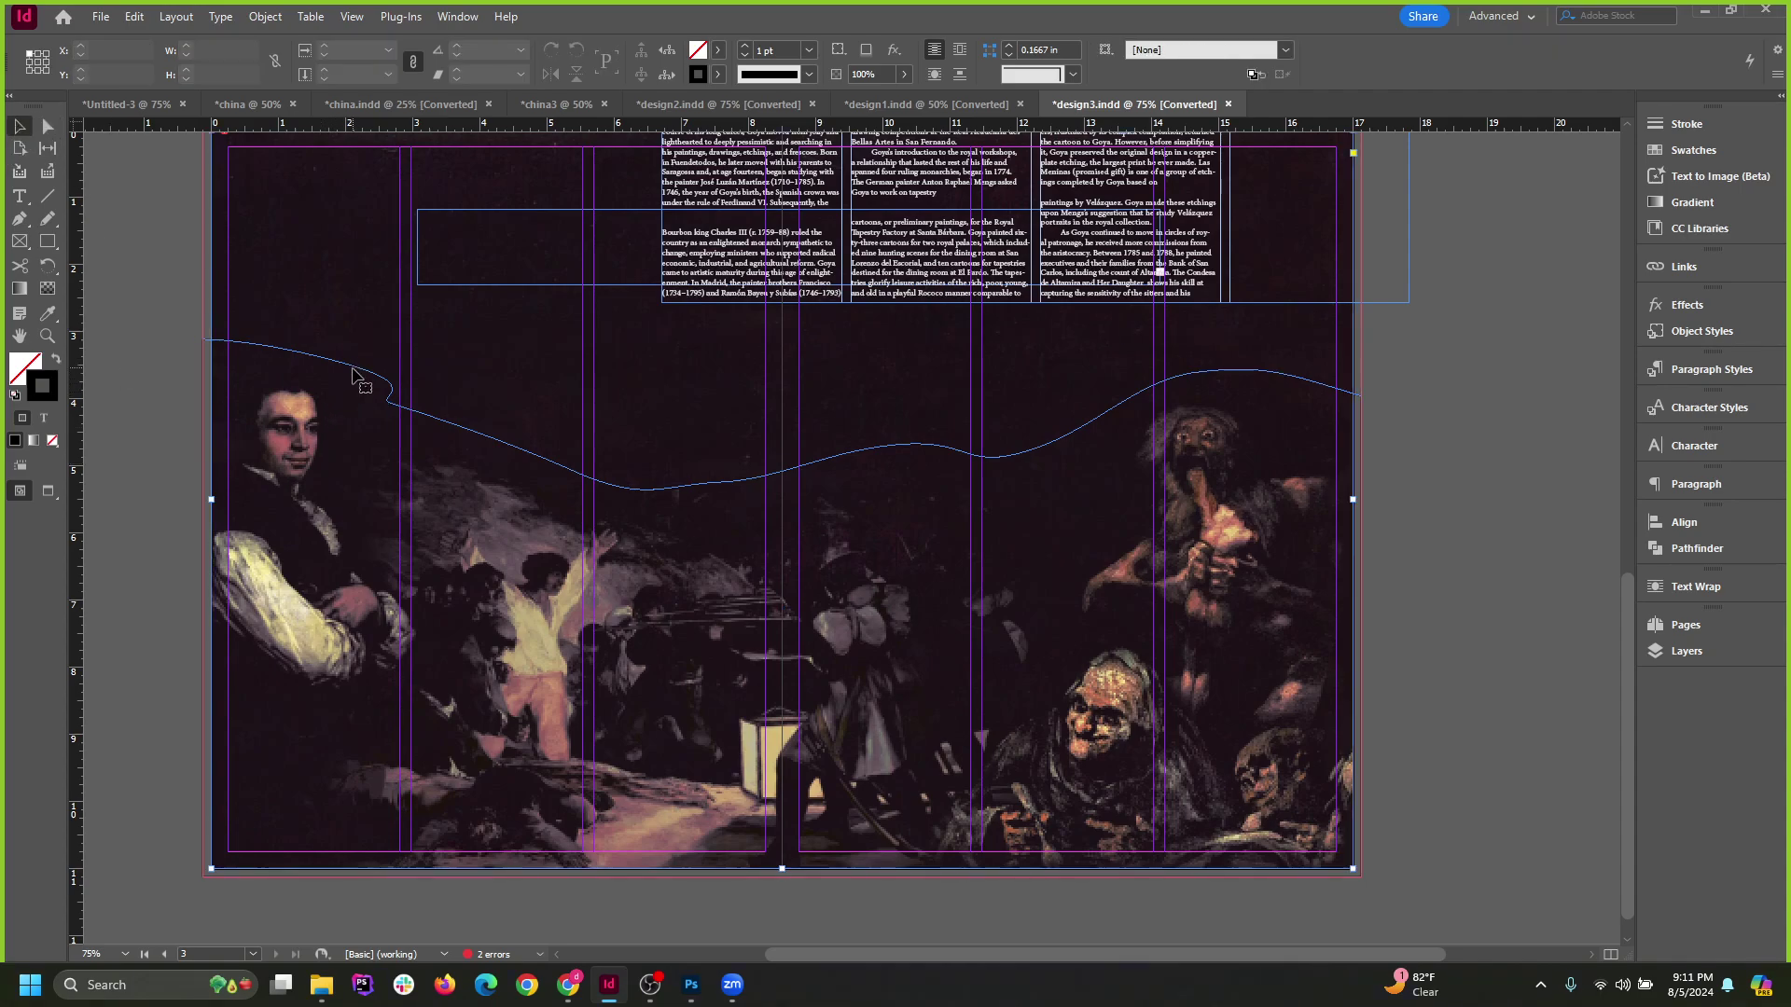
{"action": "left_click_drag", "start_coordinate": [400, 413], "coordinate": [499, 485]}
{"action": "key", "text": "ctrl+z"}
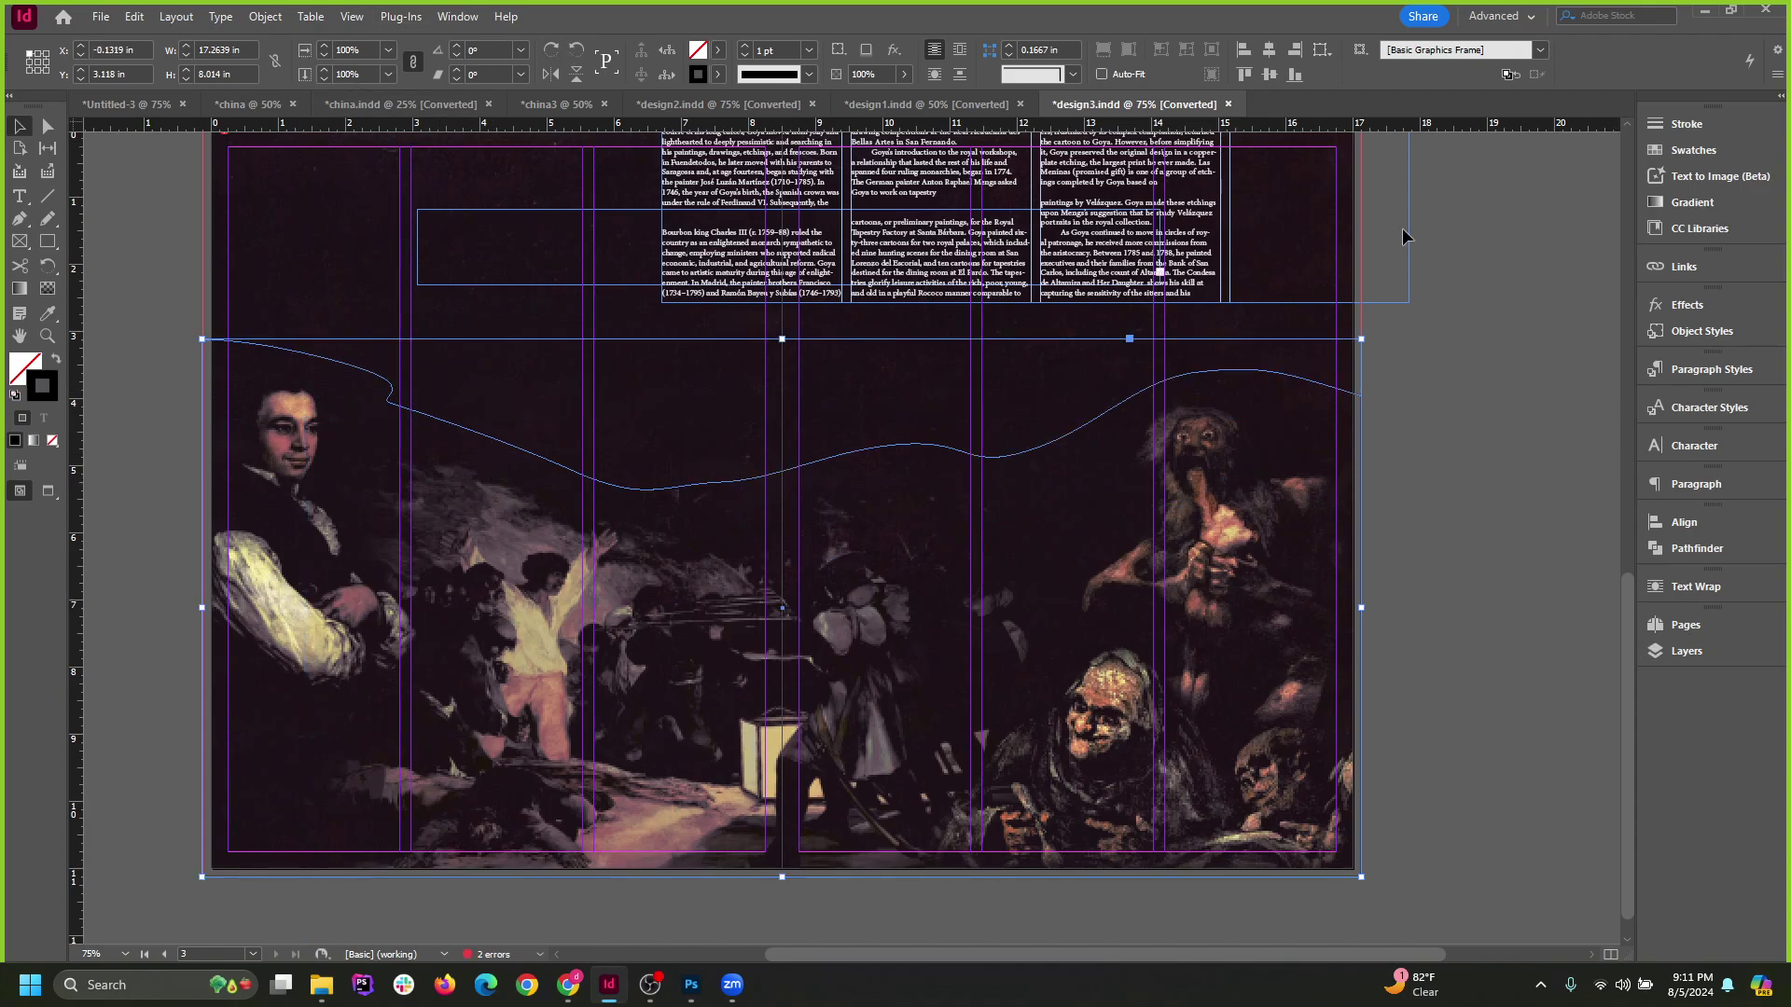
{"action": "left_click", "coordinate": [458, 16]}
{"action": "left_click", "coordinate": [520, 541]}
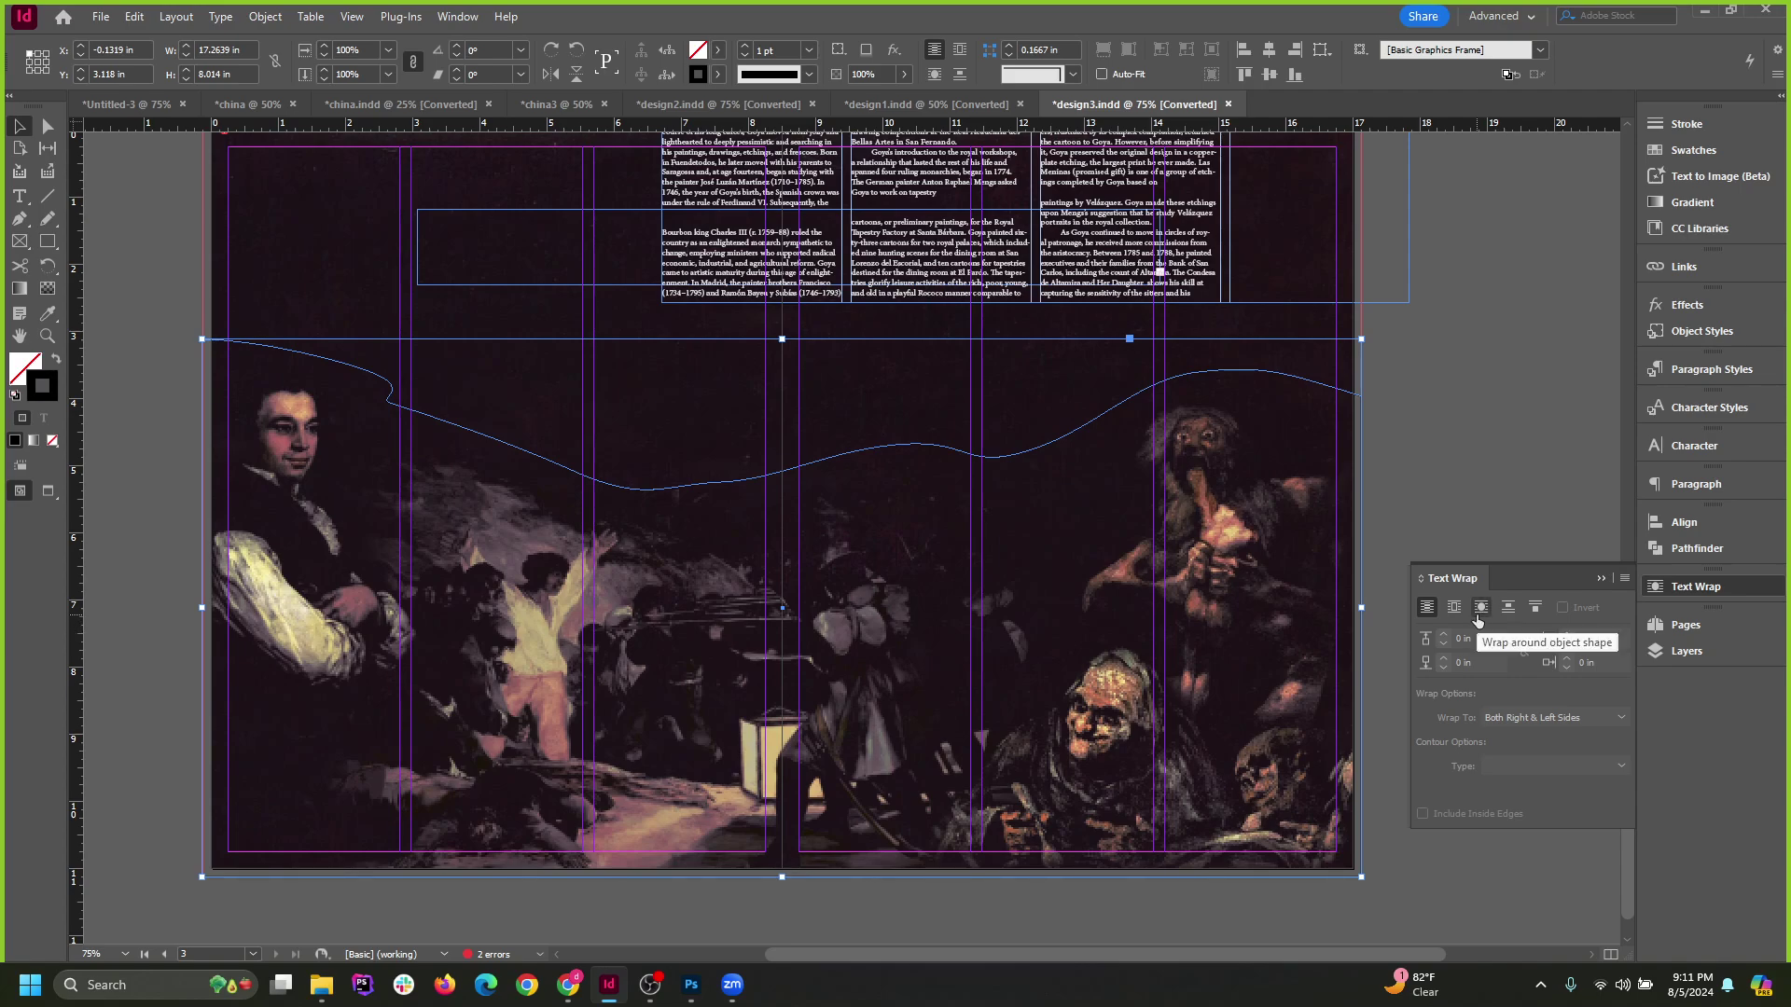
{"action": "left_click", "coordinate": [1480, 608]}
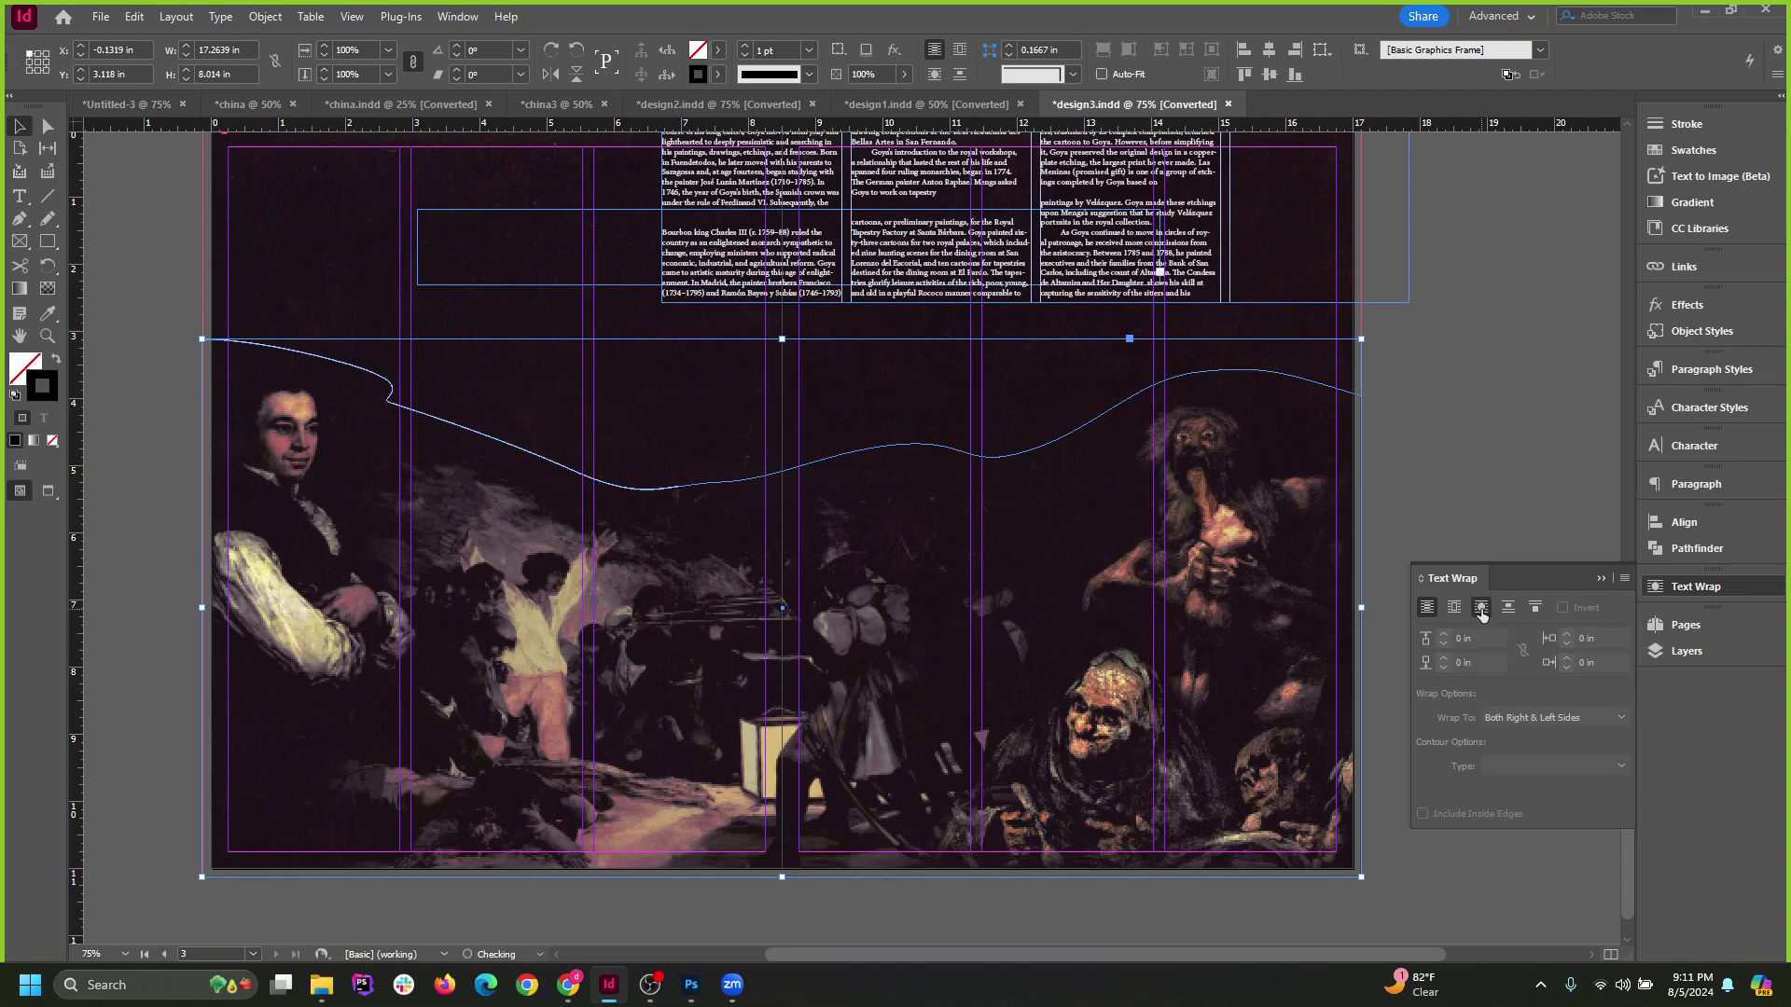
{"action": "left_click", "coordinate": [1601, 579]}
Move the body text frame back over the wavy shape at X 2.625 in and extend its top edge to Y 2.502 in.
{"action": "left_click_drag", "start_coordinate": [1083, 239], "coordinate": [896, 411]}
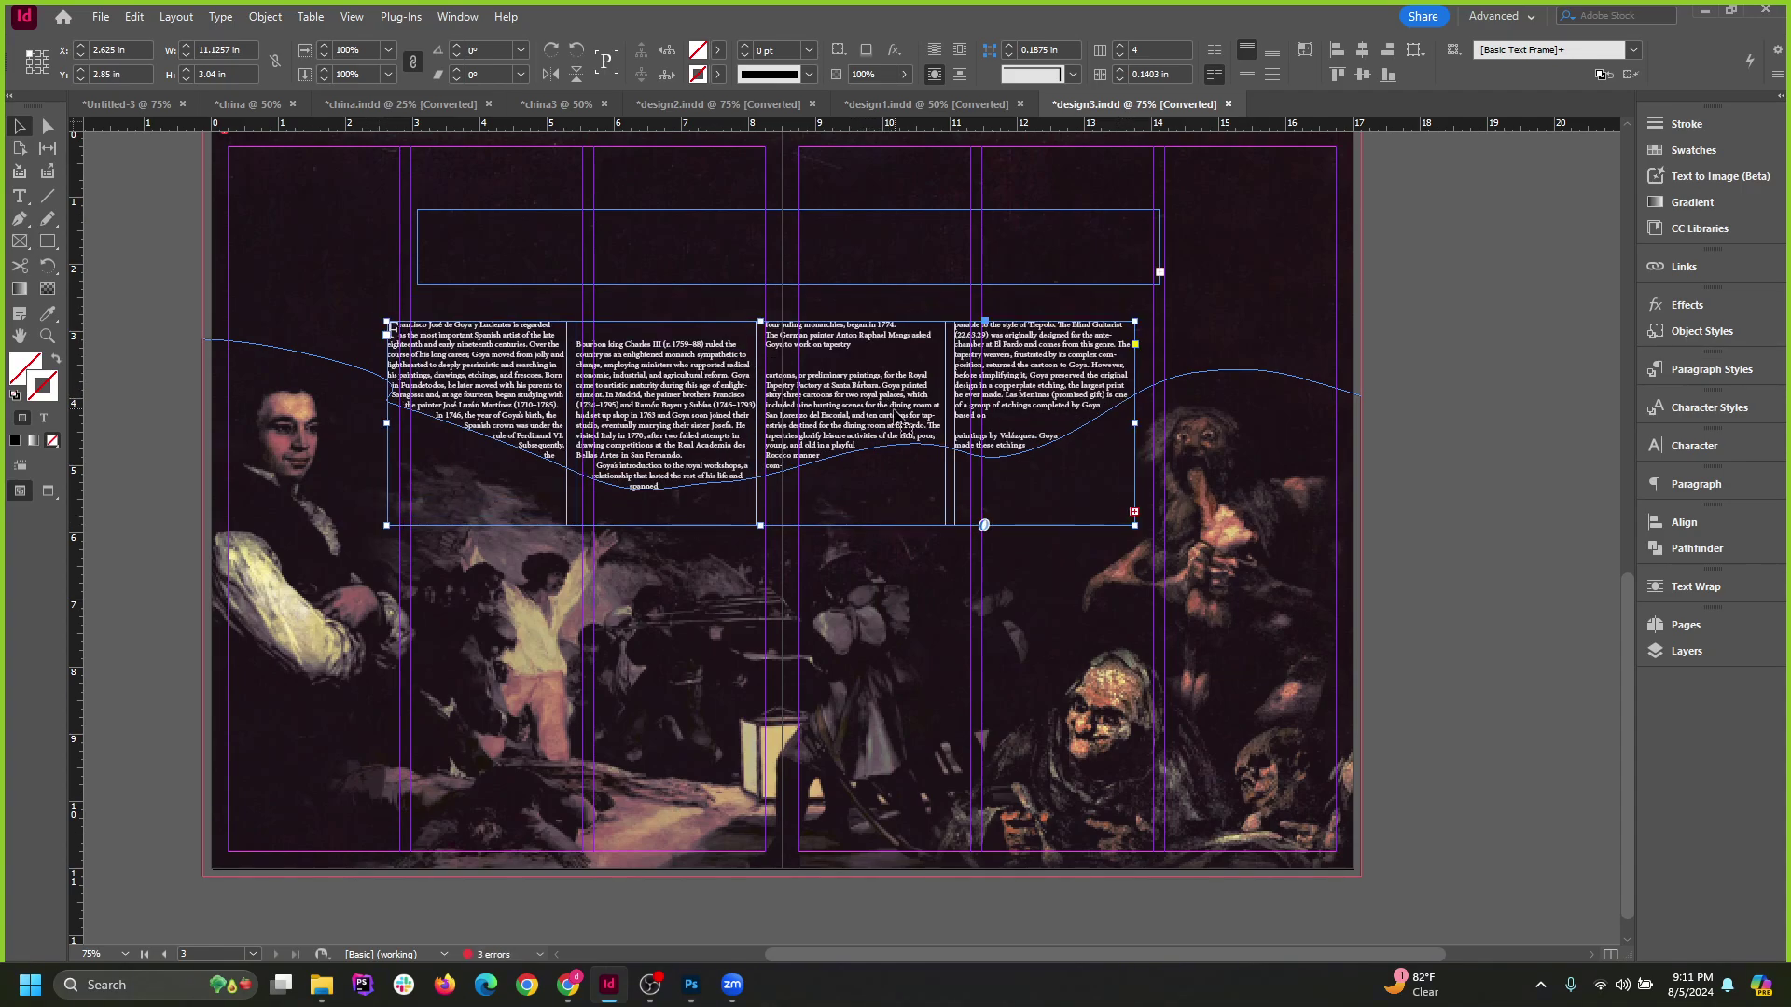
{"action": "left_click_drag", "start_coordinate": [762, 321], "coordinate": [762, 297]}
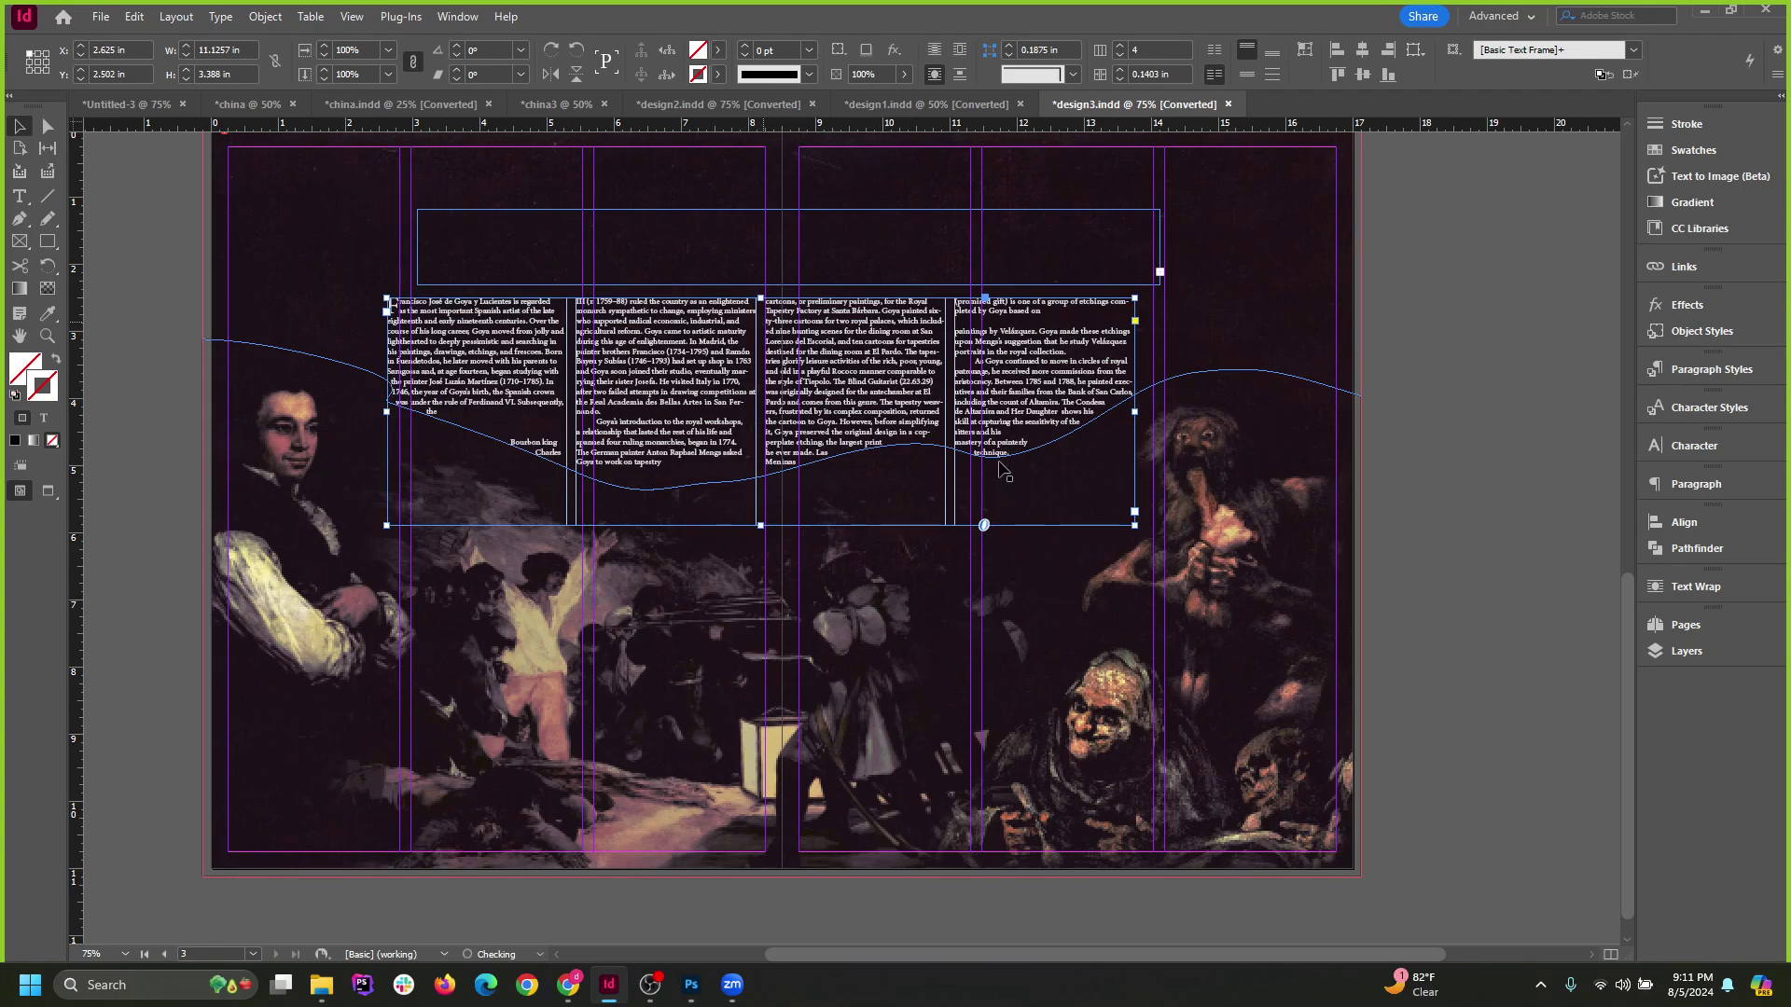
{"action": "scroll", "coordinate": [1386, 626], "scroll_direction": "up", "scroll_amount": 1}
{"action": "left_click", "coordinate": [1442, 650]}
Resize the title frame to 13.5 by 1.2083 in, fitting "Francisco de Goya" on one line, and move it to X 2.9722 in, Y 0.6667 in.
{"action": "left_click", "coordinate": [895, 314]}
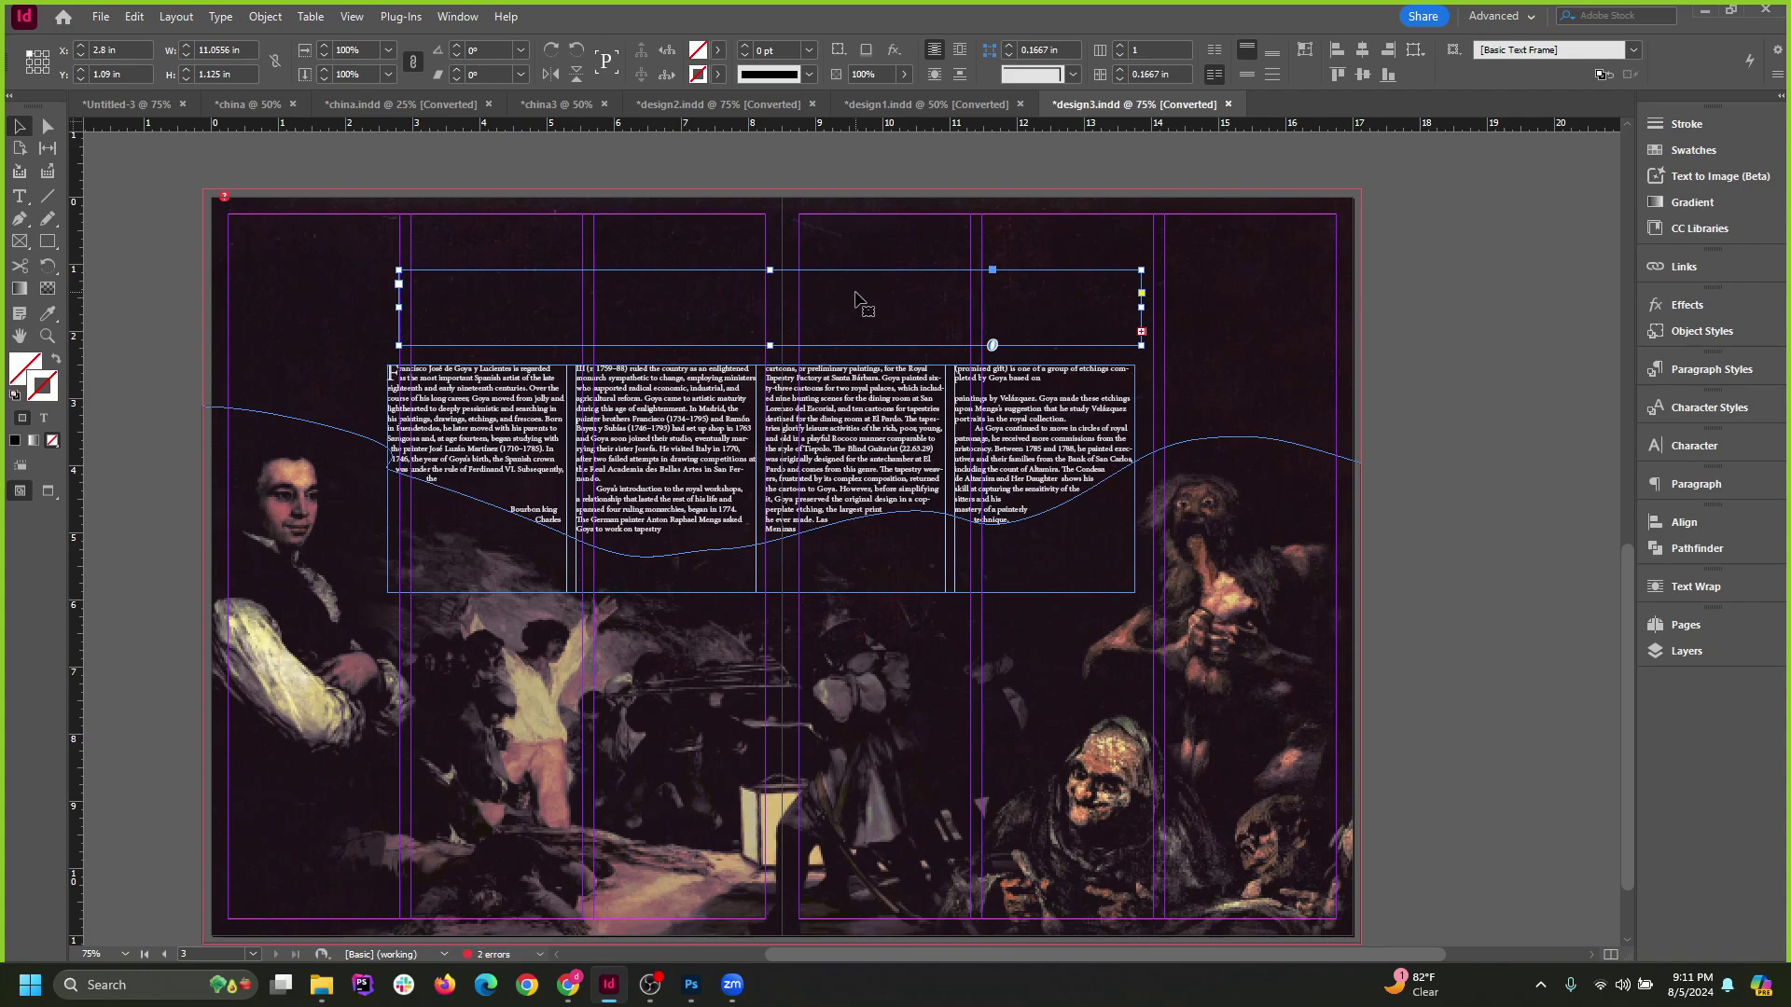
{"action": "double_click", "coordinate": [772, 270]}
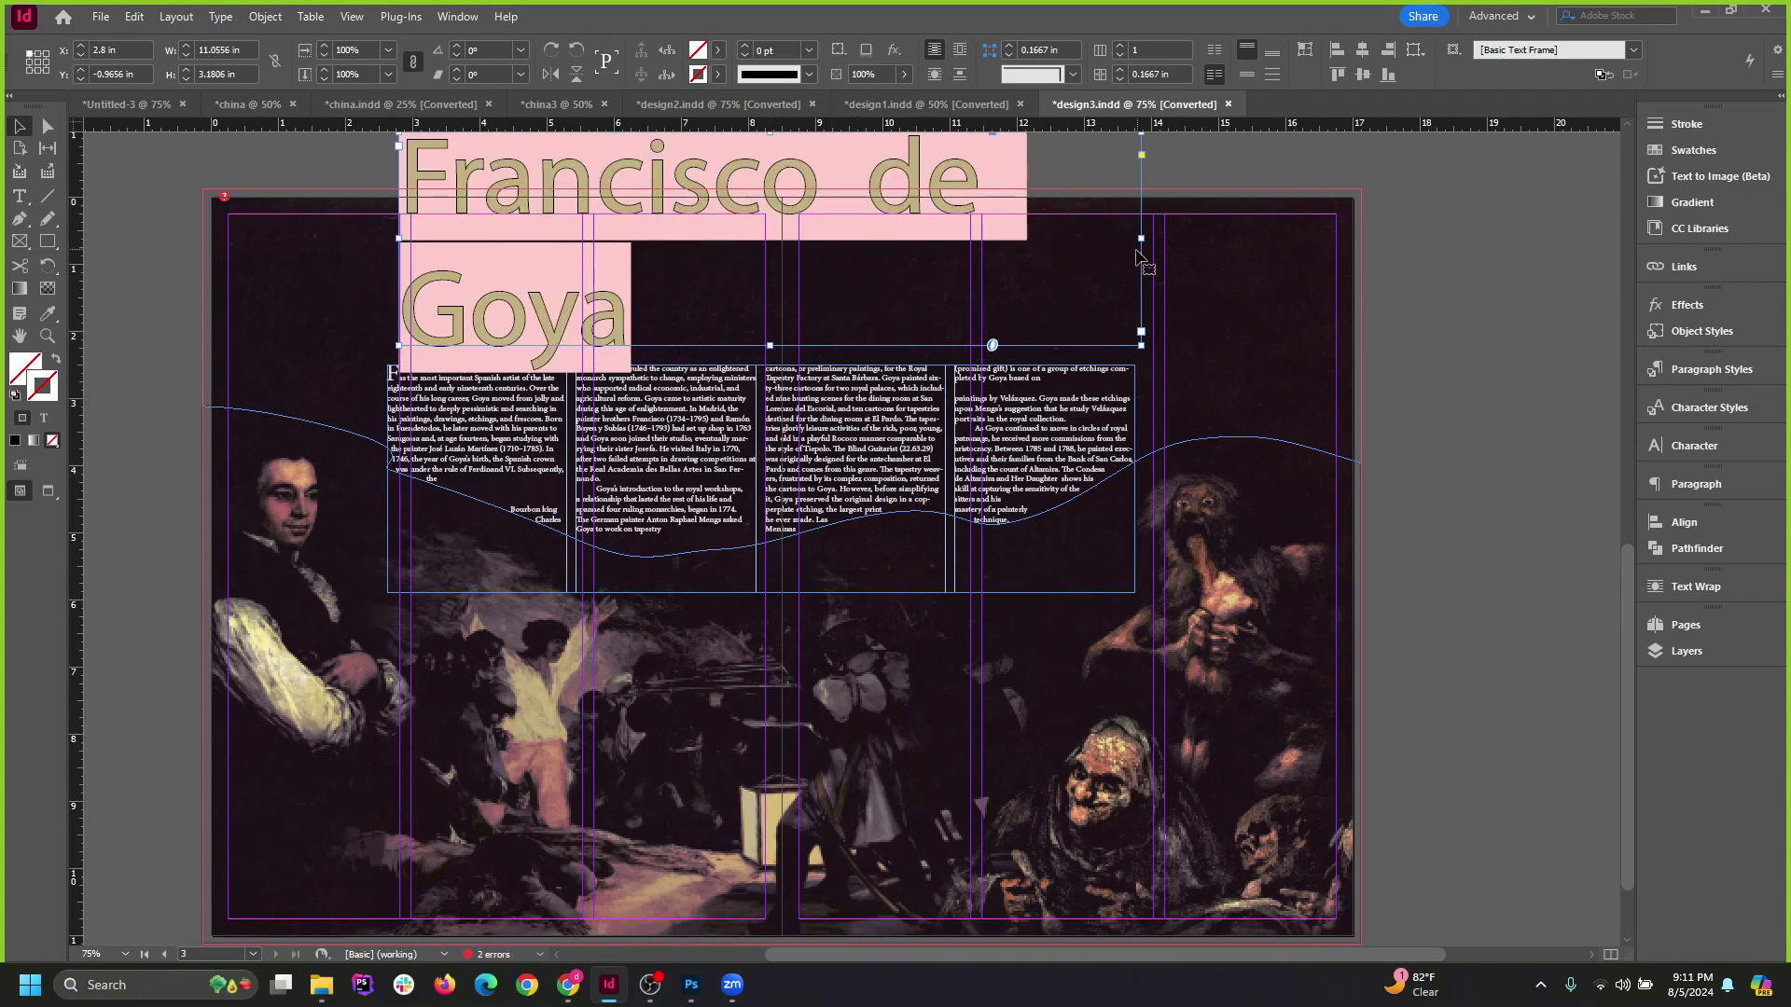
{"action": "left_click_drag", "start_coordinate": [1144, 241], "coordinate": [1305, 242]}
{"action": "left_click_drag", "start_coordinate": [941, 213], "coordinate": [928, 290]}
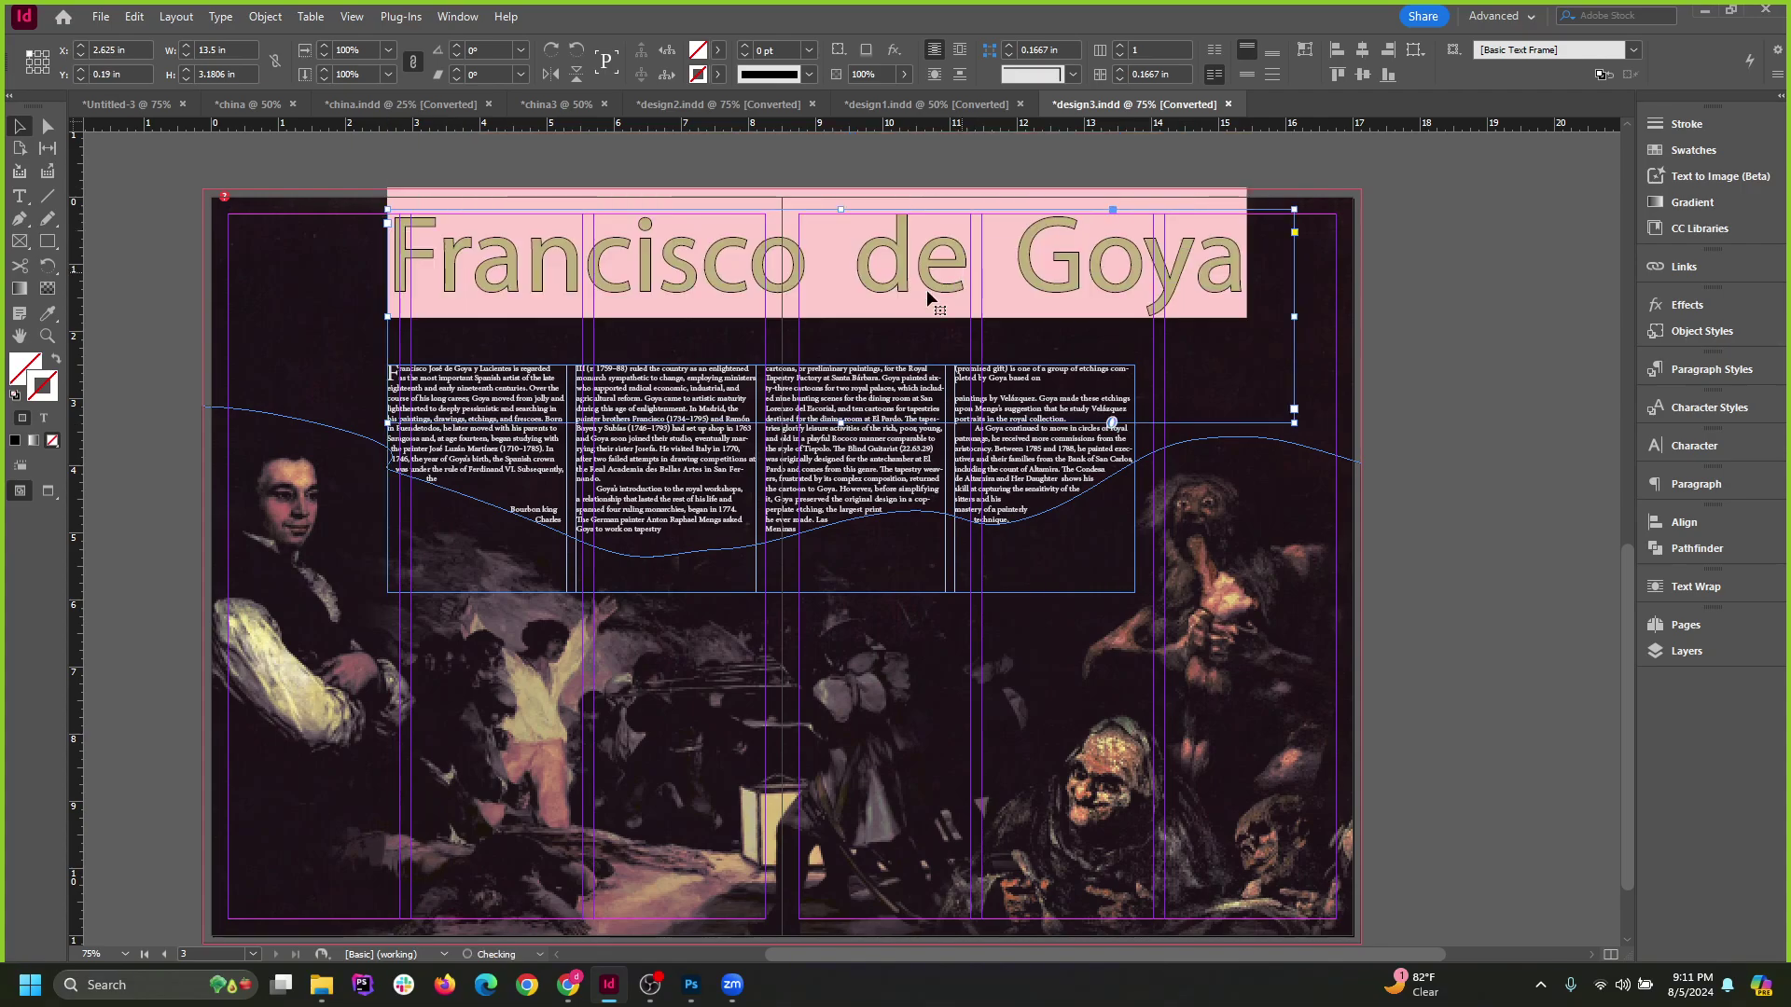
{"action": "double_click", "coordinate": [839, 423]}
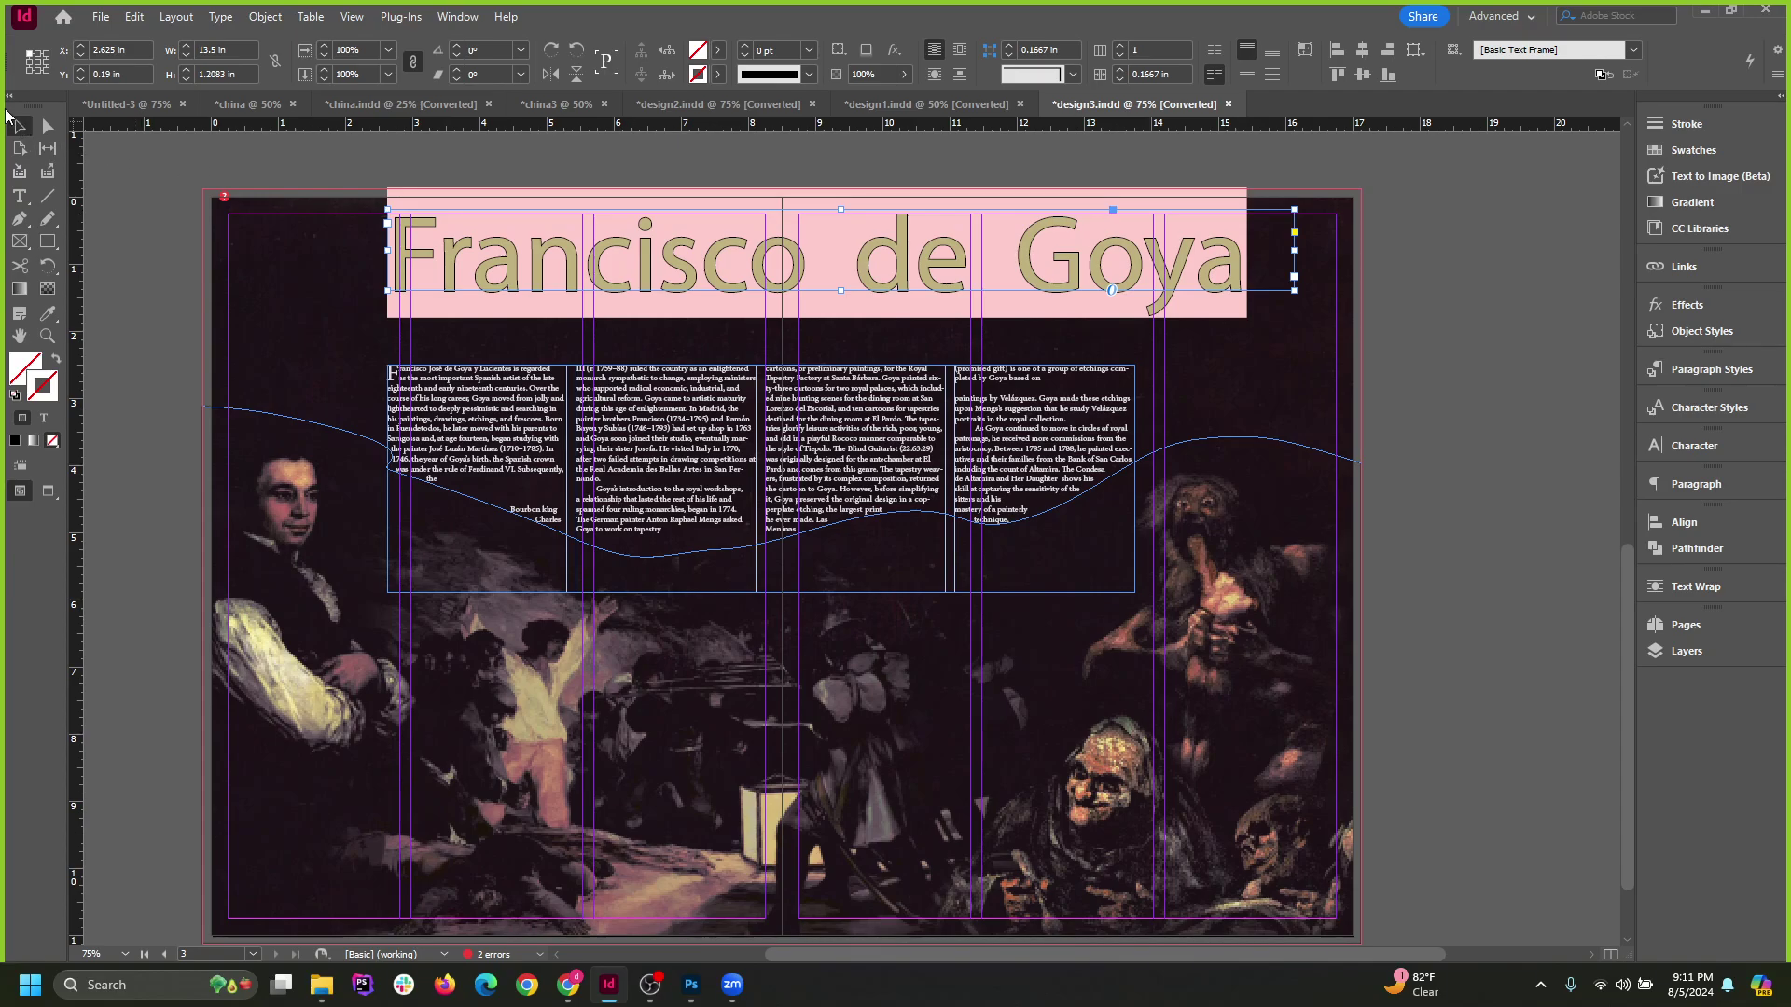
{"action": "mouse_move", "coordinate": [799, 261]}
{"action": "left_mouse_down"}
{"action": "mouse_move", "coordinate": [848, 289]}
{"action": "mouse_move", "coordinate": [802, 284]}
{"action": "left_mouse_up"}
{"action": "left_click_drag", "start_coordinate": [673, 287], "coordinate": [728, 290]}
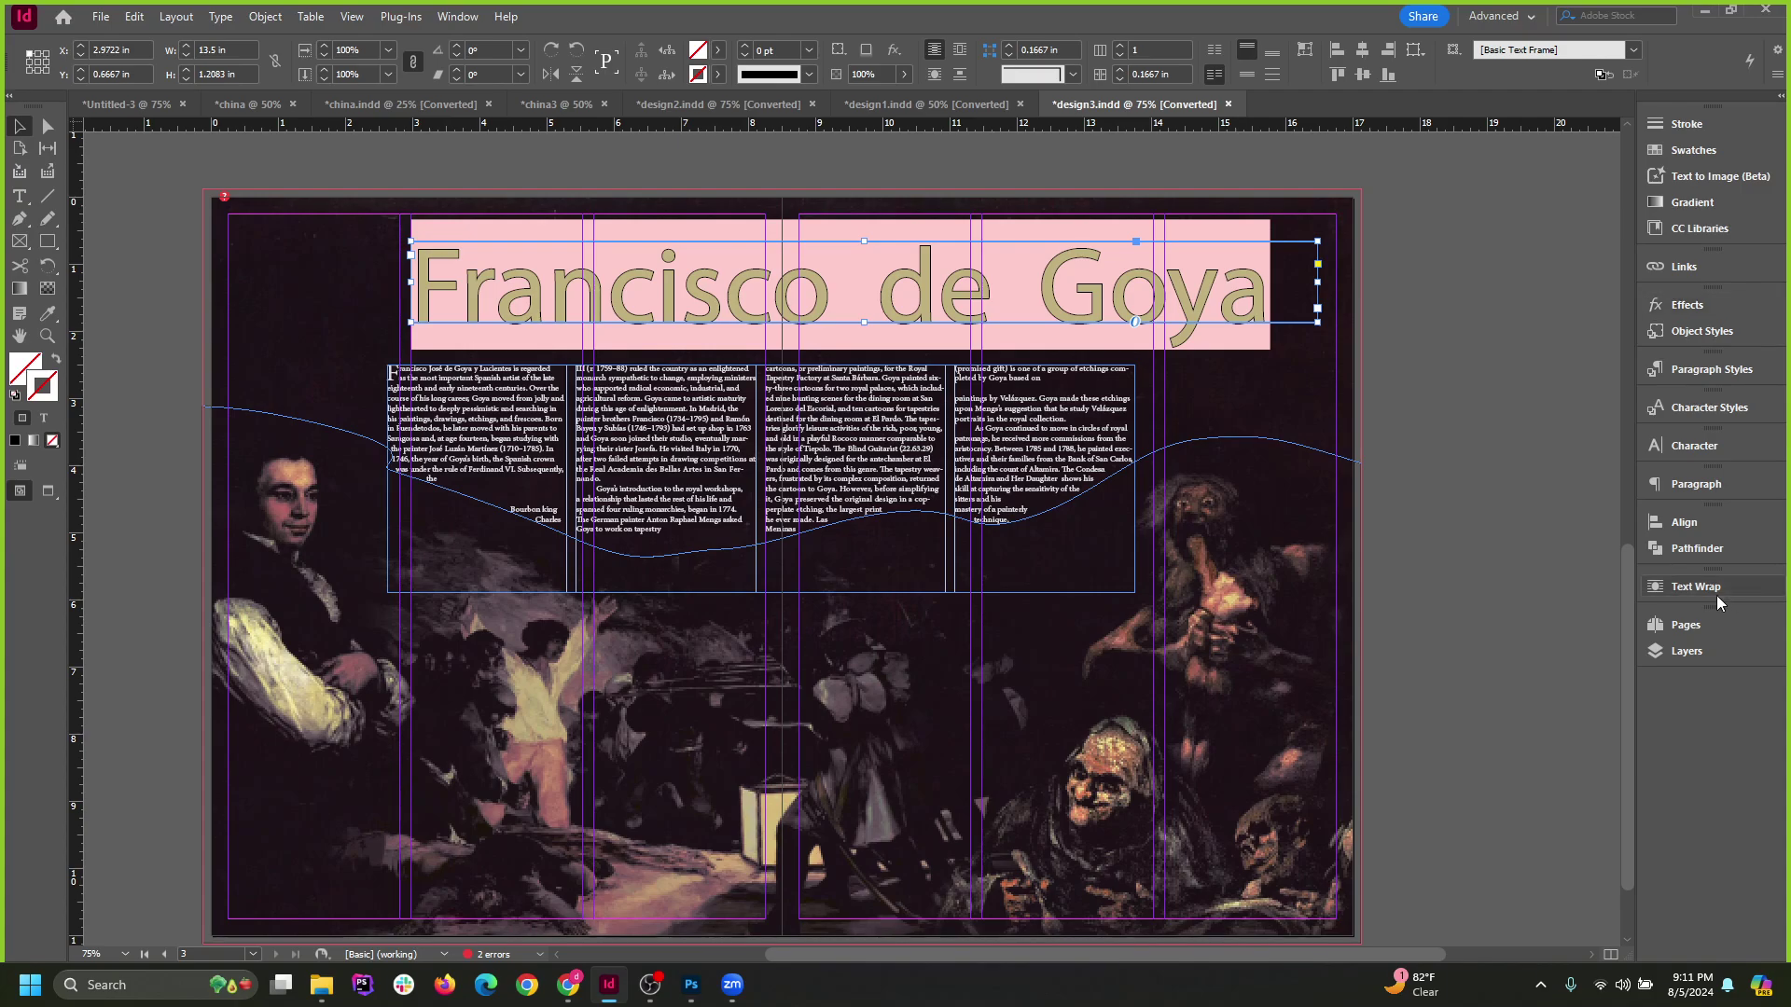
Open the title's character settings and search the available font list for "vi".
{"action": "left_click", "coordinate": [1721, 483]}
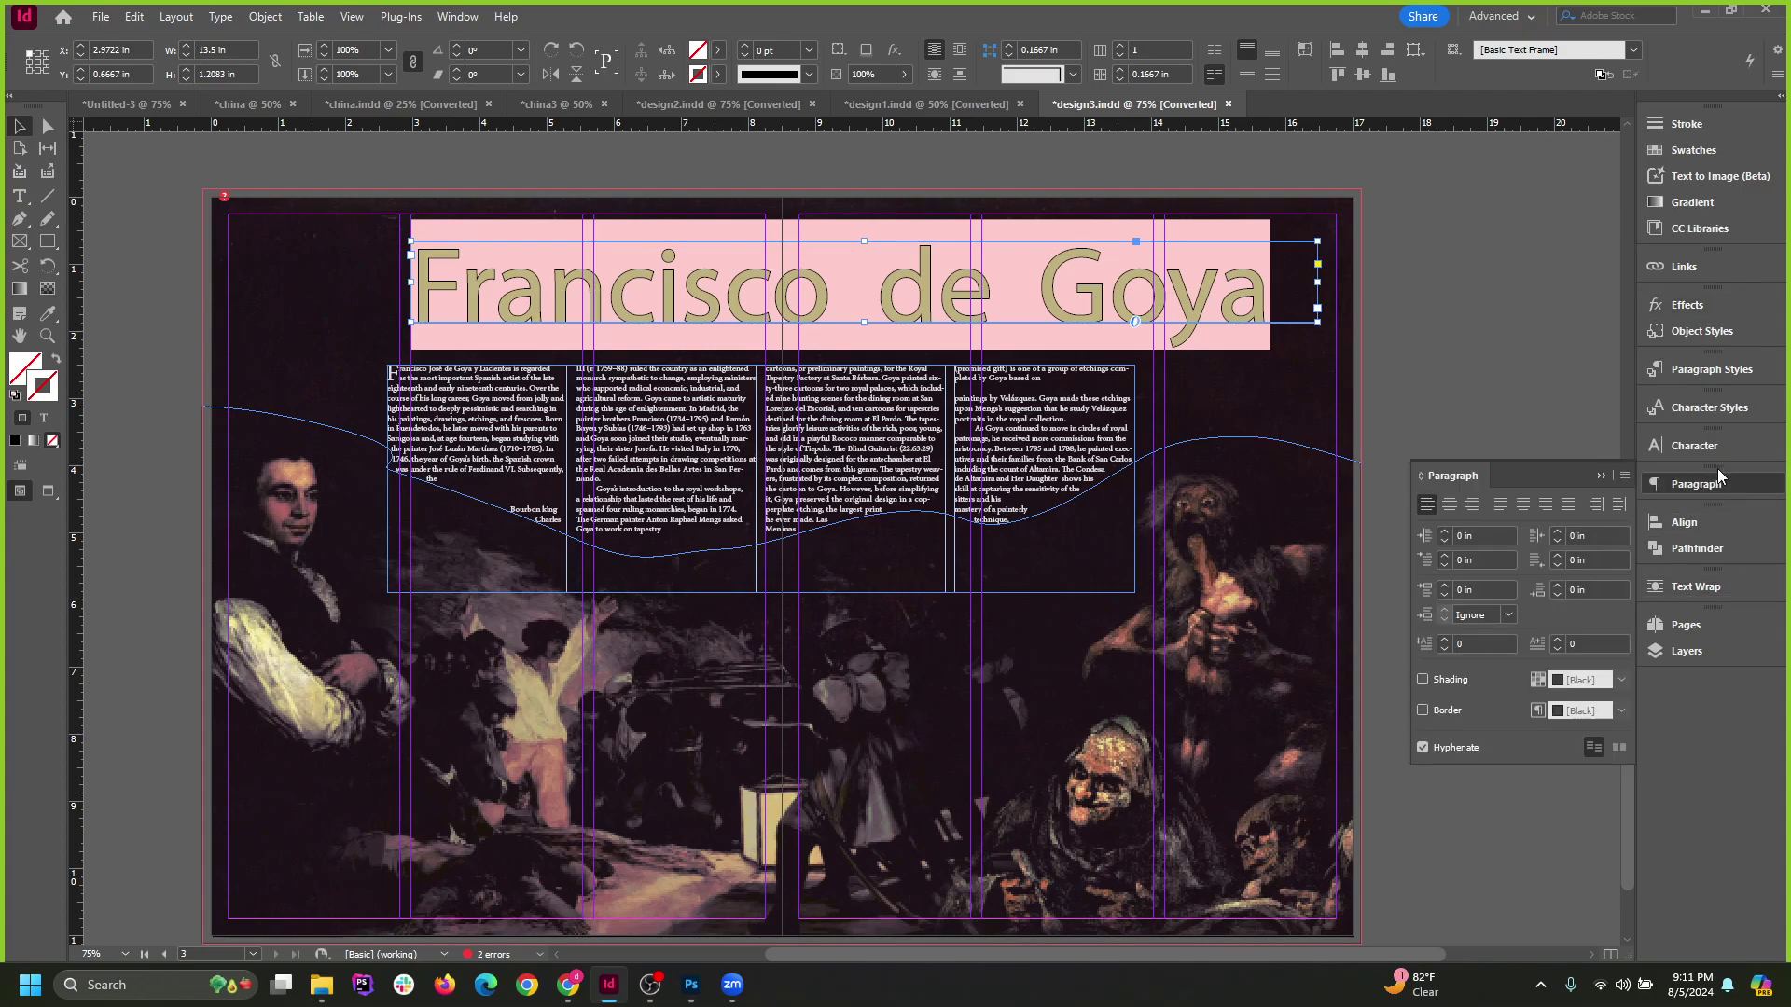
{"action": "left_click", "coordinate": [1703, 451]}
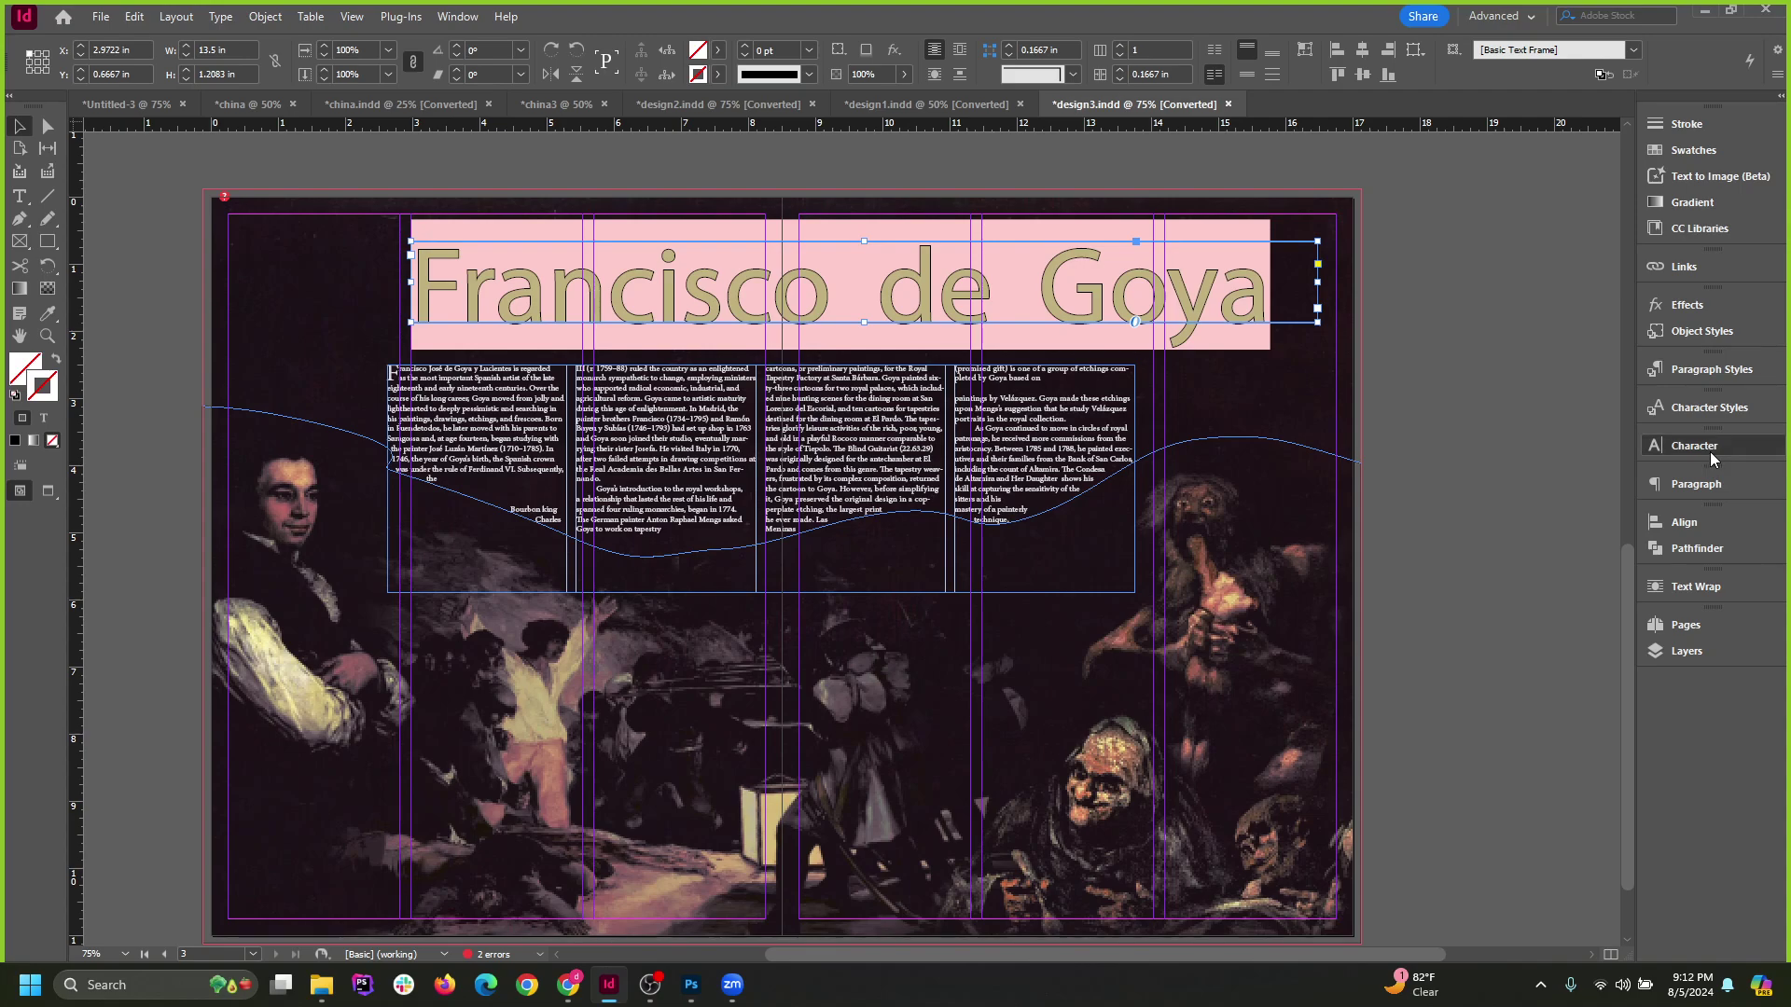
{"action": "left_click", "coordinate": [1700, 448]}
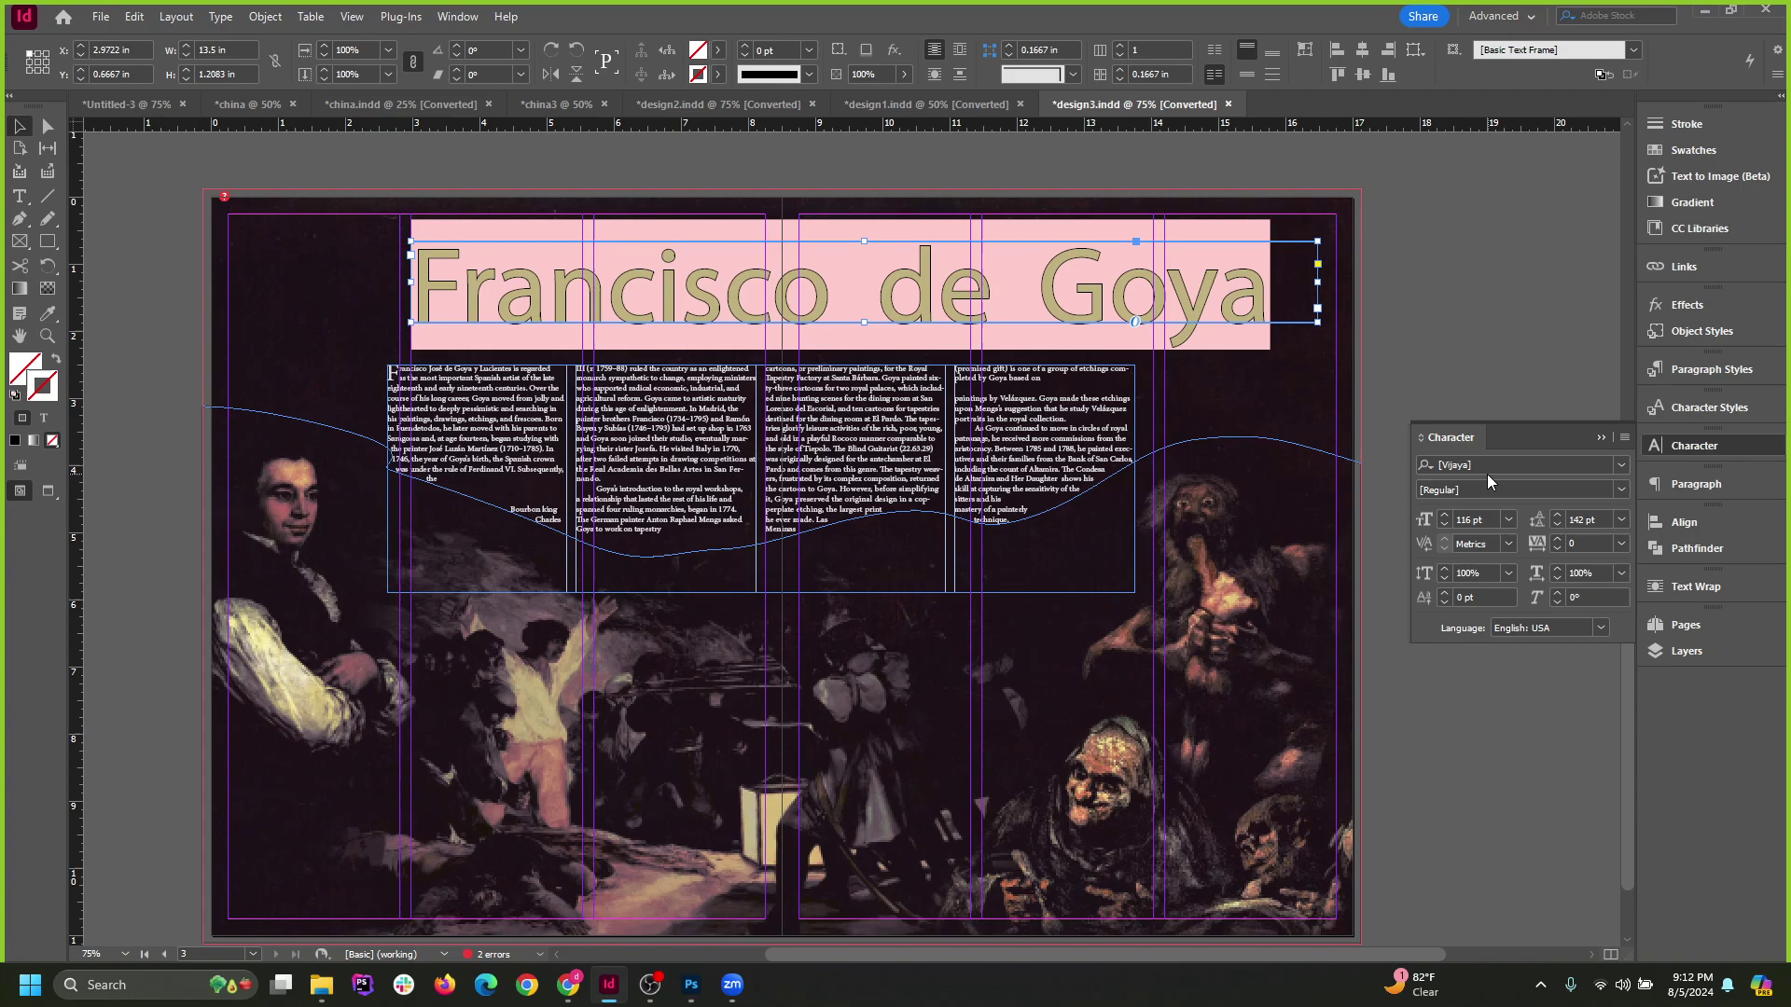
{"action": "left_click", "coordinate": [1621, 471]}
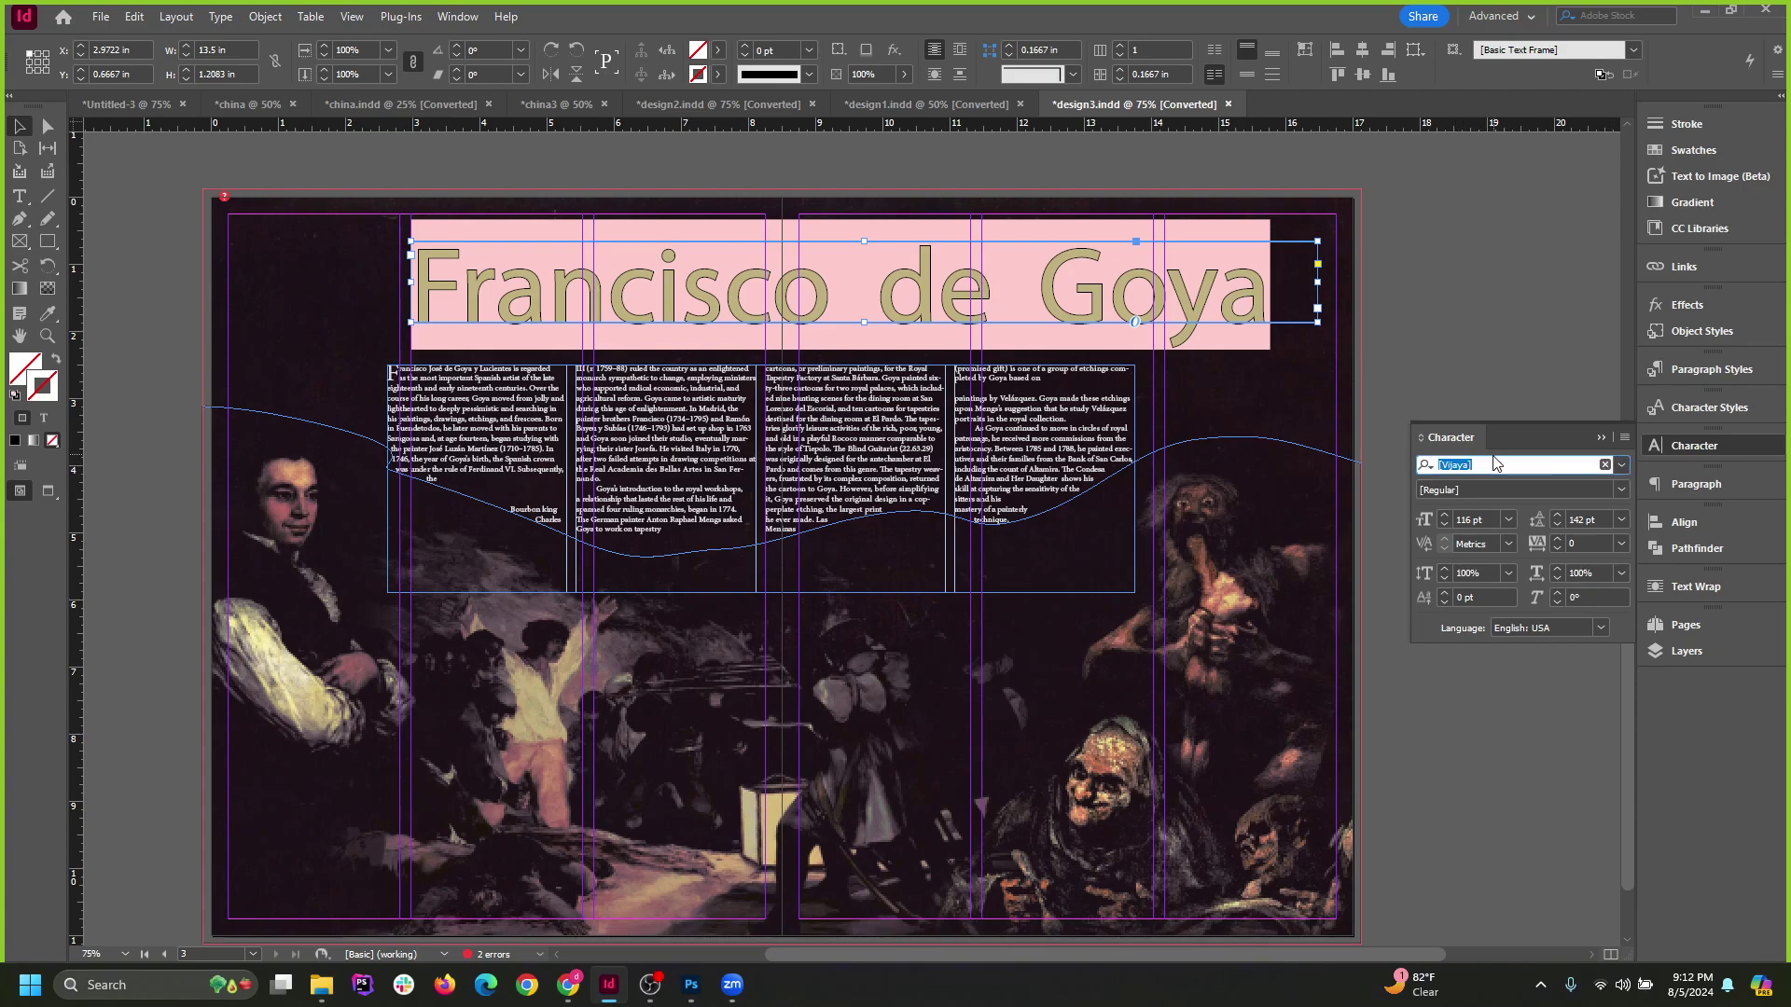
{"action": "left_click", "coordinate": [1620, 471]}
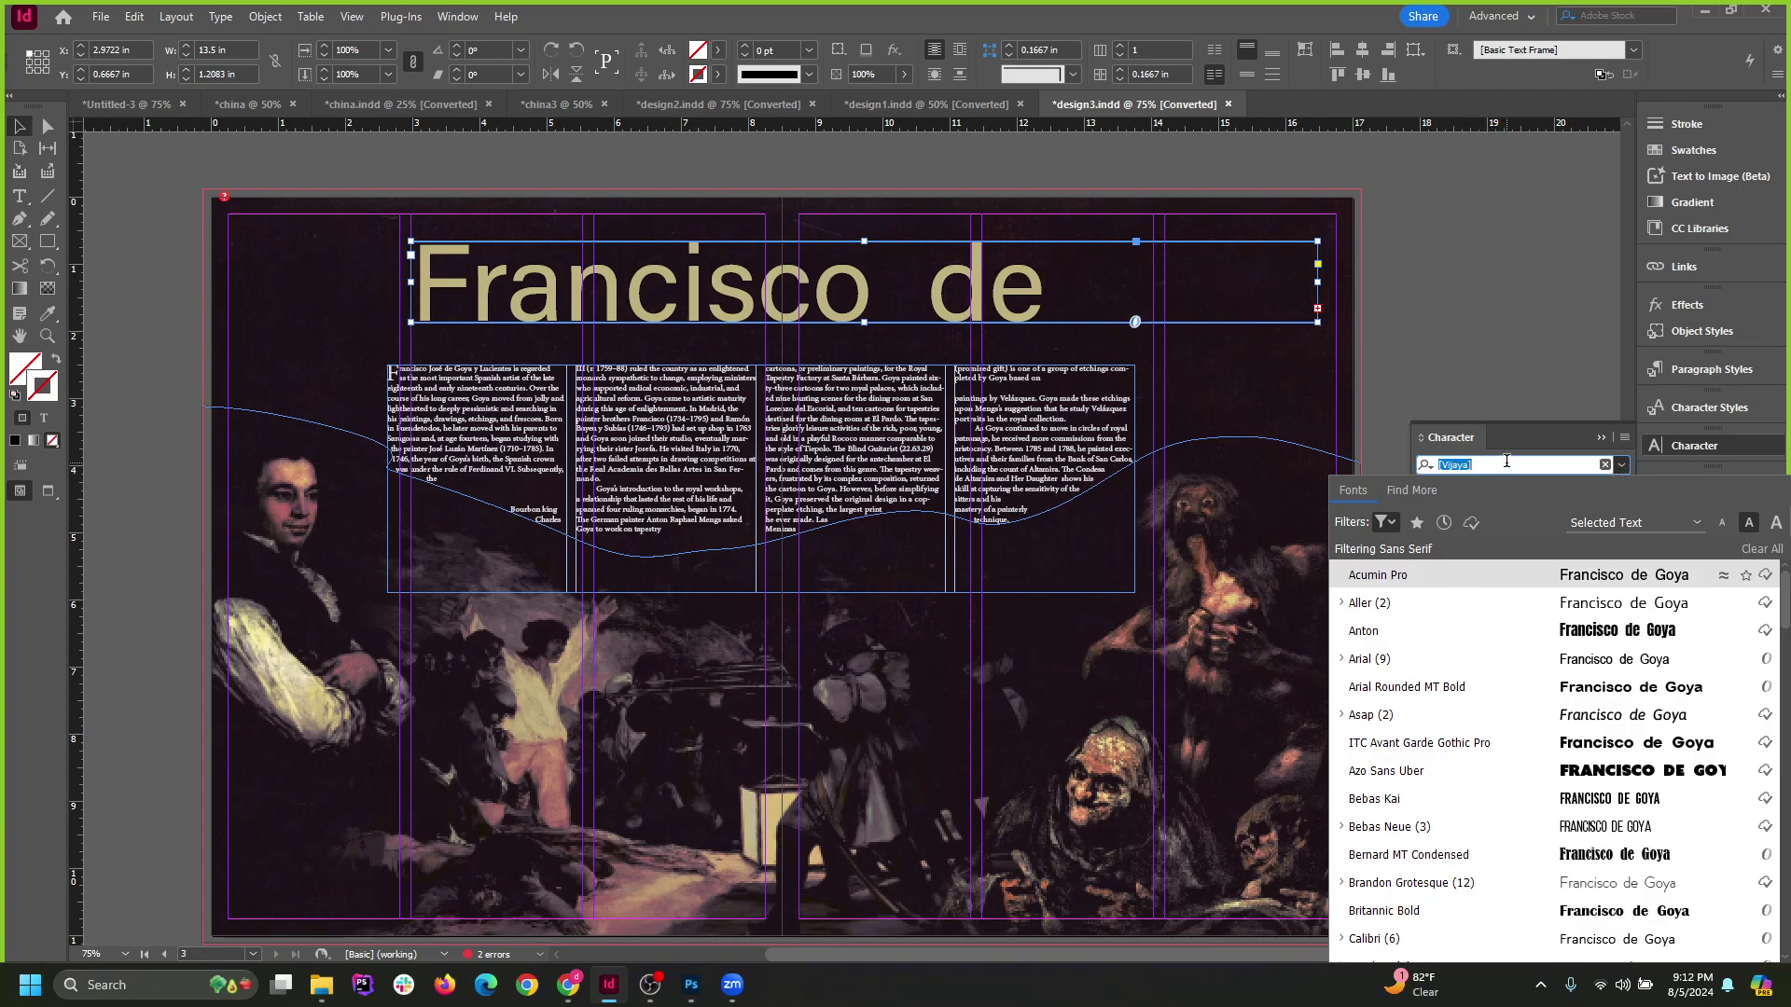
{"action": "type", "text": "vi"}
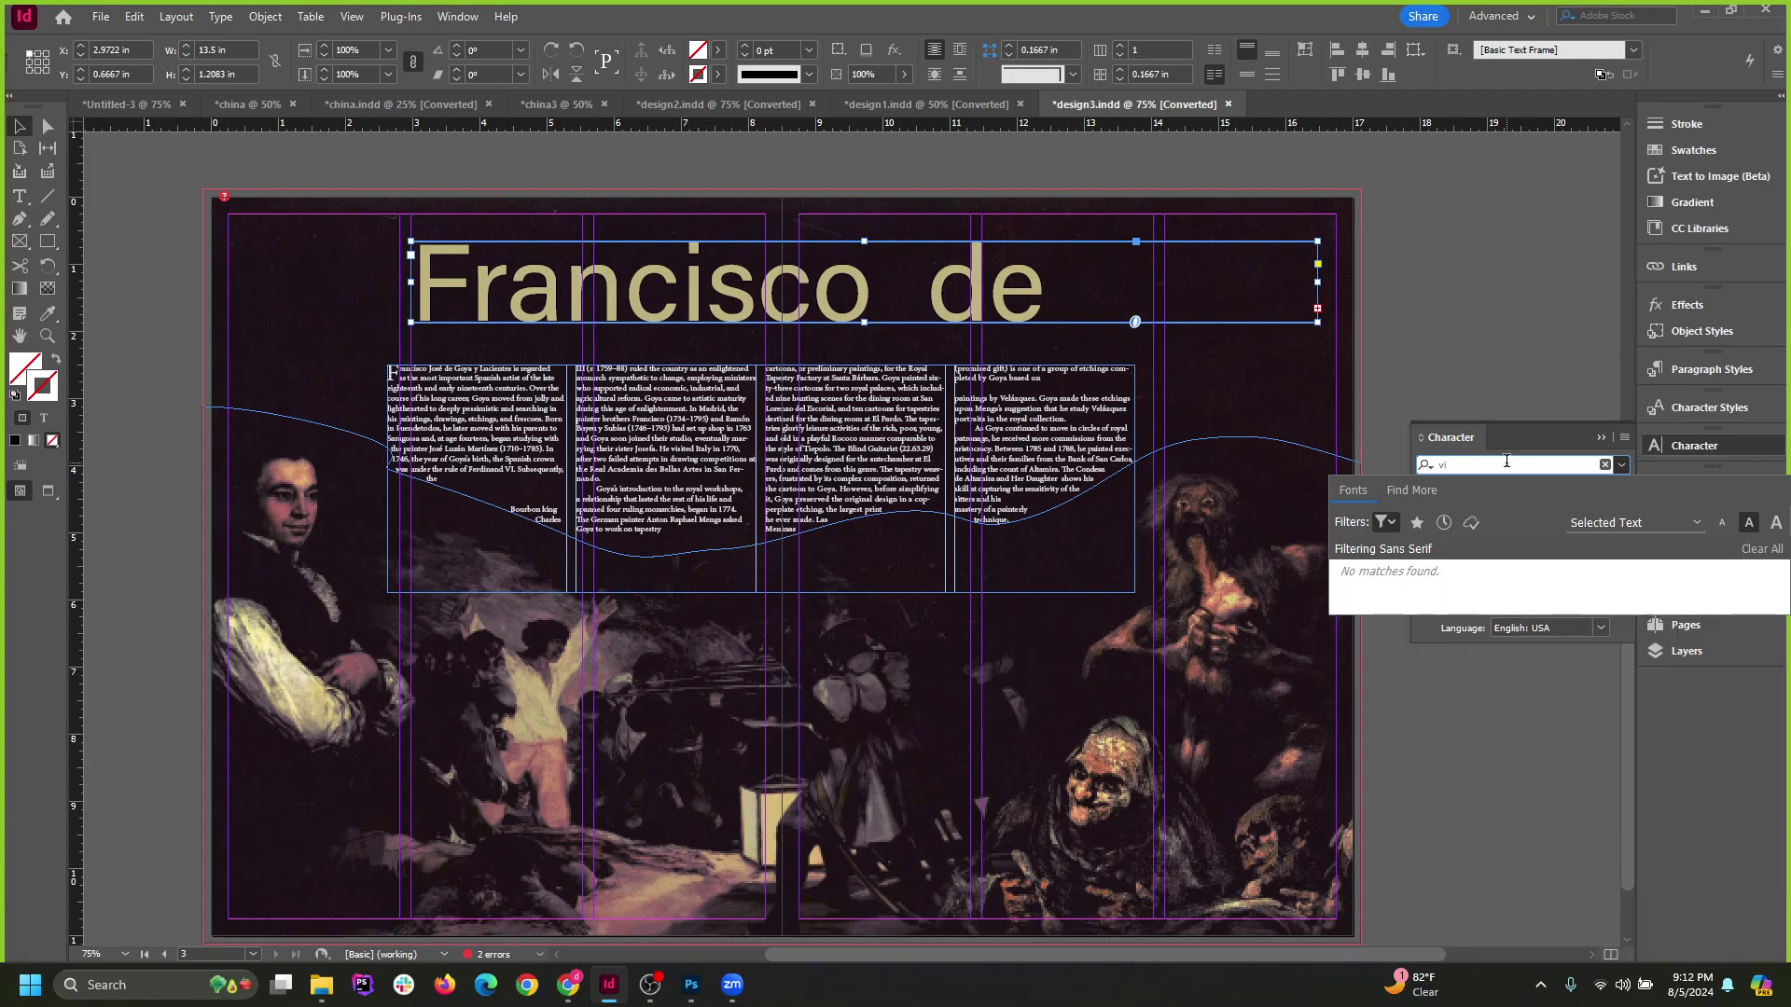
{"action": "key", "text": "Escape"}
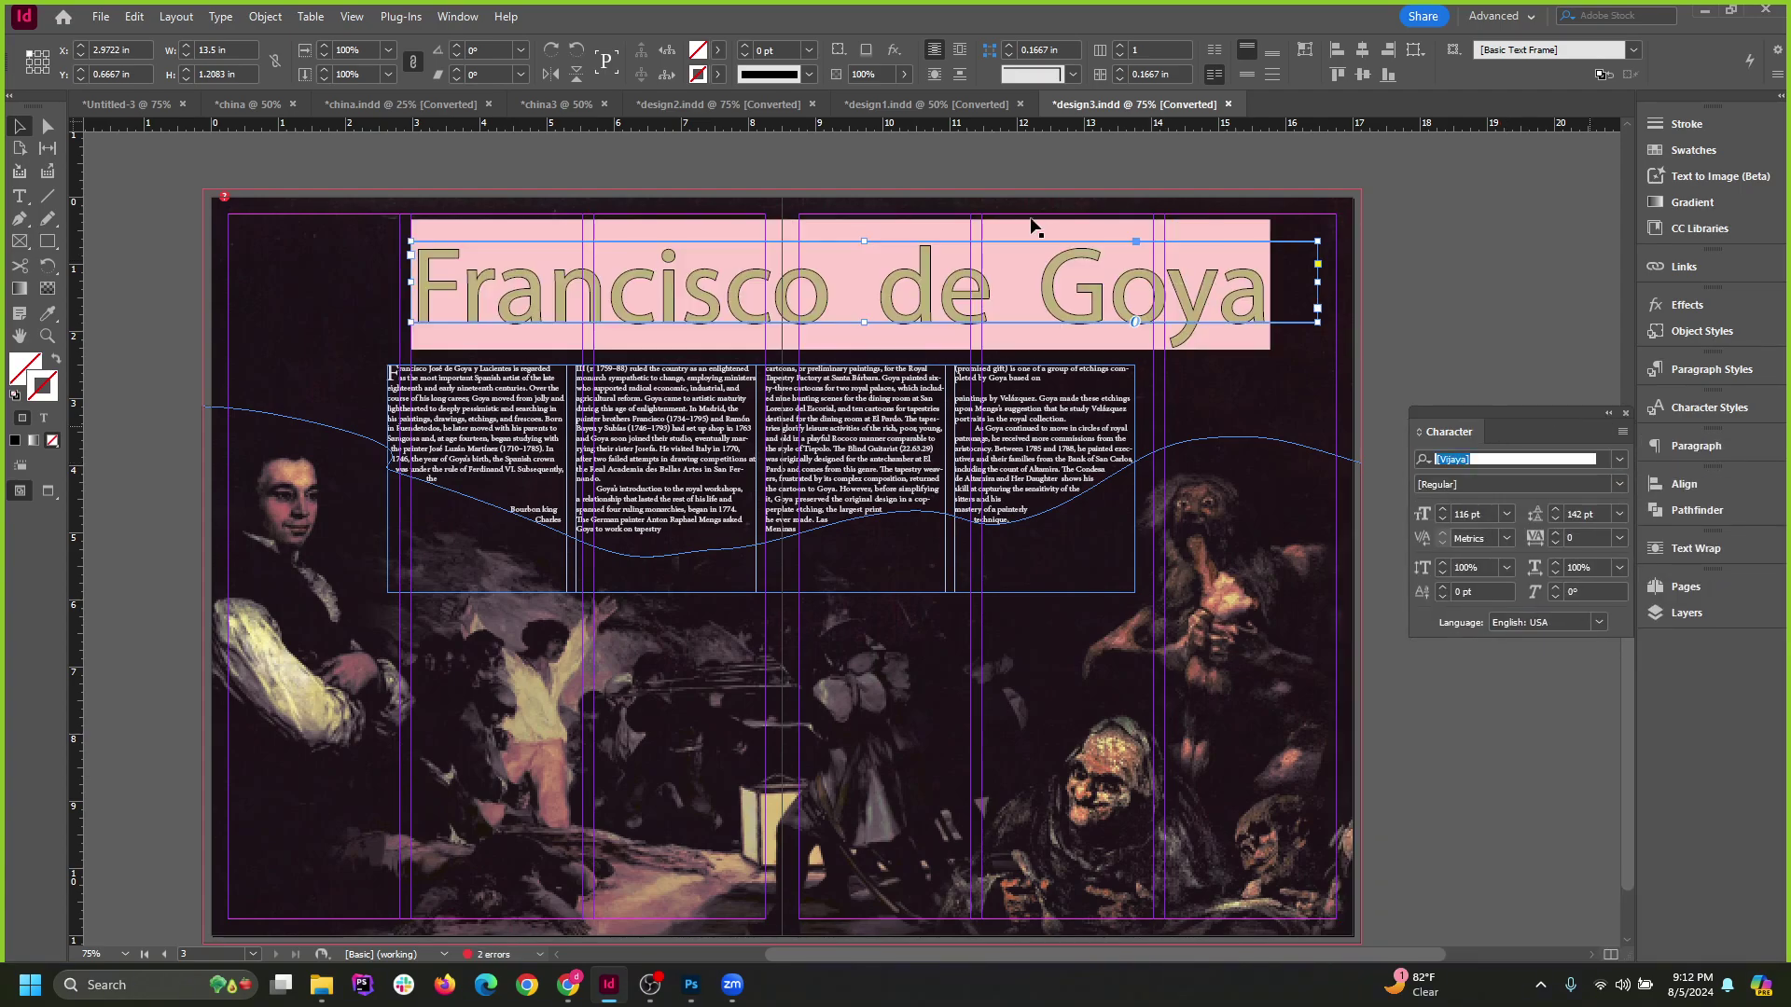
Open Find/Replace Font, select the missing Vijaya Regular entry and move the dialog toward the middle of the spread.
{"action": "left_click", "coordinate": [220, 16]}
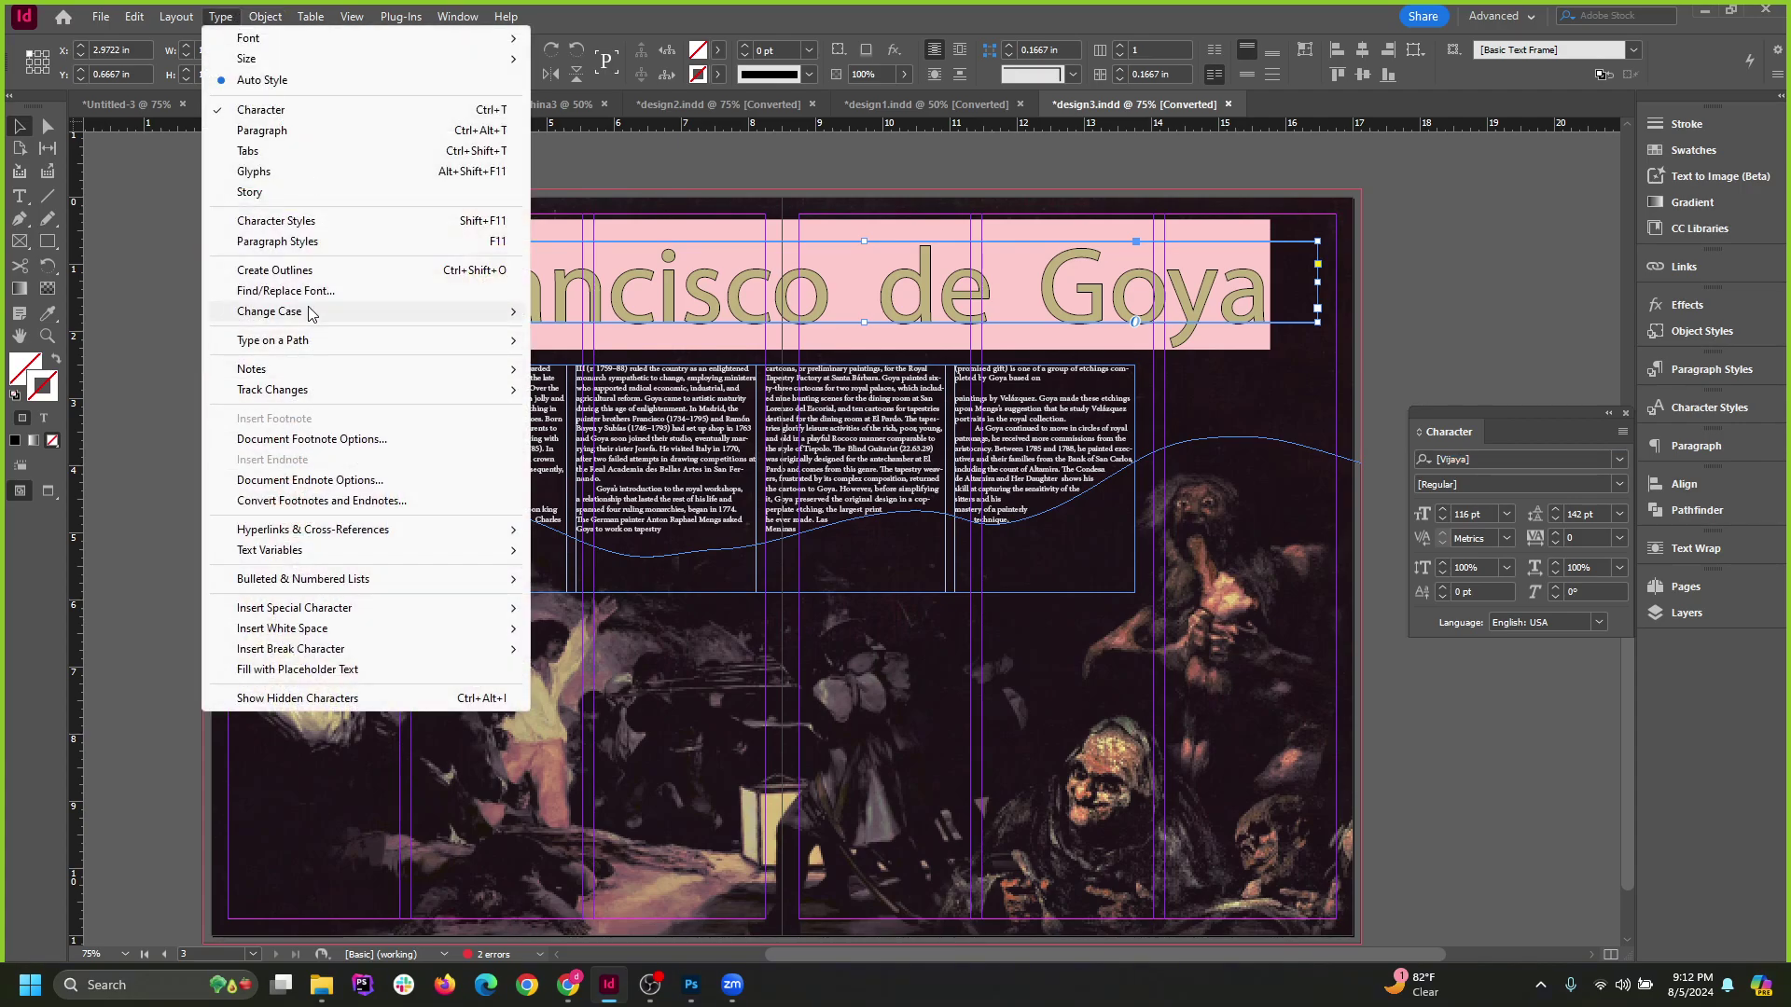
{"action": "left_click", "coordinate": [318, 292]}
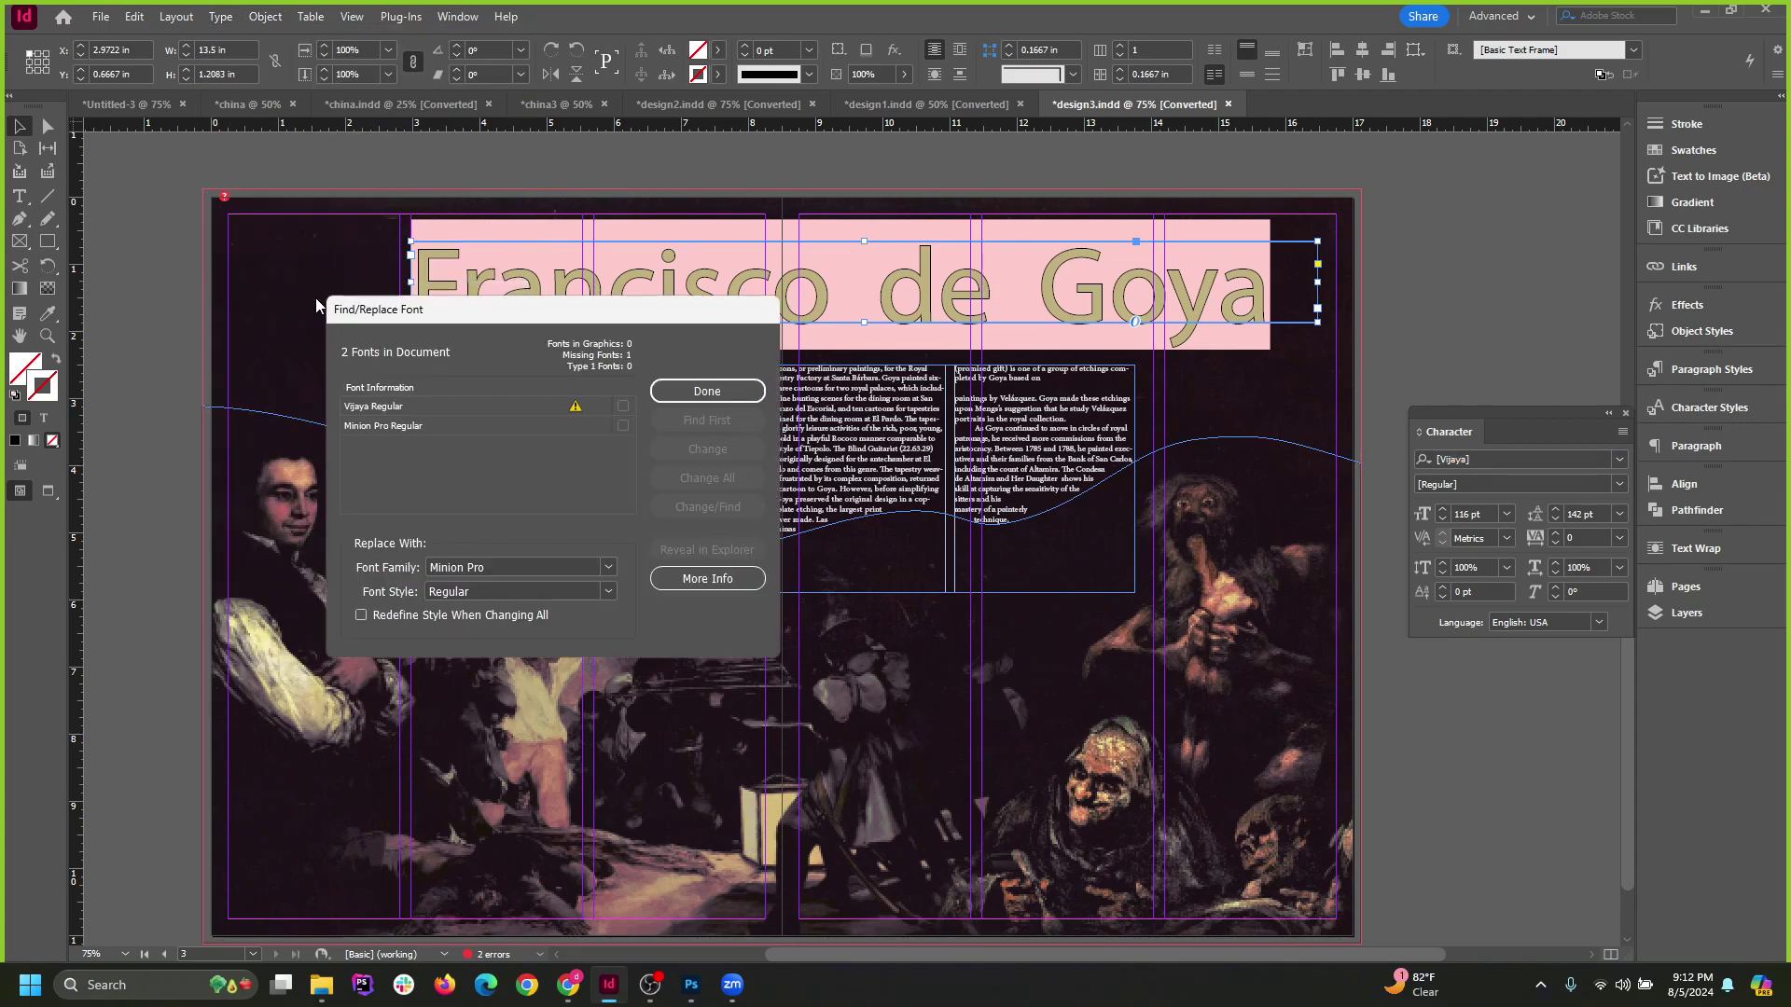
{"action": "left_click", "coordinate": [385, 410]}
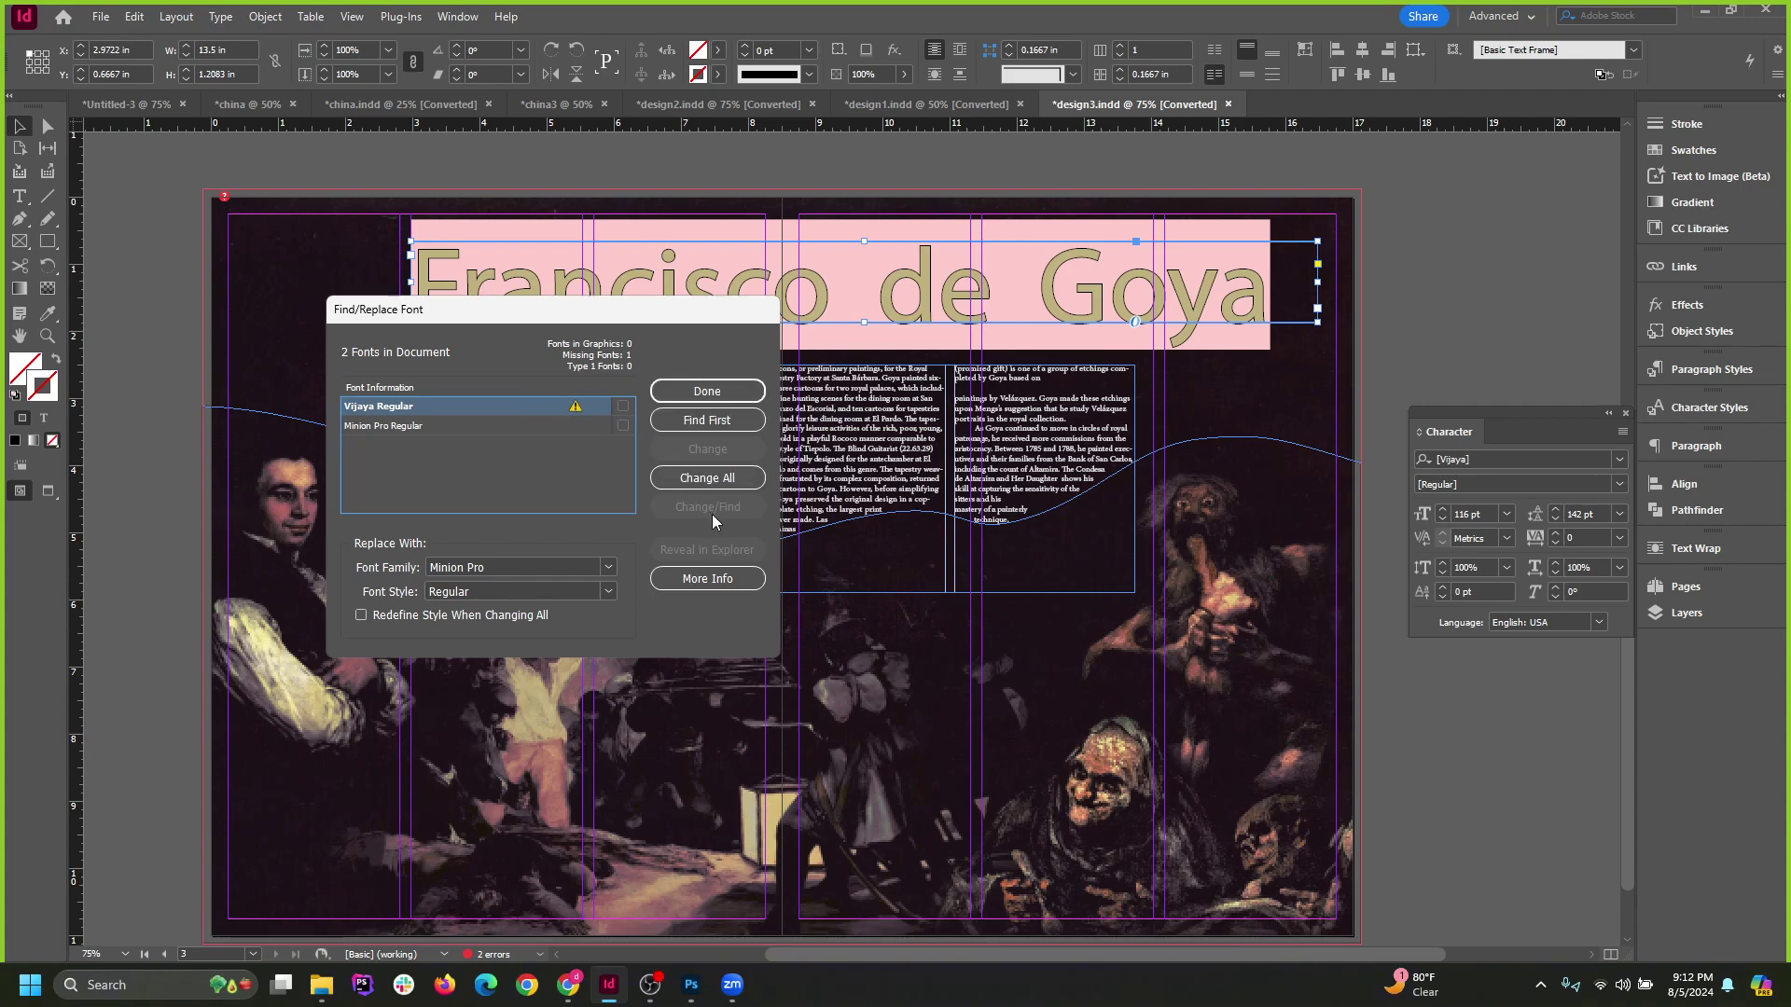
{"action": "left_click_drag", "start_coordinate": [557, 319], "coordinate": [769, 338]}
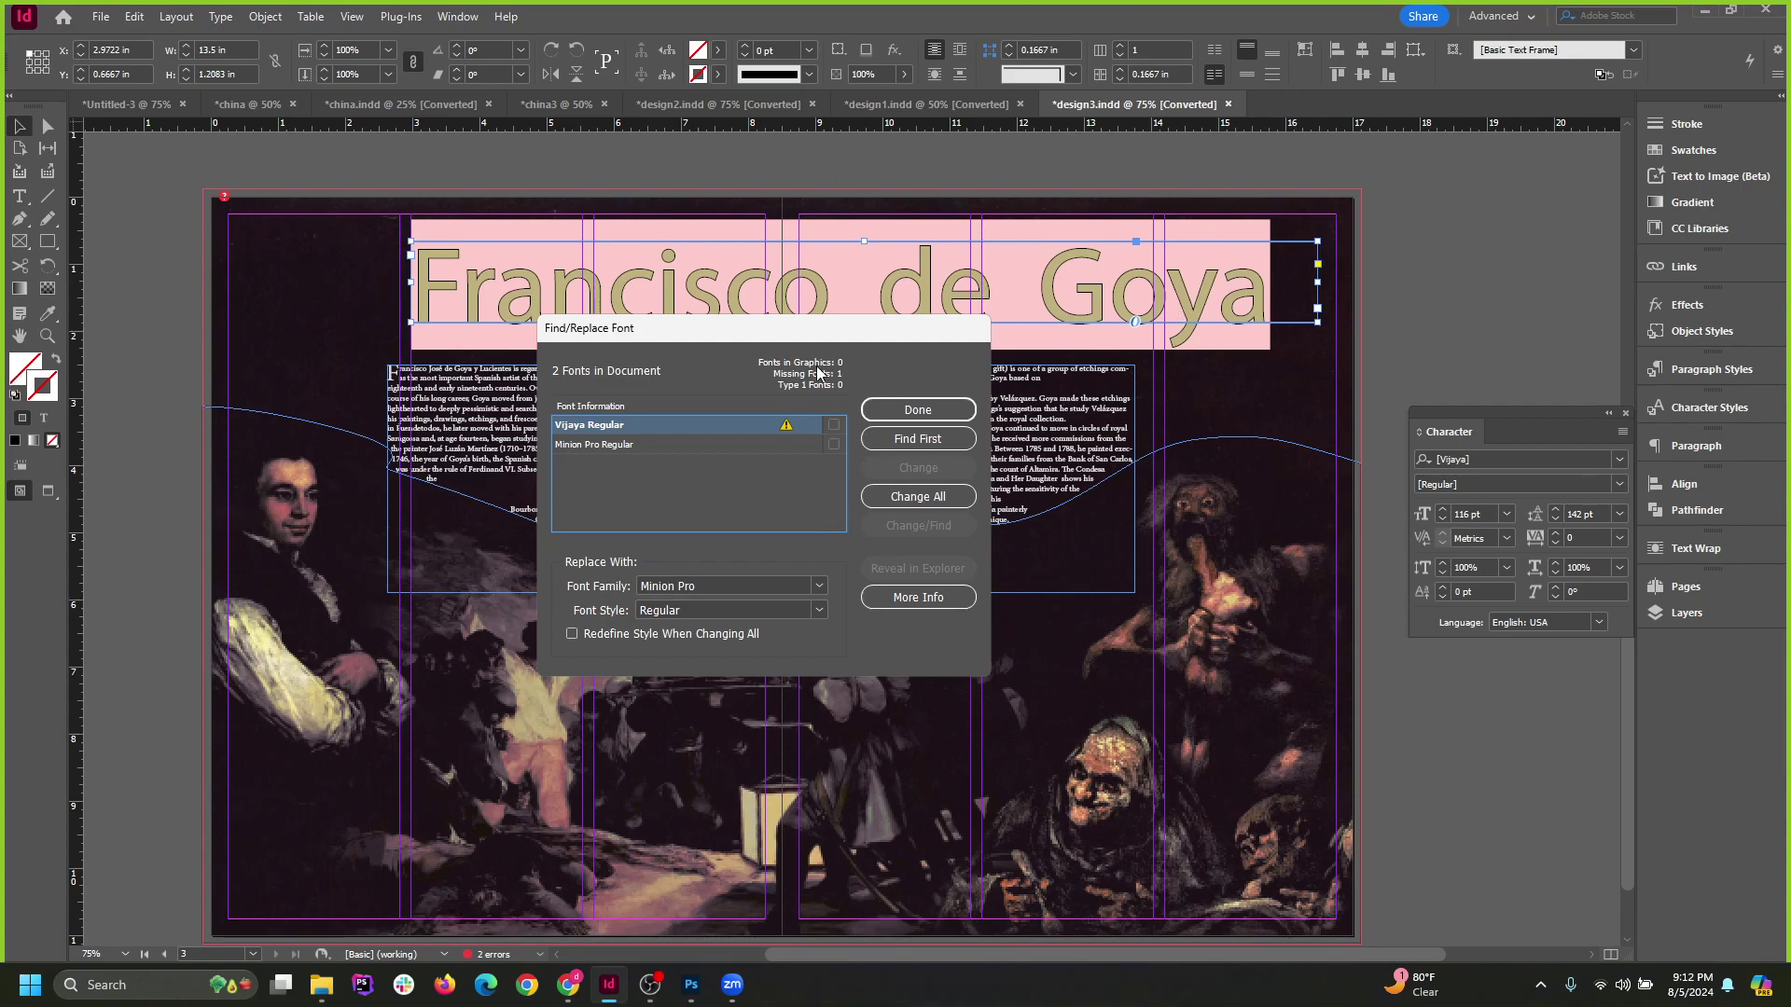
{"action": "left_click_drag", "start_coordinate": [831, 340], "coordinate": [887, 340]}
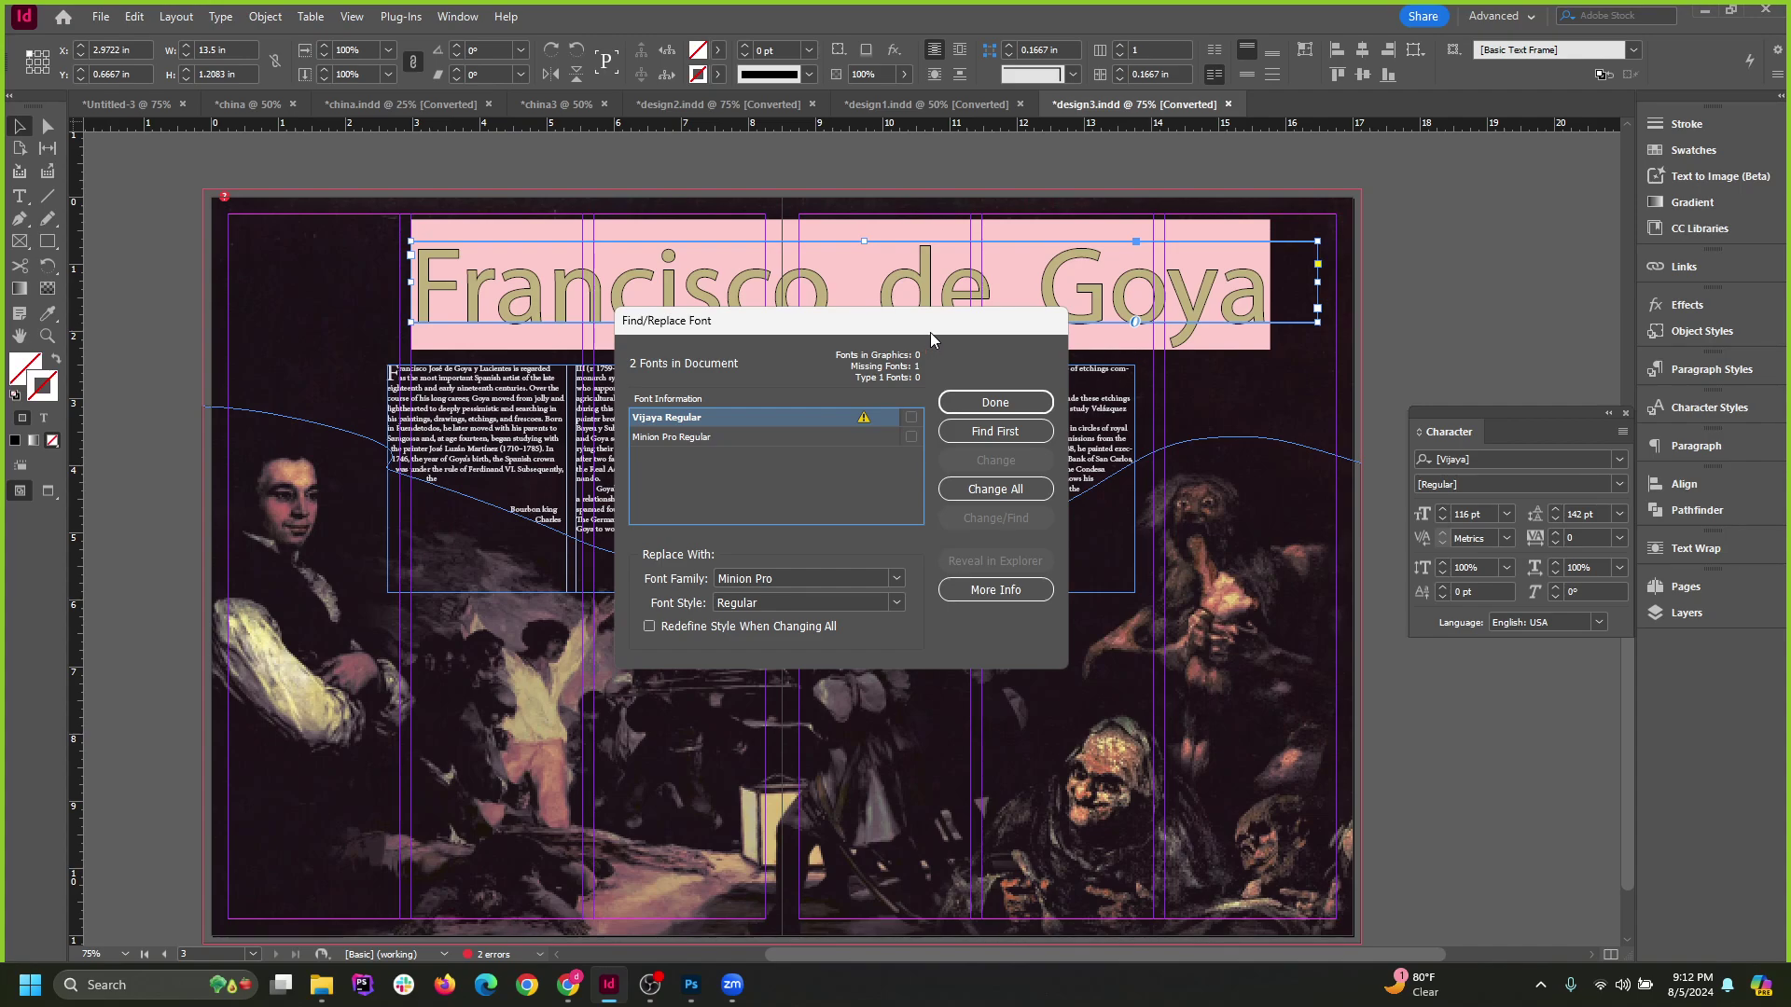
{"action": "mouse_move", "coordinate": [931, 332]}
{"action": "left_mouse_down"}
{"action": "mouse_move", "coordinate": [891, 323]}
{"action": "mouse_move", "coordinate": [990, 340]}
{"action": "mouse_move", "coordinate": [953, 343]}
{"action": "left_mouse_up"}
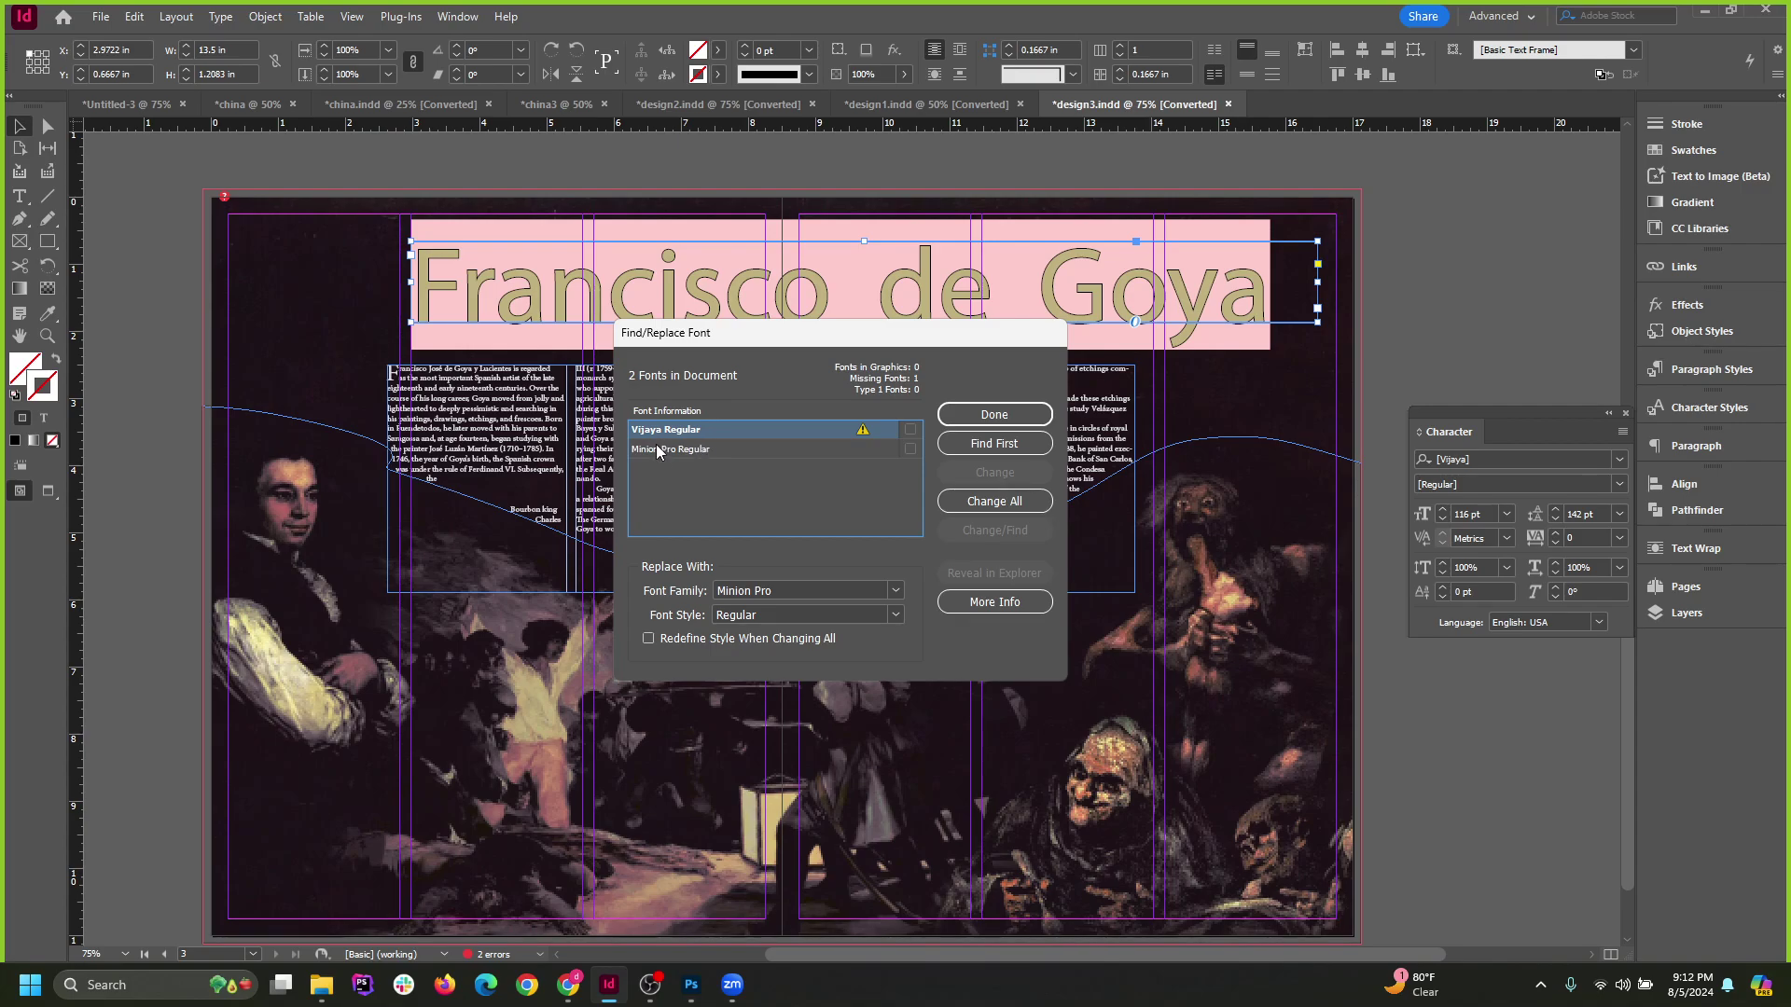
Switch to design4.pdf in Chrome and select its title text to examine the original lettering.
{"action": "left_click", "coordinate": [568, 984]}
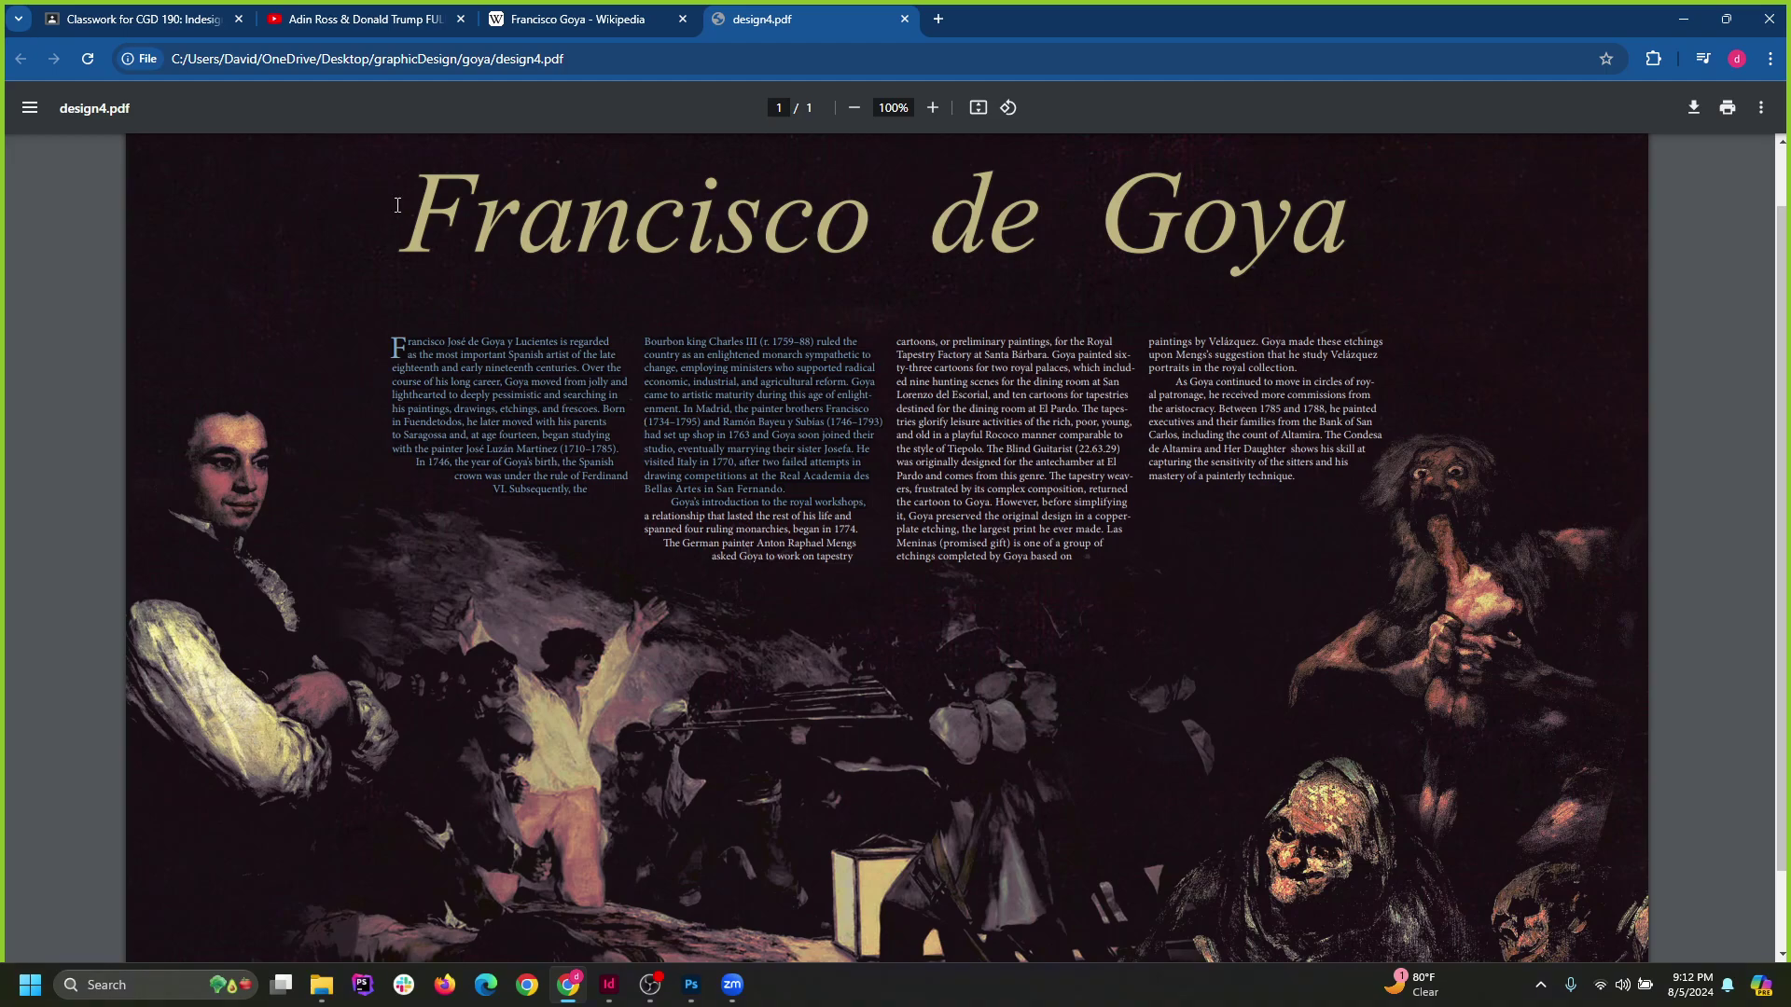
{"action": "left_click_drag", "start_coordinate": [398, 205], "coordinate": [1348, 224]}
{"action": "left_click", "coordinate": [1347, 224]}
{"action": "left_click_drag", "start_coordinate": [1100, 18], "coordinate": [946, 336]}
{"action": "left_click", "coordinate": [1019, 344]}
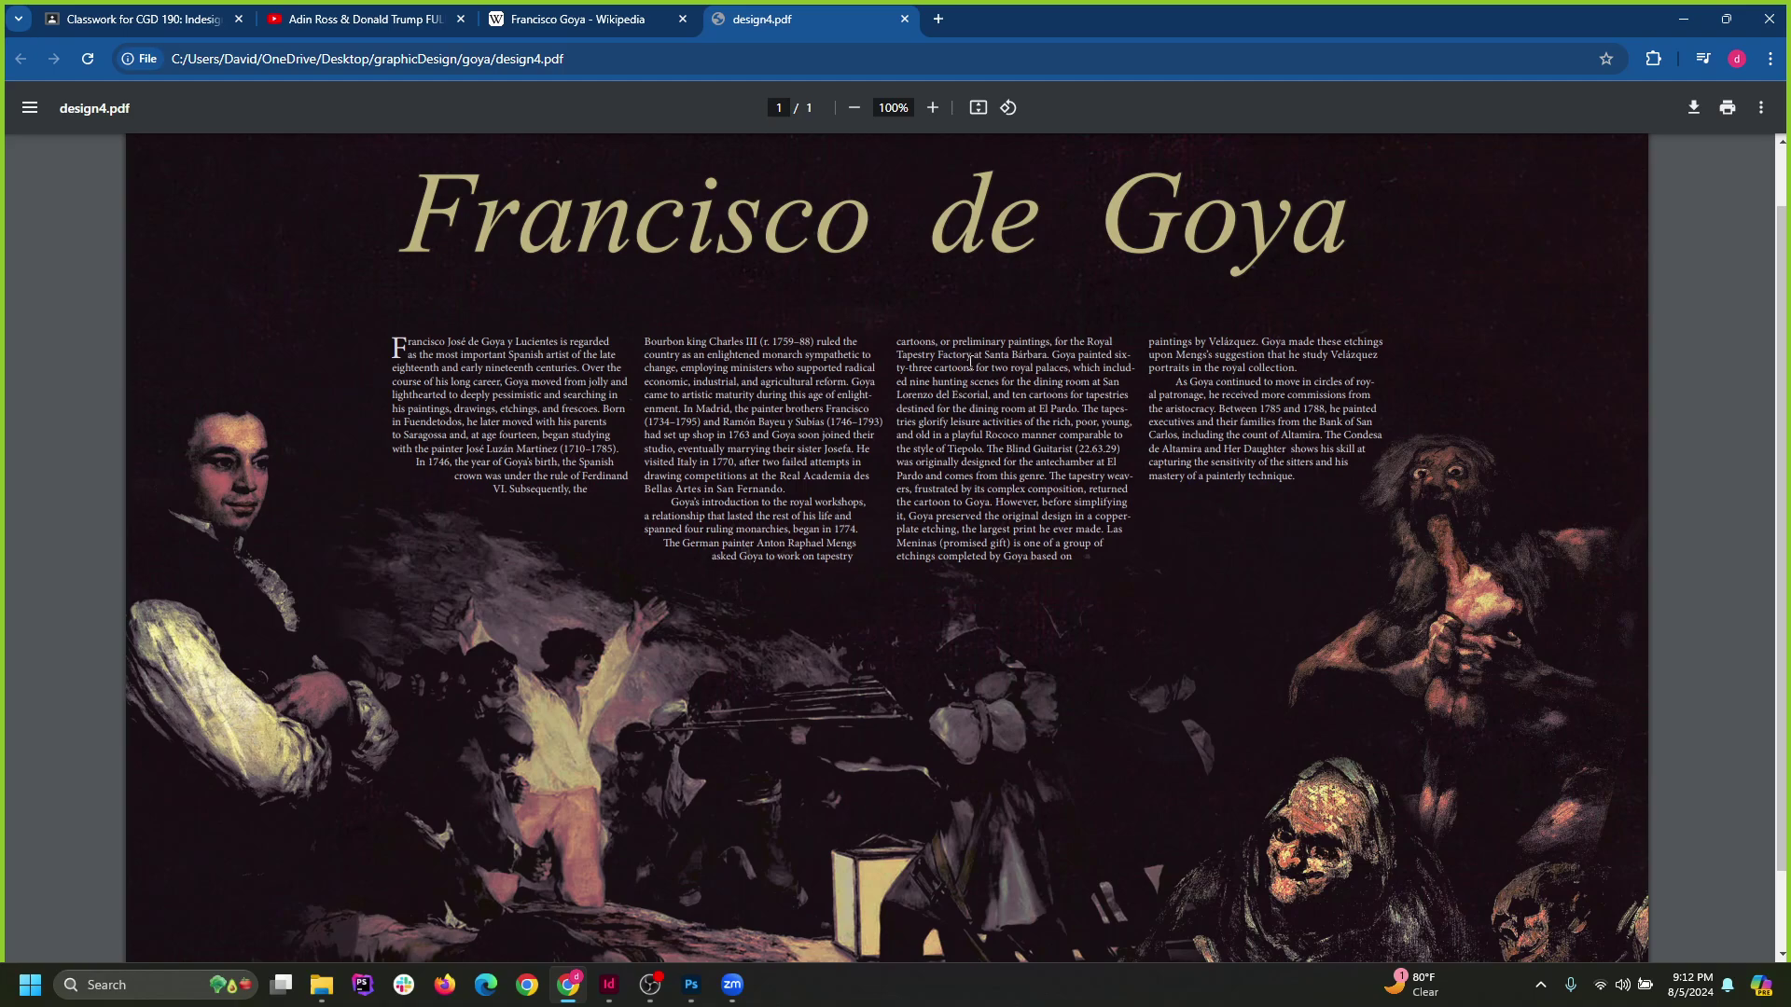
{"action": "triple_click", "coordinate": [909, 241]}
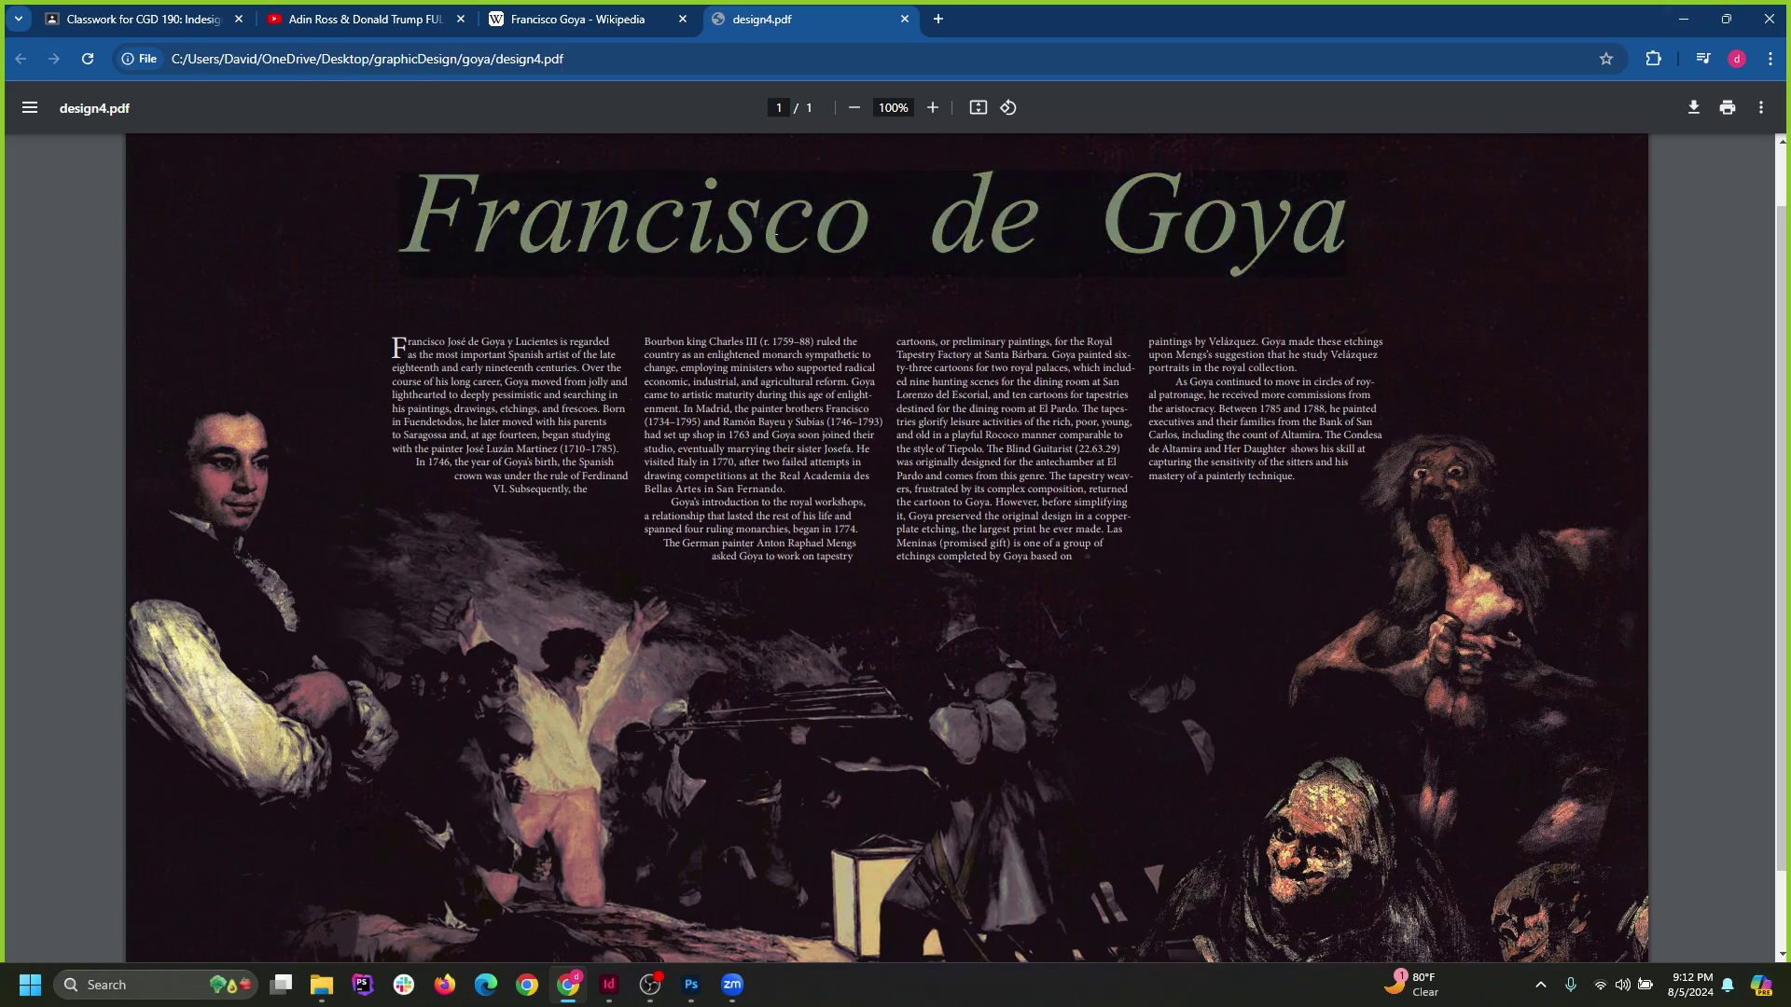
Search the web in a new tab for "vijaya font", view the Free Fonts Family result and return to the search results.
{"action": "left_click", "coordinate": [938, 19]}
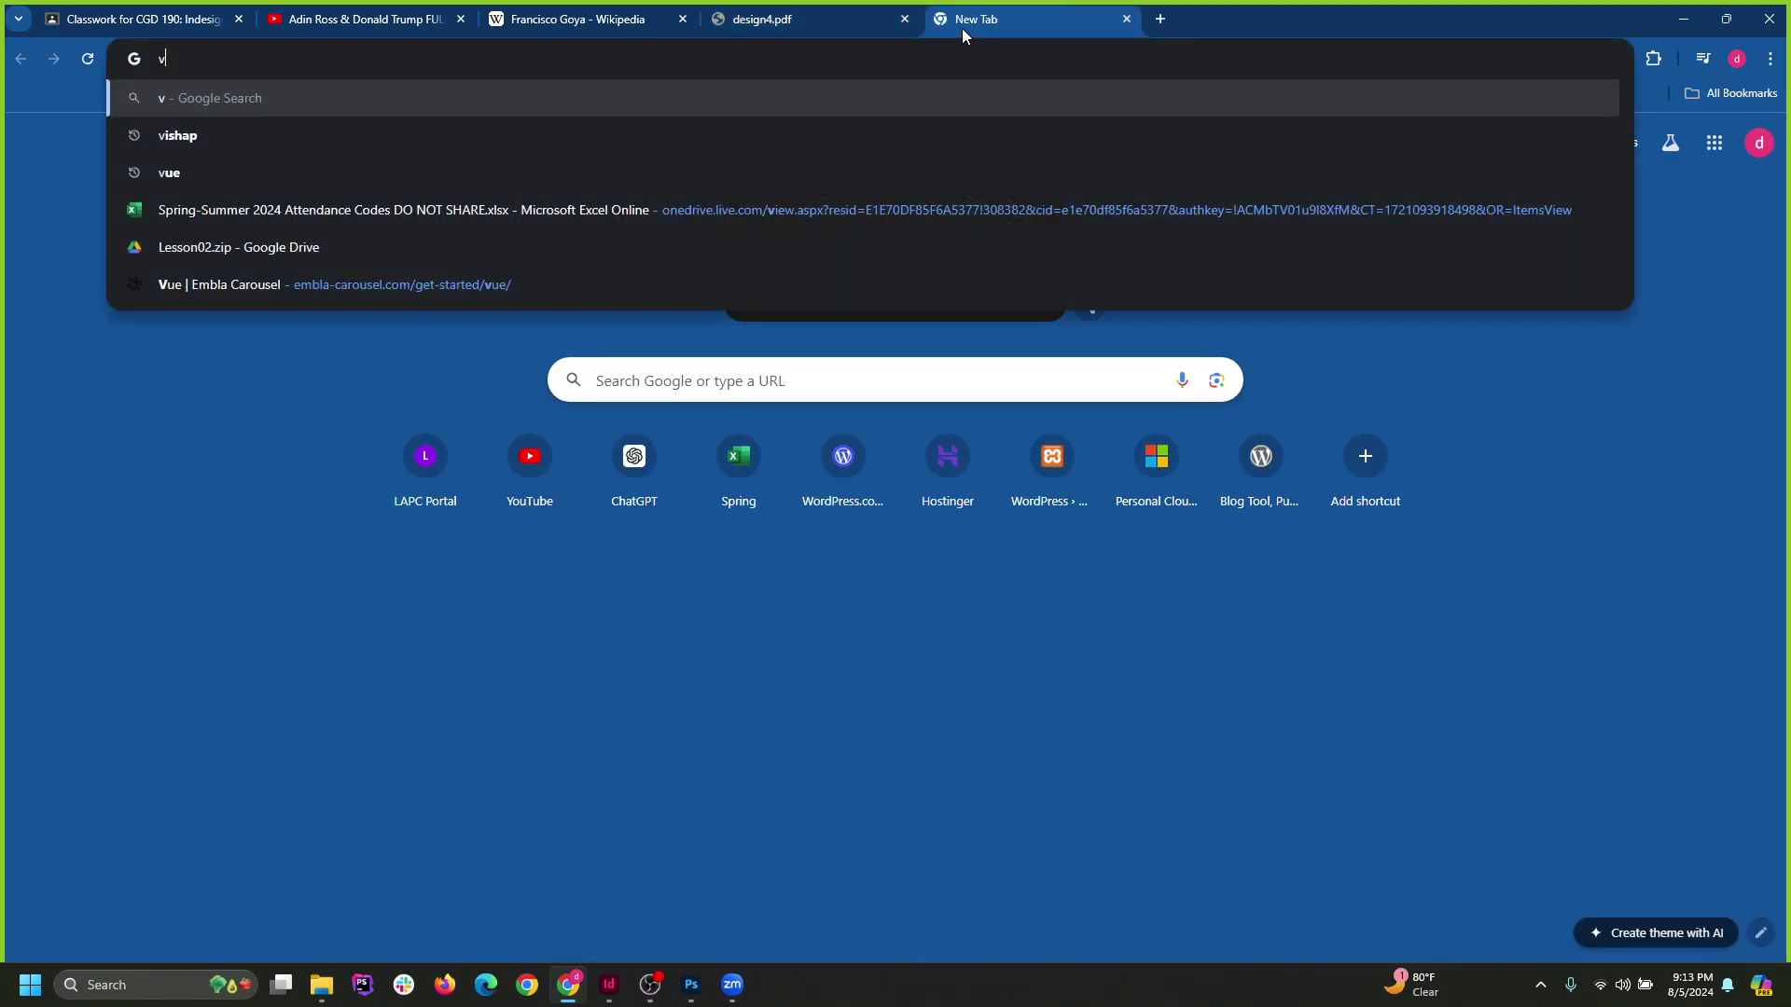
{"action": "type", "text": "vijaya font"}
{"action": "key", "text": "Return"}
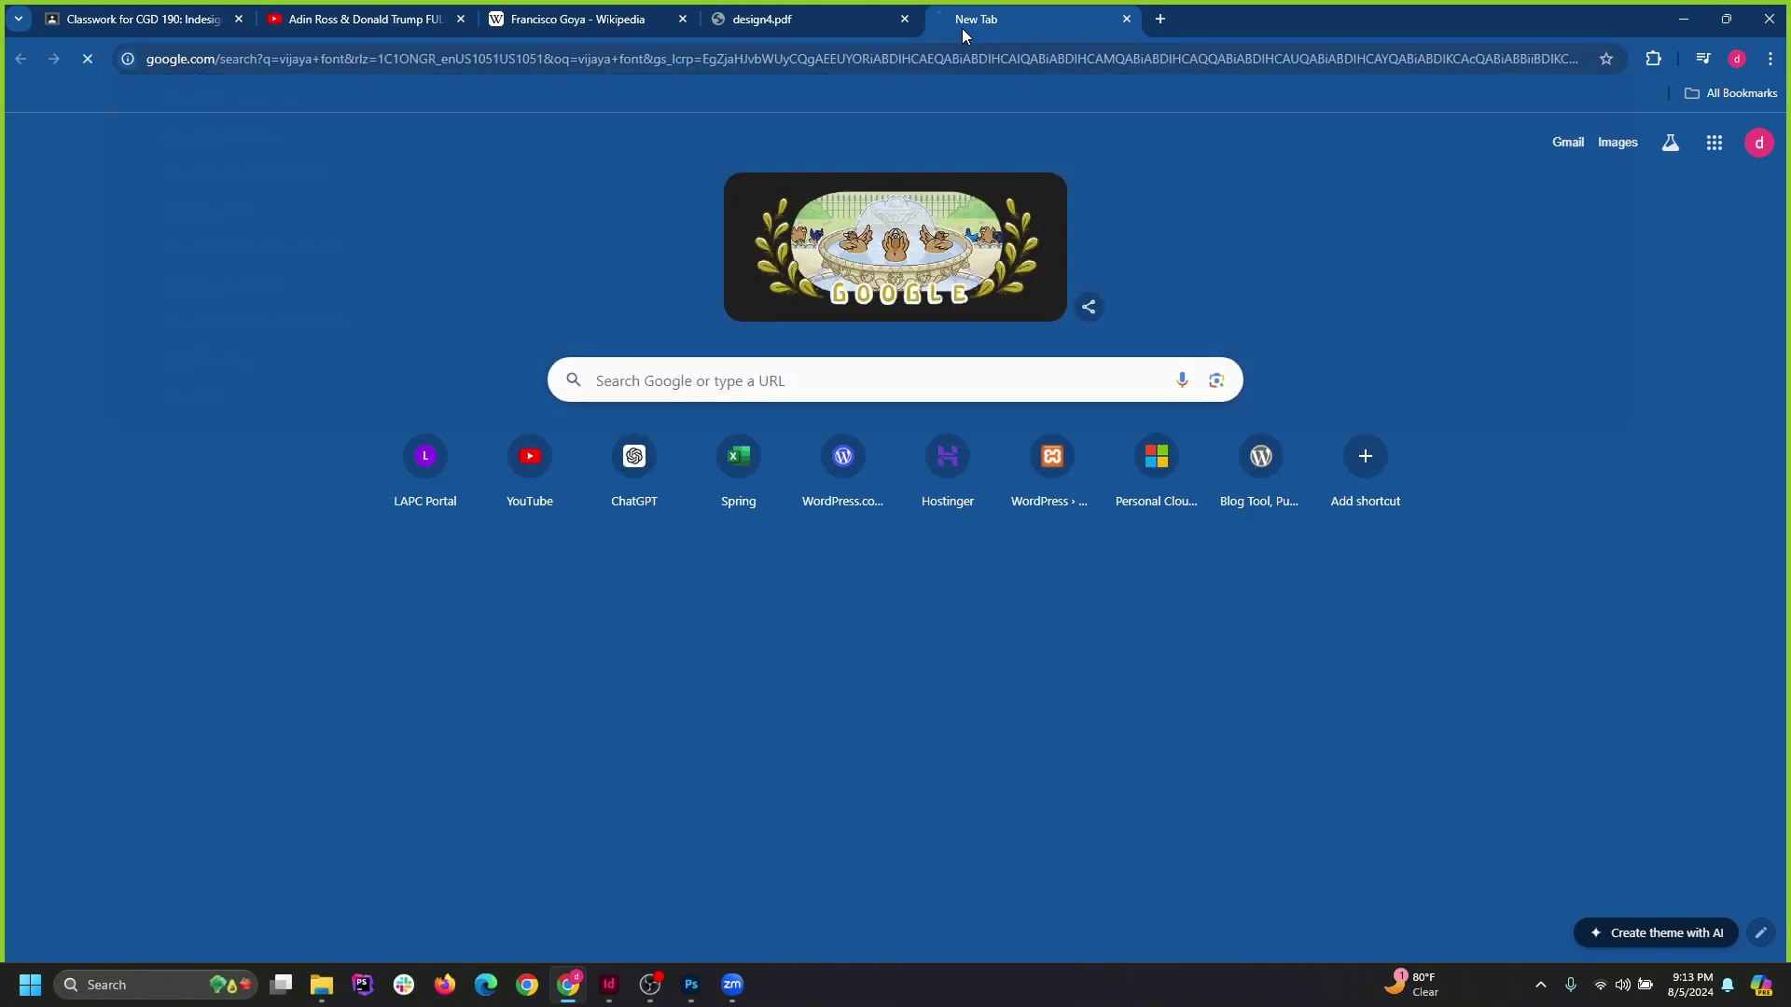
{"action": "left_click", "coordinate": [284, 335]}
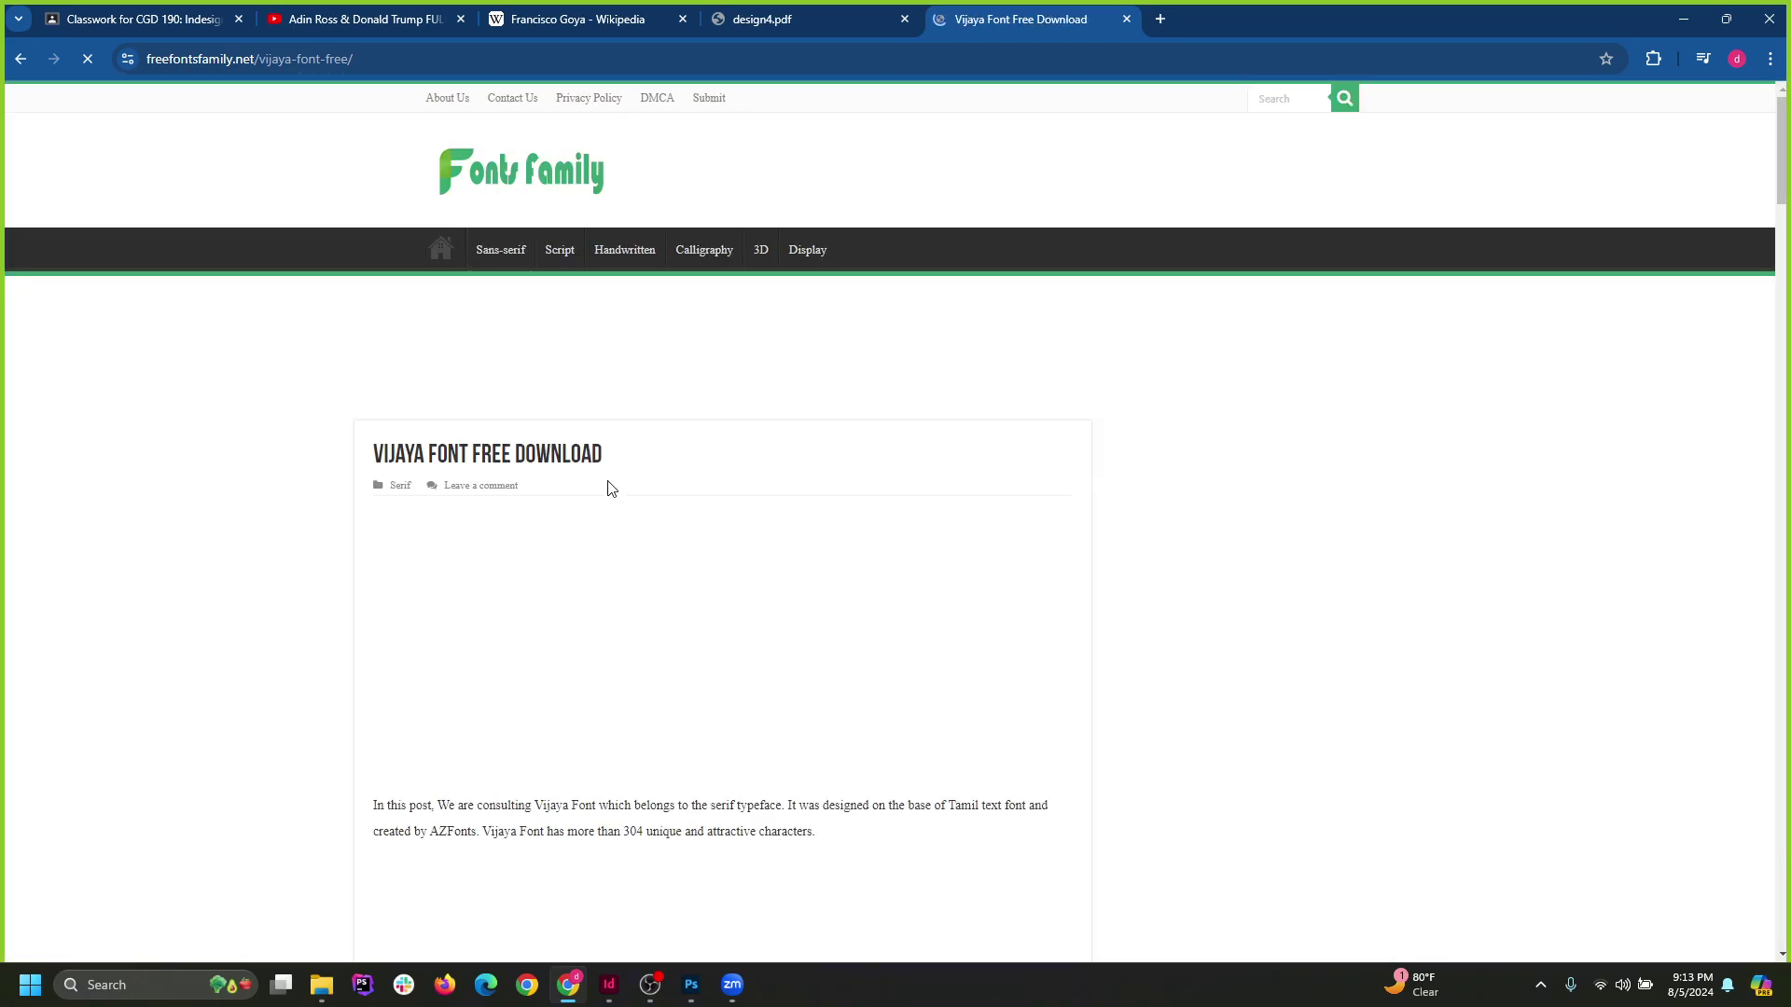
{"action": "scroll", "coordinate": [560, 472], "scroll_direction": "down", "scroll_amount": 1}
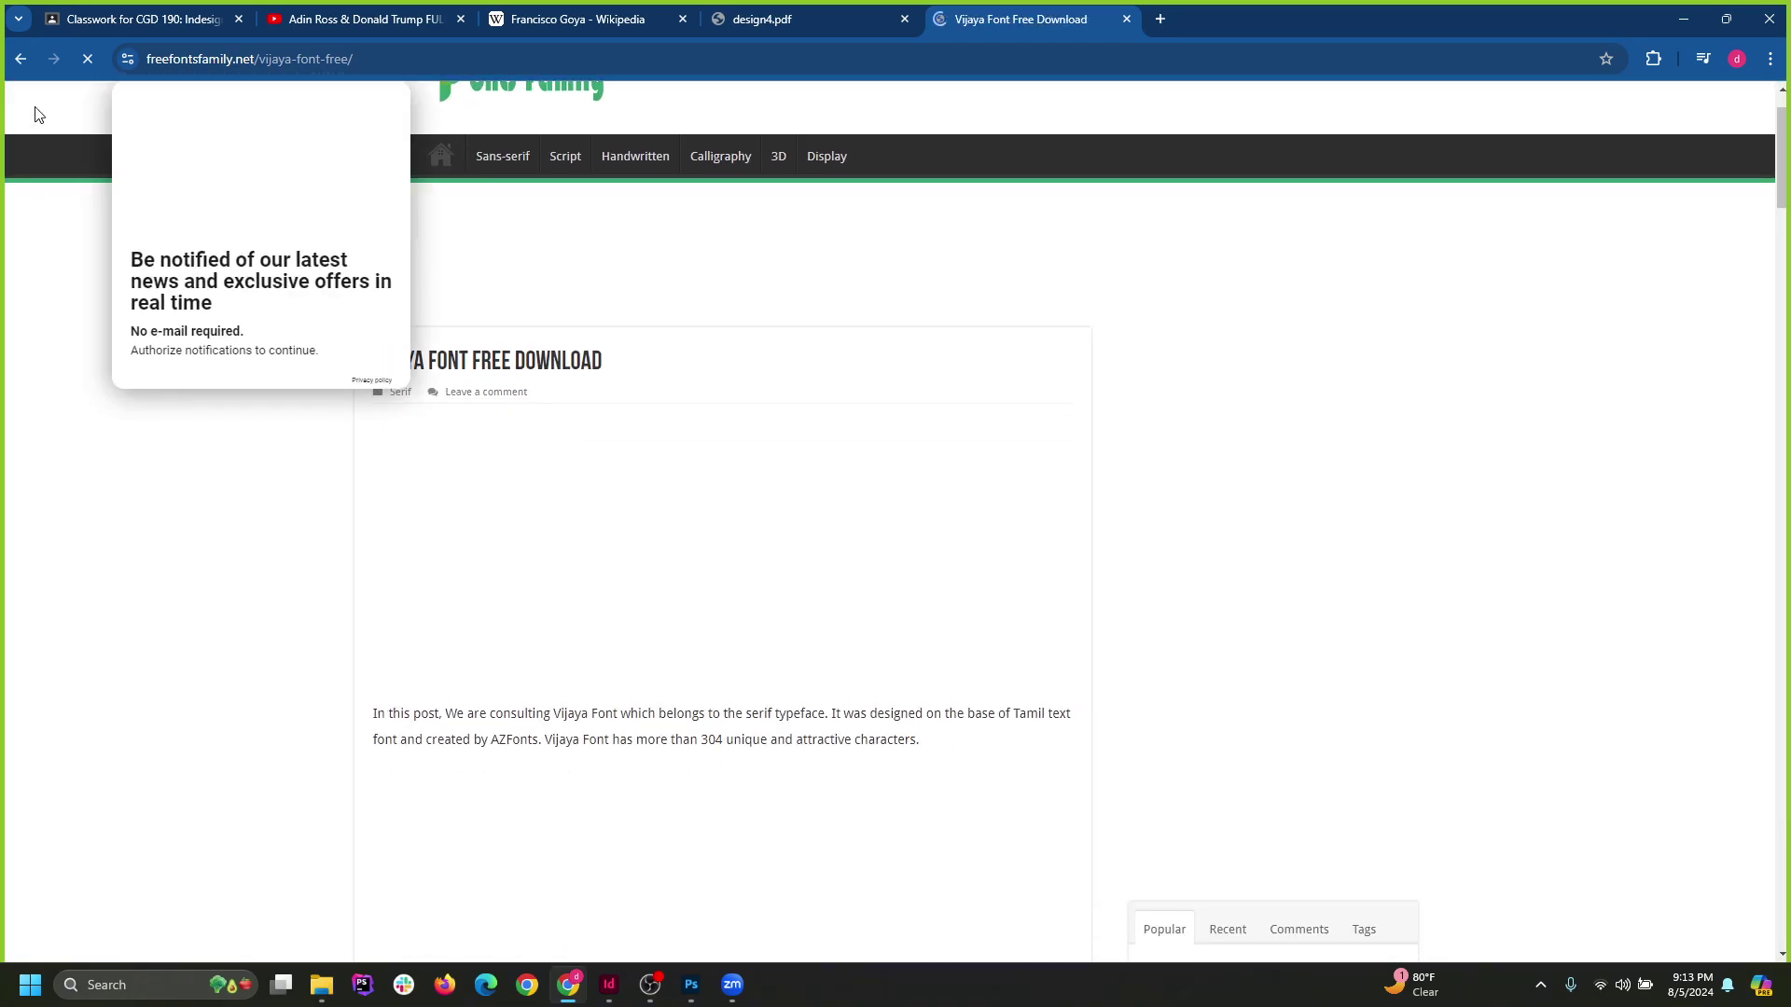
{"action": "left_click", "coordinate": [19, 60]}
{"action": "left_click", "coordinate": [19, 60]}
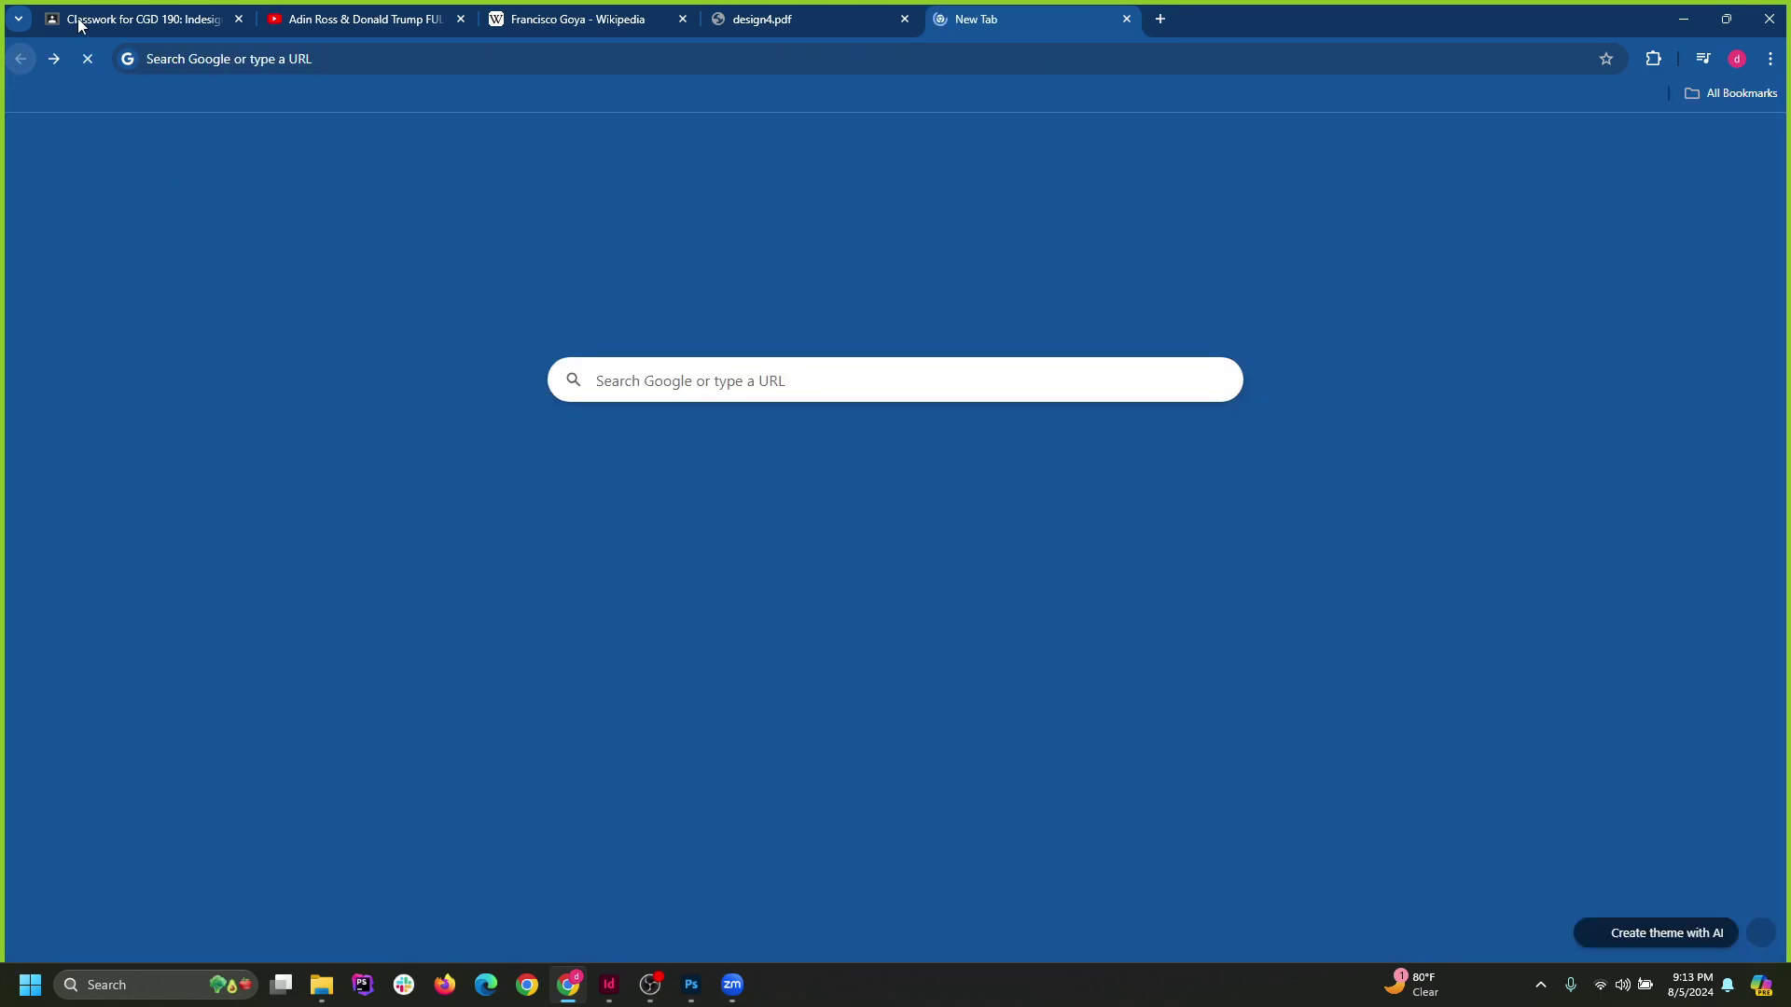
{"action": "left_click", "coordinate": [53, 59]}
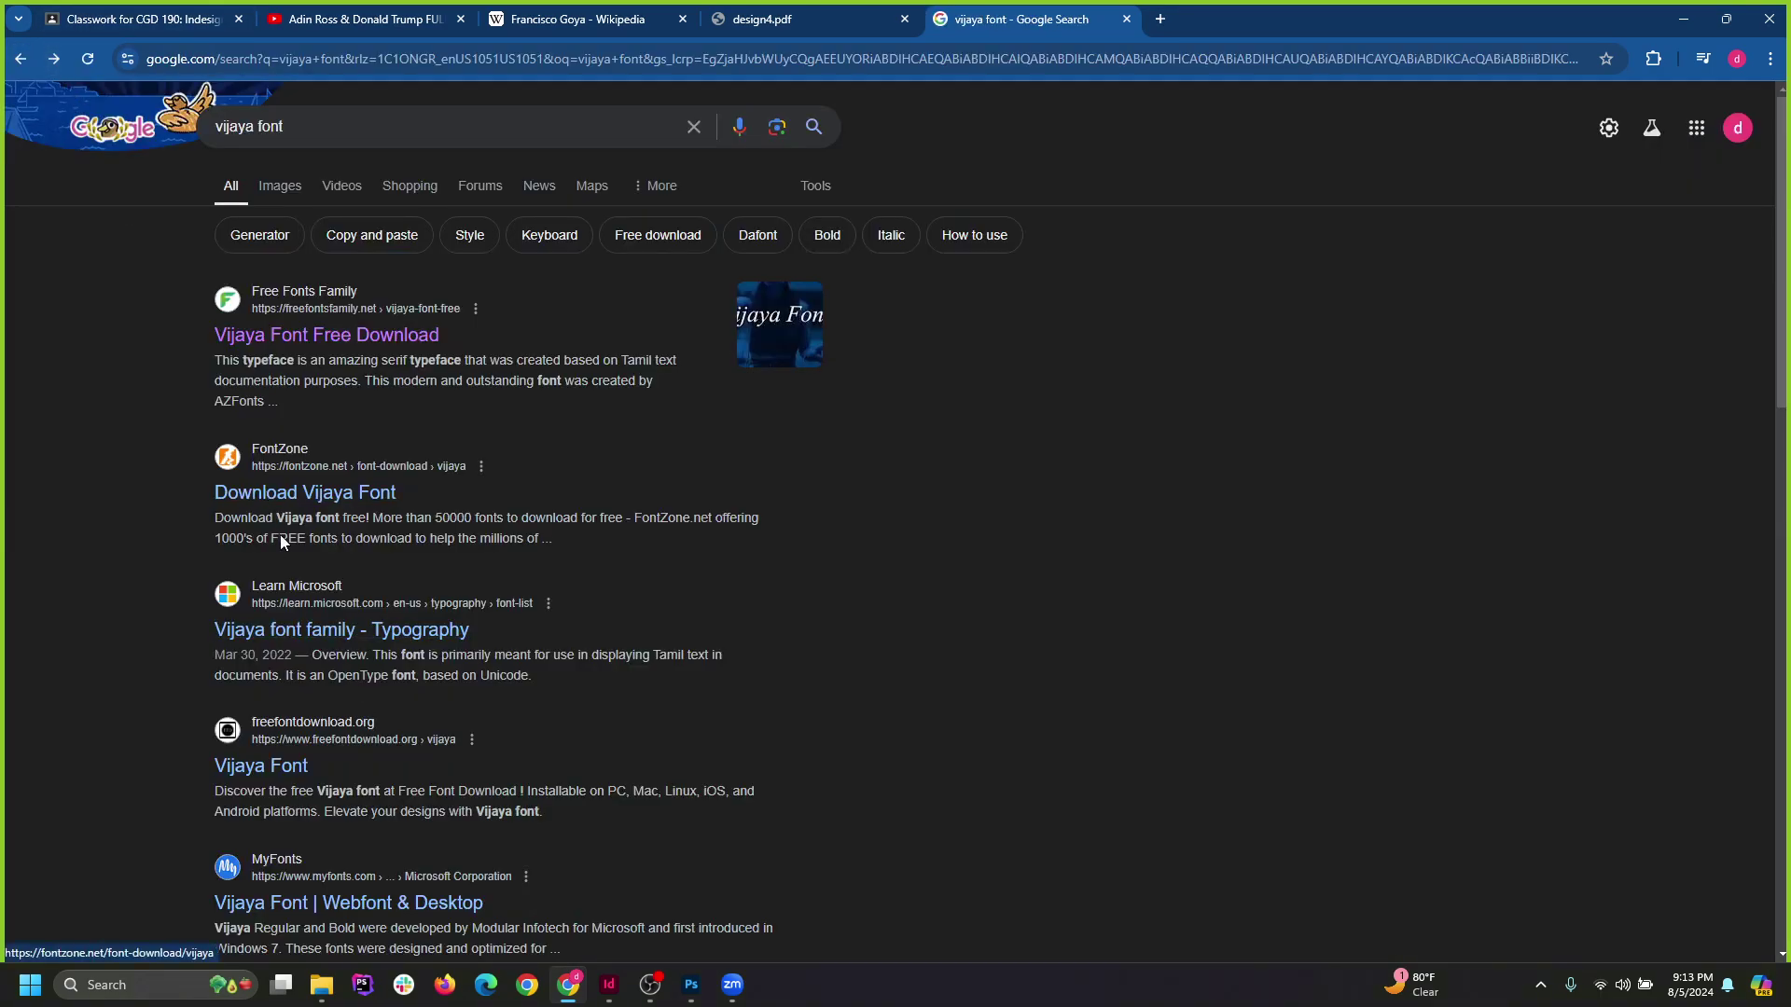
Check the FontZone download page and Microsoft's Vijaya font family page, returning to the search results after each.
{"action": "left_click", "coordinate": [288, 493]}
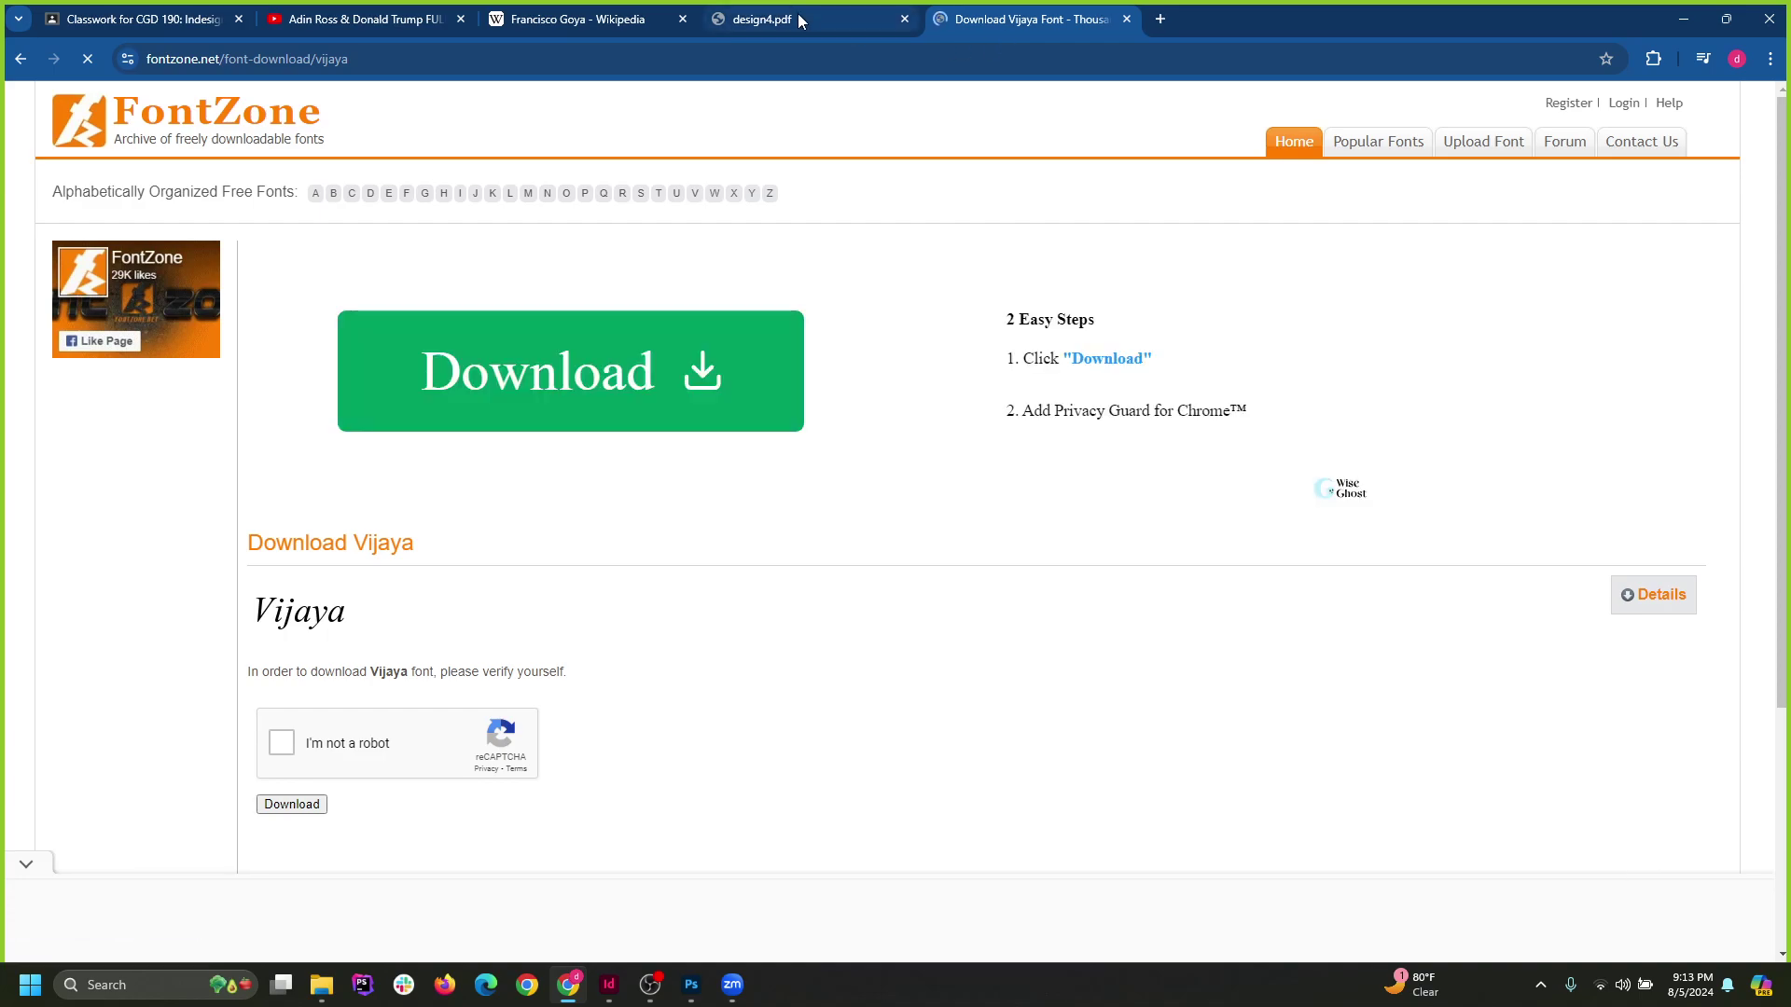
{"action": "left_click", "coordinate": [21, 59]}
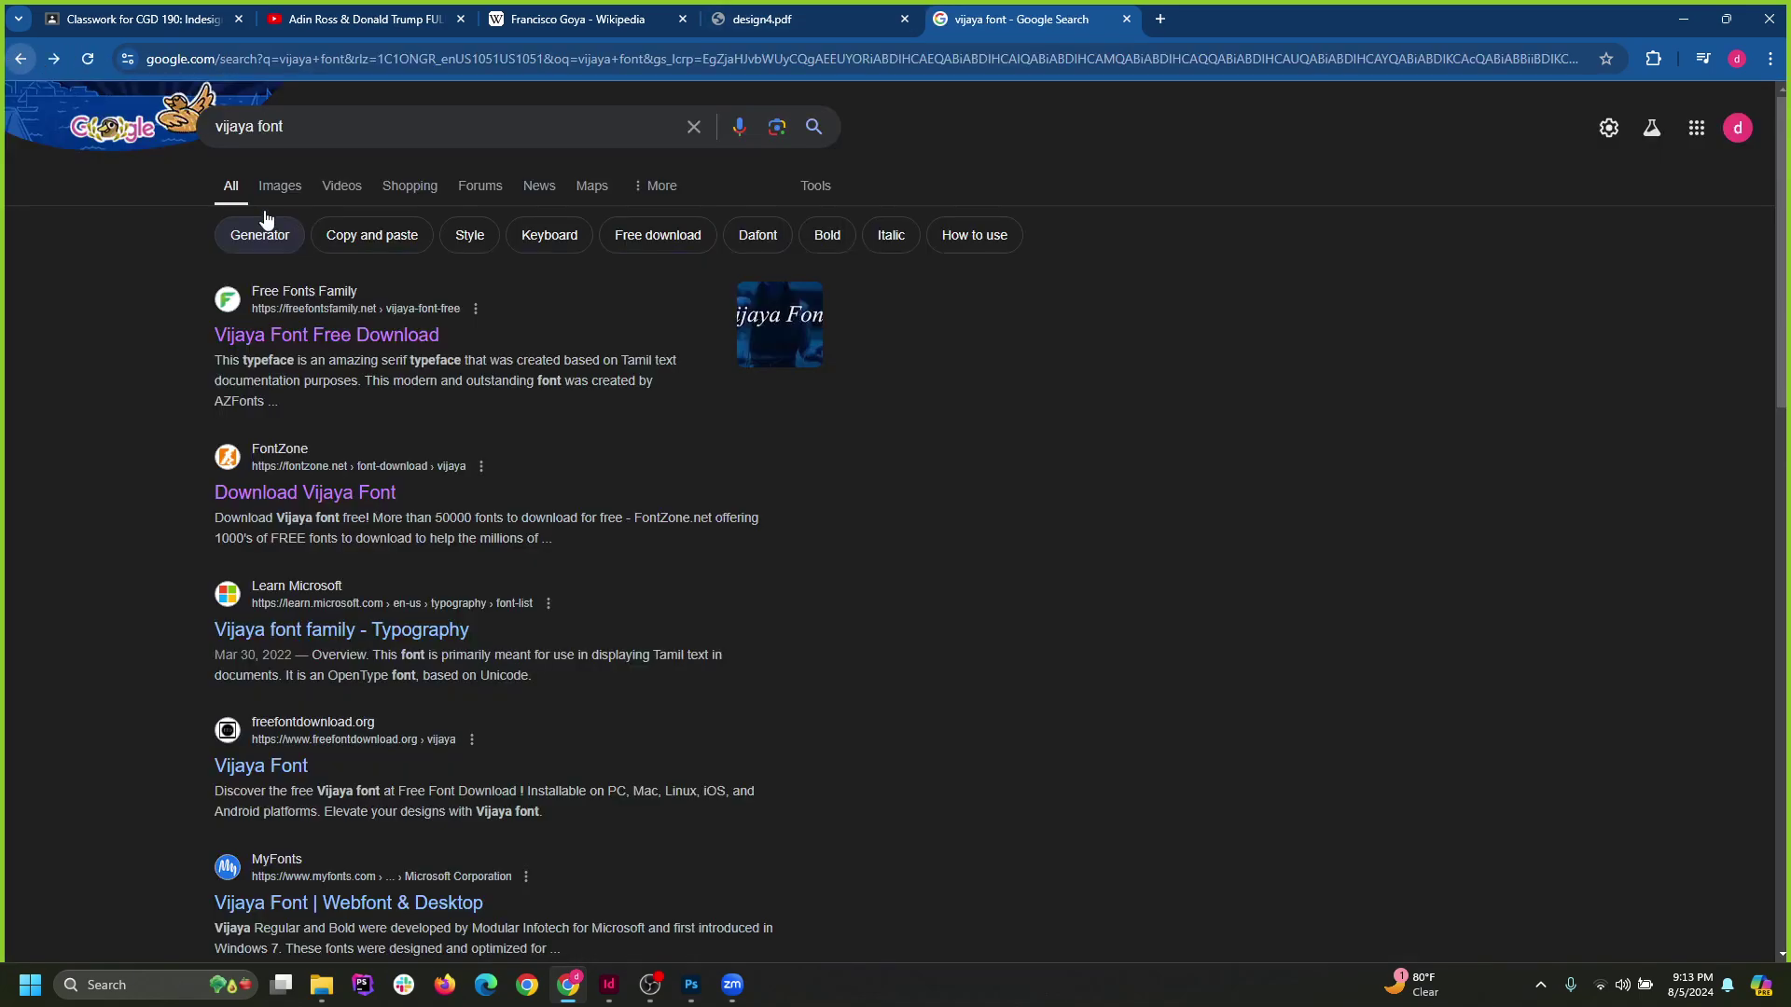
{"action": "left_click", "coordinate": [305, 639]}
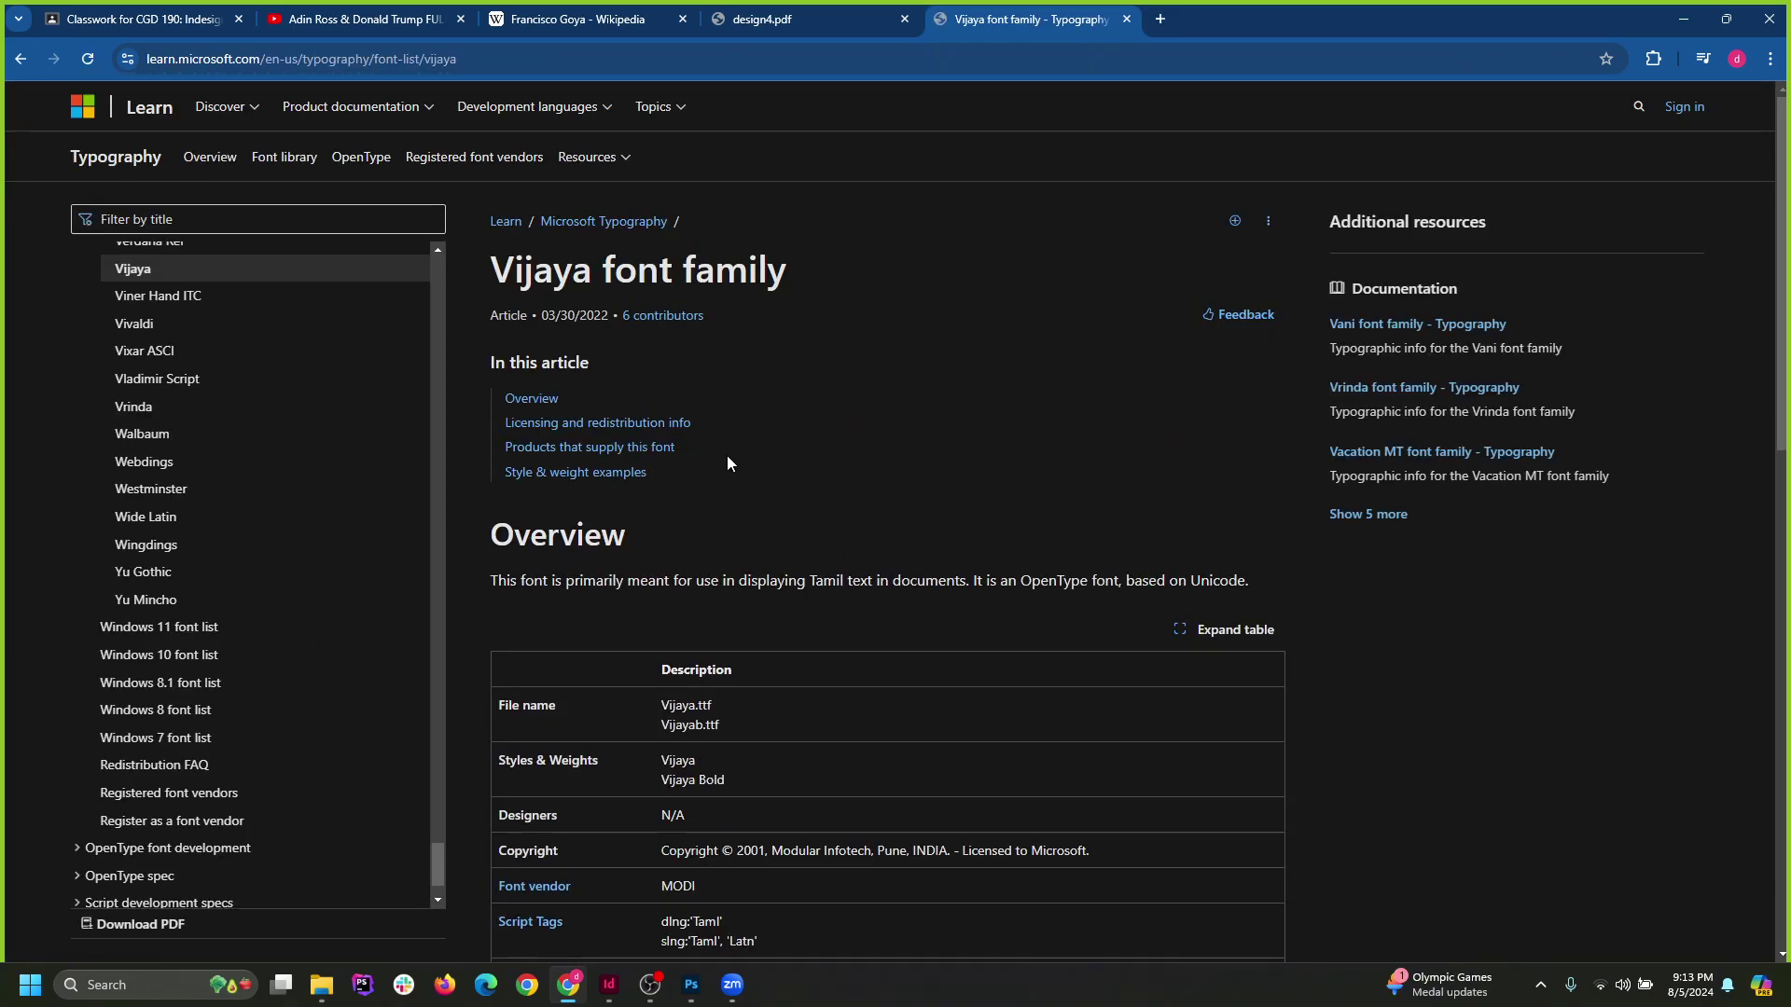
{"action": "scroll", "coordinate": [755, 481], "scroll_direction": "down", "scroll_amount": 3}
{"action": "scroll", "coordinate": [543, 327], "scroll_direction": "up", "scroll_amount": 3}
{"action": "left_click", "coordinate": [21, 59]}
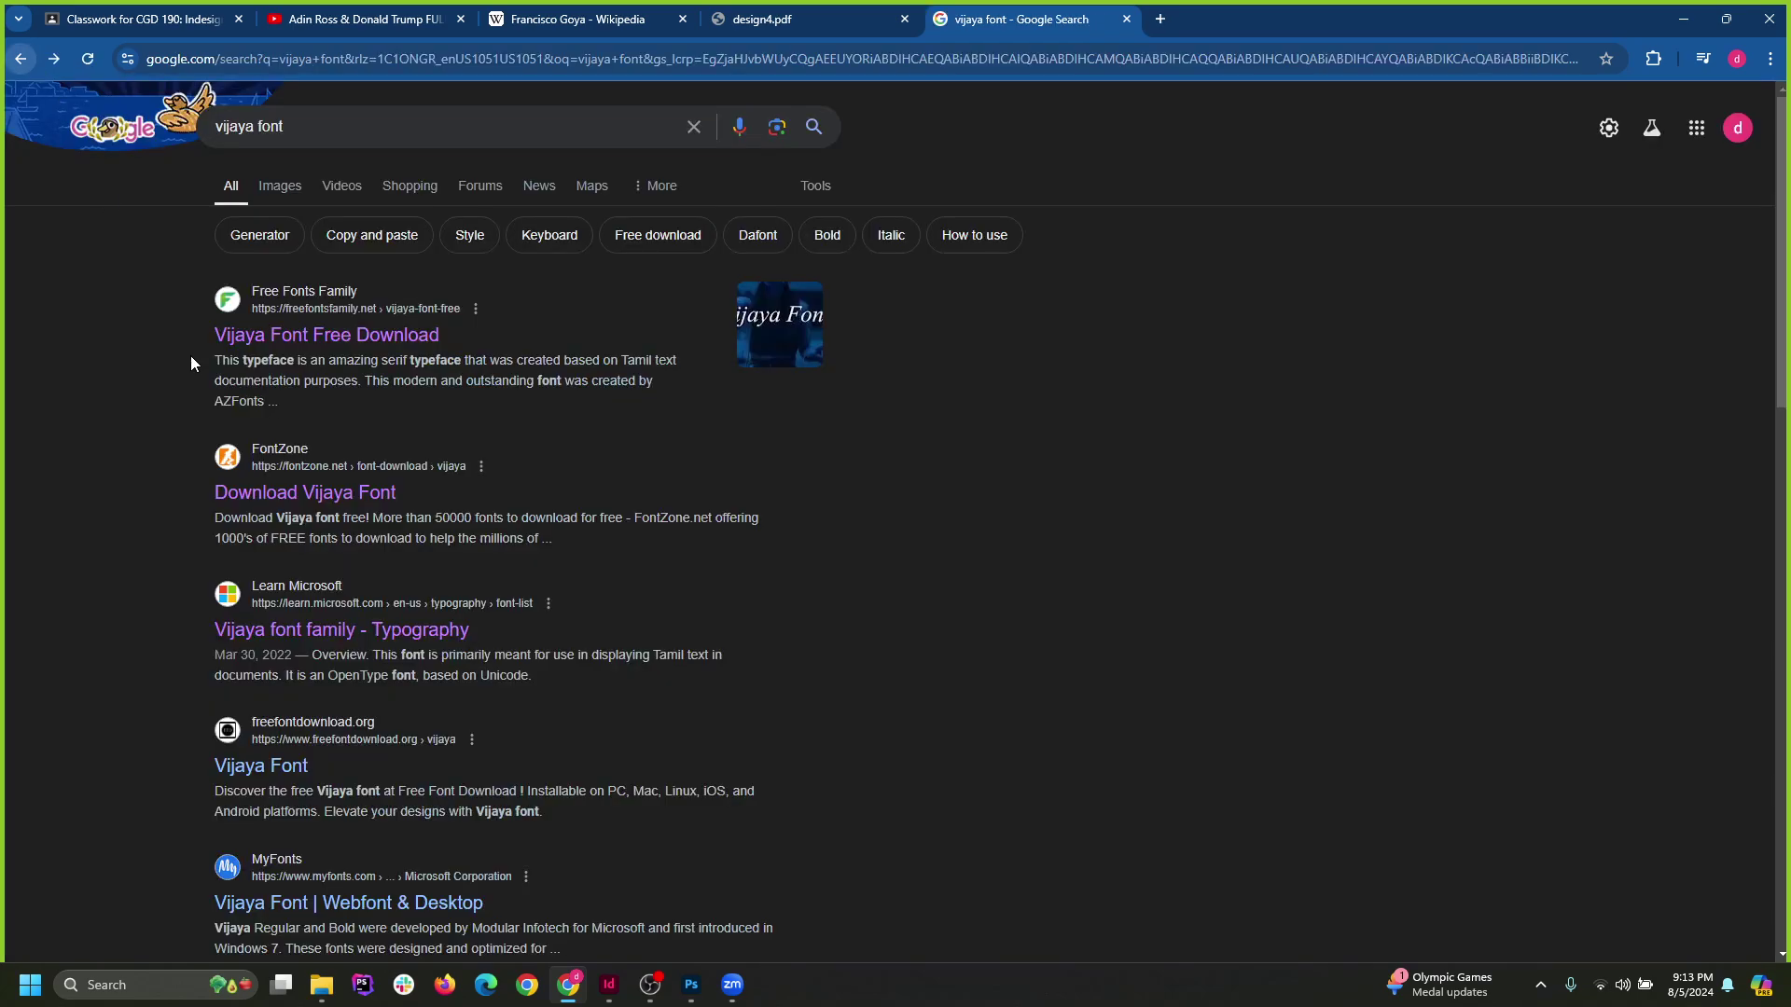
Open the freefontdownload.org Vijaya page, examine its font sample and return to the search results.
{"action": "left_click", "coordinate": [296, 772]}
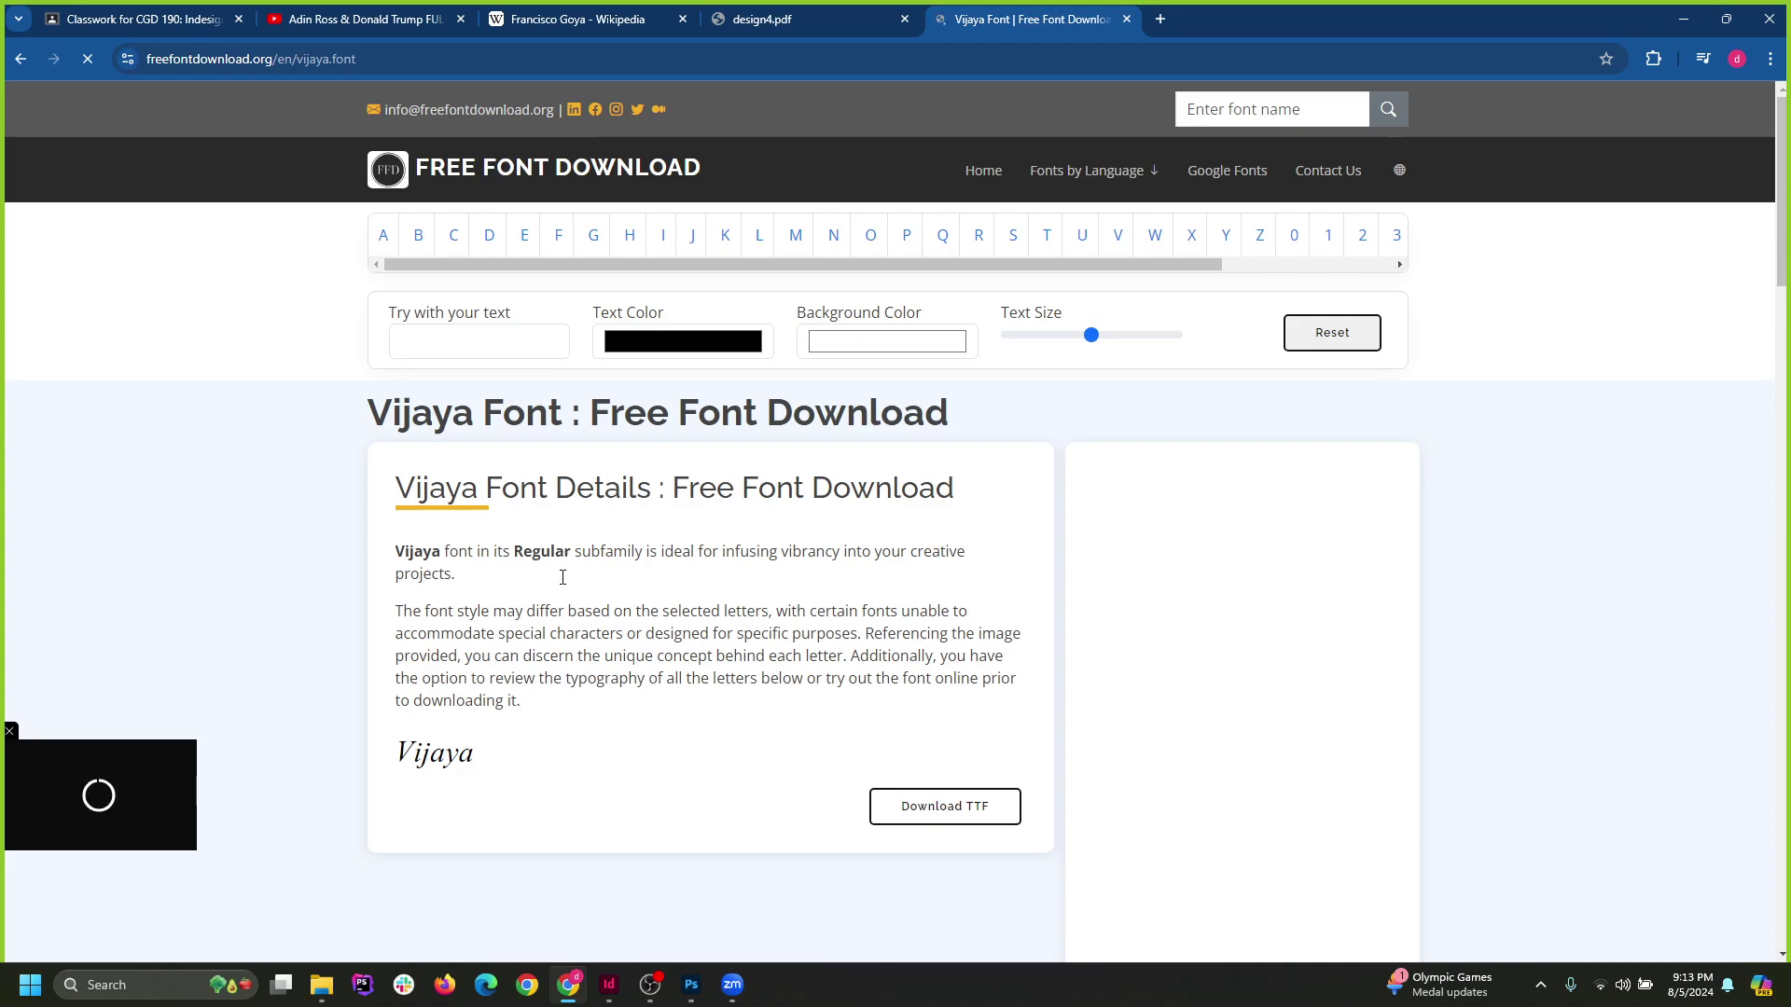
{"action": "scroll", "coordinate": [563, 575], "scroll_direction": "down", "scroll_amount": 2}
{"action": "left_click_drag", "start_coordinate": [397, 567], "coordinate": [472, 567]}
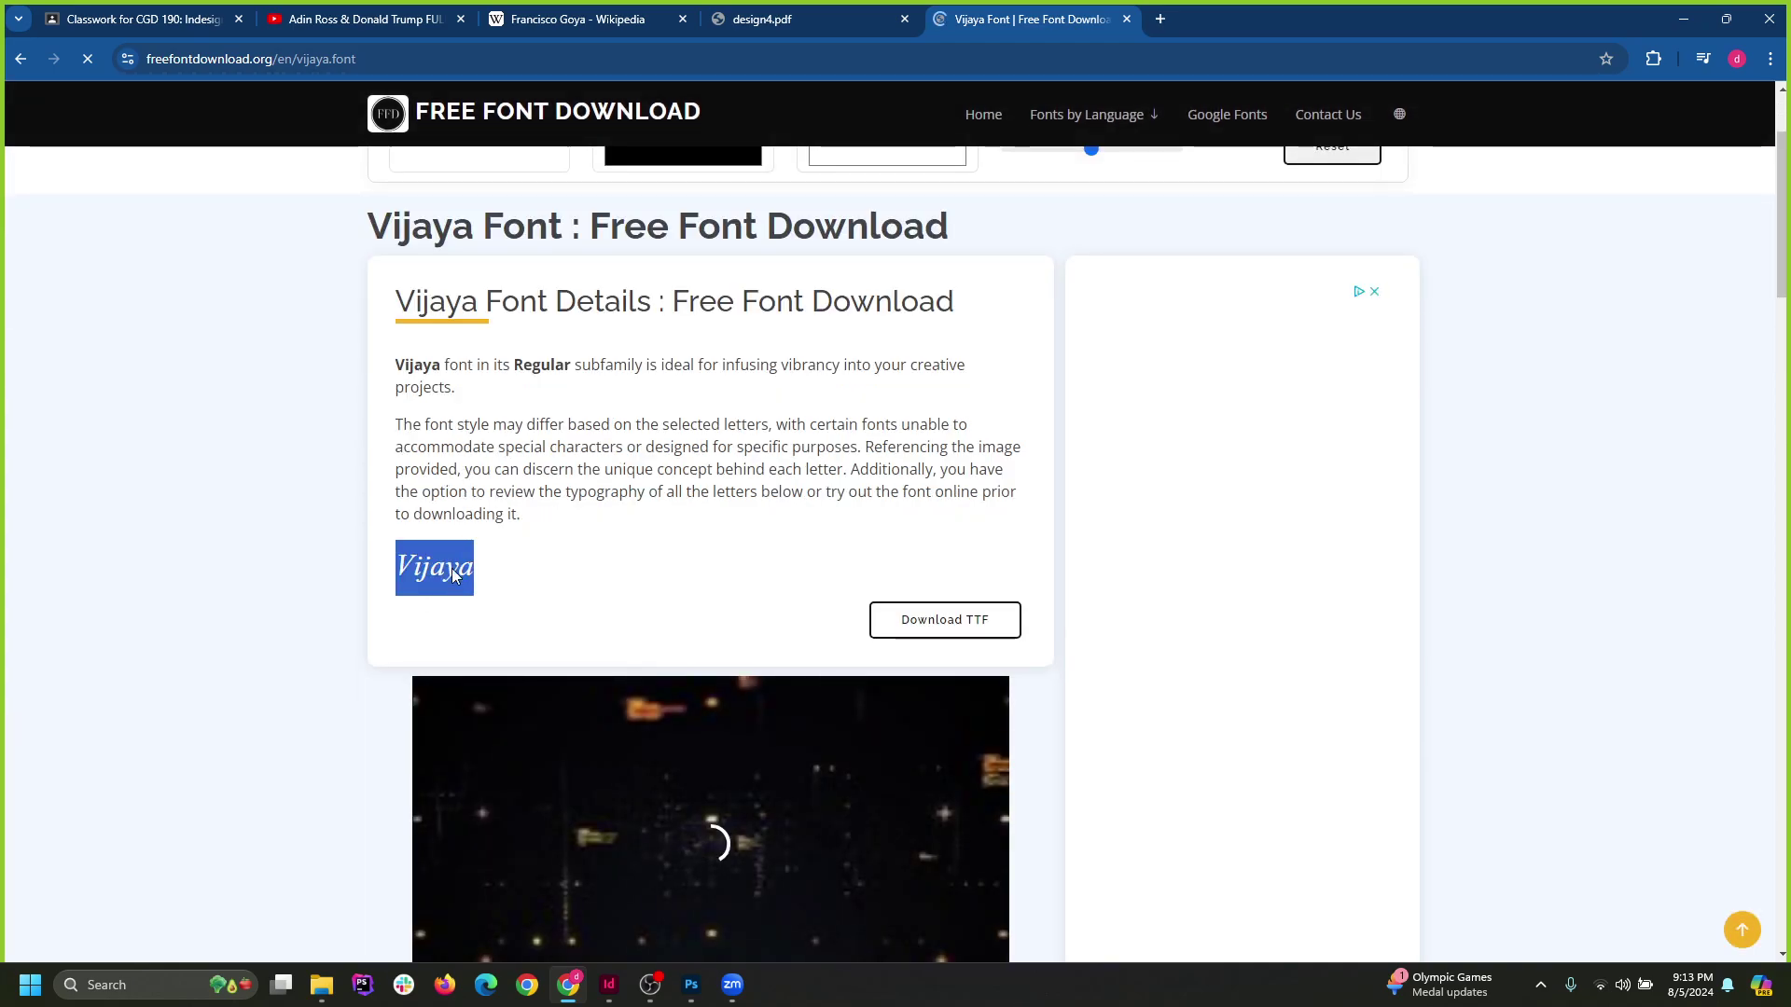
{"action": "left_click", "coordinate": [560, 572]}
{"action": "scroll", "coordinate": [647, 492], "scroll_direction": "down", "scroll_amount": 4}
{"action": "scroll", "coordinate": [647, 492], "scroll_direction": "up", "scroll_amount": 2}
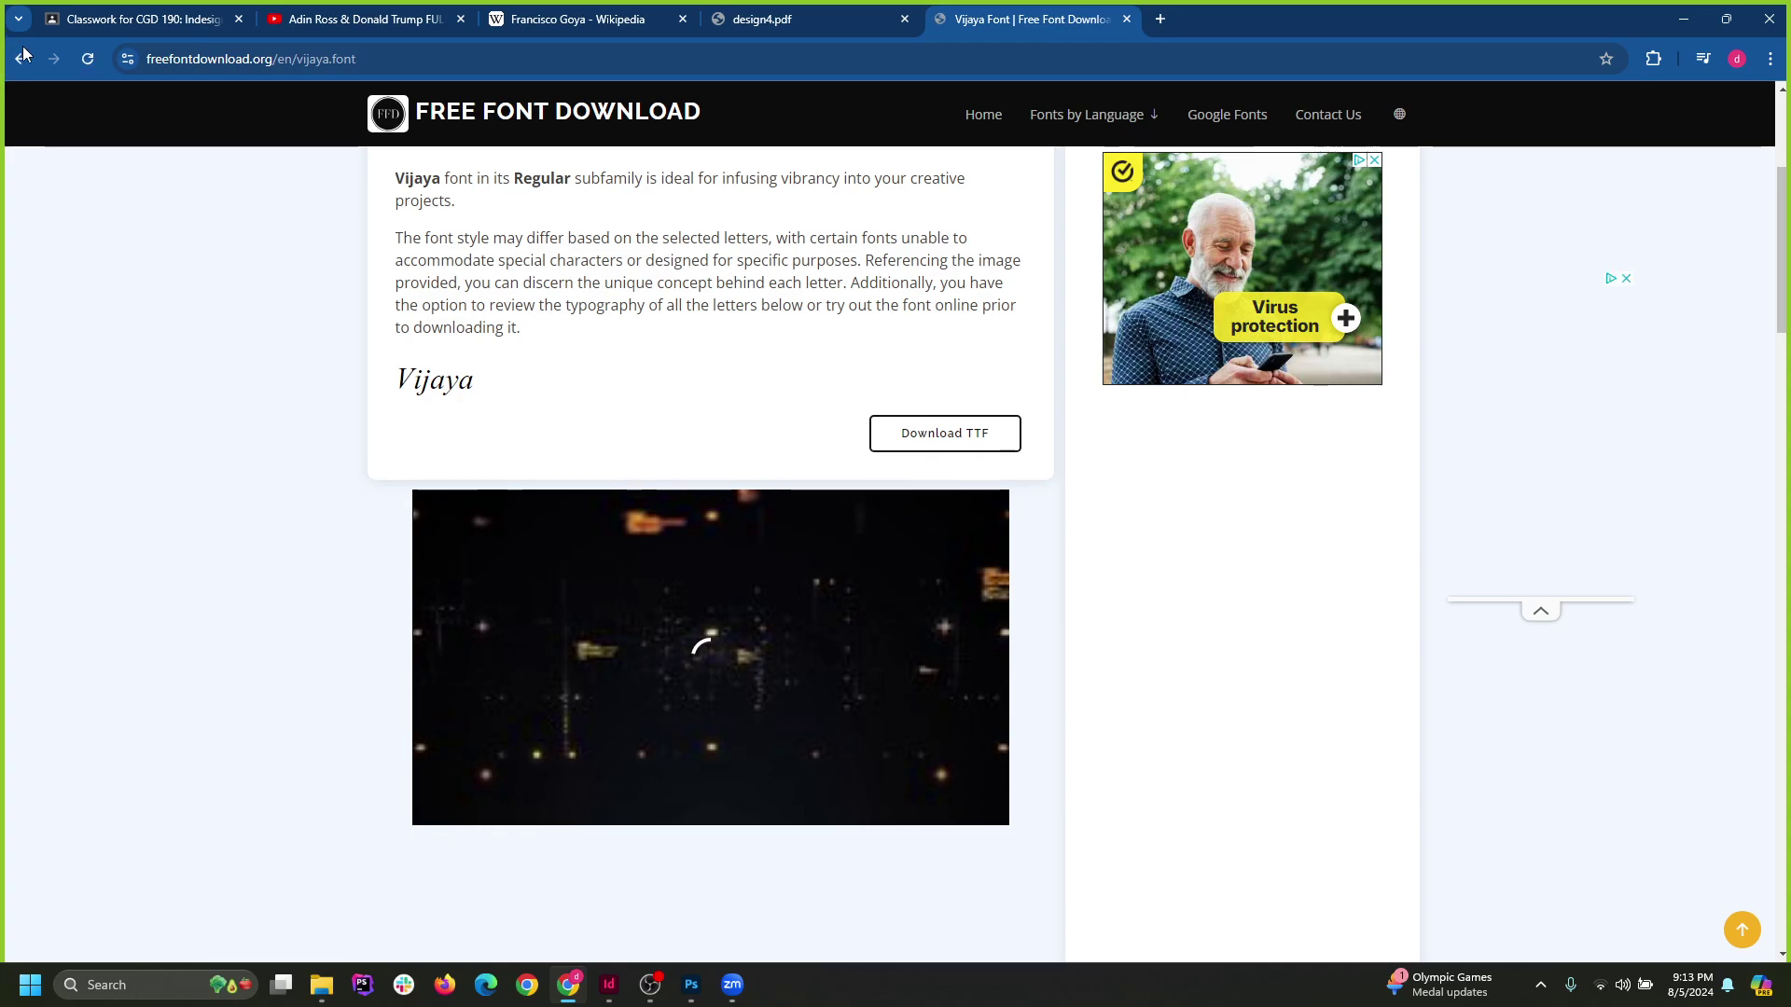
{"action": "left_click", "coordinate": [21, 58]}
{"action": "scroll", "coordinate": [363, 606], "scroll_direction": "down", "scroll_amount": 1}
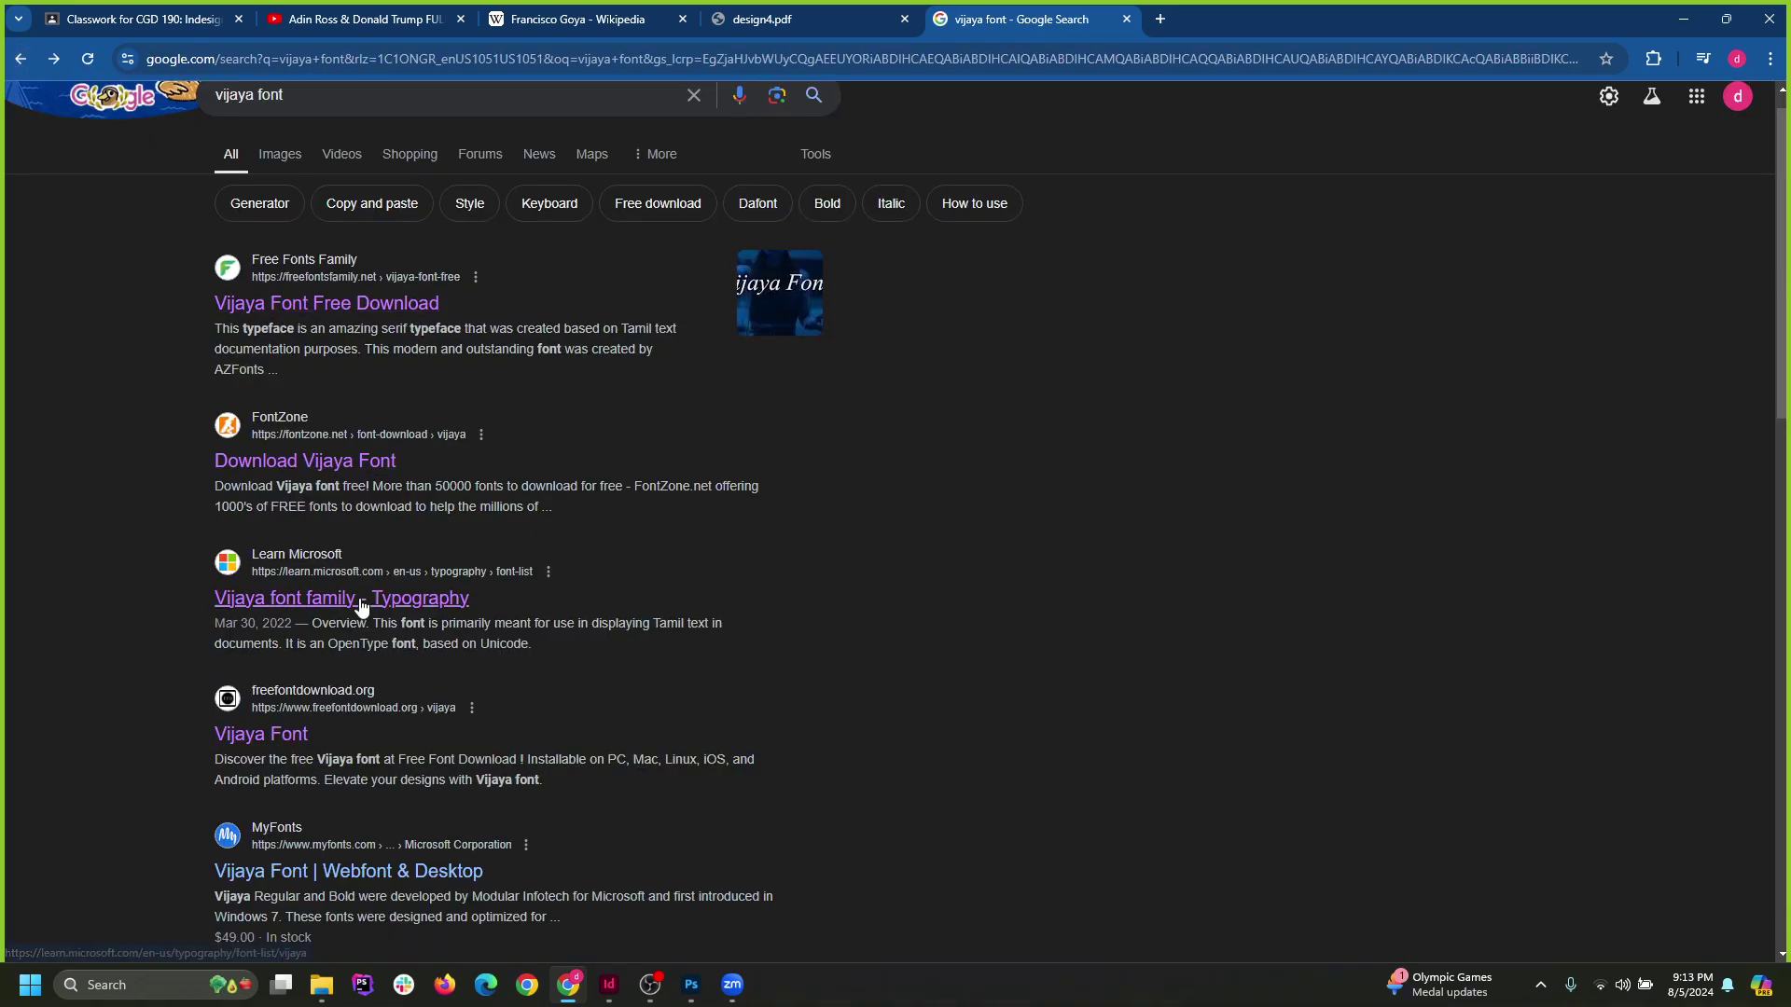
Check the MyFonts Vijaya page for its styles and prices, close that tab and return to InDesign.
{"action": "scroll", "coordinate": [368, 616], "scroll_direction": "down", "scroll_amount": 3}
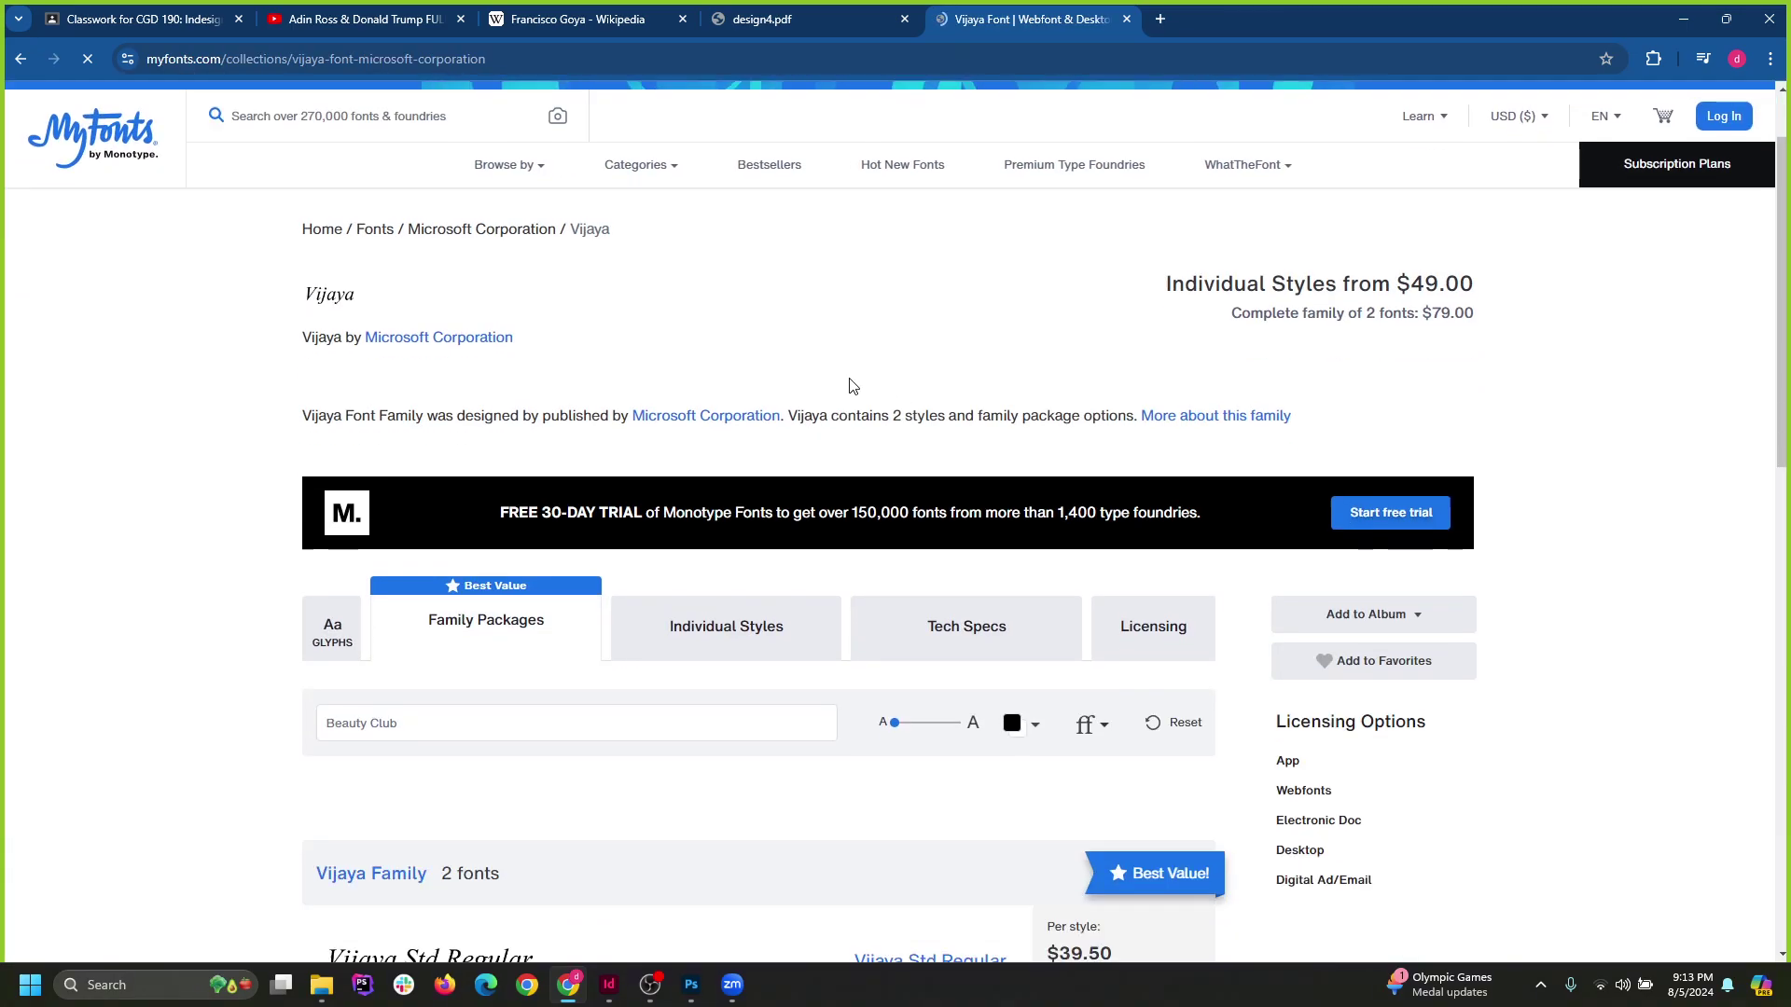
{"action": "scroll", "coordinate": [852, 385], "scroll_direction": "down", "scroll_amount": 5}
{"action": "scroll", "coordinate": [873, 385], "scroll_direction": "down", "scroll_amount": 1}
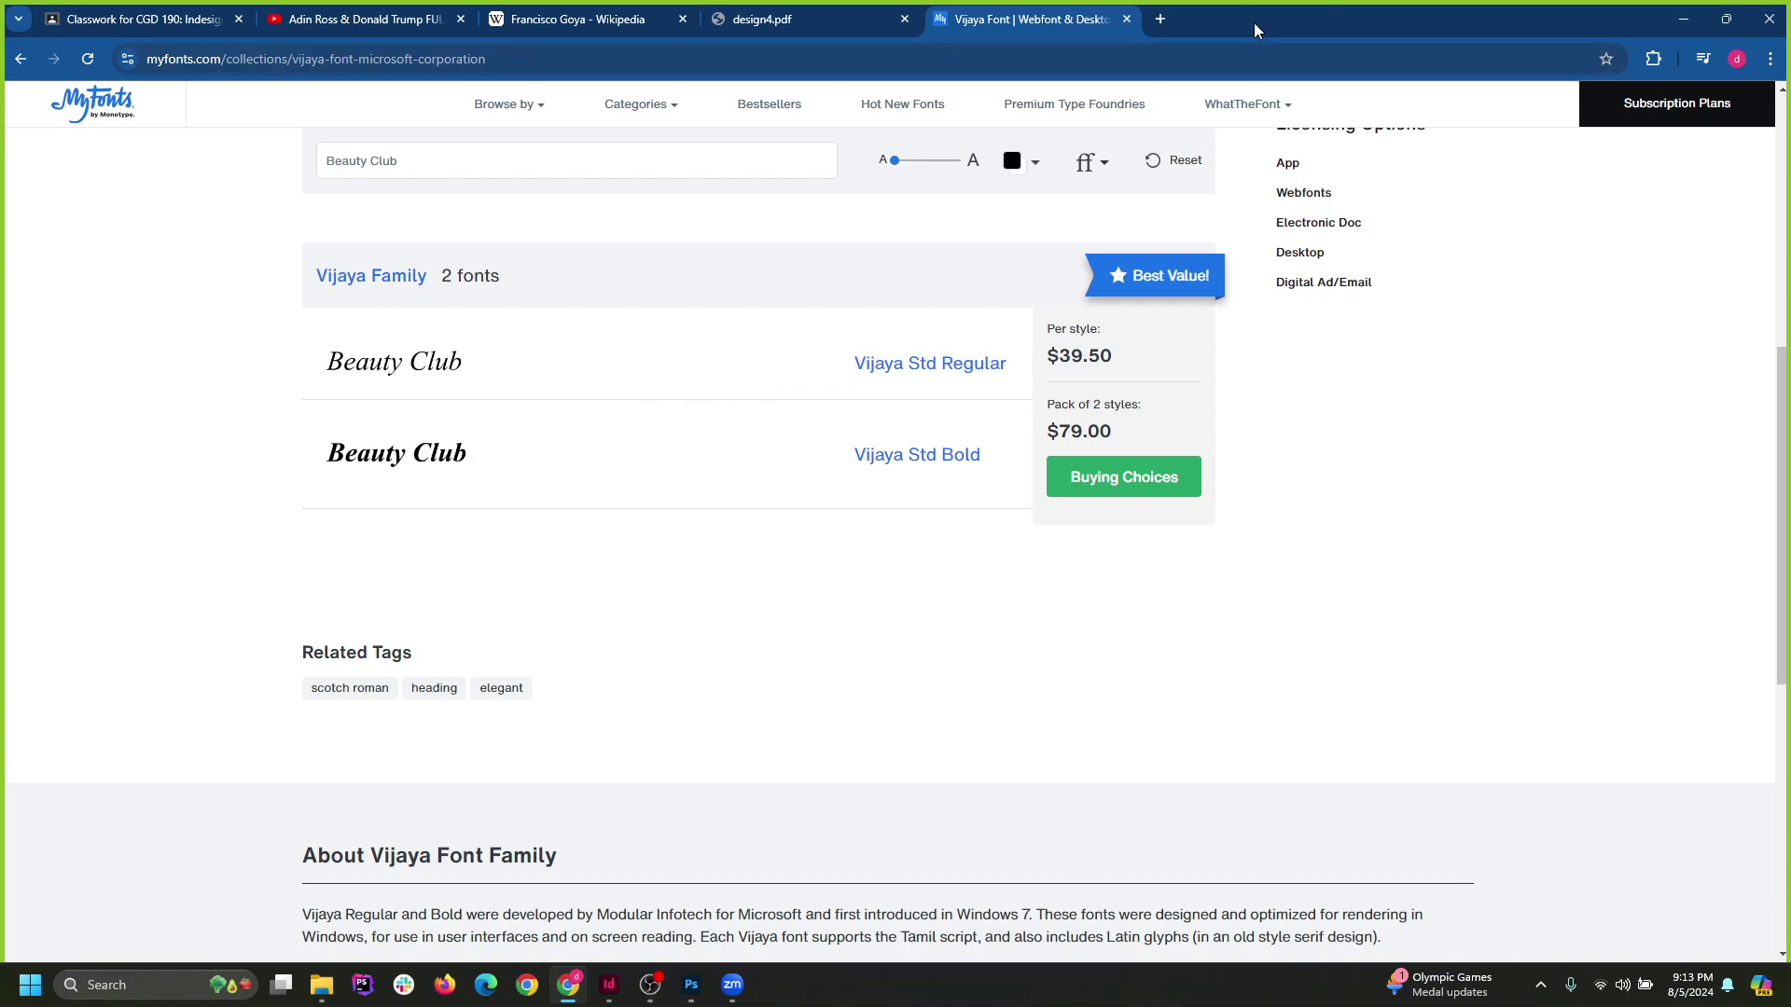
{"action": "left_click", "coordinate": [1126, 19]}
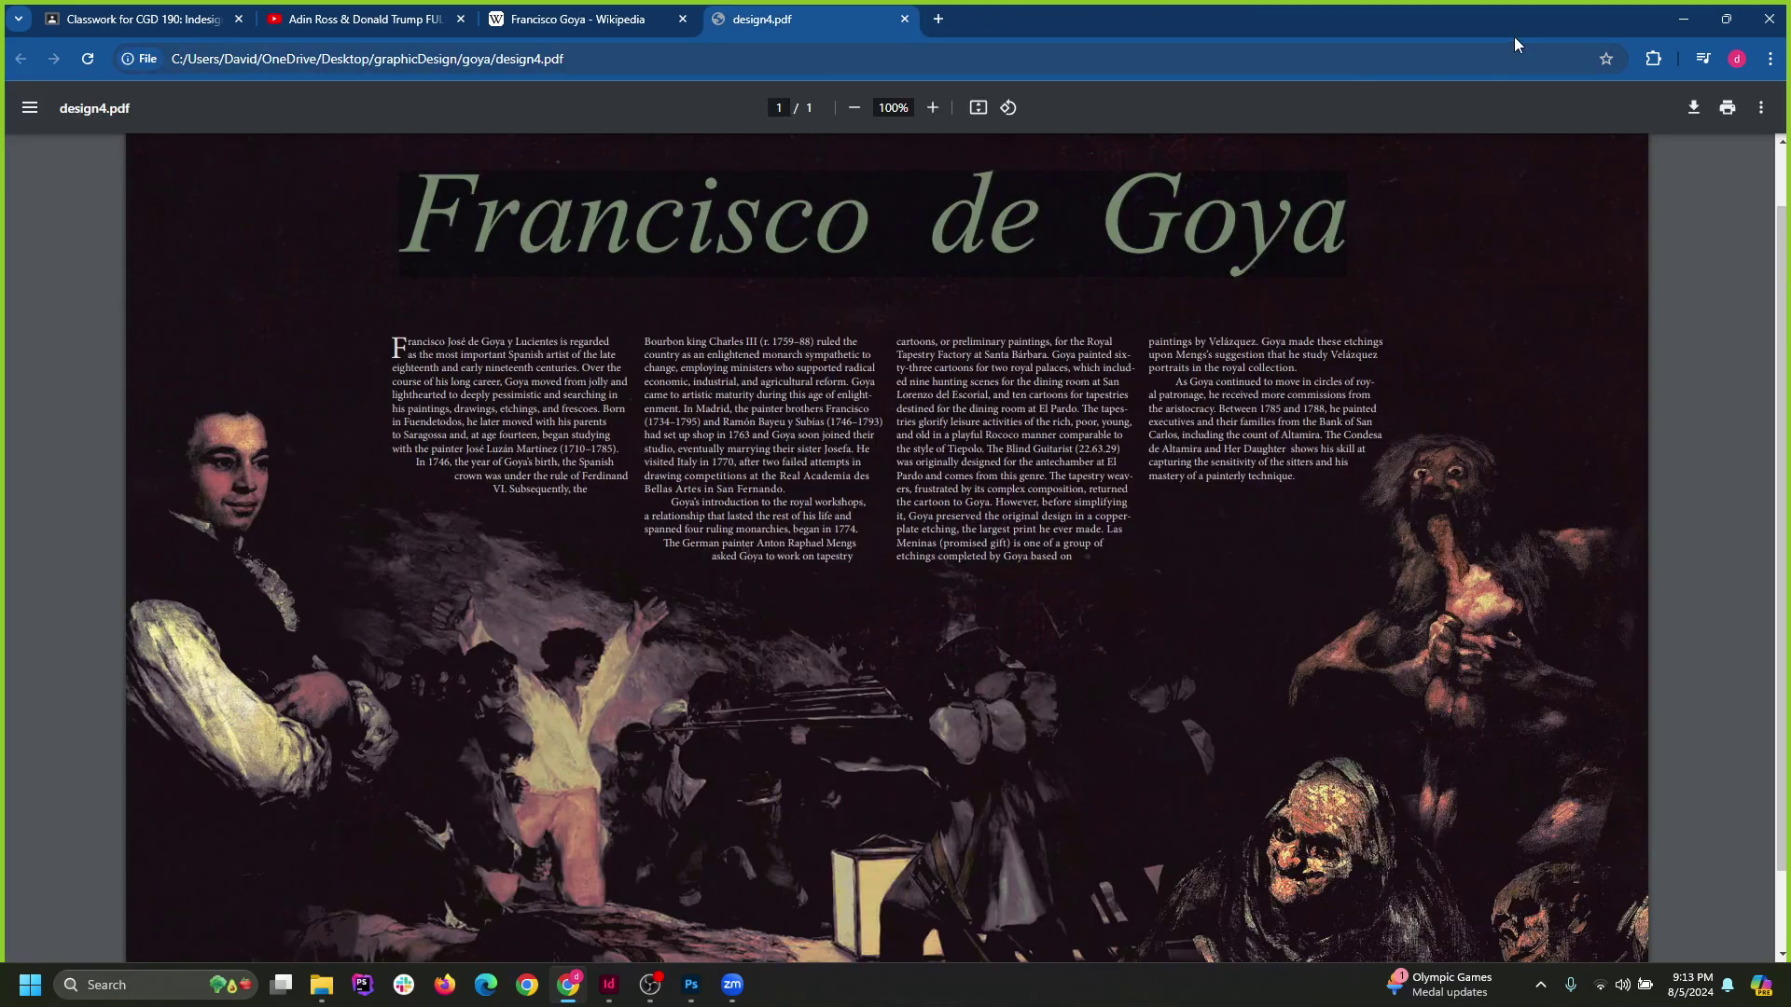
{"action": "left_click", "coordinate": [1689, 18]}
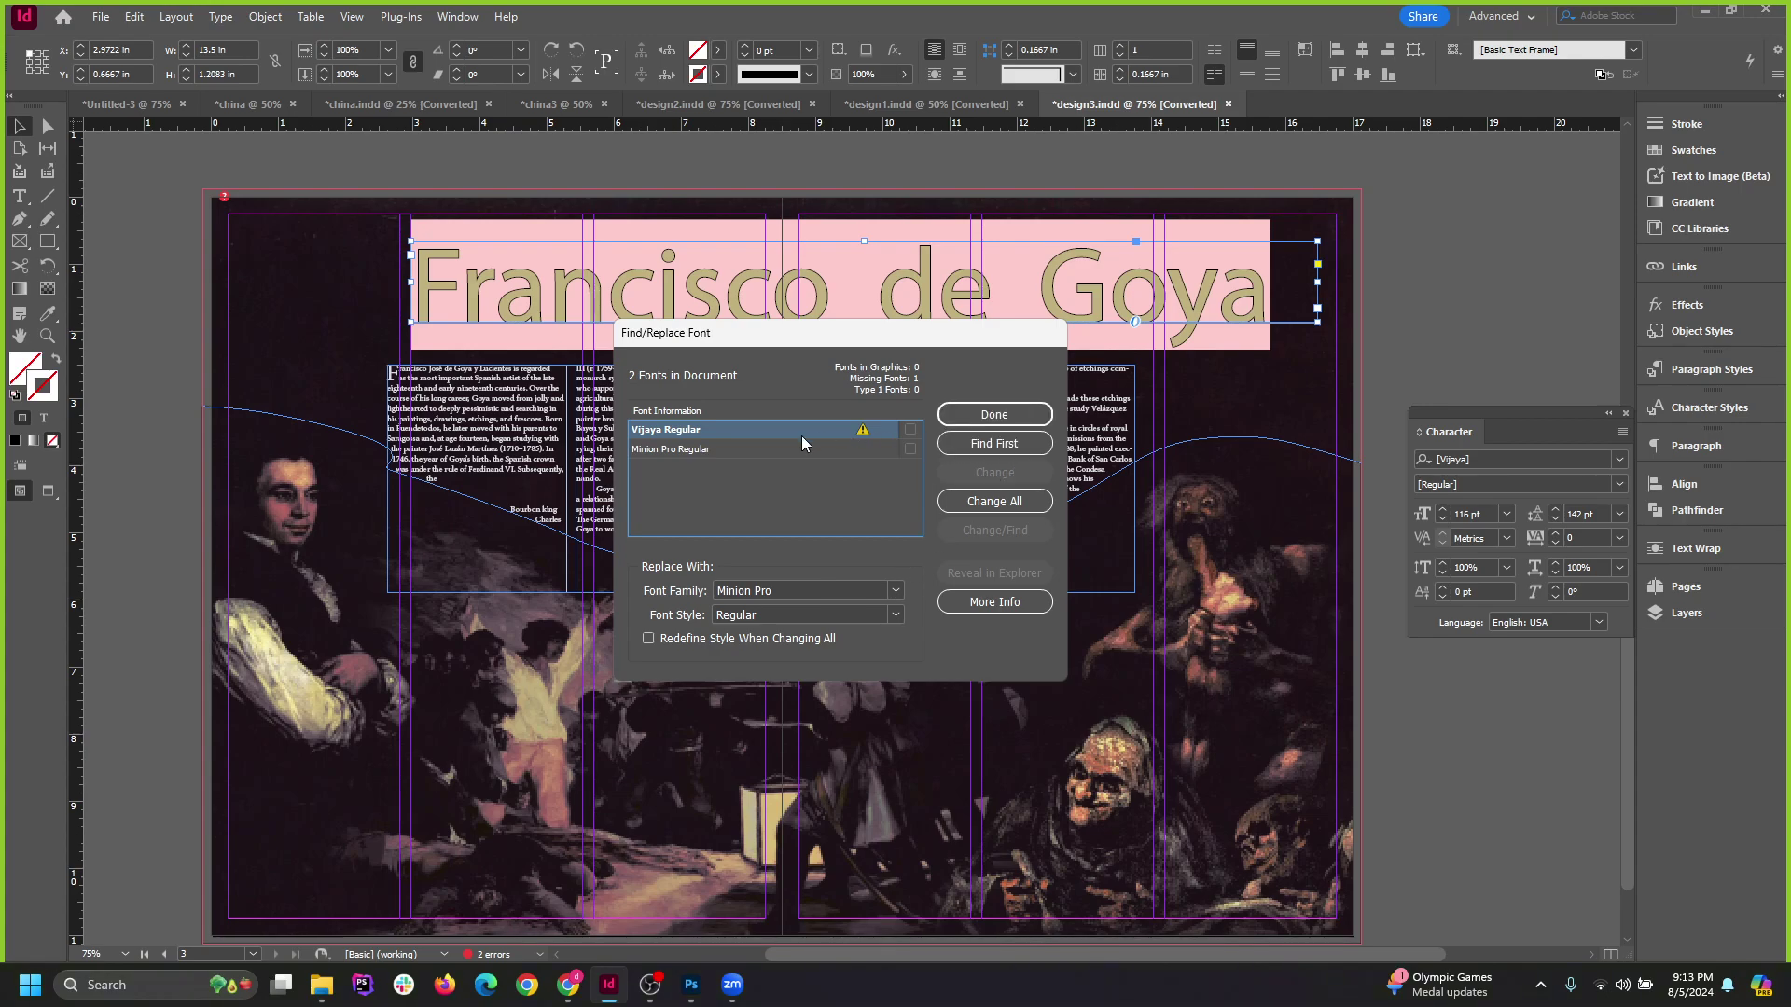
Try to replace every use of Vijaya Regular with Montserrat Regular and finish the font replacement.
{"action": "left_click", "coordinate": [894, 591]}
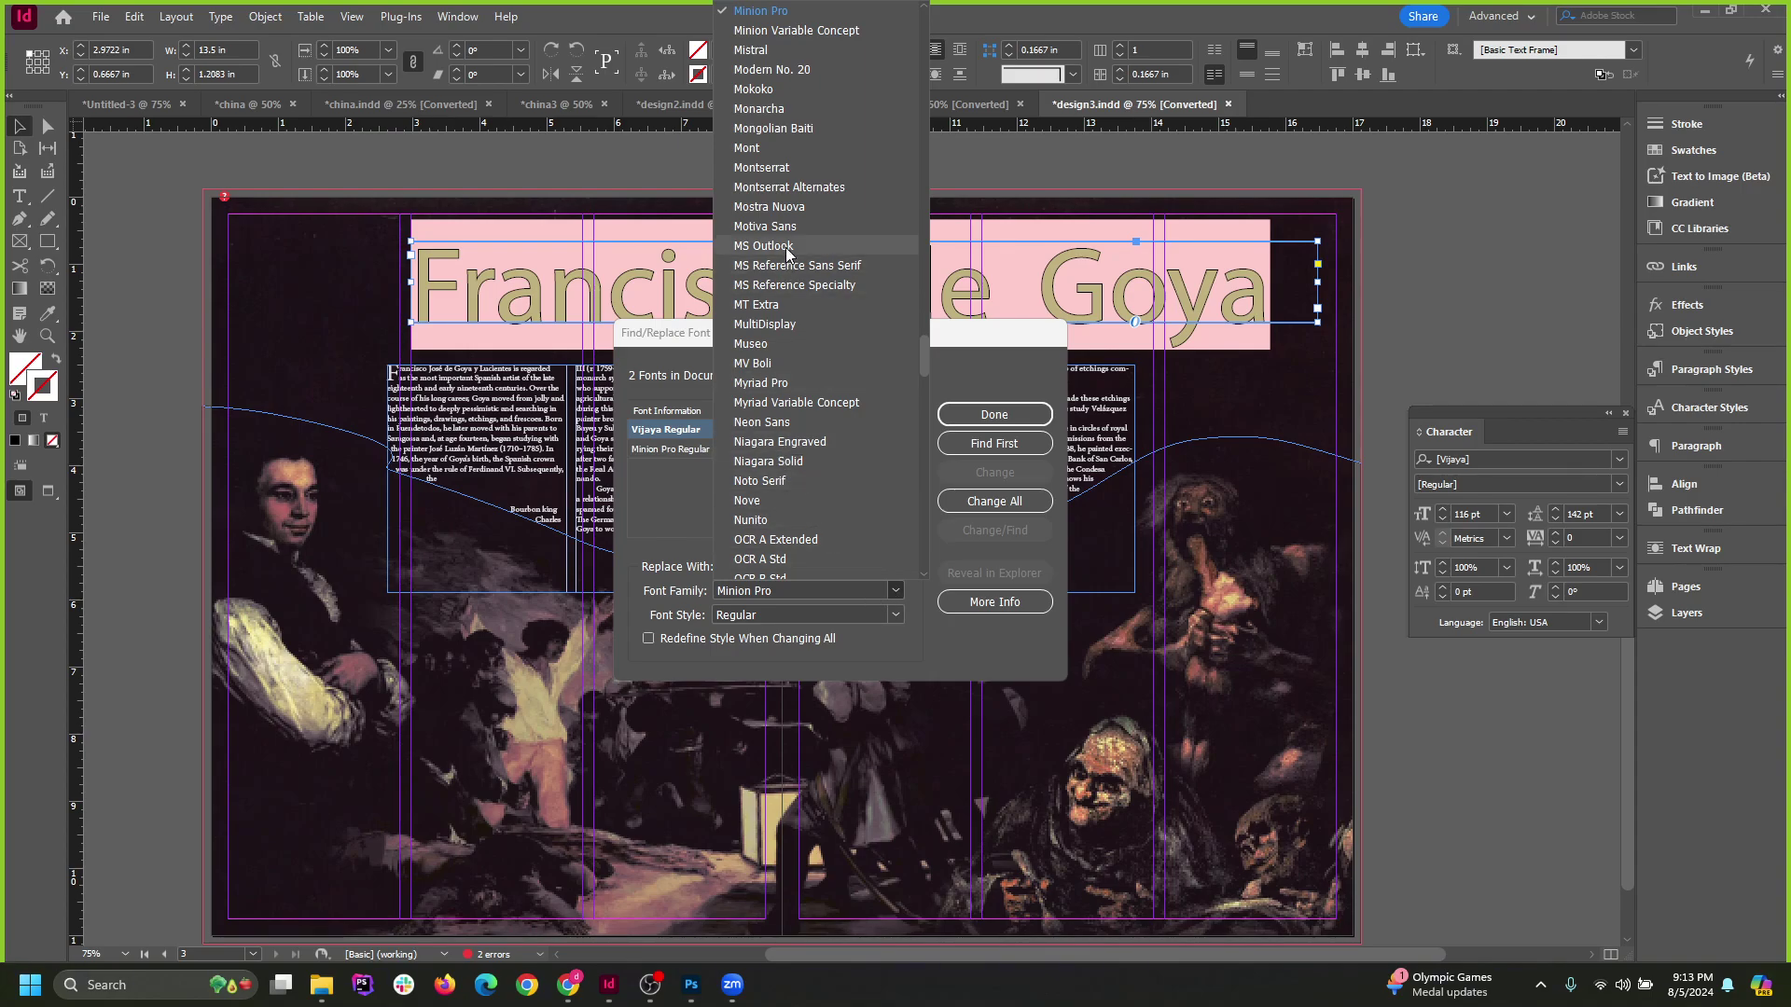
{"action": "left_click", "coordinate": [788, 167]}
{"action": "left_click", "coordinate": [994, 501]}
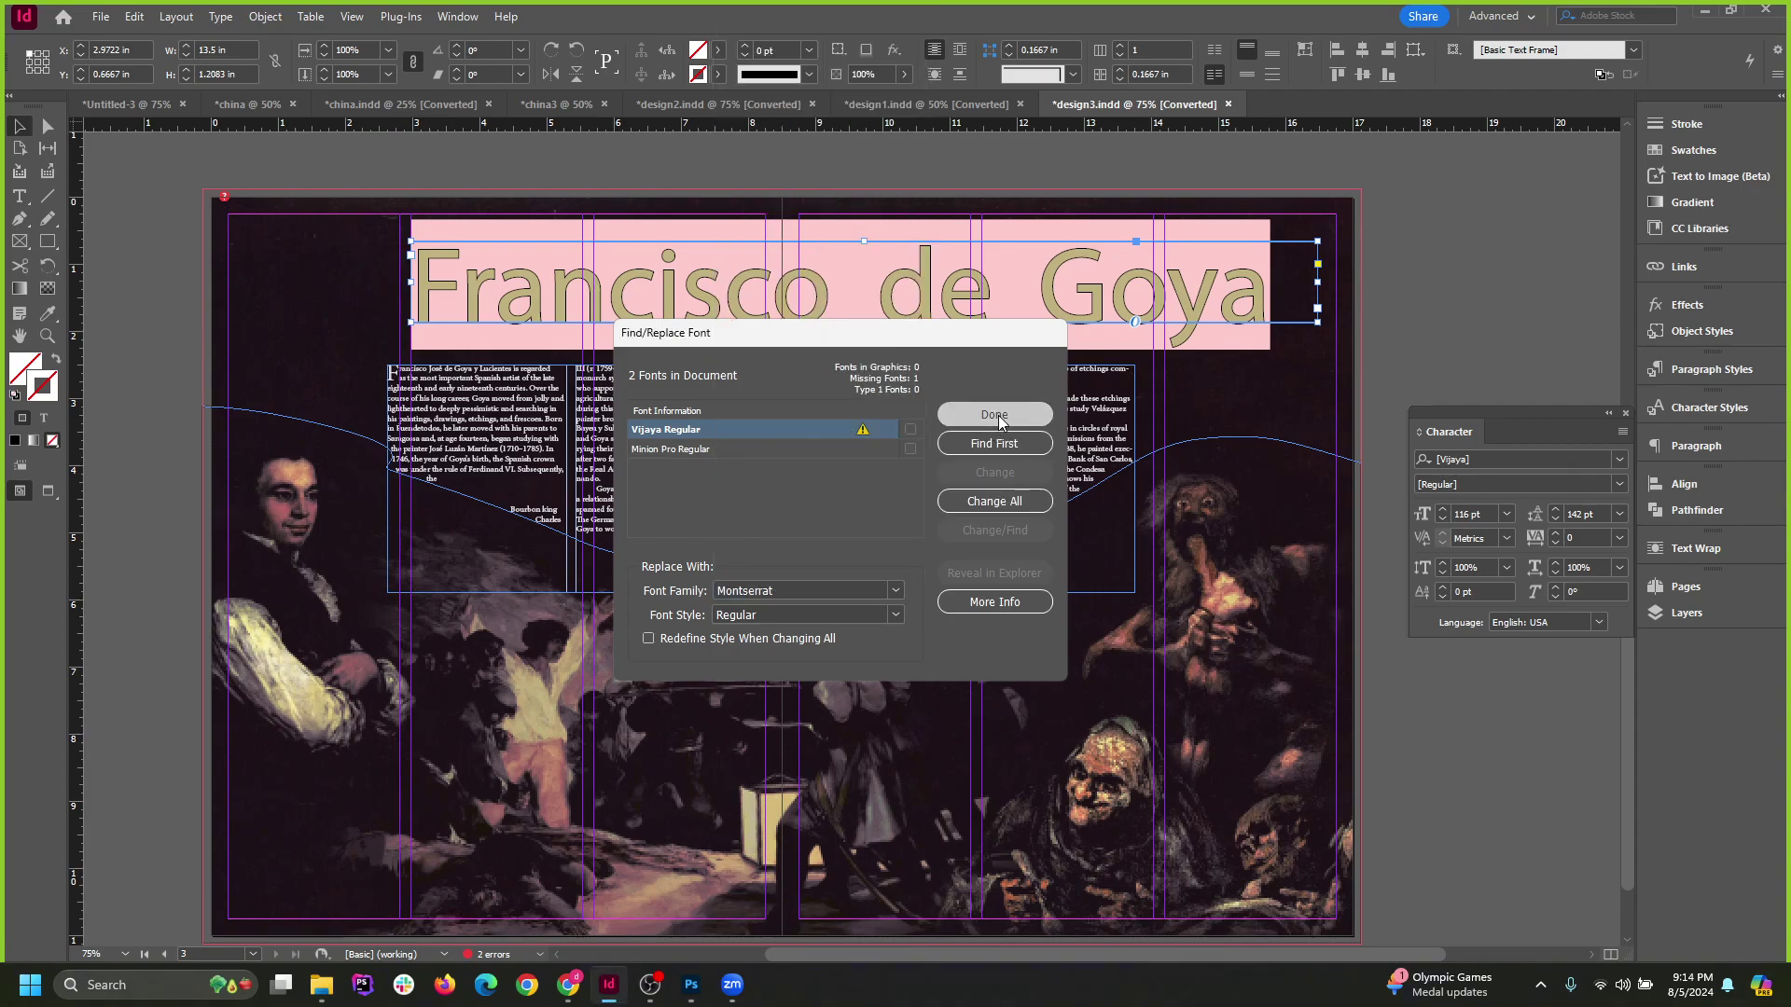
{"action": "left_click", "coordinate": [994, 415]}
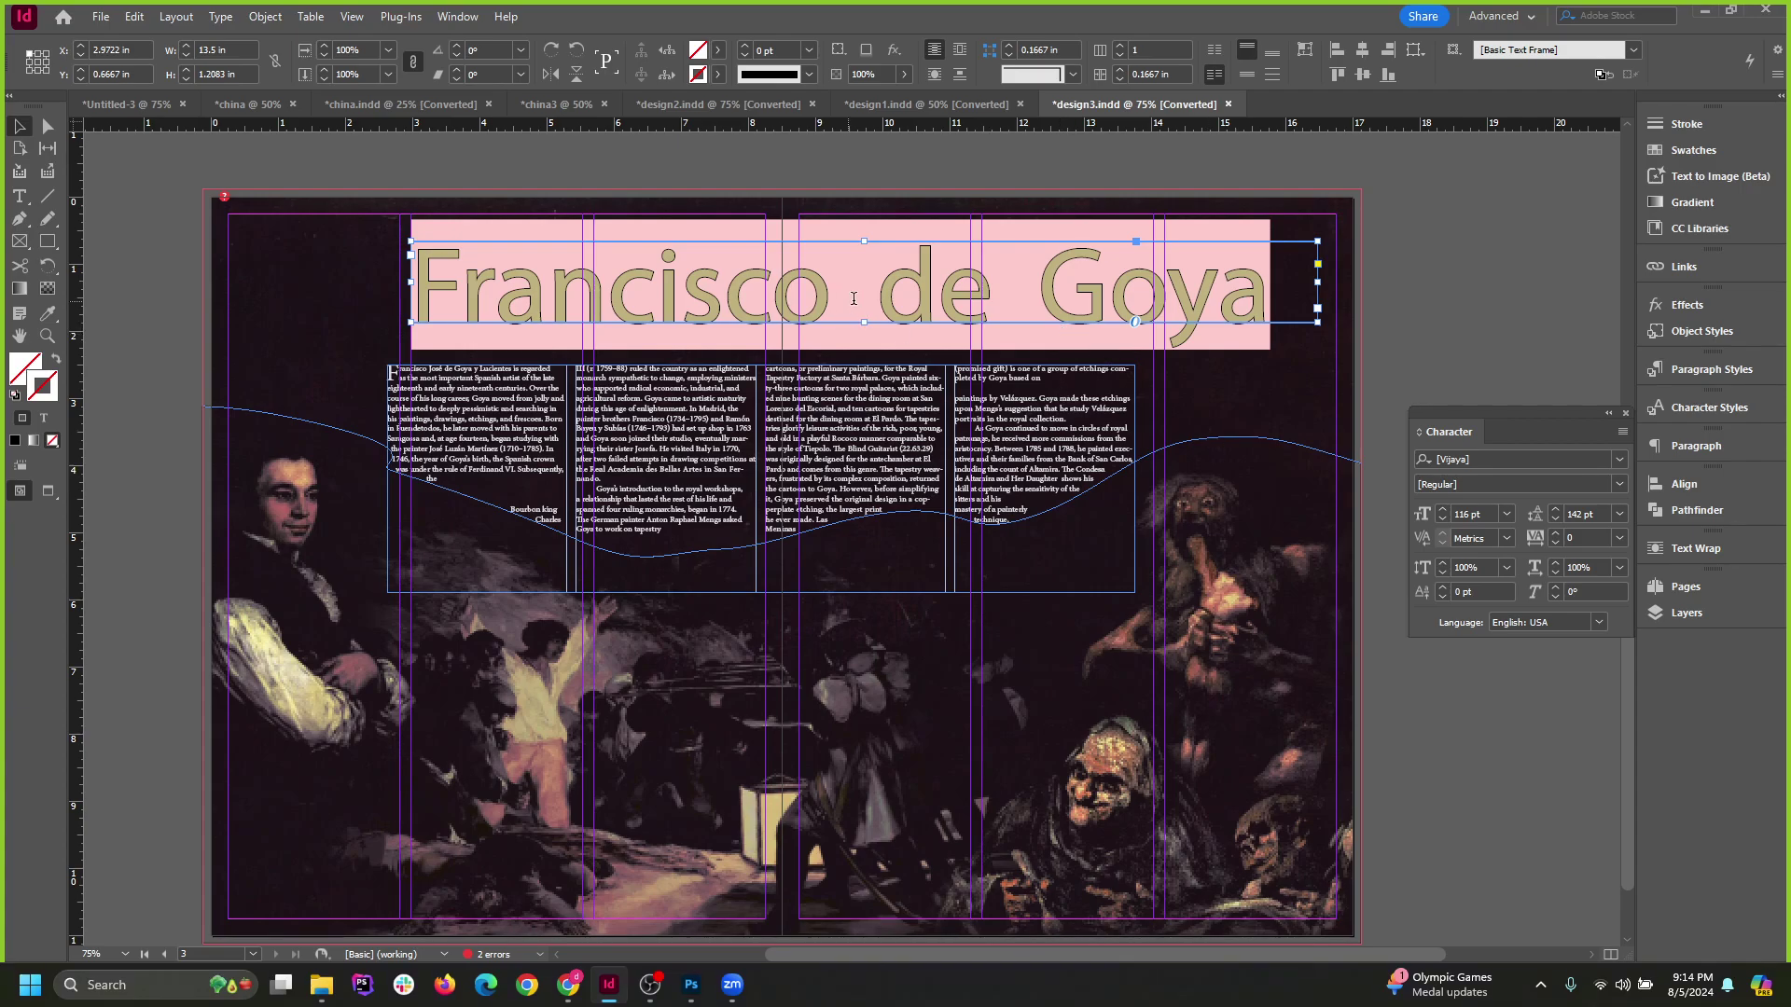
Select all the title text and change its font to Anton.
{"action": "key", "text": "ctrl+a"}
{"action": "left_click", "coordinate": [1619, 465]}
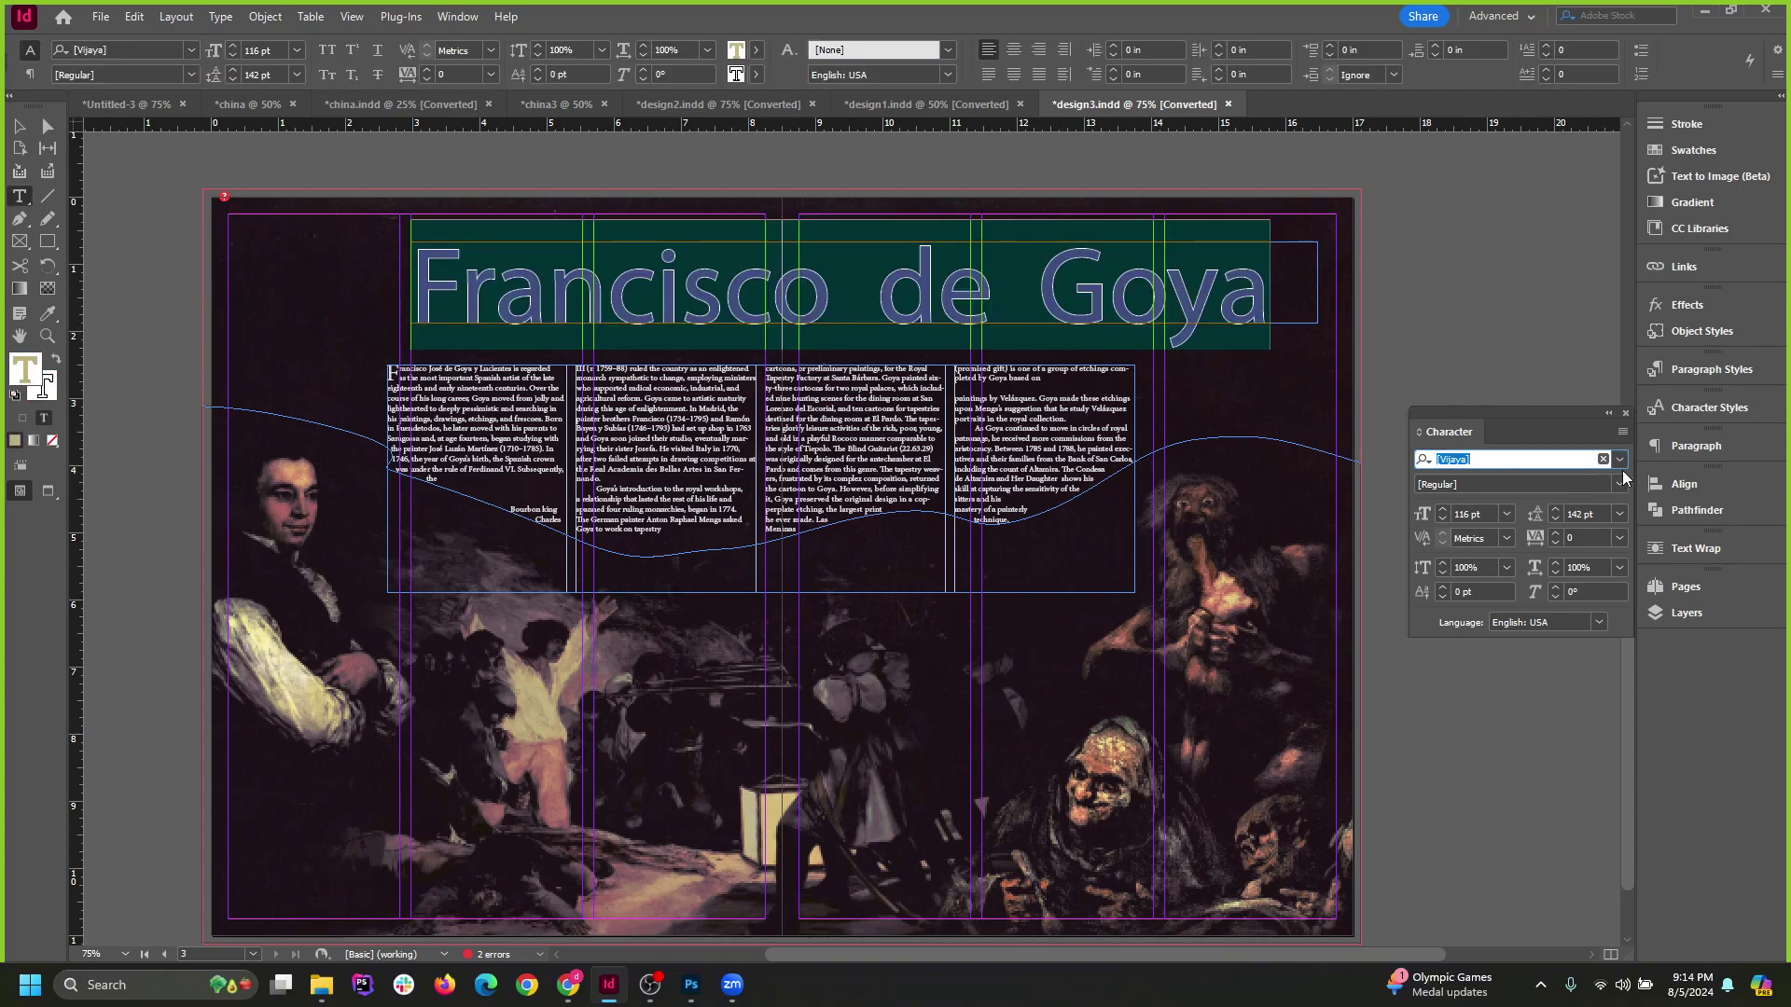
{"action": "left_click", "coordinate": [1619, 459]}
{"action": "left_click", "coordinate": [1513, 701]}
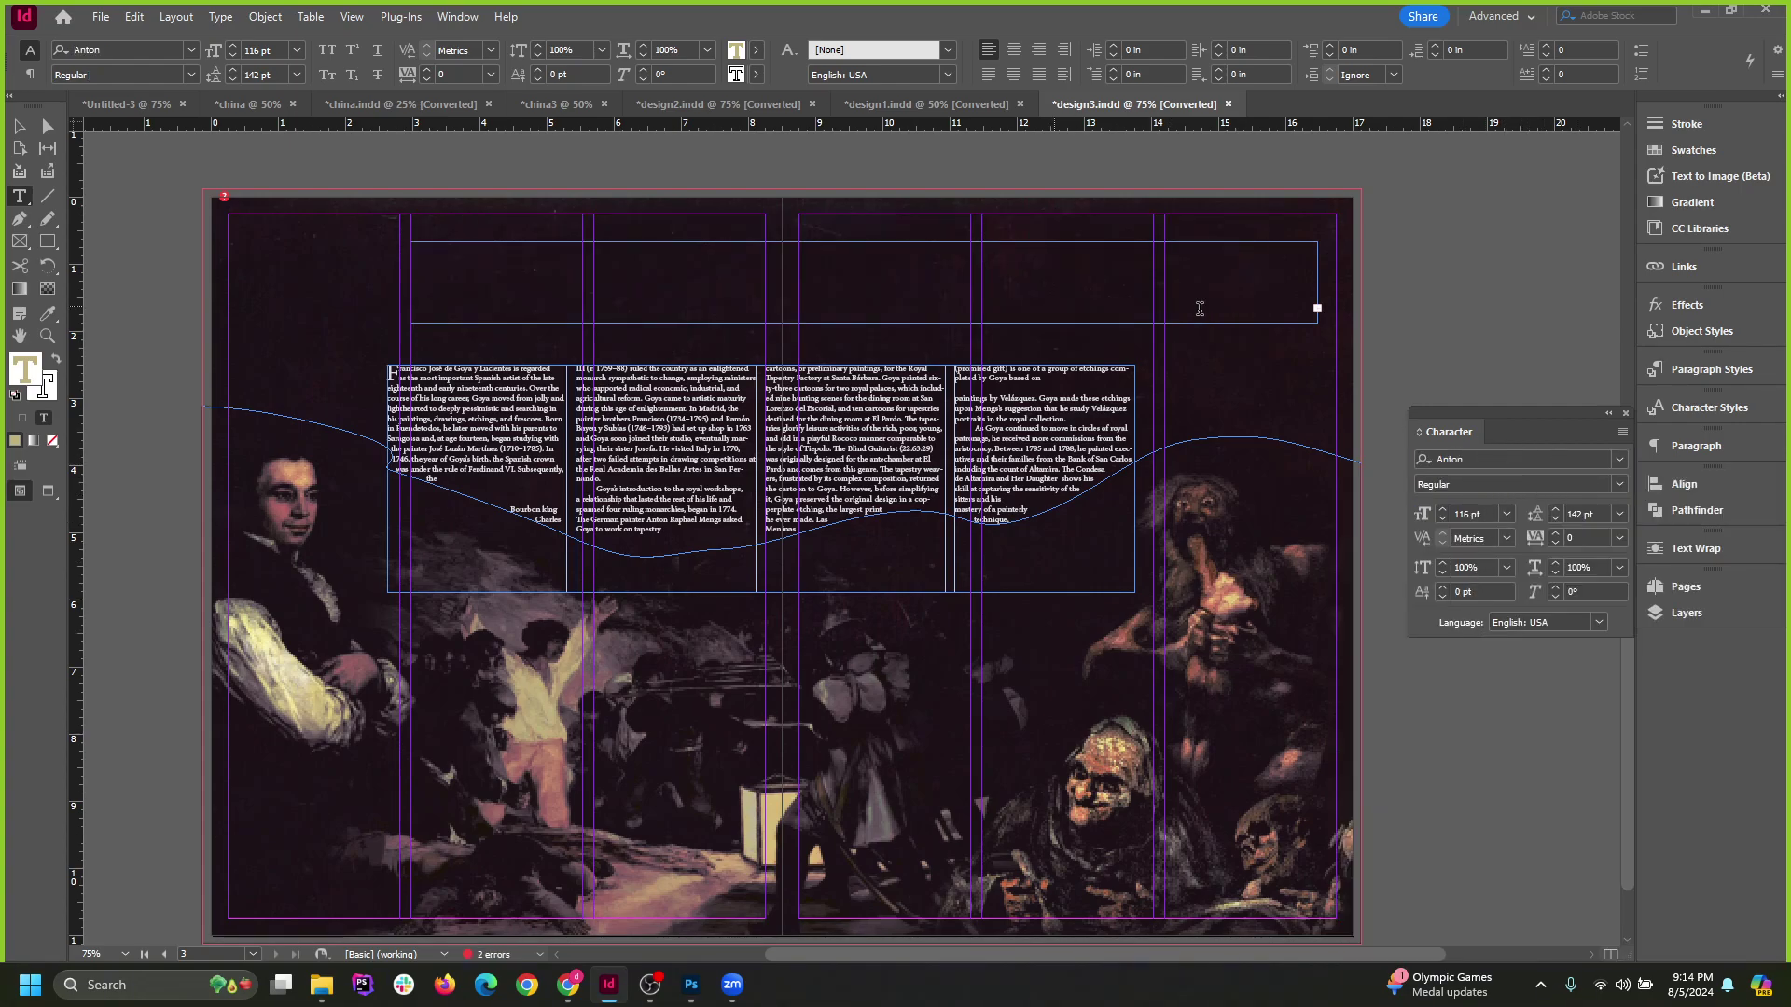
Set the title frame to auto-size in height and width, and move it to about X 2.51 in, Y 0.33 in.
{"action": "left_click", "coordinate": [264, 15]}
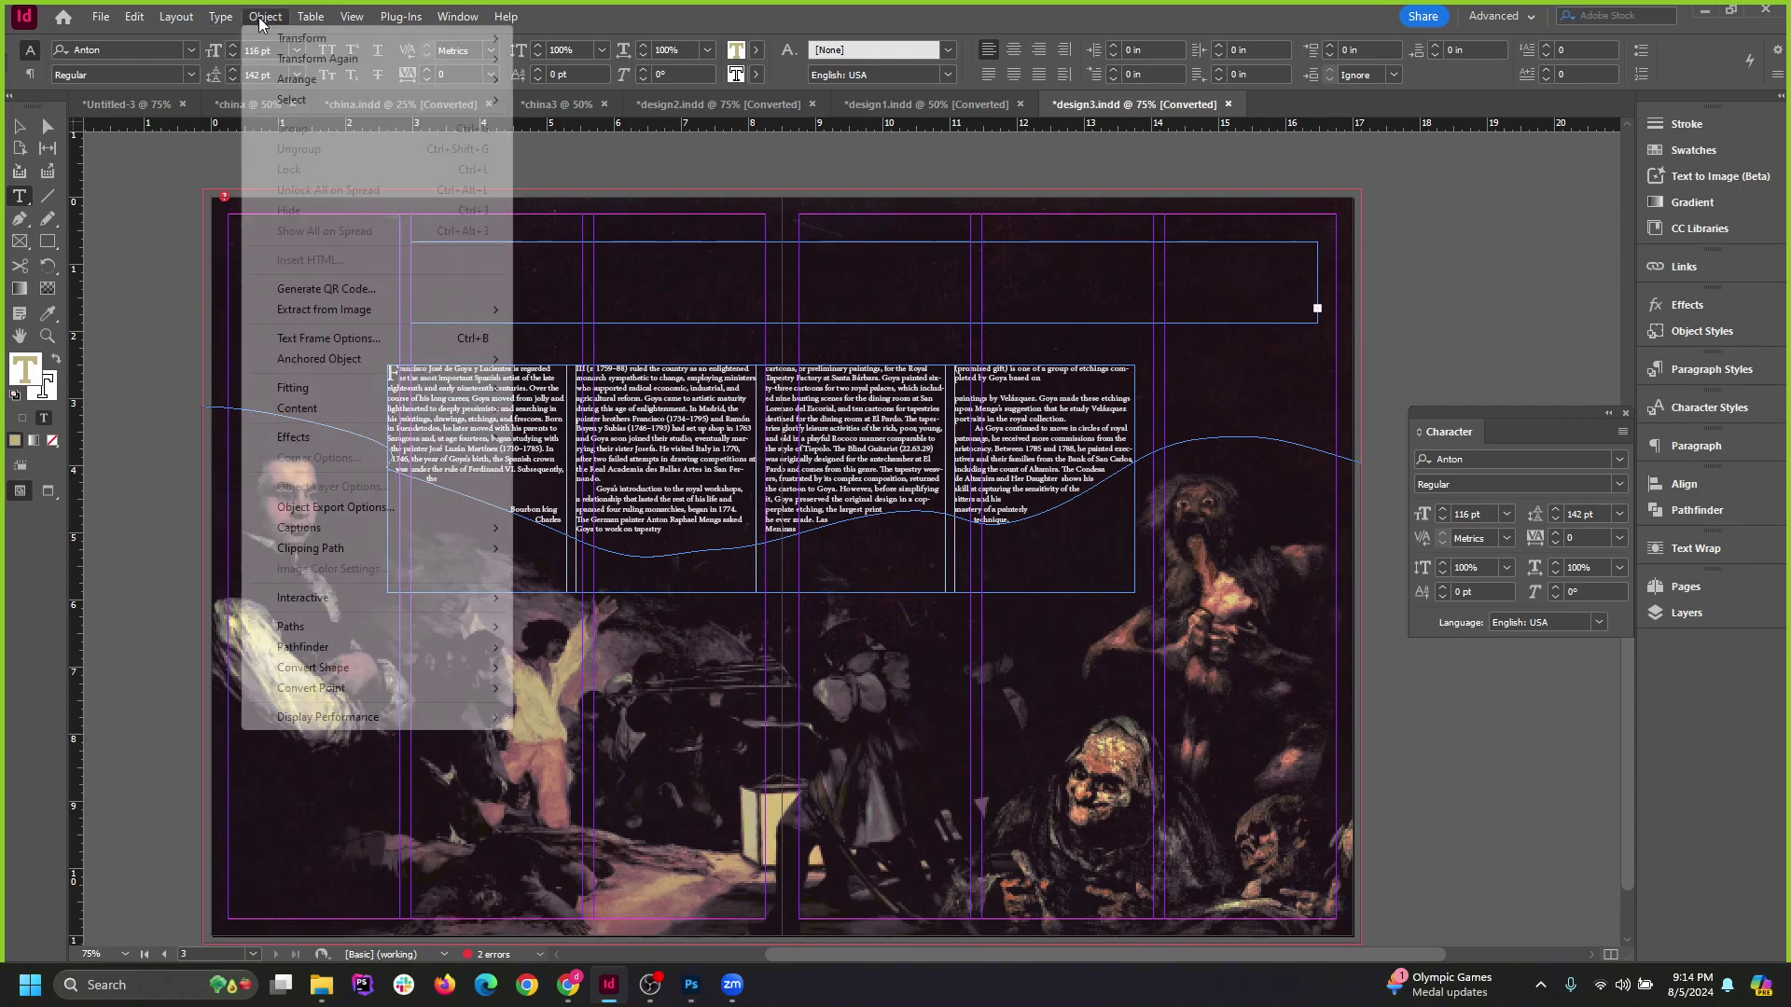
{"action": "left_click", "coordinate": [358, 339]}
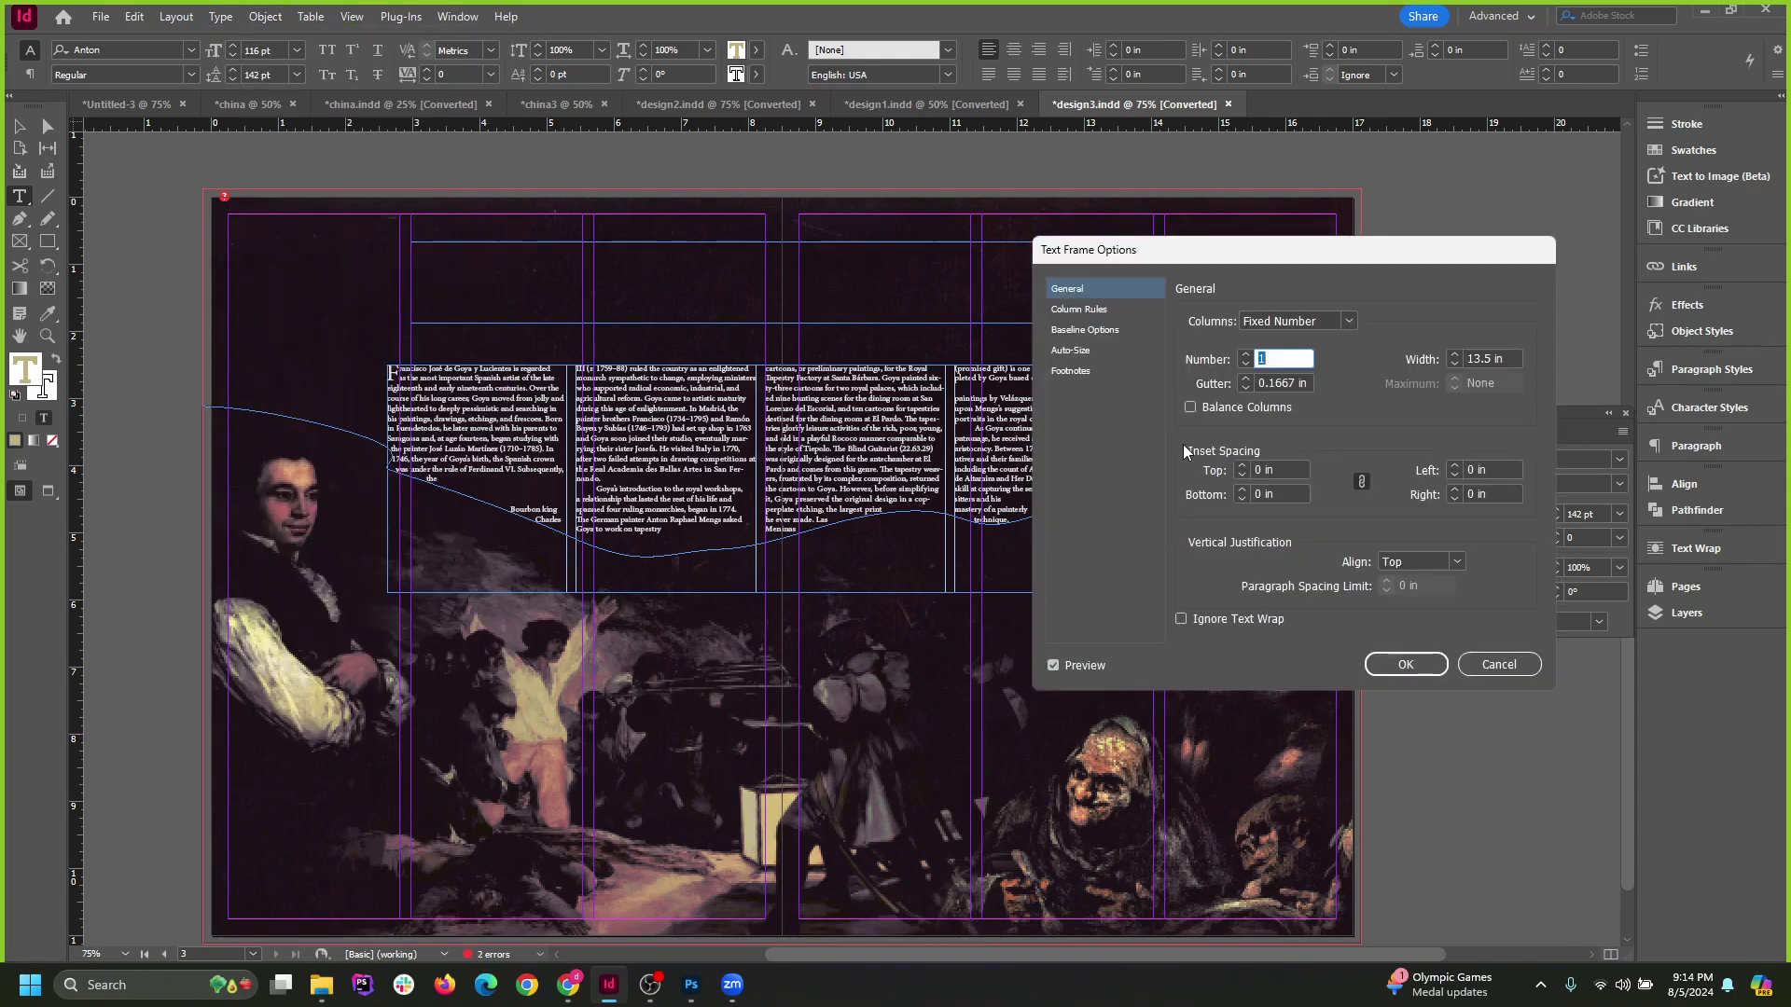
{"action": "left_click", "coordinate": [1091, 348]}
{"action": "left_click", "coordinate": [1318, 324]}
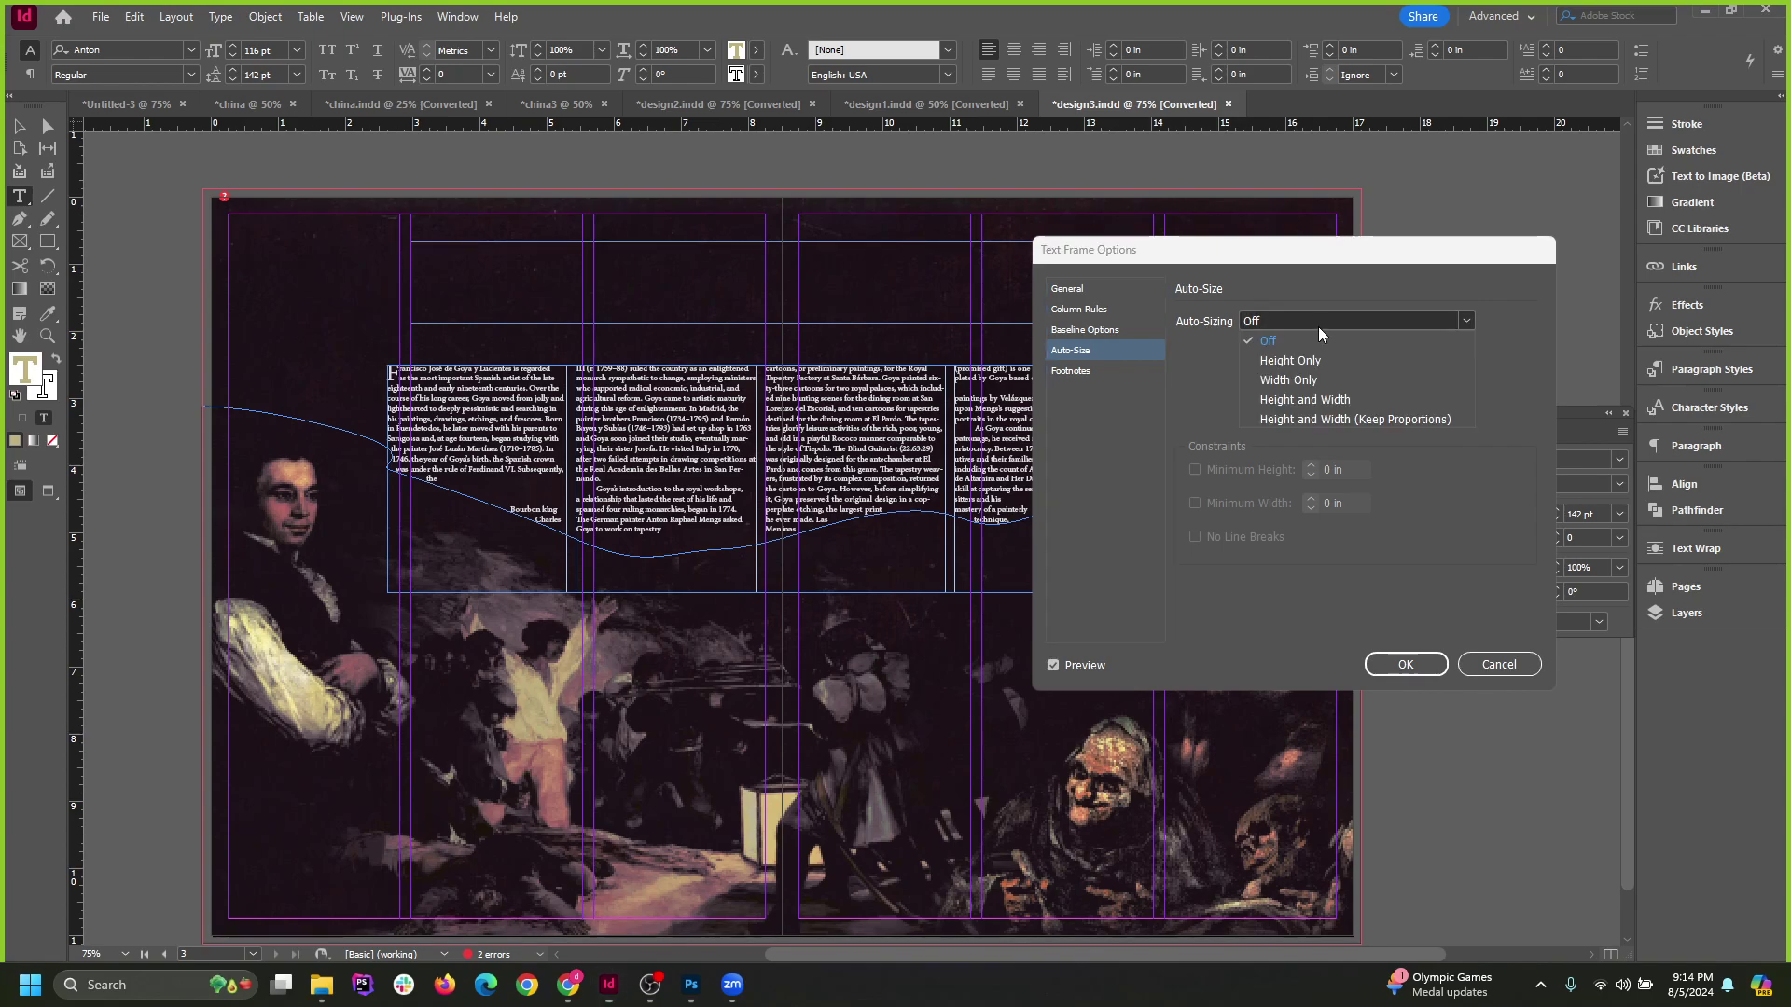
{"action": "left_click", "coordinate": [1313, 401]}
{"action": "left_click", "coordinate": [1405, 664]}
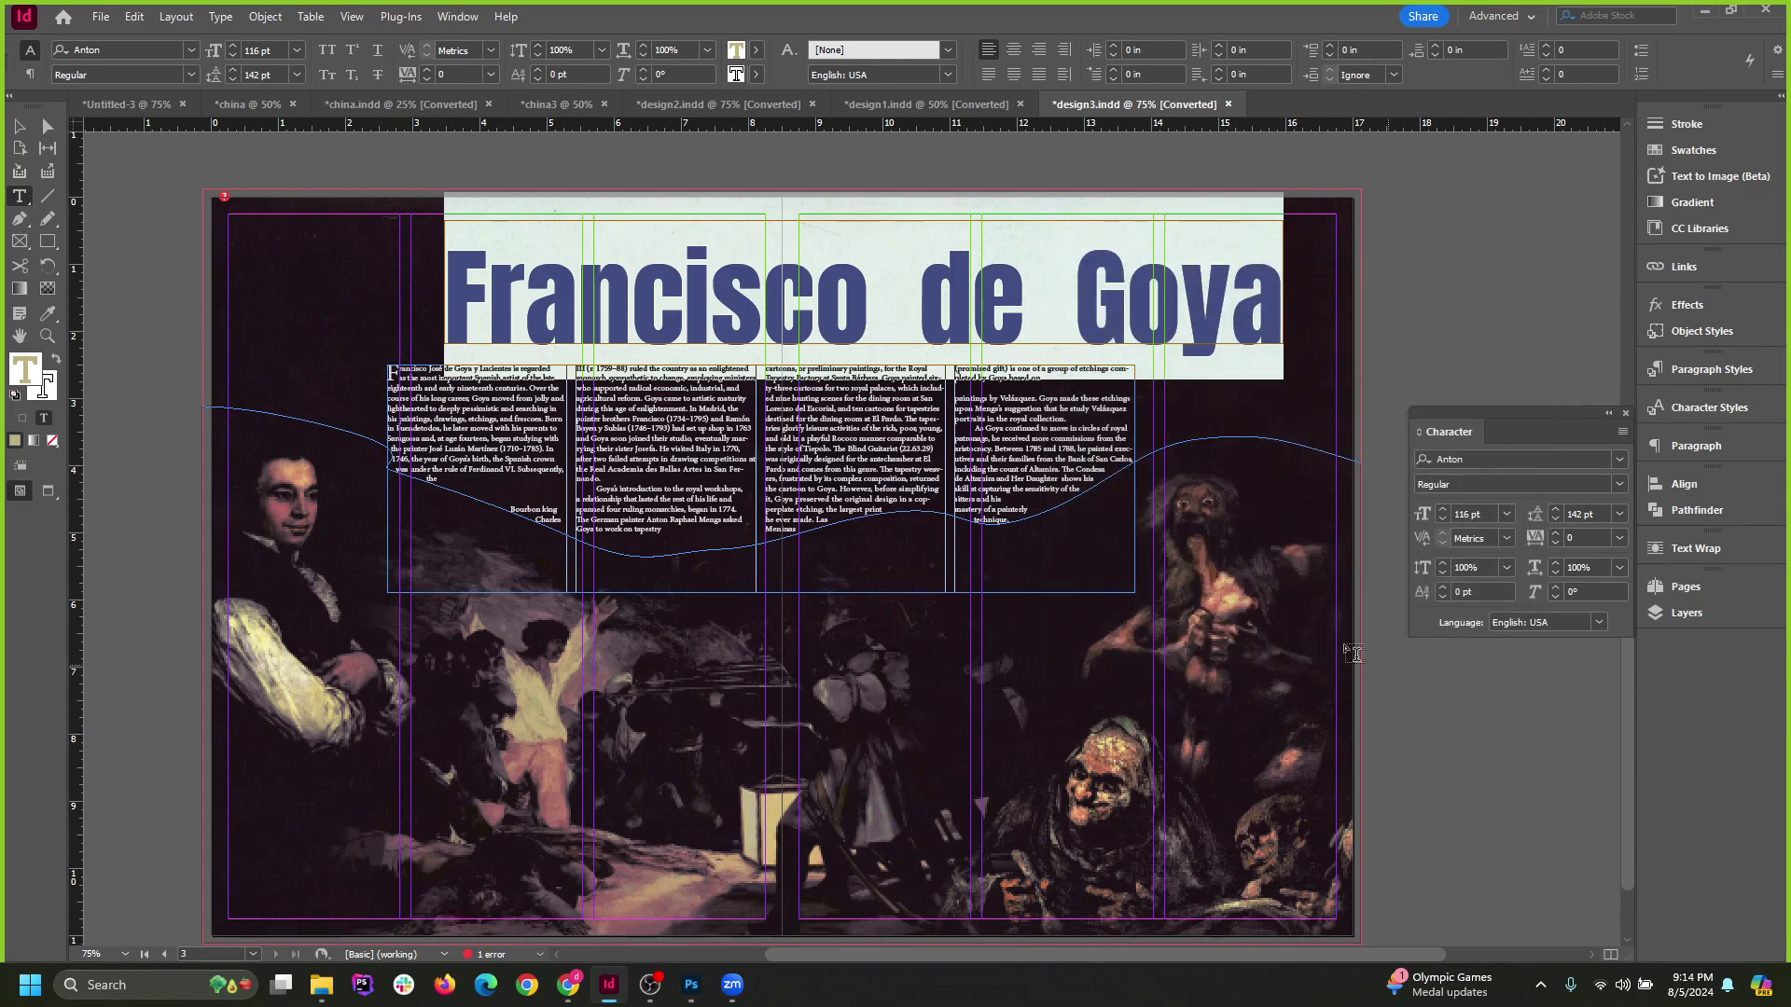
{"action": "left_click", "coordinate": [18, 126]}
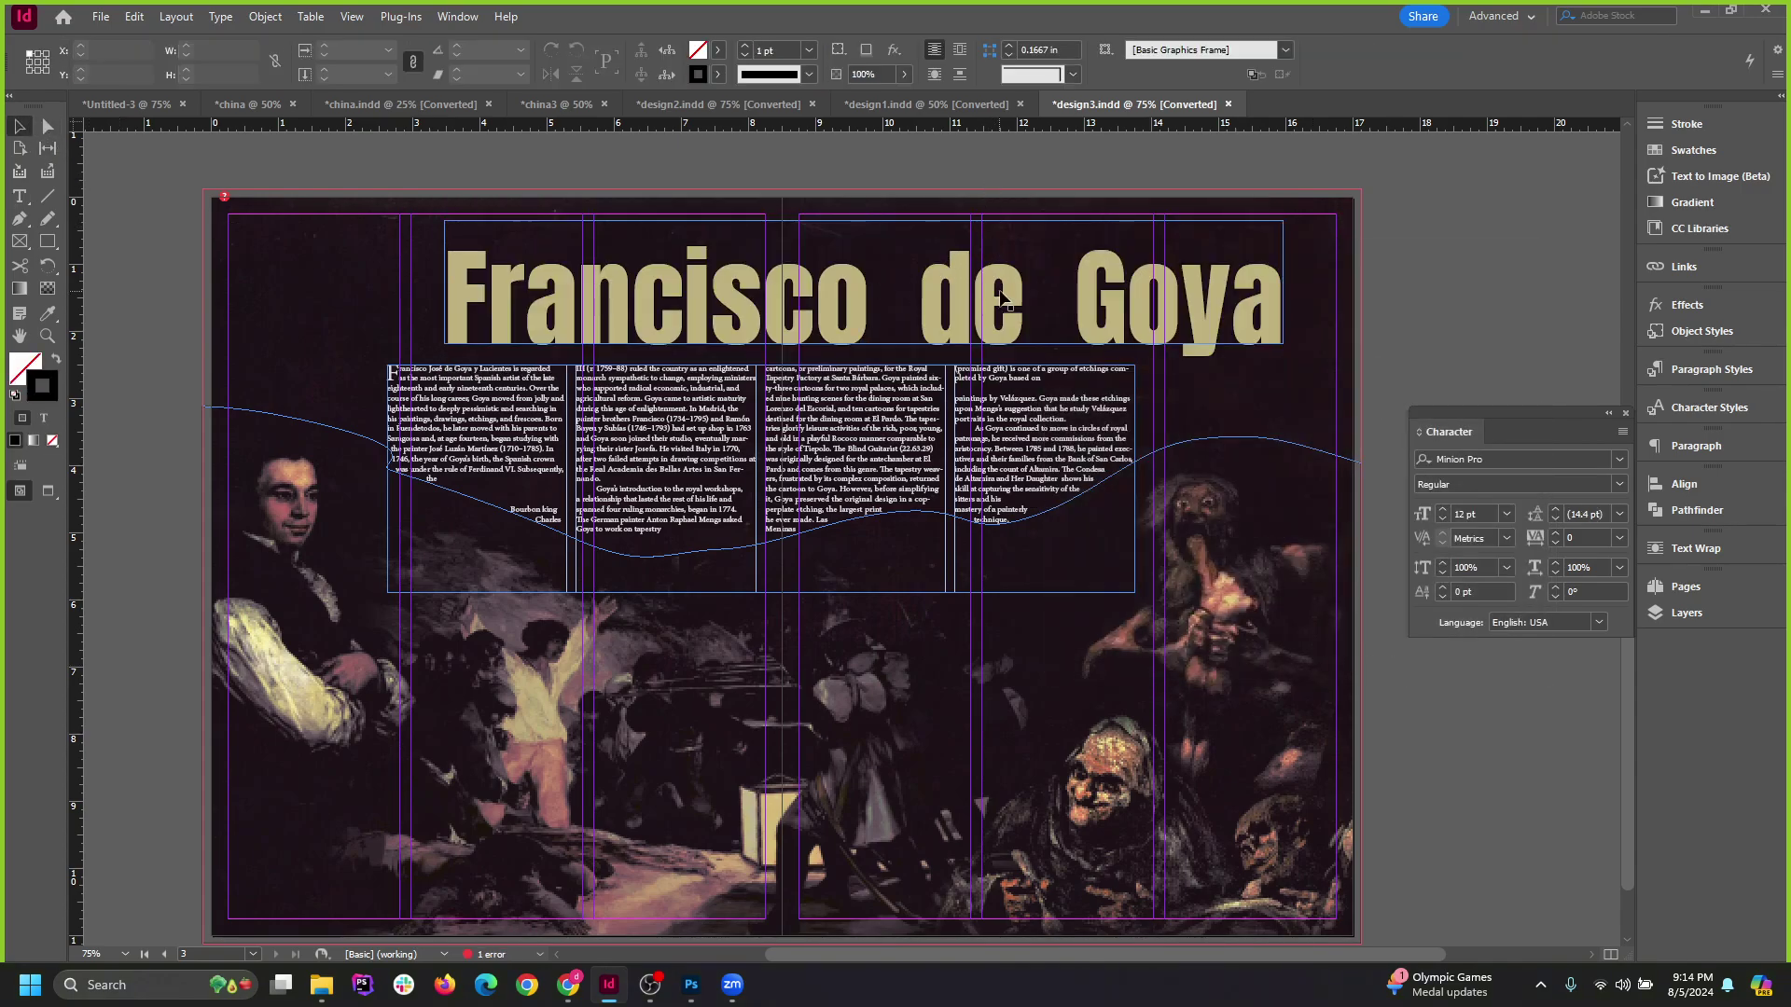
{"action": "mouse_move", "coordinate": [1029, 311]}
{"action": "left_mouse_down"}
{"action": "mouse_move", "coordinate": [947, 298]}
{"action": "mouse_move", "coordinate": [1049, 322]}
{"action": "left_mouse_up"}
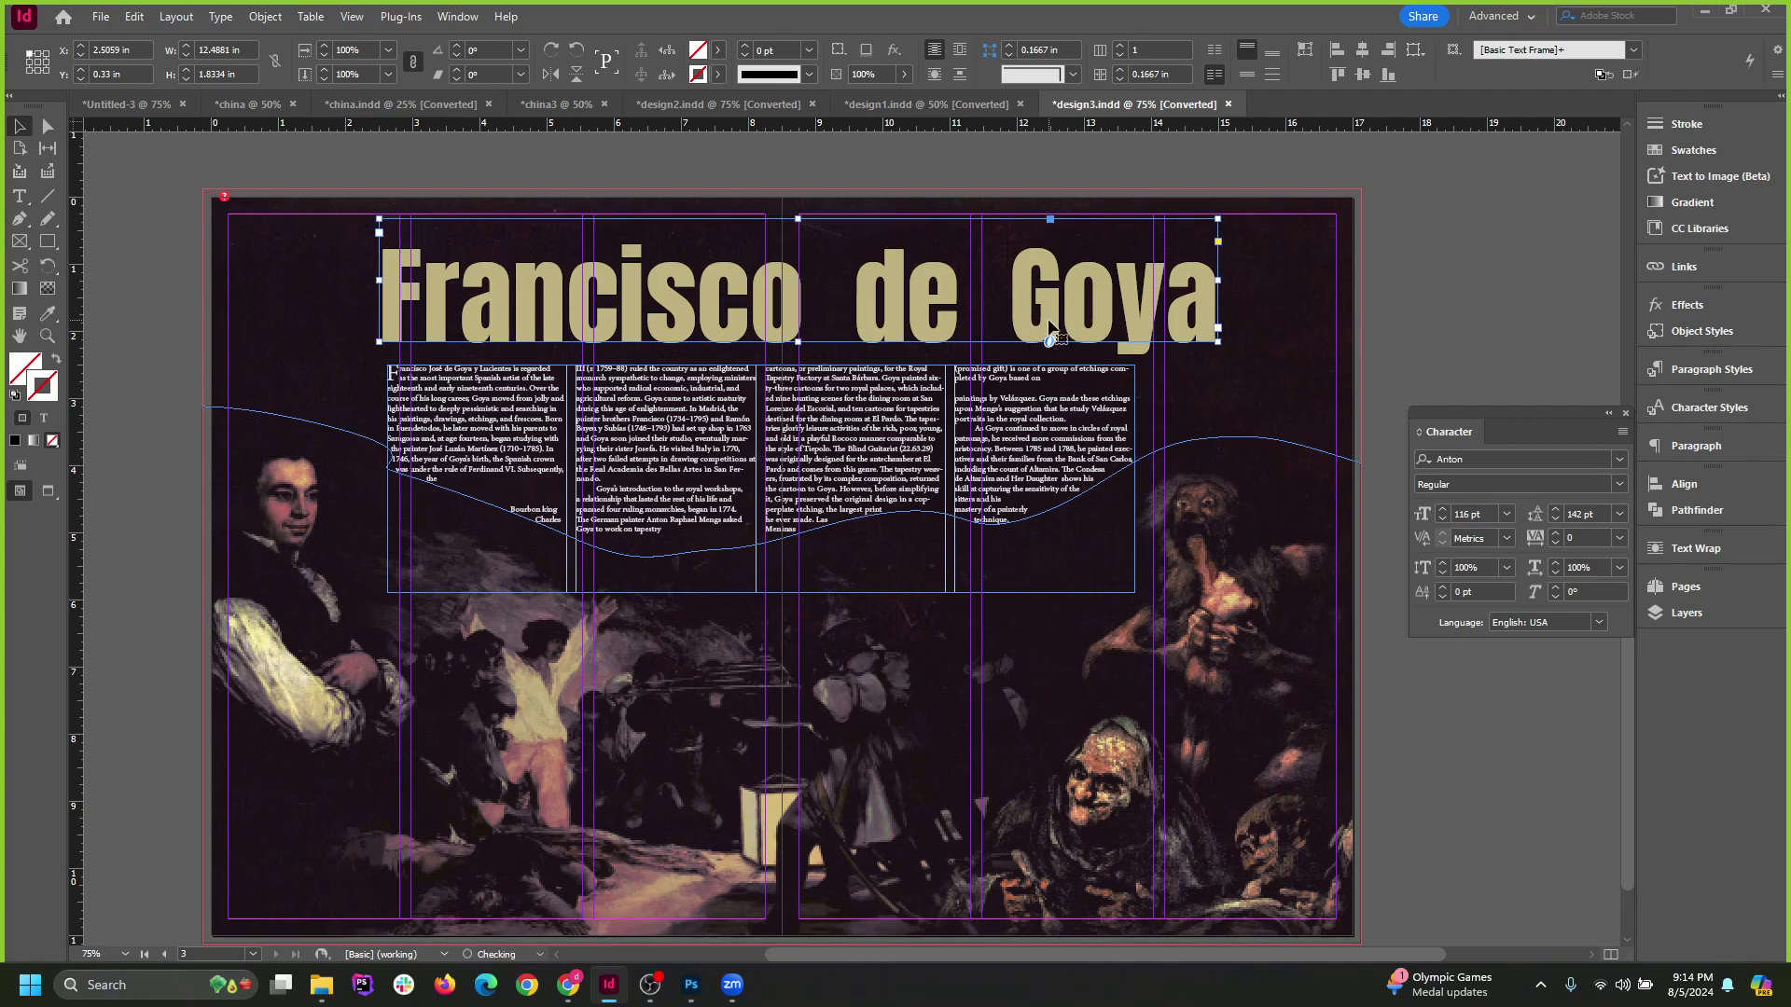
Try out other fonts on the title, including ITC Avant Garde Gothic Pro and Times New Roman.
{"action": "left_click", "coordinate": [1475, 460]}
{"action": "key", "text": "Down"}
{"action": "key", "text": "Down"}
{"action": "key", "text": "Down"}
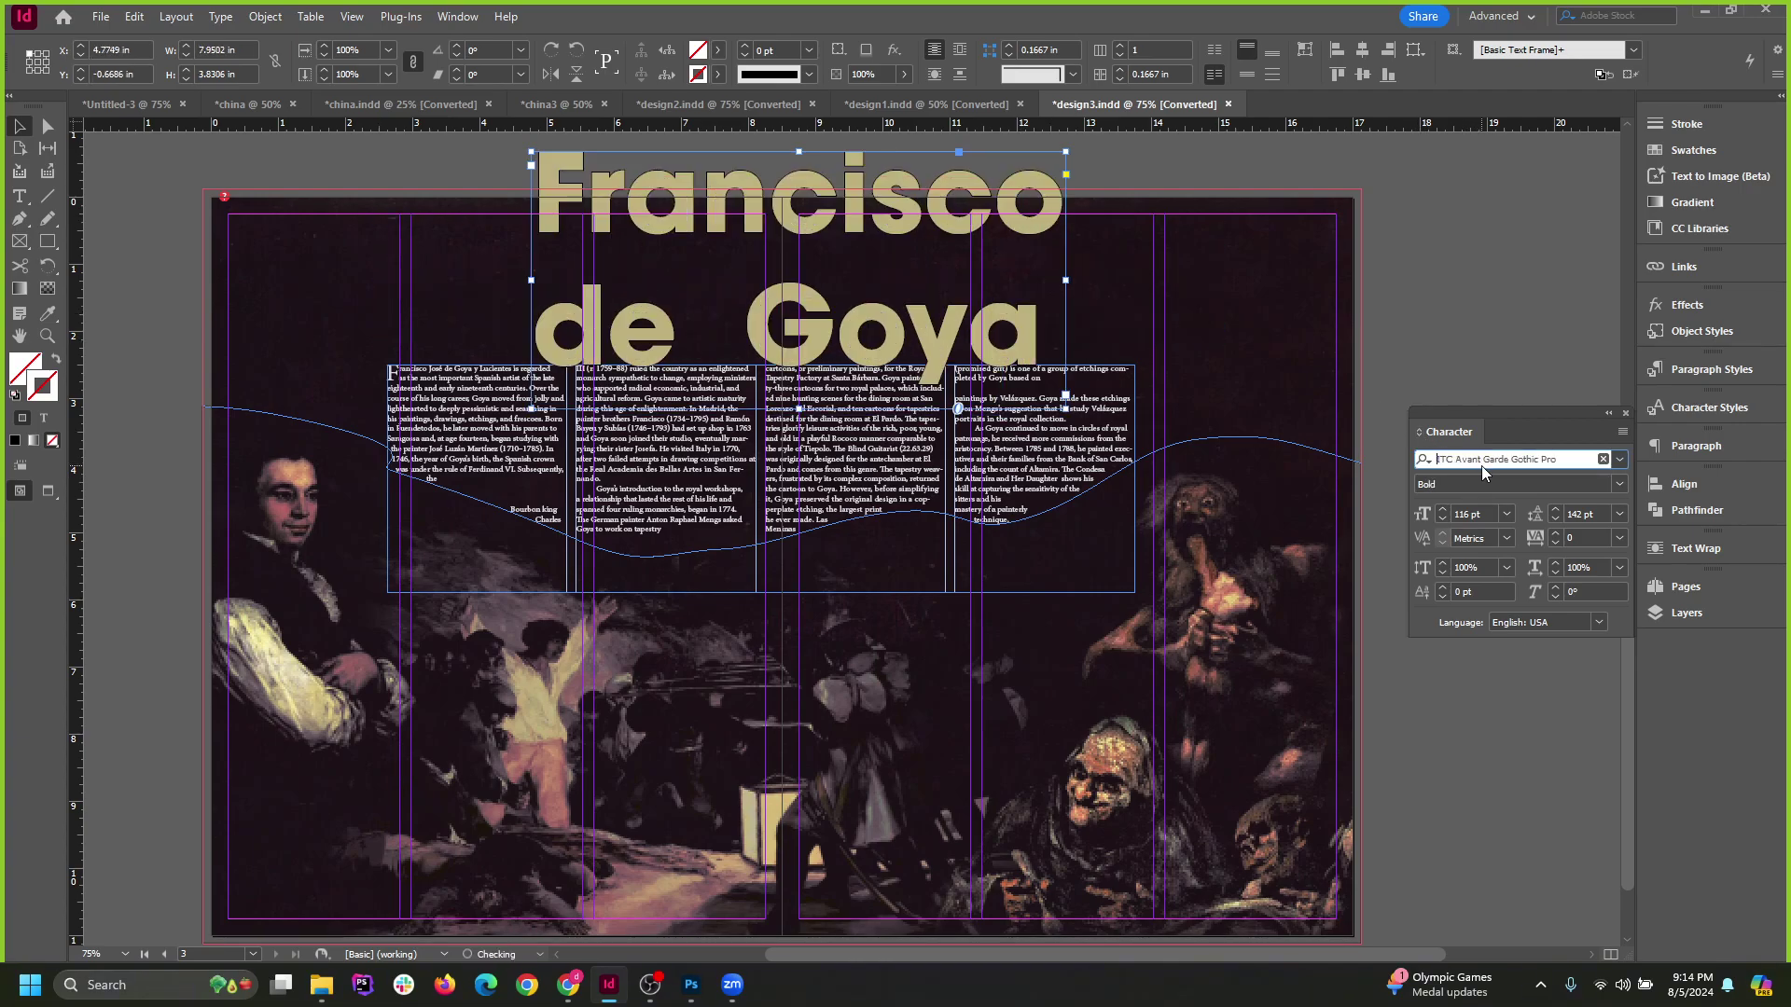
{"action": "key", "text": "Down"}
{"action": "key", "text": "Down"}
{"action": "key", "text": "Down"}
{"action": "key", "text": "Down"}
{"action": "key", "text": "Down"}
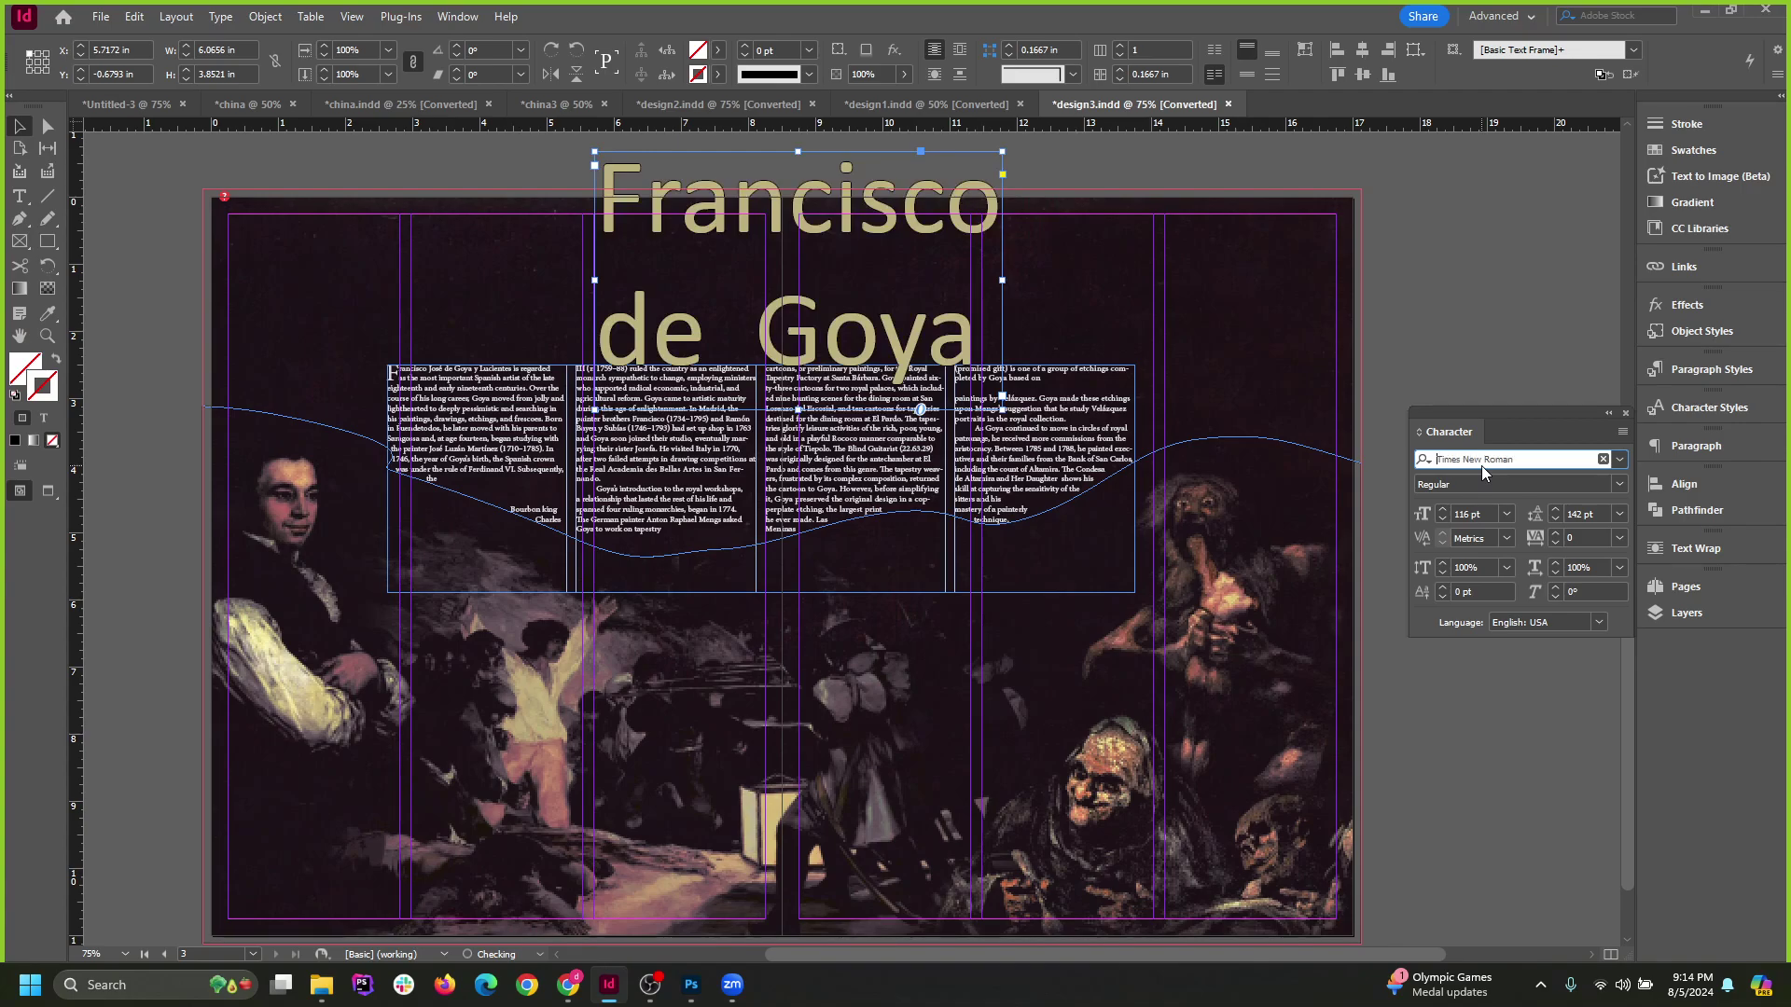
Browse the title fonts starting from Abril Fatface and settle on Alana Regular.
{"action": "type", "text": "Abril Fatface"}
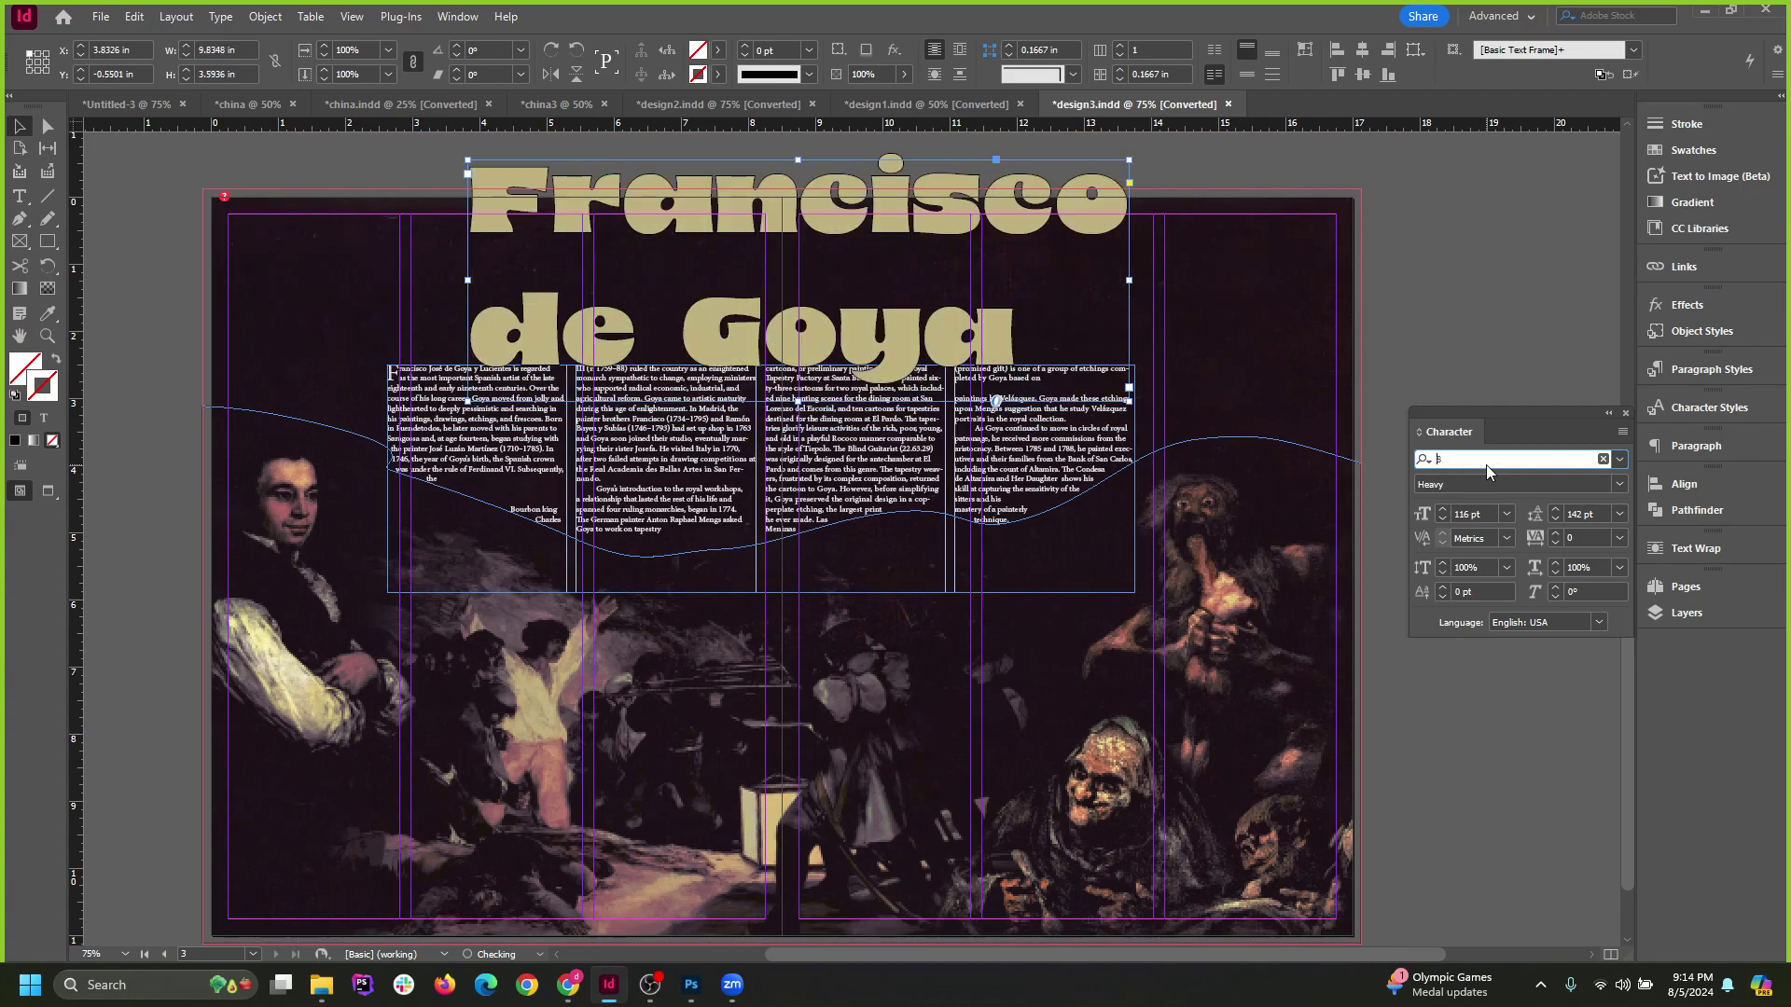
{"action": "key", "text": "Down"}
{"action": "key", "text": "Up"}
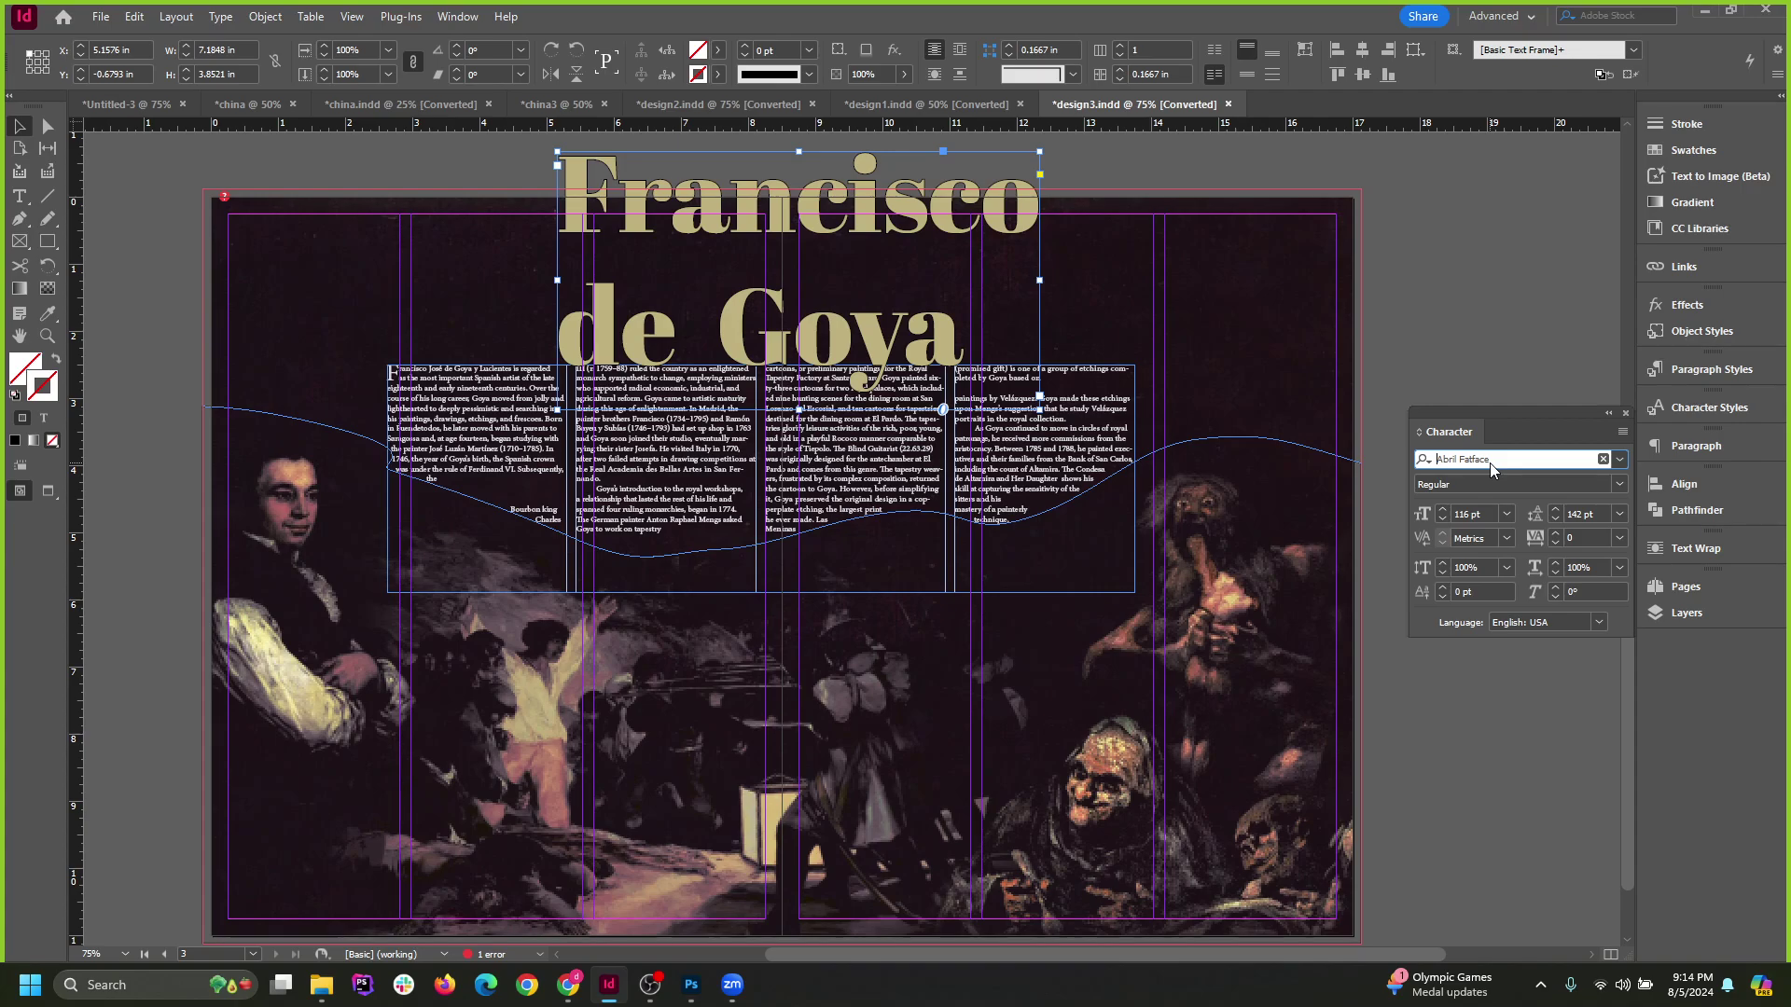
{"action": "key", "text": "Down"}
{"action": "key", "text": "Down"}
{"action": "key", "text": "Down"}
{"action": "key", "text": "Down"}
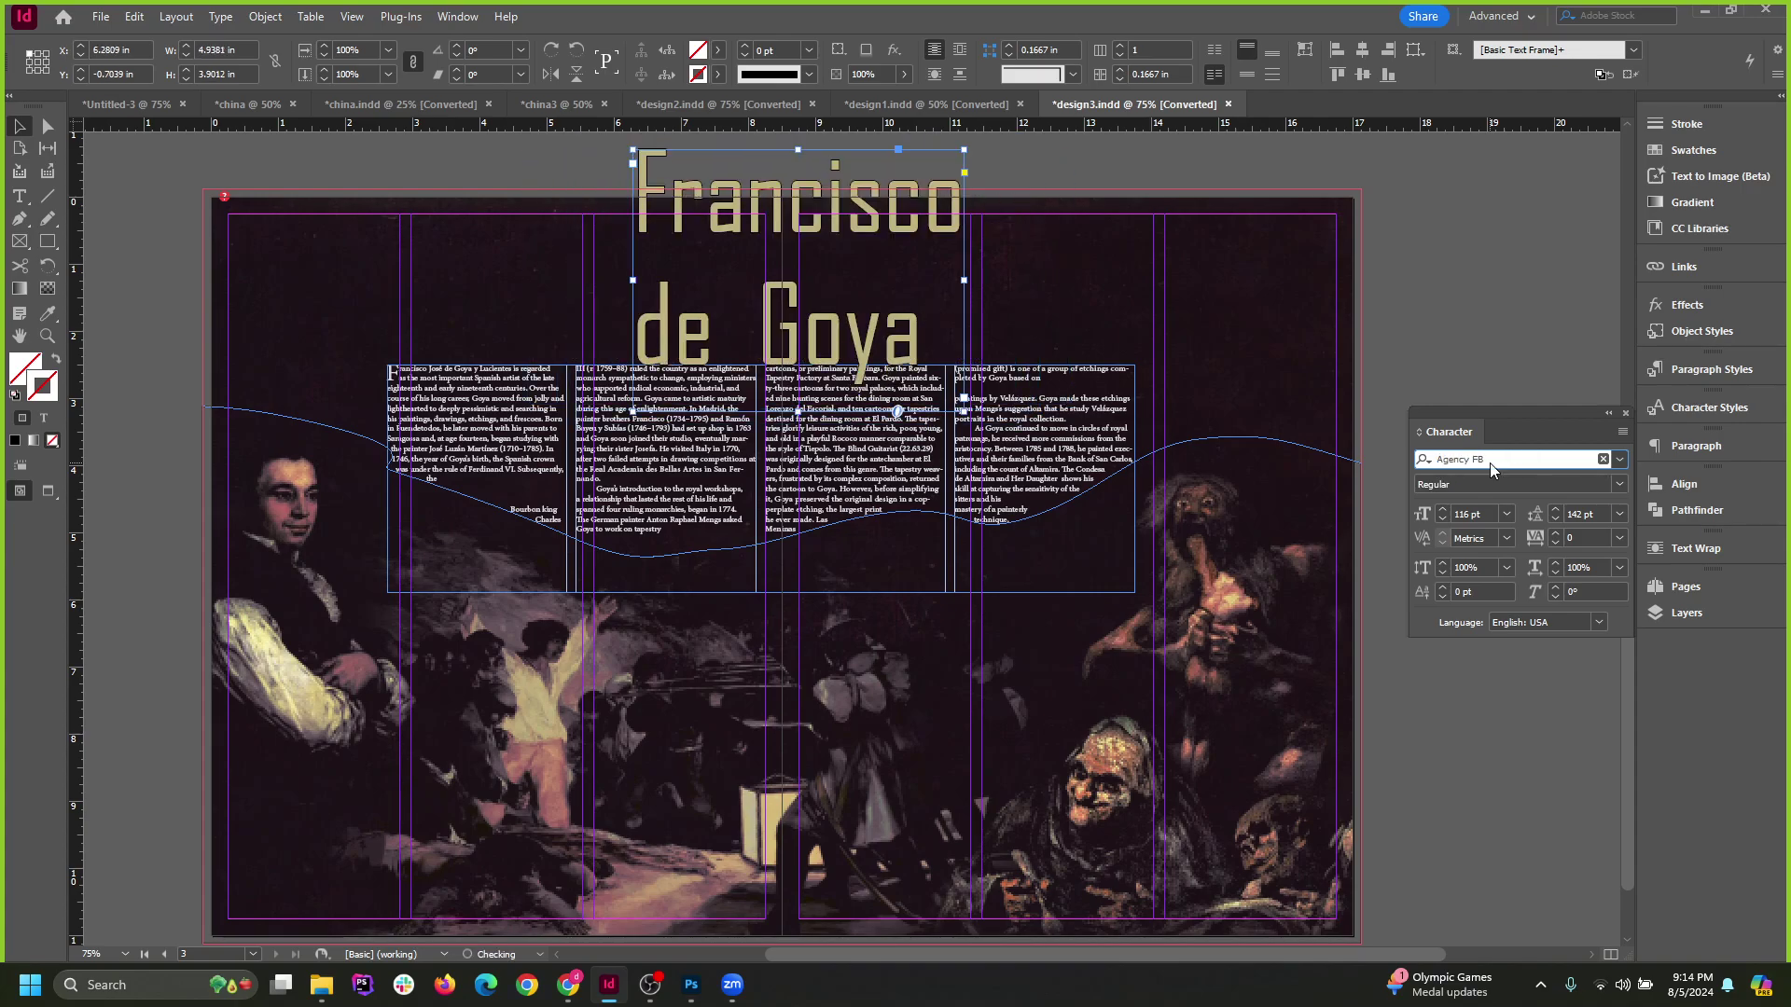
{"action": "key", "text": "Up"}
{"action": "key", "text": "Down"}
{"action": "key", "text": "Down"}
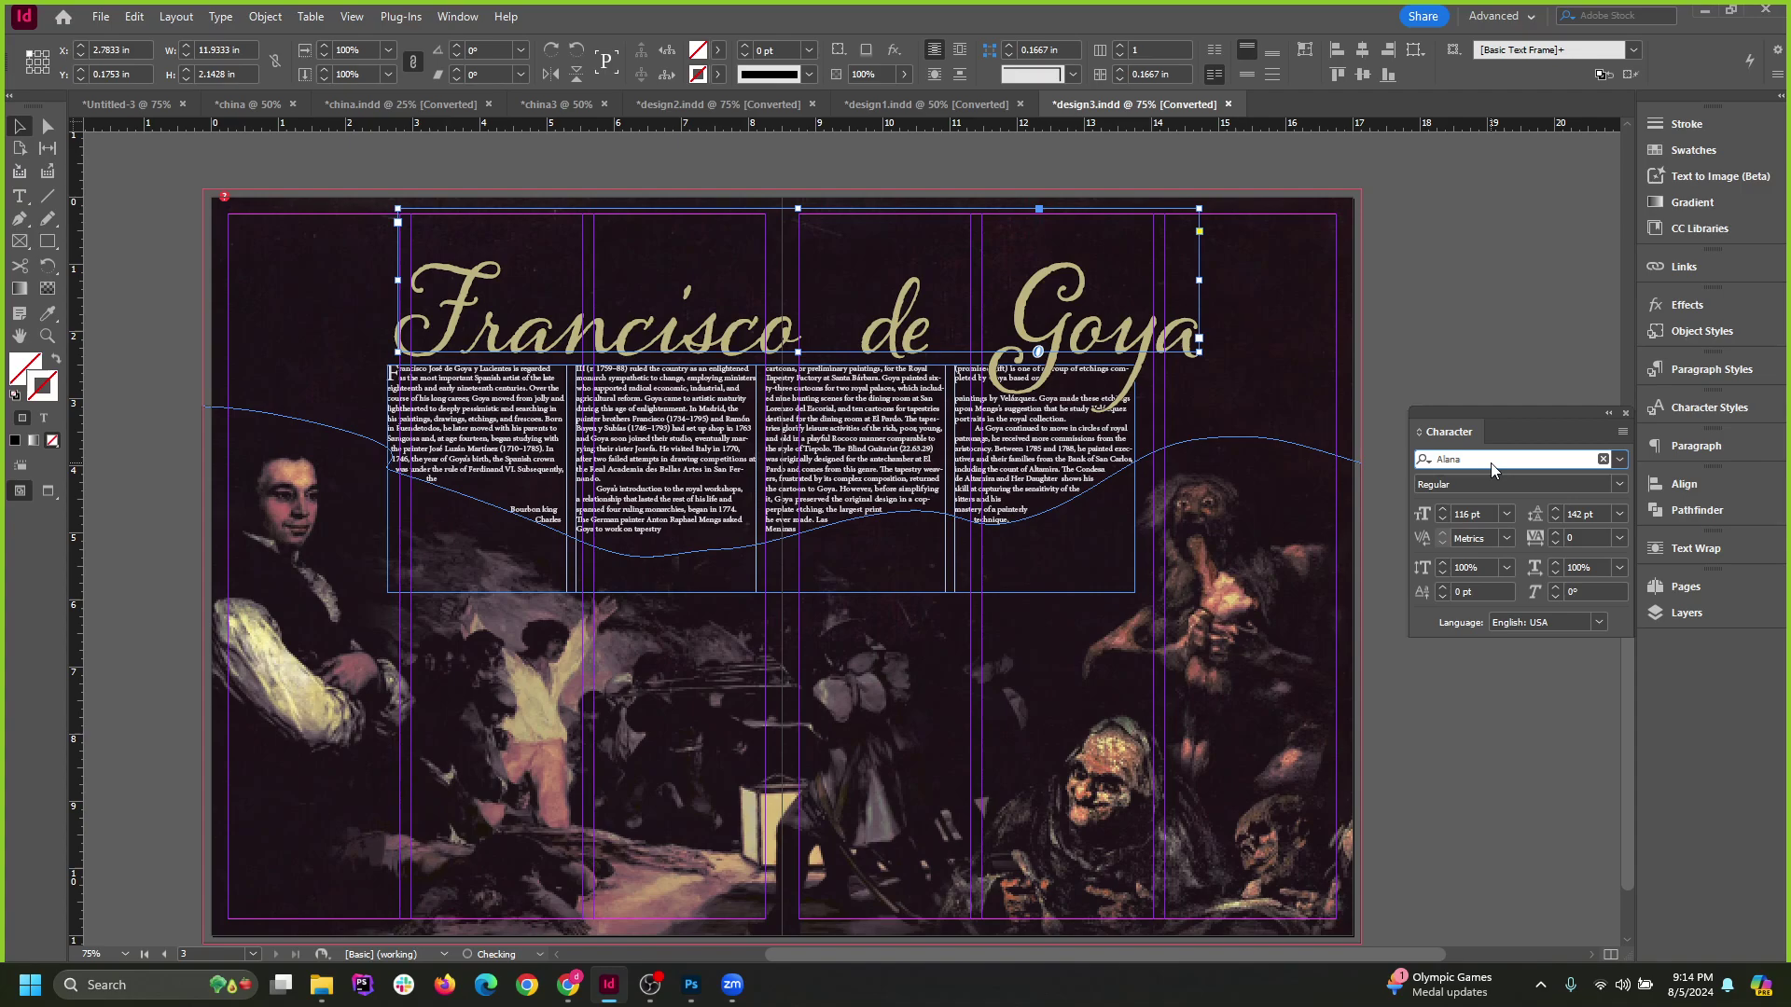
{"action": "left_click", "coordinate": [1462, 254]}
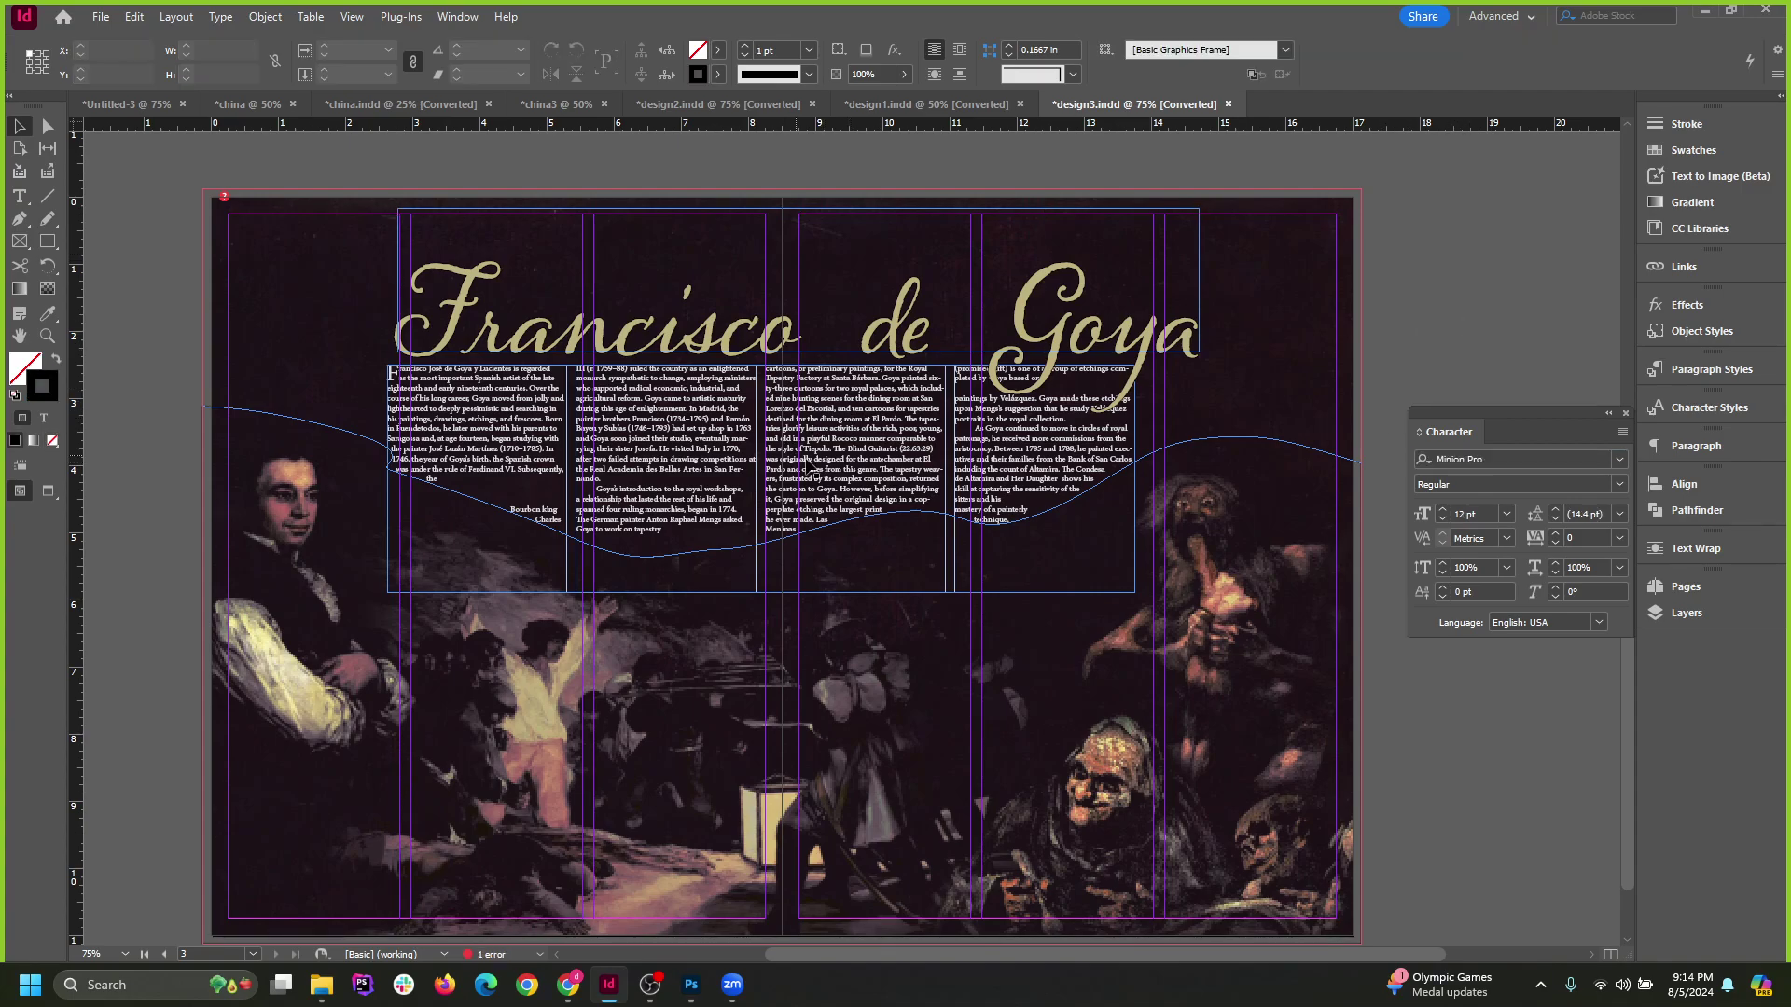
Move the title up from the body text and lower the curved wrap shape's top edge to about Y 3.43 in.
{"action": "left_click_drag", "start_coordinate": [919, 327], "coordinate": [865, 325]}
{"action": "key", "text": "ctrl+z"}
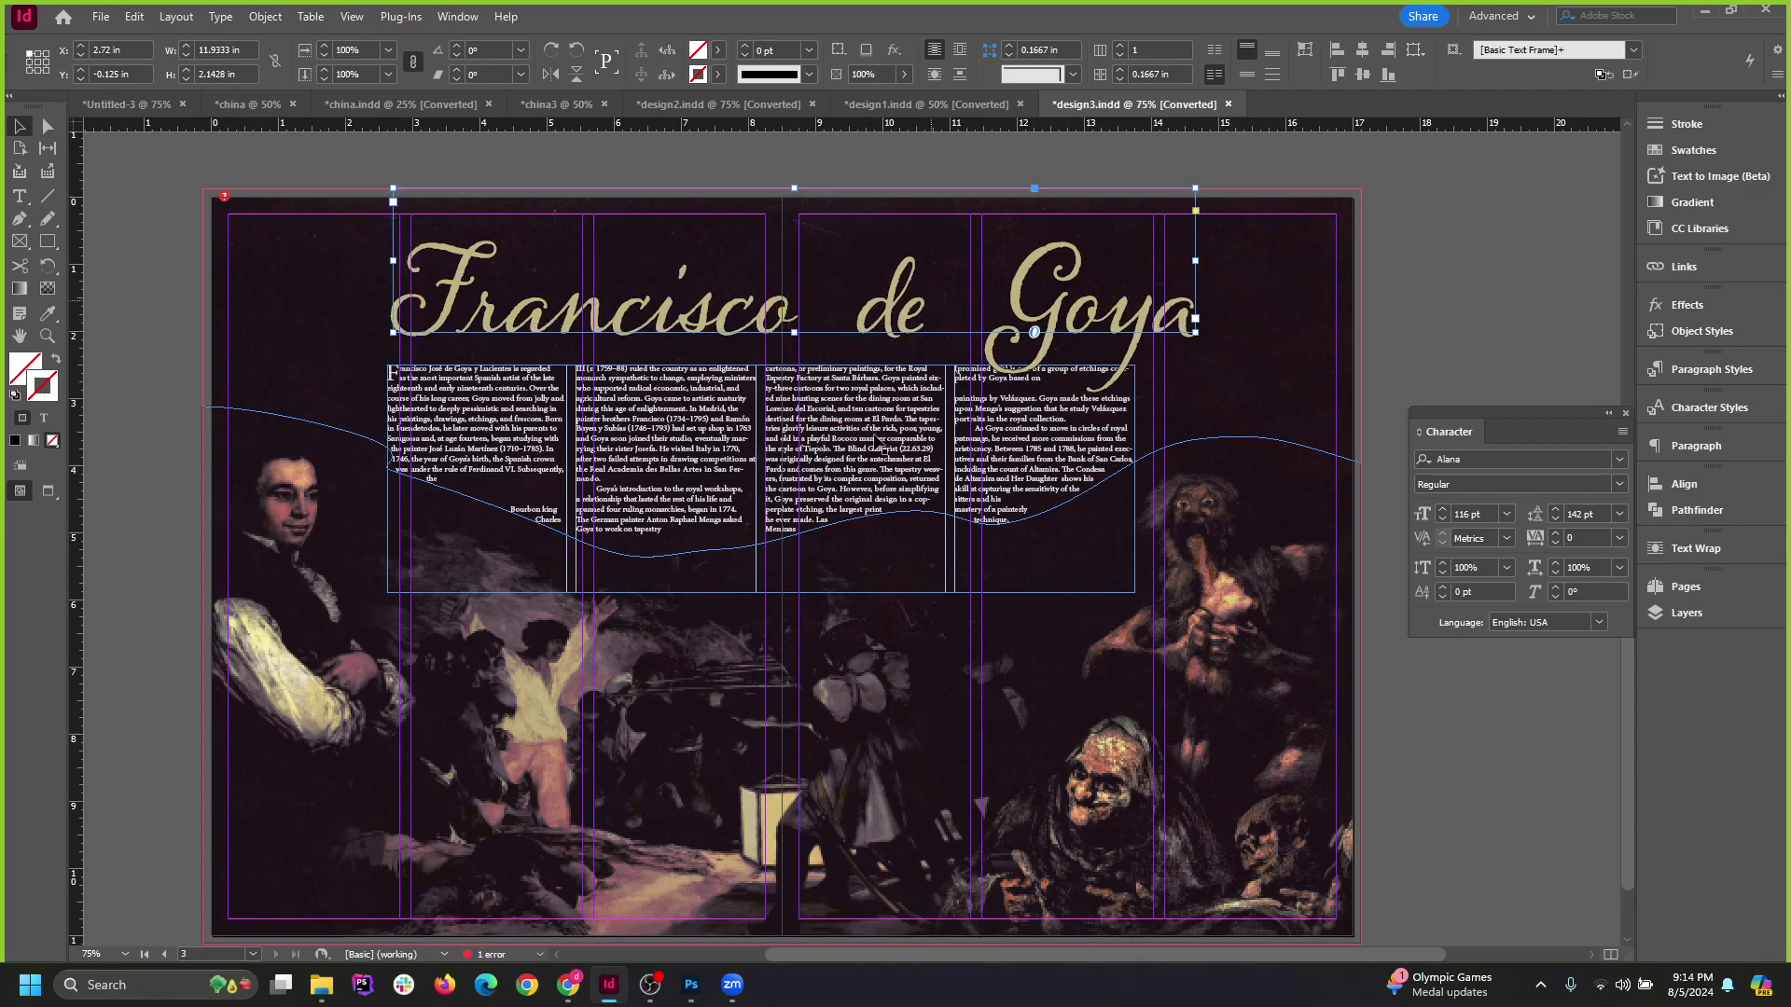
{"action": "left_click", "coordinate": [1197, 444]}
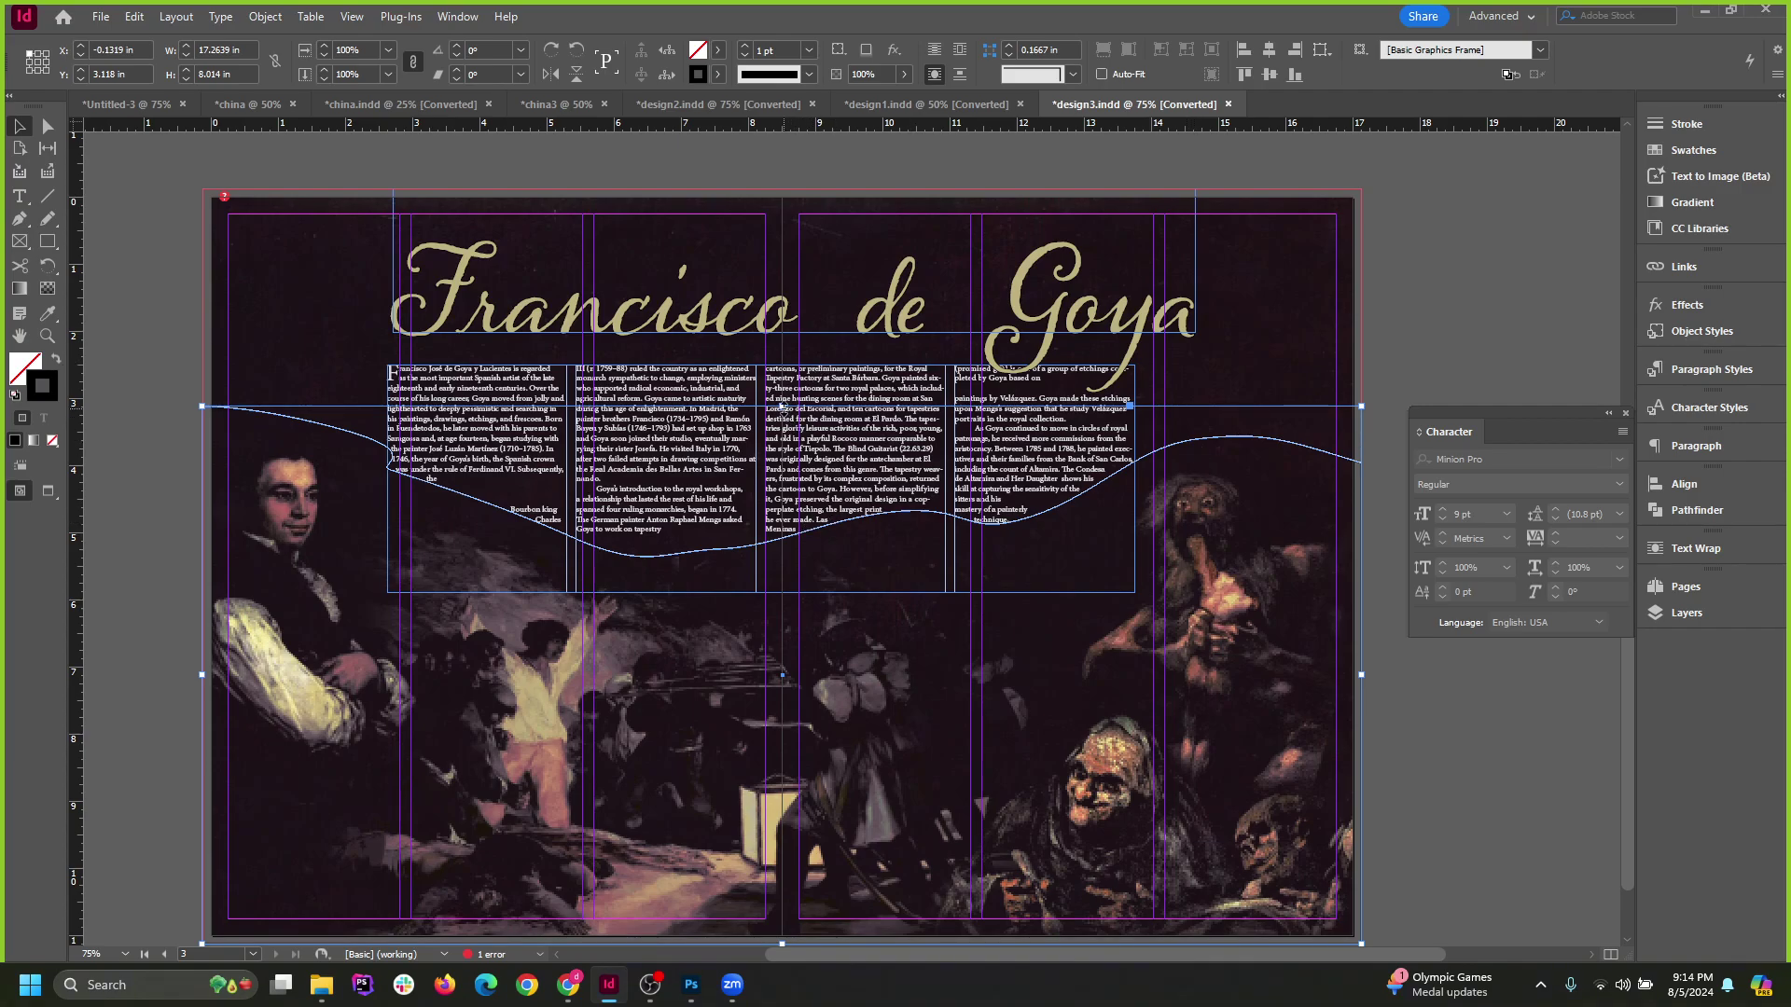
{"action": "left_click_drag", "start_coordinate": [782, 406], "coordinate": [838, 429]}
{"action": "left_click", "coordinate": [1441, 331]}
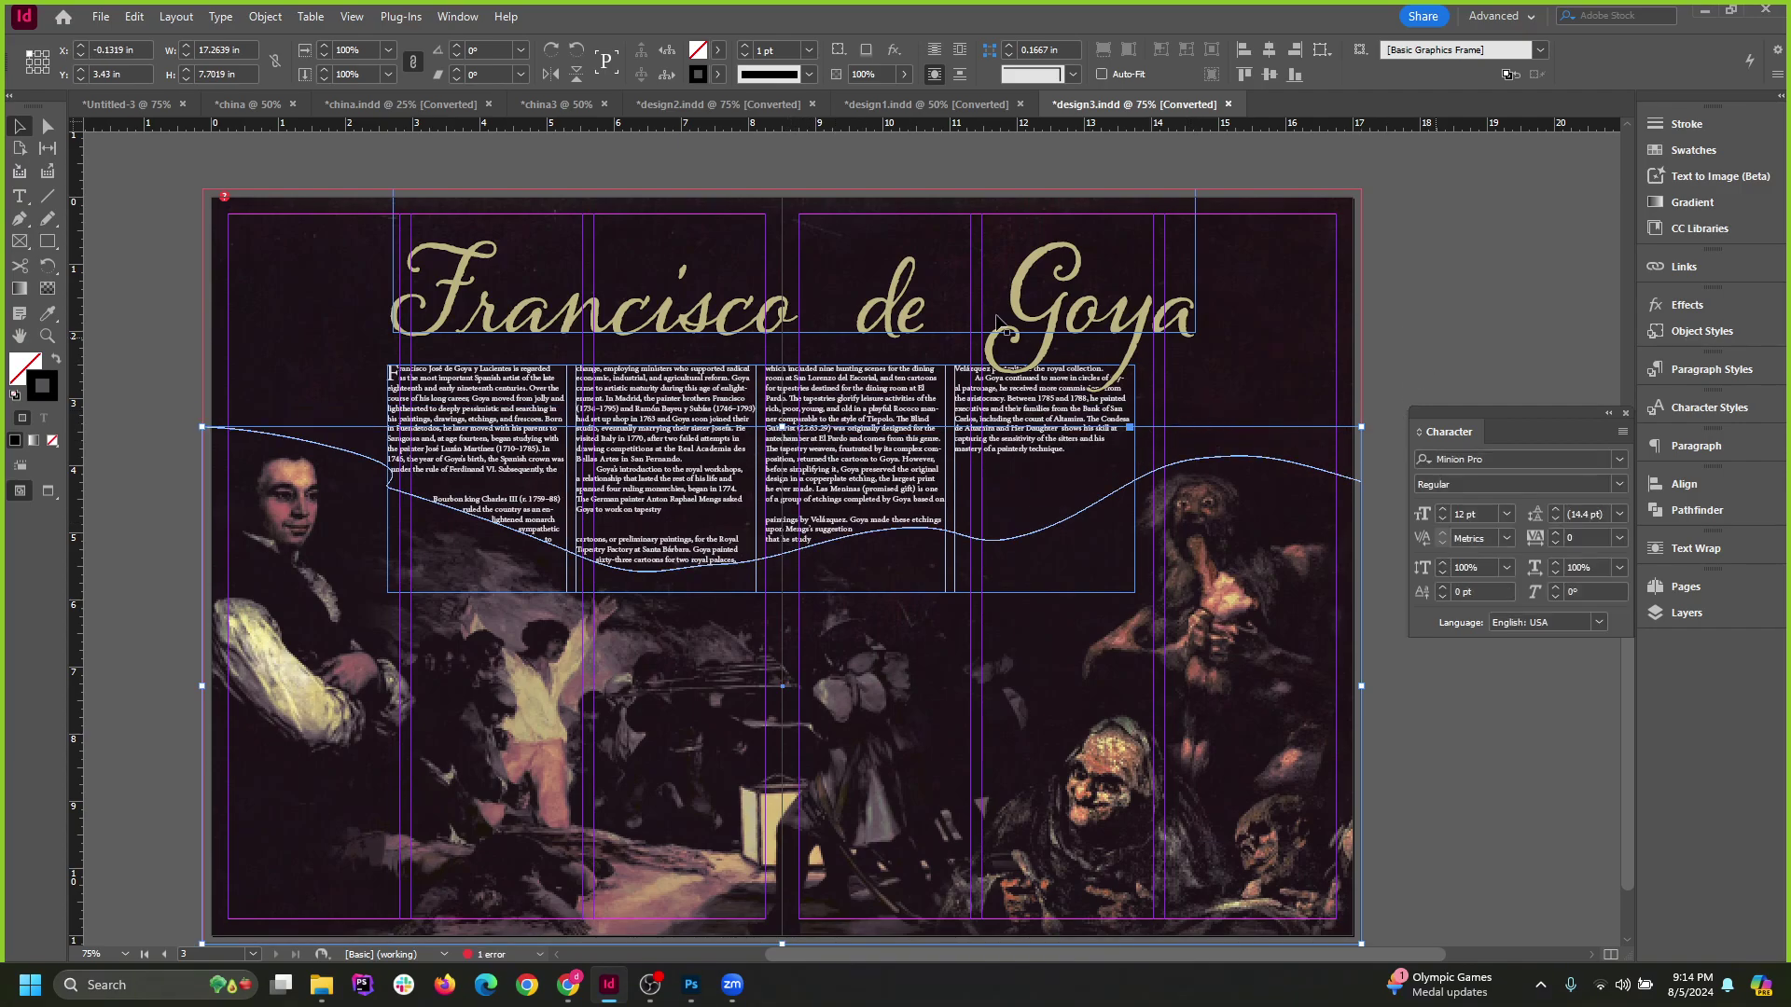
Shift the title slightly to align with the body columns, at about X 2.53 in.
{"action": "left_click_drag", "start_coordinate": [1022, 328], "coordinate": [1009, 331]}
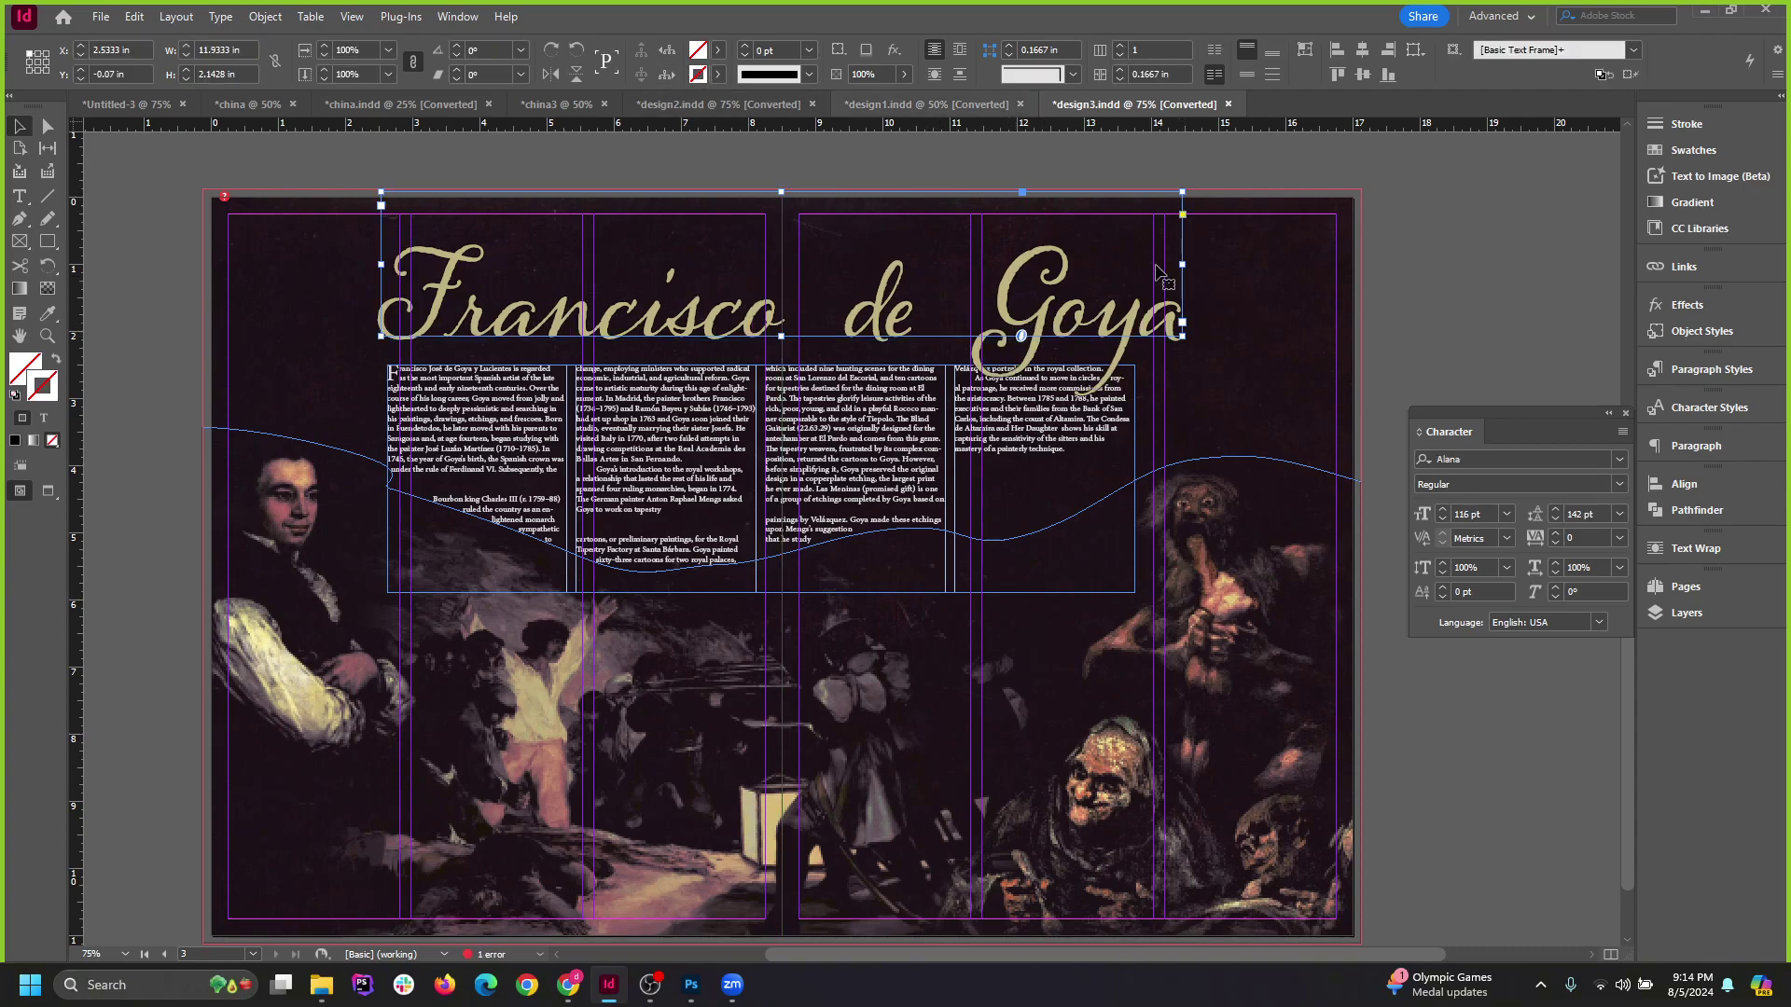
{"action": "left_click_drag", "start_coordinate": [1055, 342], "coordinate": [1058, 353]}
{"action": "left_click", "coordinate": [1358, 338]}
Lower the curved wrap shape's top edge further, to about Y 4 in.
{"action": "scroll", "coordinate": [1004, 471], "scroll_direction": "down", "scroll_amount": 2}
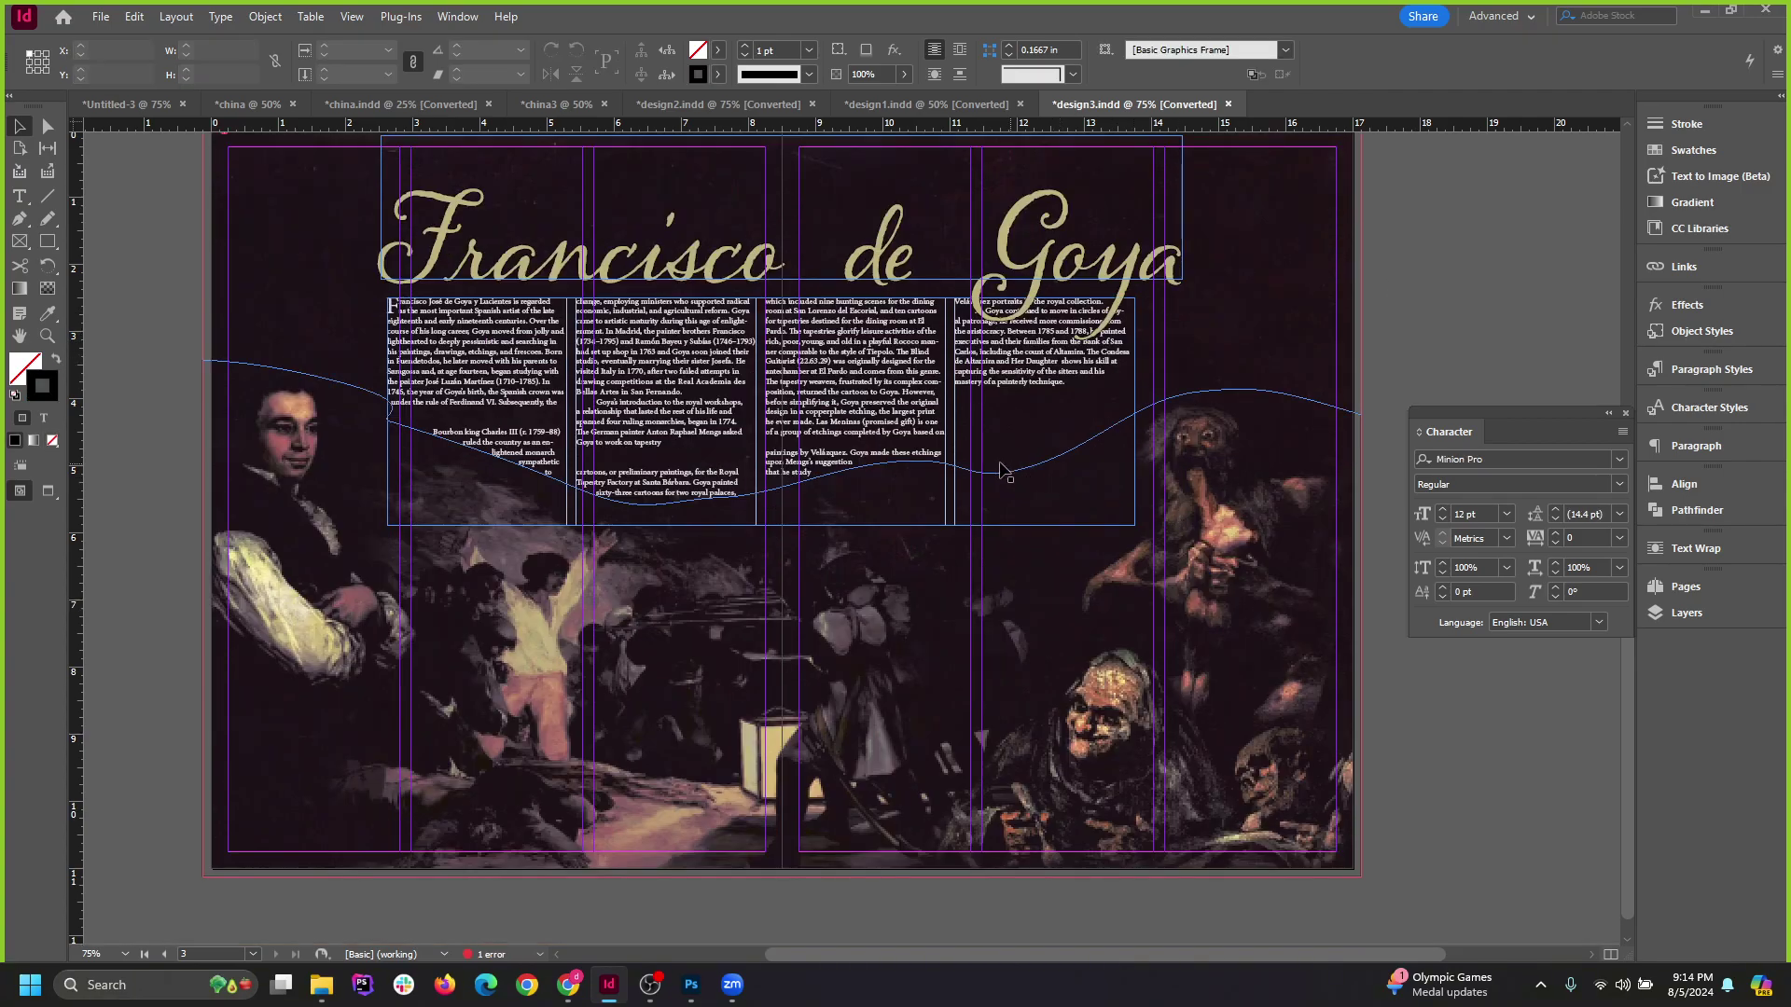
{"action": "left_click", "coordinate": [981, 481]}
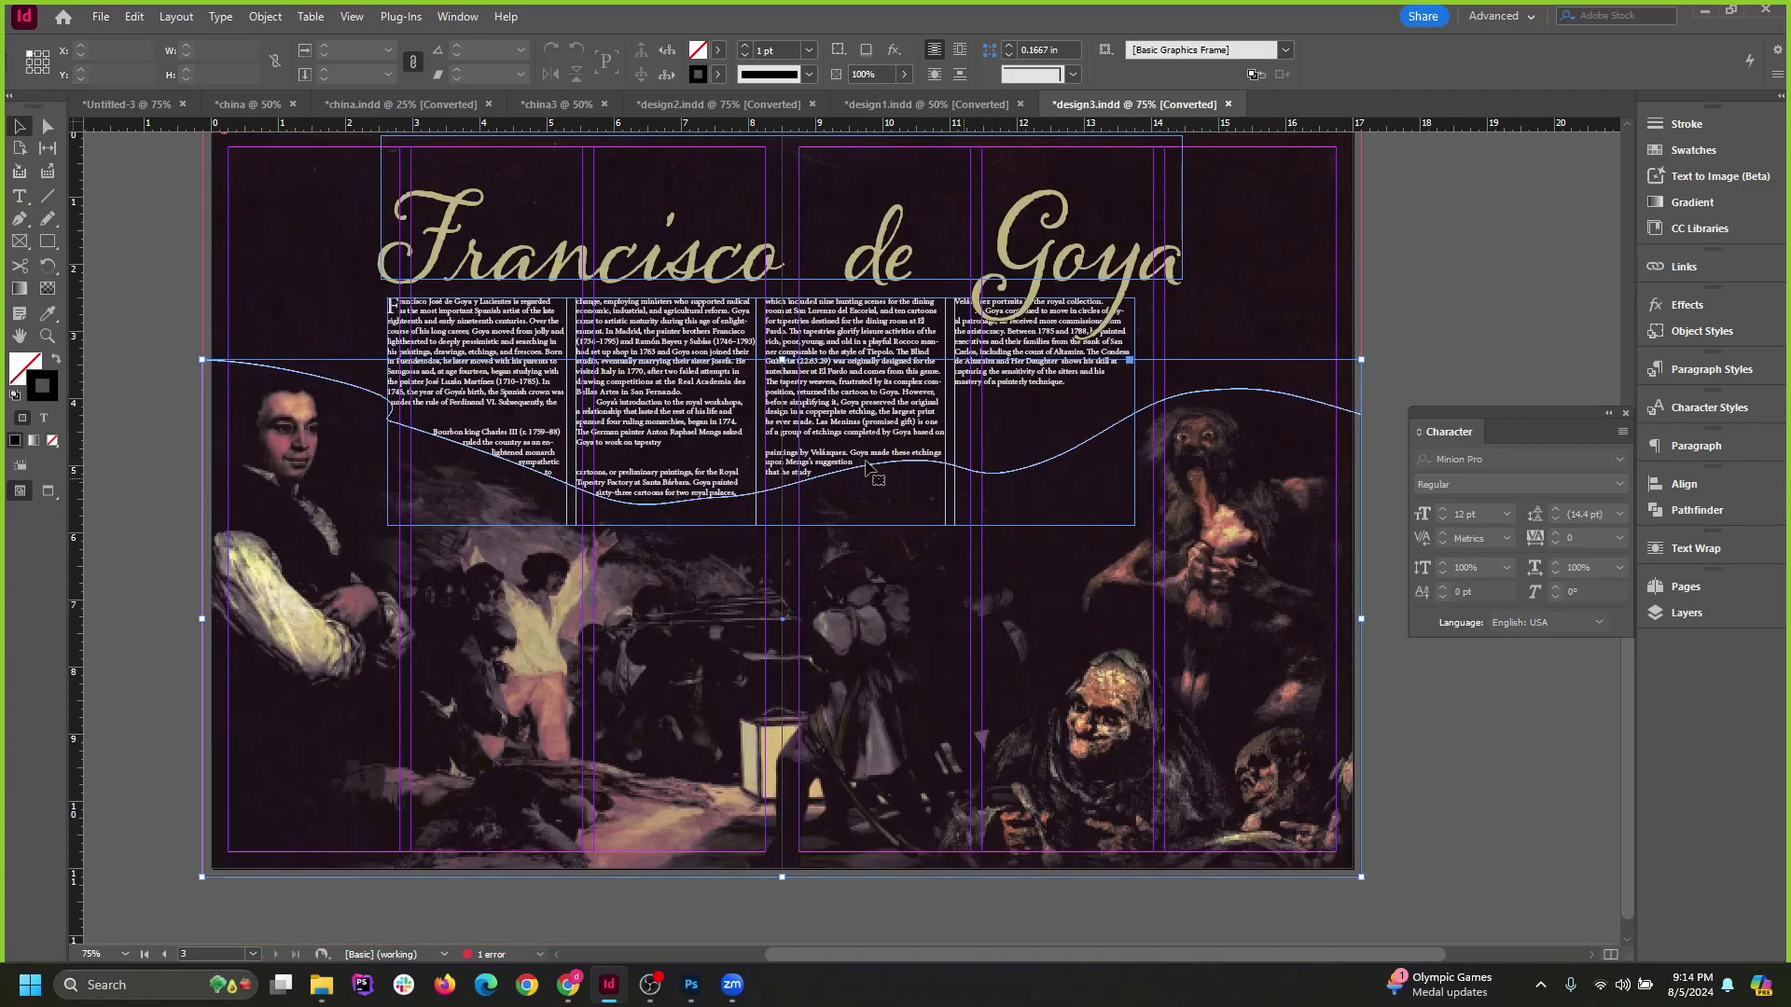
{"action": "left_click_drag", "start_coordinate": [787, 382], "coordinate": [787, 400]}
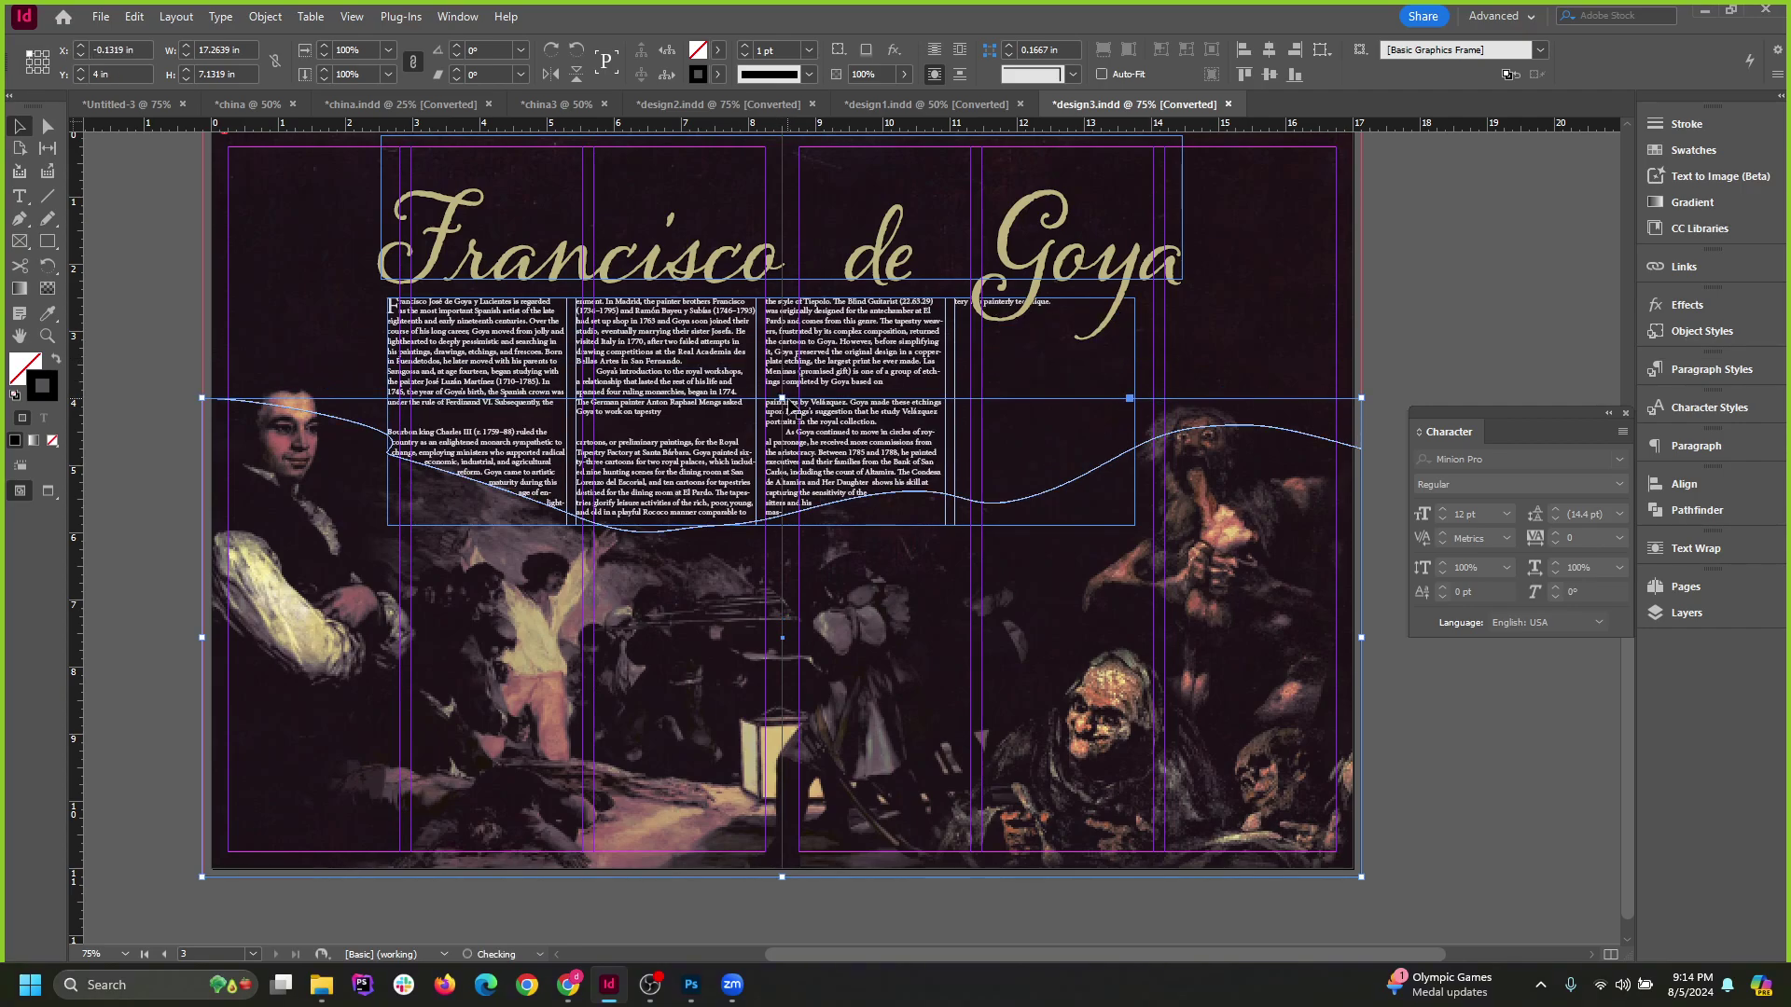
{"action": "left_click", "coordinate": [1439, 251]}
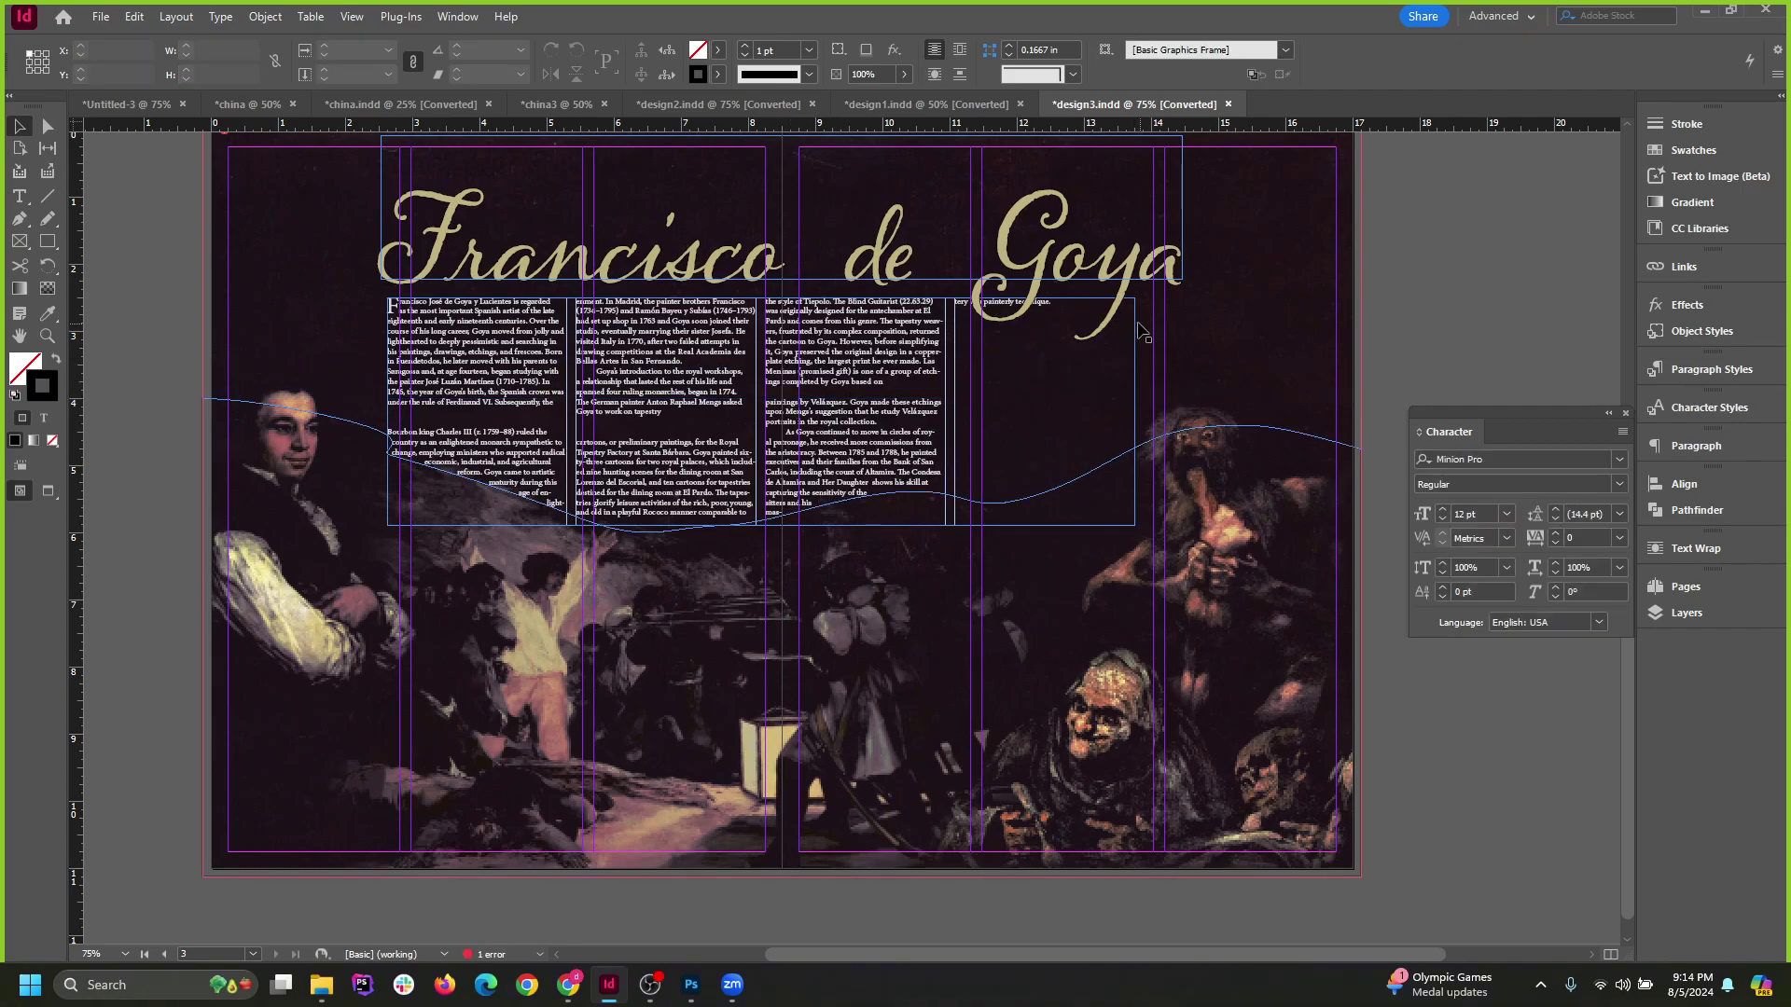
Lower the top edge of the four-column body text frame and move the title down closer to it.
{"action": "left_click", "coordinate": [941, 374]}
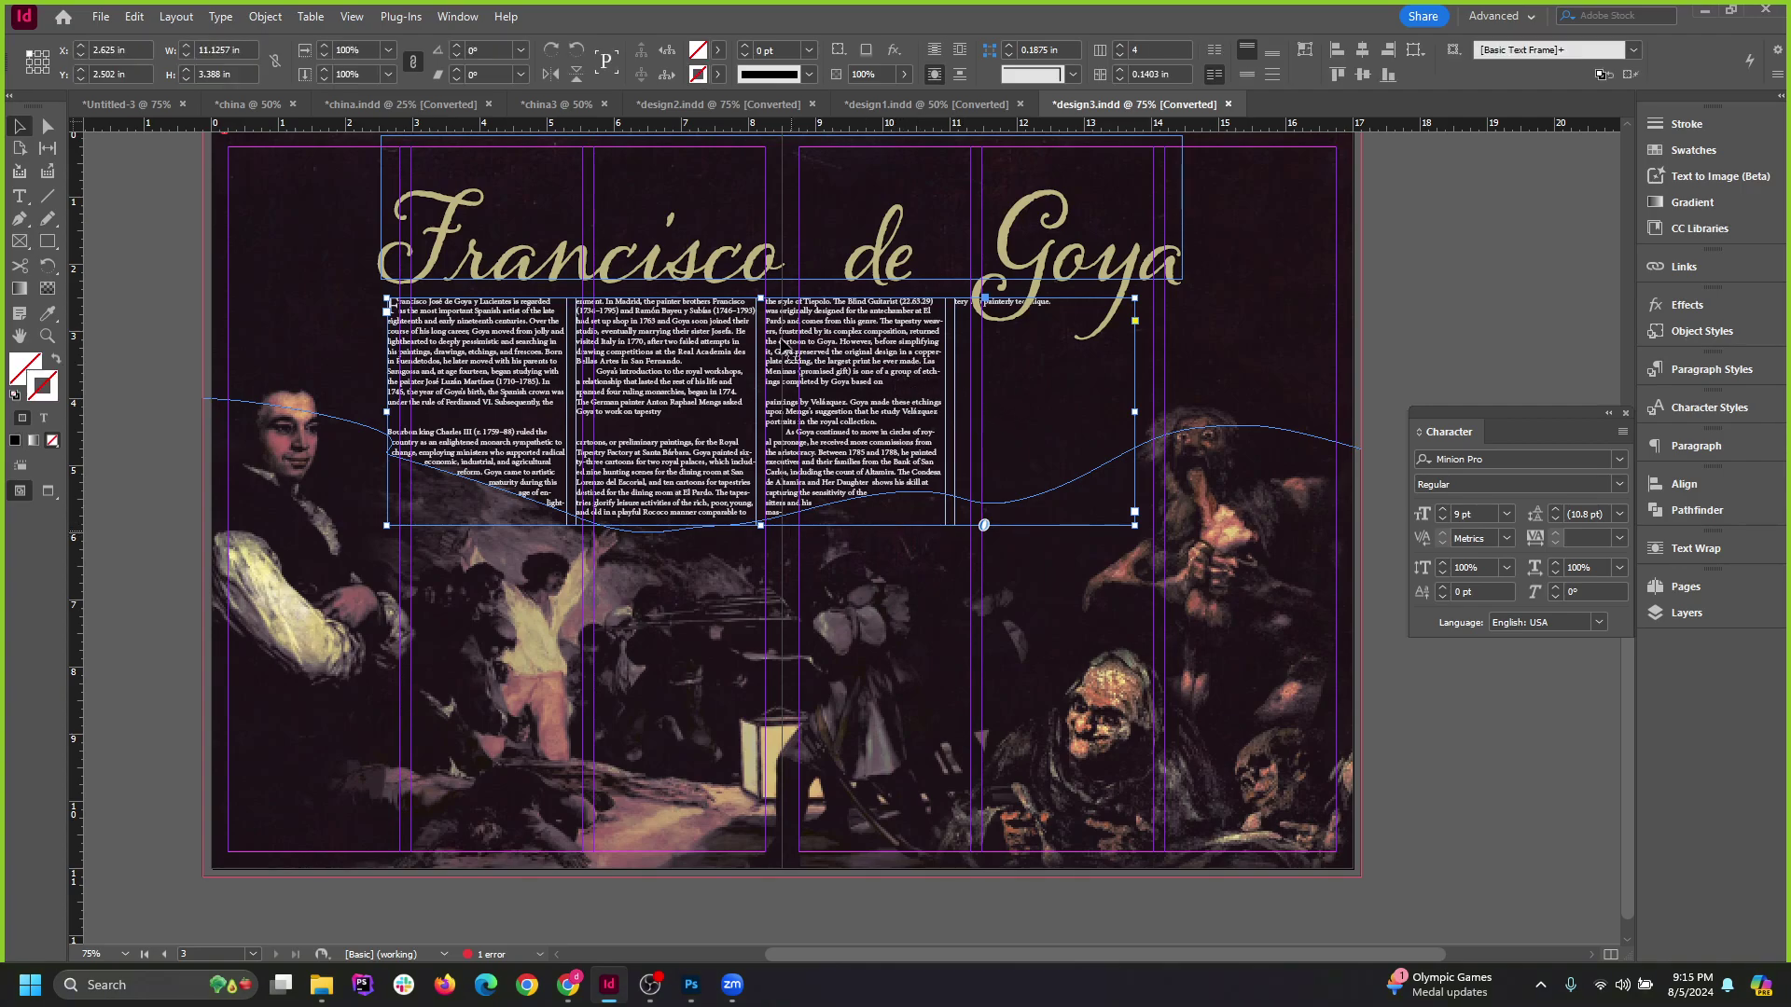
{"action": "left_click_drag", "start_coordinate": [760, 298], "coordinate": [761, 350]}
{"action": "left_click_drag", "start_coordinate": [1039, 262], "coordinate": [1041, 294]}
{"action": "left_click", "coordinate": [1476, 332]}
Preview the spread without guides and set the curved wrap shape's stroke to None.
{"action": "key", "text": "w"}
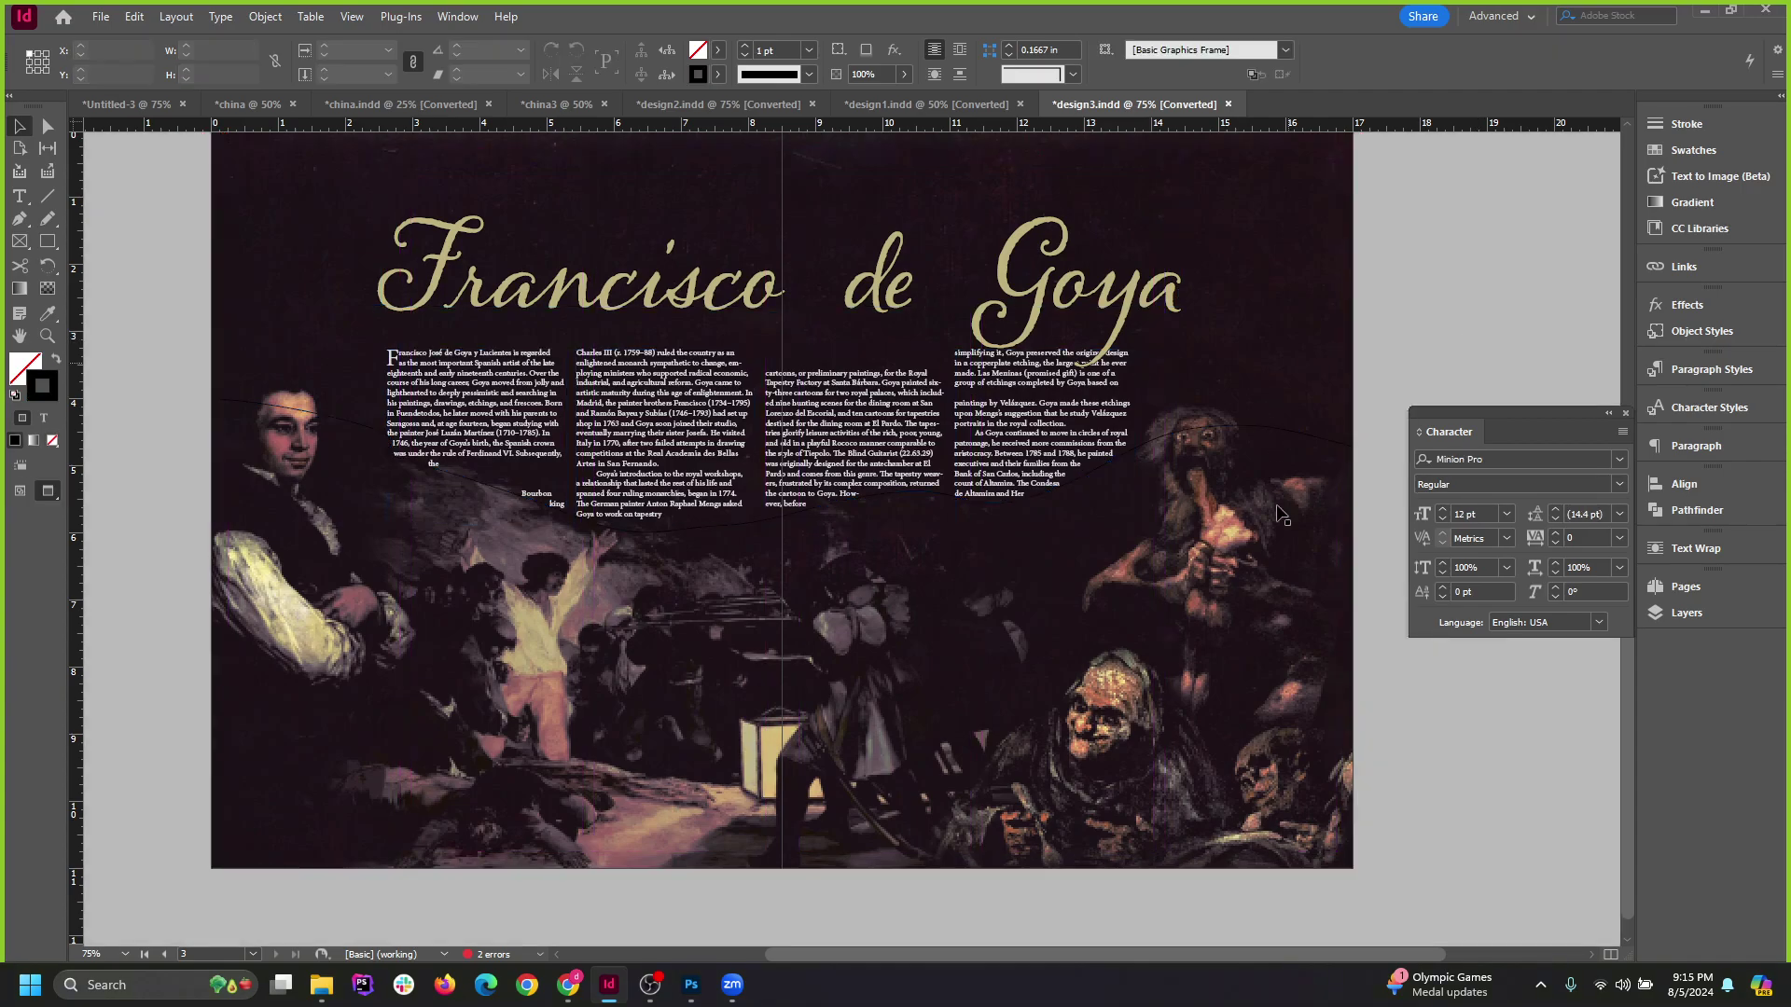
{"action": "scroll", "coordinate": [991, 644], "scroll_direction": "up", "scroll_amount": 1}
{"action": "scroll", "coordinate": [953, 657], "scroll_direction": "down", "scroll_amount": 1}
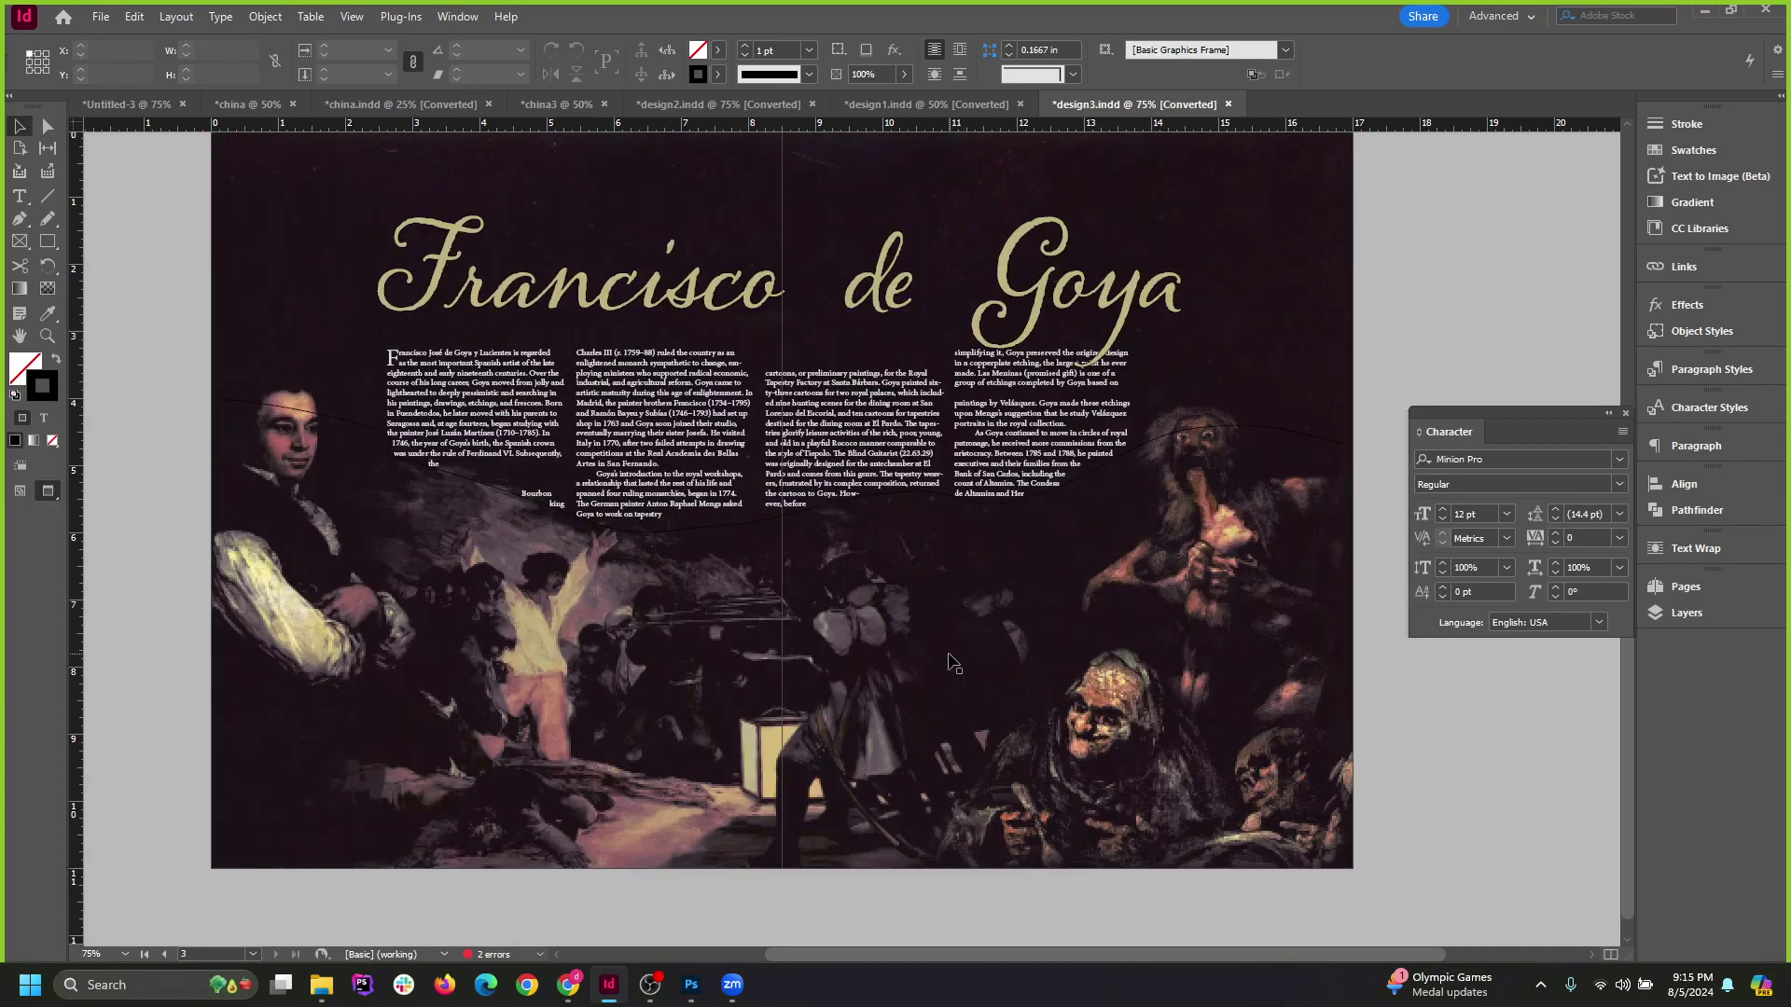
{"action": "left_click", "coordinate": [744, 534]}
{"action": "left_click", "coordinate": [715, 77]}
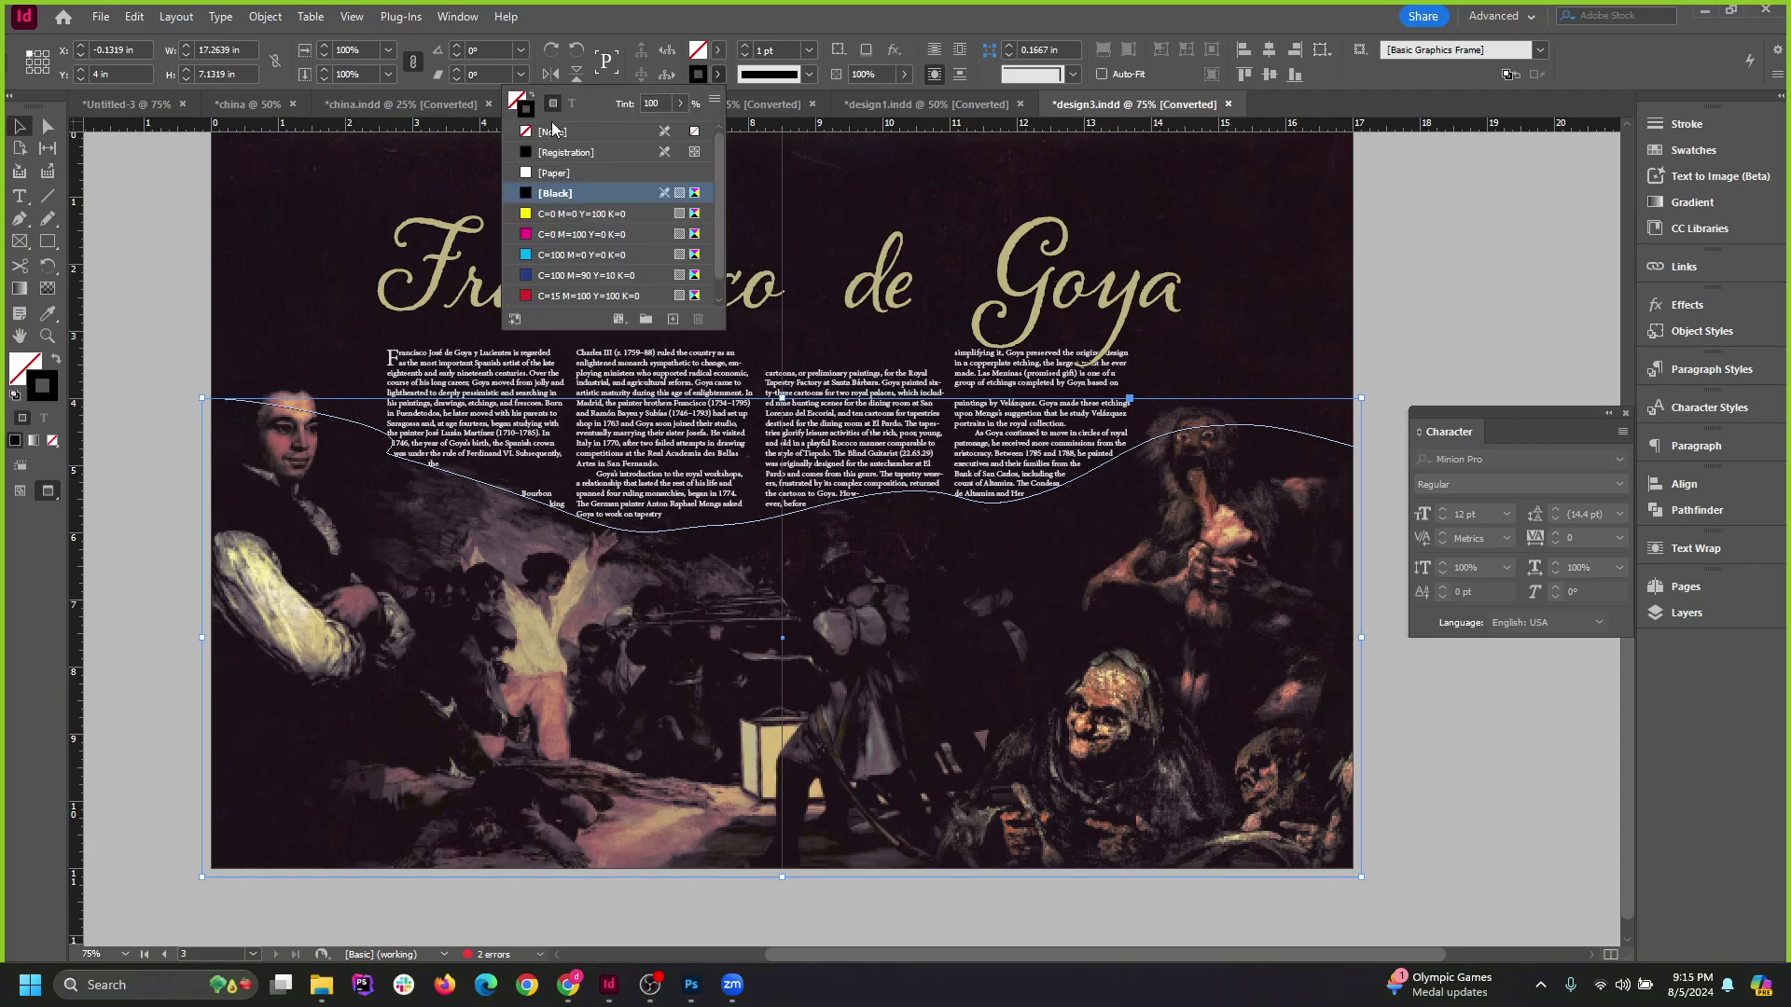
{"action": "left_click", "coordinate": [539, 130]}
{"action": "left_click", "coordinate": [125, 332]}
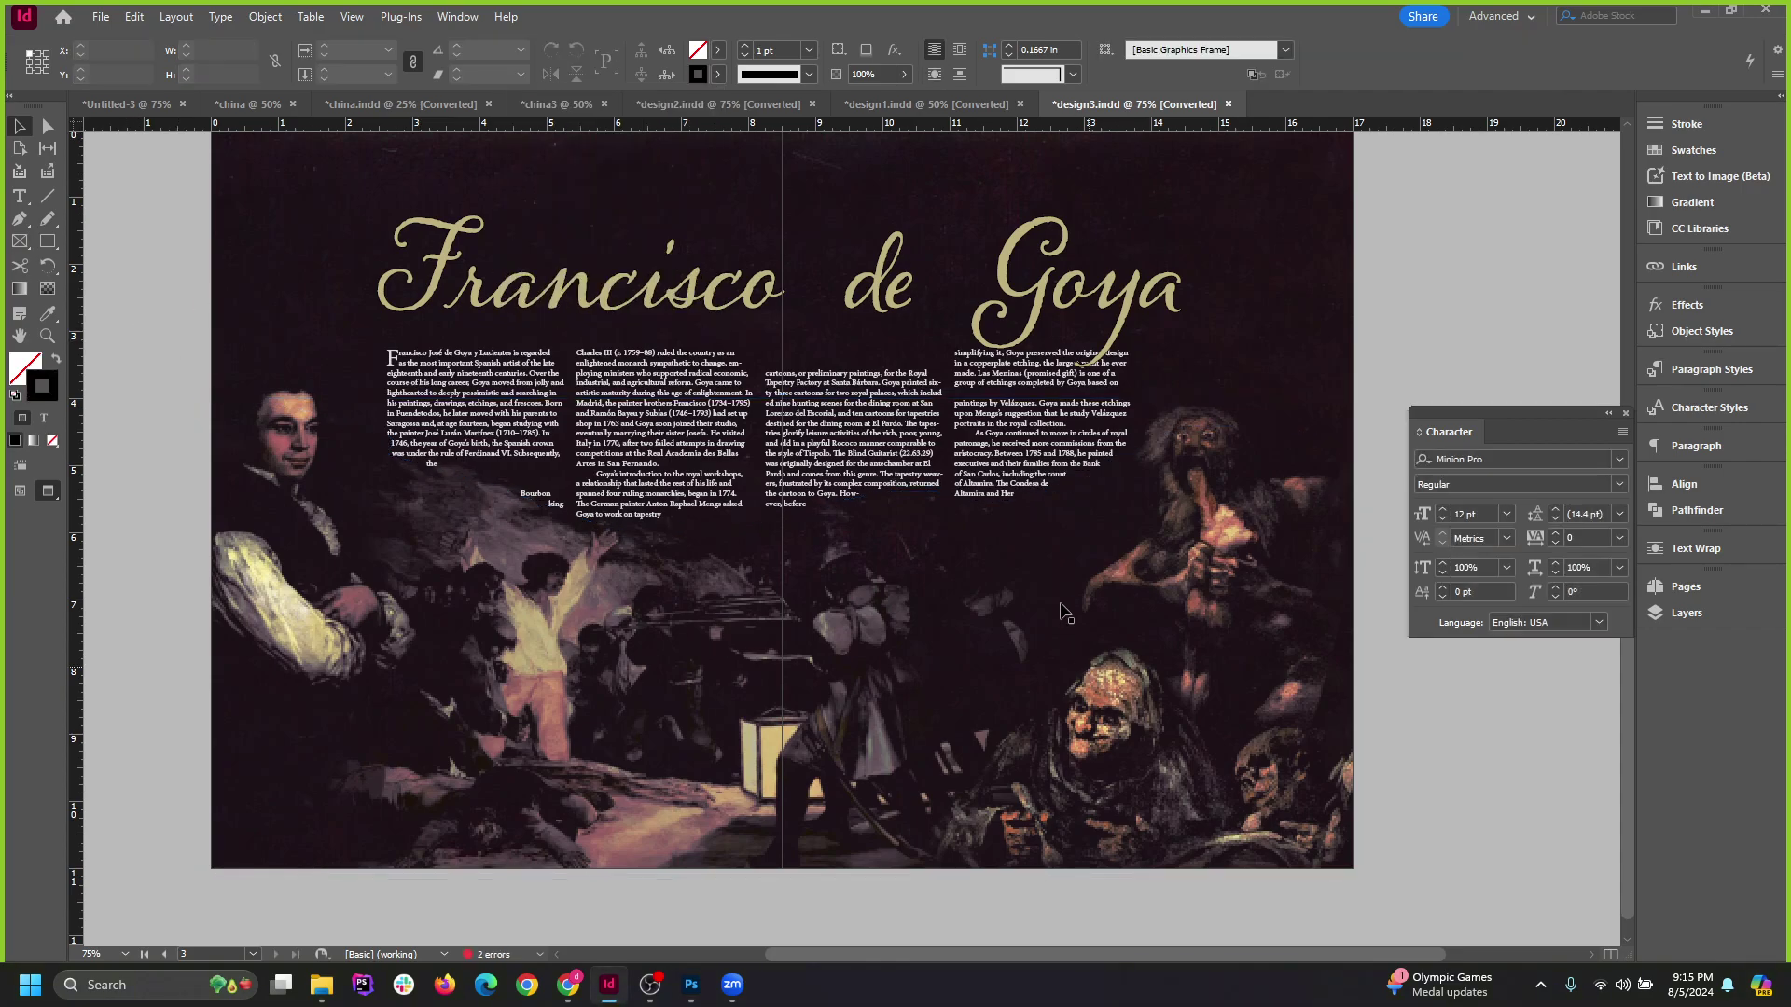
Raise the top edge of the four-column body text frame to about Y 3.16 in and check the columns' line breaks.
{"action": "left_click", "coordinate": [829, 461]}
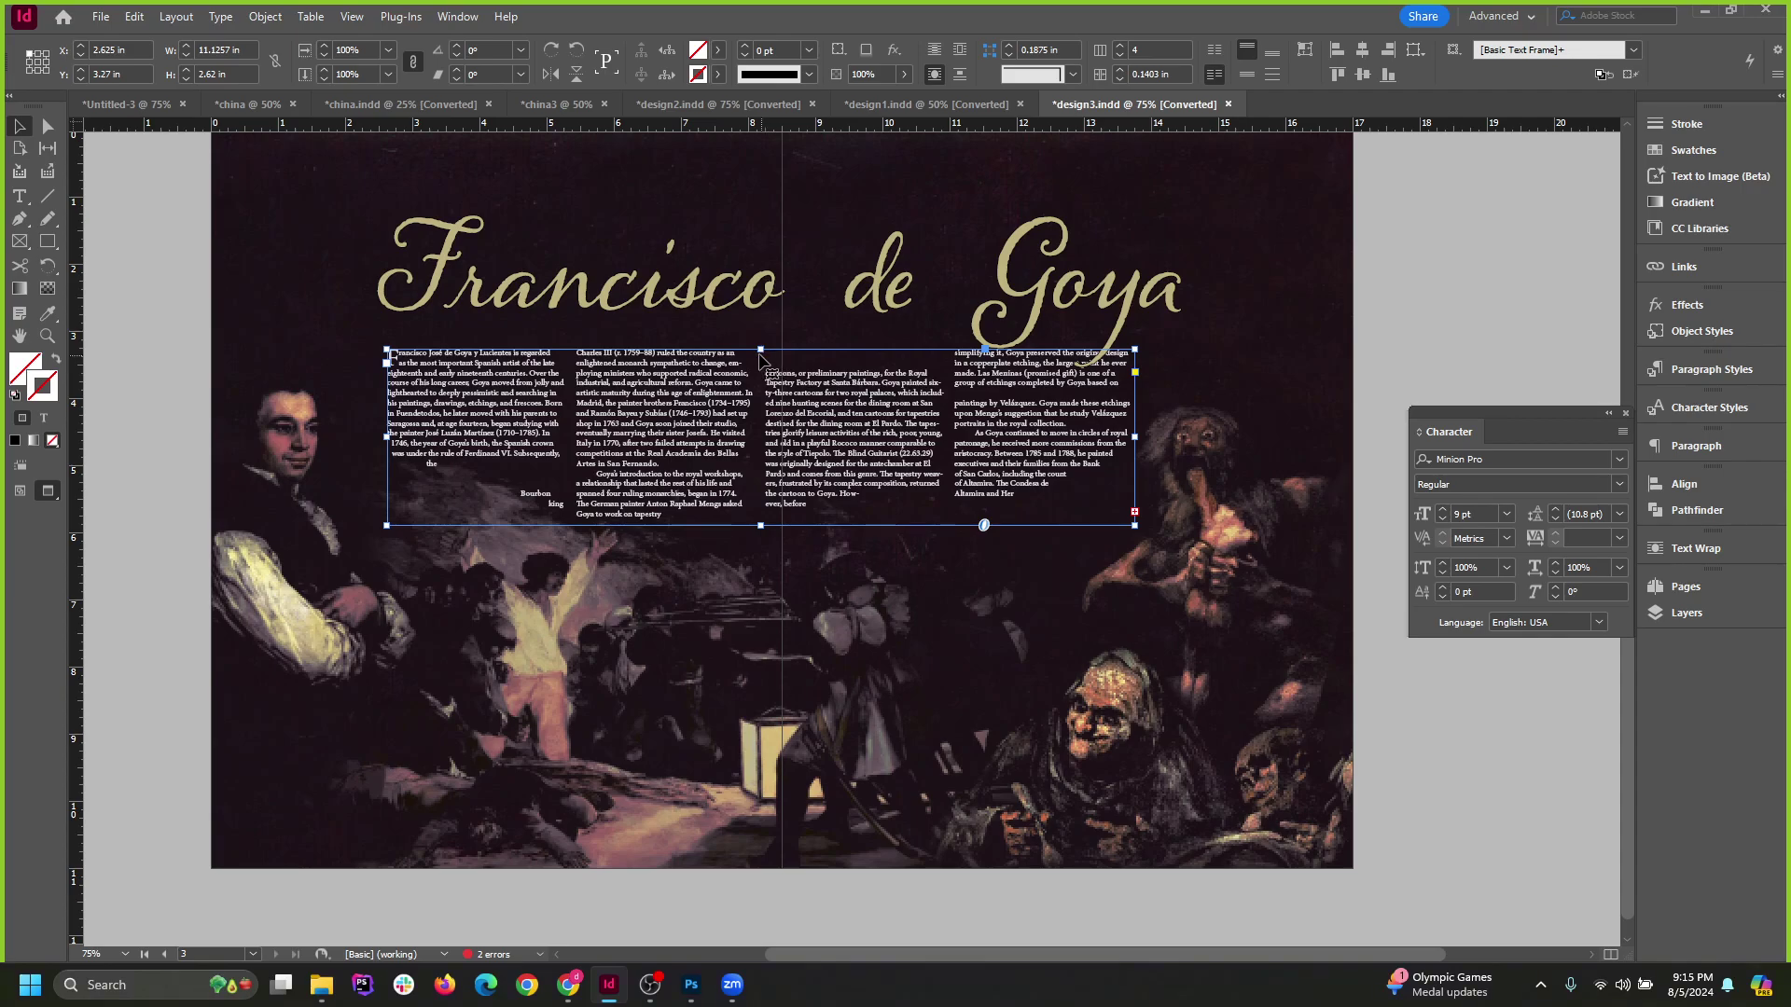
{"action": "left_click_drag", "start_coordinate": [761, 348], "coordinate": [761, 342]}
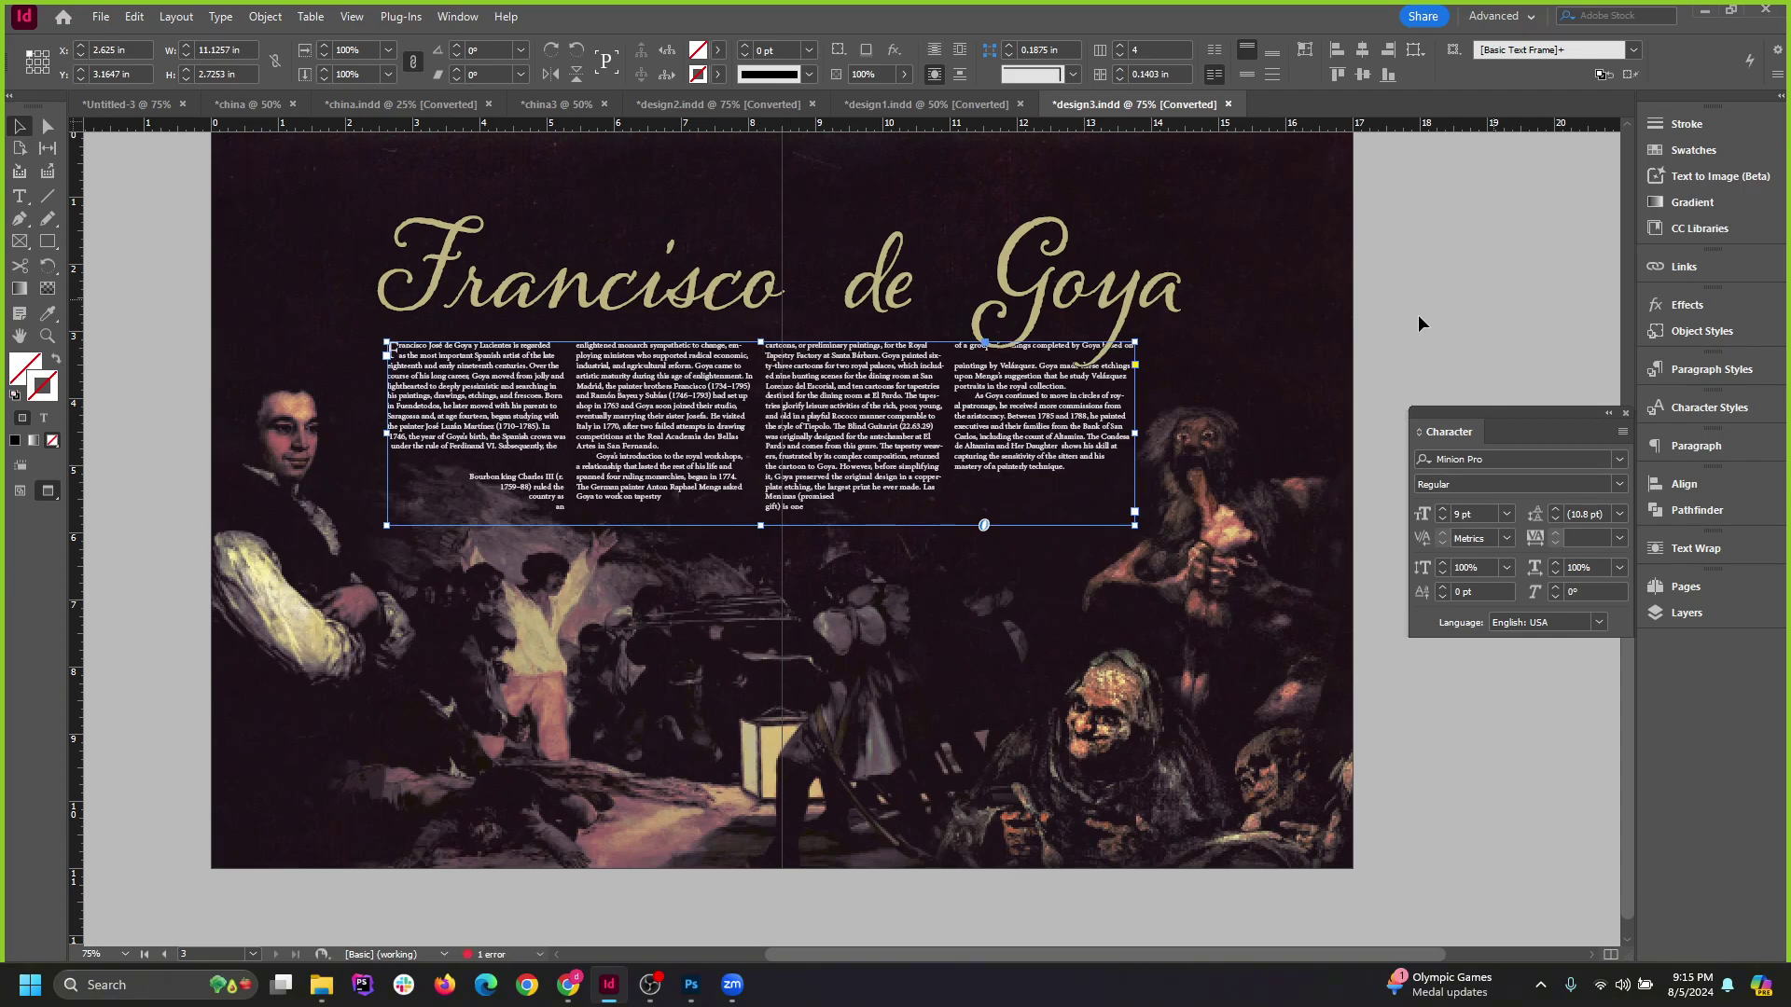
{"action": "scroll", "coordinate": [457, 409], "scroll_direction": "up", "scroll_amount": 2}
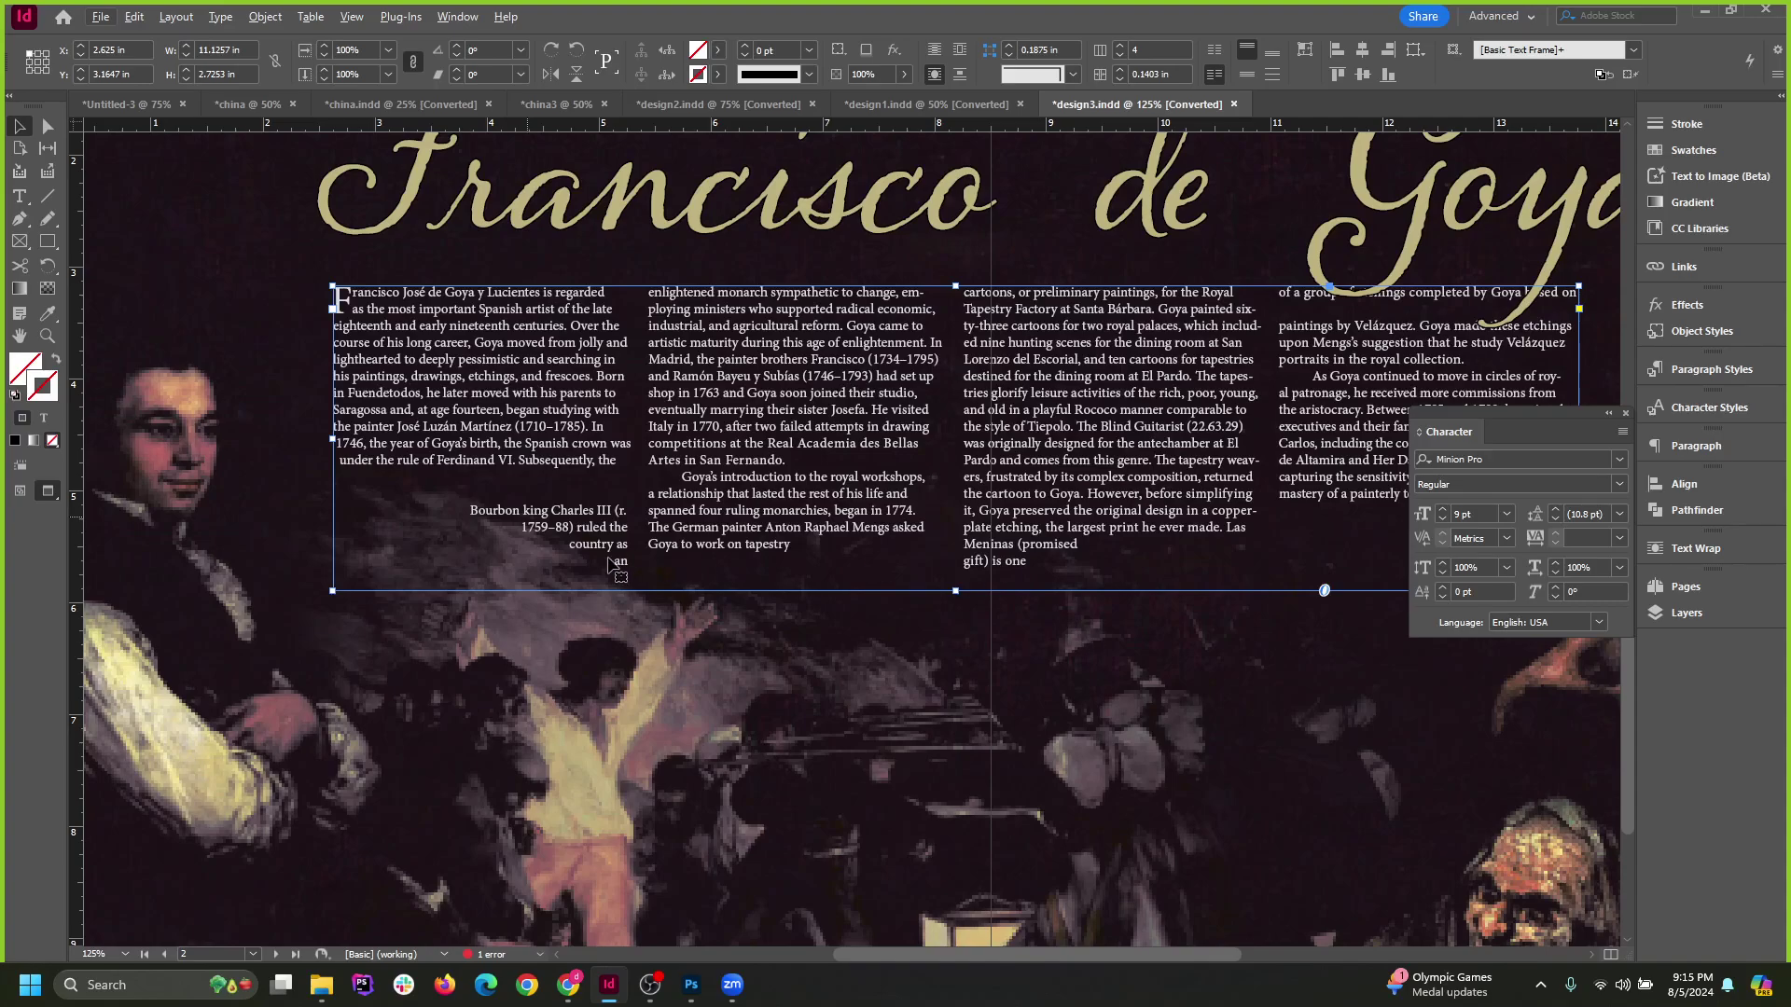
{"action": "scroll", "coordinate": [308, 532], "scroll_direction": "down", "scroll_amount": 1}
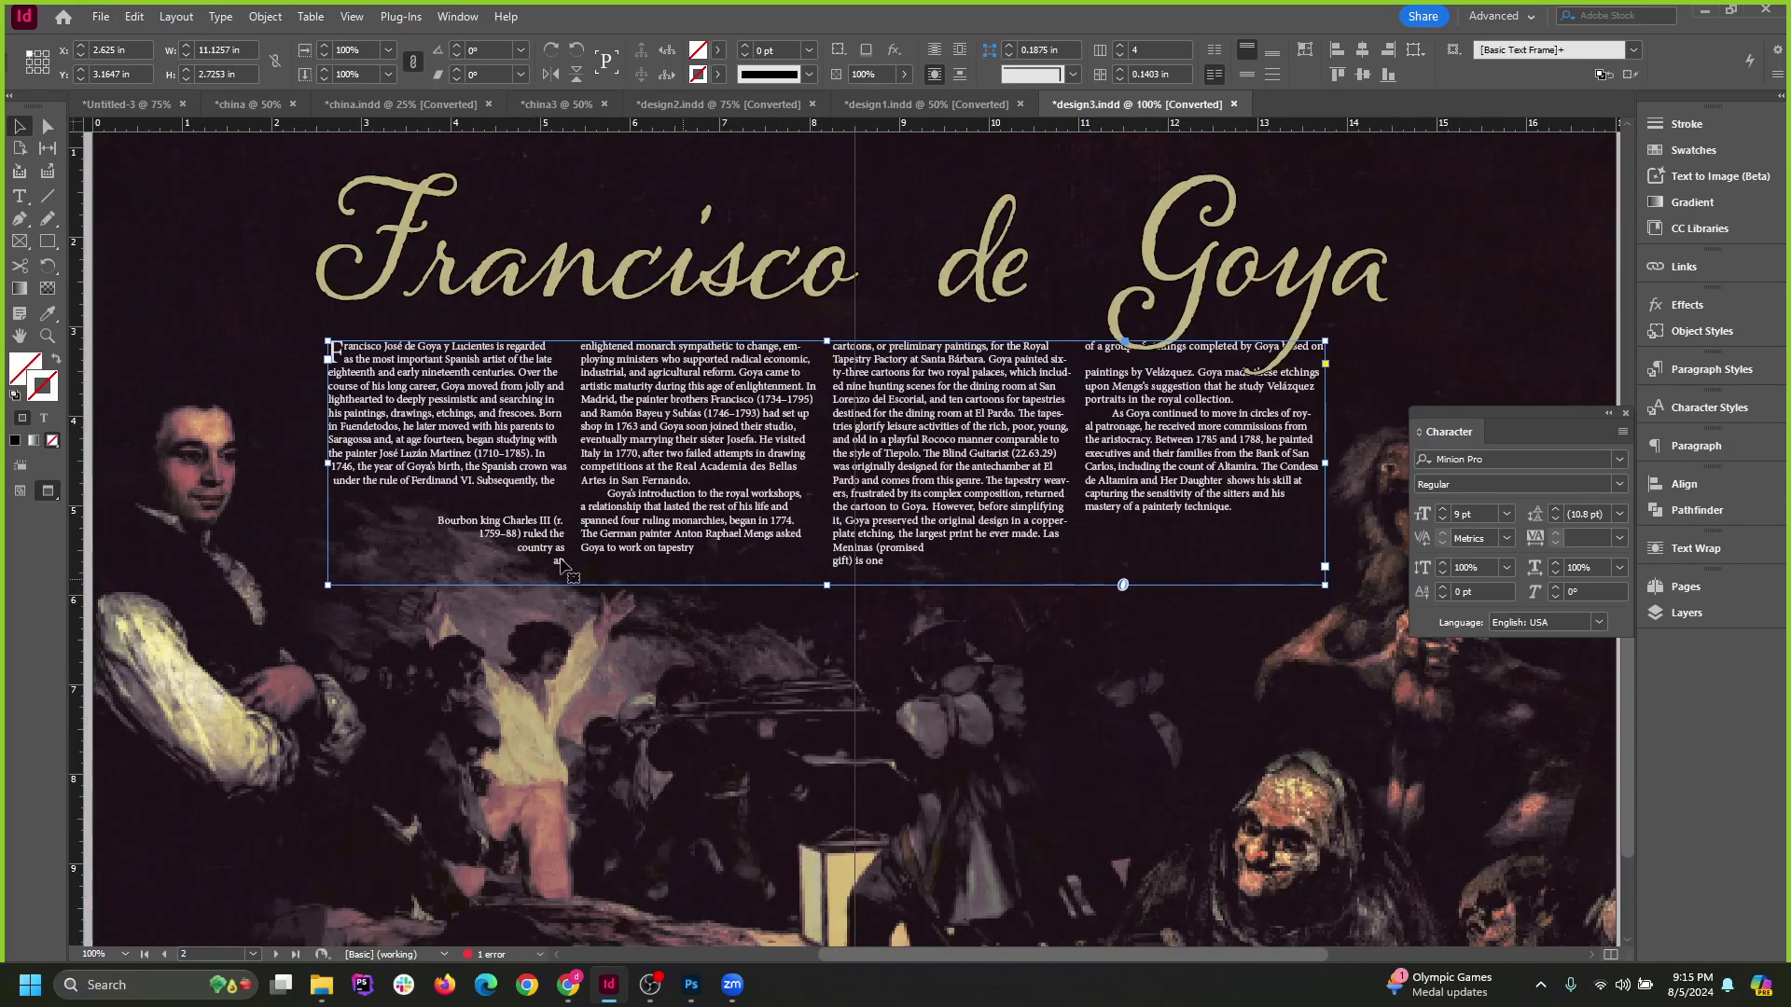
{"action": "scroll", "coordinate": [511, 555], "scroll_direction": "up", "scroll_amount": 3}
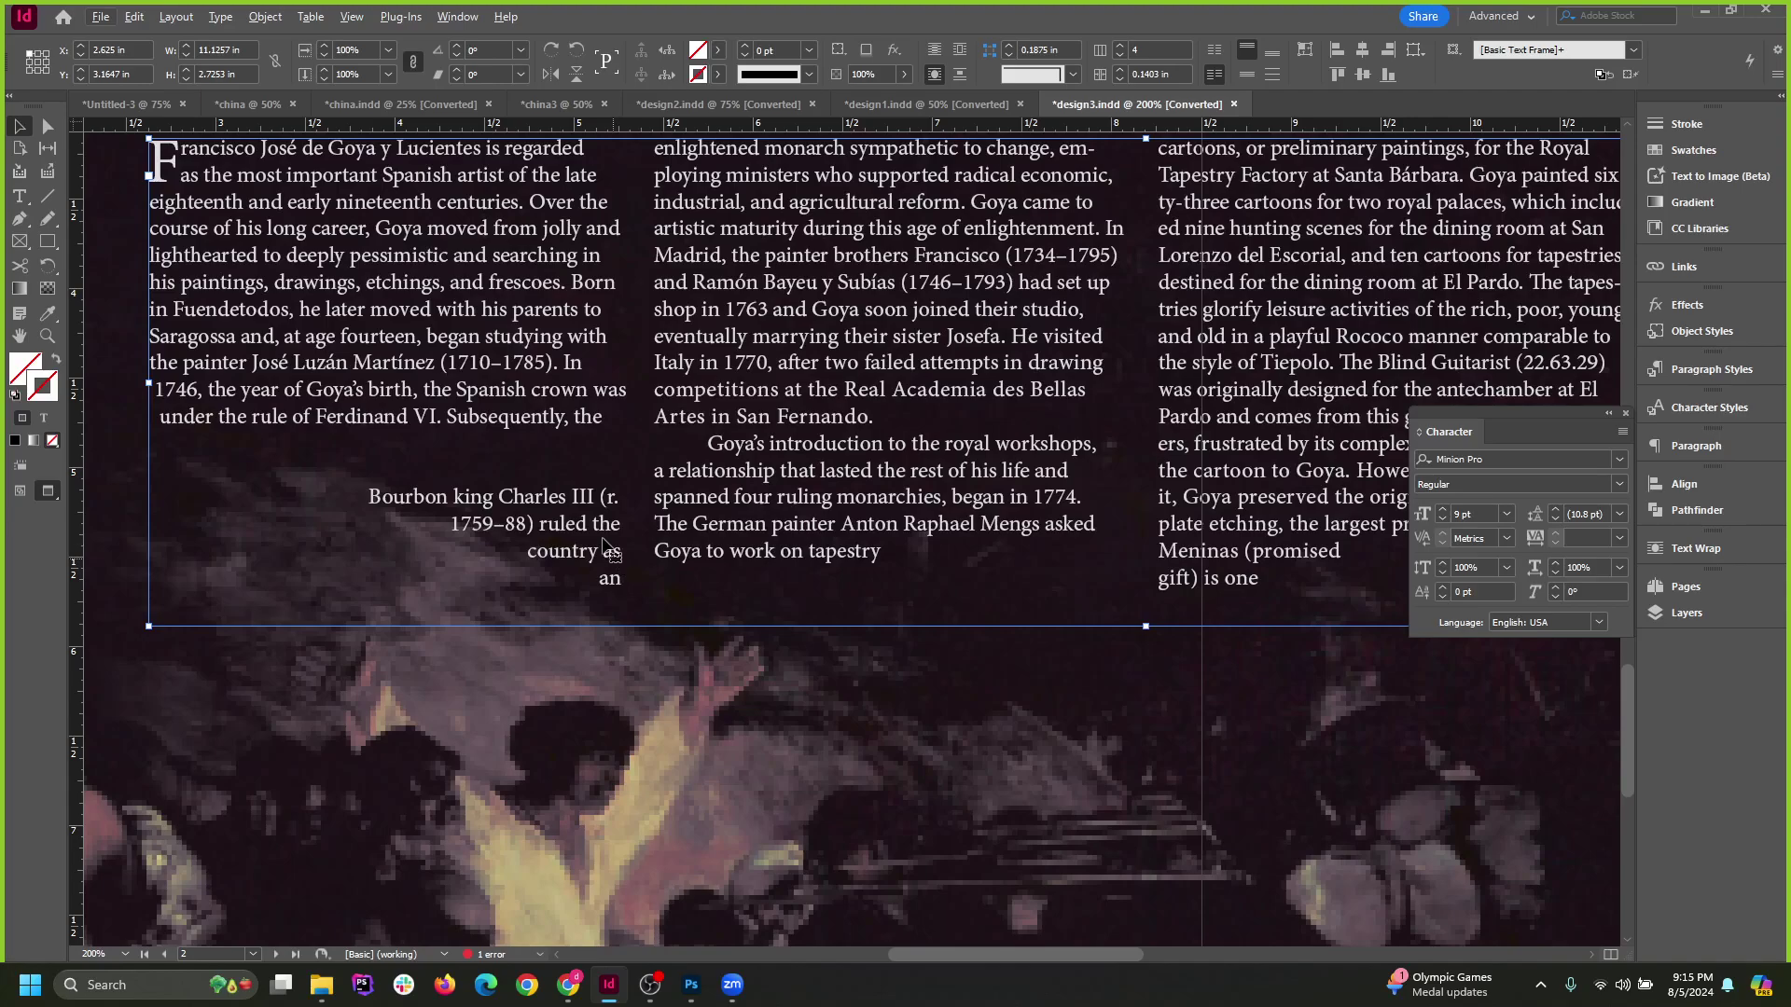
{"action": "scroll", "coordinate": [485, 559], "scroll_direction": "down", "scroll_amount": 2}
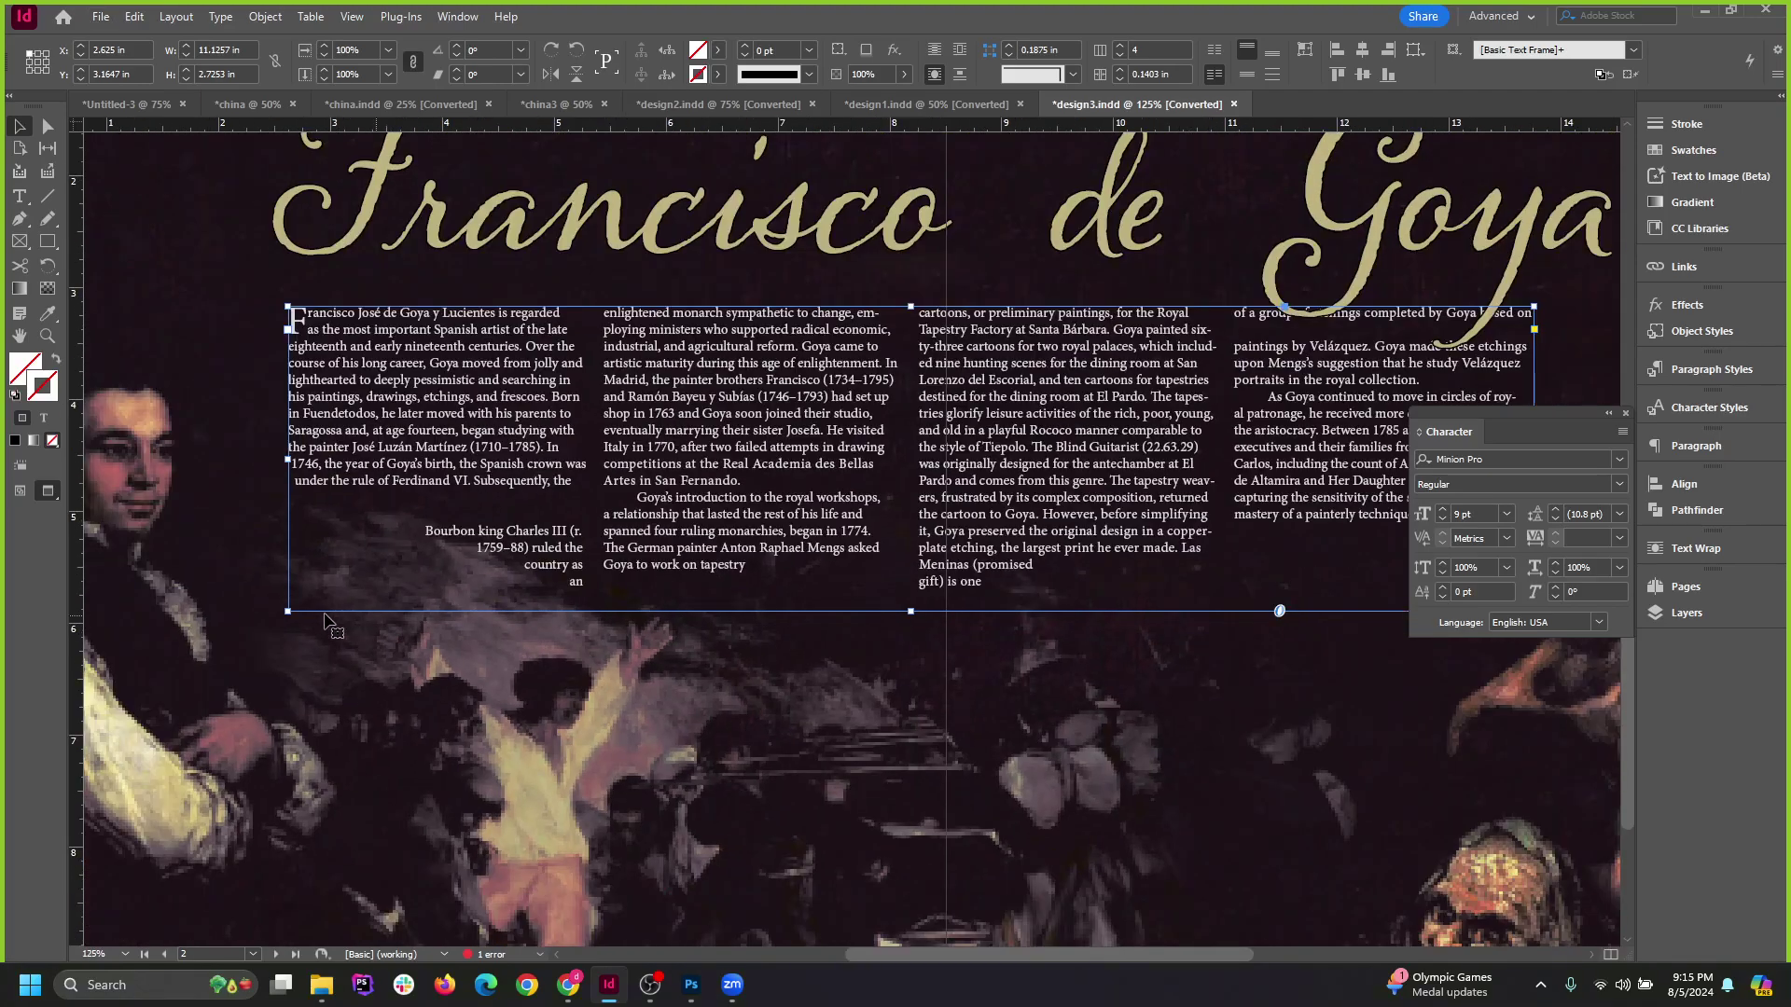
{"action": "scroll", "coordinate": [367, 574], "scroll_direction": "down", "scroll_amount": 1}
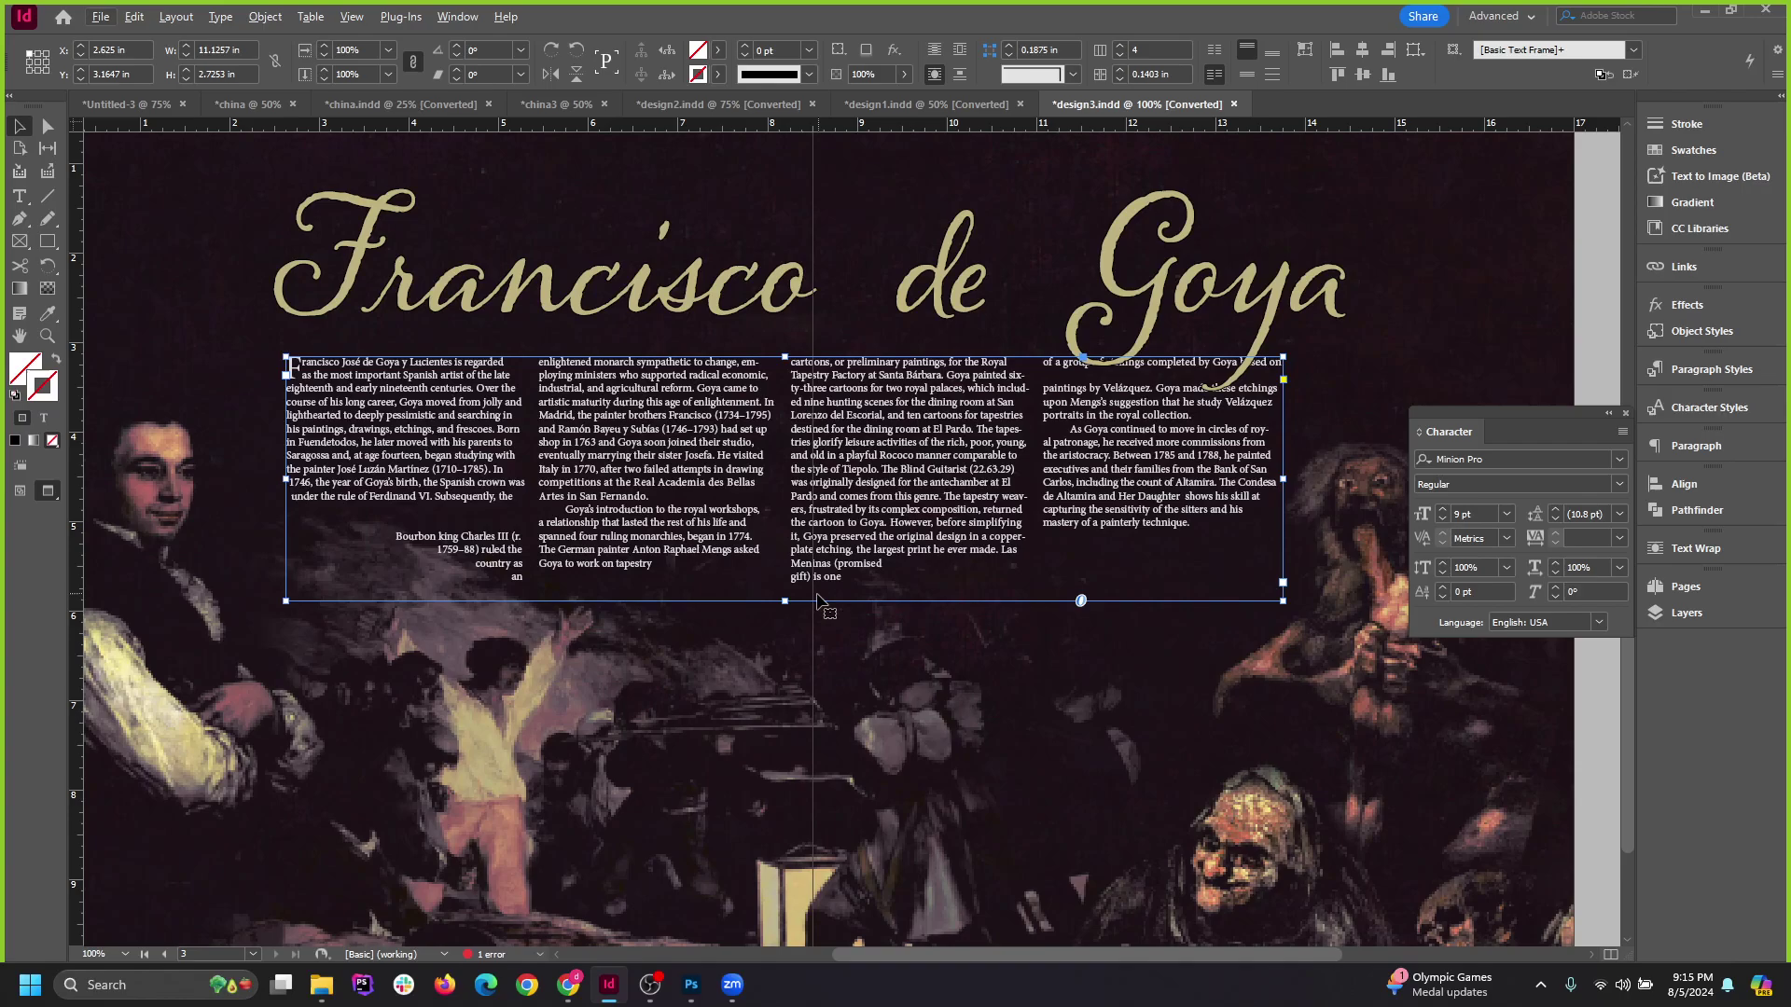
{"action": "left_click_drag", "start_coordinate": [786, 357], "coordinate": [786, 346]}
{"action": "key", "text": "ctrl+z"}
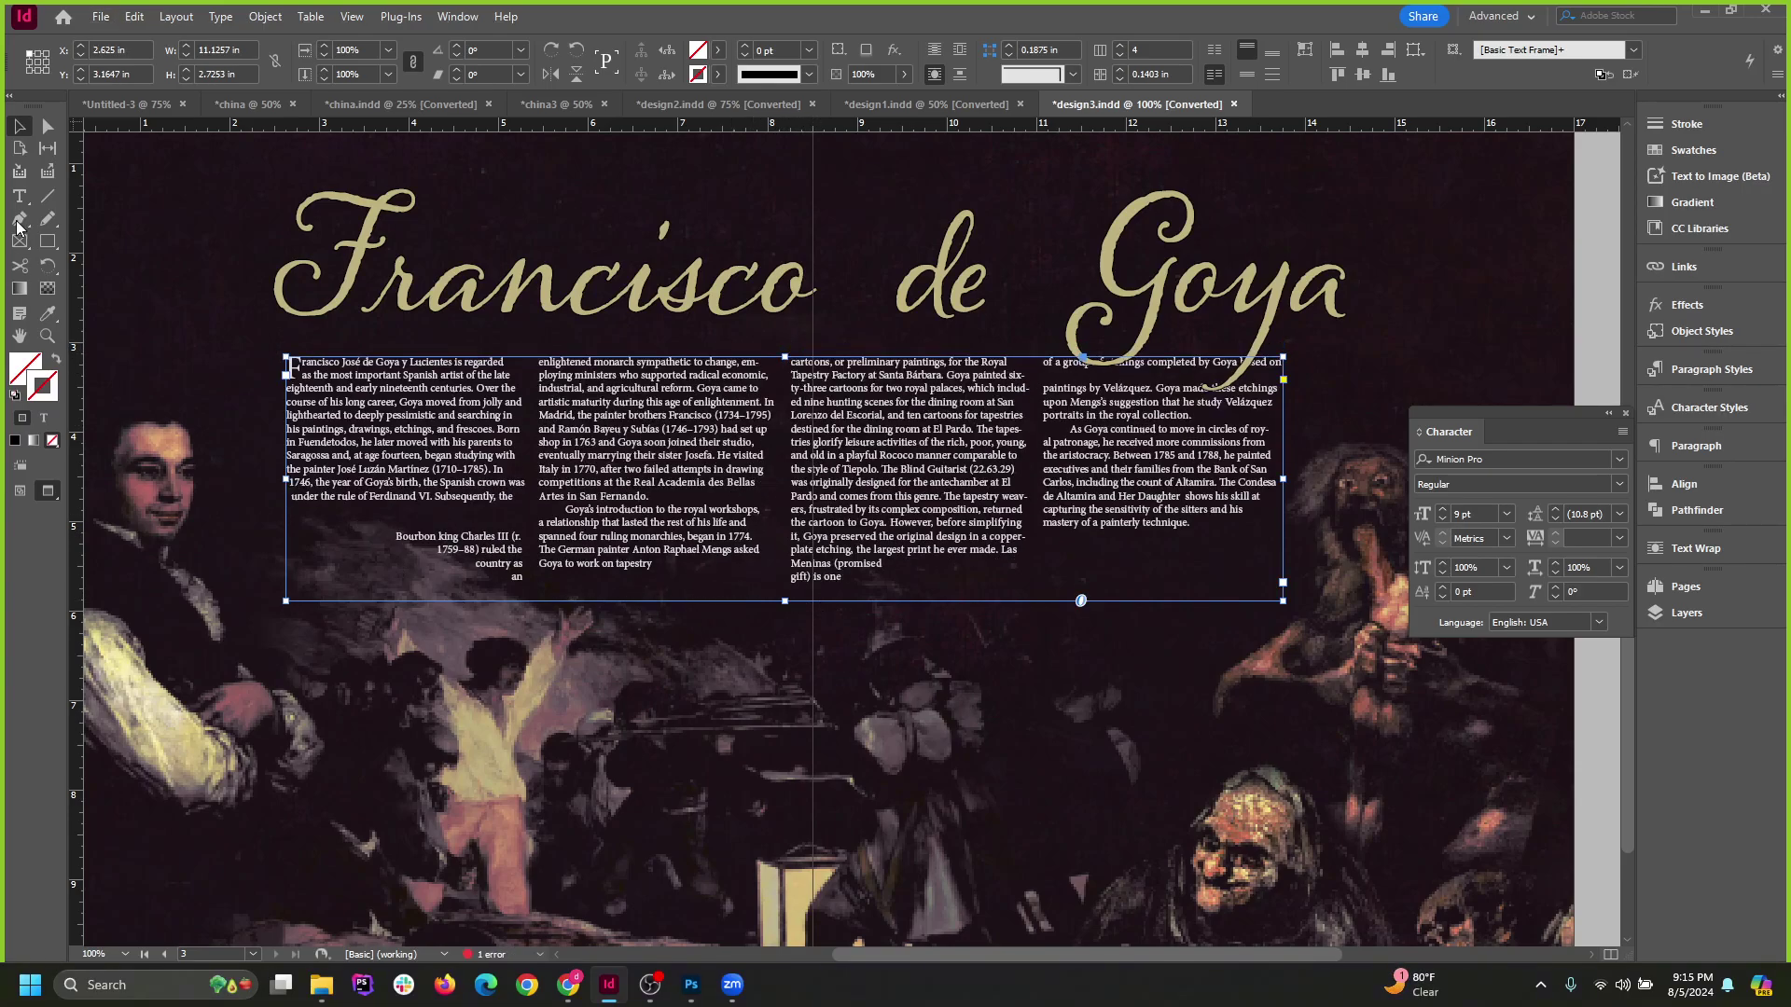
{"action": "left_click", "coordinate": [44, 127]}
{"action": "key", "text": "ctrl+minus"}
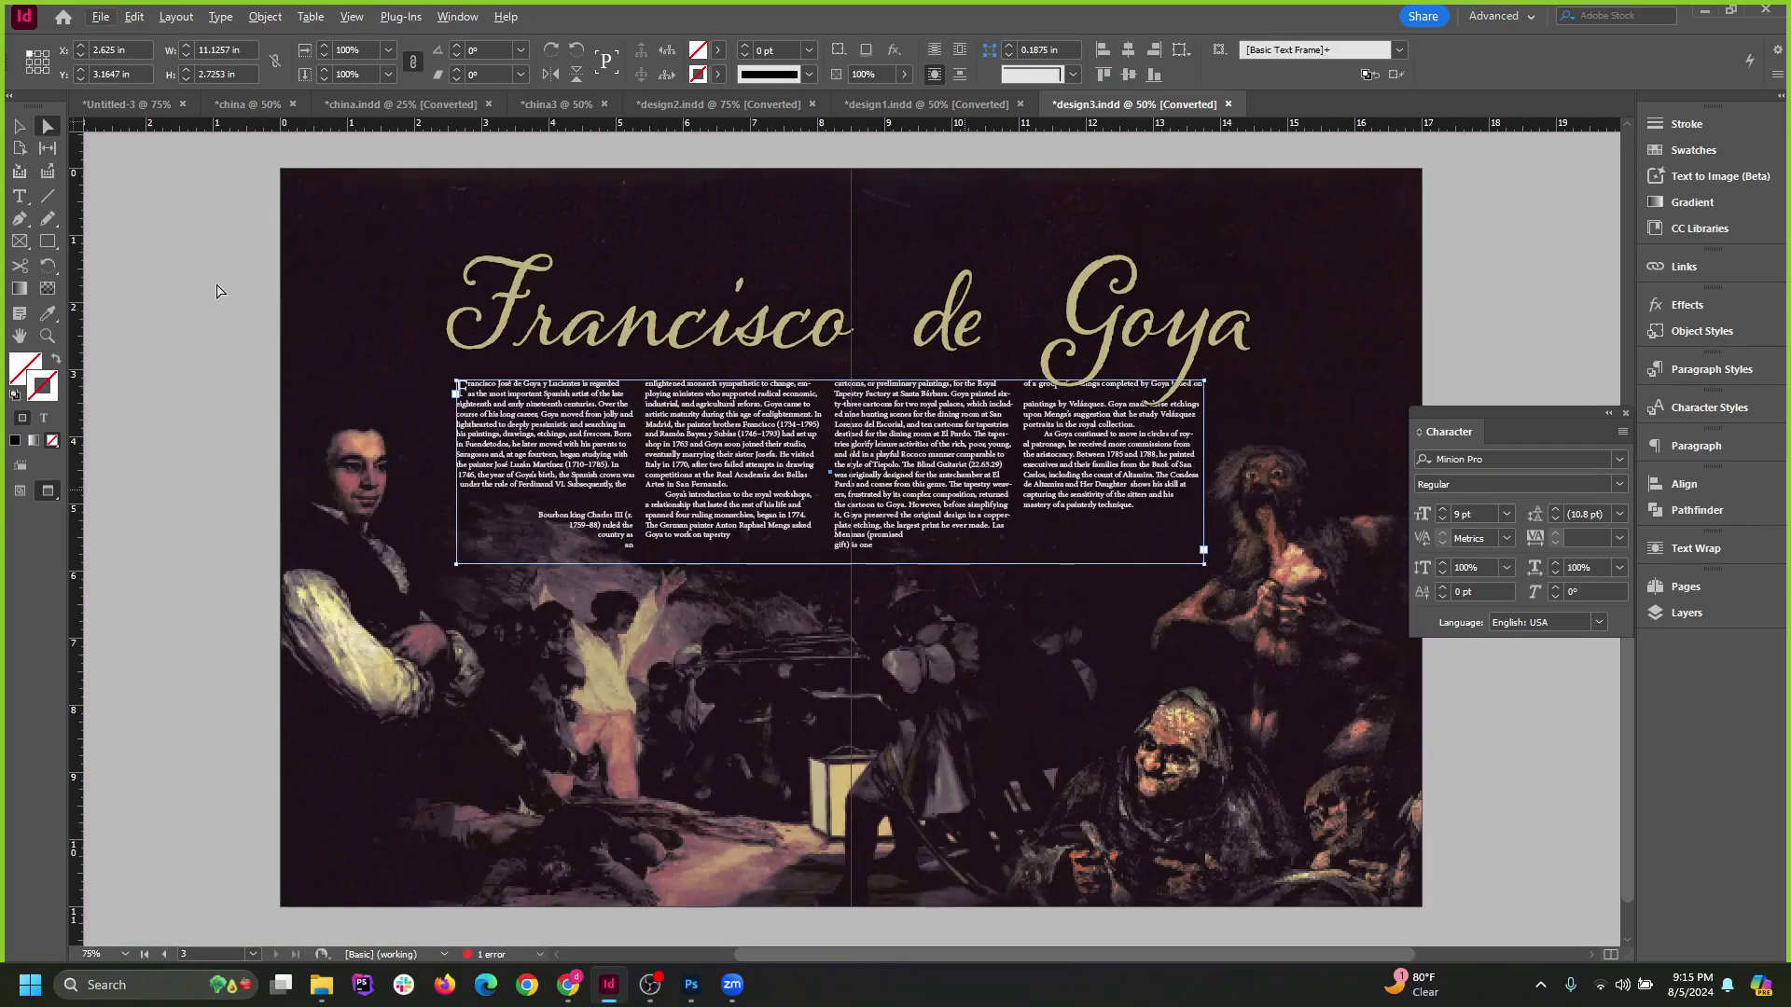
{"action": "key", "text": "ctrl+minus"}
{"action": "left_click", "coordinate": [20, 126]}
{"action": "key", "text": "ctrl+equal"}
{"action": "key", "text": "ctrl+equal"}
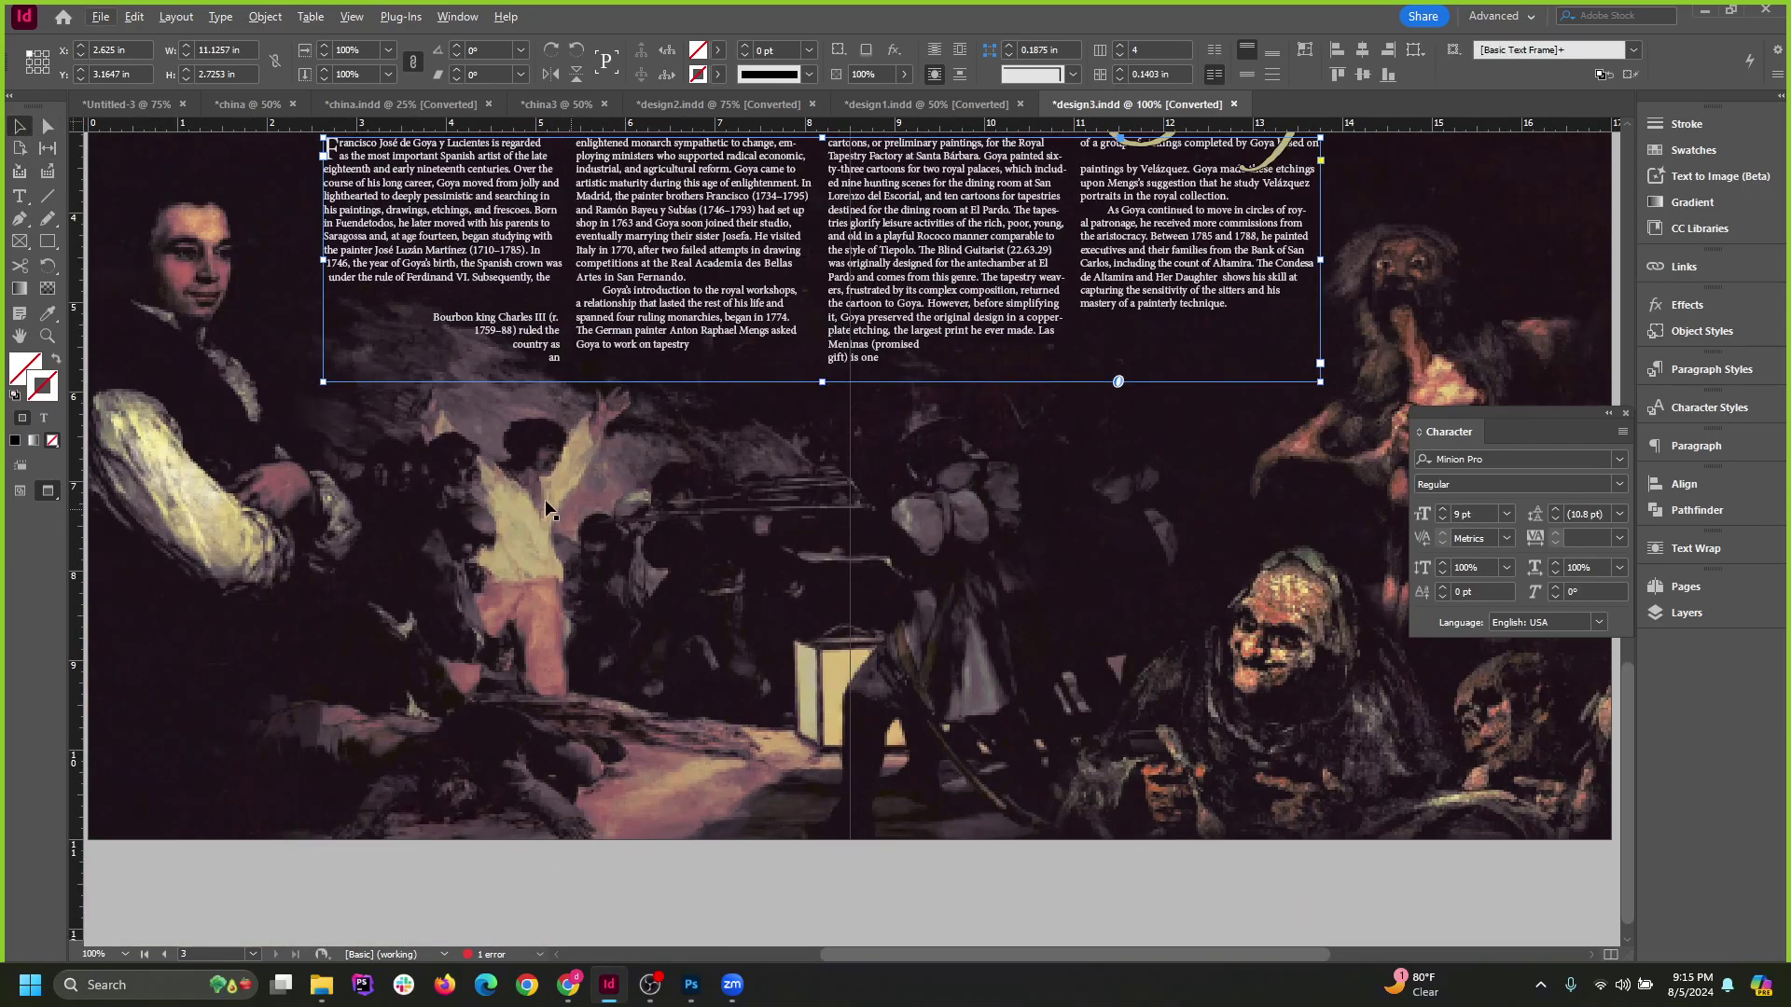
{"action": "left_click", "coordinate": [614, 429]}
{"action": "key", "text": "ctrl+minus"}
{"action": "key", "text": "ctrl+minus"}
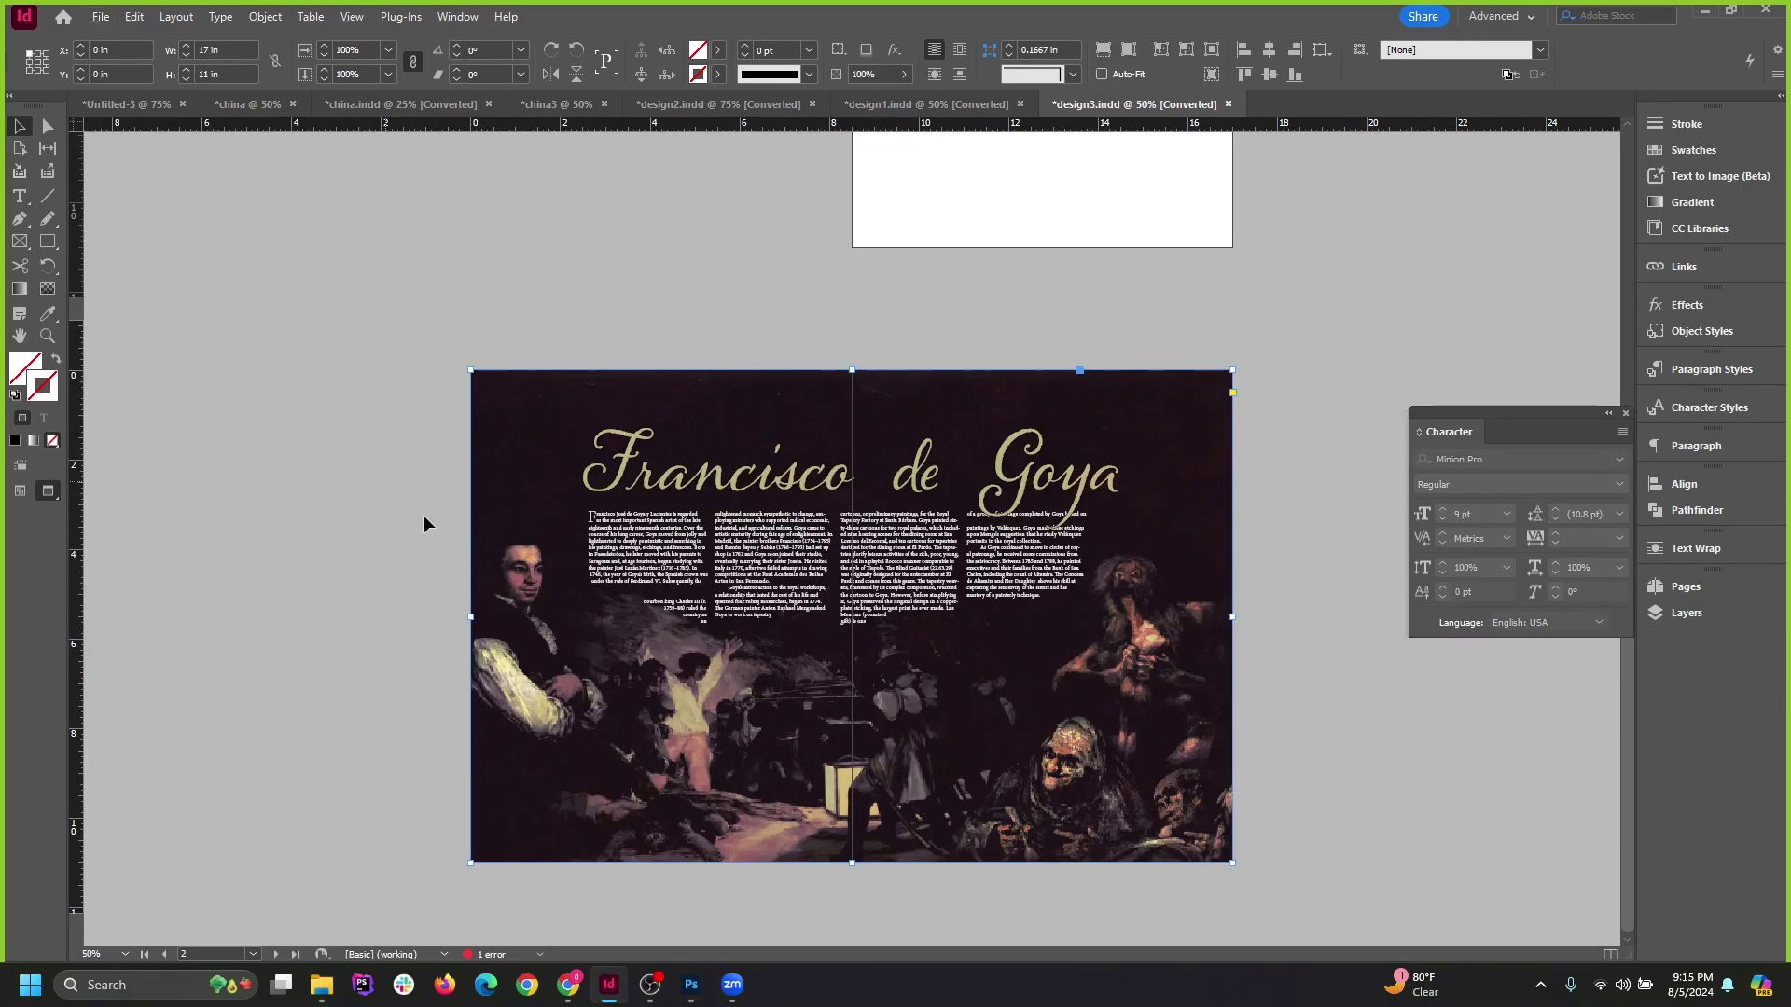
Reshape the curved wrap under the first two columns, moving its points to about X 4.02, Y 5.07 in and X 6.2, Y 4.31 in.
{"action": "left_click", "coordinate": [465, 566]}
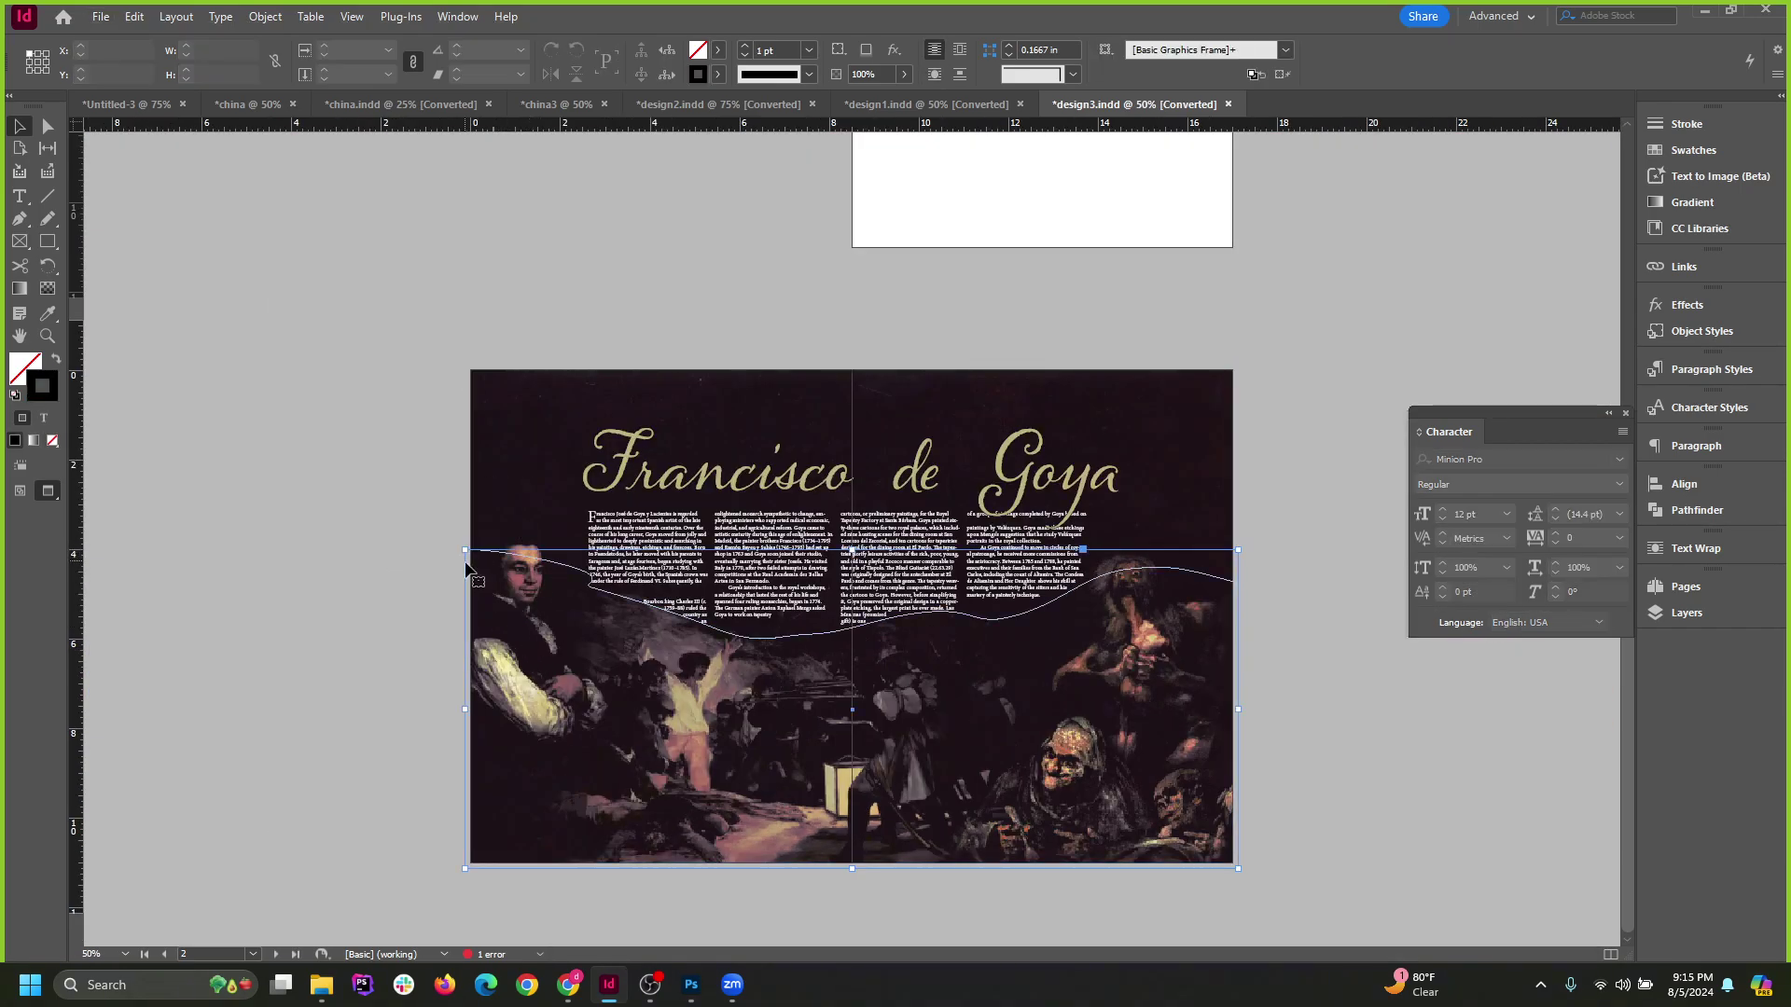
{"action": "key", "text": "ctrl+equal"}
{"action": "key", "text": "ctrl+equal"}
{"action": "left_click", "coordinate": [48, 125]}
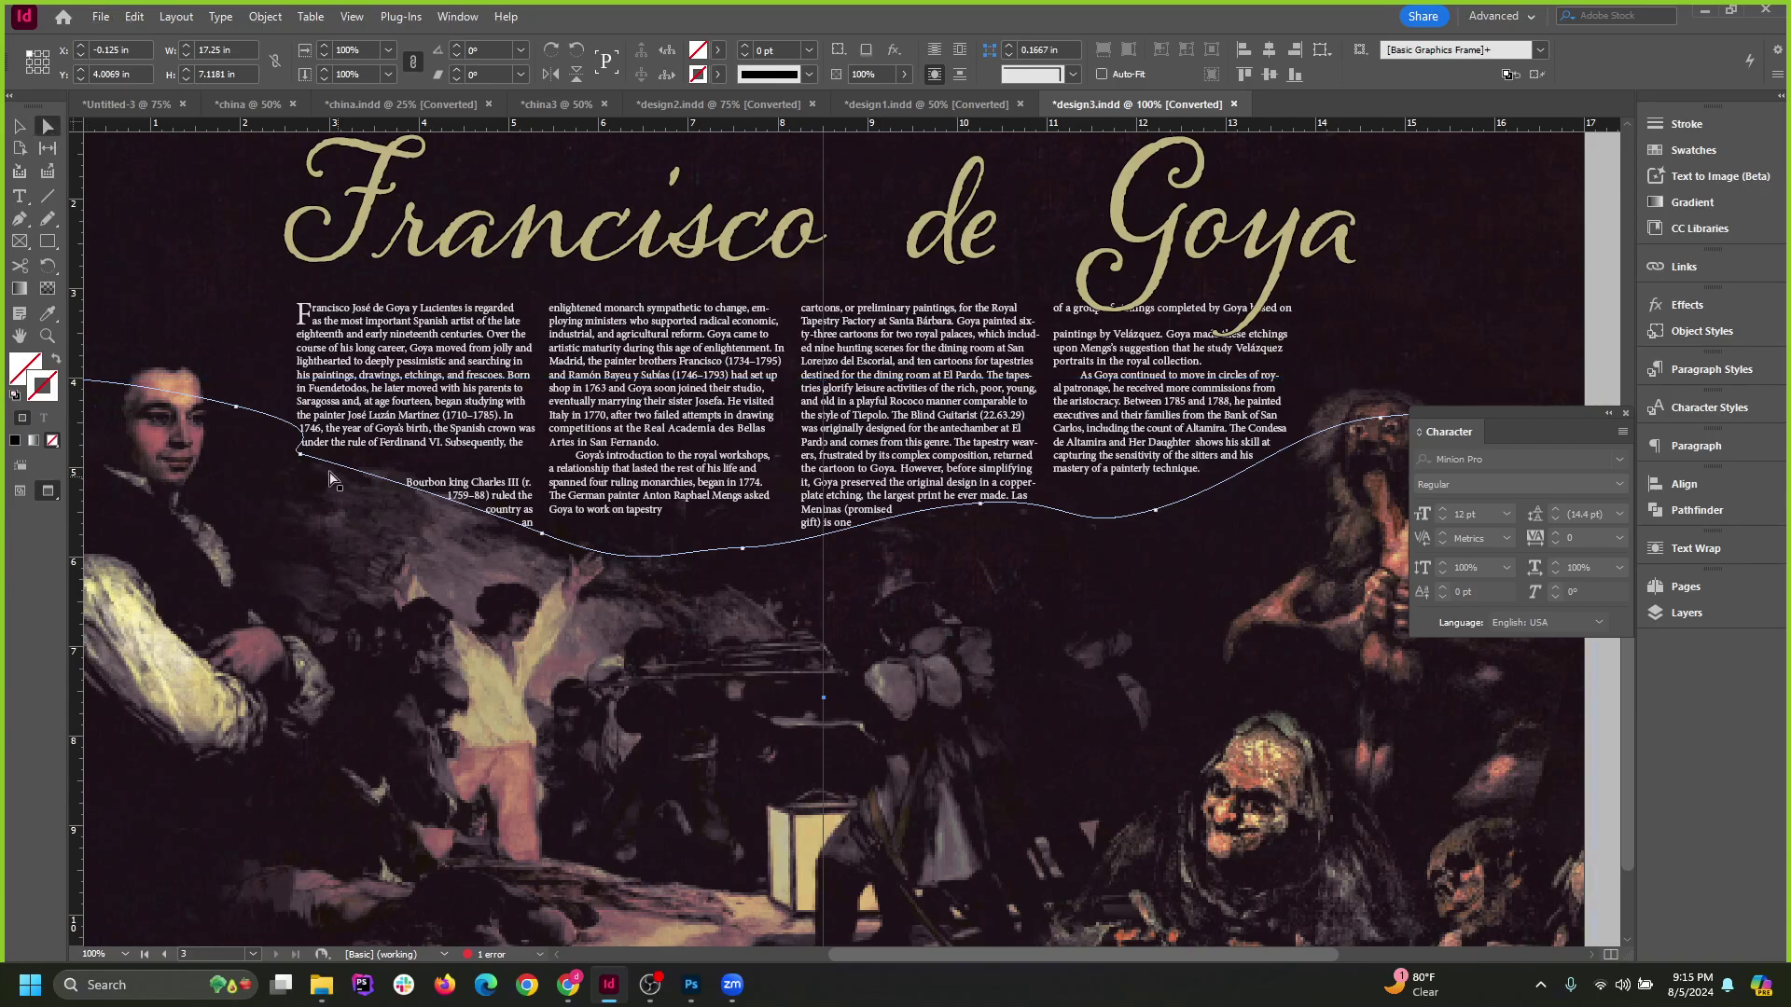
{"action": "left_click_drag", "start_coordinate": [303, 457], "coordinate": [292, 427]}
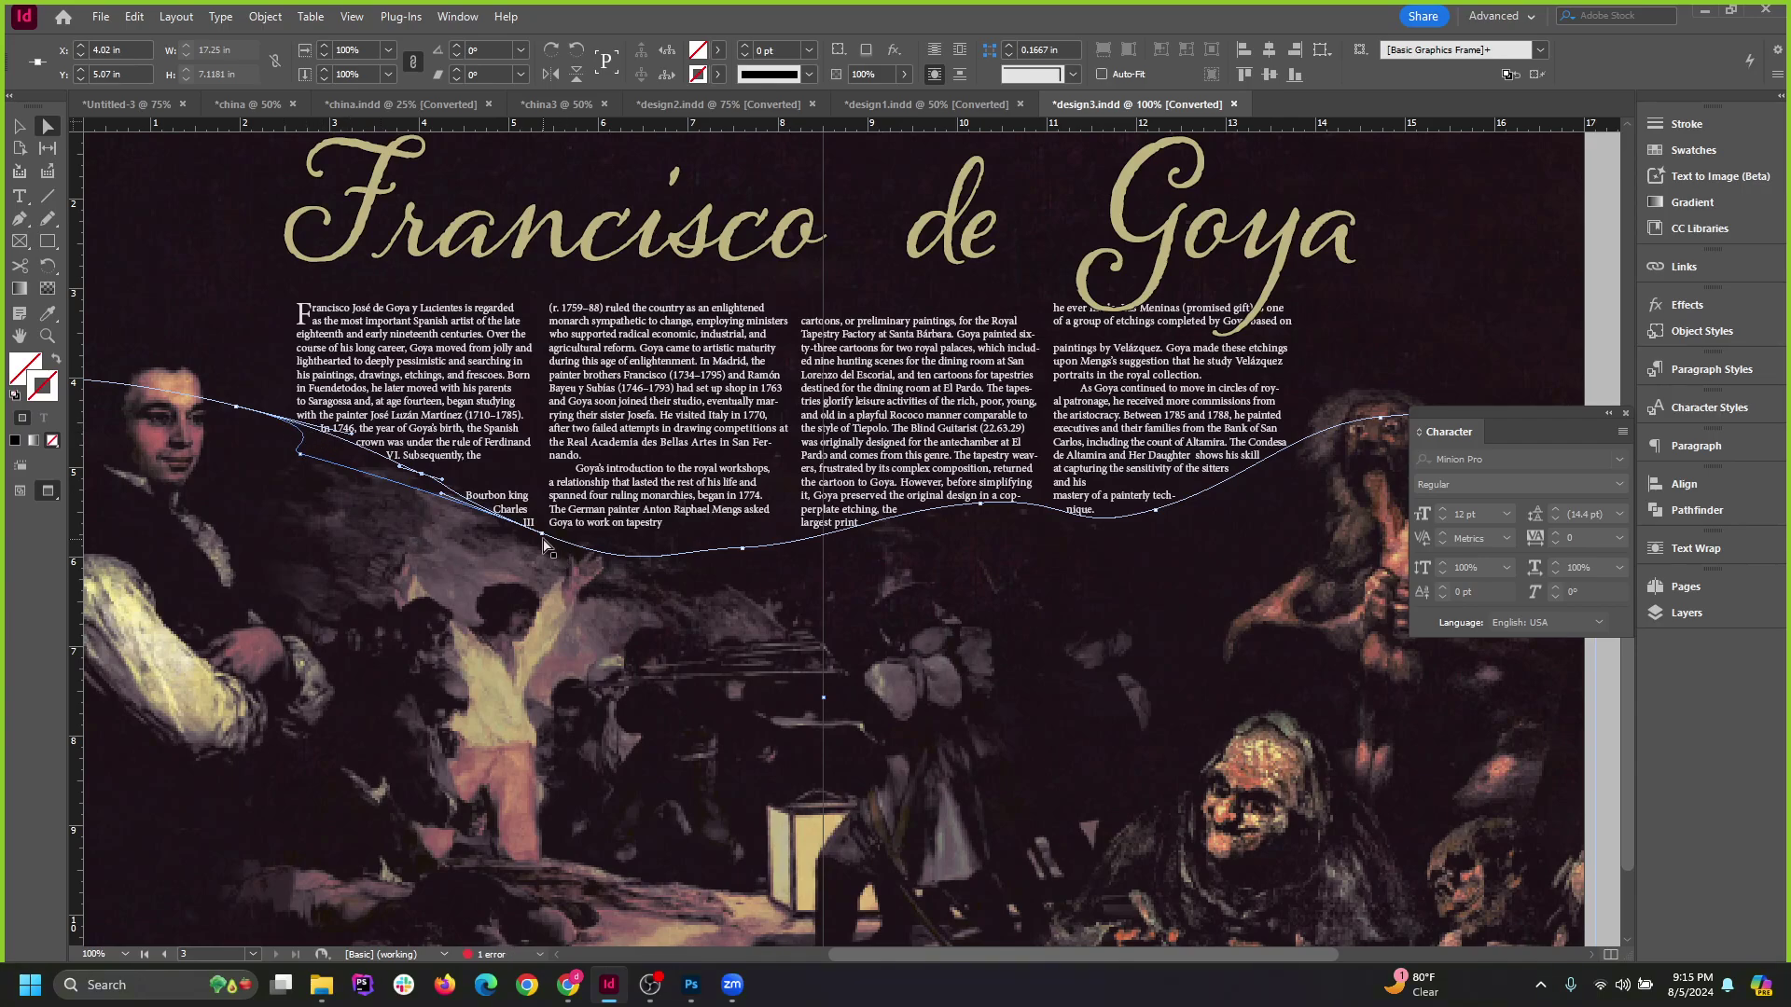
{"action": "left_click_drag", "start_coordinate": [544, 539], "coordinate": [546, 539]}
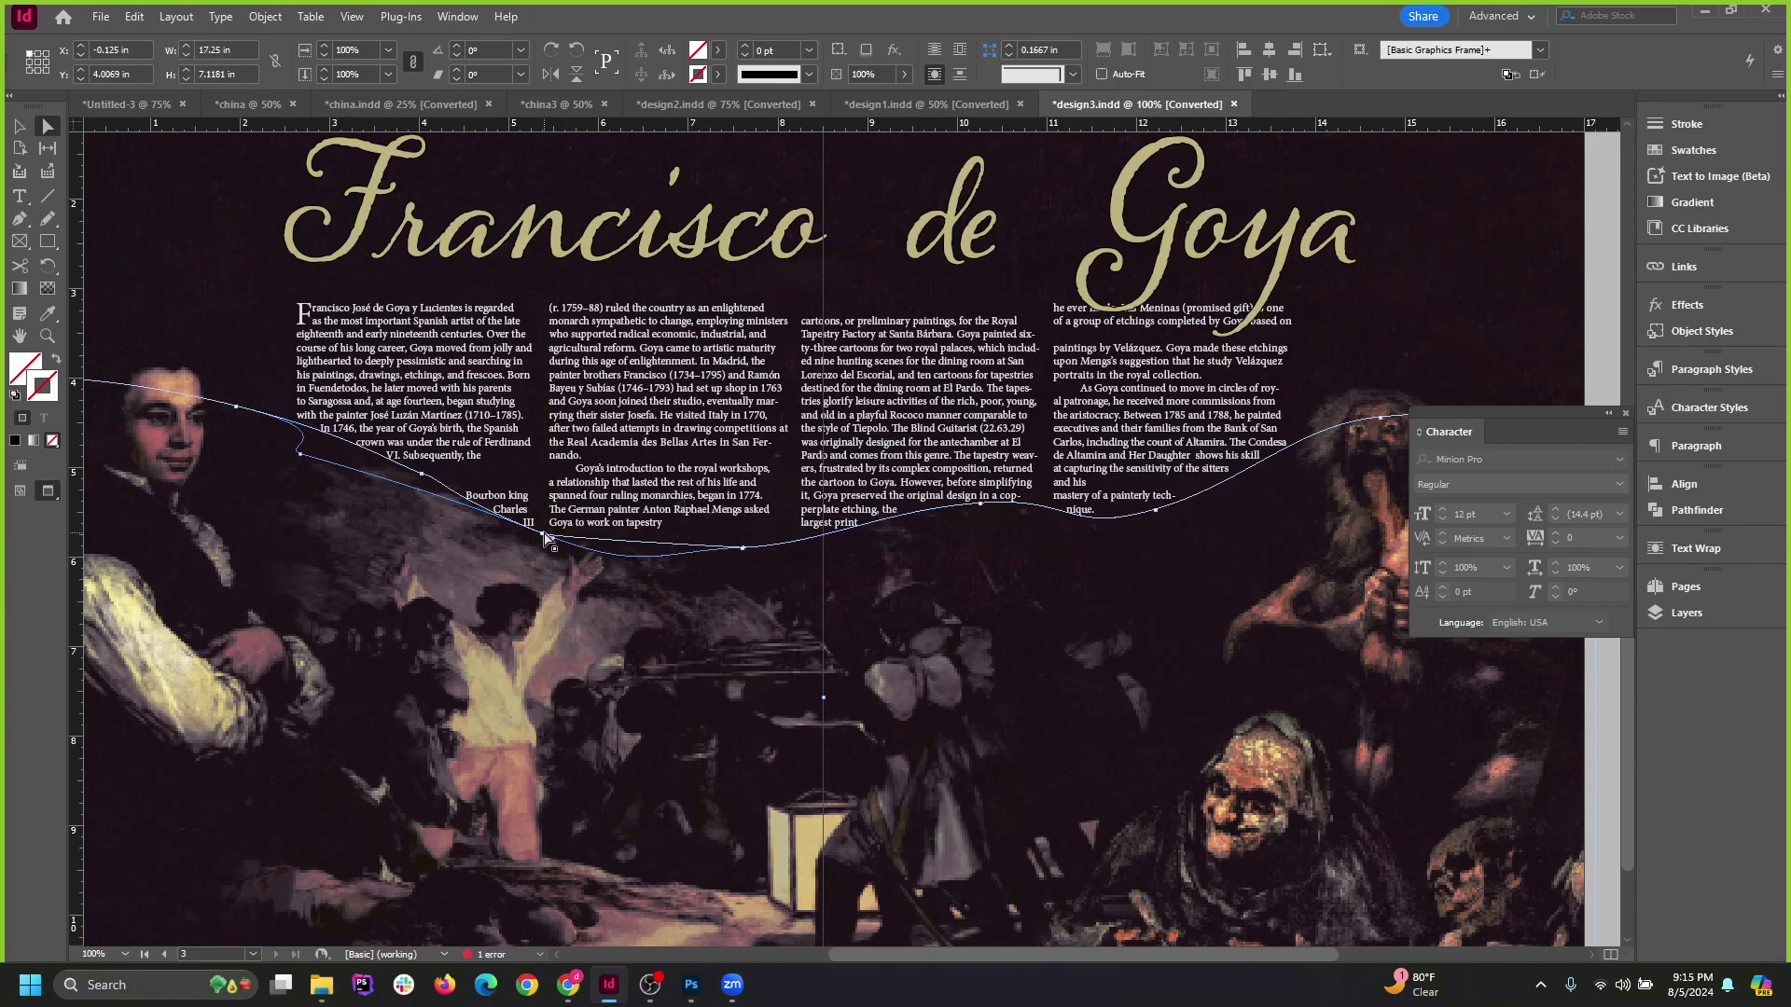
{"action": "left_click", "coordinate": [545, 539]}
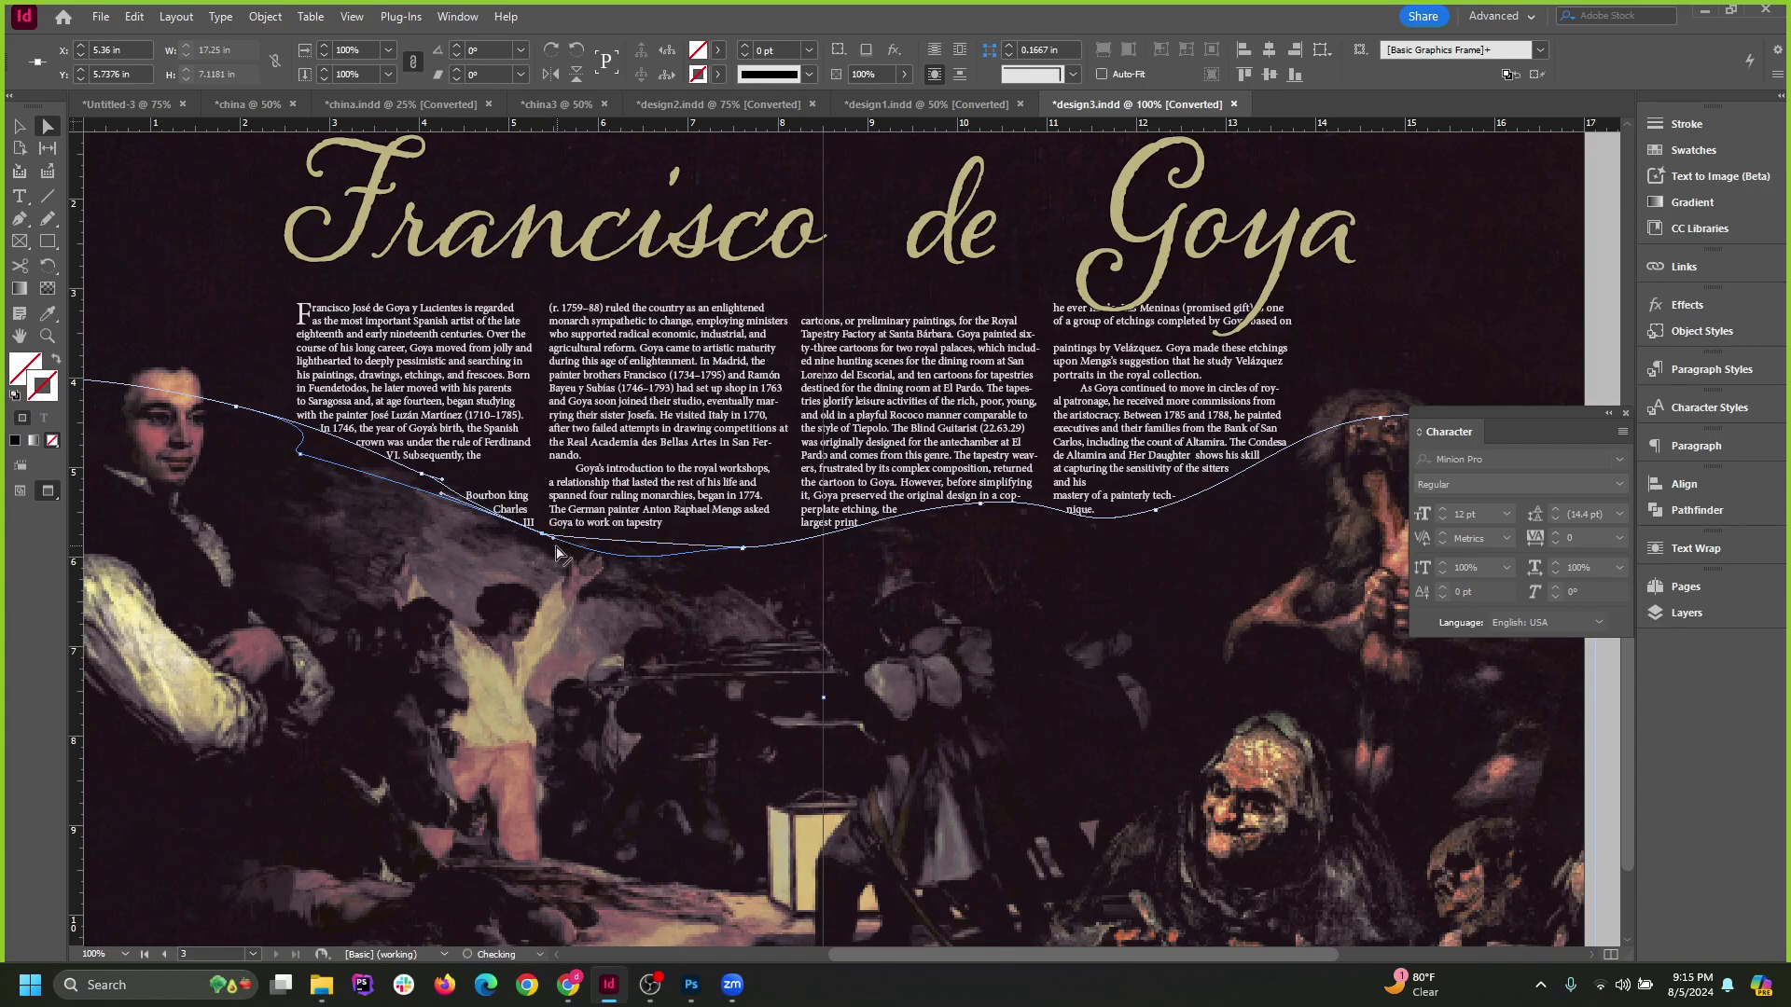
{"action": "left_click", "coordinate": [552, 556]}
{"action": "left_click_drag", "start_coordinate": [544, 540], "coordinate": [666, 458]}
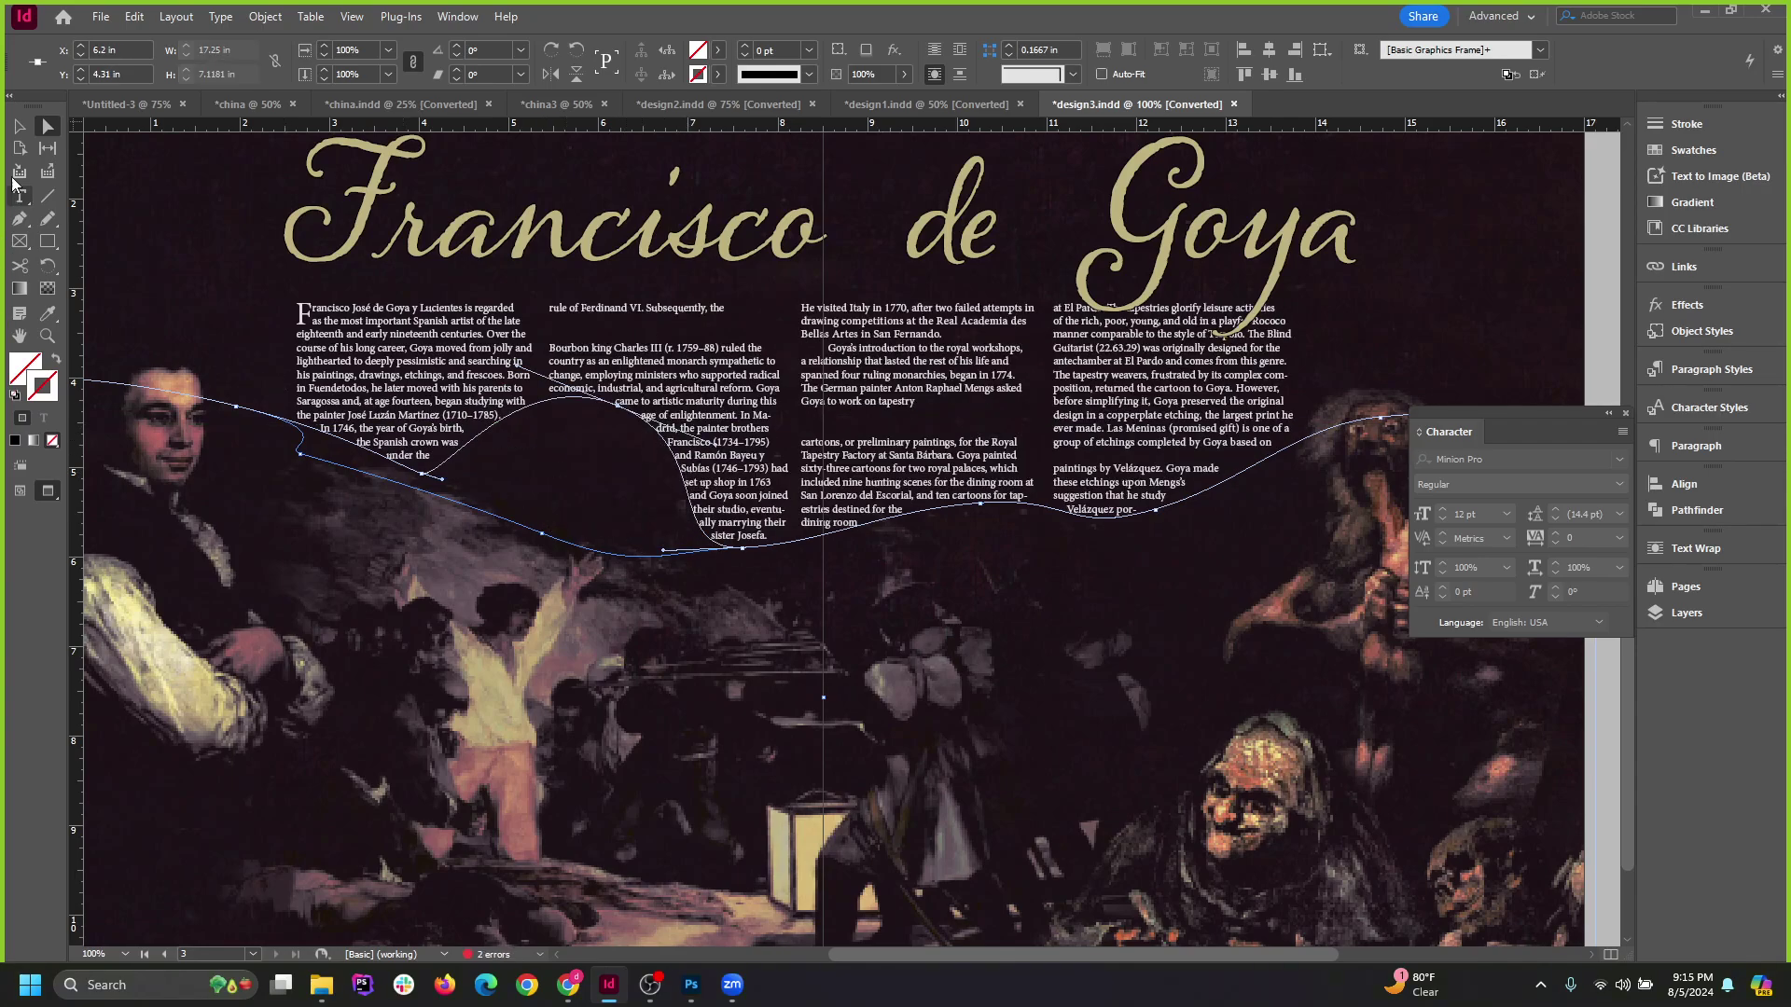
Examine the reflowed body columns with nothing selected, and bring up the curved wrap shape's points again.
{"action": "left_click", "coordinate": [19, 126]}
{"action": "scroll", "coordinate": [560, 347], "scroll_direction": "down", "scroll_amount": 1, "text": "alt"}
{"action": "key", "text": "ctrl+shift+a"}
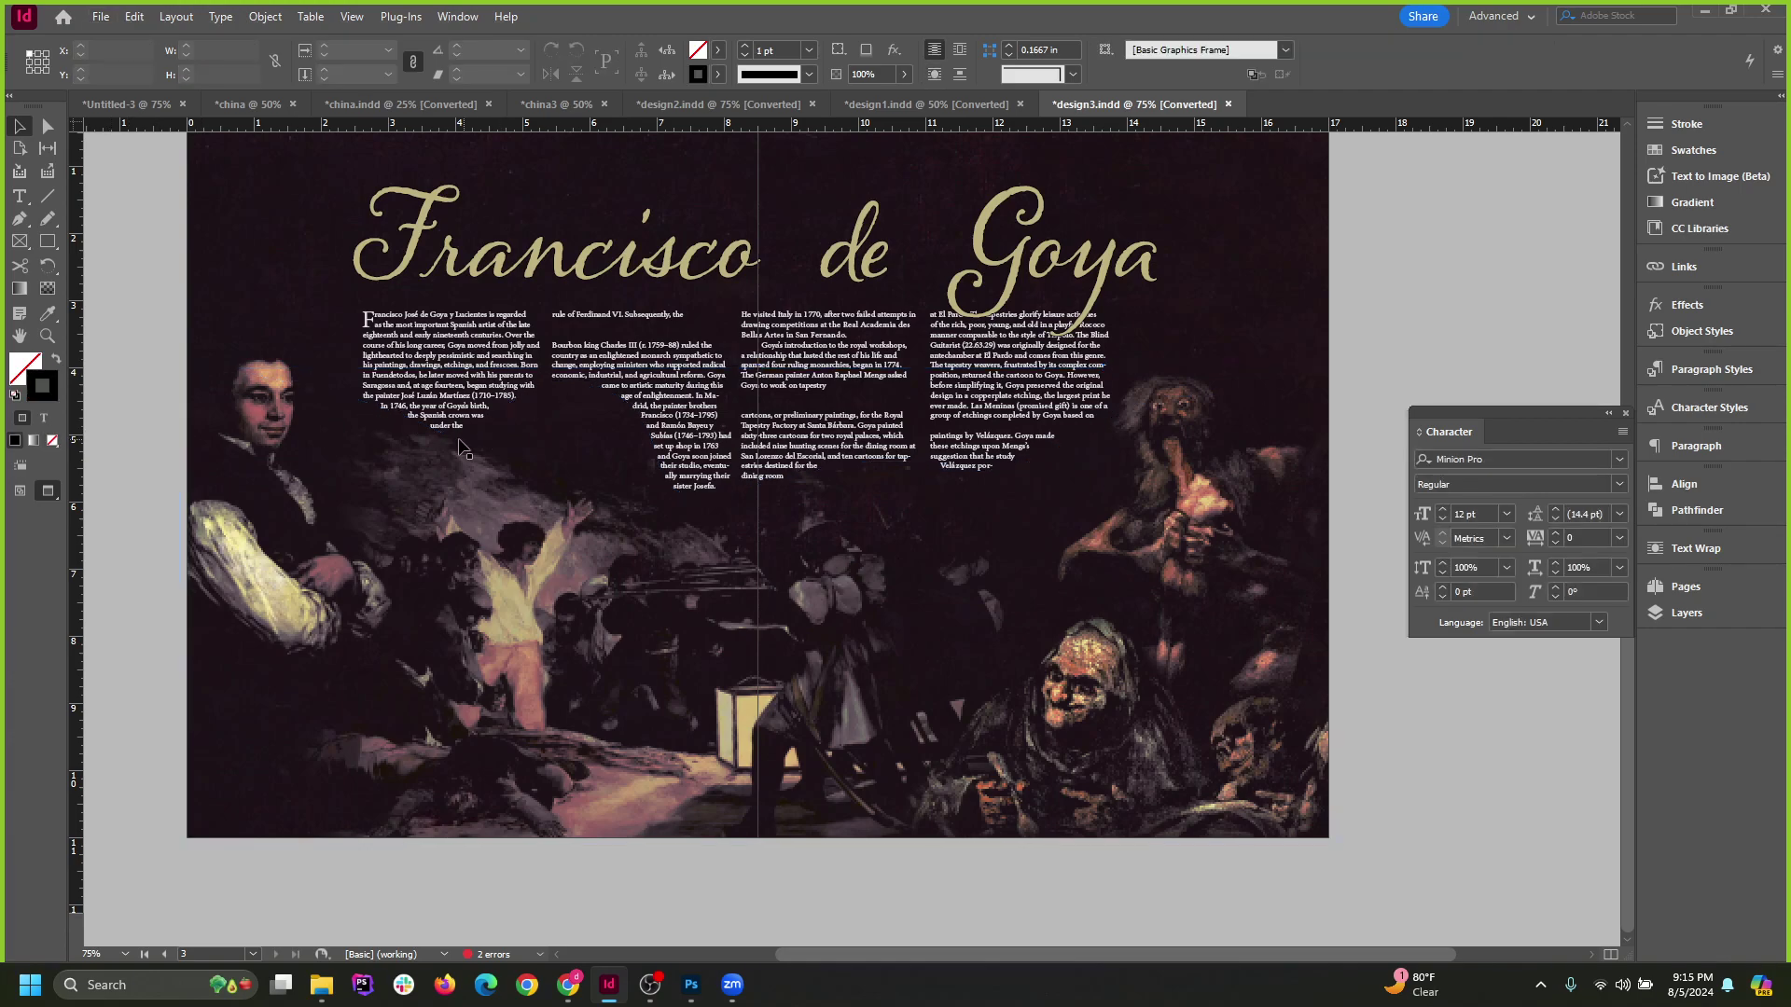
{"action": "left_click", "coordinate": [458, 435]}
{"action": "left_click", "coordinate": [297, 391]}
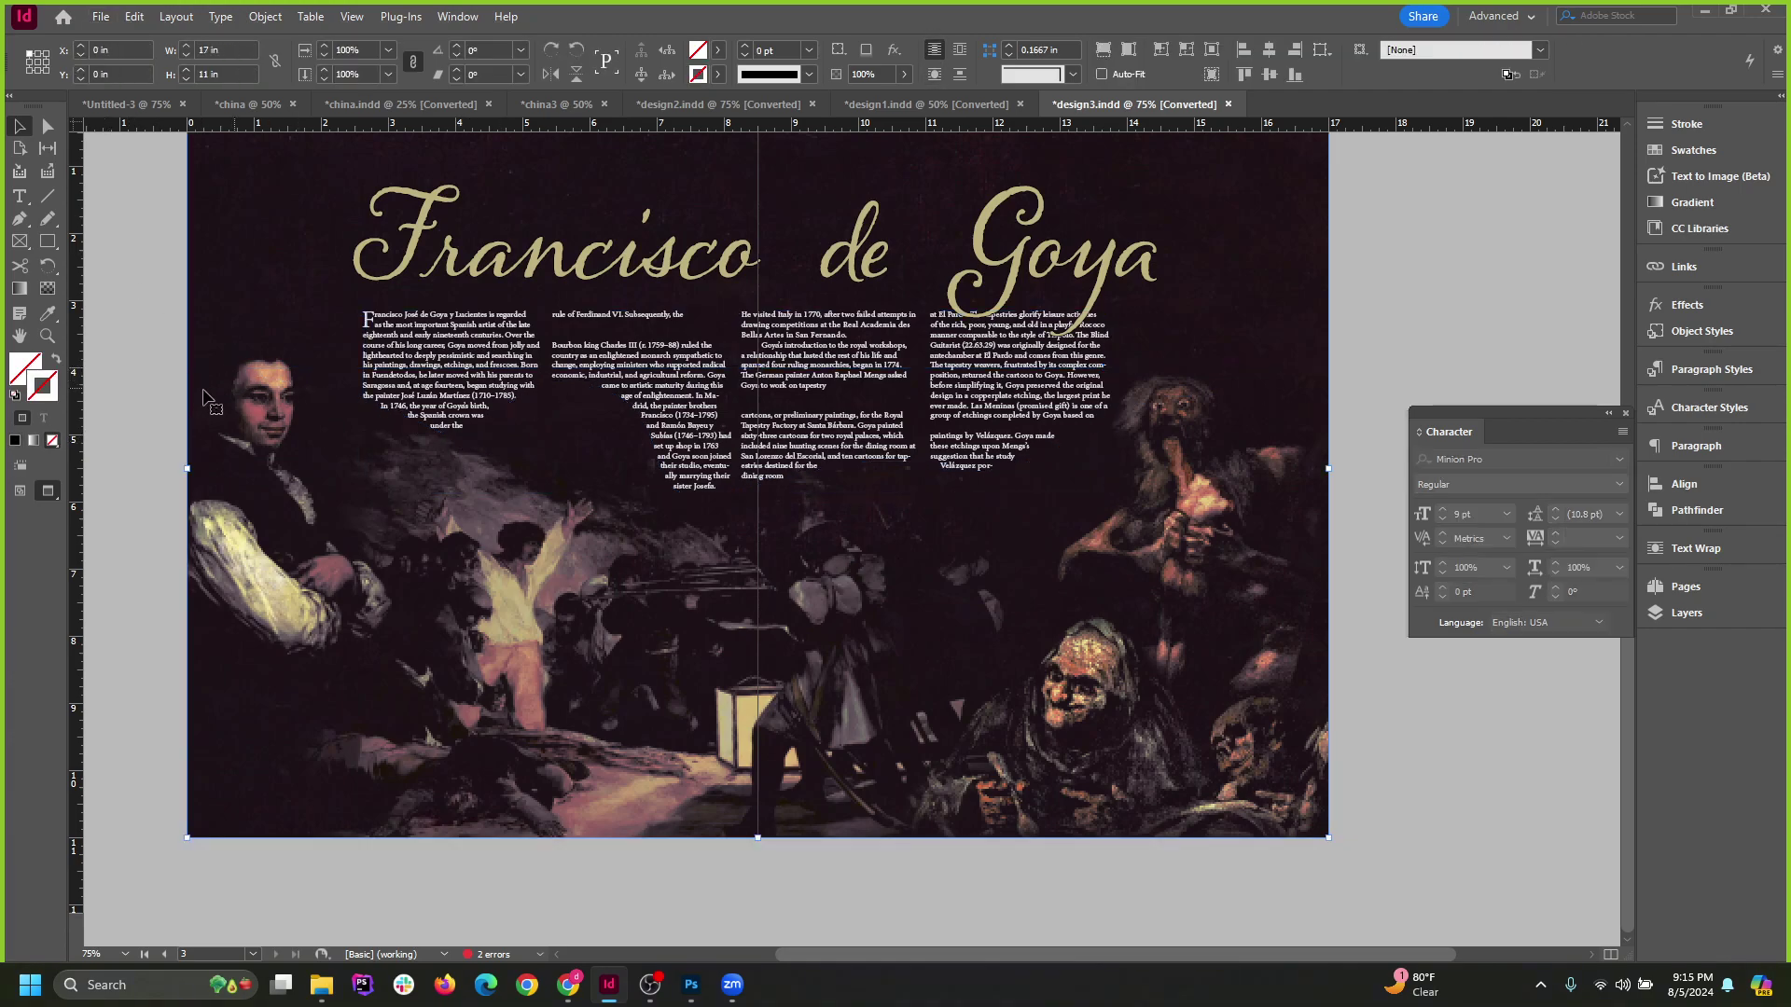
{"action": "left_click", "coordinate": [223, 419]}
{"action": "key", "text": "a"}
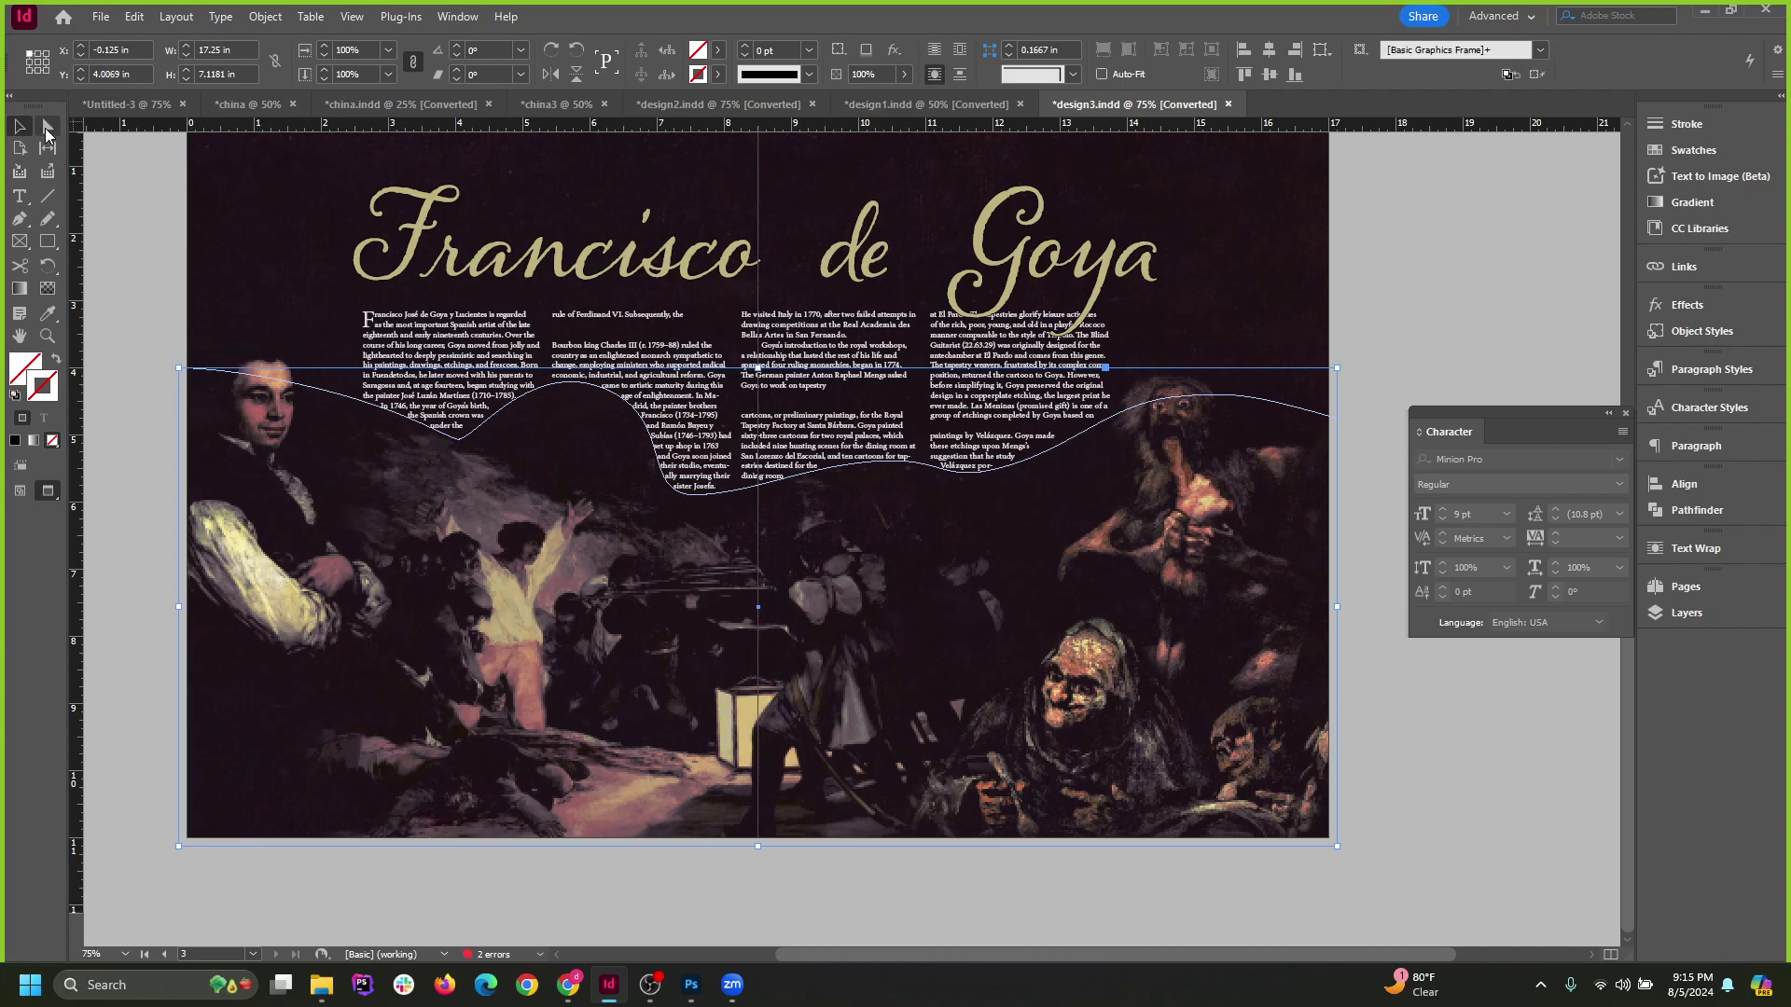
{"action": "left_click", "coordinate": [537, 420]}
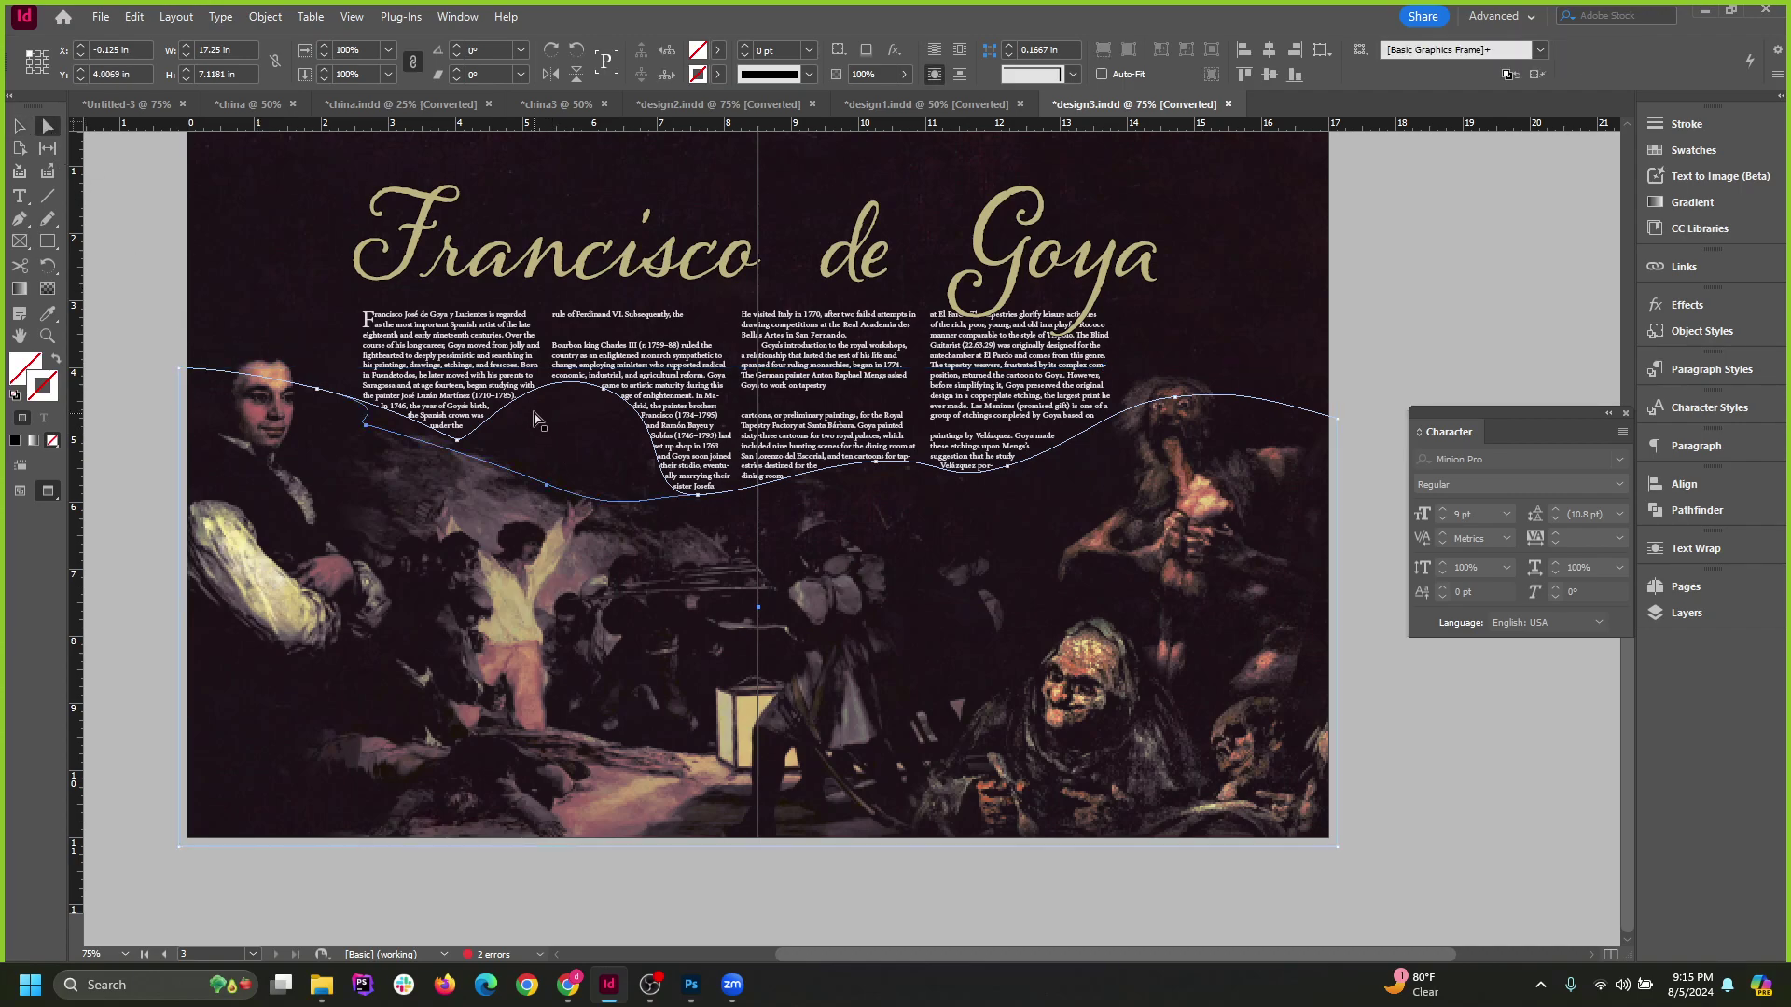
{"action": "left_click", "coordinate": [368, 431]}
{"action": "left_click", "coordinate": [315, 452]}
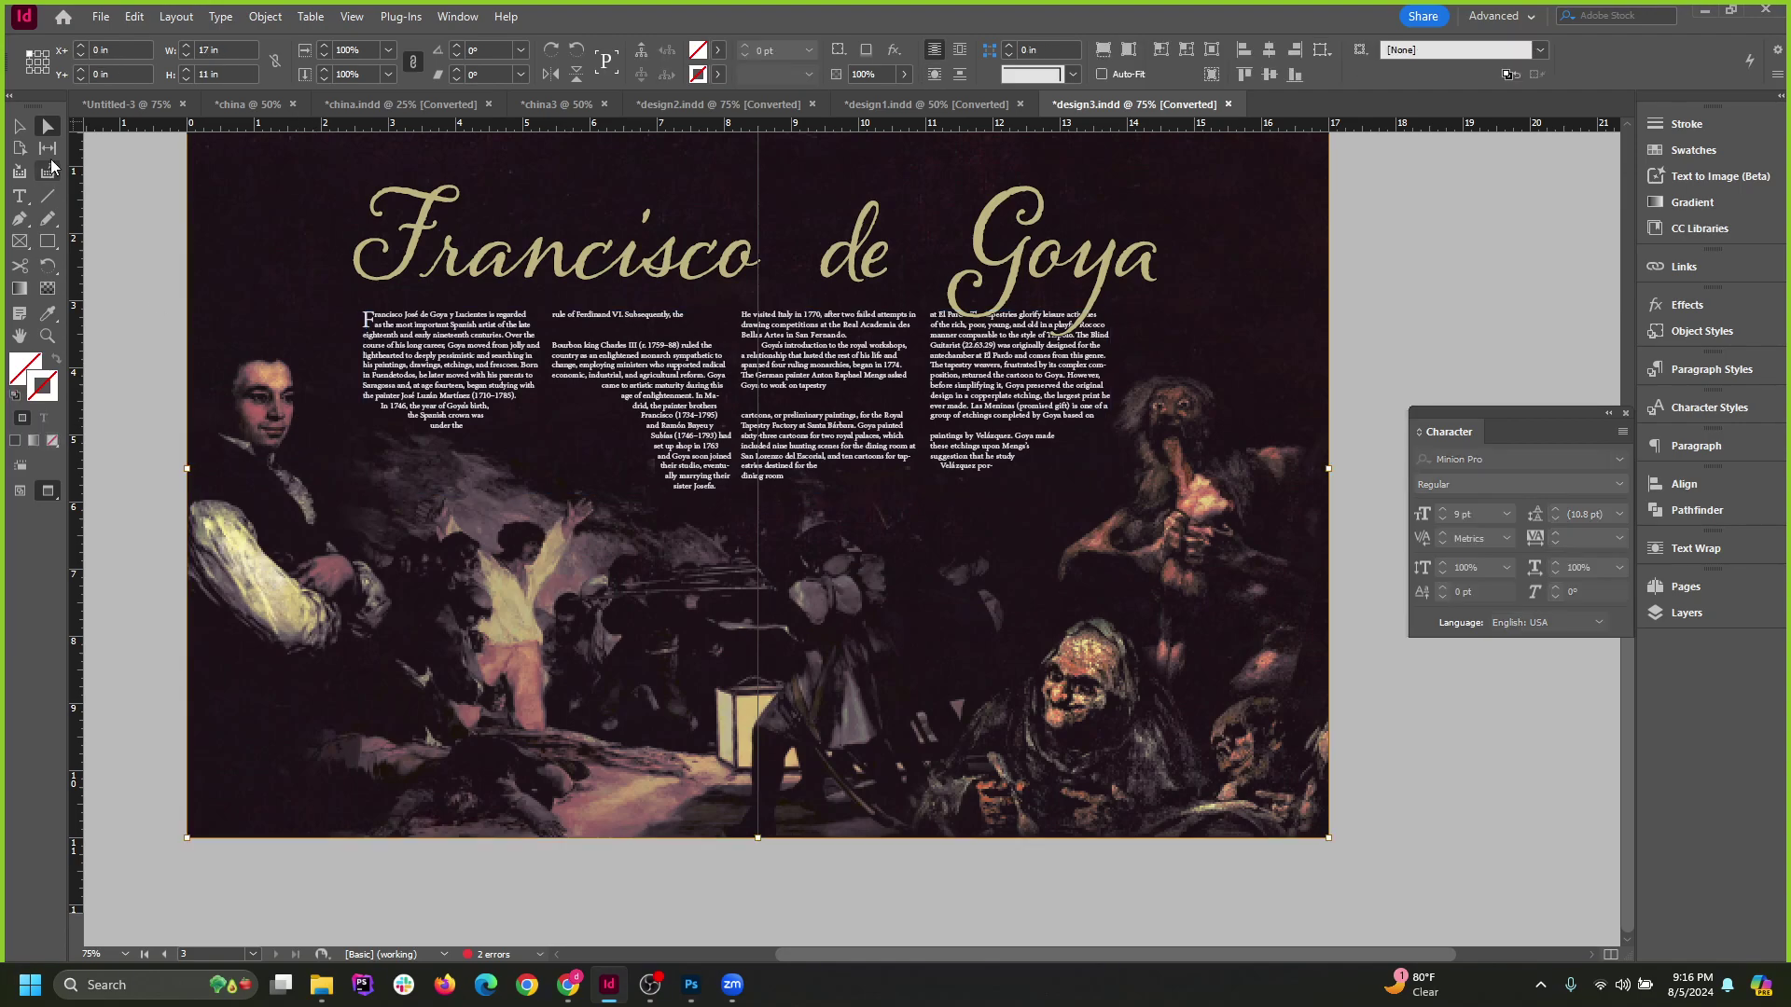
Move the curved wrap shape down below the body text, to about X -0.25 in, Y 6.29 in.
{"action": "left_click", "coordinate": [20, 126]}
{"action": "left_click", "coordinate": [114, 366]}
{"action": "left_click", "coordinate": [296, 352]}
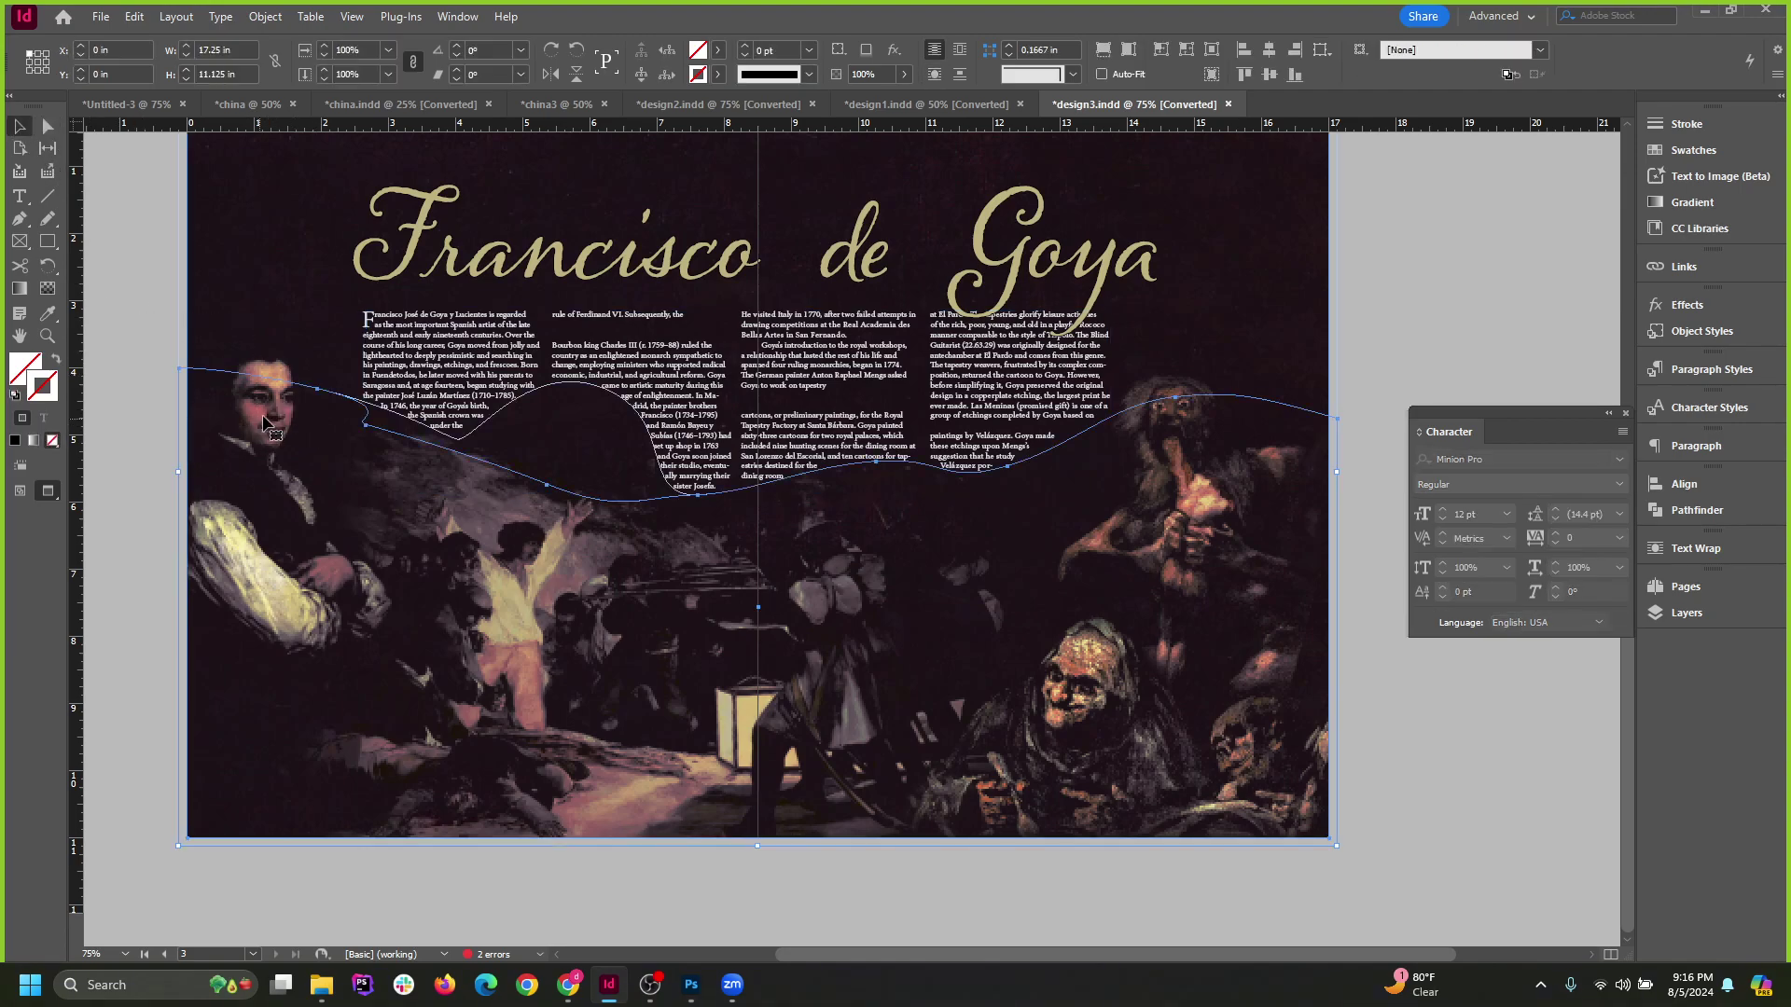
{"action": "left_click", "coordinate": [158, 337]}
{"action": "left_click", "coordinate": [308, 396]}
{"action": "left_click", "coordinate": [180, 399]}
{"action": "left_click_drag", "start_coordinate": [180, 401], "coordinate": [168, 553]}
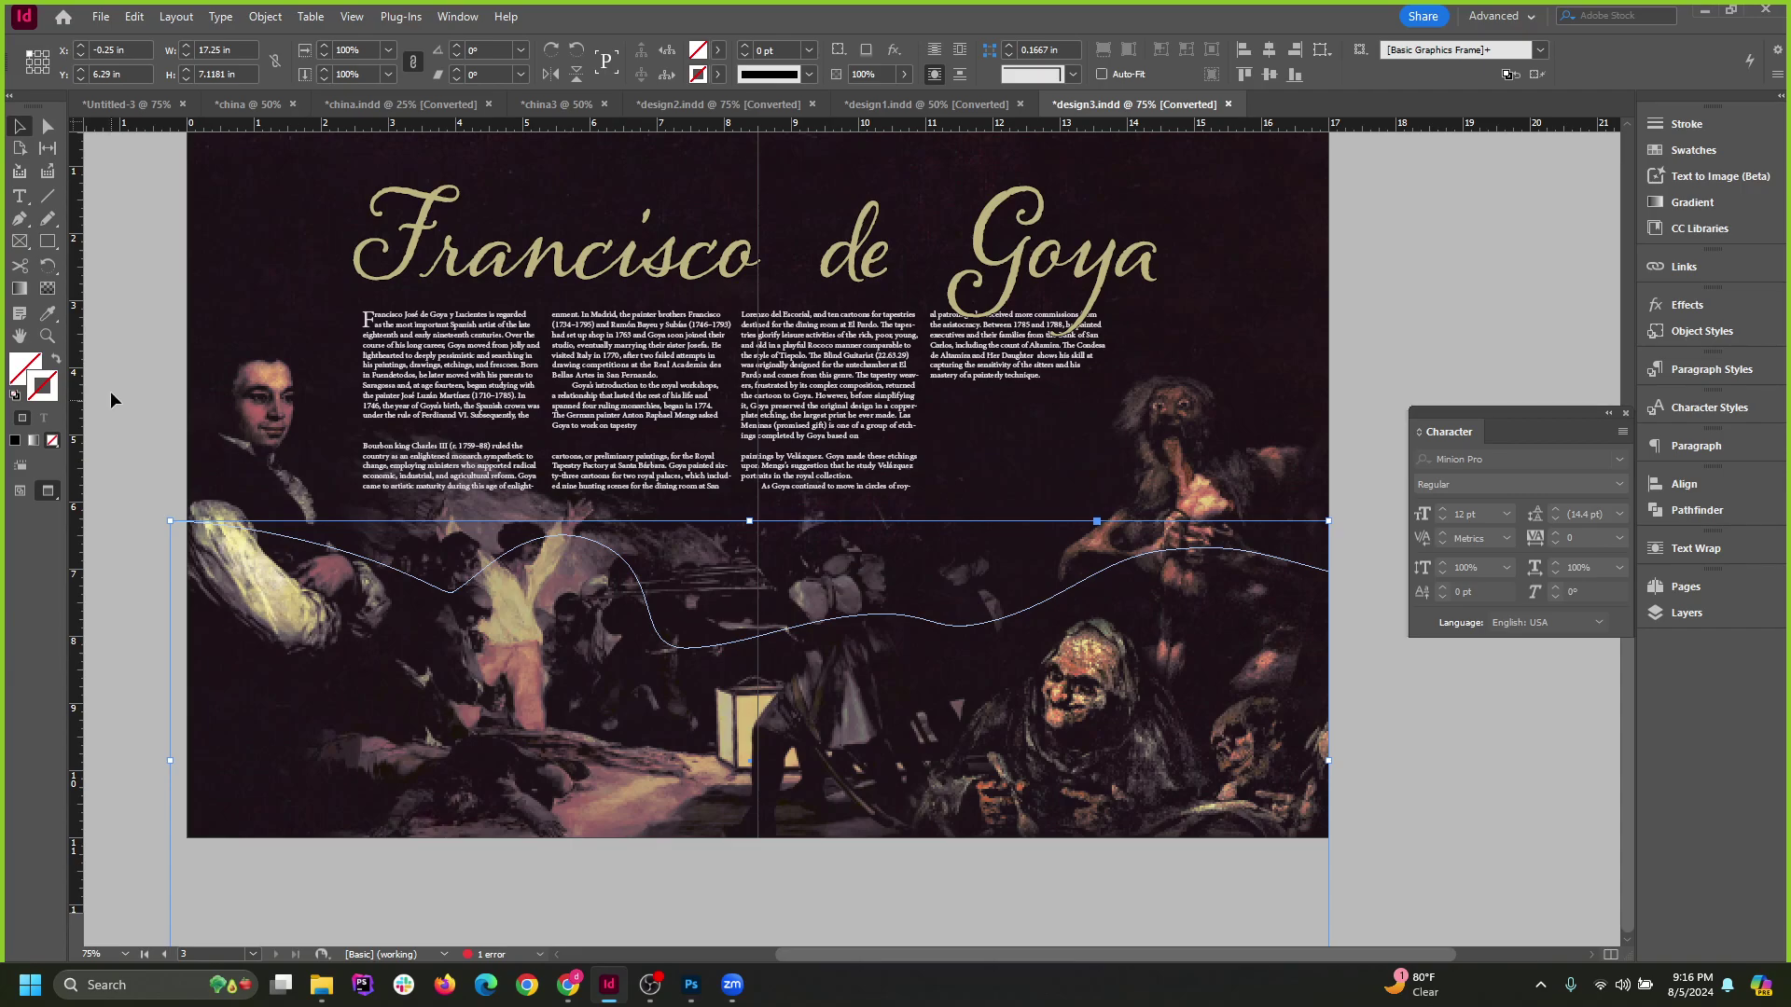
Select the curved shape together with the body text frame and examine where the shape's path and wrap boundary diverge.
{"action": "left_click_drag", "start_coordinate": [107, 364], "coordinate": [249, 513]}
{"action": "left_click_drag", "start_coordinate": [134, 284], "coordinate": [578, 731]}
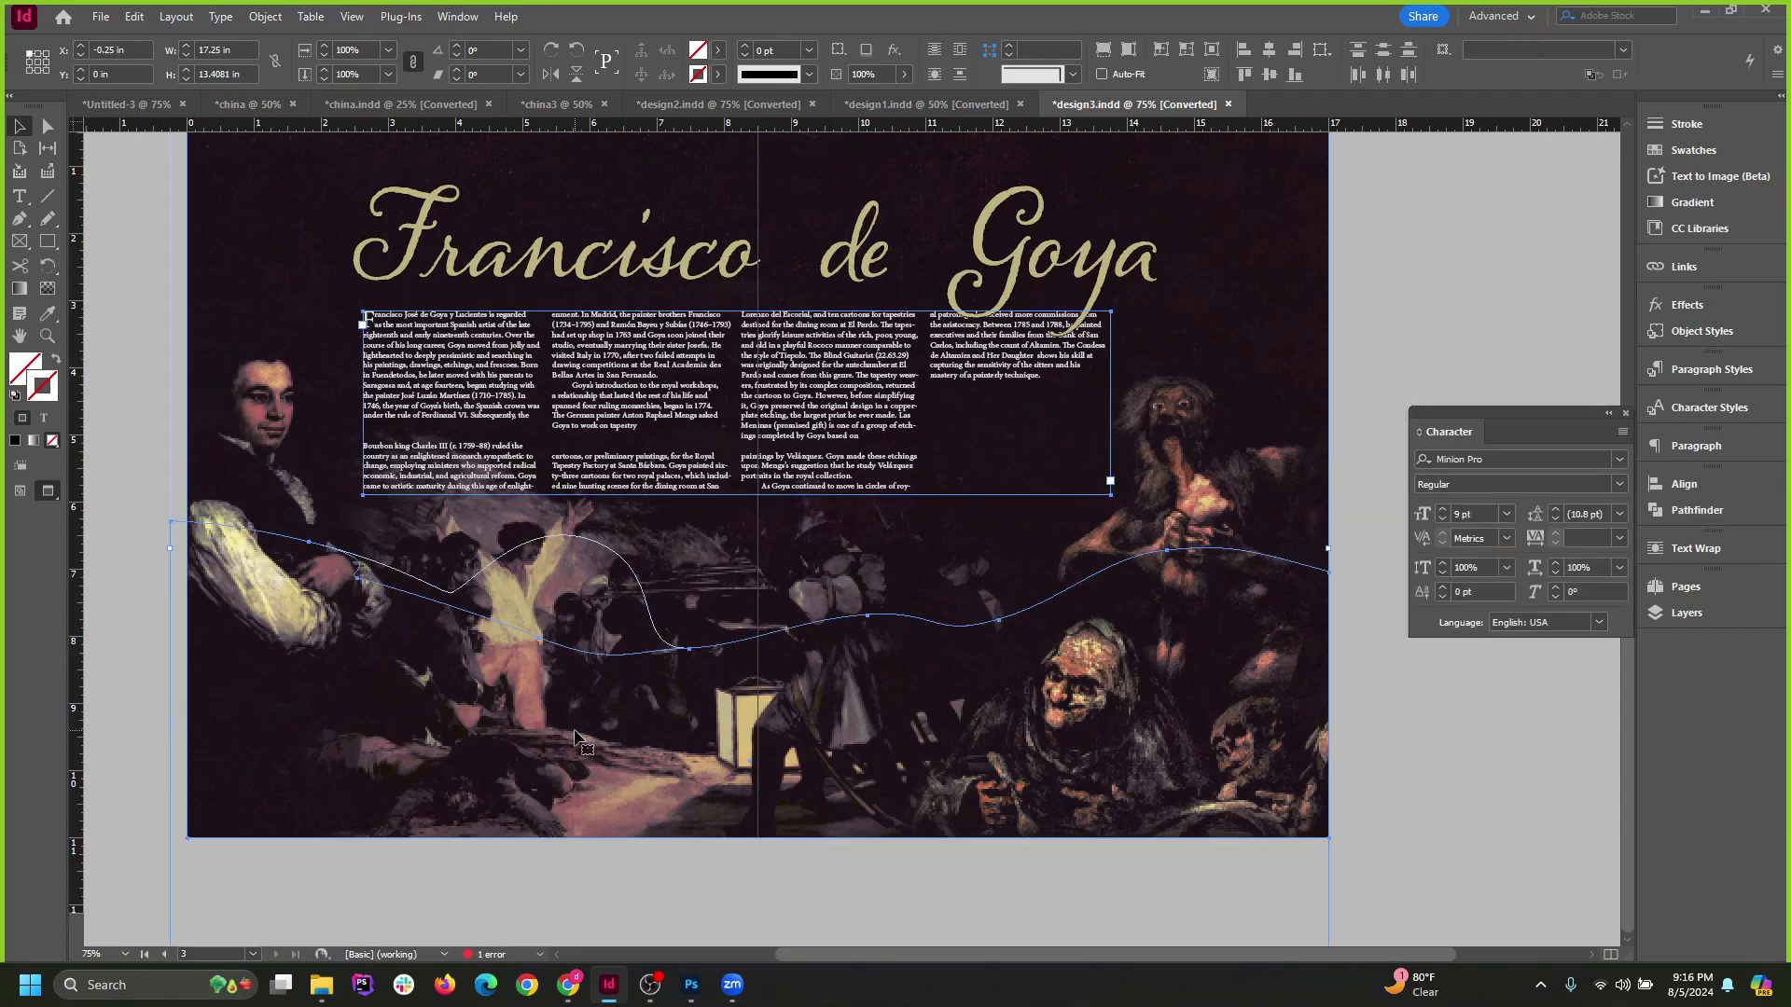
{"action": "scroll", "coordinate": [473, 746], "scroll_direction": "up", "scroll_amount": 2}
{"action": "scroll", "coordinate": [744, 606], "scroll_direction": "up", "scroll_amount": 2}
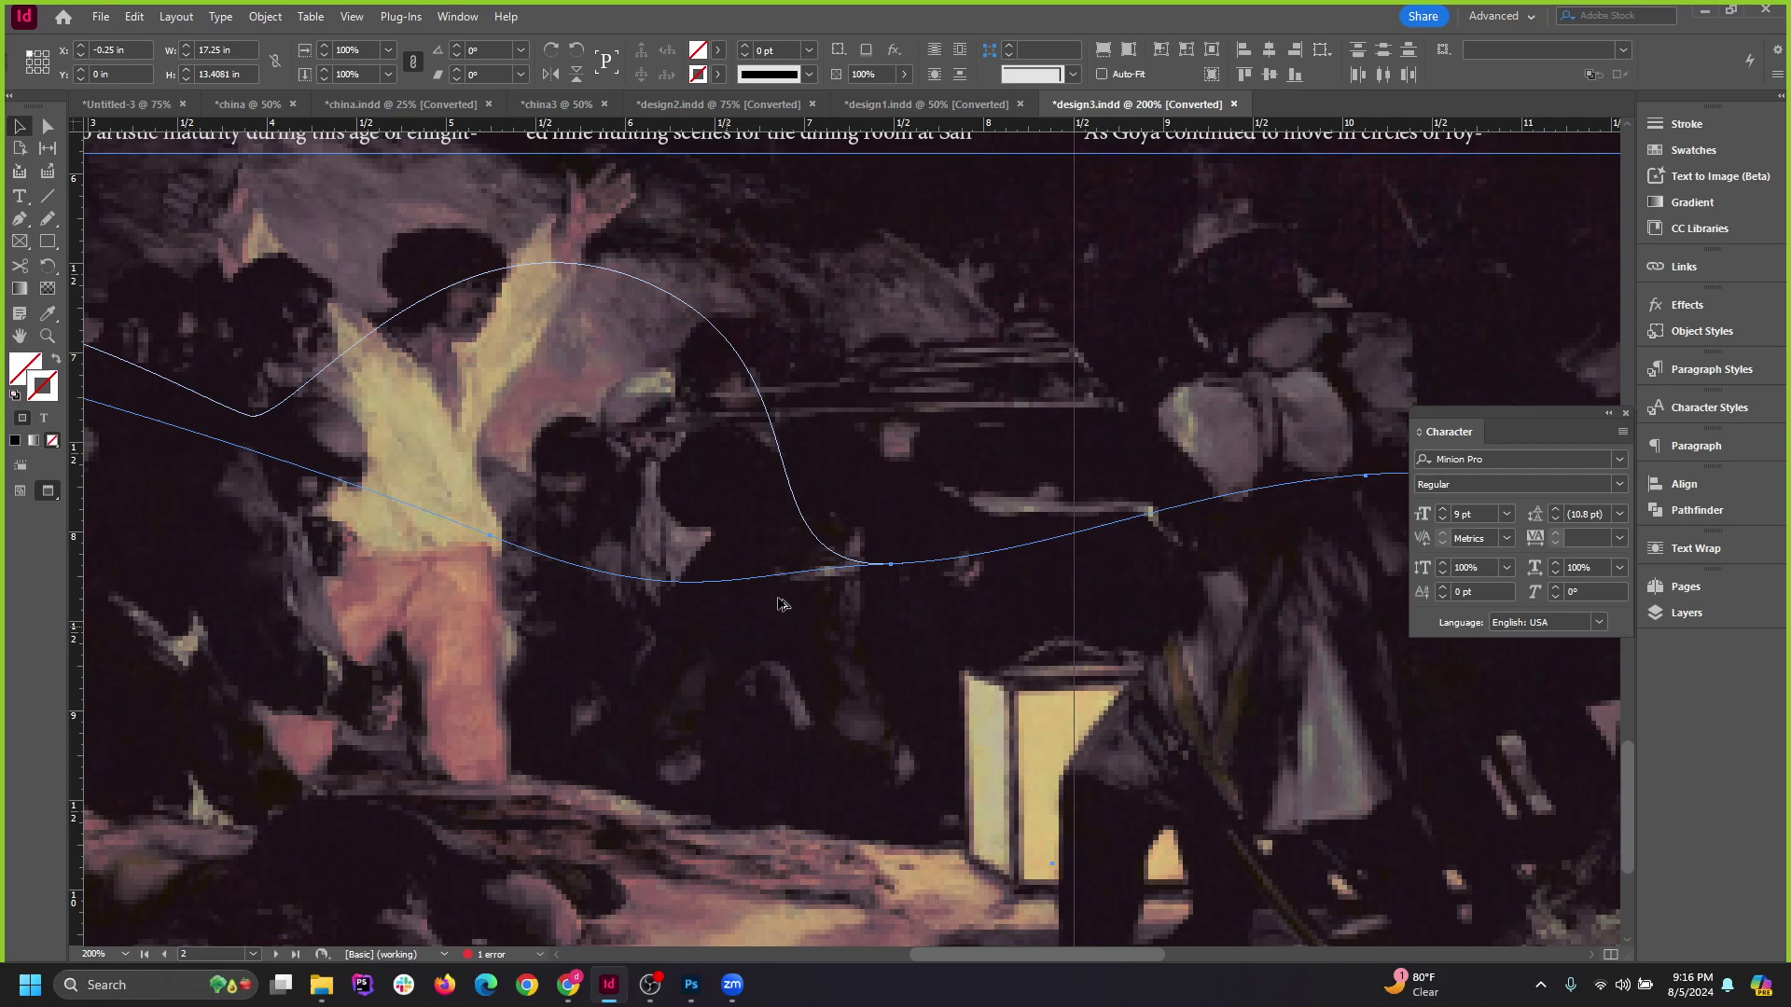
{"action": "key", "text": "ctrl+minus"}
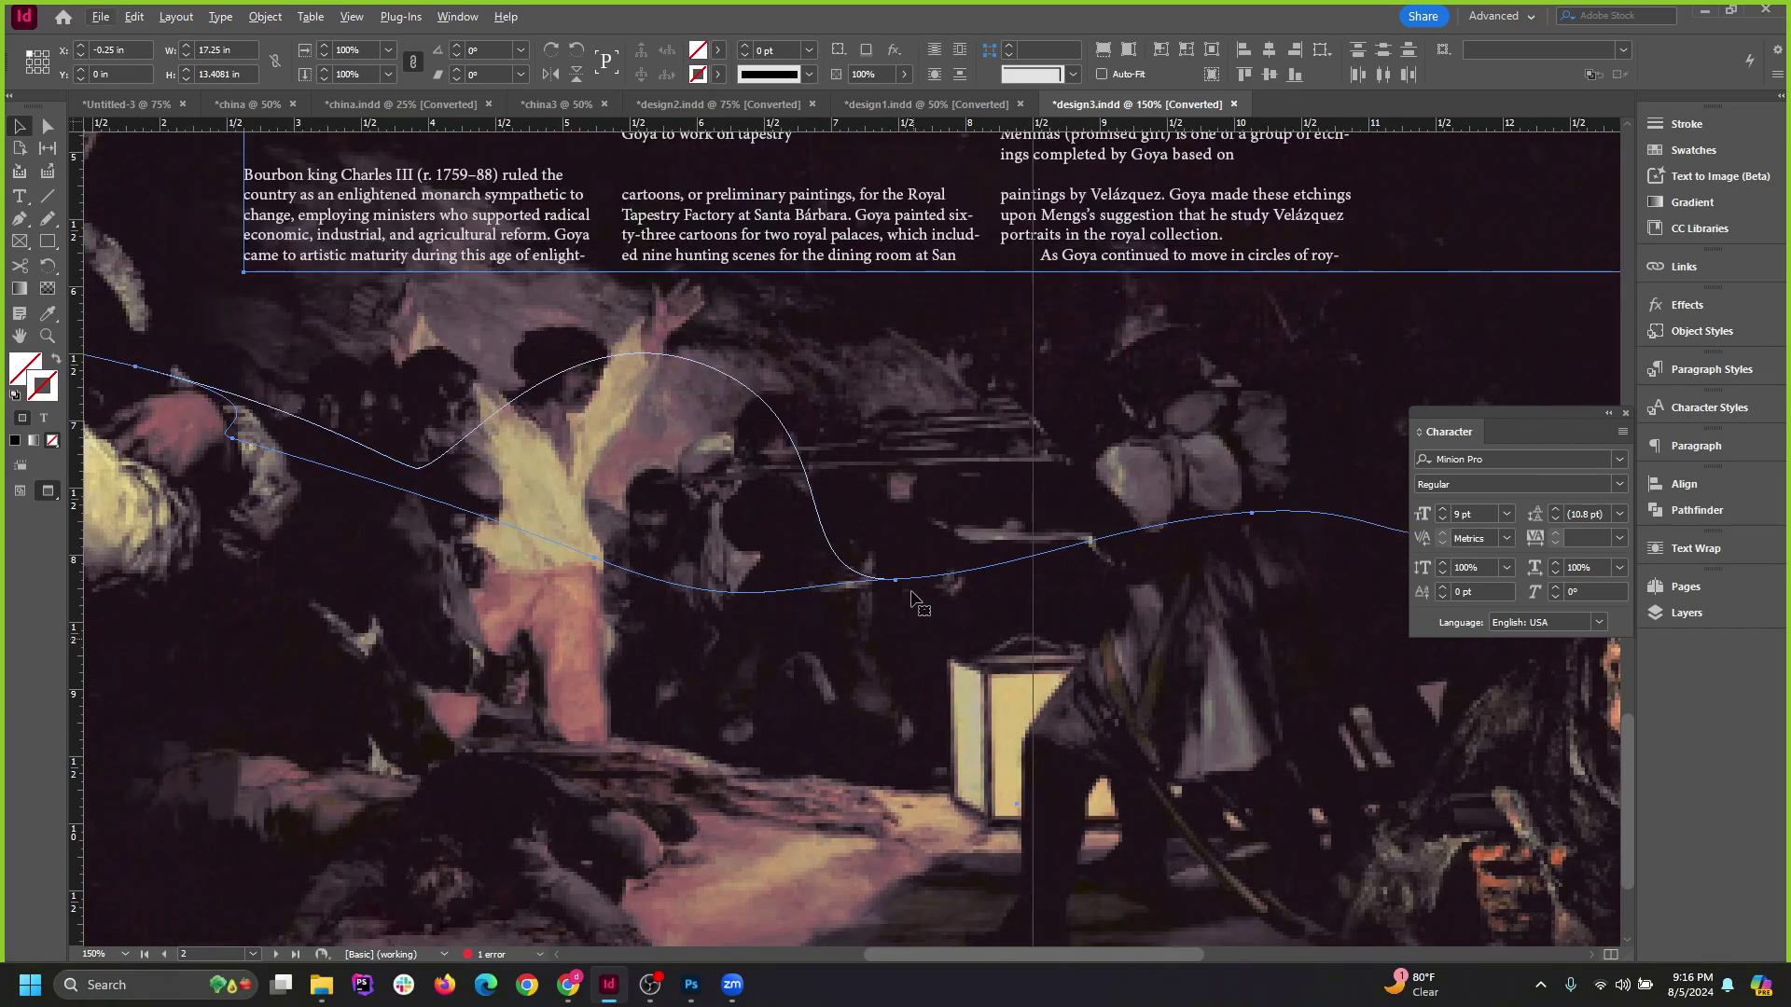
Pull the curved shape's point beside the young man's arm down to about Y 8.83 in and delete the adjoining path section.
{"action": "left_click", "coordinate": [48, 125]}
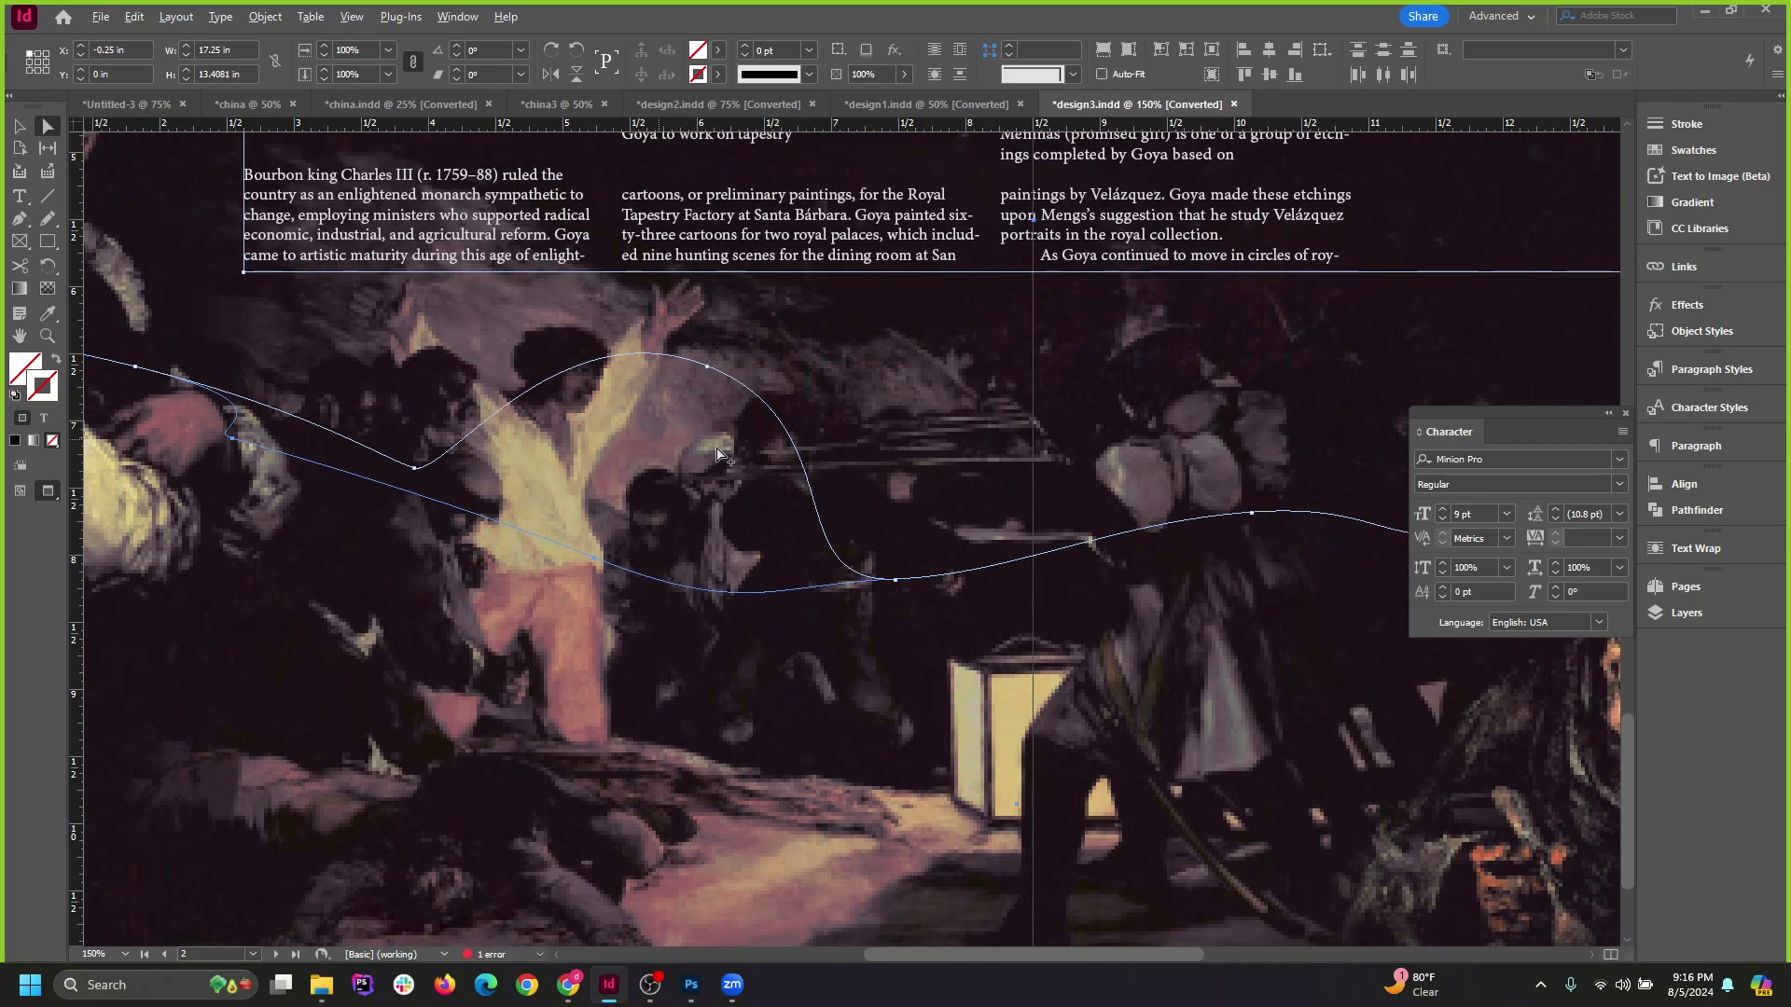
{"action": "scroll", "coordinate": [723, 504], "scroll_direction": "down", "scroll_amount": 2}
{"action": "left_click", "coordinate": [140, 464]}
{"action": "left_click", "coordinate": [408, 477]}
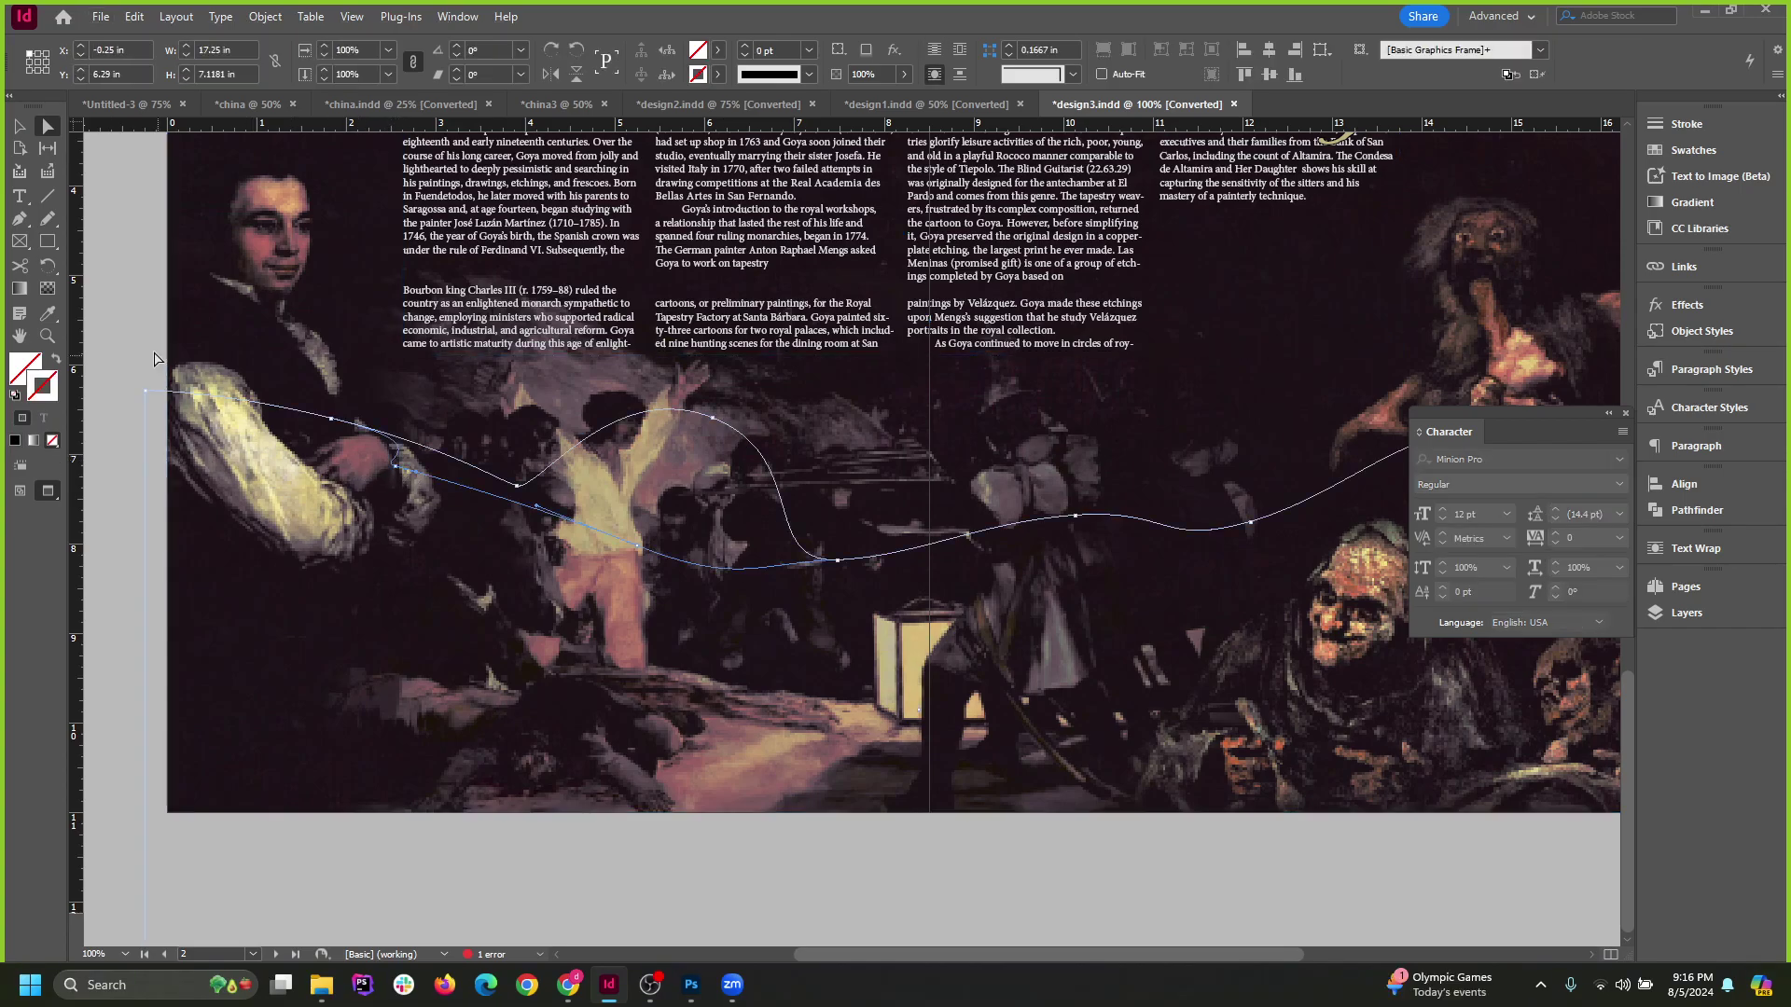
{"action": "left_click_drag", "start_coordinate": [398, 471], "coordinate": [527, 617]}
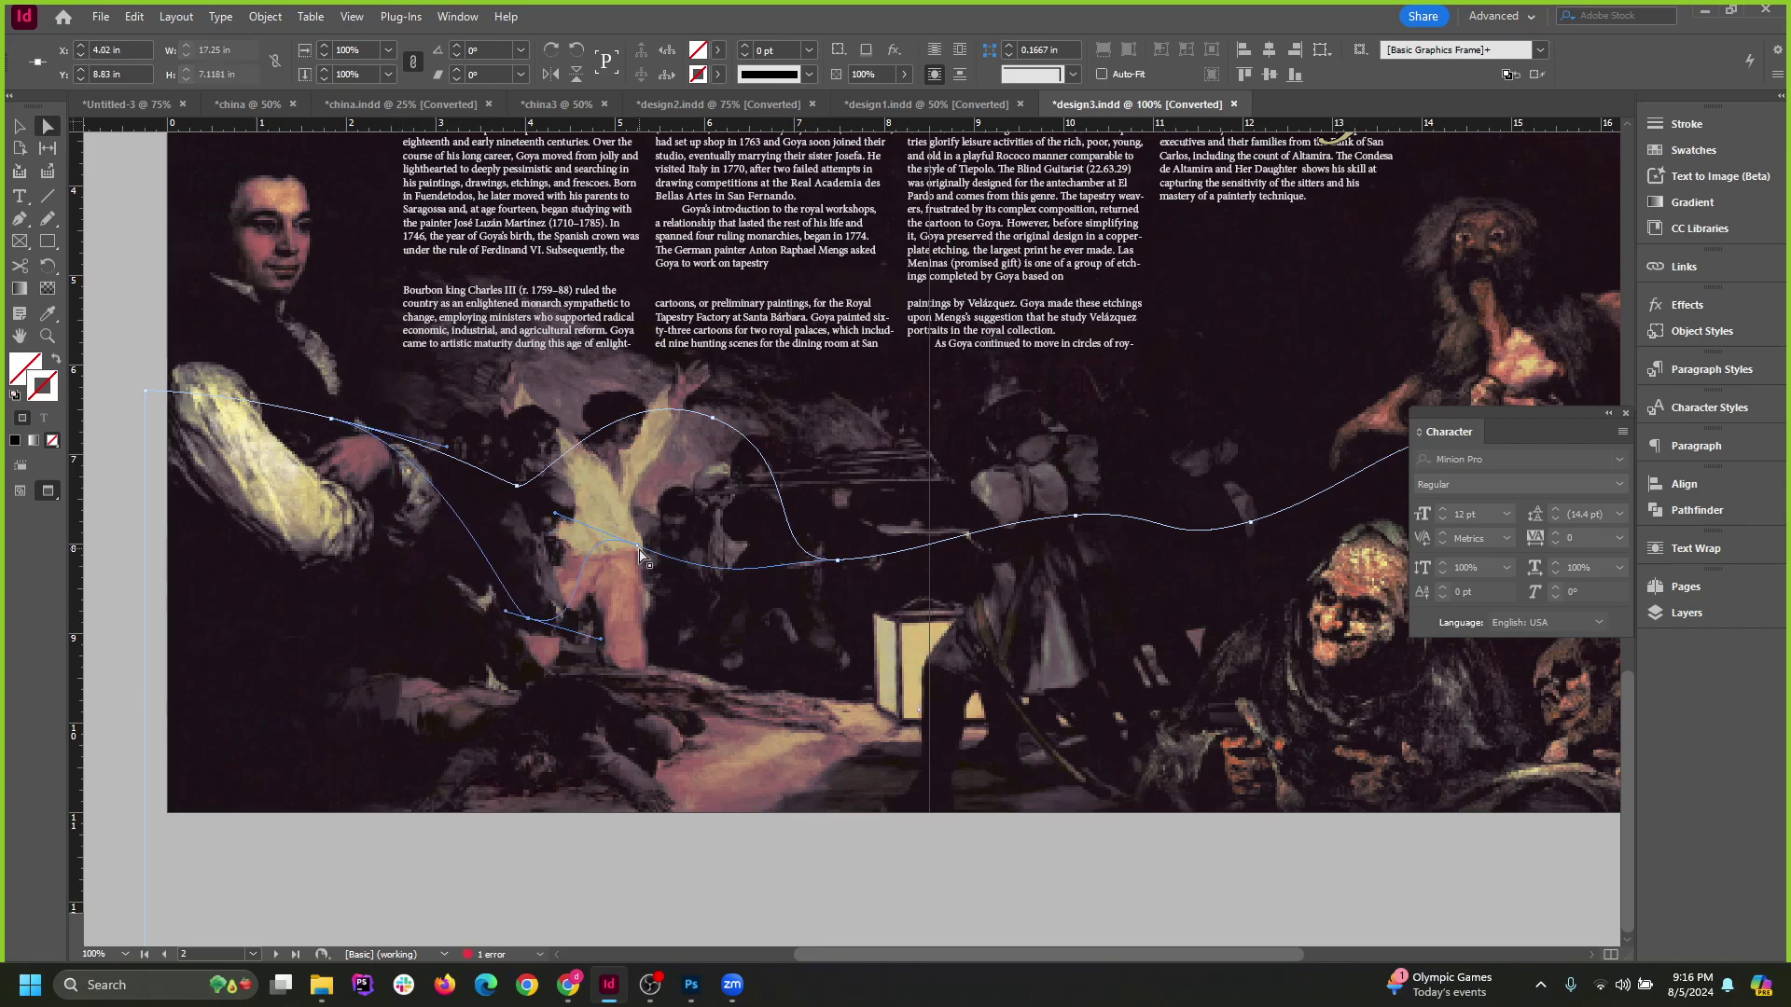
{"action": "left_click_drag", "start_coordinate": [640, 552], "coordinate": [687, 653]}
{"action": "key", "text": "Delete"}
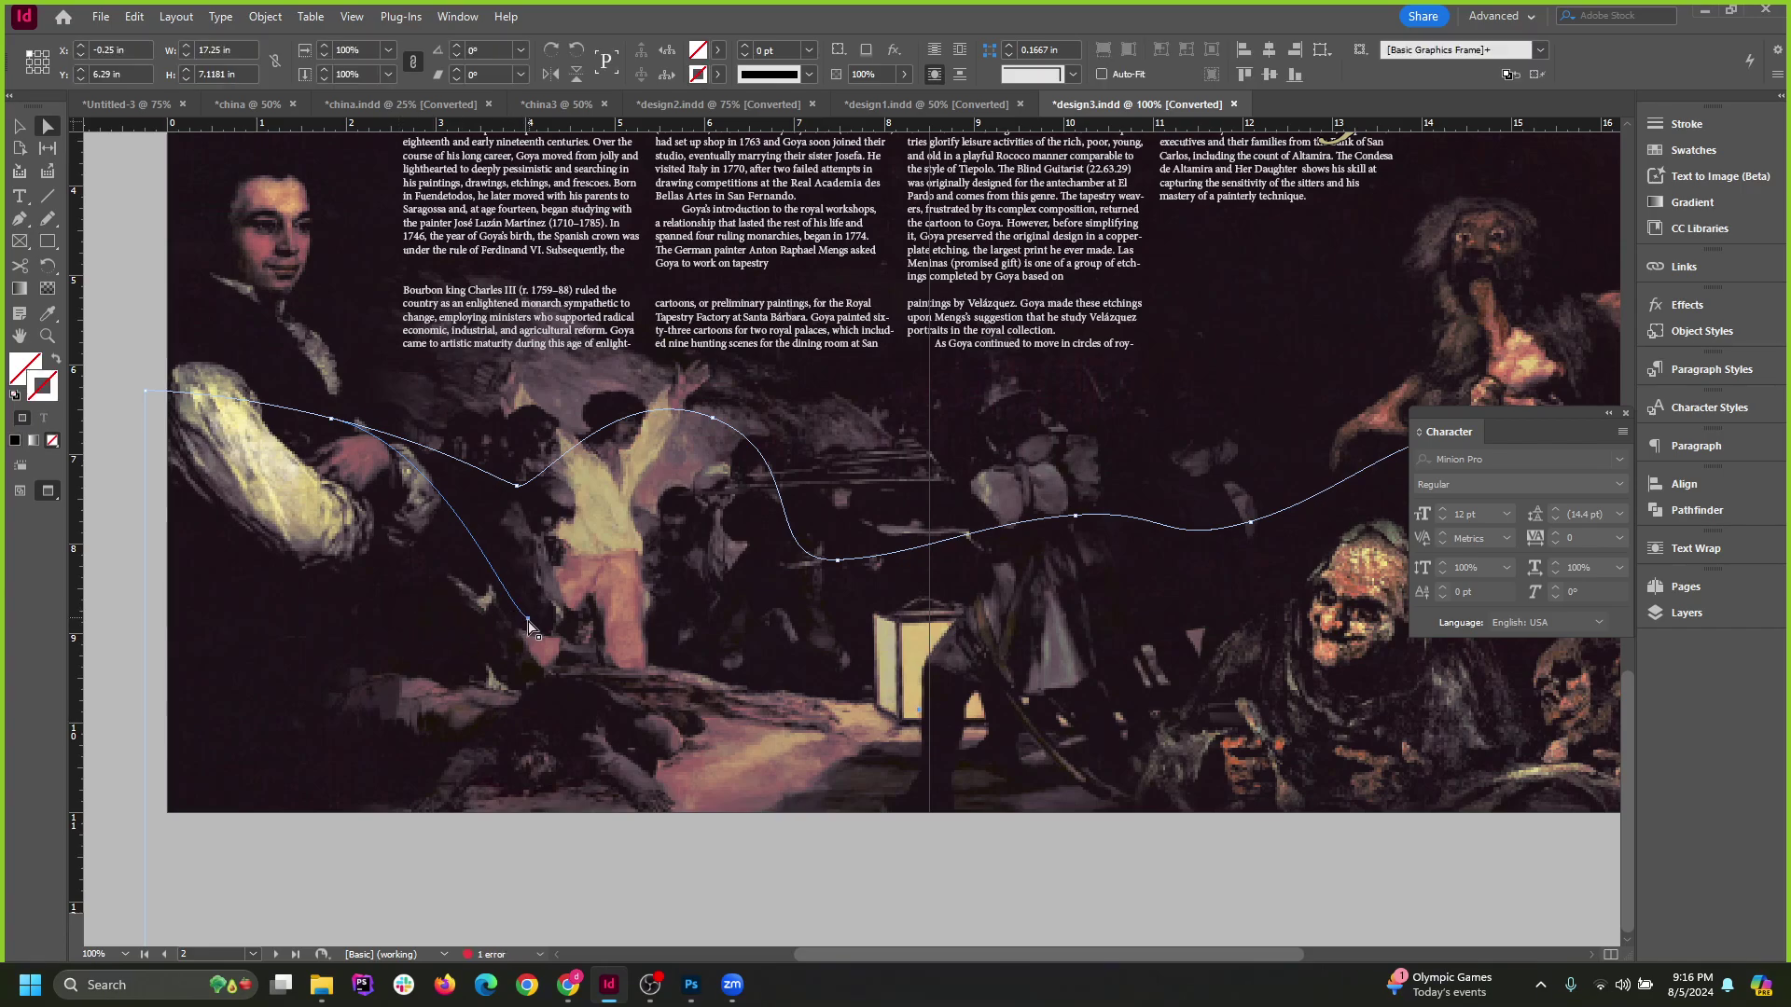
Examine the curved wrap shape's remaining path against the artwork and check the Screen Mode and Display Performance options.
{"action": "left_click", "coordinate": [131, 592]}
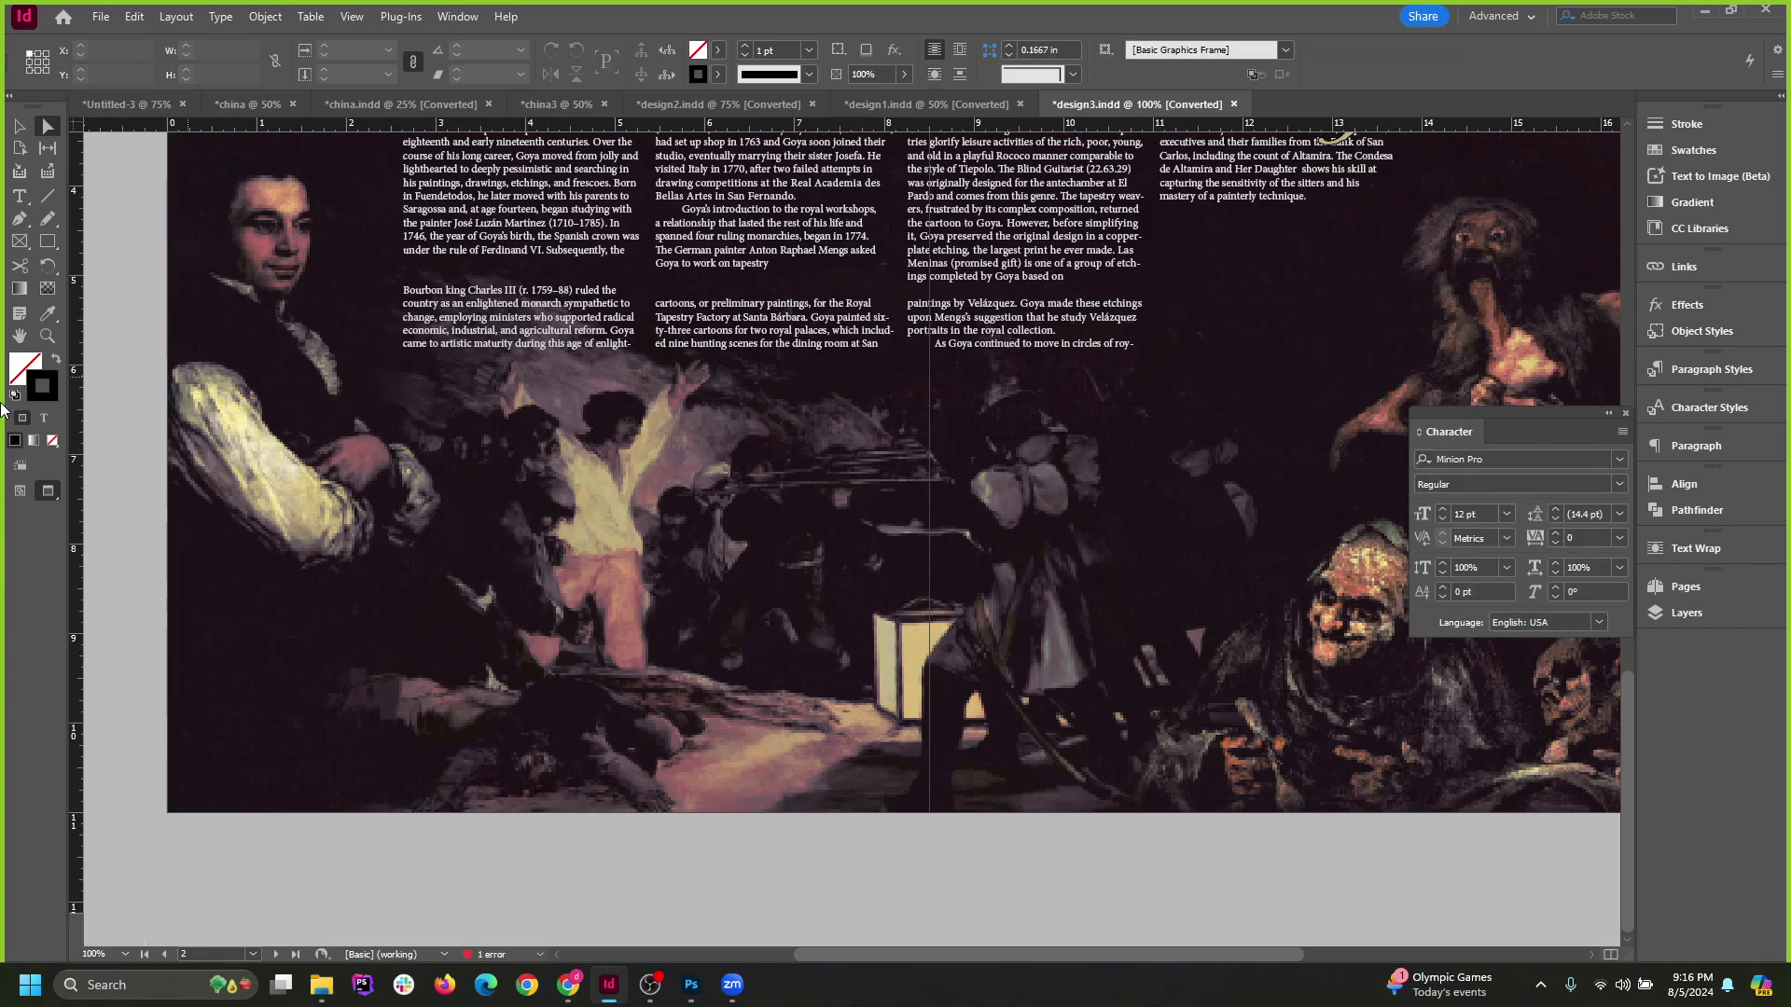
{"action": "left_click", "coordinate": [535, 620]}
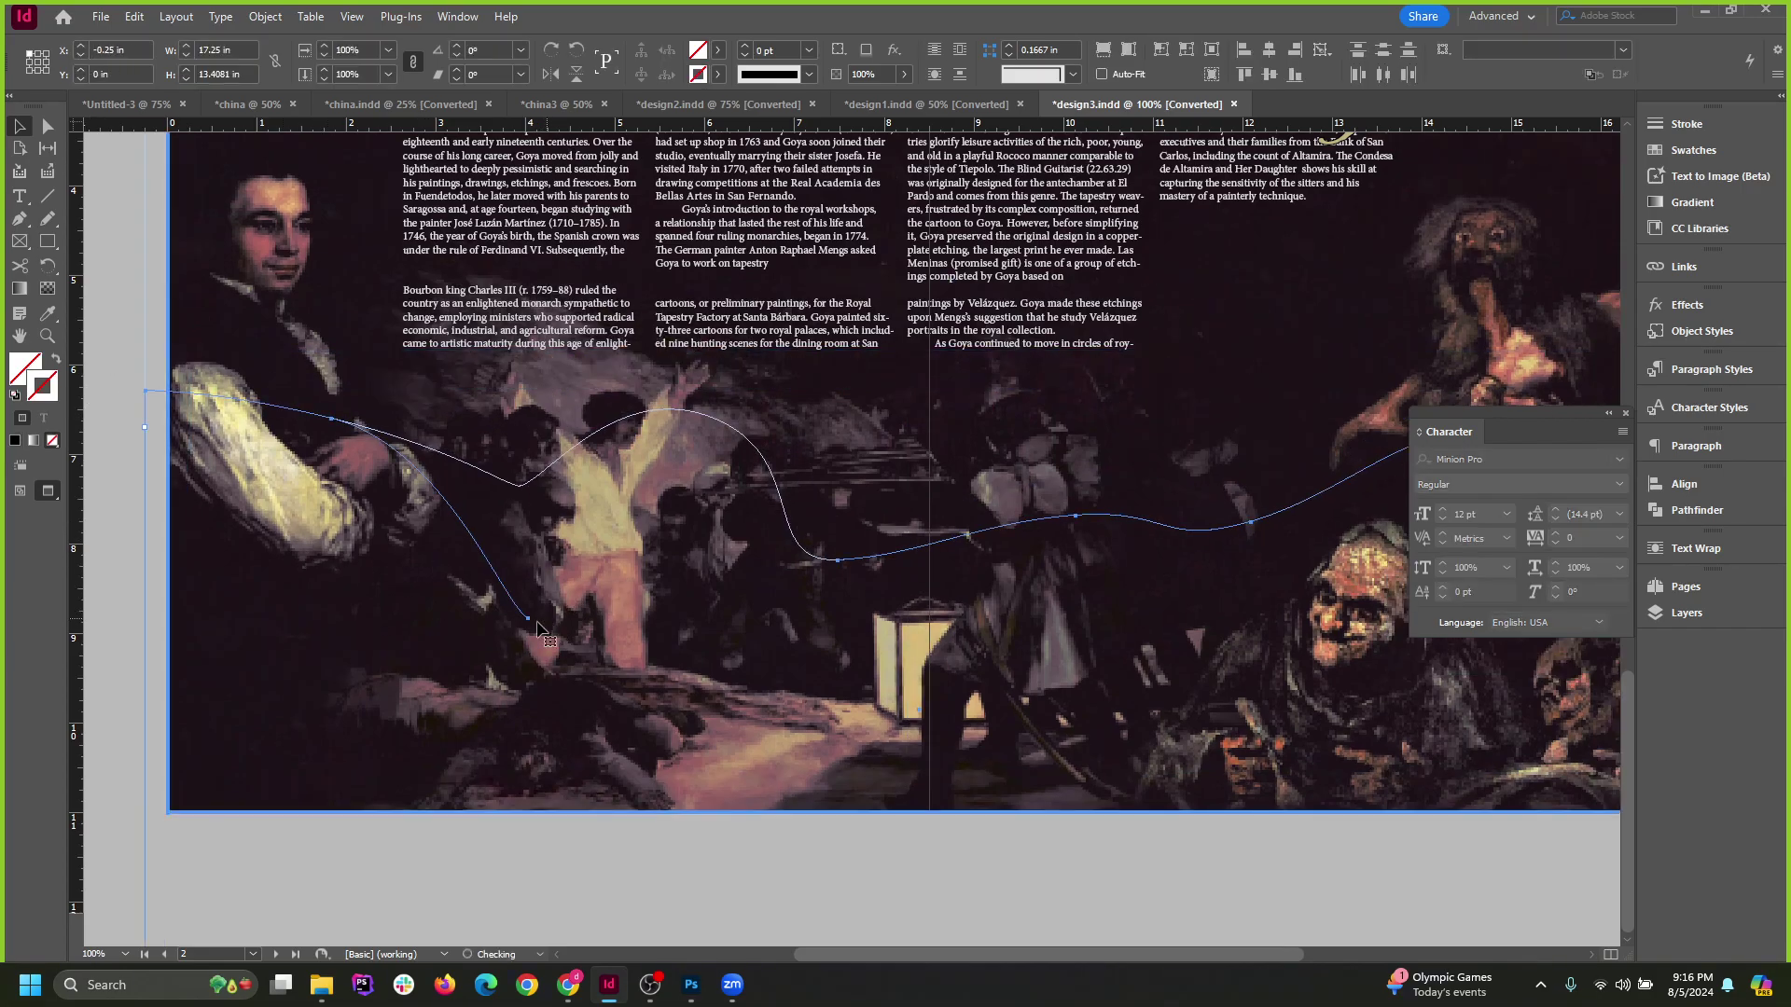
{"action": "left_click", "coordinate": [149, 462]}
{"action": "key", "text": "d"}
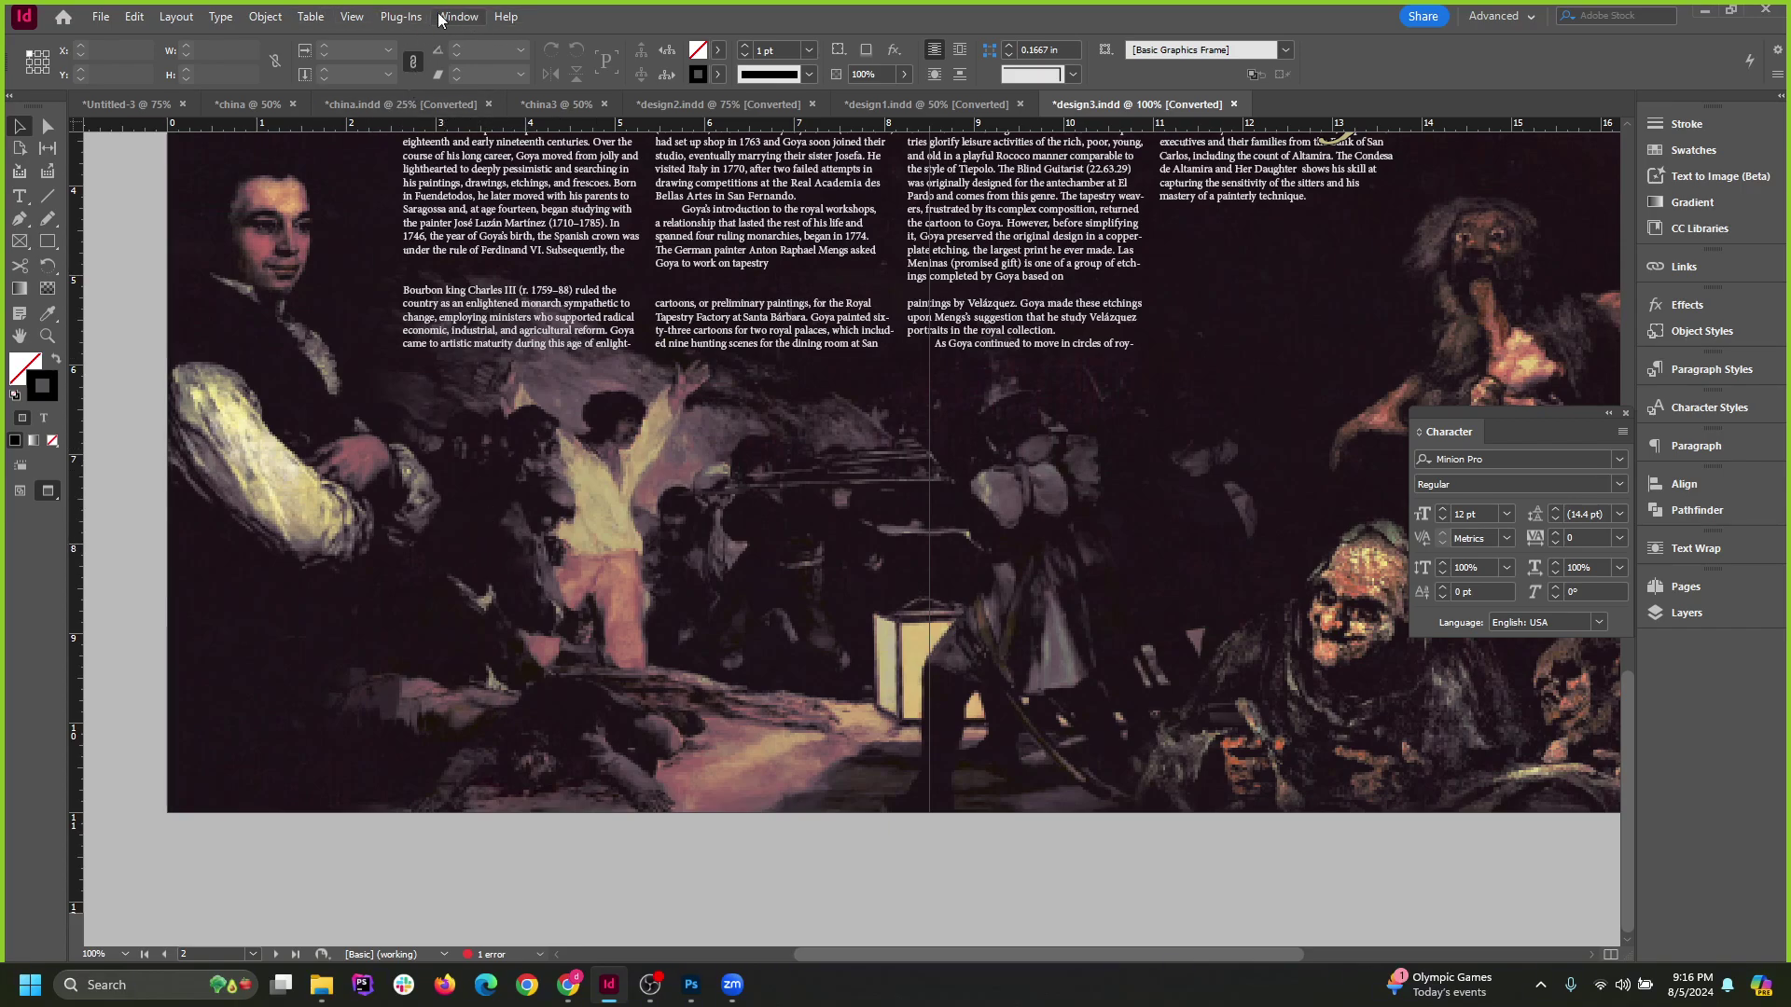
{"action": "left_click", "coordinate": [266, 19]}
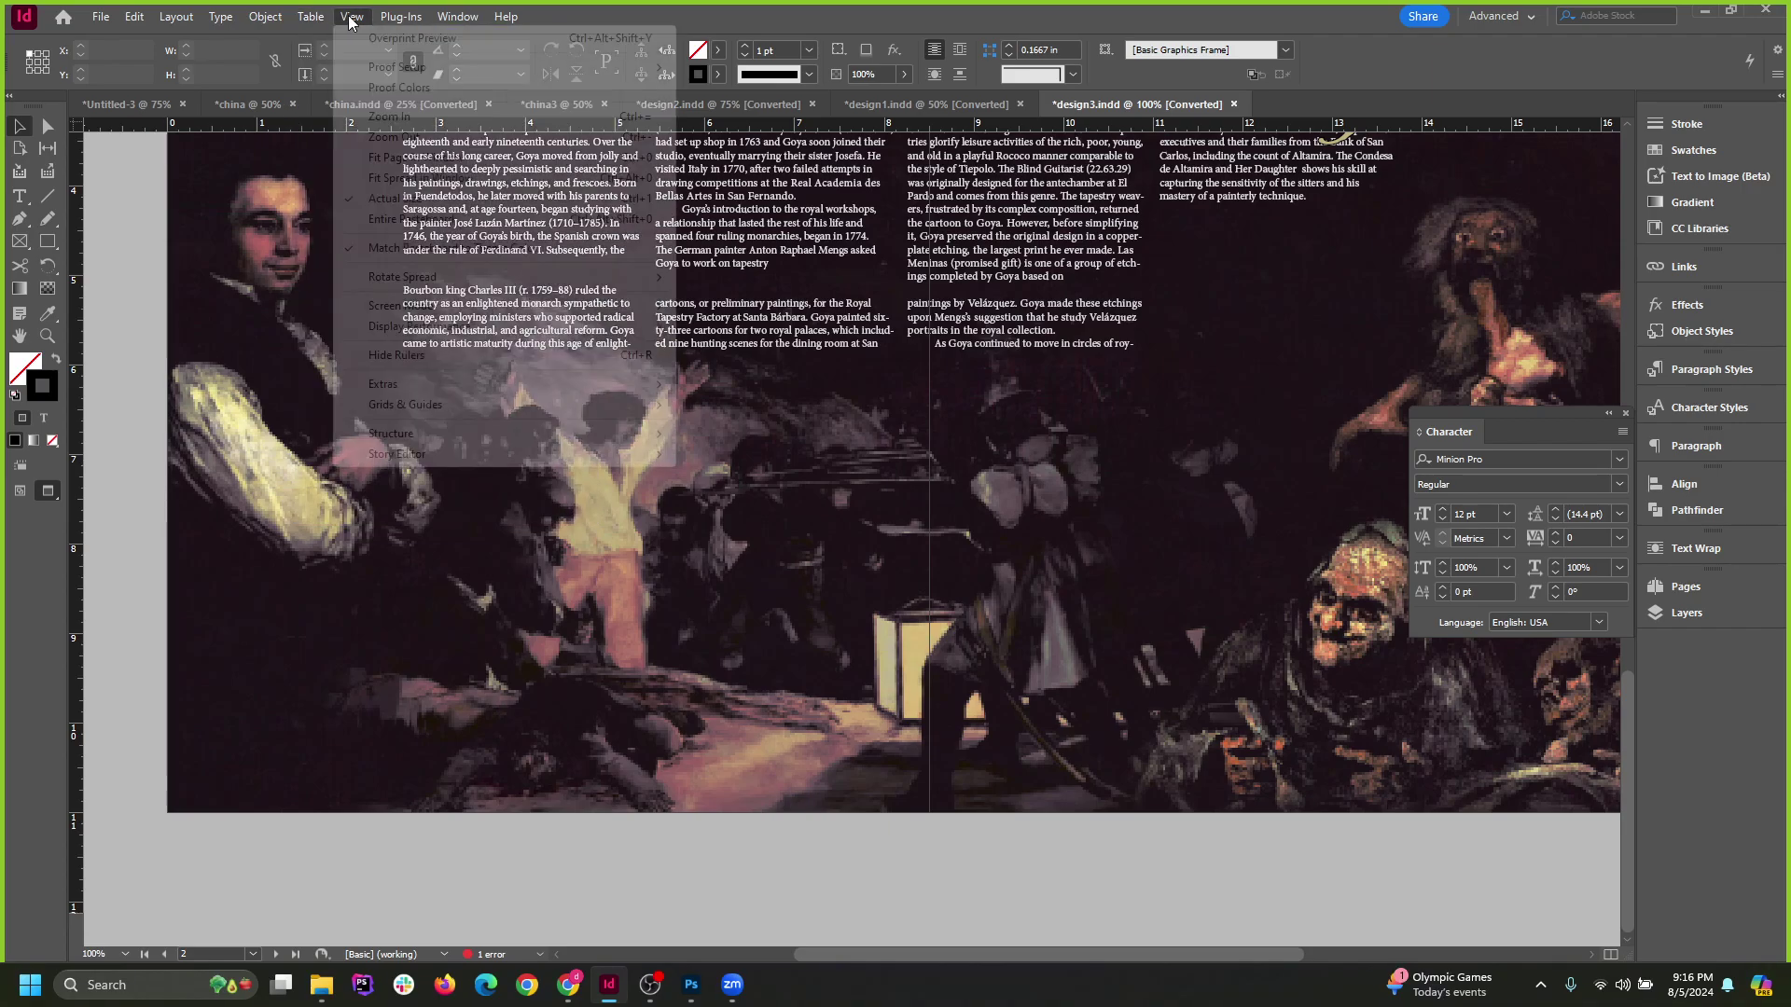
{"action": "mouse_move", "coordinate": [351, 17]}
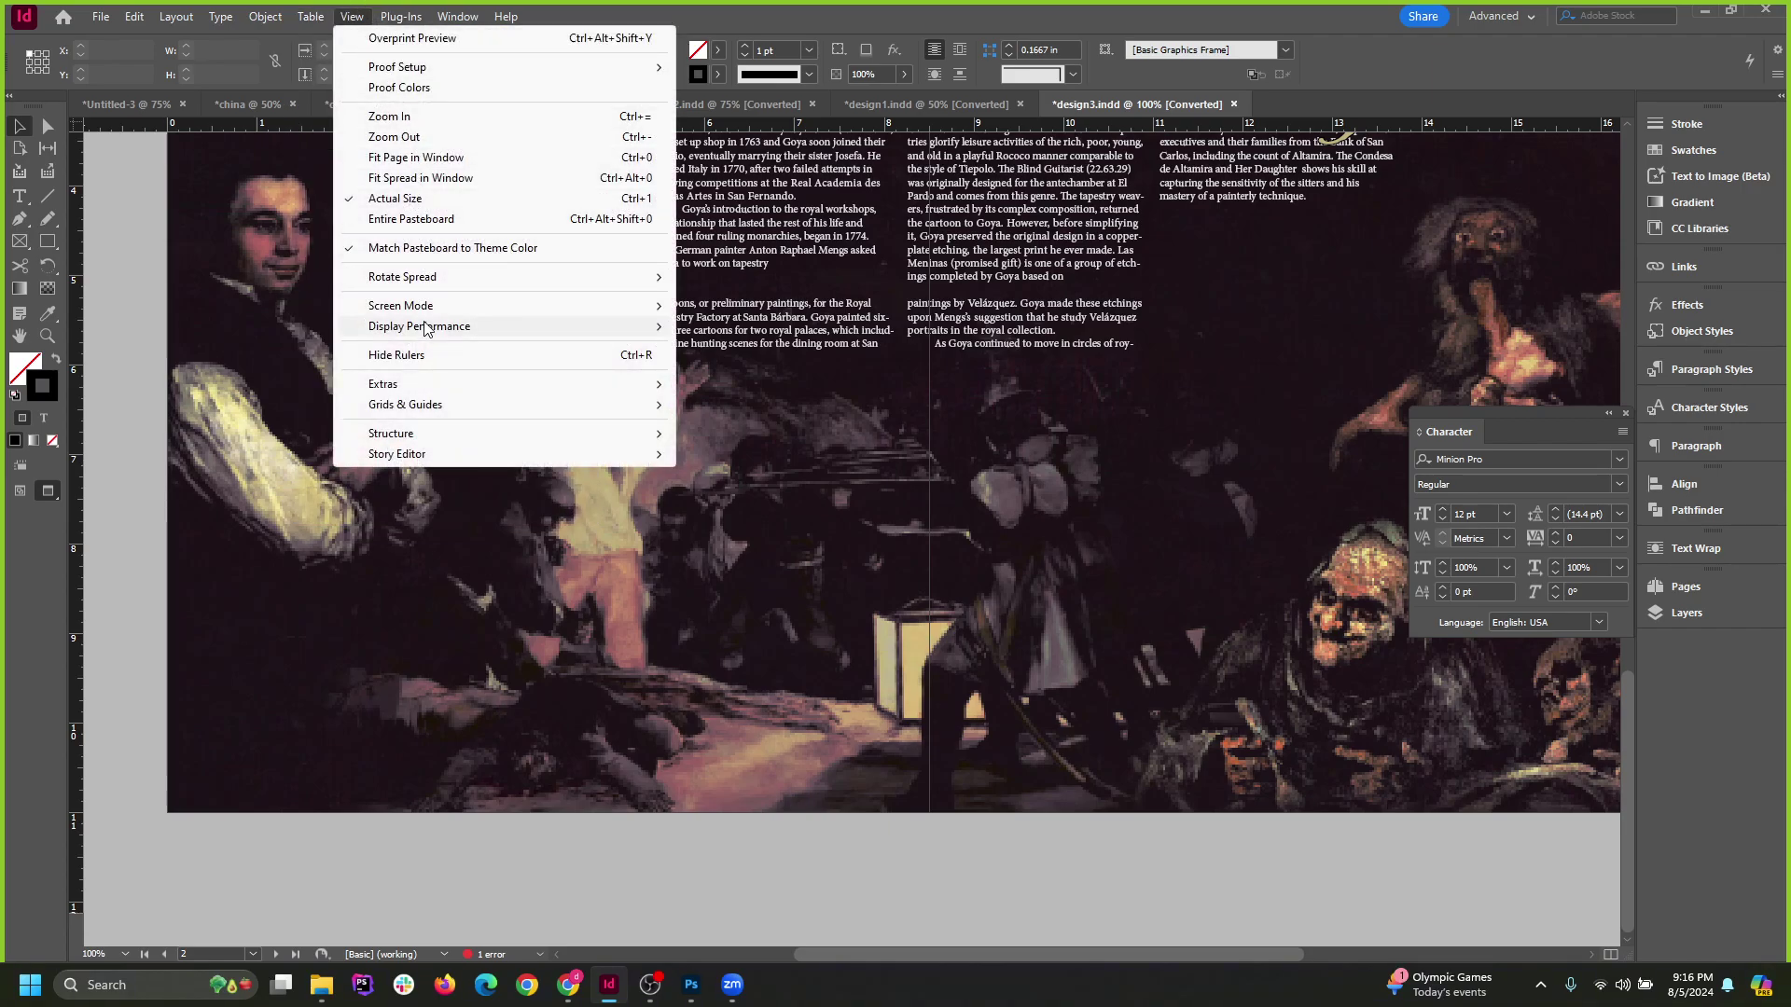
{"action": "mouse_move", "coordinate": [425, 333]}
{"action": "mouse_move", "coordinate": [605, 315]}
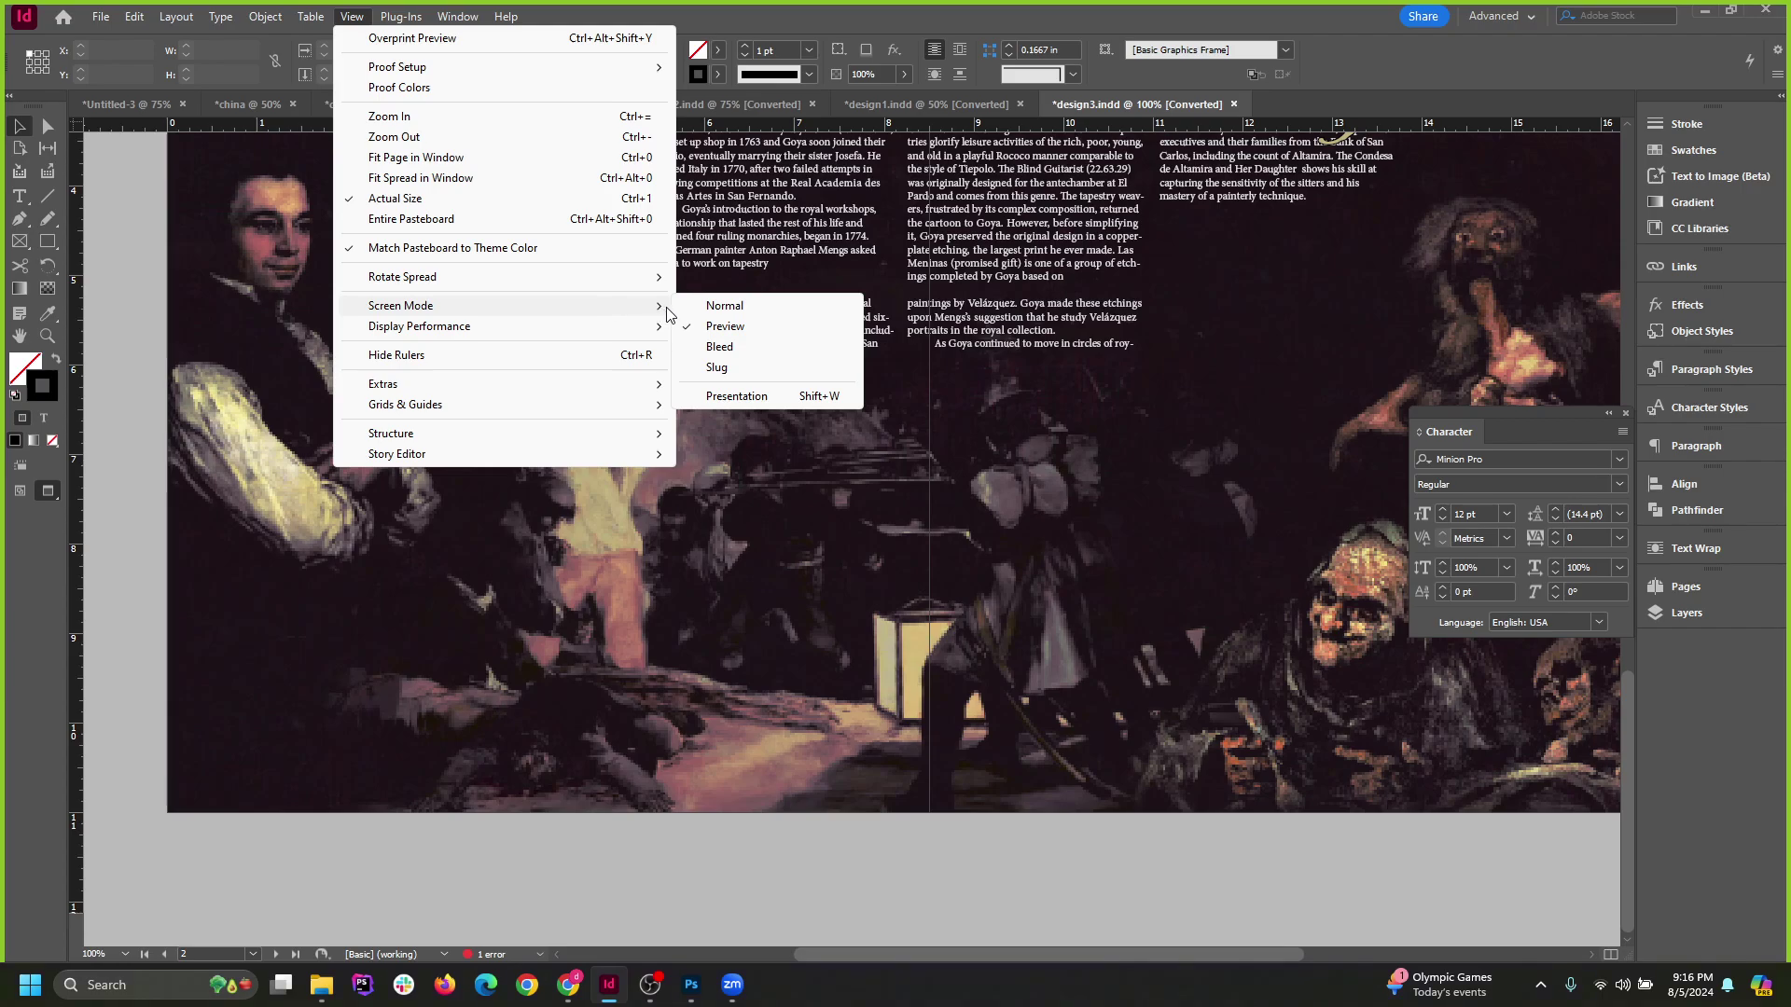
{"action": "mouse_move", "coordinate": [528, 332]}
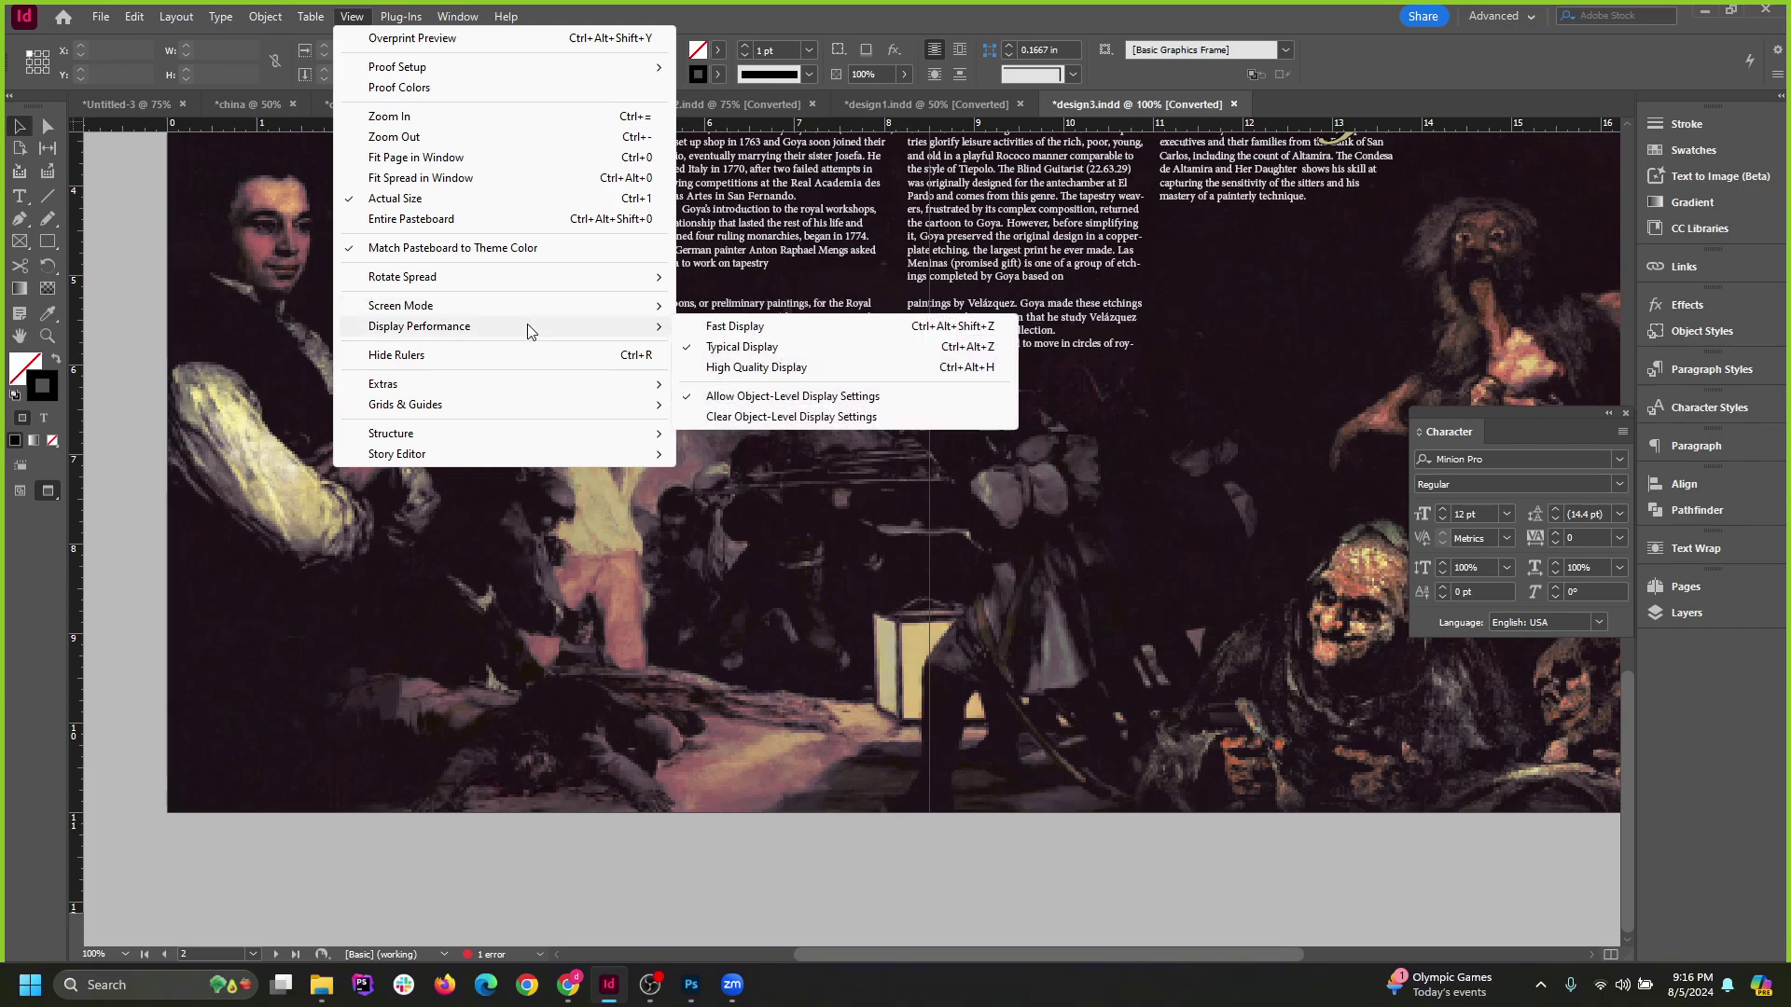
{"action": "left_click", "coordinate": [809, 7]}
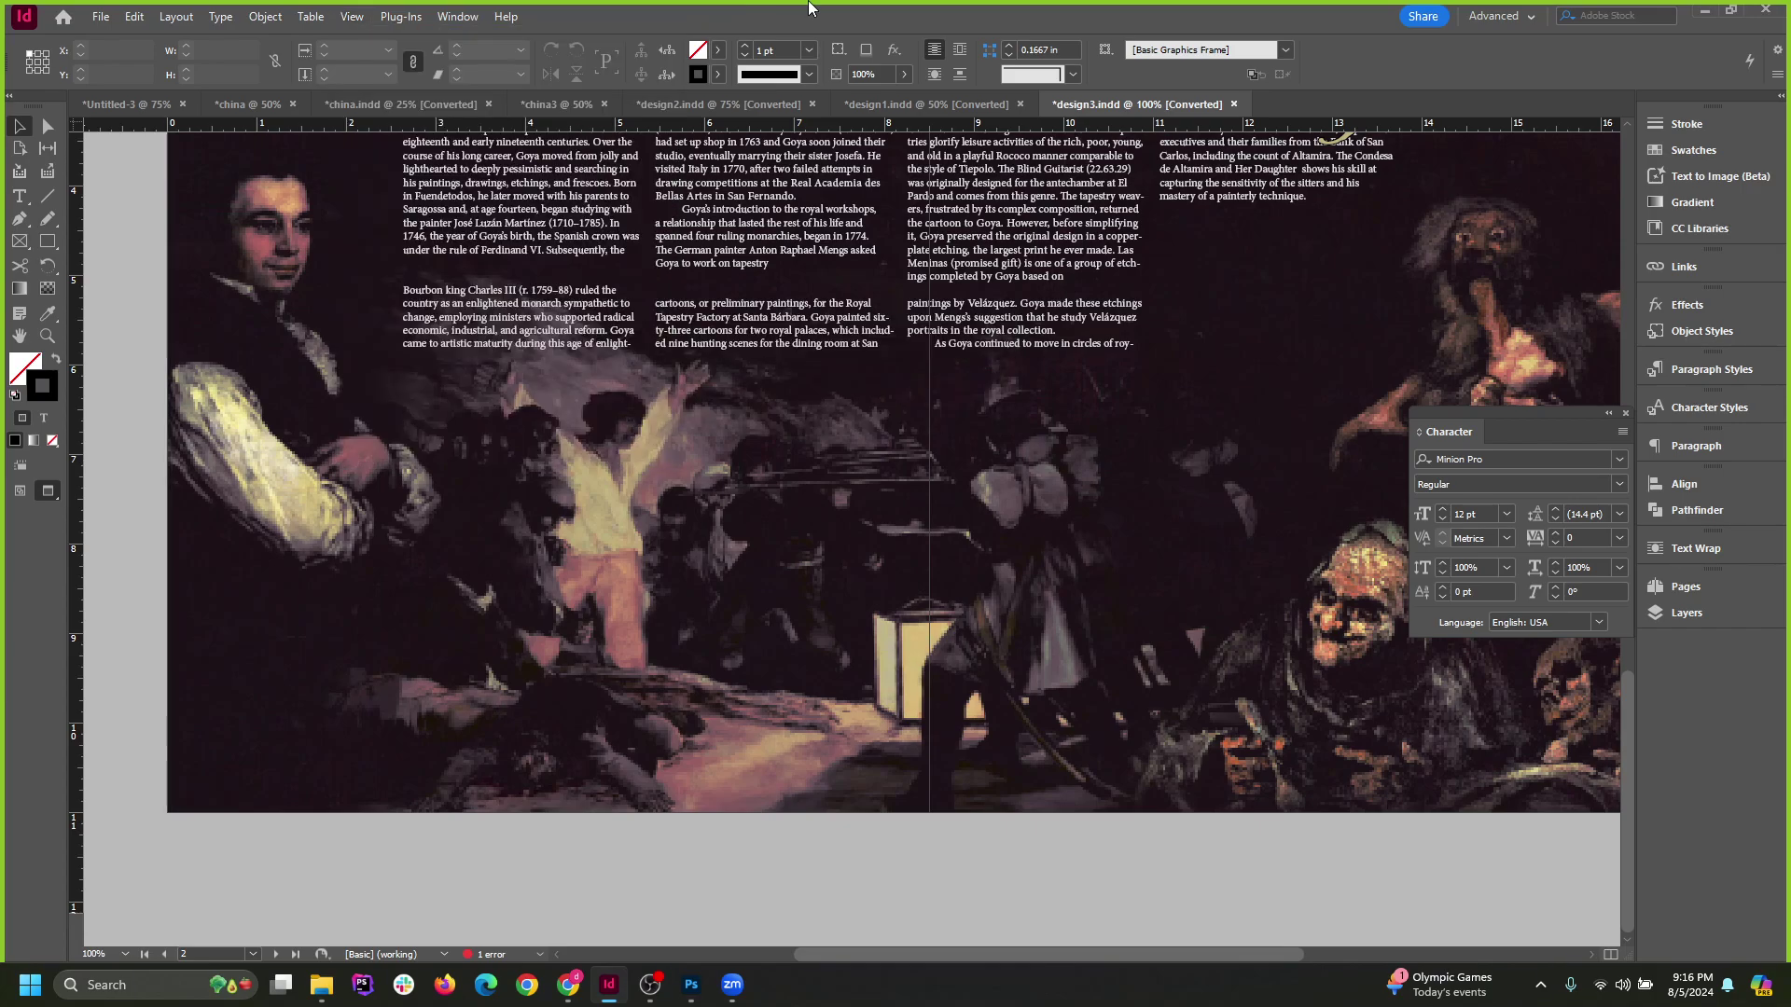
Give the curved wrap shape a yellow stroke (C=0 M=0 Y=100 K=0) and deselect it.
{"action": "left_click", "coordinate": [235, 398]}
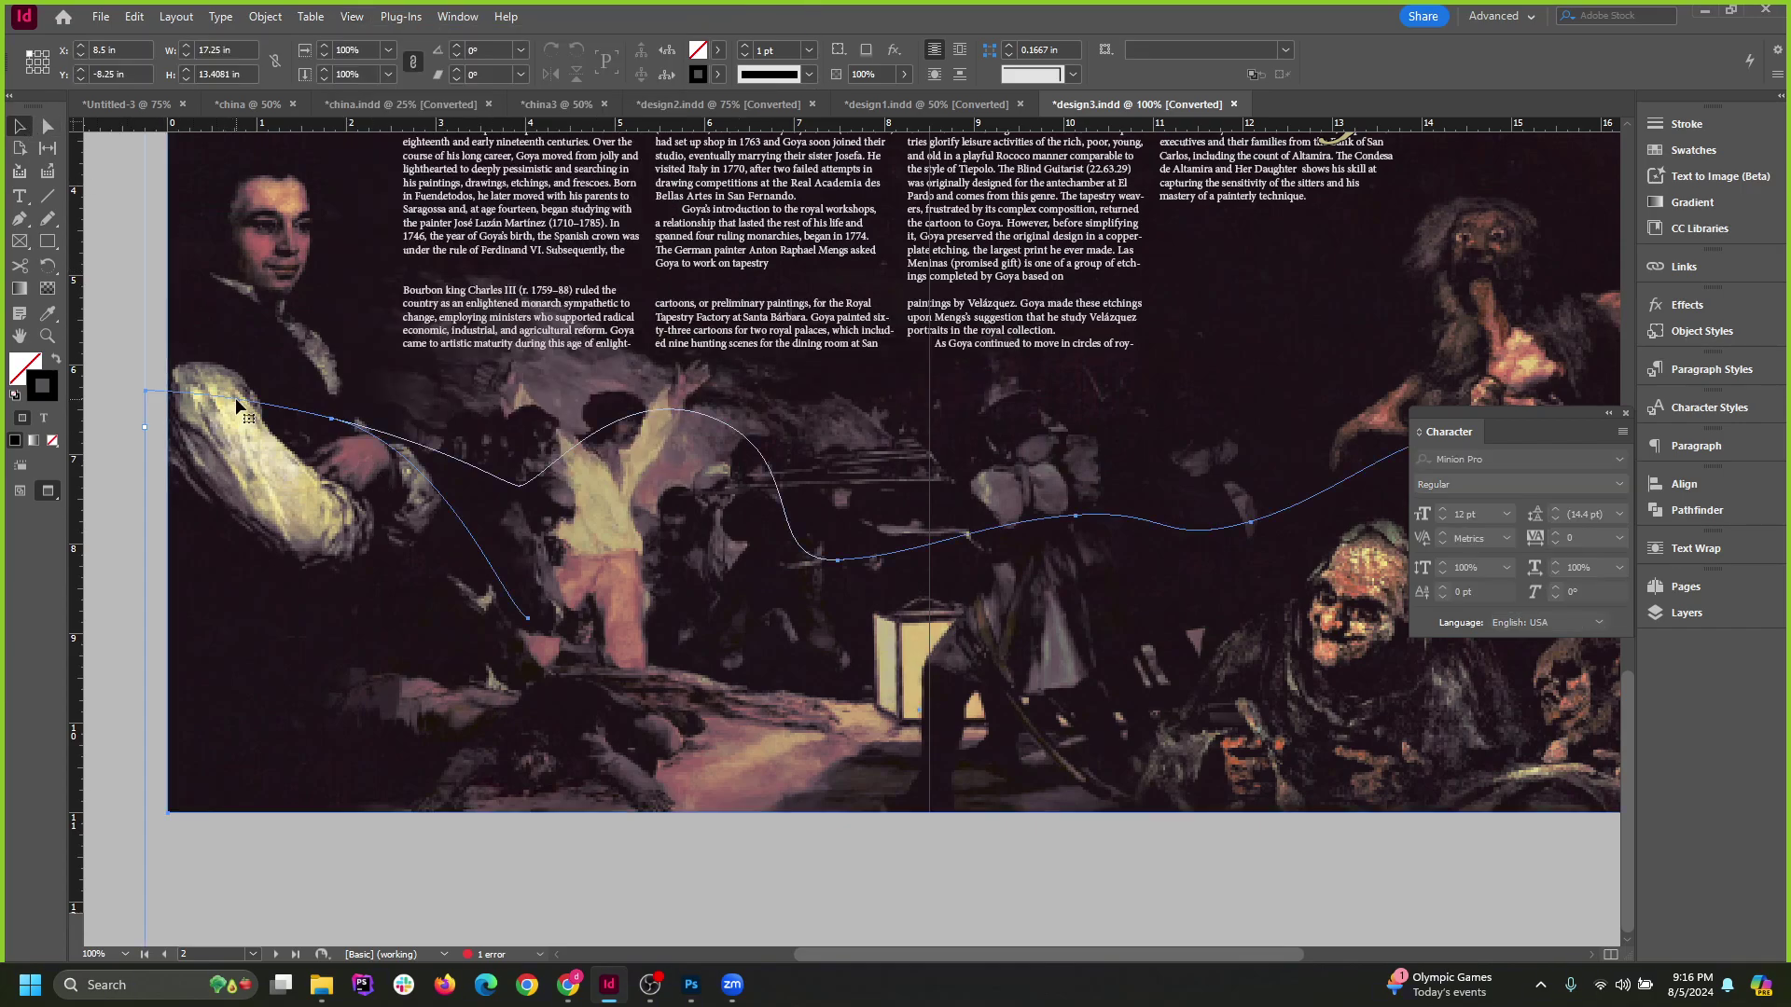
{"action": "left_click", "coordinate": [717, 74]}
{"action": "left_click", "coordinate": [539, 214]}
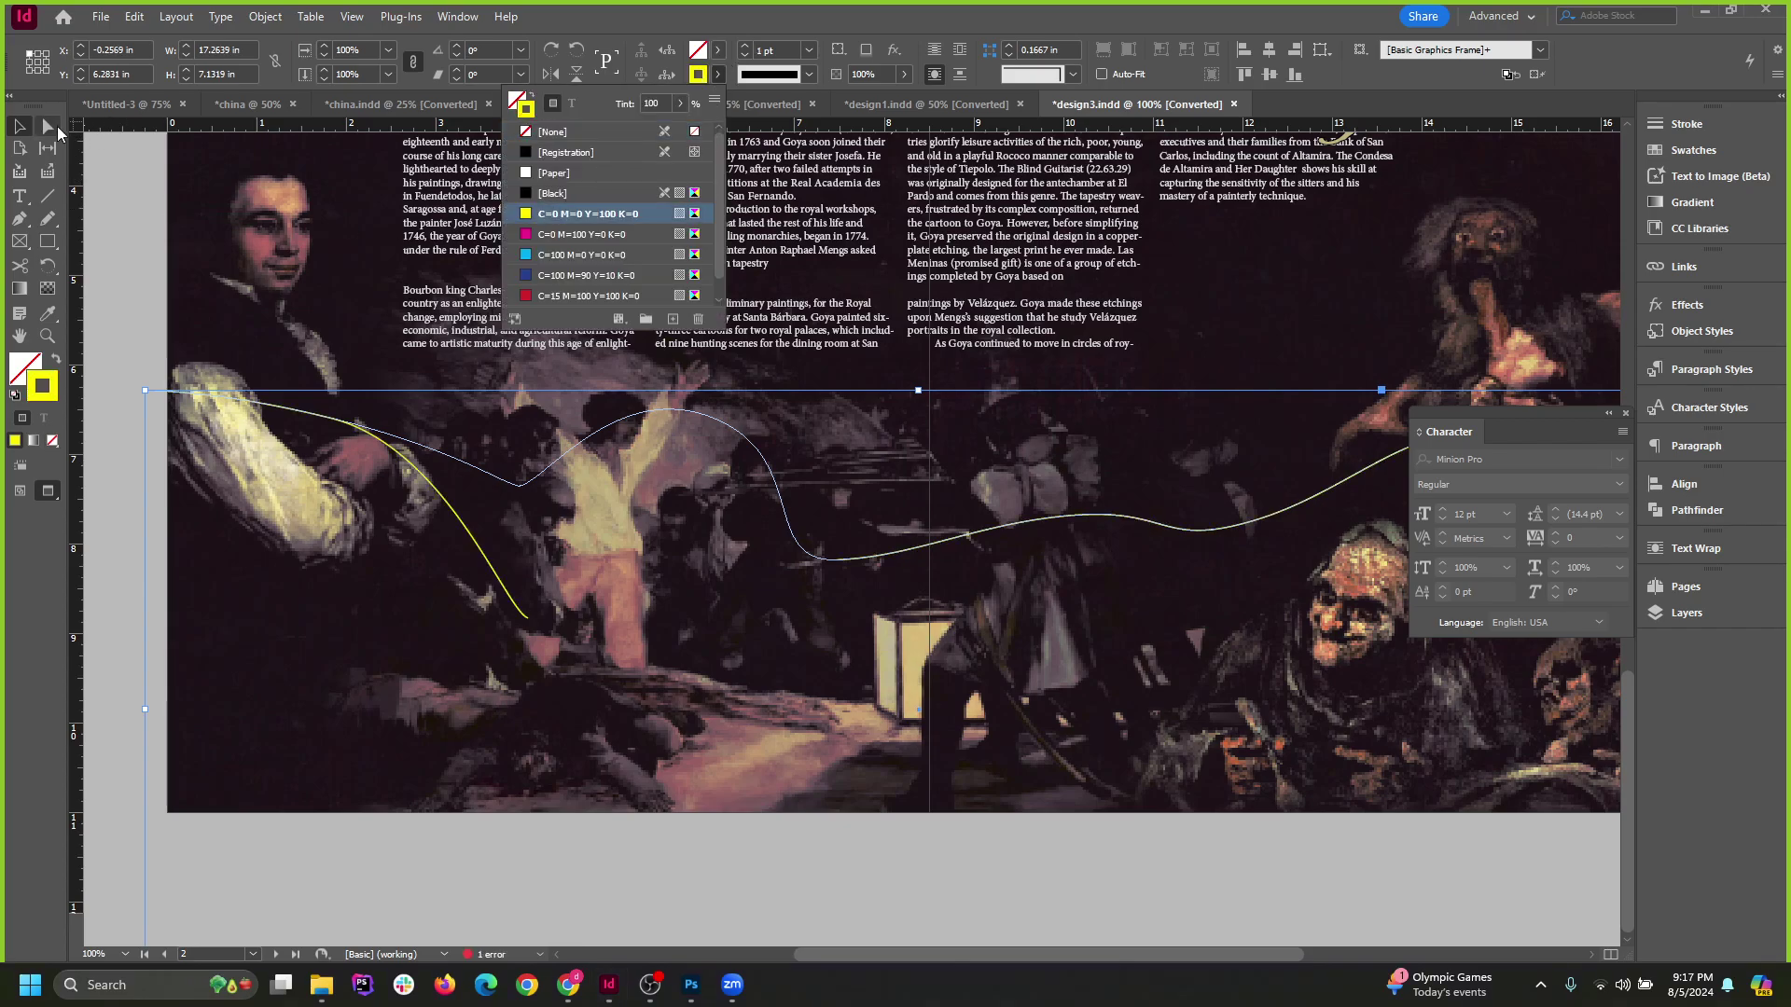
{"action": "left_click", "coordinate": [48, 126]}
{"action": "left_click", "coordinate": [106, 222]}
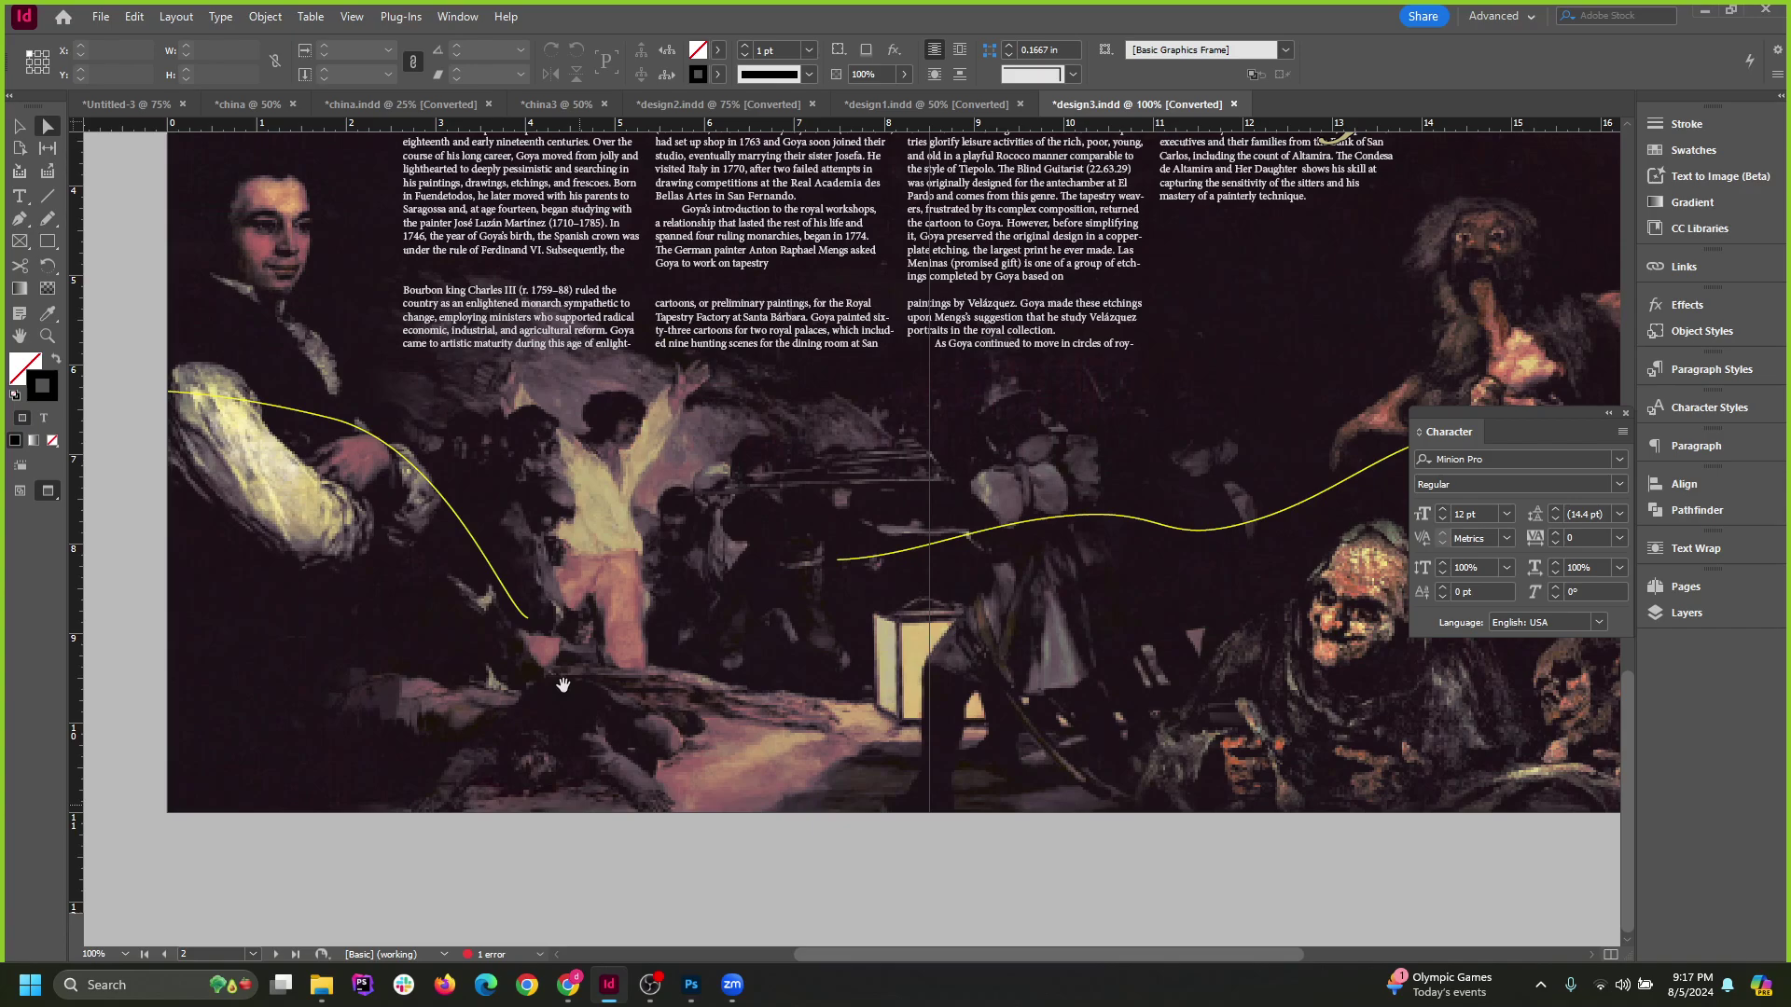
Move the yellow path's end point beside the white-shirted man to about X 4.3 in, Y 8.31 in.
{"action": "left_click", "coordinate": [526, 620]}
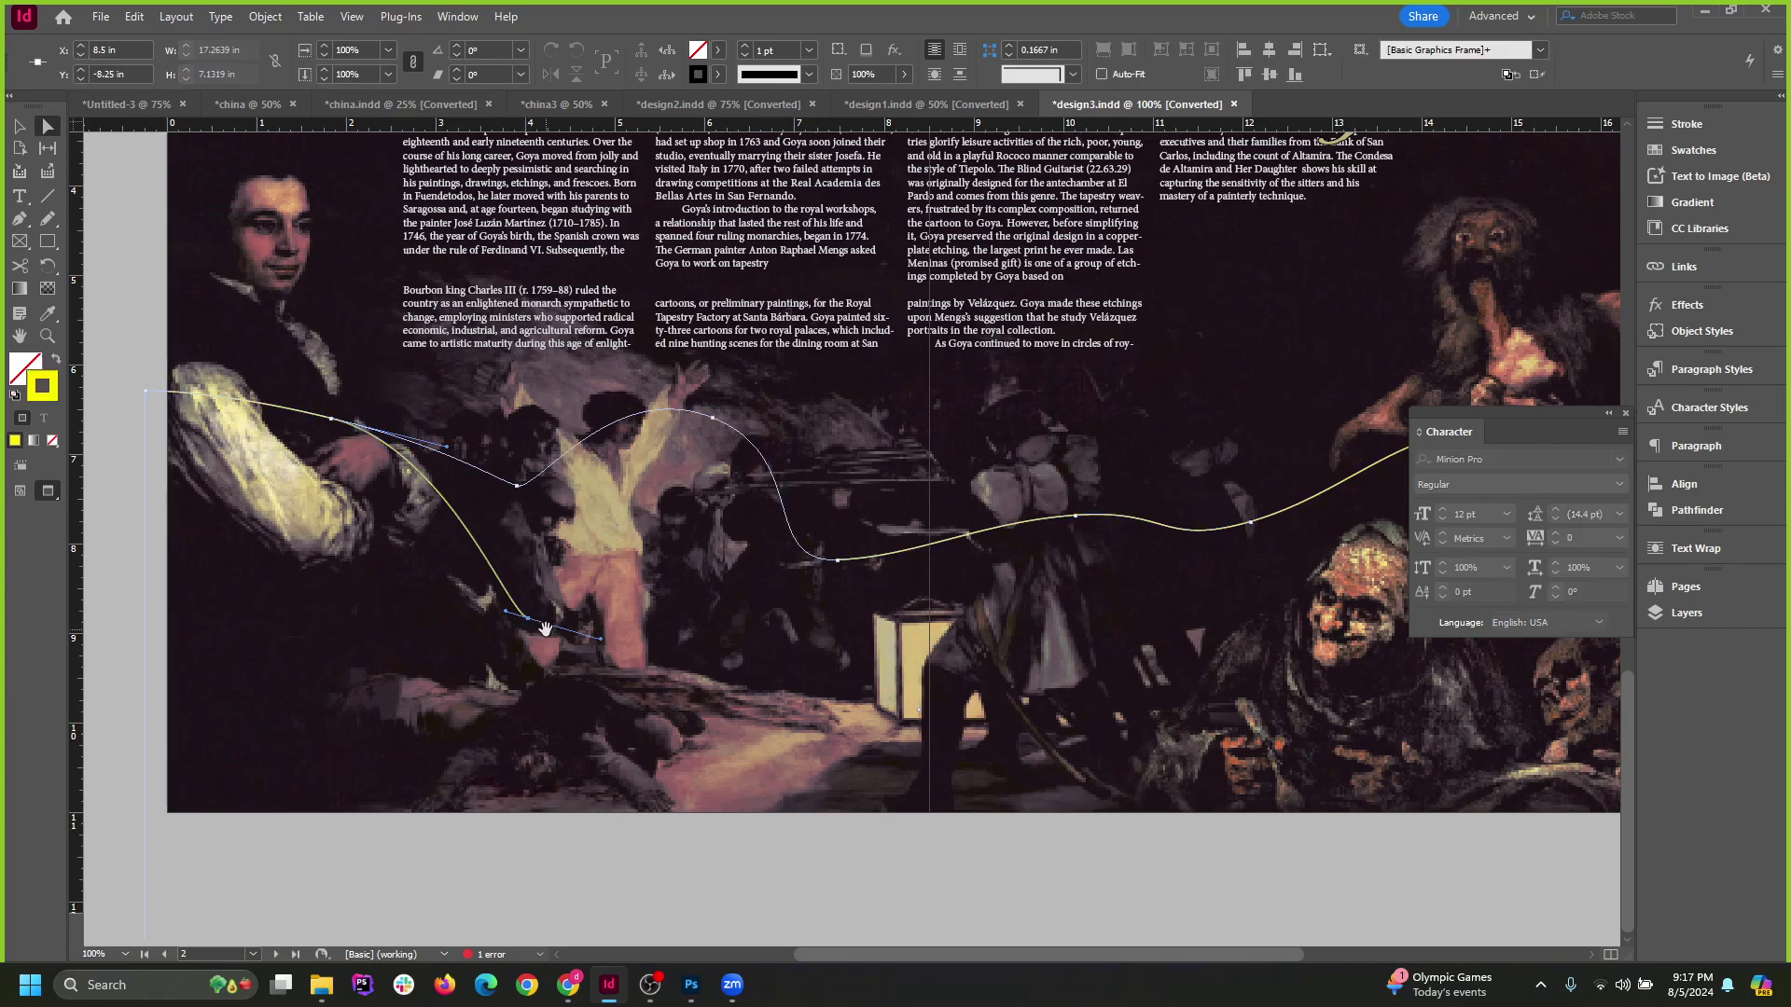
{"action": "scroll", "coordinate": [583, 563], "scroll_direction": "down", "scroll_amount": 2}
{"action": "scroll", "coordinate": [748, 768], "scroll_direction": "up", "scroll_amount": 1}
{"action": "scroll", "coordinate": [723, 734], "scroll_direction": "down", "scroll_amount": 1}
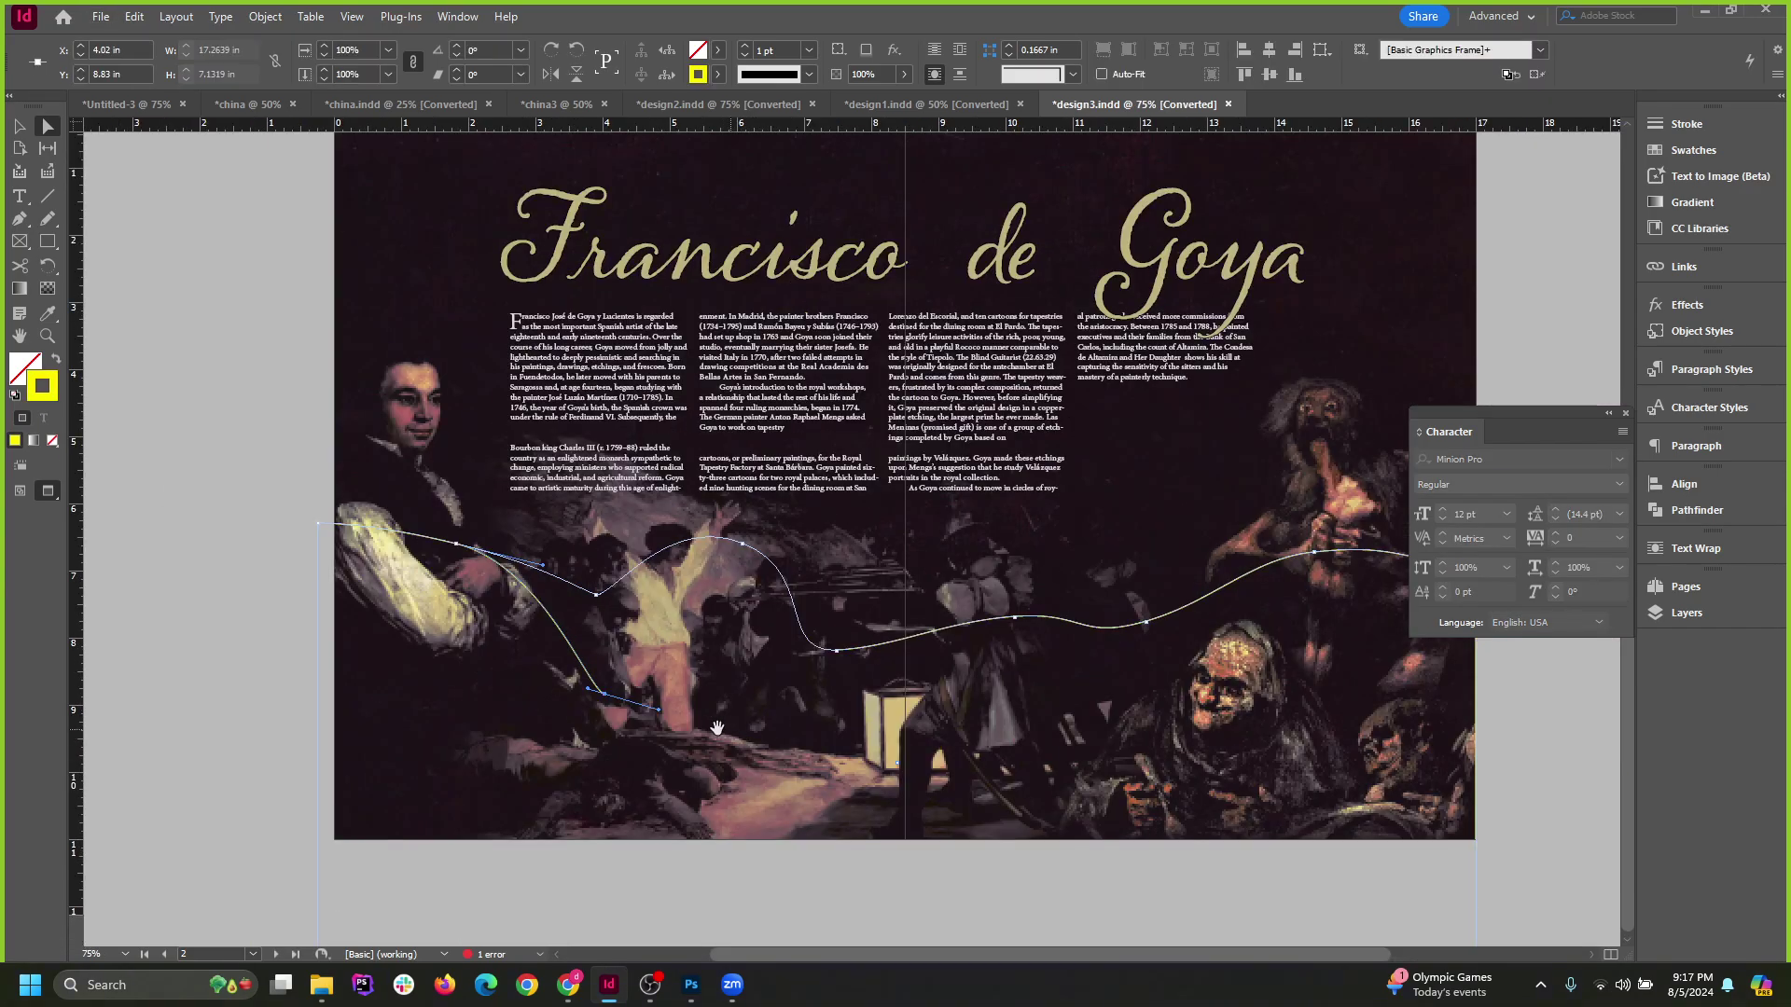
{"action": "scroll", "coordinate": [653, 747], "scroll_direction": "up", "scroll_amount": 1}
{"action": "scroll", "coordinate": [651, 748], "scroll_direction": "up", "scroll_amount": 1}
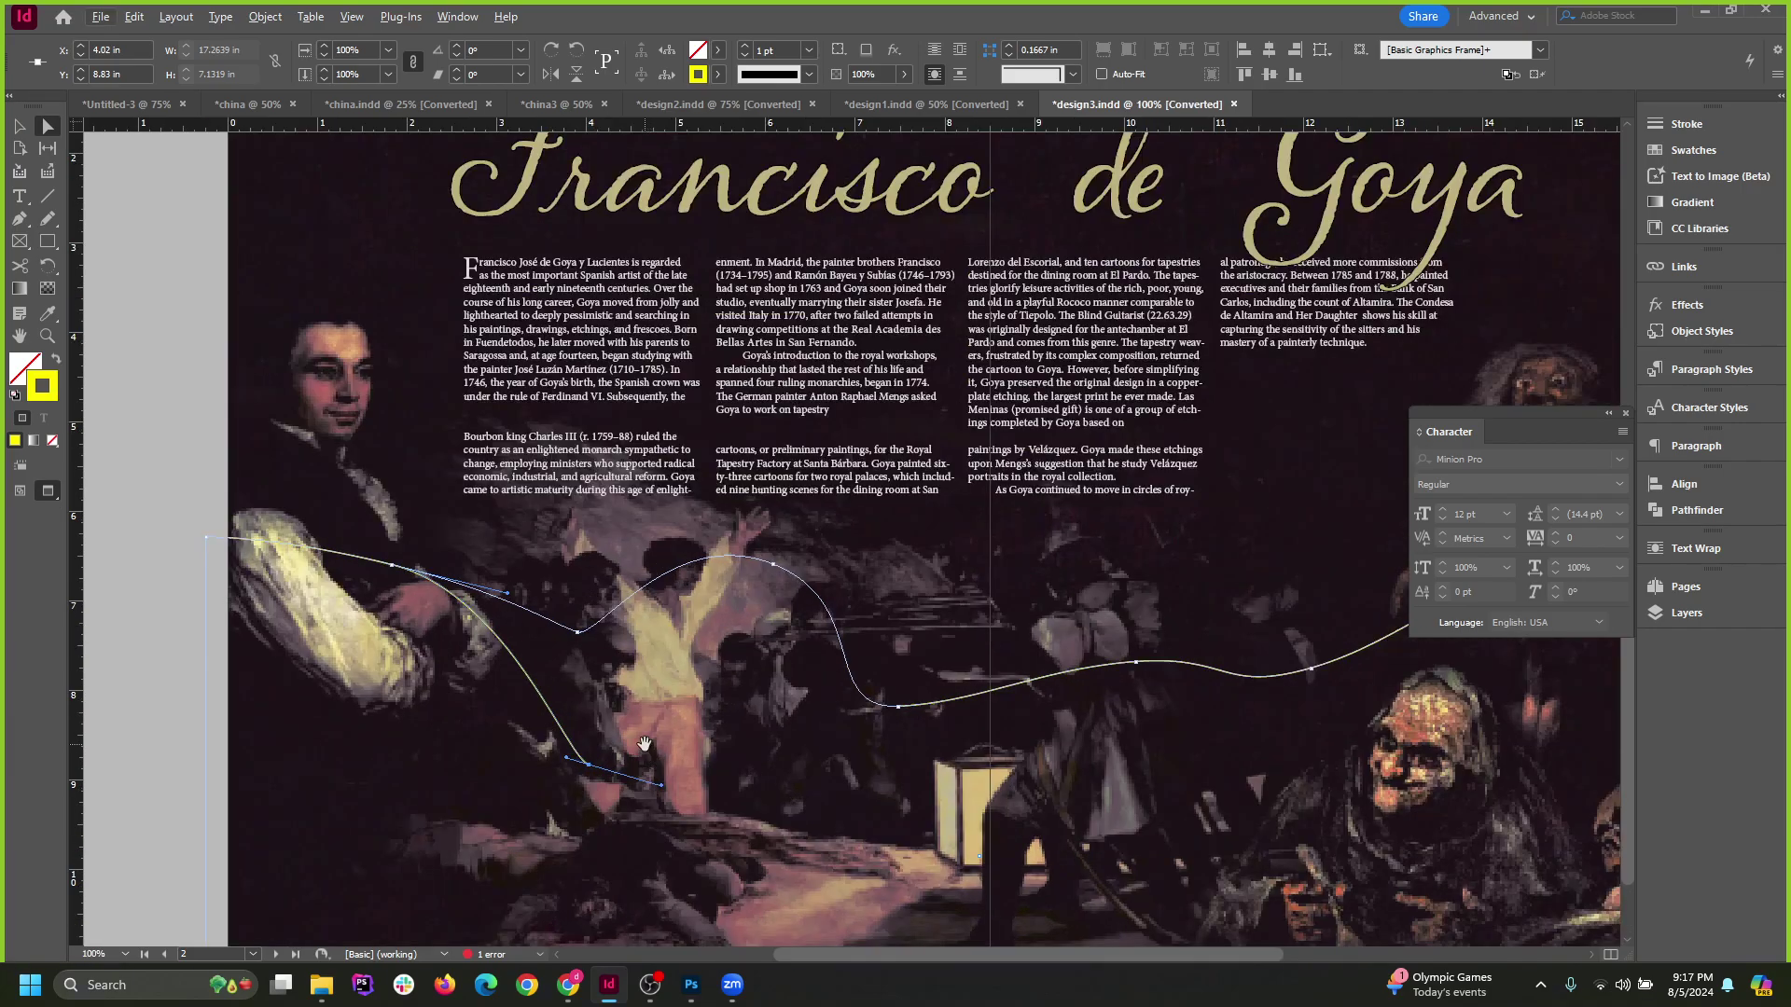
{"action": "left_click_drag", "start_coordinate": [595, 765], "coordinate": [619, 718]}
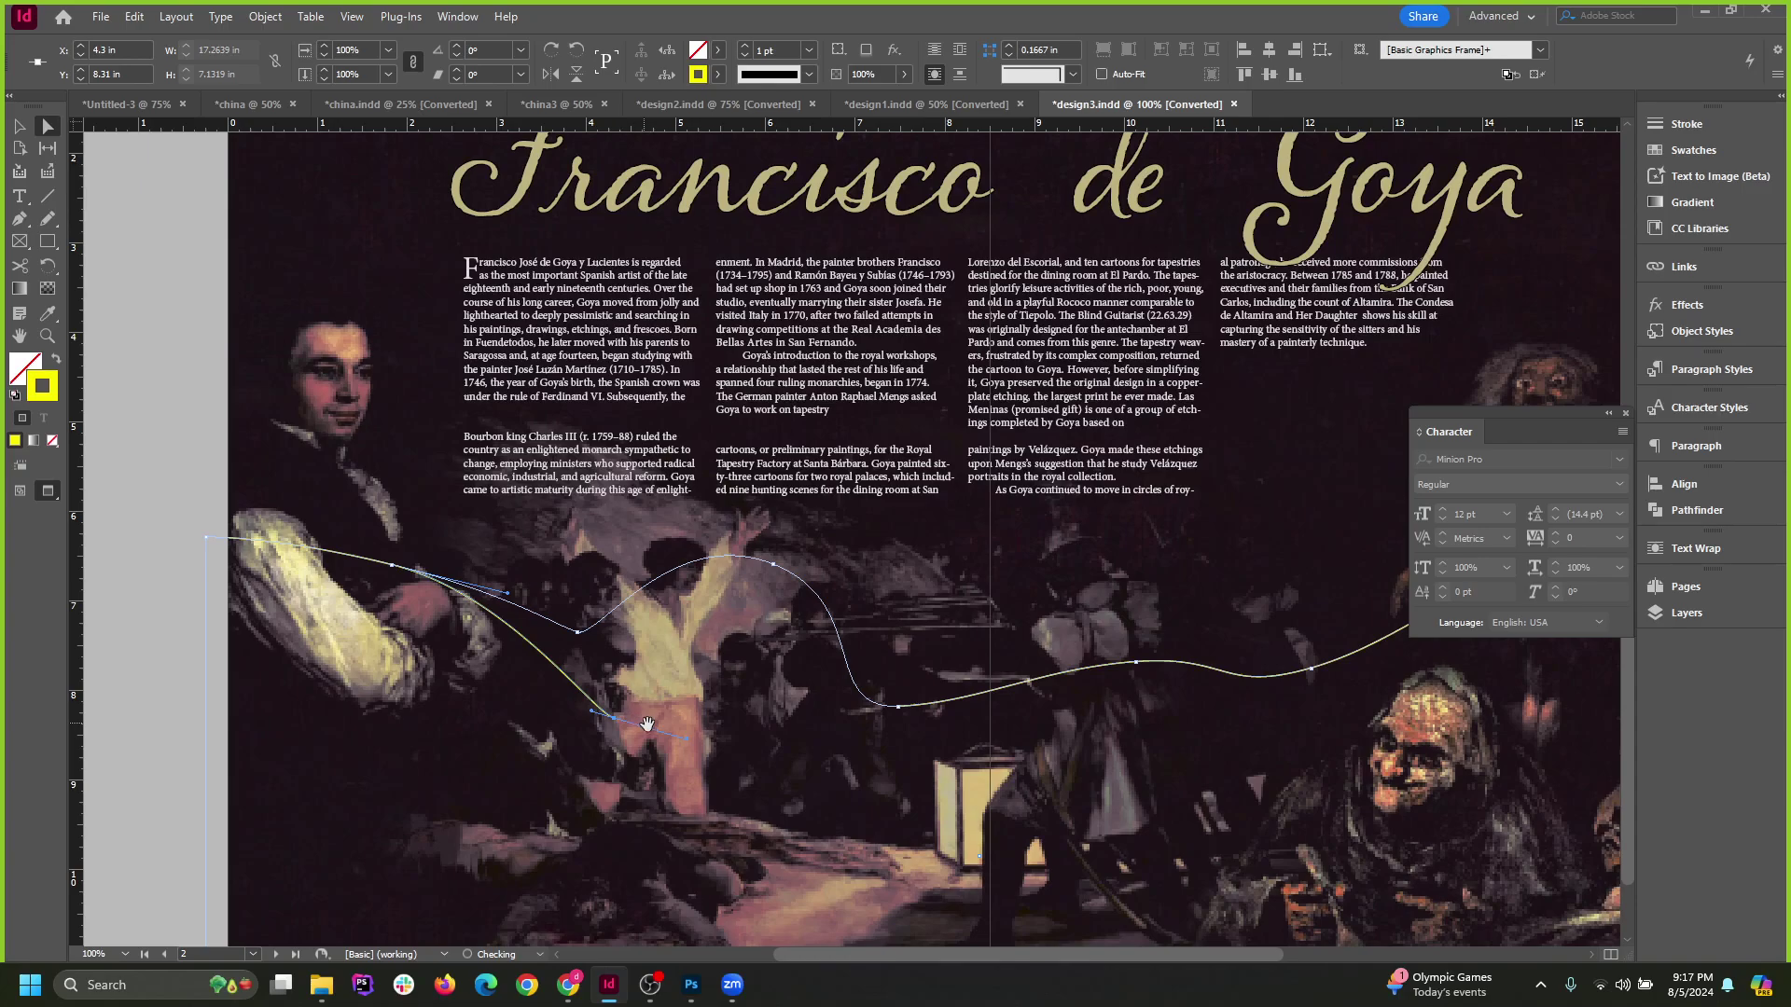
Remove the curved shape's point beside the white-shirted man with the Delete Anchor Point tool and check the remaining path.
{"action": "right_click", "coordinate": [18, 224]}
{"action": "left_click", "coordinate": [82, 281]}
{"action": "left_click", "coordinate": [614, 720]}
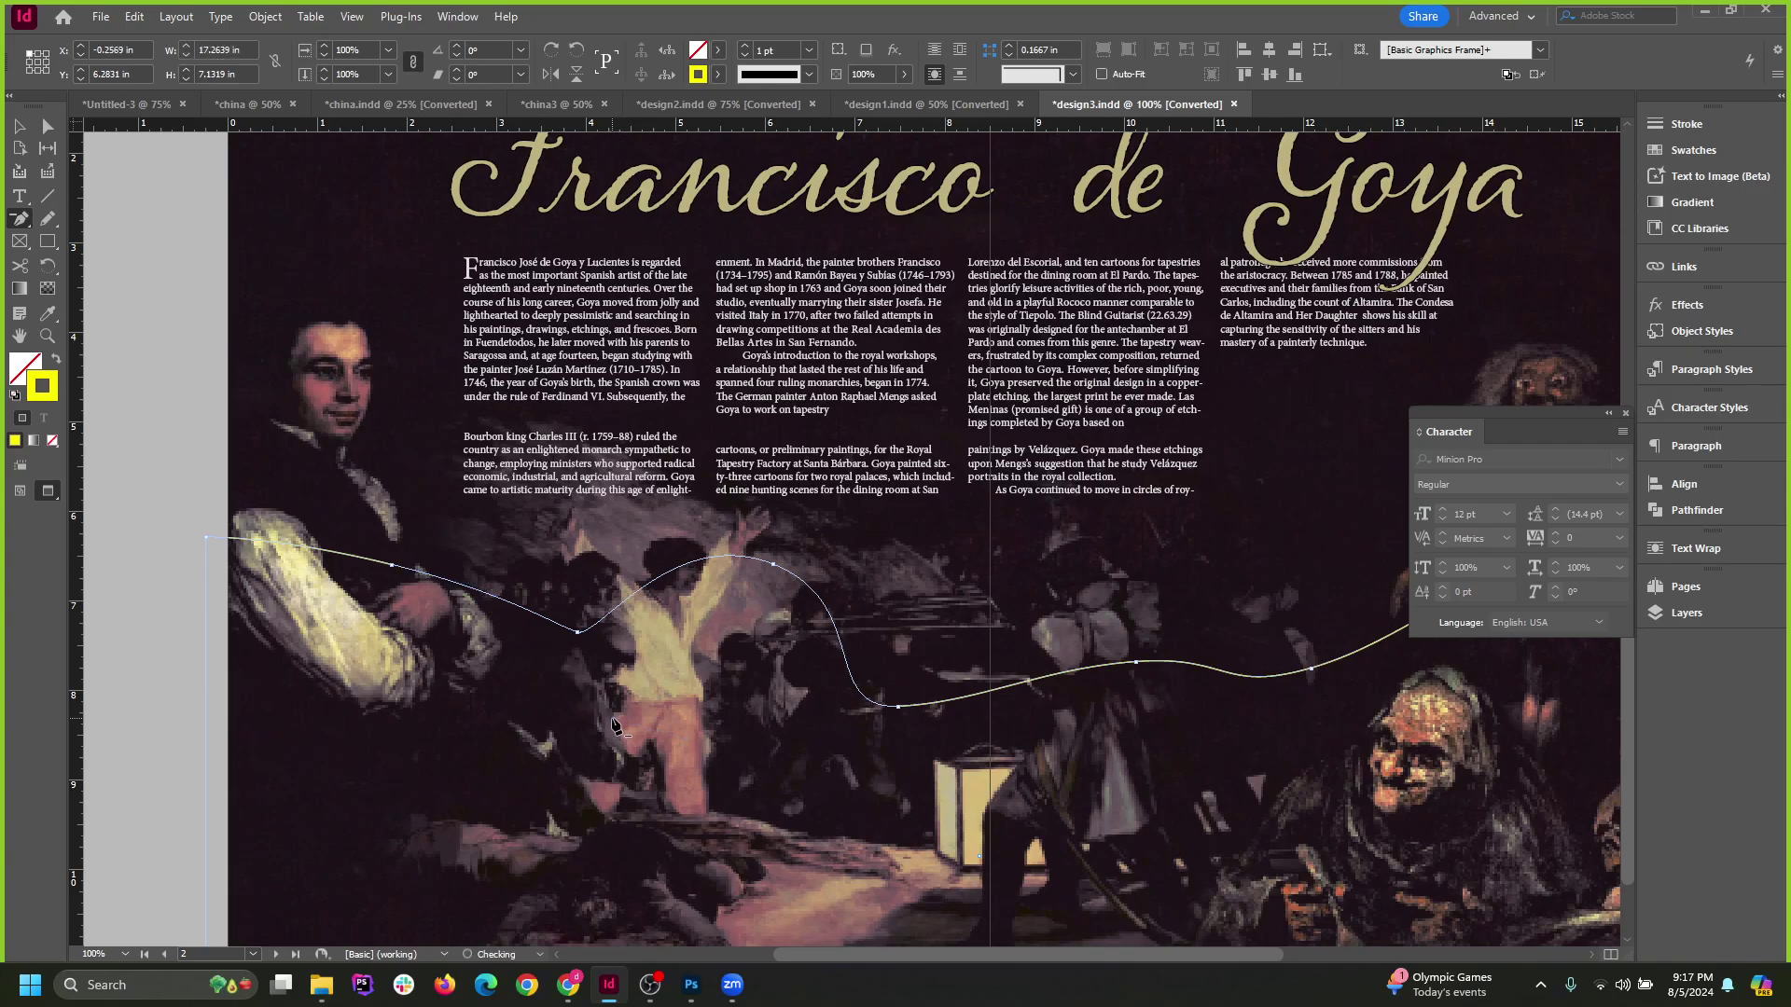
{"action": "key", "text": "v"}
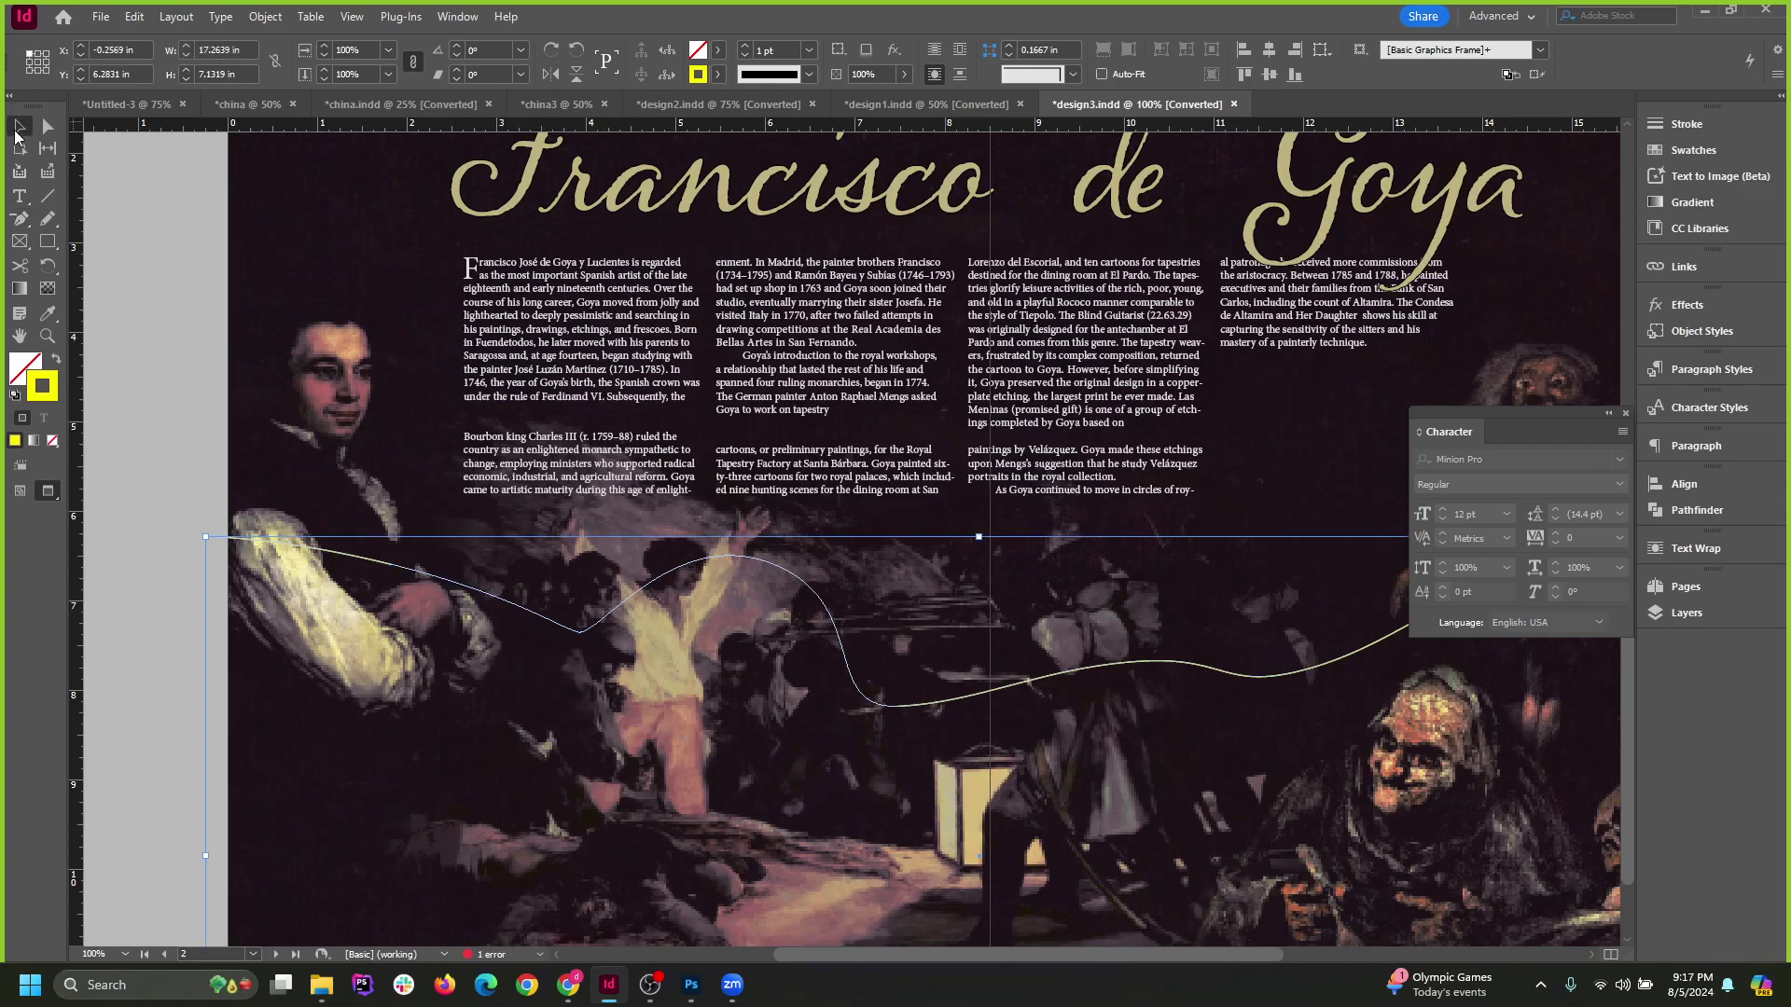
{"action": "left_click", "coordinate": [154, 455]}
{"action": "left_click", "coordinate": [367, 561]}
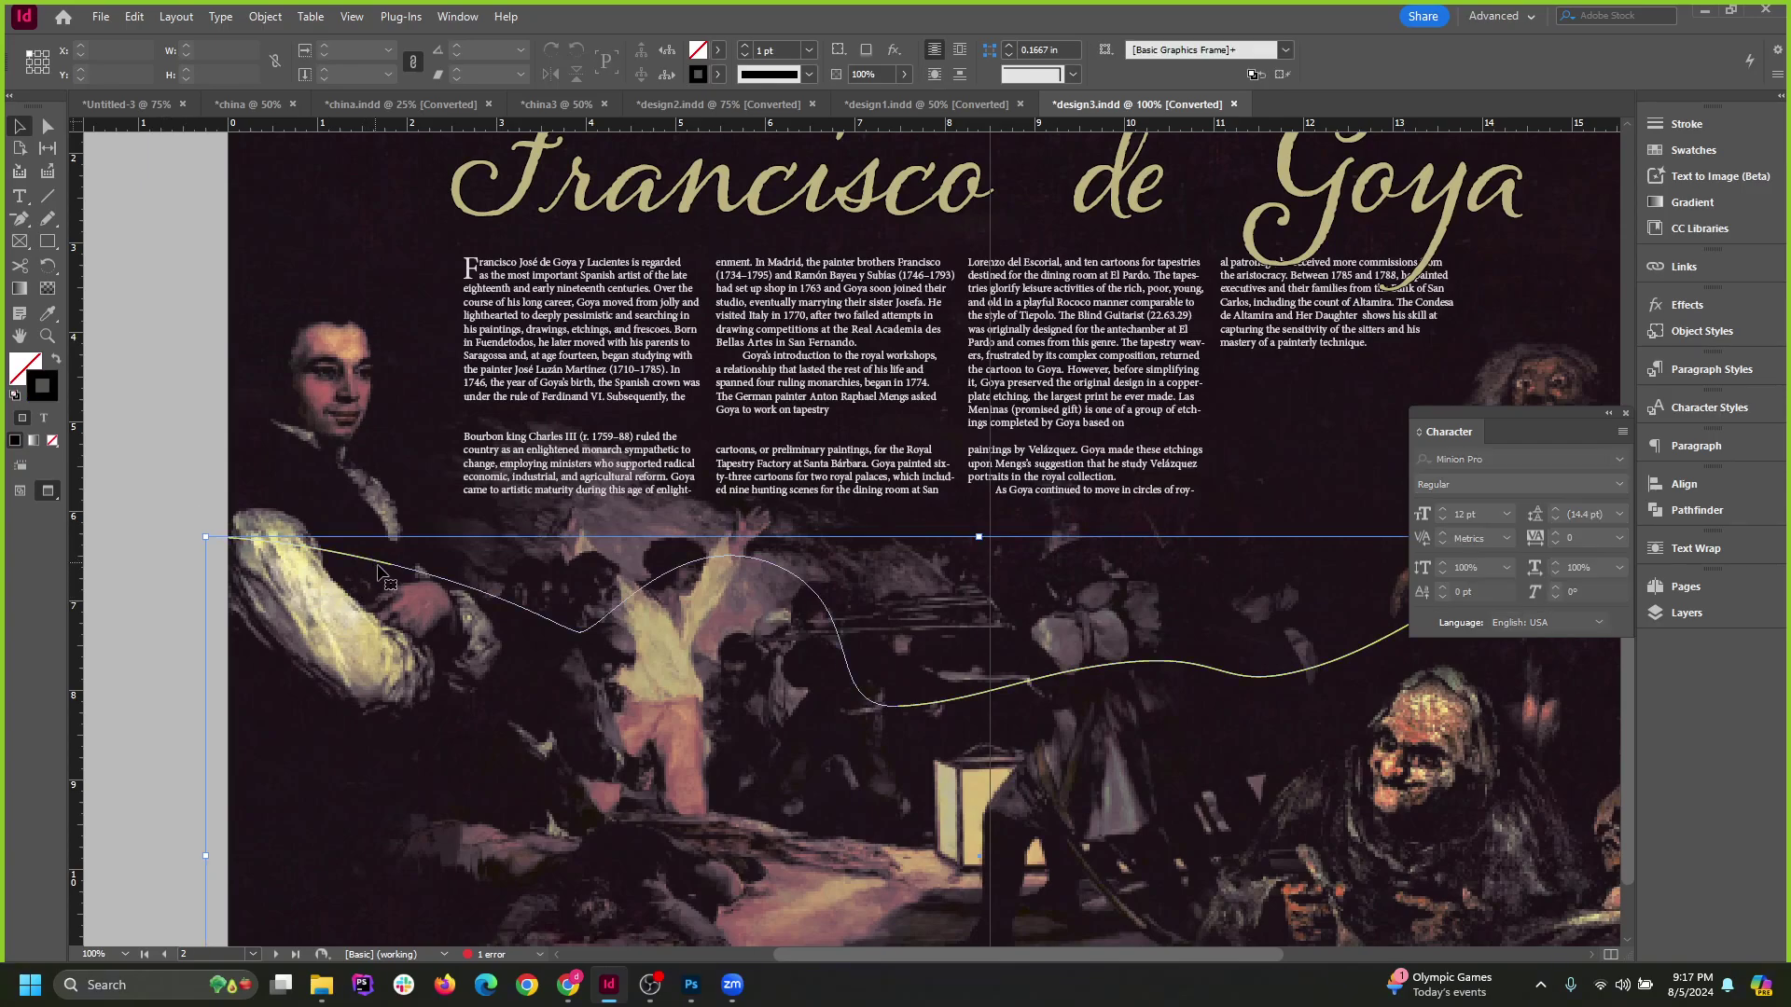
{"action": "left_click", "coordinate": [158, 458]}
{"action": "scroll", "coordinate": [891, 550], "scroll_direction": "down", "scroll_amount": 3}
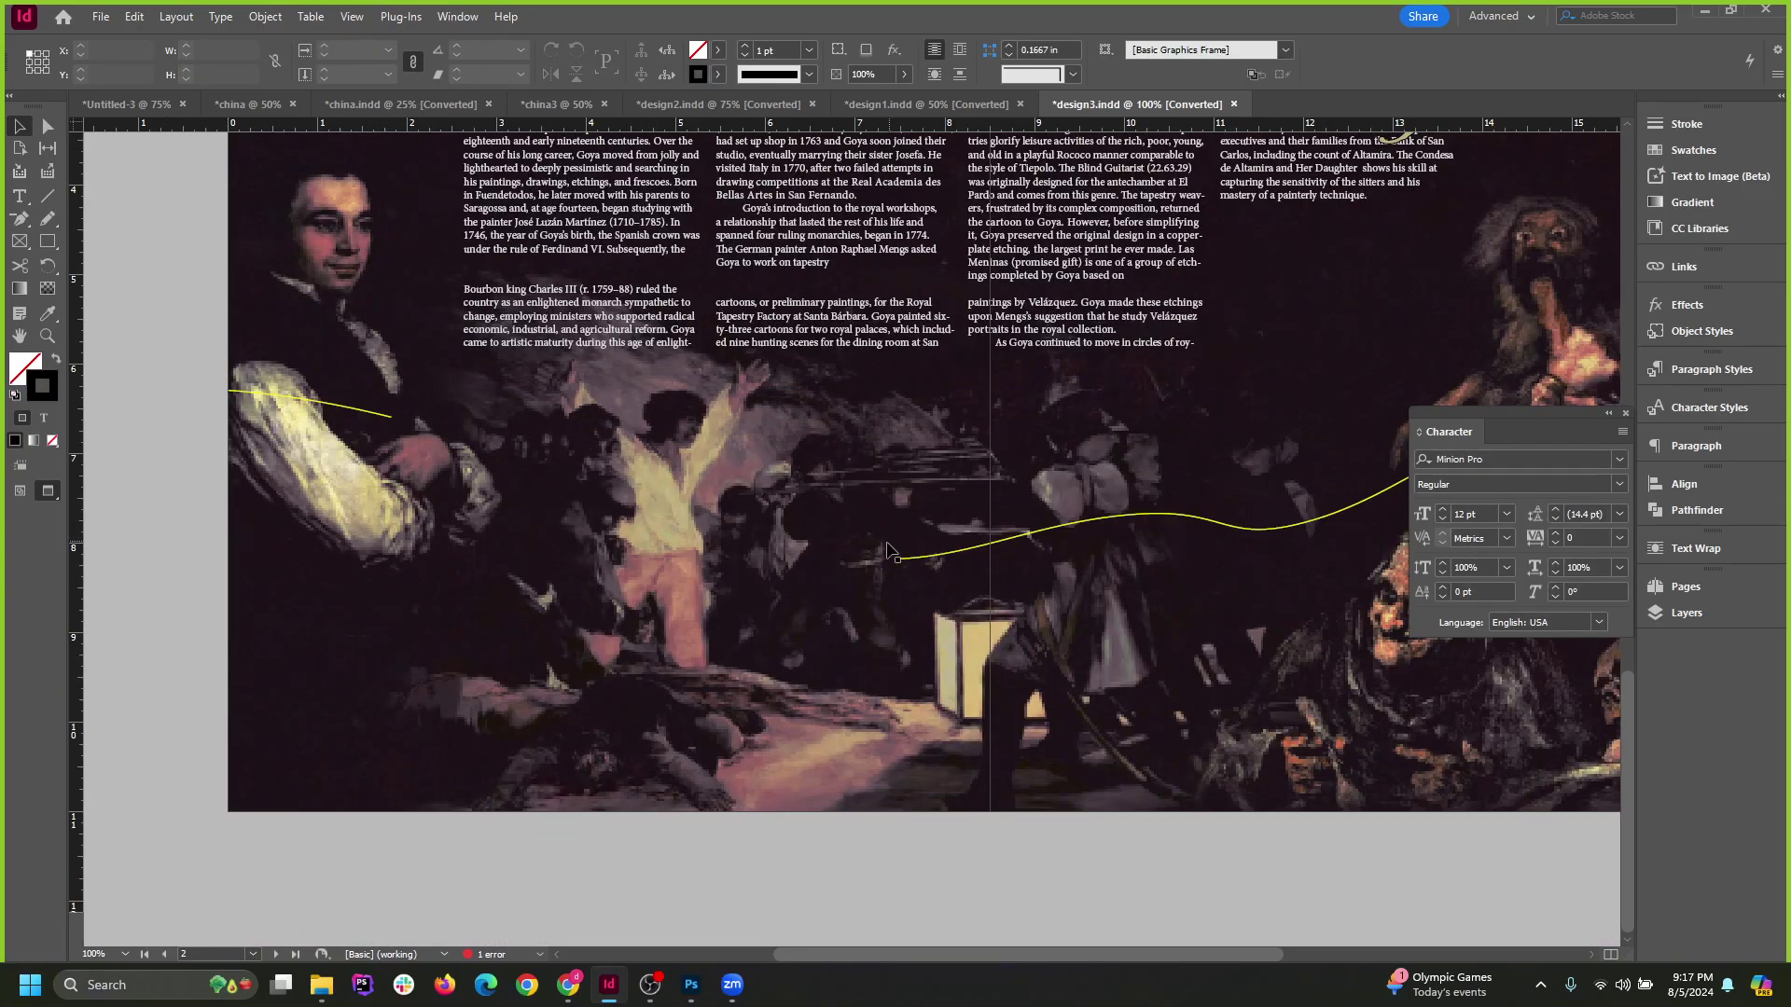
Recolour the curved shape's stroke to Paper and back to yellow (C=0 M=0 Y=100 K=0).
{"action": "left_click", "coordinate": [920, 558]}
{"action": "left_click", "coordinate": [921, 560]}
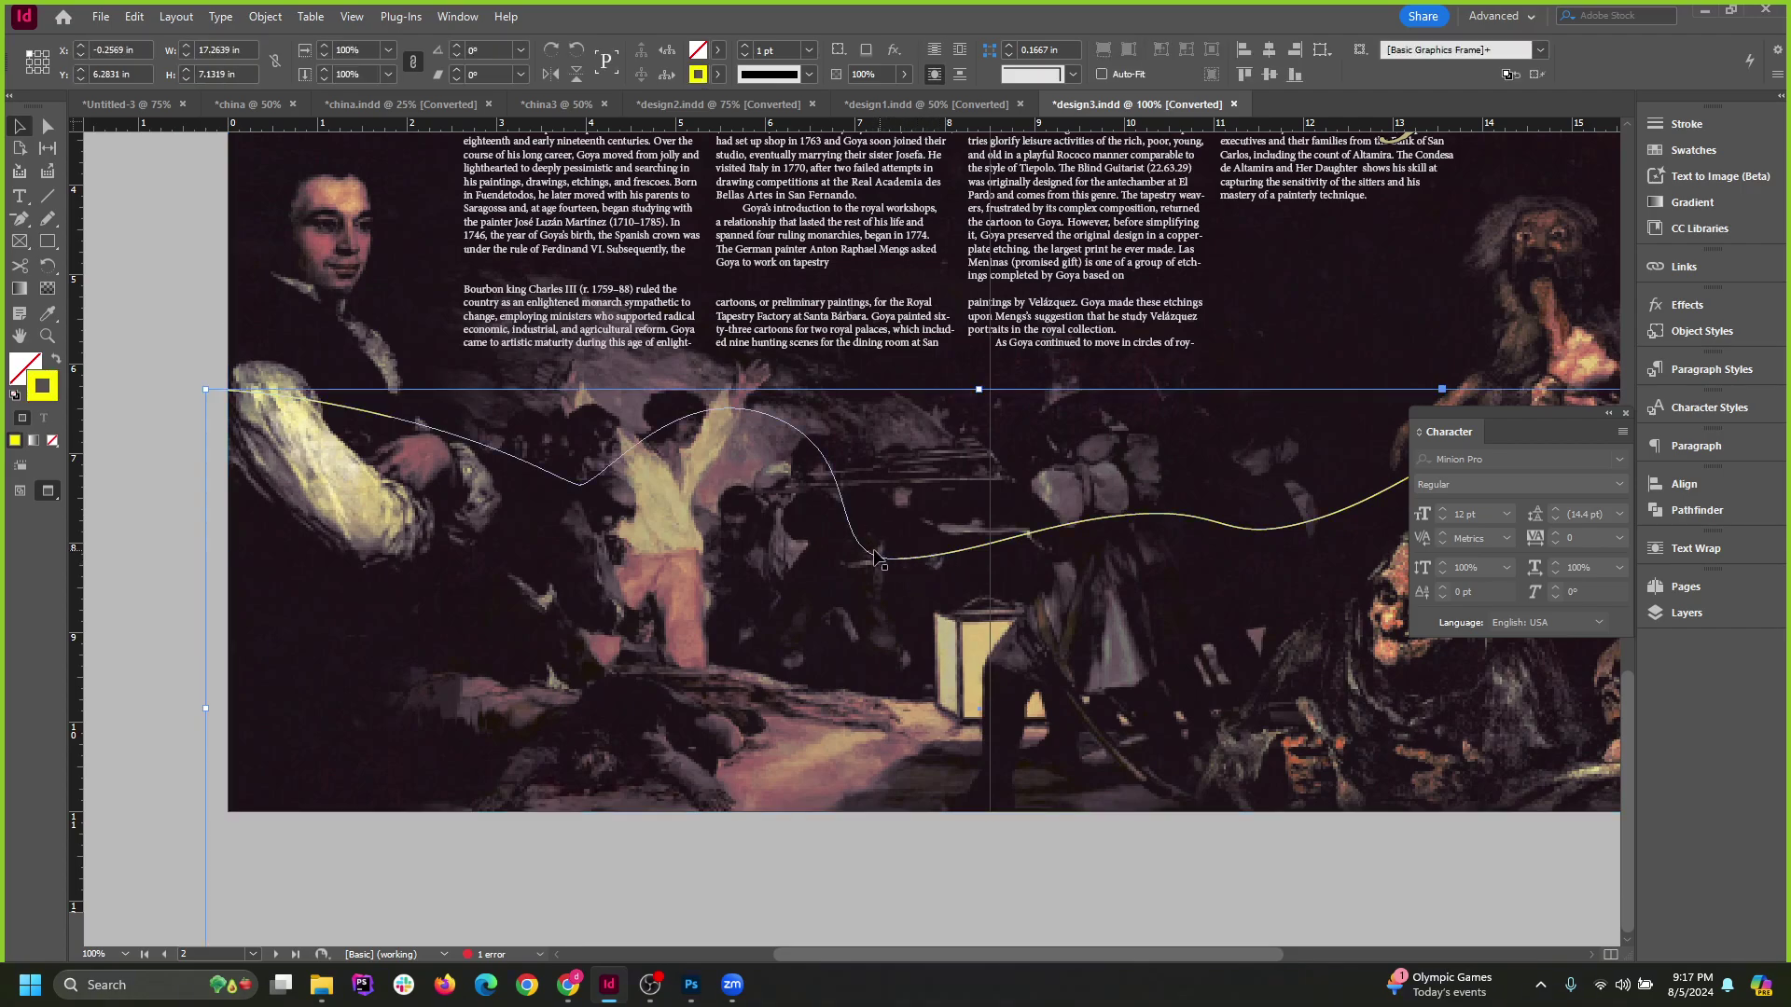
{"action": "left_click", "coordinate": [718, 73]}
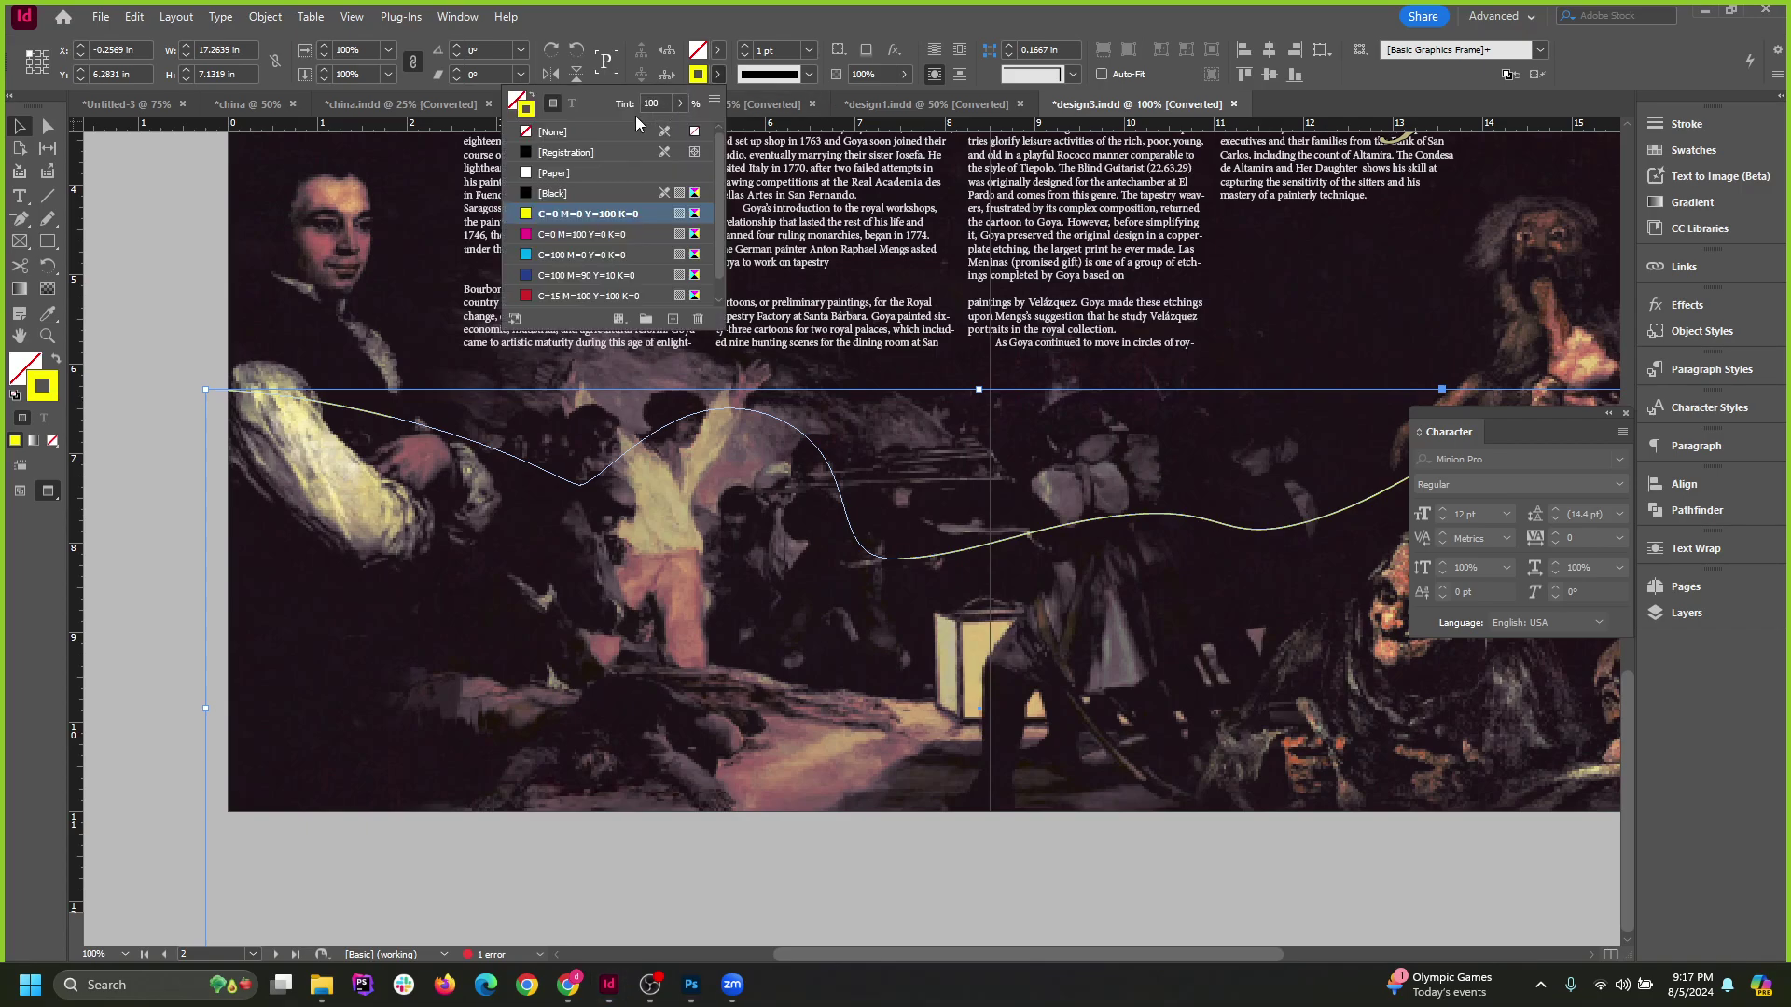
{"action": "left_click", "coordinate": [554, 172]}
{"action": "left_click", "coordinate": [544, 213]}
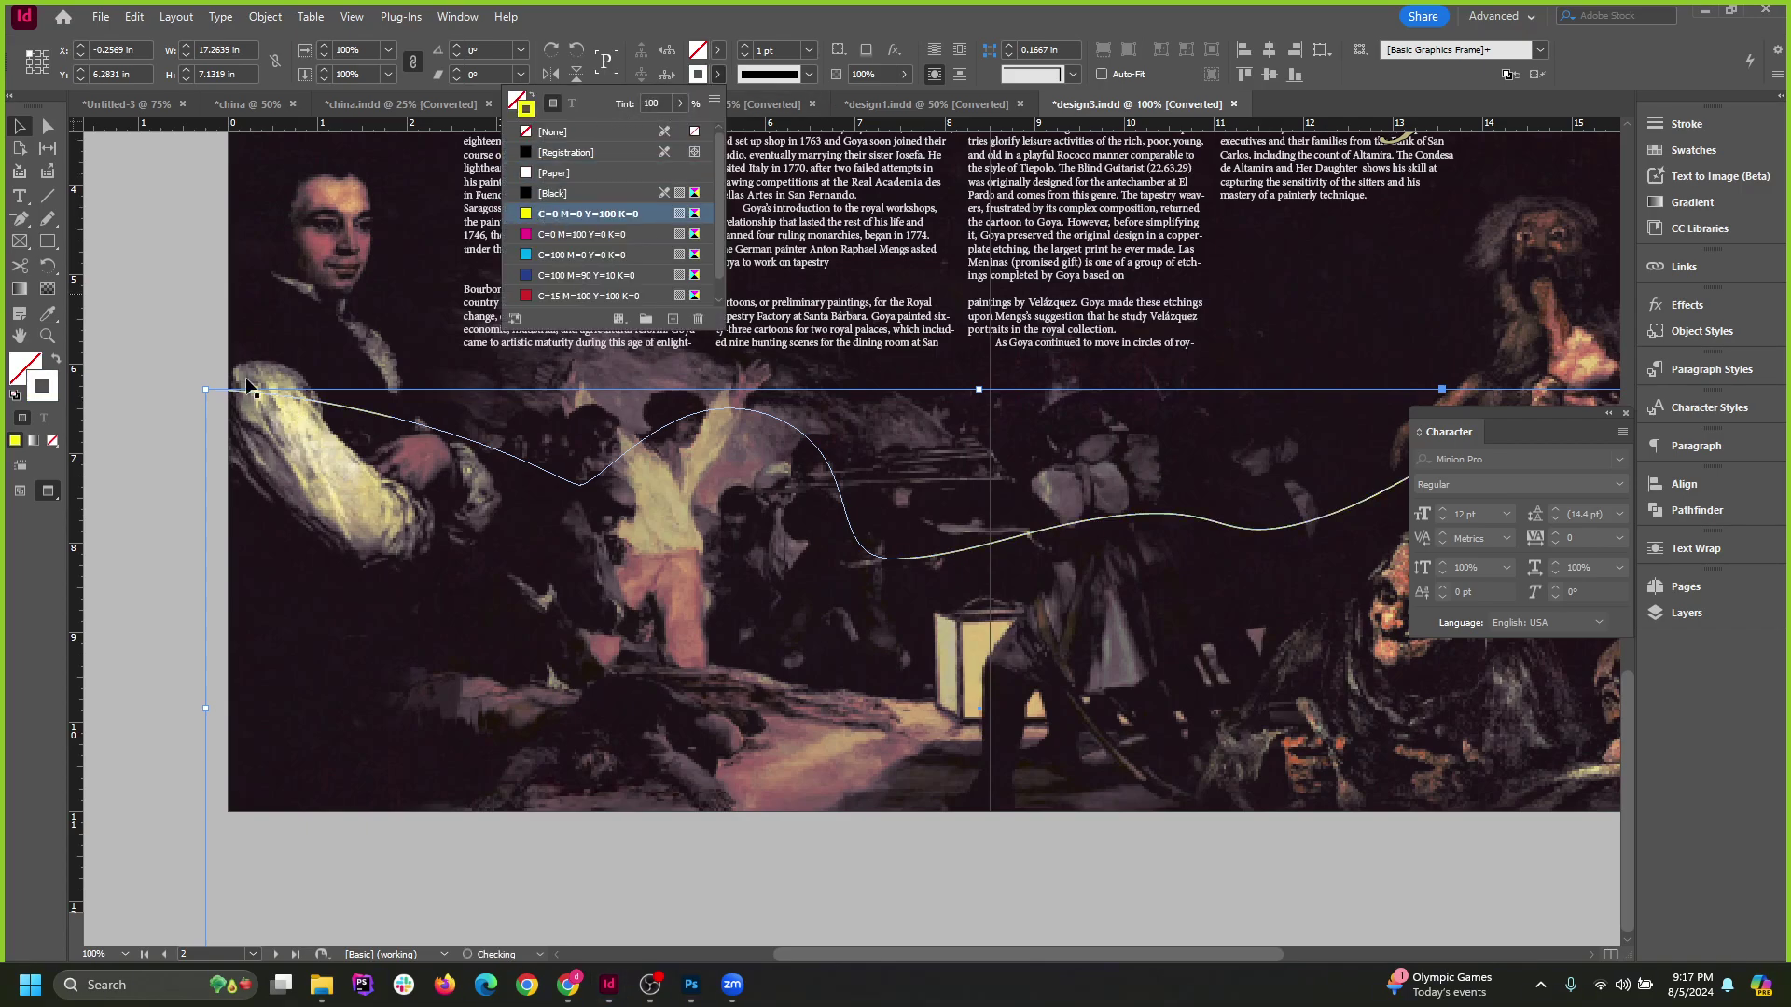
{"action": "left_click", "coordinate": [238, 338]}
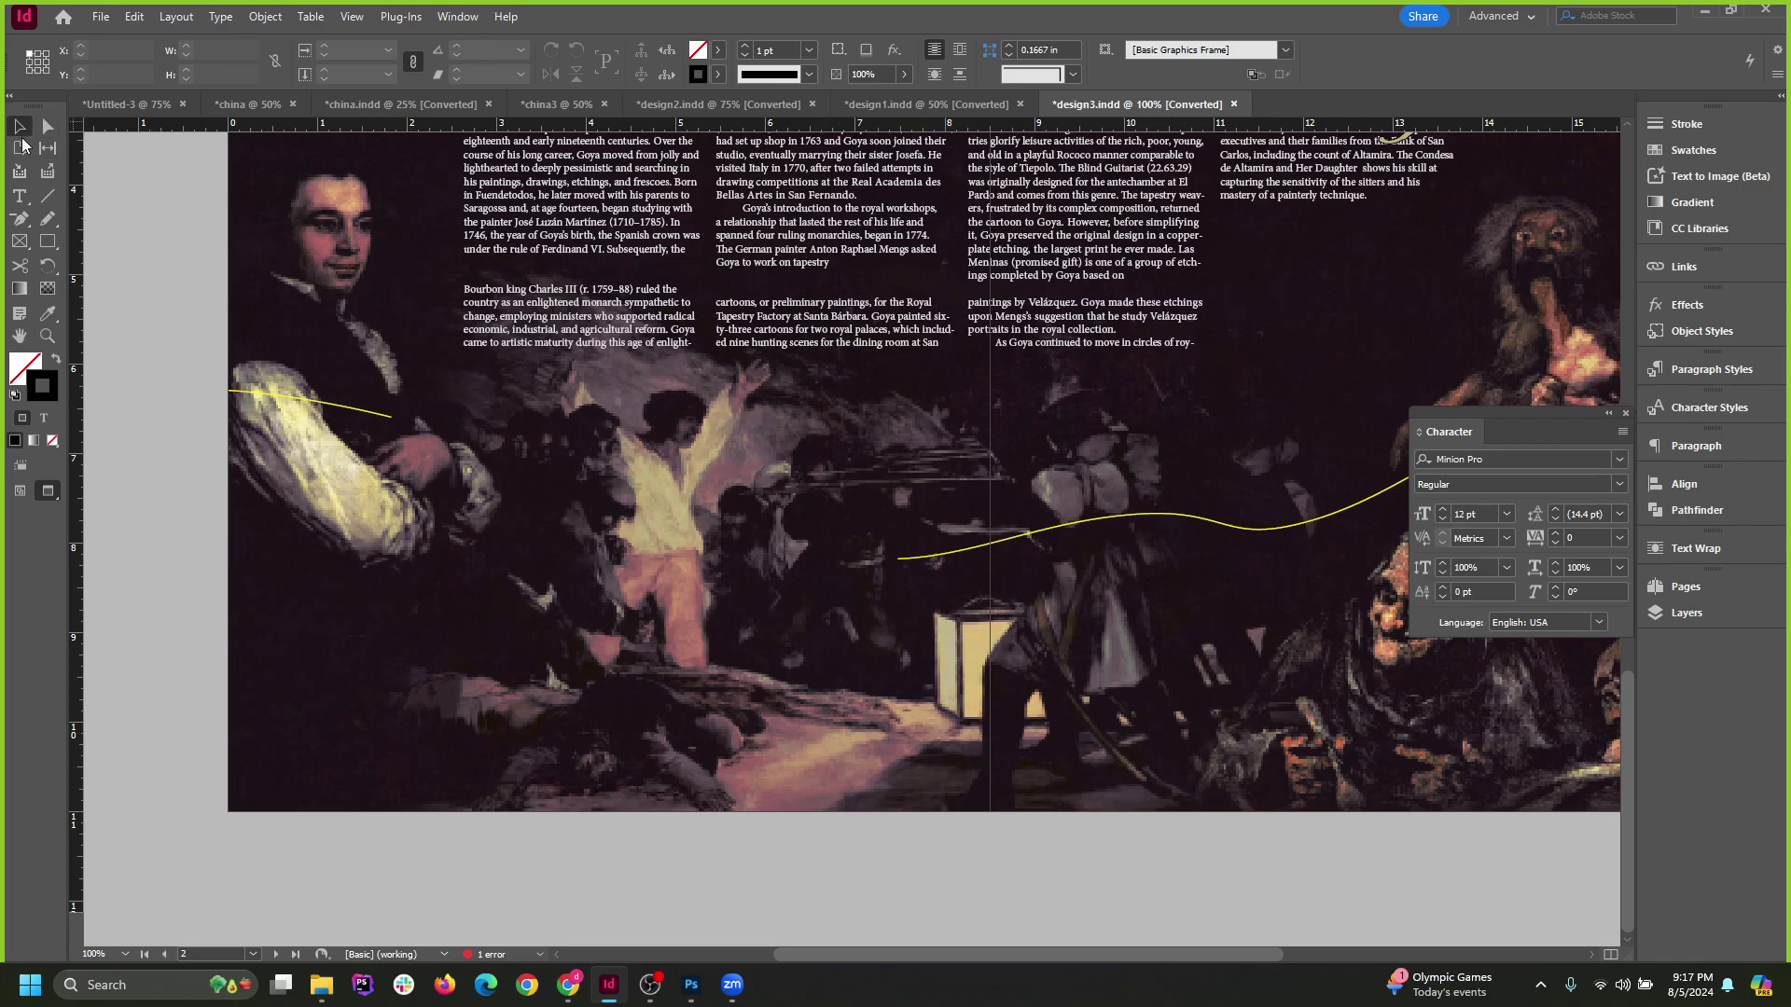
Swap the curved shape's fill and stroke so it has a yellow fill and no stroke.
{"action": "mouse_move", "coordinate": [309, 404]}
{"action": "left_mouse_down"}
{"action": "mouse_move", "coordinate": [460, 495]}
{"action": "mouse_move", "coordinate": [417, 434]}
{"action": "left_mouse_up"}
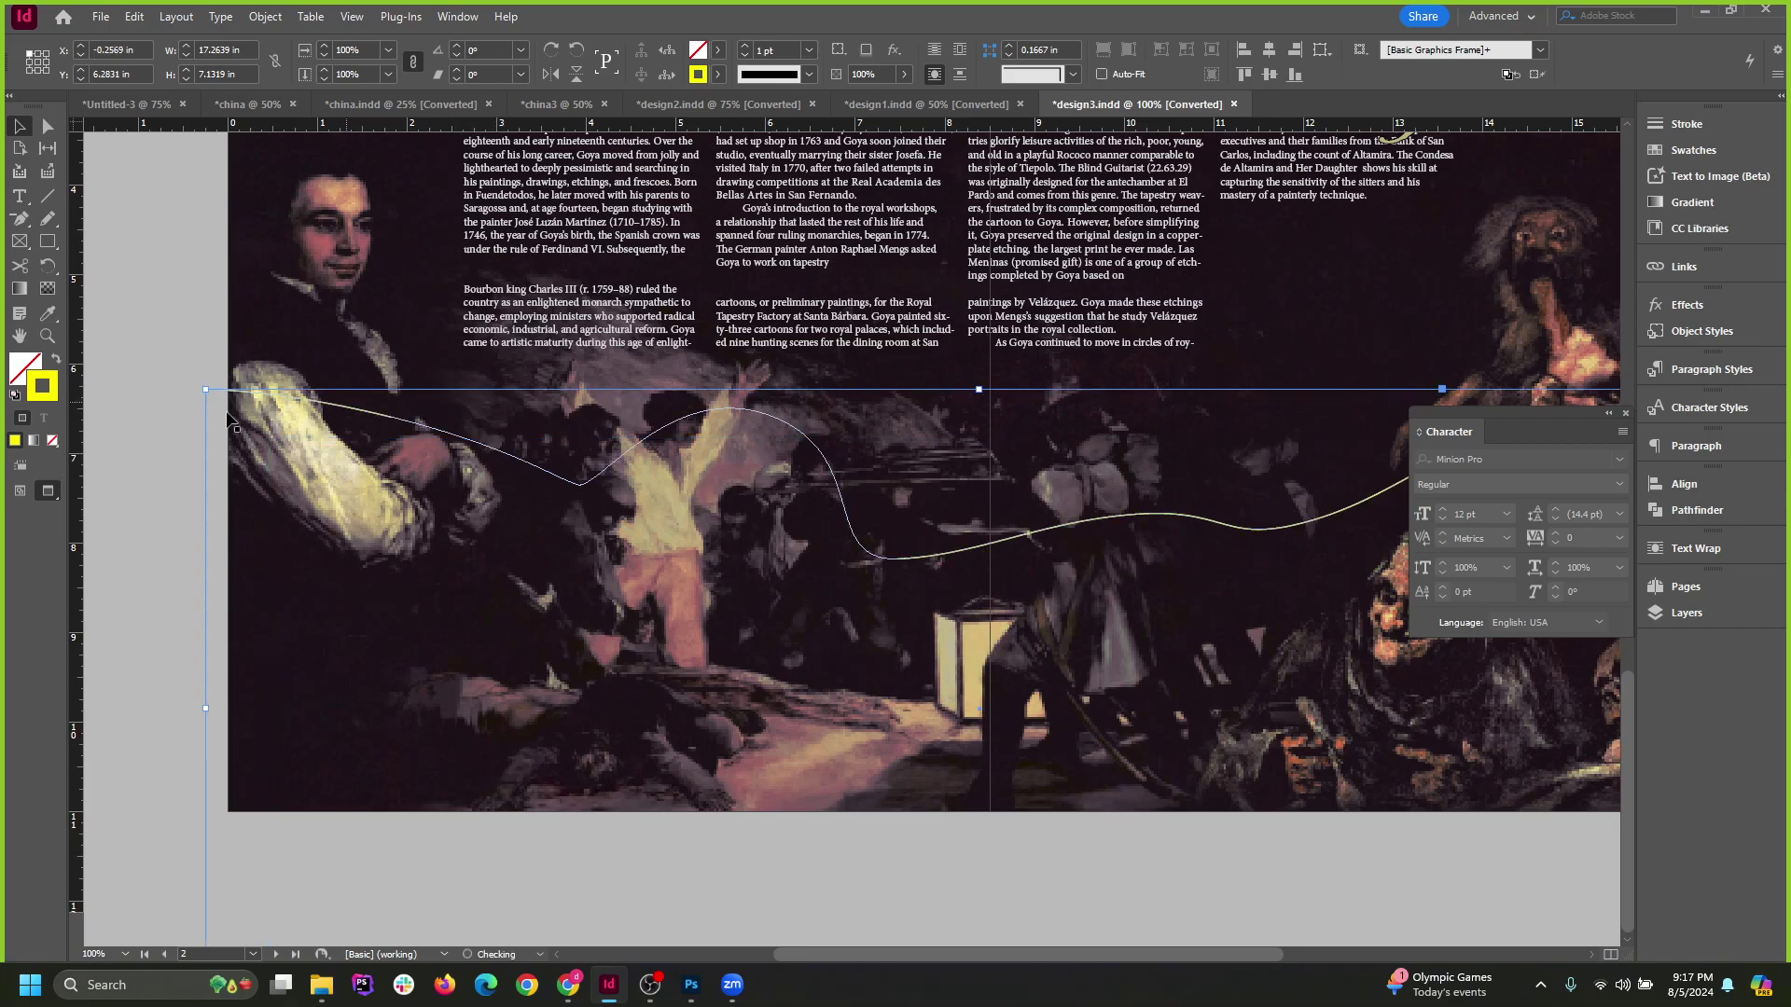
{"action": "left_click", "coordinate": [57, 363]}
{"action": "left_click", "coordinate": [57, 363]}
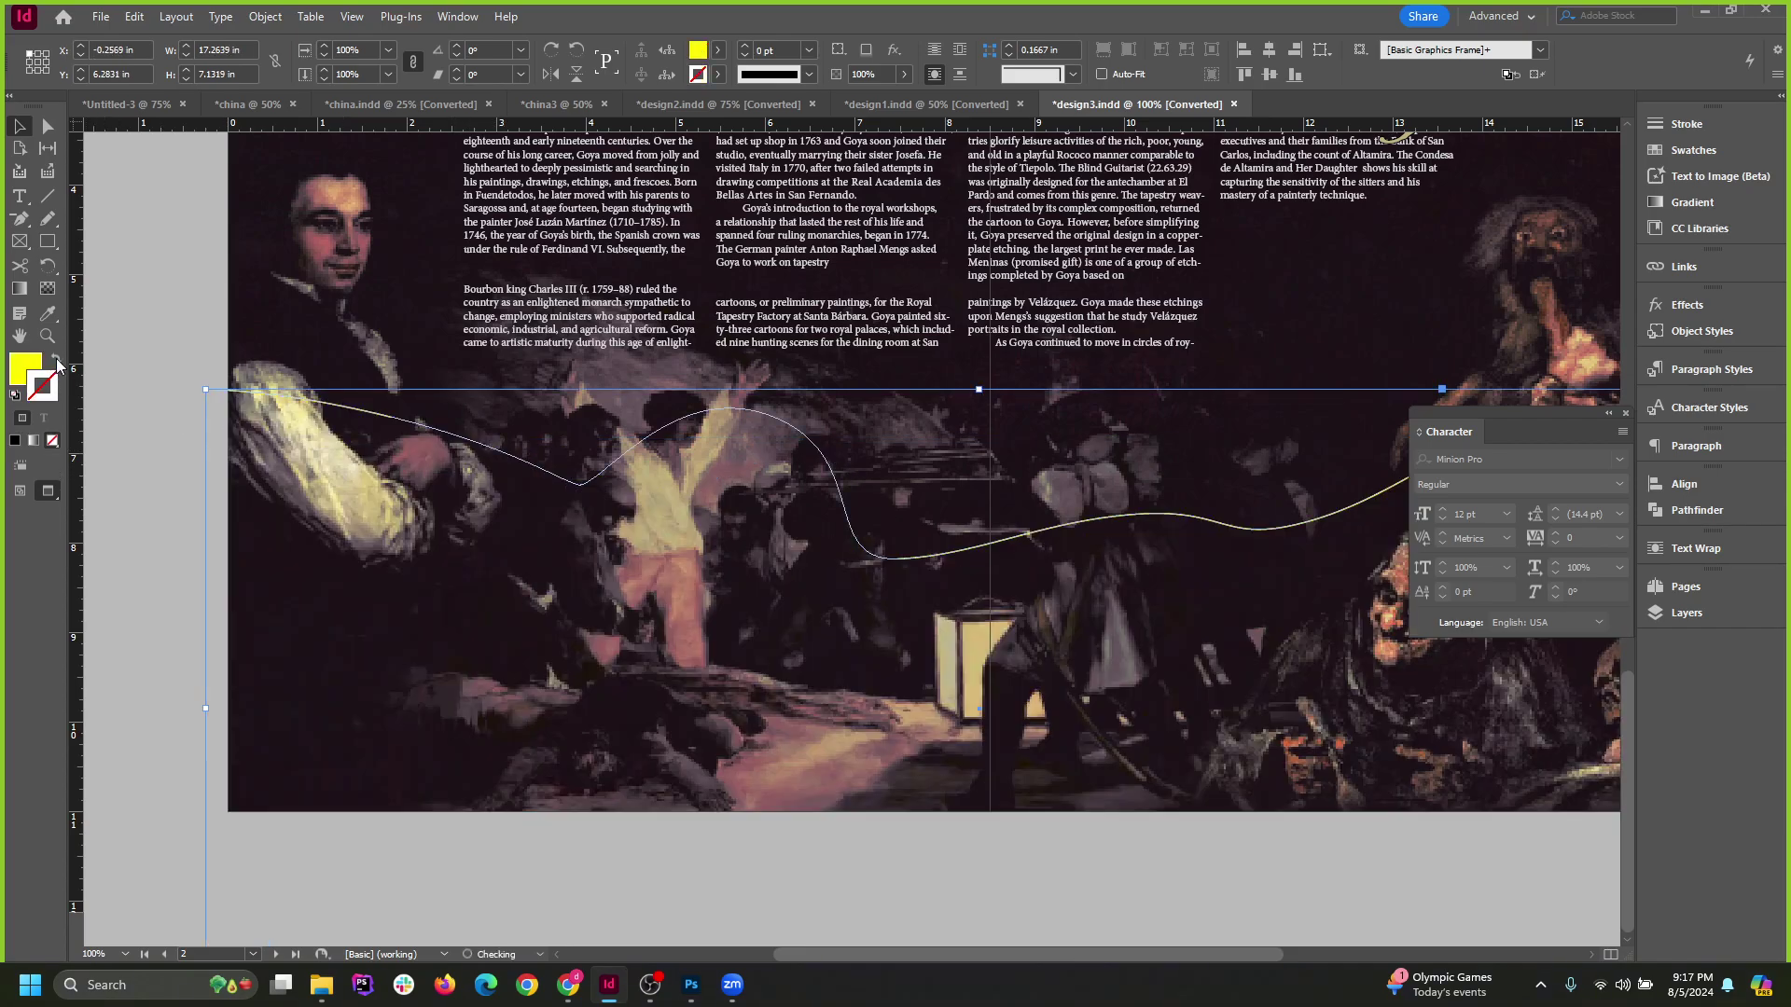
{"action": "left_click", "coordinate": [56, 363]}
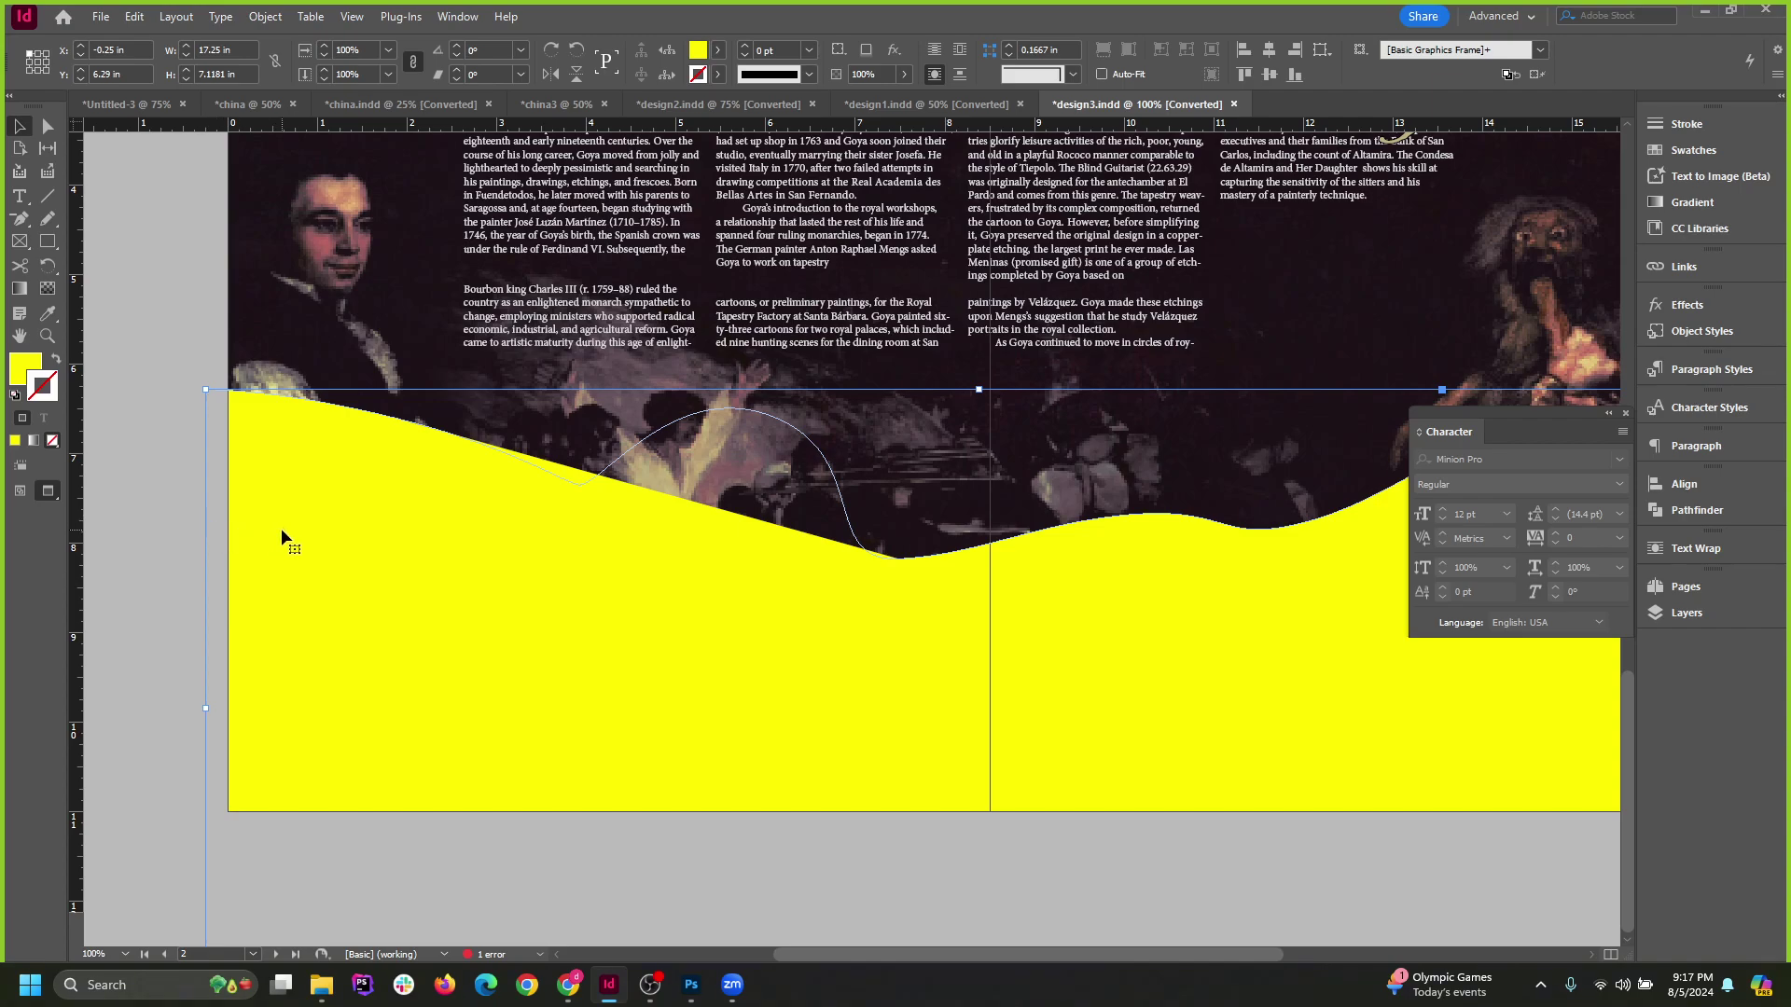
Raise four of the curved shape's wrap points, placing the second at about X 4.32 in, Y 6.53 in and the fourth at X 8 in, Y 7.125 in.
{"action": "left_click", "coordinate": [48, 126]}
{"action": "left_click", "coordinate": [176, 452]}
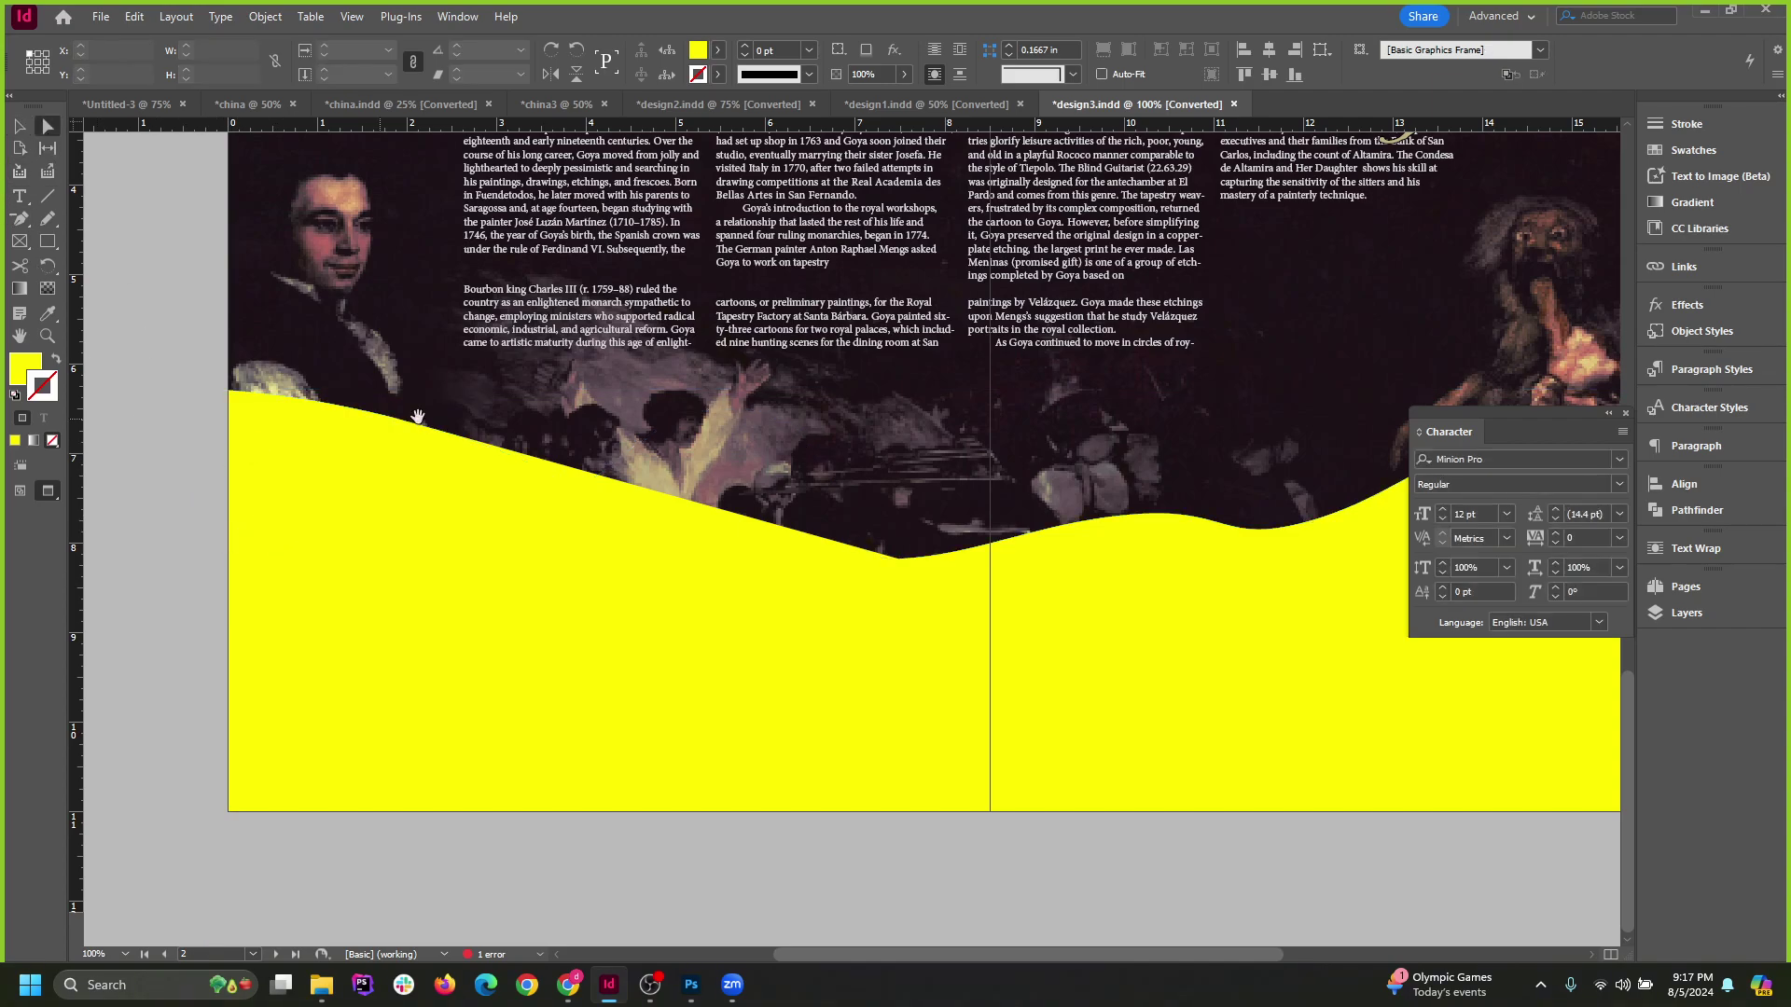
{"action": "left_click_drag", "start_coordinate": [388, 426], "coordinate": [425, 374]}
{"action": "left_click_drag", "start_coordinate": [578, 492], "coordinate": [650, 434]}
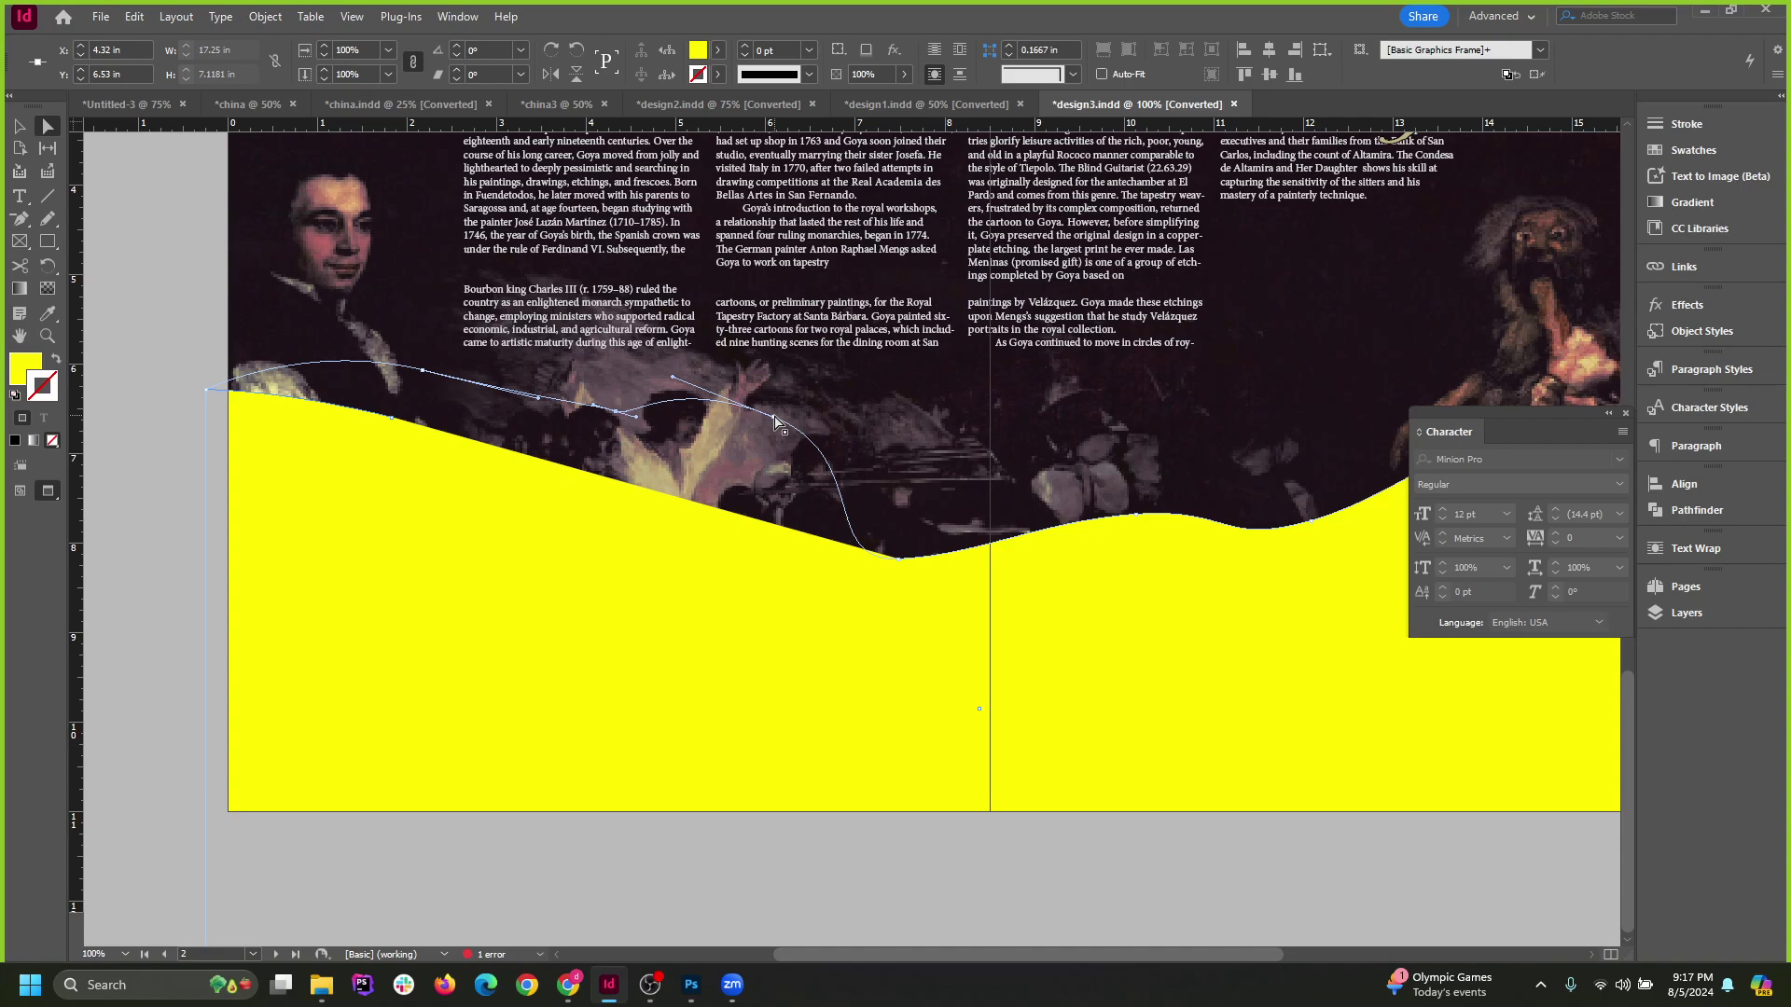
{"action": "left_click_drag", "start_coordinate": [774, 416], "coordinate": [813, 381]}
{"action": "left_click_drag", "start_coordinate": [898, 561], "coordinate": [945, 464]}
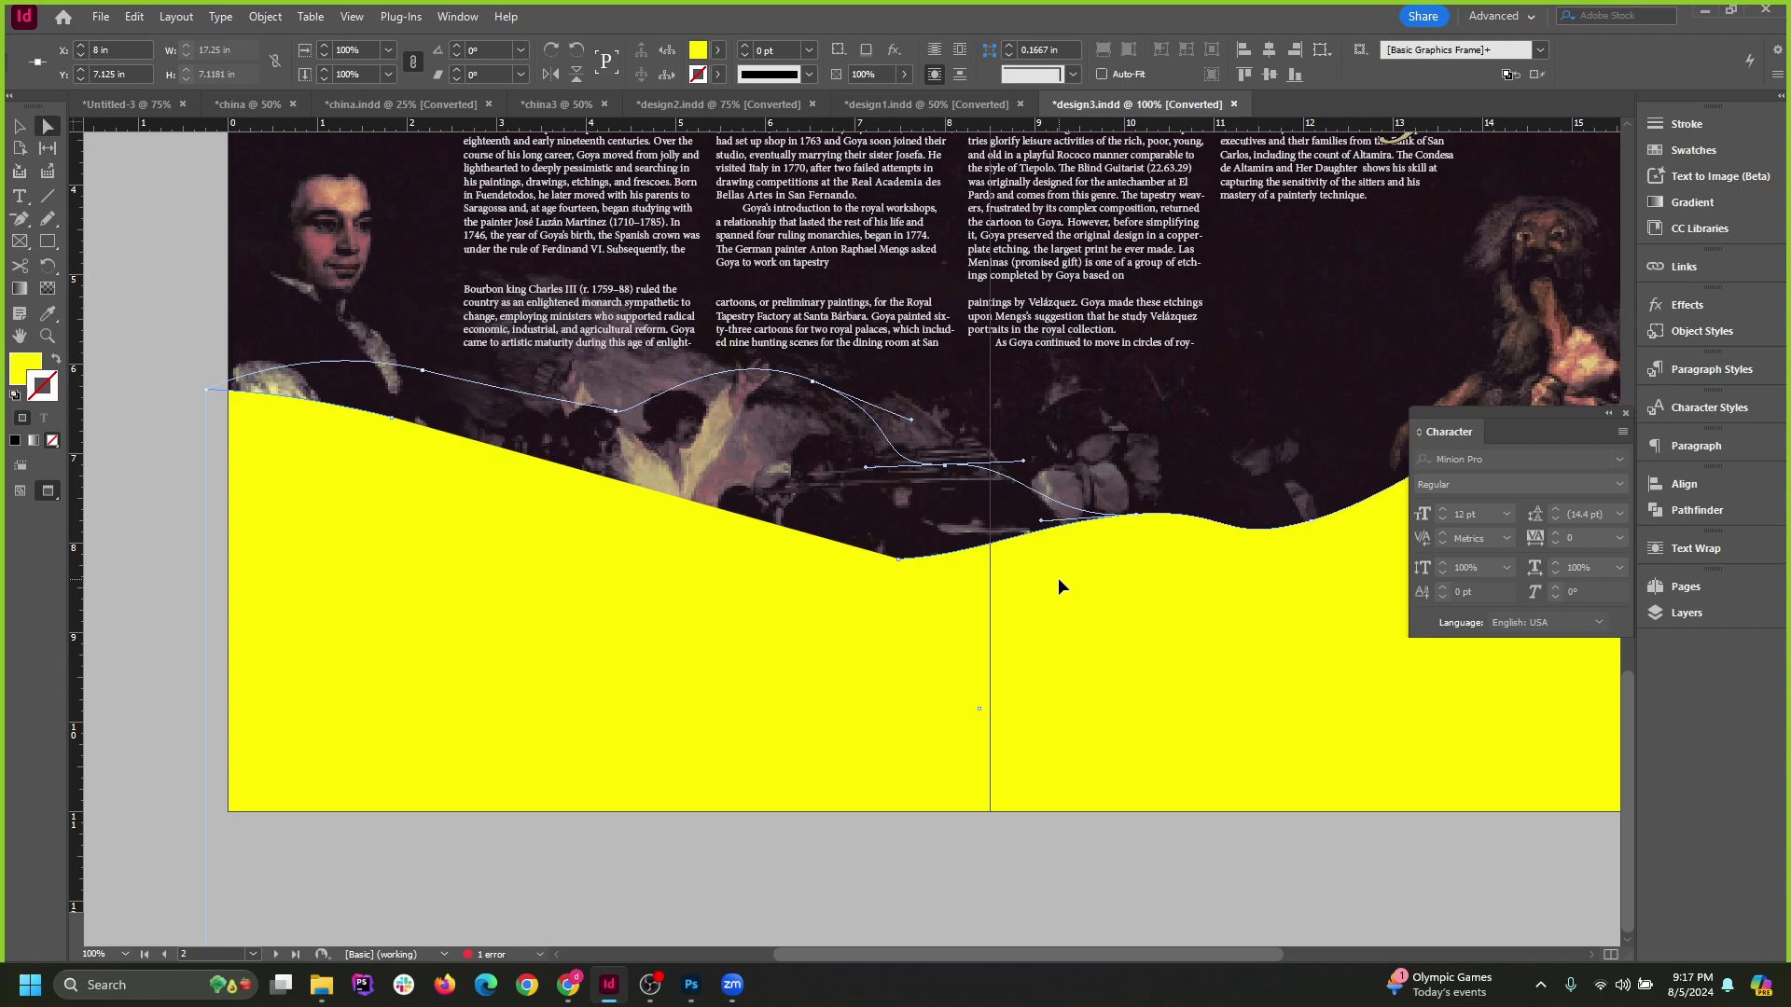
{"action": "left_click", "coordinate": [26, 129]}
{"action": "left_click_drag", "start_coordinate": [243, 389], "coordinate": [243, 382]}
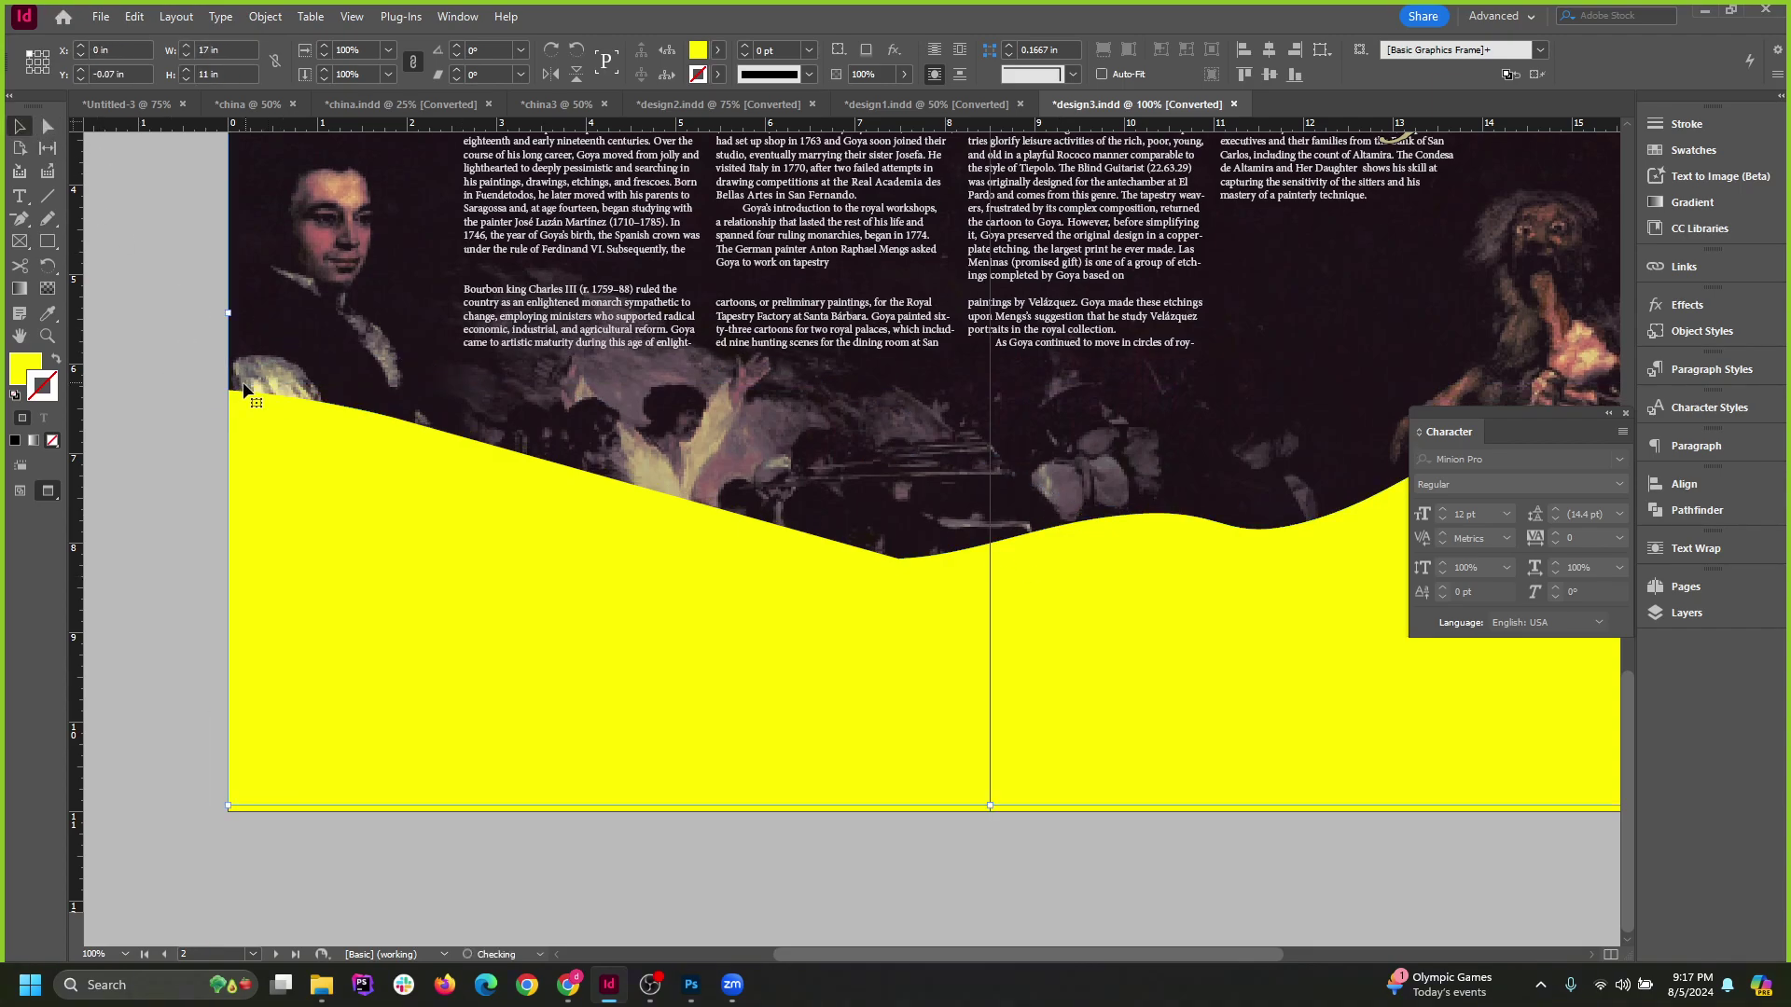
{"action": "key", "text": "ctrl+z"}
{"action": "left_click_drag", "start_coordinate": [455, 552], "coordinate": [617, 677]}
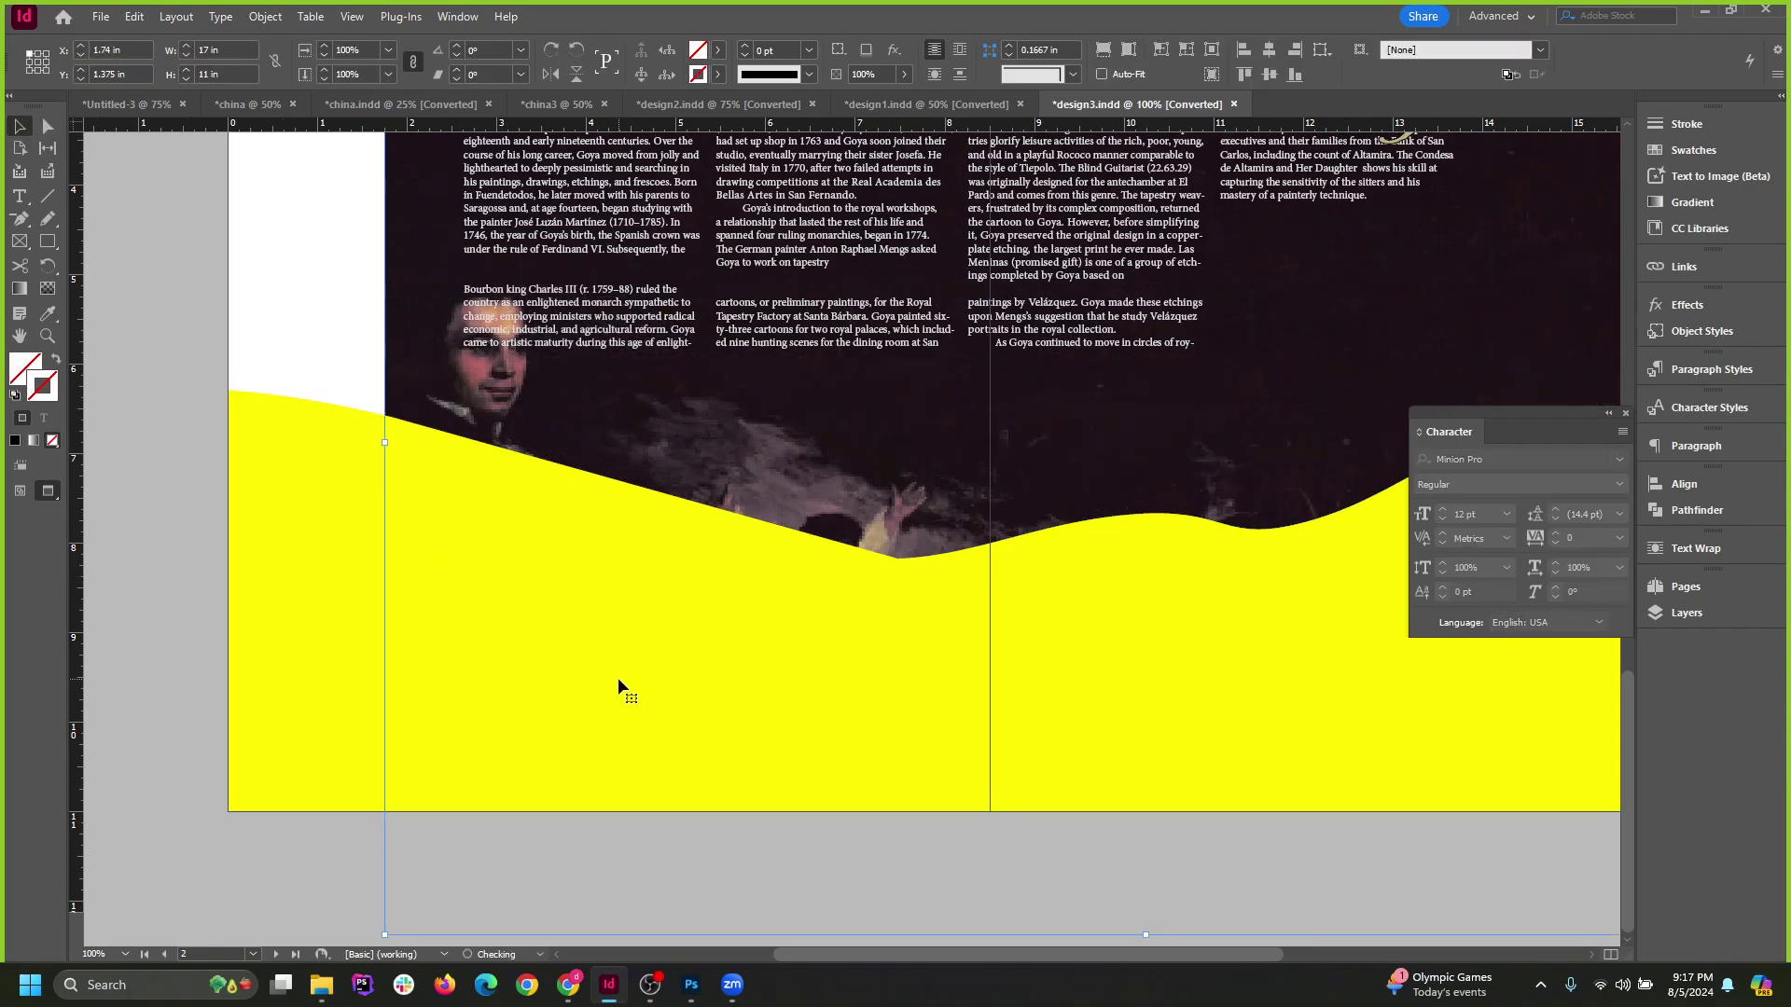
{"action": "key", "text": "ctrl+z"}
Delete the yellow curved wrap shape from the spread and activate the Pen tool.
{"action": "key", "text": "ctrl+5"}
{"action": "left_click", "coordinate": [989, 780]}
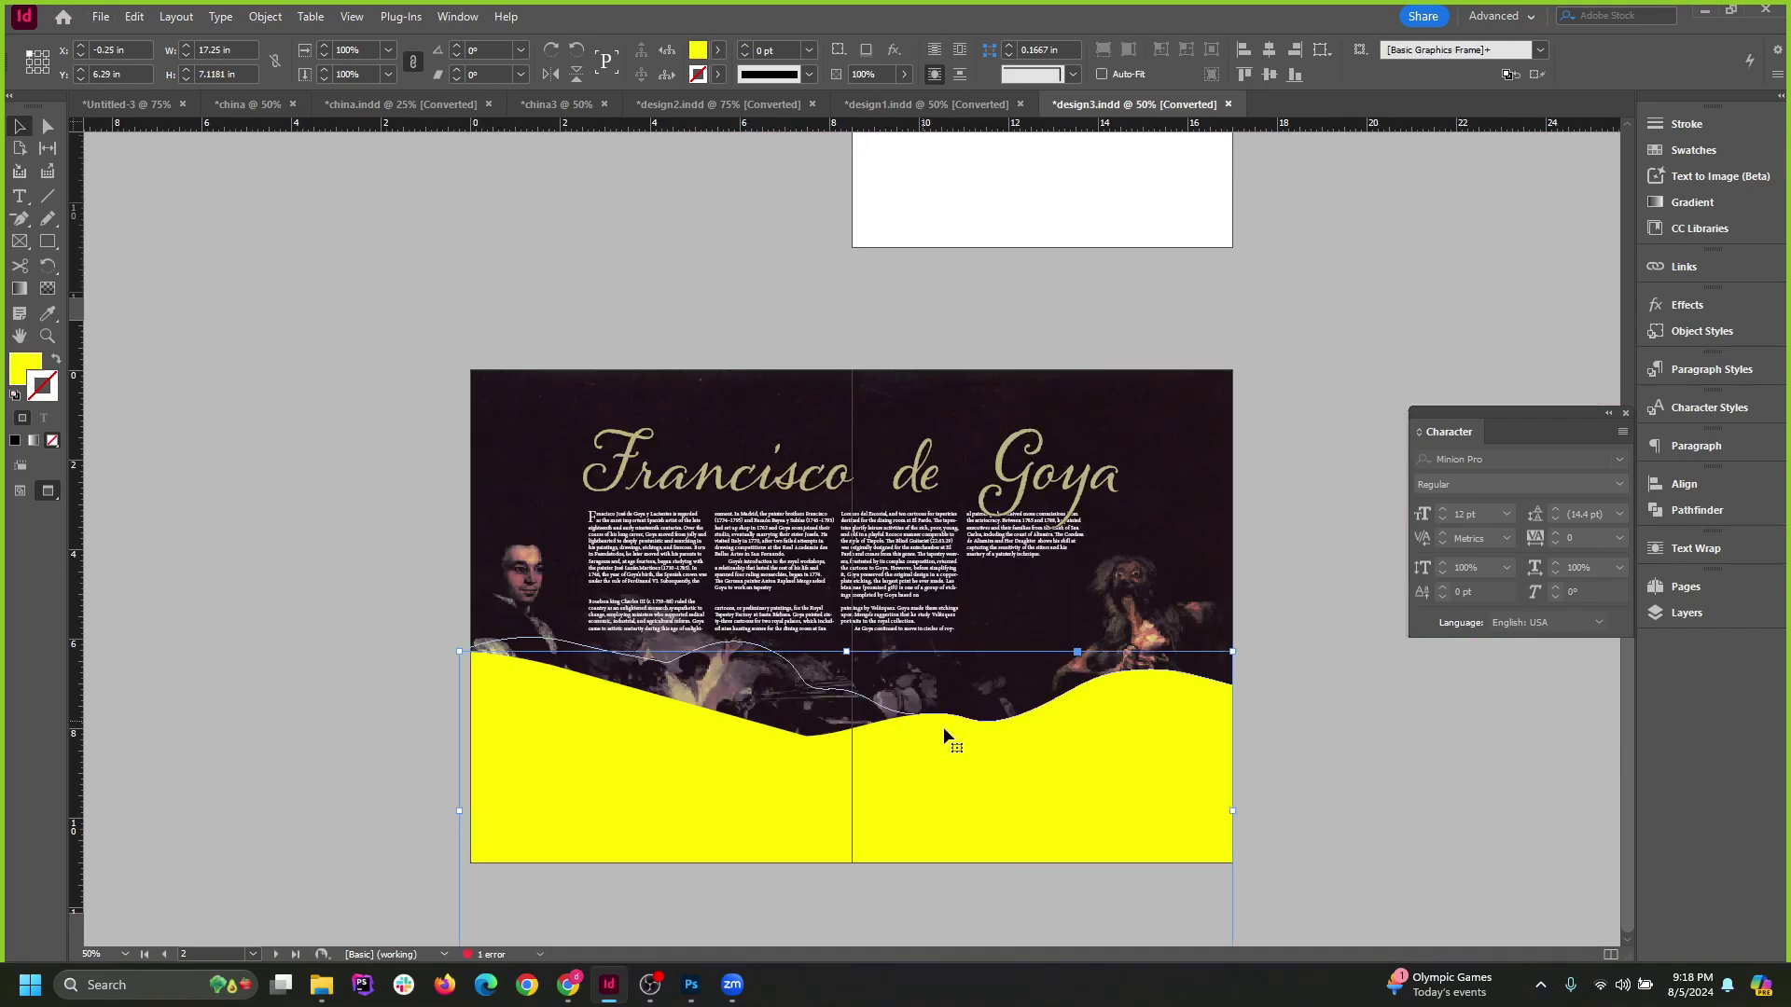
{"action": "key", "text": "Delete"}
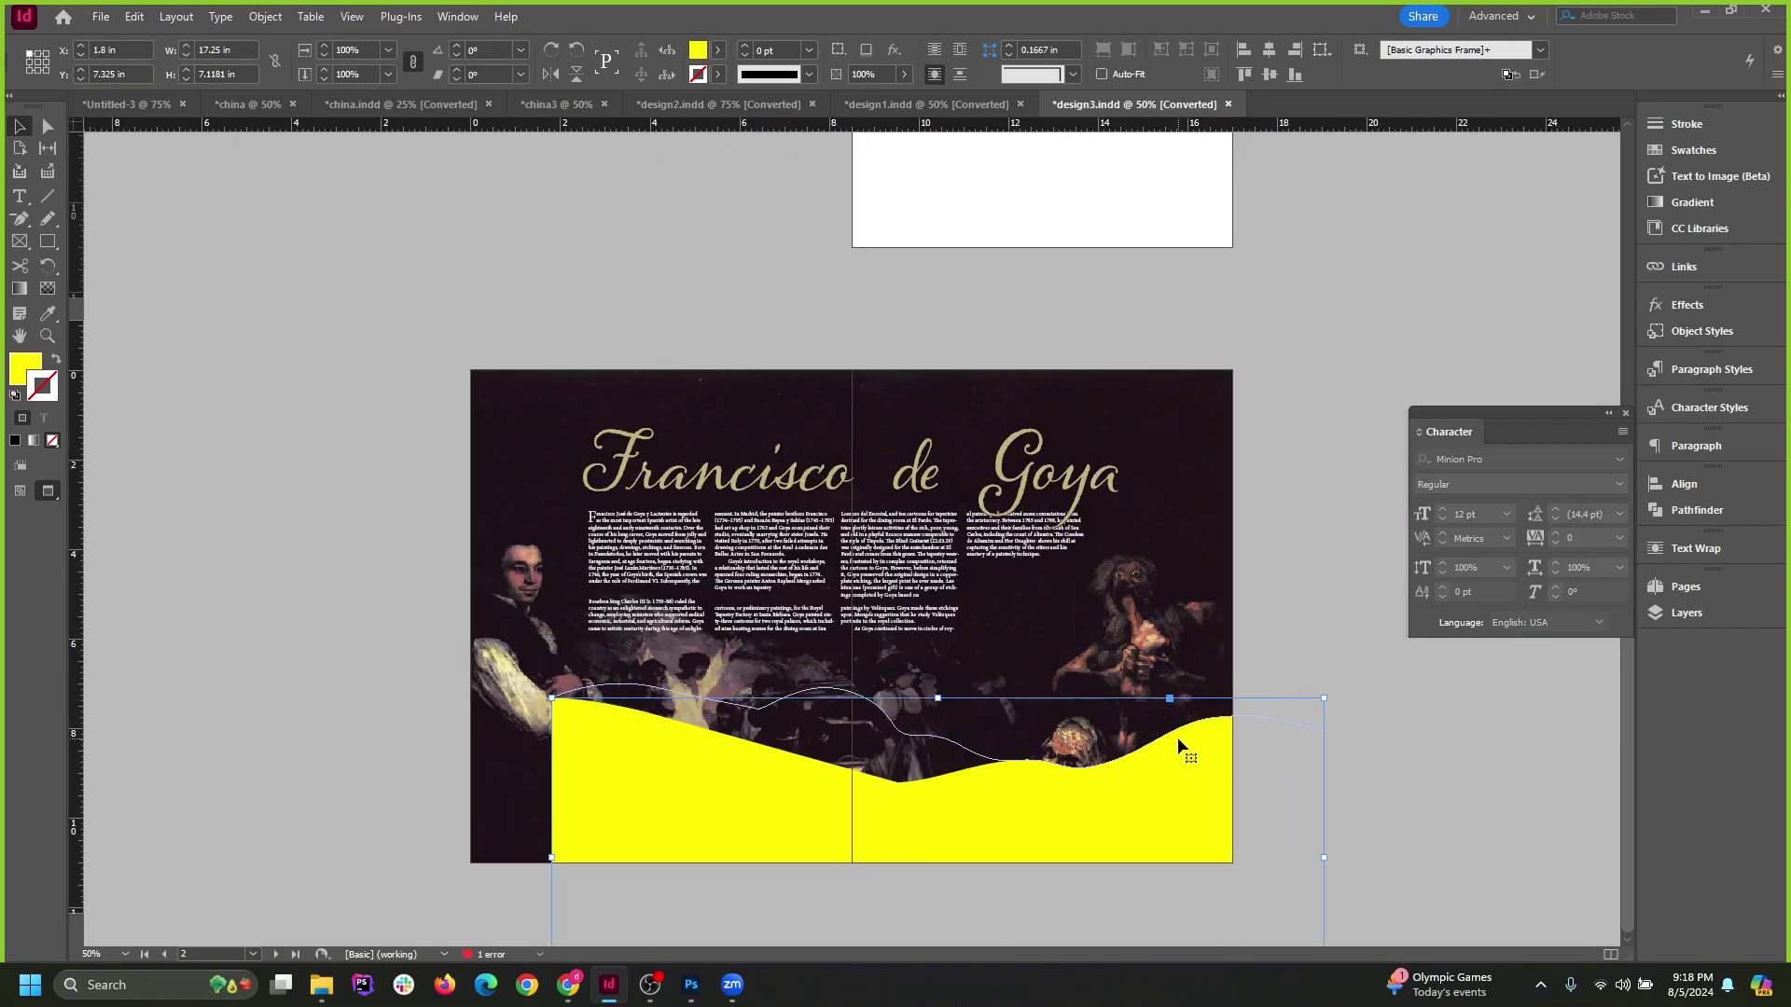
{"action": "left_click", "coordinate": [830, 541]}
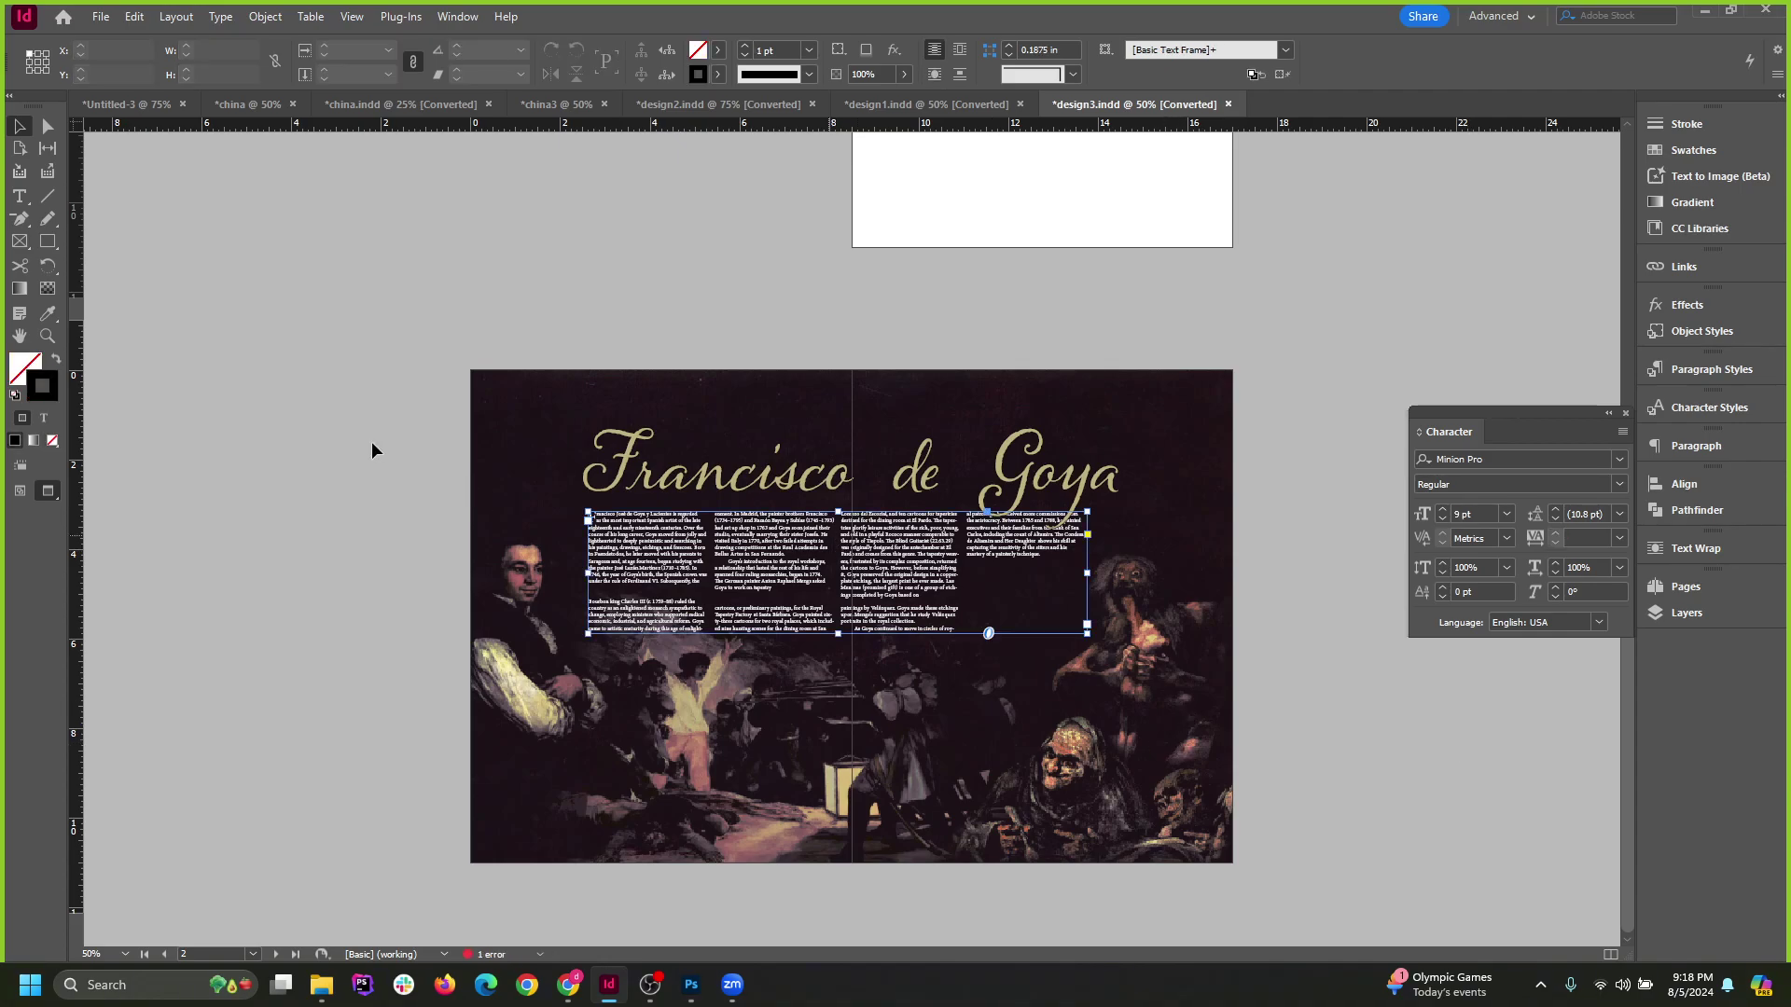
{"action": "left_click", "coordinate": [20, 218]}
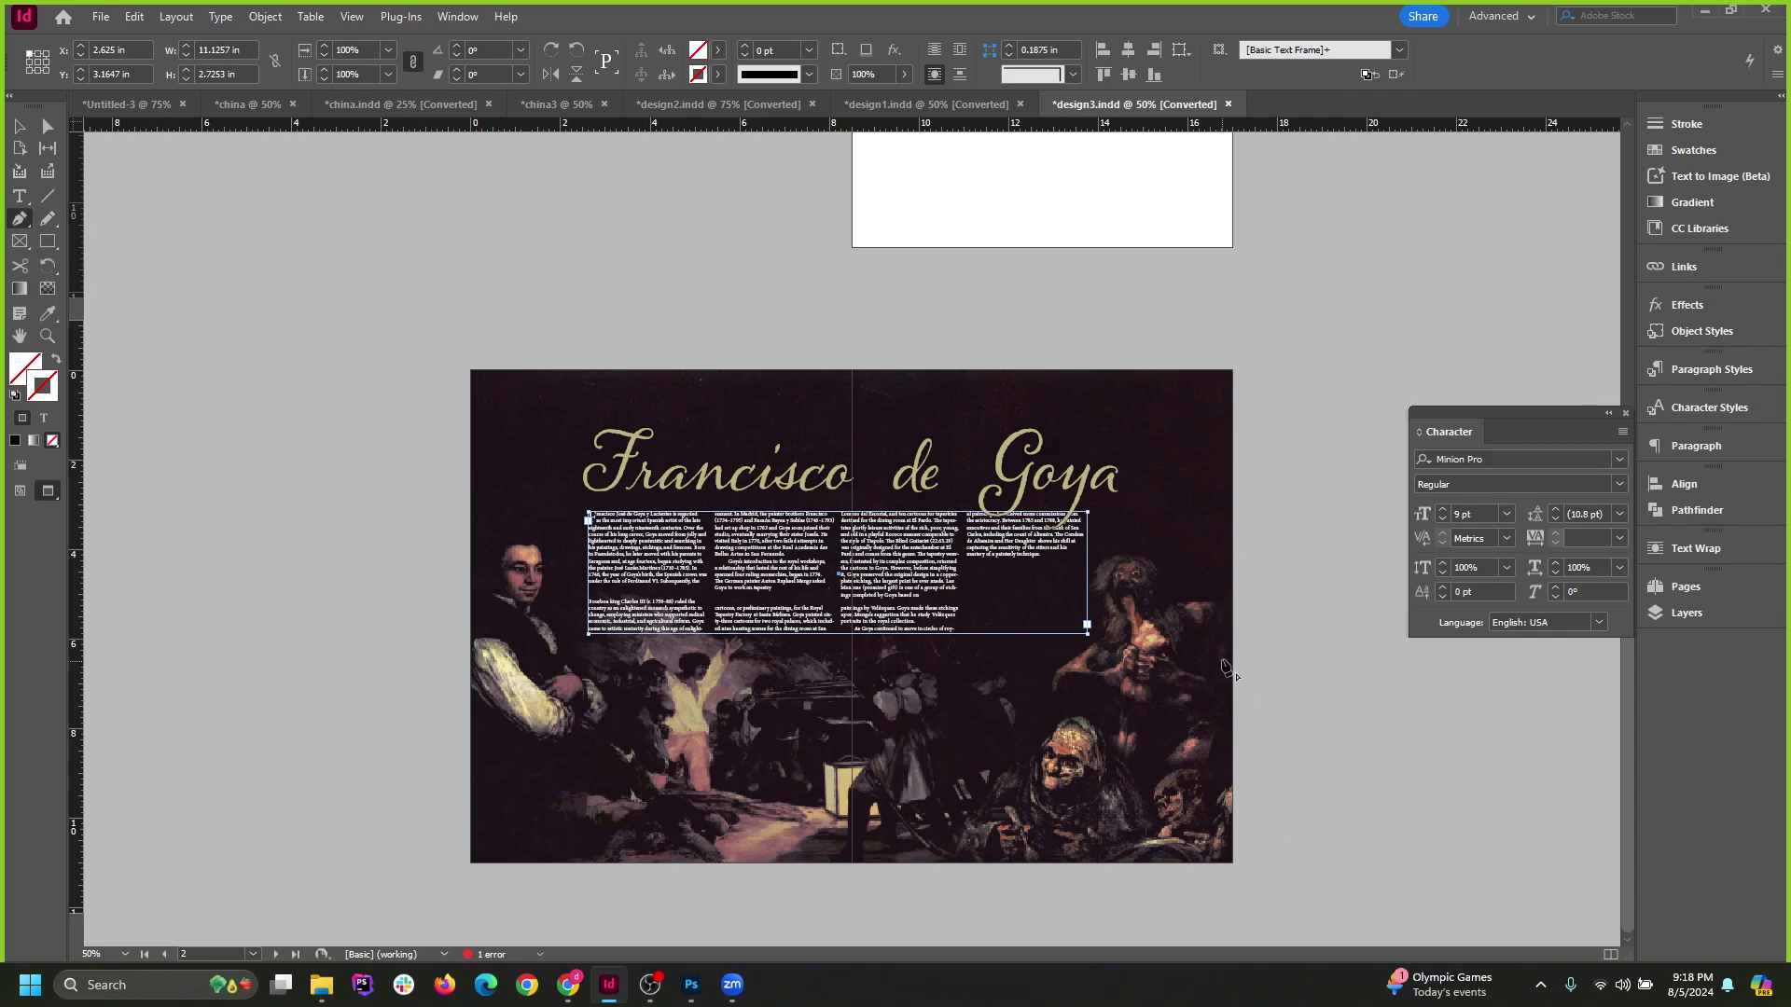
Draw a closed shape about 18.27 by 6.84 in over the lower artwork, with a wavy upper edge dipping below the text columns.
{"action": "left_click", "coordinate": [1247, 618]}
{"action": "left_click_drag", "start_coordinate": [1007, 670], "coordinate": [905, 694]}
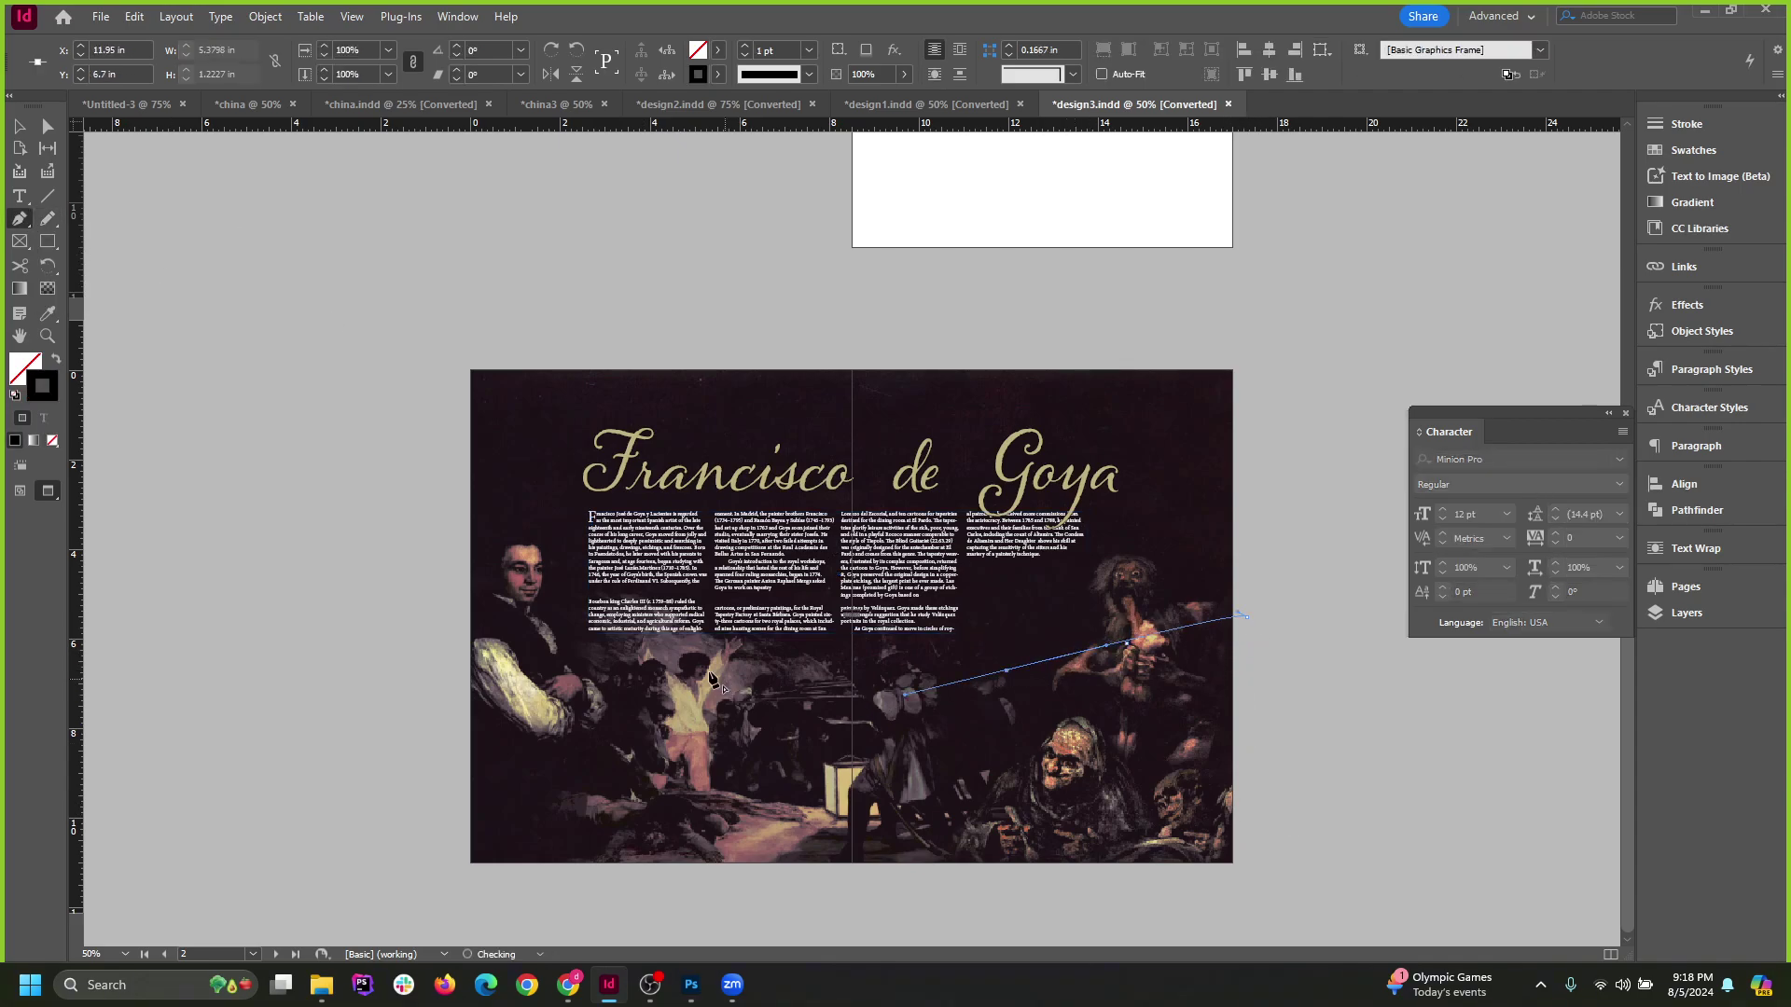
{"action": "left_click_drag", "start_coordinate": [662, 657], "coordinate": [424, 672]}
{"action": "left_click", "coordinate": [474, 878]}
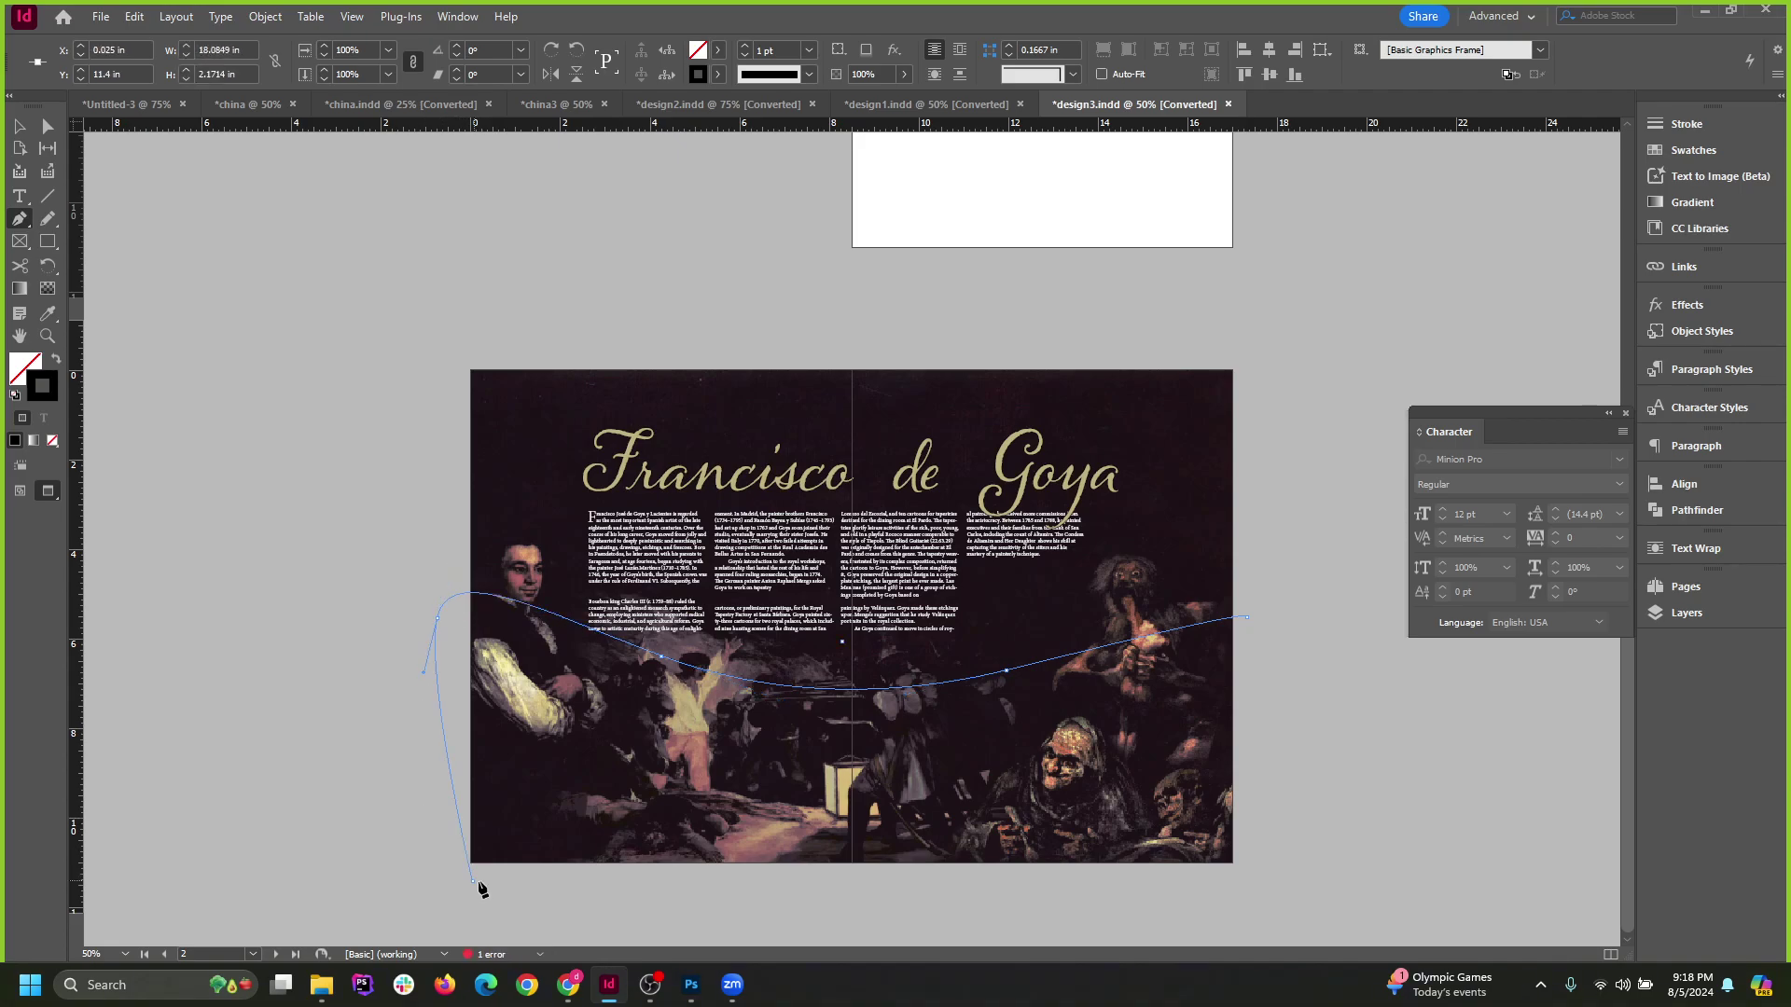
{"action": "left_click", "coordinate": [1252, 899]}
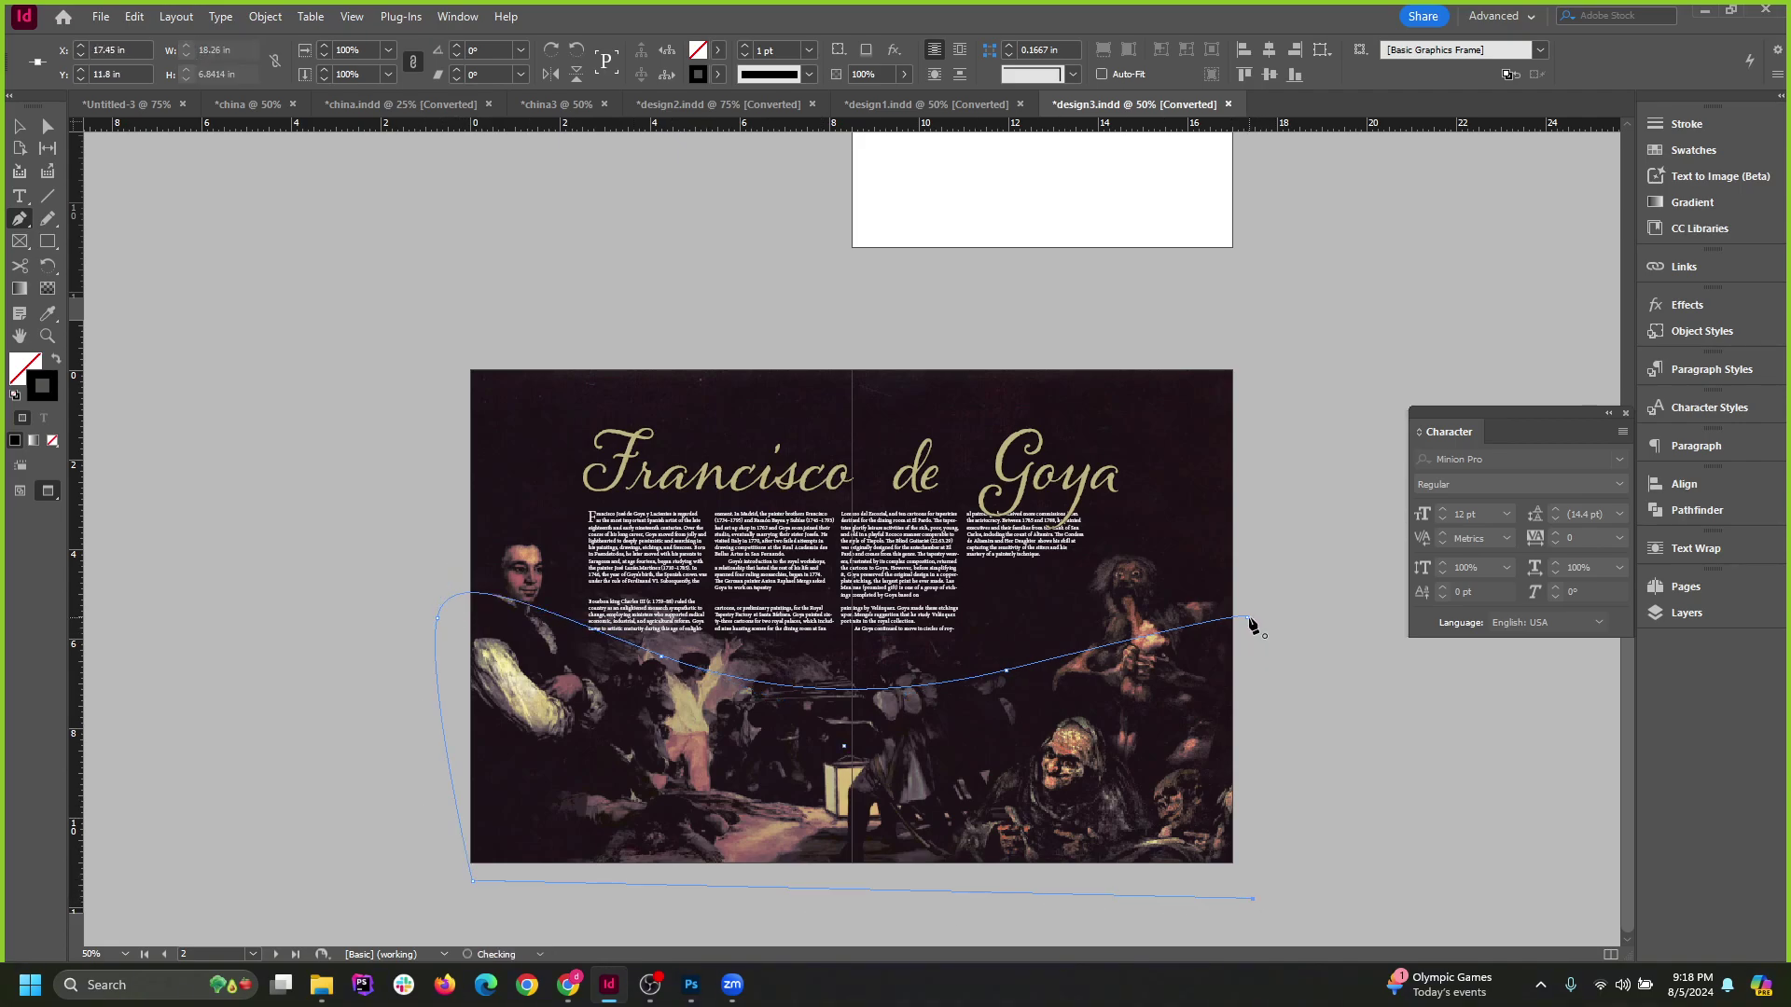
{"action": "left_click", "coordinate": [1251, 620]}
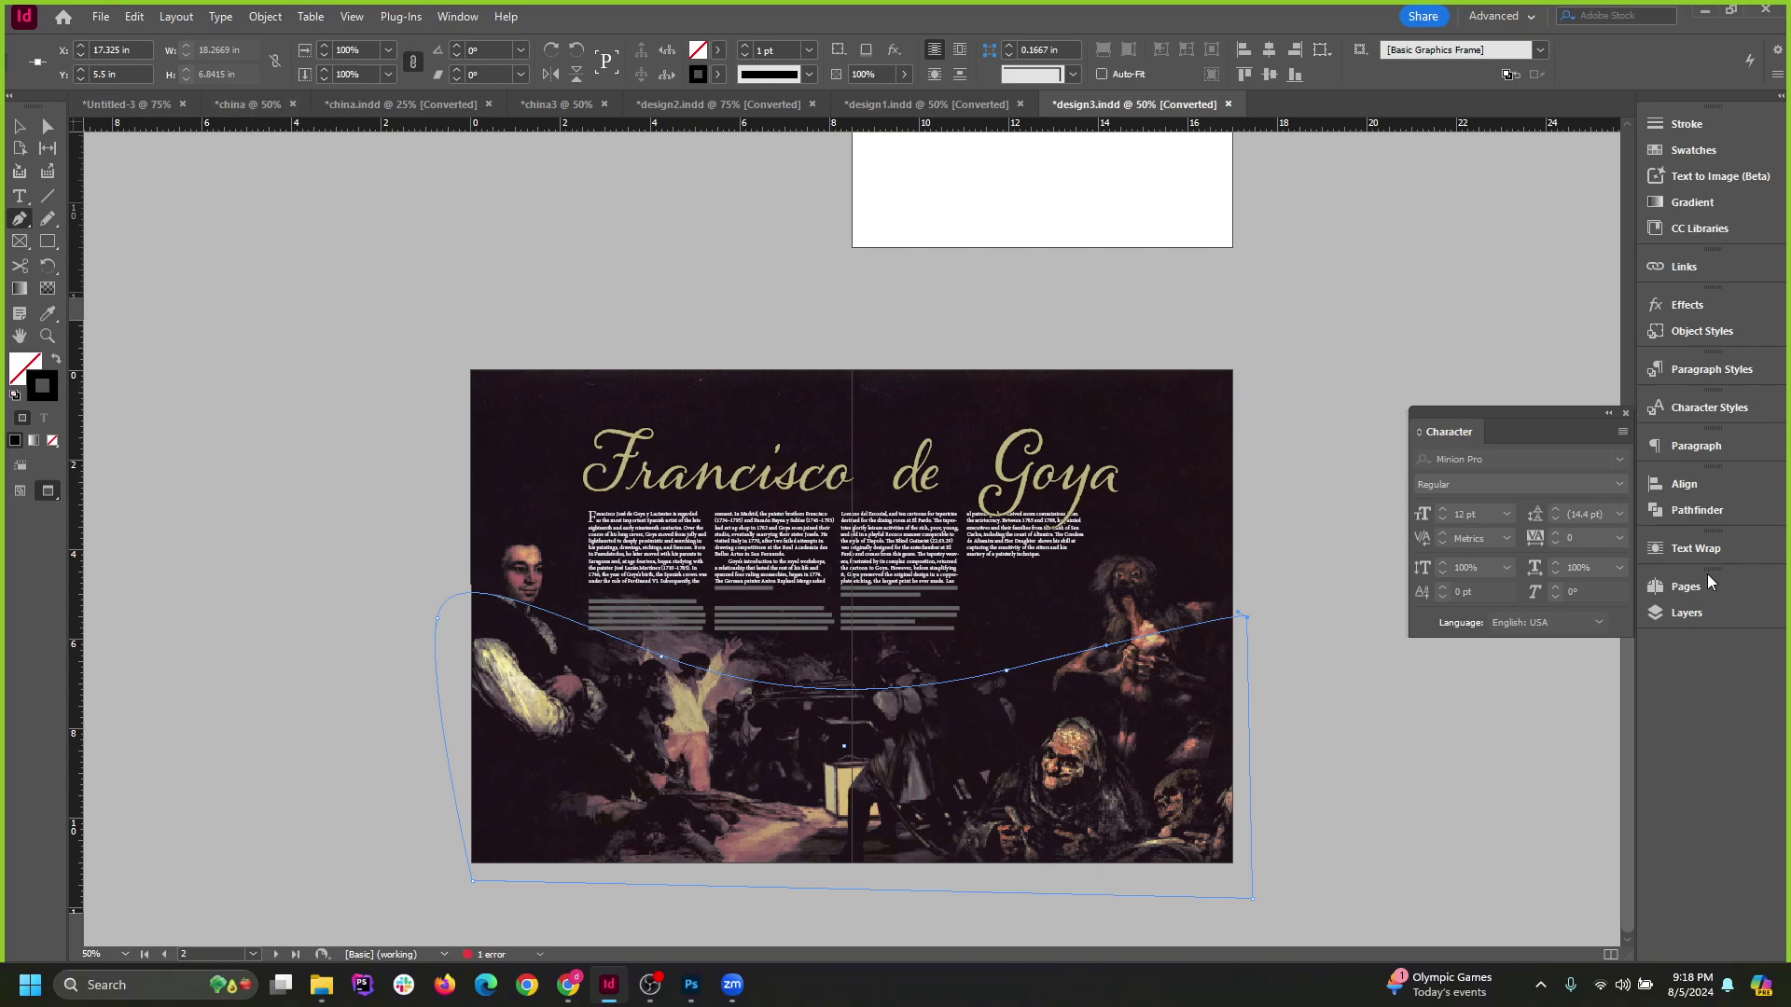
Wrap text around the new shape's contour and move the shape up to about X -0.81 in, Y 3.91 in.
{"action": "left_click", "coordinate": [1694, 549]}
{"action": "left_click", "coordinate": [1481, 569]}
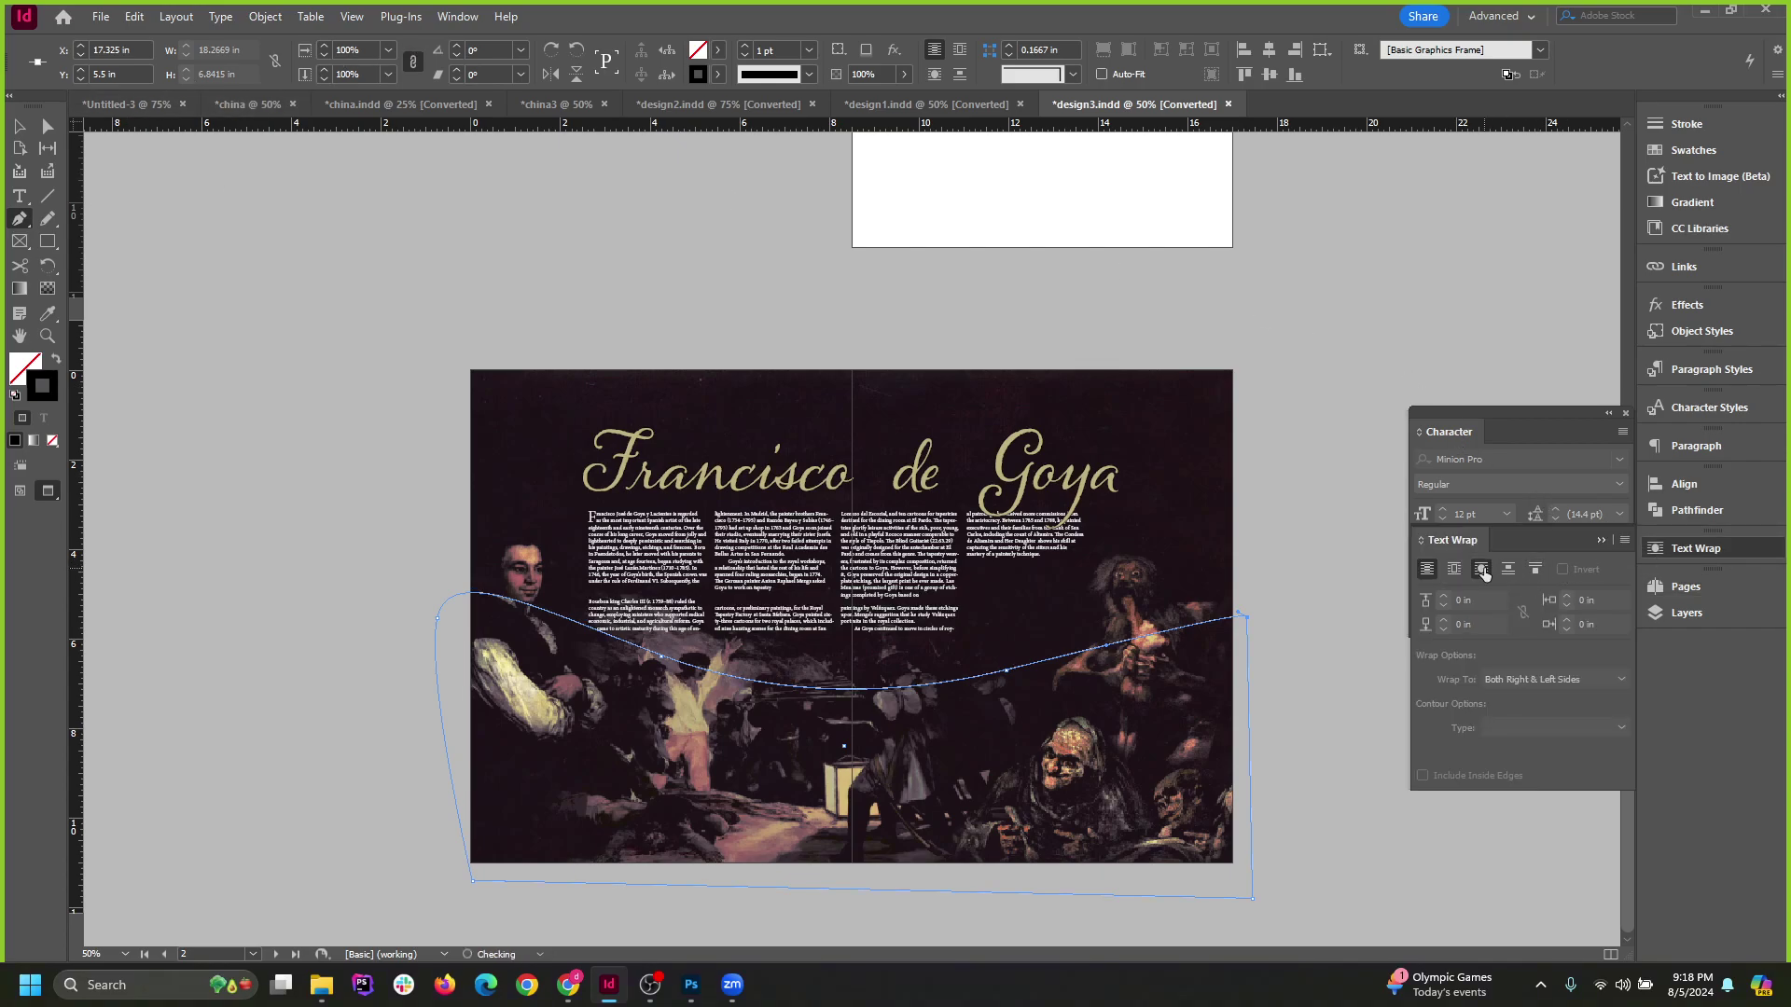
{"action": "left_click", "coordinate": [20, 127]}
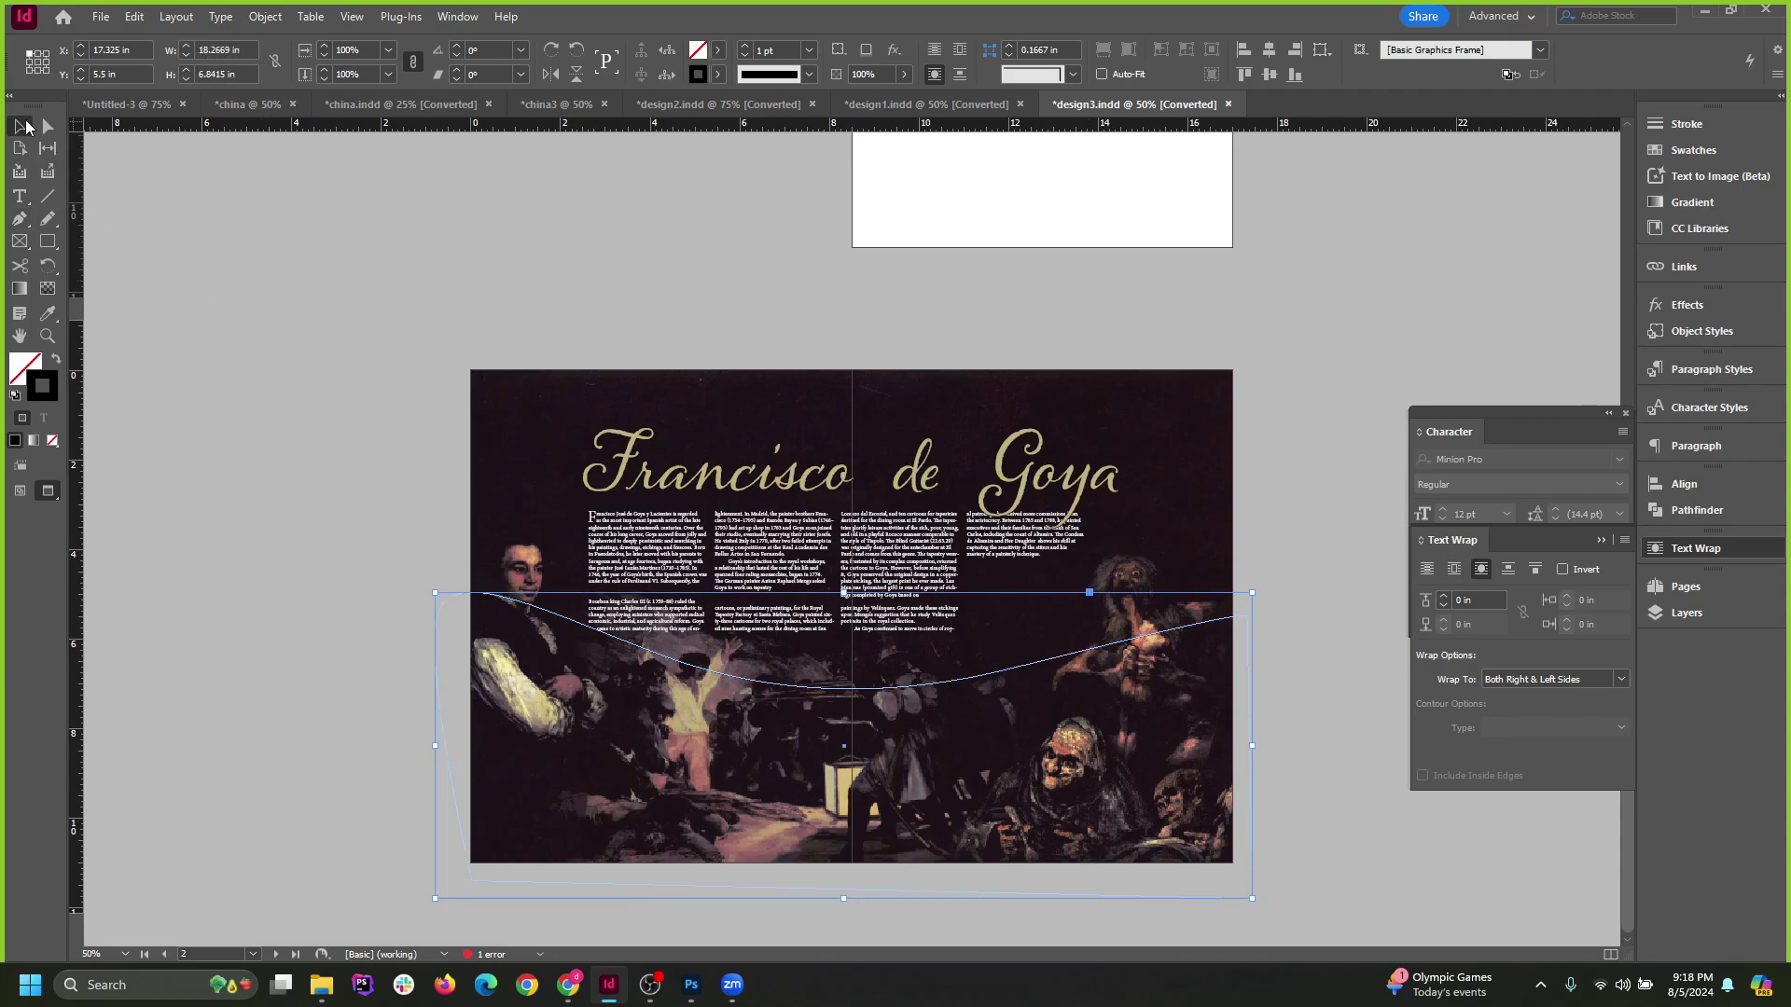
{"action": "left_click_drag", "start_coordinate": [926, 698], "coordinate": [927, 651]}
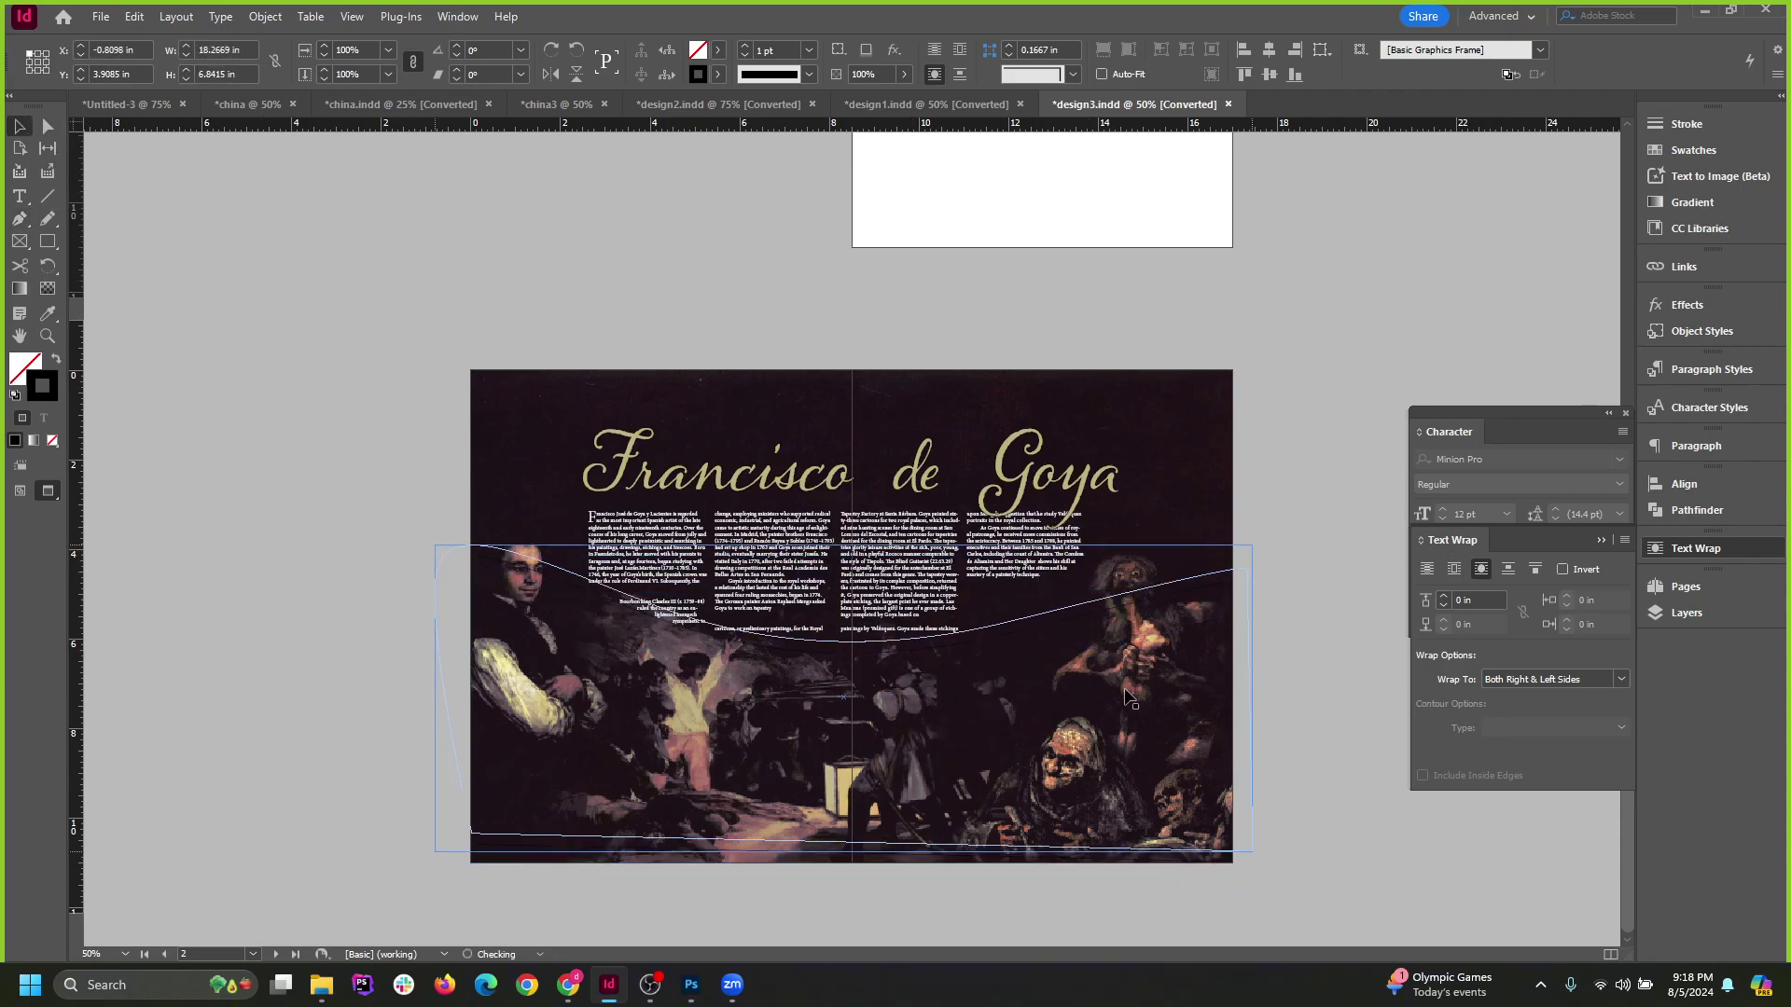
Set the stroke of the curved wrap shape over the Goya spread to yellow (C=0 M=0 Y=100 K=0) and deselect it.
{"action": "left_click", "coordinate": [1291, 710]}
{"action": "left_click", "coordinate": [865, 484]}
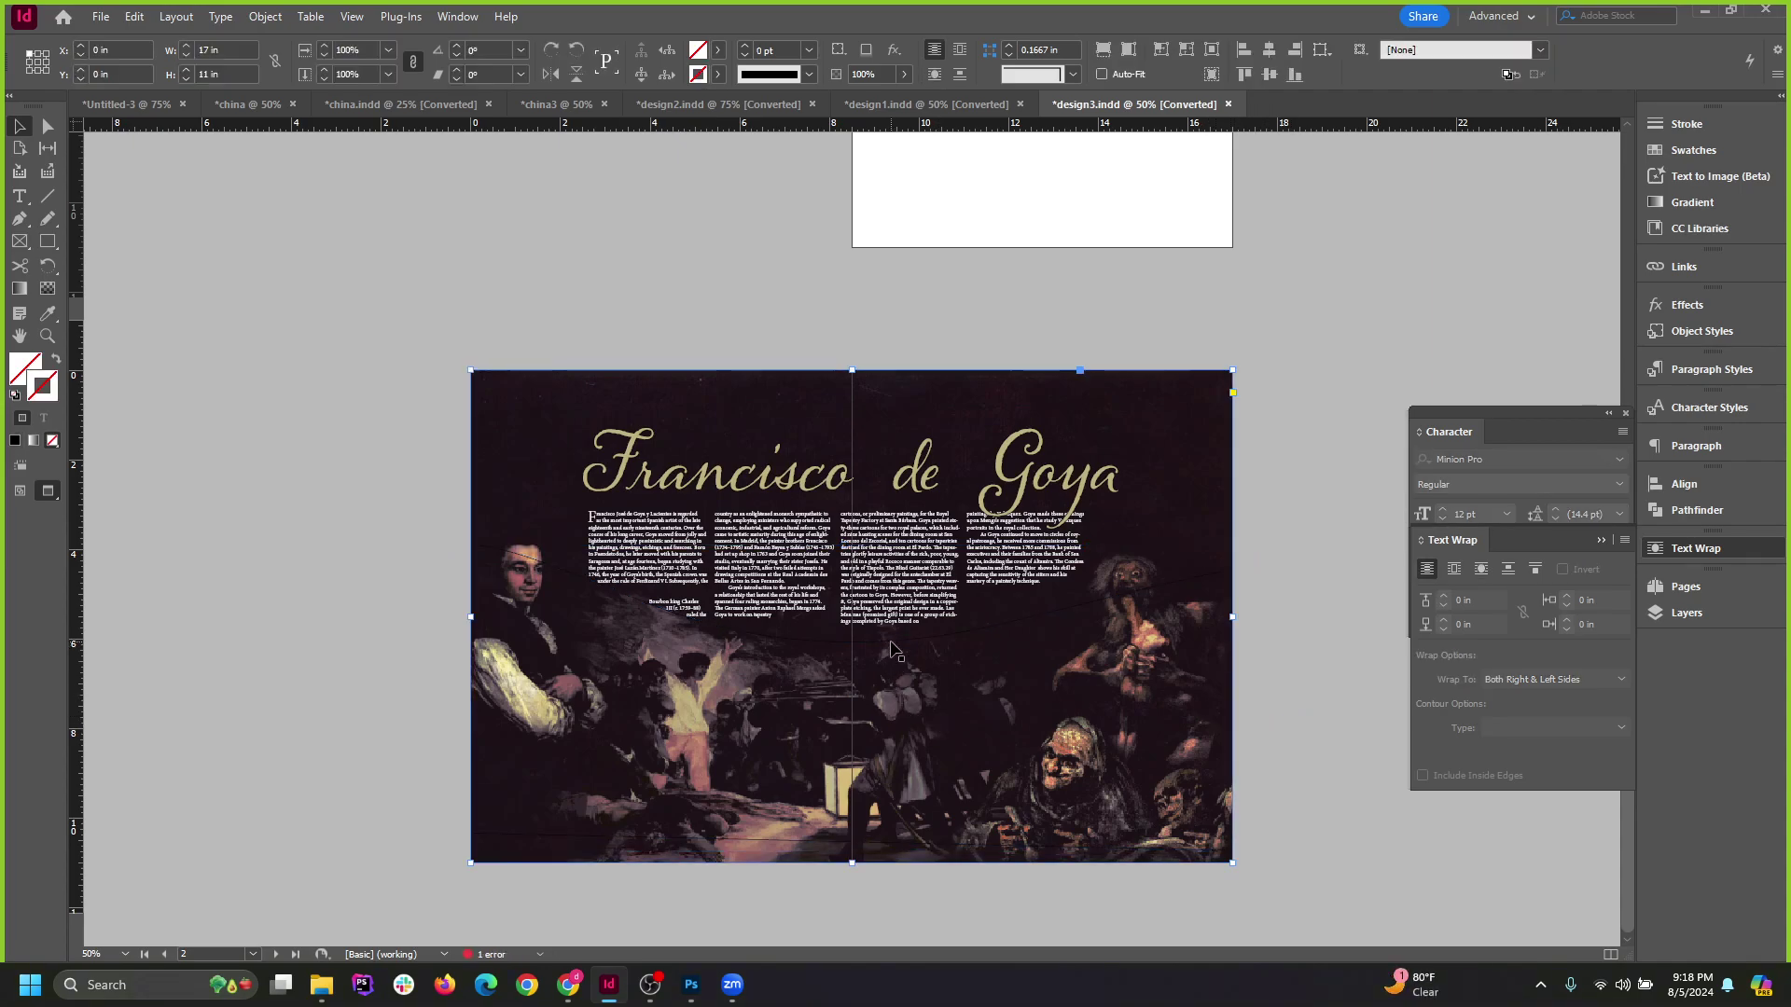
{"action": "left_click", "coordinate": [716, 75]}
{"action": "left_click", "coordinate": [716, 75]}
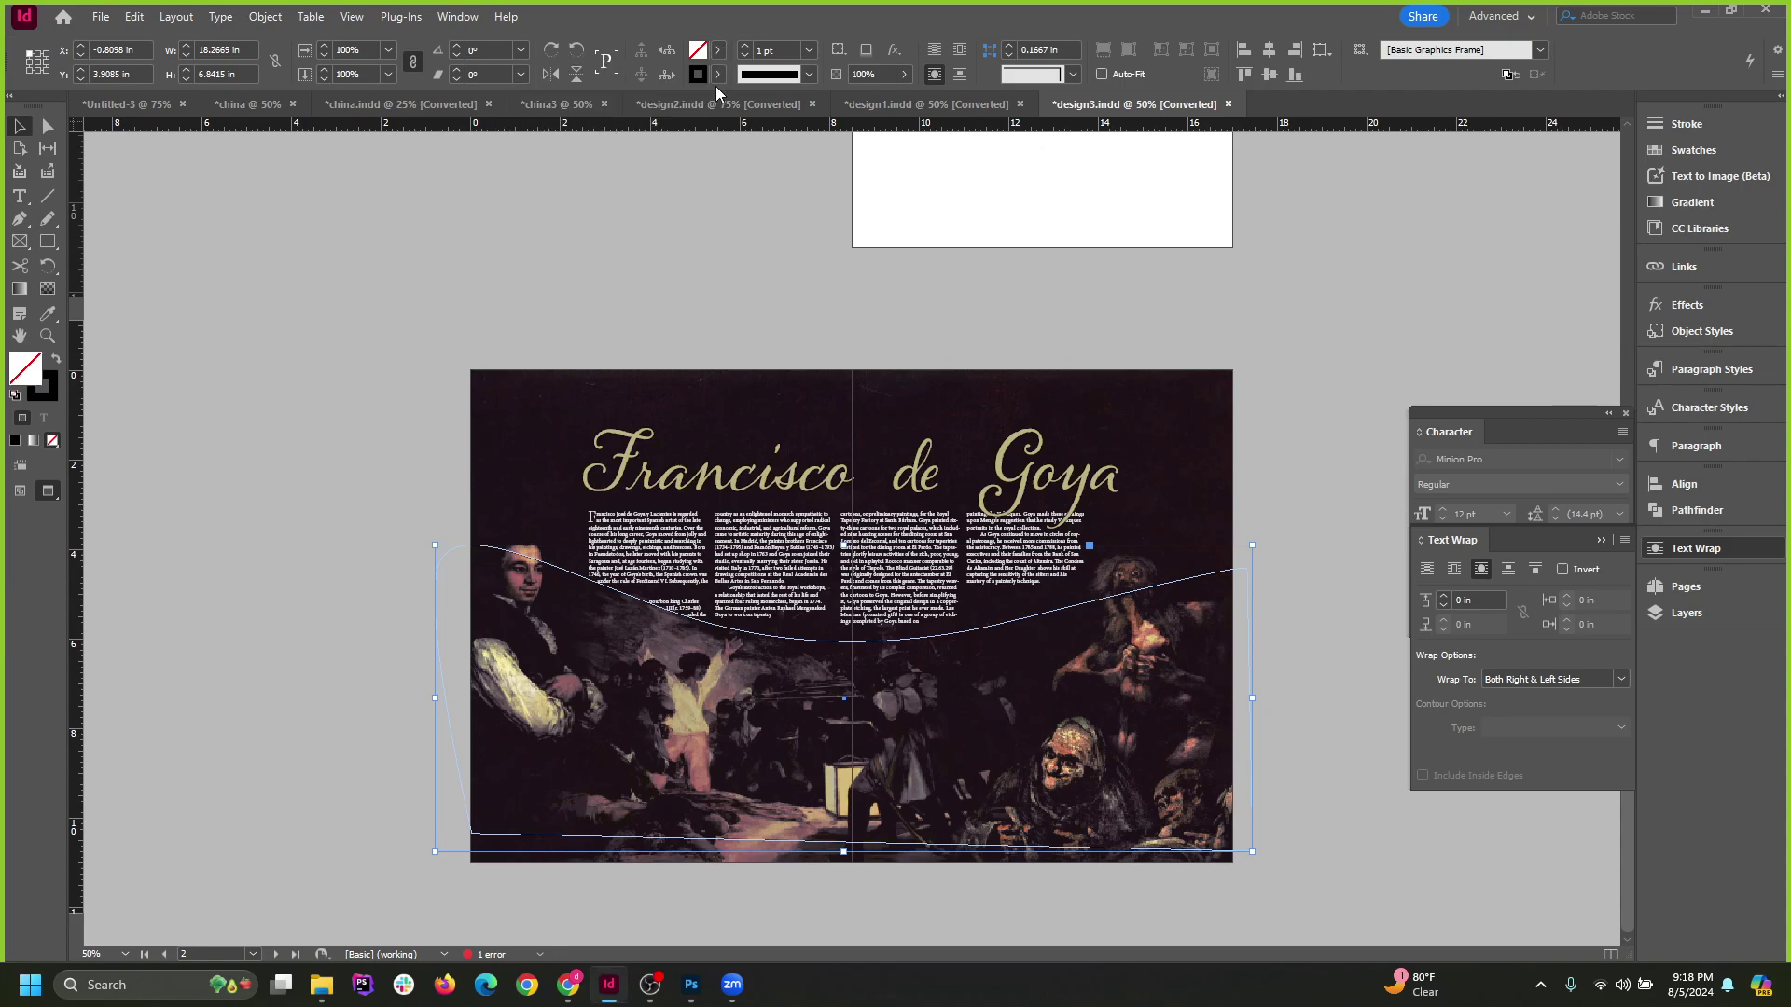
{"action": "left_click", "coordinate": [717, 74]}
{"action": "left_click", "coordinate": [564, 213]}
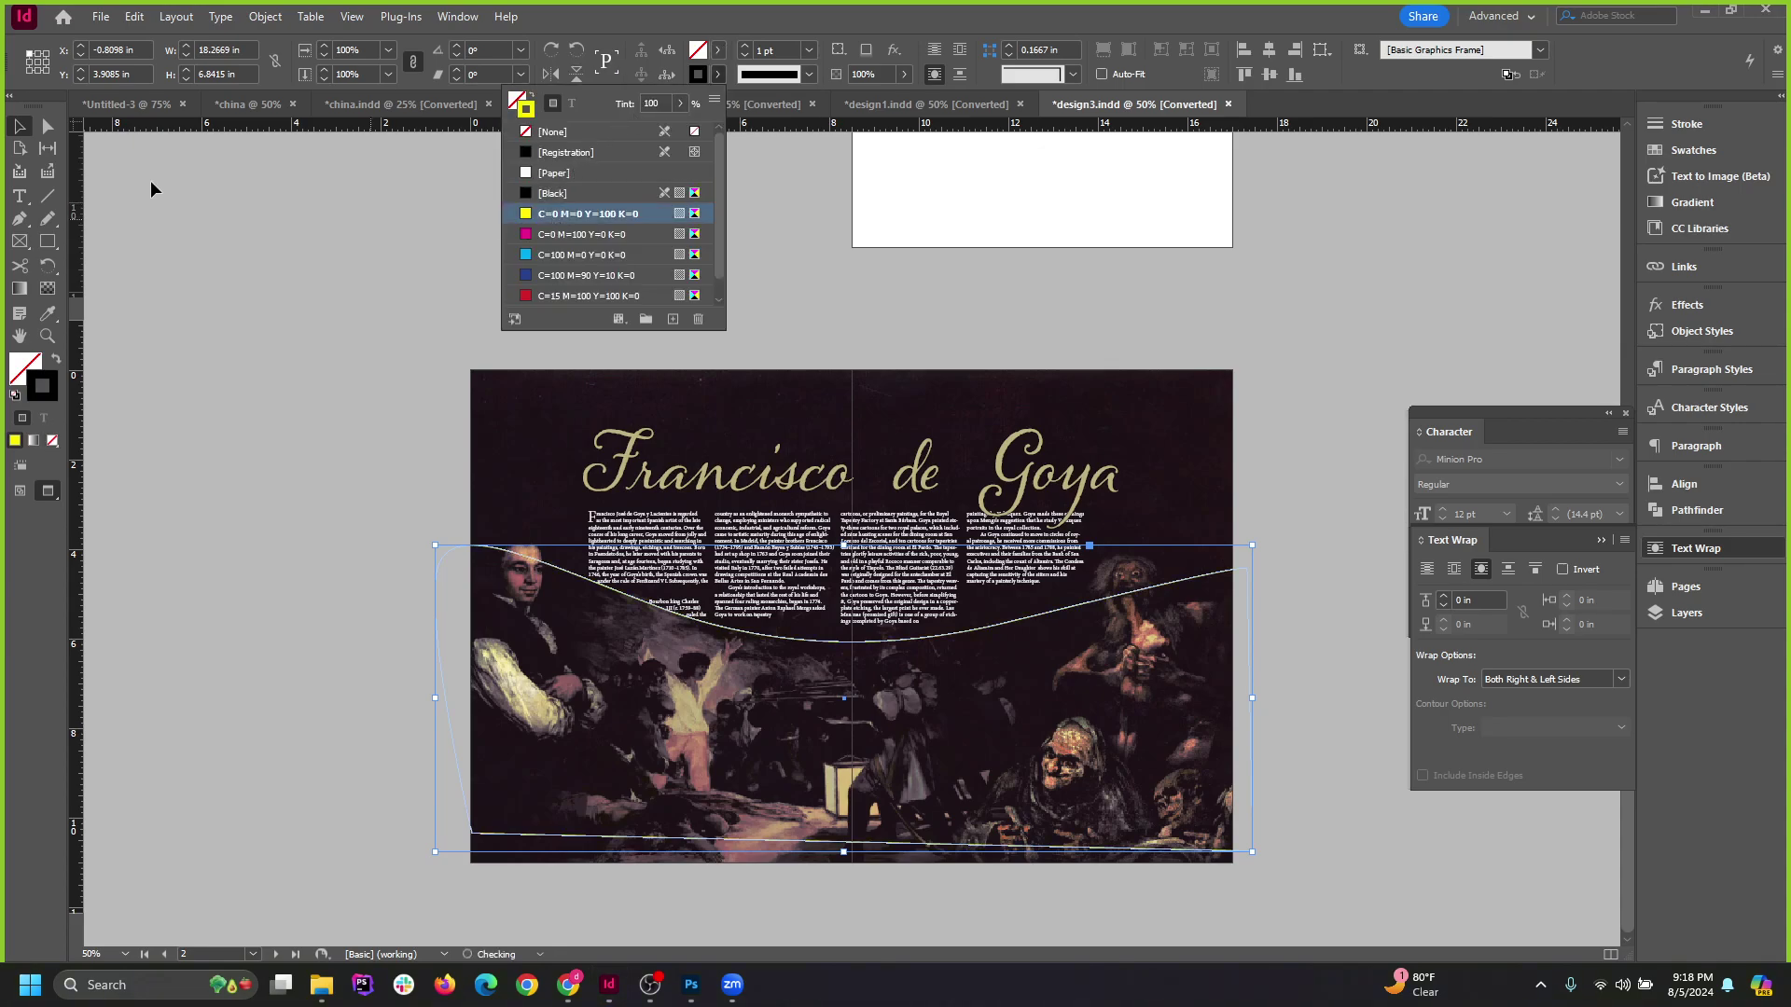
{"action": "left_click", "coordinate": [16, 129]}
{"action": "left_click", "coordinate": [336, 373]}
{"action": "scroll", "coordinate": [944, 804], "scroll_direction": "up", "scroll_amount": 1}
{"action": "scroll", "coordinate": [943, 804], "scroll_direction": "down", "scroll_amount": 1}
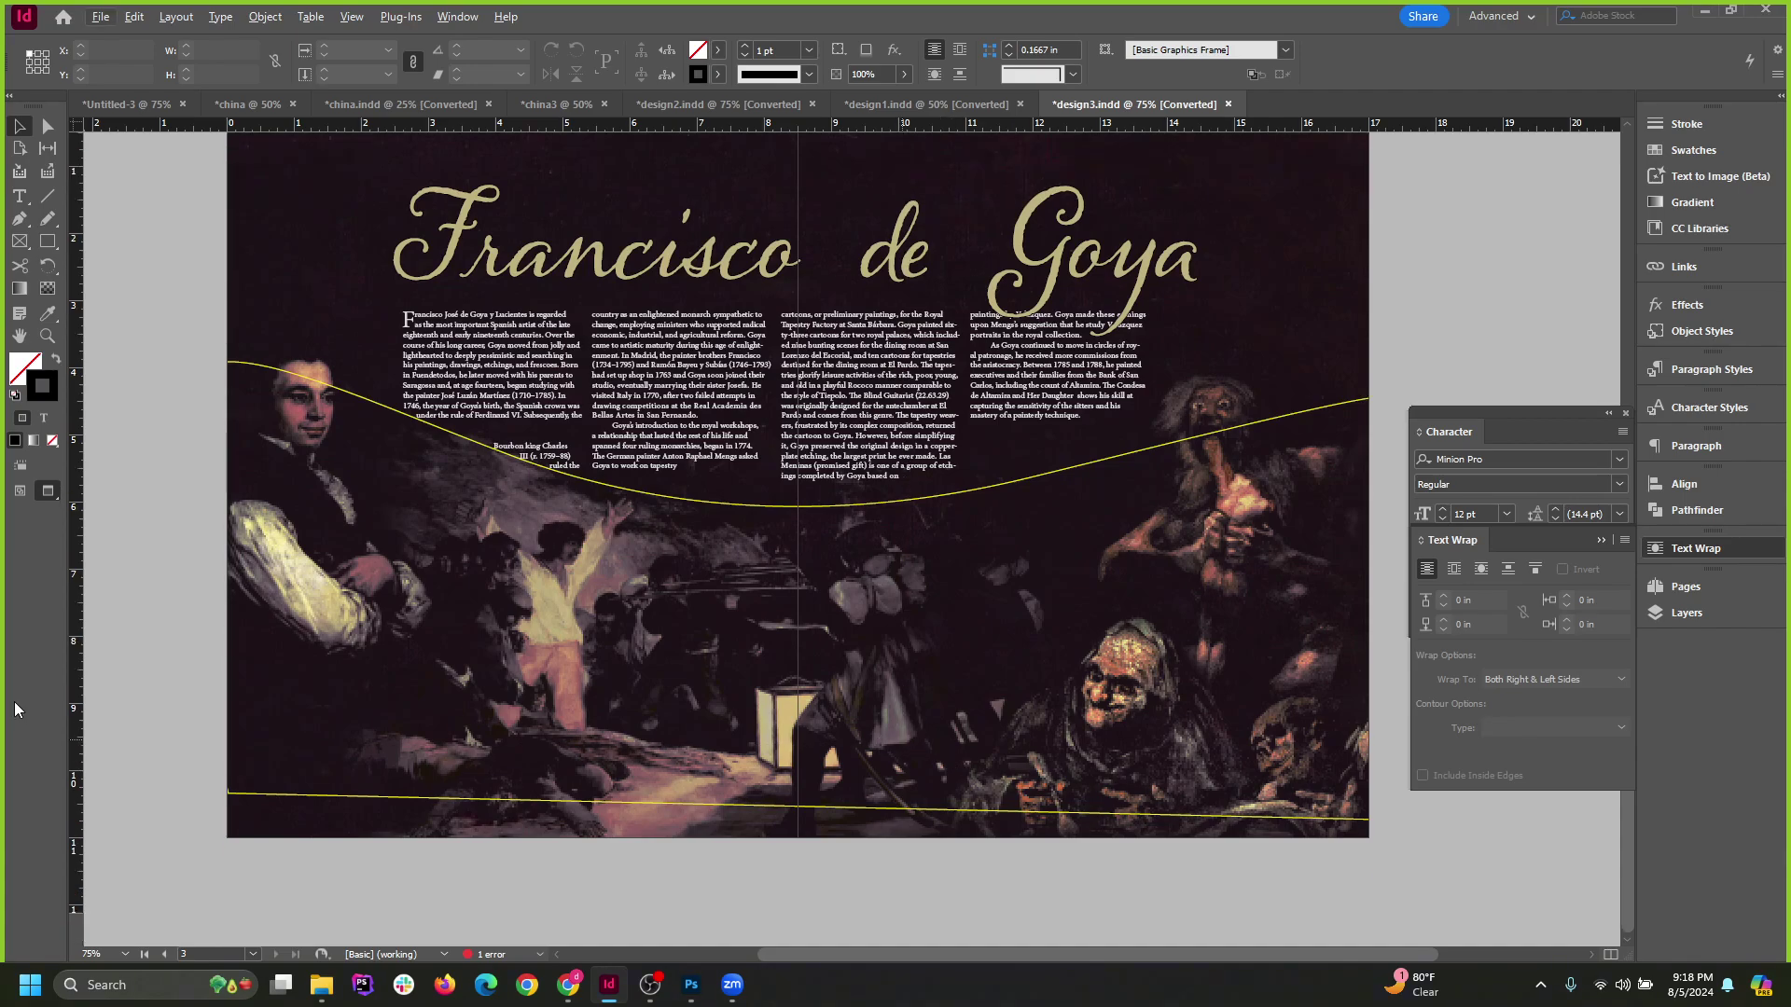
Try to reposition the lower-left contour points of the yellow shape's text wrap, then undo the change.
{"action": "left_click", "coordinate": [48, 126]}
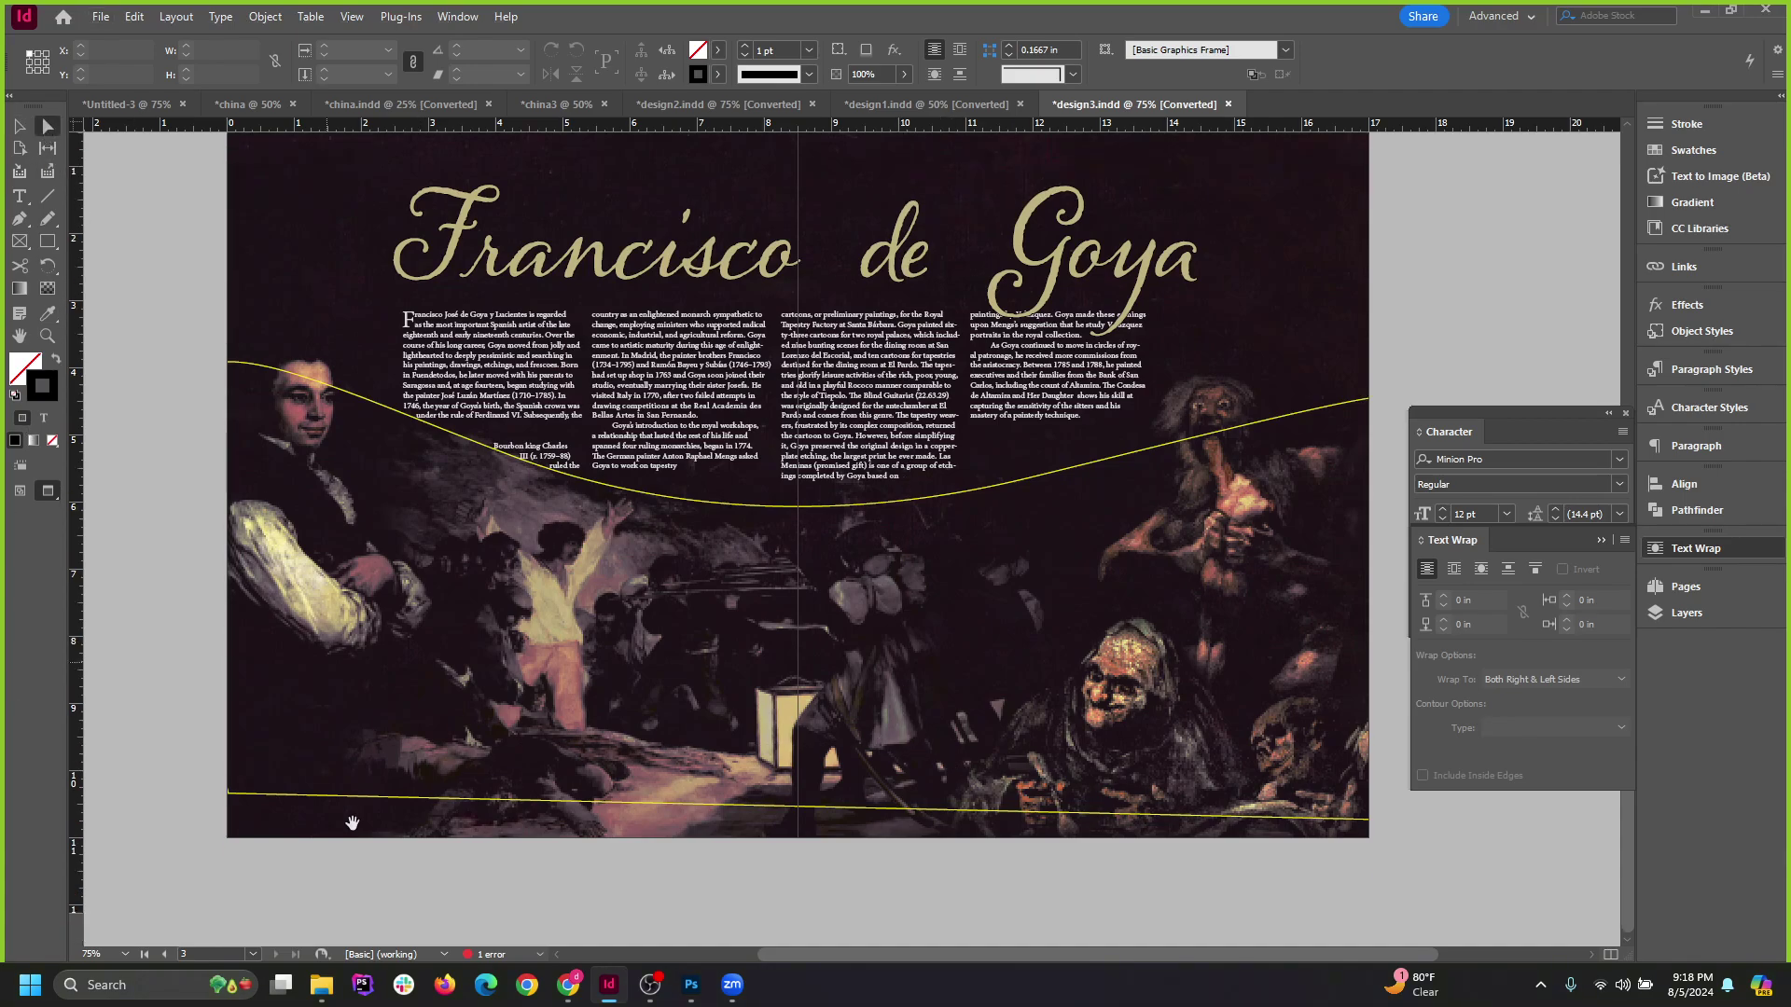
{"action": "left_click", "coordinate": [232, 794]}
{"action": "left_click_drag", "start_coordinate": [228, 794], "coordinate": [225, 844]}
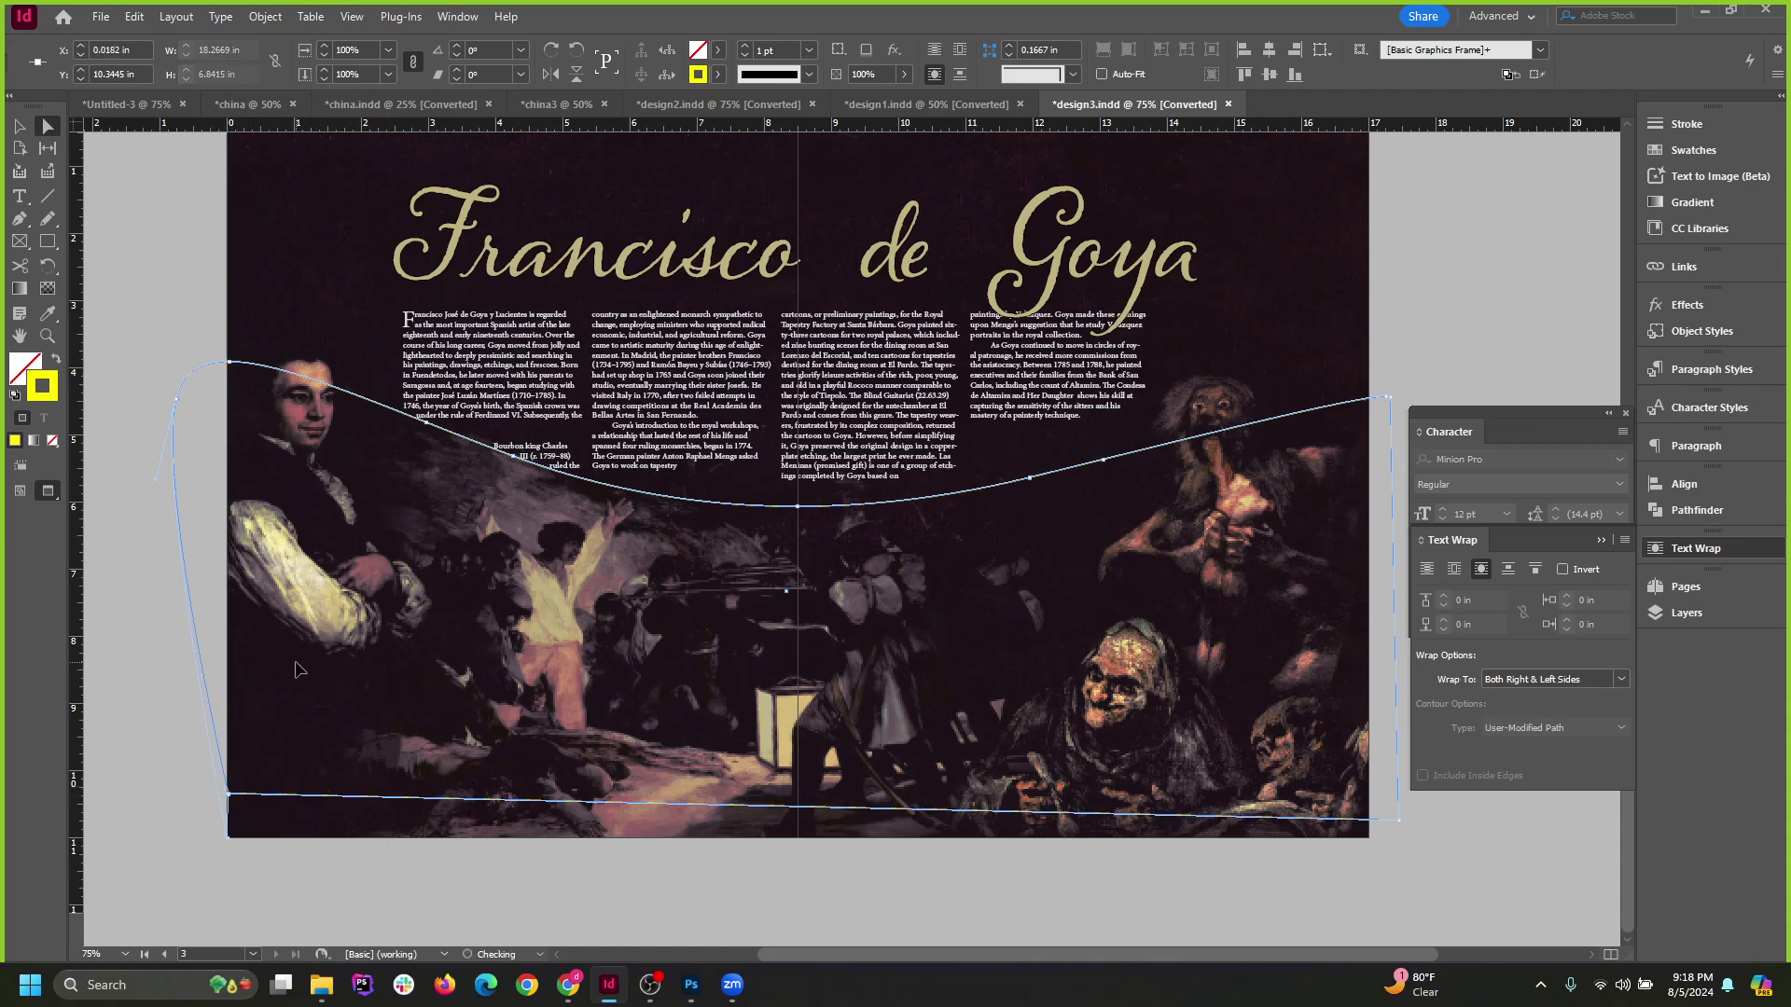
{"action": "left_click", "coordinate": [167, 291]}
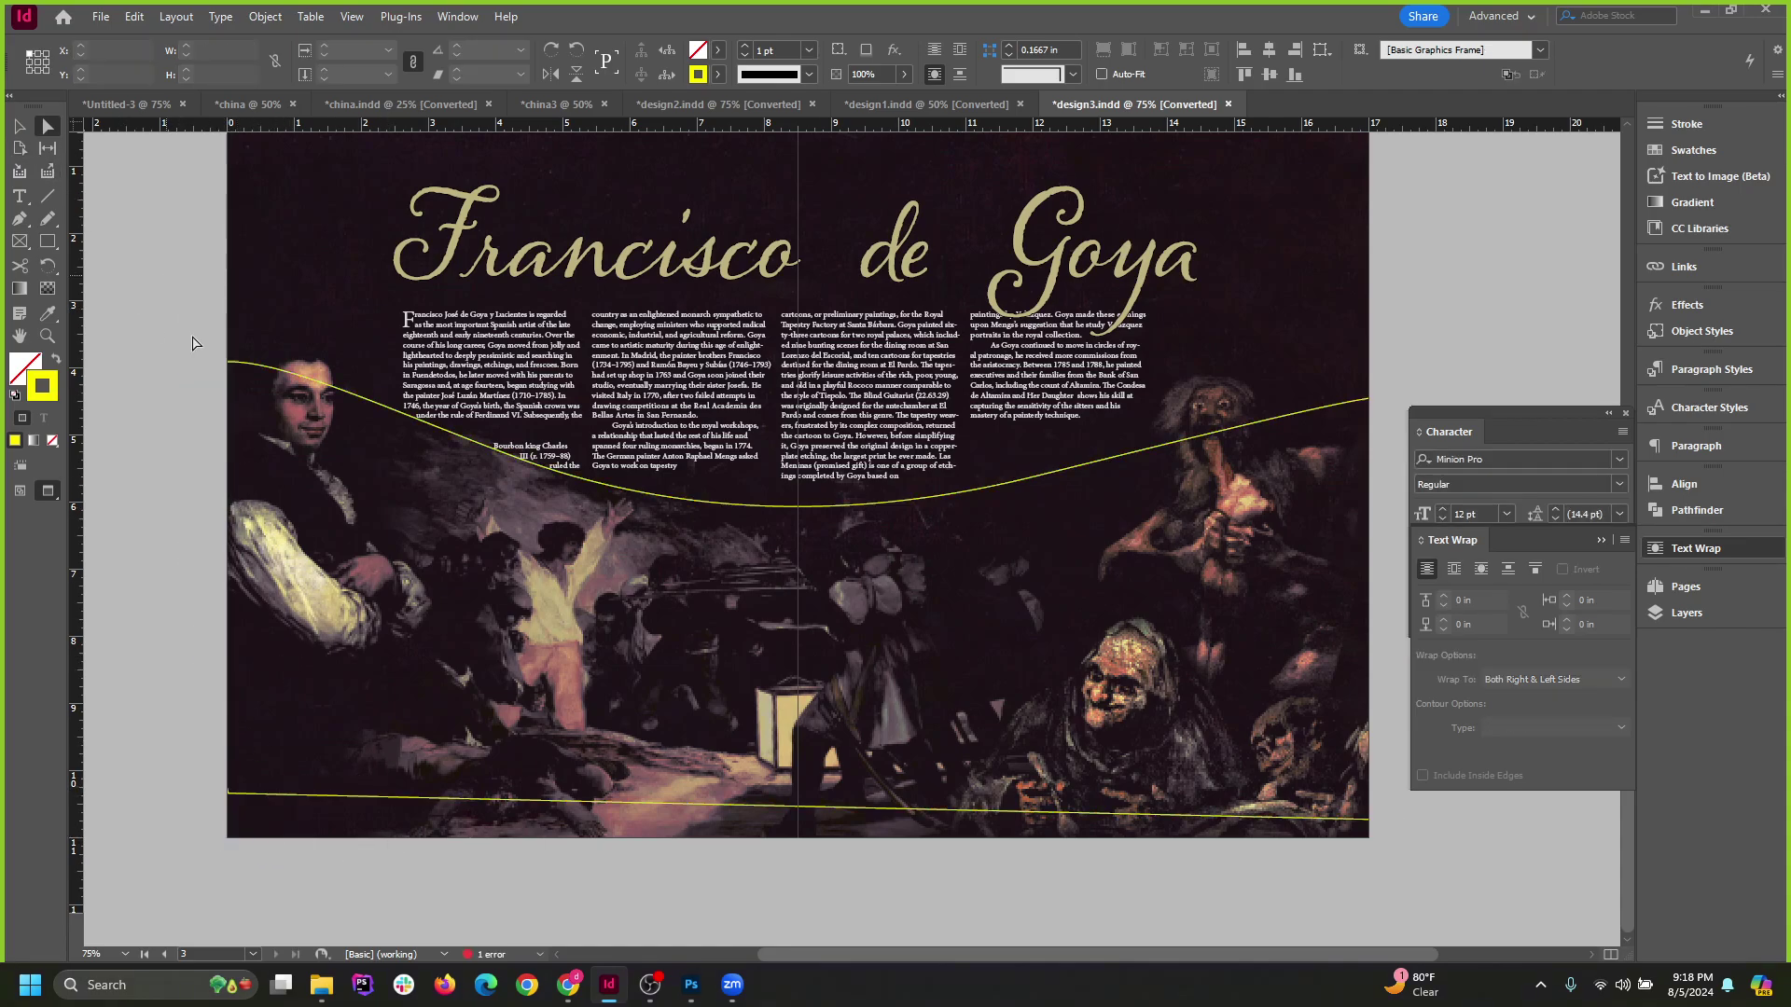
{"action": "left_click", "coordinate": [235, 793]}
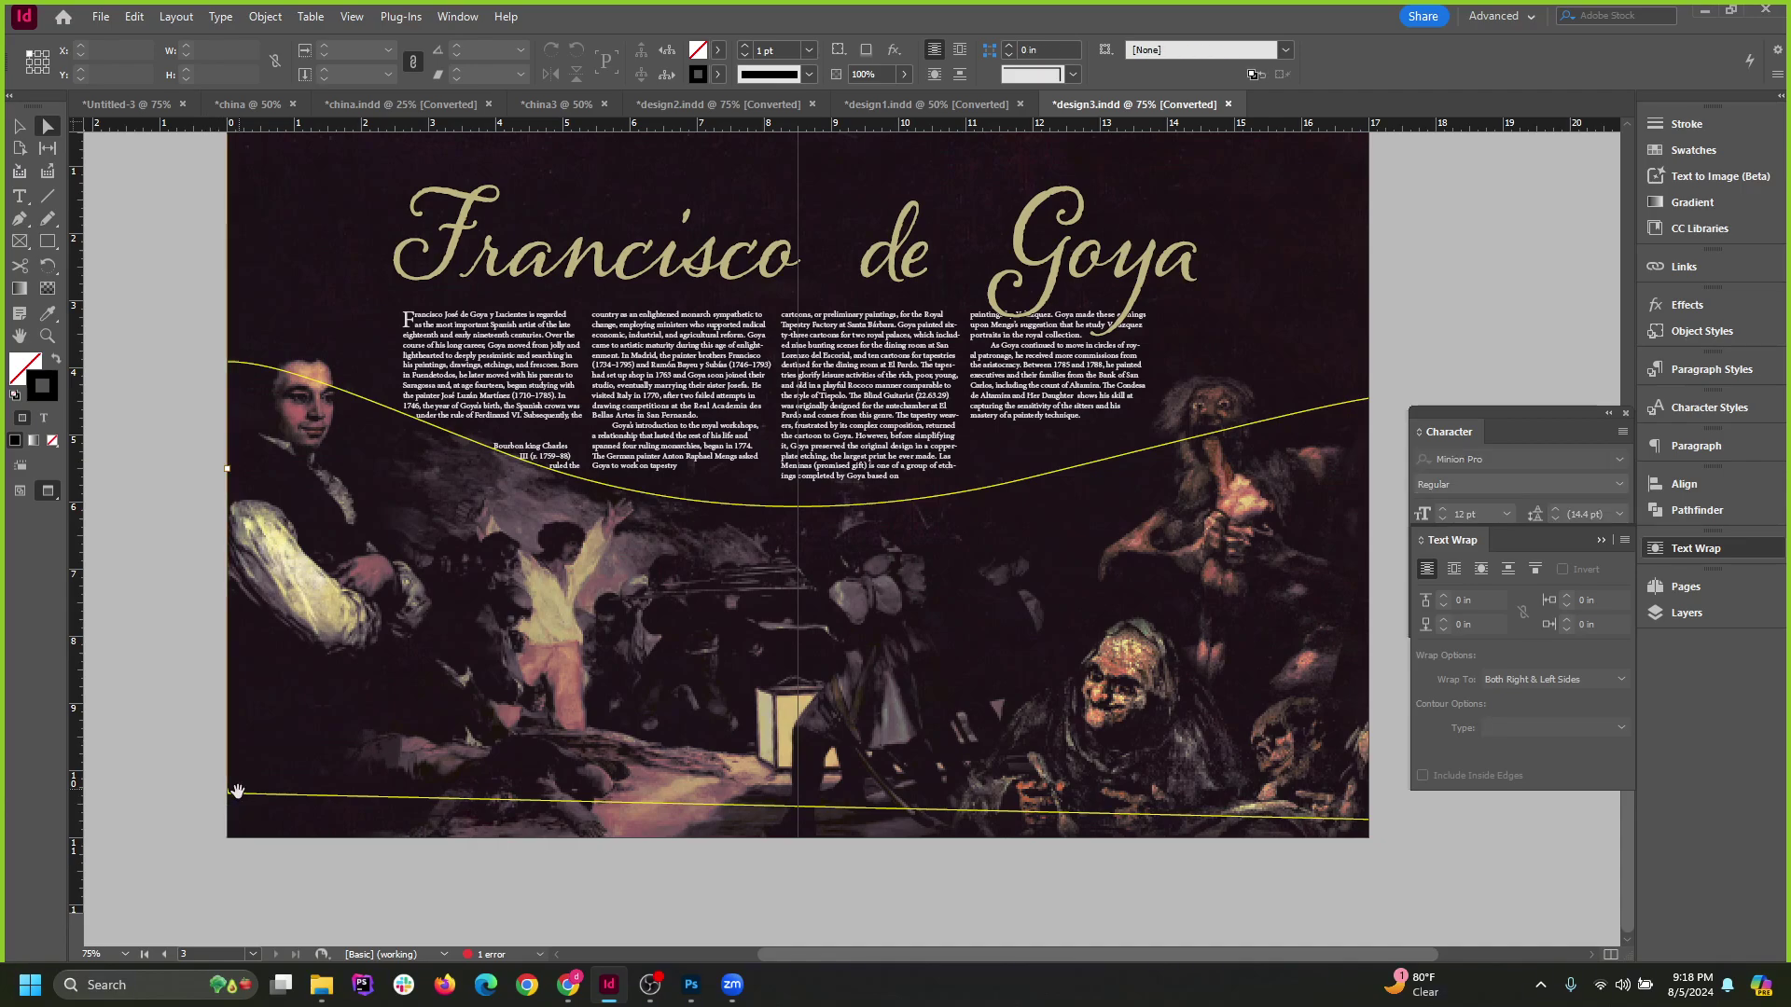
{"action": "left_click", "coordinate": [154, 428]}
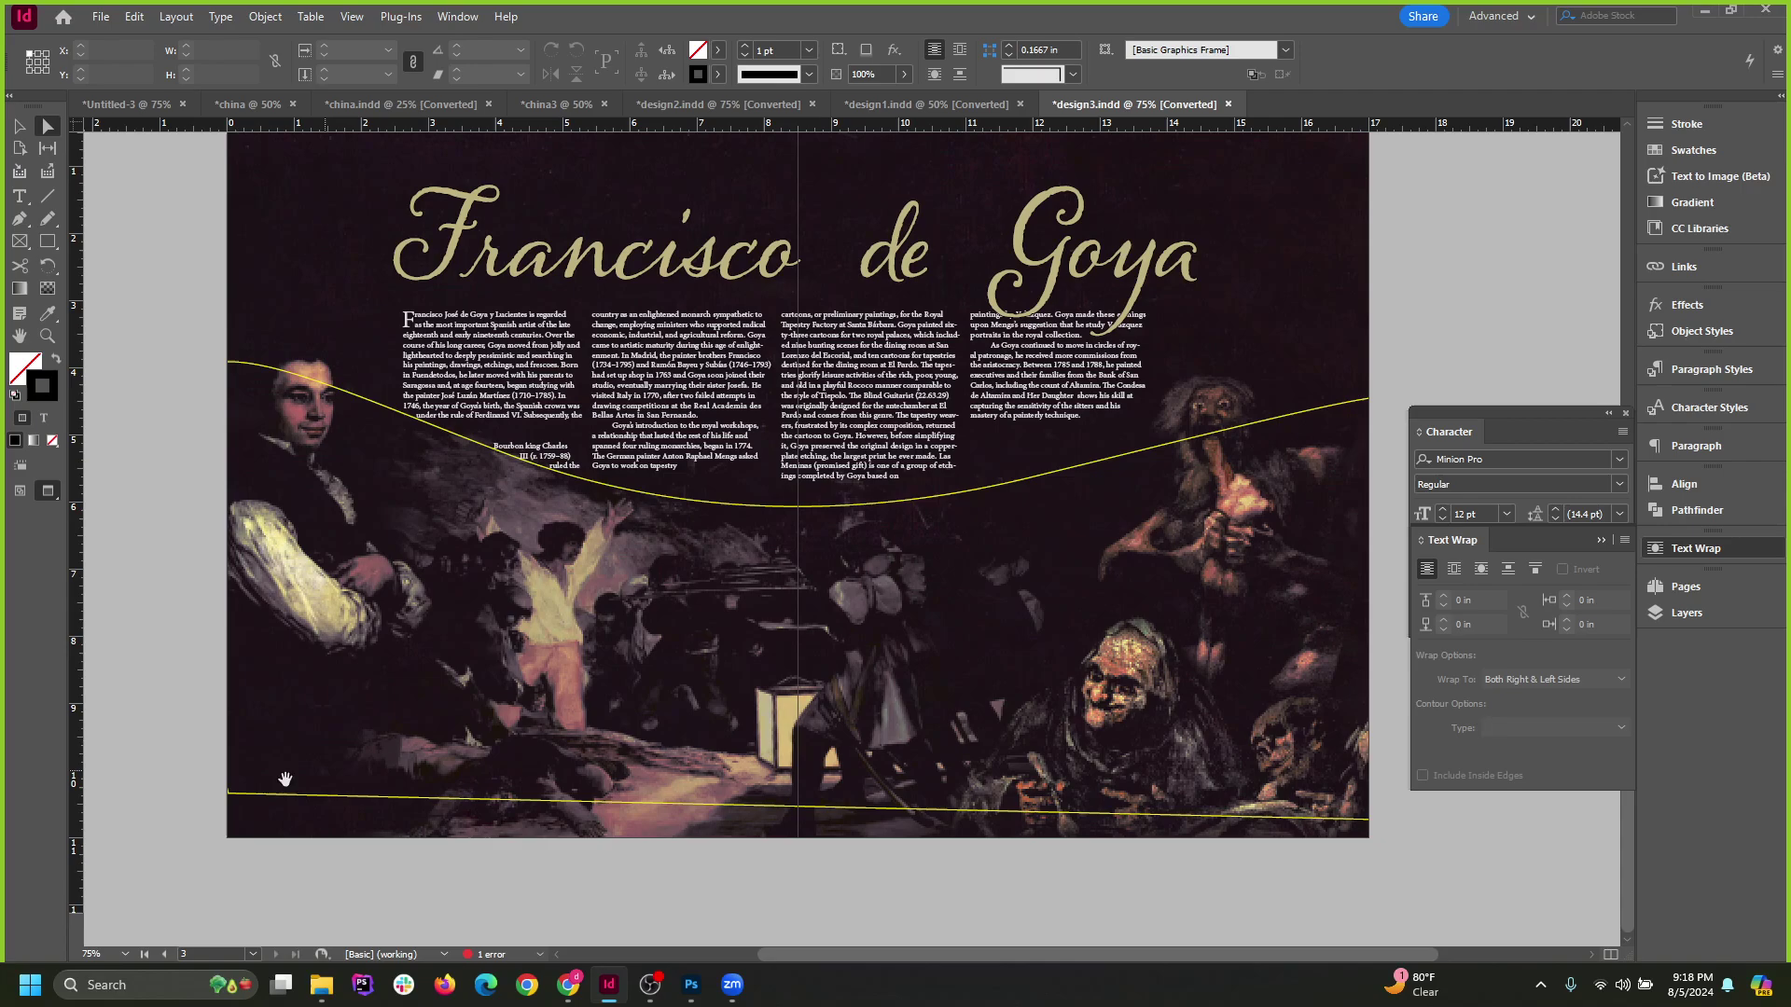
{"action": "left_click", "coordinate": [231, 799]}
{"action": "left_click_drag", "start_coordinate": [231, 798], "coordinate": [322, 712]}
{"action": "left_click_drag", "start_coordinate": [234, 800], "coordinate": [375, 771]}
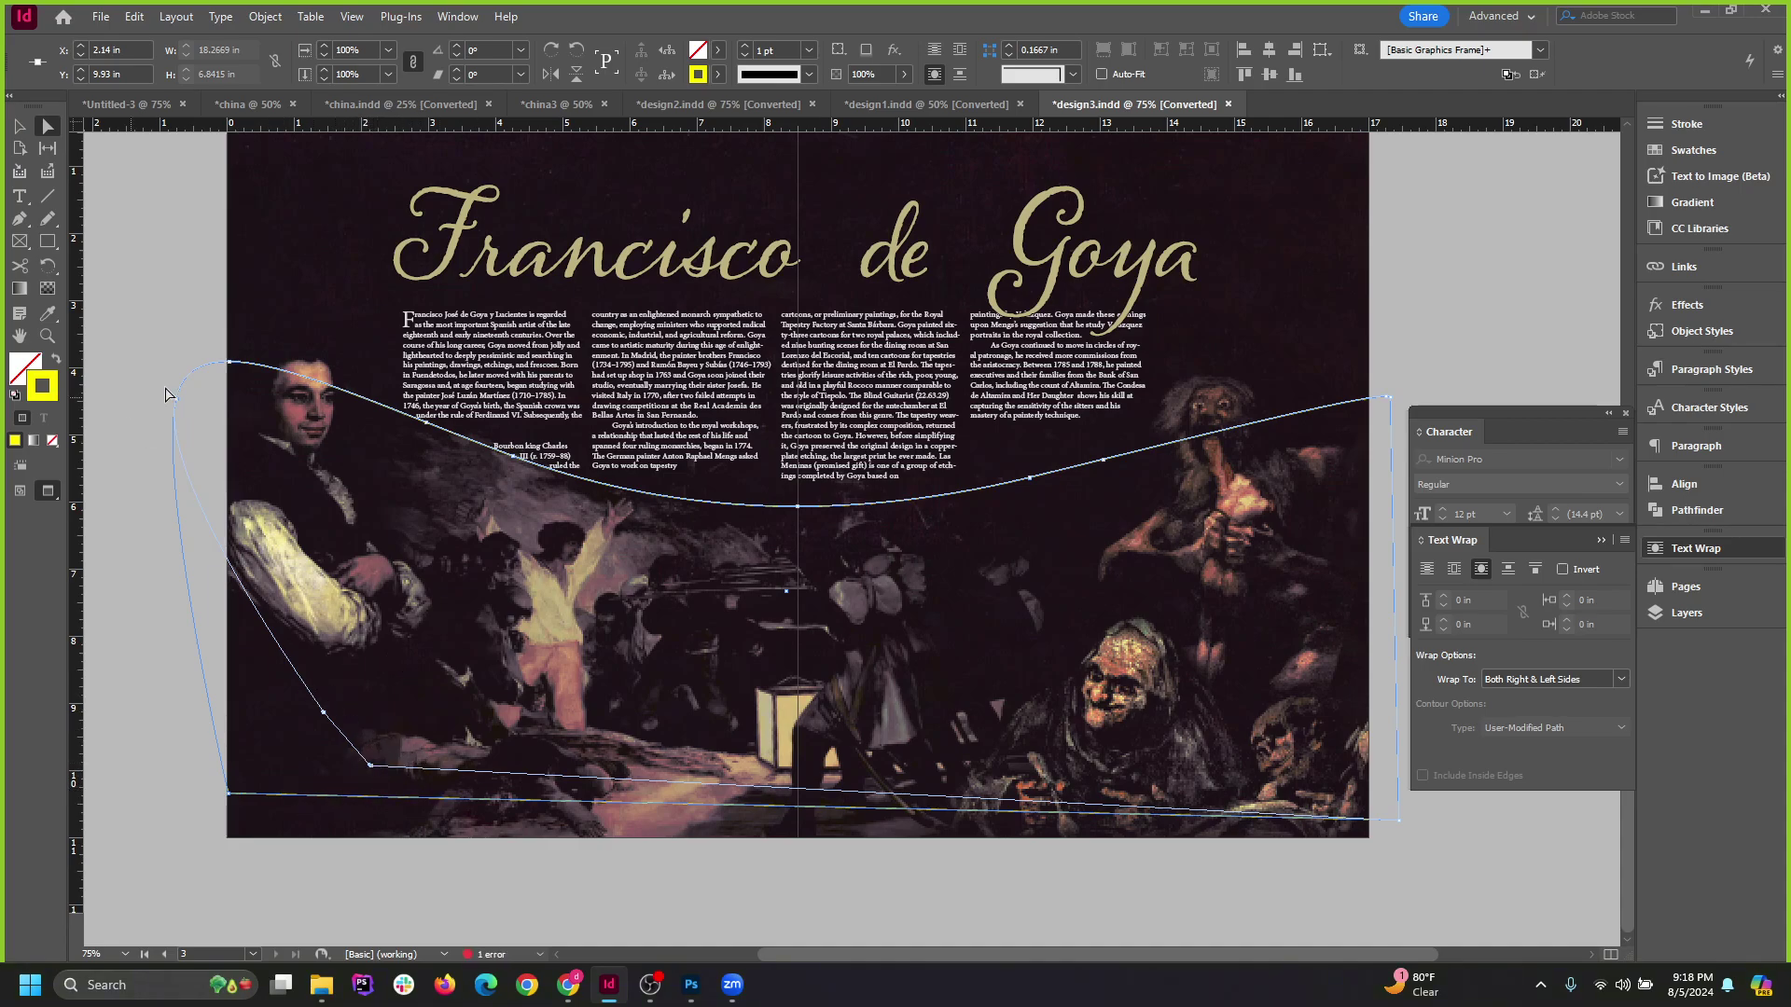
{"action": "key", "text": "ctrl+z"}
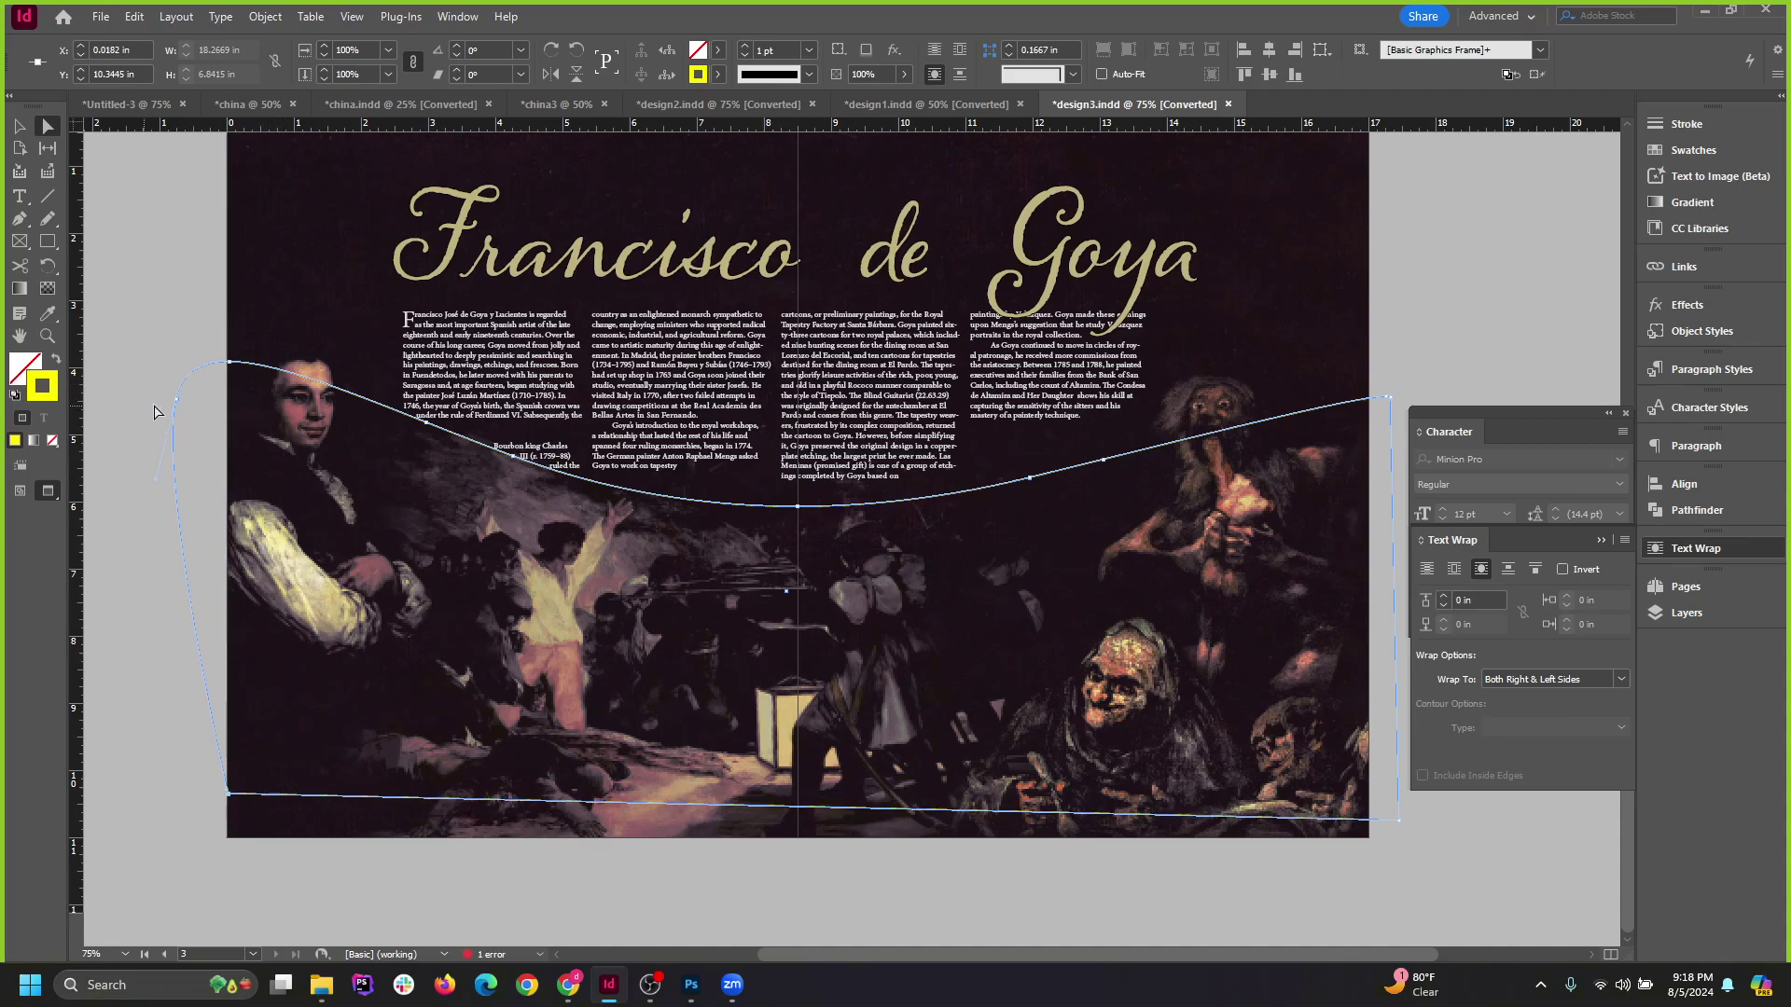
Try to pull the wrap contour inward near the portrait and below the first text column, then undo those edits.
{"action": "left_click_drag", "start_coordinate": [177, 407], "coordinate": [342, 461]}
{"action": "left_click_drag", "start_coordinate": [426, 423], "coordinate": [436, 502]}
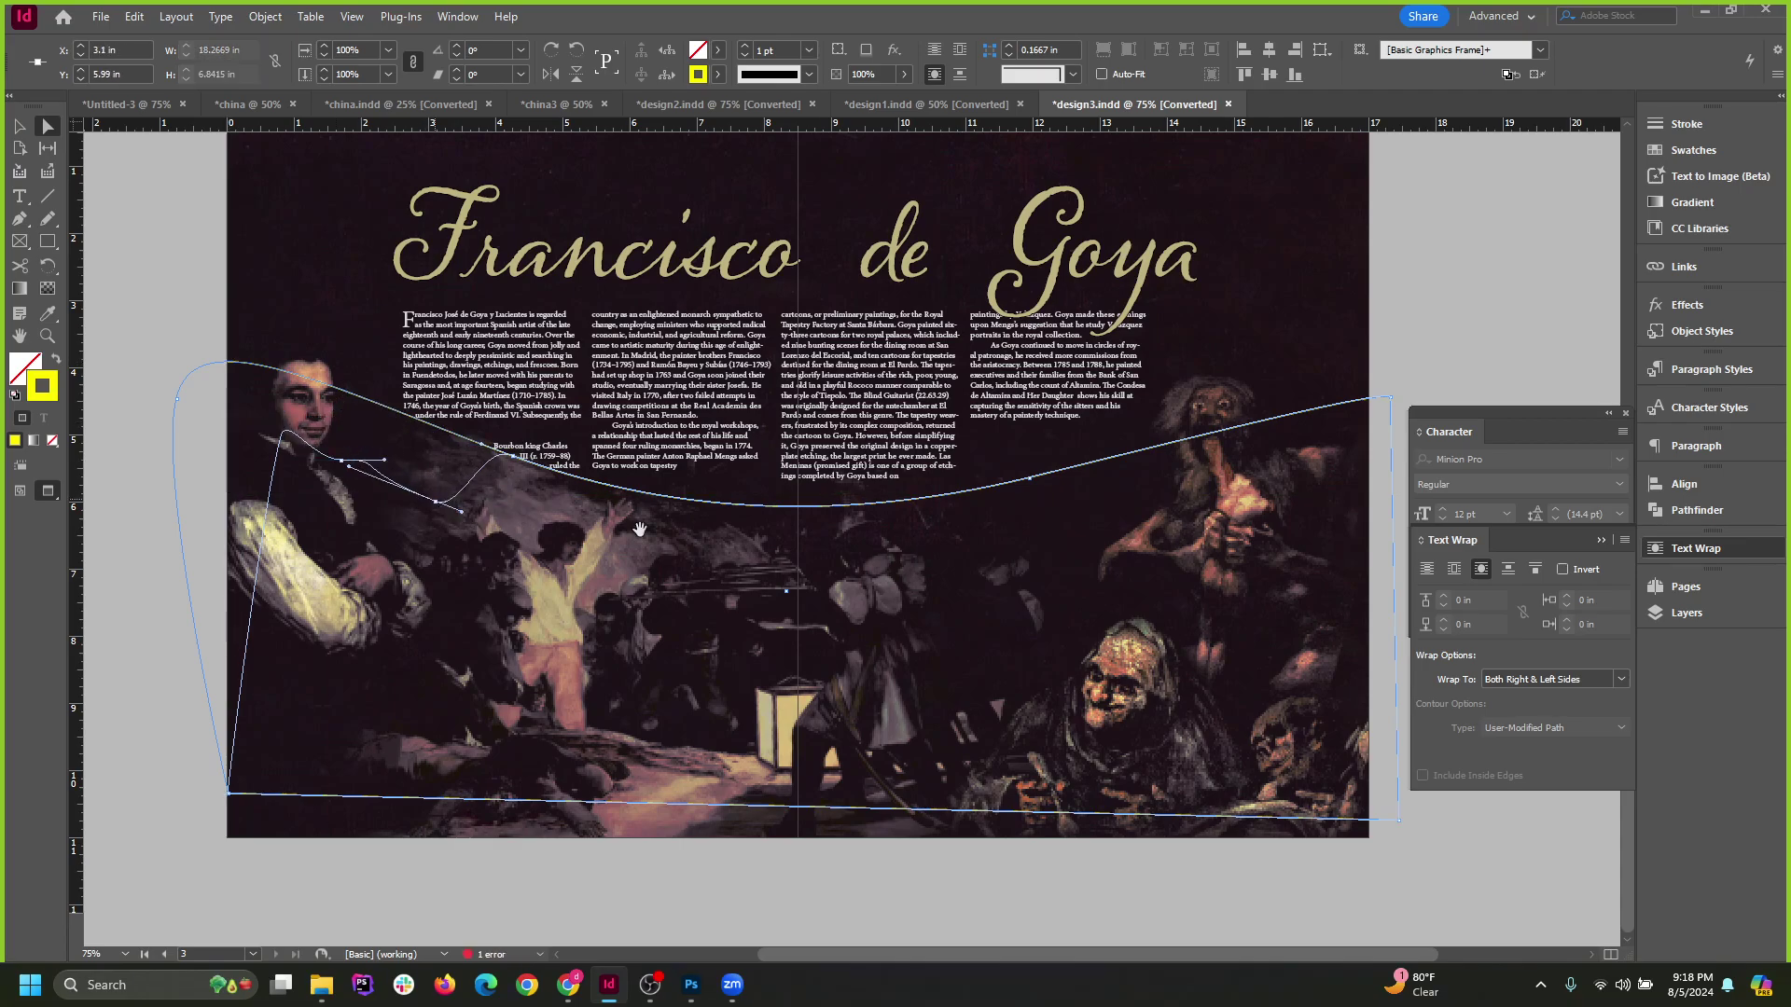
{"action": "left_click_drag", "start_coordinate": [512, 457], "coordinate": [520, 472]}
{"action": "key", "text": "ctrl+z"}
{"action": "key", "text": "ctrl+z"}
{"action": "key", "text": "ctrl+z"}
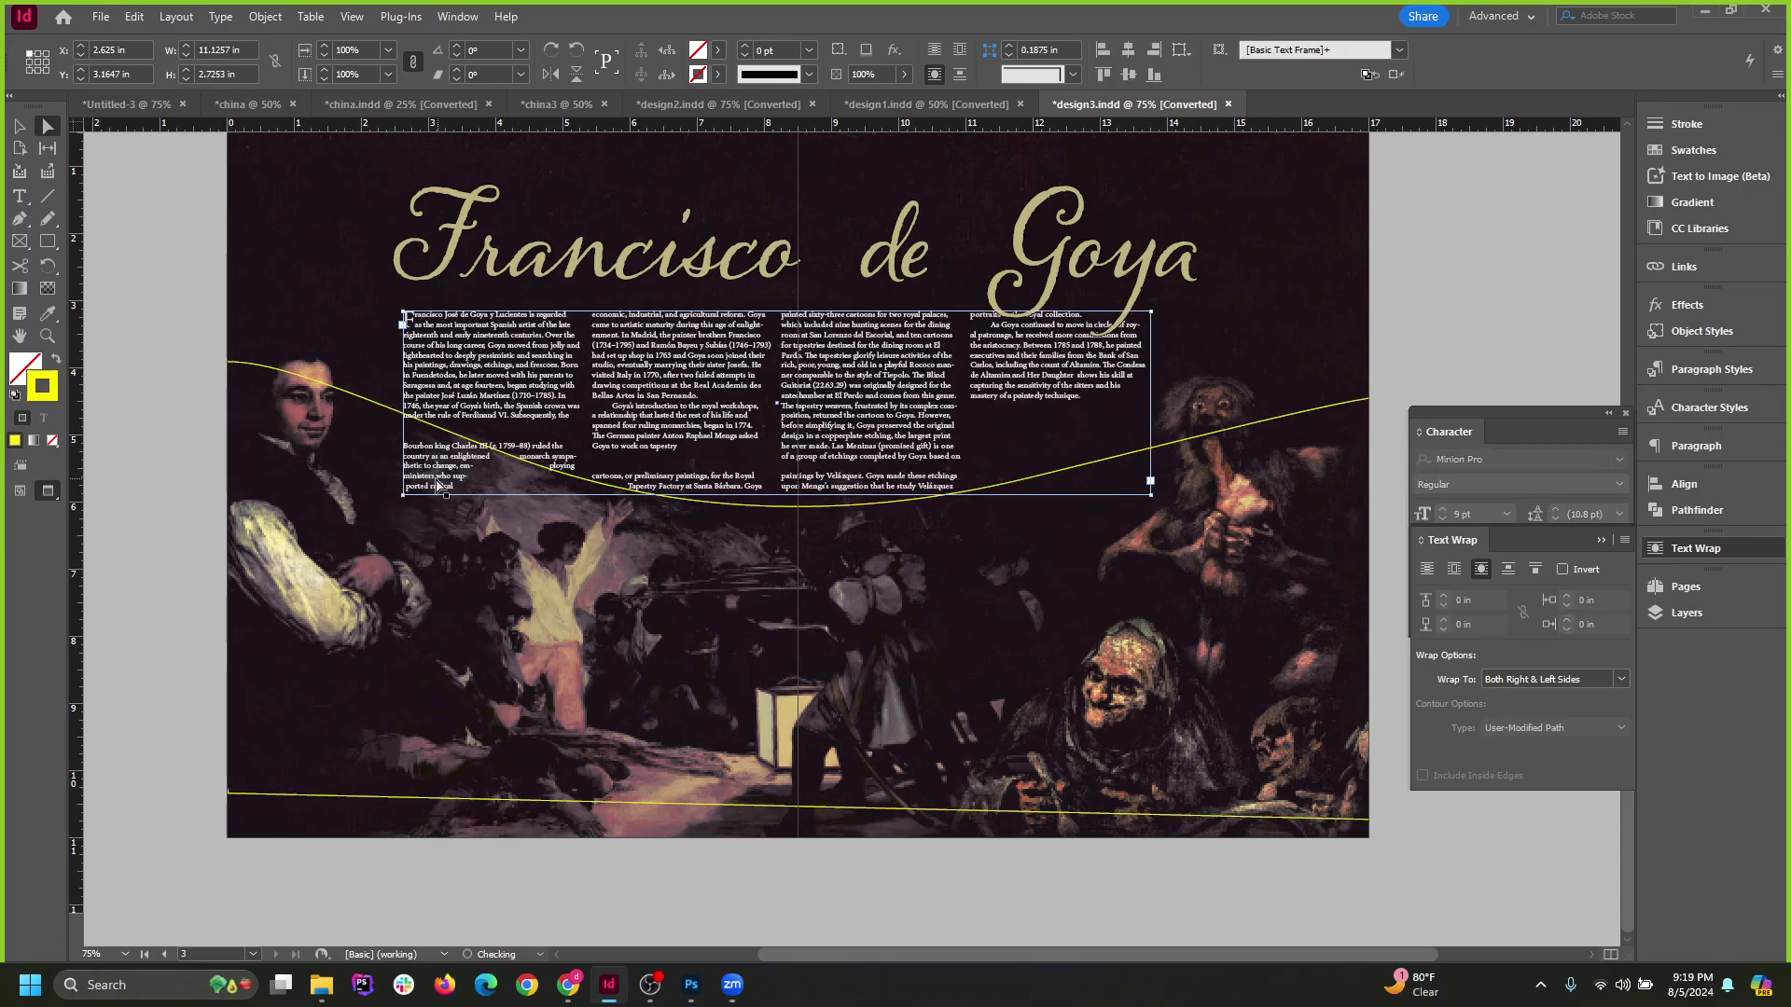
{"action": "key", "text": "ctrl+z"}
{"action": "key", "text": "ctrl+z"}
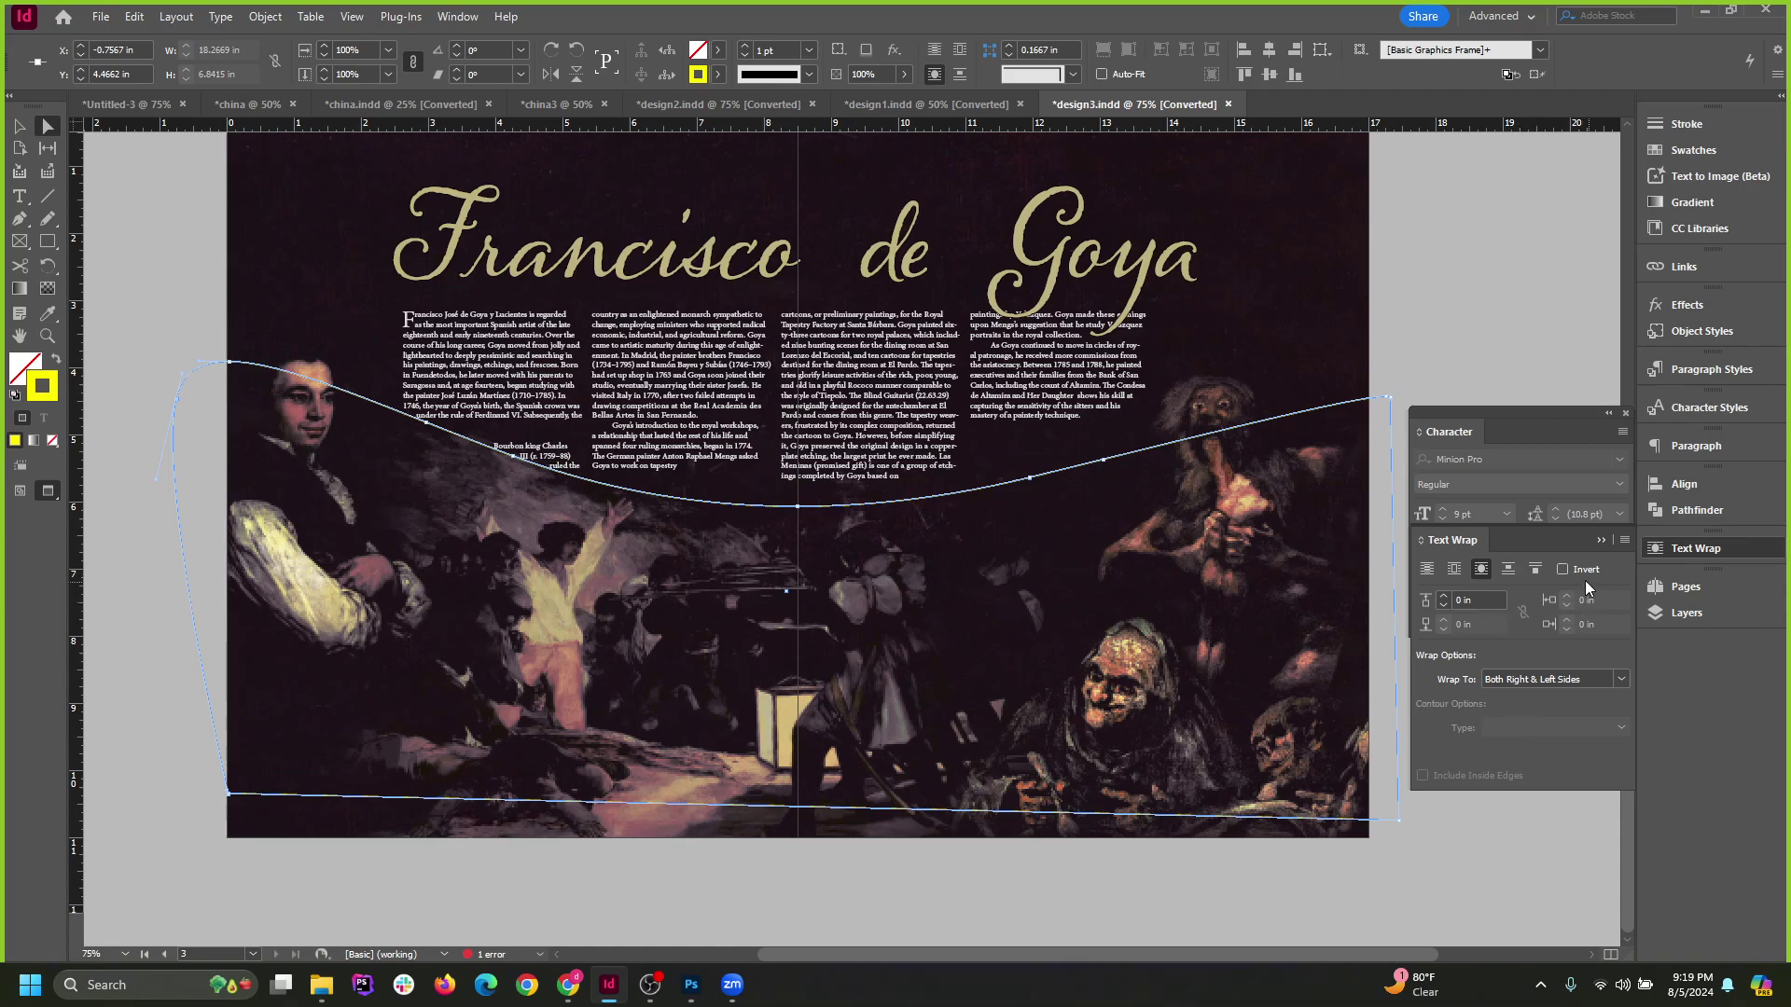
Turn off text wrap on the yellow shape, then move its left anchor to X 0.56, Y 5.37 in and its curve anchor to X 11.07, Y 5.89 in.
{"action": "left_click", "coordinate": [1427, 569]}
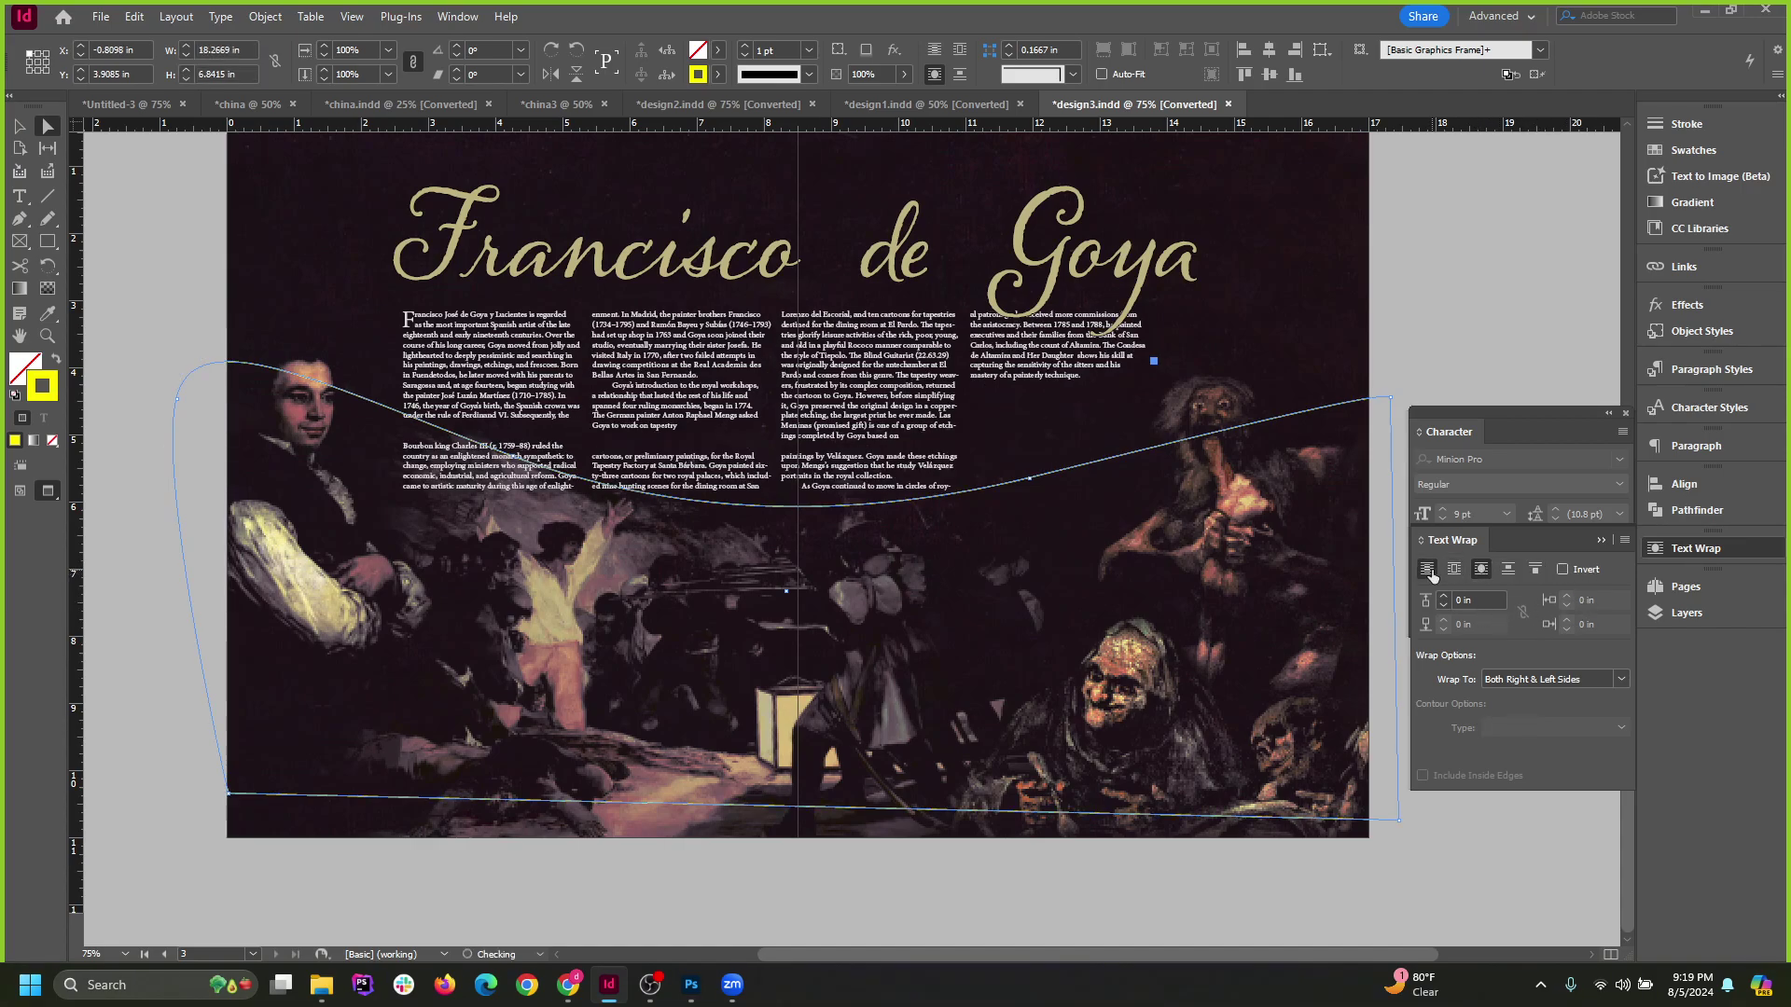
{"action": "left_click", "coordinate": [369, 429]}
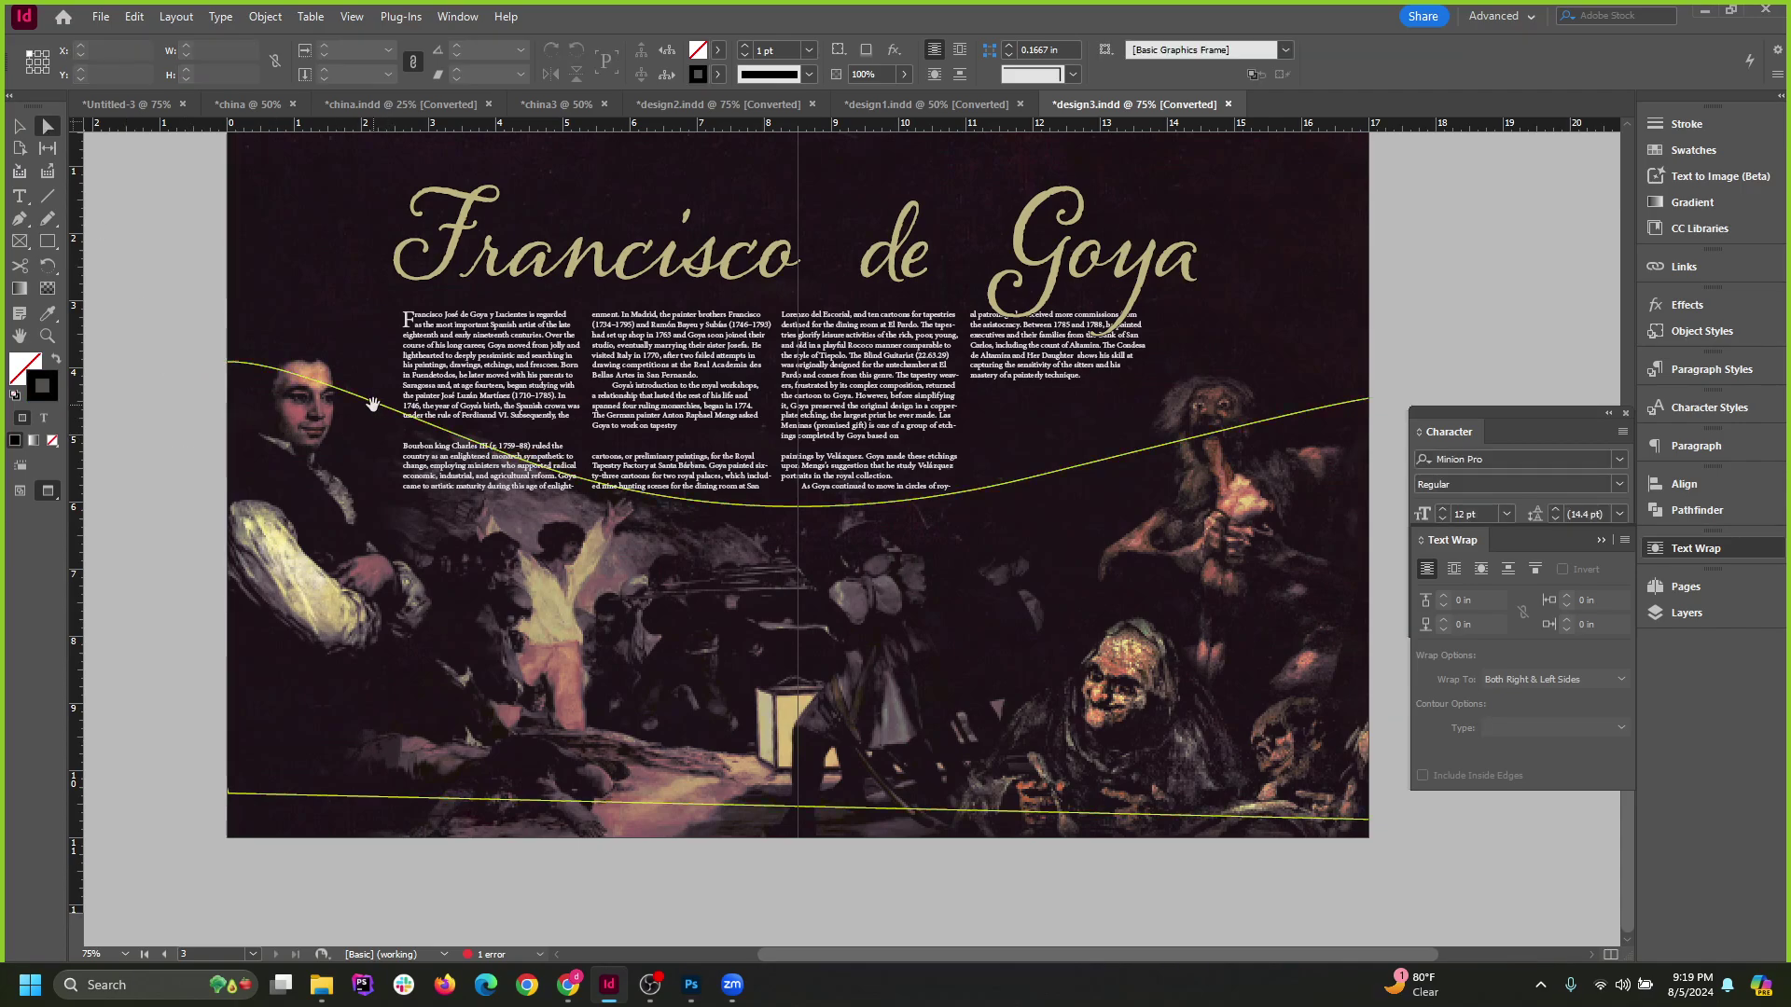
{"action": "left_click", "coordinate": [235, 369]}
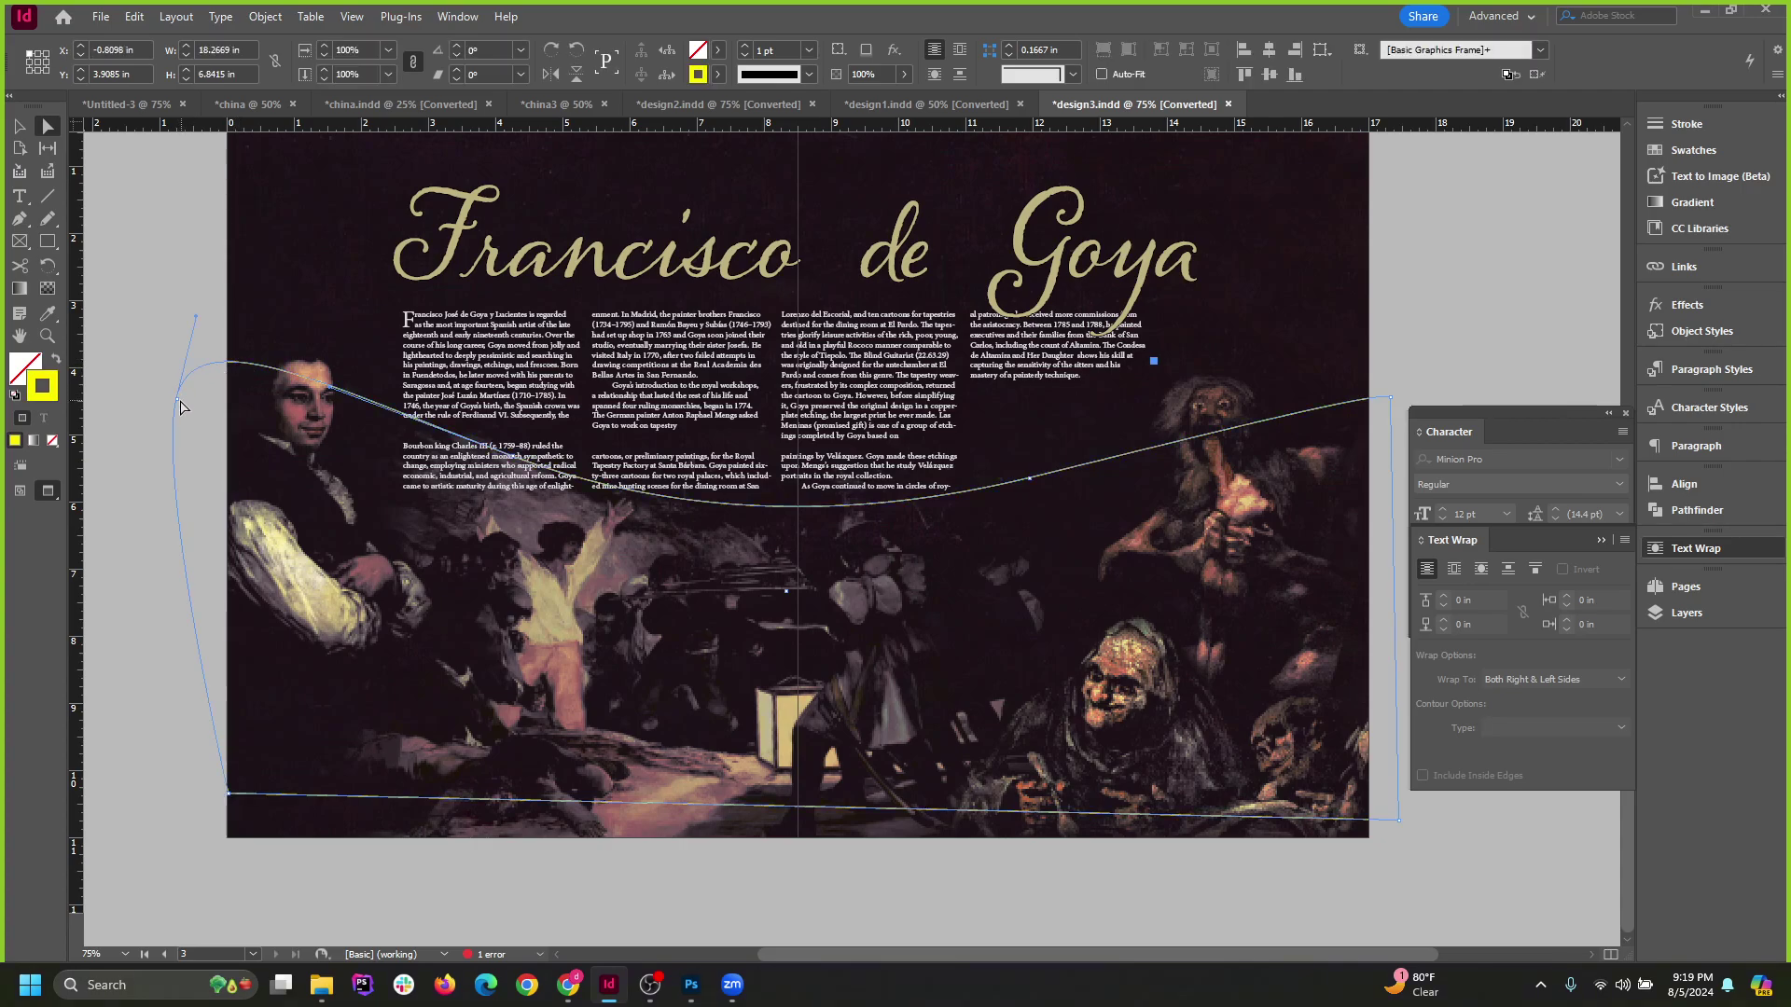
{"action": "left_click_drag", "start_coordinate": [183, 407], "coordinate": [266, 465]}
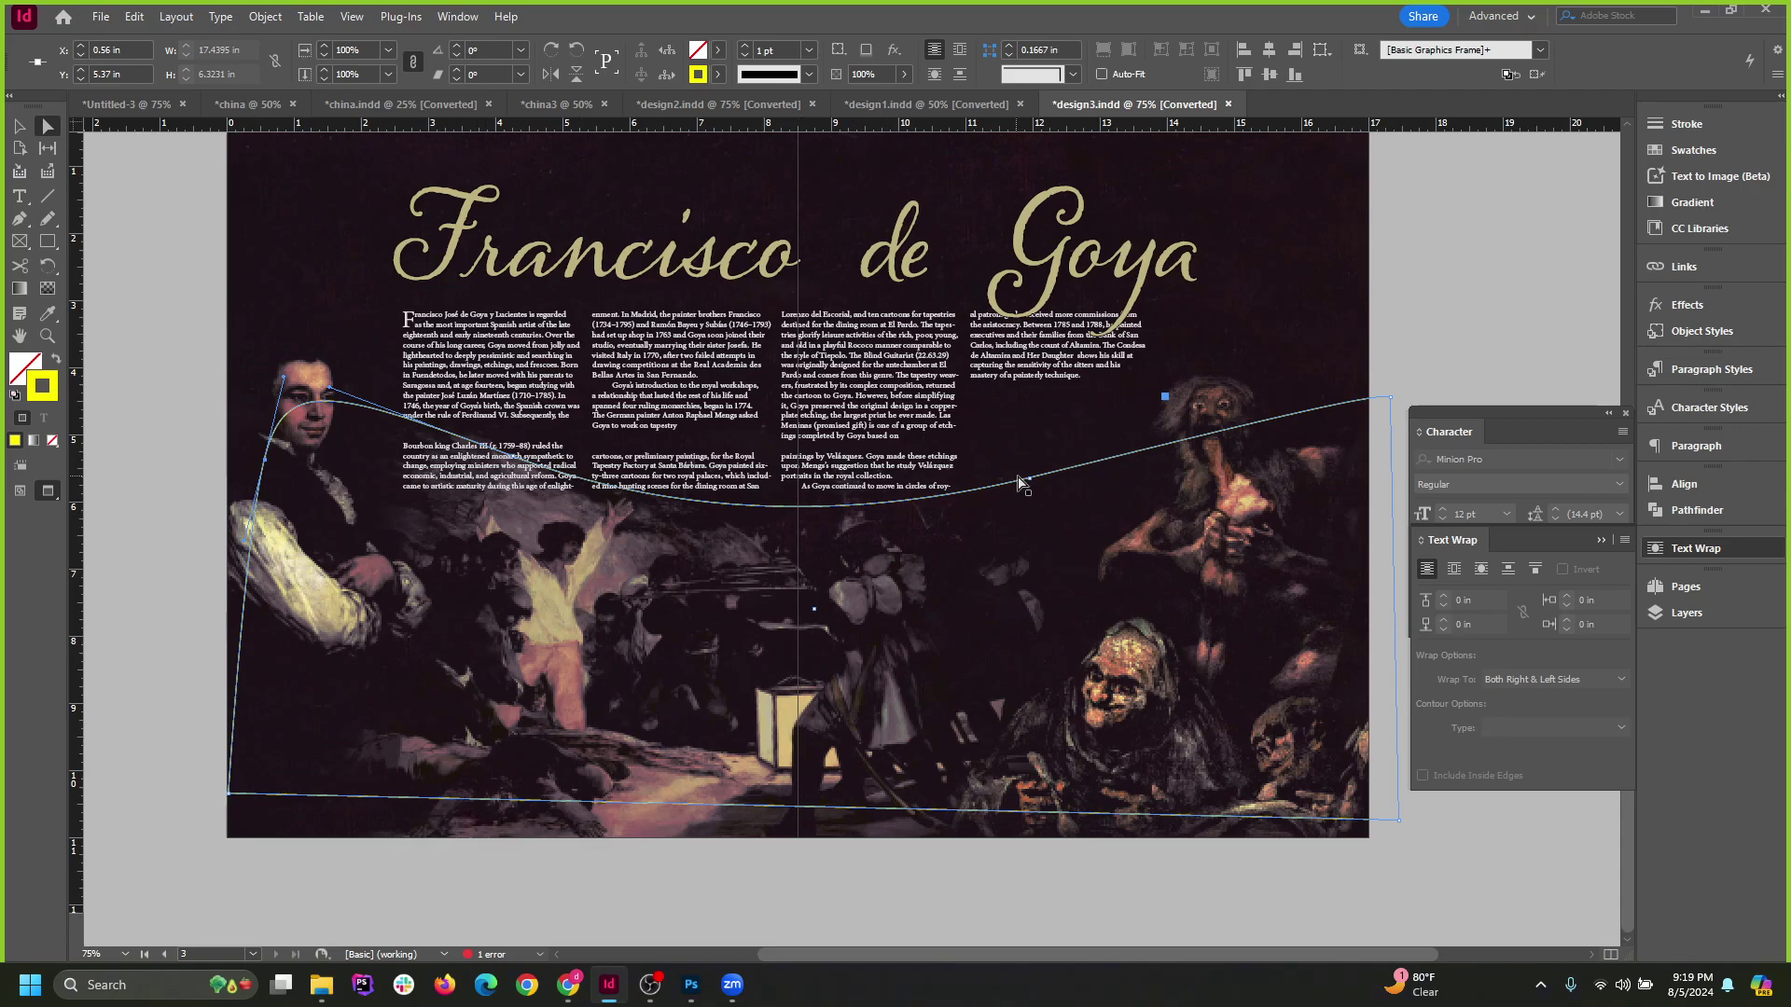
{"action": "left_click_drag", "start_coordinate": [1031, 484], "coordinate": [970, 498]}
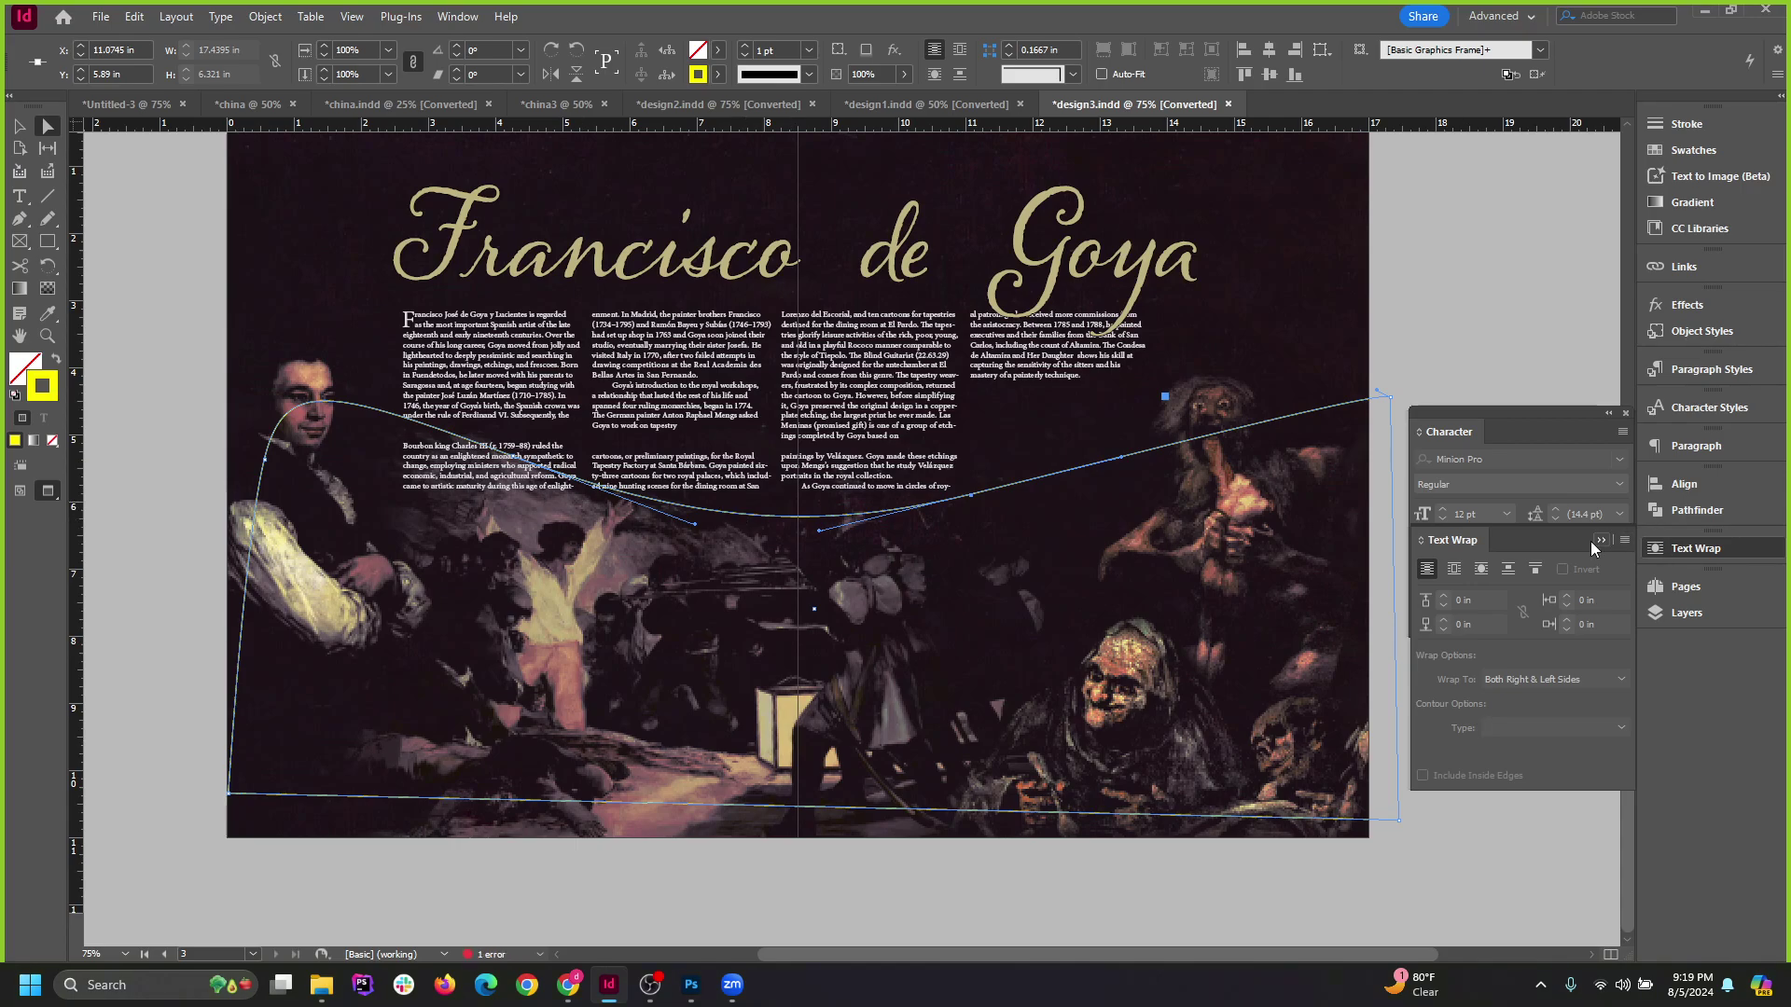
Try wrapping text around the object shape and moving its curve and contour points, then undo back to no text wrap.
{"action": "left_click", "coordinate": [1482, 569]}
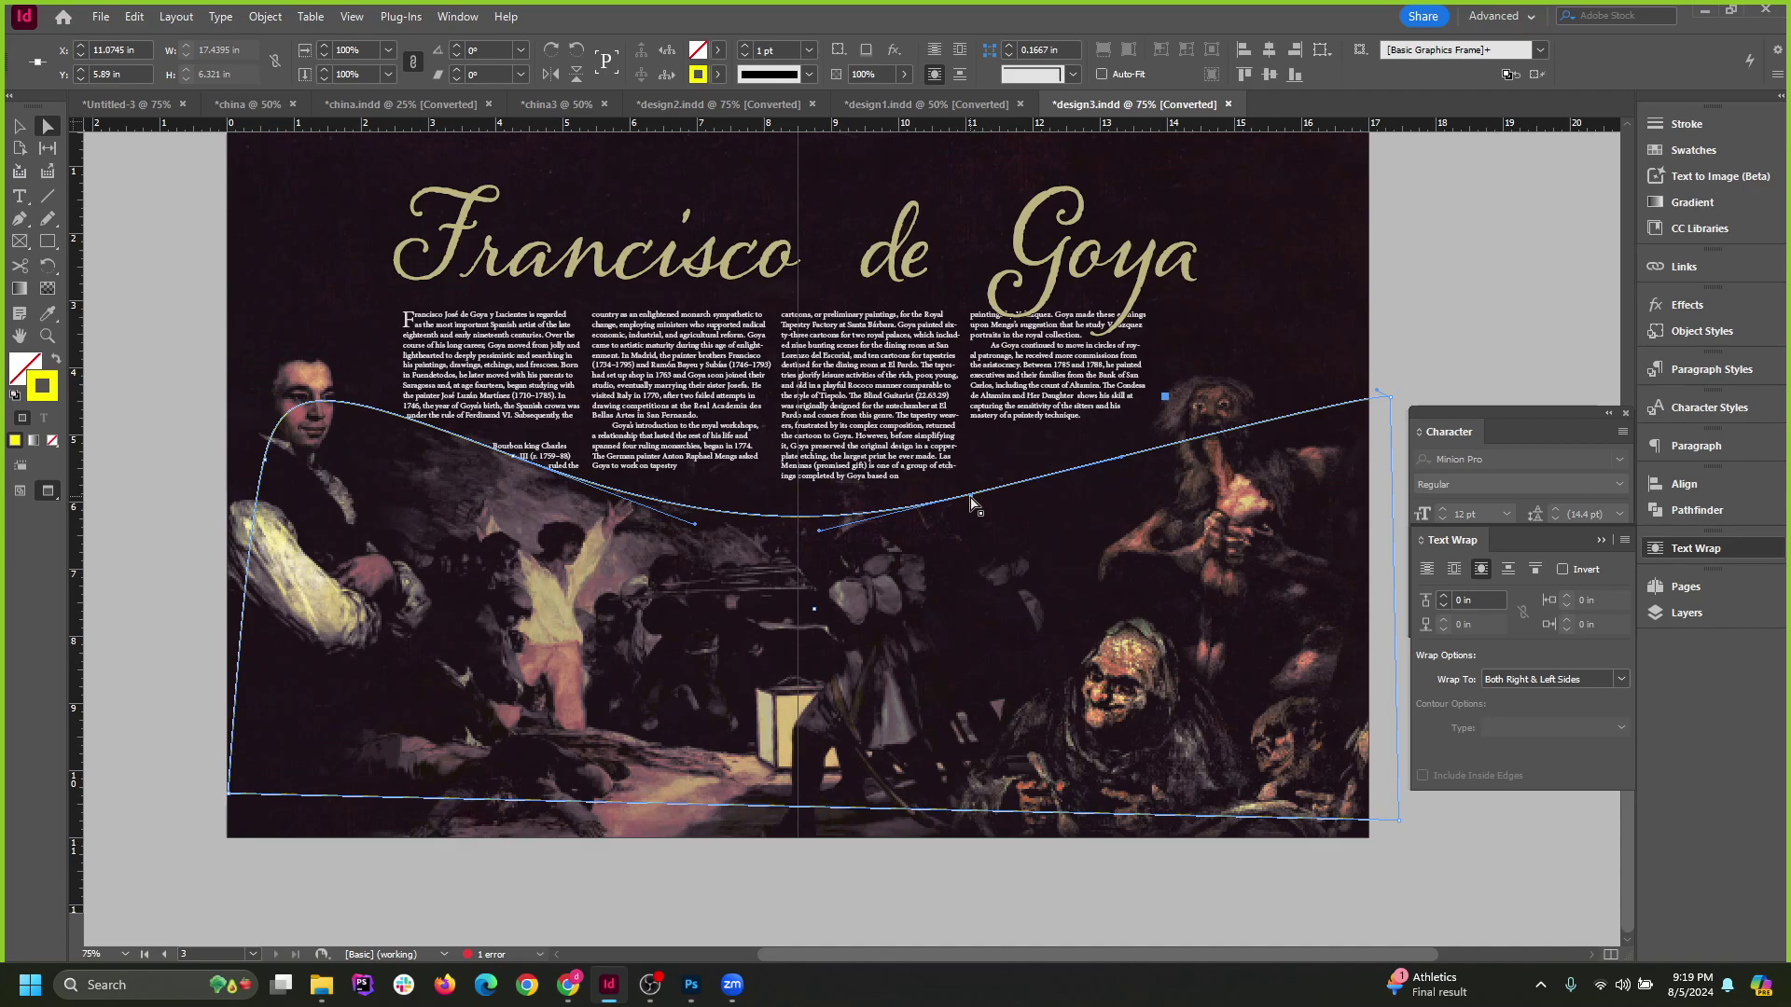
{"action": "left_click_drag", "start_coordinate": [971, 502], "coordinate": [992, 560]}
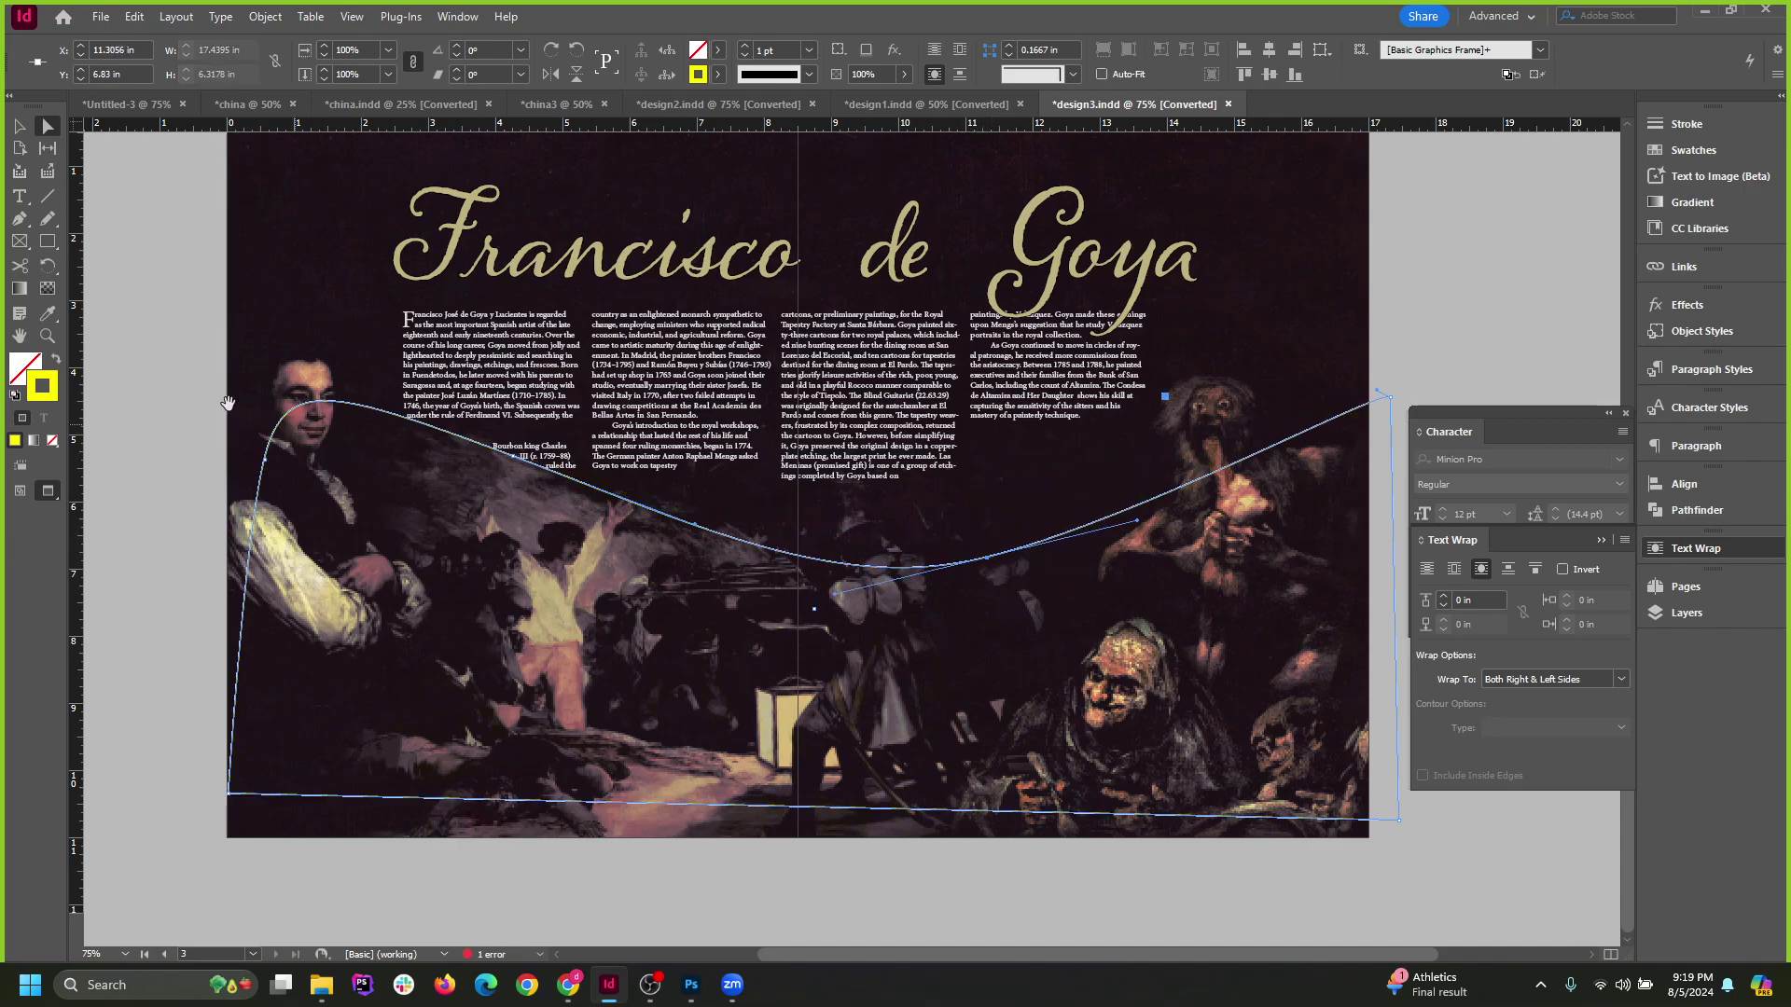
{"action": "left_click", "coordinate": [264, 466]}
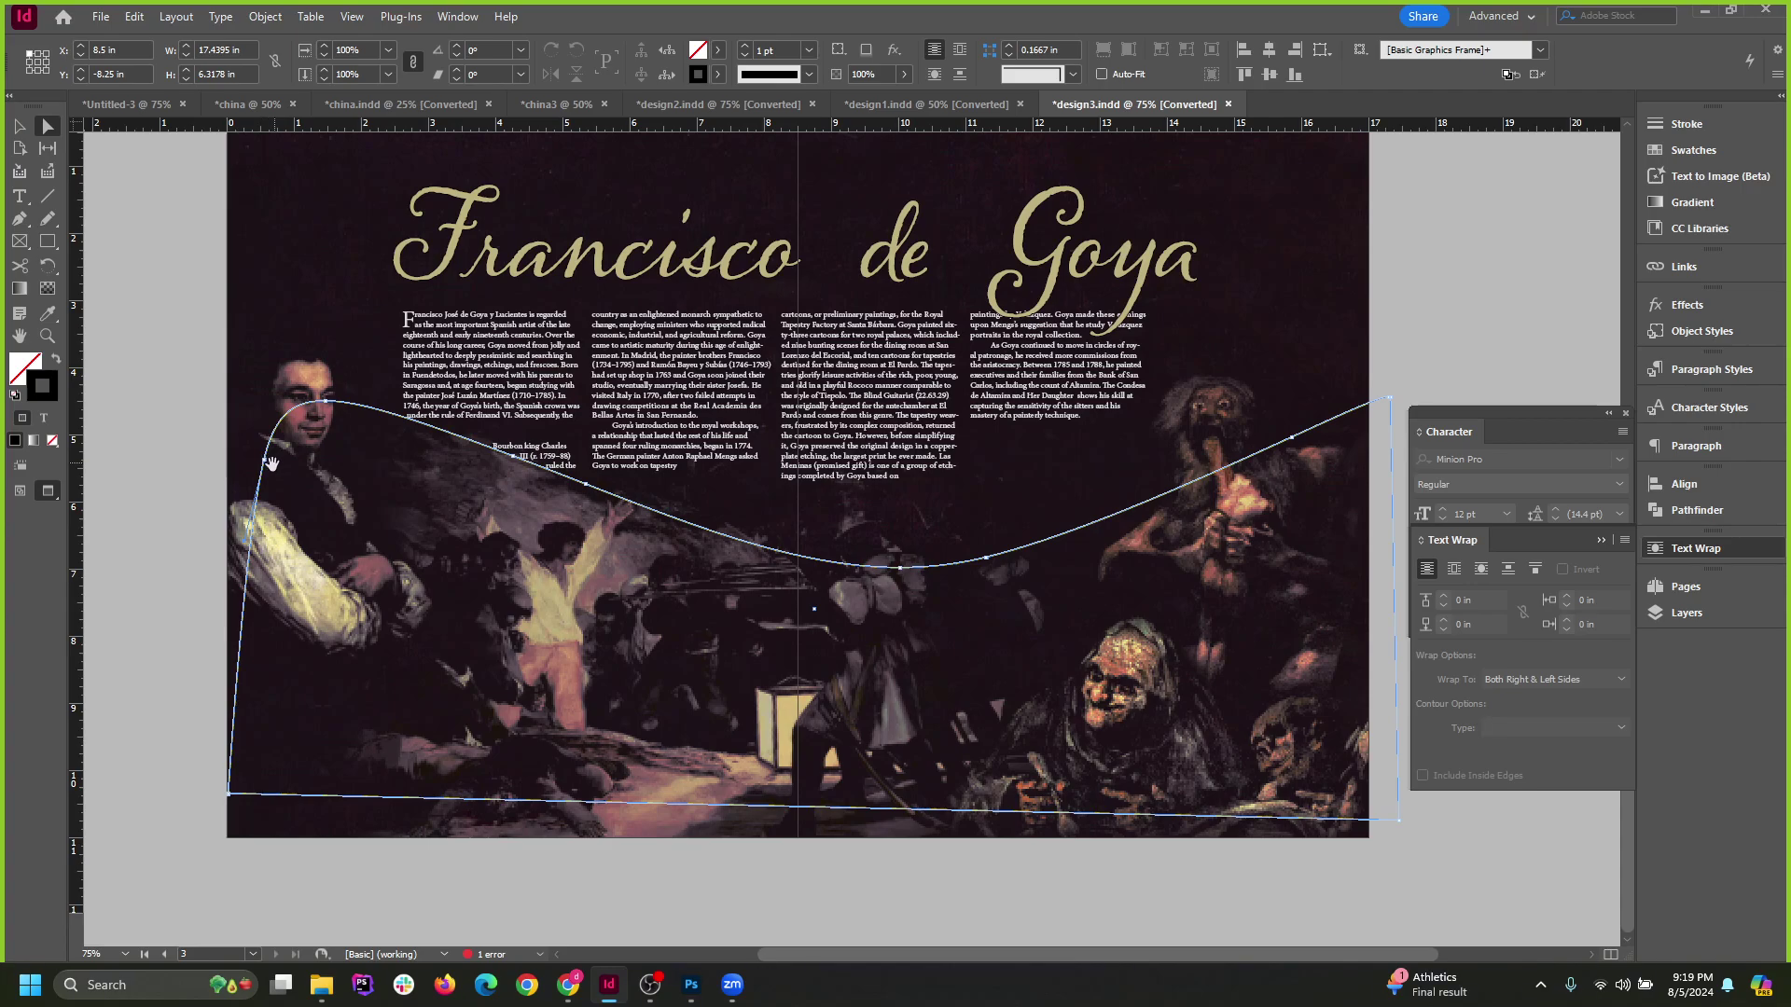
{"action": "left_click_drag", "start_coordinate": [264, 466], "coordinate": [322, 505]}
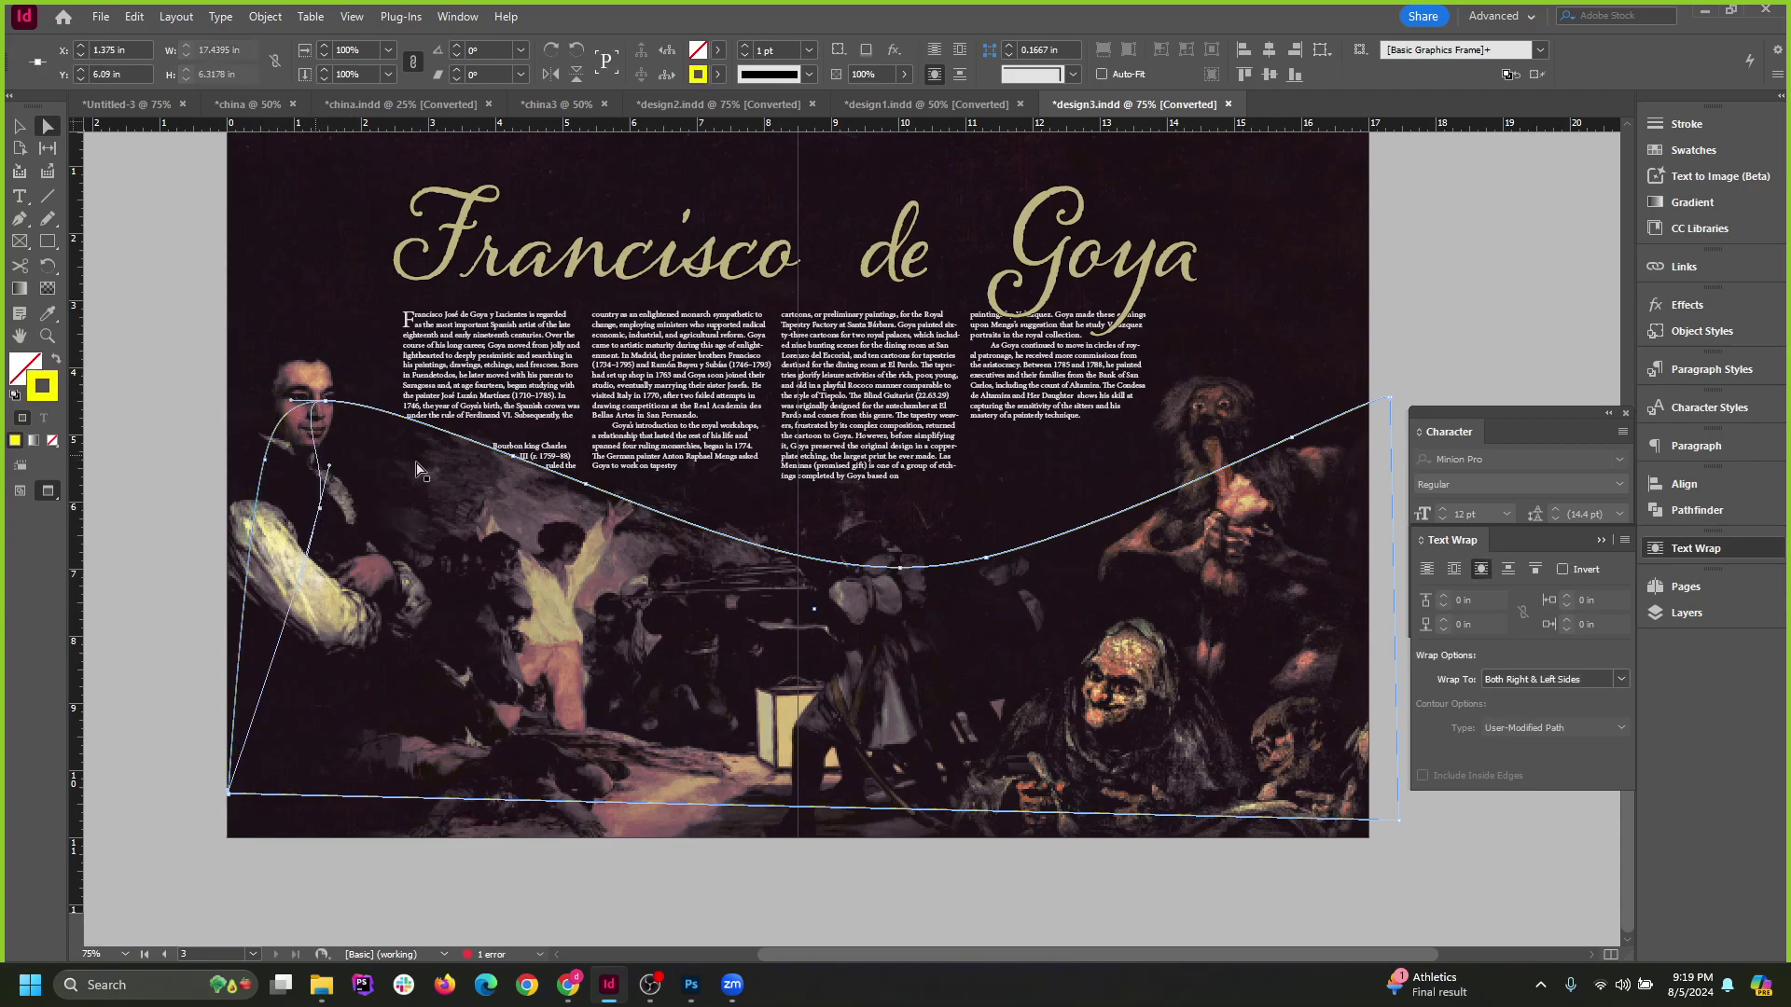
{"action": "left_click", "coordinate": [599, 495]}
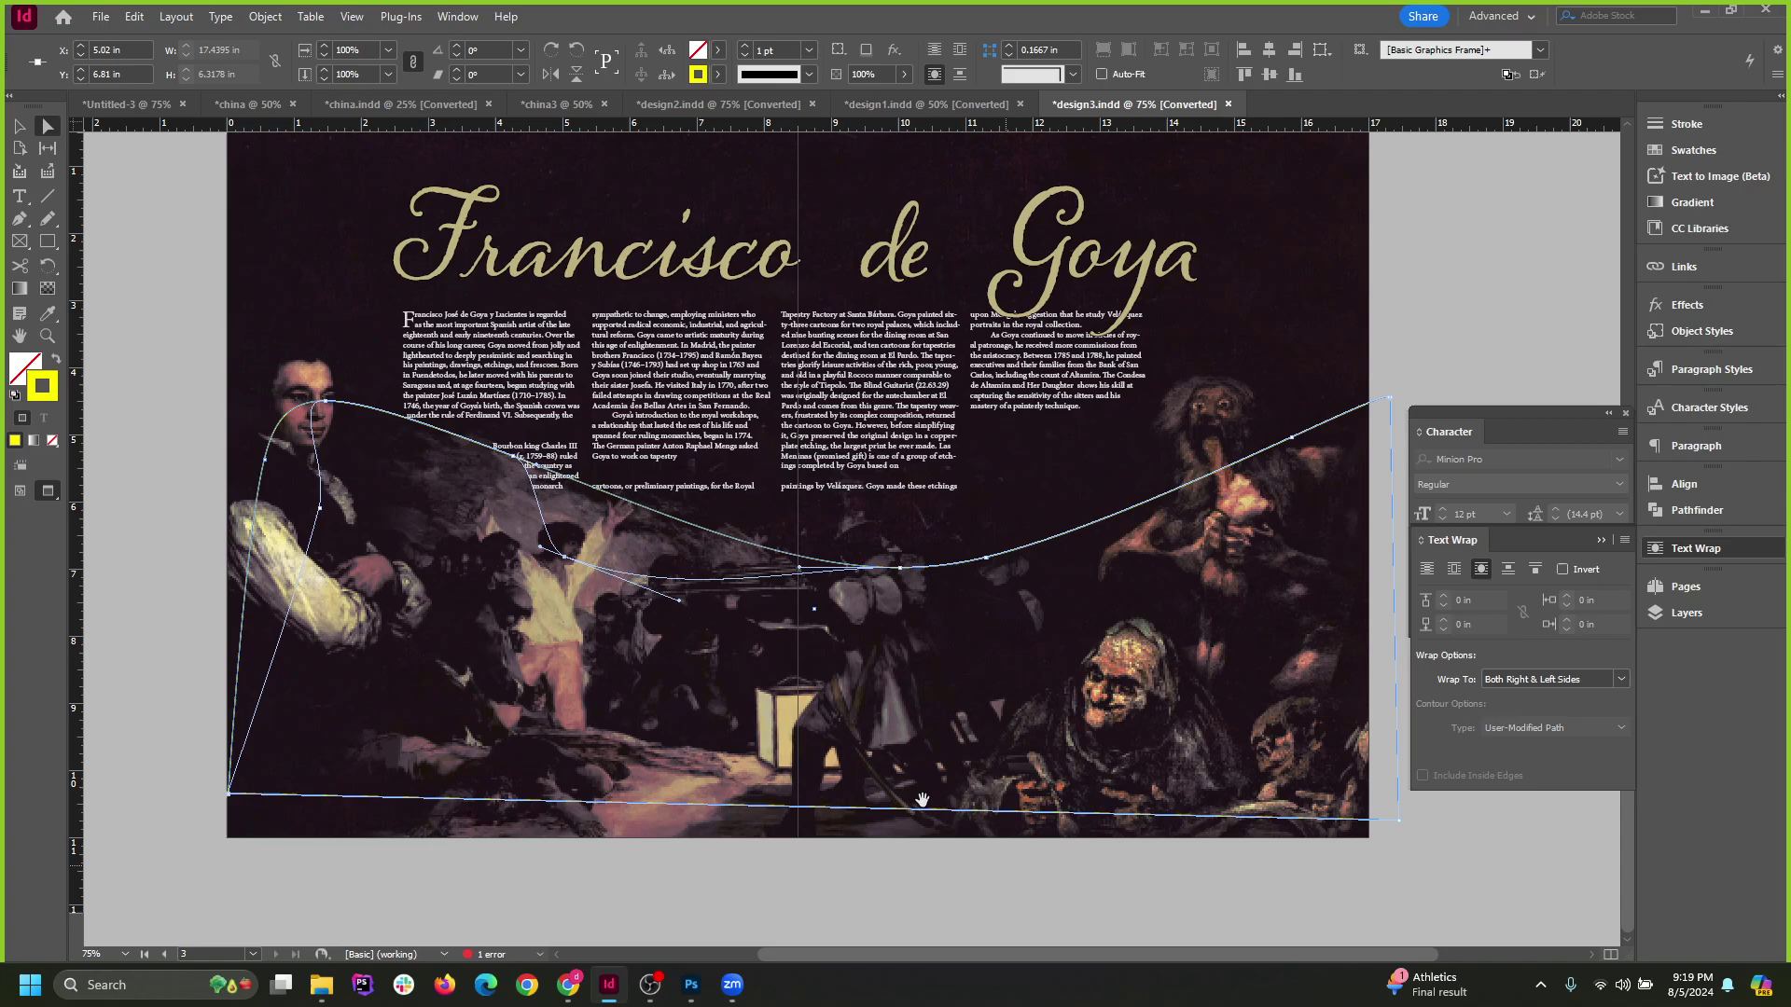
{"action": "key", "text": "ctrl+z"}
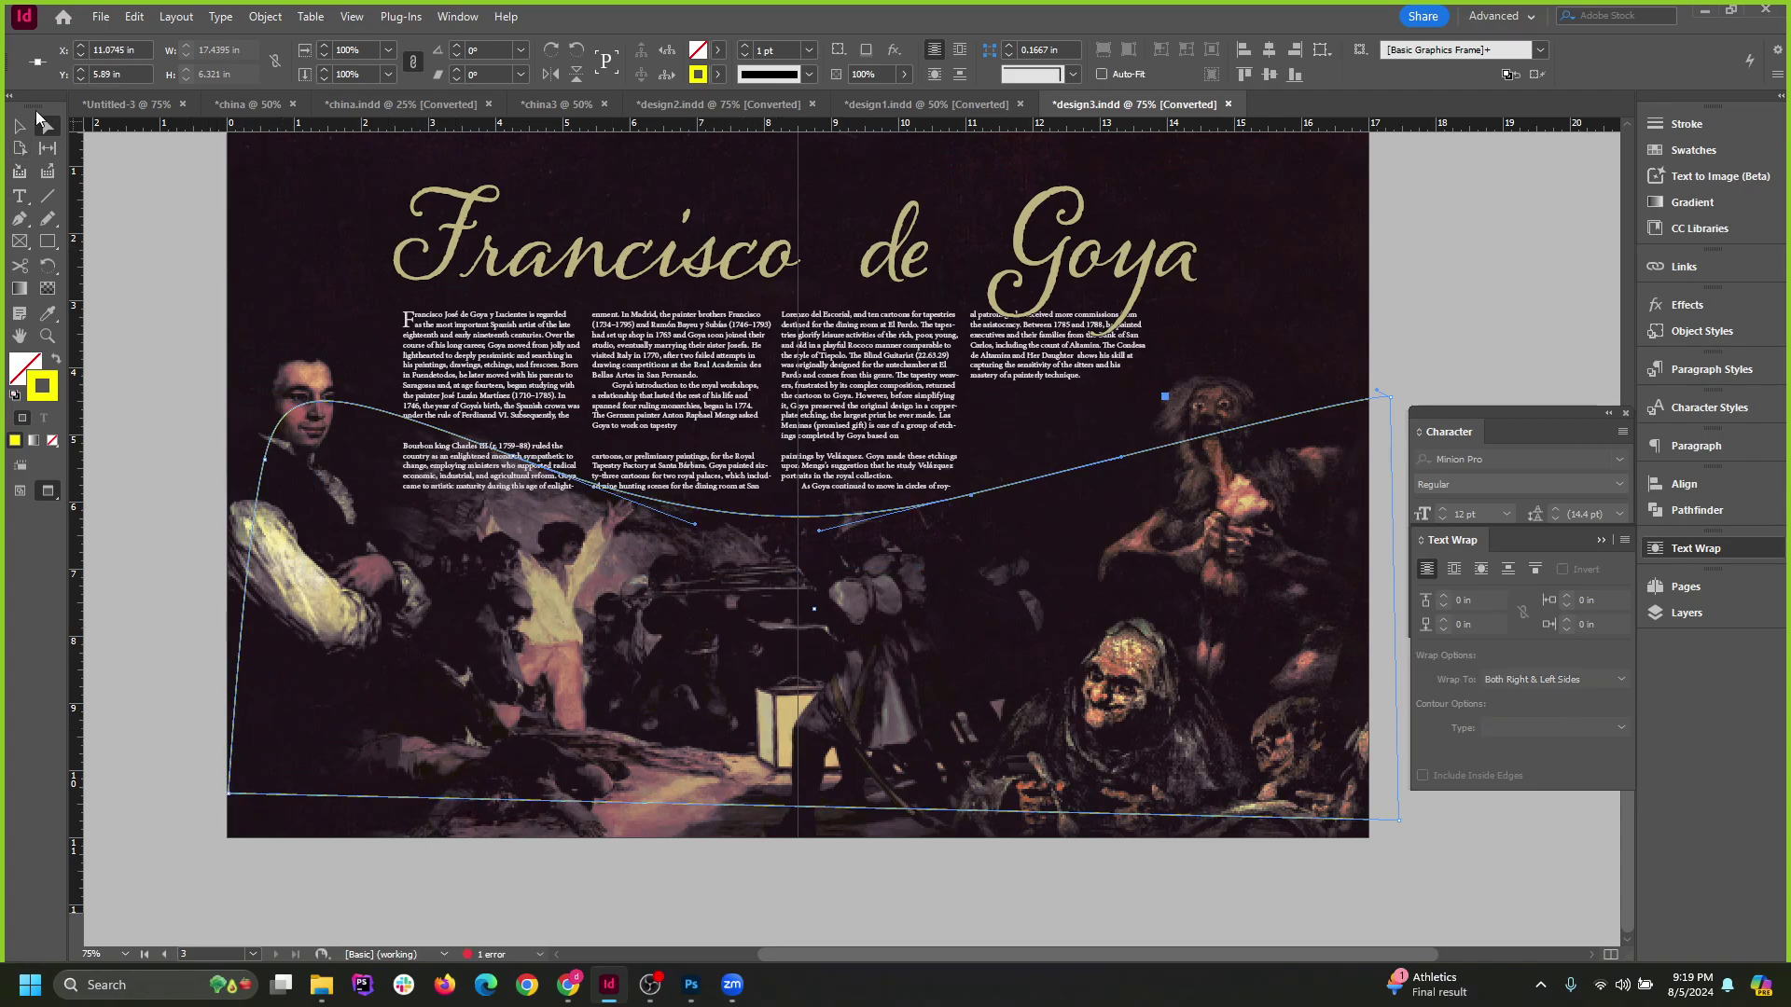
Move the shape's side anchors closer to the page edges and its lower anchors to the page's bottom corners, then enable wrap around object shape.
{"action": "left_click_drag", "start_coordinate": [265, 461], "coordinate": [245, 462]}
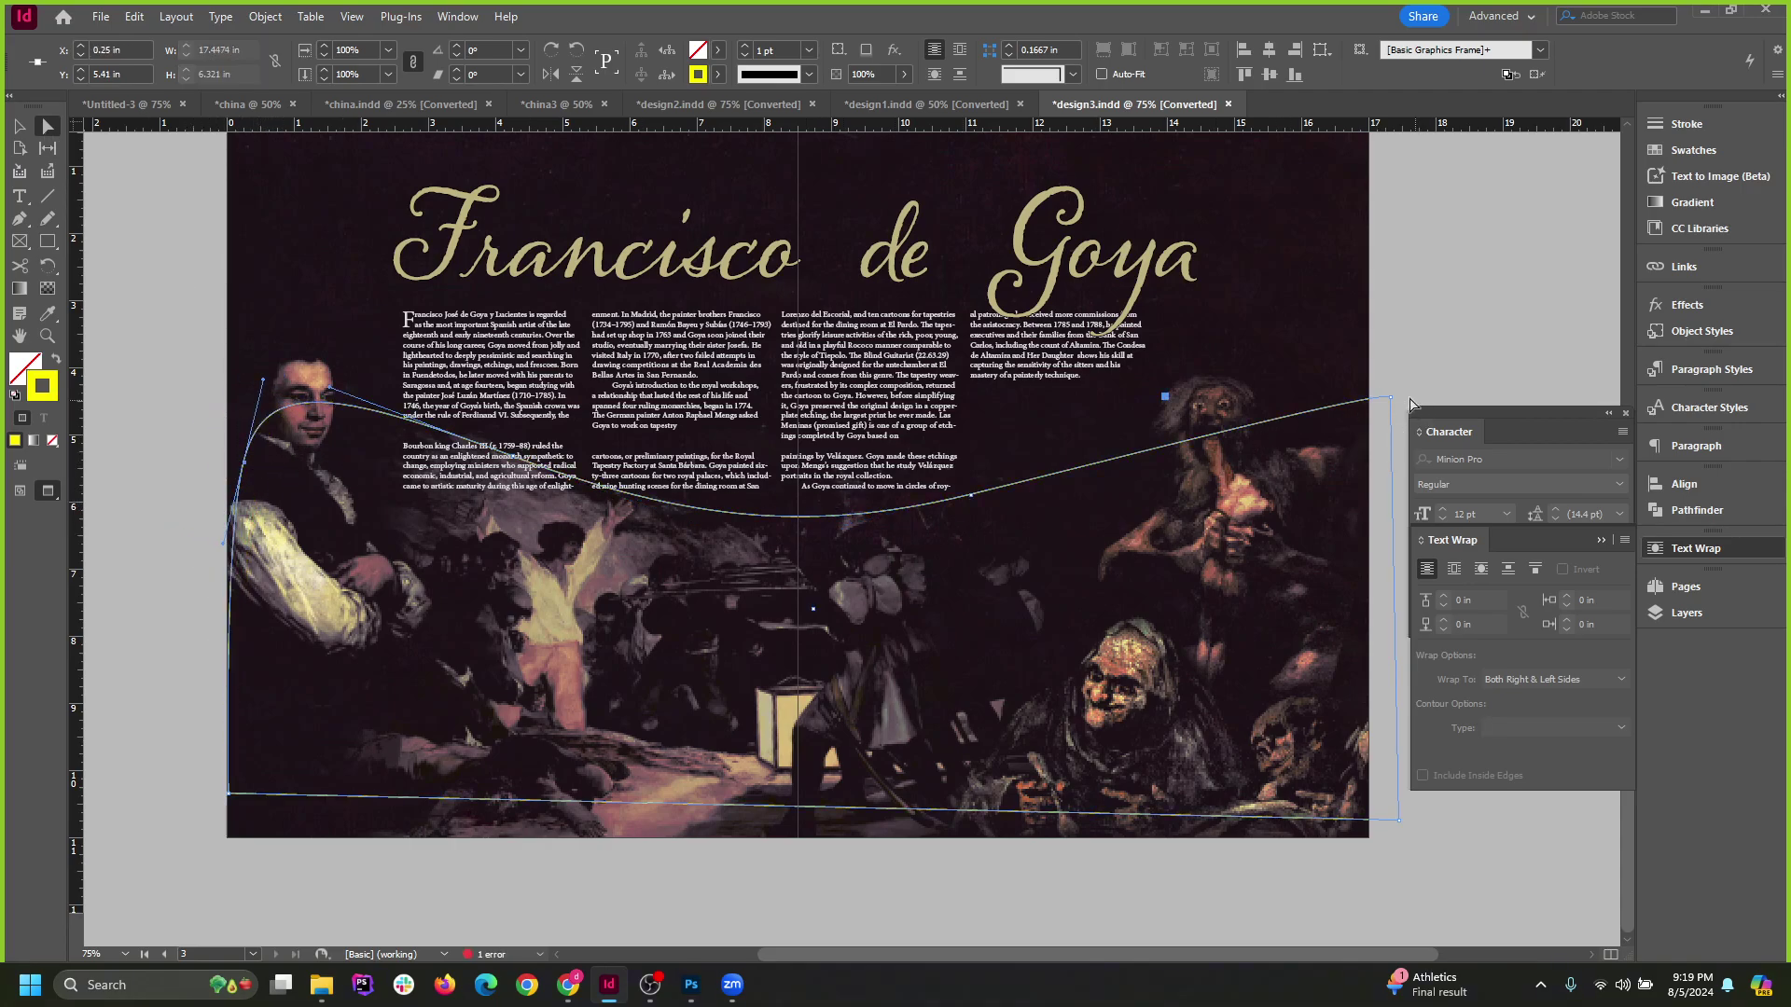
{"action": "left_click_drag", "start_coordinate": [1390, 397], "coordinate": [1377, 388]}
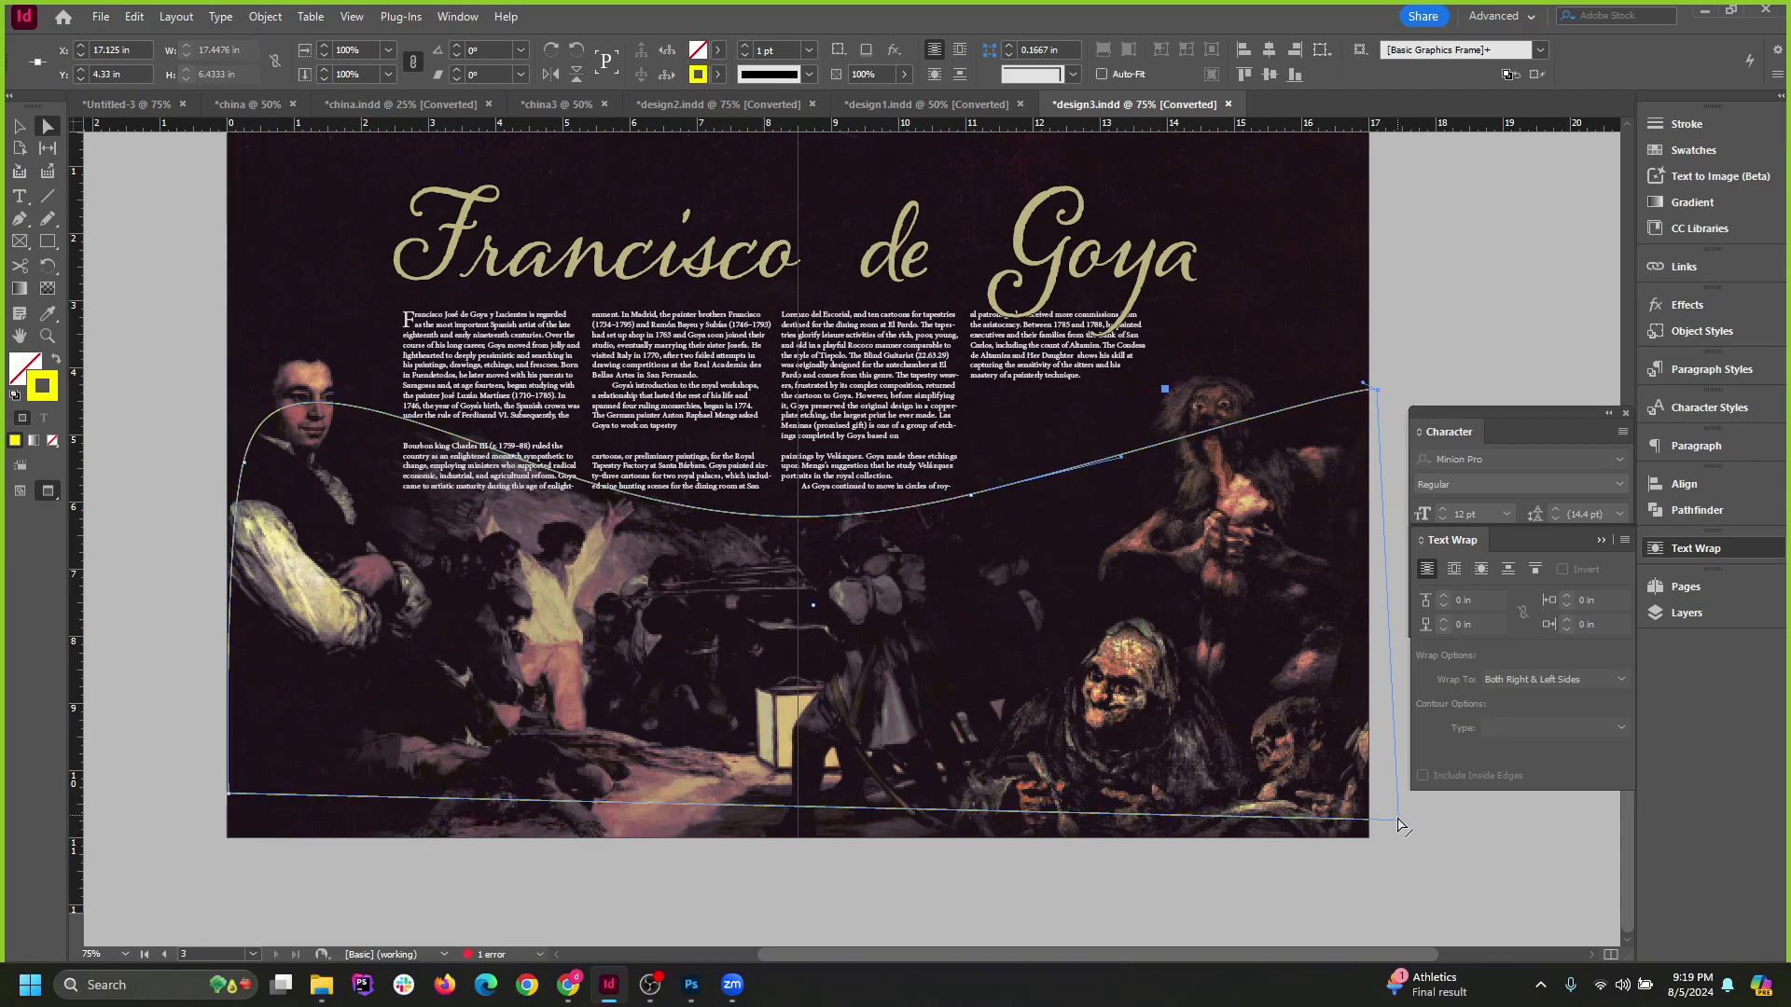
{"action": "left_click_drag", "start_coordinate": [1399, 825], "coordinate": [1369, 836]}
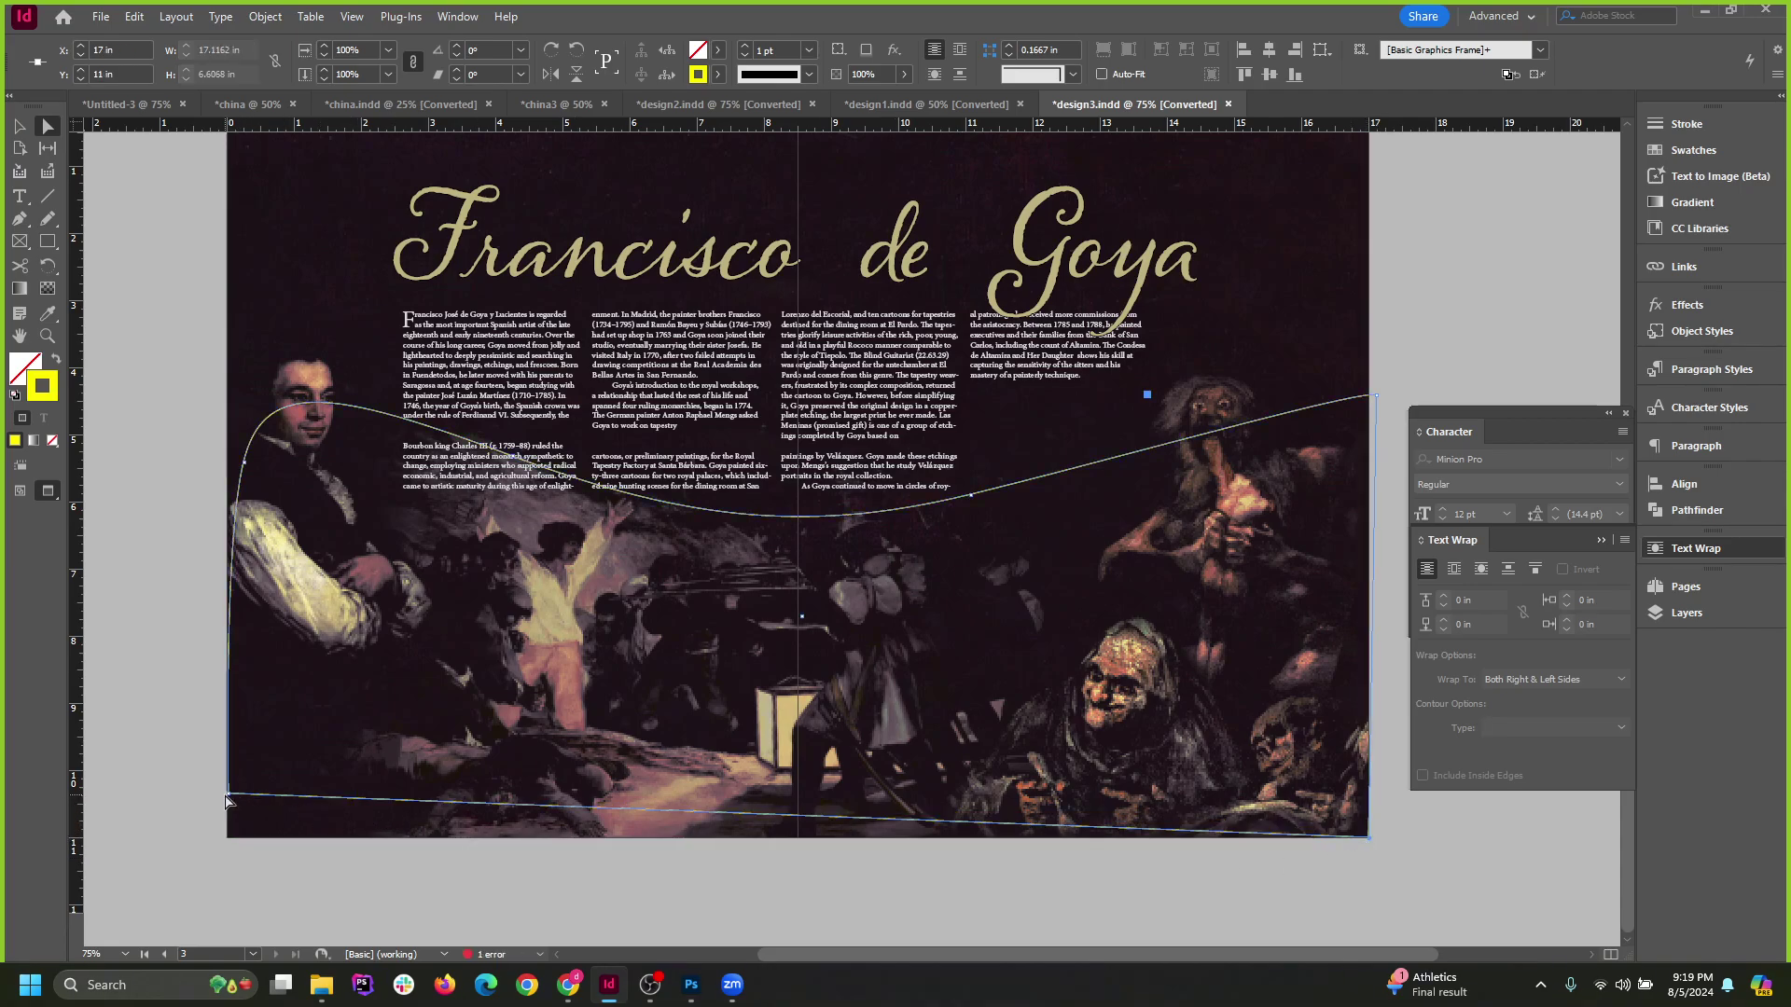
{"action": "left_click_drag", "start_coordinate": [227, 798], "coordinate": [228, 837]}
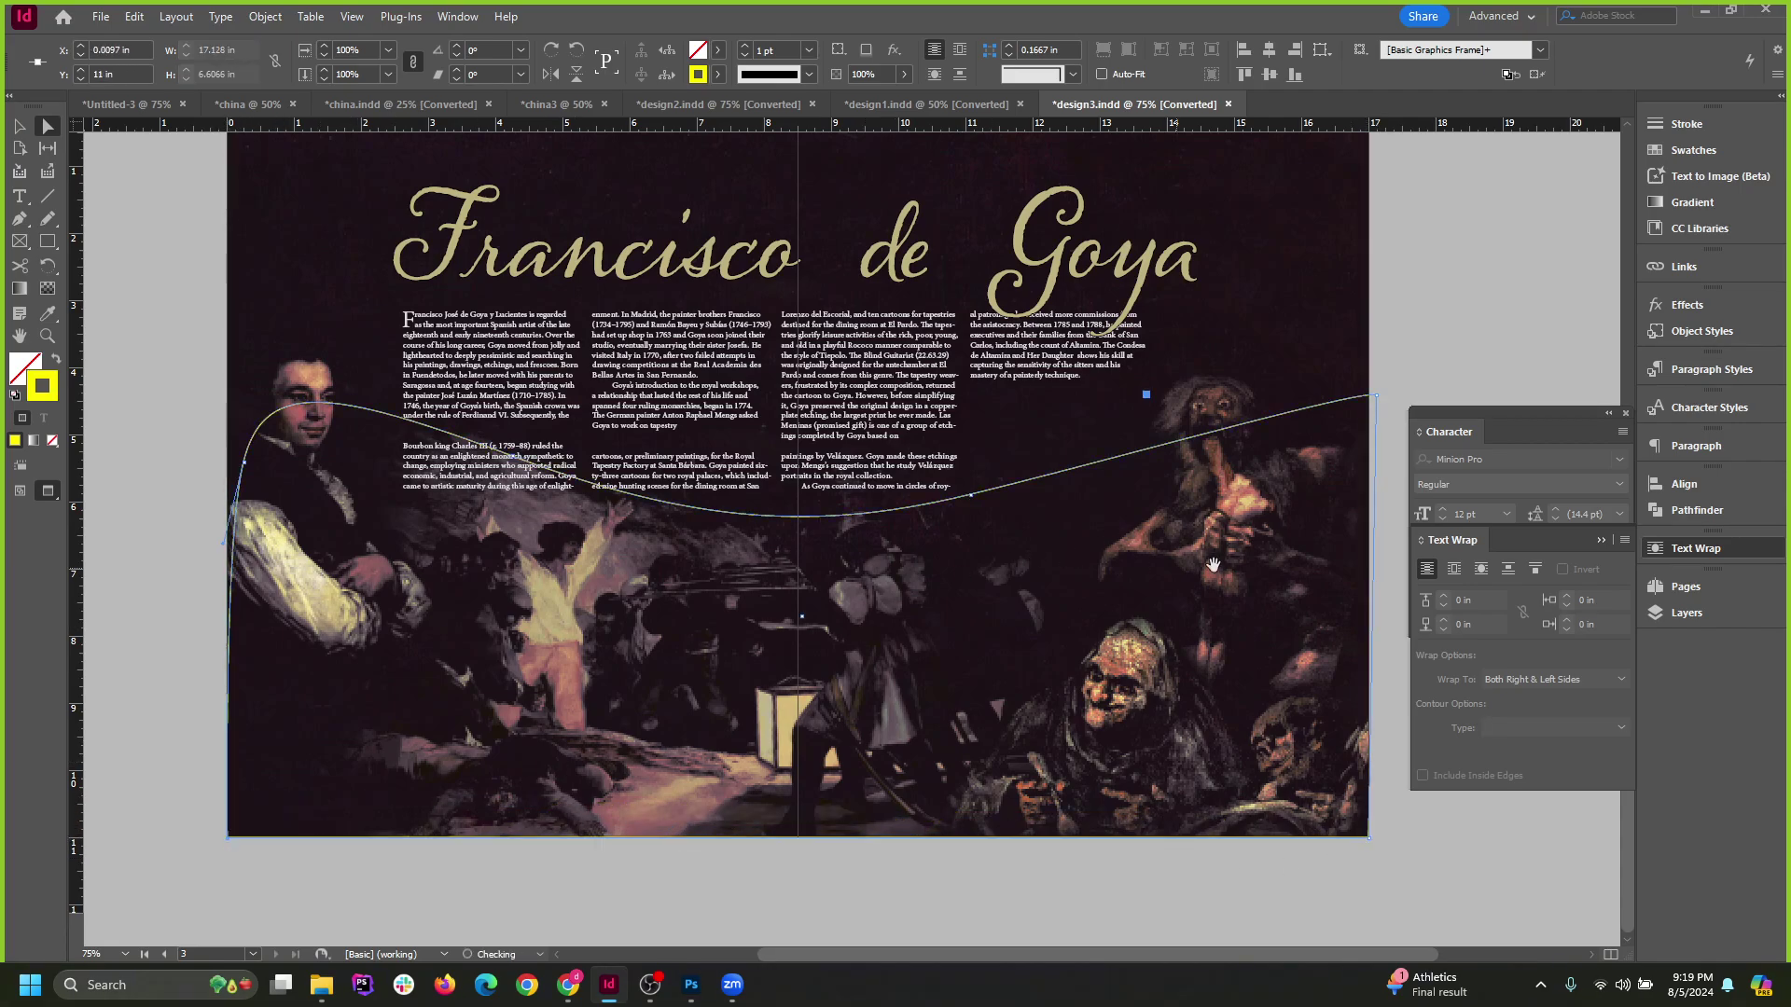
{"action": "left_click", "coordinate": [1481, 569]}
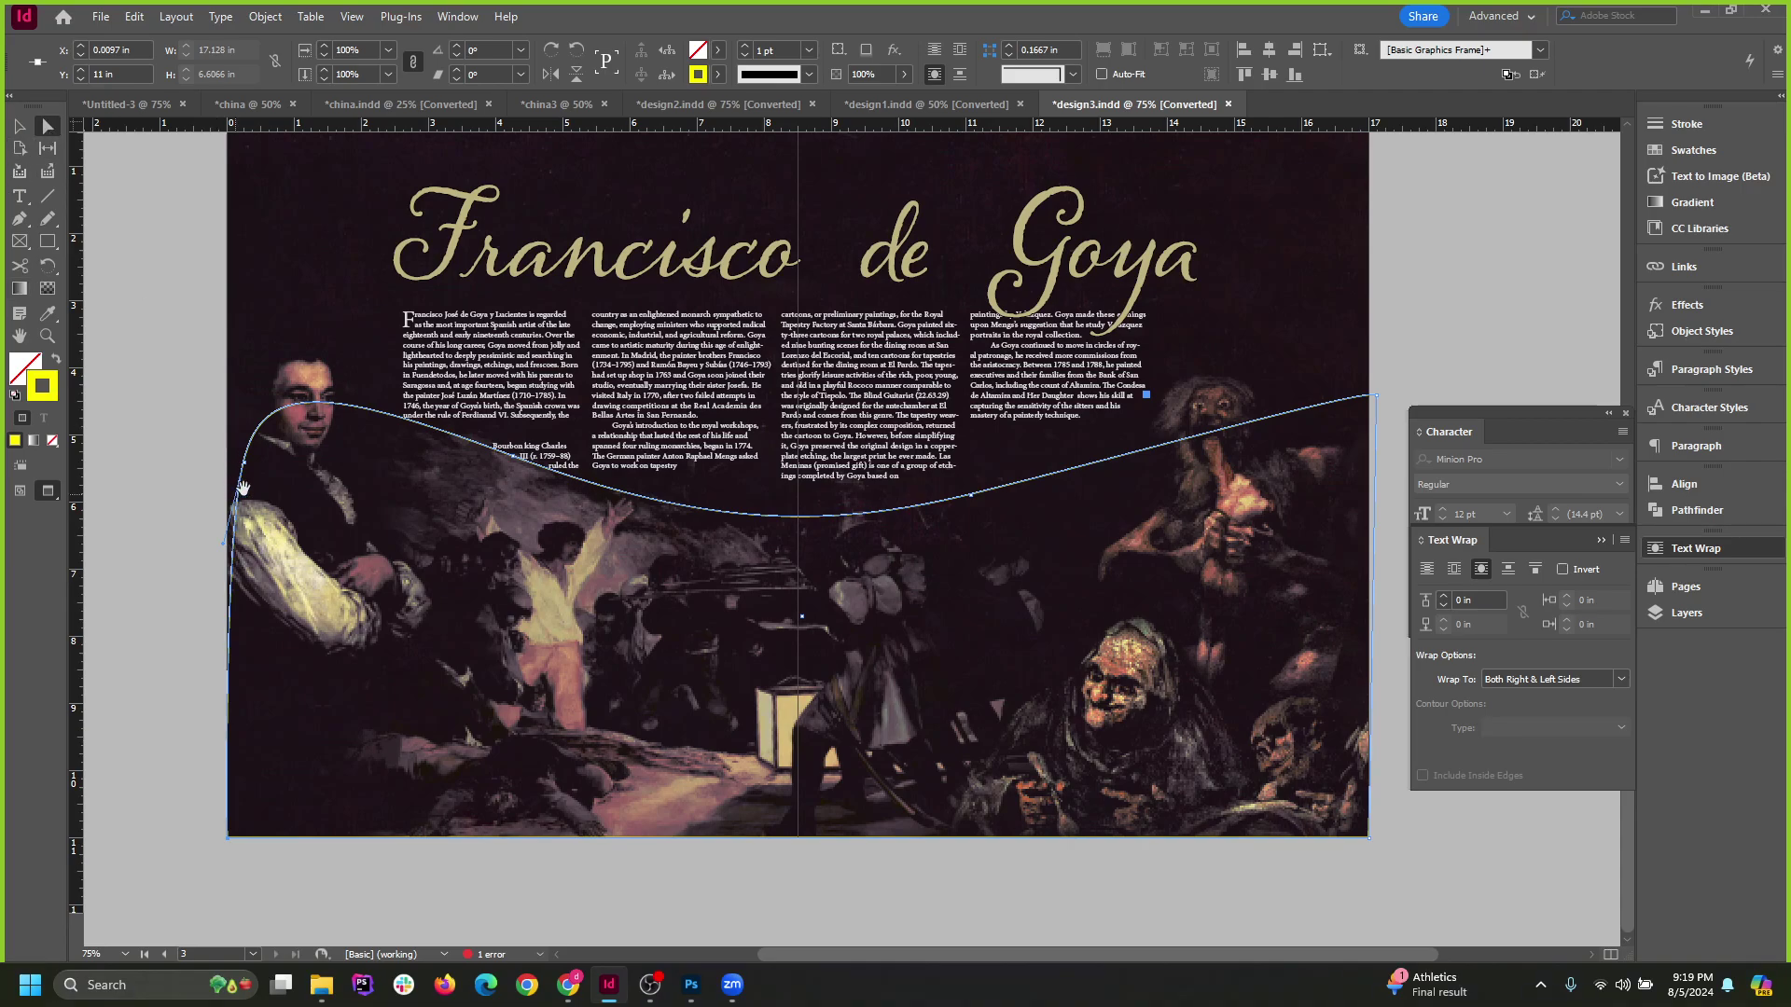
Refine the curve's anchors: left at X 0, Y 5.5 in; right end at X 17.125, Y 4 in; middle at X 11.2, Y 6.31 in.
{"action": "left_click_drag", "start_coordinate": [245, 473], "coordinate": [229, 471]}
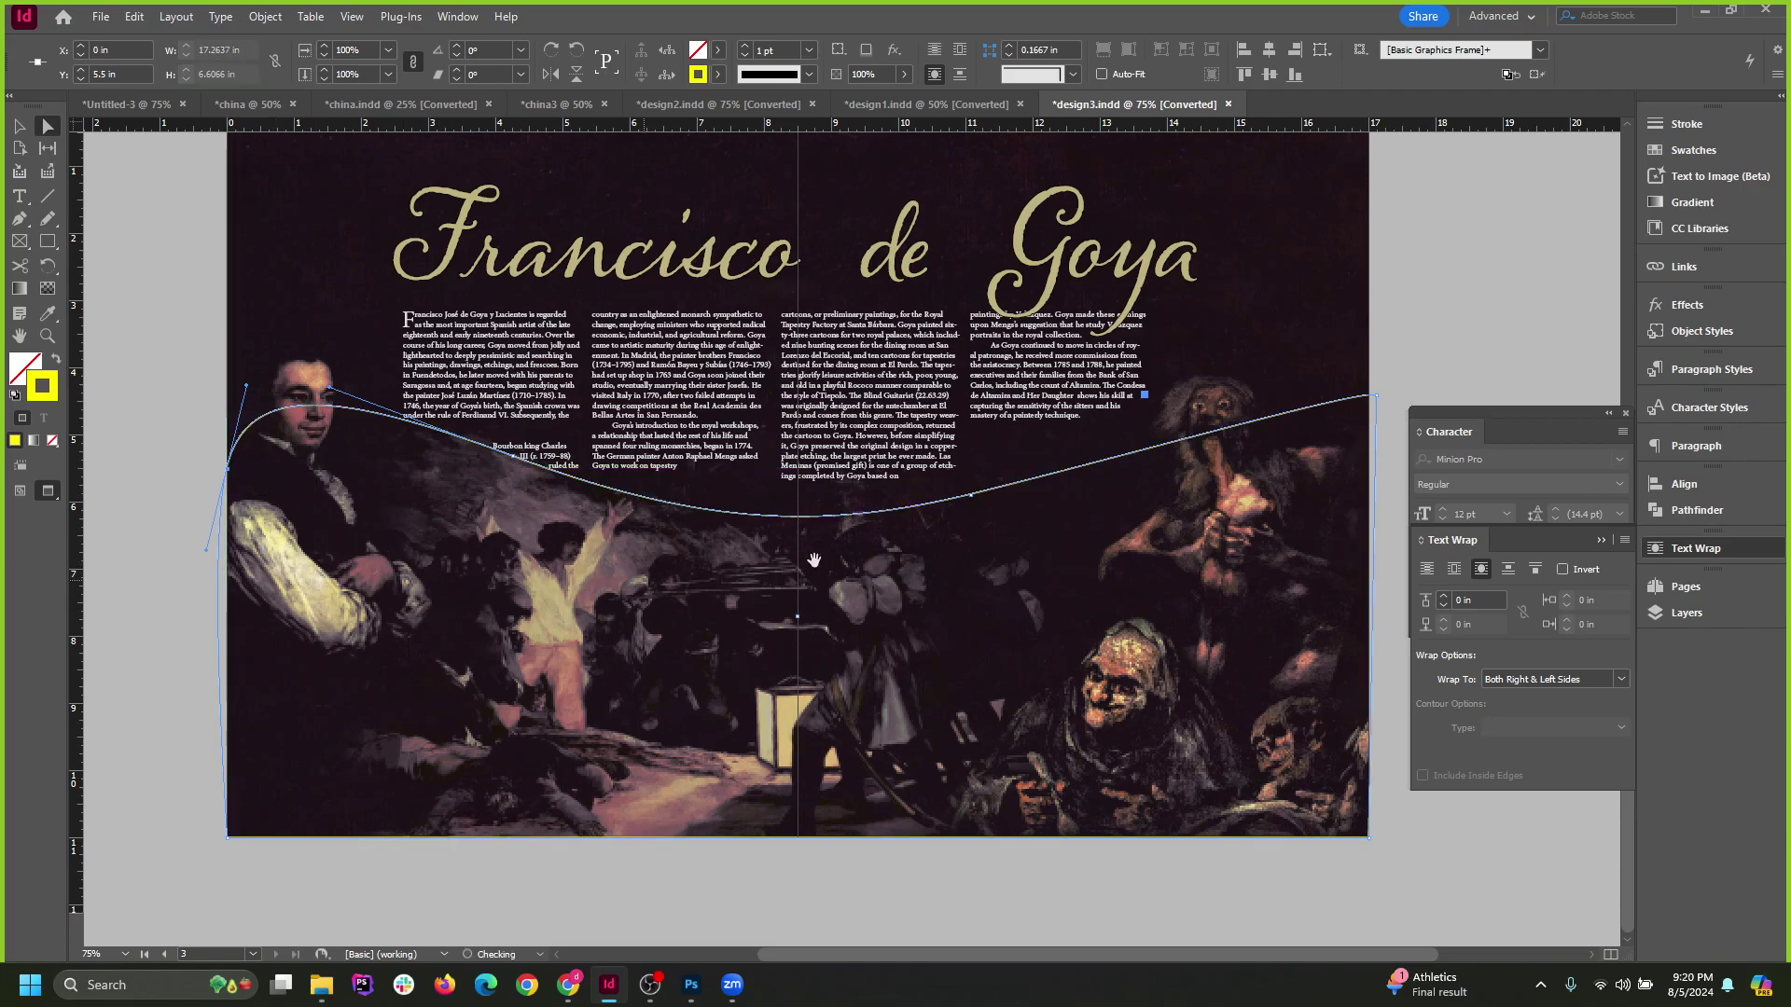
{"action": "left_click", "coordinate": [972, 496]}
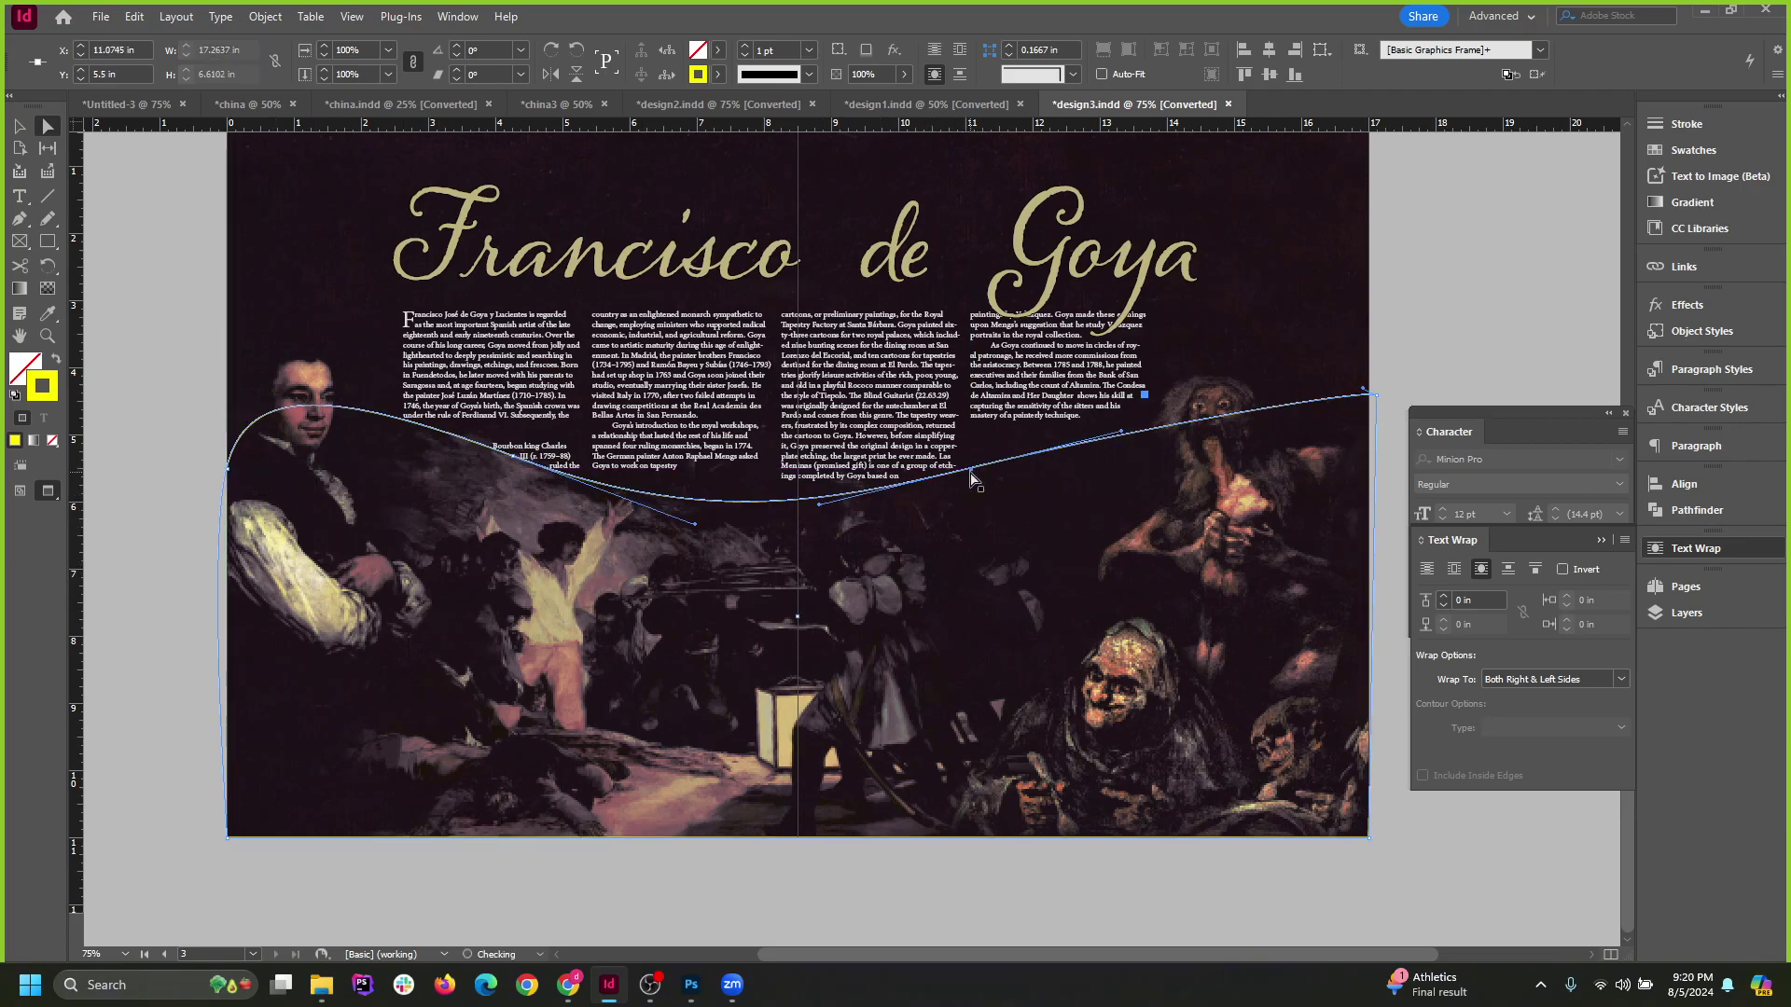
{"action": "left_click", "coordinate": [973, 496]}
{"action": "mouse_move", "coordinate": [973, 495]}
{"action": "left_mouse_down"}
{"action": "mouse_move", "coordinate": [971, 461]}
{"action": "mouse_move", "coordinate": [971, 487]}
{"action": "left_mouse_up"}
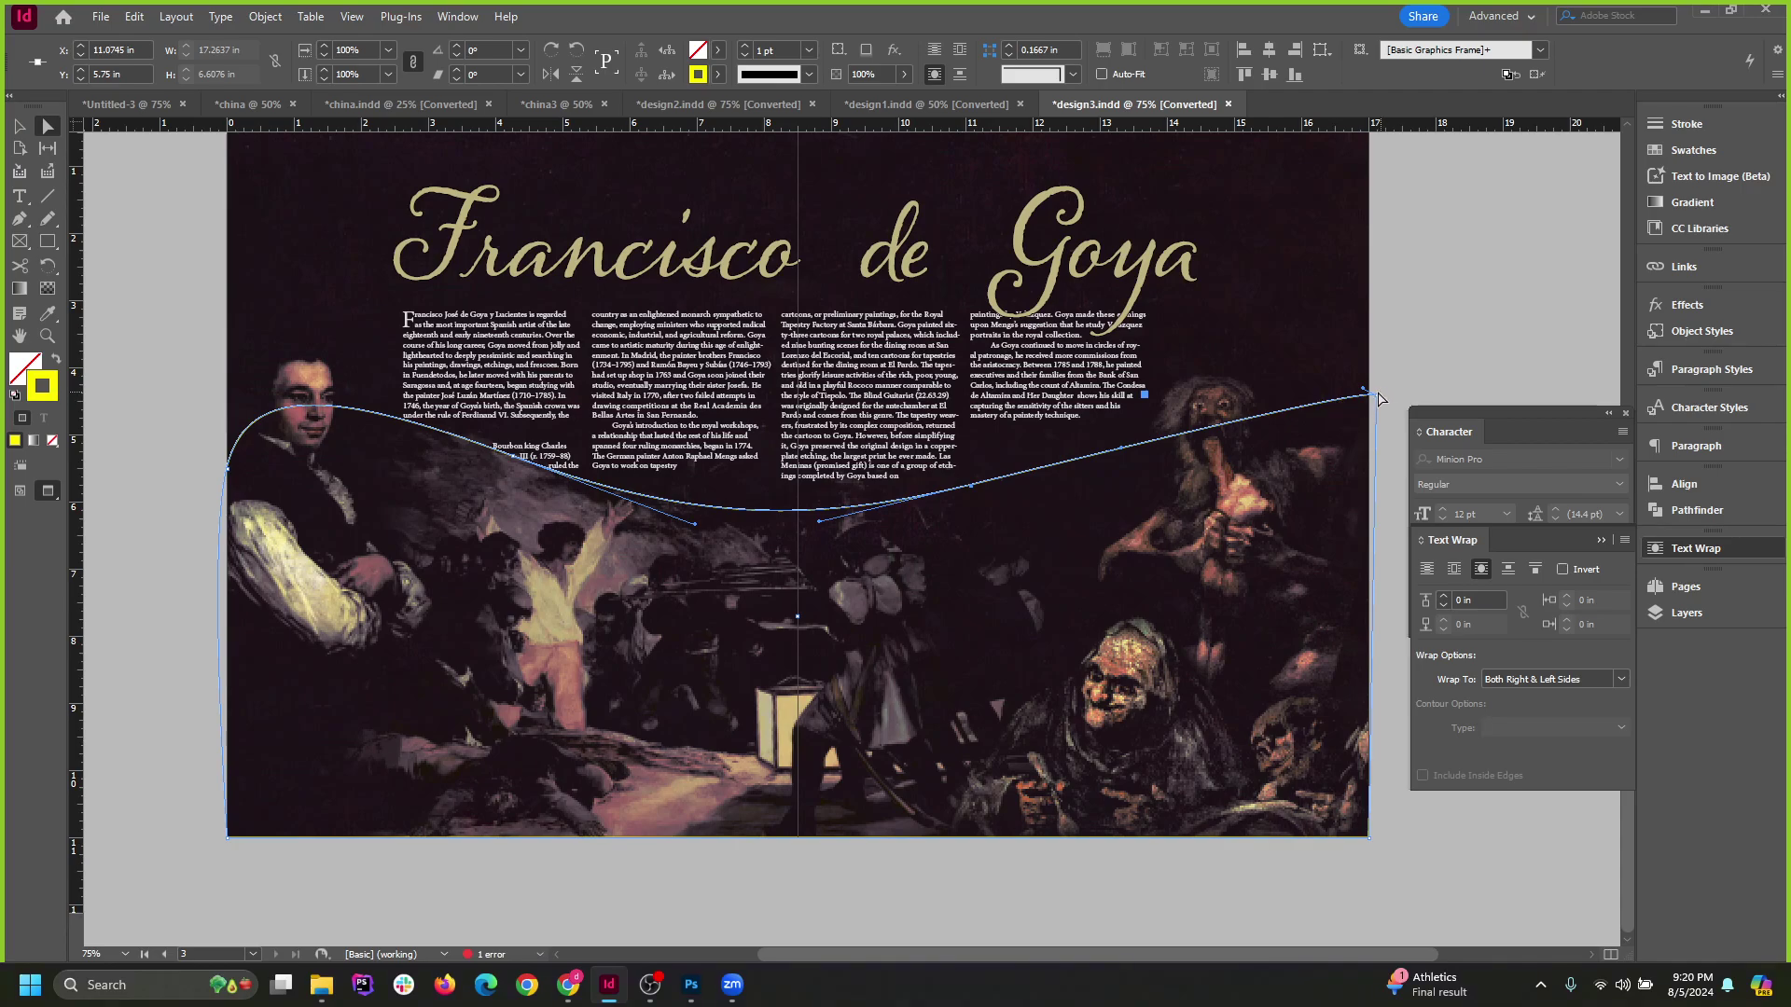
{"action": "left_click_drag", "start_coordinate": [1378, 395], "coordinate": [1377, 367]}
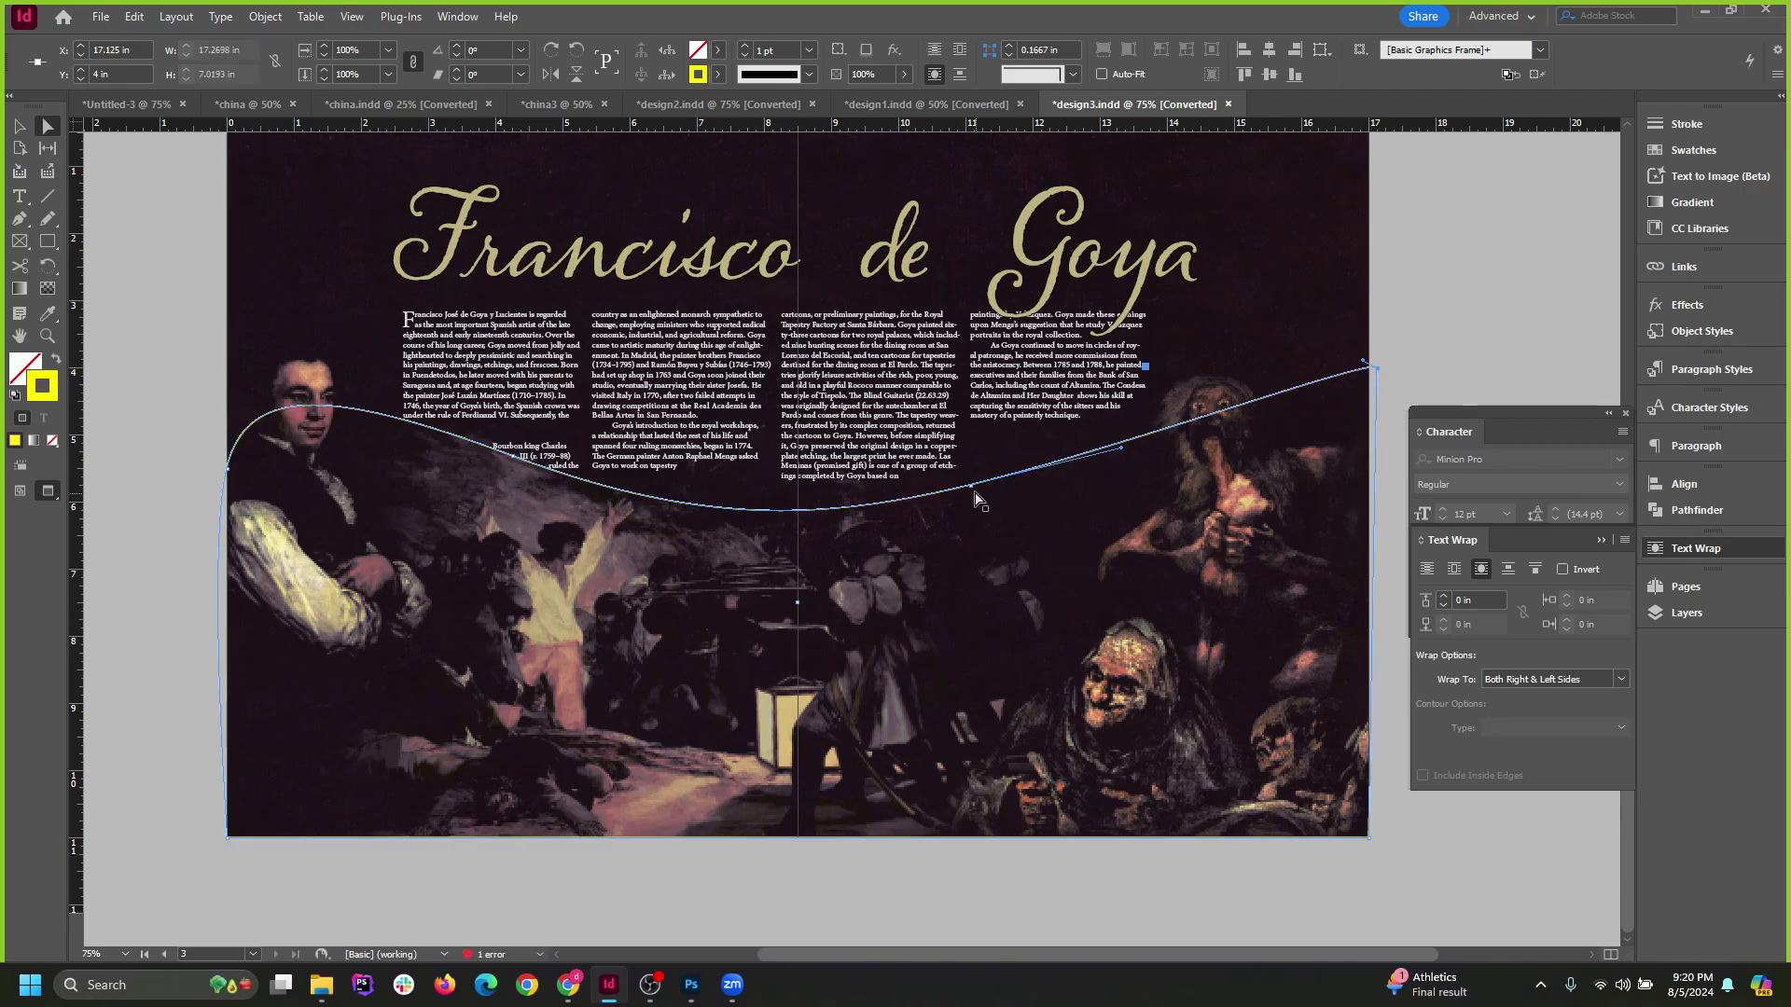
{"action": "left_click_drag", "start_coordinate": [970, 485], "coordinate": [977, 522]}
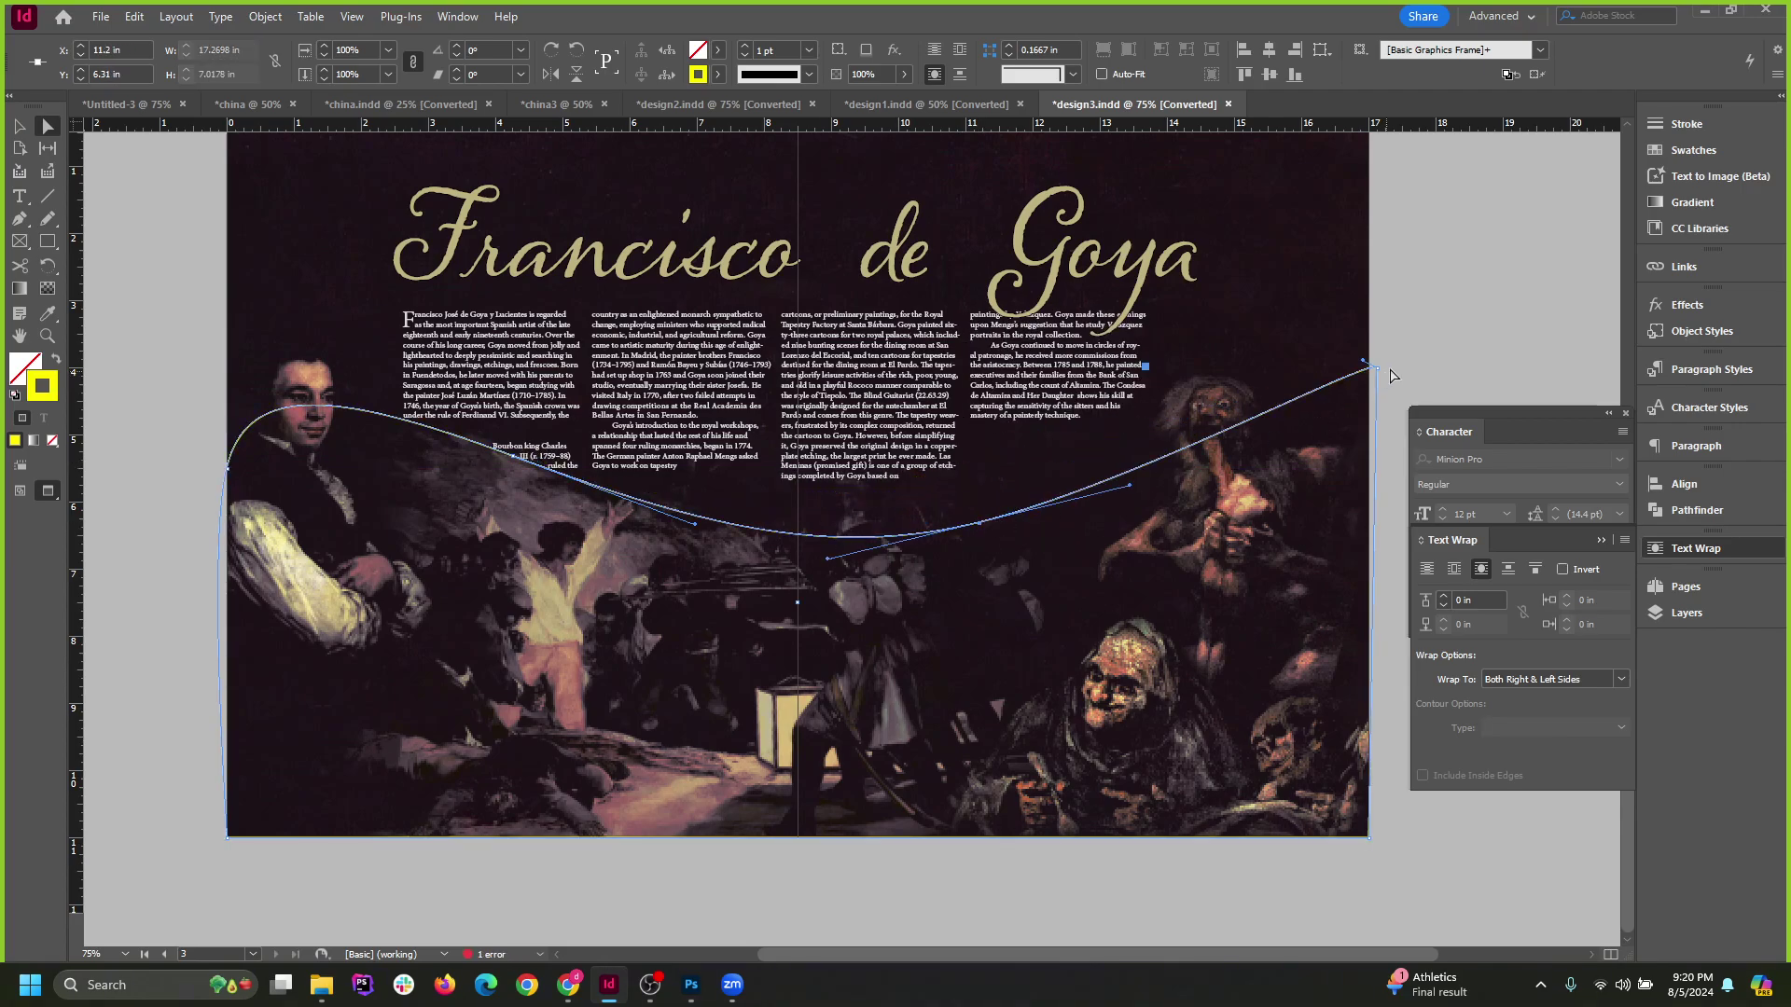
Try moving the wrap contour's middle point to X 11.3056, Y 7.27 in, then undo it and the curve's preceding middle-anchor move.
{"action": "left_click", "coordinate": [1479, 319]}
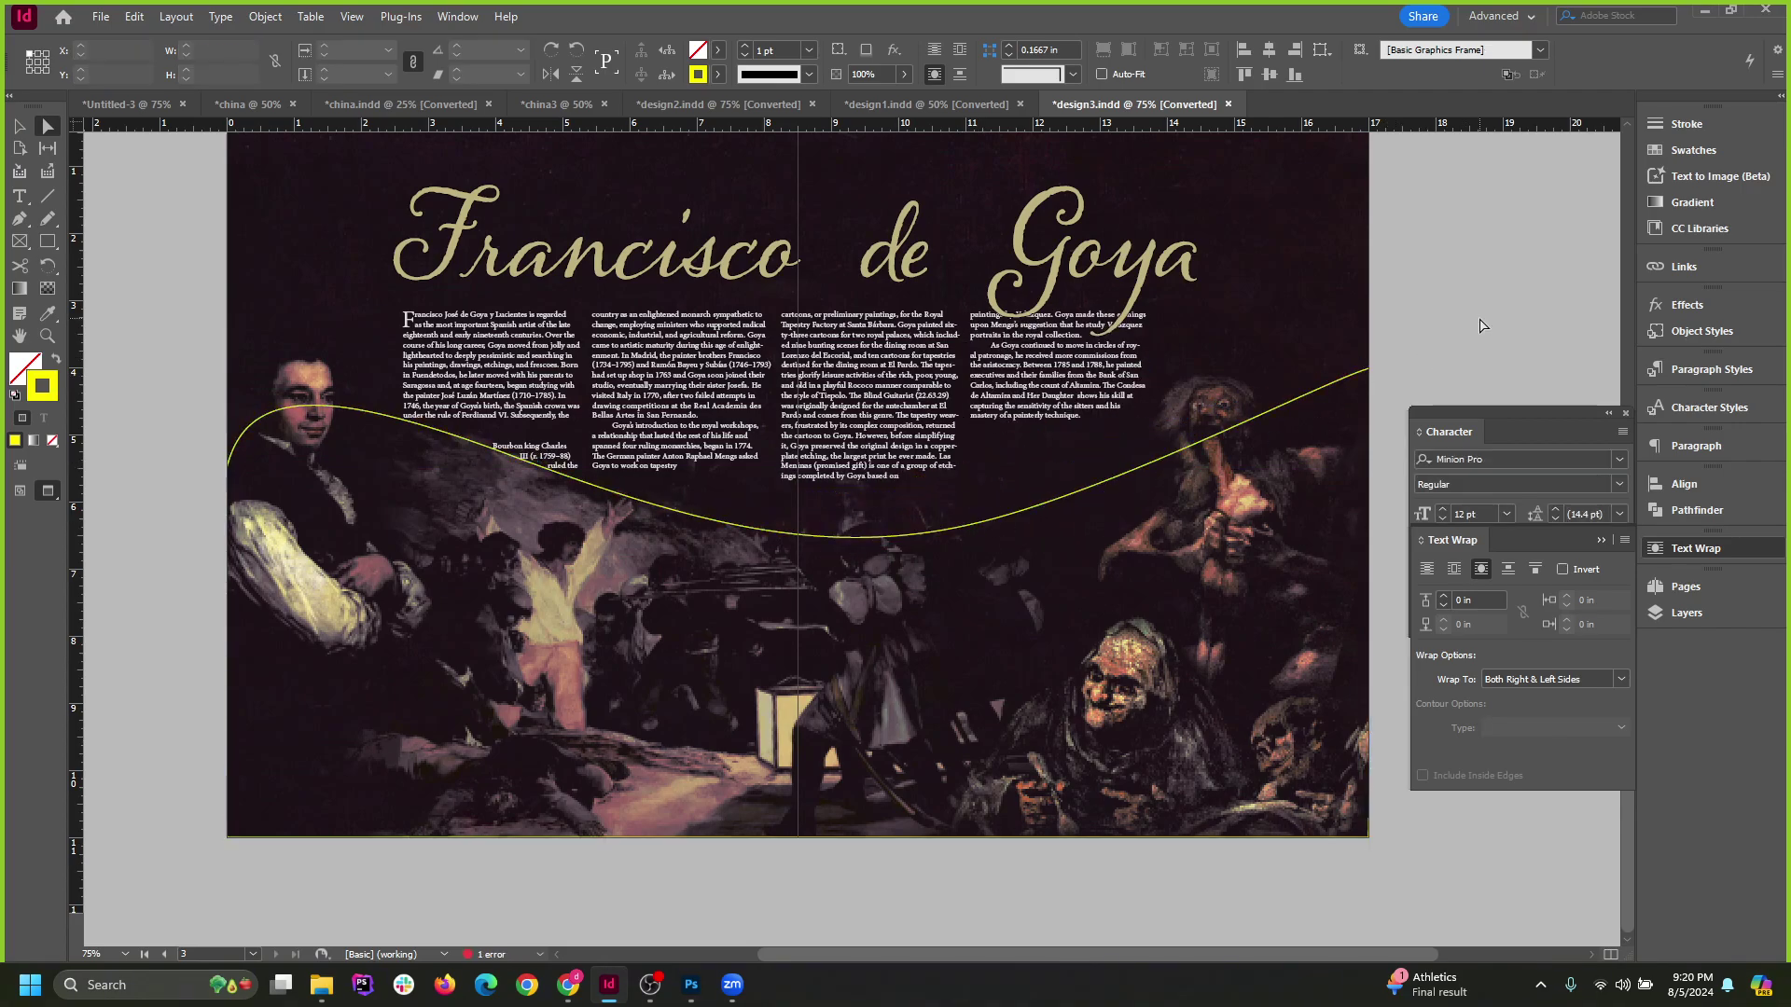
{"action": "left_click", "coordinate": [979, 527]}
{"action": "left_click_drag", "start_coordinate": [979, 527], "coordinate": [986, 587]}
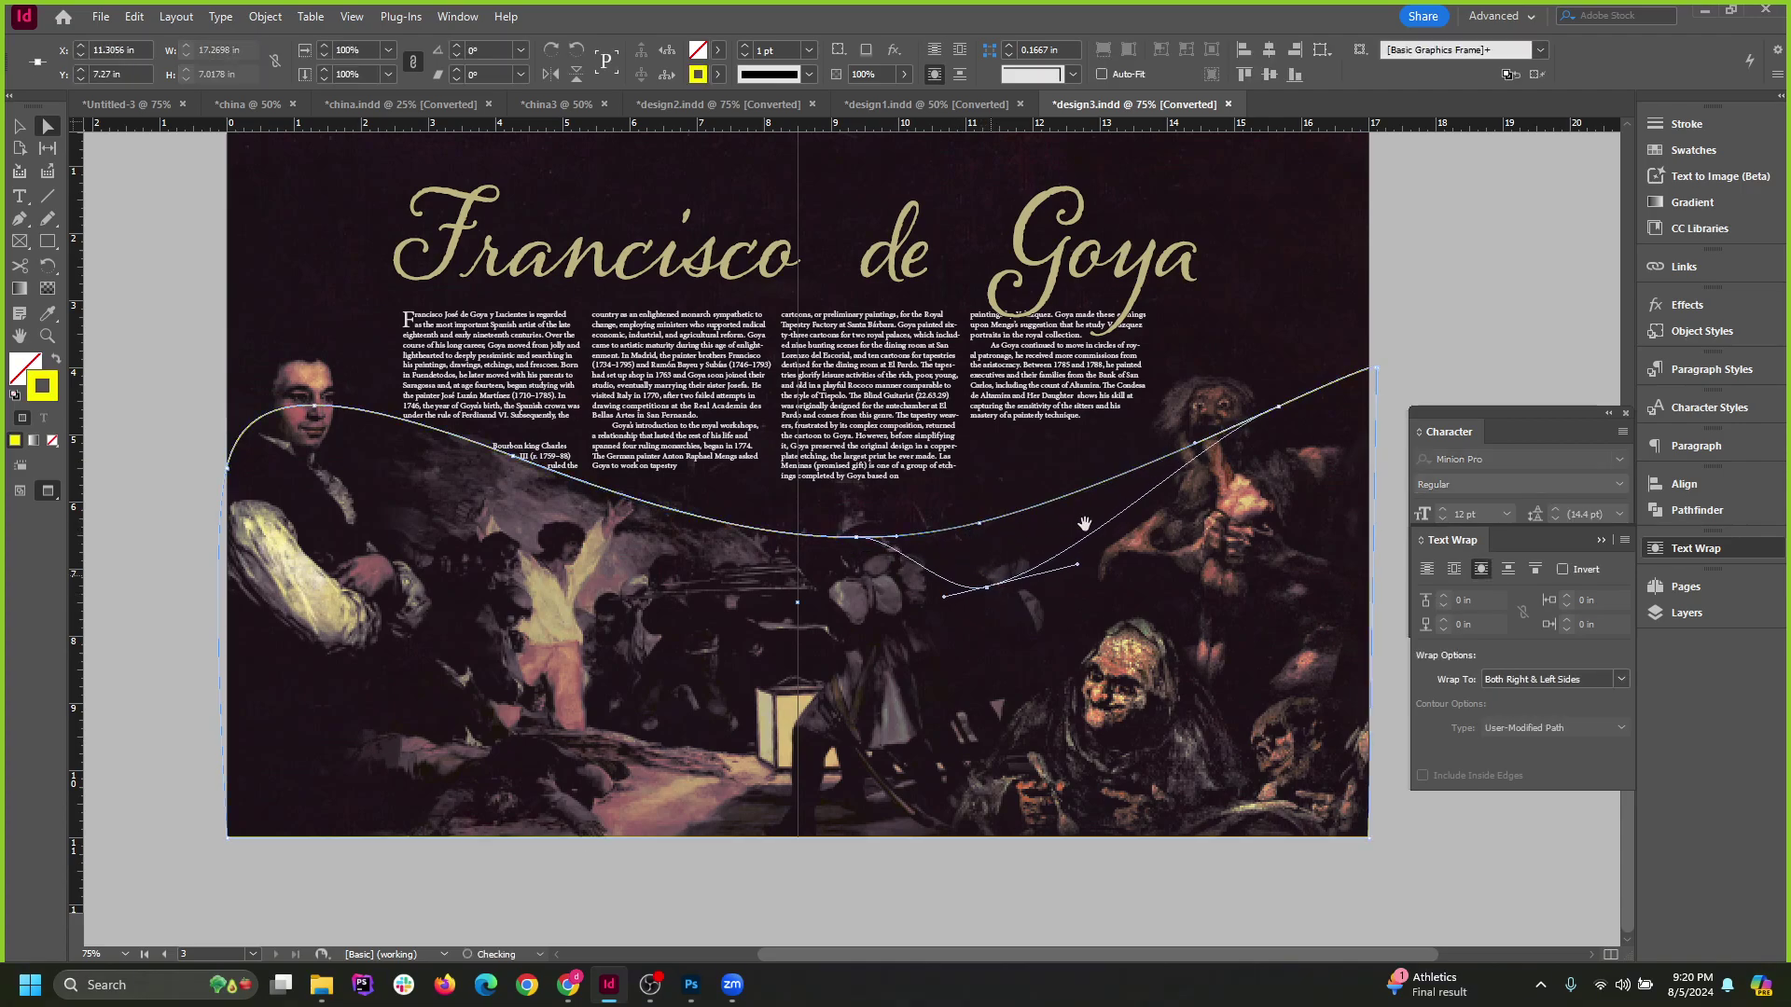
{"action": "key", "text": "ctrl+z"}
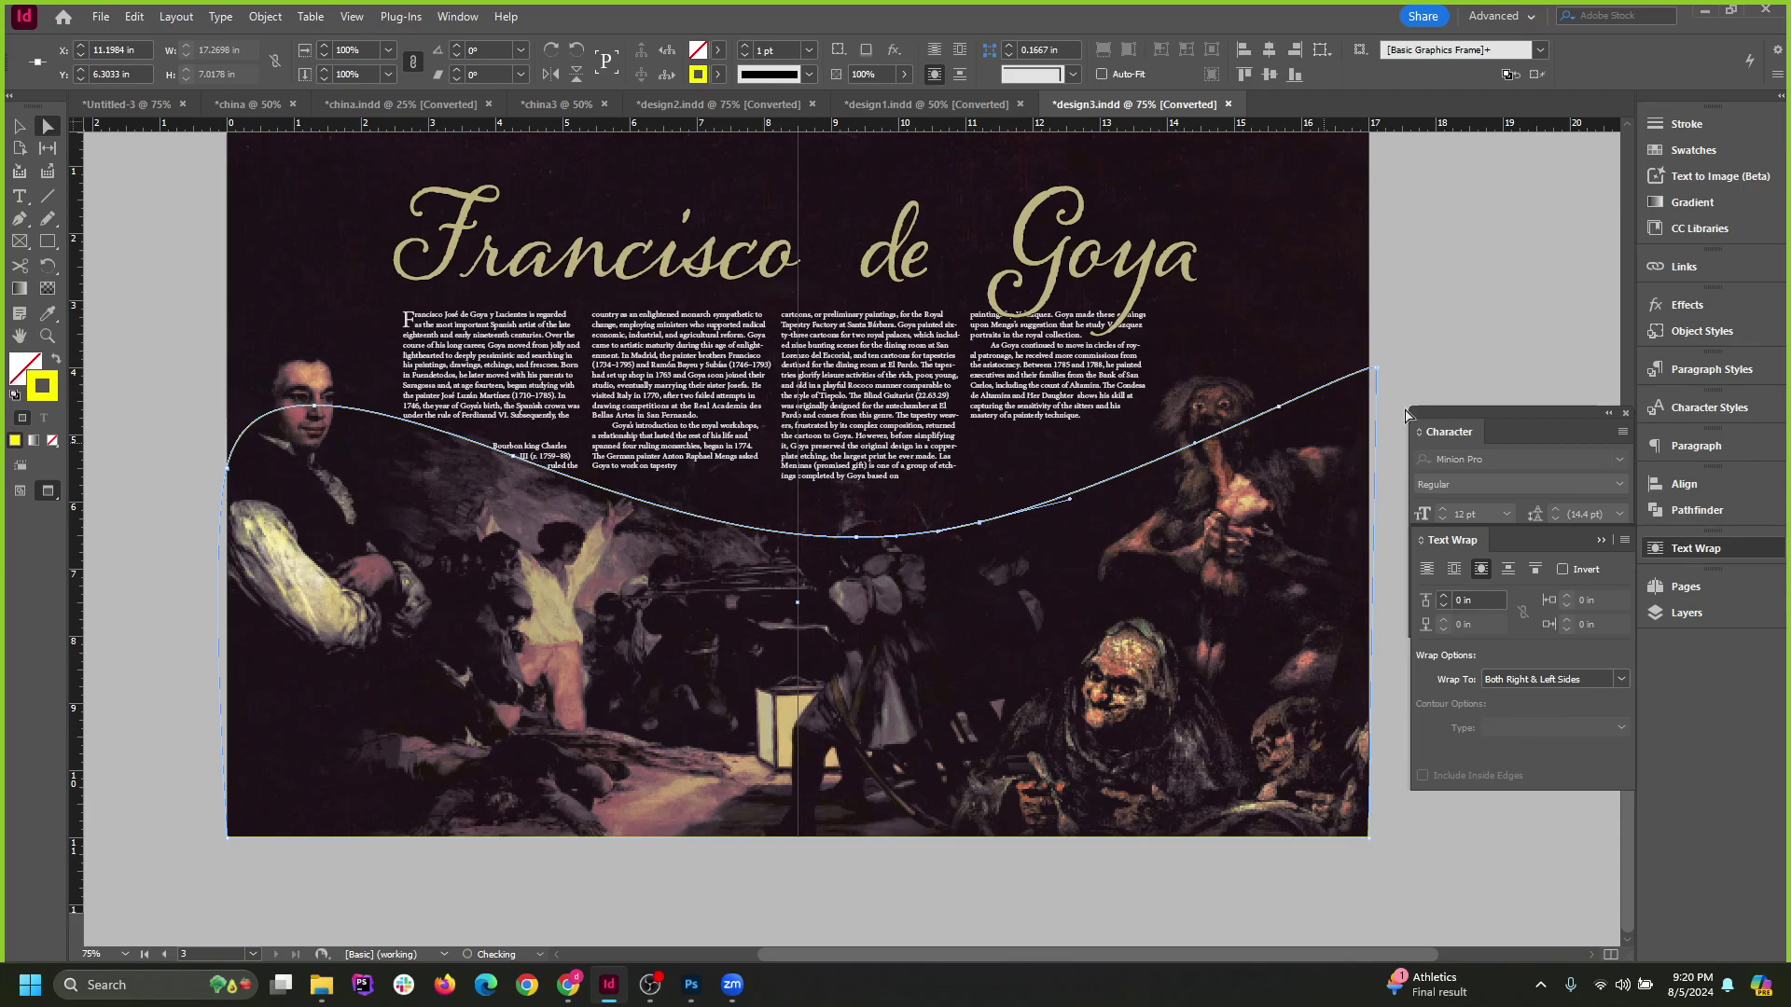
{"action": "key", "text": "ctrl+z"}
Move the curve's right end anchor to X 17, Y 3.71 in and nudge the curve slightly lower near the article's first column.
{"action": "left_click", "coordinate": [1362, 368]}
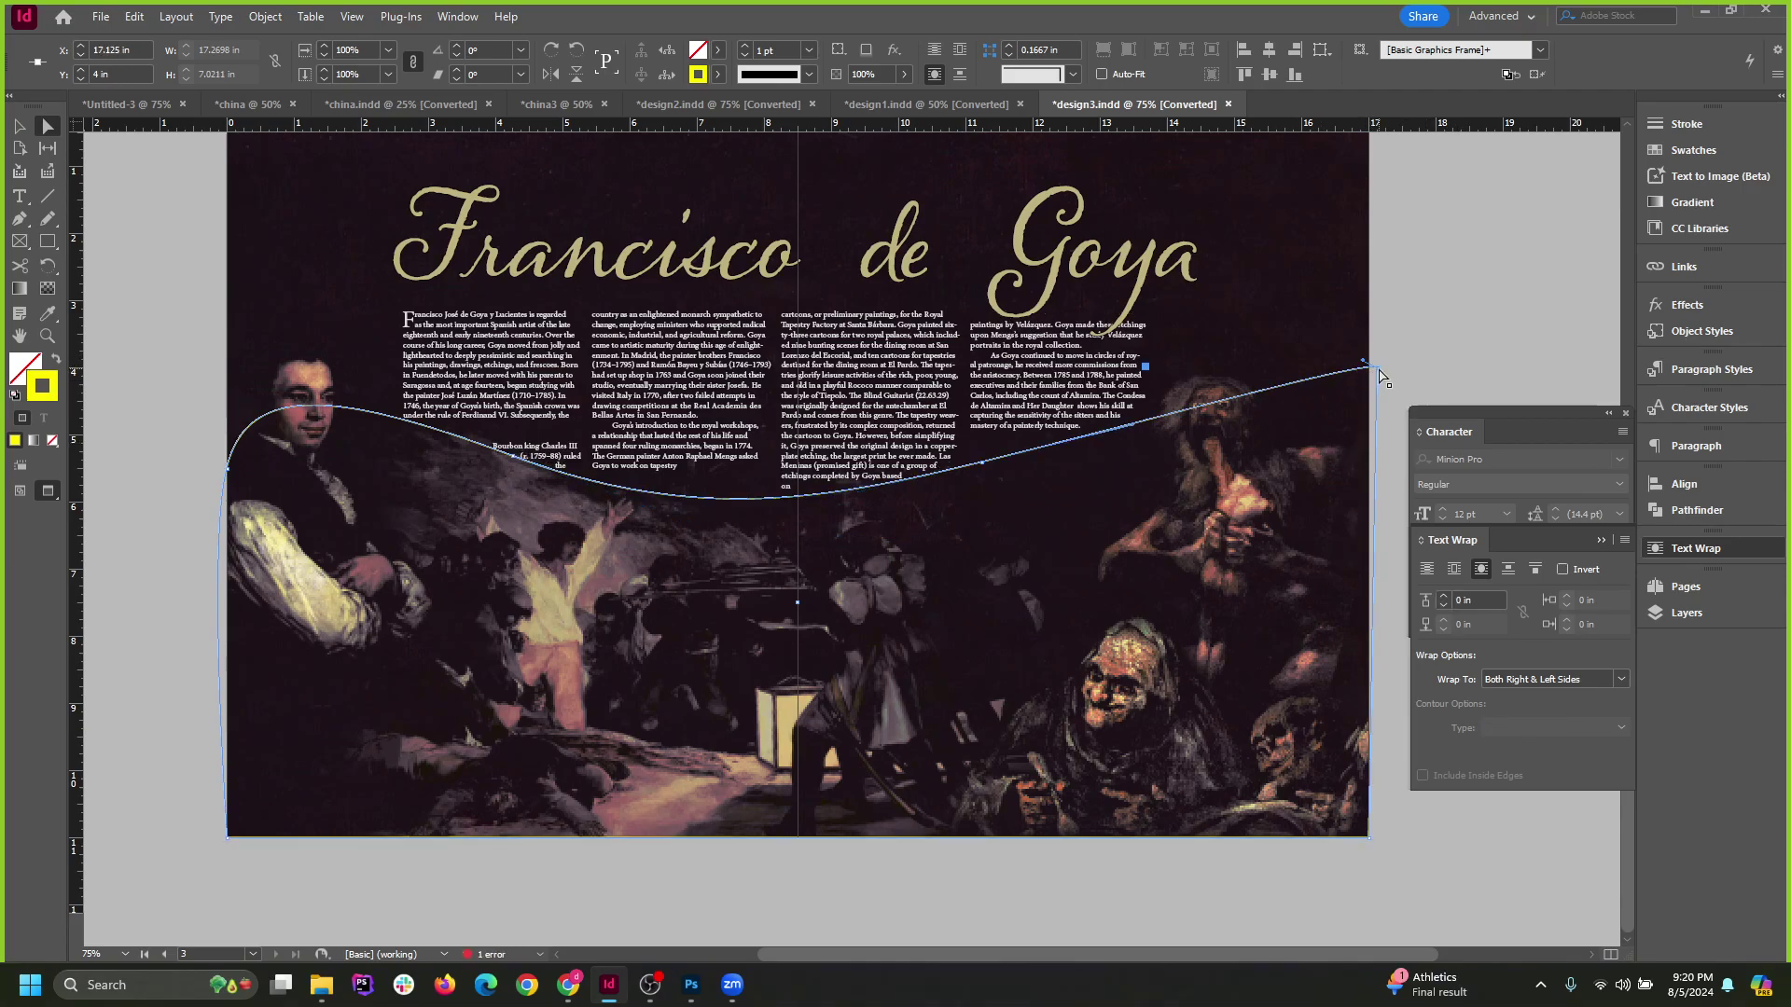
{"action": "left_click_drag", "start_coordinate": [1378, 373], "coordinate": [1371, 348]}
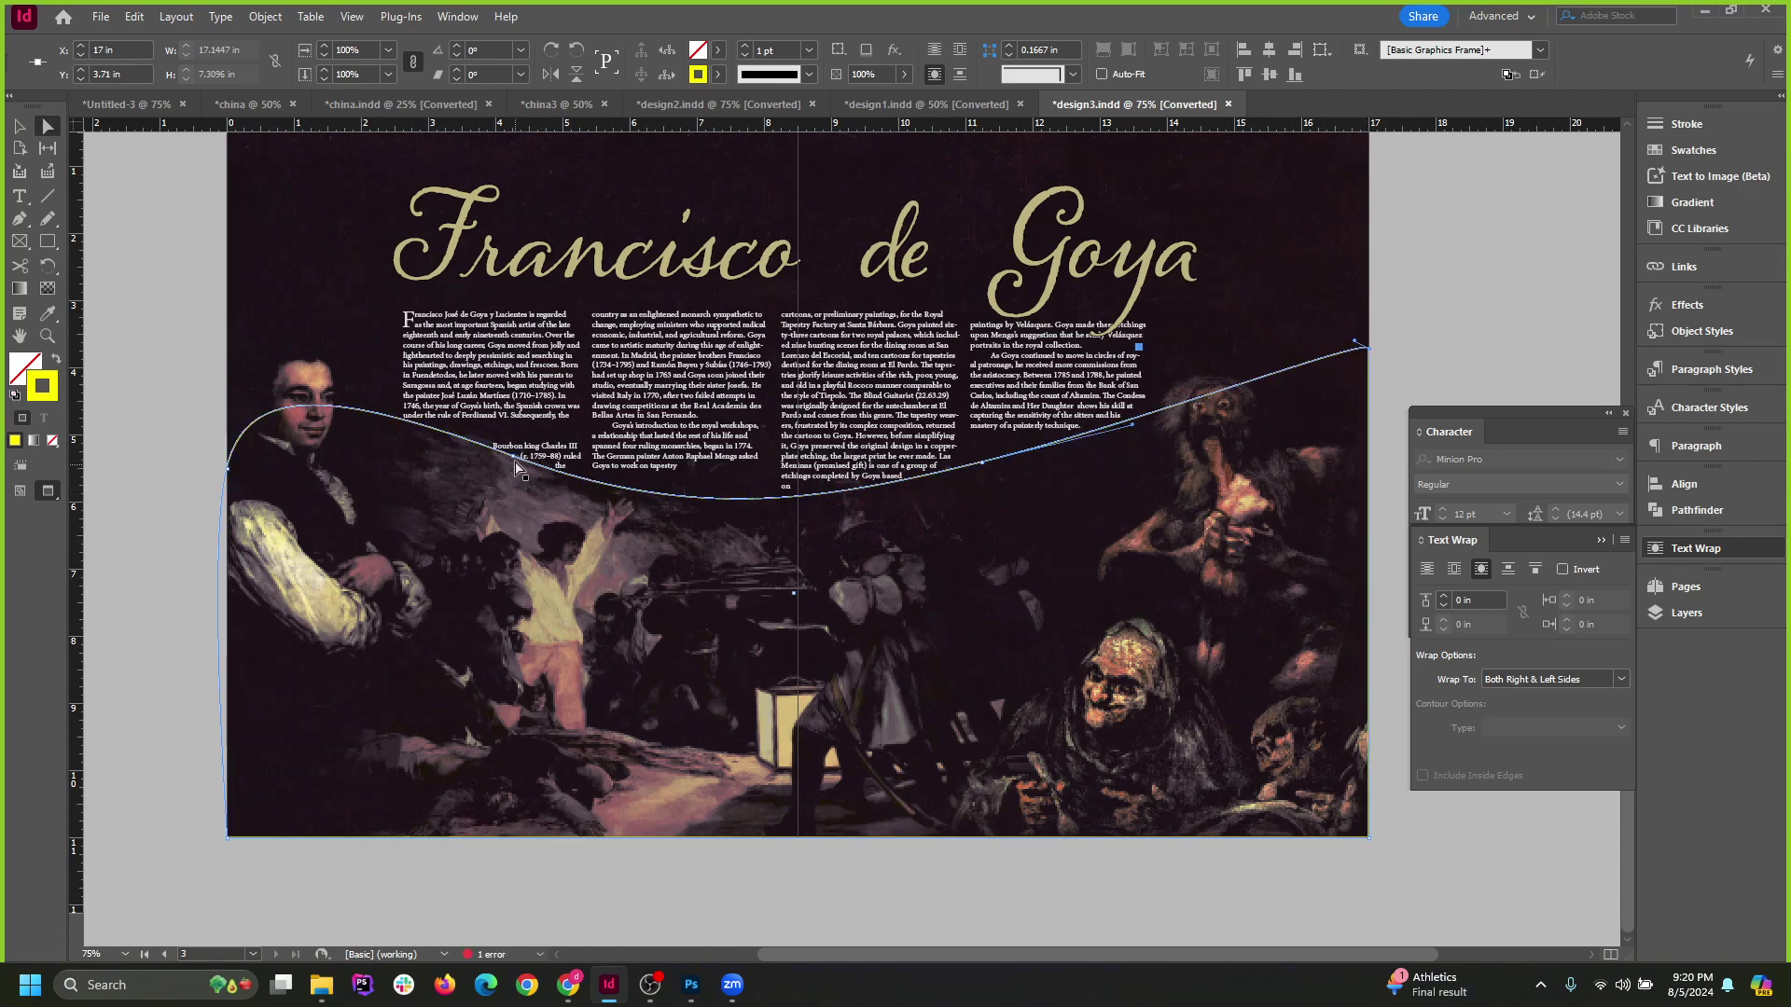
{"action": "left_click_drag", "start_coordinate": [515, 465], "coordinate": [577, 471]}
{"action": "left_click", "coordinate": [571, 455]}
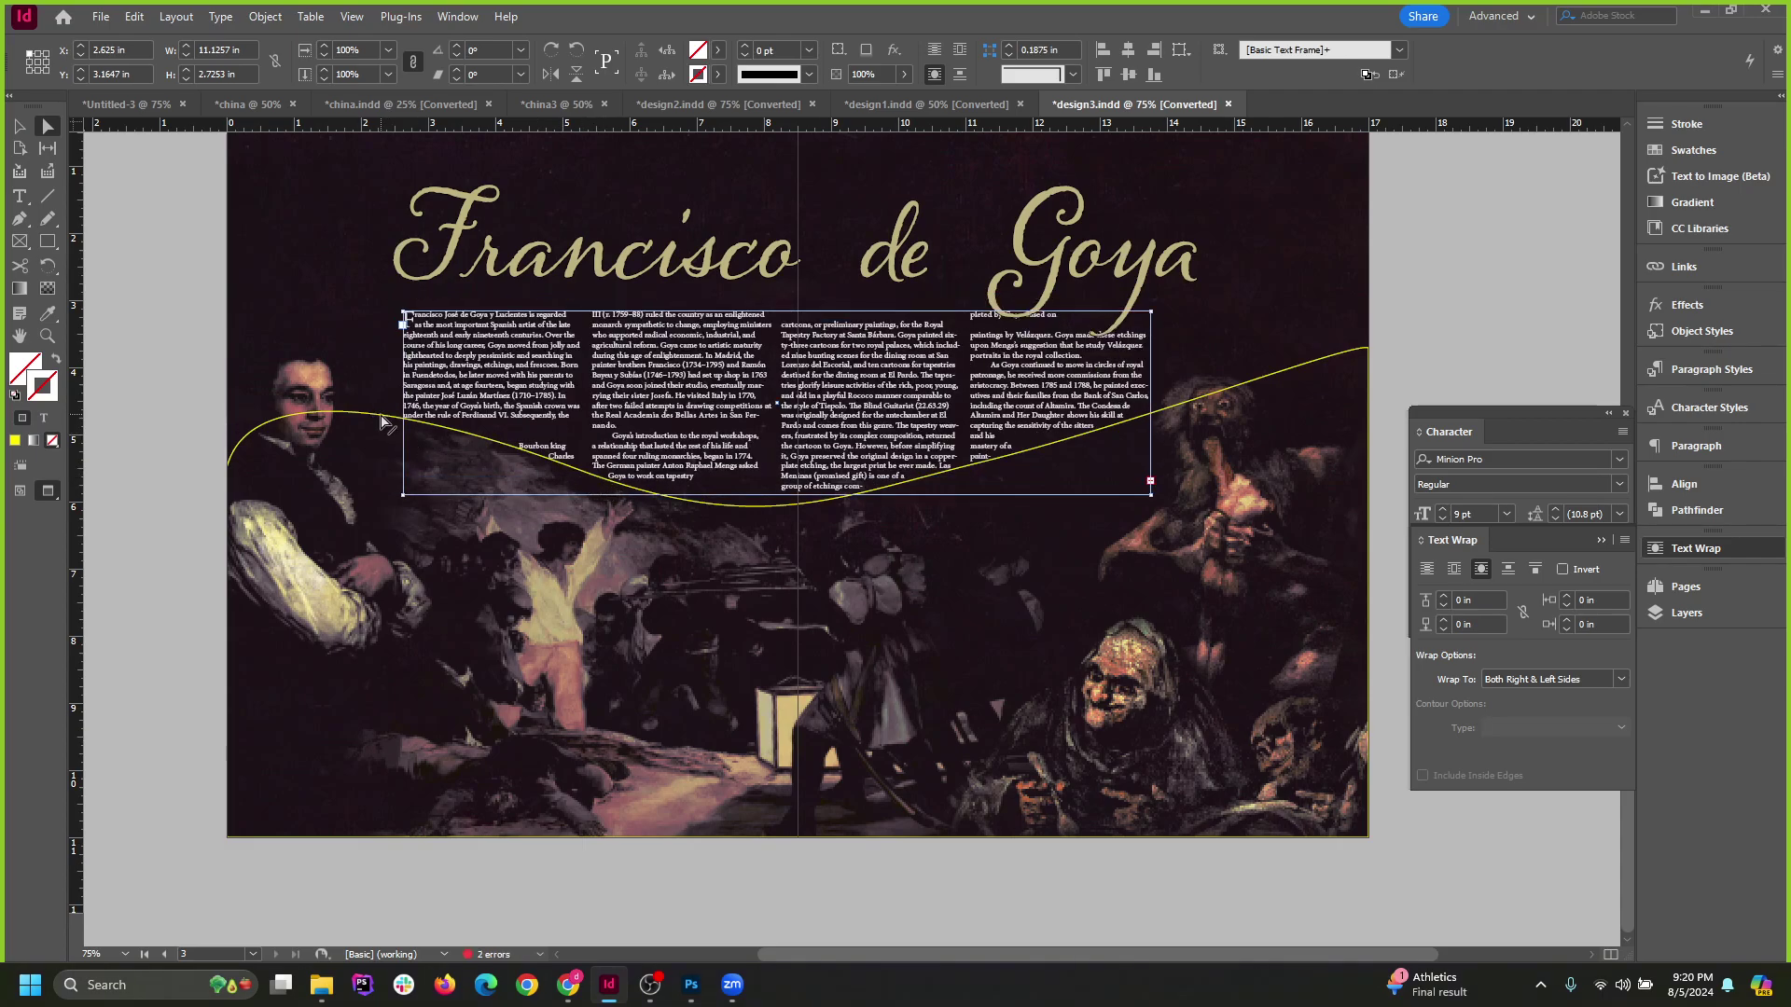
Reshape the wrap contour by moving its point near the first column to X 5.16, Y 5.23 in and its lowest point to X 8.02, Y 6.21 in.
{"action": "left_click", "coordinate": [539, 469]}
{"action": "left_click", "coordinate": [577, 476]}
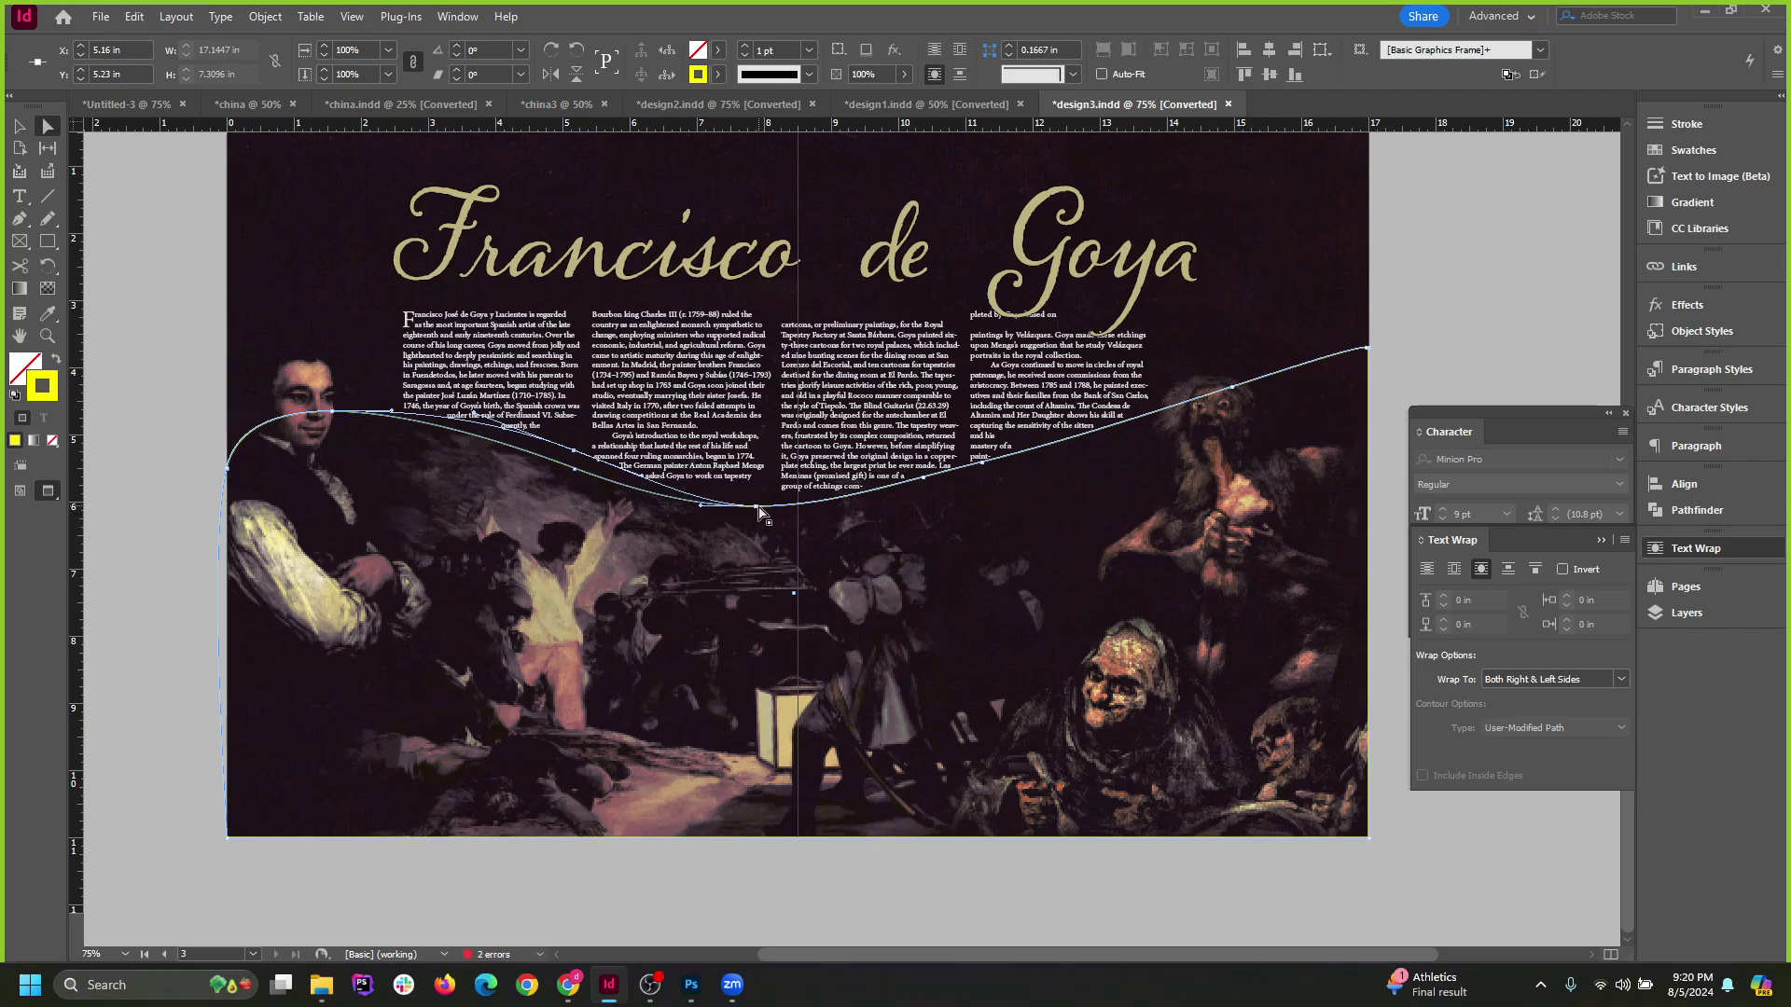
{"action": "left_click_drag", "start_coordinate": [759, 506], "coordinate": [765, 516]}
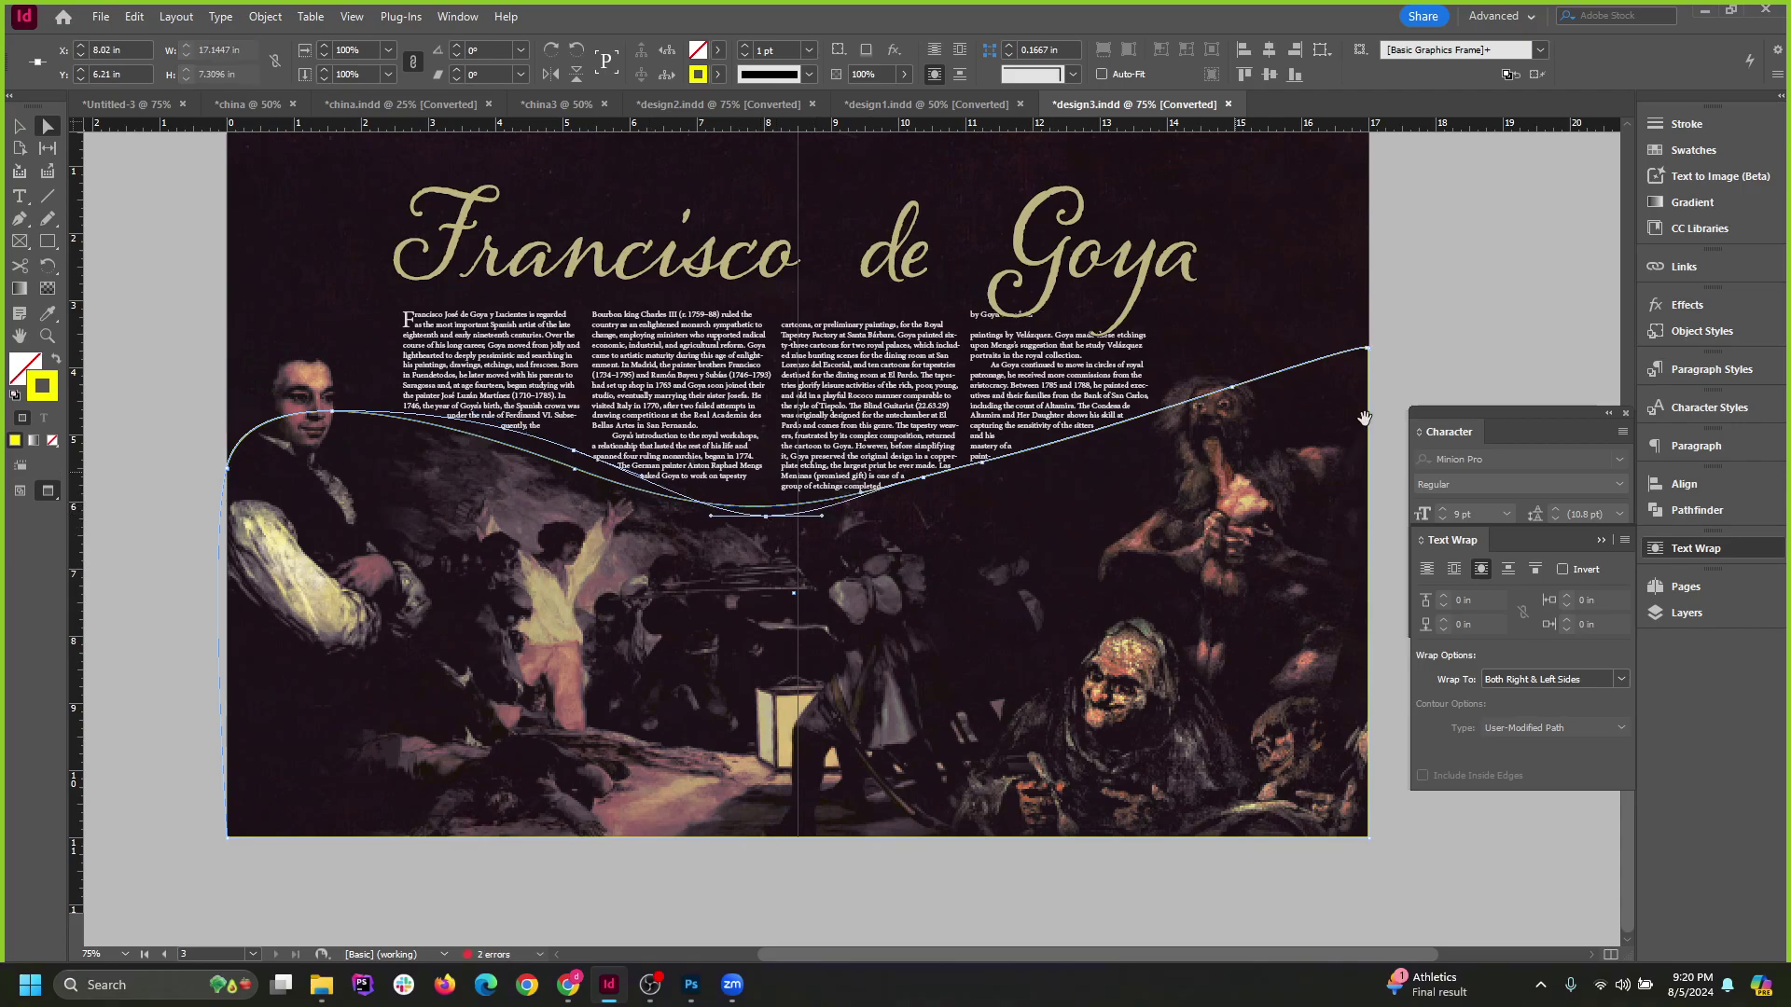
{"action": "left_click", "coordinate": [1501, 306]}
Remove the yellow stroke from the text-wrap shape by setting its stroke to None, and deselect it.
{"action": "left_click", "coordinate": [19, 126]}
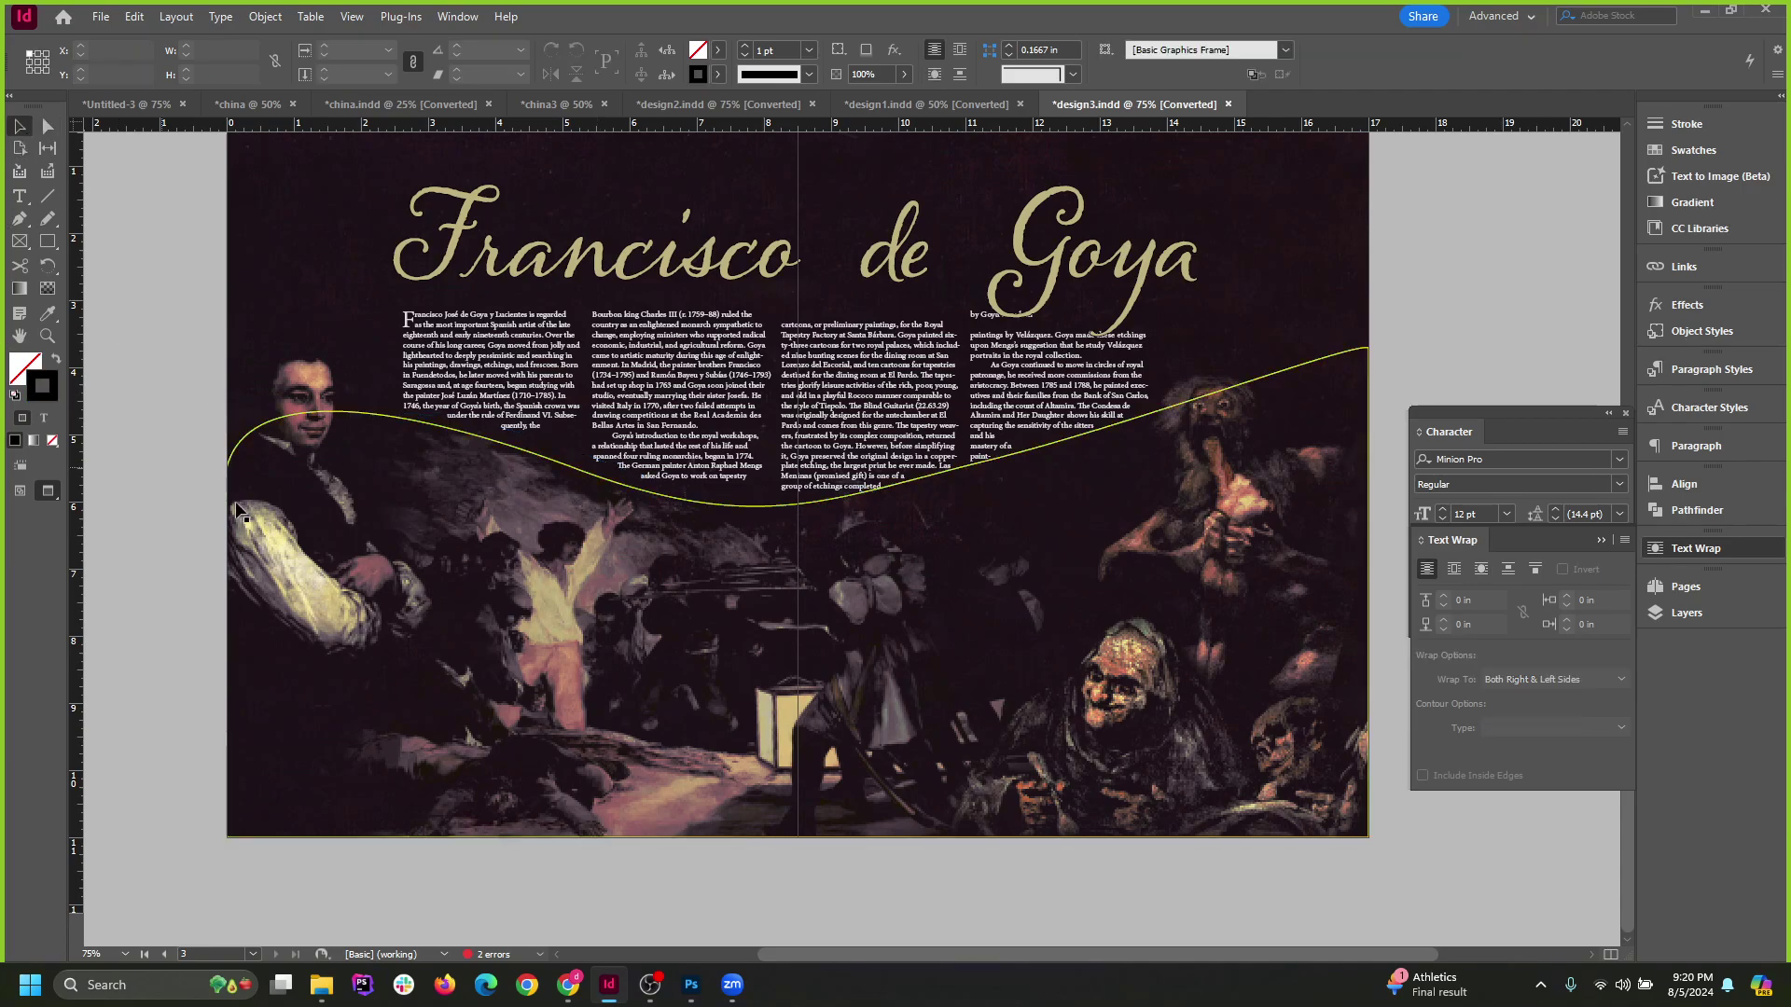
{"action": "left_click", "coordinate": [243, 457]}
{"action": "left_click", "coordinate": [718, 74]}
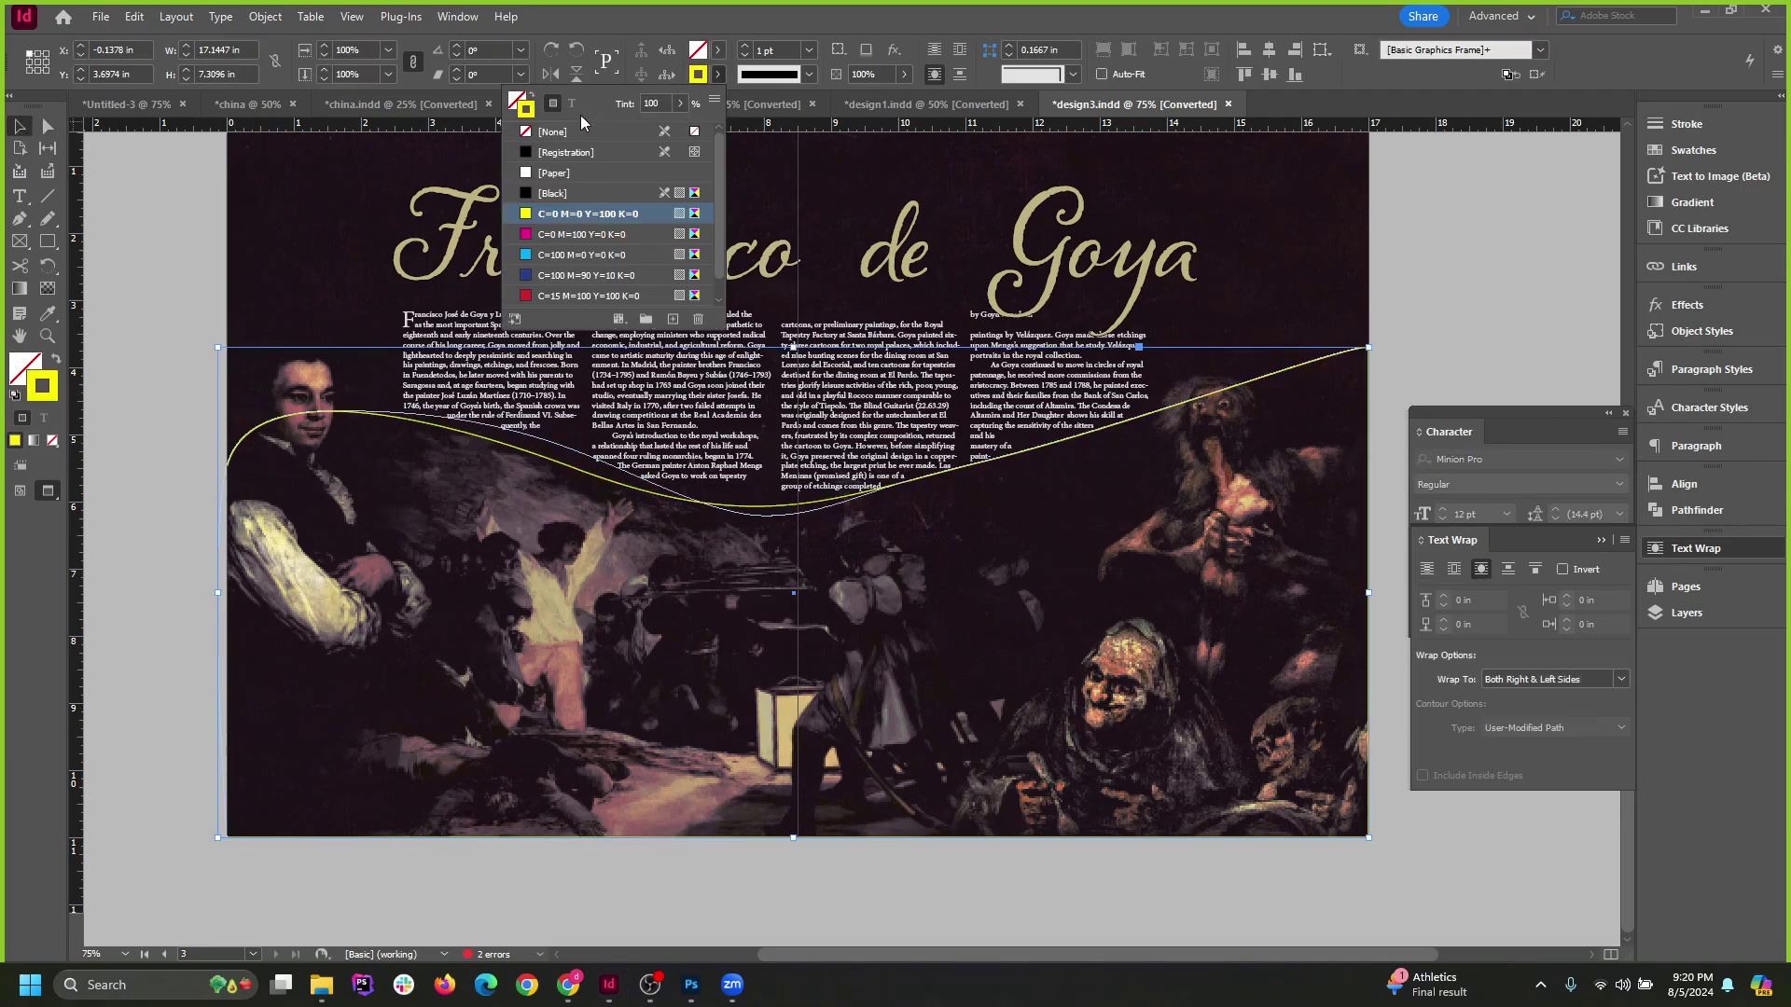
{"action": "left_click", "coordinate": [560, 140]}
{"action": "left_click", "coordinate": [176, 328]}
{"action": "left_click", "coordinate": [154, 412]}
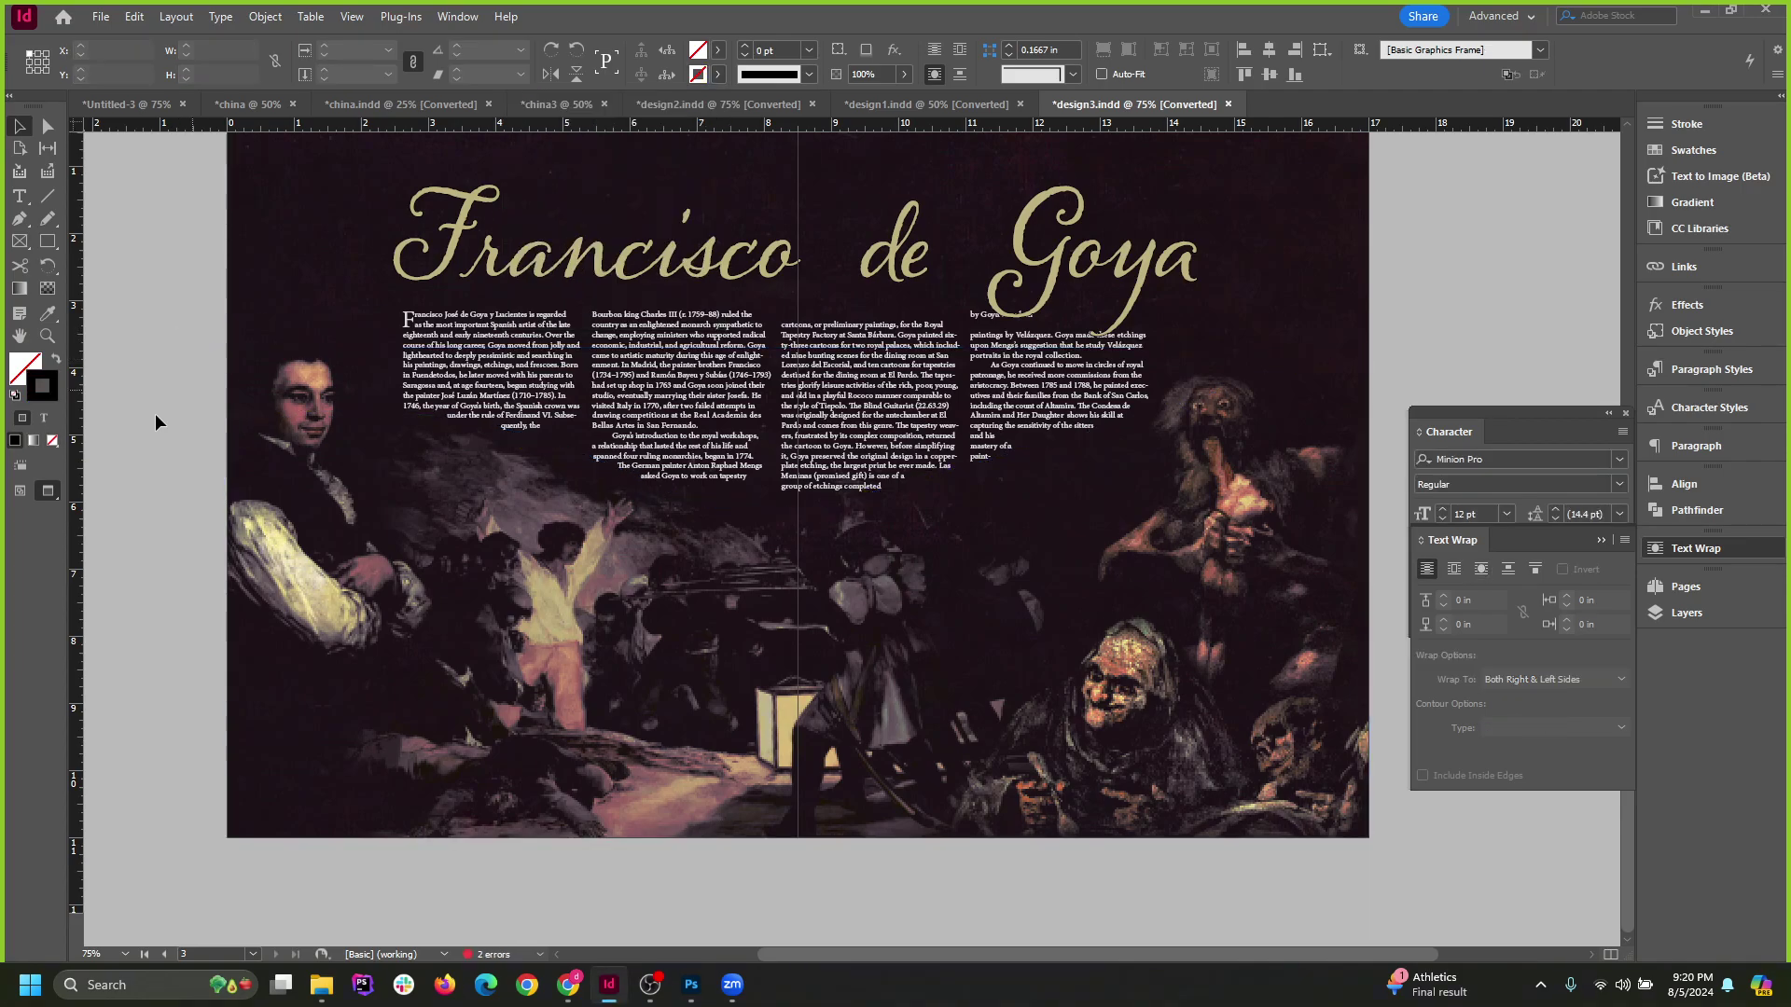
Move the "Francisco de Goya" title frame up to Y 0.09 in, clear of the article text.
{"action": "scroll", "coordinate": [1131, 641], "scroll_direction": "up", "scroll_amount": 3}
{"action": "left_click", "coordinate": [1063, 372]}
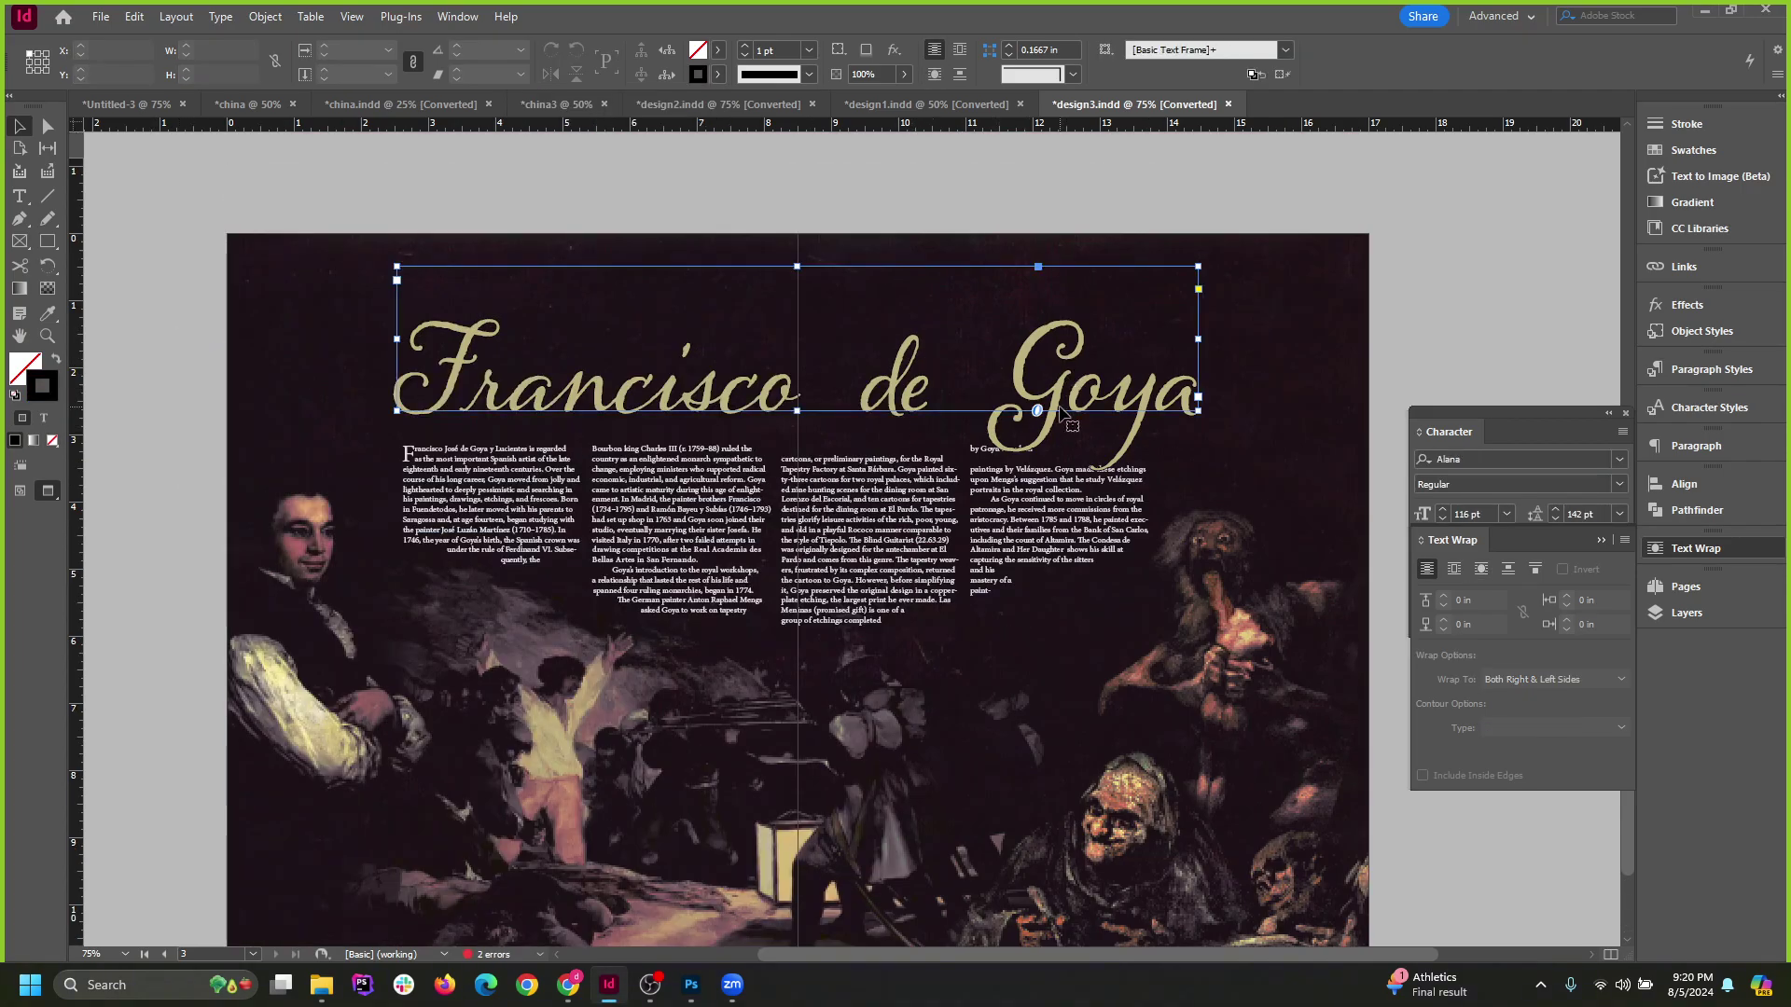
{"action": "left_click_drag", "start_coordinate": [1064, 371], "coordinate": [1063, 360]}
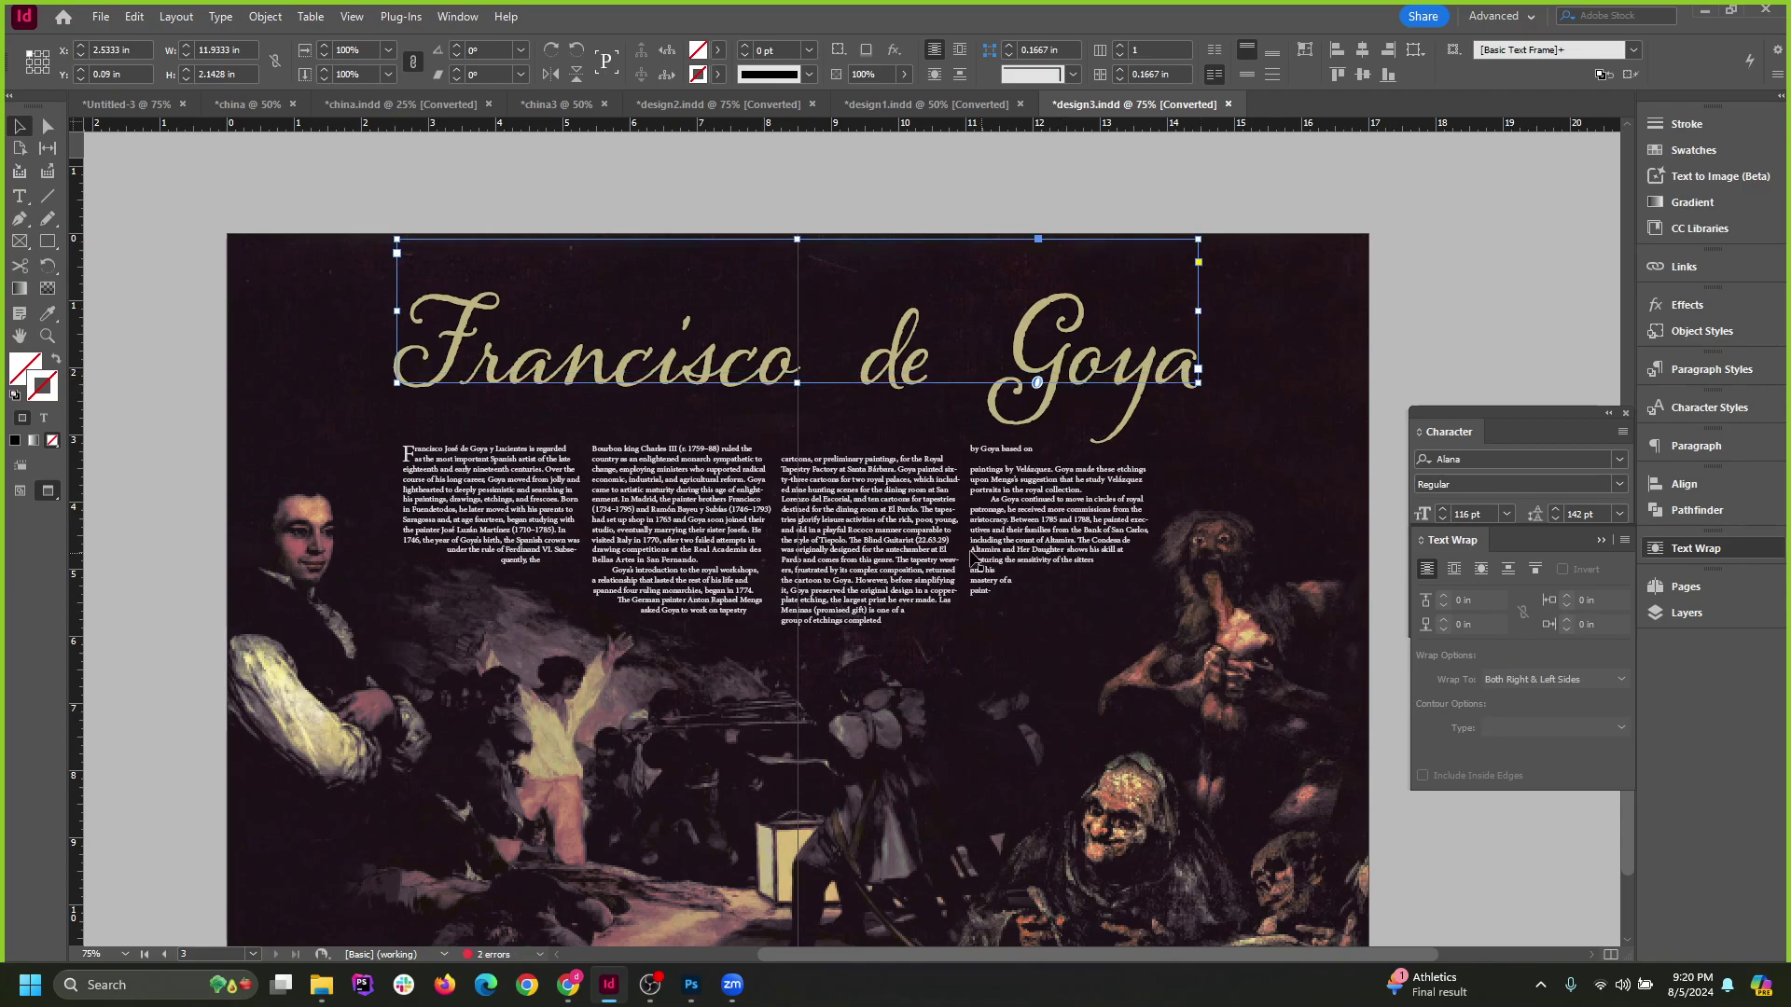
Adjust the top edge of the four-column article frame to Y 3.15 in.
{"action": "key", "text": "ctrl+="}
{"action": "left_click", "coordinate": [854, 513]}
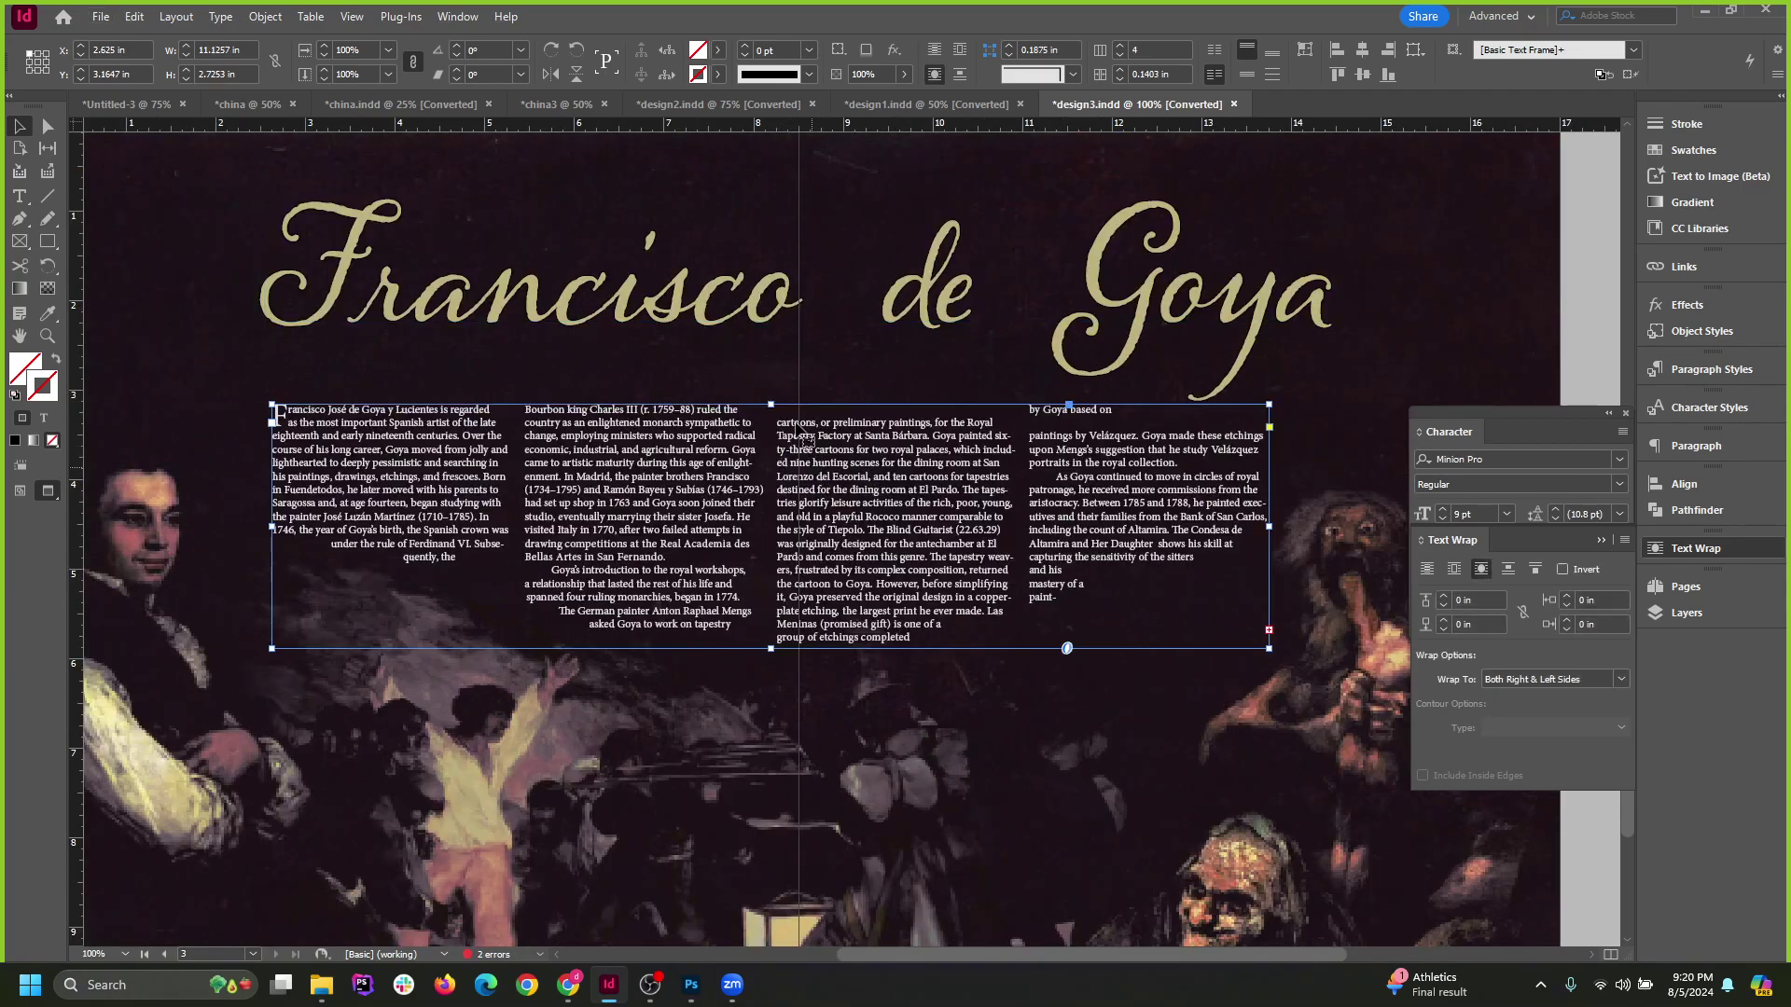
{"action": "mouse_move", "coordinate": [770, 402]}
{"action": "left_mouse_down"}
{"action": "mouse_move", "coordinate": [770, 377]}
{"action": "mouse_move", "coordinate": [771, 406]}
{"action": "left_mouse_up"}
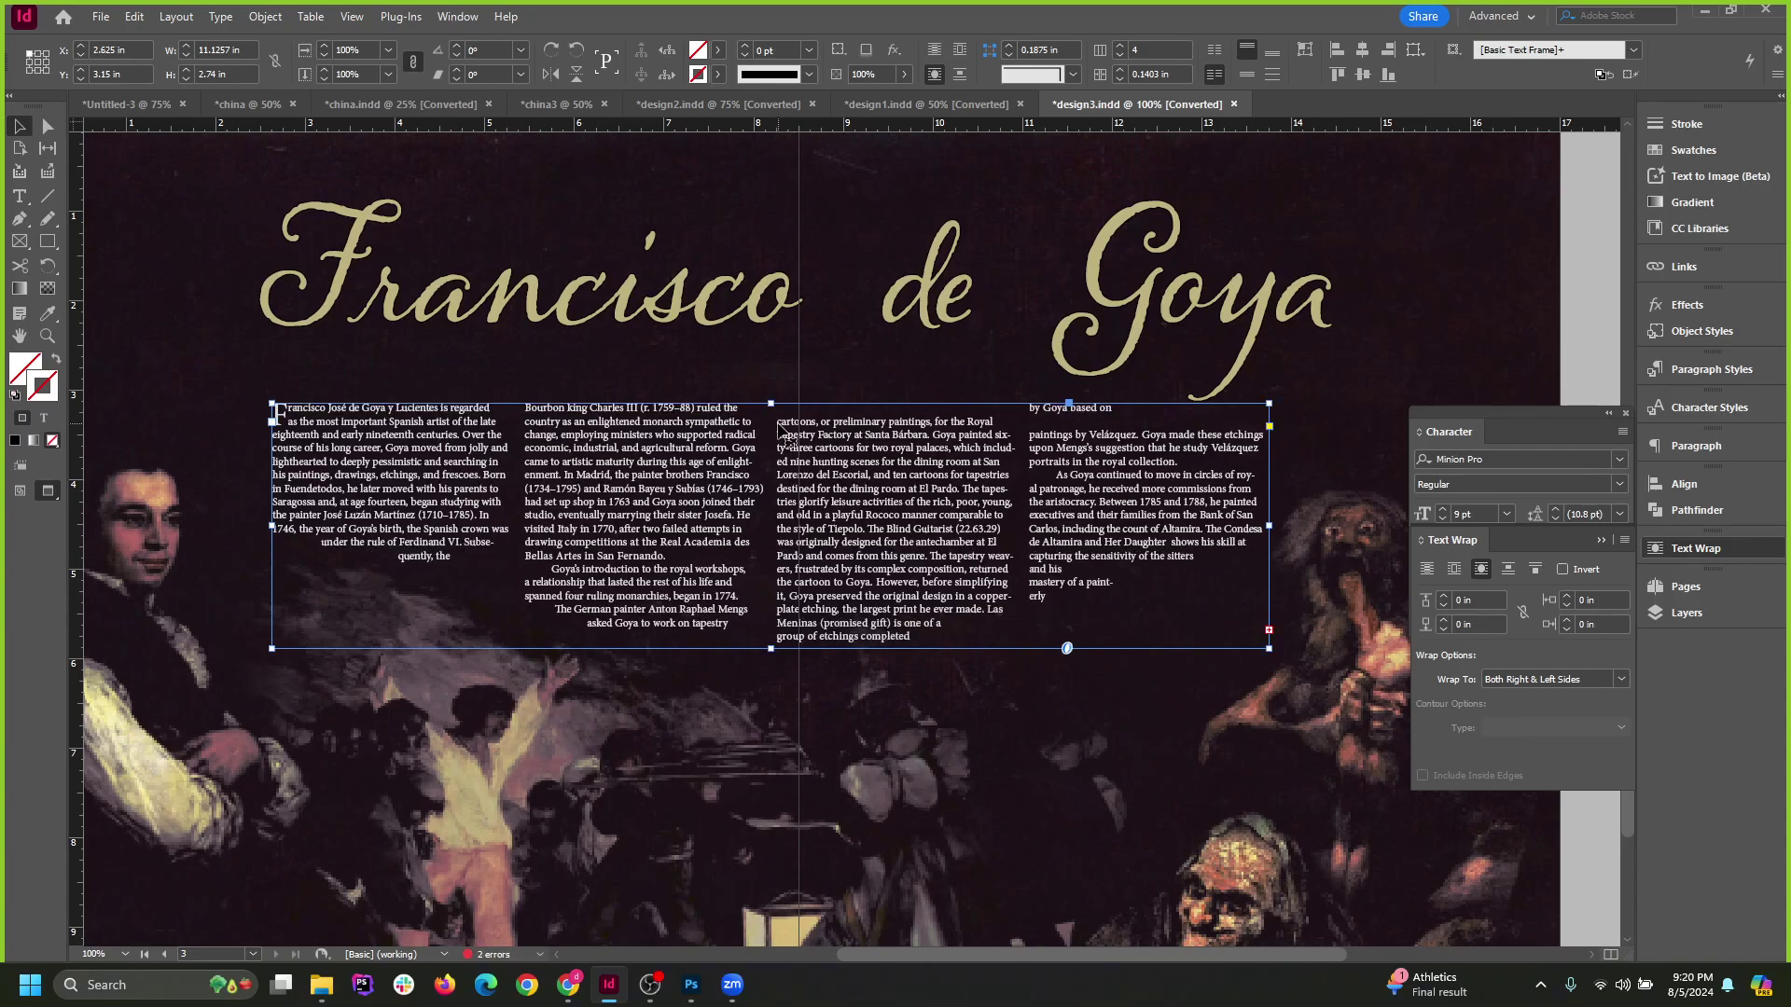
Check the start of the third column's text and lower the article frame's top edge to Y 3.21 in.
{"action": "double_click", "coordinate": [777, 424]}
{"action": "key", "text": "ctrl+equal"}
{"action": "key", "text": "ctrl+equal"}
{"action": "key", "text": "ctrl+equal"}
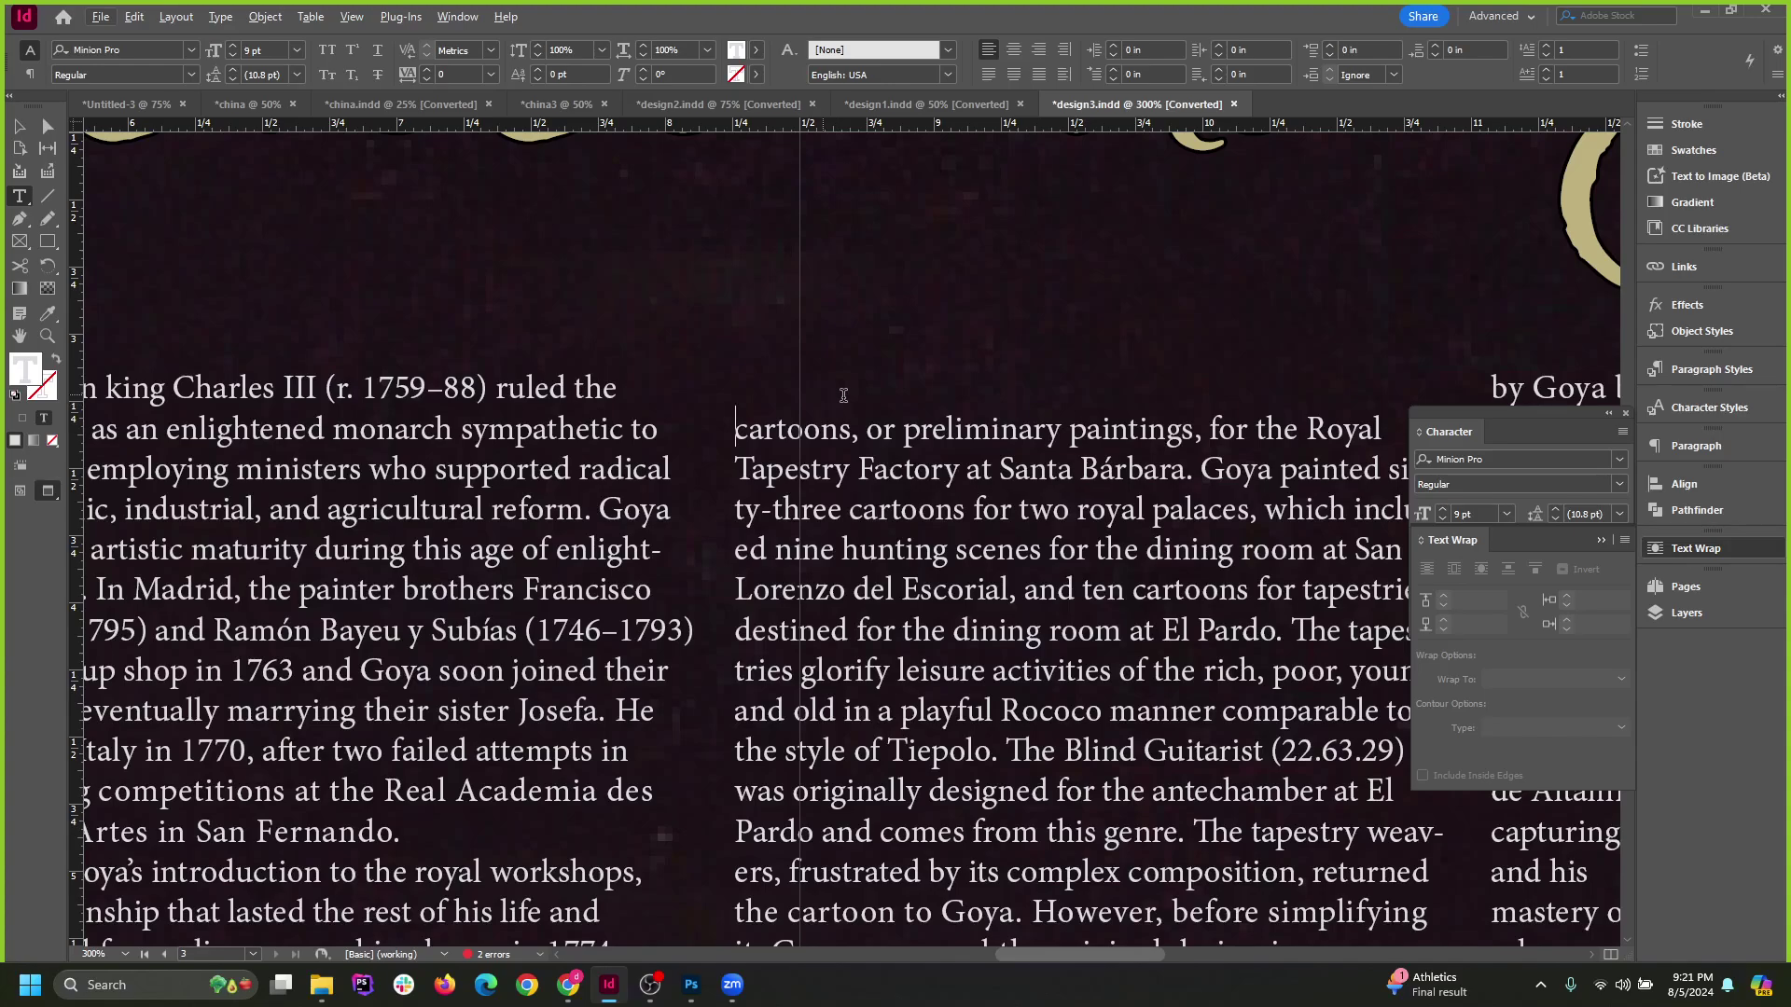
{"action": "key", "text": "ctrl+minus"}
{"action": "key", "text": "ctrl+minus"}
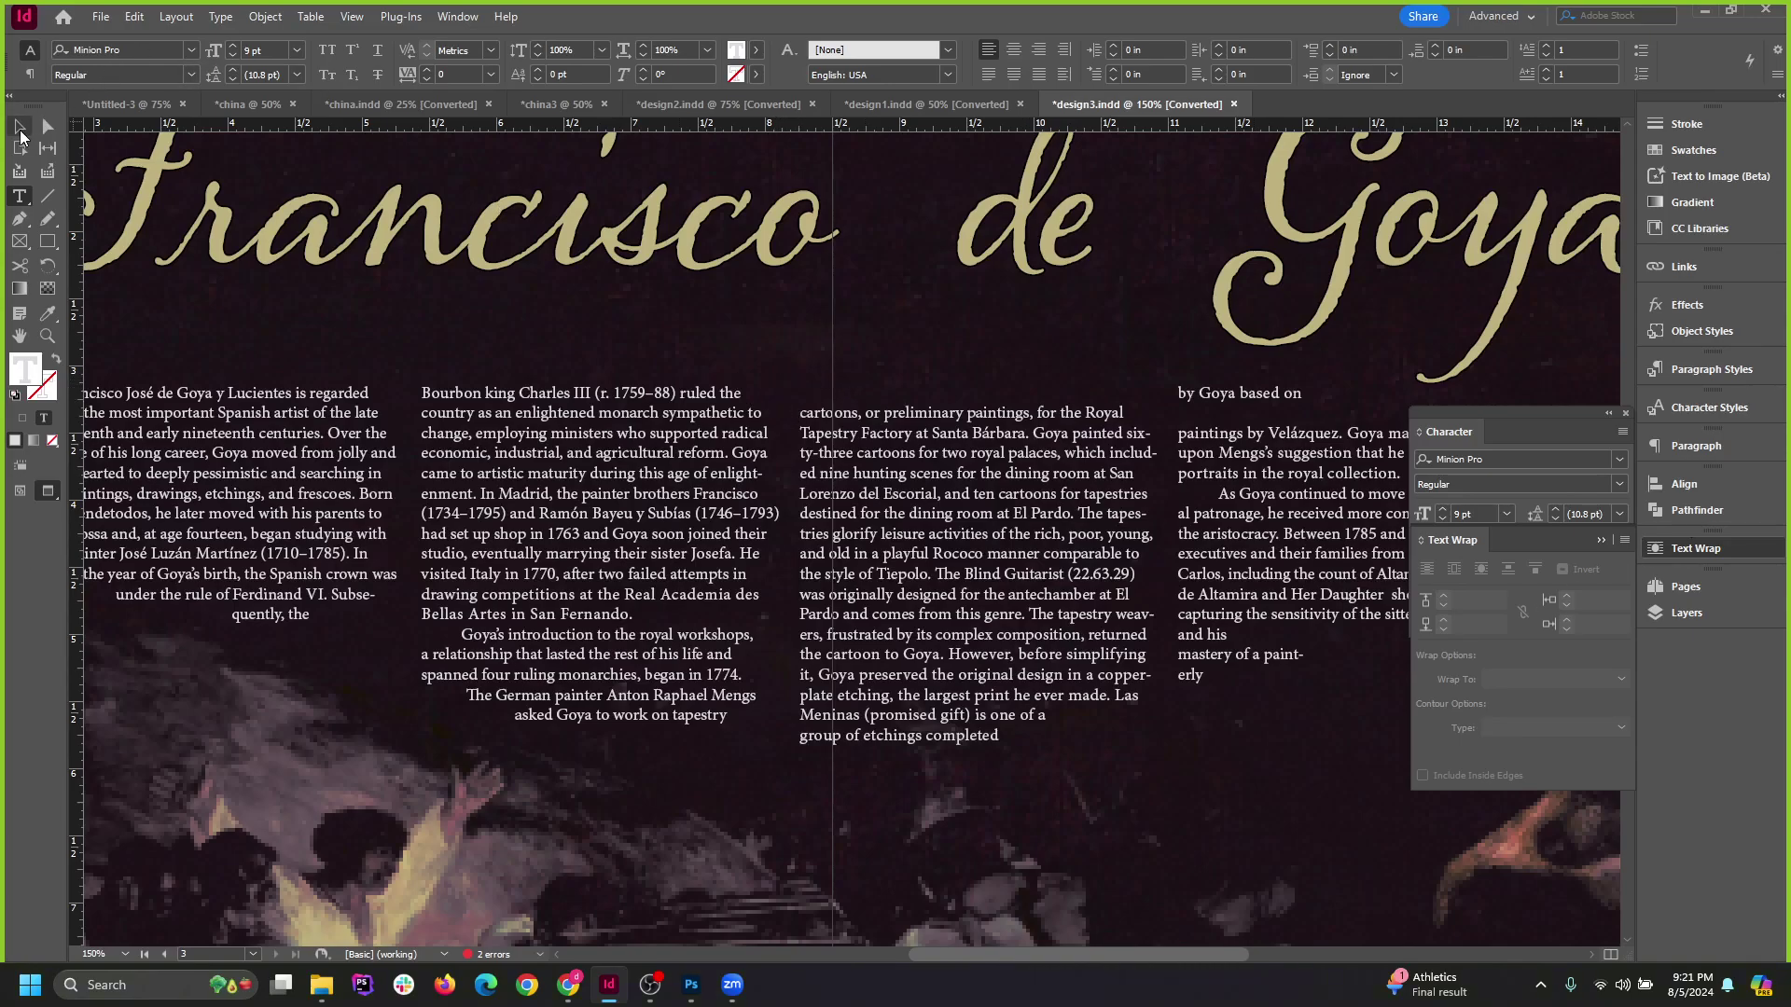
{"action": "key", "text": "Escape"}
{"action": "key", "text": "ctrl+1"}
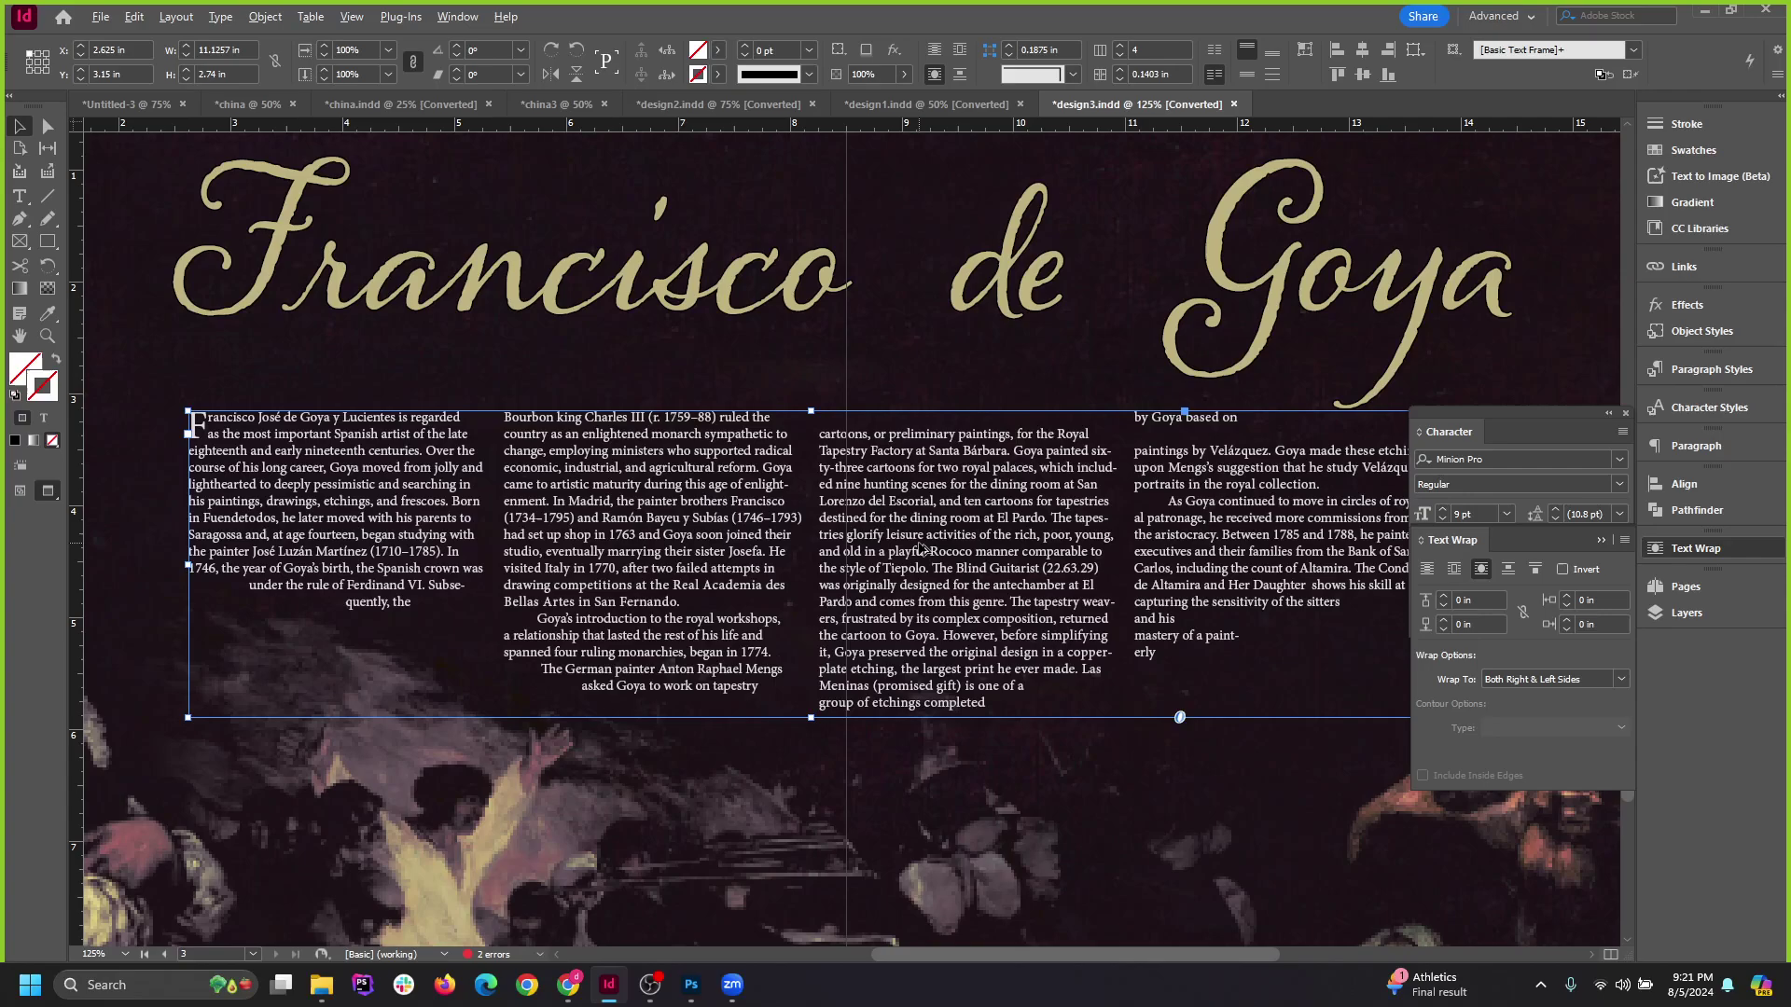
{"action": "key", "text": "ctrl+equal"}
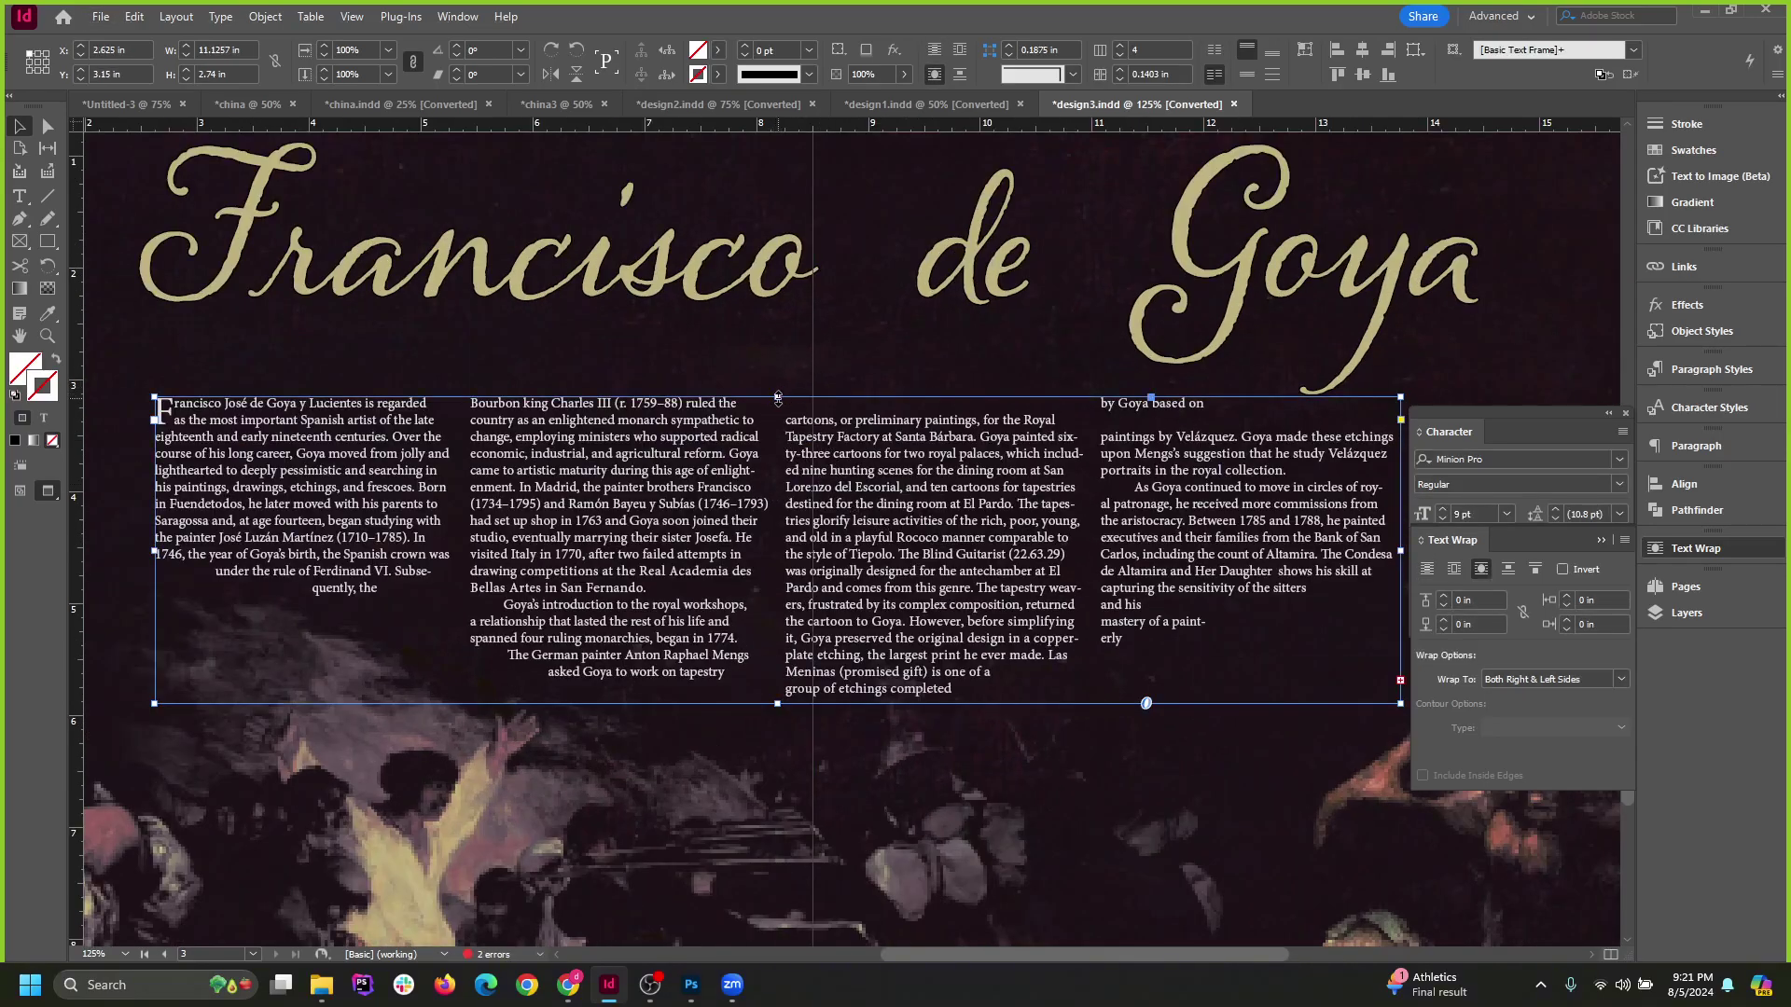
{"action": "mouse_move", "coordinate": [778, 397]}
{"action": "left_mouse_down"}
{"action": "mouse_move", "coordinate": [778, 379]}
{"action": "mouse_move", "coordinate": [779, 404]}
{"action": "left_mouse_up"}
Resize the article frame to a left edge at X 2.04 in, a width of 11.9878 in and a height of 2.72 in.
{"action": "key", "text": "ctrl+minus"}
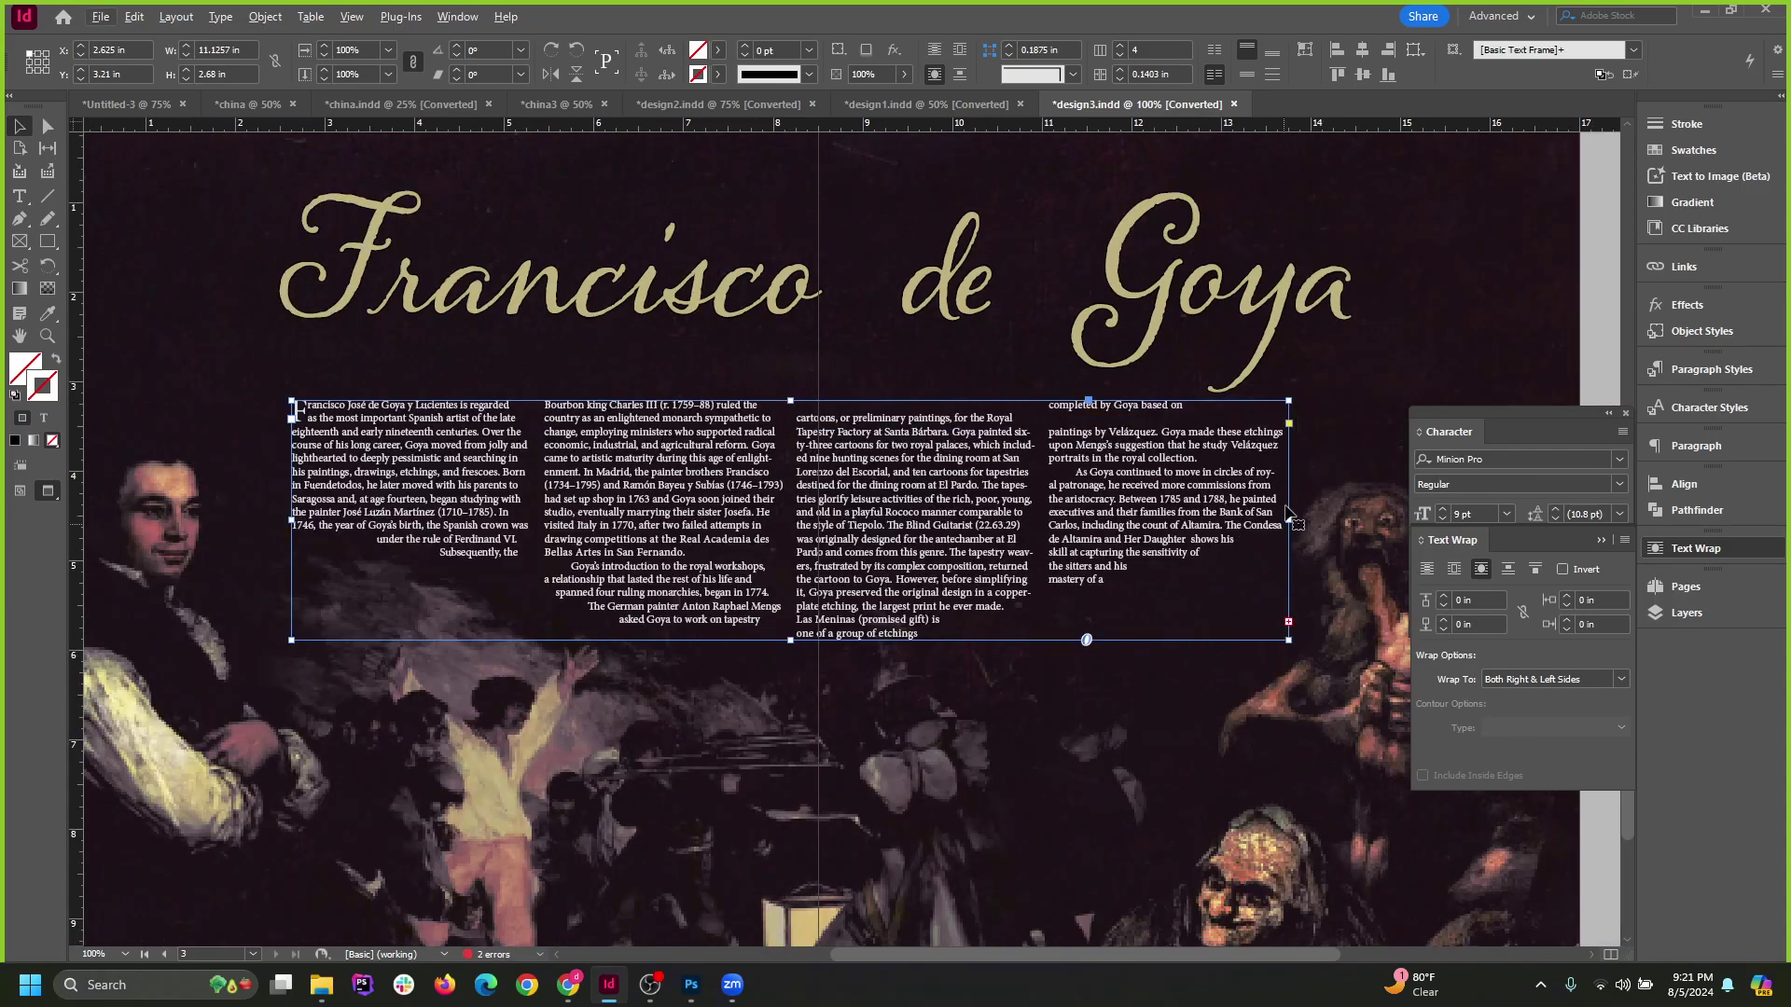
{"action": "left_click_drag", "start_coordinate": [1290, 521], "coordinate": [1329, 521]}
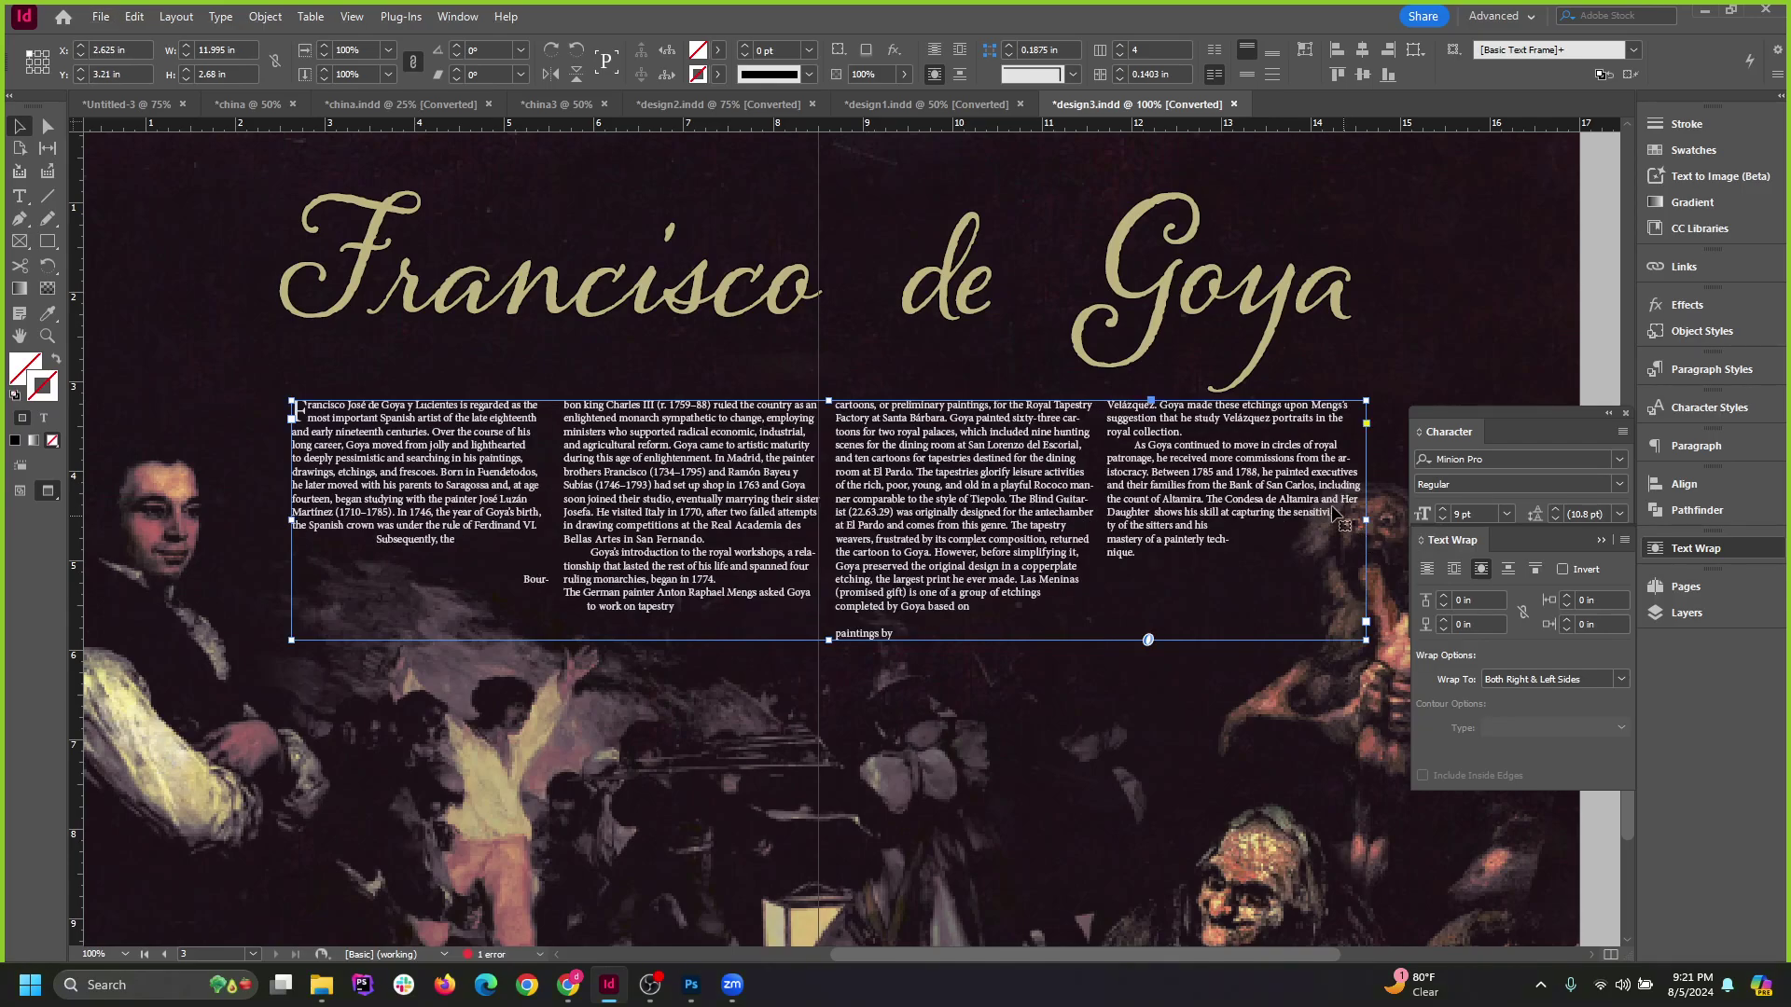
{"action": "left_click_drag", "start_coordinate": [292, 520], "coordinate": [240, 521]}
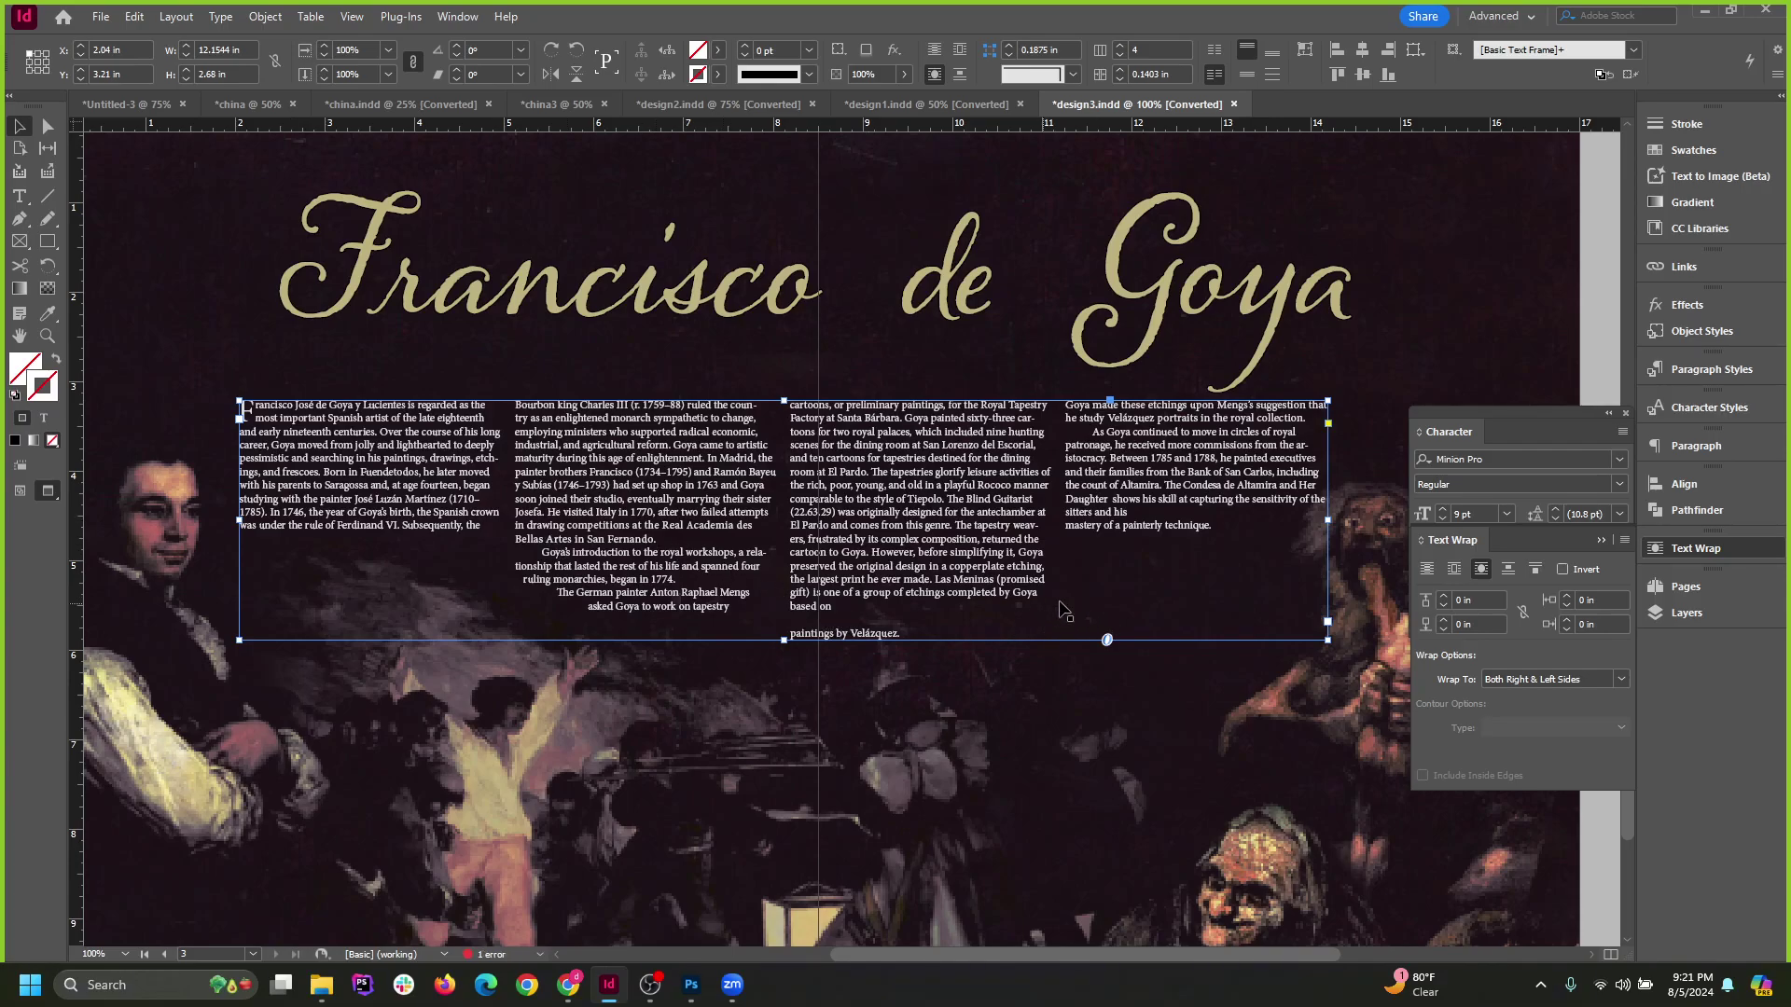
{"action": "mouse_move", "coordinate": [1329, 521]}
{"action": "left_mouse_down"}
{"action": "mouse_move", "coordinate": [1374, 521]}
{"action": "mouse_move", "coordinate": [1313, 520]}
{"action": "left_mouse_up"}
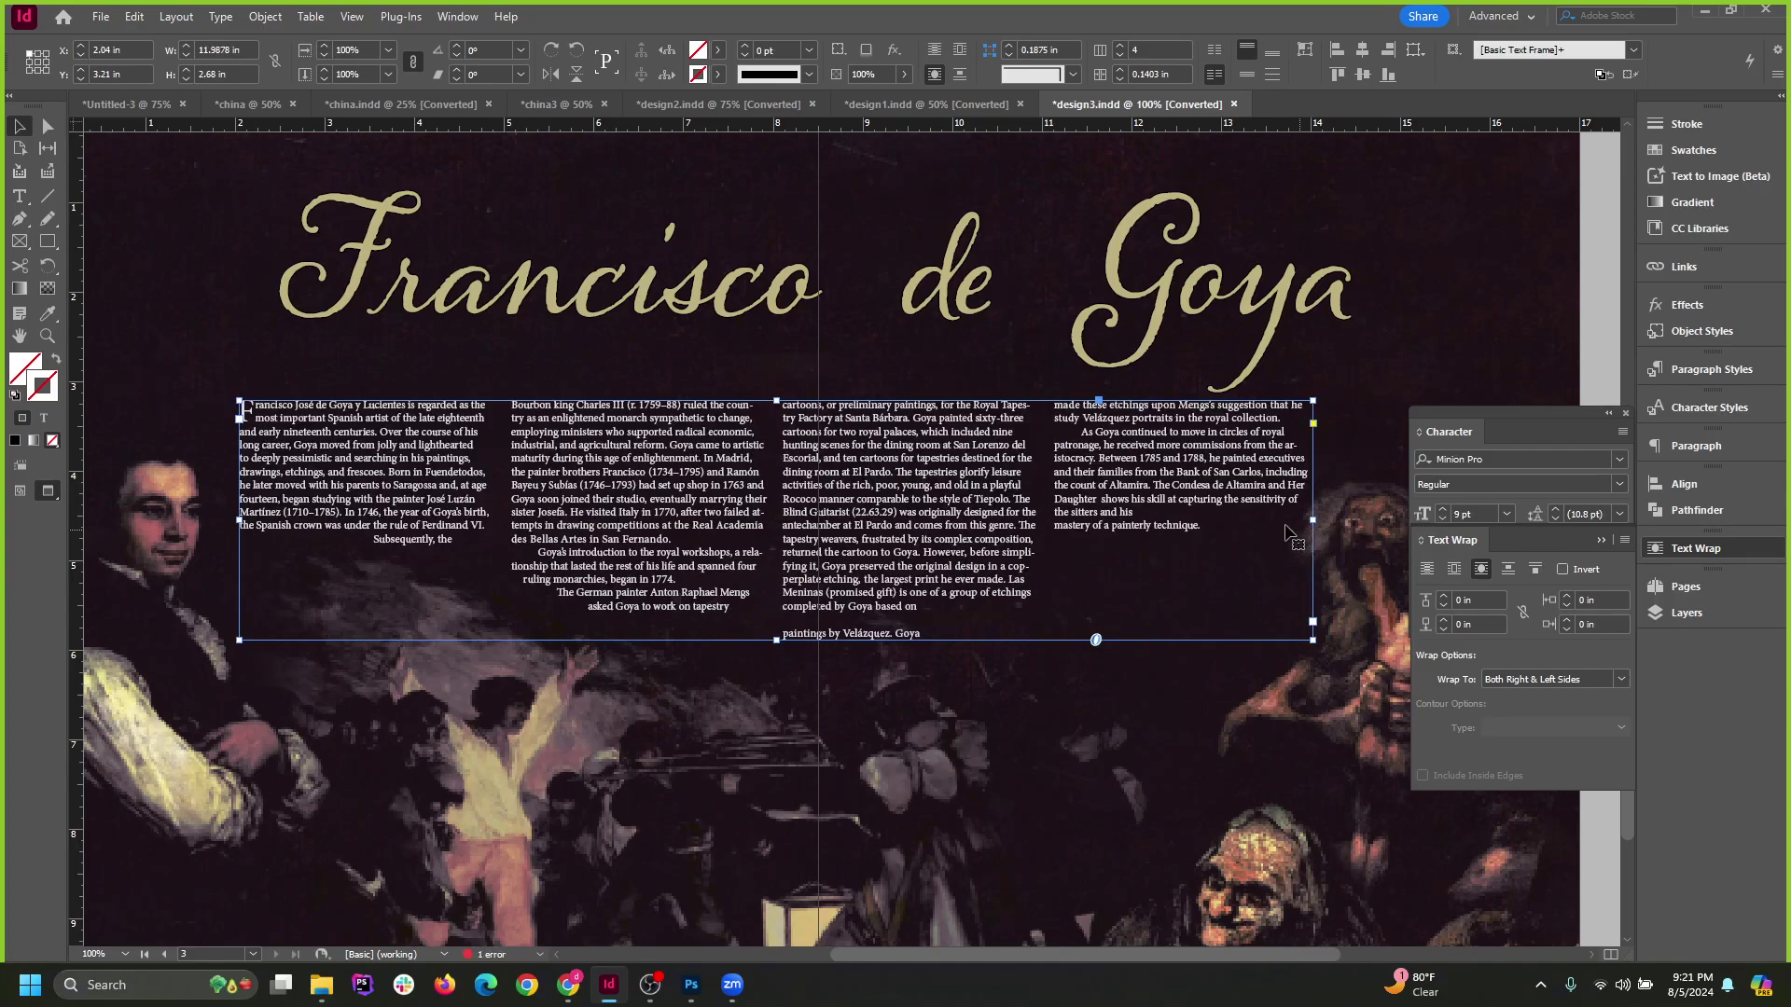
{"action": "mouse_move", "coordinate": [777, 640]}
{"action": "left_mouse_down"}
{"action": "mouse_move", "coordinate": [783, 768]}
{"action": "mouse_move", "coordinate": [776, 643]}
{"action": "left_mouse_up"}
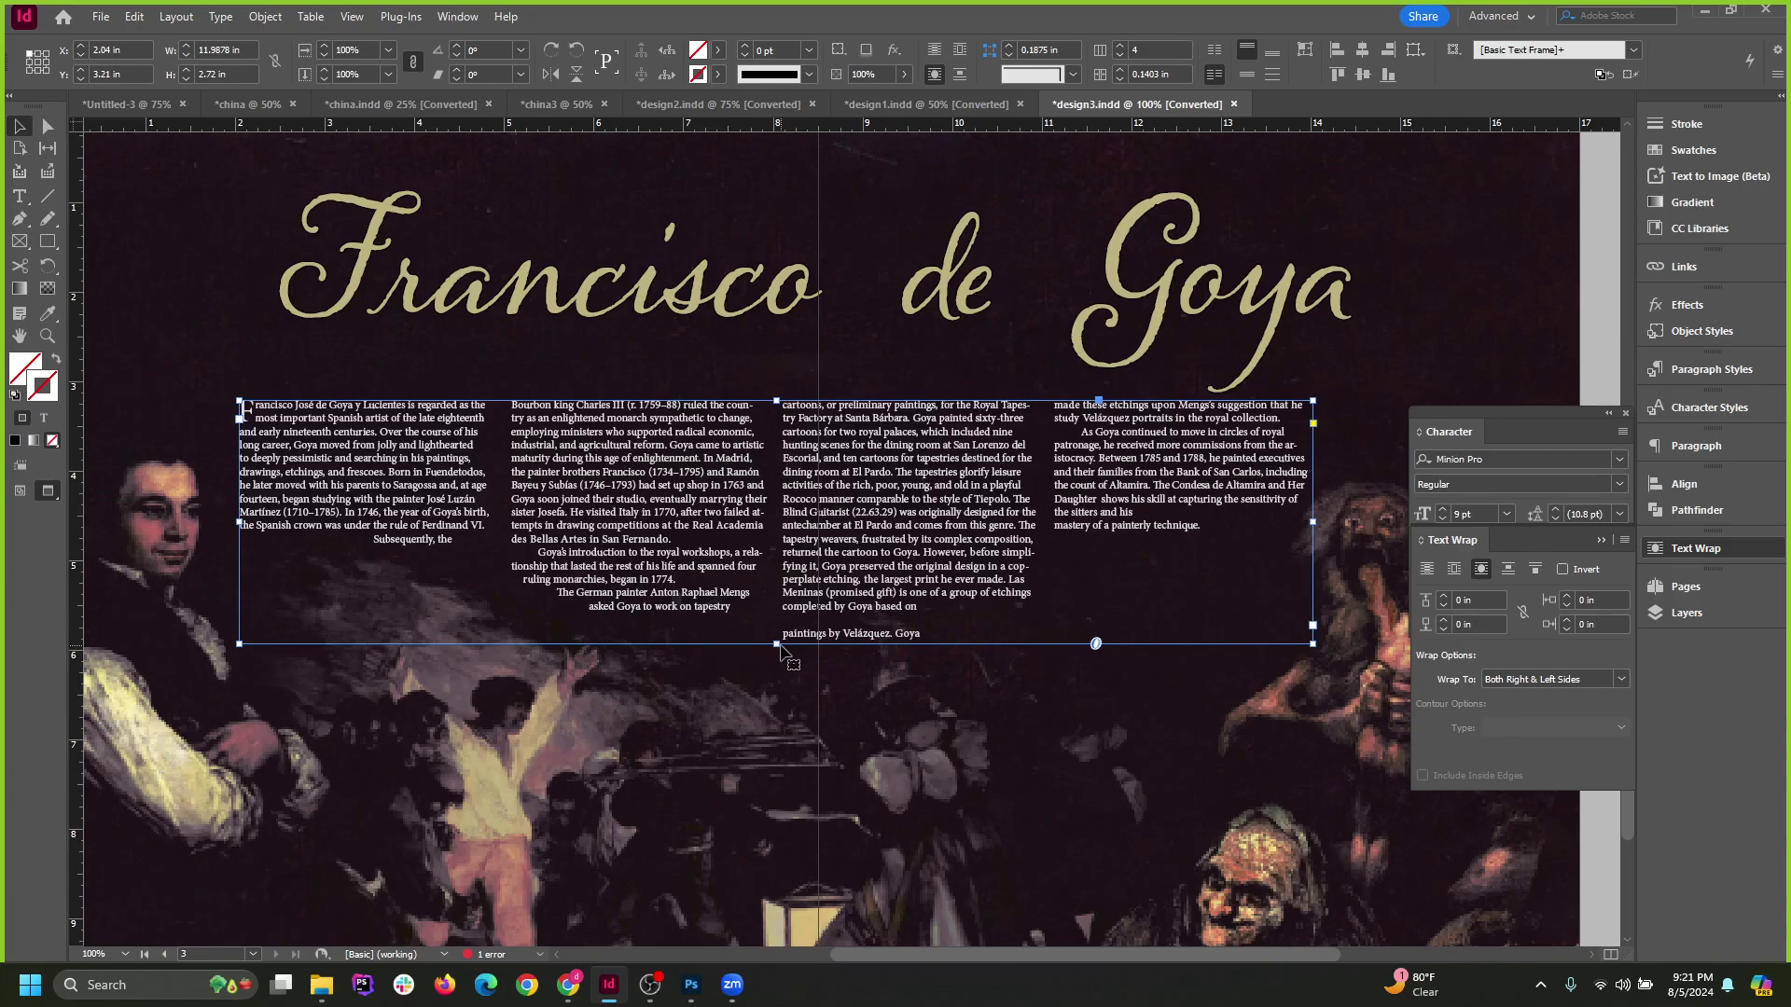
Examine the end of the third column, around the gap between "completed by Goya based on" and "paintings by Velázquez. Goya".
{"action": "key", "text": "t"}
{"action": "scroll", "coordinate": [819, 650], "scroll_direction": "up", "scroll_amount": 2}
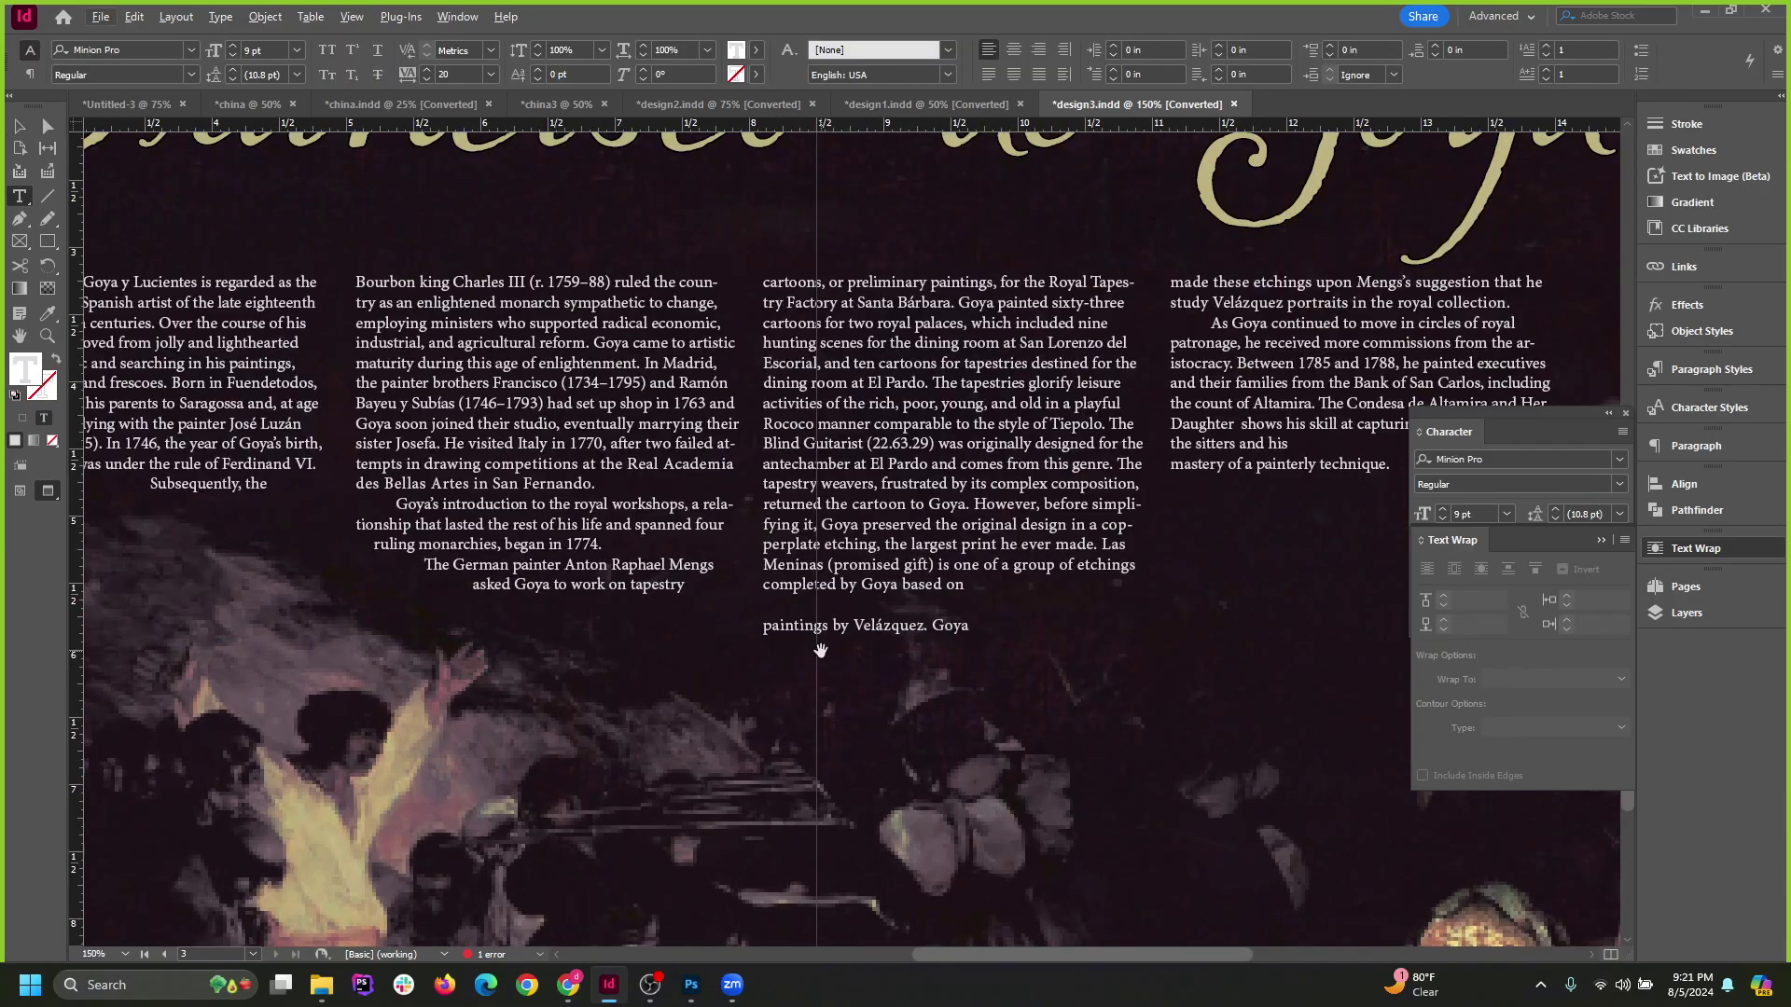
{"action": "left_click_drag", "start_coordinate": [763, 627], "coordinate": [971, 628]}
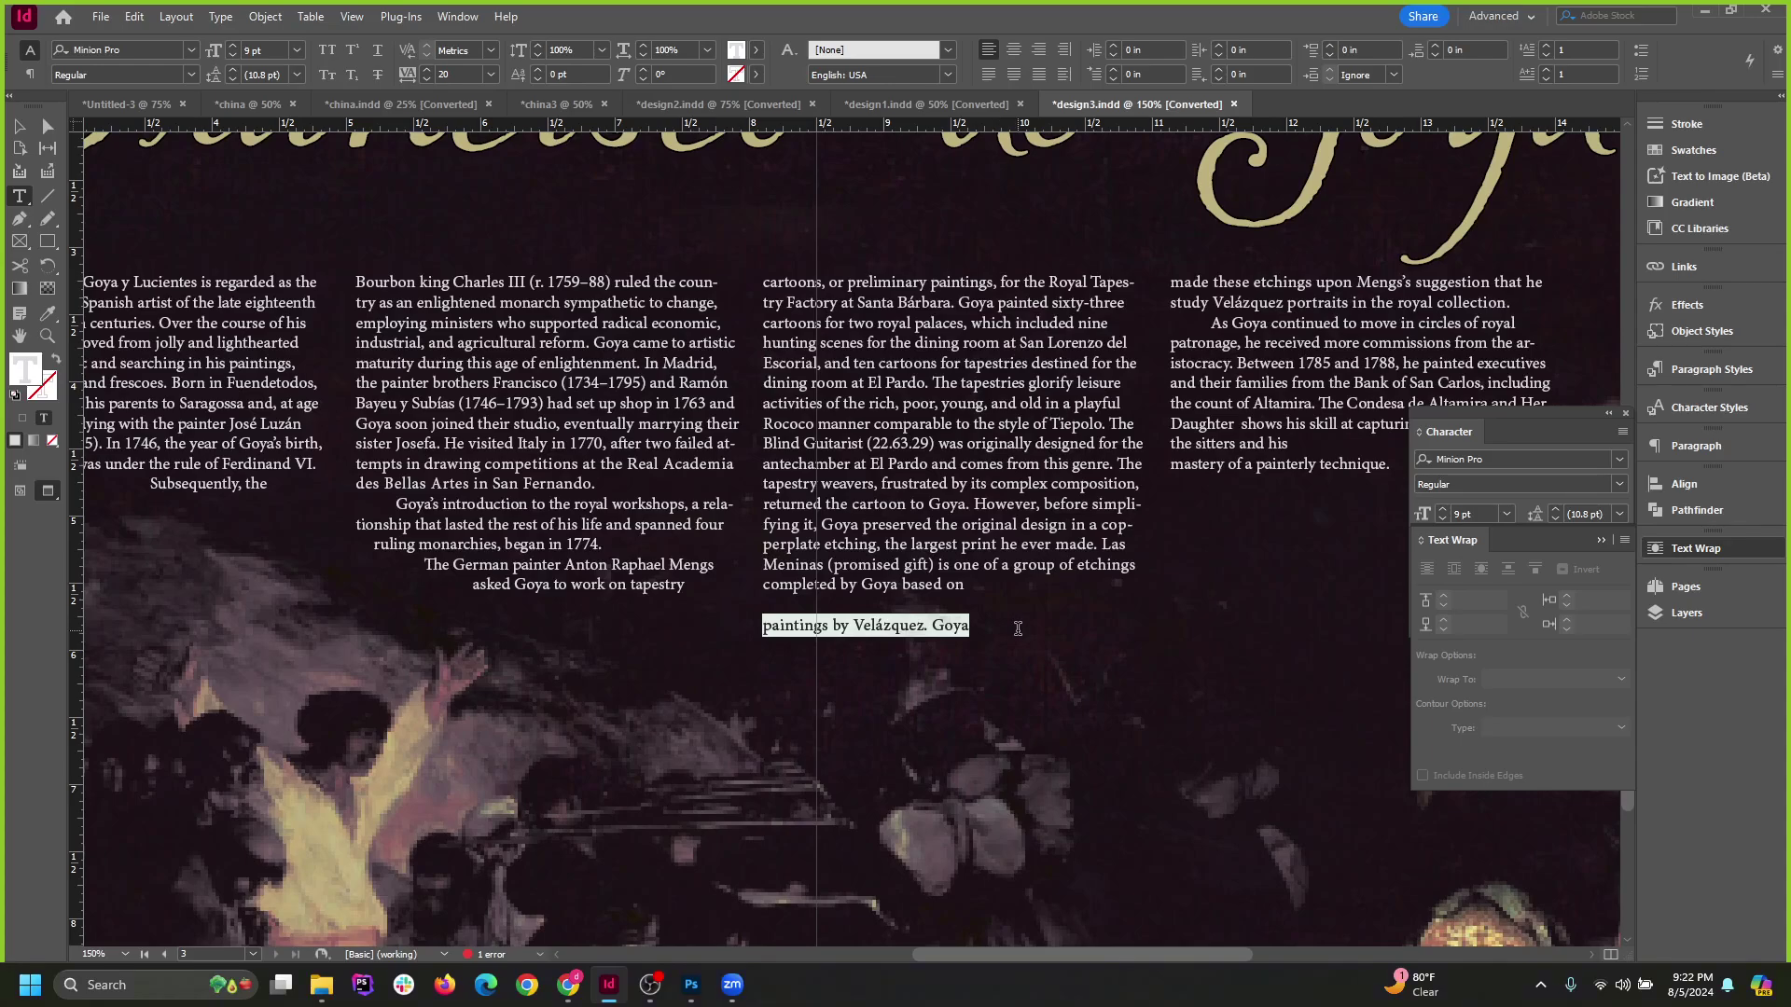
{"action": "left_click", "coordinate": [863, 634]}
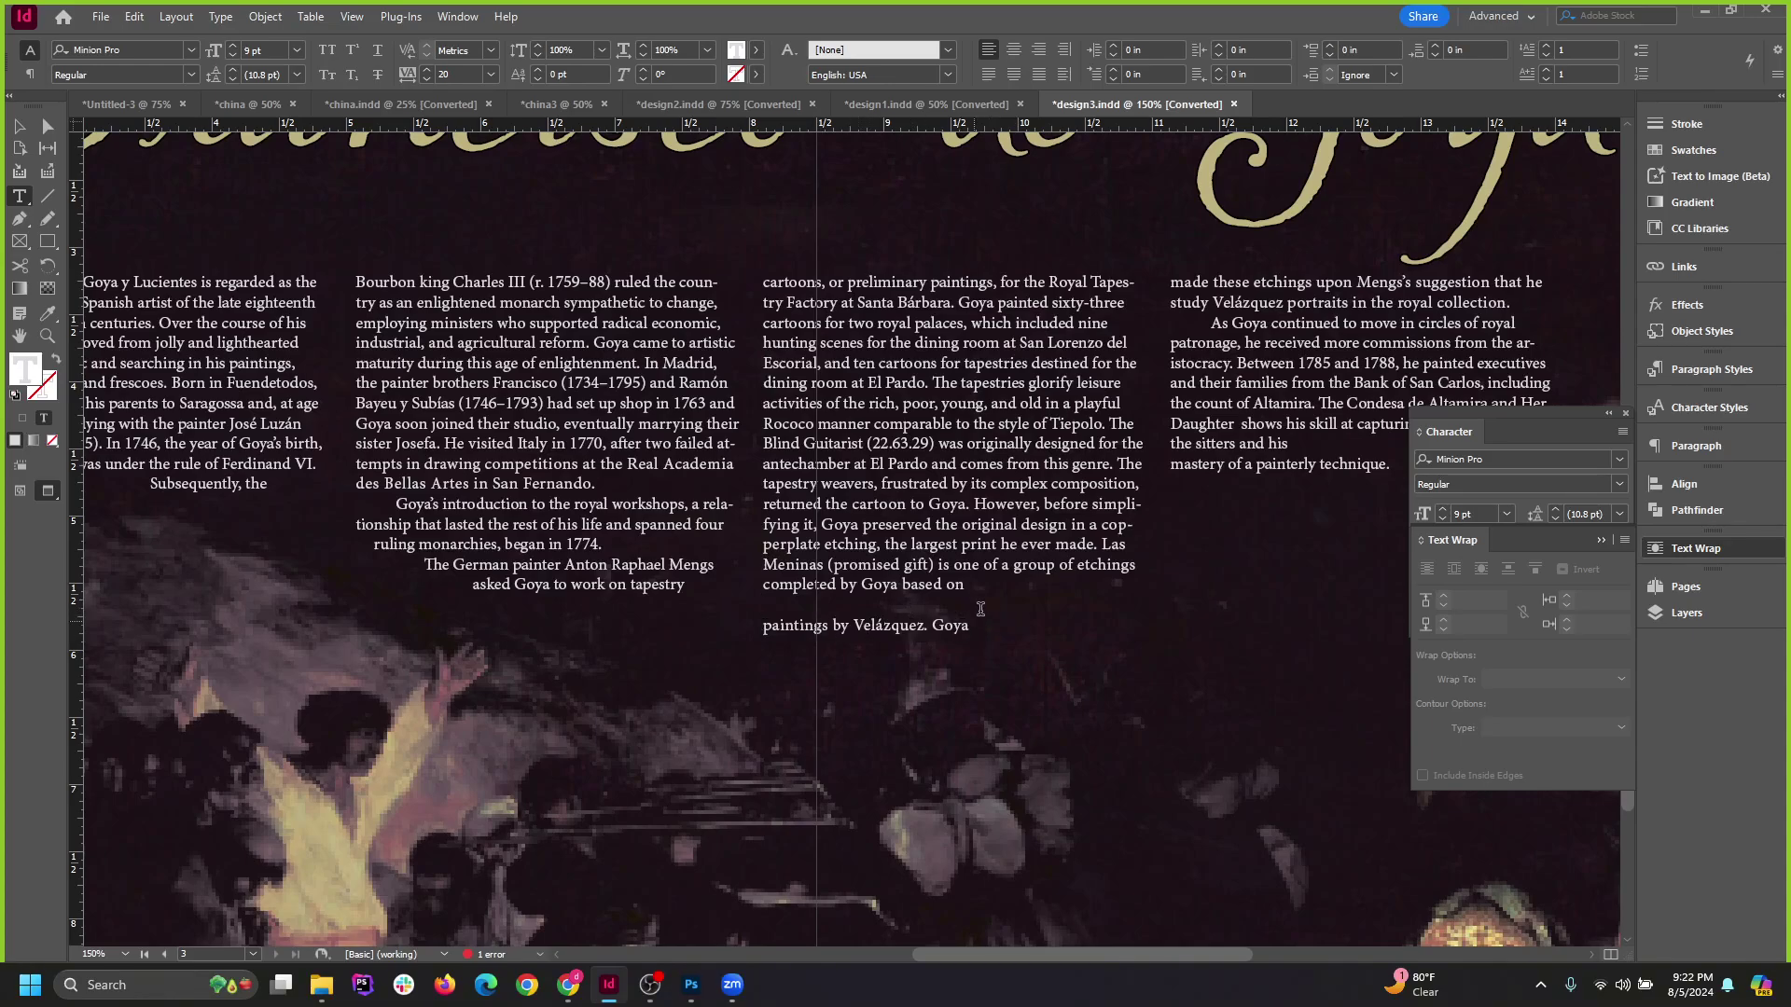
{"action": "scroll", "coordinate": [921, 629], "scroll_direction": "up", "scroll_amount": 3}
{"action": "left_click_drag", "start_coordinate": [537, 451], "coordinate": [1075, 703]}
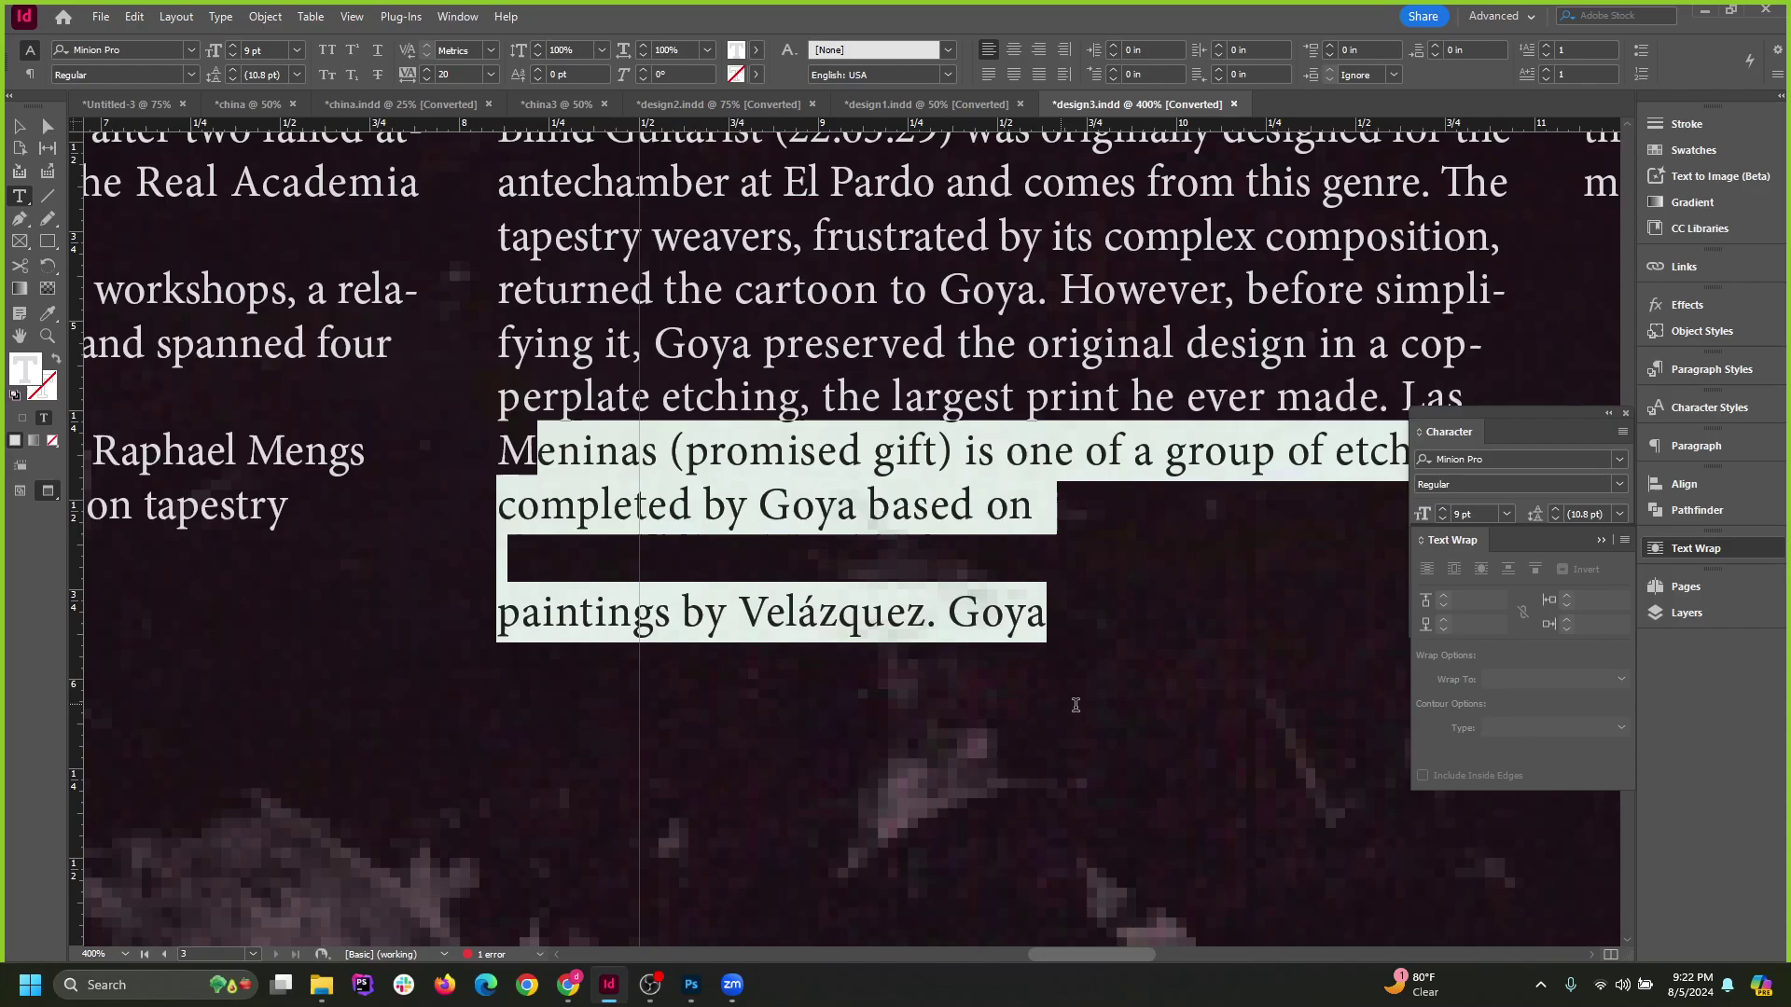
{"action": "left_click", "coordinate": [1030, 598]}
{"action": "scroll", "coordinate": [919, 611], "scroll_direction": "down", "scroll_amount": 5}
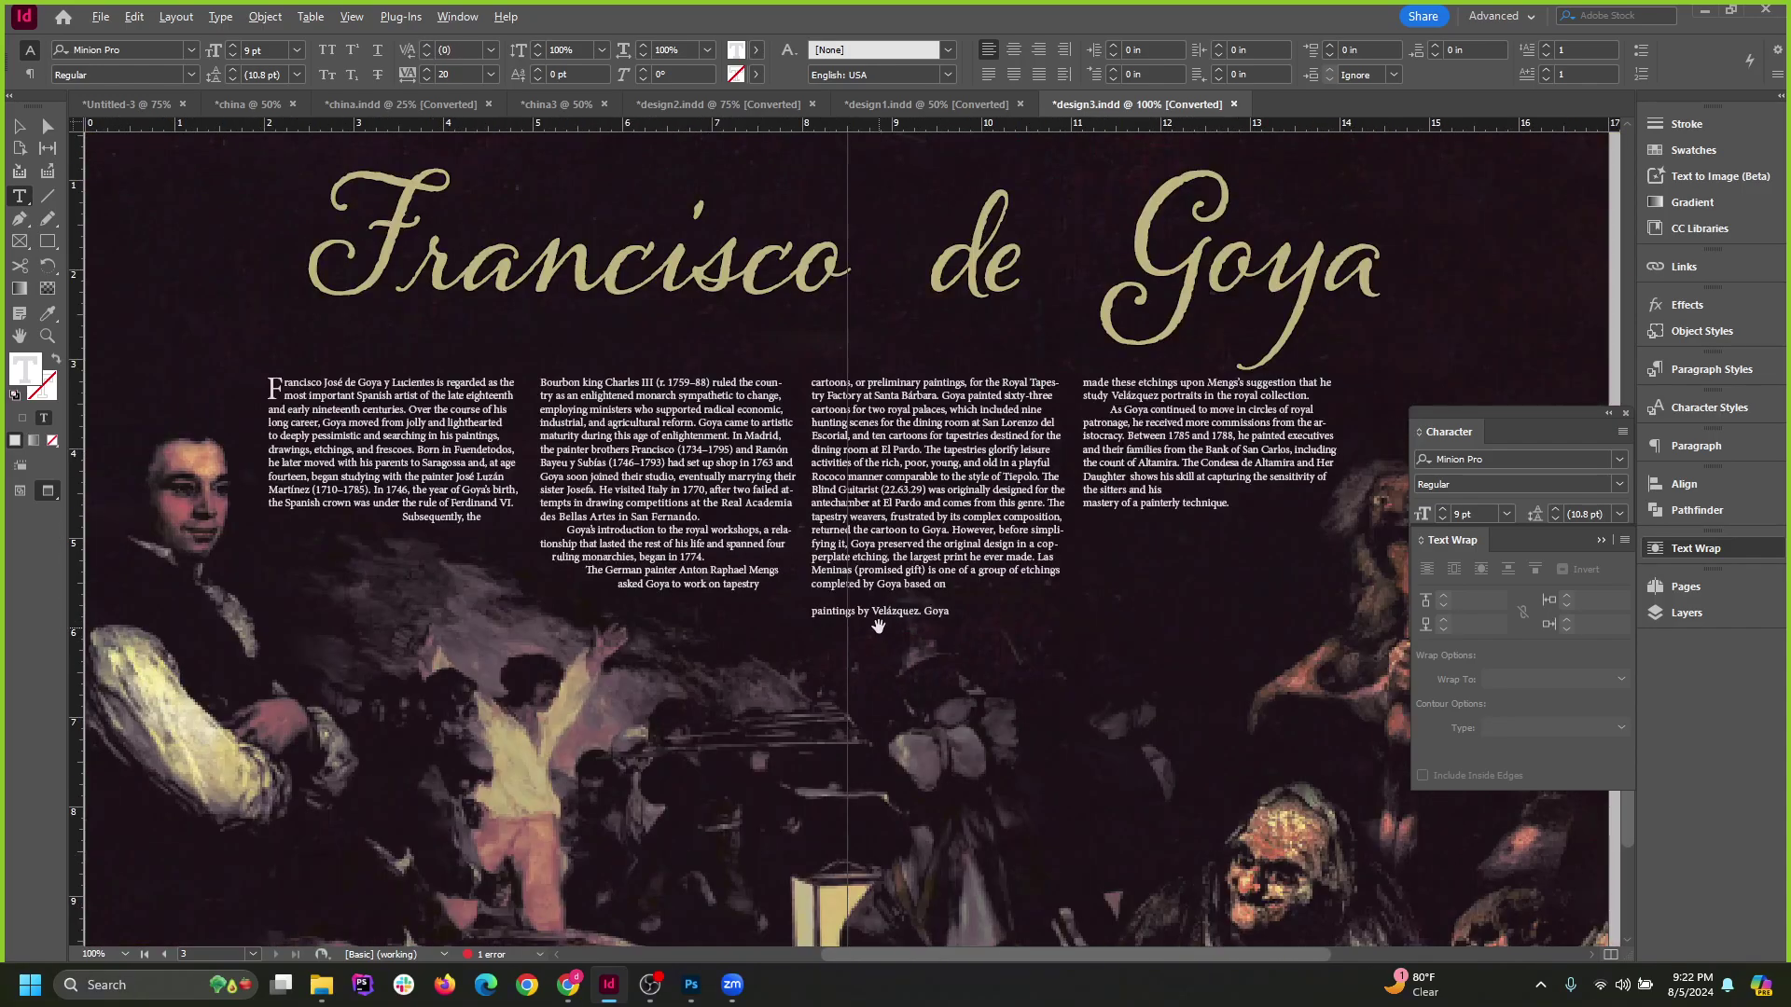
{"action": "scroll", "coordinate": [883, 625], "scroll_direction": "up", "scroll_amount": 3}
{"action": "triple_click", "coordinate": [781, 616]}
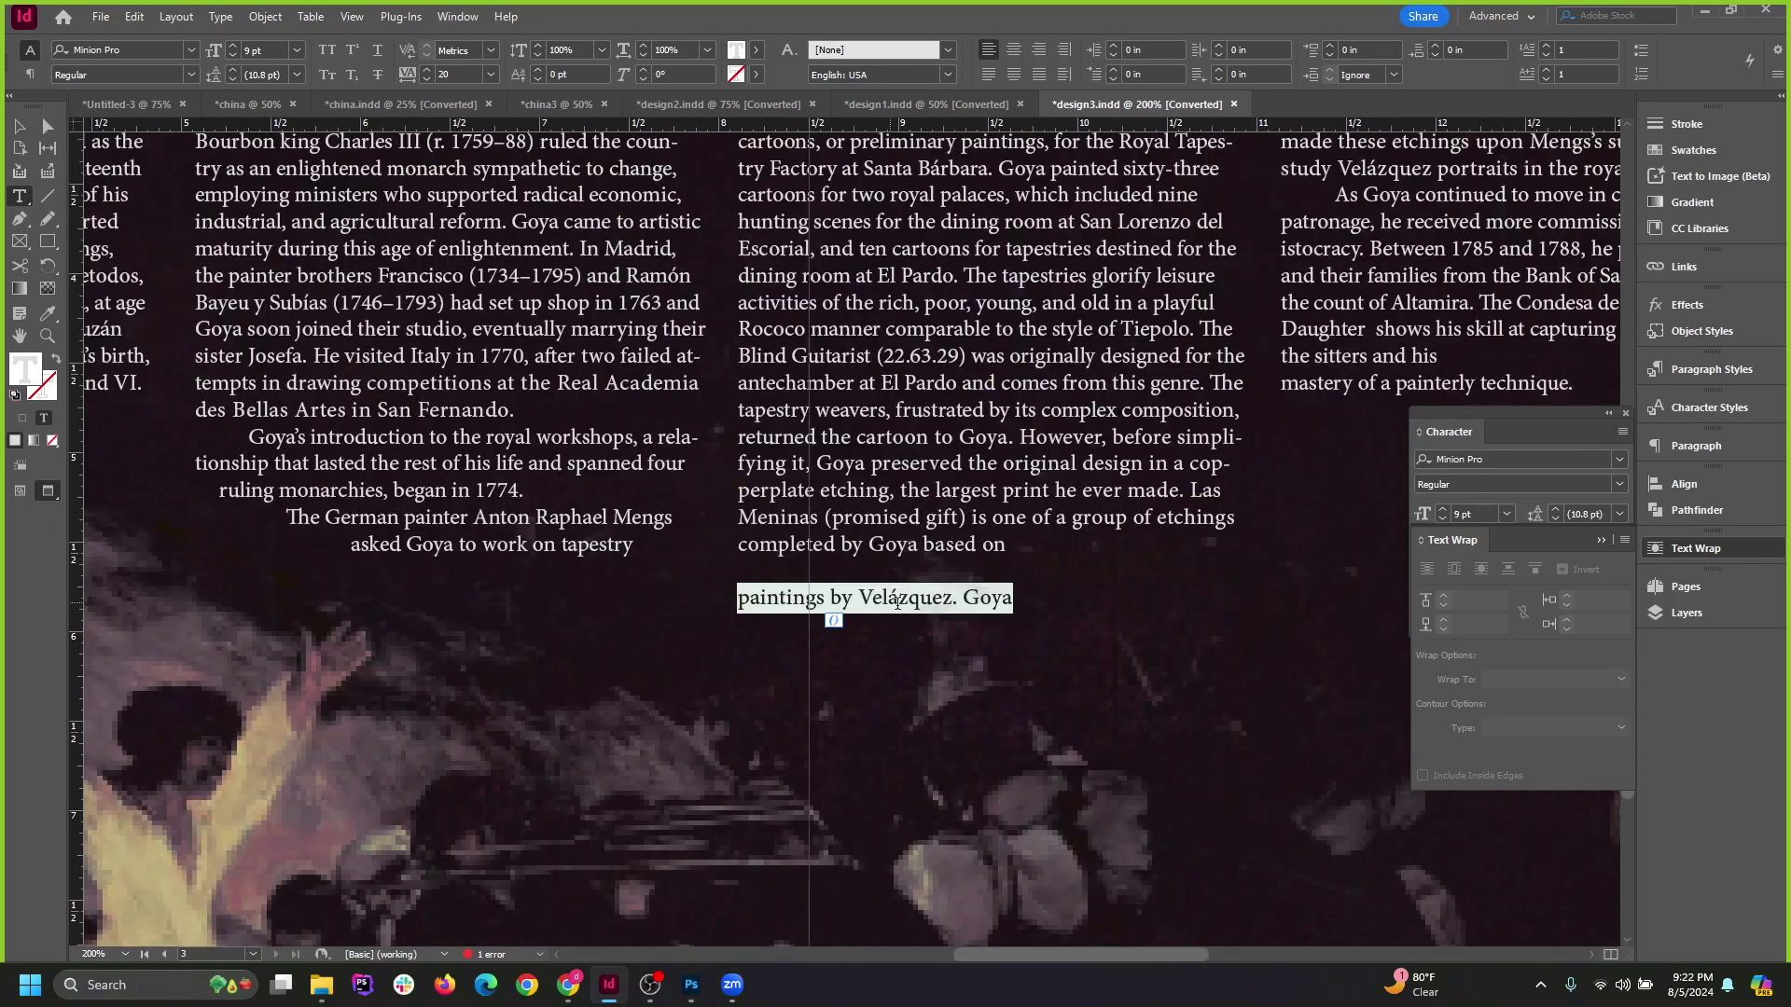
{"action": "left_click", "coordinate": [942, 599]}
{"action": "scroll", "coordinate": [775, 657], "scroll_direction": "down", "scroll_amount": 2}
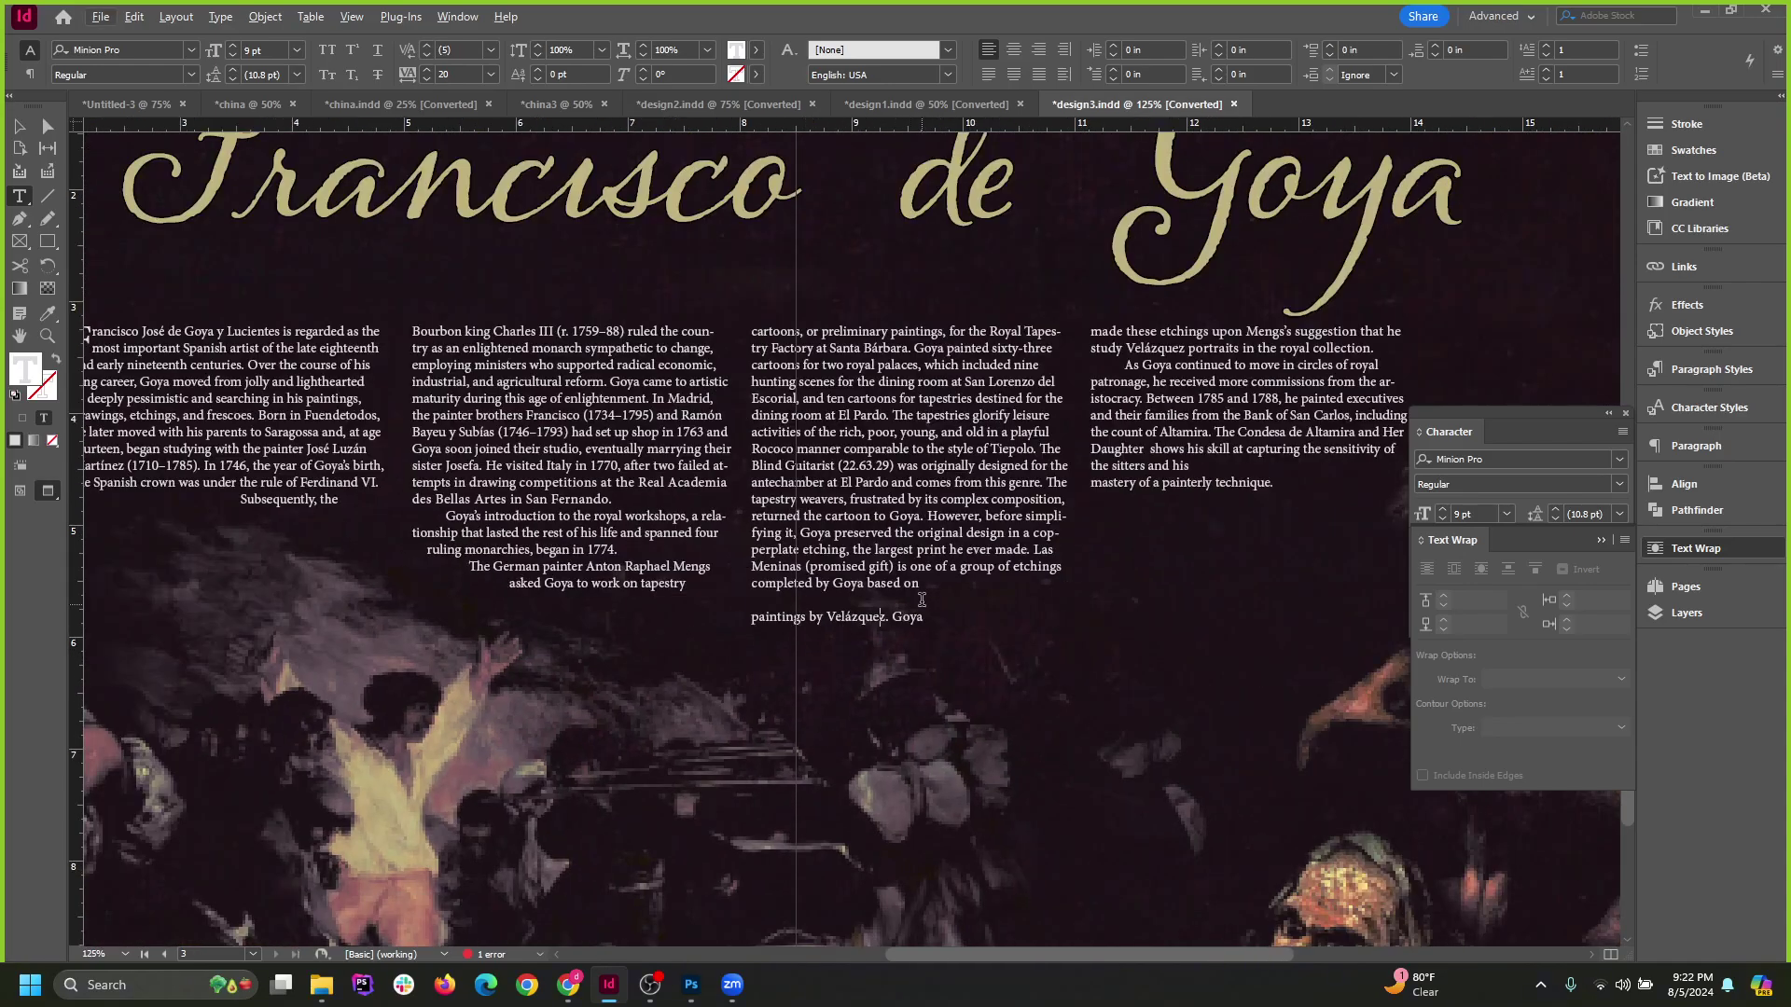
{"action": "scroll", "coordinate": [852, 613], "scroll_direction": "up", "scroll_amount": 2}
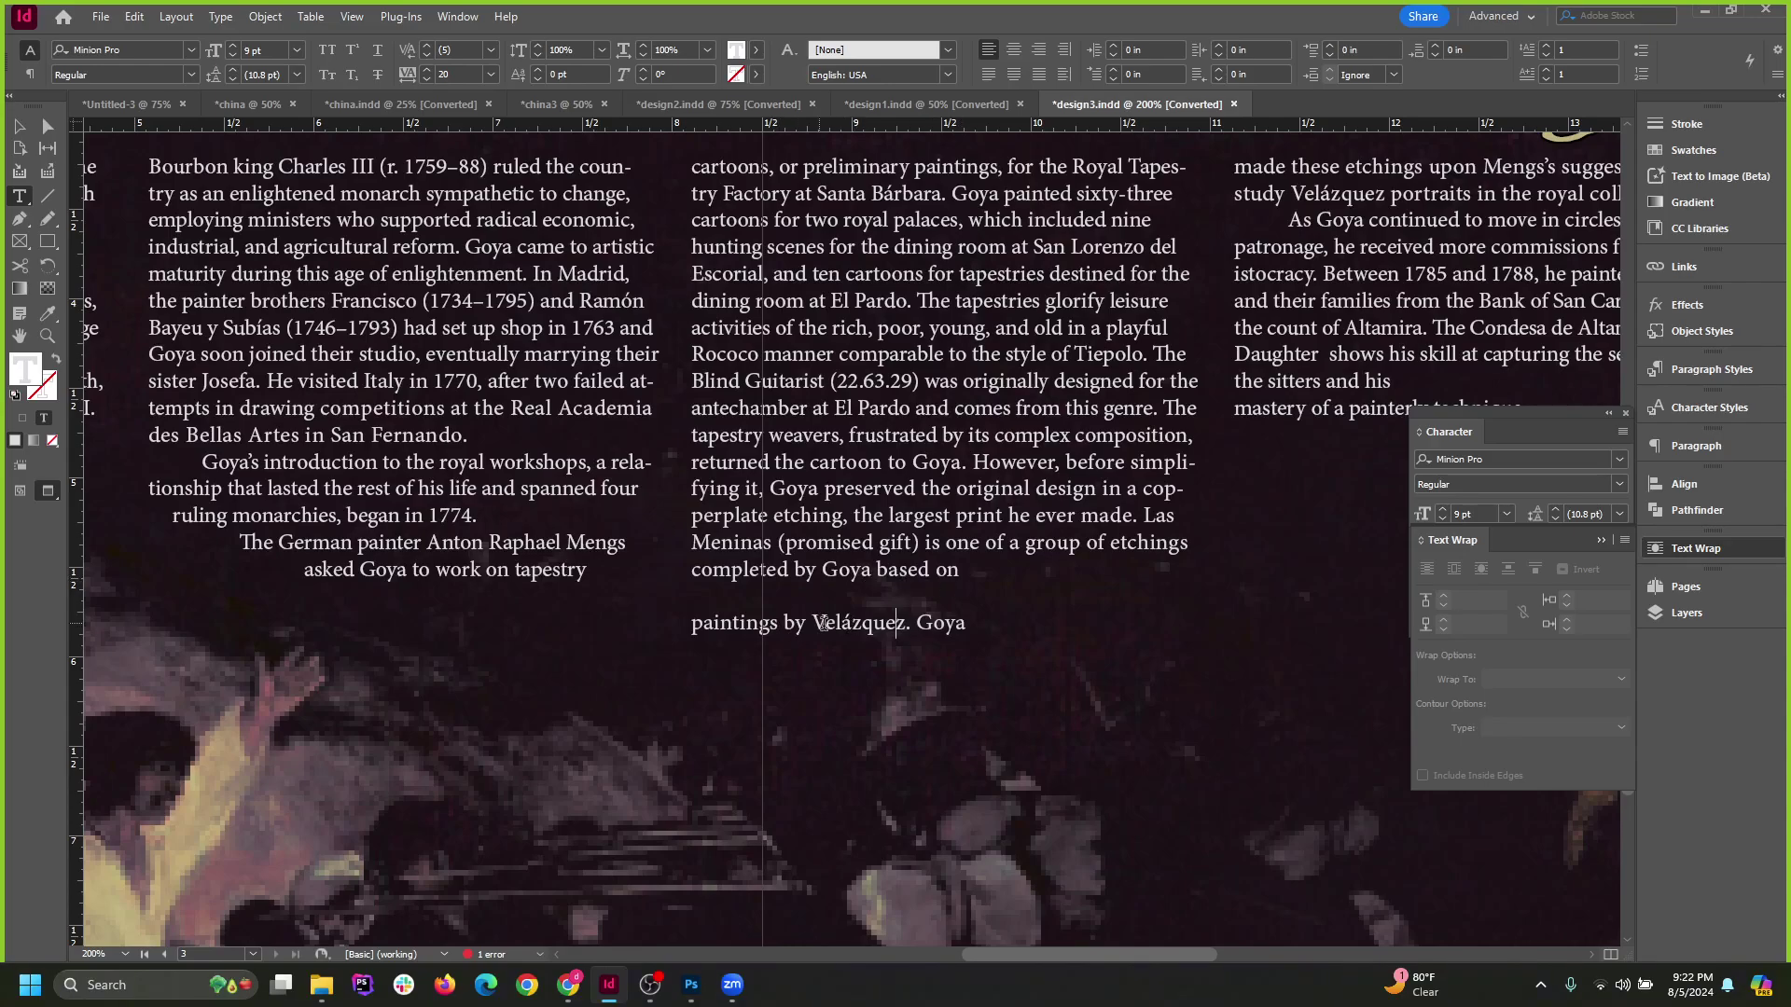
{"action": "scroll", "coordinate": [948, 627], "scroll_direction": "down", "scroll_amount": 2}
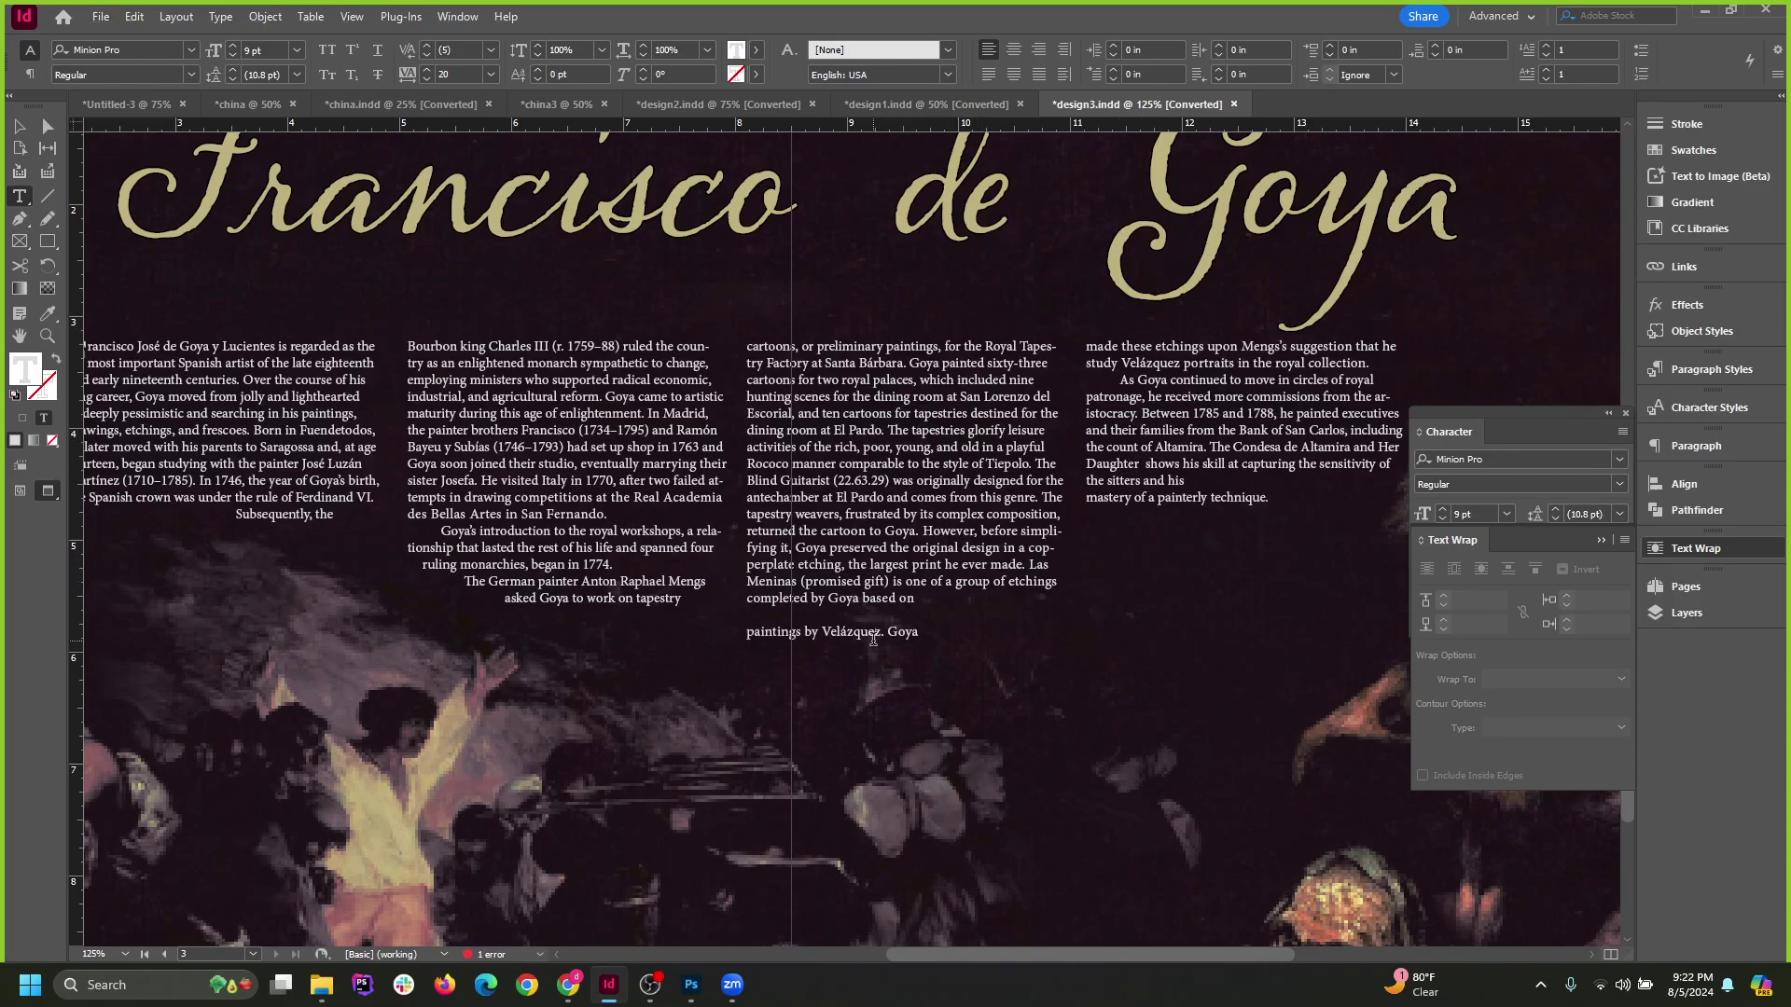
{"action": "triple_click", "coordinate": [873, 634]}
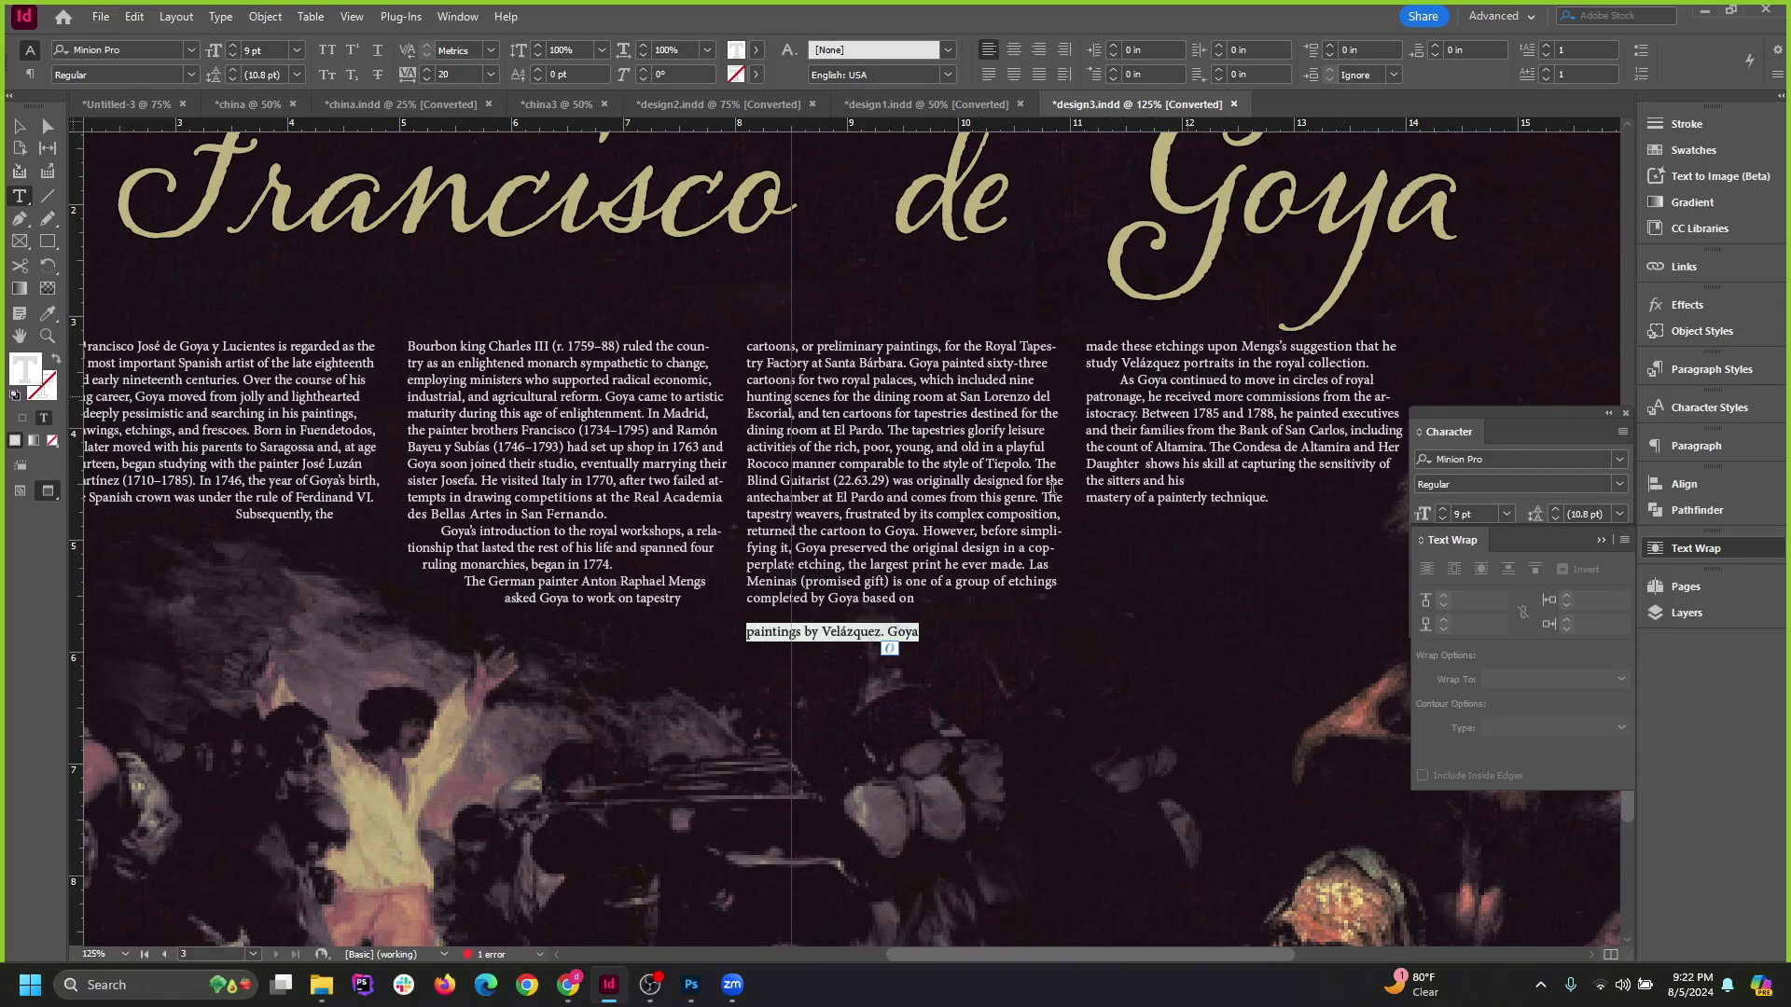
{"action": "left_click", "coordinate": [907, 621]}
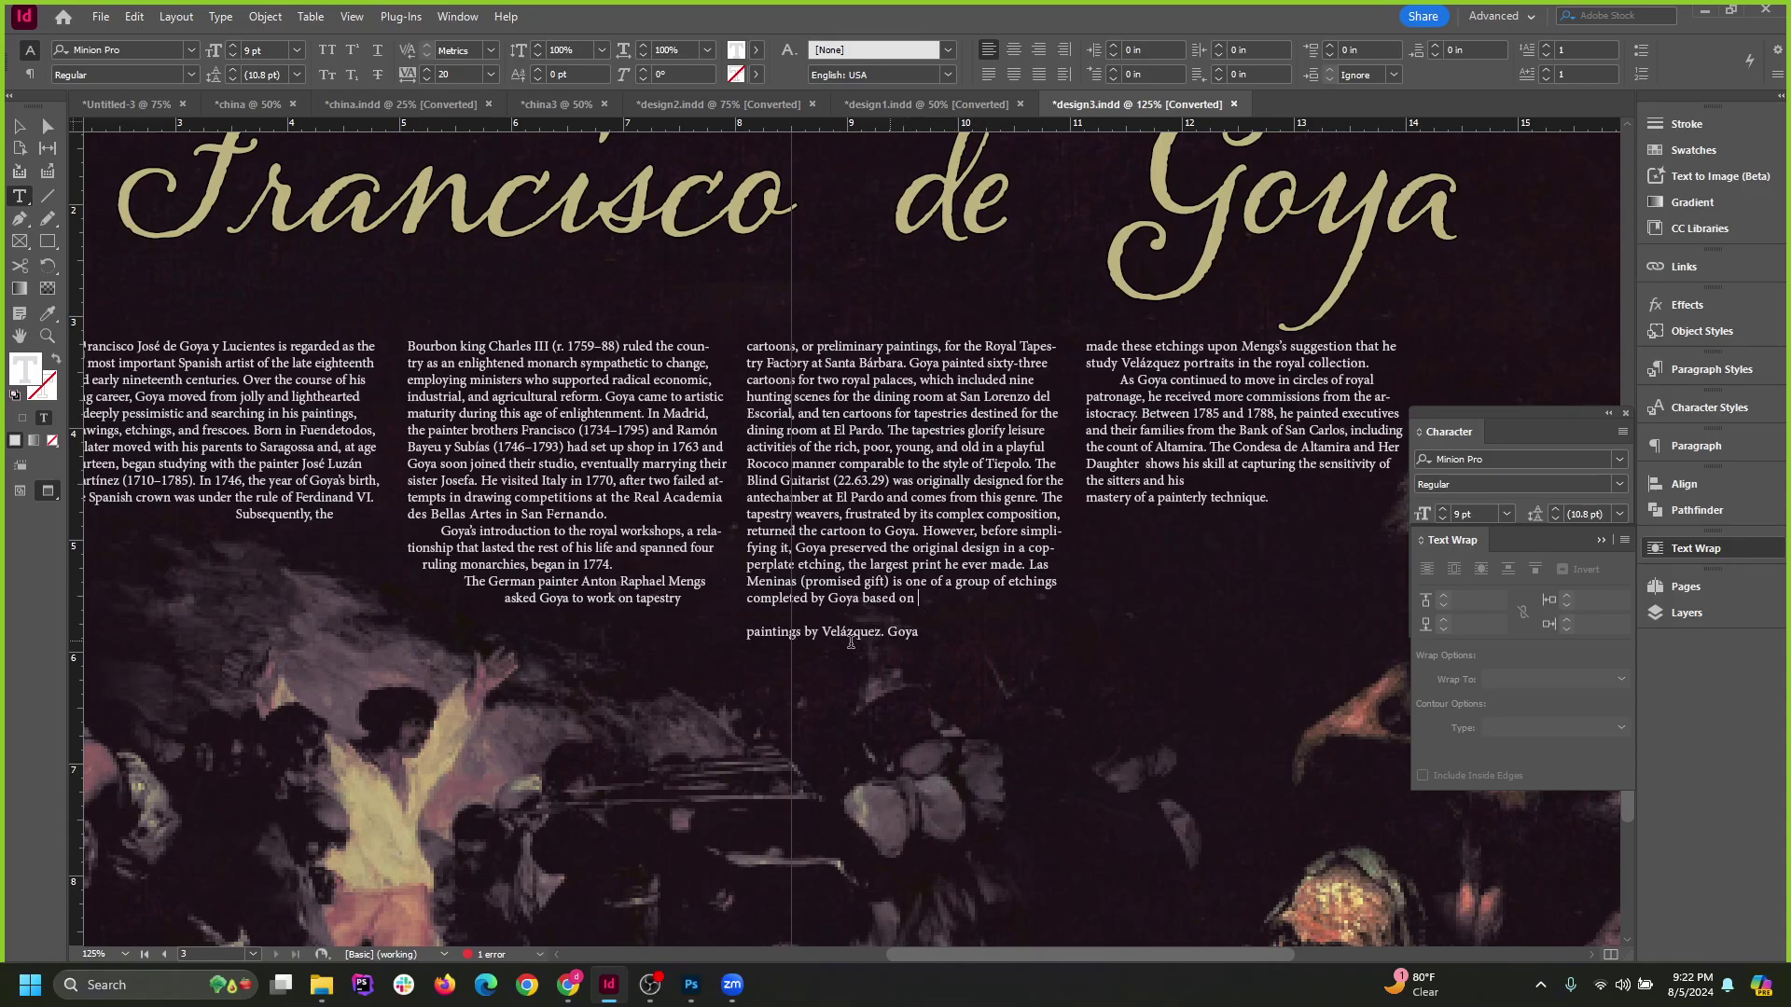
Try a break before "paintings by Velázquez" at the end of the third column and remove it again.
{"action": "scroll", "coordinate": [748, 637], "scroll_direction": "up", "scroll_amount": 5, "text": "alt"}
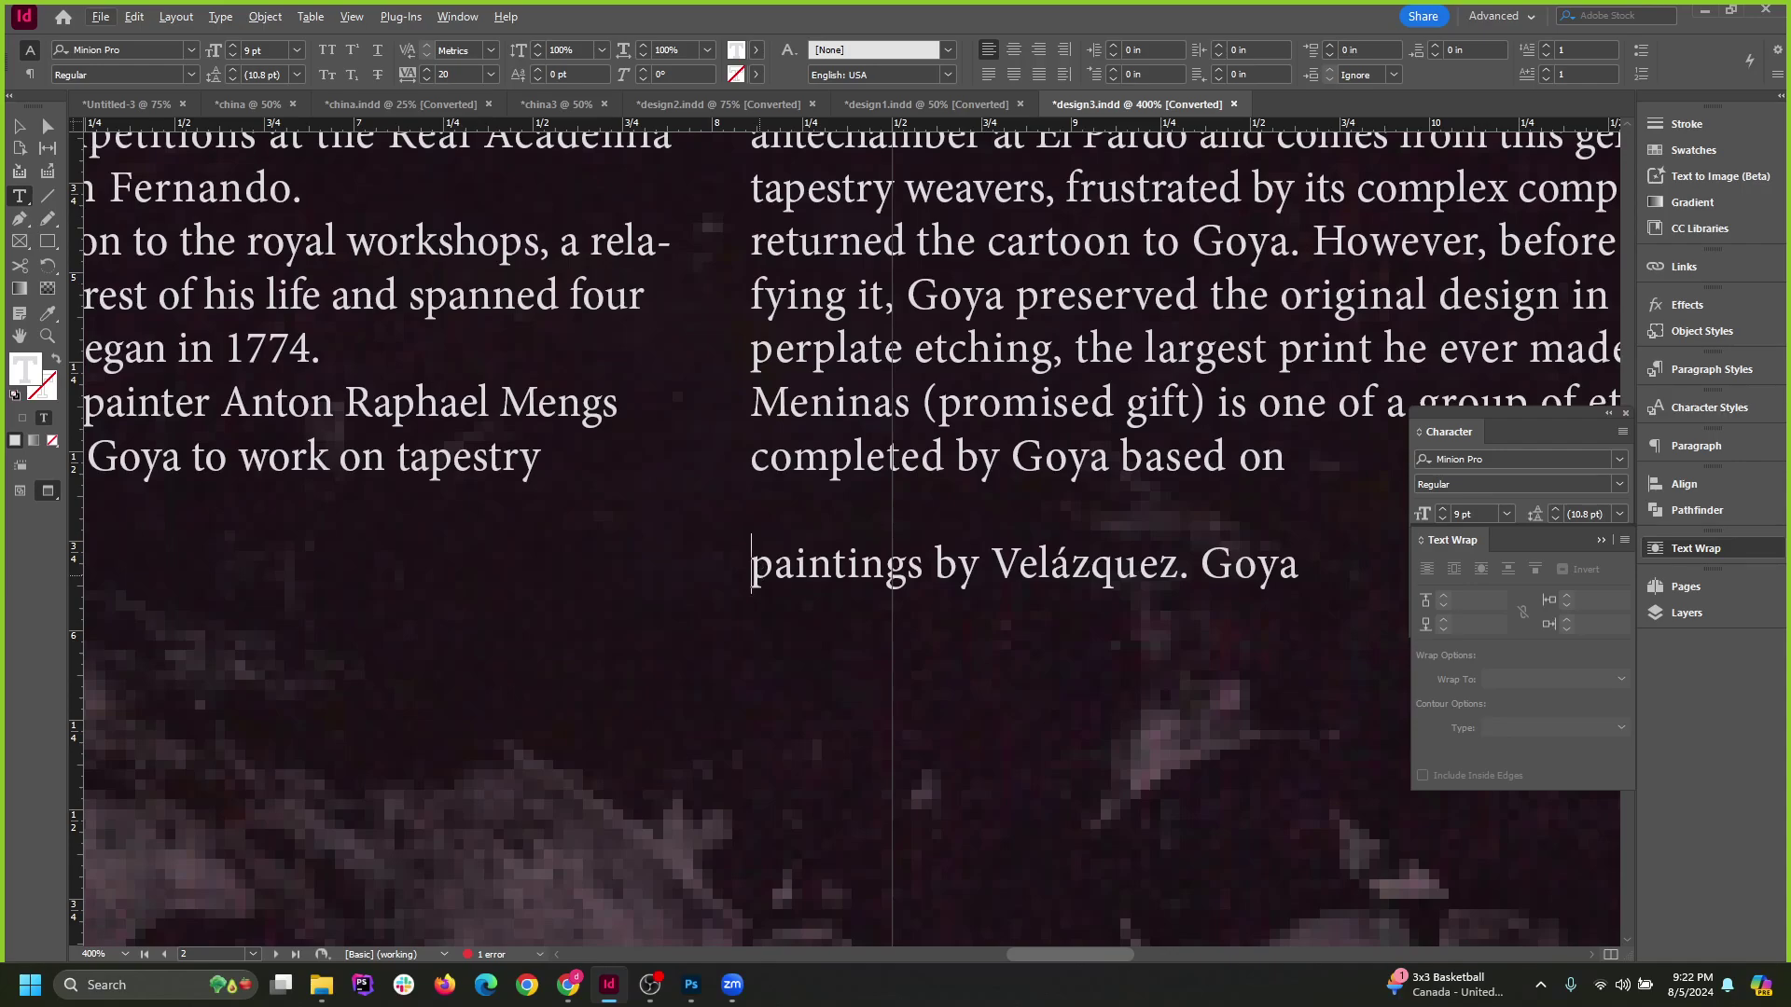
{"action": "scroll", "coordinate": [1006, 593], "scroll_direction": "down", "scroll_amount": 5, "text": "alt"}
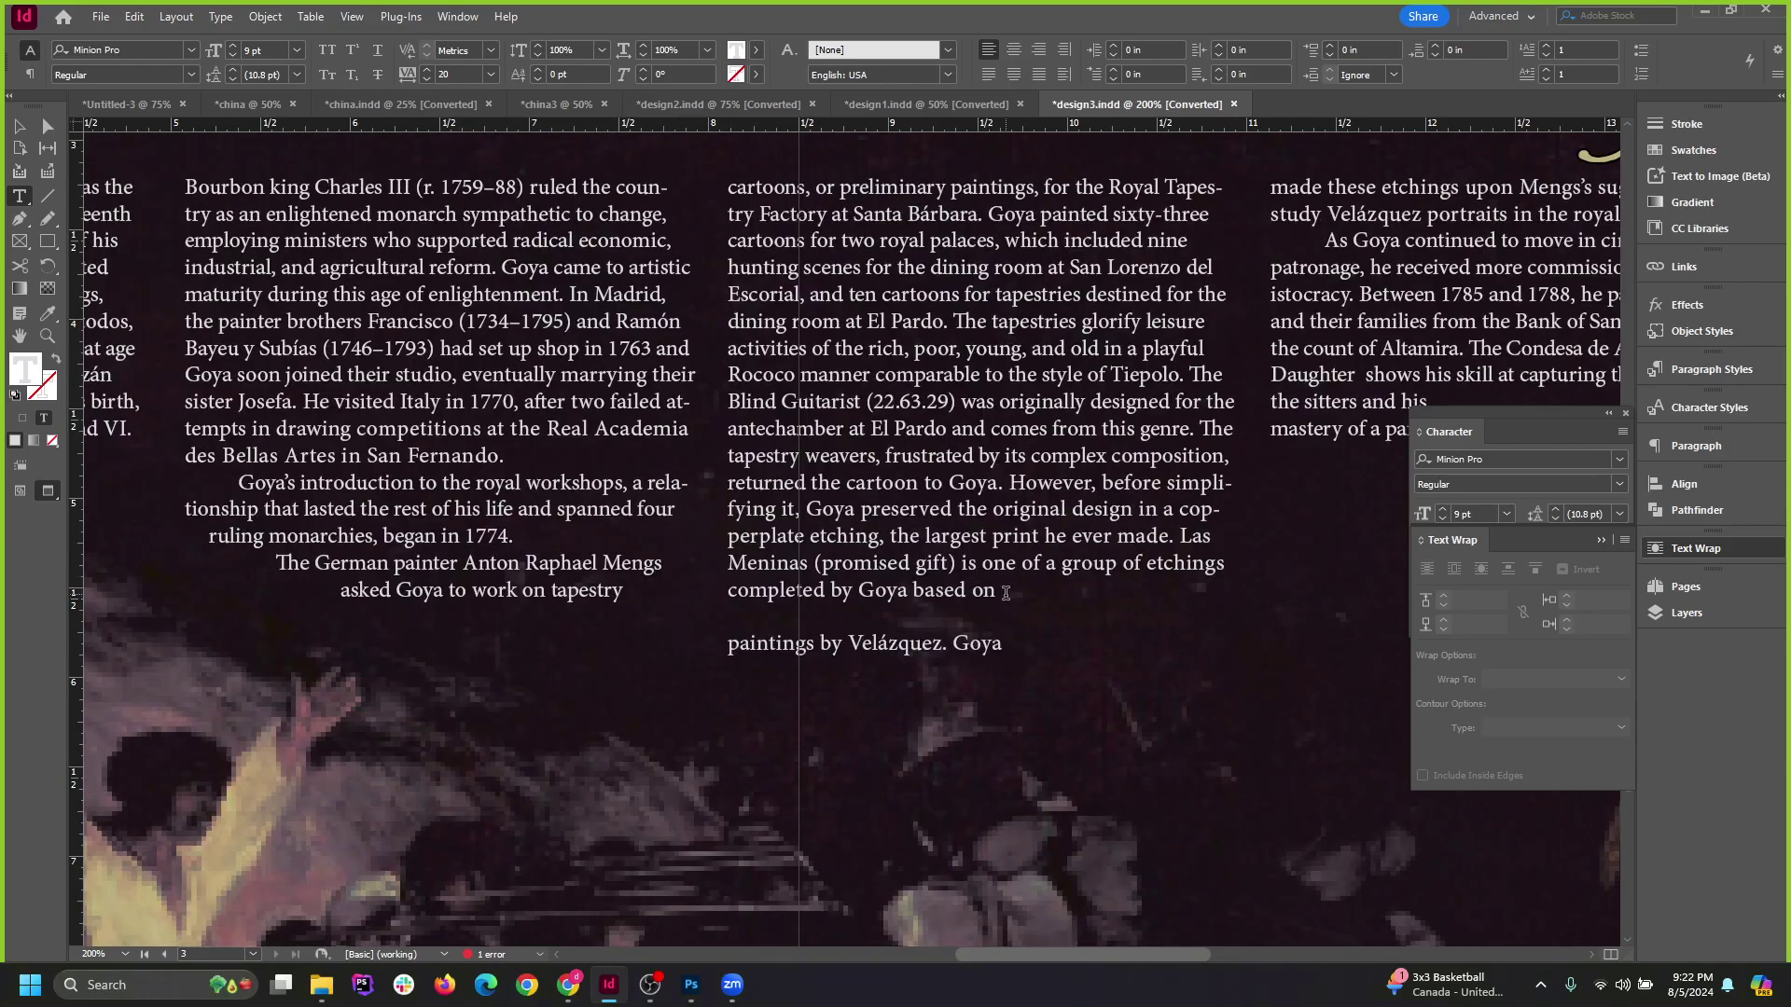
{"action": "key", "text": "Return"}
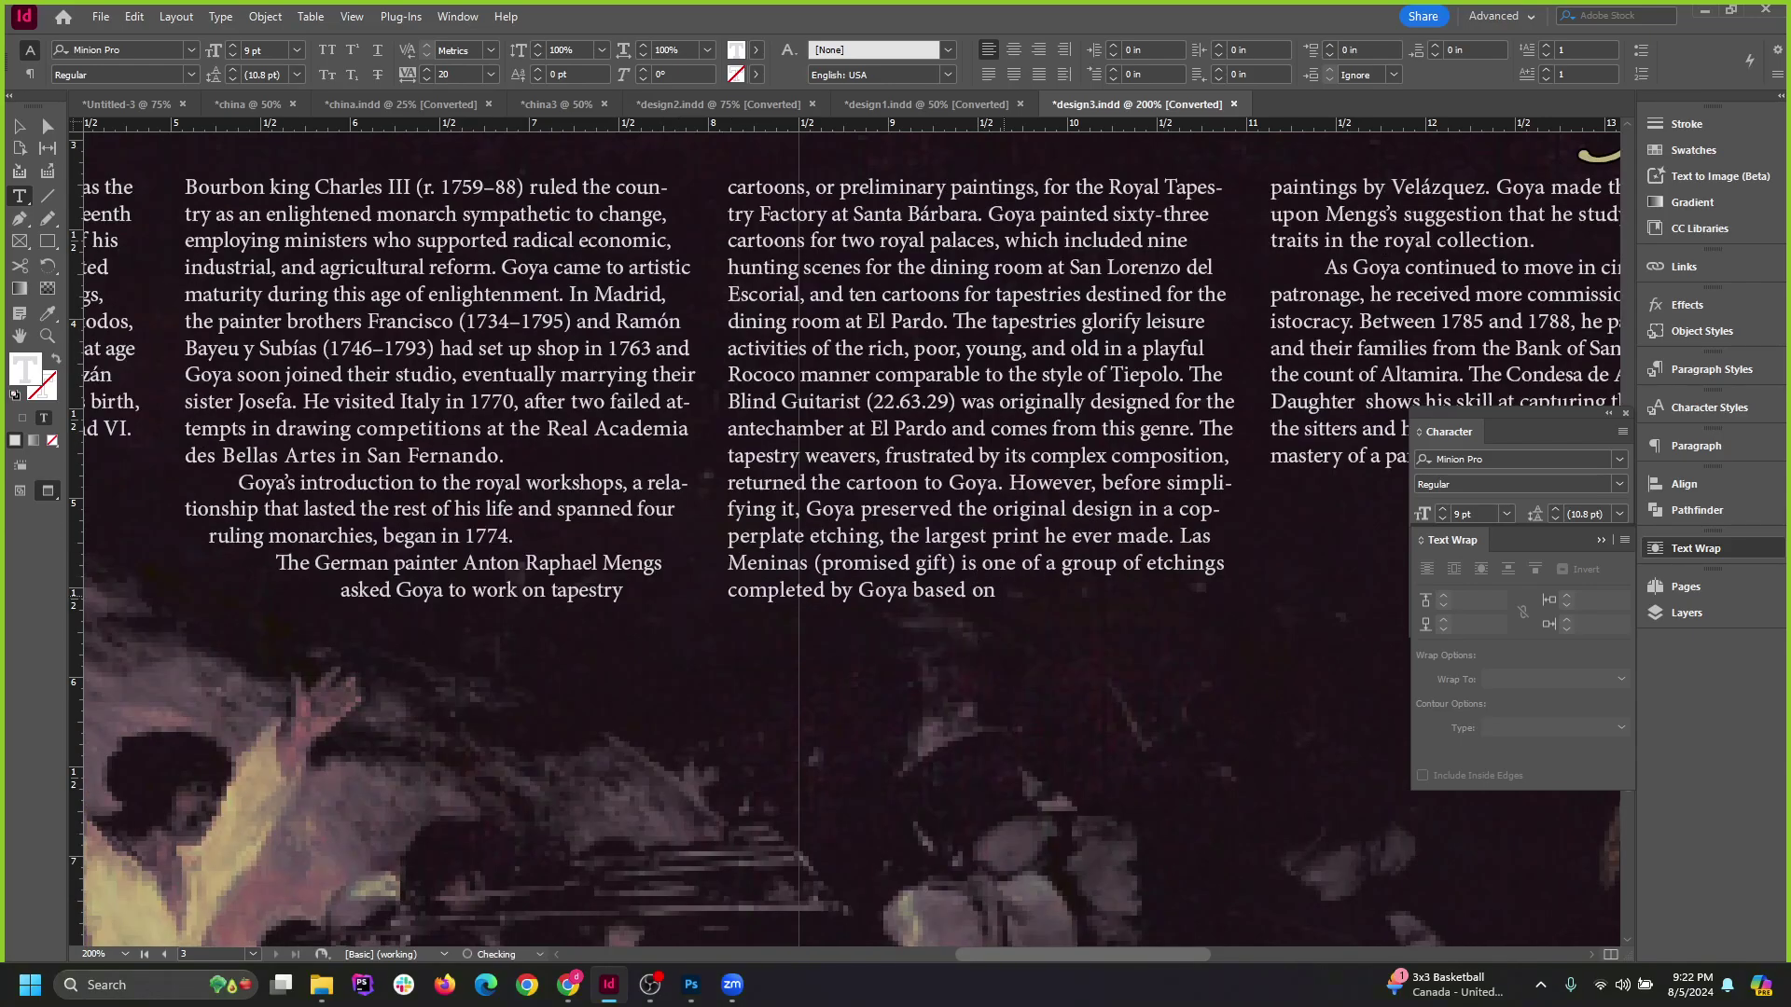
{"action": "key", "text": "BackSpace"}
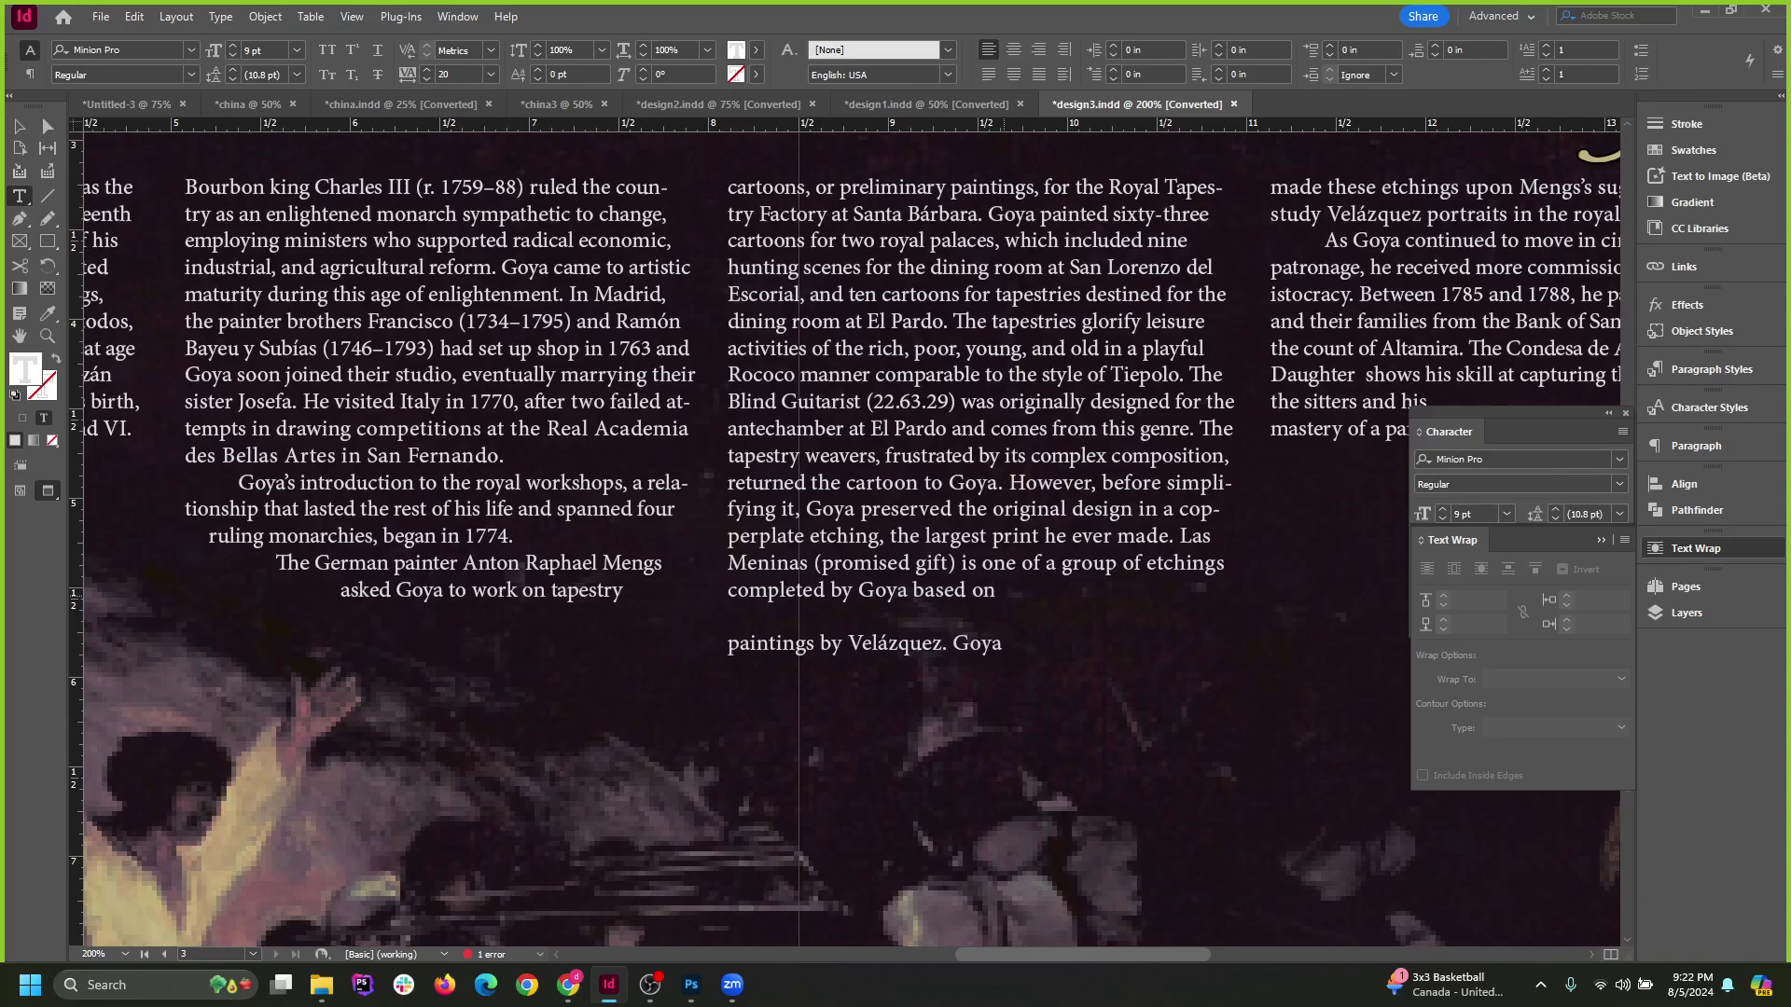
{"action": "key", "text": "Return"}
{"action": "key", "text": "BackSpace"}
Insert a column break before "paintings by Velázquez" so that this text starts the fourth column.
{"action": "scroll", "coordinate": [730, 650], "scroll_direction": "up", "scroll_amount": 4}
{"action": "right_click", "coordinate": [729, 643]}
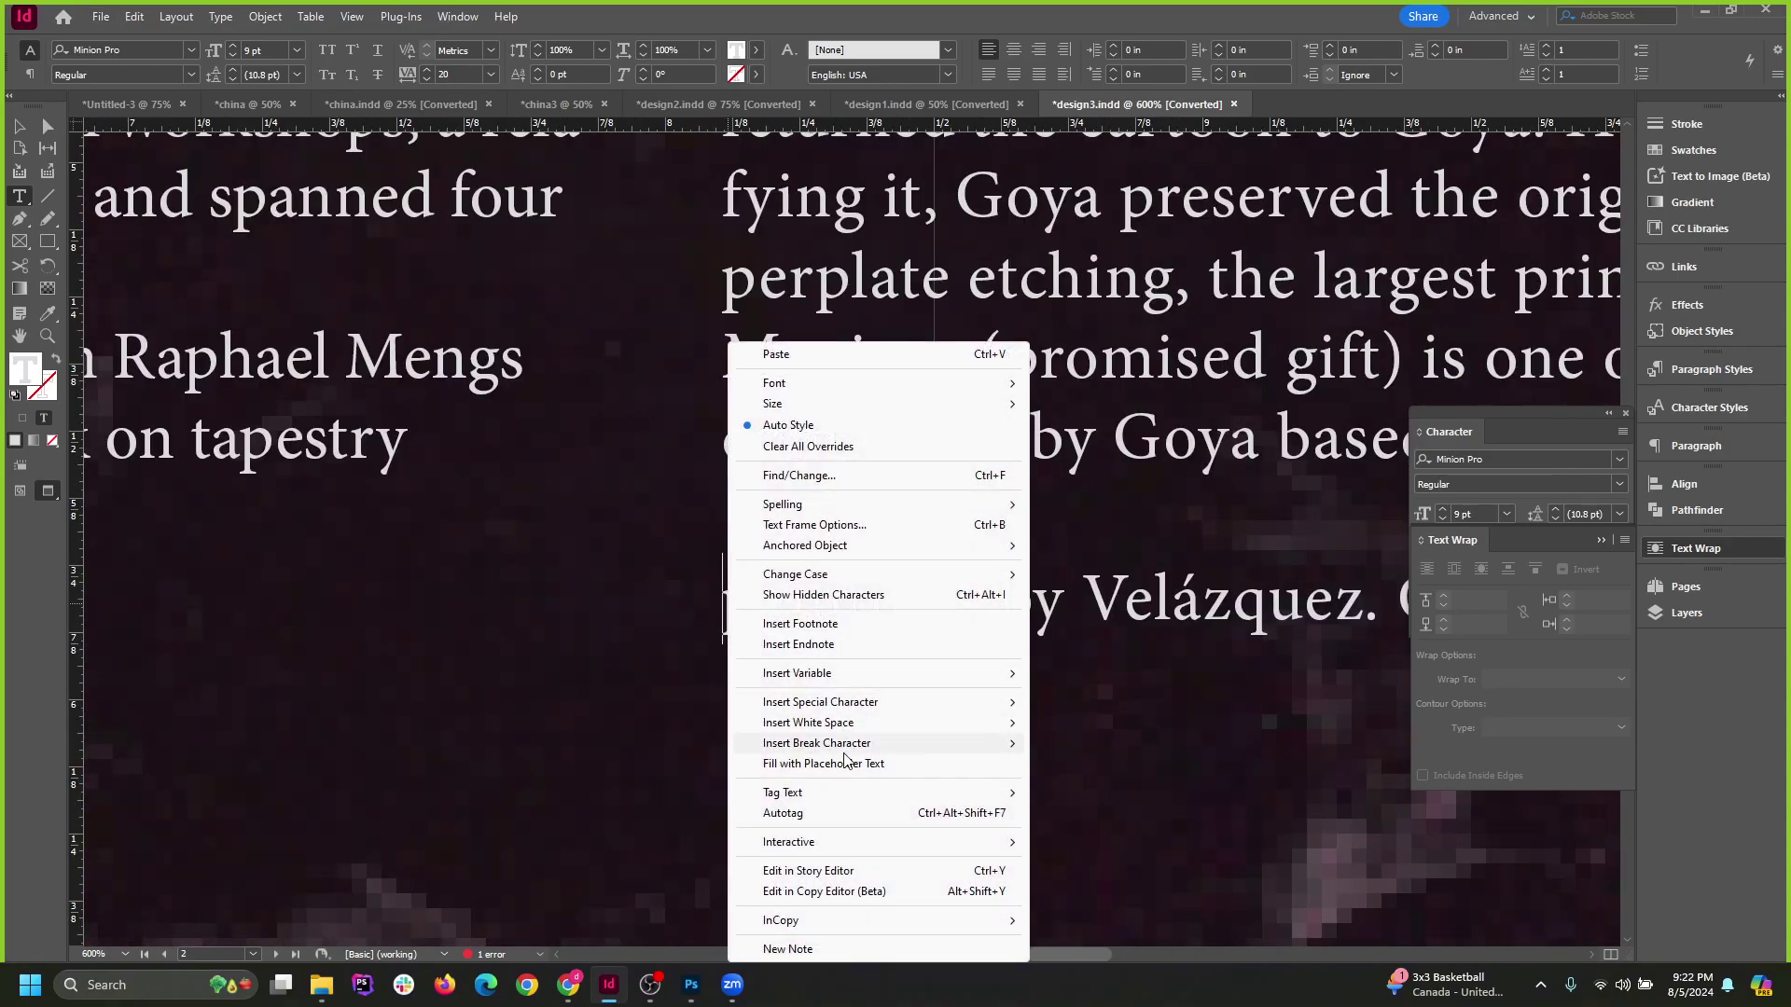
{"action": "mouse_move", "coordinate": [835, 747]}
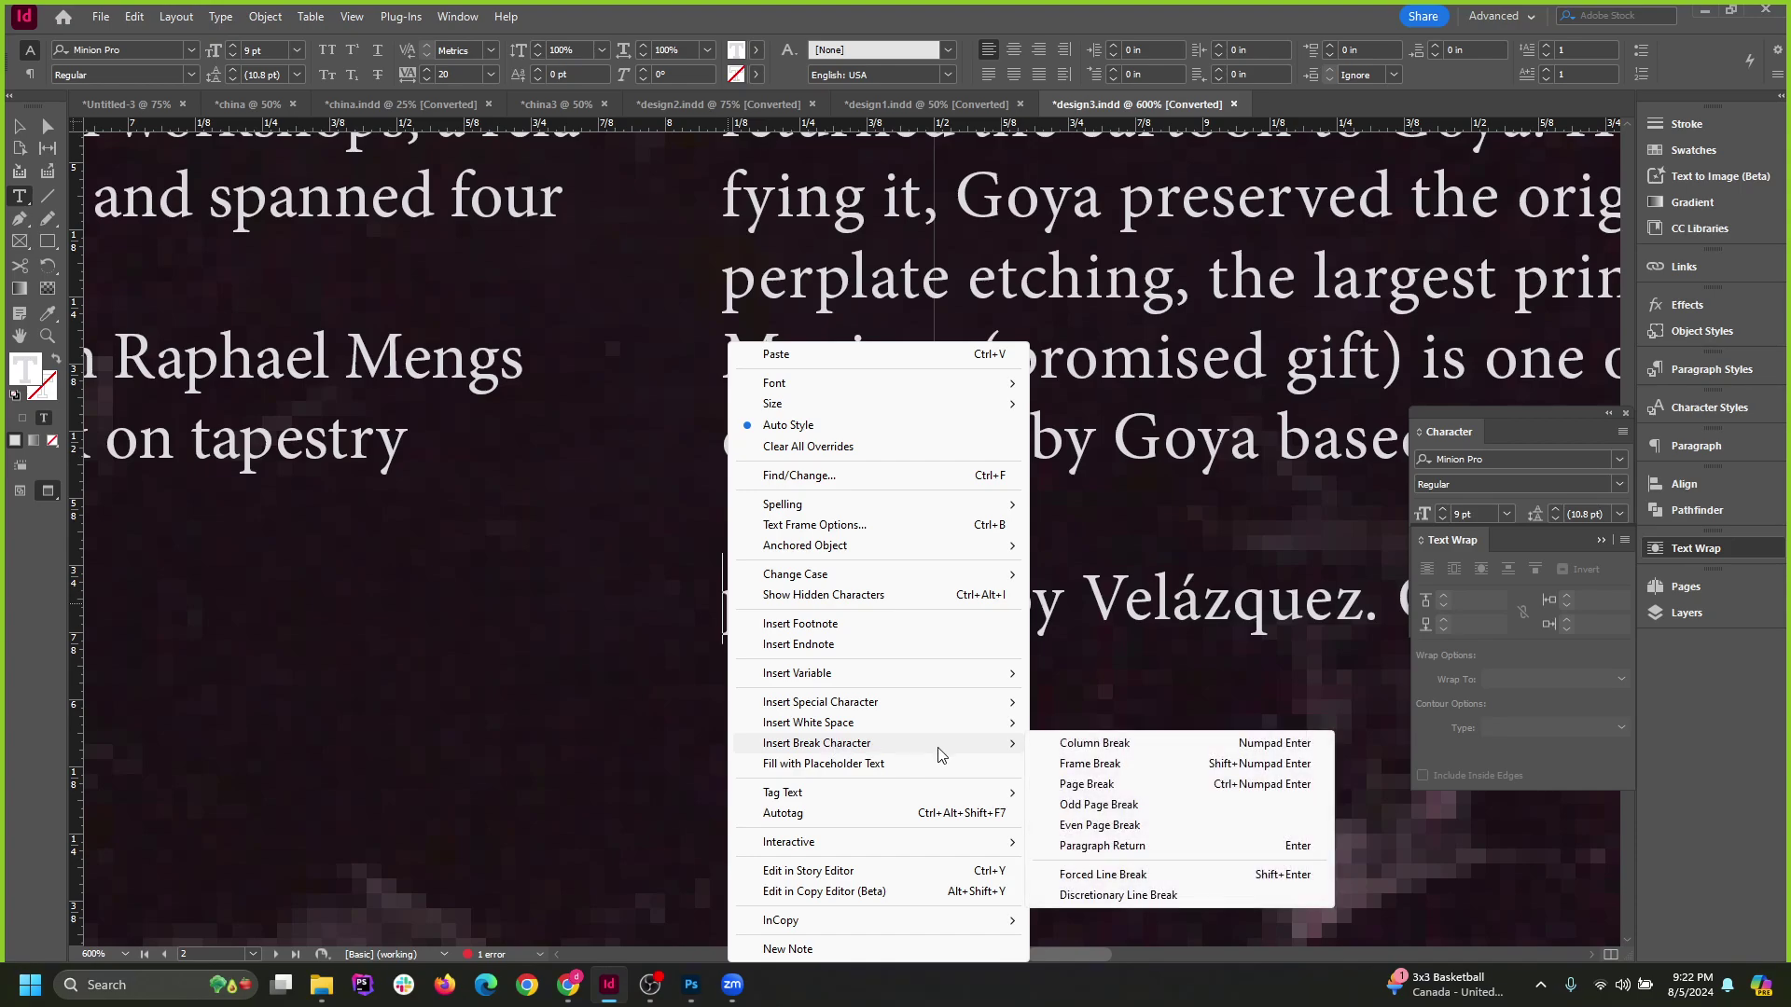
{"action": "left_click", "coordinate": [1122, 751]}
{"action": "key", "text": "ctrl+5"}
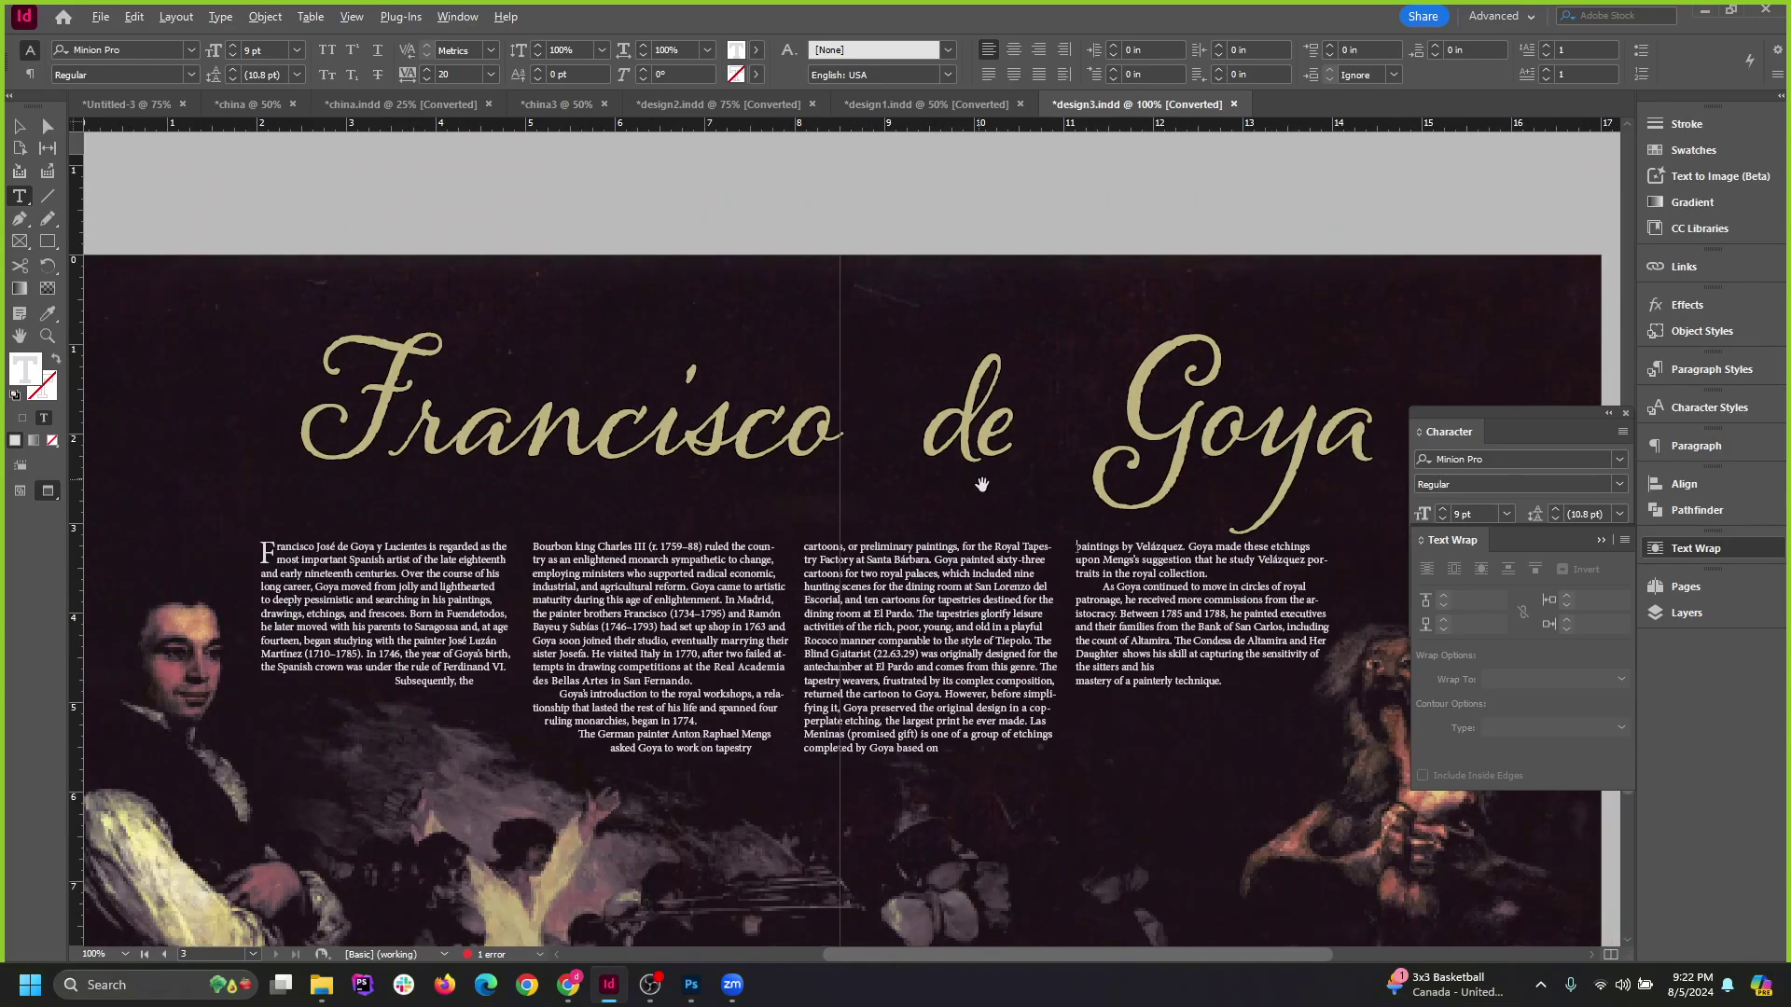
{"action": "scroll", "coordinate": [970, 639], "scroll_direction": "up", "scroll_amount": 3}
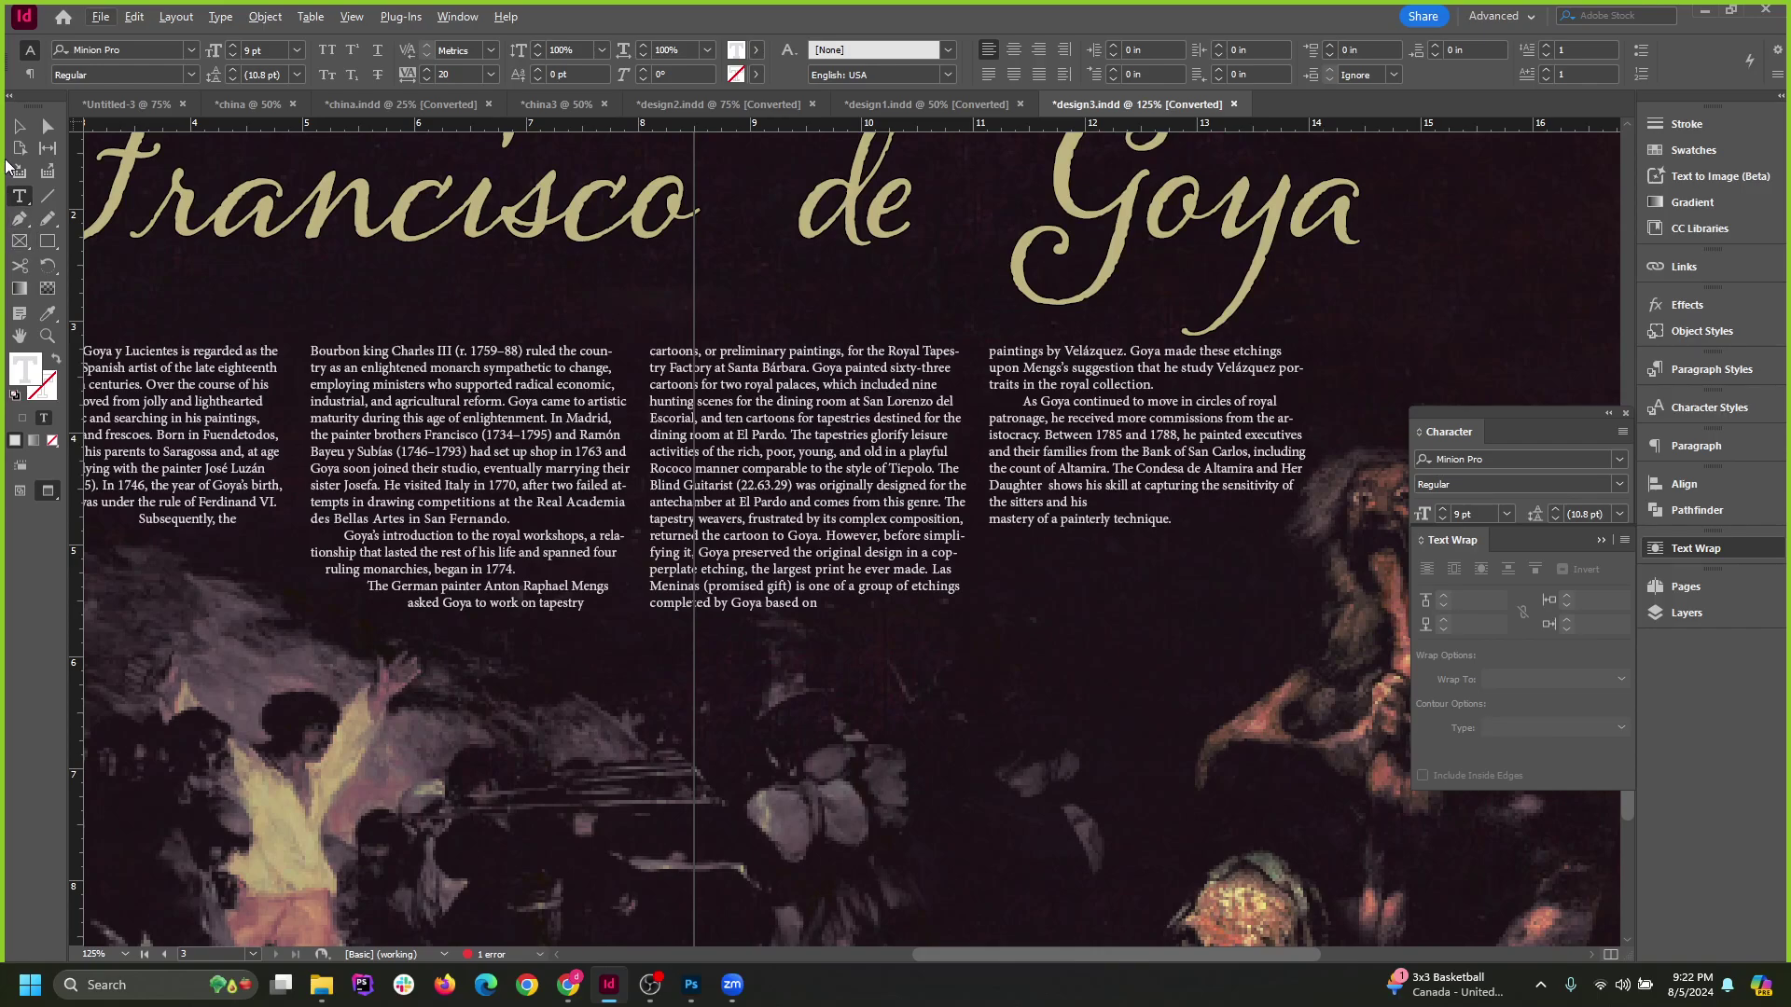
Leave text editing with the article frame selected and clear the floating Character and Text Wrap controls from the page.
{"action": "key", "text": "Escape"}
{"action": "key", "text": "ctrl+1"}
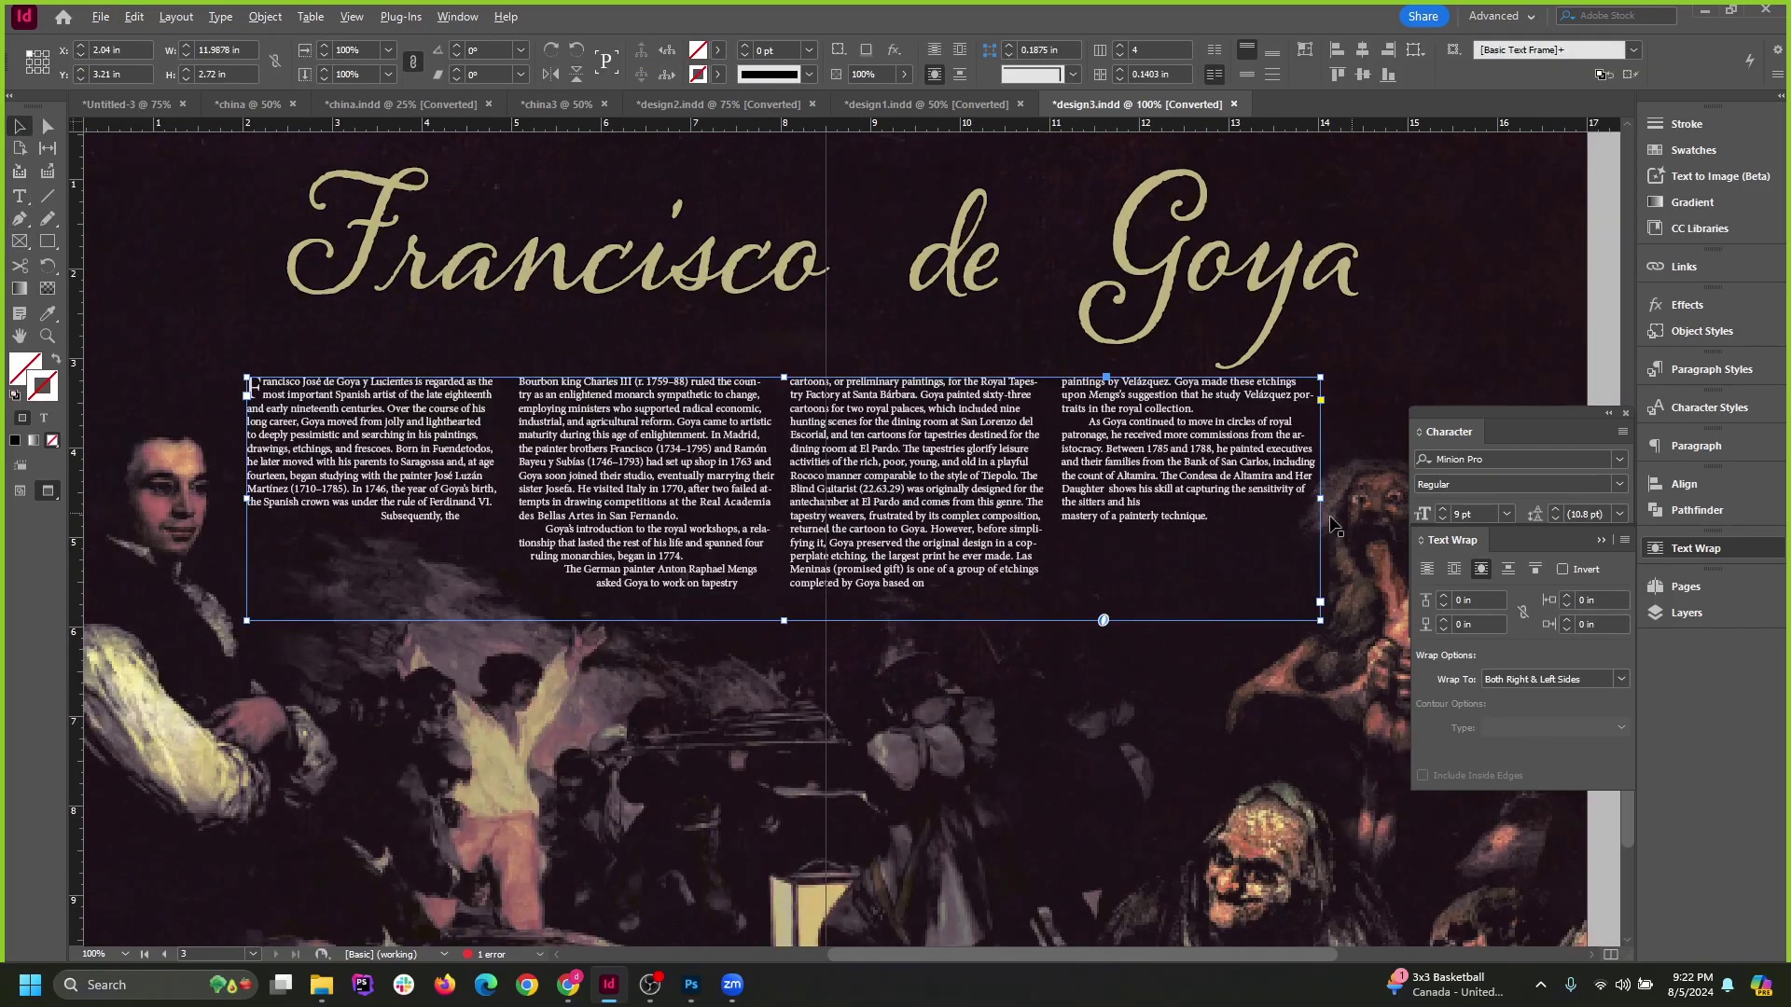
{"action": "left_click", "coordinate": [1626, 413]}
{"action": "left_click", "coordinate": [1602, 539]}
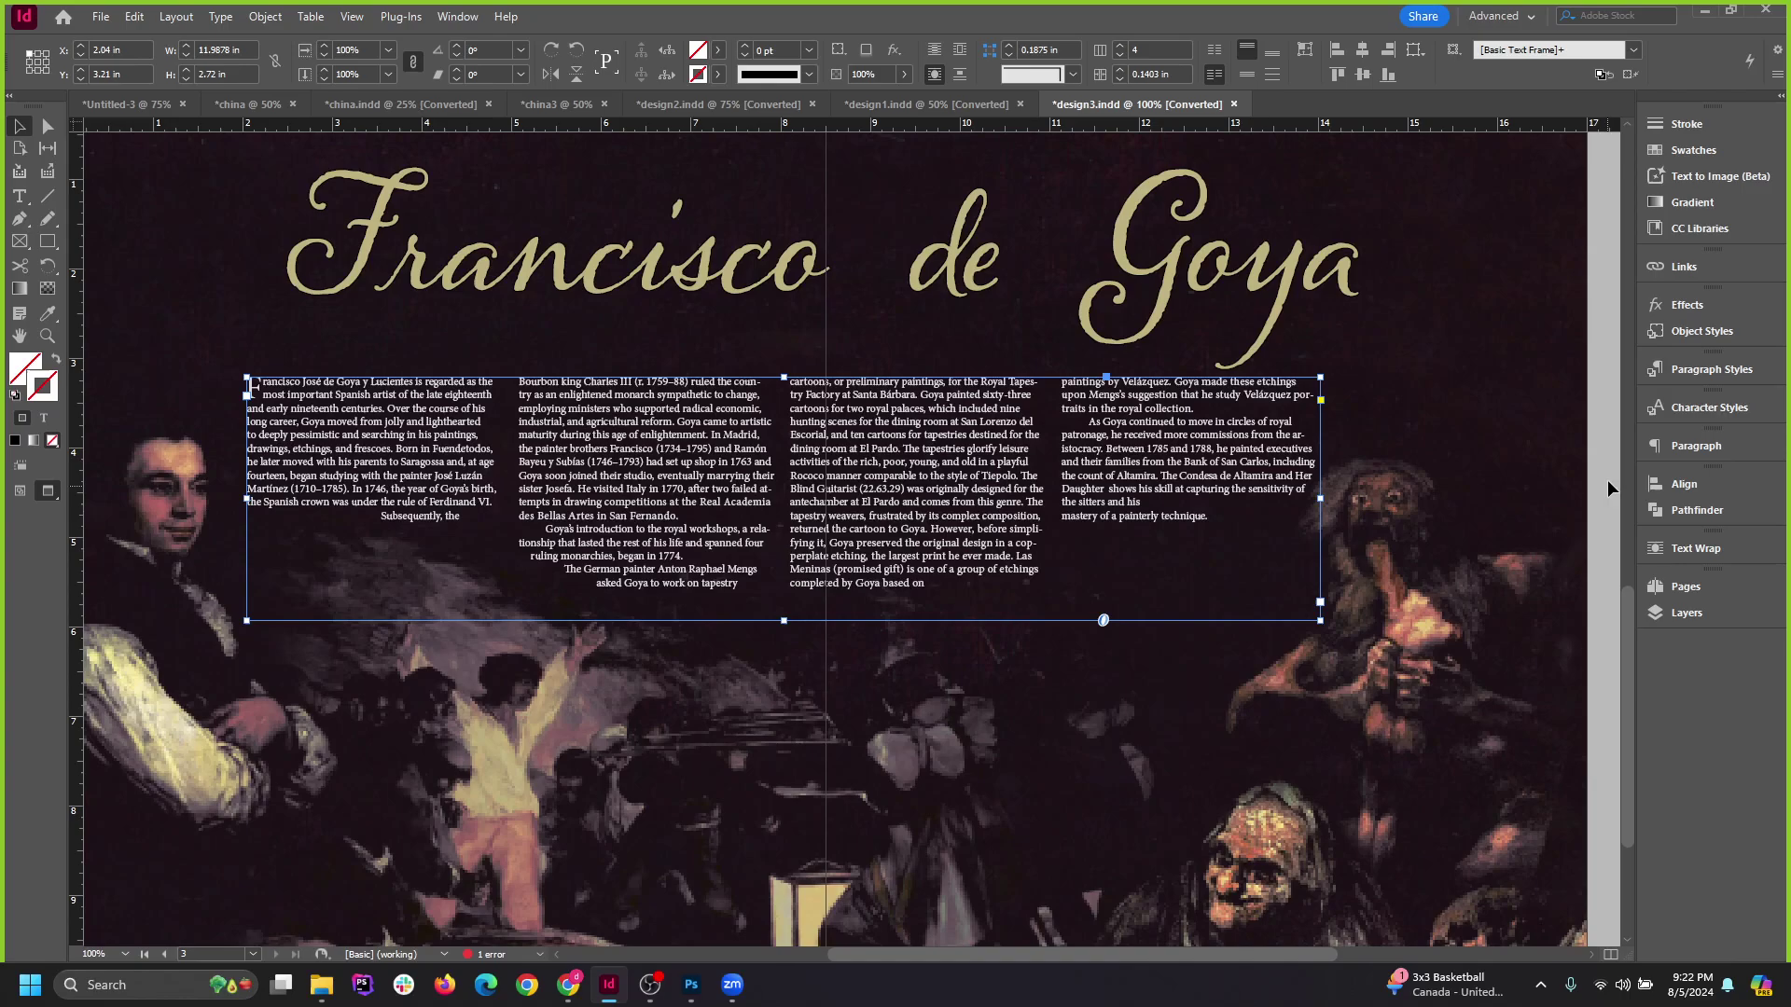
Try reducing the article frame to one column and restore it to four.
{"action": "left_click", "coordinate": [1119, 54]}
{"action": "left_click", "coordinate": [1120, 55]}
{"action": "left_click", "coordinate": [1119, 54]}
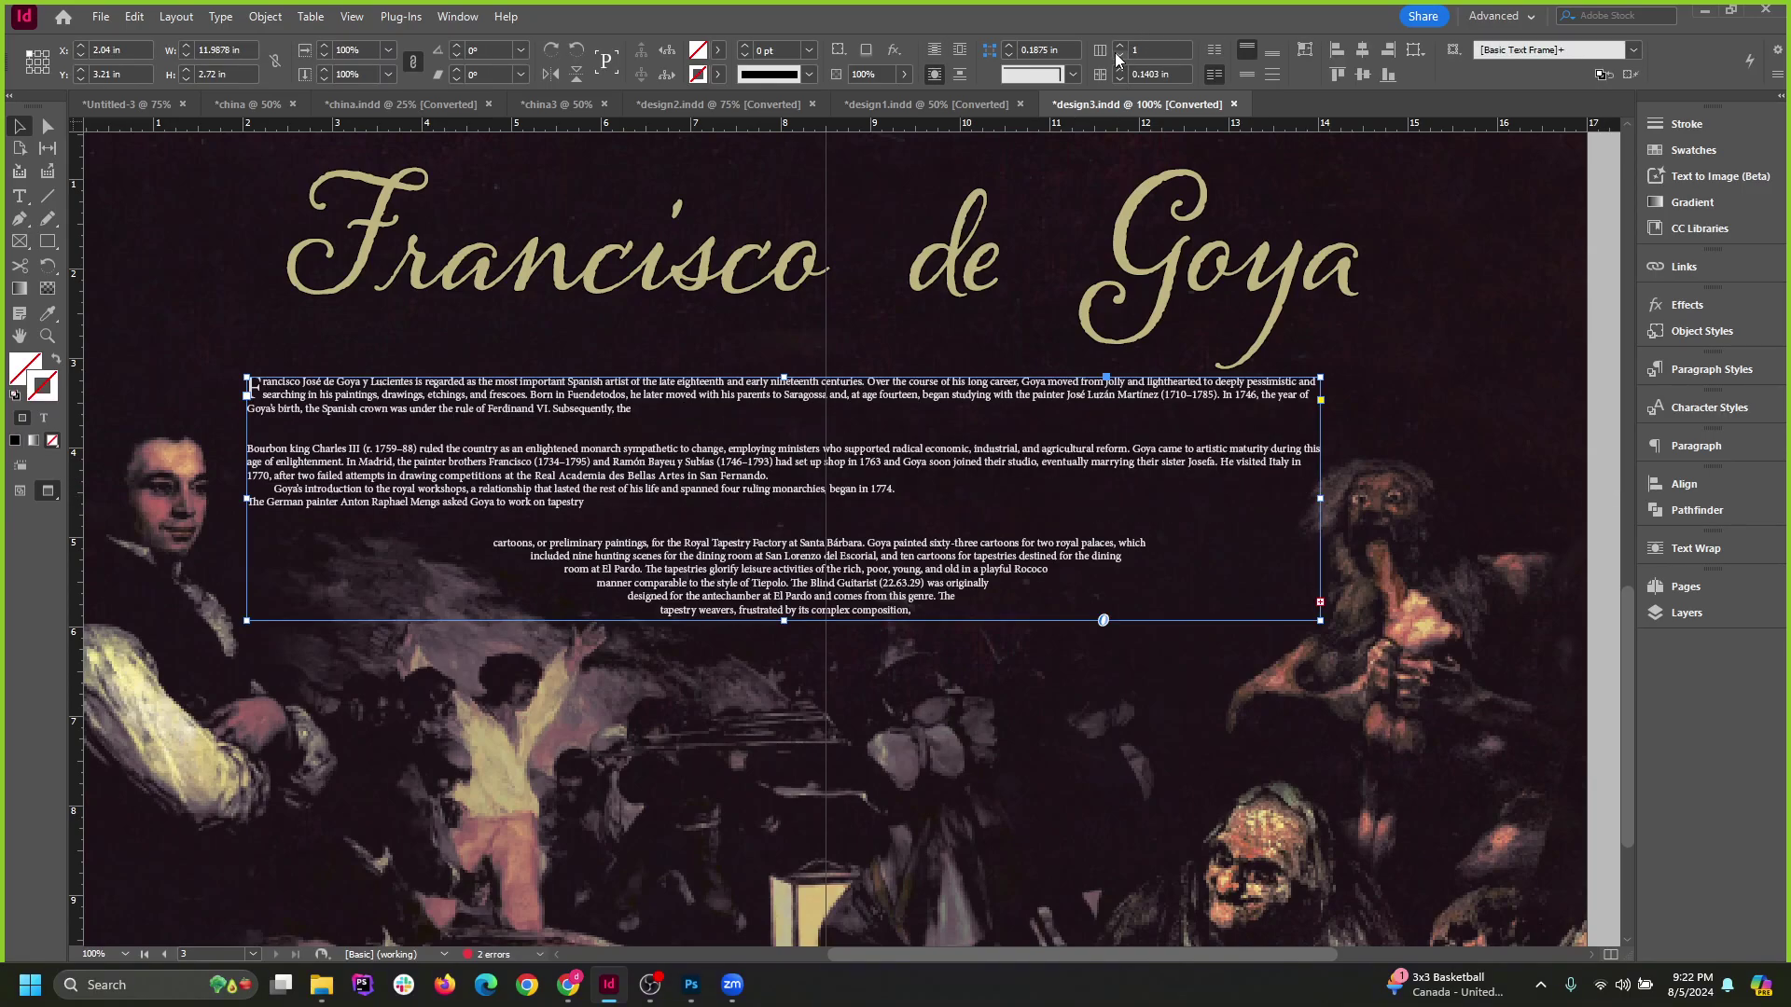
{"action": "left_click", "coordinate": [1117, 47]}
{"action": "left_click", "coordinate": [1117, 46]}
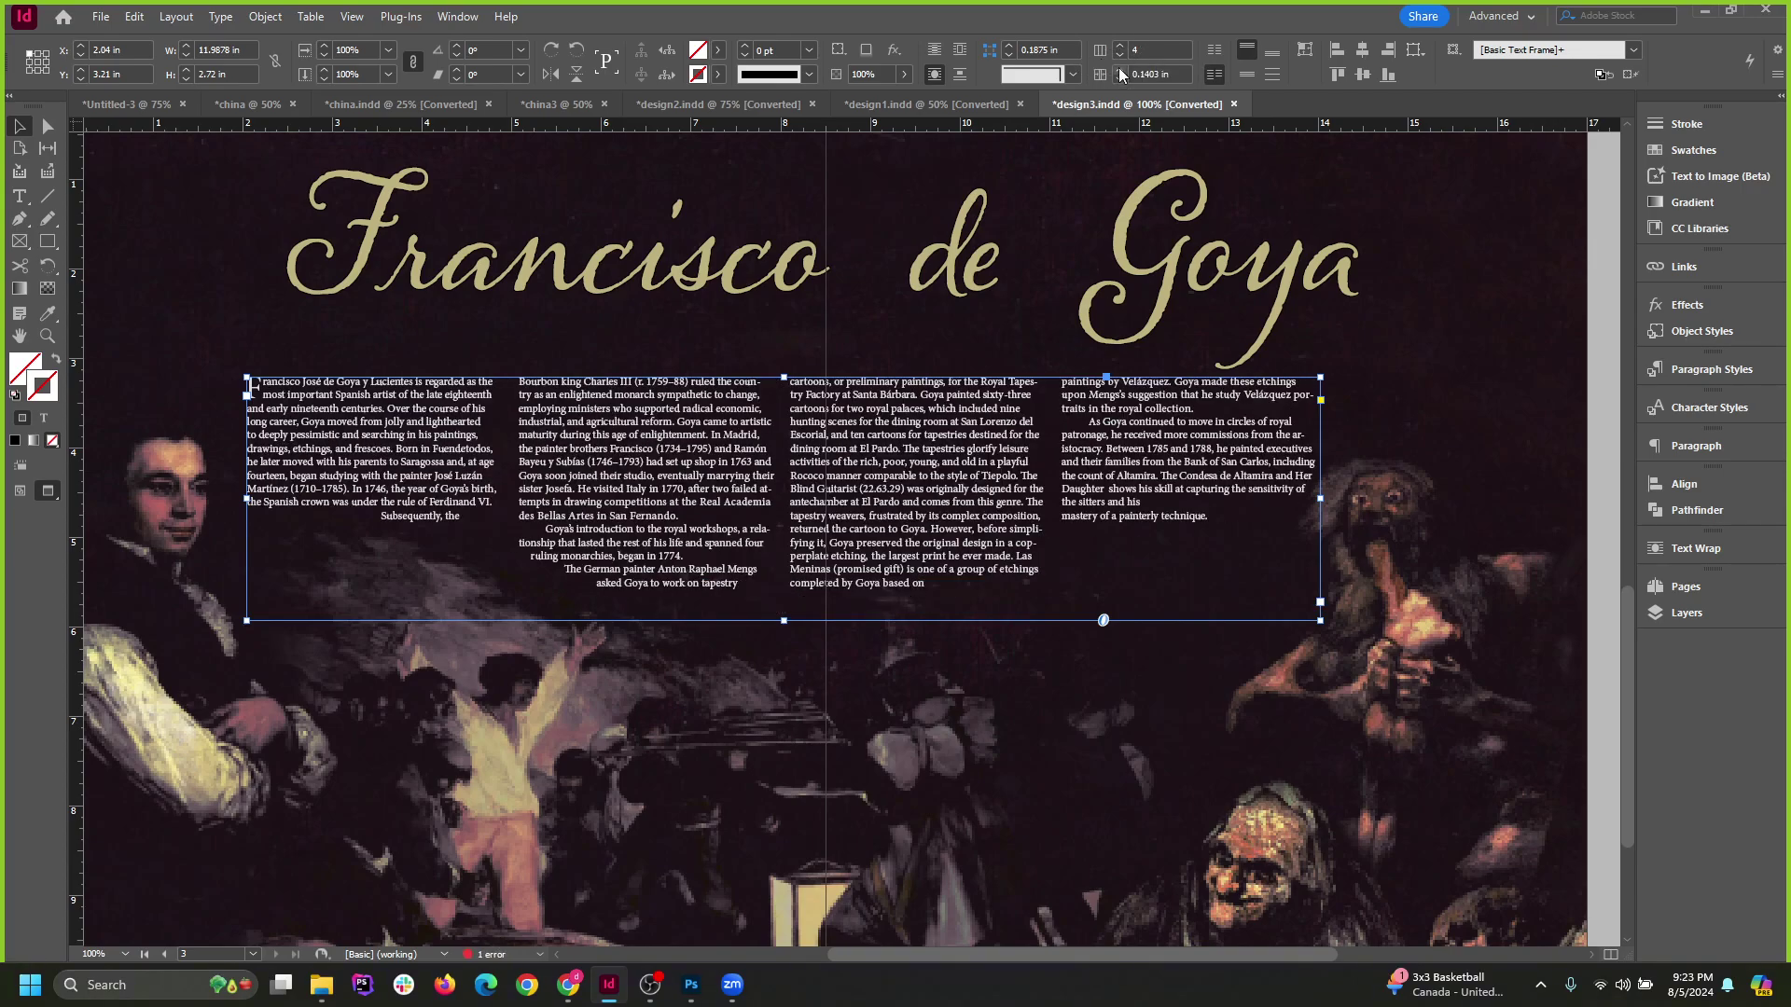
Try three columns for the article in its Text Frame Options and return the number to 4.
{"action": "left_click", "coordinate": [269, 16]}
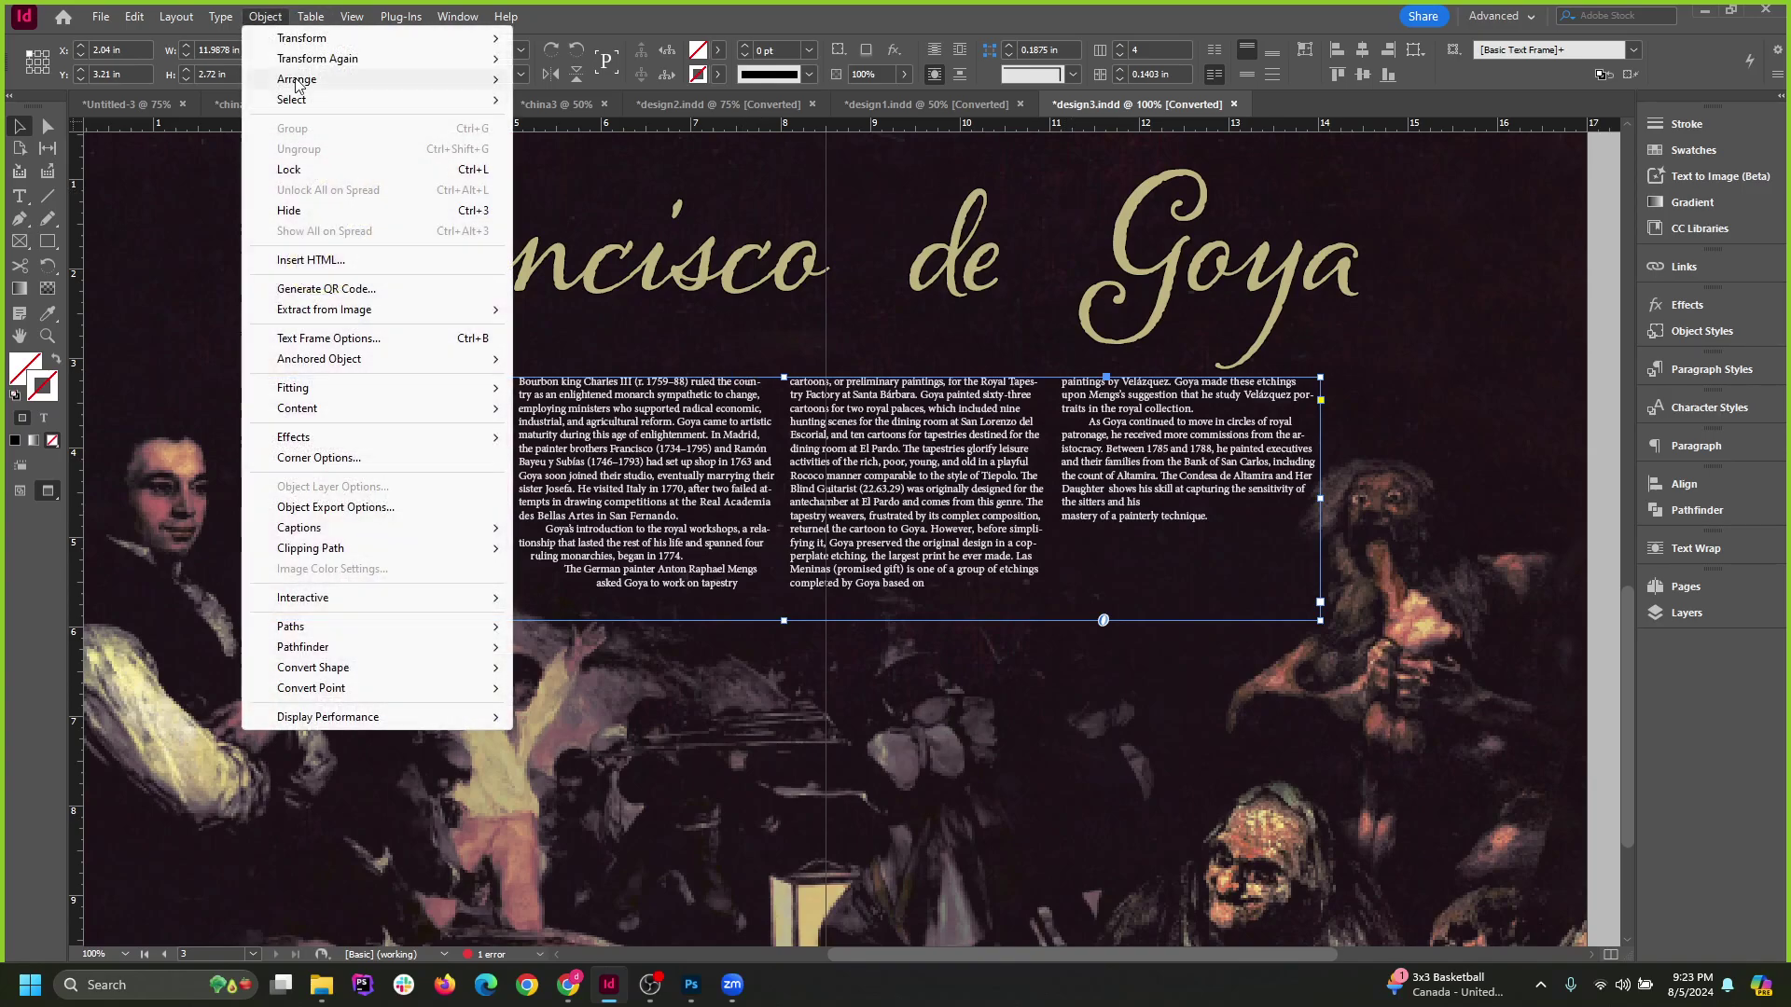
{"action": "left_click", "coordinate": [373, 338]}
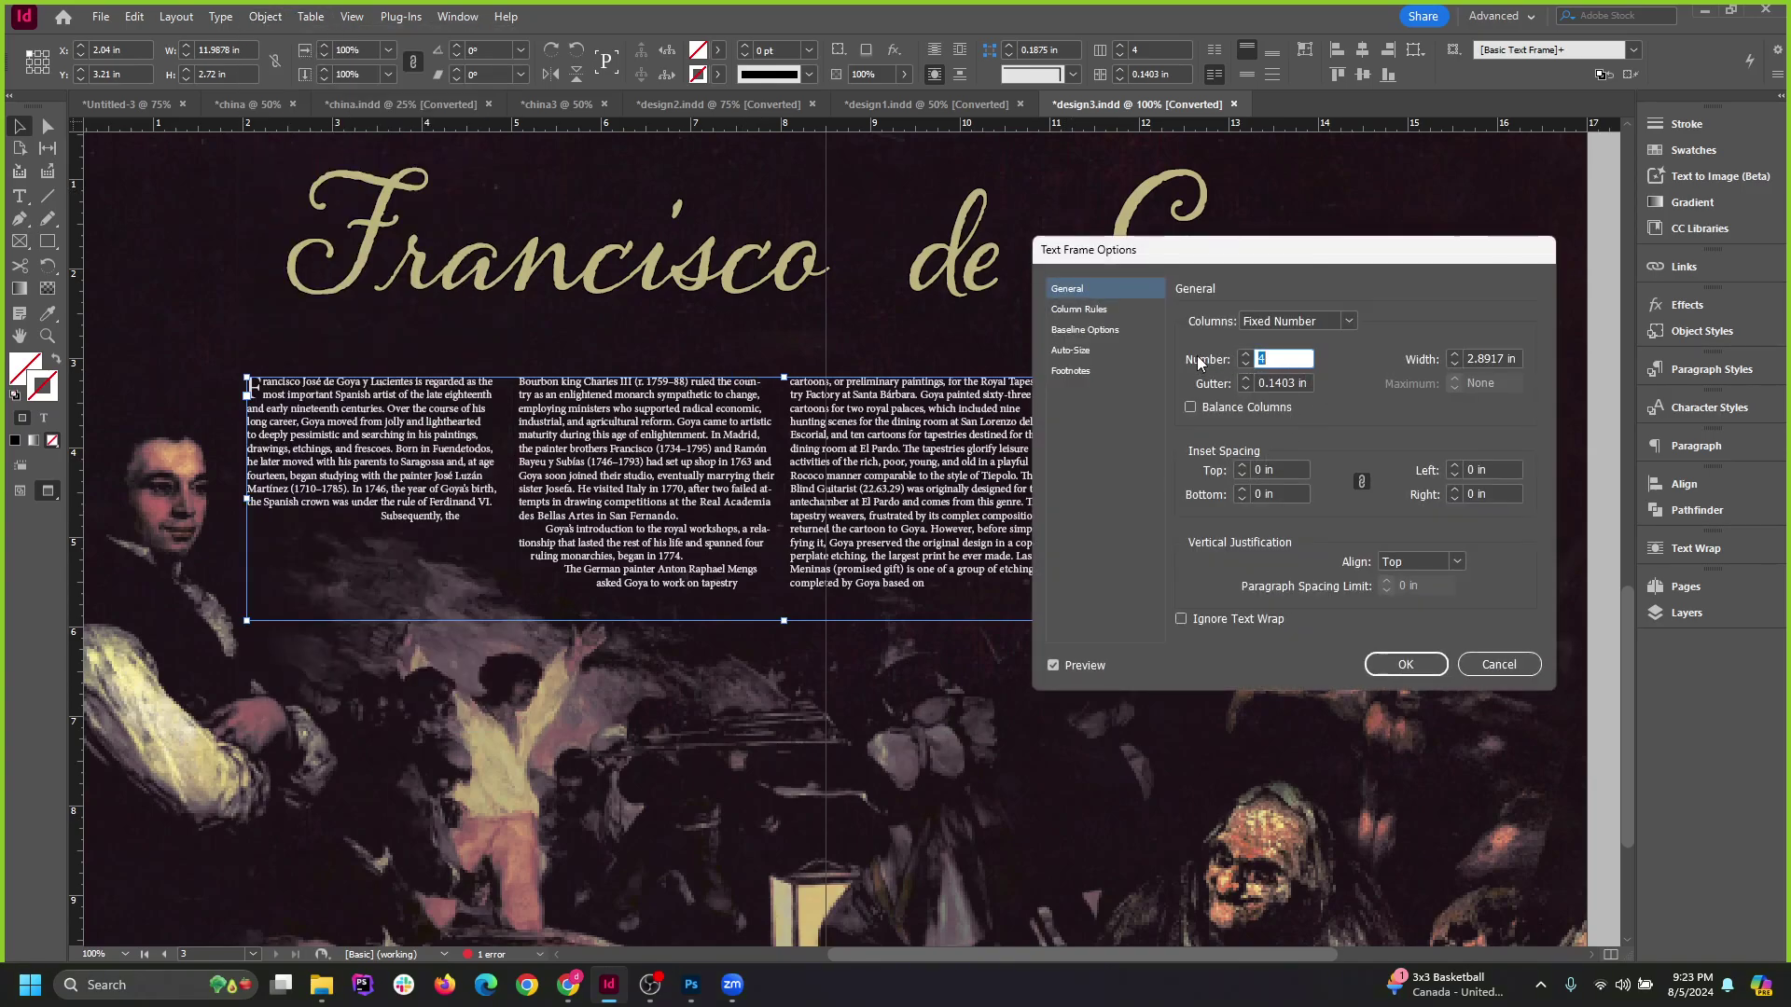
{"action": "left_click", "coordinate": [1246, 363]}
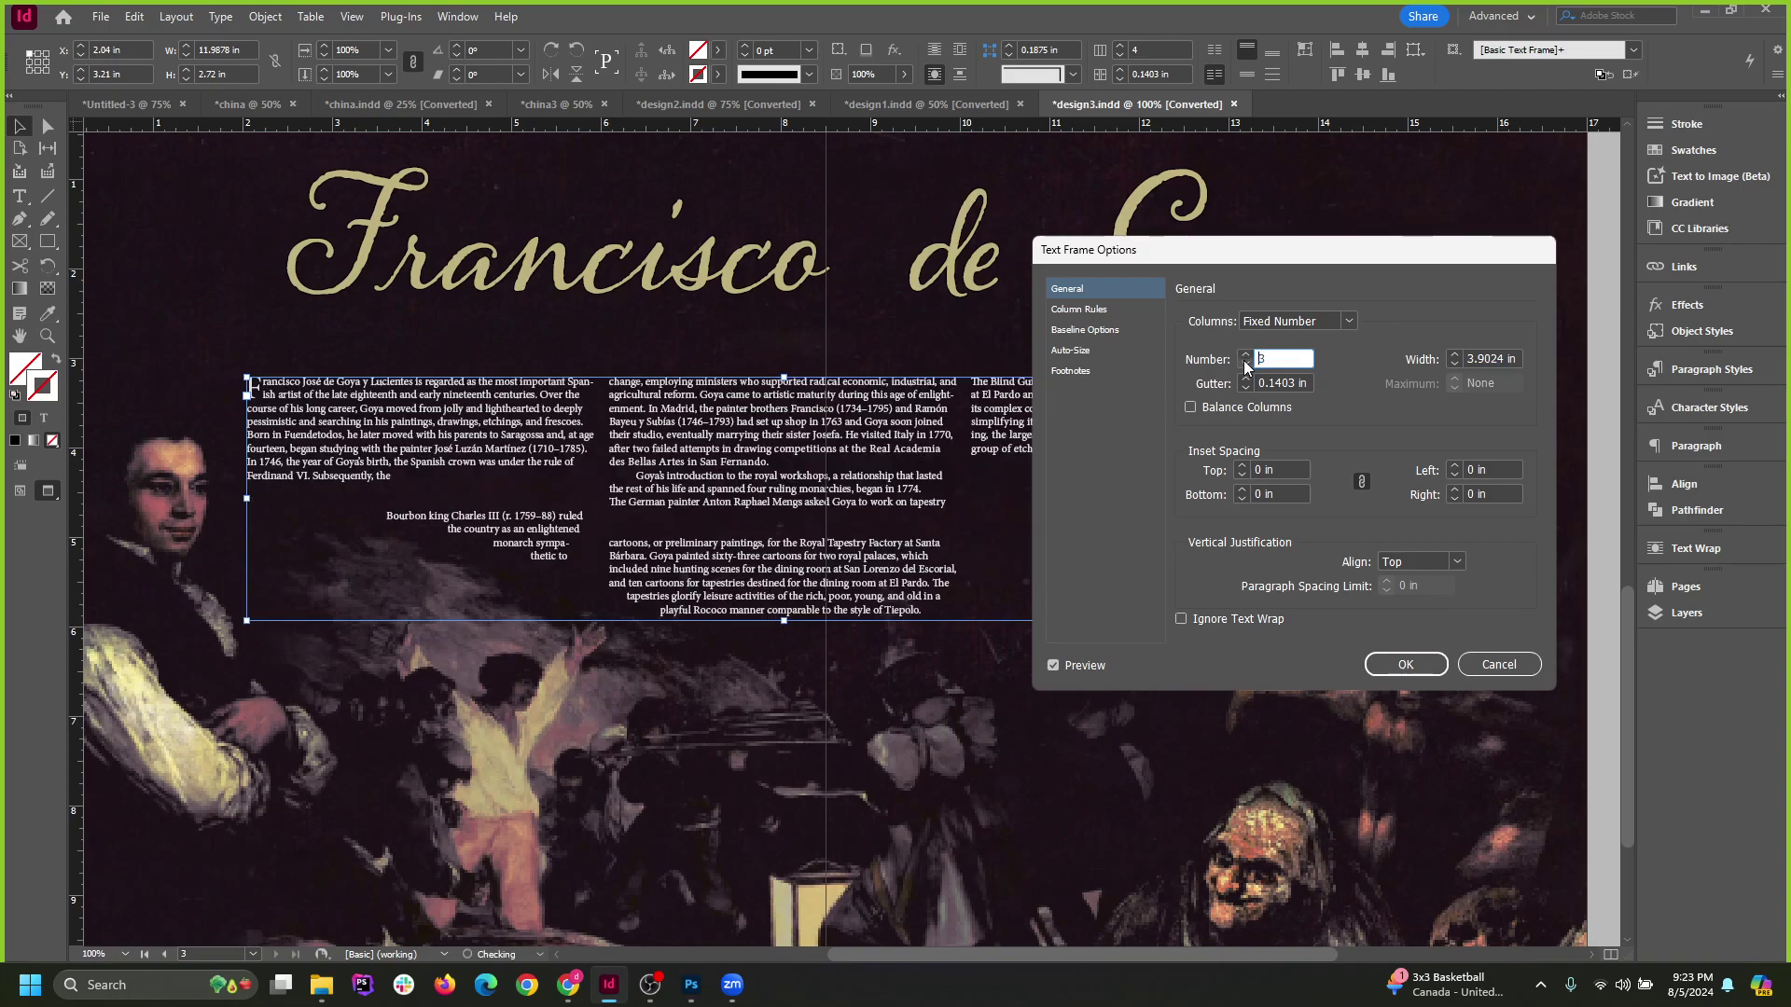
{"action": "left_click", "coordinate": [1246, 357]}
{"action": "left_click", "coordinate": [1393, 664]}
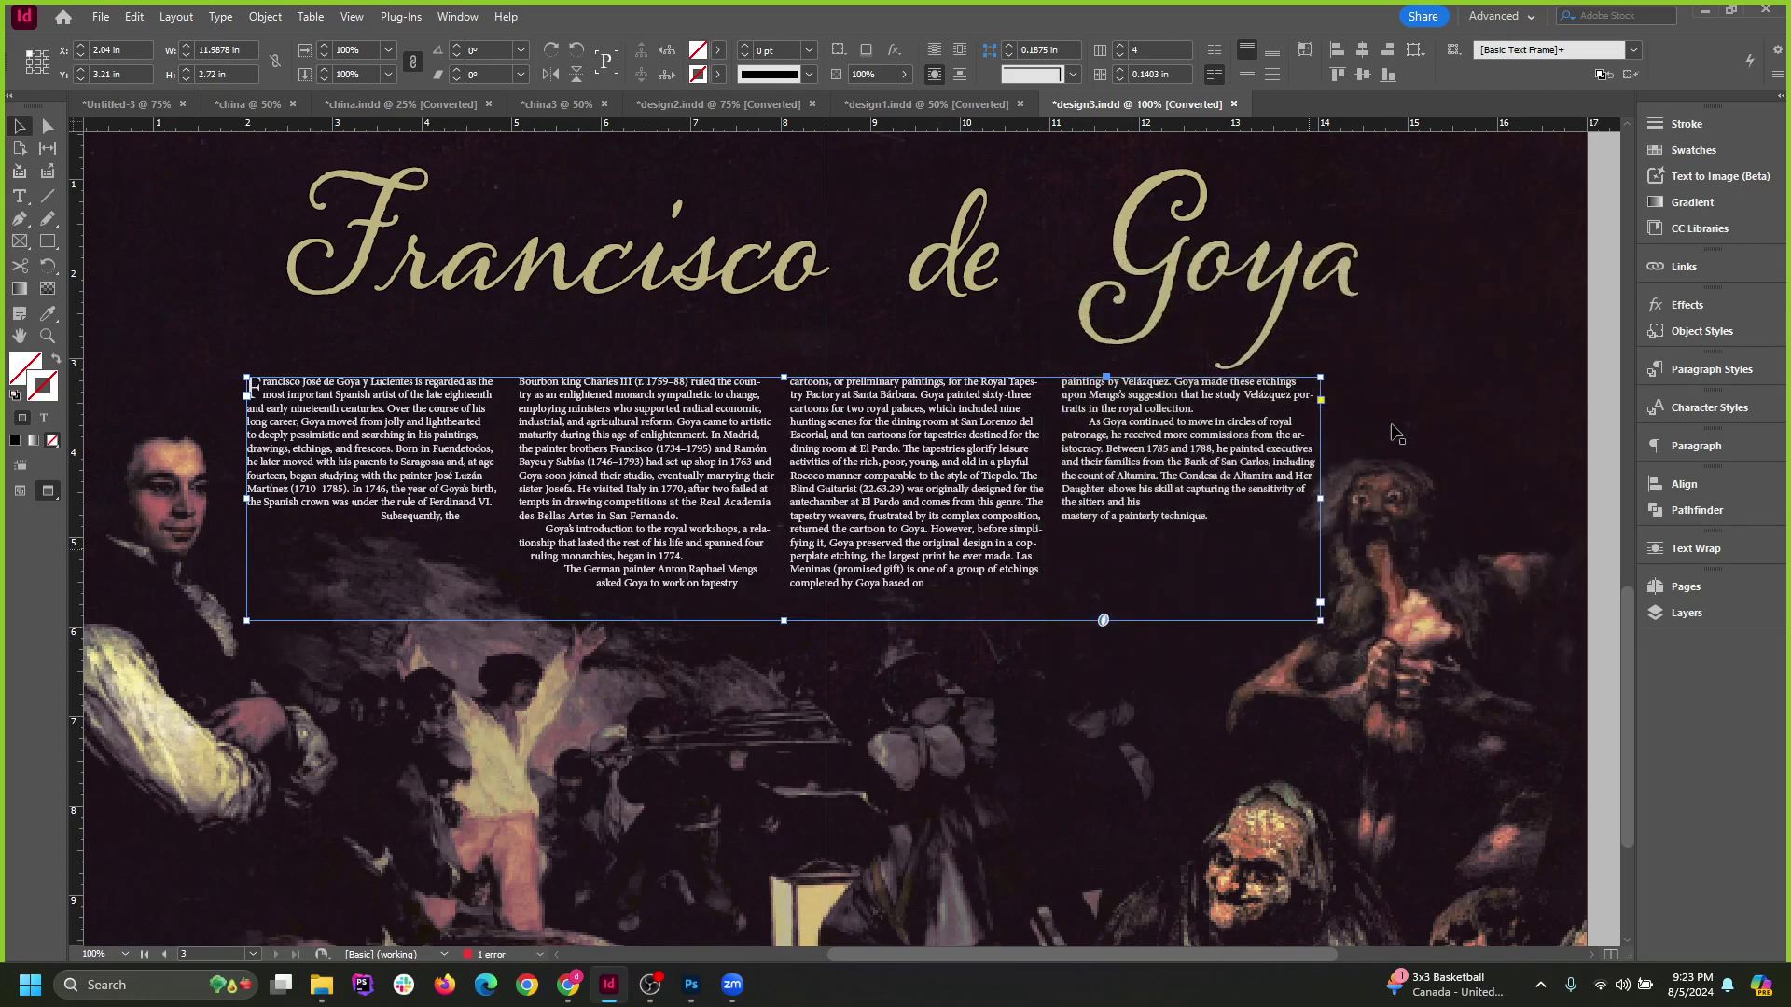
Move the "Francisco de Goya" title frame to X 2.06 in, Y 0.51 in, lining it up with the article's left edge.
{"action": "left_click", "coordinate": [1397, 425]}
{"action": "scroll", "coordinate": [948, 650], "scroll_direction": "down", "scroll_amount": 2}
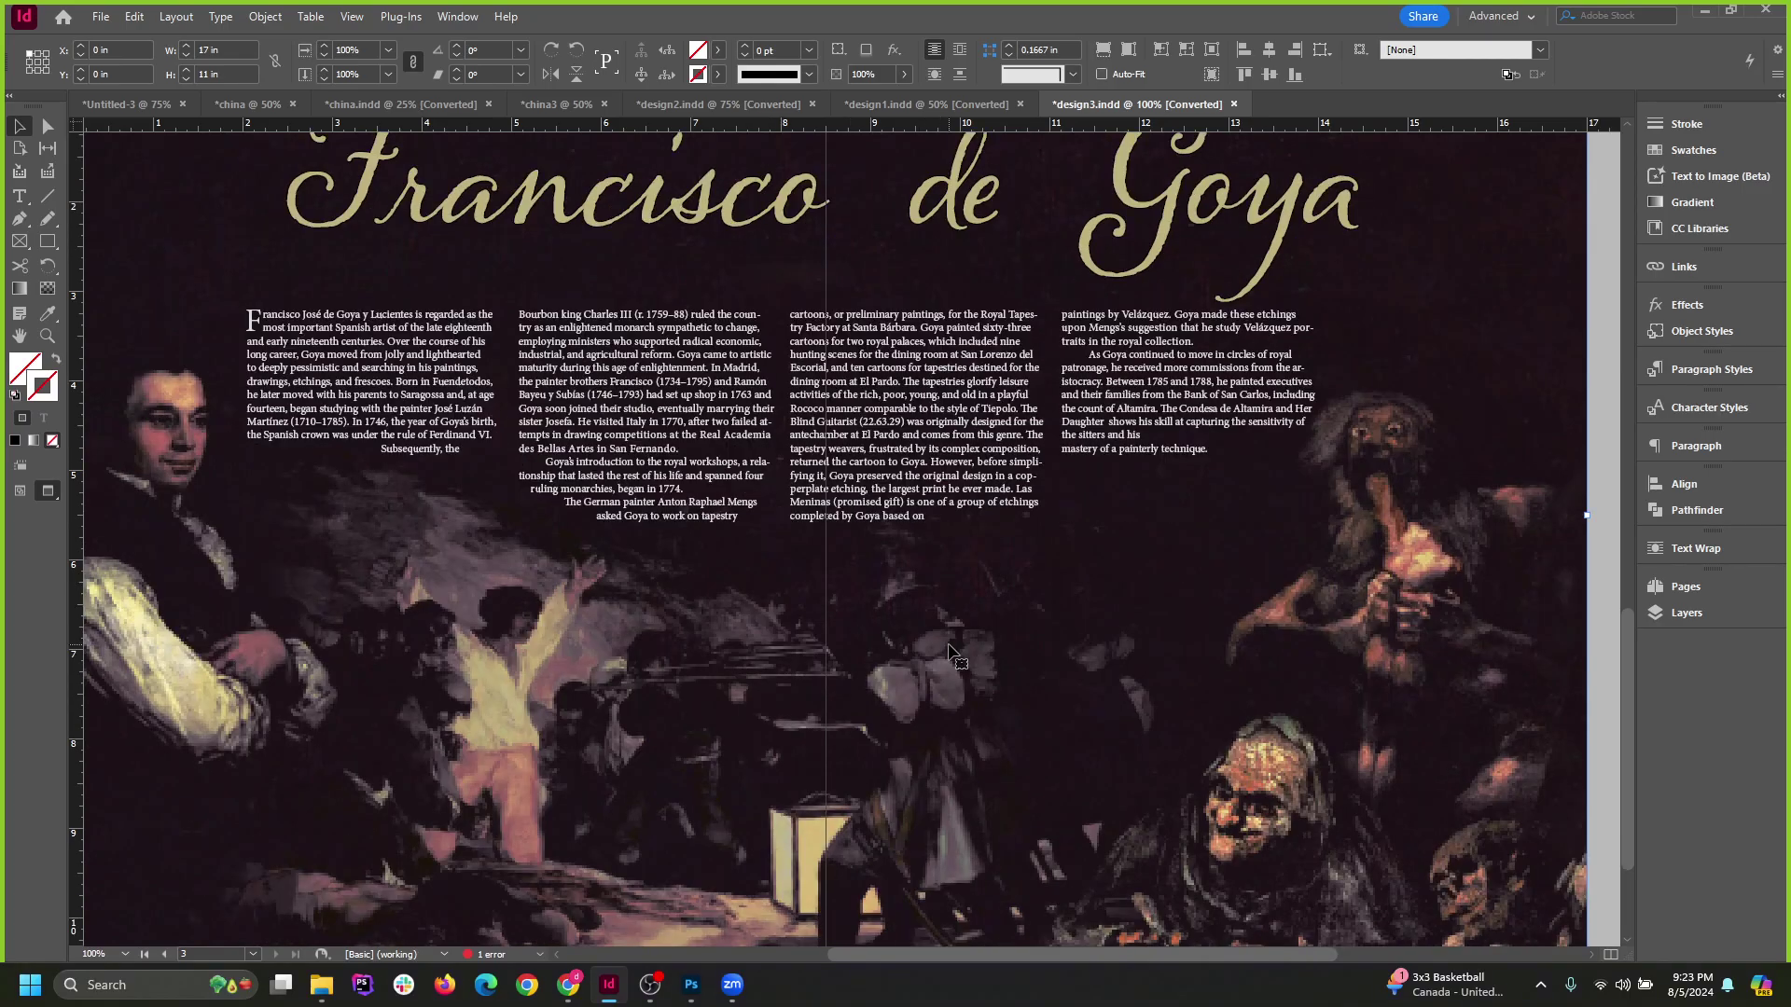
{"action": "scroll", "coordinate": [948, 645], "scroll_direction": "up", "scroll_amount": 2}
{"action": "scroll", "coordinate": [870, 553], "scroll_direction": "down", "scroll_amount": 2}
{"action": "scroll", "coordinate": [923, 605], "scroll_direction": "up", "scroll_amount": 1}
{"action": "left_click", "coordinate": [982, 401]}
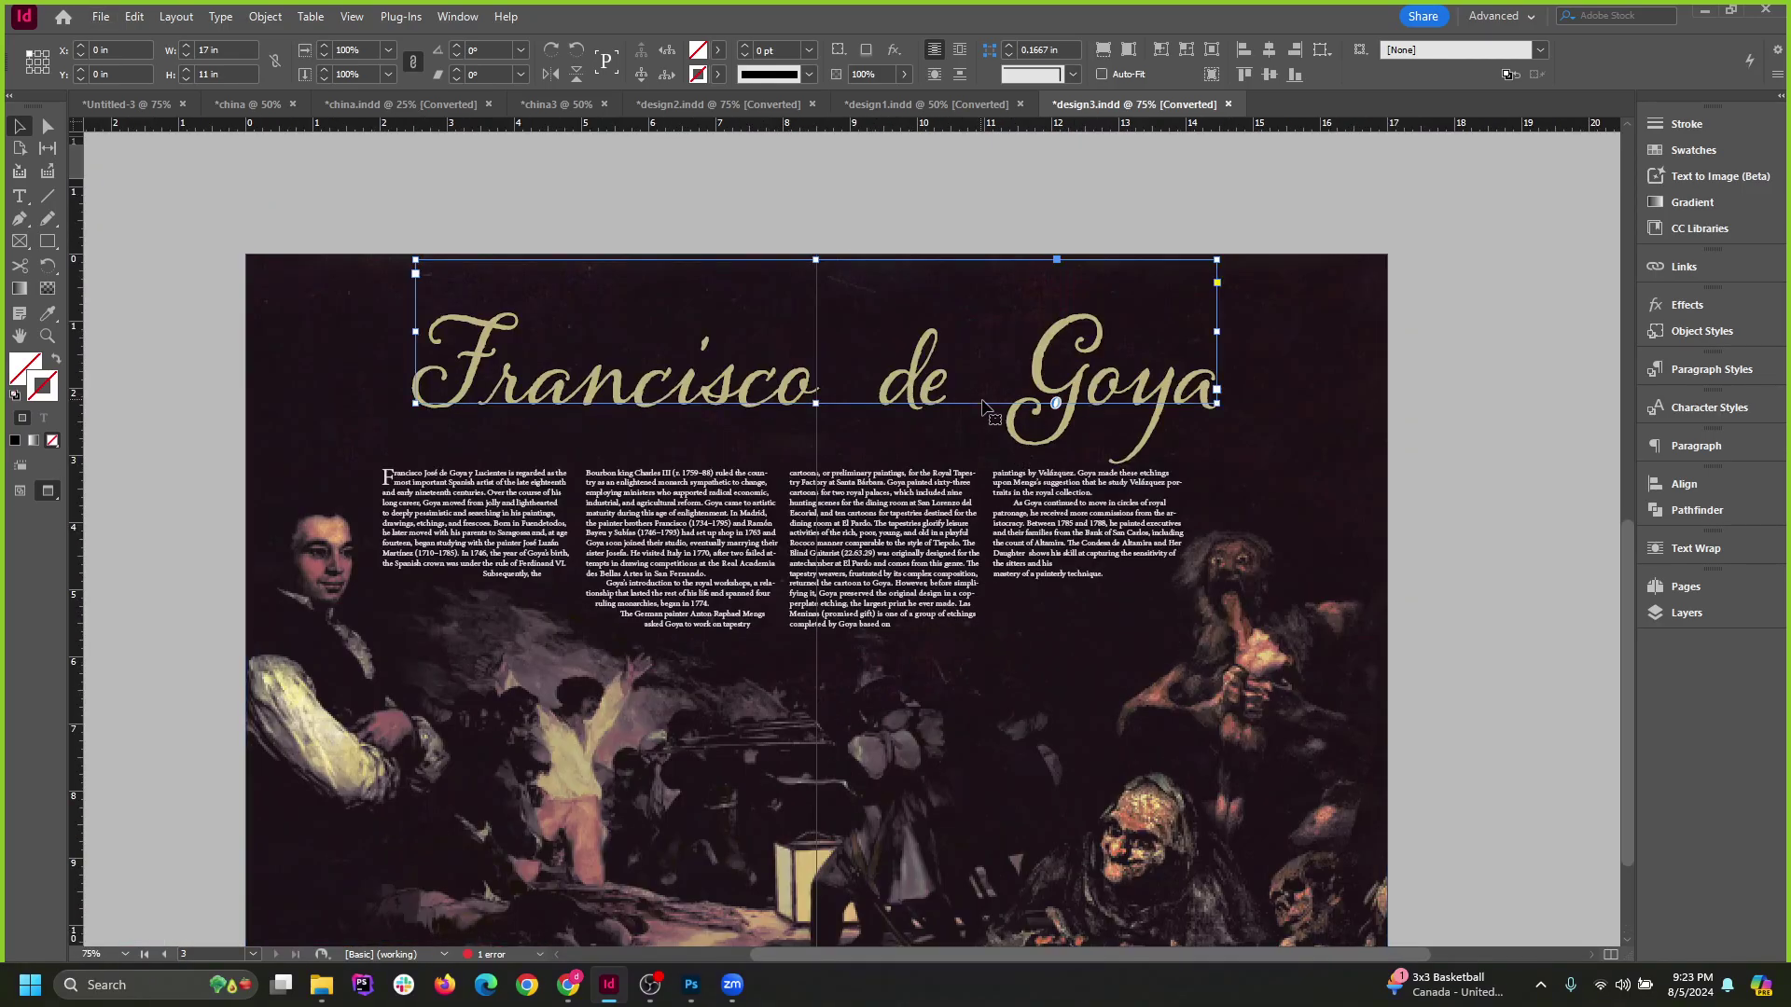
{"action": "scroll", "coordinate": [1031, 411], "scroll_direction": "up", "scroll_amount": 1}
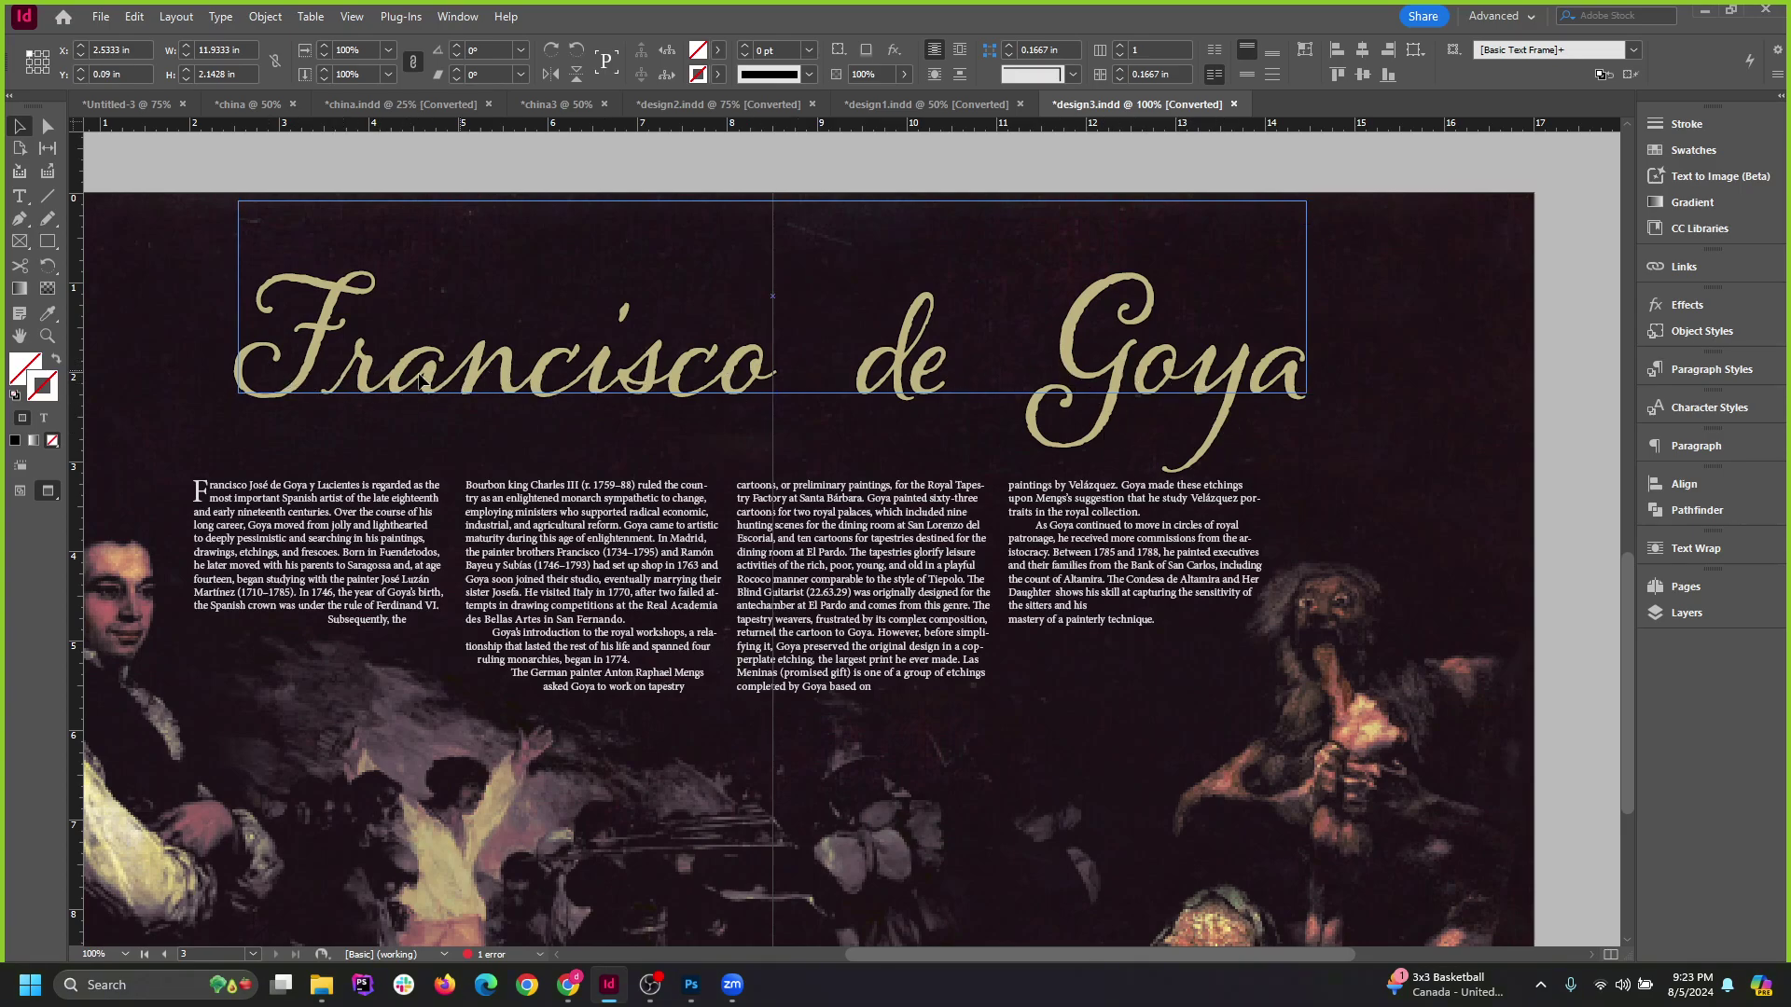
{"action": "left_click_drag", "start_coordinate": [463, 378], "coordinate": [407, 419]}
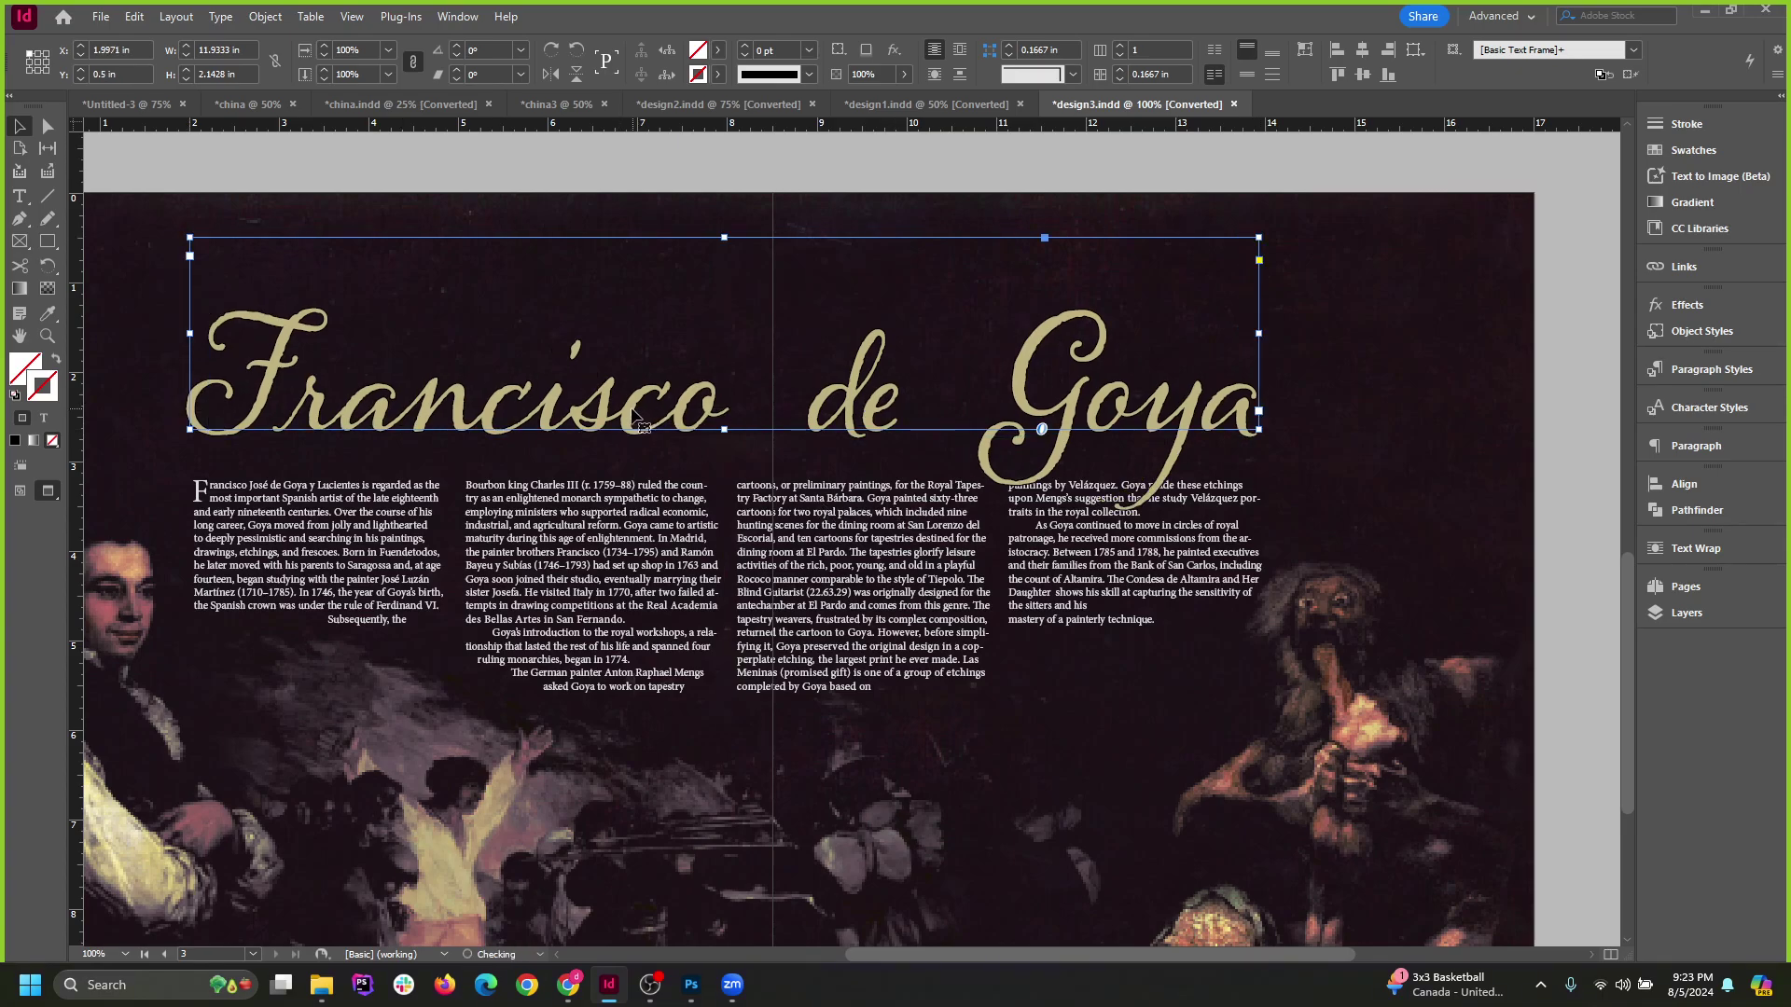
{"action": "left_click_drag", "start_coordinate": [1111, 427], "coordinate": [1124, 425]}
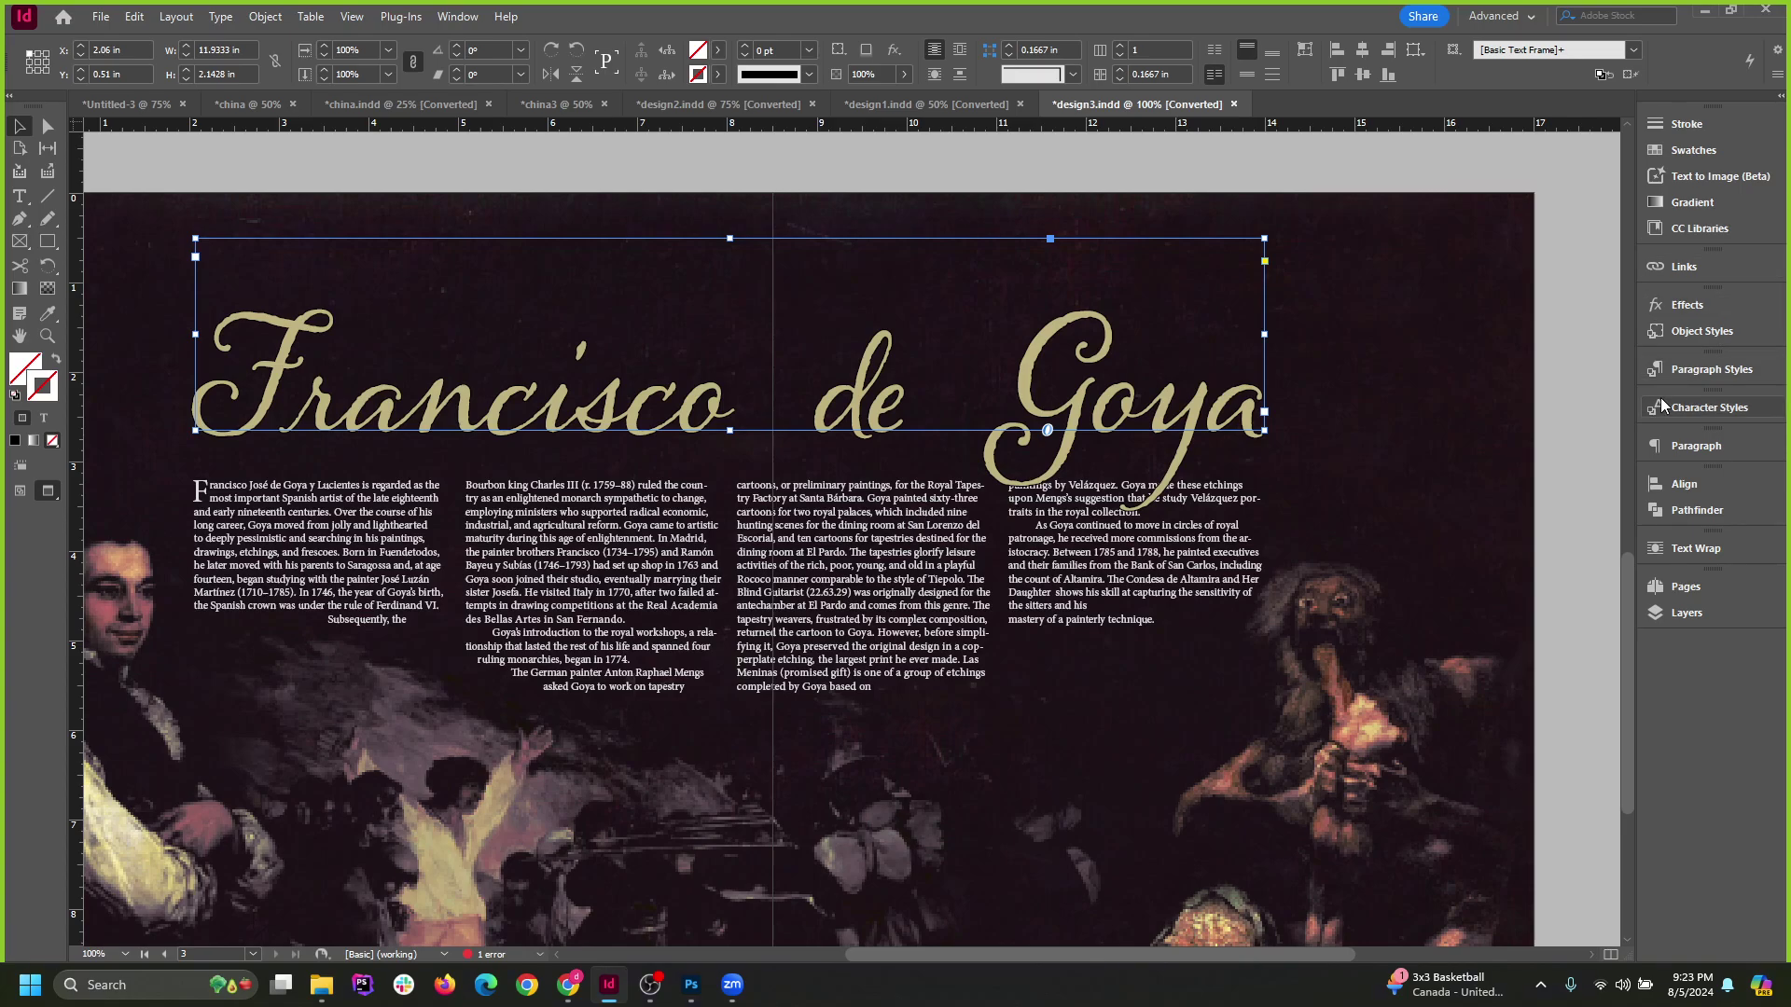
Browse alternative fonts for the title in its character settings, past Agency FB and Abril Fatface, to the font "8" in Heavy.
{"action": "left_click", "coordinate": [1707, 408]}
{"action": "left_click", "coordinate": [1714, 371]}
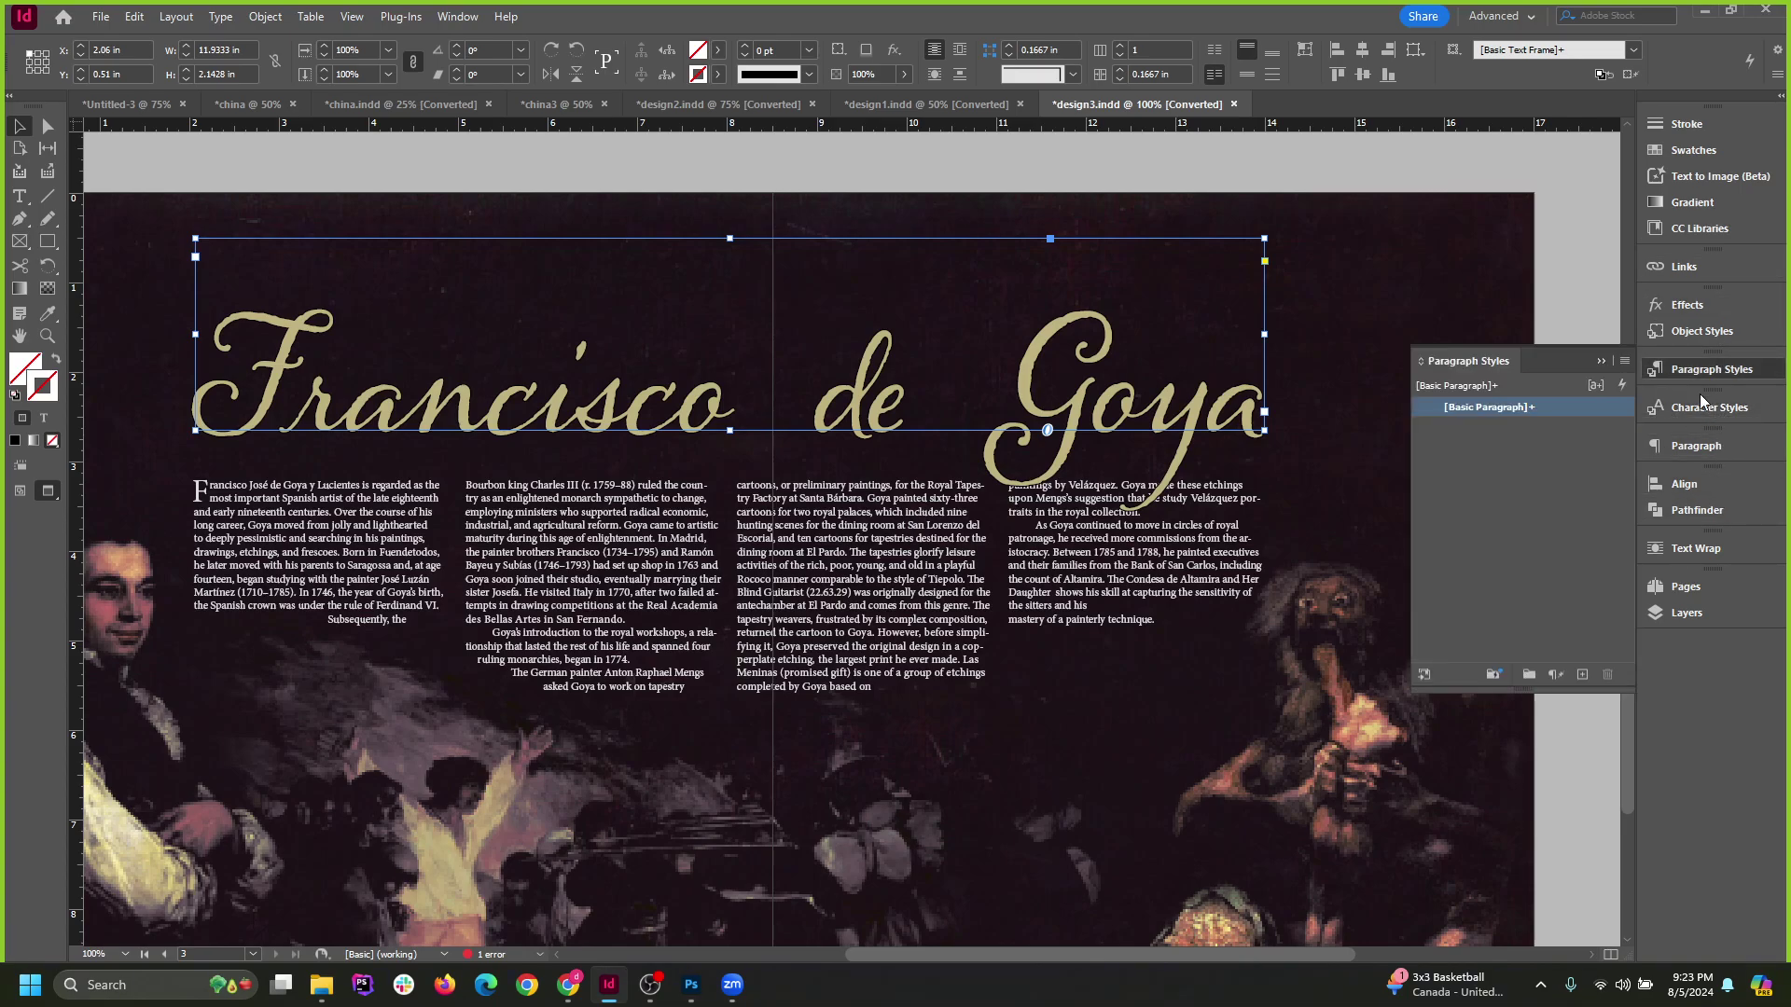
{"action": "left_click", "coordinate": [1708, 408]}
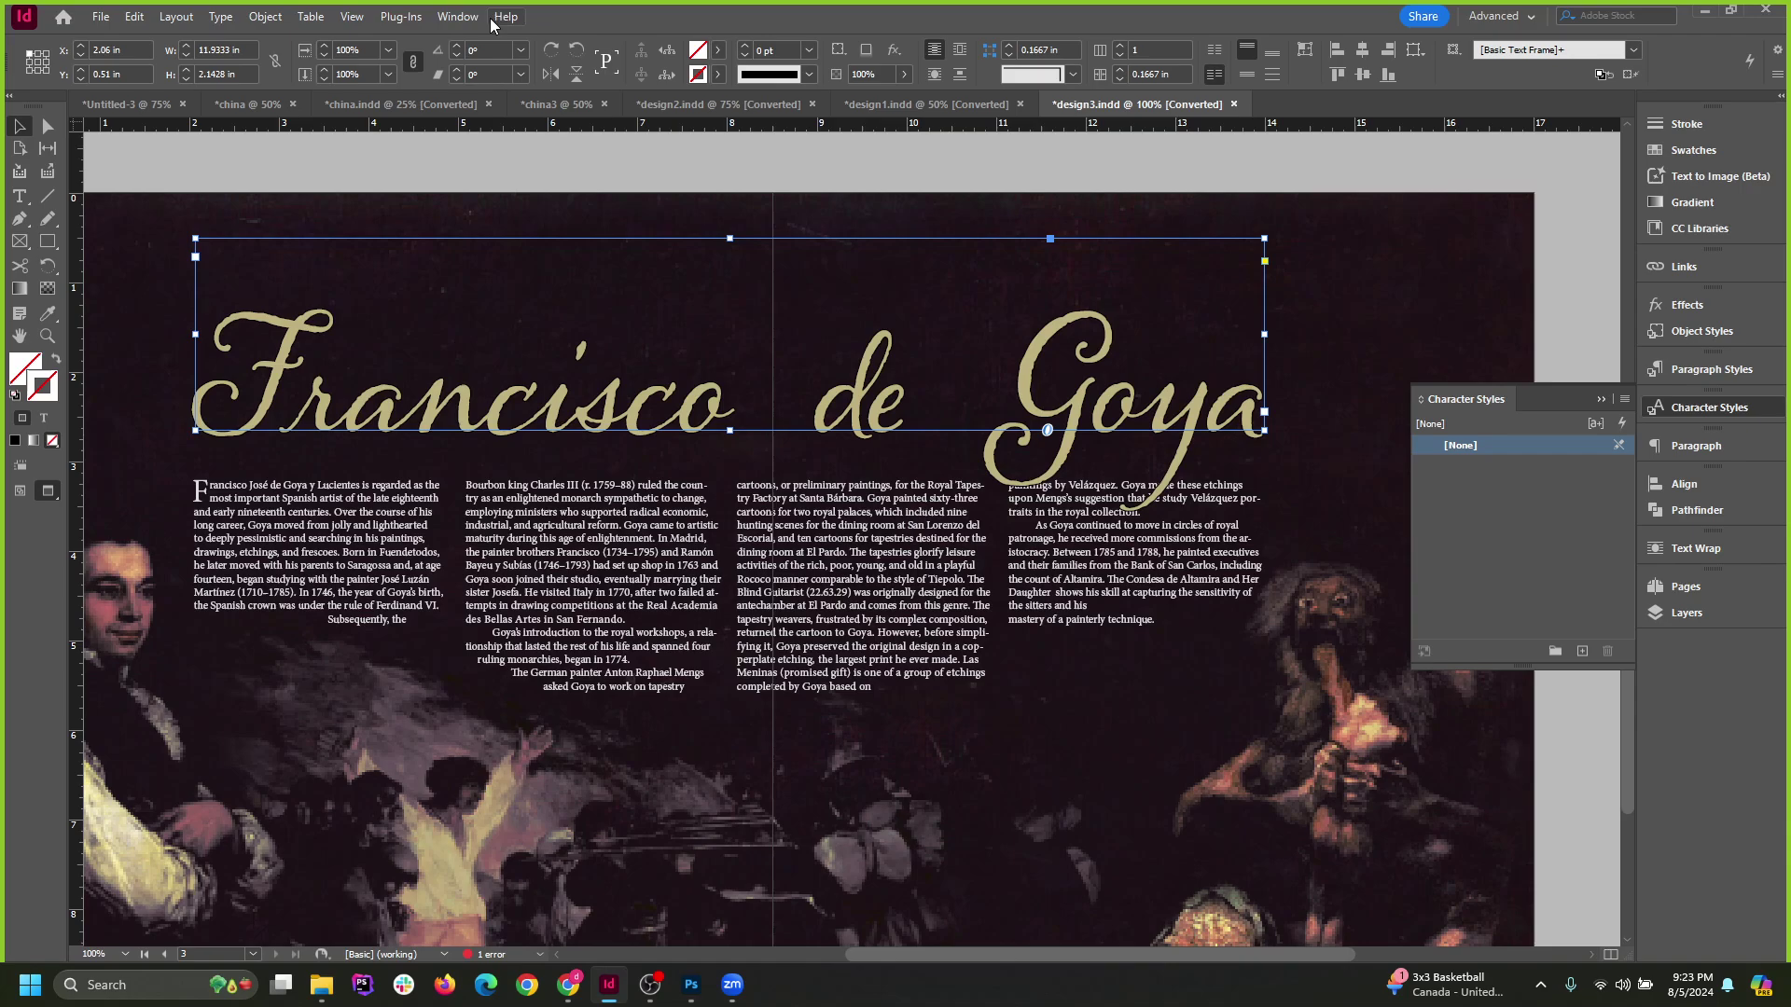
{"action": "left_click", "coordinate": [458, 17]}
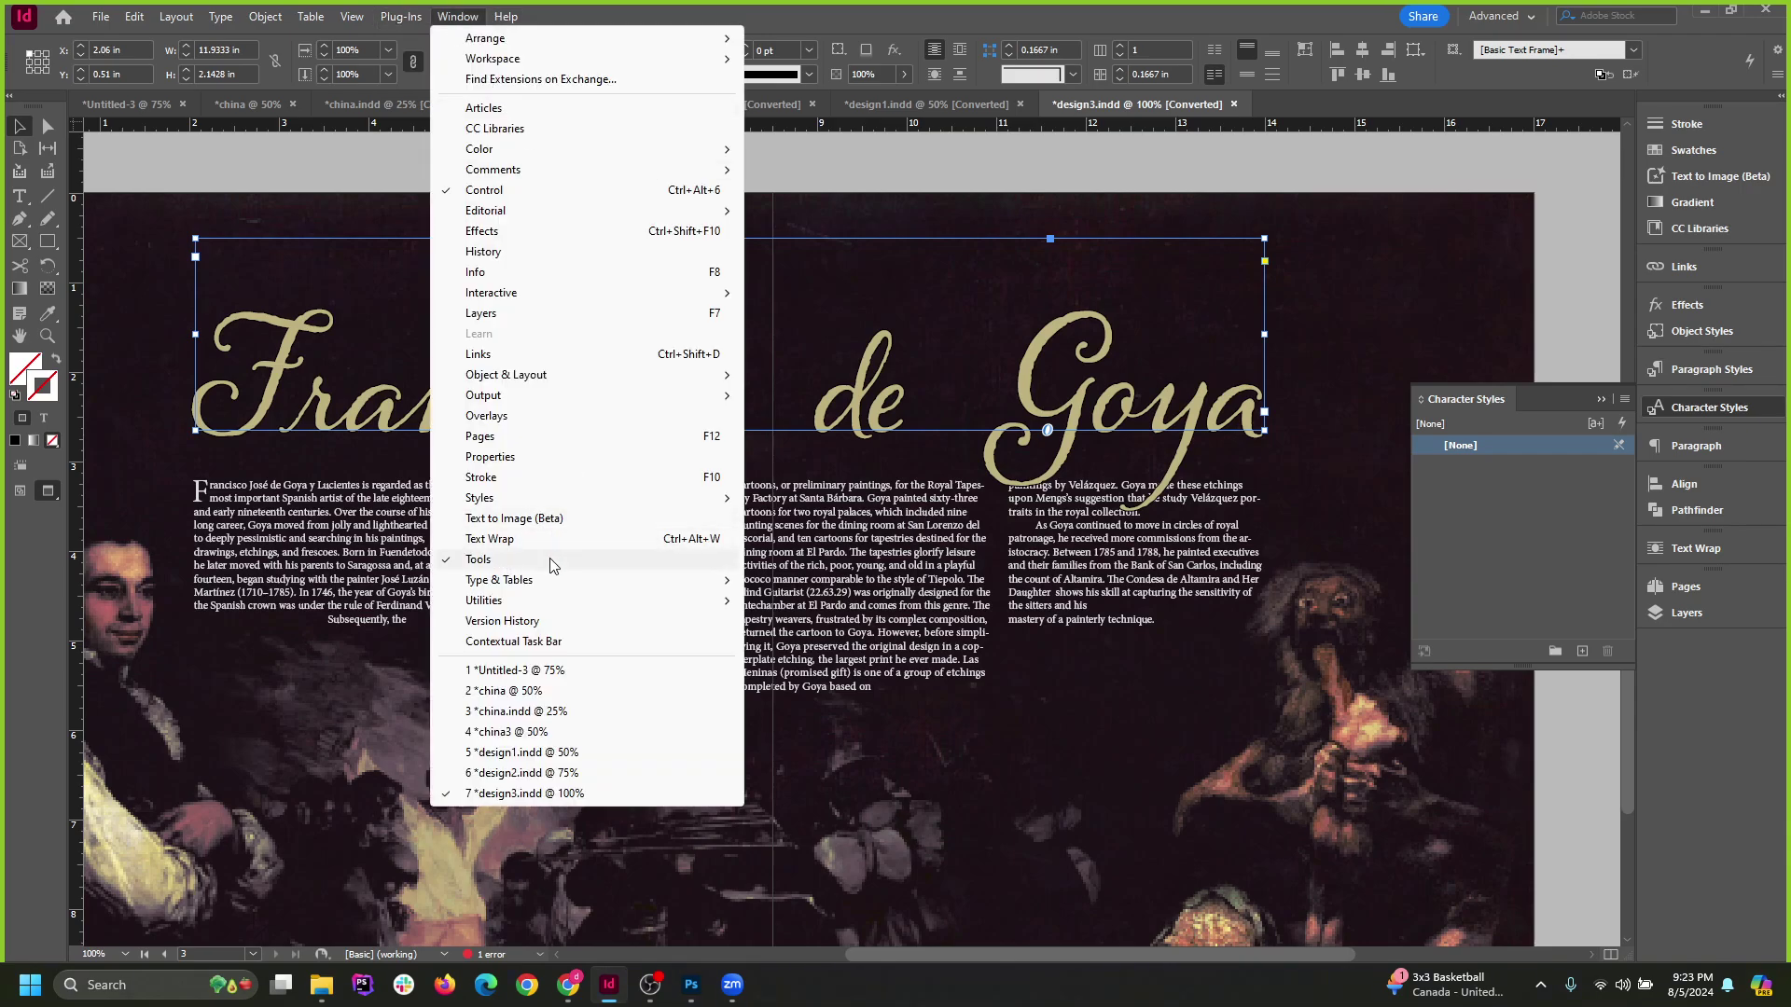
{"action": "mouse_move", "coordinate": [556, 580]}
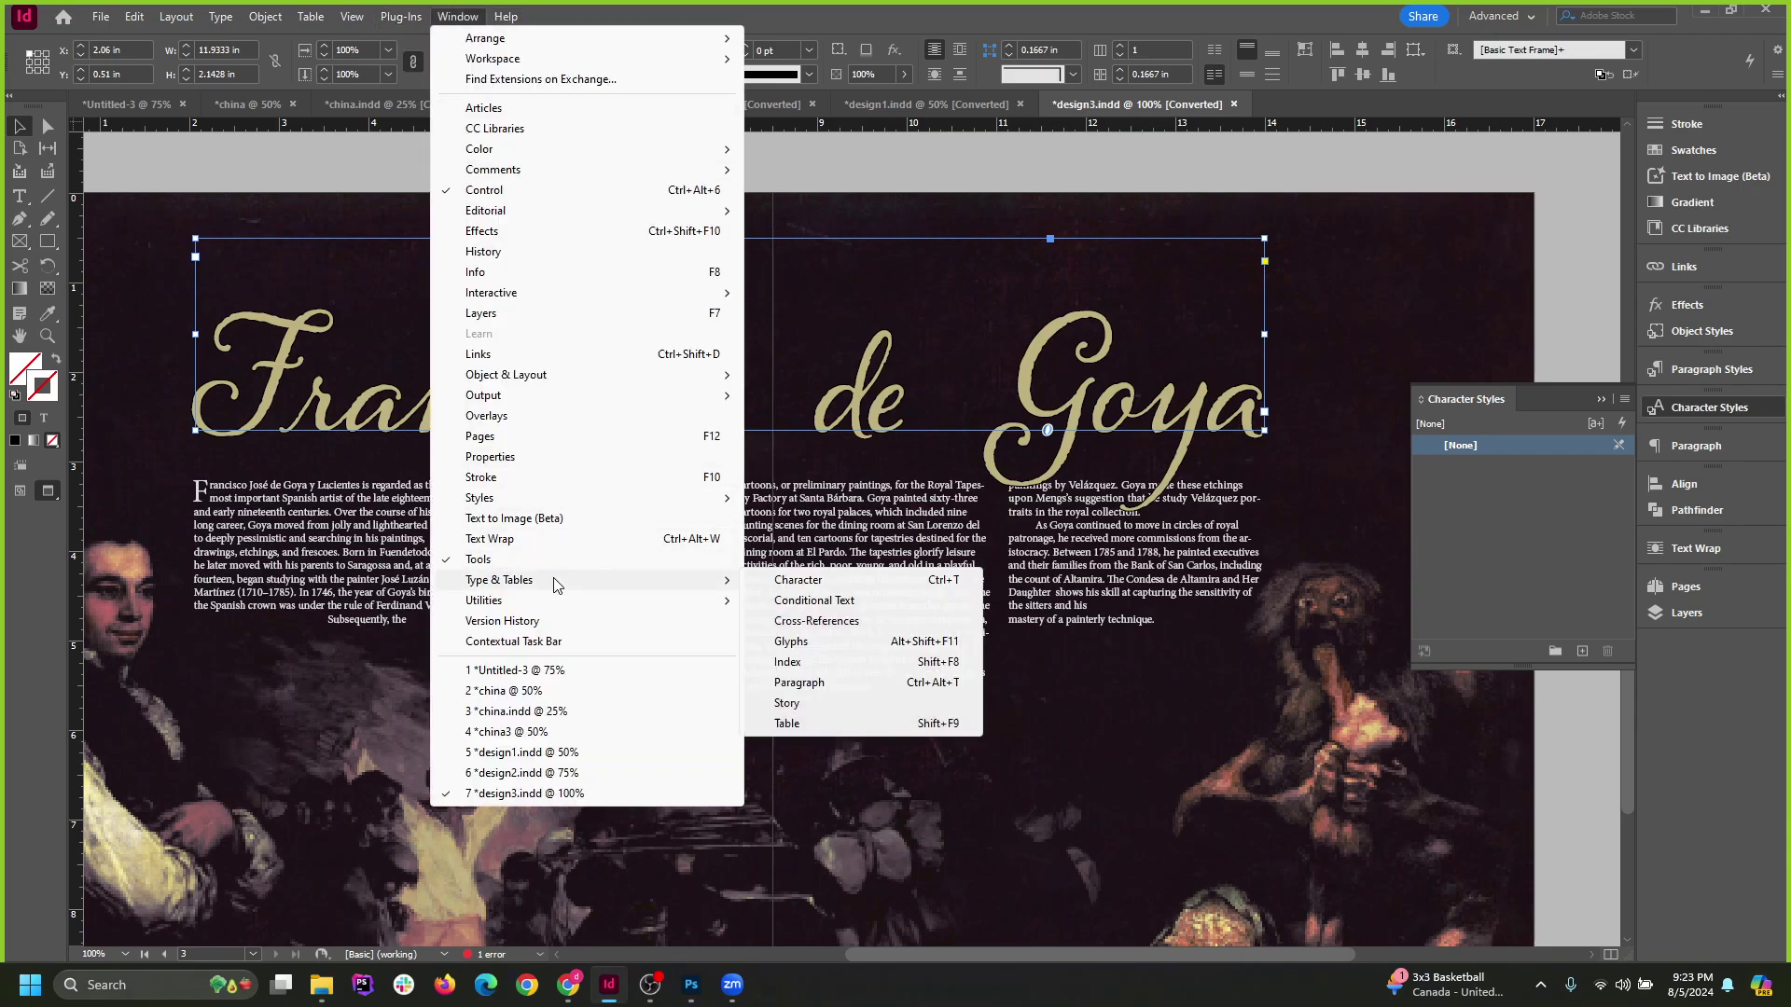
{"action": "left_click", "coordinate": [793, 586]}
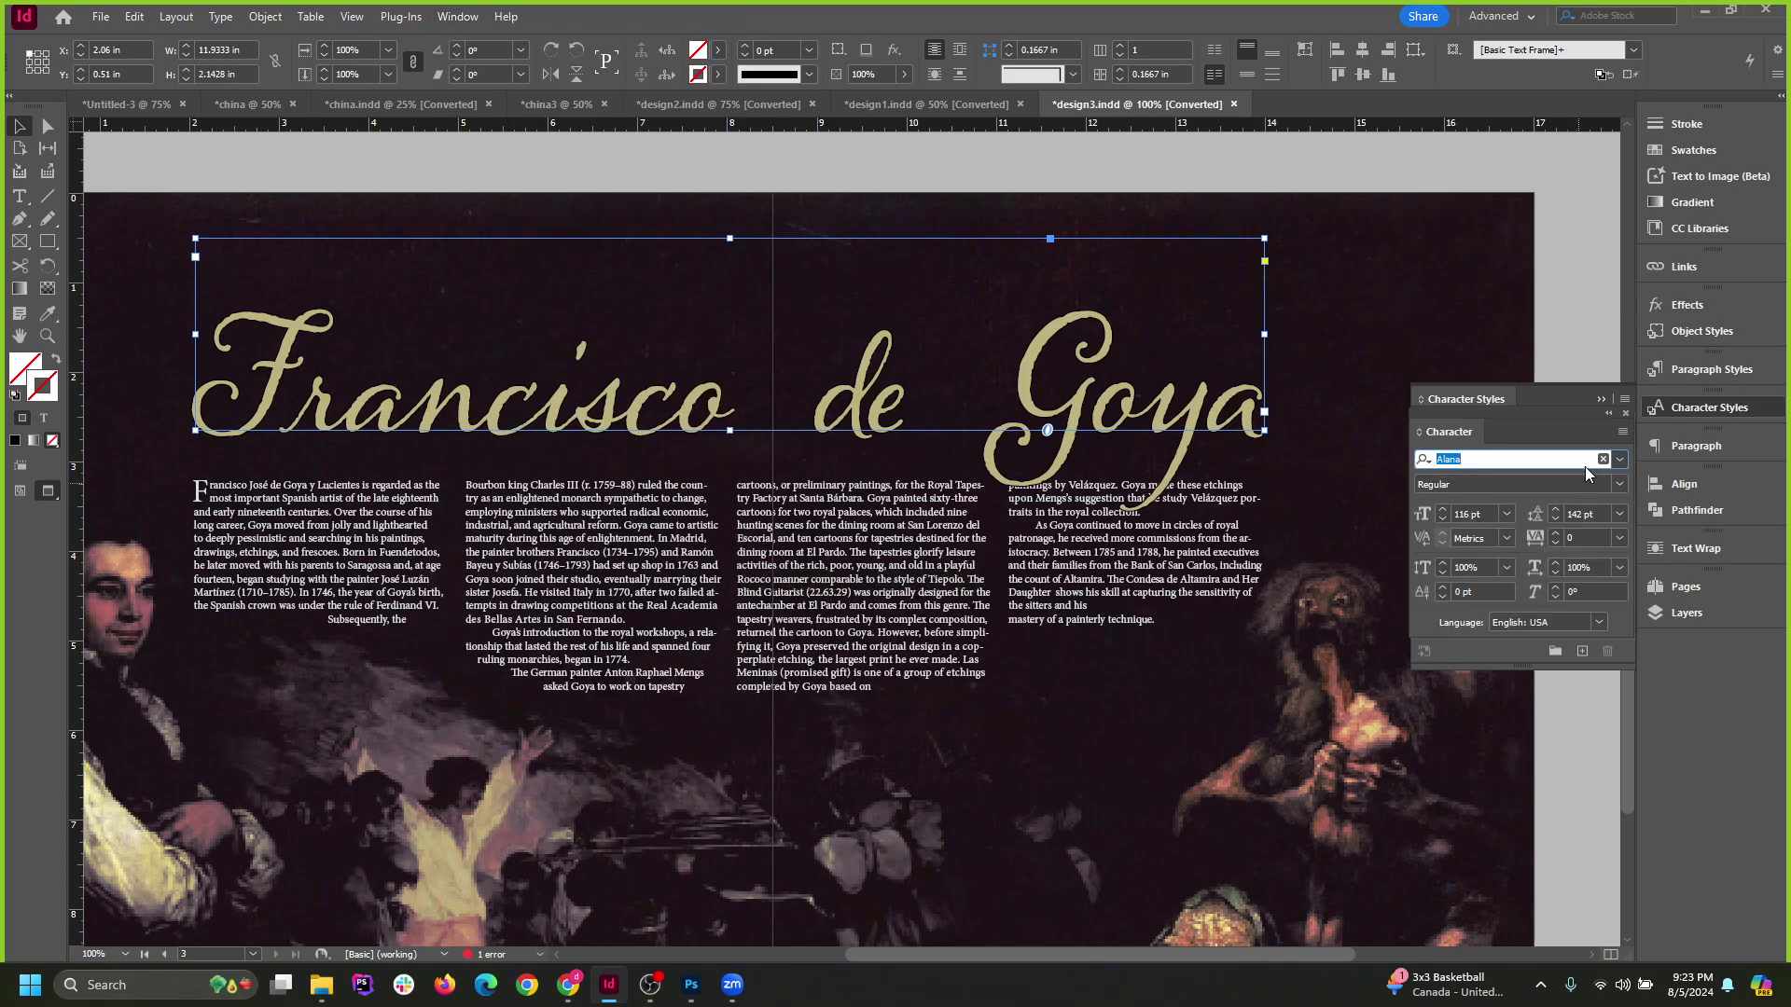
{"action": "key", "text": "Up"}
{"action": "key", "text": "Up"}
{"action": "key", "text": "Up"}
{"action": "key", "text": "Up"}
{"action": "key", "text": "Up"}
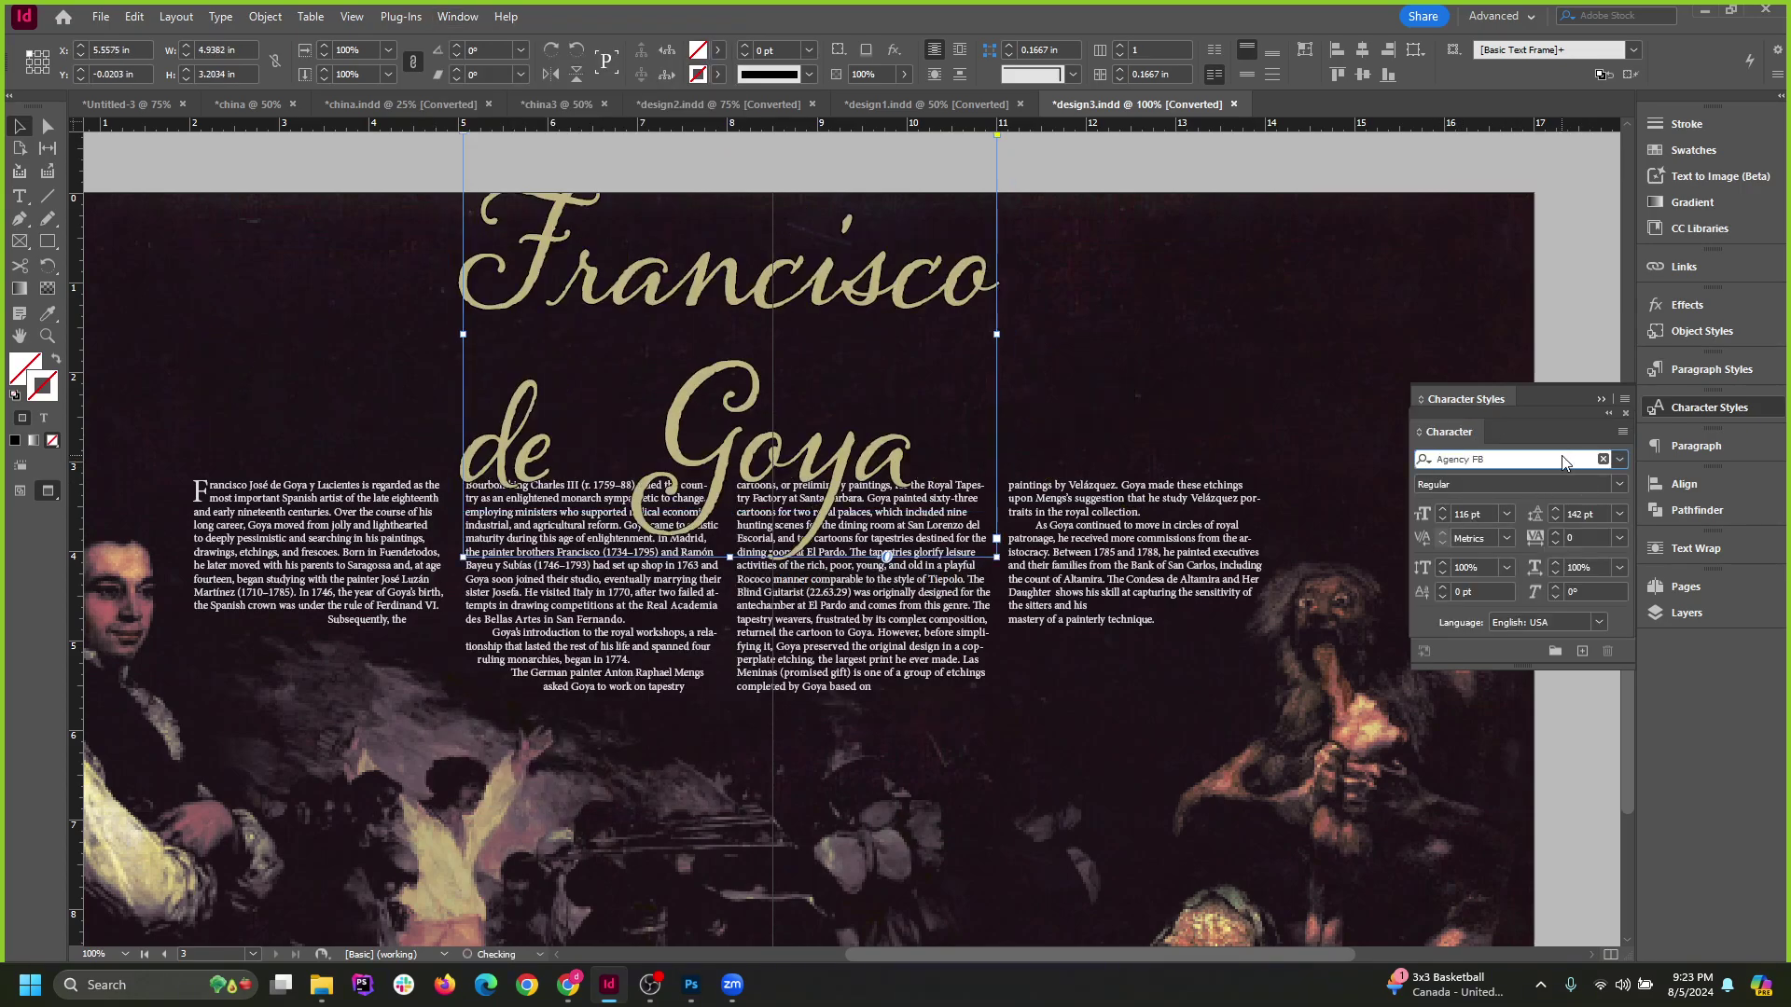
{"action": "key", "text": "Up"}
{"action": "key", "text": "Up"}
{"action": "key", "text": "Up"}
{"action": "key", "text": "Up"}
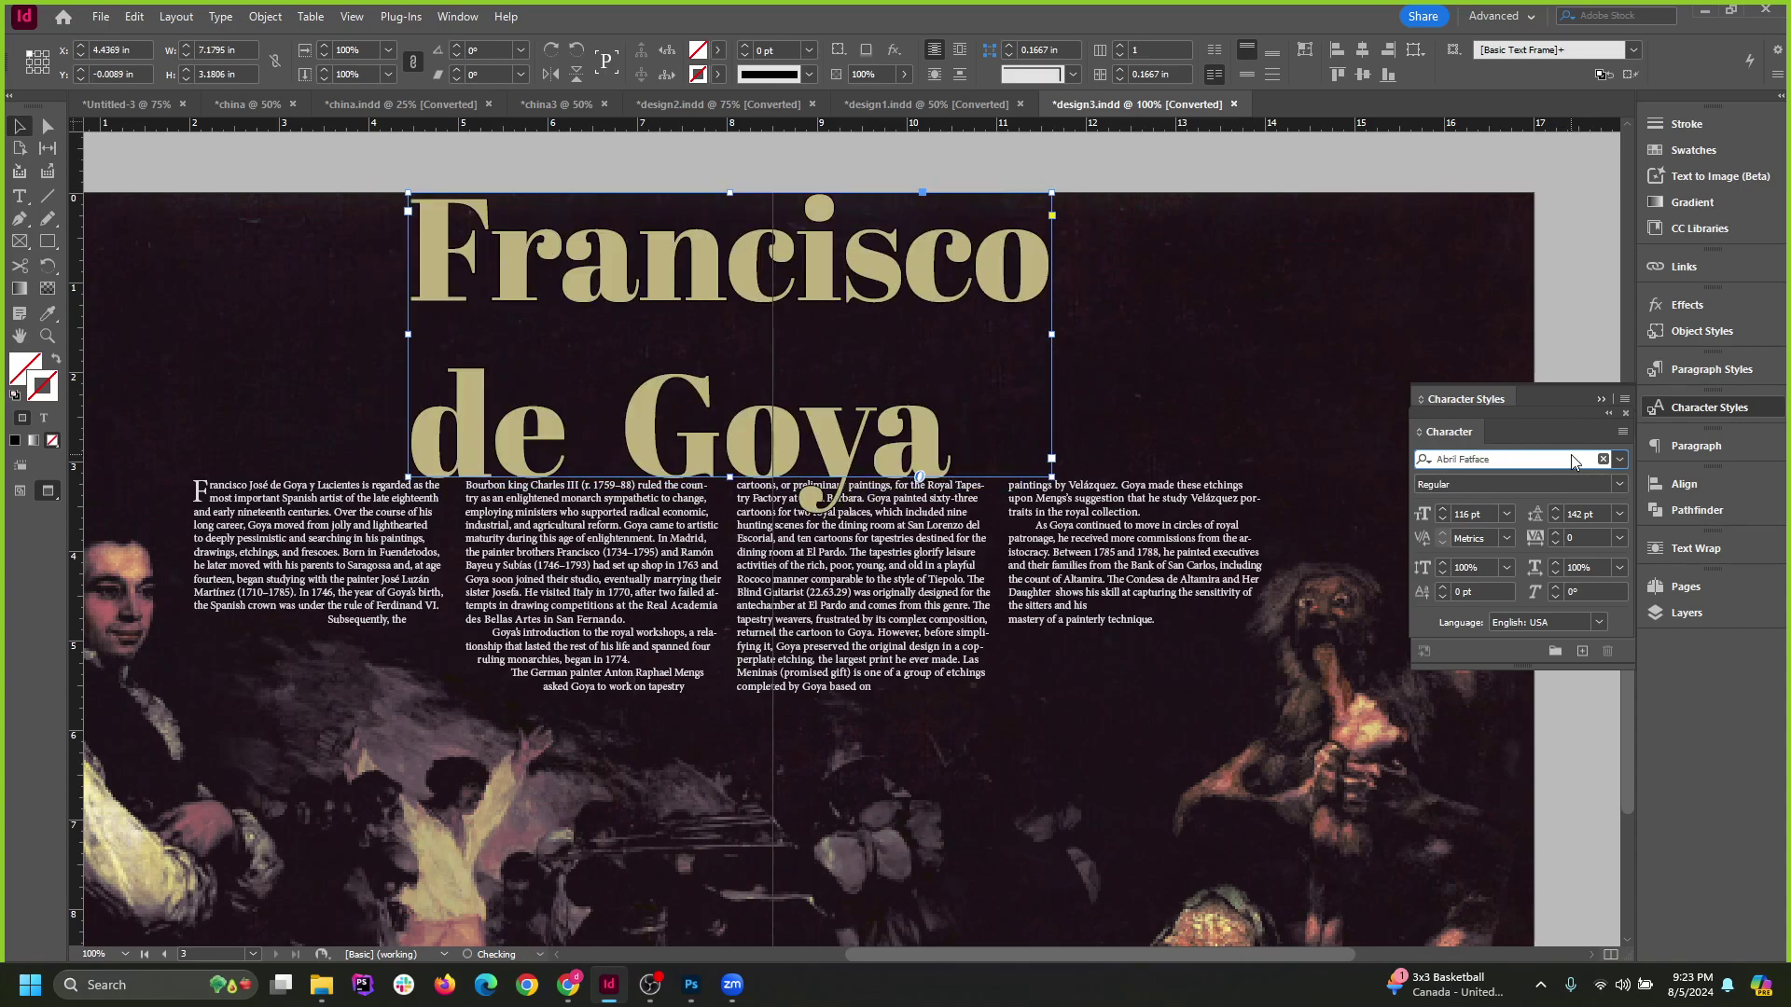
{"action": "key", "text": "Up"}
{"action": "key", "text": "Up"}
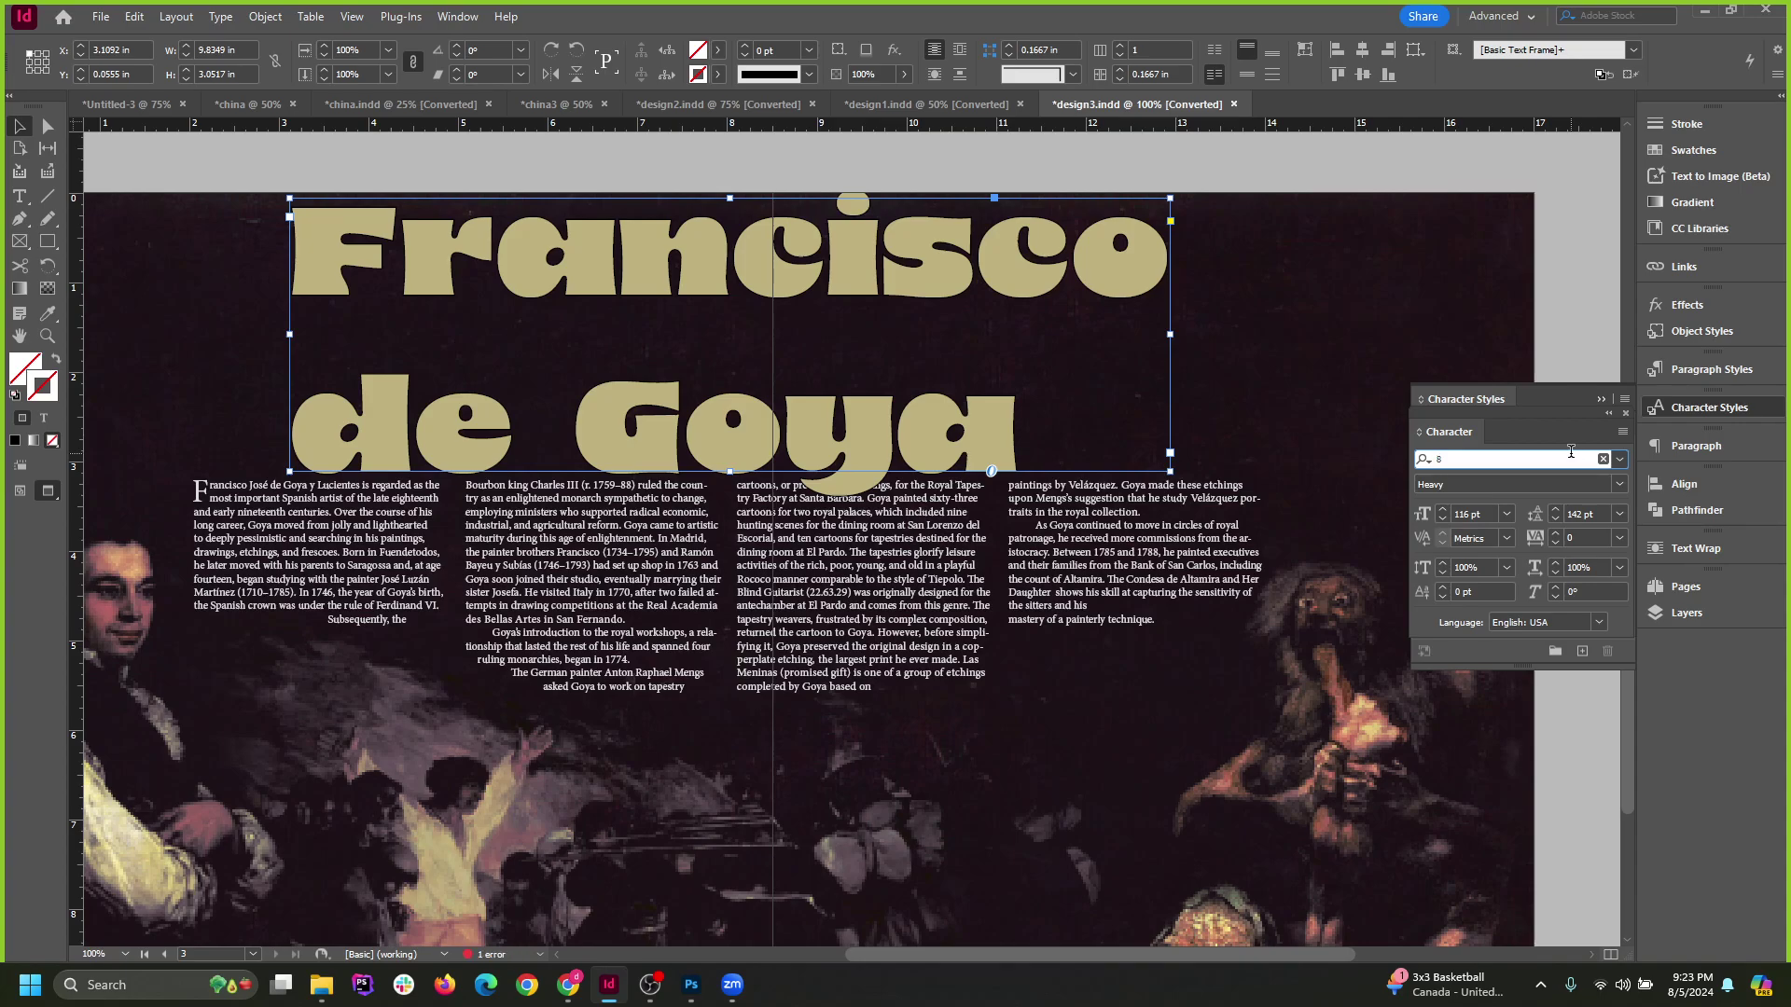
Try to widen the title frame on both sides and move it to about X 4.02 in, Y 0.15 in.
{"action": "left_click_drag", "start_coordinate": [1170, 347], "coordinate": [1495, 334]}
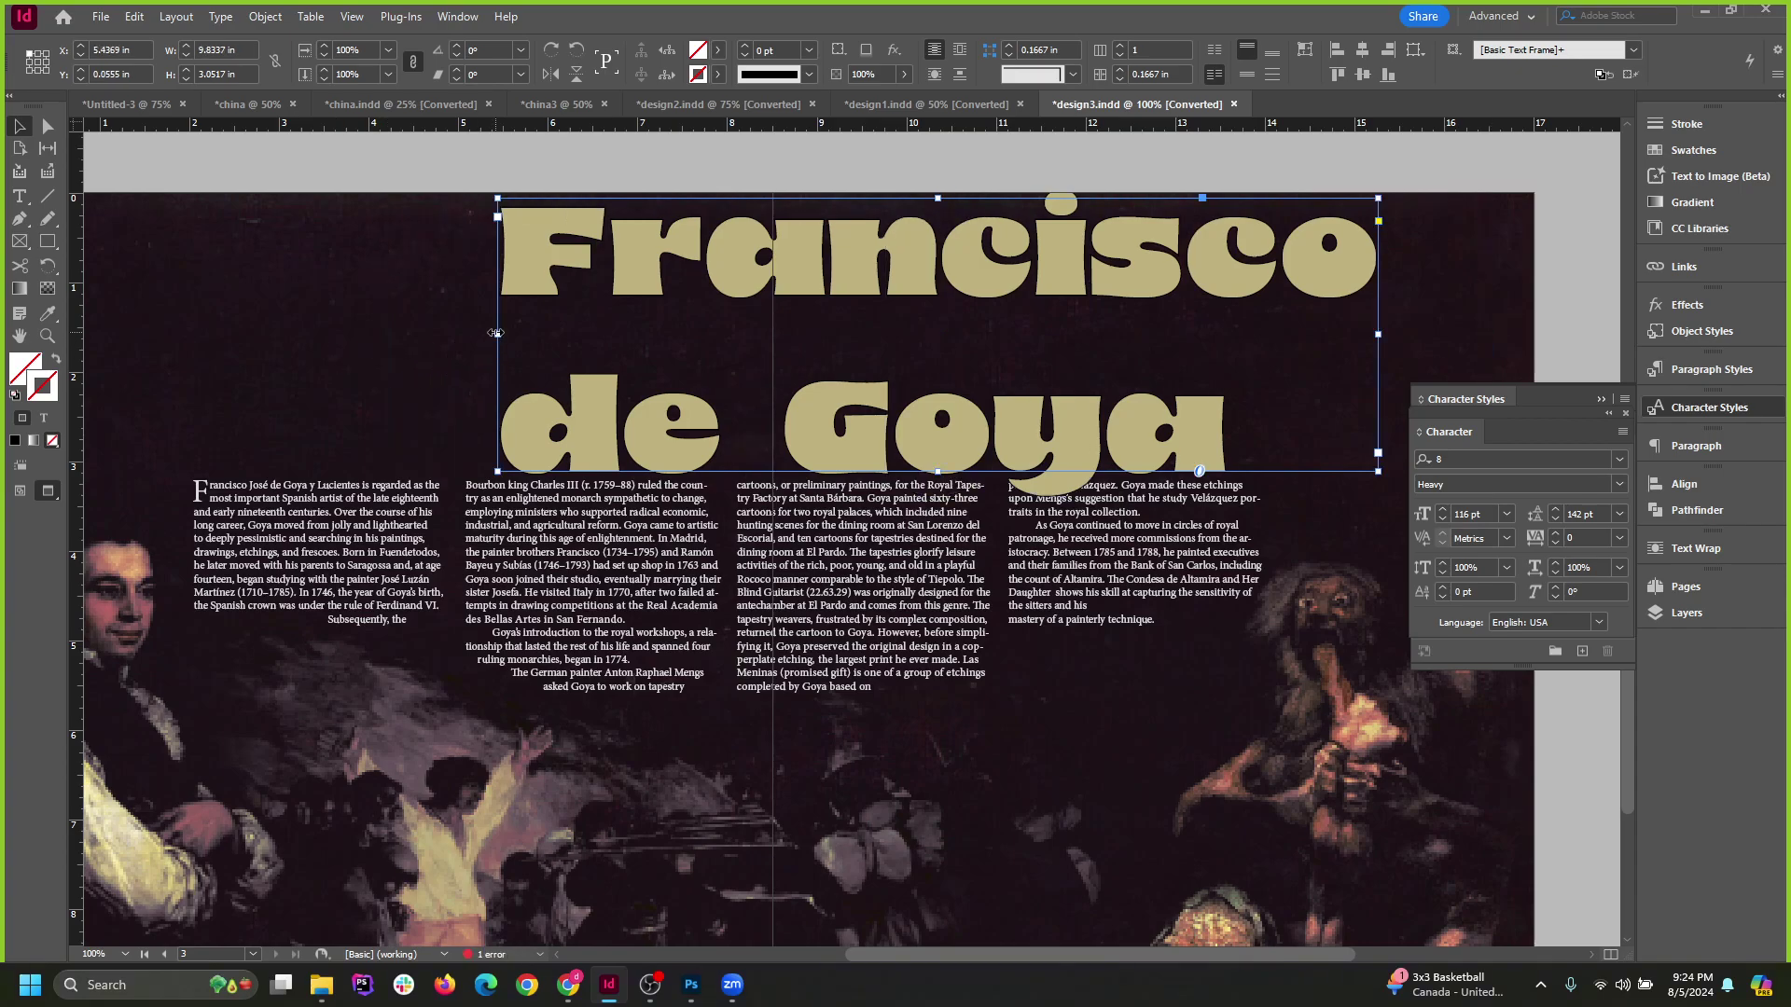
{"action": "left_click_drag", "start_coordinate": [497, 333], "coordinate": [159, 333]}
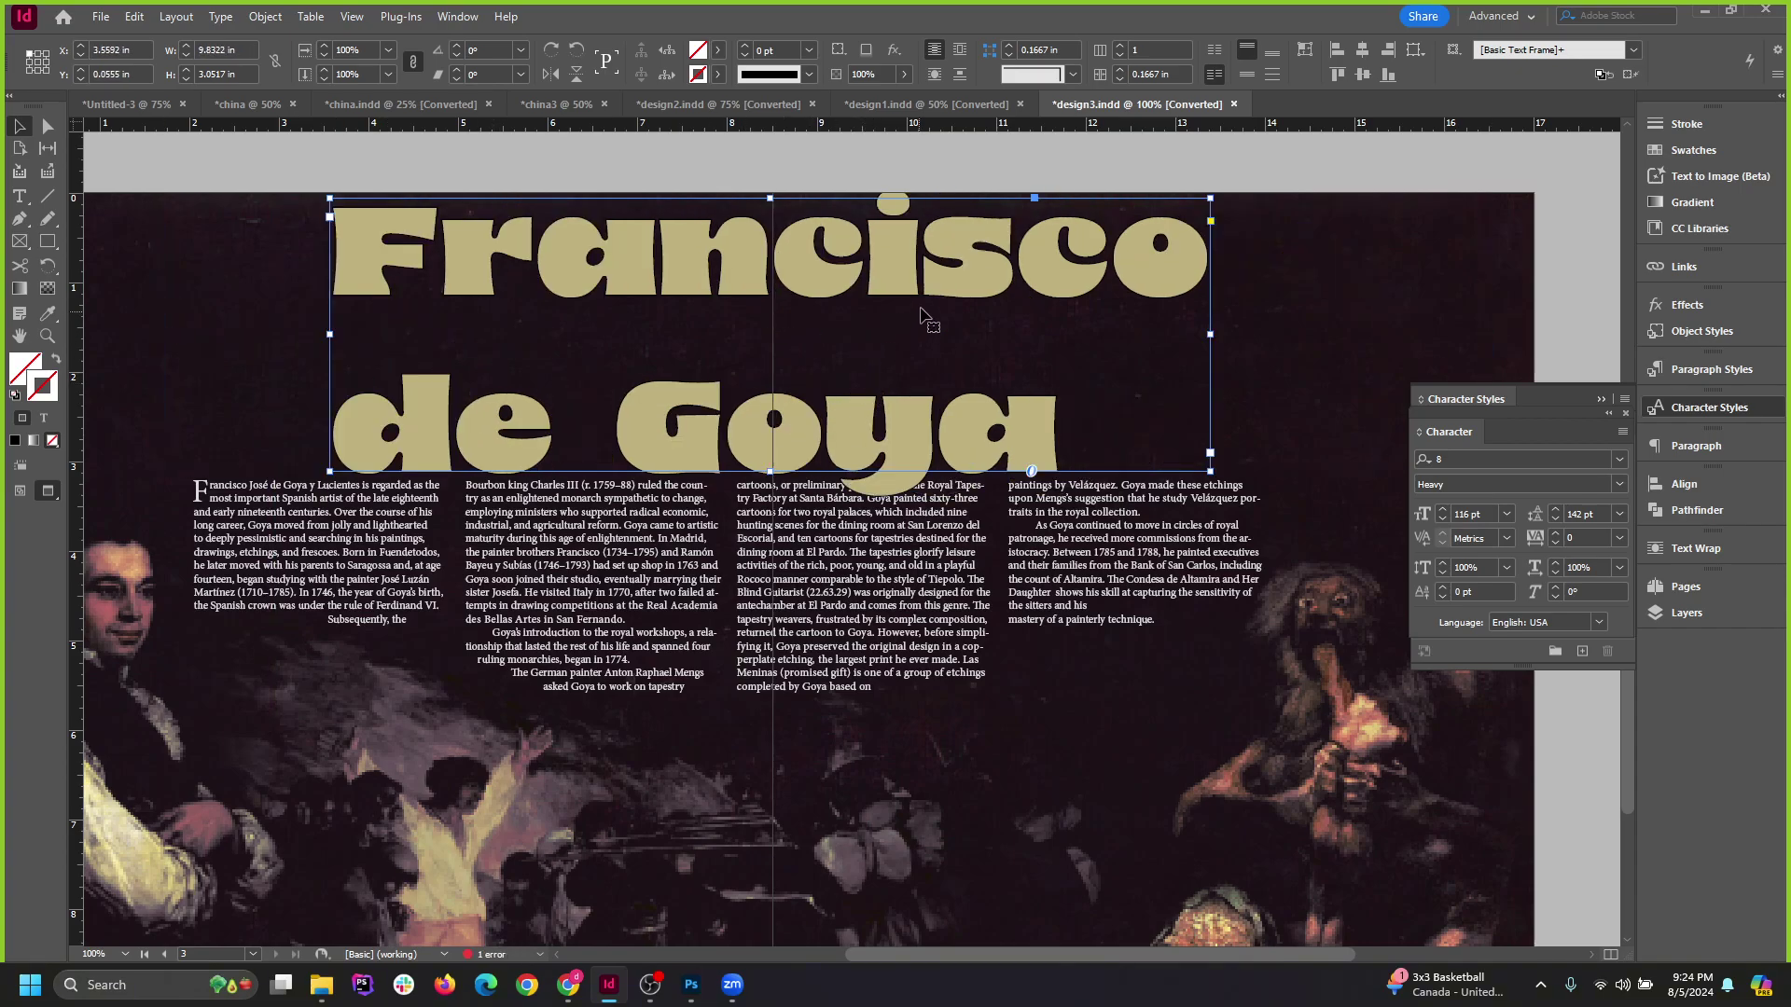
{"action": "left_click_drag", "start_coordinate": [921, 306], "coordinate": [881, 329]}
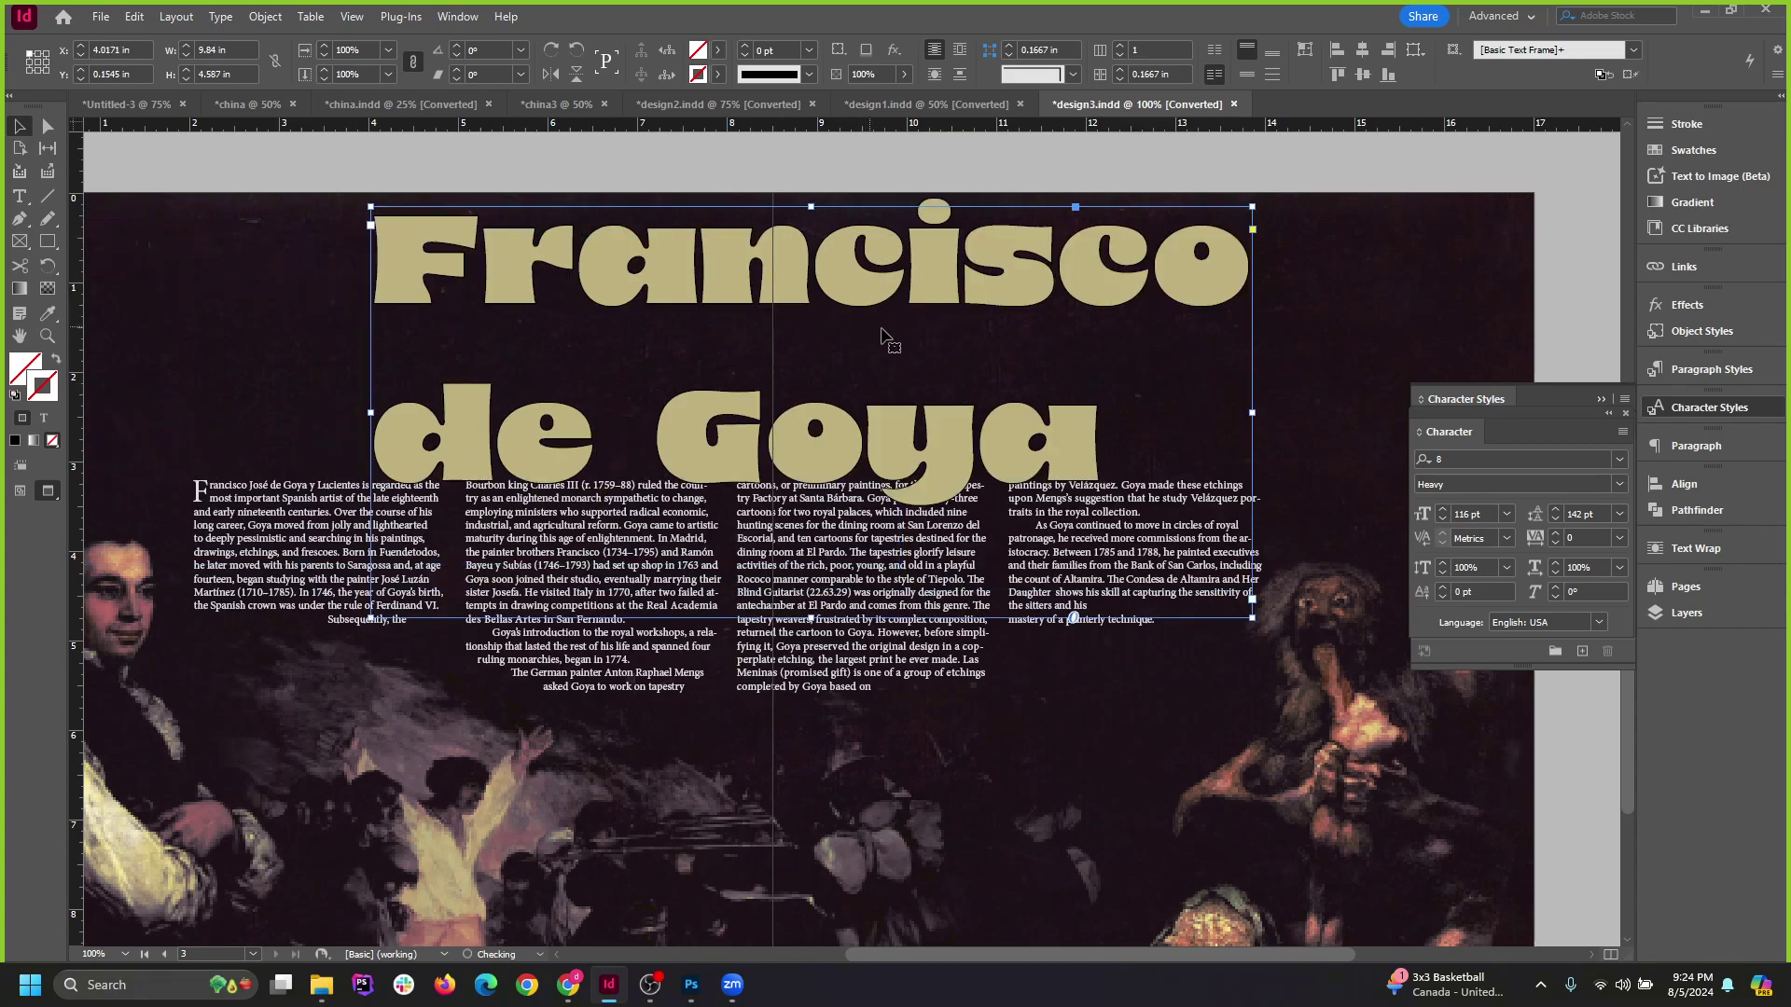
Turn off auto-sizing for the "Francisco de Goya" title frame in its Text Frame Options.
{"action": "left_click", "coordinate": [265, 16]}
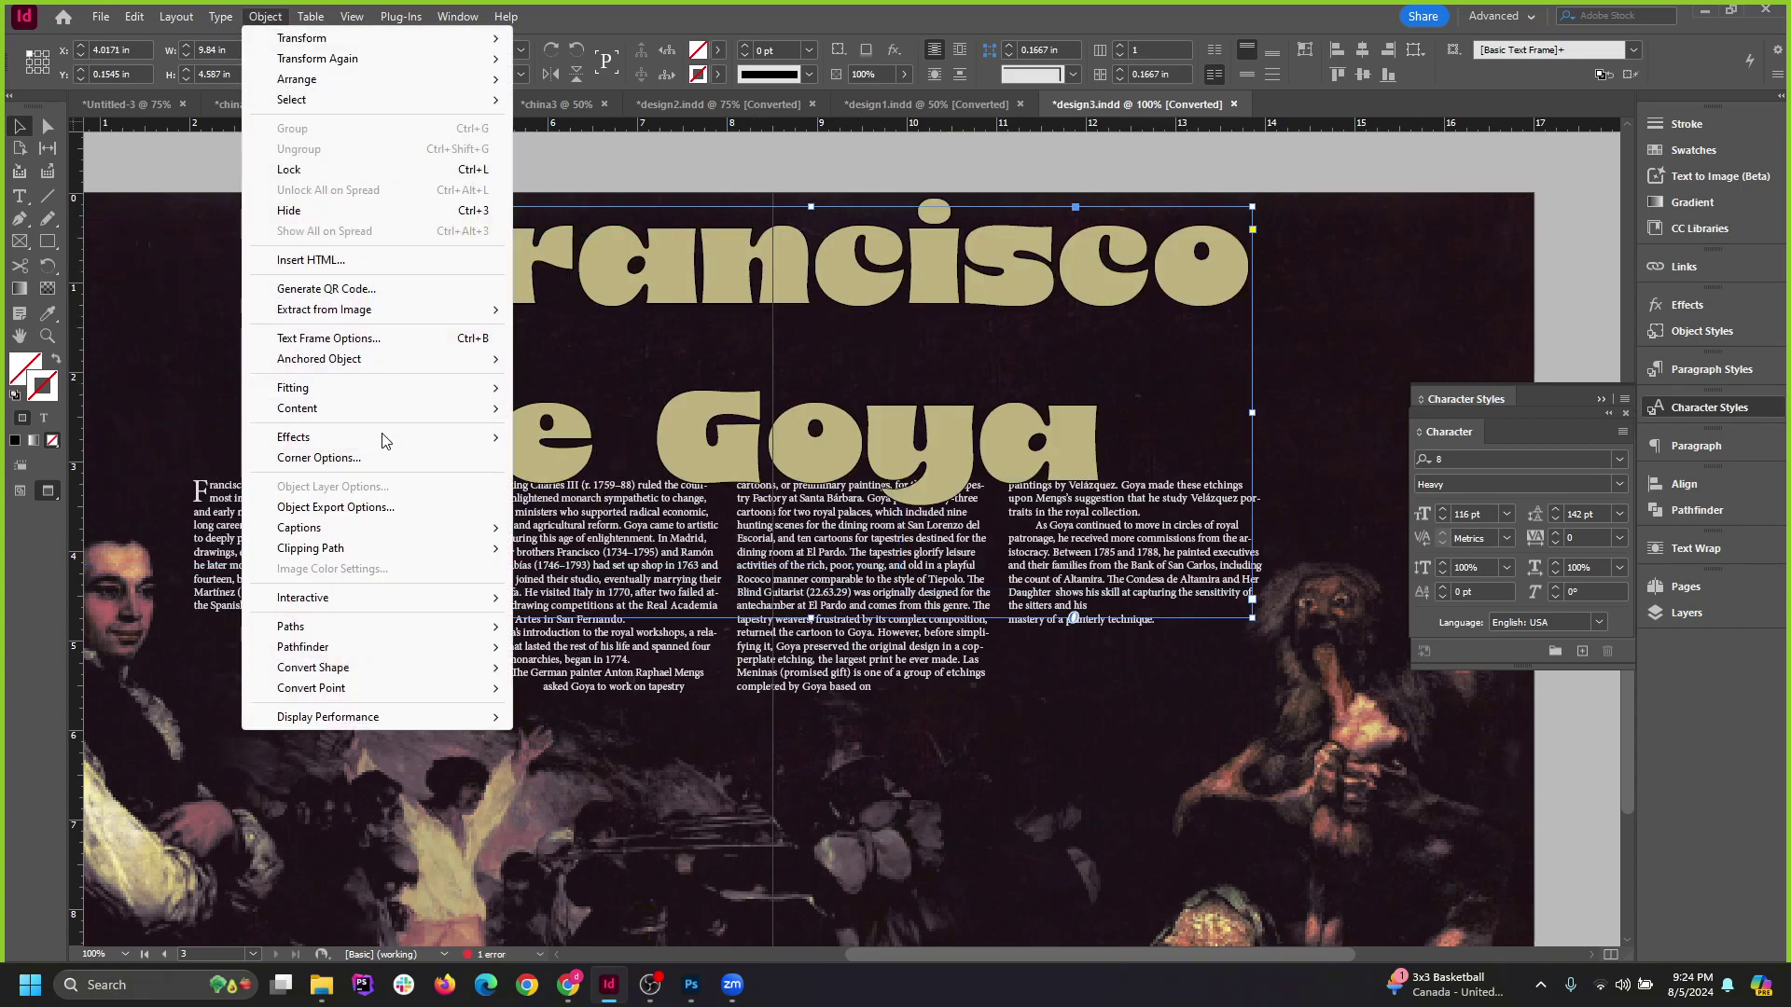
{"action": "left_click", "coordinate": [392, 339]}
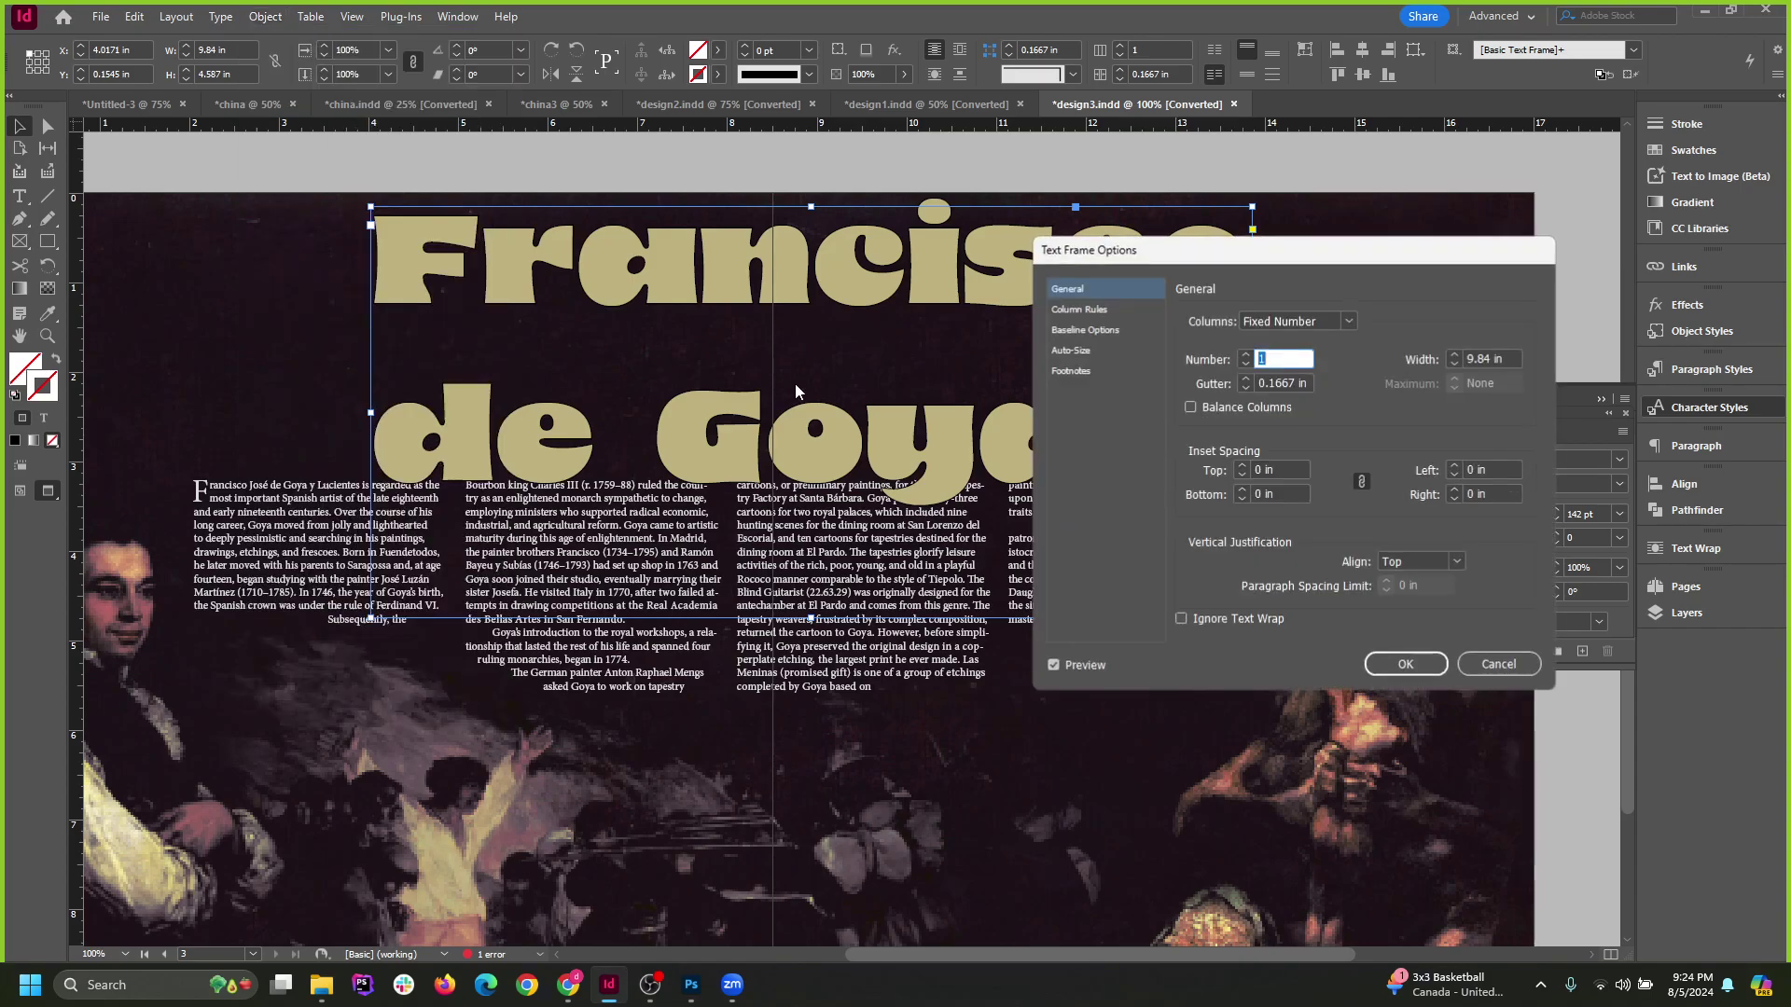
{"action": "left_click", "coordinate": [1088, 347]}
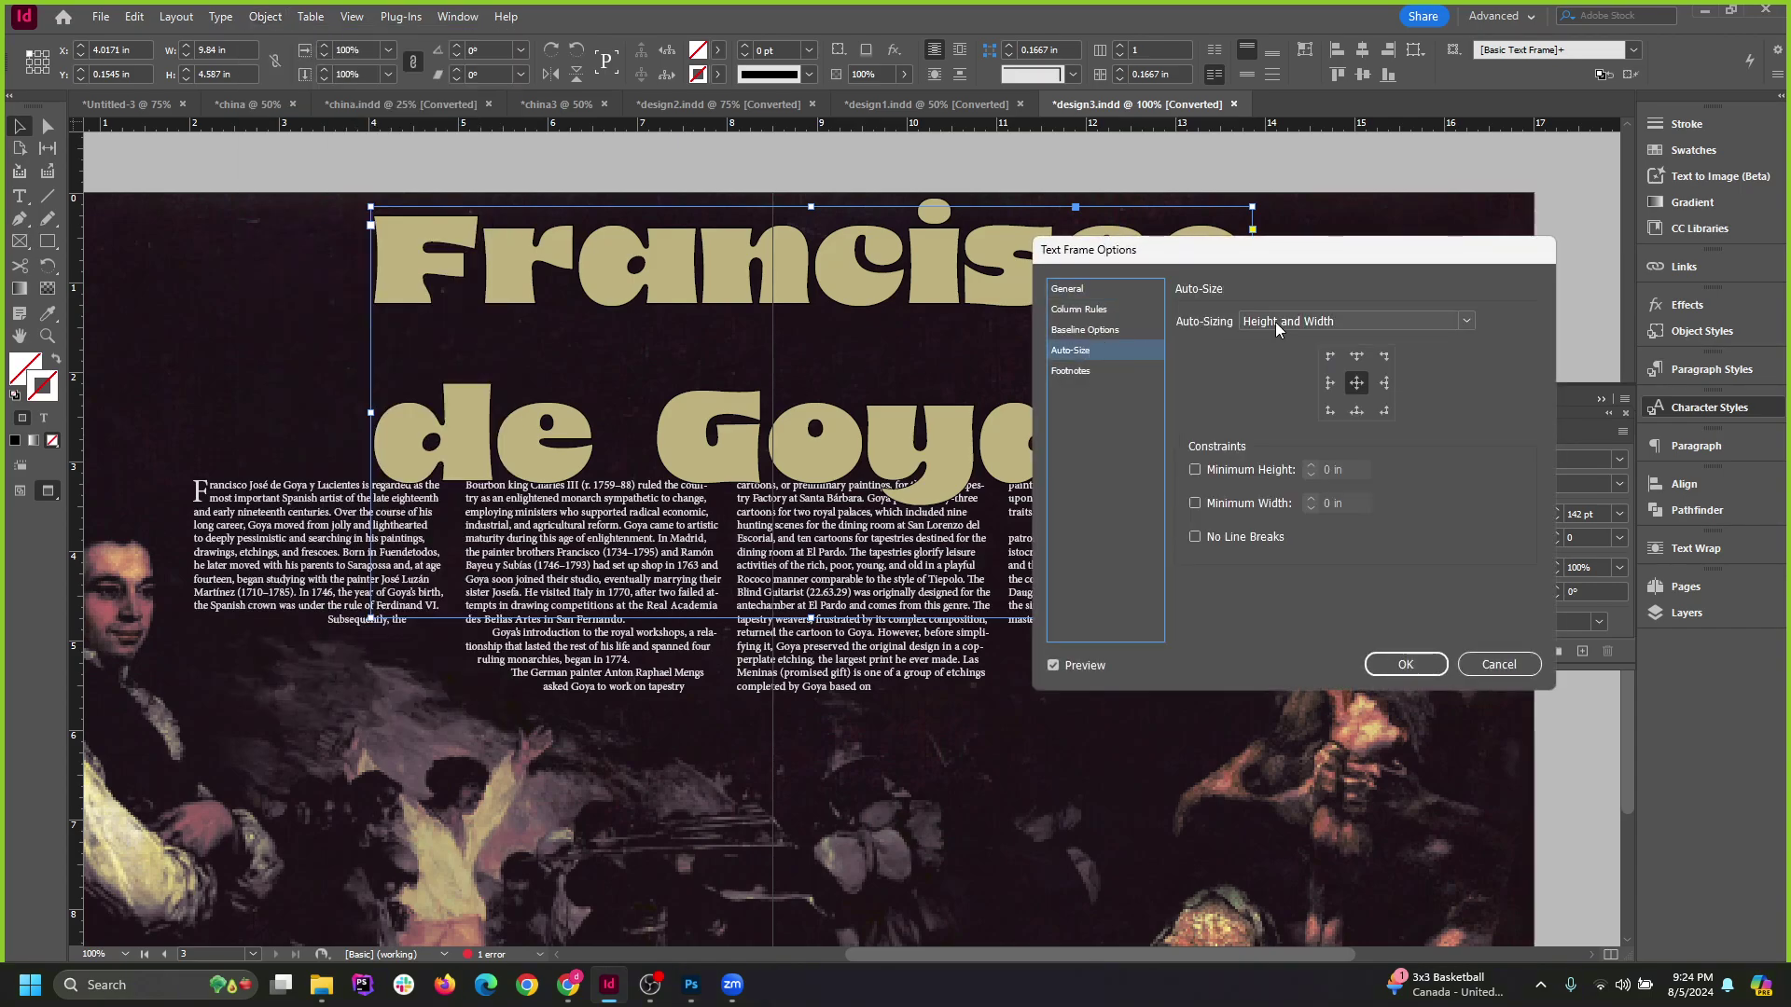
{"action": "left_click", "coordinate": [1347, 322]}
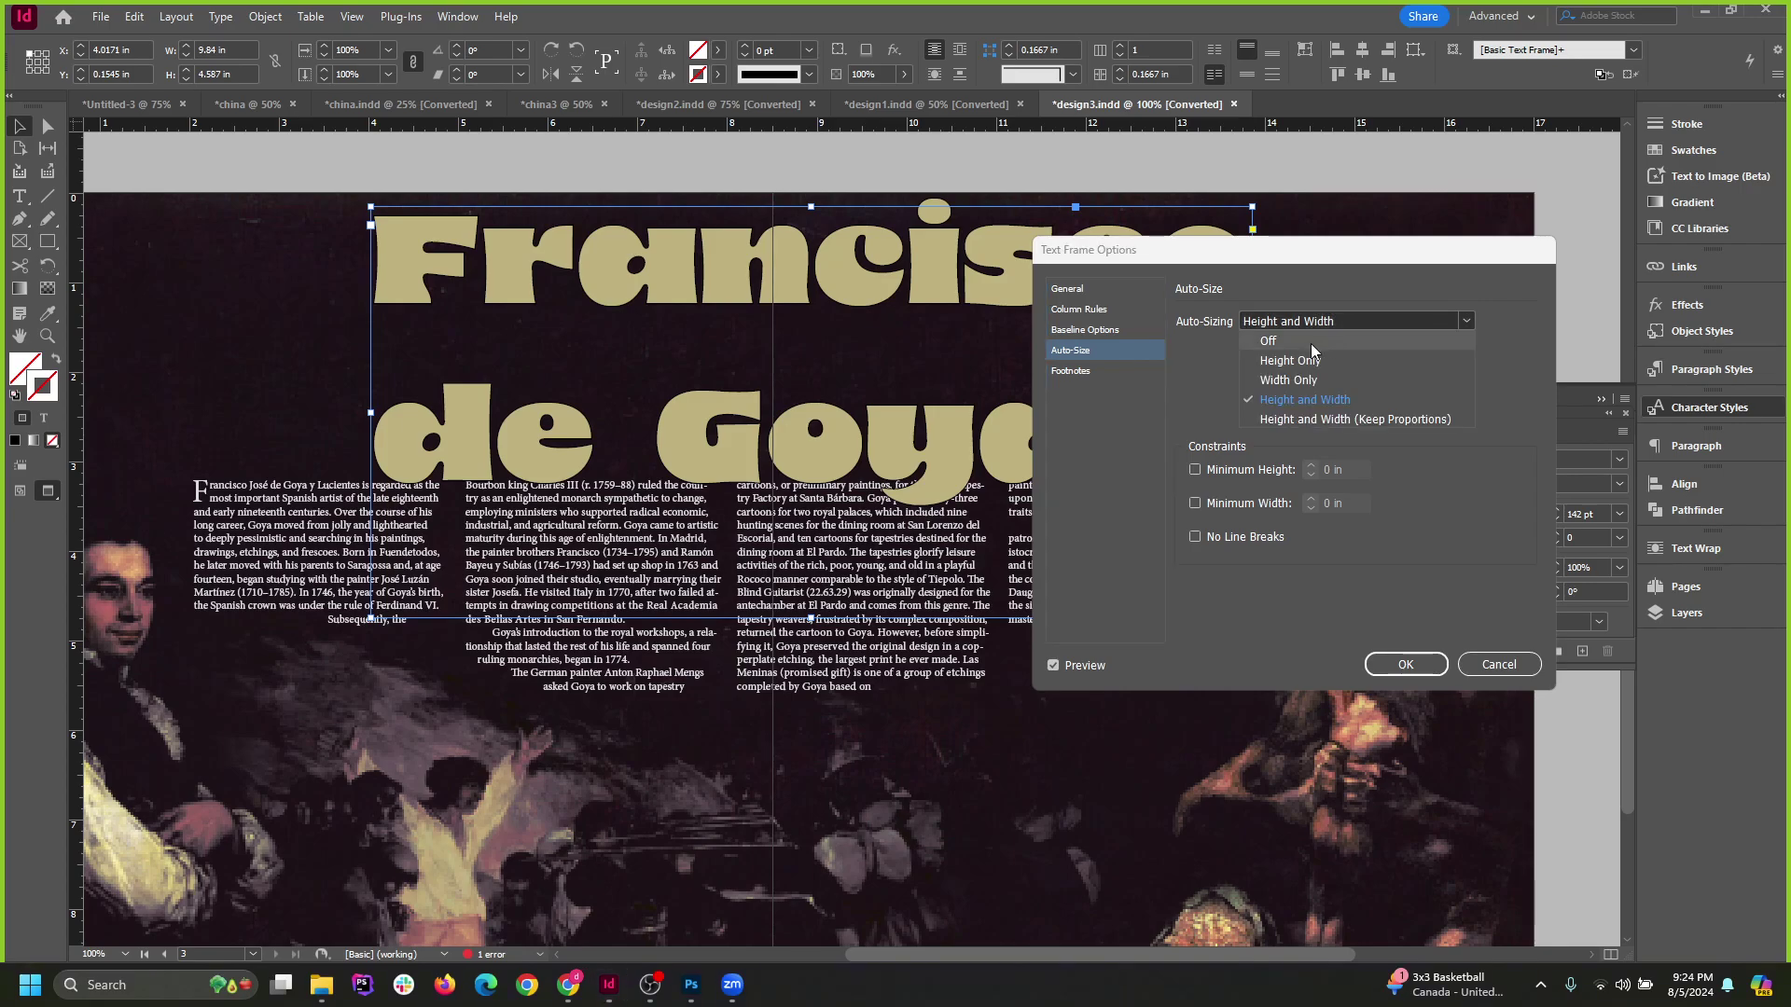
{"action": "left_click", "coordinate": [1312, 341]}
{"action": "left_click", "coordinate": [1395, 665]}
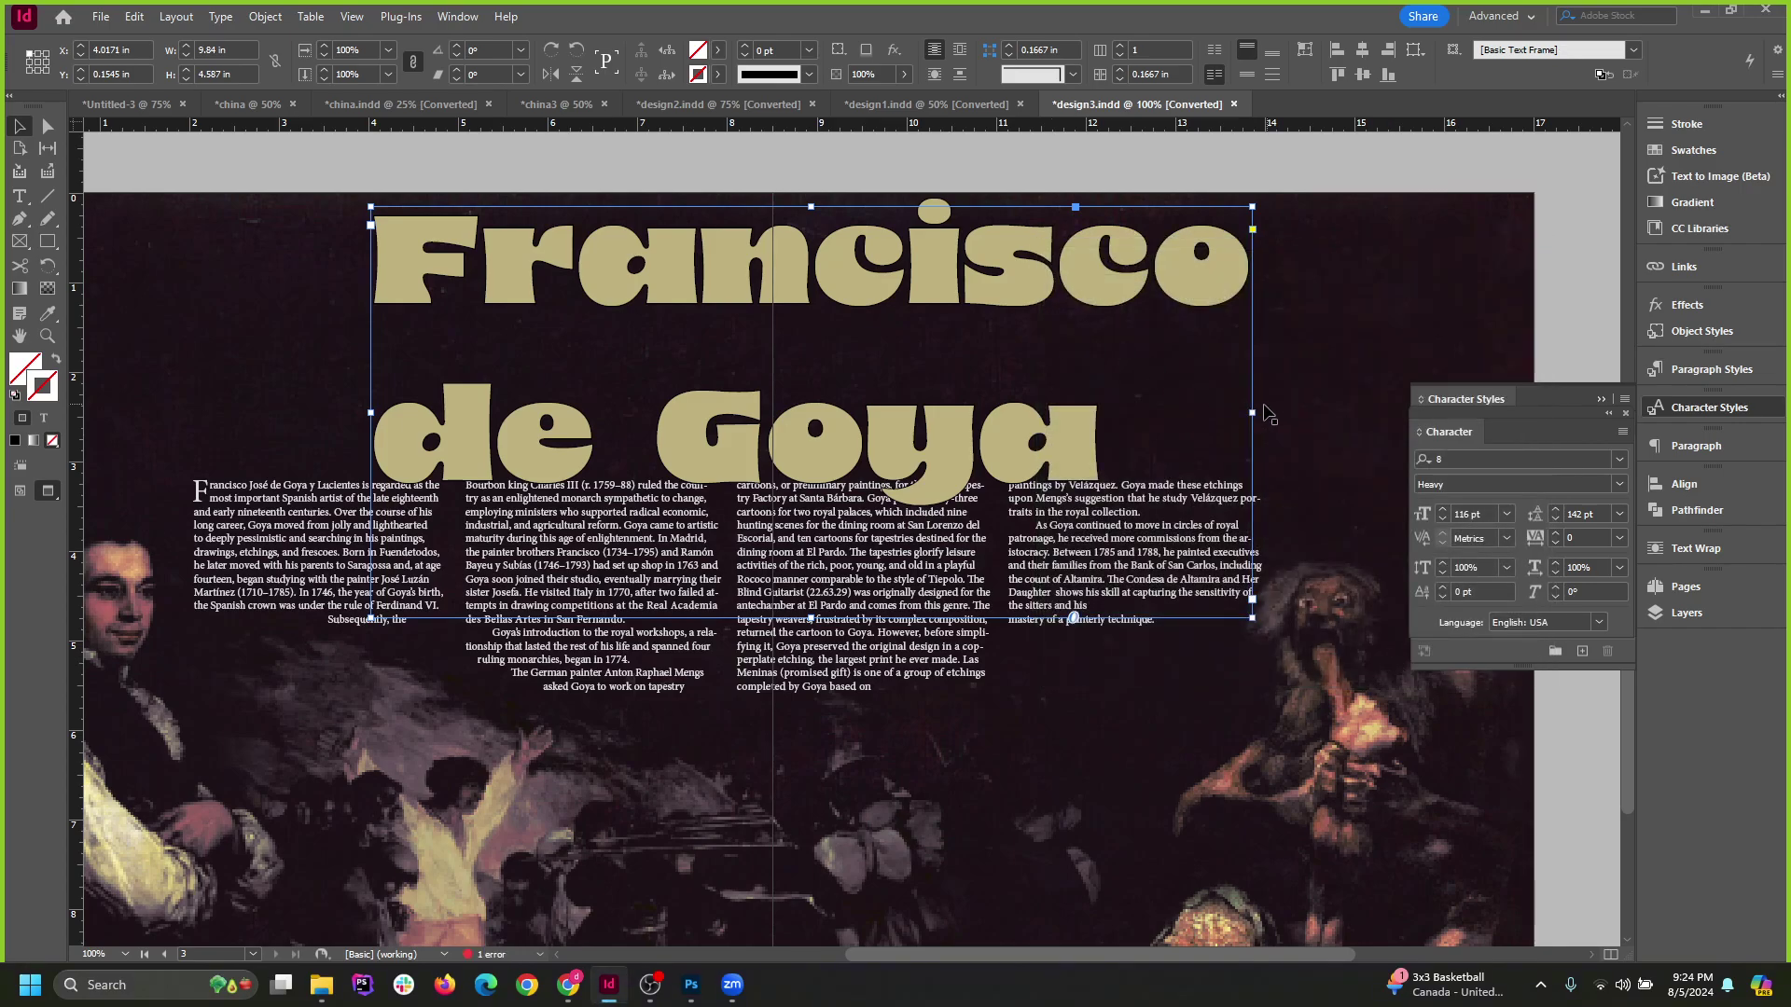
Widen the title frame on both sides to about 19.36 in for a one-line title and move it to about X -1.2 in, Y 1.13 in.
{"action": "left_click_drag", "start_coordinate": [1251, 411], "coordinate": [1484, 412]}
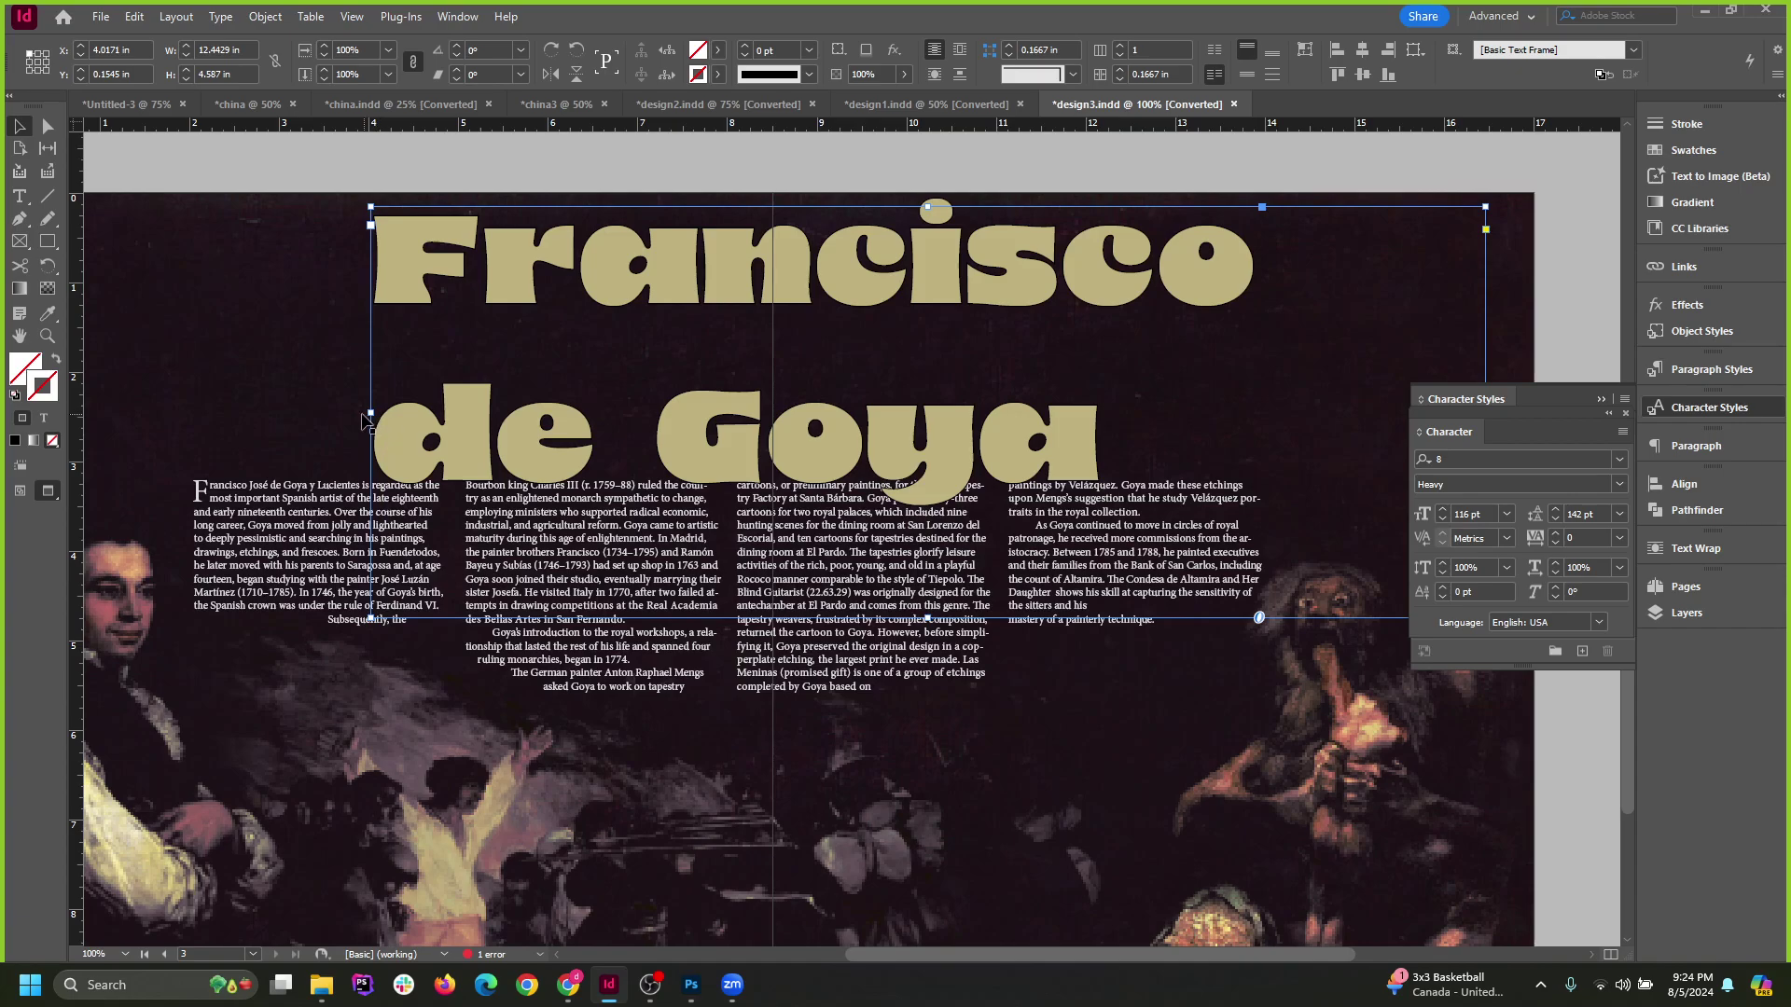
{"action": "left_click_drag", "start_coordinate": [372, 412], "coordinate": [128, 411]}
{"action": "scroll", "coordinate": [848, 434], "scroll_direction": "down", "scroll_amount": 1}
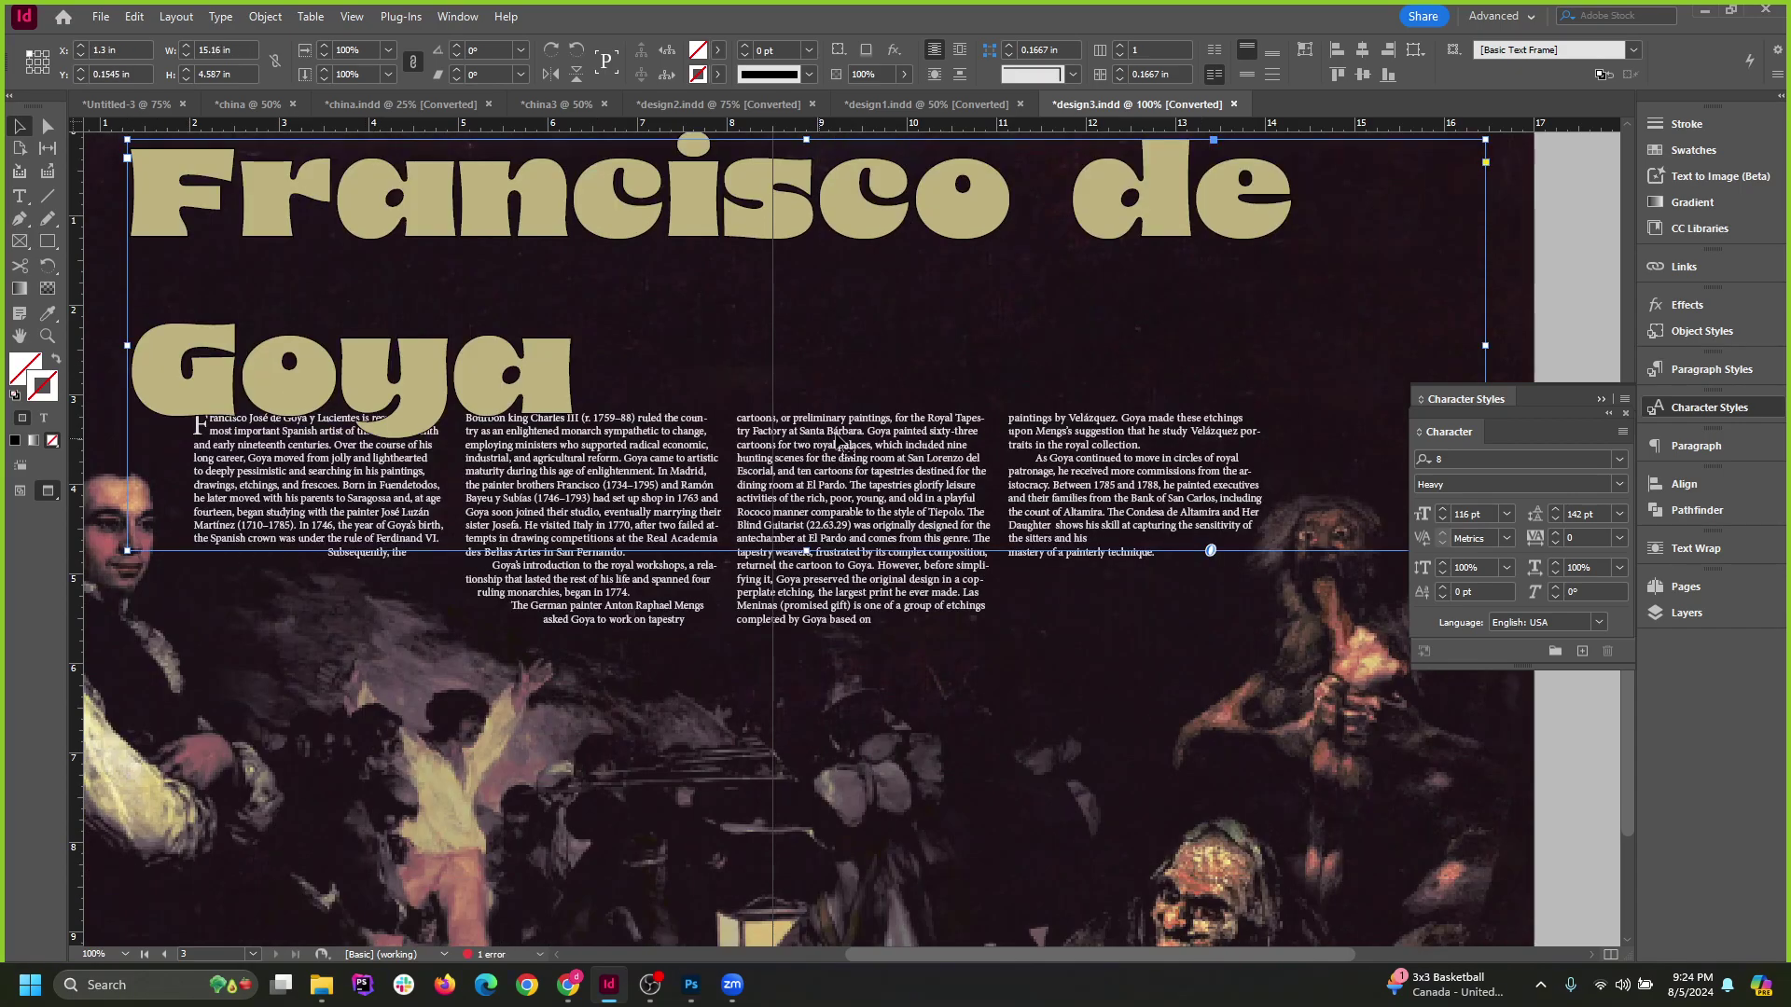
{"action": "left_click", "coordinate": [1600, 400]}
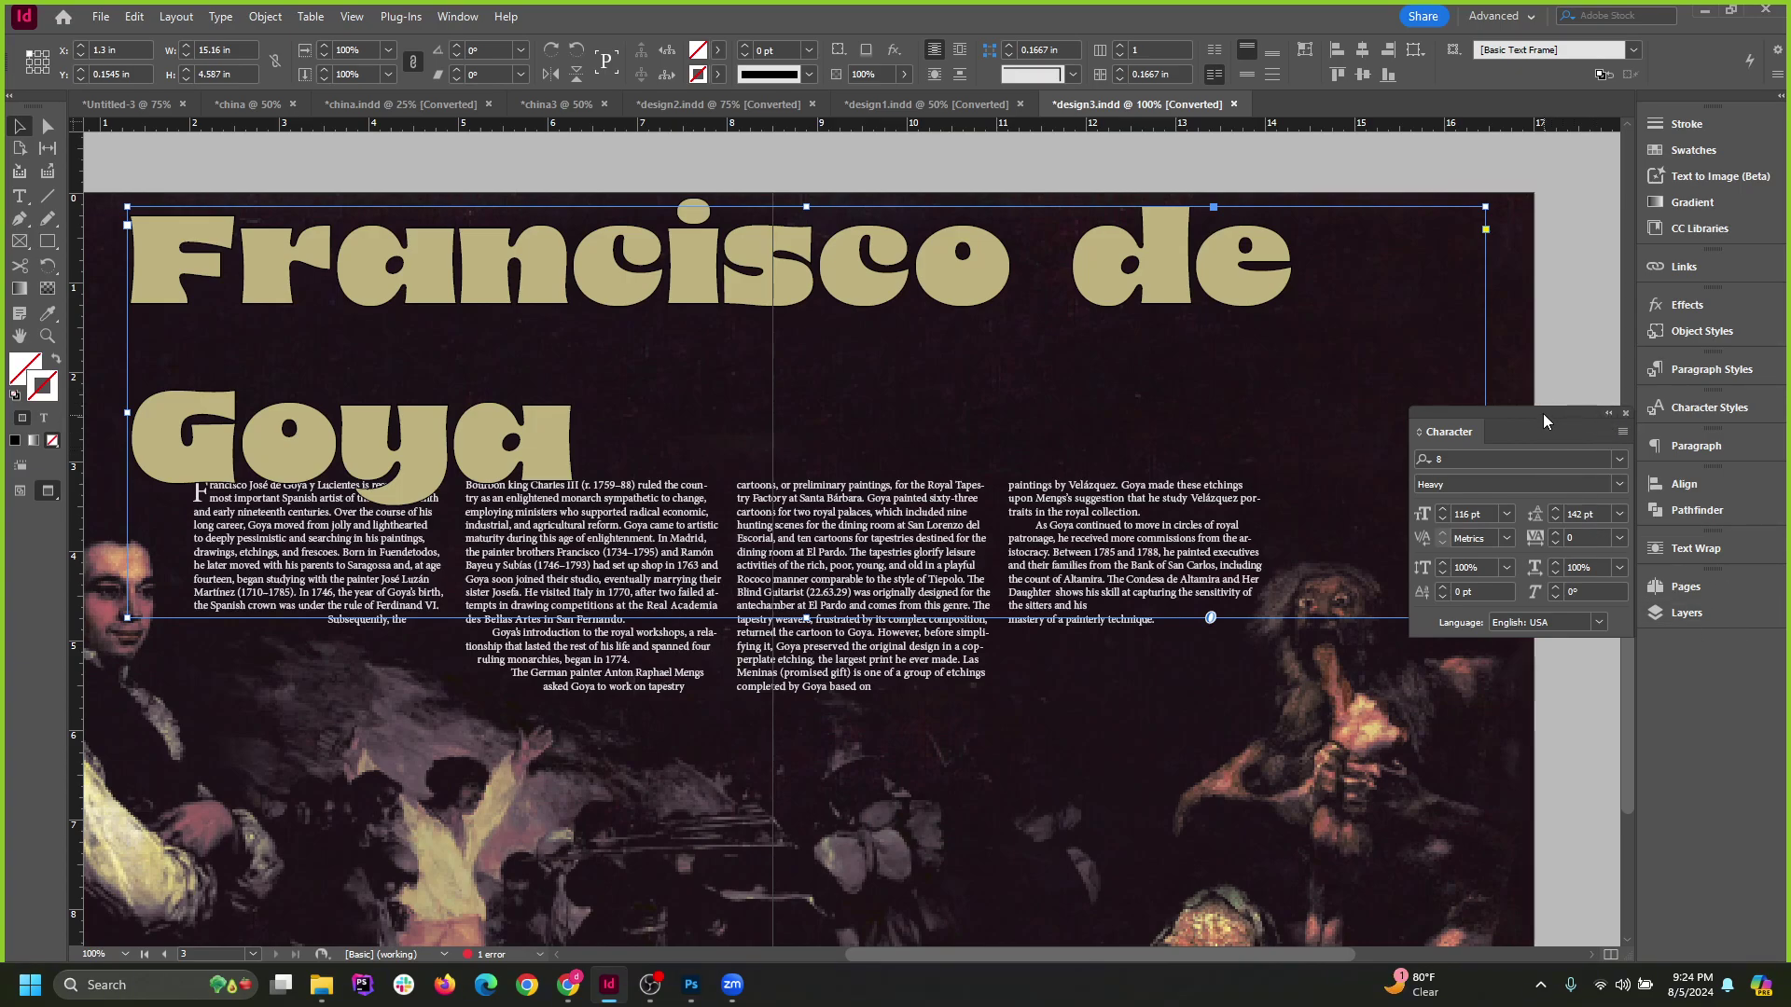
{"action": "left_click_drag", "start_coordinate": [1543, 416], "coordinate": [1708, 646]}
{"action": "left_click_drag", "start_coordinate": [1486, 412], "coordinate": [1646, 415]}
{"action": "left_click_drag", "start_coordinate": [982, 305], "coordinate": [814, 347]}
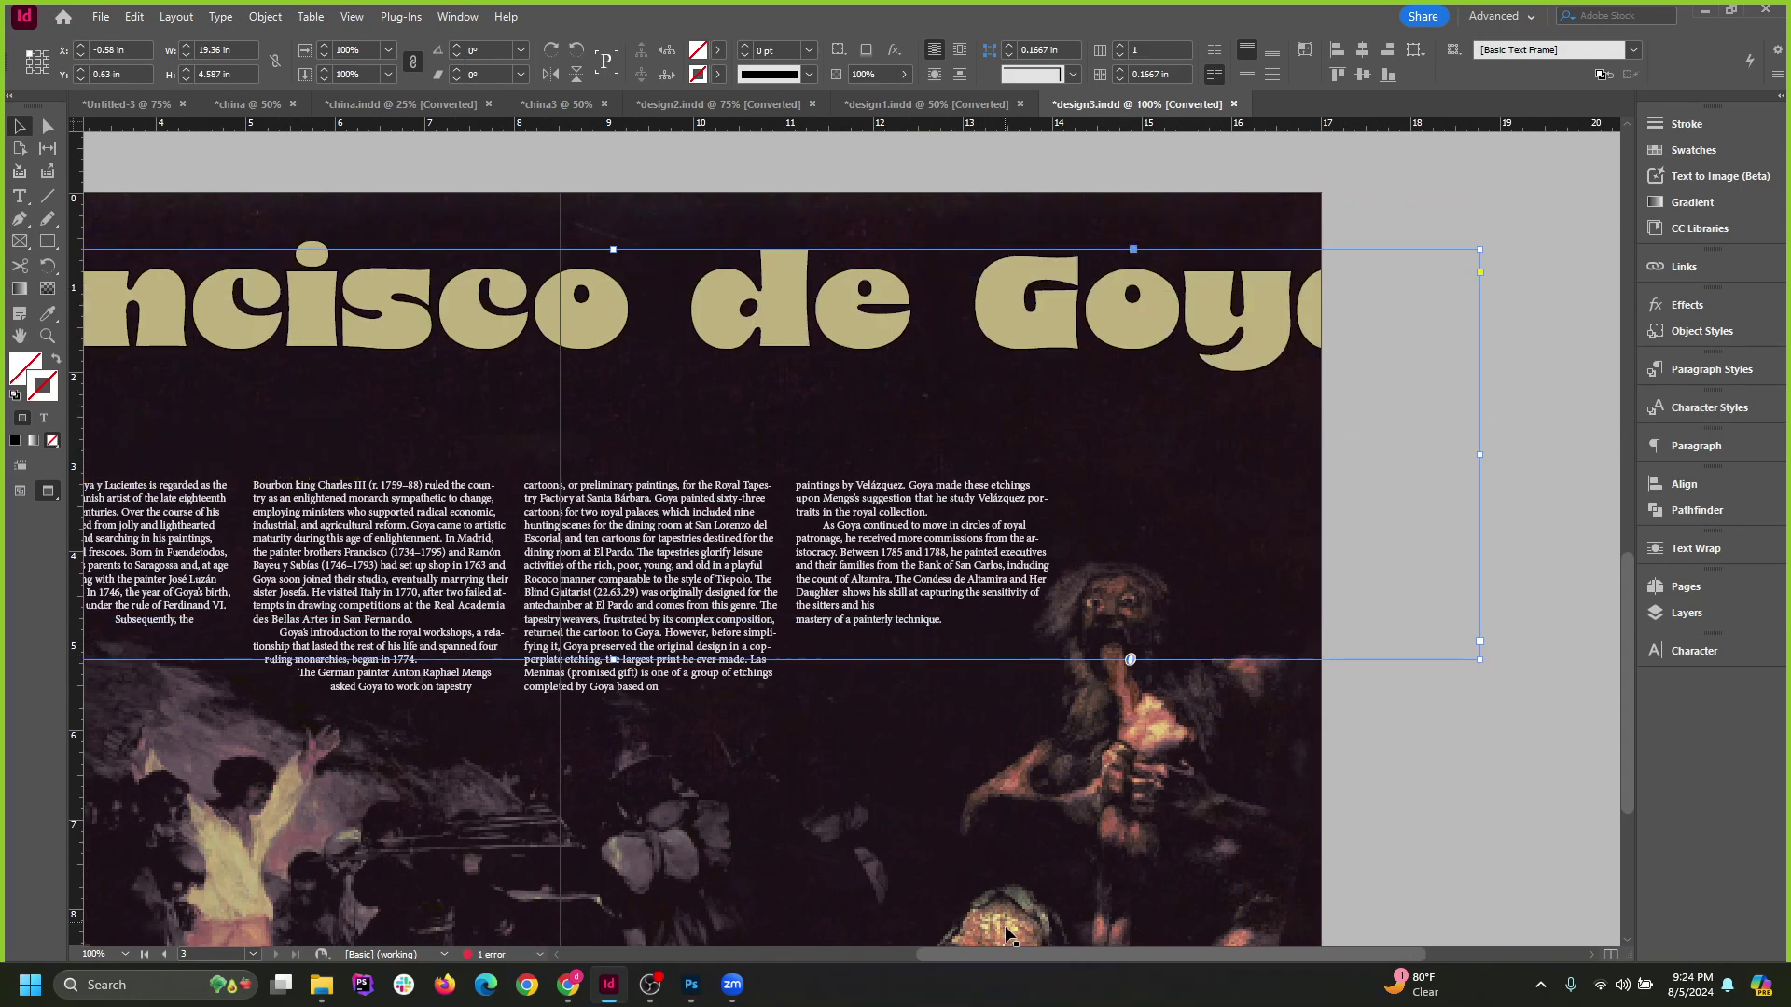
{"action": "left_click_drag", "start_coordinate": [1024, 954], "coordinate": [920, 955]}
{"action": "left_click_drag", "start_coordinate": [1295, 320], "coordinate": [1240, 366]}
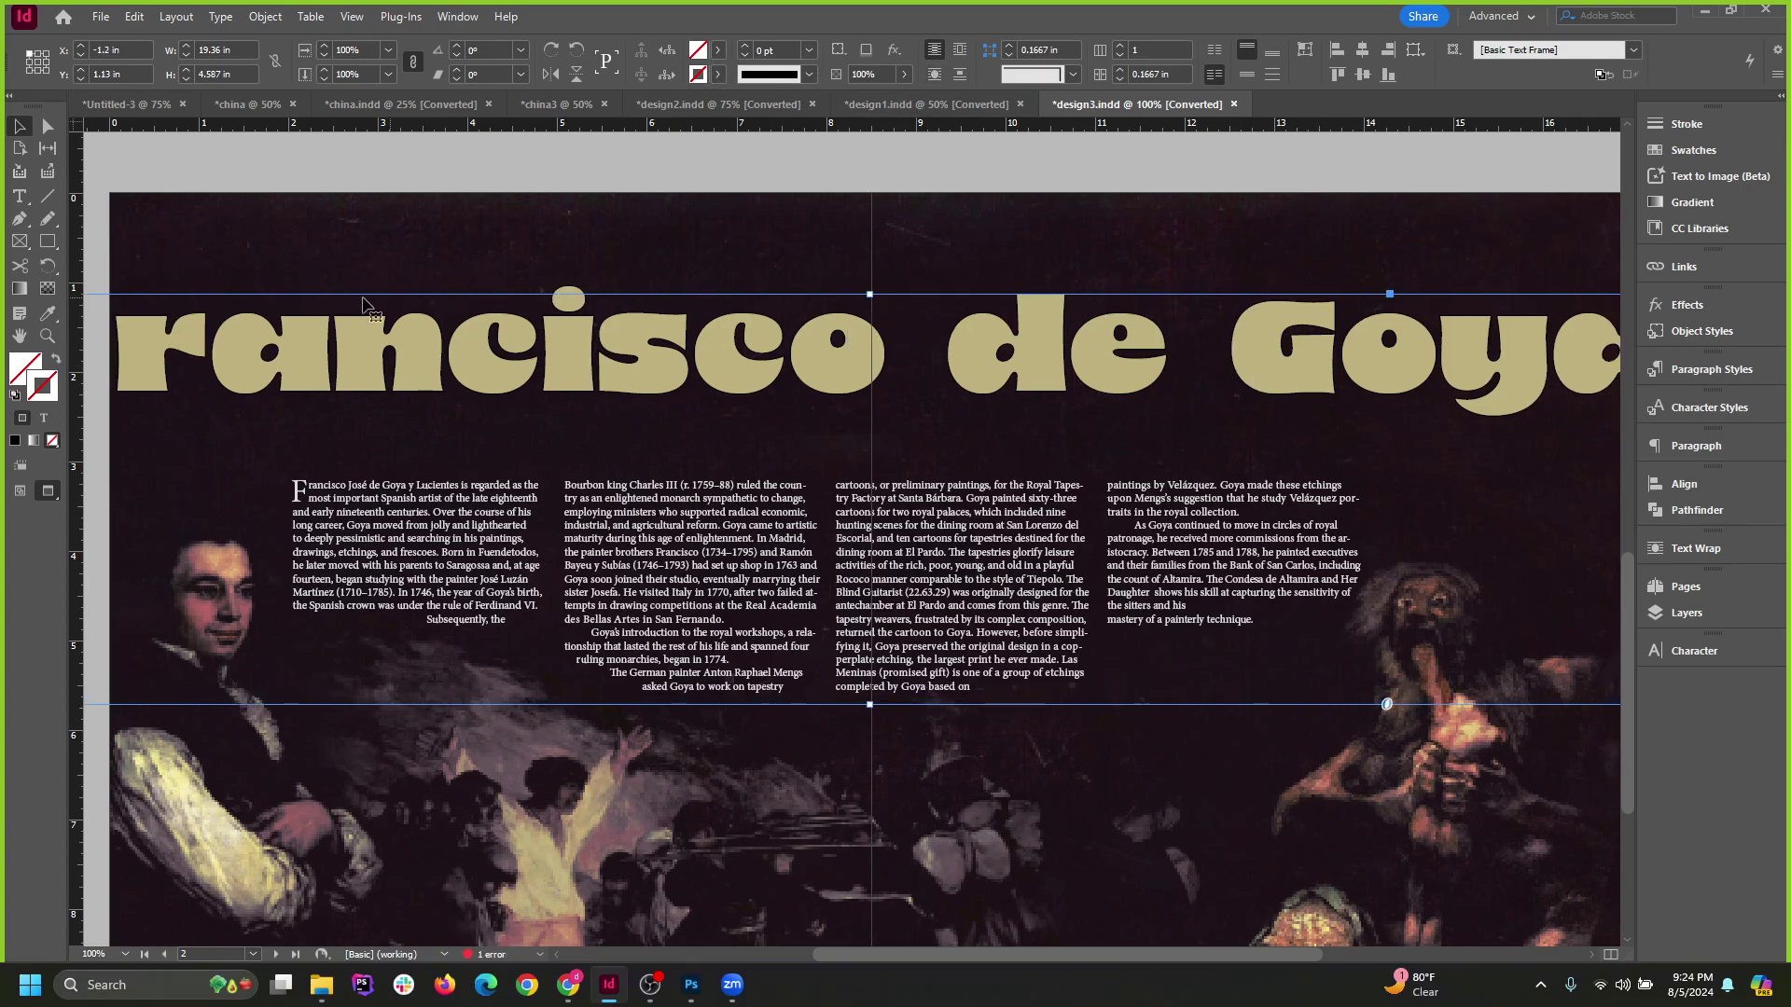
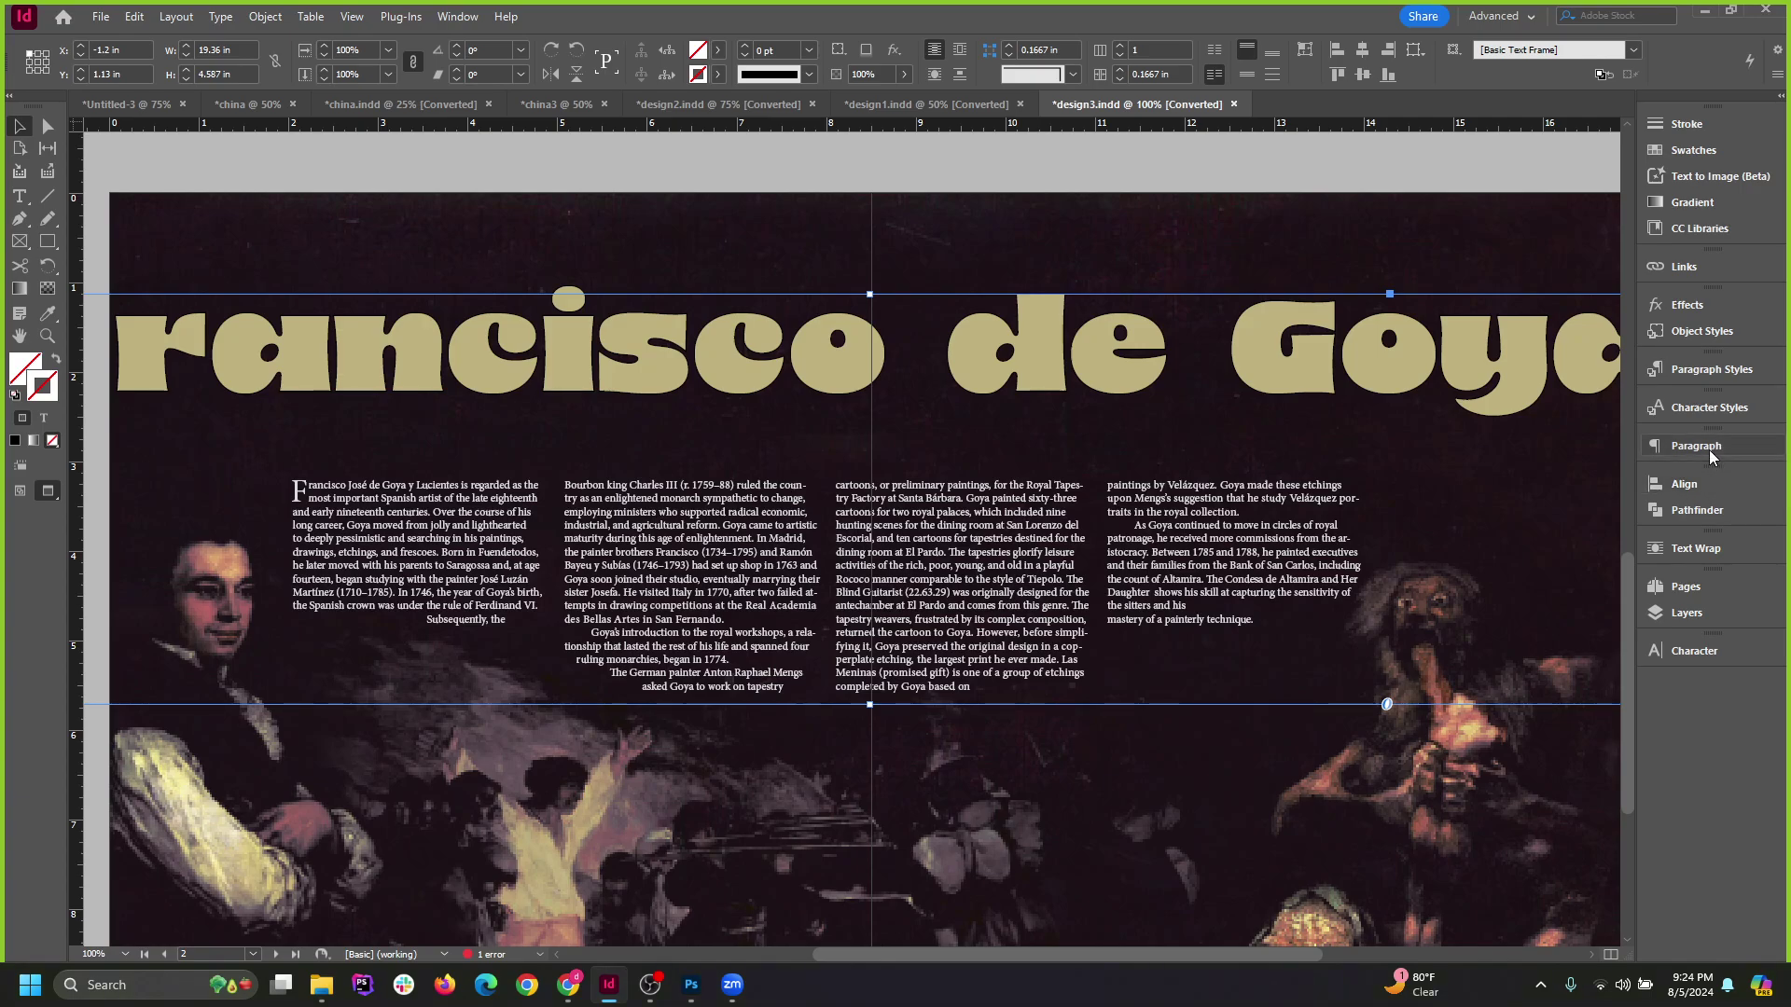
Reduce the title's font size to 90 pt and move its frame to about X 0.96 in, Y 1.343 in.
{"action": "left_click", "coordinate": [1690, 651]}
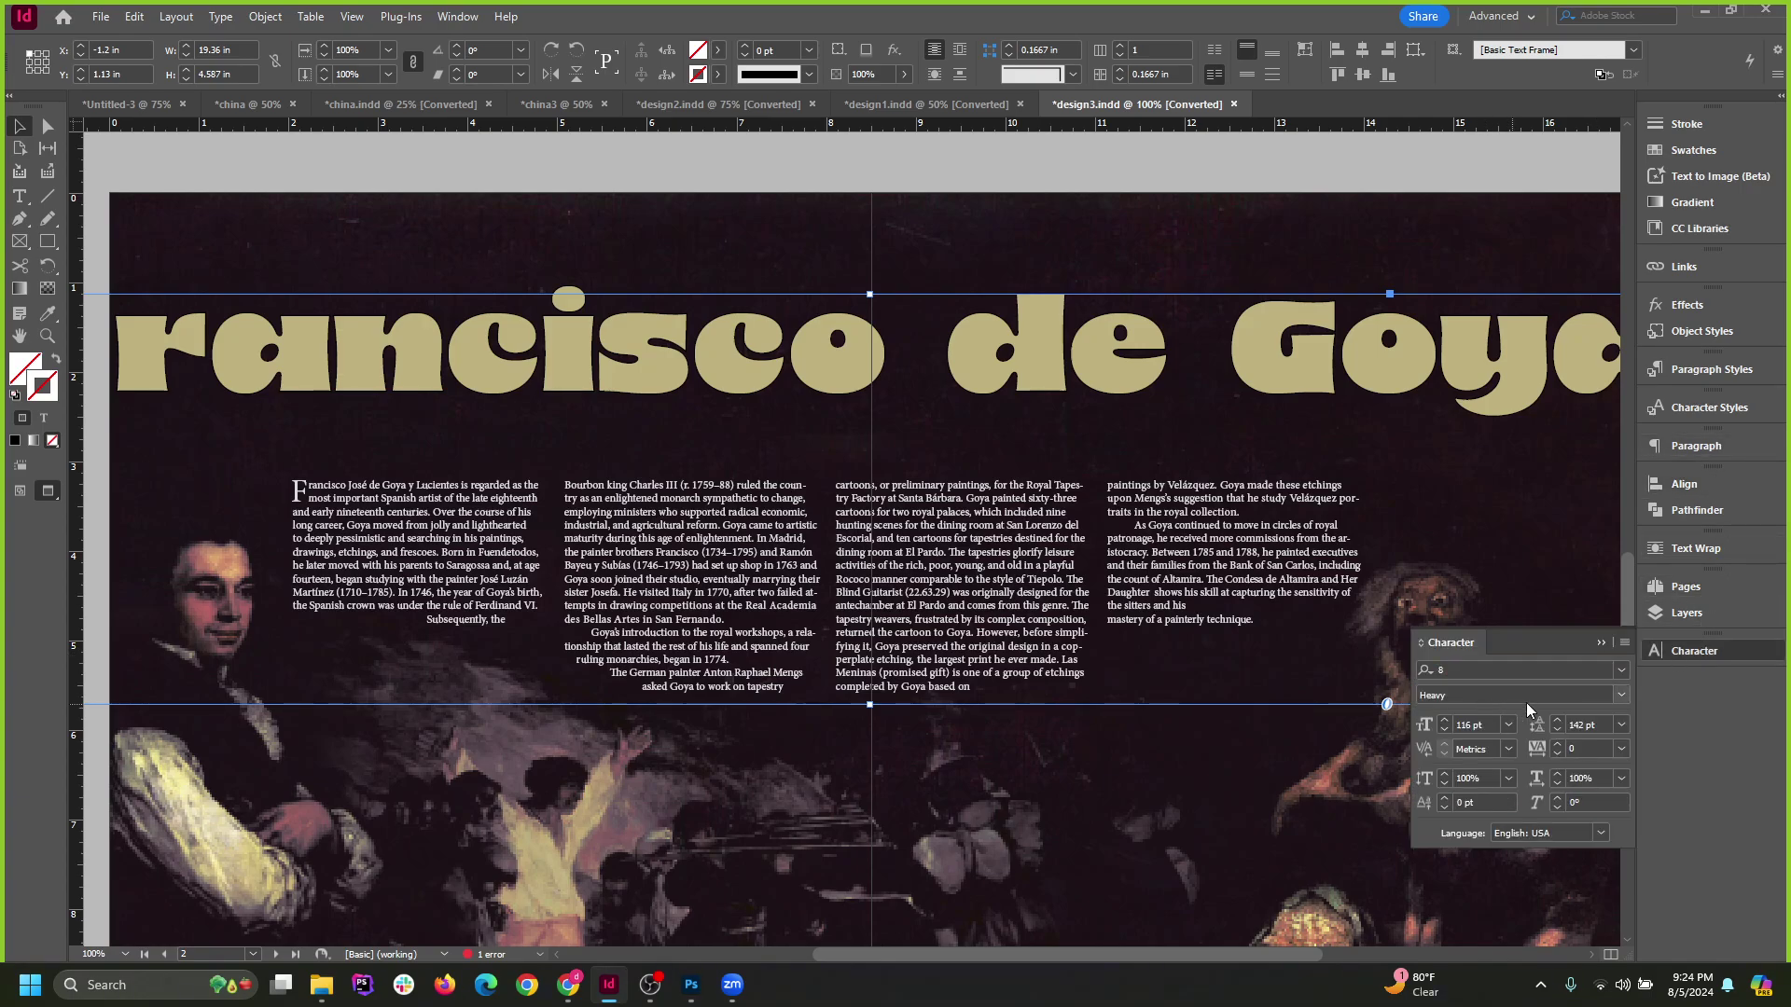
{"action": "left_click", "coordinate": [1446, 730]}
{"action": "left_click", "coordinate": [1447, 729]}
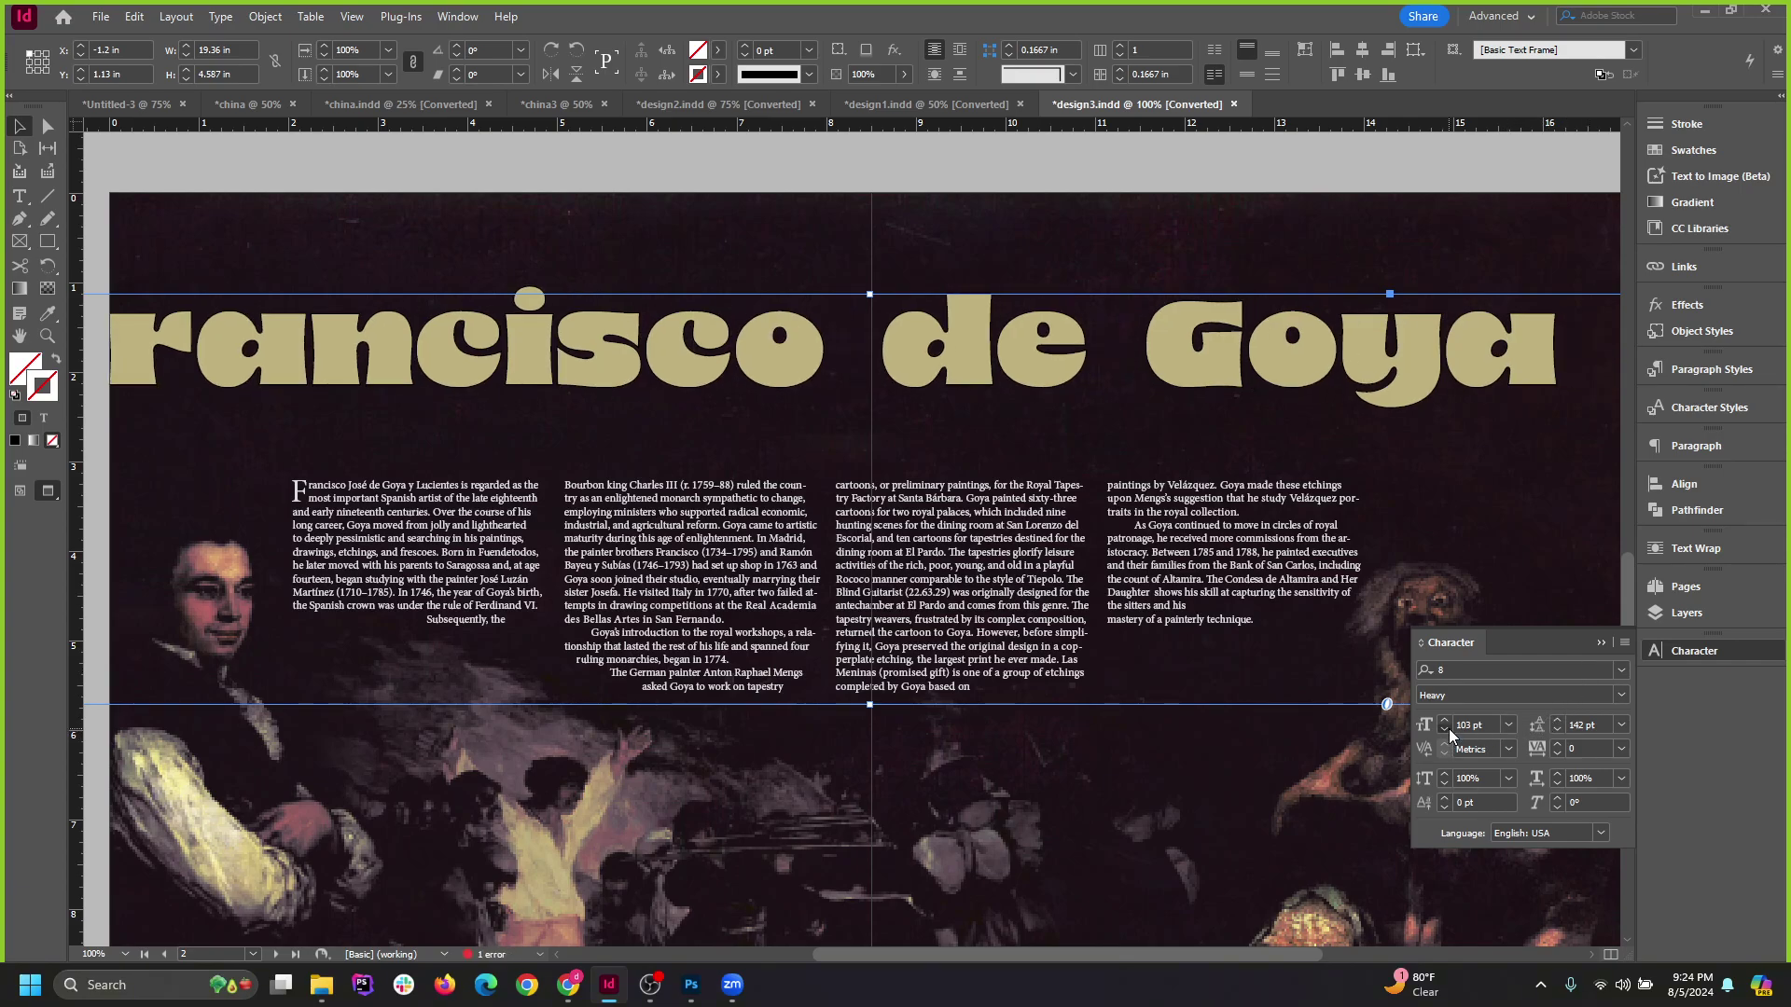
{"action": "left_click", "coordinate": [1447, 730]}
{"action": "left_click_drag", "start_coordinate": [754, 336], "coordinate": [892, 338]}
{"action": "mouse_move", "coordinate": [1045, 372]}
{"action": "left_mouse_down"}
{"action": "mouse_move", "coordinate": [1073, 390]}
{"action": "mouse_move", "coordinate": [1052, 389]}
{"action": "left_mouse_up"}
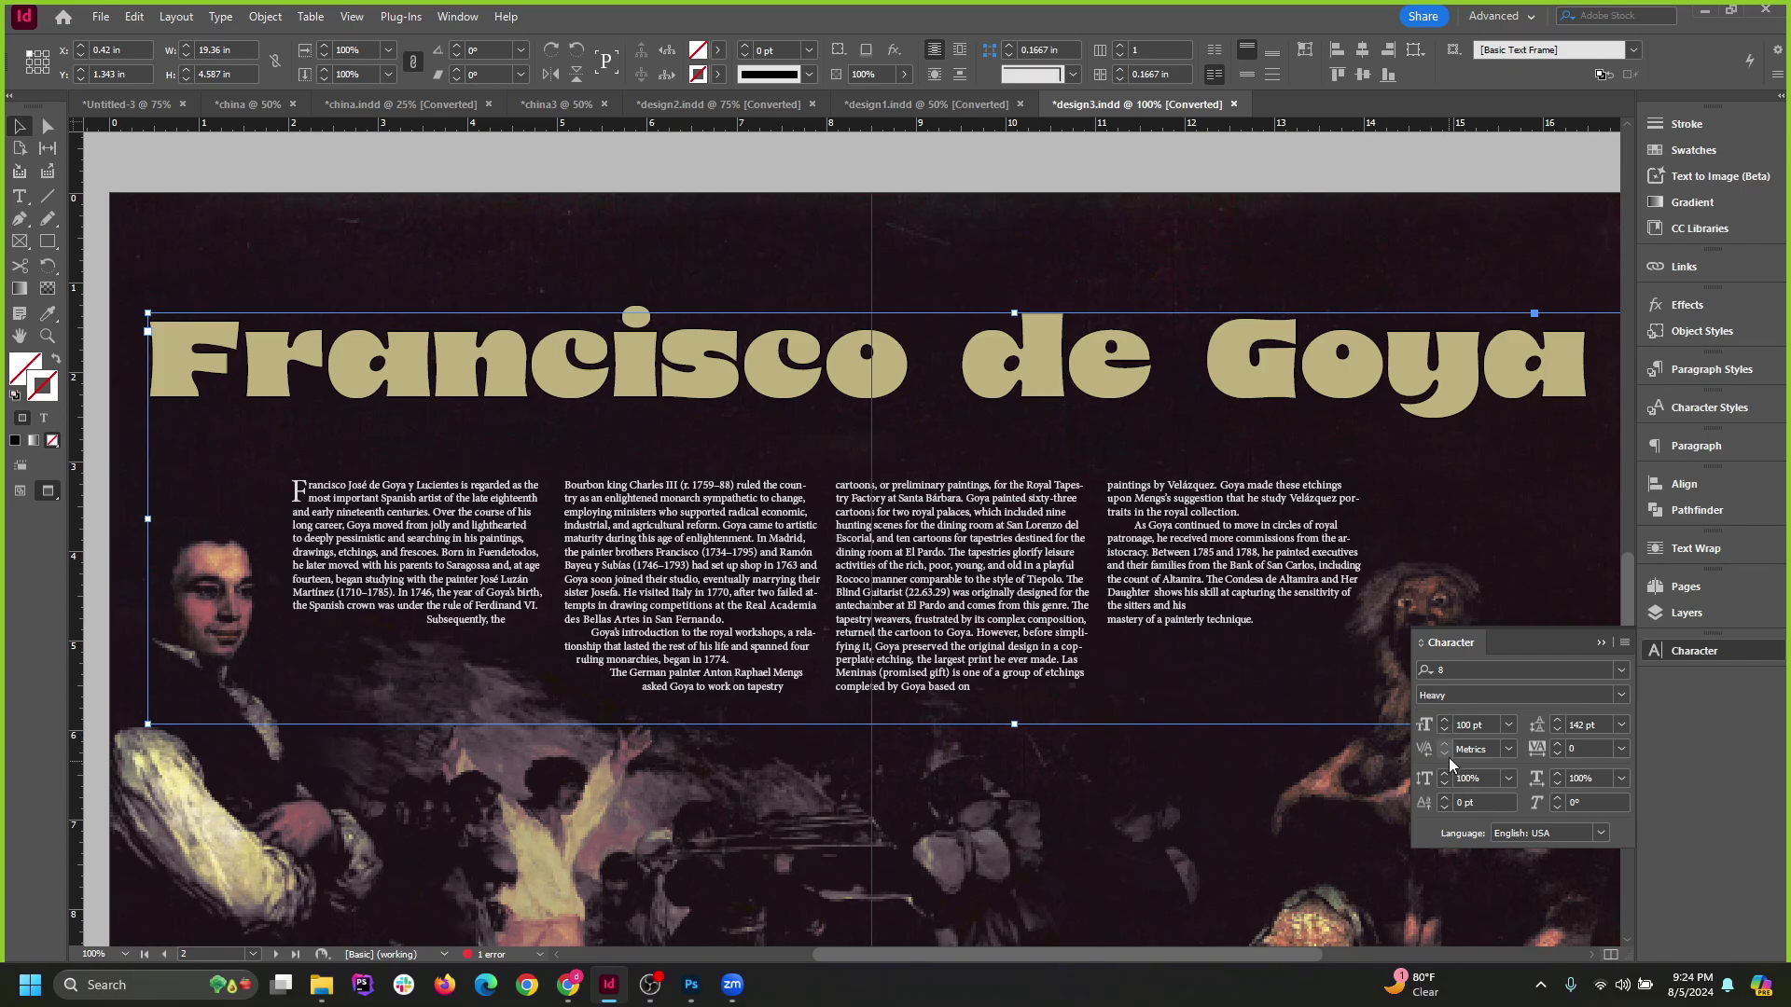
{"action": "left_click", "coordinate": [1444, 730]}
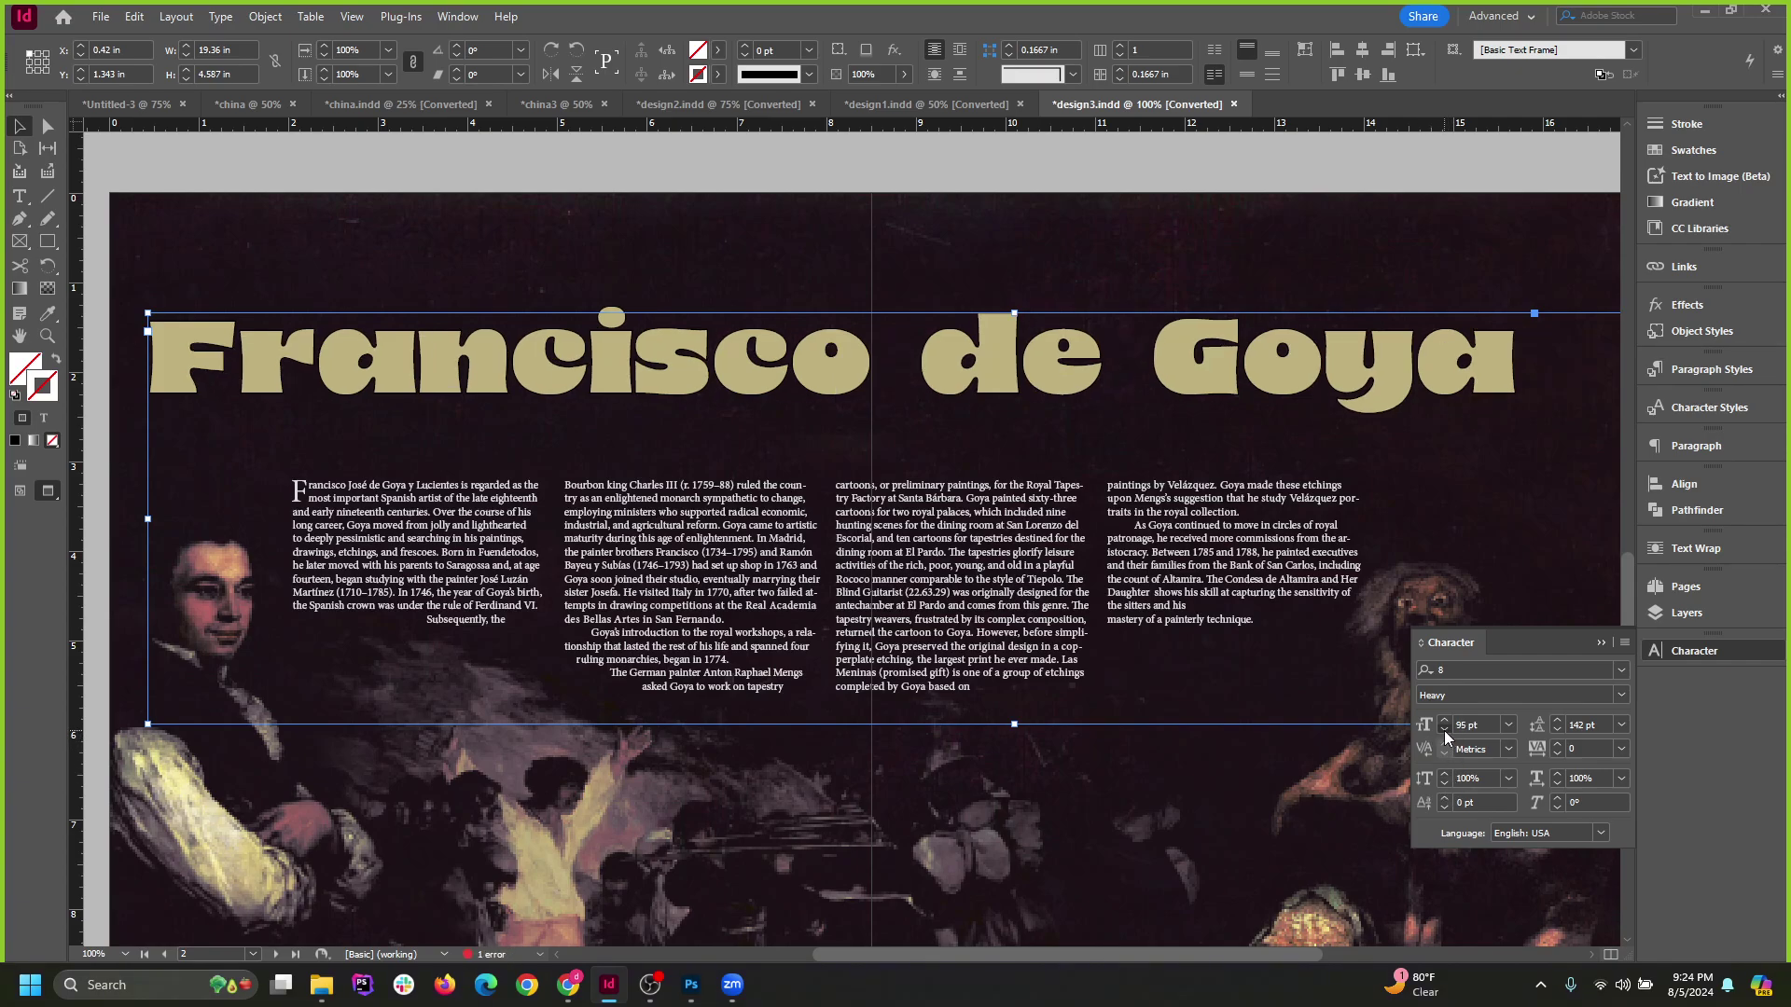
{"action": "left_click", "coordinate": [1443, 730]}
{"action": "left_click_drag", "start_coordinate": [887, 338], "coordinate": [1013, 367]}
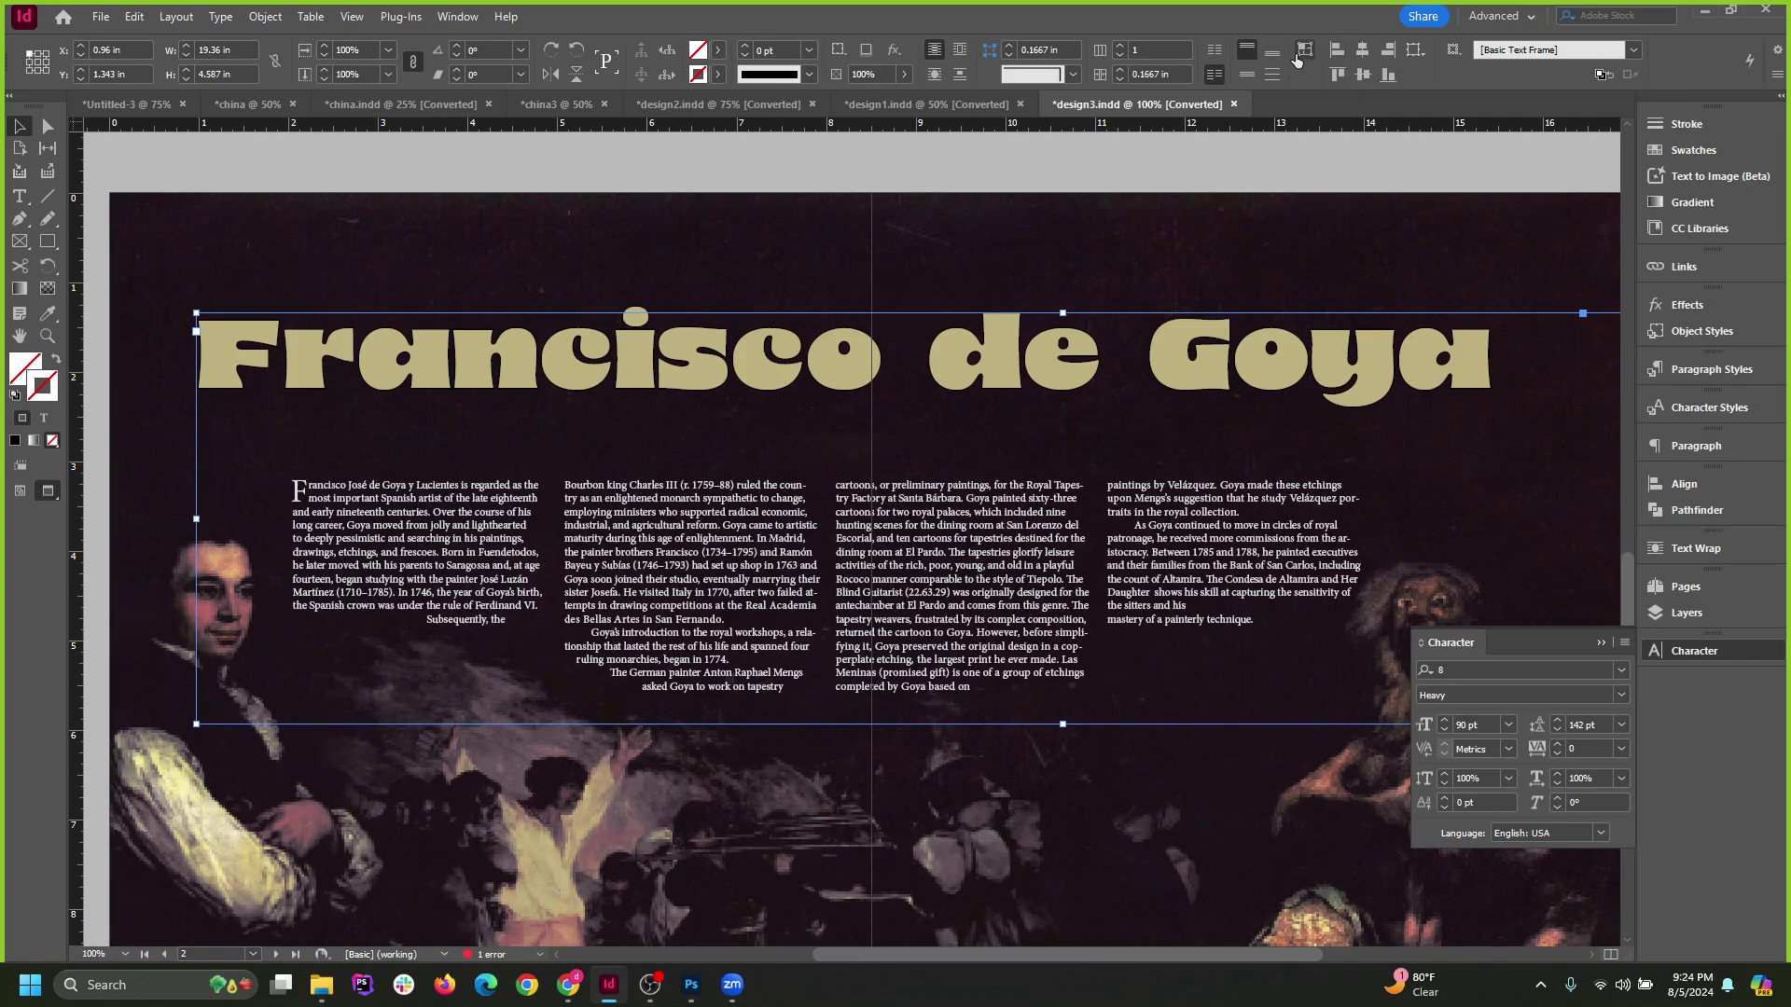
Fit the title frame to its content and center it horizontally on the spread.
{"action": "key", "text": "ctrl+alt+c"}
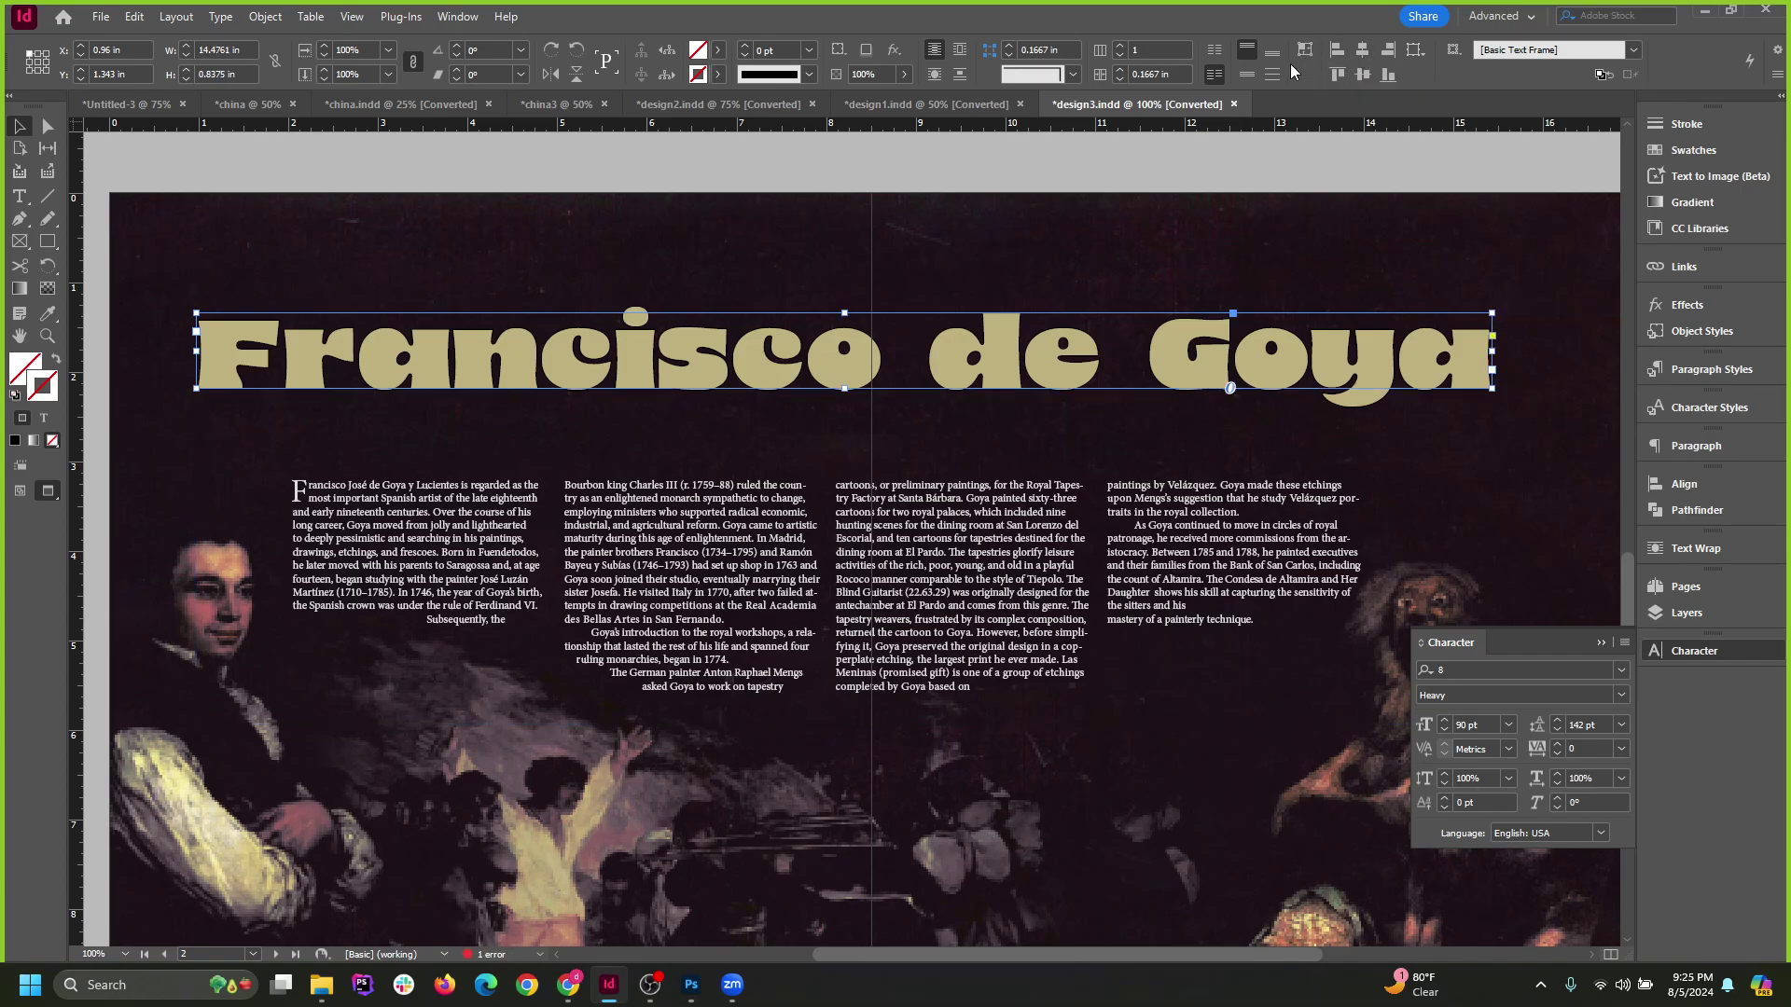
{"action": "left_click", "coordinate": [1417, 51]}
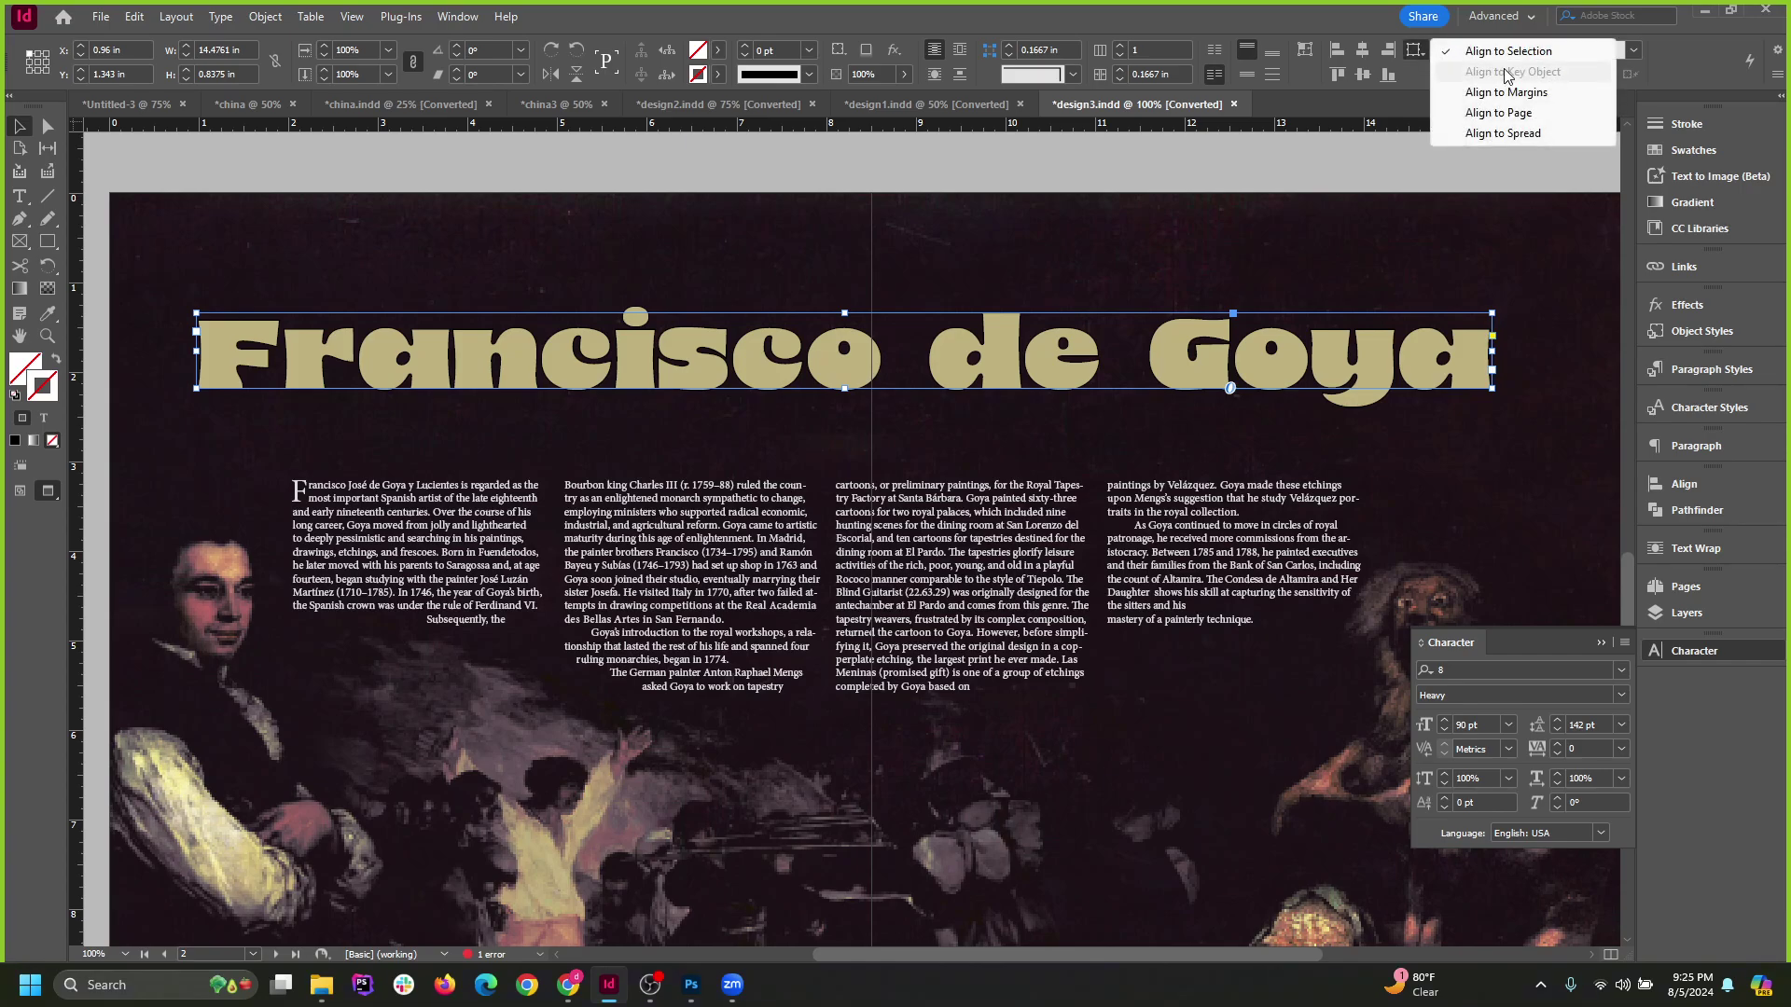
{"action": "left_click", "coordinate": [1516, 134]}
{"action": "left_click", "coordinate": [1362, 50]}
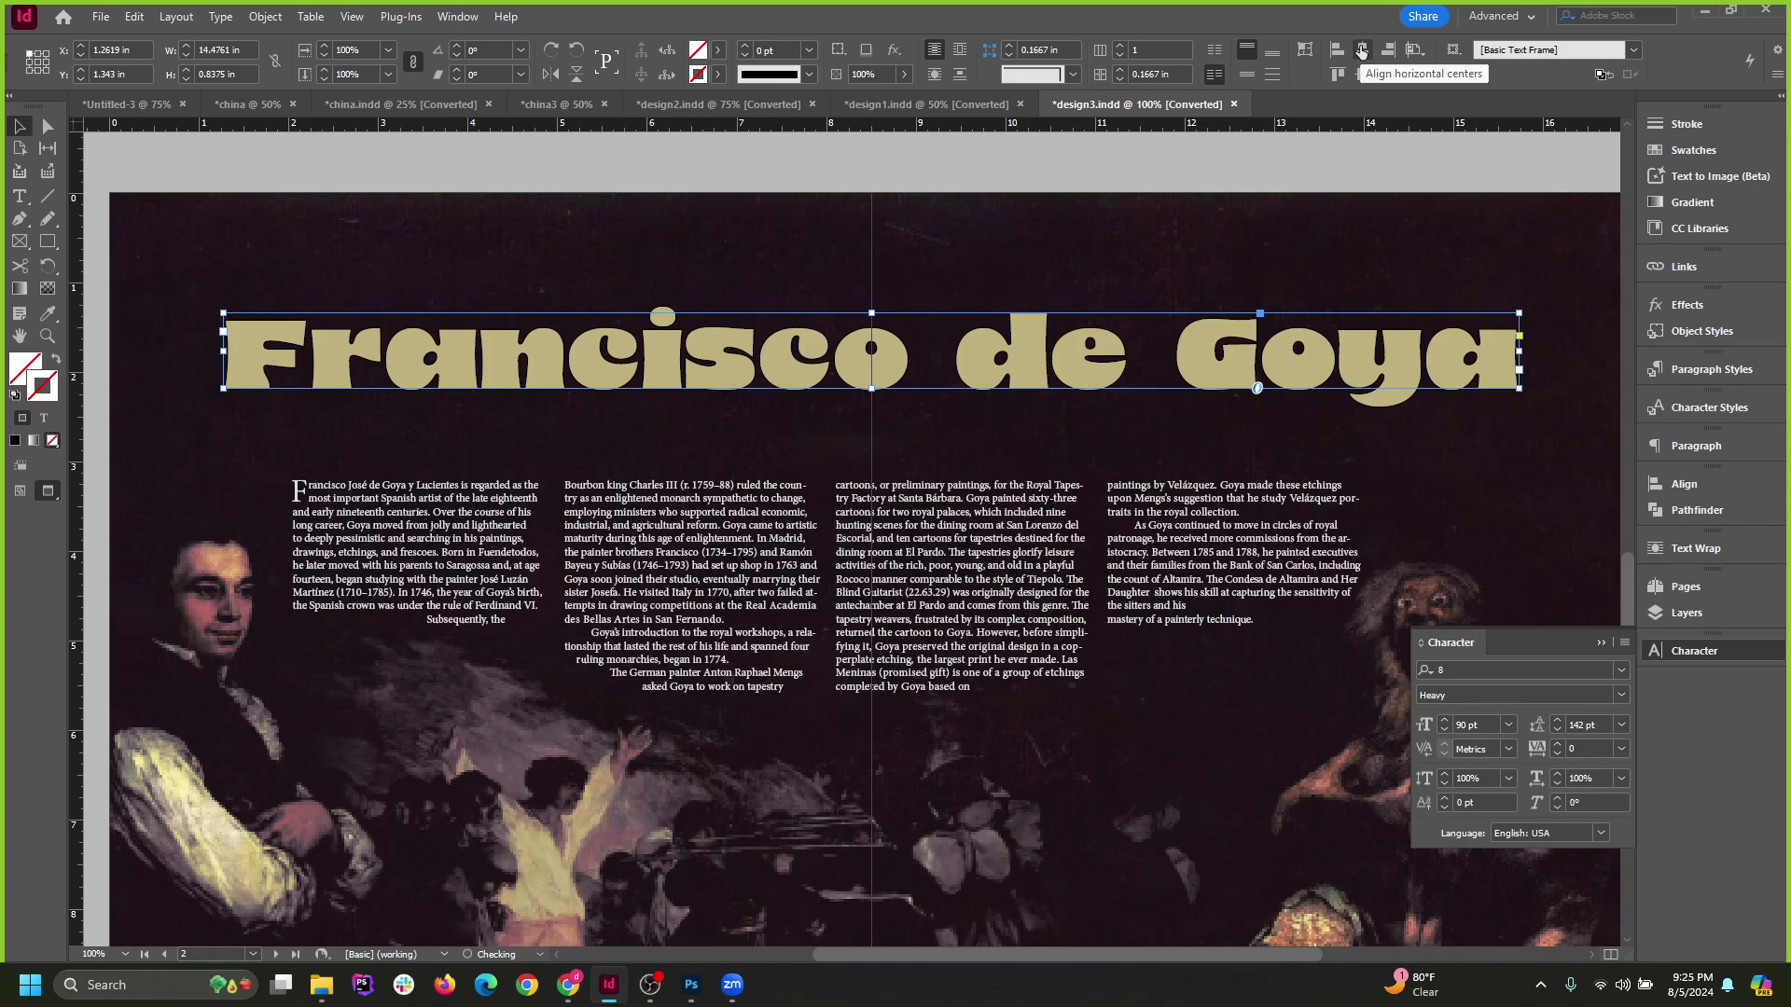
{"action": "left_click", "coordinate": [1177, 138]}
{"action": "key", "text": "ctrl+minus"}
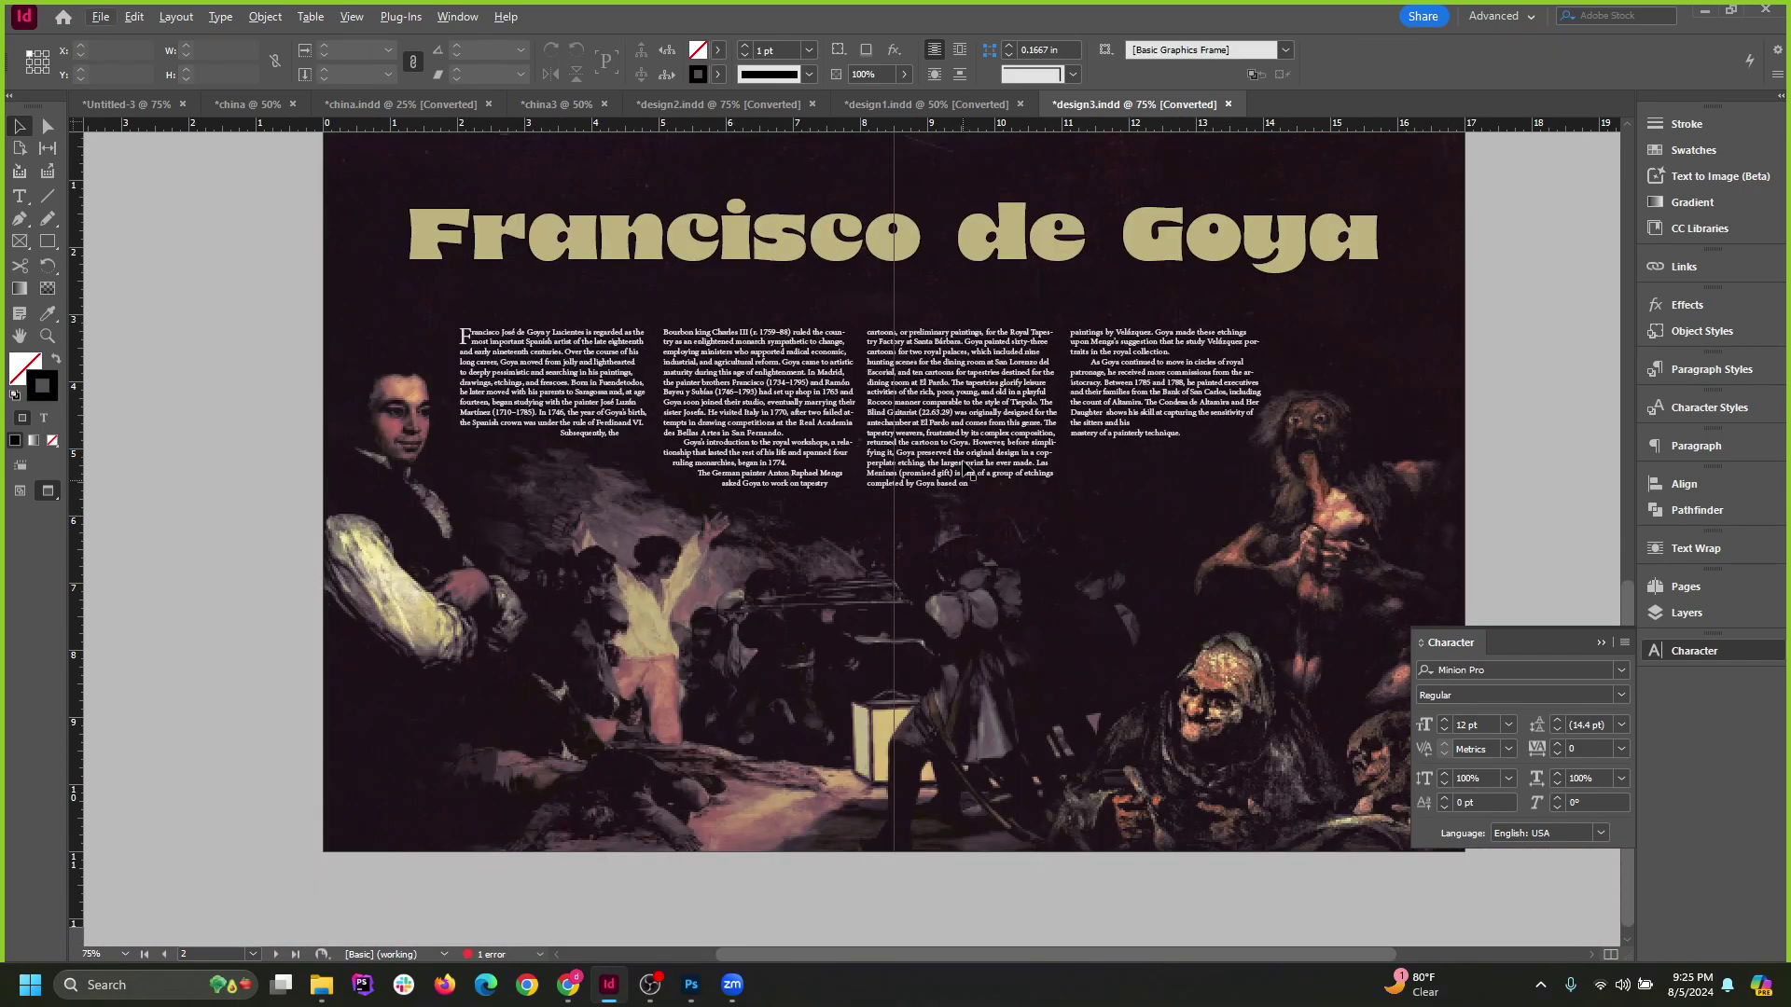
Center the four-column article frame horizontally on the spread.
{"action": "scroll", "coordinate": [968, 473], "scroll_direction": "up", "scroll_amount": 1}
{"action": "left_click", "coordinate": [965, 509]}
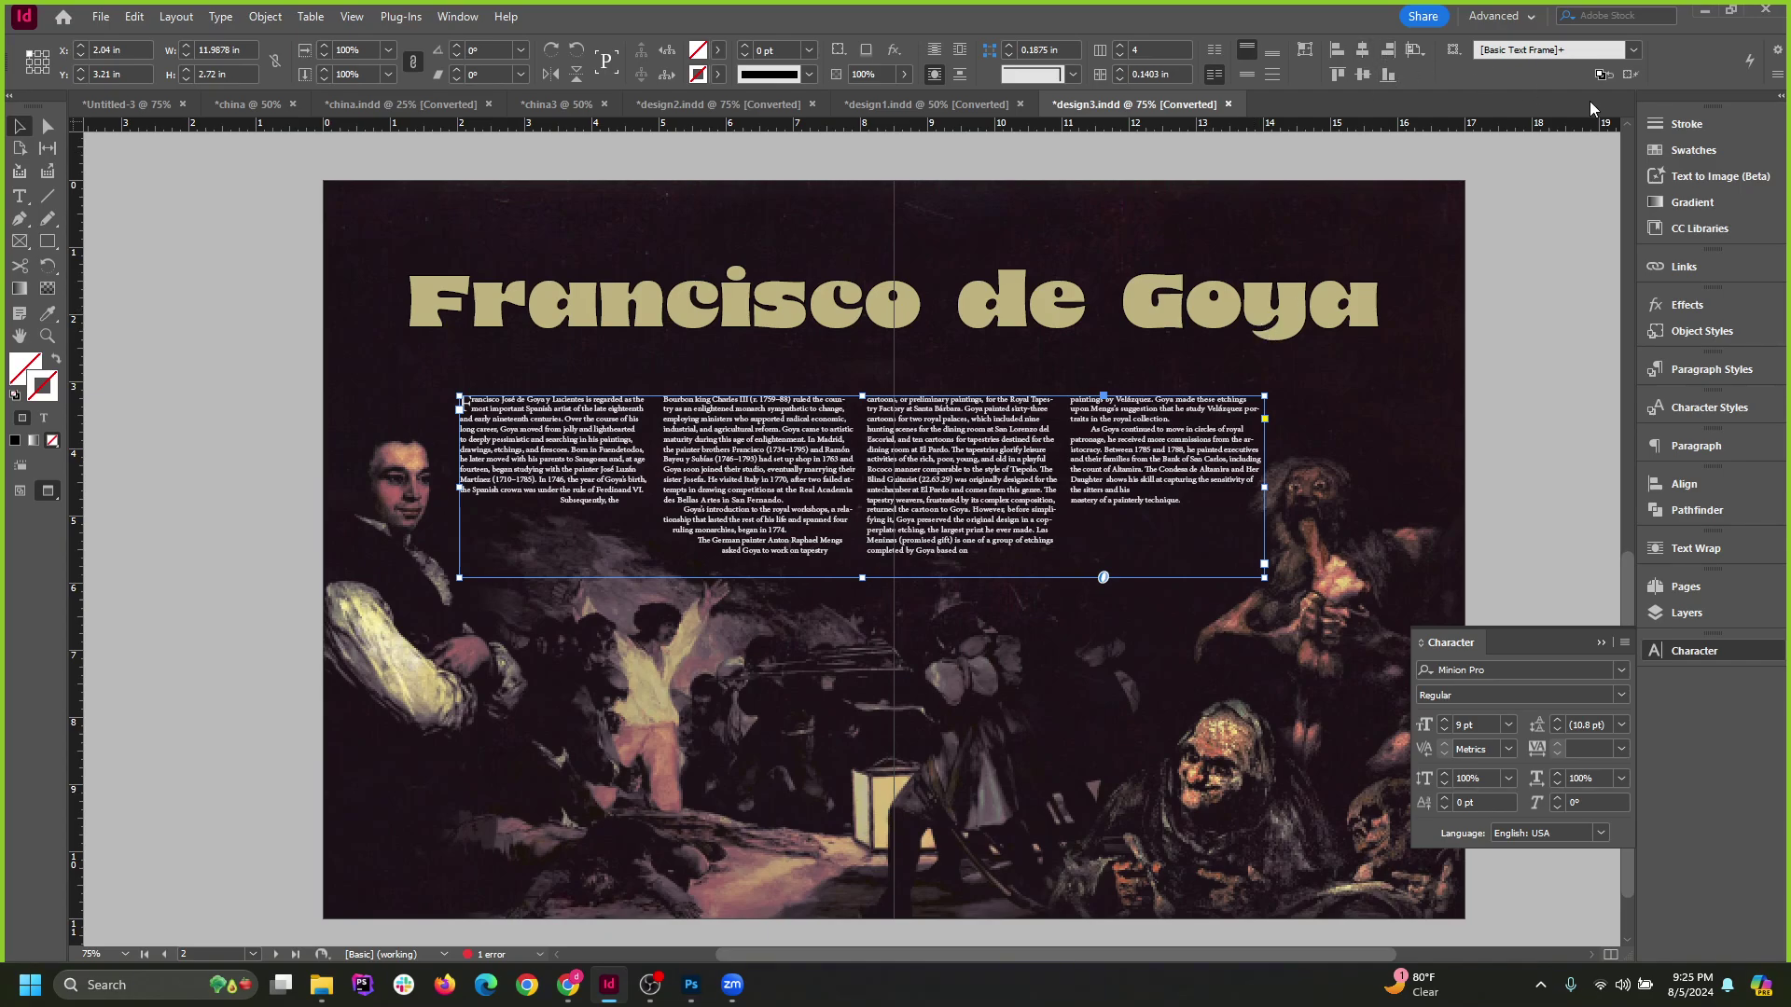
{"action": "left_click", "coordinate": [1362, 50]}
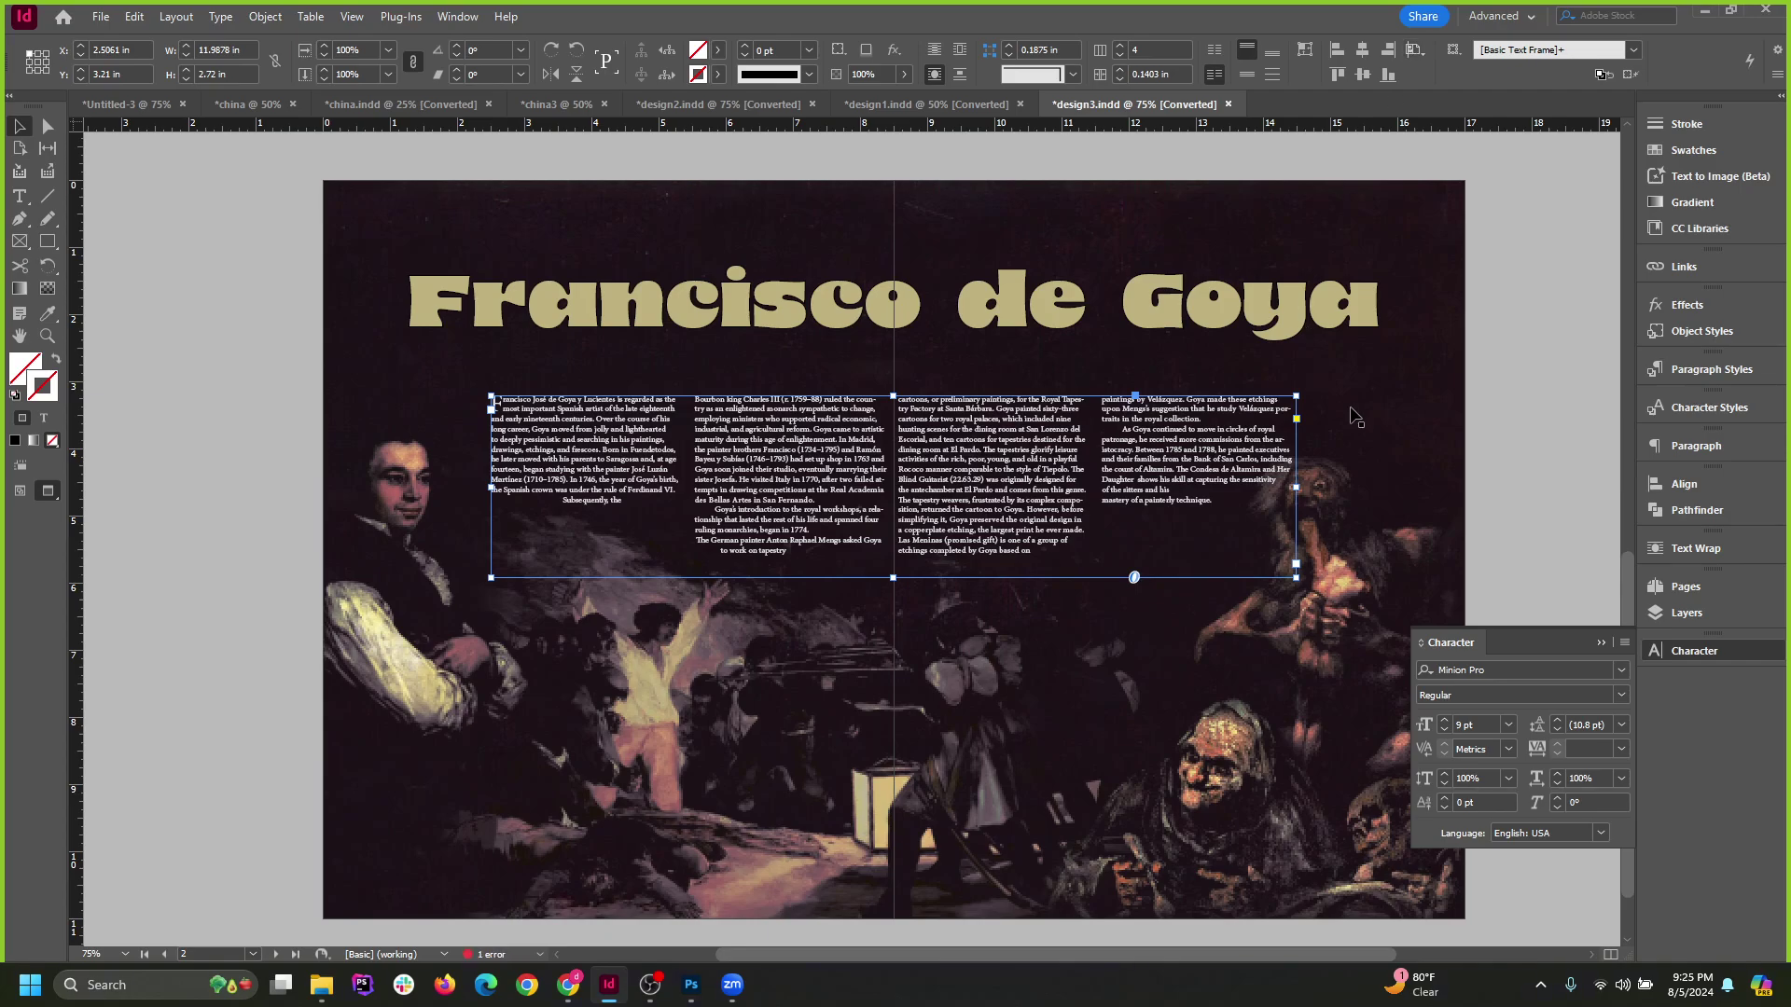
{"action": "left_click", "coordinate": [1530, 397]}
{"action": "scroll", "coordinate": [1360, 483], "scroll_direction": "down", "scroll_amount": 1}
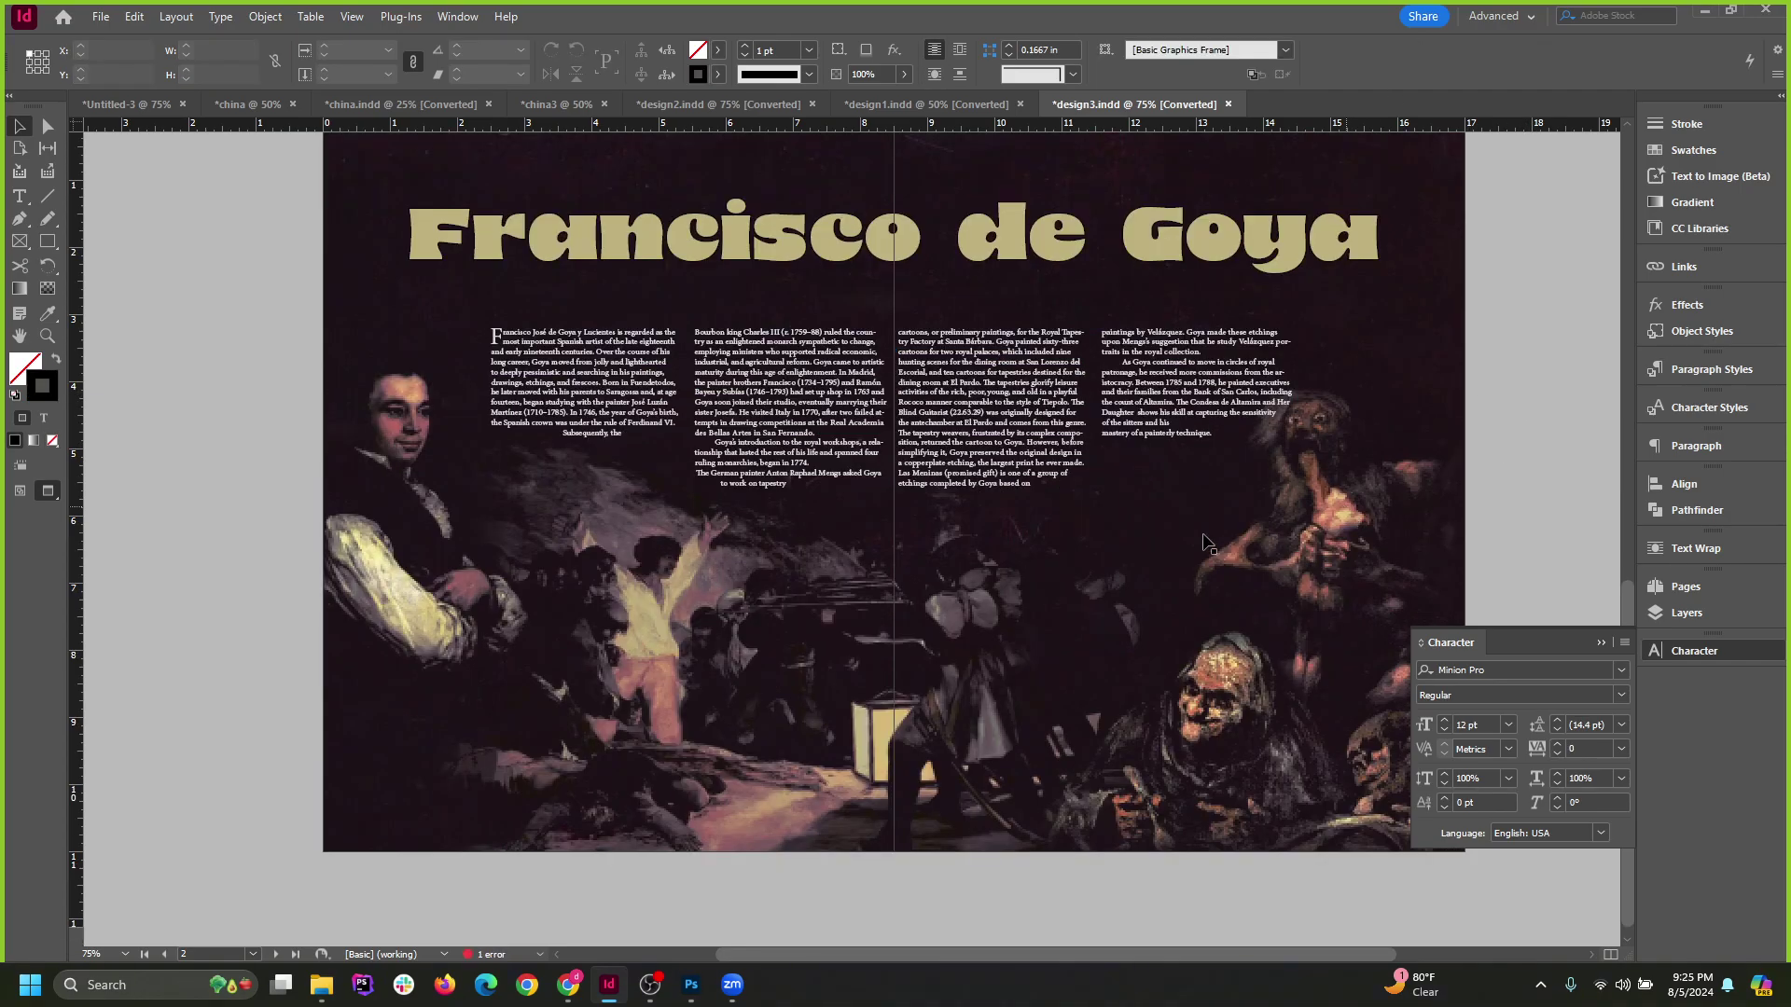
{"action": "scroll", "coordinate": [1040, 572], "scroll_direction": "up", "scroll_amount": 1}
{"action": "left_click", "coordinate": [896, 488]}
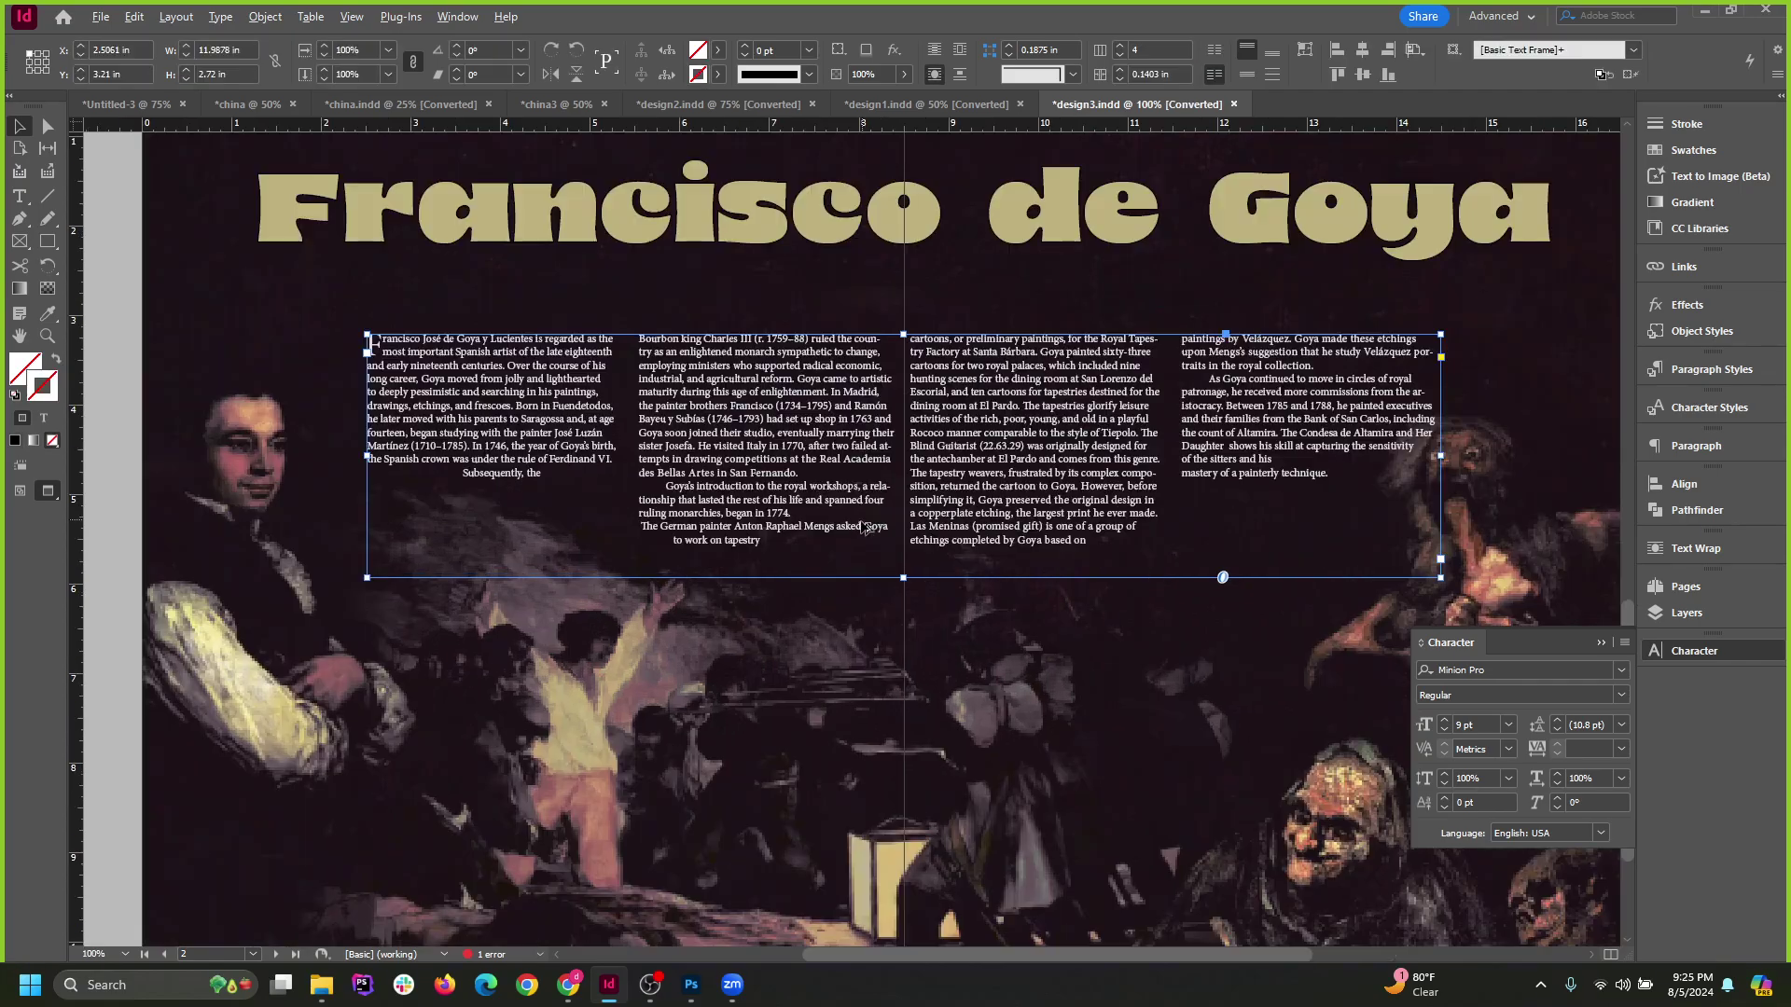
{"action": "key", "text": "ctrl+="}
{"action": "left_click_drag", "start_coordinate": [115, 323], "coordinate": [296, 532]}
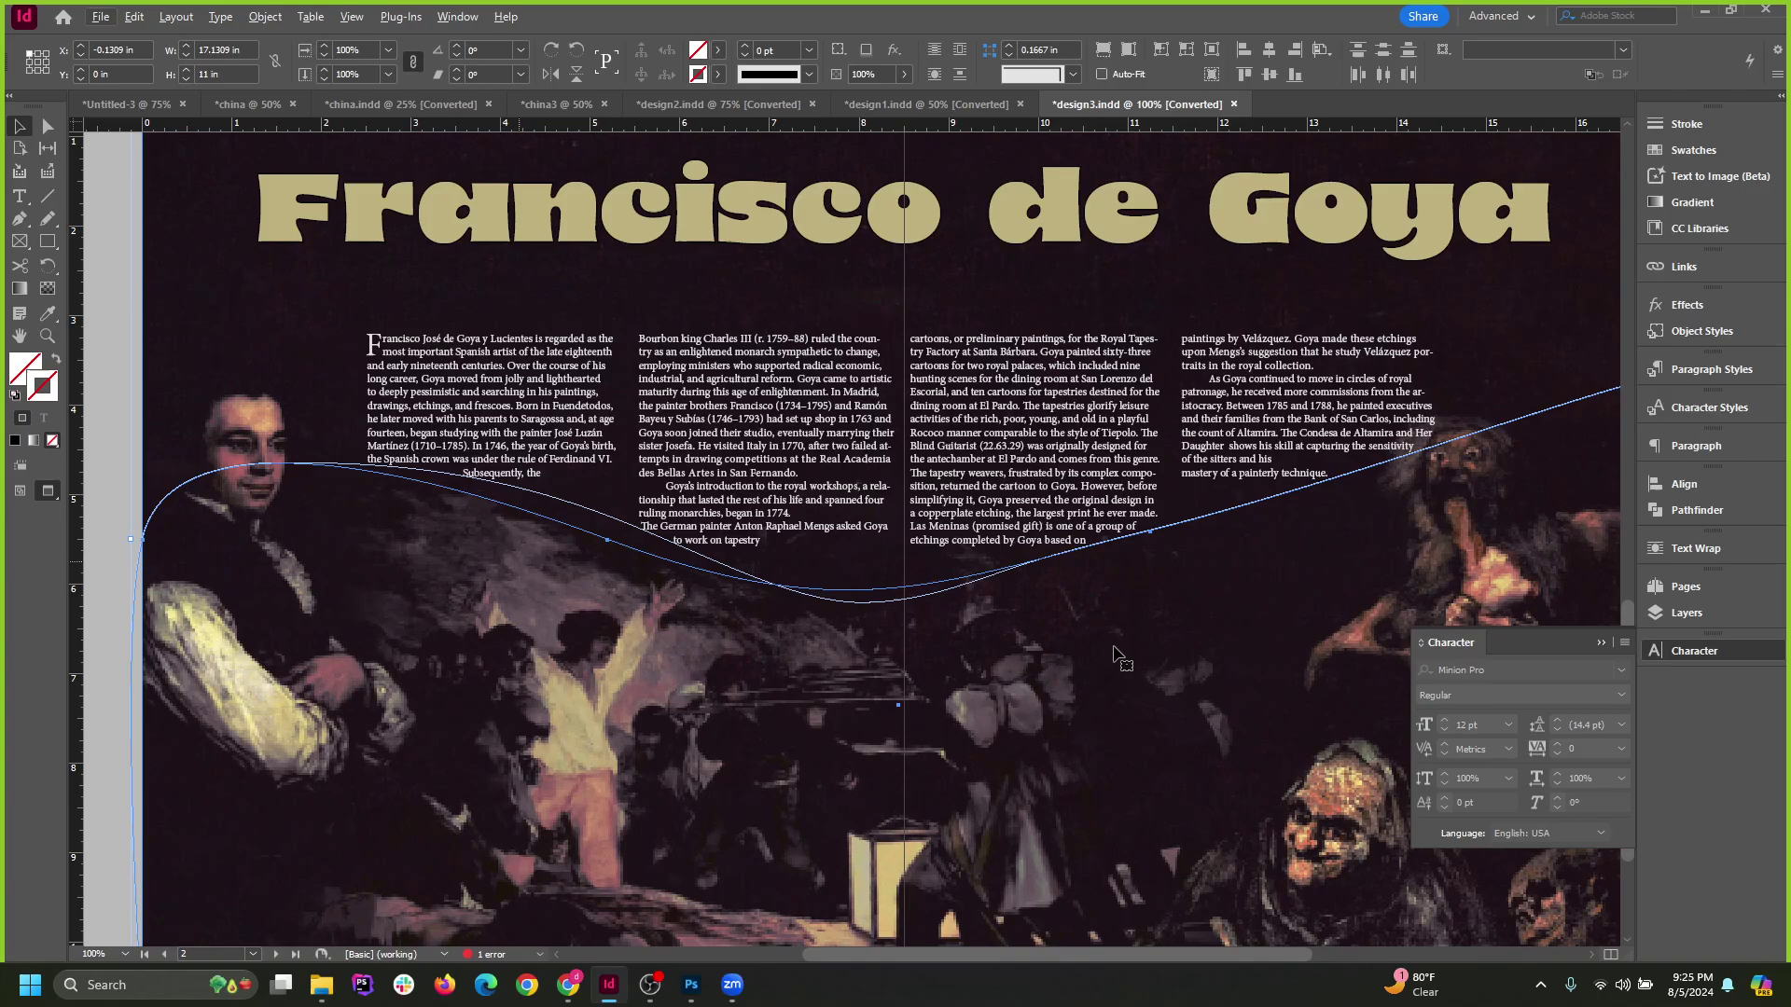
{"action": "key", "text": "ctrl+minus"}
{"action": "key", "text": "ctrl+="}
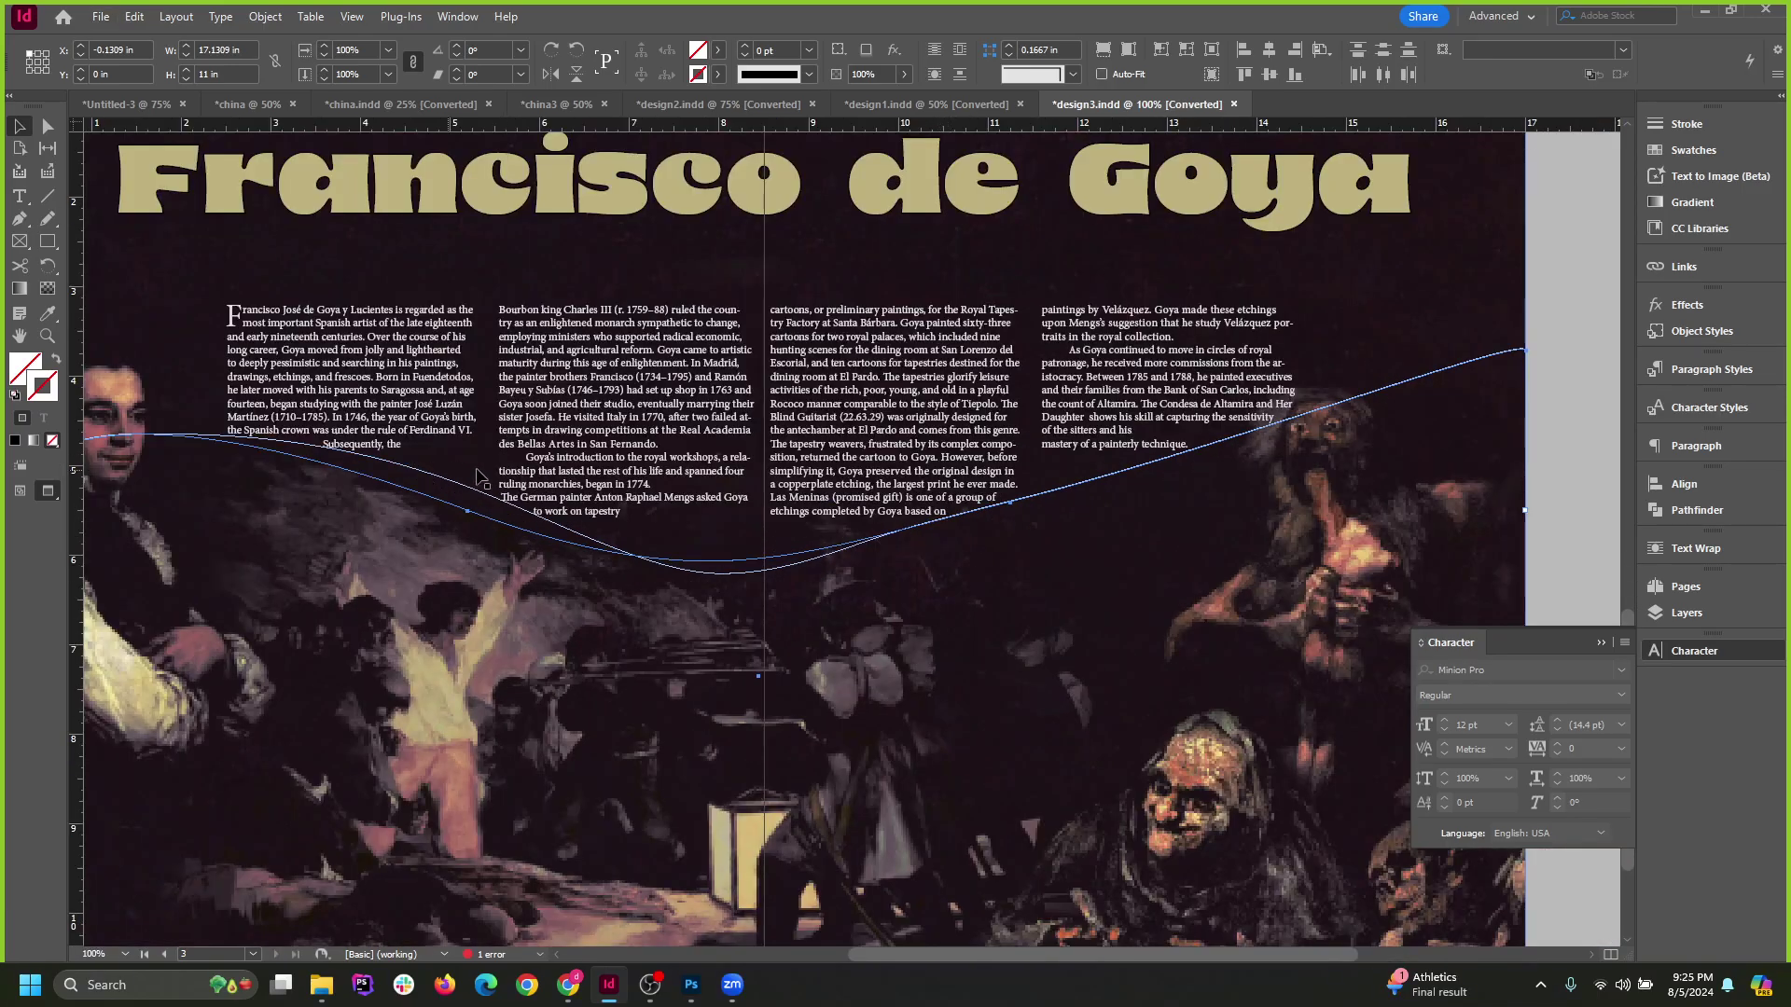
{"action": "key", "text": "ctrl+minus"}
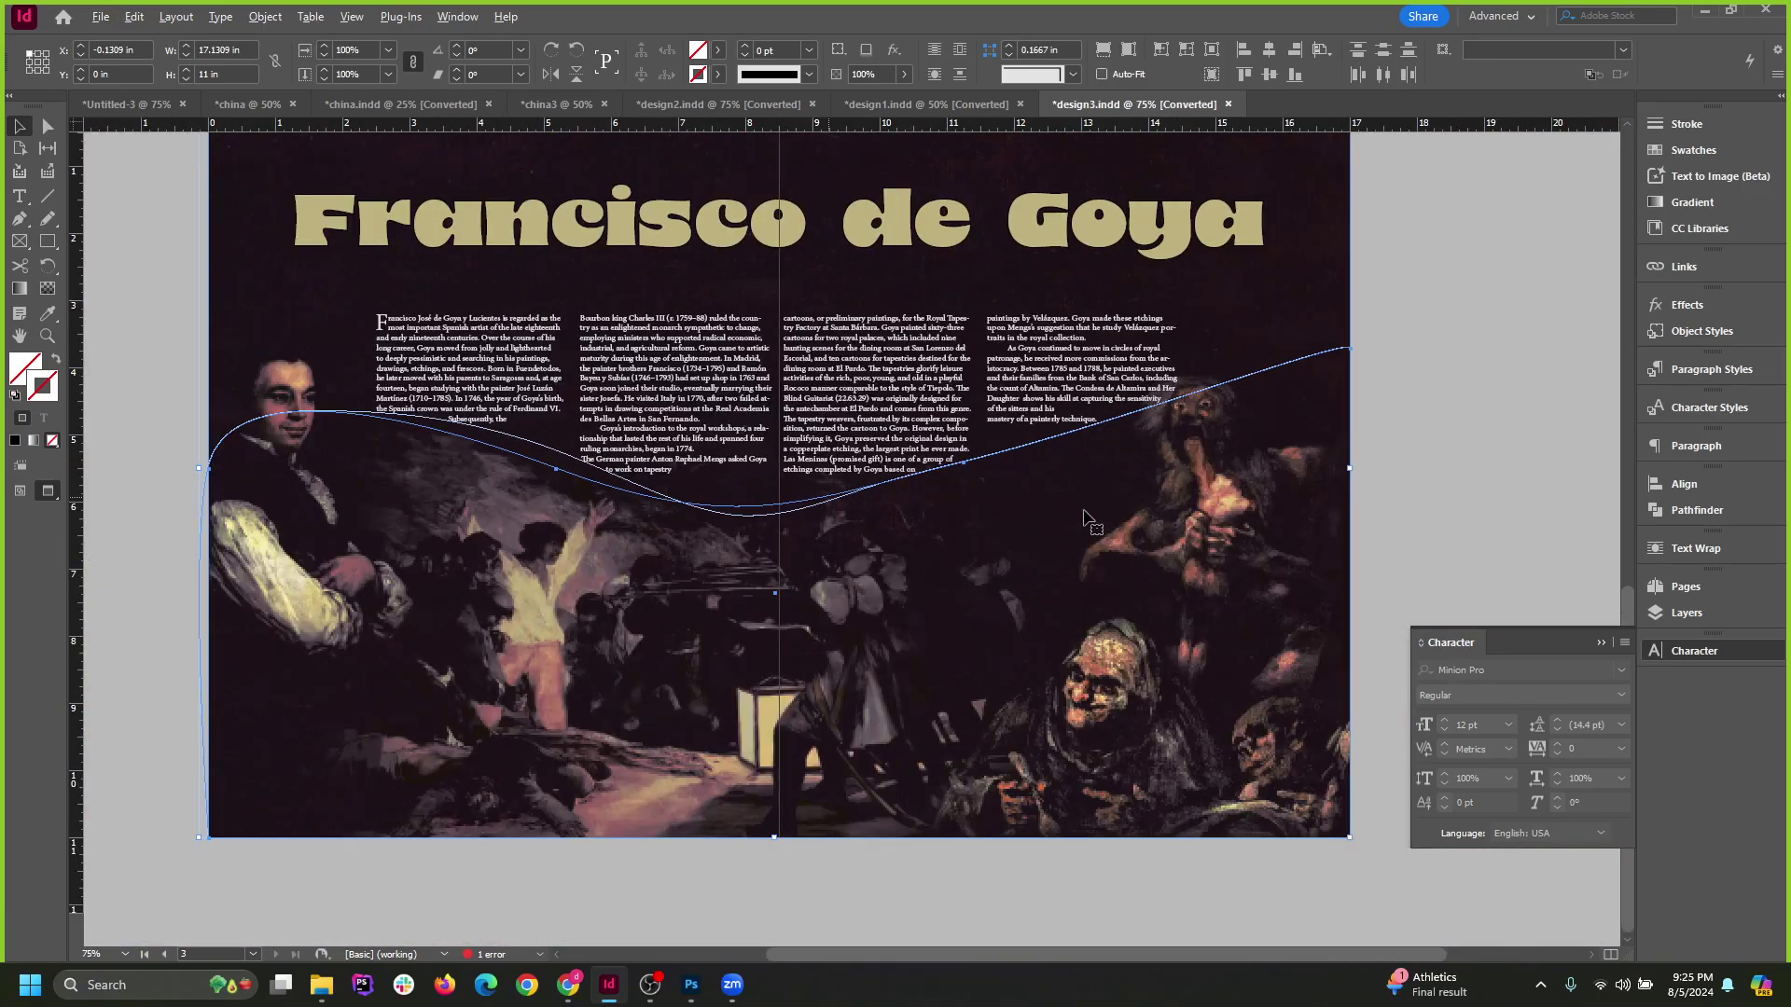
{"action": "key", "text": "ctrl+shift+a"}
Reshape the figure image's curved edge below the article, shifting its lowest anchor toward the spread's center and adjusting the point at about X 11.6 in, Y 5.5 in.
{"action": "left_click", "coordinate": [1172, 408]}
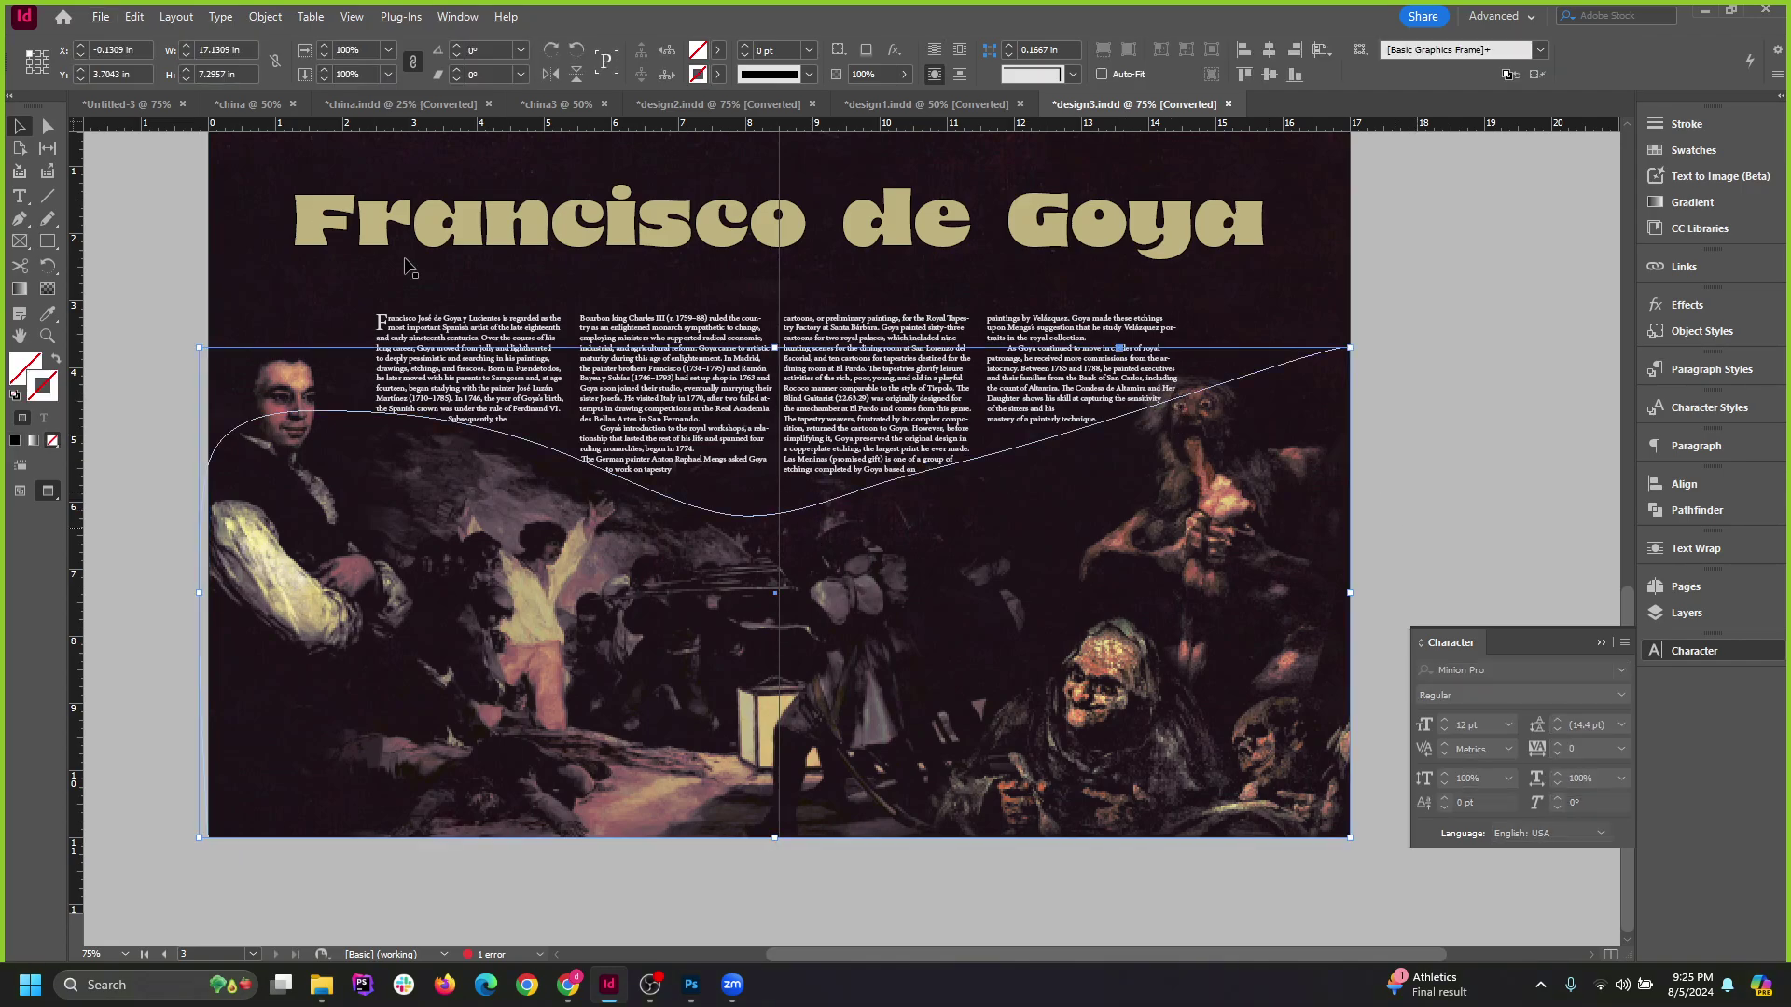
{"action": "left_click", "coordinate": [48, 126]}
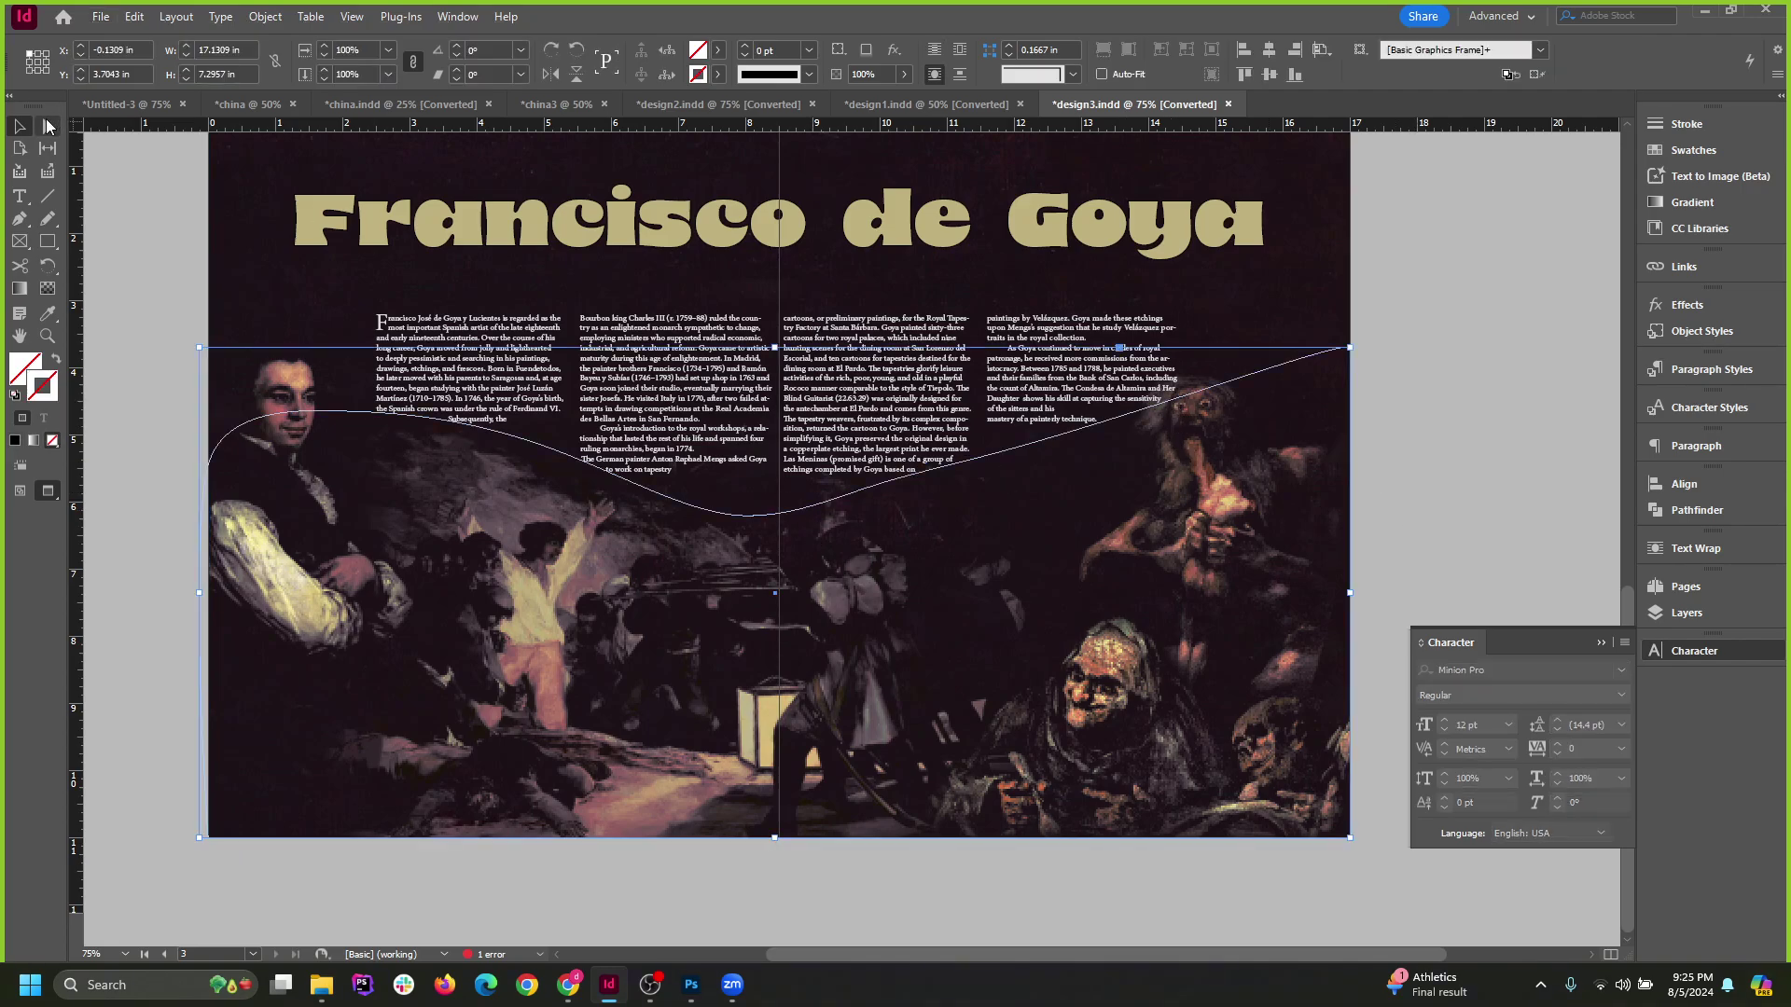
{"action": "left_click", "coordinate": [747, 516]}
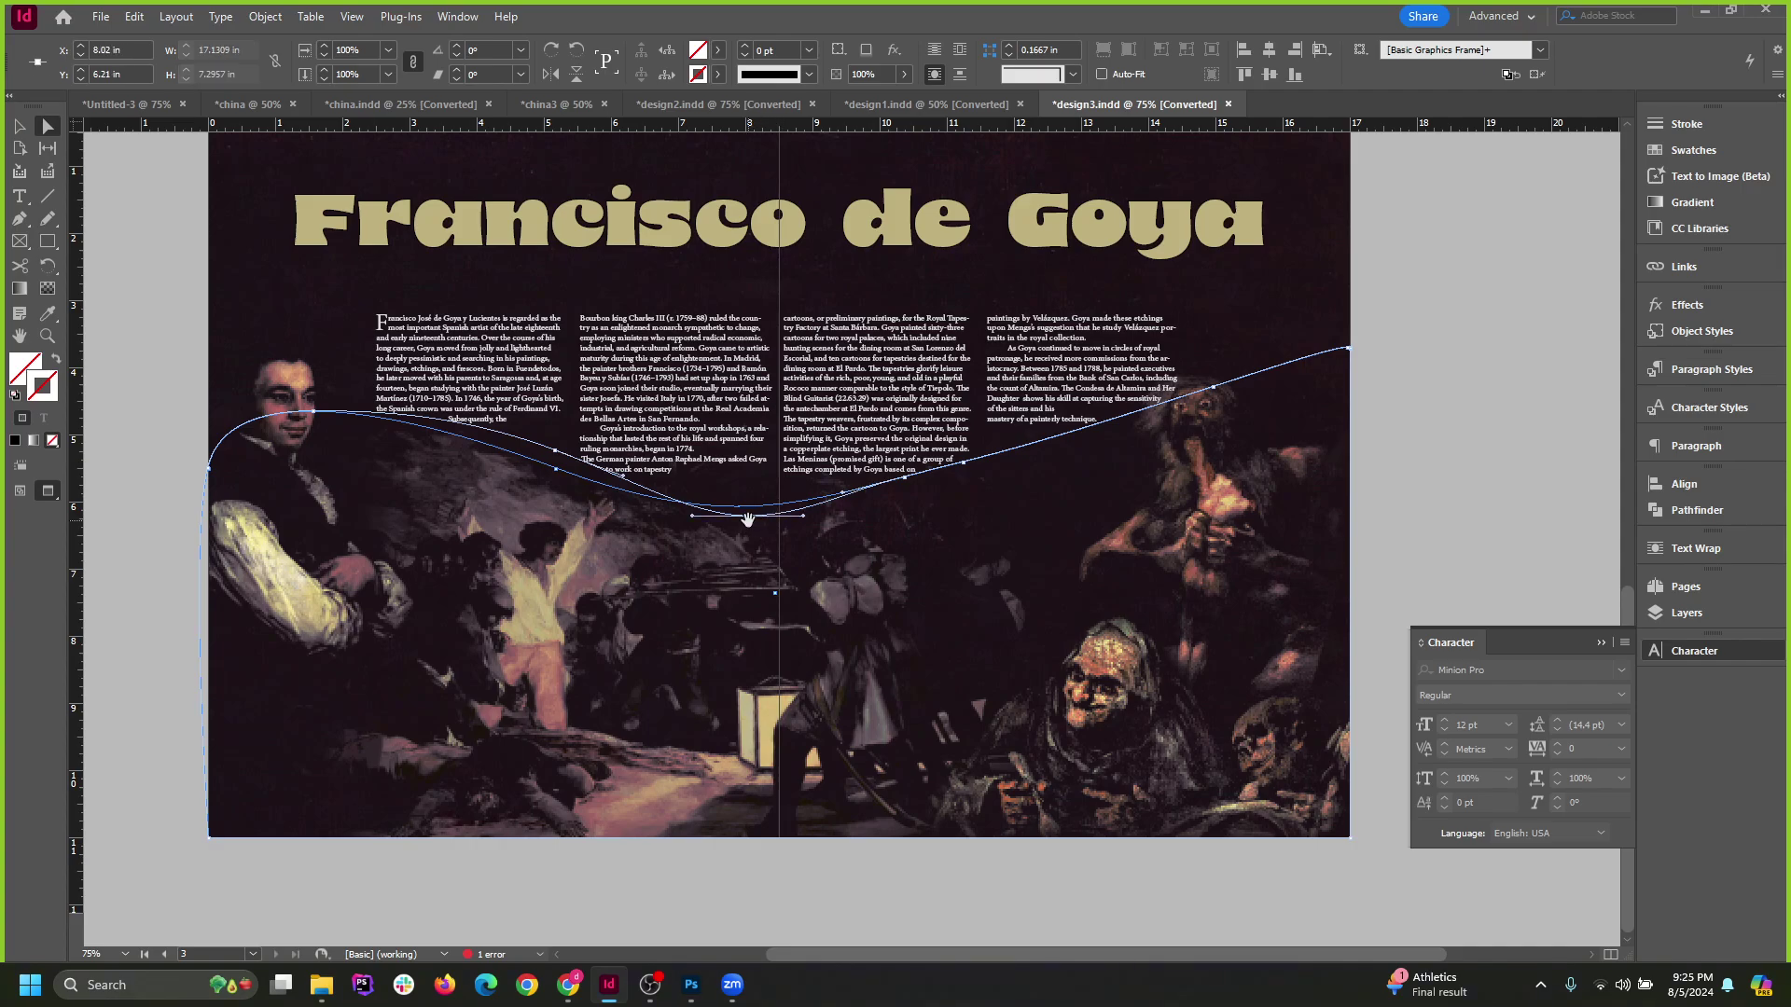
{"action": "left_click_drag", "start_coordinate": [747, 516], "coordinate": [1012, 453]}
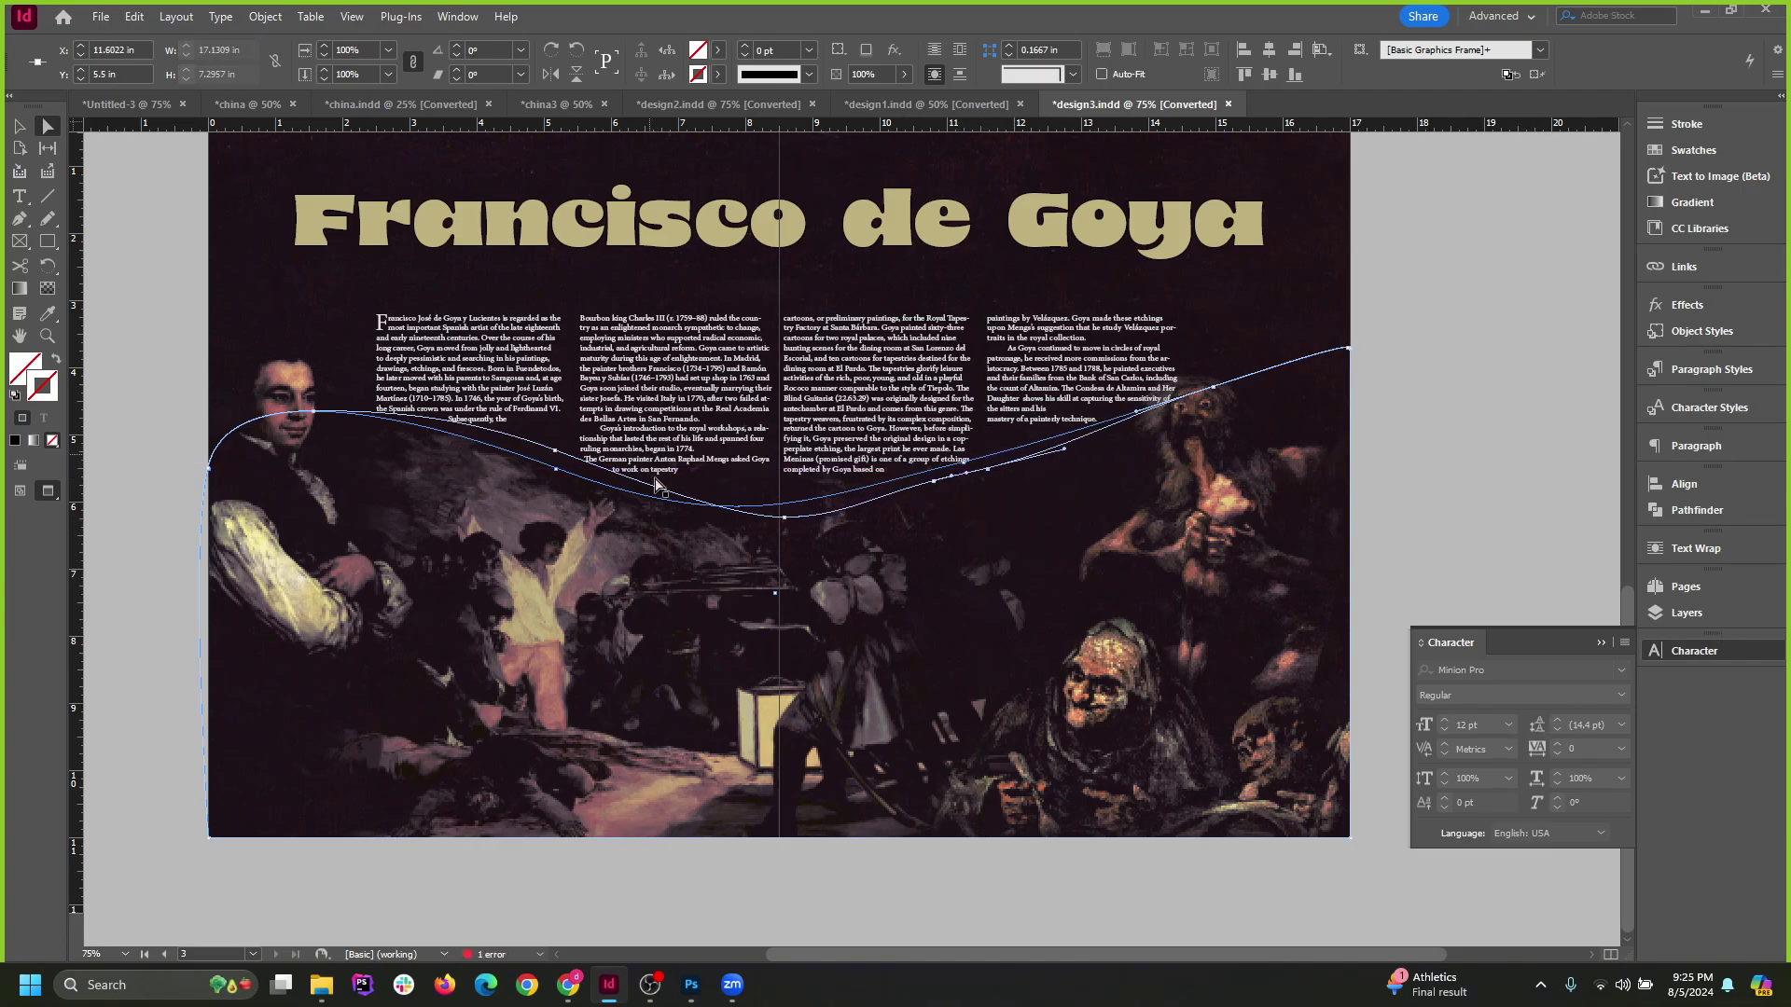
Try raising the curve's anchor below the article's second column to about X 5.755 in, Y 5.015 in, and undo the move.
{"action": "scroll", "coordinate": [656, 484], "scroll_direction": "up", "scroll_amount": 3}
{"action": "scroll", "coordinate": [408, 406], "scroll_direction": "up", "scroll_amount": 2}
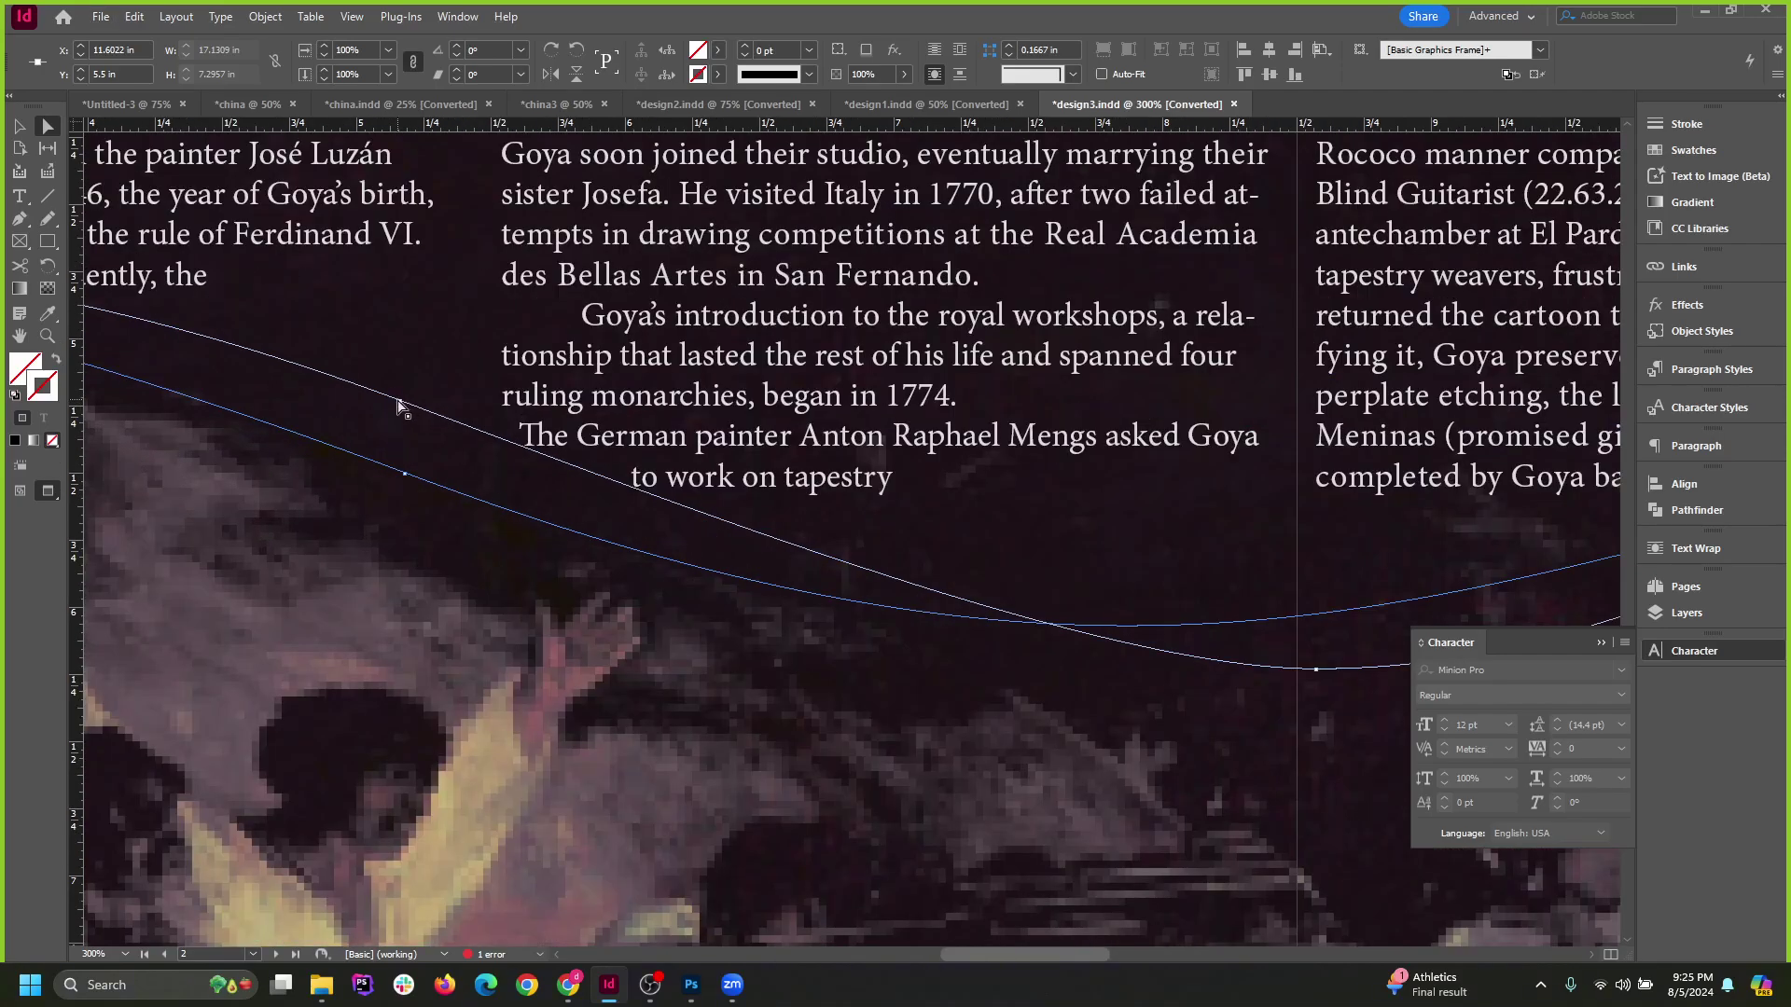
{"action": "left_click_drag", "start_coordinate": [399, 407], "coordinate": [569, 355]}
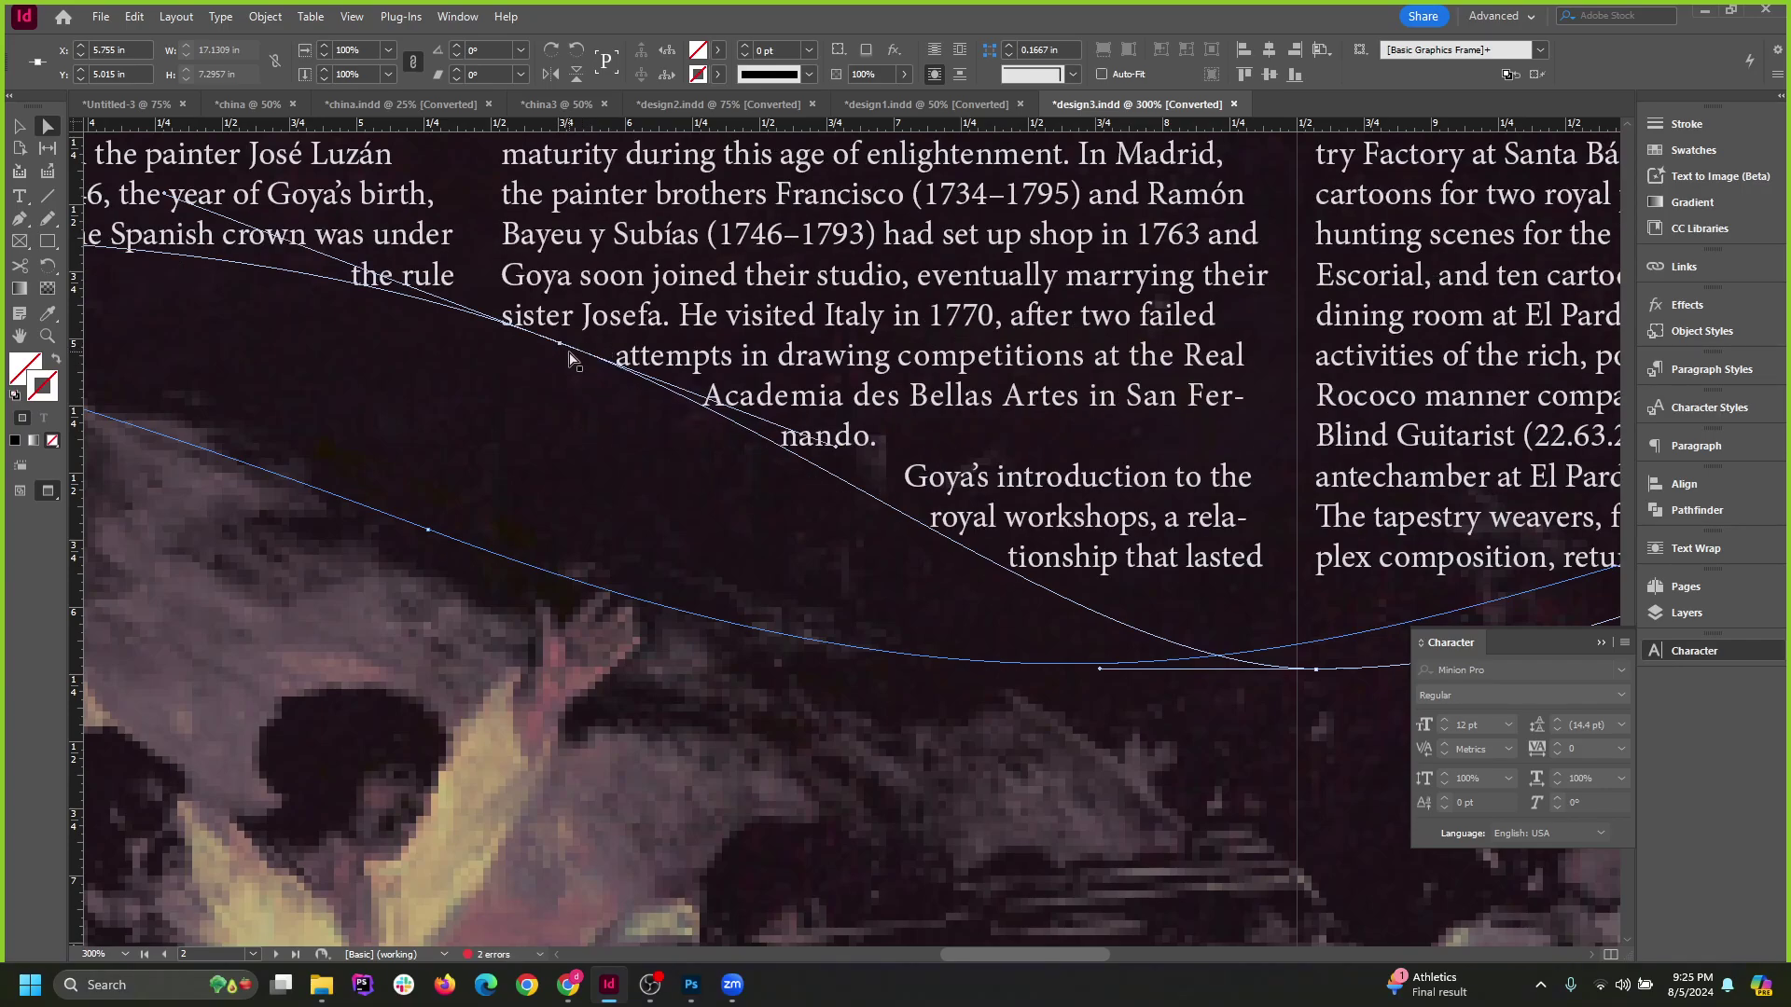
{"action": "key", "text": "ctrl+z"}
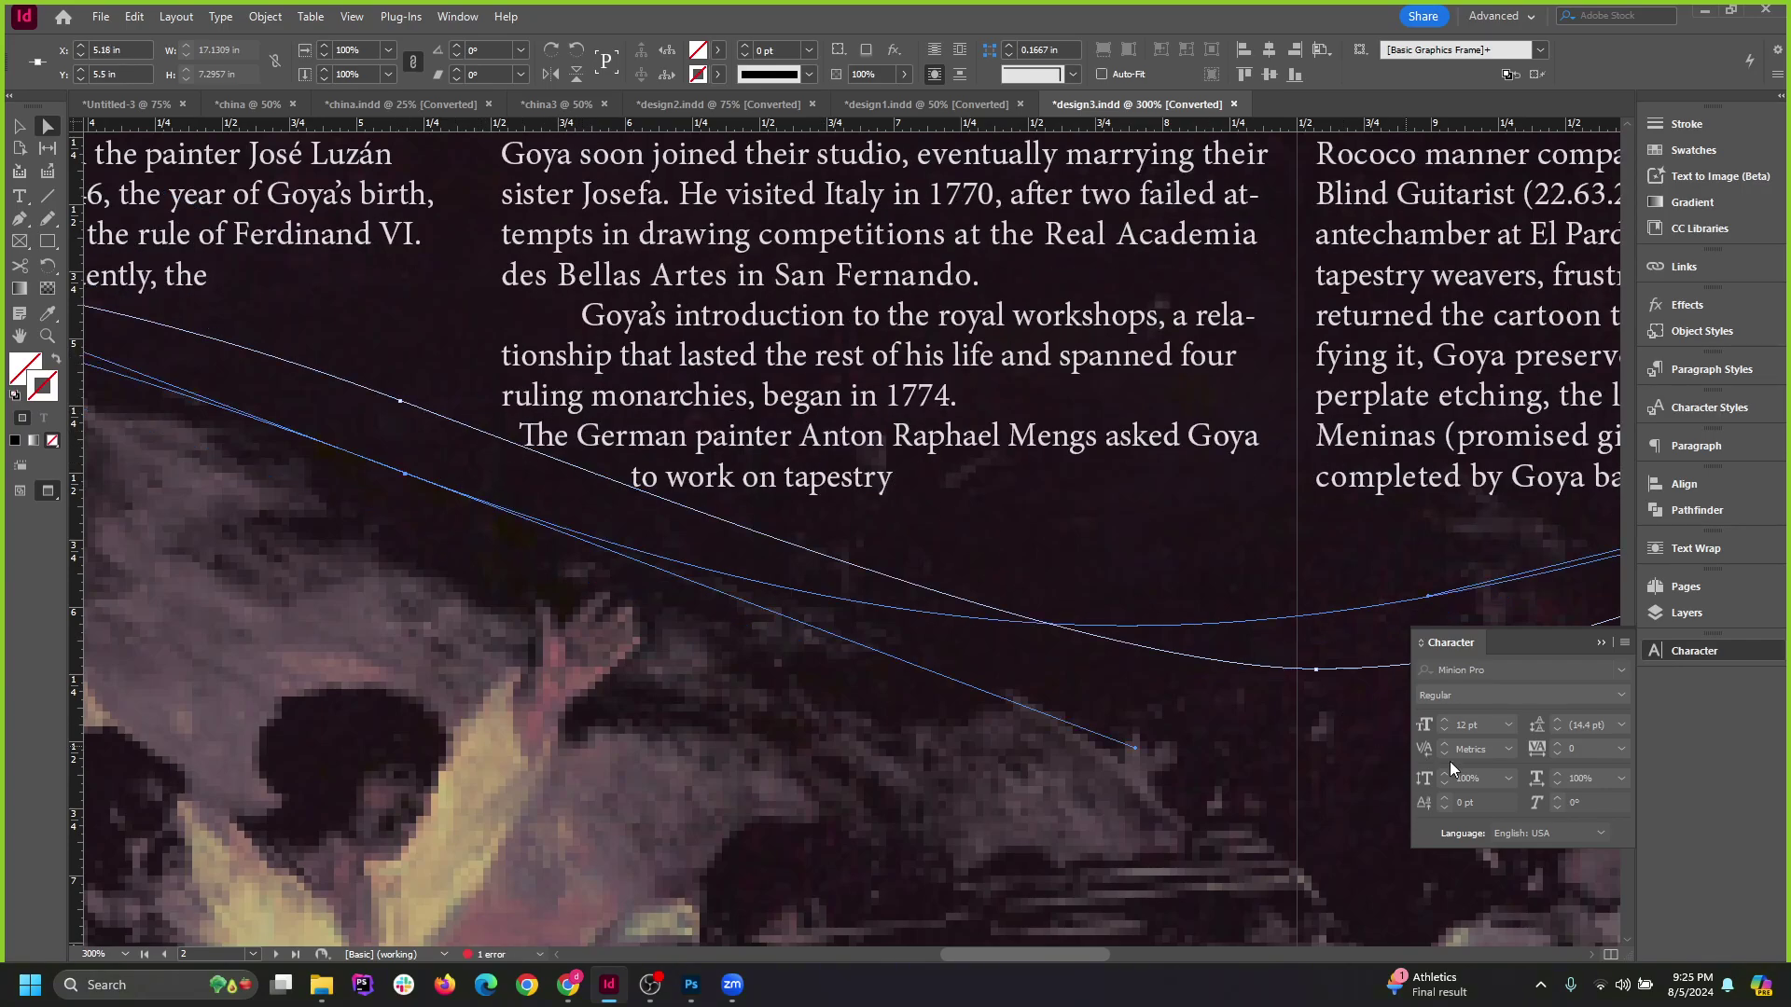
Reset the figure image's text wrap by setting it to no wrap and reapplying wrap around object shape.
{"action": "left_click", "coordinate": [1704, 549]}
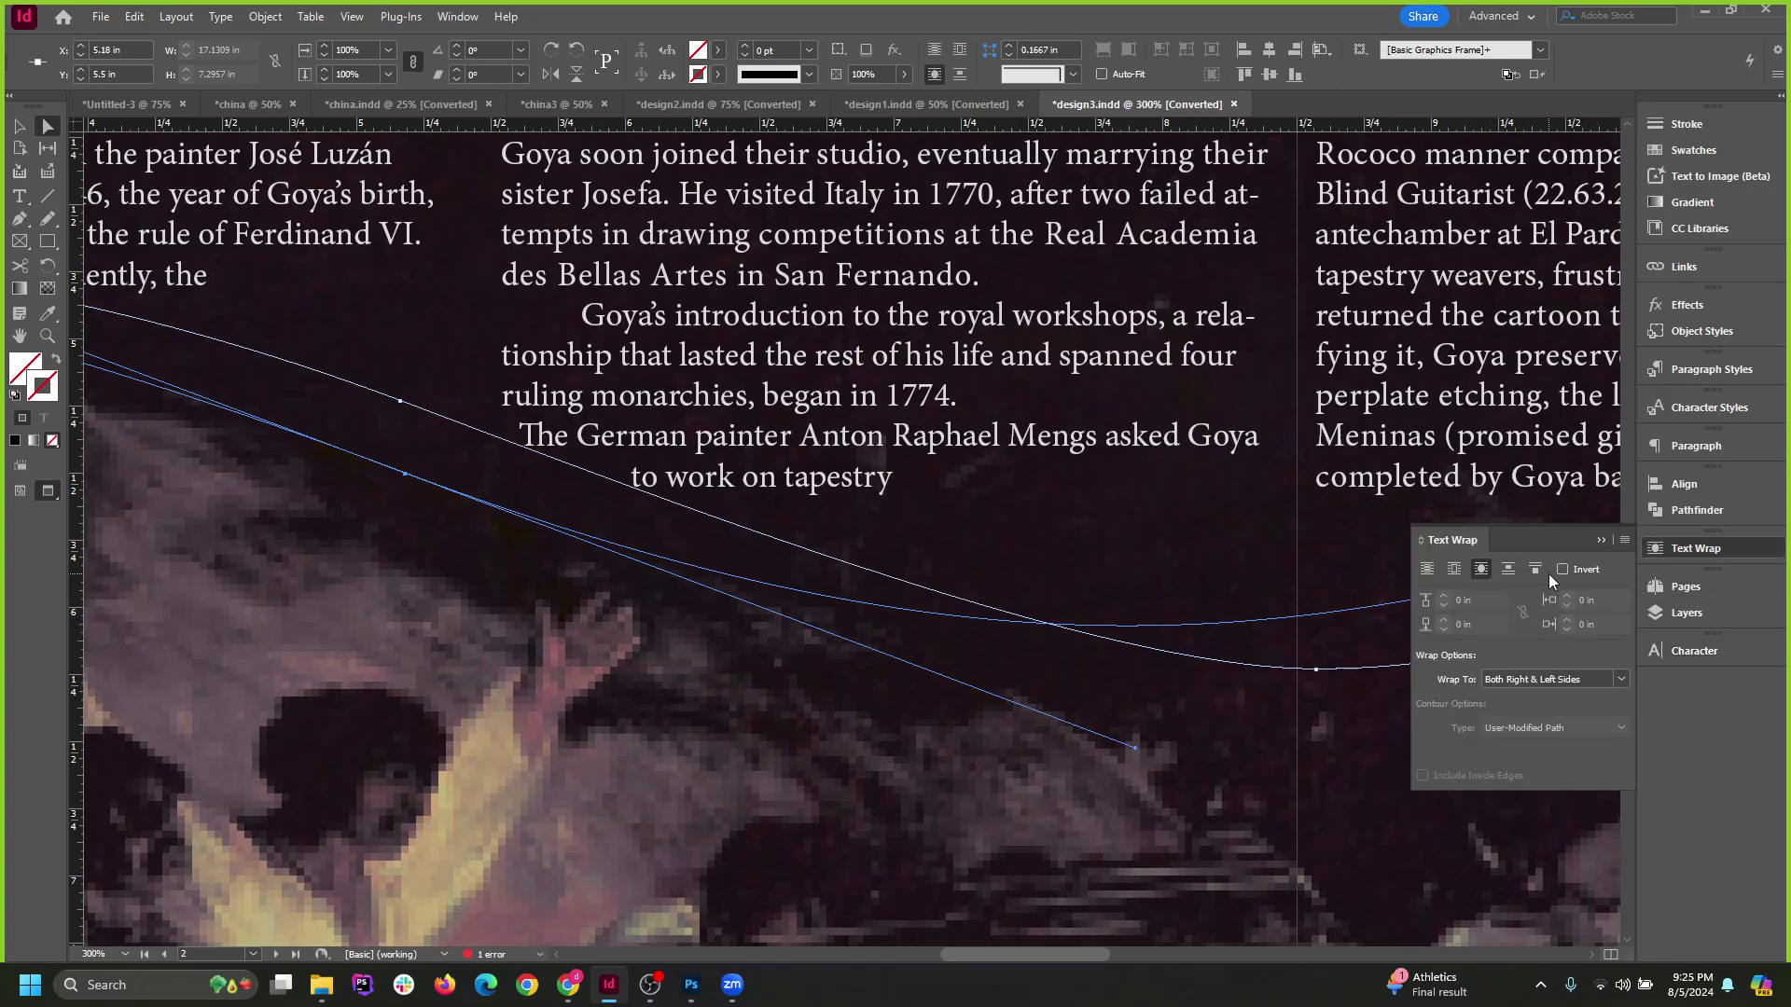
{"action": "left_click", "coordinate": [1623, 541]}
{"action": "left_click", "coordinate": [1427, 568]}
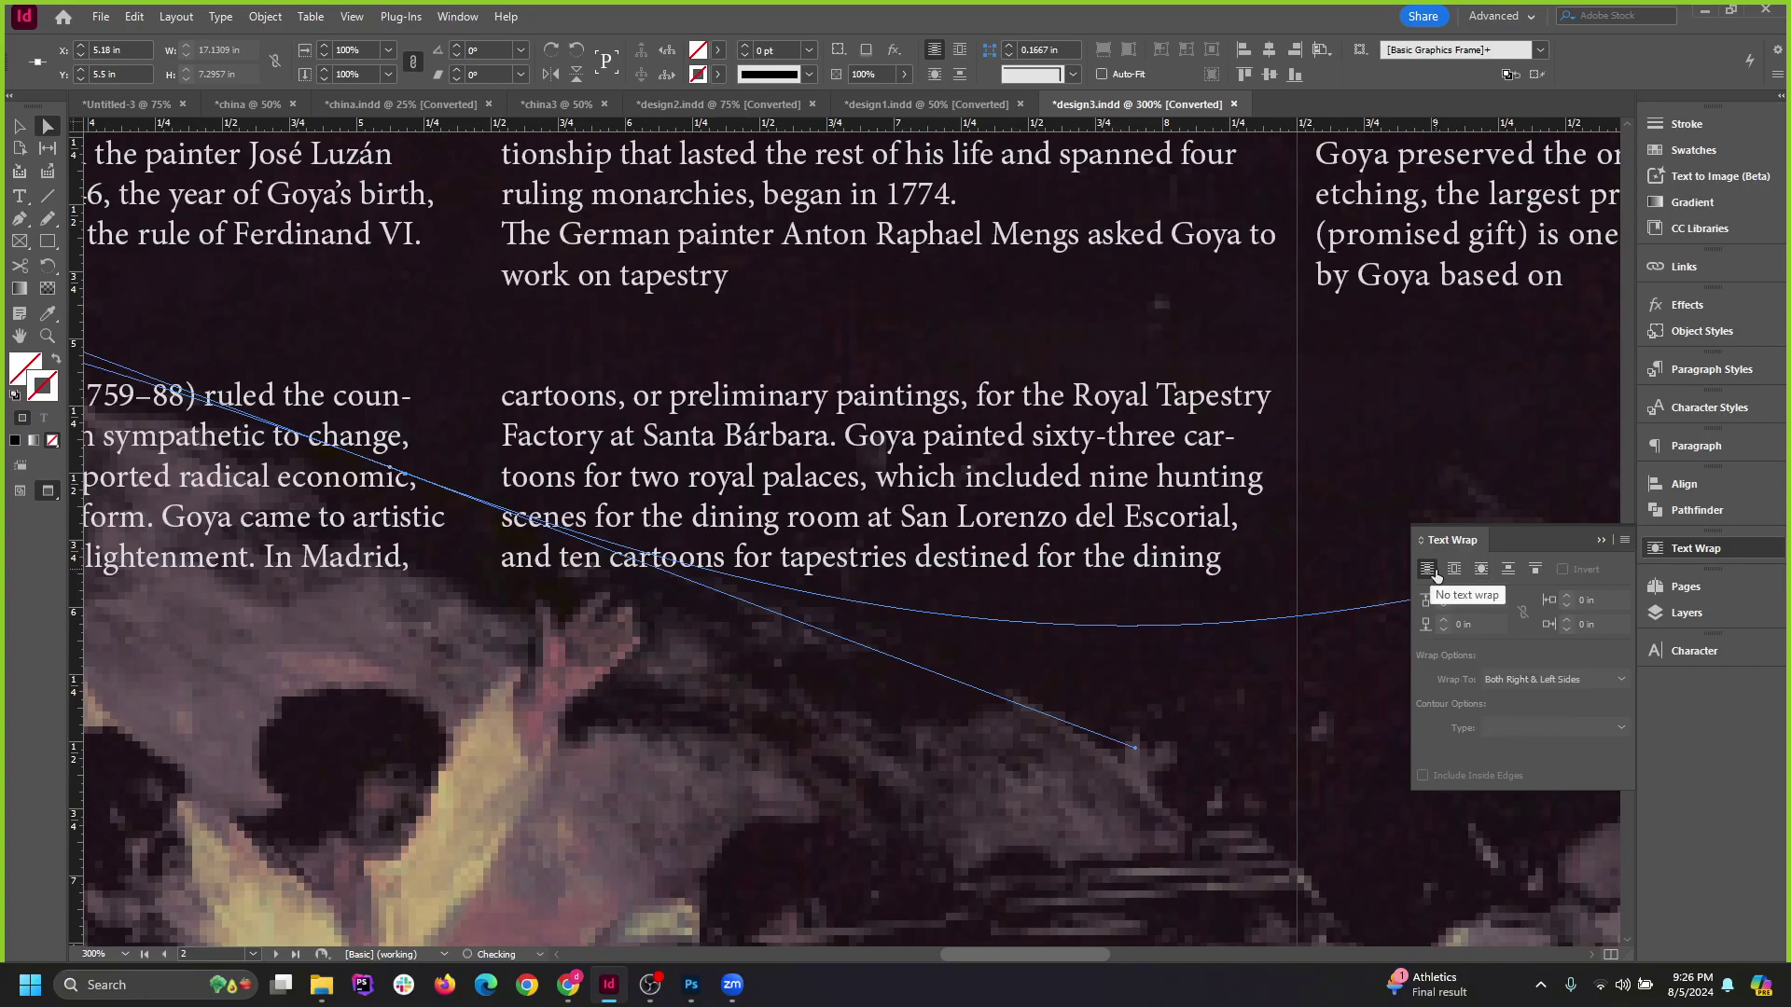
{"action": "left_click", "coordinate": [1479, 571]}
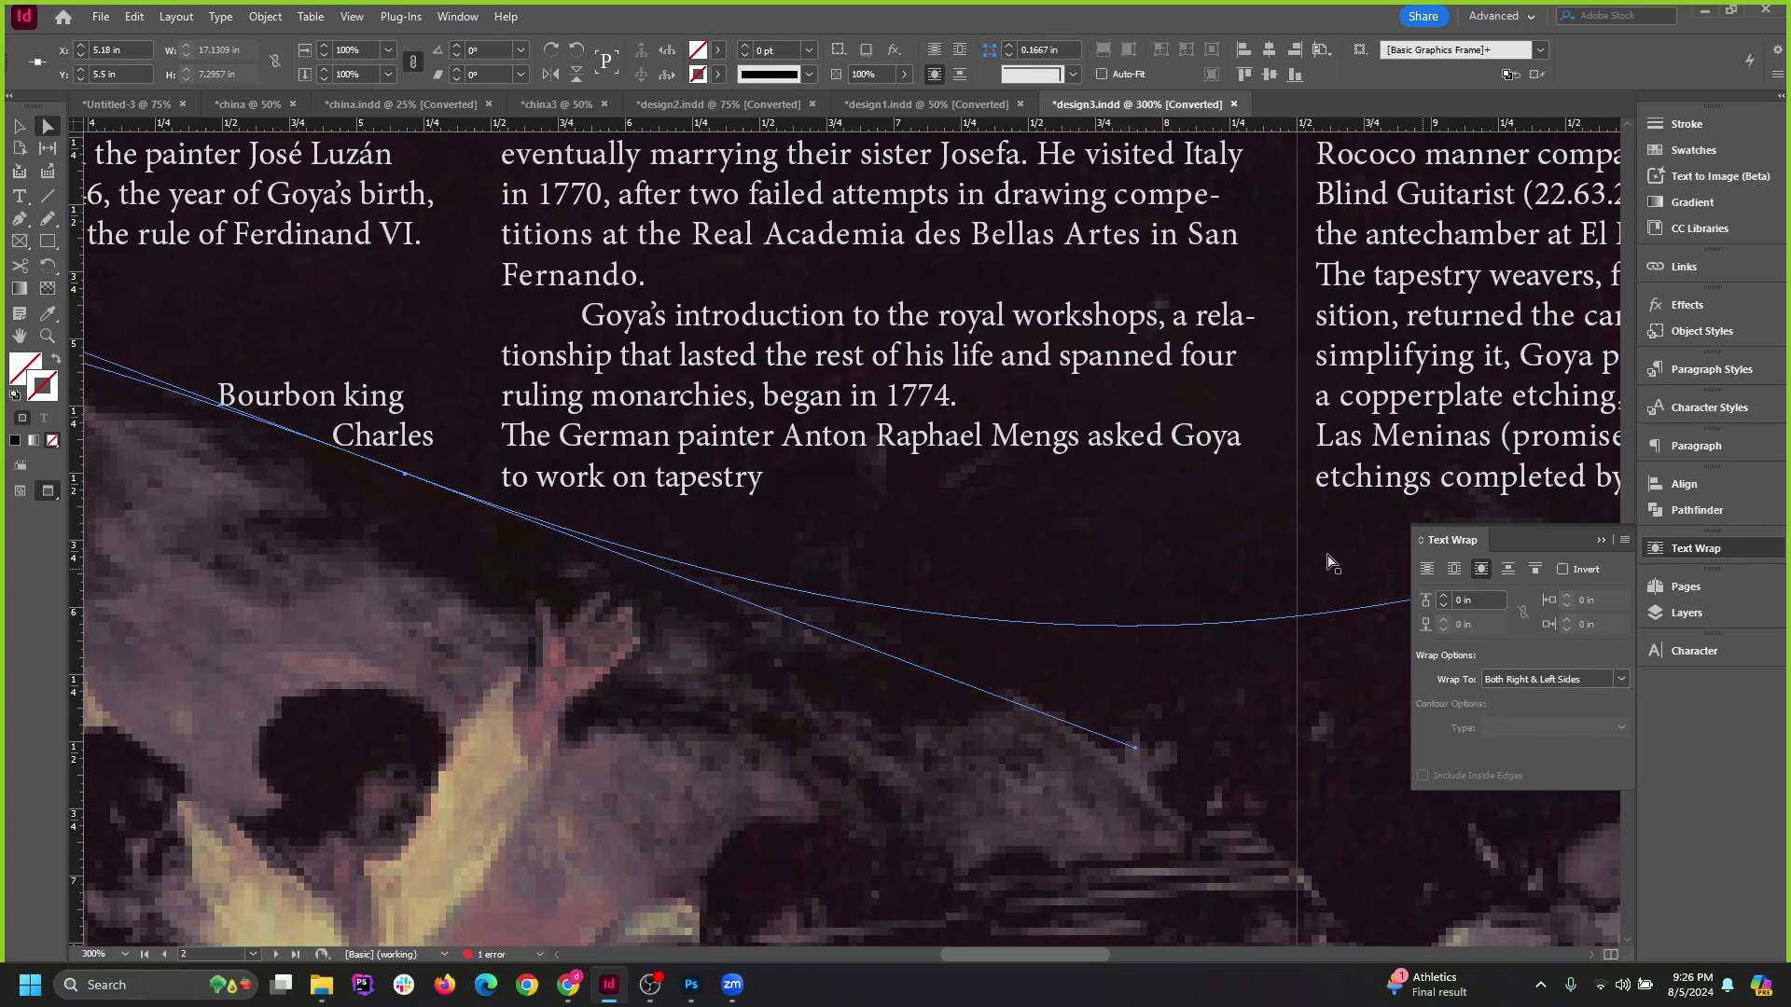
Move the curve's anchor beneath the first column gutter to about X 5.27 in, Y 5.27 in, and the one beneath the third gutter to X 11.39 in, Y 5.5 in.
{"action": "scroll", "coordinate": [501, 521], "scroll_direction": "down", "scroll_amount": 3}
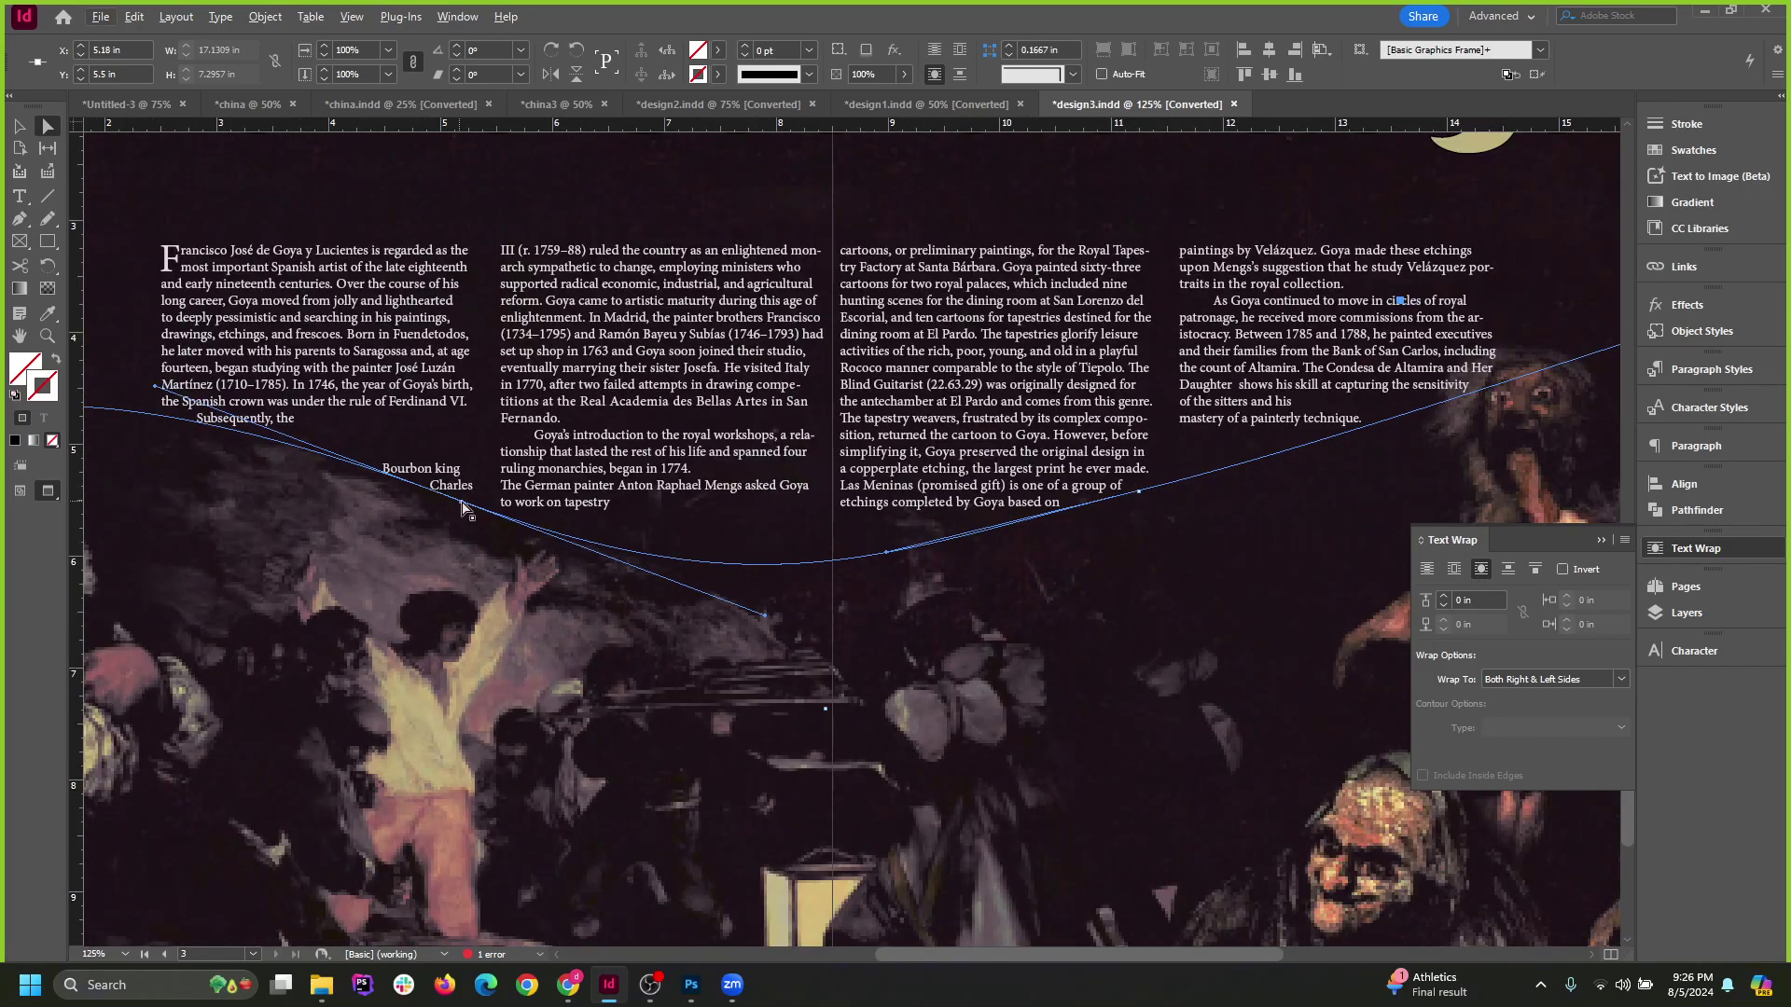
{"action": "left_click_drag", "start_coordinate": [464, 508], "coordinate": [471, 480]}
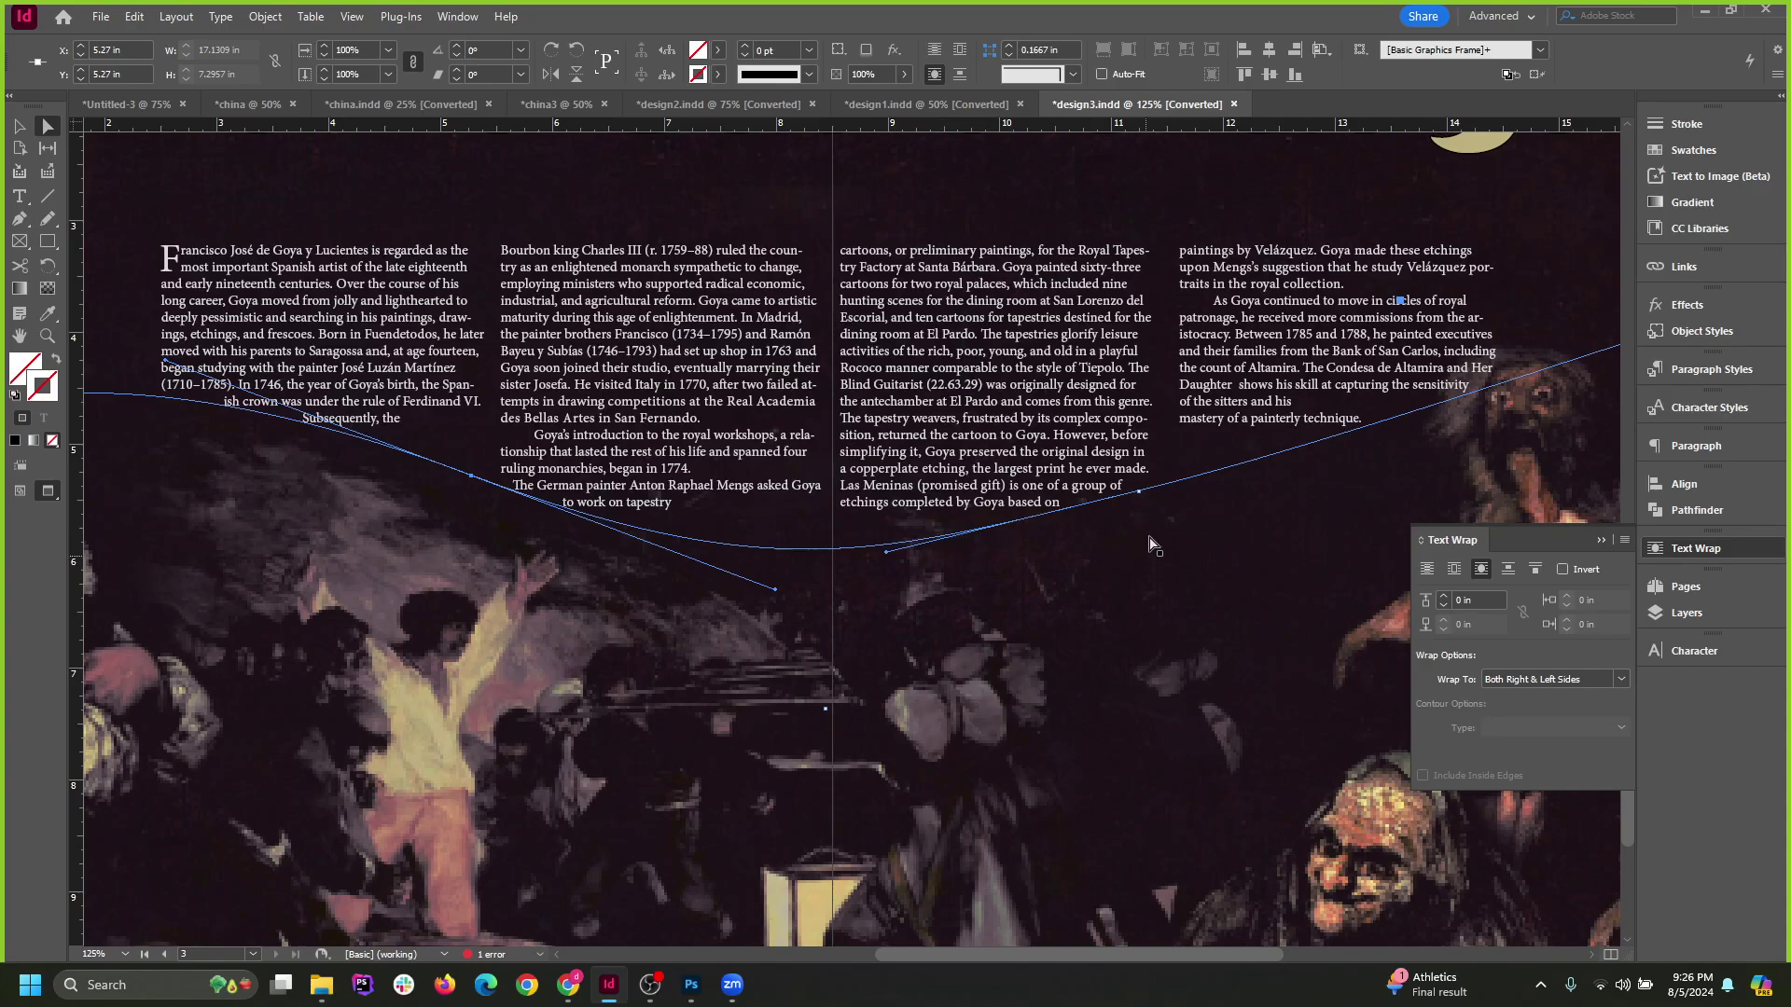
{"action": "left_click_drag", "start_coordinate": [1139, 491], "coordinate": [1143, 483]}
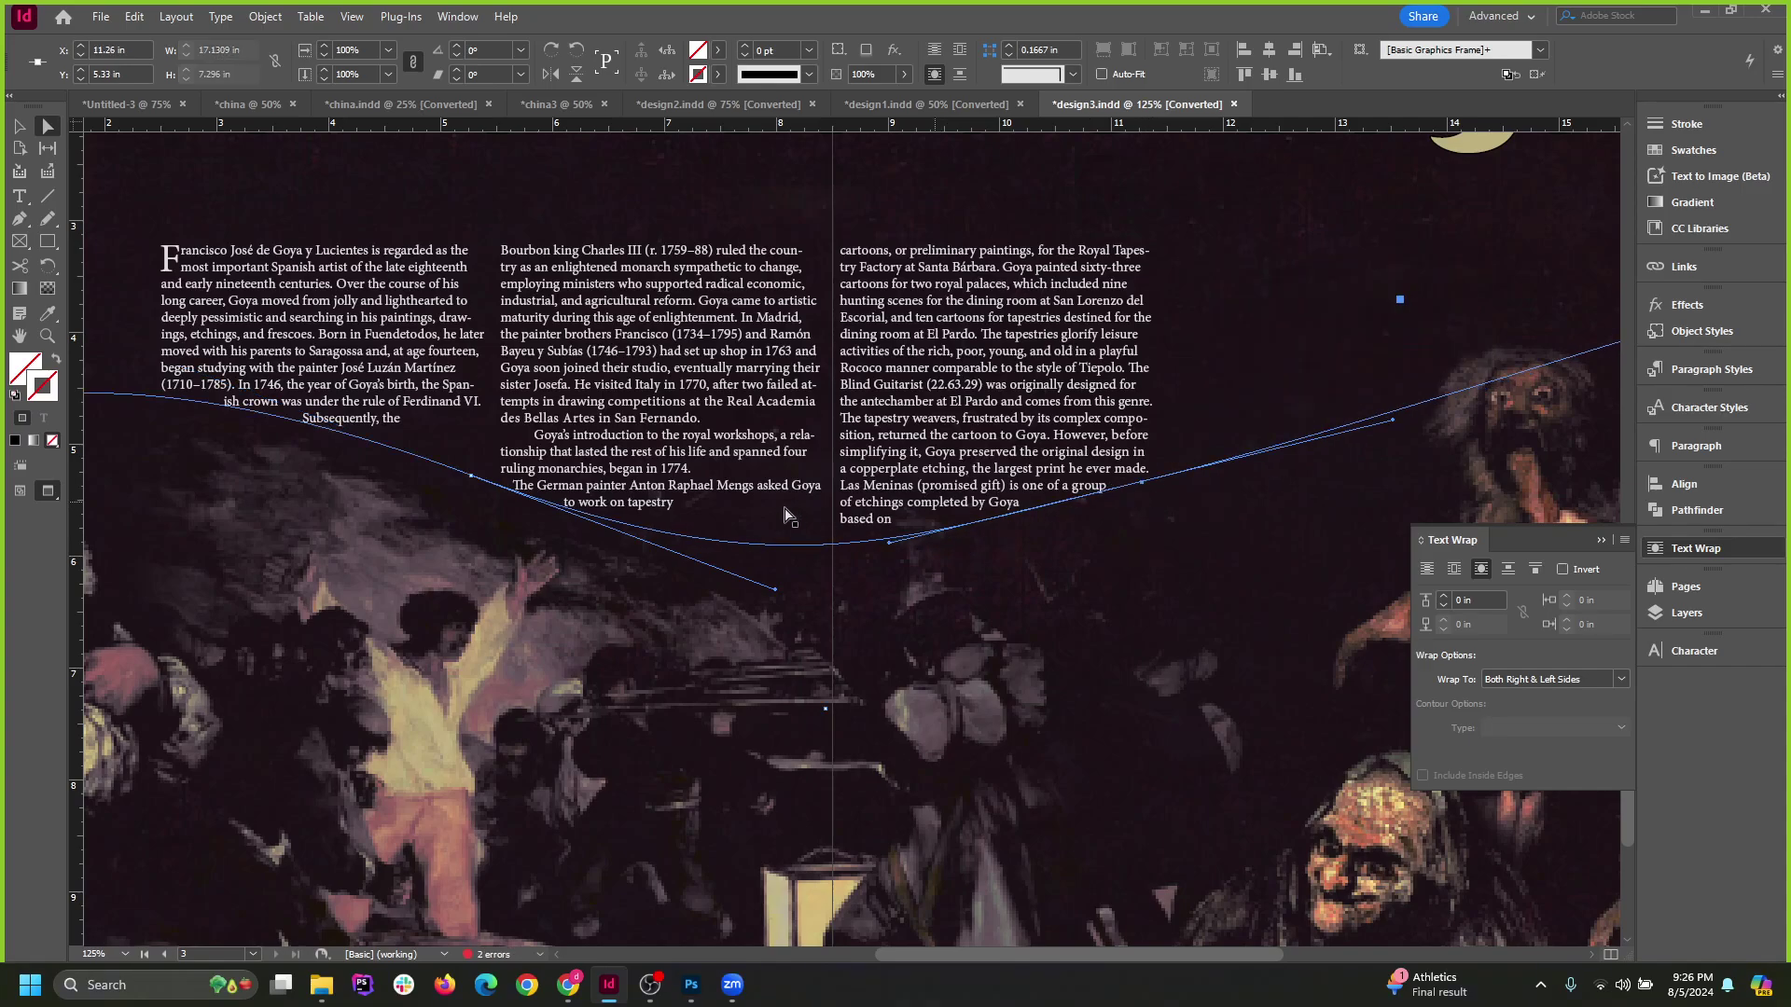
{"action": "scroll", "coordinate": [784, 516], "scroll_direction": "down", "scroll_amount": 2}
{"action": "scroll", "coordinate": [943, 499], "scroll_direction": "up", "scroll_amount": 1}
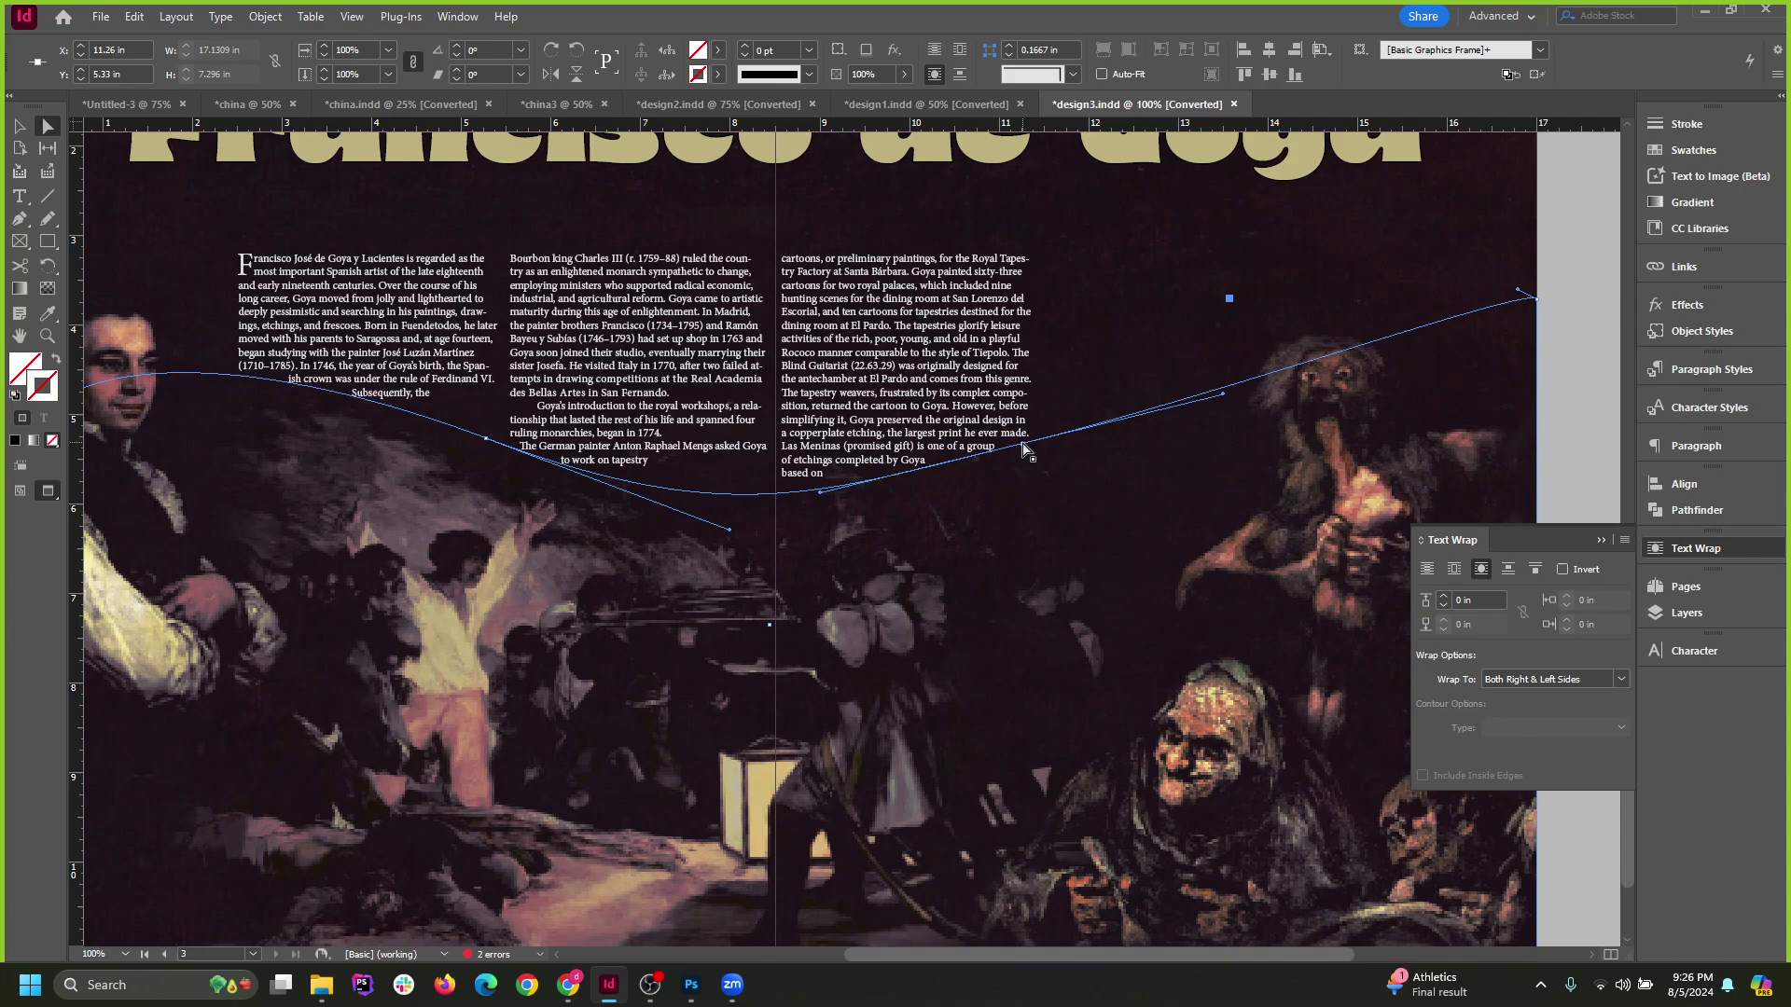
{"action": "left_click_drag", "start_coordinate": [1026, 450], "coordinate": [1035, 461]}
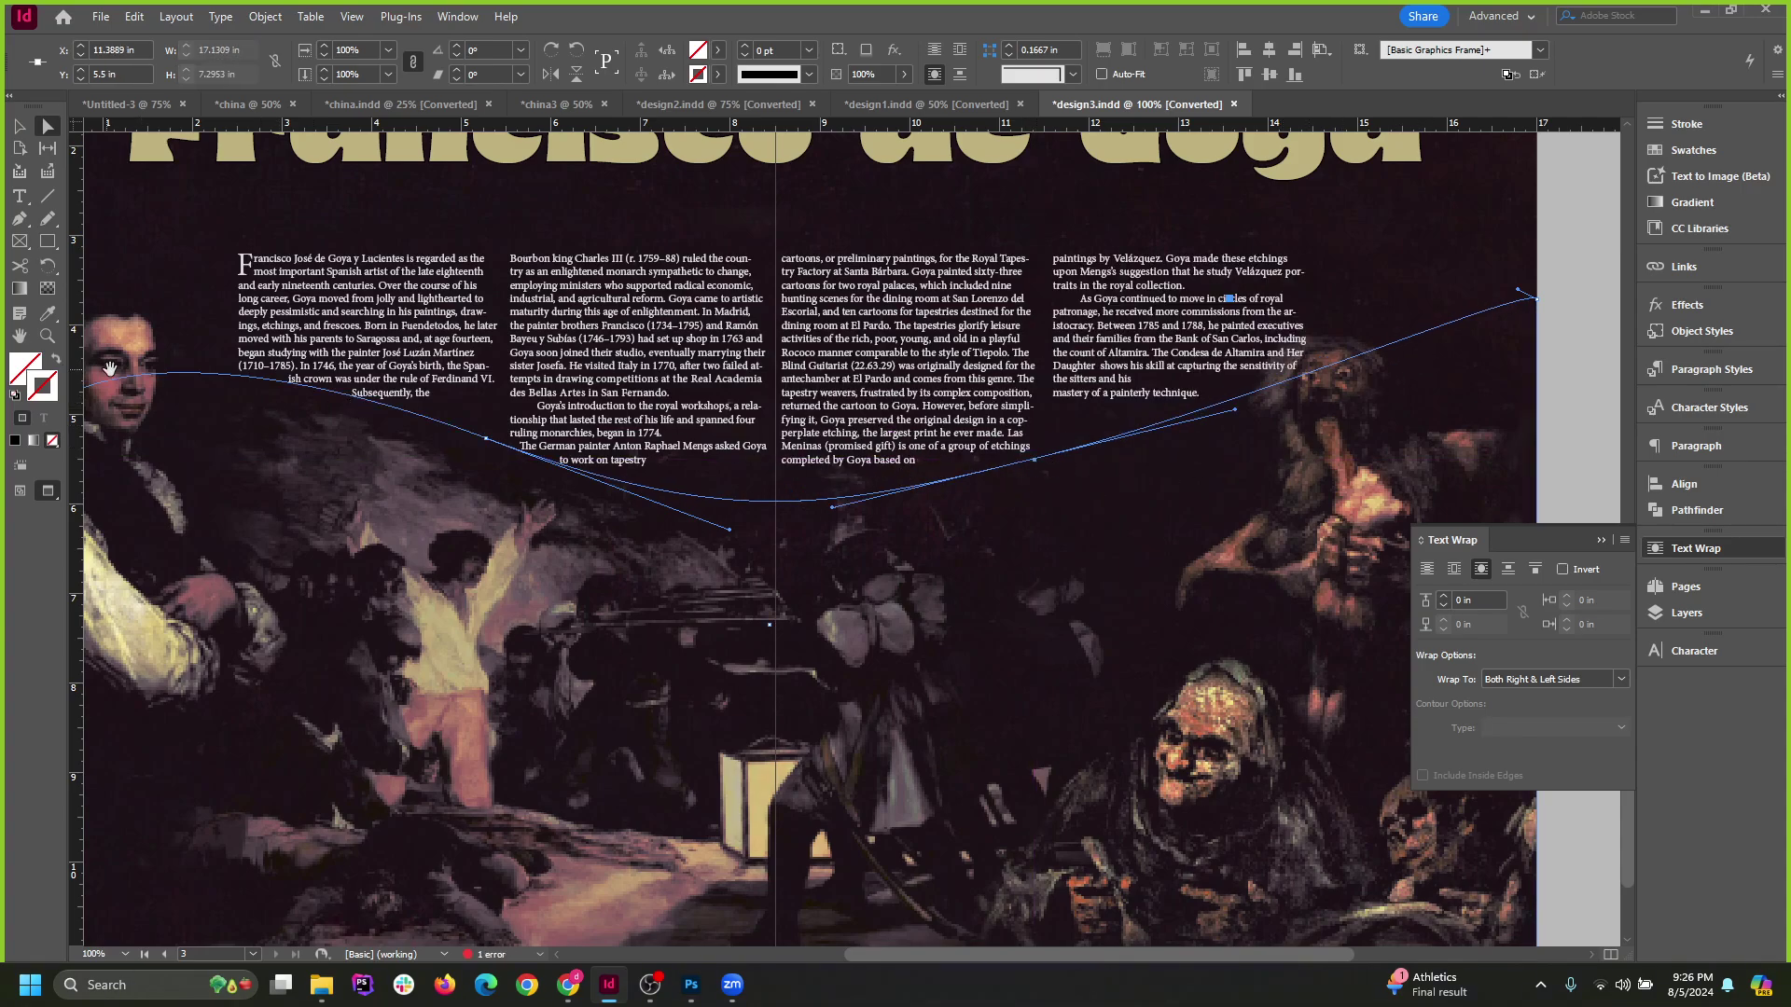
Move the curve's anchor at the spread's outer edge beside the portrait to about X -0.125 in, Y 5.29 in, and deselect the image.
{"action": "scroll", "coordinate": [109, 369], "scroll_direction": "down", "scroll_amount": 1}
{"action": "left_click_drag", "start_coordinate": [190, 476], "coordinate": [183, 460]}
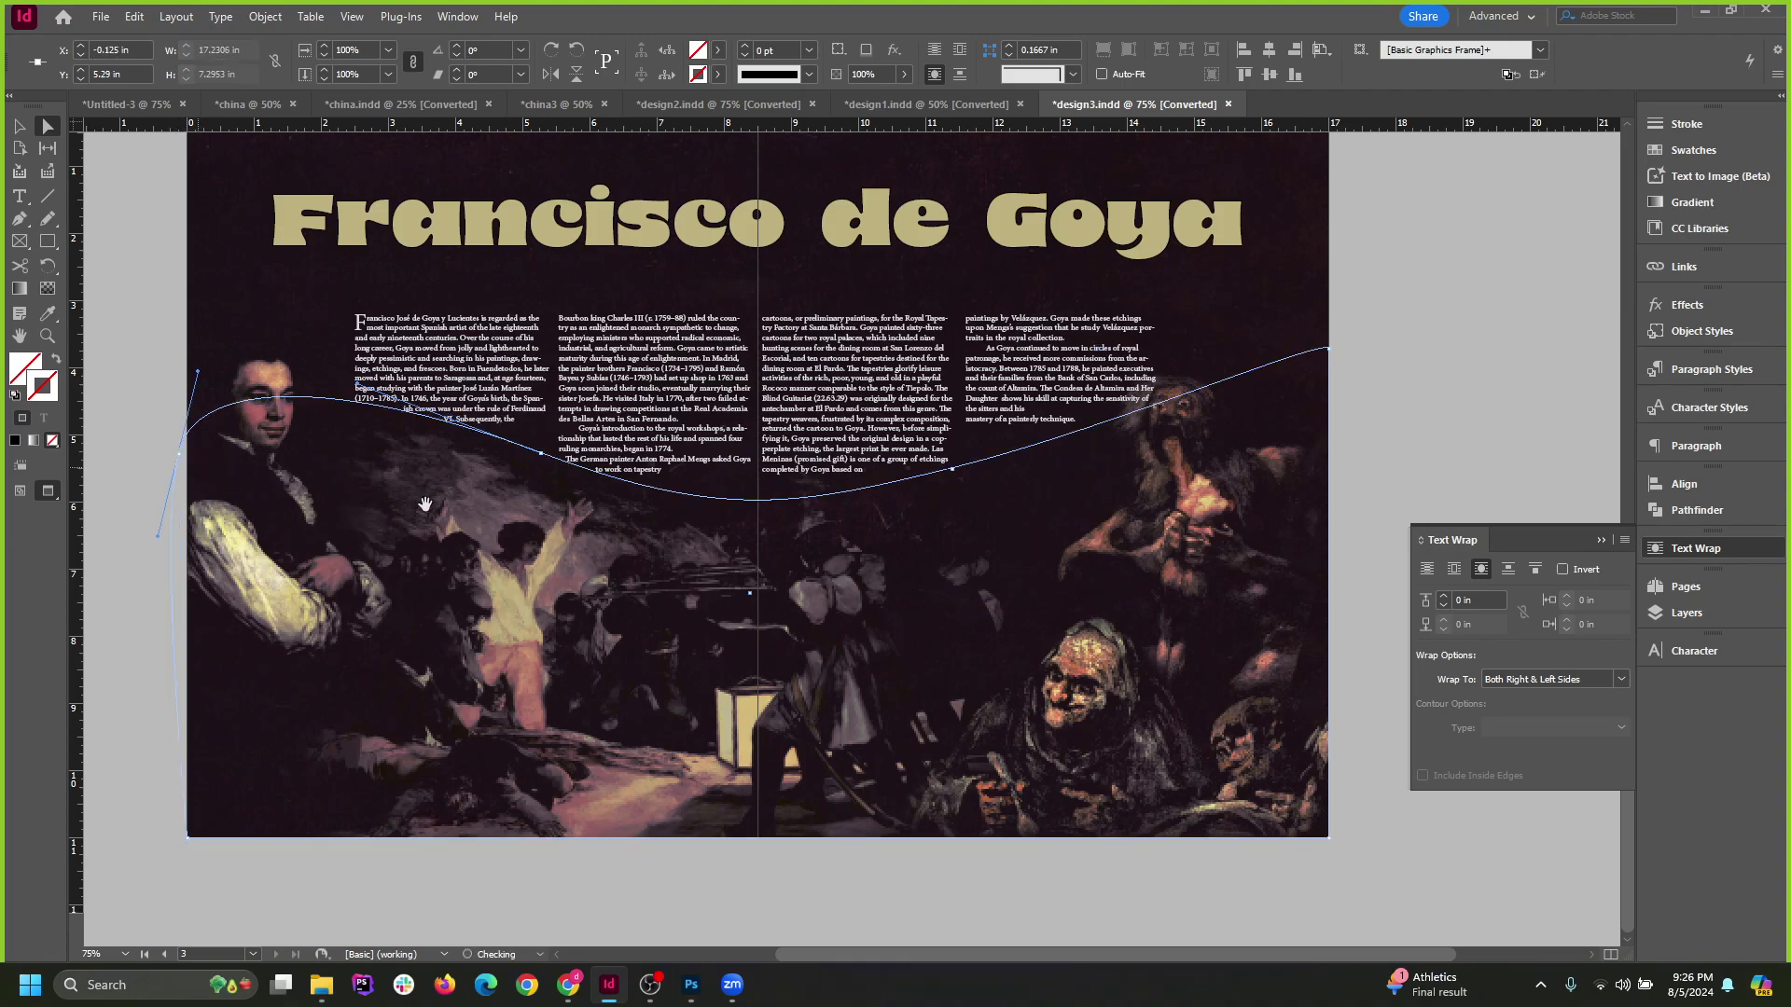
{"action": "left_click", "coordinate": [1395, 399]}
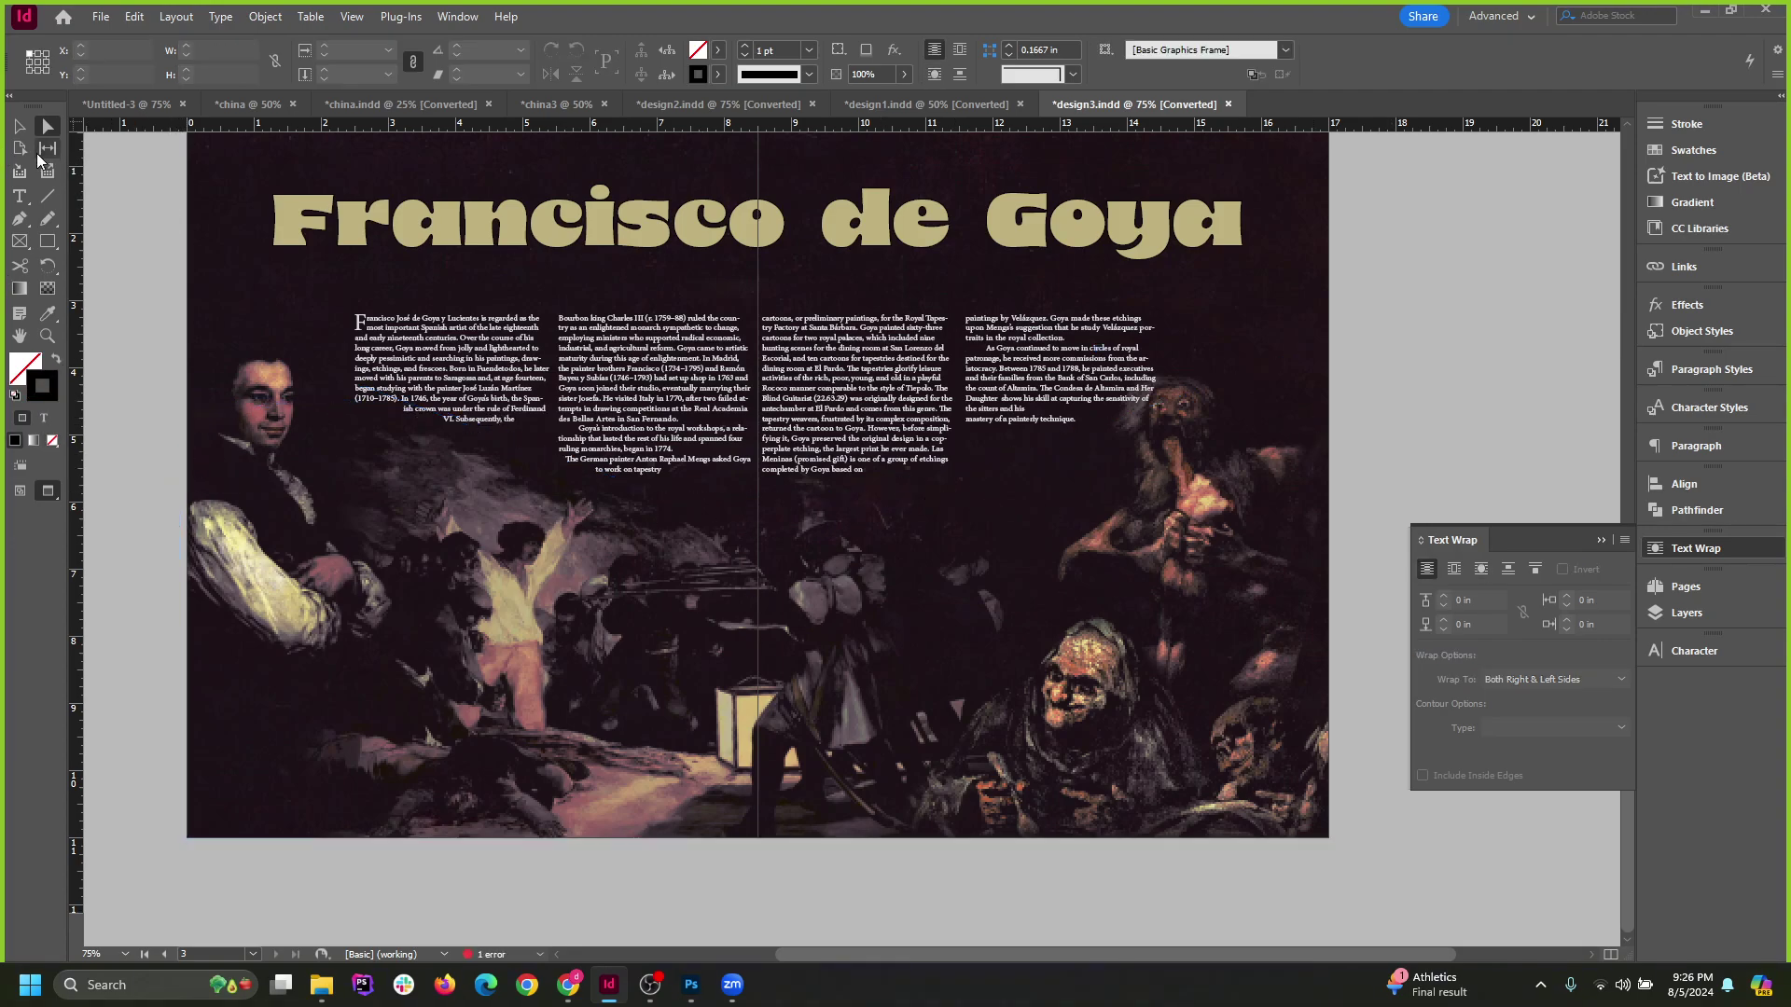
Examine the preflight errors for the document and locate the image with the missing link on the spread.
{"action": "left_click", "coordinate": [19, 126]}
{"action": "left_click", "coordinate": [1032, 388]}
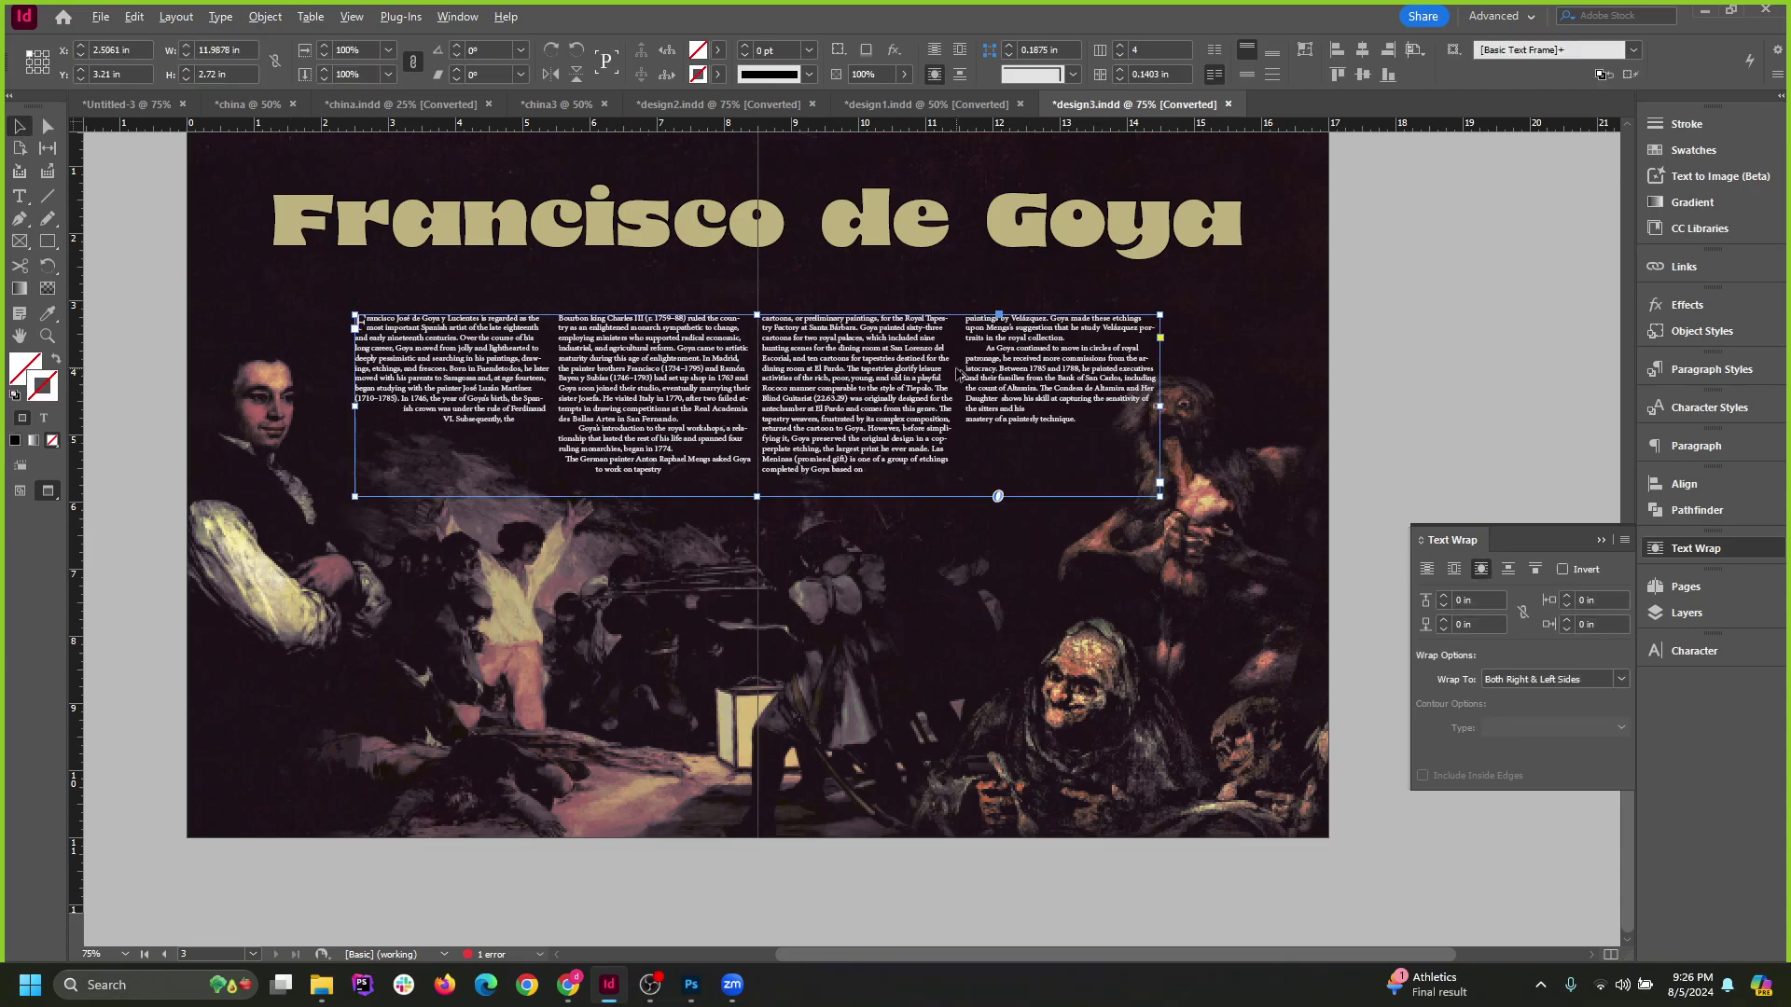
{"action": "scroll", "coordinate": [965, 374], "scroll_direction": "up", "scroll_amount": 2}
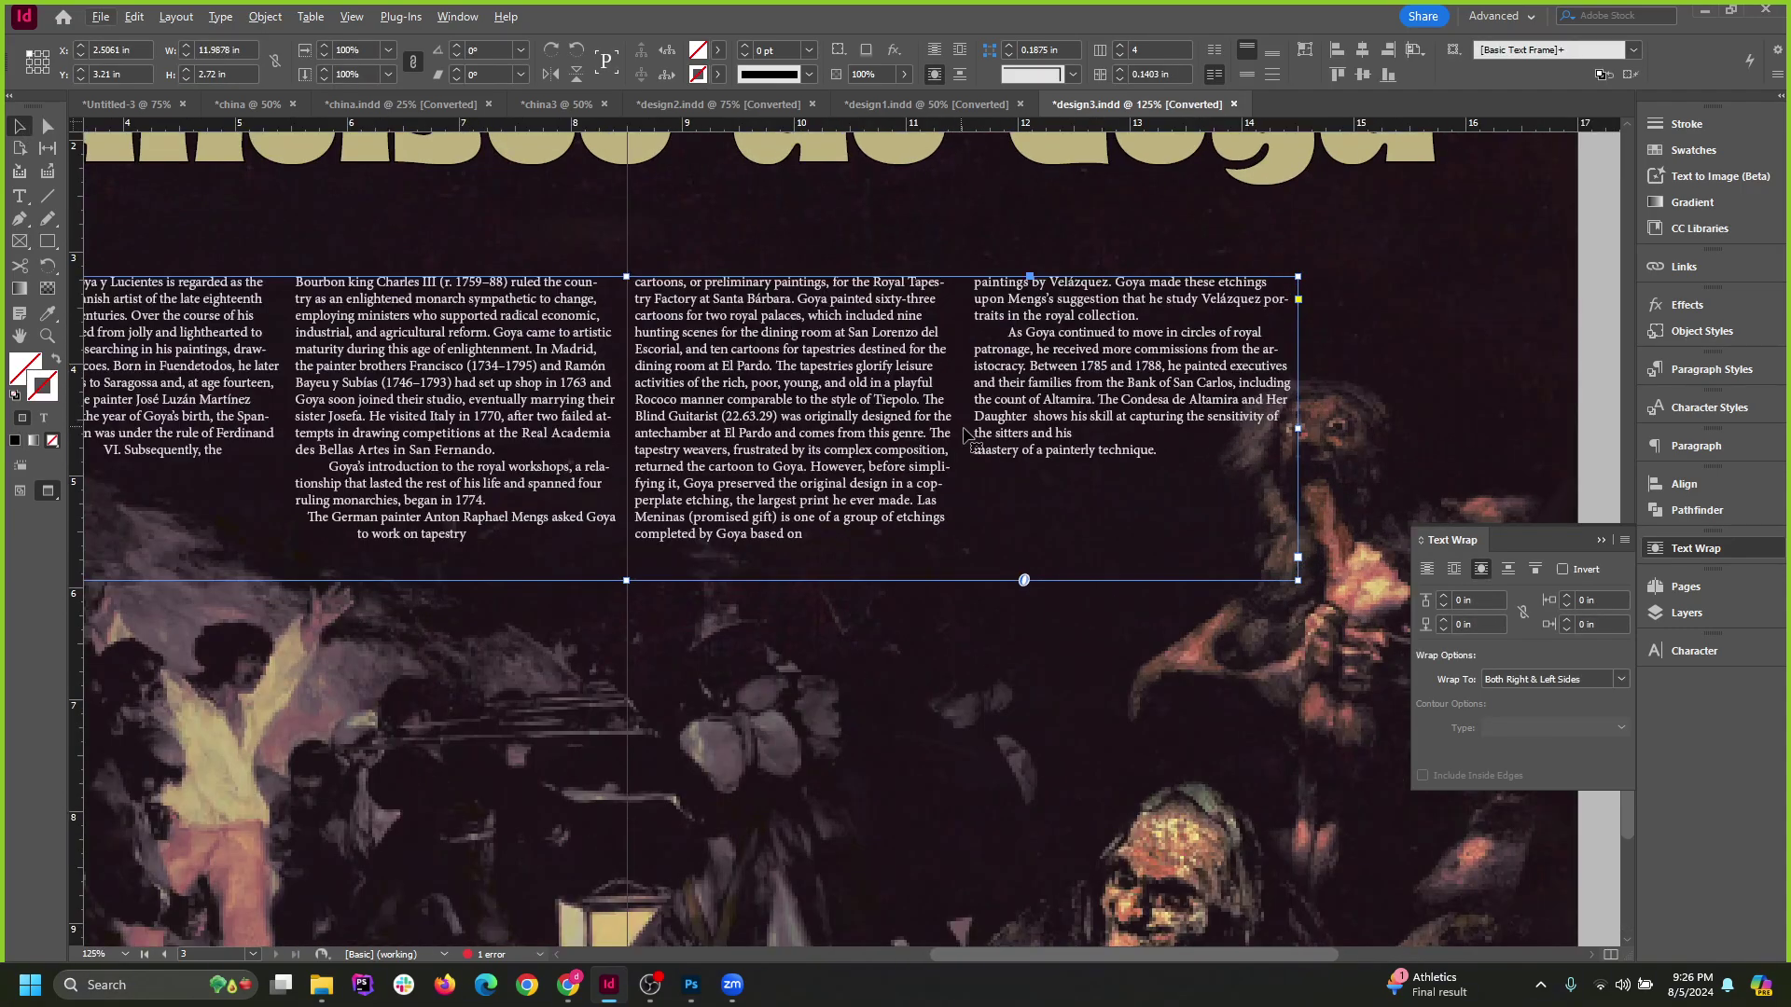
{"action": "double_click", "coordinate": [492, 953]}
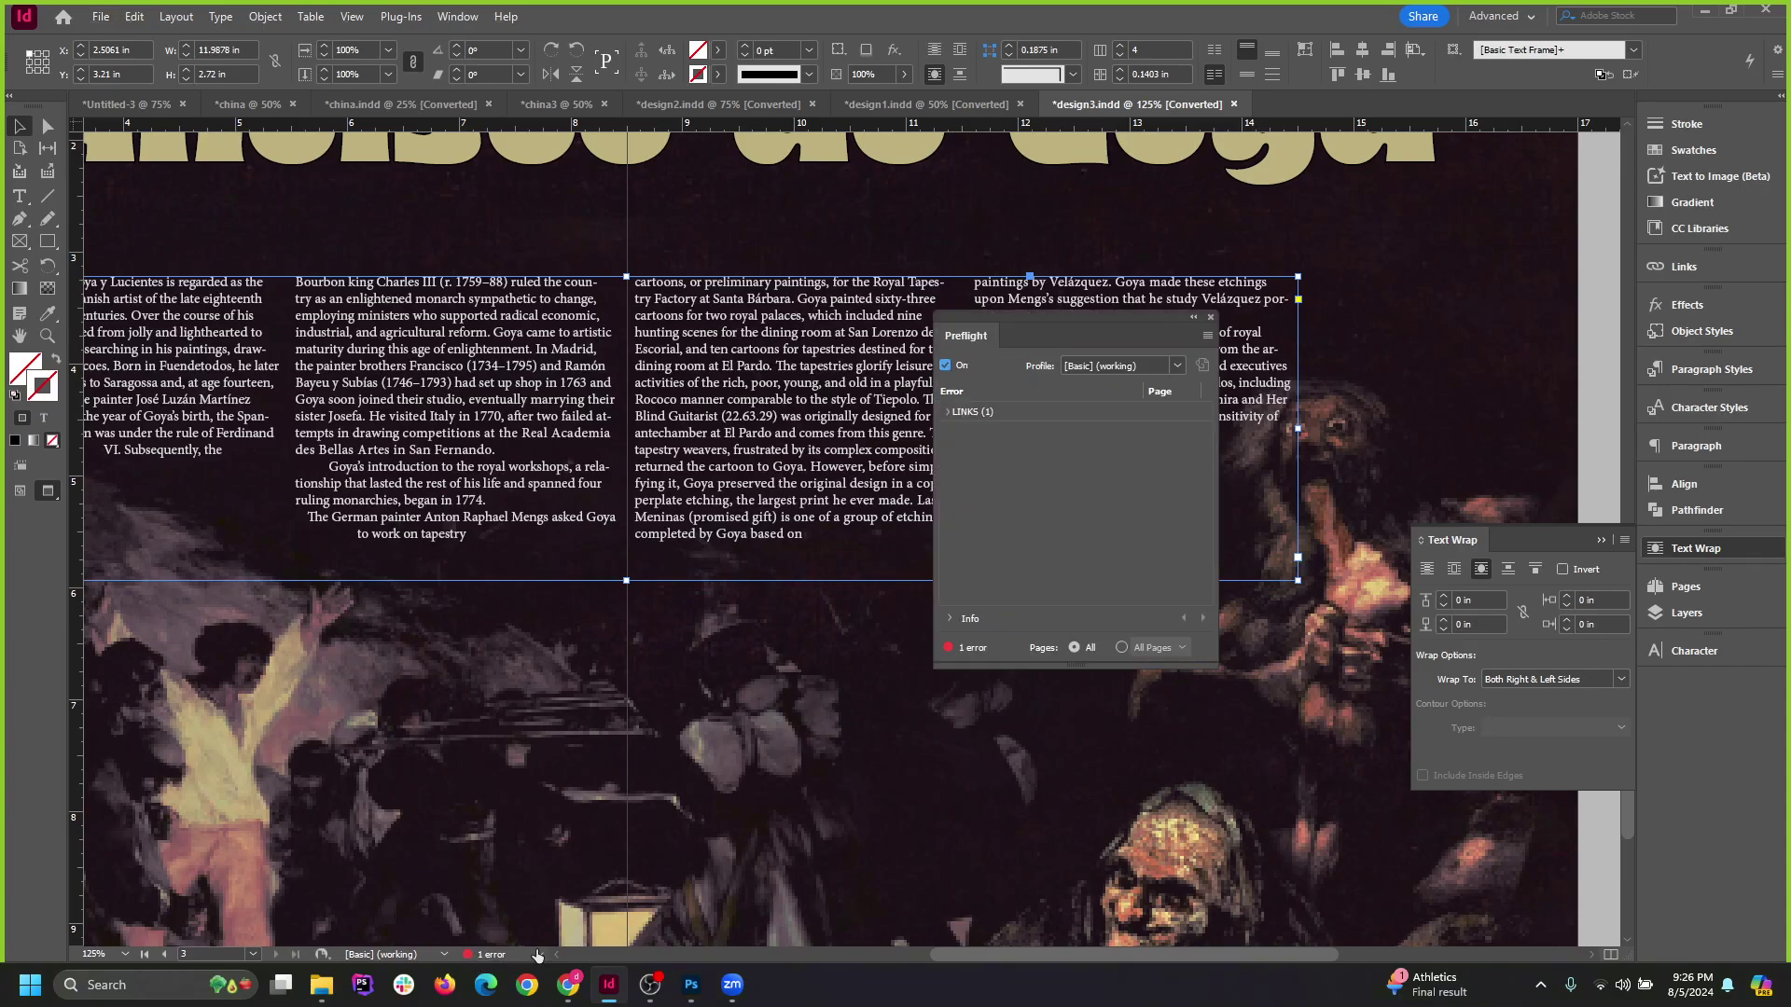
{"action": "left_click", "coordinate": [951, 412]}
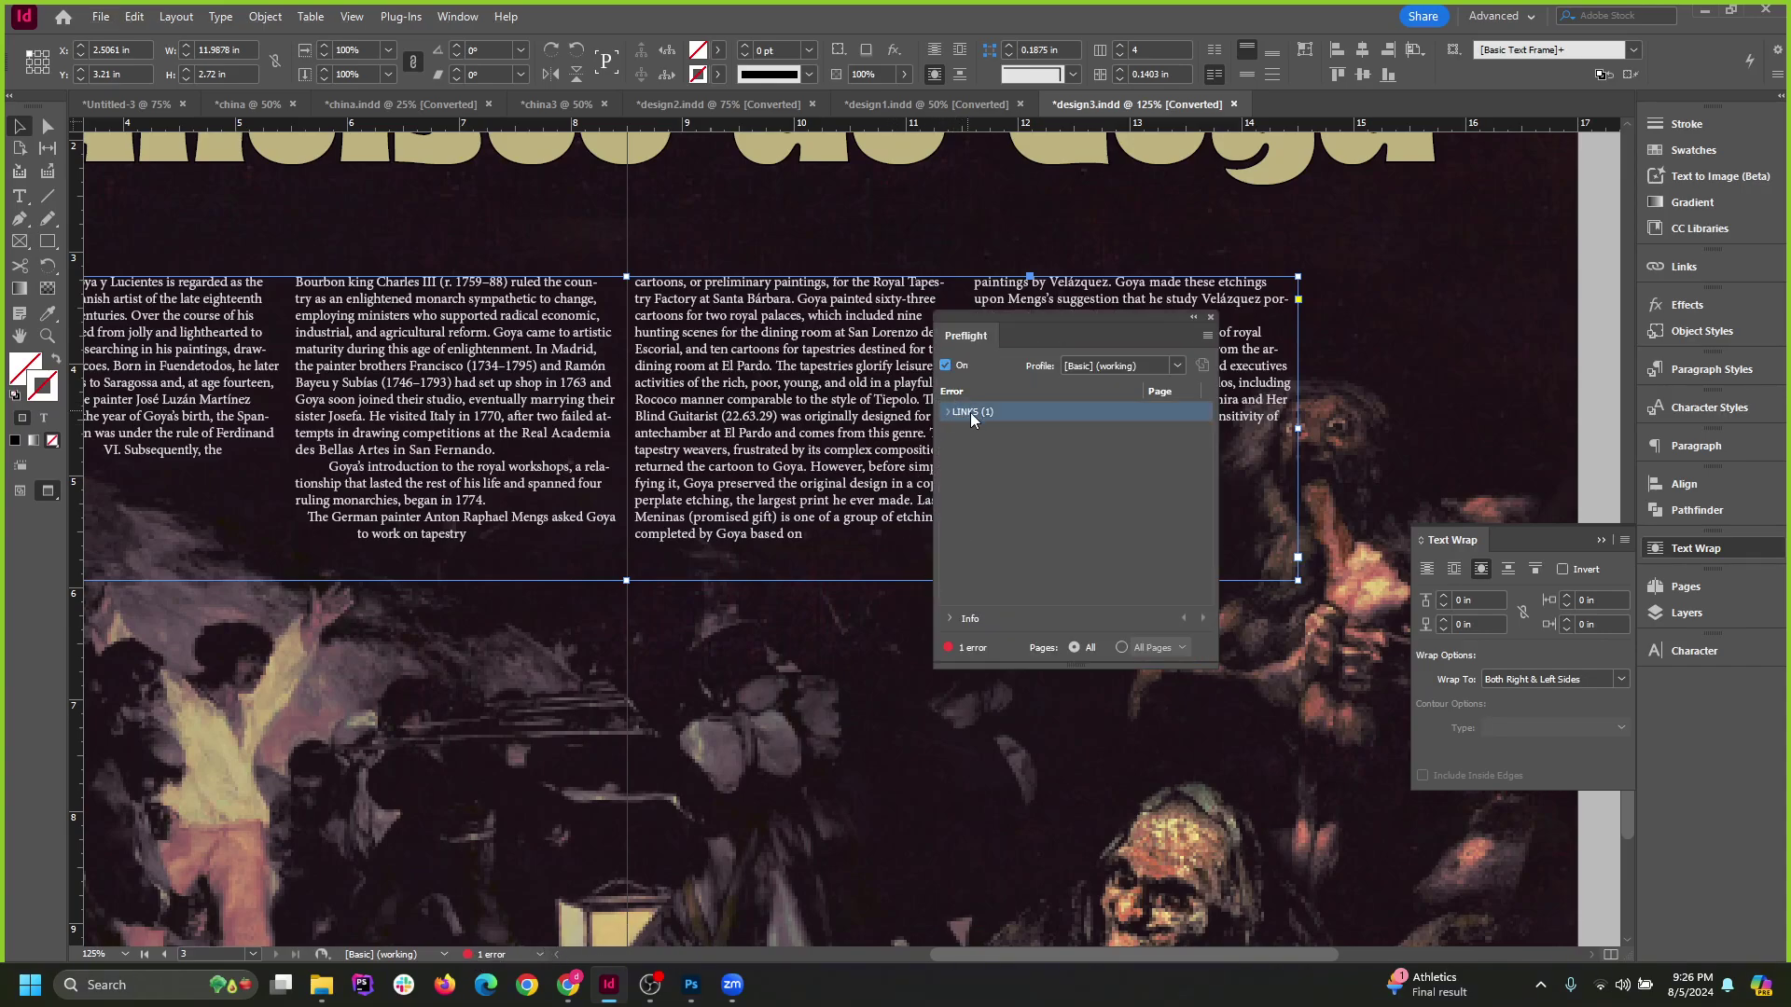
{"action": "left_click", "coordinate": [947, 413]}
{"action": "double_click", "coordinate": [1006, 431]}
{"action": "double_click", "coordinate": [1003, 454]}
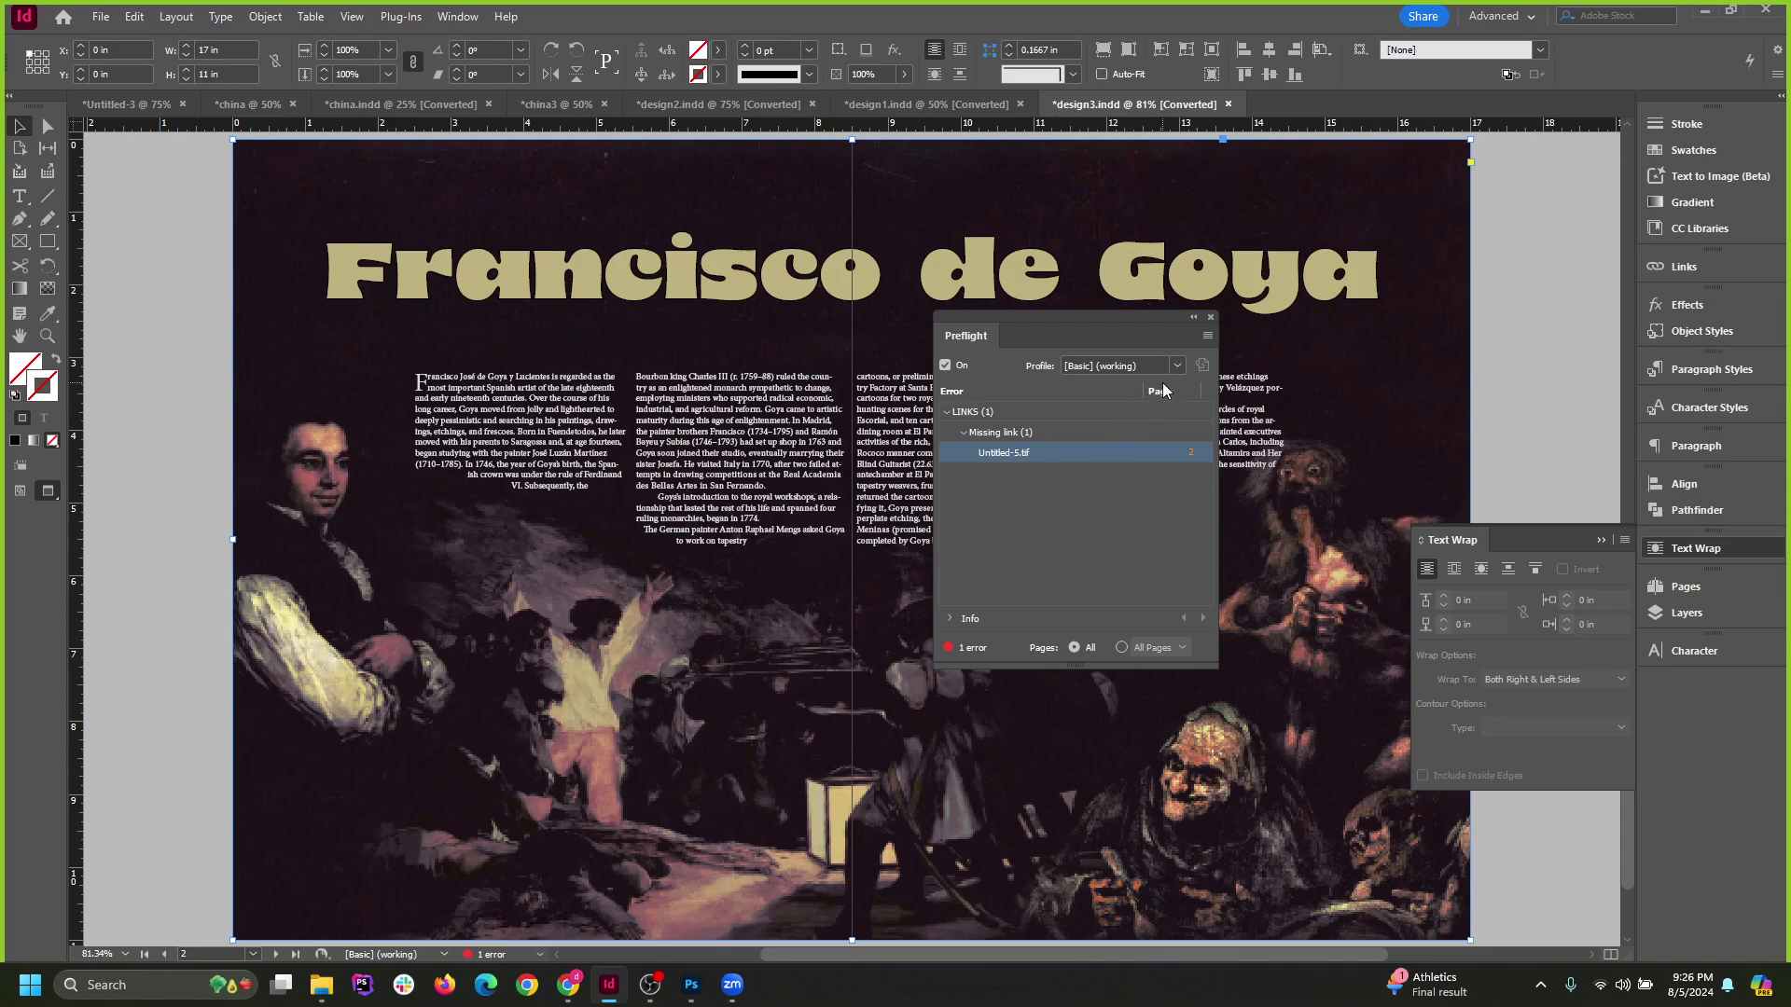
{"action": "left_click", "coordinate": [1210, 321]}
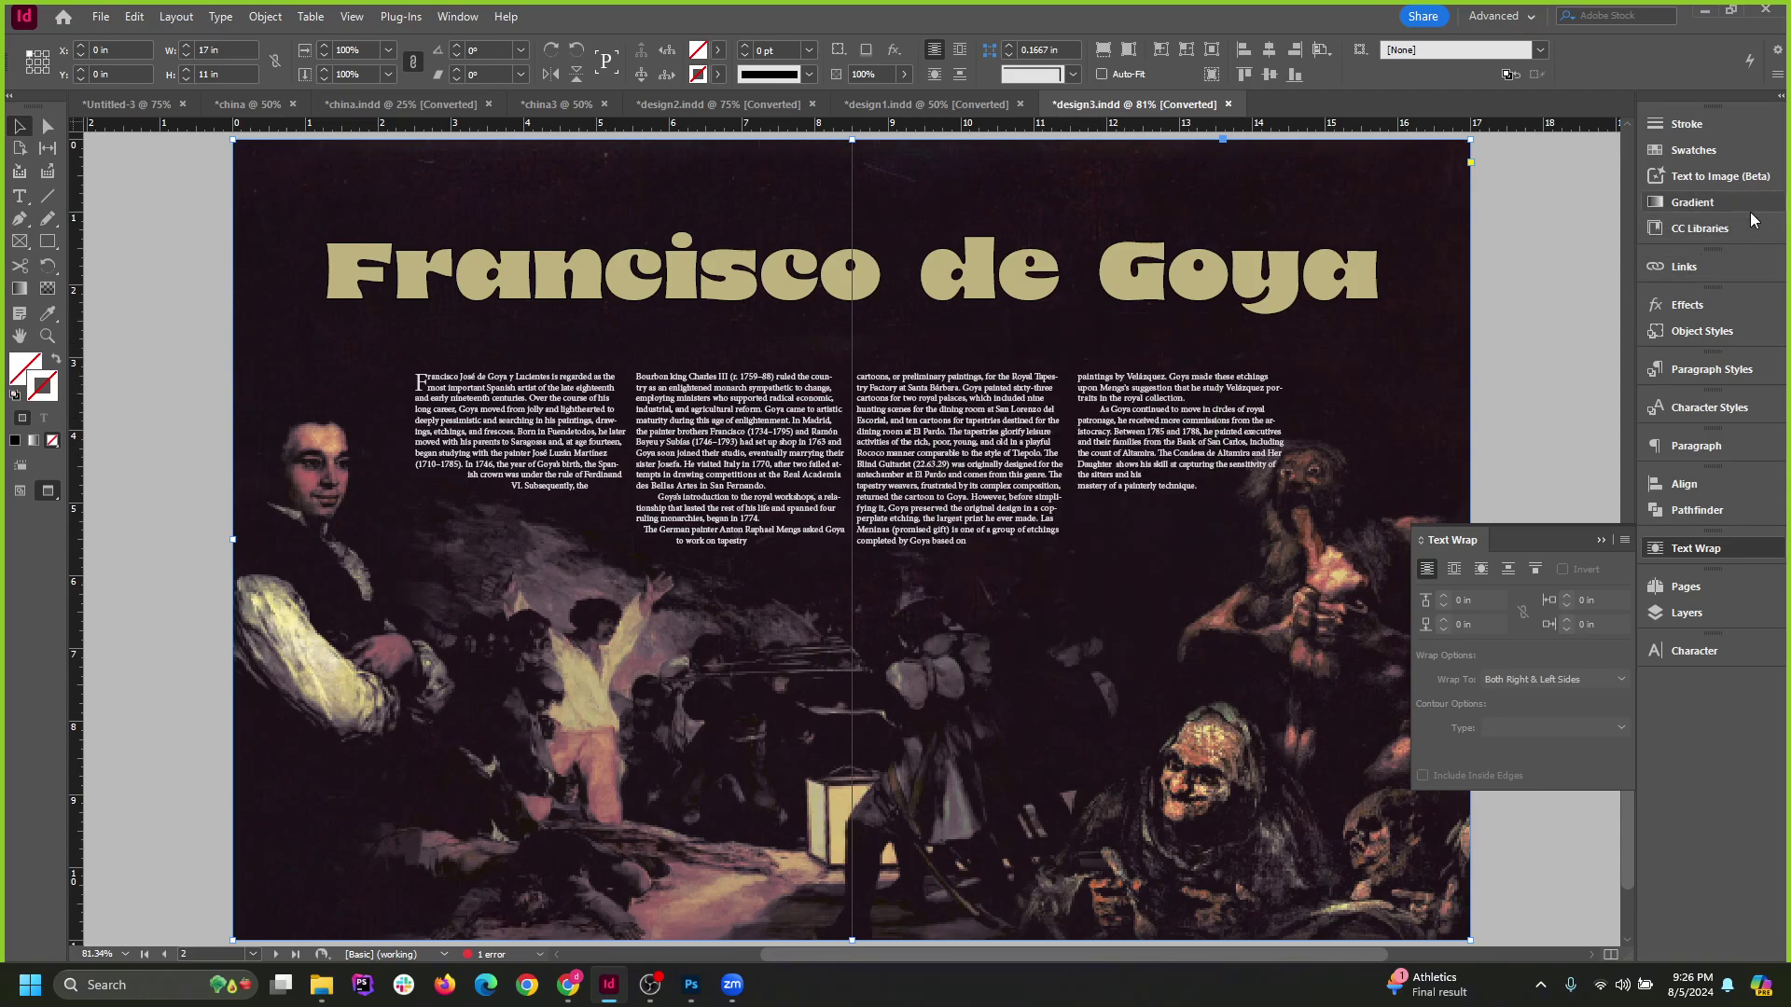
Collapse the text wrap options, deselect the background image, and switch from preview to normal view with frames and guides shown.
{"action": "key", "text": "ctrl+minus"}
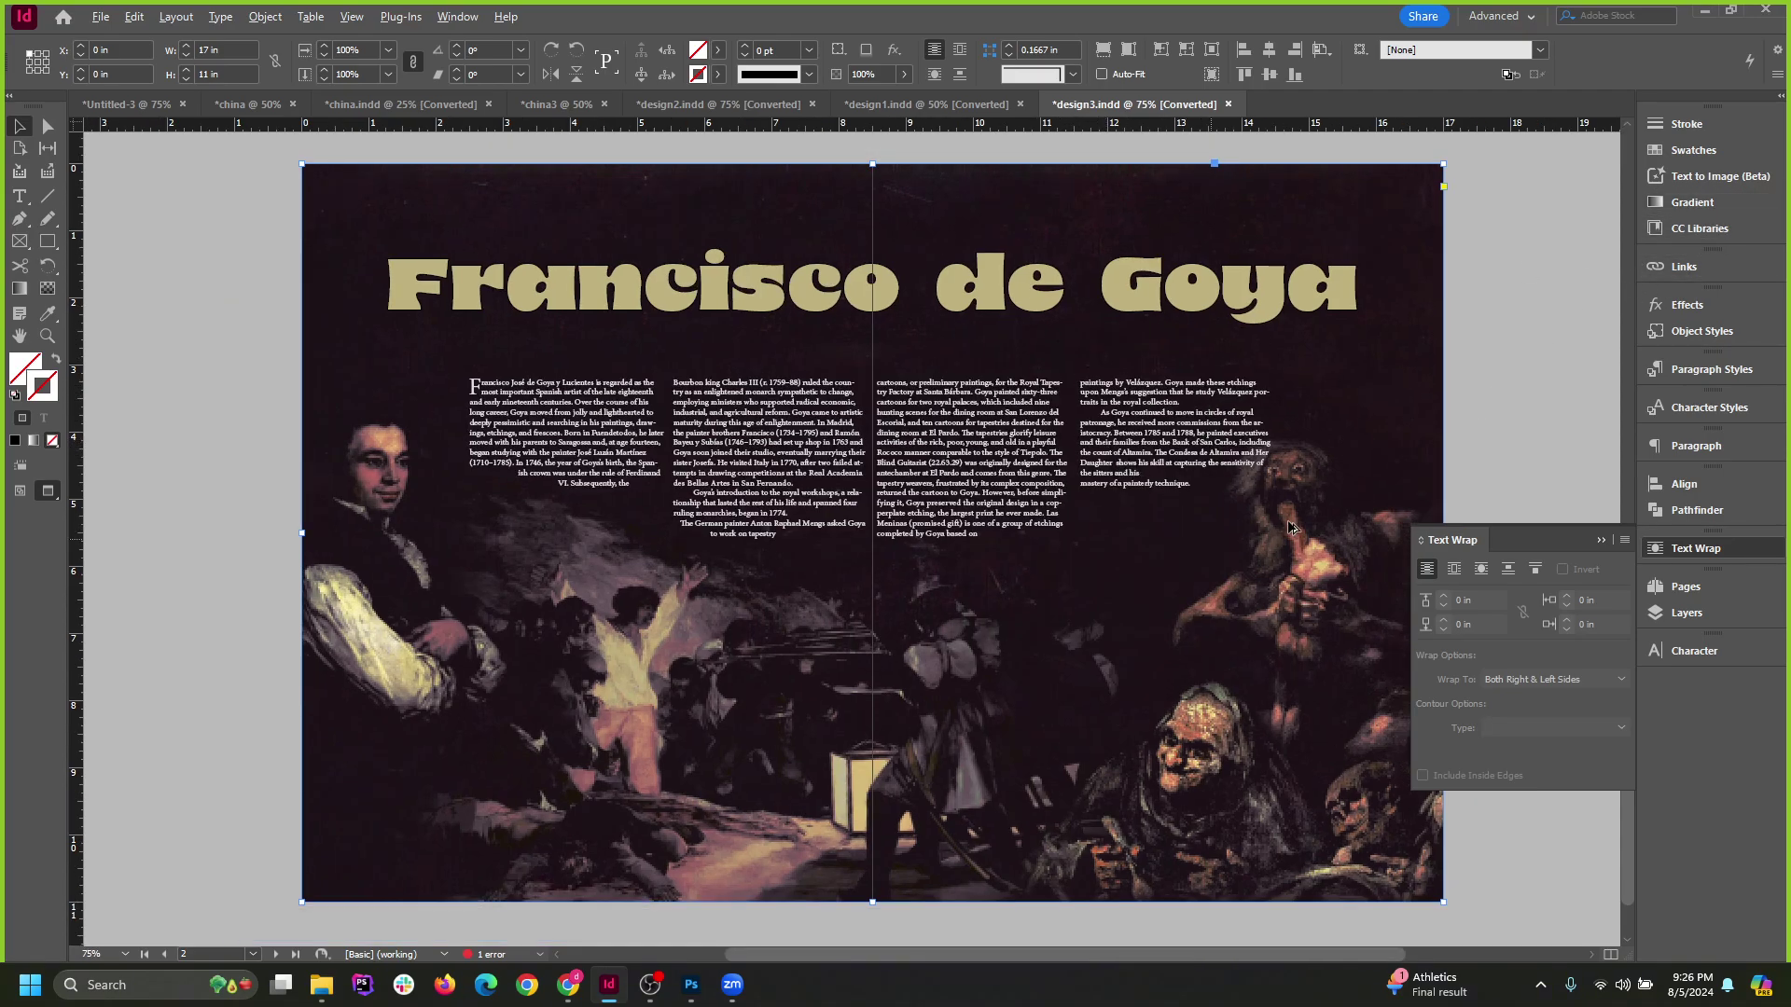
{"action": "left_click", "coordinate": [1600, 540]}
{"action": "left_click", "coordinate": [1563, 460]}
{"action": "key", "text": "w"}
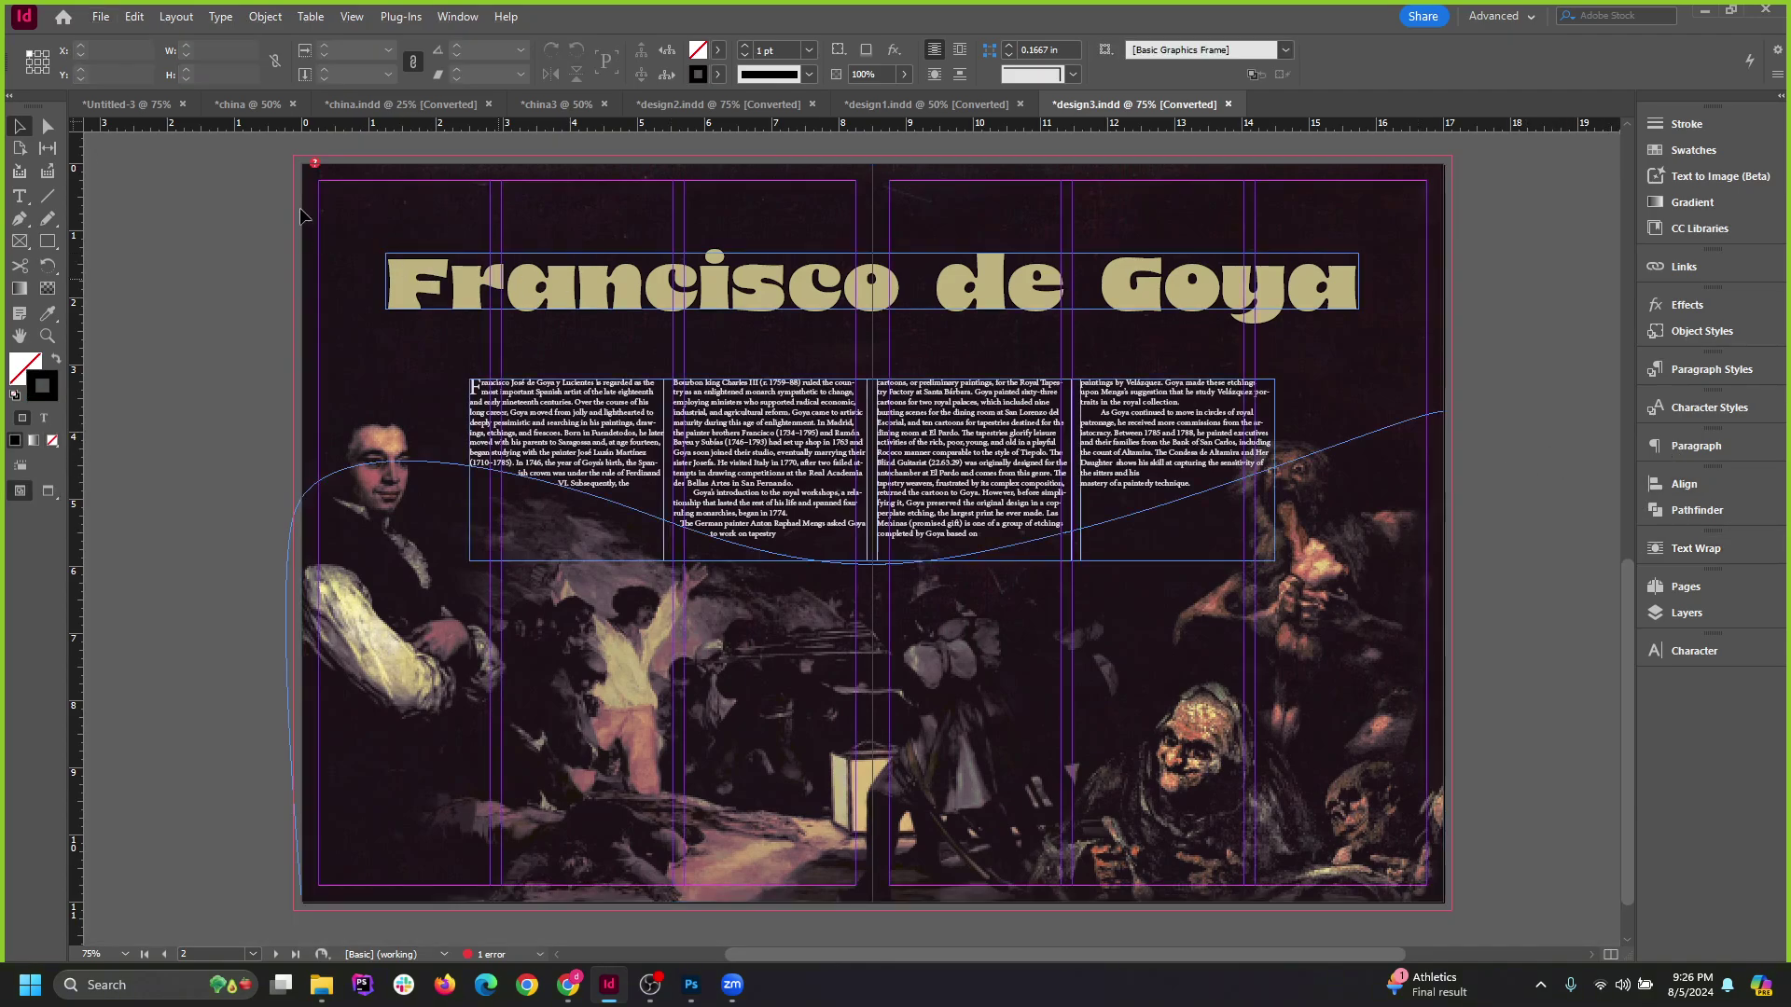
{"action": "scroll", "coordinate": [322, 178], "scroll_direction": "up", "scroll_amount": 3}
{"action": "scroll", "coordinate": [321, 315], "scroll_direction": "up", "scroll_amount": 2}
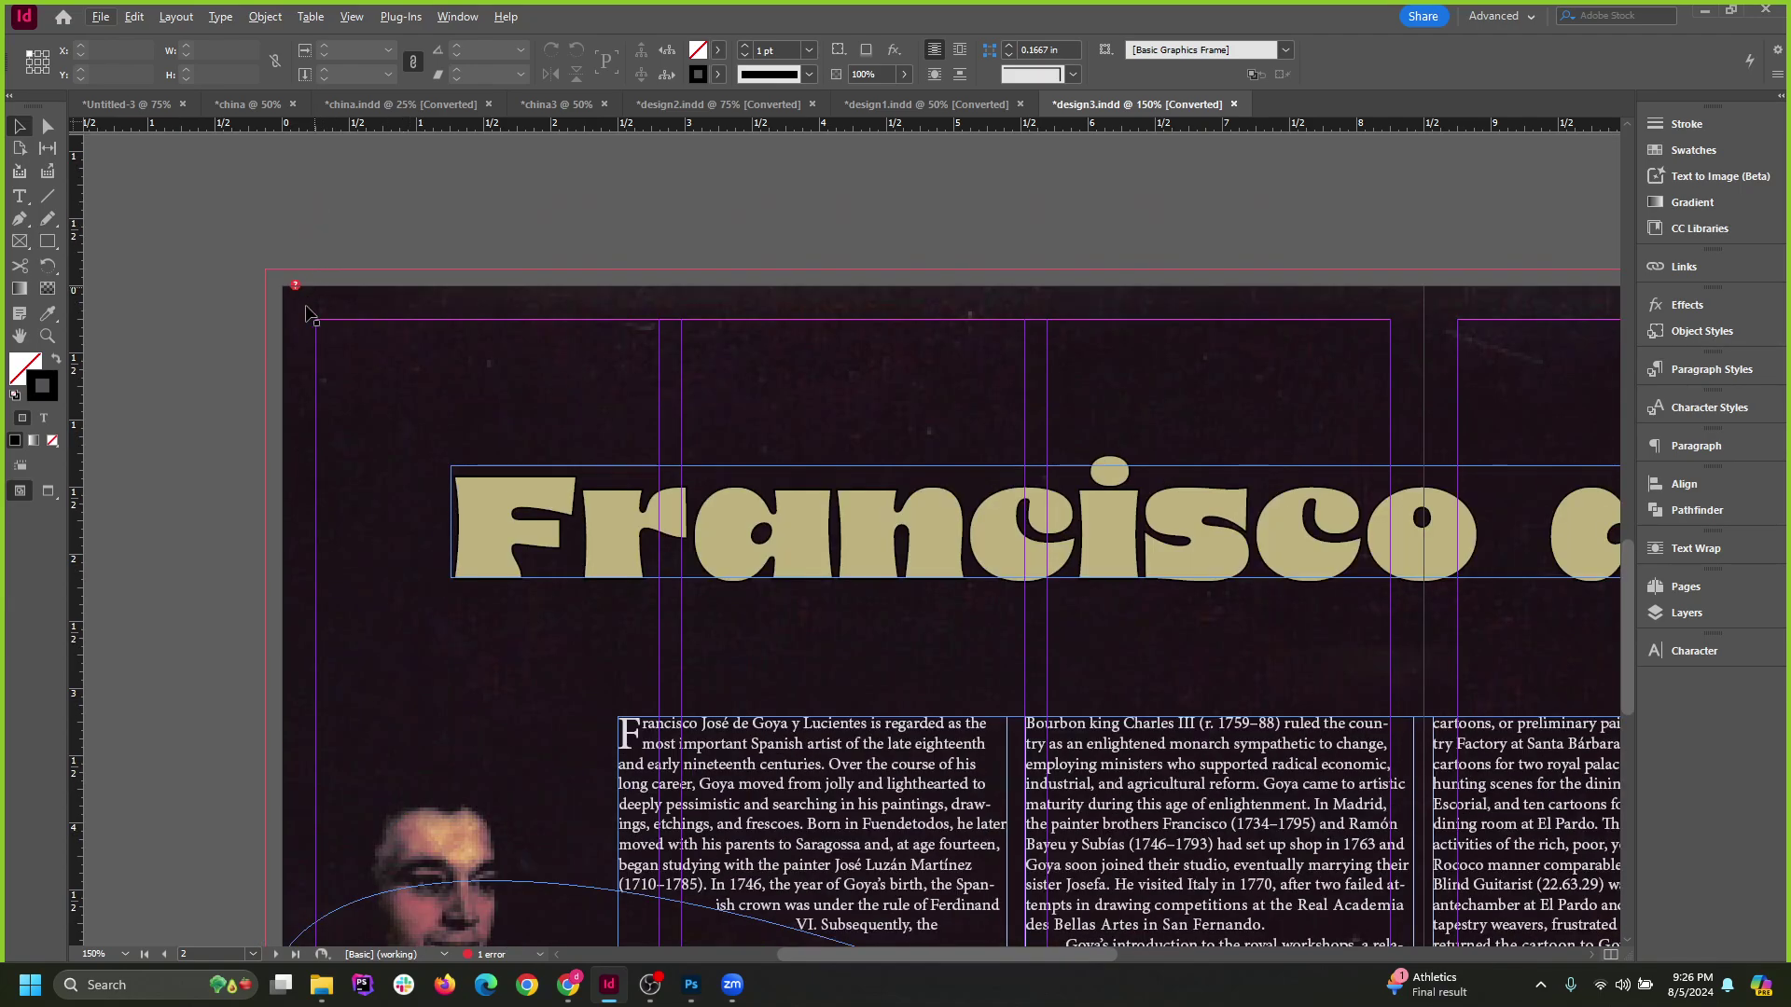
Relink the missing Untitled-5.tif background to goyaBG1.tif from the graphicDesign goya folder.
{"action": "left_click", "coordinate": [1676, 271]}
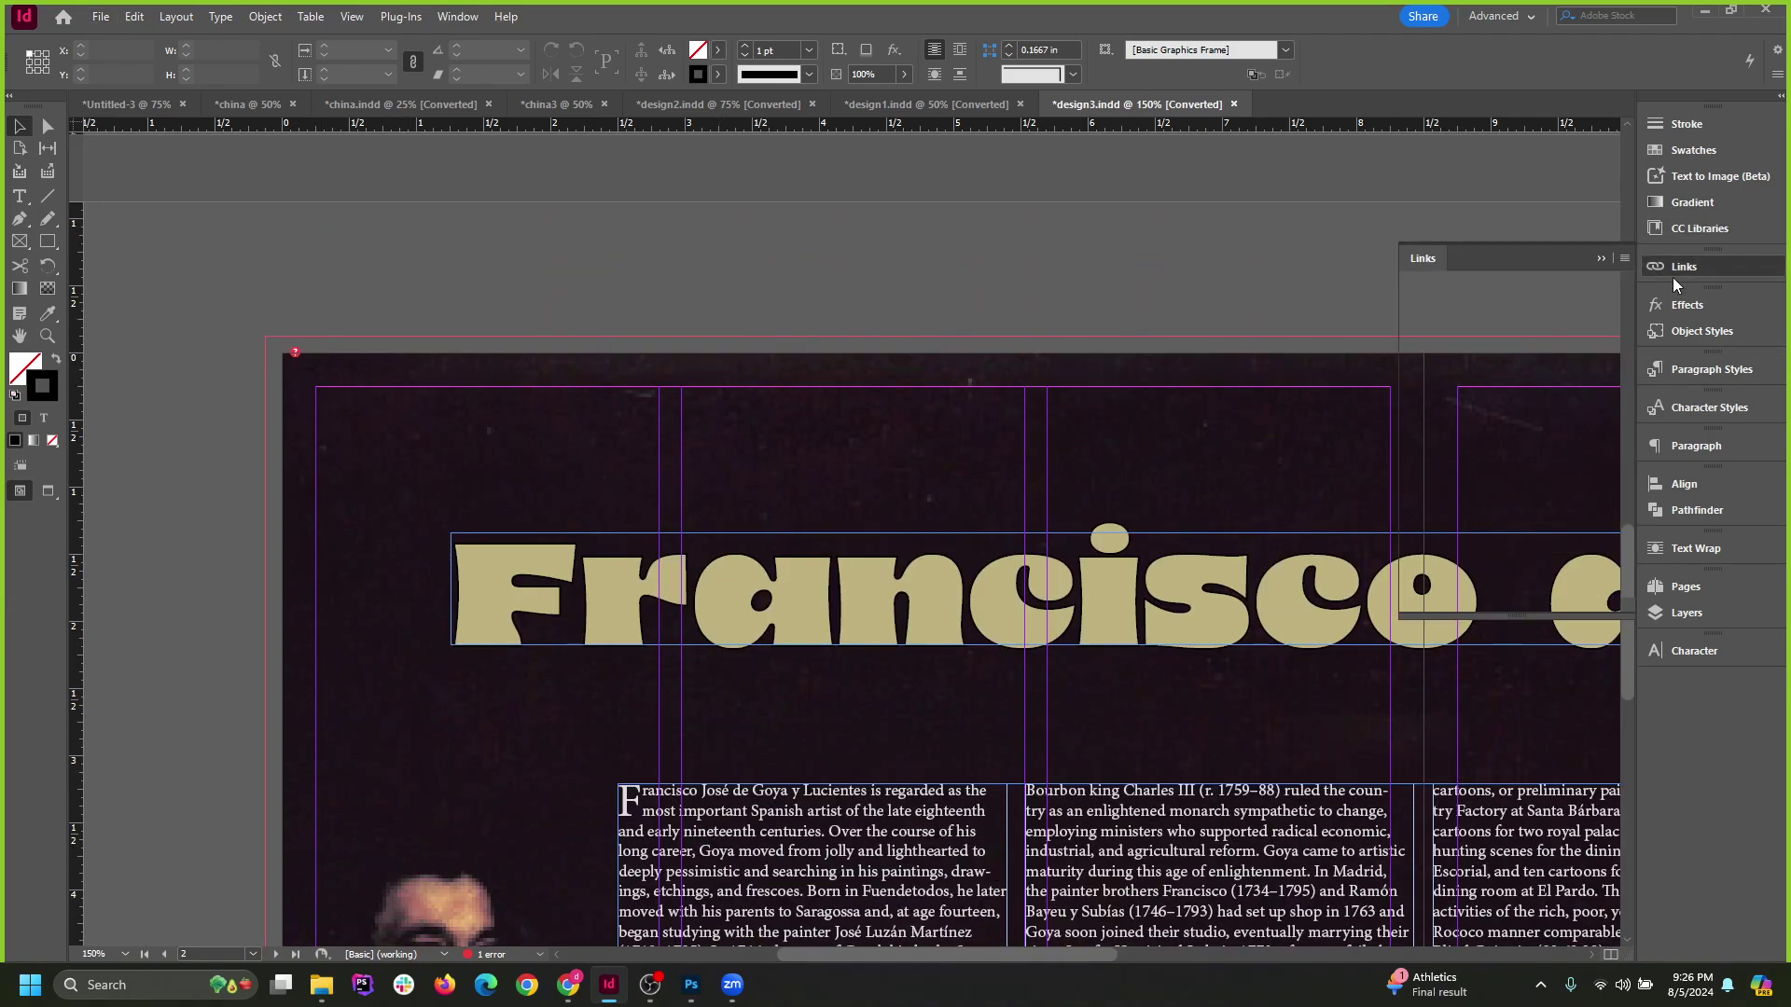
{"action": "left_click", "coordinate": [1536, 310]}
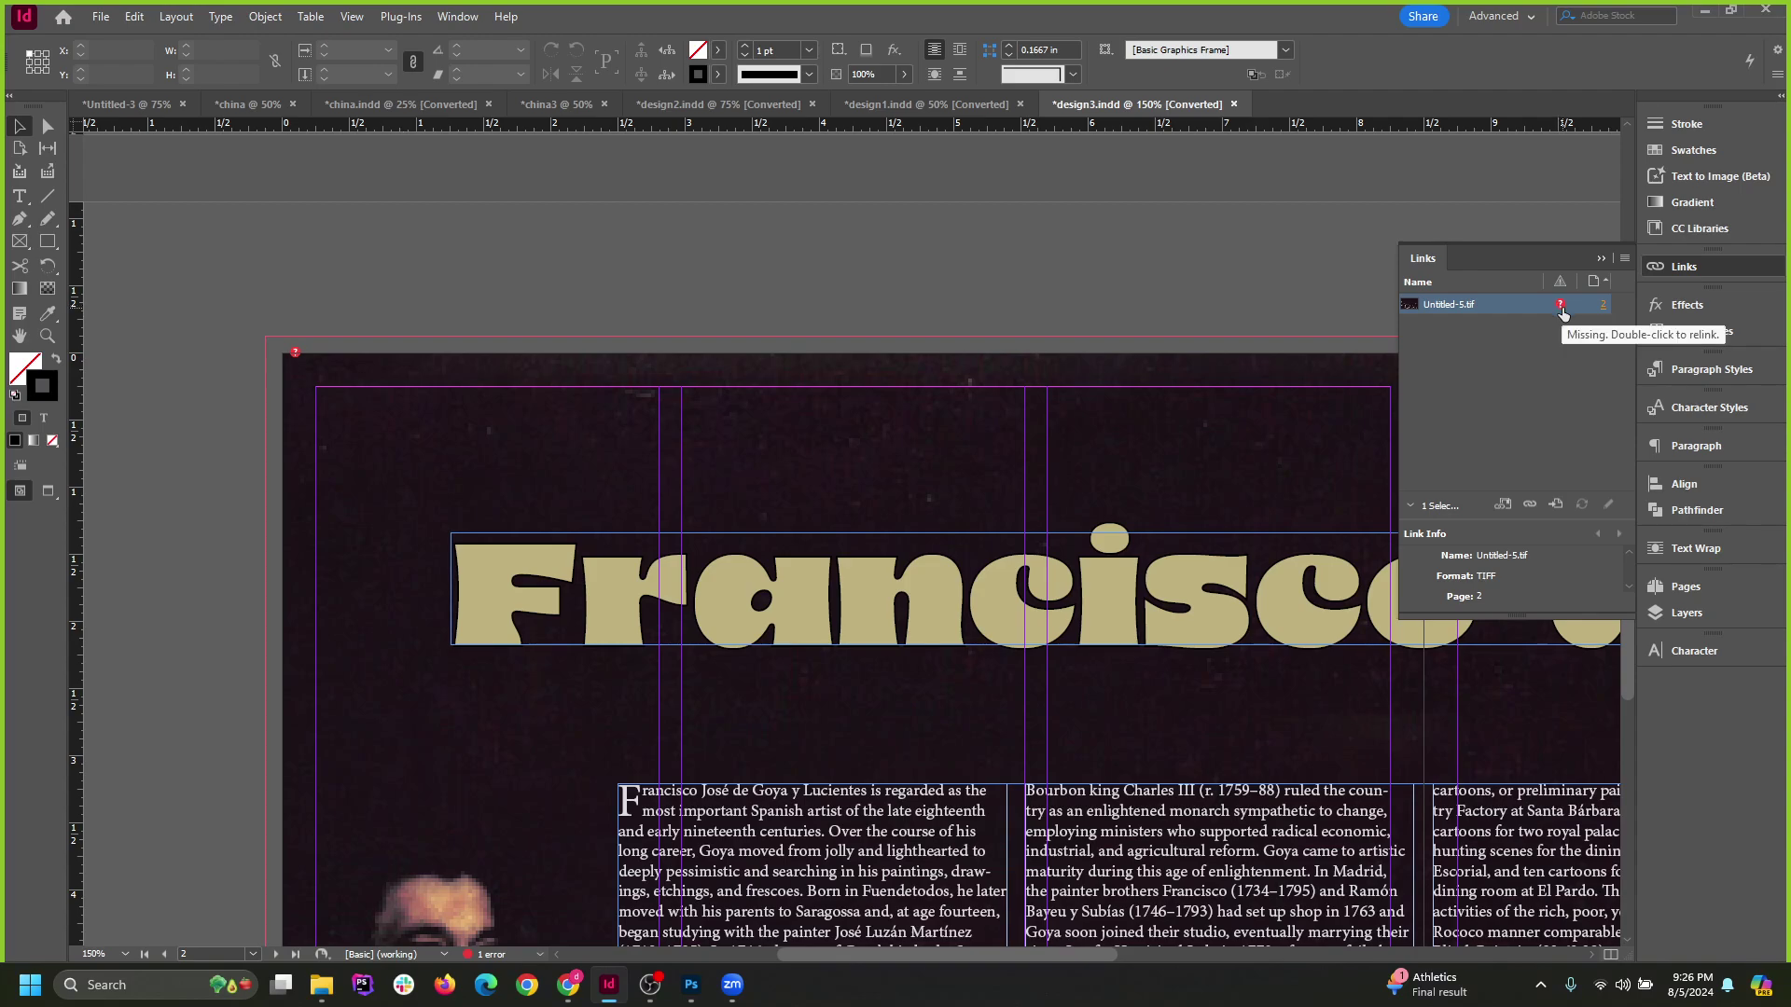
{"action": "double_click", "coordinate": [1561, 307]}
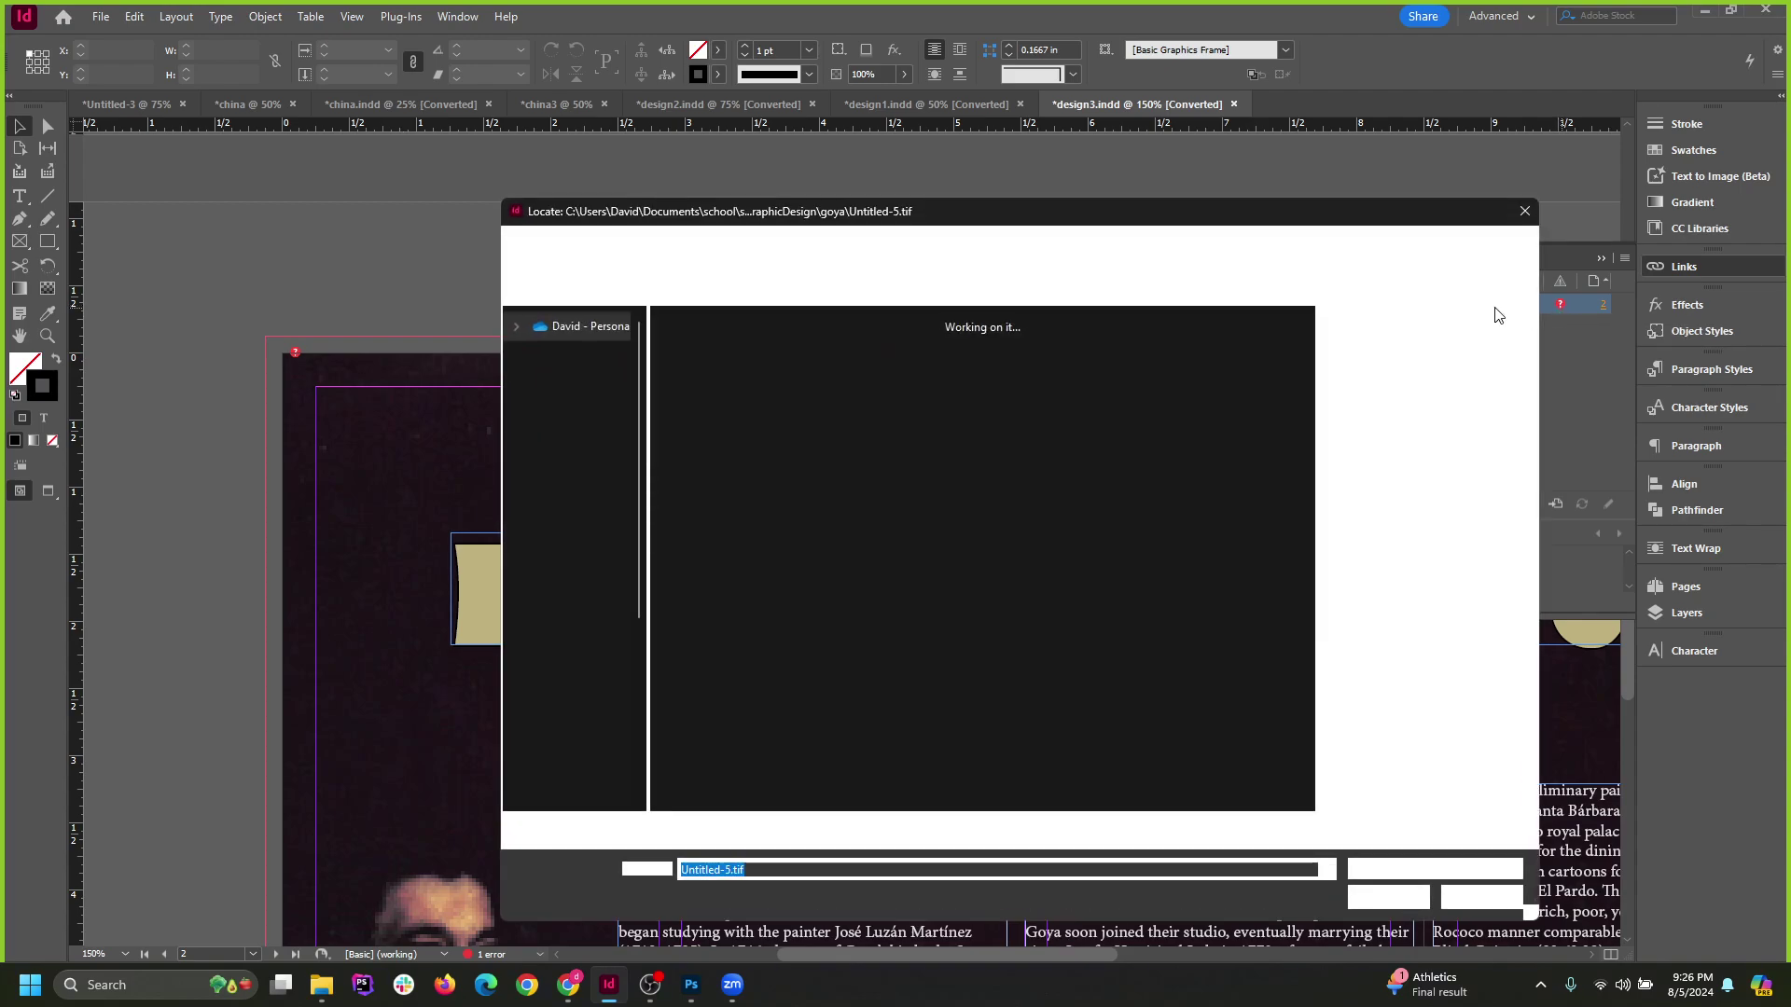
{"action": "left_click", "coordinate": [608, 250]}
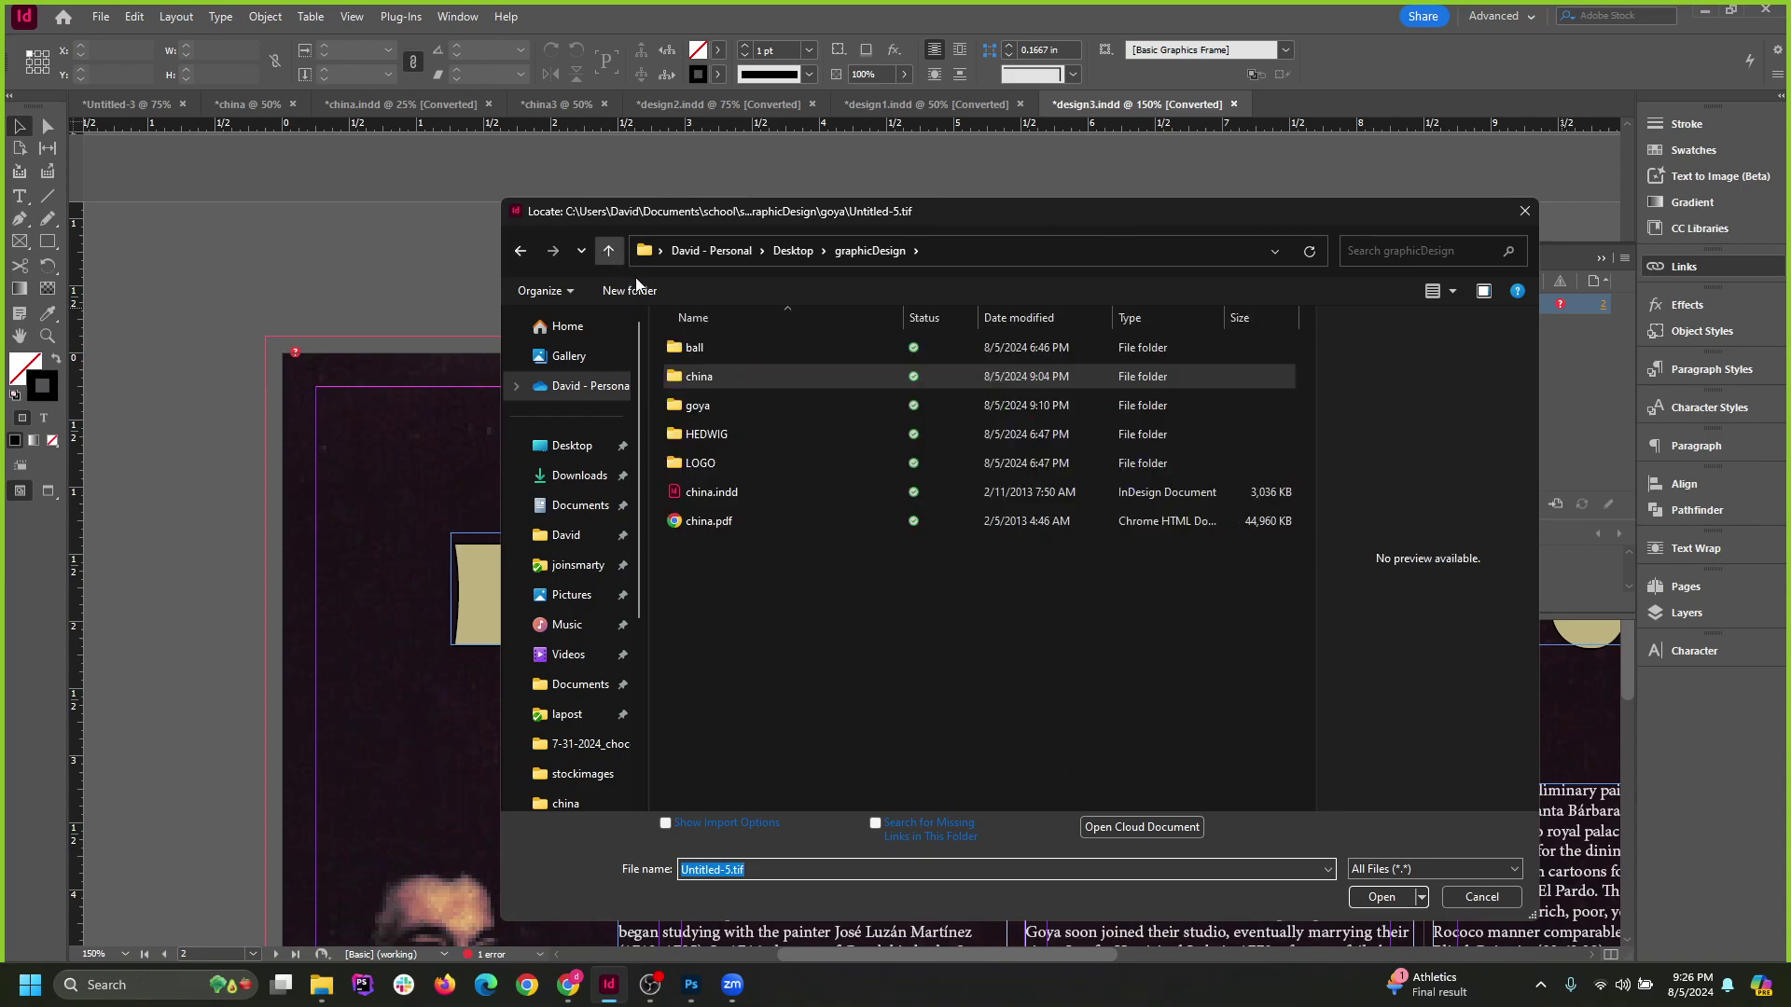
{"action": "double_click", "coordinate": [674, 416]}
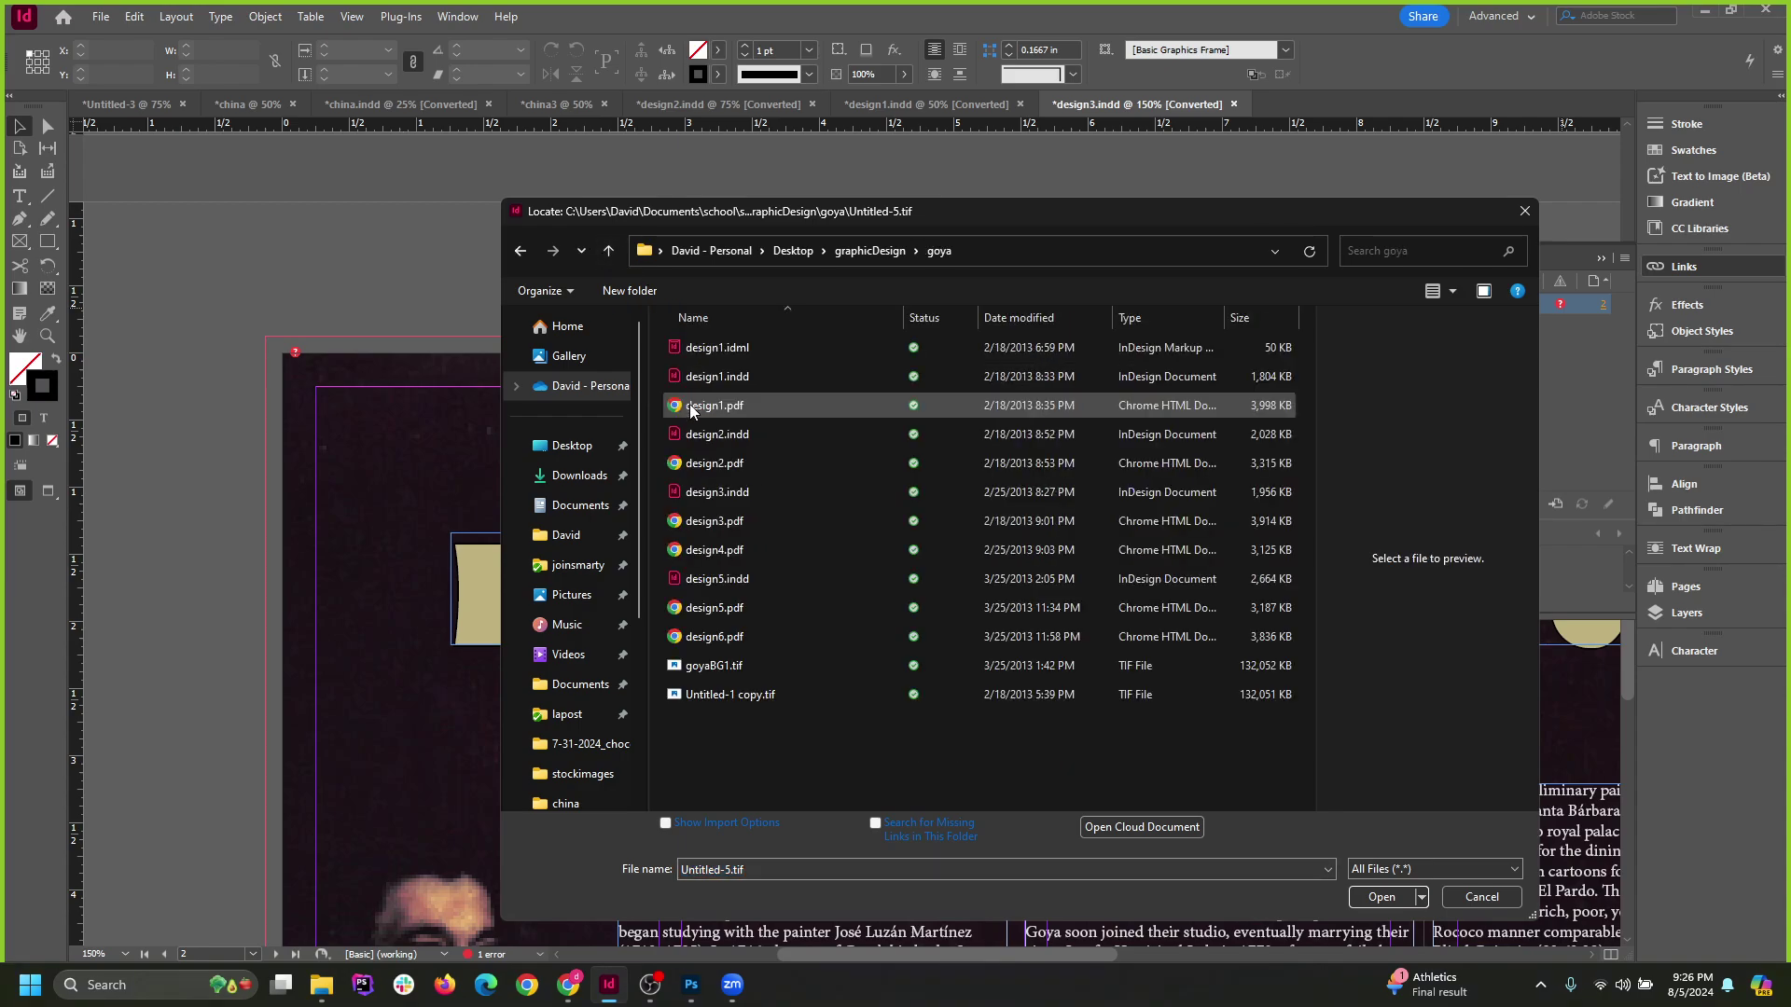
{"action": "left_click", "coordinate": [756, 668]}
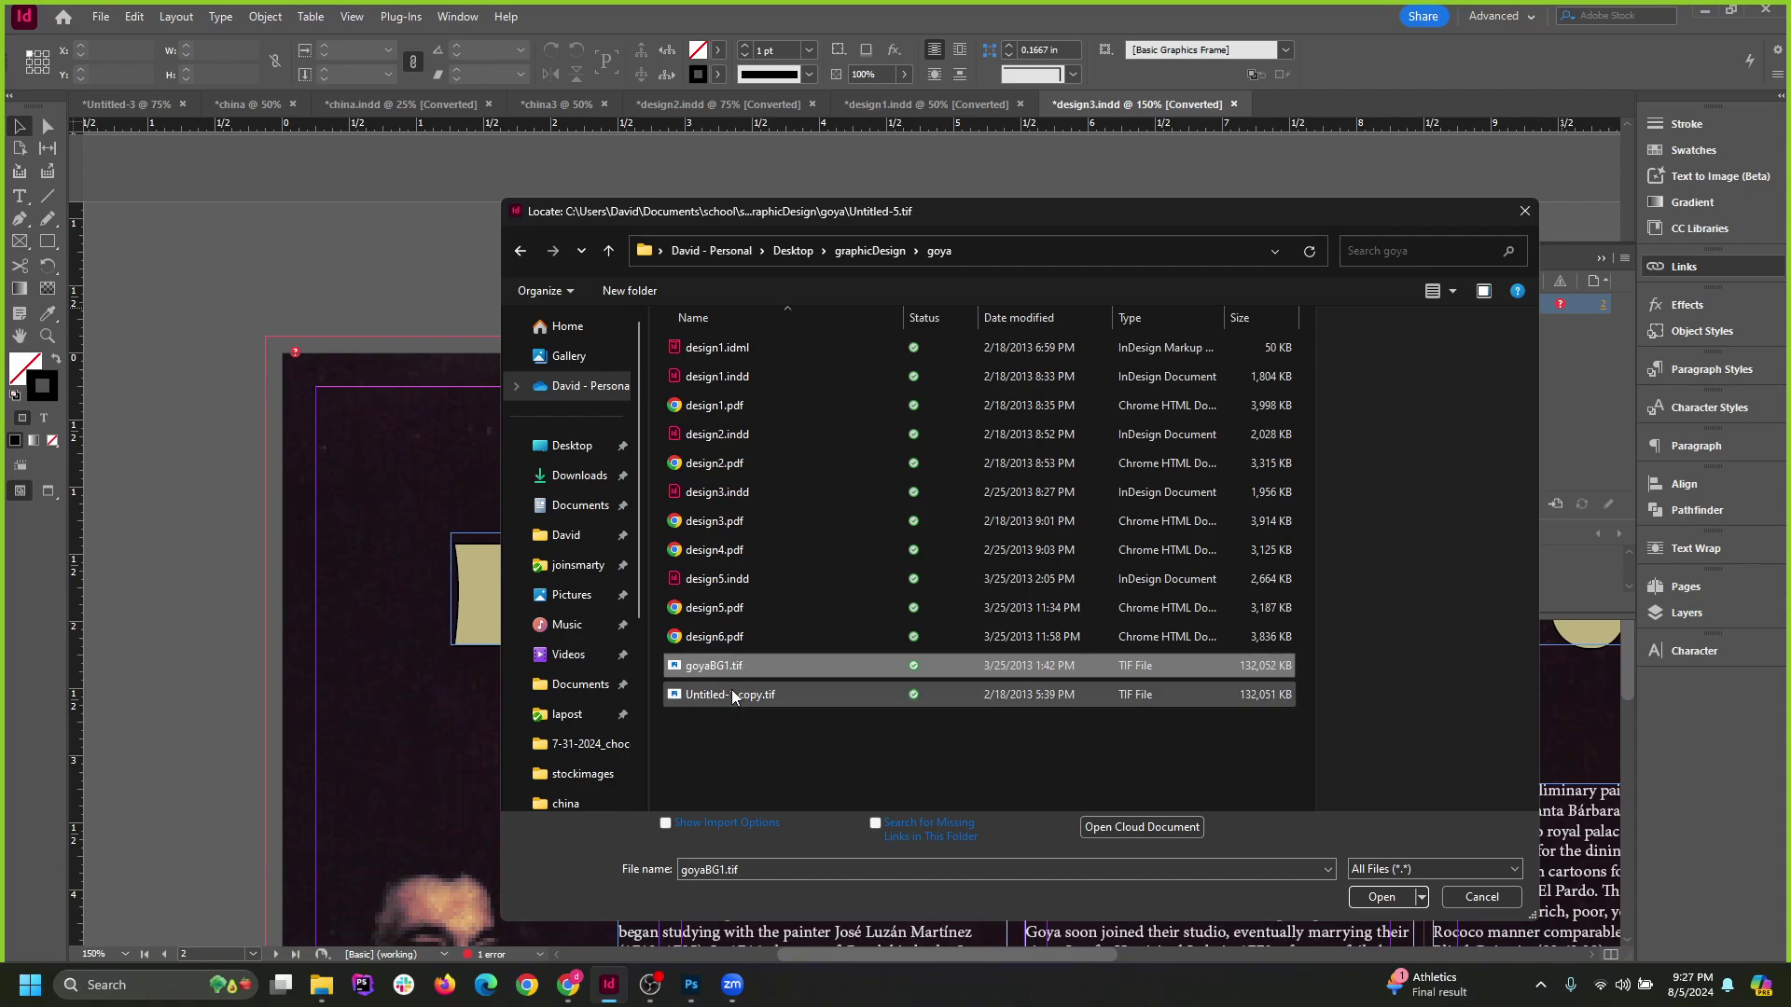
{"action": "left_click", "coordinate": [731, 692]}
{"action": "left_click", "coordinate": [726, 674]}
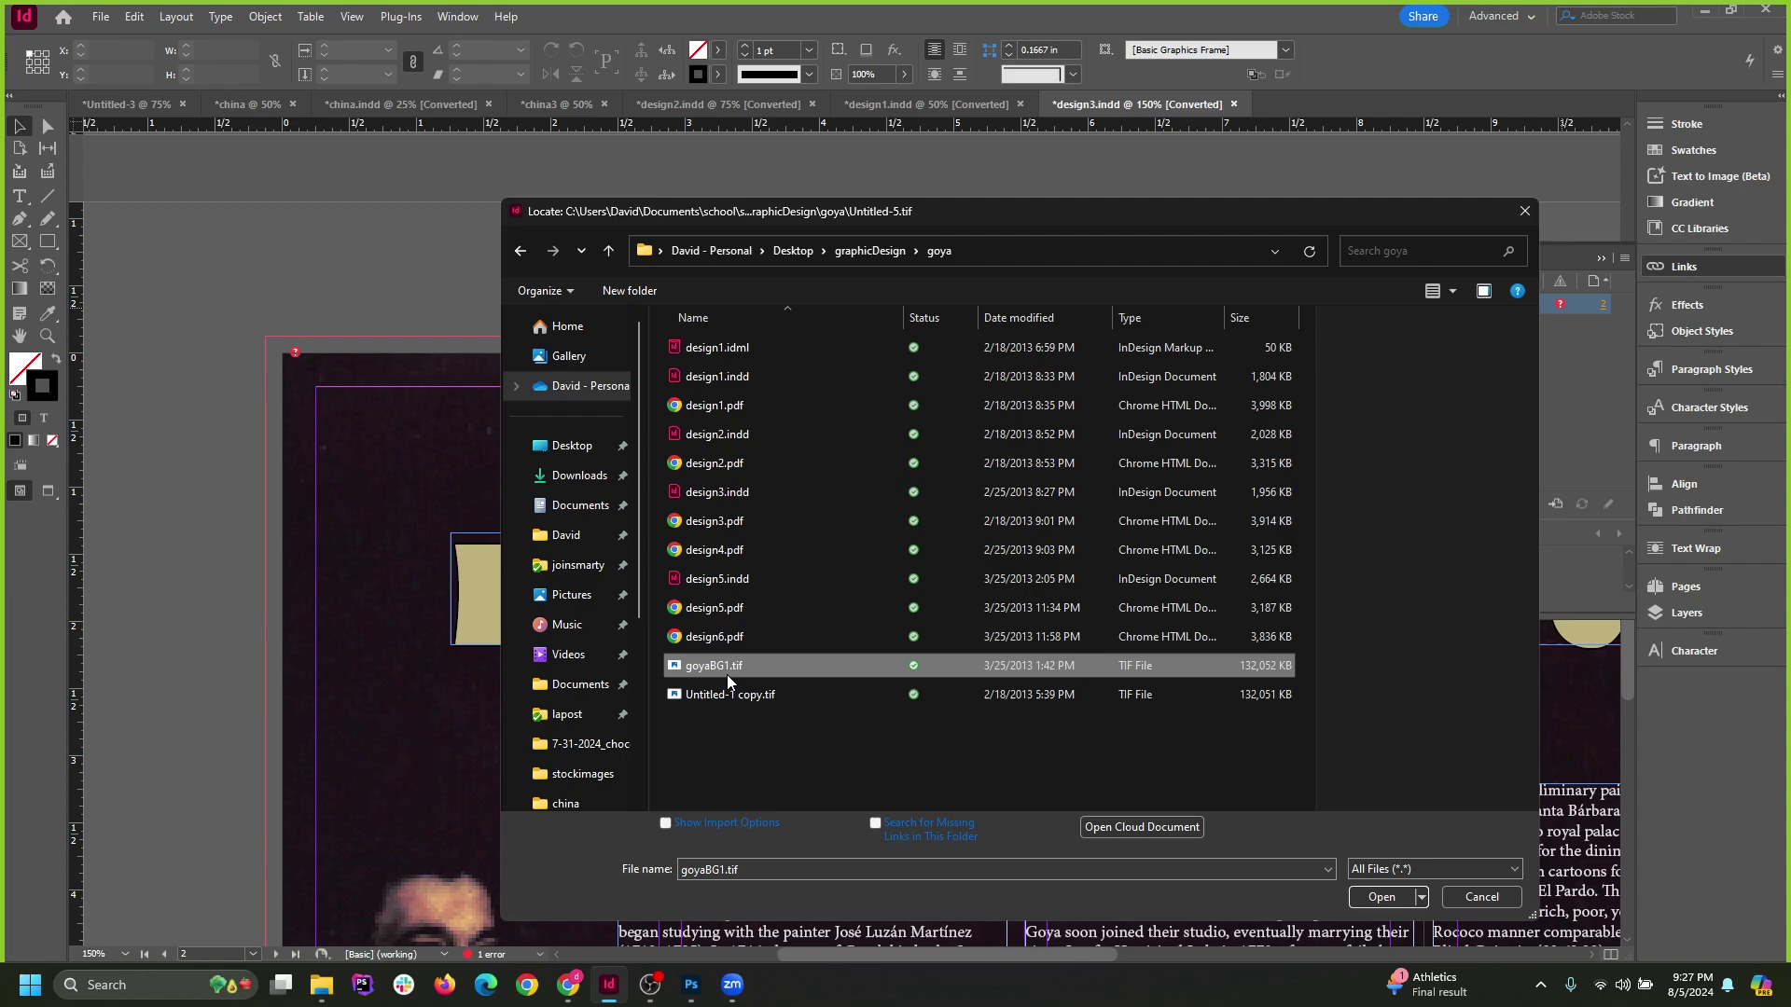
{"action": "left_click", "coordinate": [1390, 891]}
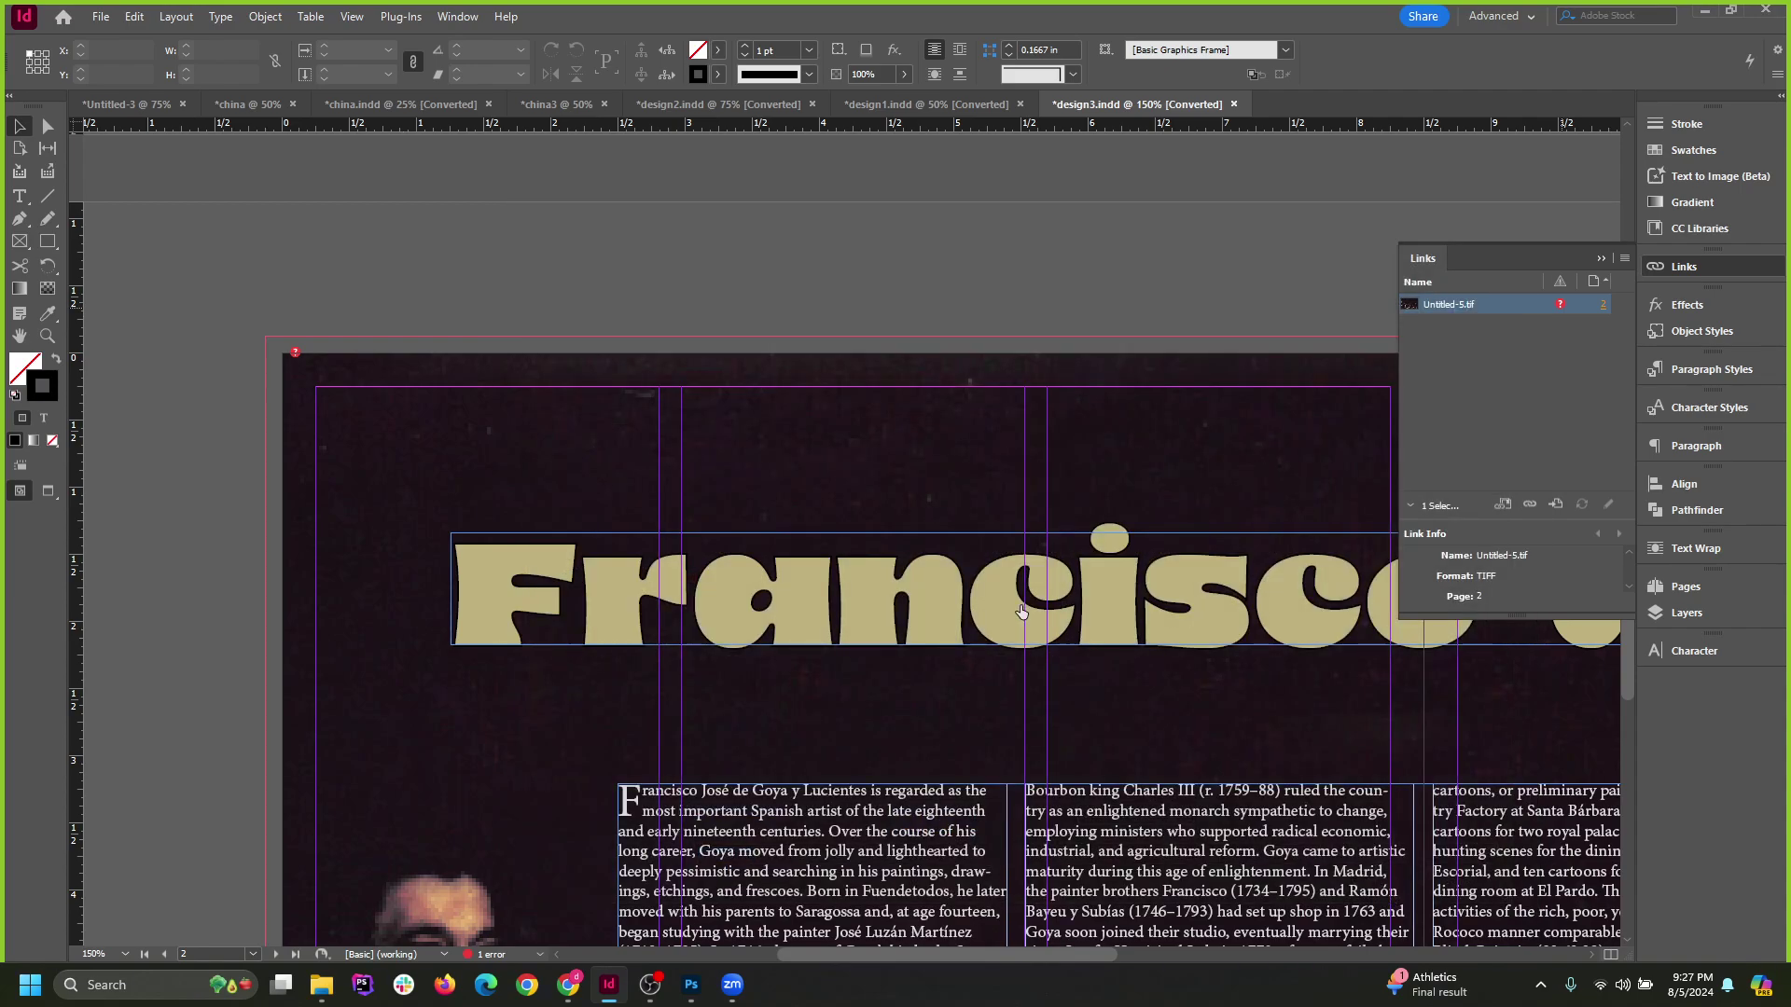
{"action": "scroll", "coordinate": [701, 258], "scroll_direction": "down", "scroll_amount": 2}
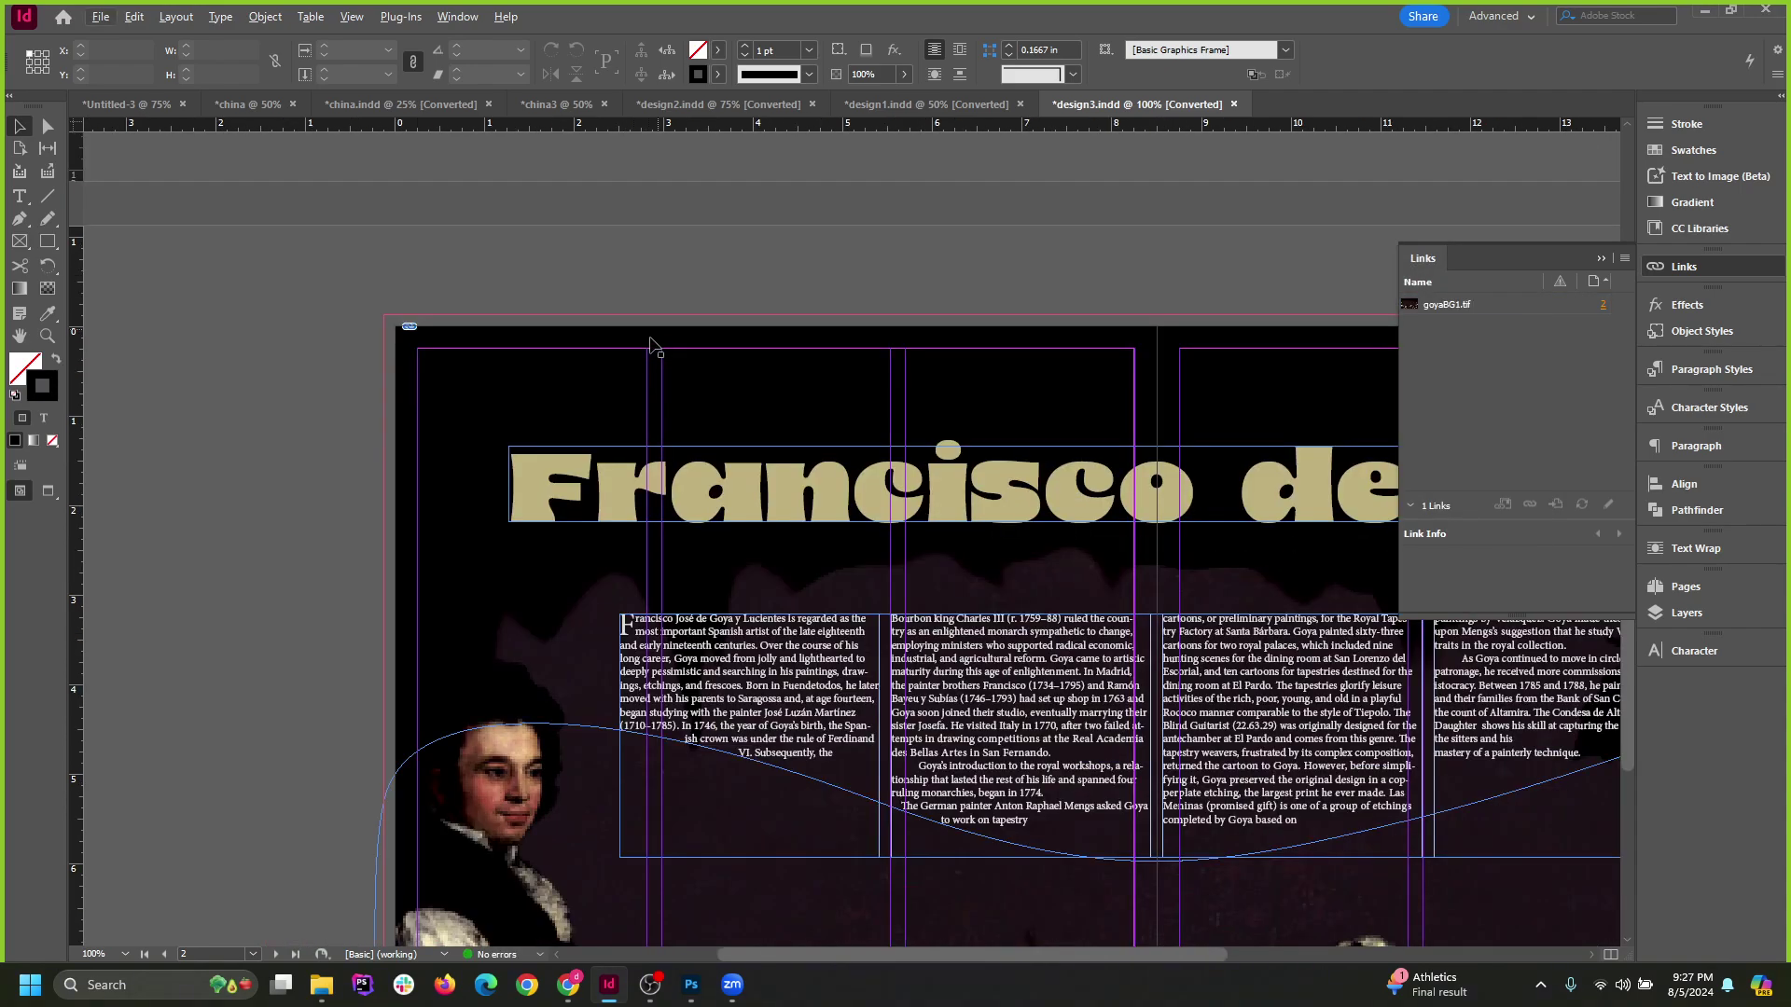
{"action": "scroll", "coordinate": [651, 356], "scroll_direction": "down", "scroll_amount": 4}
{"action": "scroll", "coordinate": [515, 407], "scroll_direction": "down", "scroll_amount": 2}
{"action": "key", "text": "ctrl+equal"}
{"action": "key", "text": "ctrl+equal"}
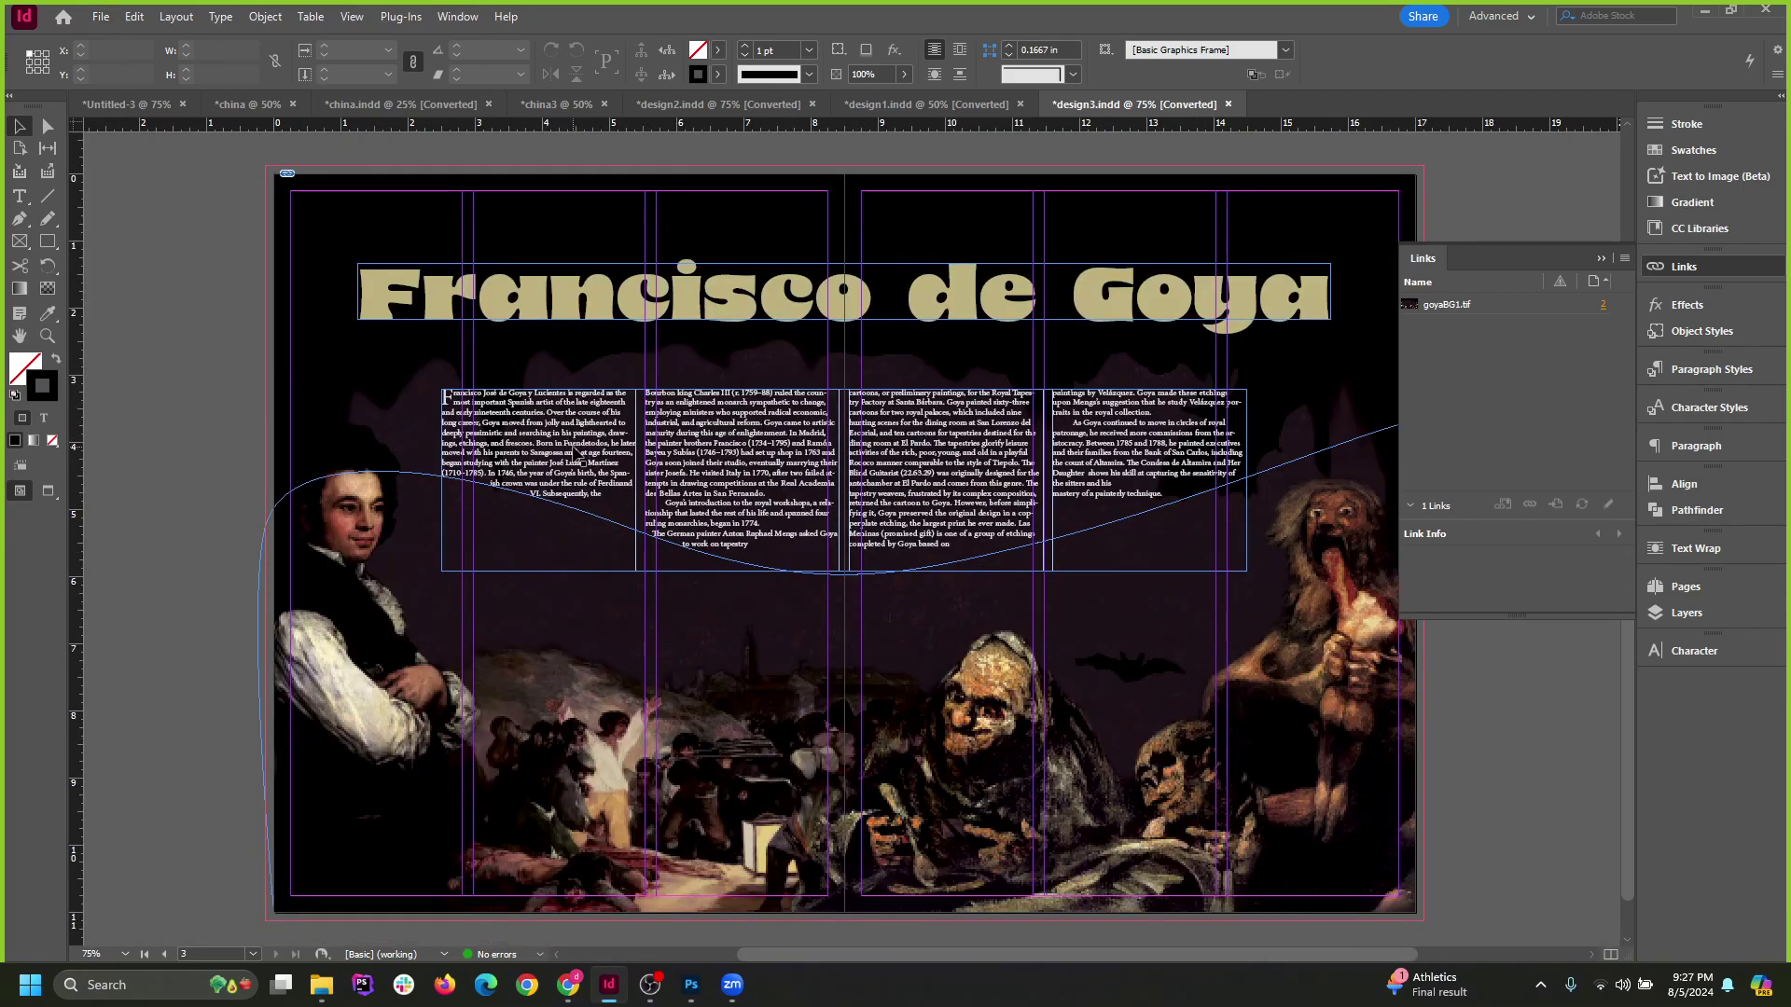
Compare the two backgrounds by repeatedly undoing and redoing the relink to goyaBG1.tif, ending on the original Untitled-5.tif image.
{"action": "key", "text": "ctrl+z"}
{"action": "key", "text": "ctrl+shift+z"}
{"action": "key", "text": "ctrl+z"}
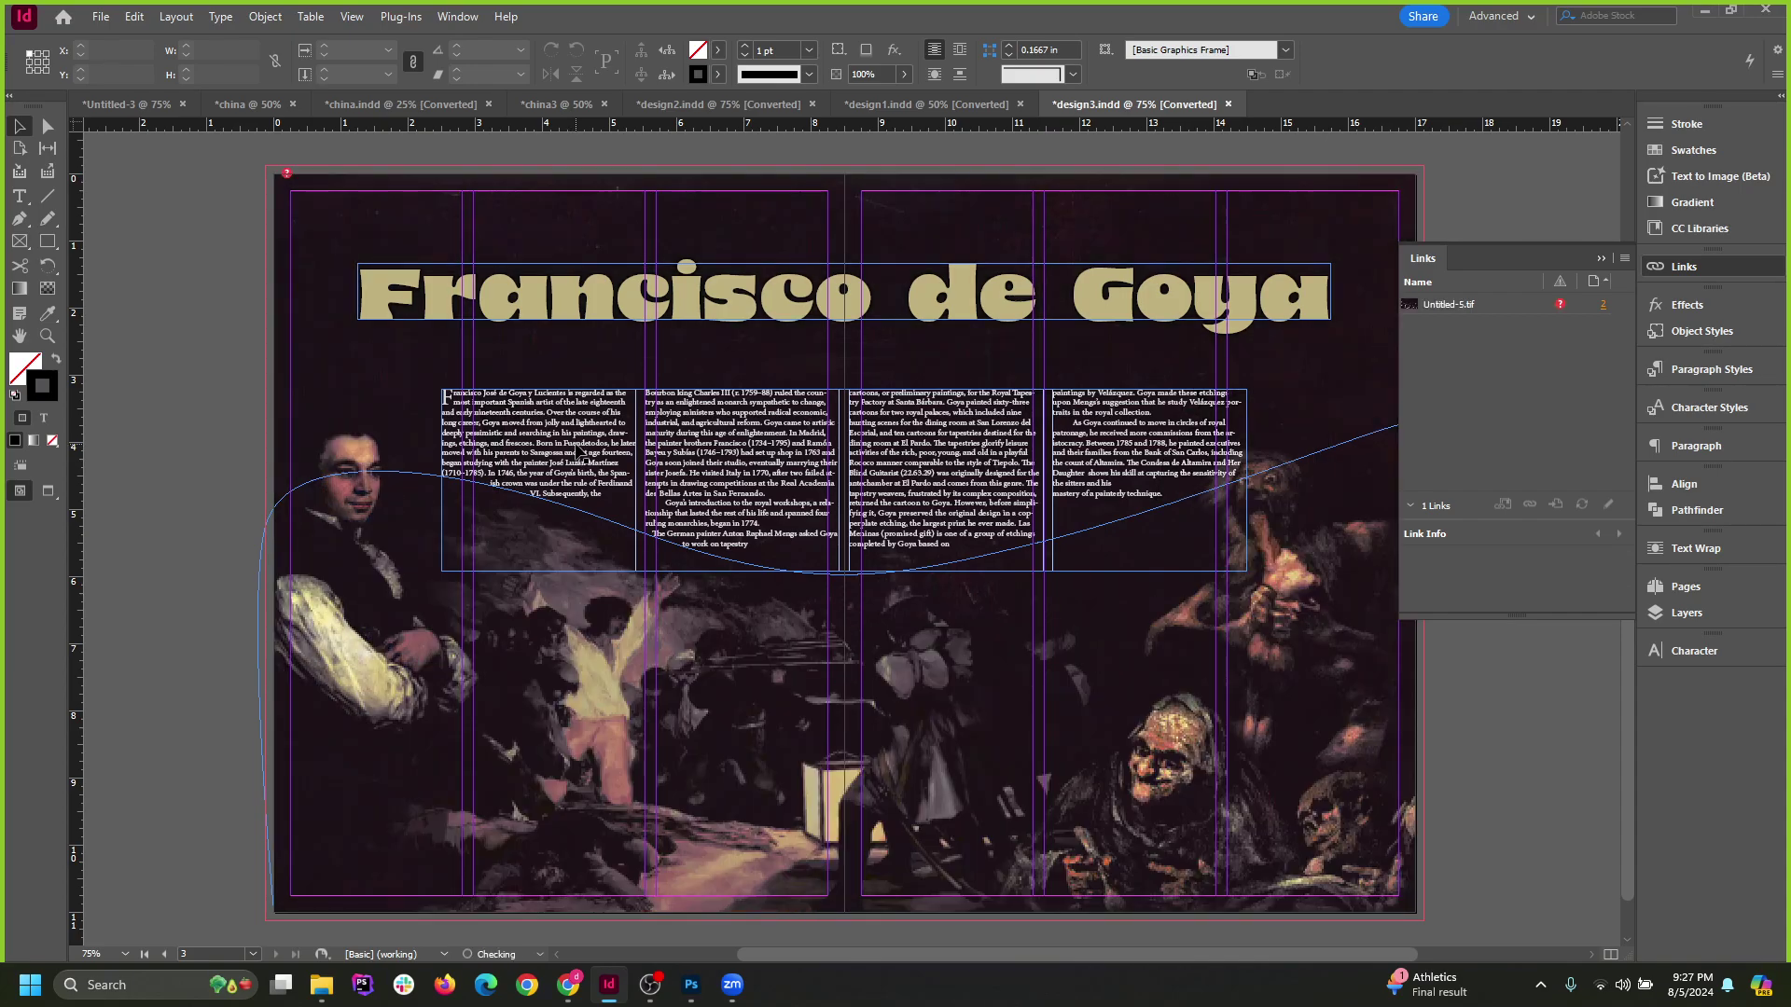
{"action": "key", "text": "ctrl+shift+z"}
{"action": "key", "text": "ctrl+z"}
{"action": "key", "text": "ctrl+shift+z"}
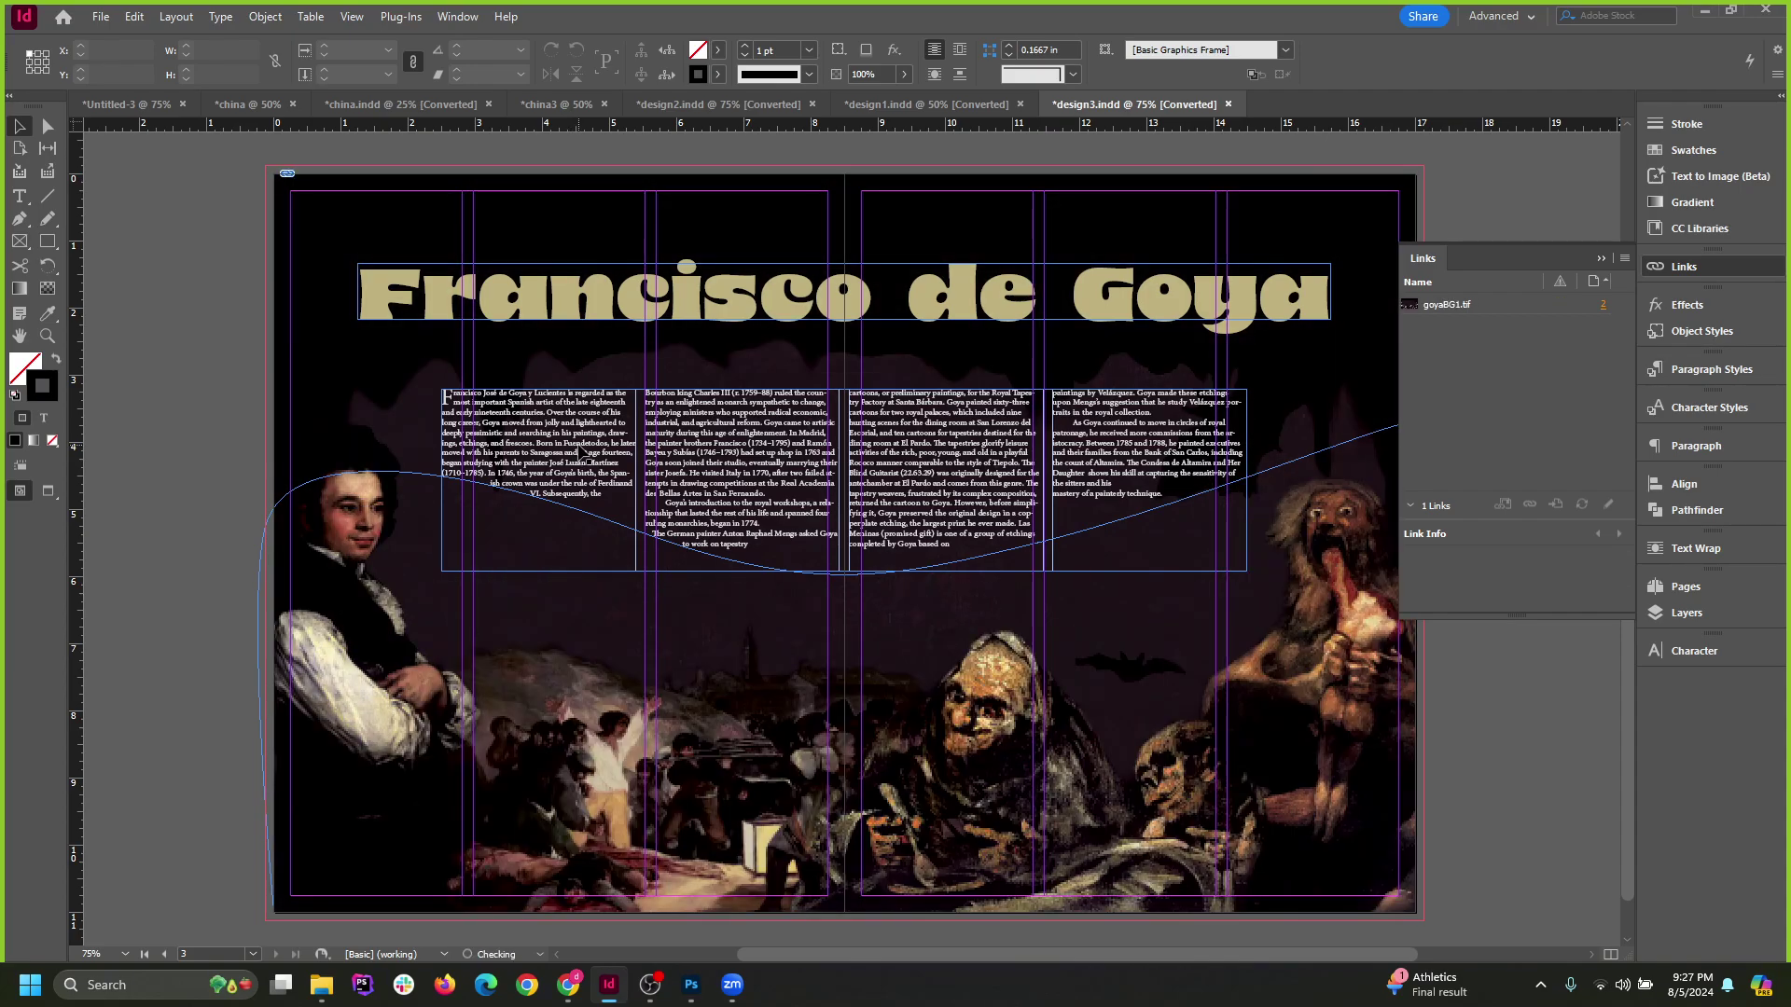
{"action": "key", "text": "ctrl+z"}
{"action": "key", "text": "ctrl+shift+z"}
{"action": "key", "text": "ctrl+z"}
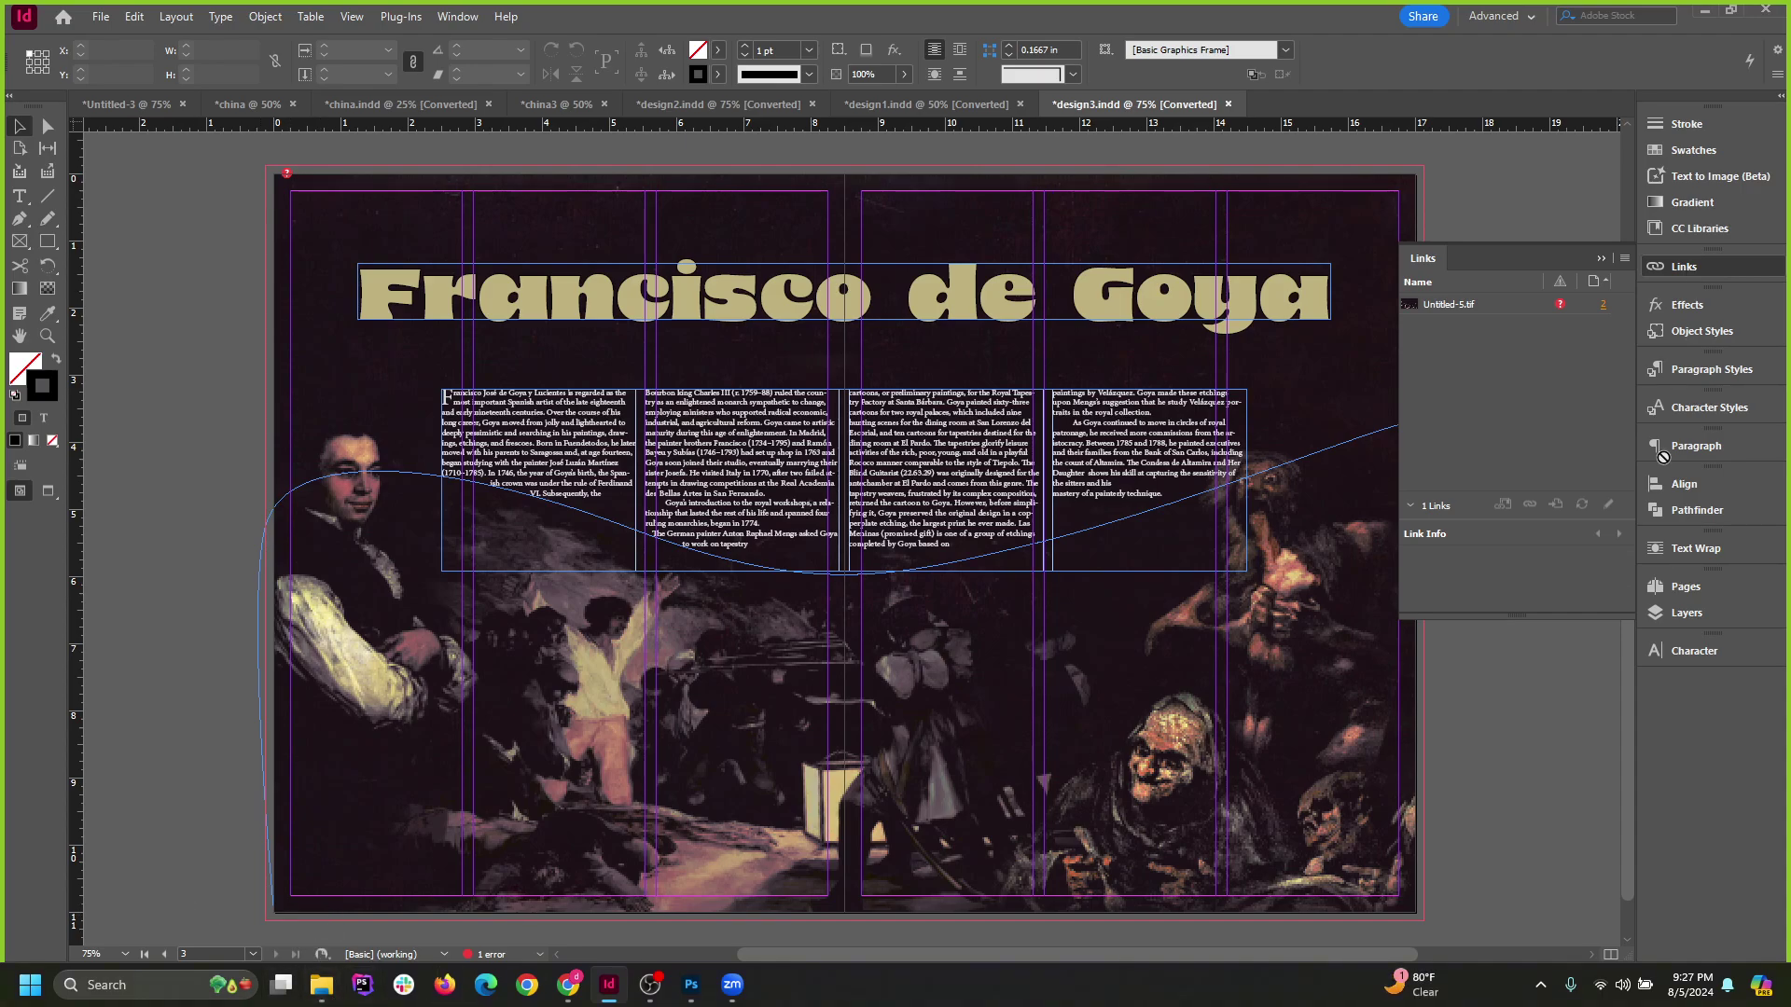
Try relinking the missing Untitled-5.tif background to Untitled-1 copy.tif, and undo the relink.
{"action": "right_click", "coordinate": [1558, 306]}
{"action": "left_click", "coordinate": [1608, 319]}
{"action": "left_click", "coordinate": [756, 695]}
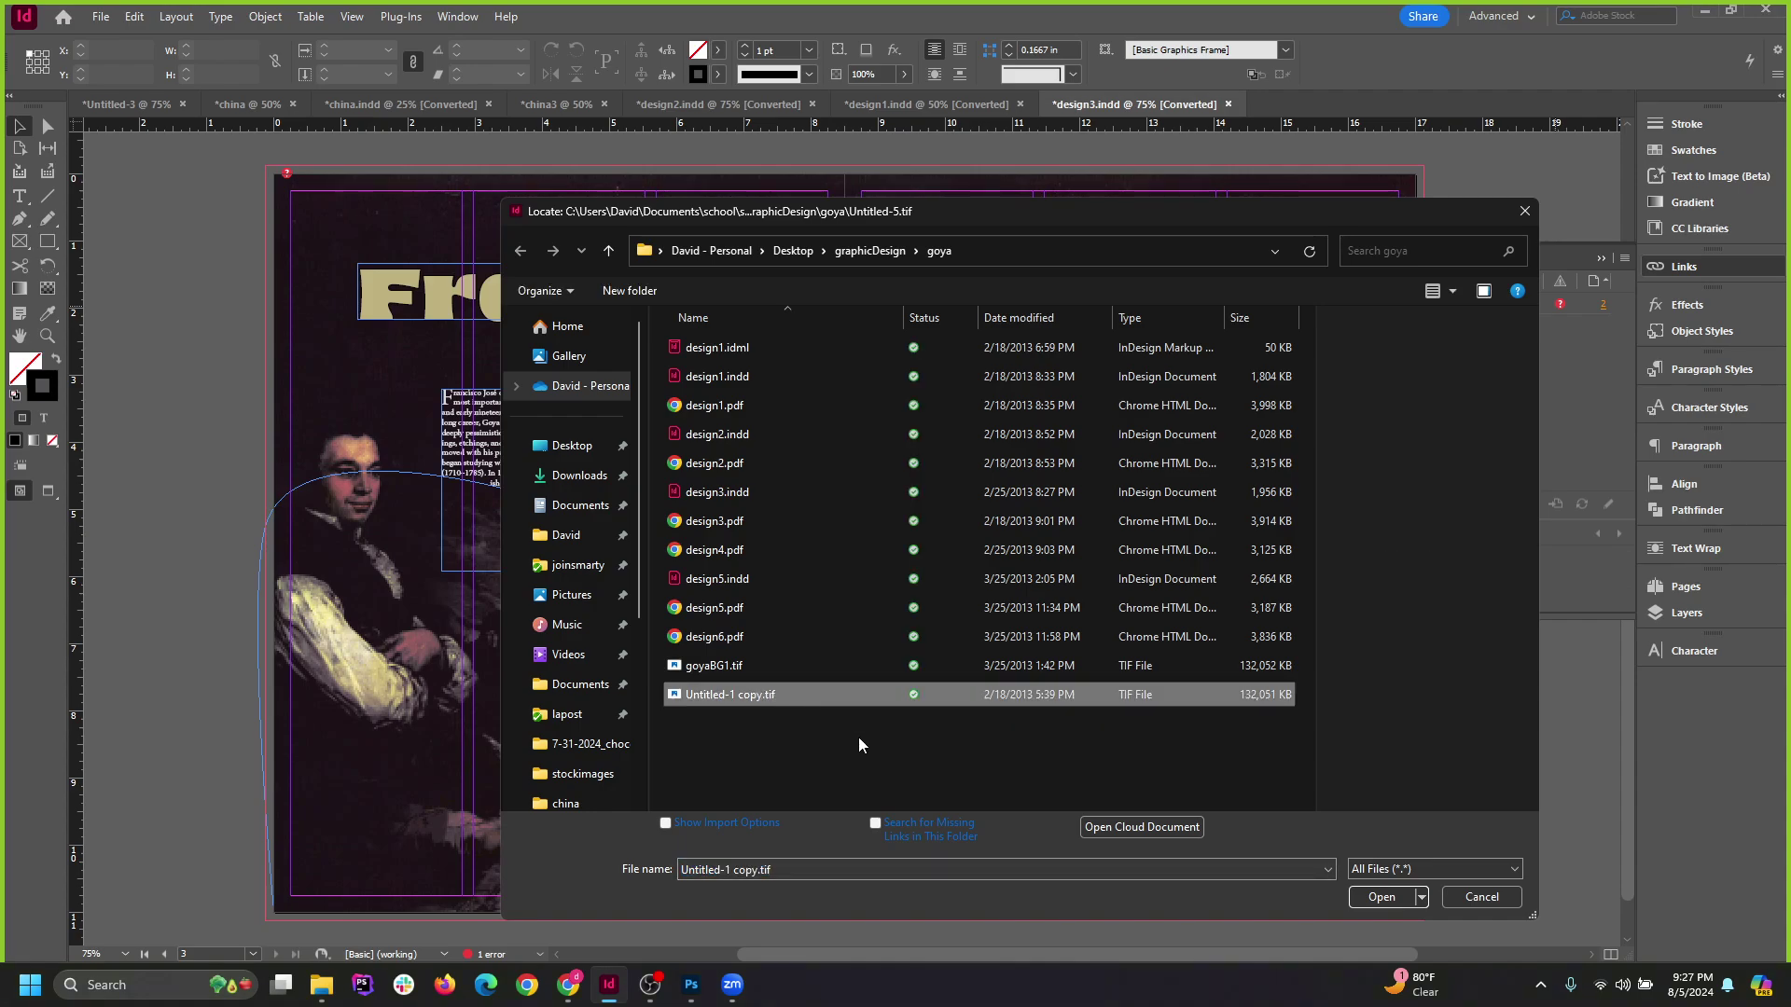
{"action": "left_click", "coordinate": [1378, 895]}
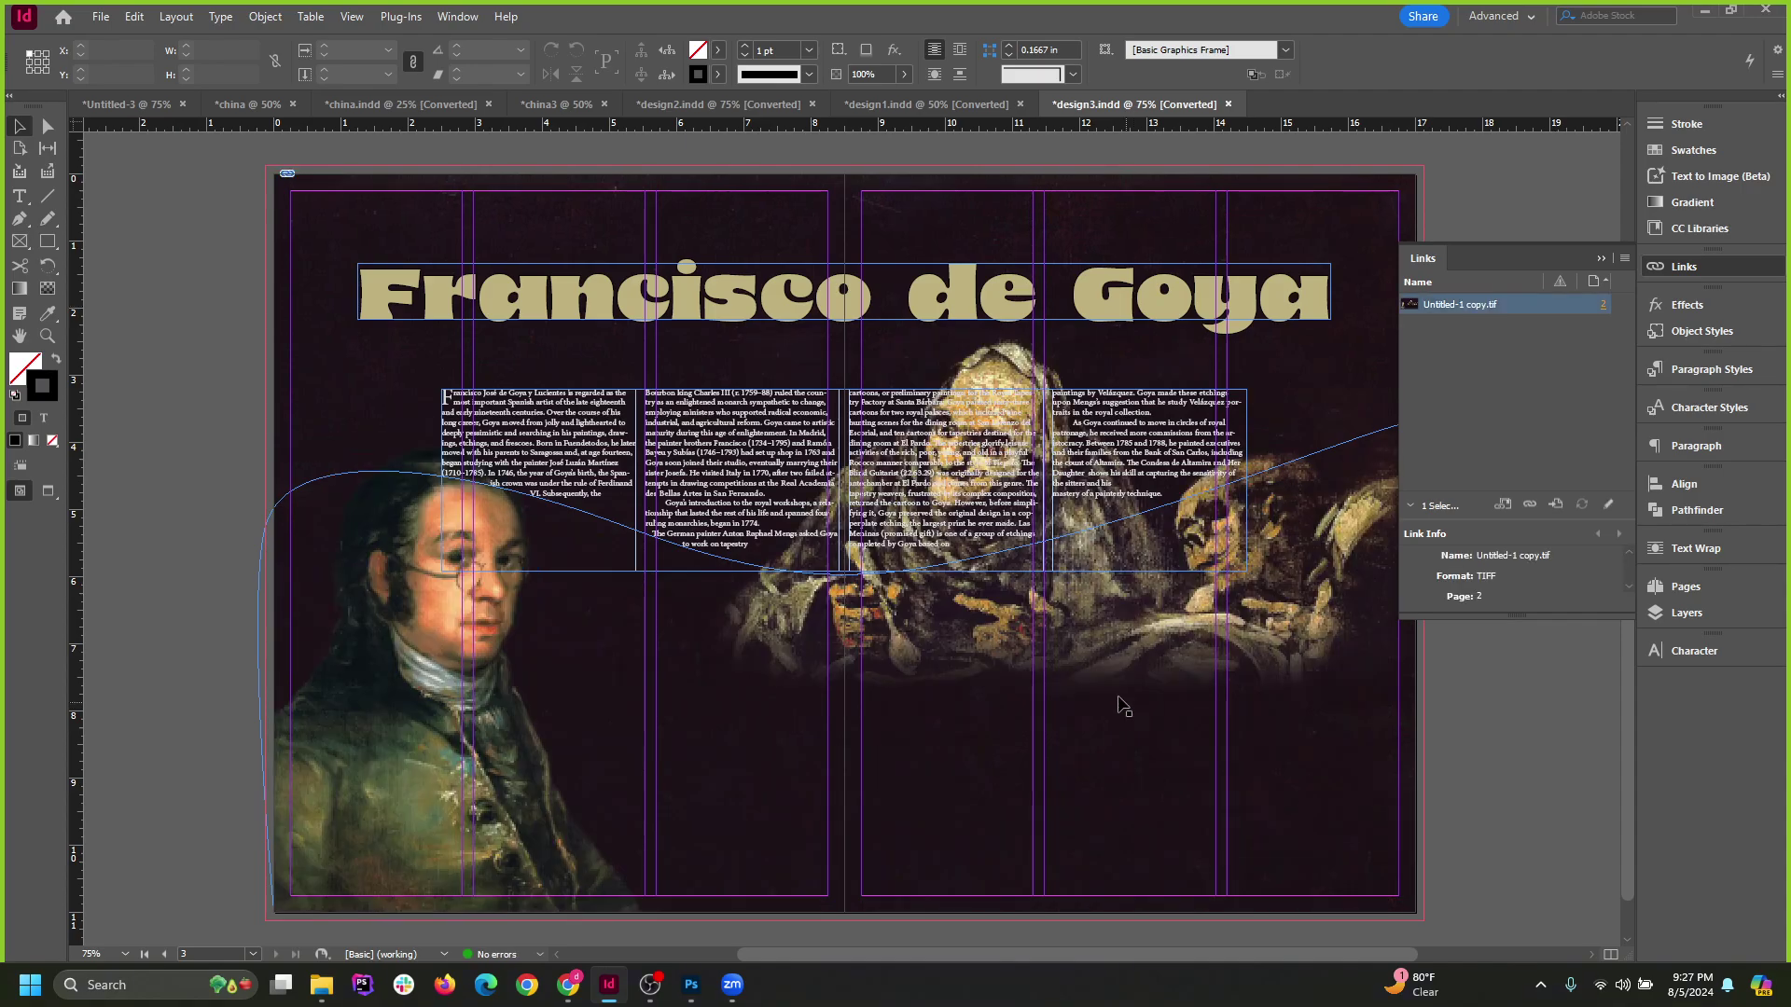
{"action": "key", "text": "ctrl+z"}
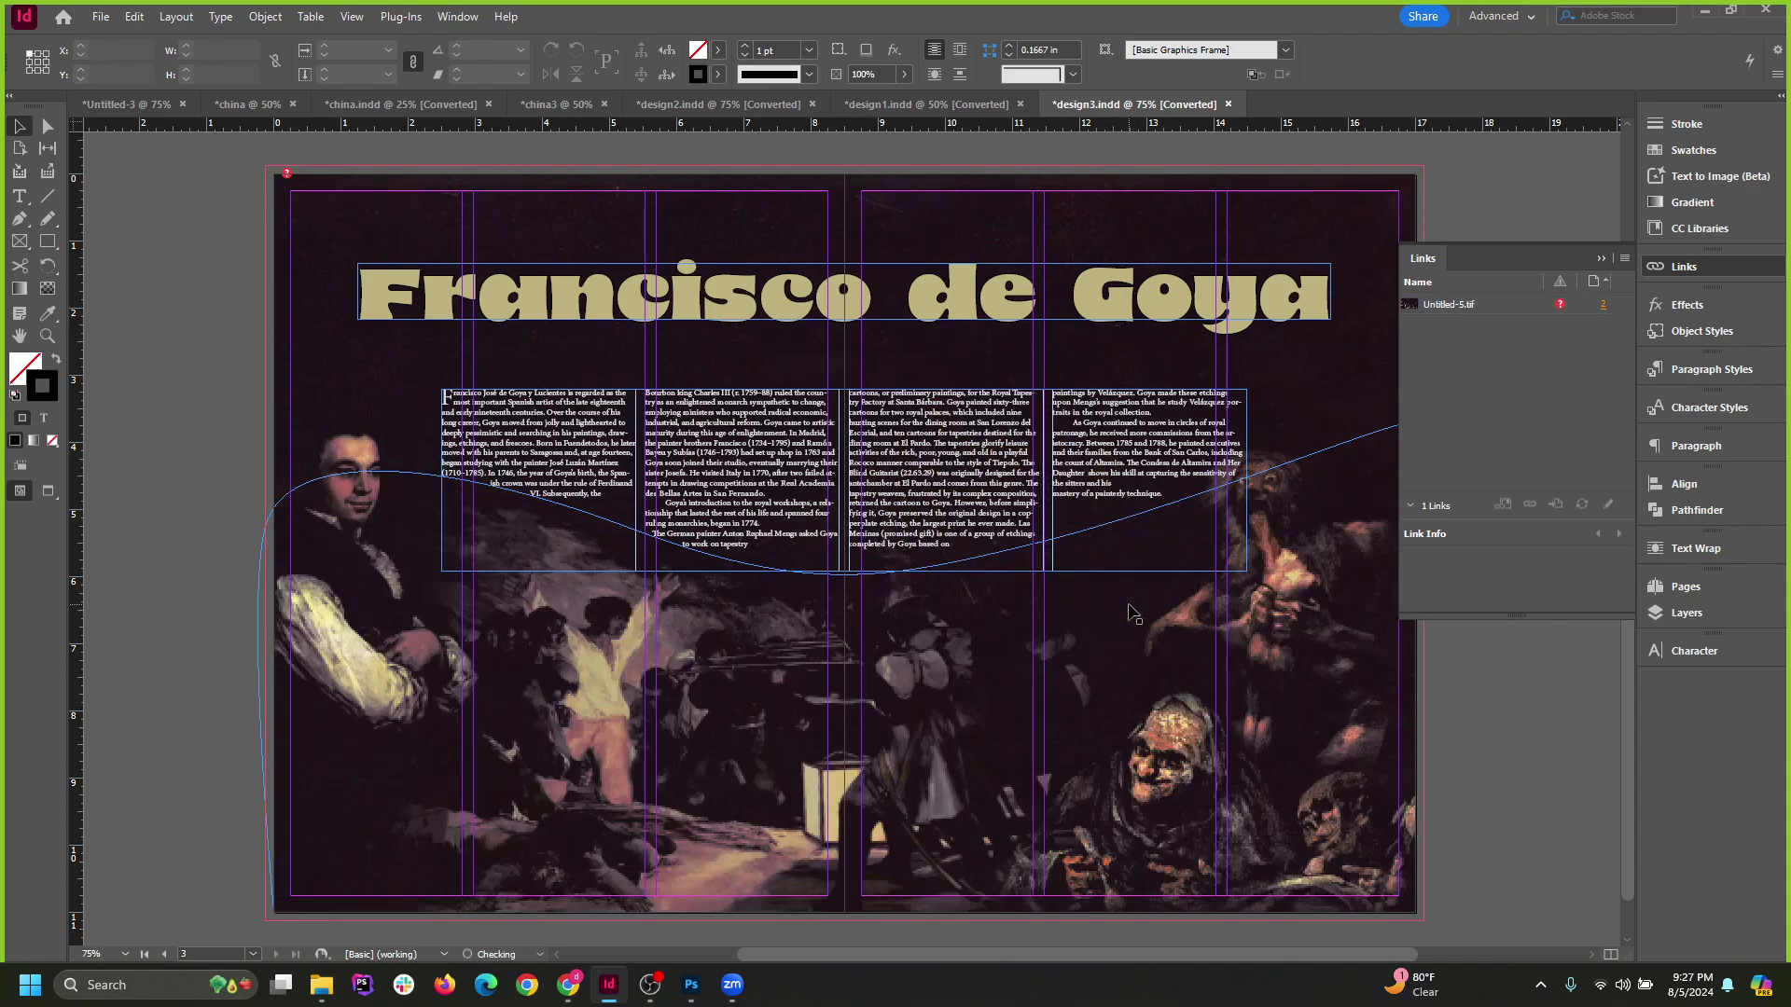
Check the goya project folder in File Explorer for available background image files, and return to the layout.
{"action": "left_click", "coordinate": [323, 983]}
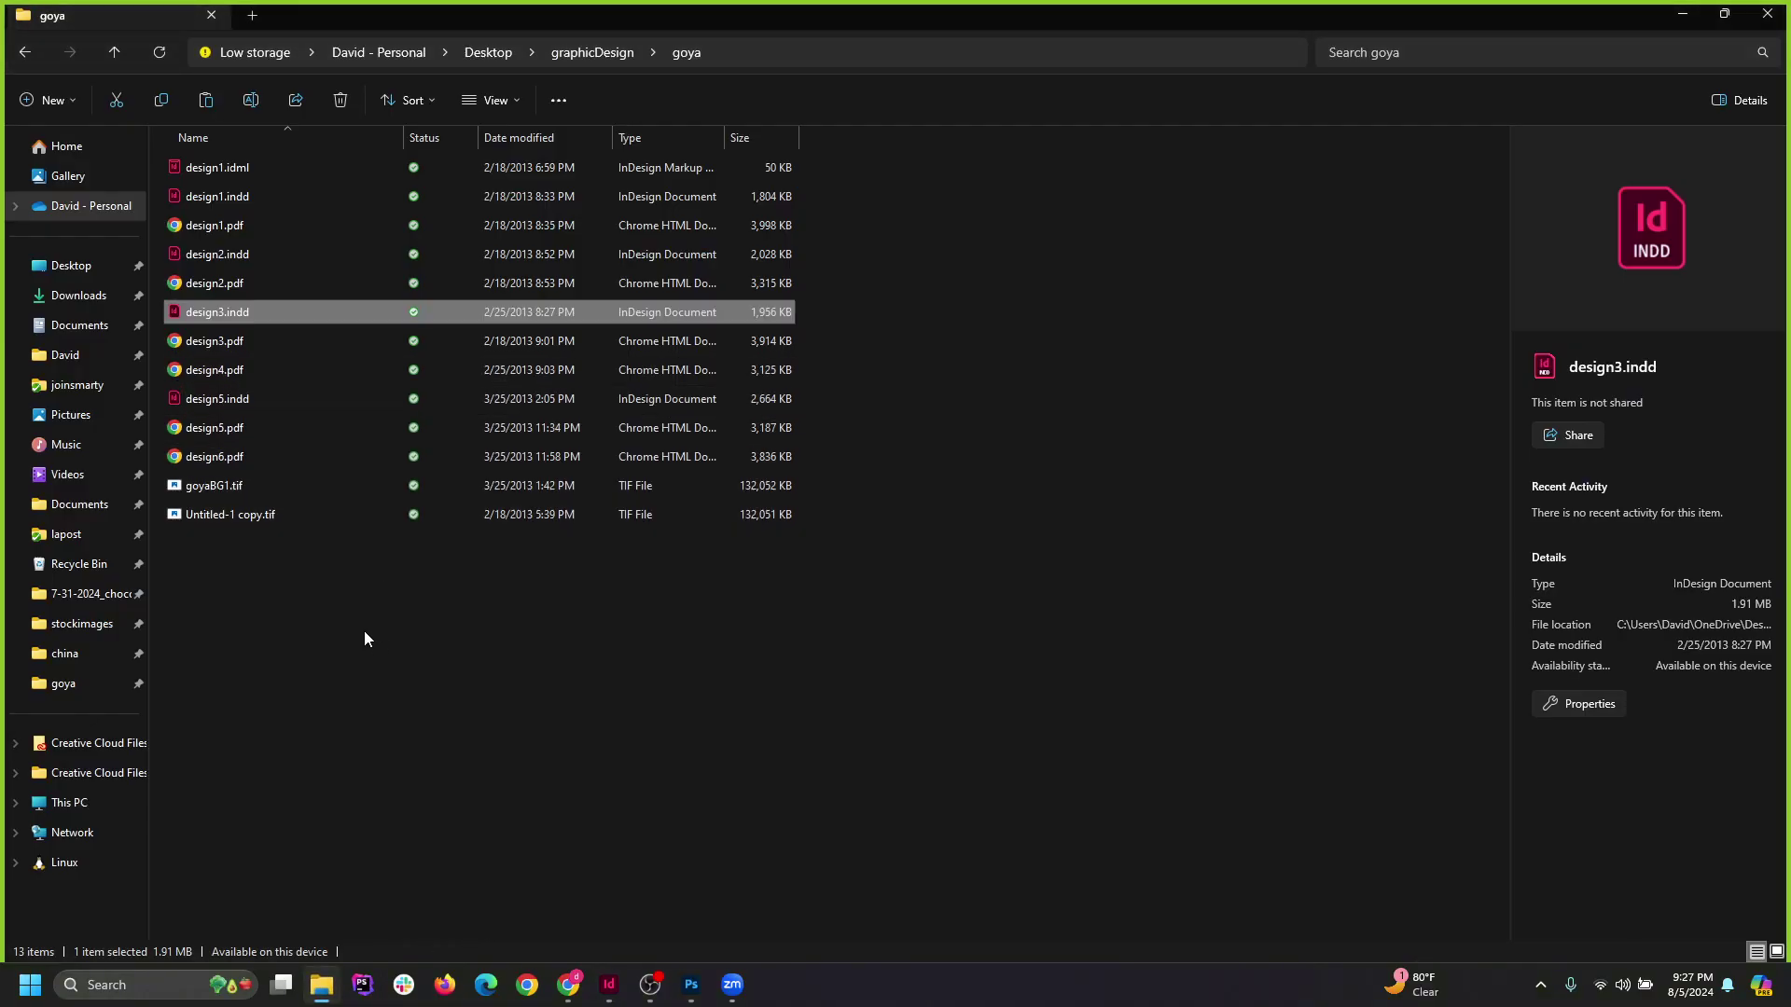
{"action": "left_click", "coordinate": [632, 738]}
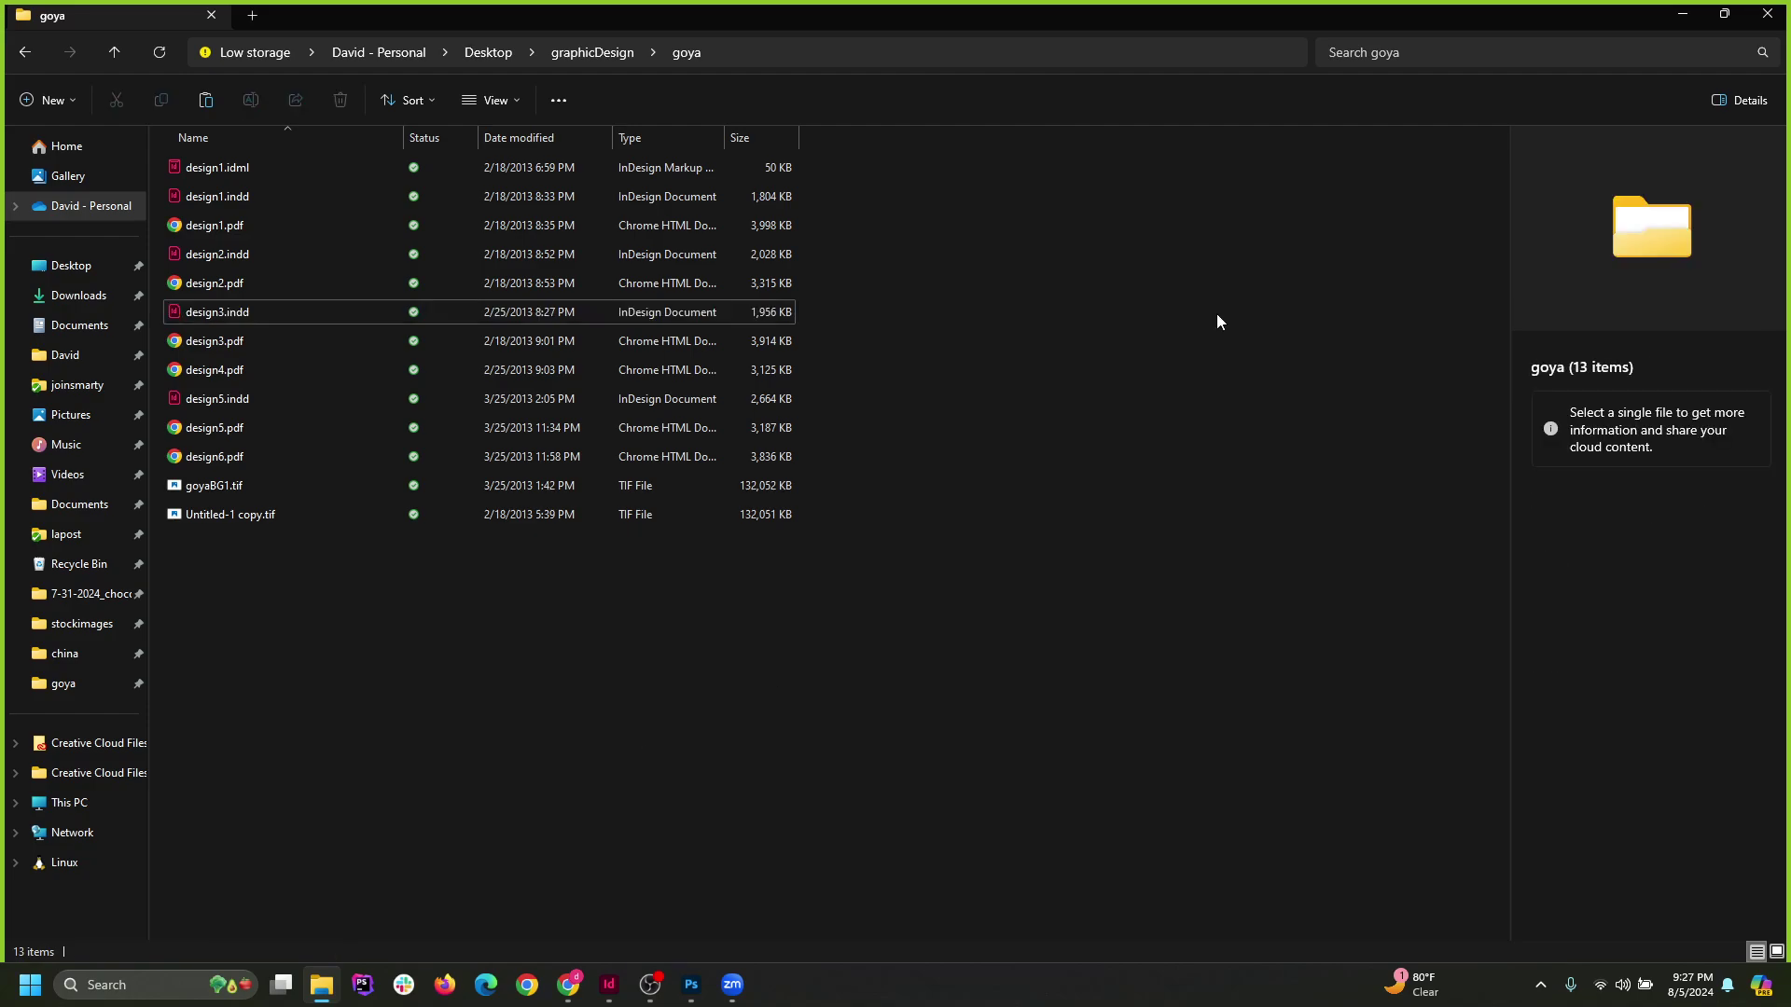
{"action": "left_click", "coordinate": [1683, 15]}
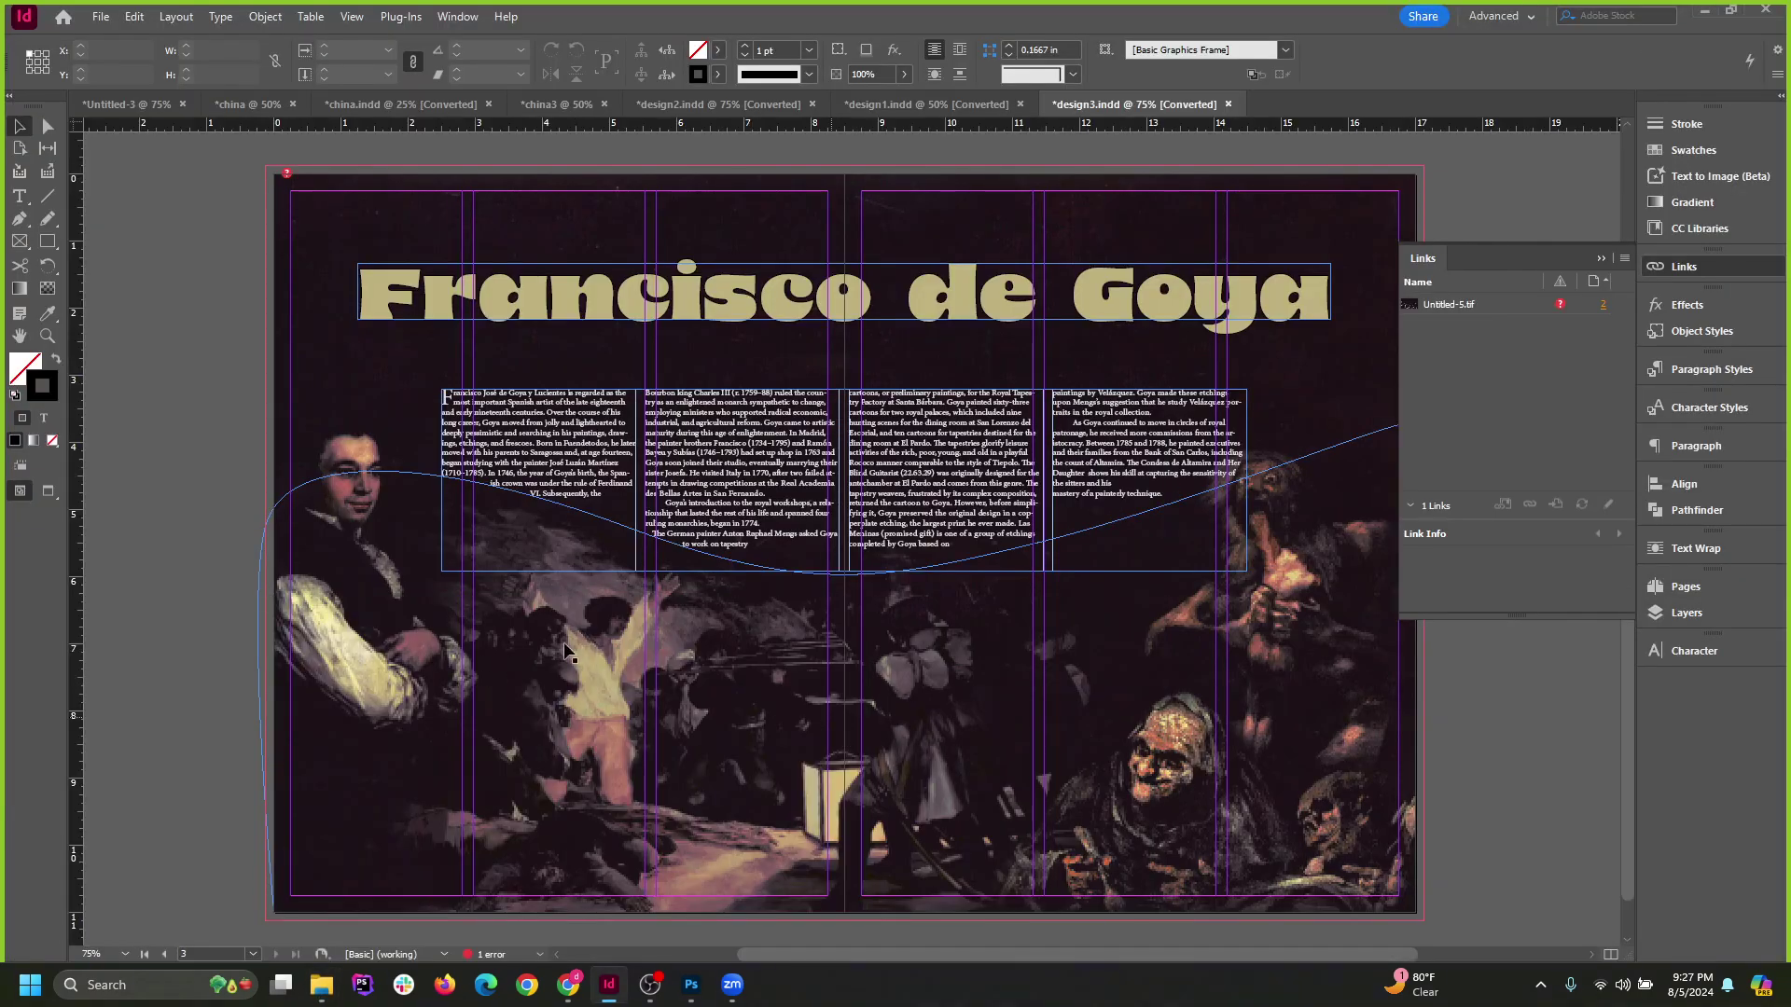
Collapse the links list and switch the Goya spread to preview without frames and guides.
{"action": "key", "text": "ctrl+equal"}
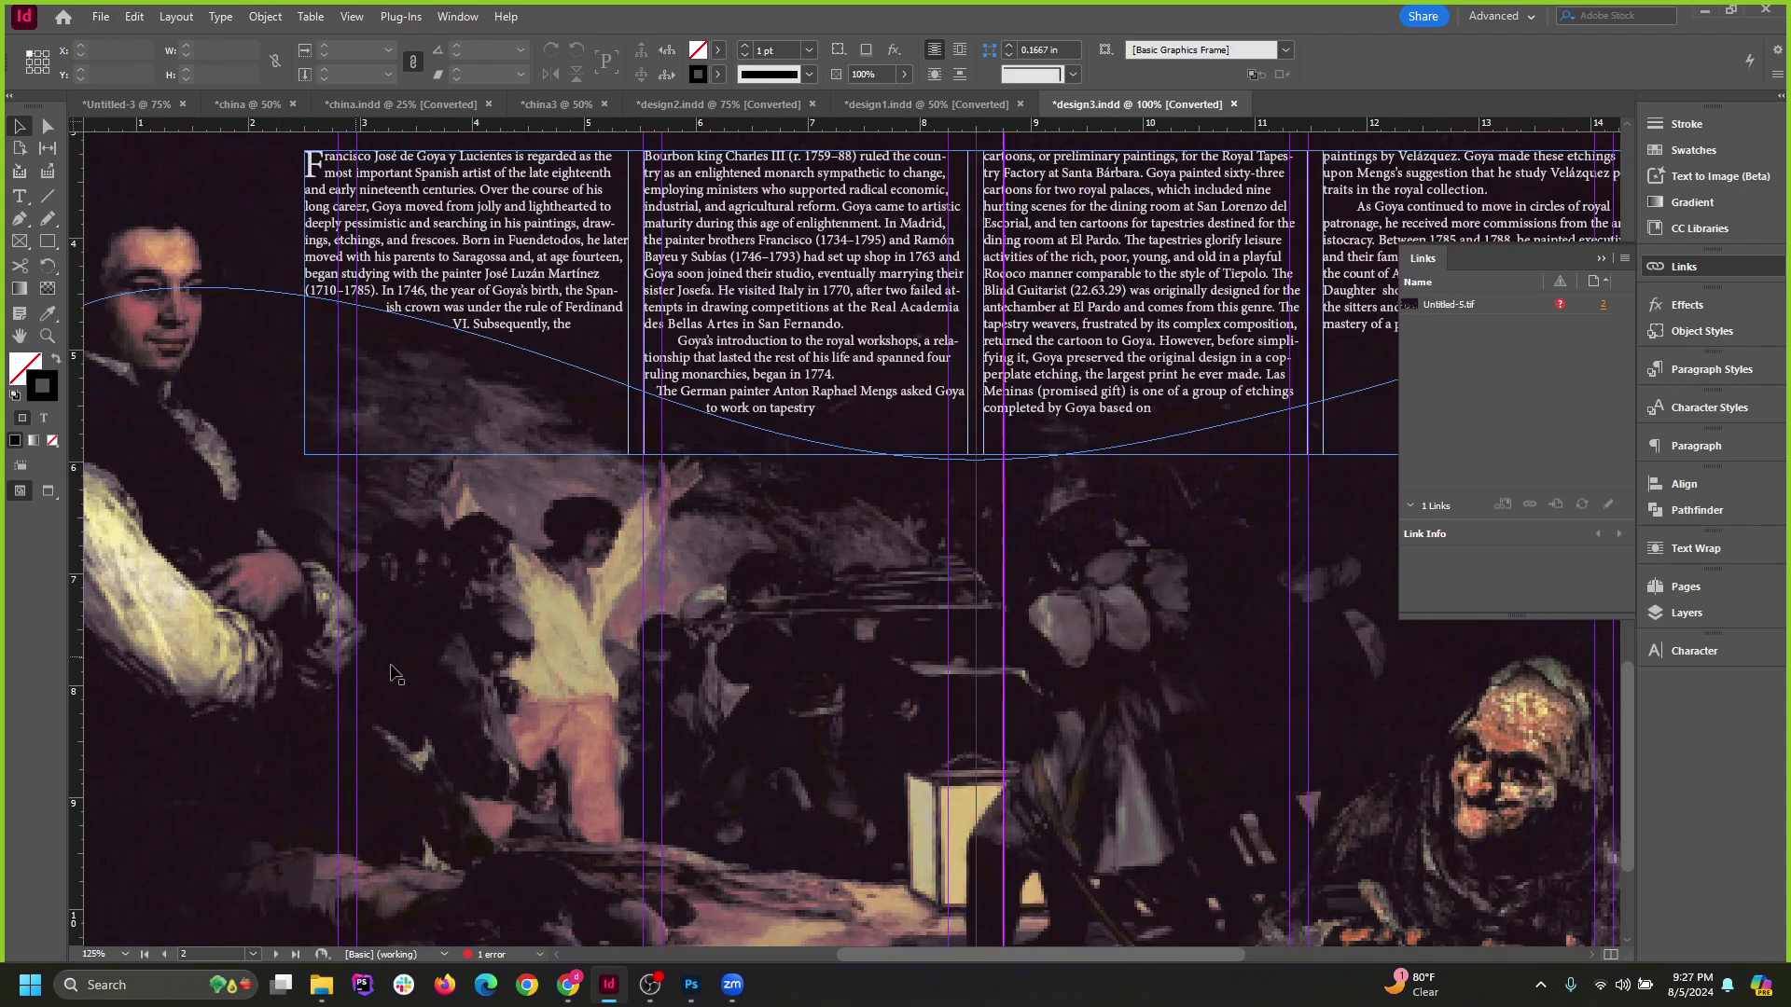
{"action": "key", "text": "ctrl+minus"}
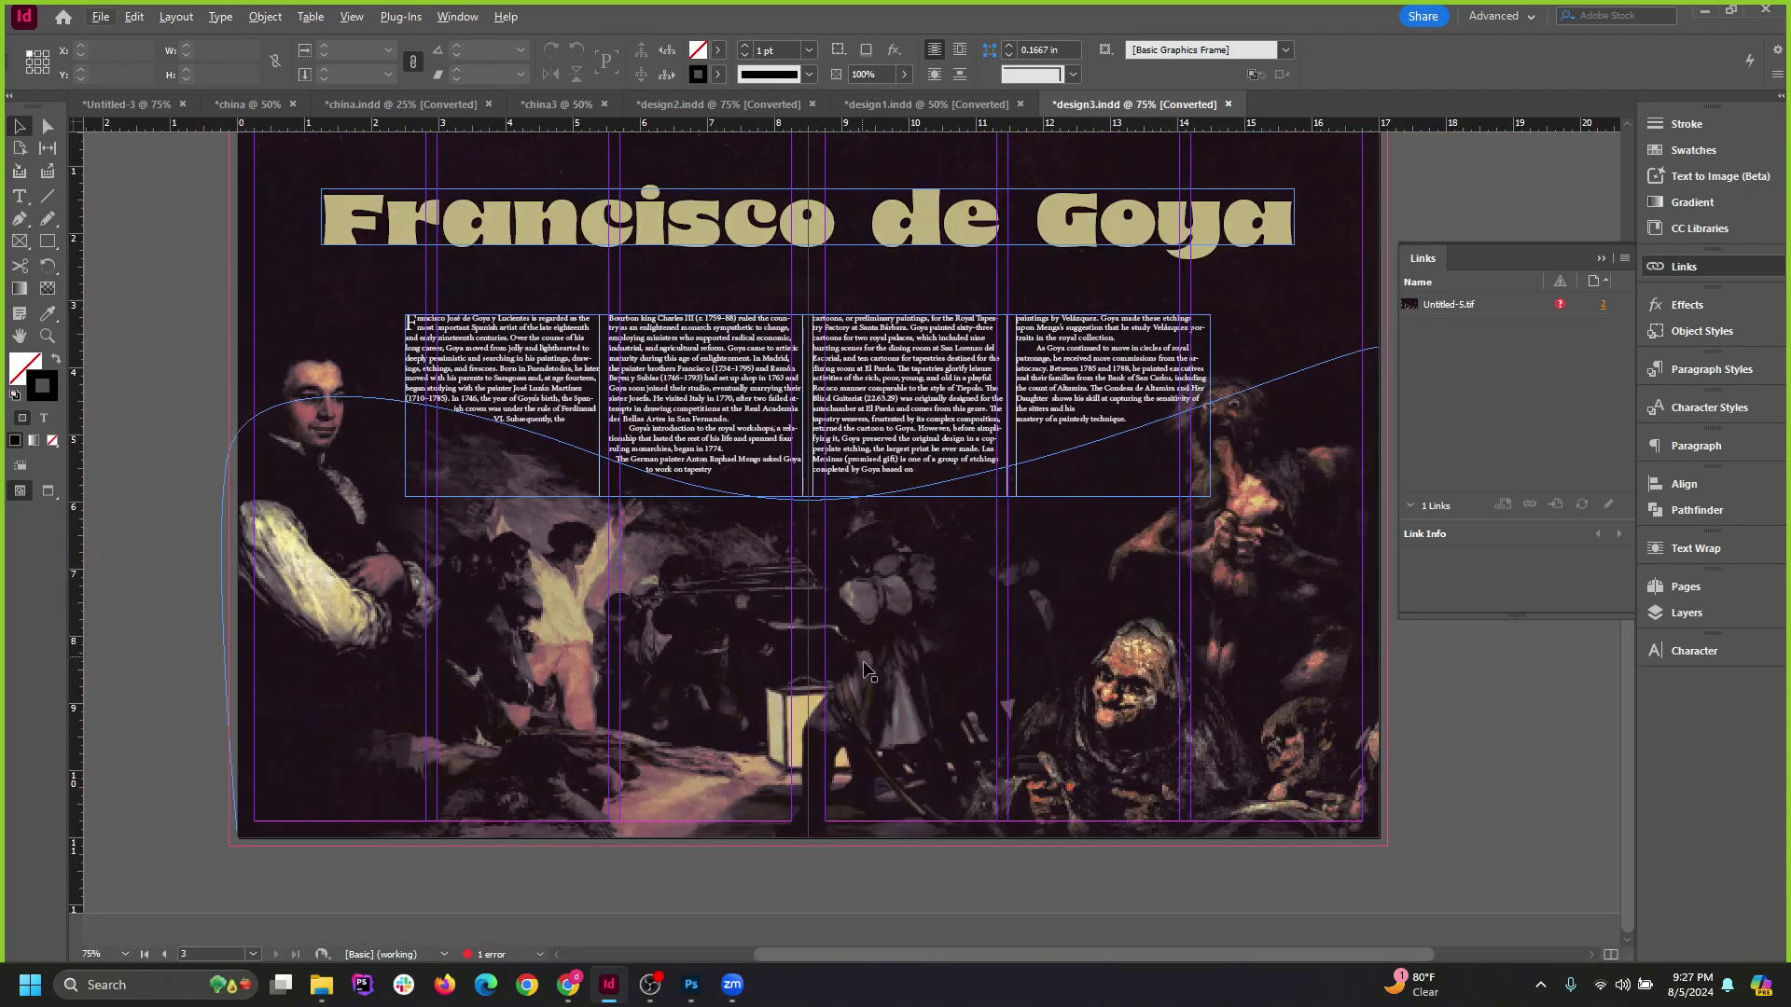
{"action": "scroll", "coordinate": [886, 690], "scroll_direction": "up", "scroll_amount": 2}
{"action": "scroll", "coordinate": [903, 711], "scroll_direction": "down", "scroll_amount": 1}
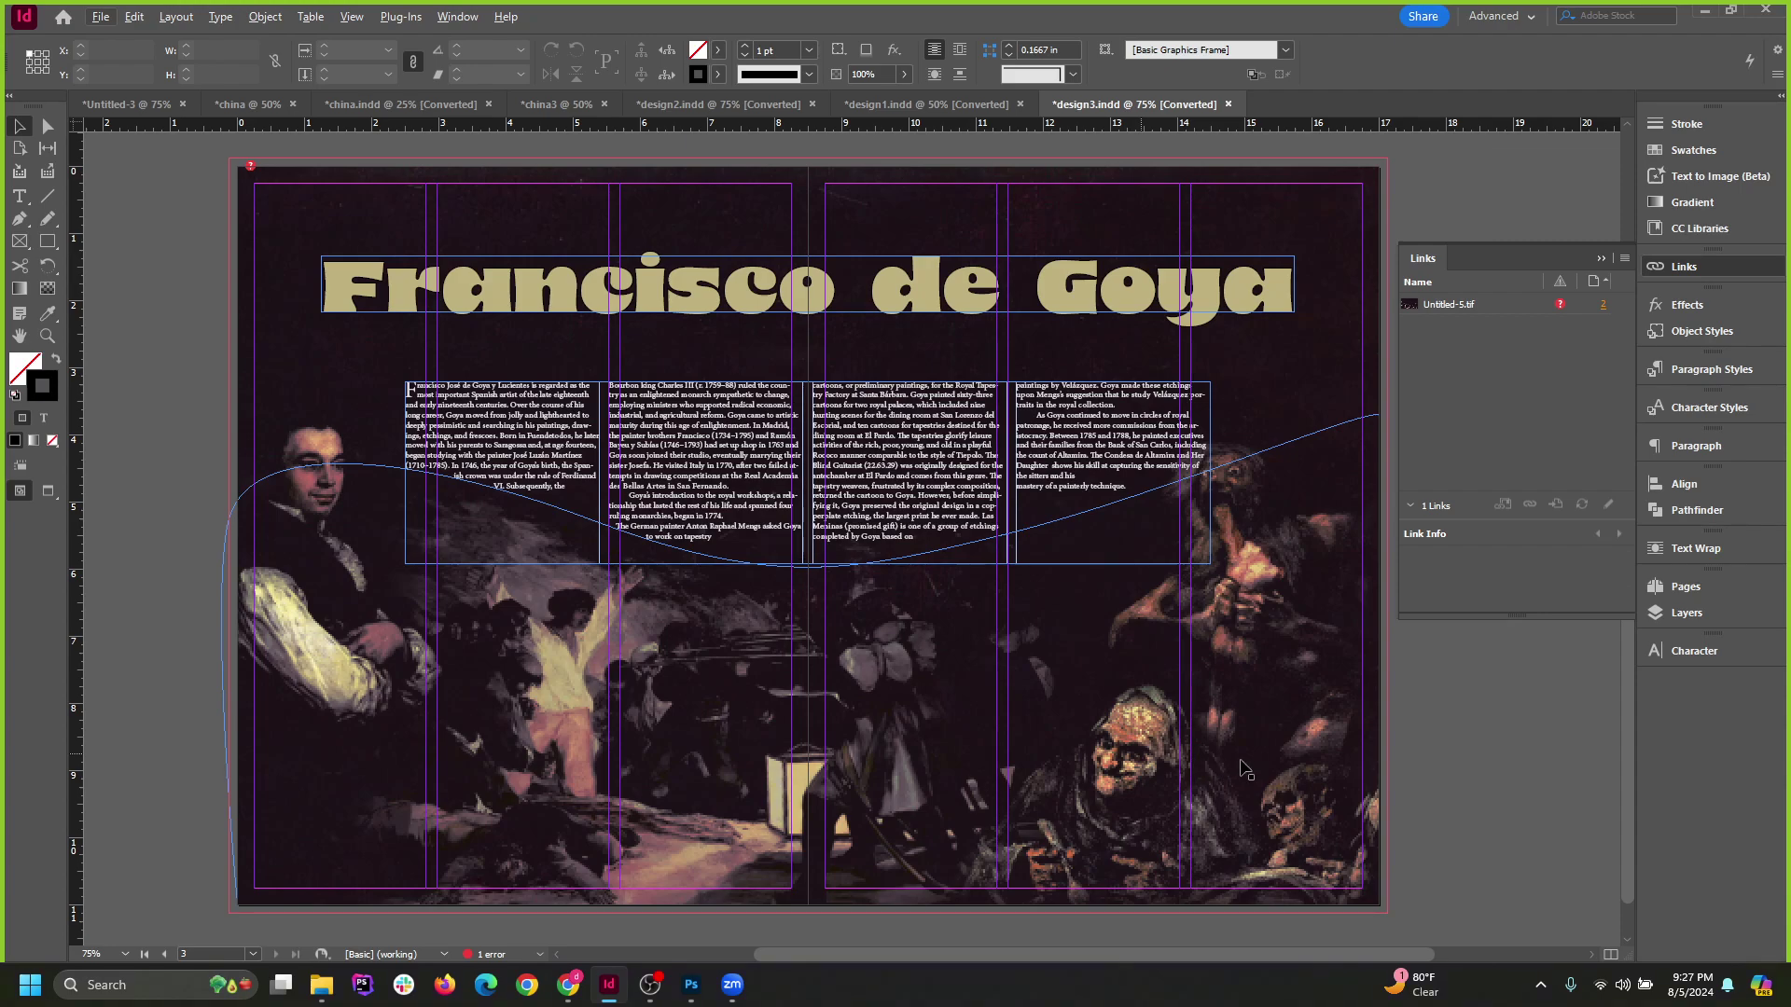
{"action": "left_click", "coordinate": [1603, 261]}
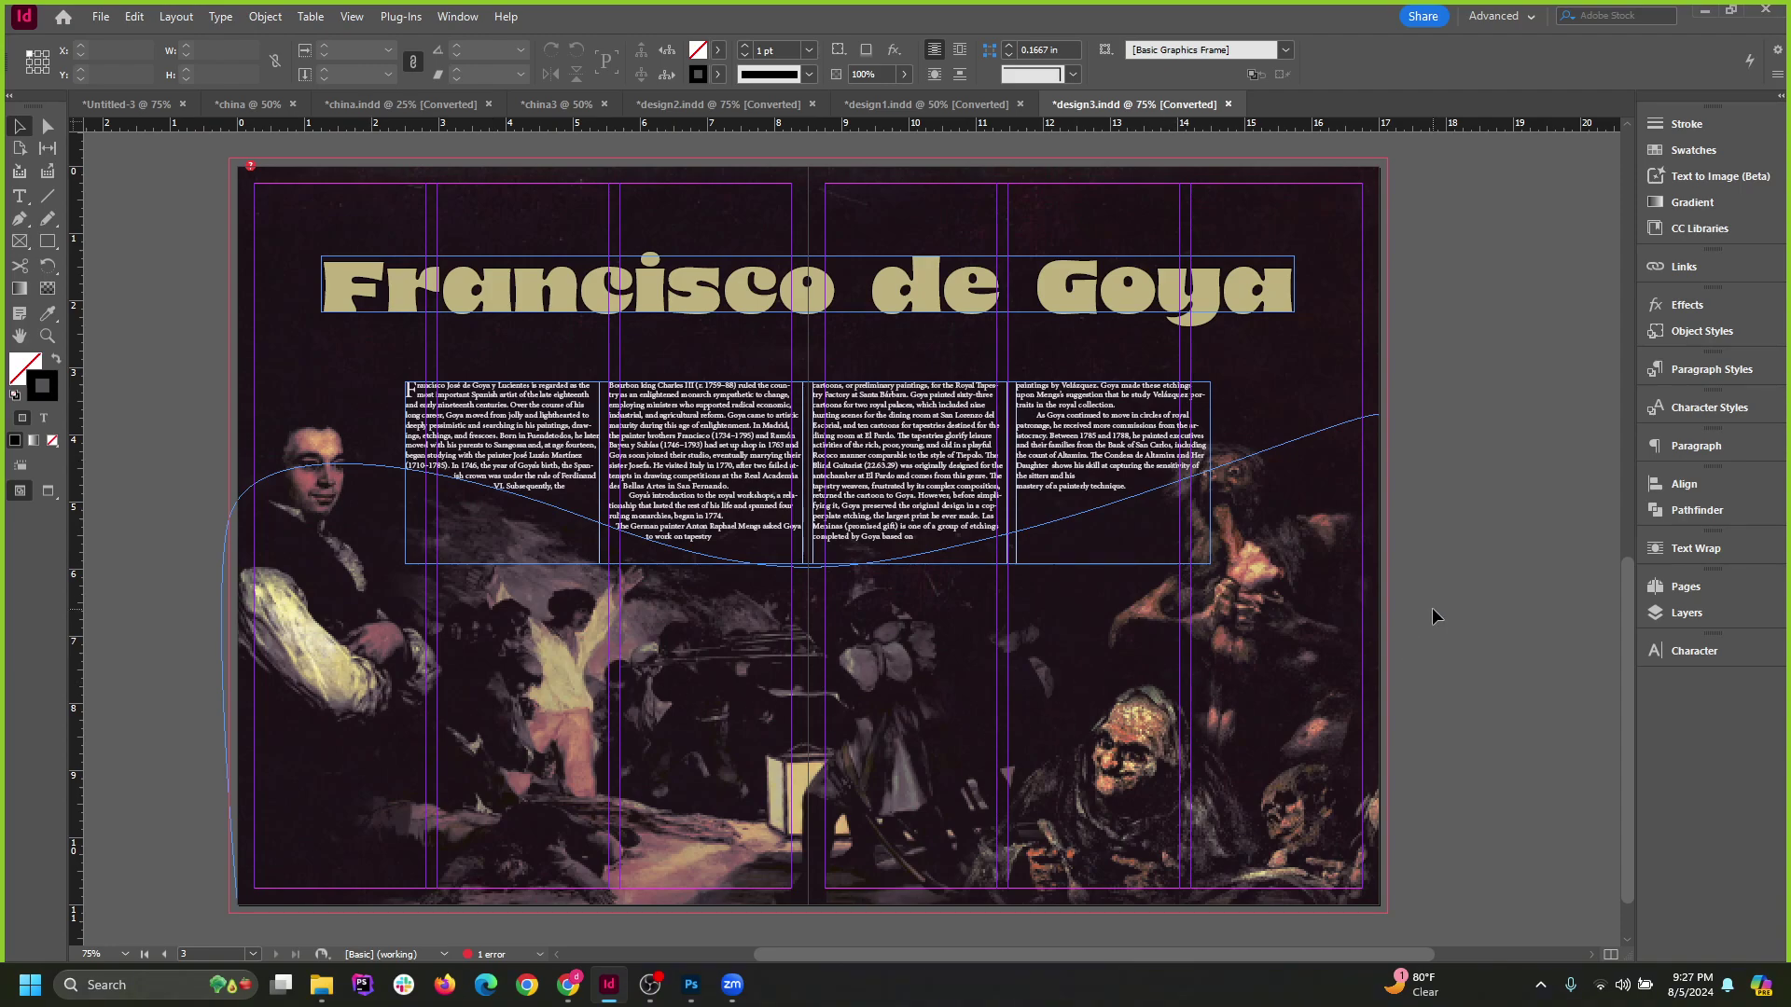
{"action": "key", "text": "w"}
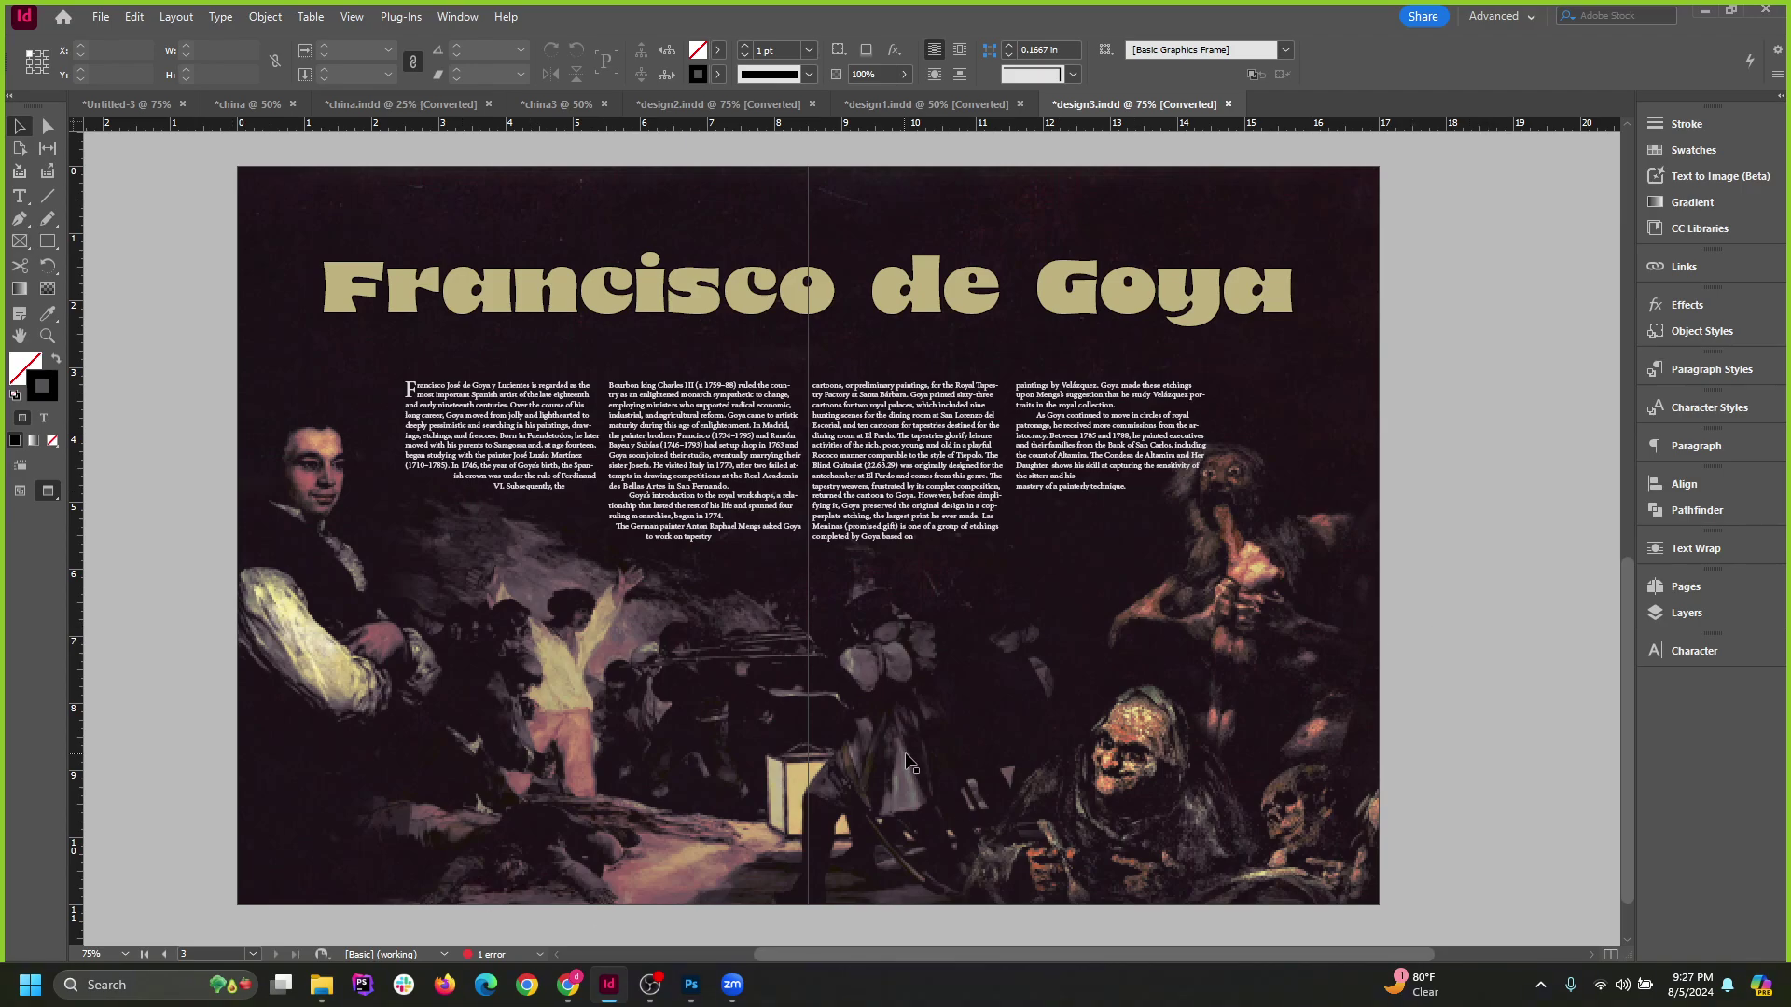
Switch to Chrome and run an image search for "francisco de goya" in a new tab.
{"action": "left_click", "coordinate": [568, 984]}
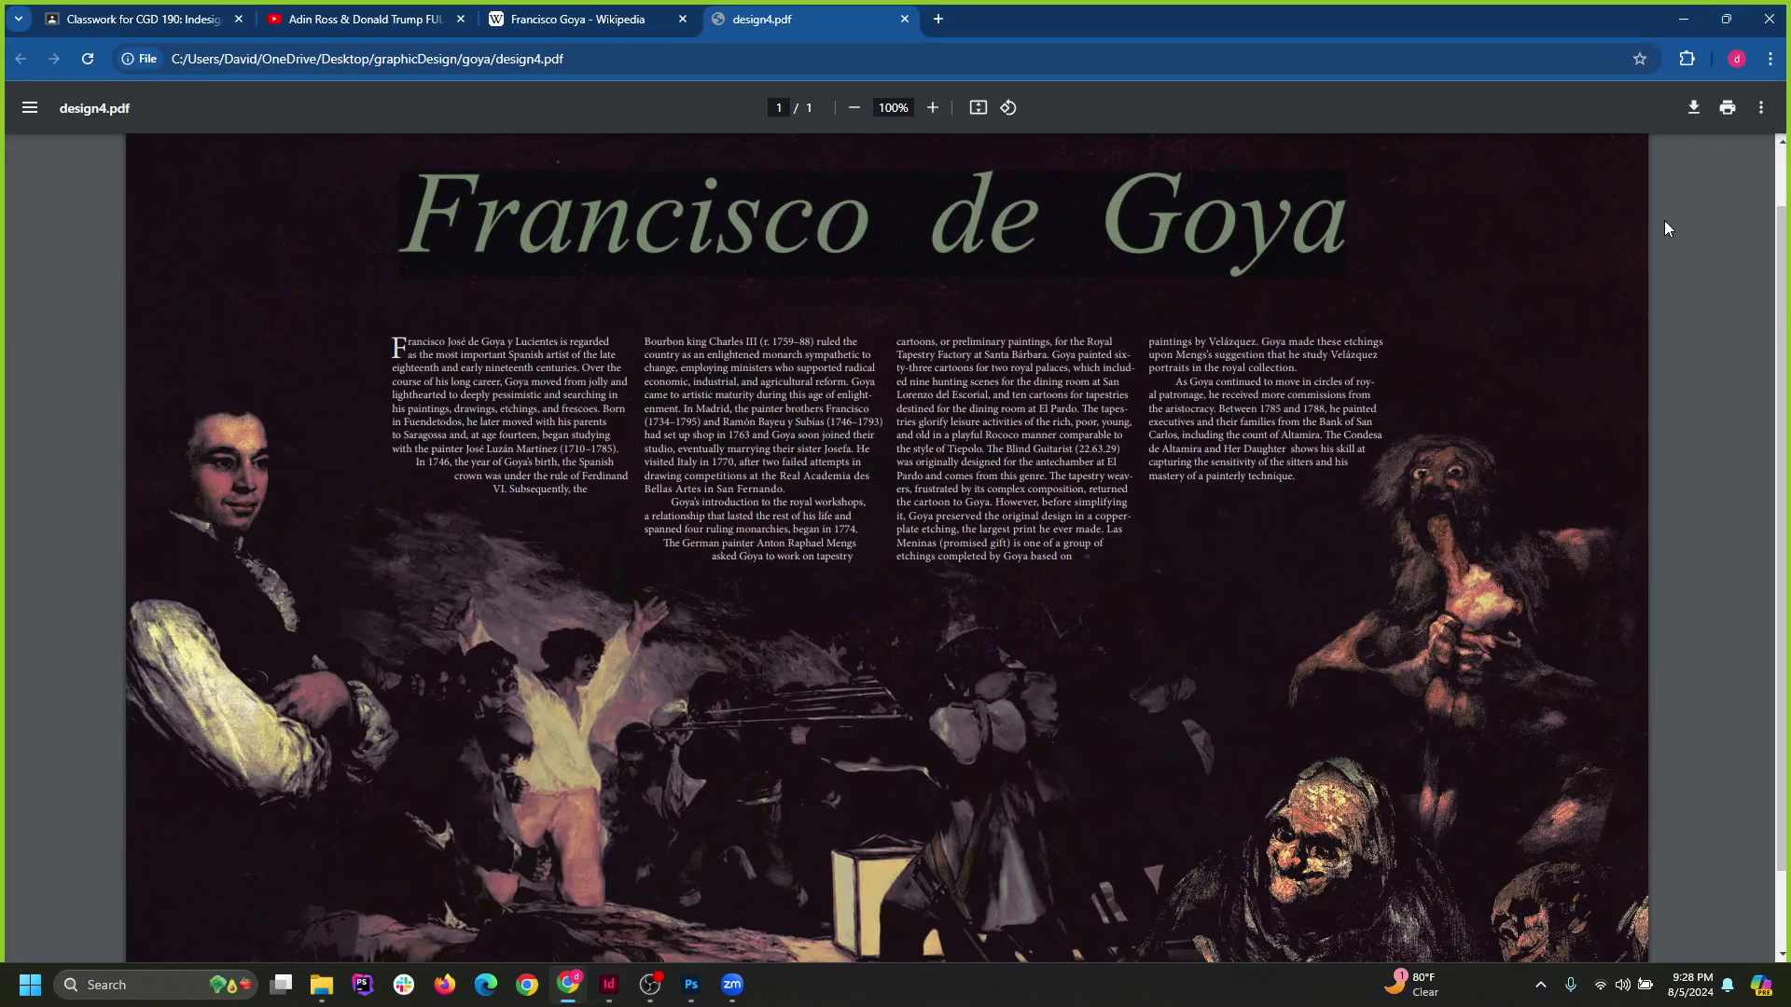
{"action": "left_click", "coordinate": [937, 18]}
{"action": "type", "text": "fr"}
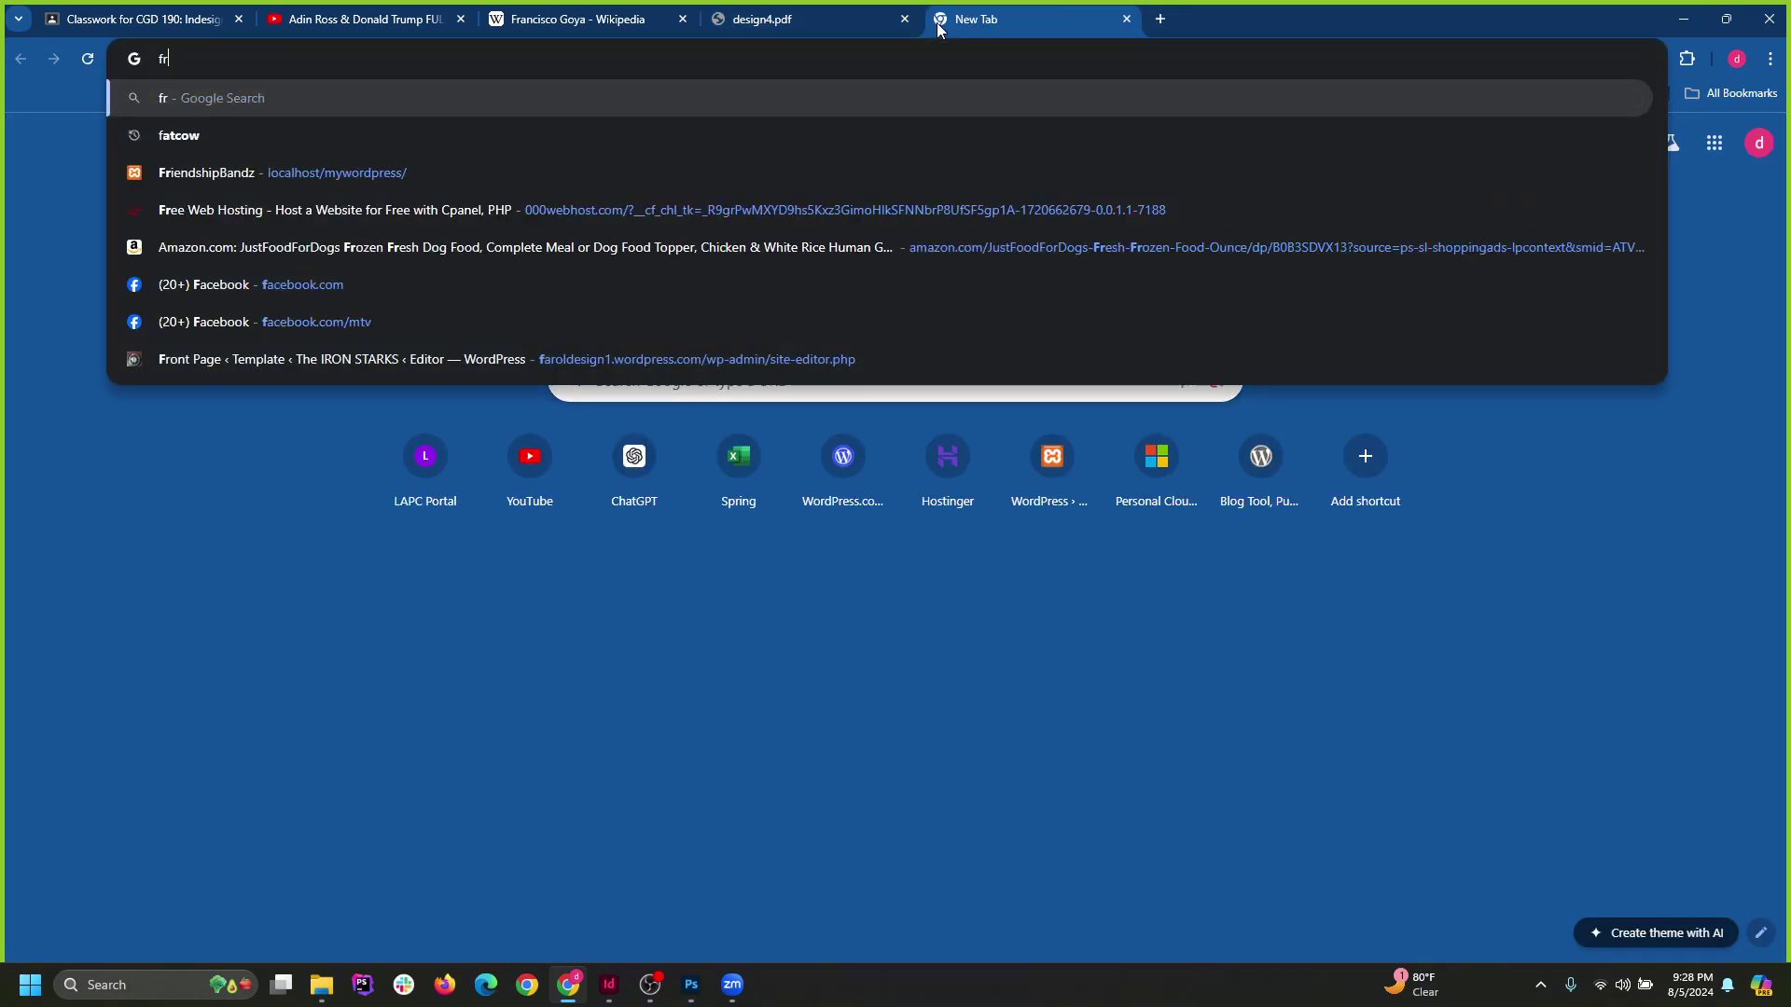
{"action": "type", "text": "ancisco"}
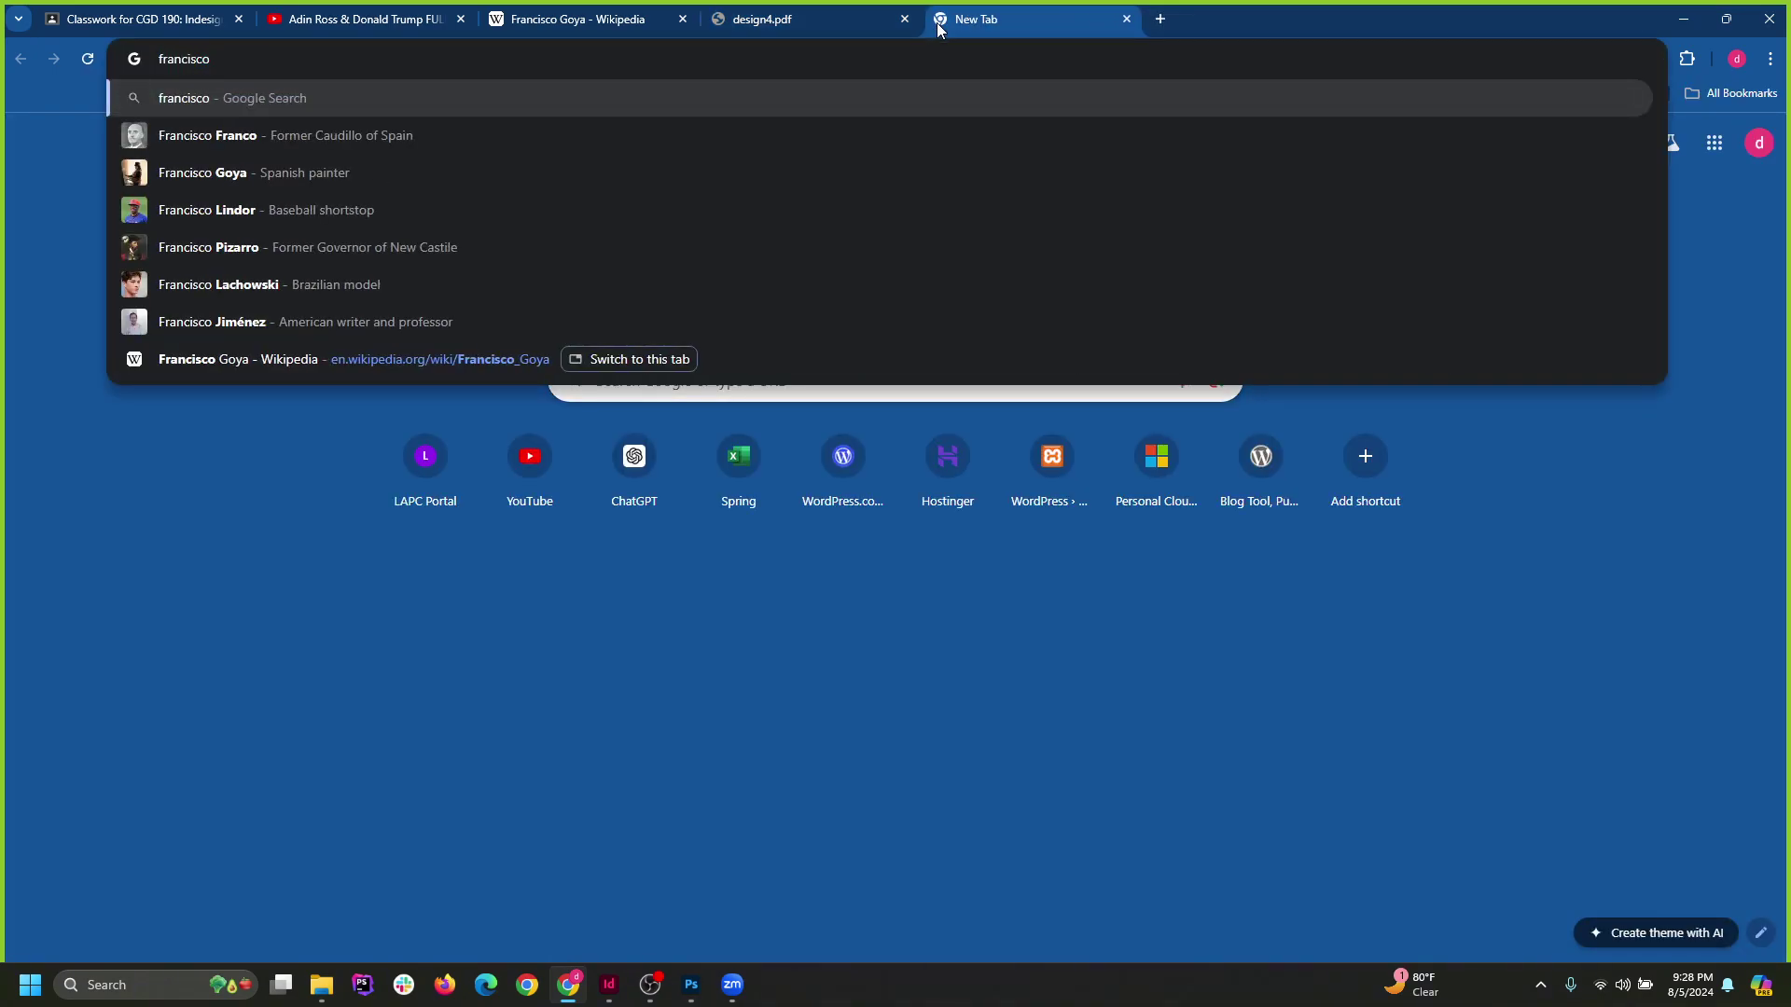
{"action": "type", "text": " de"}
{"action": "key", "text": "Return"}
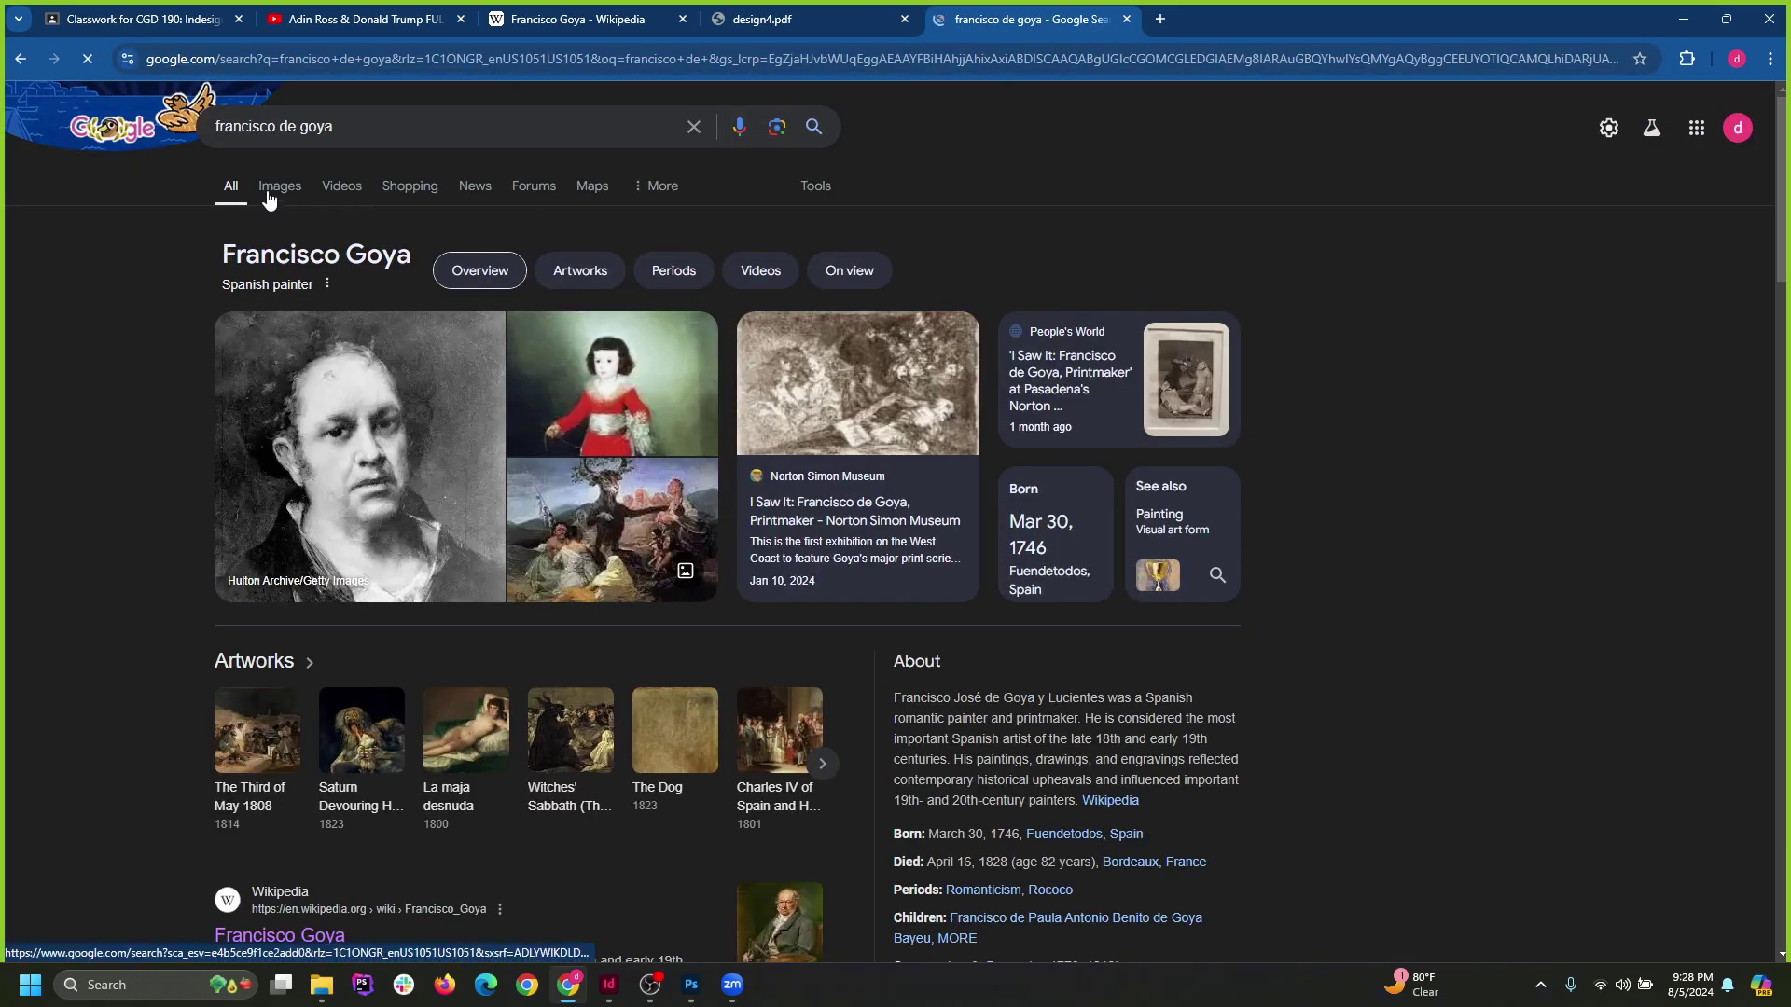
{"action": "left_click", "coordinate": [270, 189]}
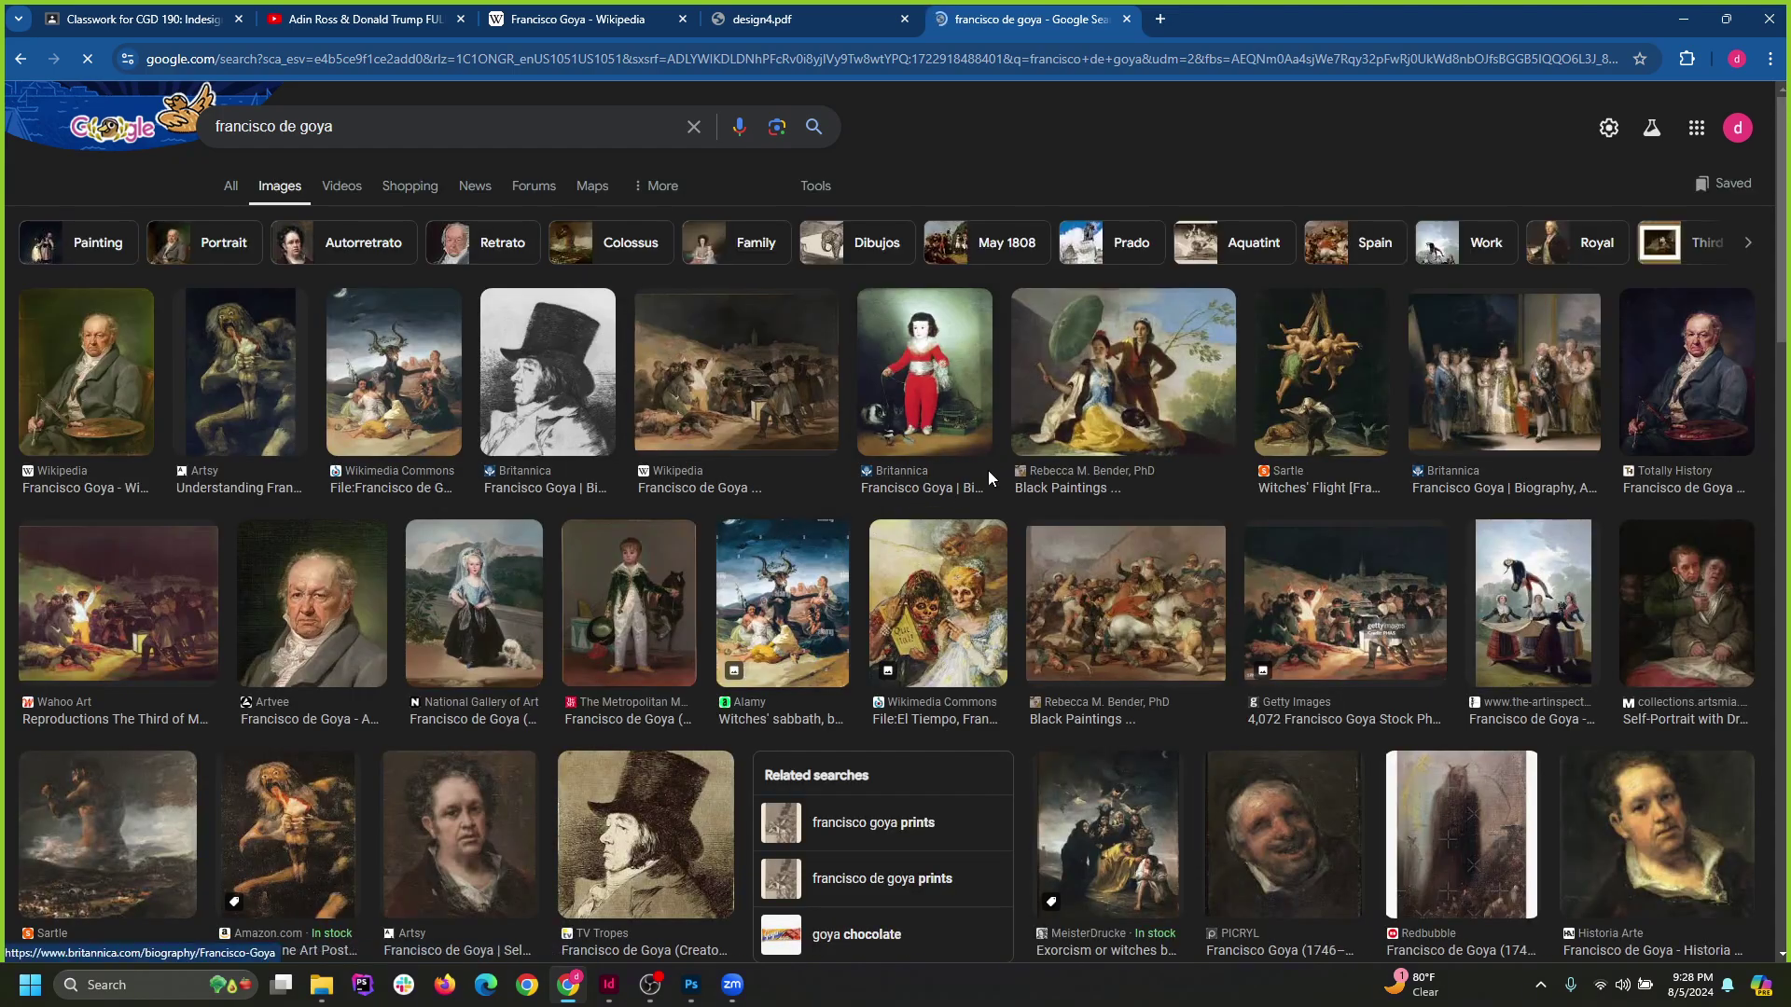
Browse the image results and open the Black Paintings image of the hooded old figure beside a skull-like face.
{"action": "scroll", "coordinate": [629, 426], "scroll_direction": "down", "scroll_amount": 7}
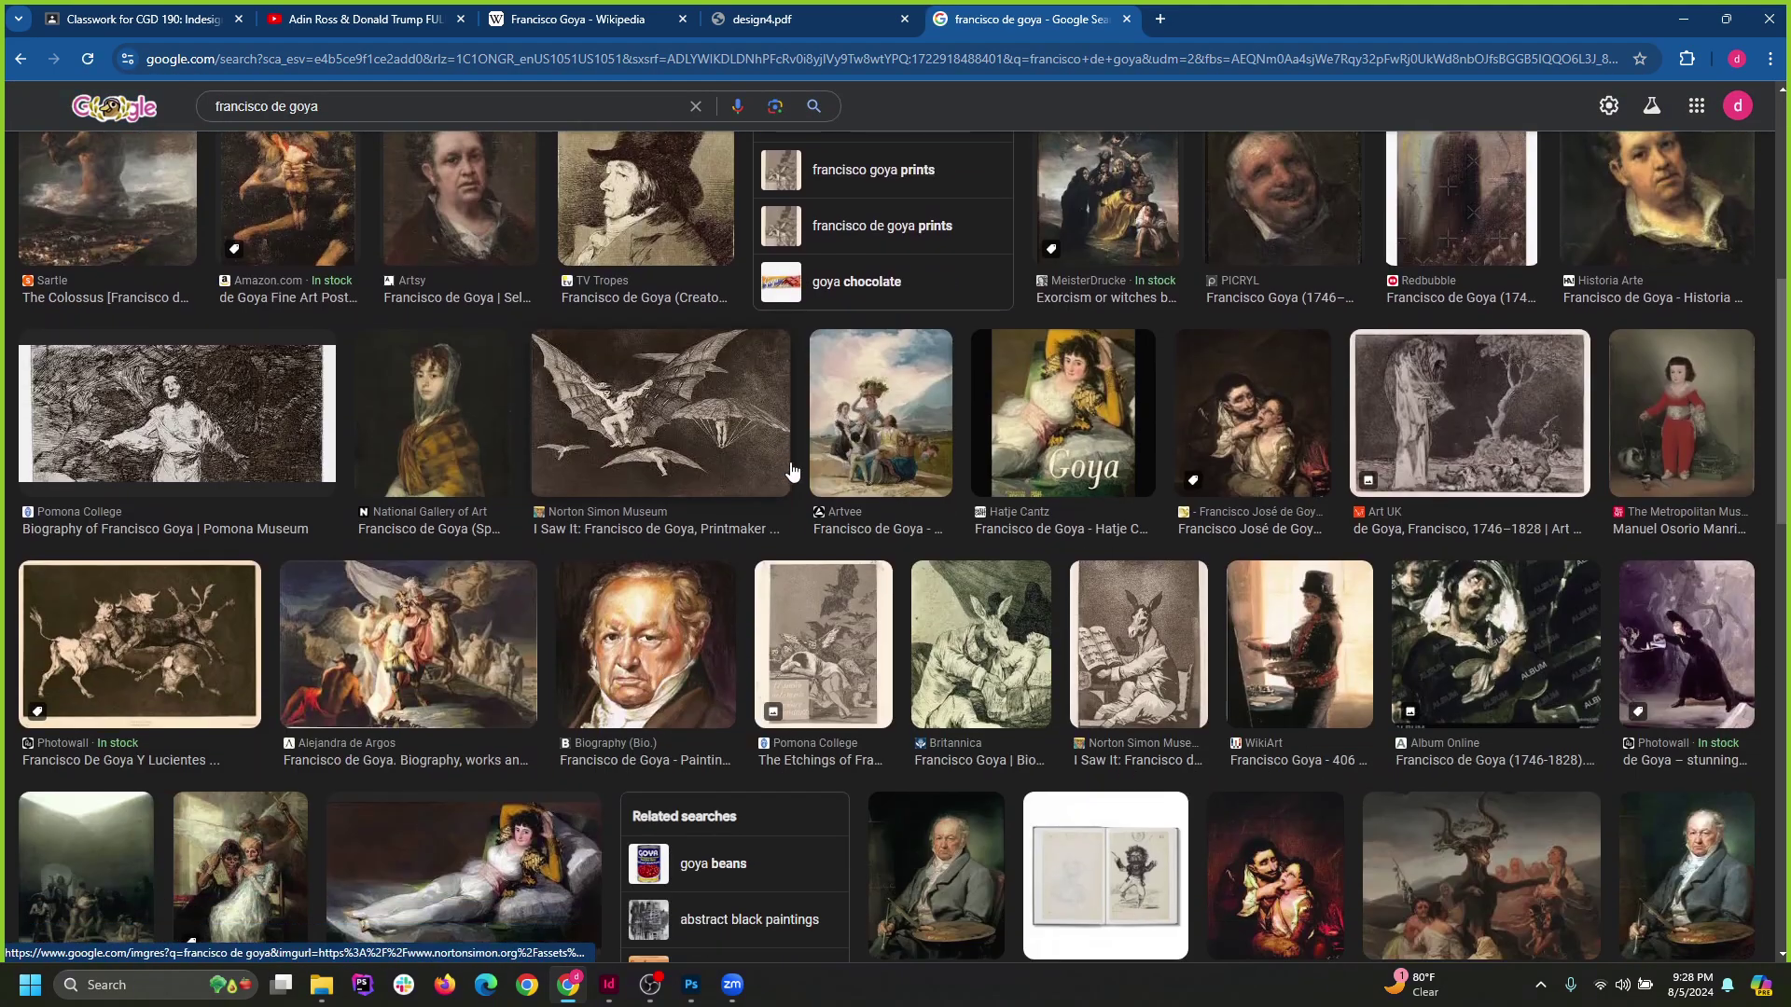
{"action": "scroll", "coordinate": [799, 463], "scroll_direction": "up", "scroll_amount": 7}
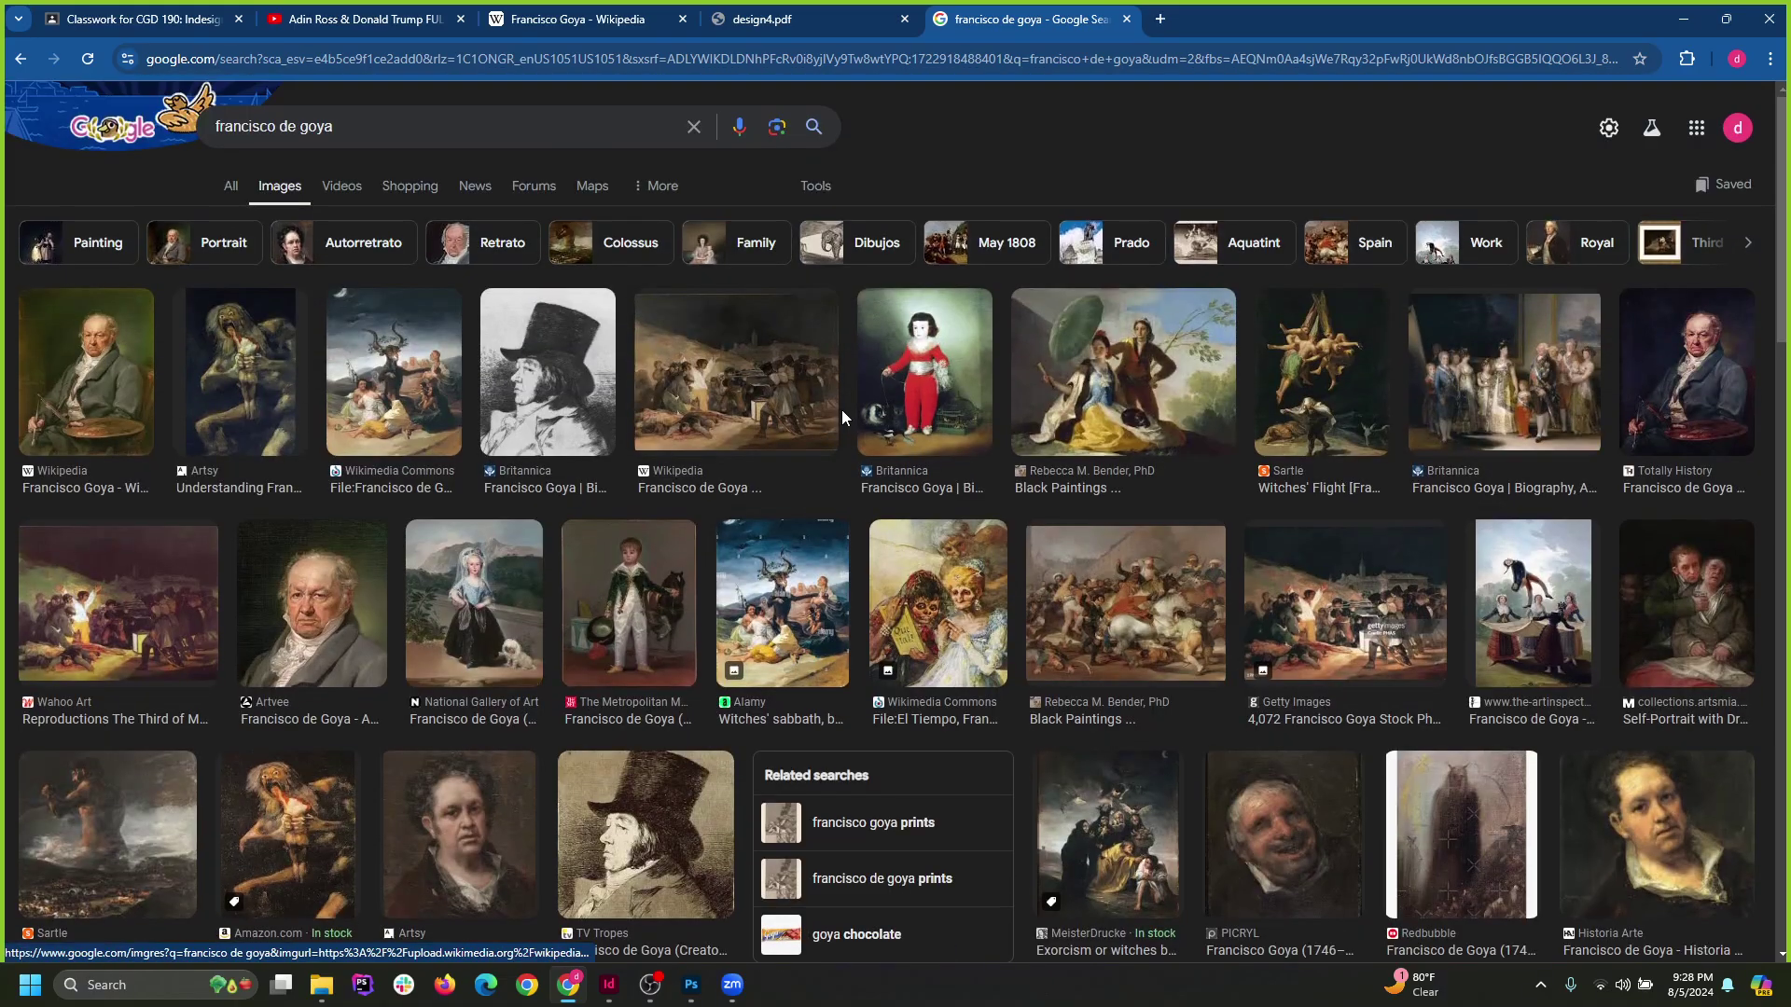
{"action": "scroll", "coordinate": [847, 447], "scroll_direction": "down", "scroll_amount": 20}
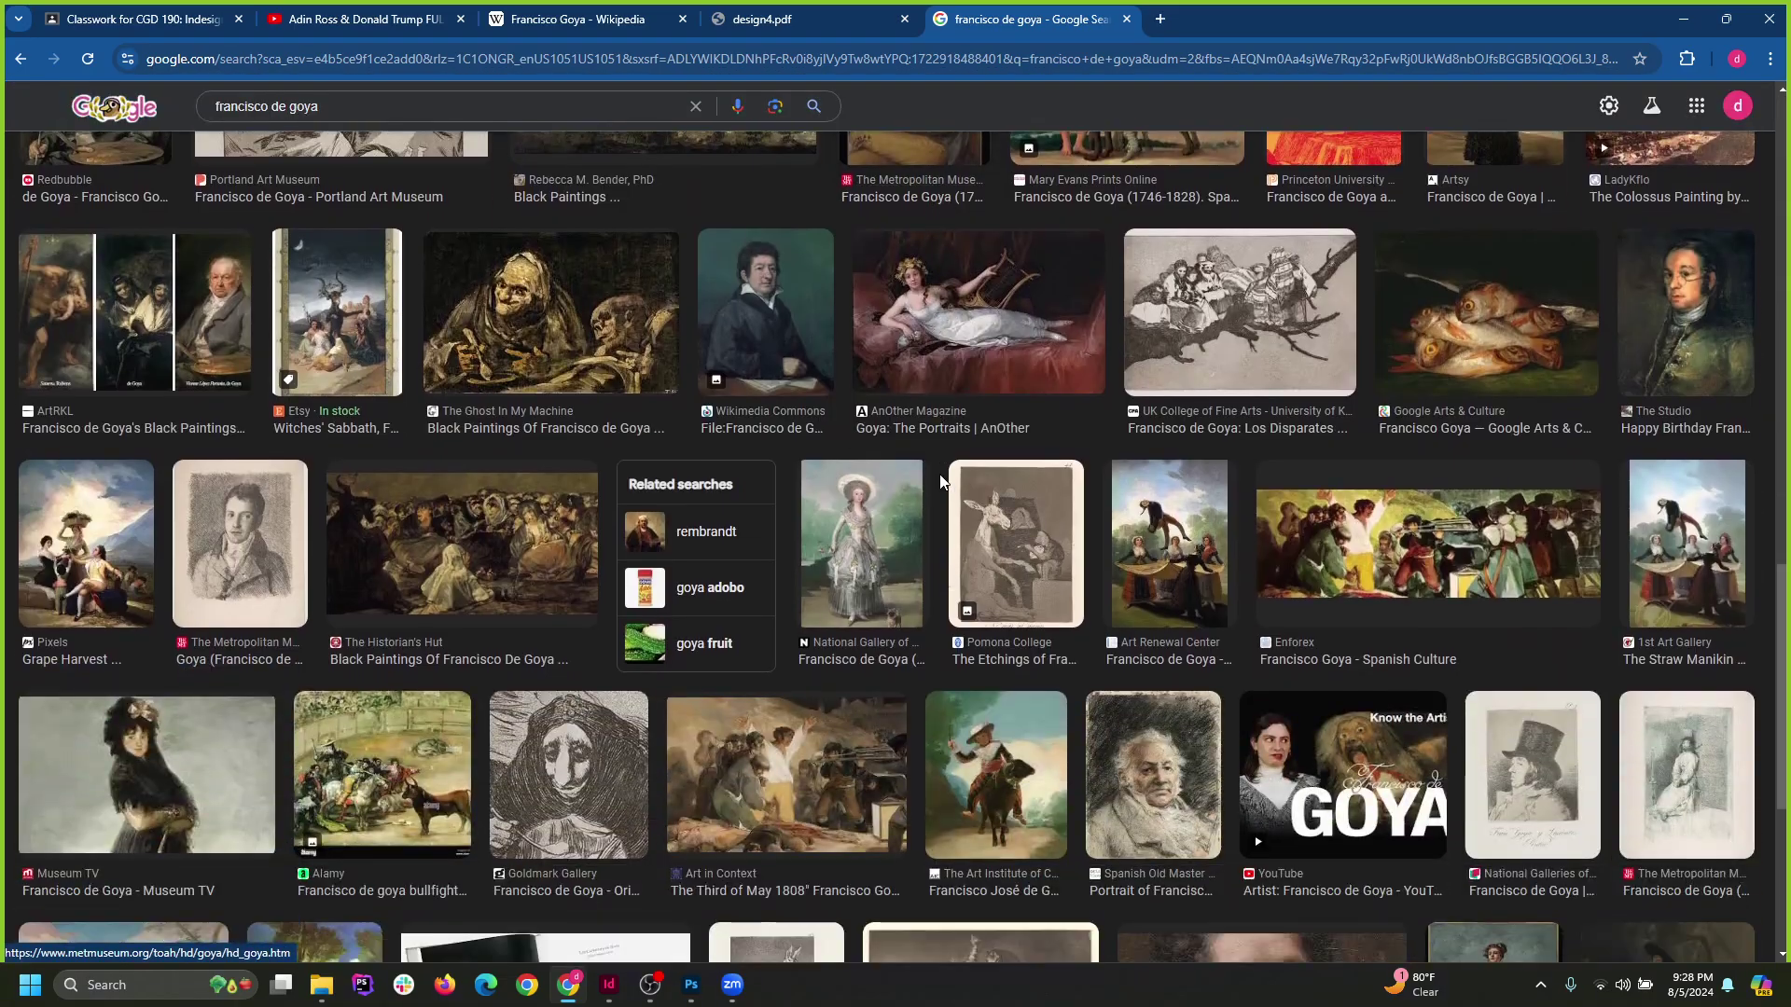
{"action": "scroll", "coordinate": [941, 482], "scroll_direction": "up", "scroll_amount": 1}
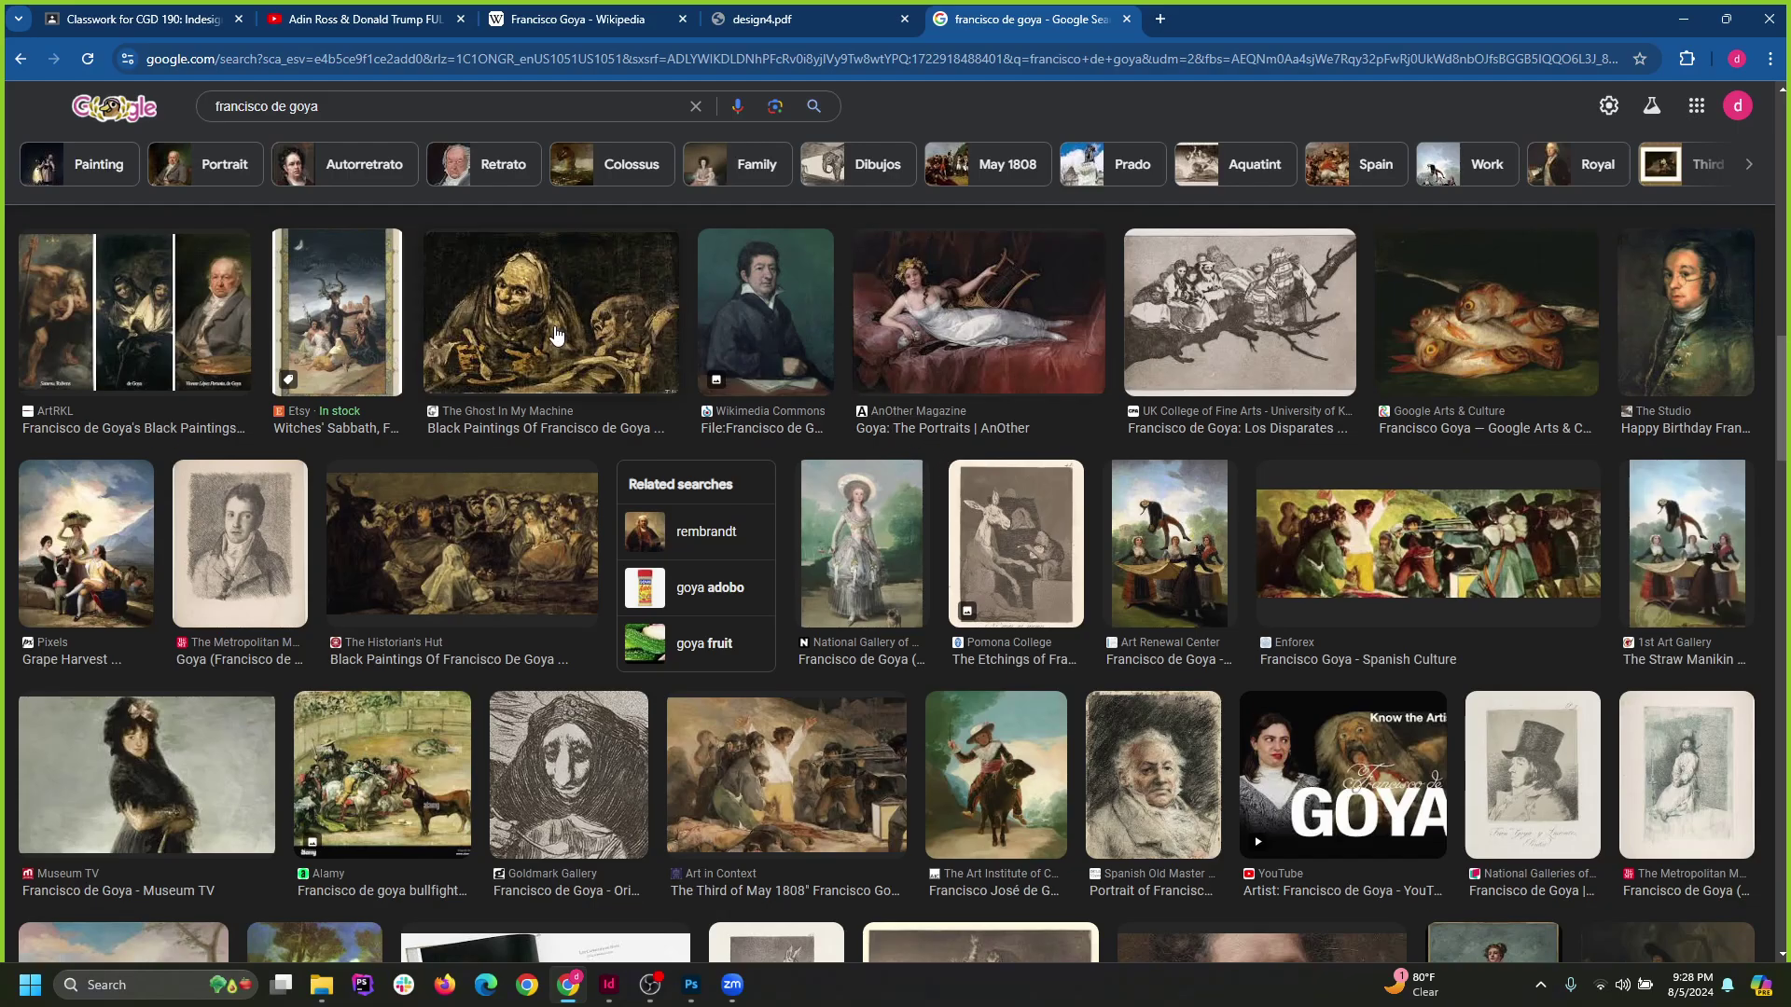
{"action": "left_click", "coordinate": [595, 345]}
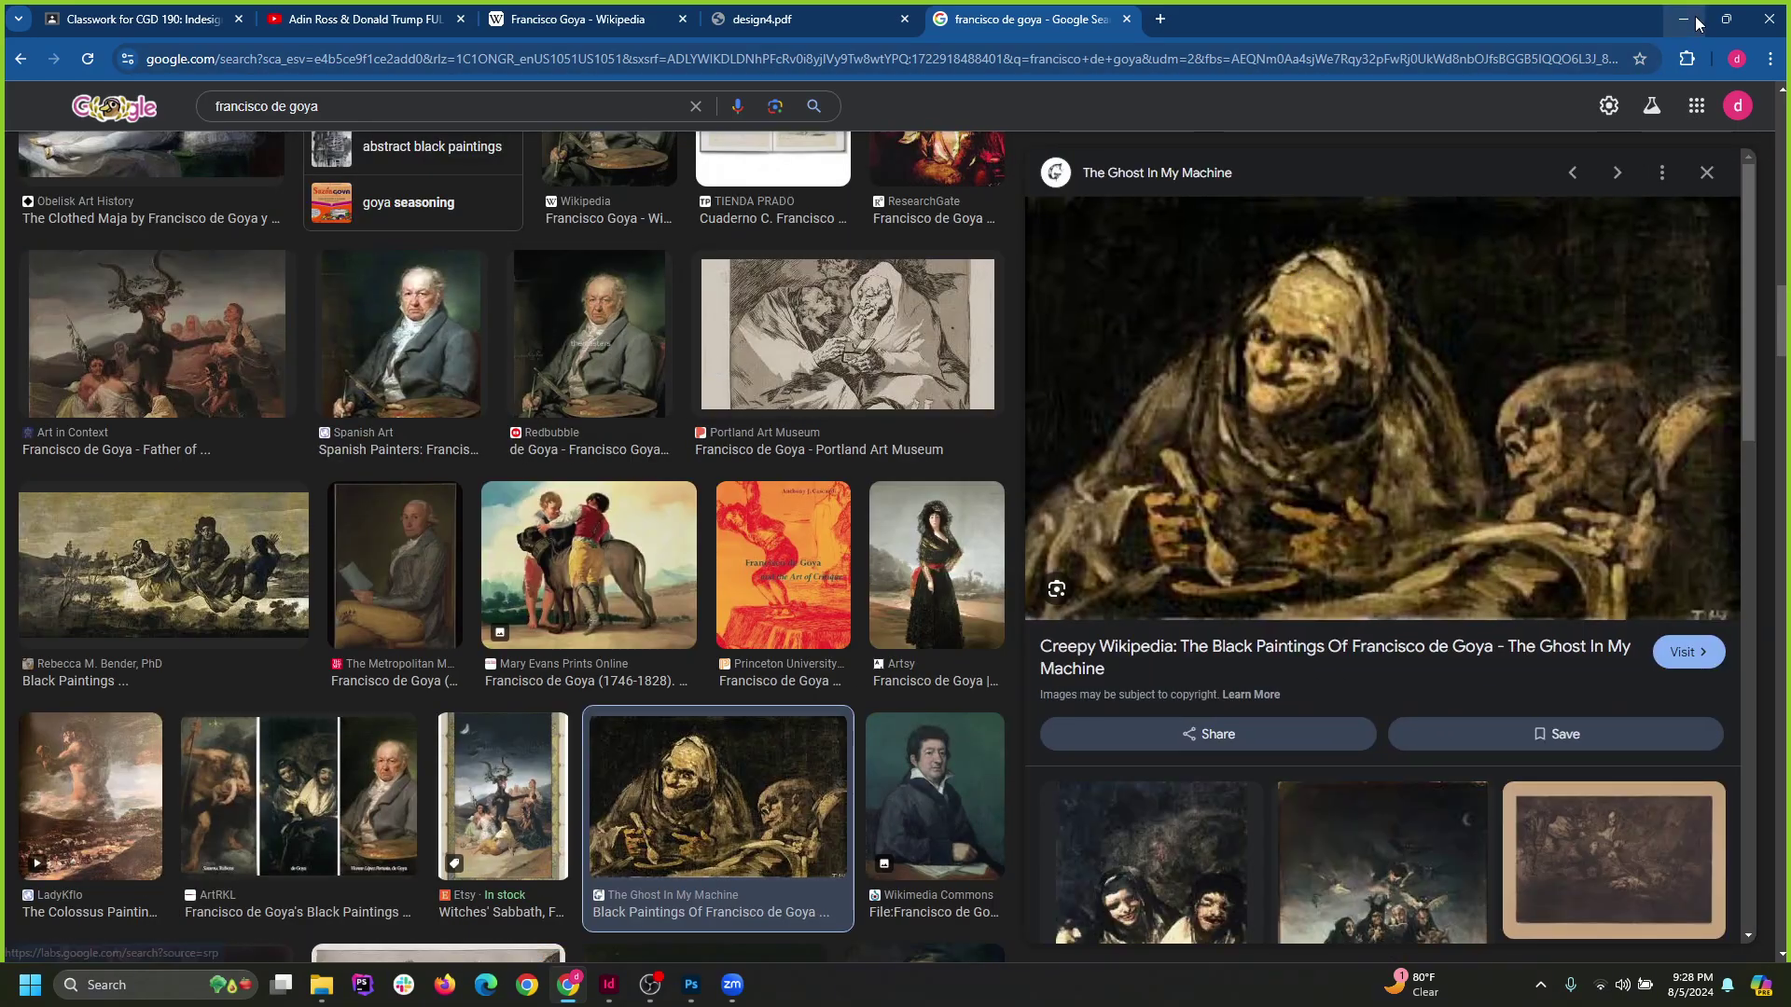
Return to the InDesign spread and examine the same painted figures in its background.
{"action": "key", "text": "alt+Tab"}
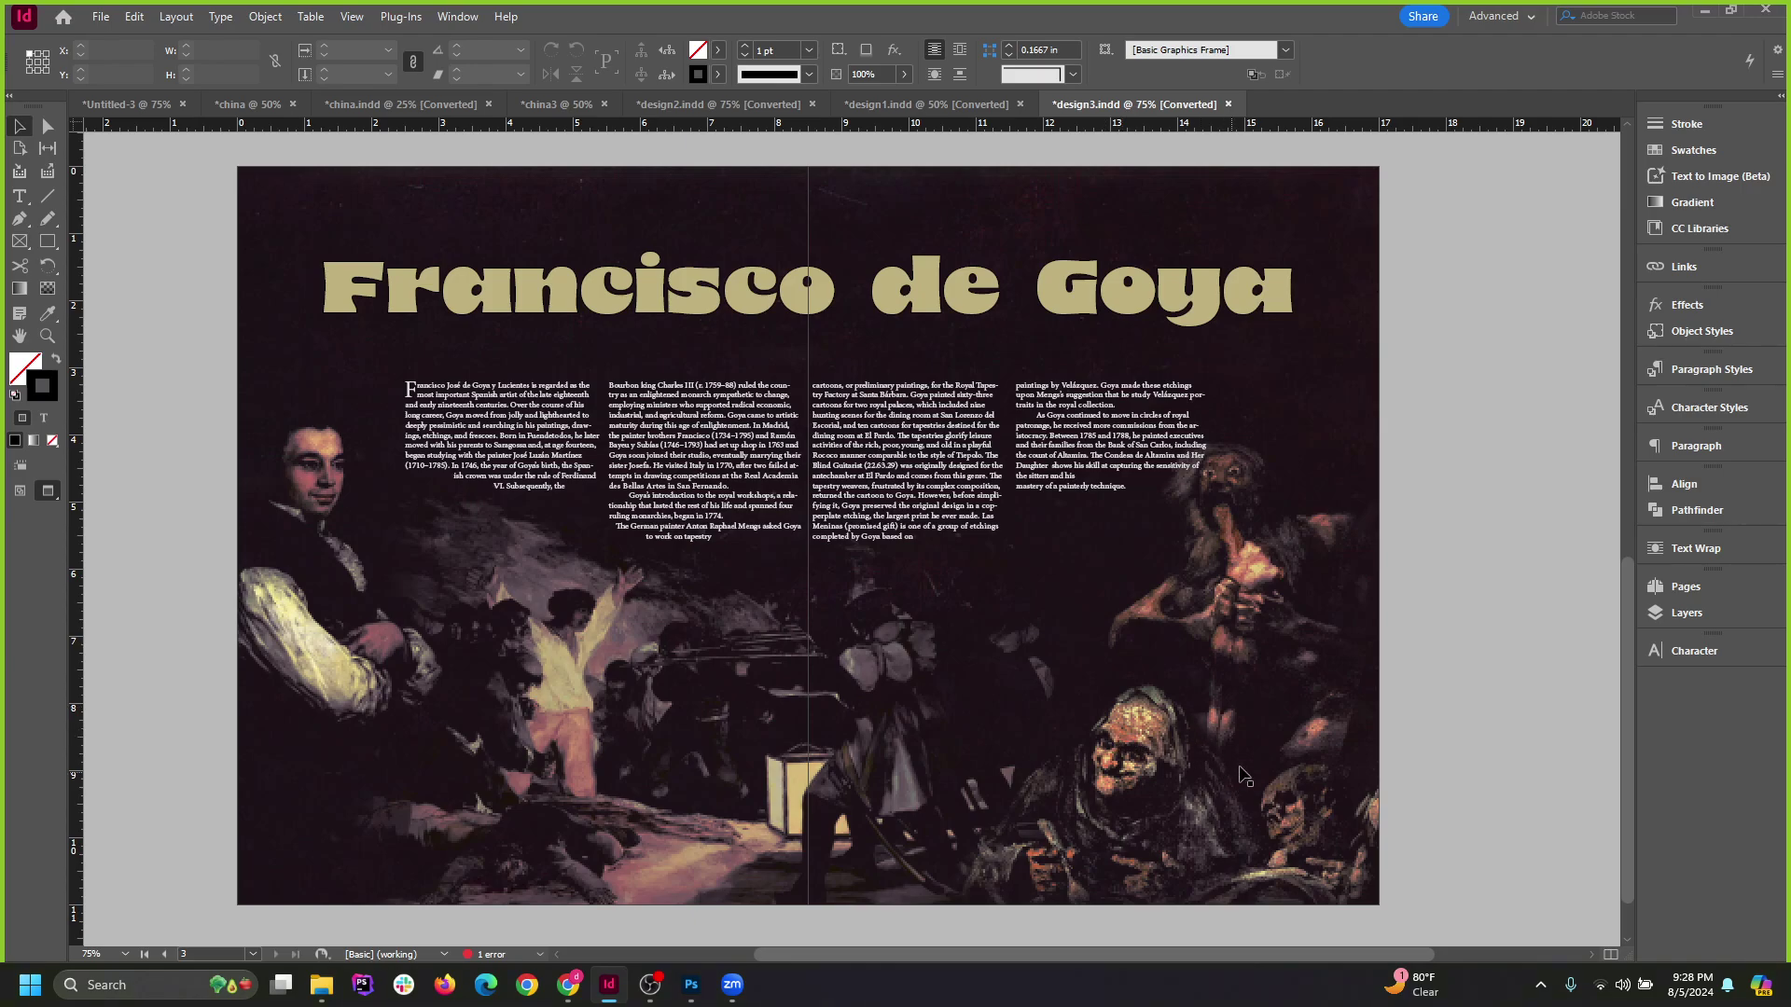
{"action": "scroll", "coordinate": [1220, 686], "scroll_direction": "down", "scroll_amount": 1}
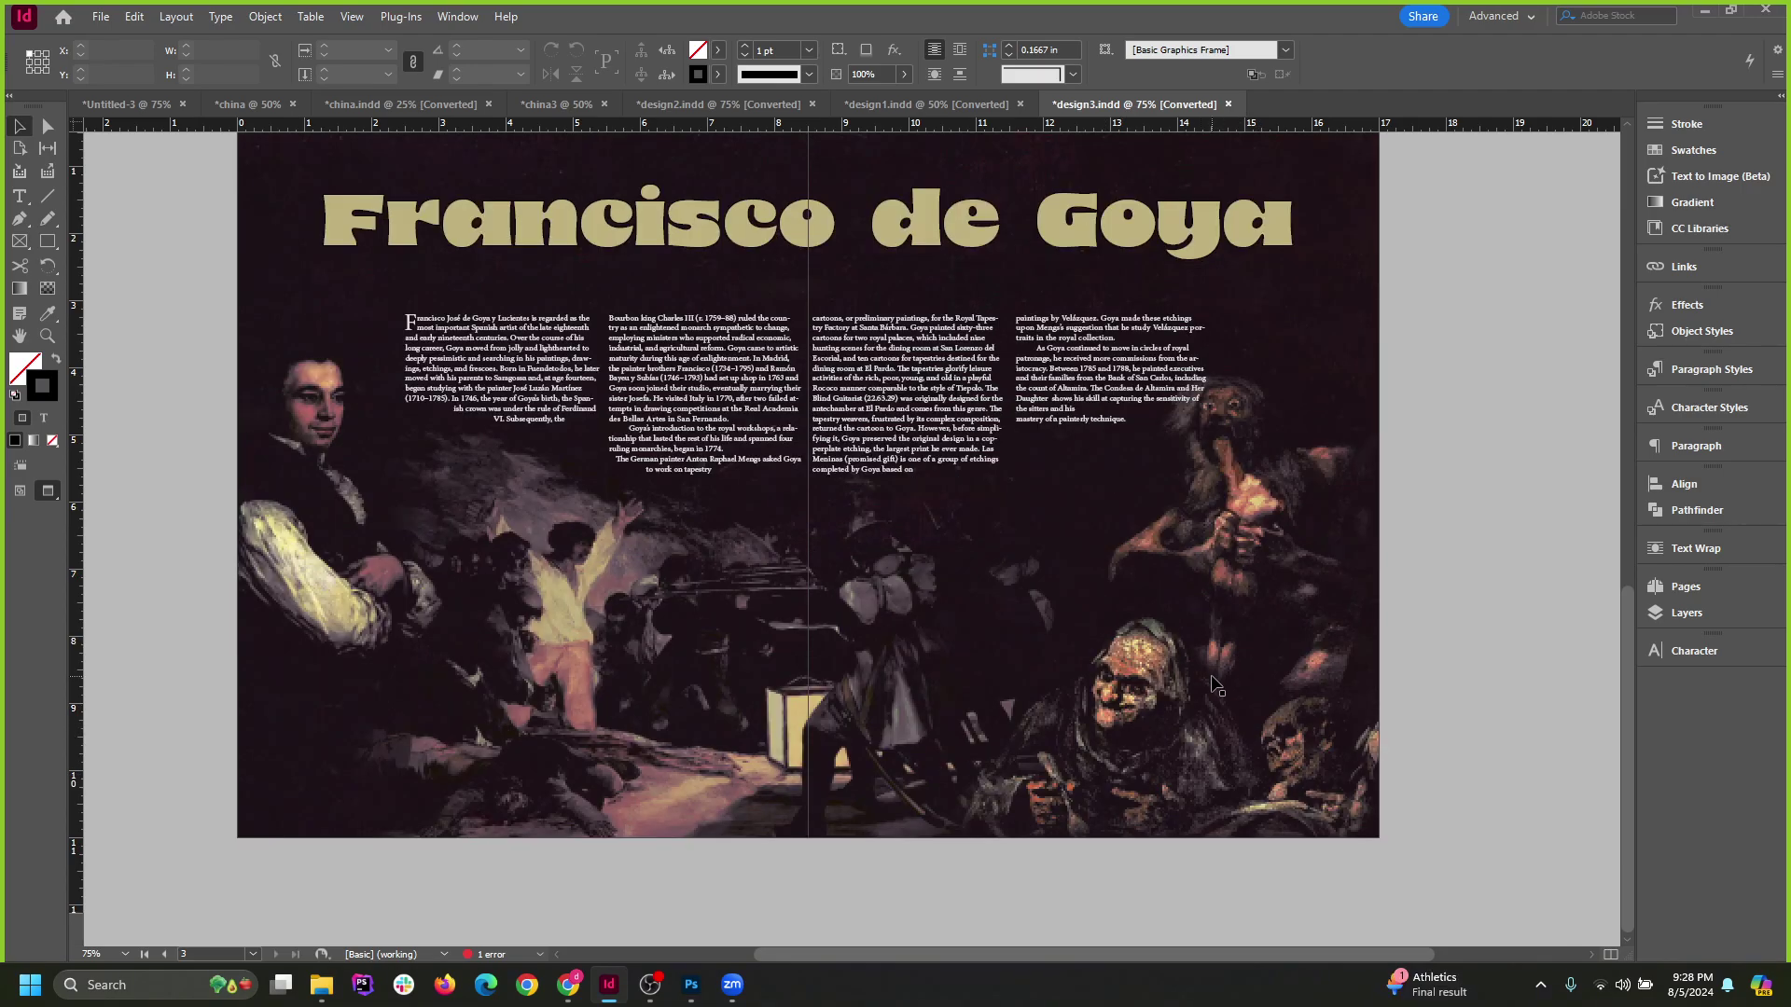
{"action": "scroll", "coordinate": [1217, 686], "scroll_direction": "up", "scroll_amount": 1}
{"action": "scroll", "coordinate": [1218, 686], "scroll_direction": "down", "scroll_amount": 1}
{"action": "scroll", "coordinate": [1457, 442], "scroll_direction": "up", "scroll_amount": 1}
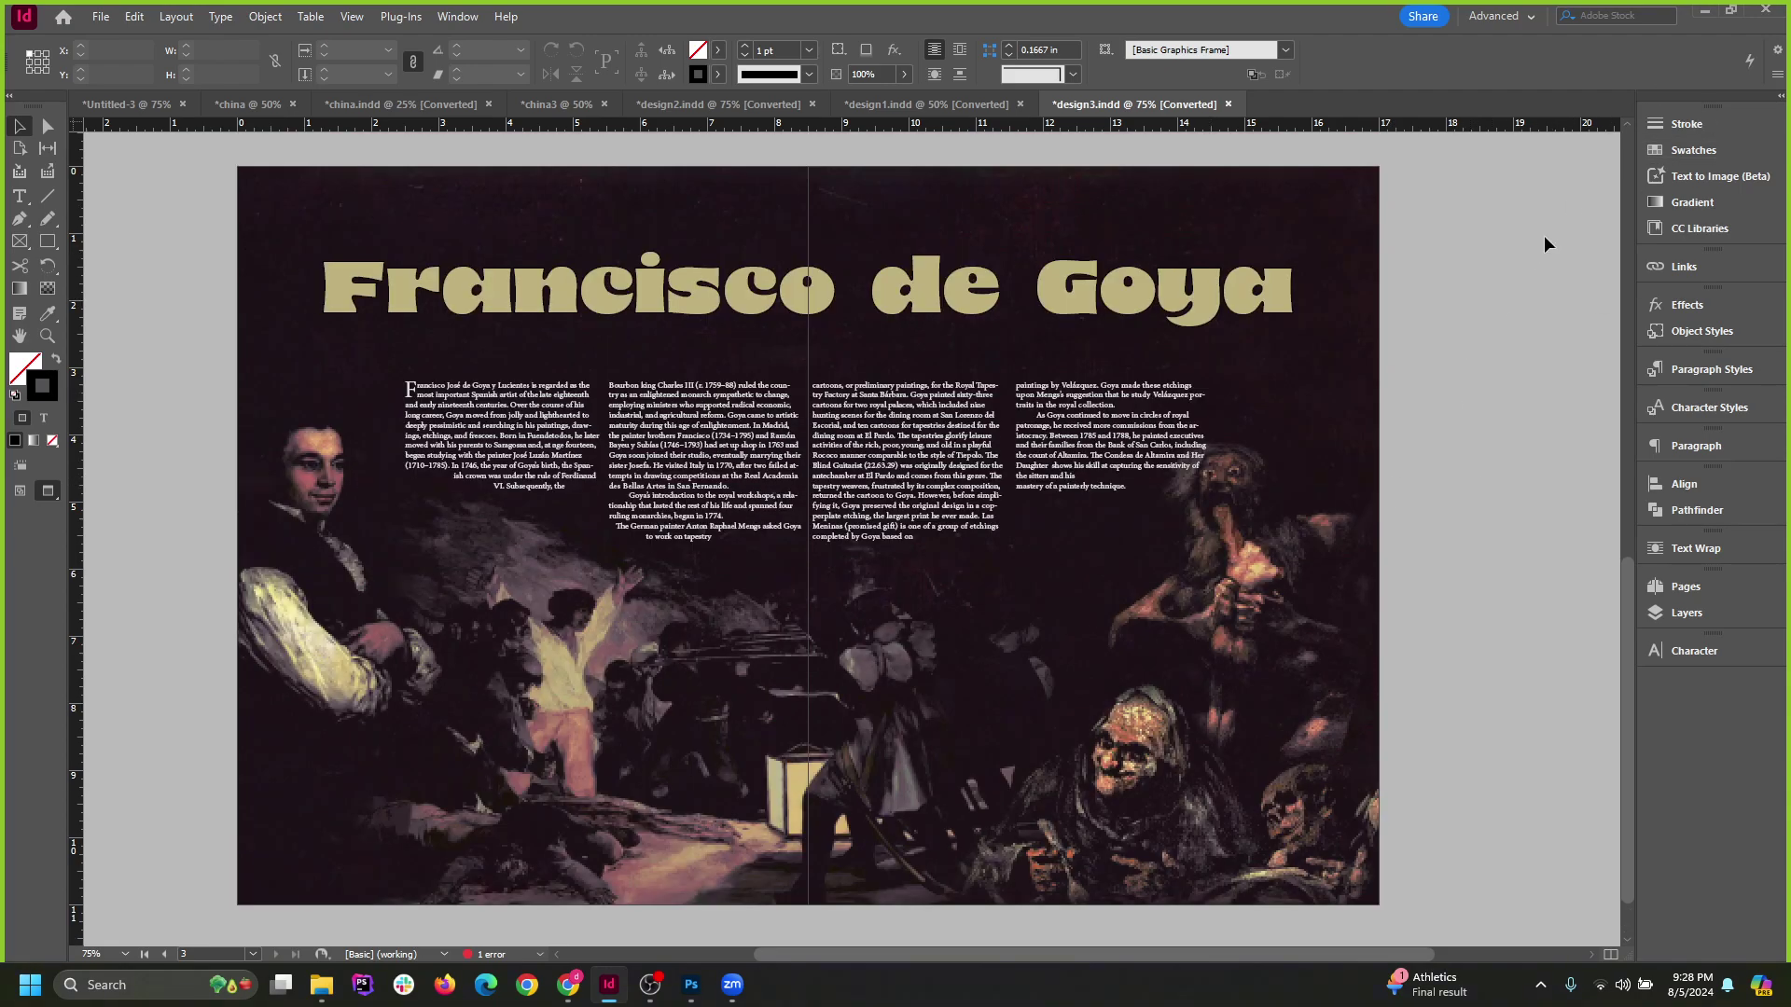
Minimize the InDesign layout and close the Goya image search in Chrome.
{"action": "left_click", "coordinate": [1703, 11]}
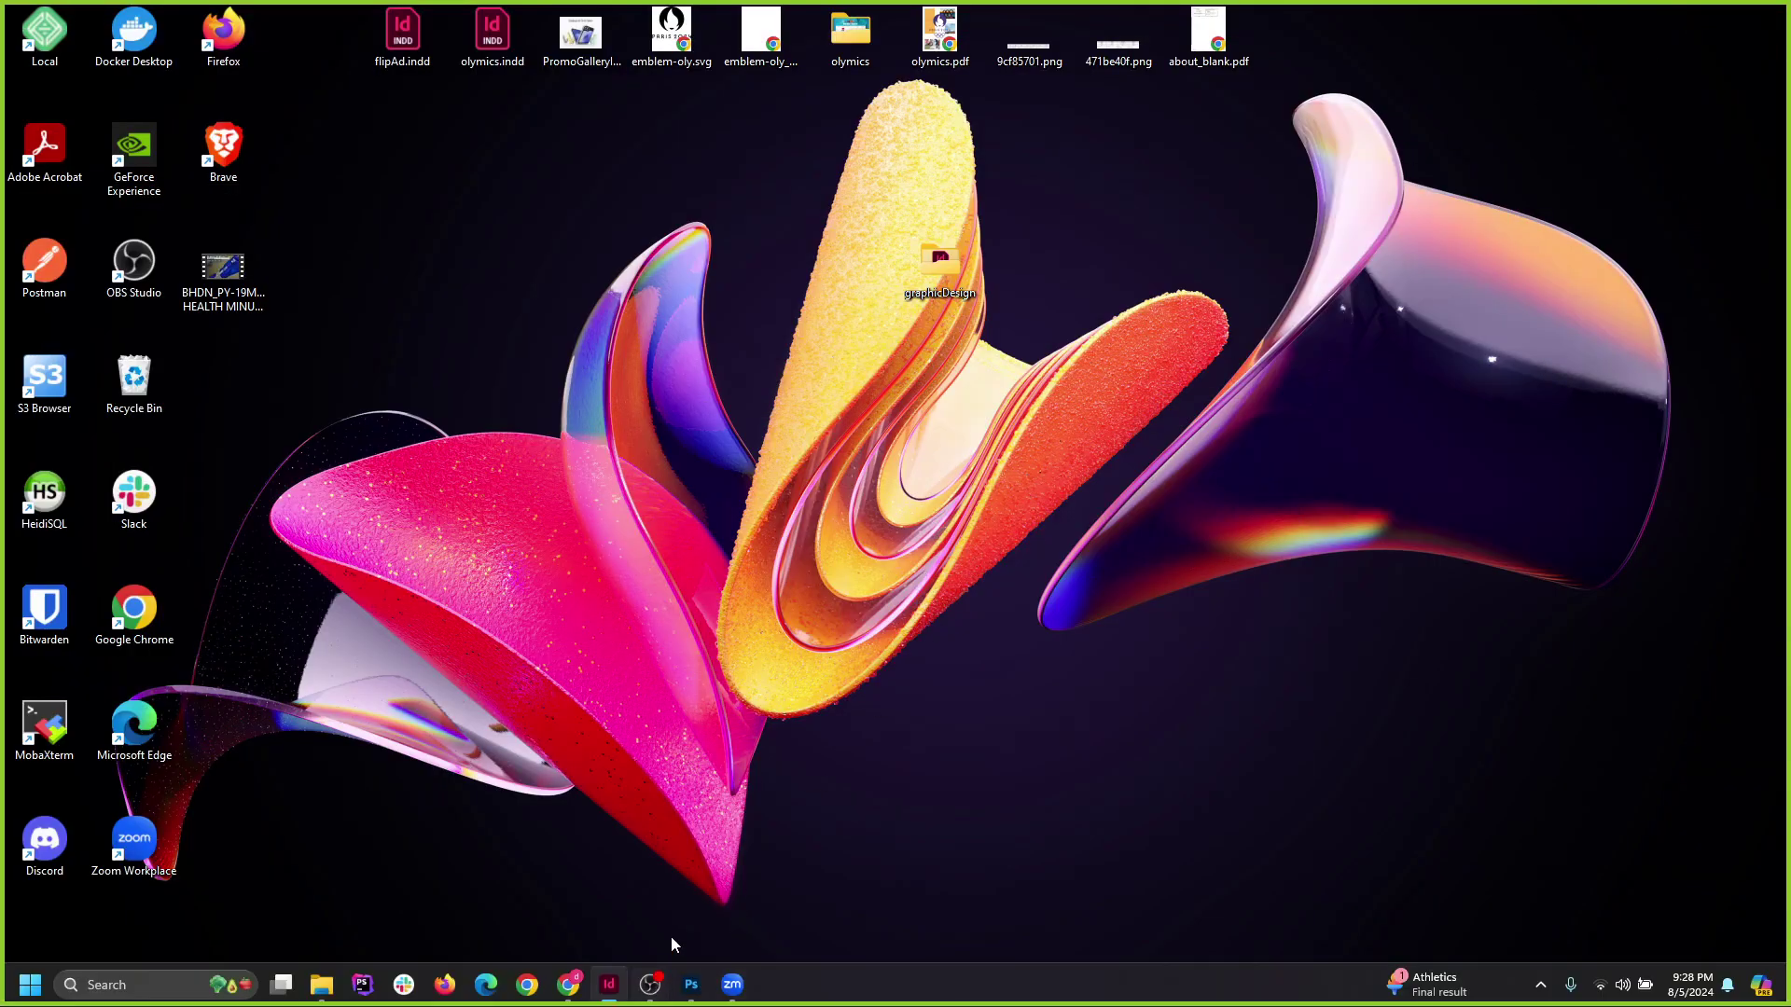
{"action": "mouse_move", "coordinate": [654, 992]}
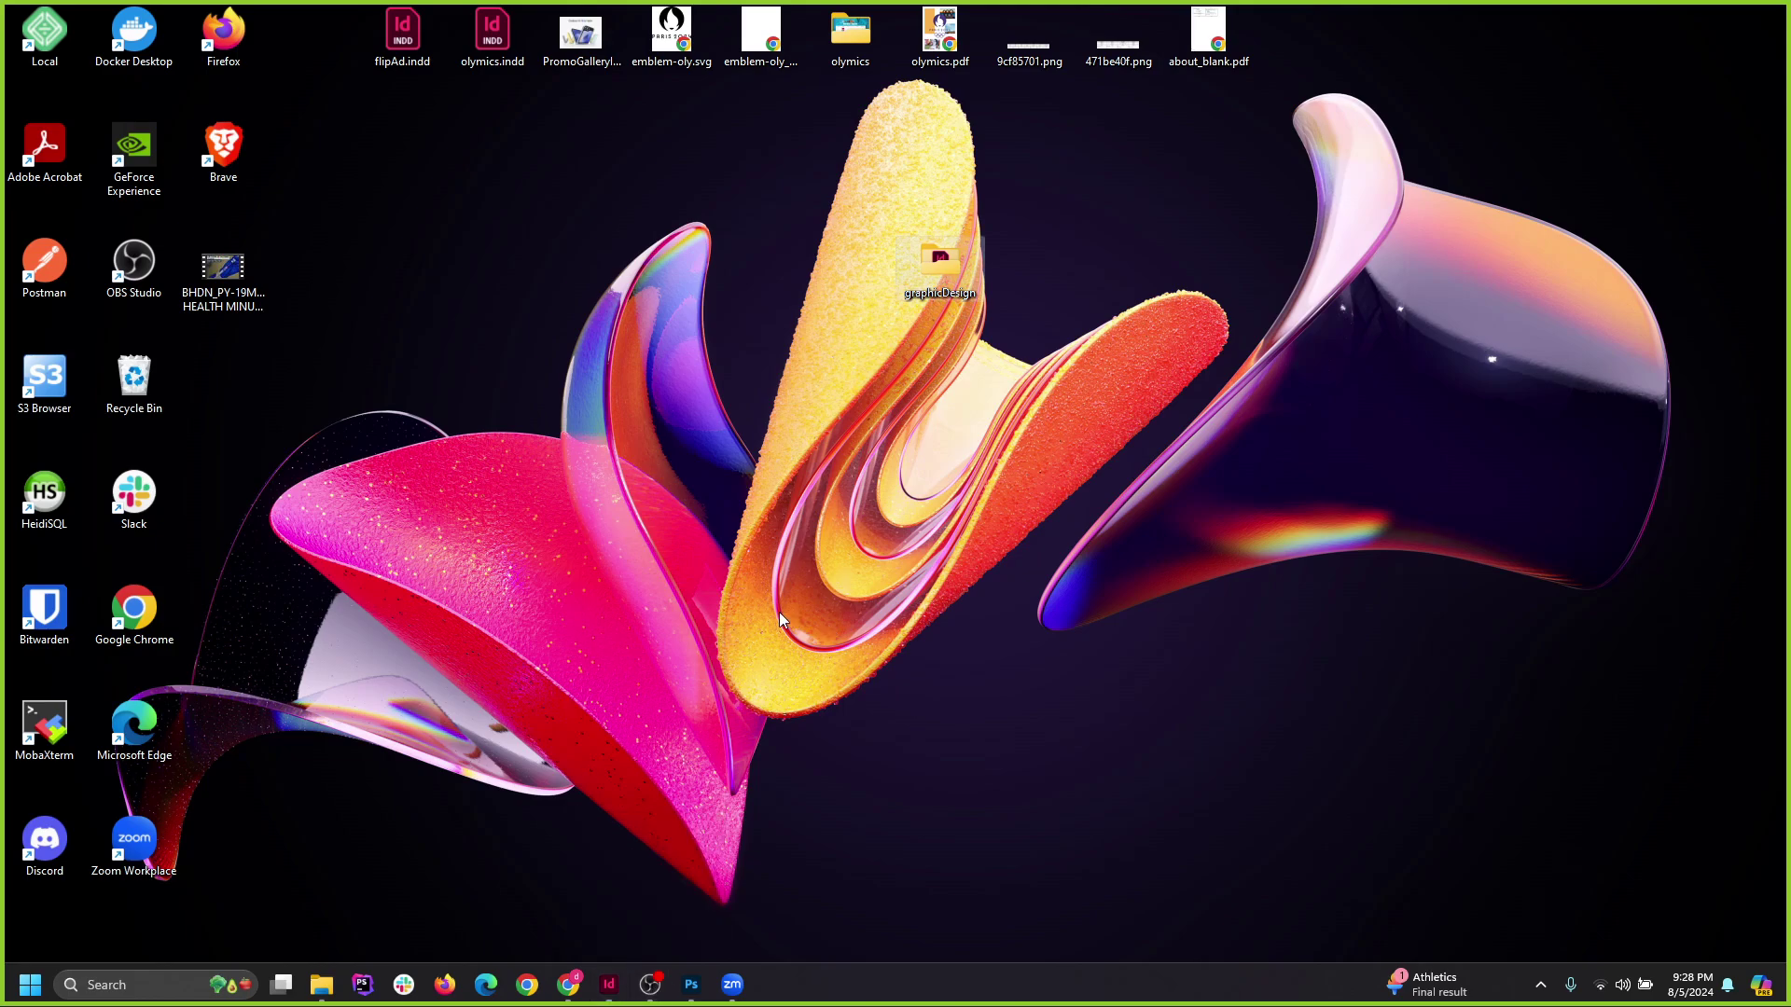
{"action": "left_click", "coordinate": [568, 984]}
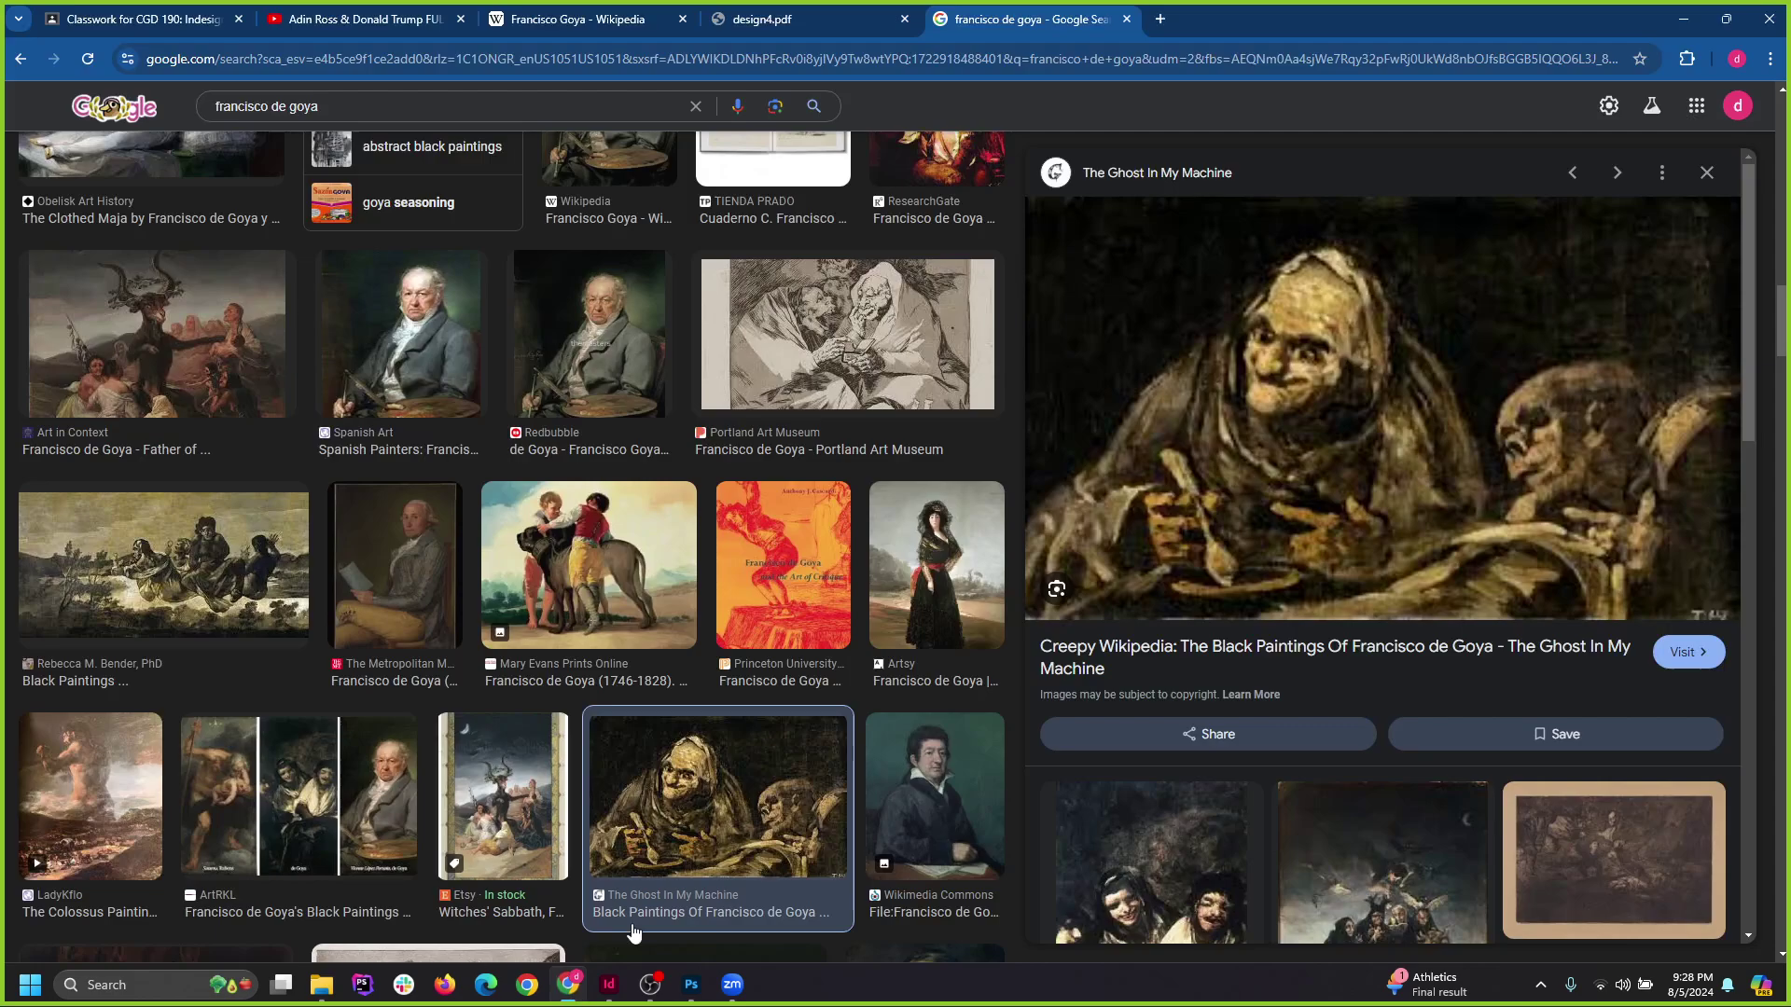
{"action": "left_click", "coordinate": [1129, 19]}
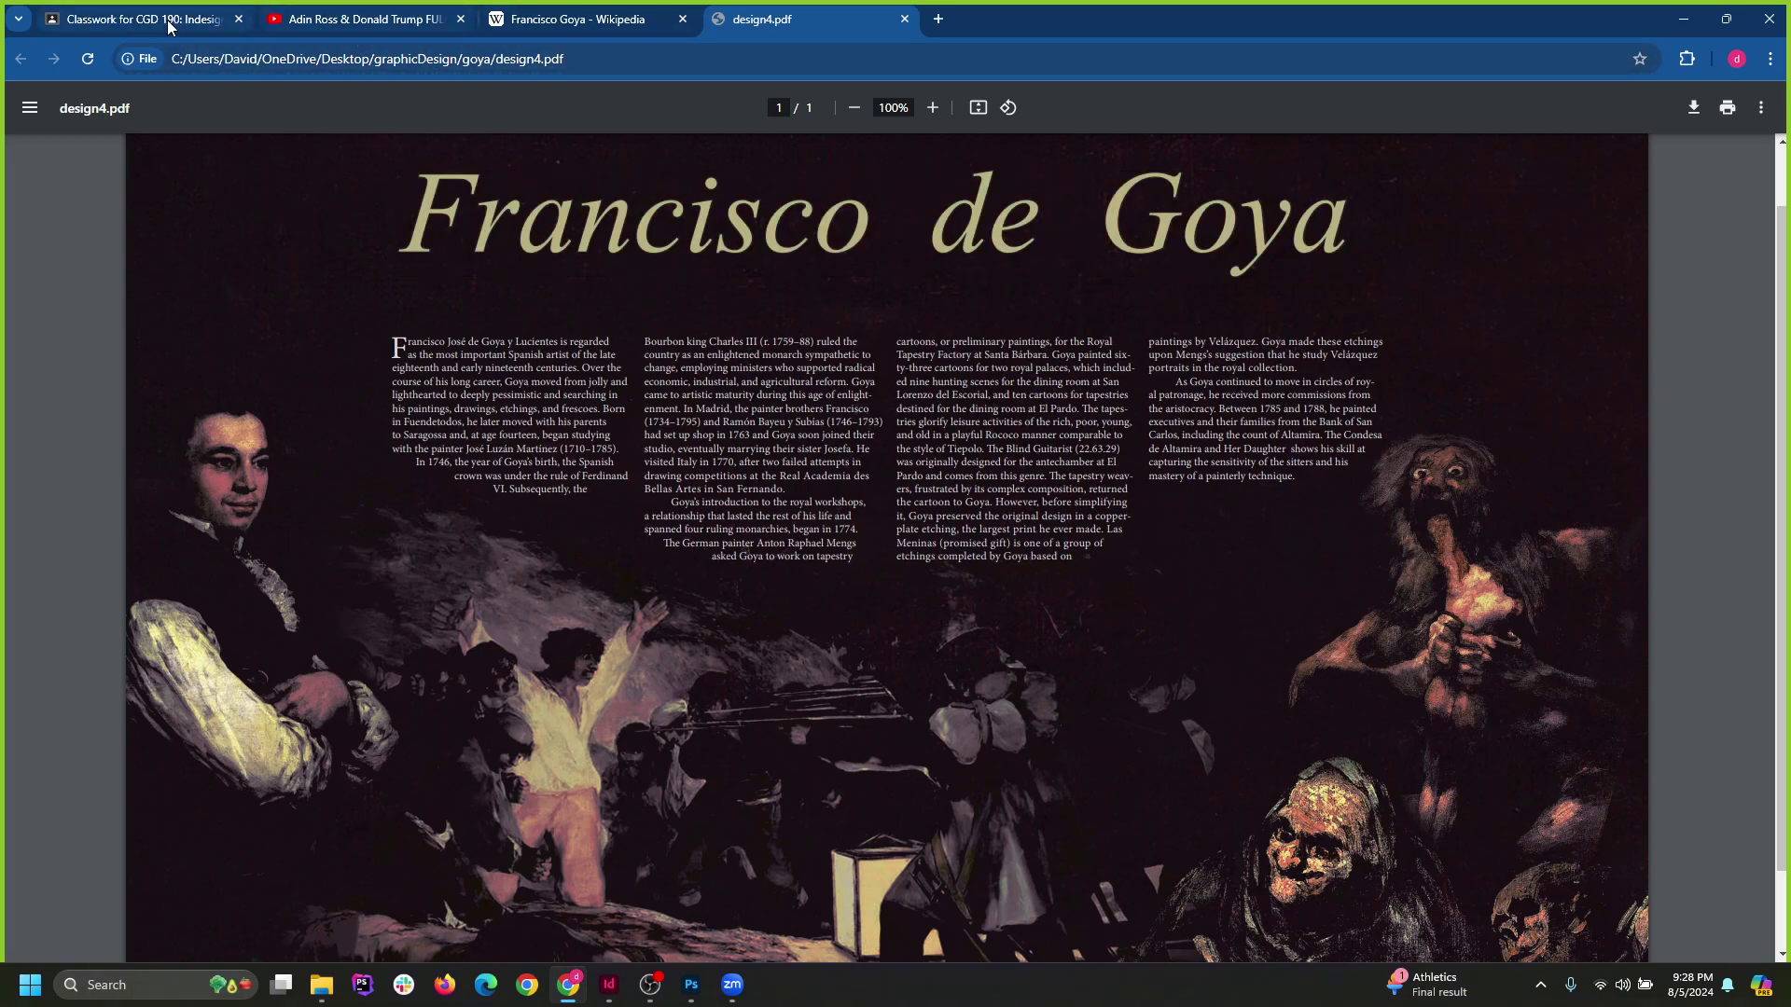
Review the instructions and attachments of the Assignment 3 draft in Google Classroom, and assign it to the students.
{"action": "left_click", "coordinate": [229, 20]}
{"action": "scroll", "coordinate": [437, 496], "scroll_direction": "up", "scroll_amount": 5}
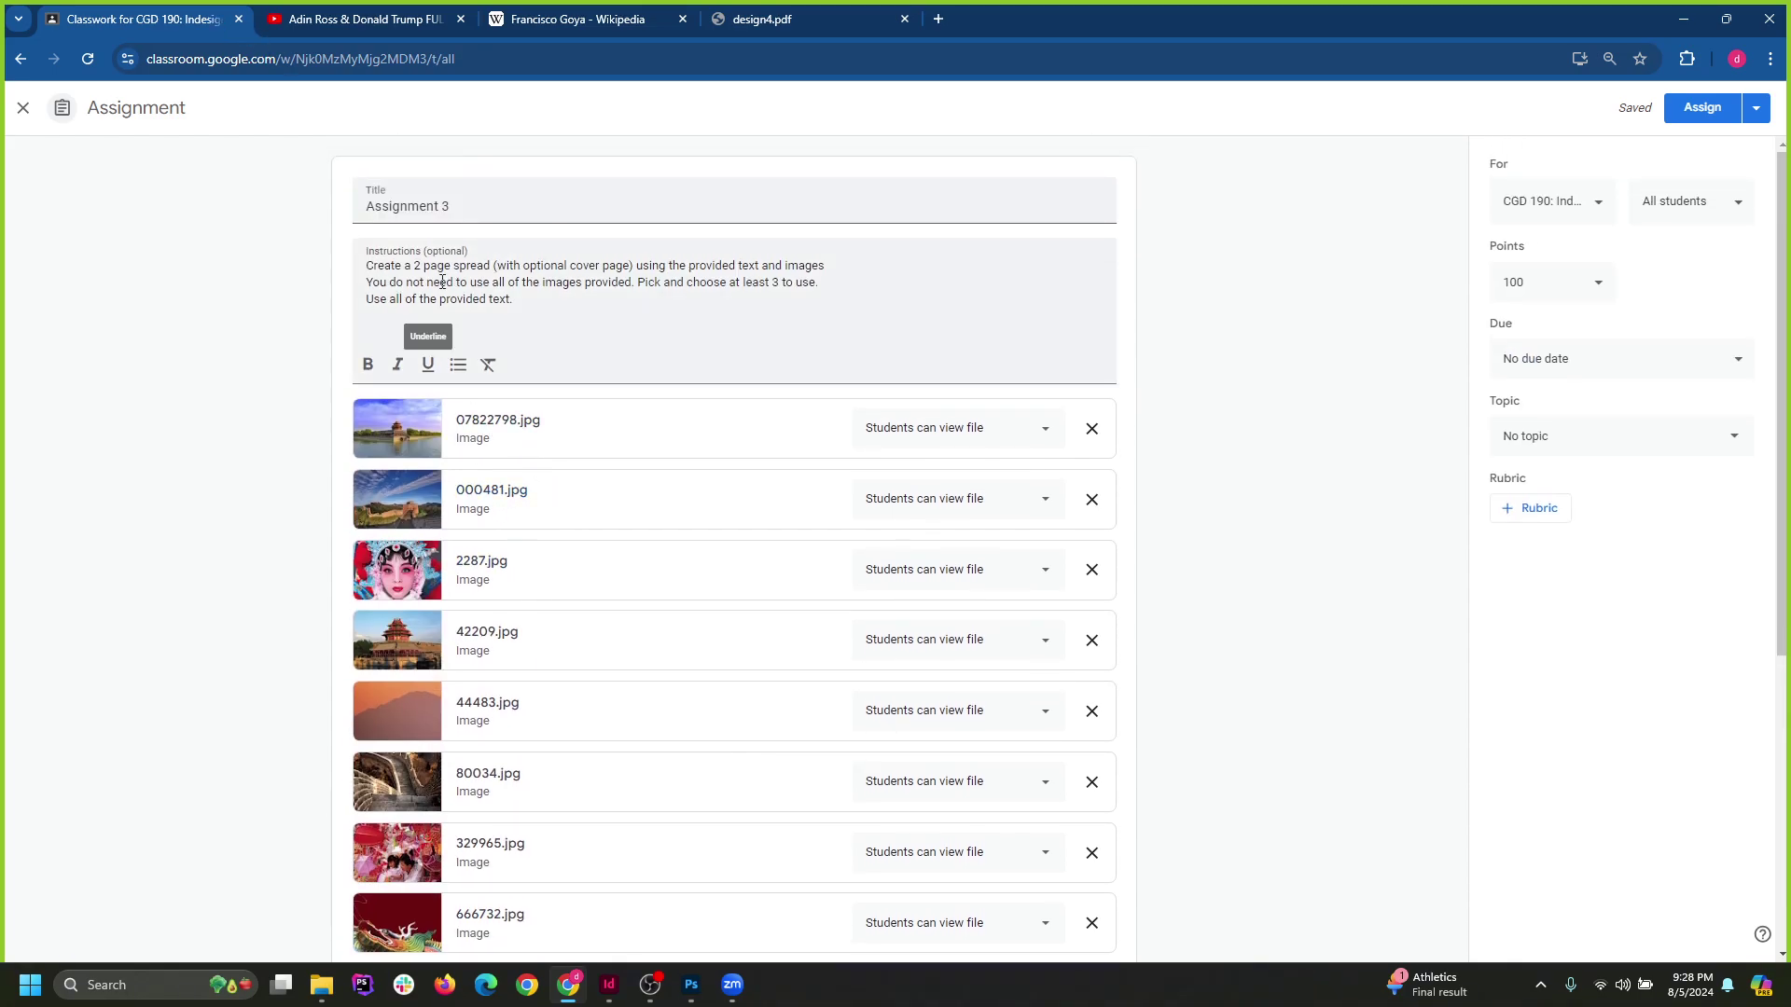
{"action": "scroll", "coordinate": [556, 547], "scroll_direction": "down", "scroll_amount": 5}
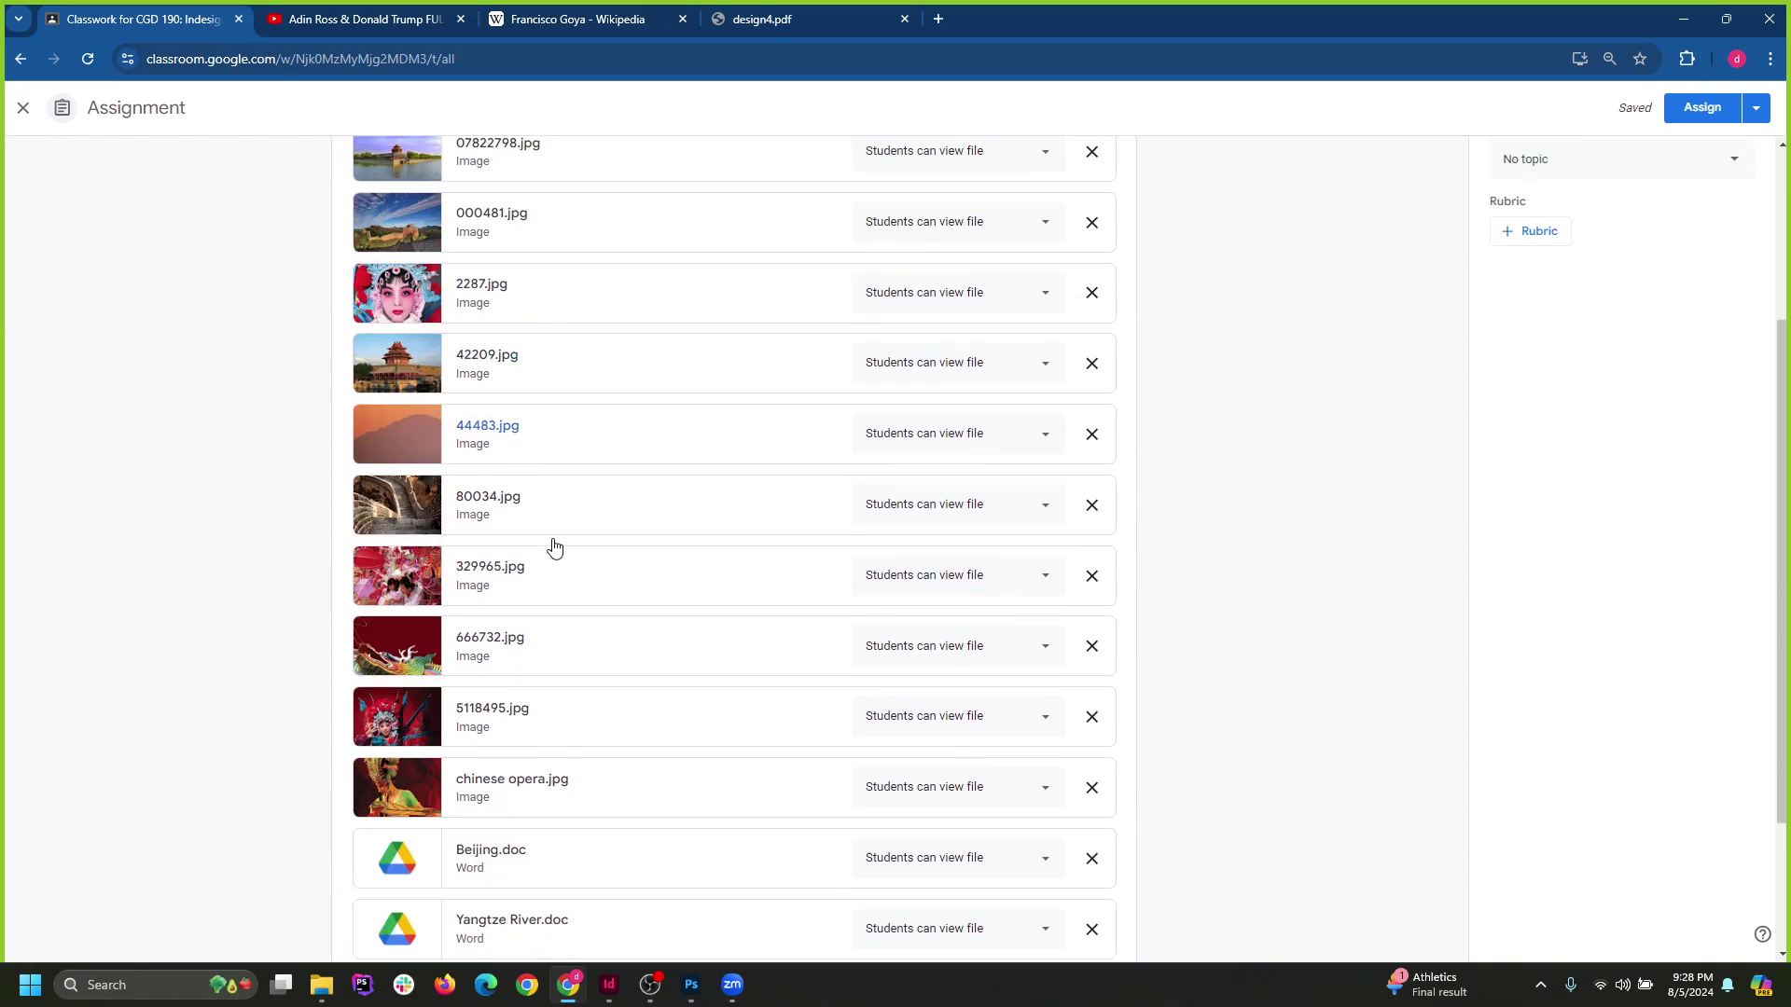
{"action": "scroll", "coordinate": [607, 746], "scroll_direction": "up", "scroll_amount": 1}
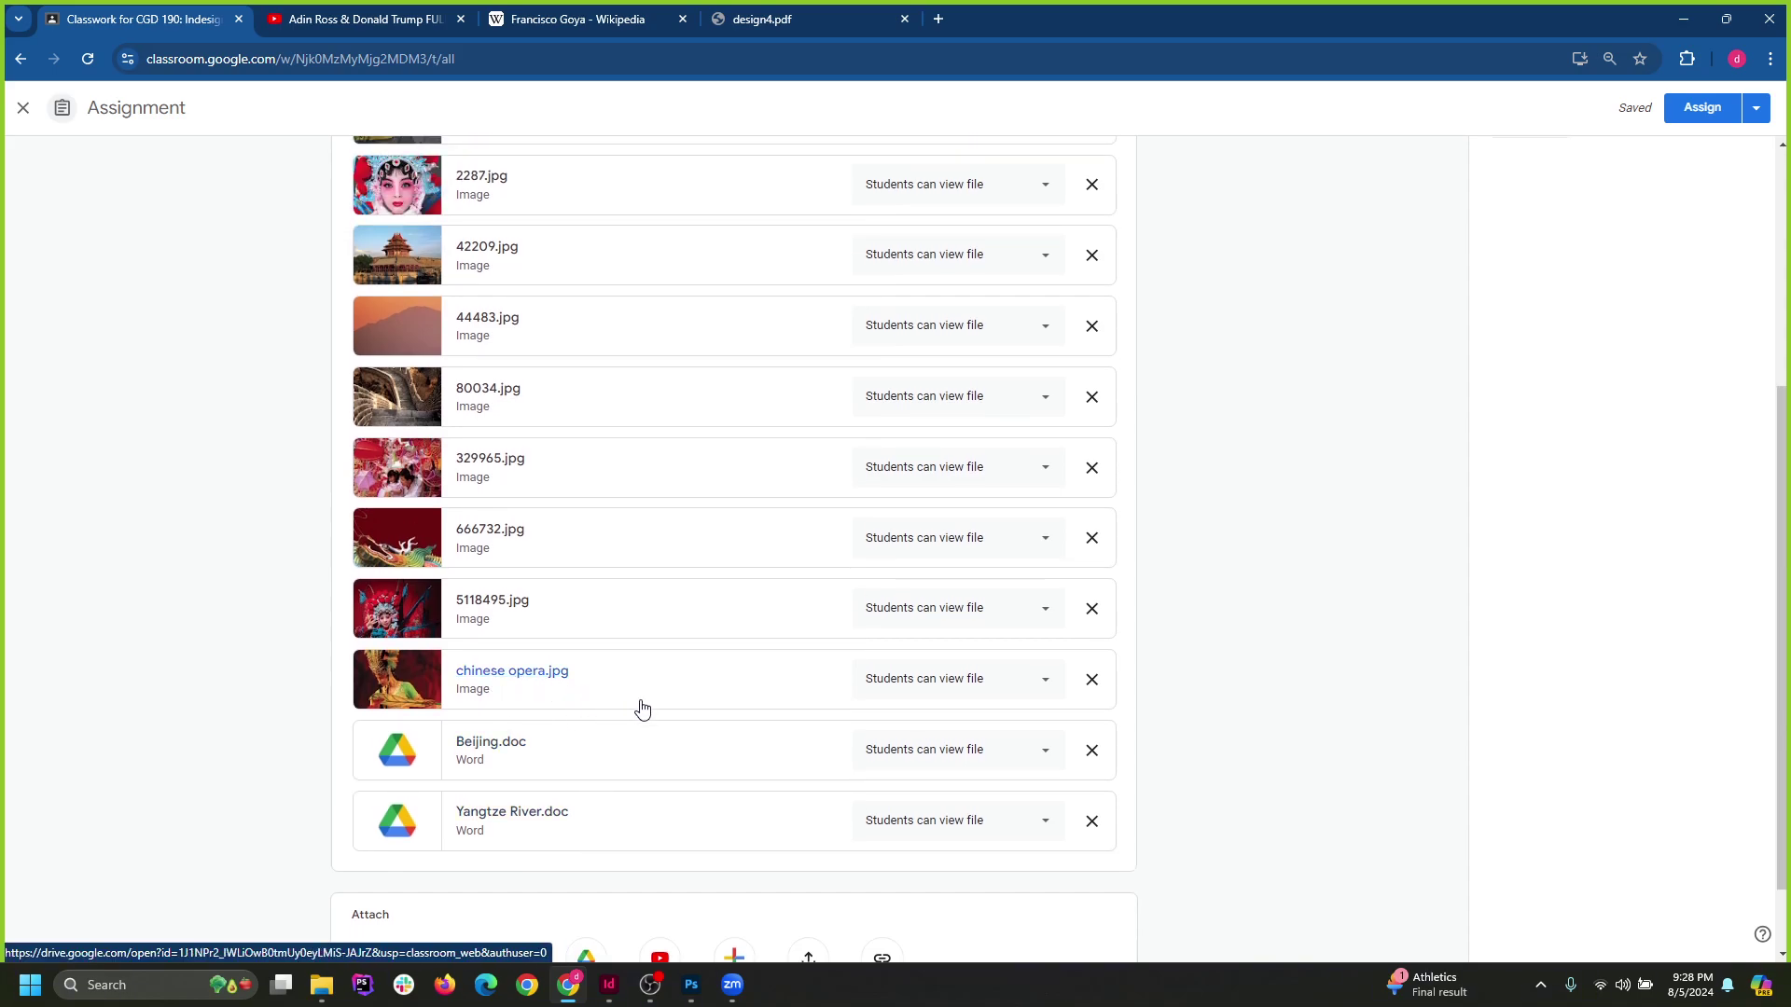
{"action": "scroll", "coordinate": [627, 679], "scroll_direction": "up", "scroll_amount": 4}
{"action": "scroll", "coordinate": [632, 655], "scroll_direction": "down", "scroll_amount": 5}
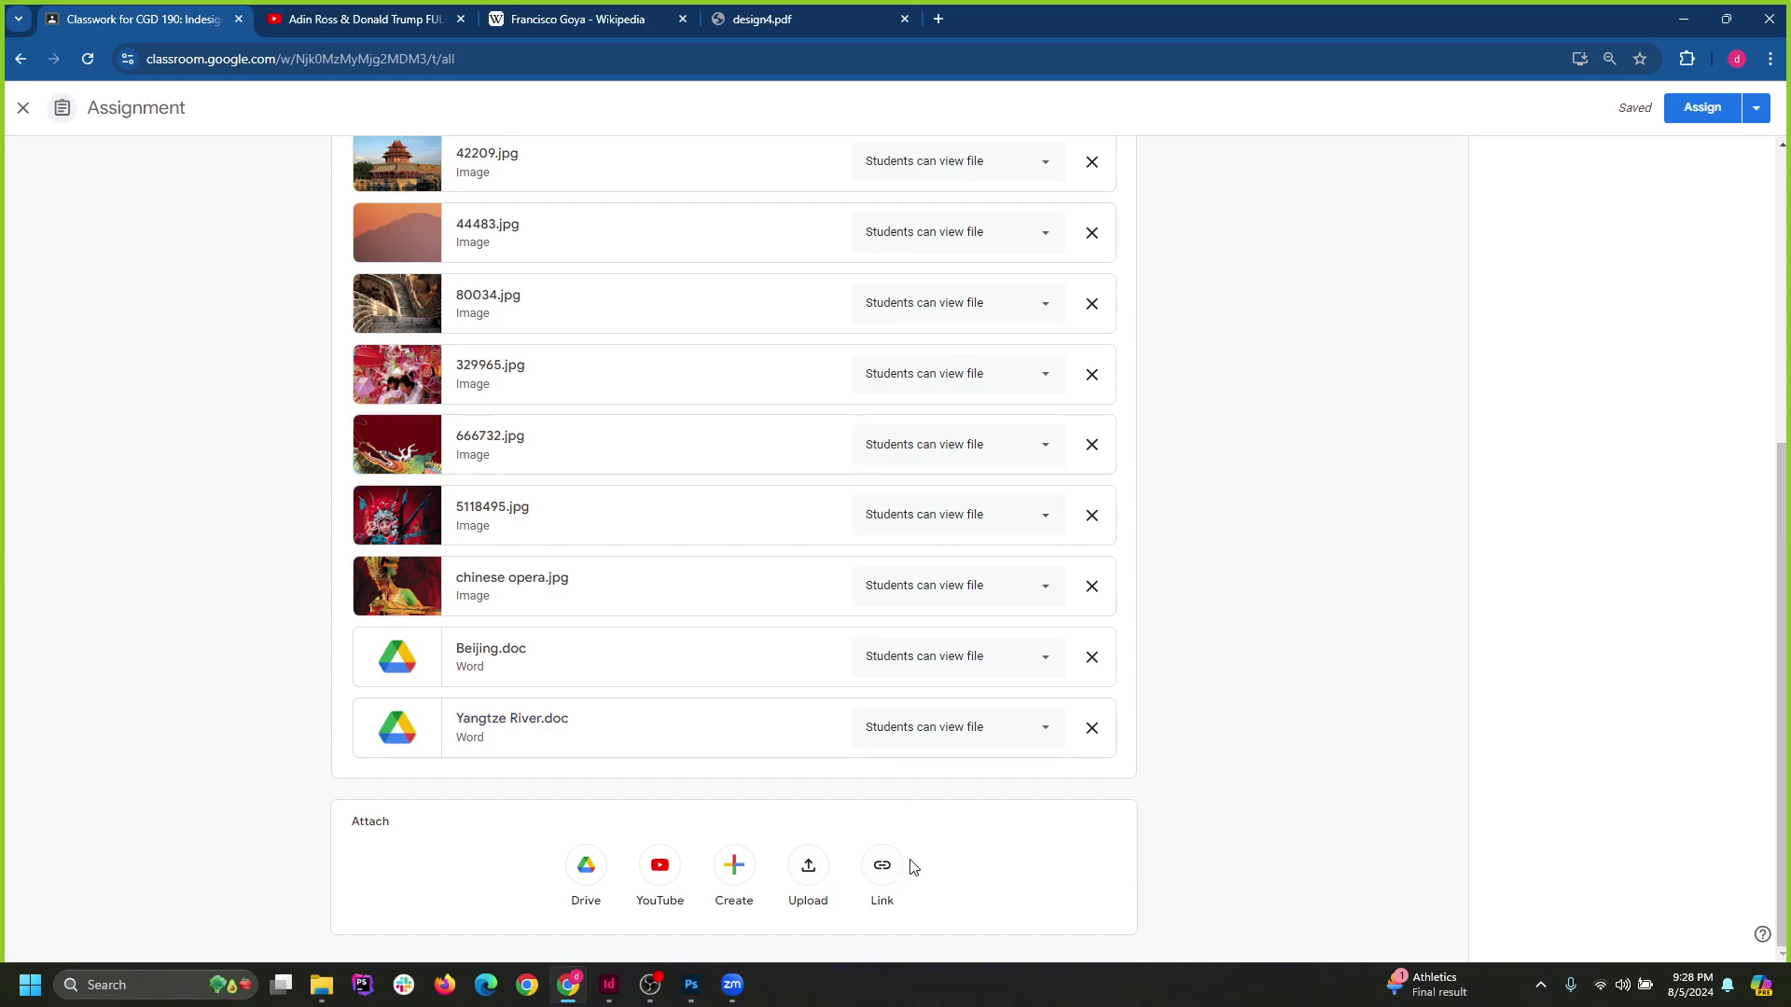
{"action": "left_click", "coordinate": [1702, 108]}
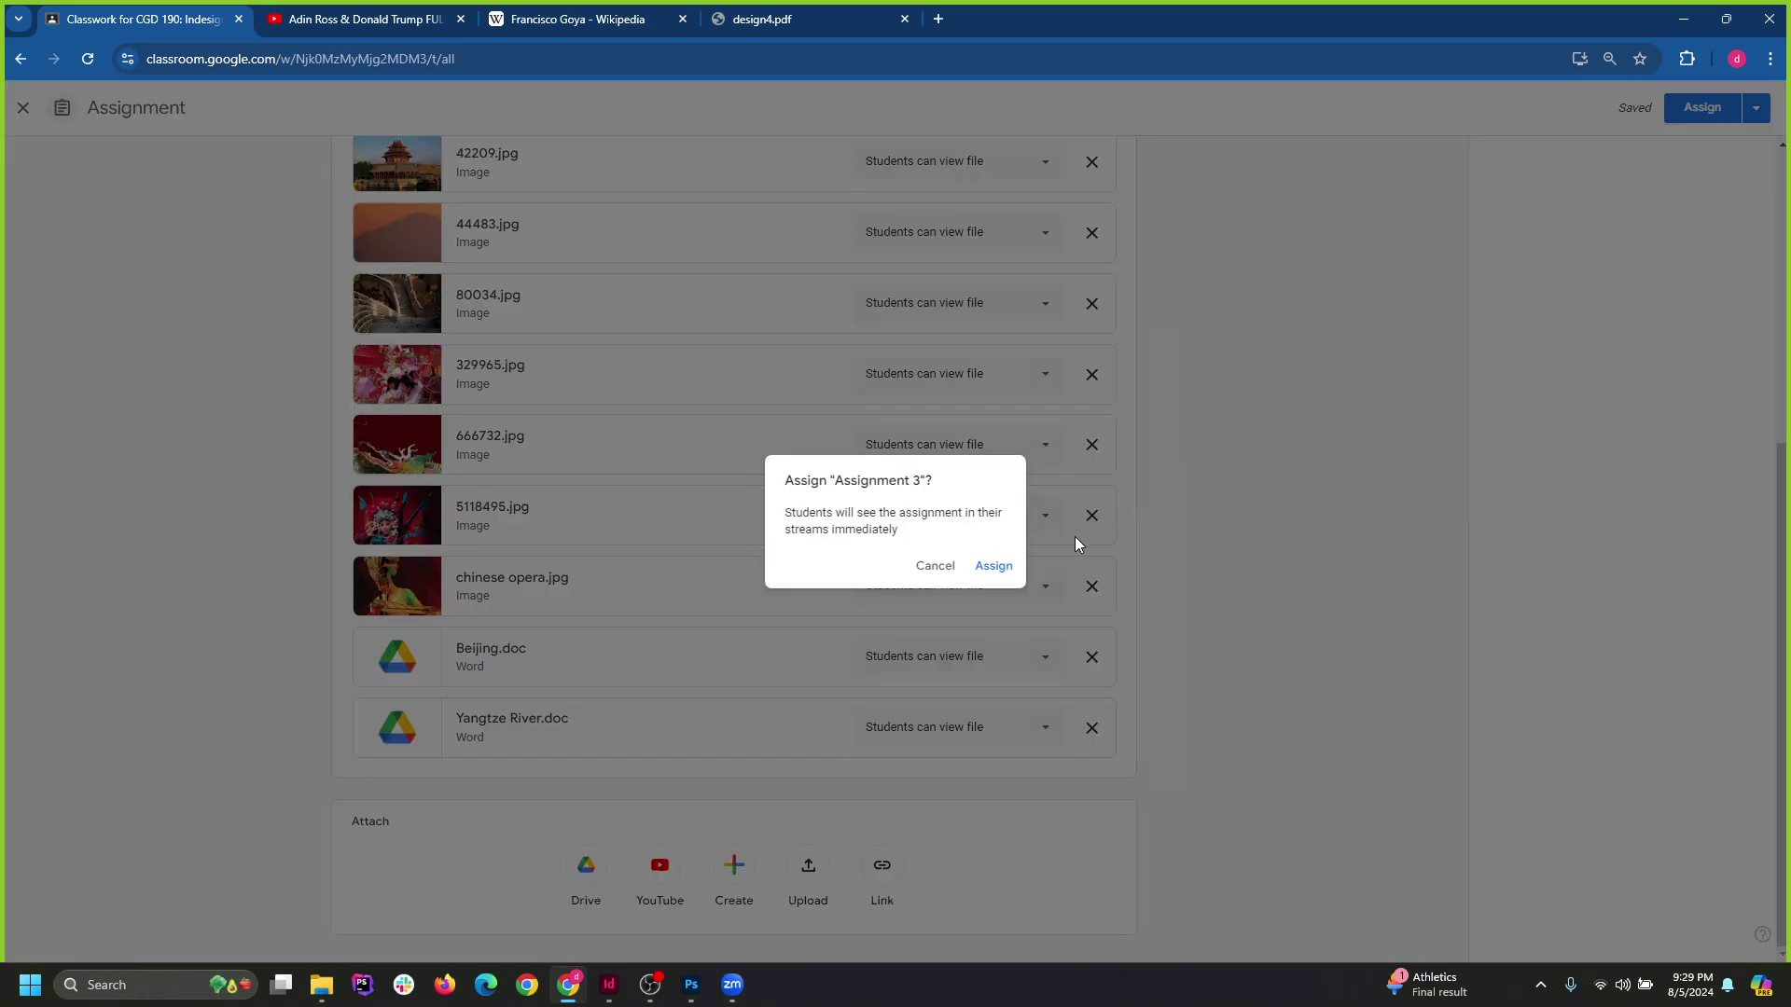
{"action": "left_click", "coordinate": [990, 566]}
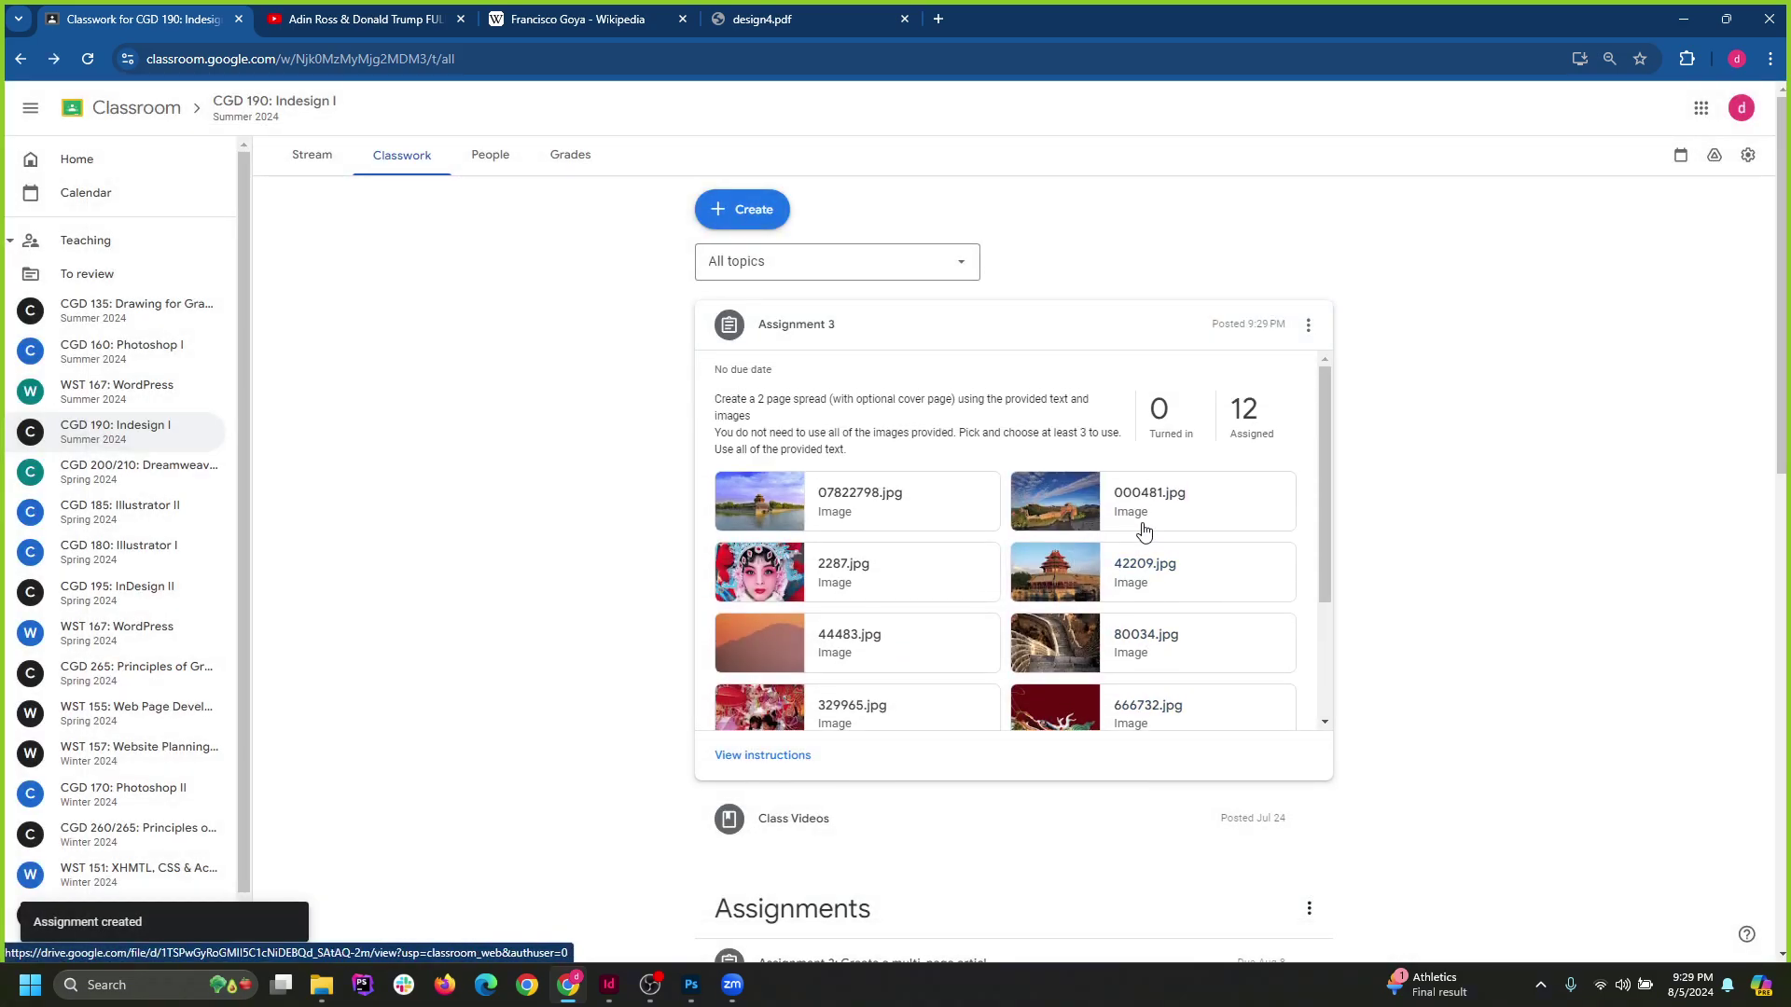
Edit the posted Assignment 3 and add the instruction line "2 options: China, or Francisco de Goya".
{"action": "left_click", "coordinate": [1308, 325]}
{"action": "left_click", "coordinate": [1255, 359]}
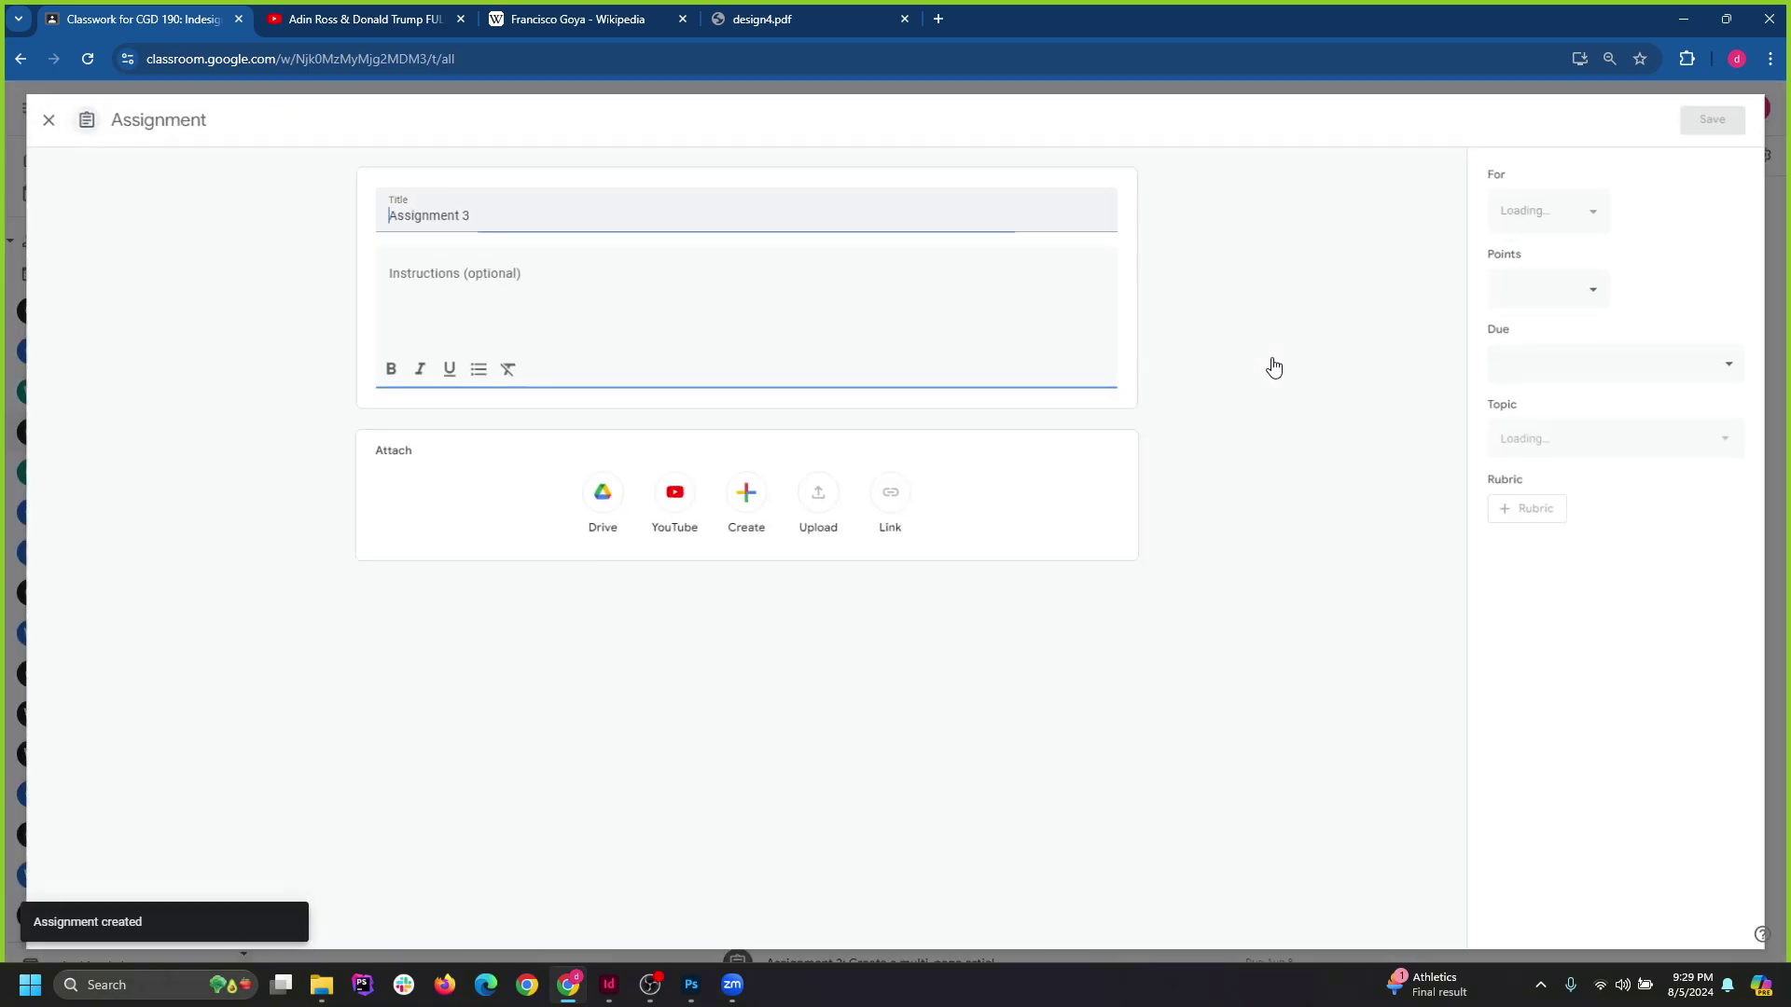
{"action": "left_click", "coordinate": [687, 313]}
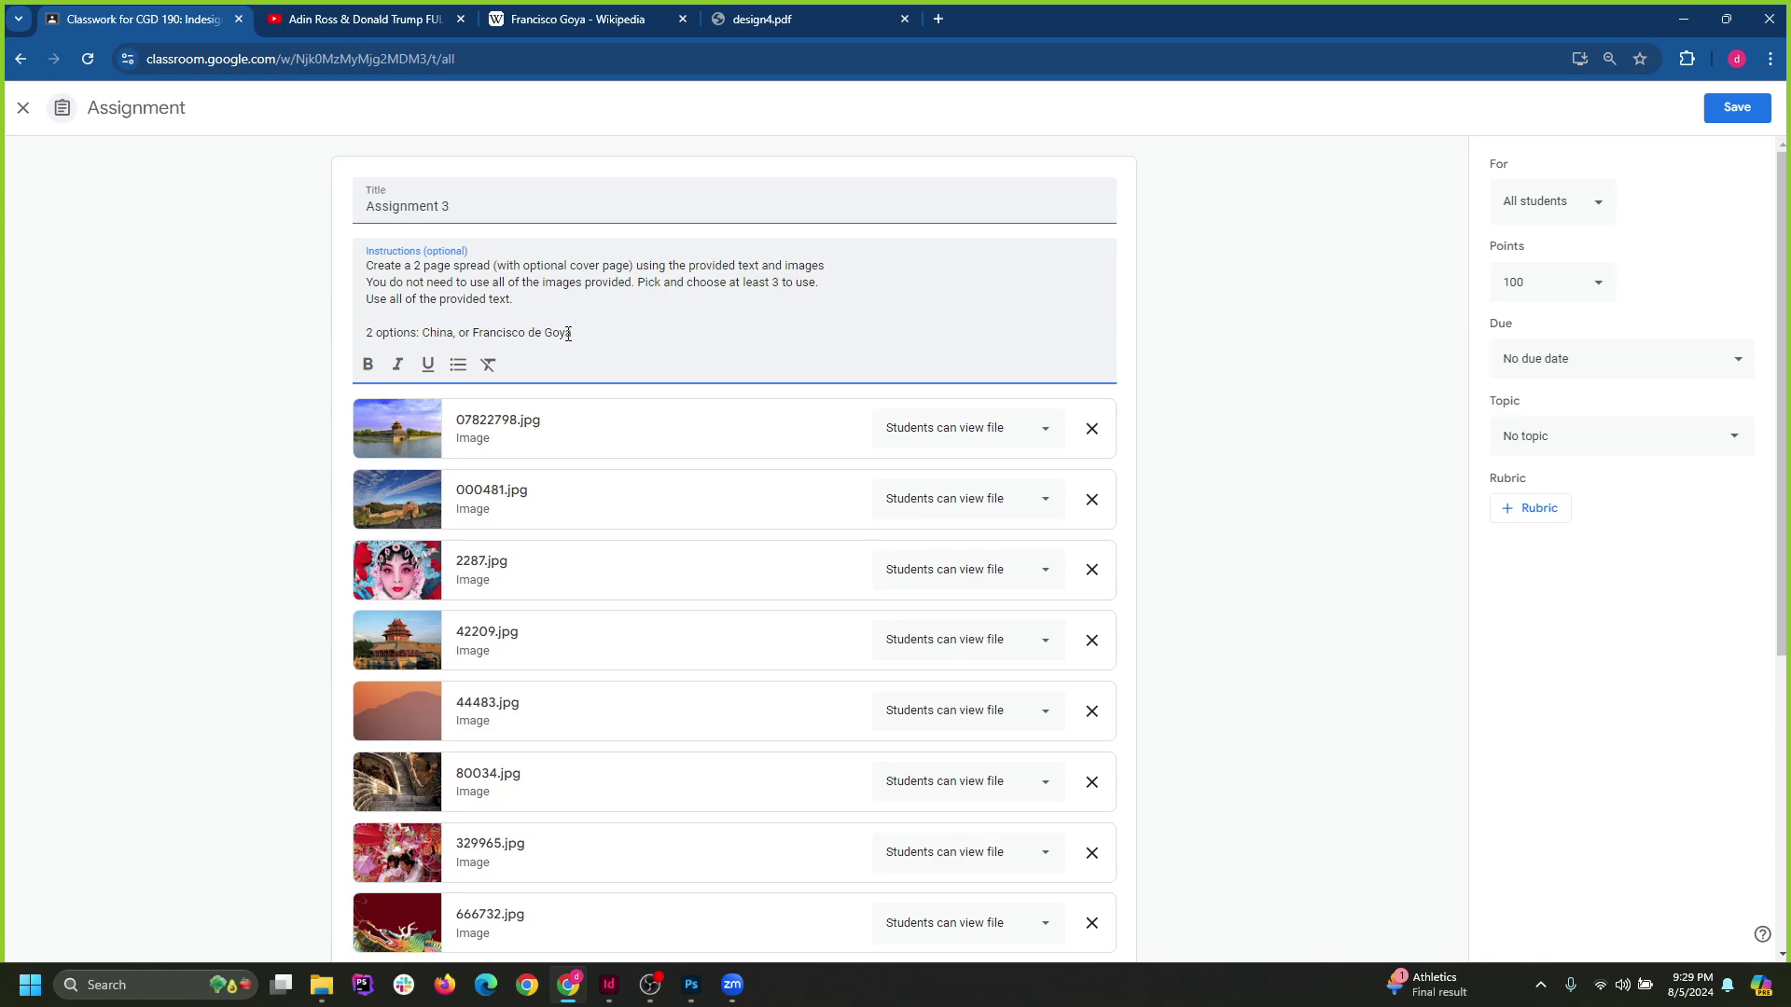
Open the file upload window for the assignment's attachments and check the Downloads folder for source files.
{"action": "scroll", "coordinate": [876, 334], "scroll_direction": "down", "scroll_amount": 5}
{"action": "left_click", "coordinate": [808, 868]}
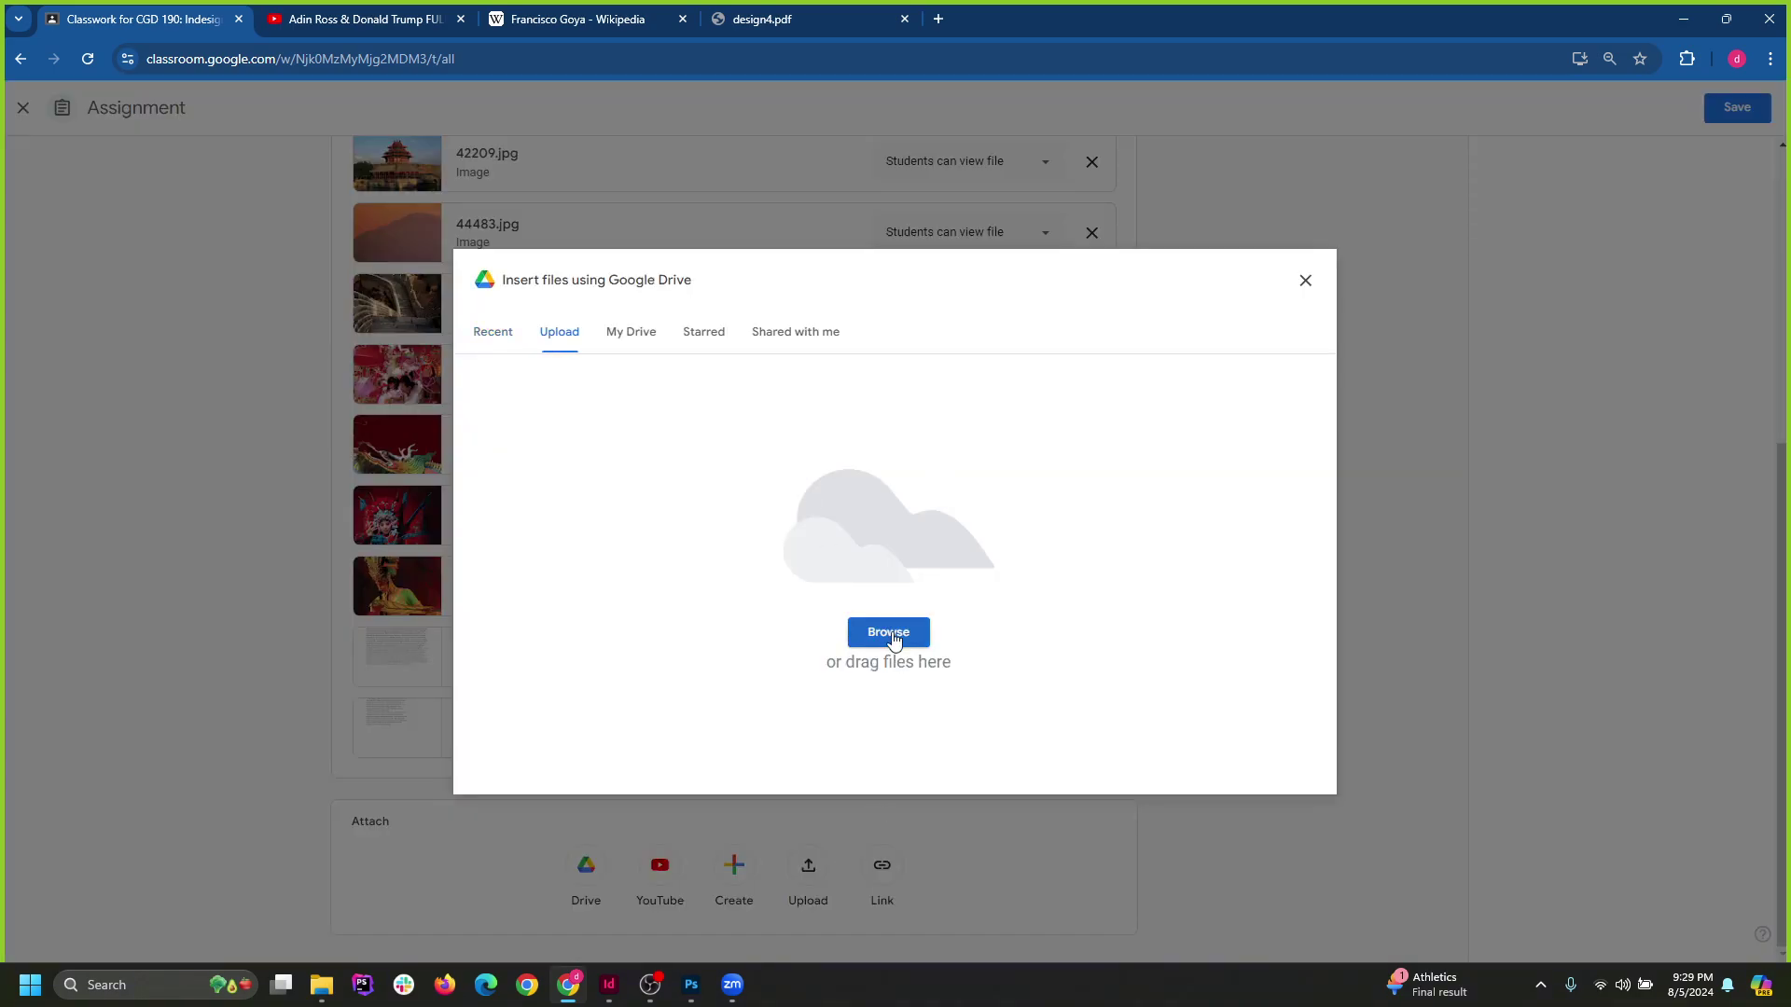
{"action": "left_click", "coordinate": [918, 630]}
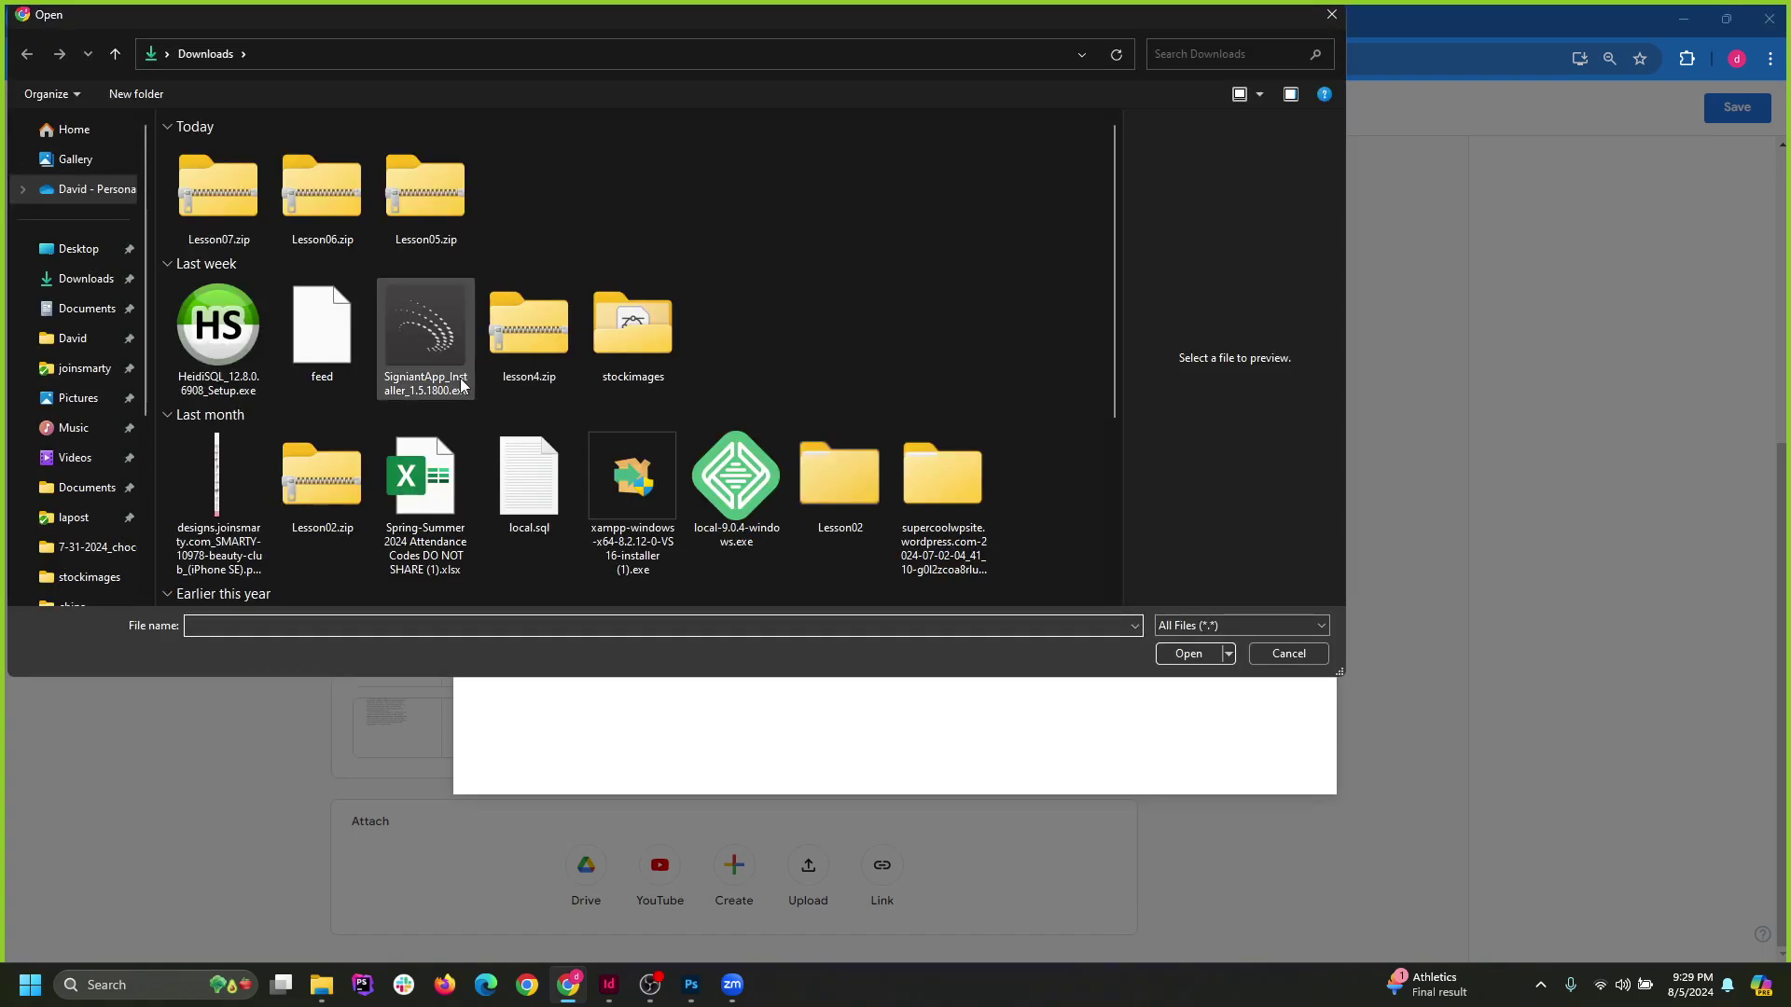
{"action": "left_click", "coordinate": [1288, 653]}
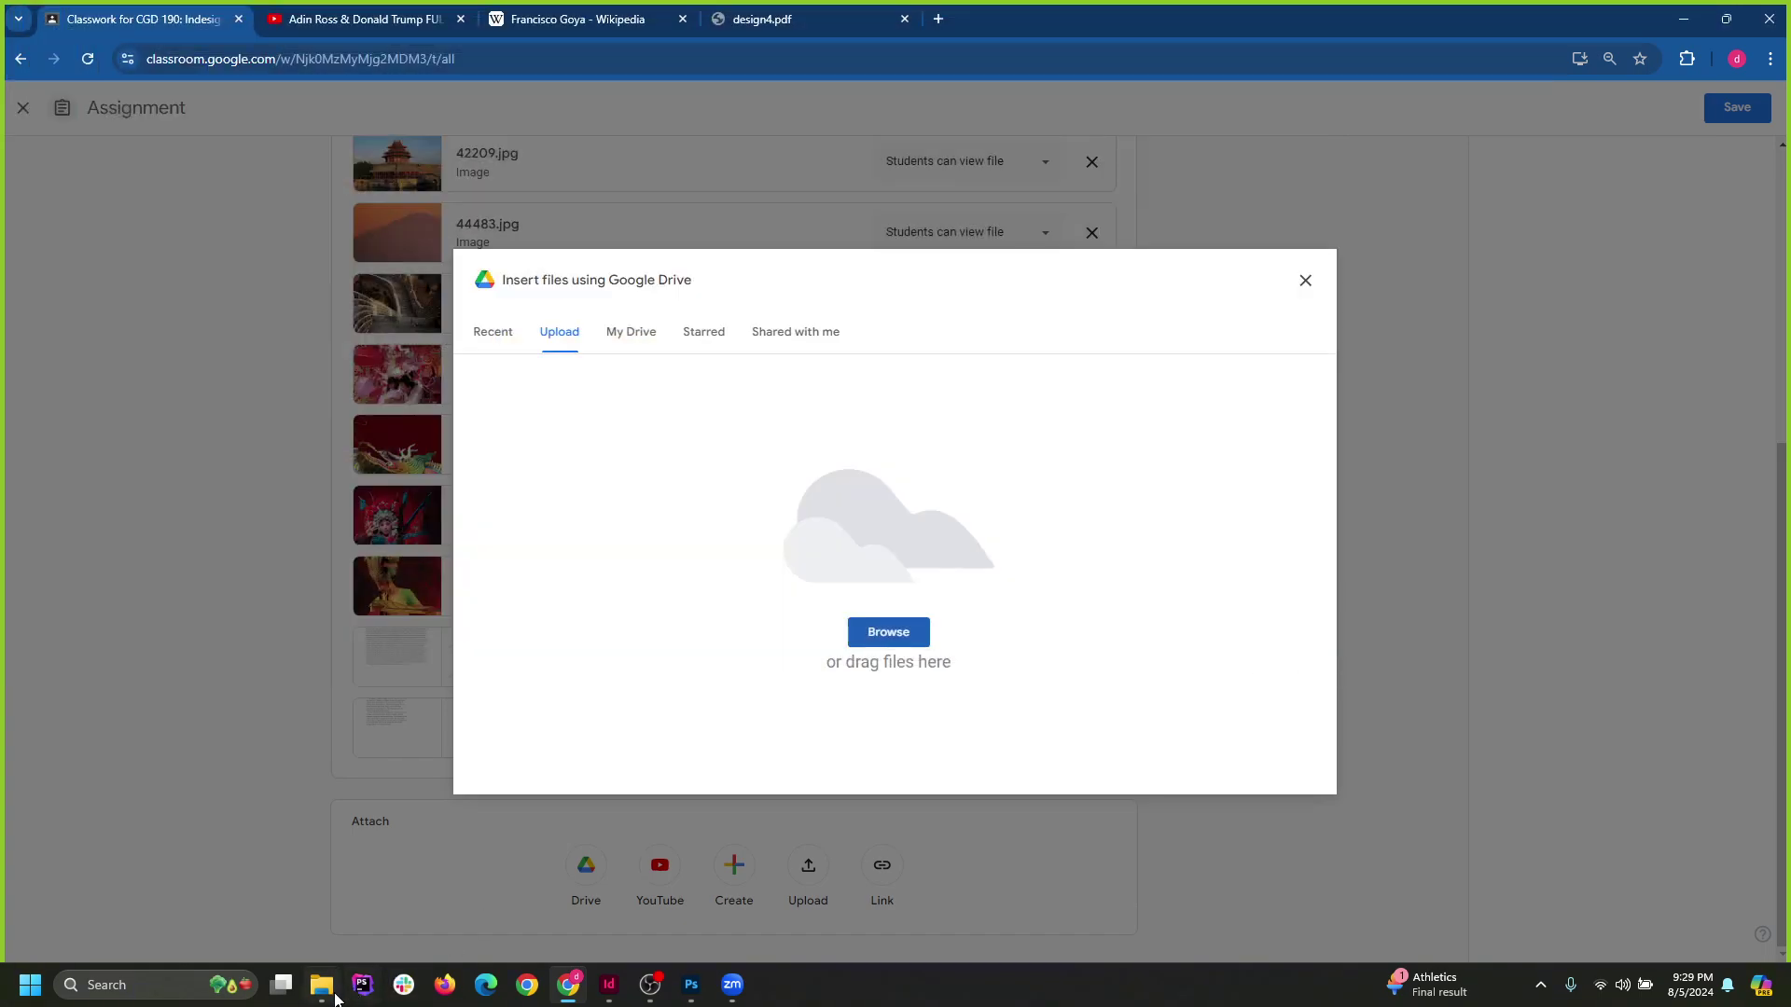
Examine the background images goyaBG1.tif and Untitled-1 copy.tif in the goya folder.
{"action": "left_click", "coordinate": [320, 984]}
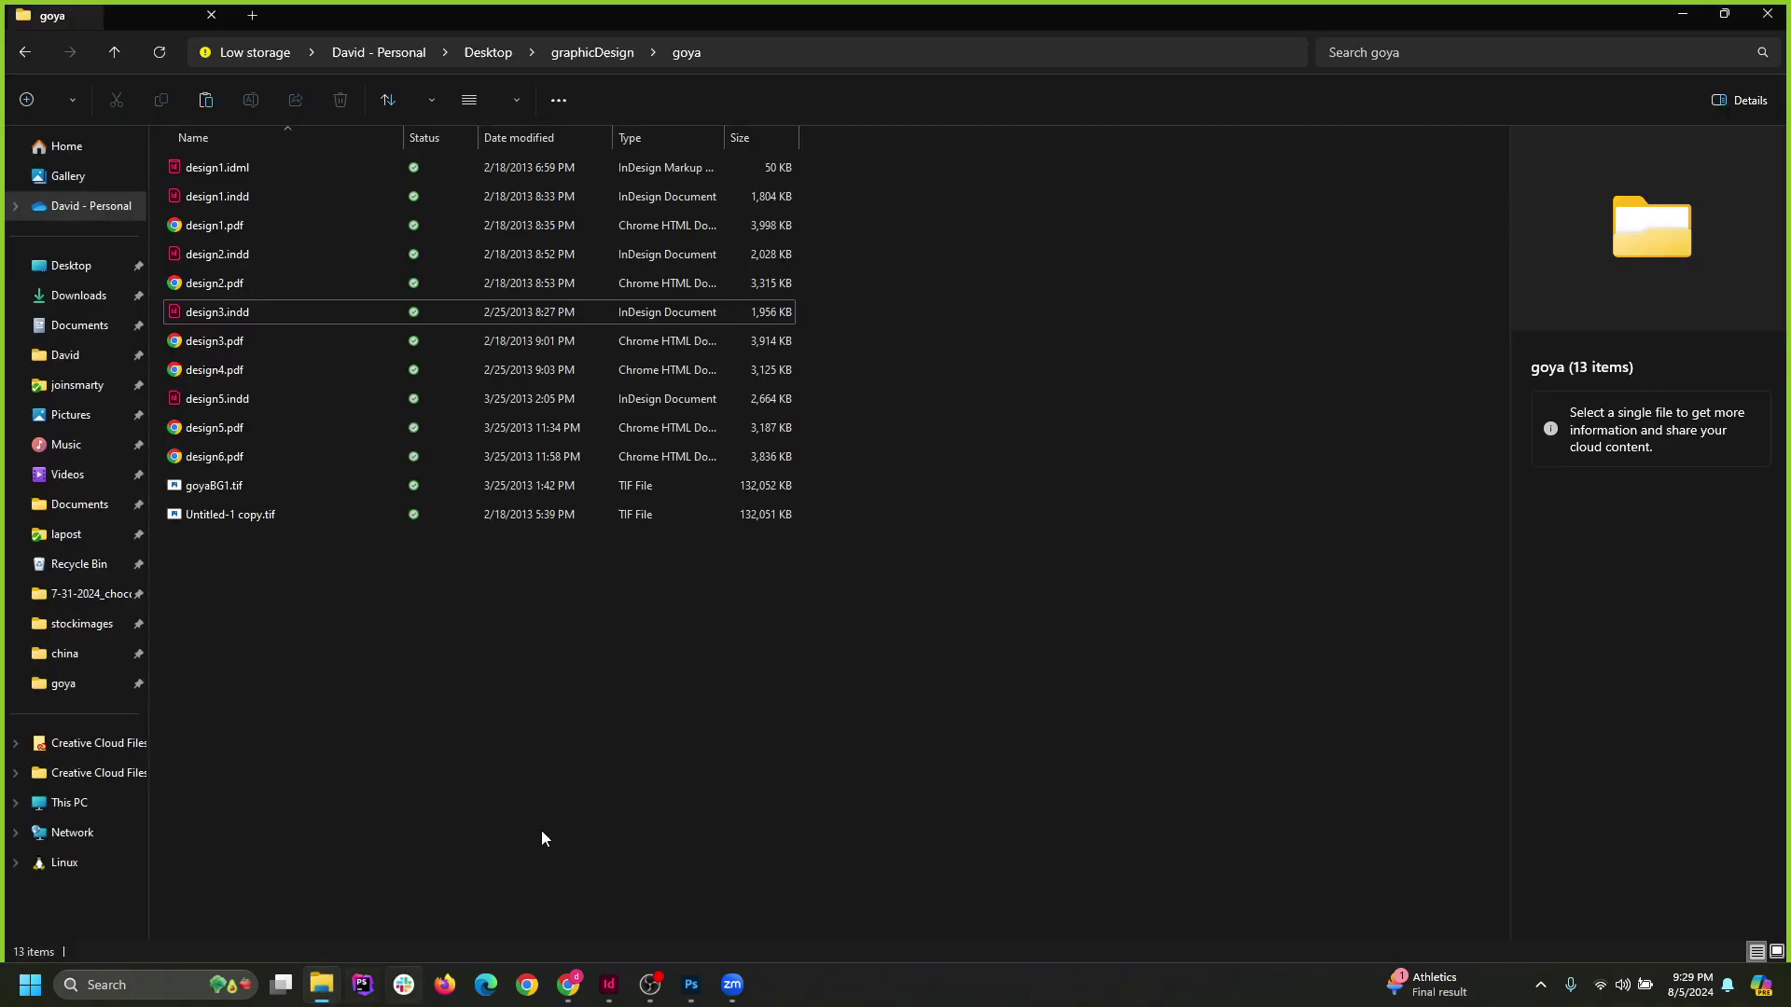
{"action": "left_click", "coordinate": [215, 489]}
{"action": "double_click", "coordinate": [214, 487]}
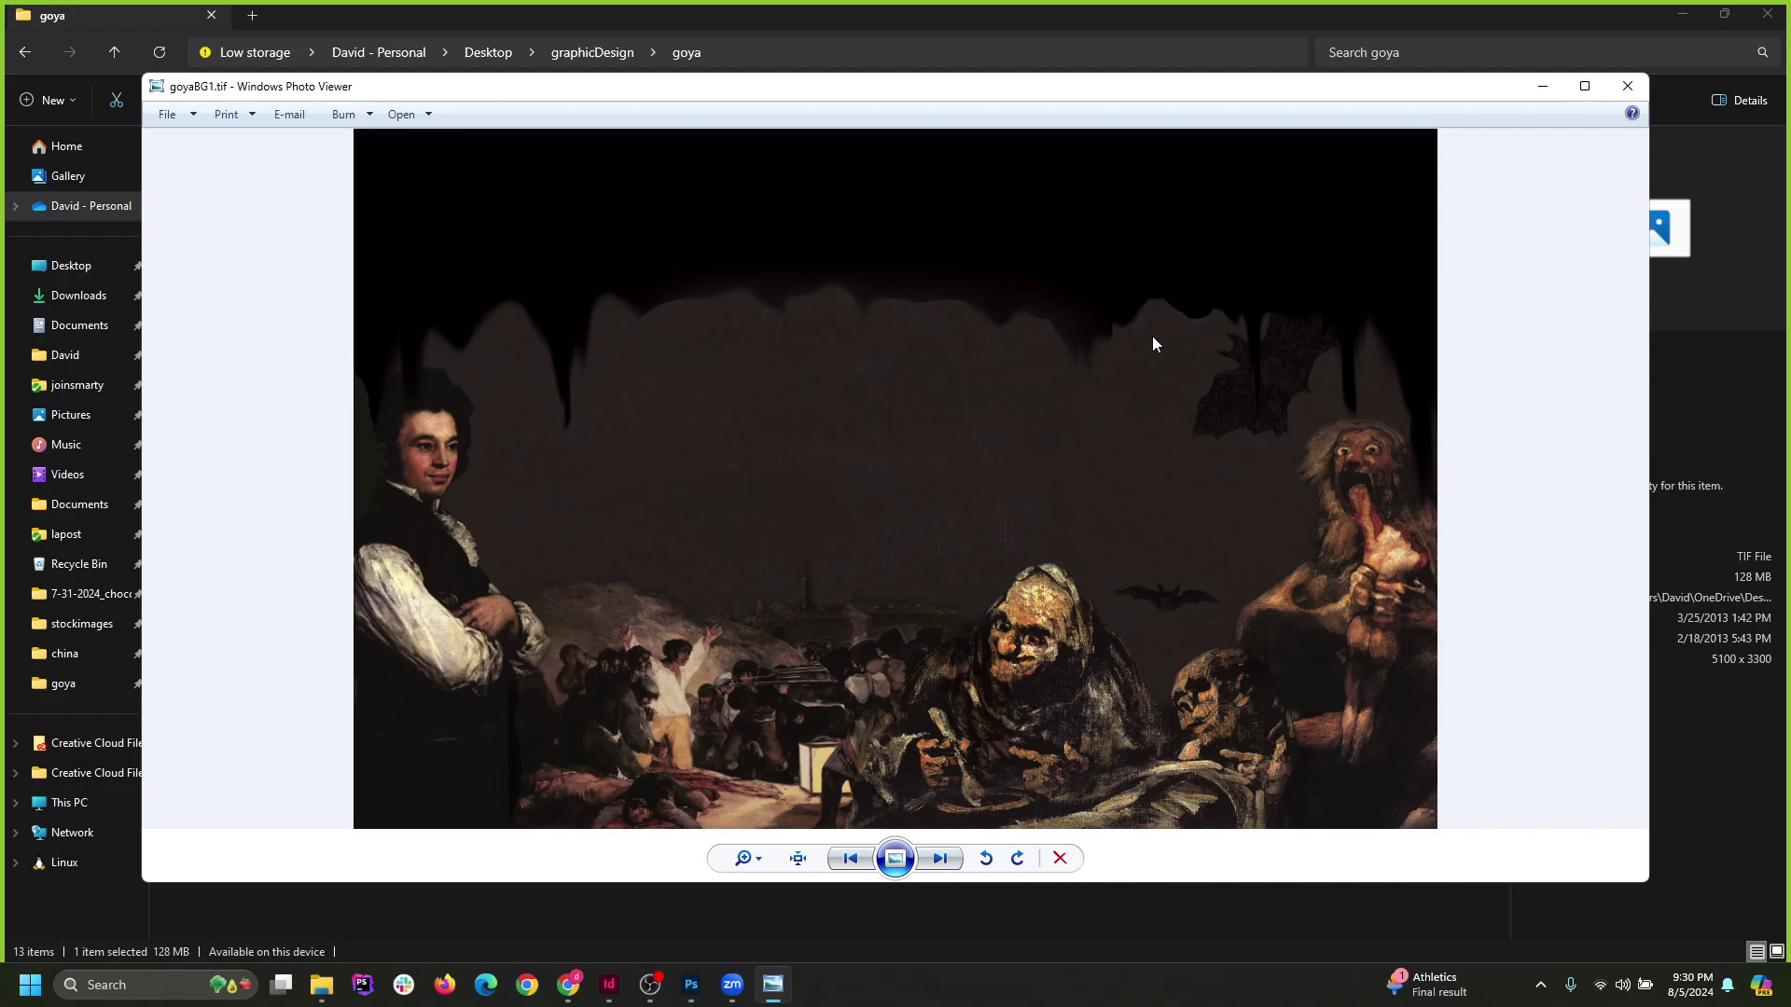
{"action": "left_click", "coordinate": [1628, 86]}
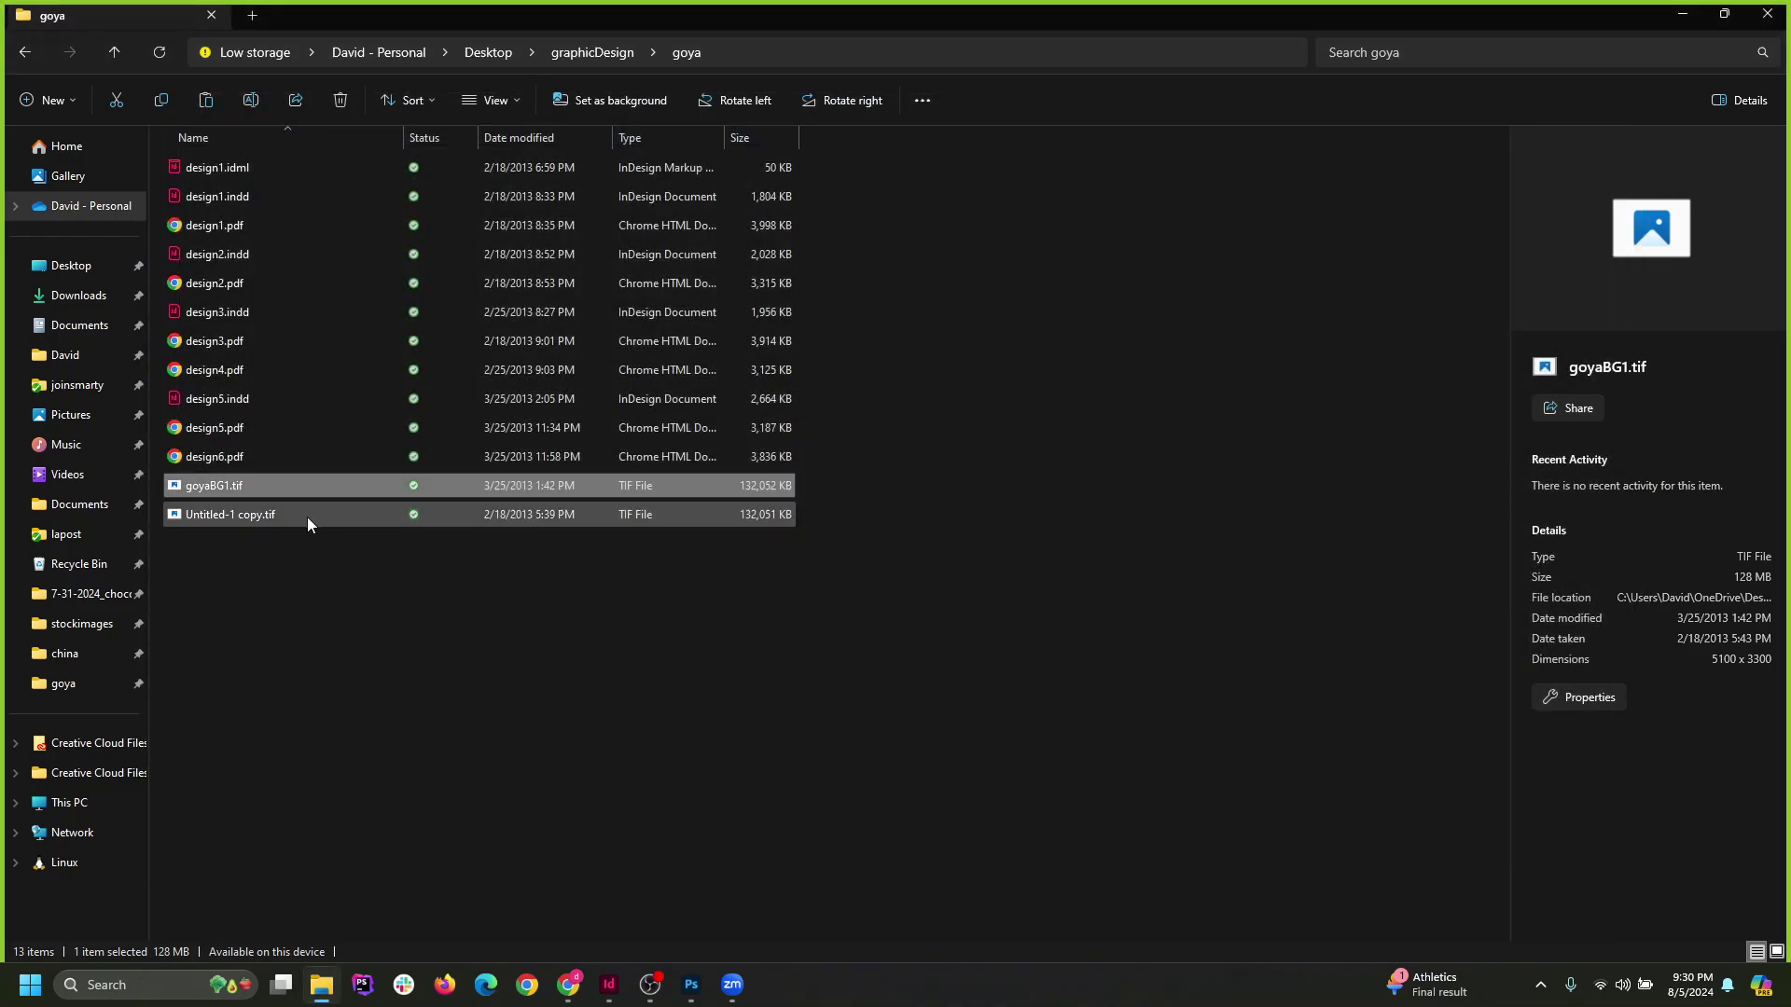
{"action": "left_click", "coordinate": [308, 521]}
{"action": "double_click", "coordinate": [306, 517]}
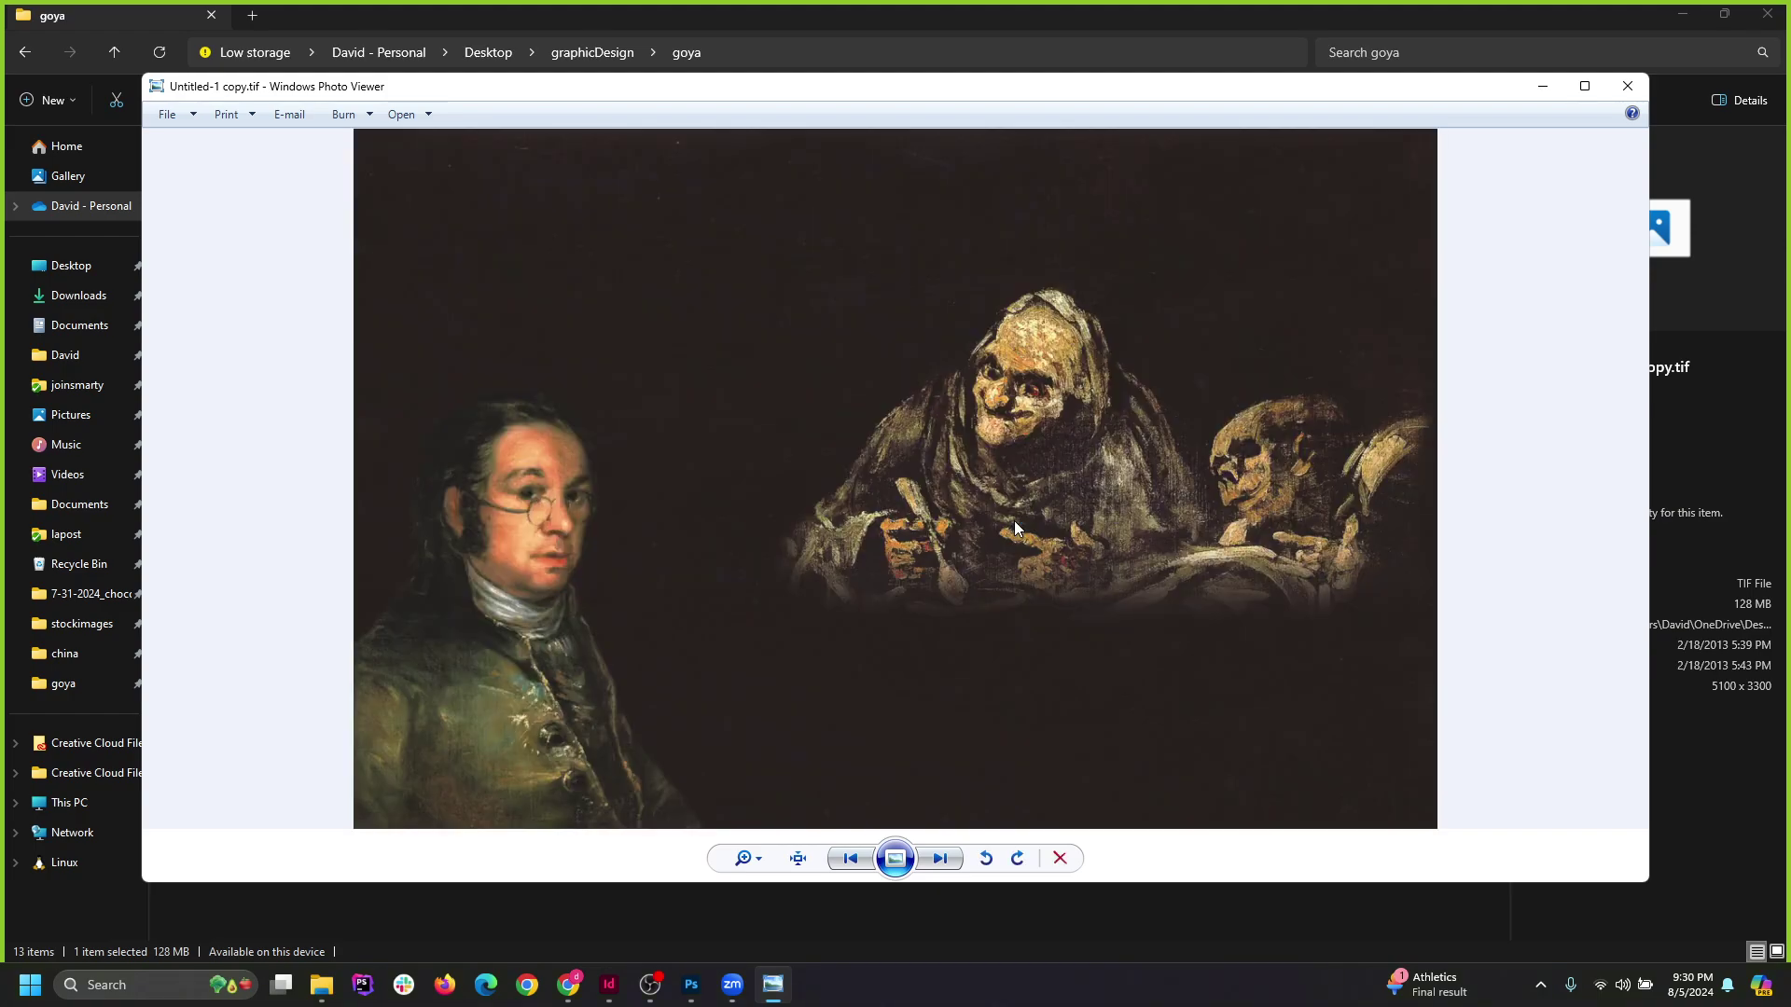
{"action": "left_click", "coordinate": [1627, 87]}
{"action": "left_click", "coordinate": [230, 490]}
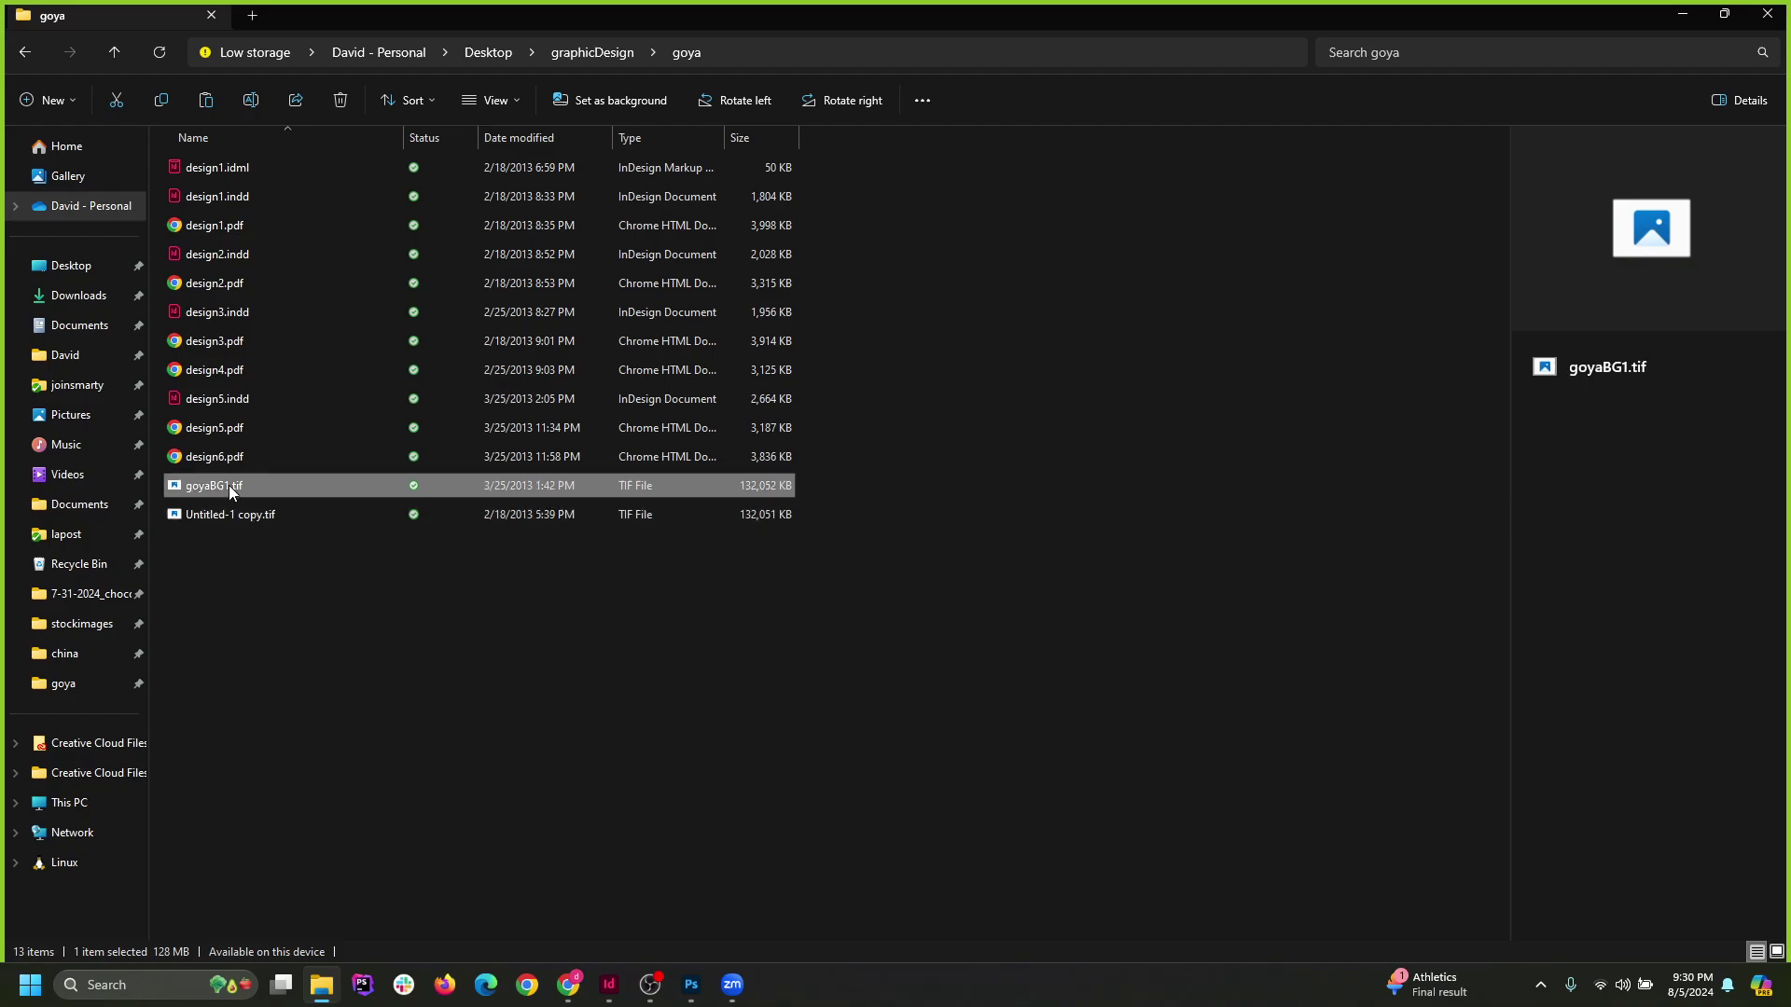
{"action": "left_click", "coordinate": [265, 574]}
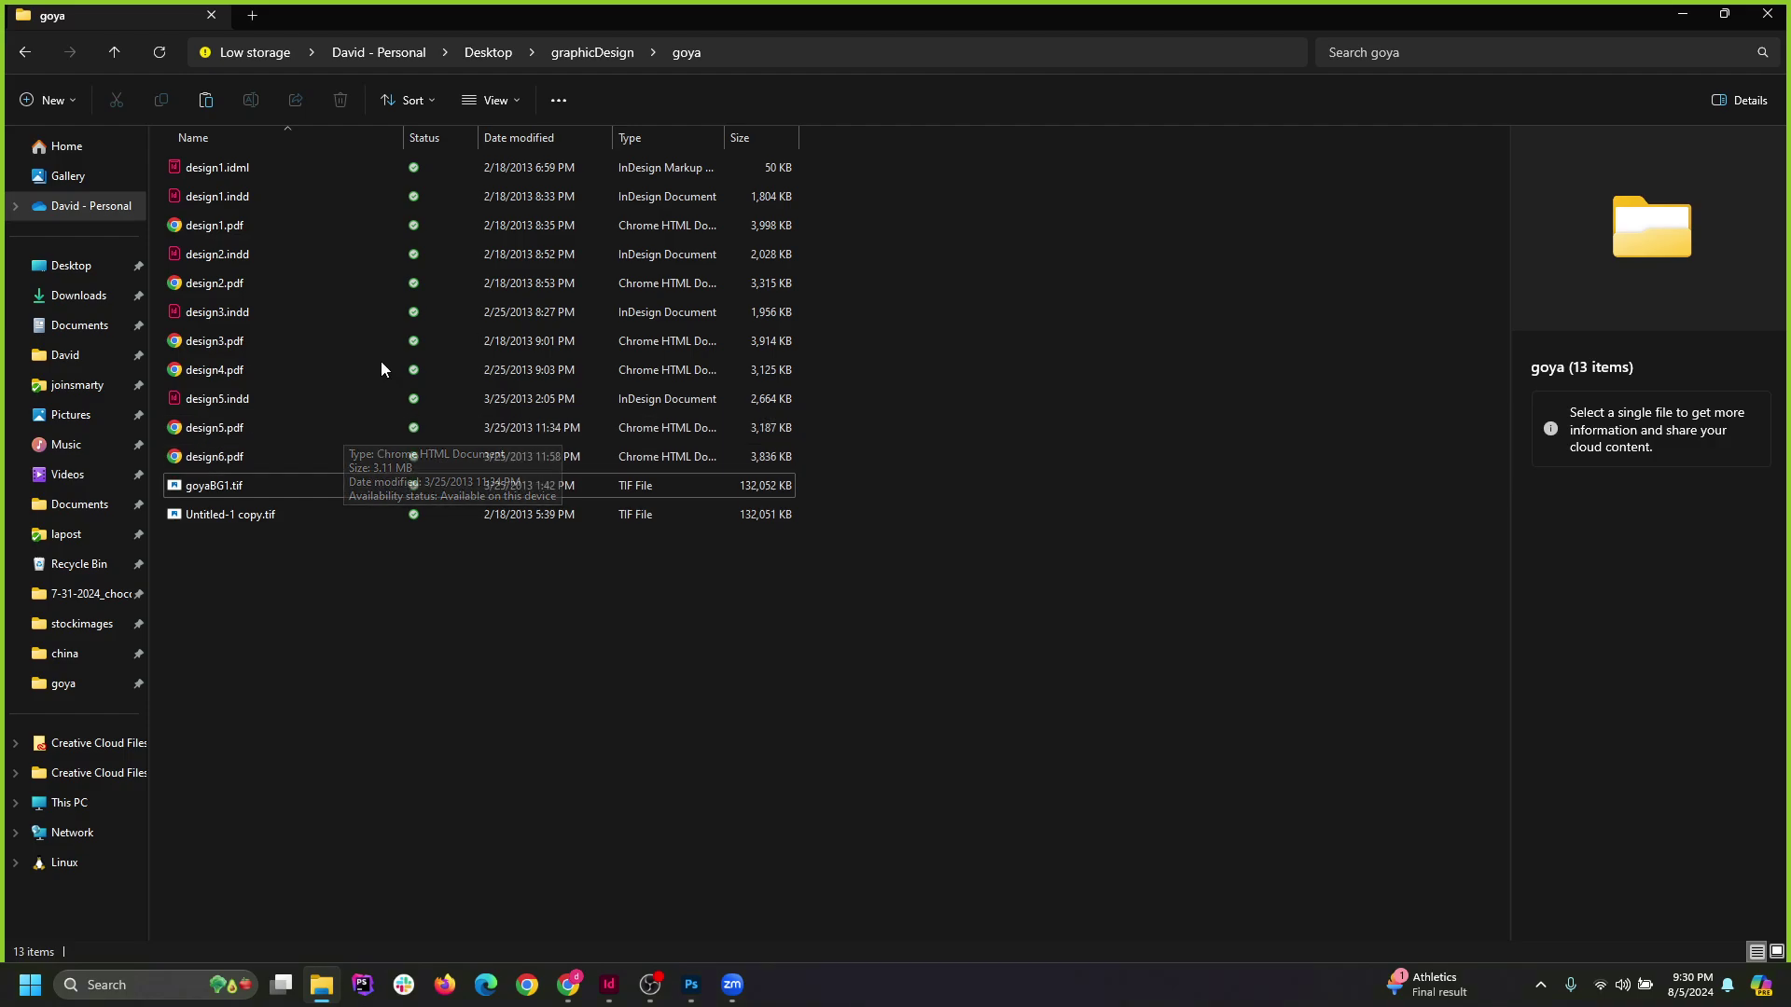
{"action": "left_click", "coordinate": [1684, 16]}
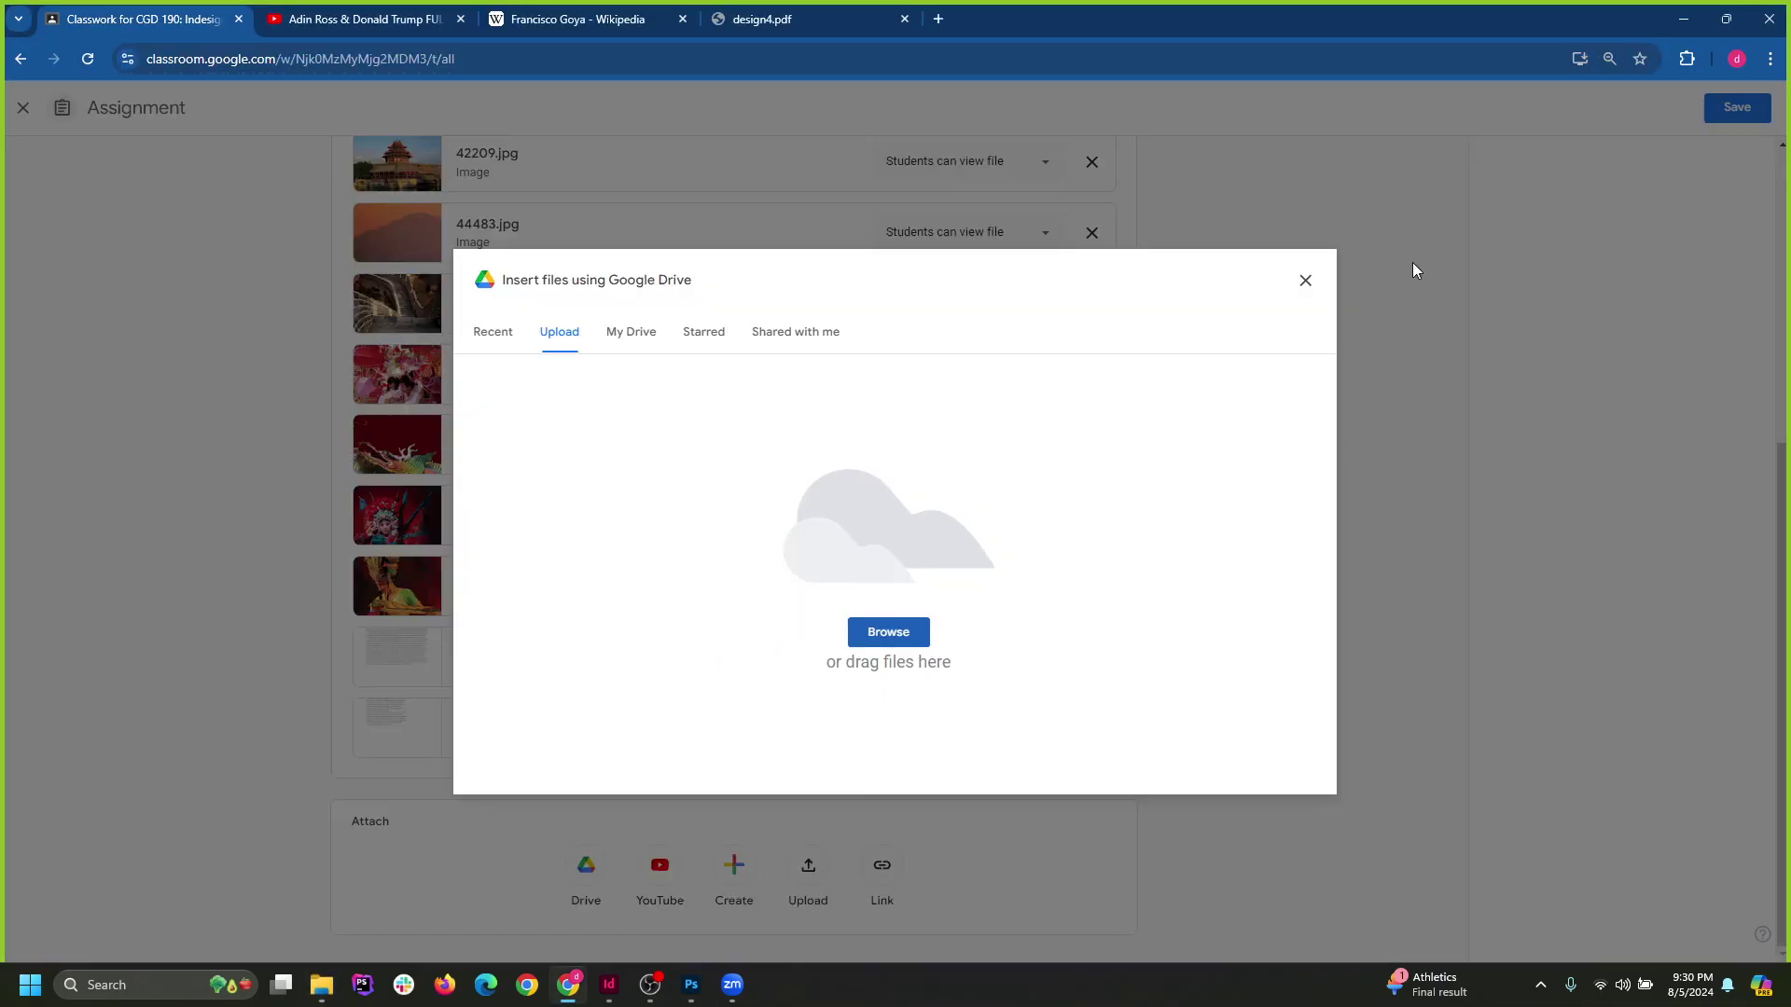
Switch to InDesign and copy the entire Goya article text from the design3.indd spread.
{"action": "left_click", "coordinate": [608, 984]}
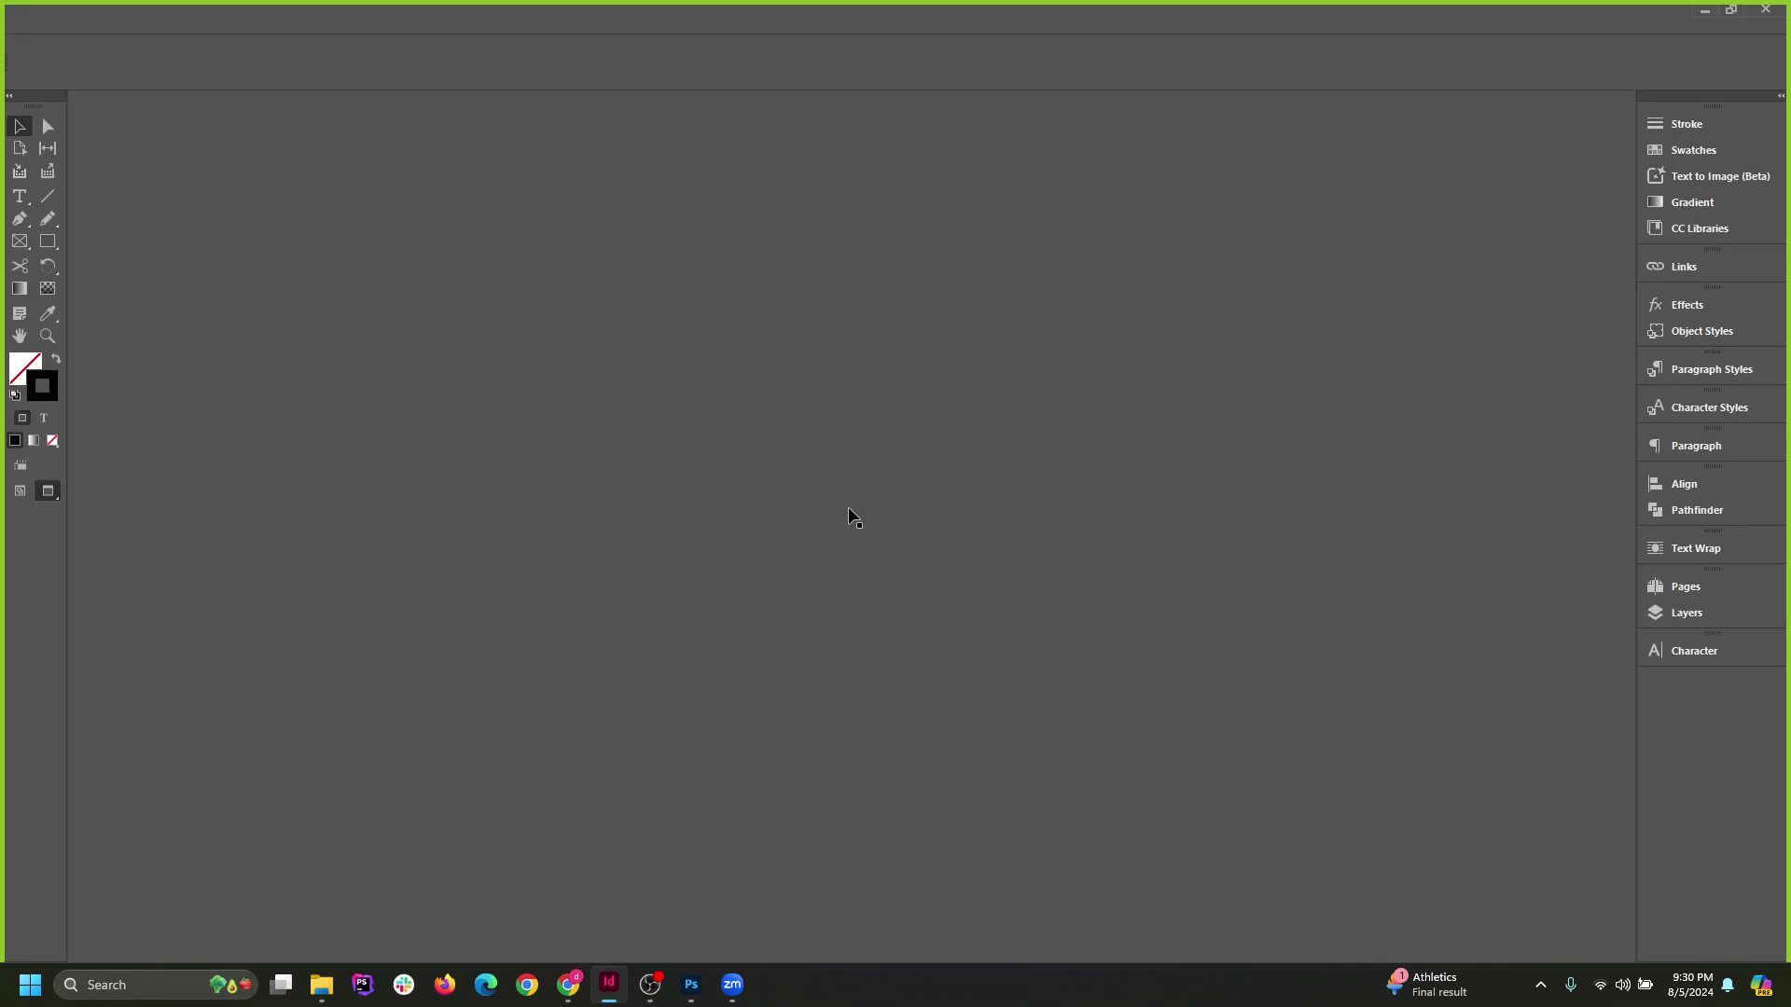
{"action": "scroll", "coordinate": [510, 387], "scroll_direction": "up", "scroll_amount": 3}
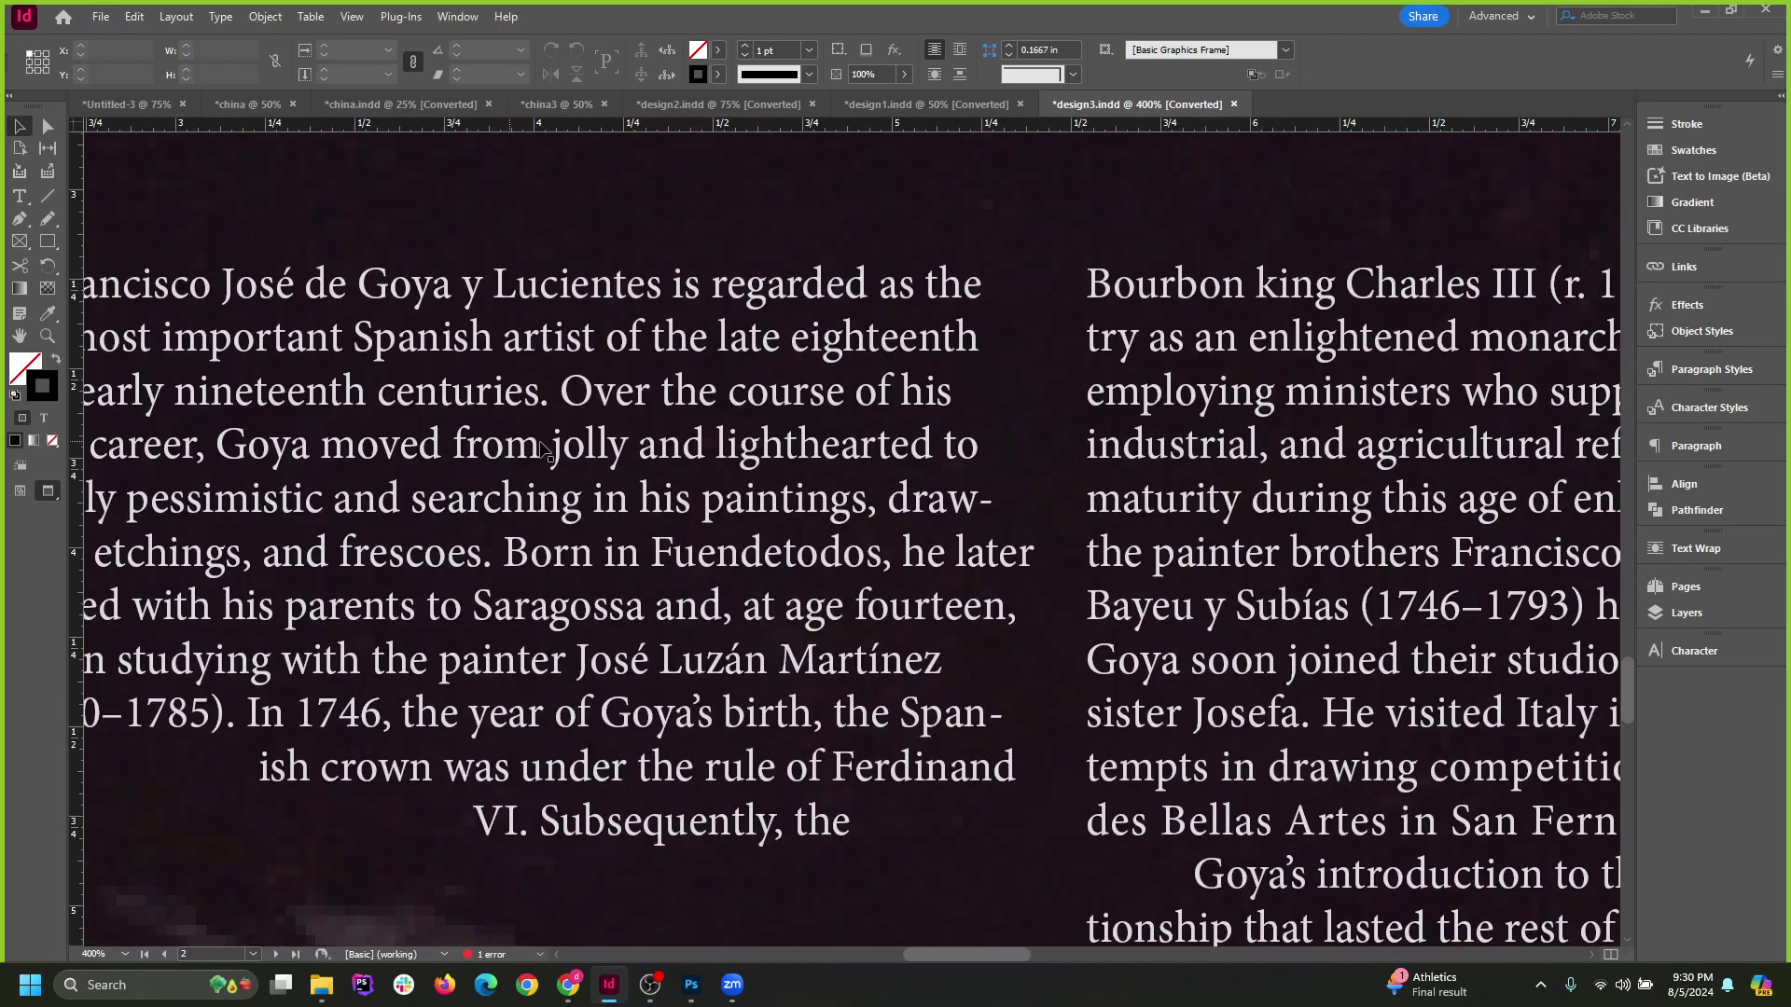
{"action": "scroll", "coordinate": [539, 444], "scroll_direction": "down", "scroll_amount": 2}
{"action": "left_click", "coordinate": [495, 418]}
{"action": "double_click", "coordinate": [499, 424]}
{"action": "key", "text": "ctrl+a"}
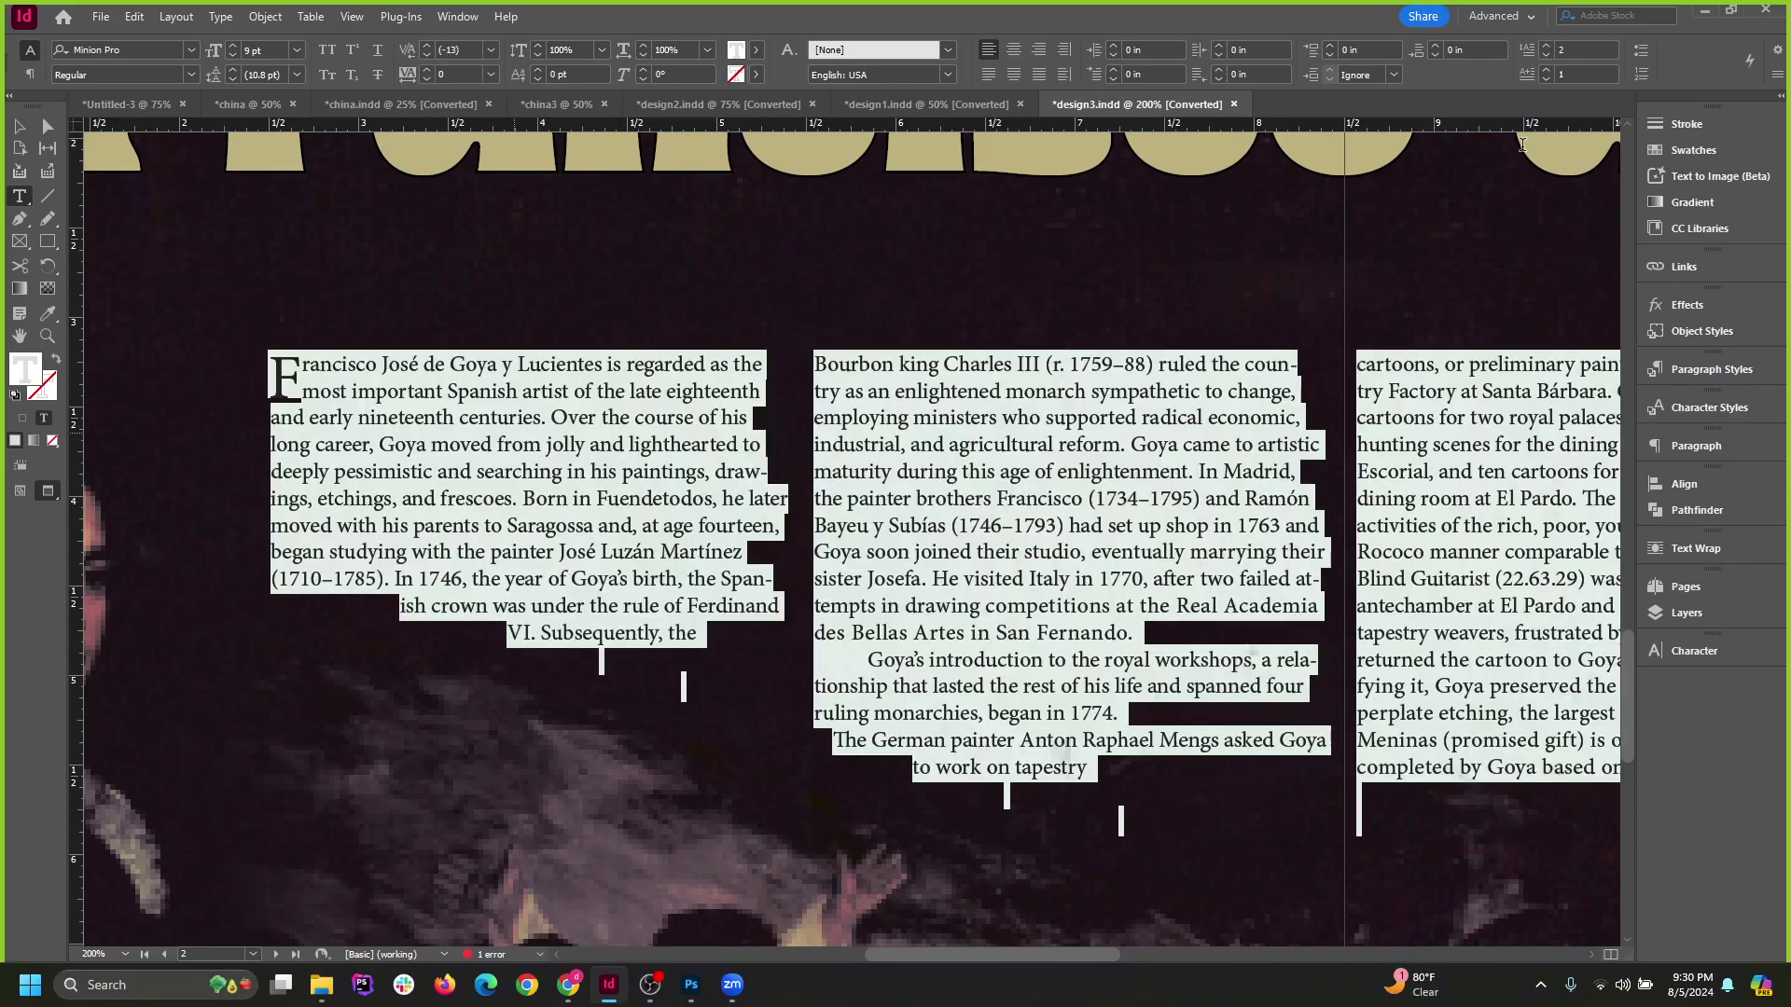
{"action": "left_click", "coordinate": [1705, 15]}
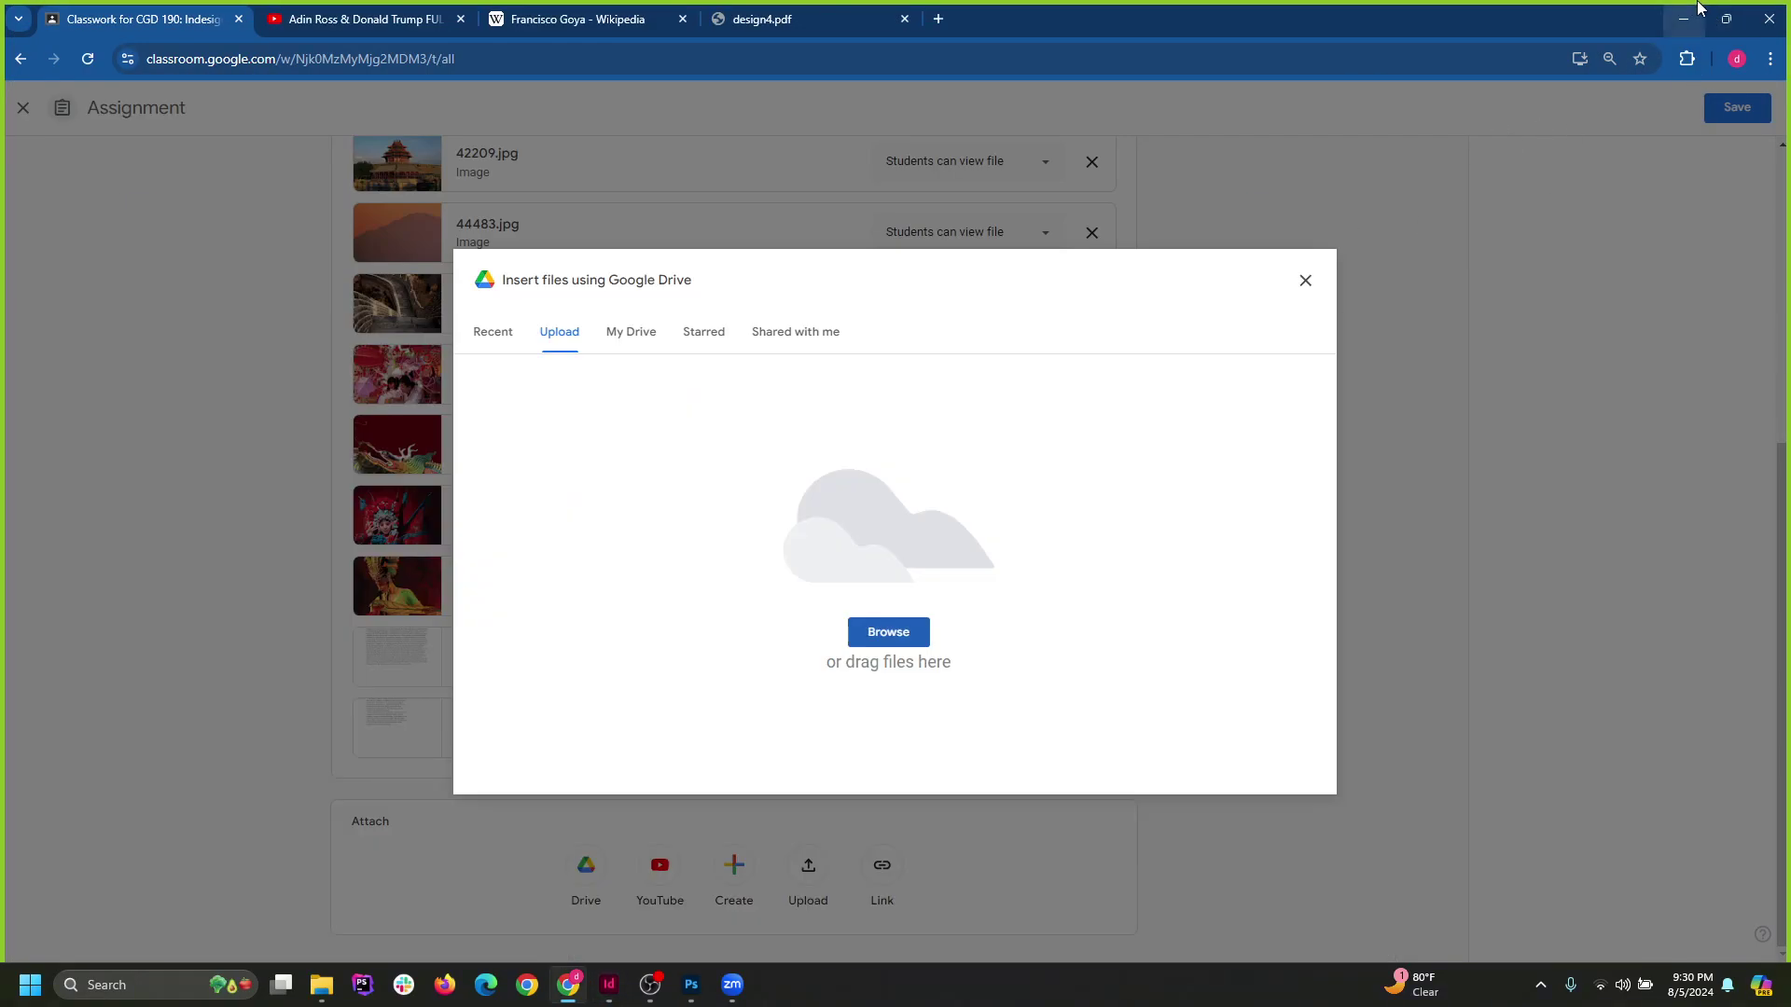
Create a new text document named goya.txt on the desktop.
{"action": "left_click", "coordinate": [1670, 11]}
{"action": "right_click", "coordinate": [1039, 420]}
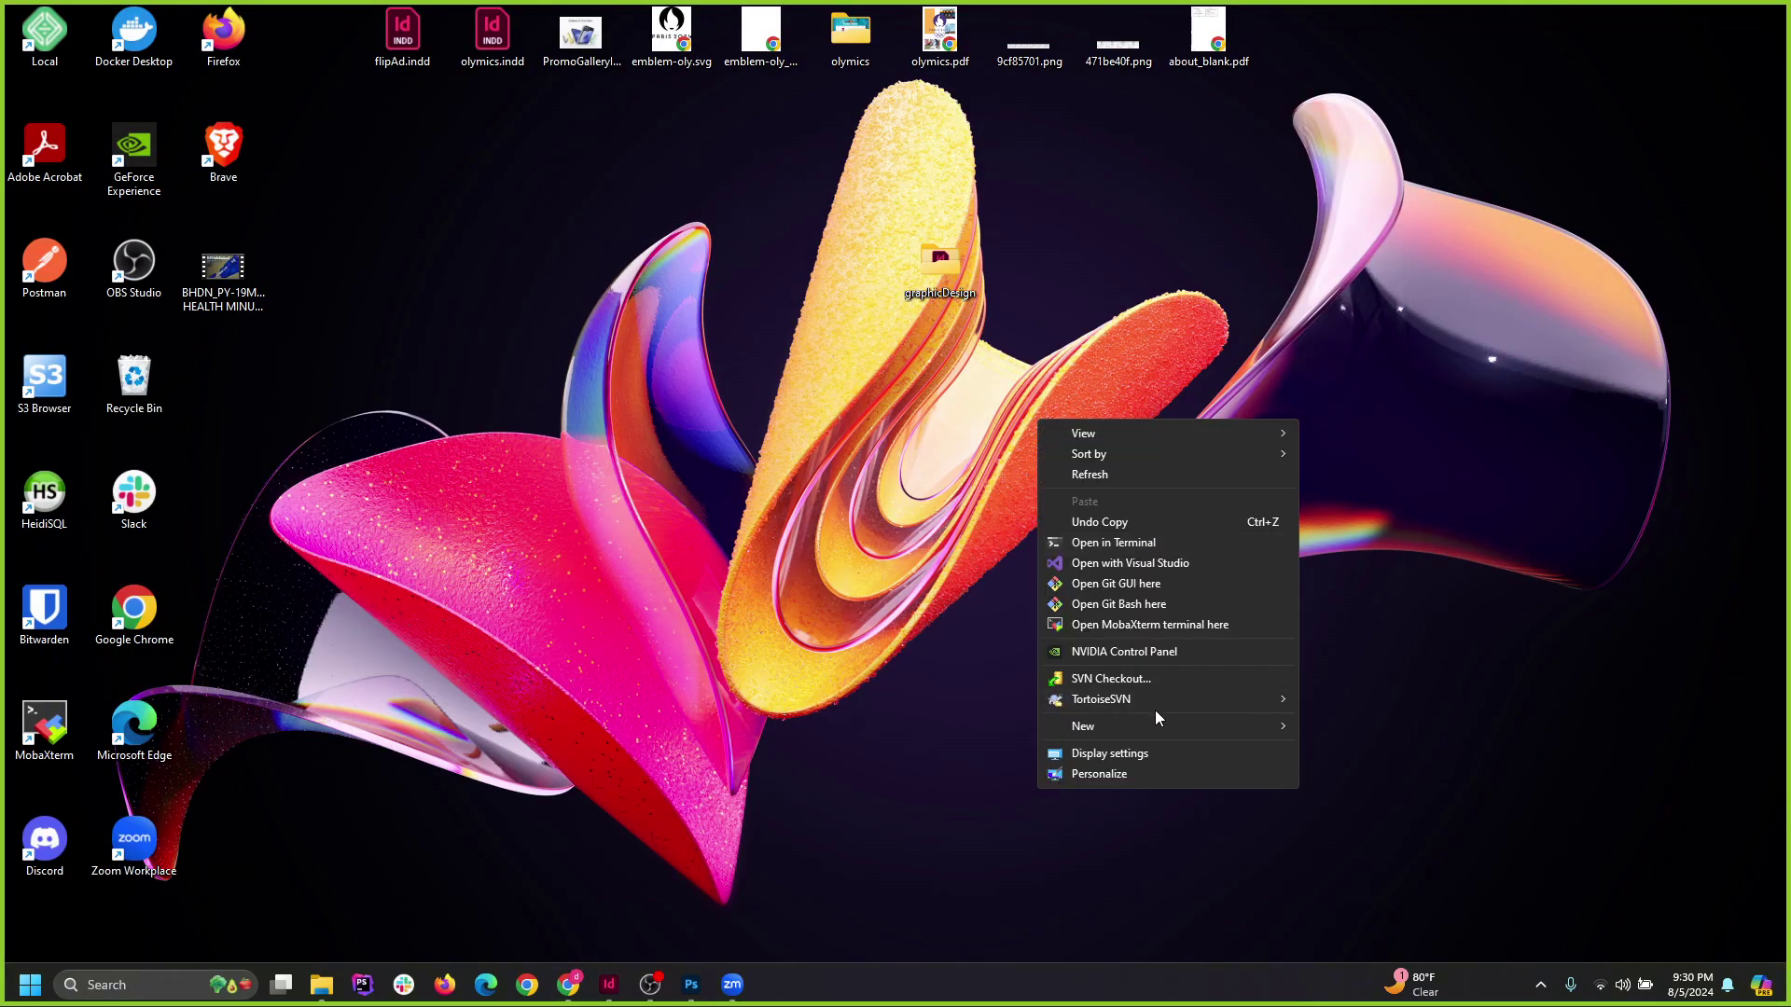
{"action": "mouse_move", "coordinate": [1157, 725]}
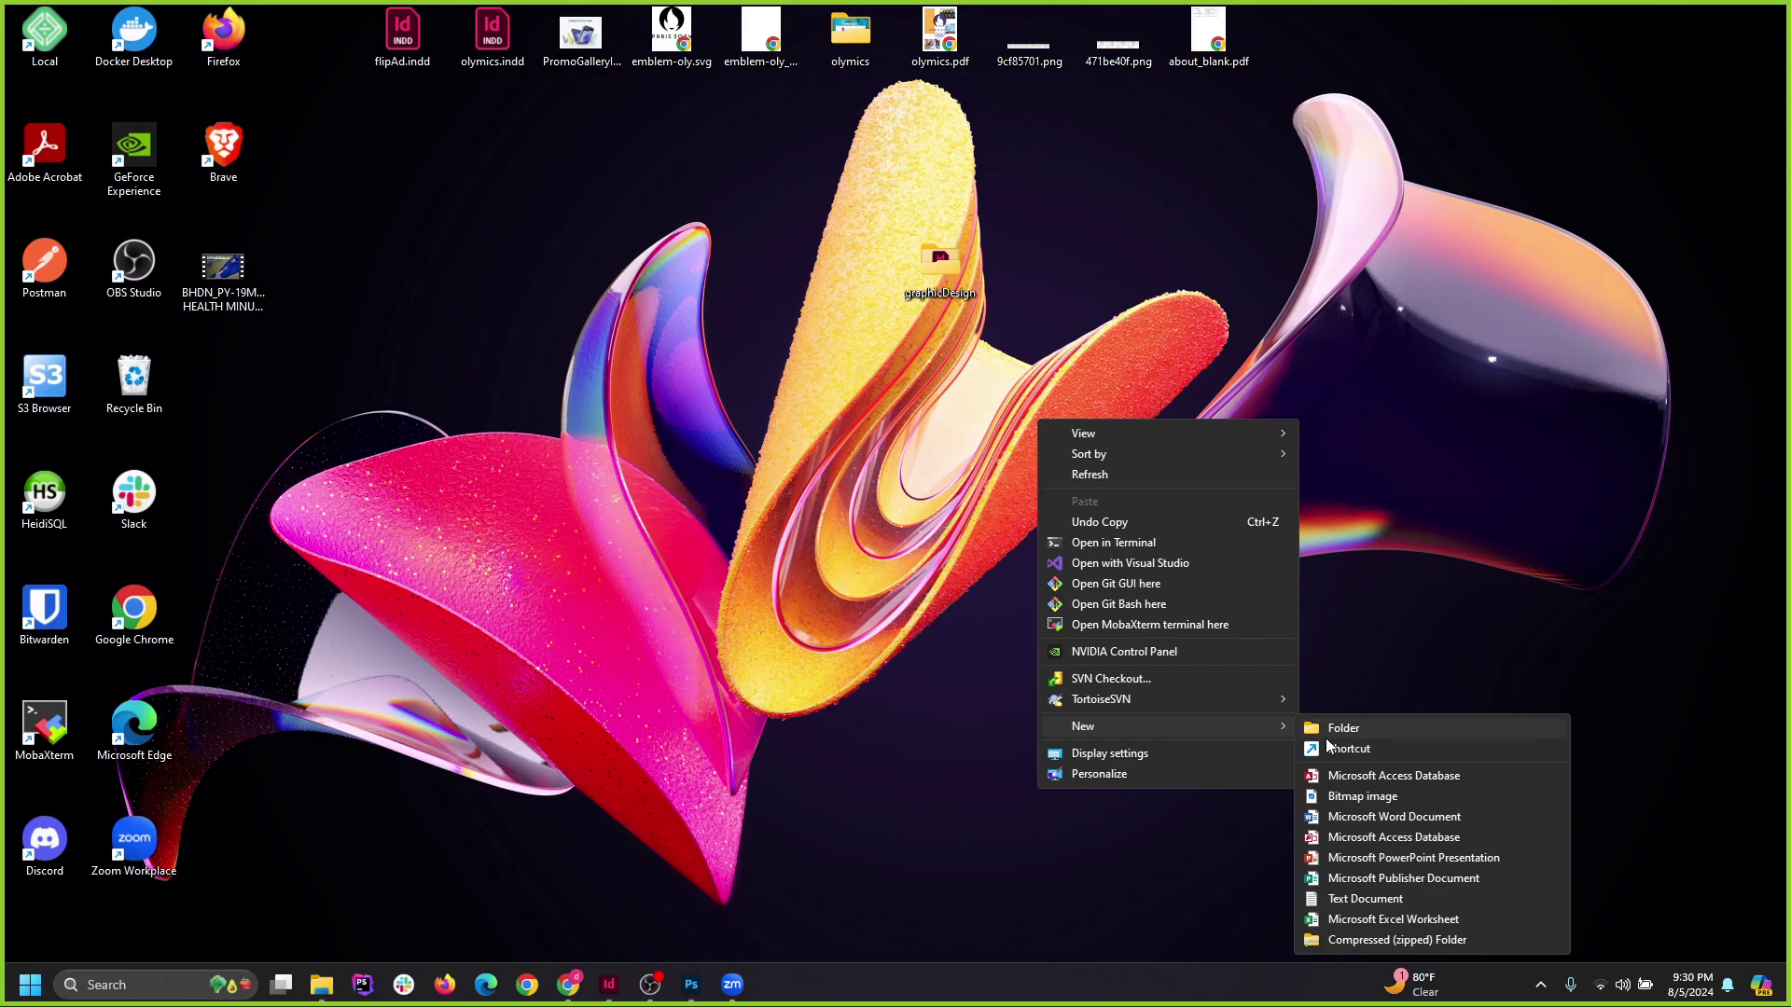
{"action": "left_click", "coordinate": [1365, 899]}
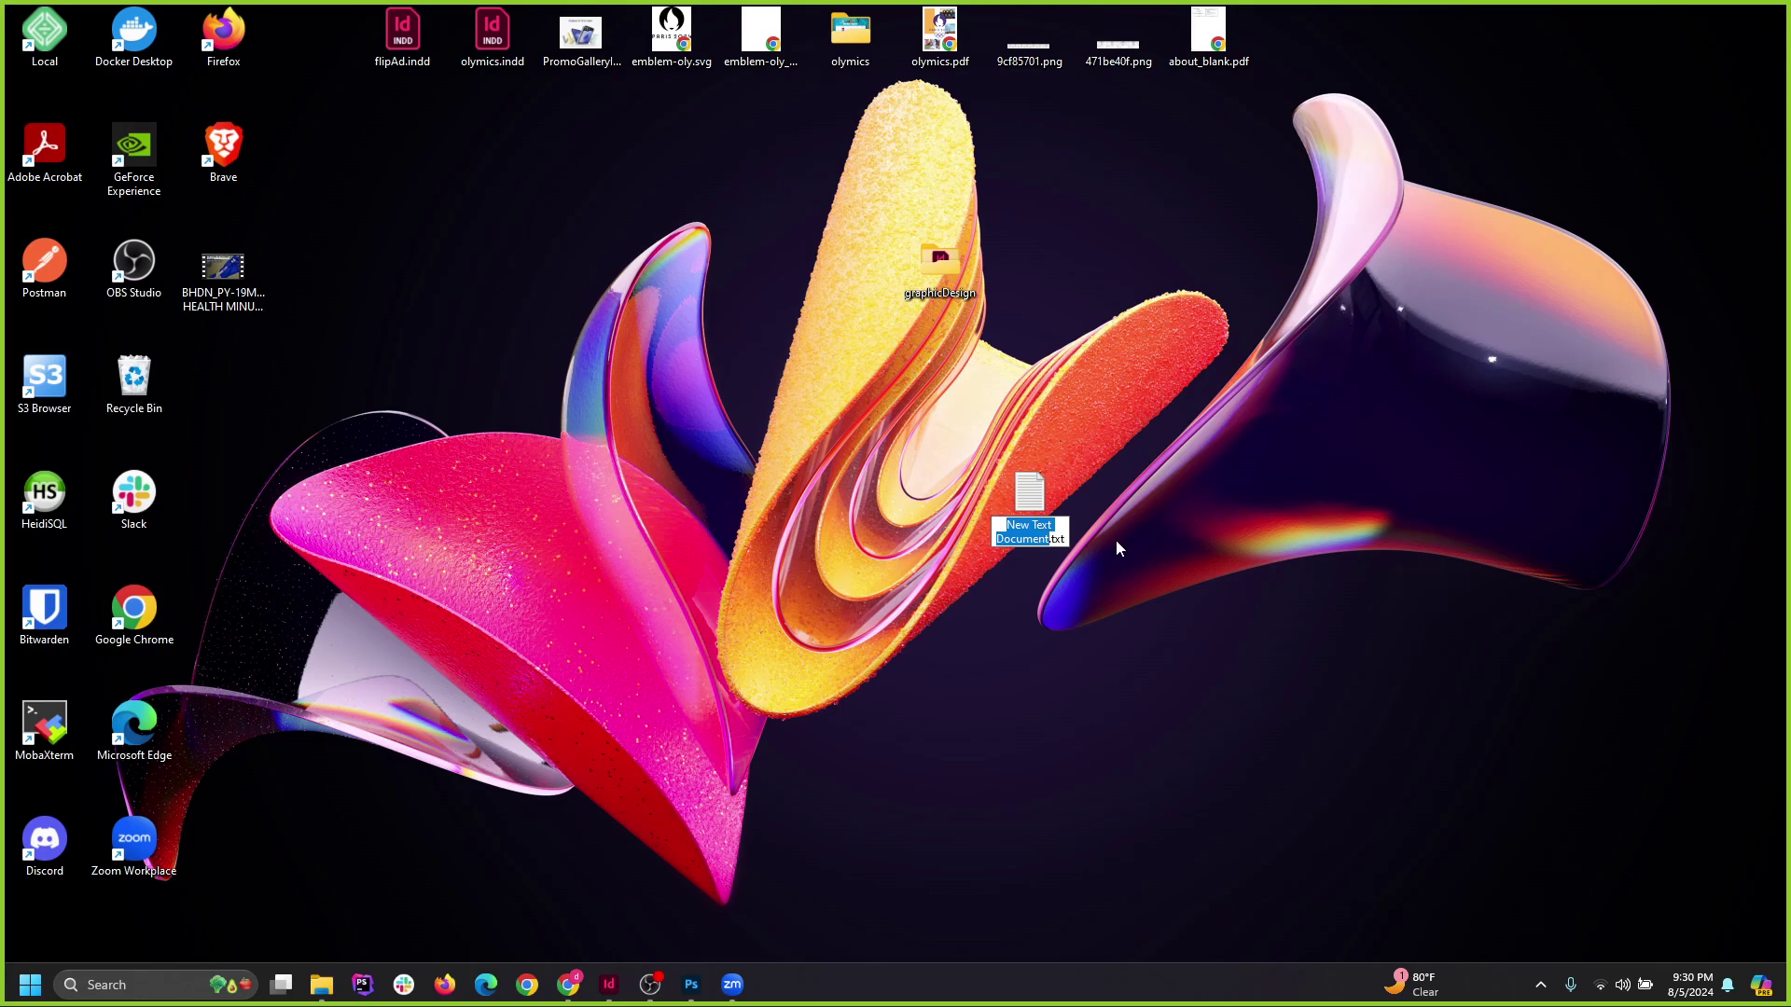
{"action": "type", "text": "goya"}
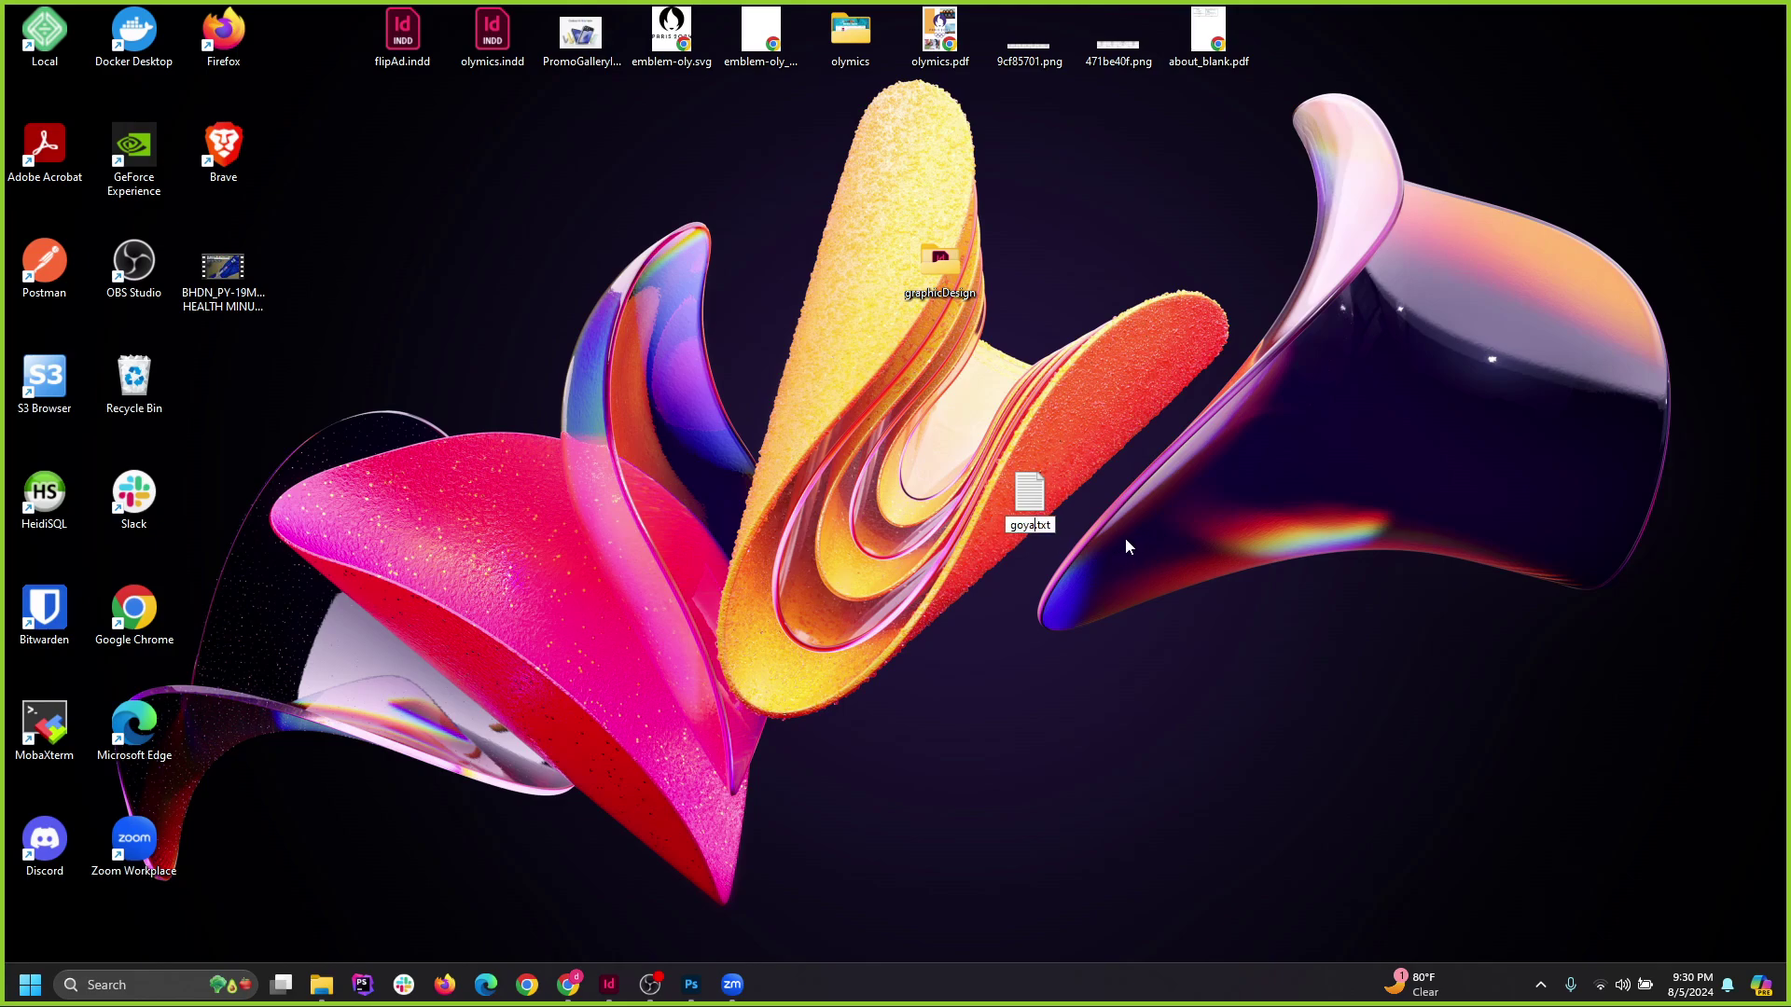
Paste the copied Goya article into goya.txt, save it, and reopen the file briefly to check its contents.
{"action": "double_click", "coordinate": [1044, 504]}
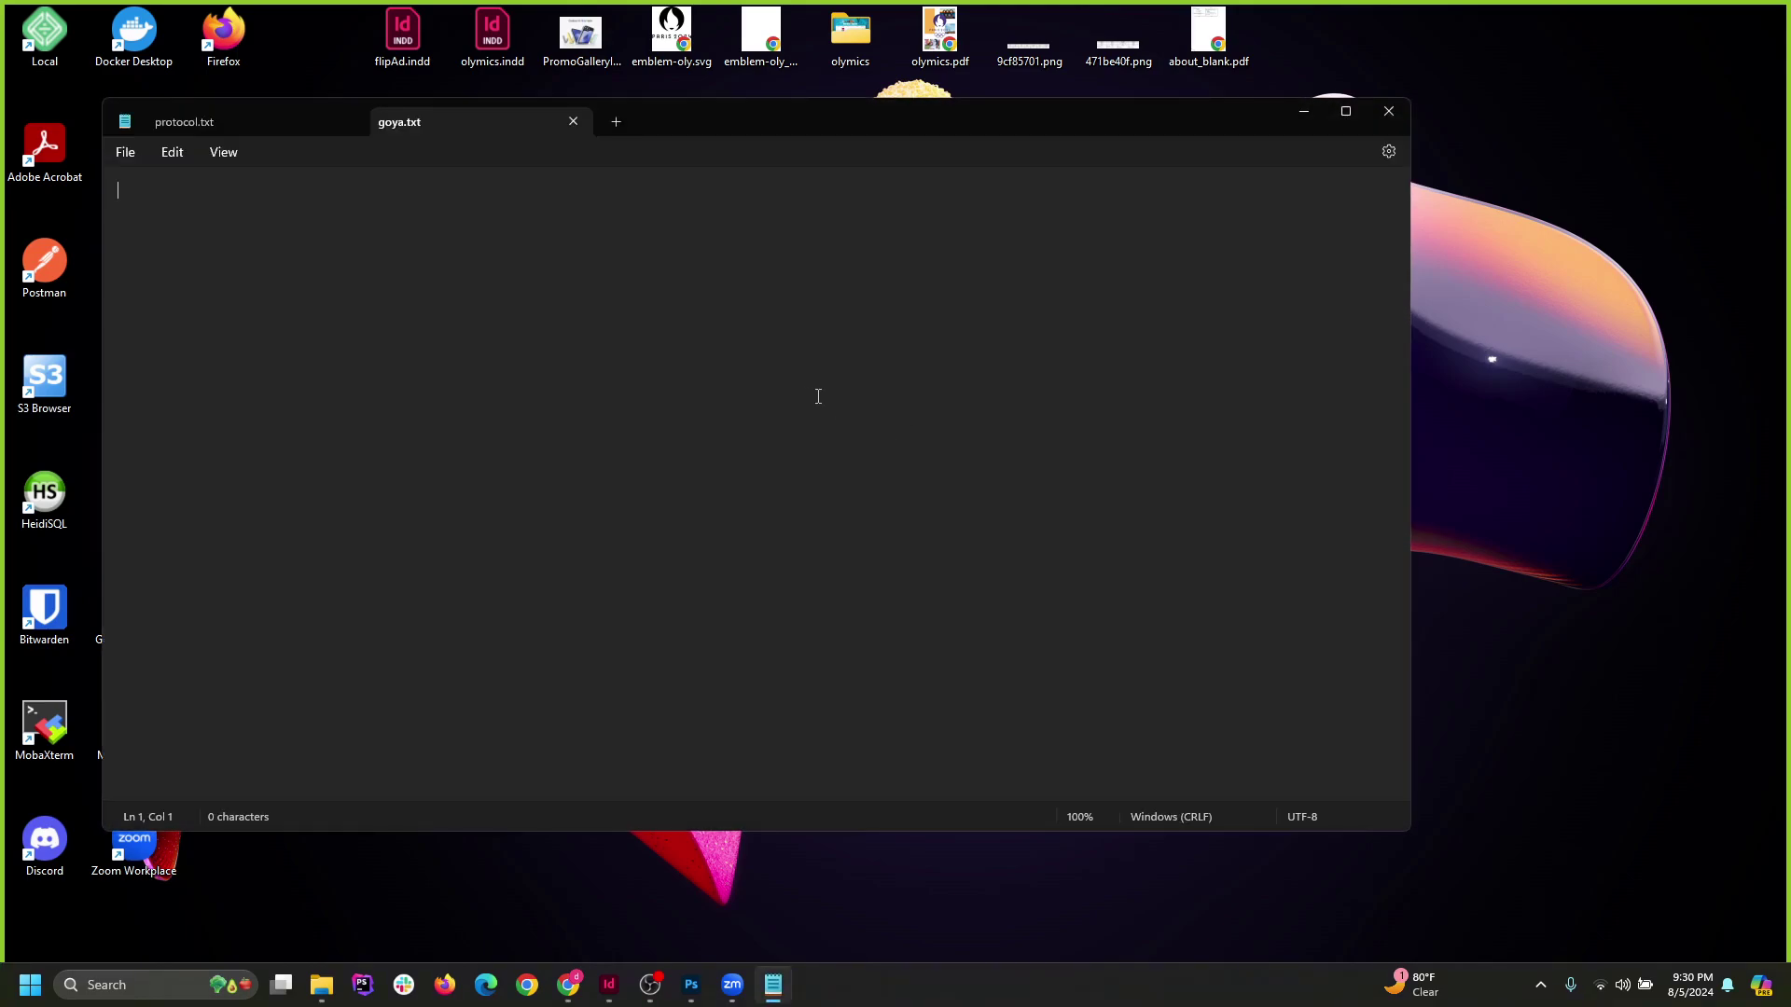
{"action": "key", "text": "ctrl+v"}
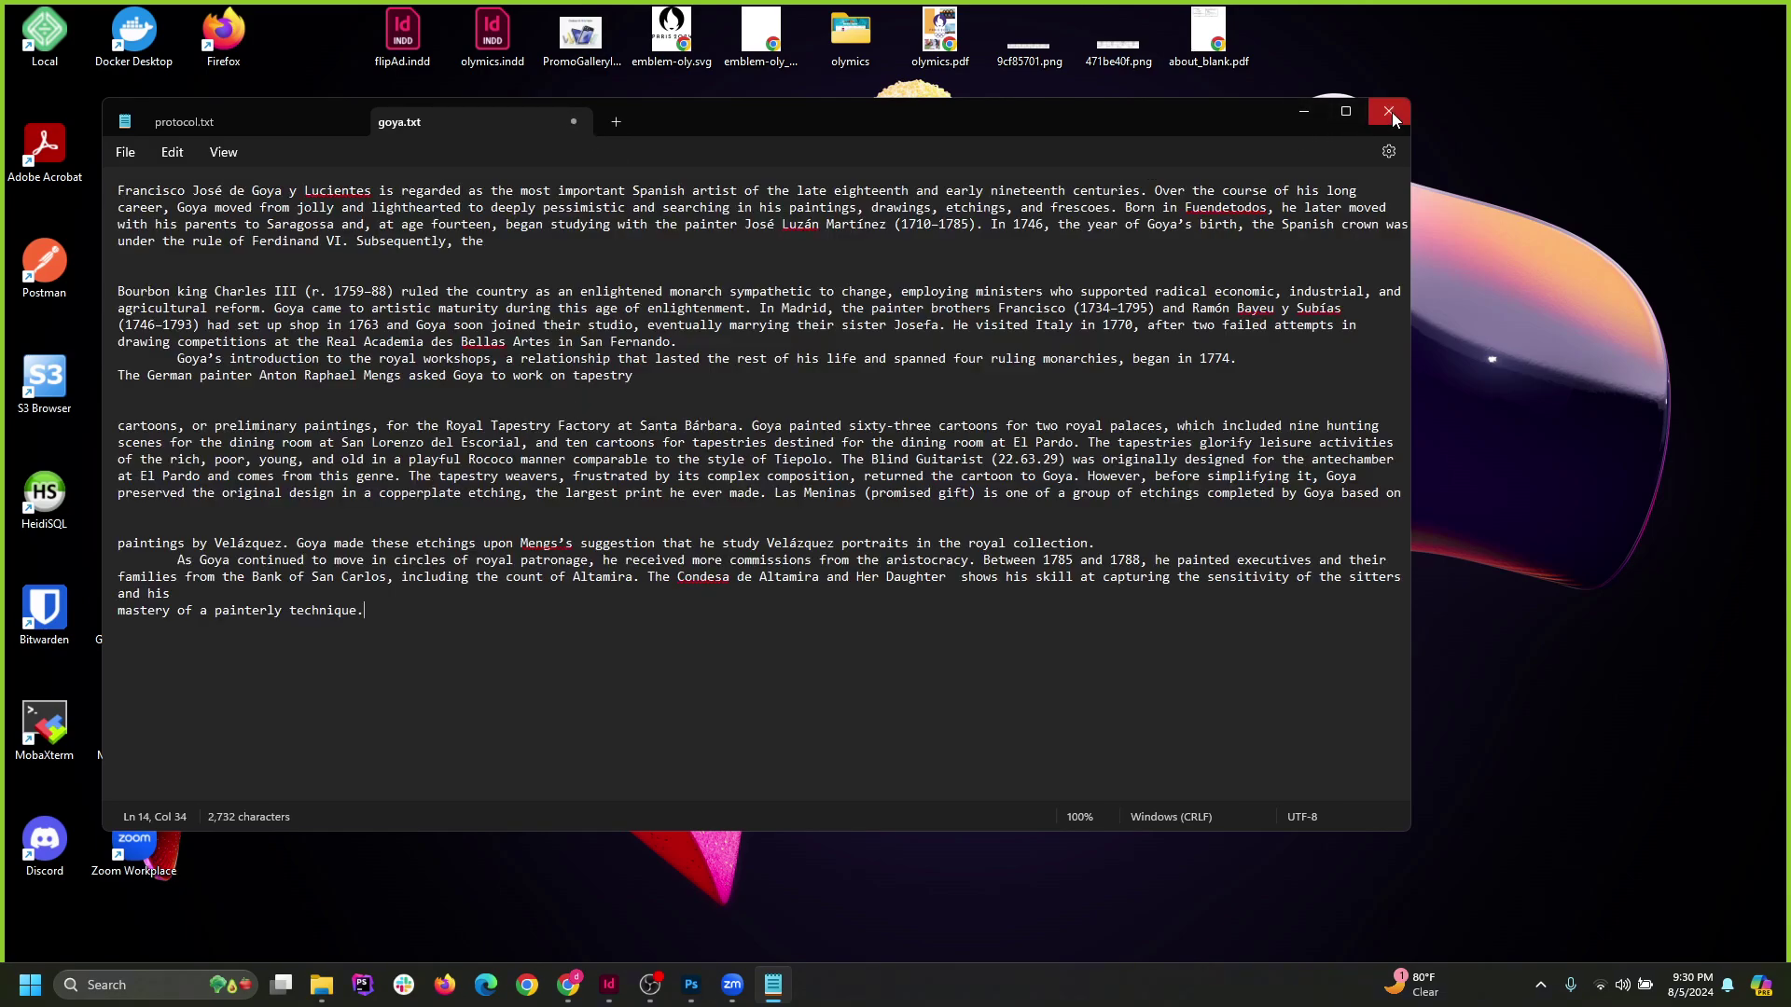
{"action": "left_click", "coordinate": [125, 152]}
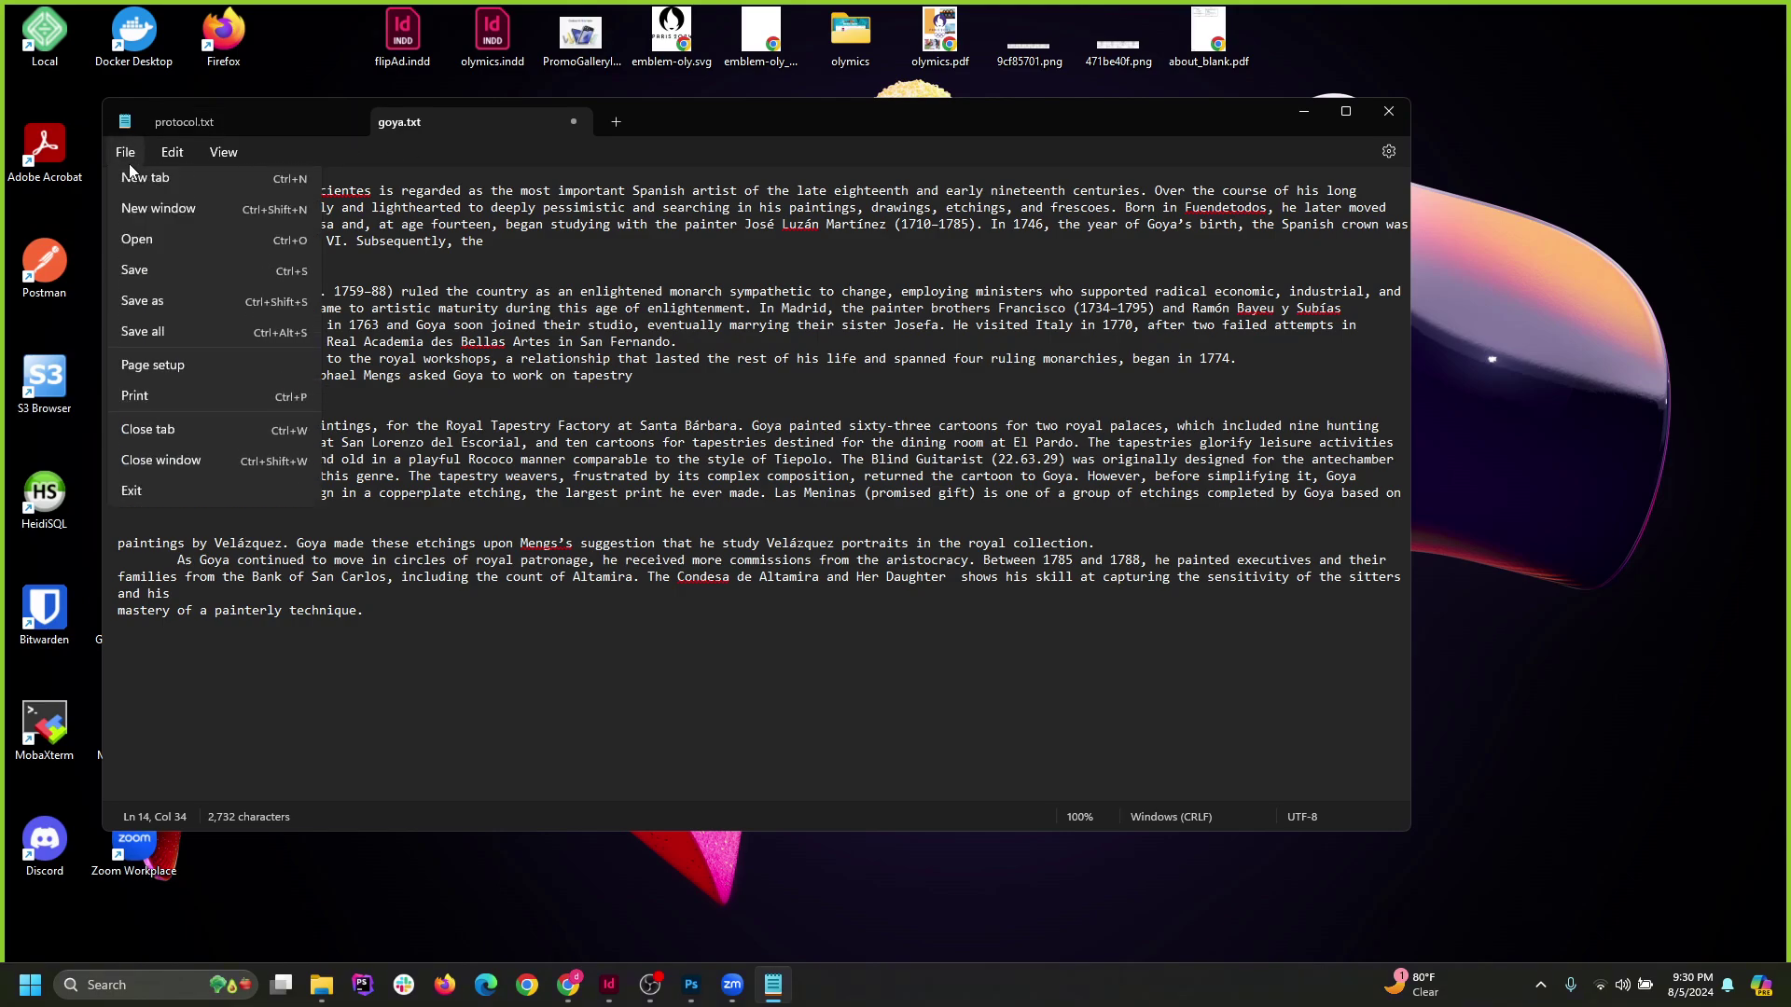
{"action": "left_click", "coordinate": [166, 278]}
{"action": "left_click", "coordinate": [1380, 115]}
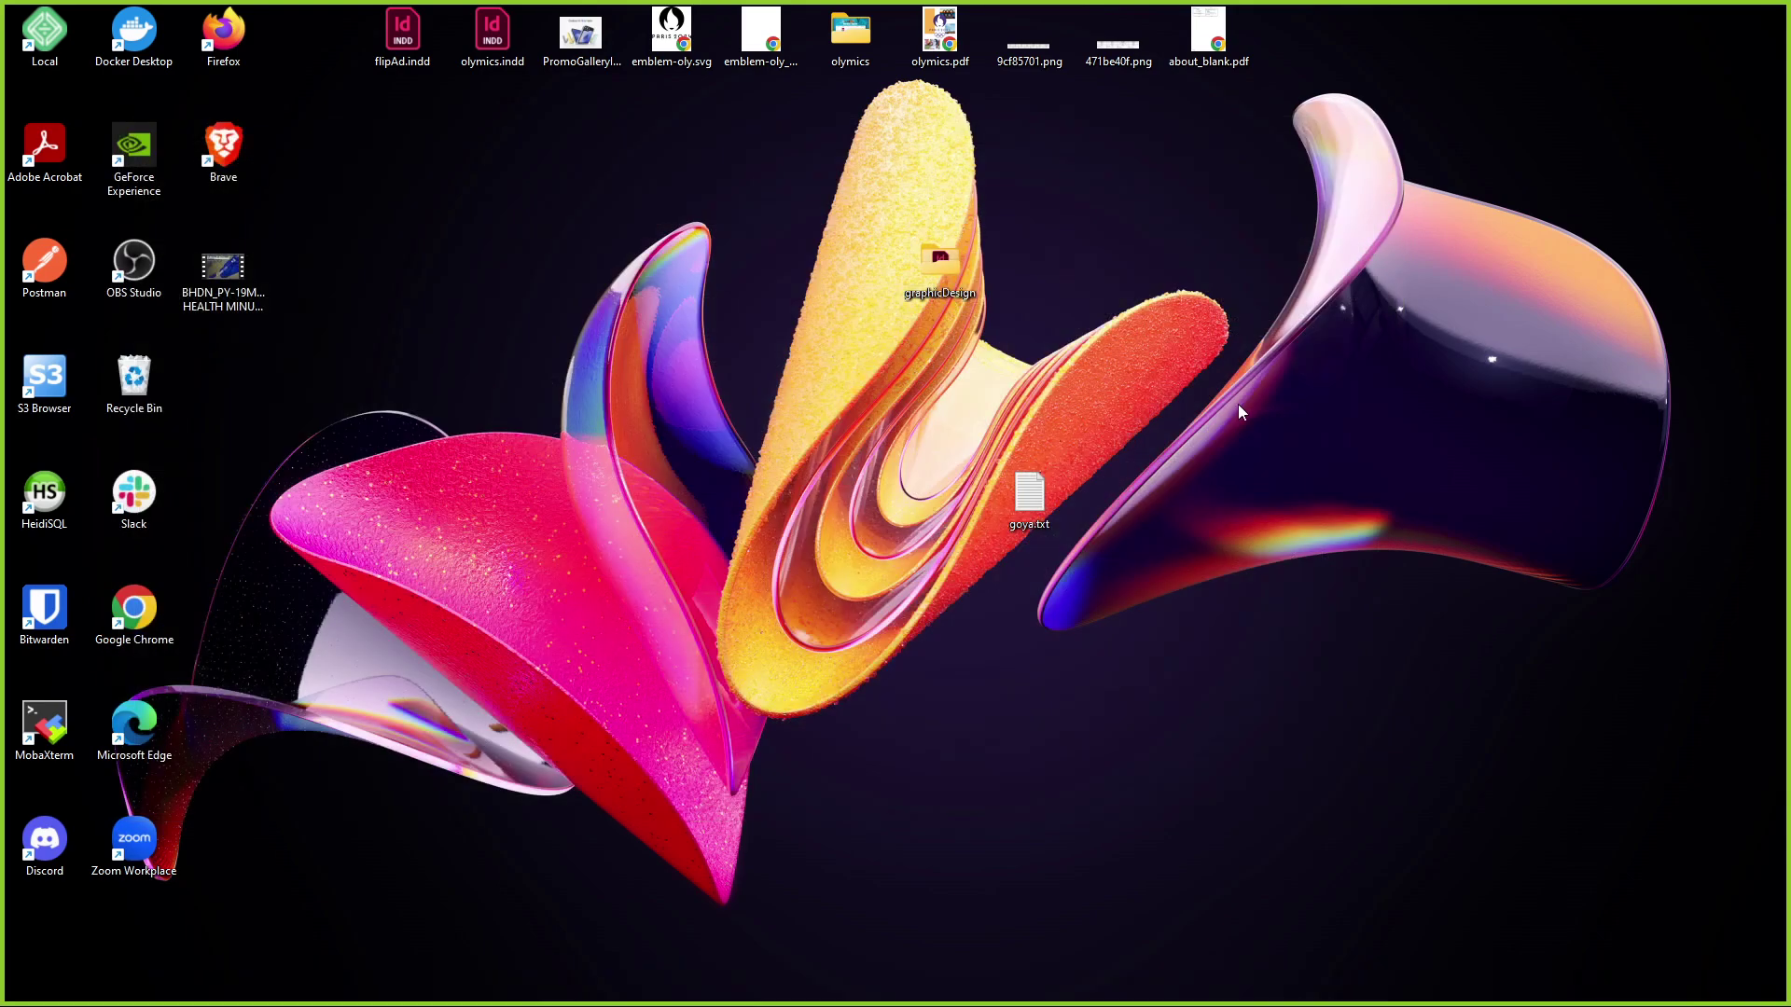
{"action": "double_click", "coordinate": [1030, 513]}
{"action": "left_click", "coordinate": [1387, 114]}
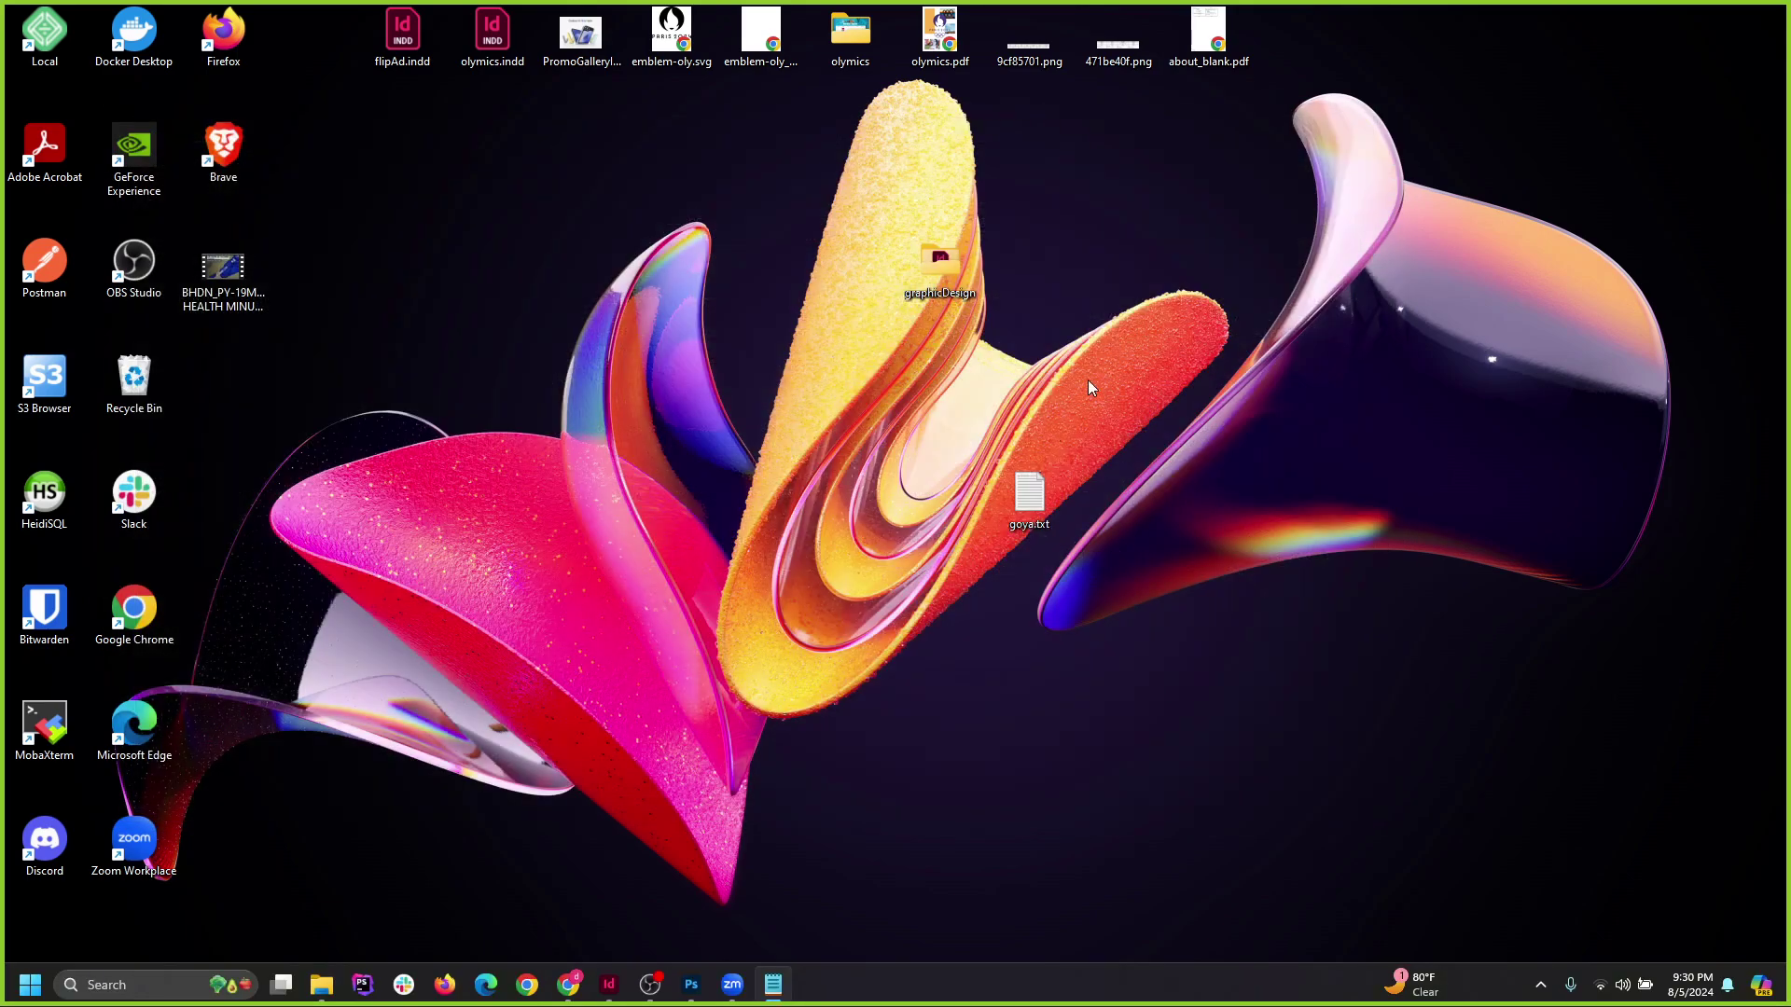
Return to Google Classroom in Chrome and upload goya.txt from the Desktop folder as an Assignment 3 attachment.
{"action": "left_click", "coordinate": [574, 985]}
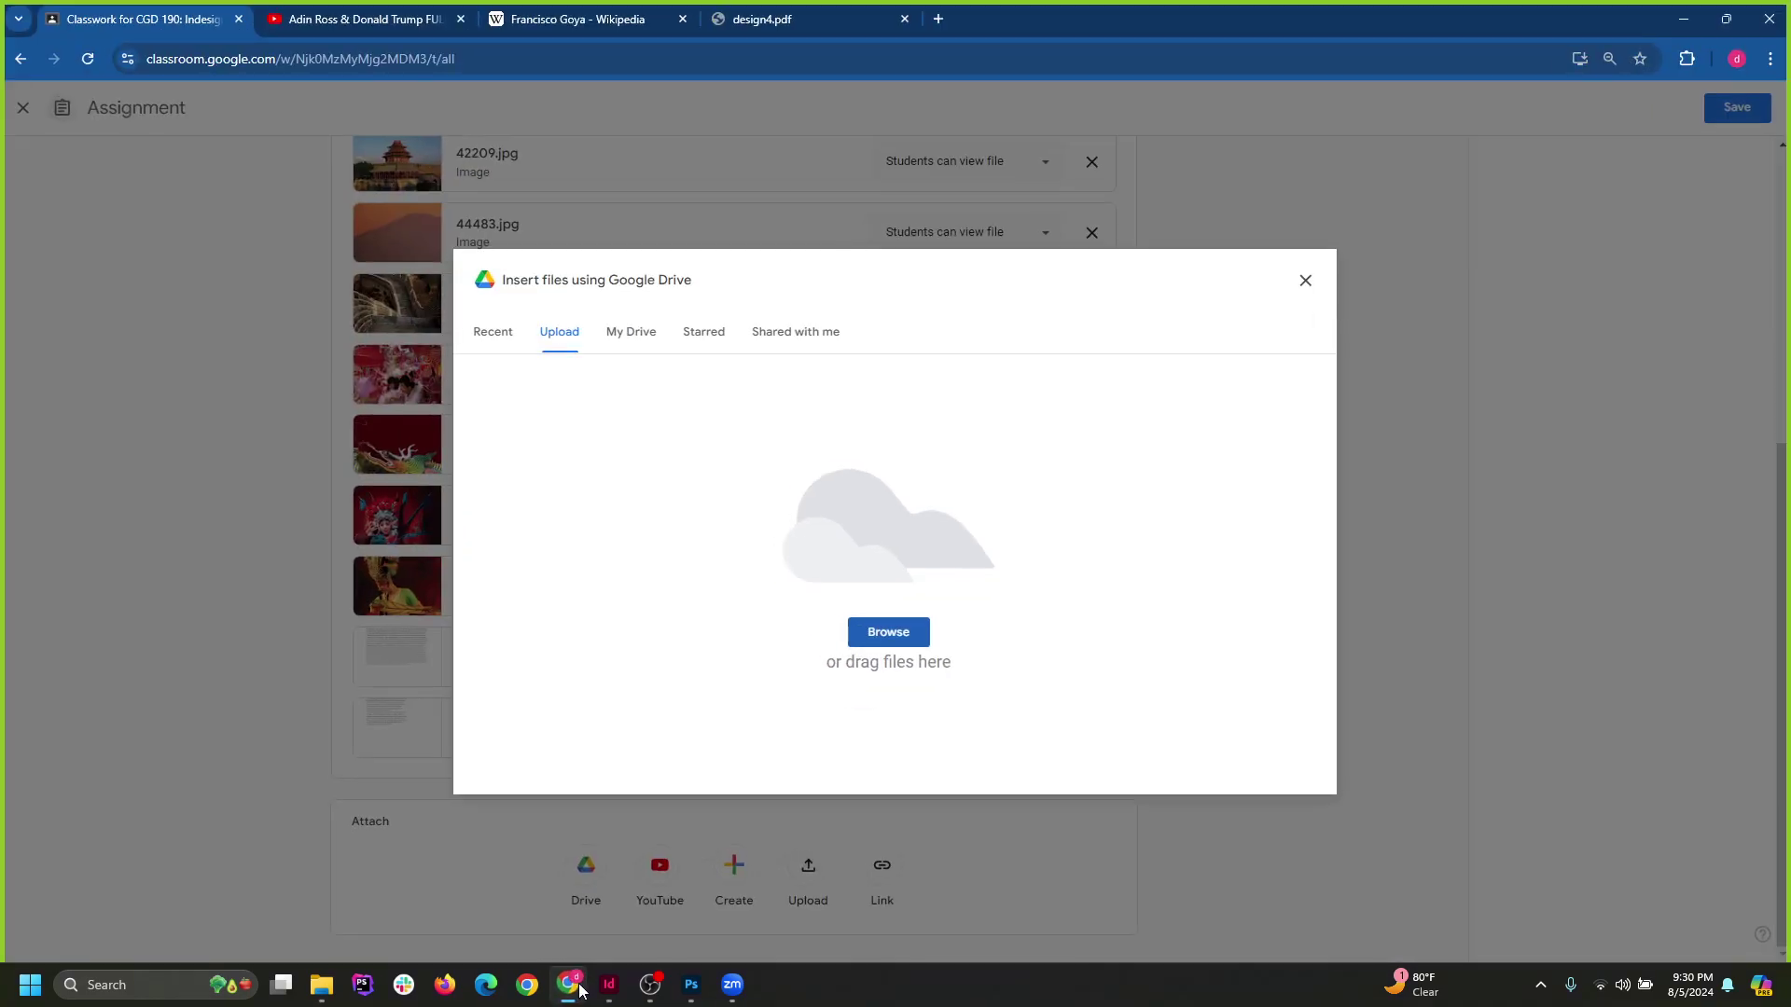
{"action": "left_click", "coordinate": [904, 630]}
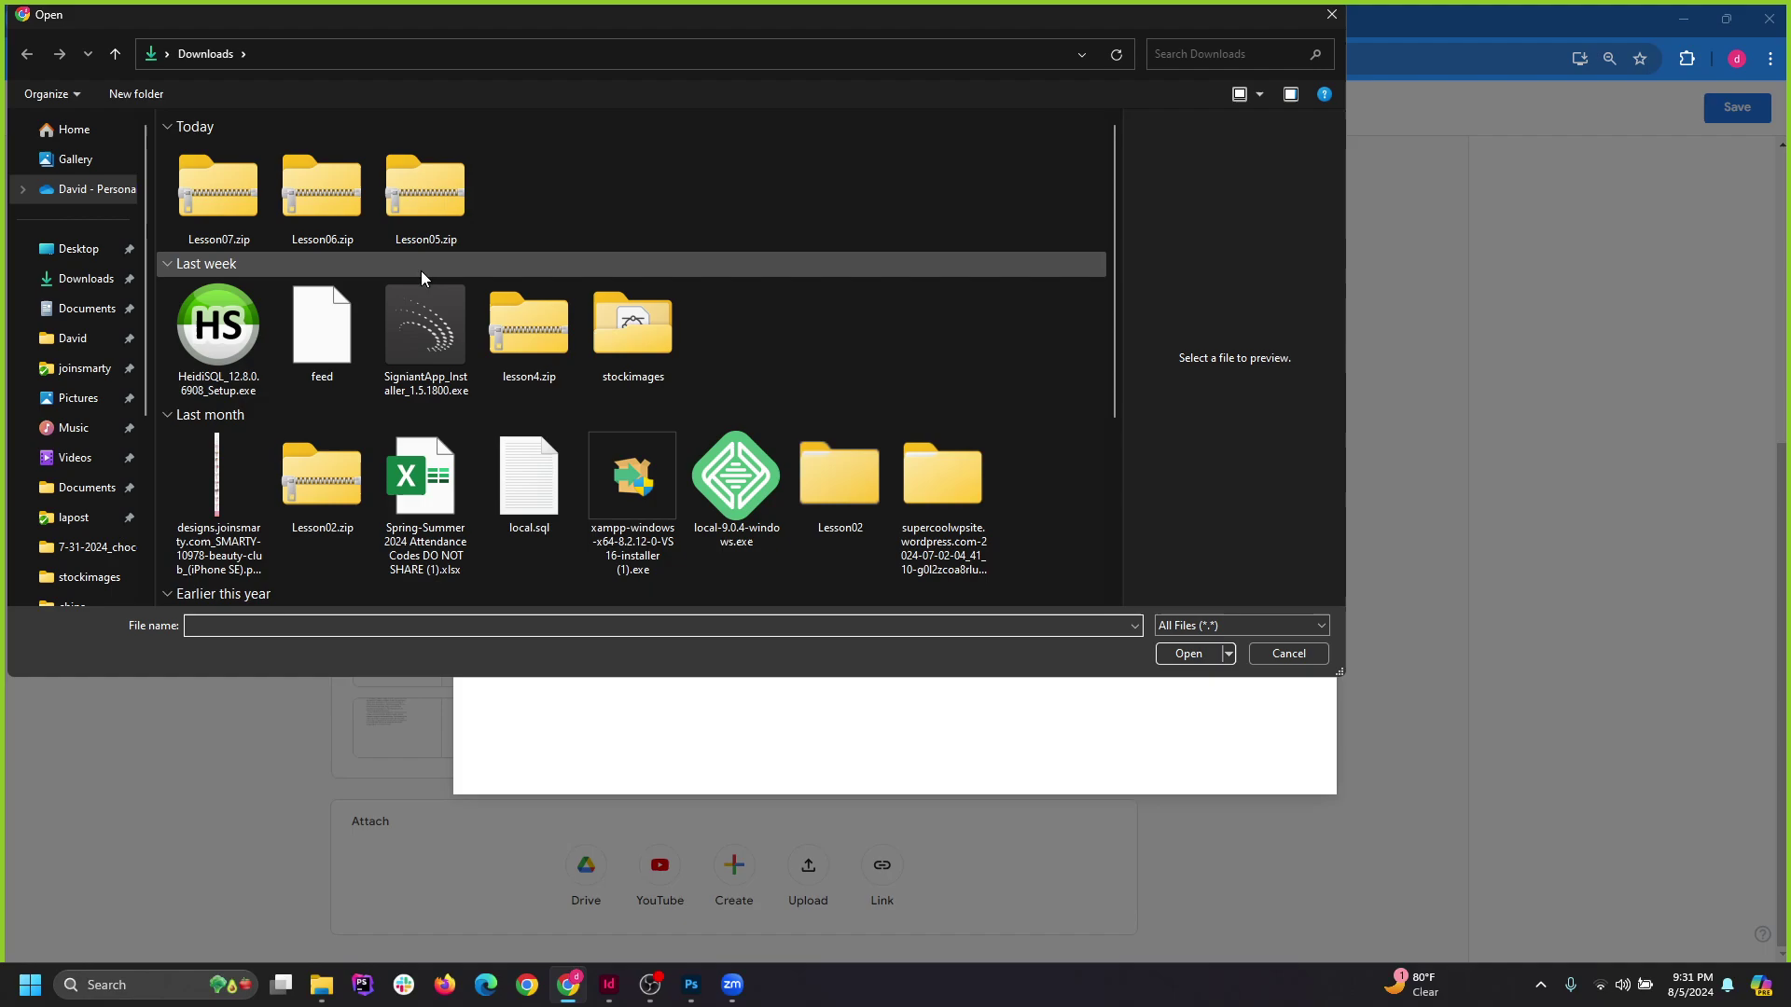
{"action": "left_click", "coordinate": [425, 331]}
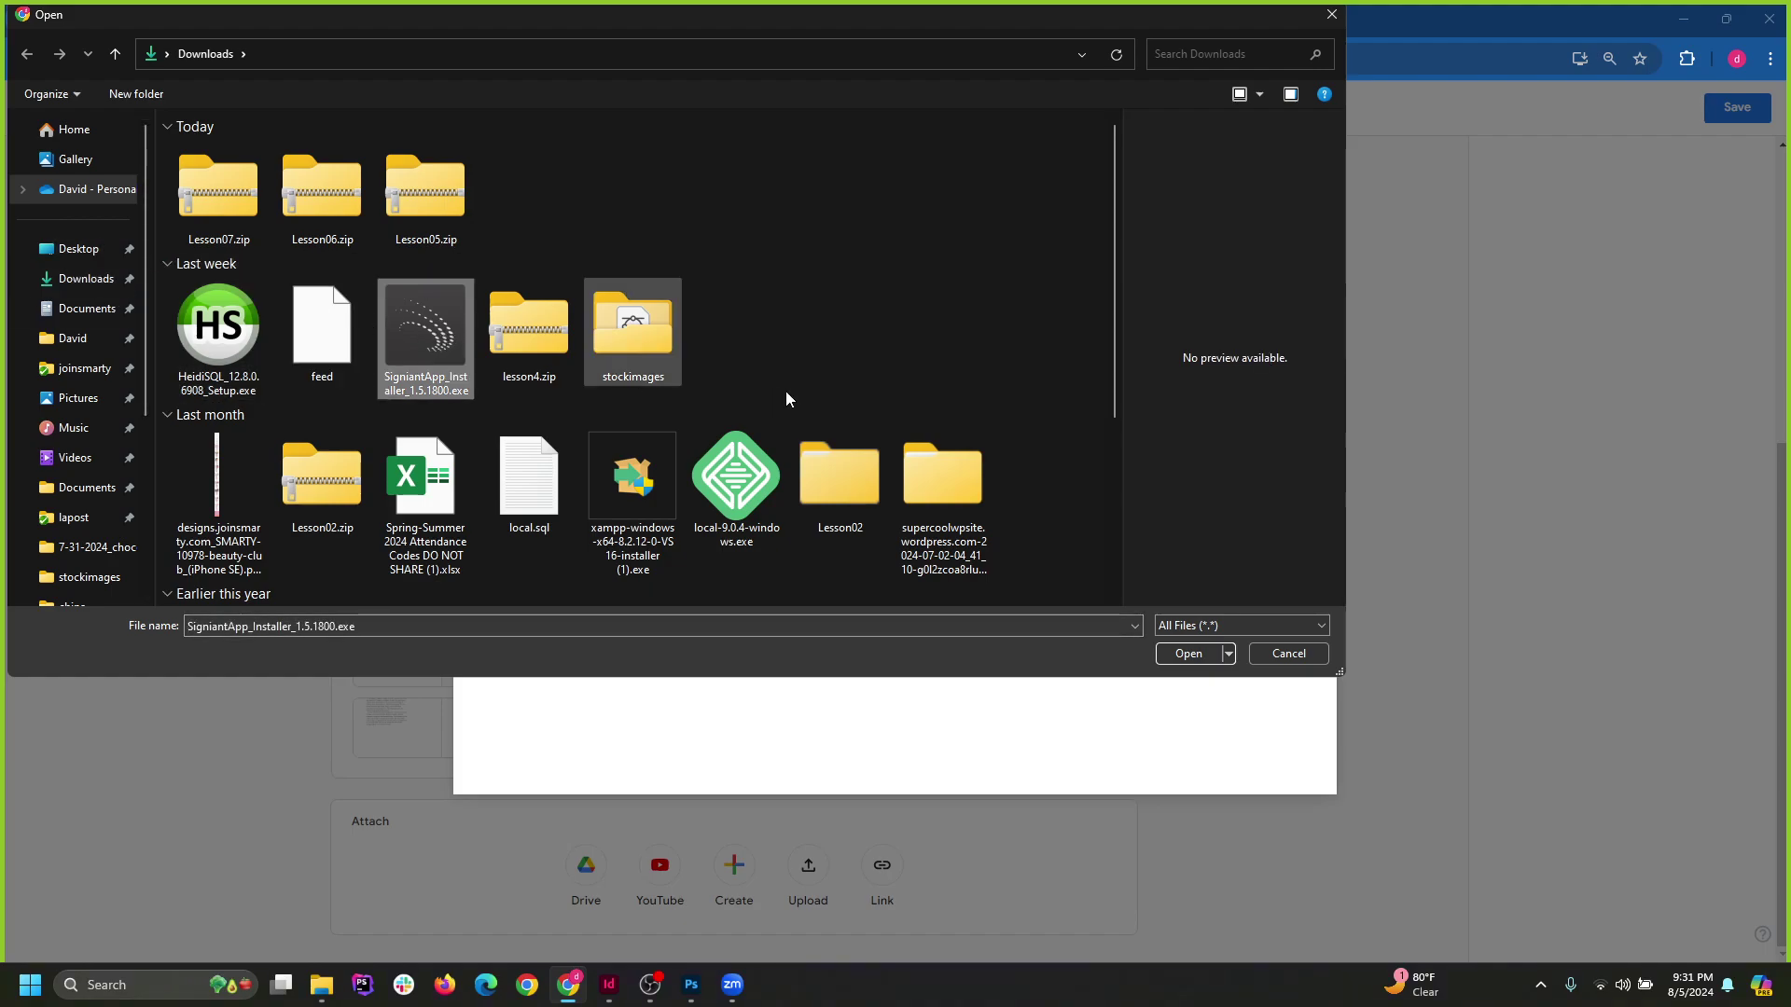
{"action": "left_click", "coordinate": [528, 480]}
{"action": "left_click", "coordinate": [429, 362]}
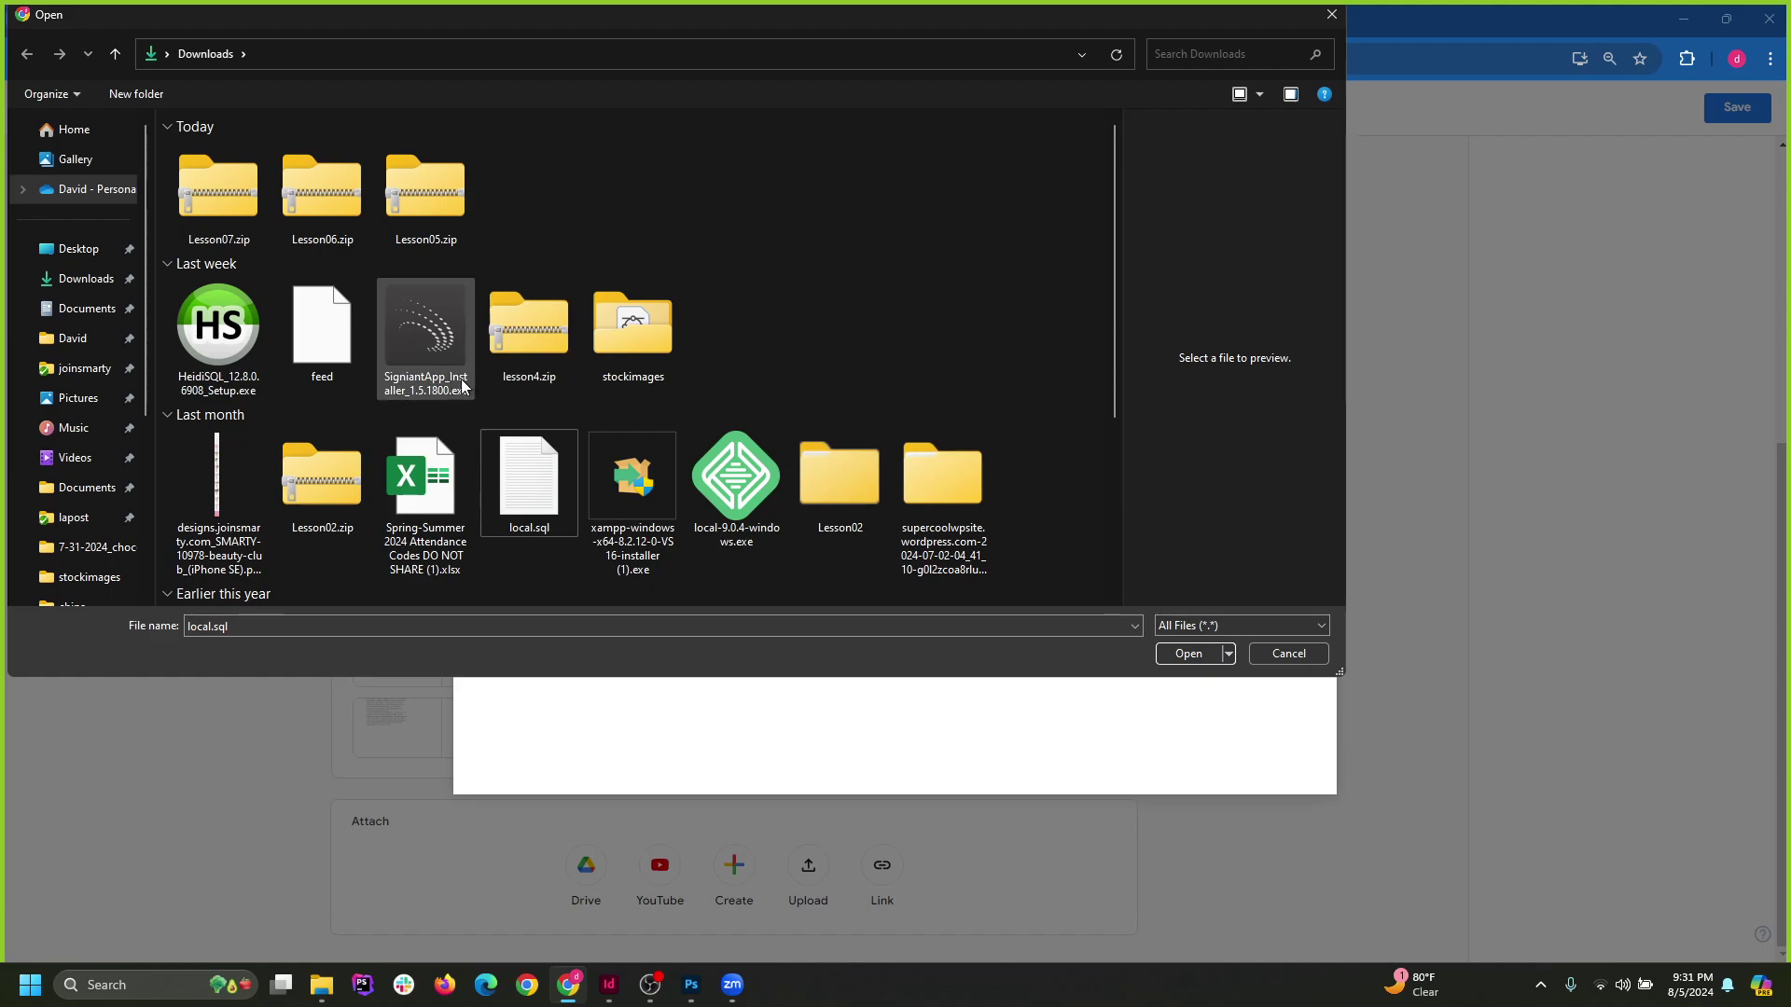
{"action": "key", "text": "g"}
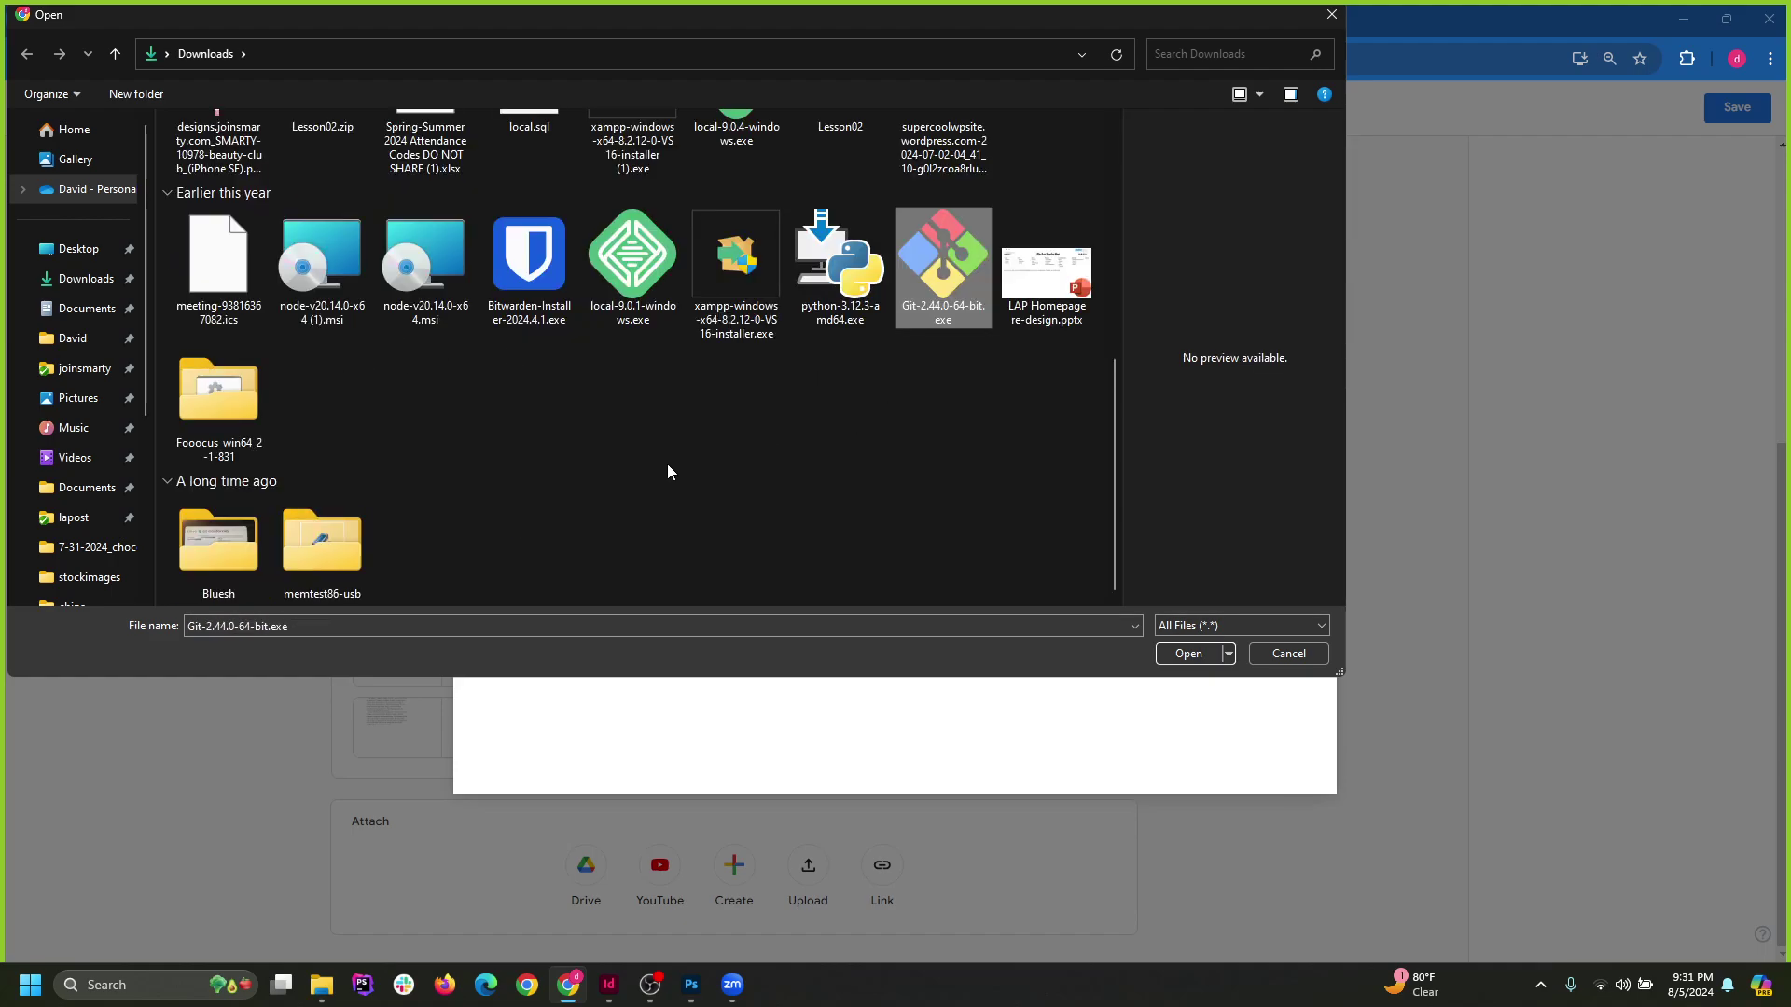
{"action": "left_click", "coordinate": [82, 248]}
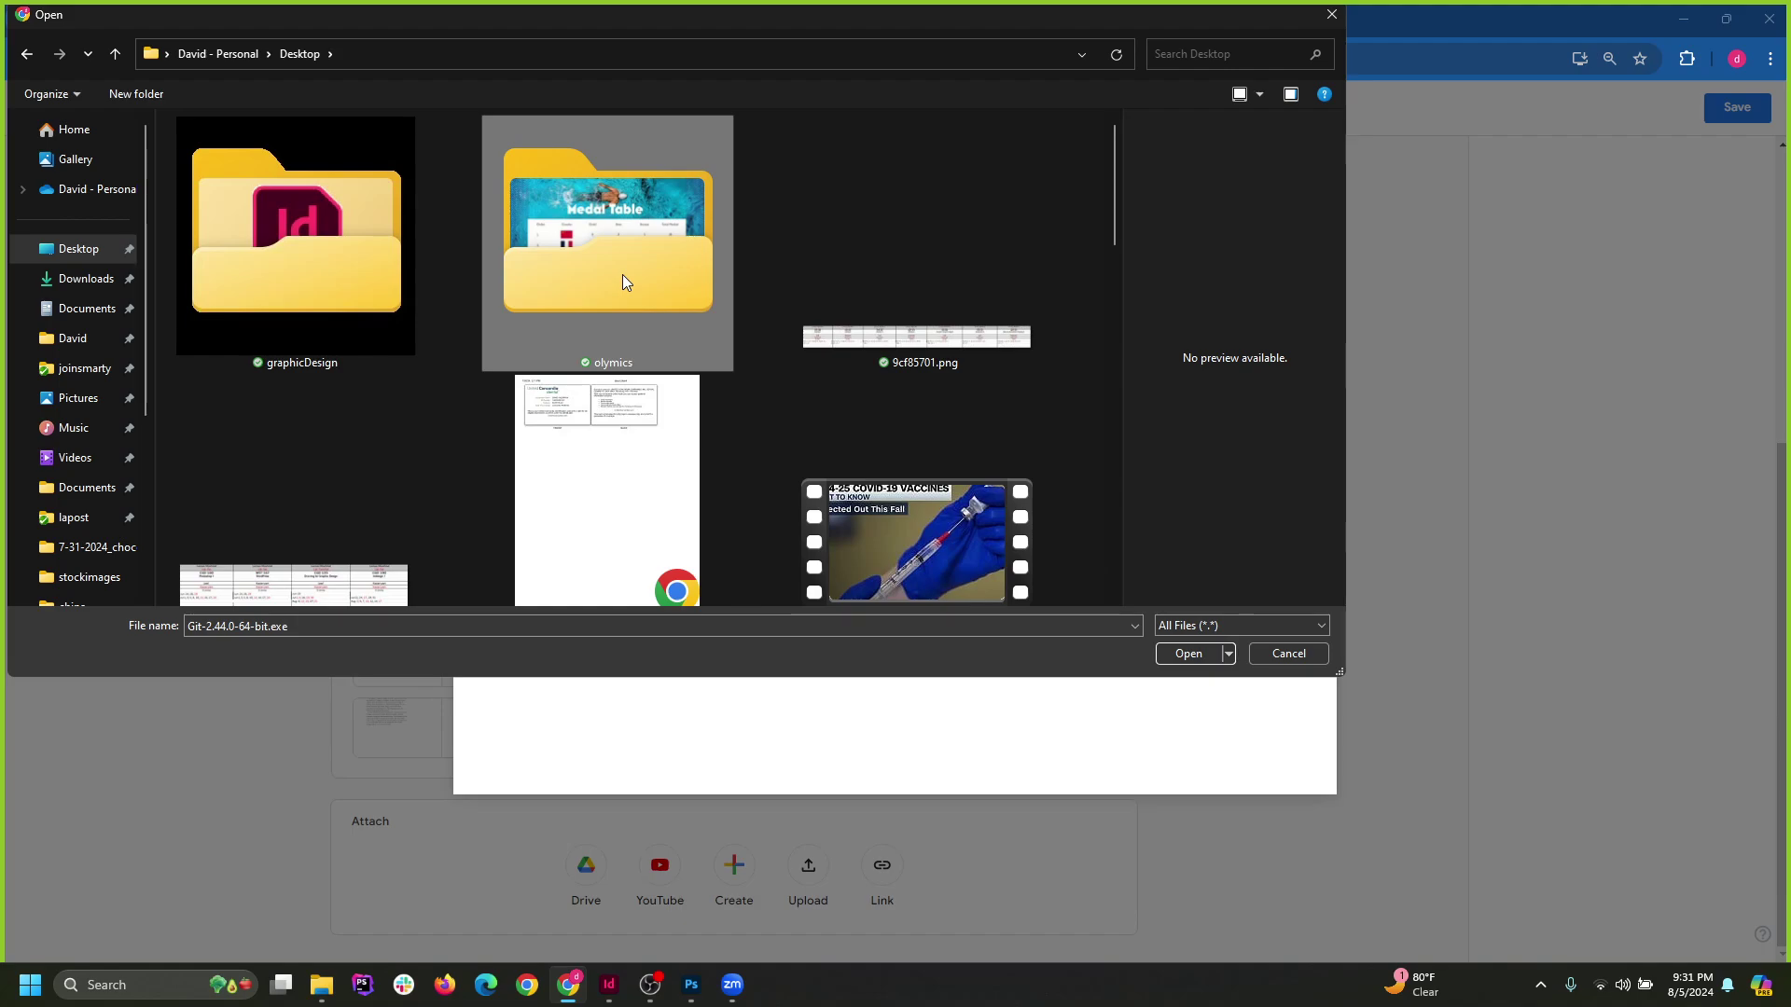
{"action": "key", "text": "g"}
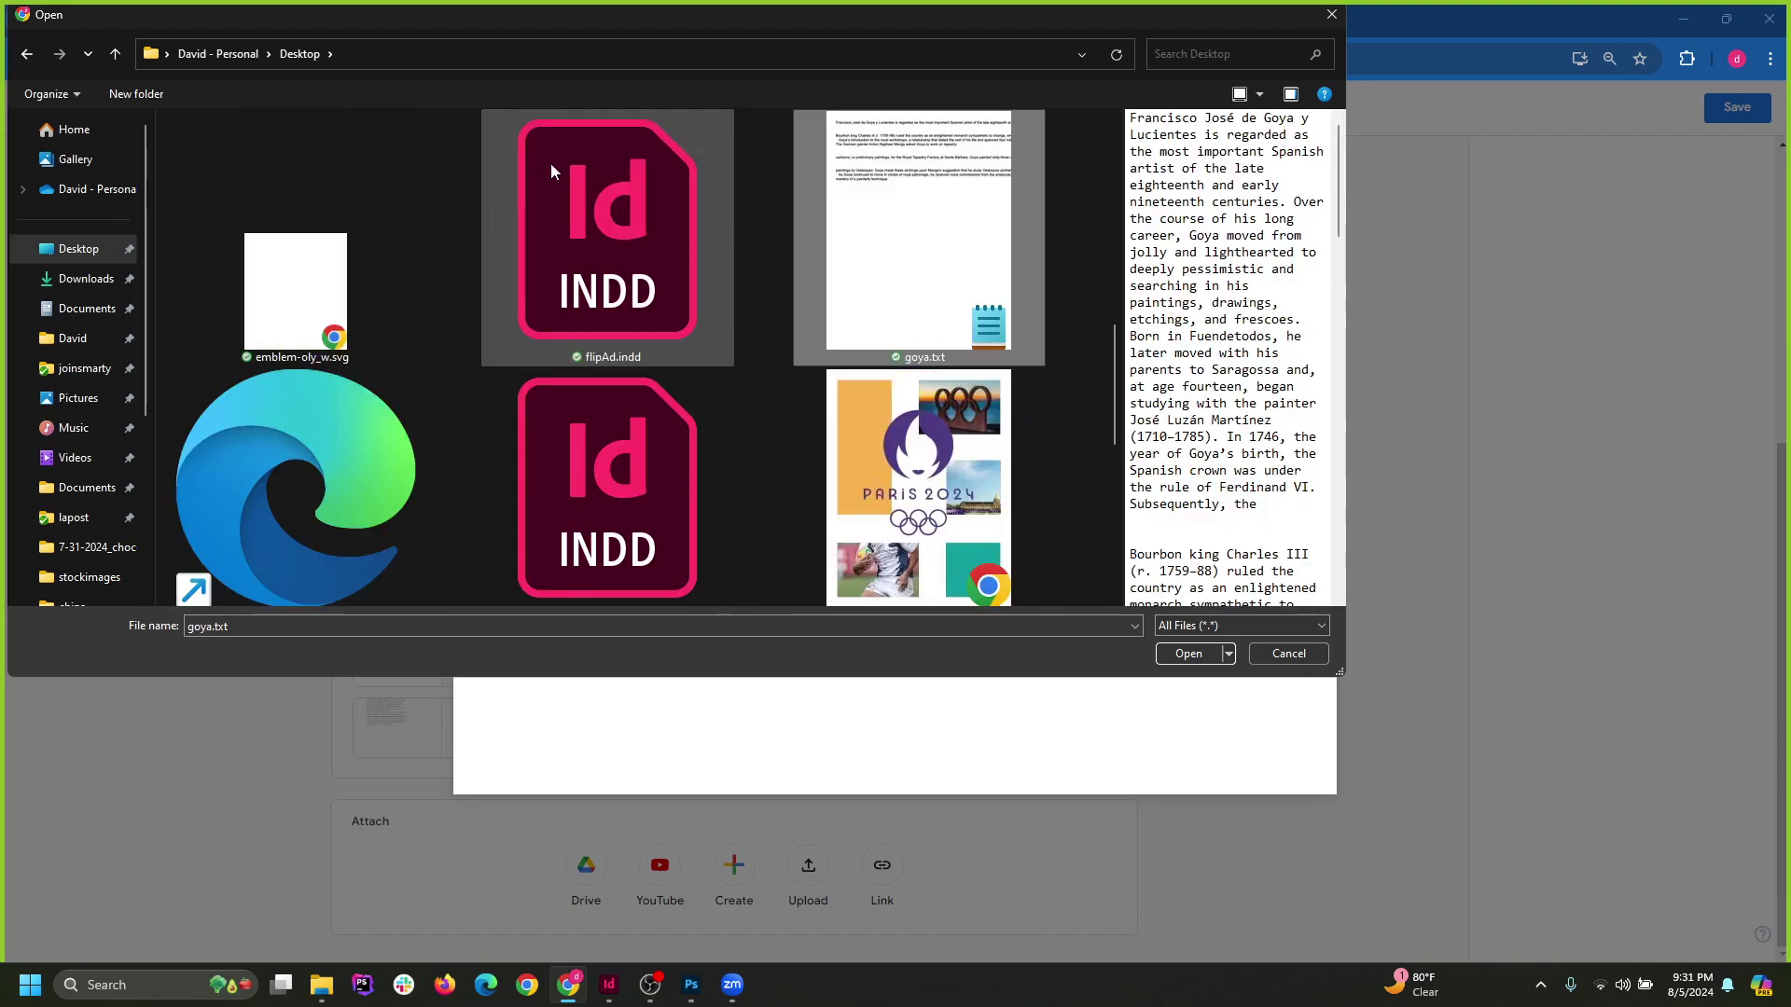
{"action": "left_click", "coordinate": [1189, 653]}
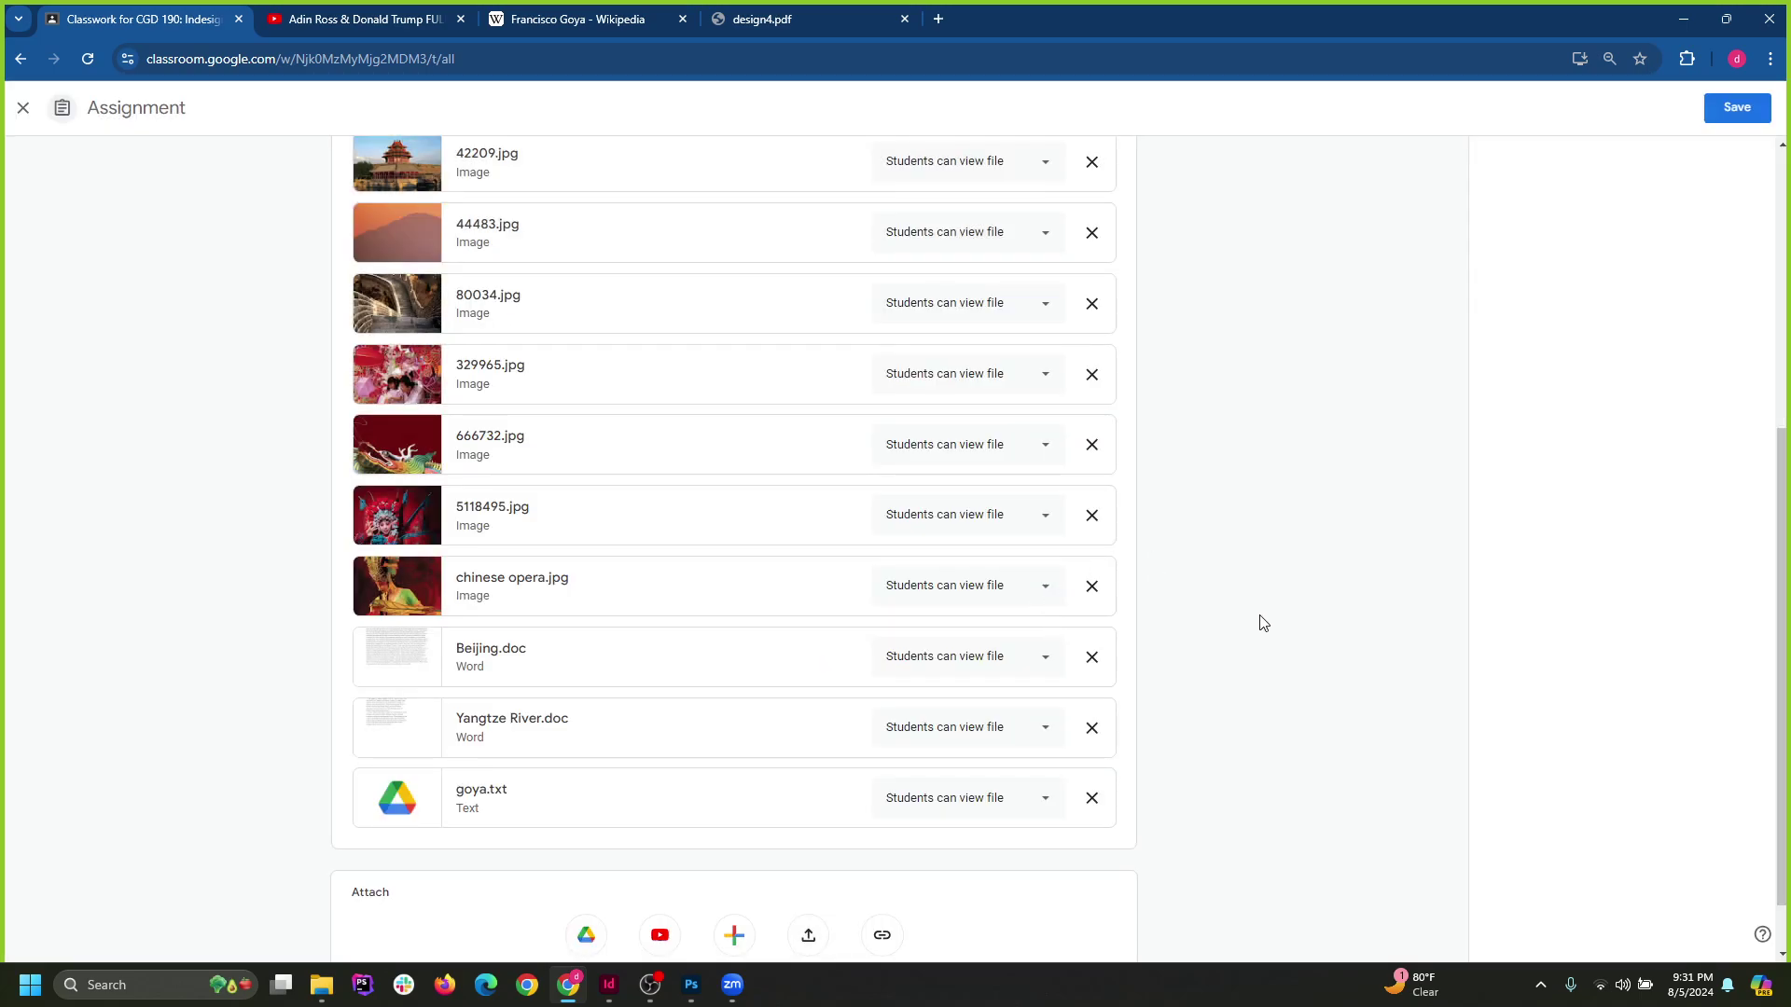
Add "(find your own pictures for this one)" after Francisco de Goya in the instructions, and review the attachment list.
{"action": "scroll", "coordinate": [538, 393], "scroll_direction": "up", "scroll_amount": 5}
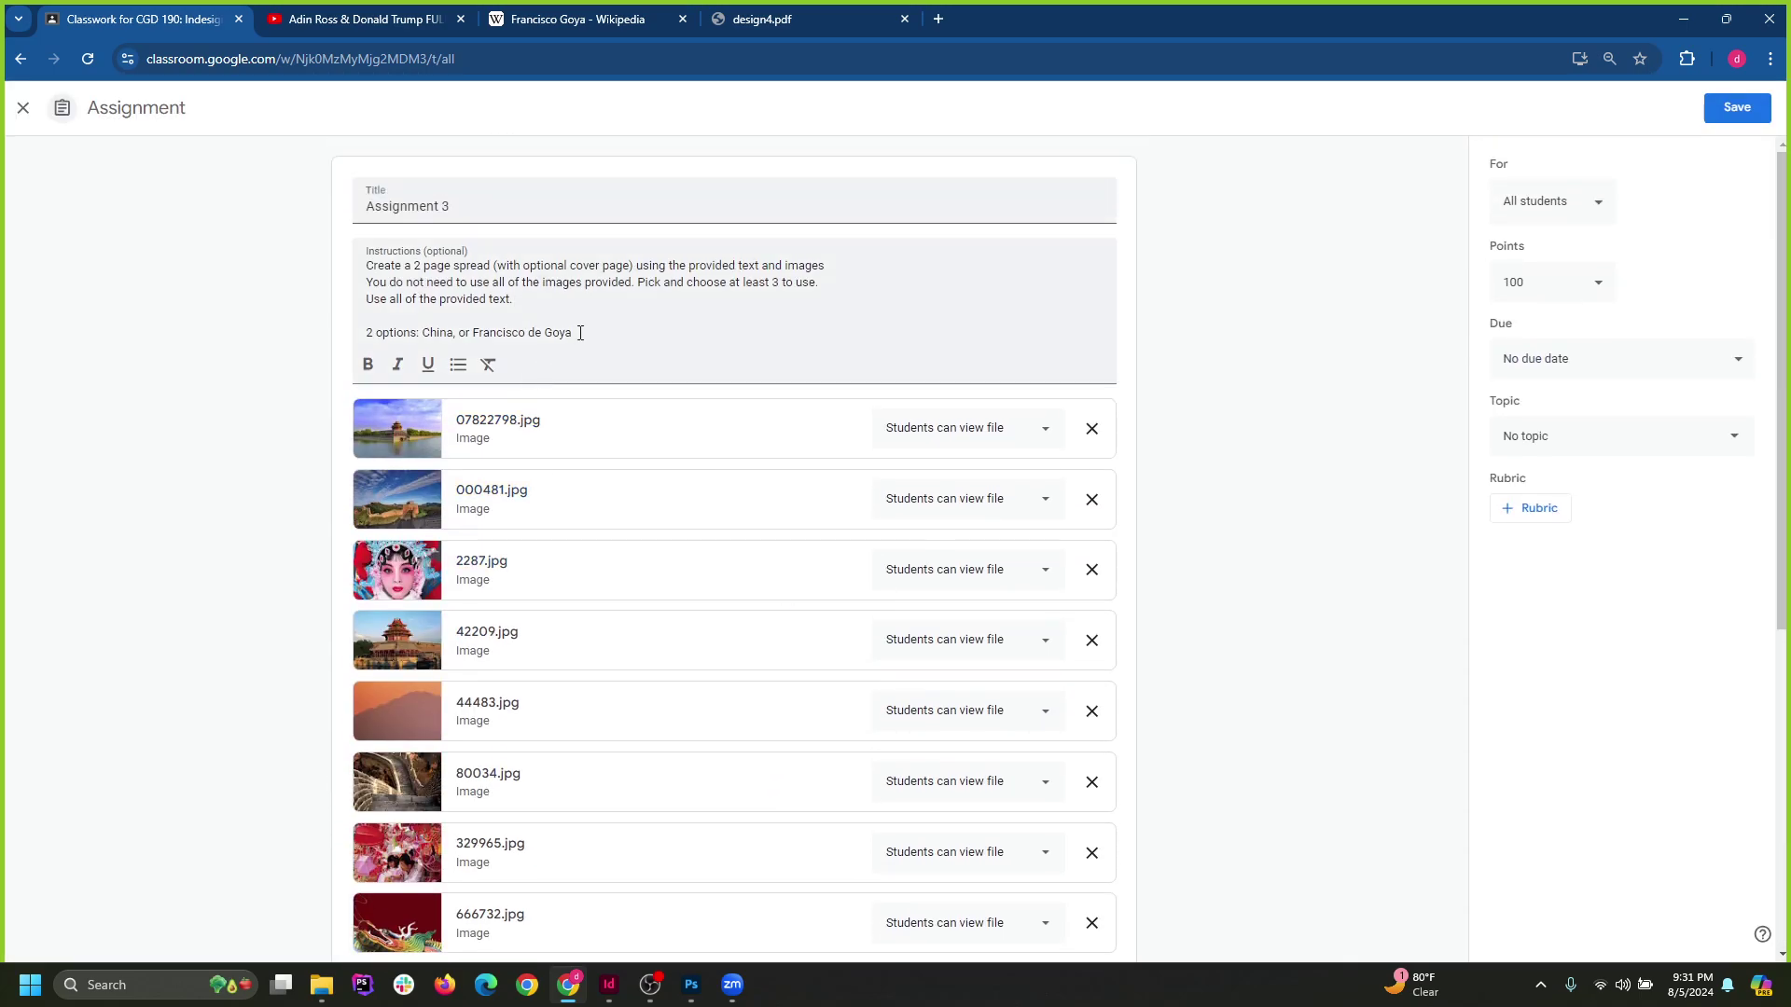
{"action": "left_click", "coordinate": [660, 342]}
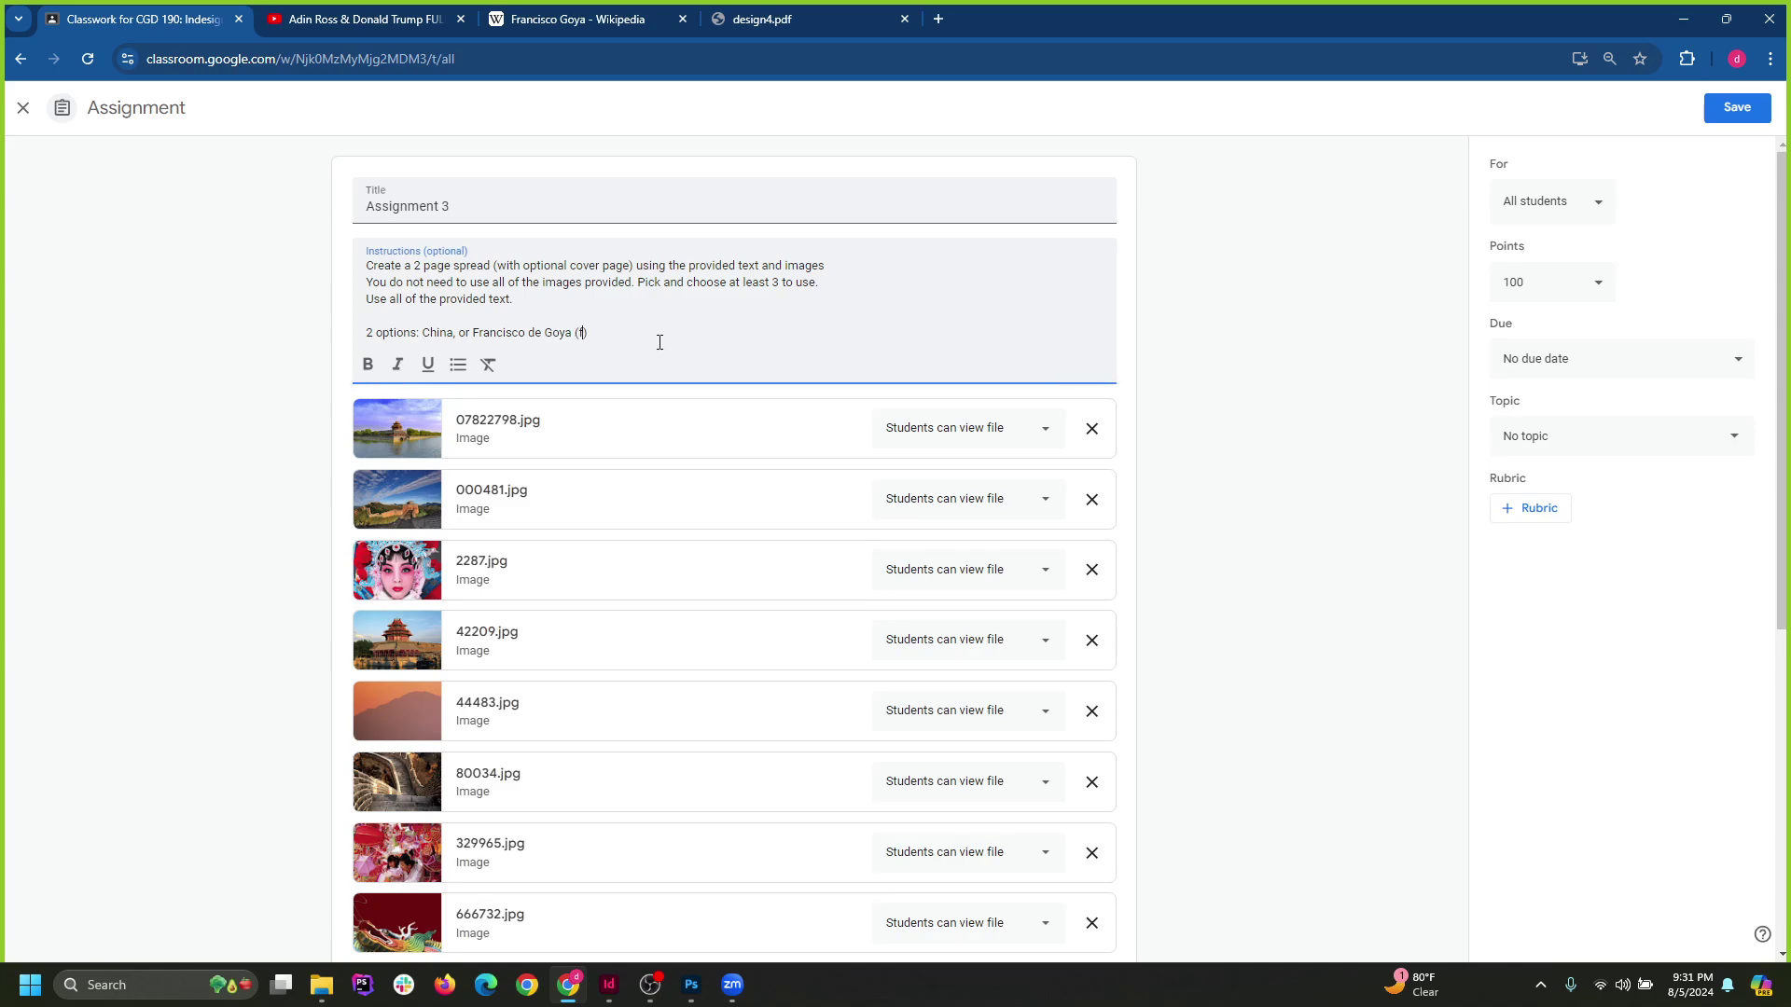
{"action": "type", "text": "own pictures for this one"}
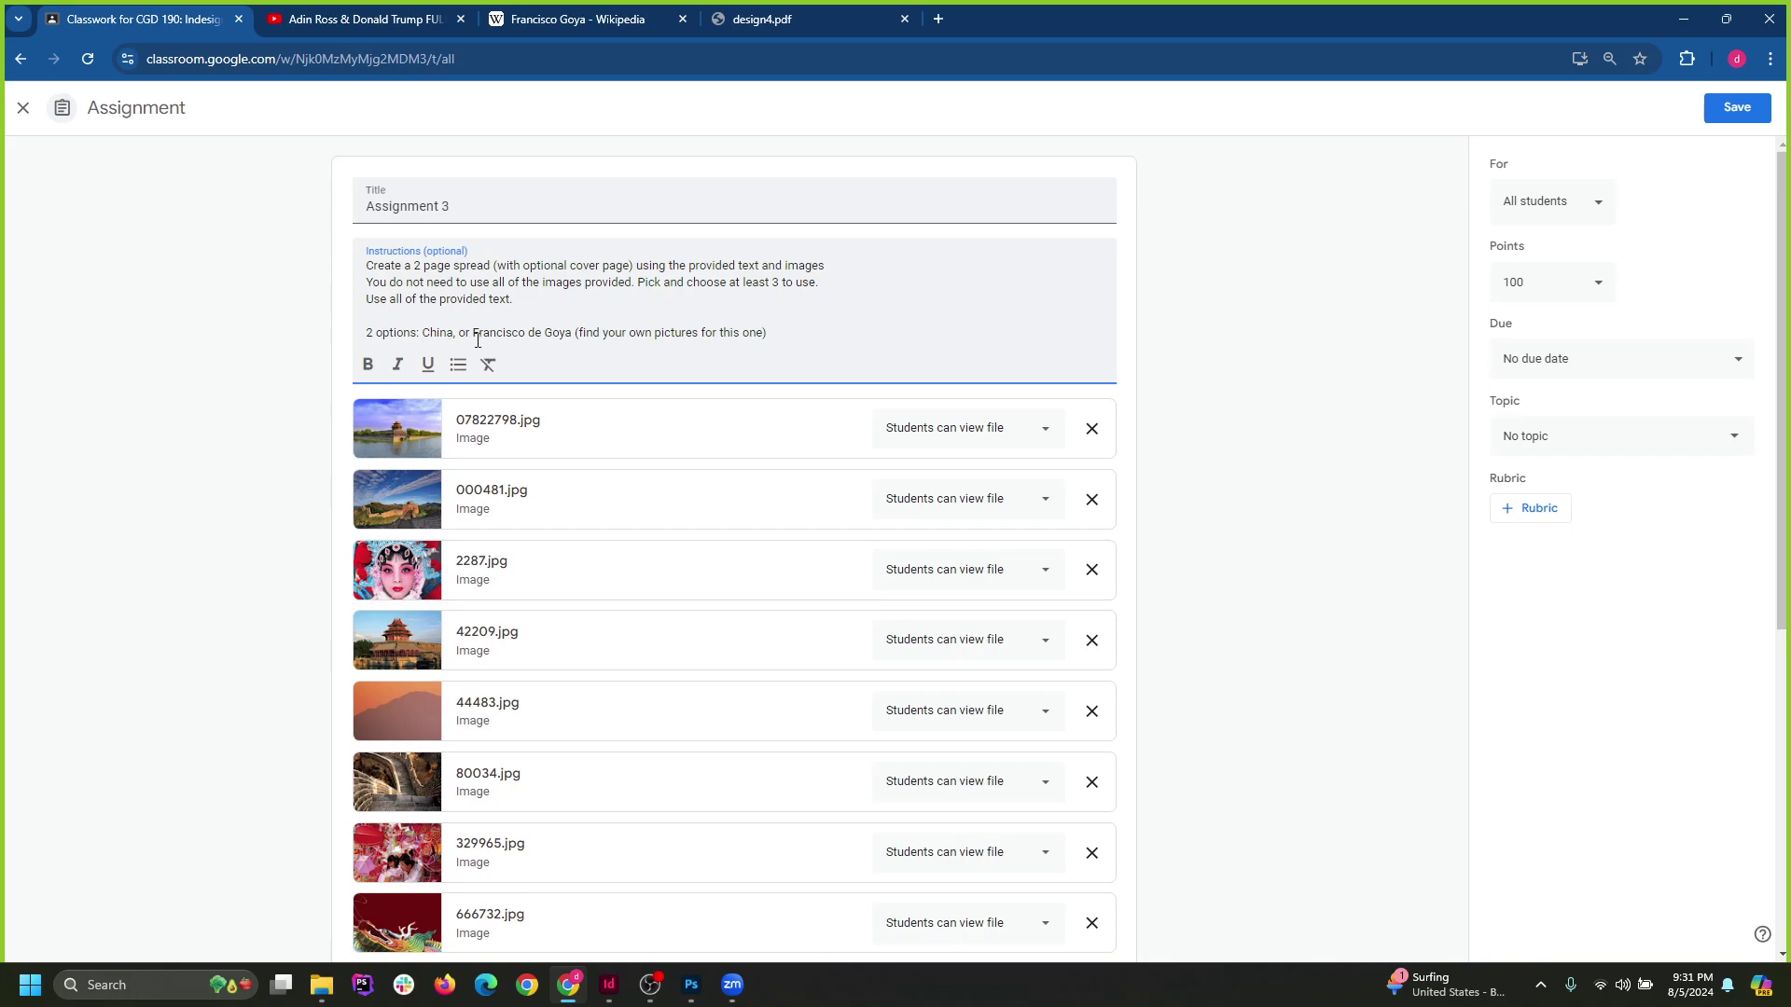
{"action": "scroll", "coordinate": [466, 350], "scroll_direction": "down", "scroll_amount": 3}
{"action": "scroll", "coordinate": [467, 367], "scroll_direction": "up", "scroll_amount": 3}
{"action": "scroll", "coordinate": [735, 374], "scroll_direction": "down", "scroll_amount": 6}
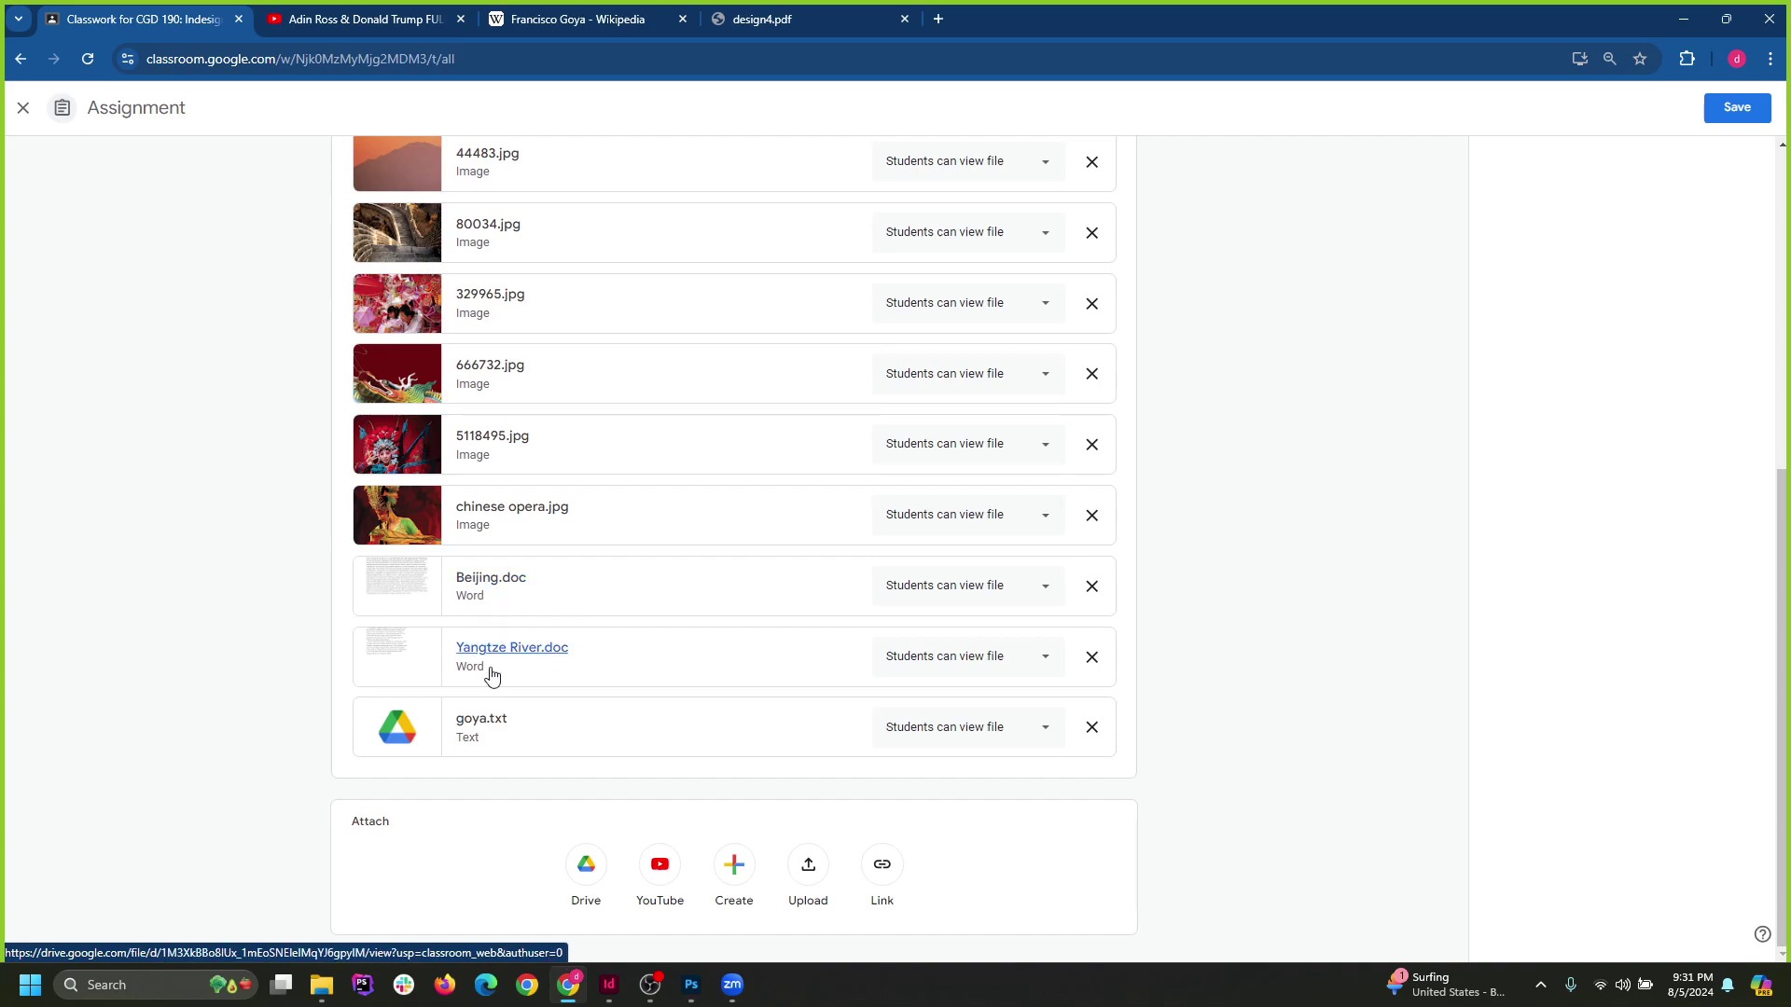
Set the due date of Assignment 3 to Aug 13, 2024 and save the updated assignment.
{"action": "scroll", "coordinate": [752, 636], "scroll_direction": "up", "scroll_amount": 6}
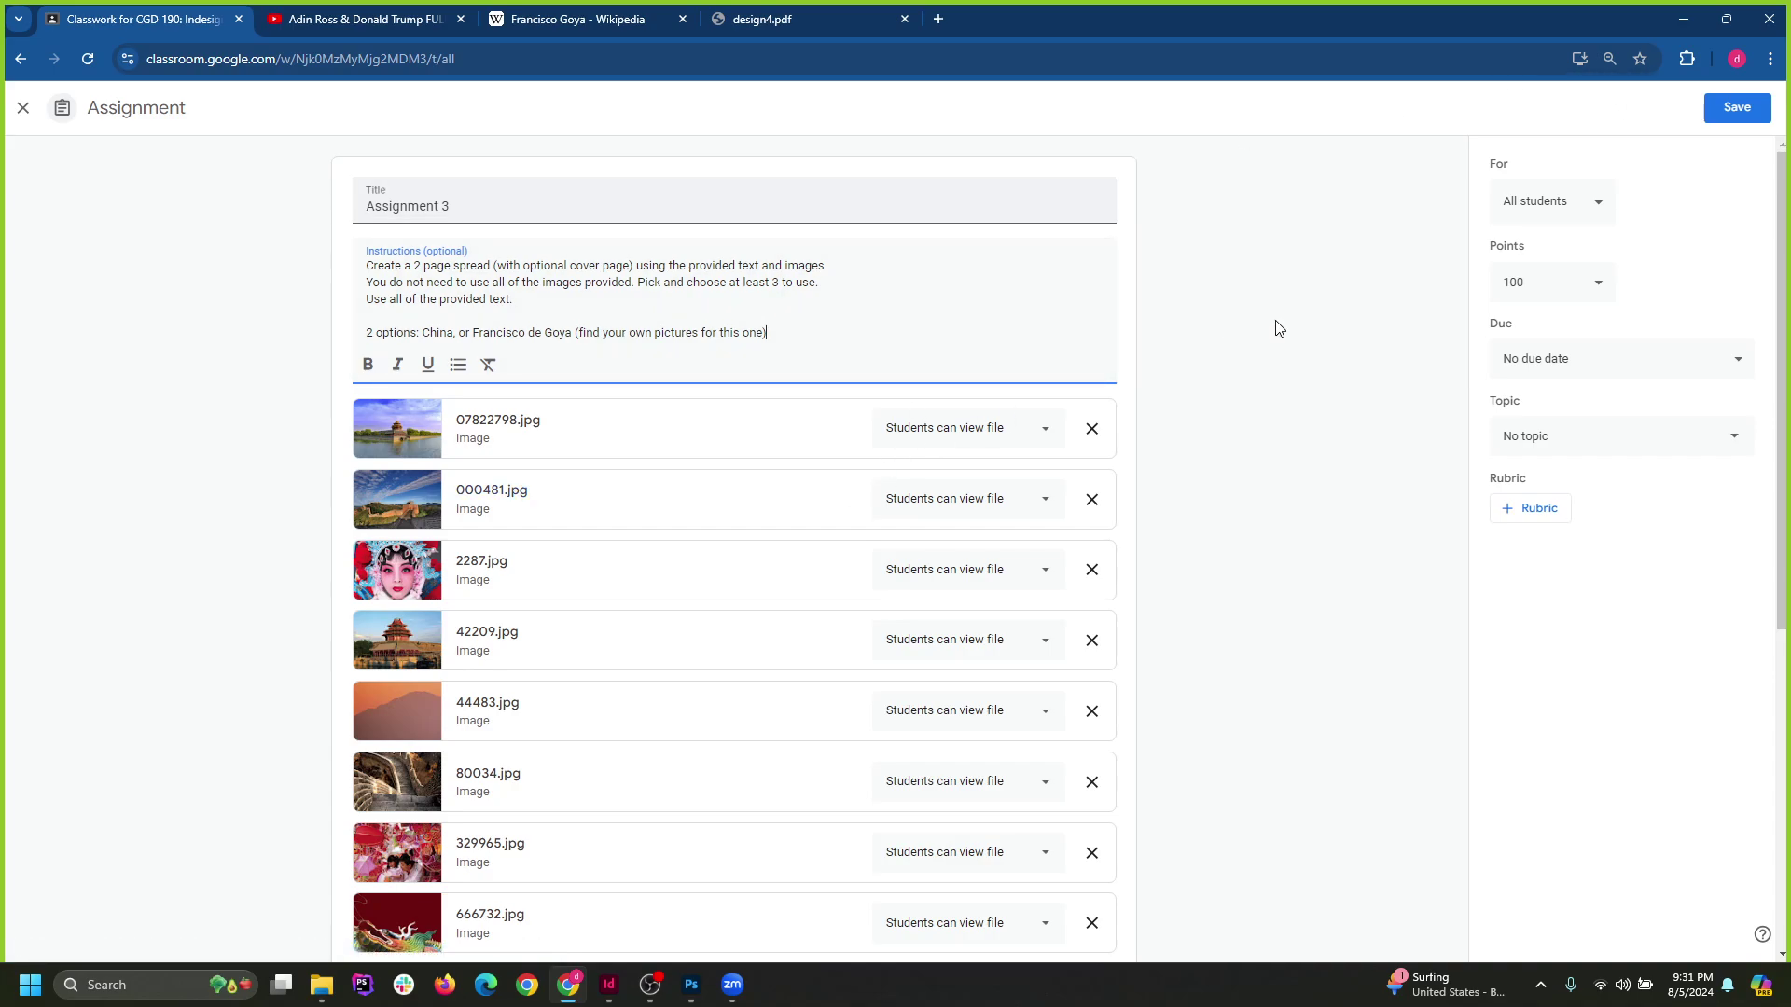
{"action": "left_click", "coordinate": [1732, 112]}
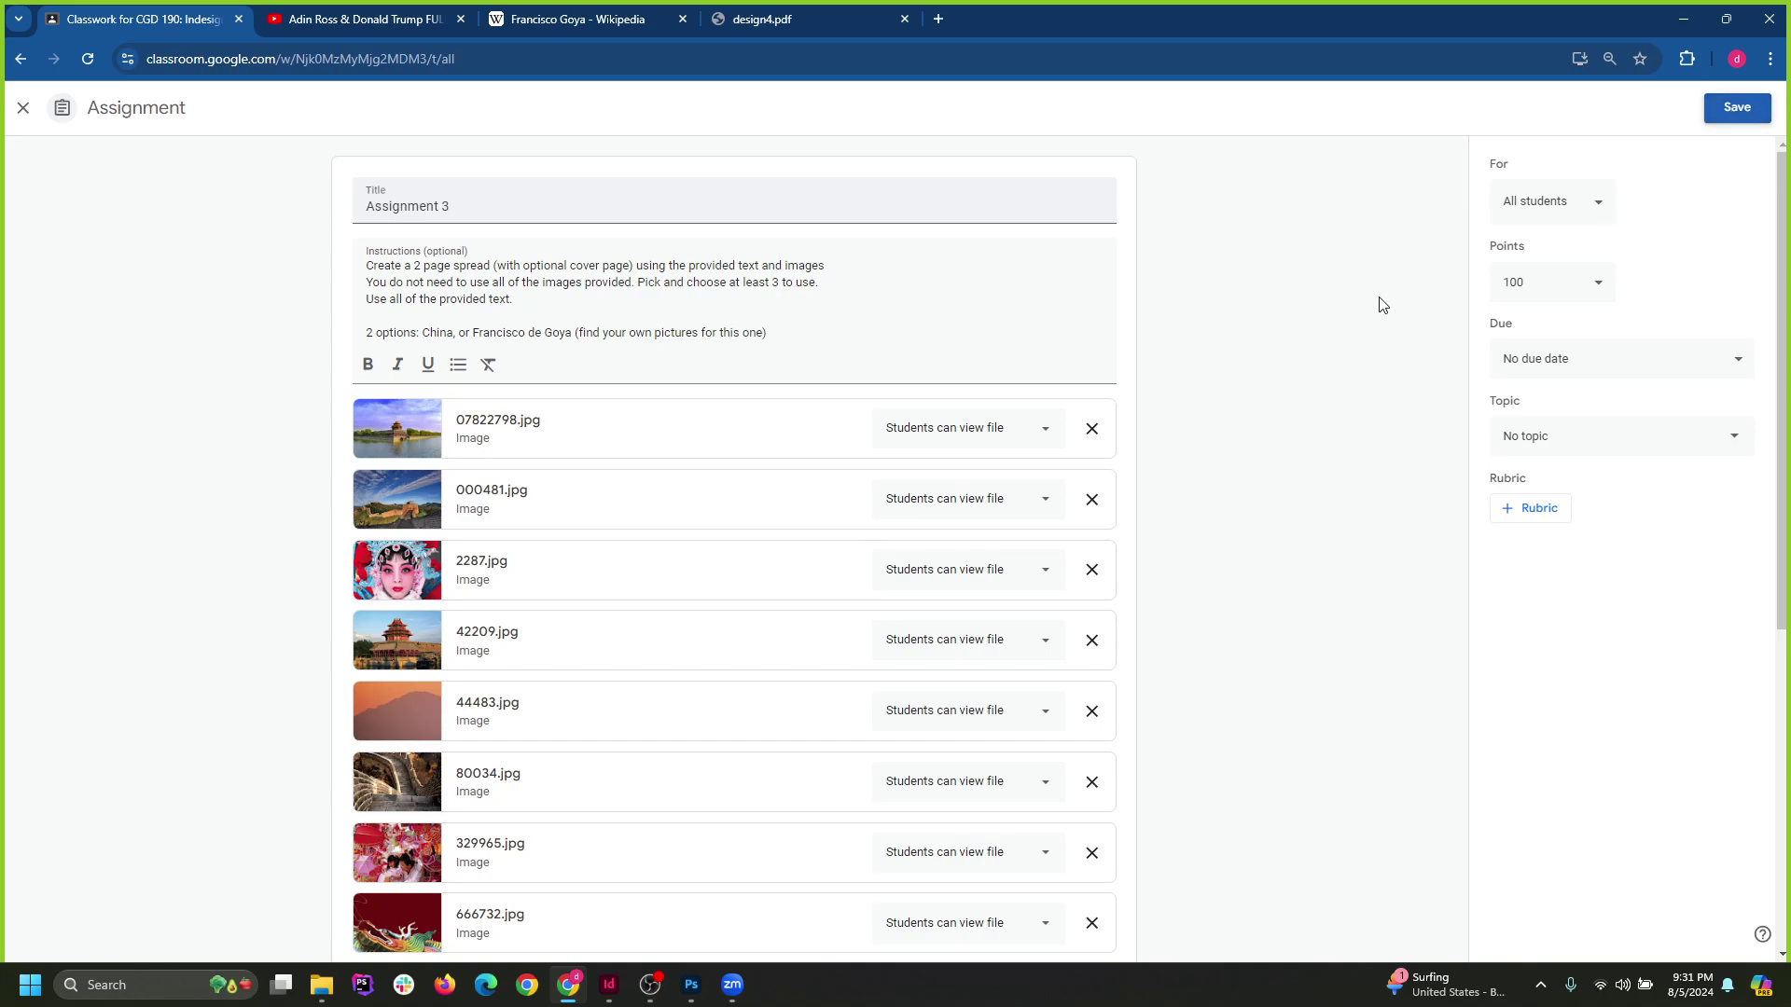
{"action": "left_click", "coordinate": [1542, 359]}
{"action": "left_click", "coordinate": [1595, 420]}
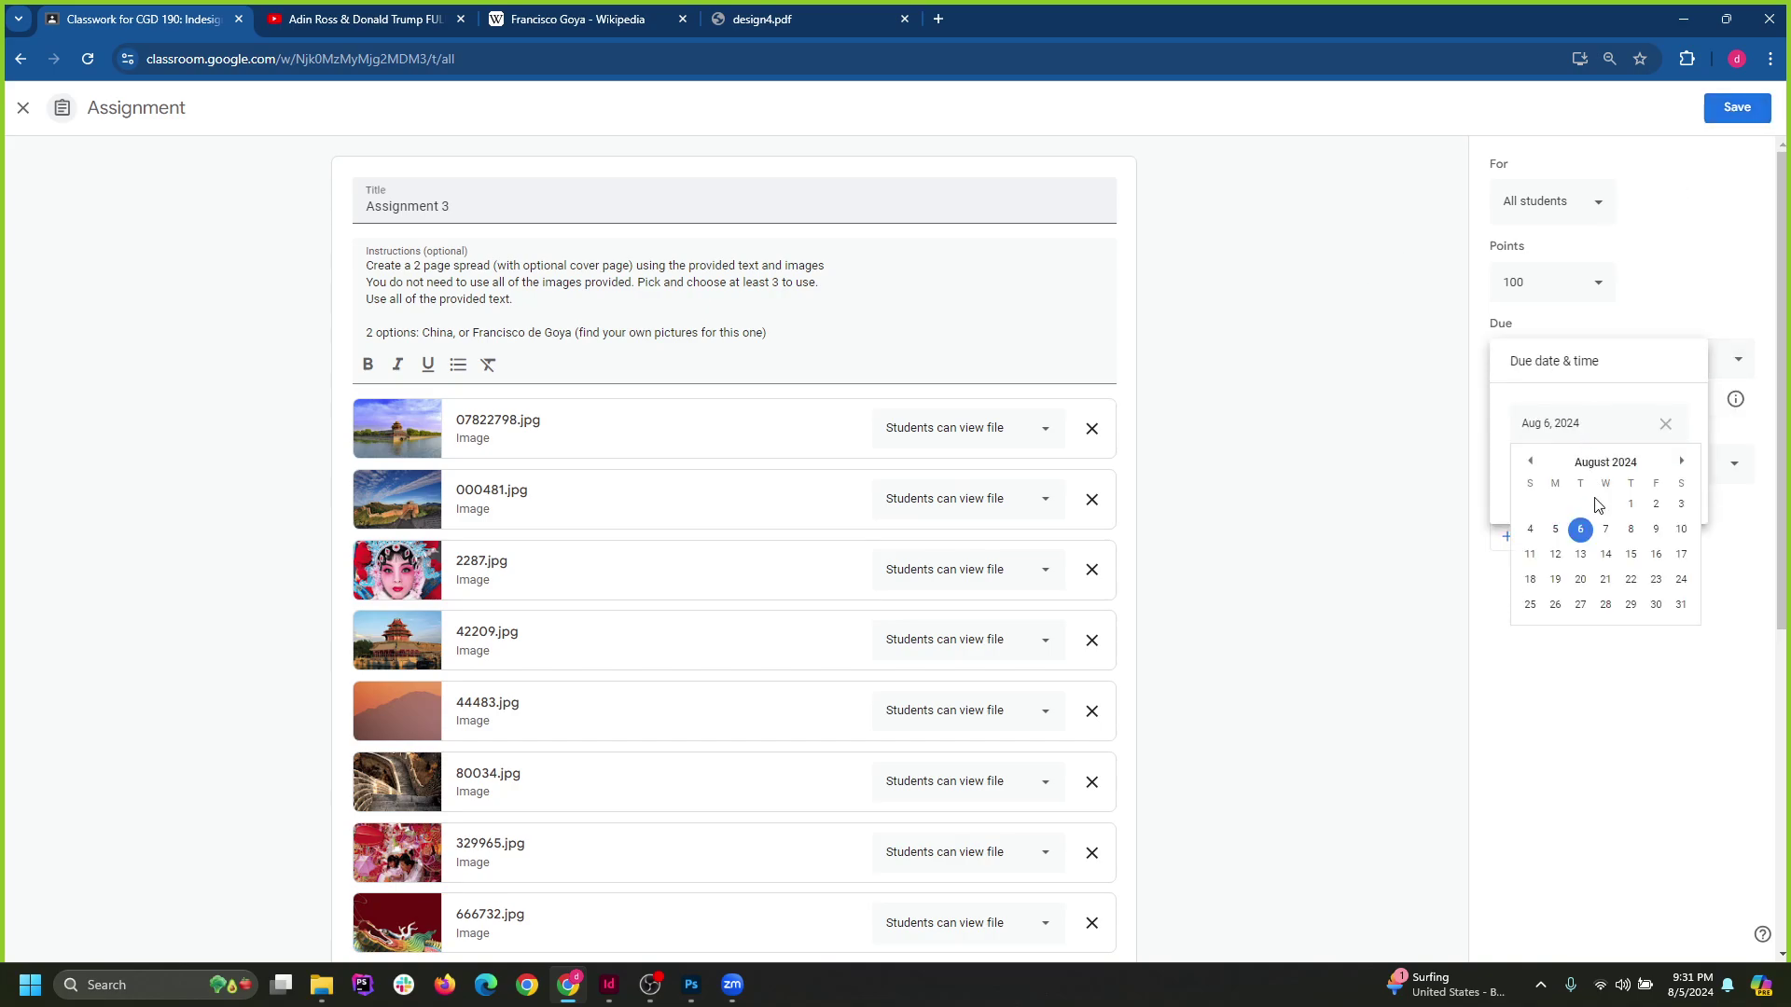
{"action": "left_click", "coordinate": [1585, 560]}
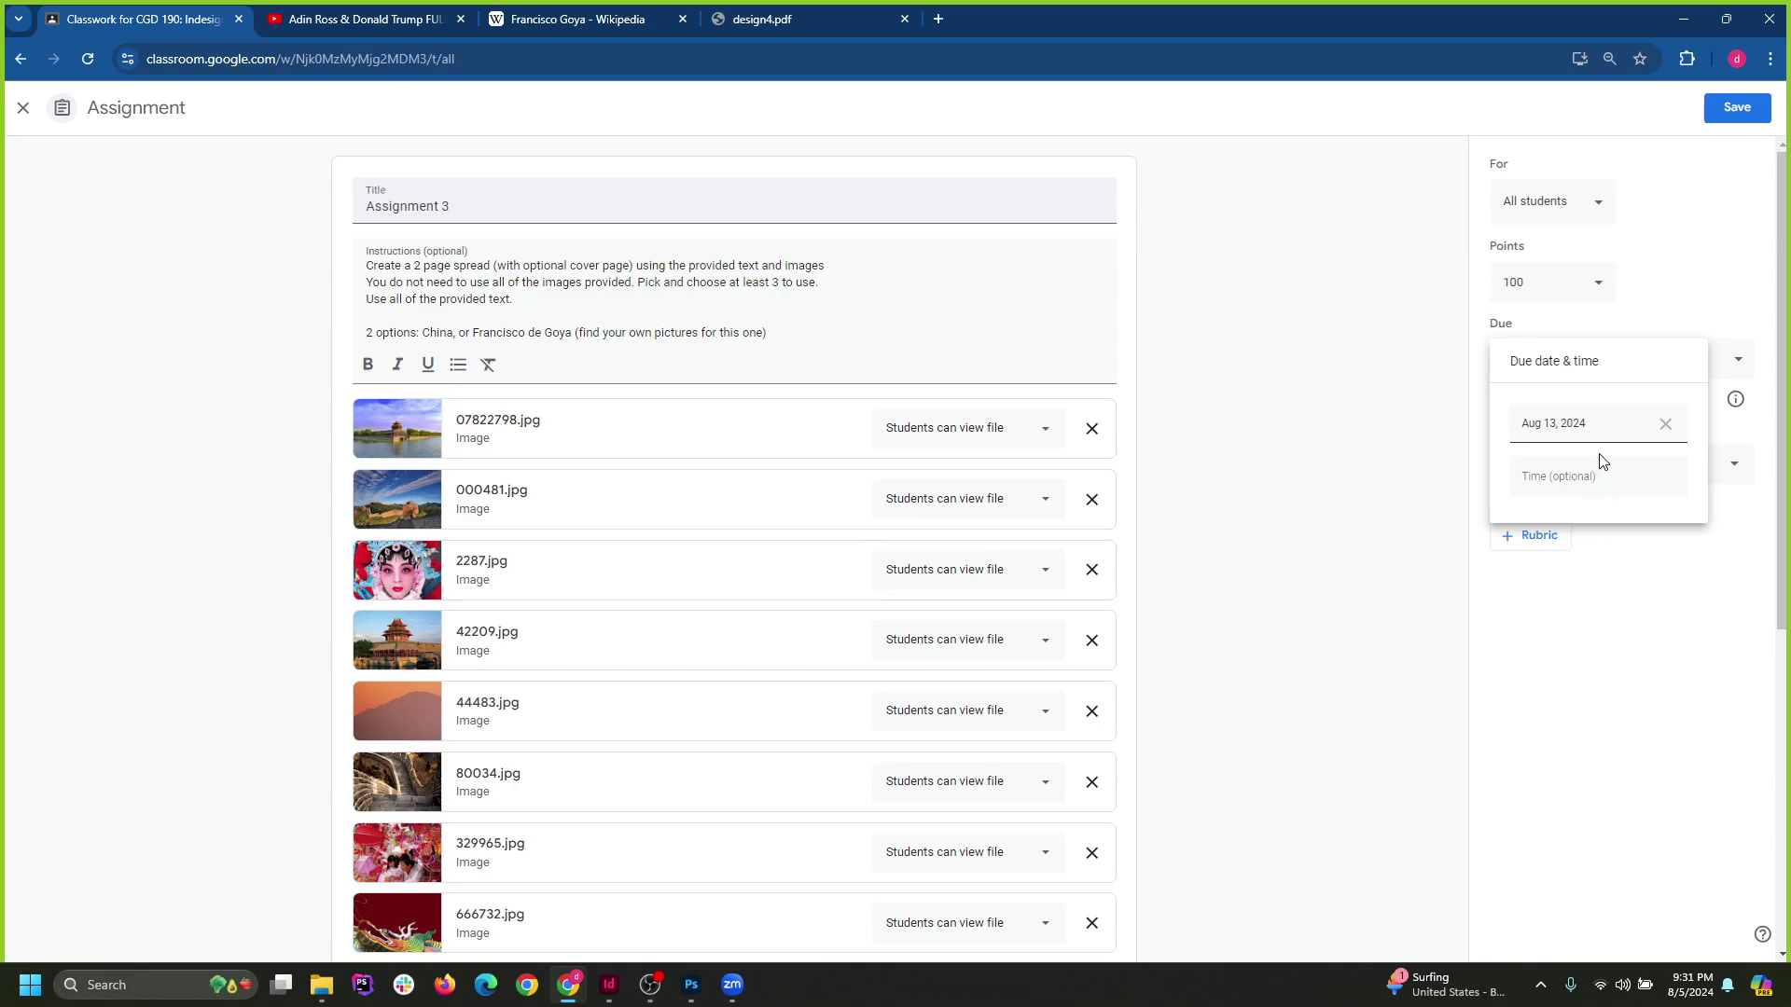
{"action": "left_click", "coordinate": [1727, 121]}
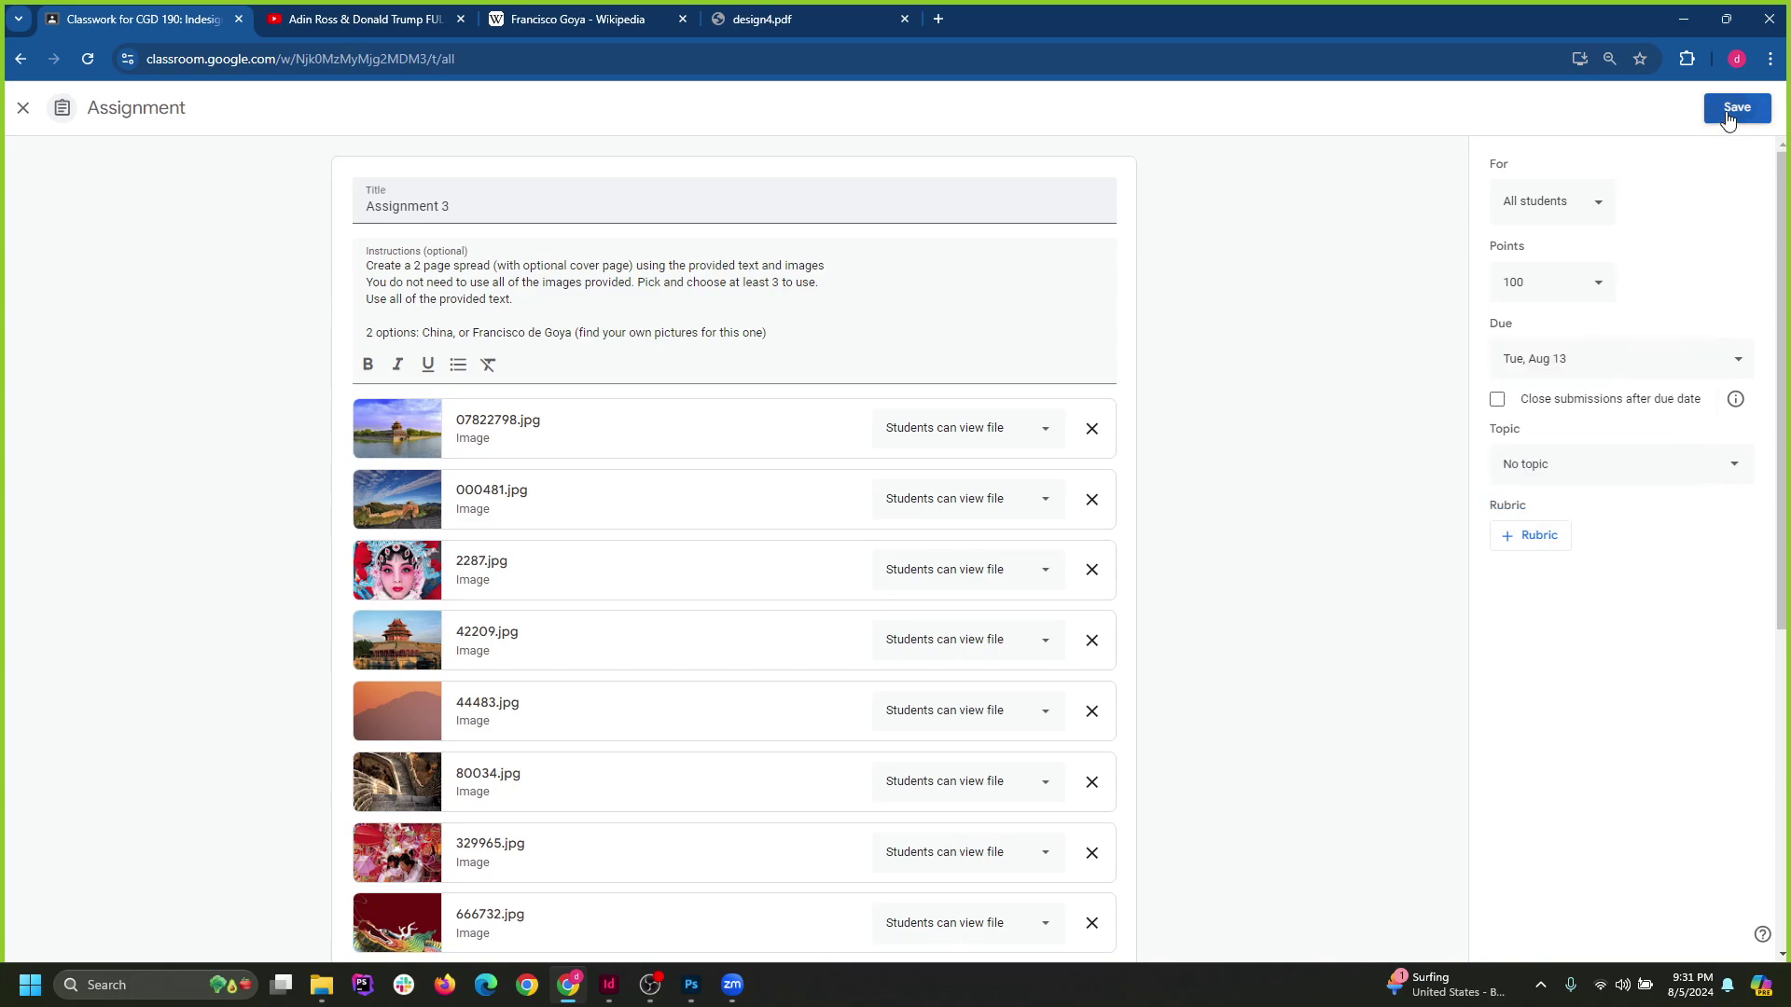
{"action": "left_click", "coordinate": [1727, 114]}
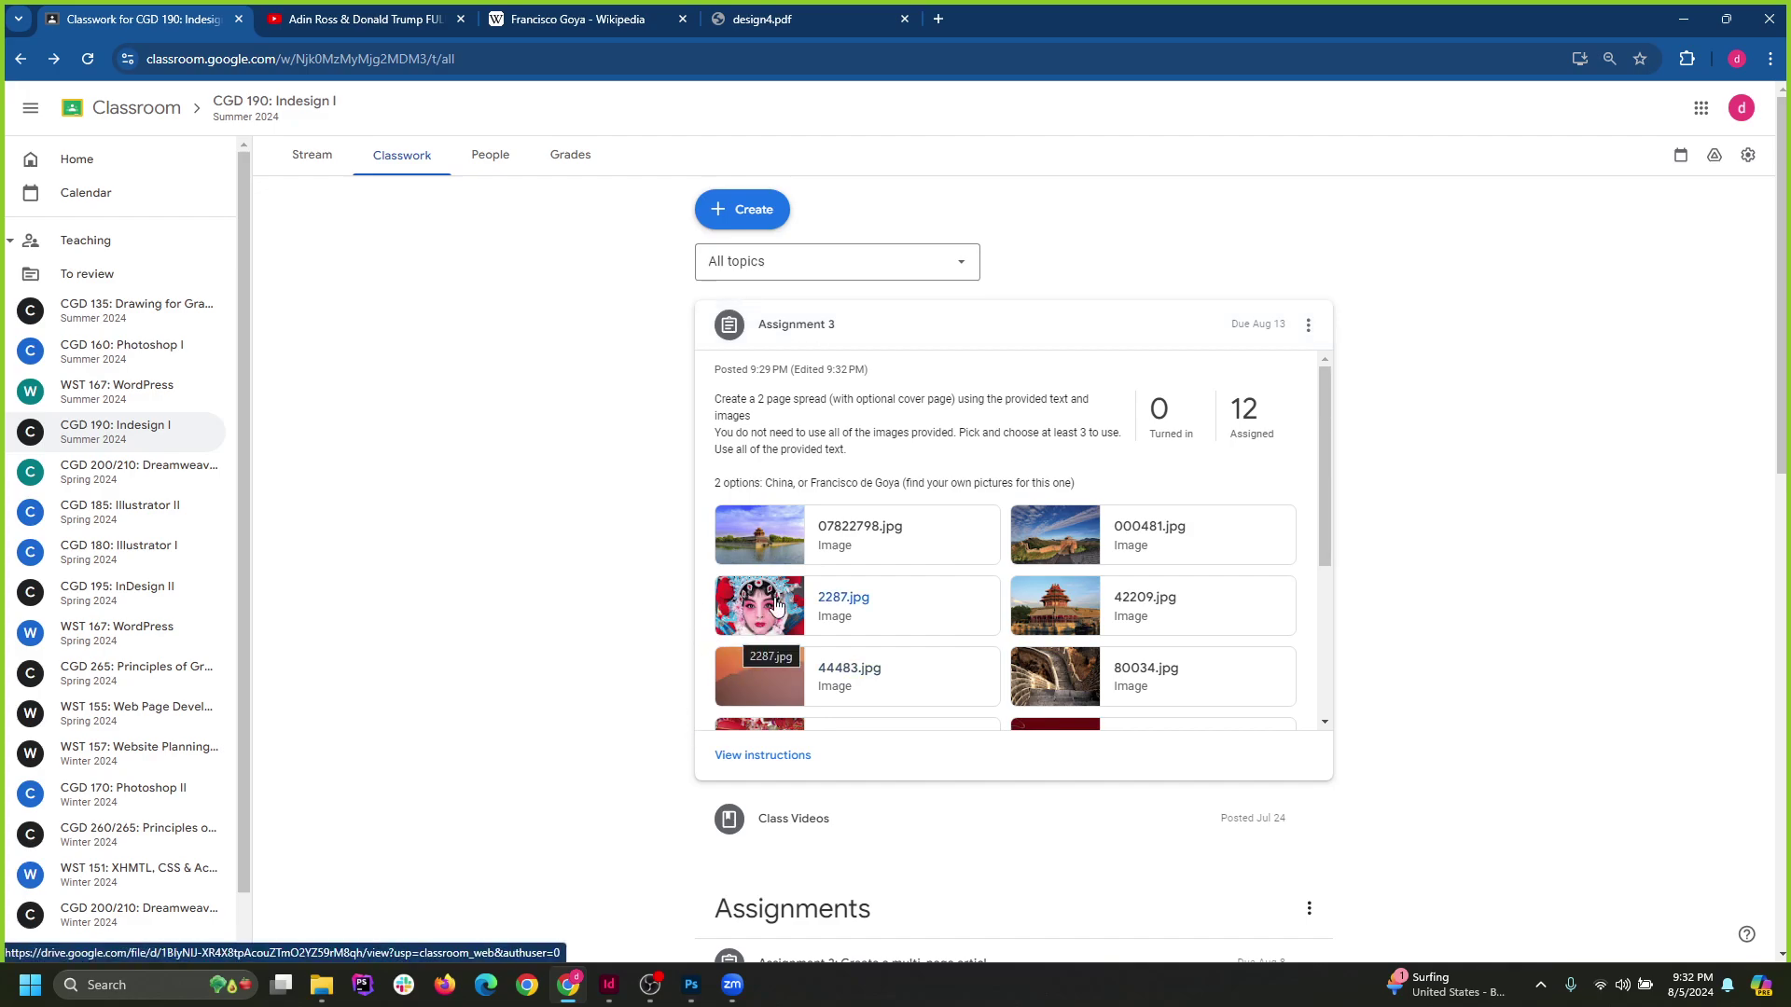
Minimize the browser and move goya.txt into the row of file icons along the upper edge of the desktop.
{"action": "left_click", "coordinate": [1682, 19]}
{"action": "left_click_drag", "start_coordinate": [1032, 496], "coordinate": [1296, 56]}
{"action": "left_click", "coordinate": [884, 307]}
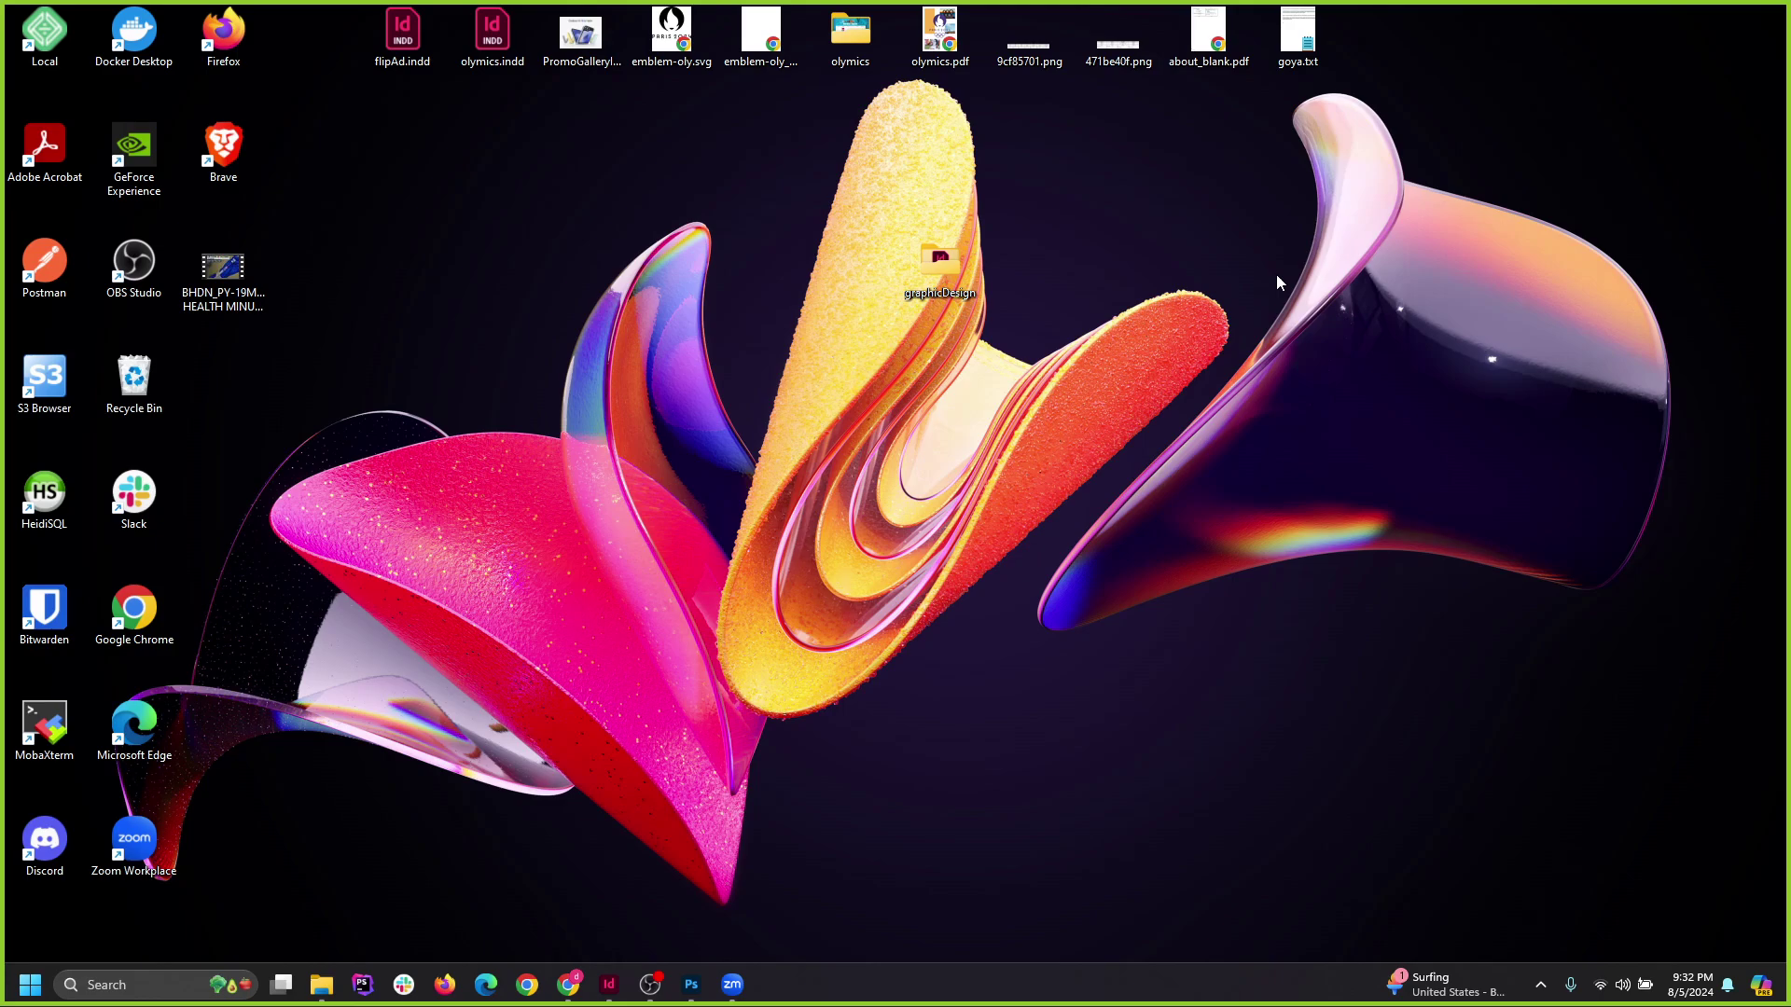
Return to Google Classroom in Chrome and check the instructions and attachment list of the posted Assignment 3.
{"action": "left_click", "coordinate": [568, 984]}
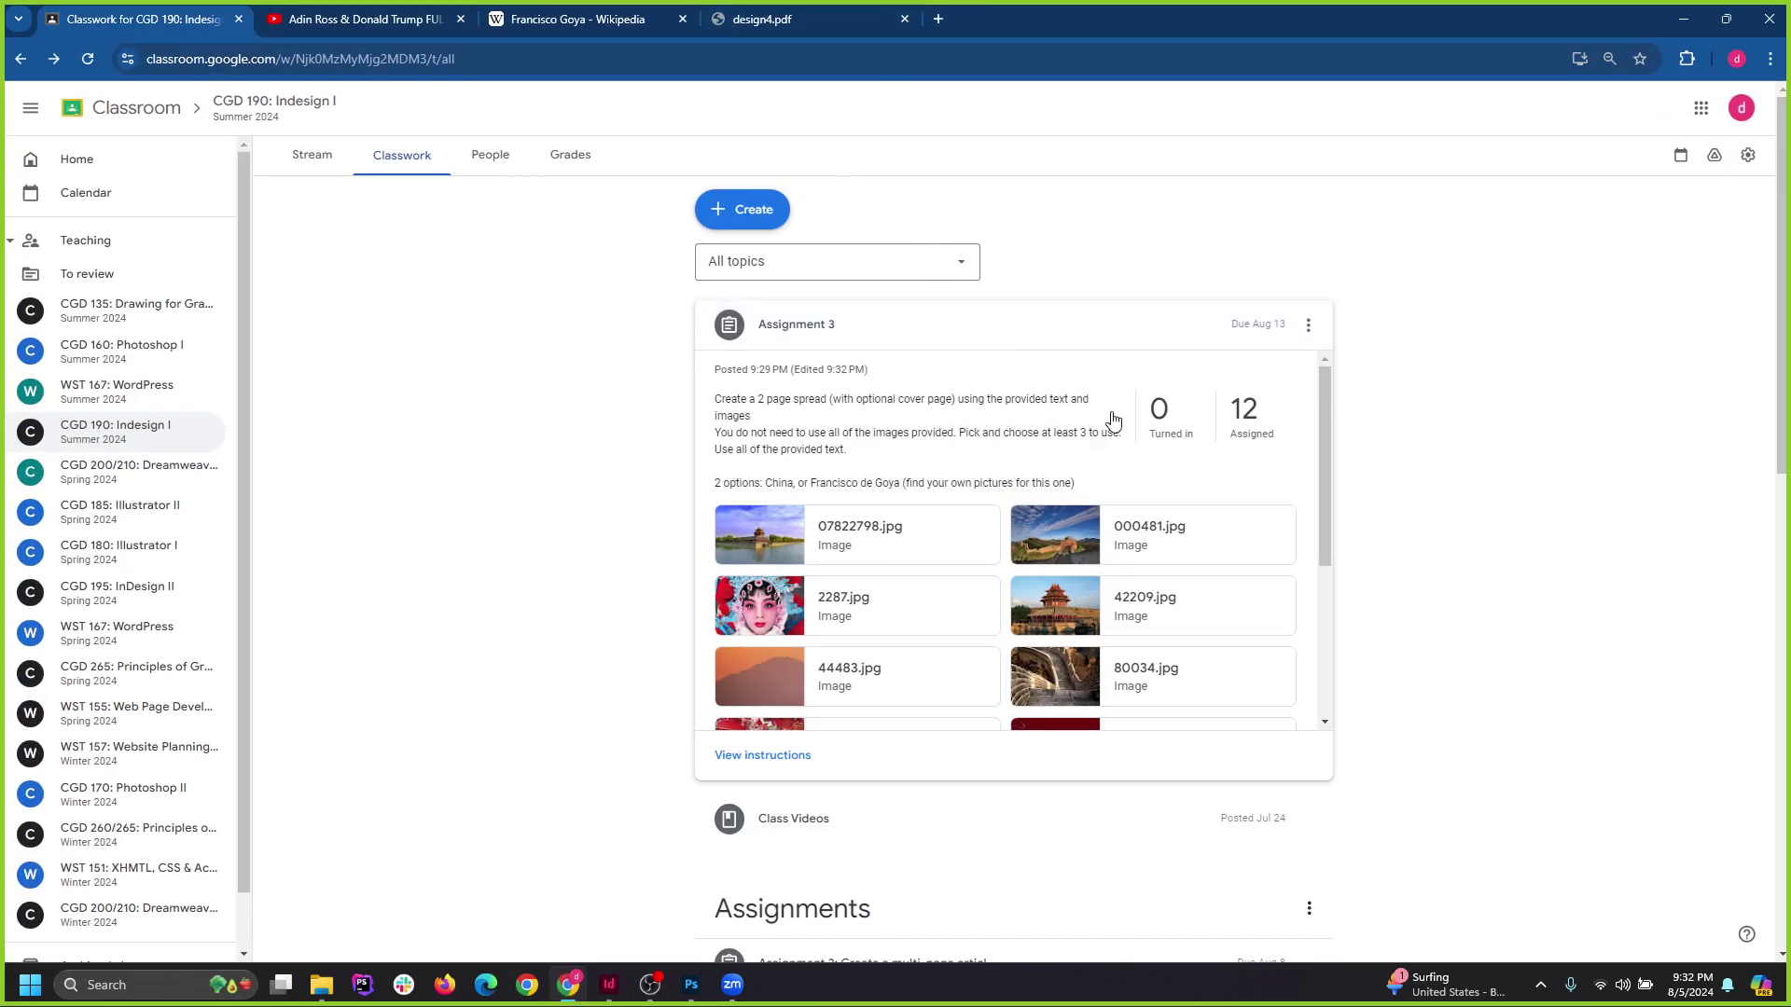
{"action": "scroll", "coordinate": [1306, 560], "scroll_direction": "down", "scroll_amount": 3}
{"action": "scroll", "coordinate": [1418, 615], "scroll_direction": "down", "scroll_amount": 4}
{"action": "scroll", "coordinate": [1509, 649], "scroll_direction": "up", "scroll_amount": 4}
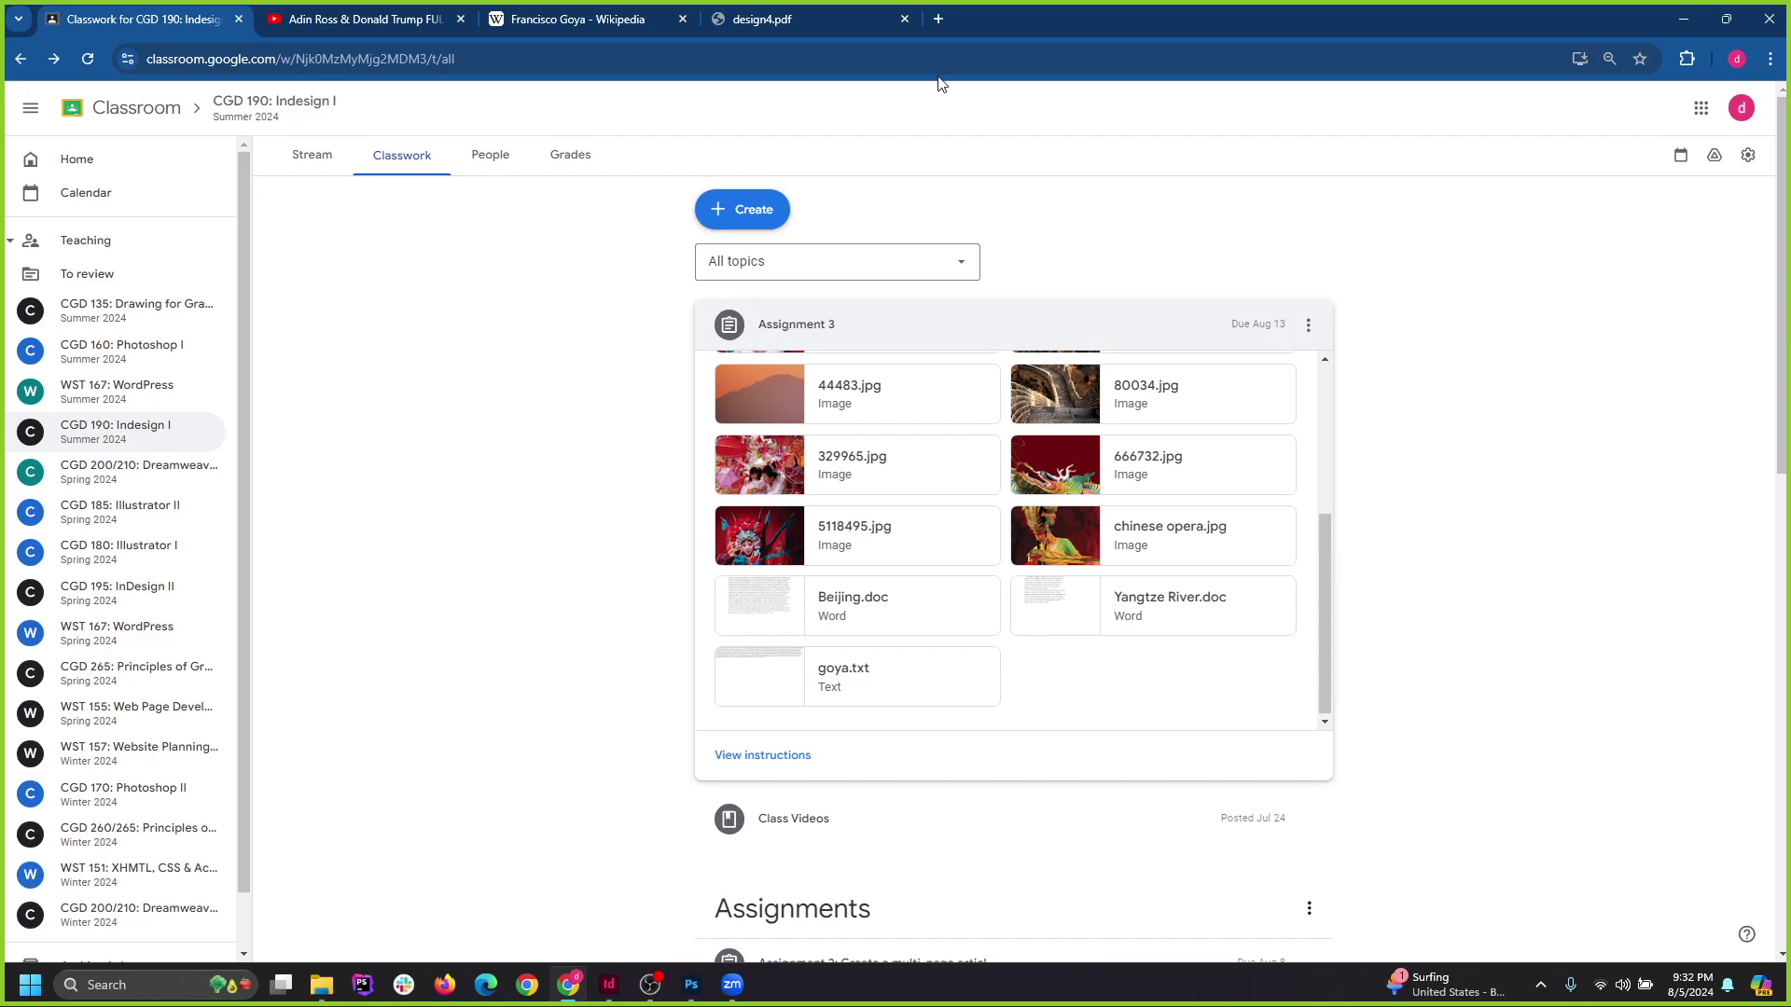
Close the design4.pdf tab, reduce the browser from full screen to a smaller window, and minimize it.
{"action": "left_click", "coordinate": [895, 28]}
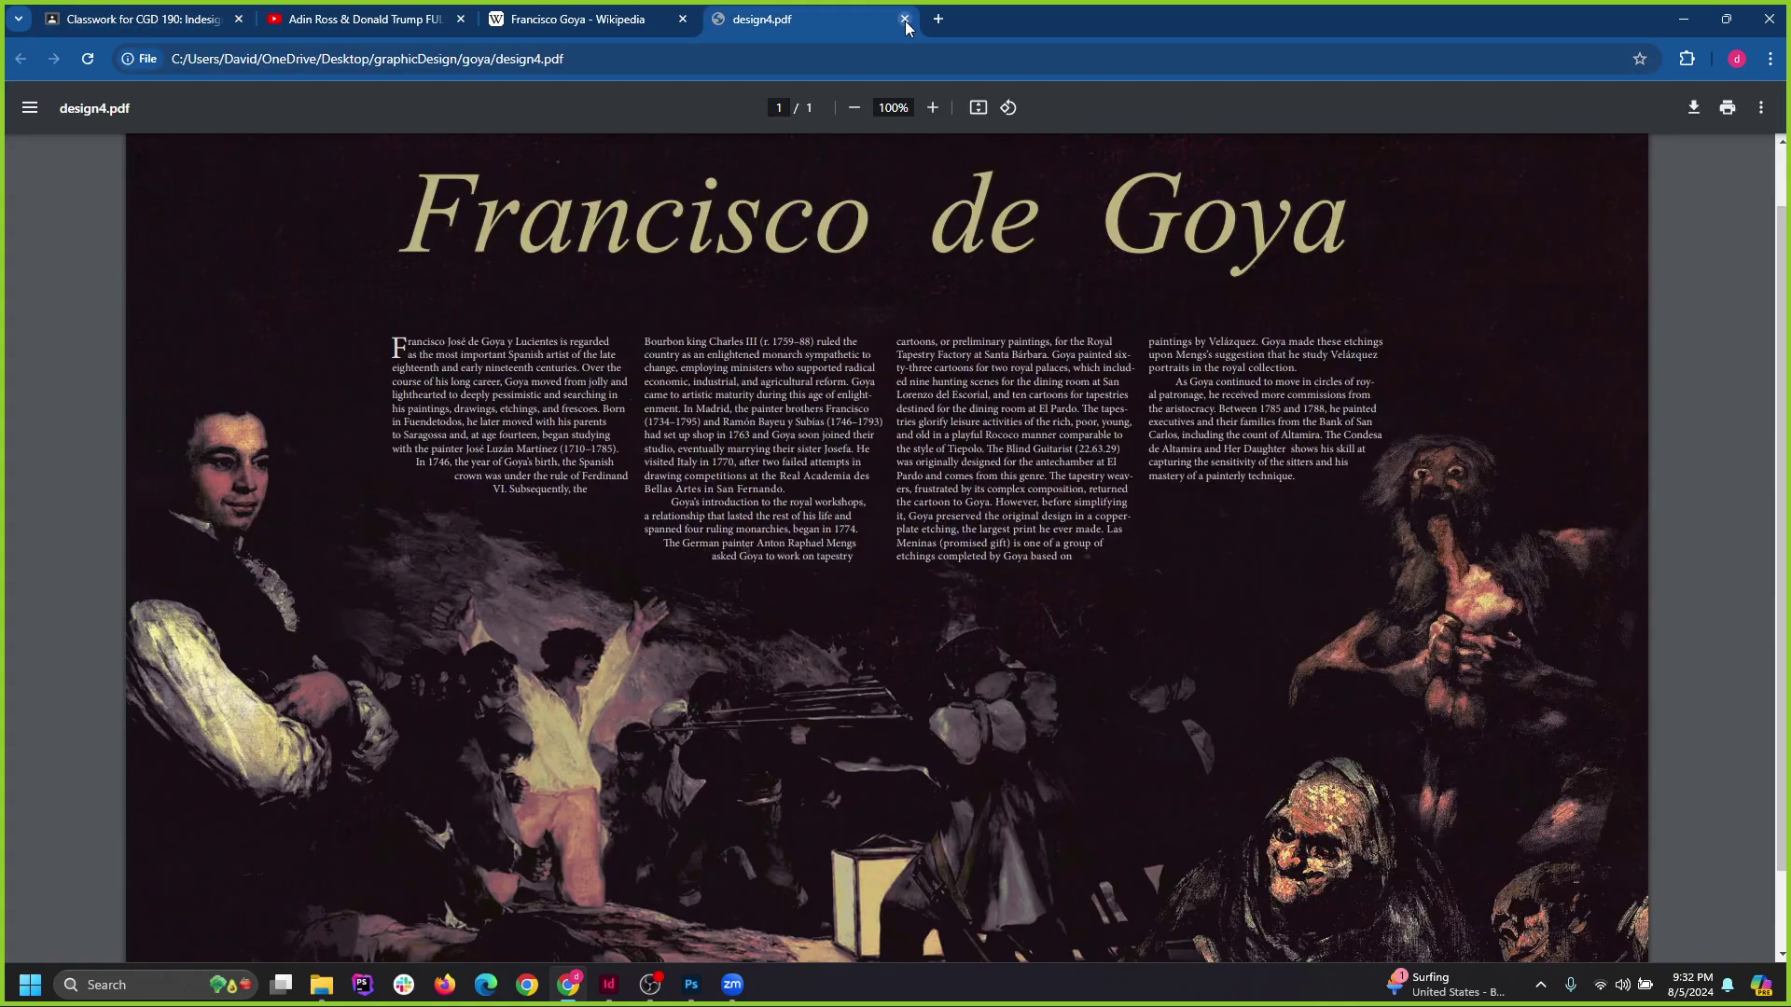
{"action": "left_click", "coordinate": [905, 19]}
{"action": "double_click", "coordinate": [1089, 13]}
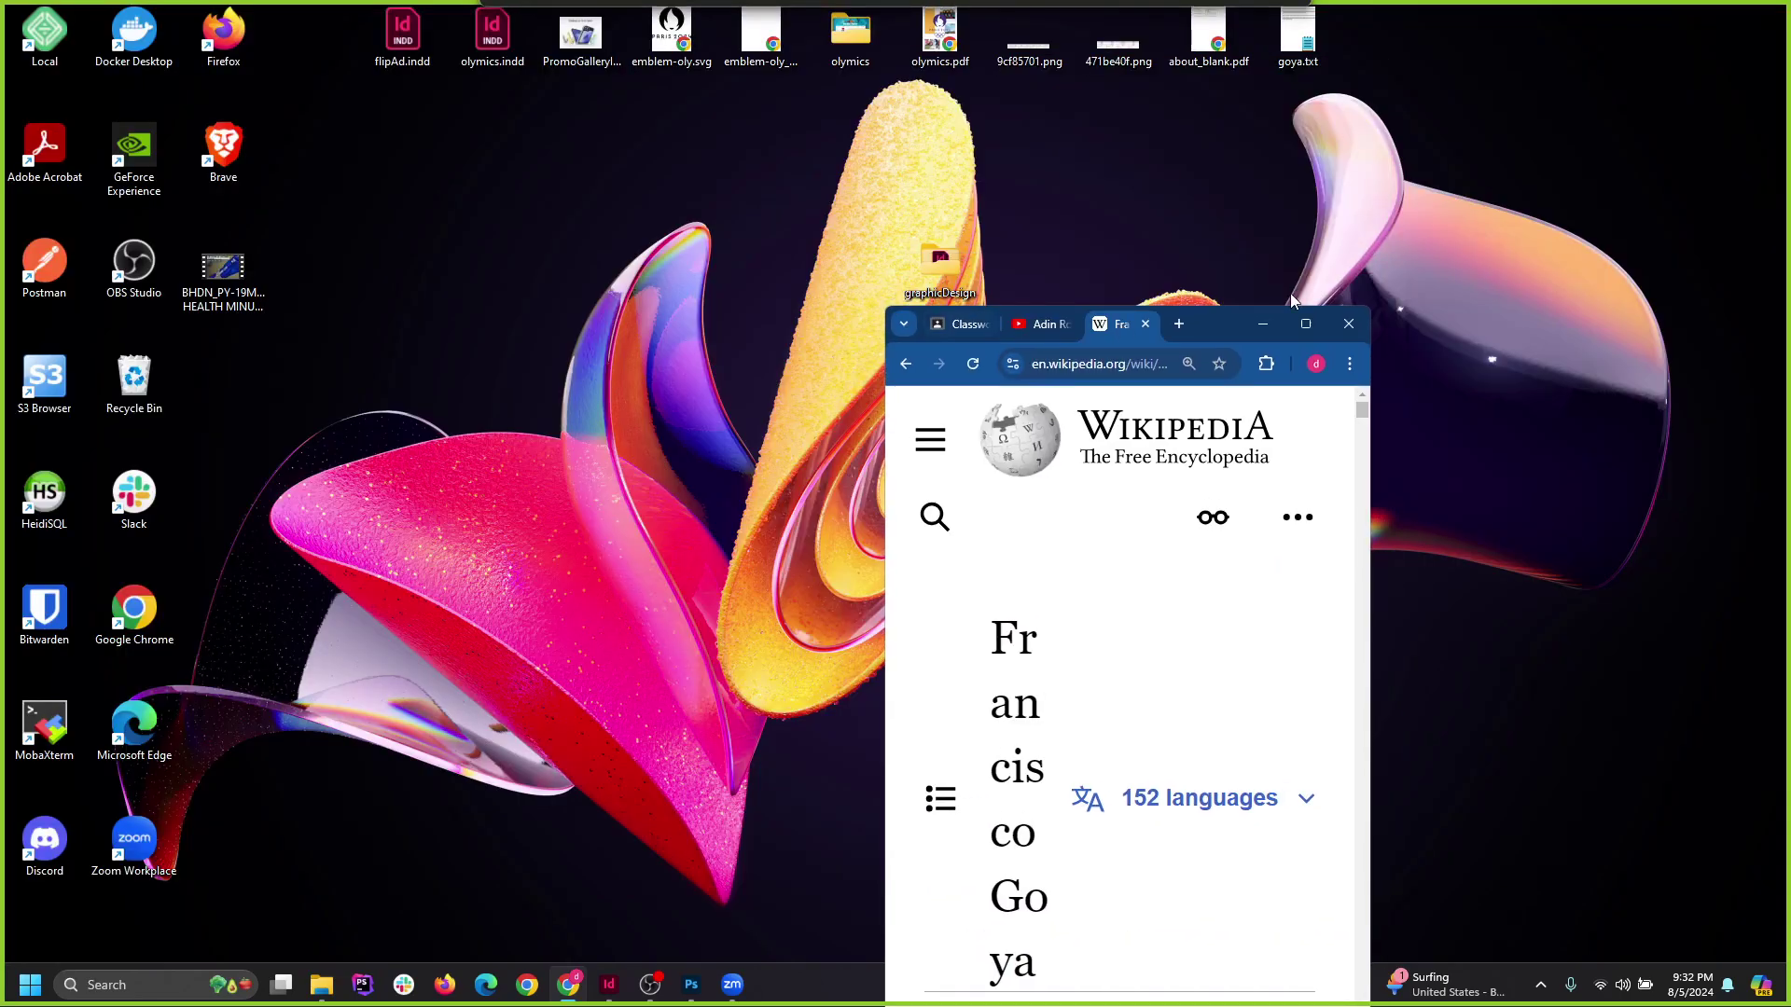
{"action": "left_click", "coordinate": [1275, 319]}
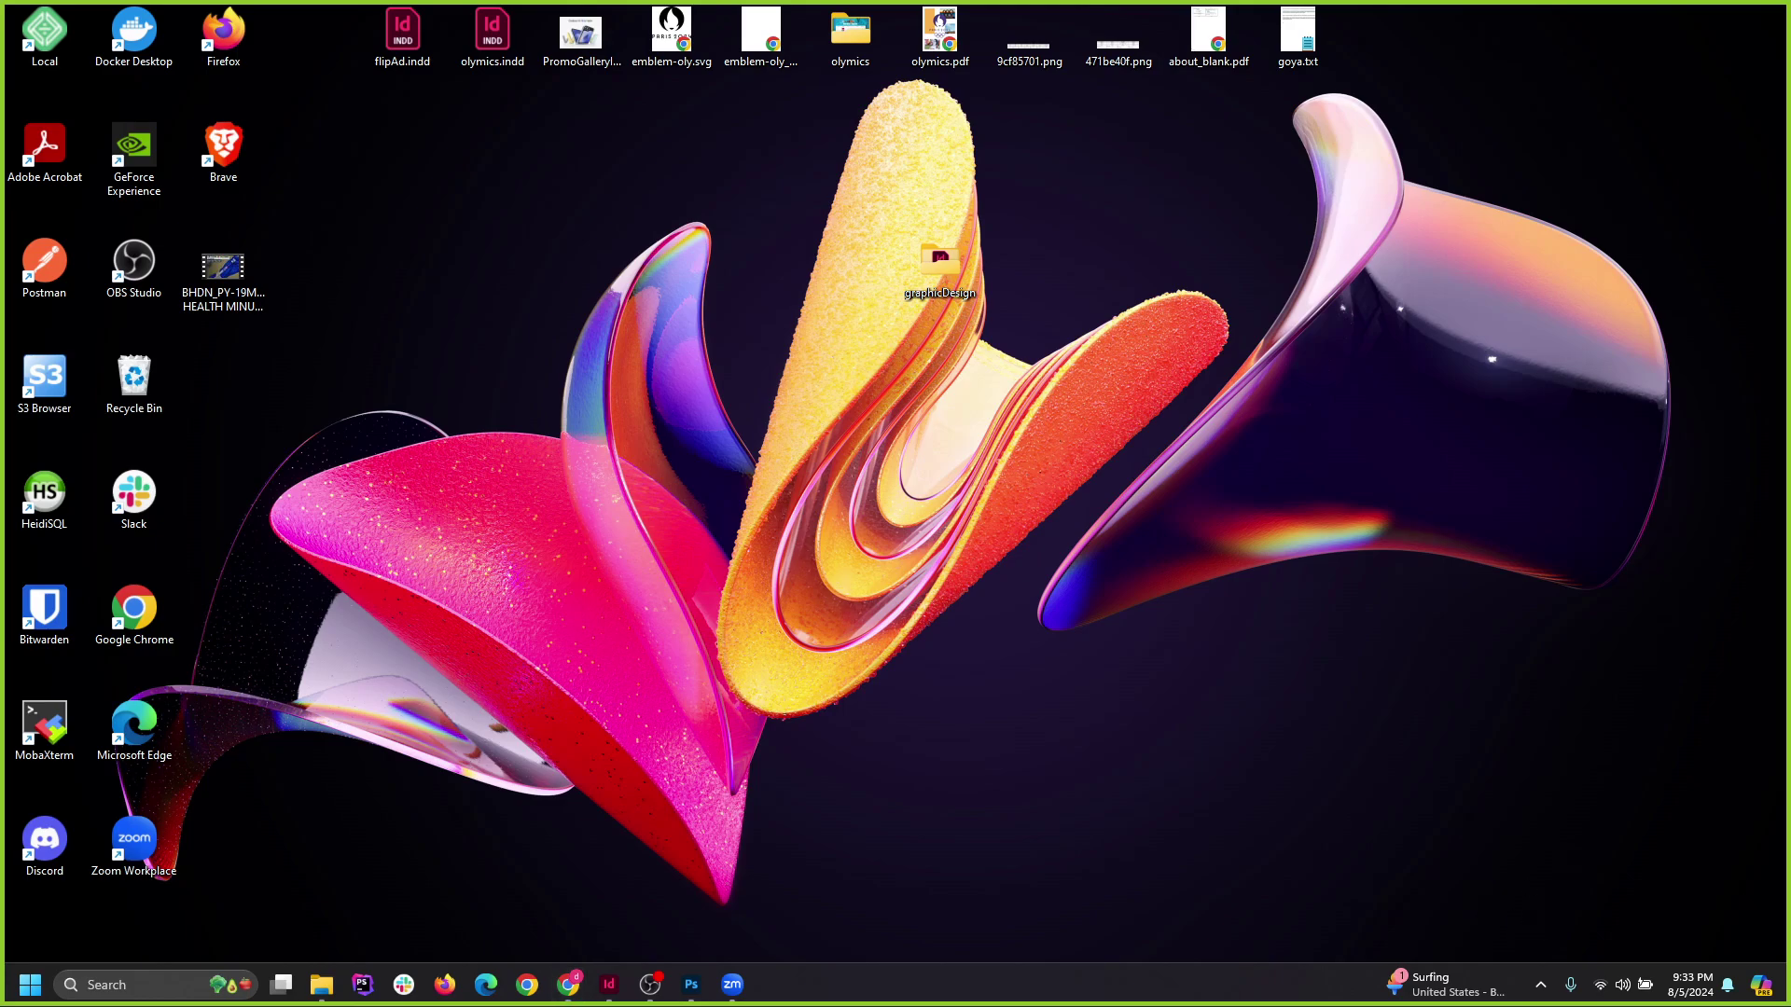
{"action": "left_click", "coordinate": [1699, 991]}
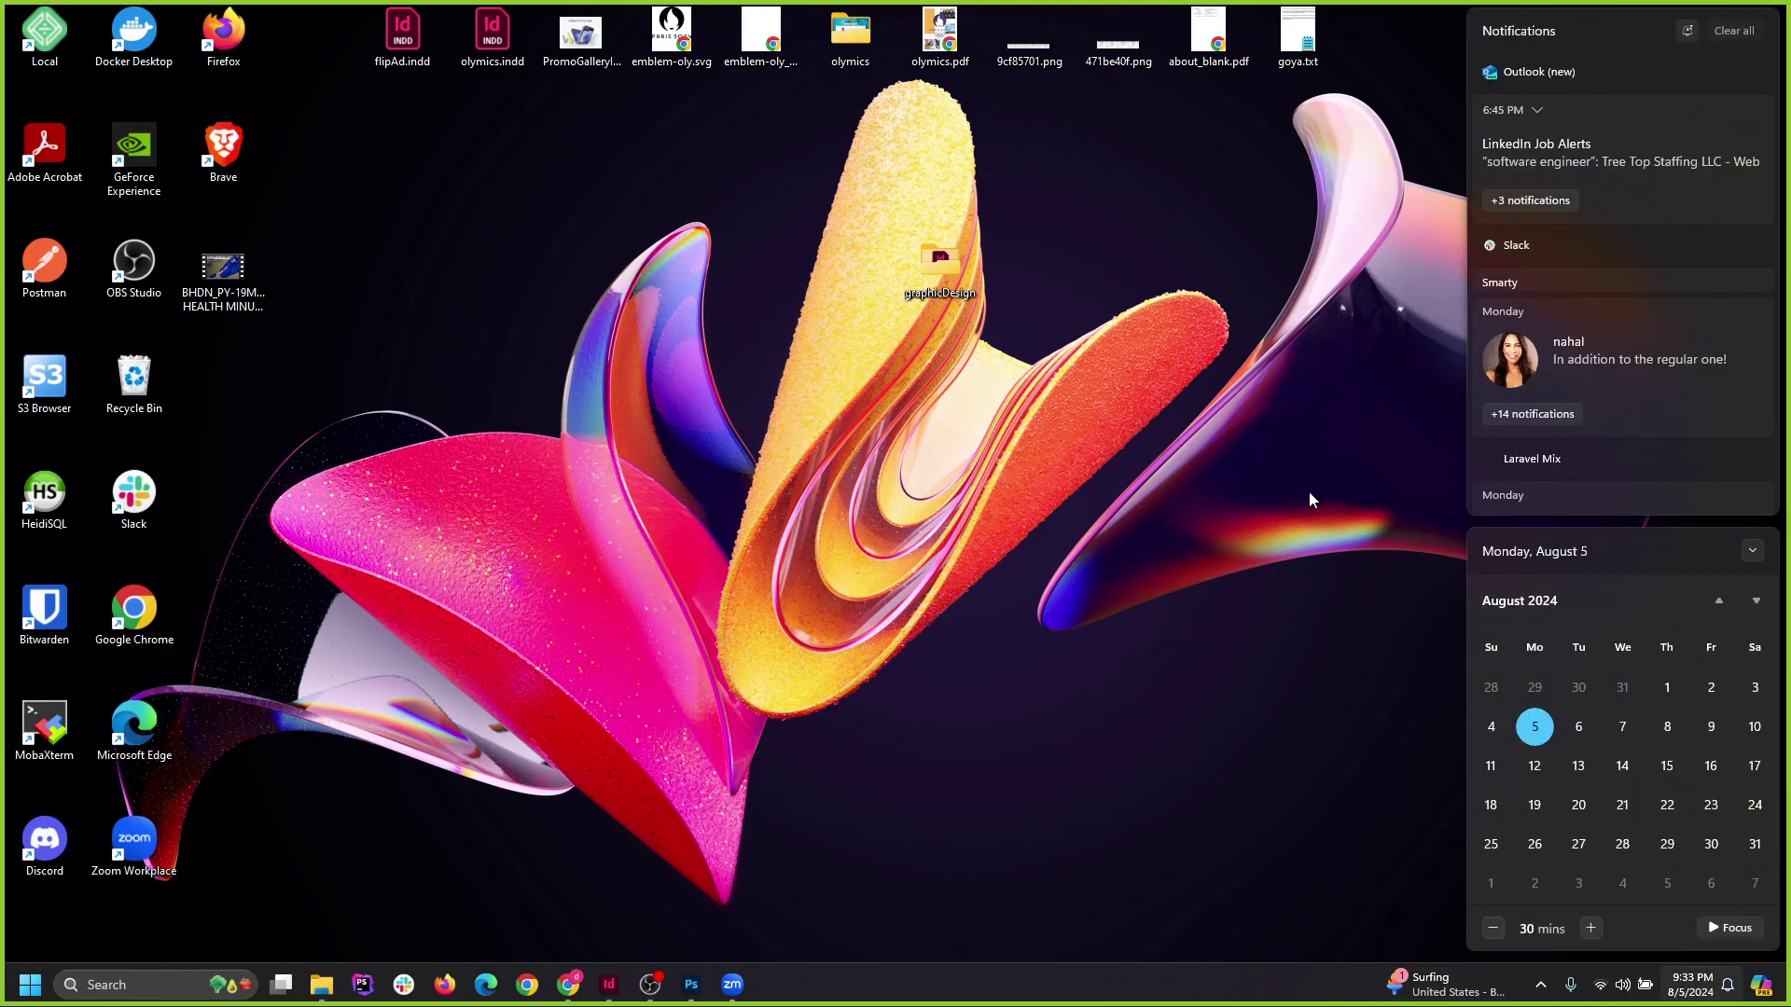
{"action": "left_click", "coordinate": [1612, 988]}
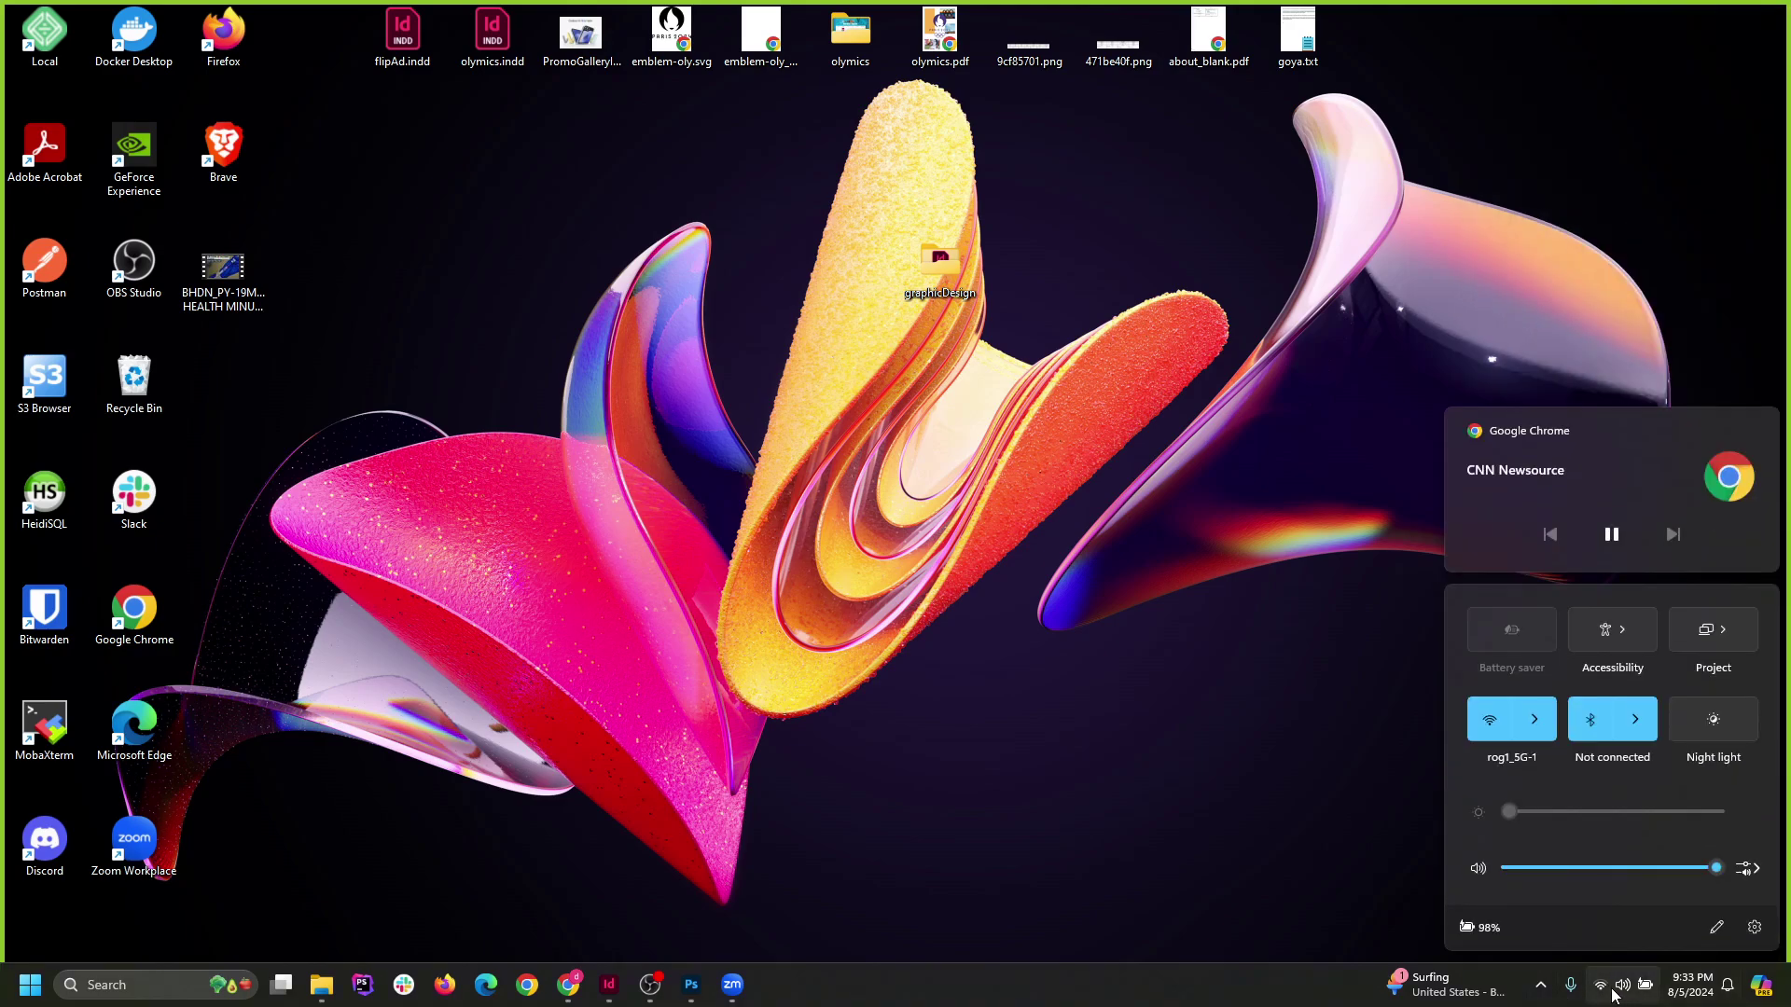
{"action": "left_click", "coordinate": [1370, 651]}
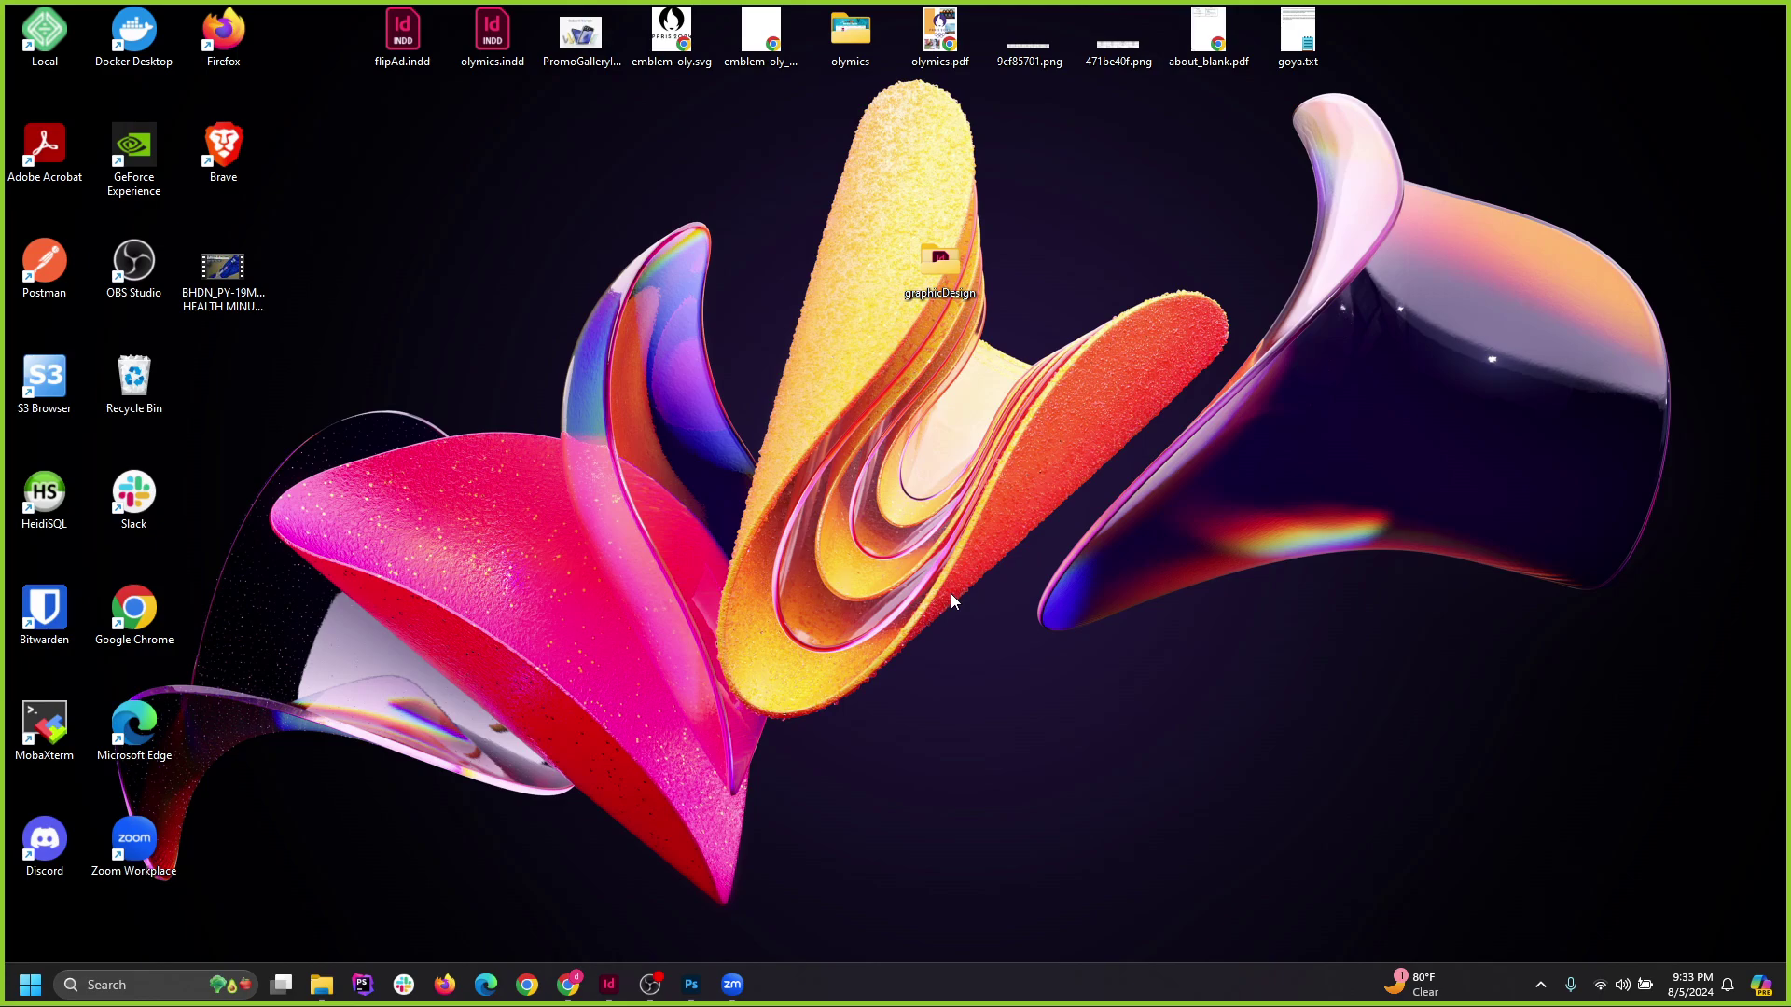
Switch to InDesign, leave text editing in design3.indd, and examine the full Francisco de Goya spread at 75% zoom.
{"action": "left_click", "coordinate": [608, 984]}
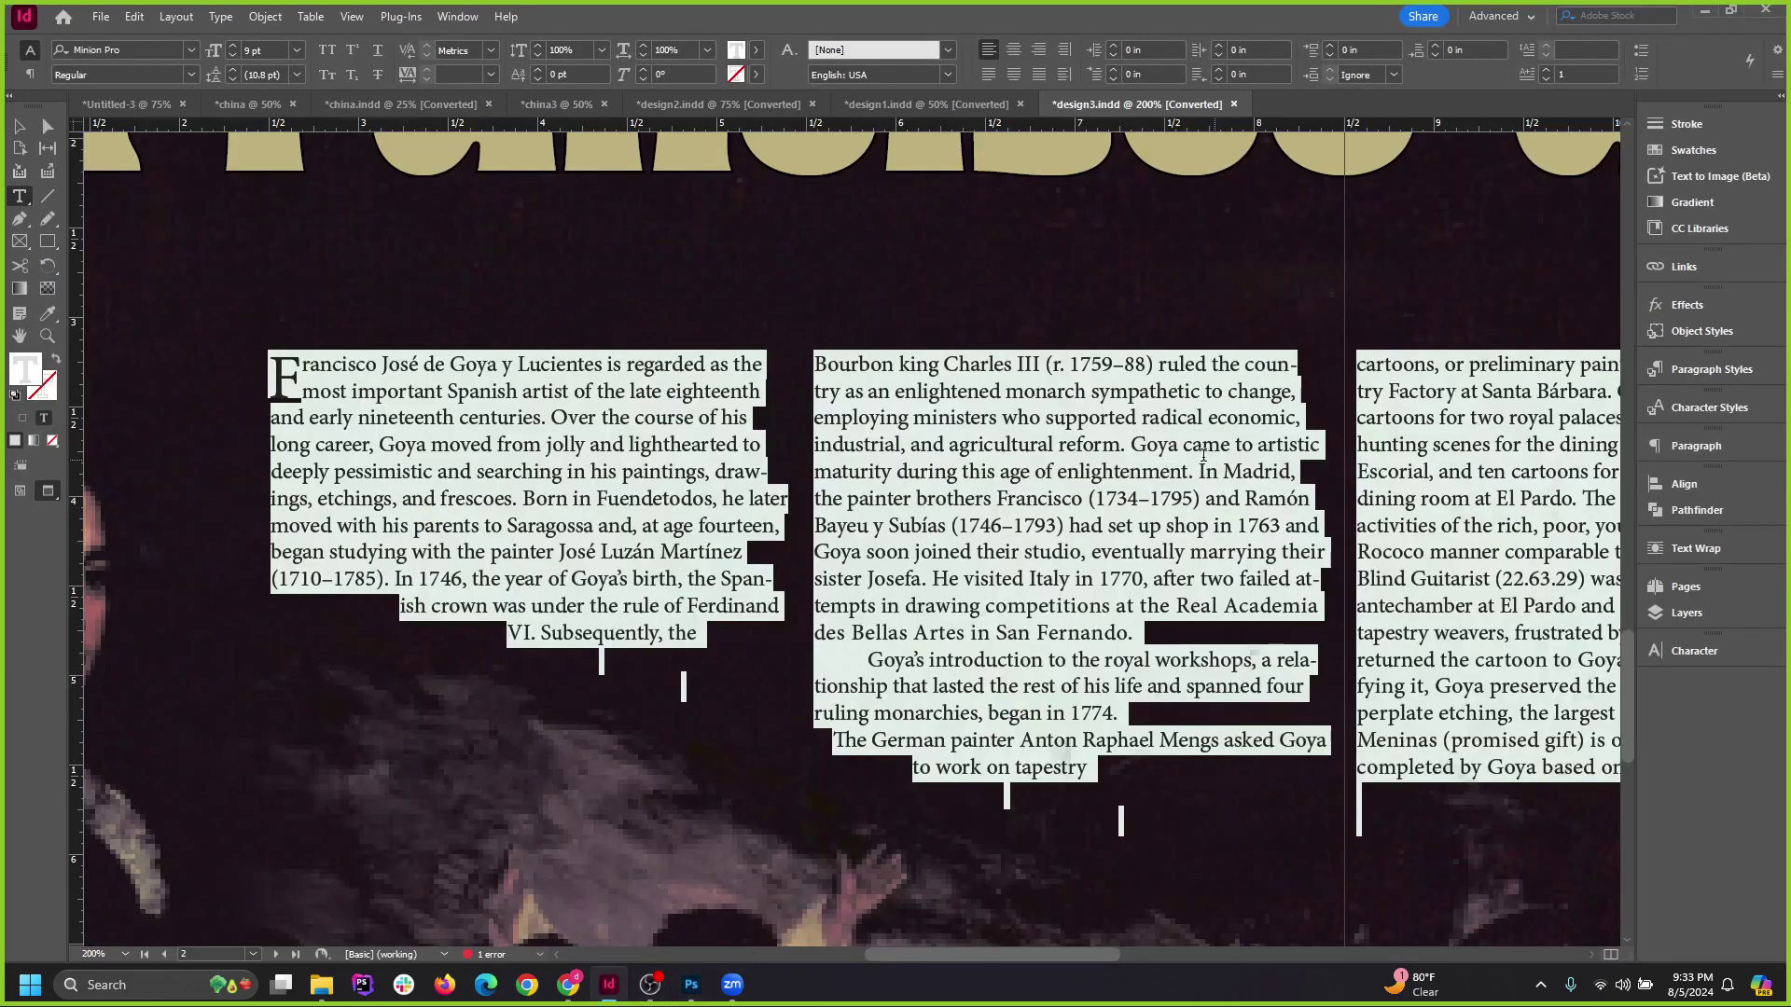
{"action": "key", "text": "Escape"}
{"action": "key", "text": "ctrl+minus"}
{"action": "key", "text": "ctrl+minus"}
{"action": "key", "text": "ctrl+minus"}
{"action": "key", "text": "ctrl+minus"}
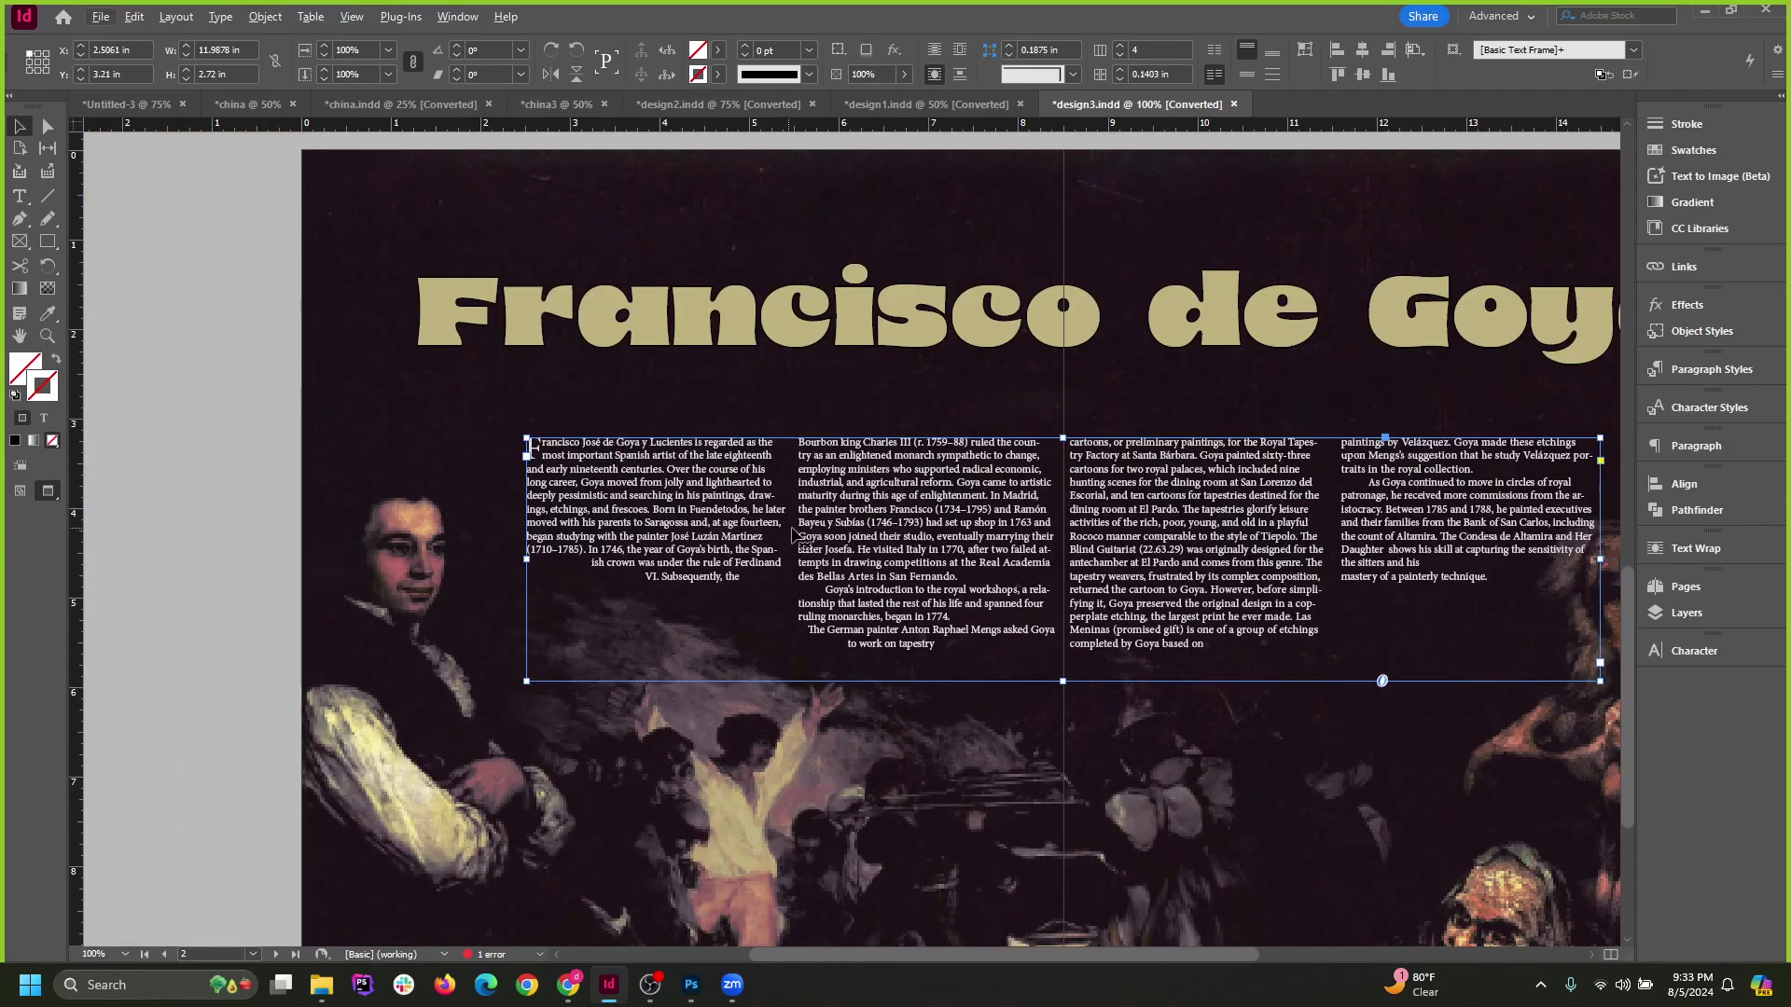
{"action": "key", "text": "ctrl+equal"}
{"action": "scroll", "coordinate": [1471, 530], "scroll_direction": "down", "scroll_amount": 1}
{"action": "left_click", "coordinate": [1471, 530]}
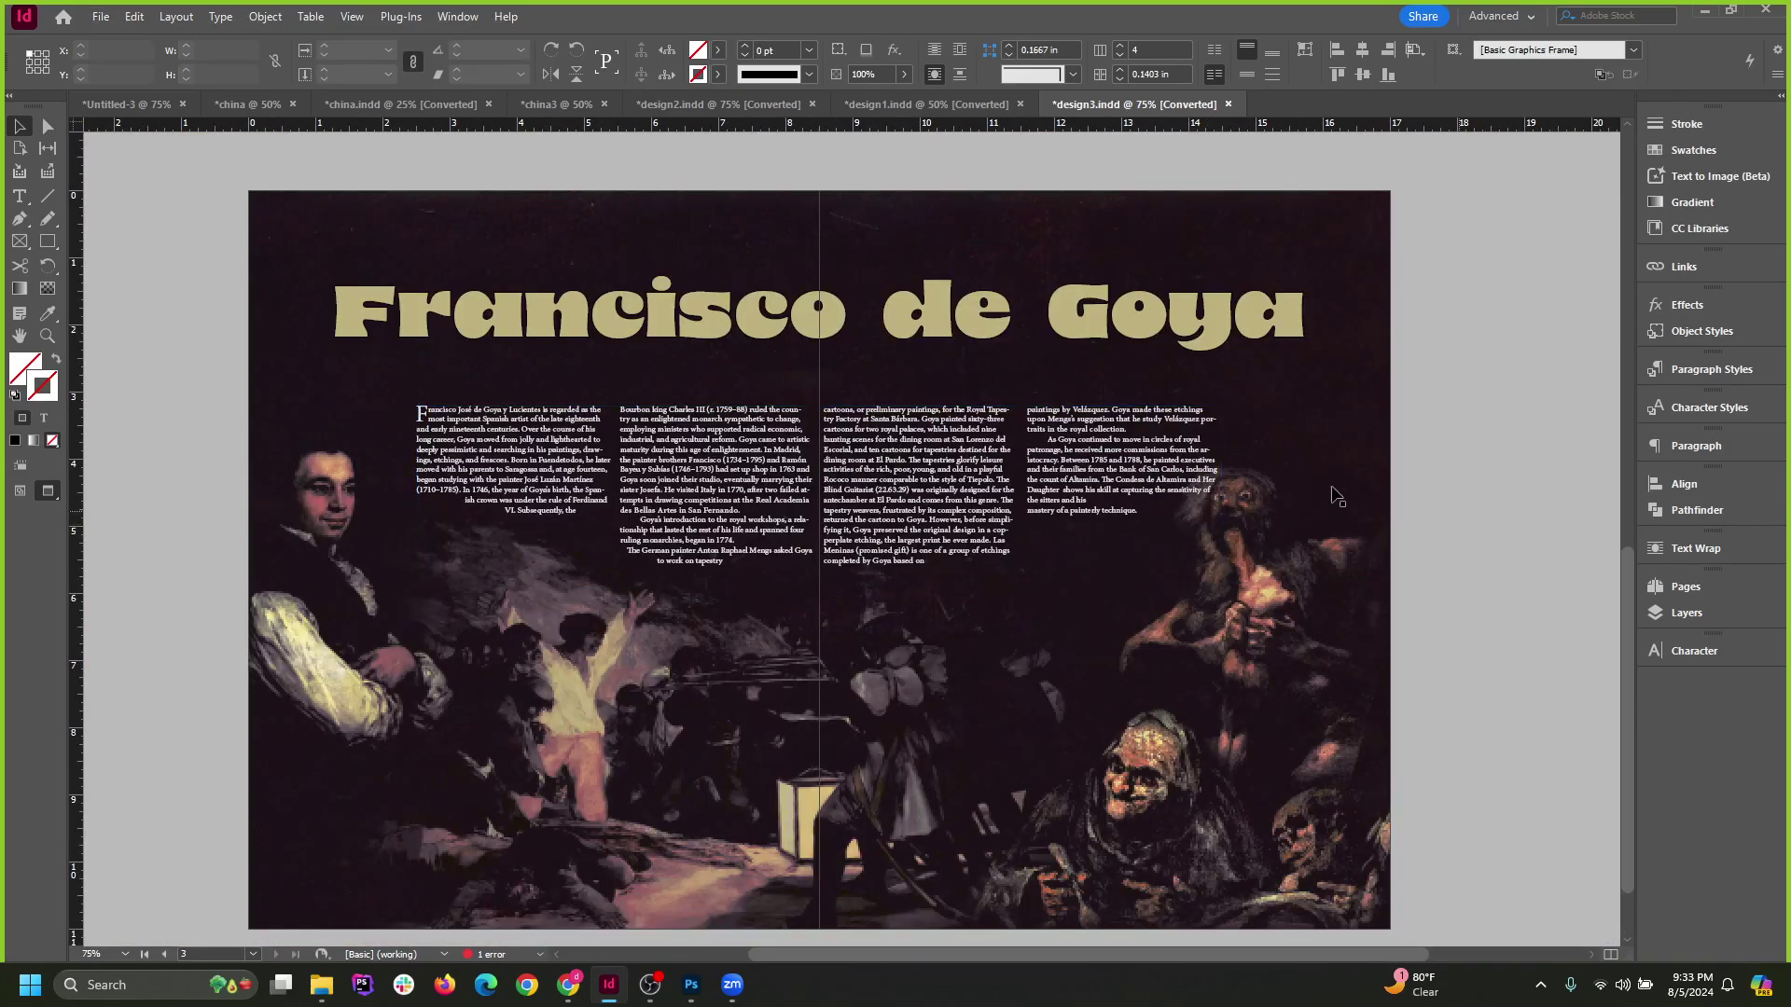
{"action": "left_click", "coordinate": [1052, 347]}
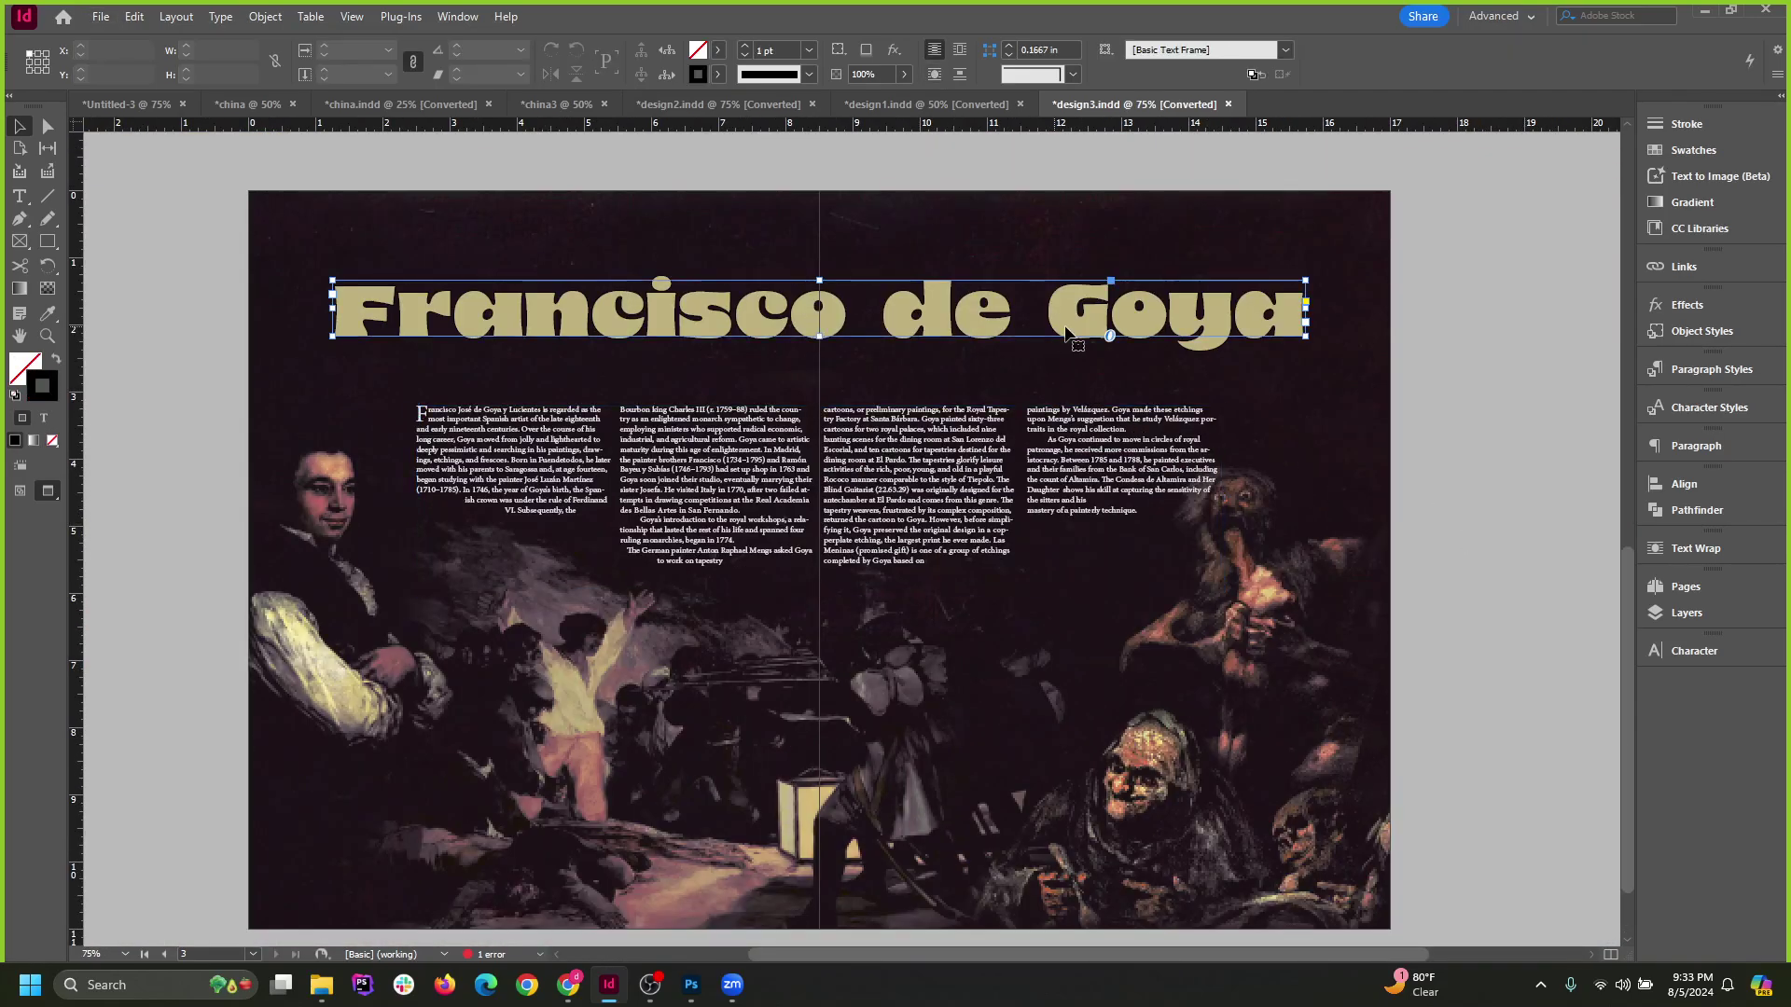
{"action": "left_click", "coordinate": [1515, 411]}
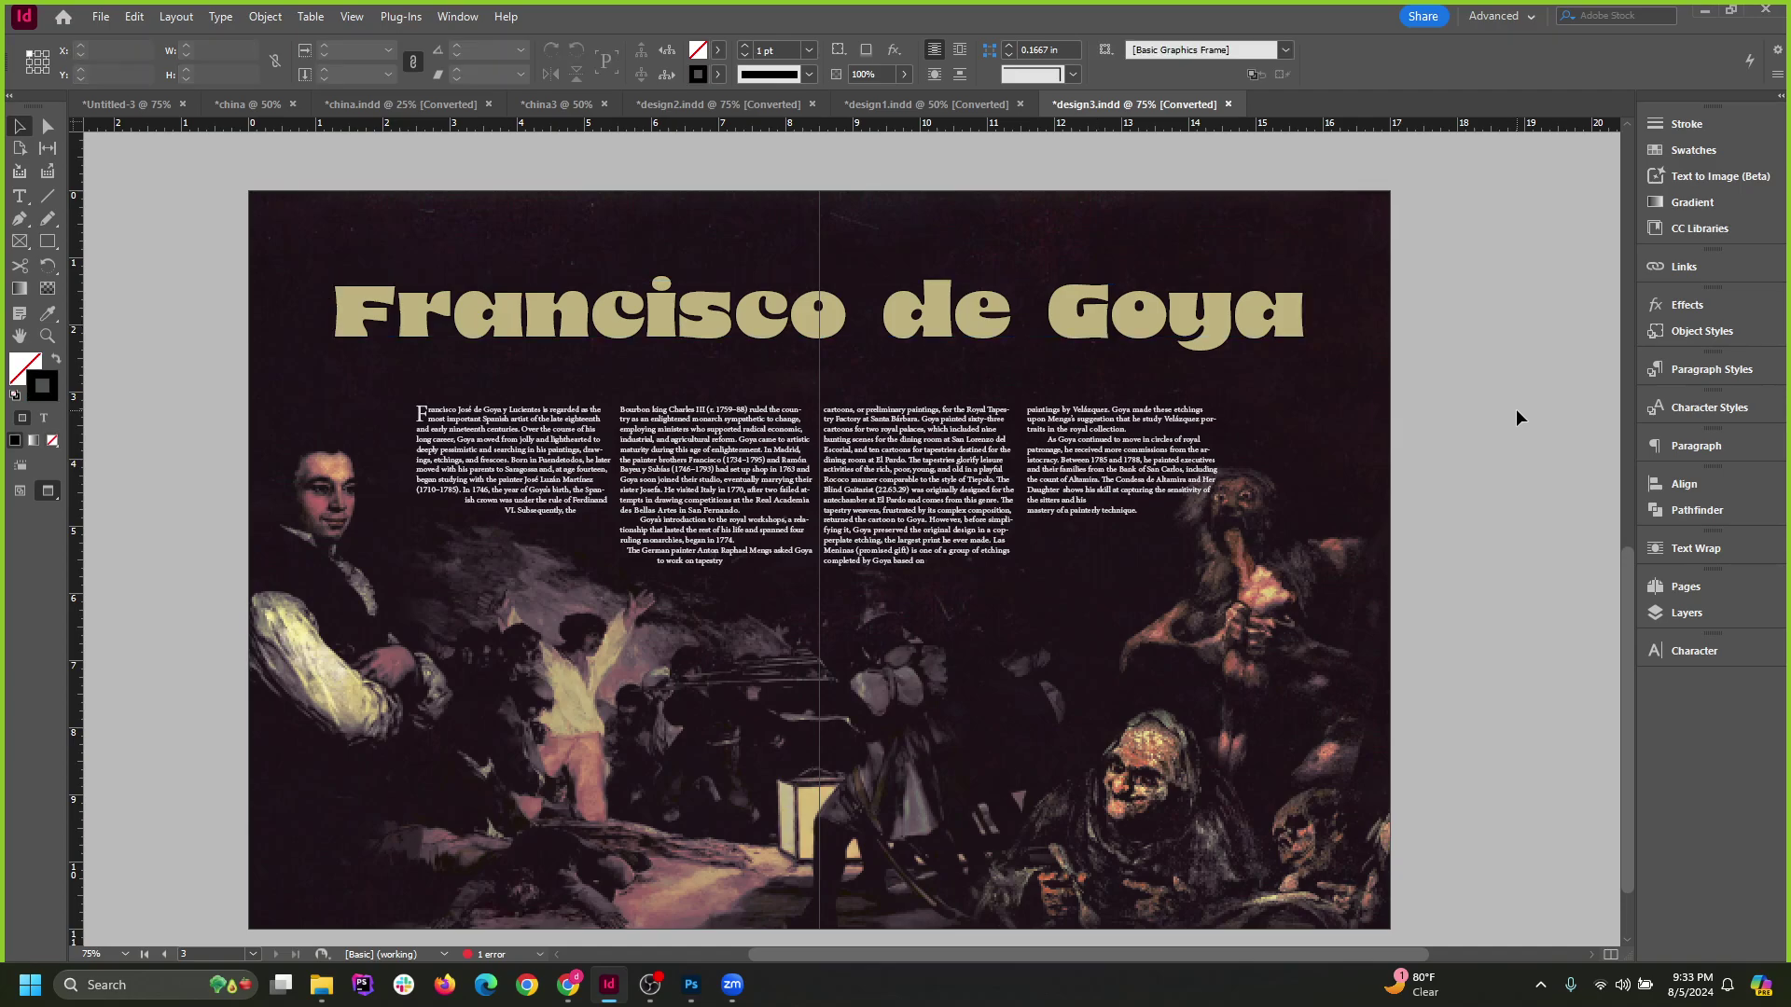
{"action": "scroll", "coordinate": [1556, 326], "scroll_direction": "down", "scroll_amount": 1}
{"action": "scroll", "coordinate": [1528, 348], "scroll_direction": "up", "scroll_amount": 1}
{"action": "left_click_drag", "start_coordinate": [1627, 610], "coordinate": [1627, 609]}
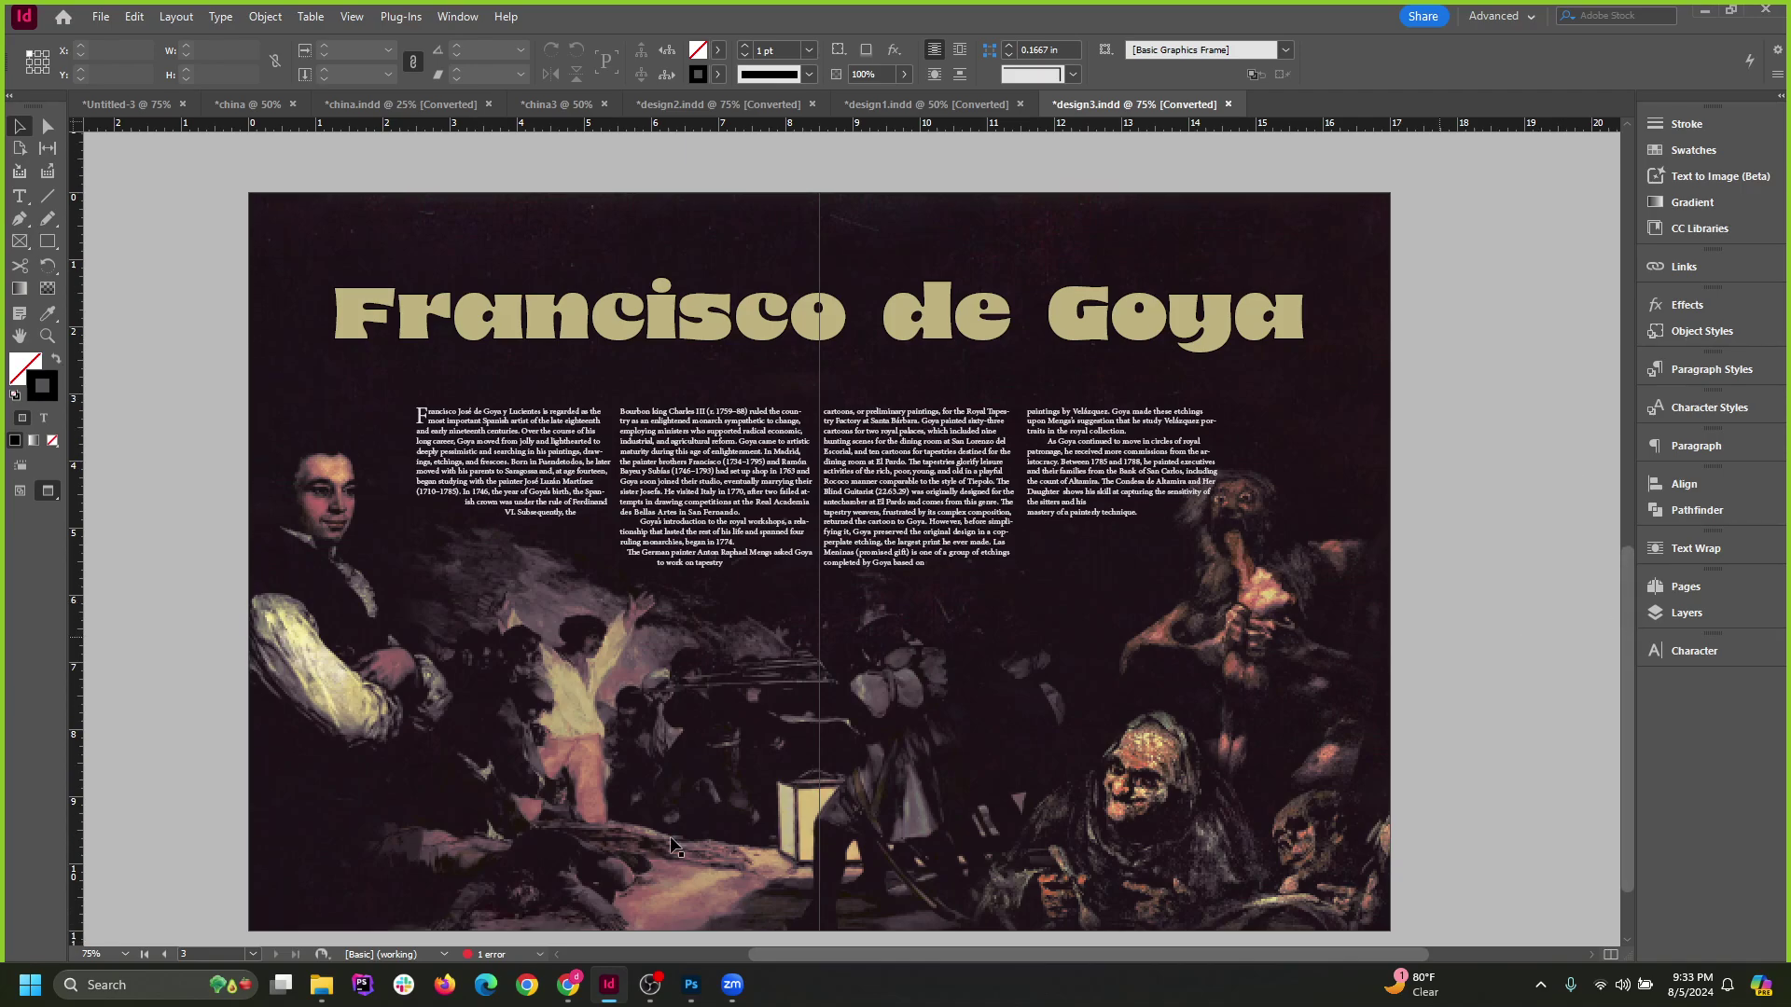
Switch to Chrome, maximize its window, and open the Classwork page of CGD 190: Indesign I from the Classroom home page.
{"action": "left_click", "coordinate": [567, 990]}
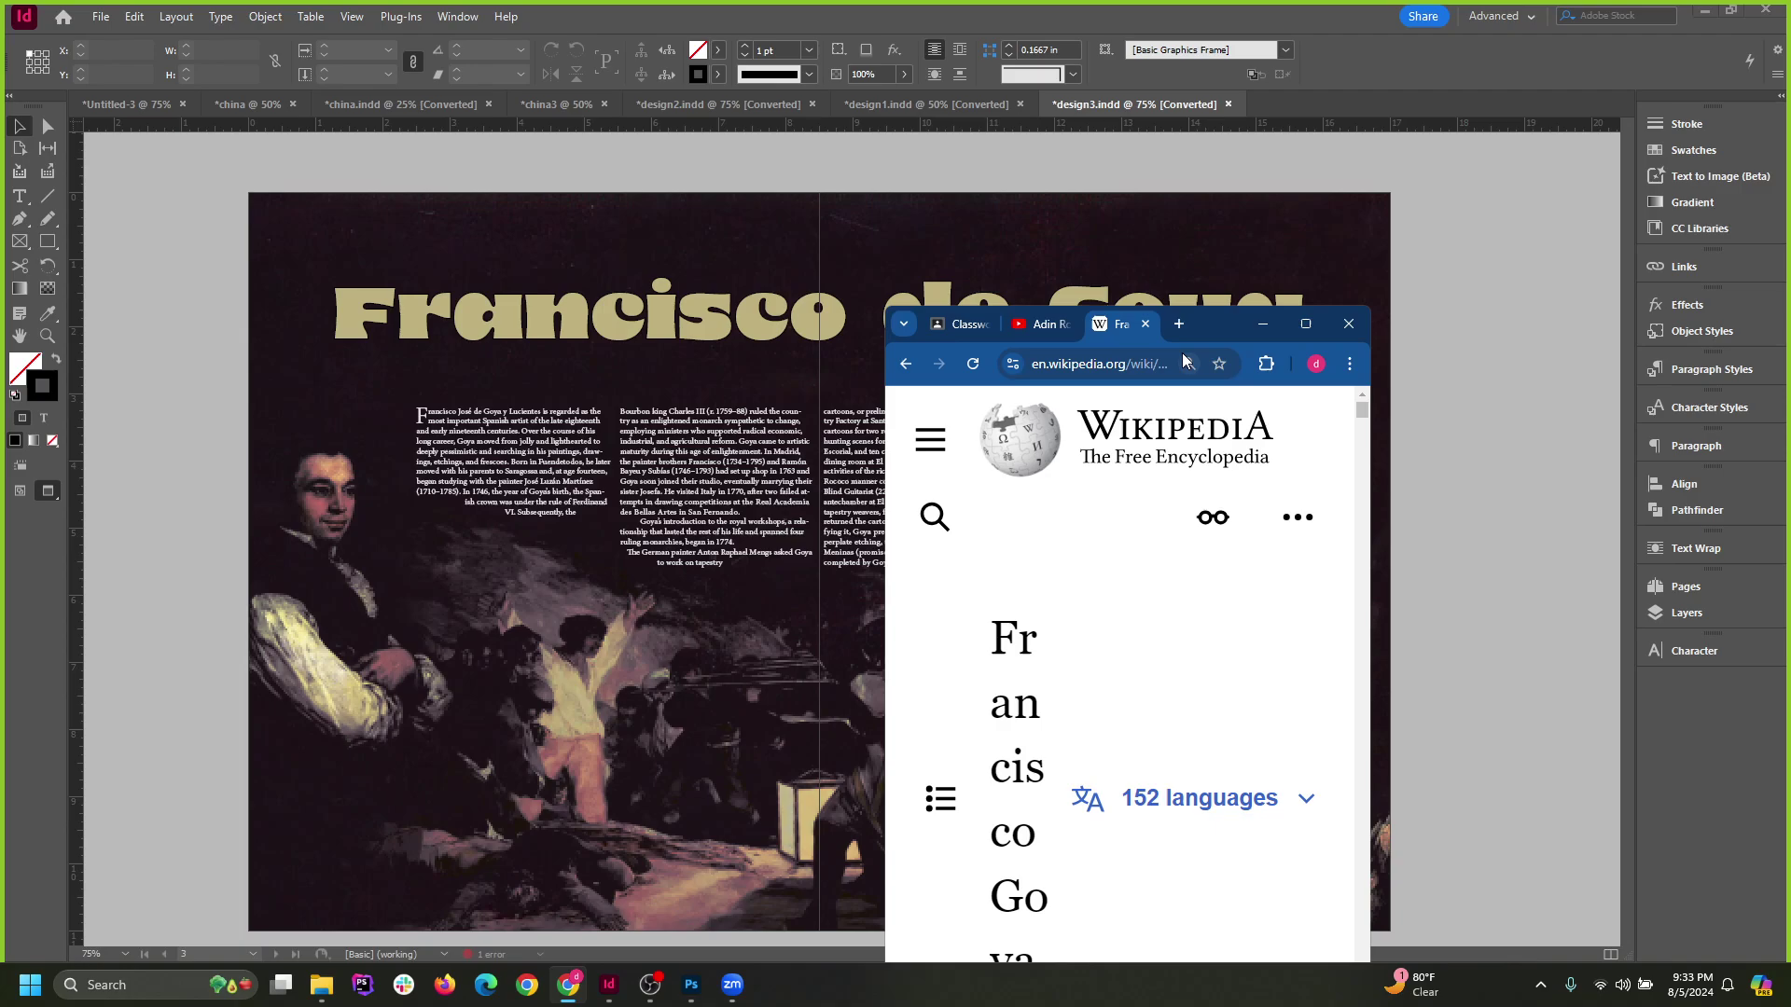
{"action": "left_click", "coordinate": [957, 327]}
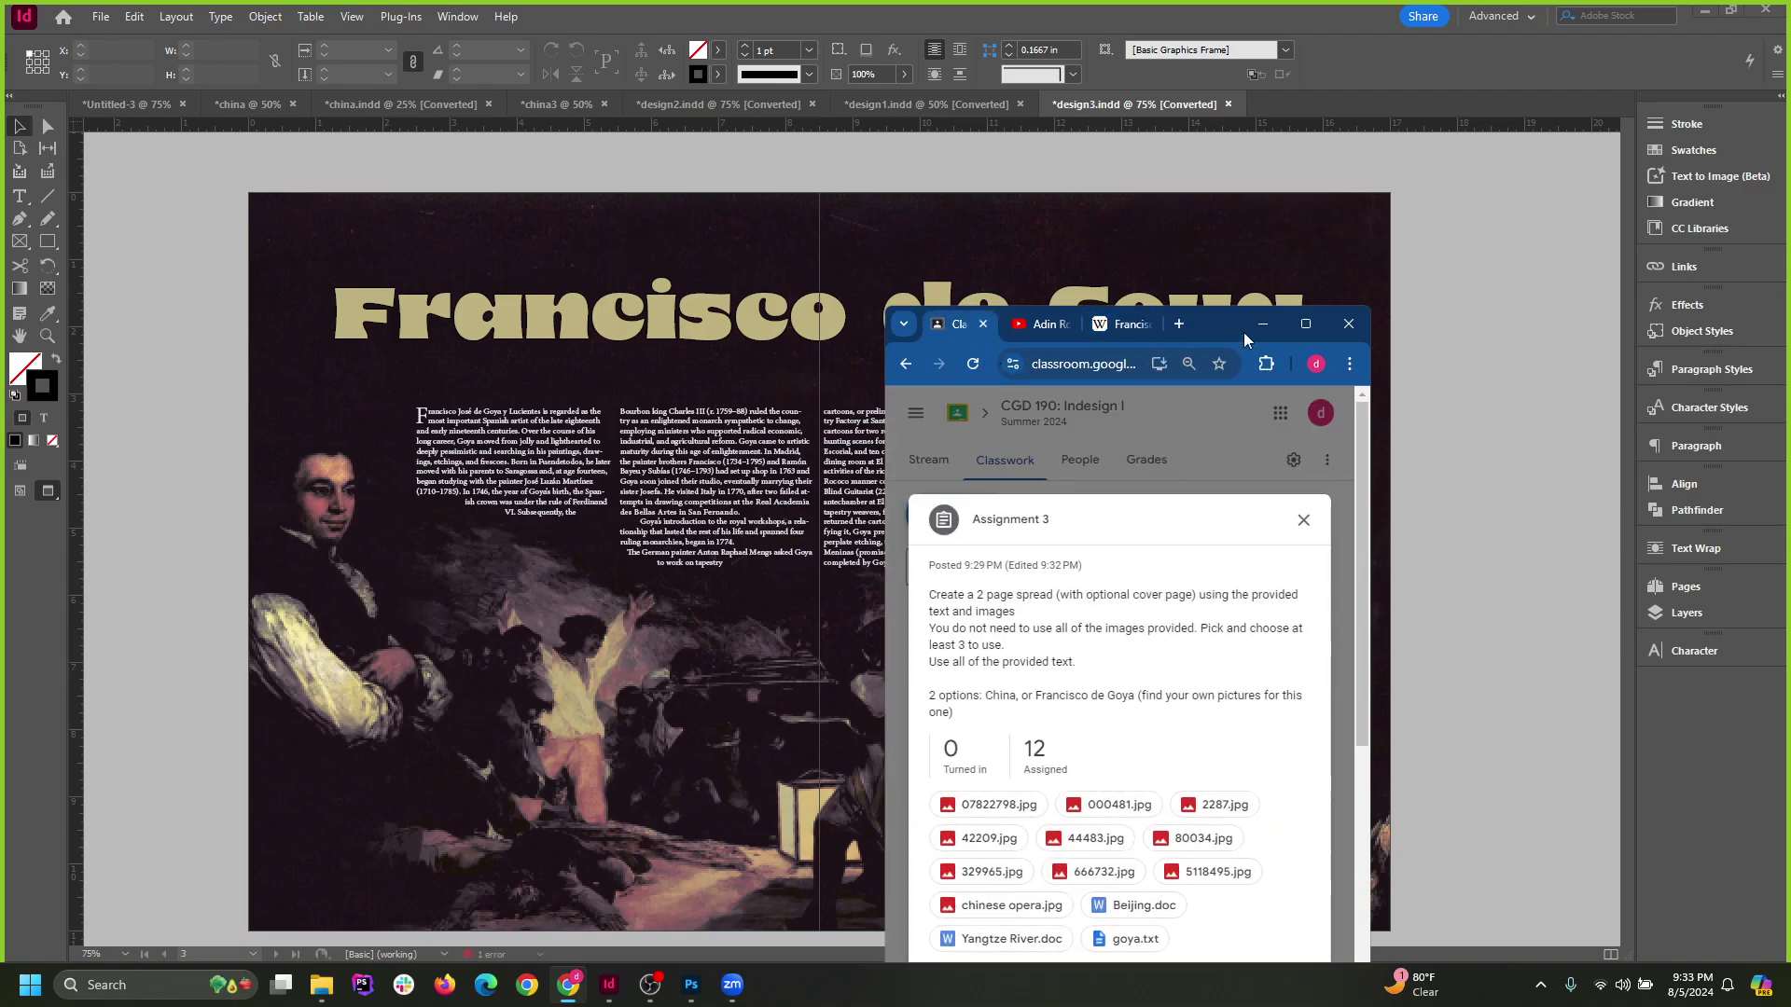
{"action": "left_click", "coordinate": [1296, 328]}
{"action": "left_click", "coordinate": [163, 121]}
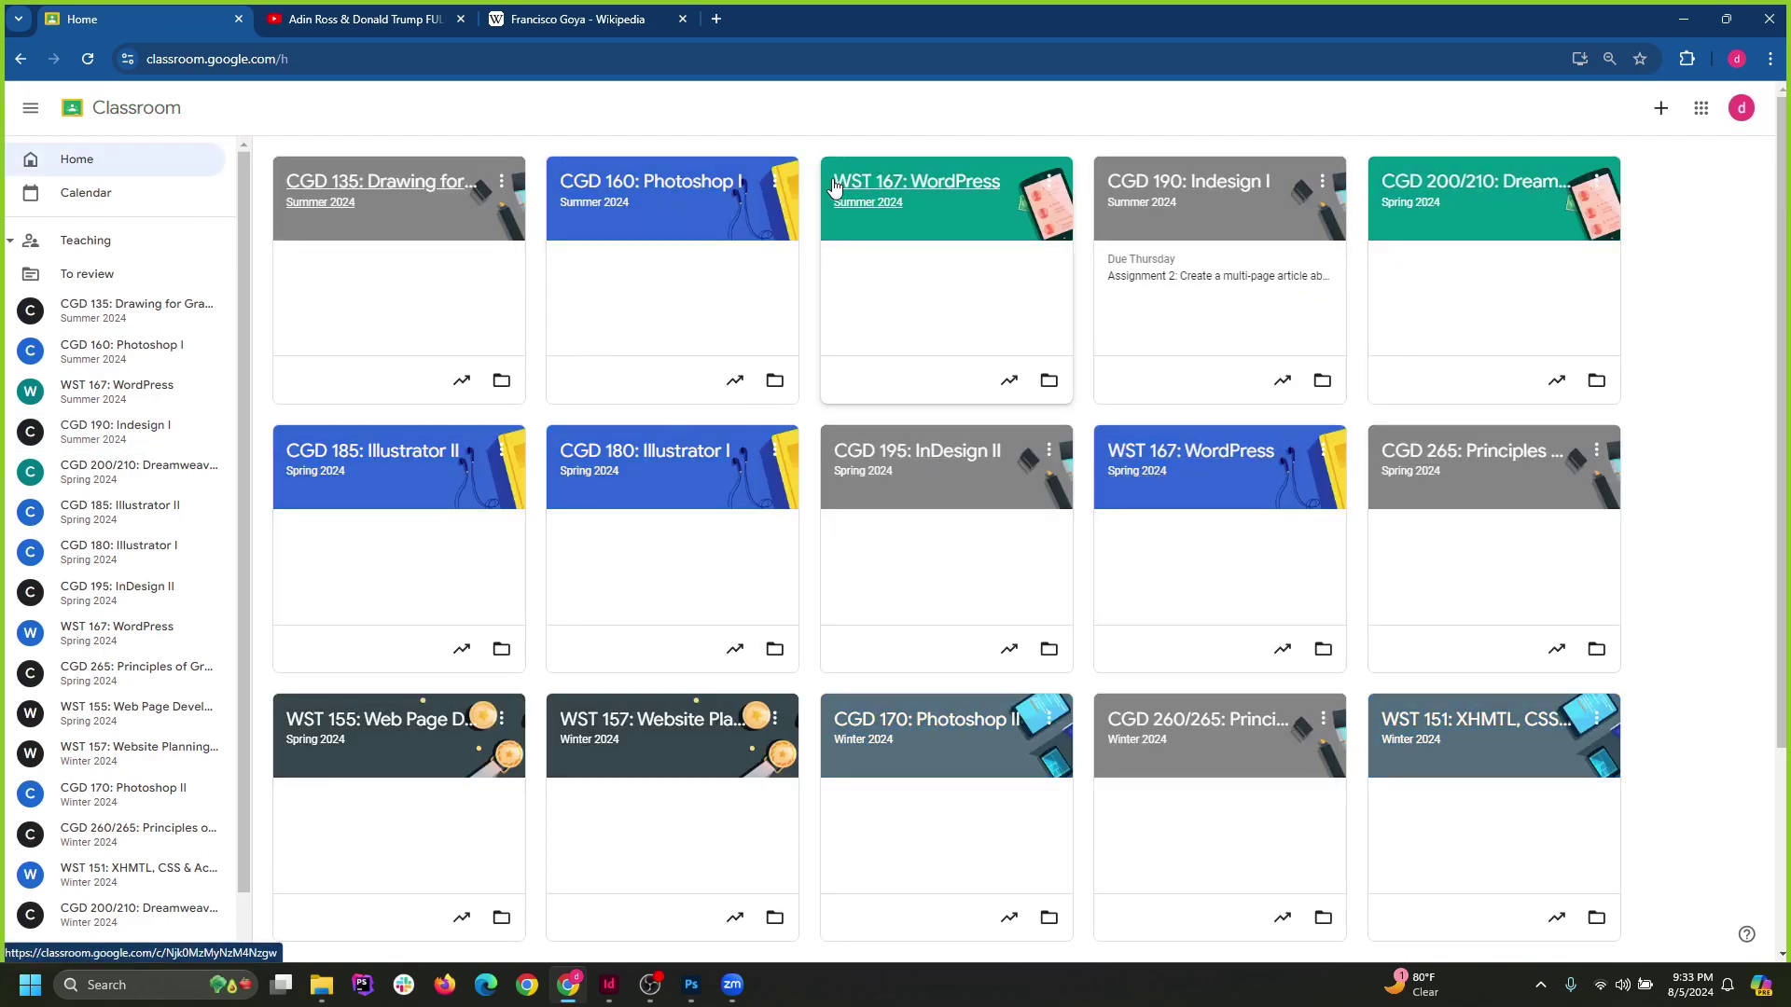
{"action": "left_click", "coordinate": [1283, 190]}
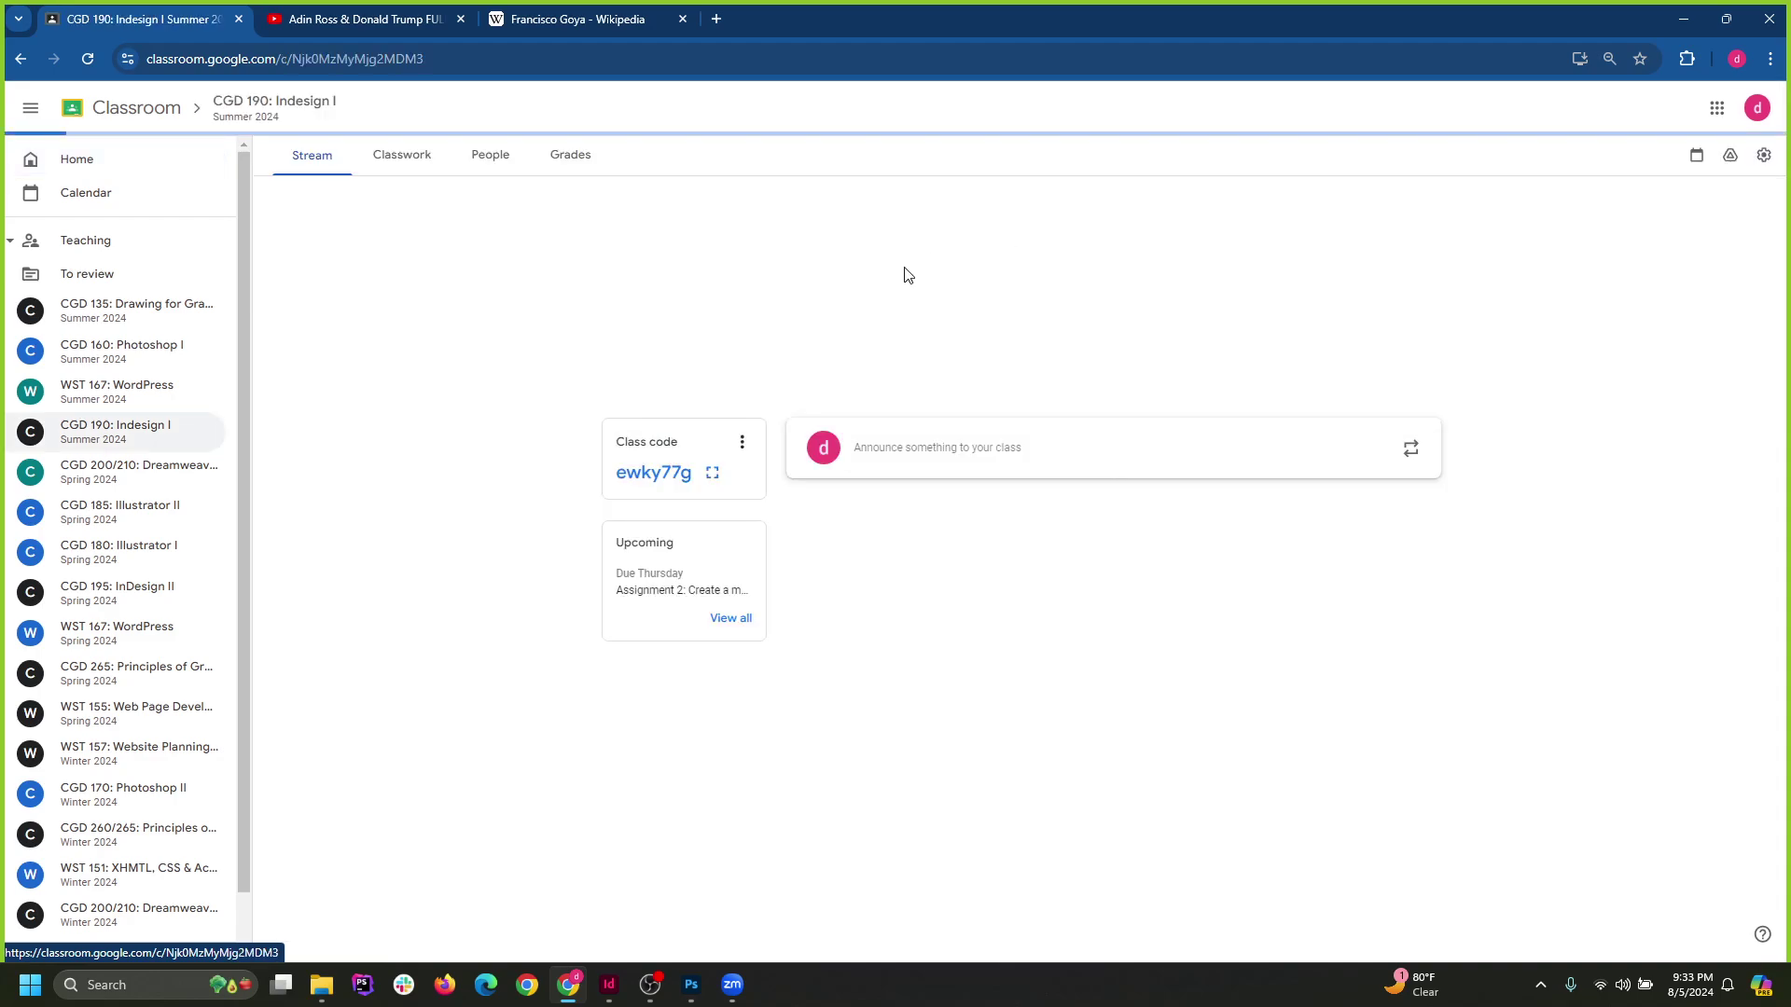
{"action": "left_click", "coordinate": [402, 156]}
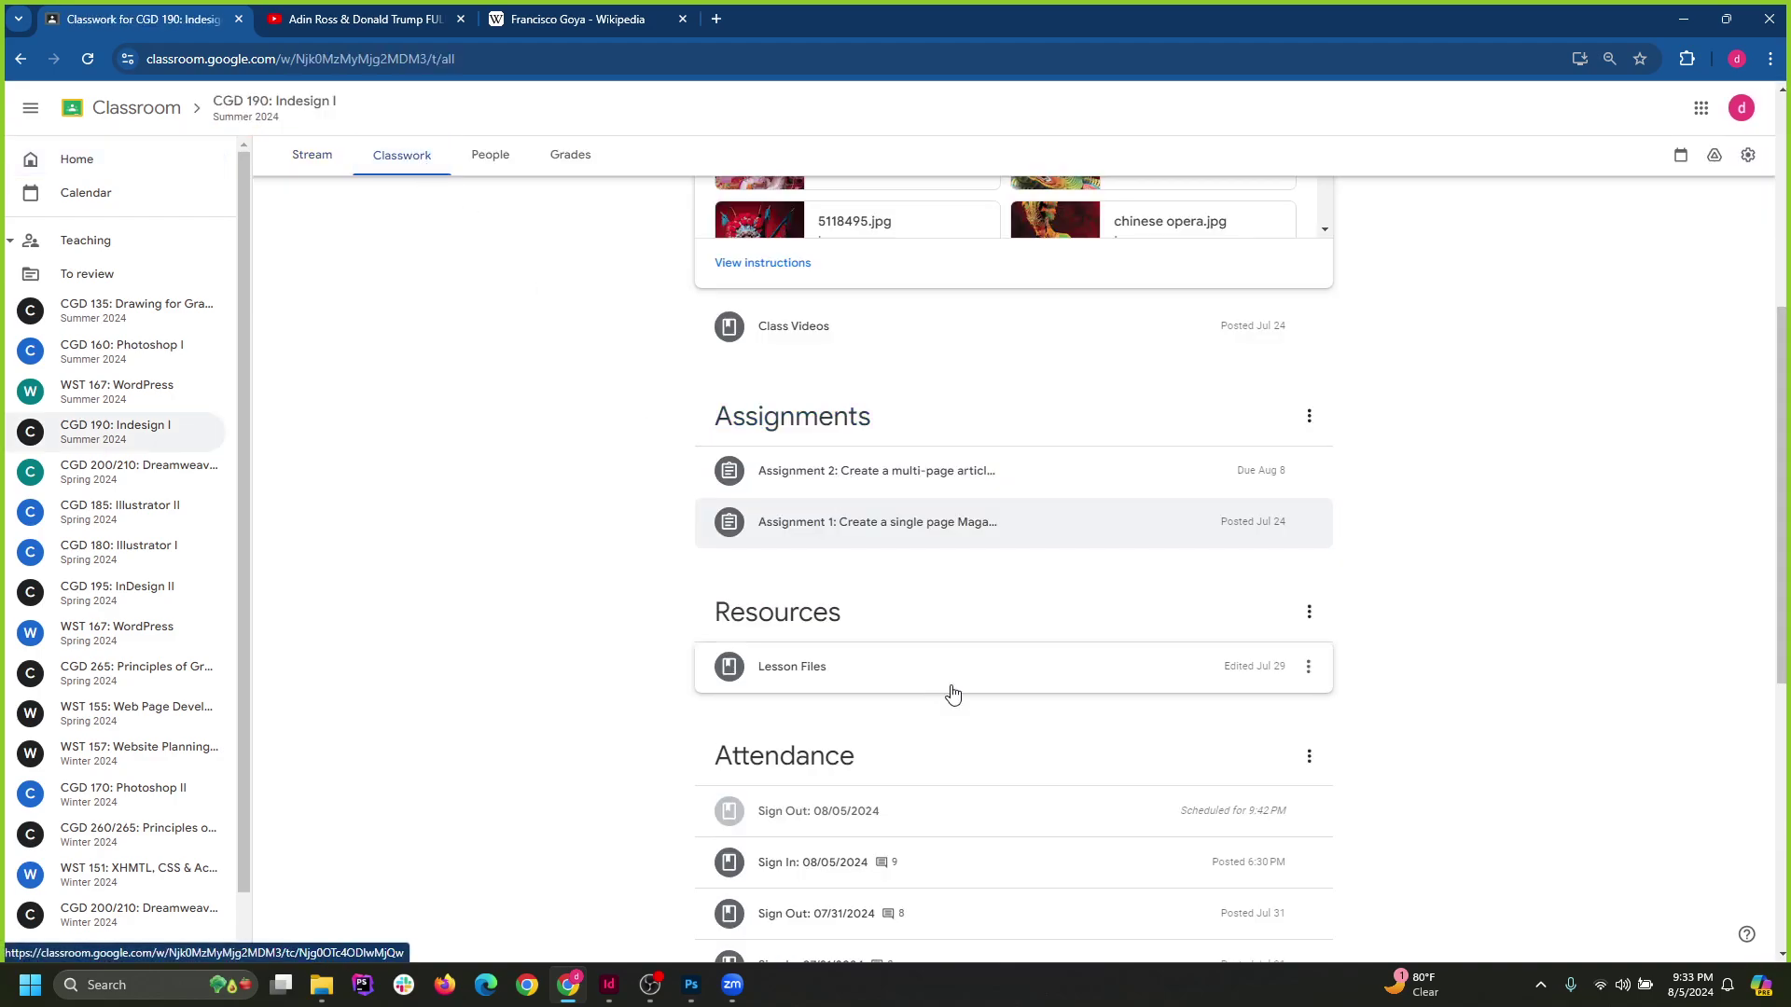
Review the posted Assignment 3 and expand Assignment 2 to check its instructions.
{"action": "scroll", "coordinate": [923, 686], "scroll_direction": "down", "scroll_amount": 1}
{"action": "scroll", "coordinate": [910, 673], "scroll_direction": "up", "scroll_amount": 4}
{"action": "scroll", "coordinate": [868, 420], "scroll_direction": "up", "scroll_amount": 2}
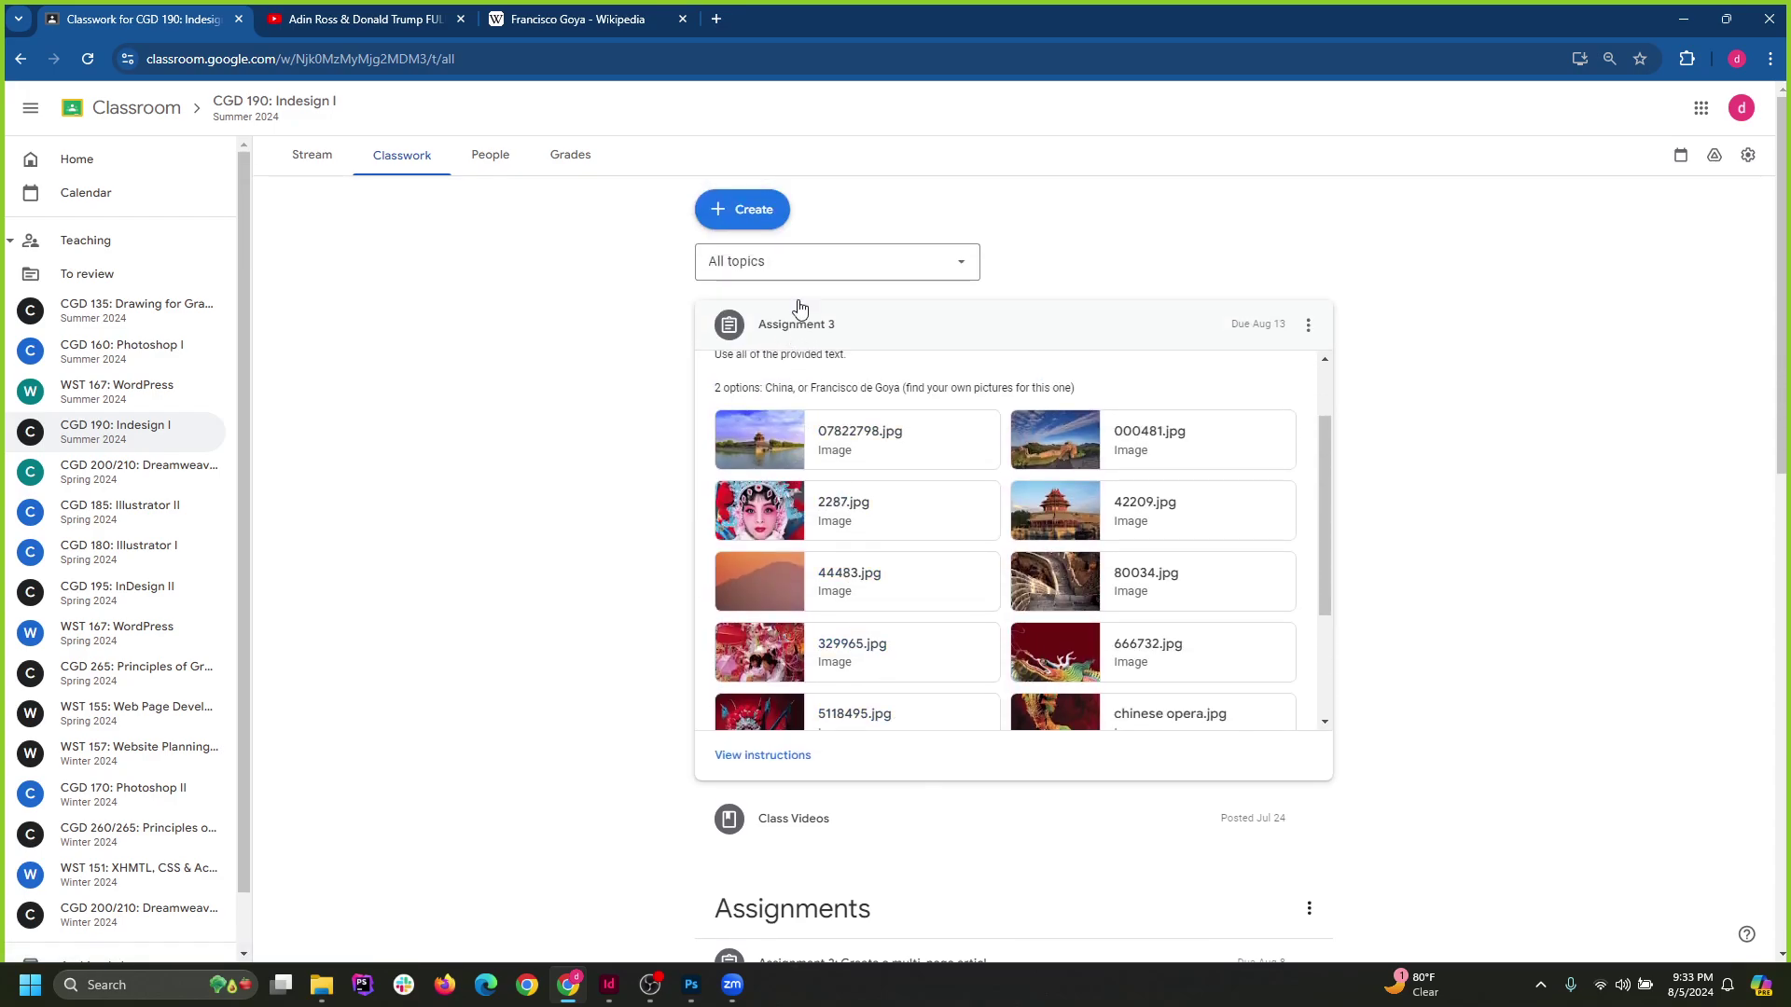
{"action": "scroll", "coordinate": [895, 718], "scroll_direction": "down", "scroll_amount": 4}
{"action": "left_click", "coordinate": [935, 602]}
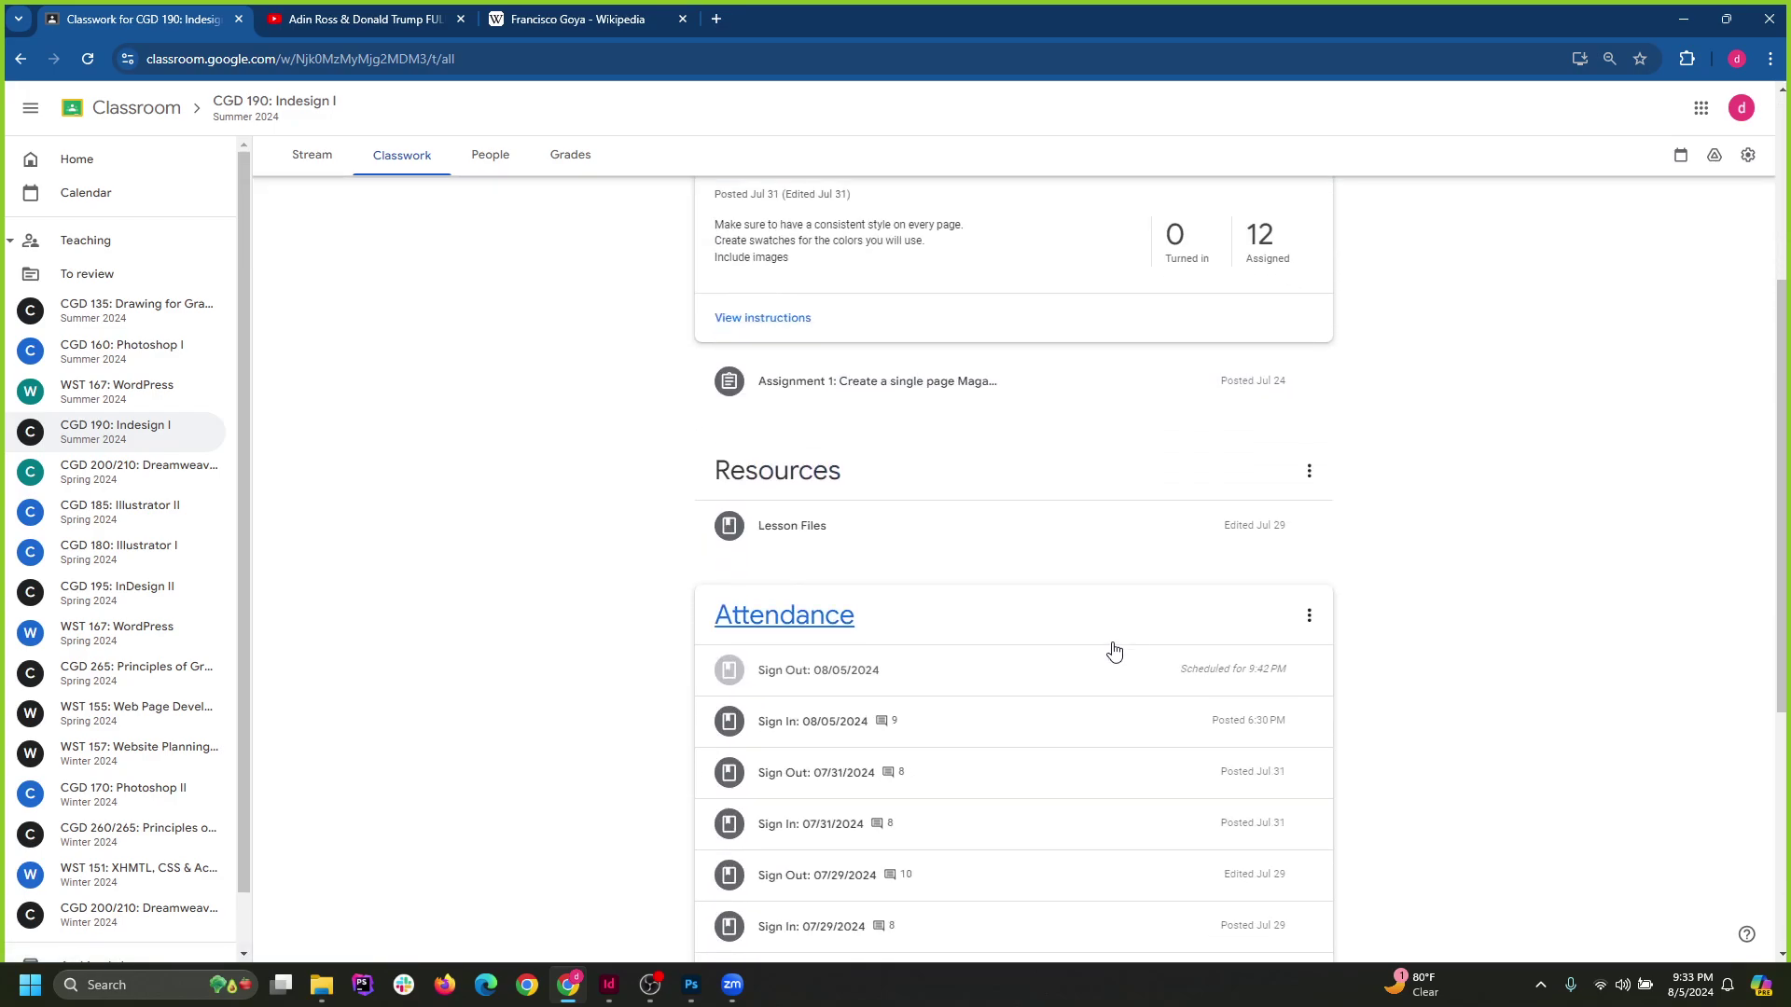
{"action": "scroll", "coordinate": [1073, 607], "scroll_direction": "up", "scroll_amount": 3}
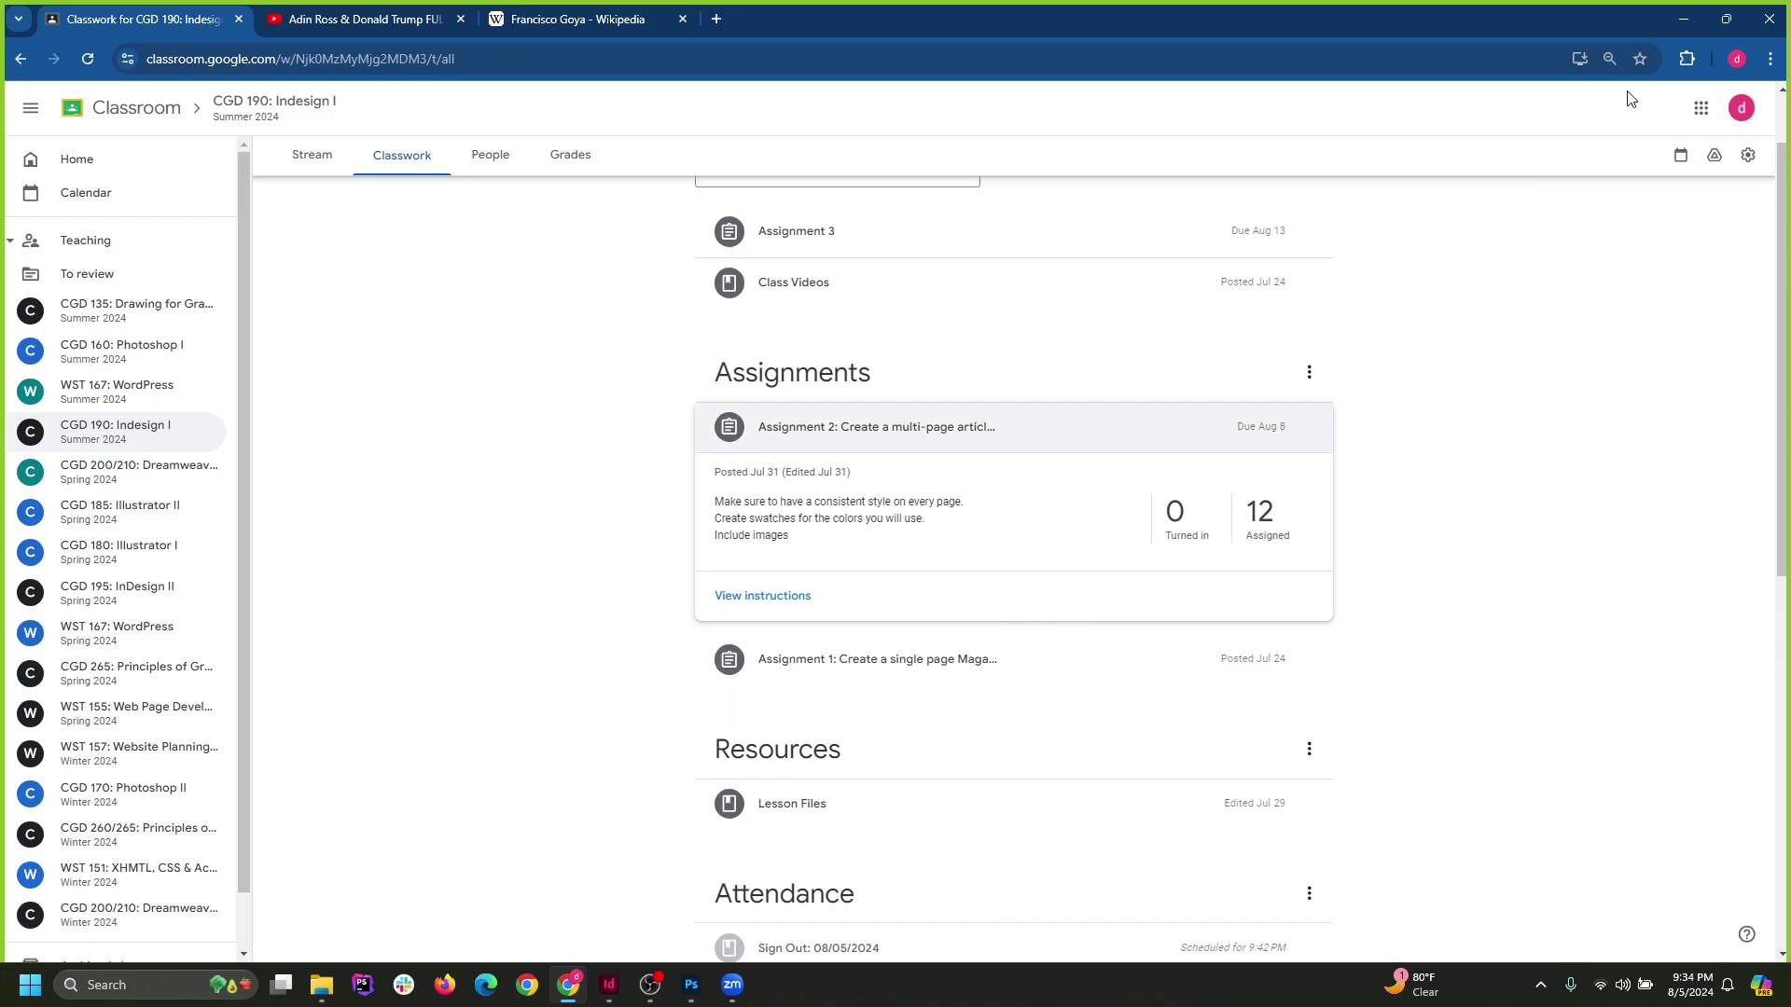
Search the web for "olymics" in a new tab, then open and look over the Paris 2024 Olympics home page and logo.
{"action": "left_click", "coordinate": [716, 19]}
{"action": "type", "text": "ol"}
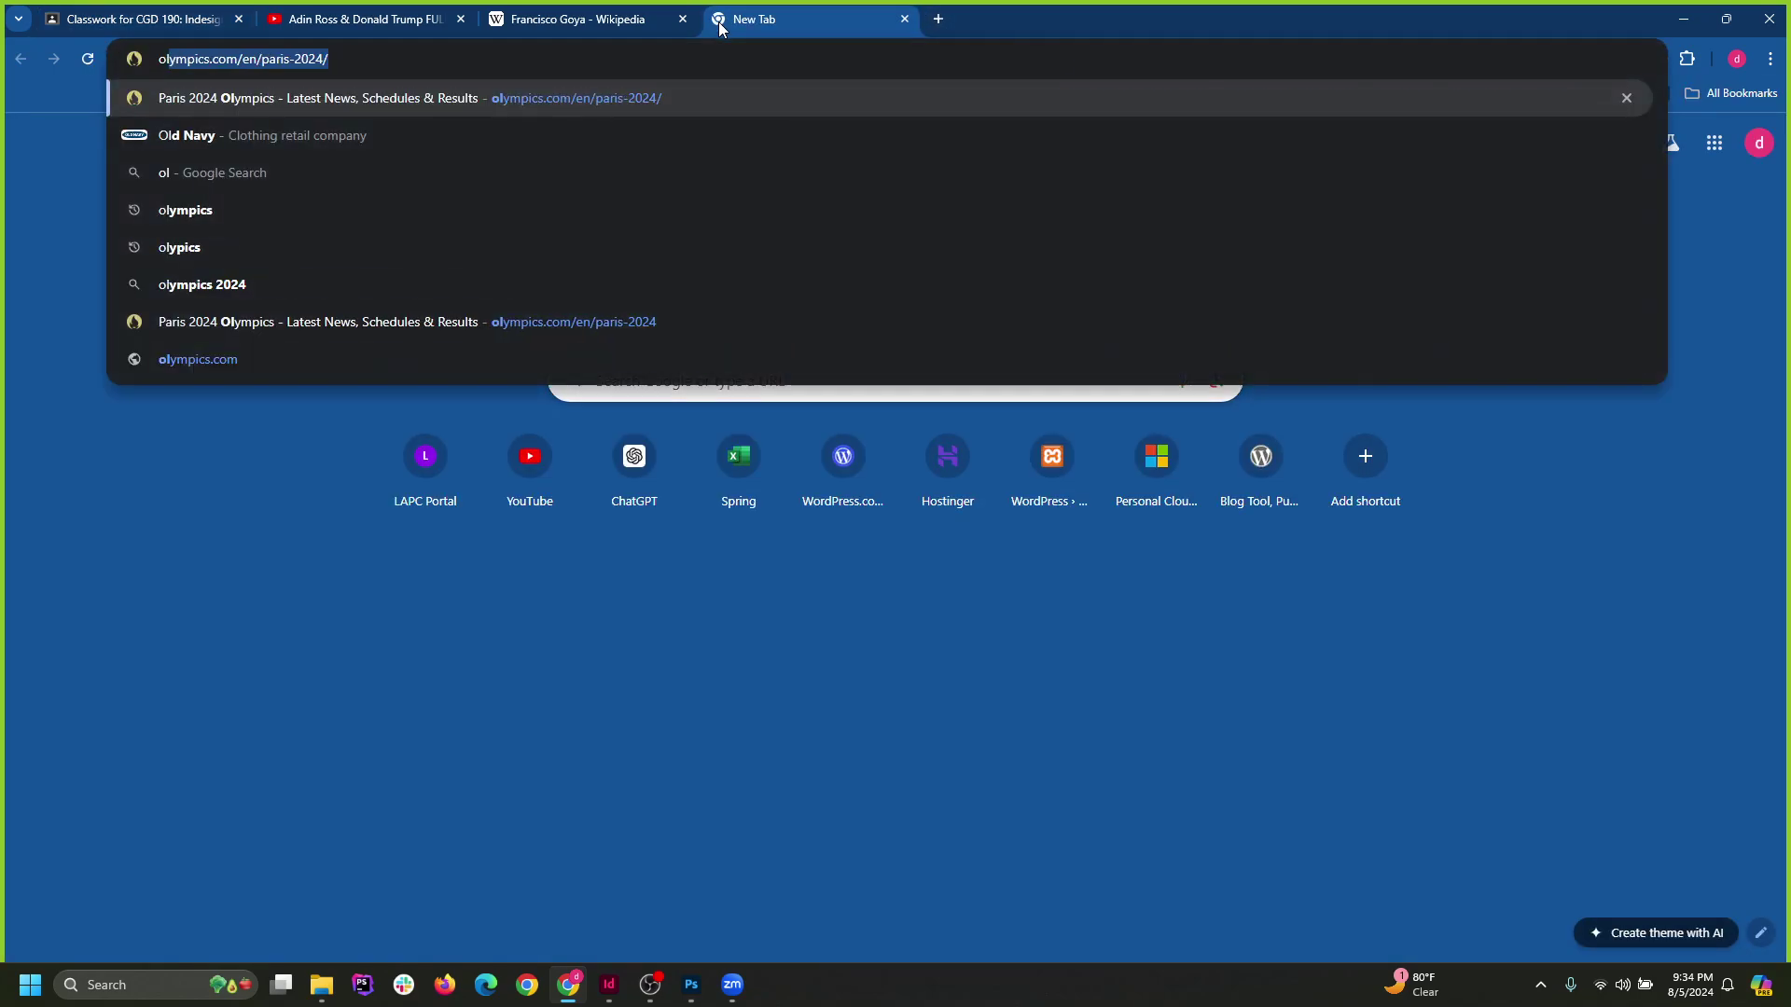
{"action": "type", "text": "ymics"}
{"action": "key", "text": "Return"}
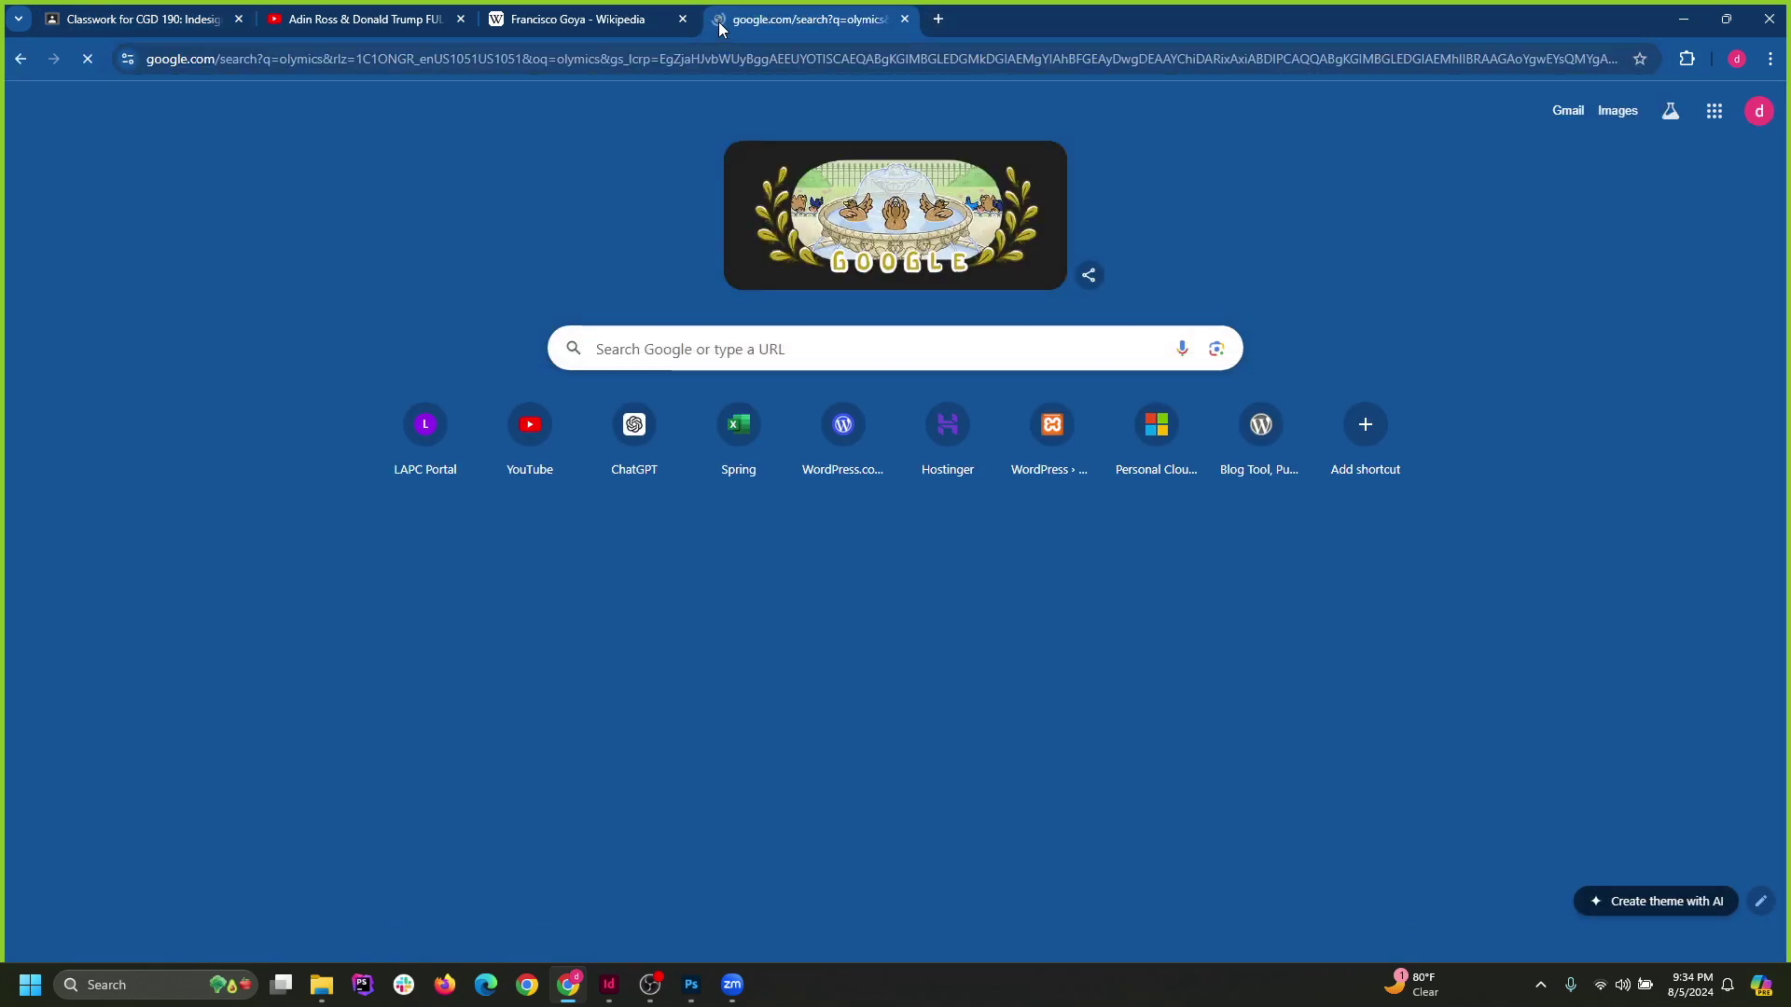
{"action": "left_click", "coordinate": [341, 474]}
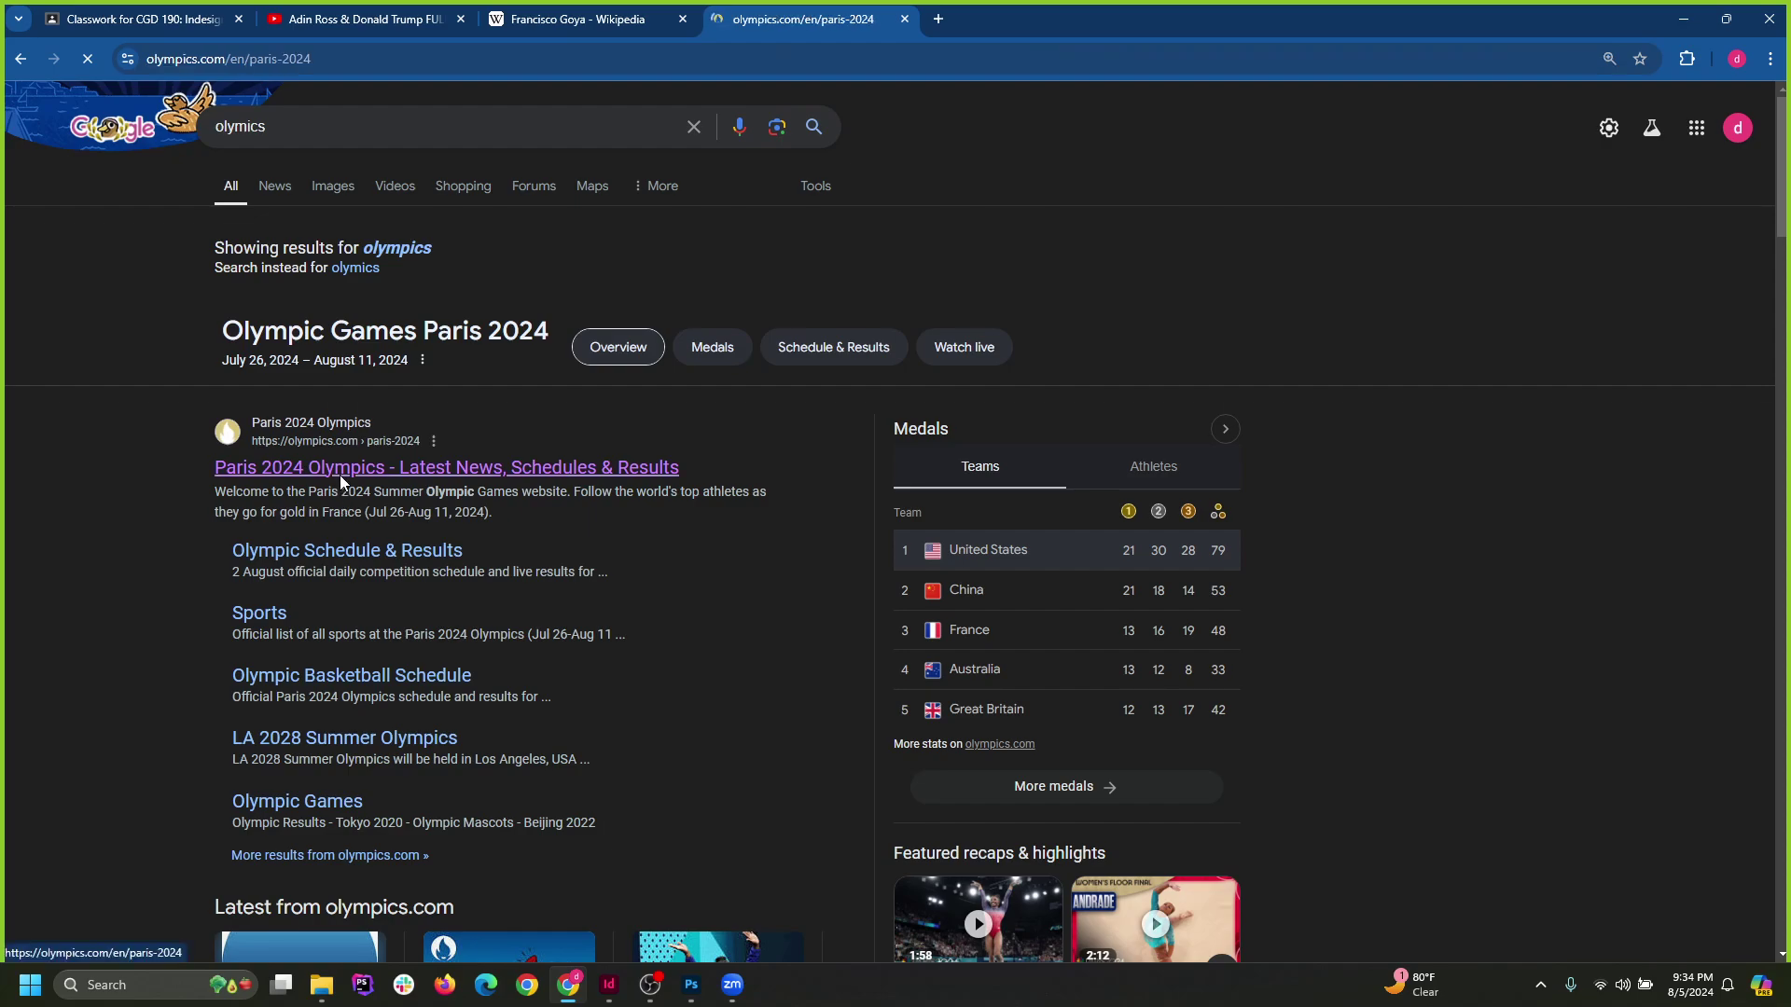
{"action": "scroll", "coordinate": [469, 510], "scroll_direction": "down", "scroll_amount": 4}
{"action": "scroll", "coordinate": [470, 510], "scroll_direction": "down", "scroll_amount": 4}
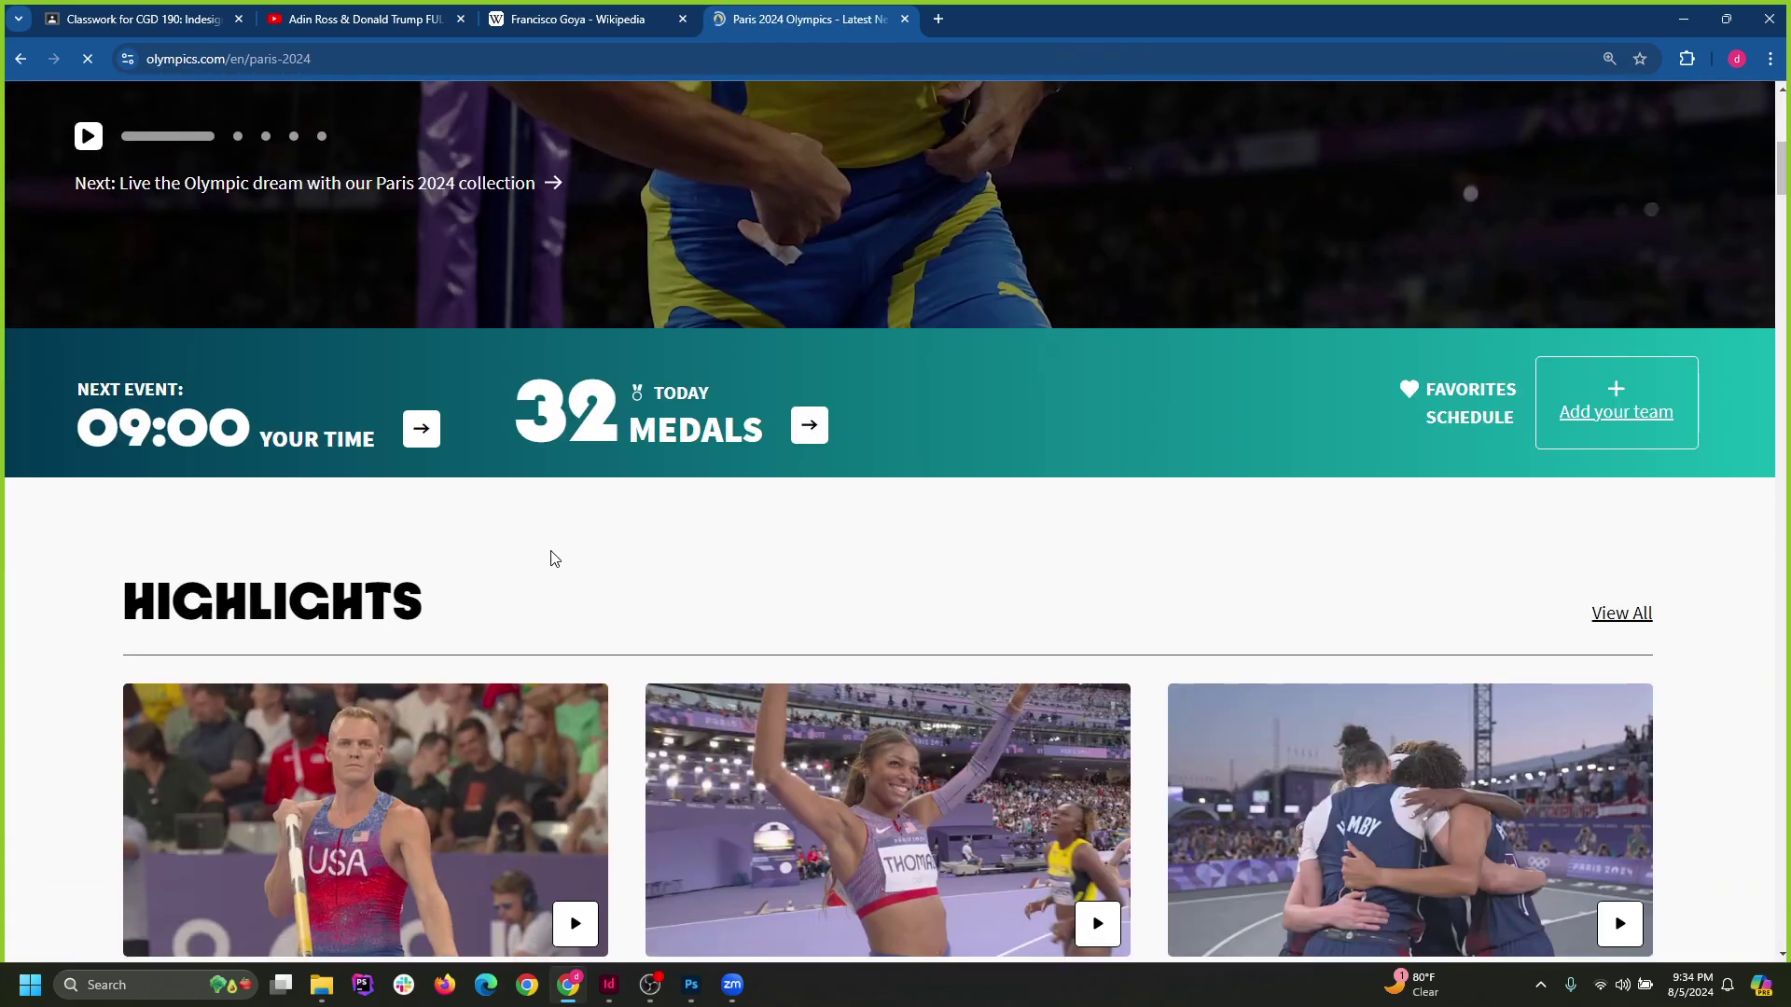
{"action": "scroll", "coordinate": [551, 556], "scroll_direction": "up", "scroll_amount": 8}
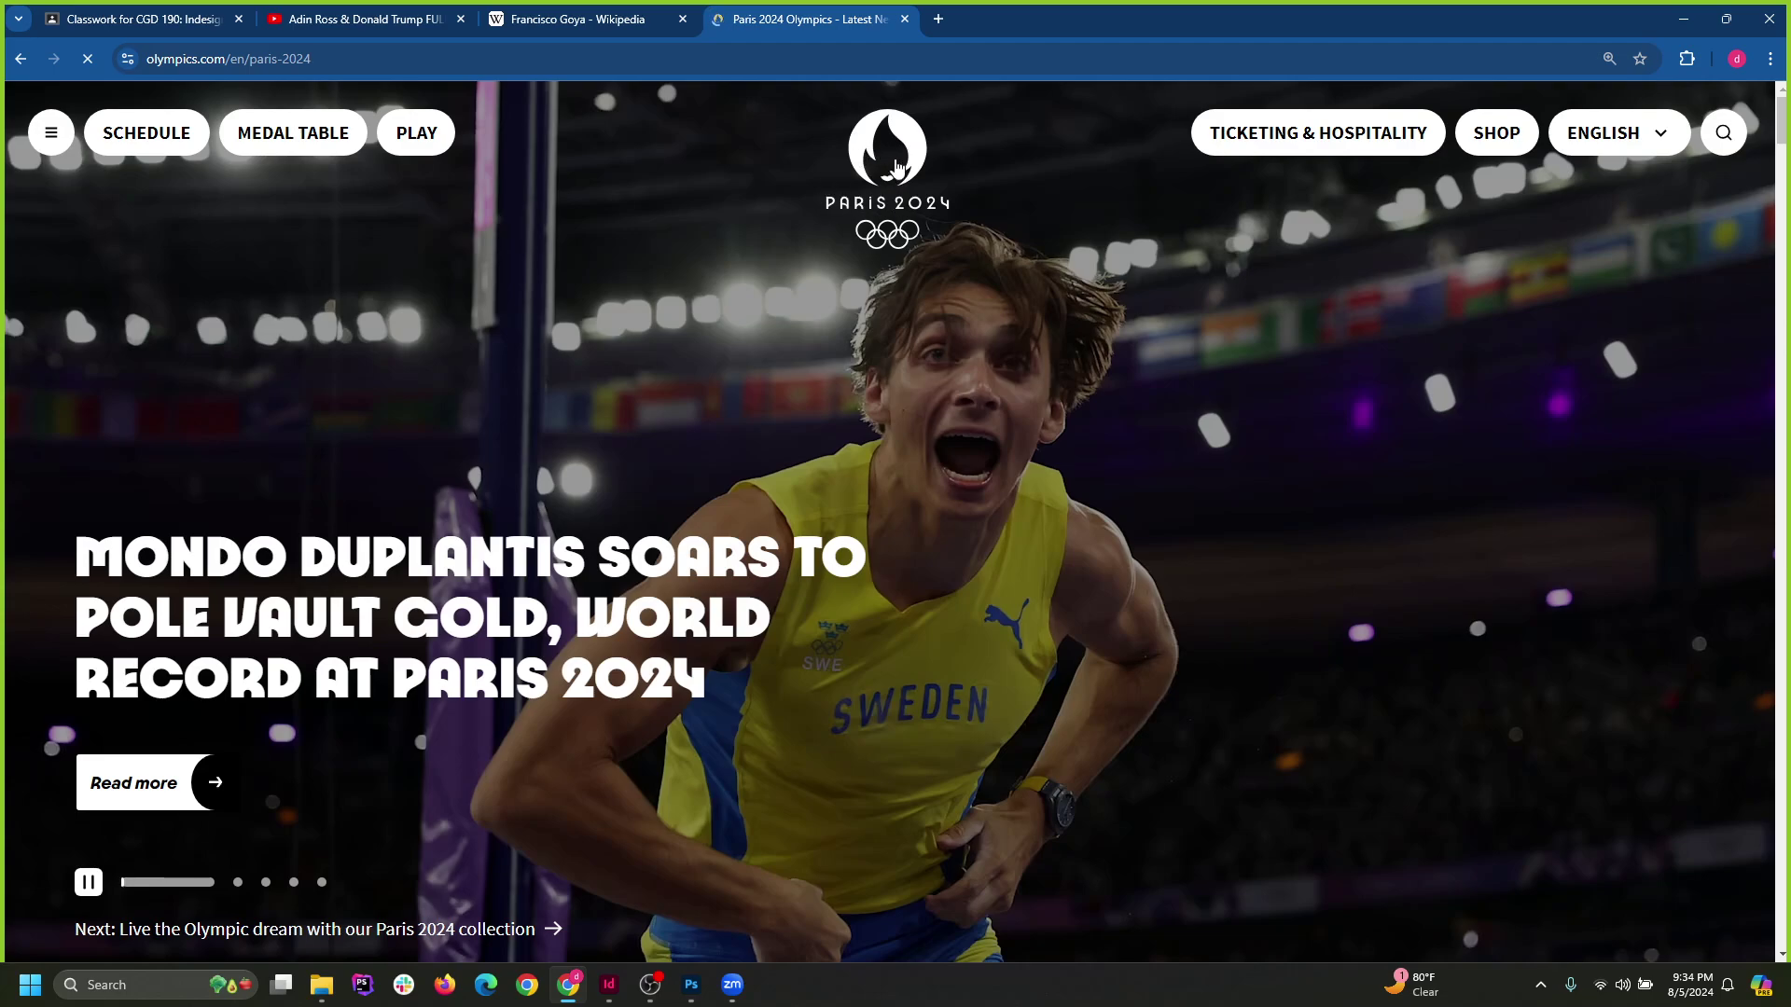
{"action": "left_click_drag", "start_coordinate": [913, 147], "coordinate": [1054, 191]}
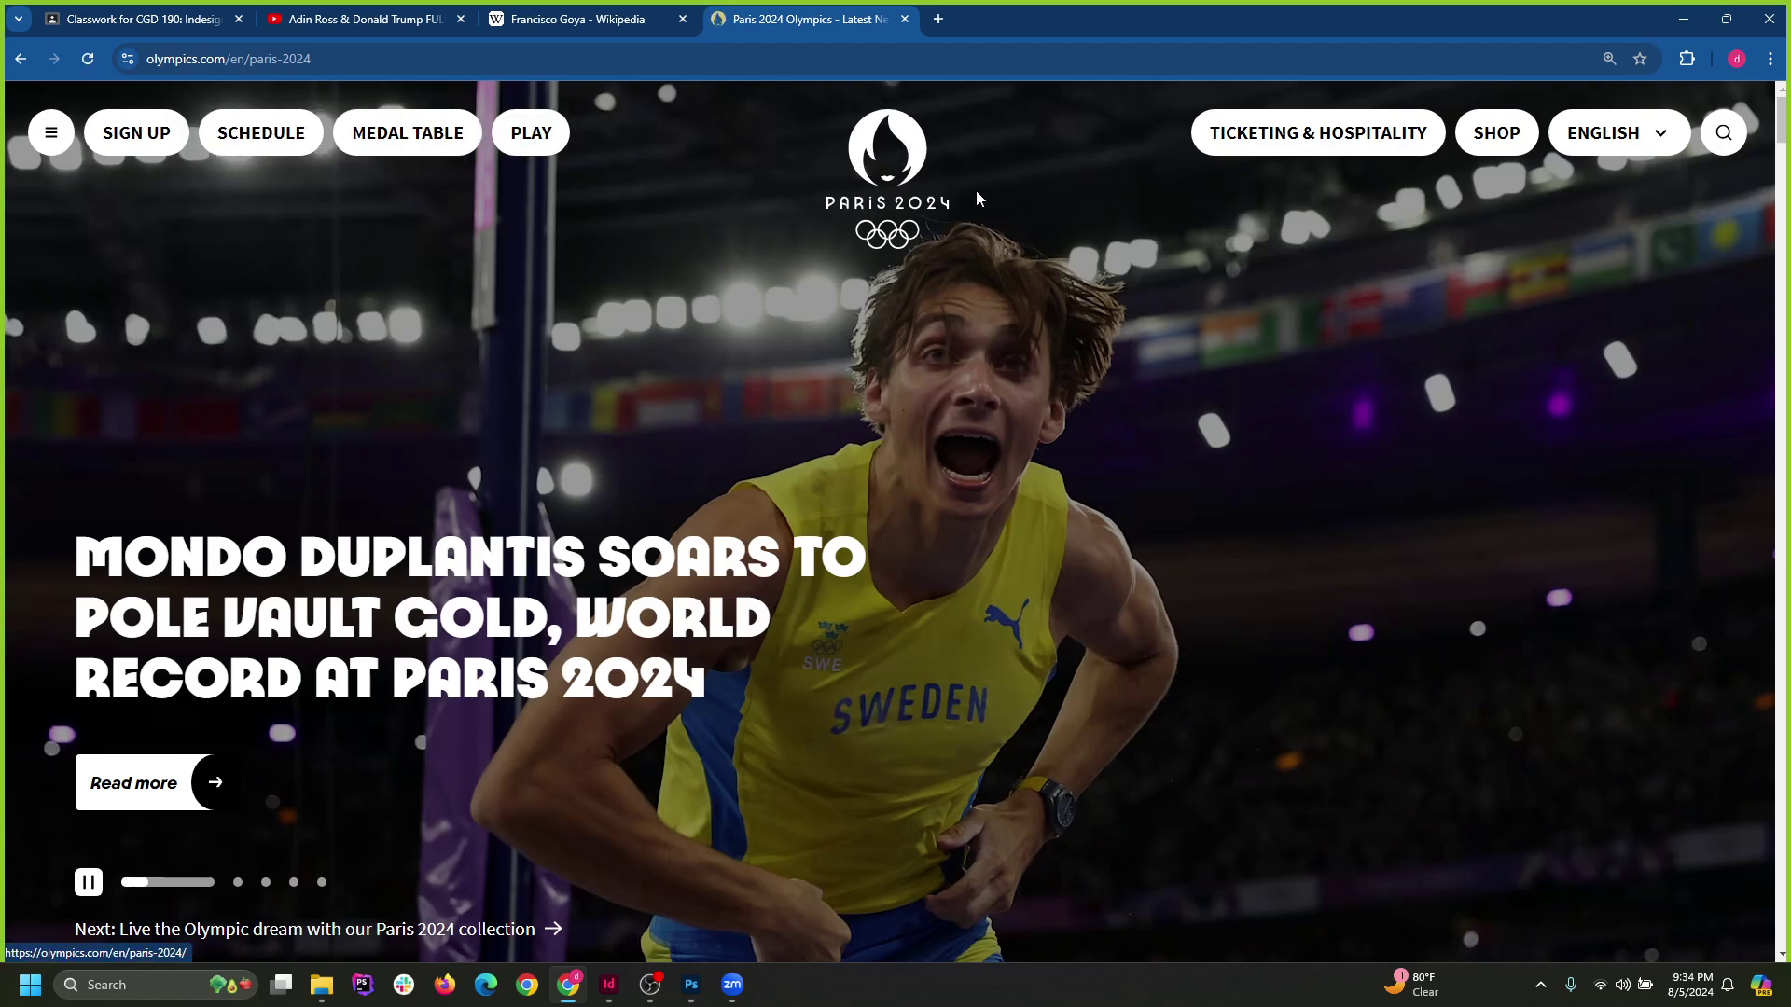
Return from the Olympics website to the Classwork page of CGD 190: Indesign I and maximize the browser window.
{"action": "right_click", "coordinate": [917, 151]}
{"action": "left_click", "coordinate": [908, 147]}
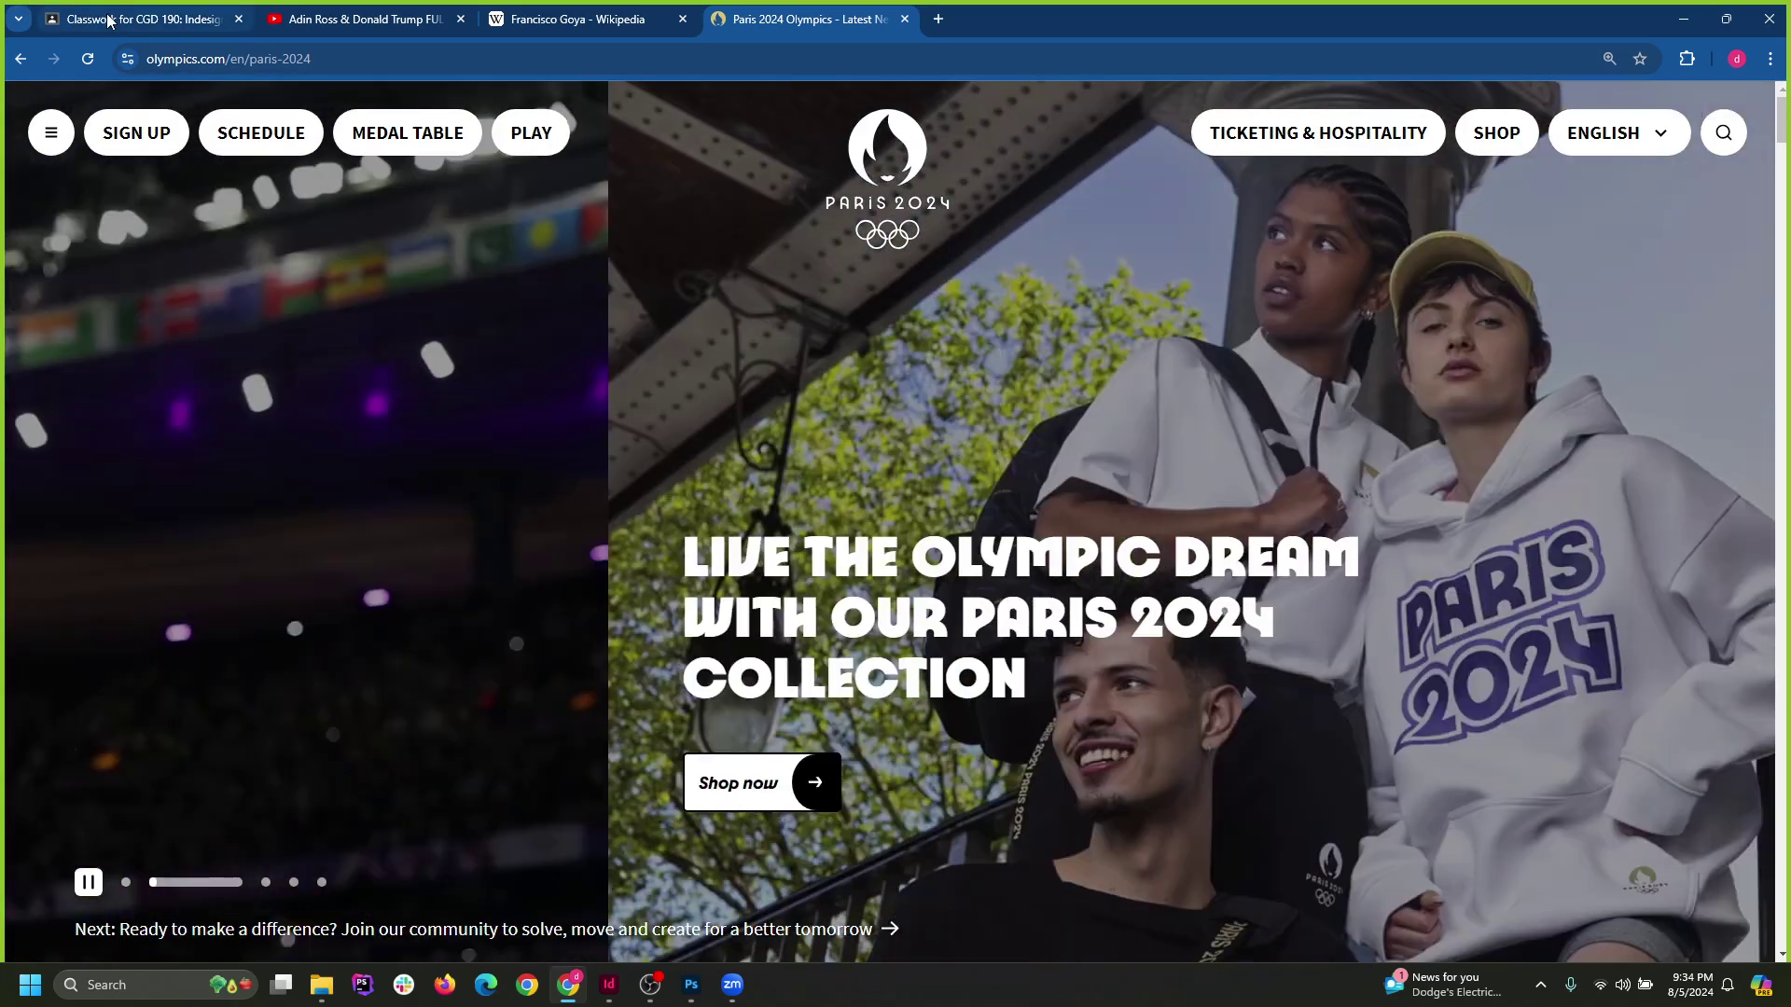
{"action": "left_click", "coordinate": [149, 13]}
{"action": "double_click", "coordinate": [1366, 23]}
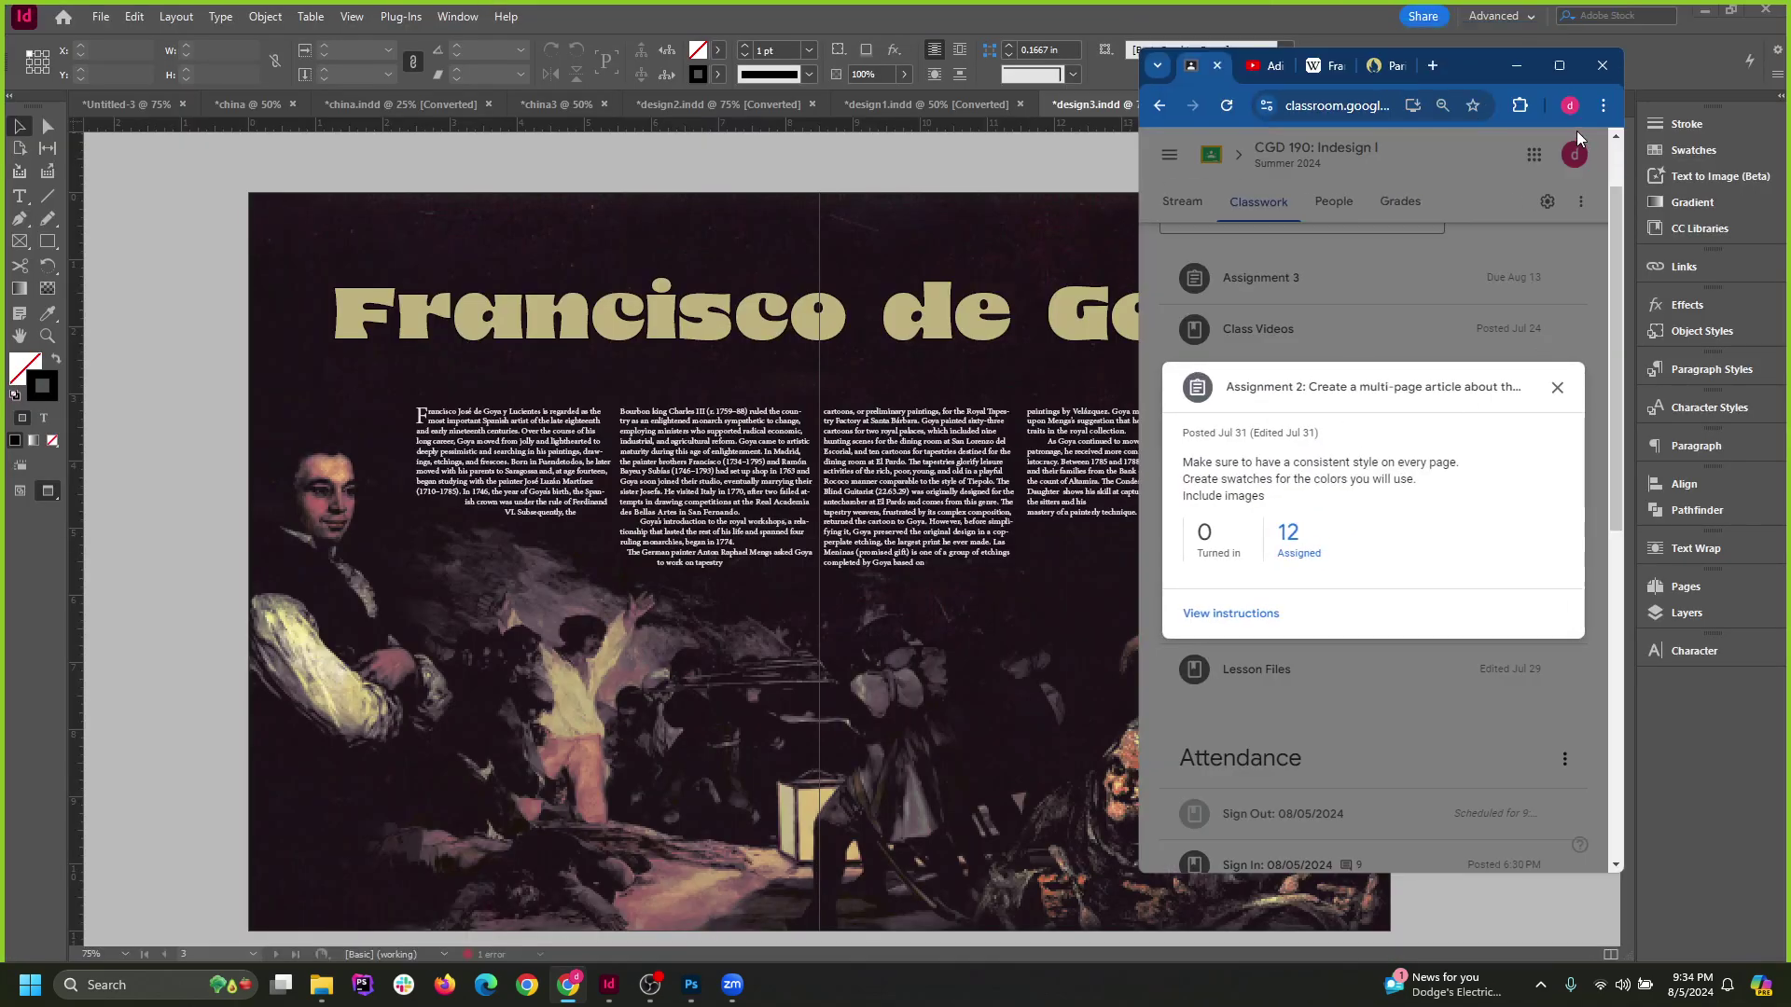
{"action": "left_click", "coordinate": [1558, 65]}
View the full instructions of Assignment 2 and open the assignment for editing.
{"action": "left_click", "coordinate": [1309, 373]}
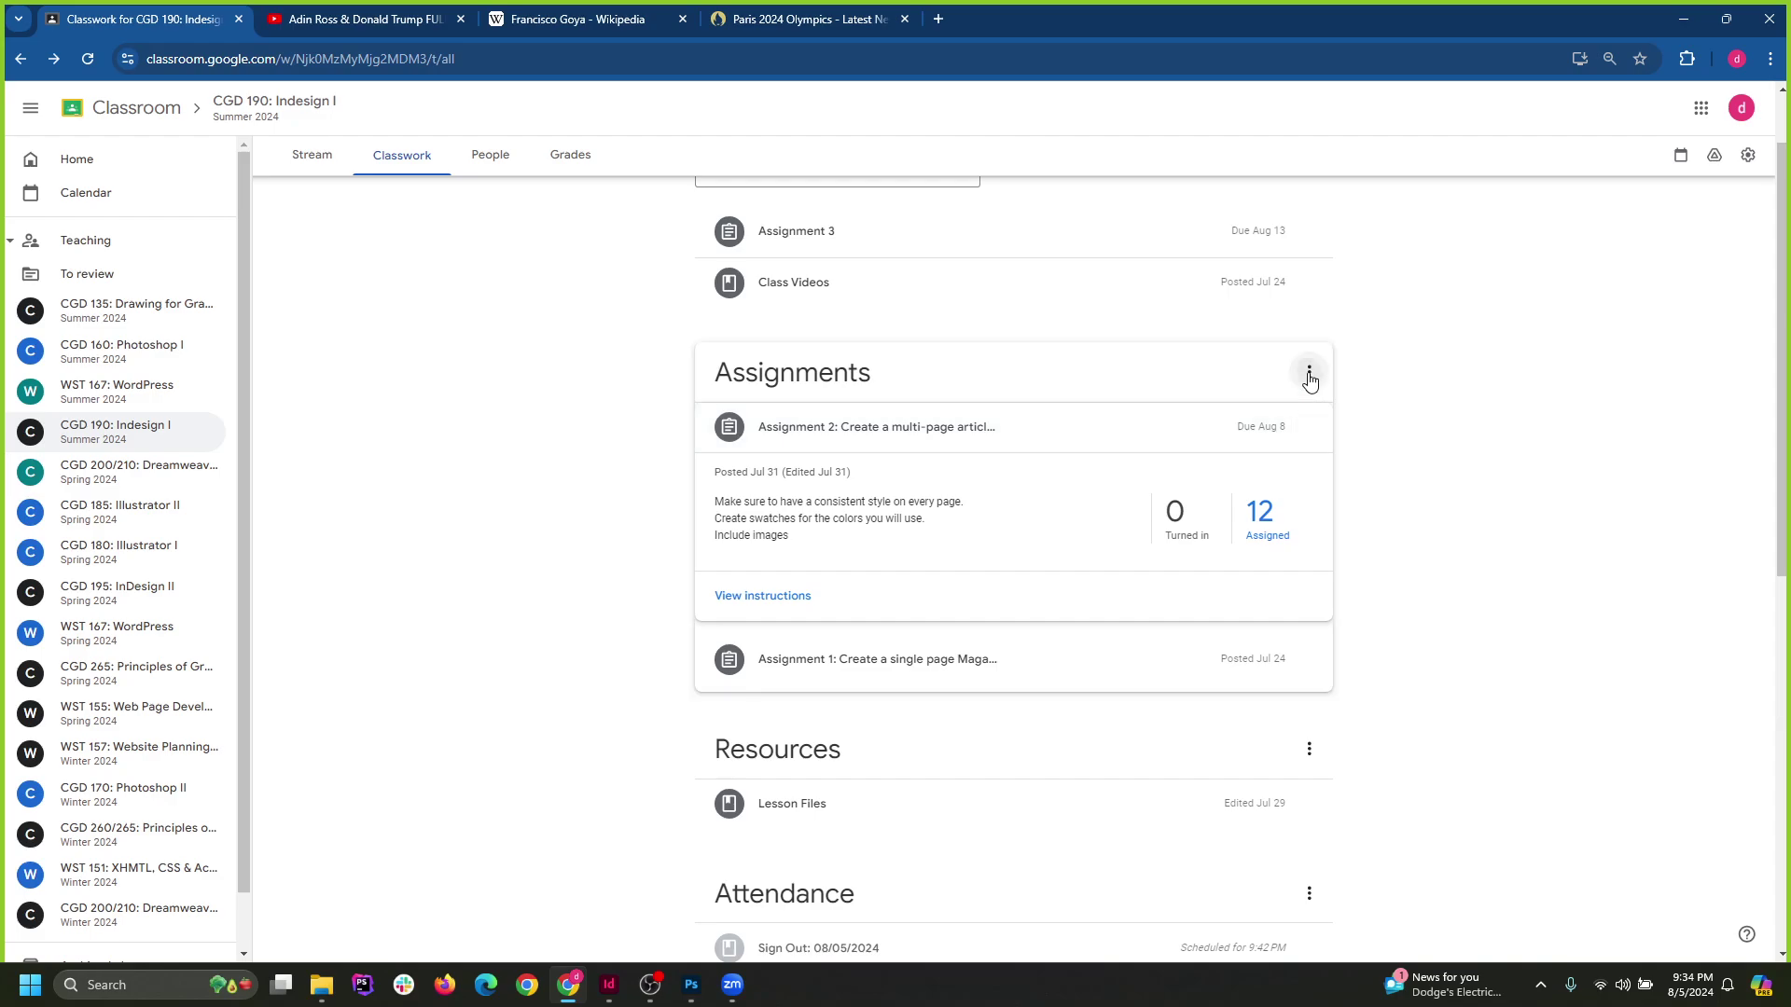
{"action": "left_click", "coordinate": [1310, 377]}
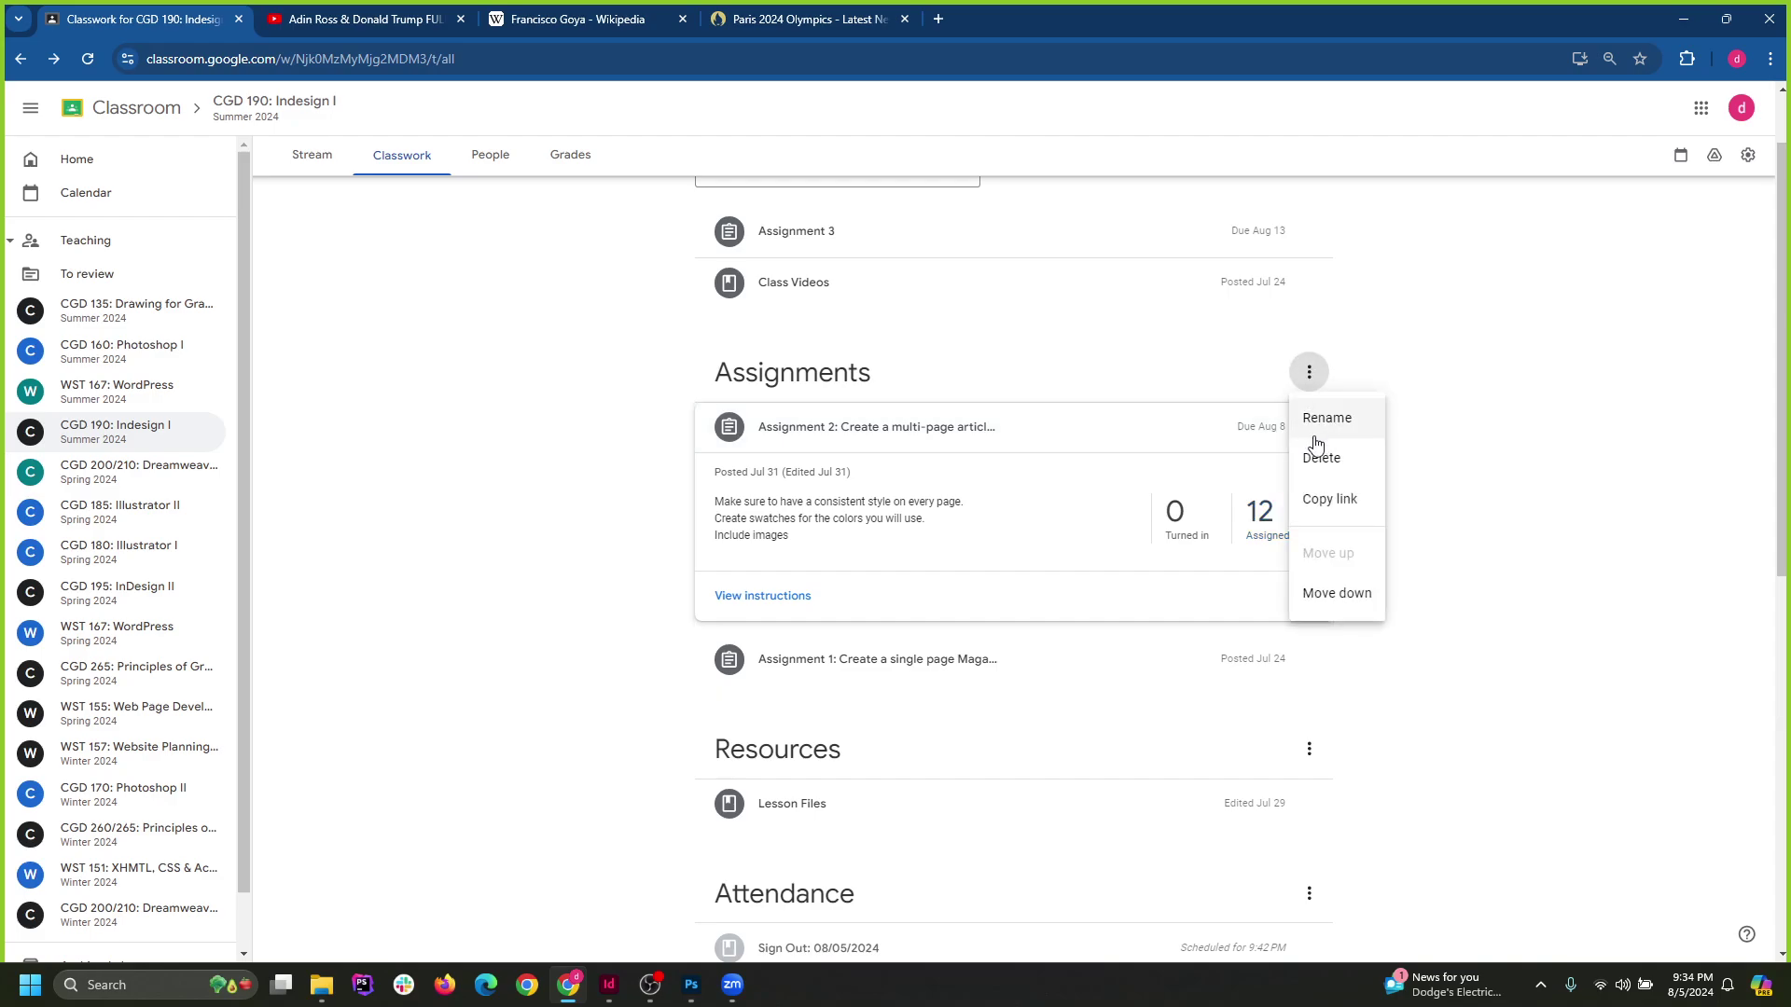
{"action": "left_click", "coordinate": [914, 431]}
{"action": "left_click", "coordinate": [862, 429]}
{"action": "left_click", "coordinate": [771, 595]}
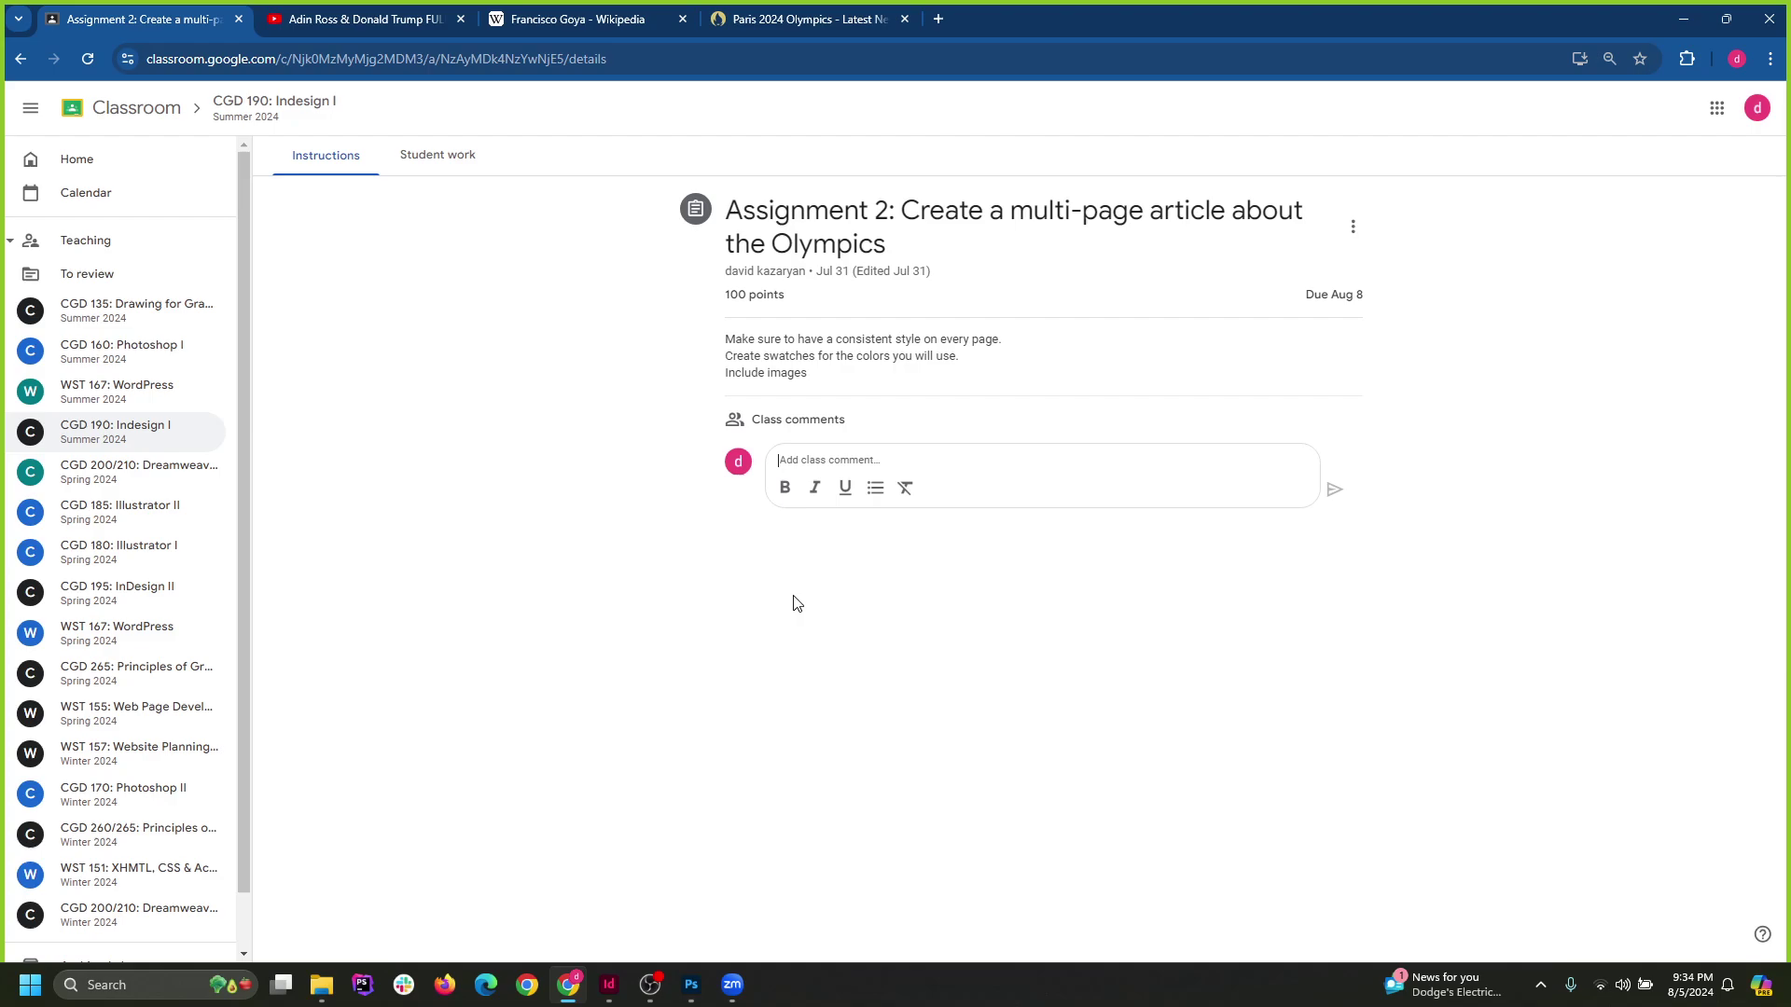
{"action": "left_click", "coordinate": [1352, 227]}
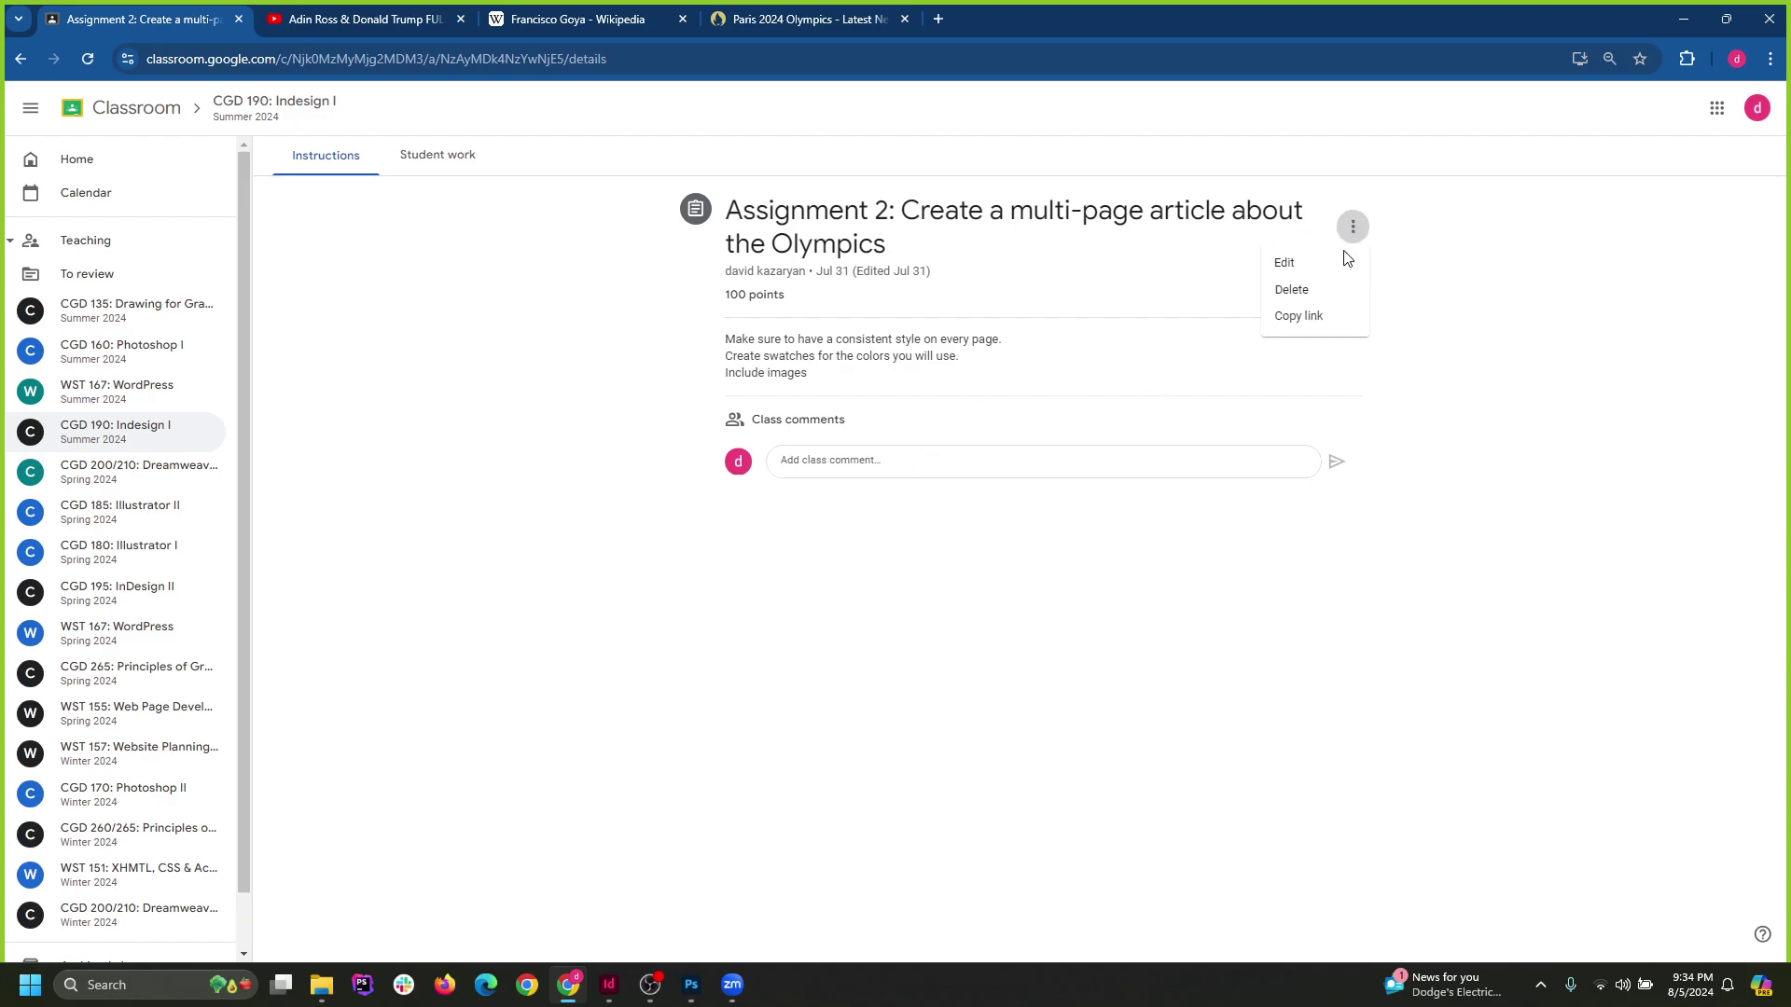
{"action": "left_click", "coordinate": [1331, 264]}
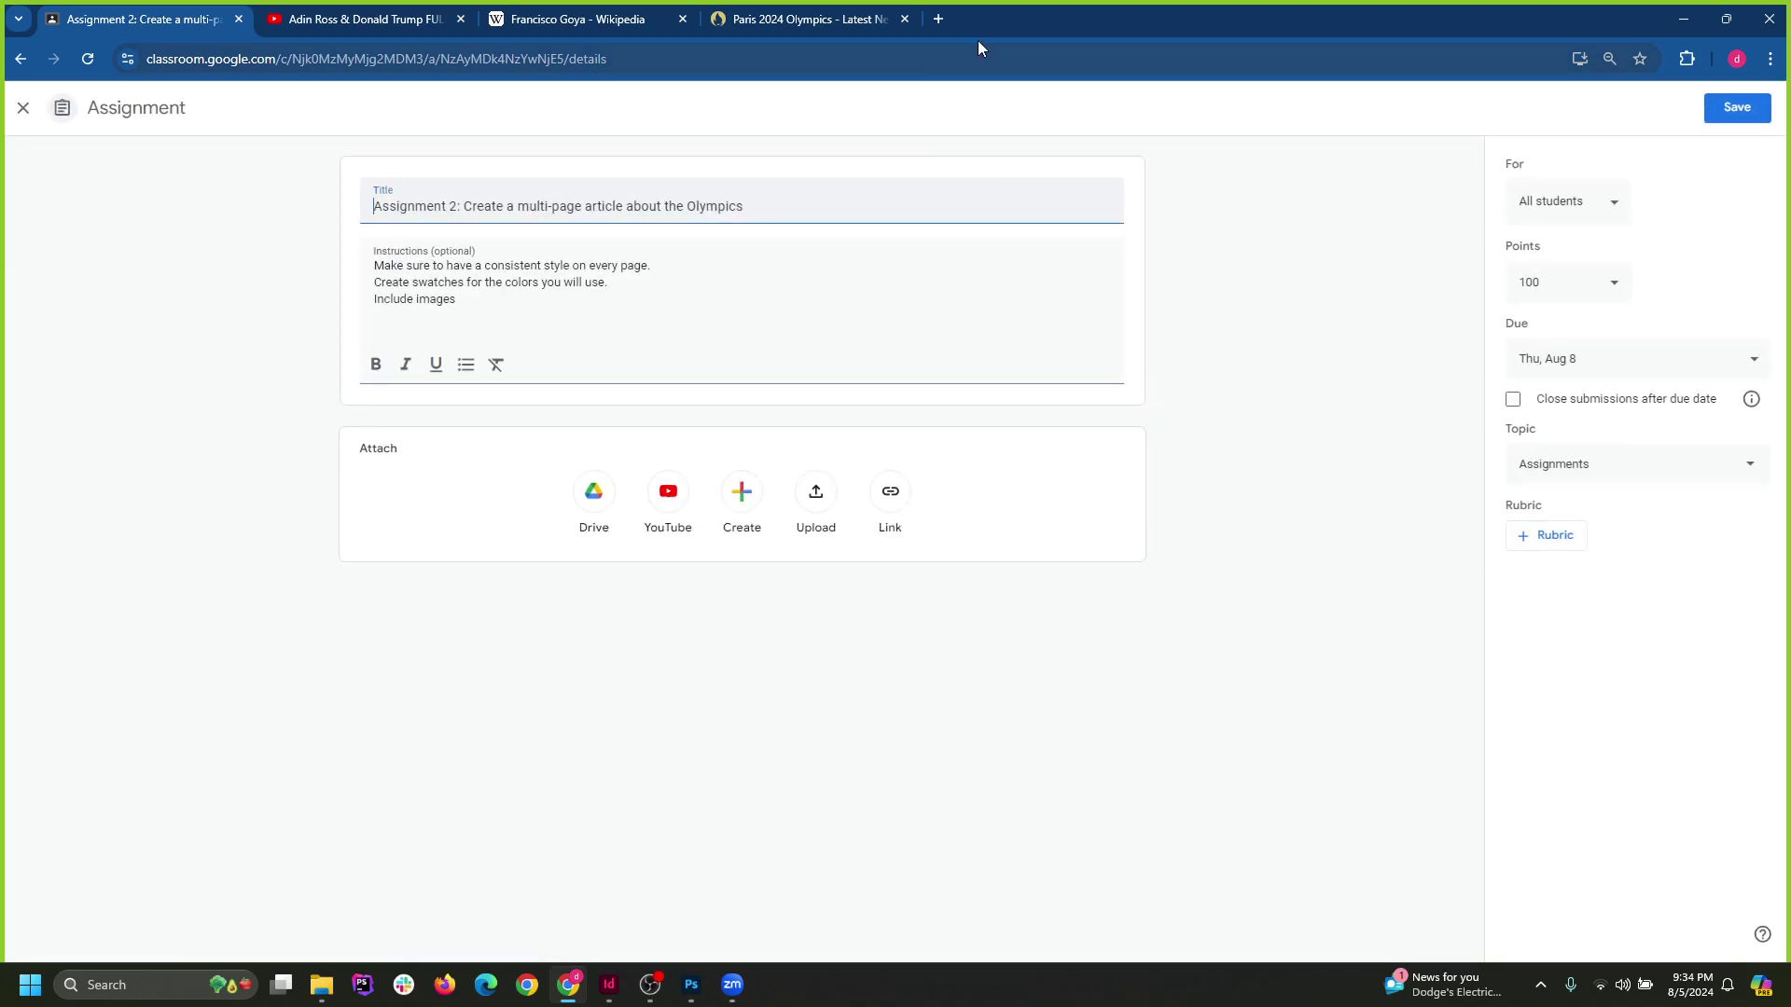
Float the browser window over the cleared desktop and select the two Olympic emblem files, emblem-oly.svg and emblem-oly_w.svg.
{"action": "left_click_drag", "start_coordinate": [979, 28], "coordinate": [1104, 220]}
{"action": "left_click", "coordinate": [1707, 15]}
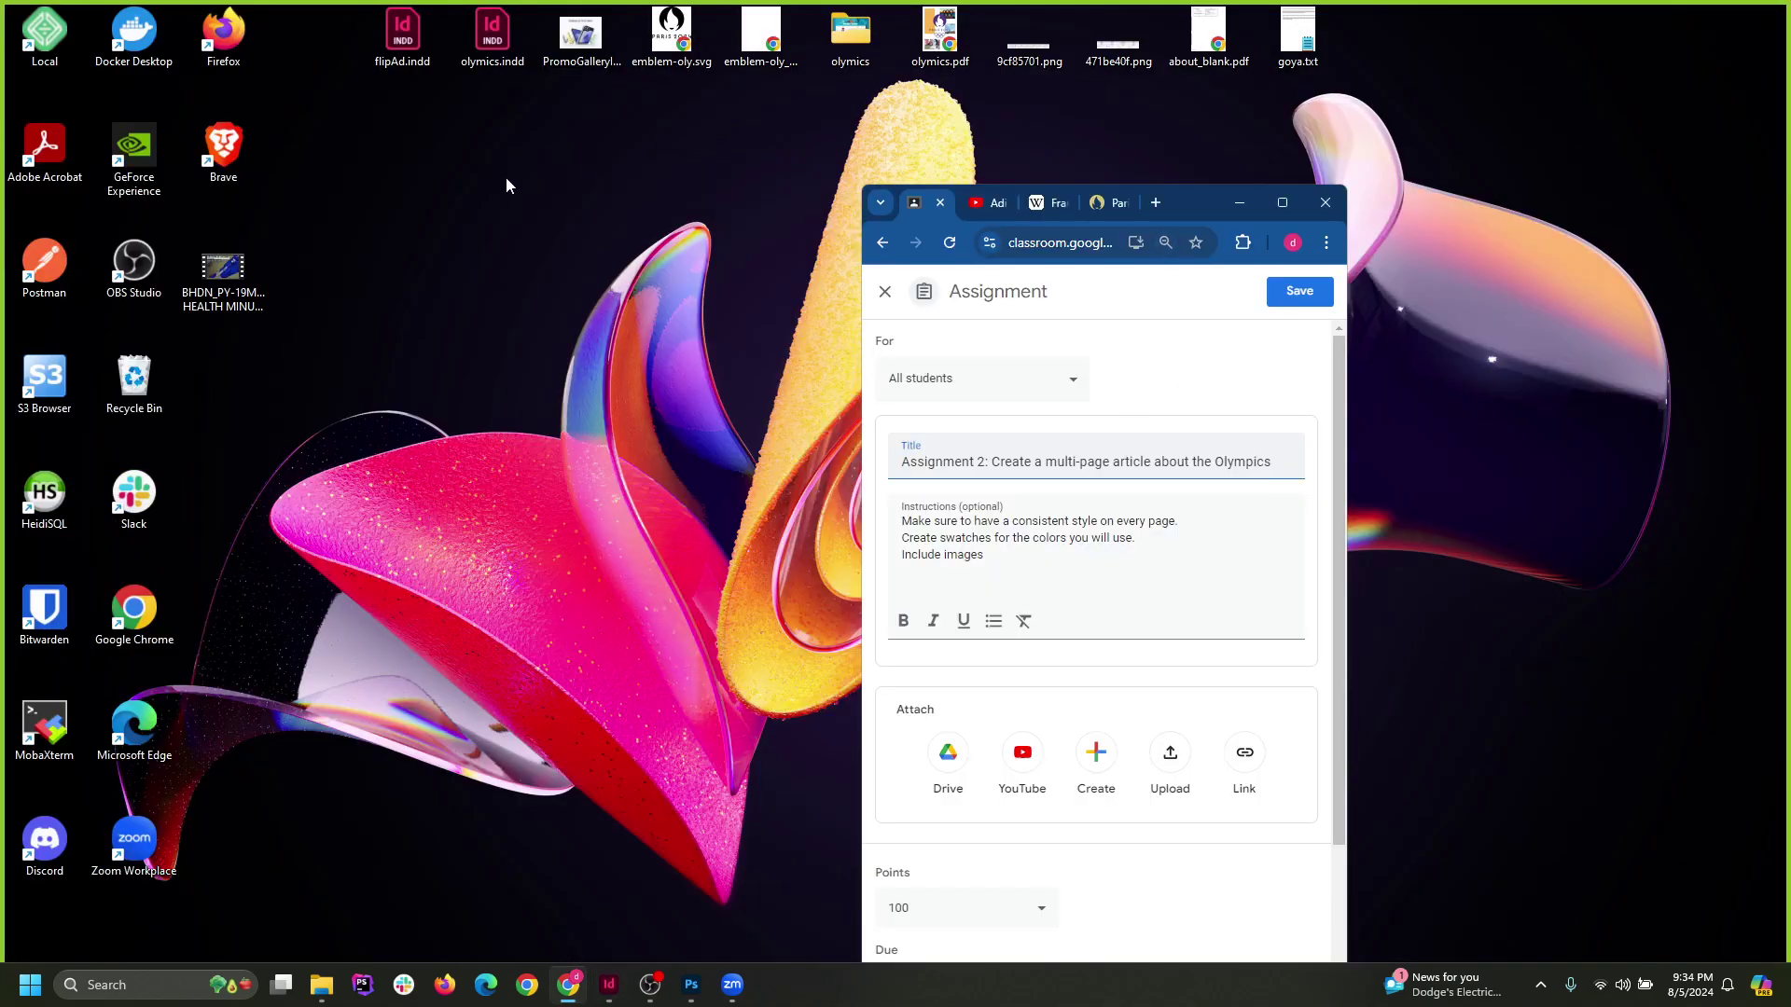
{"action": "left_click", "coordinate": [651, 42]}
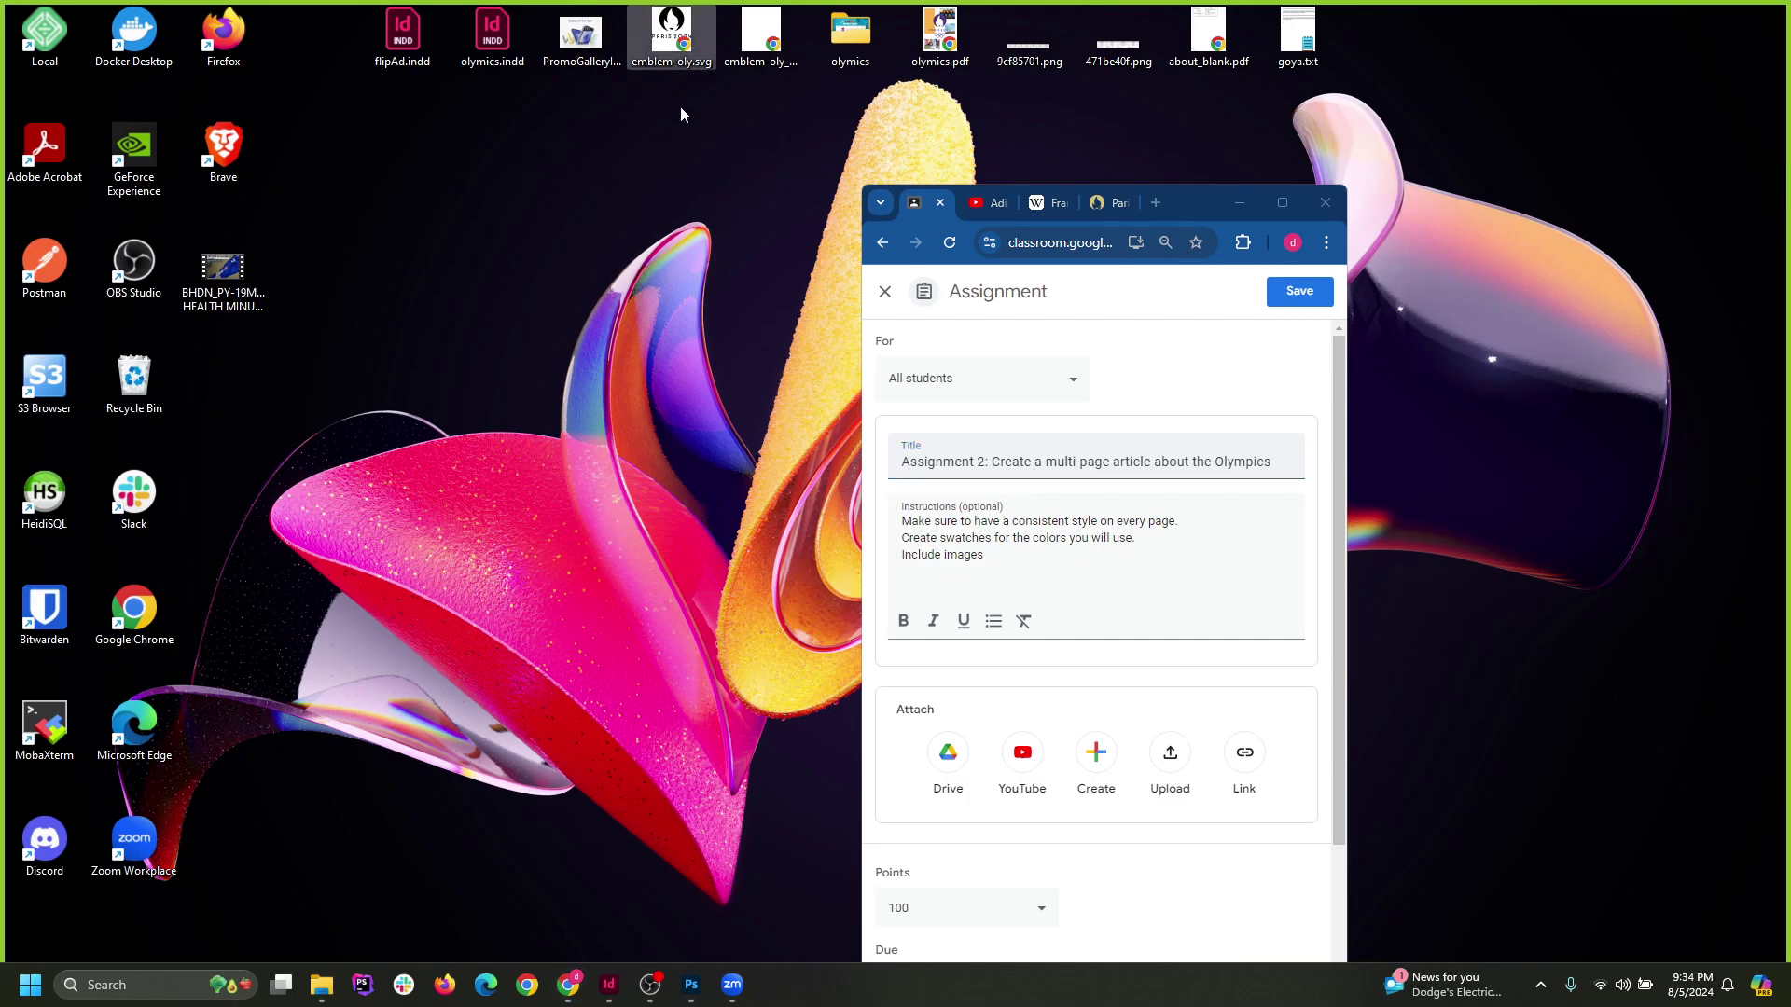
{"action": "double_click", "coordinate": [681, 25]}
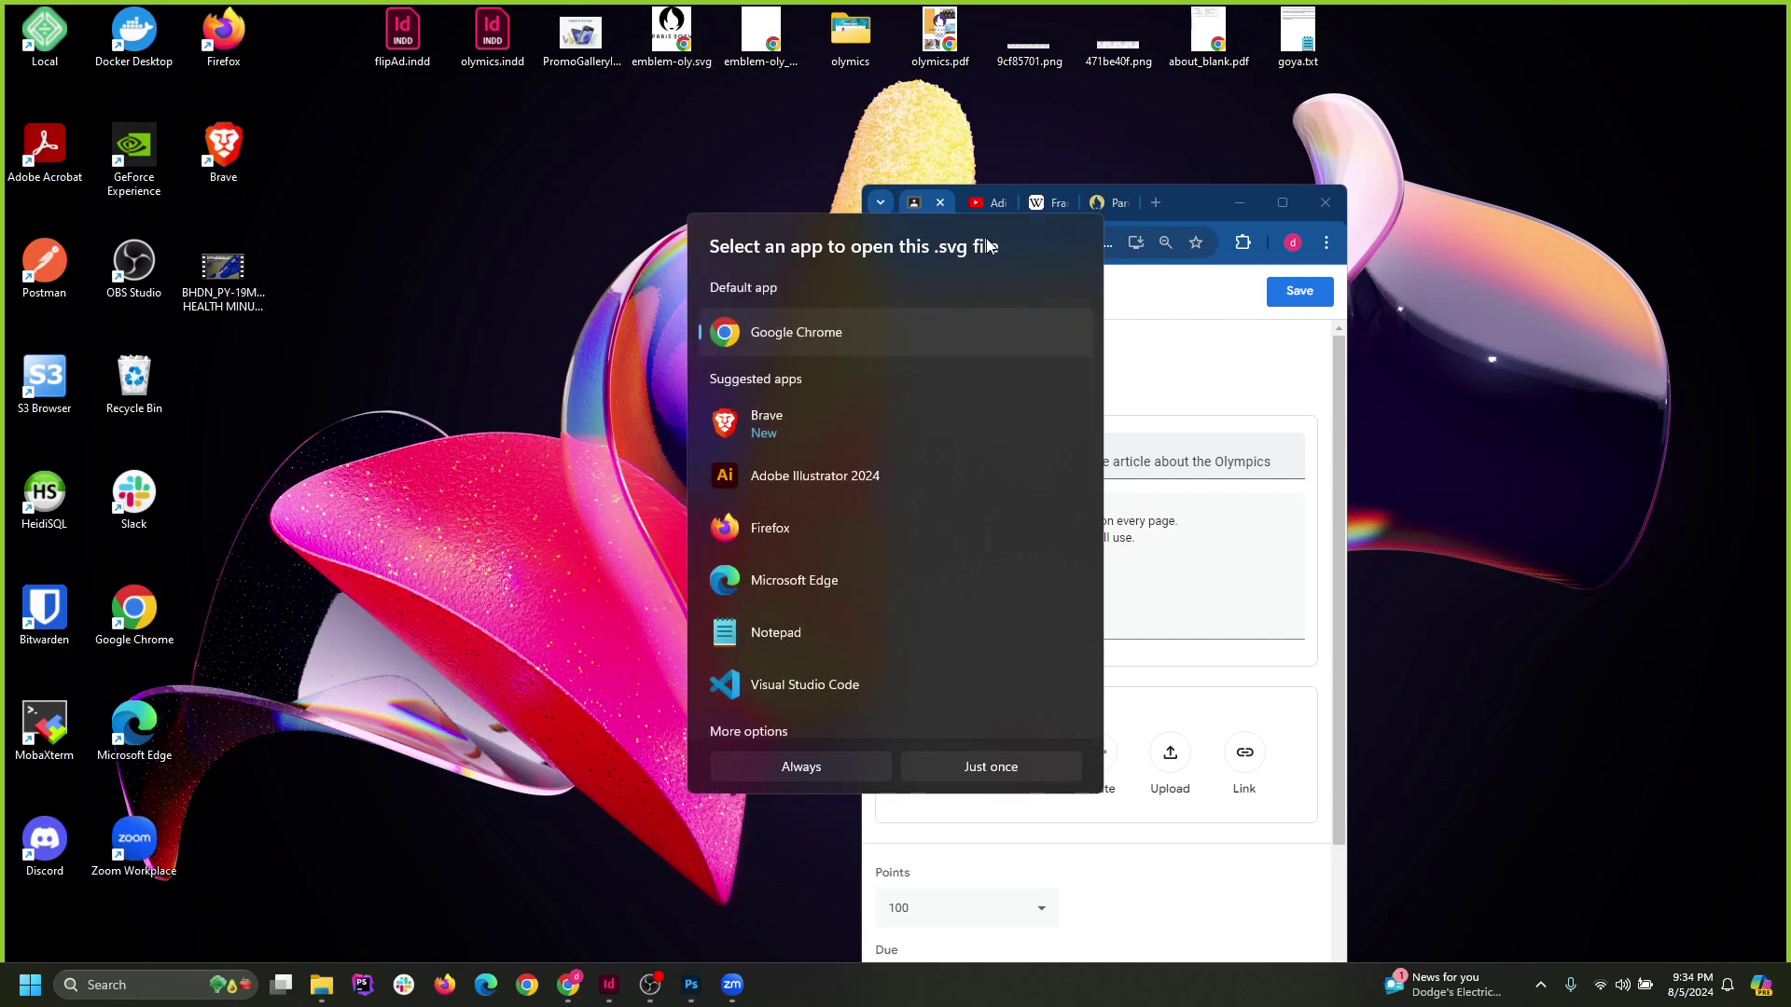
{"action": "left_click", "coordinate": [1023, 172]}
{"action": "left_click_drag", "start_coordinate": [793, 125], "coordinate": [638, 9]}
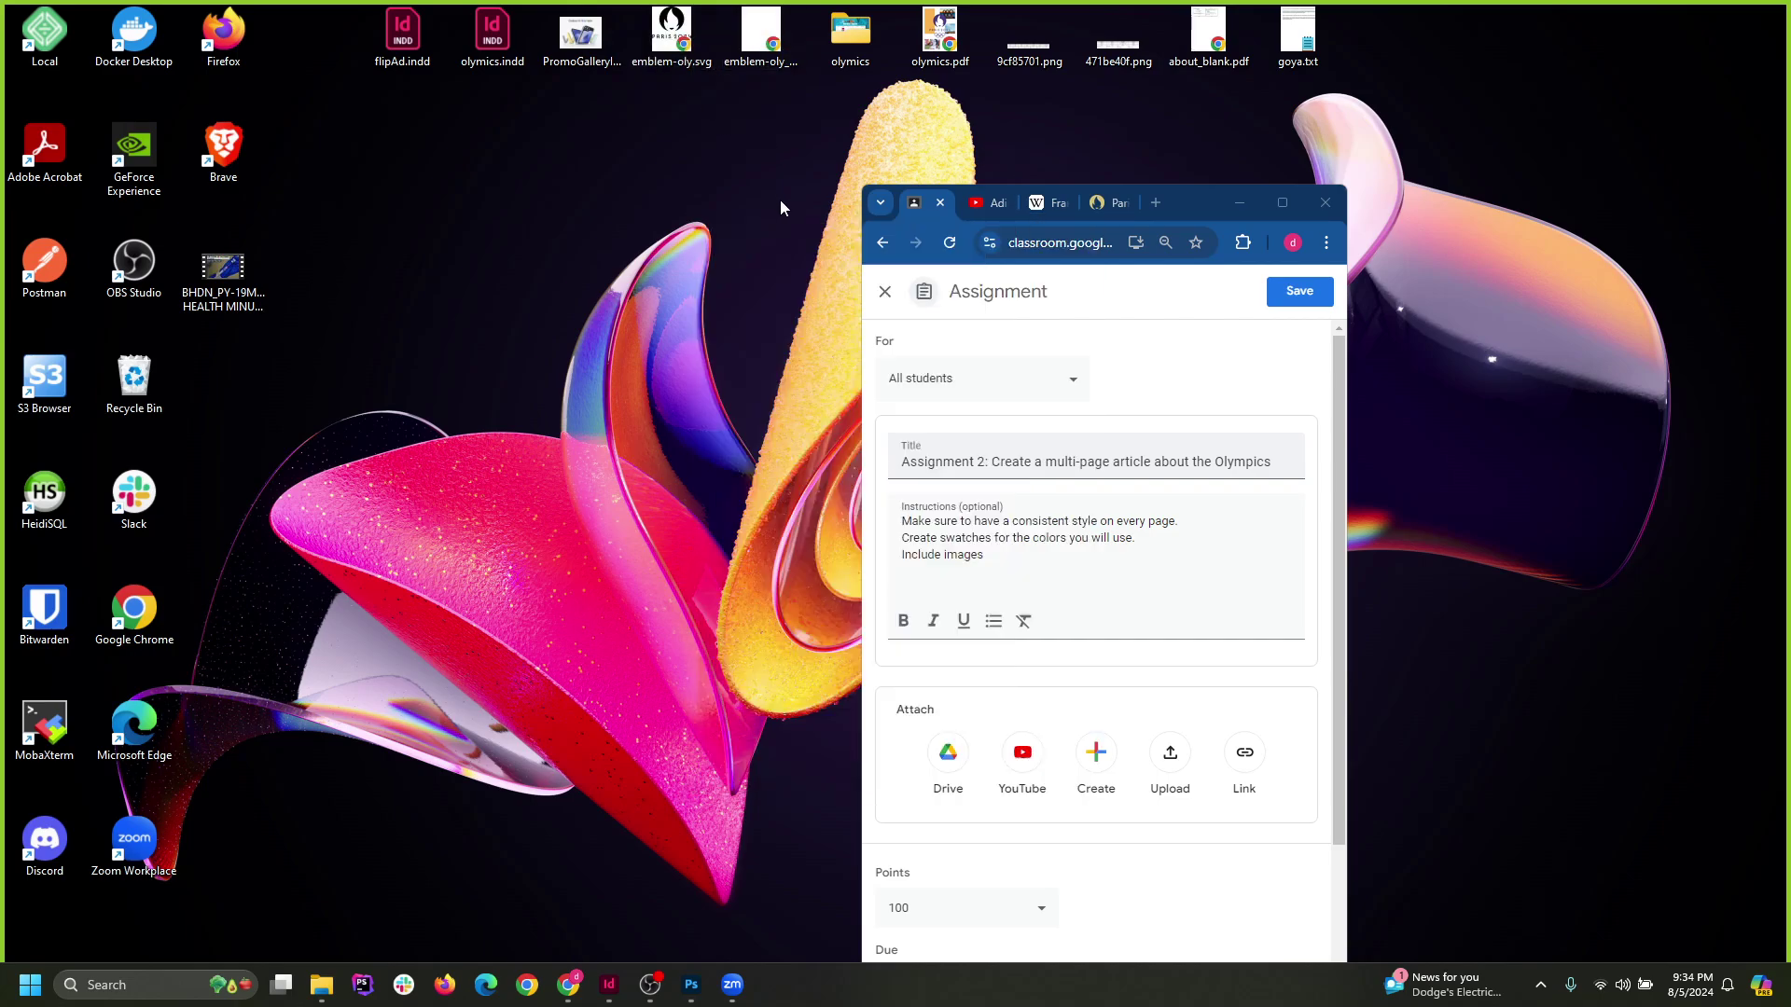
Upload emblem-oly.svg and emblem-oly_w.svg from the desktop as attachments to Assignment 2.
{"action": "left_click_drag", "start_coordinate": [760, 37], "coordinate": [1084, 559]}
{"action": "left_click", "coordinate": [1170, 756]}
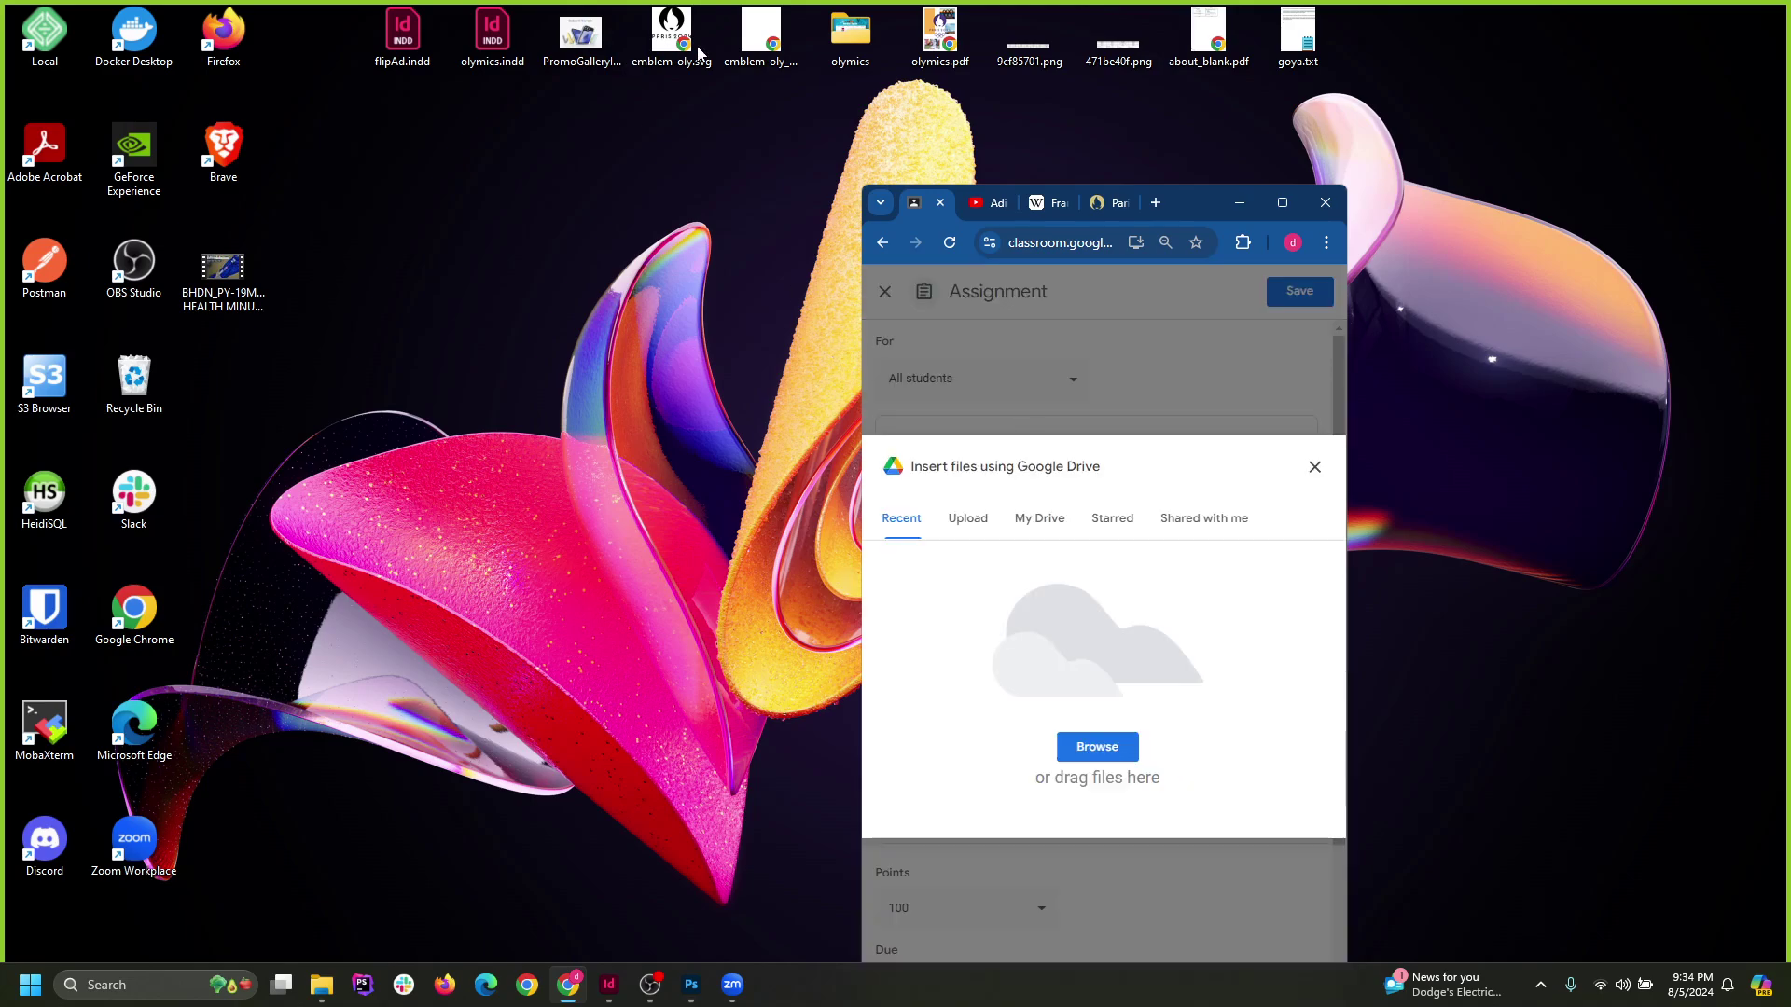
{"action": "left_click_drag", "start_coordinate": [757, 131], "coordinate": [648, 56]}
{"action": "left_click_drag", "start_coordinate": [760, 38], "coordinate": [1114, 647]}
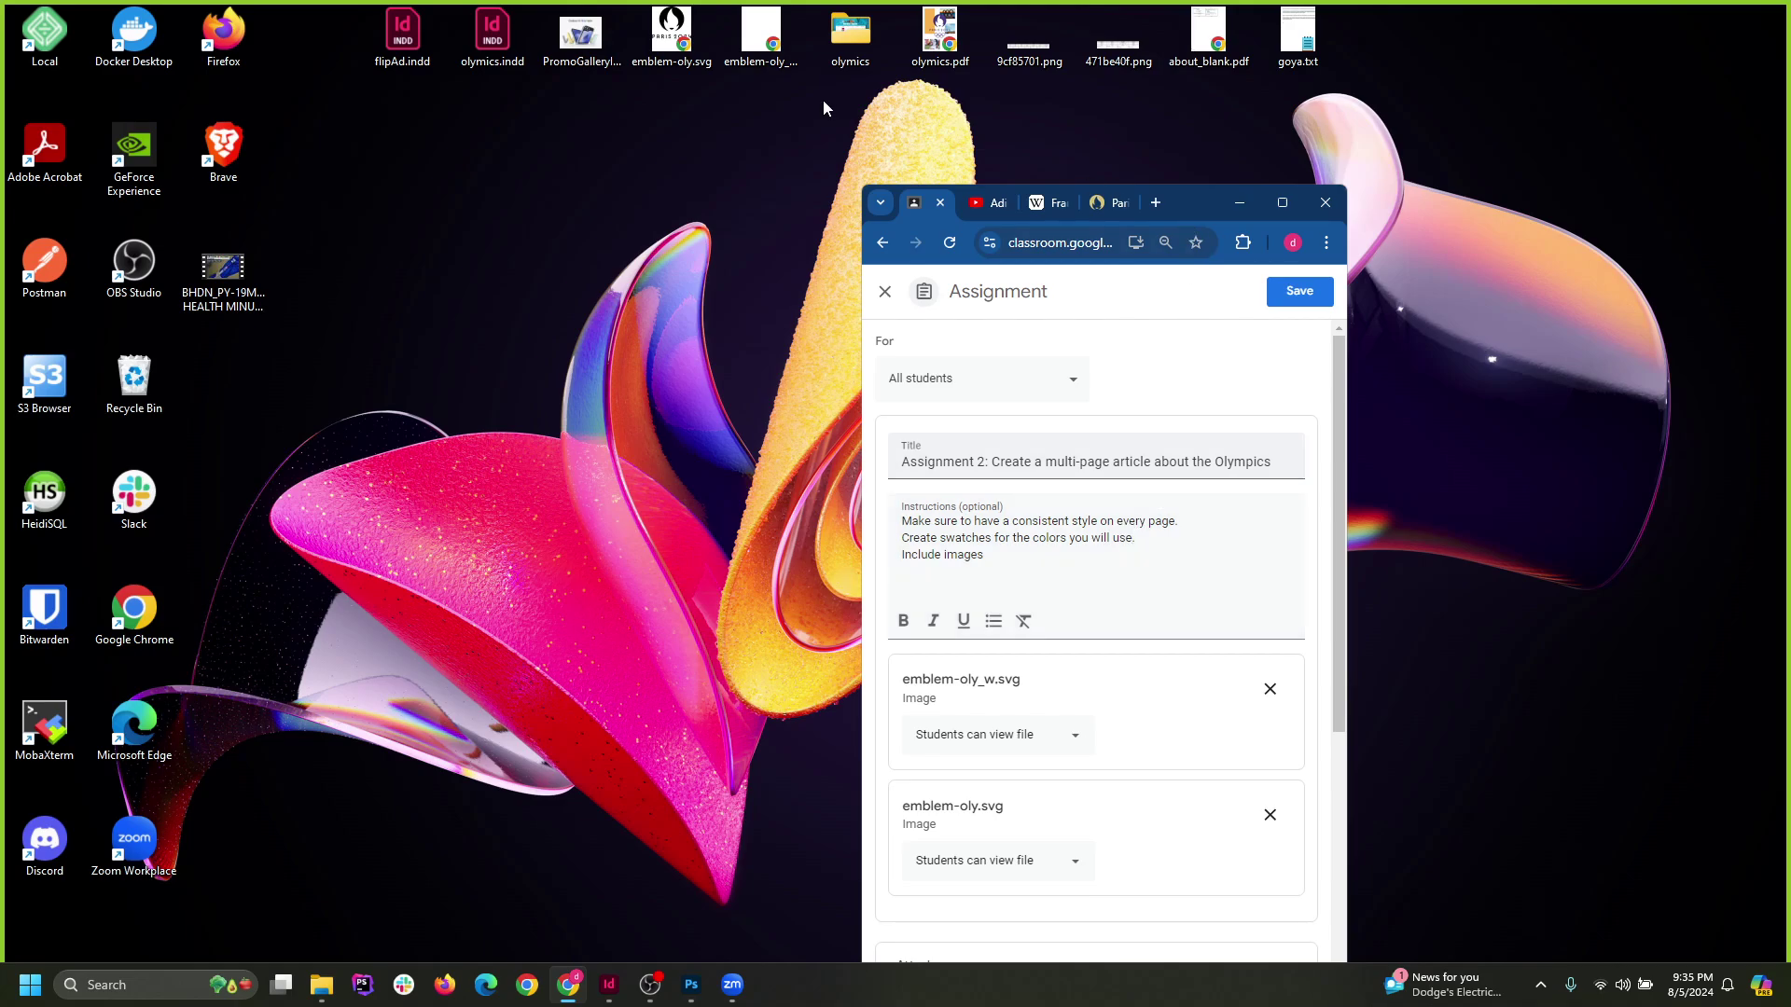
Place emblem-oly.svg from the desktop into InDesign's design3.indd, about 3.06 by 3.49 in, over the lower middle of the Goya spread.
{"action": "left_click", "coordinate": [752, 138]}
{"action": "left_click", "coordinate": [691, 51]}
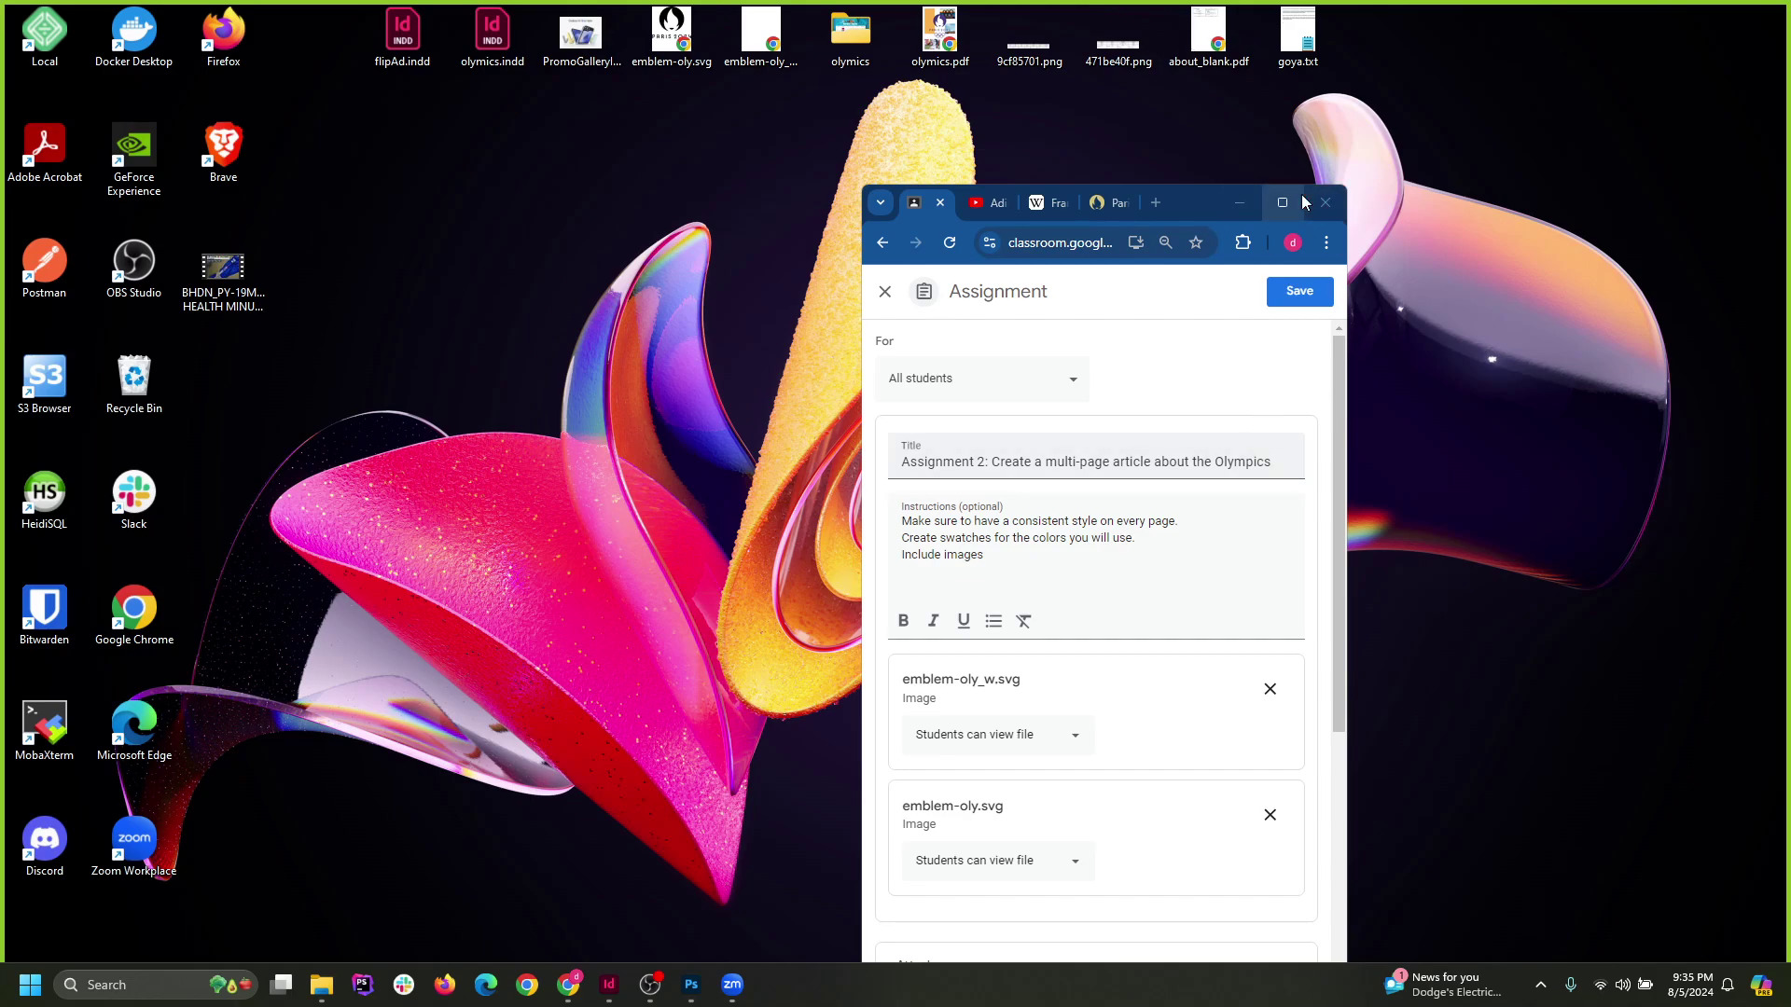
{"action": "left_click_drag", "start_coordinate": [671, 36], "coordinate": [1420, 329]}
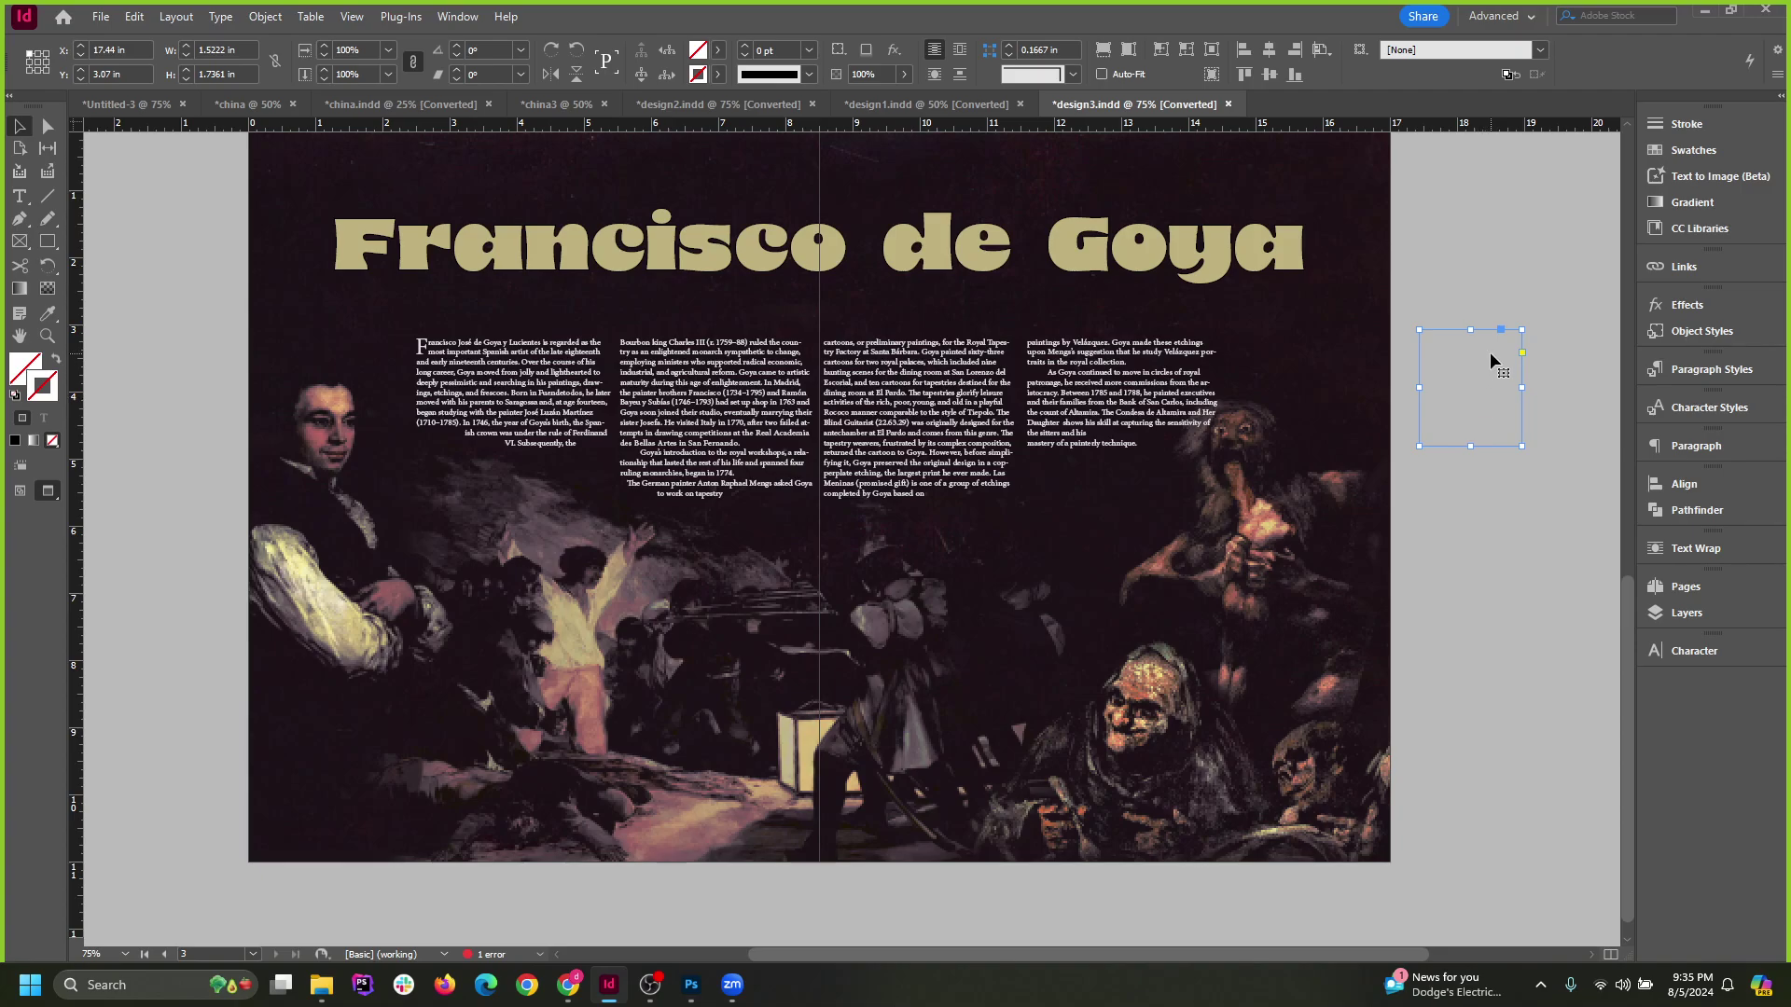
{"action": "left_click_drag", "start_coordinate": [1159, 468], "coordinate": [1364, 676]}
{"action": "left_click_drag", "start_coordinate": [1283, 528], "coordinate": [859, 578]}
Fill the placed emblem's frame with the red swatch C=15 M=100 Y=100 K=0.
{"action": "scroll", "coordinate": [759, 694], "scroll_direction": "up", "scroll_amount": 6}
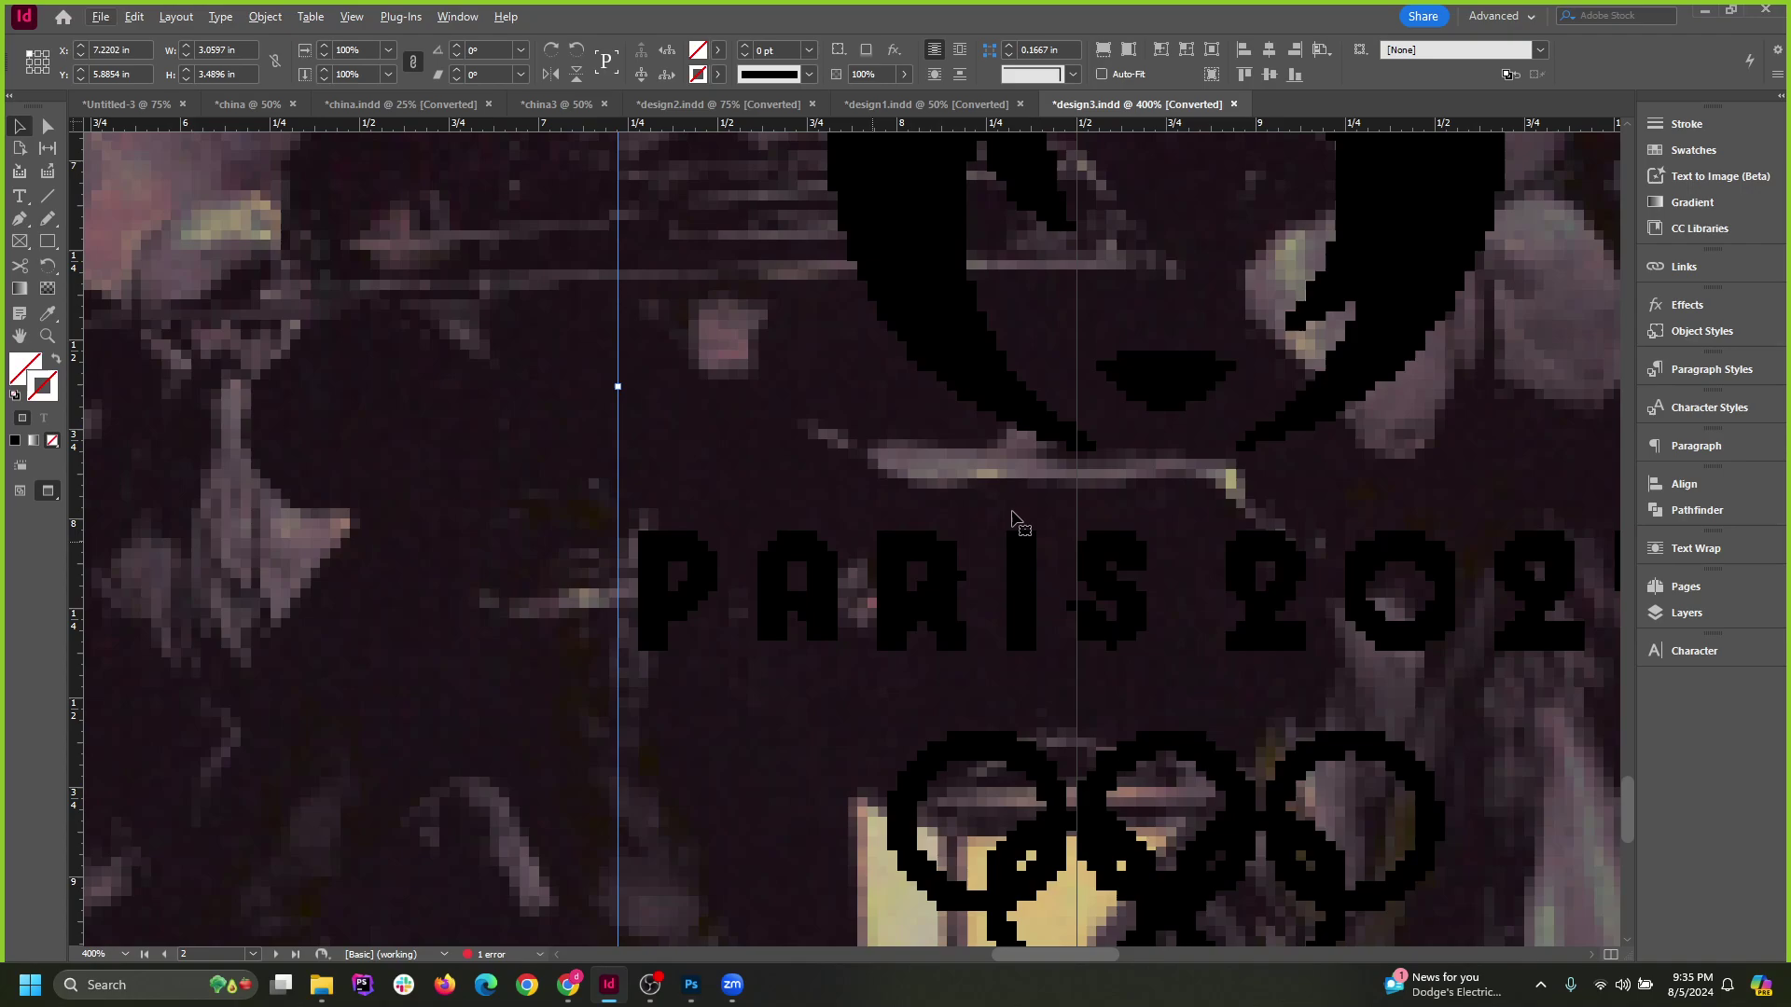
{"action": "scroll", "coordinate": [933, 513], "scroll_direction": "down", "scroll_amount": 1}
{"action": "scroll", "coordinate": [933, 508], "scroll_direction": "down", "scroll_amount": 2}
{"action": "left_click", "coordinate": [717, 50]}
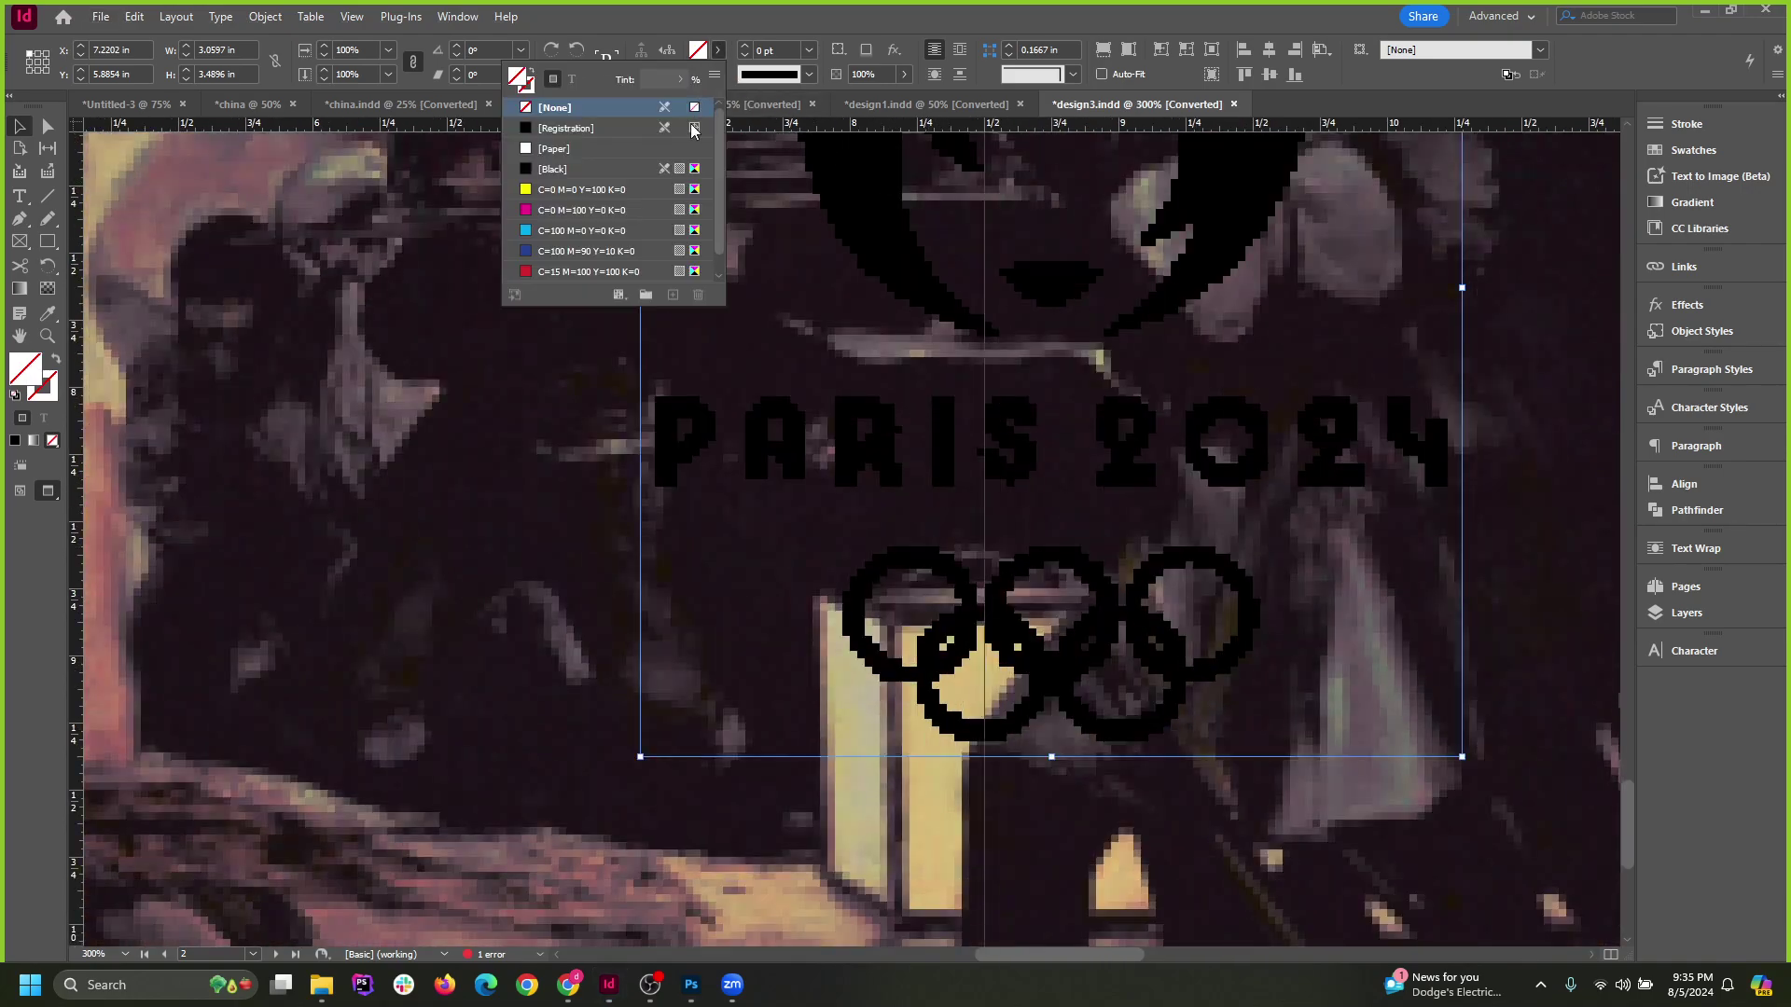
{"action": "left_click", "coordinate": [584, 207]}
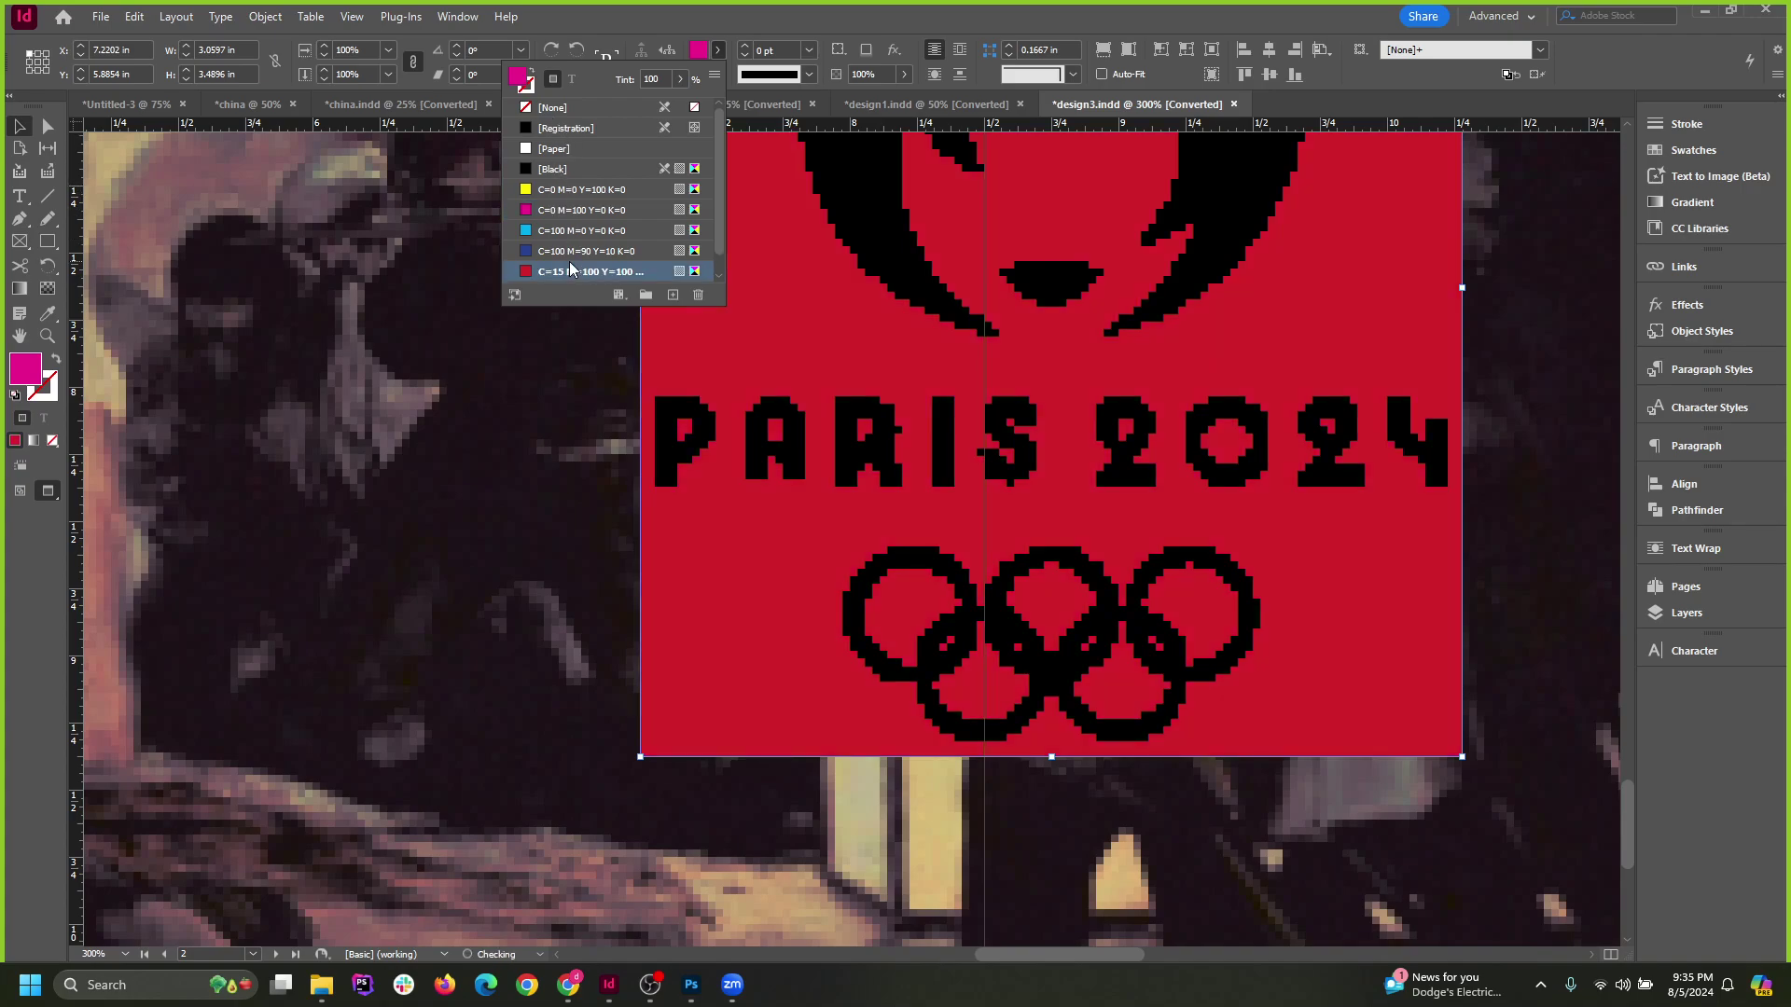
{"action": "left_click", "coordinate": [569, 267]}
{"action": "scroll", "coordinate": [1067, 404], "scroll_direction": "up", "scroll_amount": 3}
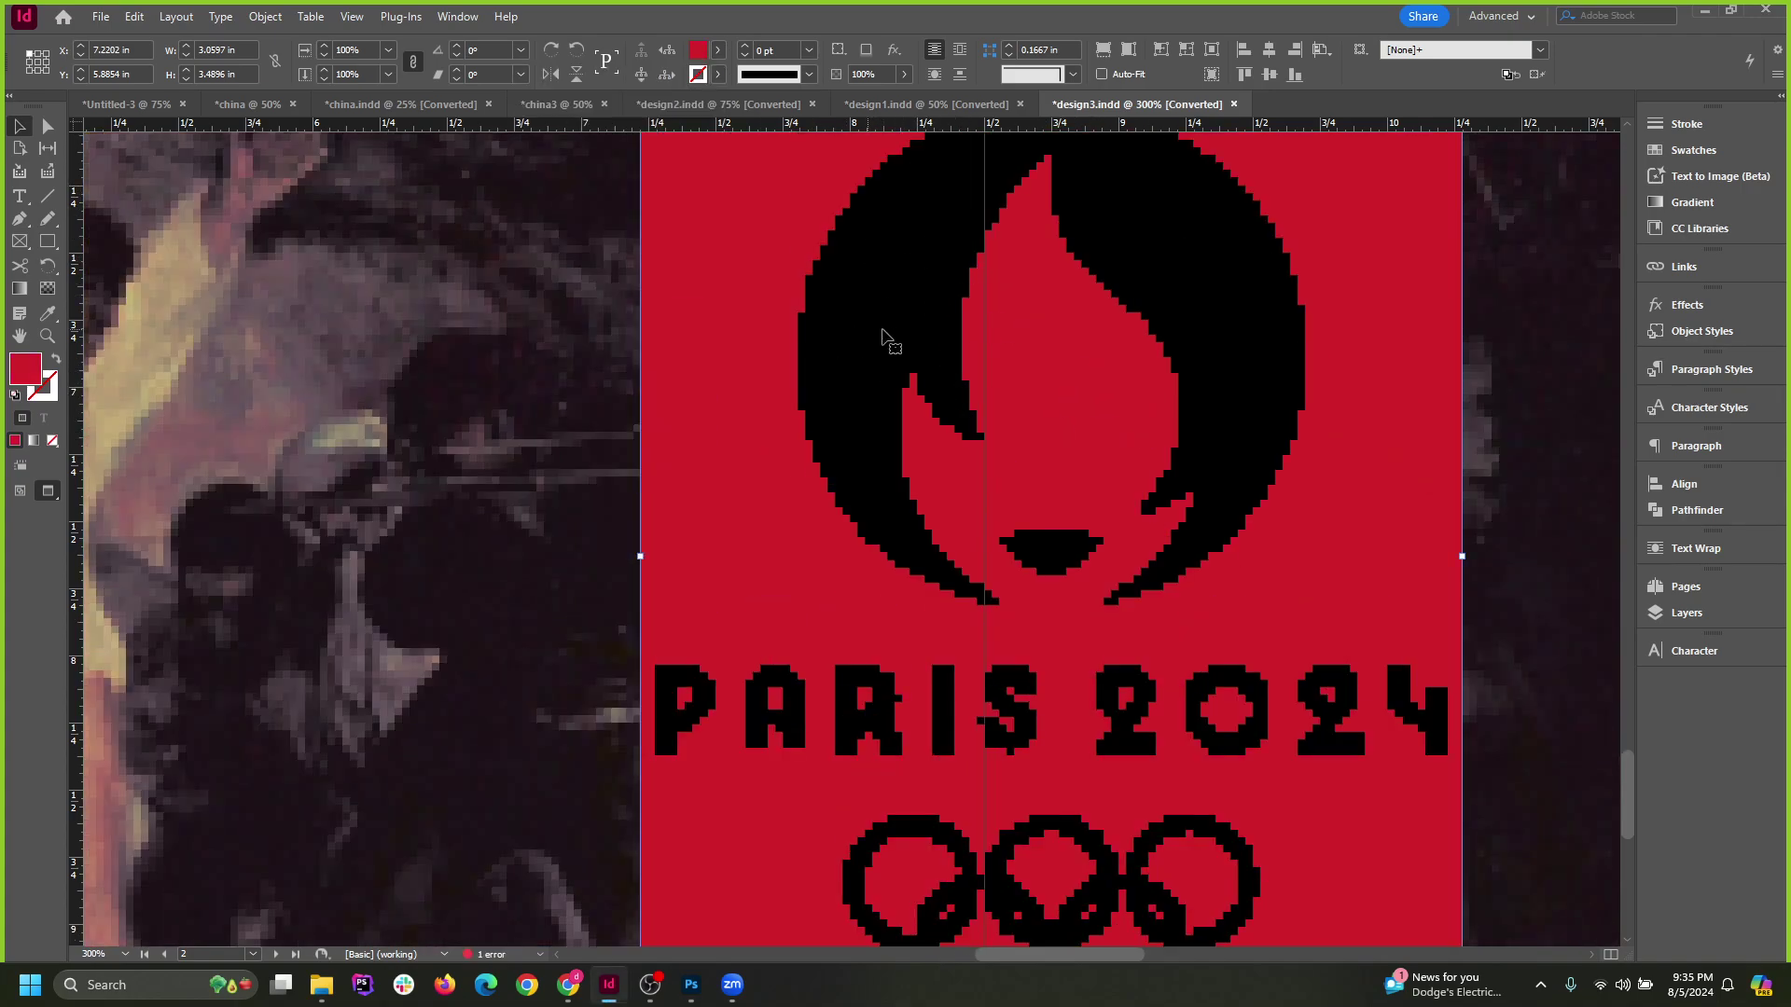
Select the graphic inside the emblem's frame, then draw a closed oval Pen path about 1.11 by 1.25 in beside the emblem.
{"action": "key", "text": "a"}
{"action": "left_click", "coordinate": [900, 284]}
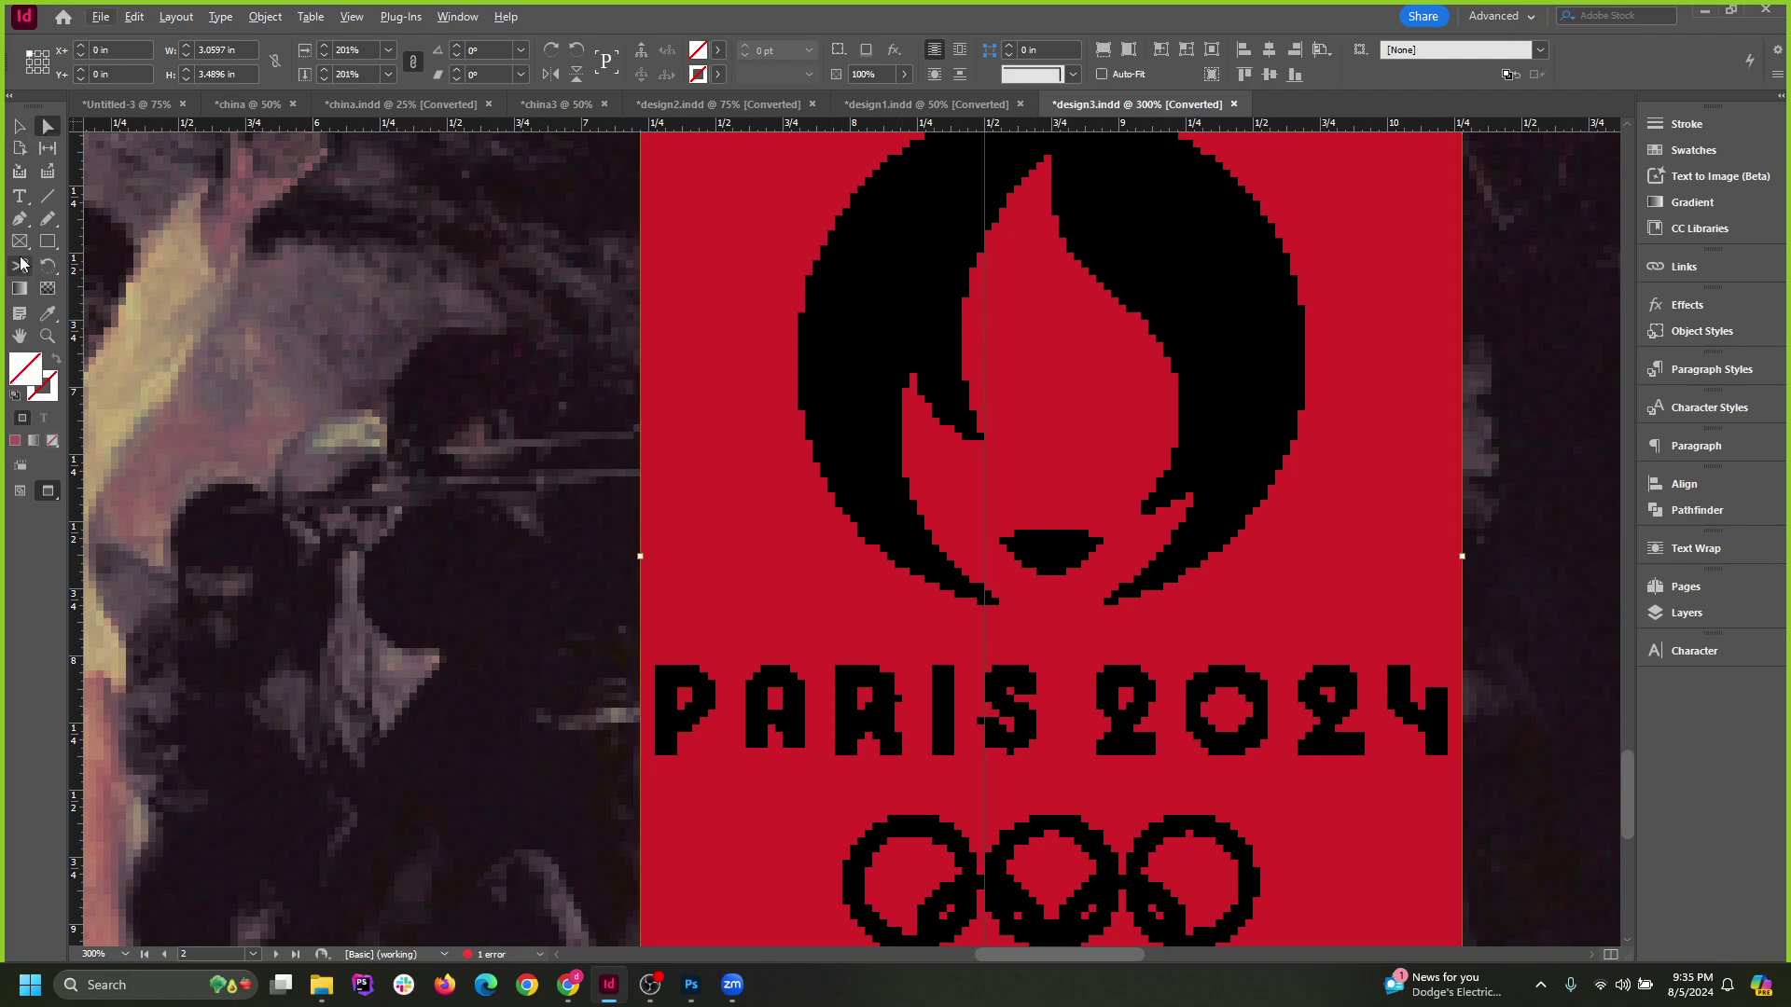
{"action": "left_click", "coordinate": [21, 220]}
{"action": "left_click_drag", "start_coordinate": [320, 321], "coordinate": [457, 221]}
{"action": "left_click_drag", "start_coordinate": [579, 374], "coordinate": [561, 545]}
{"action": "left_click_drag", "start_coordinate": [342, 550], "coordinate": [231, 476]}
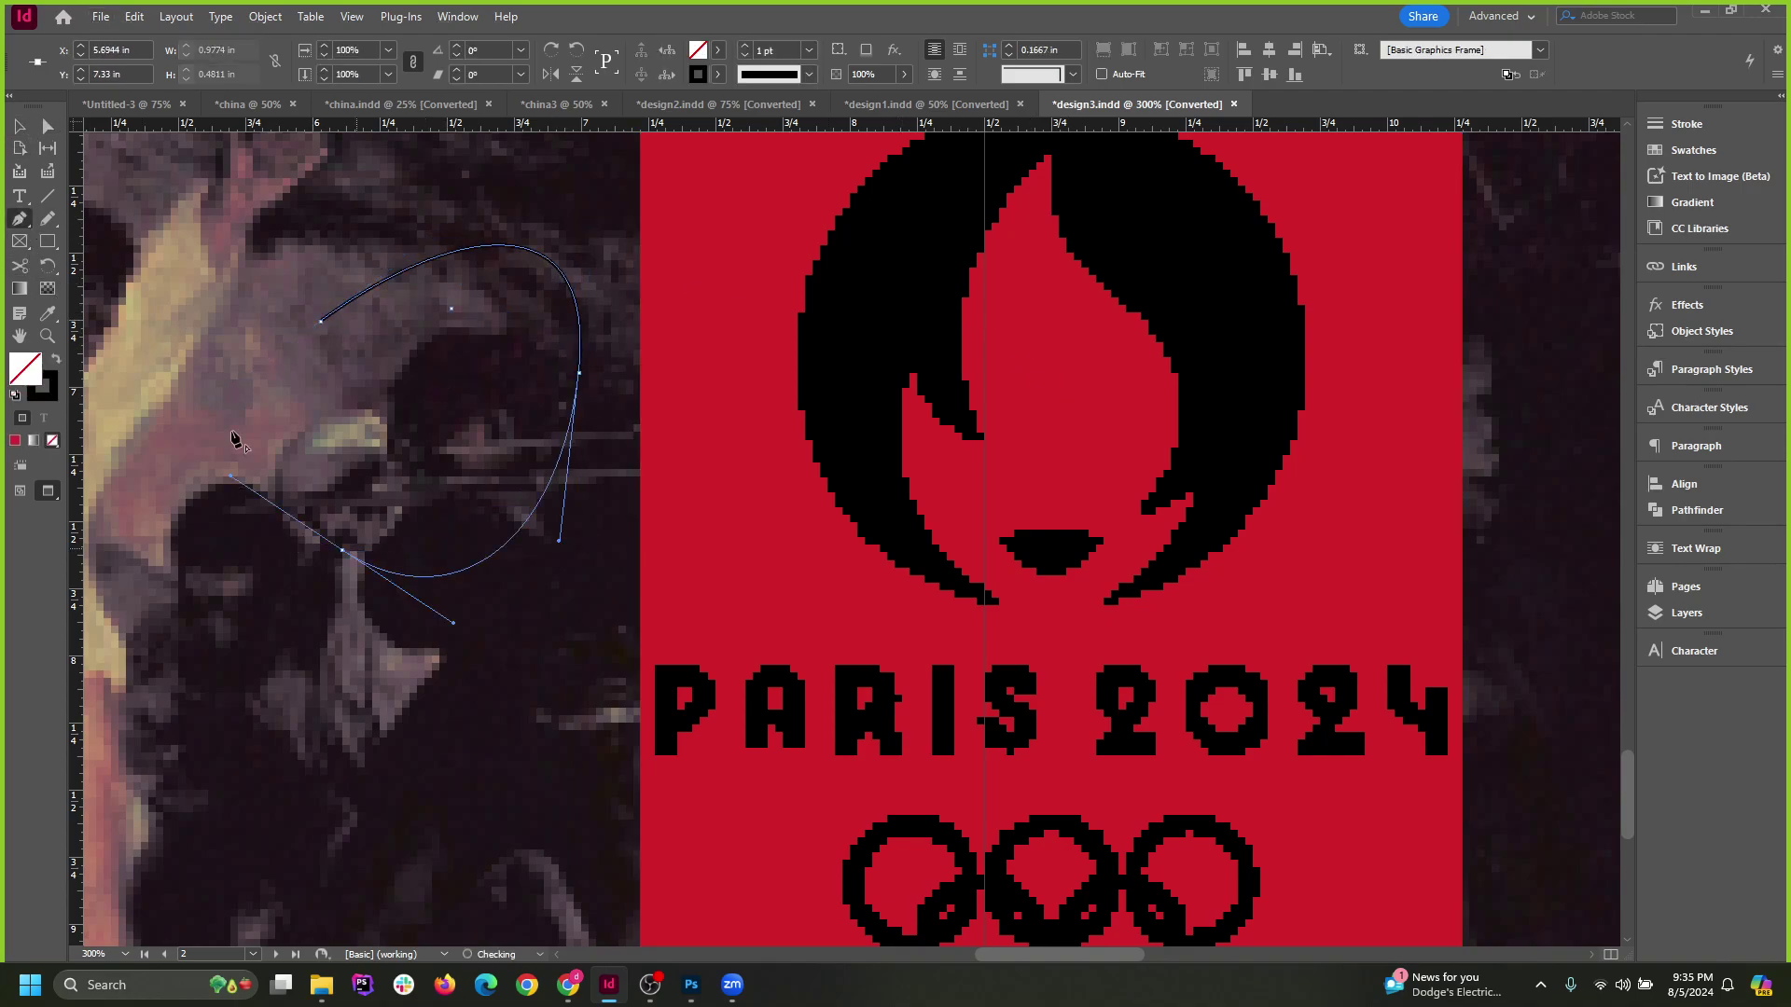
{"action": "left_click", "coordinate": [320, 322]}
{"action": "left_click", "coordinate": [18, 125]}
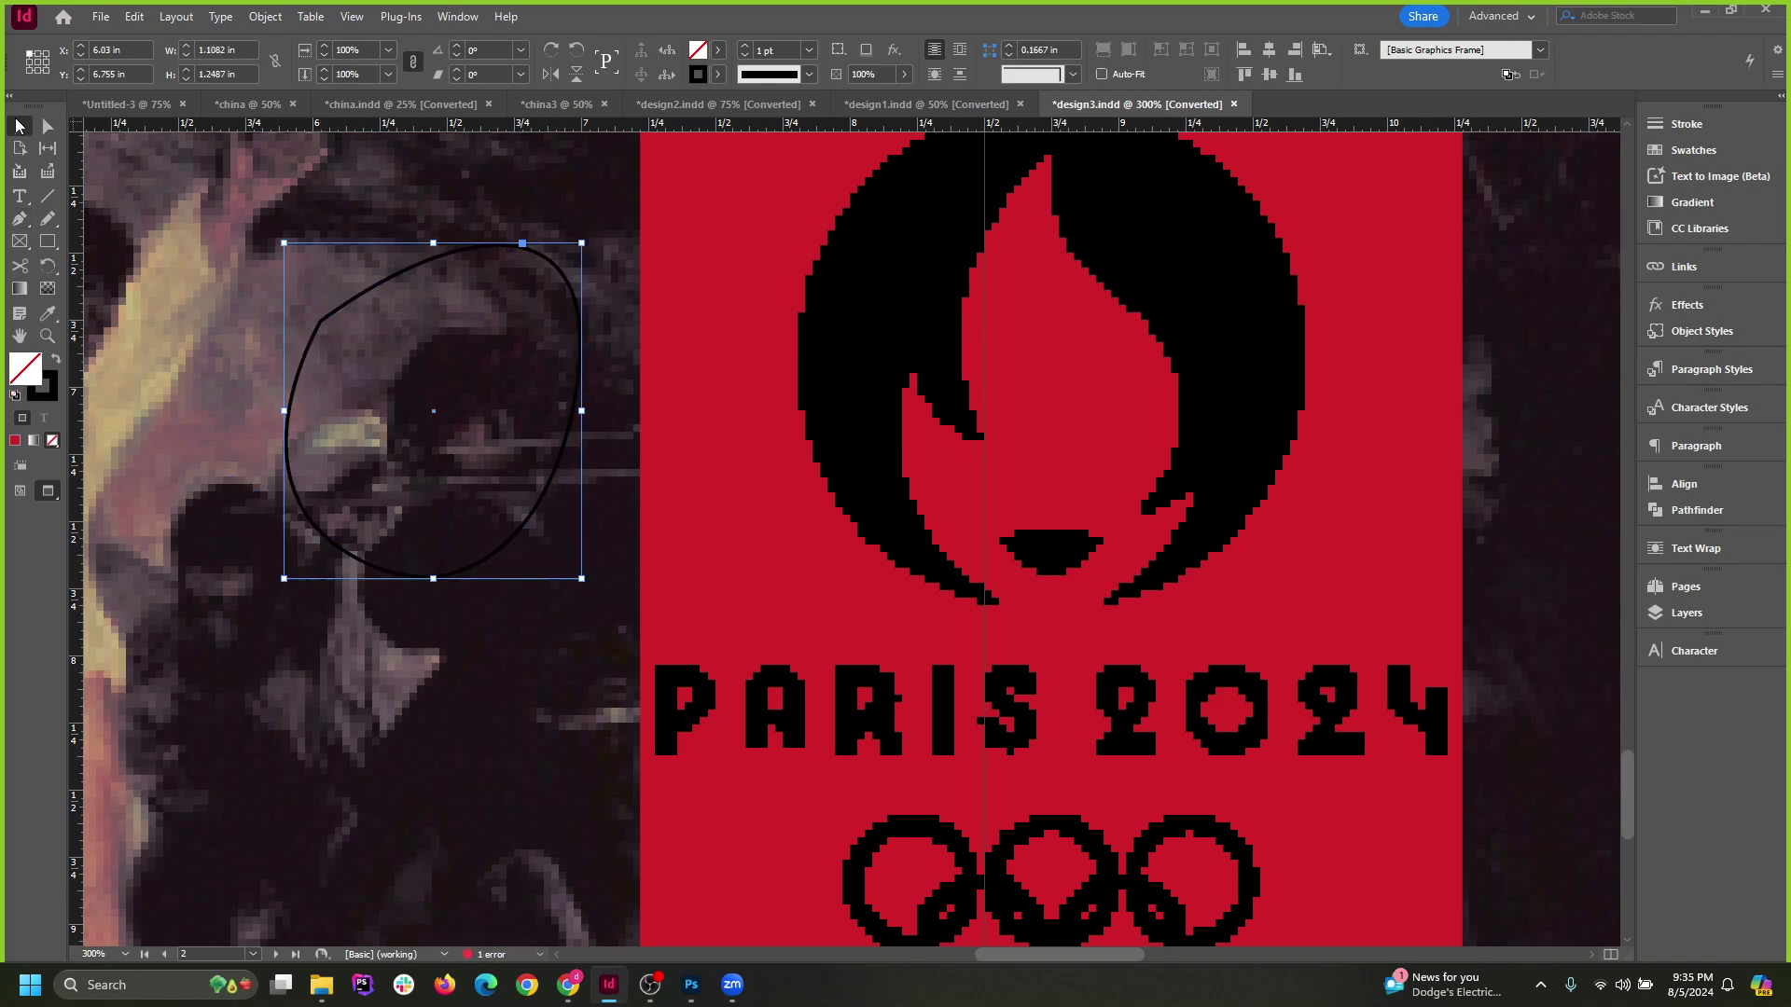
Shift the emblem and the oval path slightly to the right, then delete both from the spread.
{"action": "left_click_drag", "start_coordinate": [1265, 420], "coordinate": [1361, 452]}
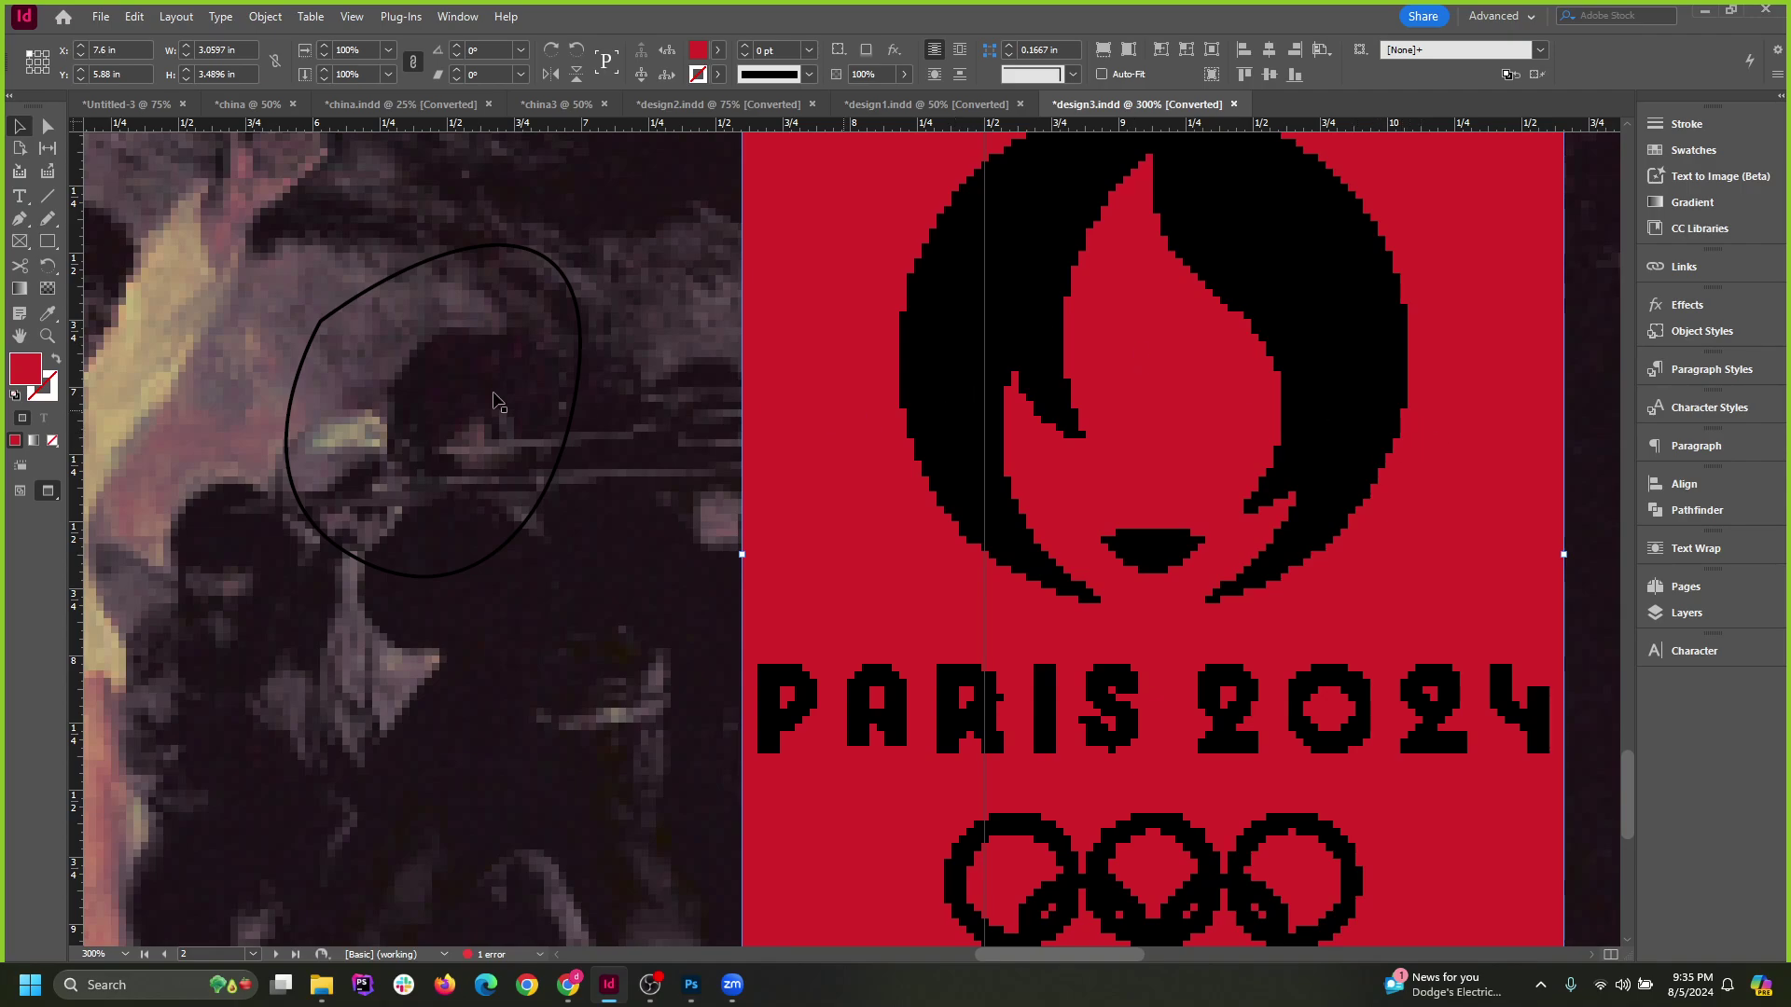
{"action": "left_click_drag", "start_coordinate": [541, 512], "coordinate": [619, 512]}
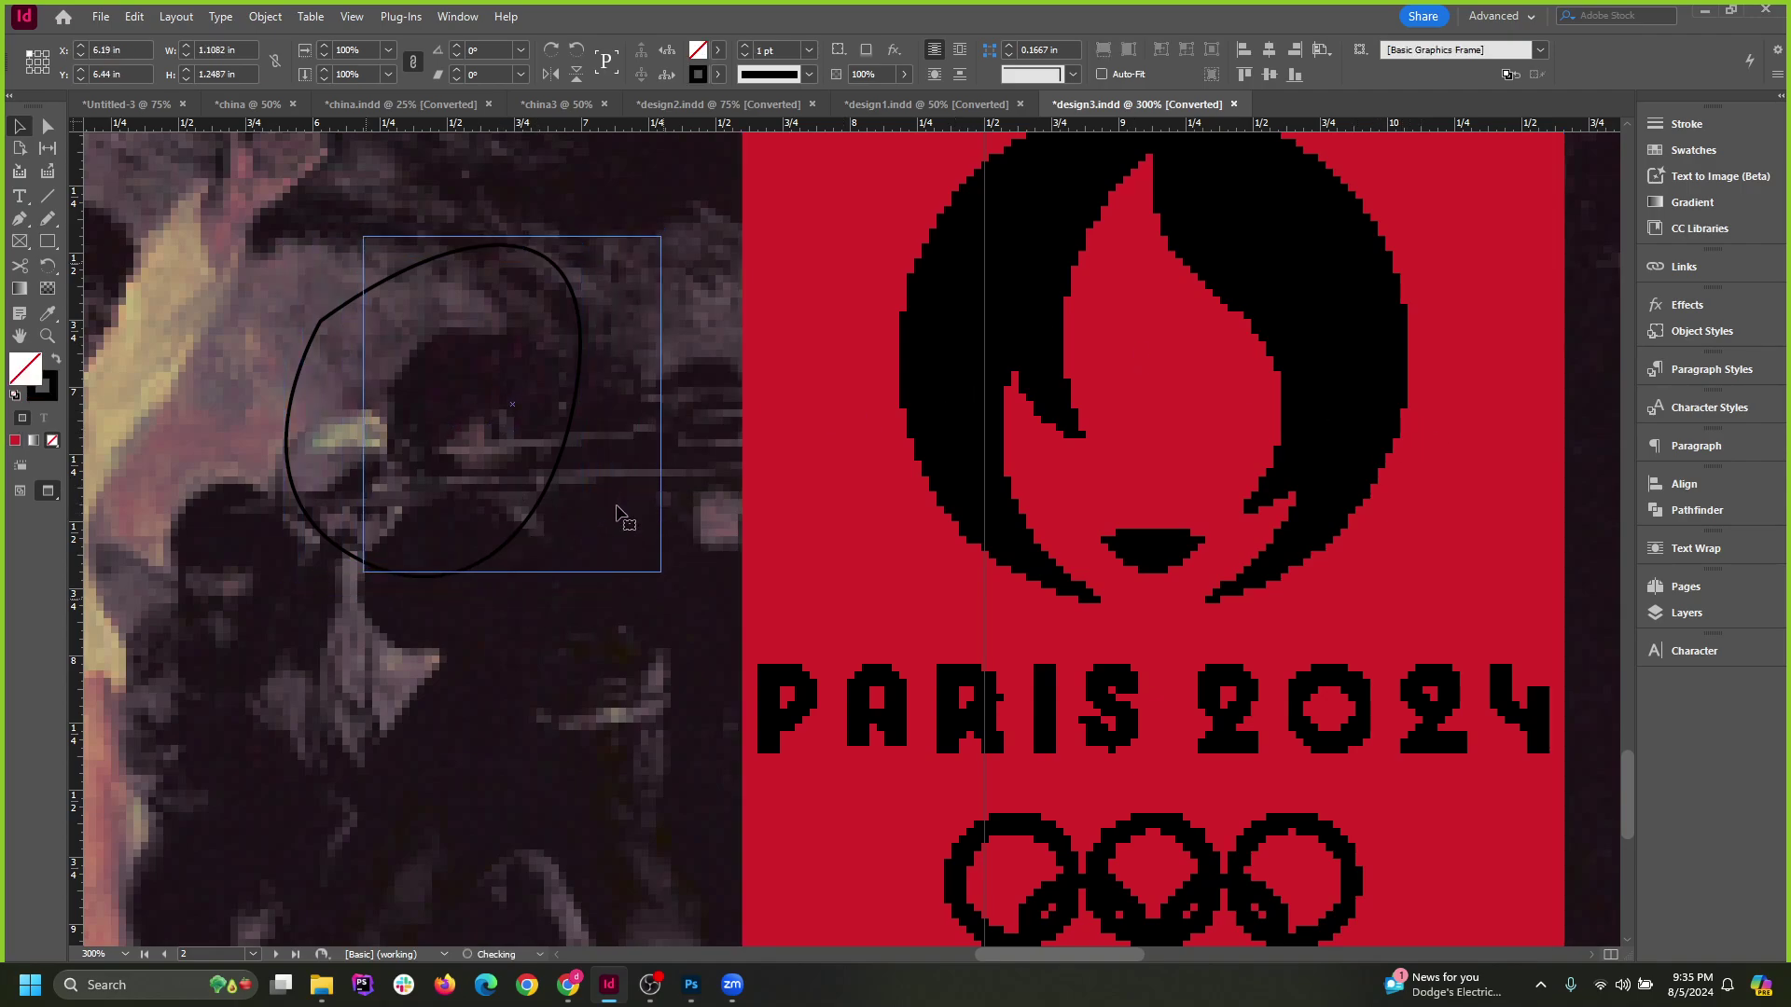
{"action": "left_click", "coordinate": [640, 474]}
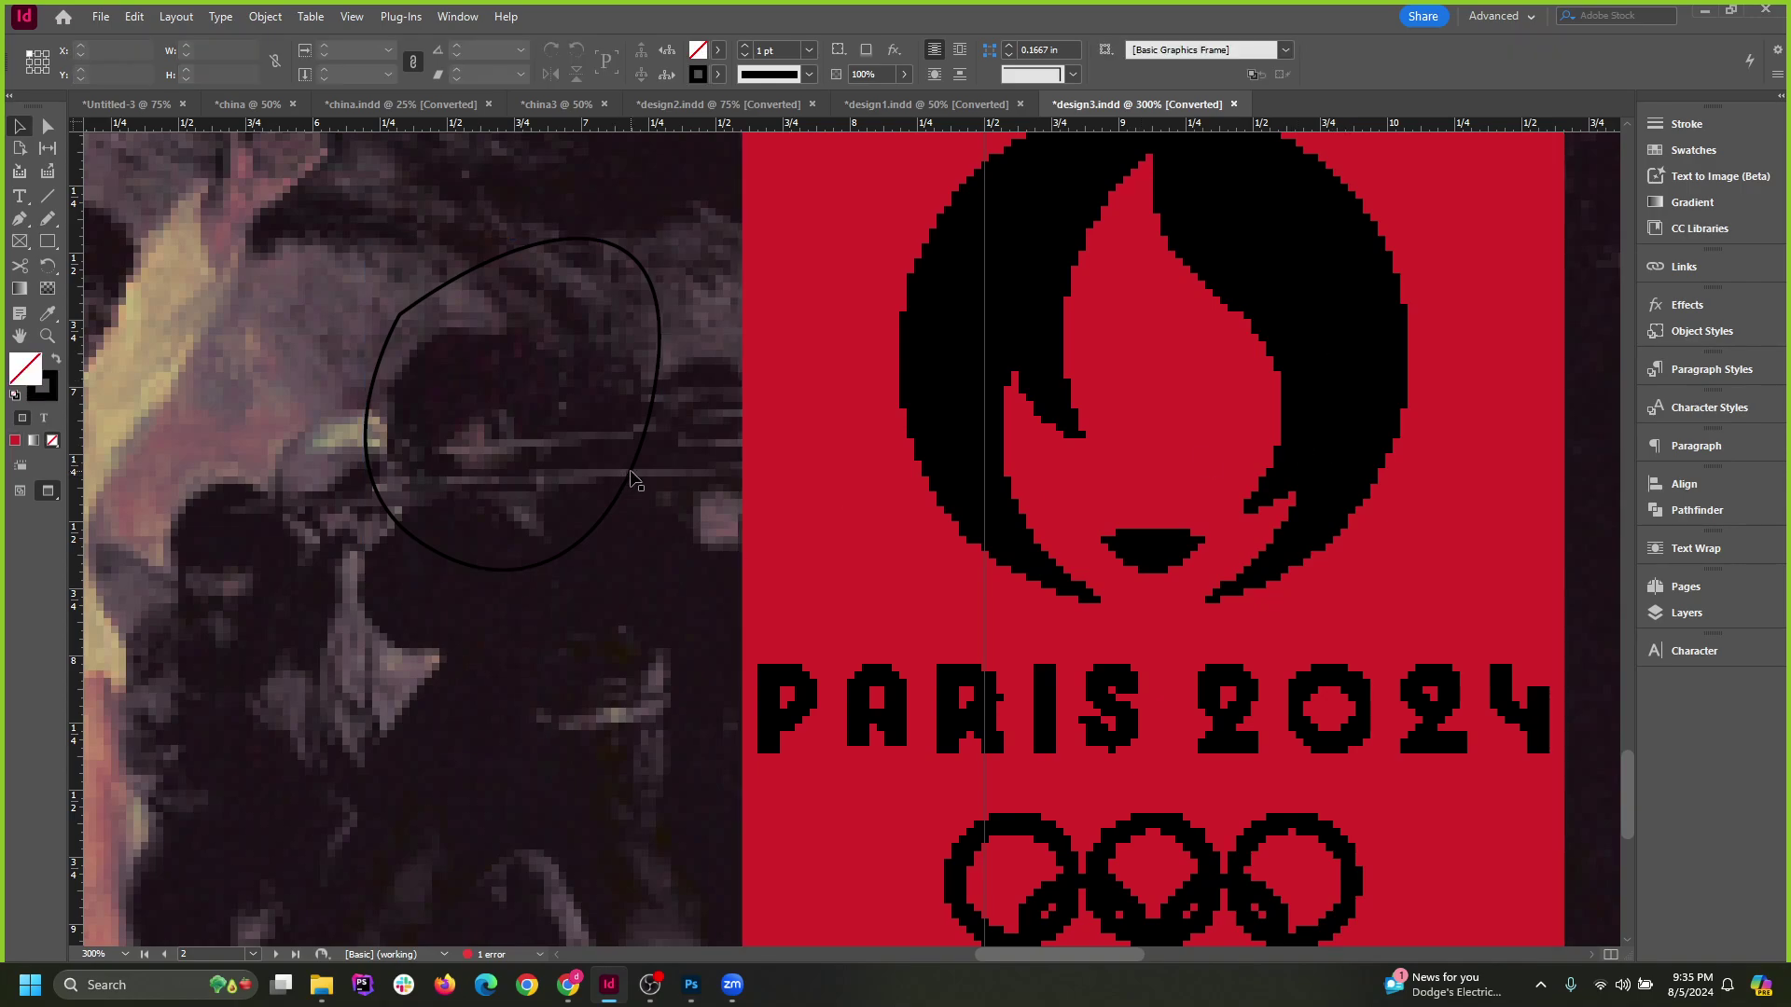
{"action": "left_click", "coordinate": [632, 472]}
{"action": "key", "text": "Delete"}
{"action": "key", "text": "Delete"}
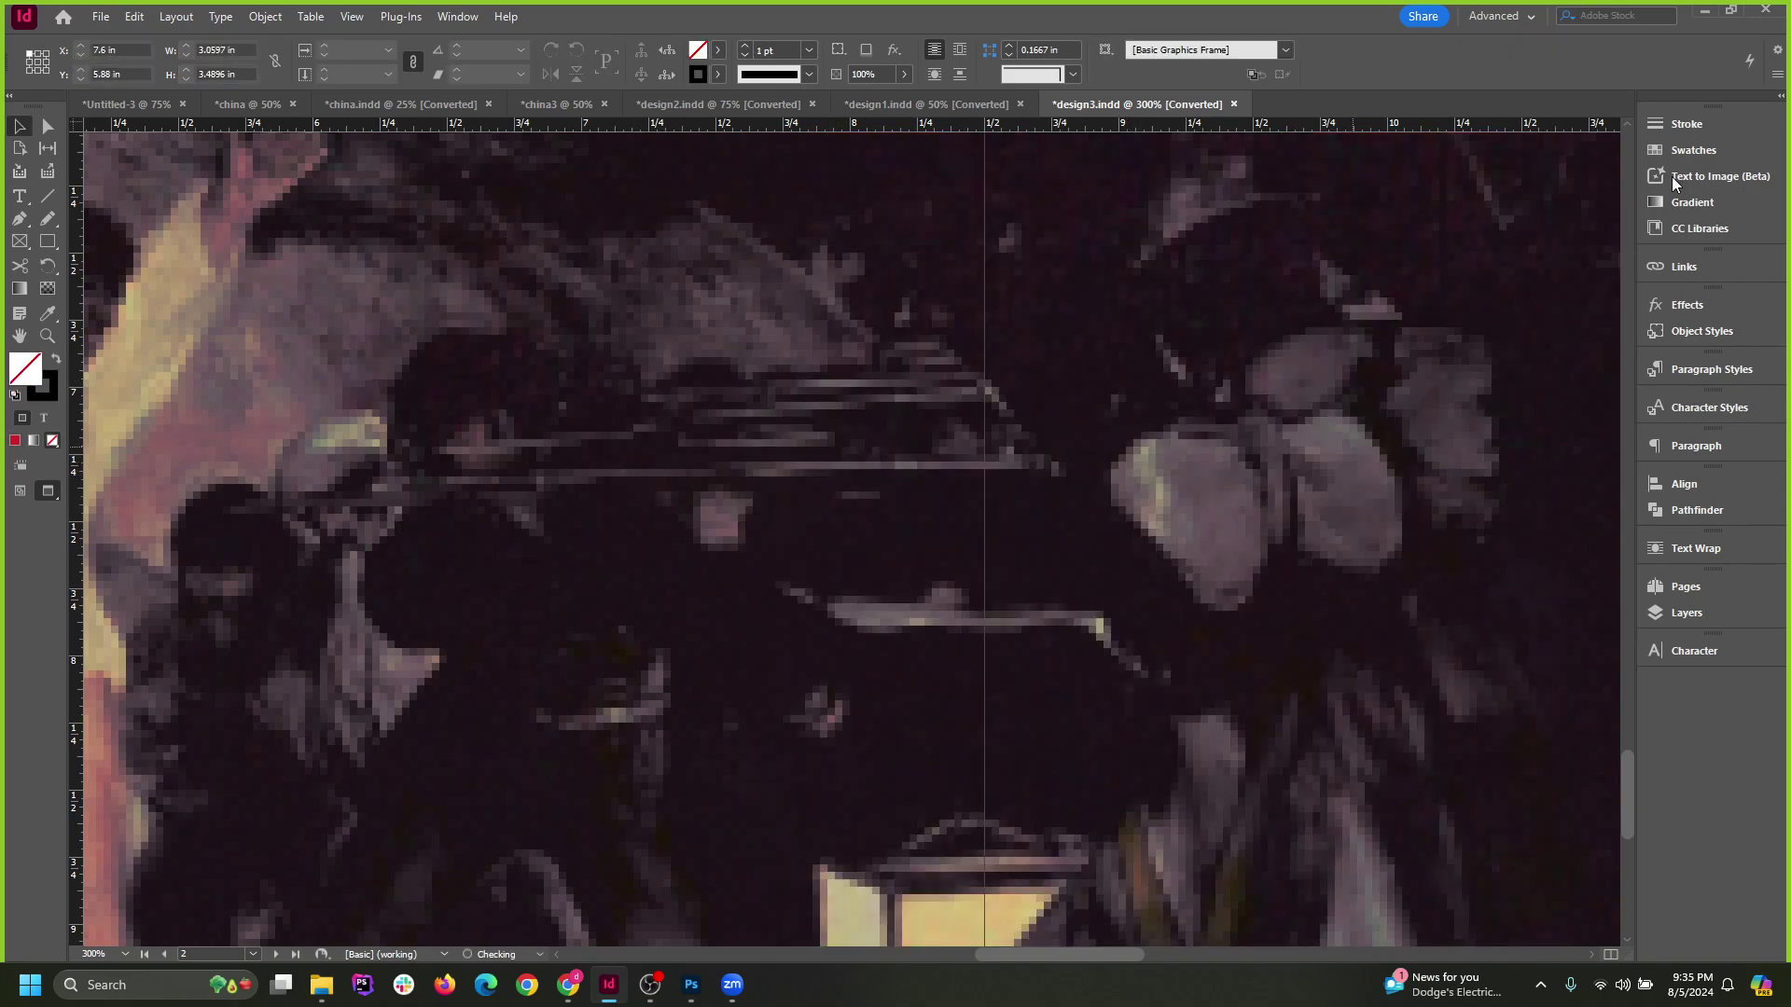
{"action": "scroll", "coordinate": [937, 687], "scroll_direction": "down", "scroll_amount": 3}
{"action": "scroll", "coordinate": [937, 687], "scroll_direction": "down", "scroll_amount": 1}
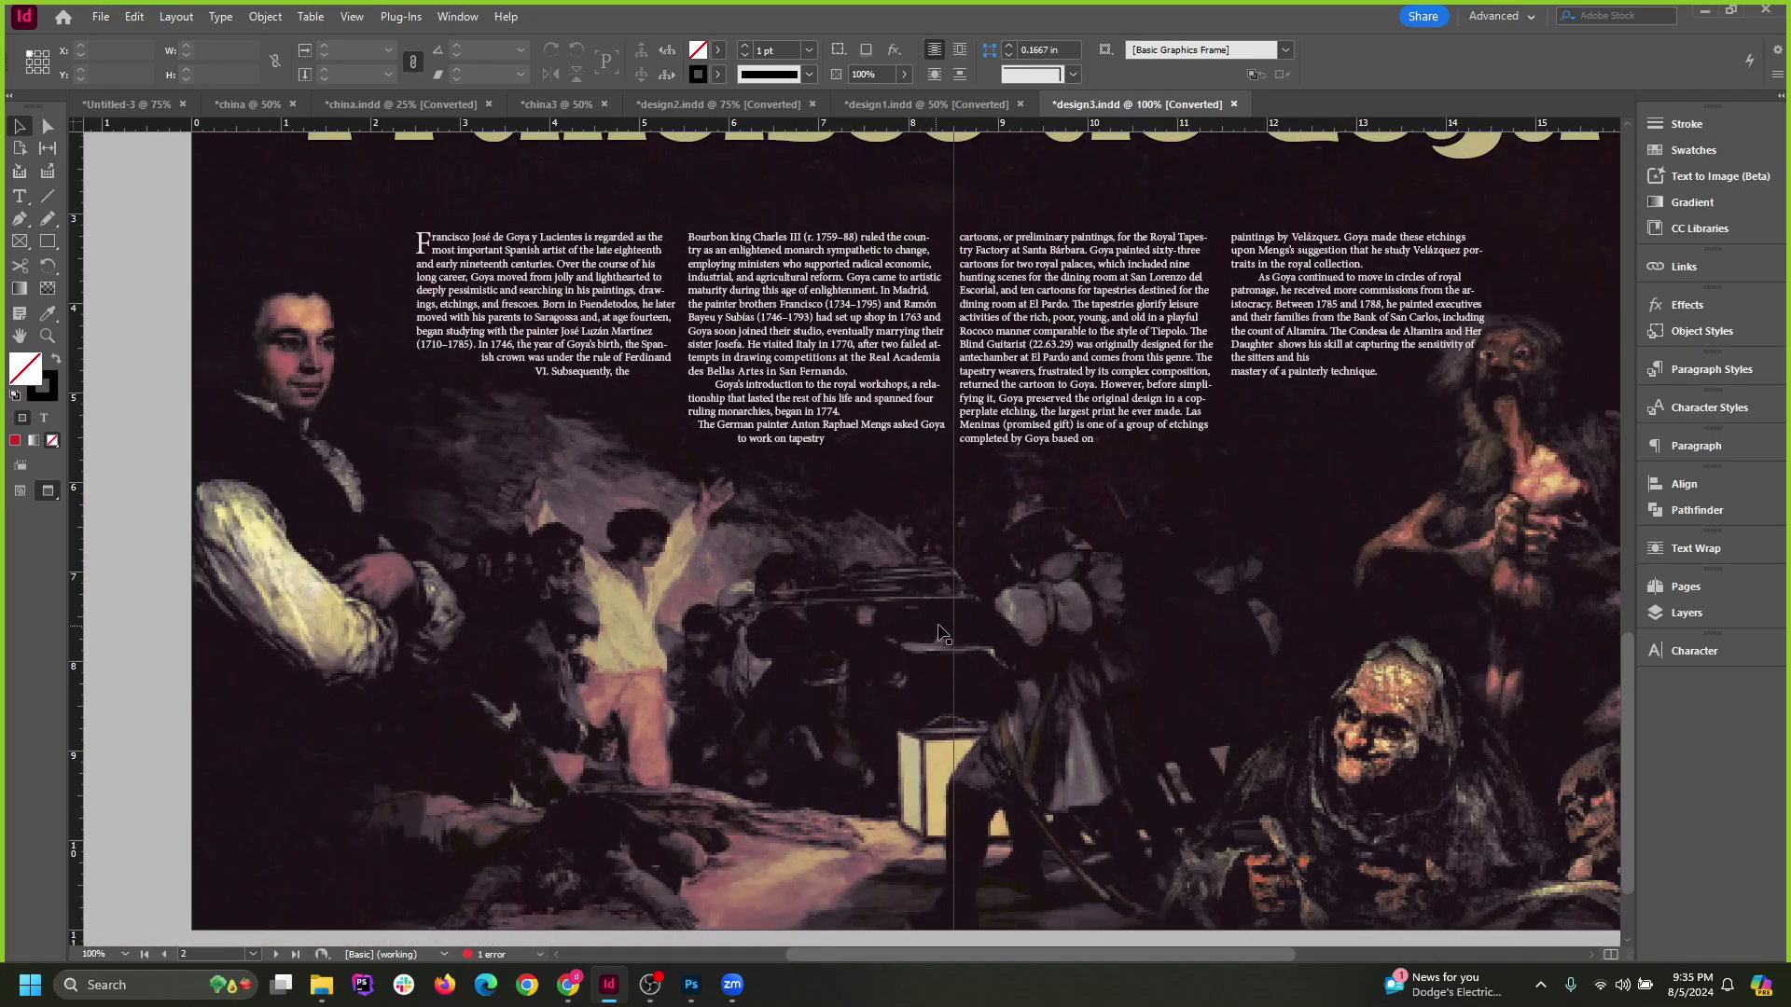
Switch to Chrome, maximize its window, and save the Assignment 2 changes with both emblem attachments.
{"action": "left_click", "coordinate": [1702, 13]}
{"action": "left_click", "coordinate": [1283, 202]}
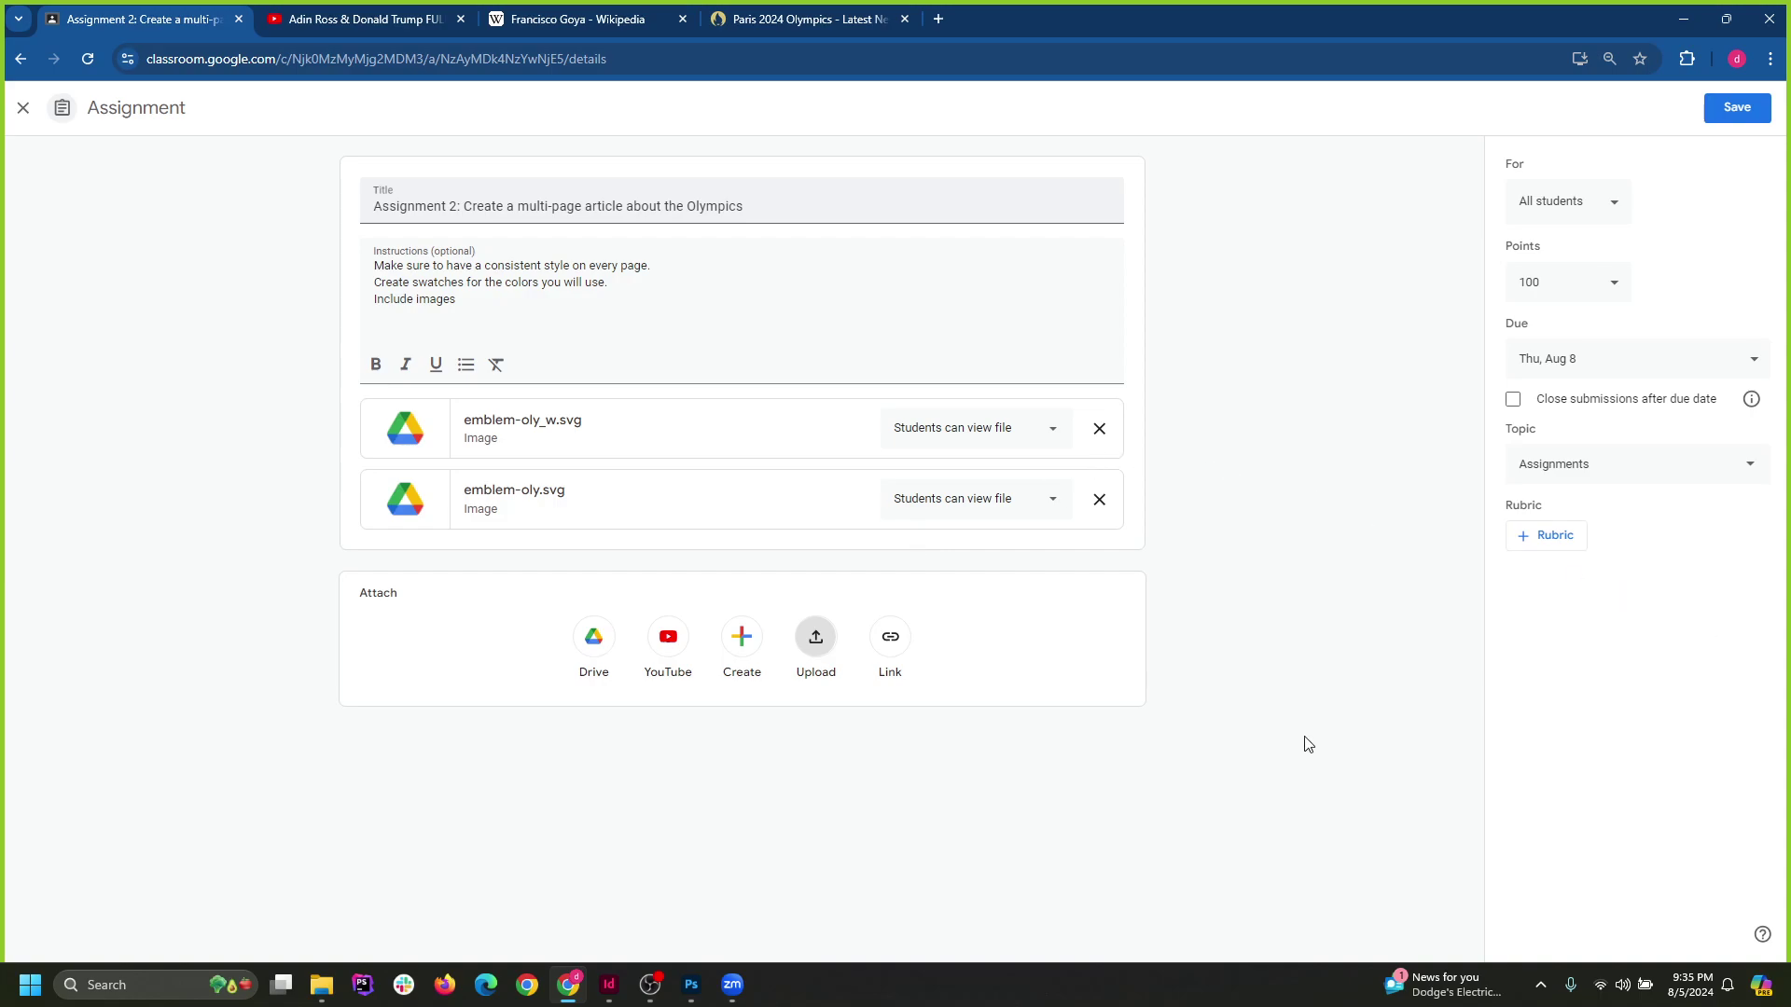
{"action": "left_click", "coordinate": [1736, 110]}
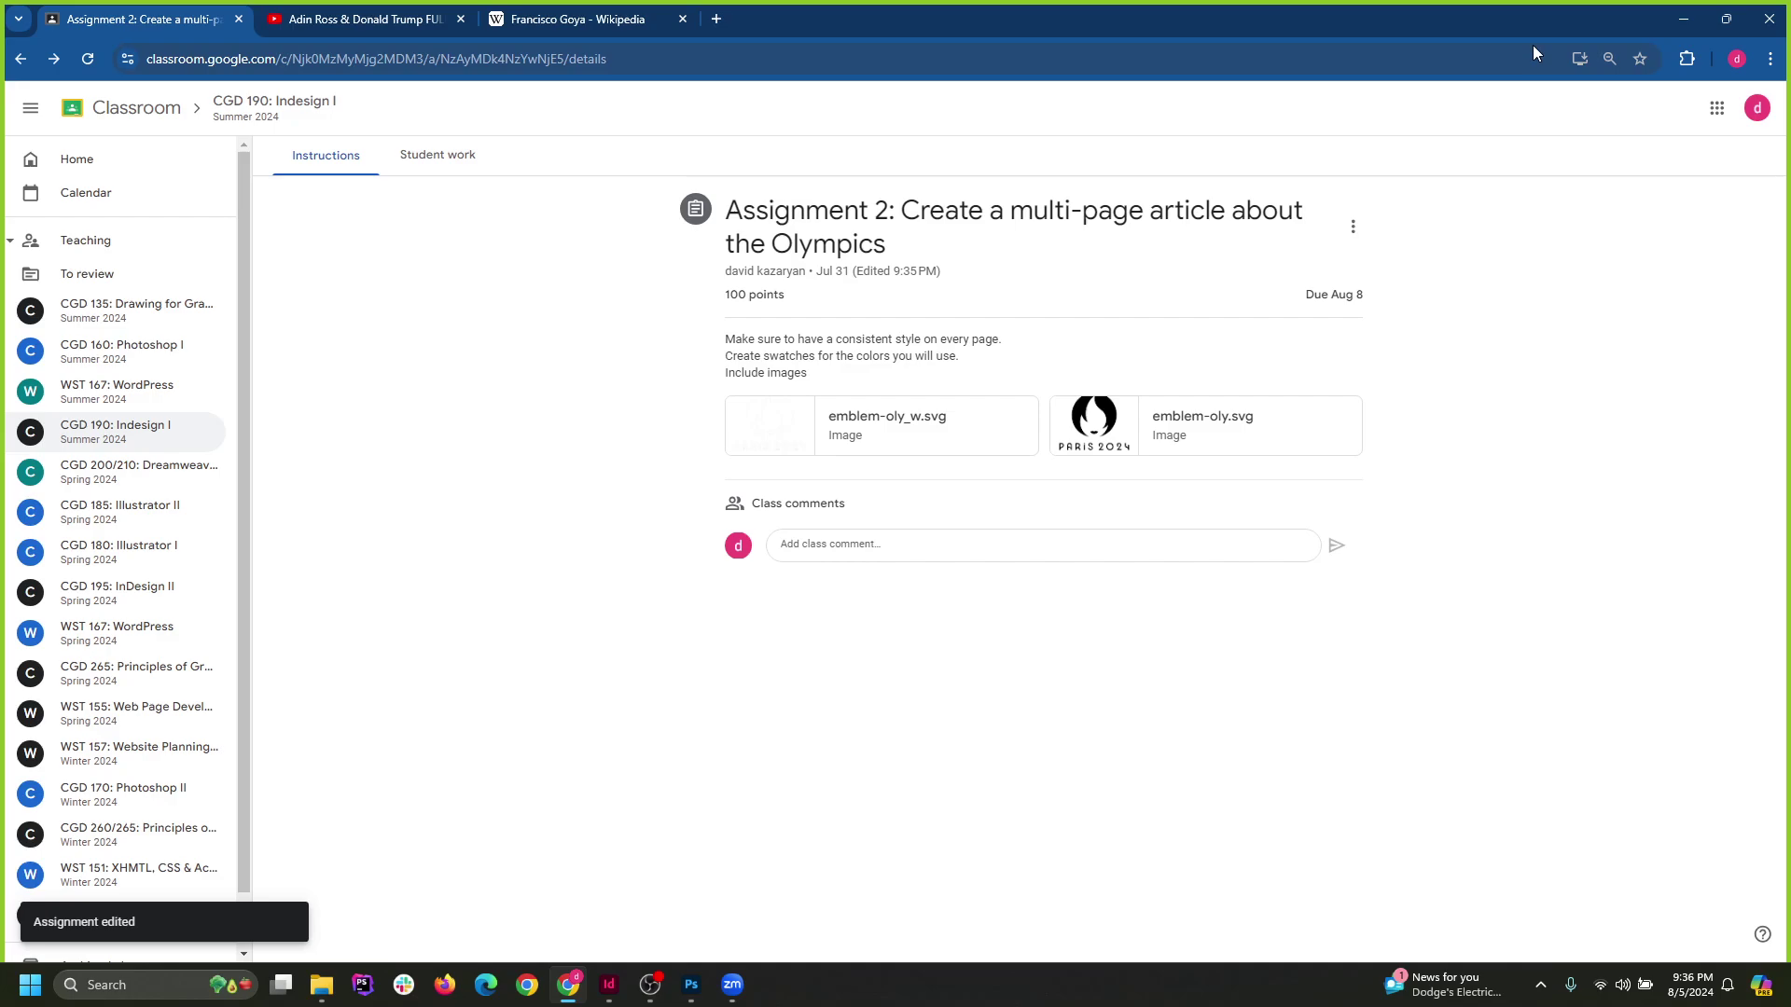
Switch to File Explorer and extract lesson4.zip in the Downloads folder to a folder named lesson4.
{"action": "left_click", "coordinate": [1683, 18]}
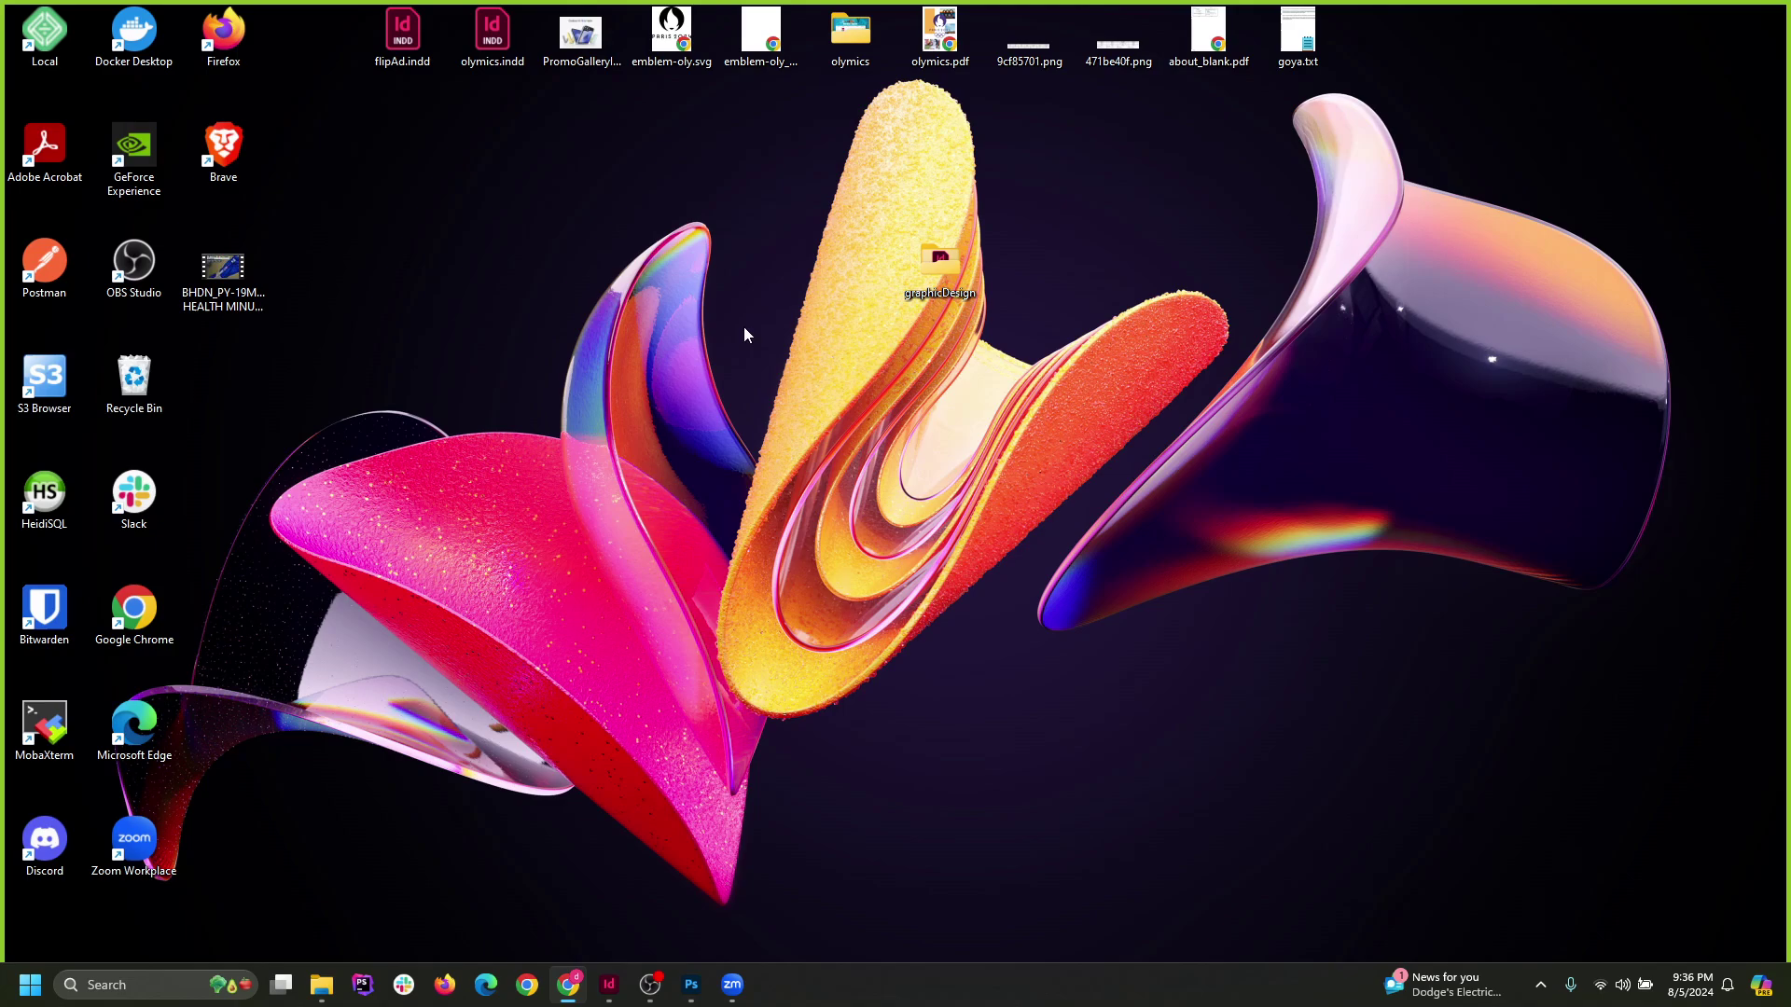
{"action": "left_click", "coordinate": [321, 985]}
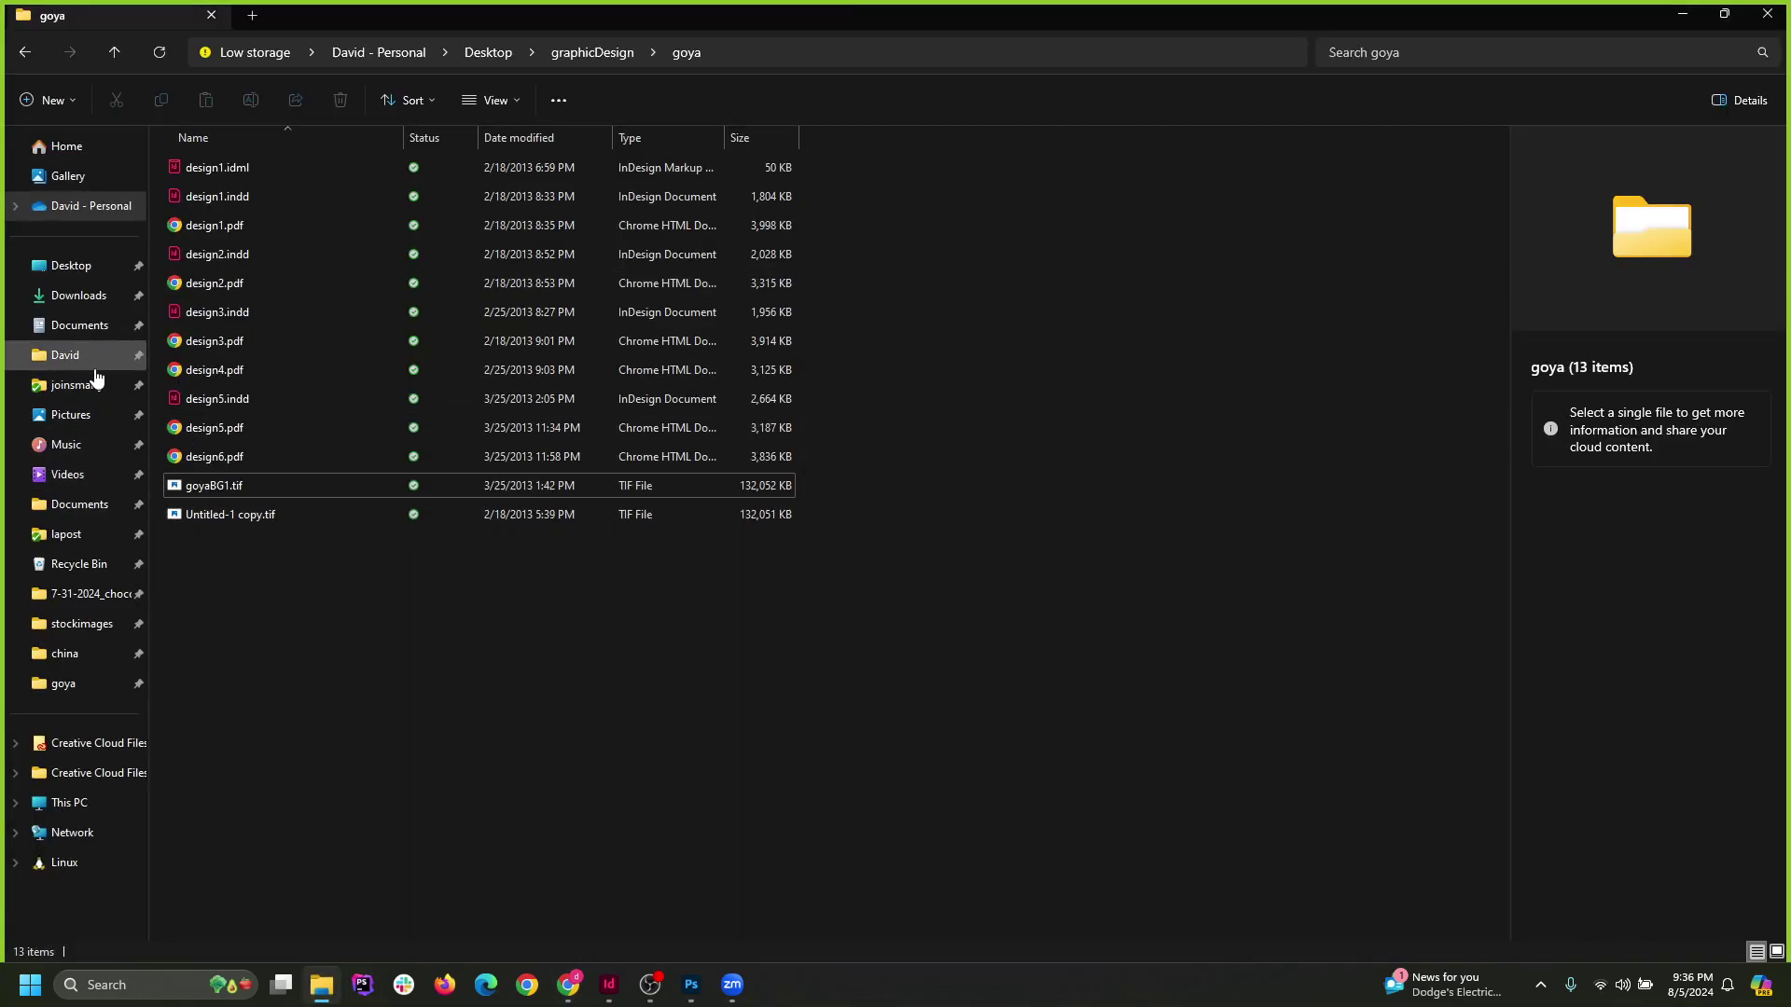
{"action": "left_click", "coordinate": [89, 302]}
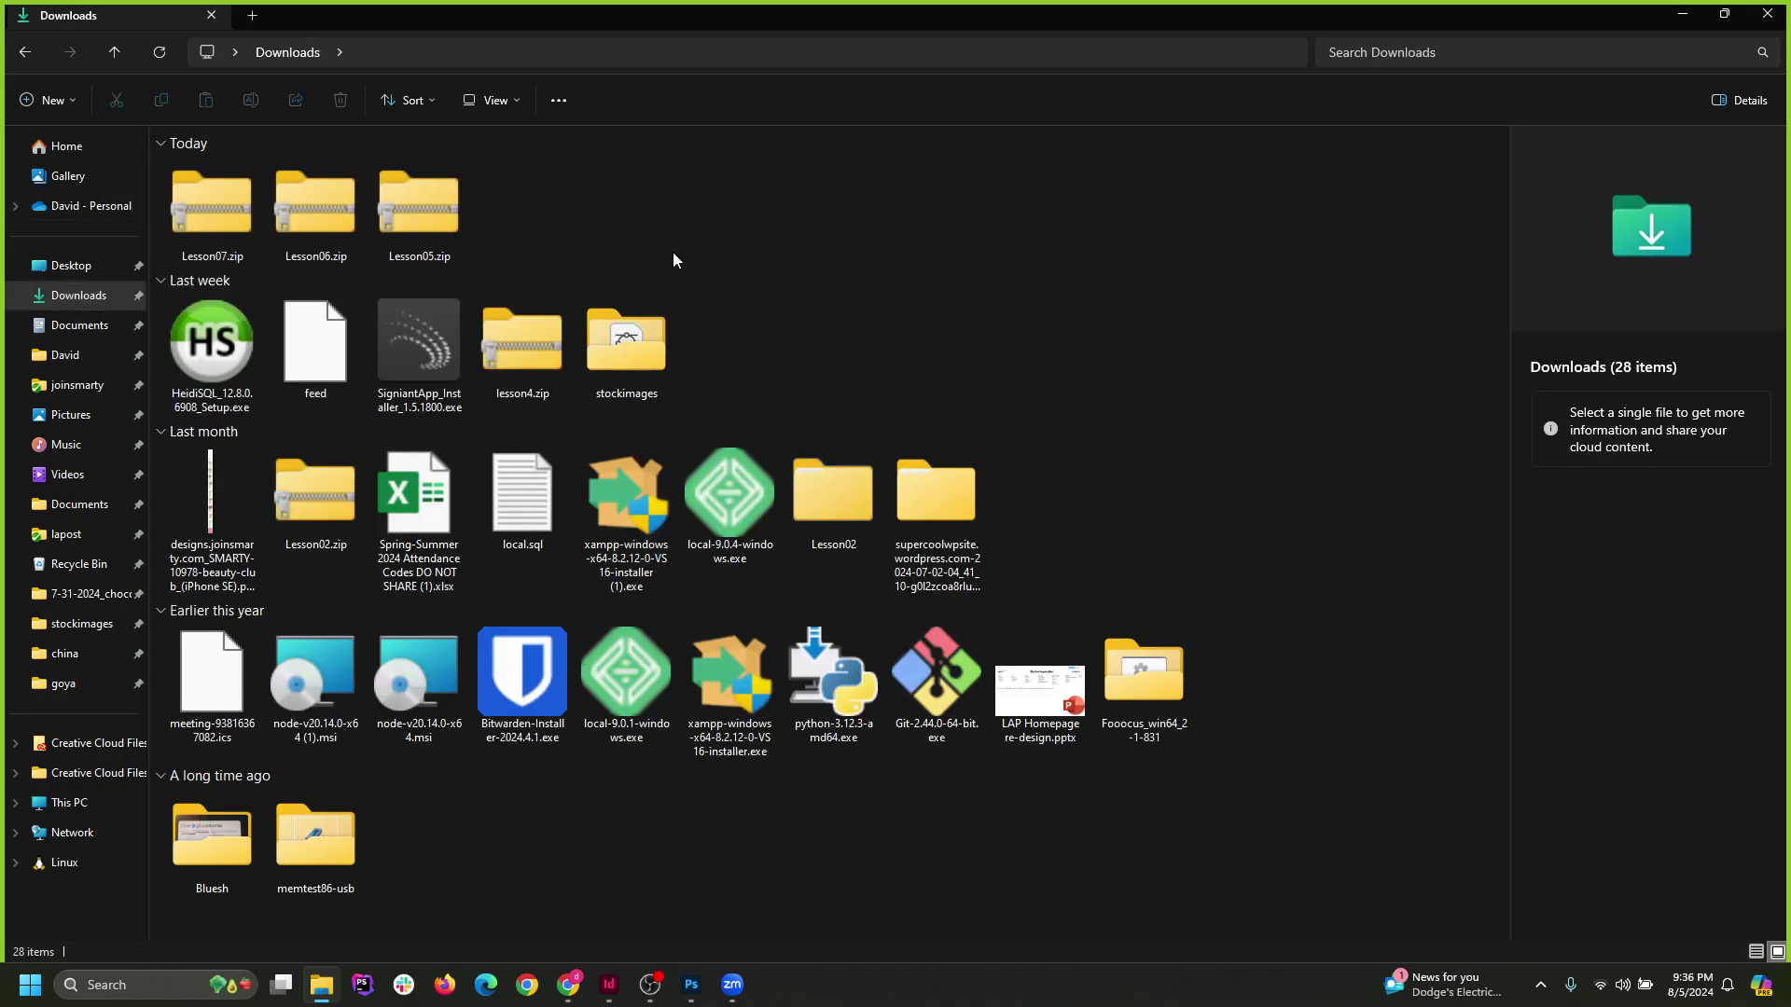
{"action": "left_click", "coordinate": [518, 359]}
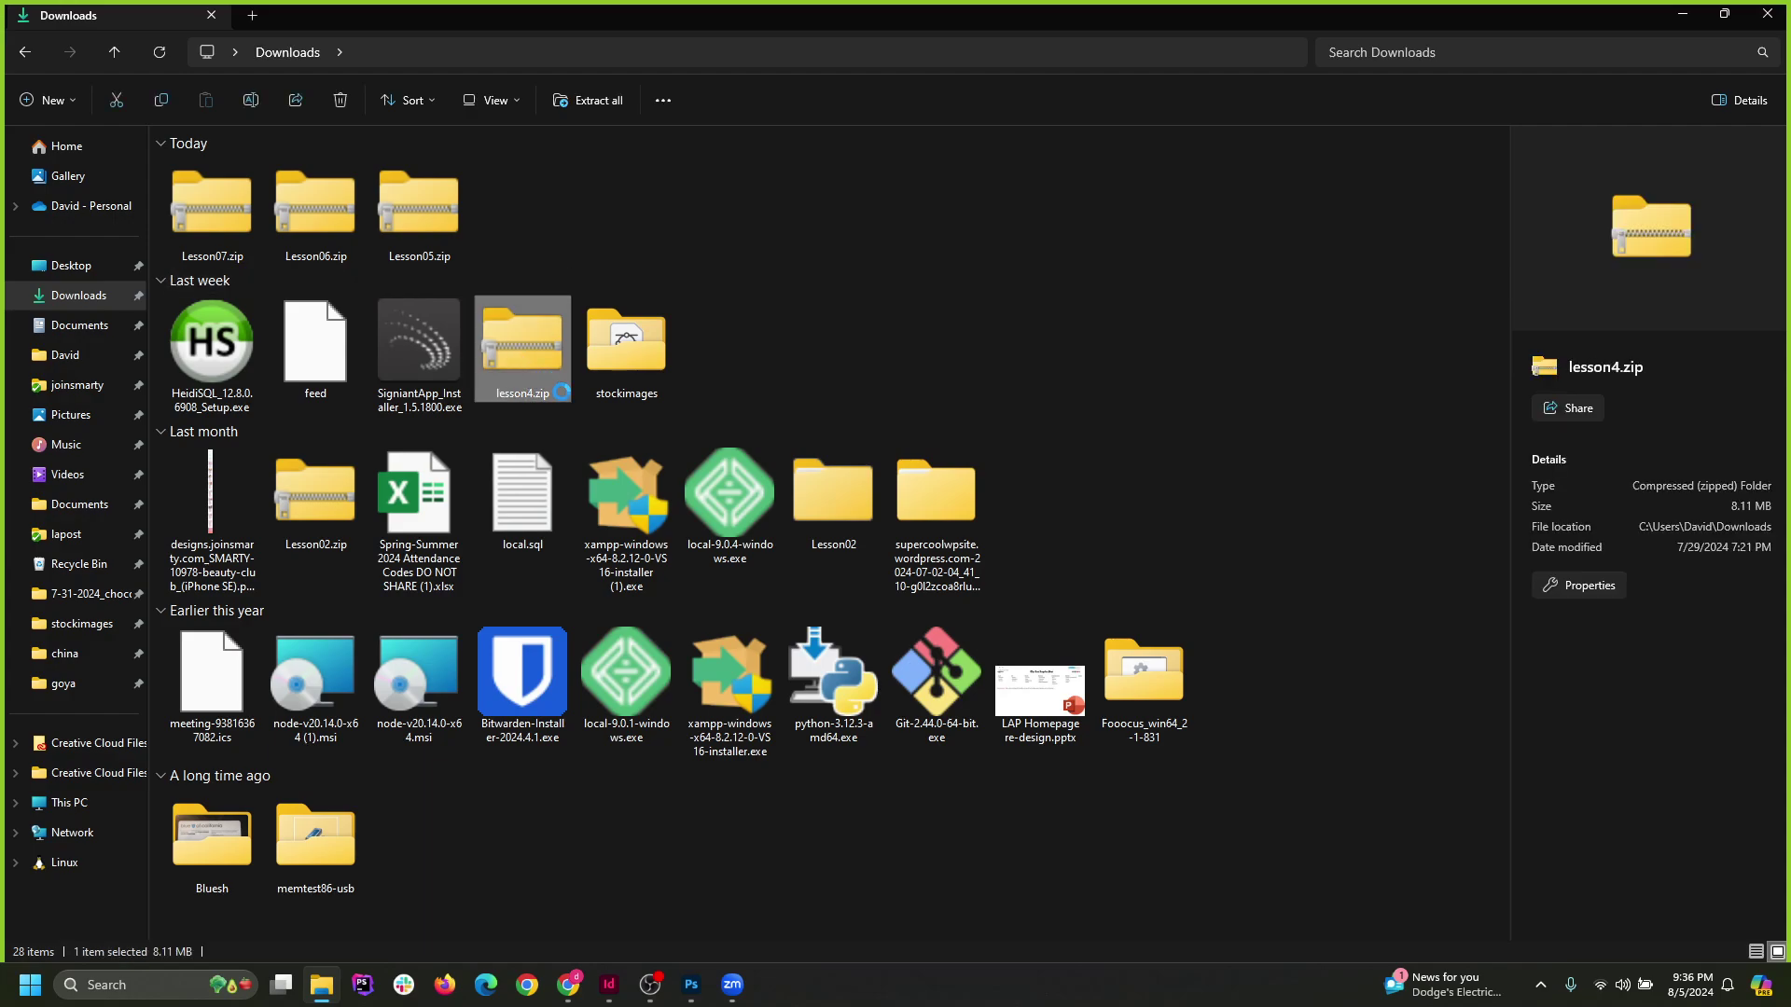
{"action": "right_click", "coordinate": [512, 355]}
{"action": "left_click", "coordinate": [589, 519]}
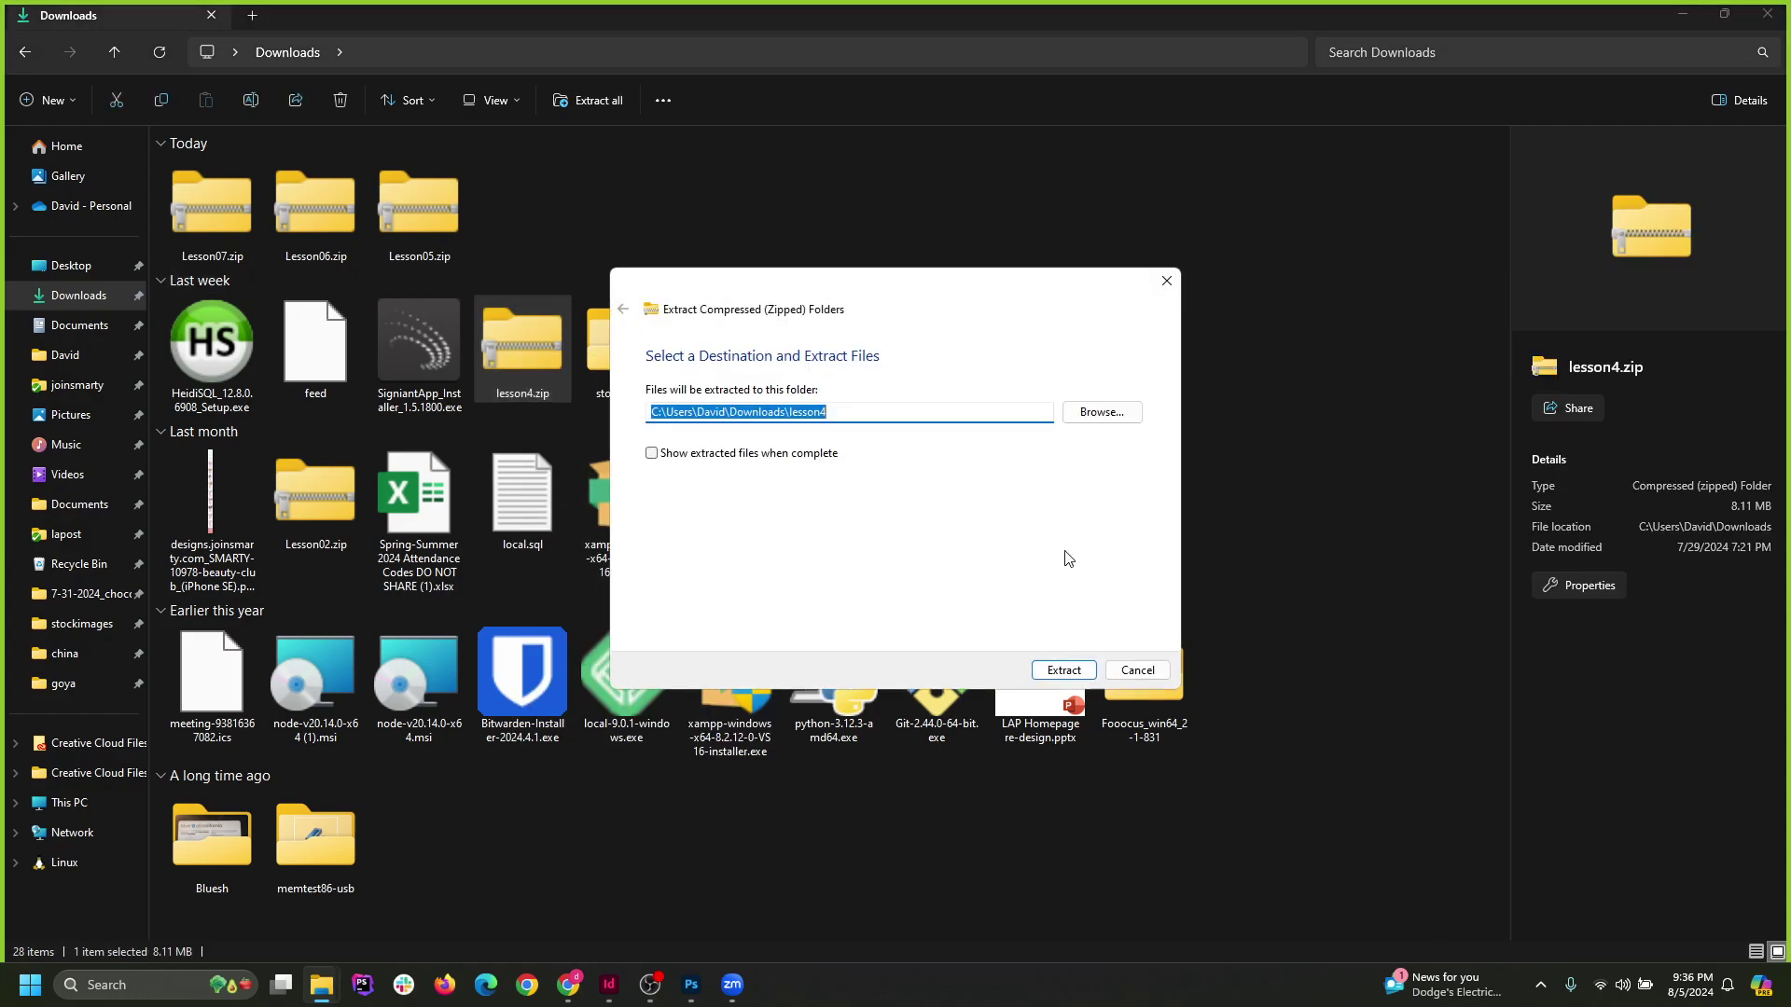
{"action": "left_click", "coordinate": [1063, 670]}
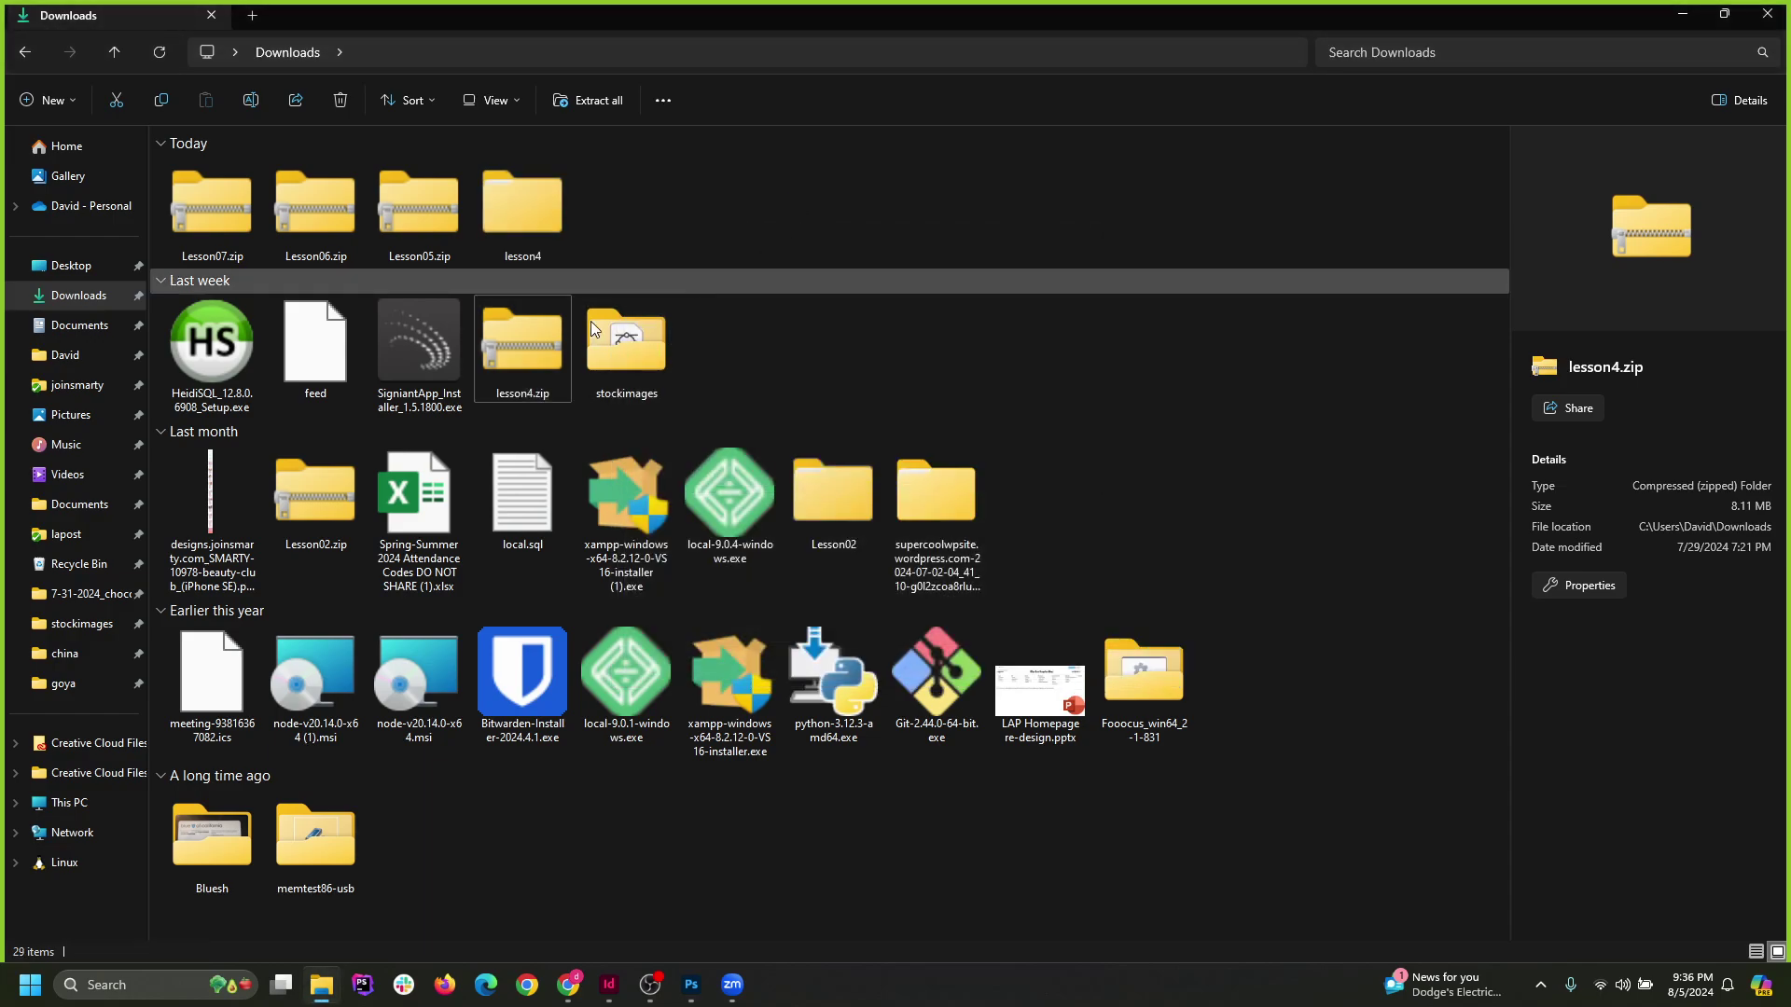
Open 04_a_Start.indd from the extracted lesson4 folder in InDesign without updating its modified links, skipping the missing fonts.
{"action": "double_click", "coordinate": [478, 204]}
{"action": "double_click", "coordinate": [184, 196]}
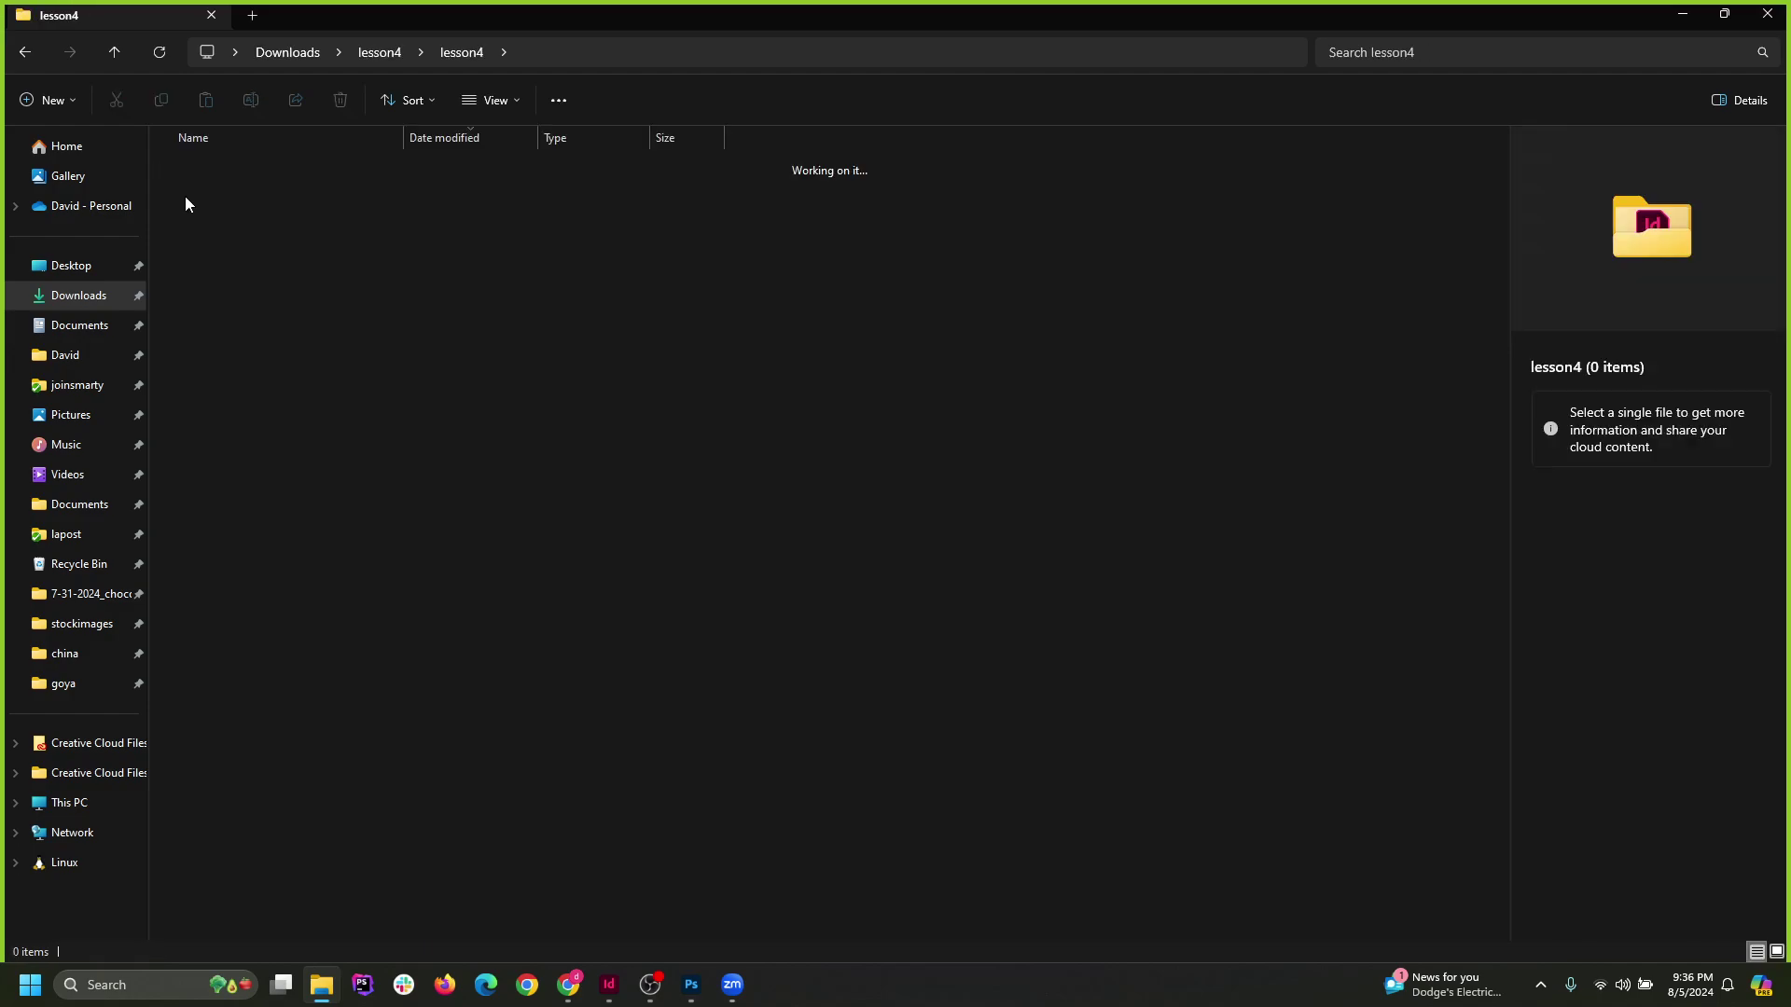
{"action": "left_click", "coordinate": [215, 192]}
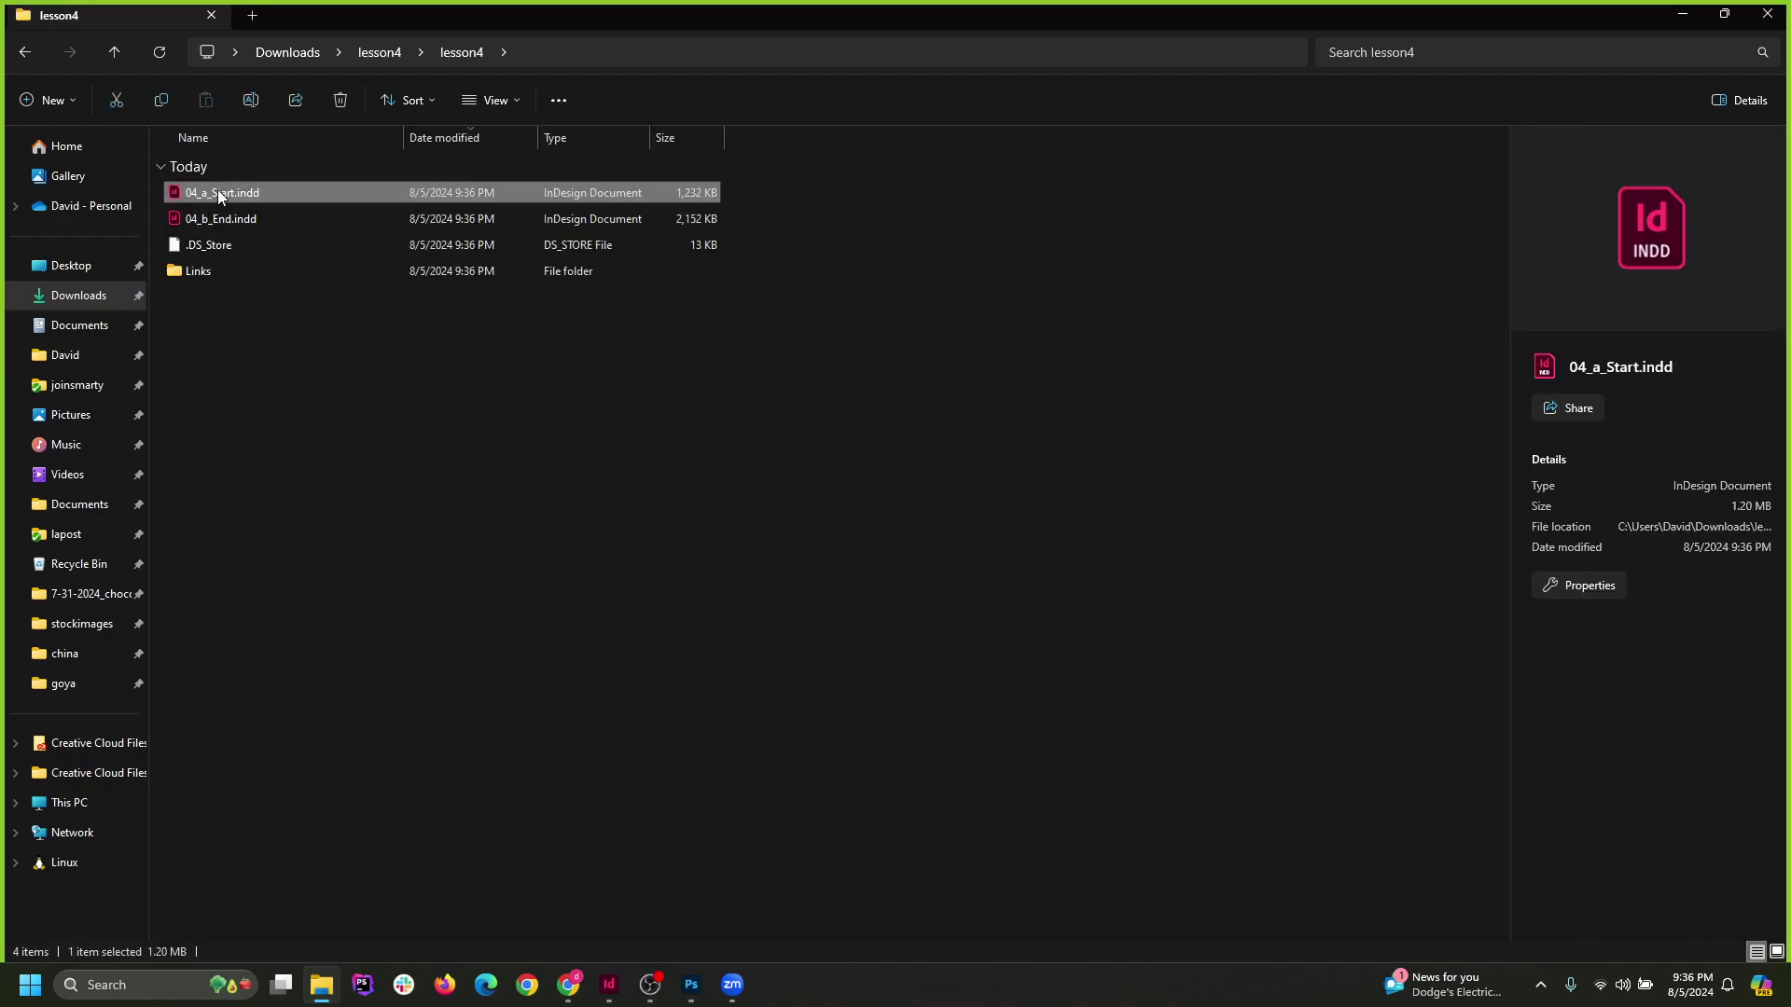
{"action": "double_click", "coordinate": [203, 220]}
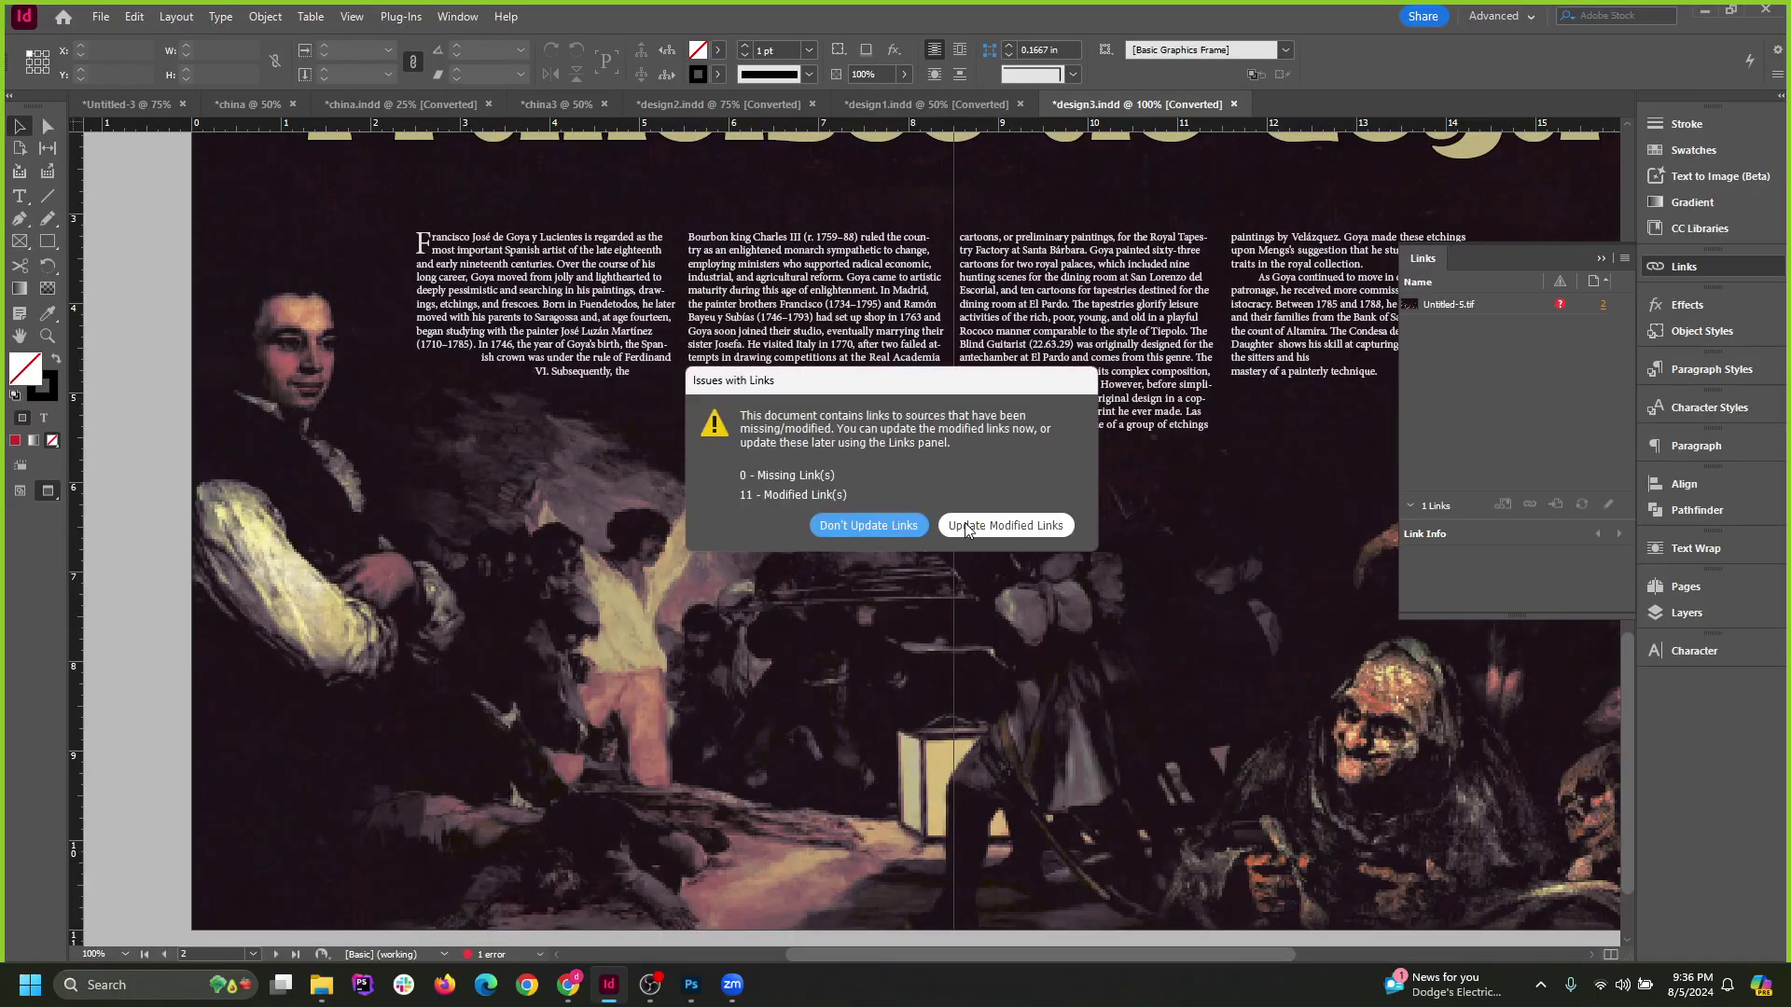
{"action": "left_click", "coordinate": [893, 525]}
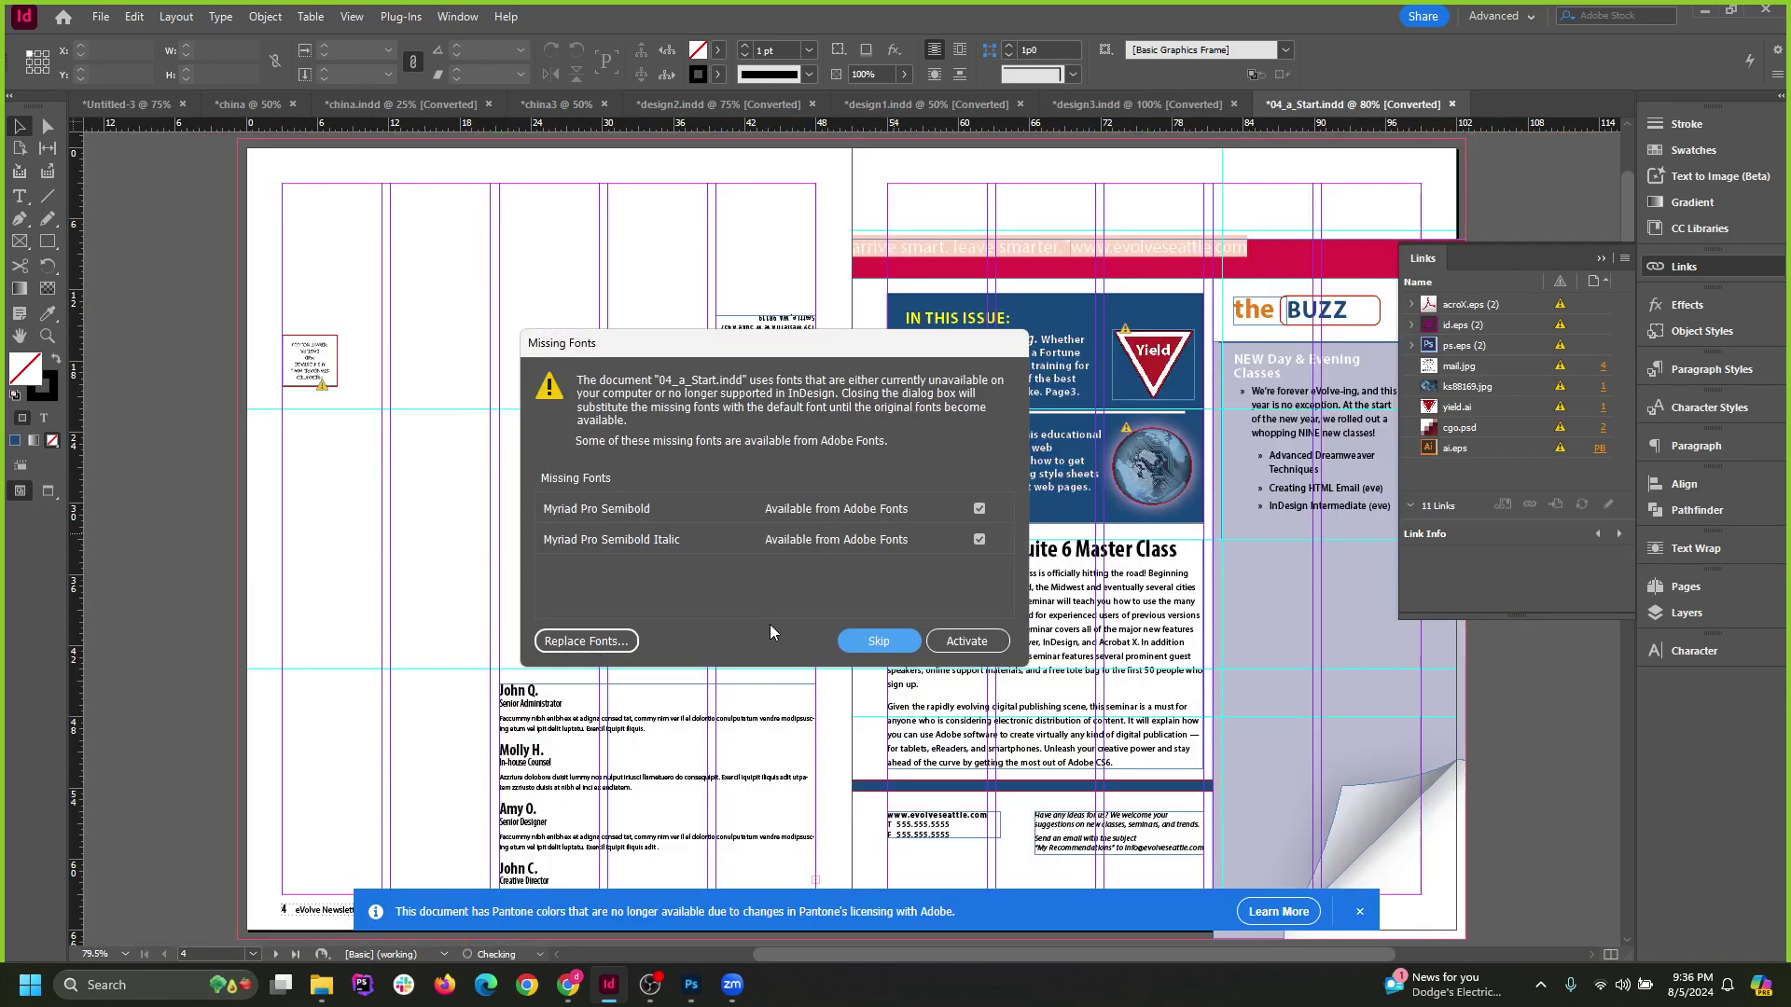
{"action": "left_click", "coordinate": [876, 644]}
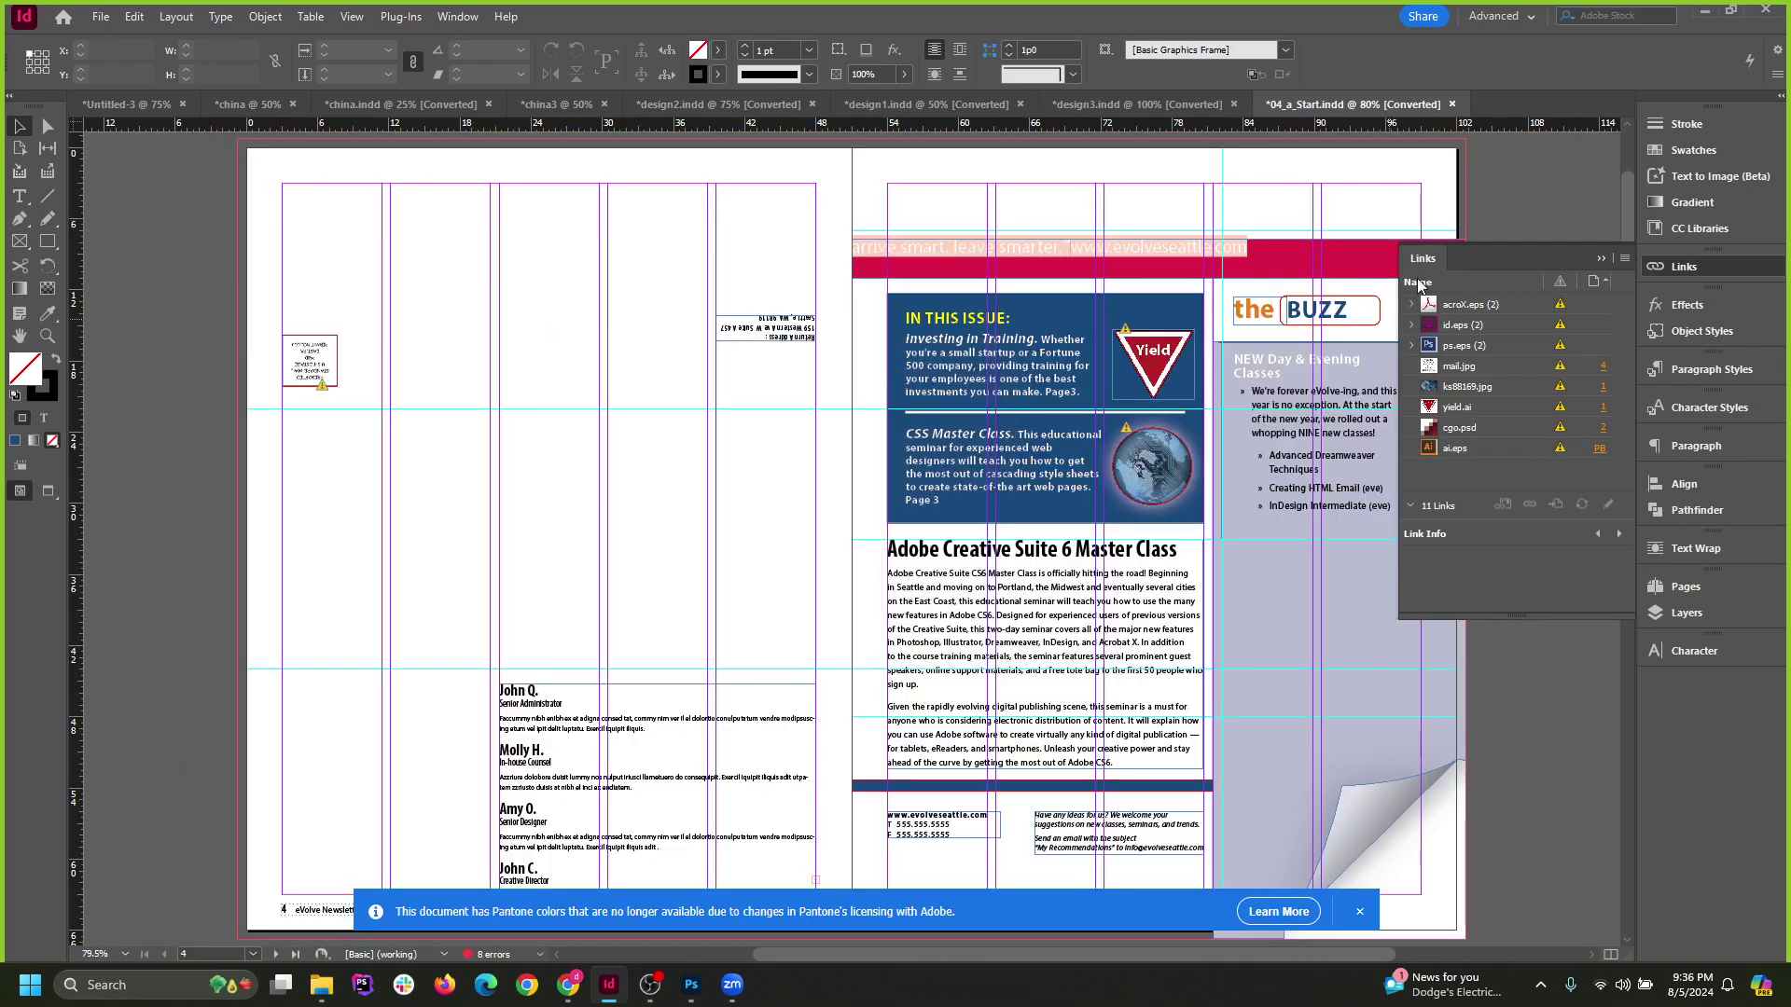
Return to the lesson4 folder and open 04_b_End.indd in InDesign without updating links, skipping the missing fonts.
{"action": "left_click", "coordinate": [1702, 13]}
{"action": "left_click", "coordinate": [267, 218]}
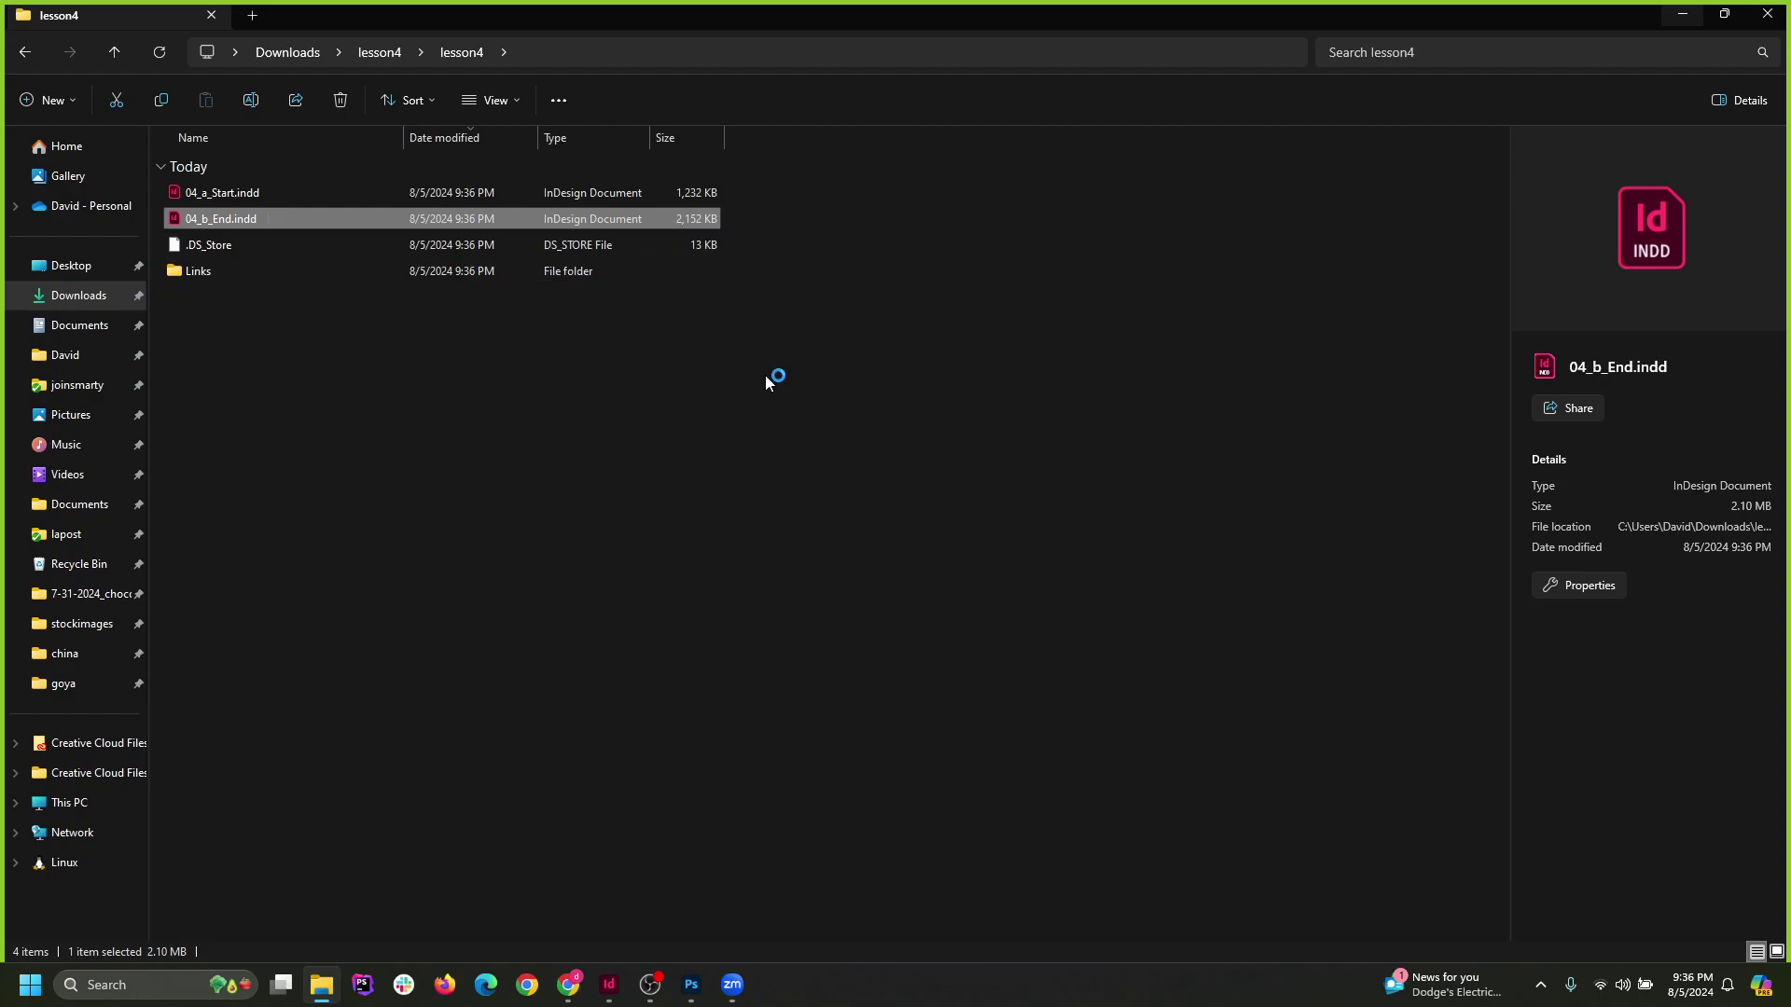
{"action": "key", "text": "Return"}
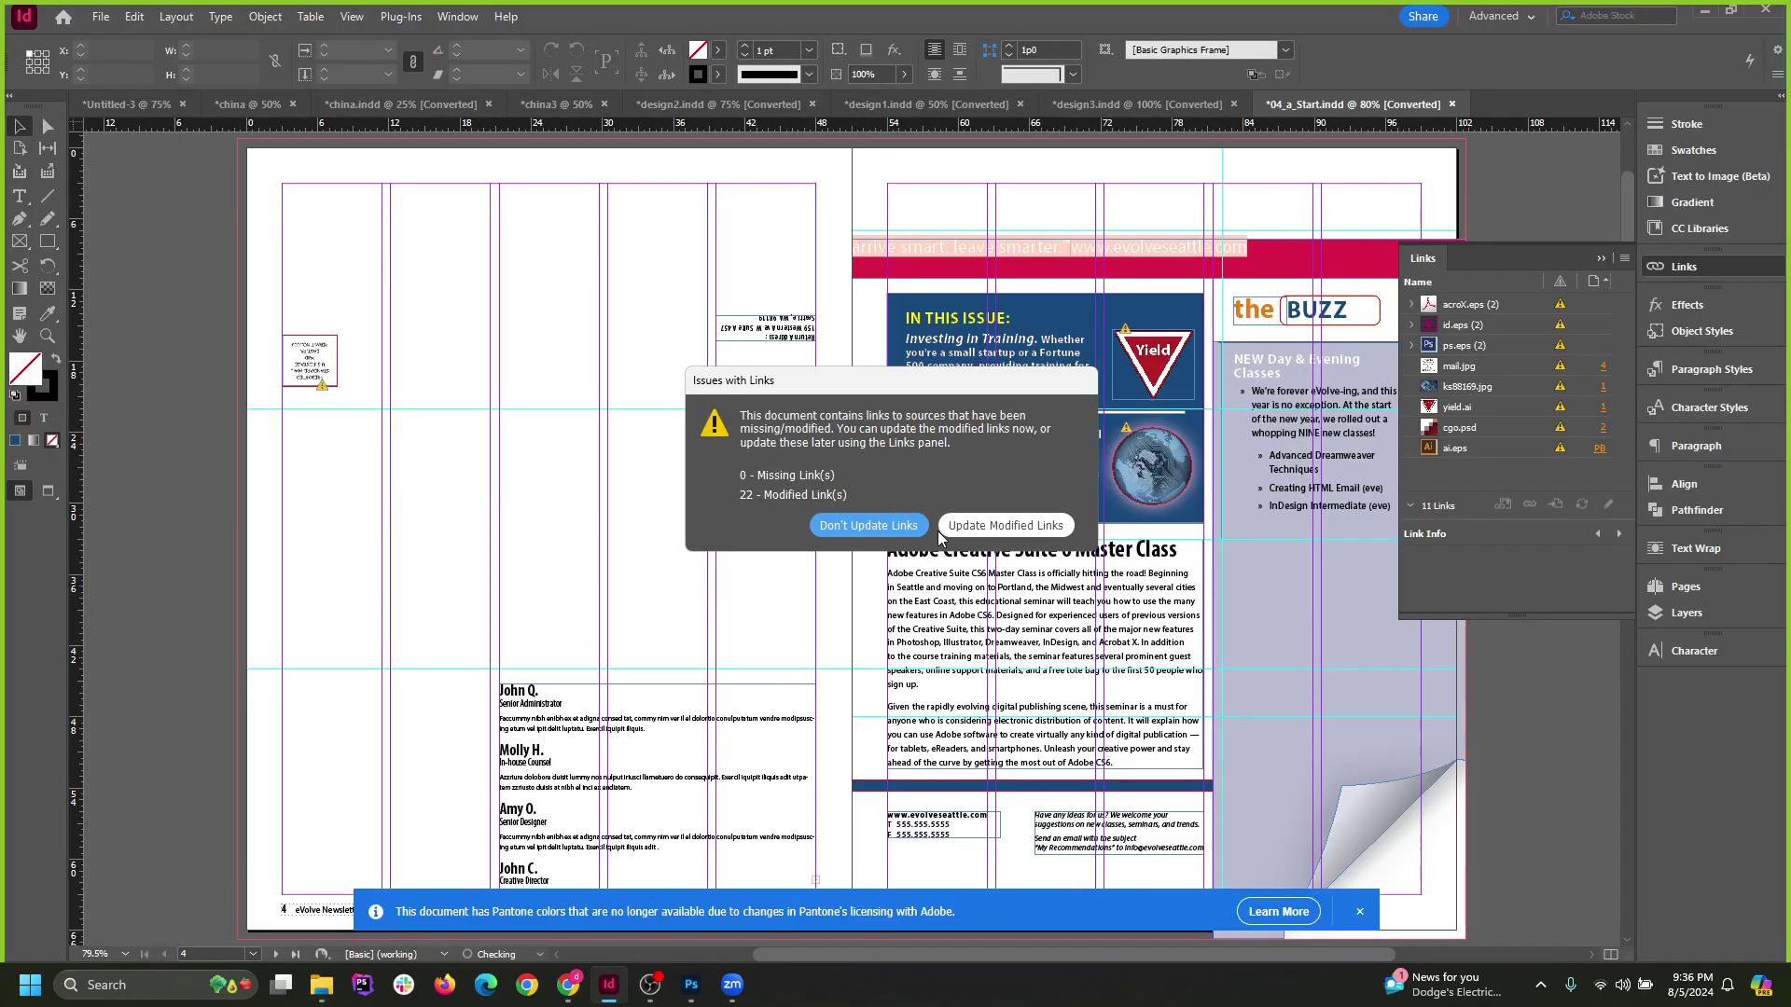
{"action": "left_click", "coordinate": [866, 524]}
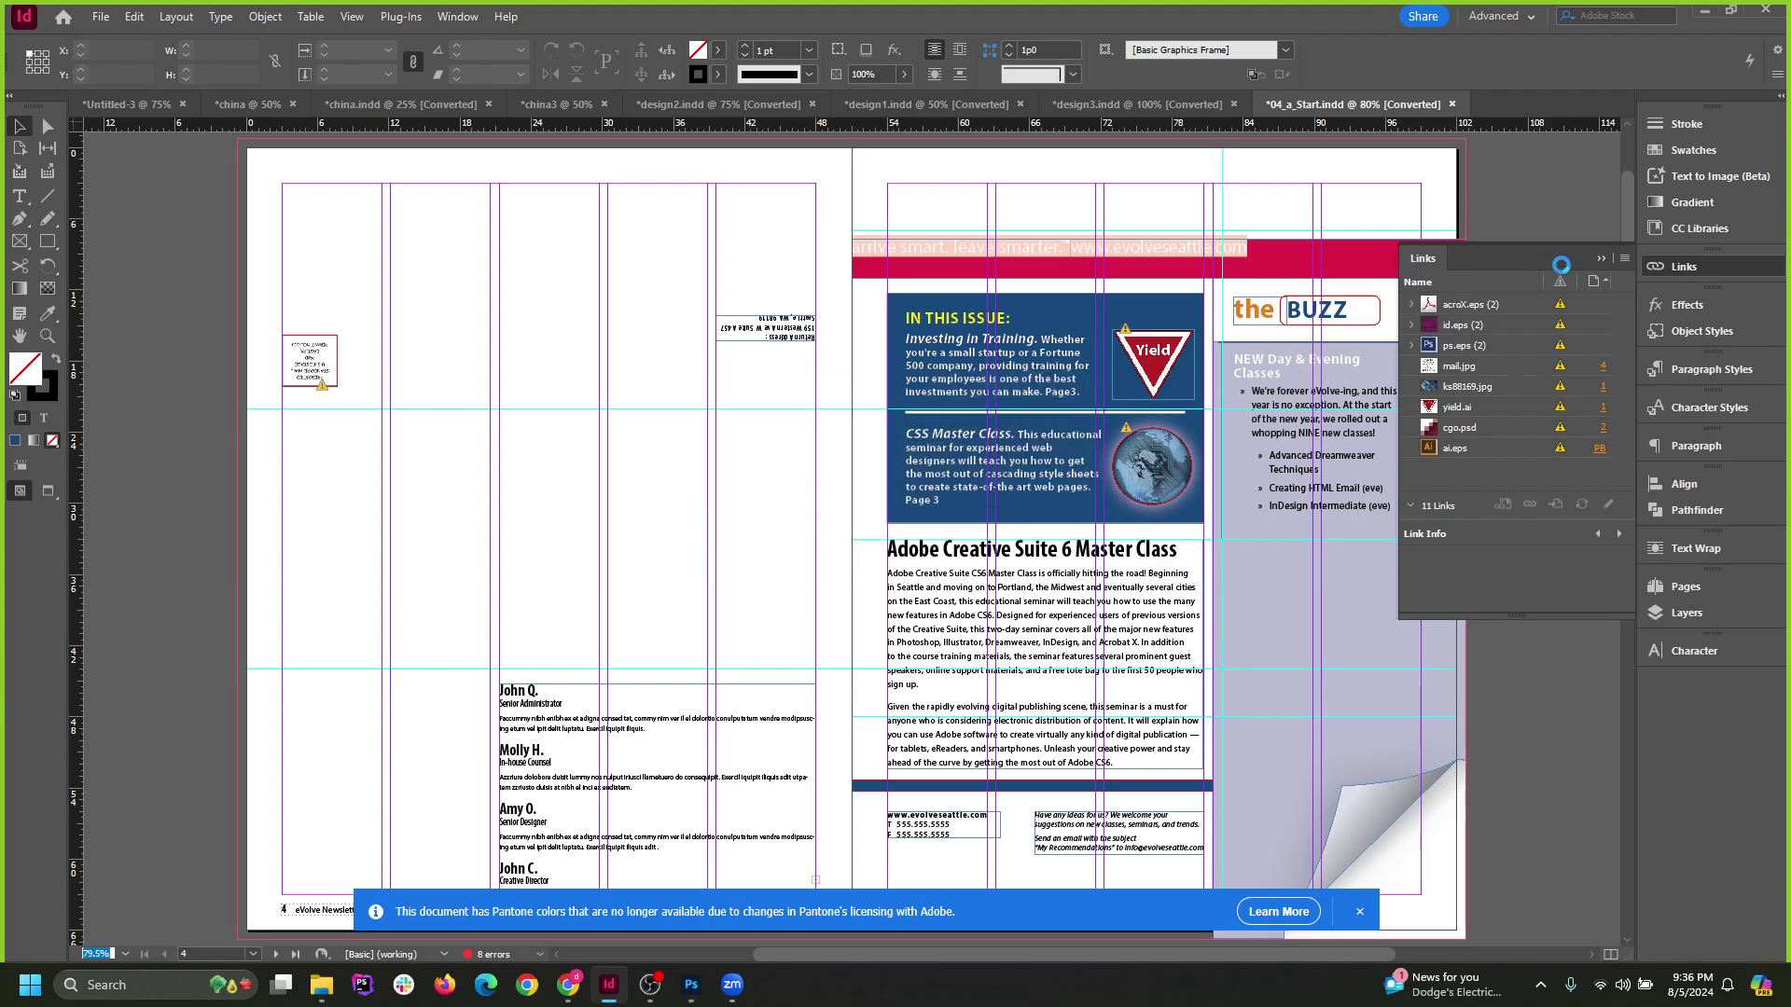
{"action": "left_click", "coordinate": [874, 642]}
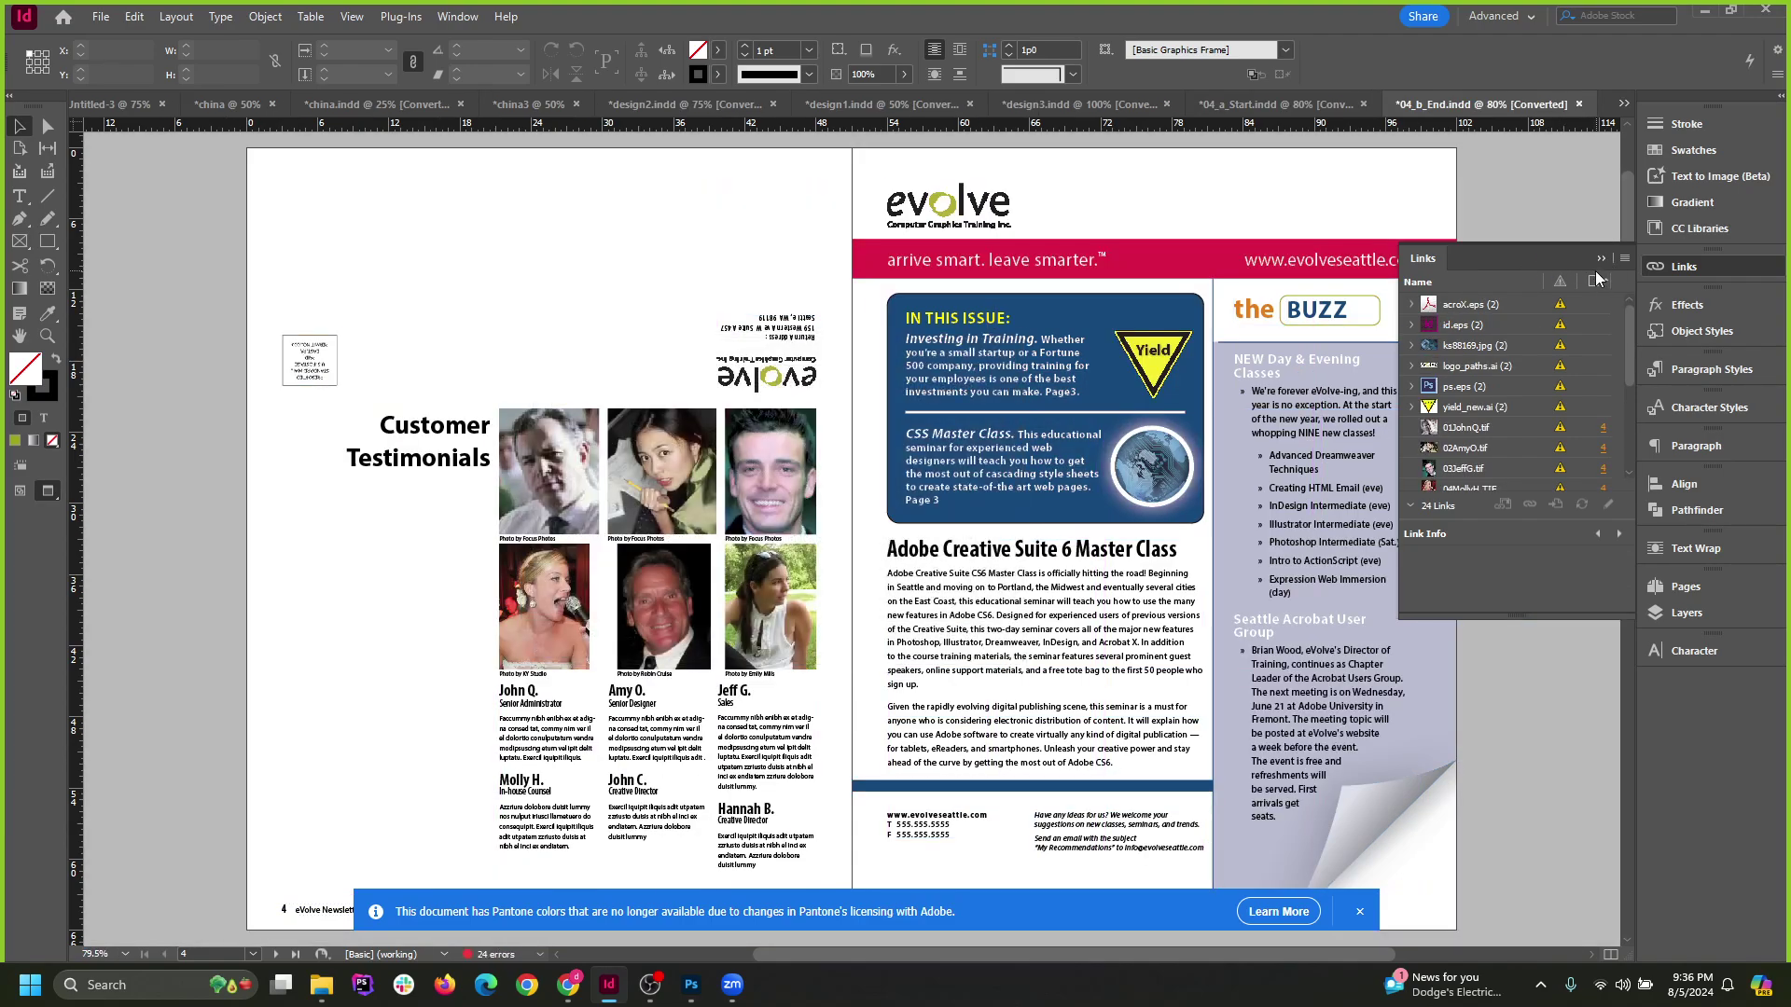
Collapse the Links panel and examine the finished newsletter's spreads in 04_b_End.indd, including a close look at the evolve logo.
{"action": "left_click", "coordinate": [1601, 258]}
{"action": "scroll", "coordinate": [1267, 668], "scroll_direction": "down", "scroll_amount": 5}
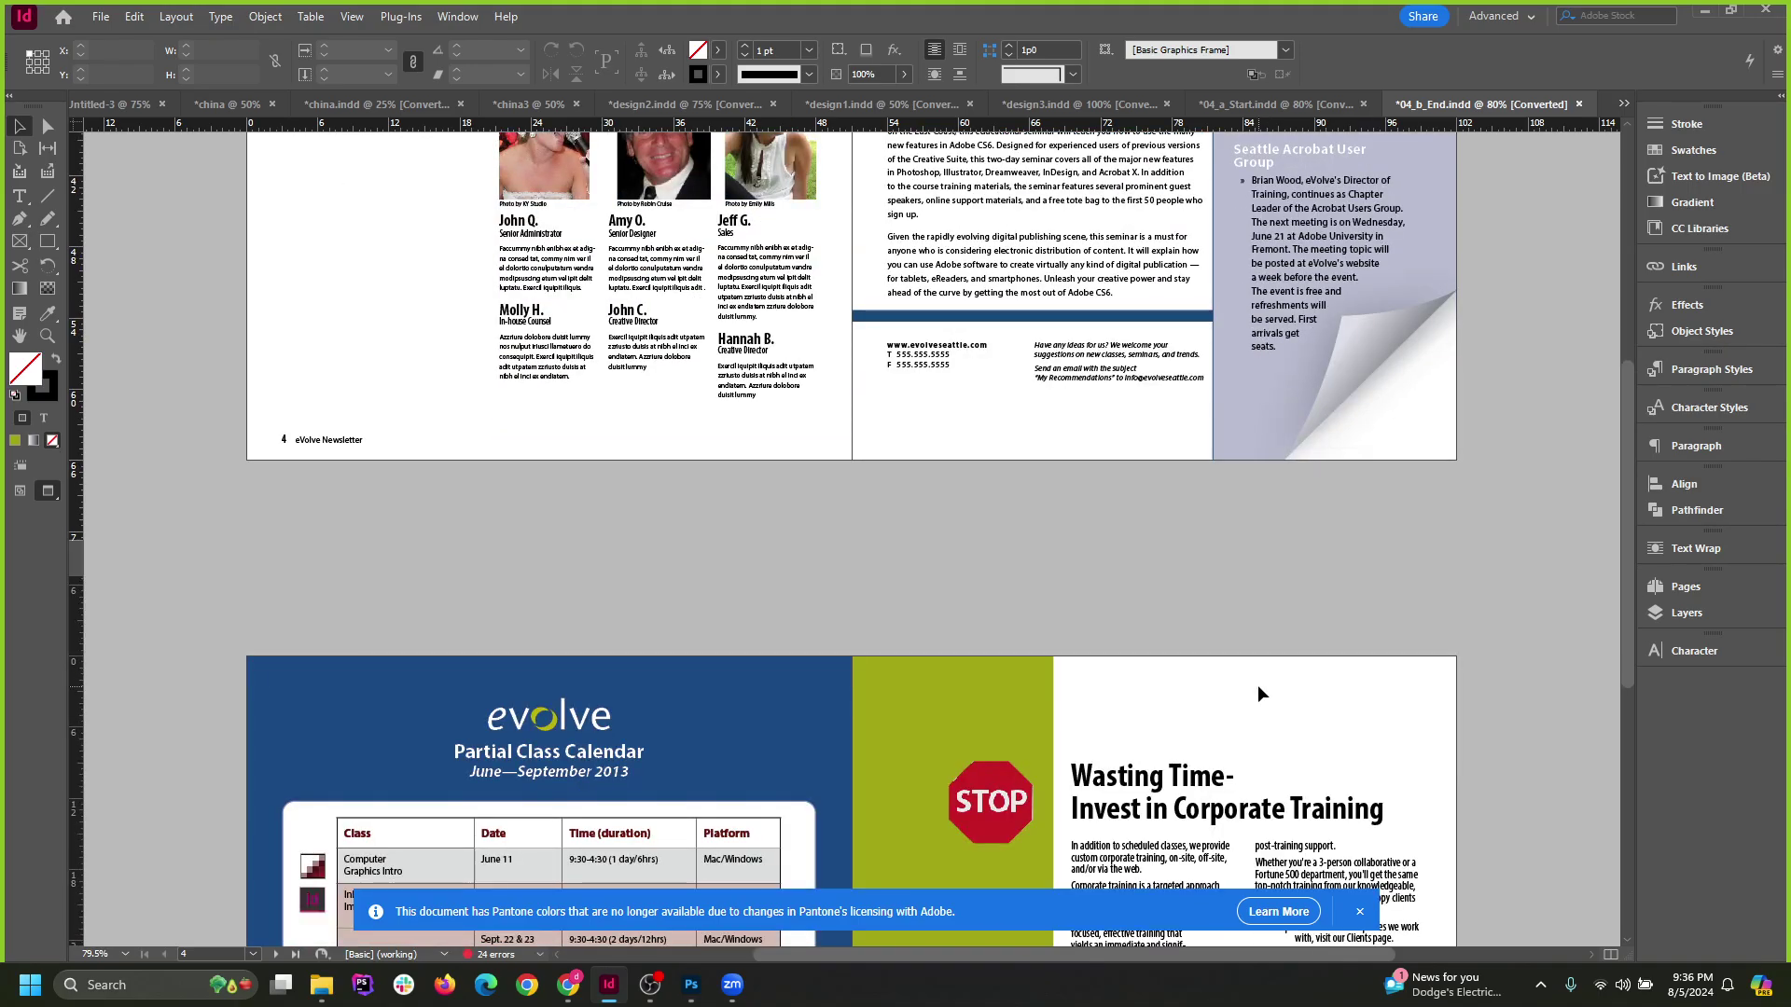
{"action": "scroll", "coordinate": [1258, 685], "scroll_direction": "up", "scroll_amount": 5}
{"action": "scroll", "coordinate": [1257, 692], "scroll_direction": "down", "scroll_amount": 10}
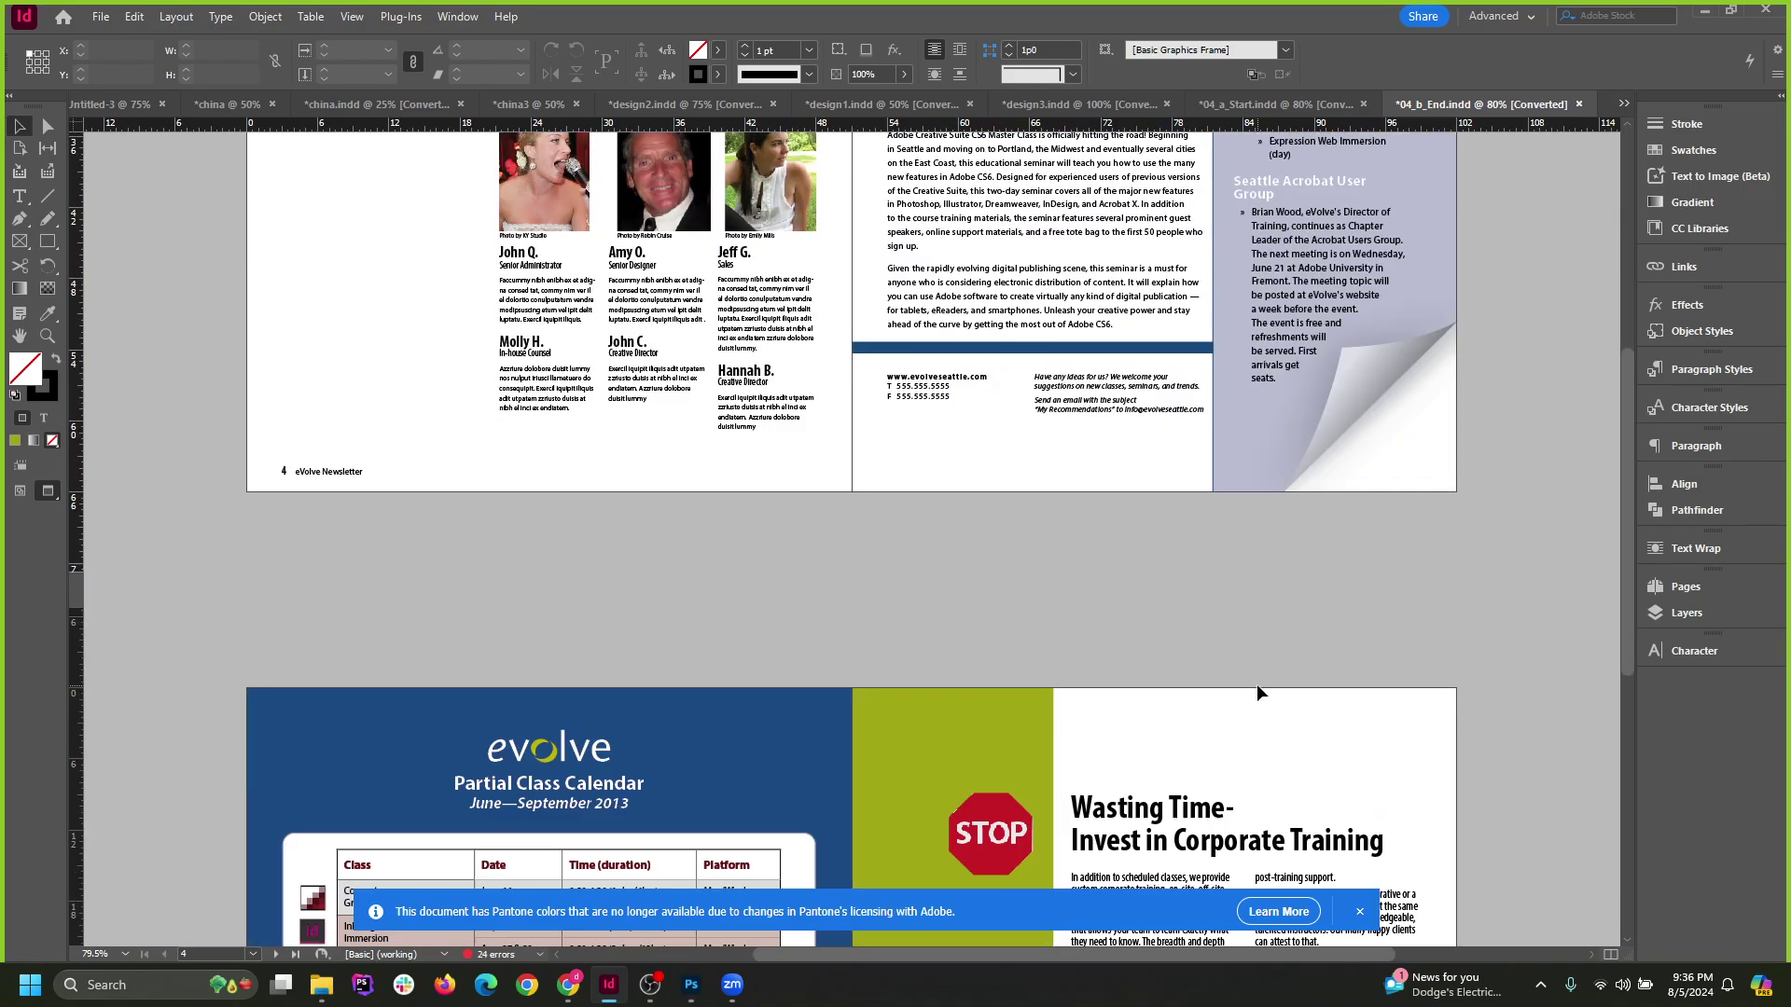
{"action": "scroll", "coordinate": [1252, 688], "scroll_direction": "up", "scroll_amount": 3}
{"action": "scroll", "coordinate": [1252, 688], "scroll_direction": "down", "scroll_amount": 3}
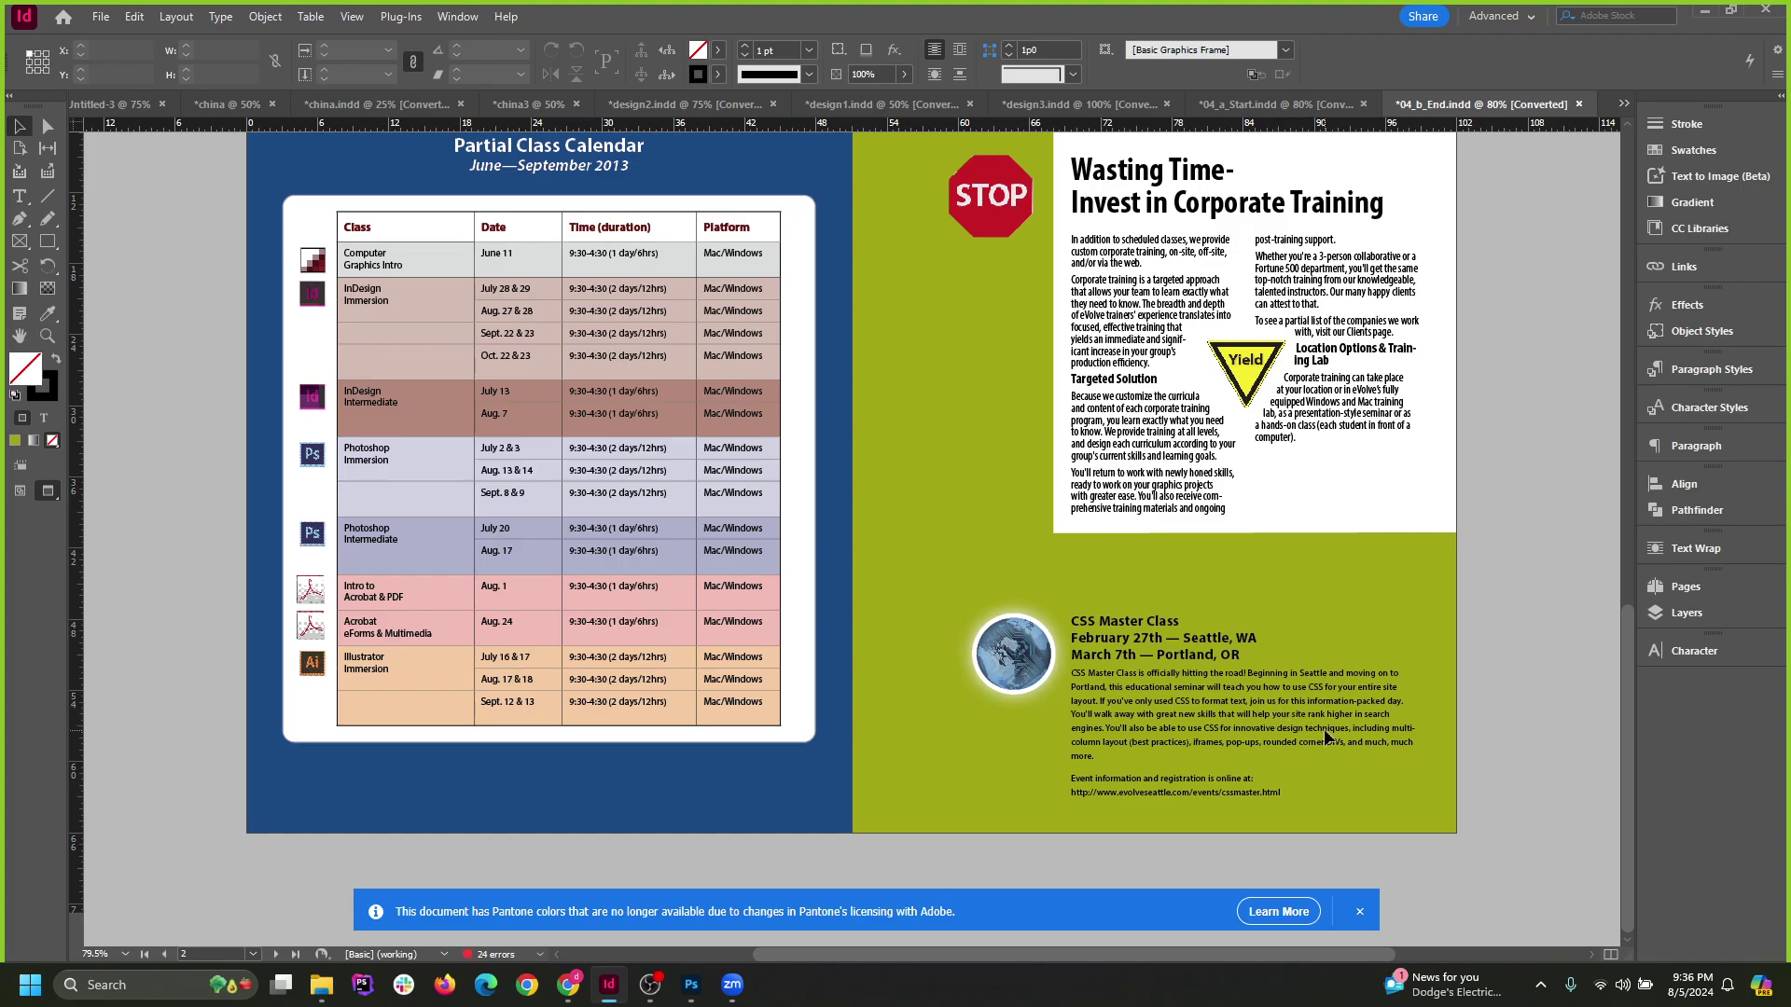
{"action": "scroll", "coordinate": [1276, 724], "scroll_direction": "up", "scroll_amount": 10}
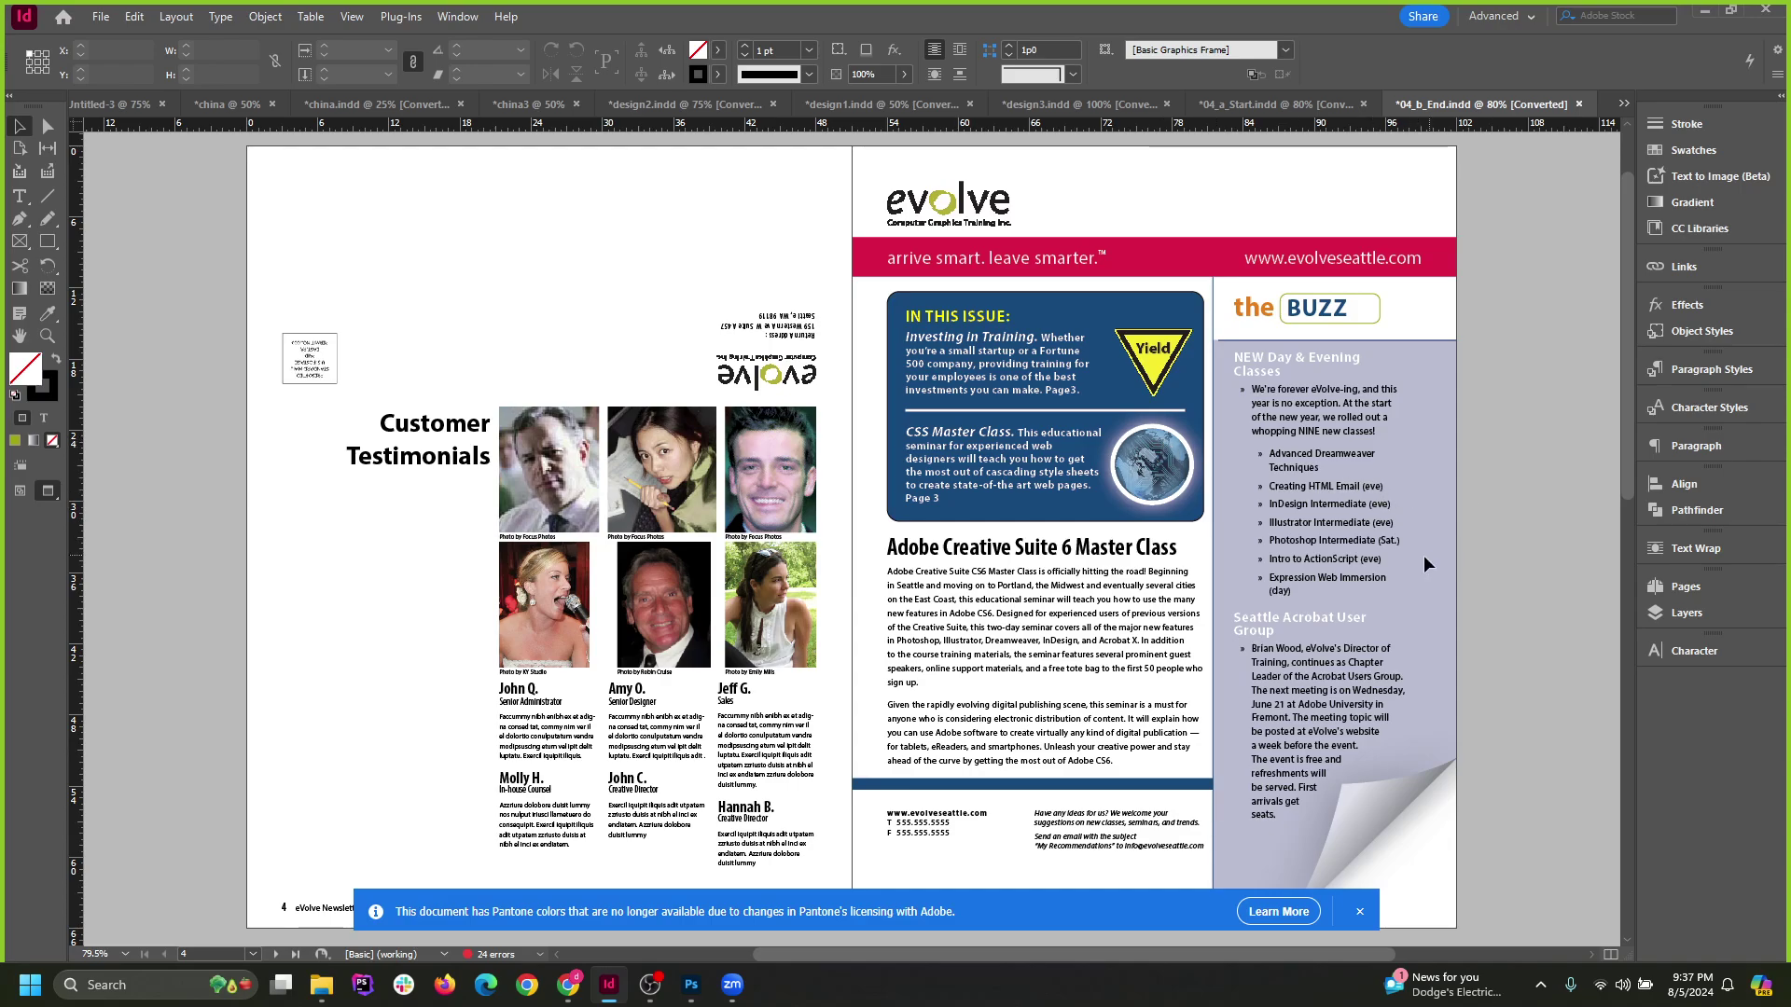
{"action": "scroll", "coordinate": [1423, 556], "scroll_direction": "down", "scroll_amount": 3}
{"action": "scroll", "coordinate": [1519, 639], "scroll_direction": "up", "scroll_amount": 5}
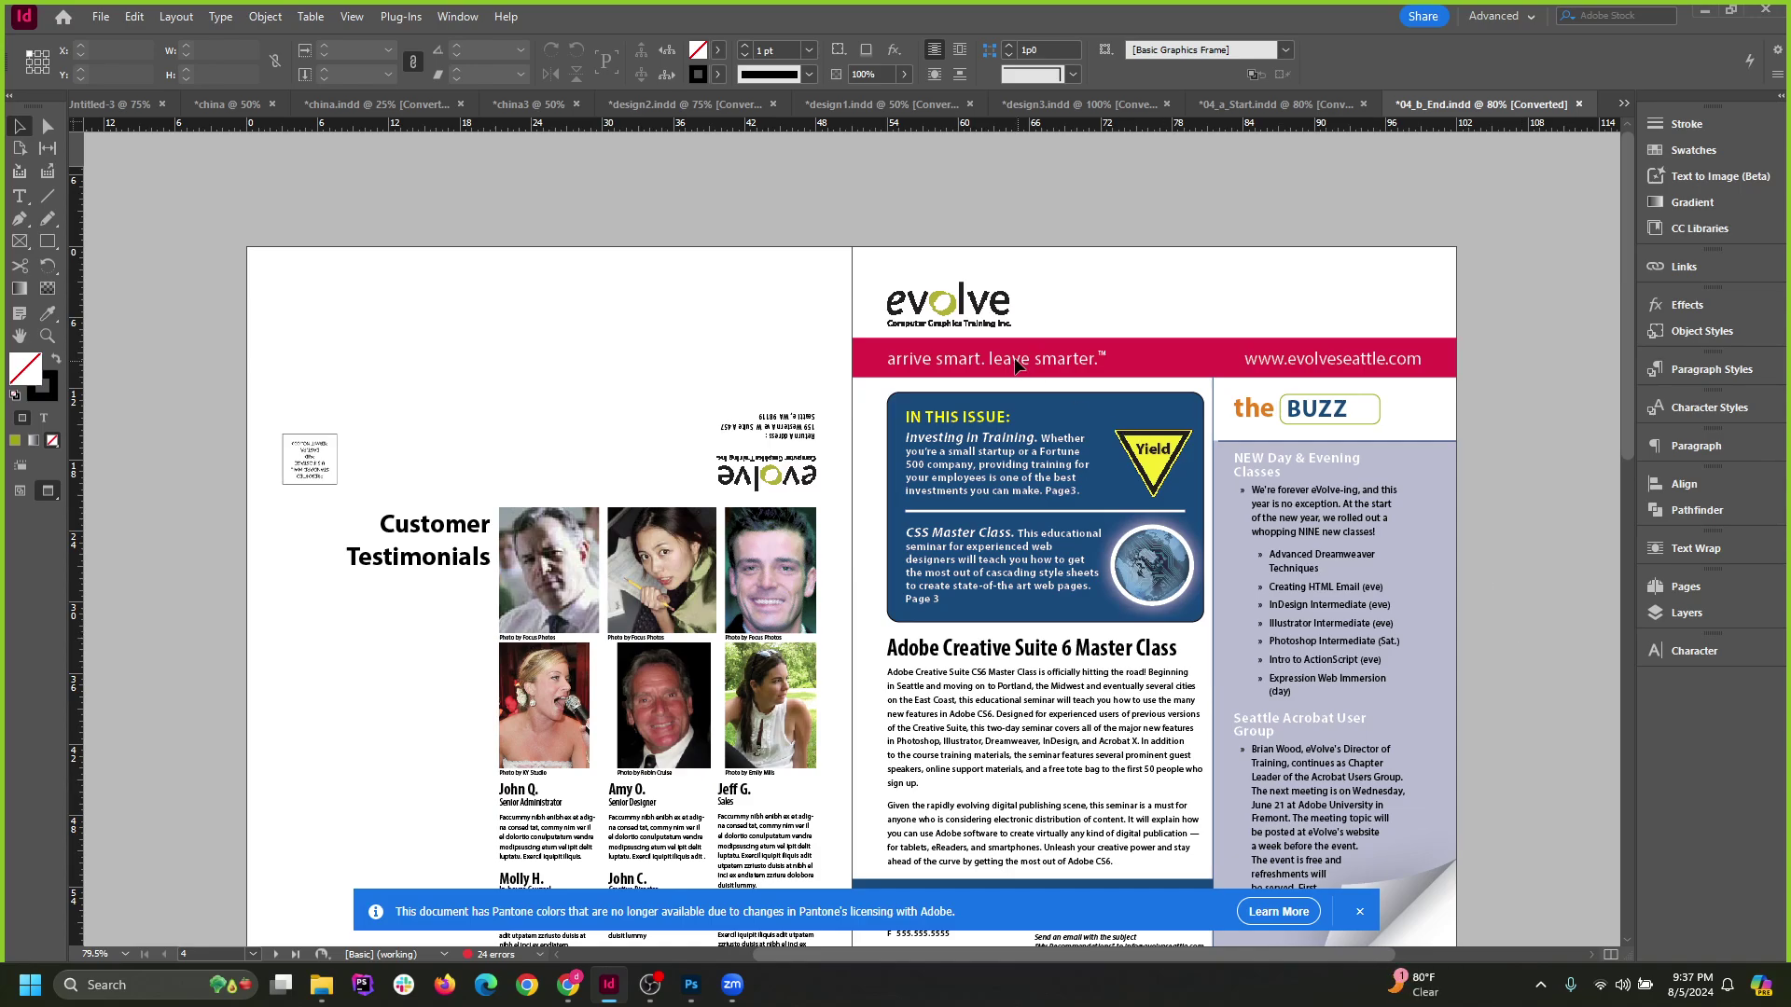
{"action": "scroll", "coordinate": [979, 338], "scroll_direction": "up", "scroll_amount": 5}
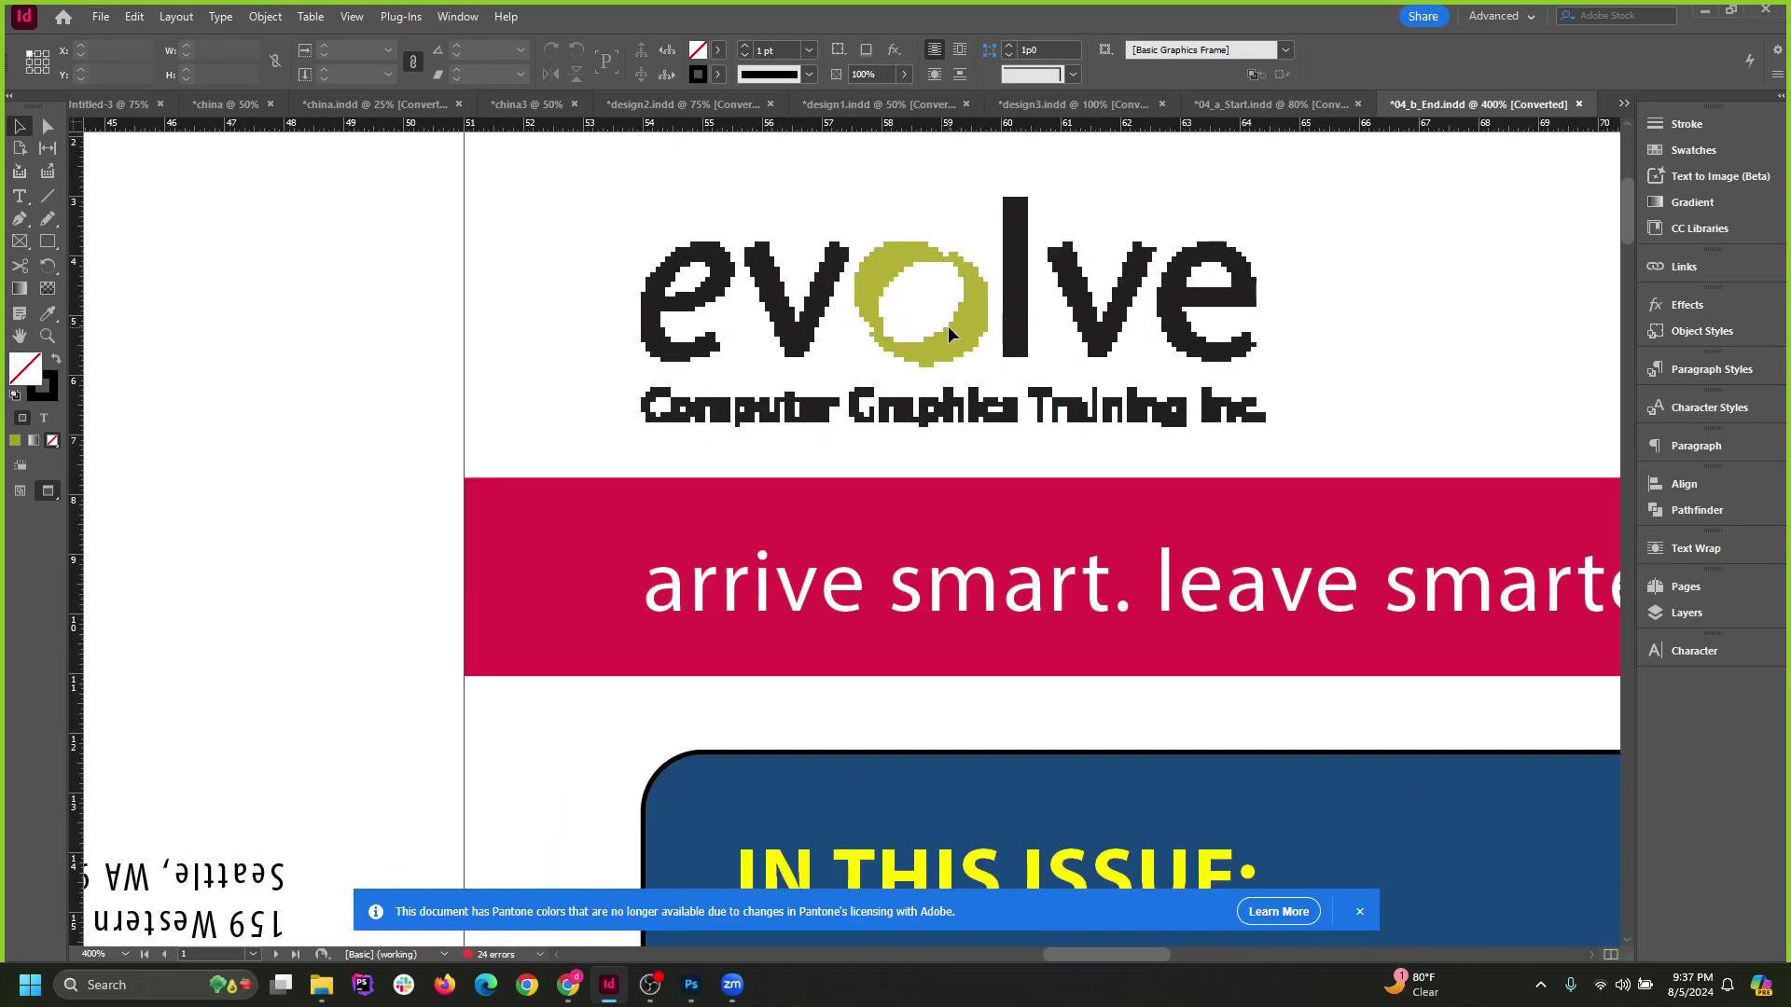
{"action": "scroll", "coordinate": [788, 365], "scroll_direction": "down", "scroll_amount": 2}
{"action": "scroll", "coordinate": [747, 249], "scroll_direction": "down", "scroll_amount": 4}
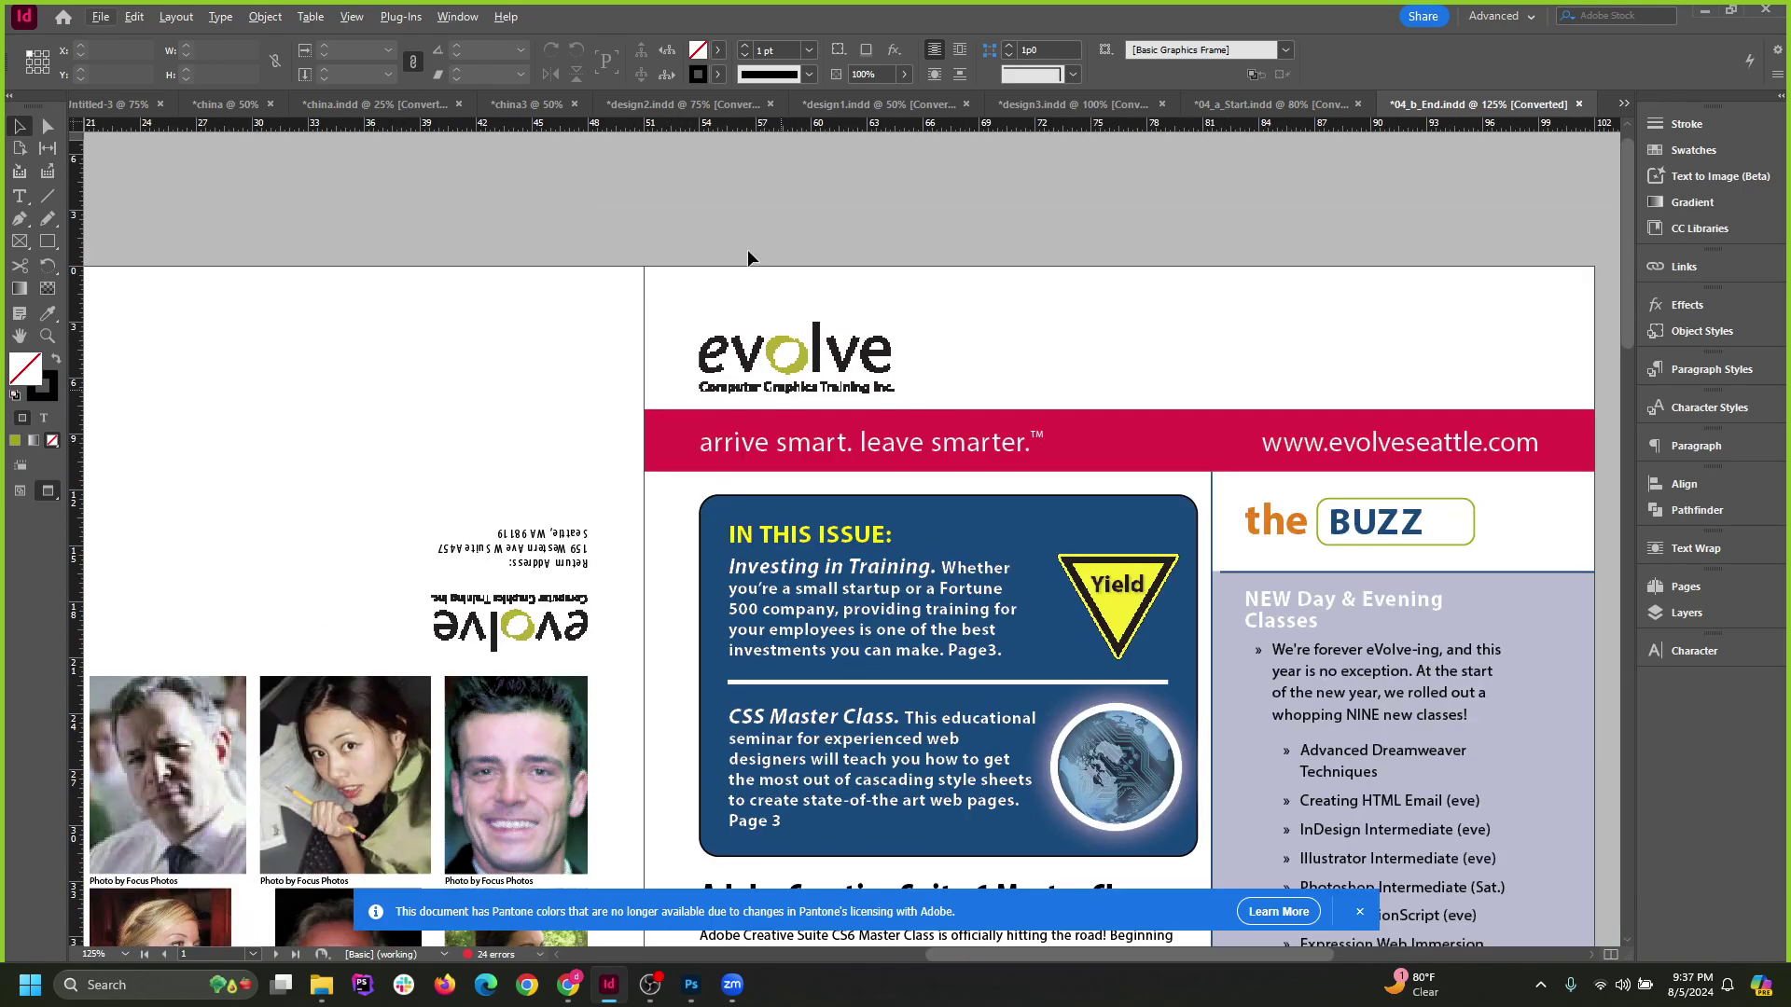
Close 04_b_End.indd and 04_a_Start.indd without saving changes.
{"action": "left_click", "coordinate": [1580, 105]}
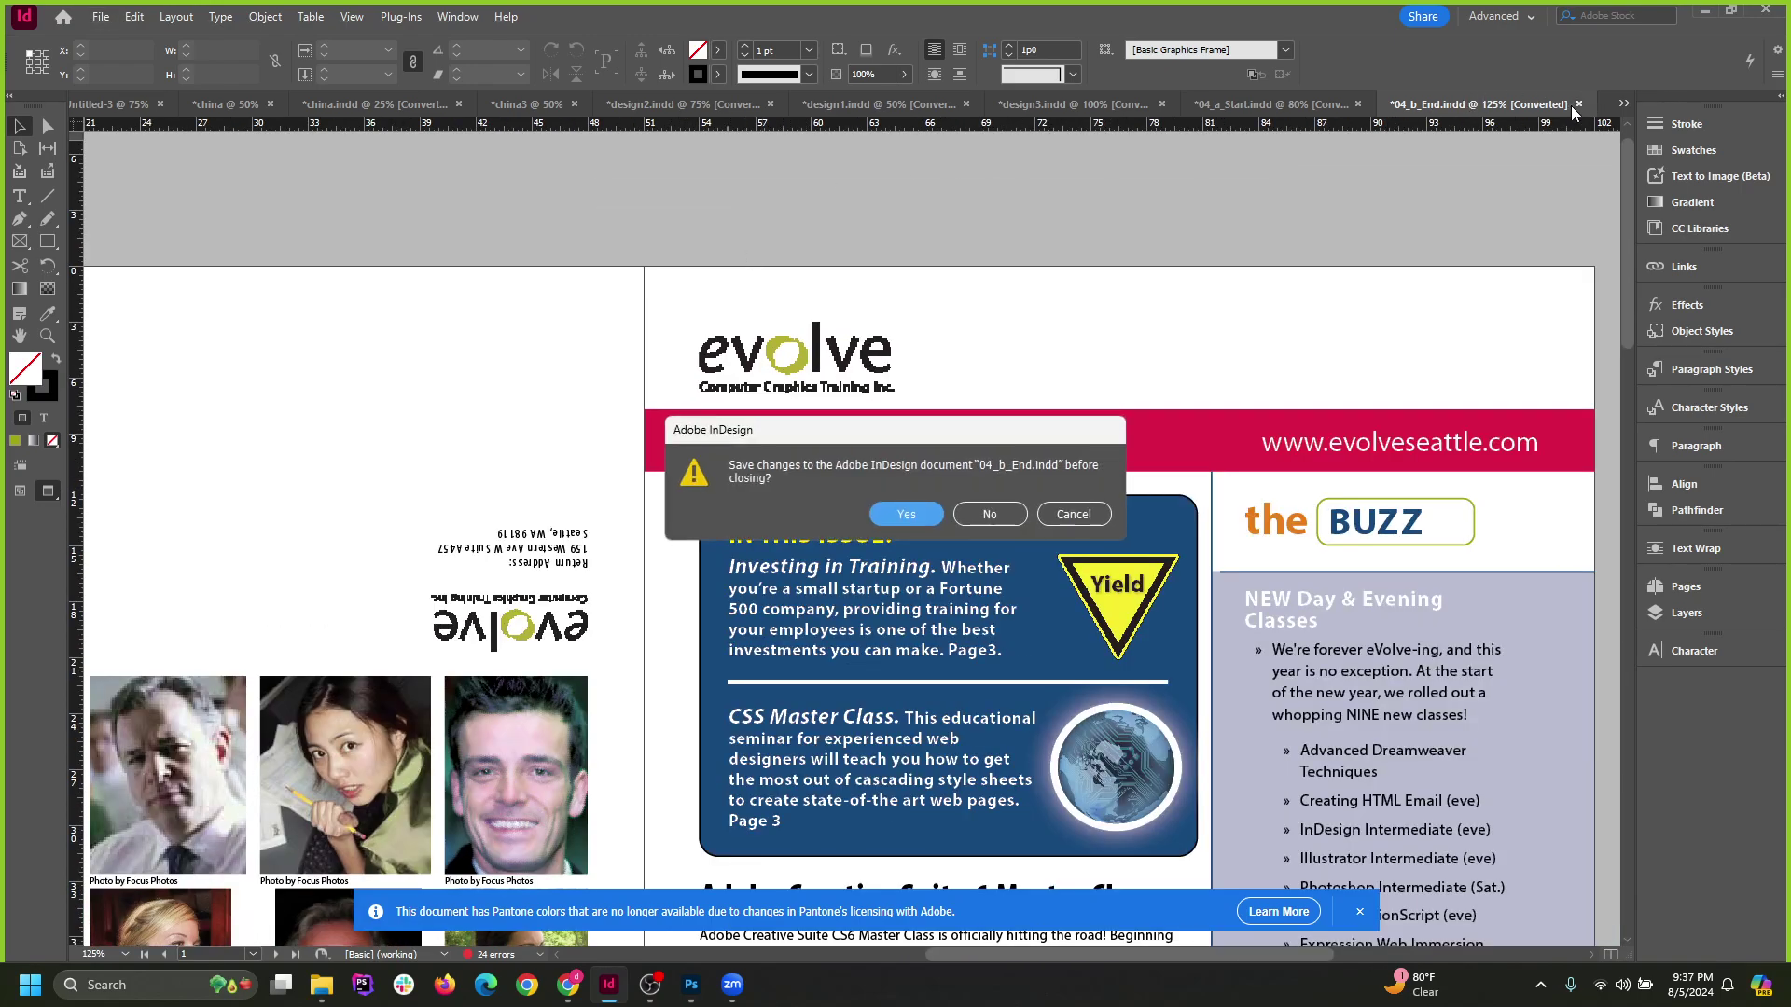
{"action": "left_click", "coordinate": [981, 512]}
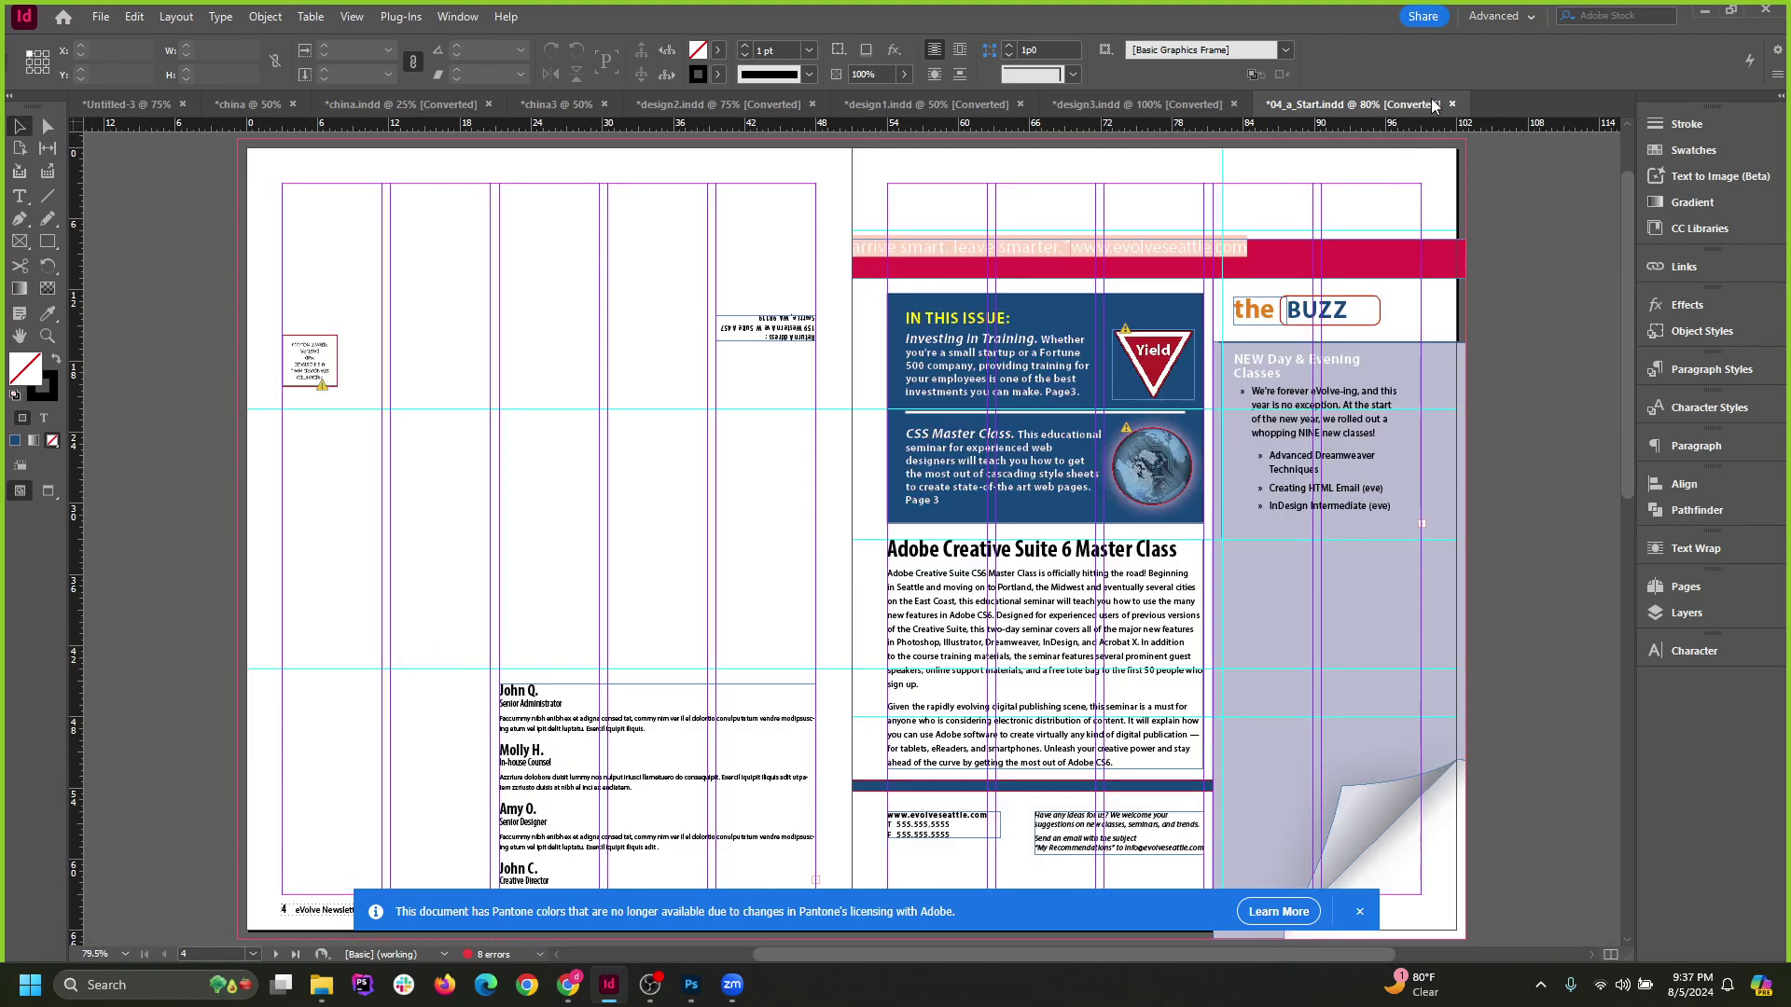
{"action": "left_click", "coordinate": [1450, 104]}
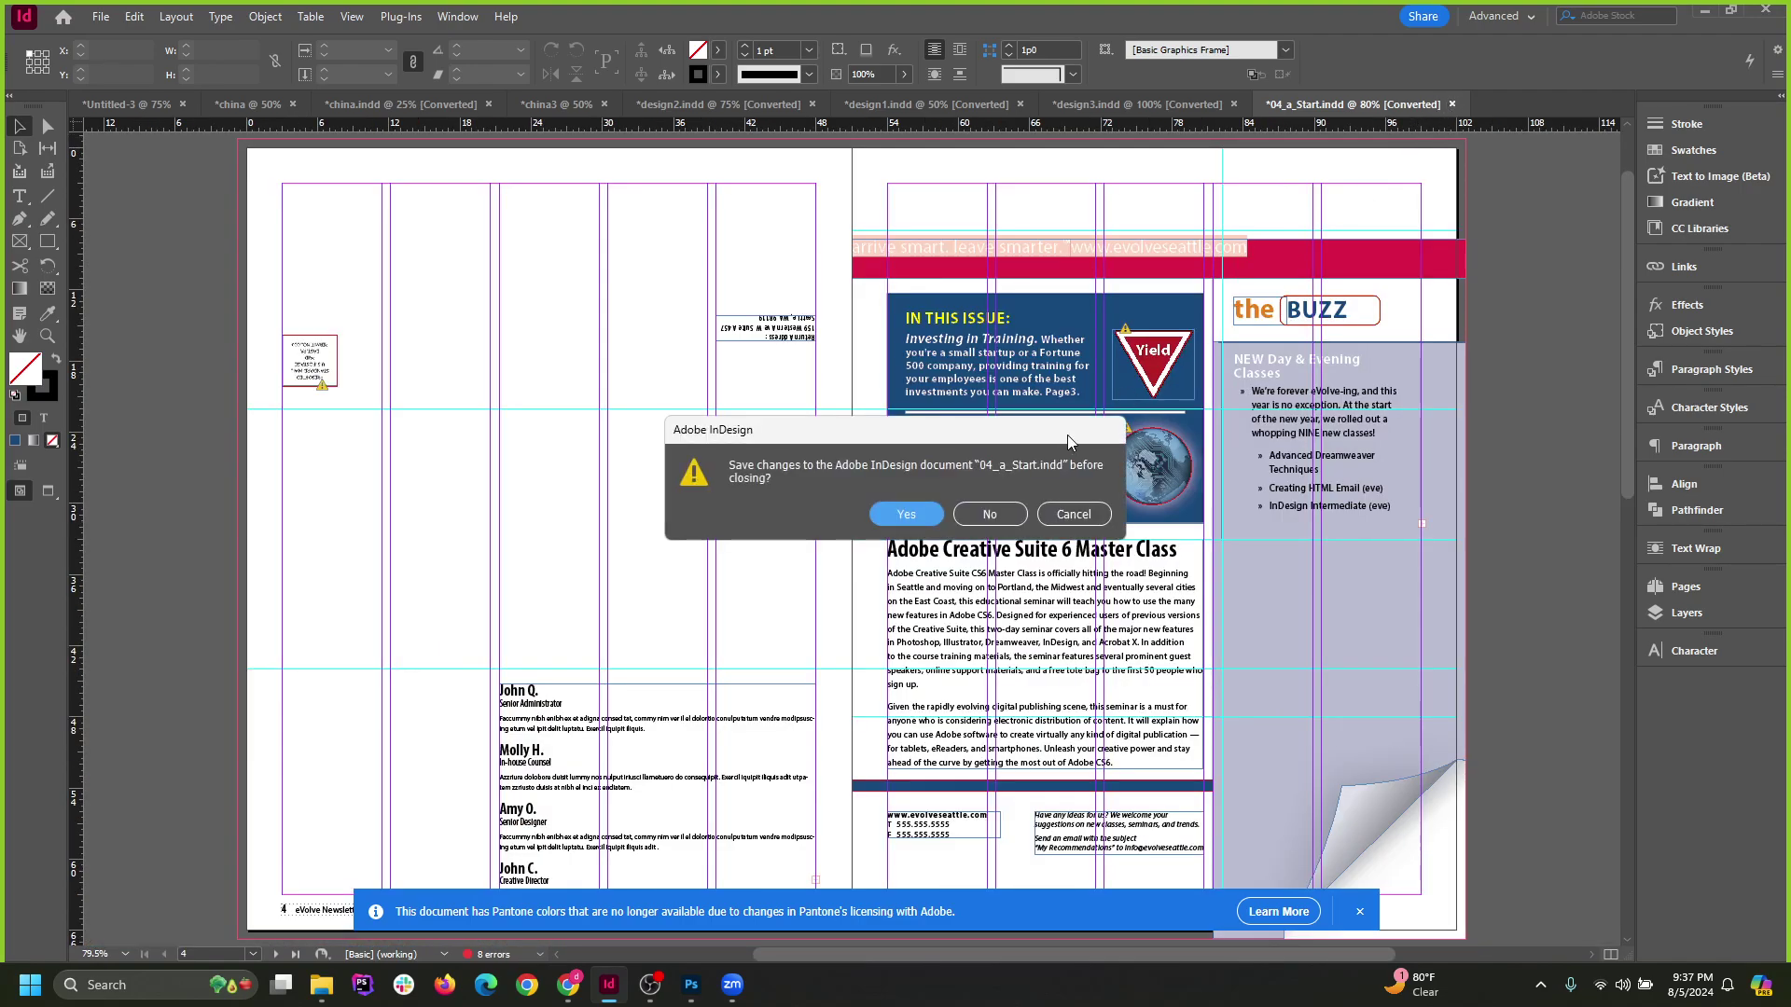
{"action": "left_click", "coordinate": [983, 522]}
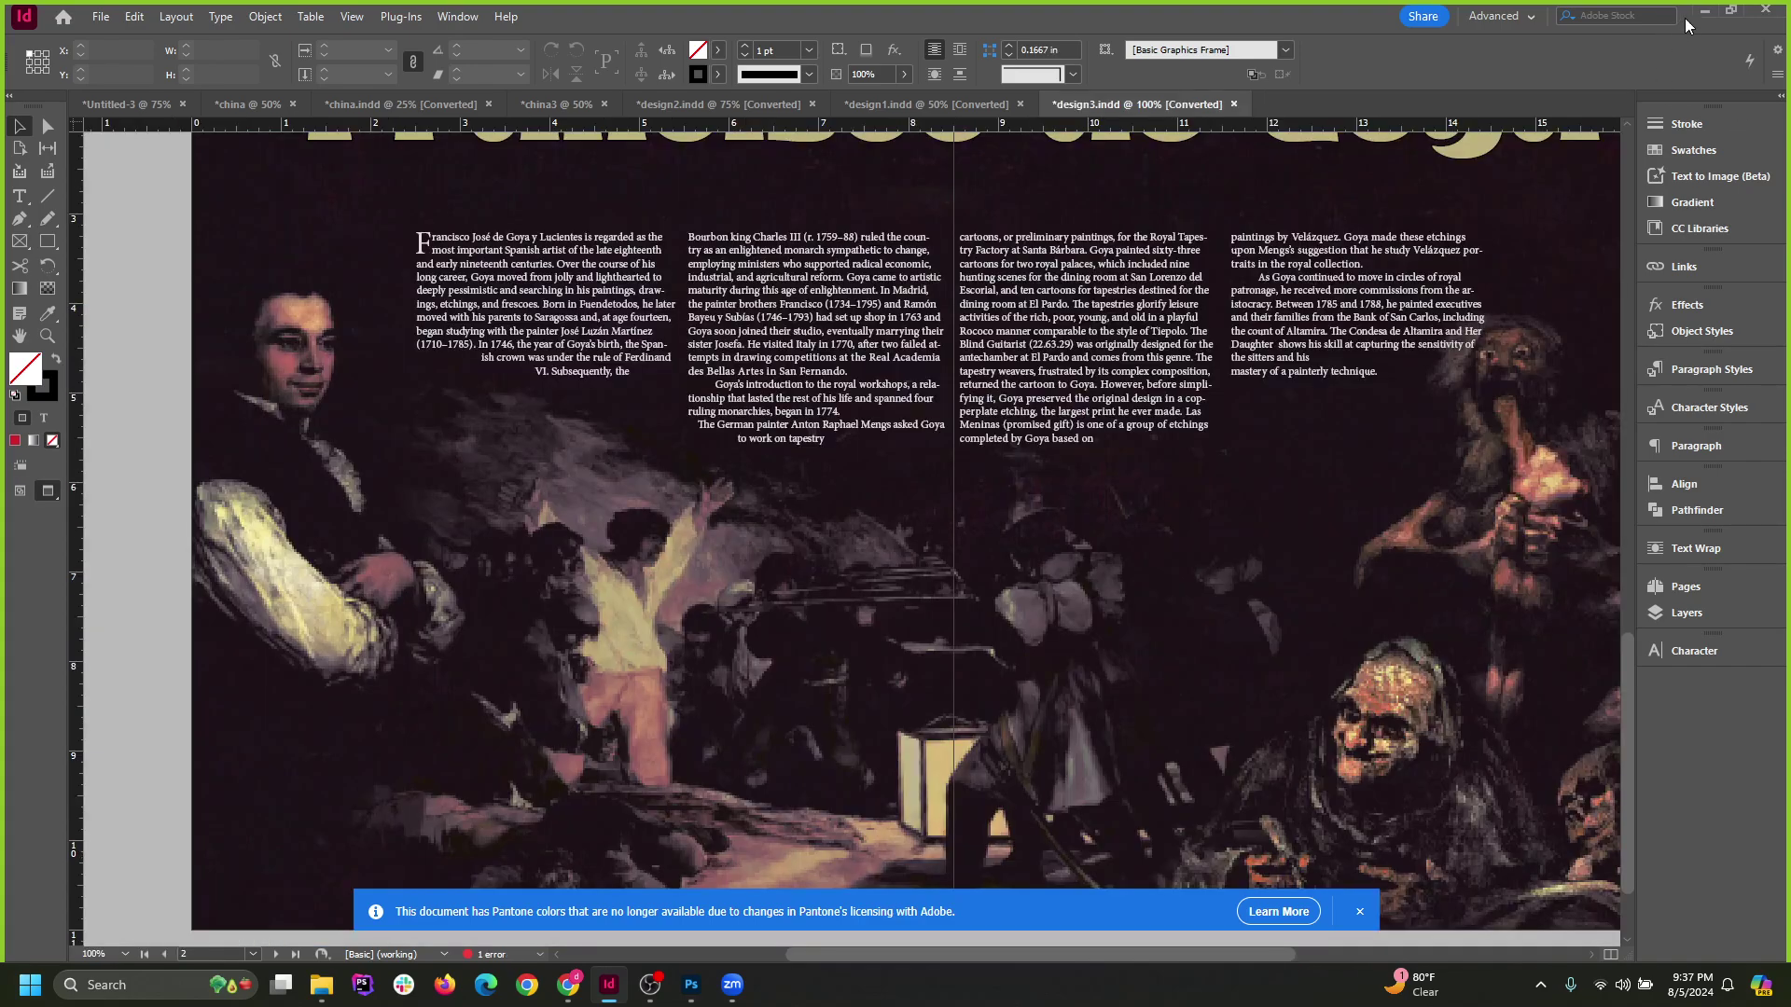
Minimize InDesign and File Explorer, switch to Chrome, and show the Classwork page of CGD 190: Indesign I.
{"action": "left_click", "coordinate": [1704, 10]}
{"action": "left_click", "coordinate": [1687, 21]}
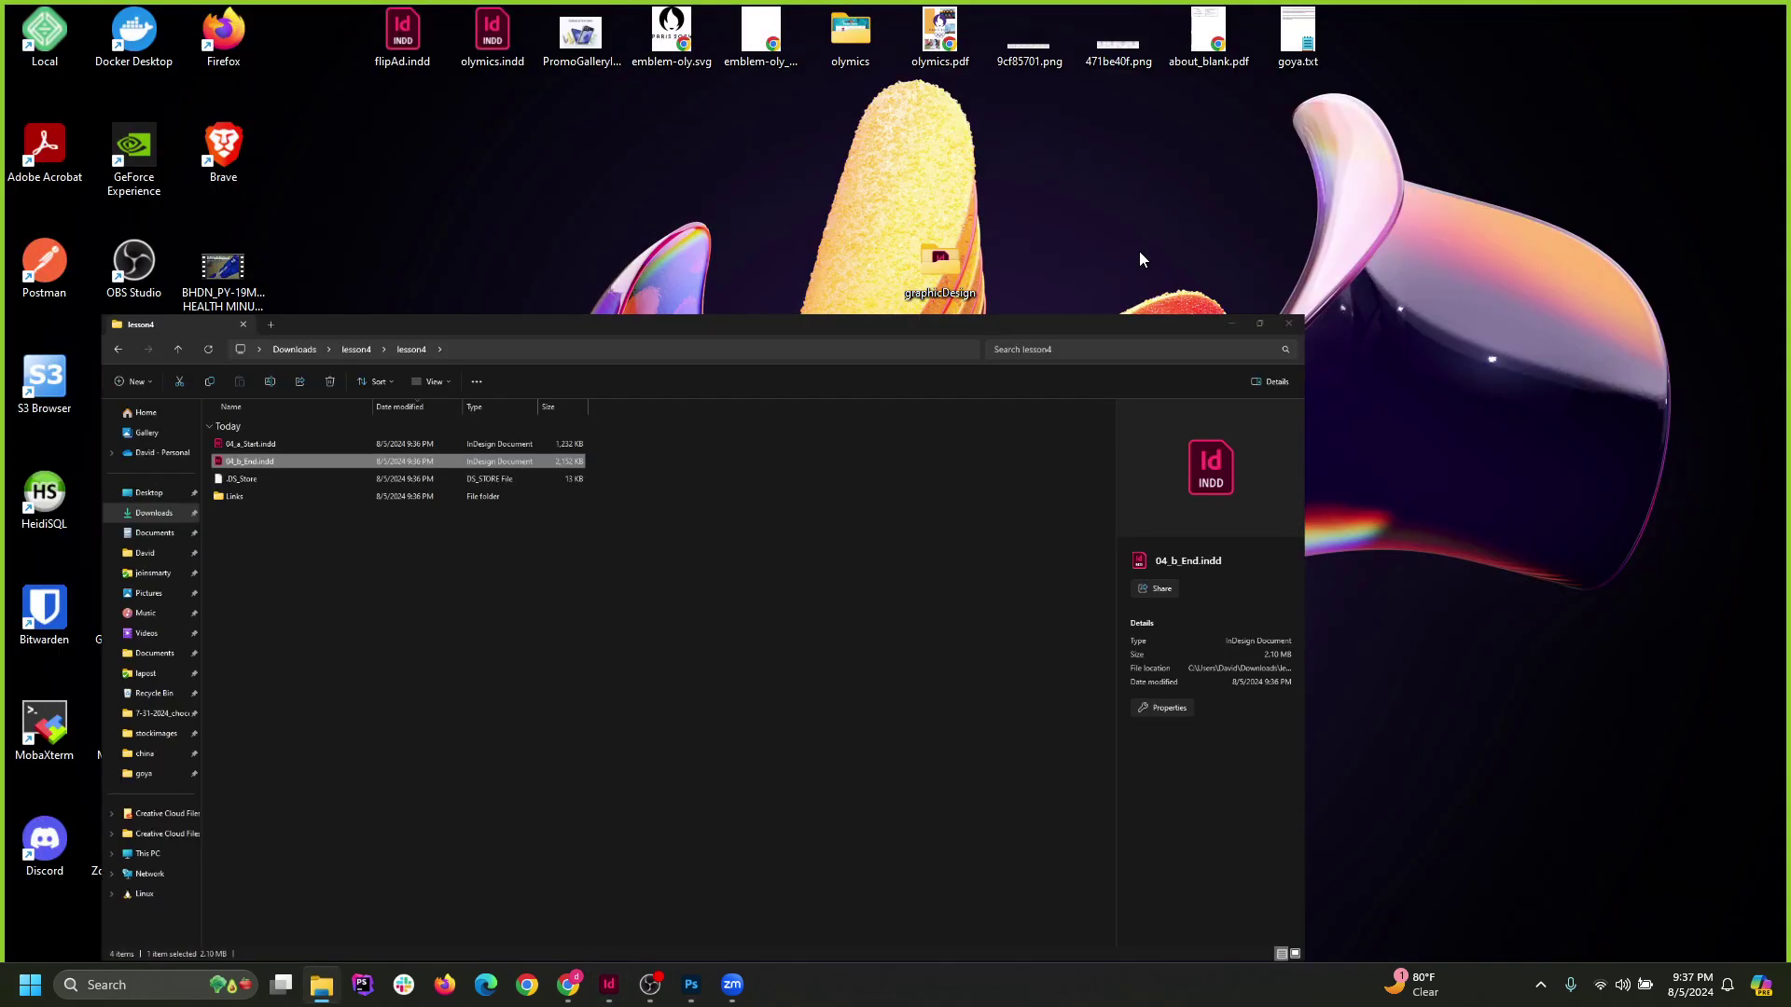
{"action": "key", "text": "super+d"}
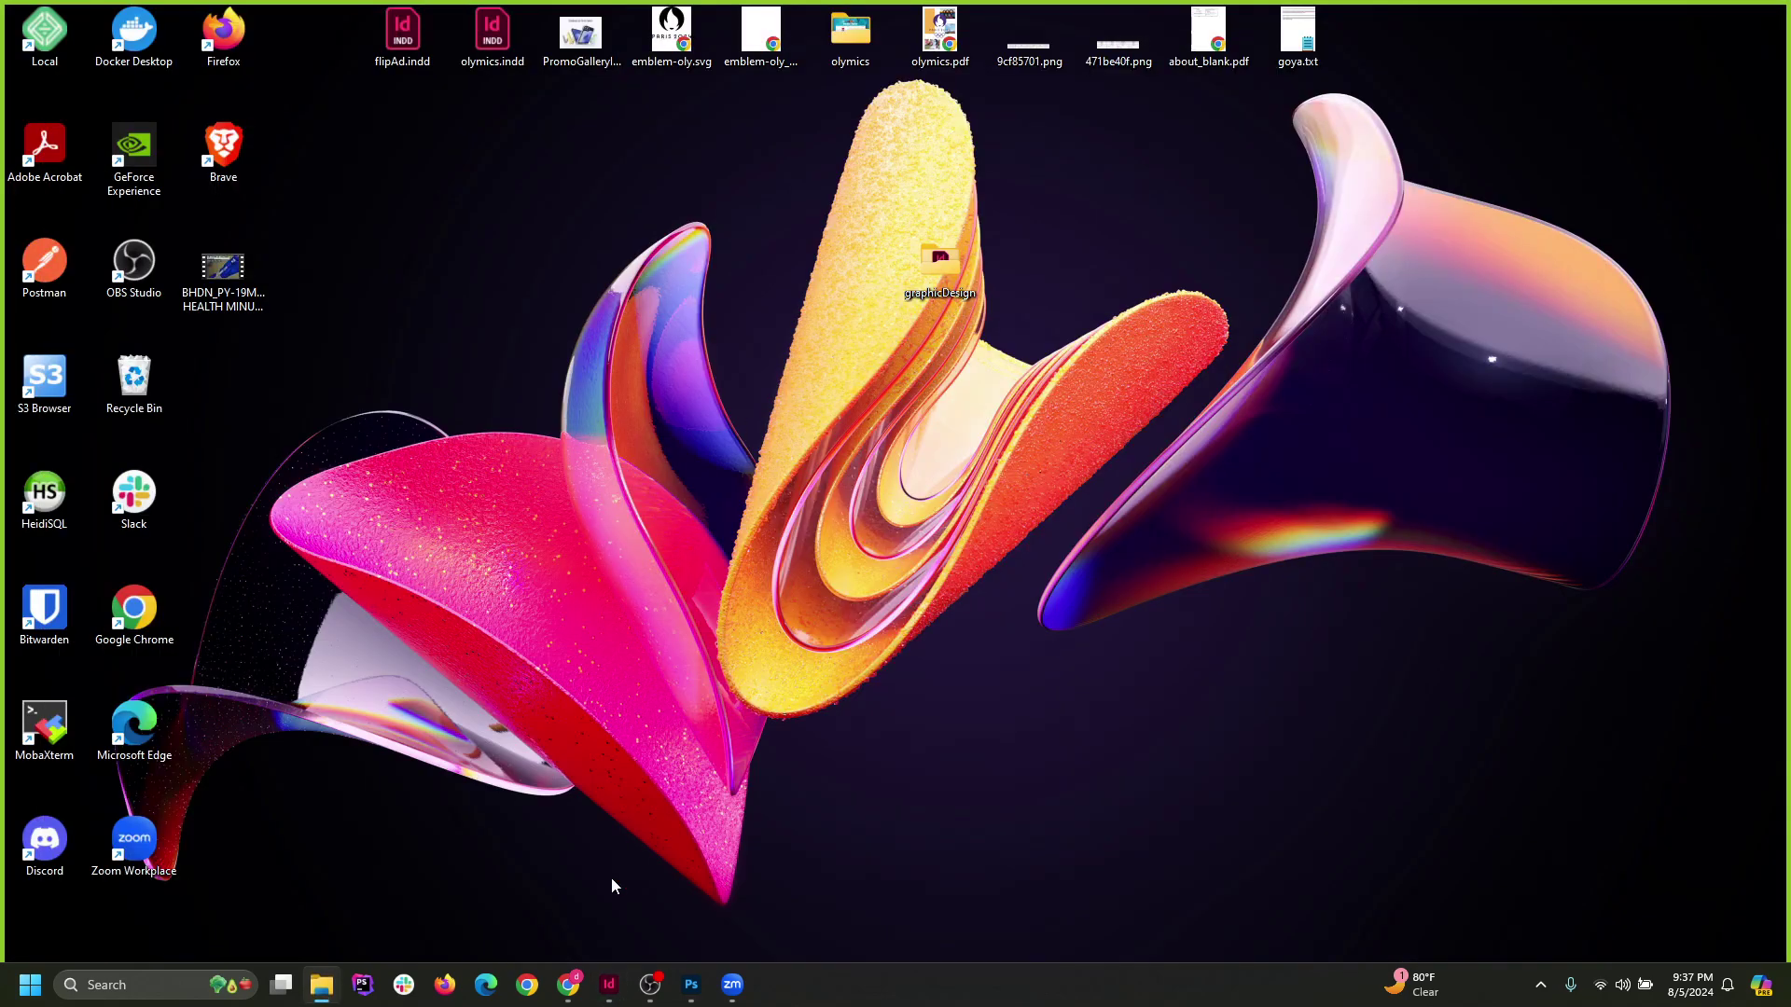
{"action": "left_click", "coordinate": [573, 979]}
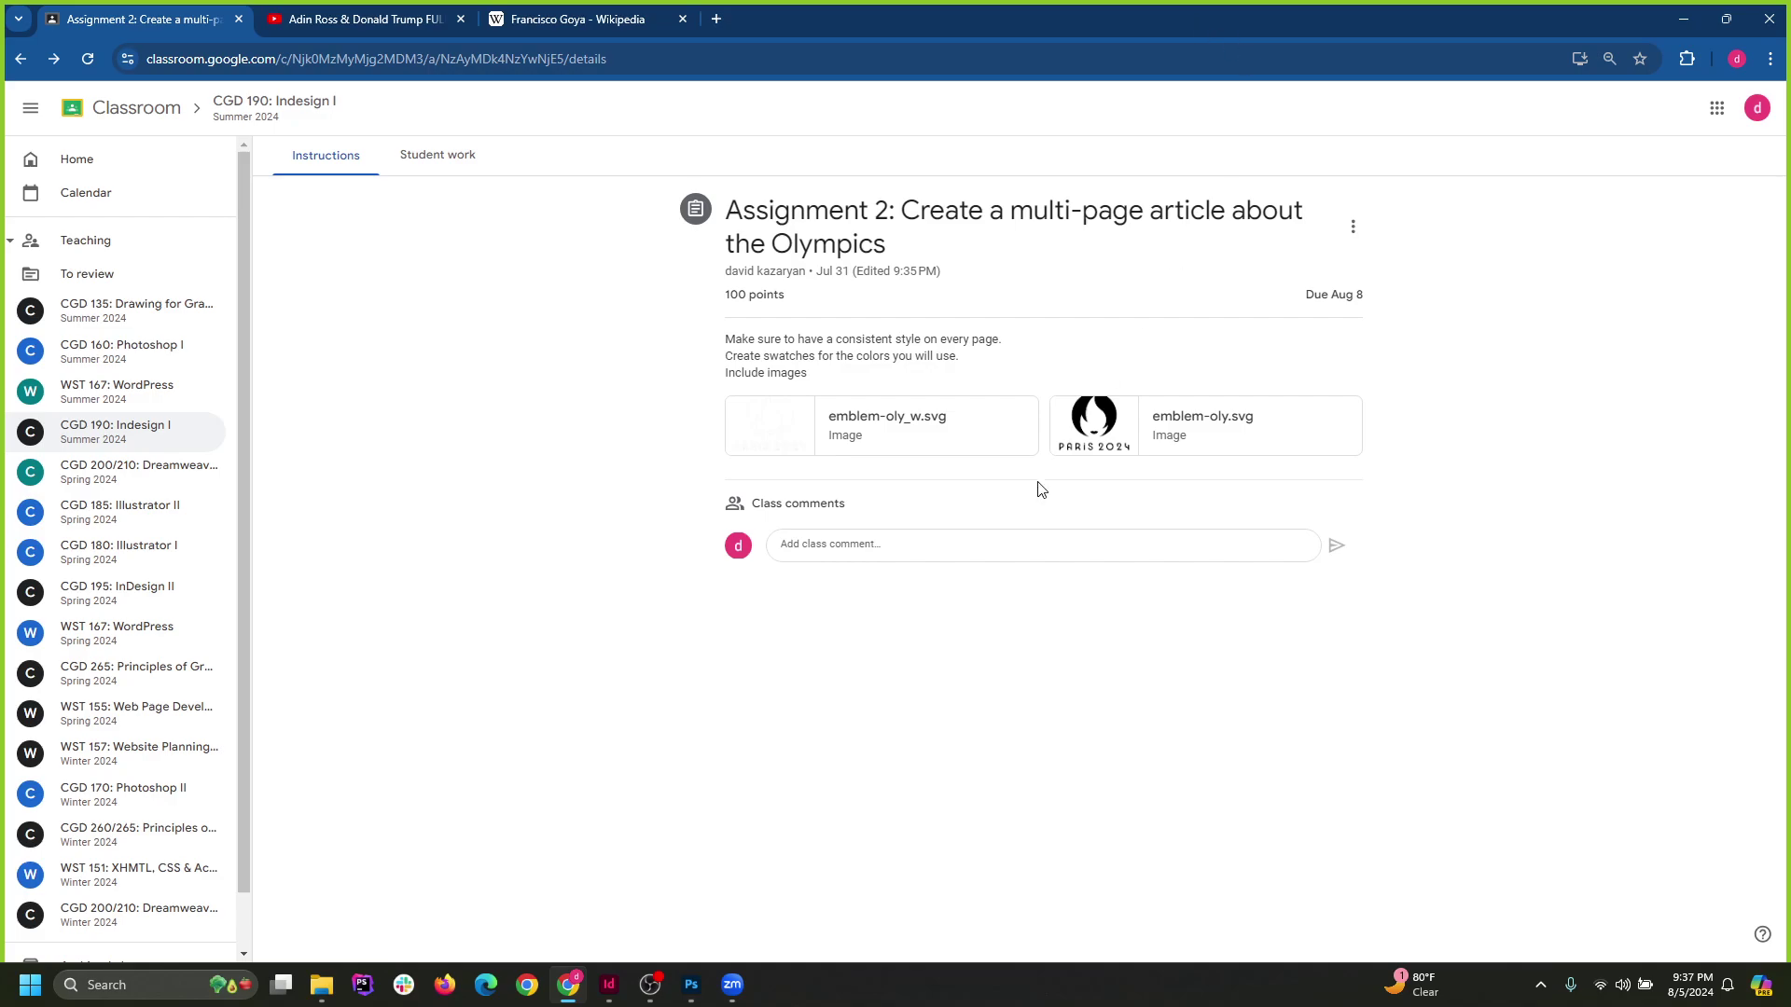
{"action": "left_click", "coordinate": [259, 106]}
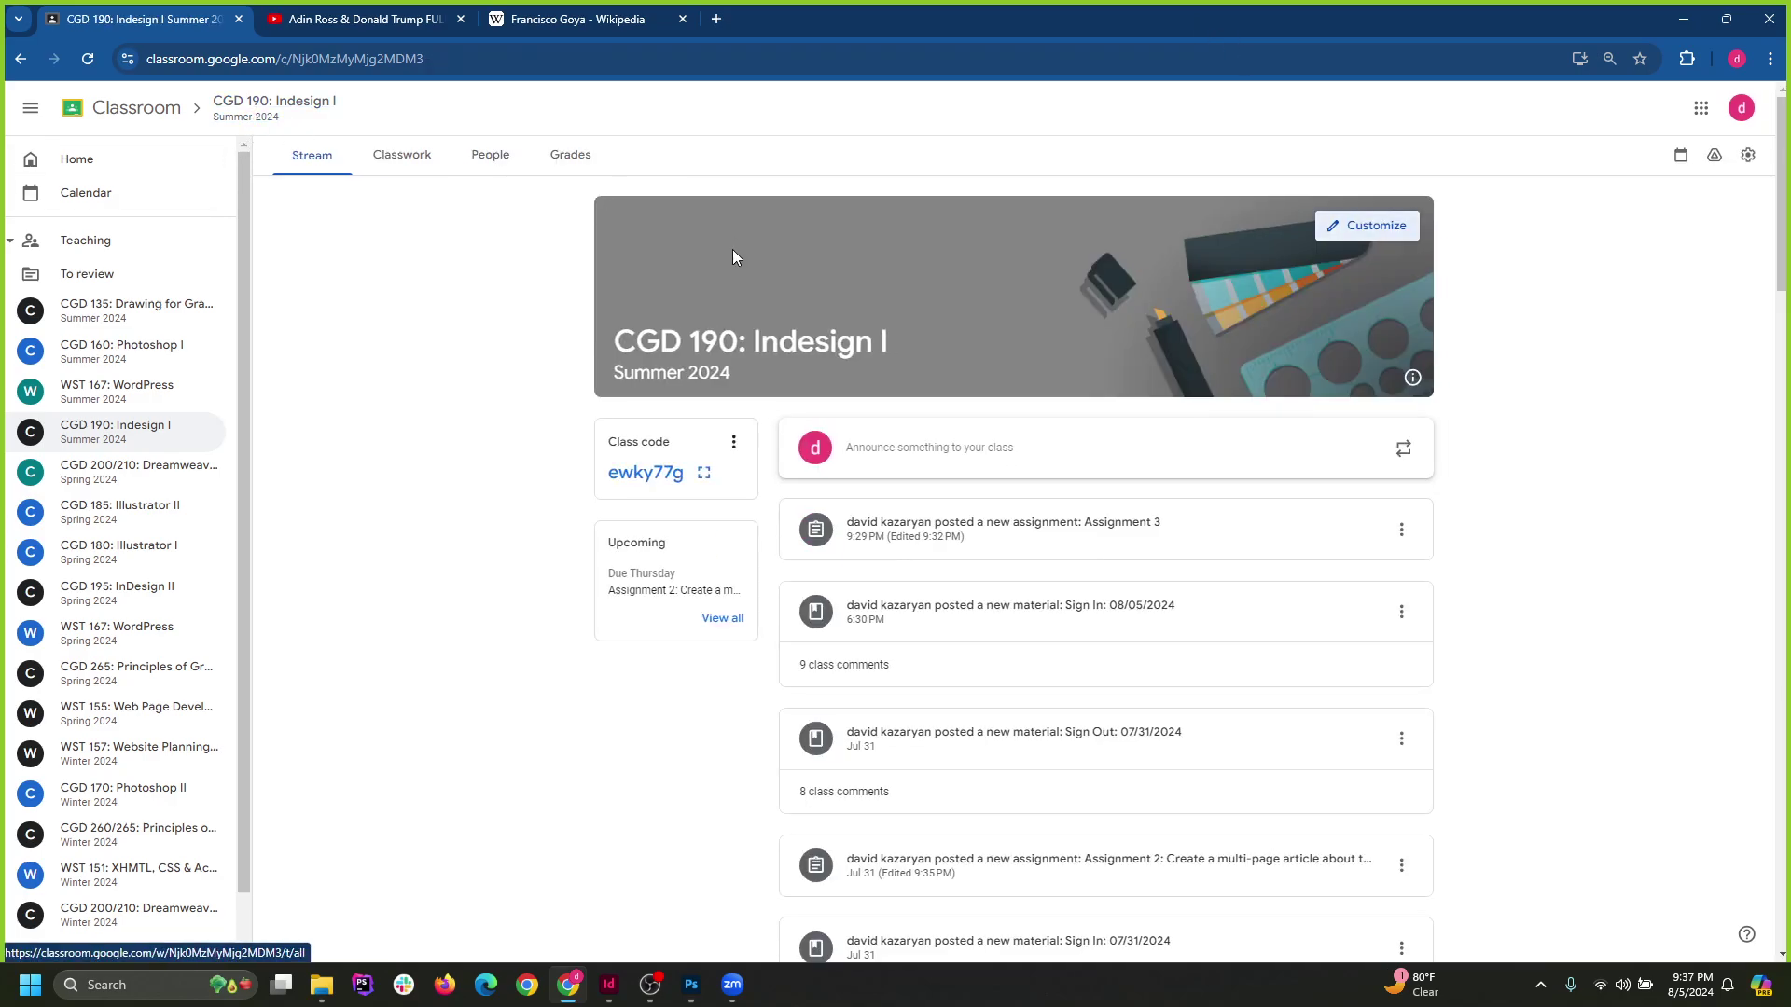
{"action": "left_click", "coordinate": [422, 178]}
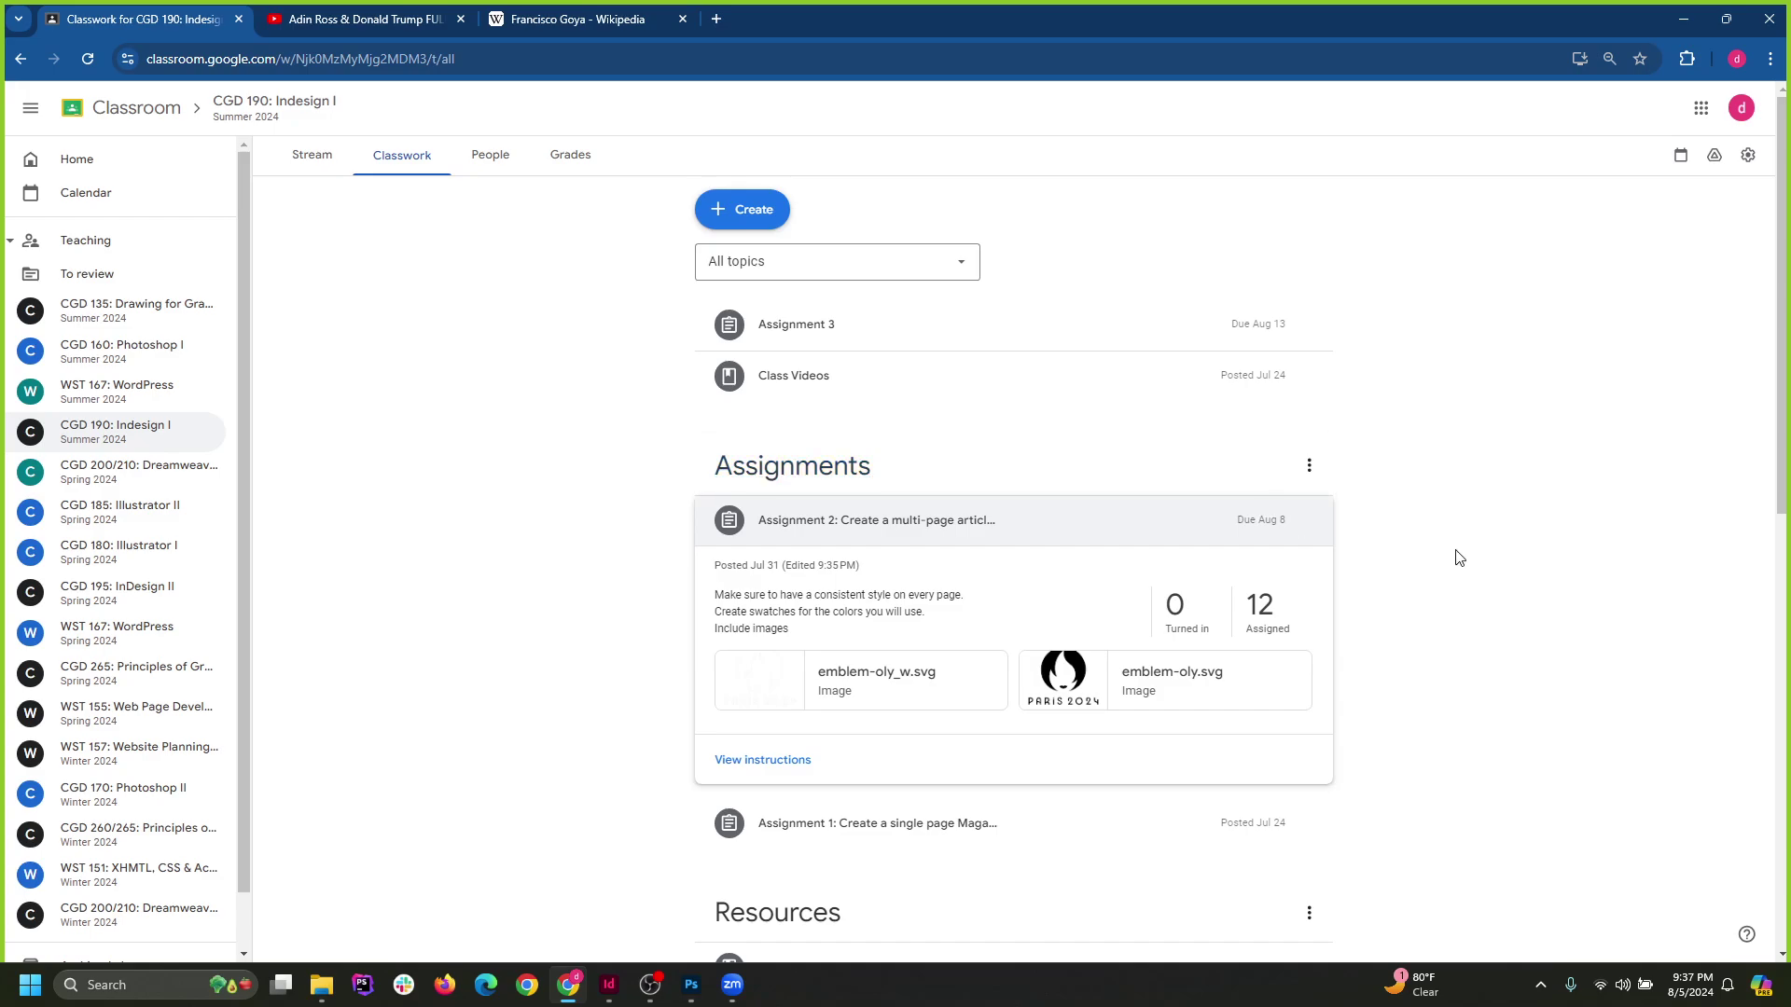
Open the Lesson Files material under the Resources topic for editing.
{"action": "scroll", "coordinate": [1434, 635], "scroll_direction": "down", "scroll_amount": 8}
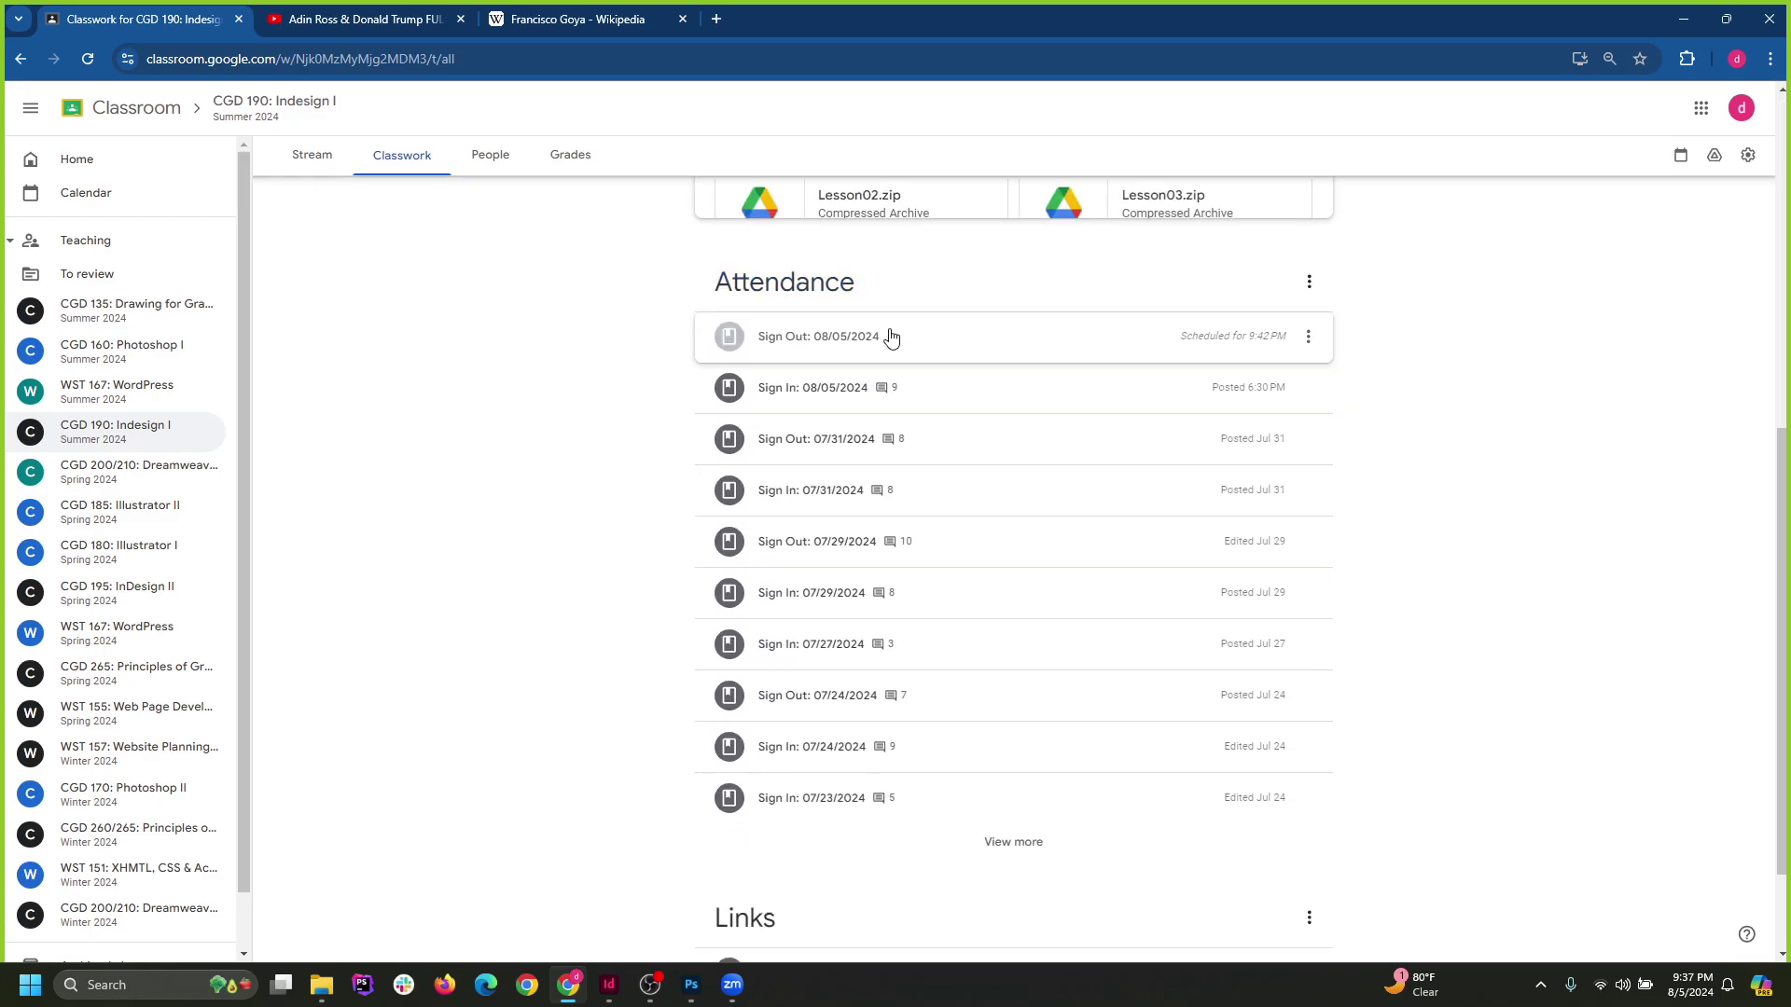
{"action": "scroll", "coordinate": [952, 420], "scroll_direction": "up", "scroll_amount": 4}
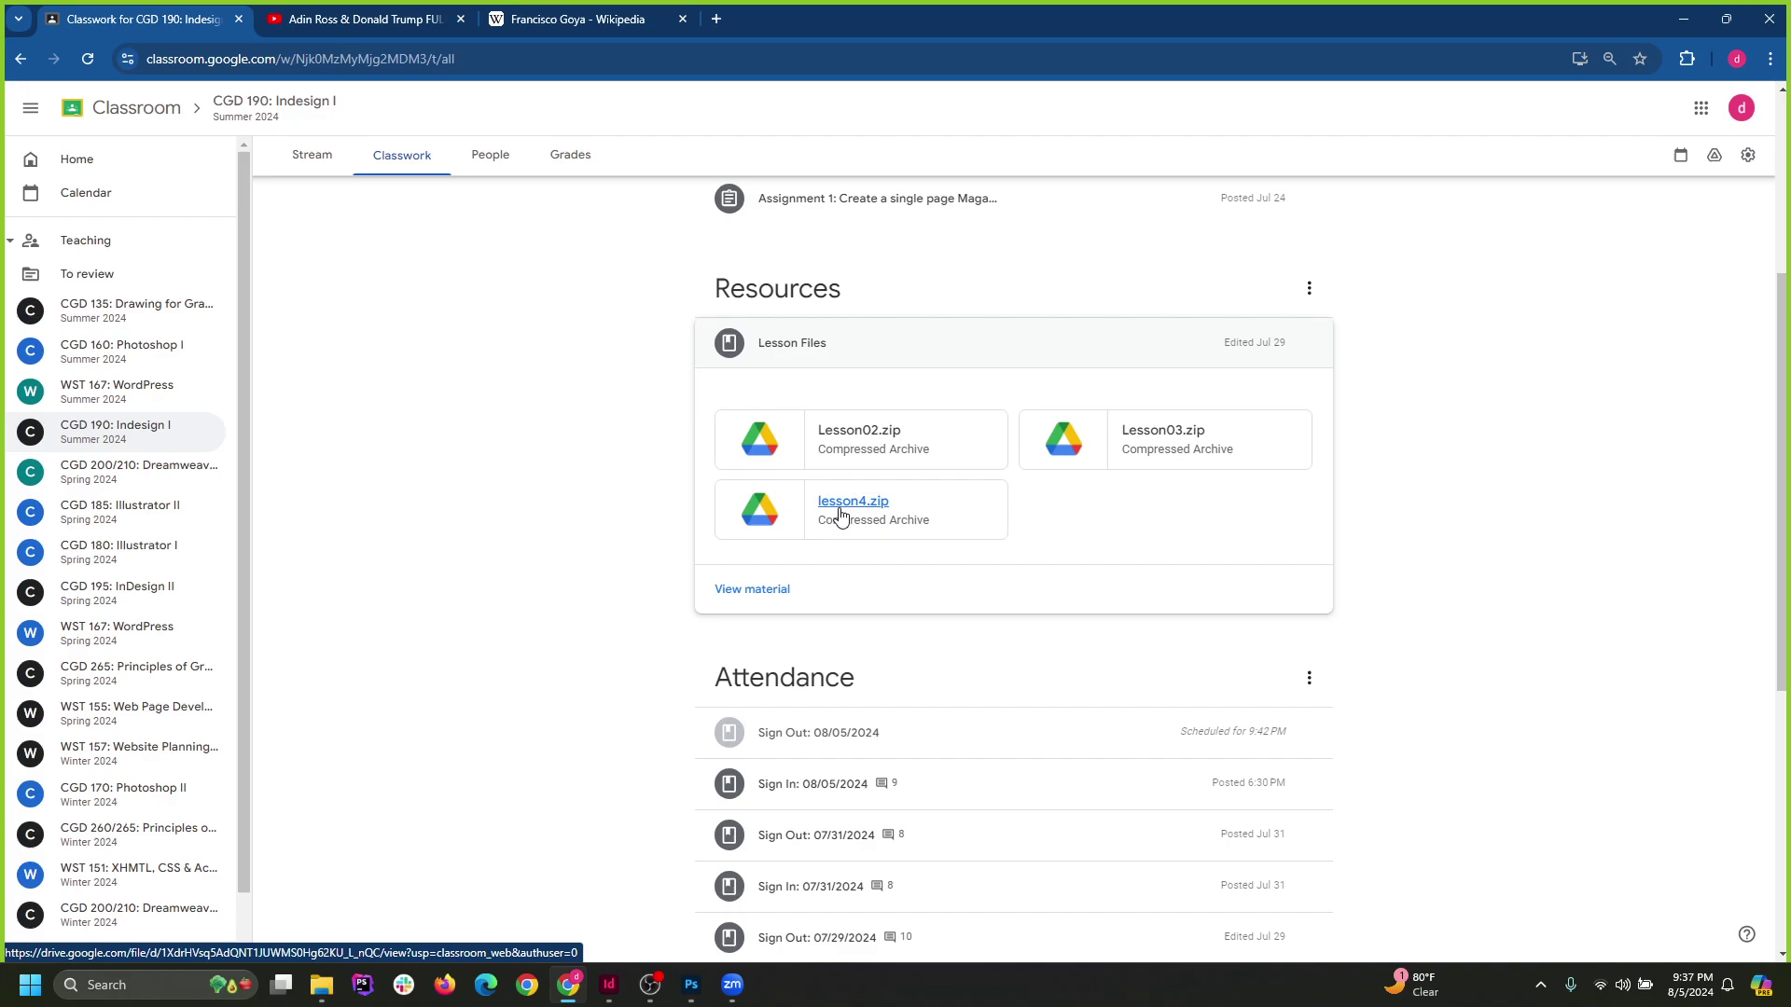
{"action": "left_click", "coordinate": [1309, 343]}
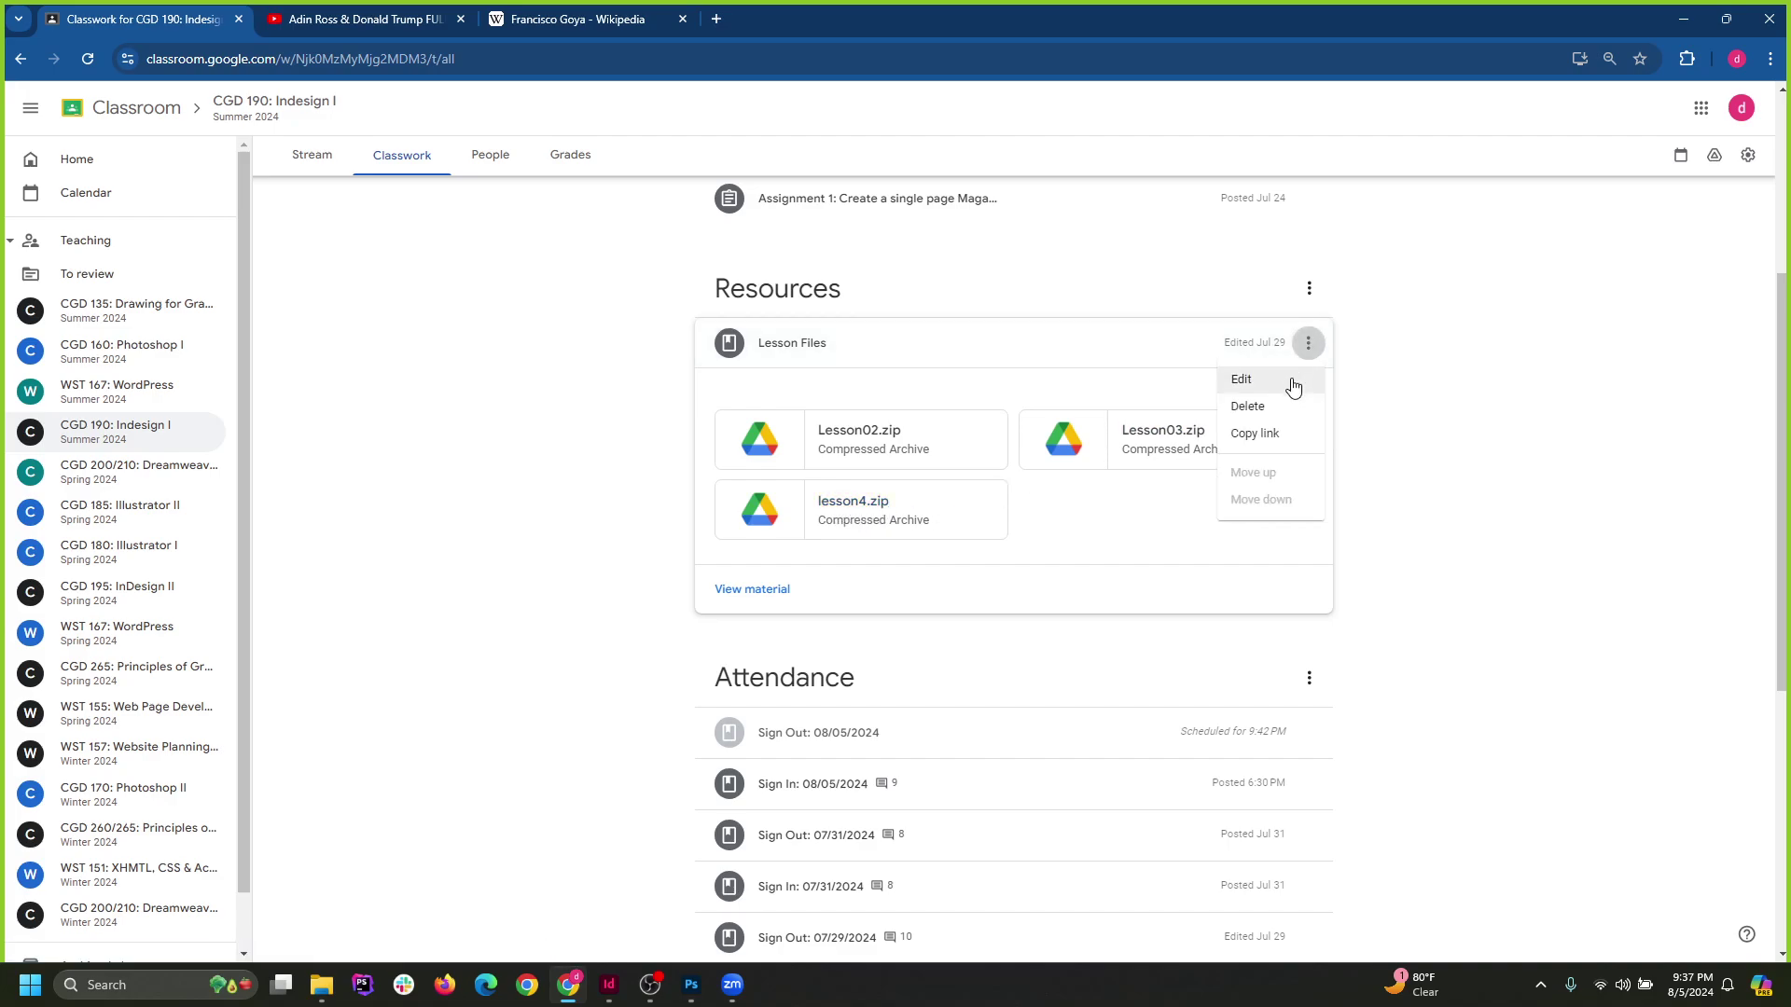
{"action": "left_click", "coordinate": [1291, 382]}
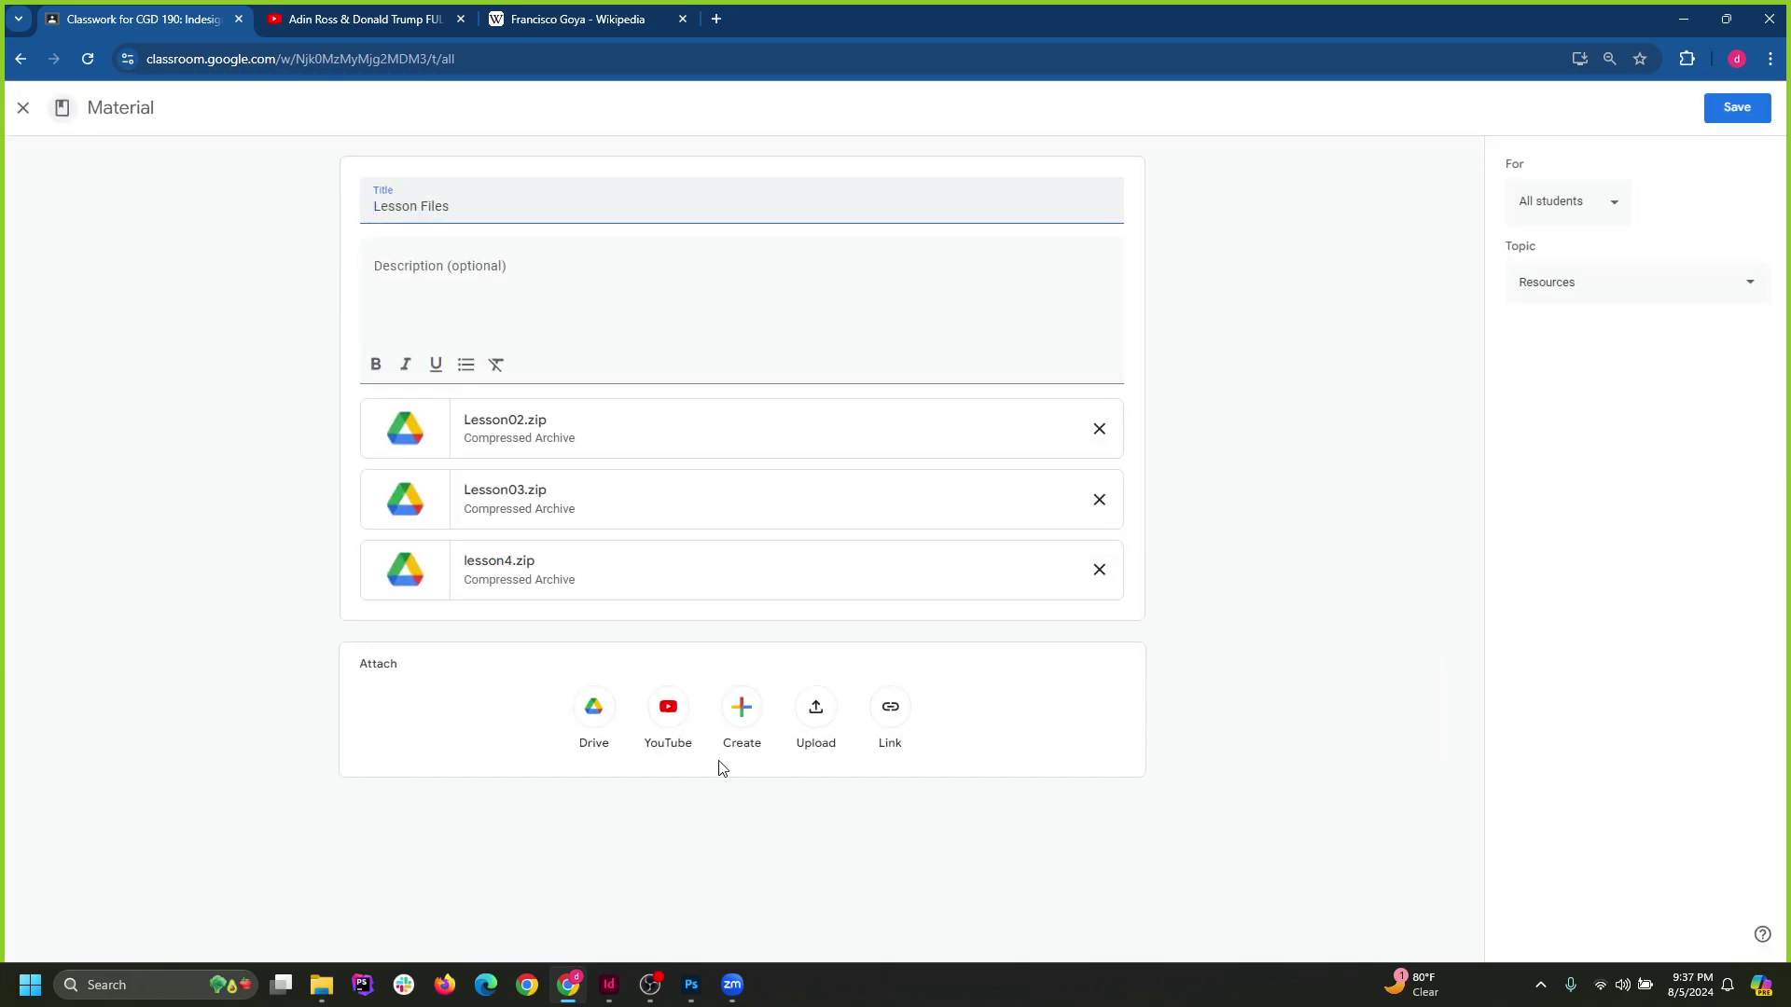
Upload Lesson05.zip, Lesson06.zip and Lesson07.zip from the Downloads folder as attachments to the Lesson Files material.
{"action": "left_click", "coordinate": [815, 717]}
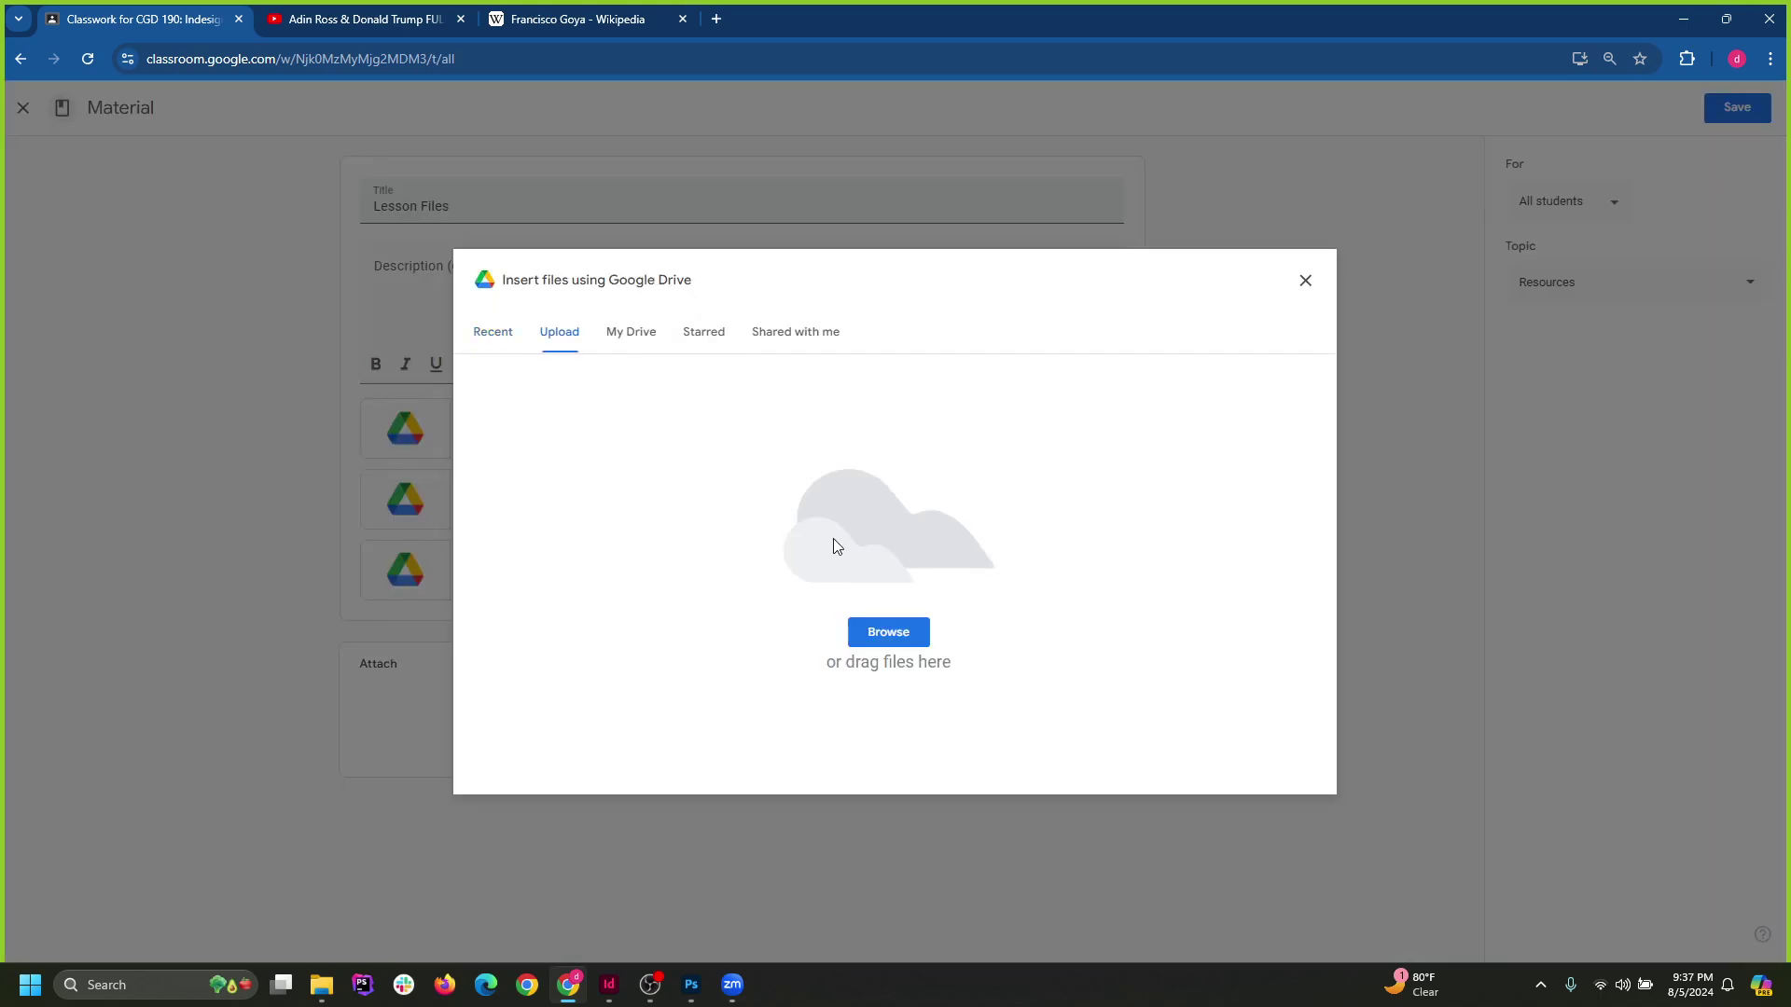
{"action": "left_click", "coordinate": [873, 632]}
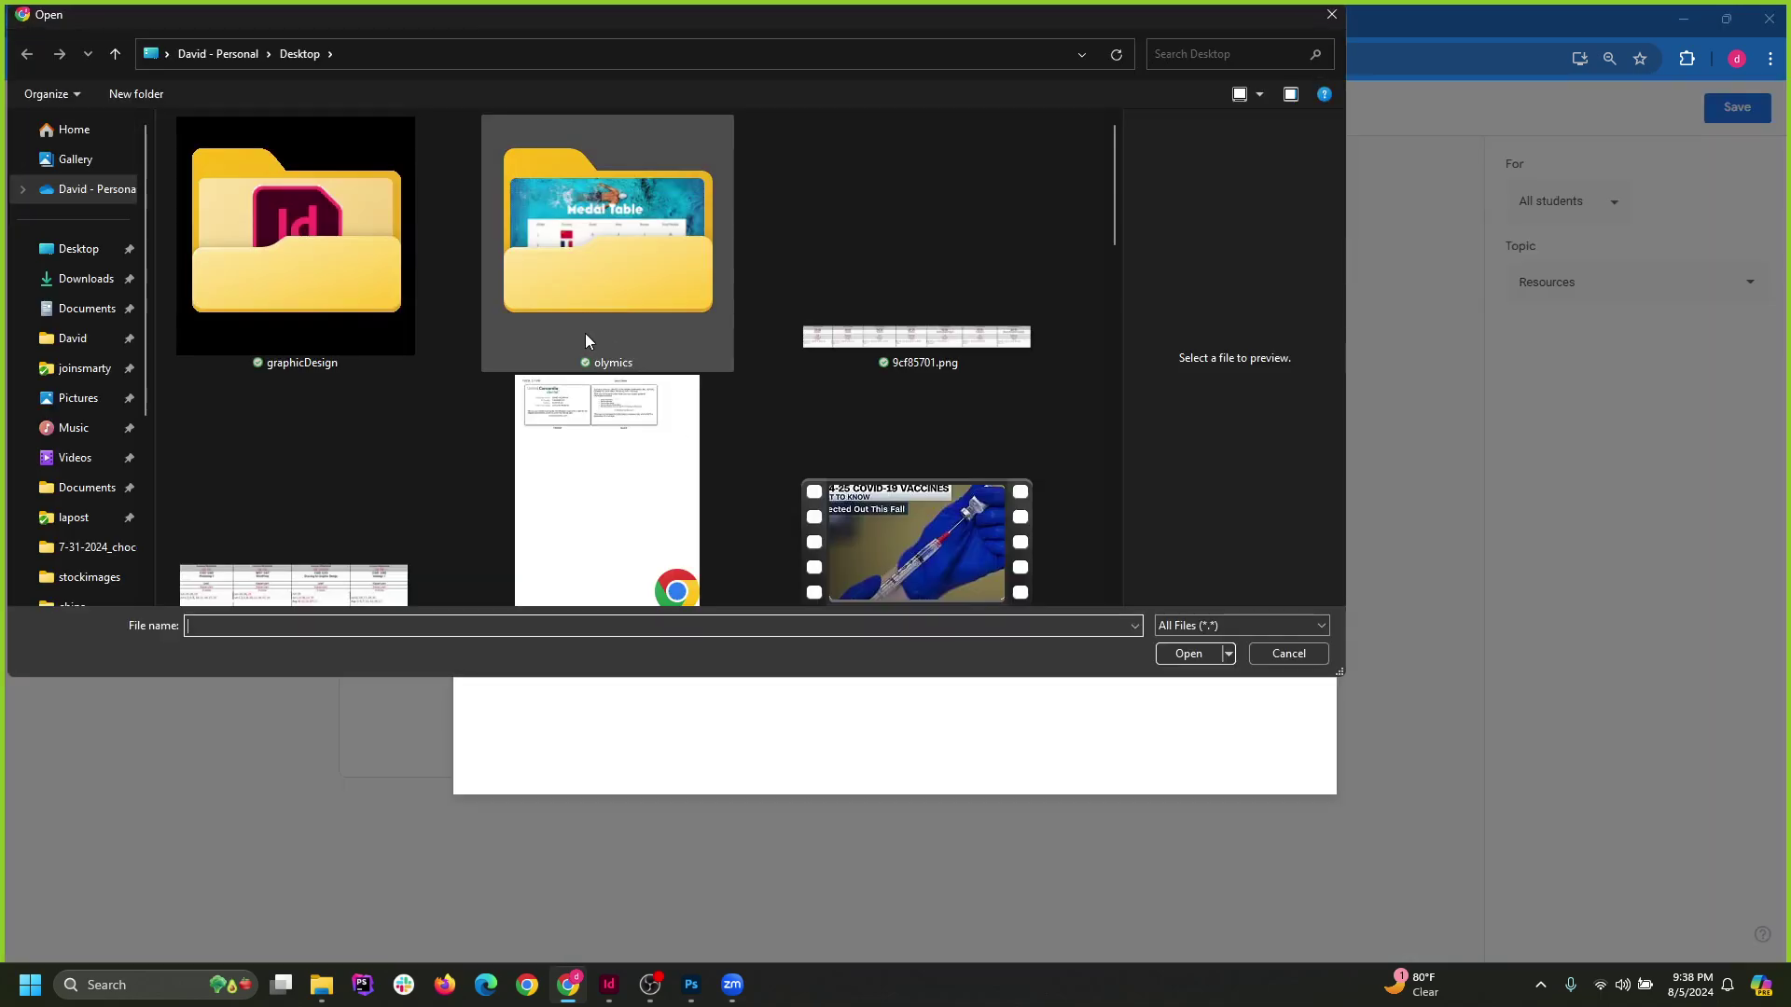
{"action": "left_click", "coordinate": [82, 278]}
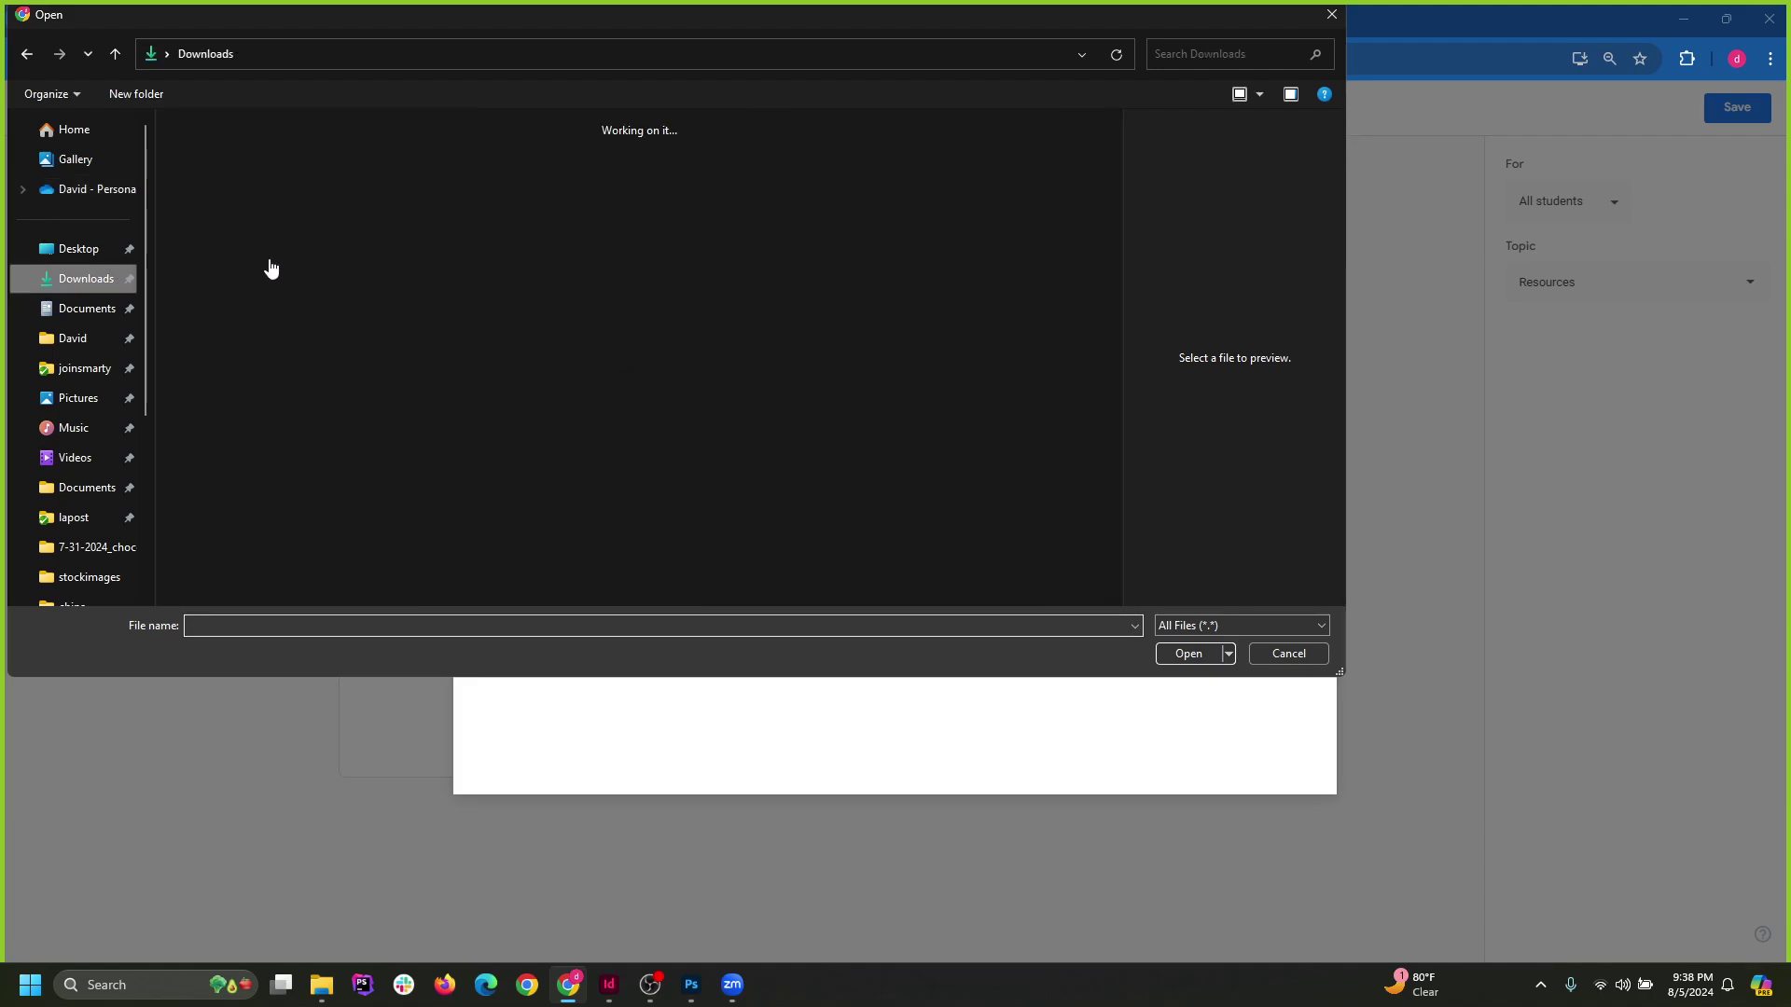
{"action": "left_click", "coordinate": [250, 212]}
{"action": "left_click", "coordinate": [322, 207], "text": "ctrl"}
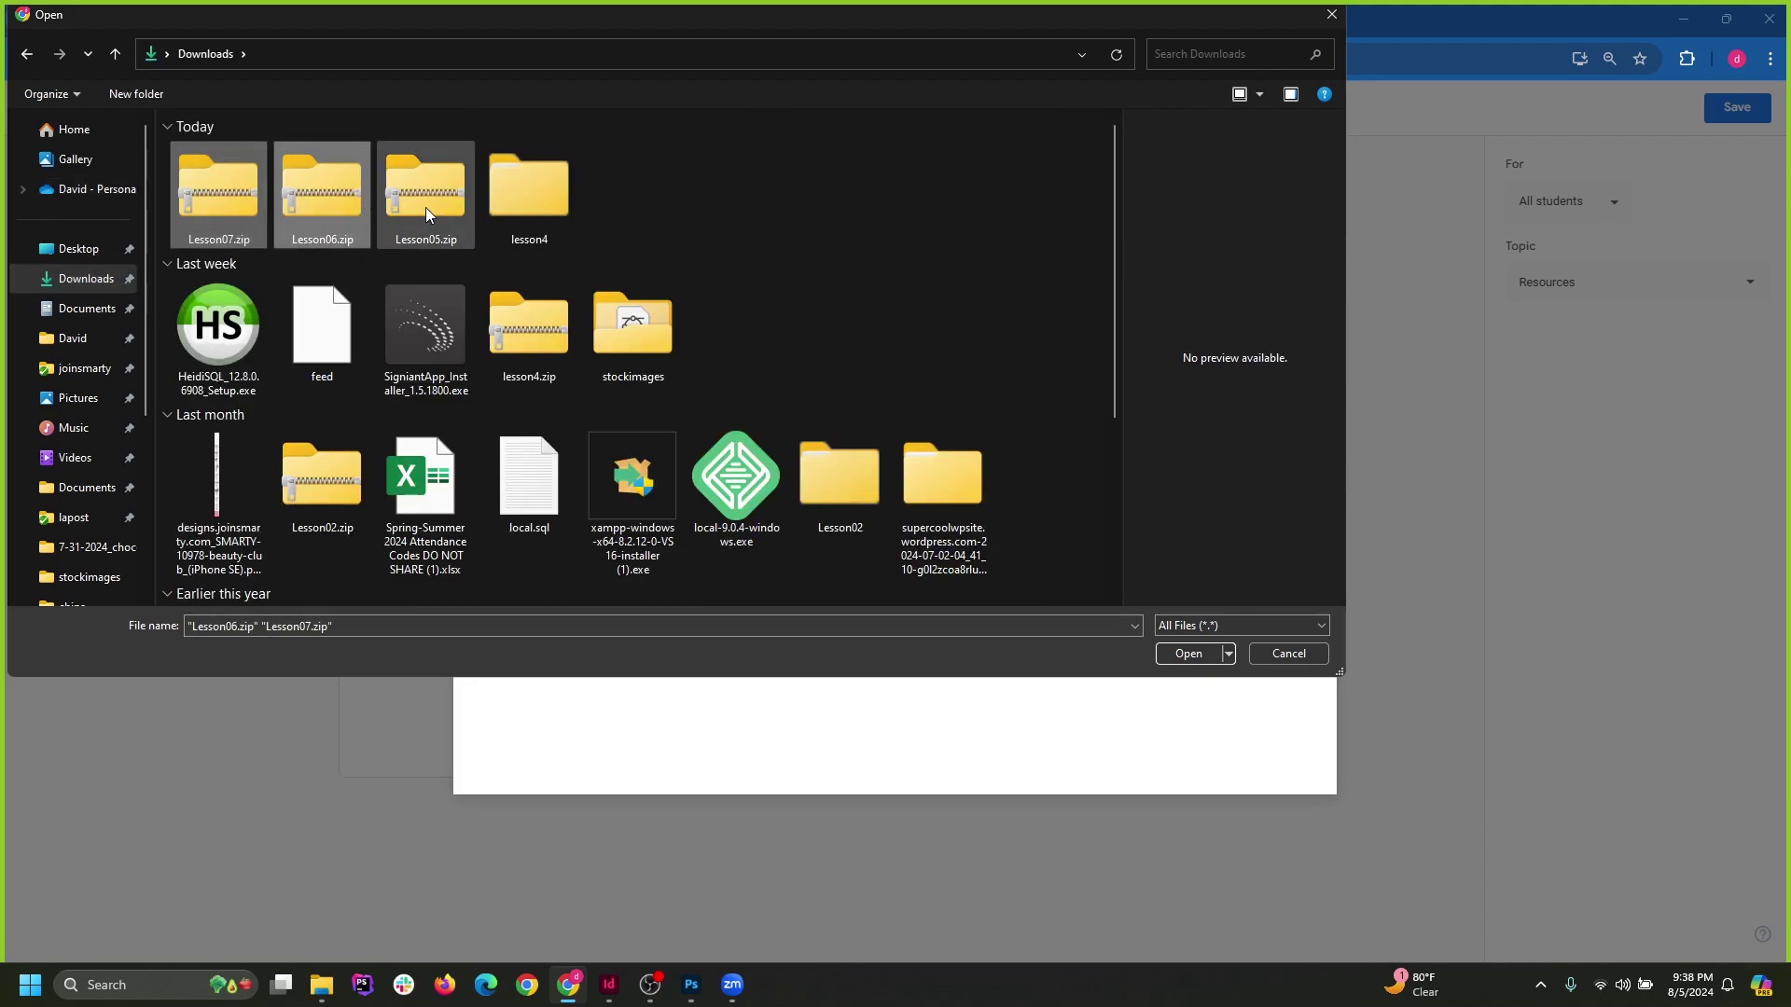
{"action": "left_click", "coordinate": [426, 213], "text": "ctrl"}
{"action": "left_click", "coordinate": [1186, 653]}
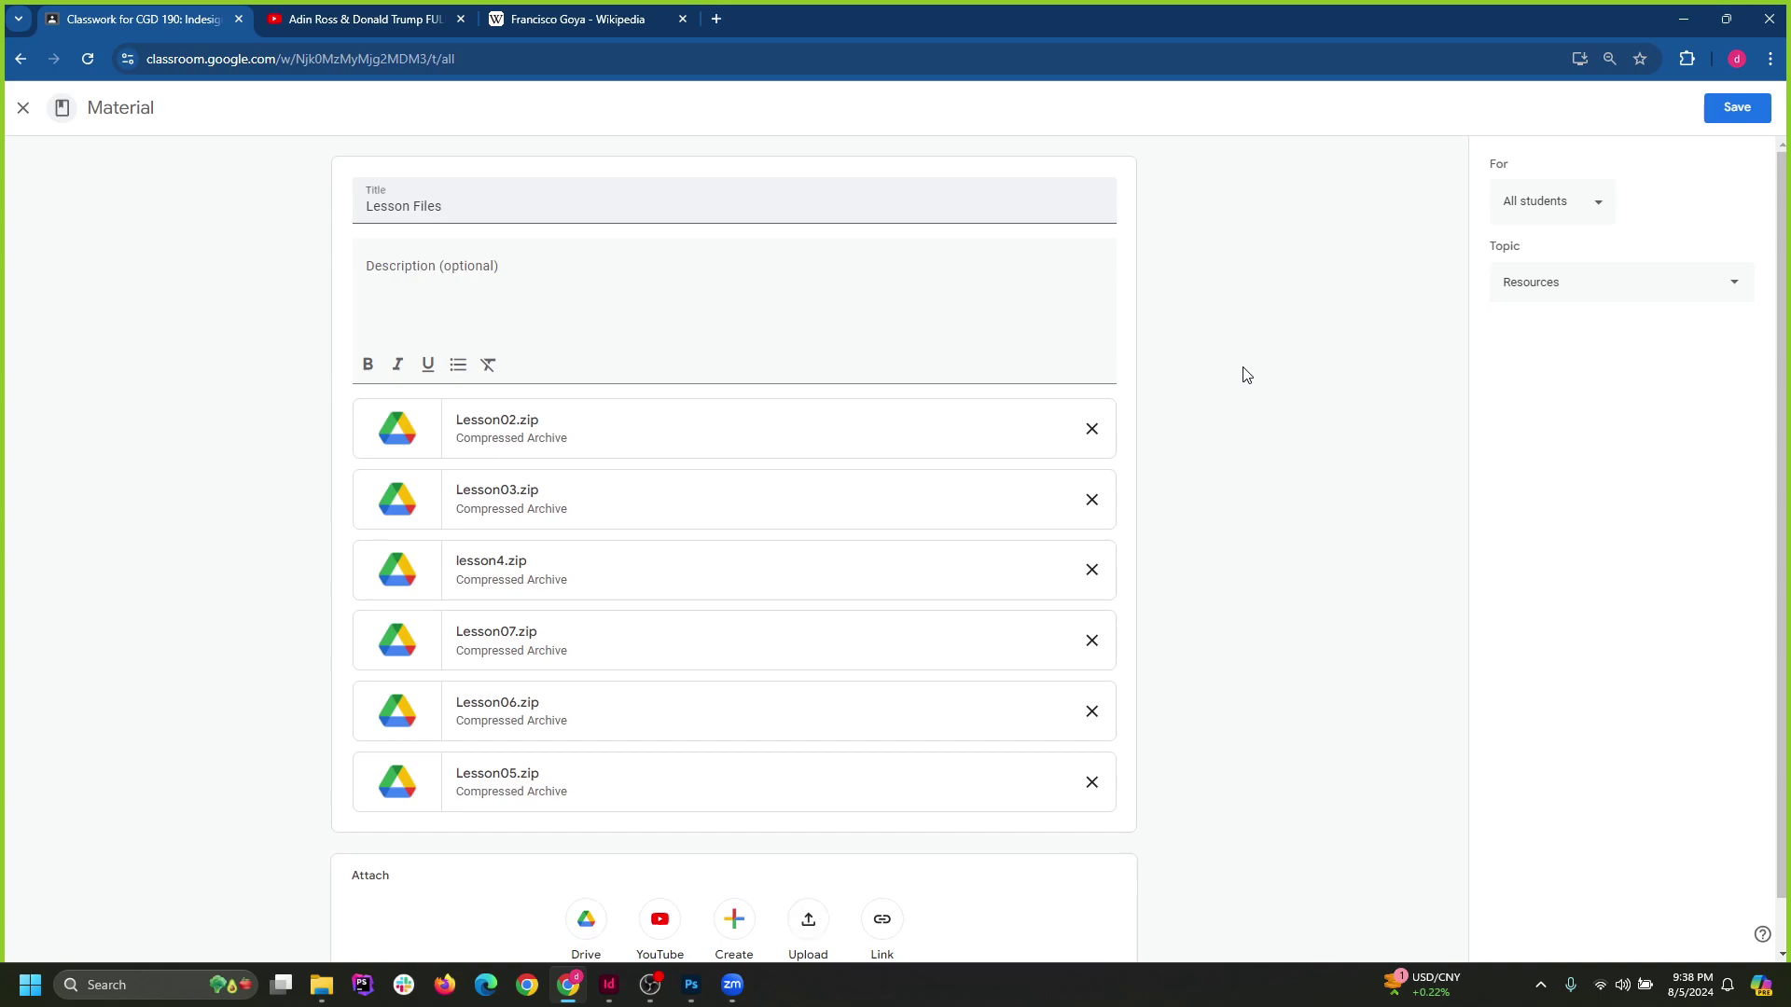
{"action": "scroll", "coordinate": [1271, 525], "scroll_direction": "down", "scroll_amount": 1}
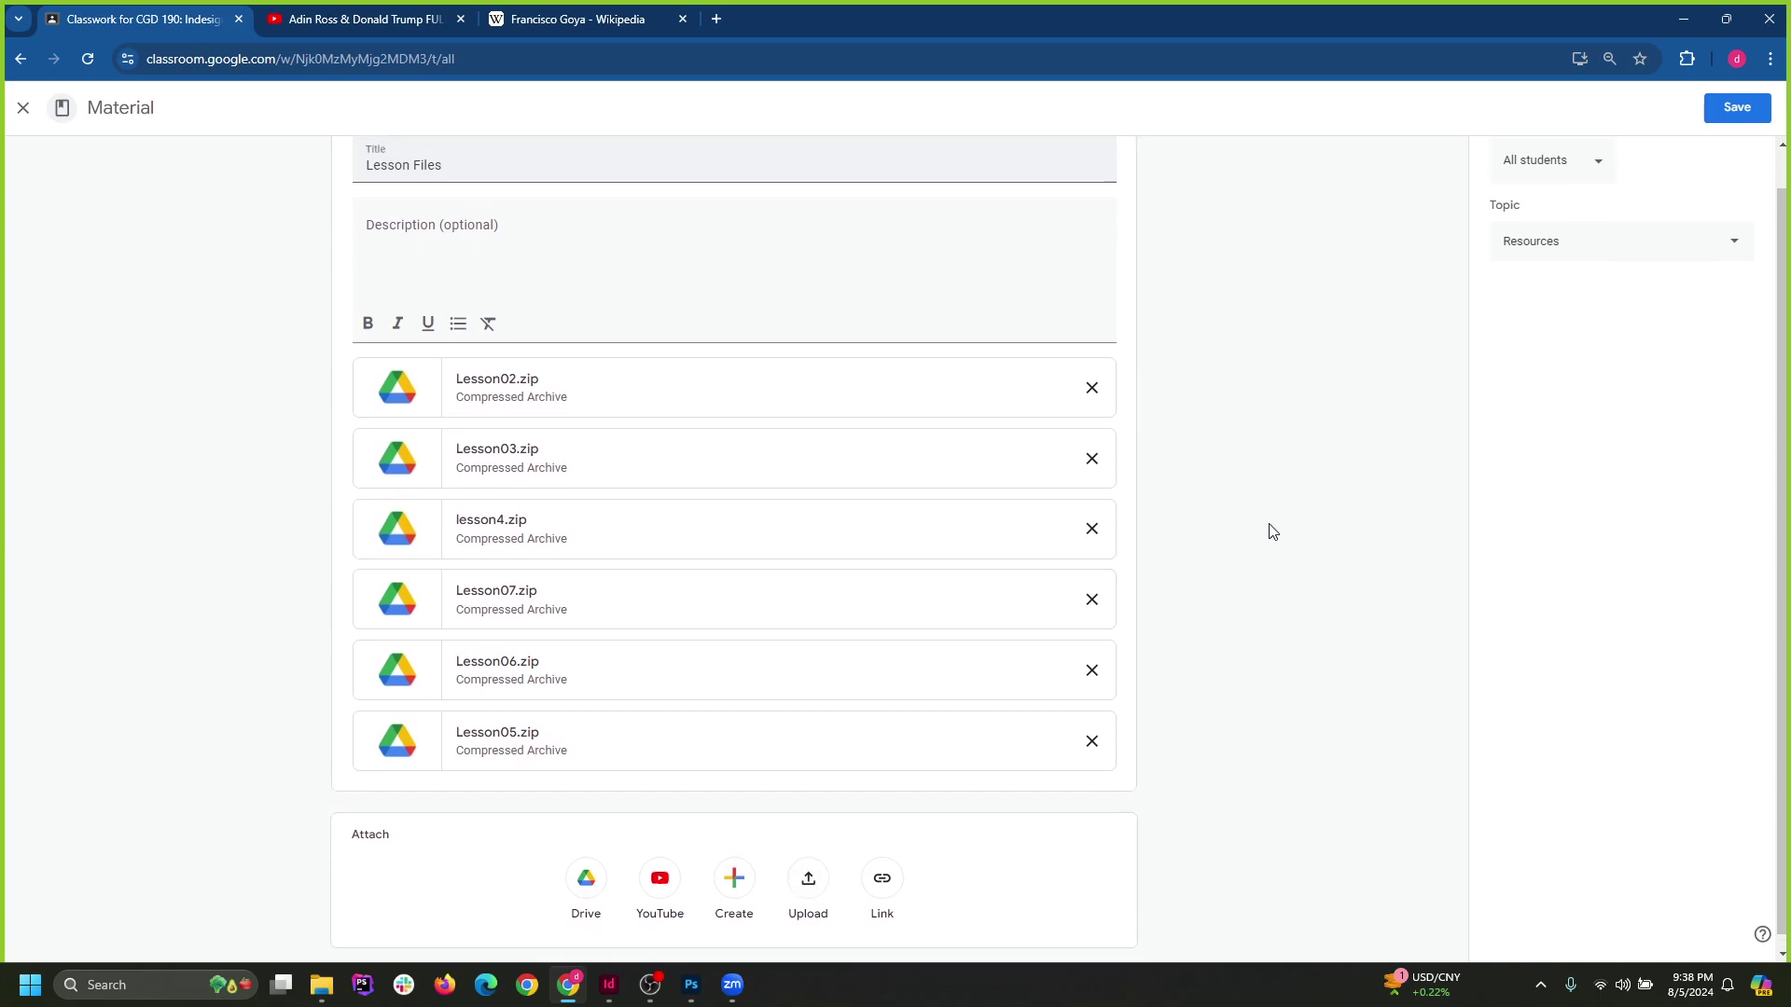
Review the attached archives in the Lesson Files material and save the material.
{"action": "scroll", "coordinate": [1272, 525], "scroll_direction": "up", "scroll_amount": 1}
{"action": "scroll", "coordinate": [1271, 525], "scroll_direction": "down", "scroll_amount": 1}
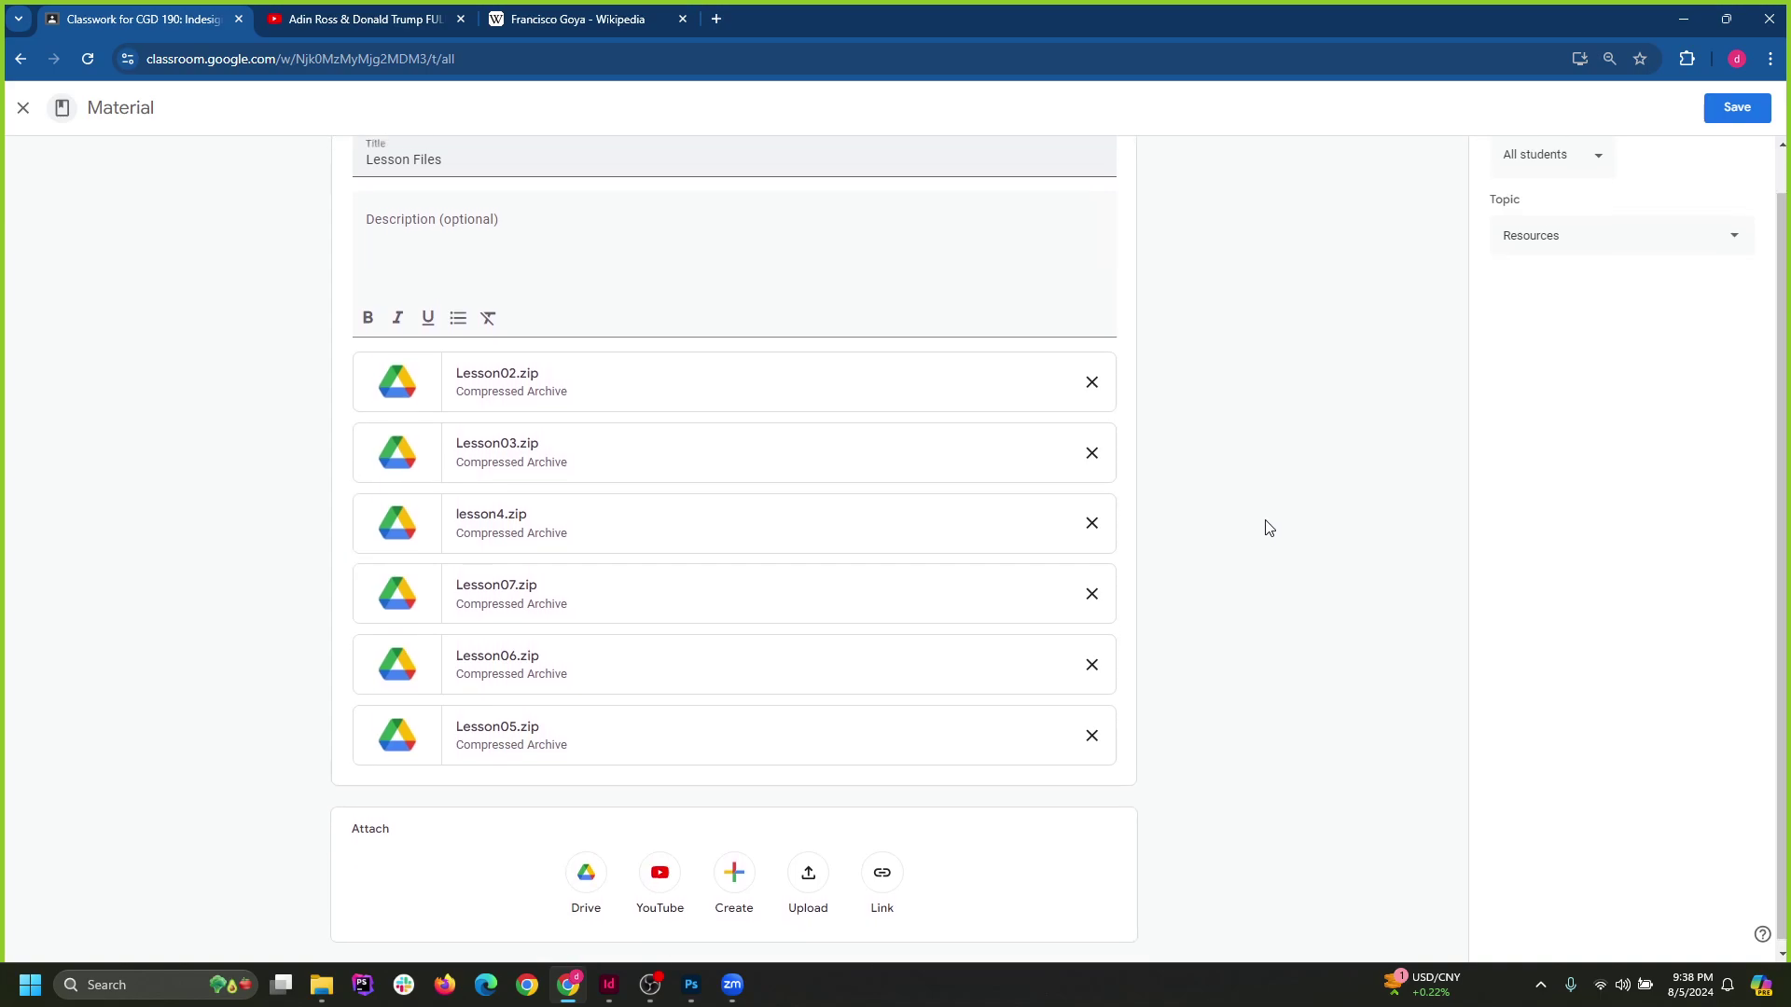
{"action": "scroll", "coordinate": [1271, 525], "scroll_direction": "up", "scroll_amount": 1}
{"action": "scroll", "coordinate": [1282, 486], "scroll_direction": "down", "scroll_amount": 1}
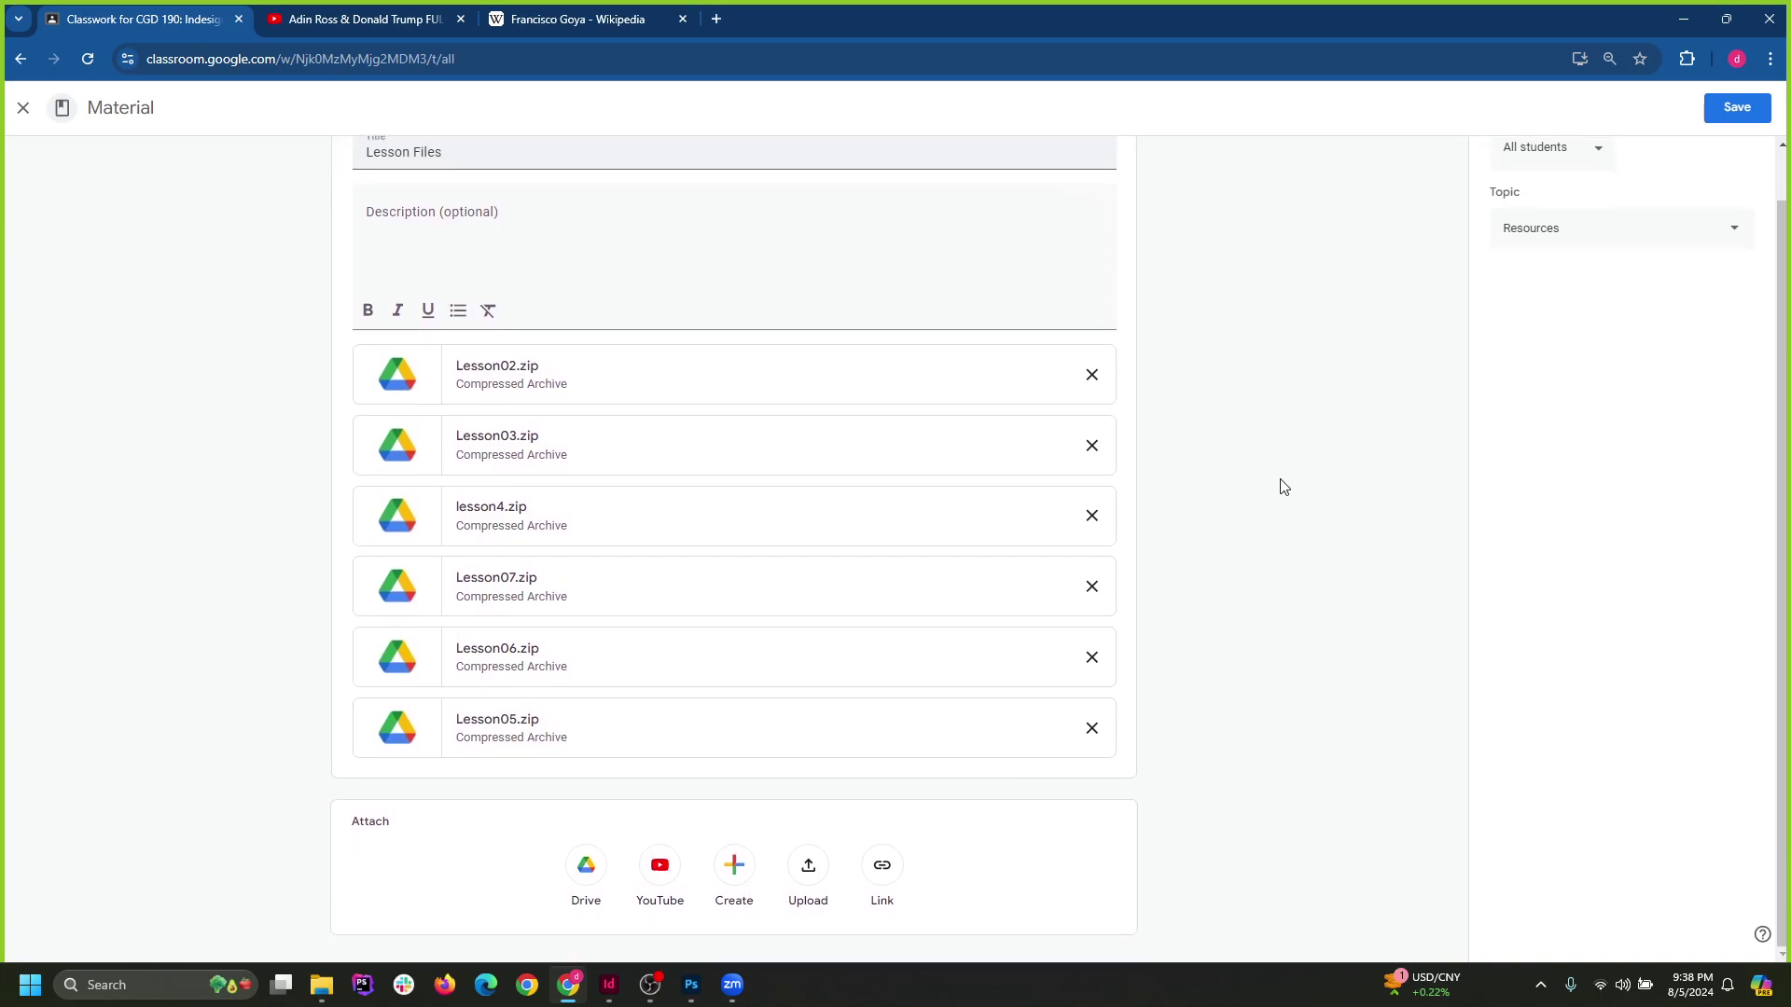
{"action": "left_click", "coordinate": [1718, 114]}
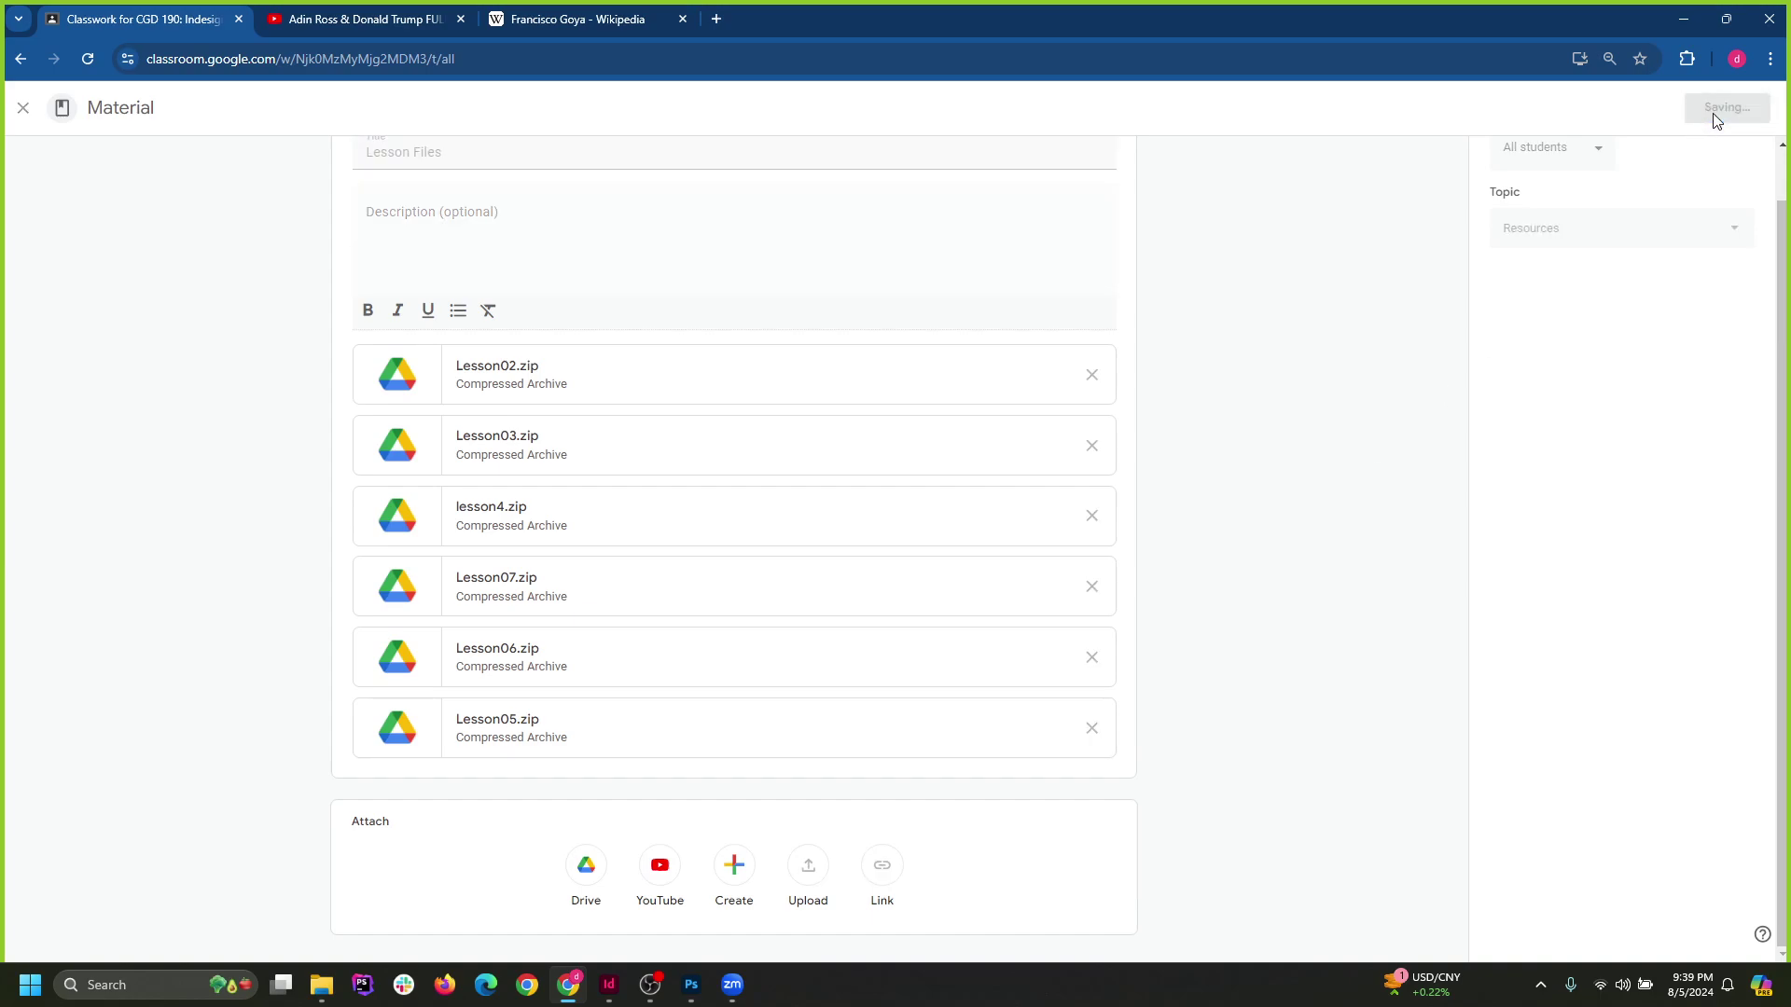
Minimize Chrome, switch to OBS Studio, and move its window slightly higher on the desktop.
{"action": "left_click", "coordinate": [1684, 20]}
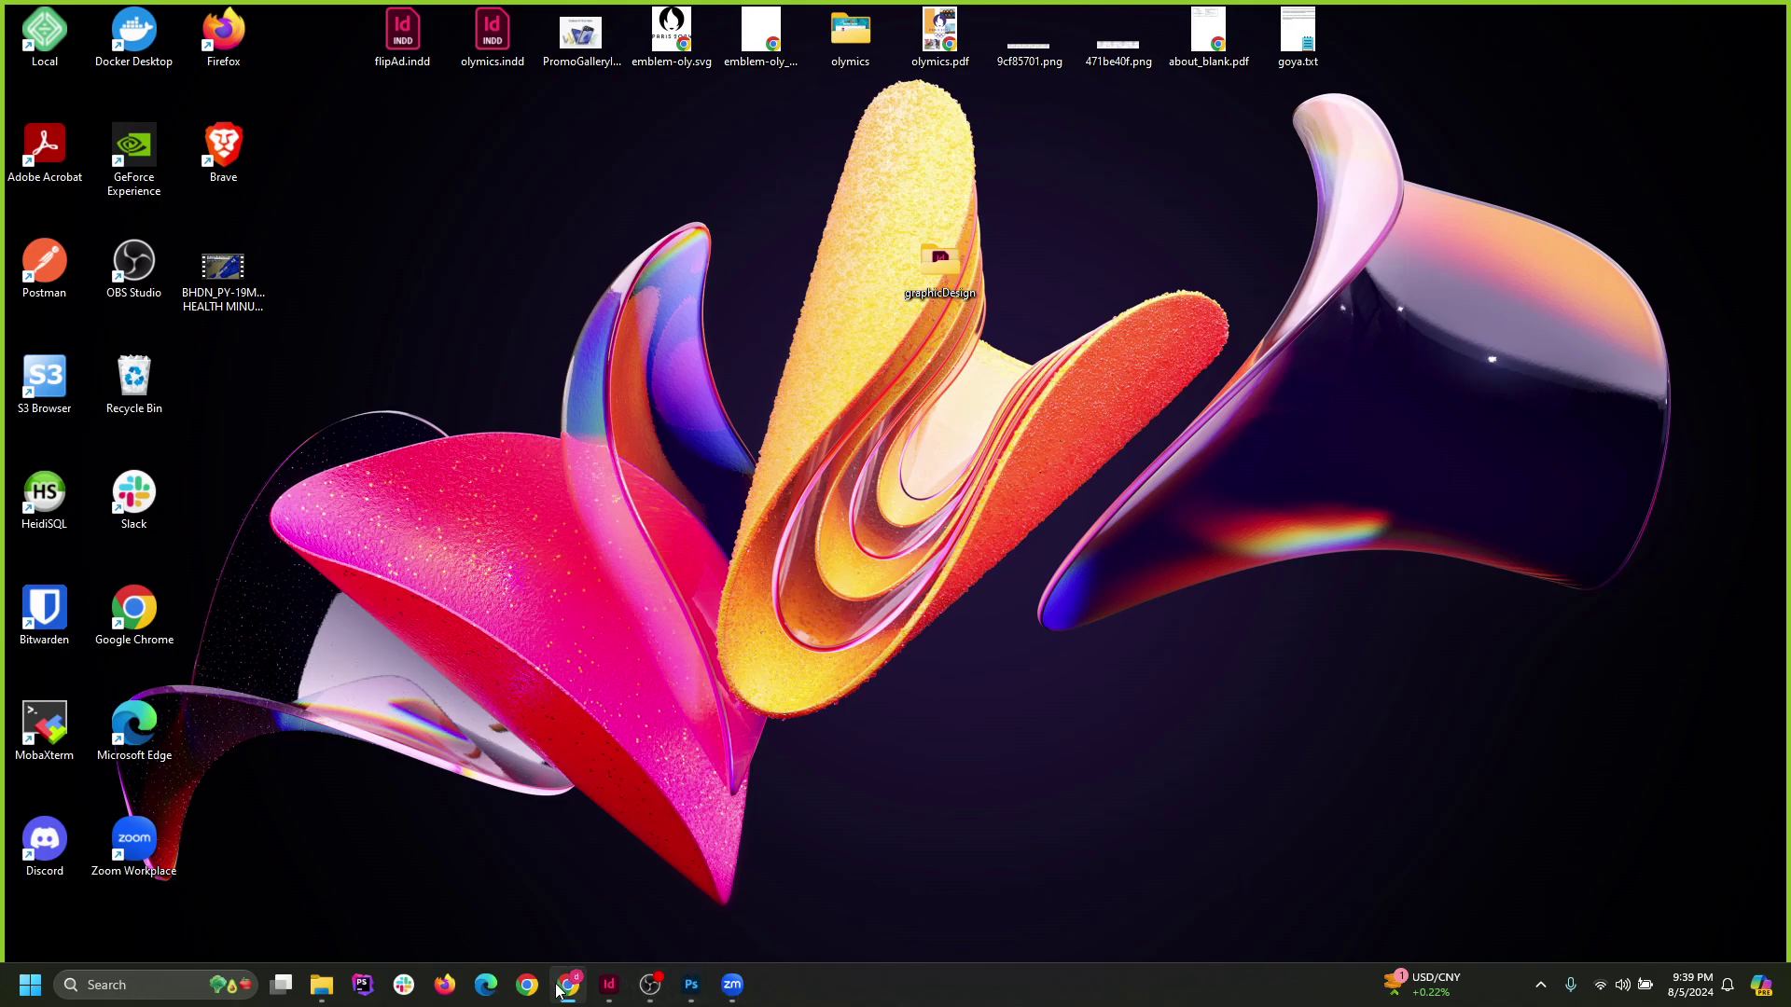
{"action": "mouse_move", "coordinate": [571, 998]}
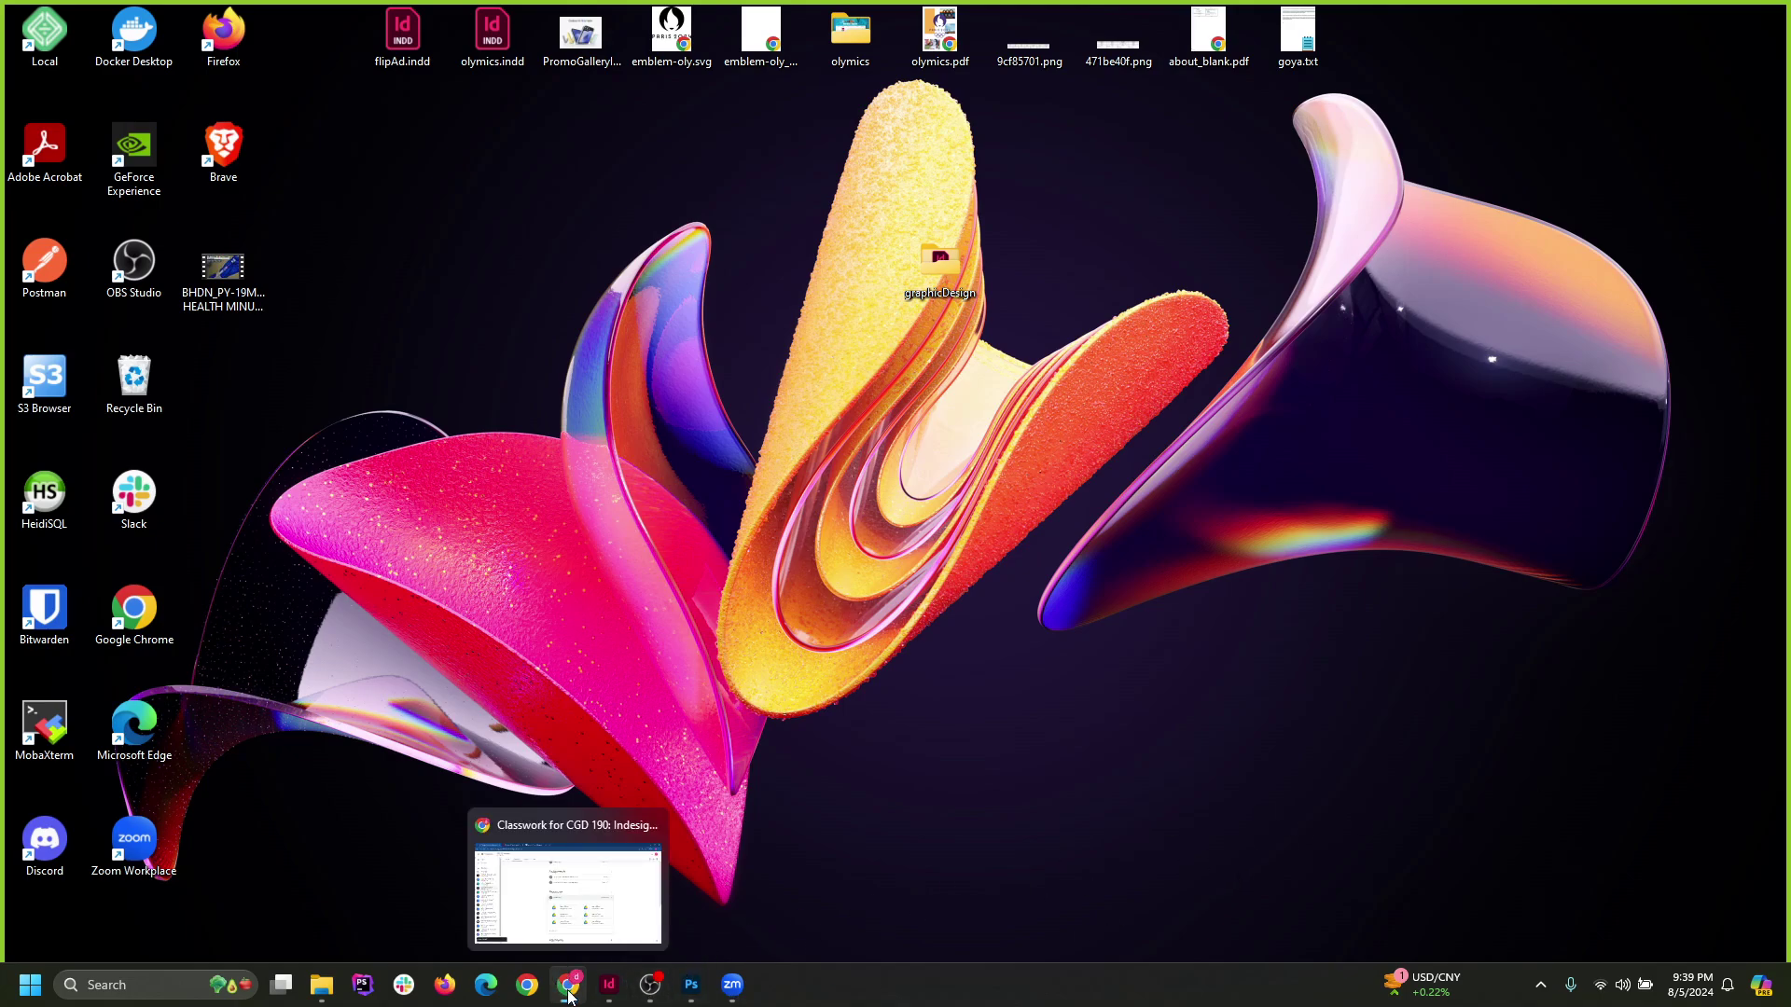
{"action": "left_click", "coordinate": [650, 985]}
{"action": "left_click_drag", "start_coordinate": [1072, 191], "coordinate": [1049, 154]}
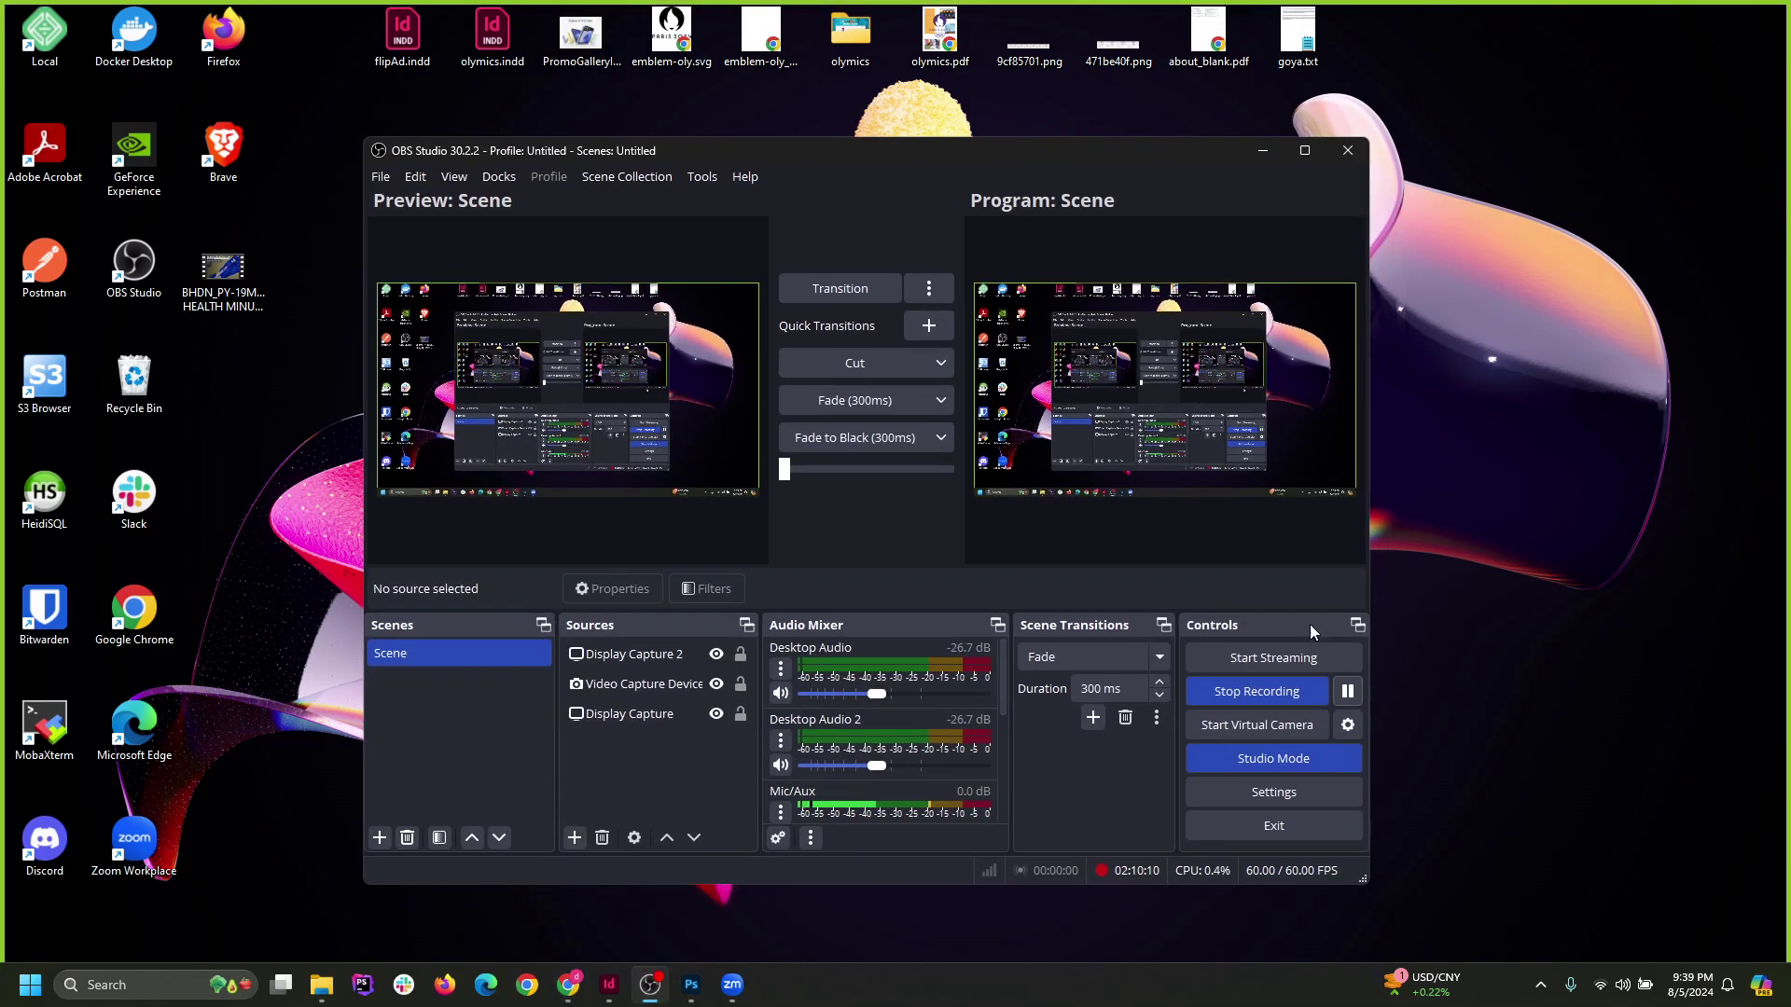